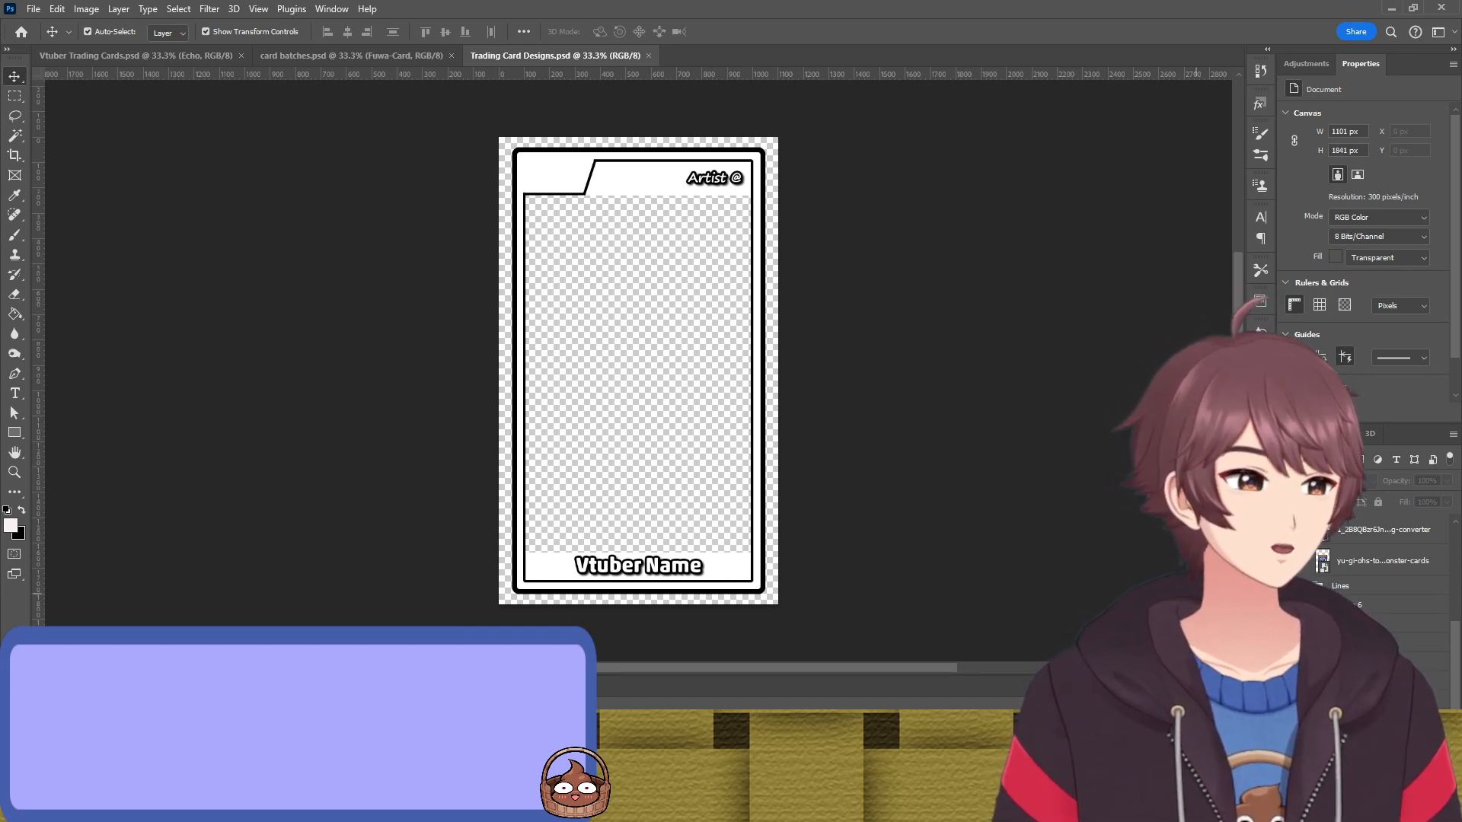
Look through the reference cards in the Design Examples group by briefly showing and hiding individual layers
key("alt+period")
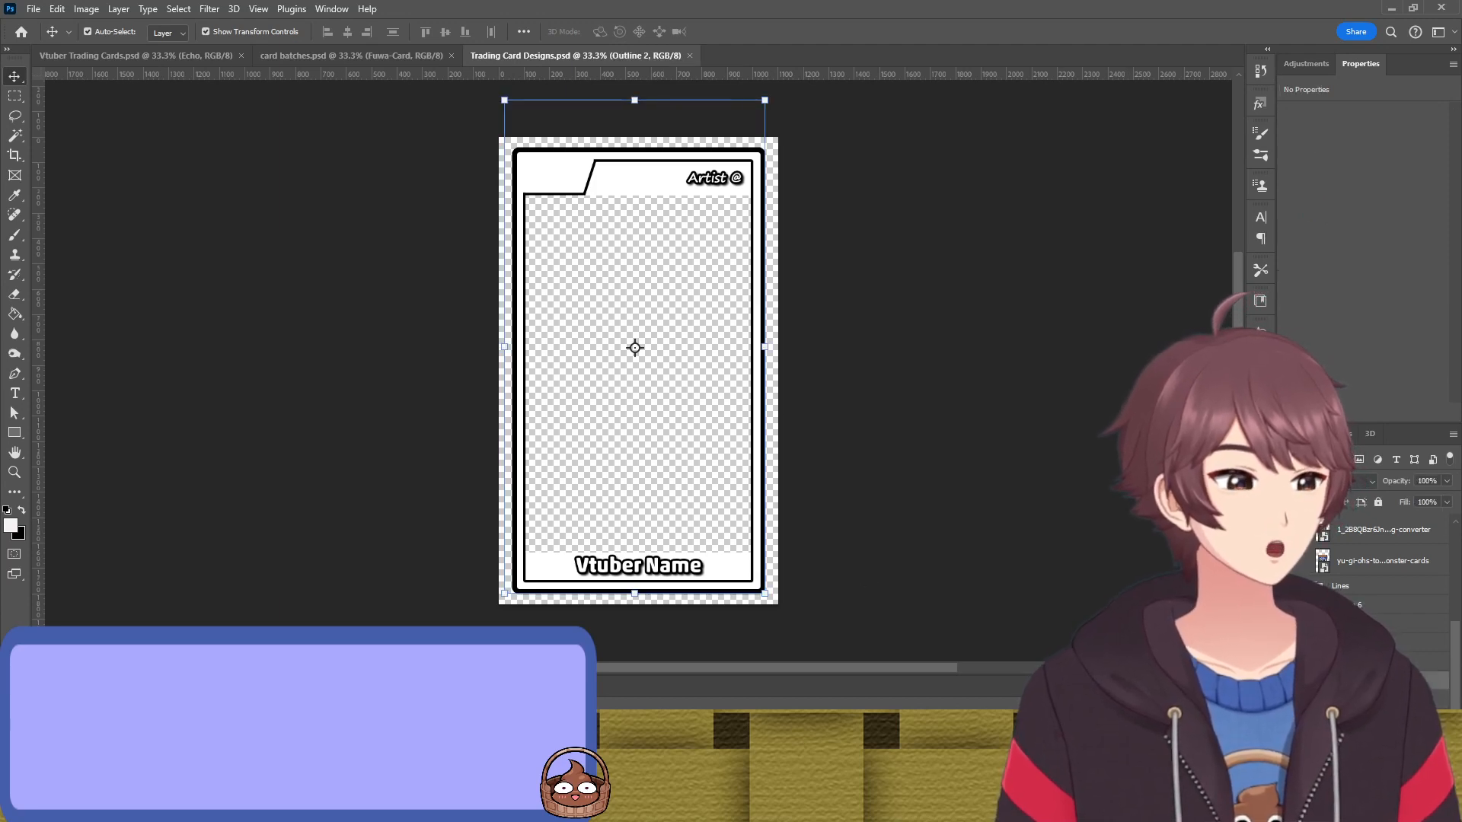
left_click(1416, 642)
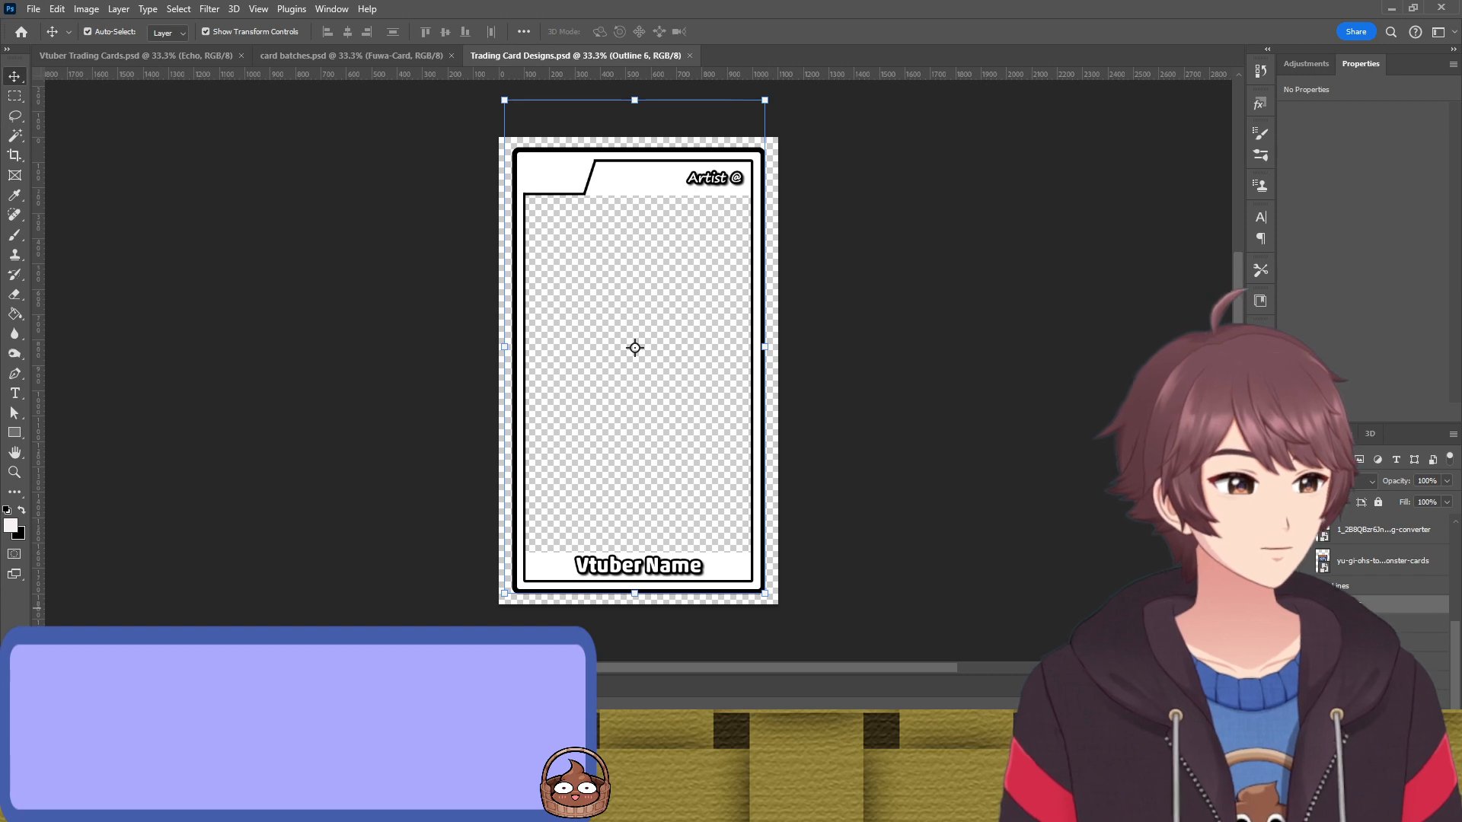
left_click(1401, 604)
scroll(1385, 578, "up", 3)
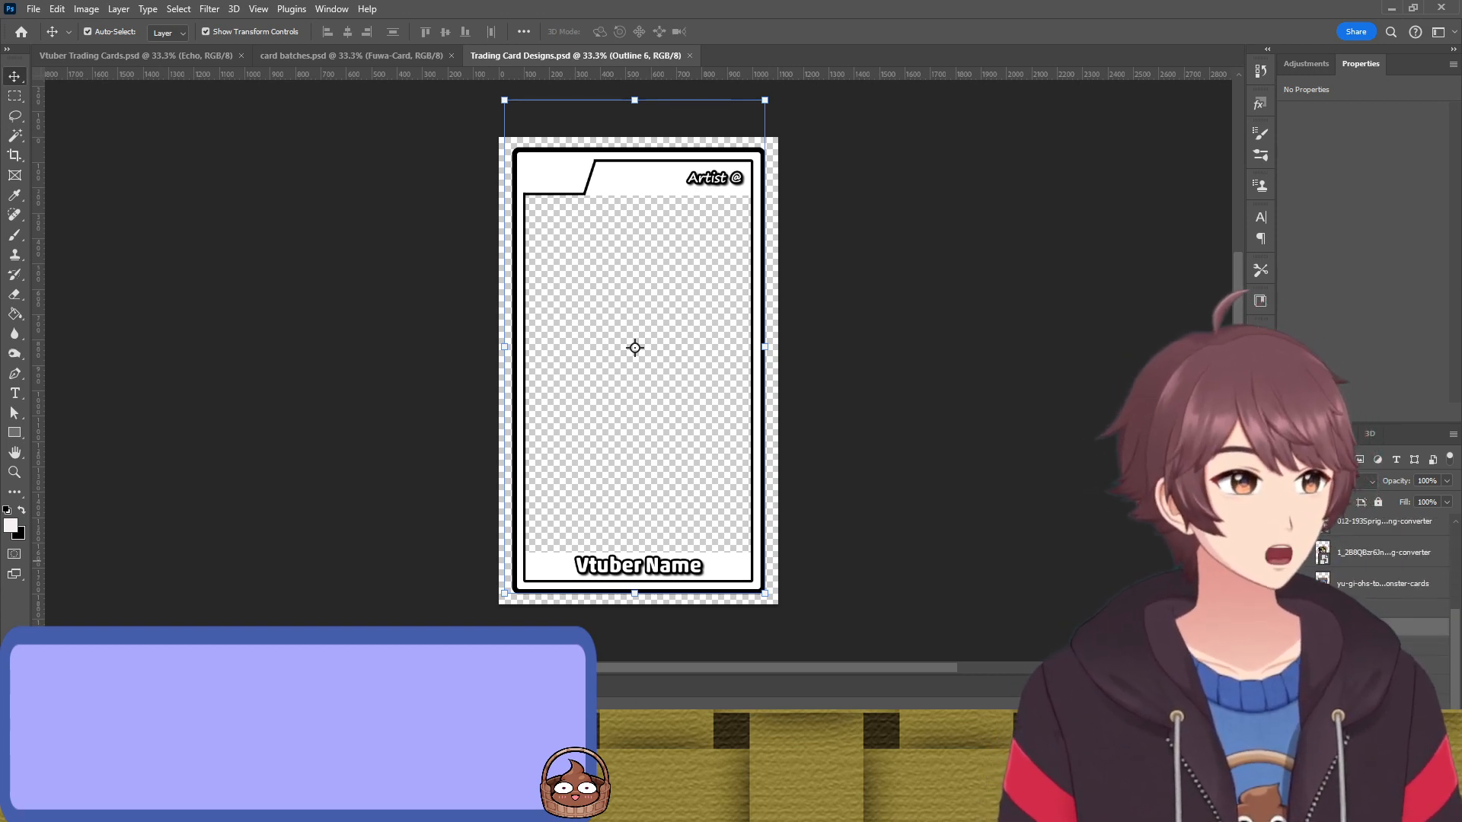
left_click(1285, 549)
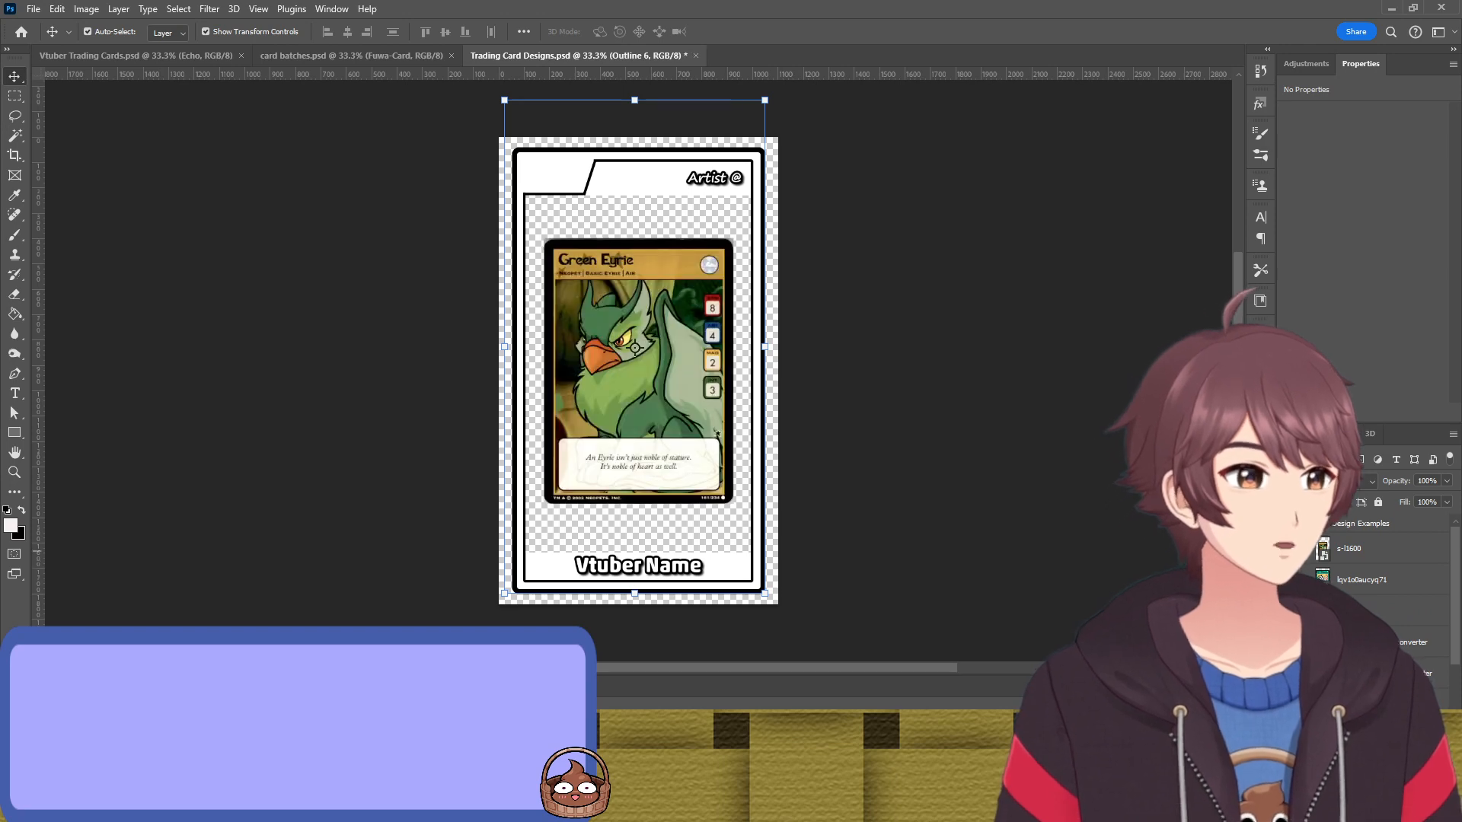
left_click(1285, 549)
left_click(1286, 580)
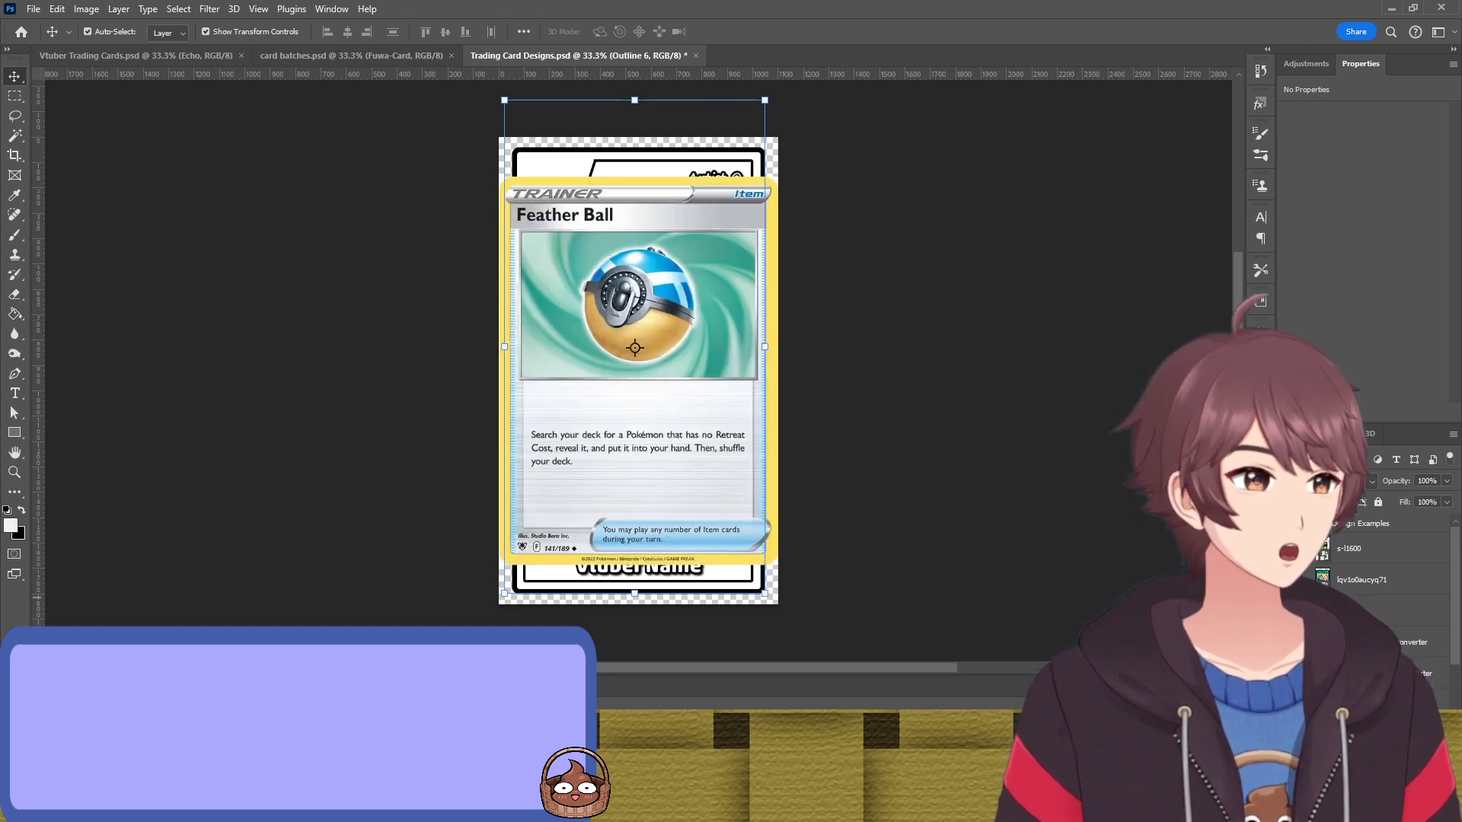
left_click(1286, 605)
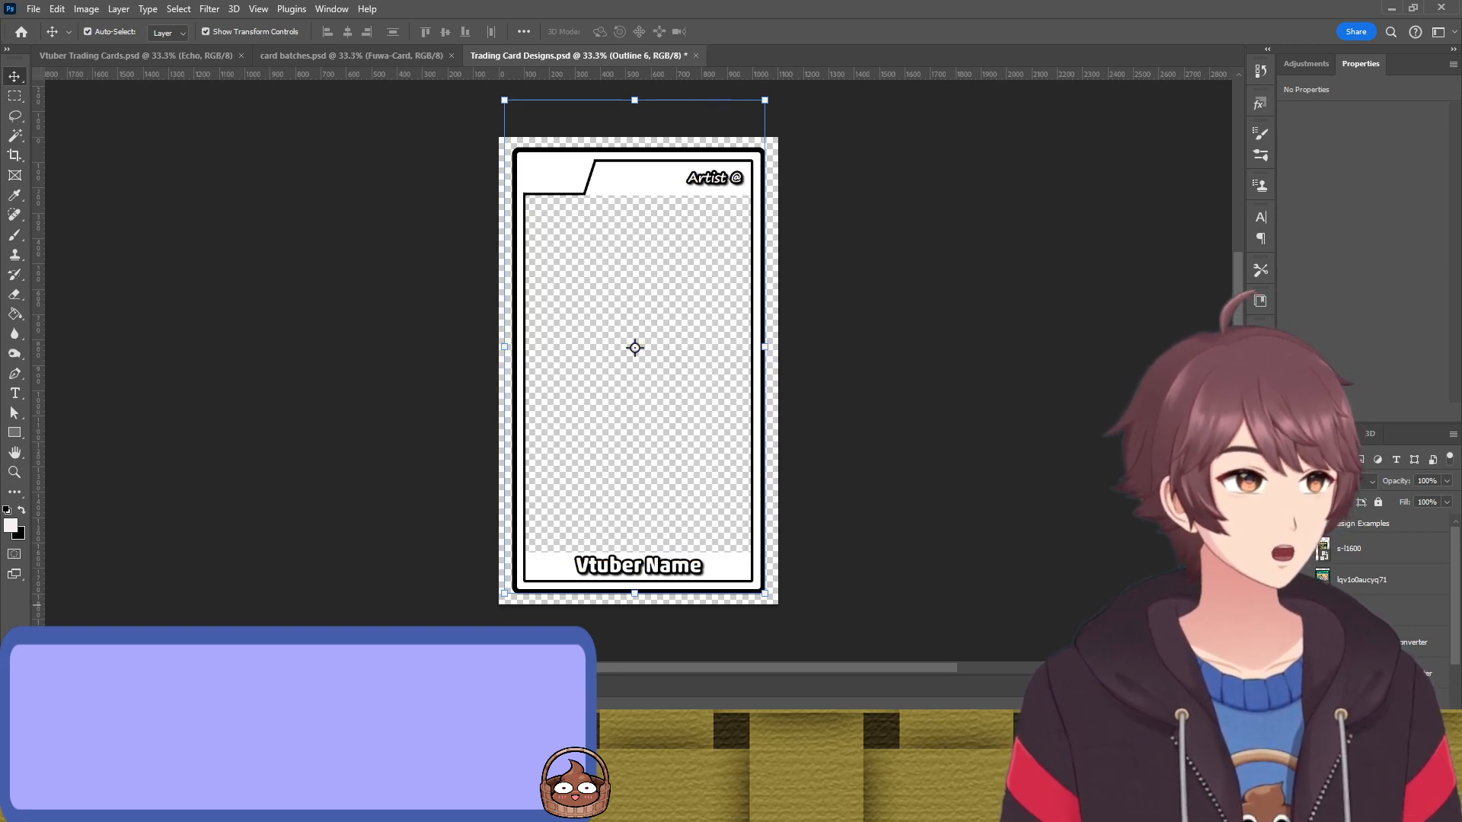
left_click(1359, 701)
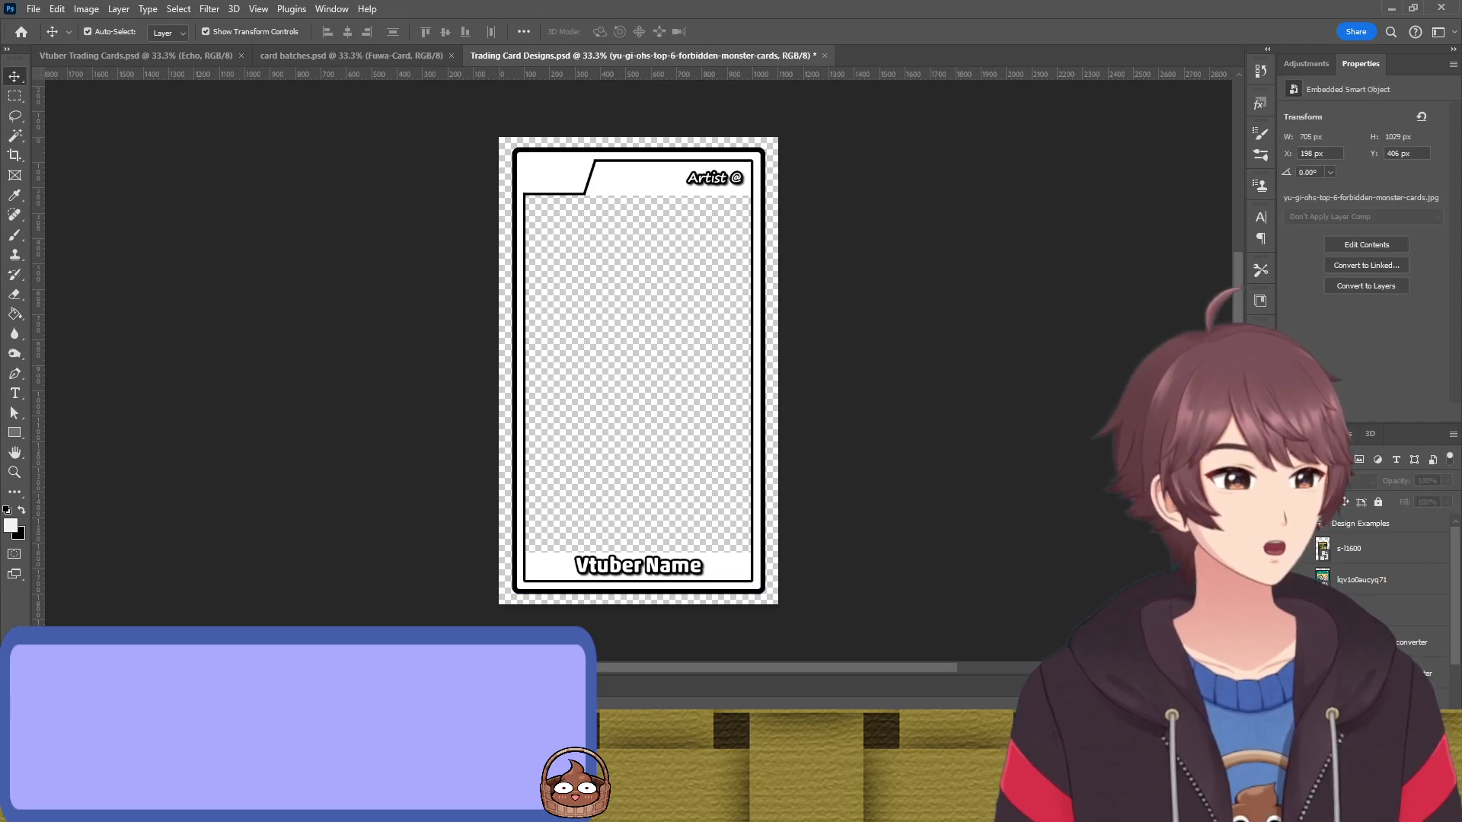
left_click(961, 513)
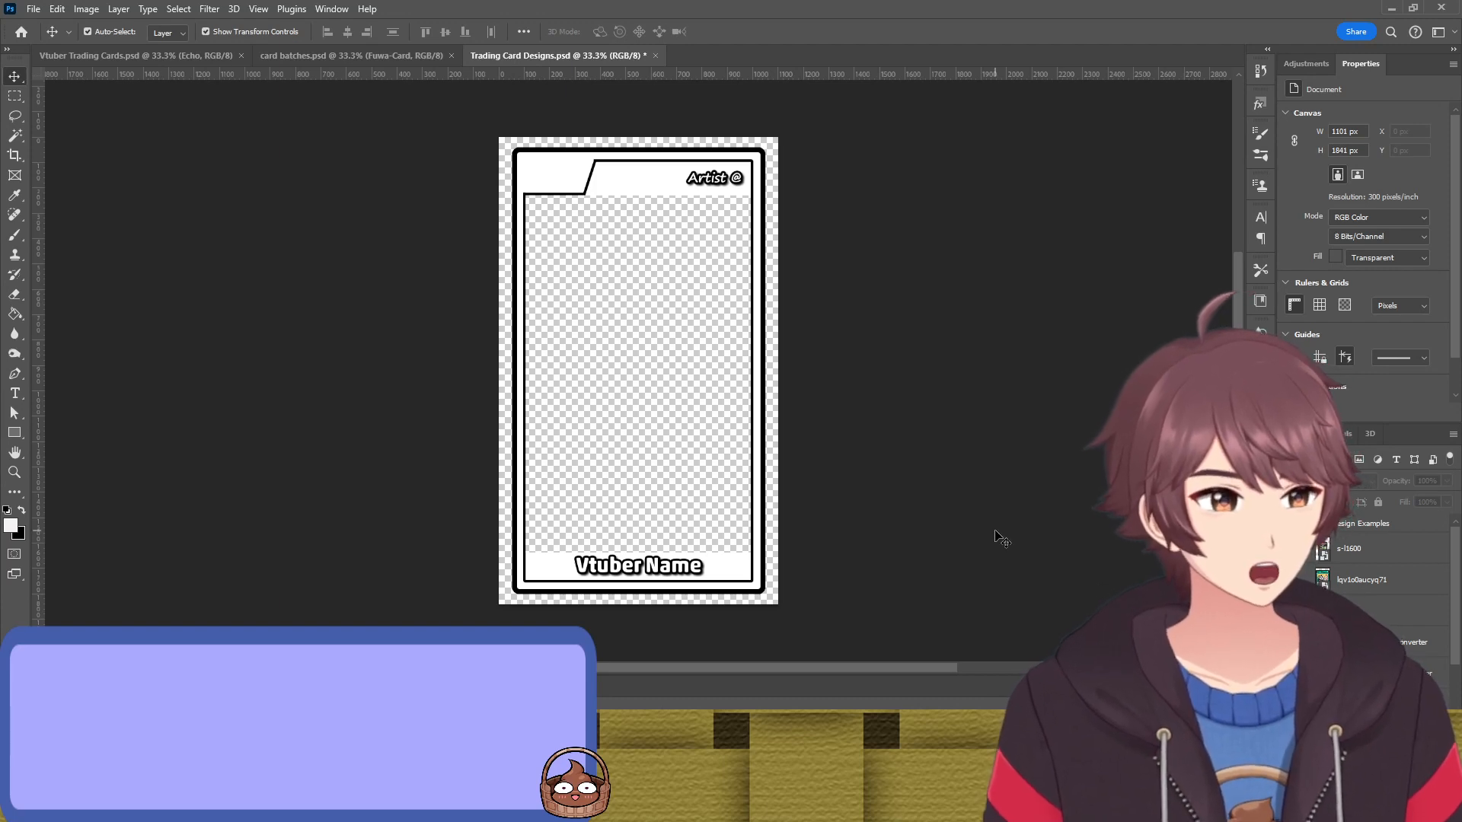
Show the Yu-Gi-Oh reference card Apoqliphort Towers over the card template
scroll(1378, 552, "down", 3)
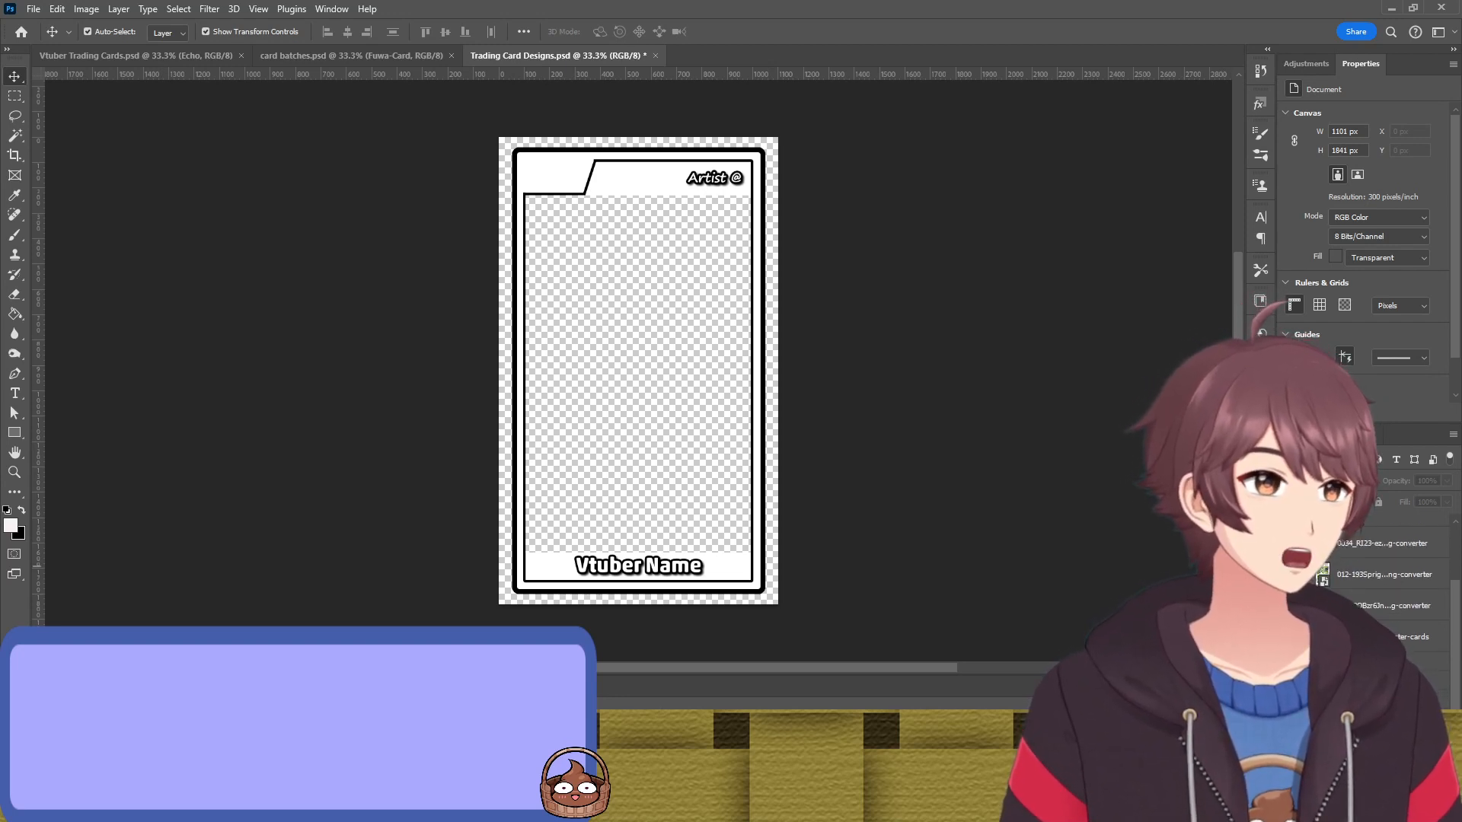
scroll(1385, 594, "up", 3)
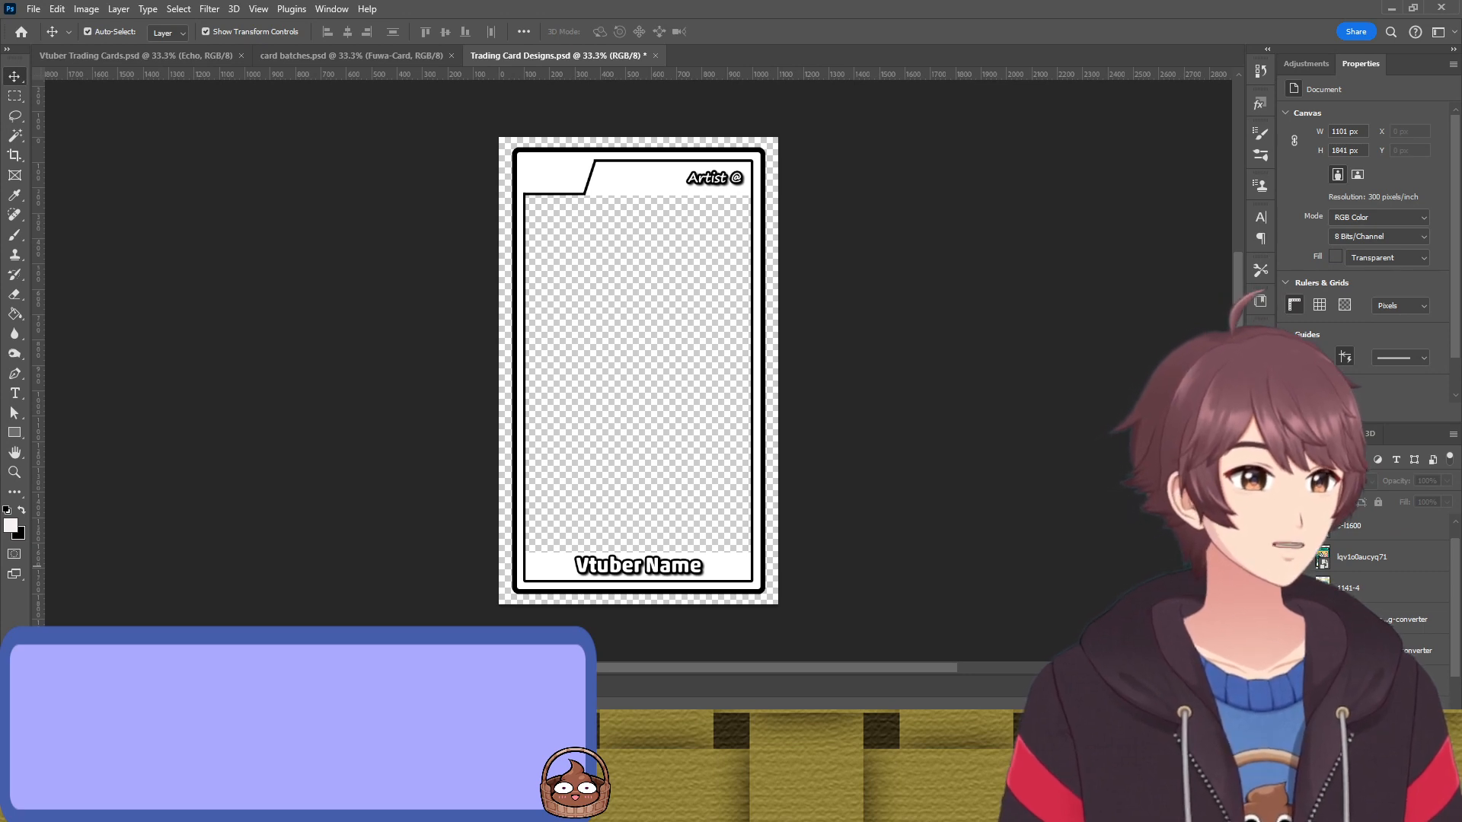
left_click(1294, 556)
left_click(1294, 556)
left_click(1295, 588)
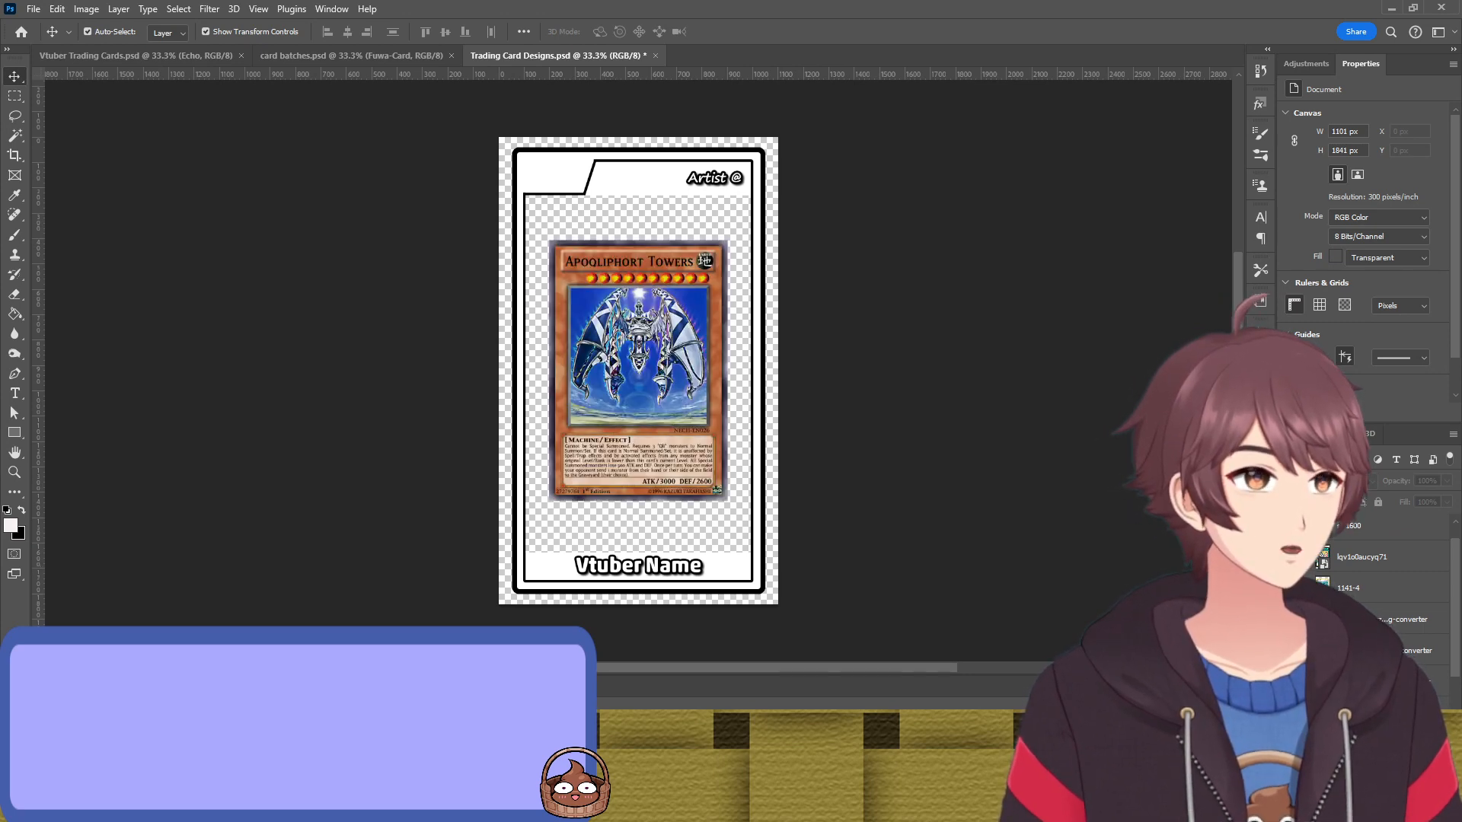
Scale the Apoqliphort Towers card to about 717 by 1045 px and place it centred against the canvas's upper edge
left_click(706, 392)
key("ctrl+t")
mouse_move(727, 369)
left_mouse_down()
mouse_move(827, 370)
mouse_move(779, 352)
mouse_move(724, 359)
left_mouse_up()
left_click_drag(565, 400, 601, 338)
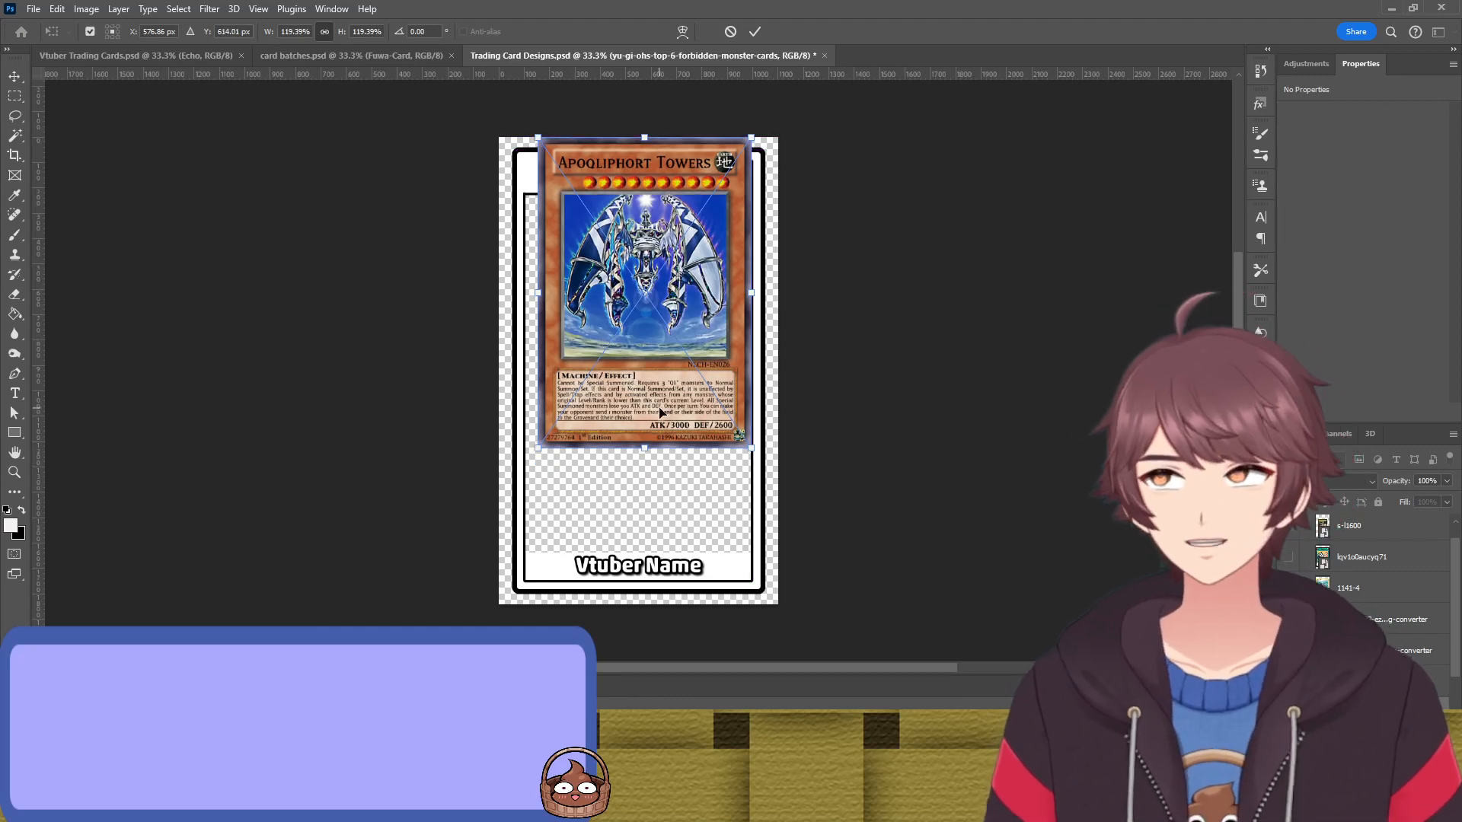
left_click_drag(646, 447, 645, 401)
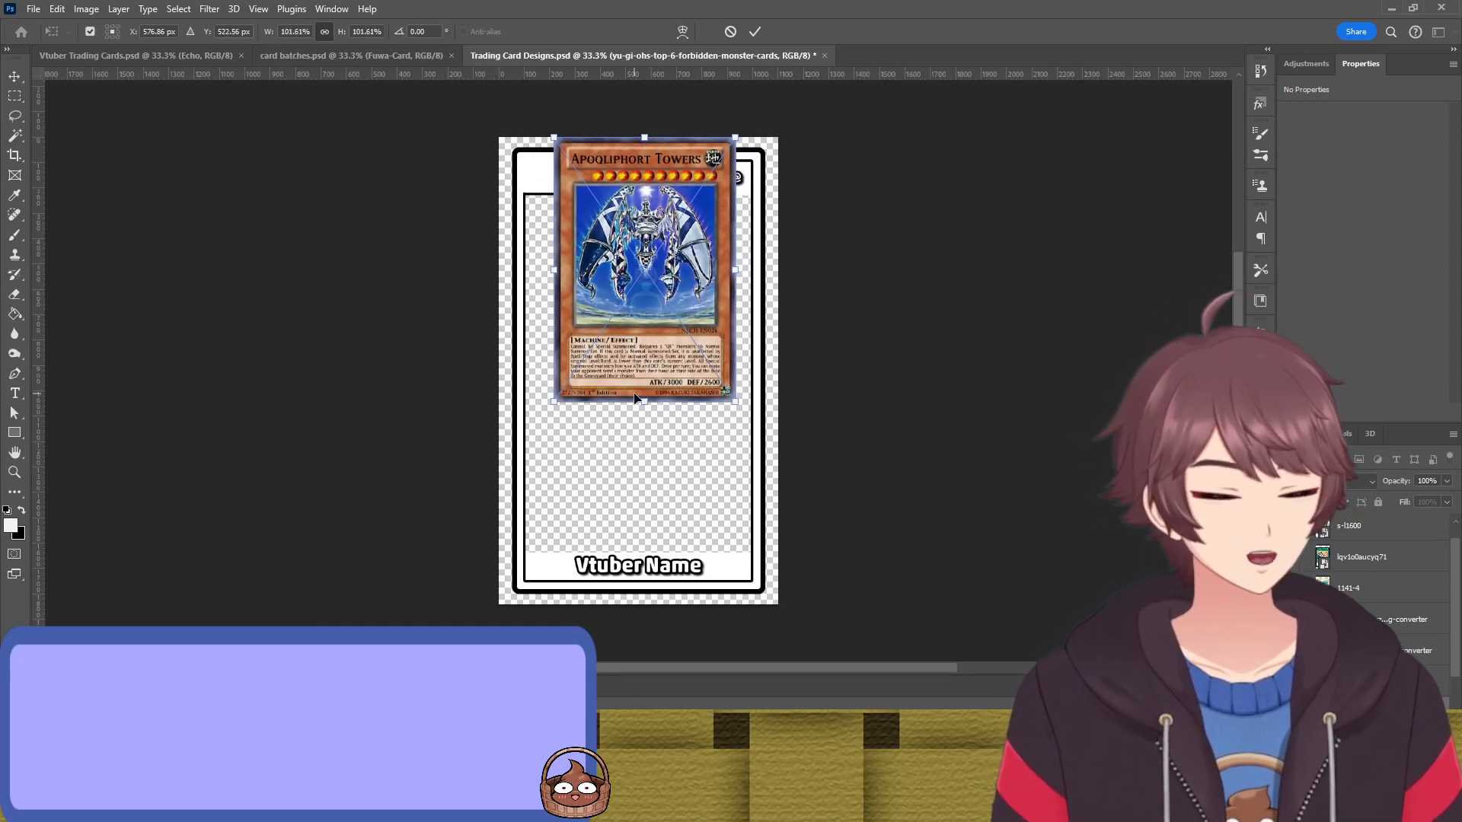
key("Return")
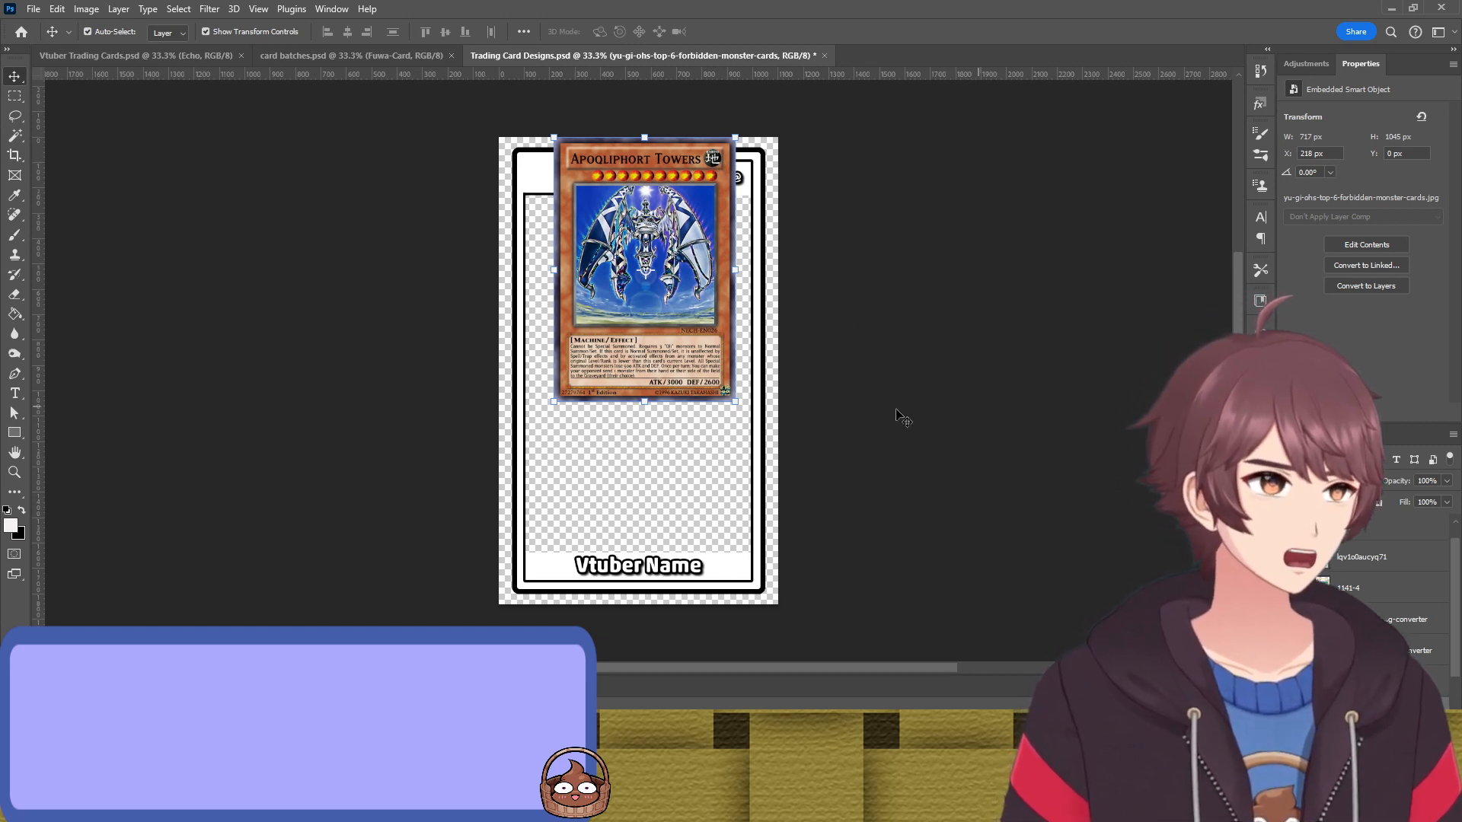
left_click_drag(708, 351, 694, 349)
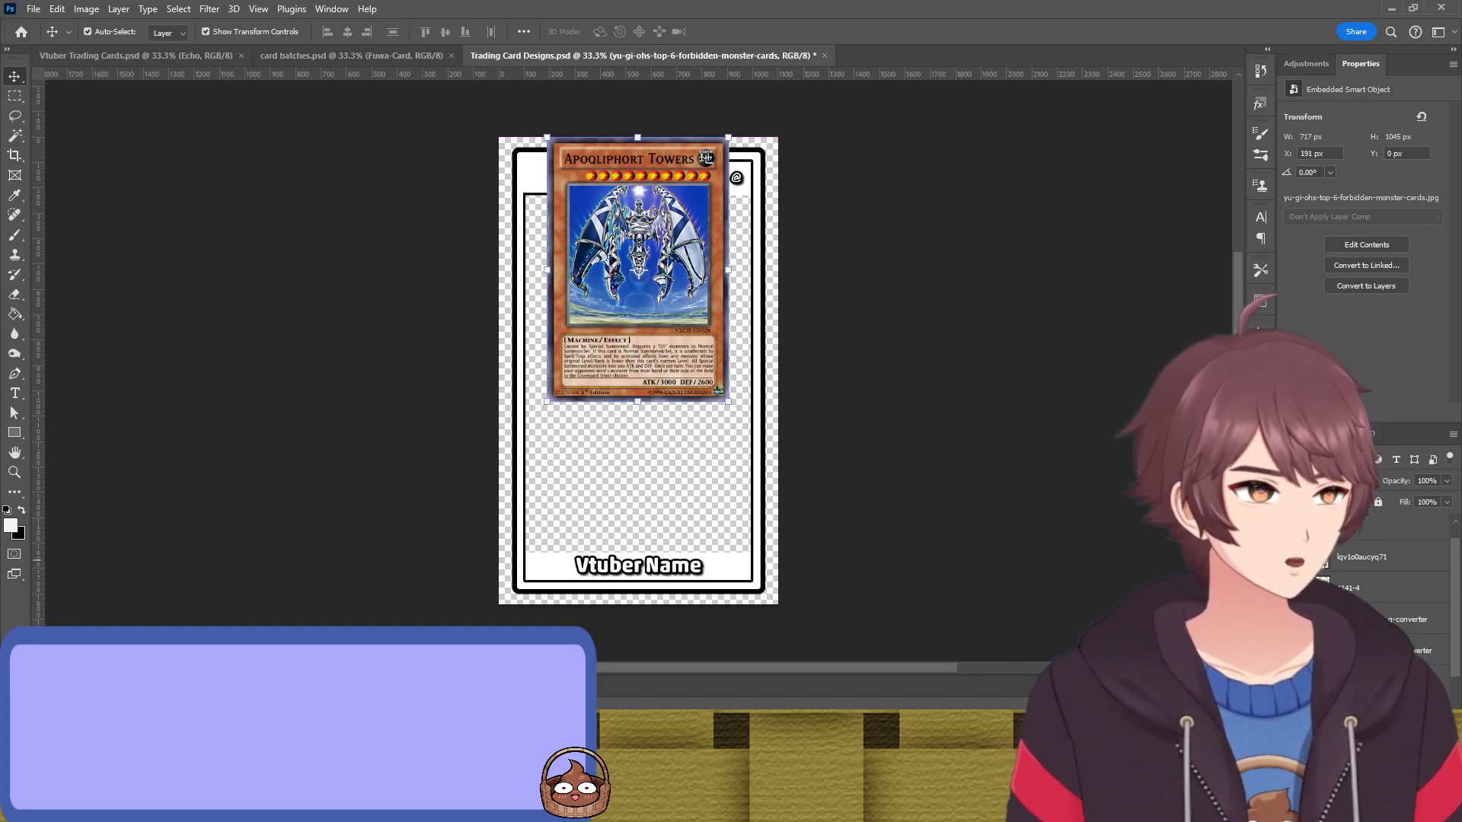
Show the Sprigatito reference card along with the Apoqliphort Towers card
left_click(1287, 587)
left_click(1286, 587)
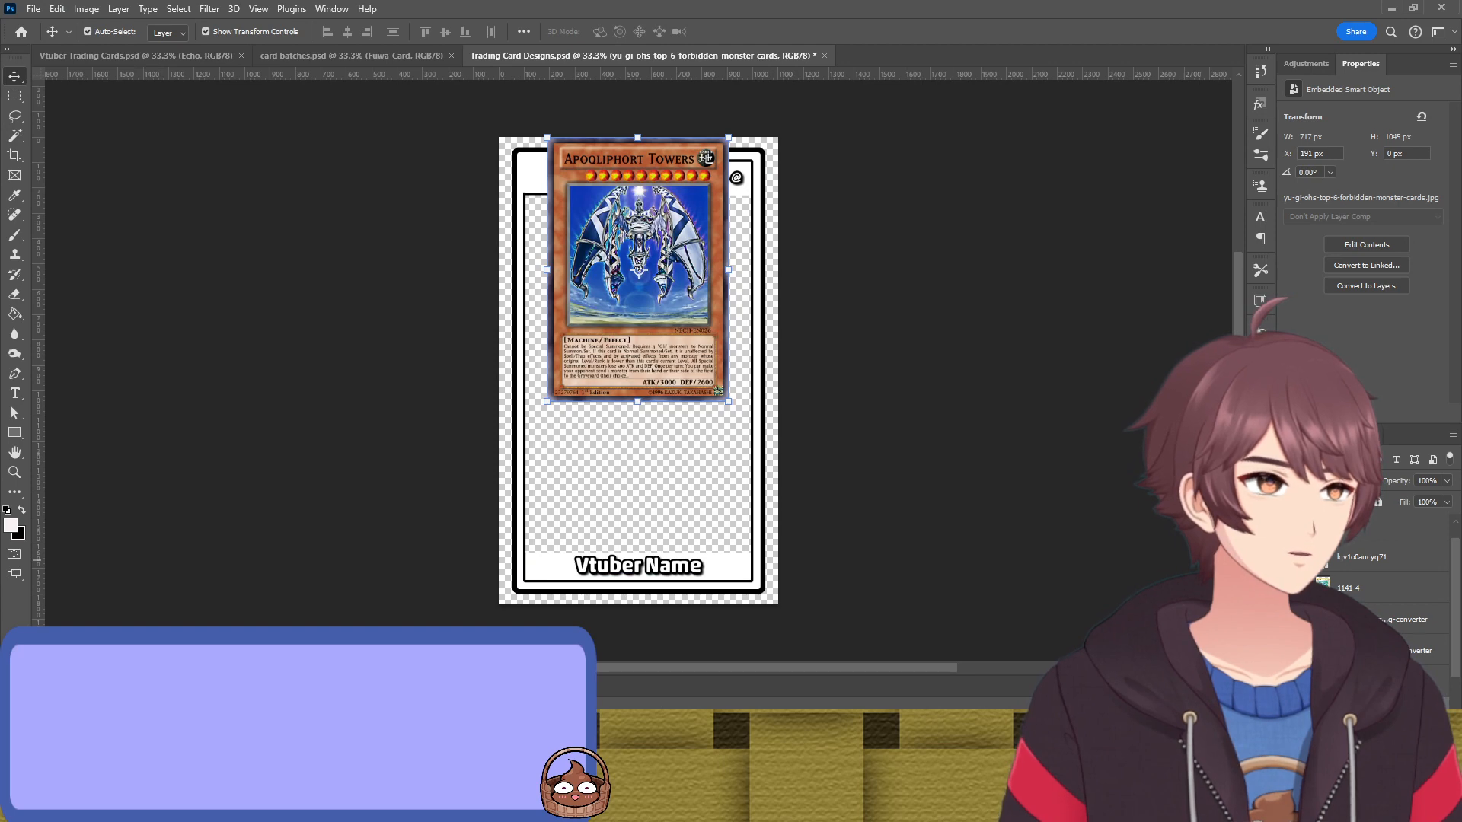
left_click(1286, 557)
left_click(1287, 557)
left_click(1286, 588)
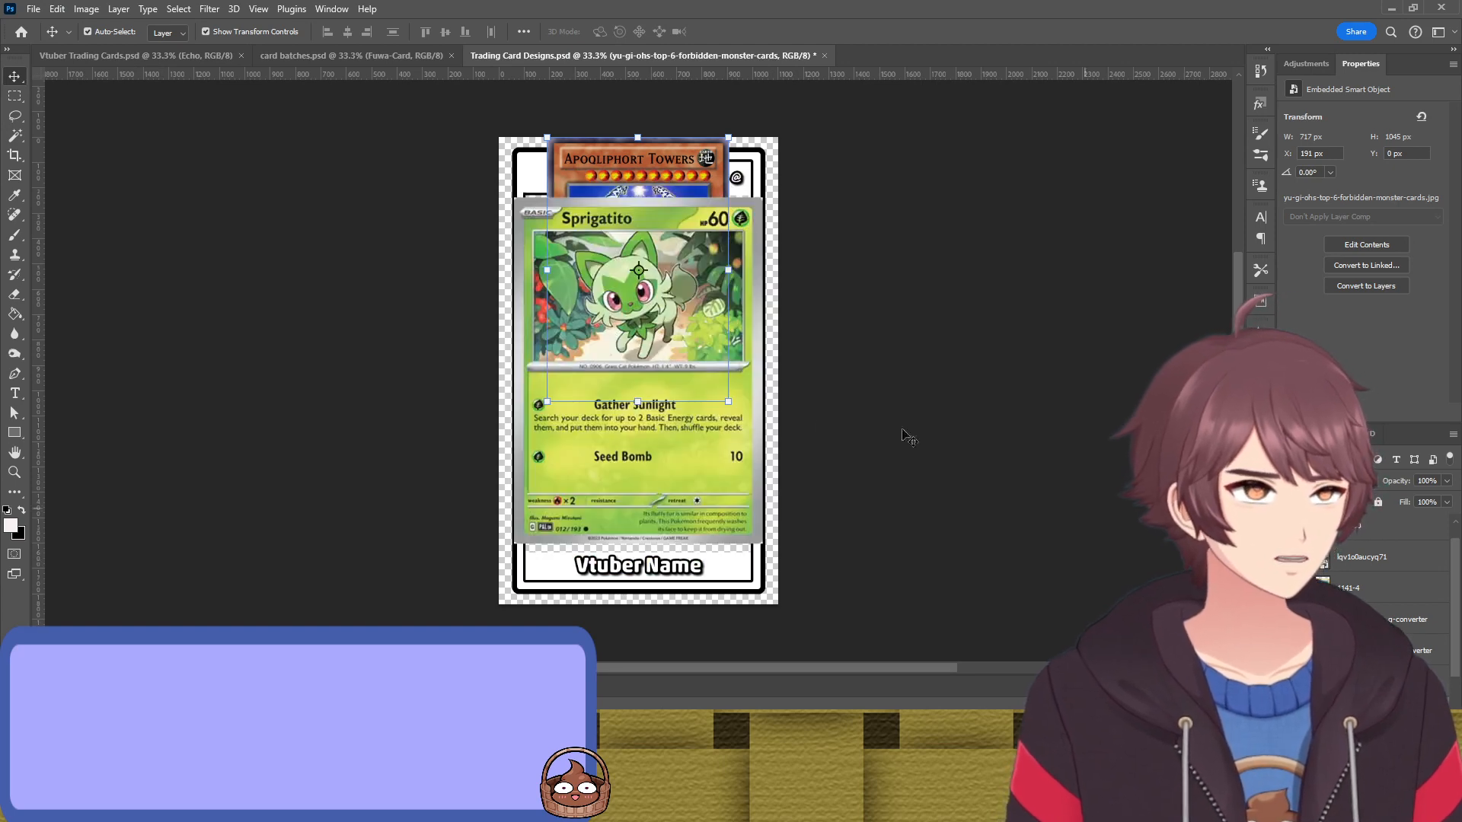
Scale the Sprigatito card to about 711 by 991 px and align it over the lower part of the Apoqliphort Towers card
left_click(676, 473)
key("ctrl+t")
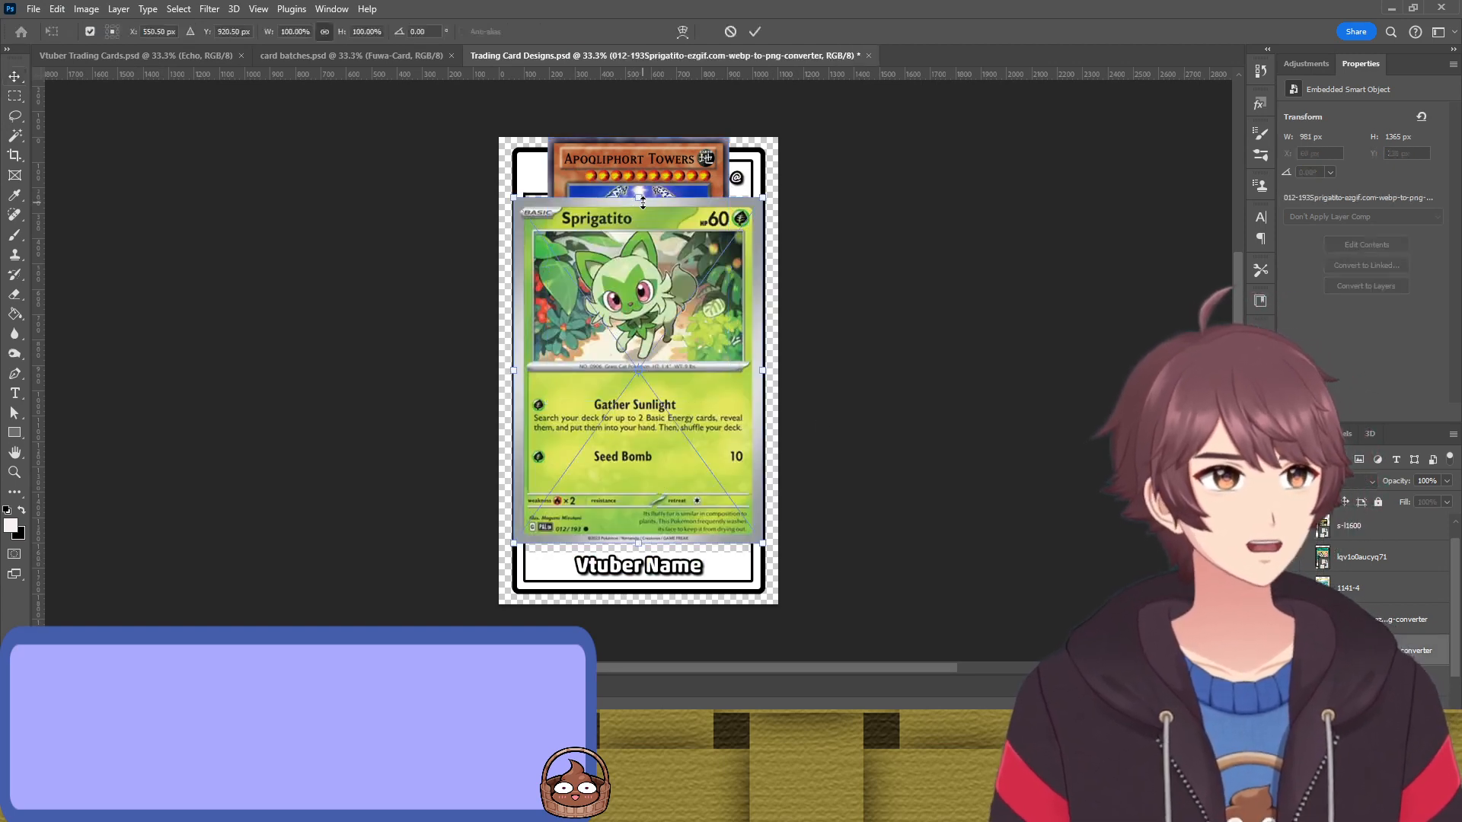
left_click_drag(642, 201, 674, 336)
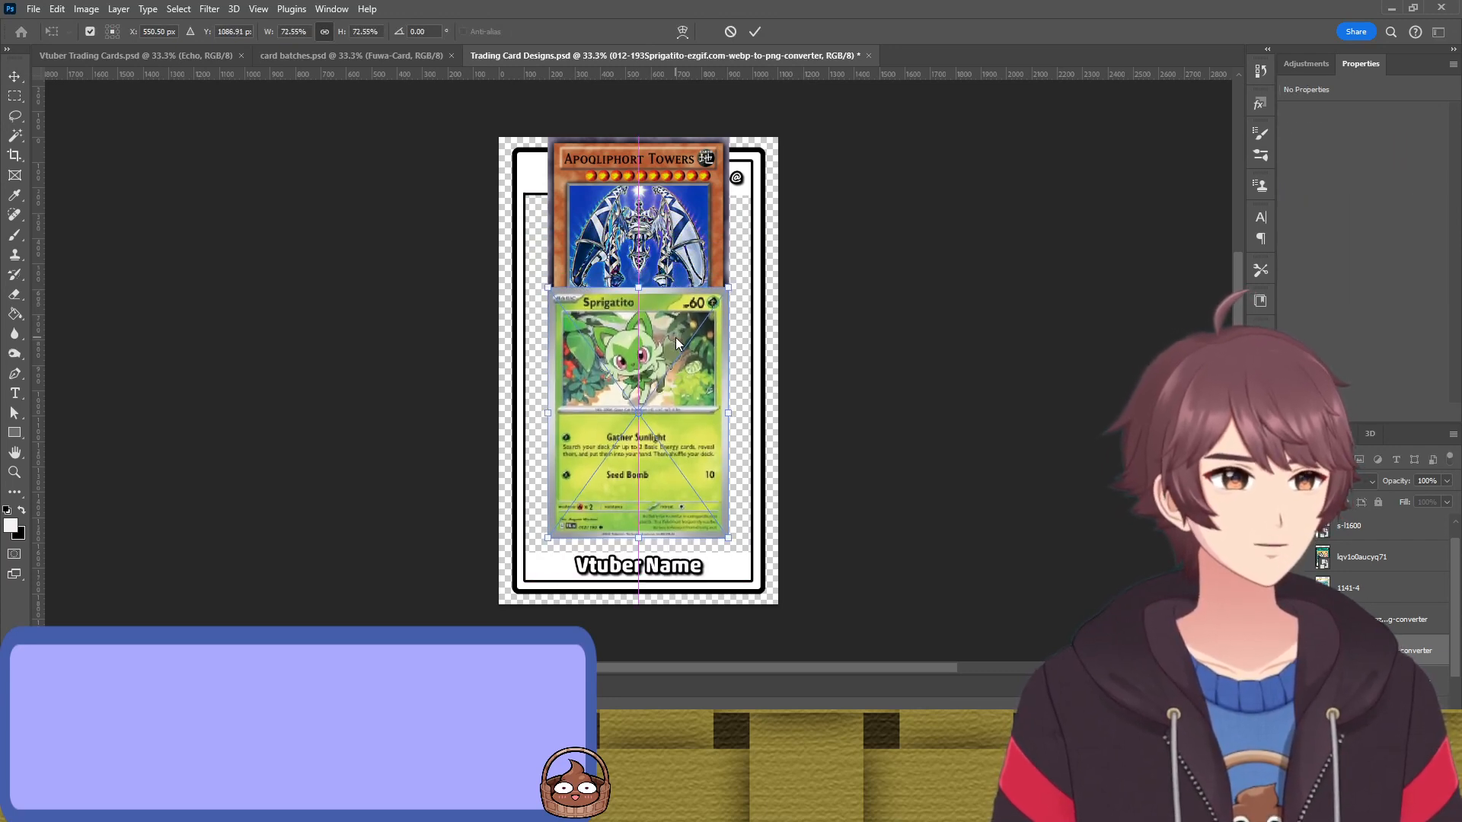
key("Return")
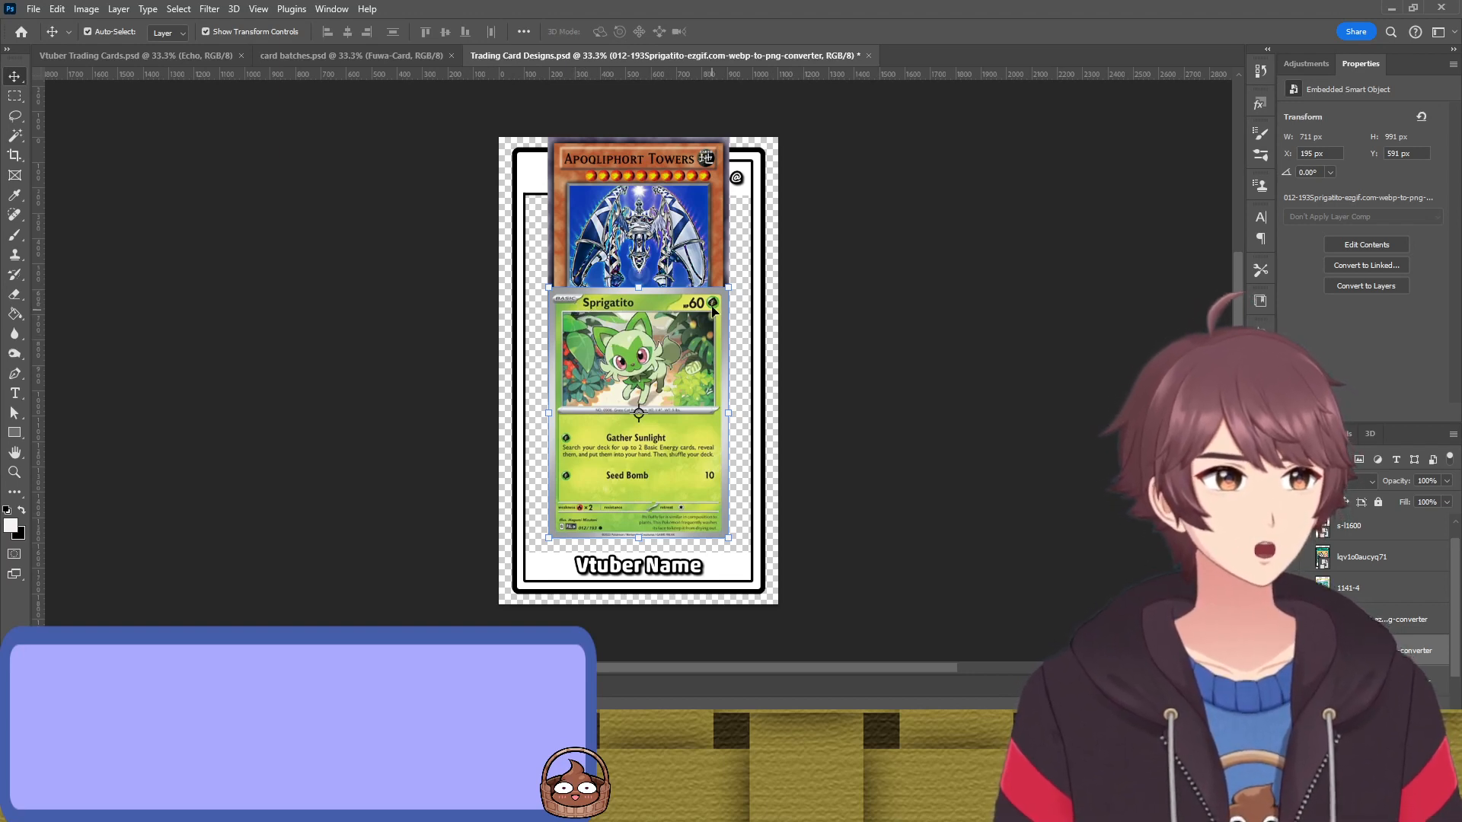
left_click_drag(590, 327, 596, 363)
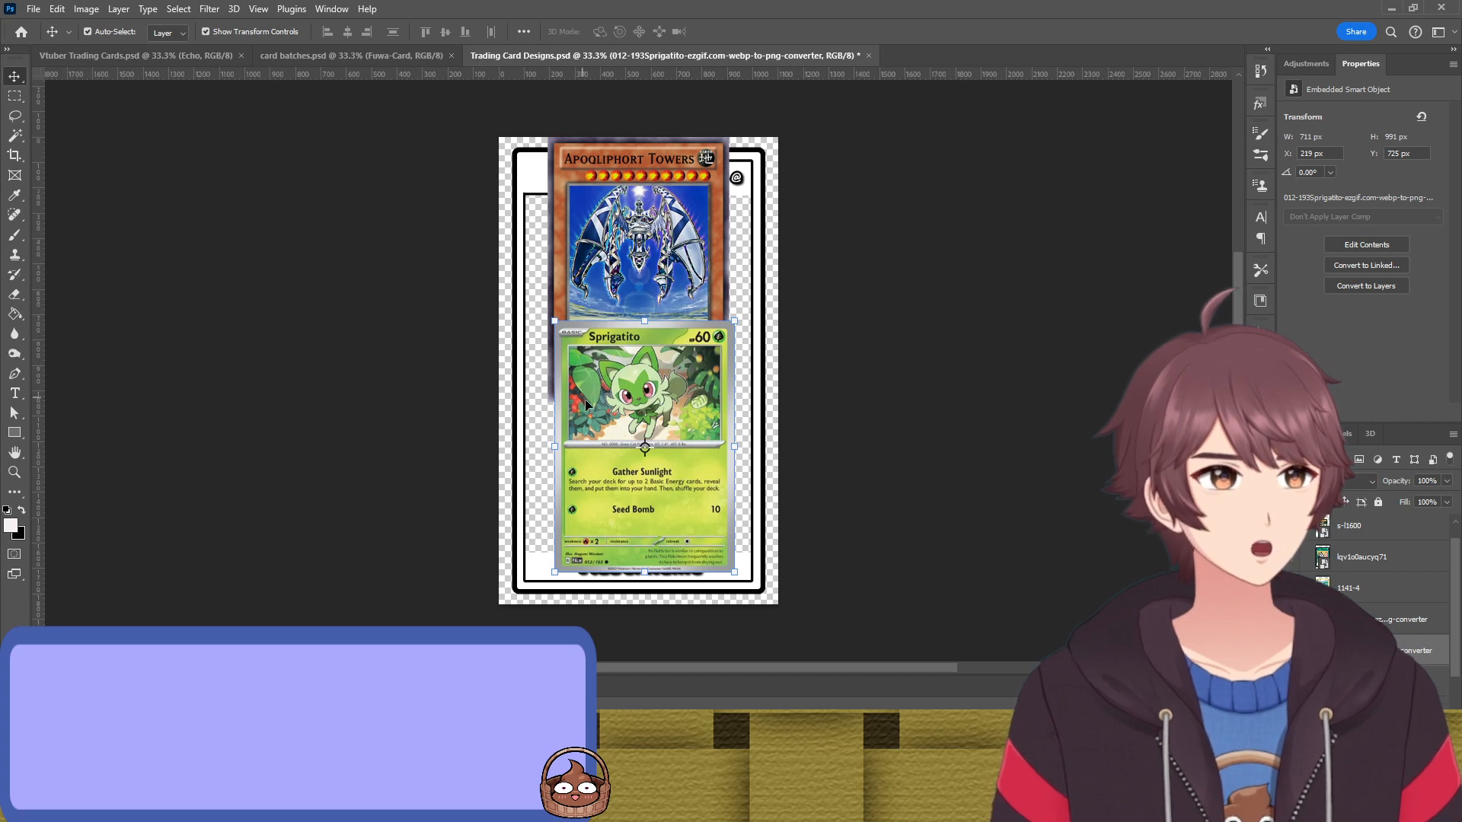
left_click_drag(632, 435, 626, 431)
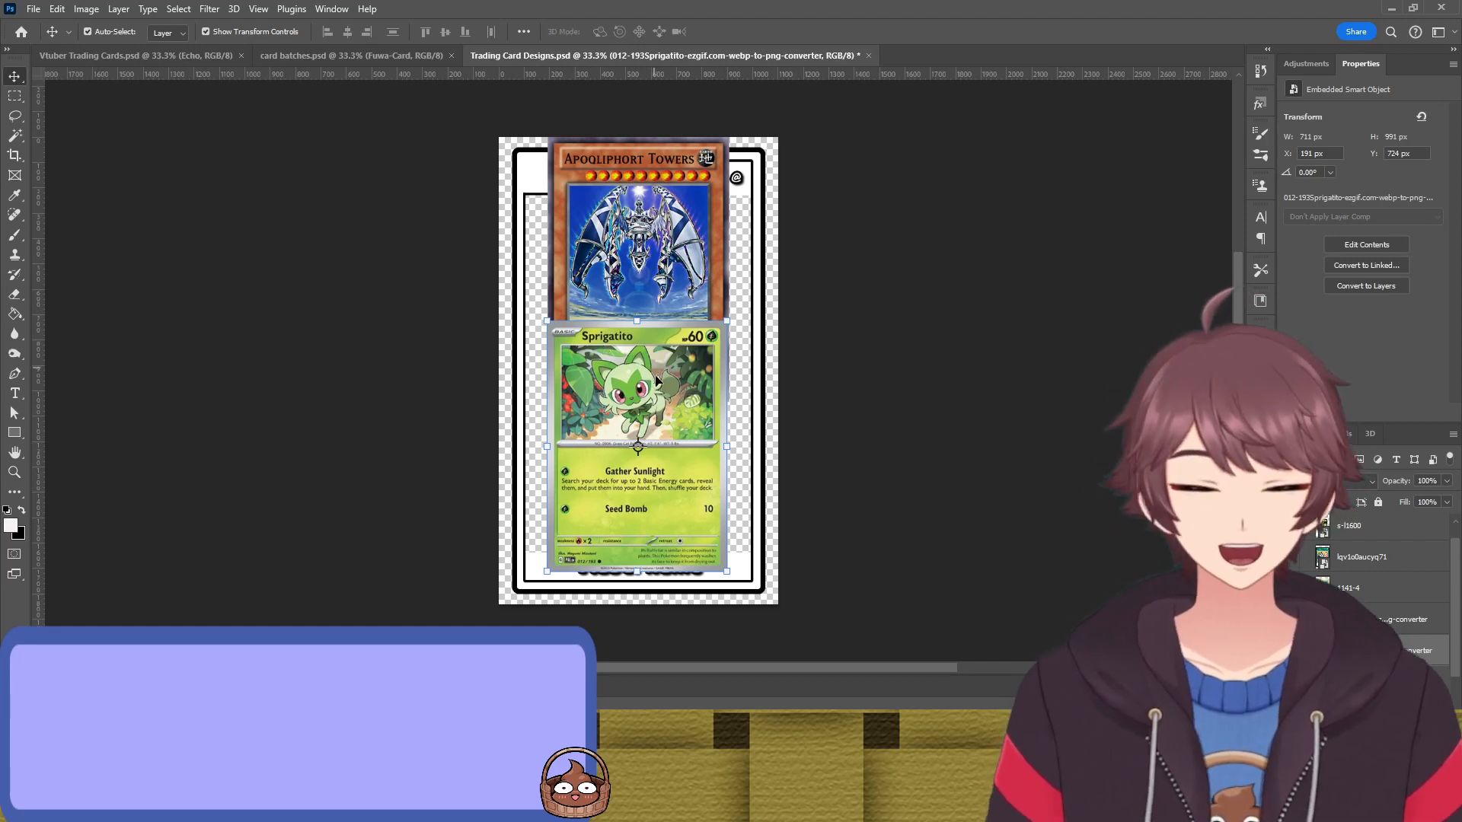
left_click(864, 411)
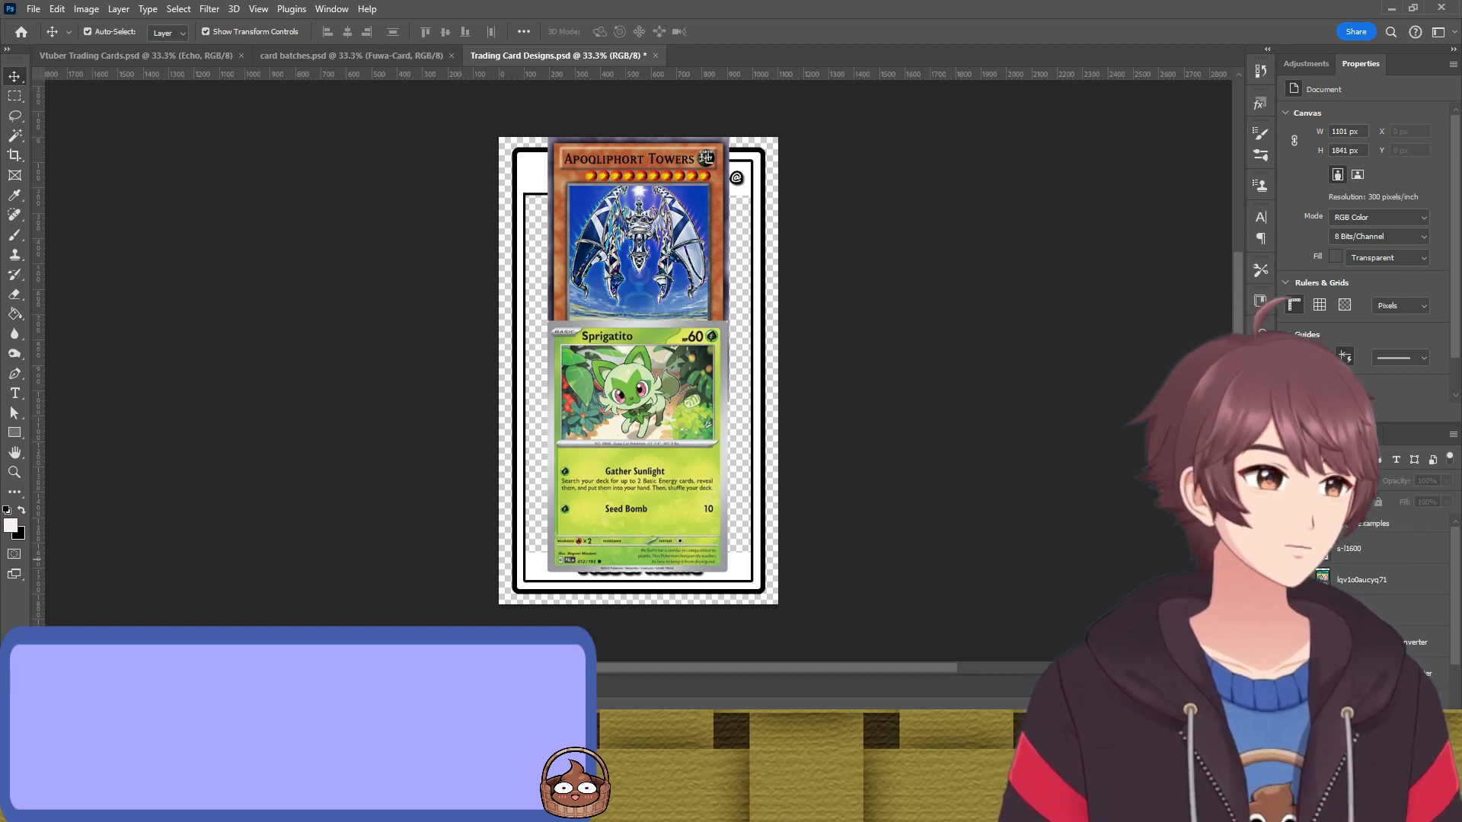
Show the Green Eyrie and Book of Law reference cards and move the Book of Law layer above the Green Eyrie layer
key("ctrl+v")
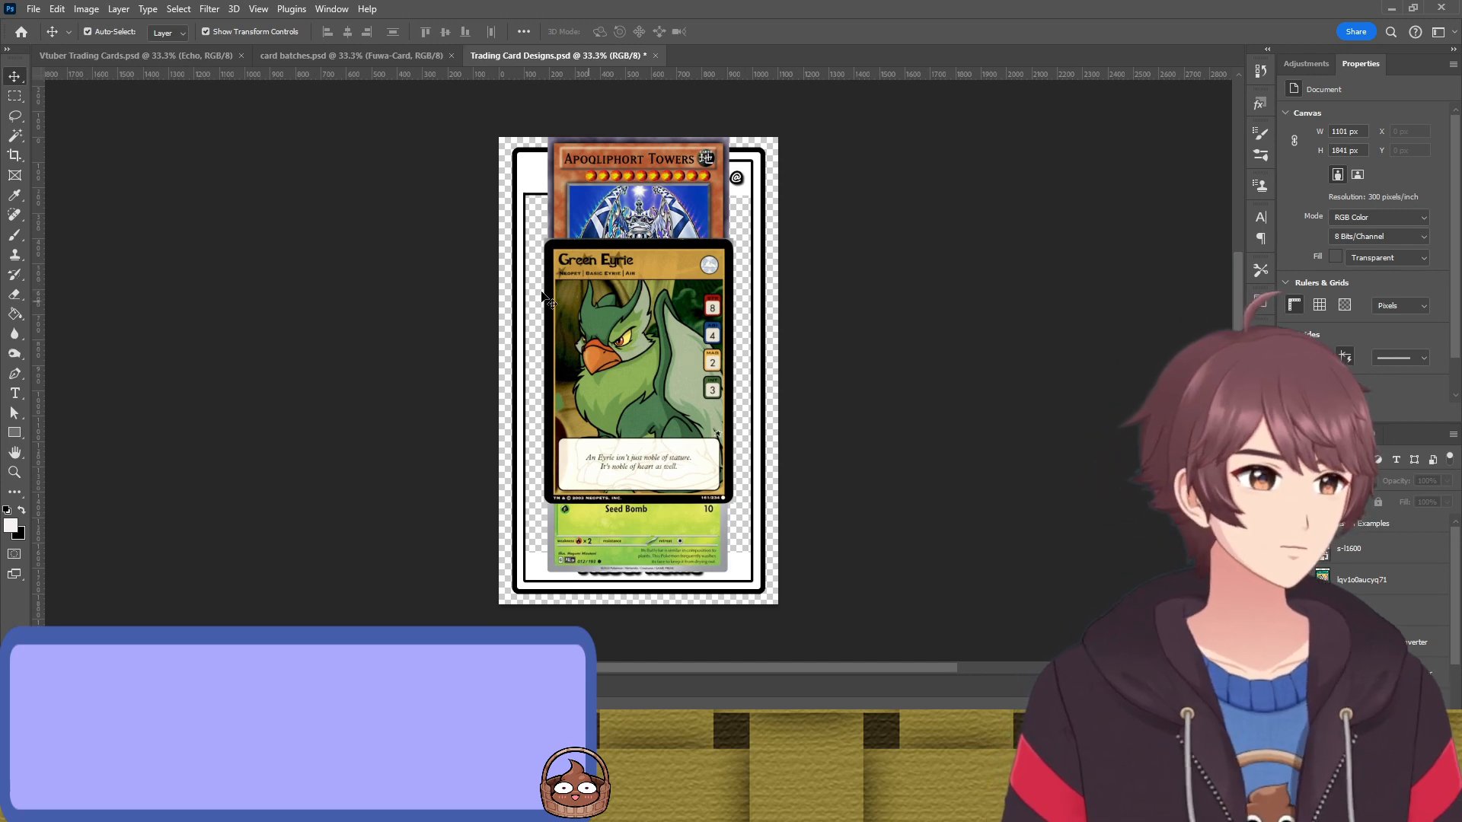
left_click(723, 265)
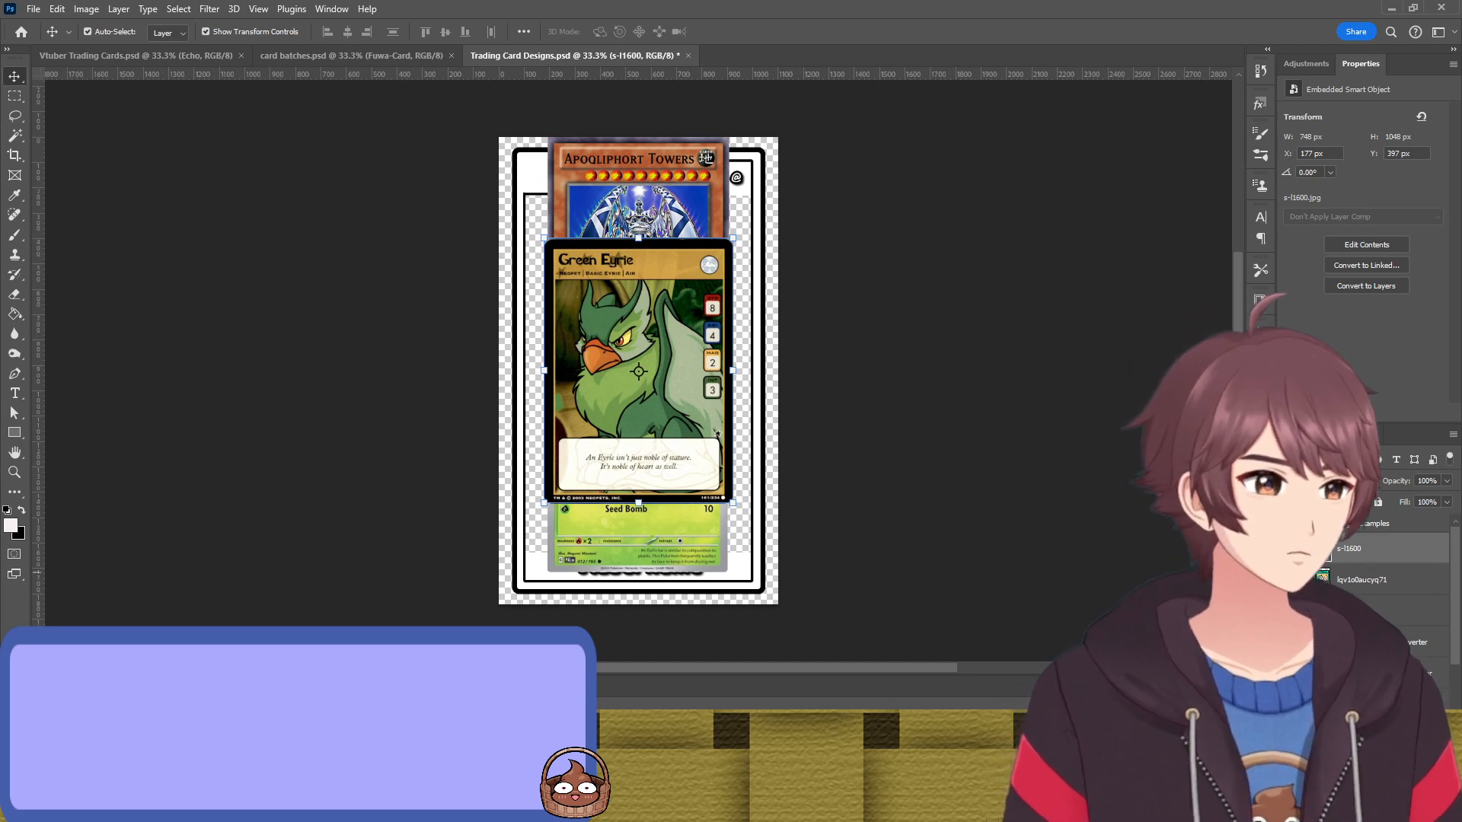
left_click(1287, 579)
left_click(1288, 580)
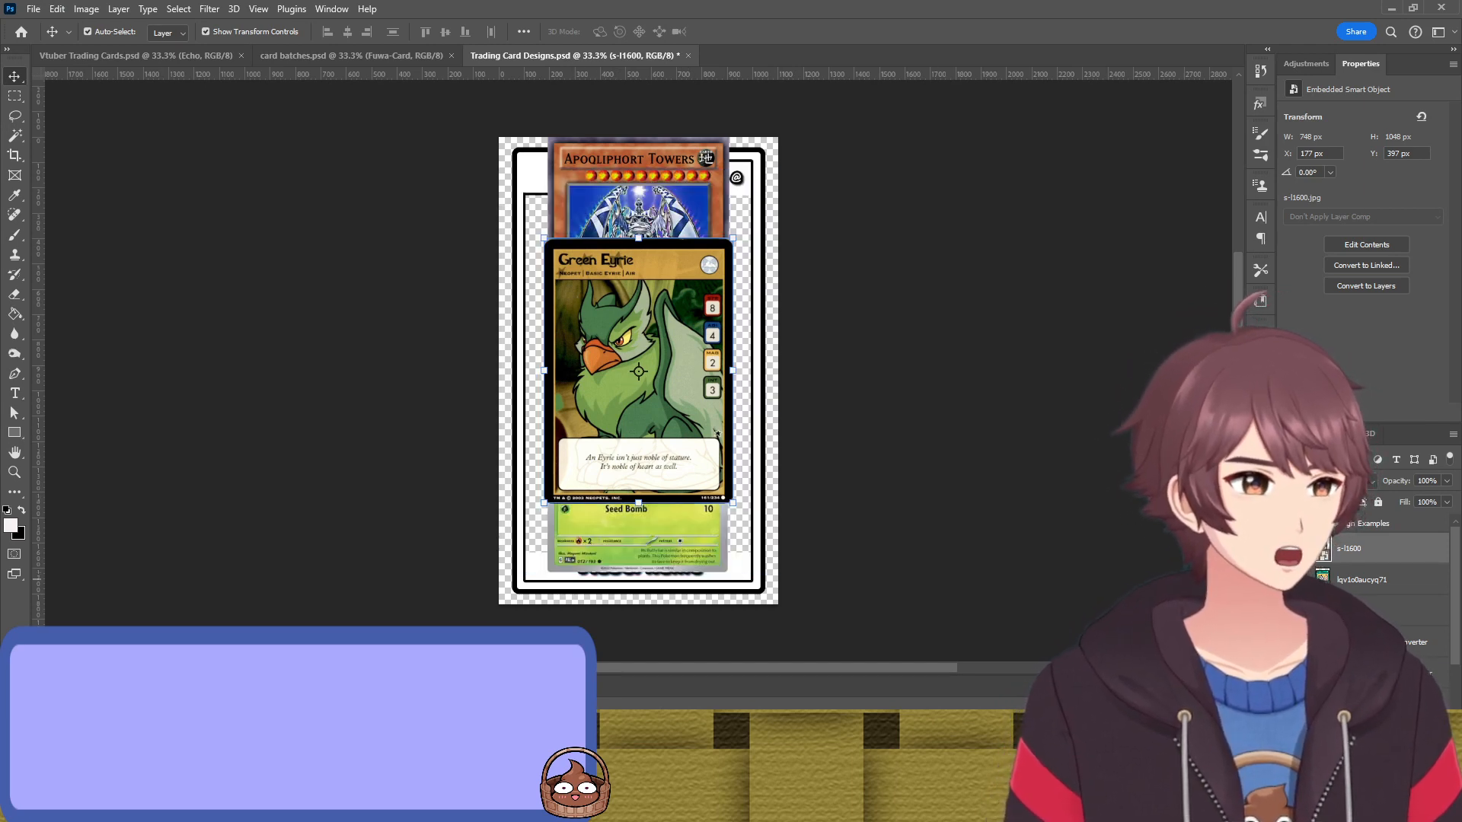
left_click(1287, 611)
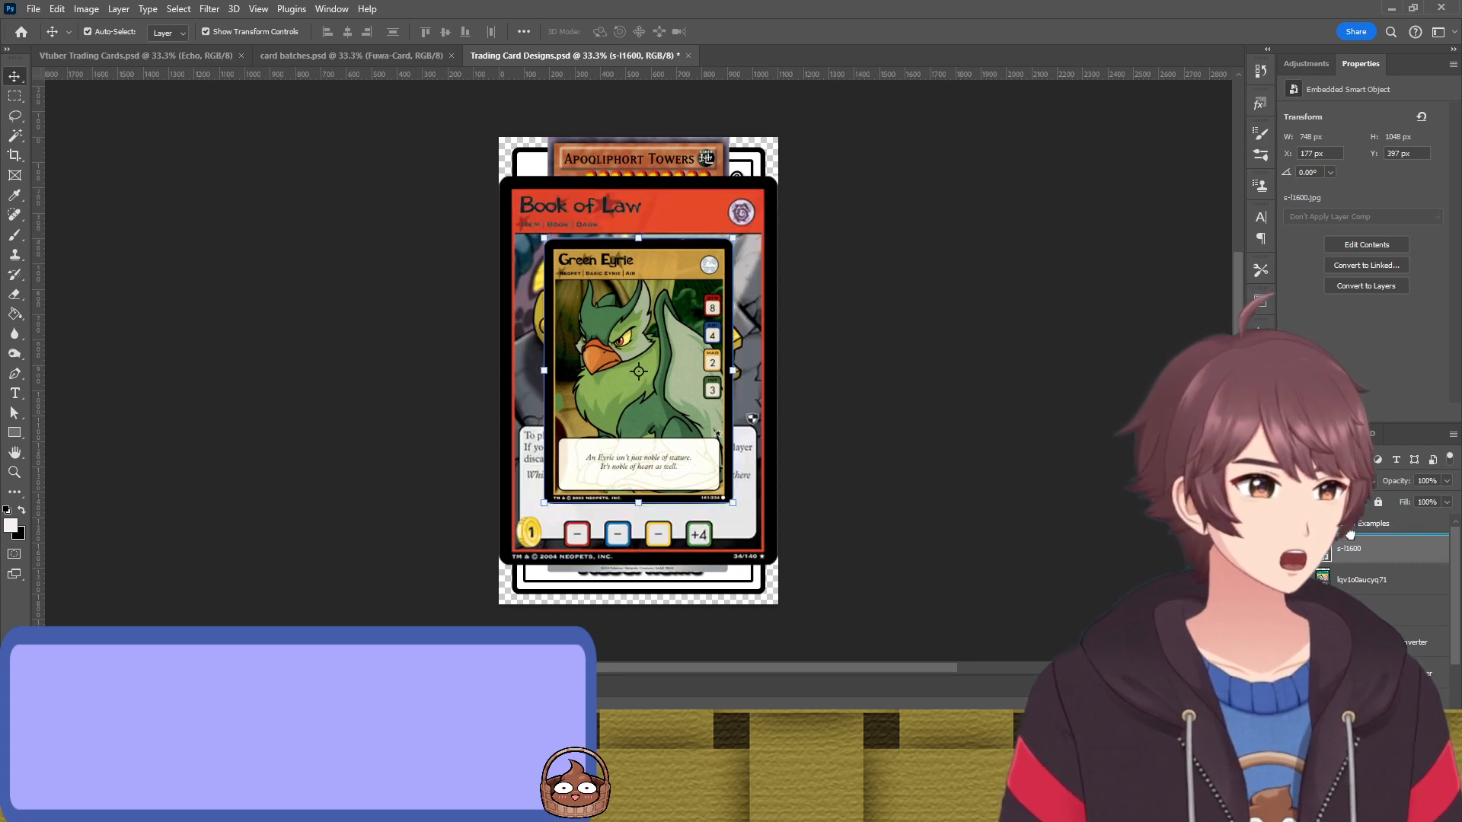
left_click_drag(1362, 610, 1363, 536)
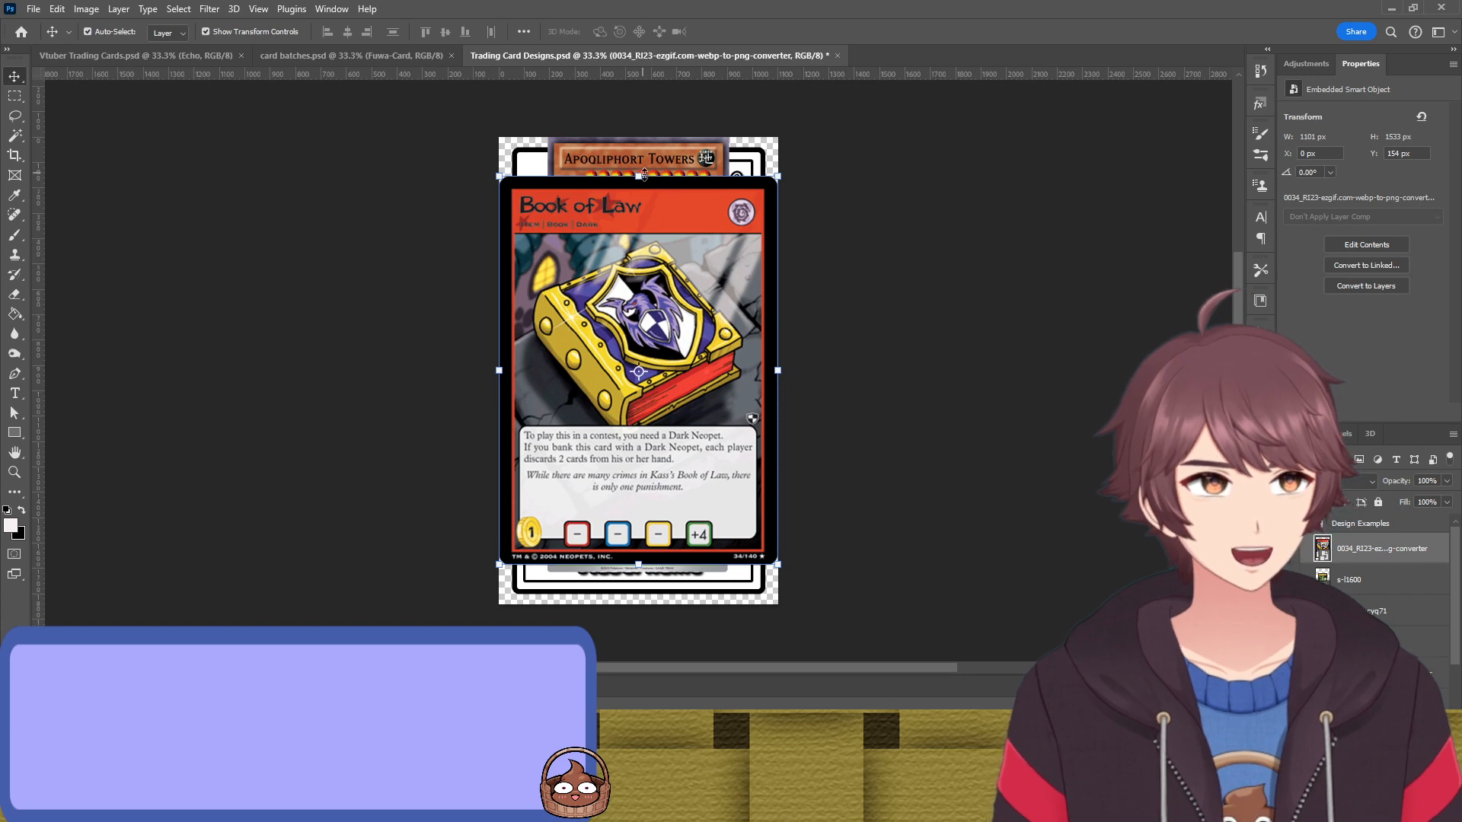
Shrink the Book of Law card to about the Green Eyrie card's size, placing it upper right and Green Eyrie lower left on the canvas
left_click_drag(638, 176, 629, 306)
left_click_drag(638, 381, 708, 242)
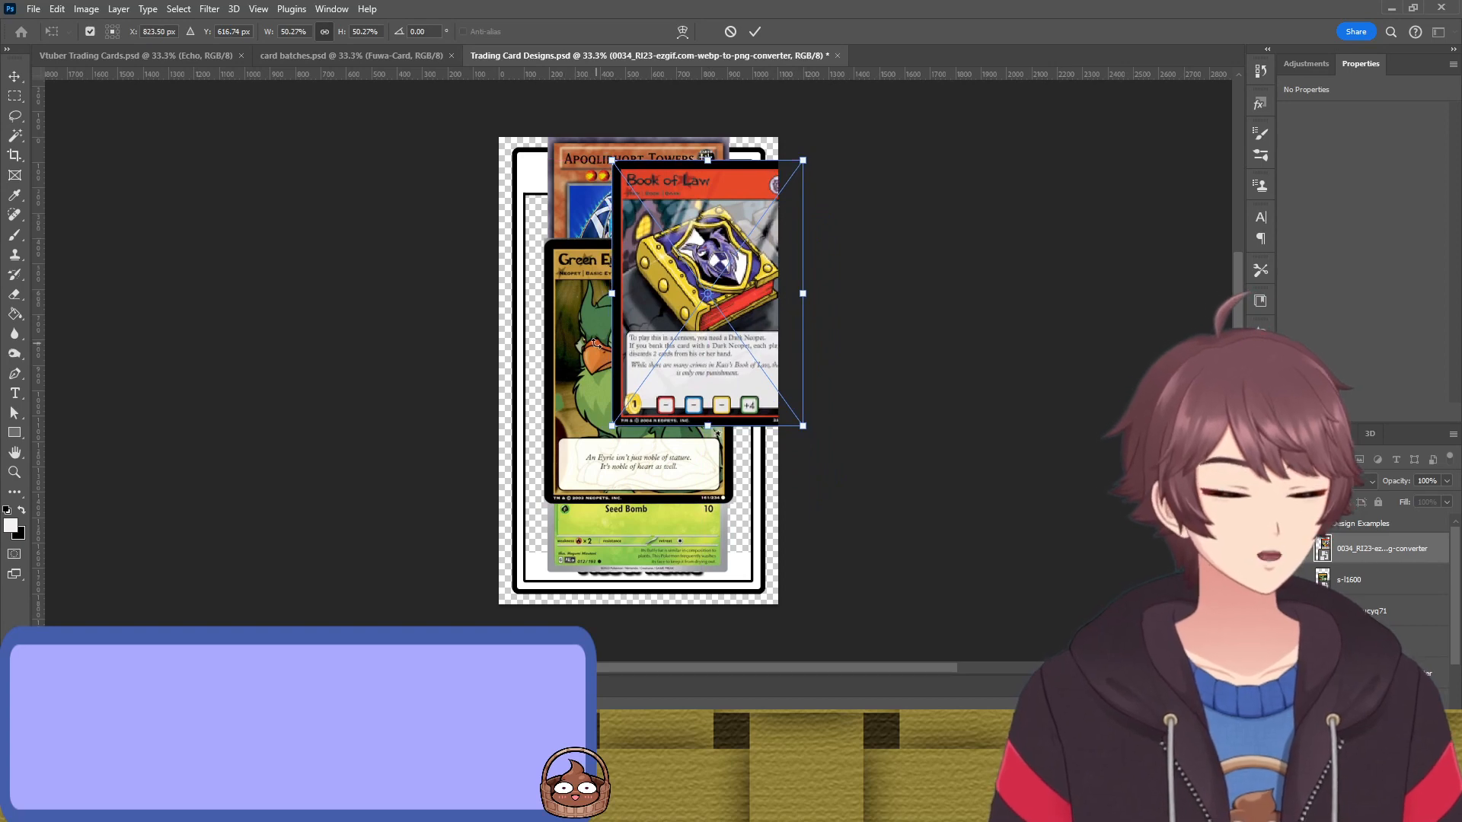
key("Return")
left_click_drag(570, 356, 530, 440)
left_click(902, 323)
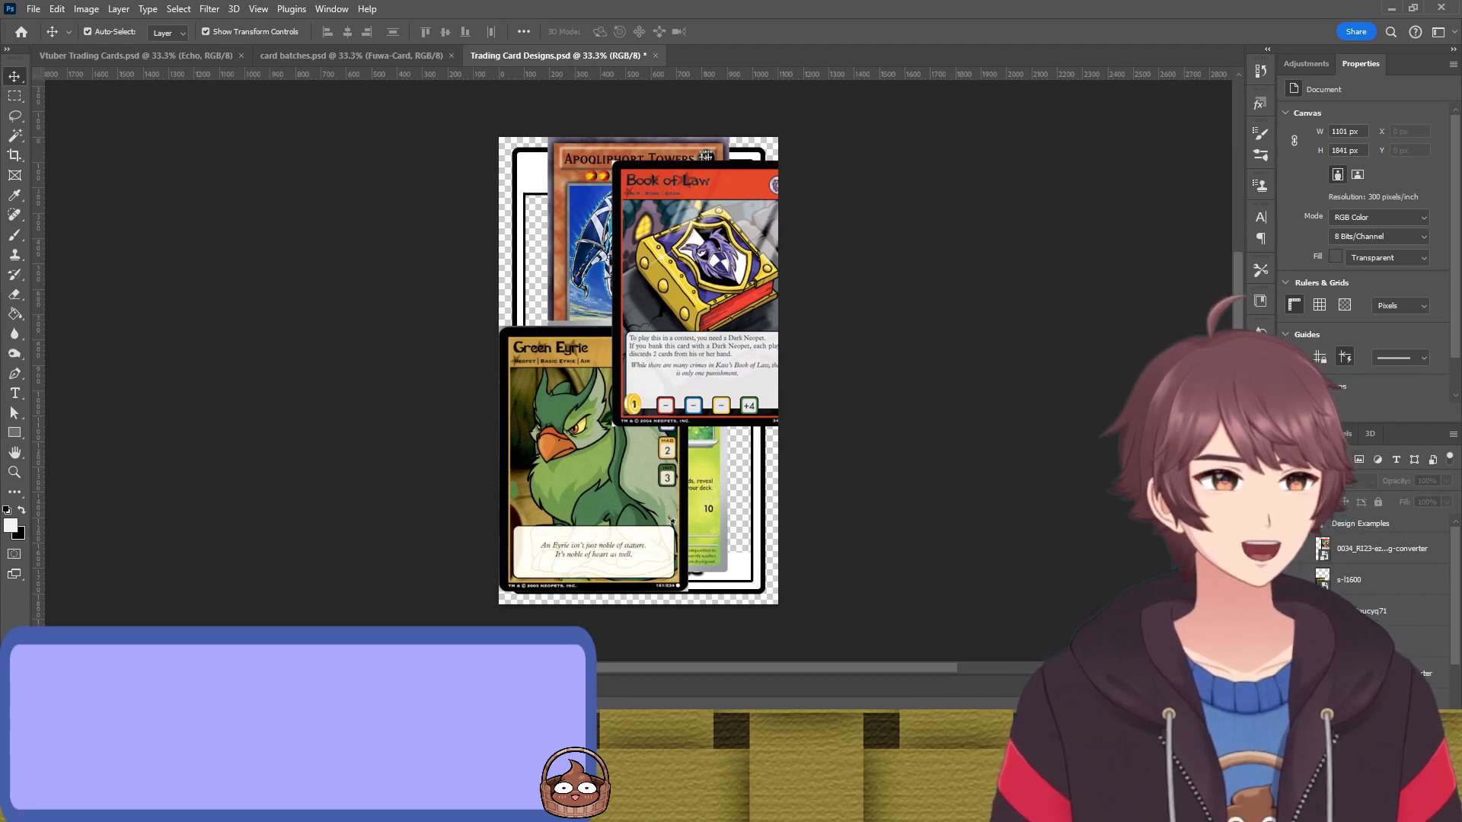
Hide the Green Eyrie, Book of Law, Sprigatito and Apoqliphort Towers cards and show the fanned Ljósálfar card image
left_click(1287, 580)
left_click(1286, 549)
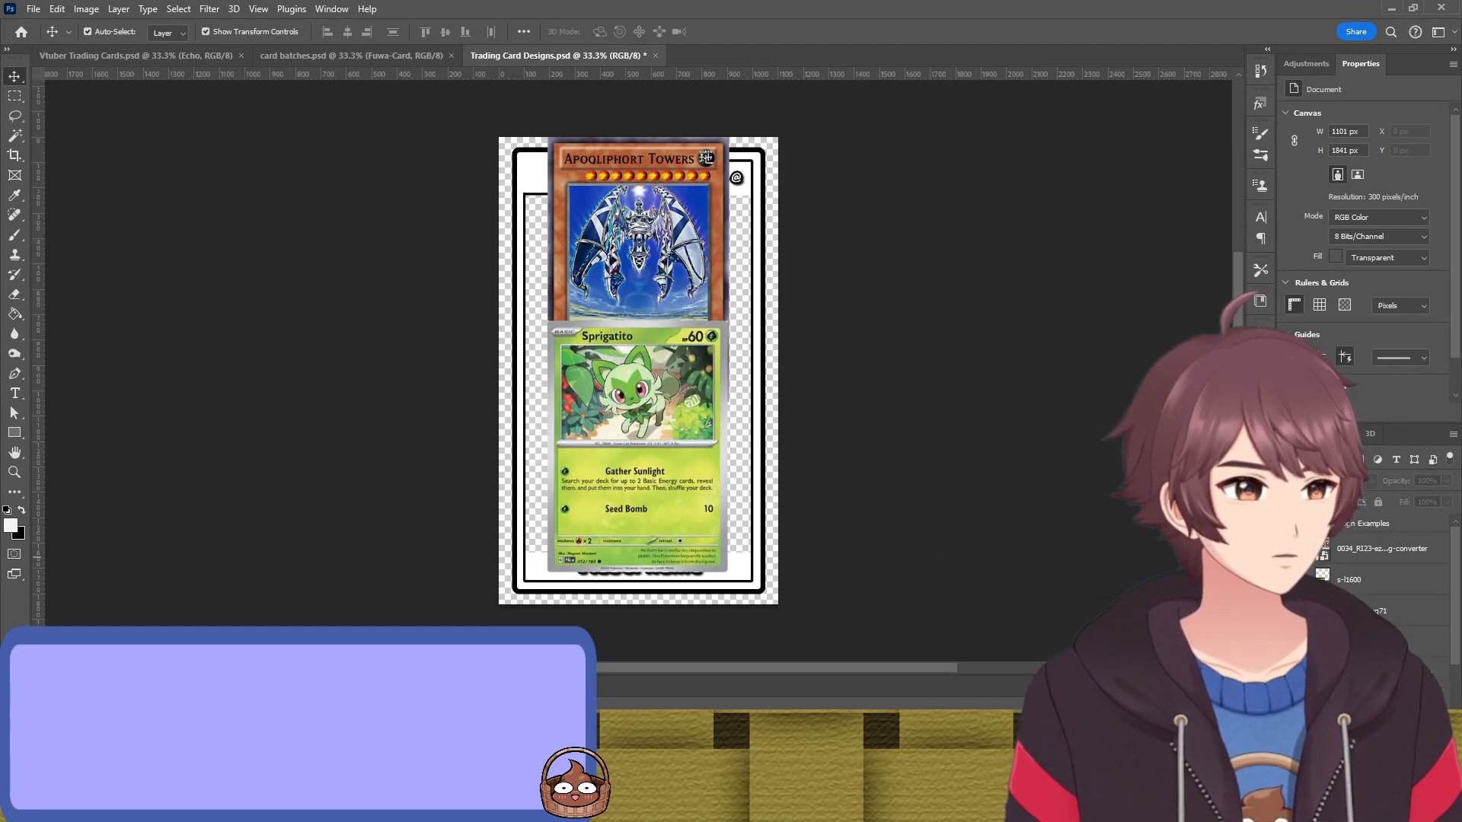
left_click(1287, 611)
left_click(1286, 642)
left_click(1287, 673)
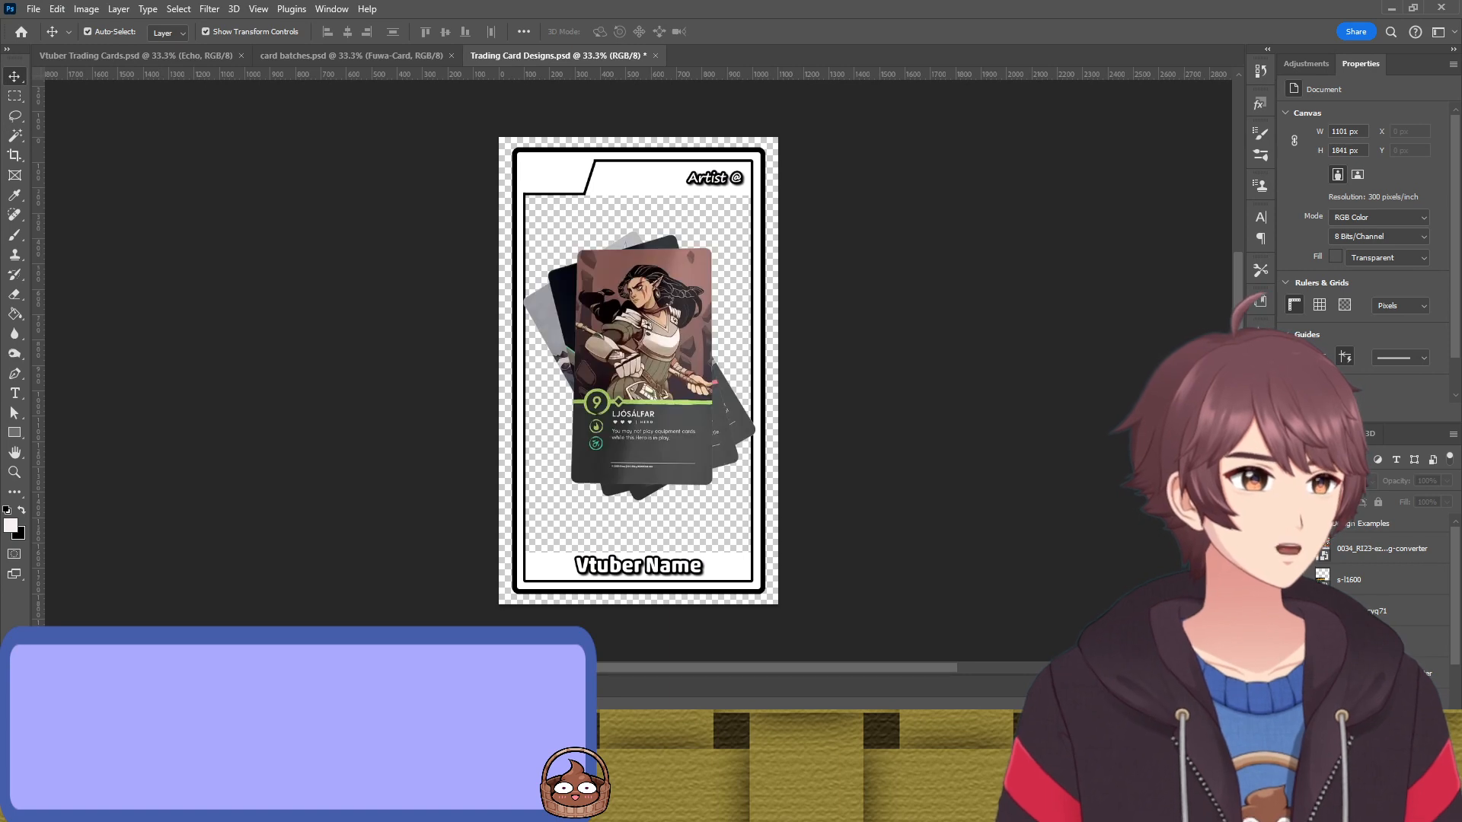
Enlarge the fanned Ljósálfar card image over the template, centre it, and scale it back down to about 1031 by 1194 px
left_click(714, 372)
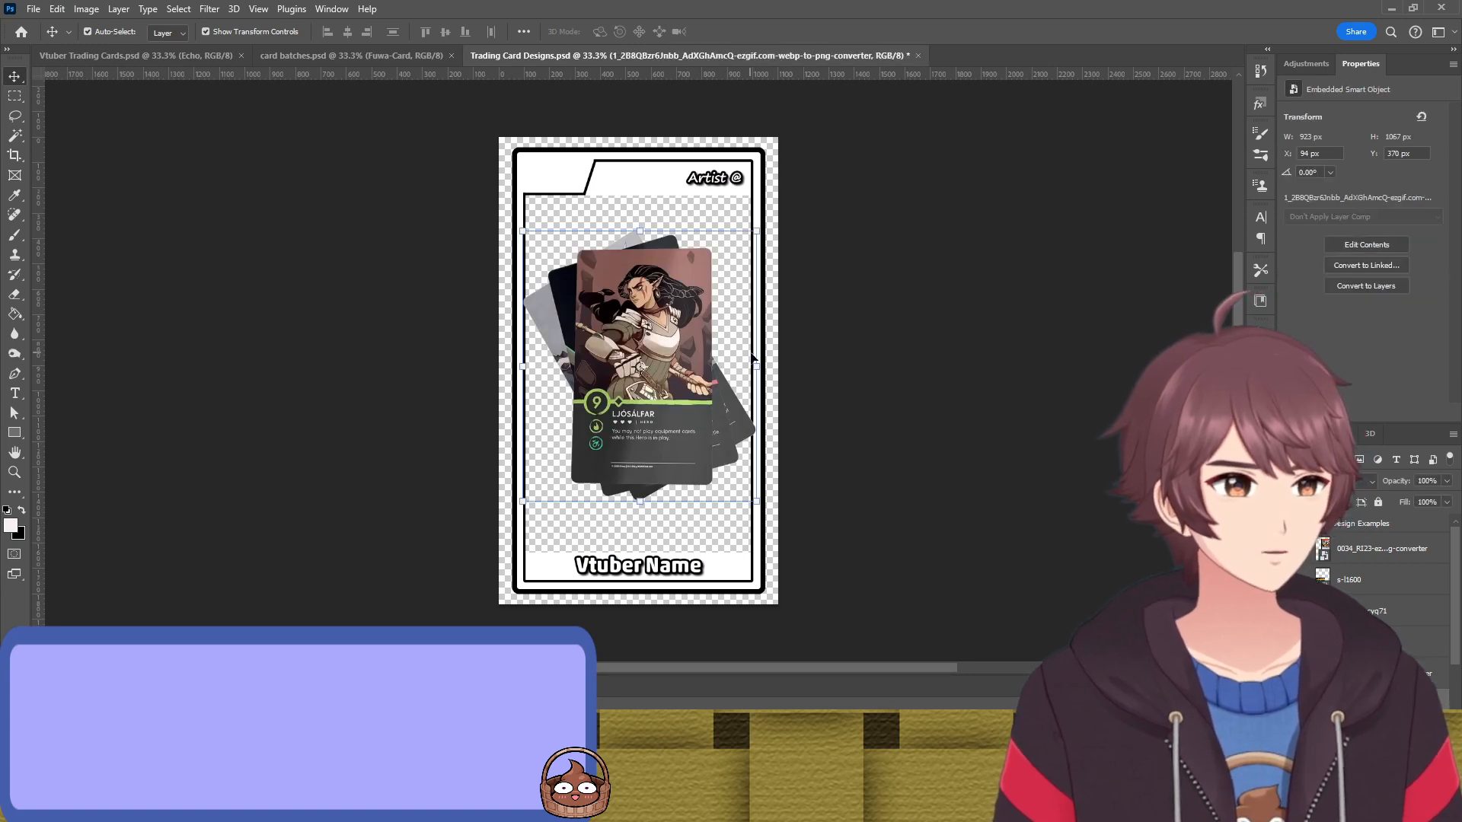
key("ctrl+t")
left_click_drag(765, 363, 960, 330)
key("Return")
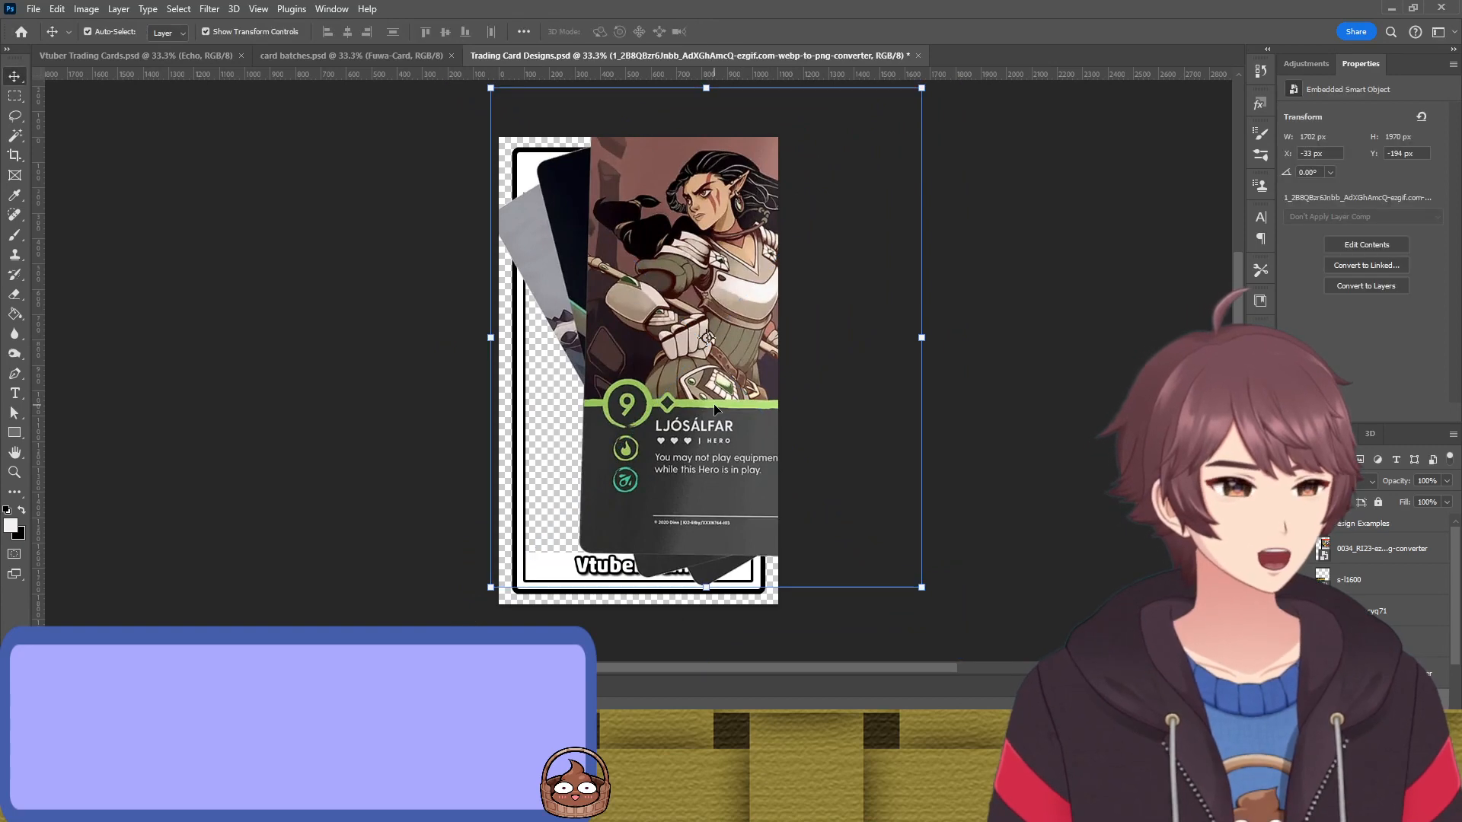
left_click_drag(722, 398, 654, 414)
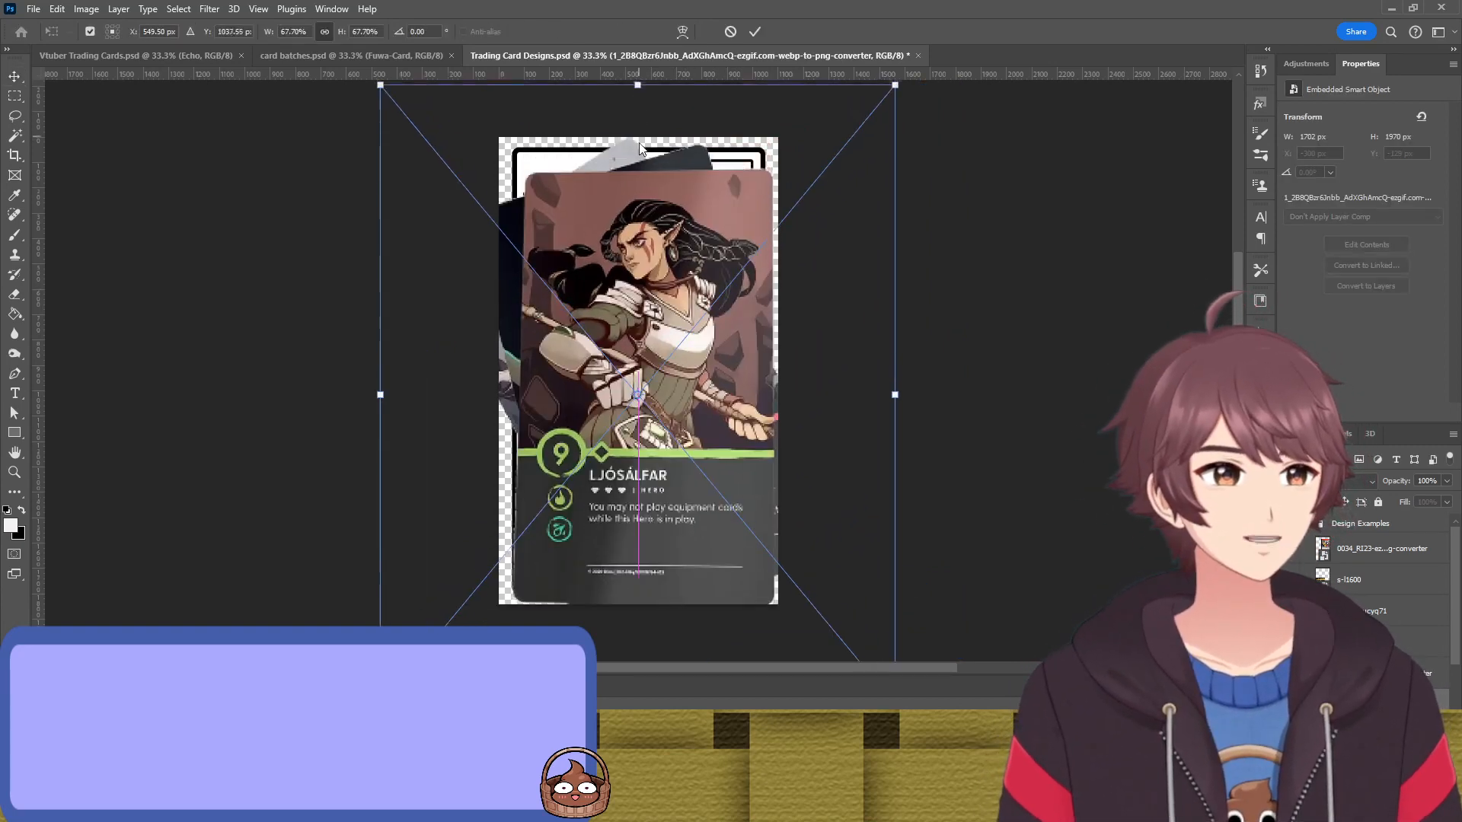
left_click_drag(638, 101, 637, 324)
key("Return")
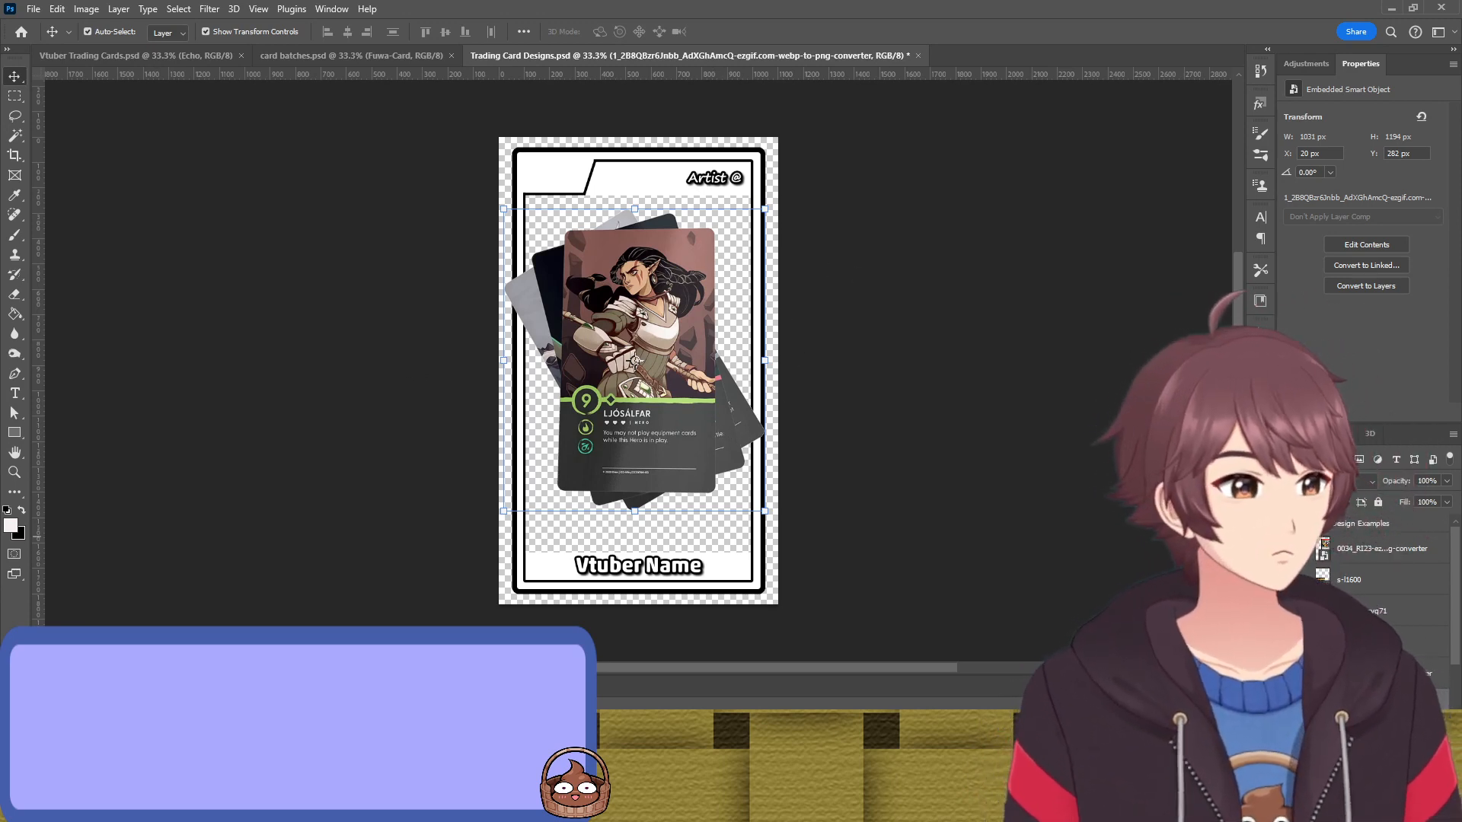
Hide the fanned Ljósálfar image, show and hide the Feather Ball card, and show the Book of Law card
left_click(1288, 700)
left_click(1288, 673)
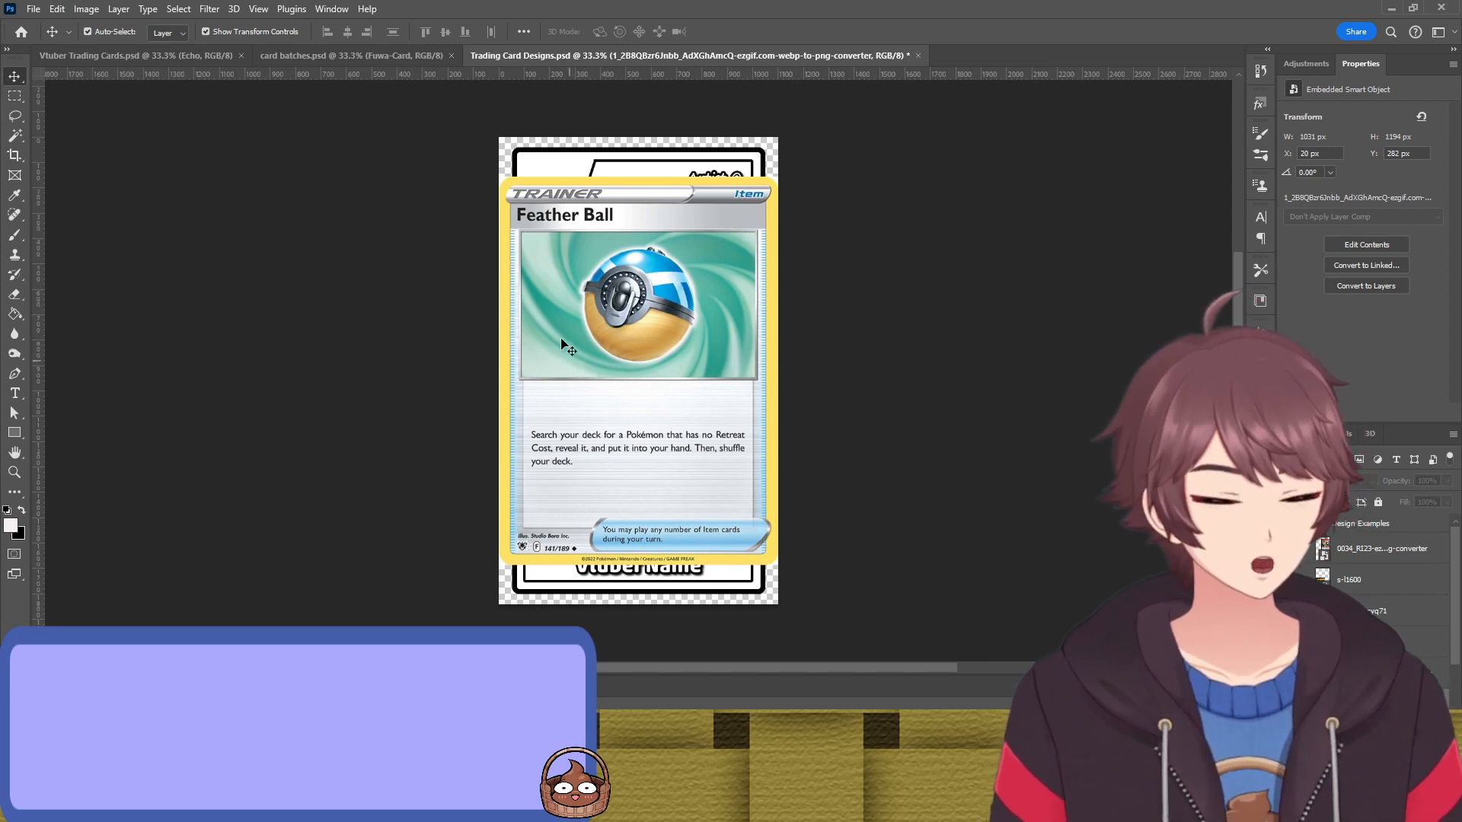
key("ctrl+comma")
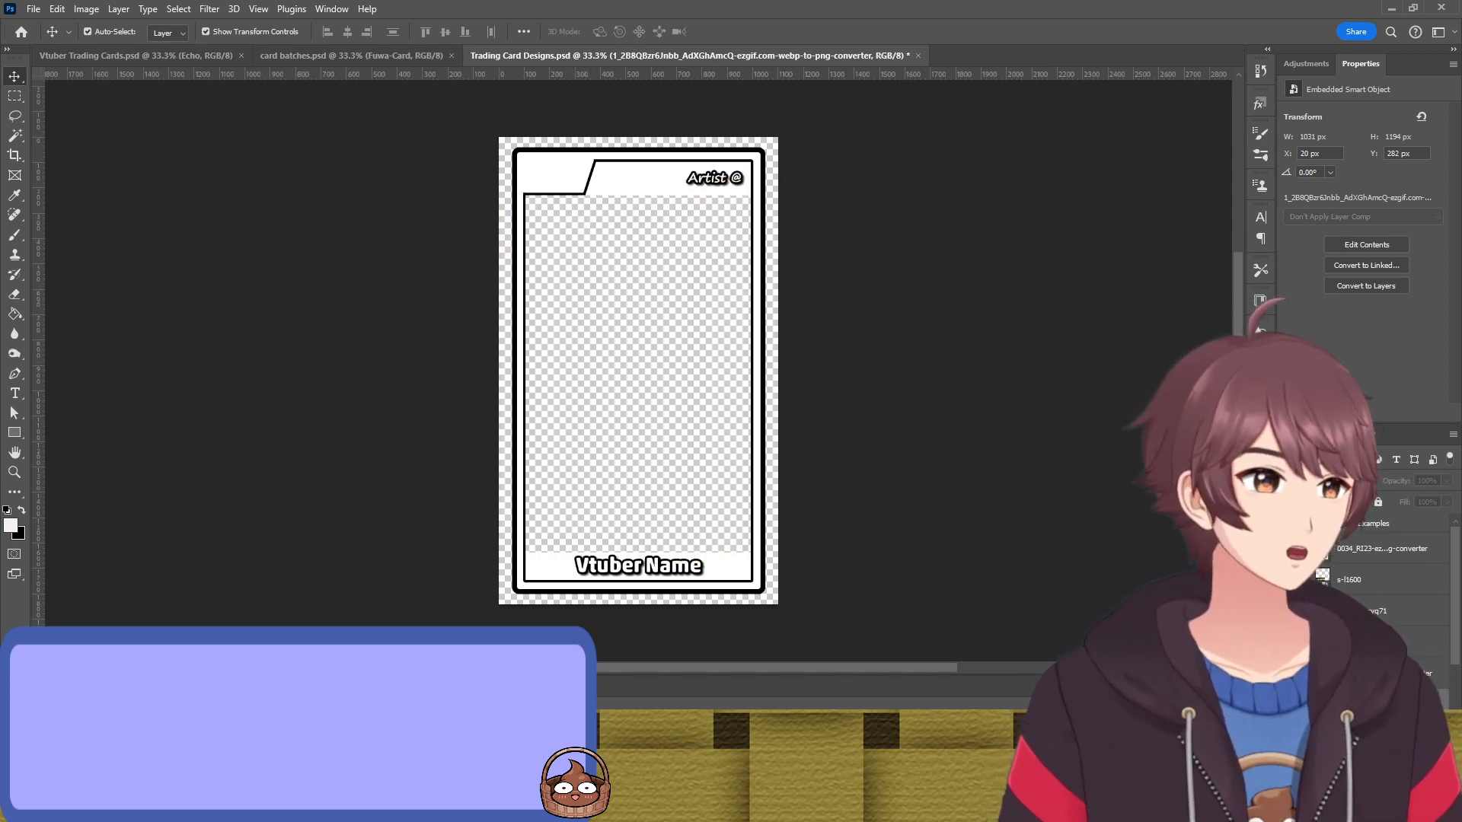
key("ctrl+comma")
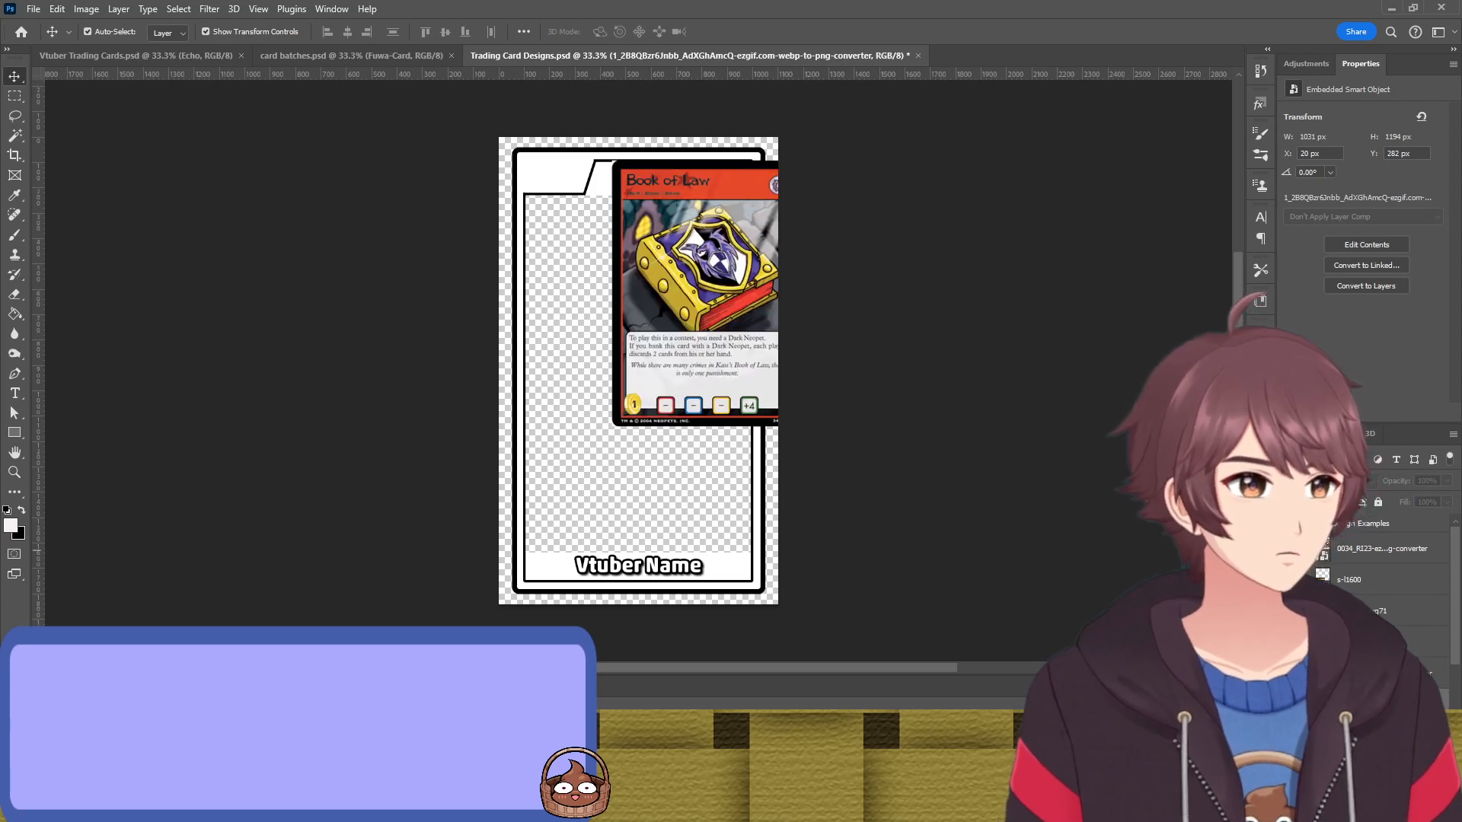
Move the Book of Law card over the template's upper part and enlarge it to about 901 by 1255 px
key("ctrl+z")
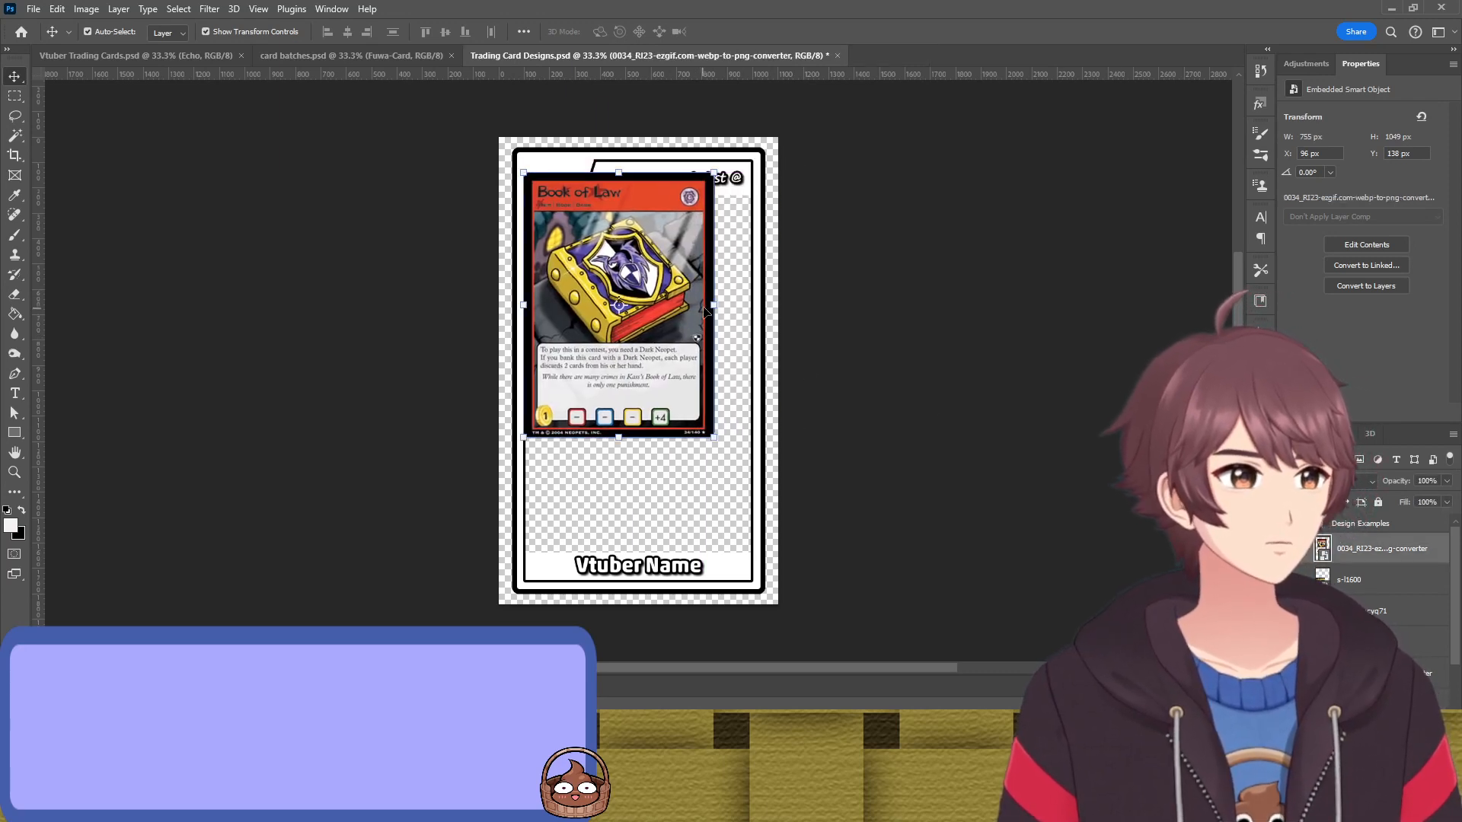
key("ctrl+t")
left_click_drag(713, 305, 683, 310)
key("Return")
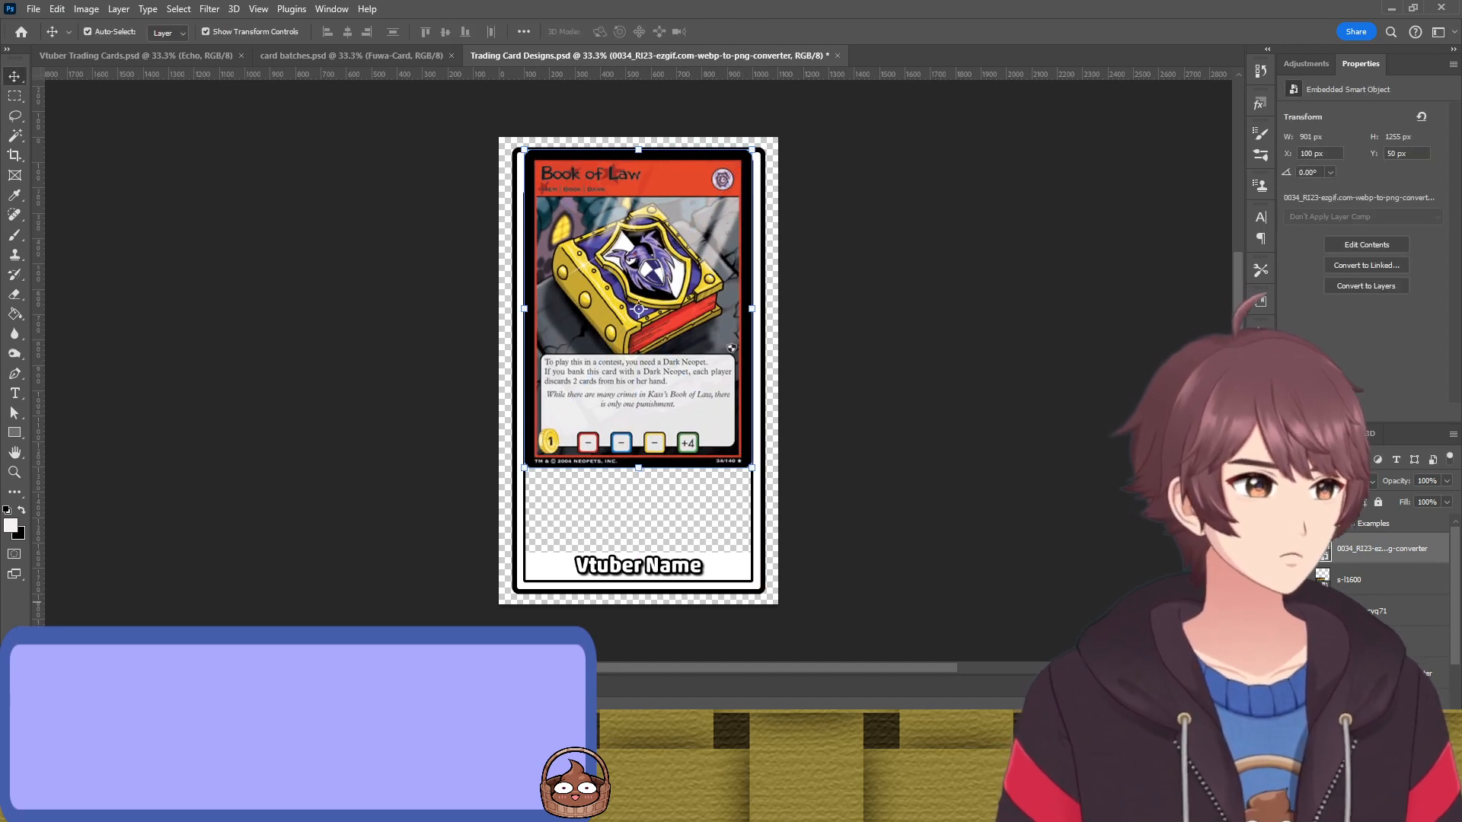
key("ctrl+comma")
key("ctrl+comma")
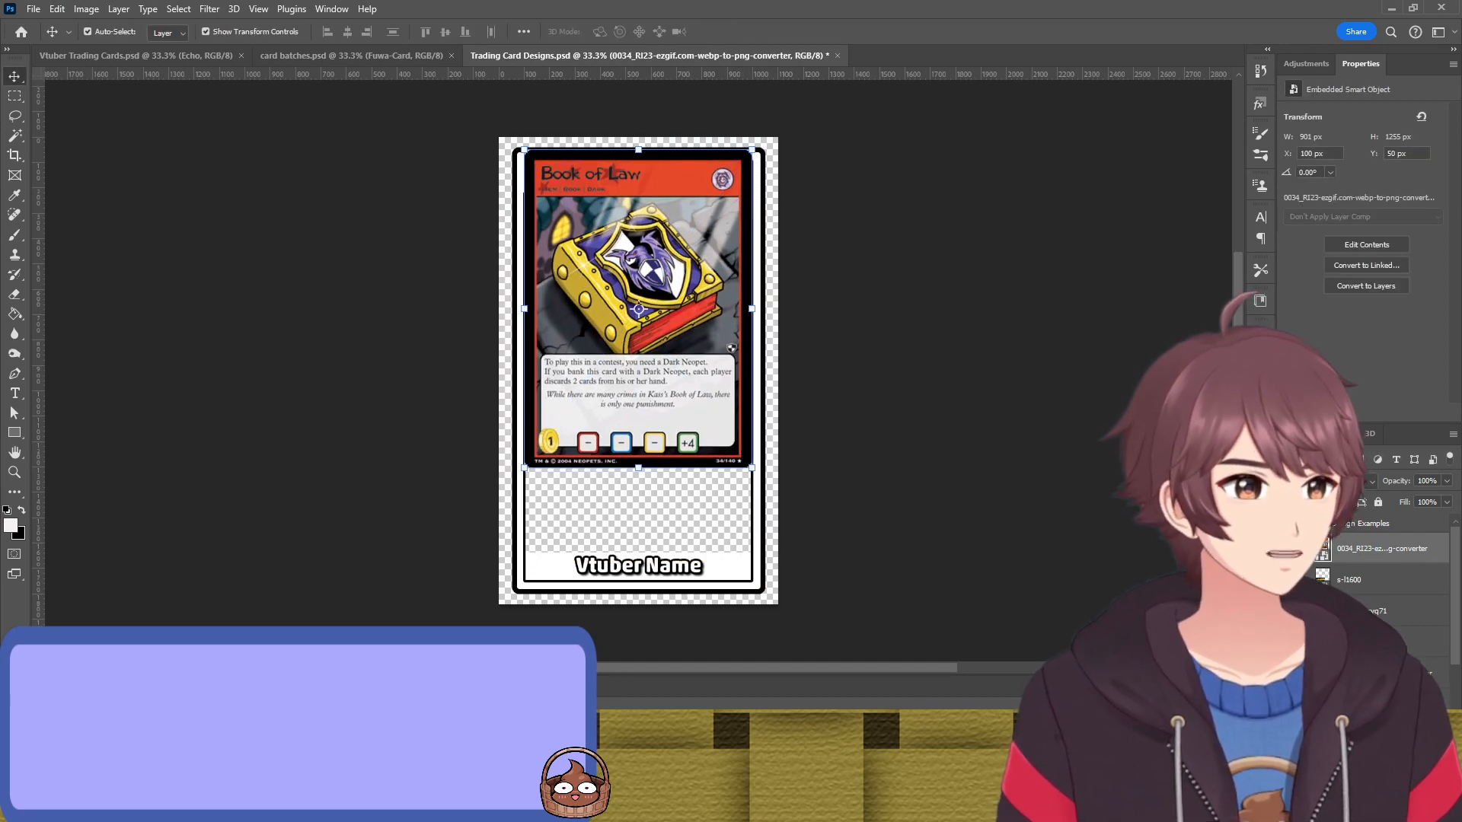
Show the Feather Ball card and shrink it to about 695 by 968 px at the canvas's lower edge
left_click(1287, 642)
left_click(669, 549)
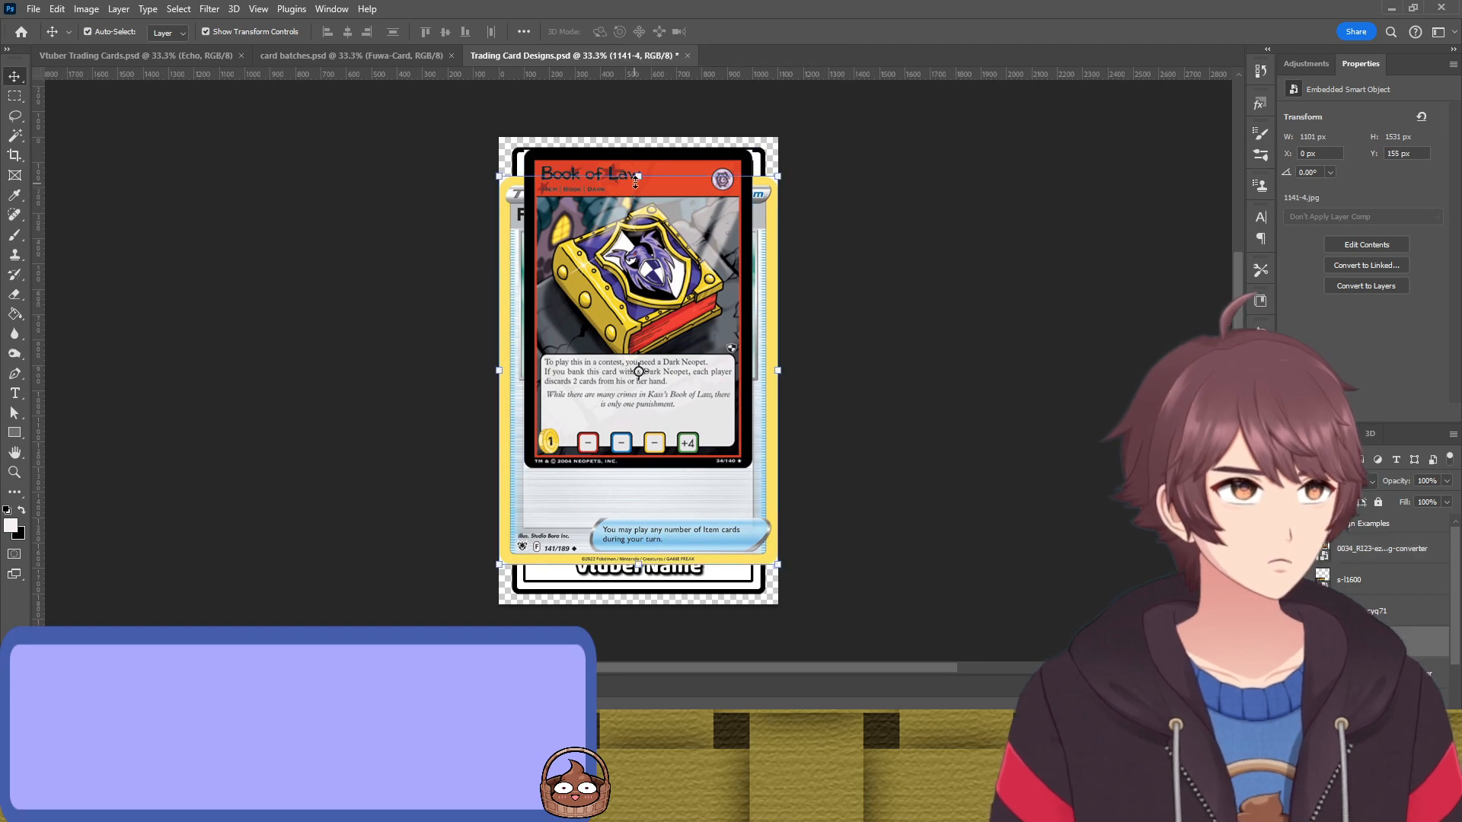
left_click_drag(635, 182, 638, 347)
left_click_drag(638, 529, 642, 569)
key("Return")
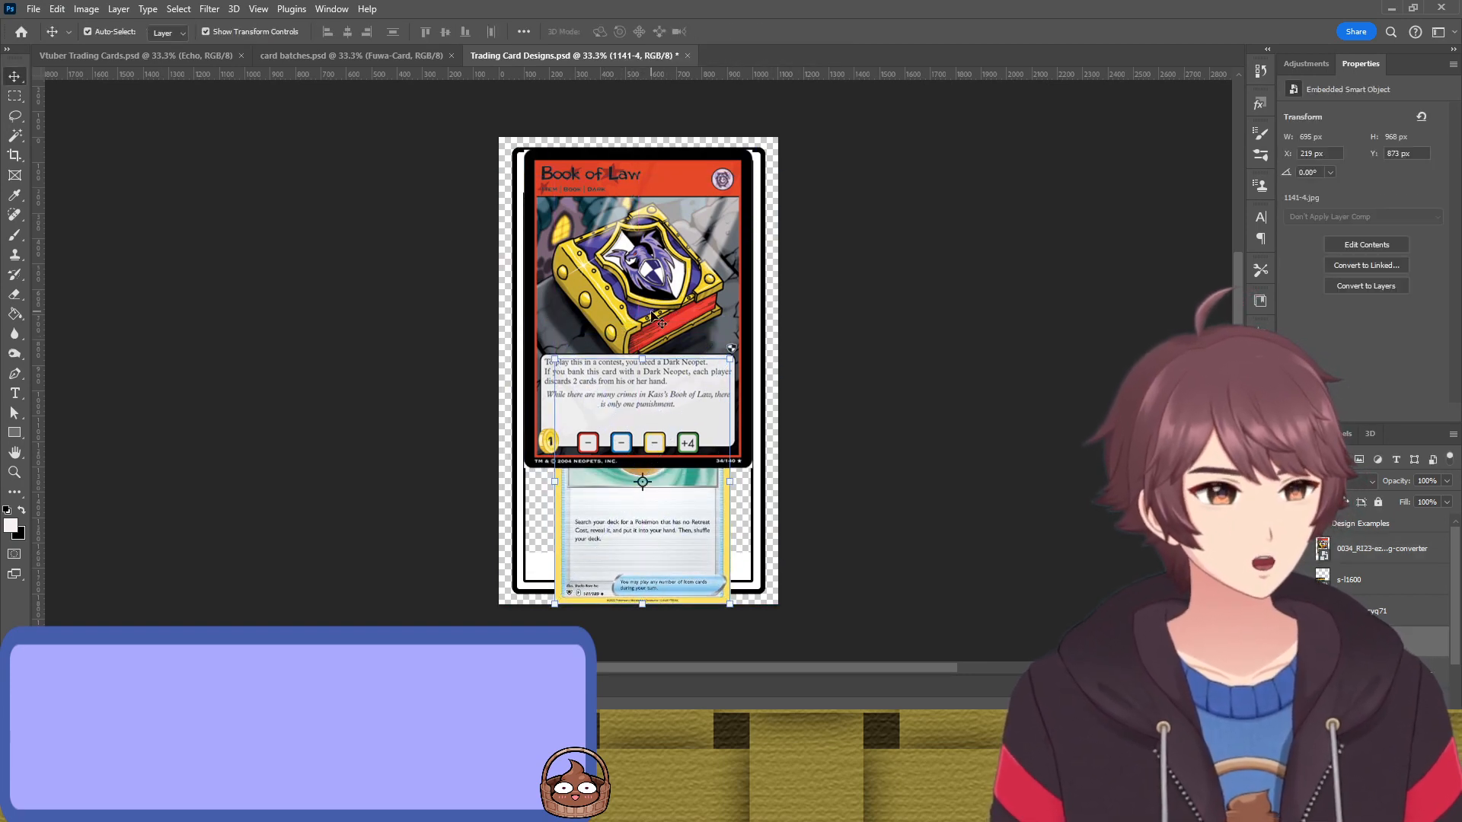
Move the Book of Law card to the canvas's upper edge and shrink it to about 661 by 920 px, centred above Feather Ball
left_click(659, 318)
left_click_drag(649, 367, 648, 354)
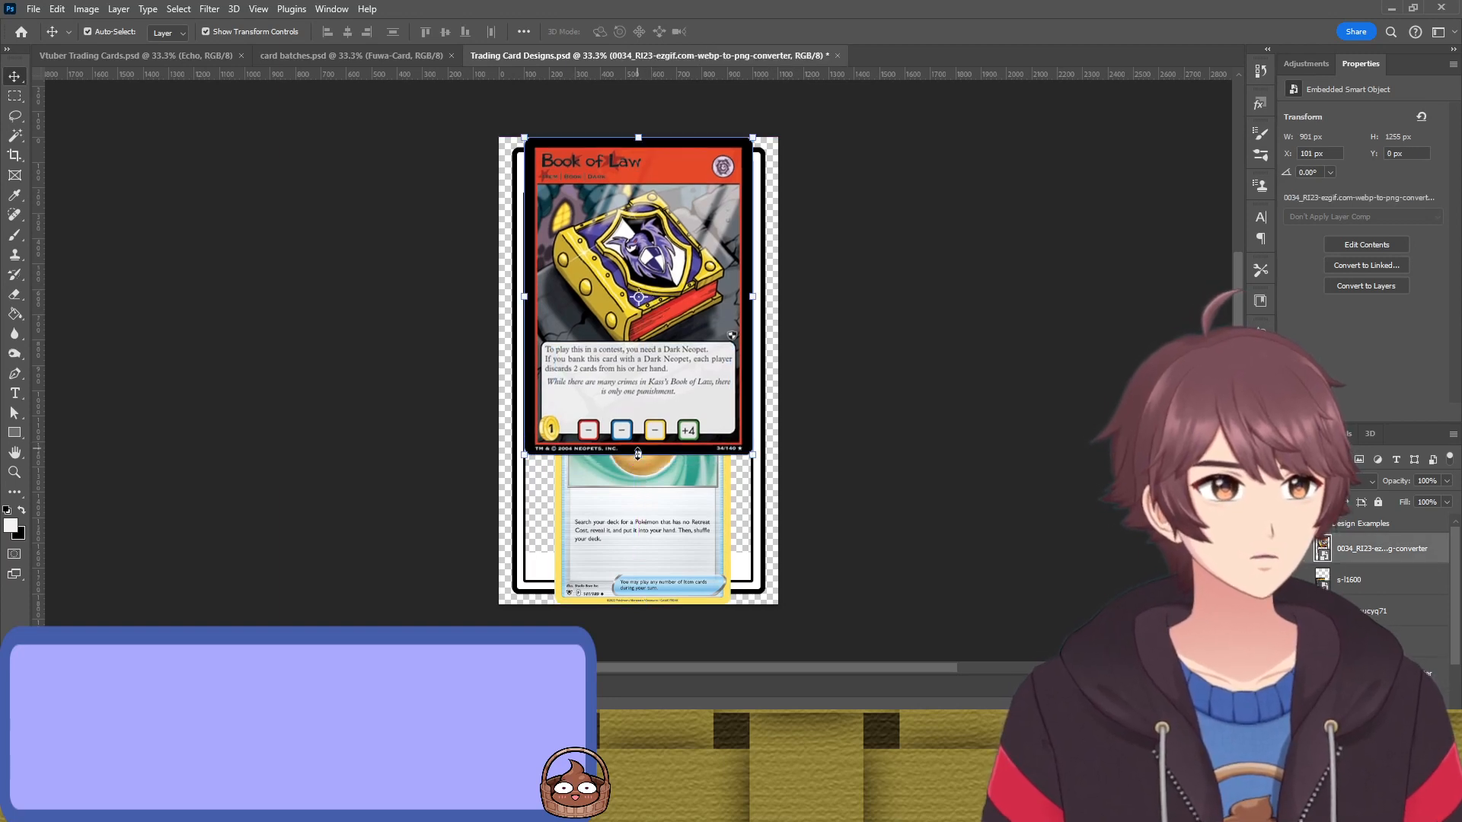
left_click_drag(638, 454, 634, 369)
key("Return")
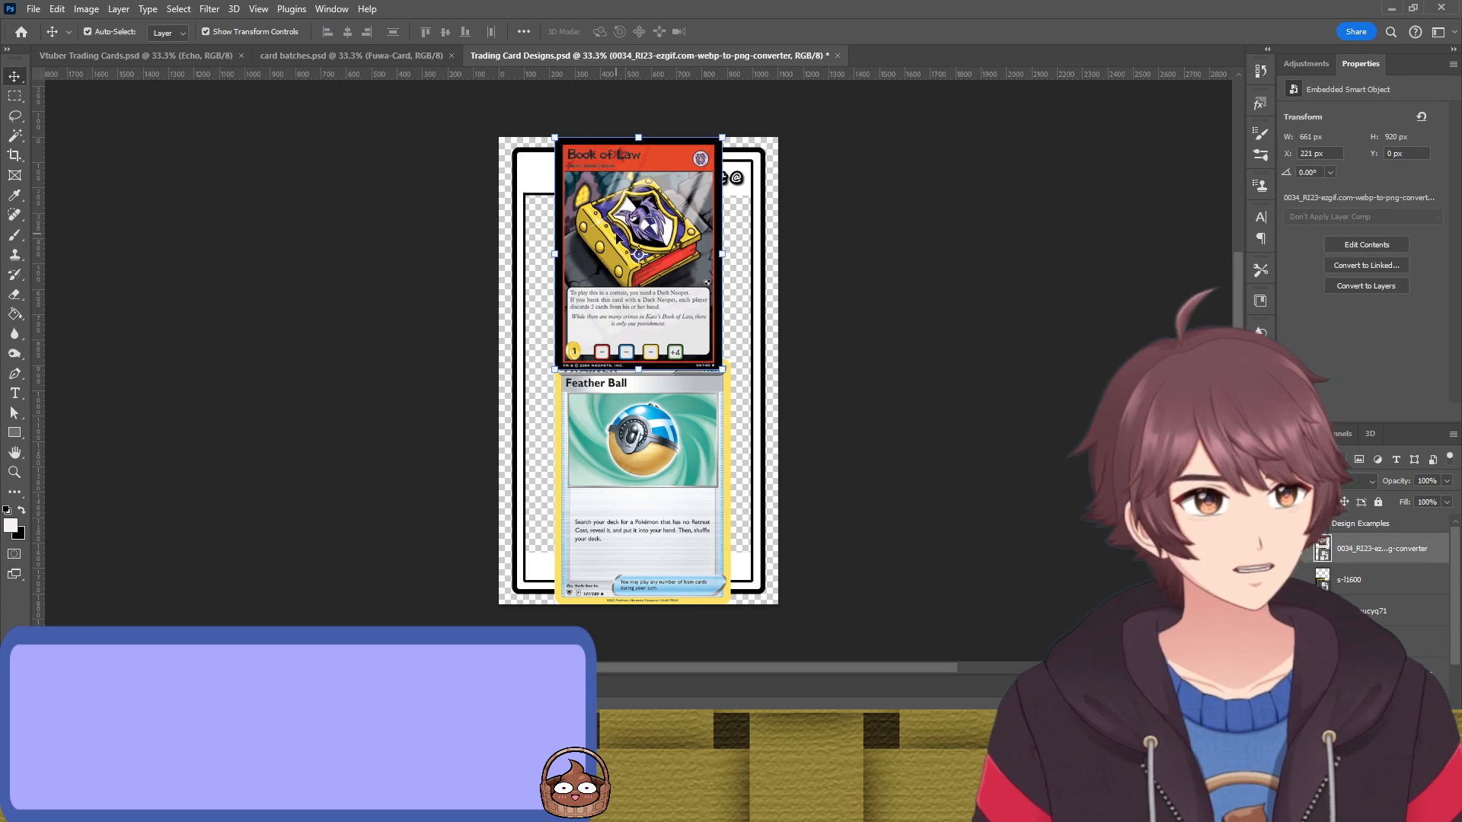
left_click_drag(616, 234, 620, 234)
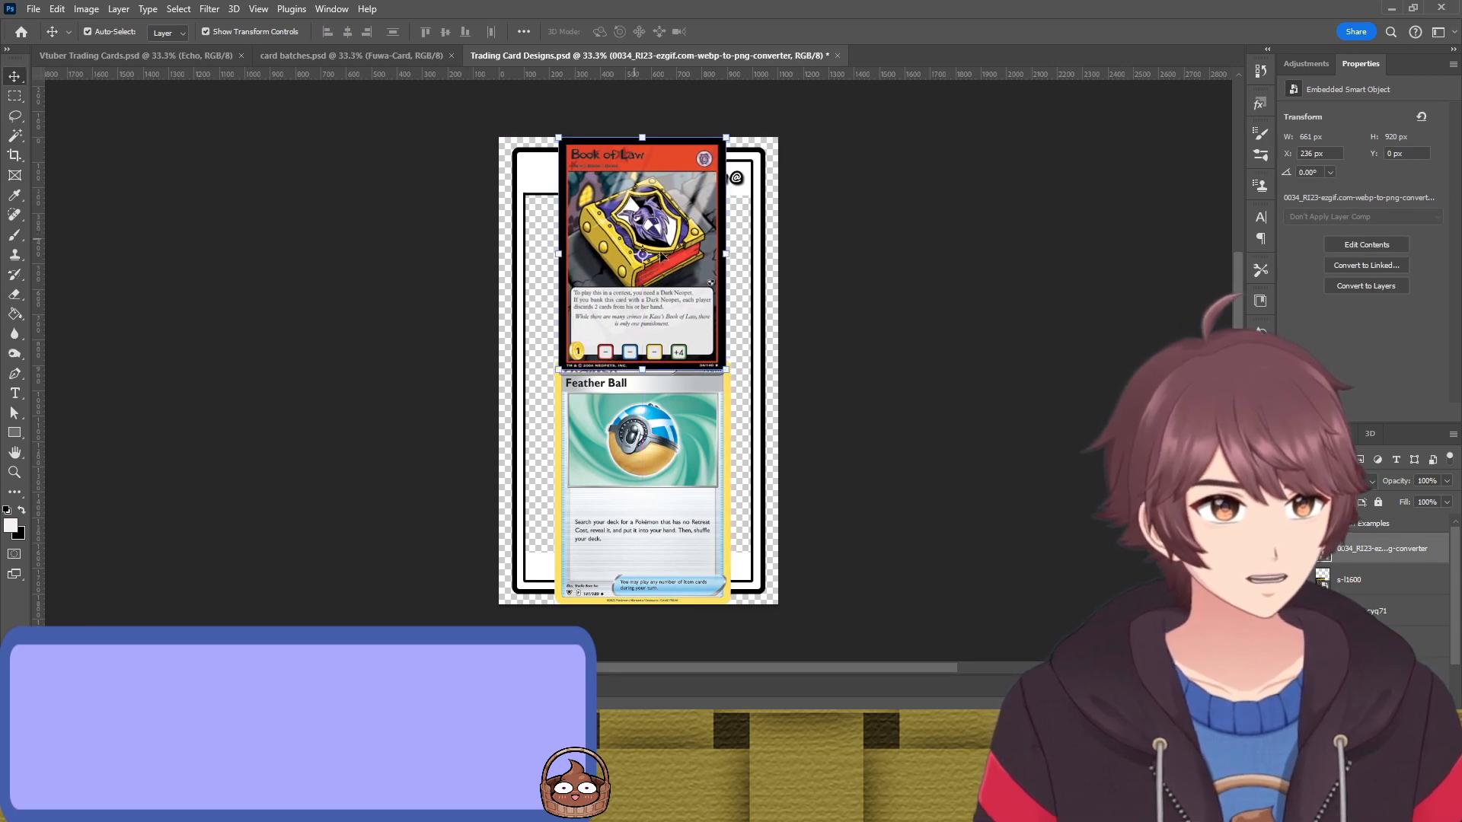
Hide the Book of Law and Feather Ball cards so only the blank card template is displayed
left_click(923, 328)
left_click(602, 457)
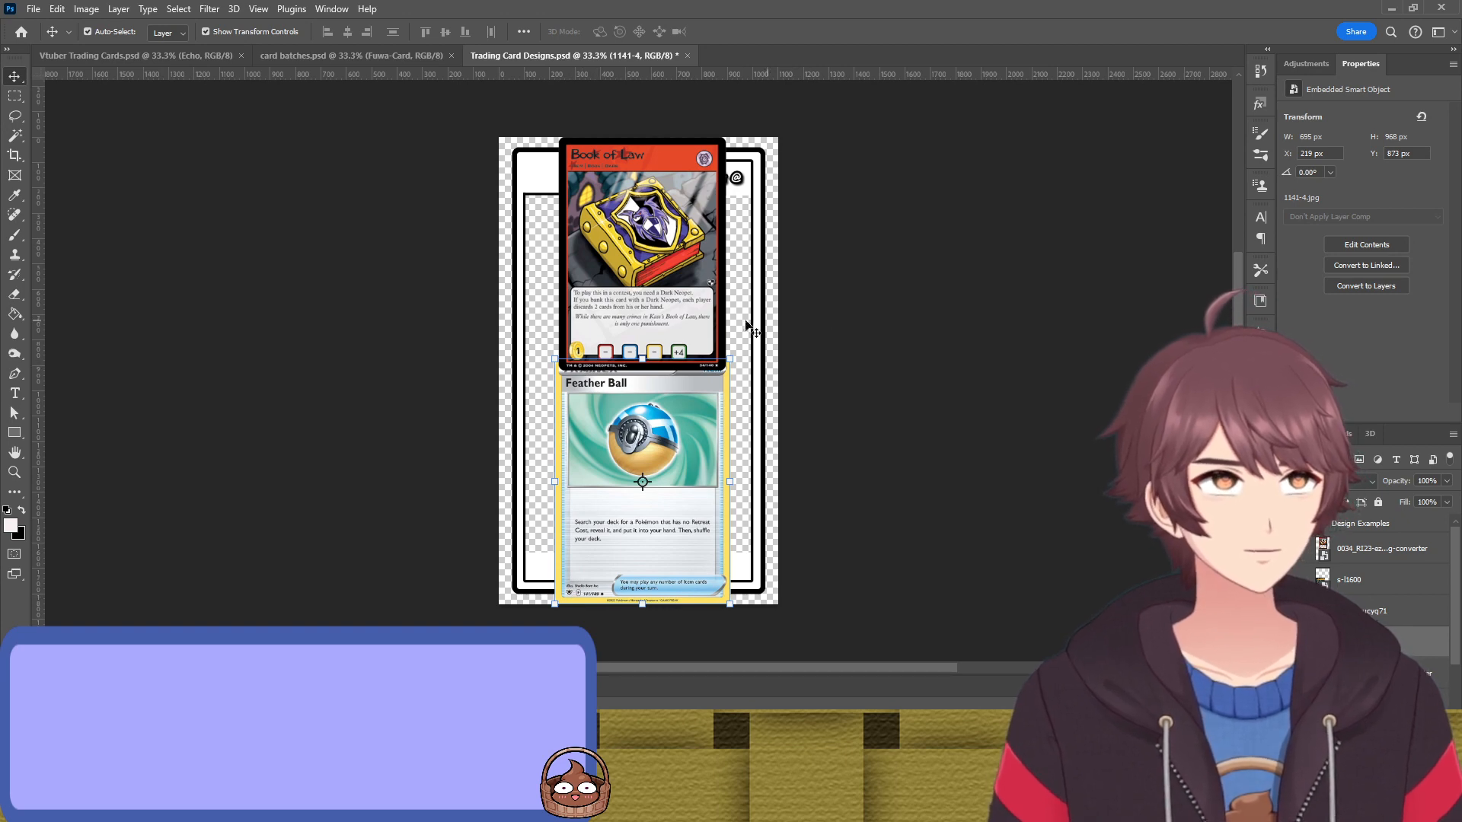
left_click(659, 297)
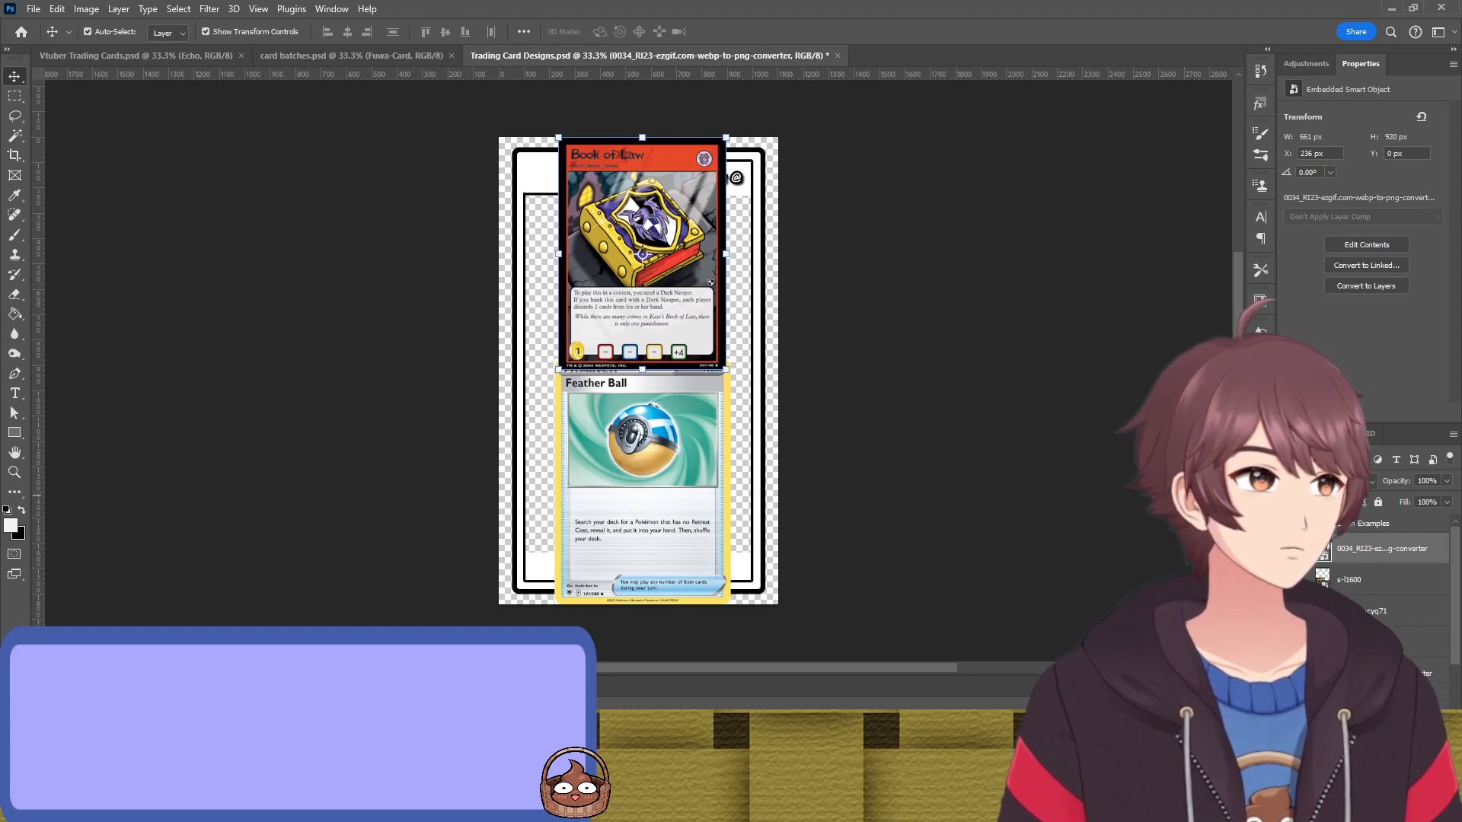
key("ctrl+comma")
key("ctrl+comma")
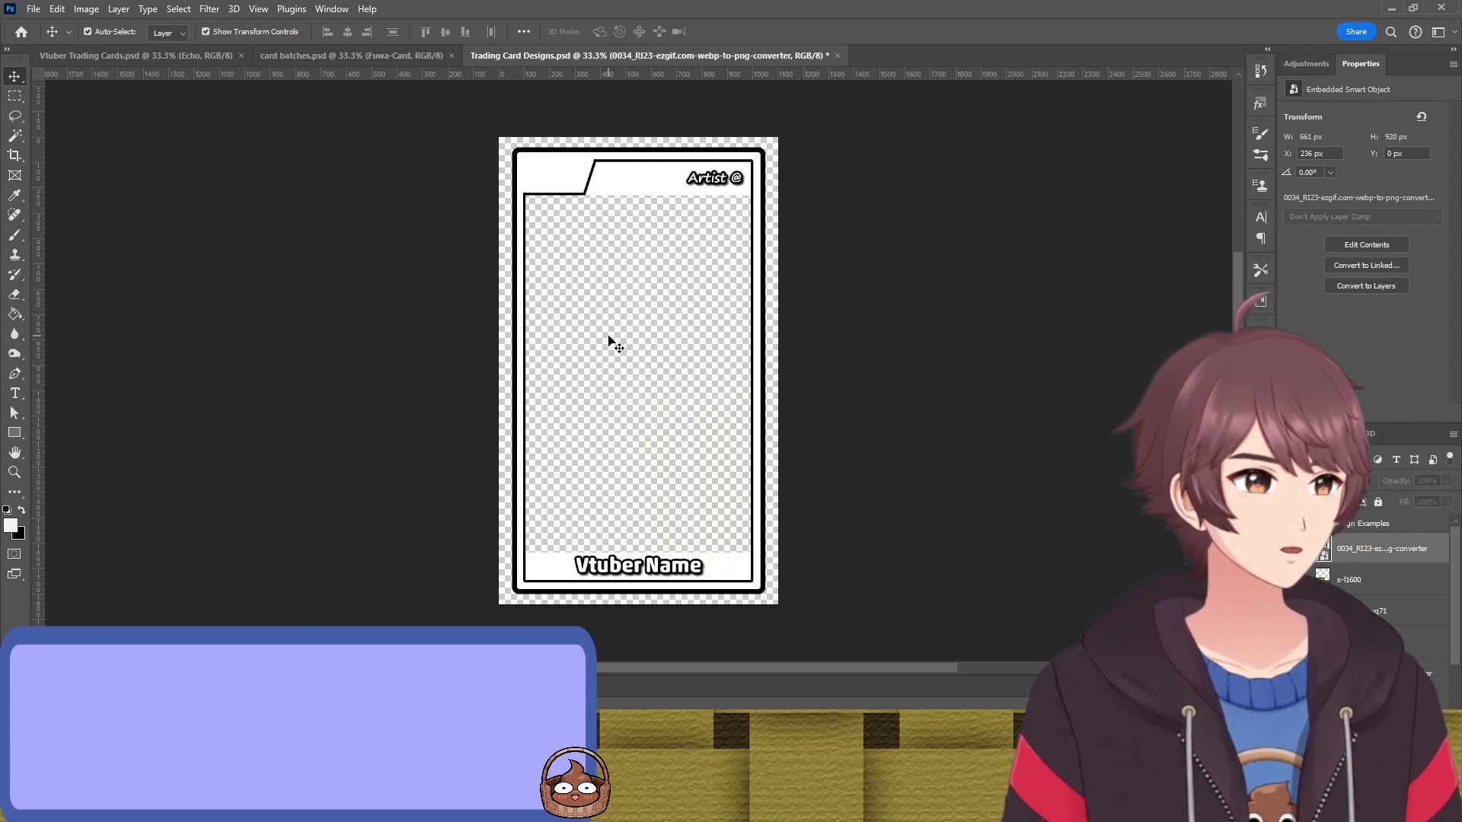
left_click(581, 267)
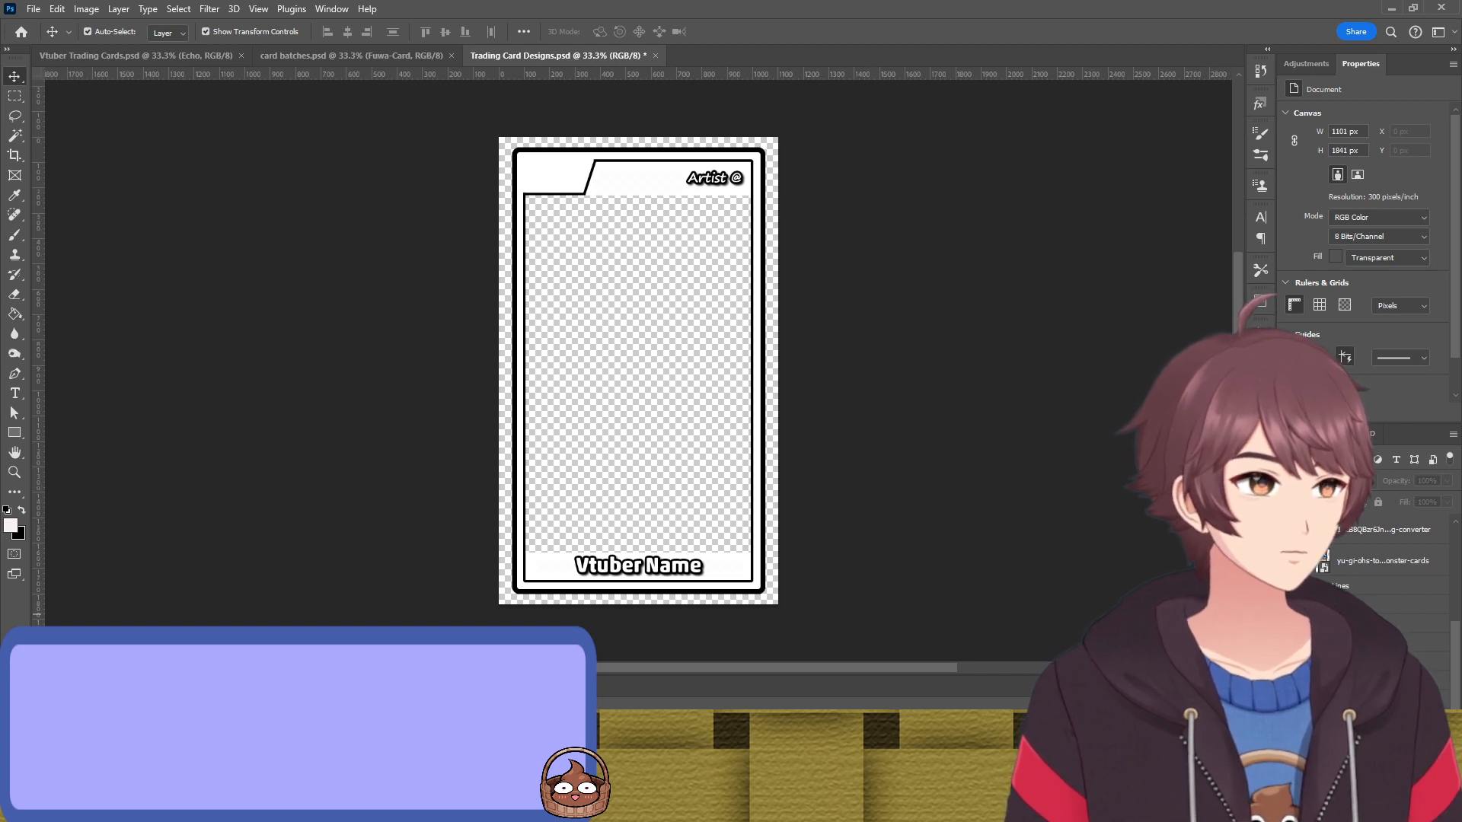
Delete the white Logo Background shape from the template's upper-left corner
left_click(1286, 623)
left_click(1351, 680)
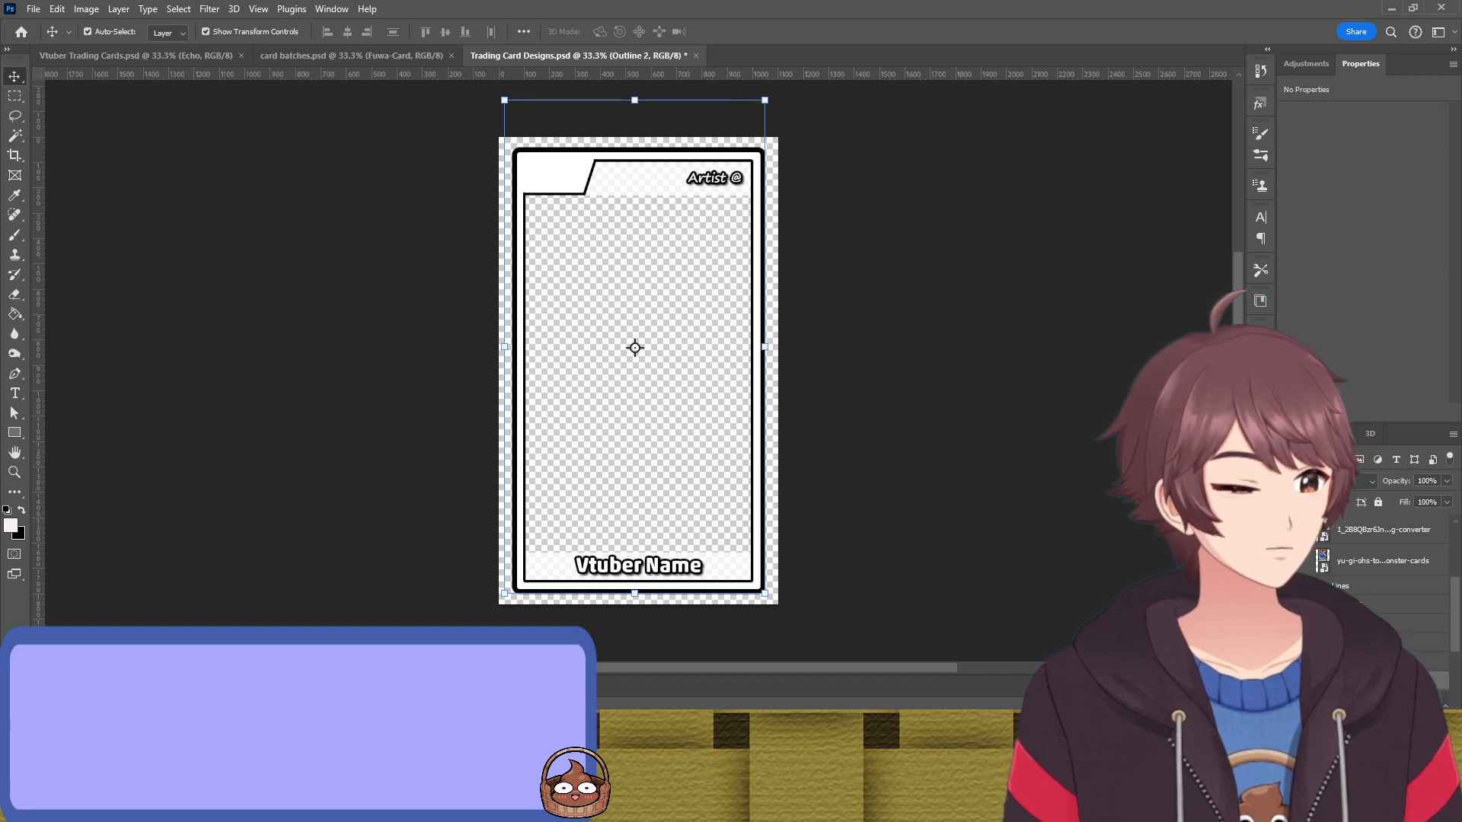
scroll(1371, 609, "down", 5)
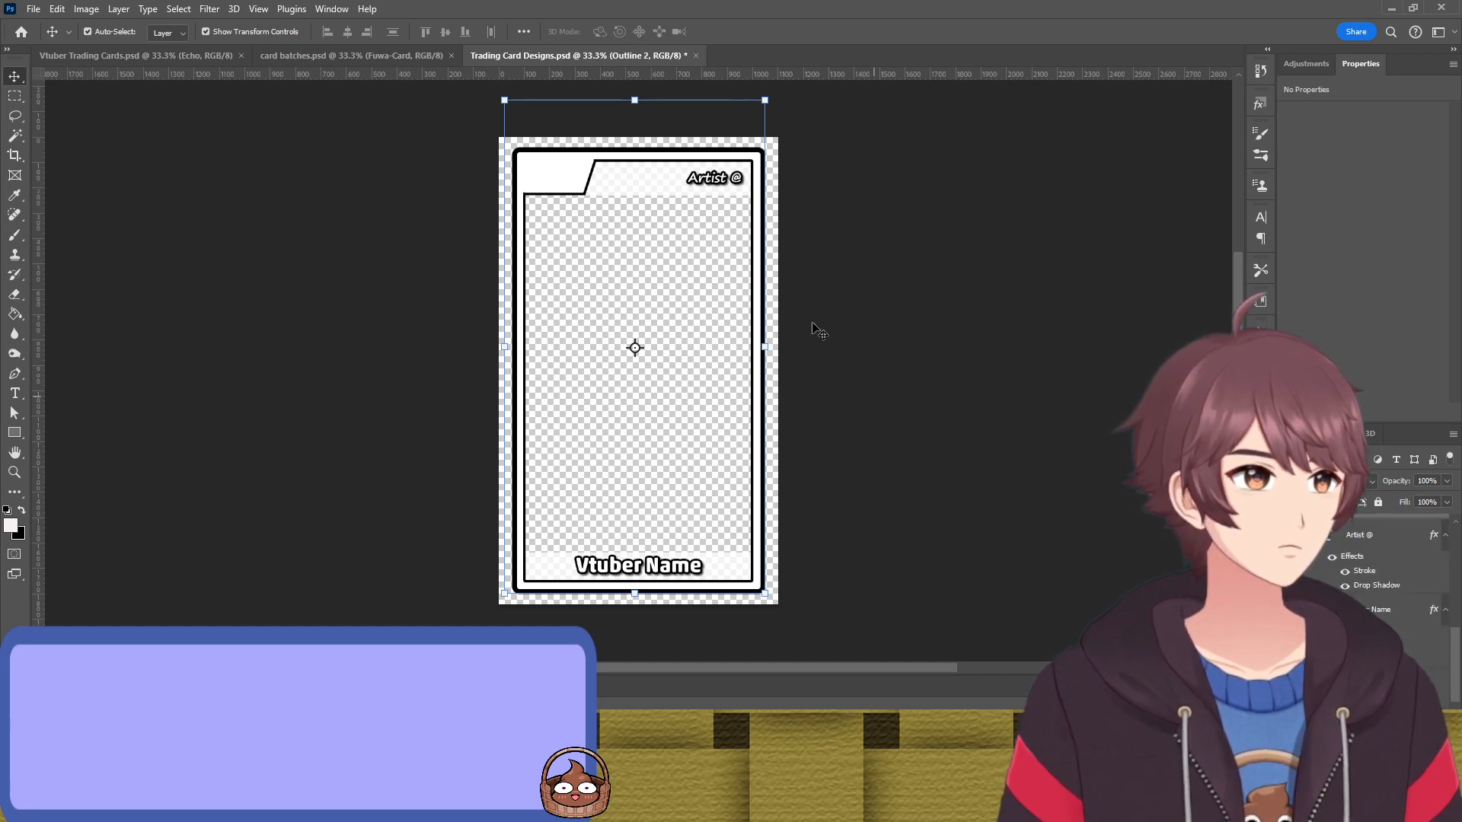
left_click(558, 180)
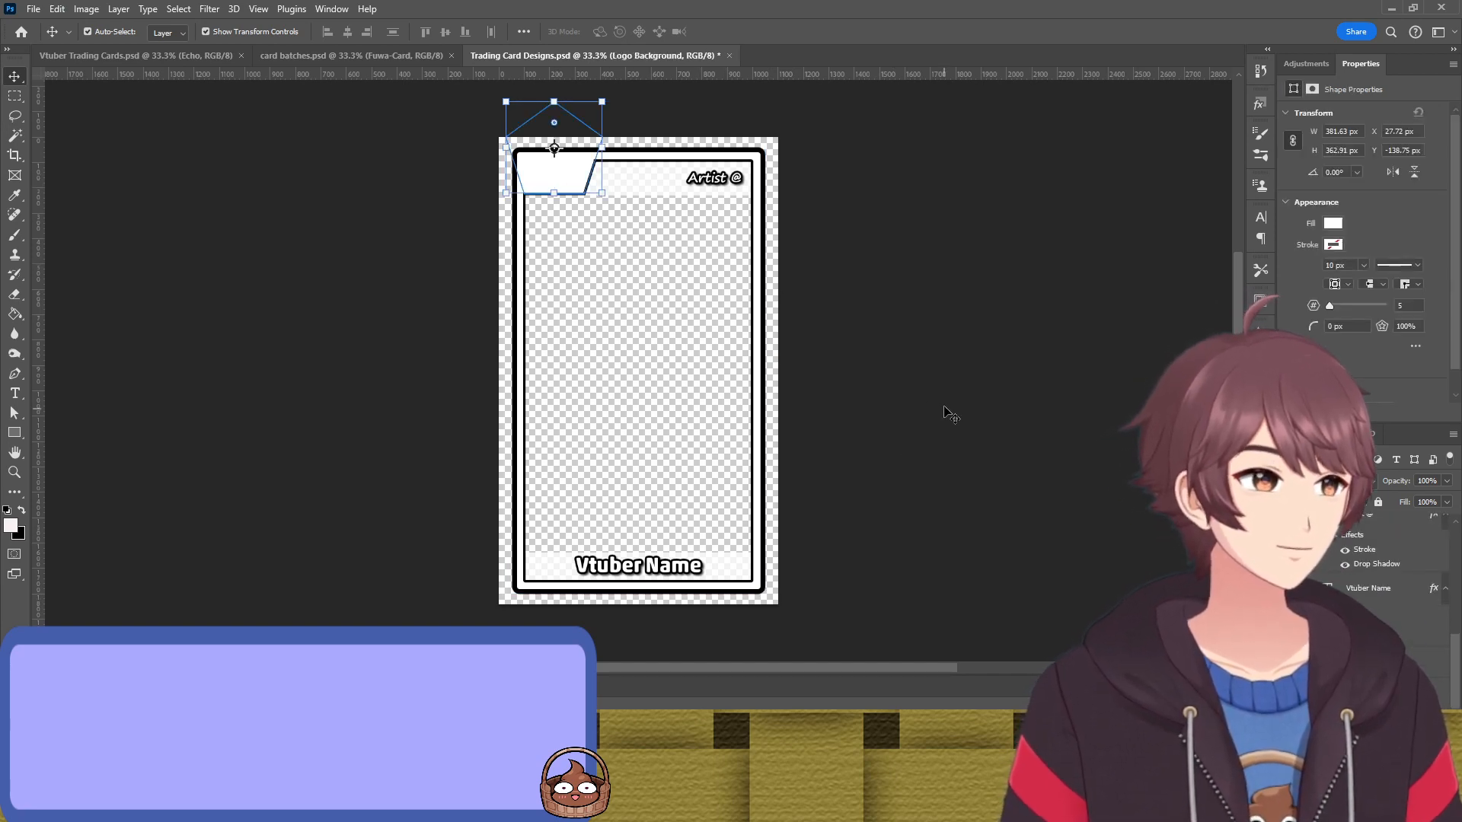
key("Delete")
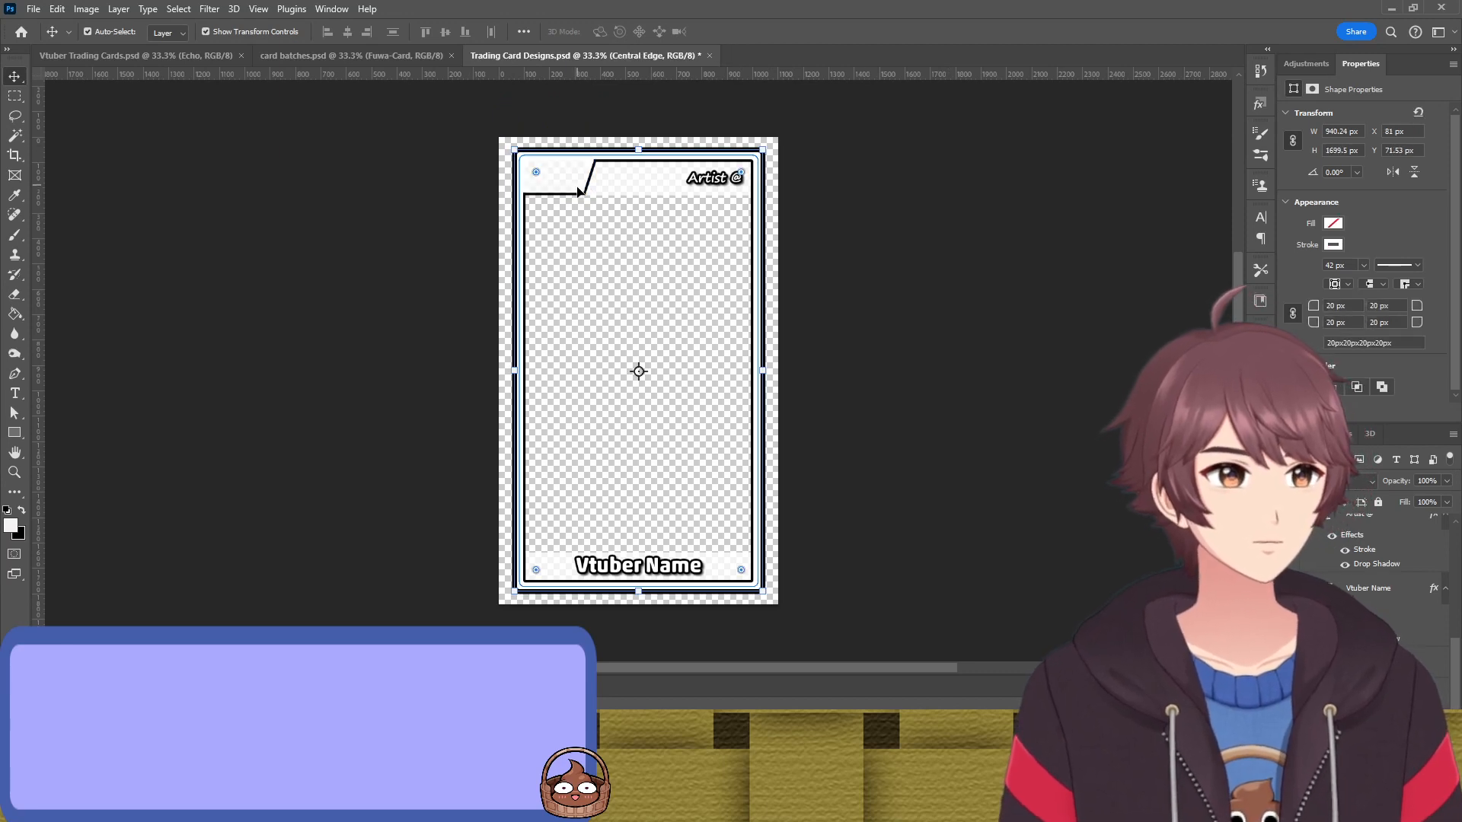
left_click(1021, 262)
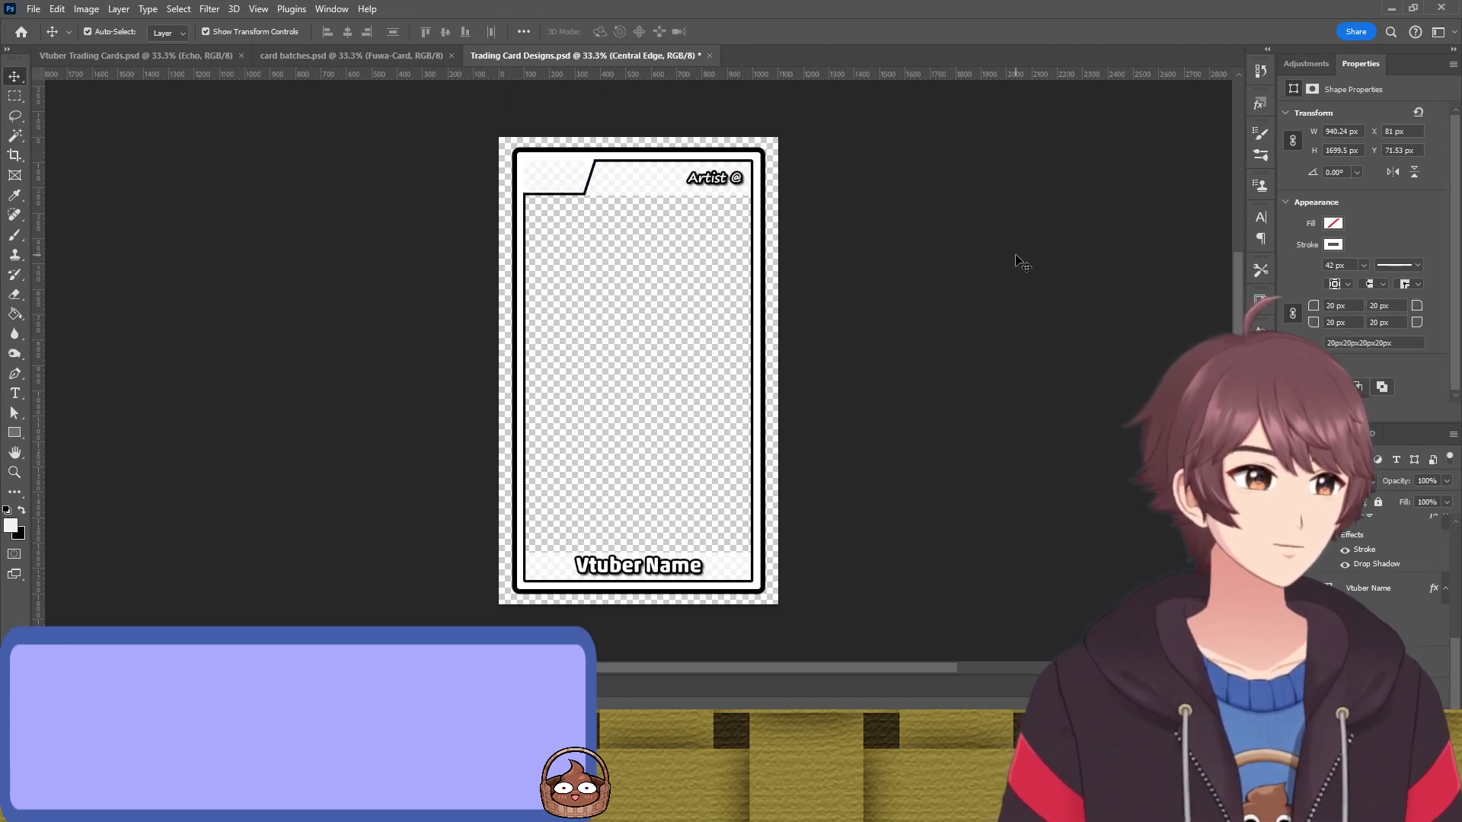
left_click(588, 204)
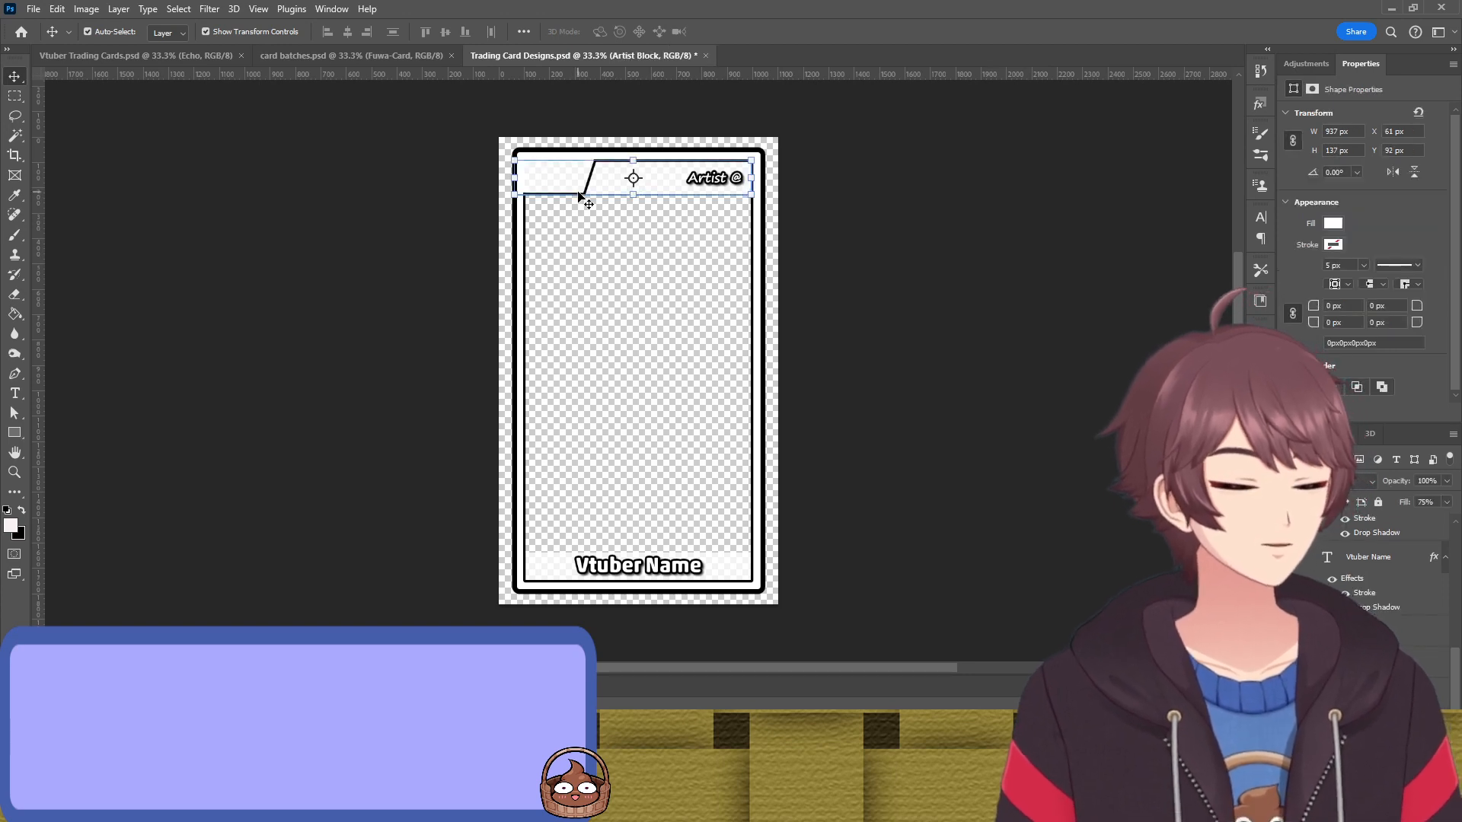
key("Delete")
key("ctrl+z")
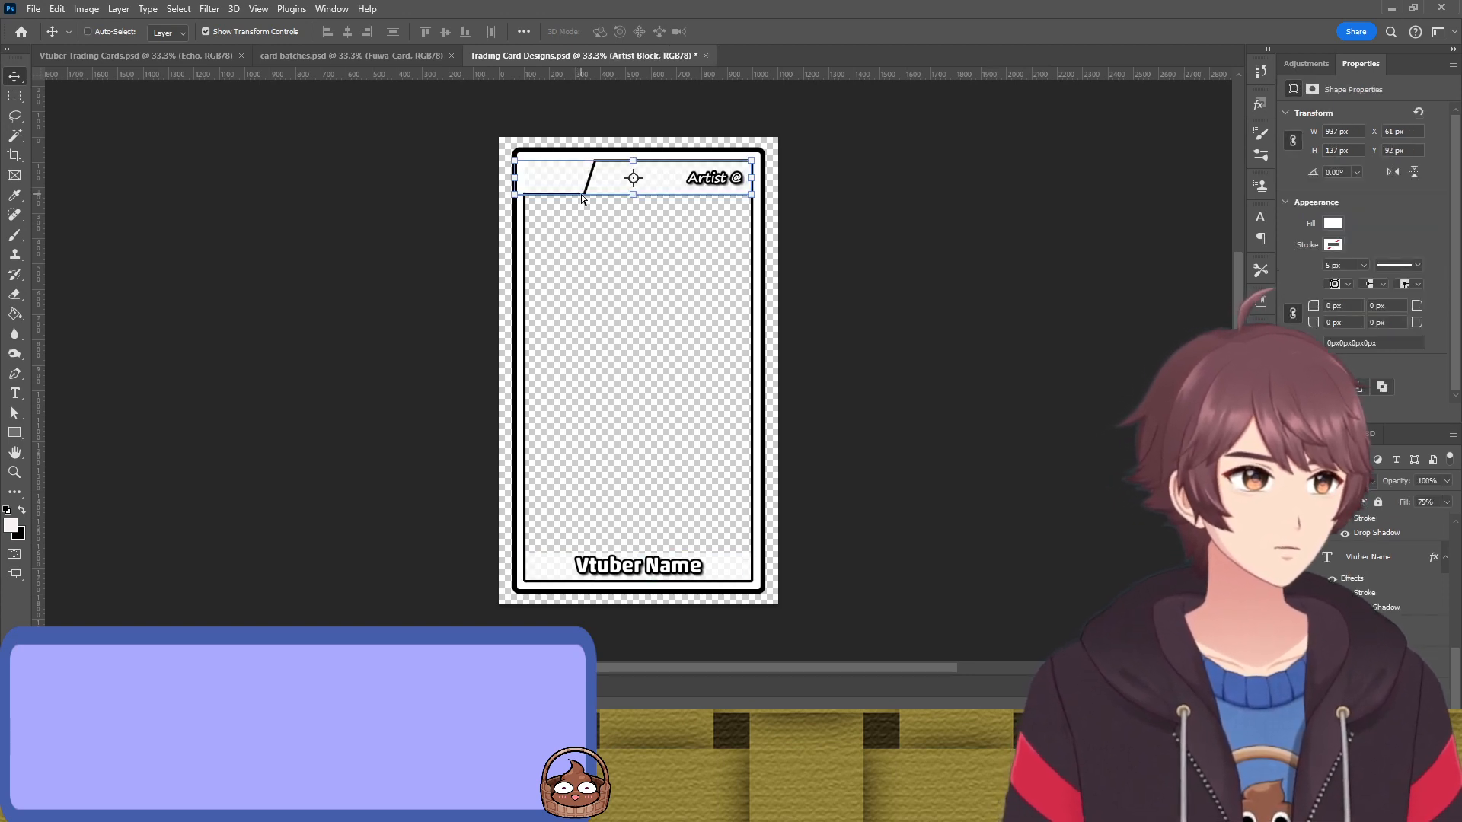
key("ctrl+z")
Delete the Logo Edge outline in the template's corner and remove the layer mask from the Inner Edge frame
left_click(590, 188)
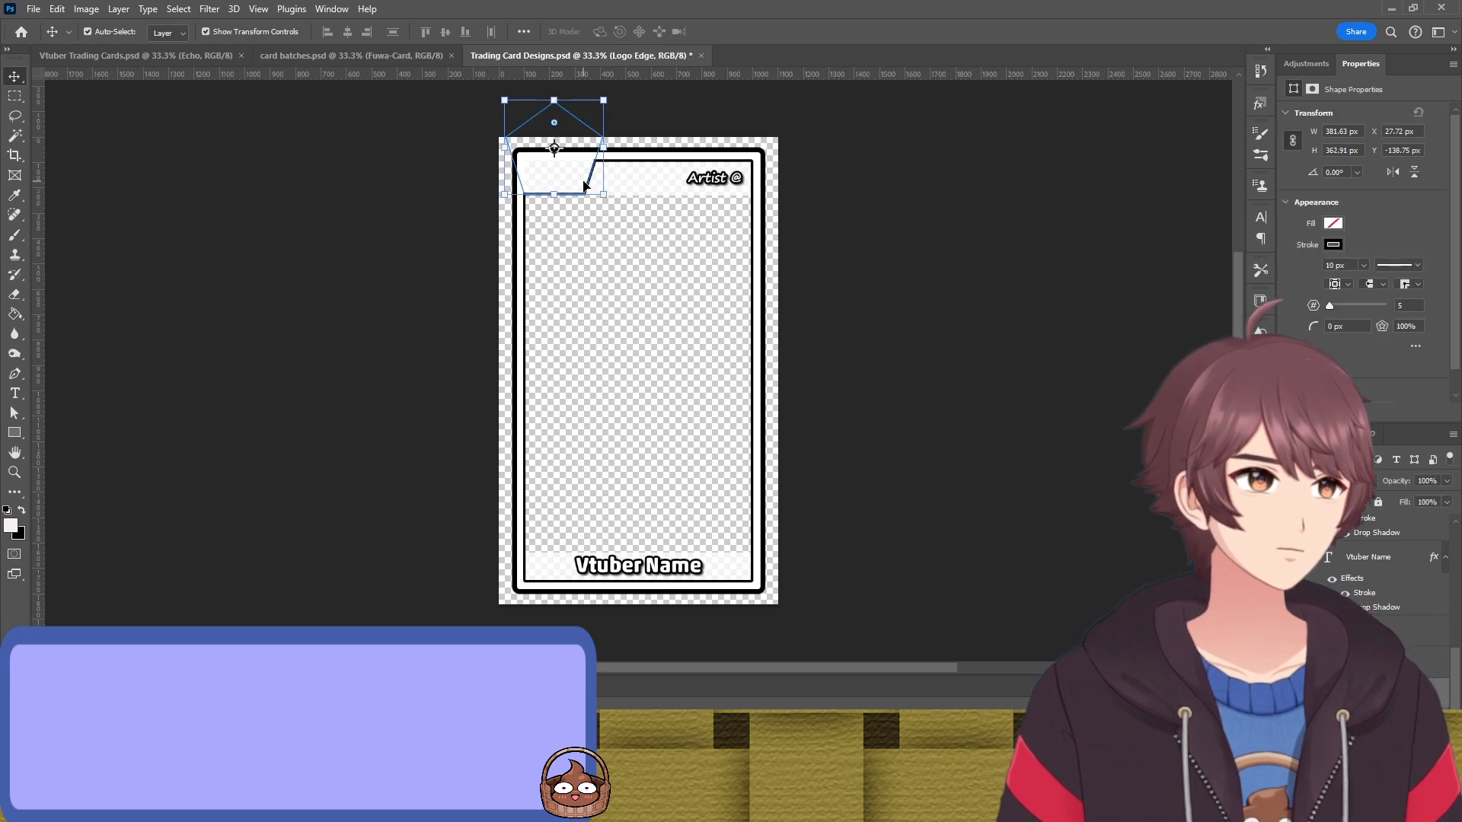
left_click(584, 185)
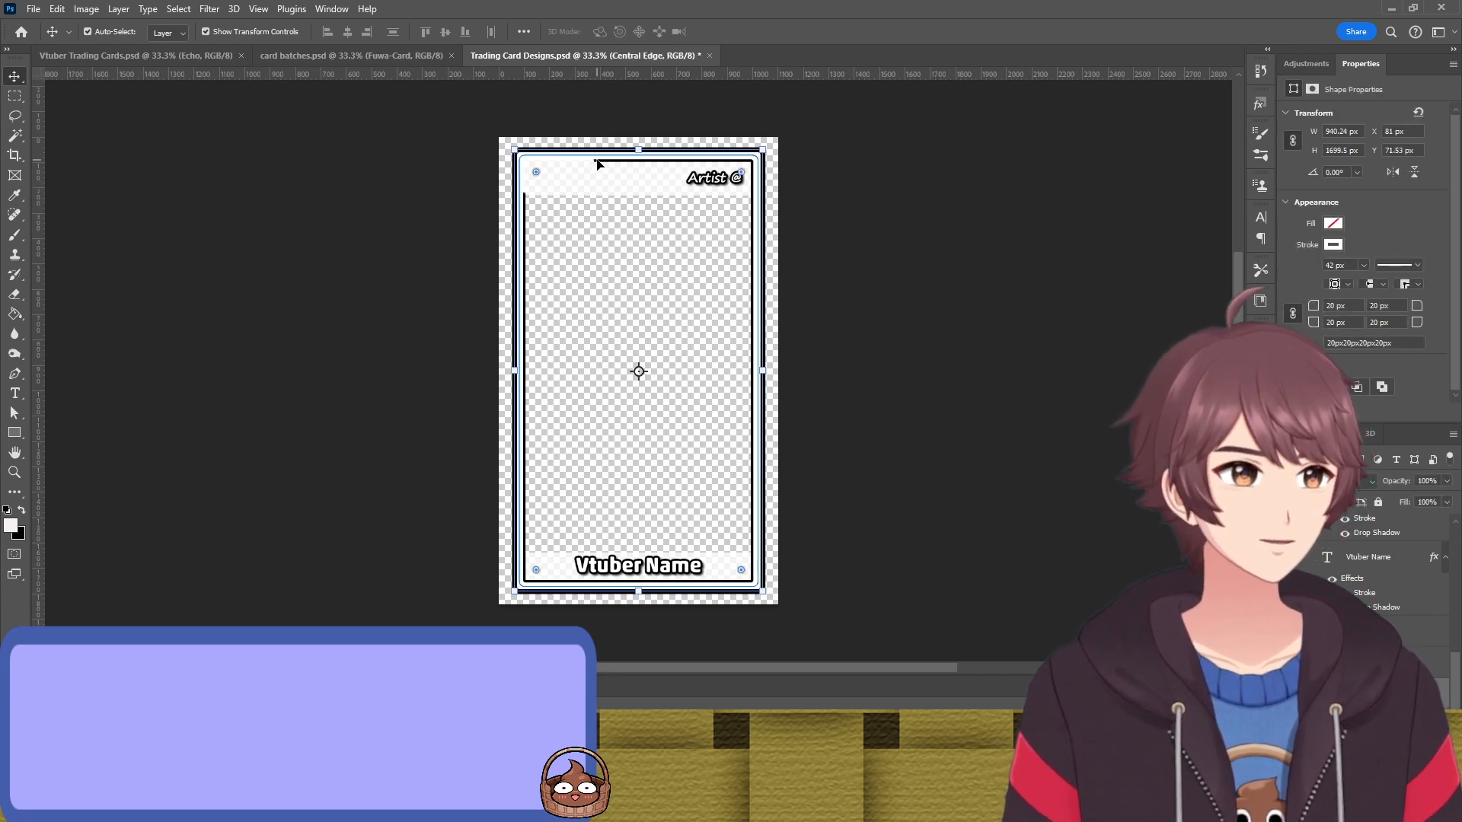
left_click(1353, 662)
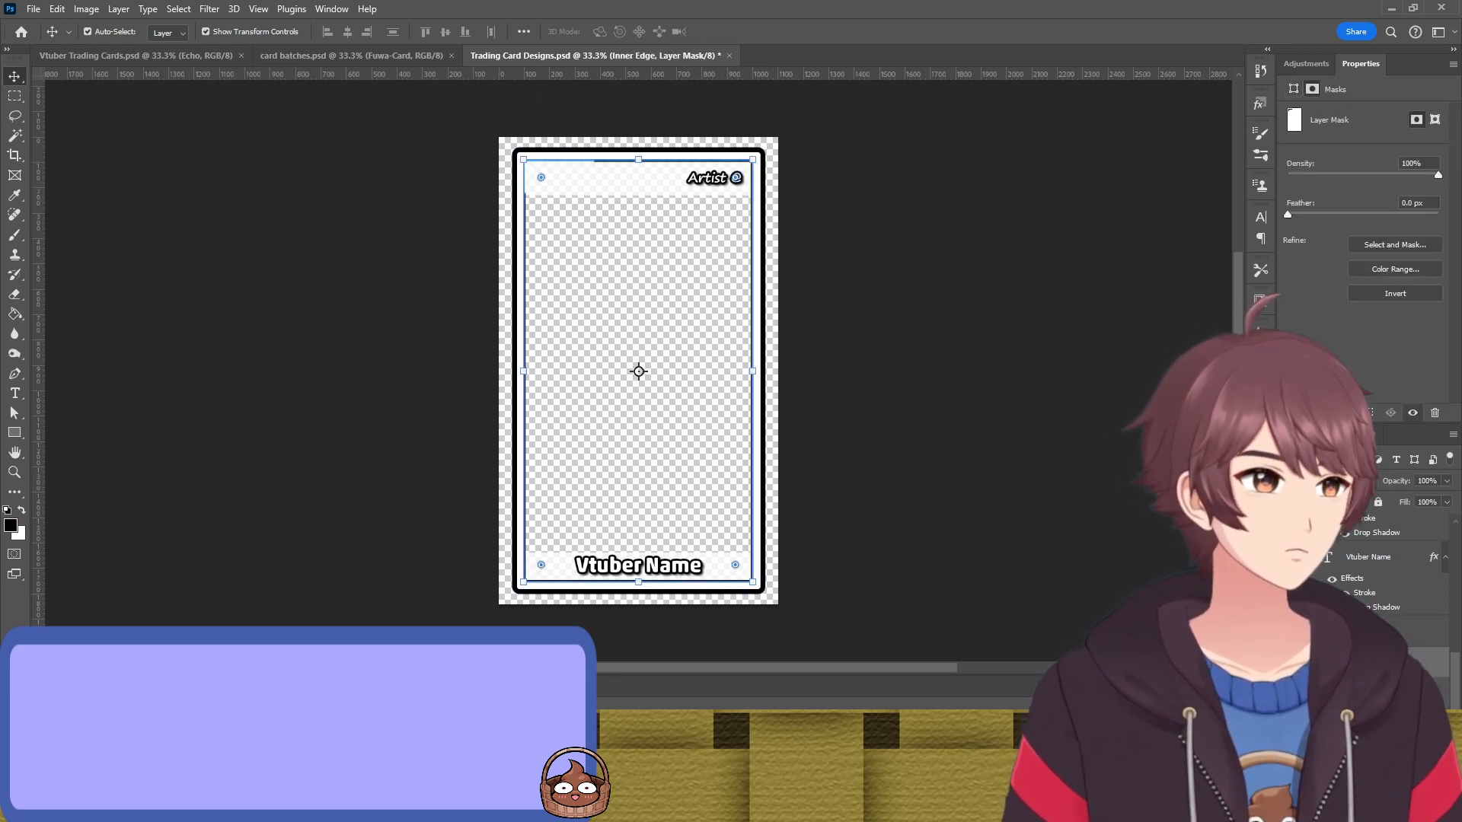
key("Delete")
scroll(1362, 609, "down", 3)
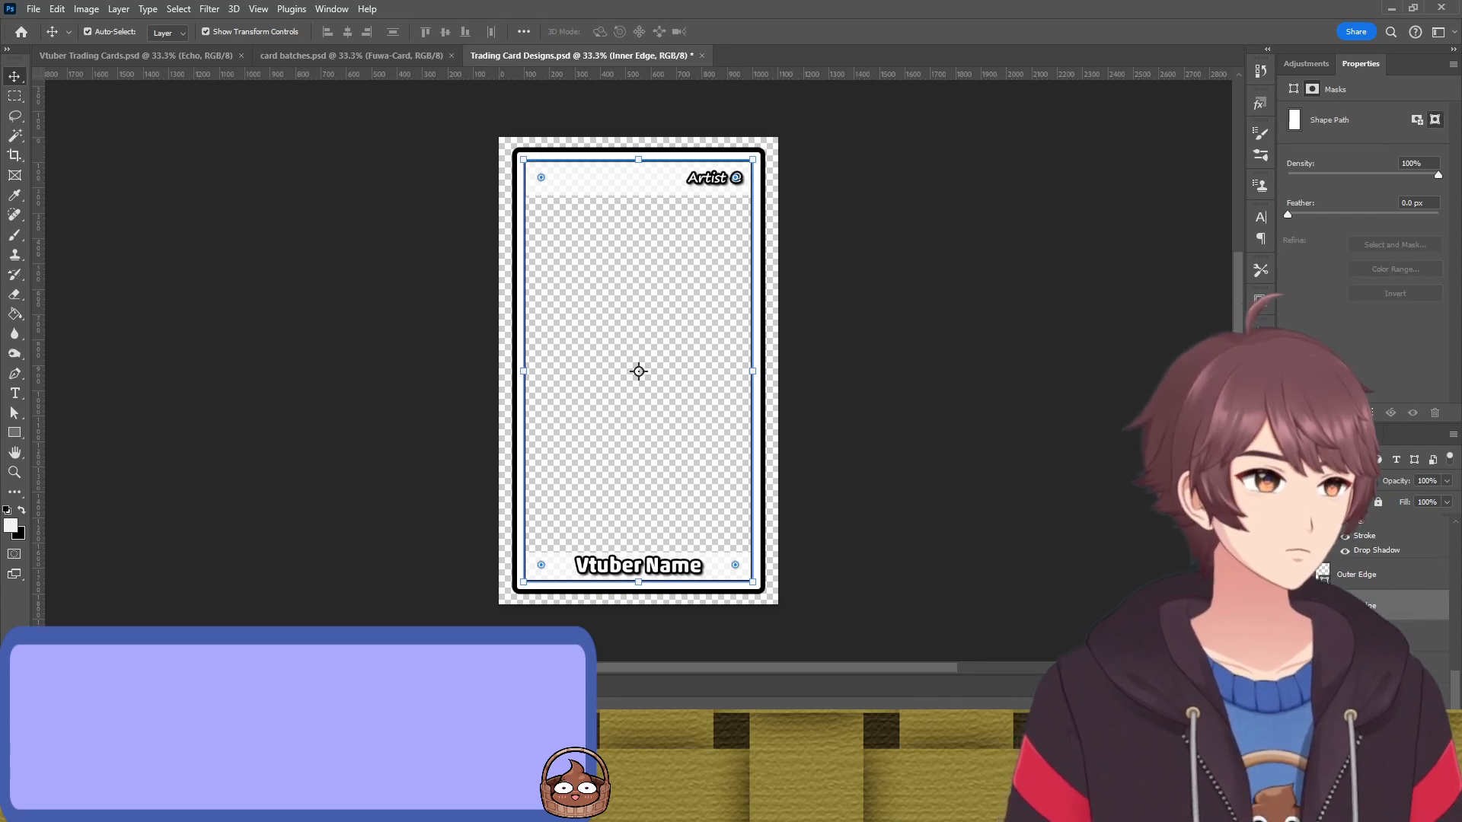
scroll(1363, 609, "up", 5)
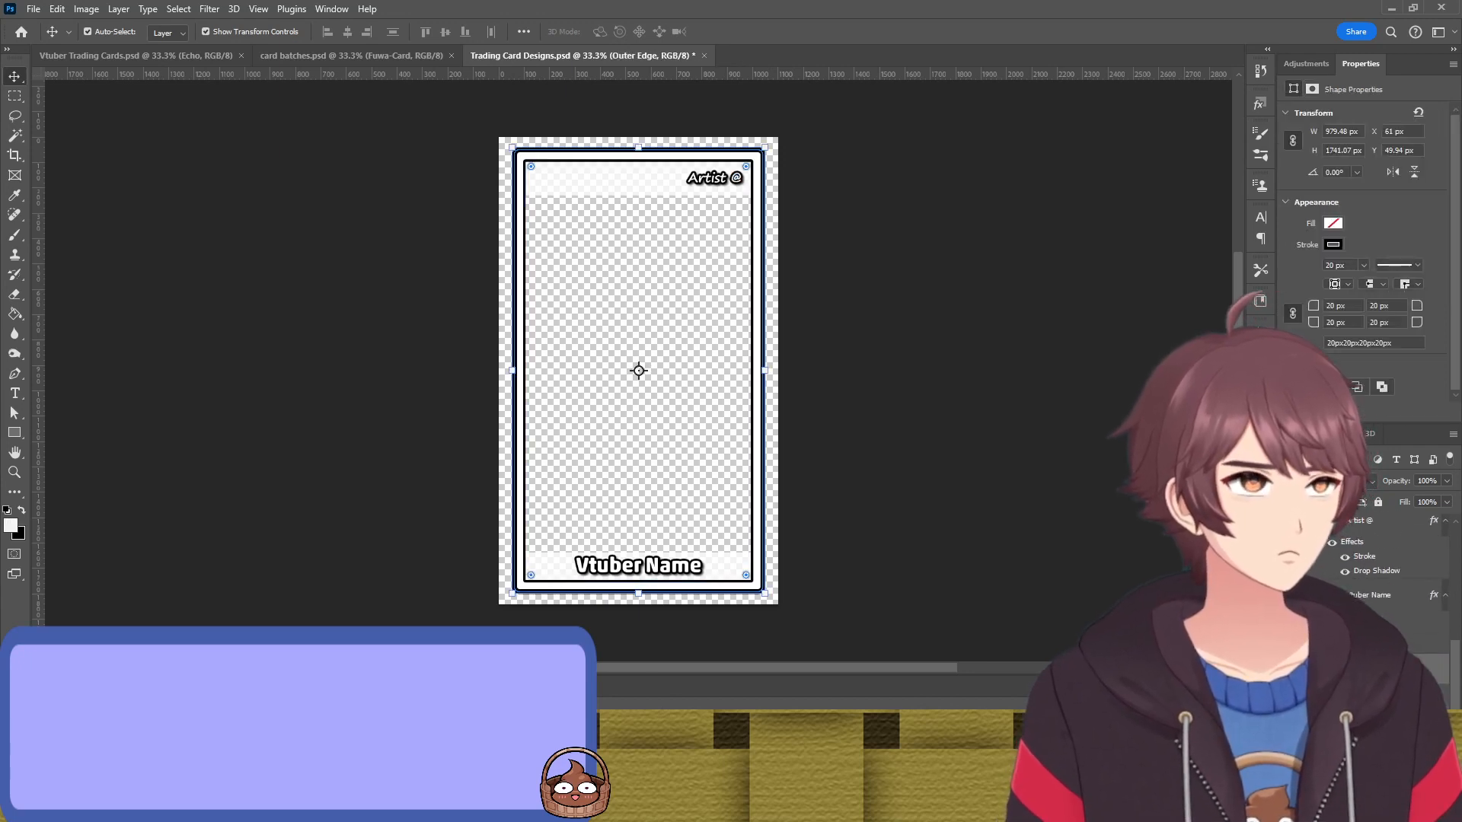
Lower the upper side of the Inner Edge frame to the bottom of the artist strip, keeping its other sides in place
left_click(967, 498)
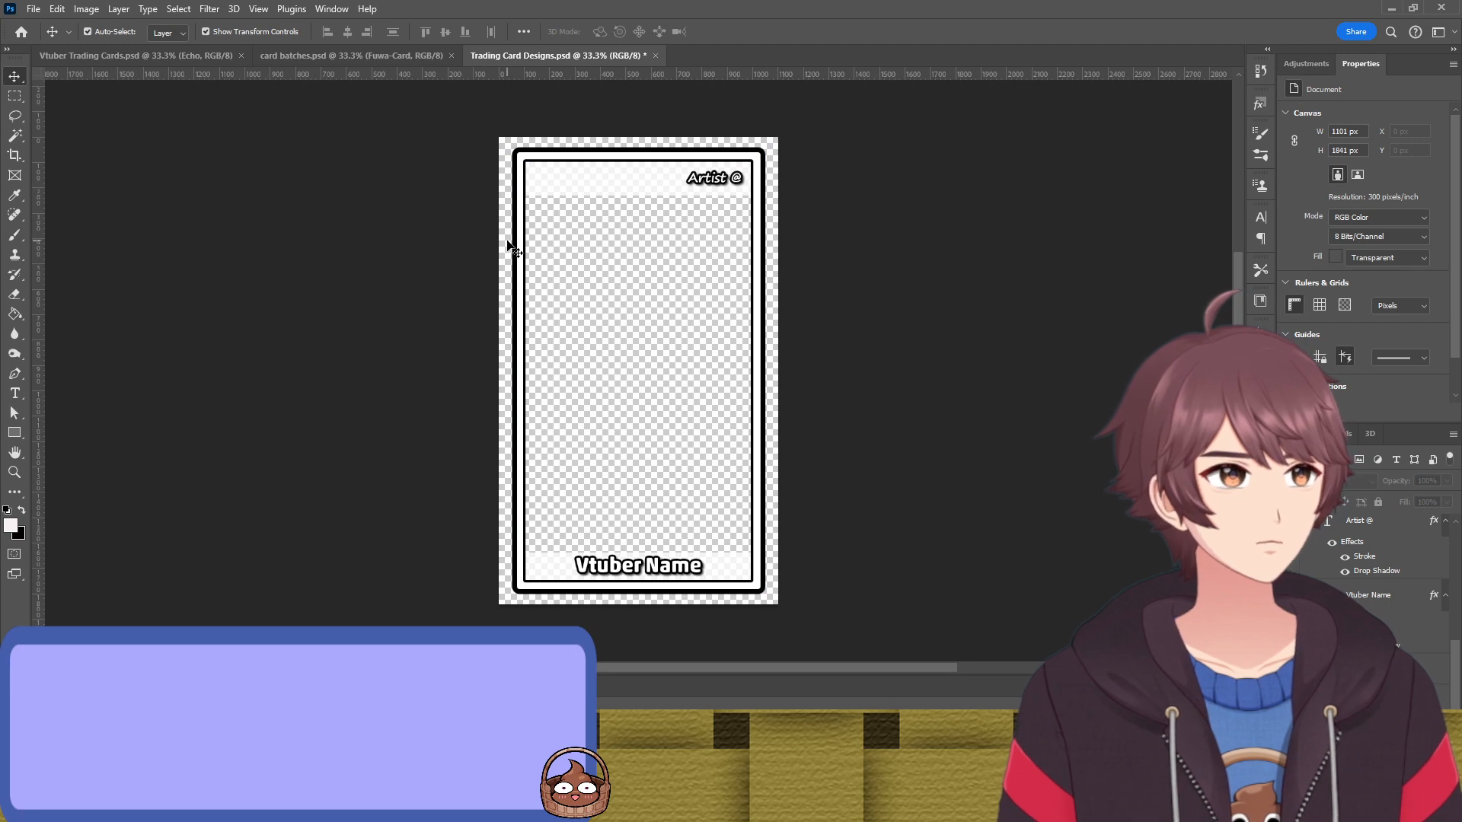
left_click(610, 160)
left_click(639, 159)
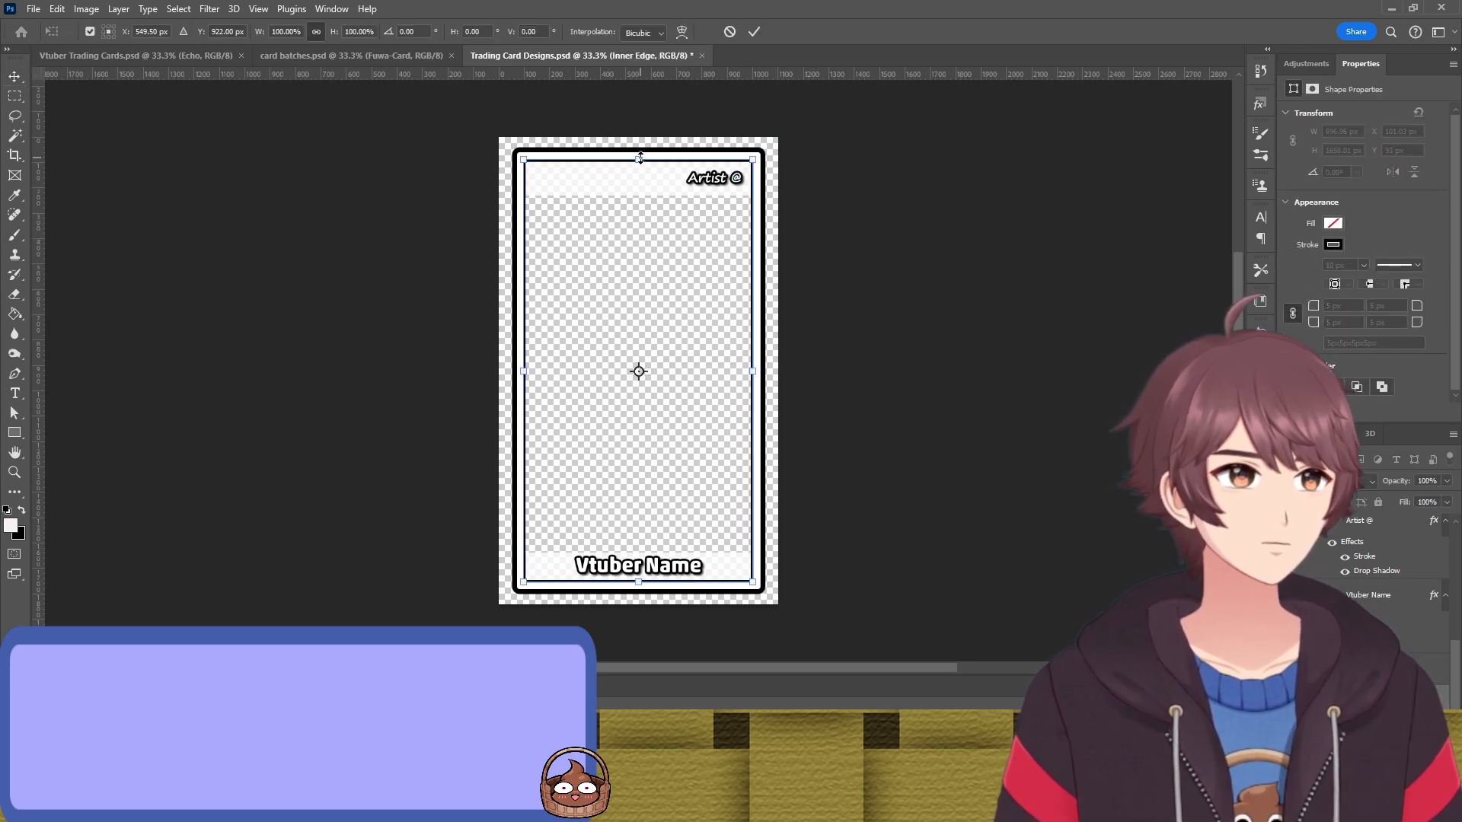
left_click_drag(640, 158, 640, 188)
left_click(754, 31)
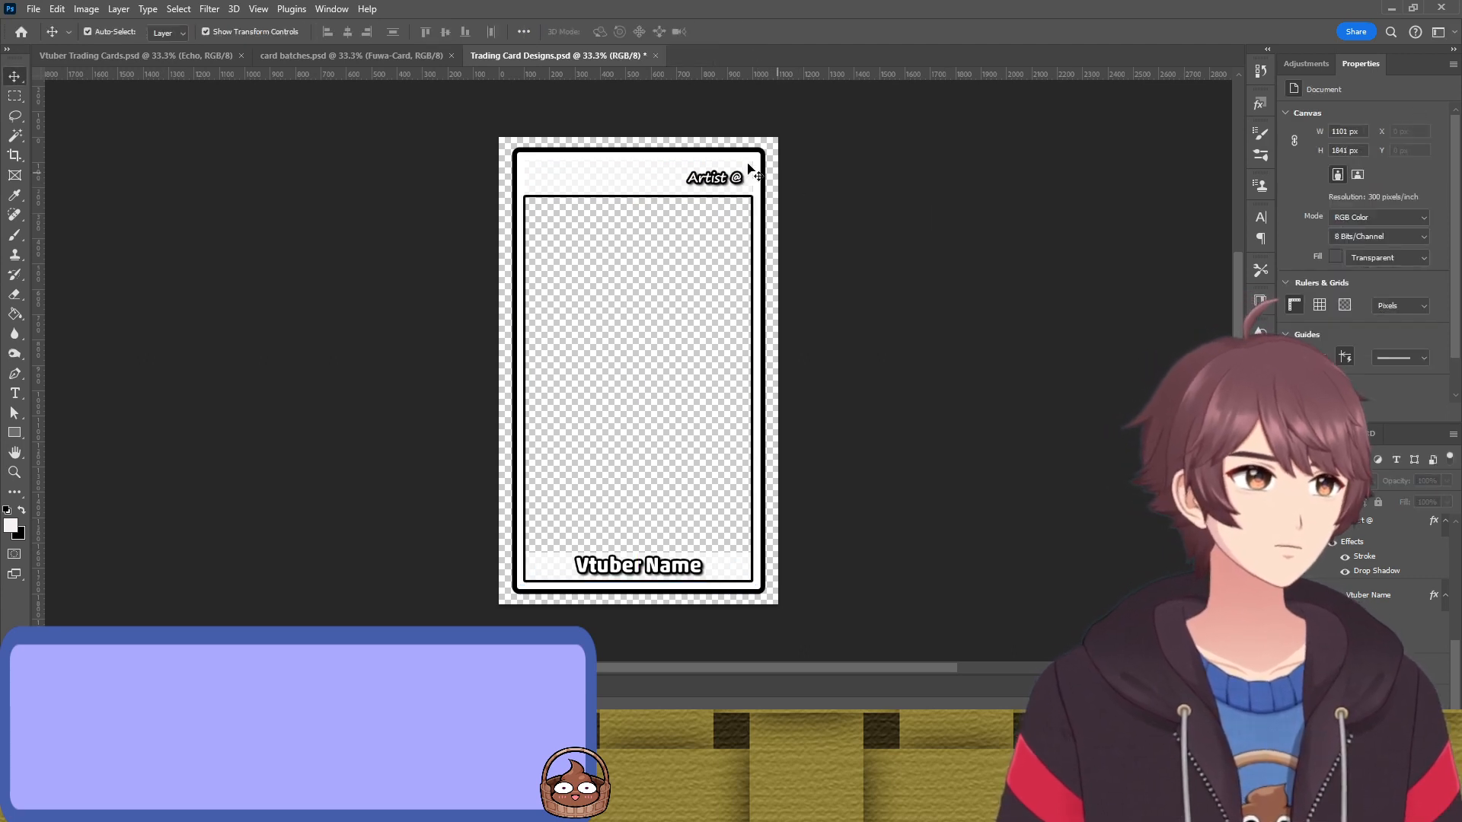
Raise the fill opacity of the Artist Block strip until it is solid white, and shift it right to X 82 px
left_click(639, 186)
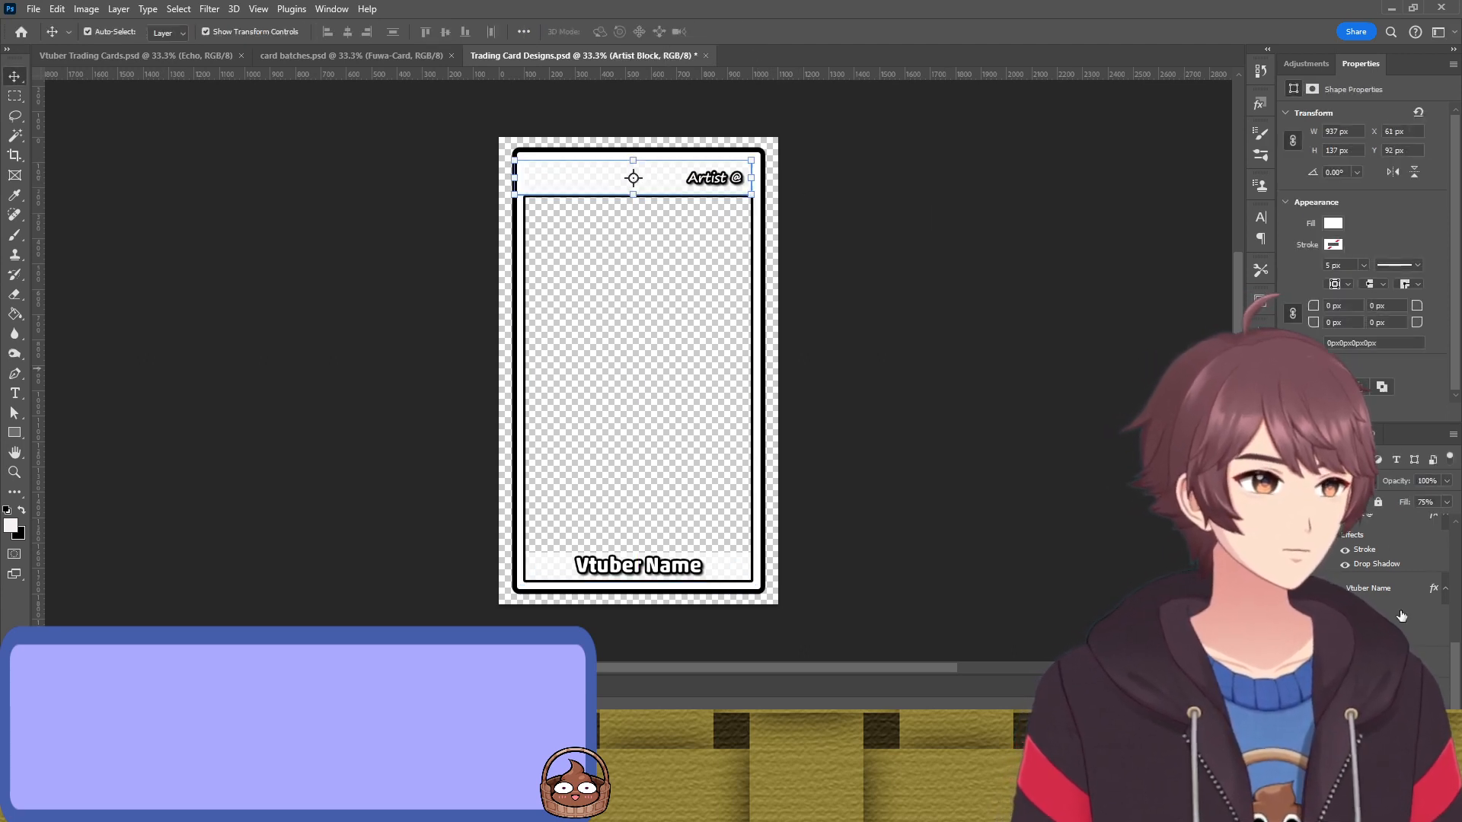
left_click(1447, 502)
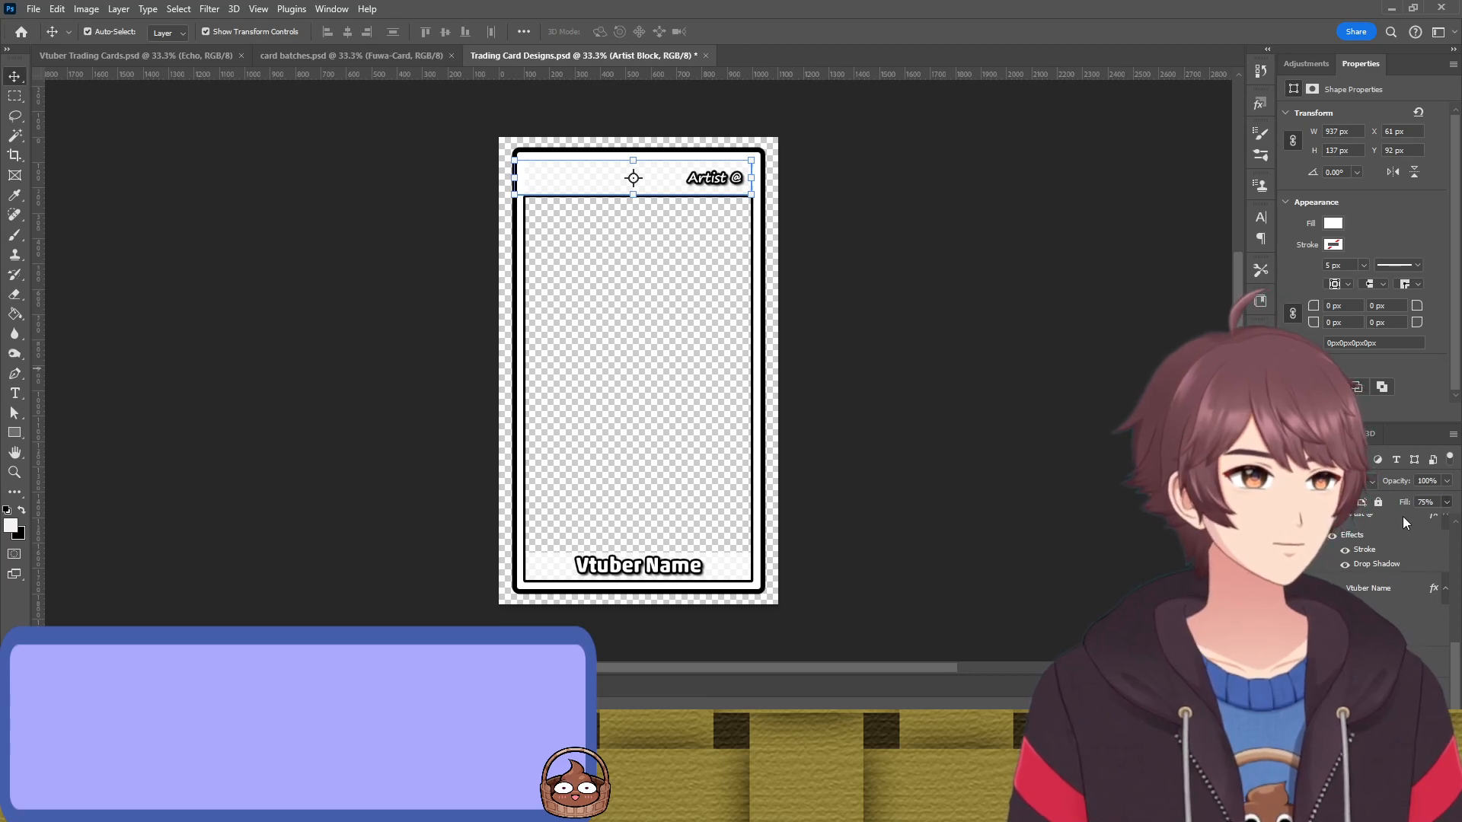
left_click_drag(1404, 517, 1435, 521)
left_click(1095, 411)
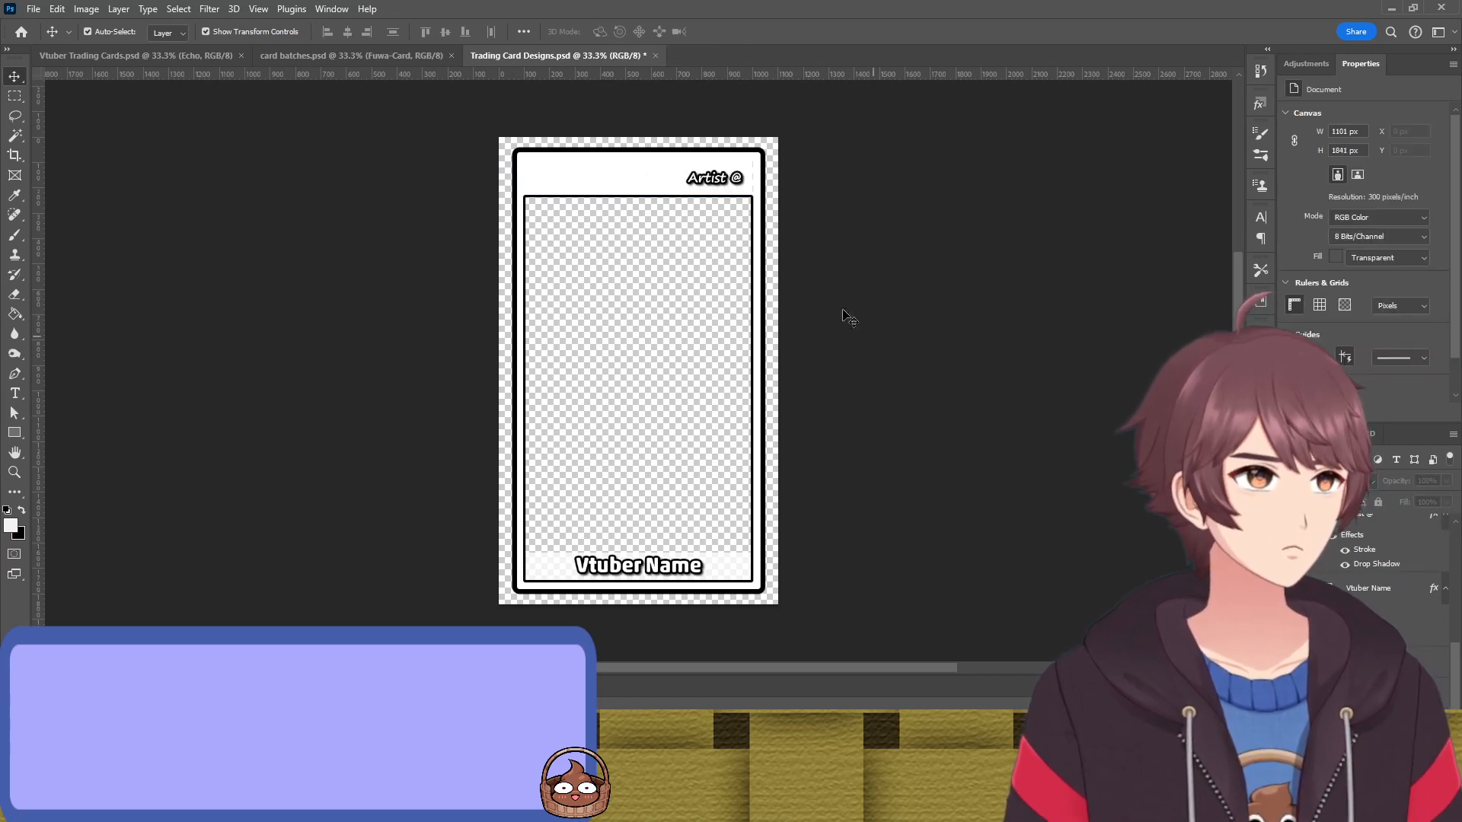
left_click(657, 191)
left_click_drag(659, 193, 664, 192)
left_click(965, 236)
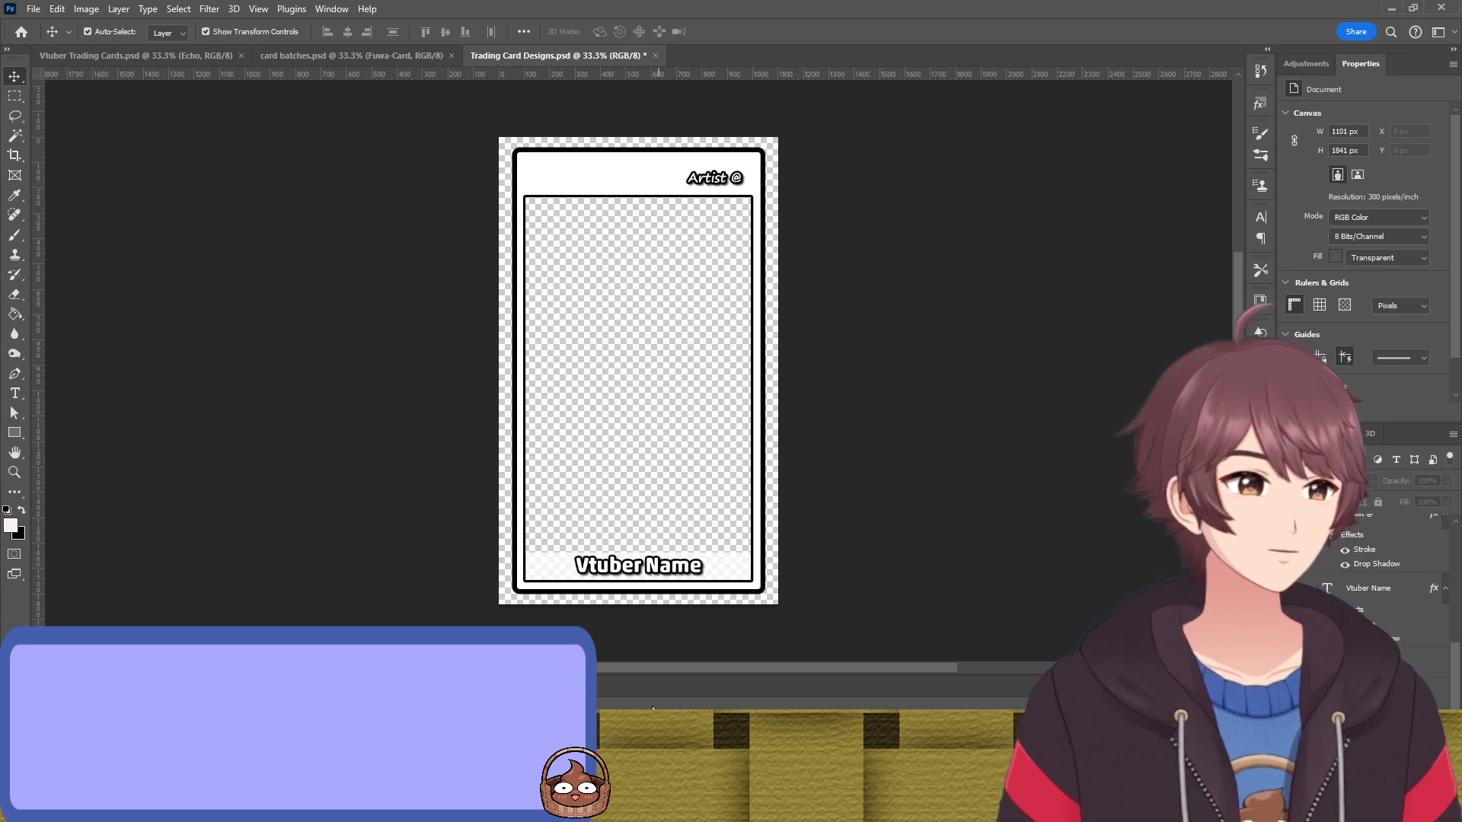
left_click(623, 584)
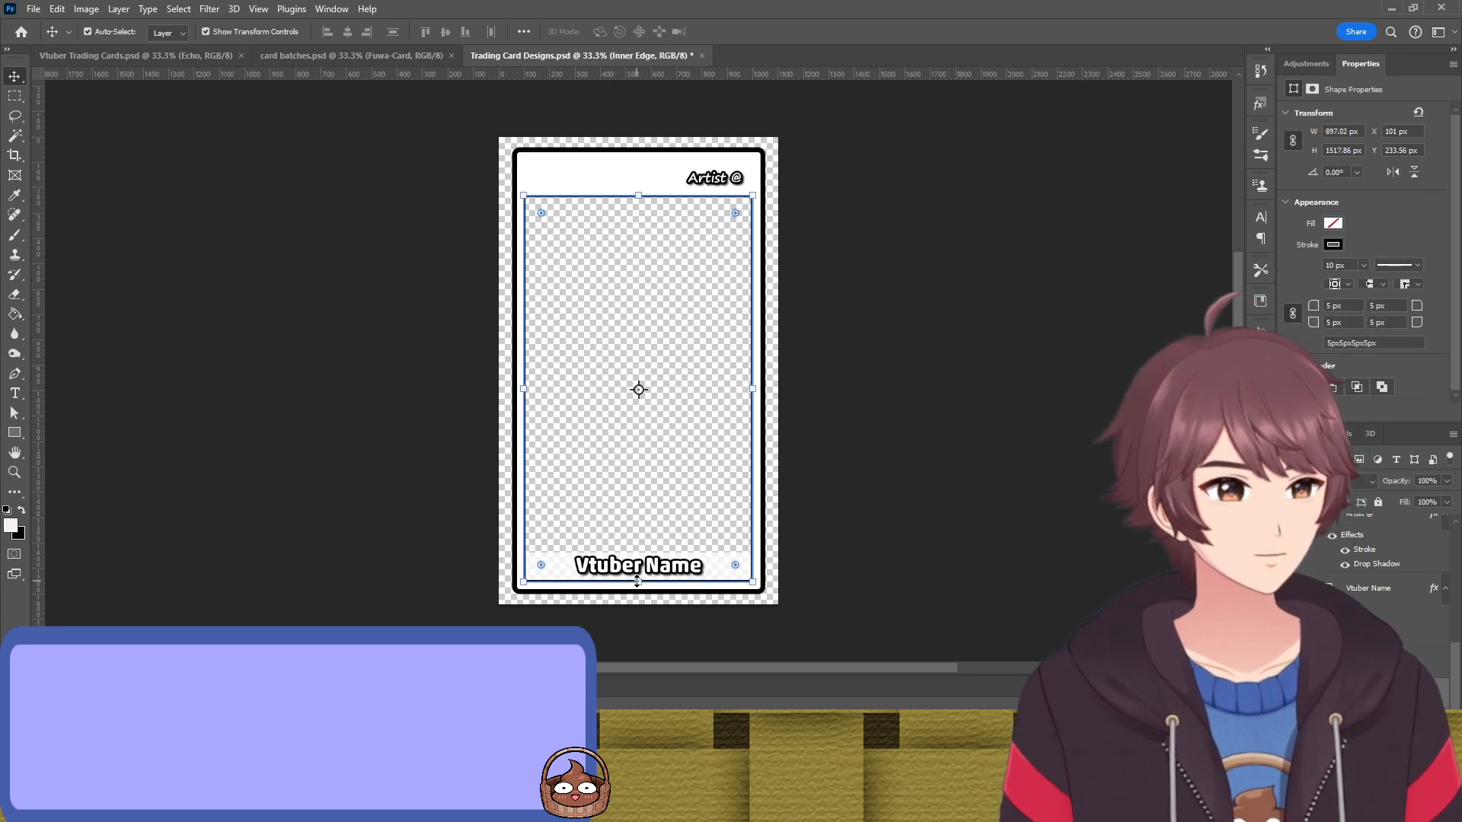
left_click(639, 583)
key("Escape")
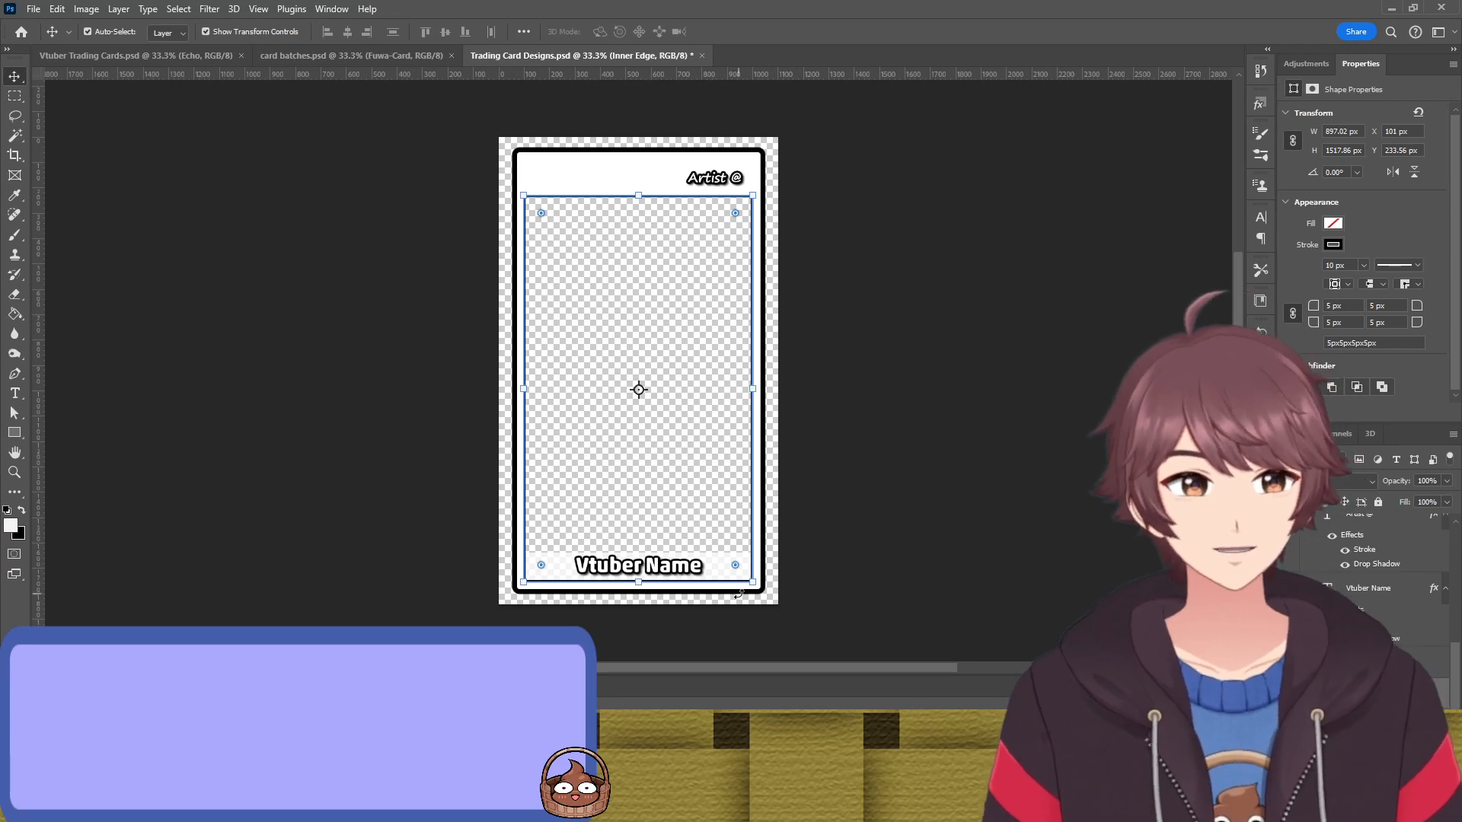
left_click(883, 541)
Set the stroke width of the black Outer Edge border to 40 px
left_click(767, 518)
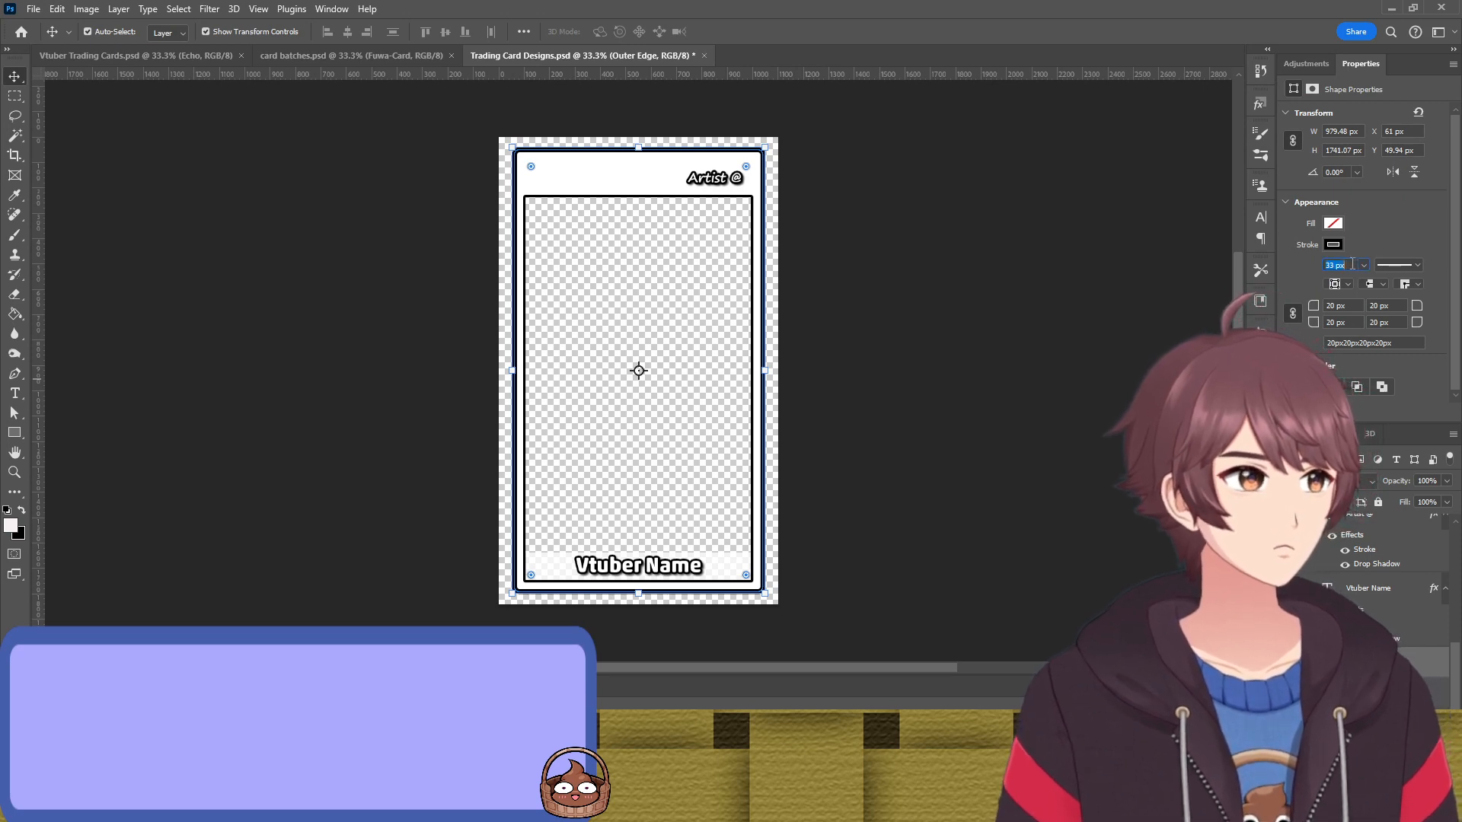
key("Return")
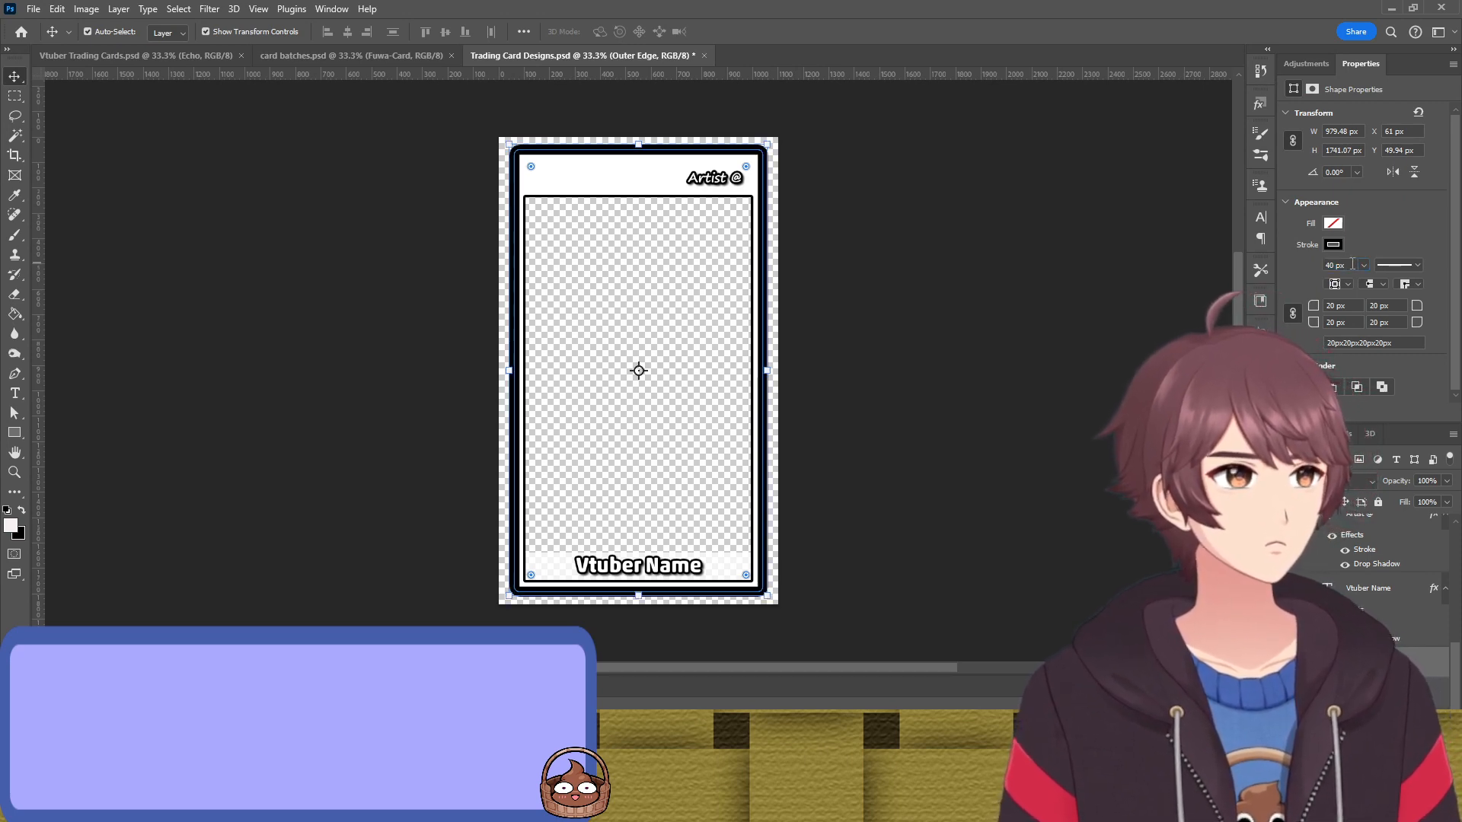
left_click(885, 246)
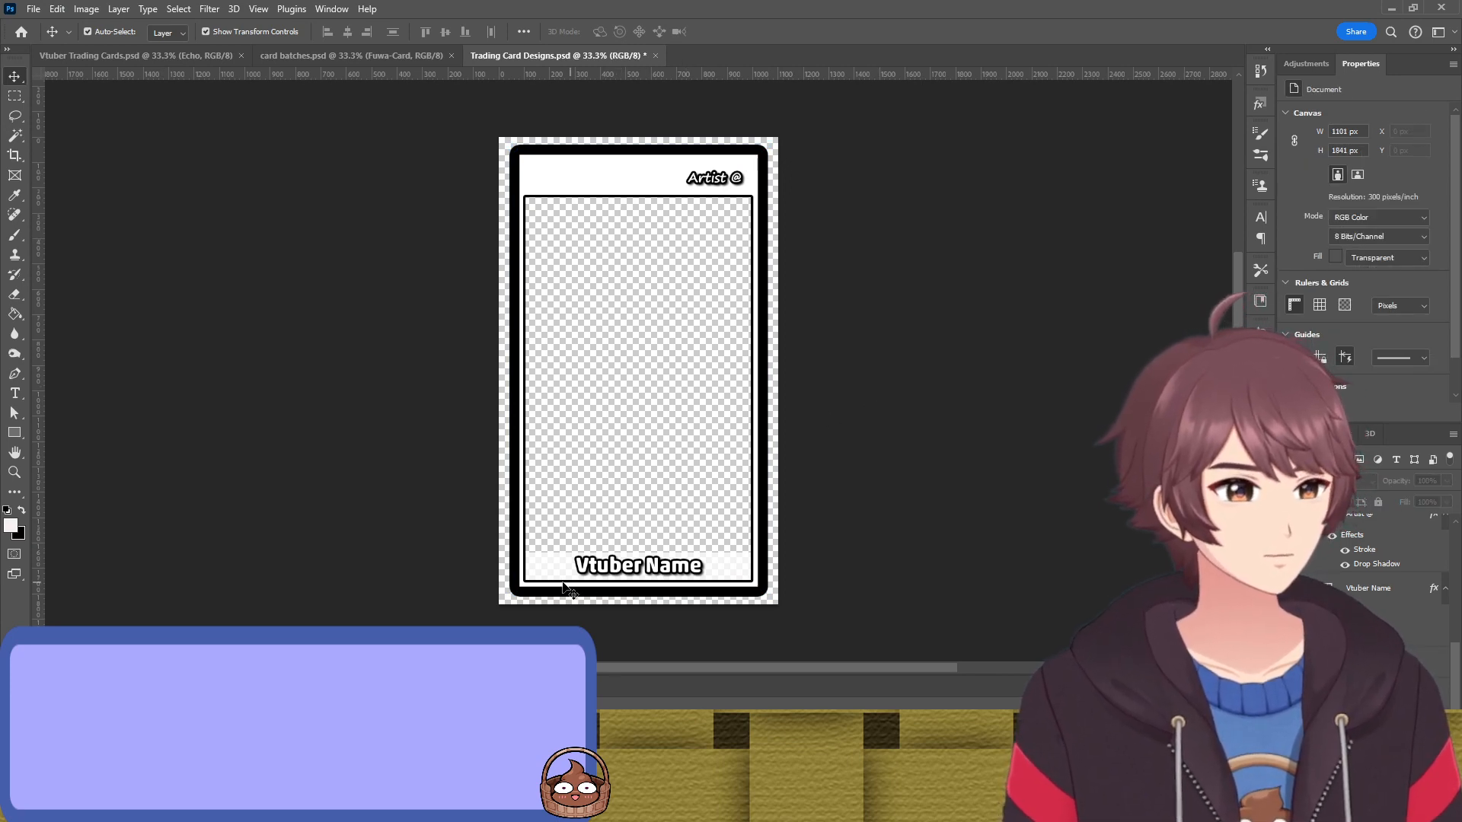
Scale the Inner Edge frame proportionally to about 89.75% and centre it between the card's sides, just above the Vtuber Name text
left_click(526, 446)
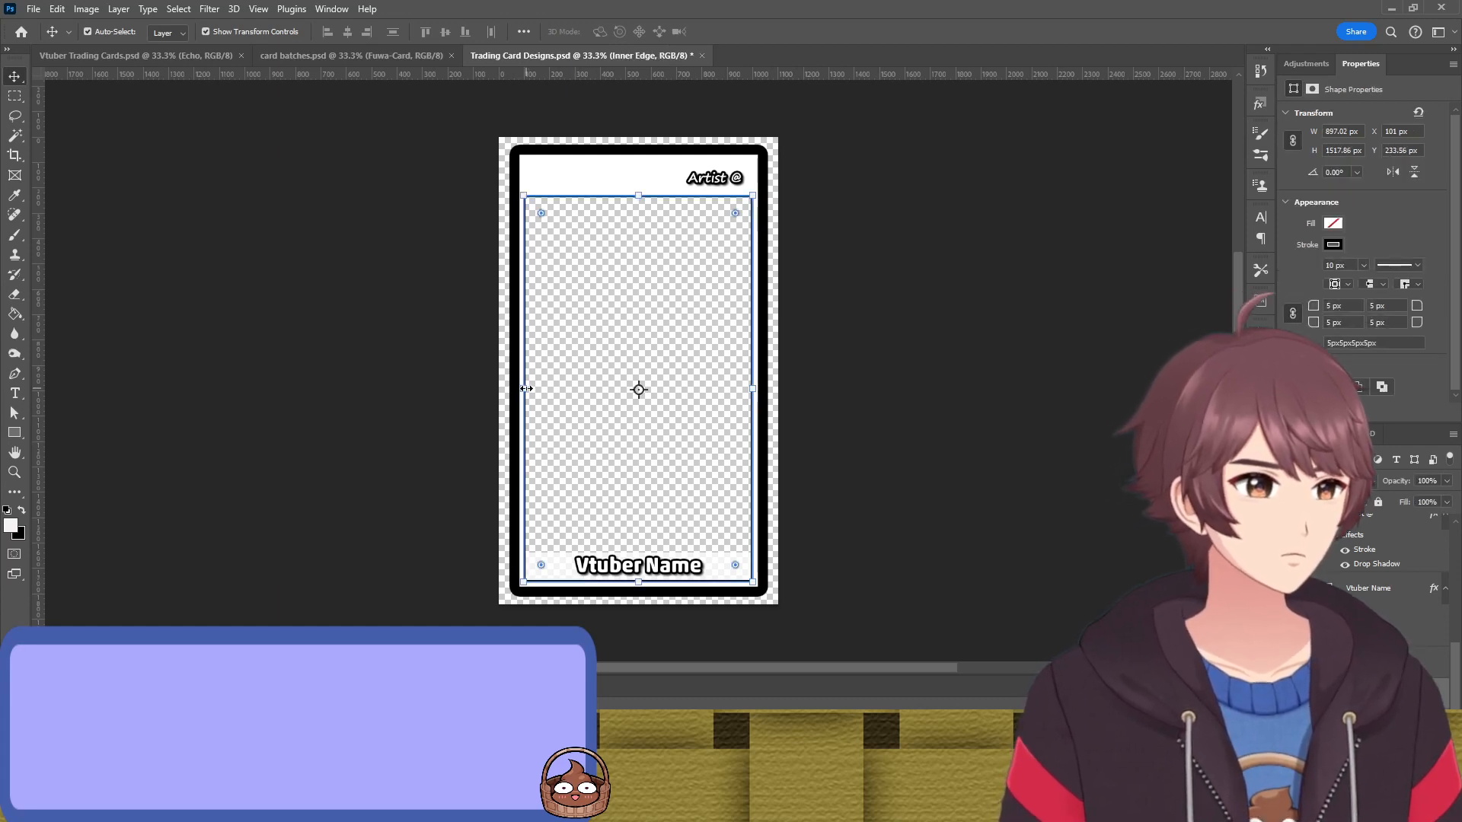
key("ctrl+t")
left_click_drag(524, 388, 549, 390)
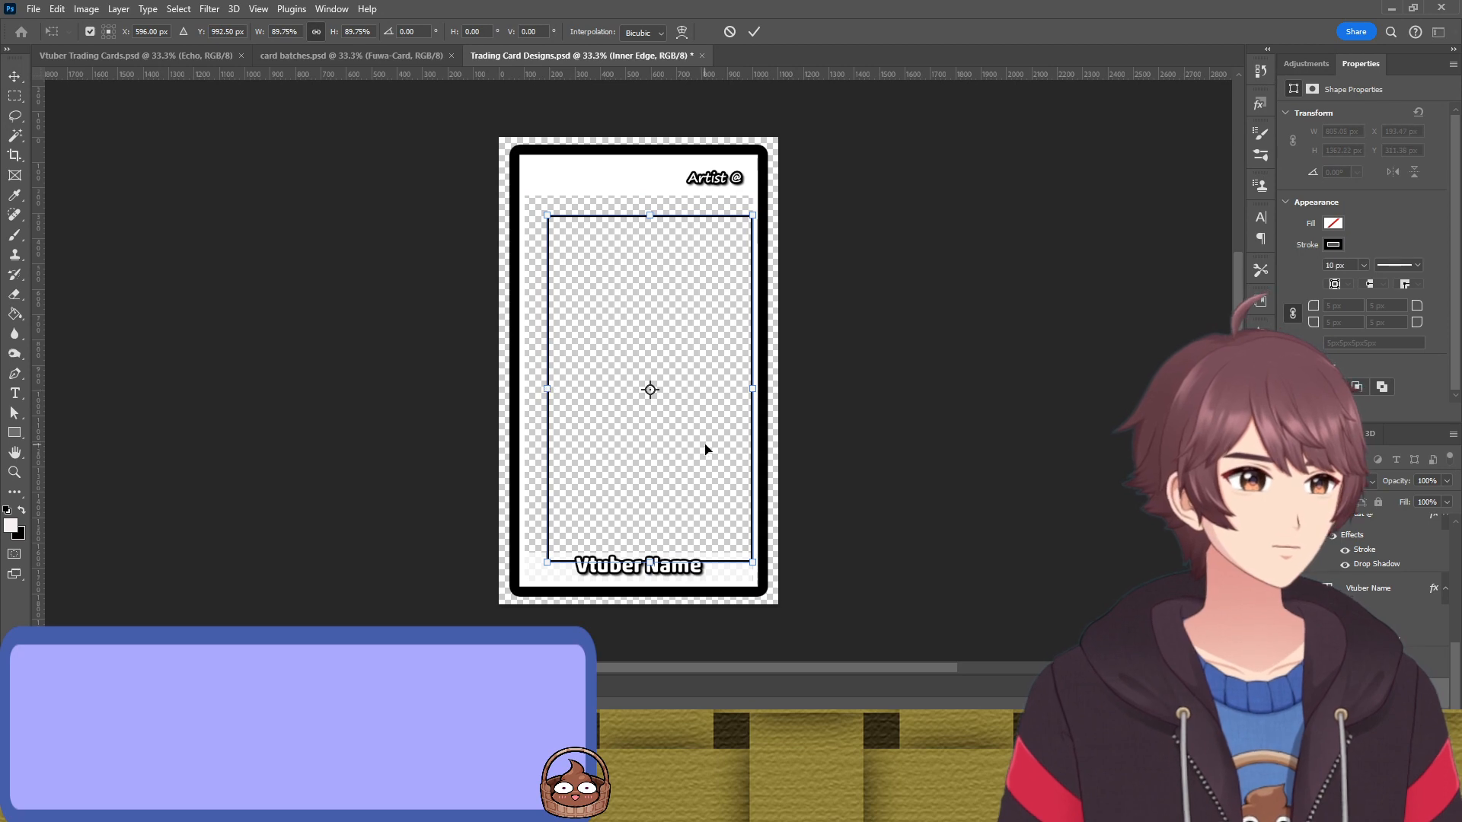
left_click_drag(705, 447, 692, 436)
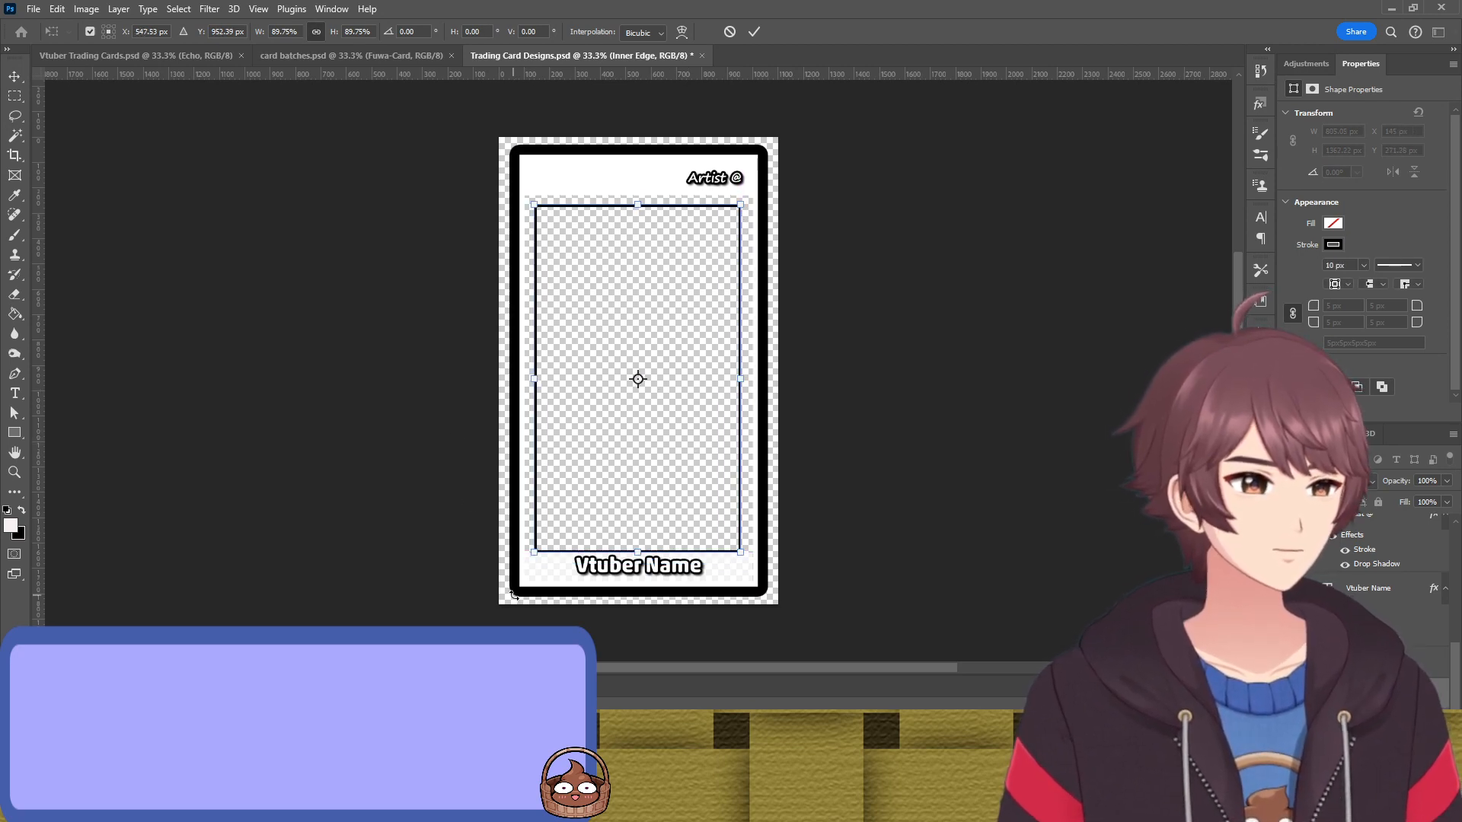
key("Return")
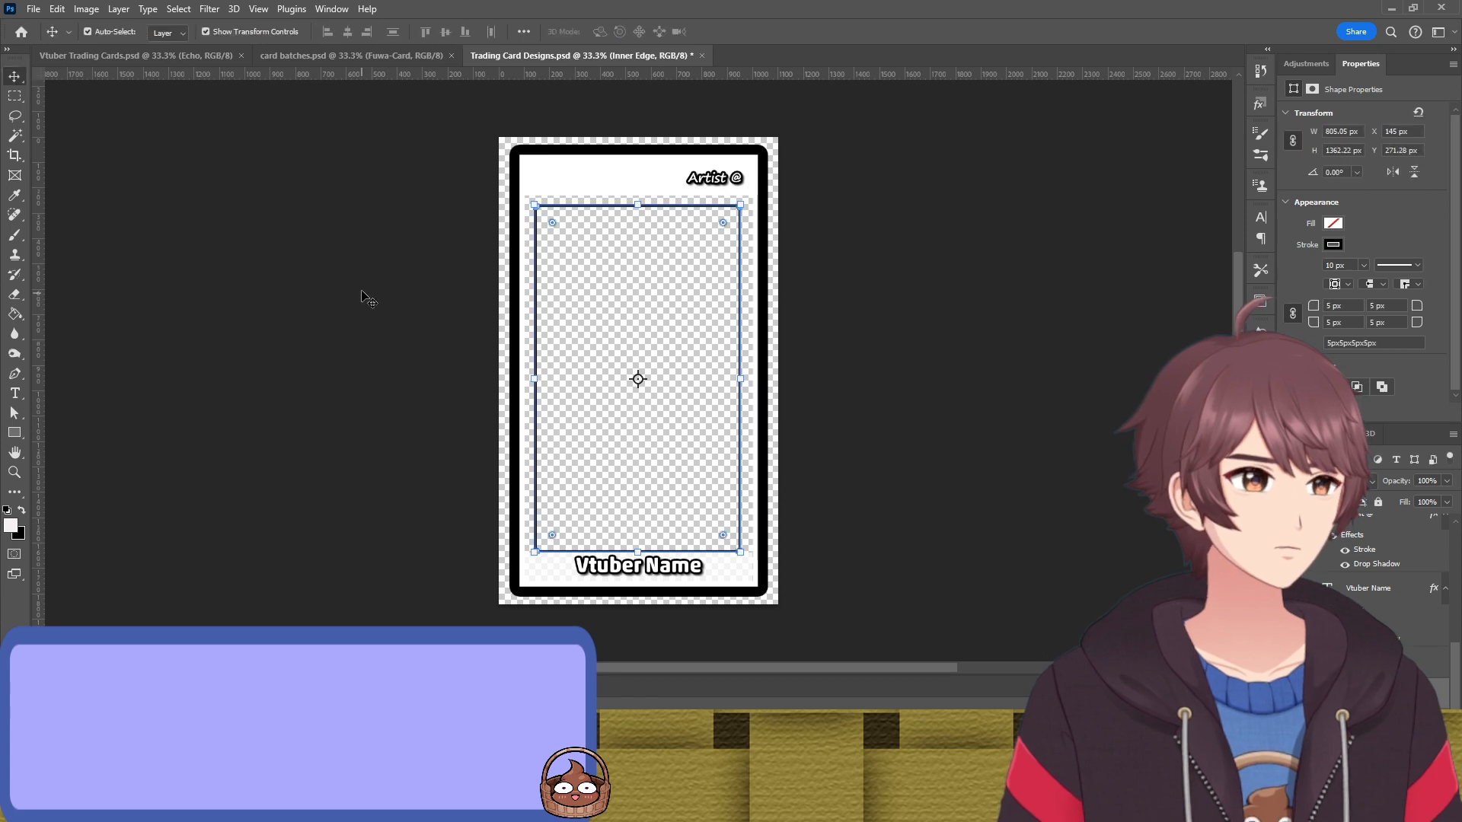
Resize the white Central Edge border to about 897 px wide and 1699 px high, centred inside the Outer Edge
left_click(524, 163)
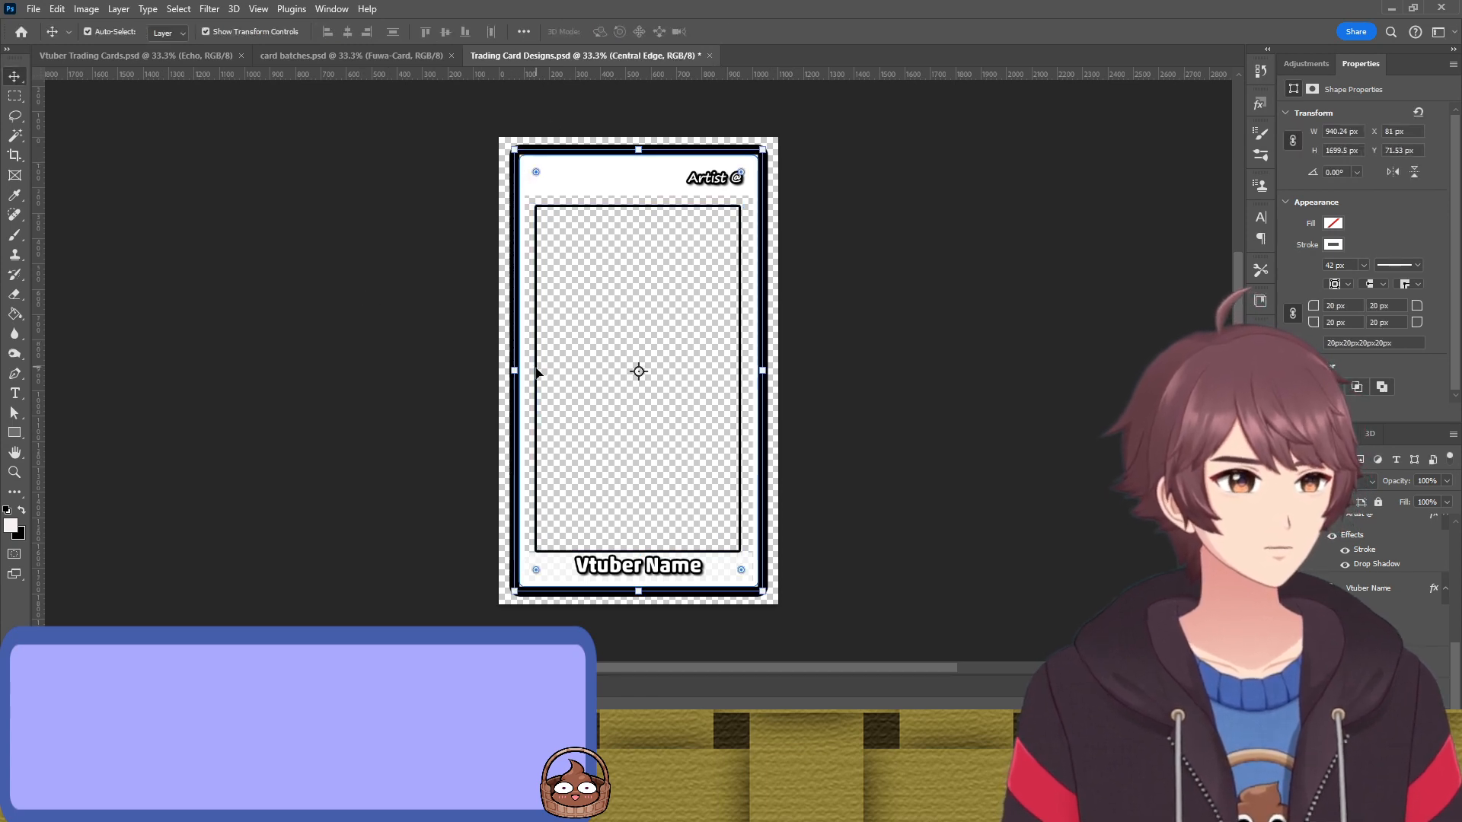
left_click_drag(515, 372, 519, 372)
left_click_drag(768, 375, 754, 362)
left_click_drag(639, 160, 641, 152)
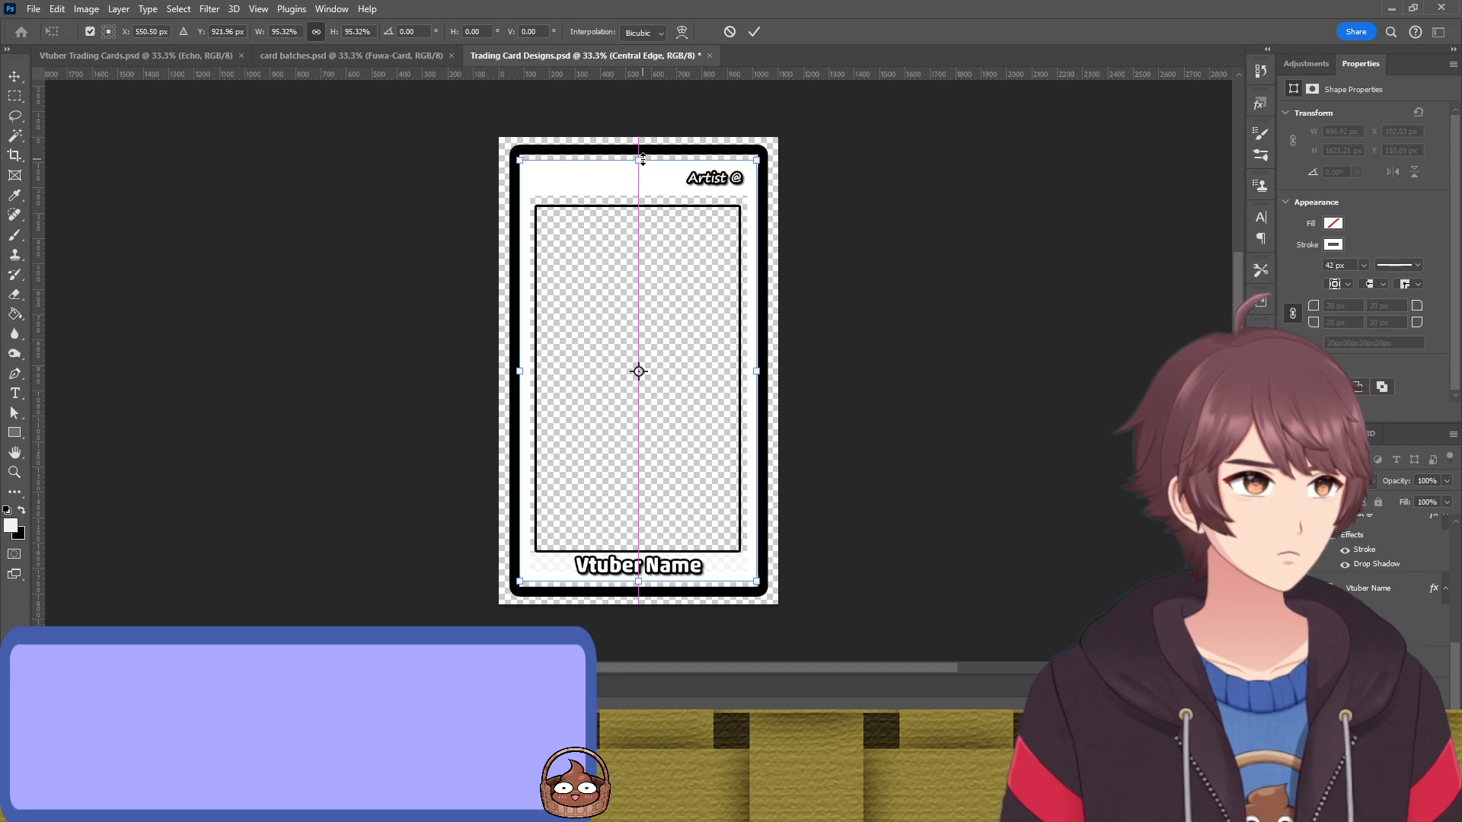
left_click_drag(642, 153, 642, 153)
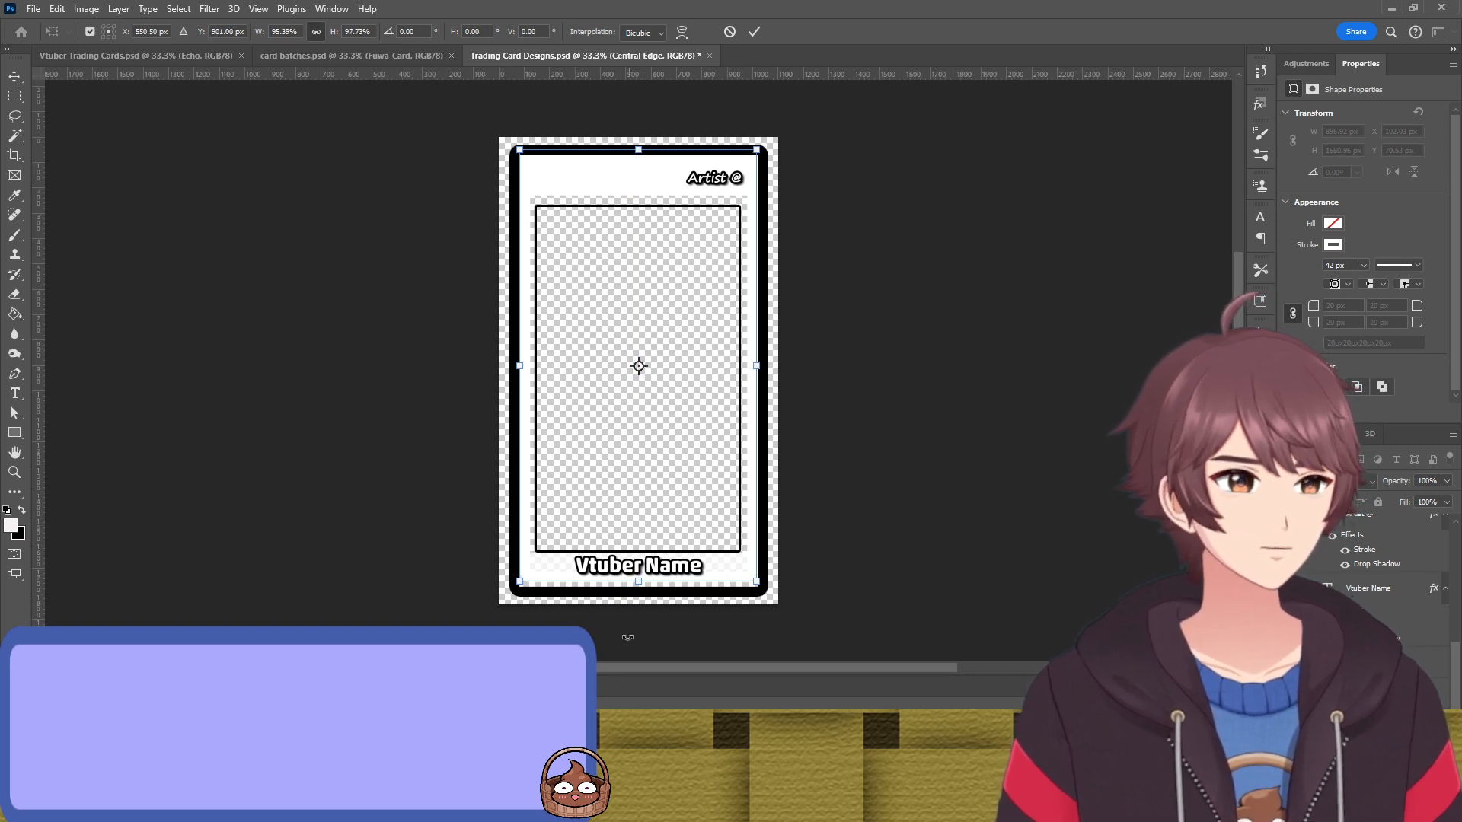
left_click_drag(638, 579, 639, 580)
key("Return")
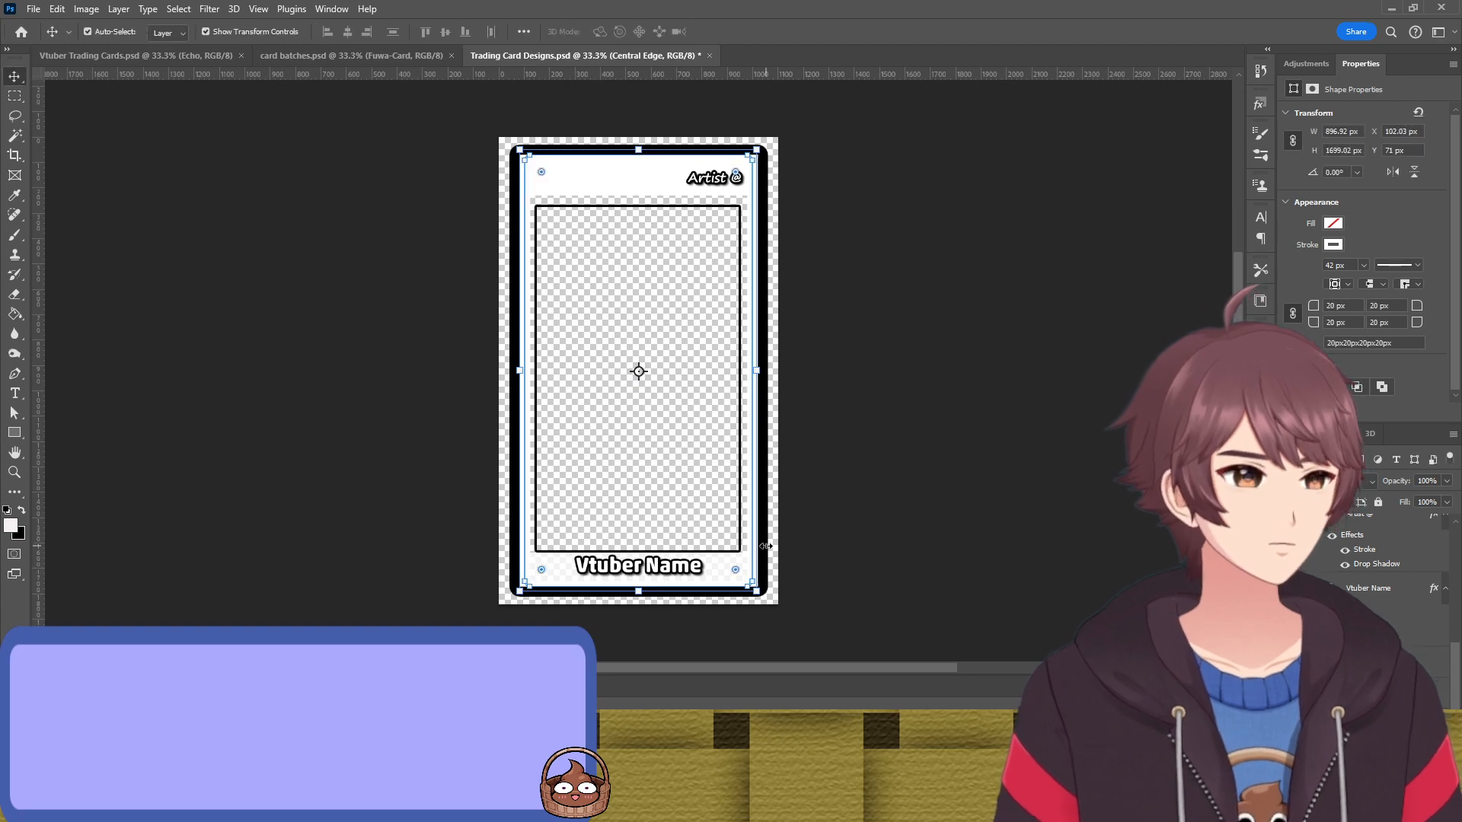
left_click(962, 320)
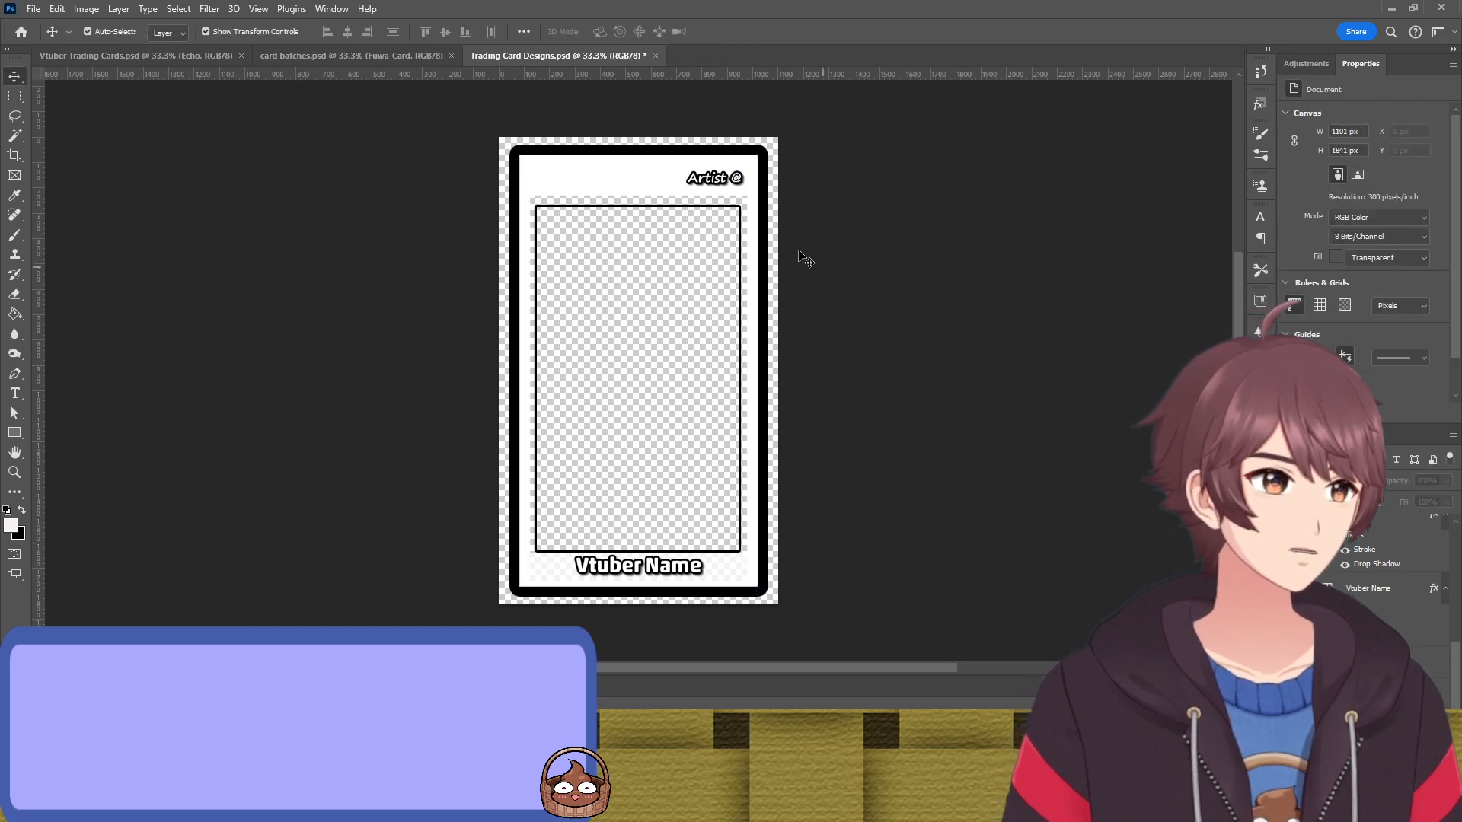
Set the Central Edge's stroke width to 50 px and scale the border to about 98.95%, centred horizontally on the card
left_click(759, 212)
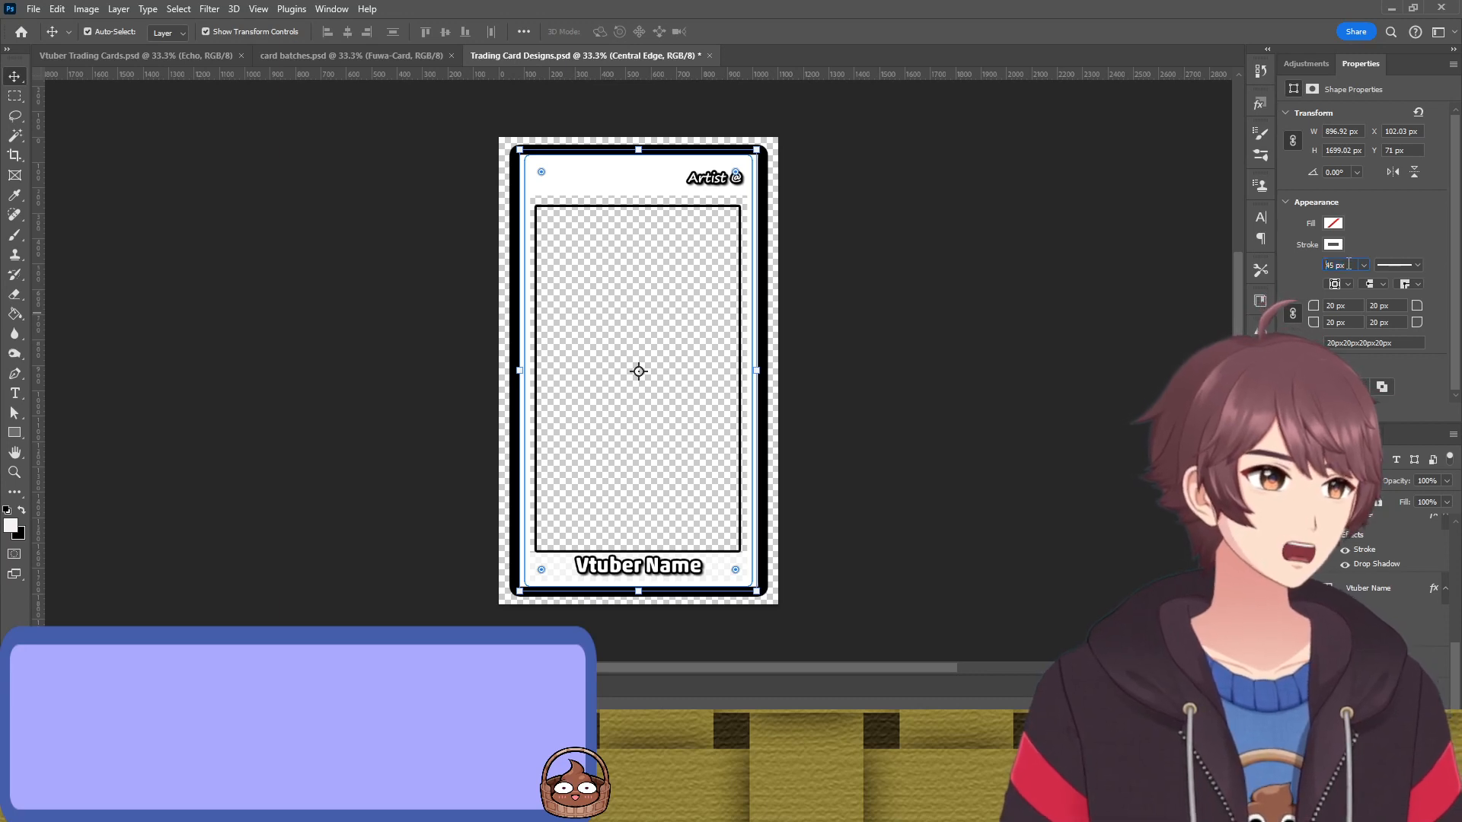
left_click(1341, 265)
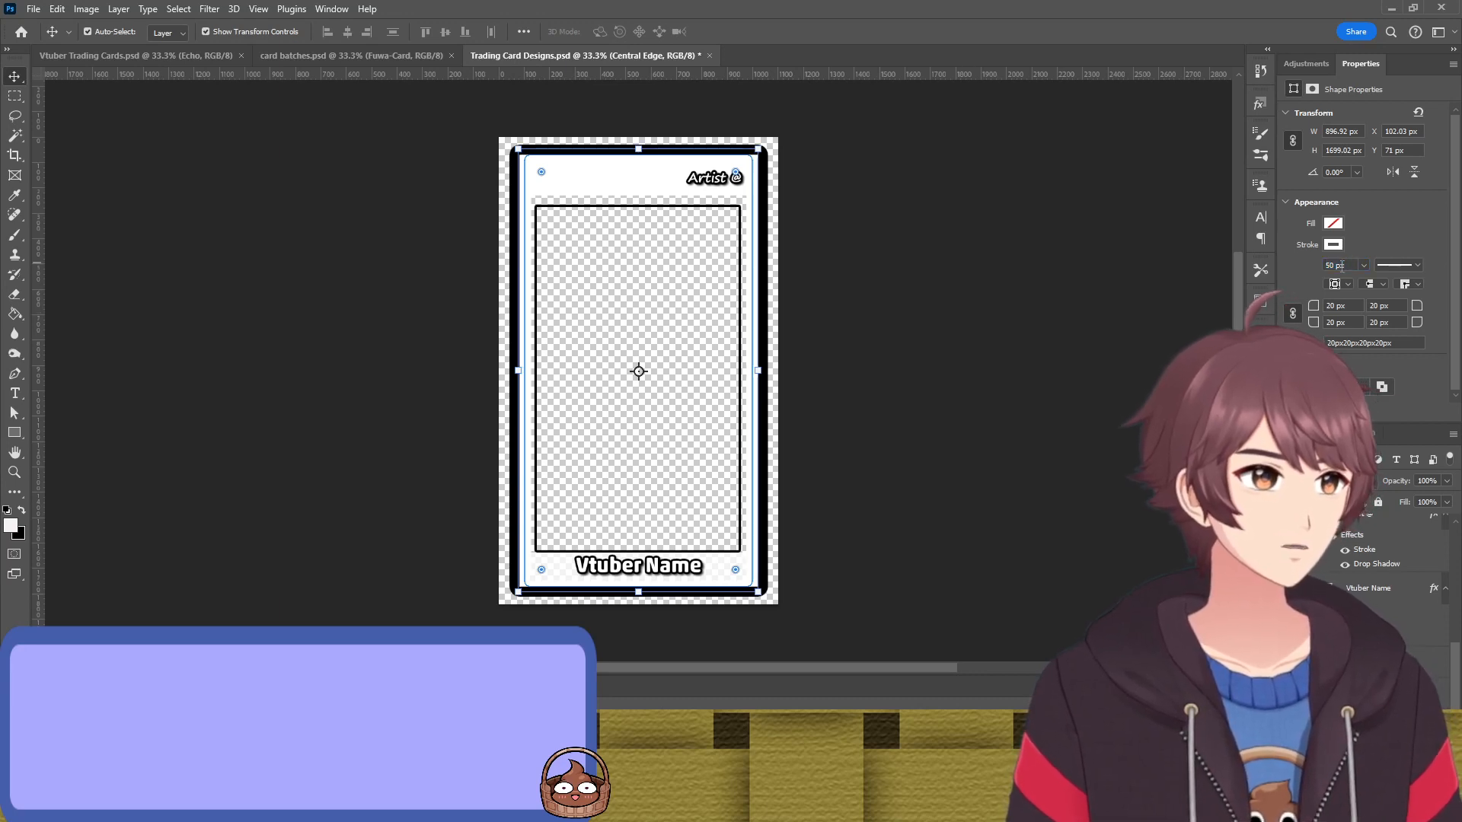
left_click_drag(752, 373, 759, 374)
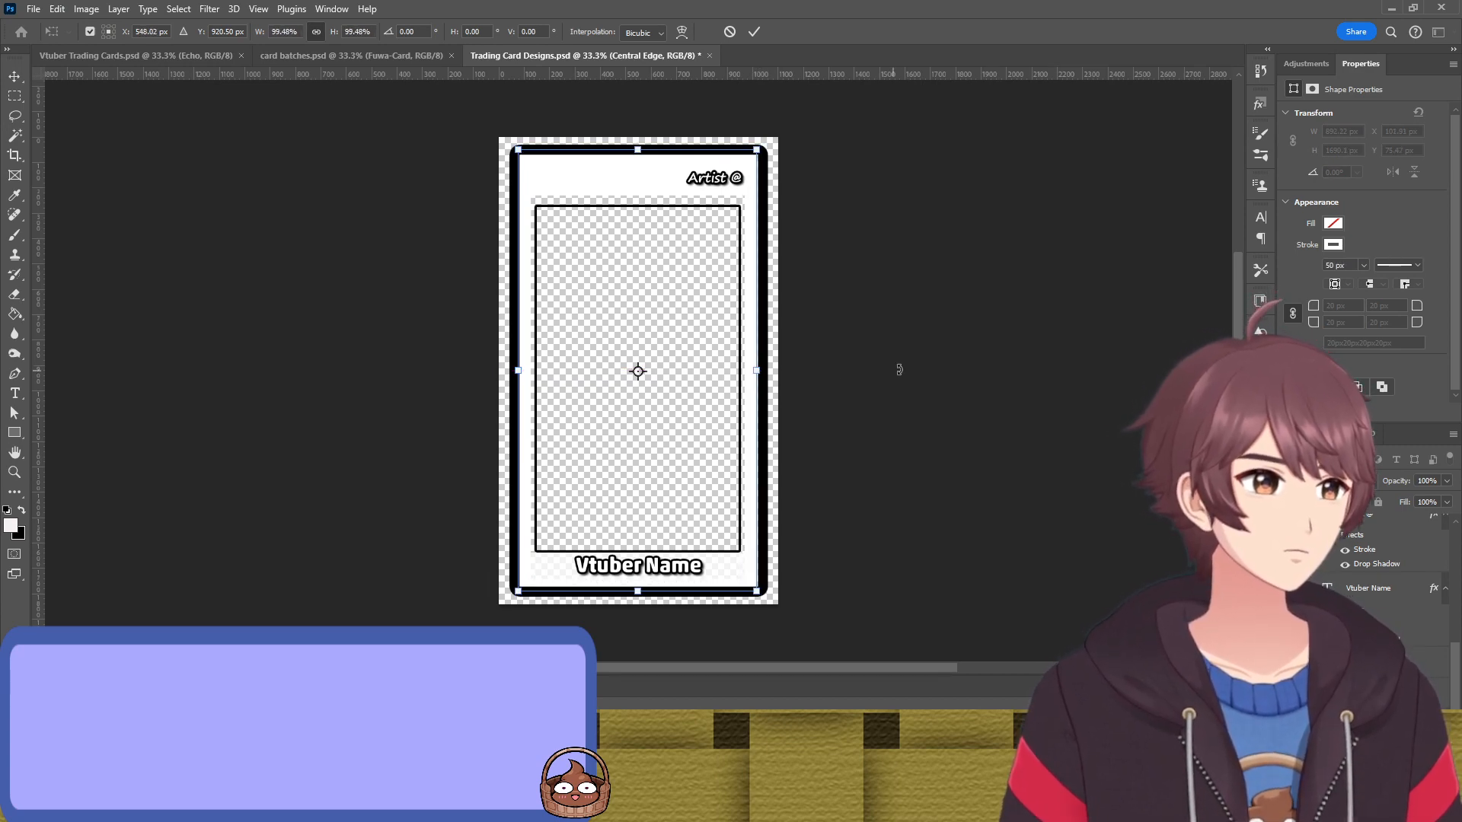
left_click_drag(520, 373, 522, 372)
Stretch the Central Edge's upper and right sides outward, to about 101.17% width and 99.26% height
scroll(749, 388, "up", 8)
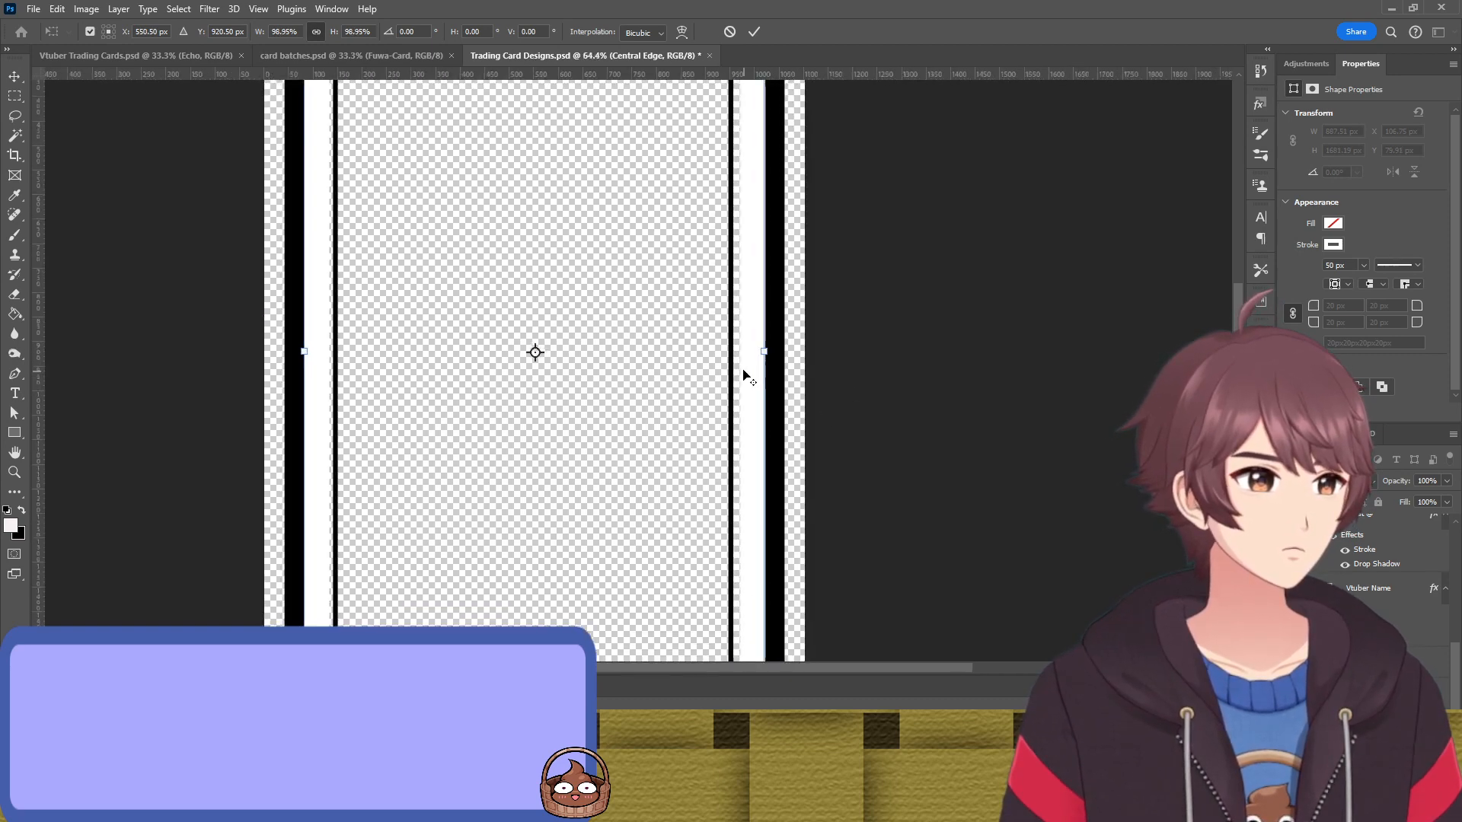
scroll(764, 355, "down", 5)
scroll(660, 348, "down", 3)
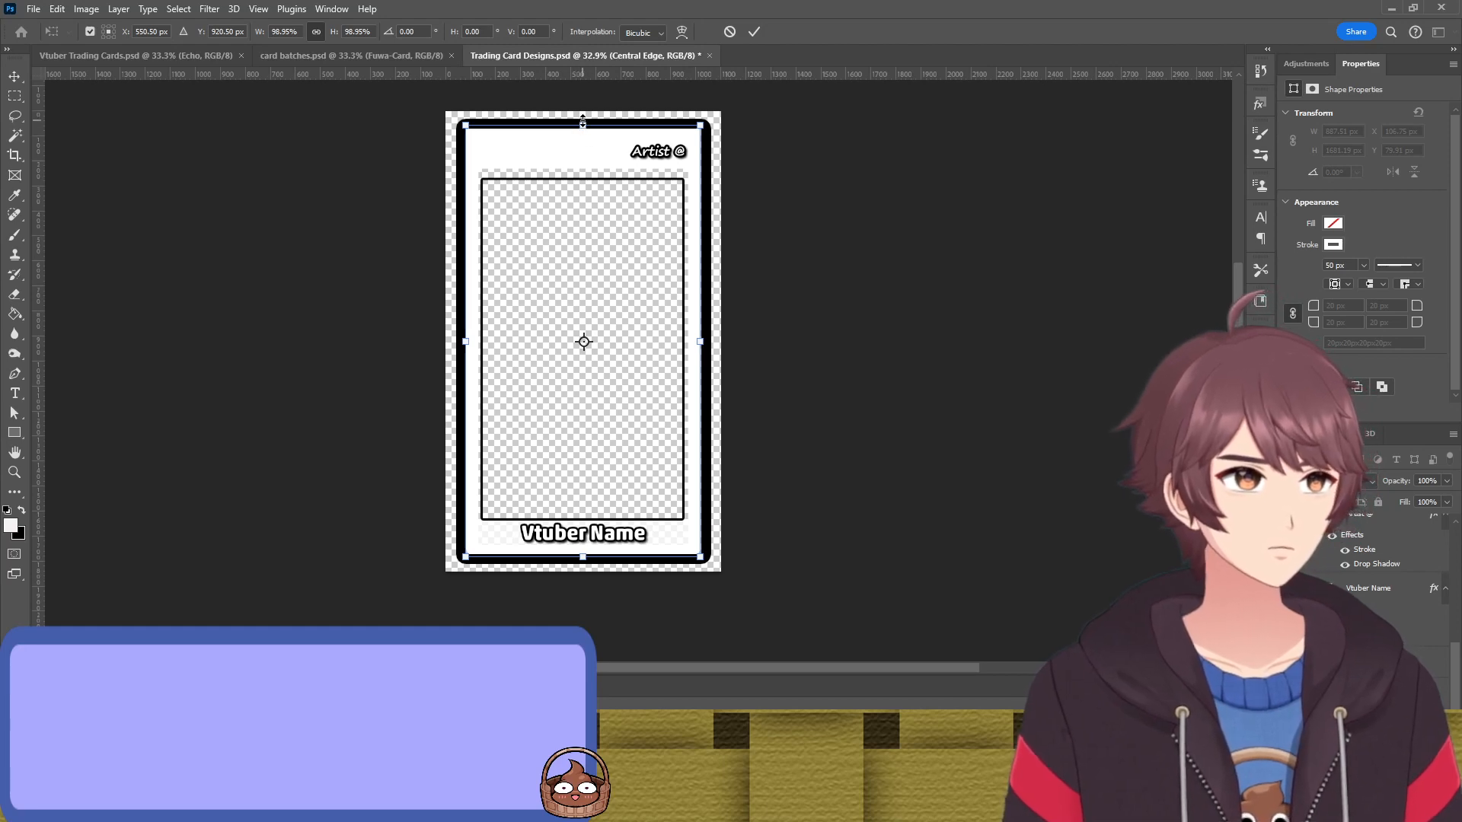
left_click_drag(582, 121, 582, 121)
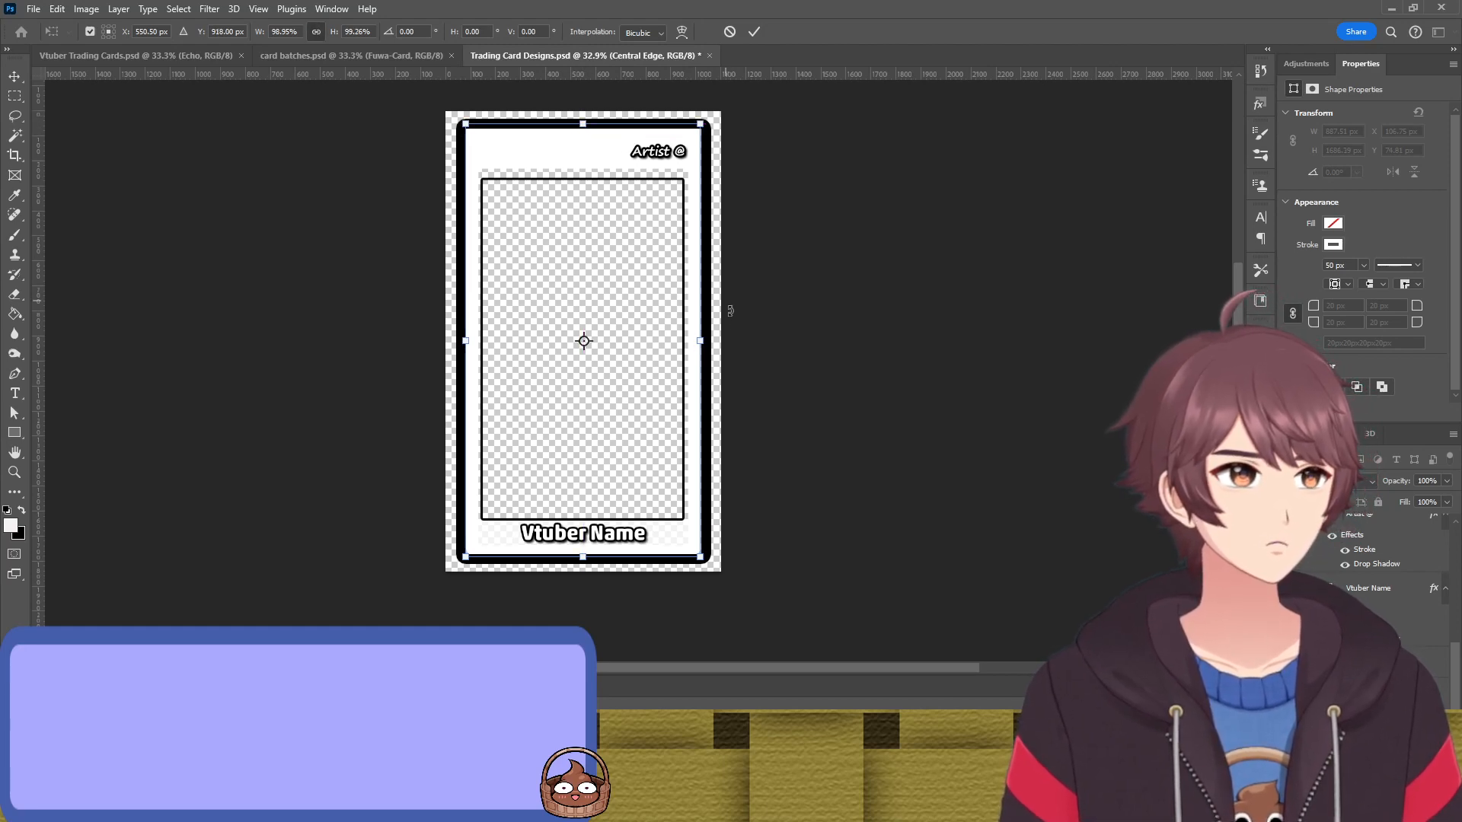
left_click_drag(695, 338, 699, 339)
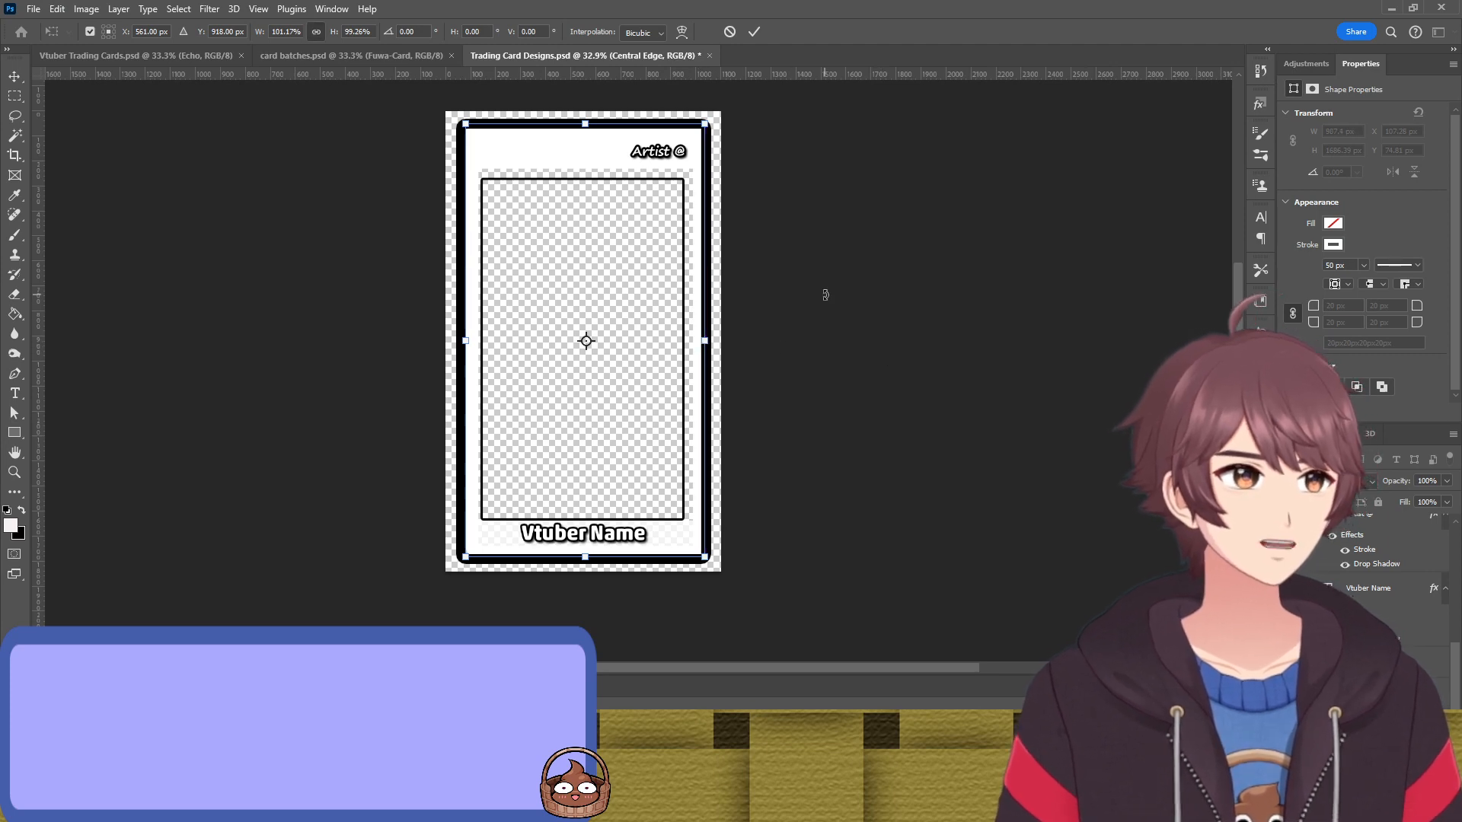
key("Return")
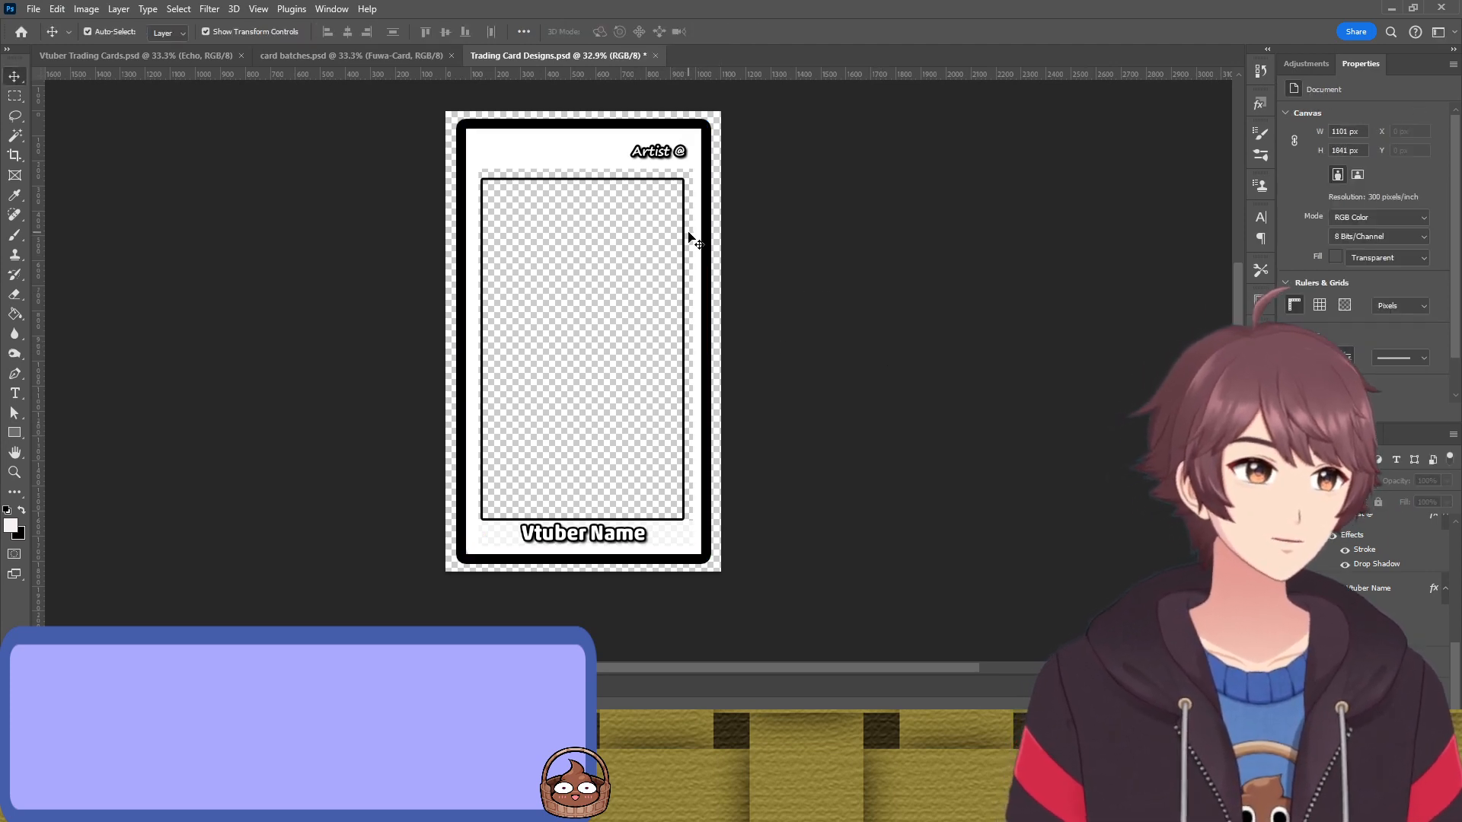
Remove the Artist Block strip, the white strip behind the Vtuber Name text and the white Central Edge border
left_click(560, 167)
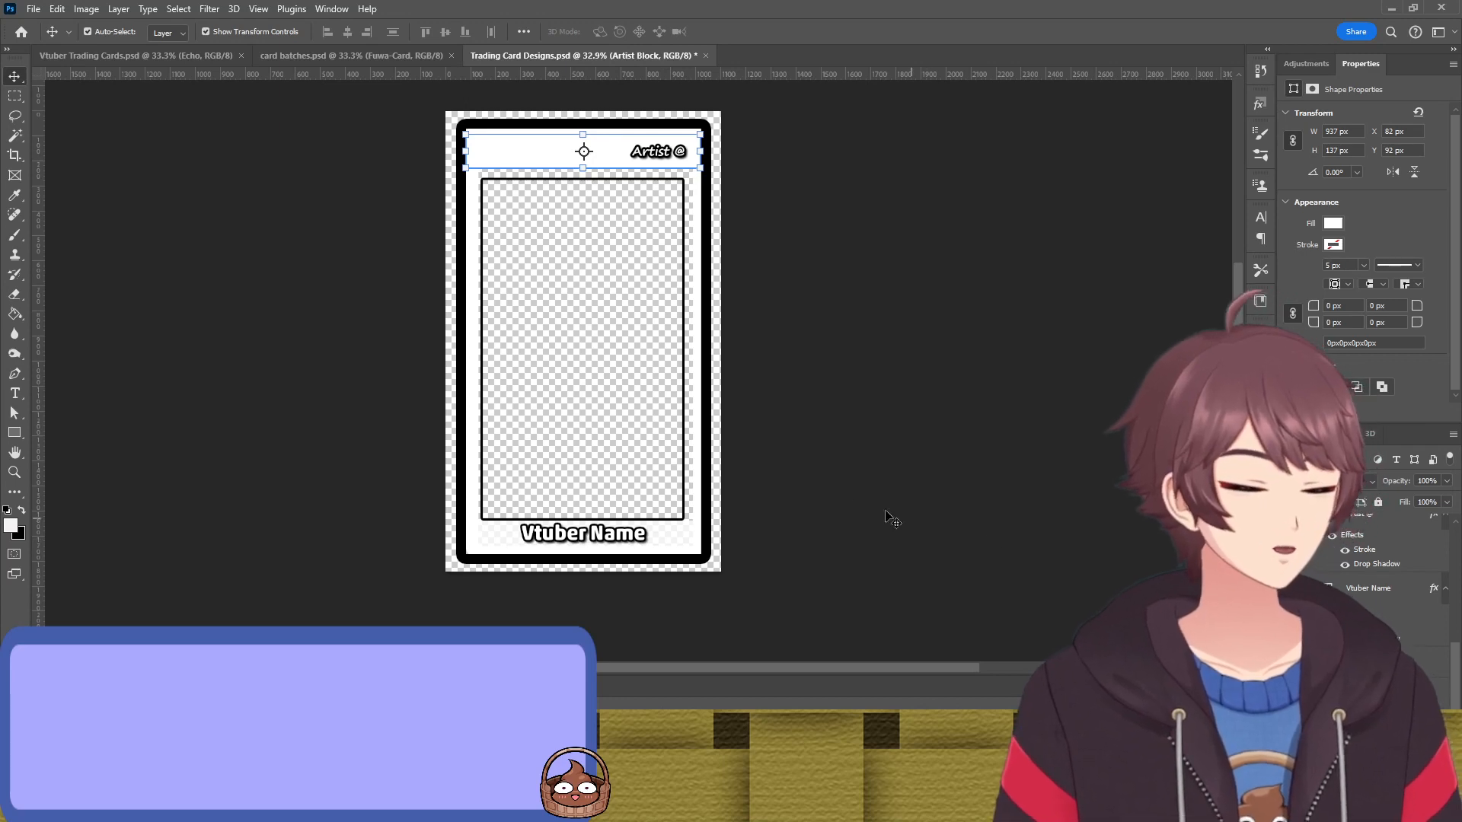
left_click(590, 609)
left_click(482, 508)
left_click(482, 506)
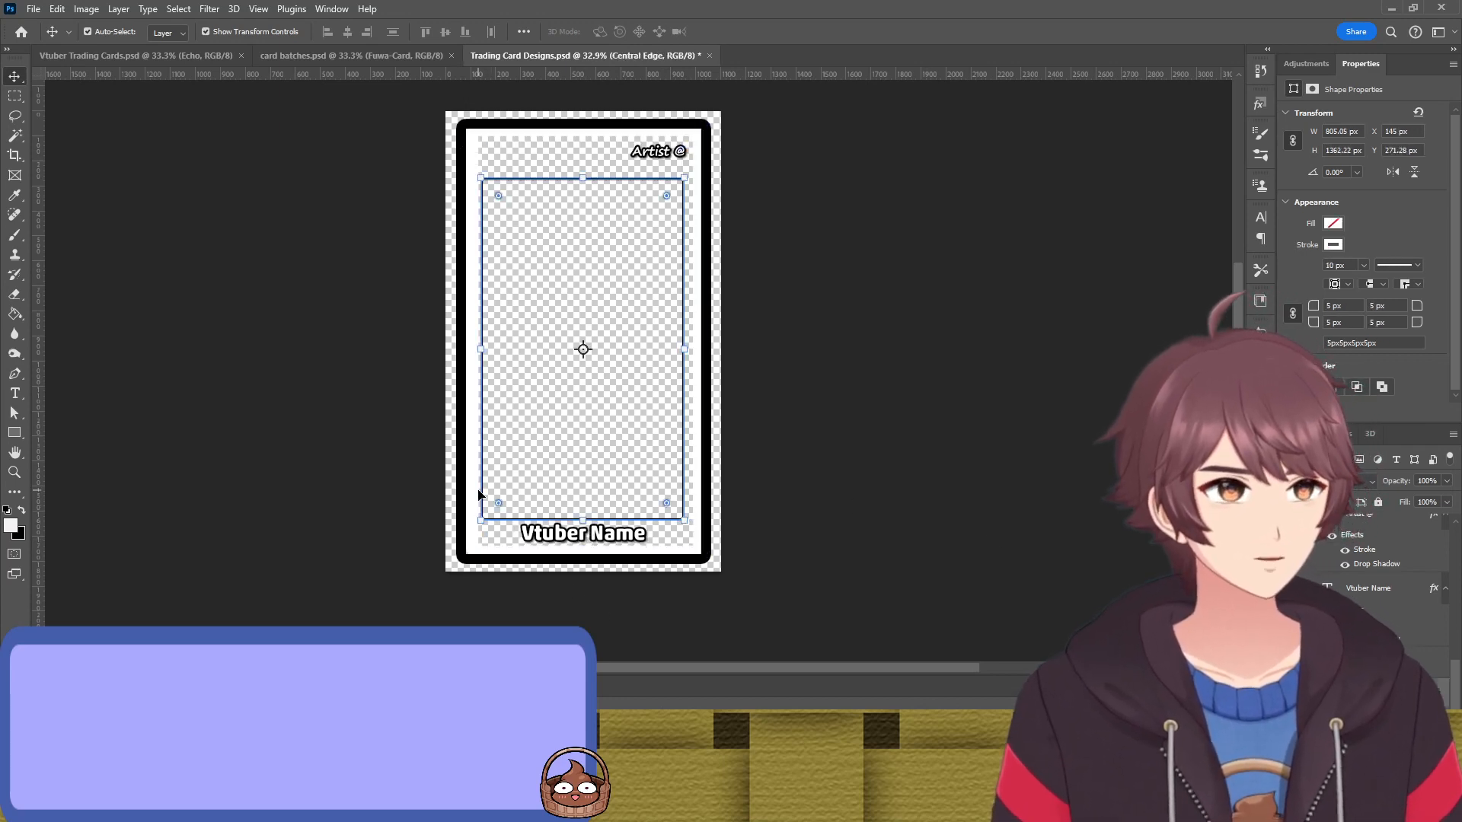
left_click(1059, 567)
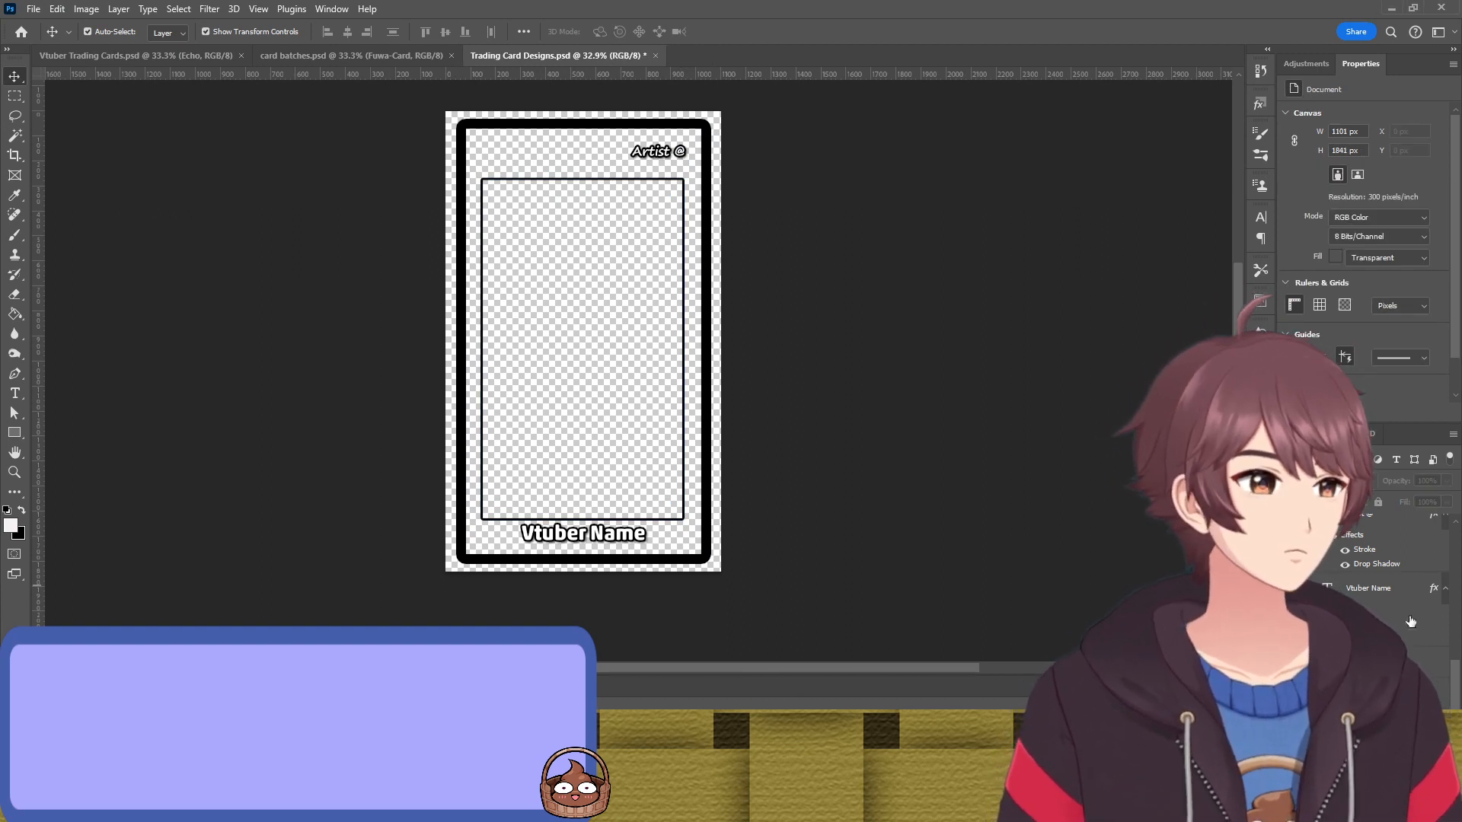
Draw a rectangle about 1072 × 1673 px over the card's interior and fill it with white
key("u")
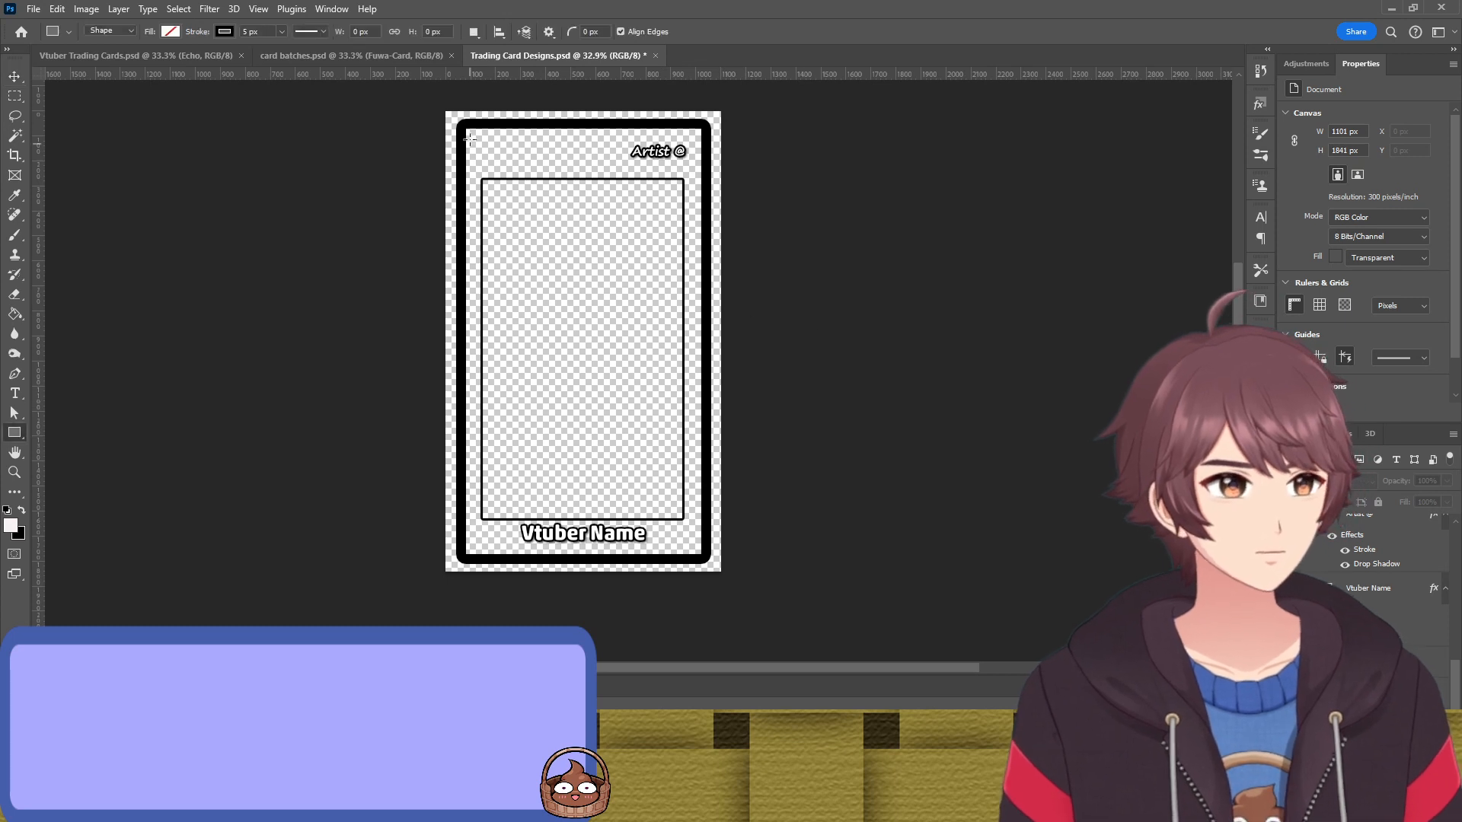
mouse_move(466, 131)
left_mouse_down()
mouse_move(636, 343)
mouse_move(735, 549)
left_mouse_up()
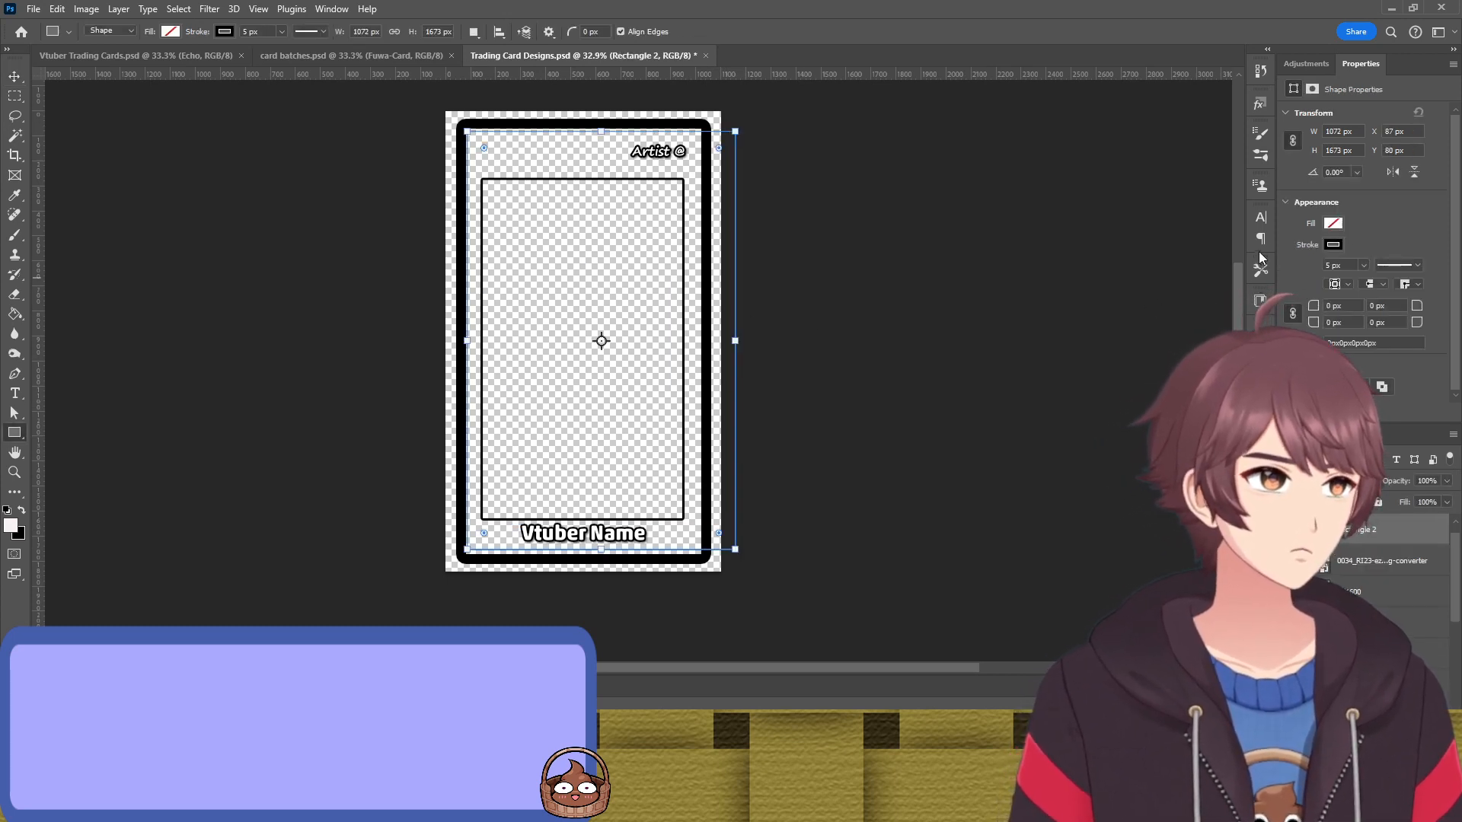
key("i")
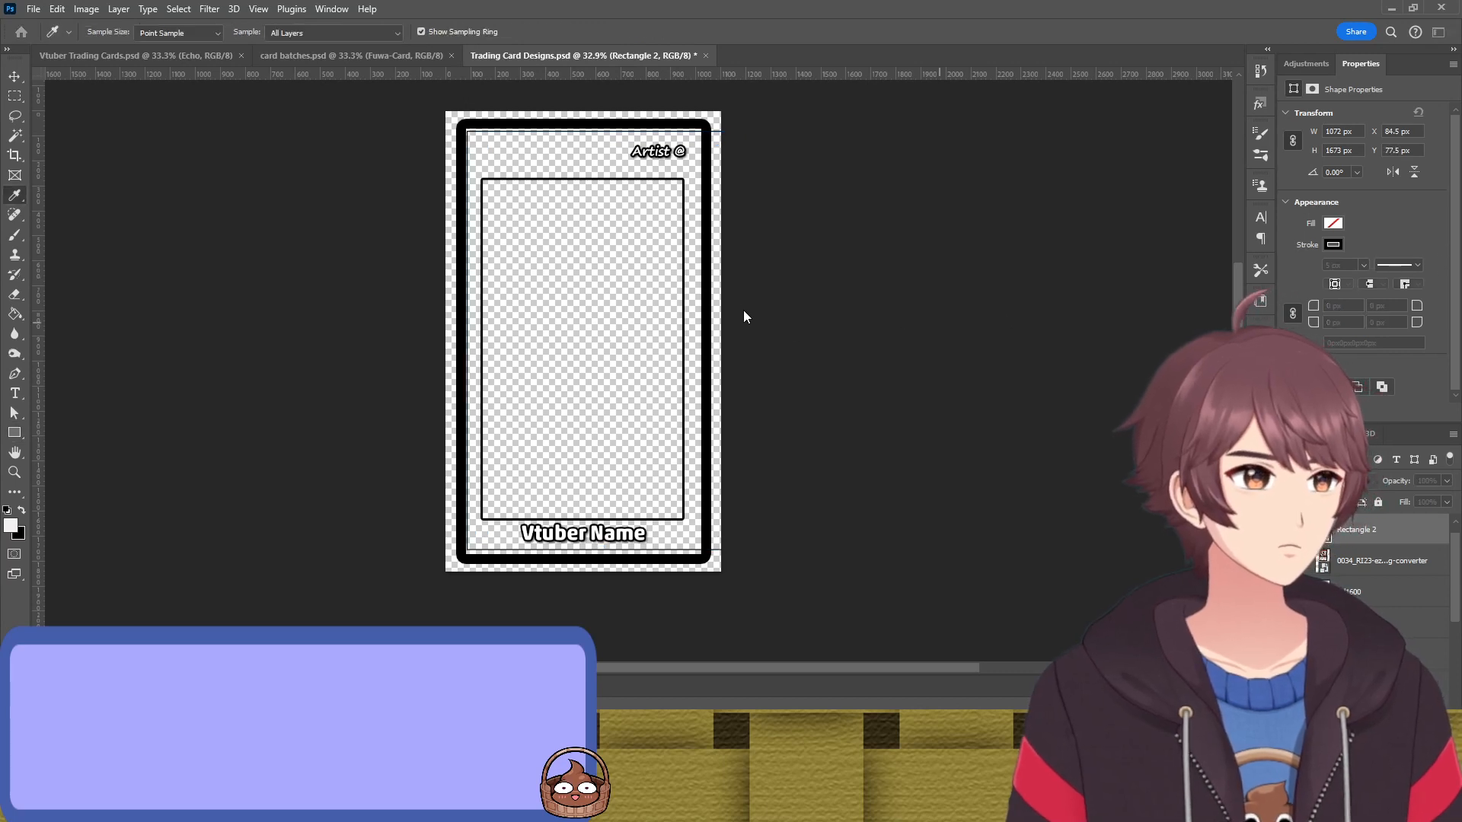
key("u")
key("alt+BackSpace")
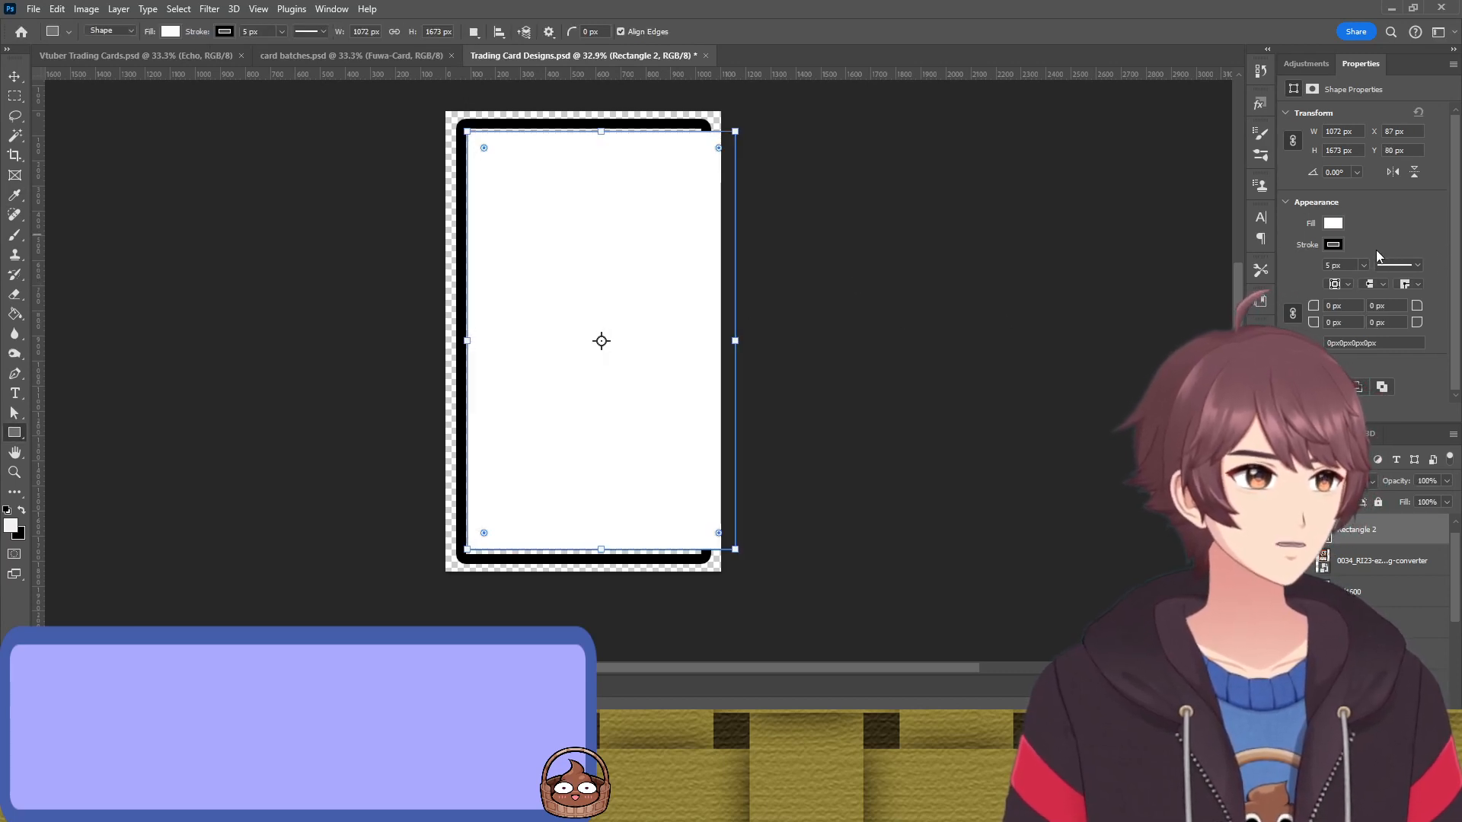
Remove the white rectangle's stroke and move it up and left over the card to X 12 px, Y 50 px
left_click(1332, 245)
left_click(1309, 253)
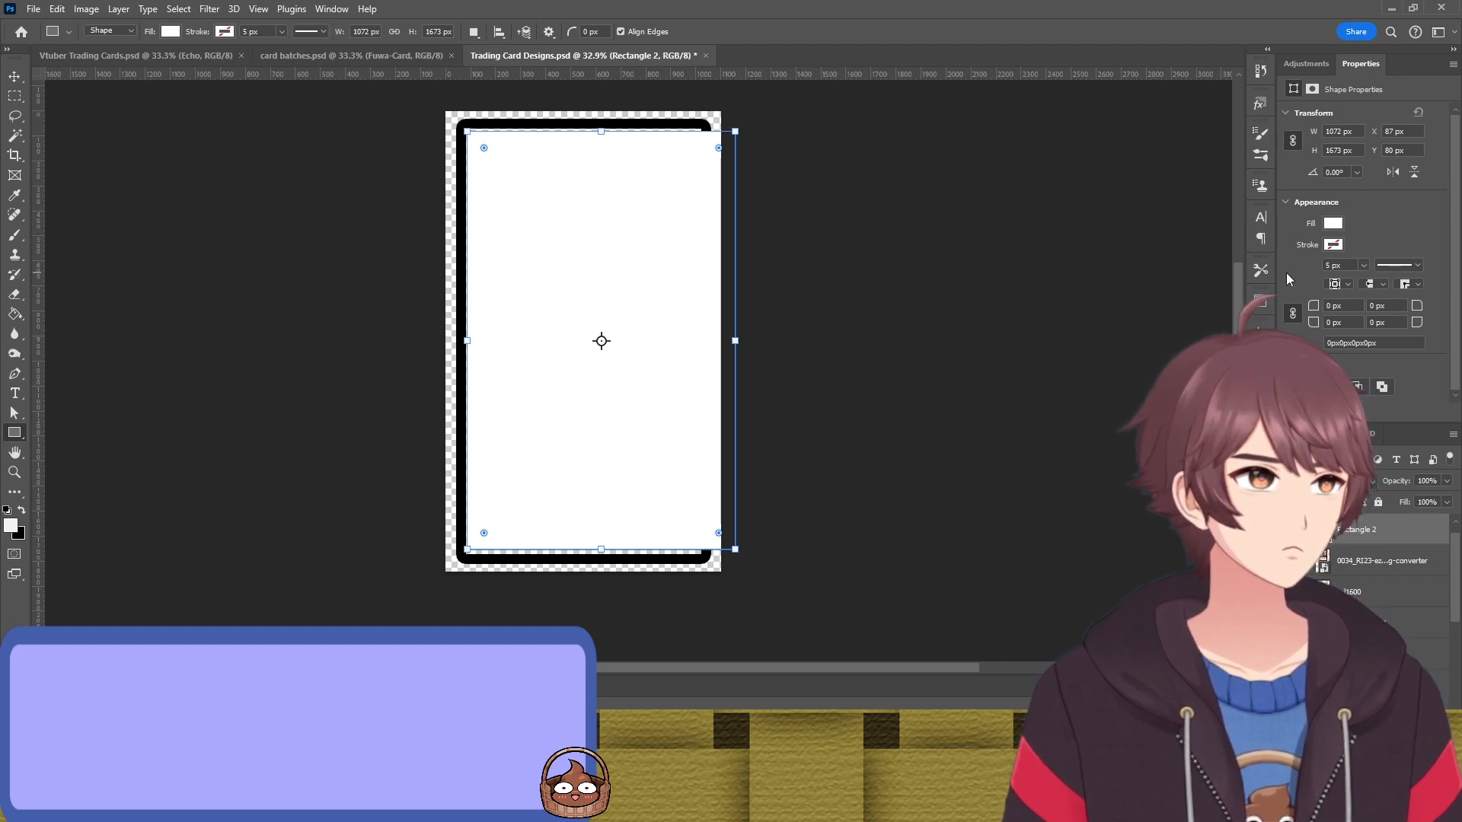
key("v")
left_click_drag(650, 256, 637, 253)
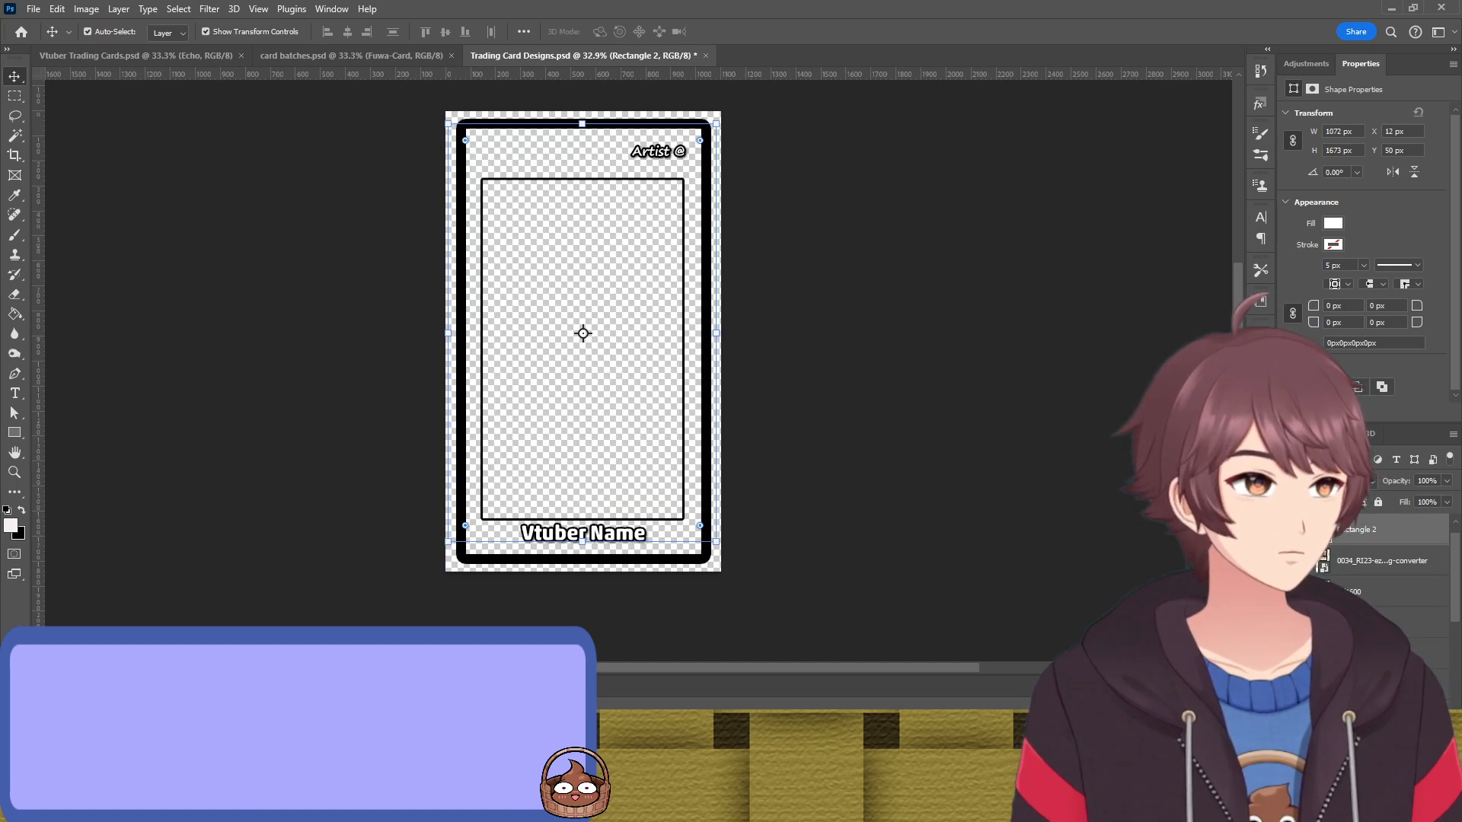
Move the white rectangle's layer down the stack behind the Vtuber Name text and the black outer border
key("ctrl+comma")
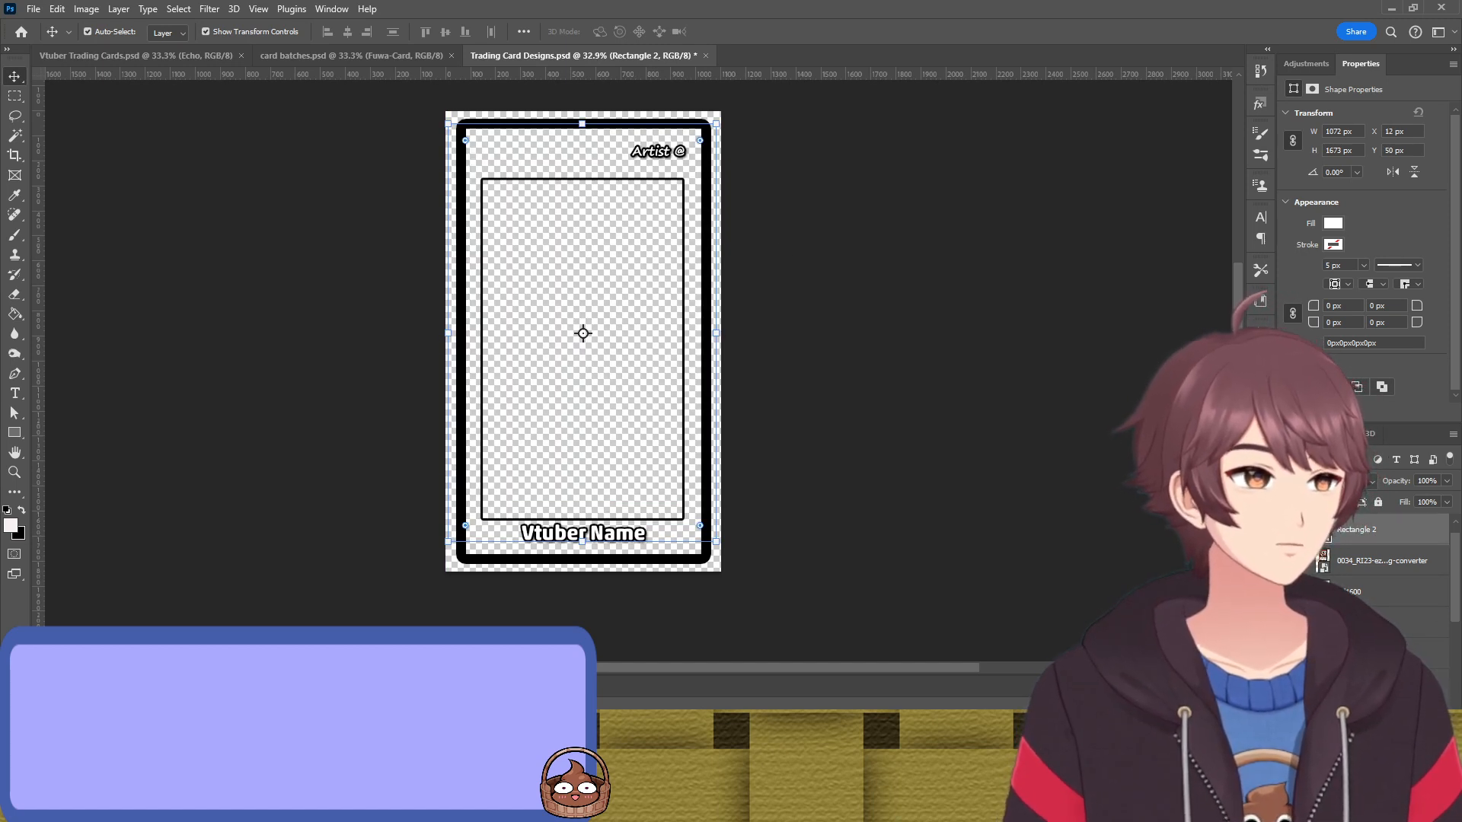
scroll(1393, 563, "down", 1)
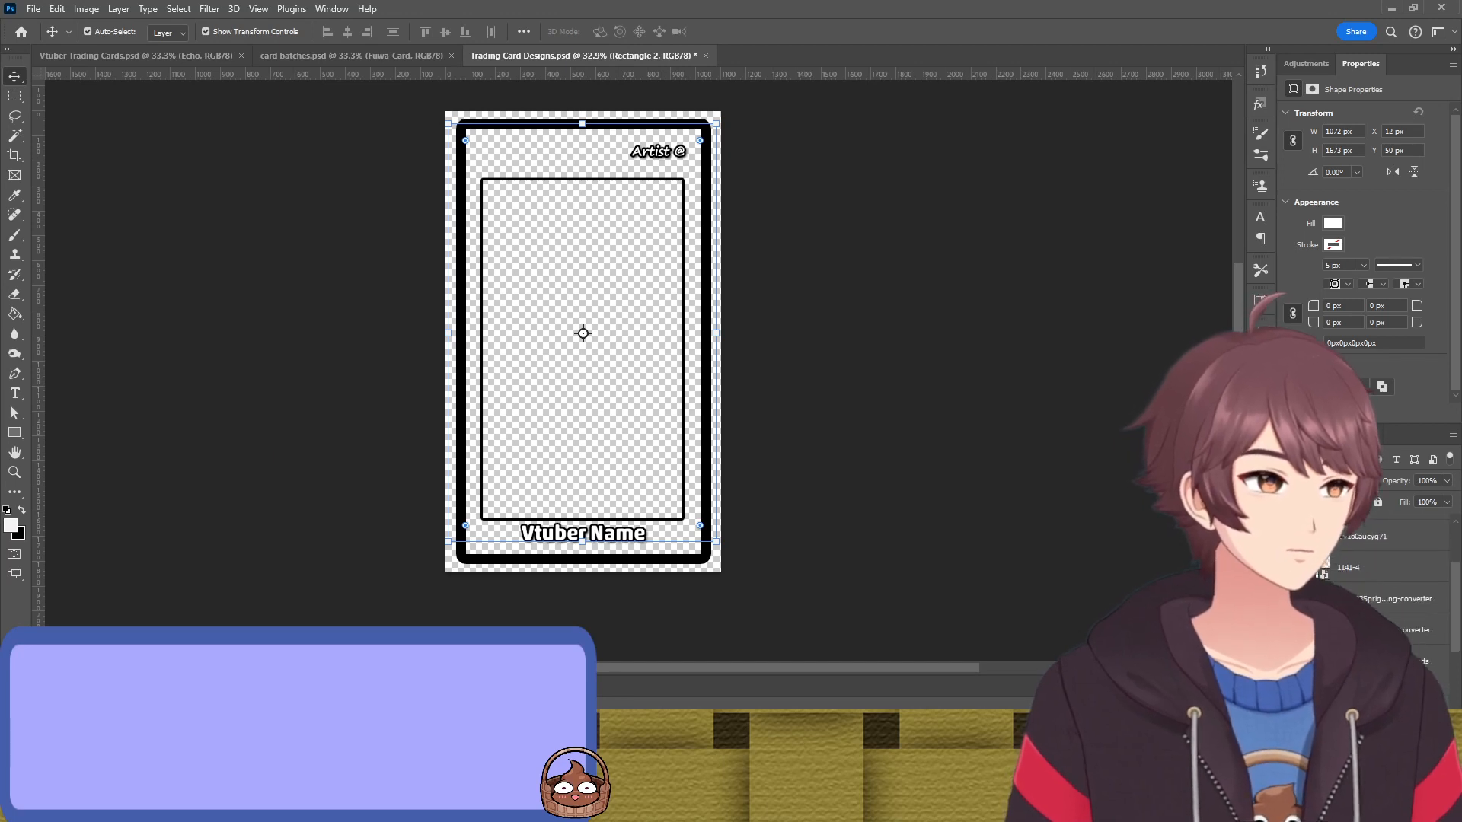
scroll(1393, 564, "up", 3)
key("ctrl+comma")
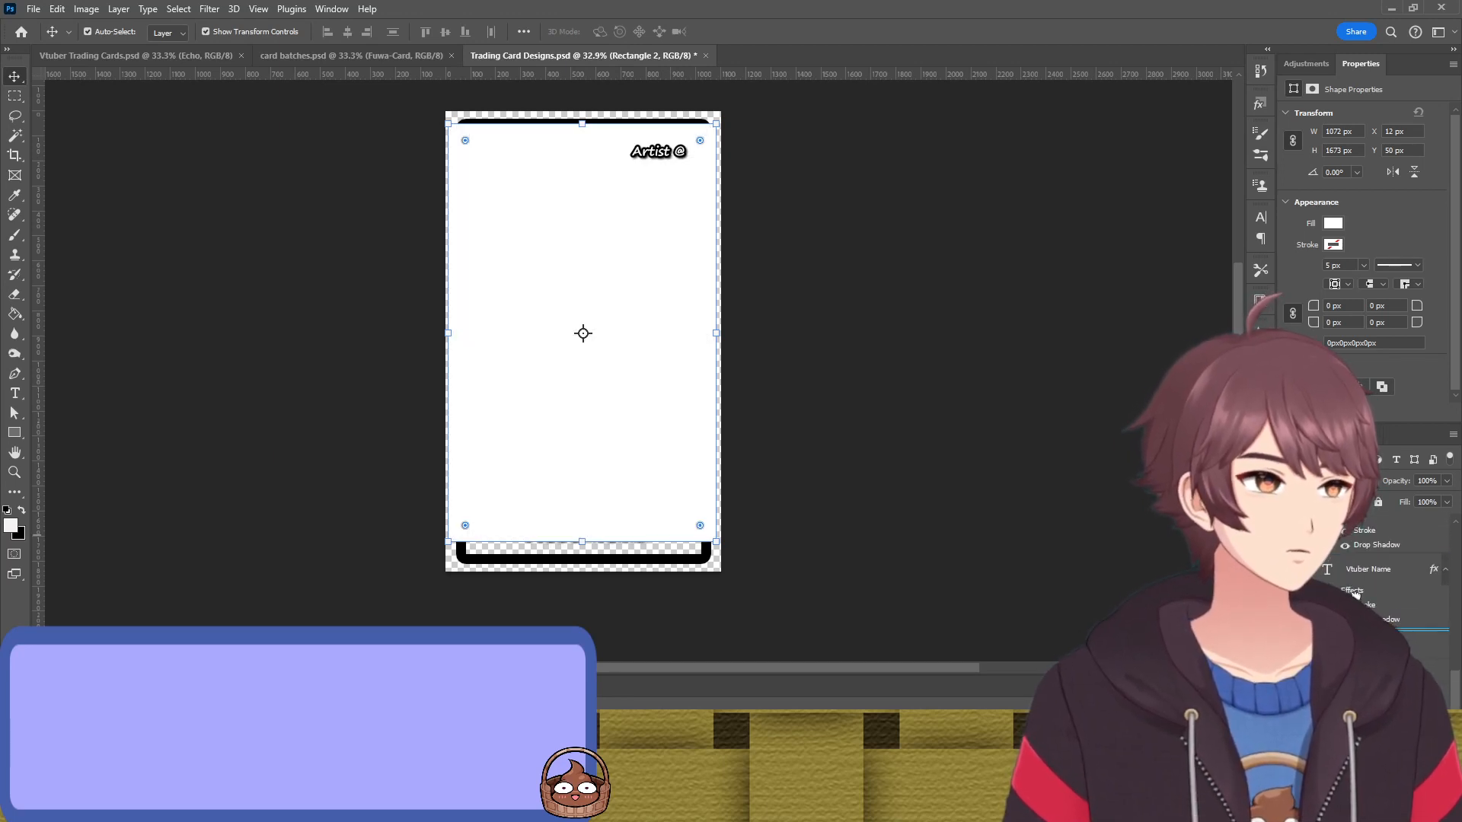
key("ctrl+comma")
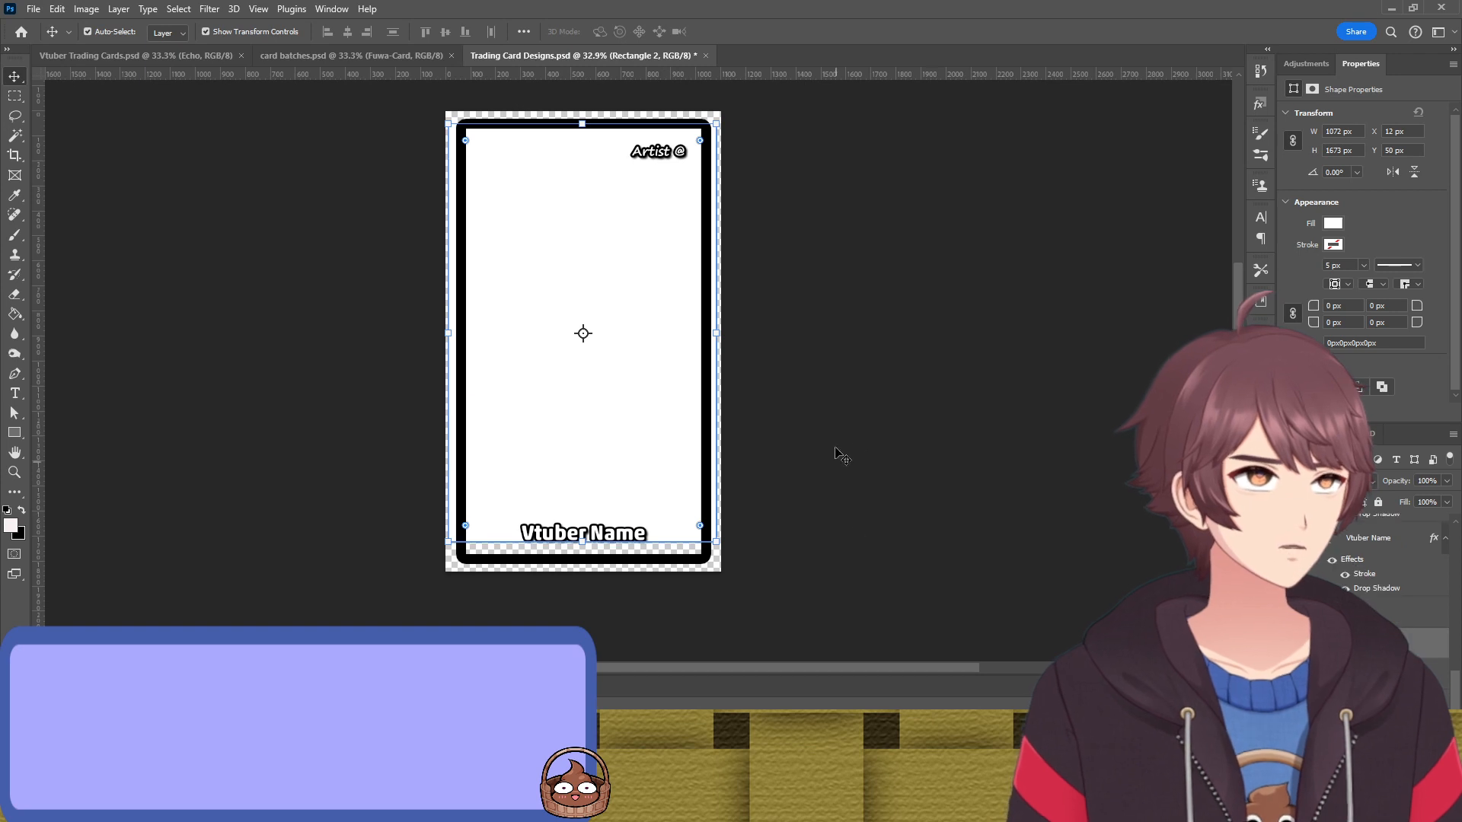
left_click(776, 369)
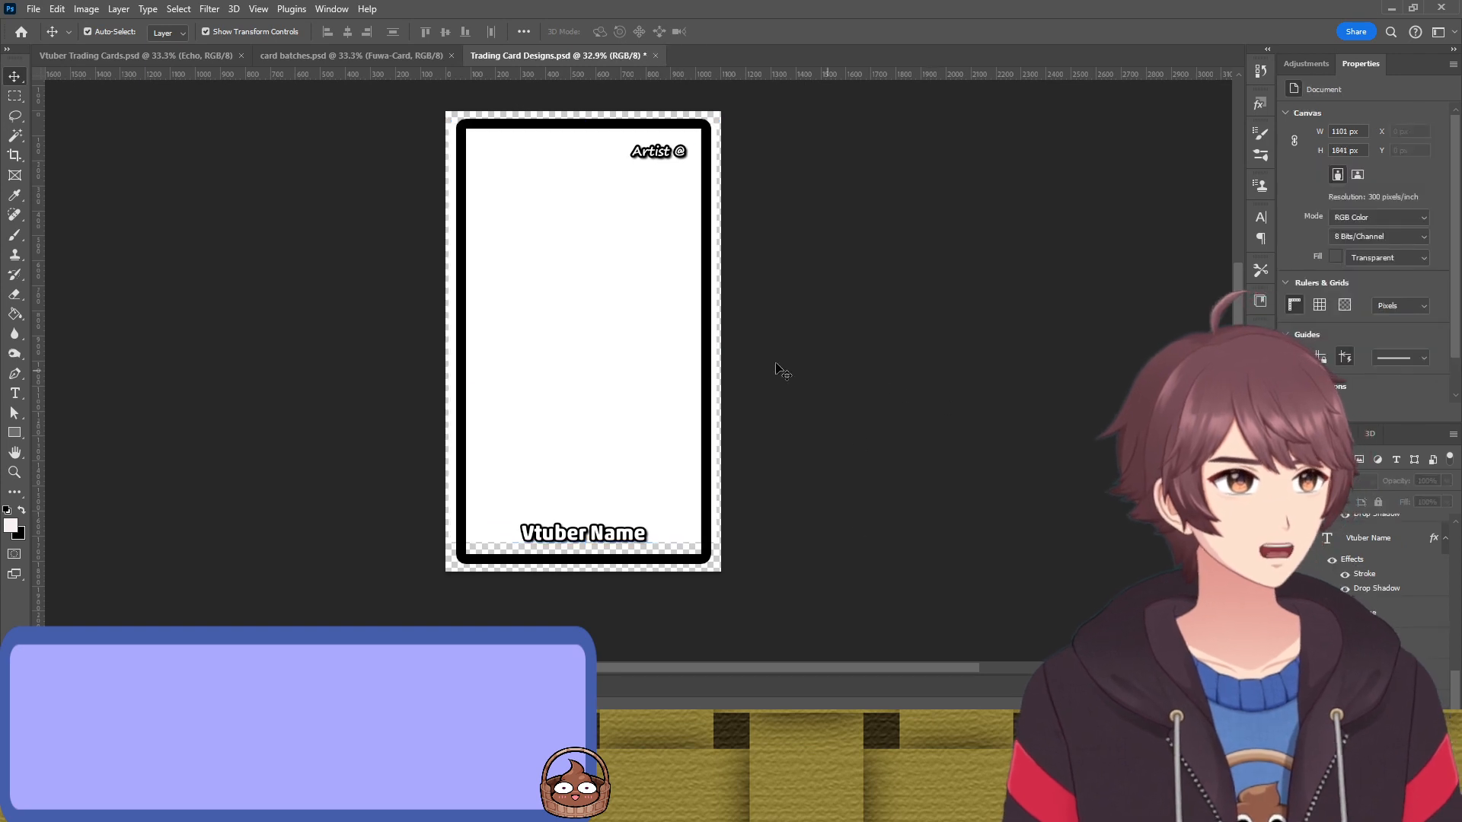
Resize the white rectangle to 979 × 1741 px so its edges sit under the black border, and set its corner radii to 10 px
left_click(575, 328)
key("ctrl+t")
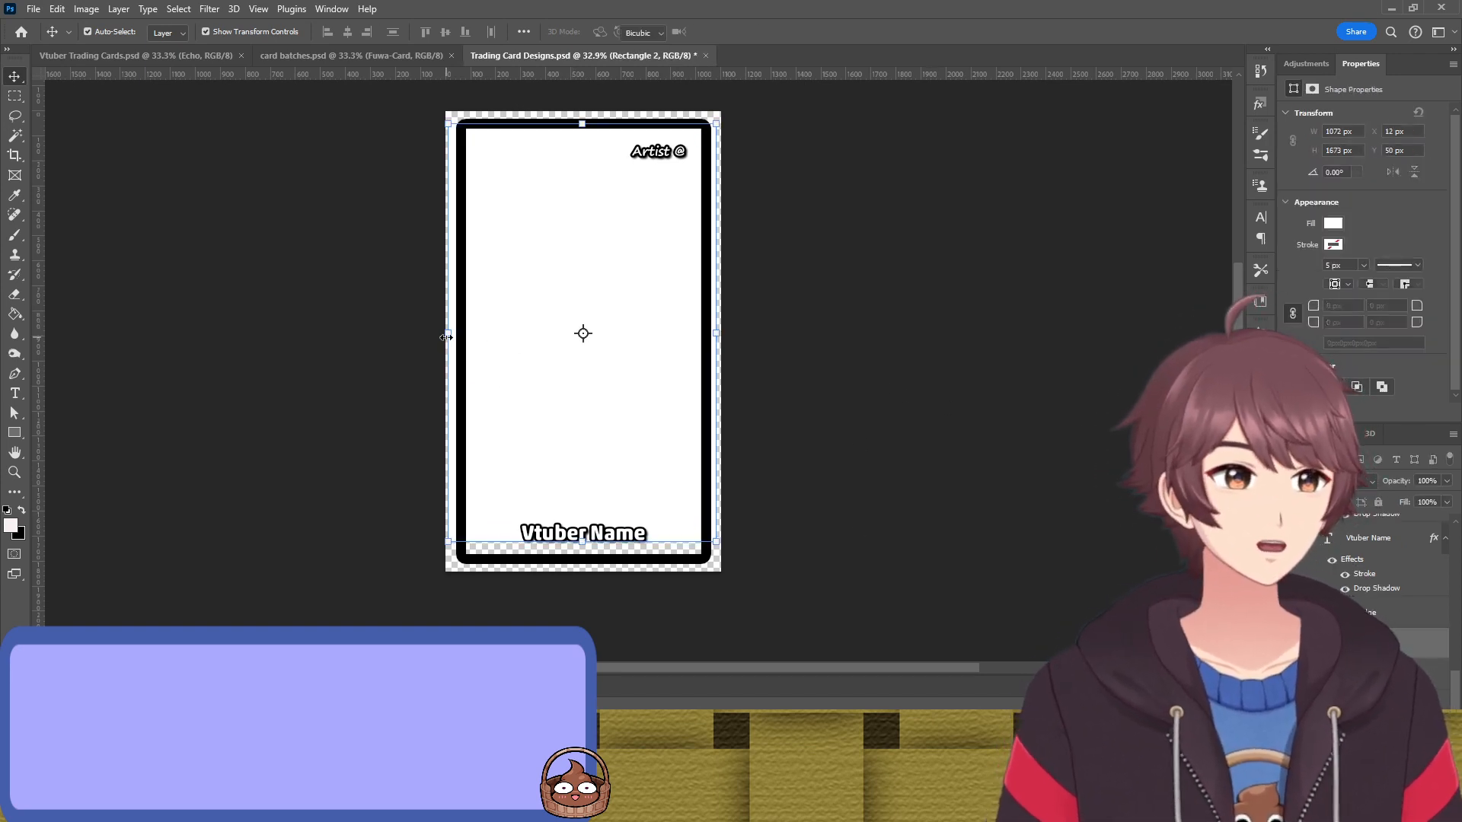
left_click_drag(448, 333, 456, 336)
left_click_drag(716, 333, 705, 333)
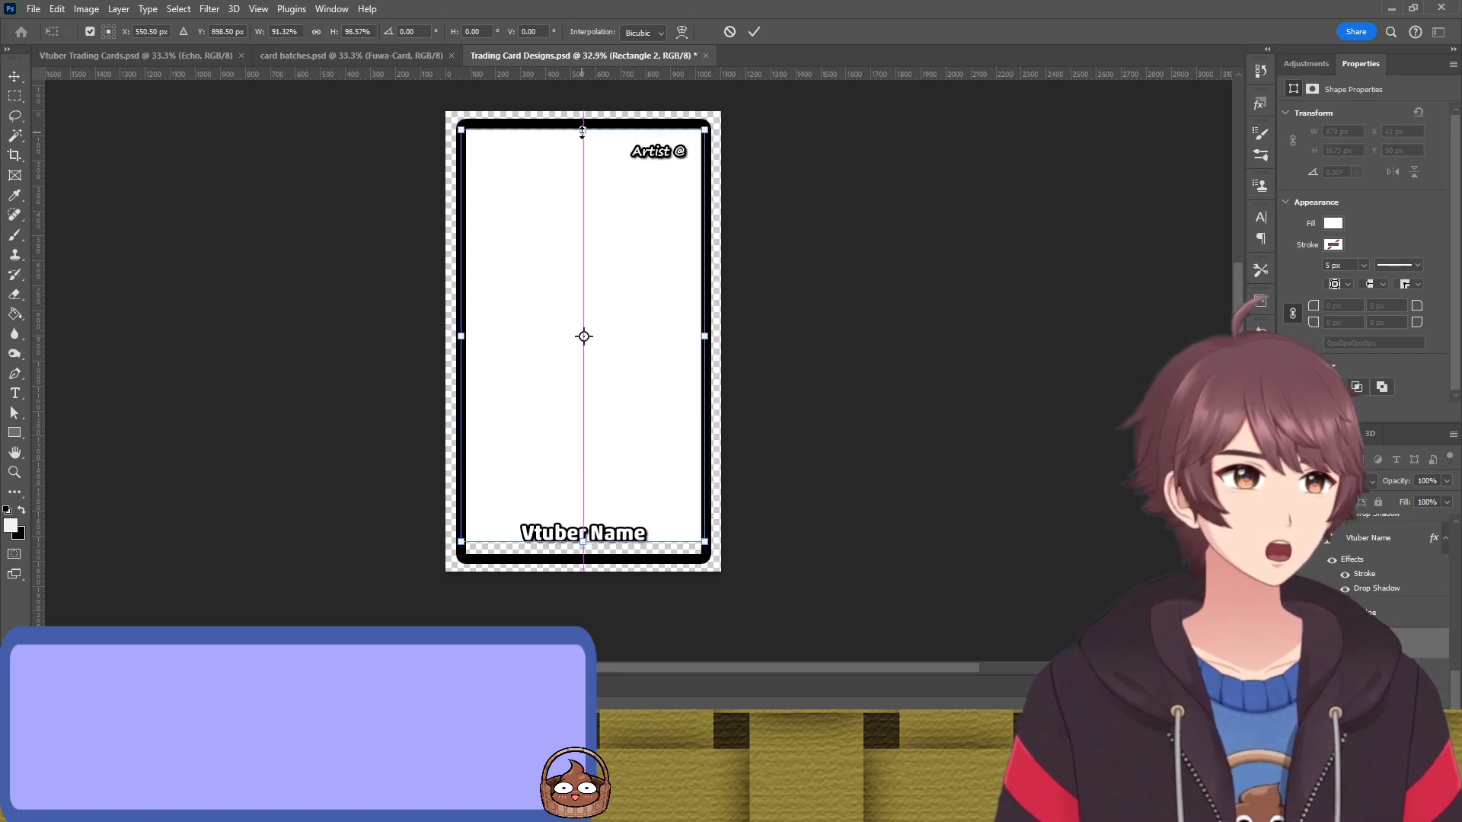
left_click_drag(582, 539, 581, 559)
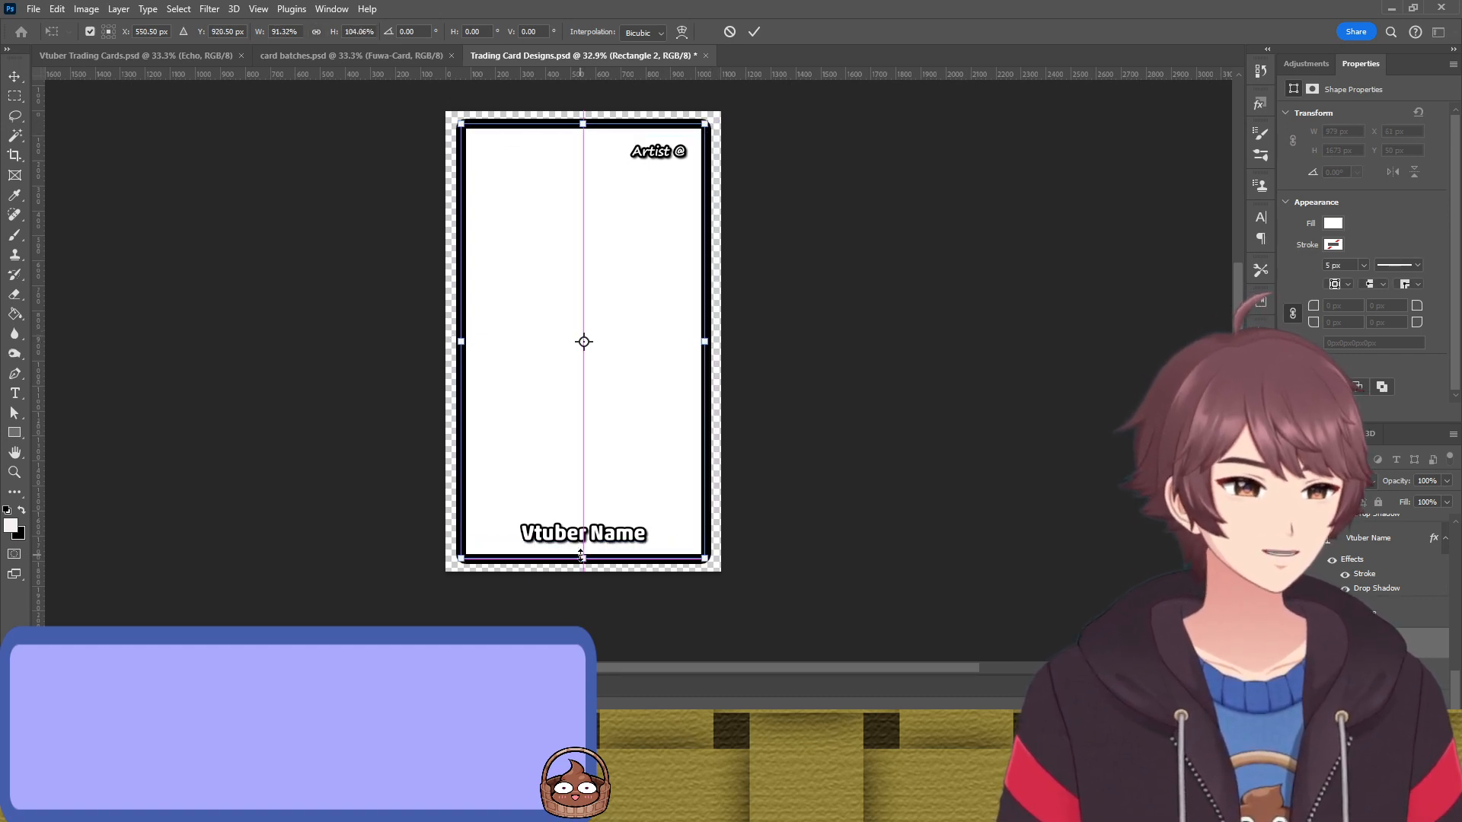
key("Return")
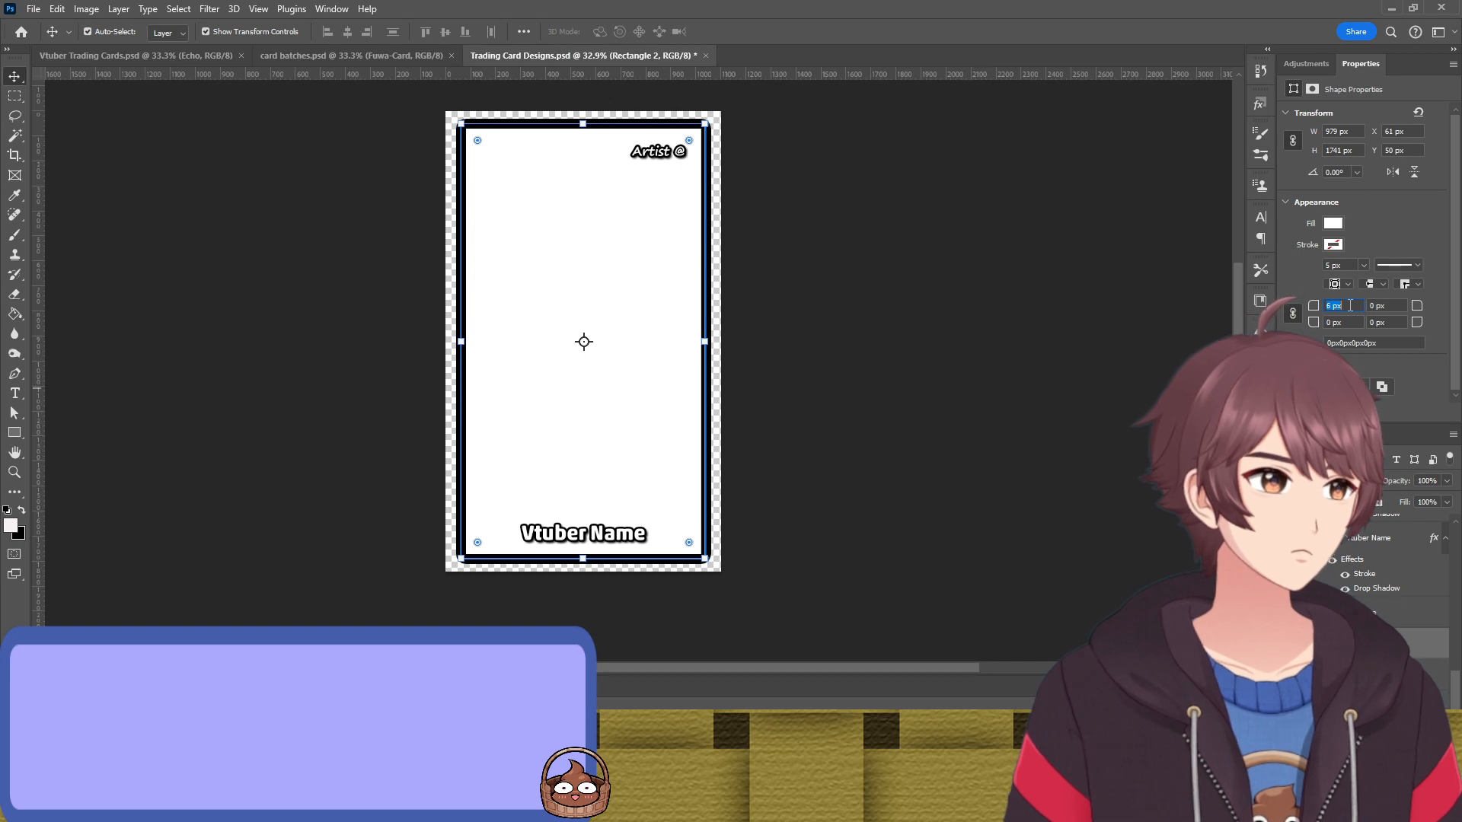
left_click(997, 310)
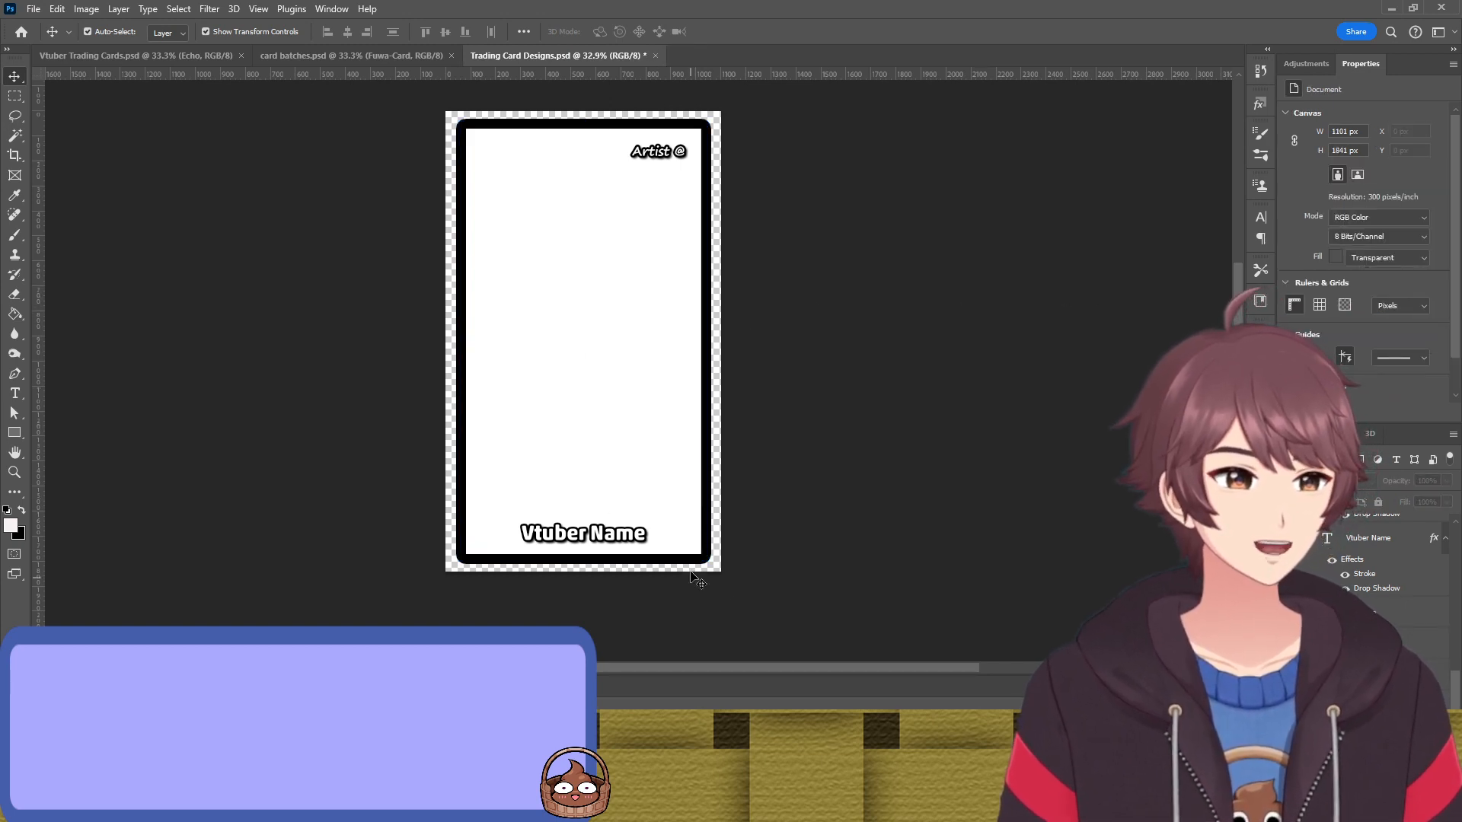
left_click(614, 338)
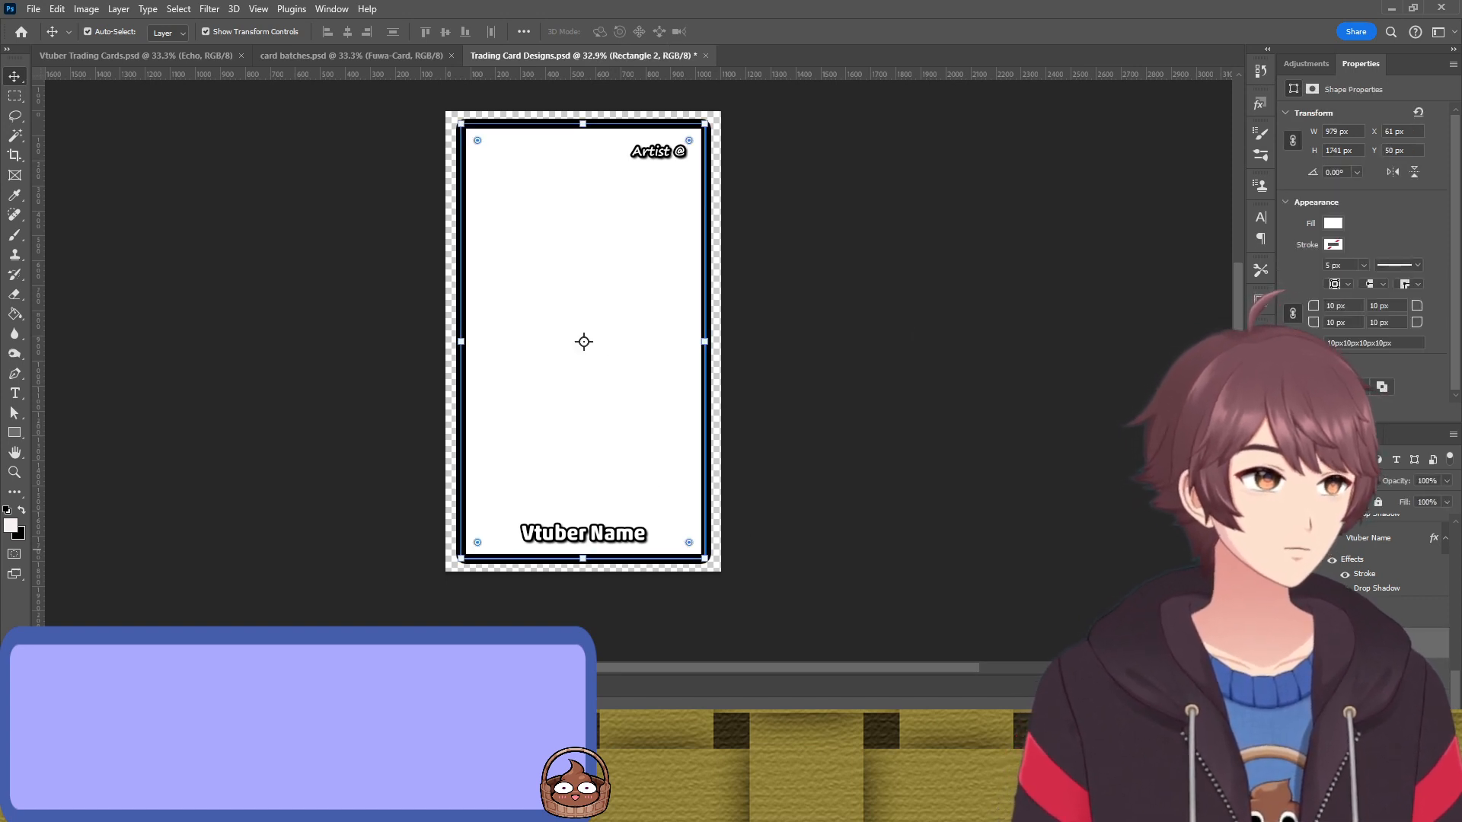
Shorten the Inner Edge frame from its lower side to about 43% of its height
left_click(577, 469)
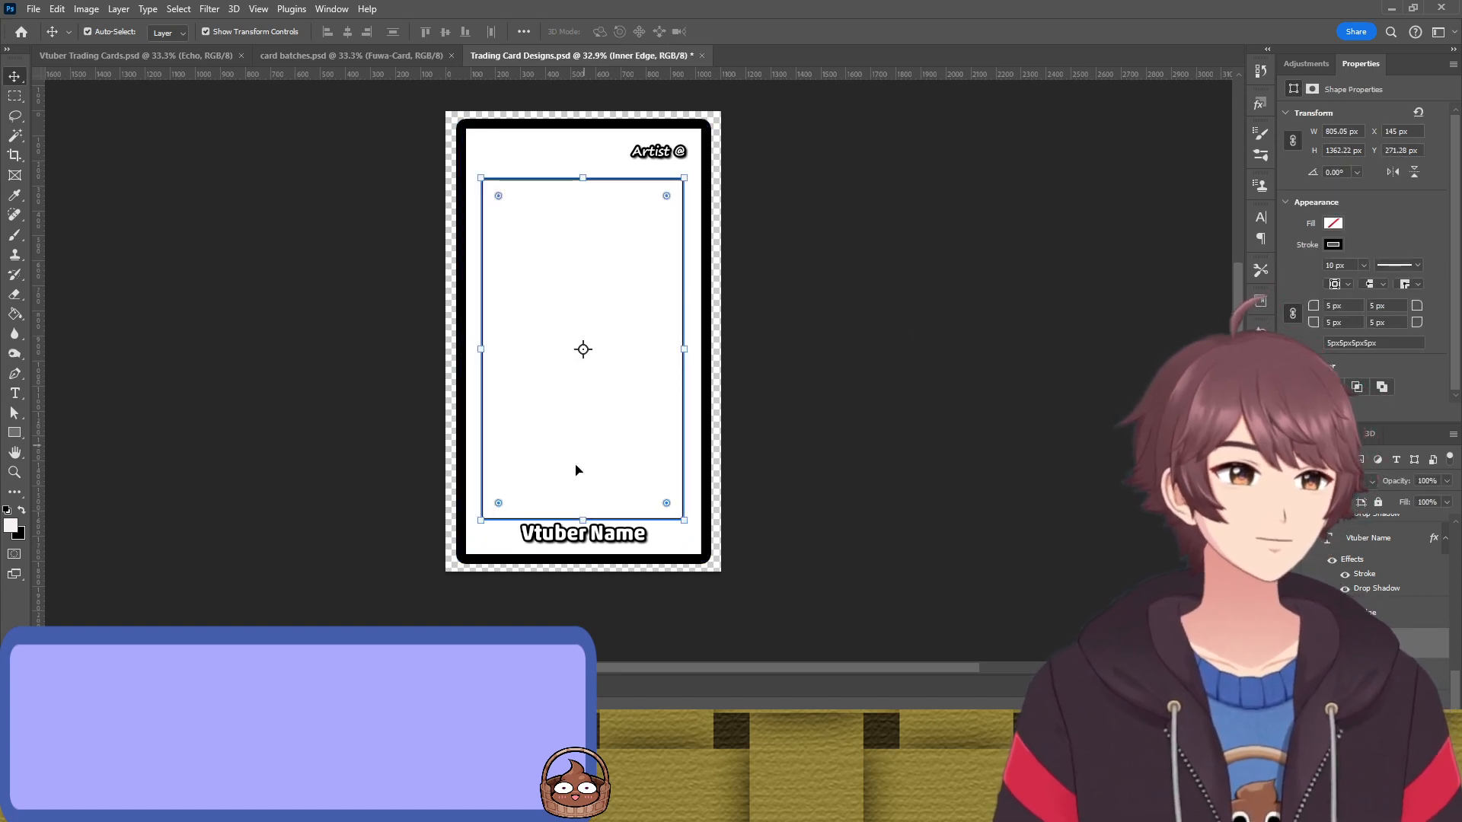
left_click_drag(582, 520, 653, 325)
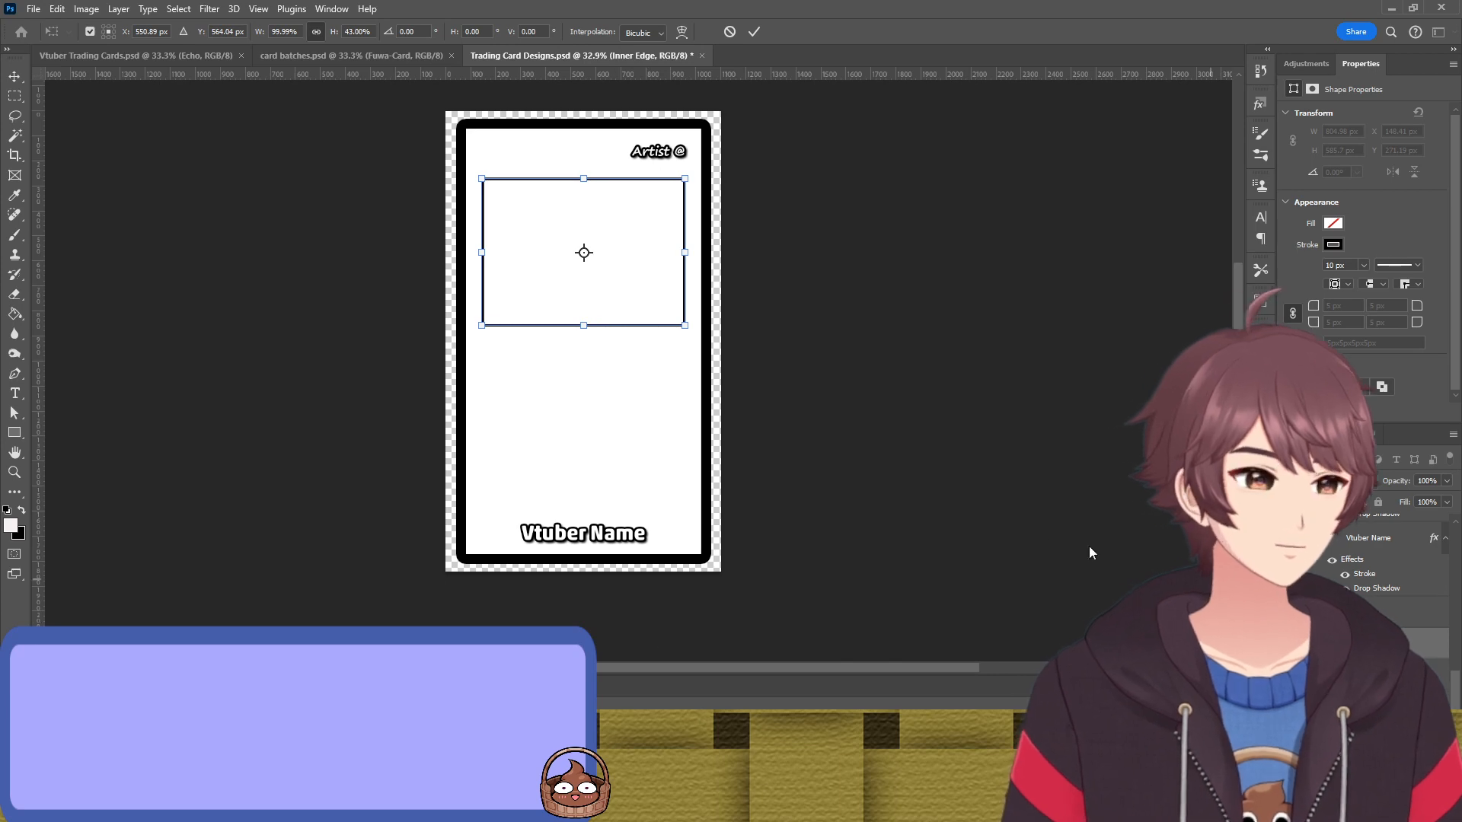
left_click(1008, 471)
left_click(999, 458)
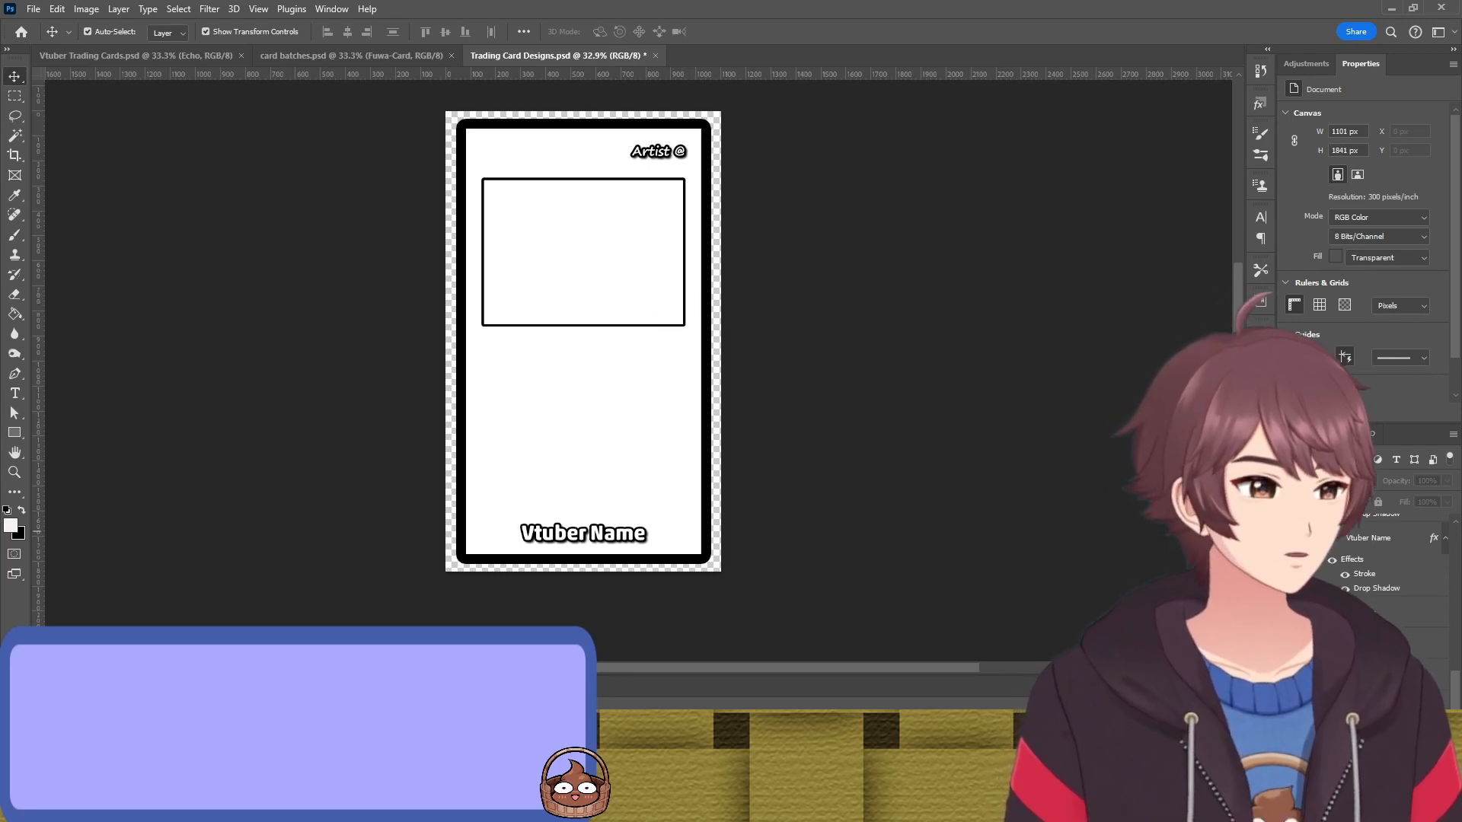
Show the Book of Law and Sprigatito example cards over the template for comparison
scroll(1385, 571, "down", 5)
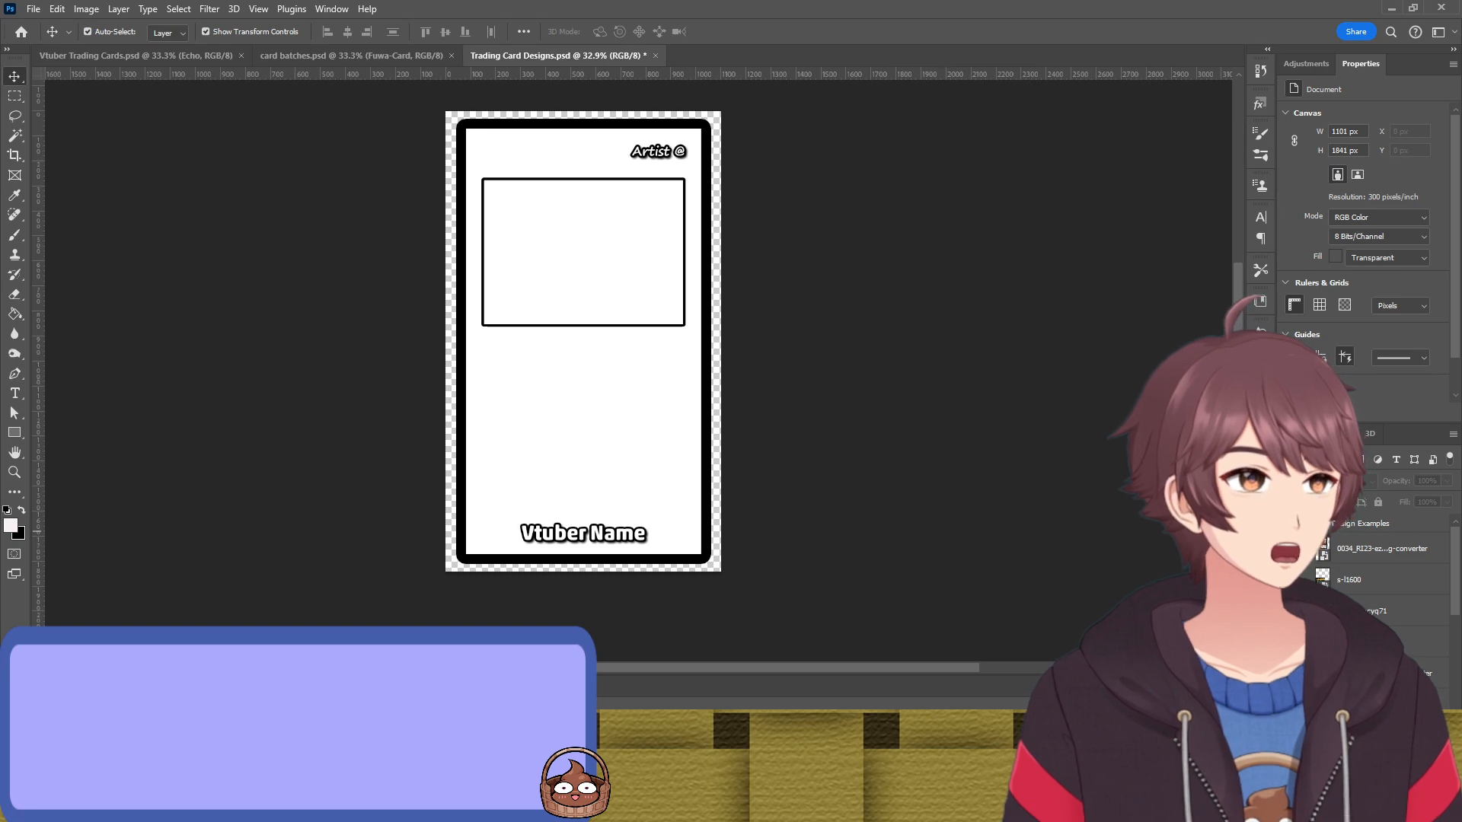
left_click(1287, 611)
left_click(1286, 611)
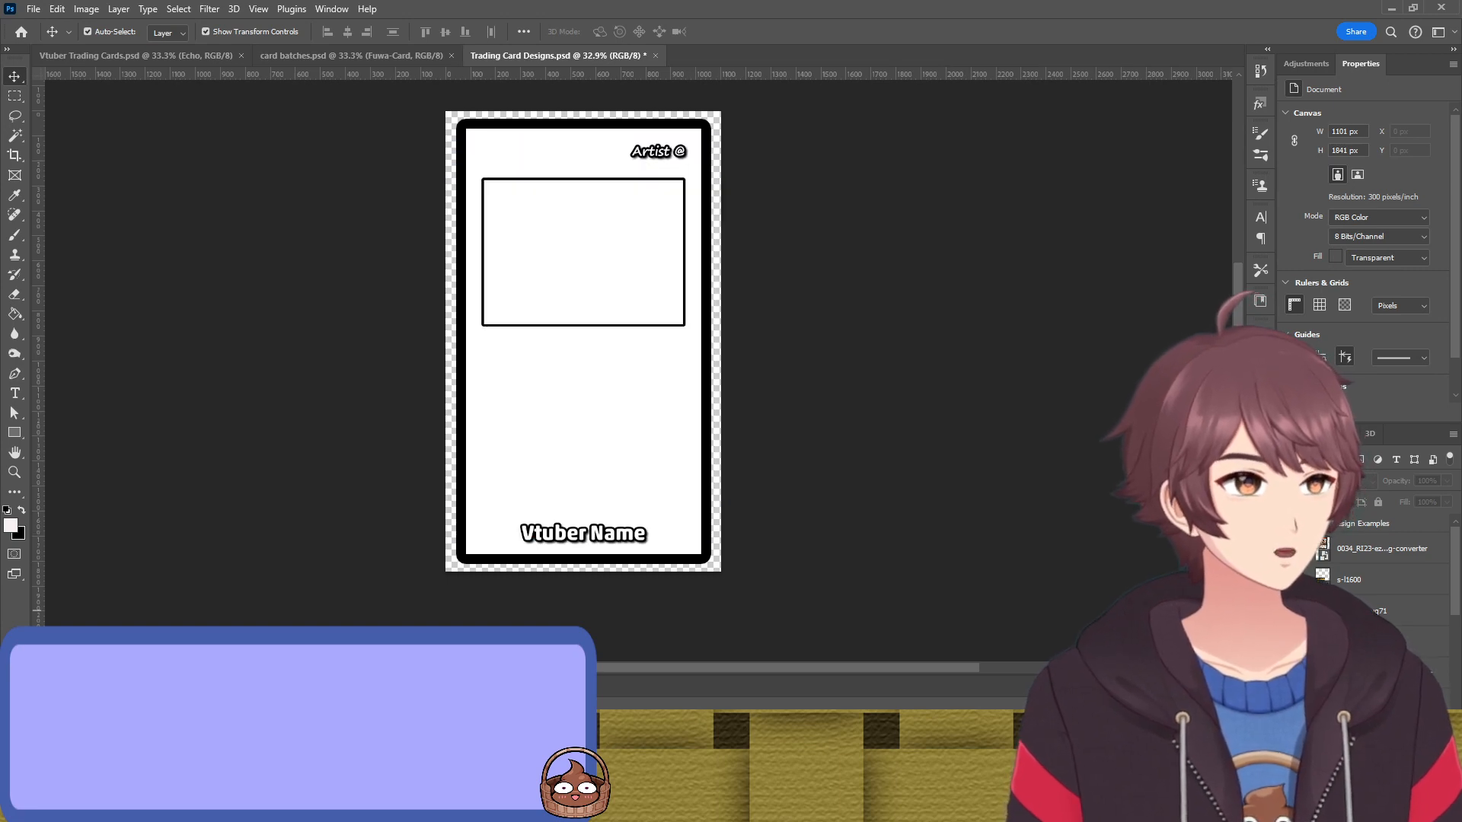
left_click(1286, 548)
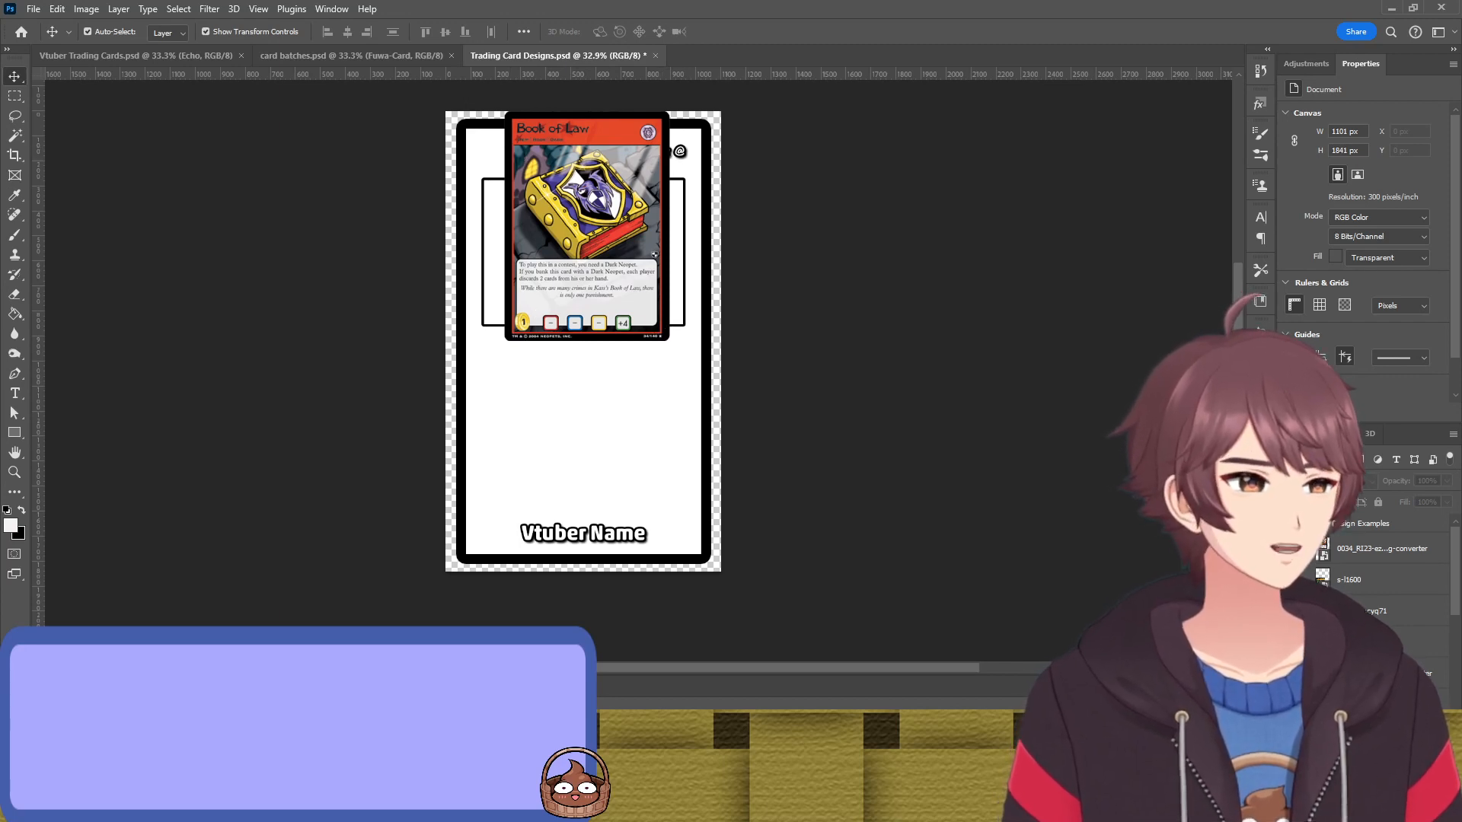
left_click(1287, 610)
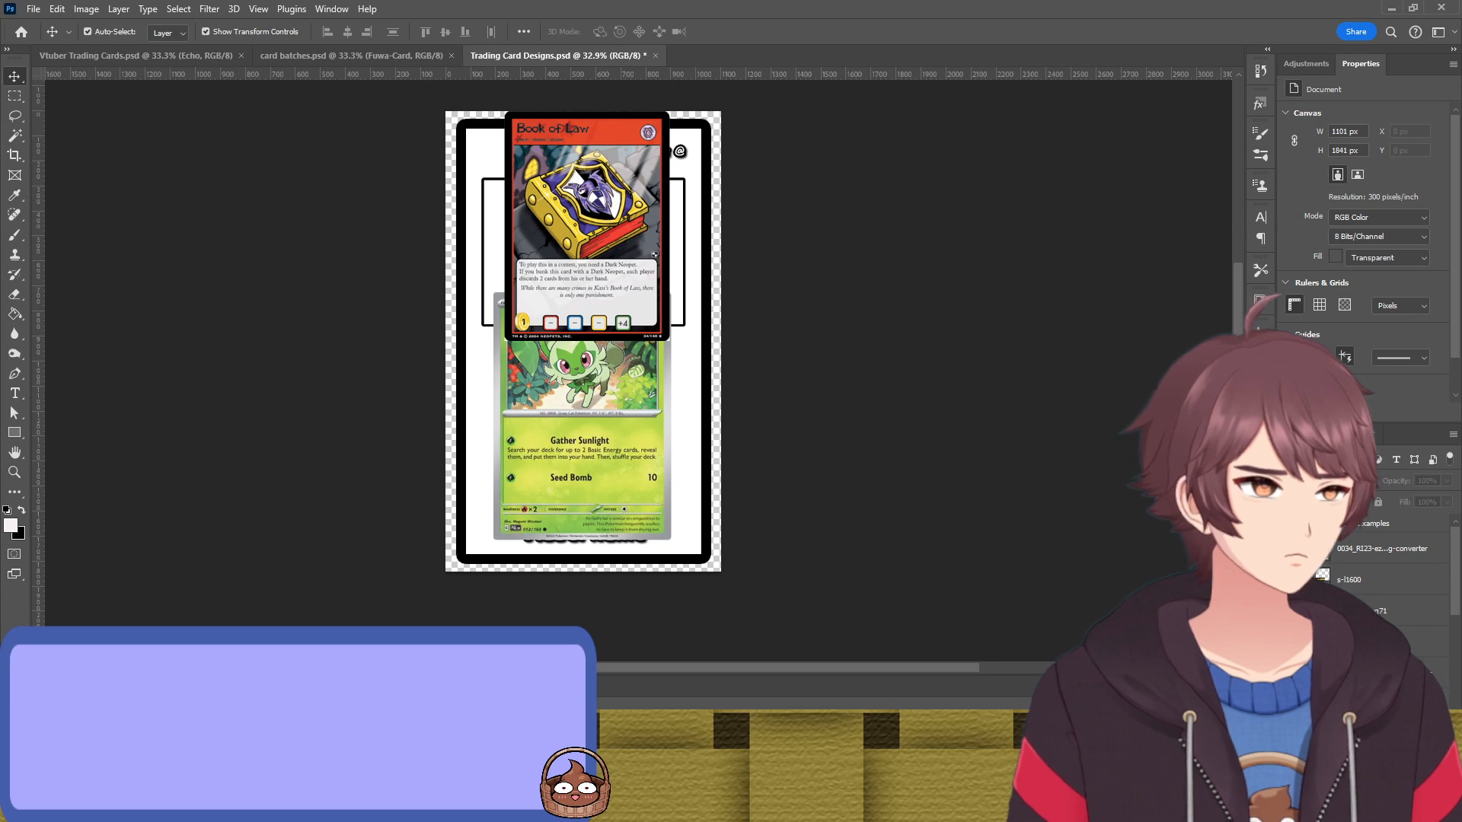
Move the Sprigatito example directly below the Book of Law layer and to X 236 px, Y 764 px, and hide both examples
left_click_drag(1341, 566, 1342, 571)
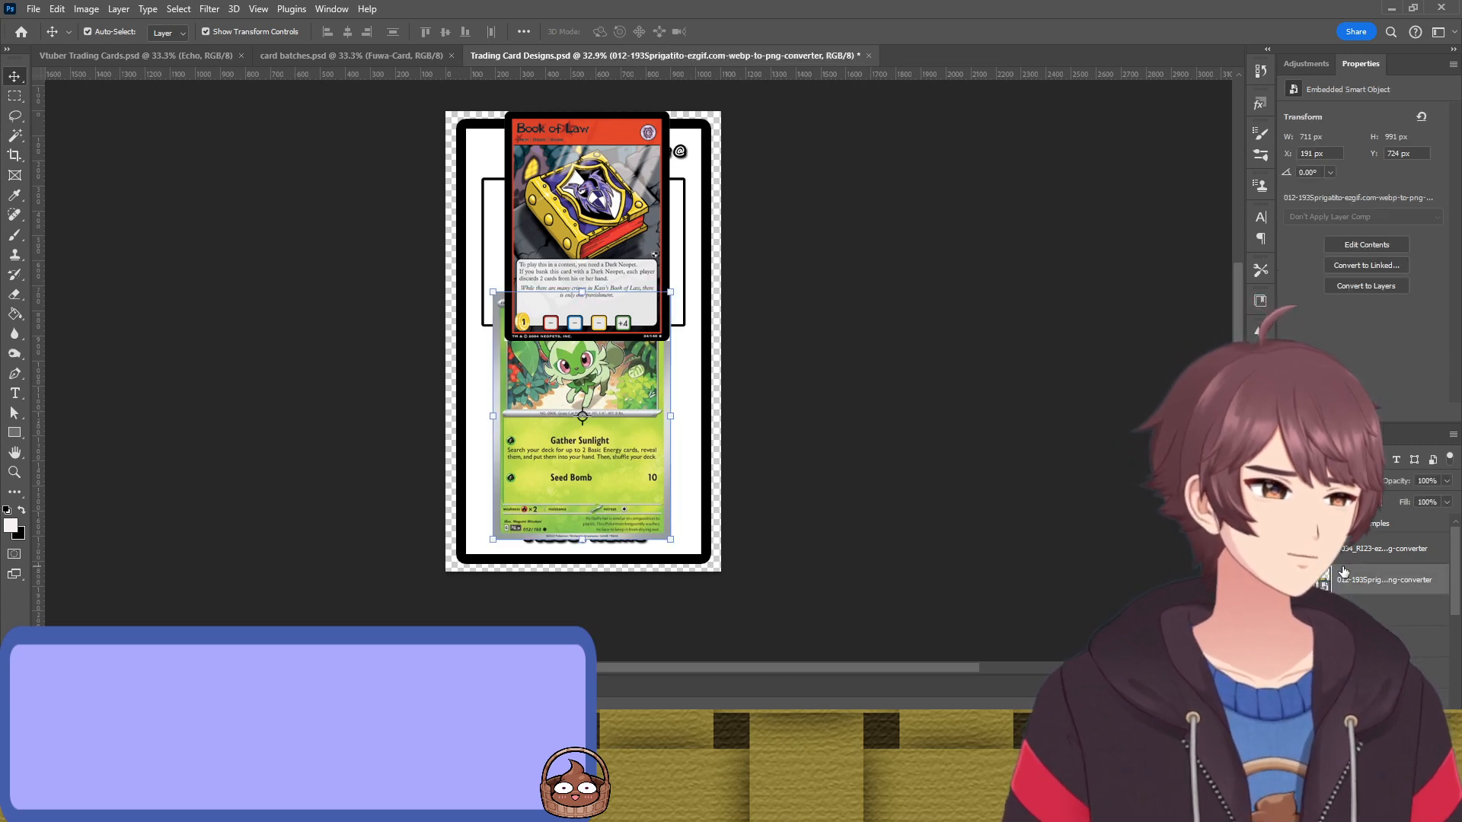
left_click_drag(626, 457, 637, 468)
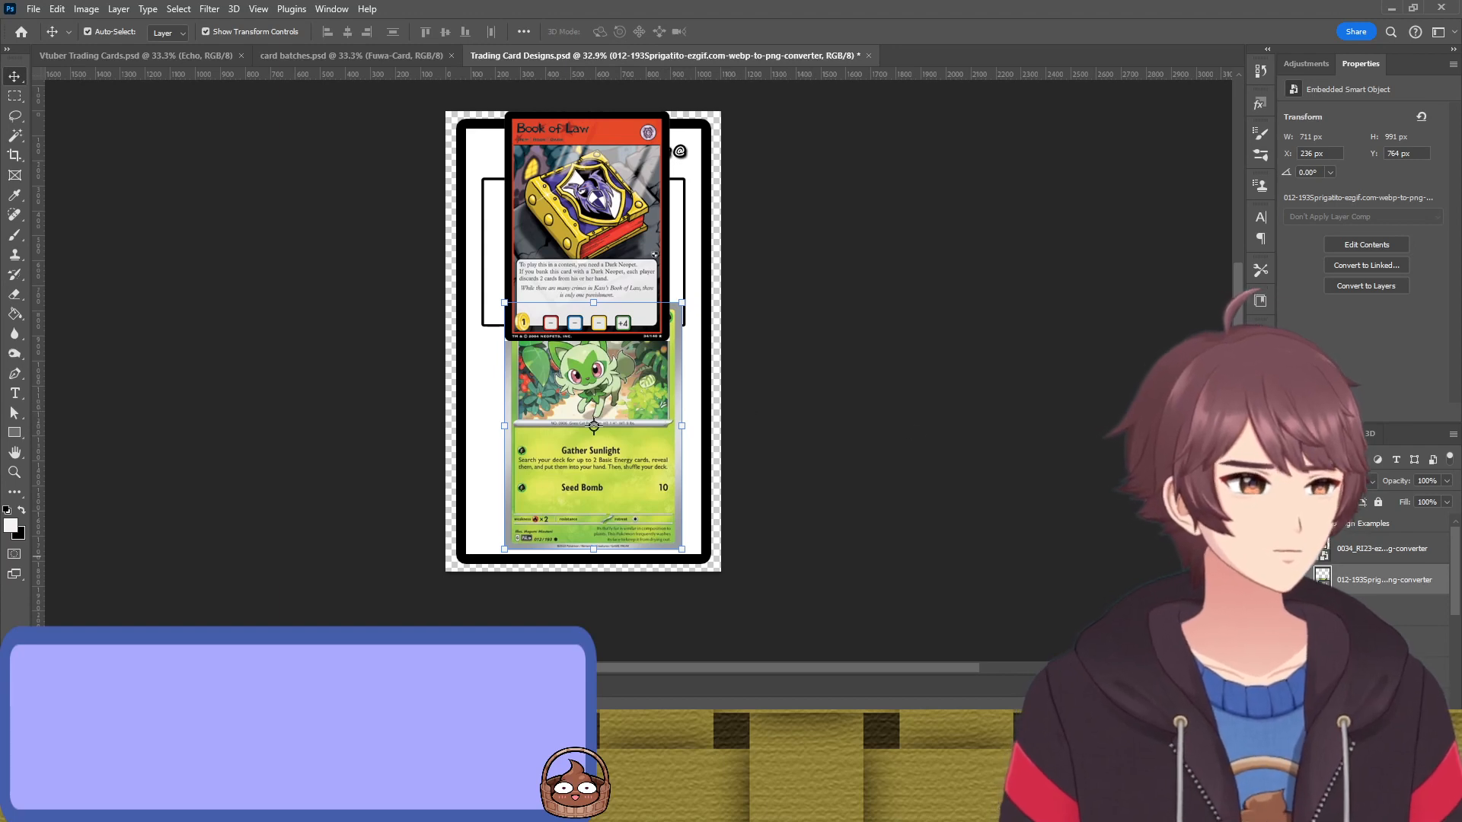
left_click(1294, 580)
left_click(1294, 548)
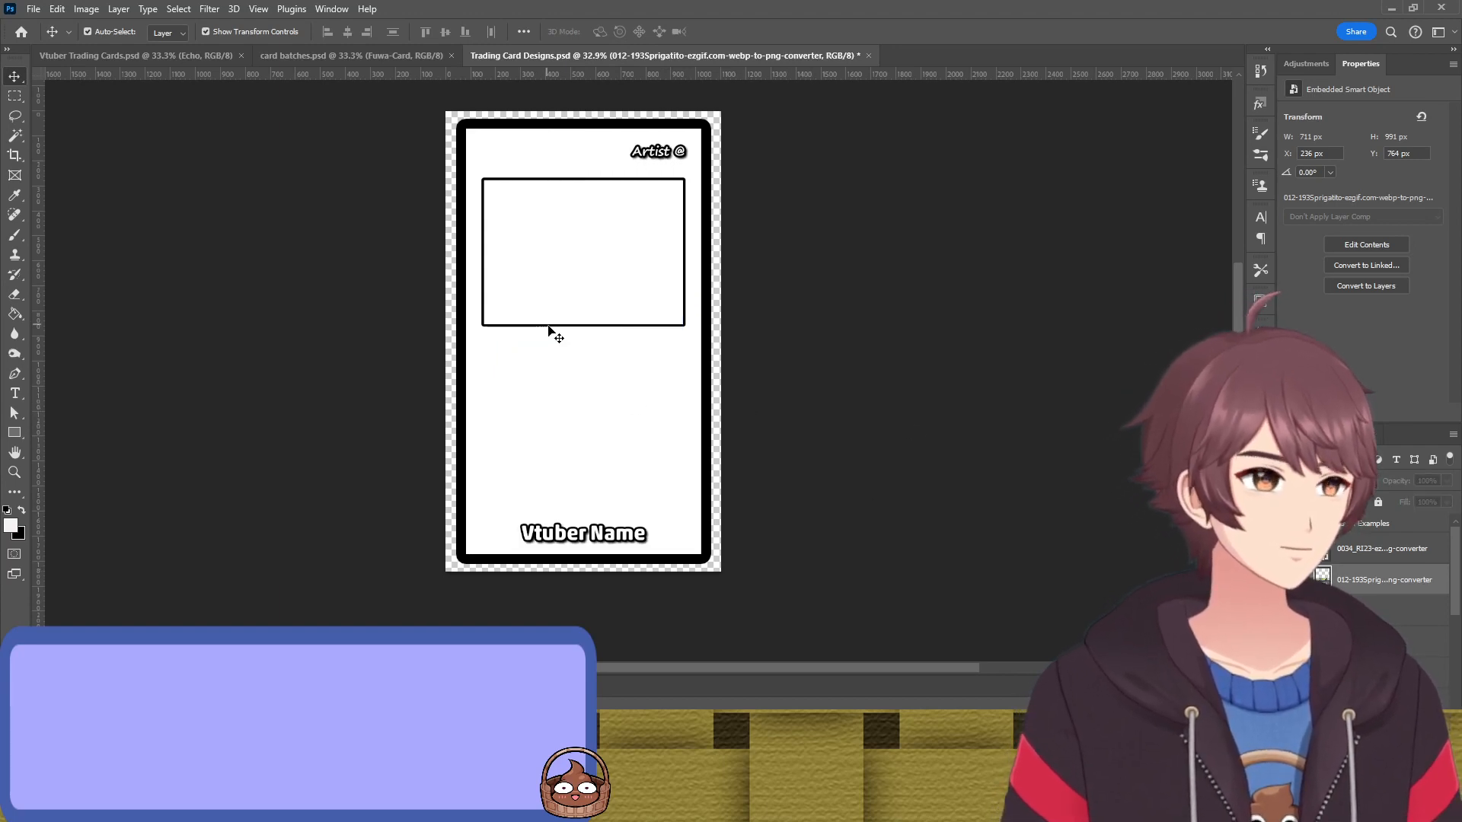
Extend the Inner Edge frame downward to about 1468 px high and move the Vtuber Name text to the card's upper-left corner
left_click(551, 333)
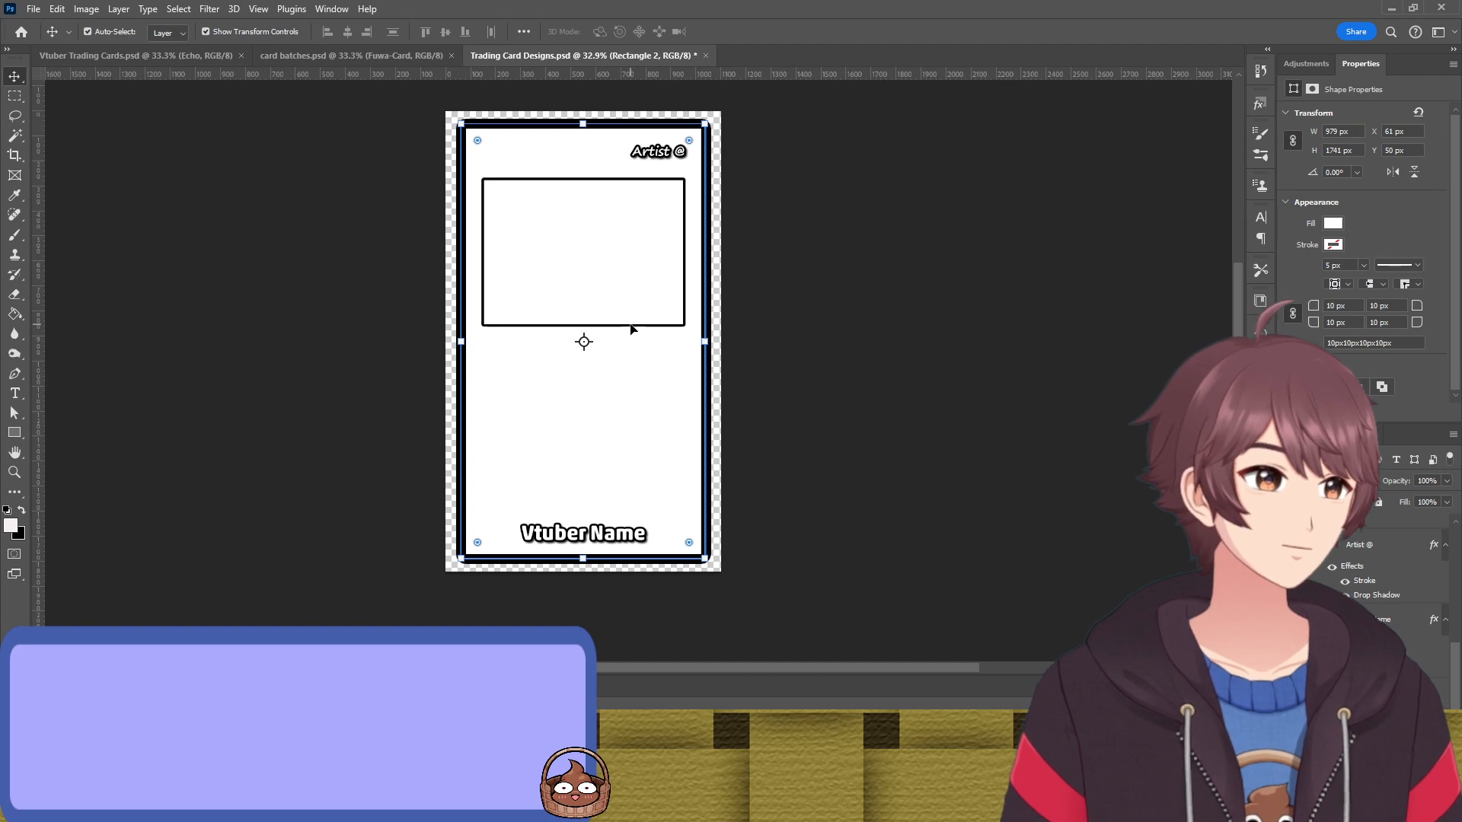
left_click(684, 245)
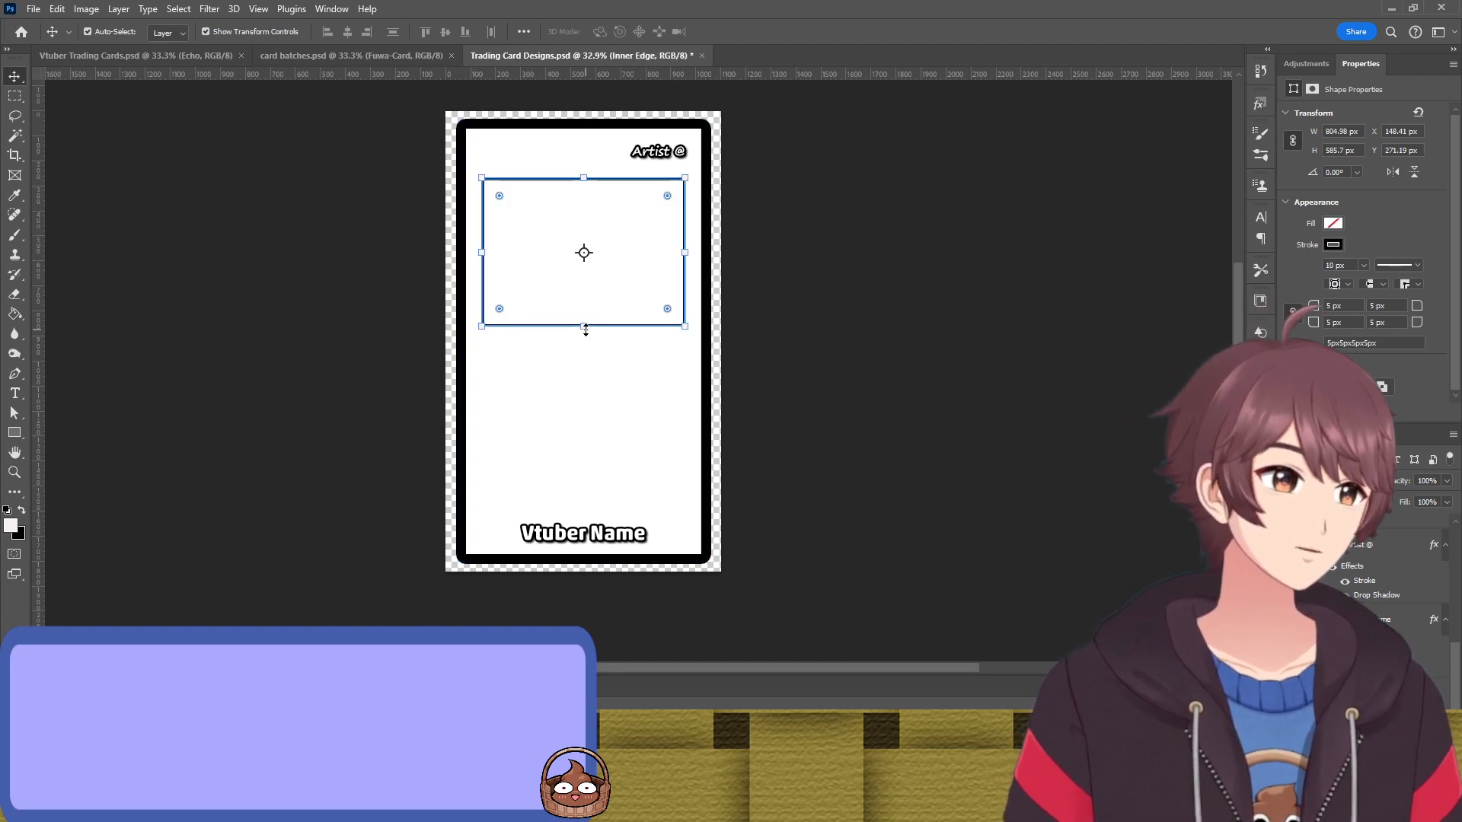
left_click_drag(585, 329, 562, 150)
key("Return")
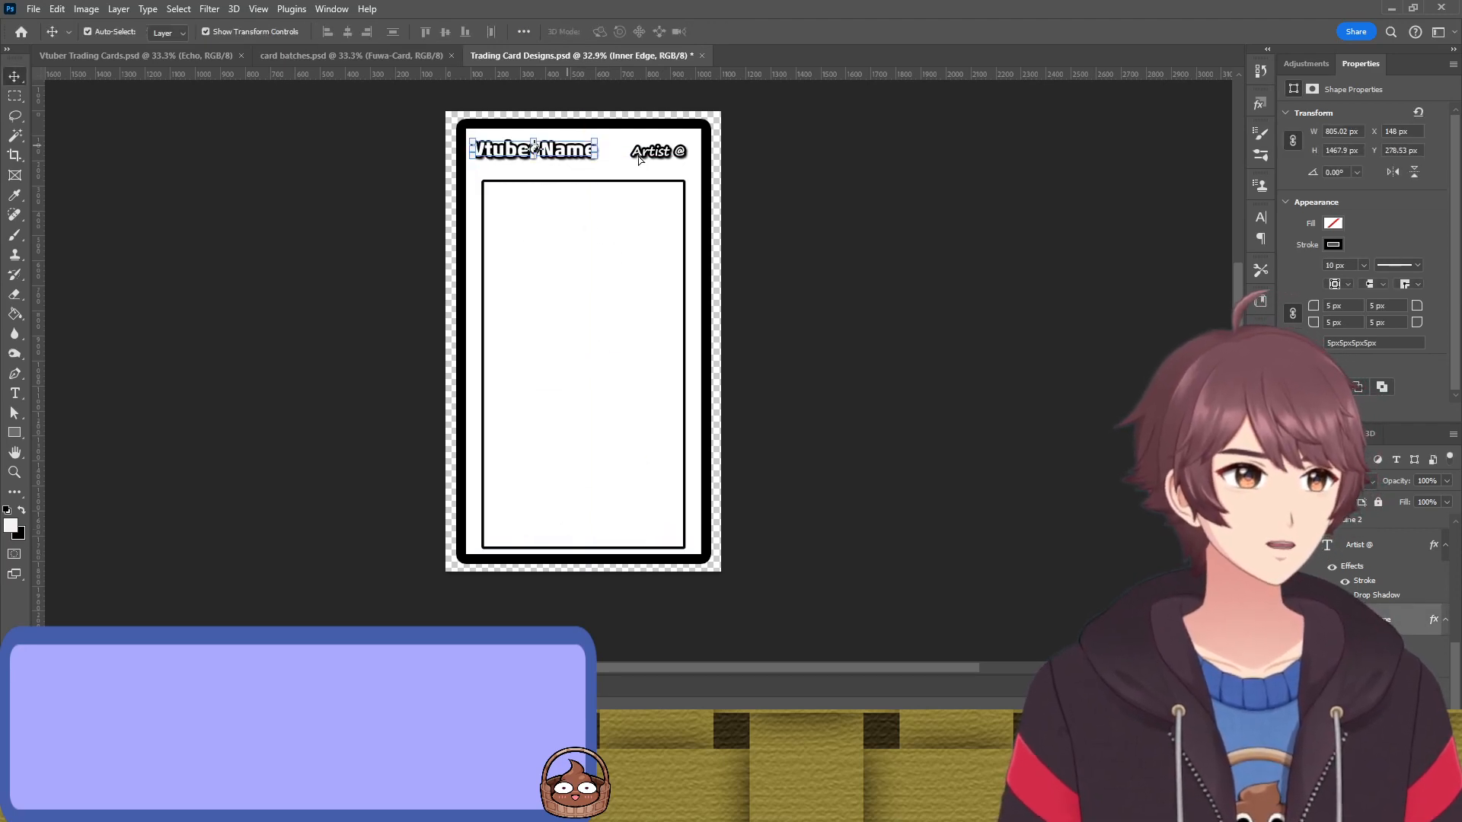
Move the Artist @ text onto the lower-left part of the black border and set its font size to 6 pt
left_click_drag(655, 161, 500, 560)
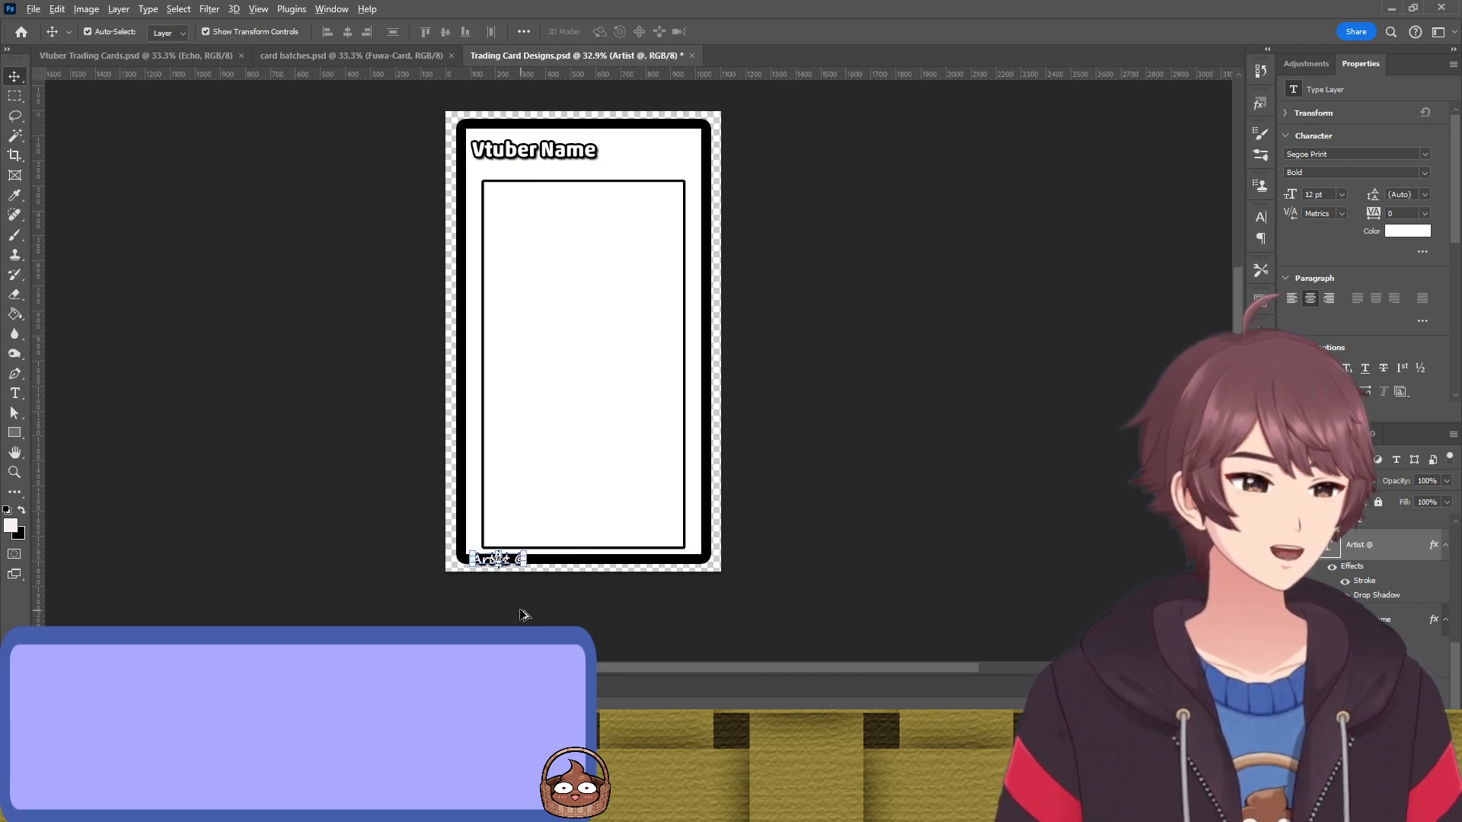
scroll(537, 537, "up", 6)
scroll(488, 511, "down", 5)
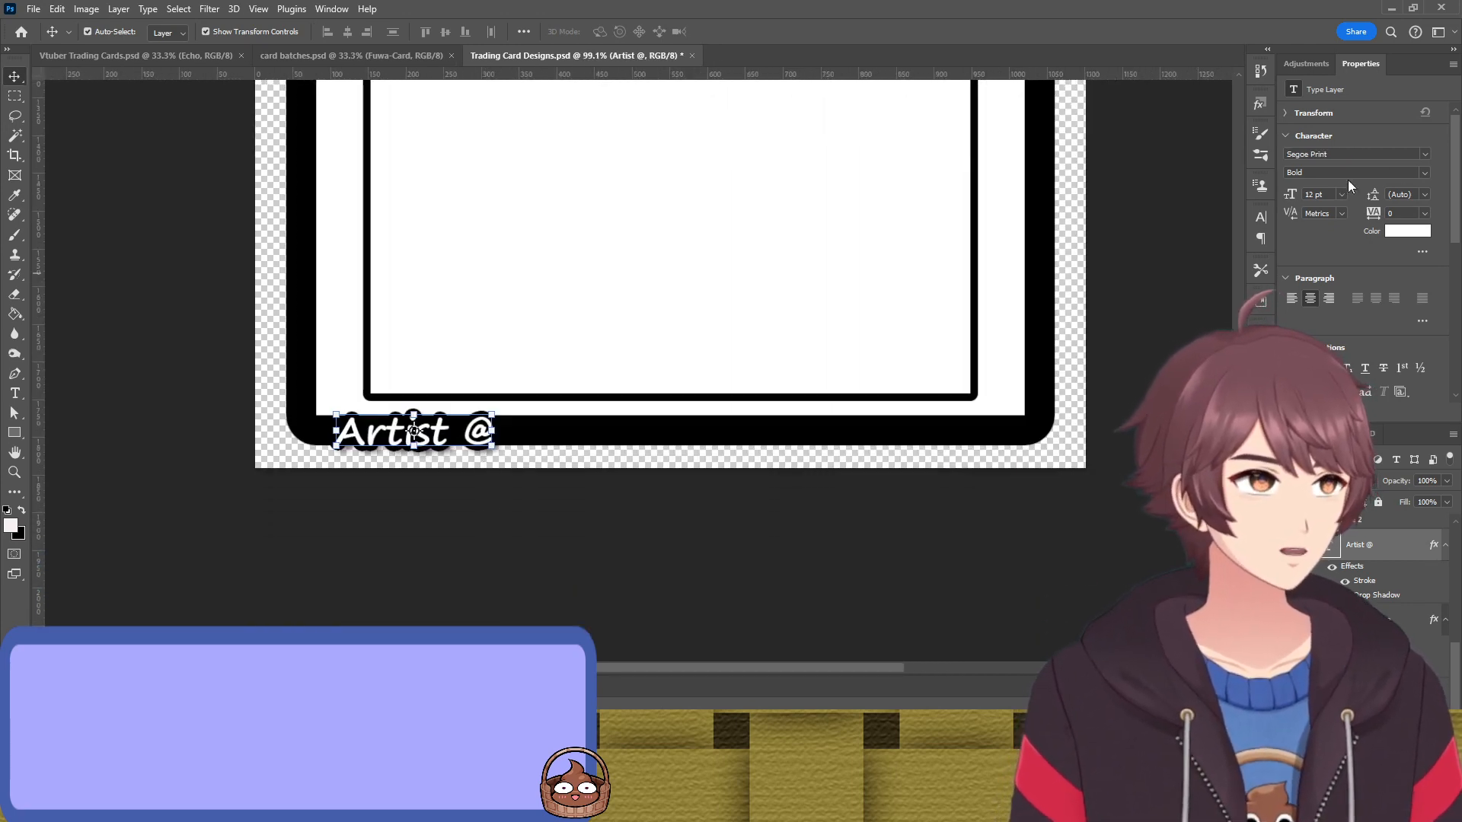
scroll(1322, 195, "down", 6)
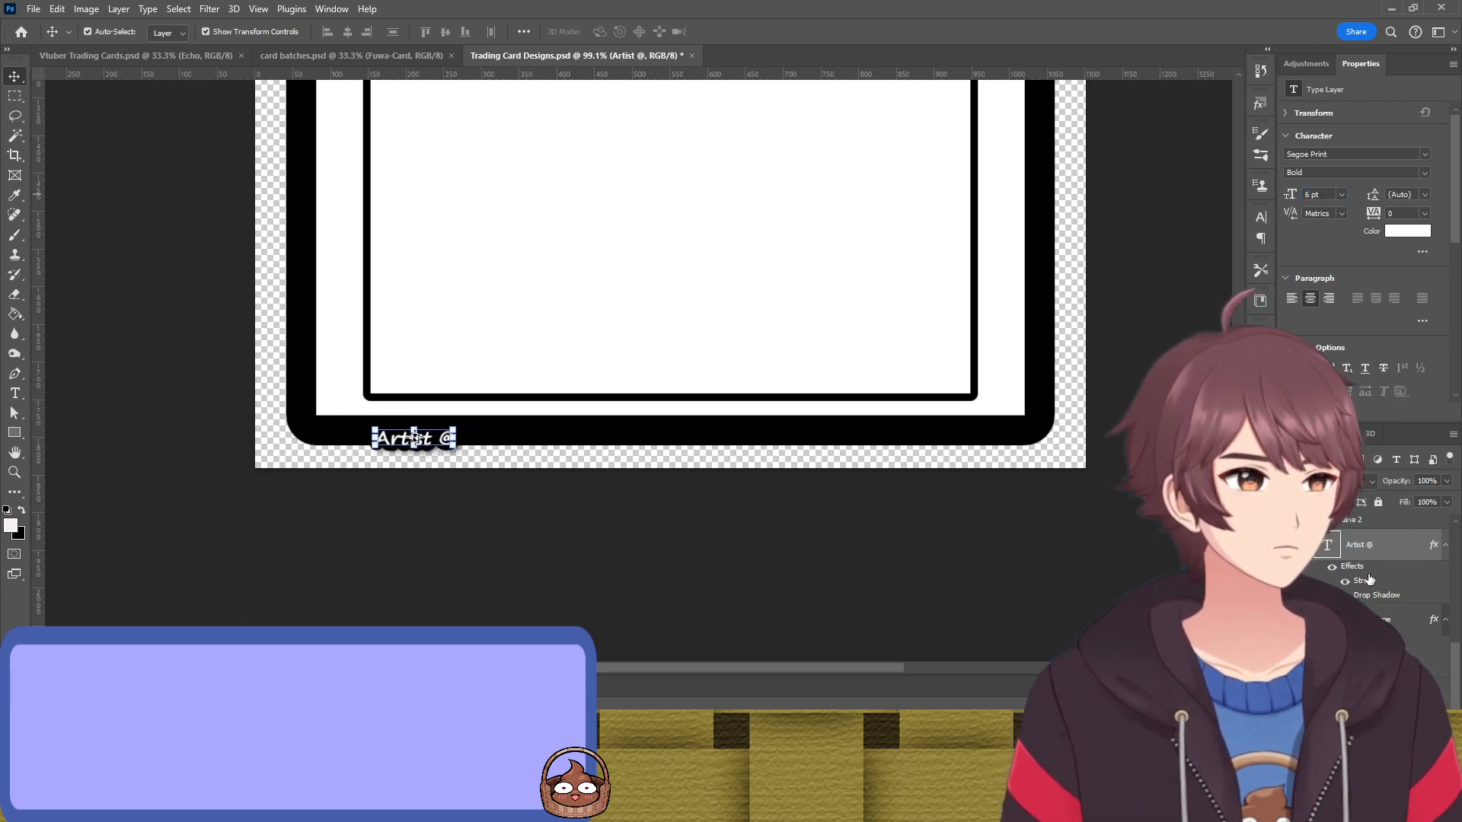
Hide the Artist @ text's Stroke and Drop Shadow effects and shift the text up and left to fit inside the black border
left_click(1345, 583)
left_click(1345, 598)
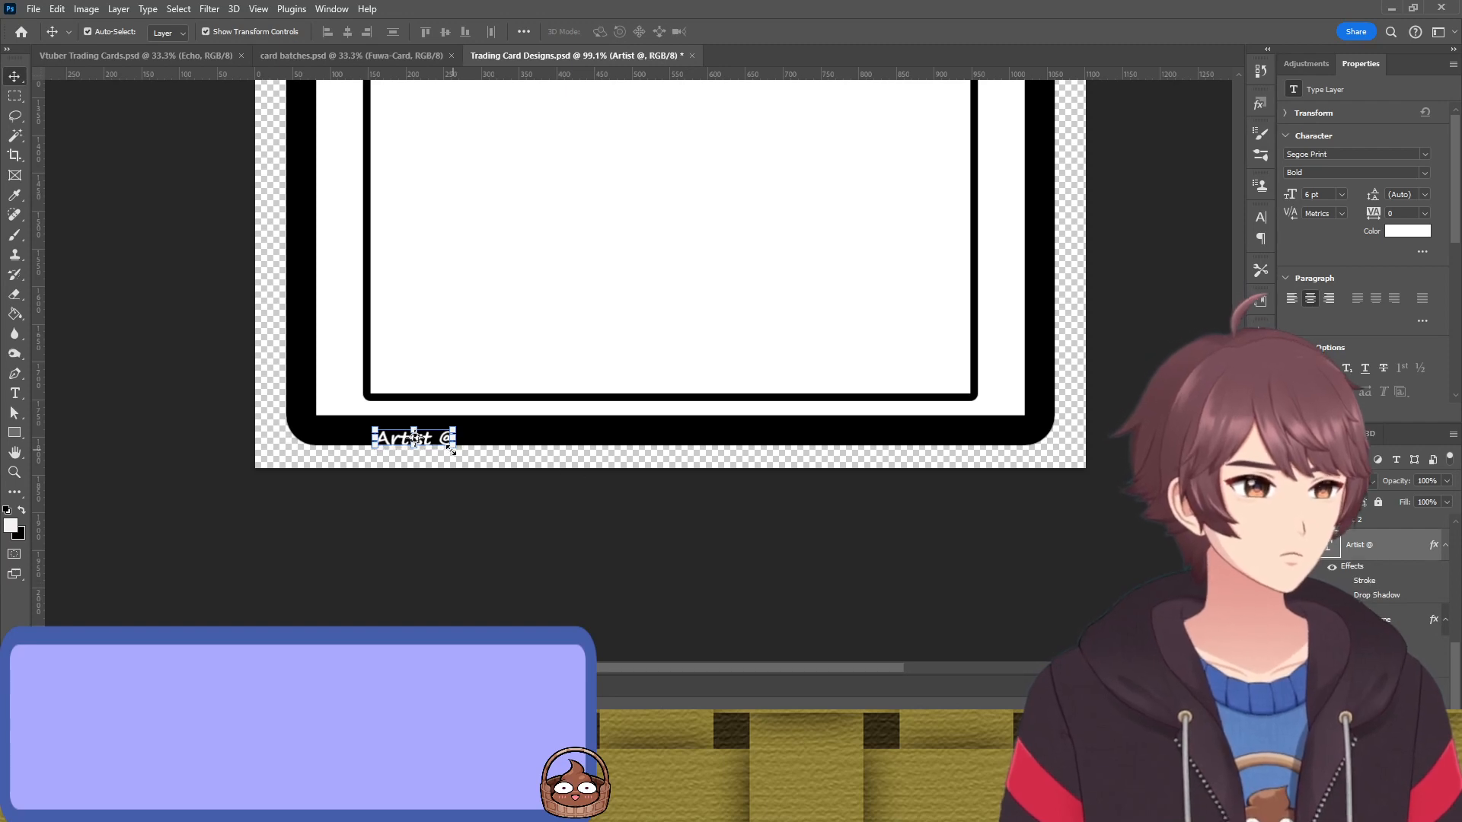
left_click_drag(436, 442, 399, 435)
left_click(520, 510)
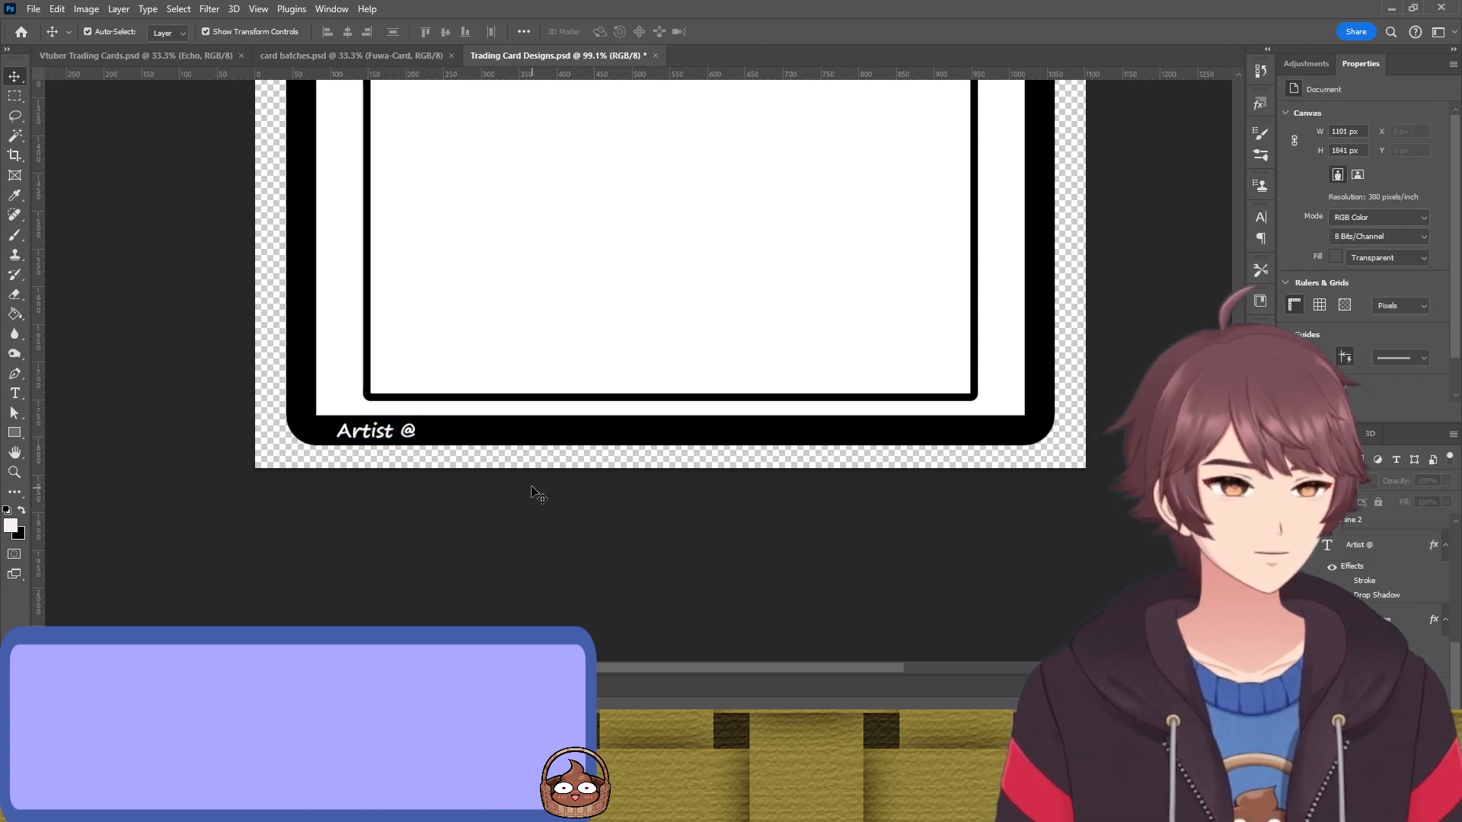
Change the artist credit text on the card's bottom border to "Art By: @"
scroll(538, 495, "down", 5)
scroll(506, 435, "up", 2)
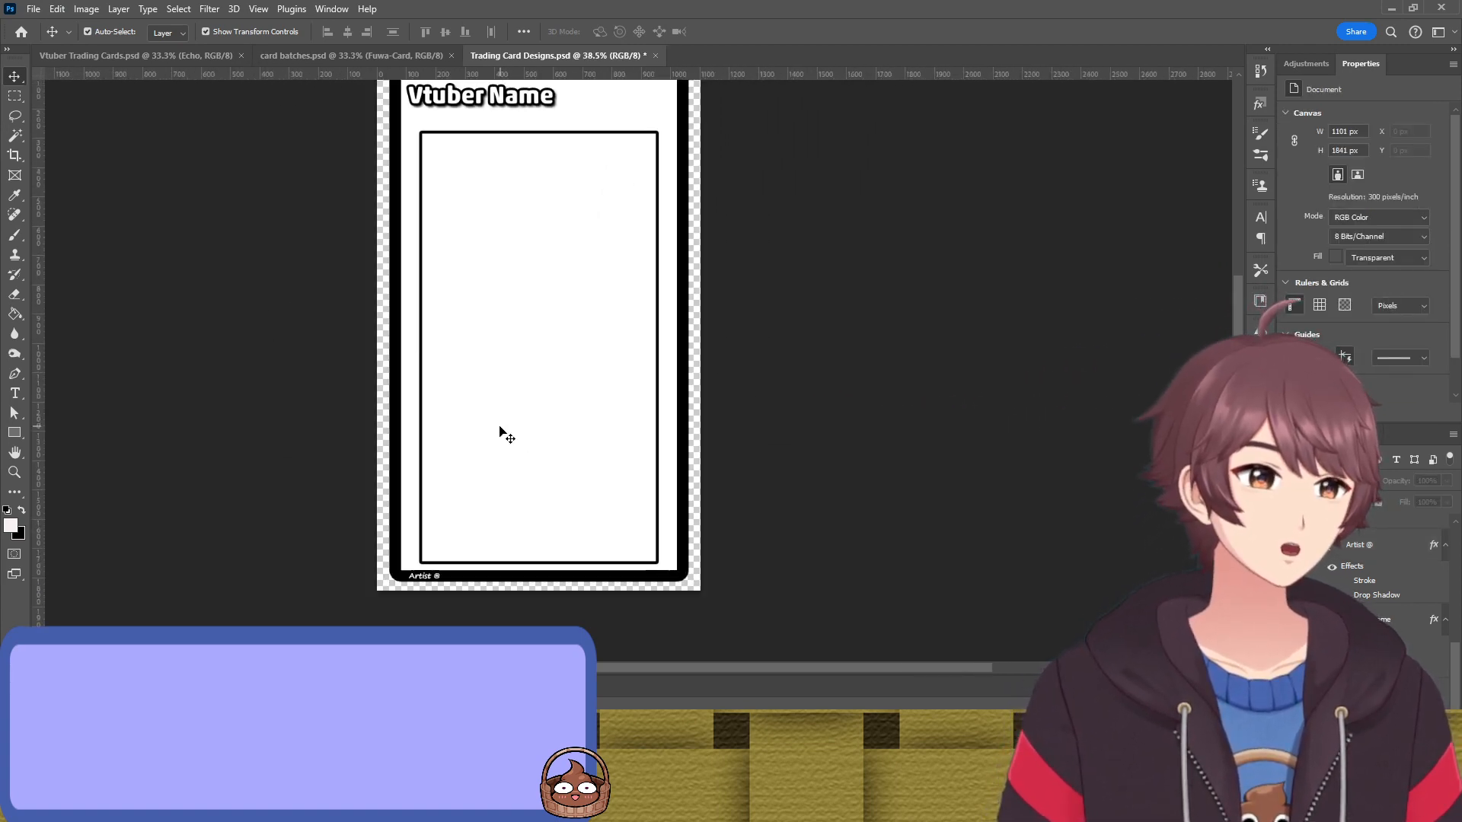
scroll(499, 432, "up", 5)
scroll(499, 432, "down", 3)
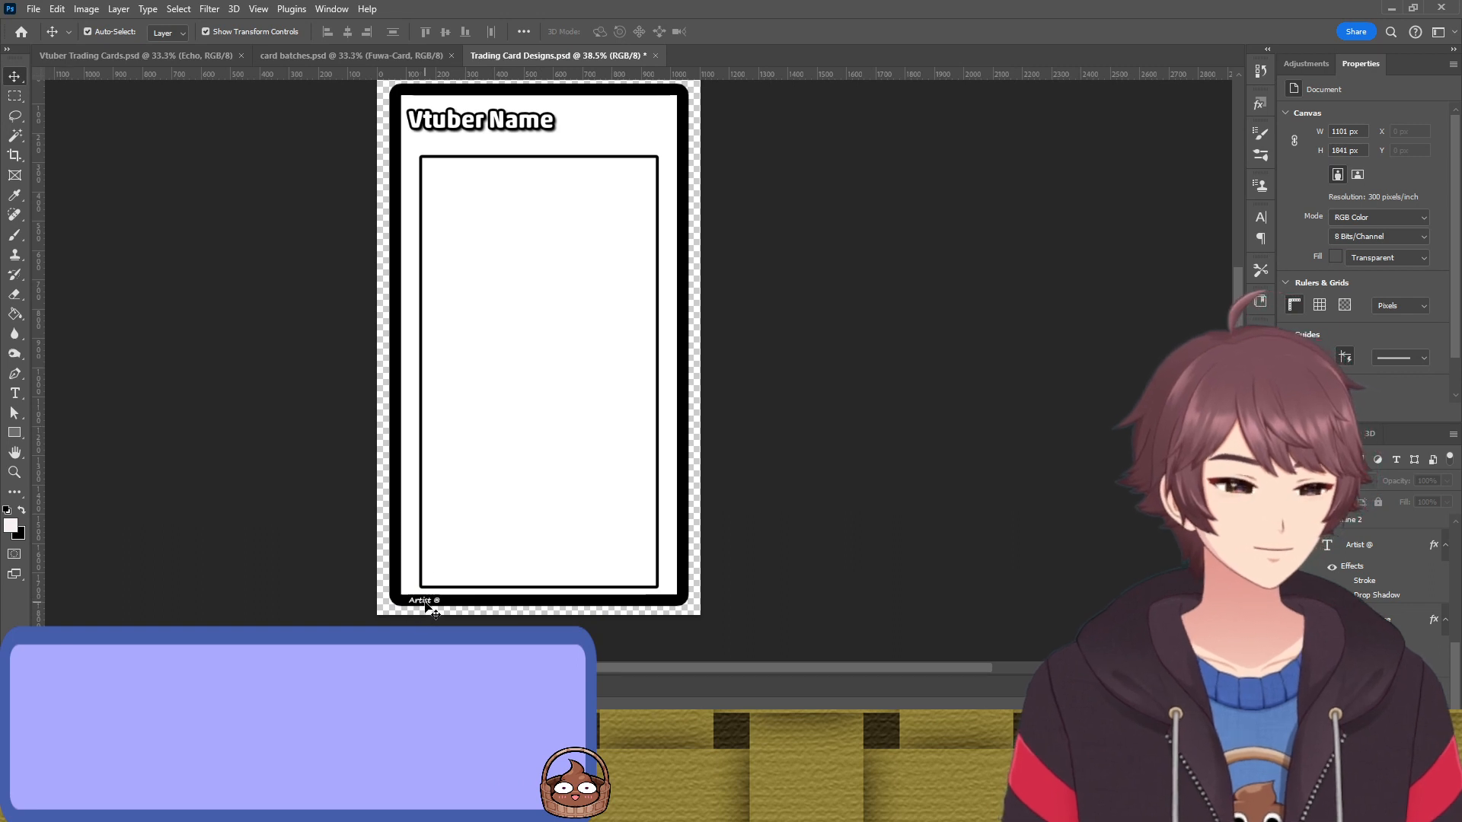
double_click(440, 600)
key("Left")
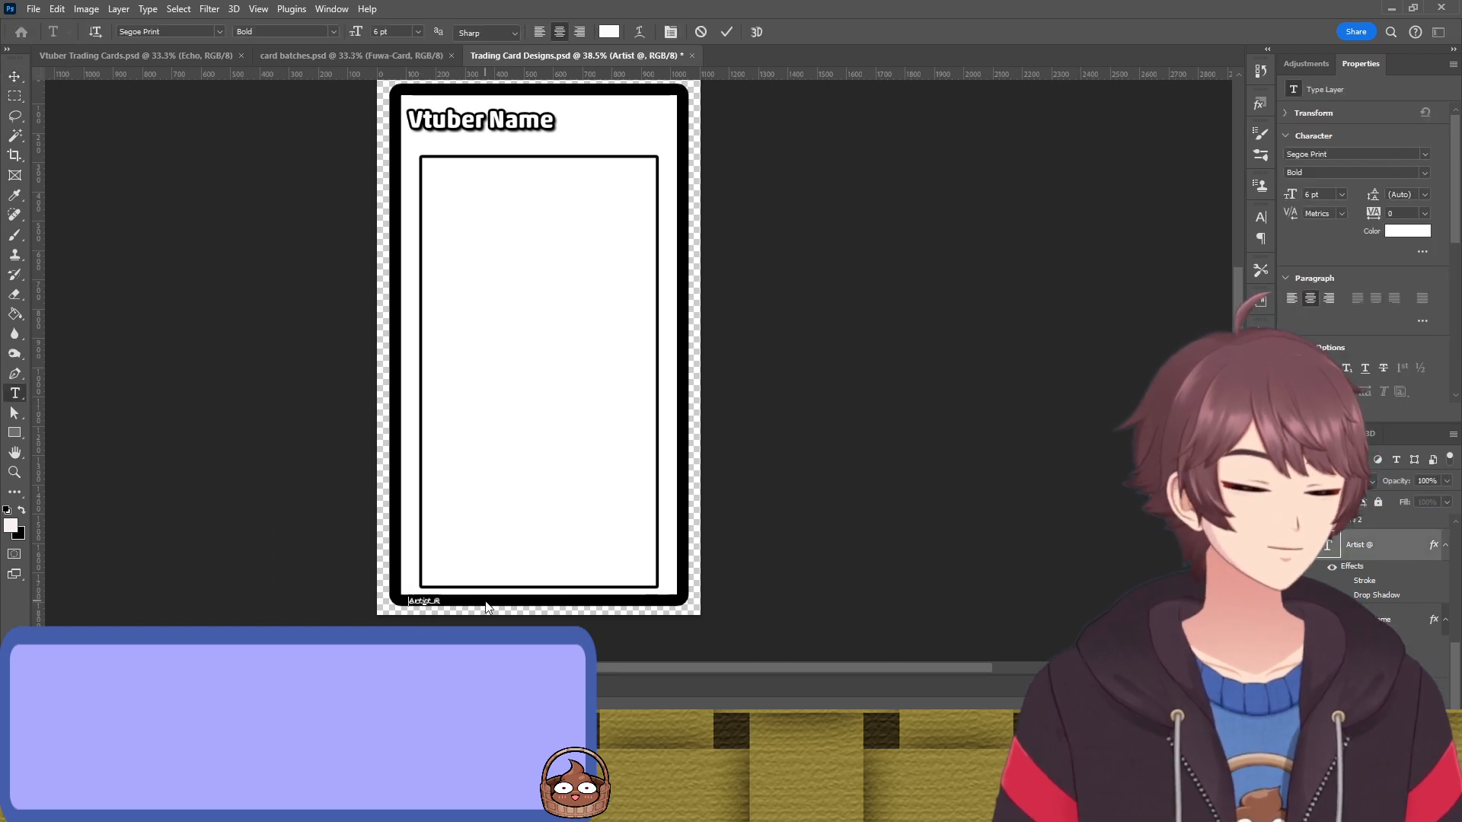
key("Delete")
key("Delete")
key("Delete")
key("Delete")
key("Delete")
key("Delete")
key("Delete")
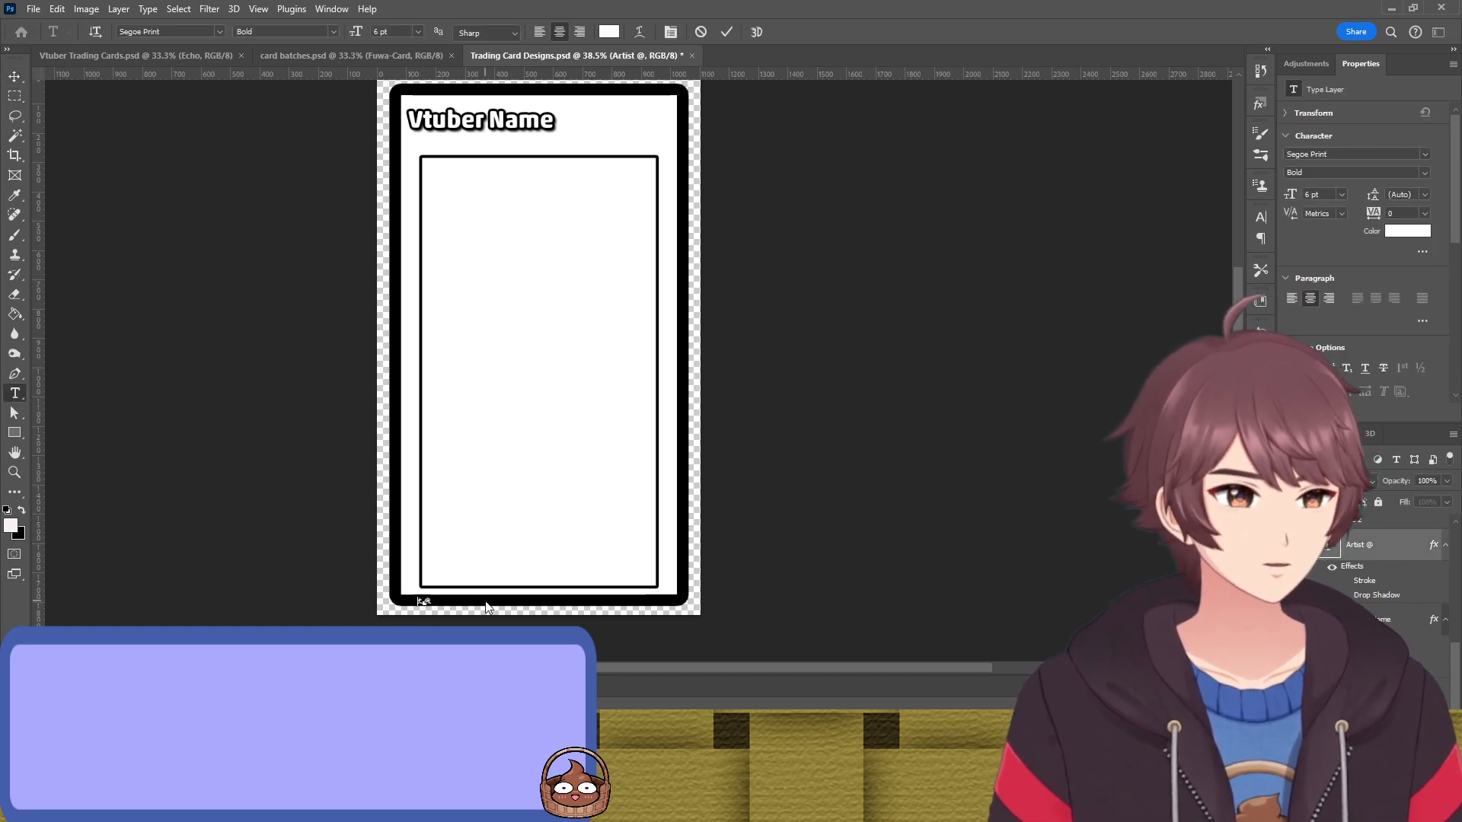
type("Art ")
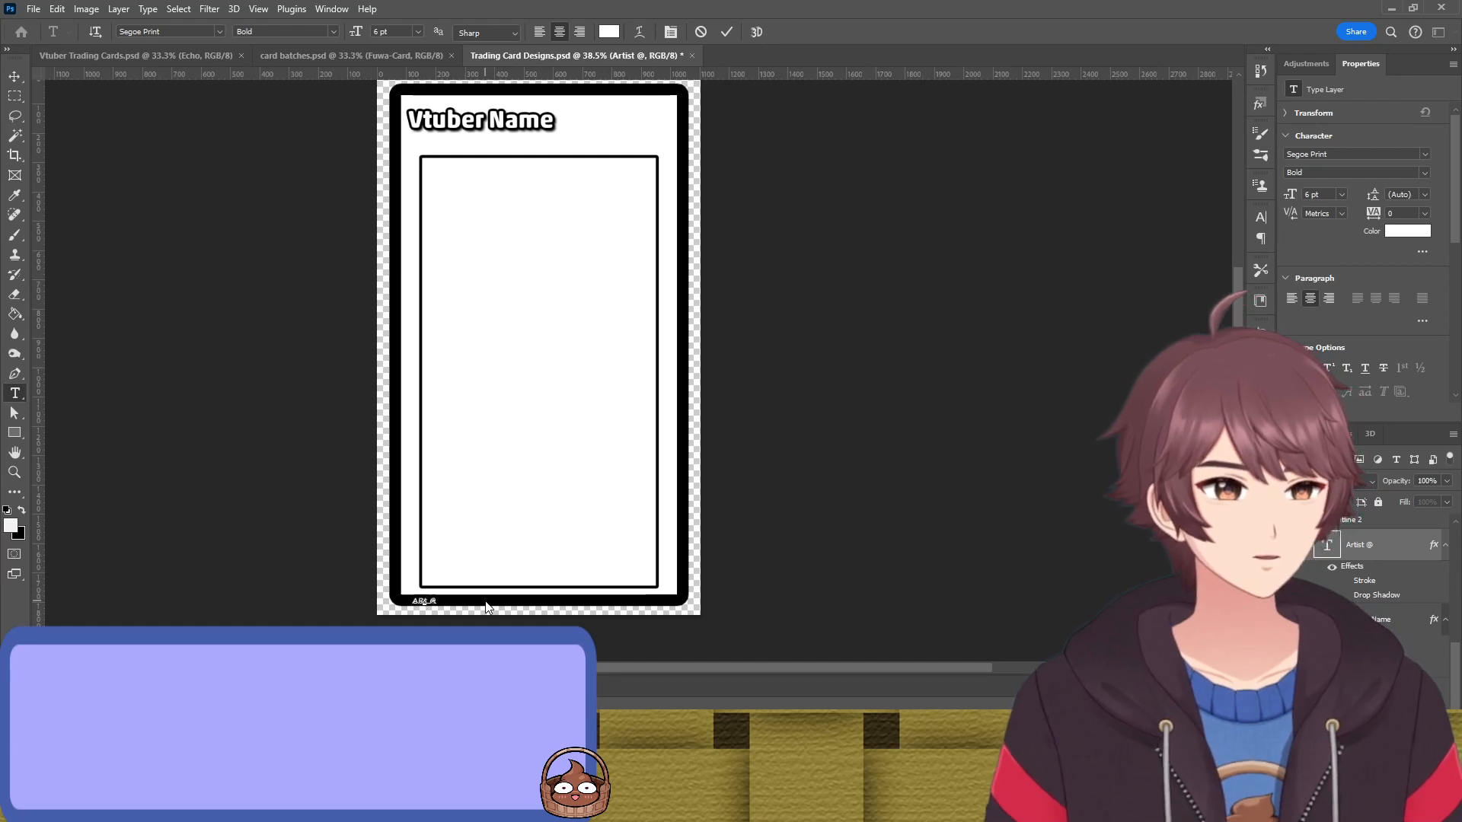
type(":")
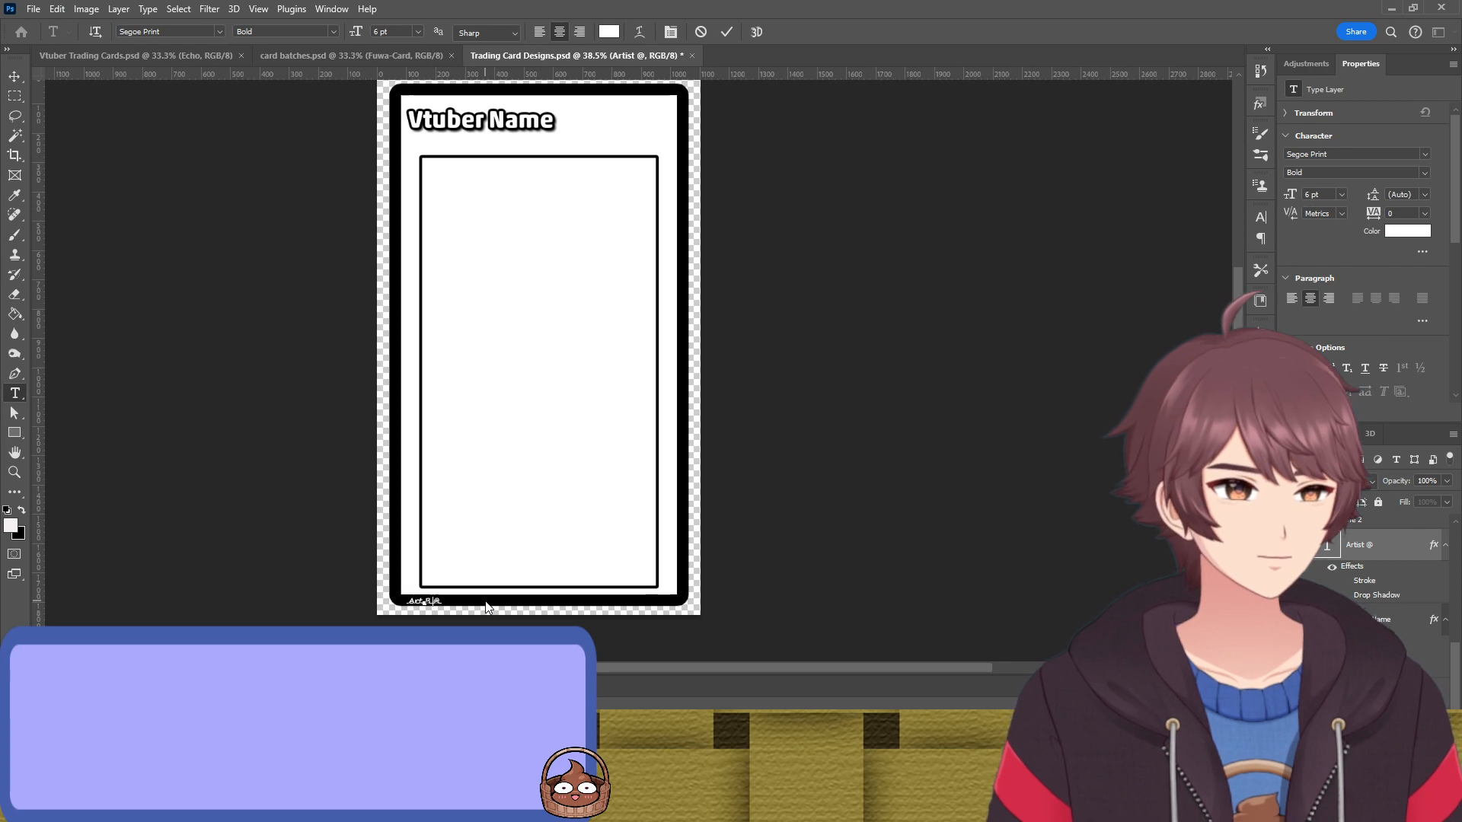
type("y :")
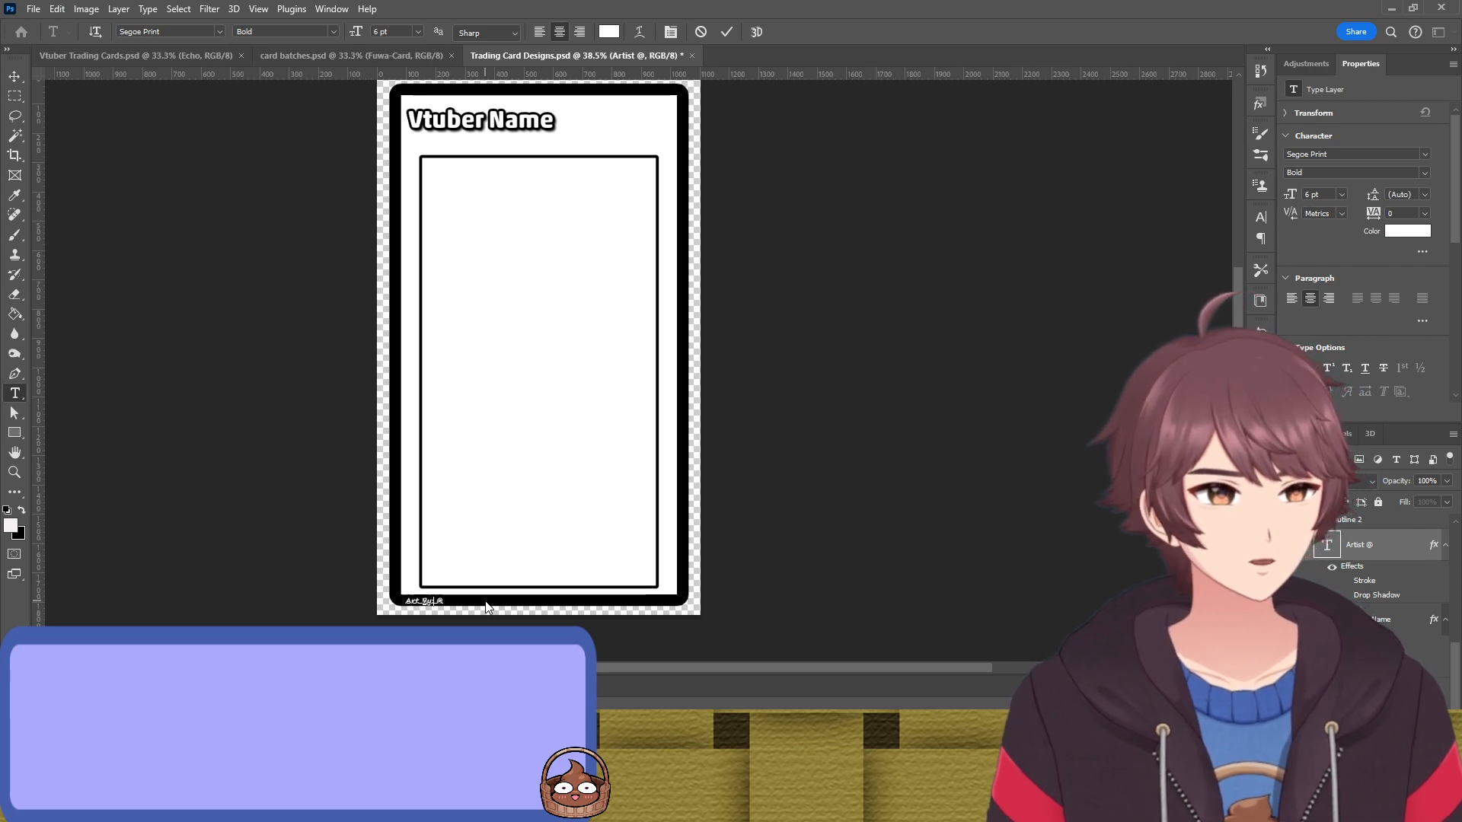
left_click(726, 32)
key("v")
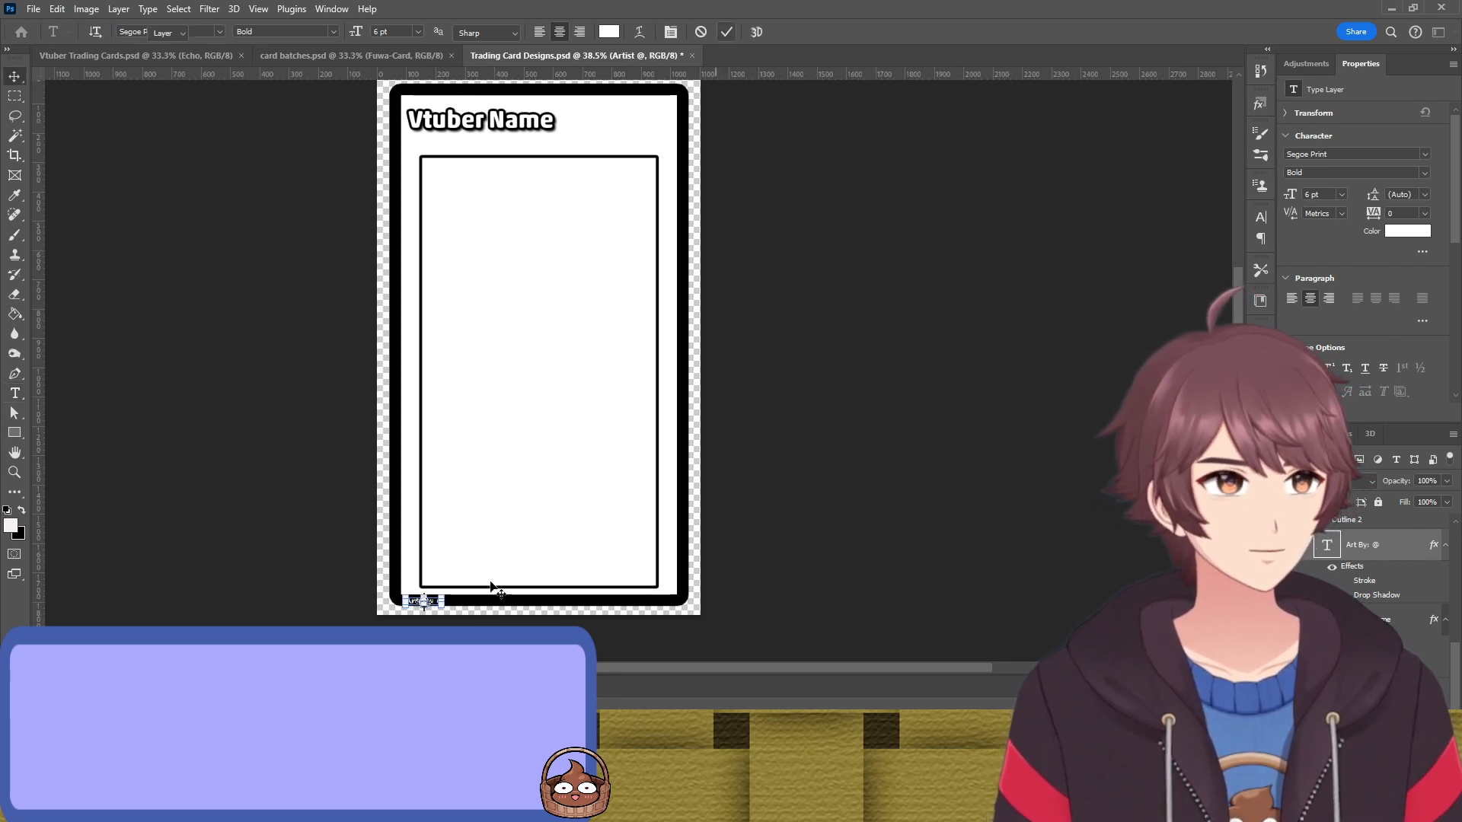
Nudge the Art By: @ text slightly right and fine-tune its vertical position within the bottom black border
scroll(411, 576, "up", 2)
scroll(412, 582, "down", 4)
left_click(505, 581)
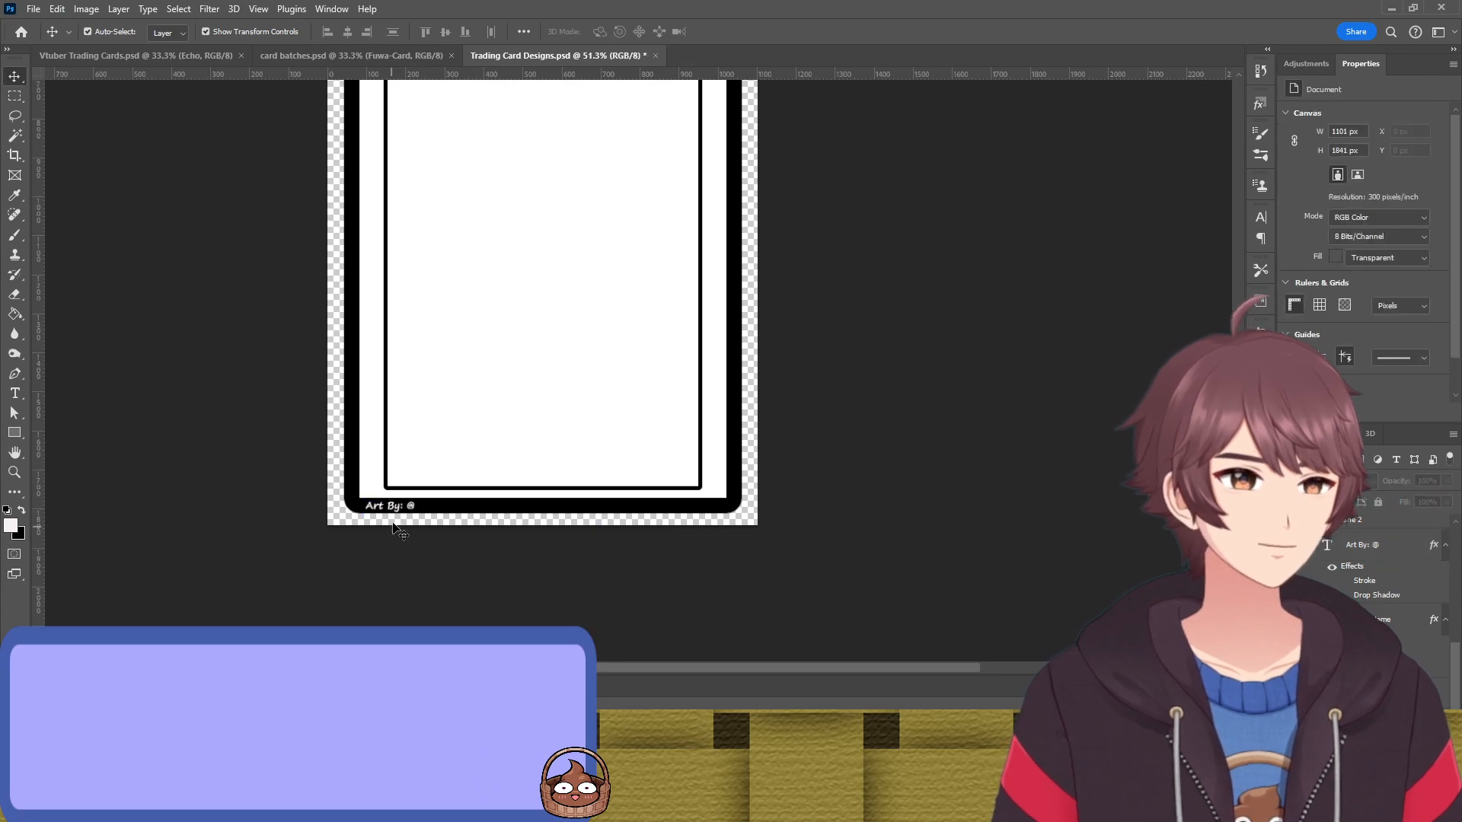
left_click_drag(396, 507, 405, 509)
left_click(465, 558)
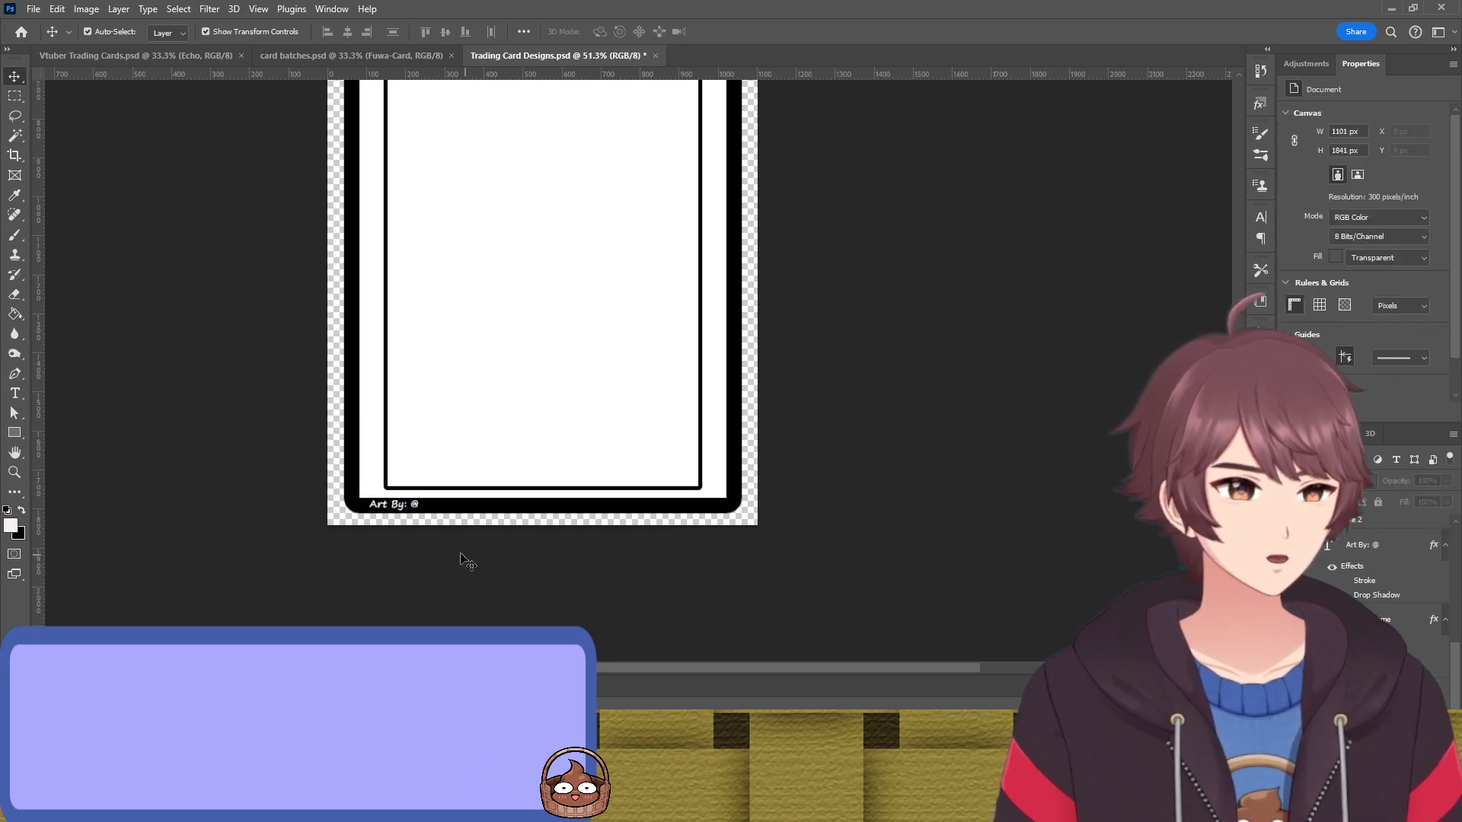
left_click_drag(393, 509, 393, 506)
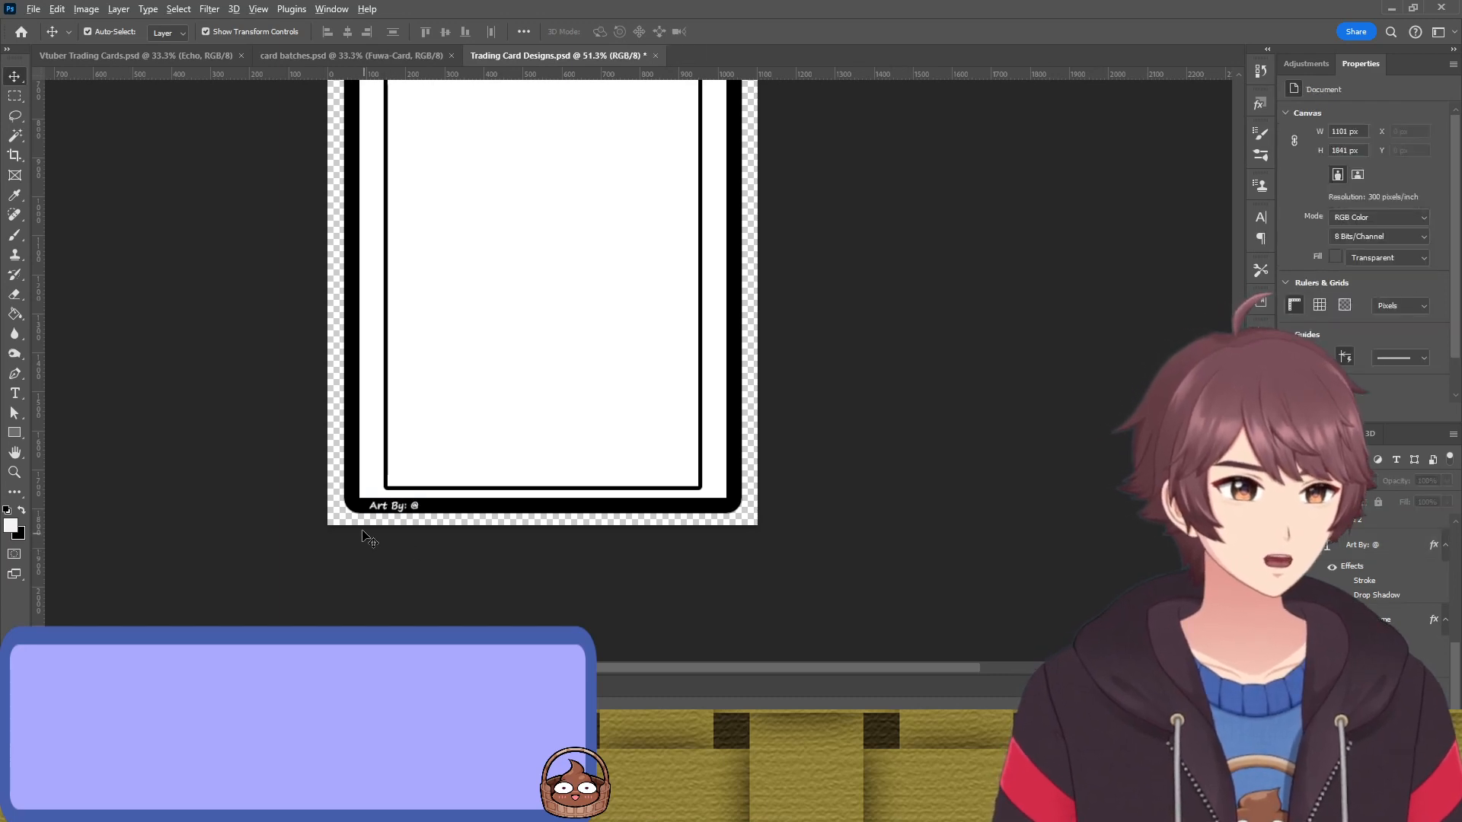
scroll(353, 505, "up", 8)
left_click_drag(514, 518, 515, 510)
scroll(566, 600, "down", 1)
scroll(565, 594, "down", 2)
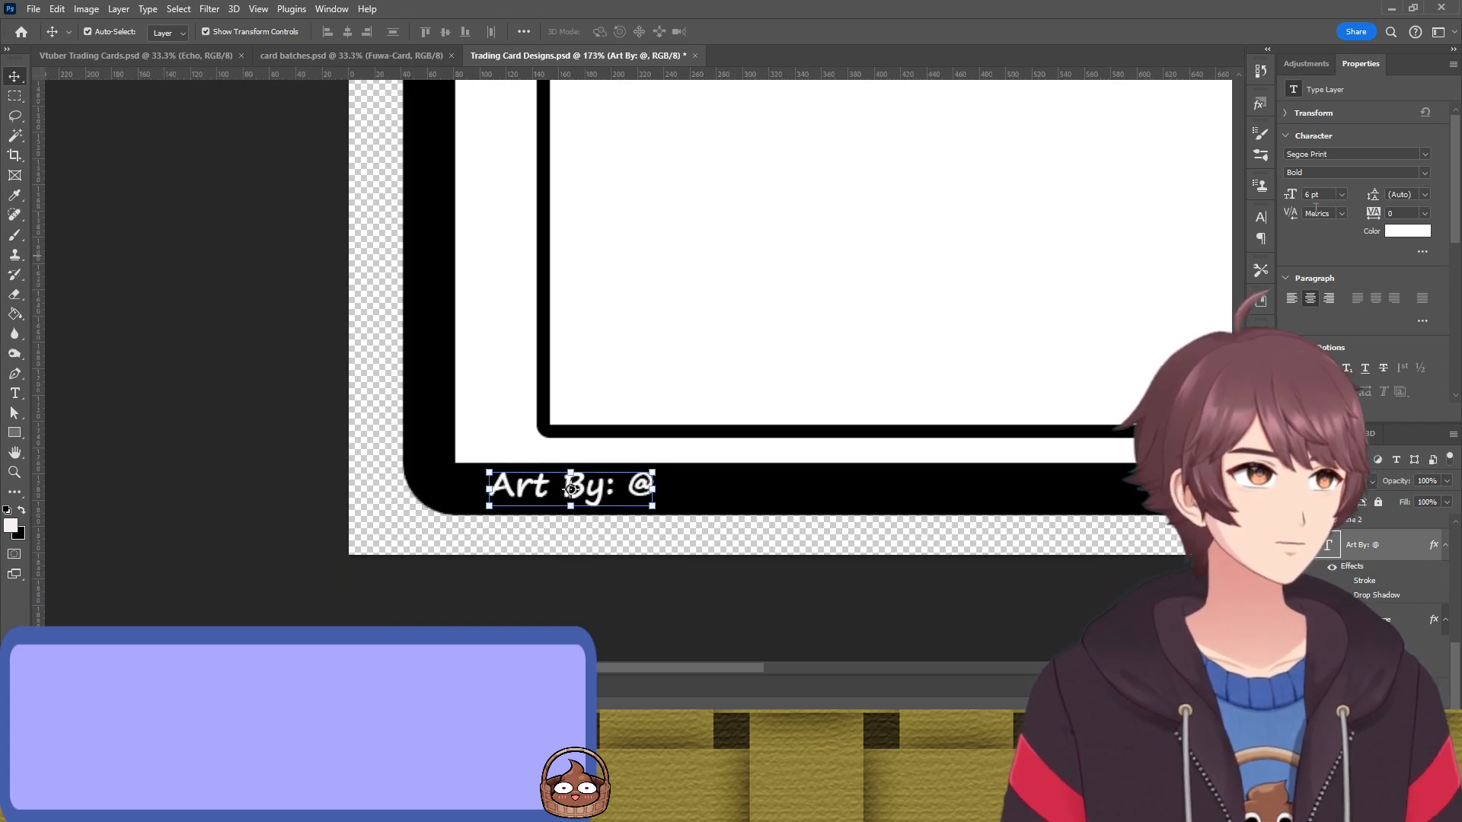
Set the Art By: @ text's font to Akko Rounded Std in the Bold style
left_click_drag(822, 366, 592, 389)
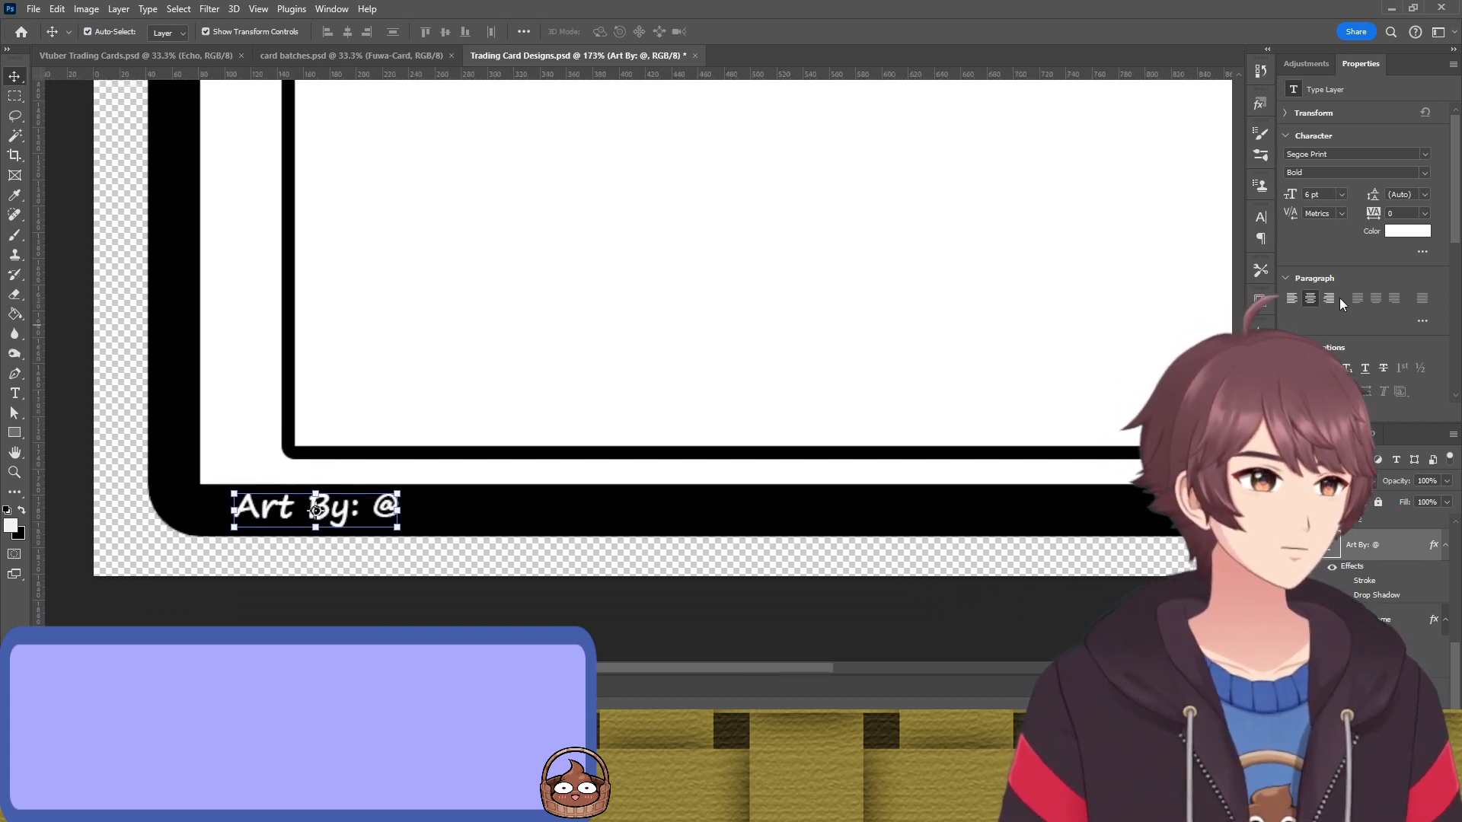
left_click(1400, 154)
key("Down")
key("Down")
key("Down")
key("Down")
key("Down")
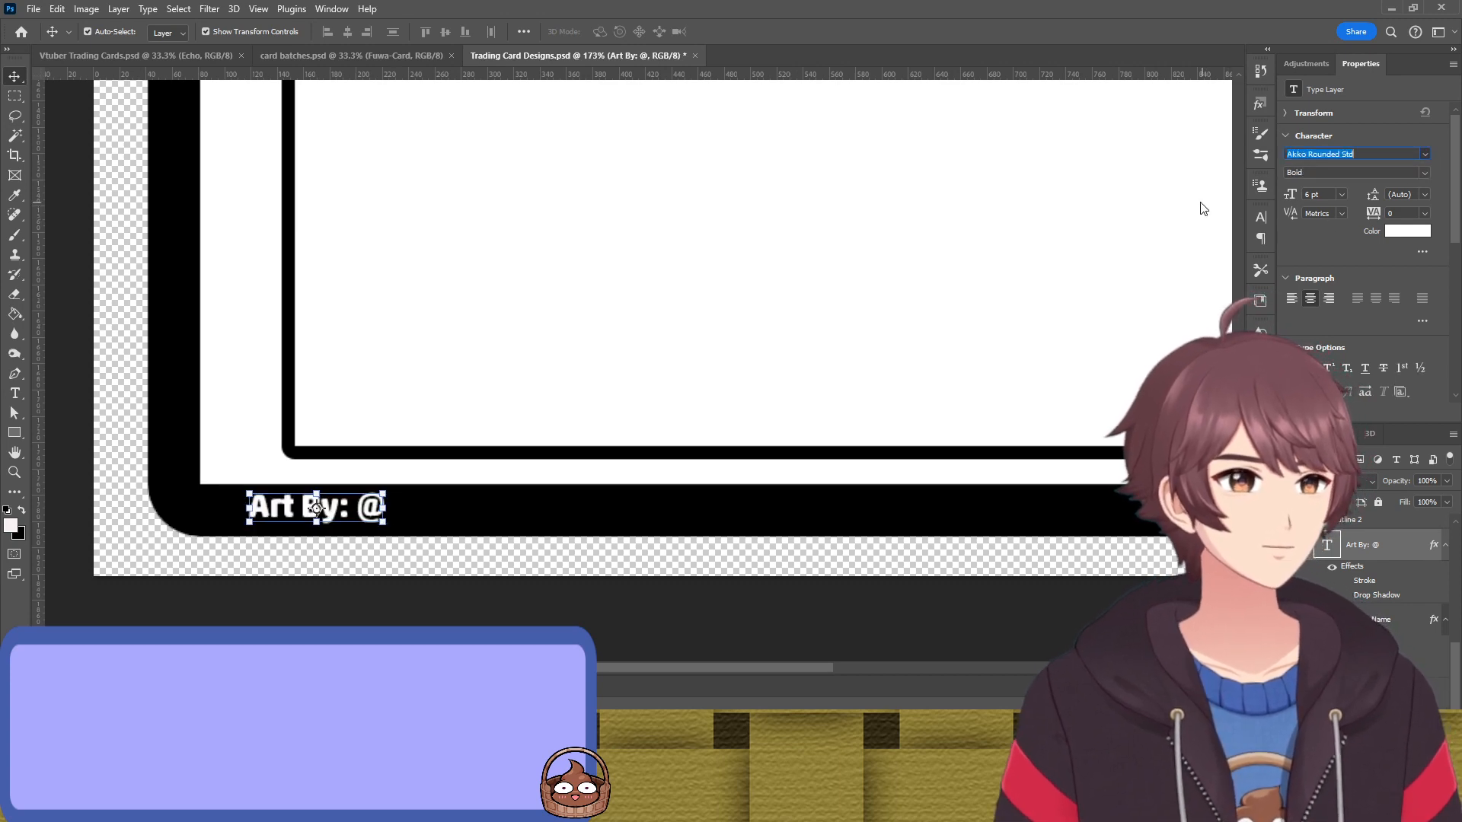
key("Down")
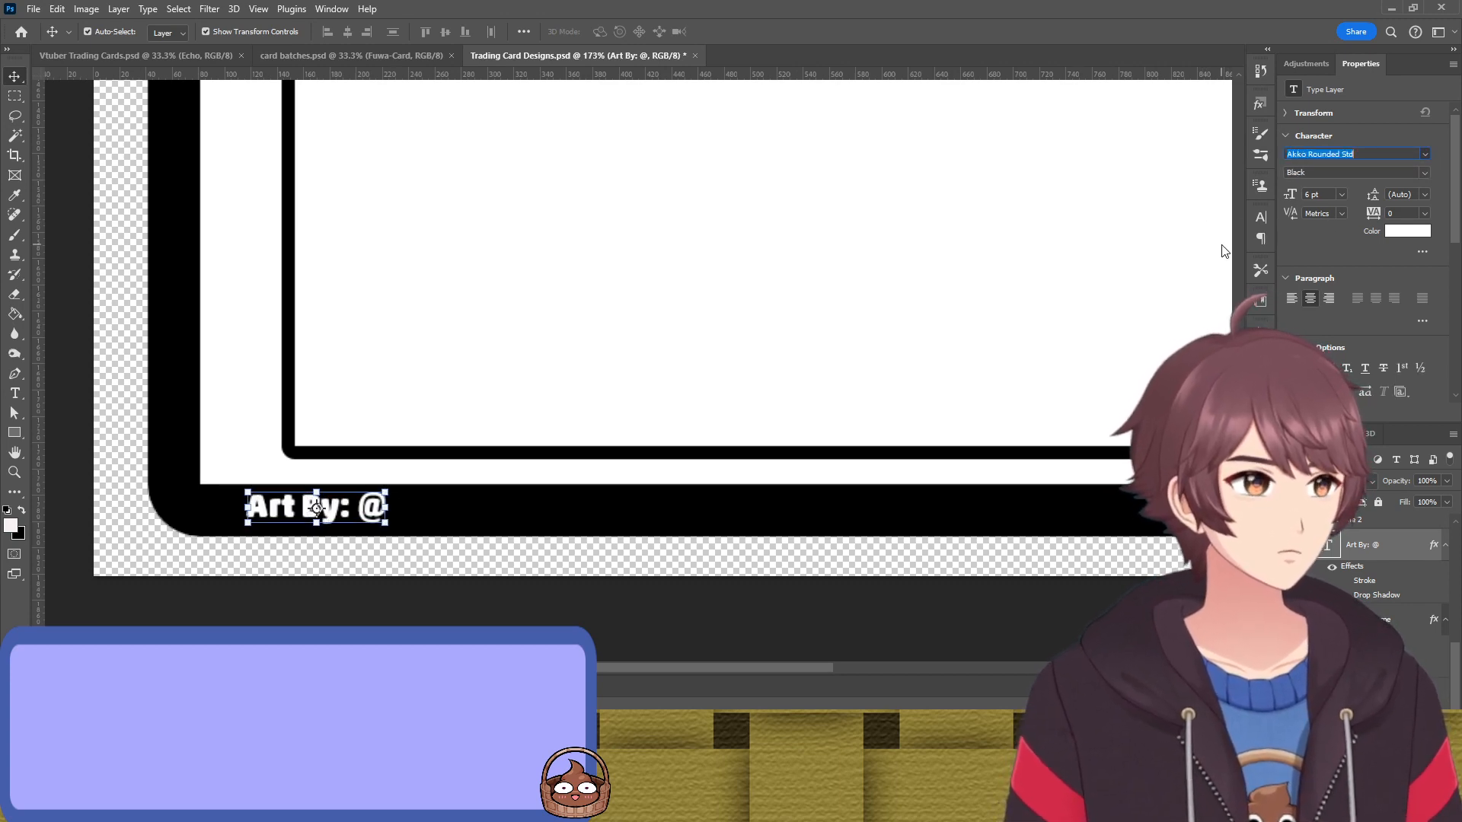
key("Return")
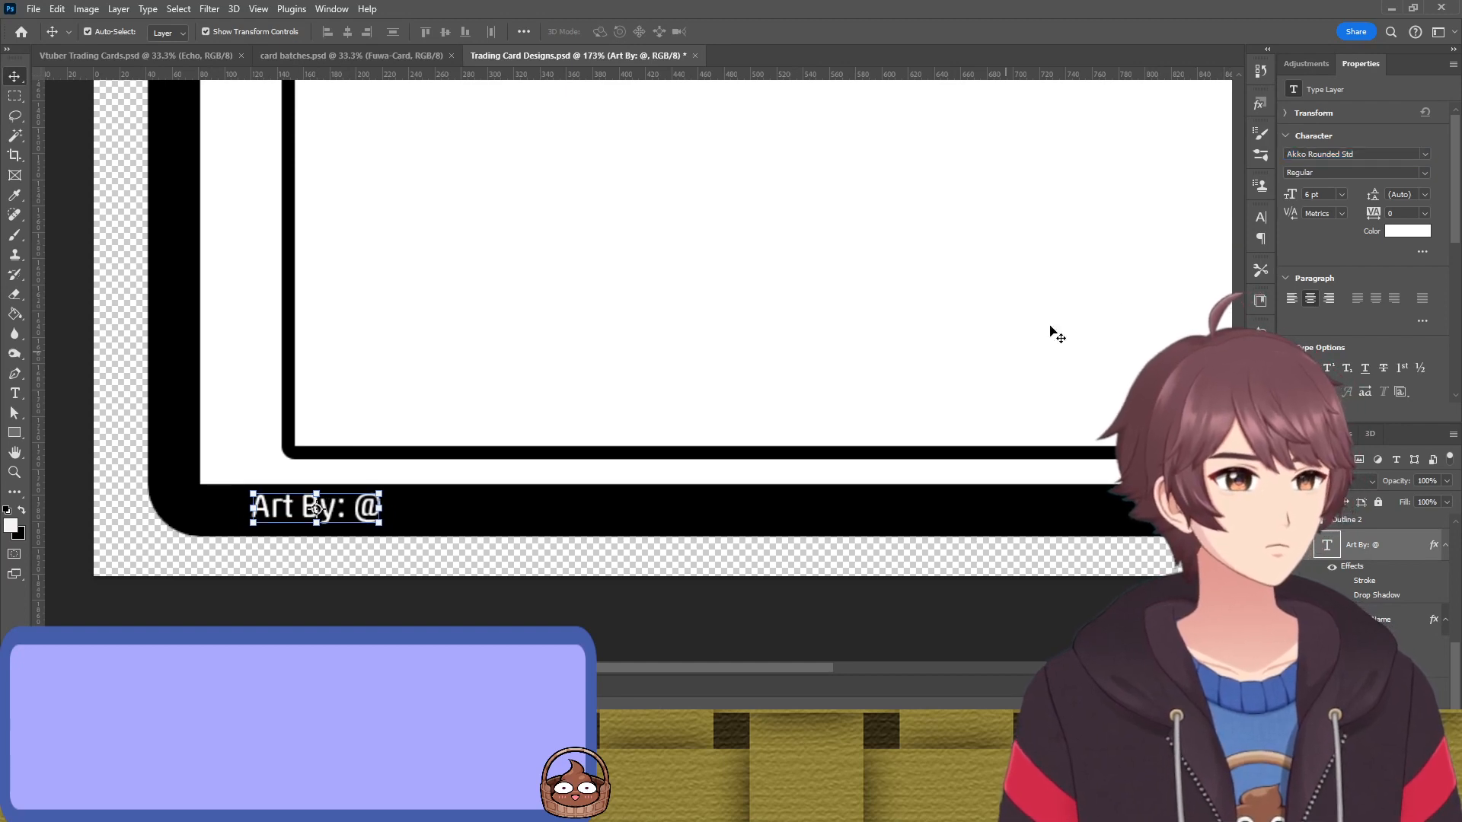
left_click(1424, 173)
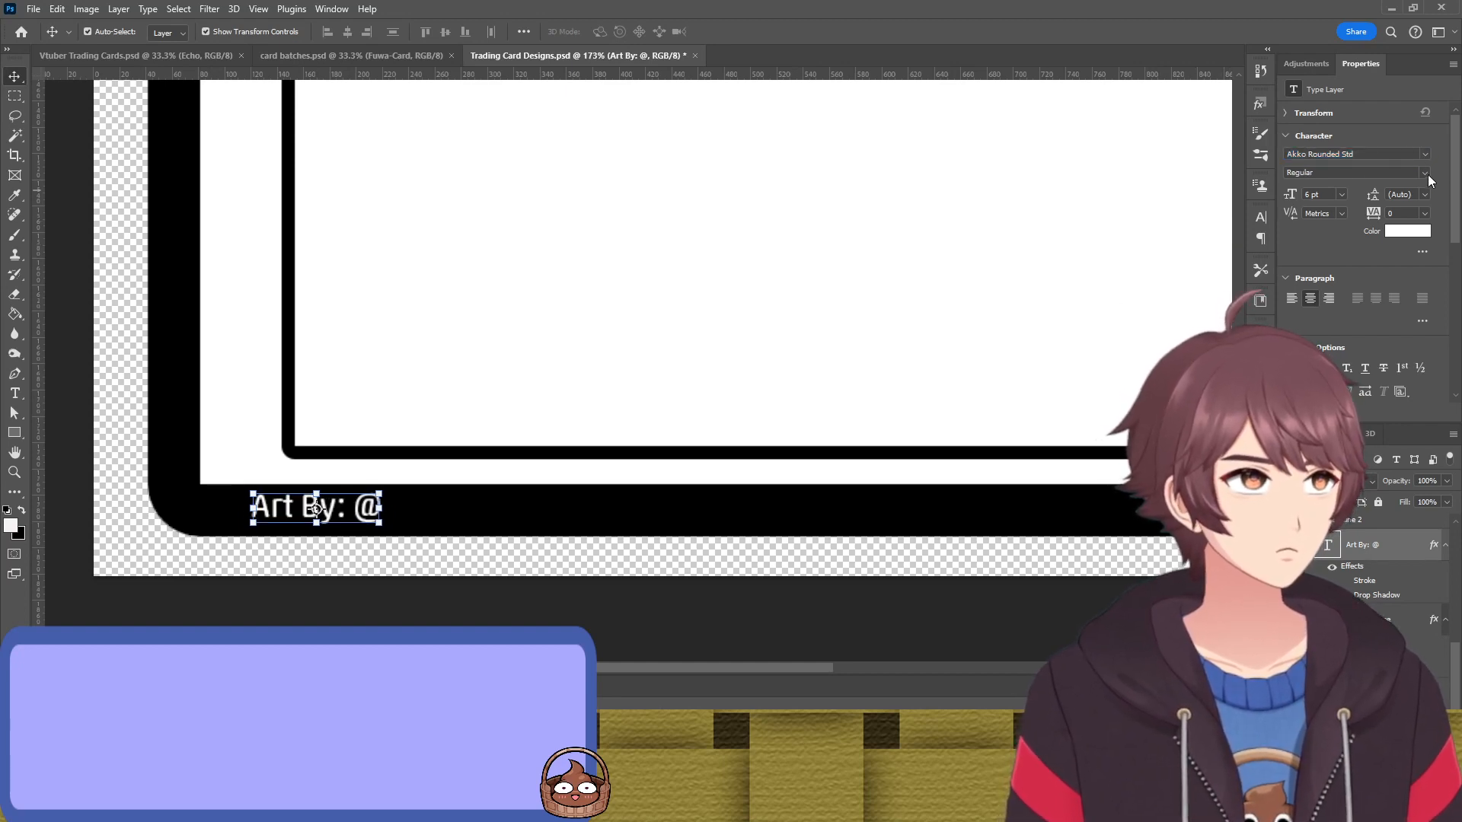
left_click(1336, 201)
left_click(379, 597)
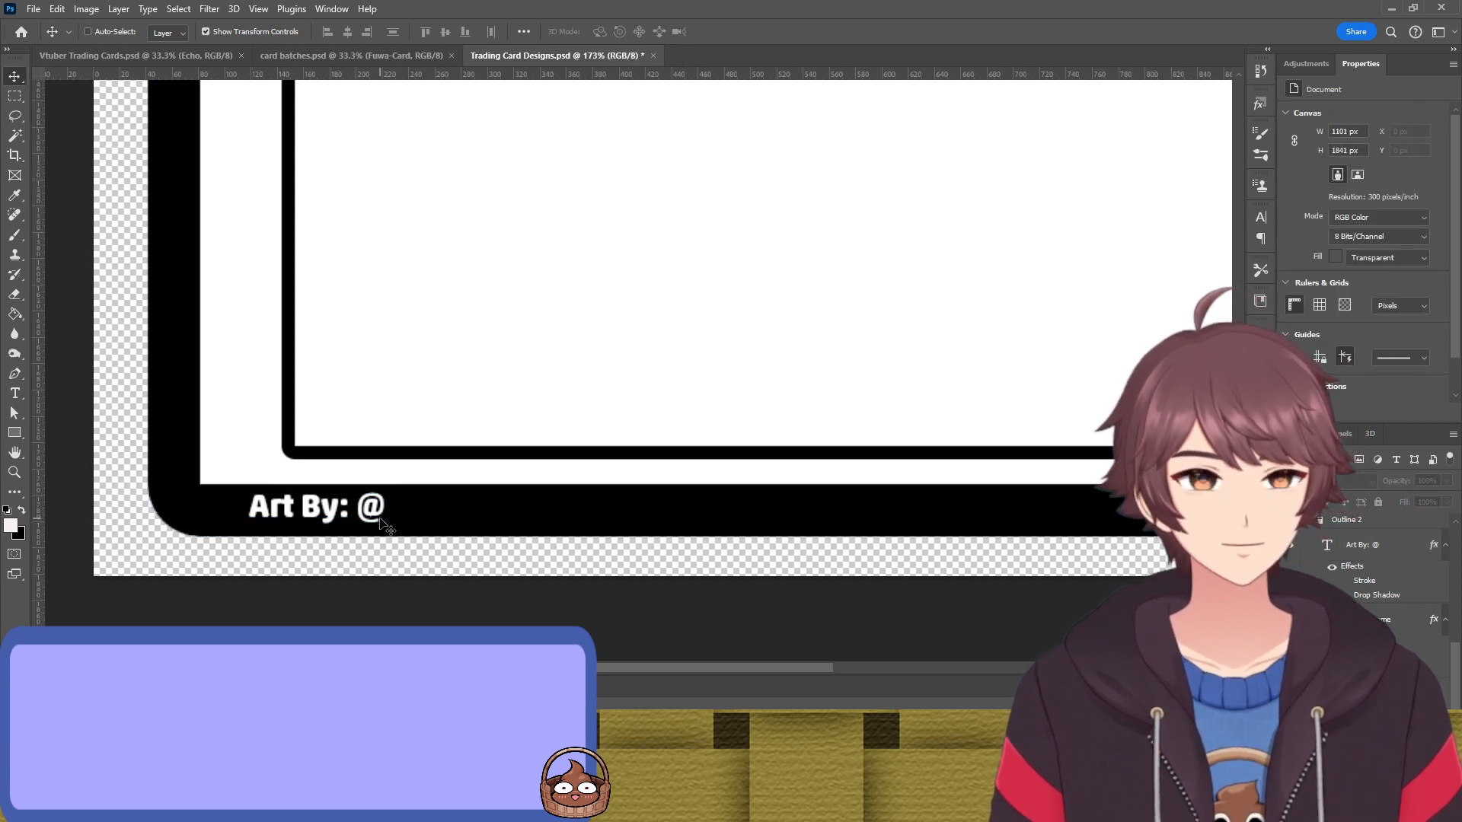
Shift the Vtuber Name text slightly to the right, in line with the Art By: @ credit
scroll(349, 545, "up", 3)
scroll(348, 545, "down", 6)
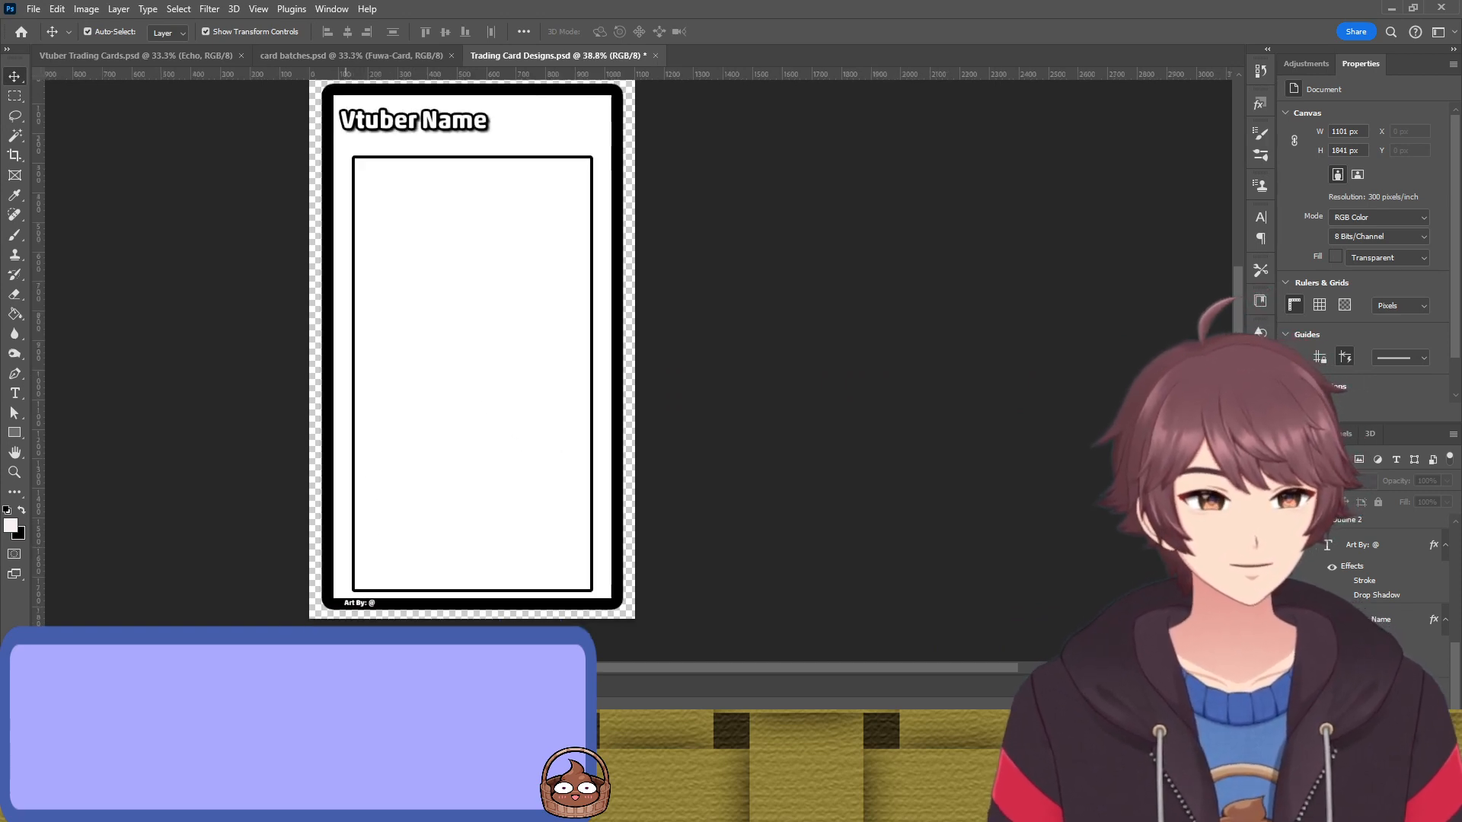
scroll(354, 608, "up", 3)
left_click(337, 594)
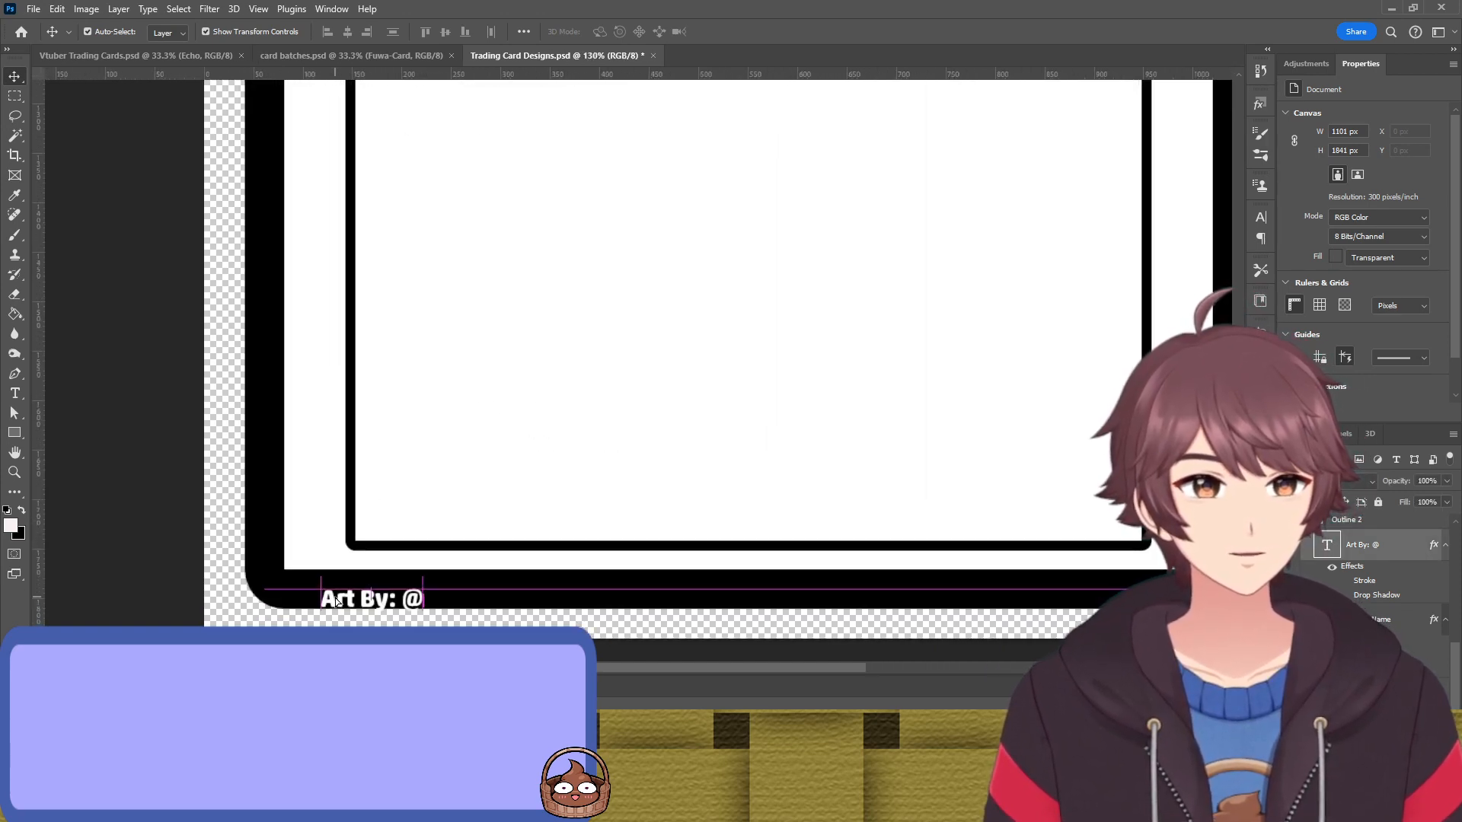
scroll(187, 483, "up", 5)
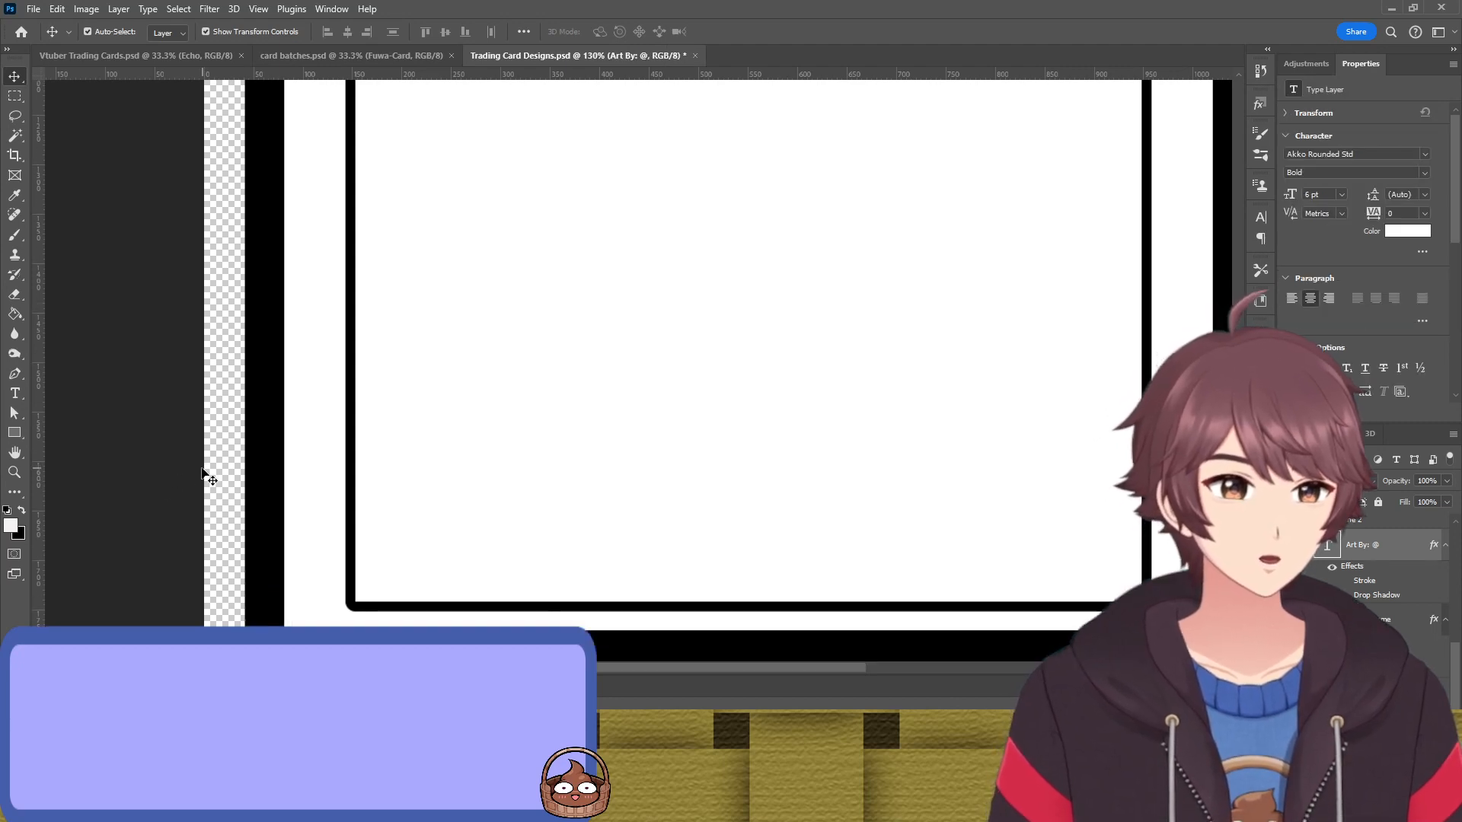
scroll(460, 327, "down", 3)
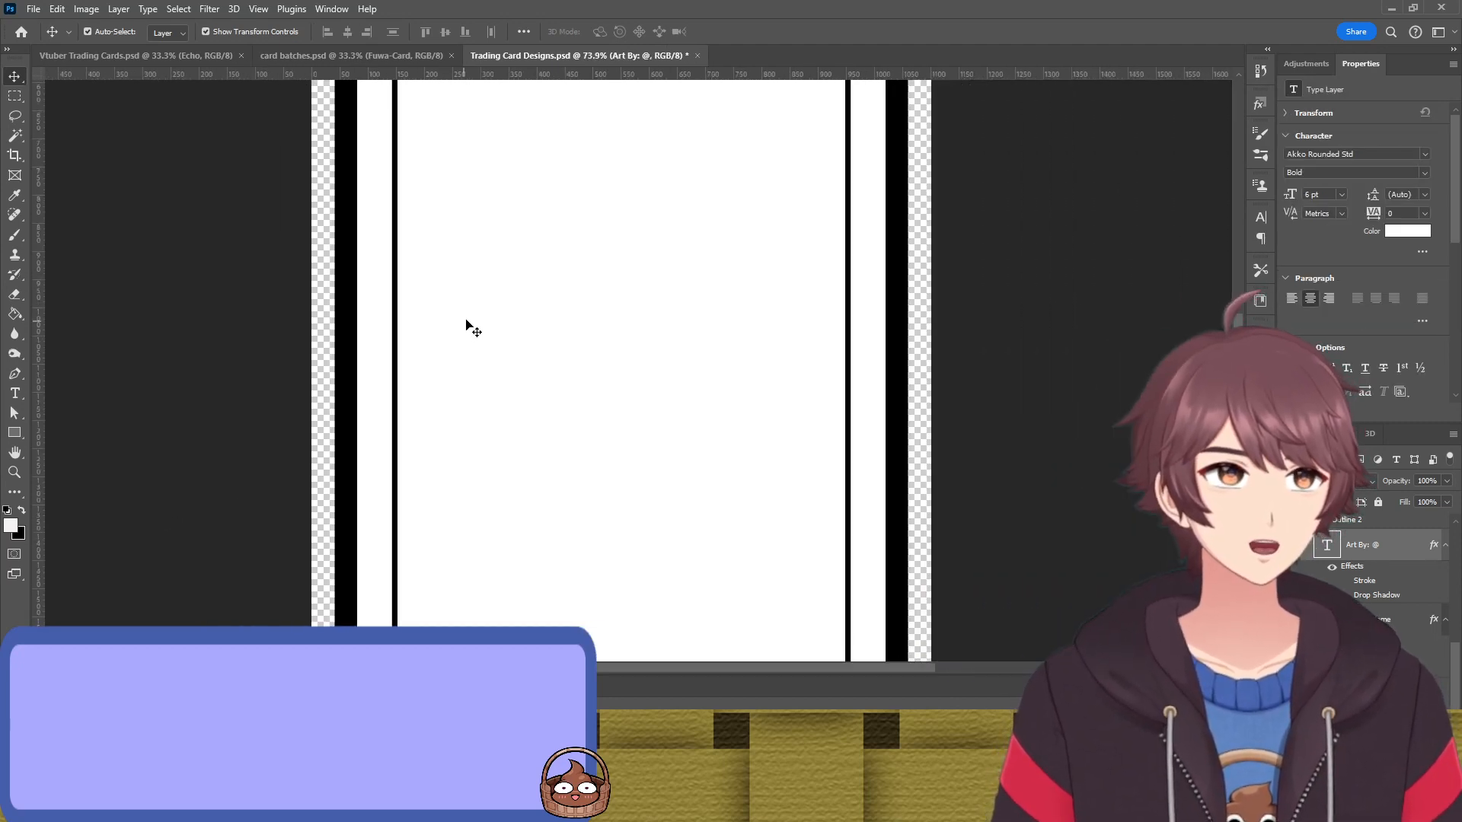
scroll(512, 281, "up", 5)
left_click(507, 268)
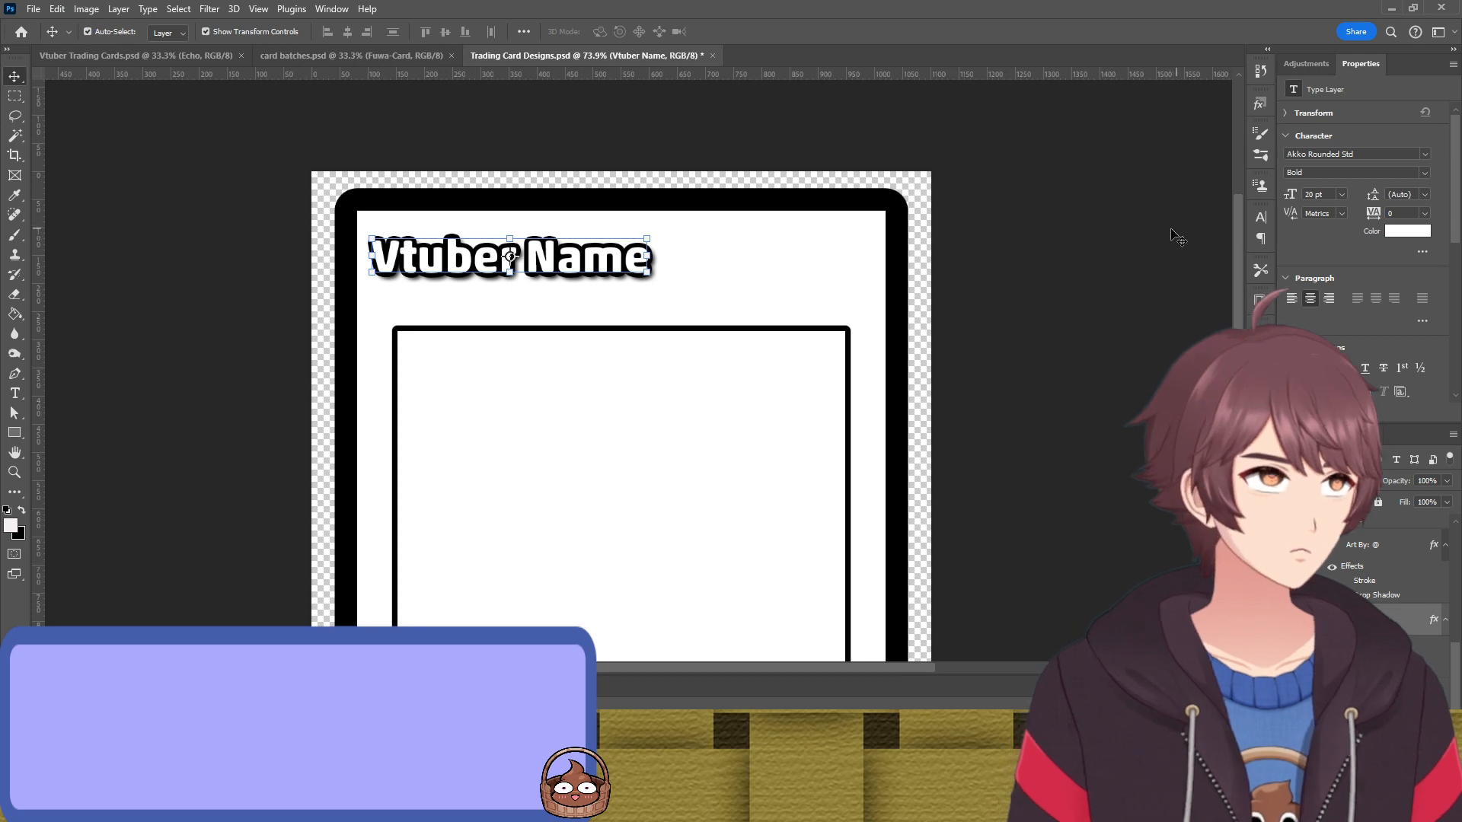
left_click(1115, 251)
left_click(622, 274)
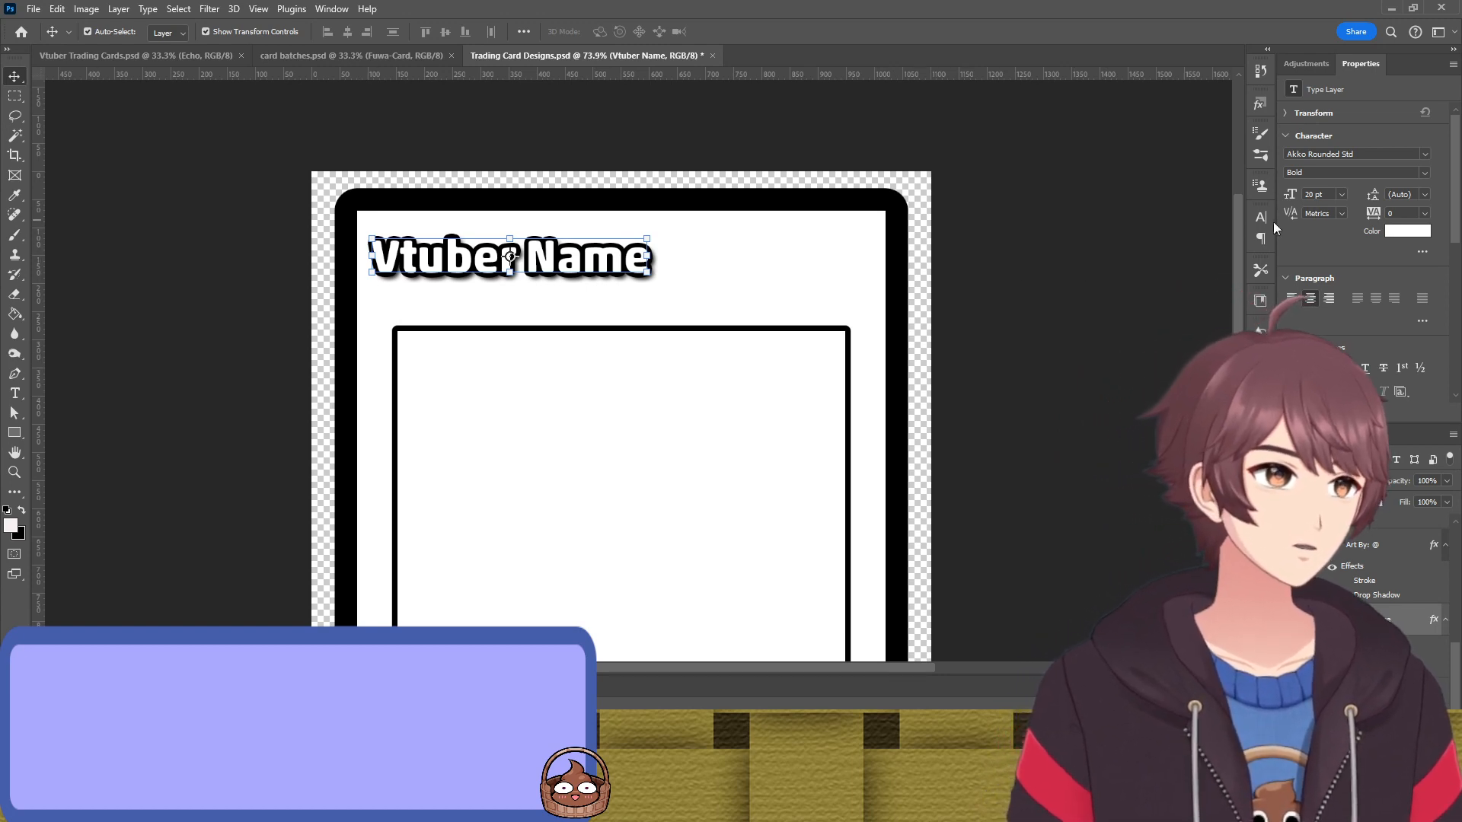
left_click_drag(570, 264, 576, 268)
left_click(1039, 263)
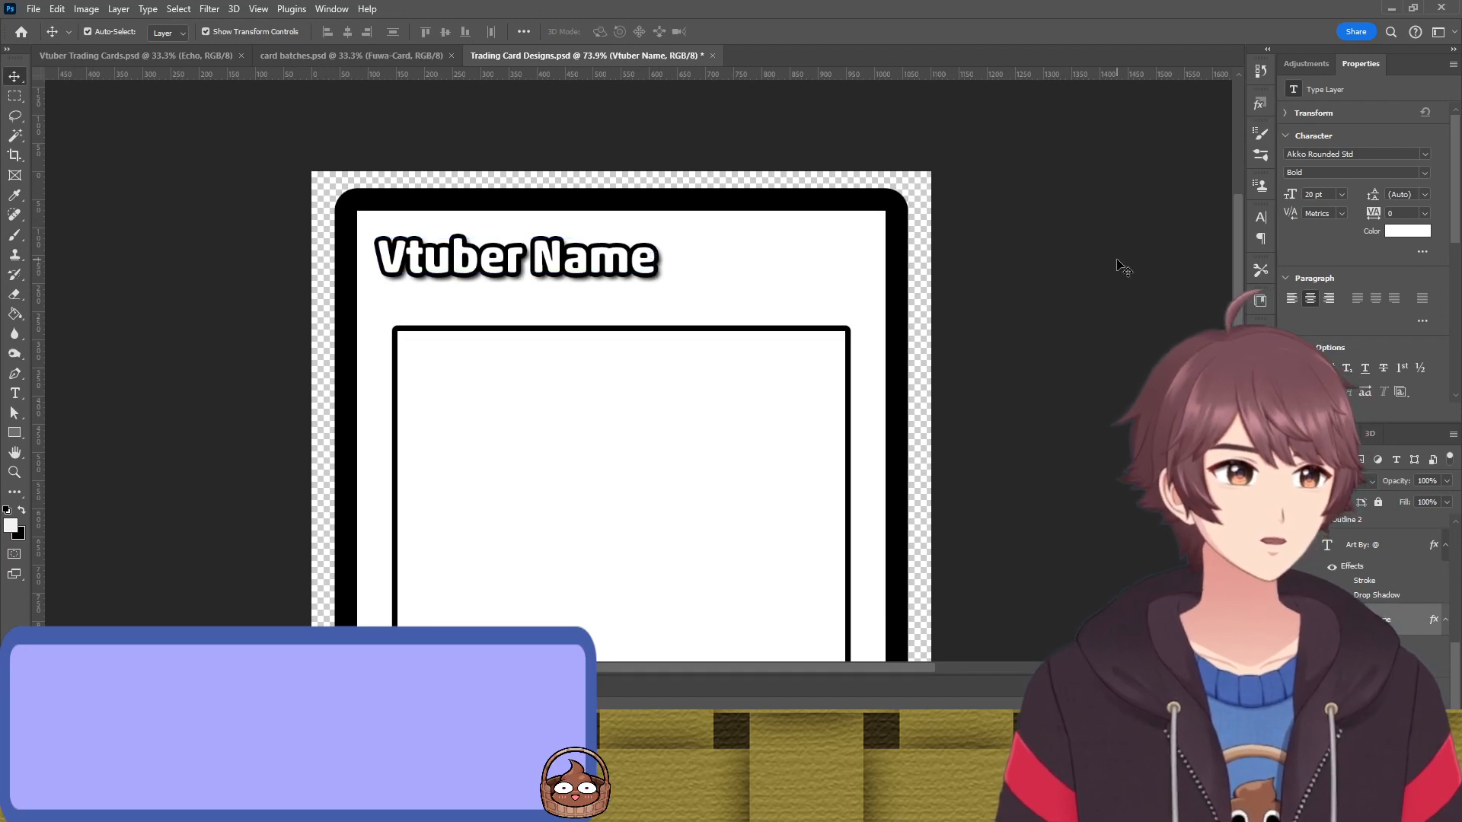
Widen the Inner Edge frame on both sides to about 856 px, with its left edge at about X 123 px
scroll(945, 336, "down", 4)
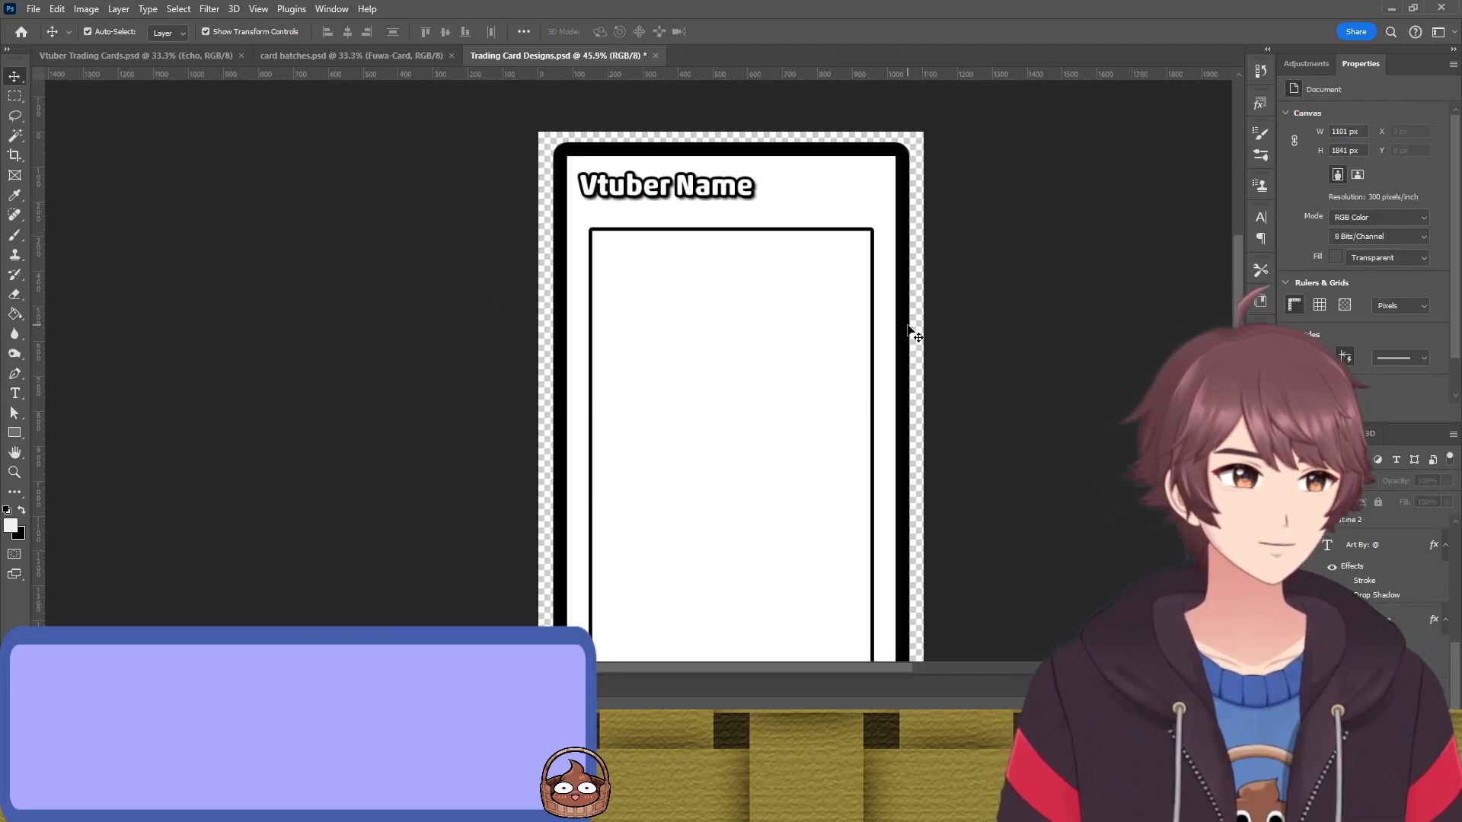
scroll(911, 326, "down", 1)
left_click_drag(1046, 317, 907, 358)
scroll(911, 364, "down", 2)
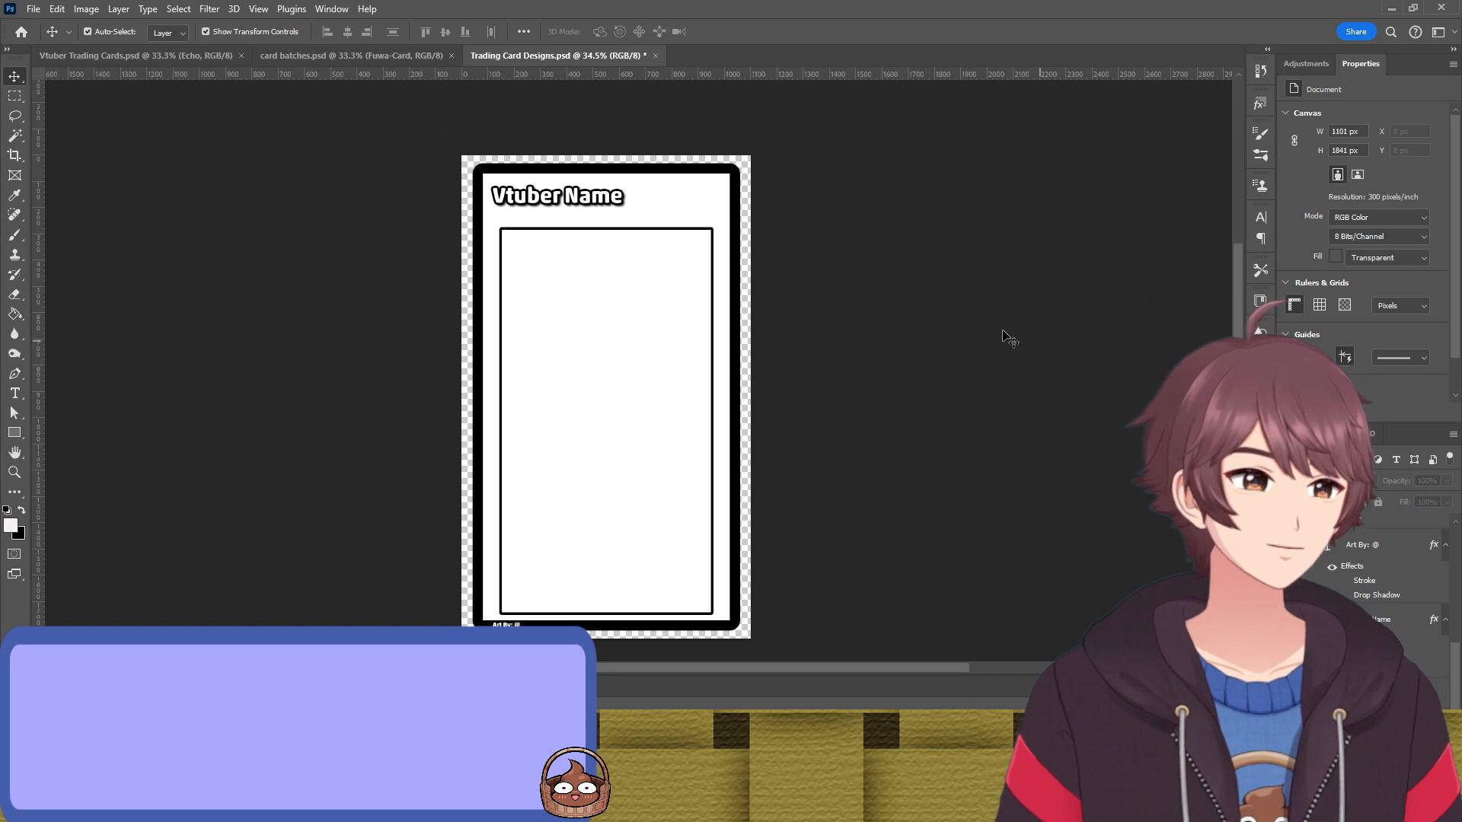
left_click_drag(993, 390, 942, 360)
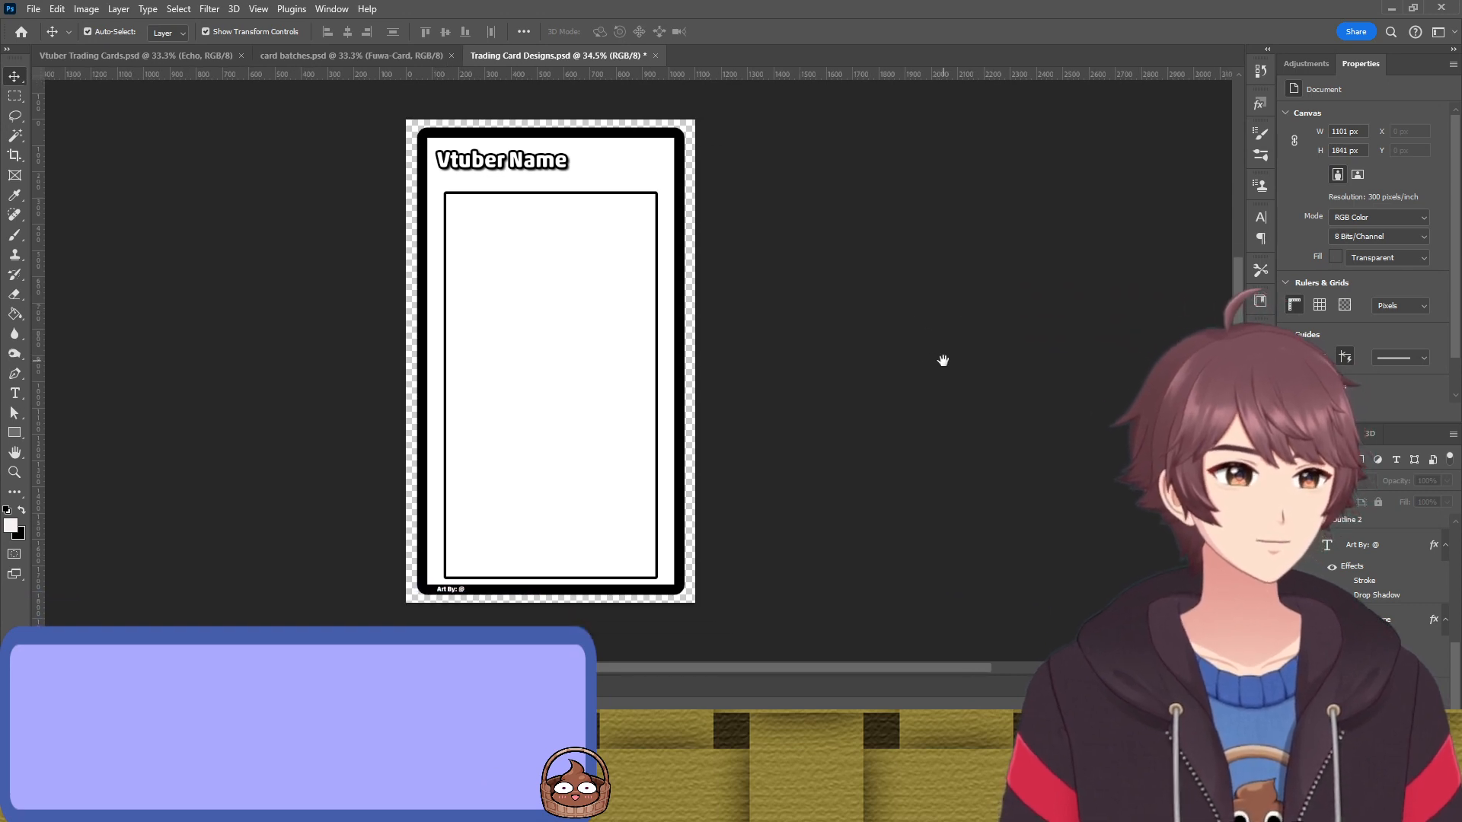
left_click(657, 279)
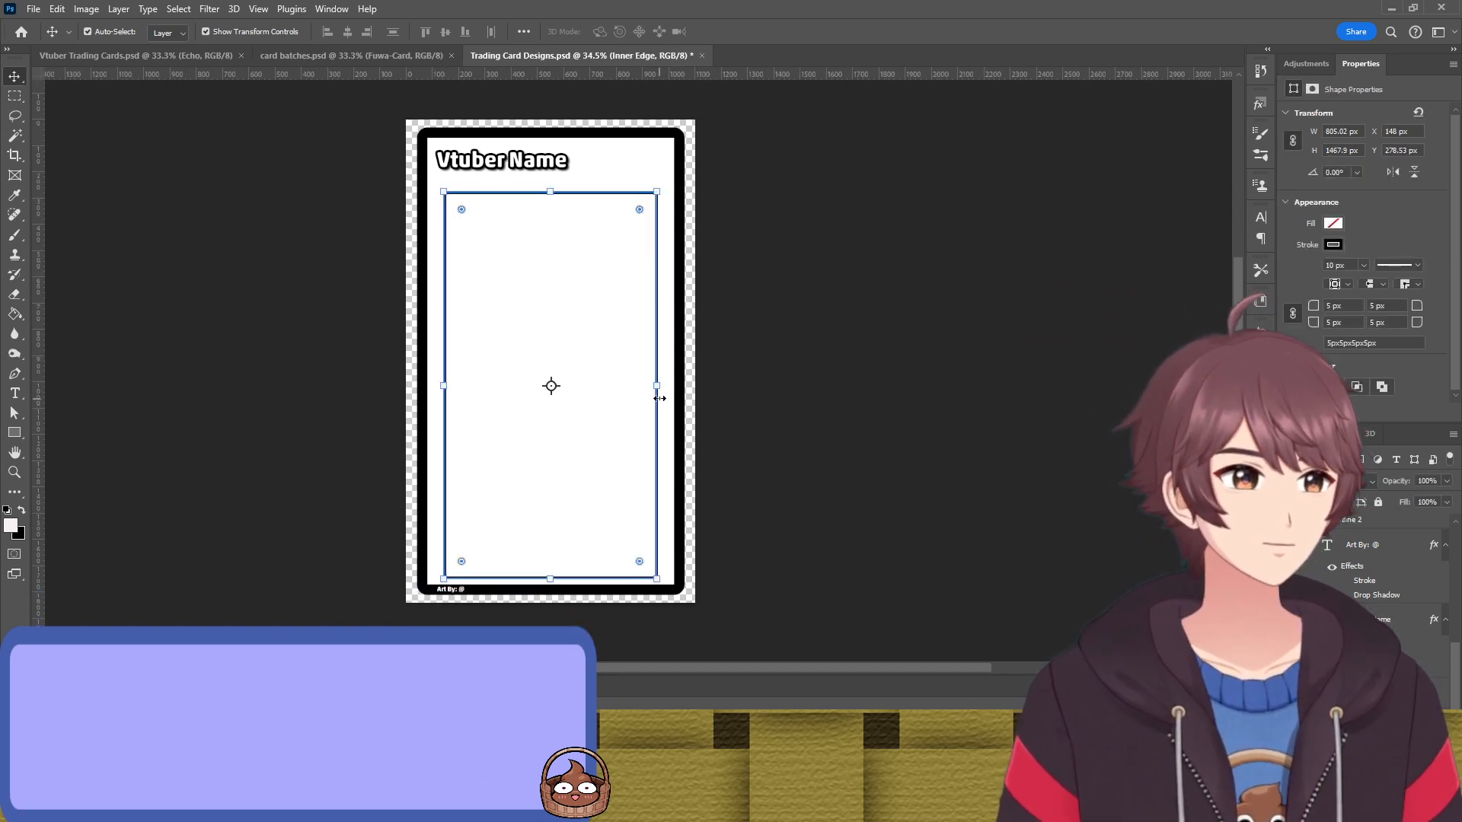
left_click_drag(659, 398, 667, 392)
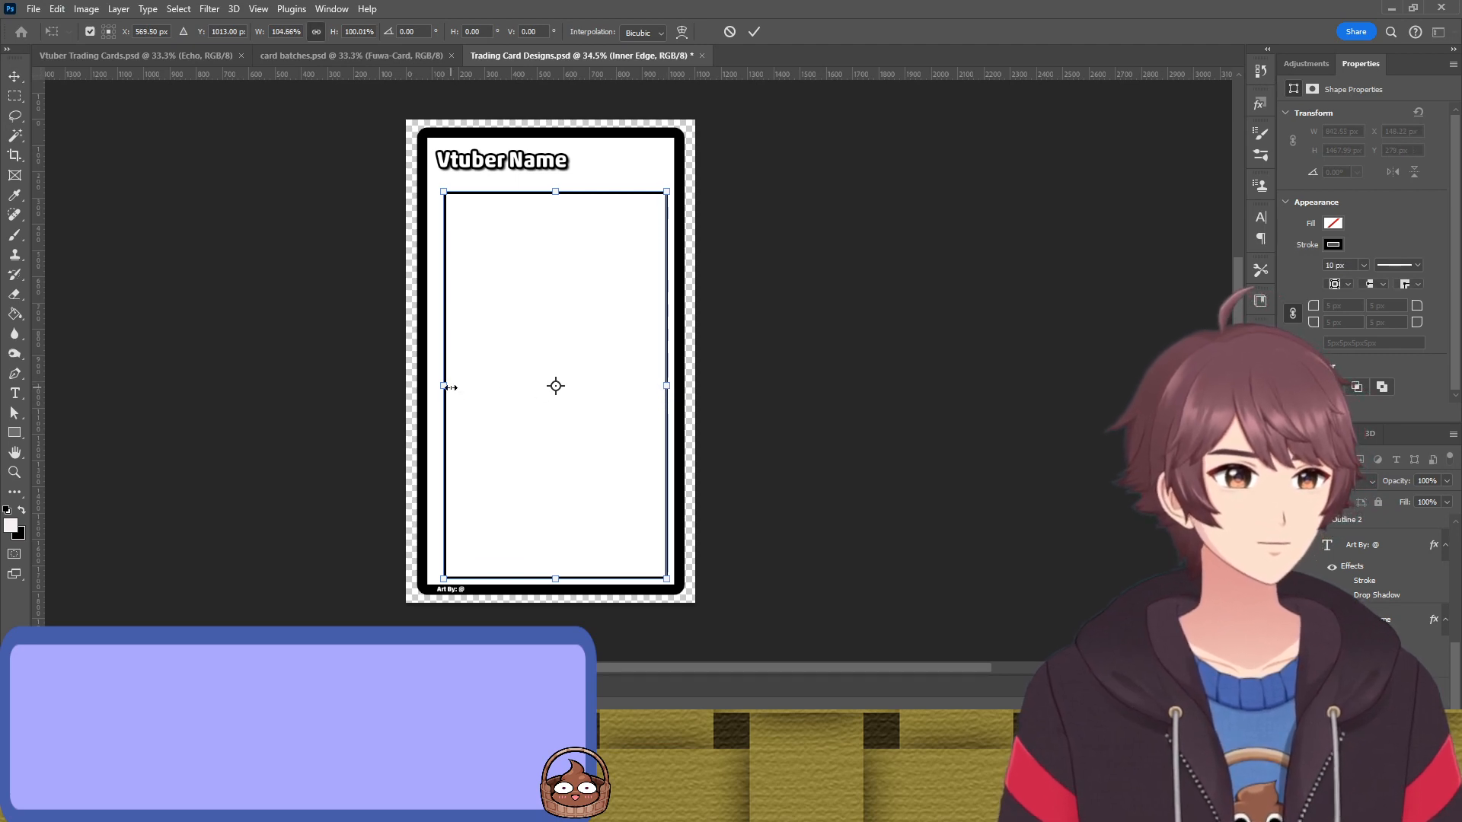
left_click_drag(451, 387, 437, 387)
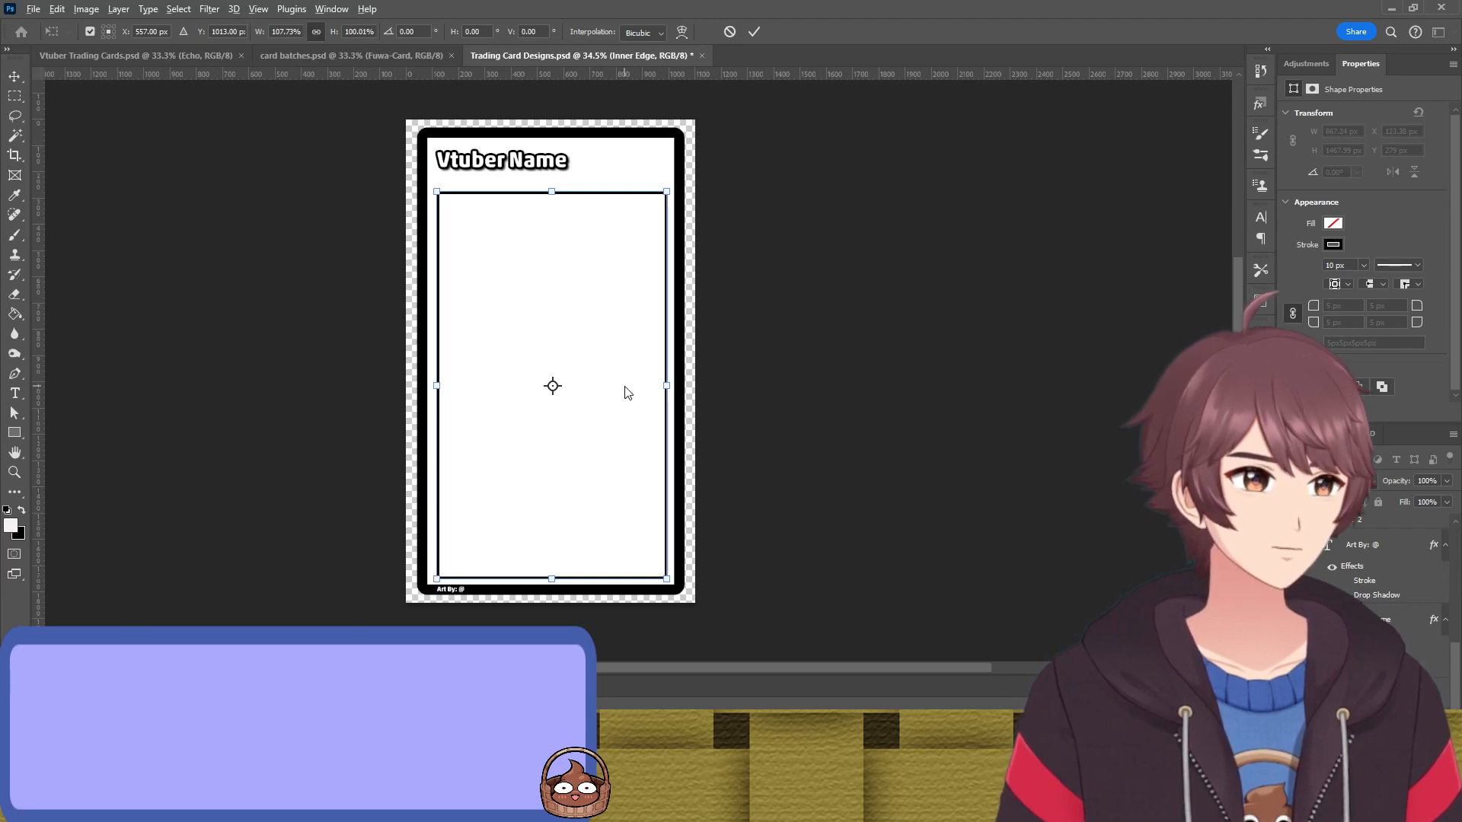
scroll(630, 404, "up", 5)
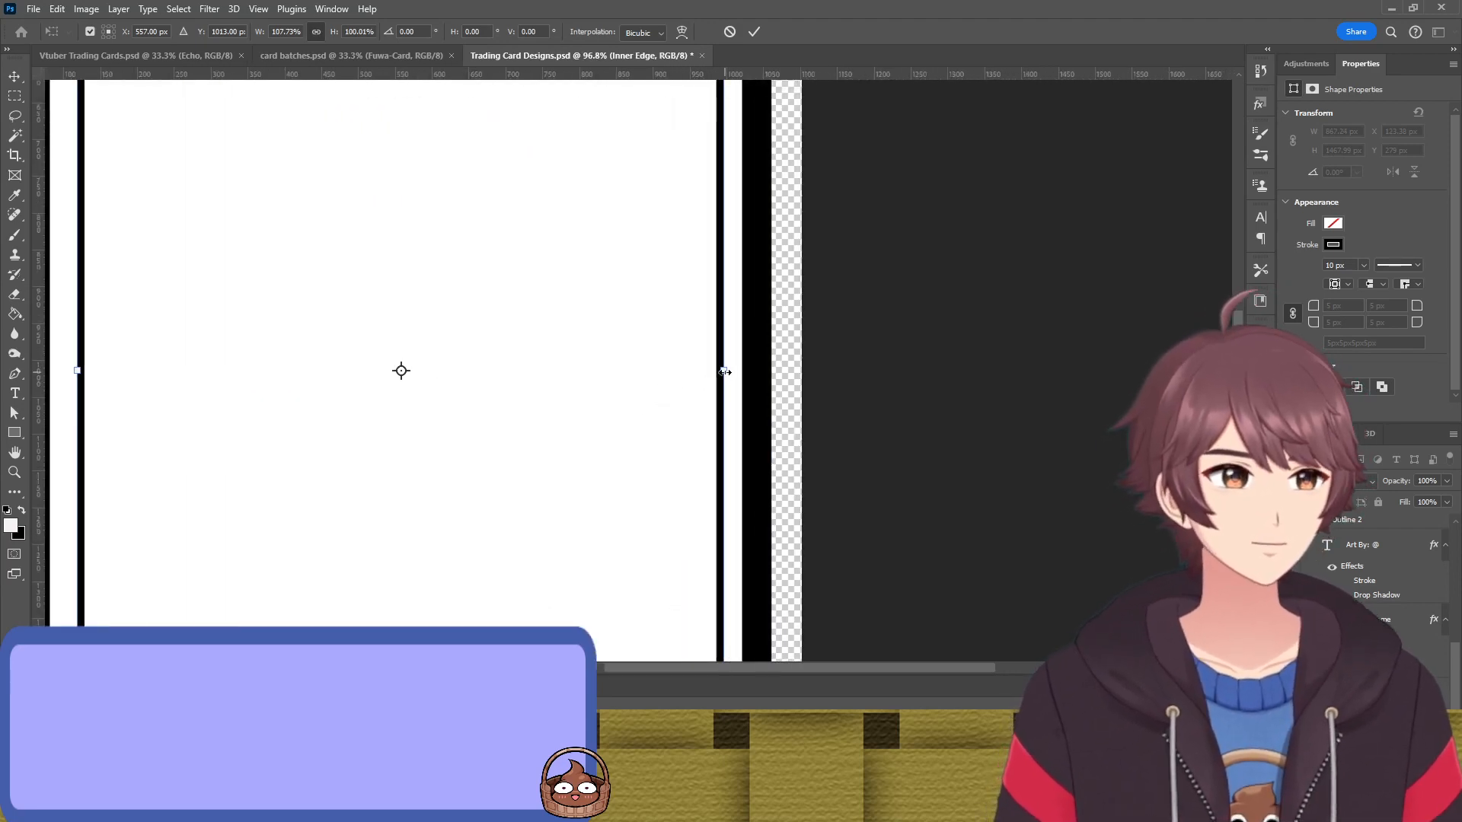
left_click_drag(725, 370, 715, 371)
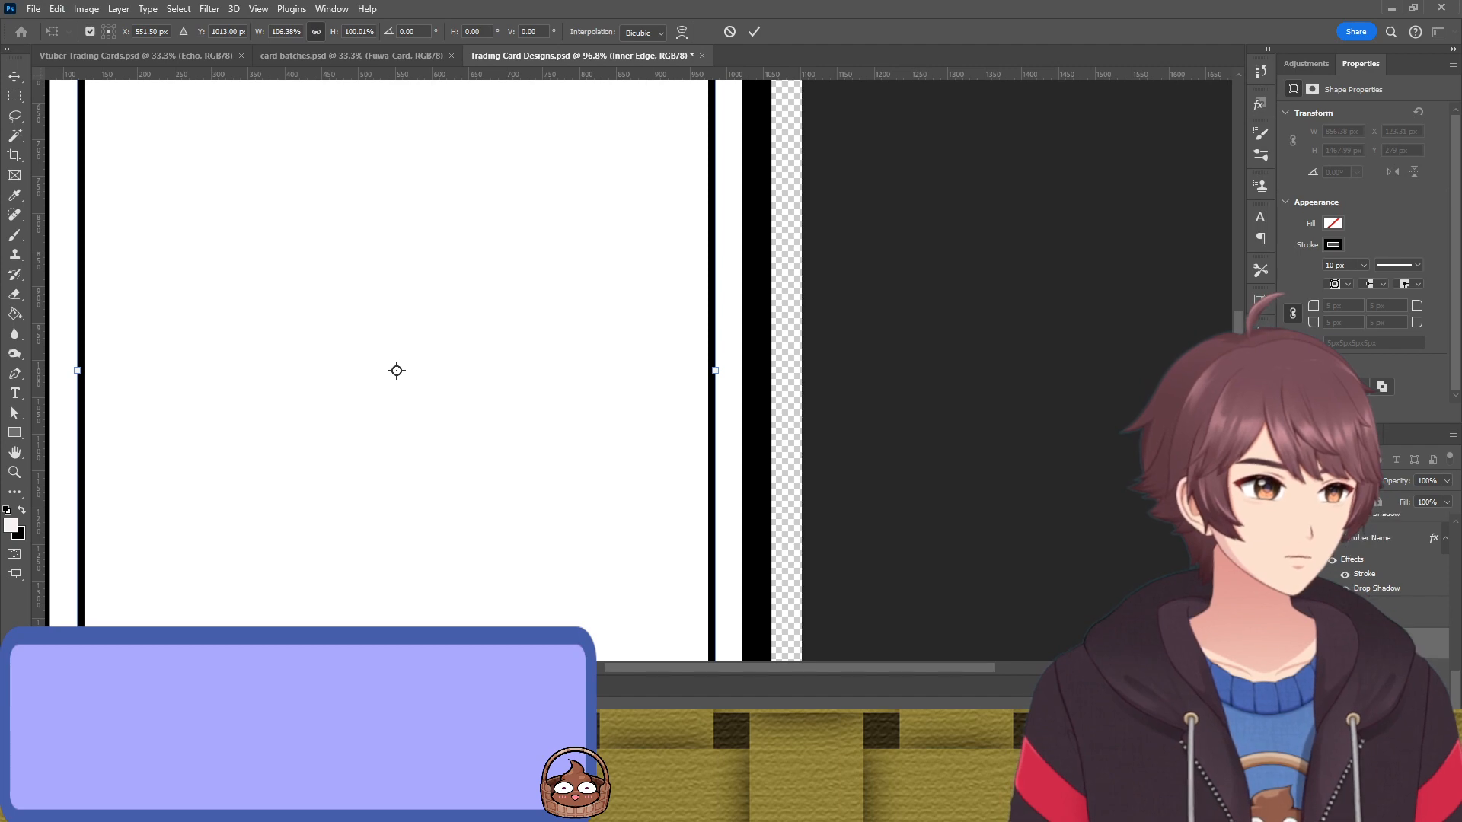
scroll(1374, 593, "up", 3)
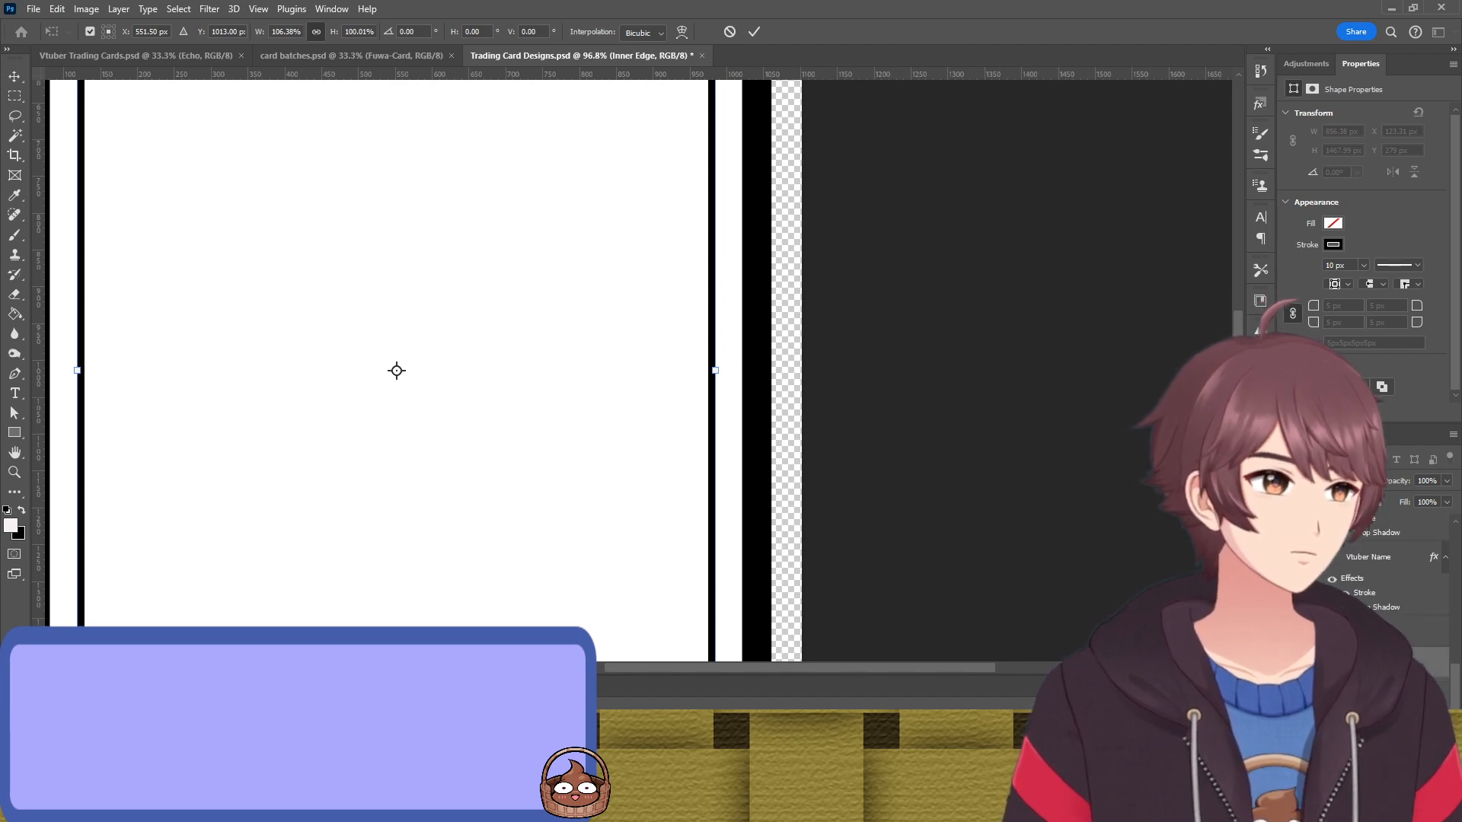
key("Return")
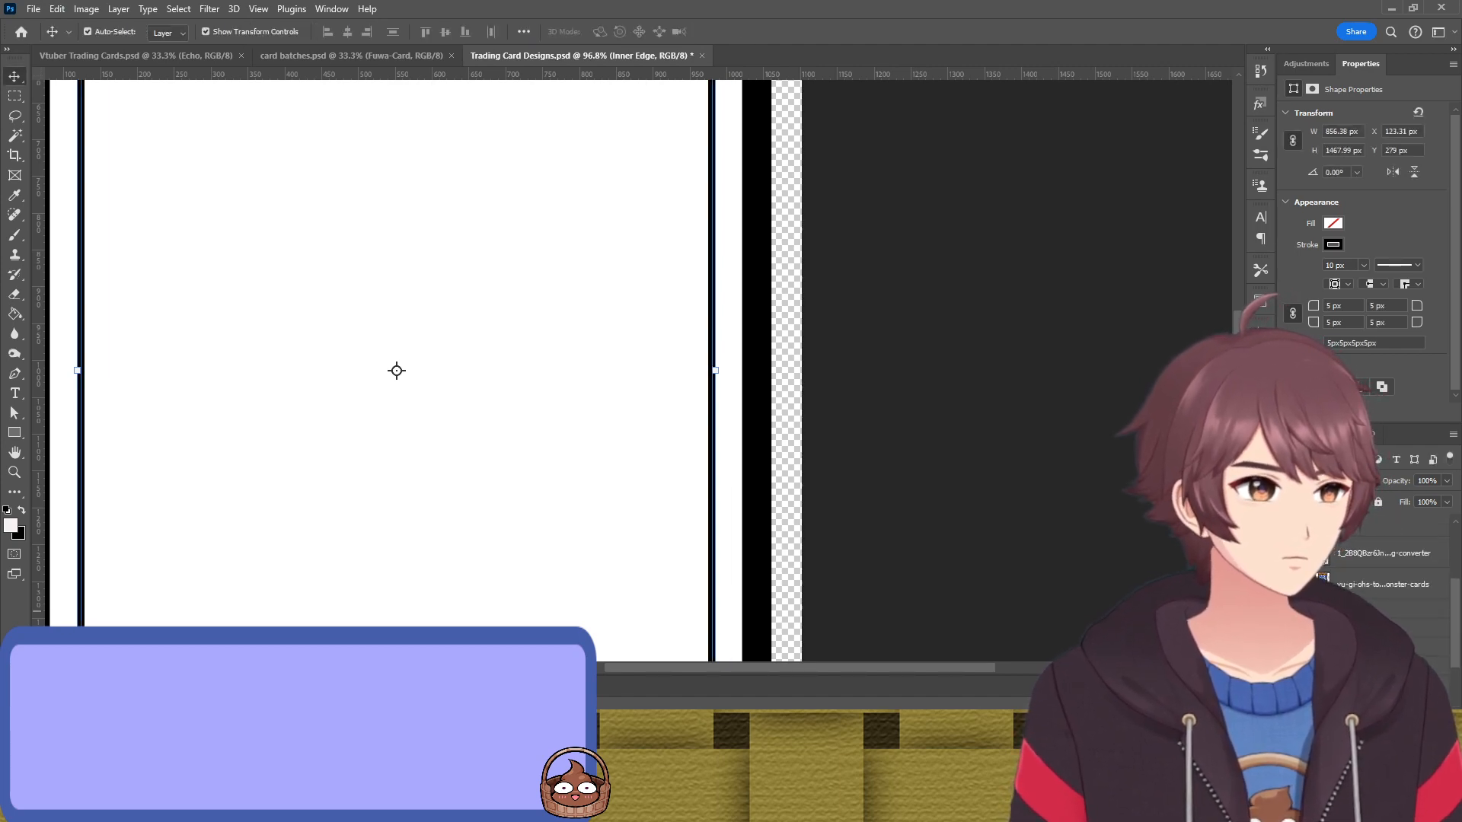
Extend the Inner Edge frame's right side outward to meet the thin vertical guide line, scaling its width to 101.34%
scroll(956, 453, "down", 5)
scroll(671, 482, "up", 4)
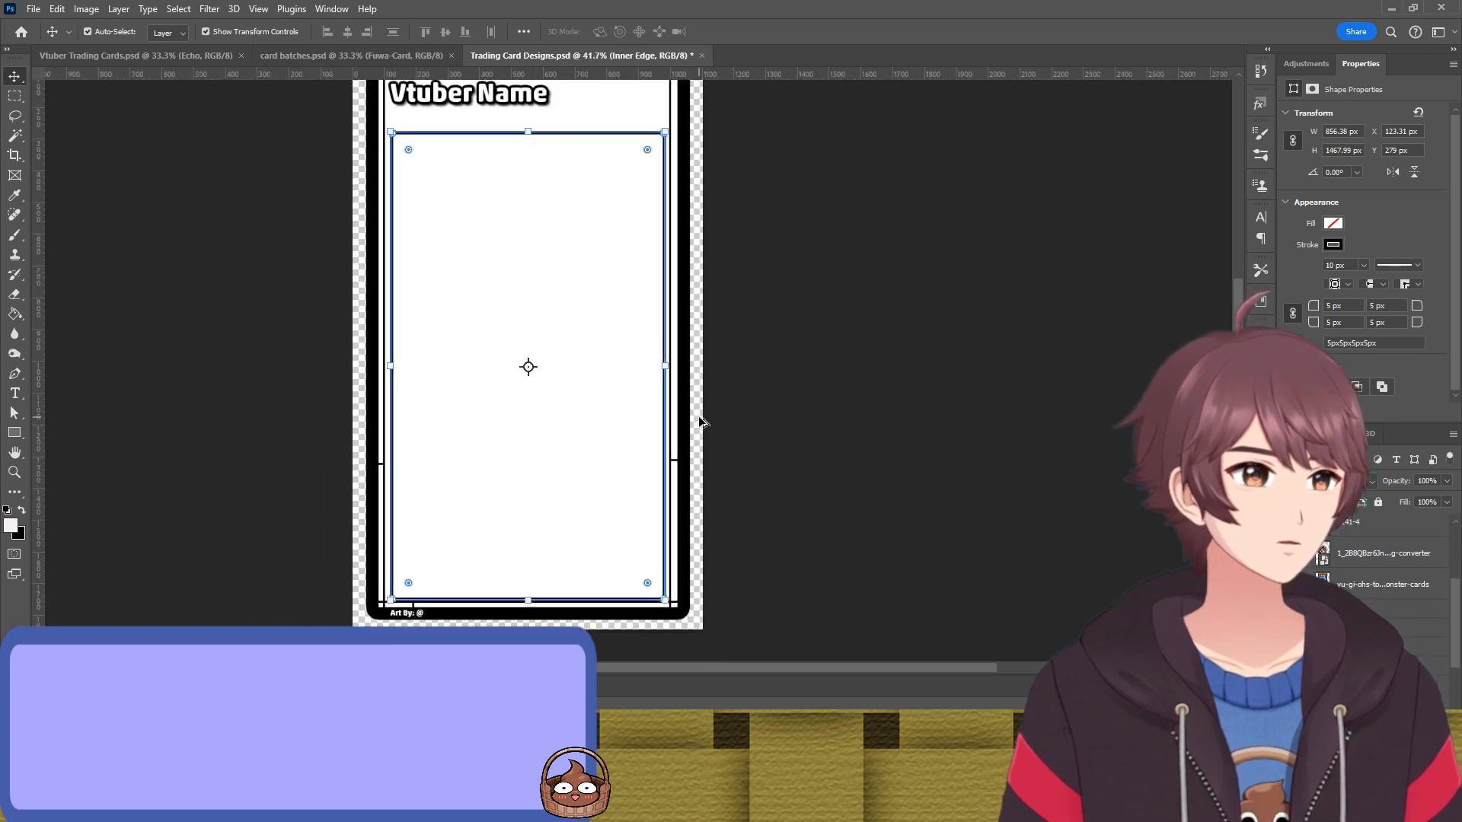
left_click(840, 342)
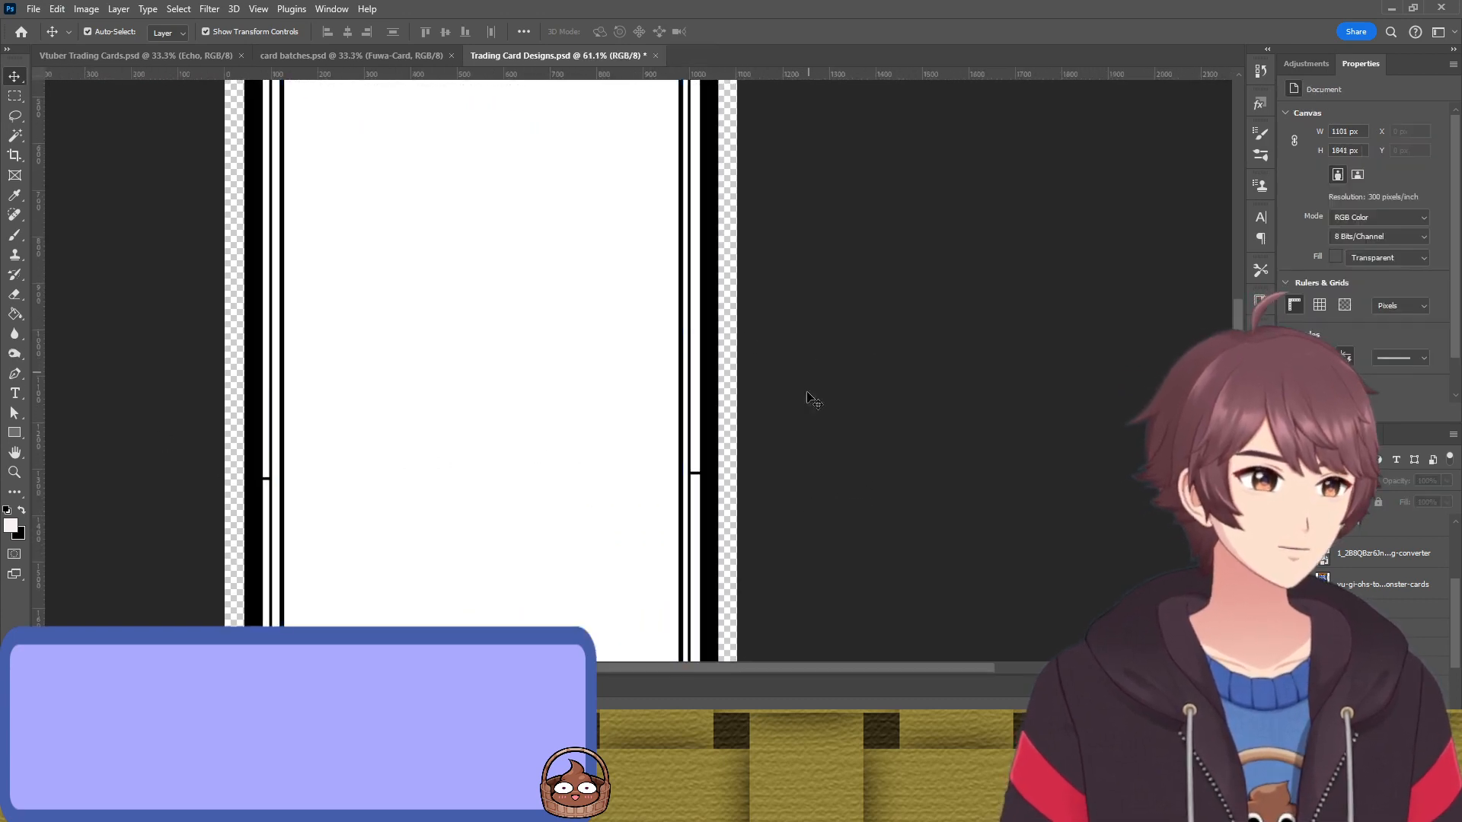
scroll(724, 491, "up", 8)
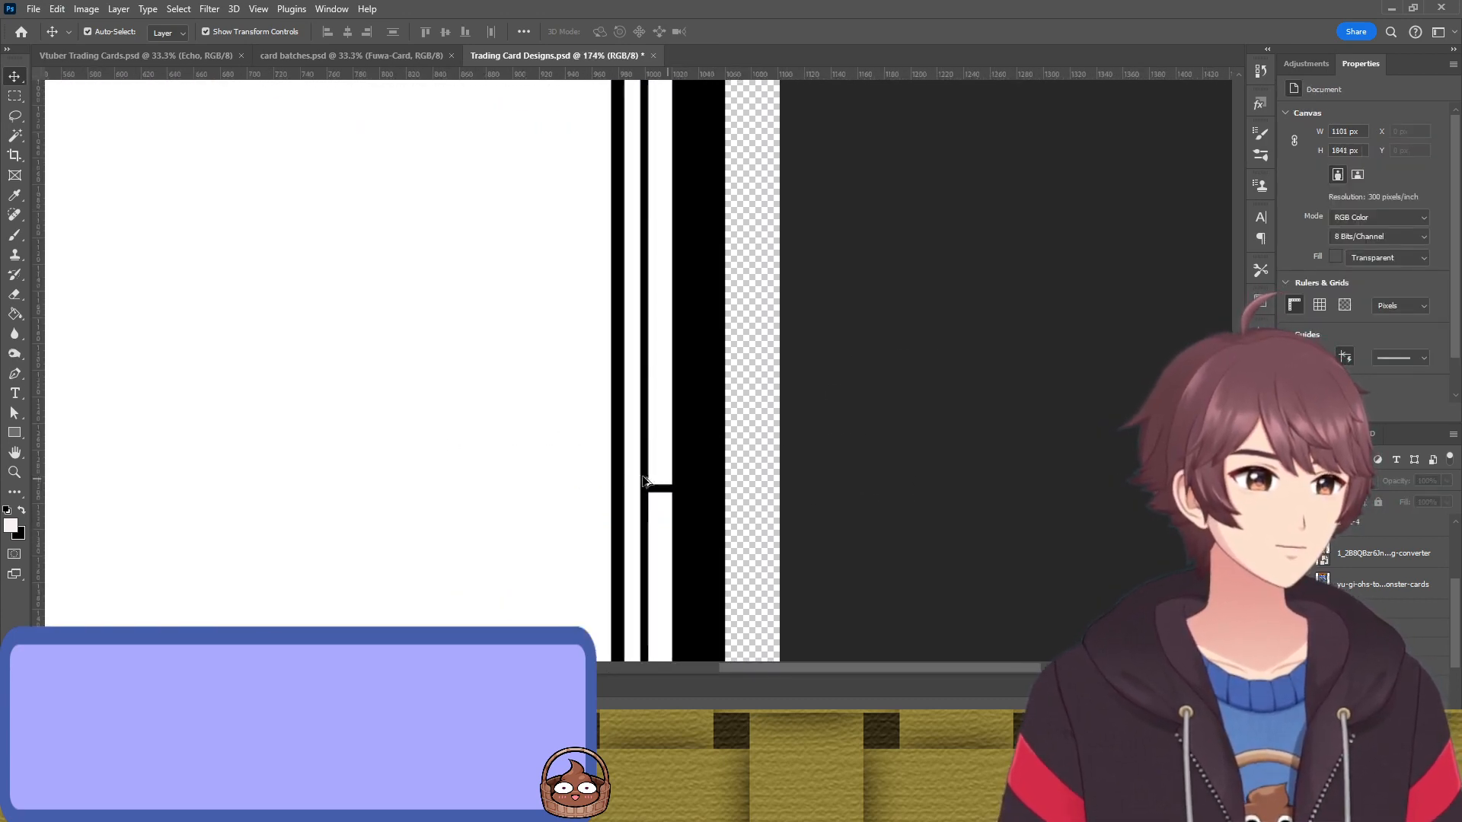
left_click(624, 470)
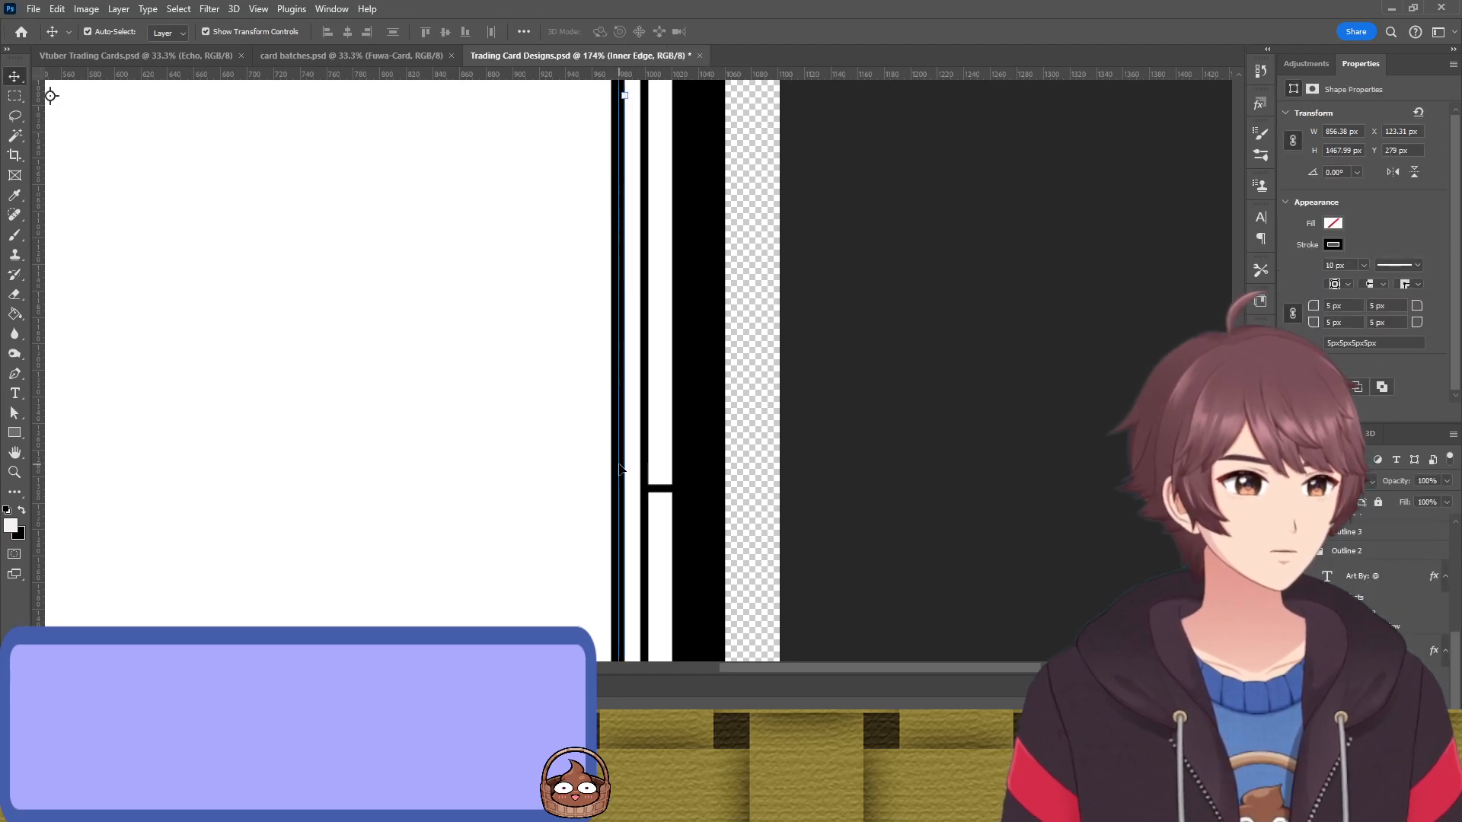
scroll(617, 469, "up", 7)
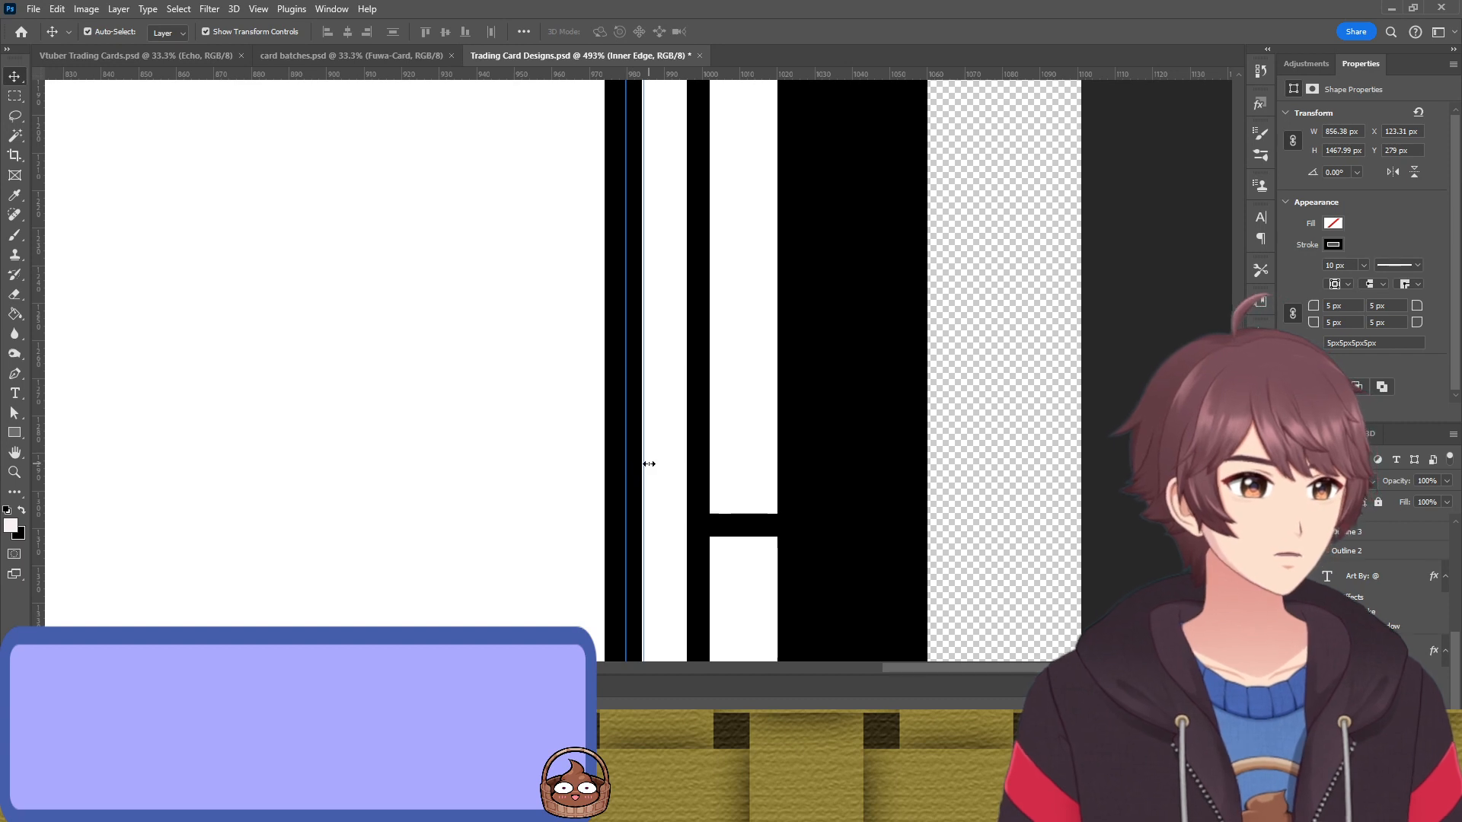
key("ctrl+t")
left_click_drag(649, 464, 695, 464)
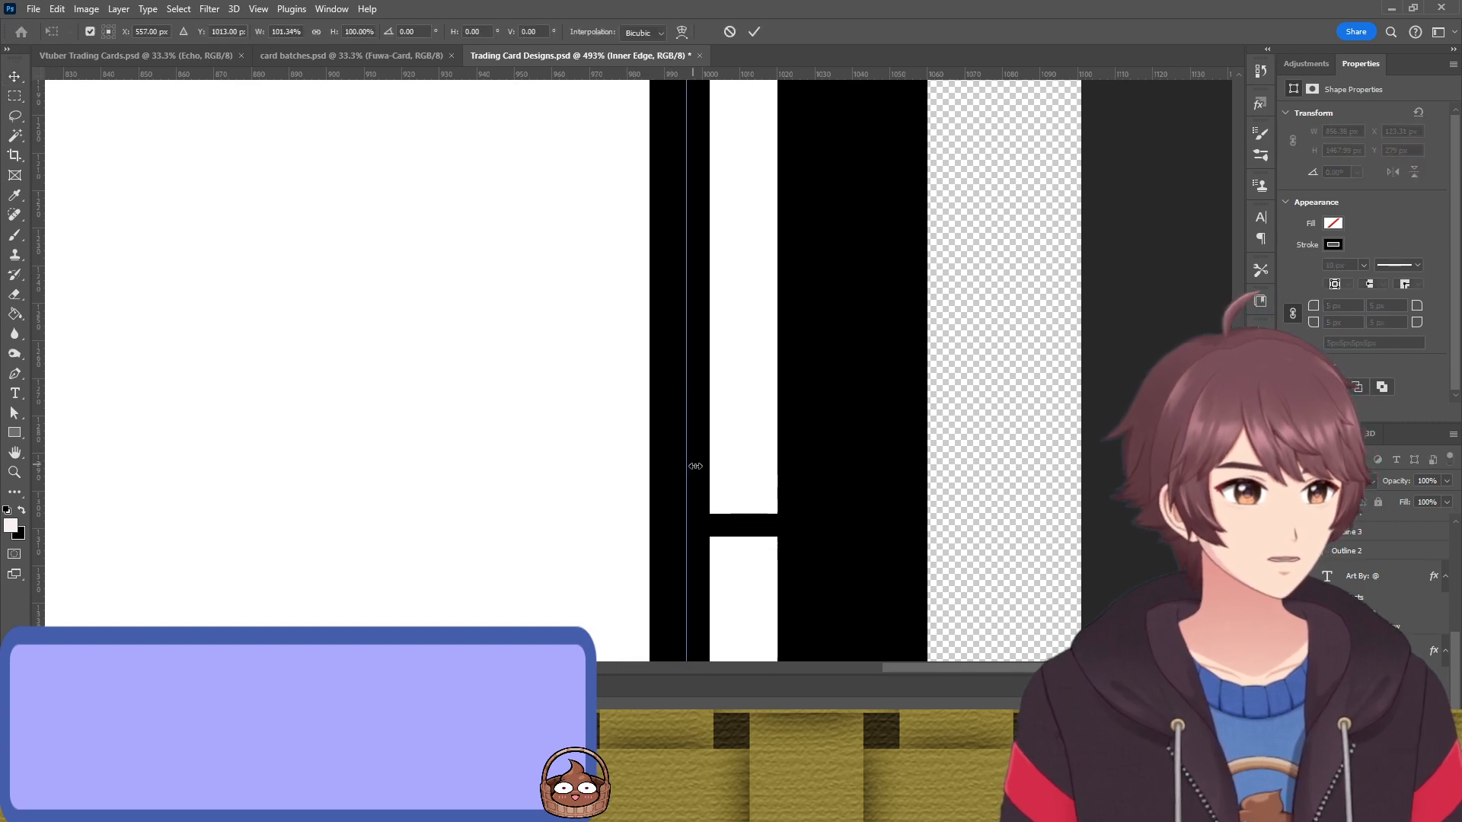
scroll(606, 470, "down", 5)
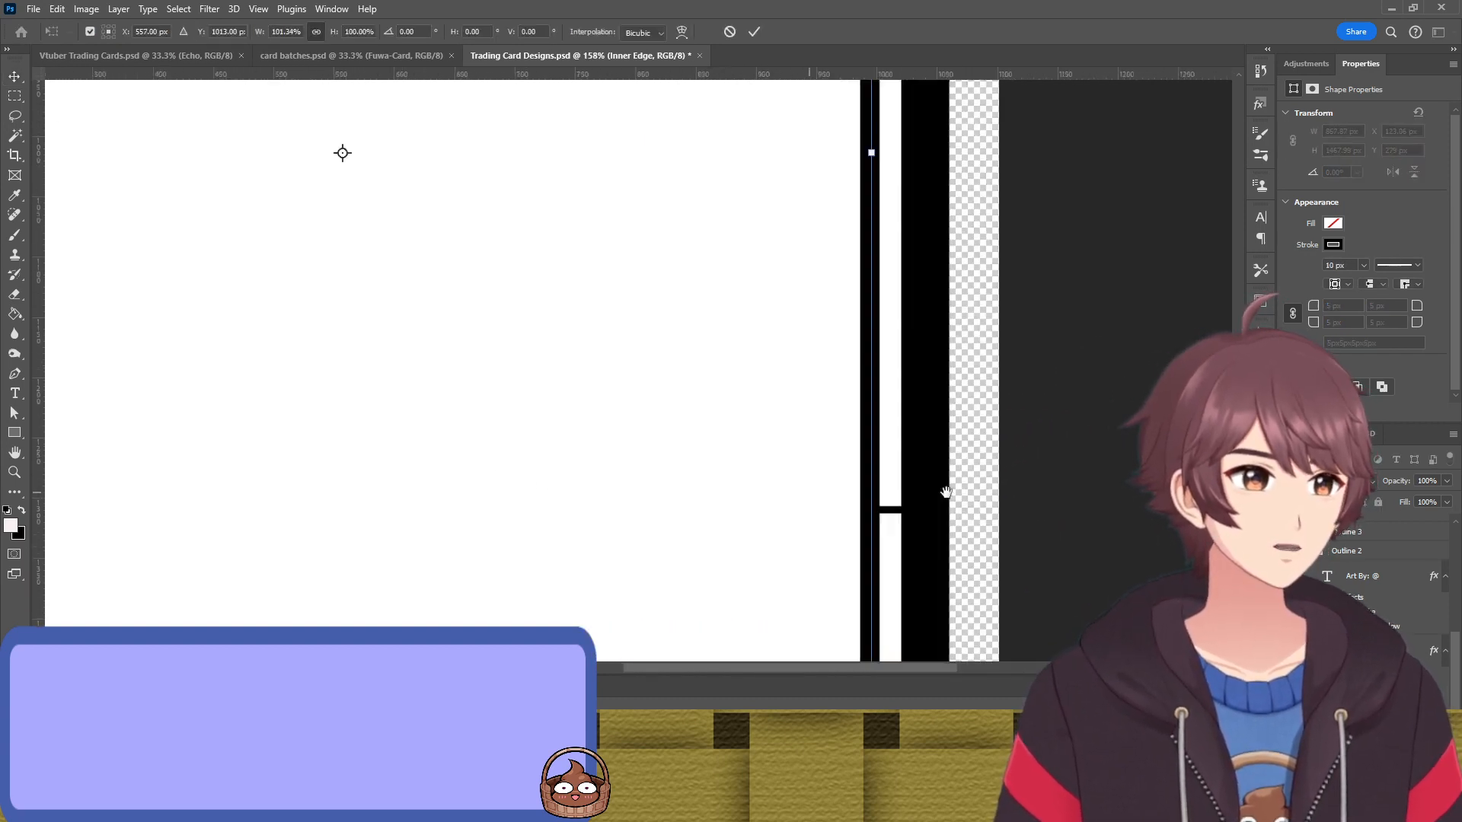
Extend the Inner Edge frame's left side outward to its vertical guide line, making the frame about 884 px wide at X 107 px
scroll(825, 485, "left", 10)
scroll(680, 492, "up", 4)
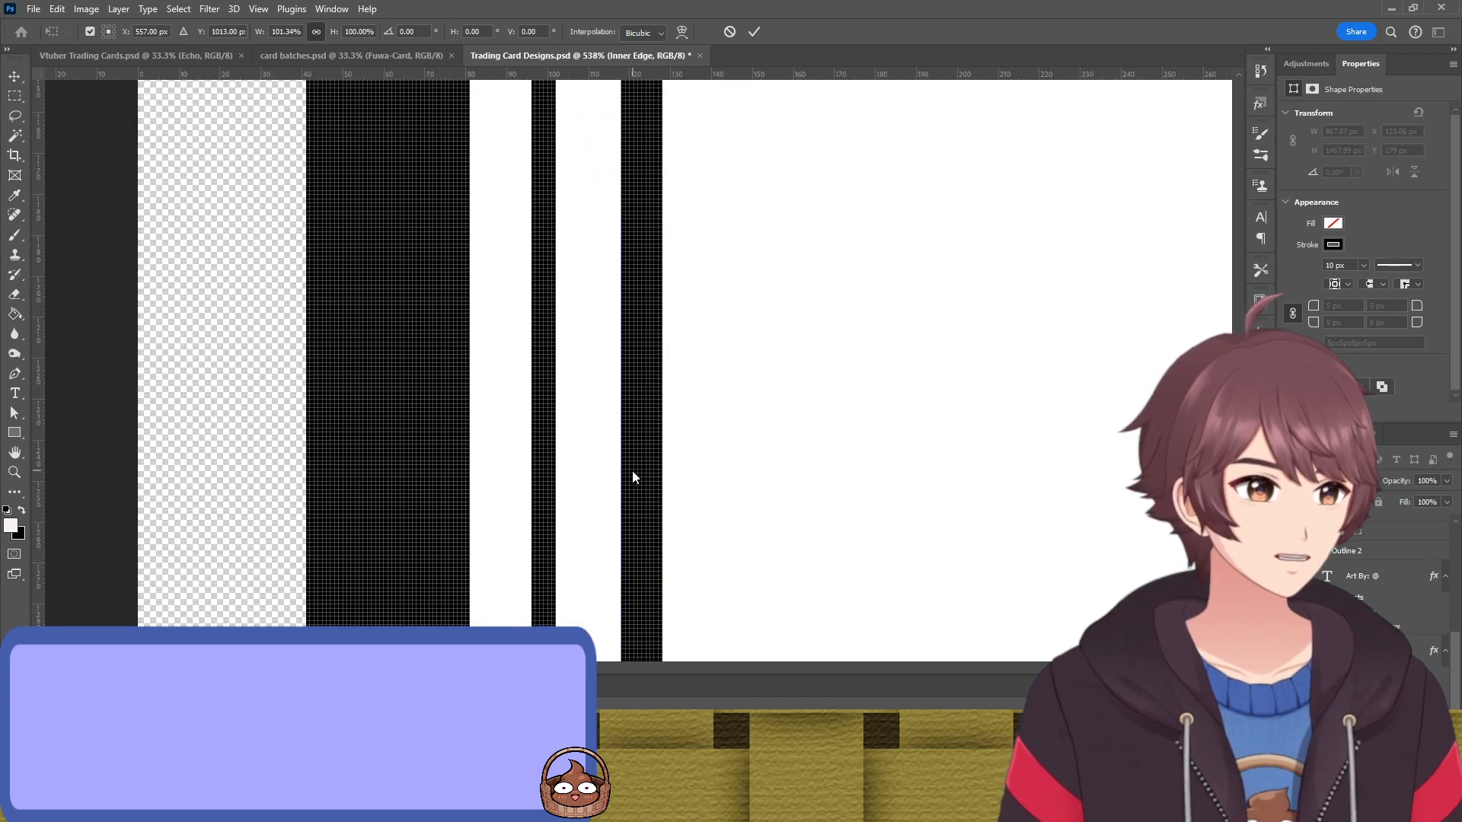
left_click_drag(619, 476, 555, 480)
scroll(673, 479, "down", 10)
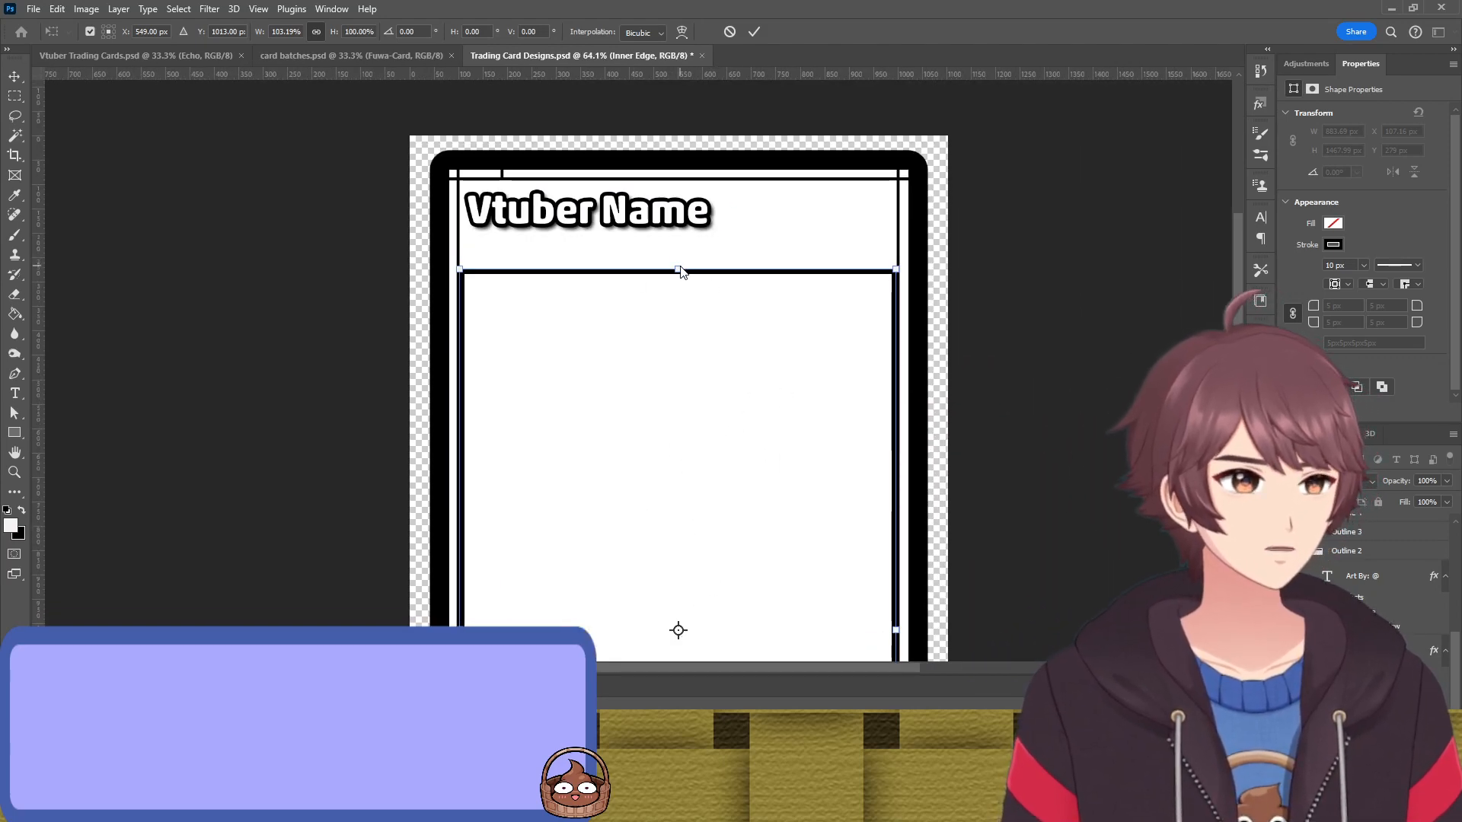
Raise the Inner Edge frame's top side closer to the Vtuber Name text, making it about 1509 px high at Y 238 px
left_click_drag(678, 271, 678, 252)
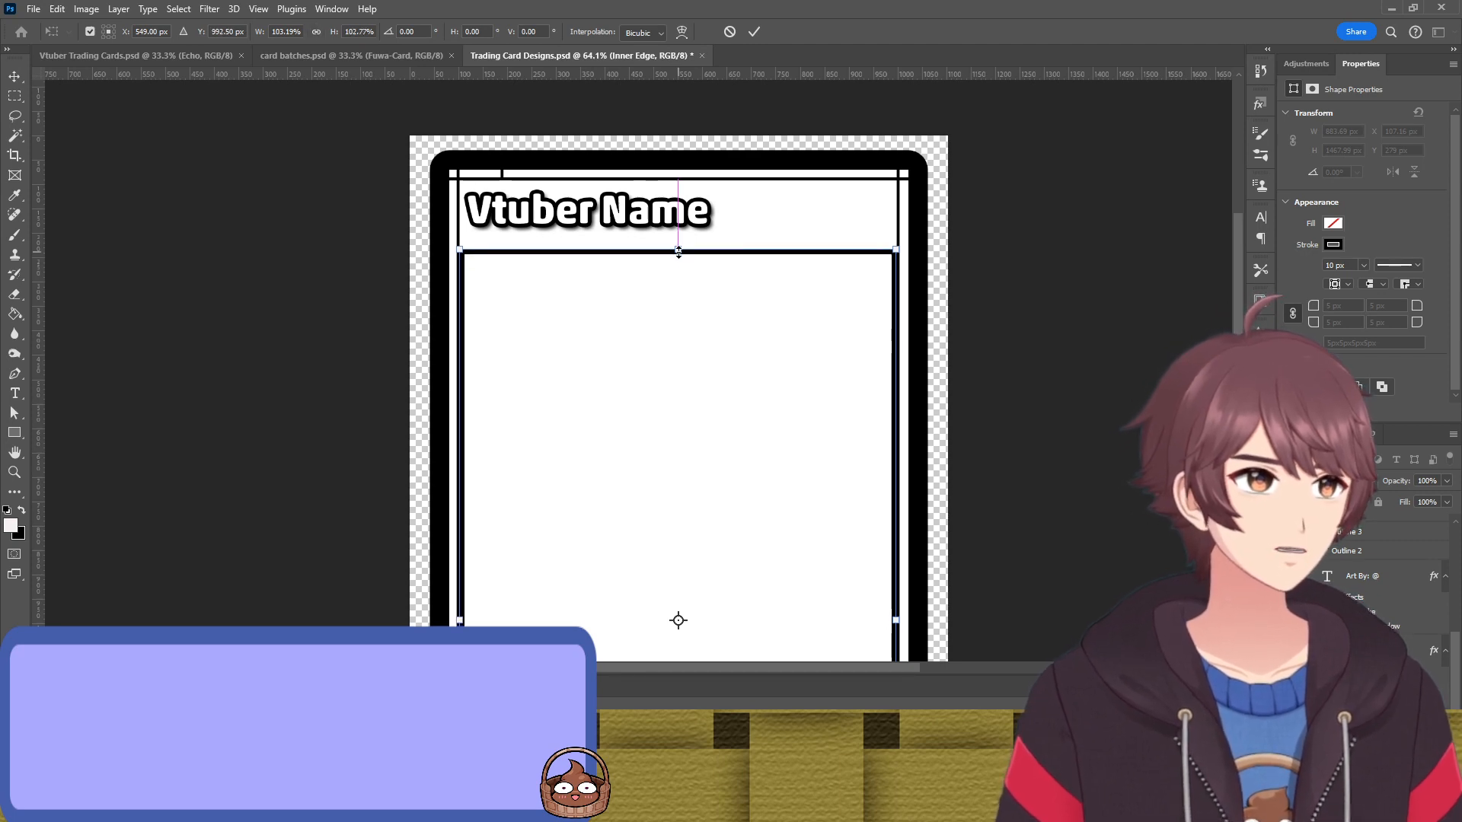
scroll(757, 286, "down", 10)
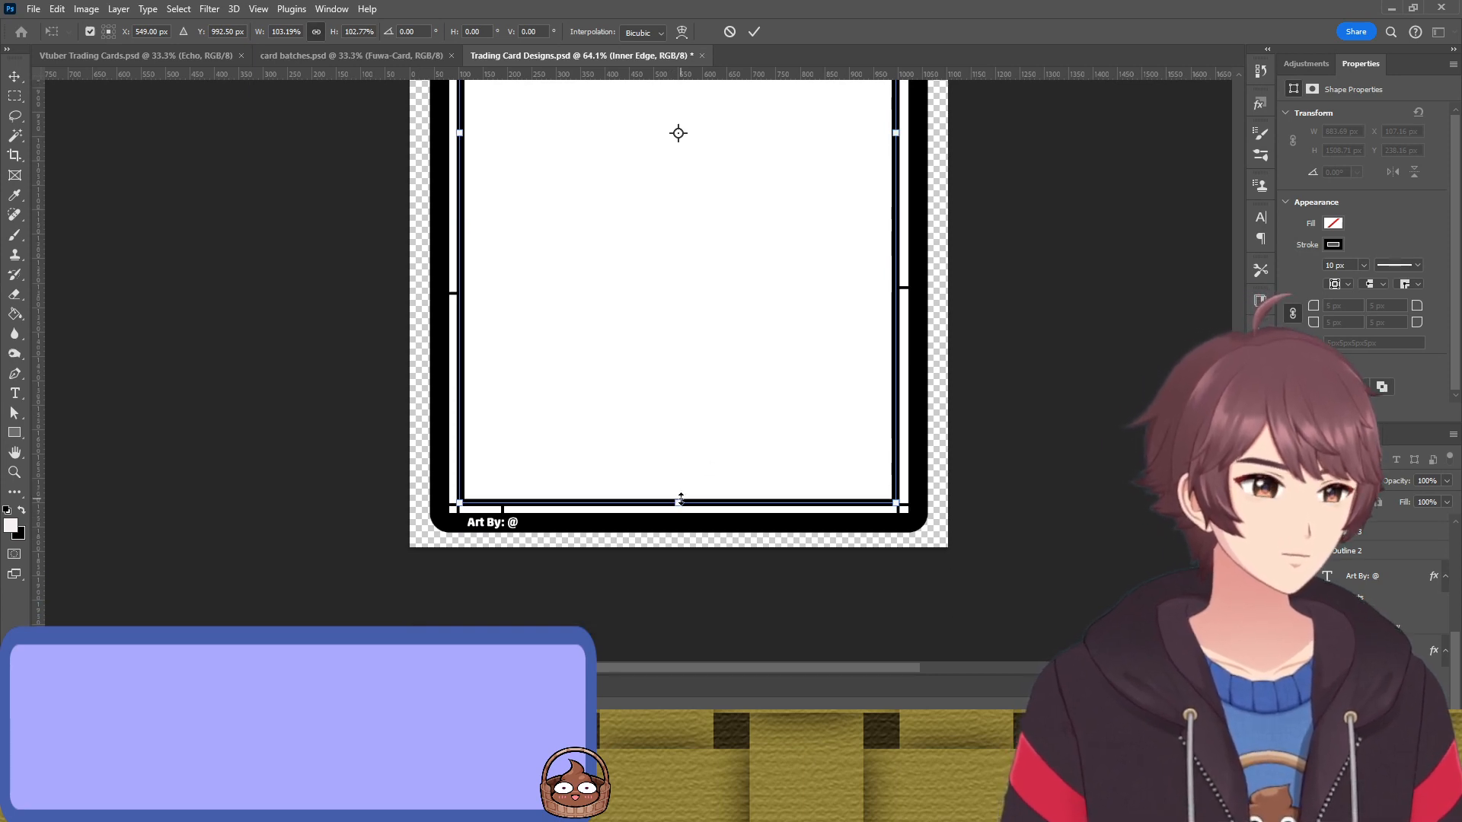
key("Return")
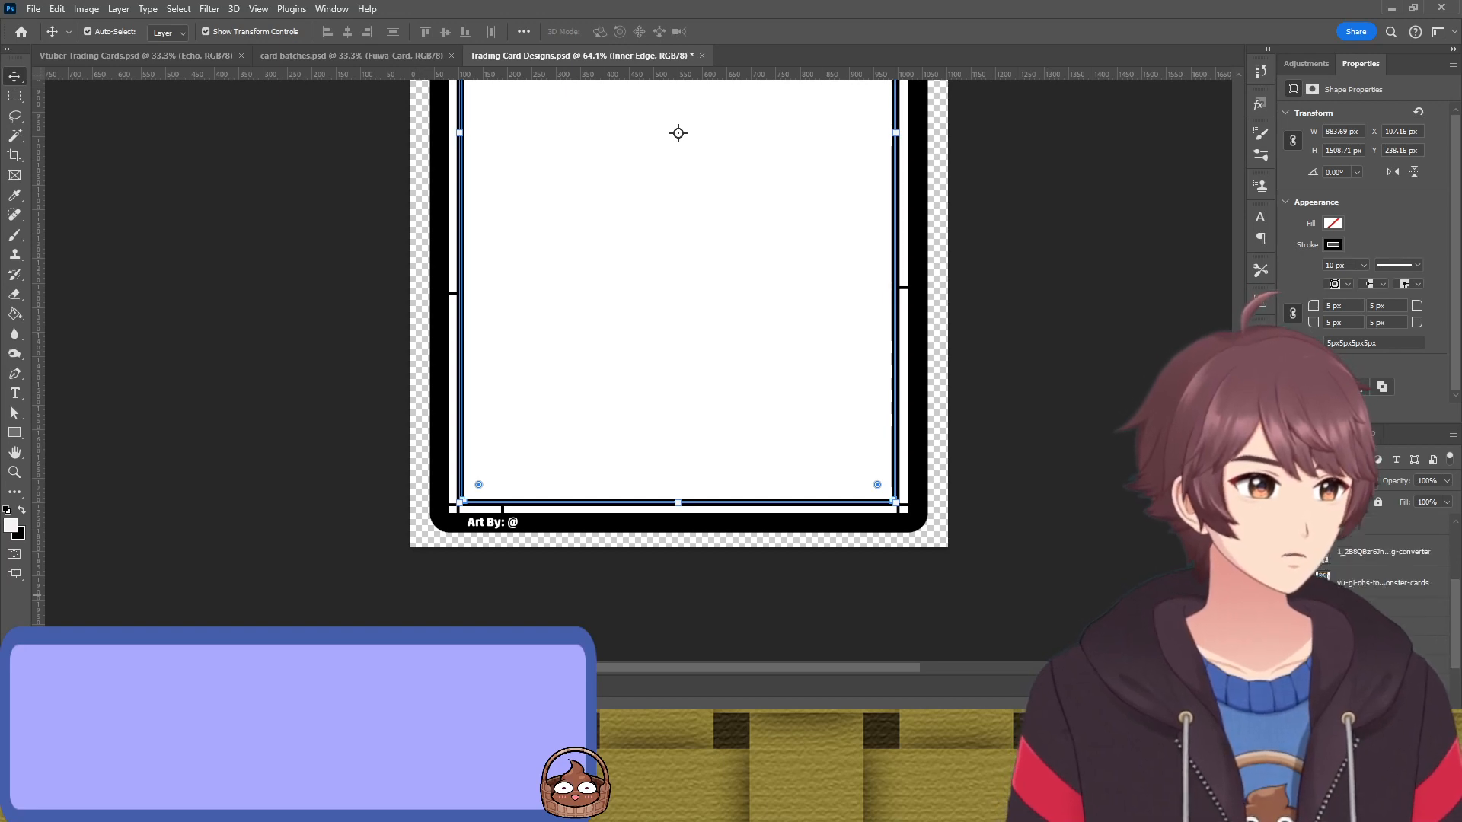
left_click(993, 476)
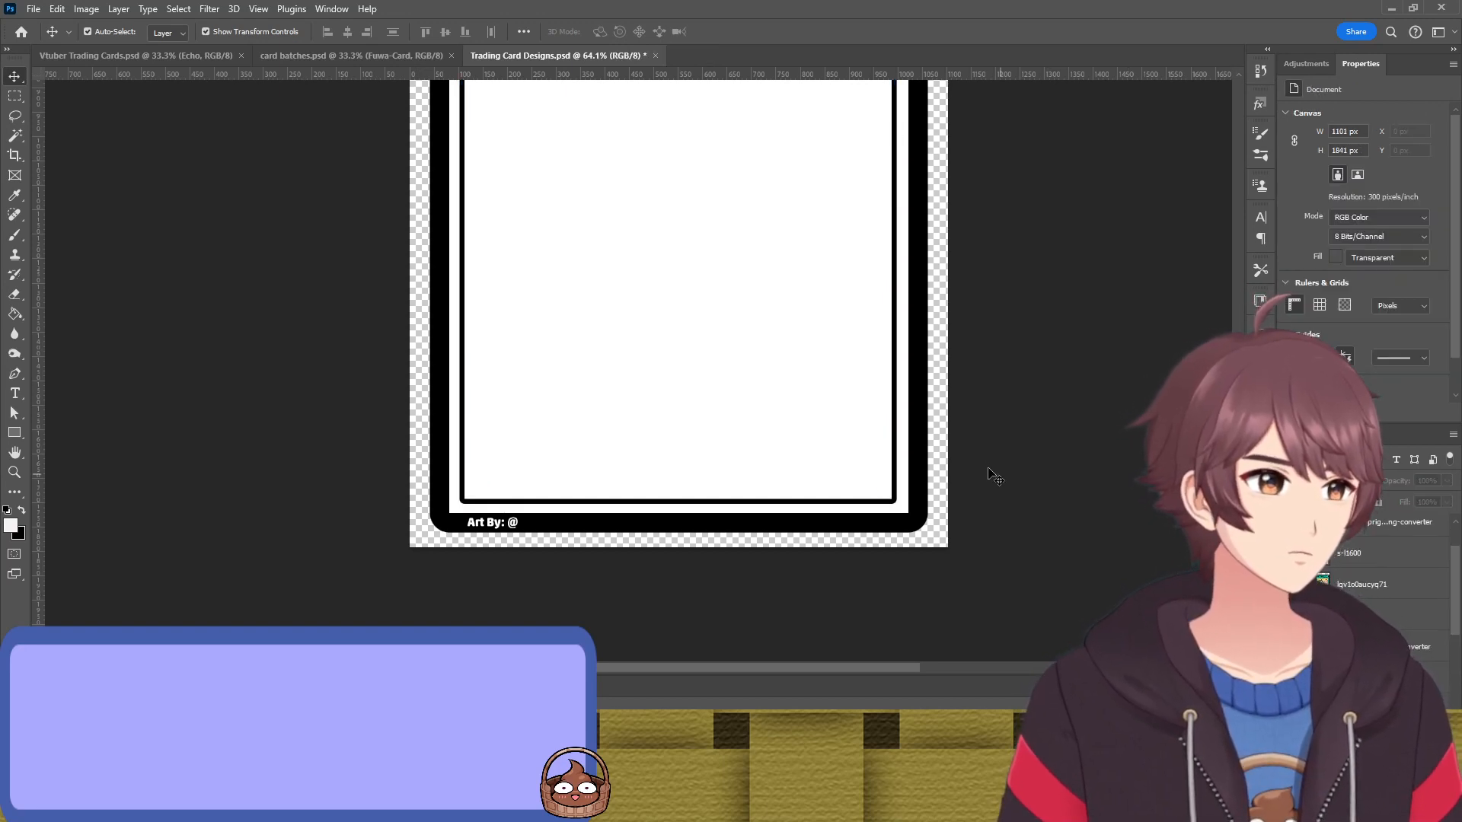
Inspect the whole card's layout and the spacing between the inner frame, the black border and the name
scroll(988, 469, "down", 4)
scroll(898, 403, "up", 5)
scroll(655, 325, "up", 1)
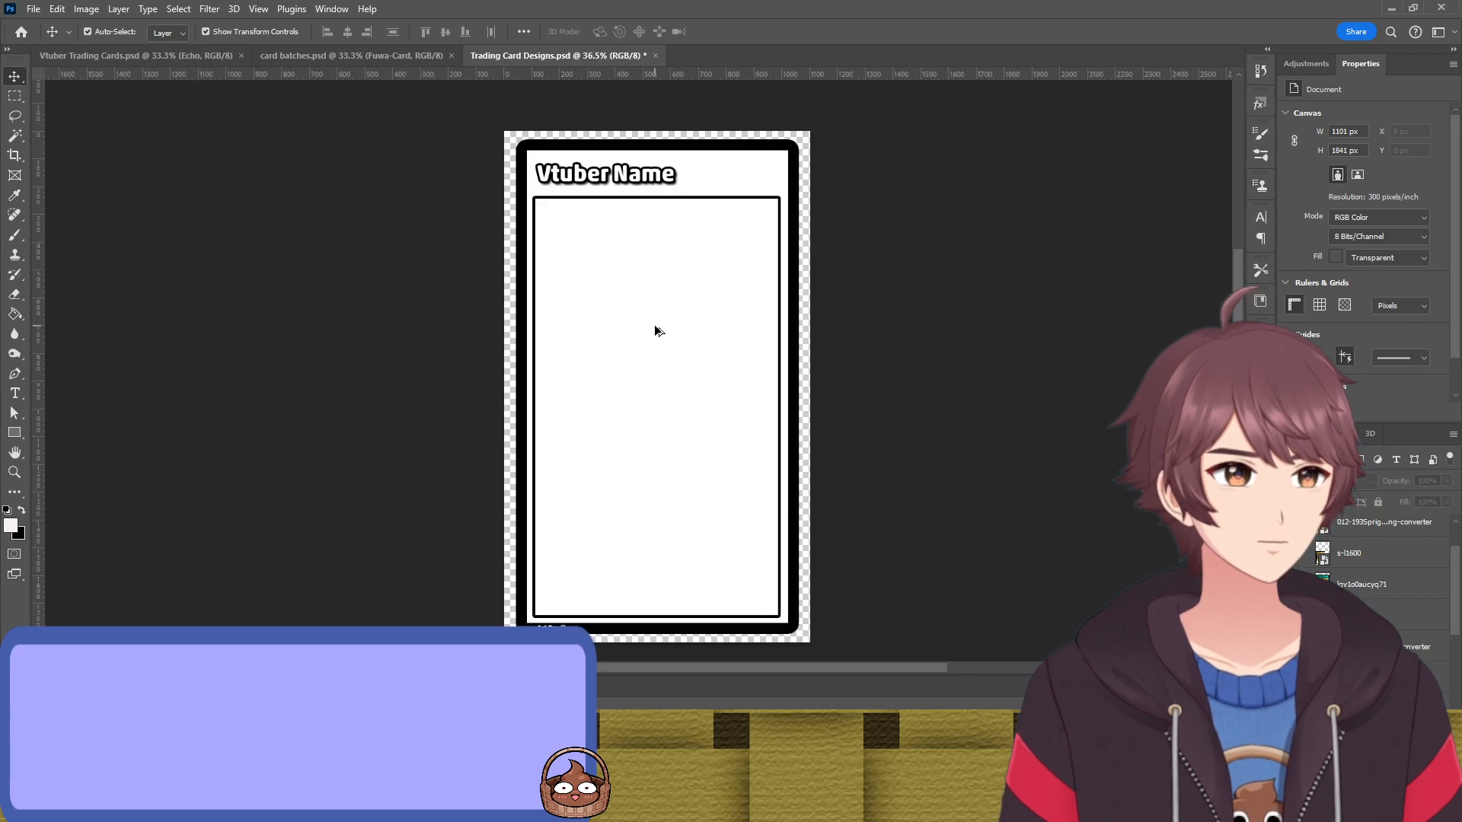
scroll(653, 325, "up", 1)
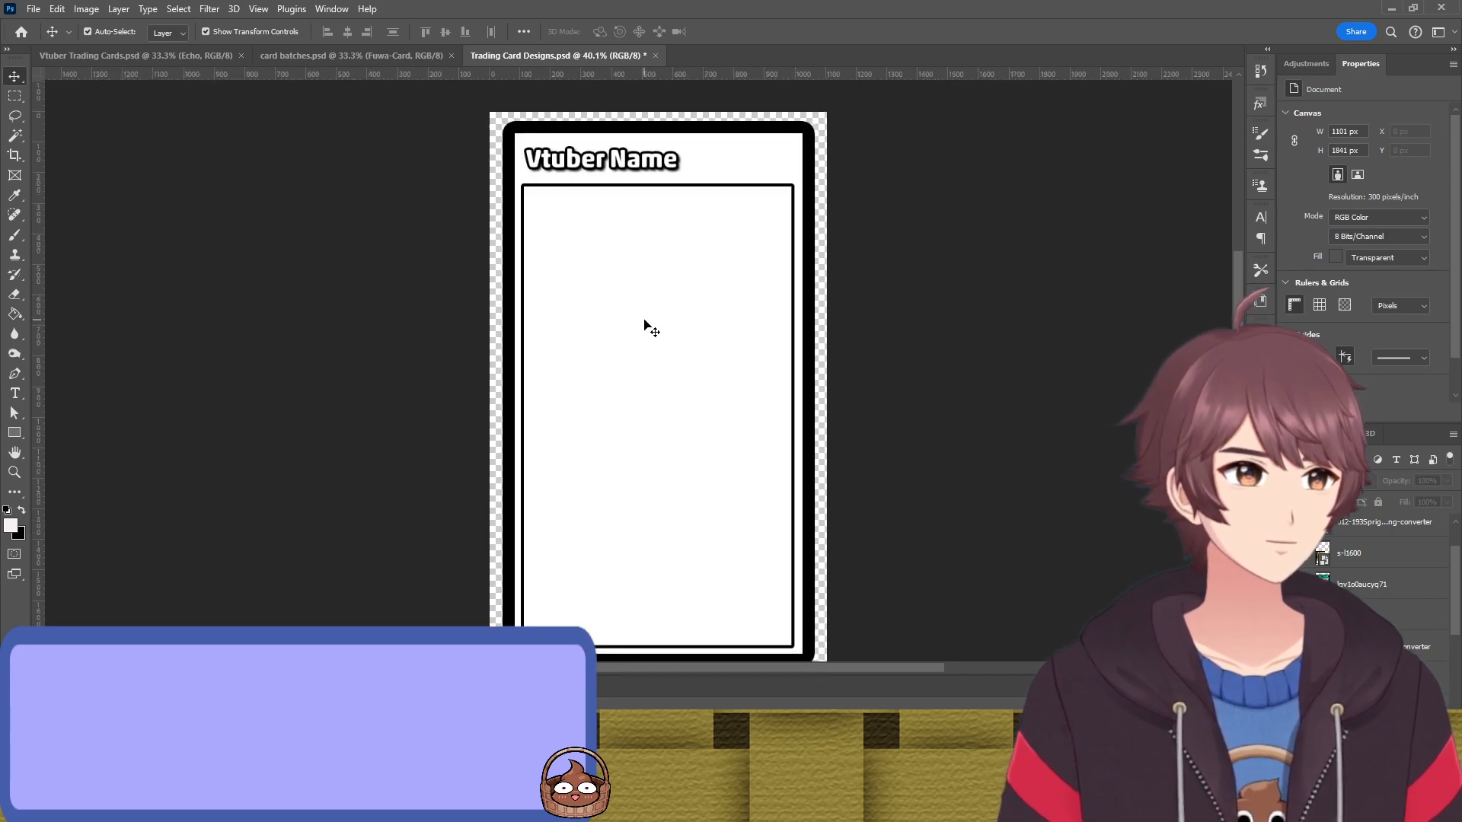
scroll(644, 321, "up", 5)
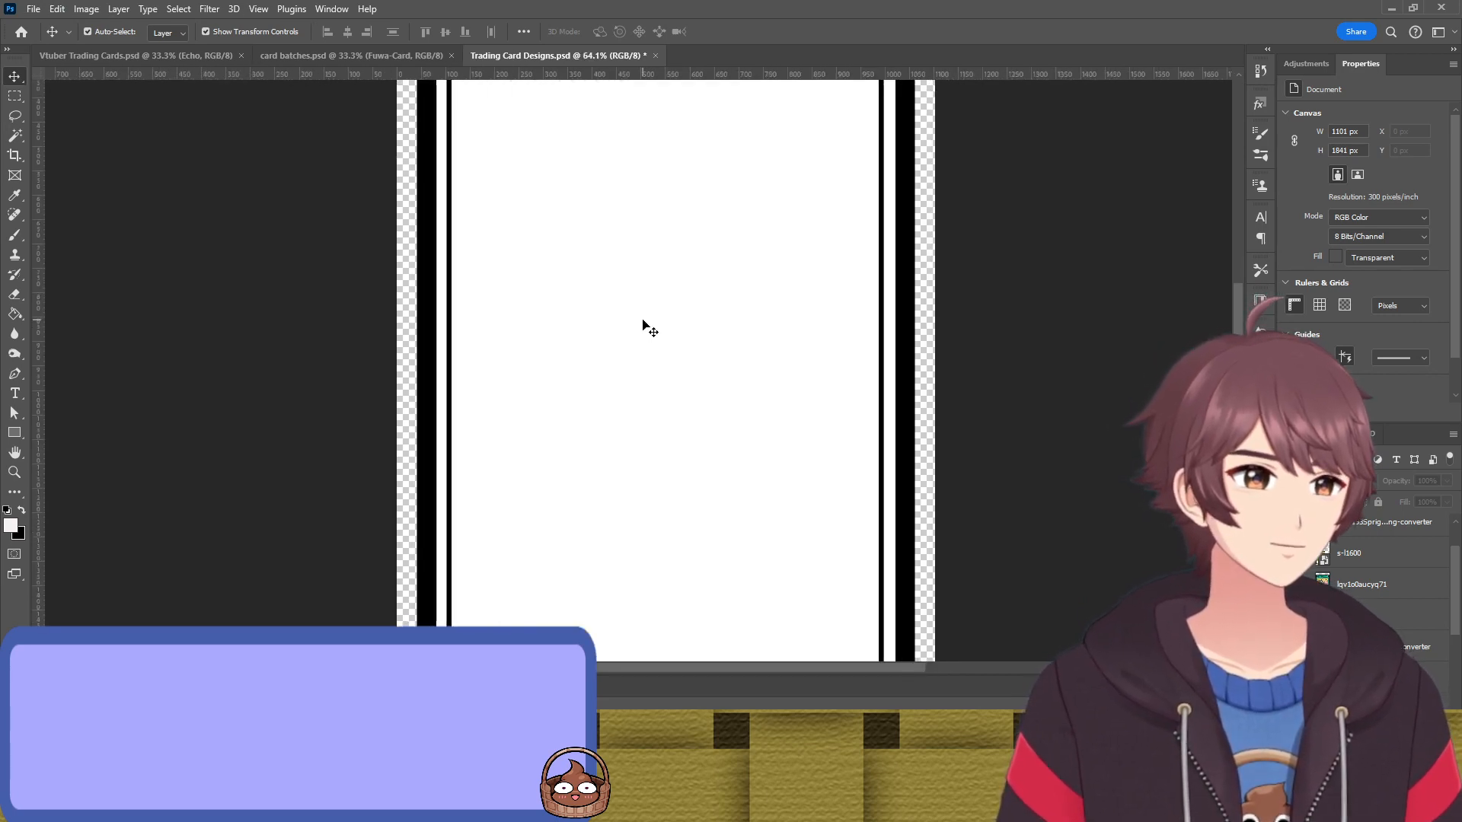
scroll(642, 321, "down", 6)
scroll(702, 330, "up", 2)
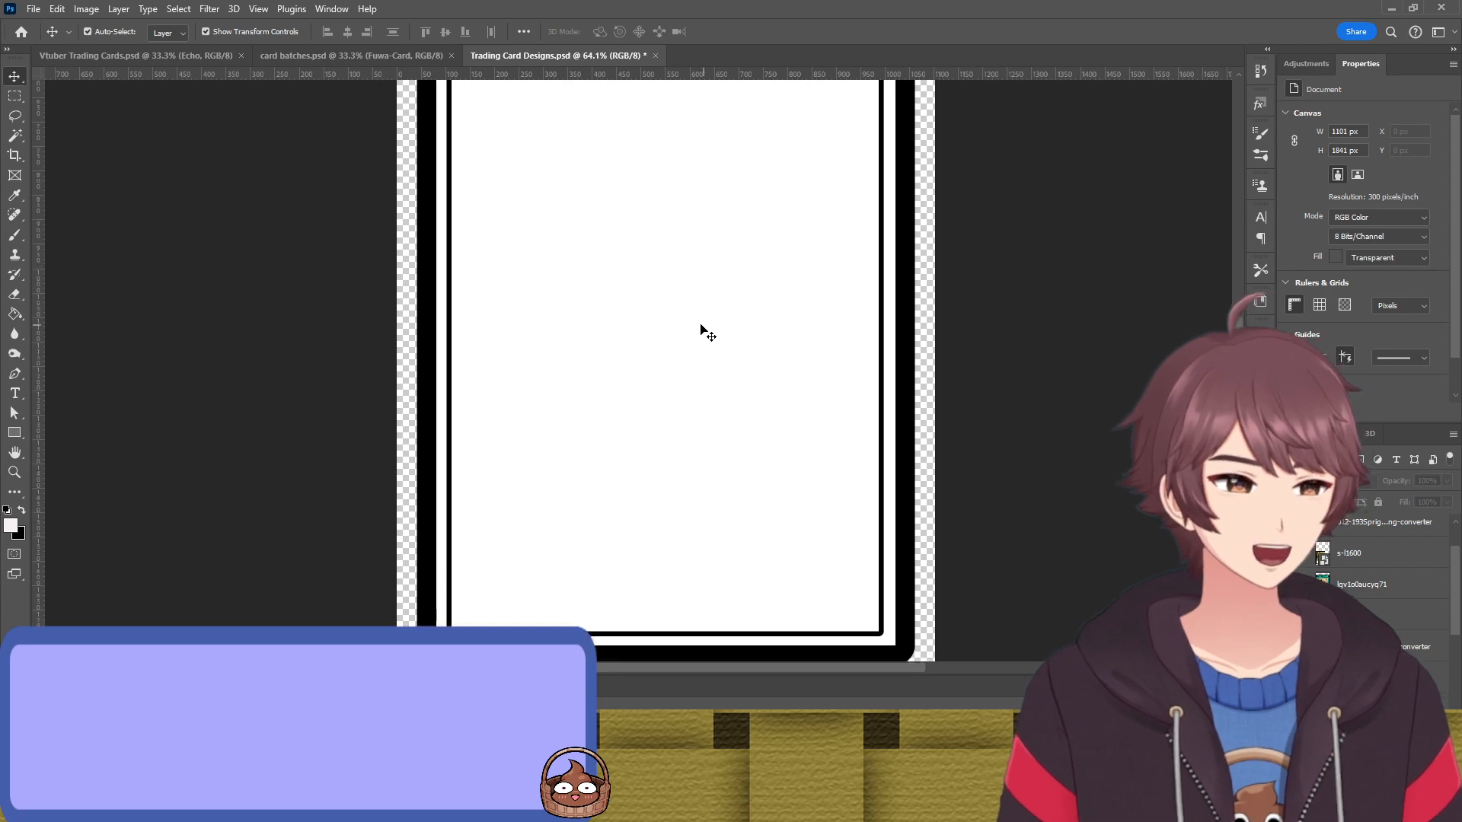
scroll(704, 334, "up", 5)
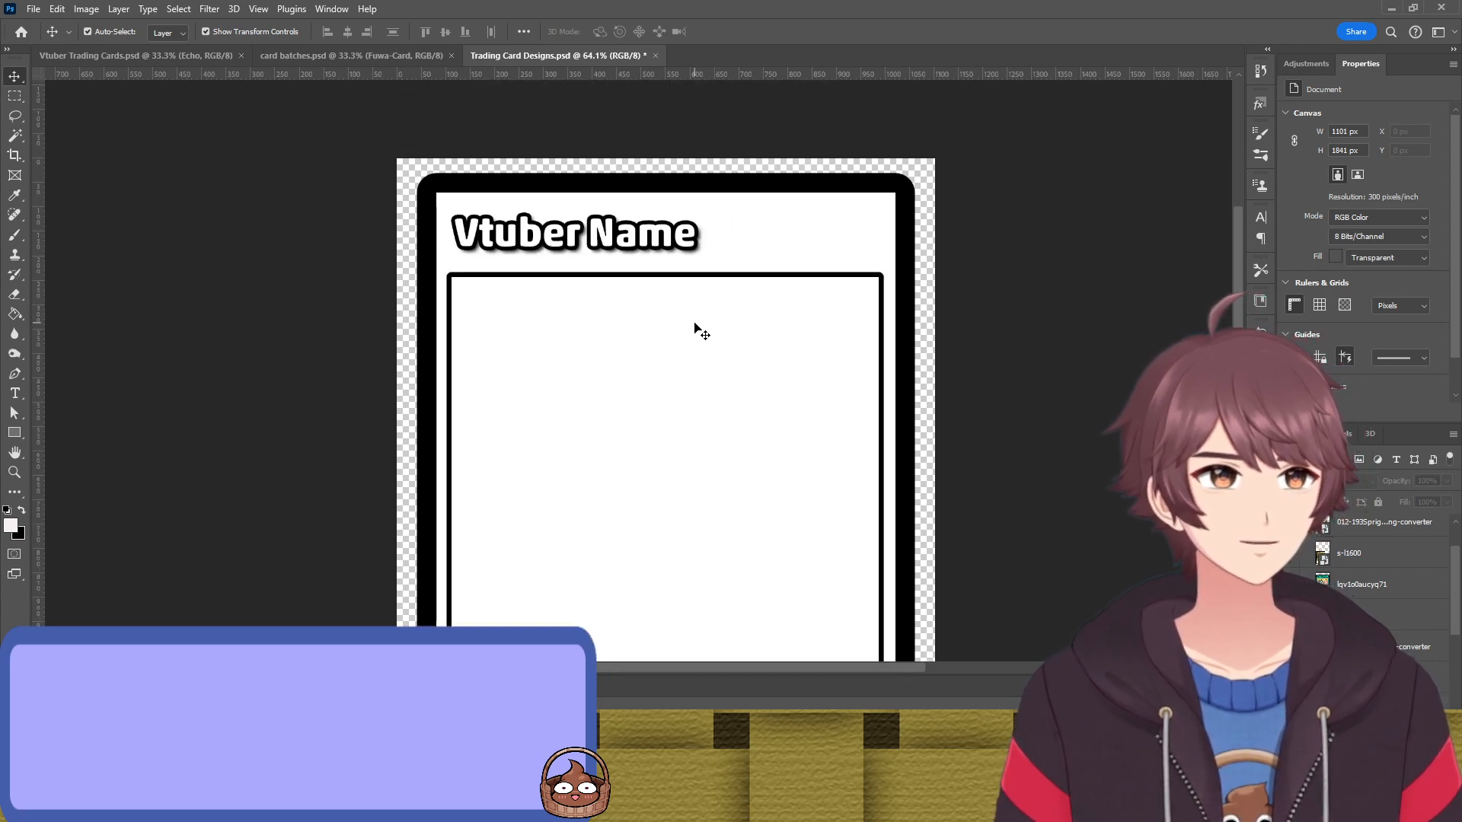
Set the Outer Edge border's stroke width to 35 px
left_click(904, 204)
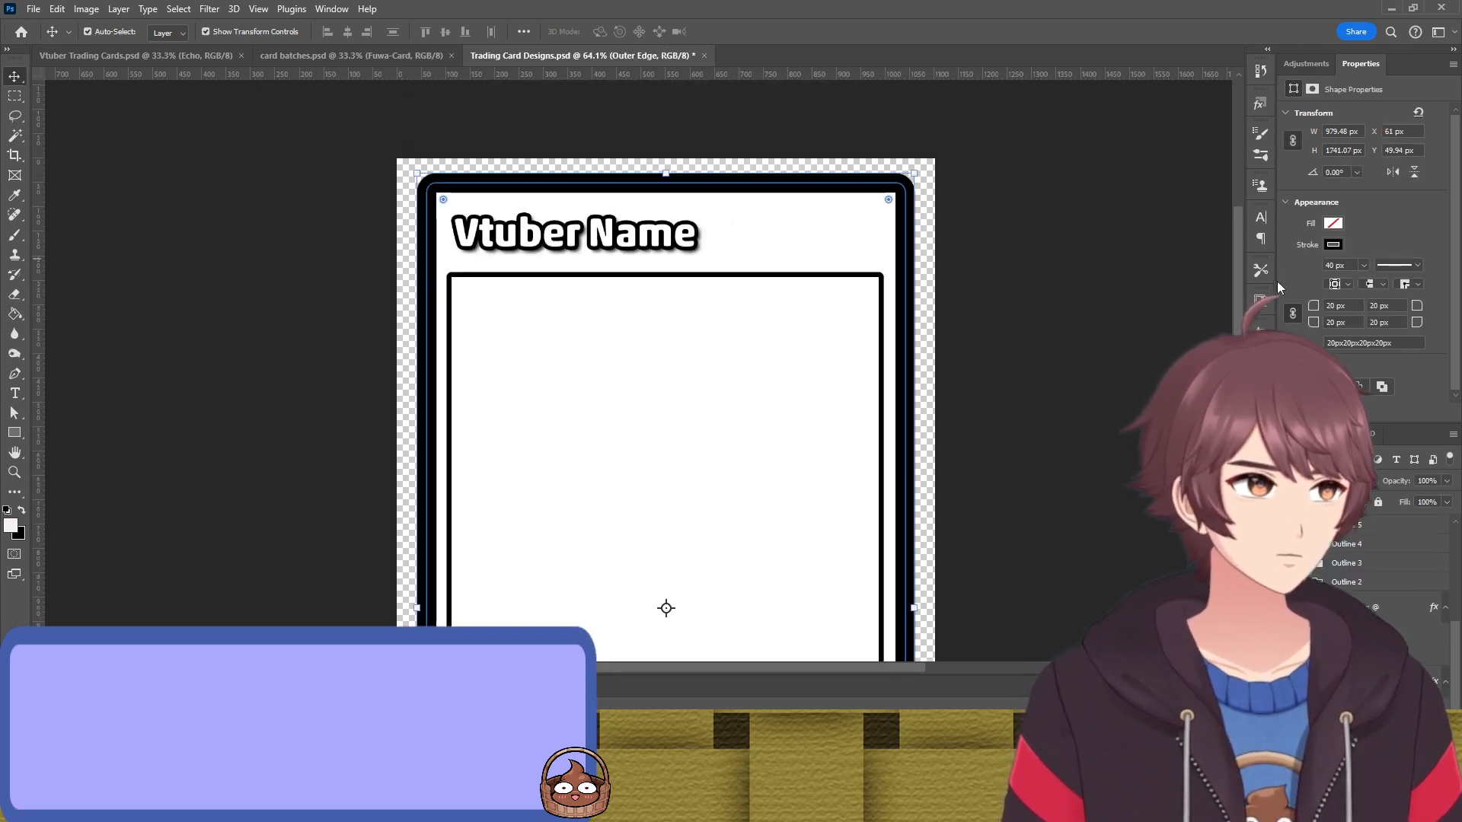
left_click(1347, 262)
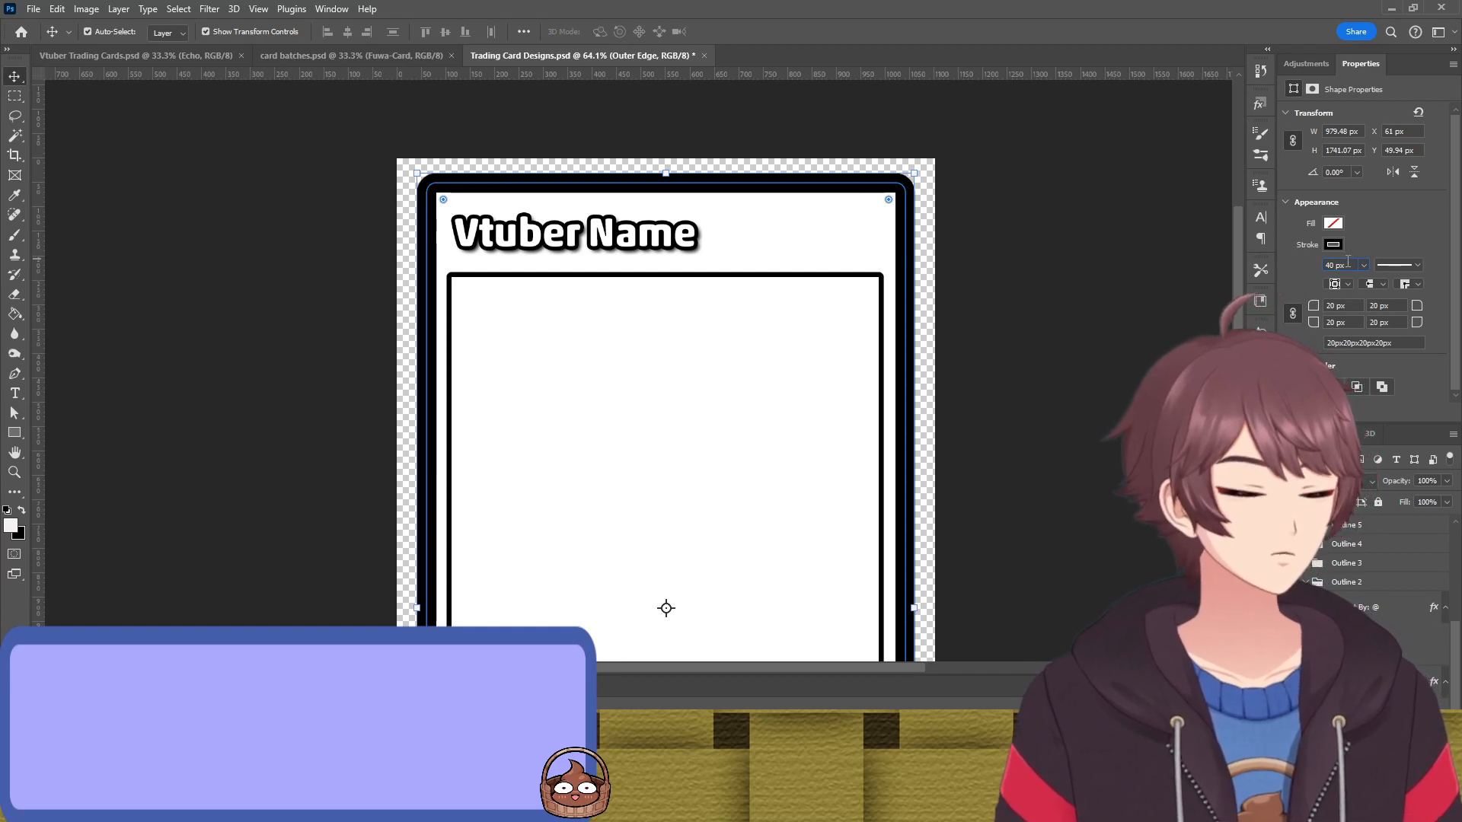
type("35")
key("Return")
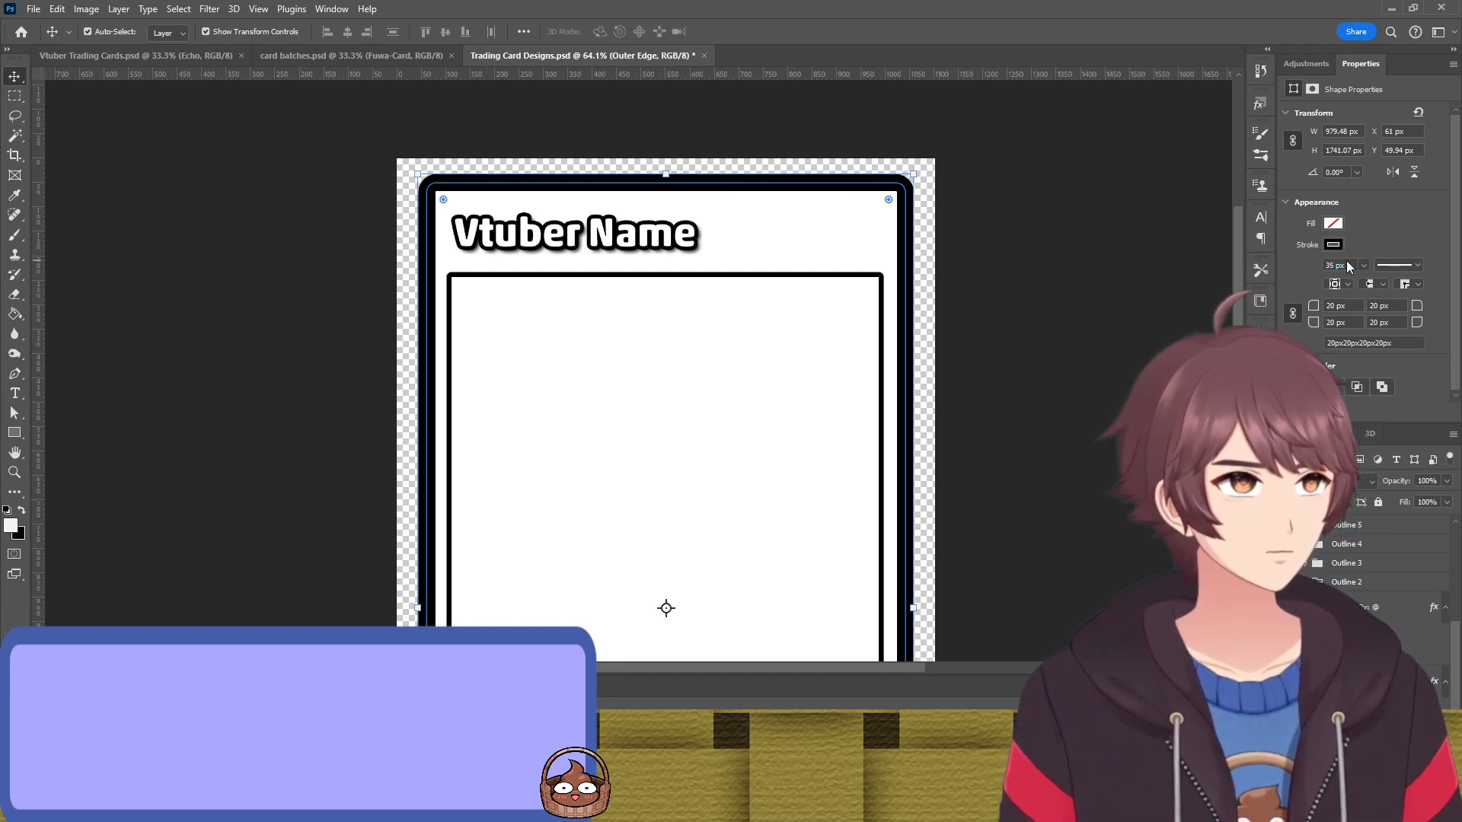
left_click(1103, 287)
Move the Art By: @ text slightly left to line up with the inner frame's left edge, within the bottom border
scroll(1100, 287, "down", 6)
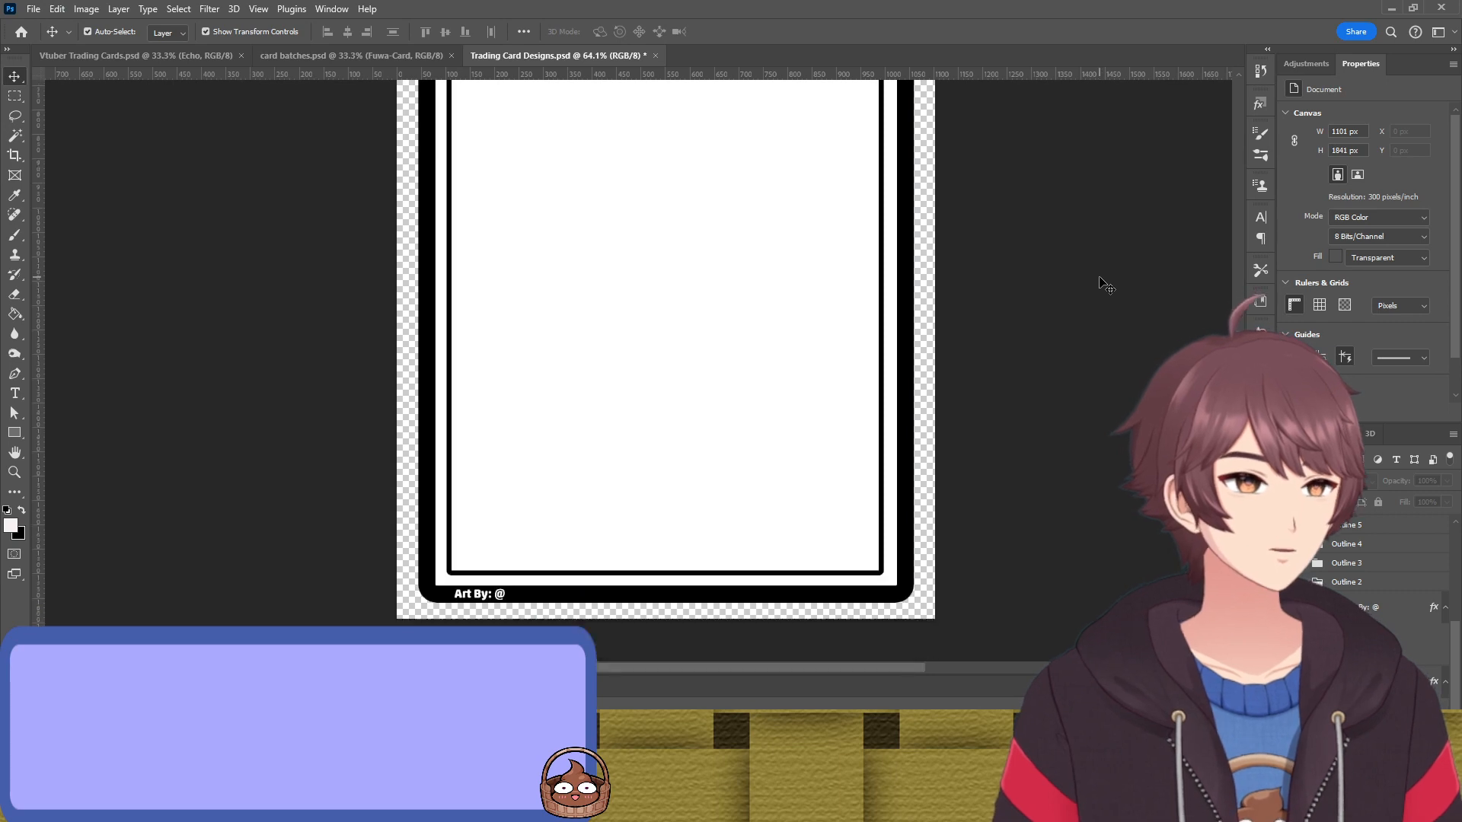
scroll(1104, 284, "down", 2)
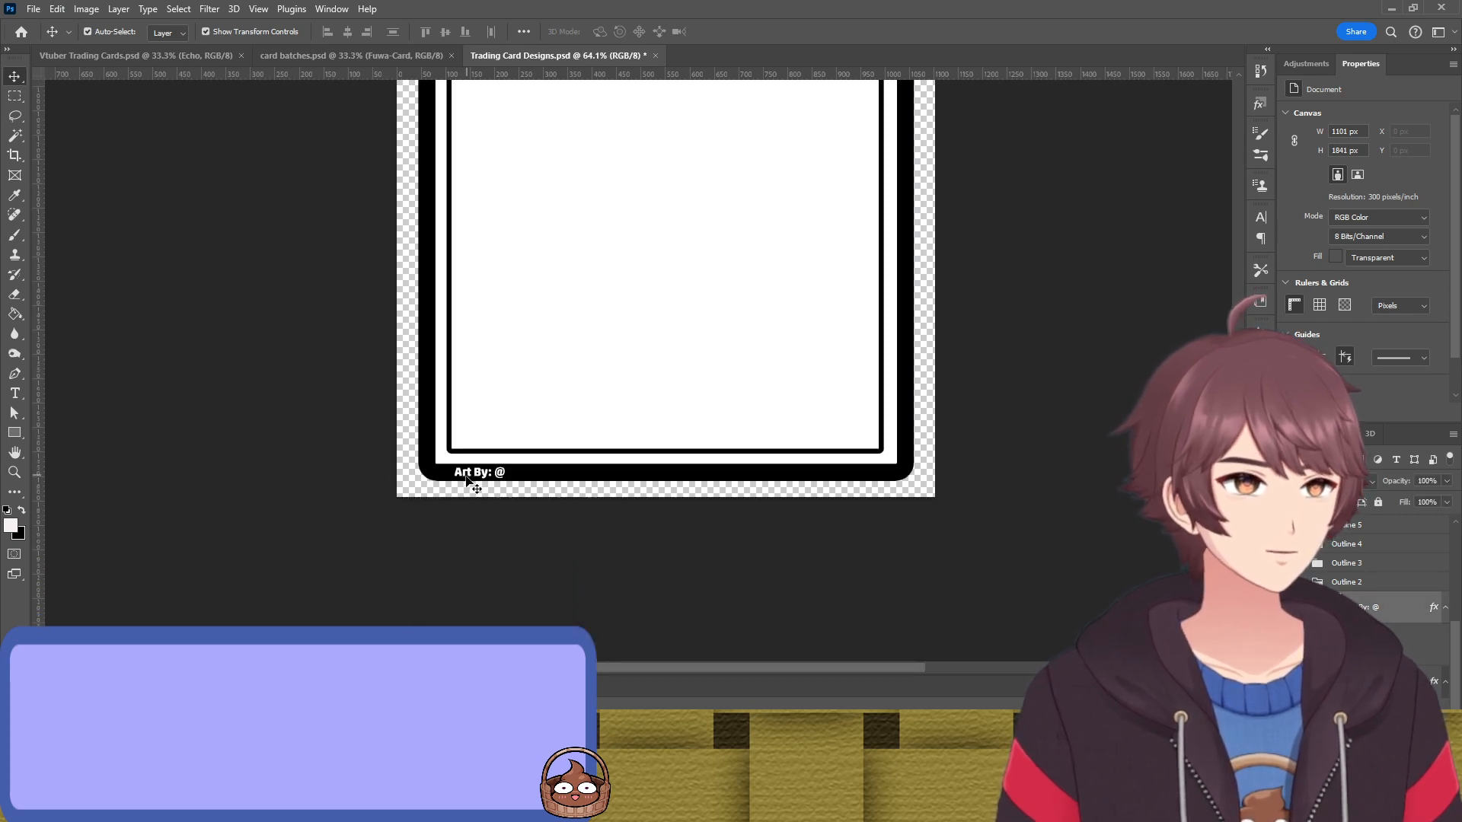
left_click(465, 475)
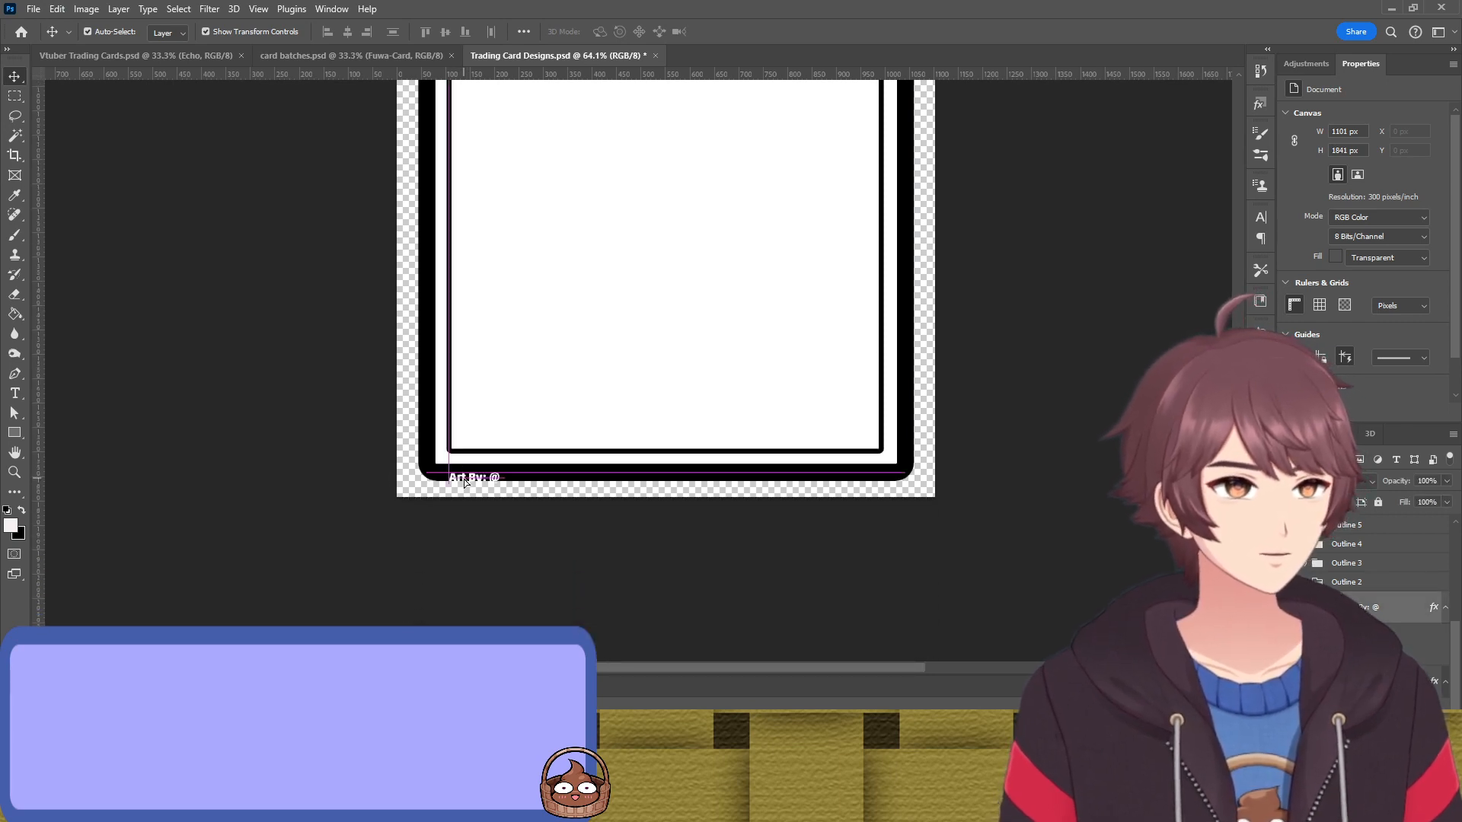
left_click(586, 531)
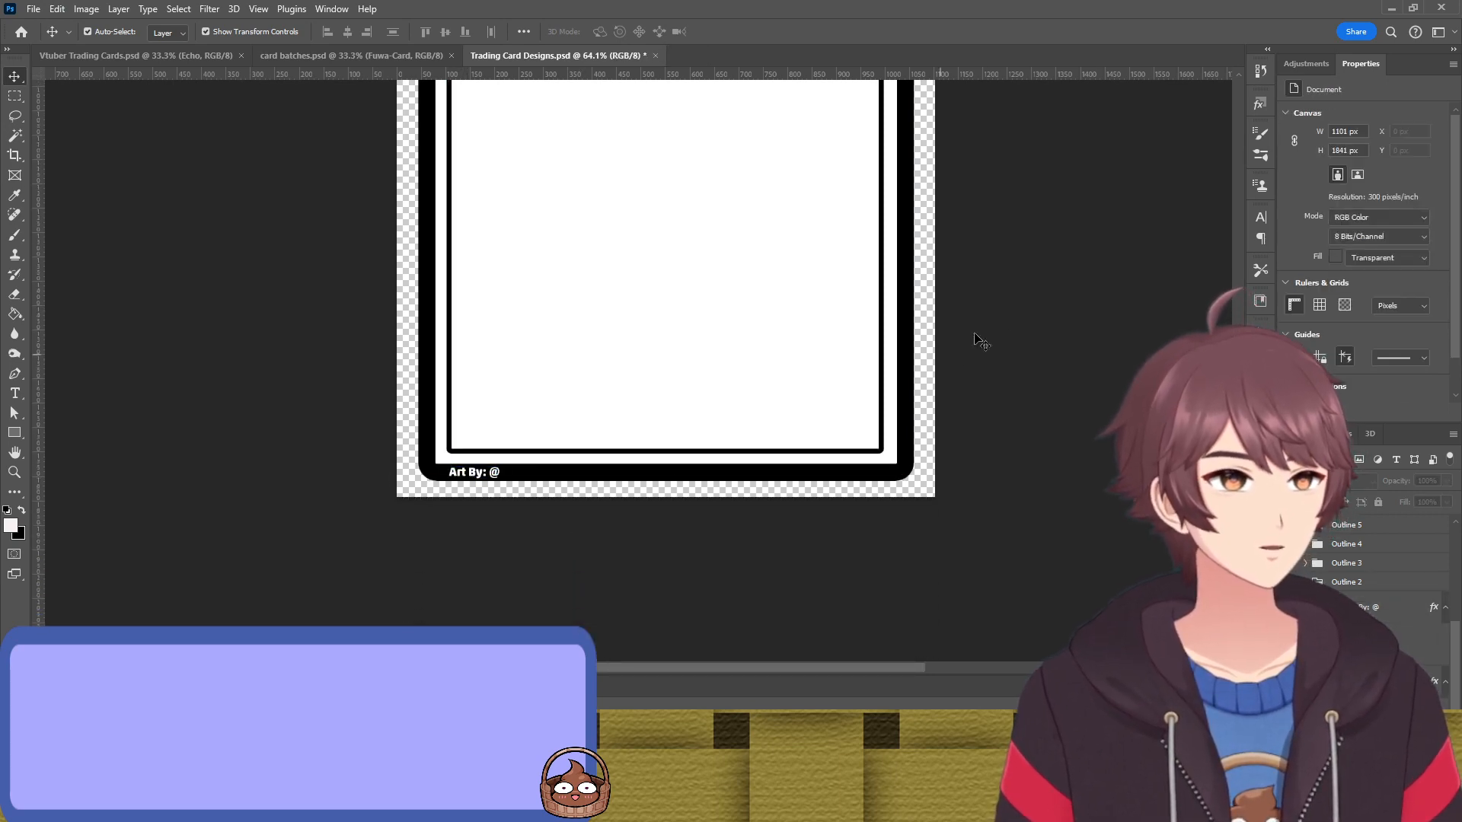
Try the Art By: @ text centered horizontally in the bottom black border
left_click(488, 476)
scroll(956, 385, "up", 1)
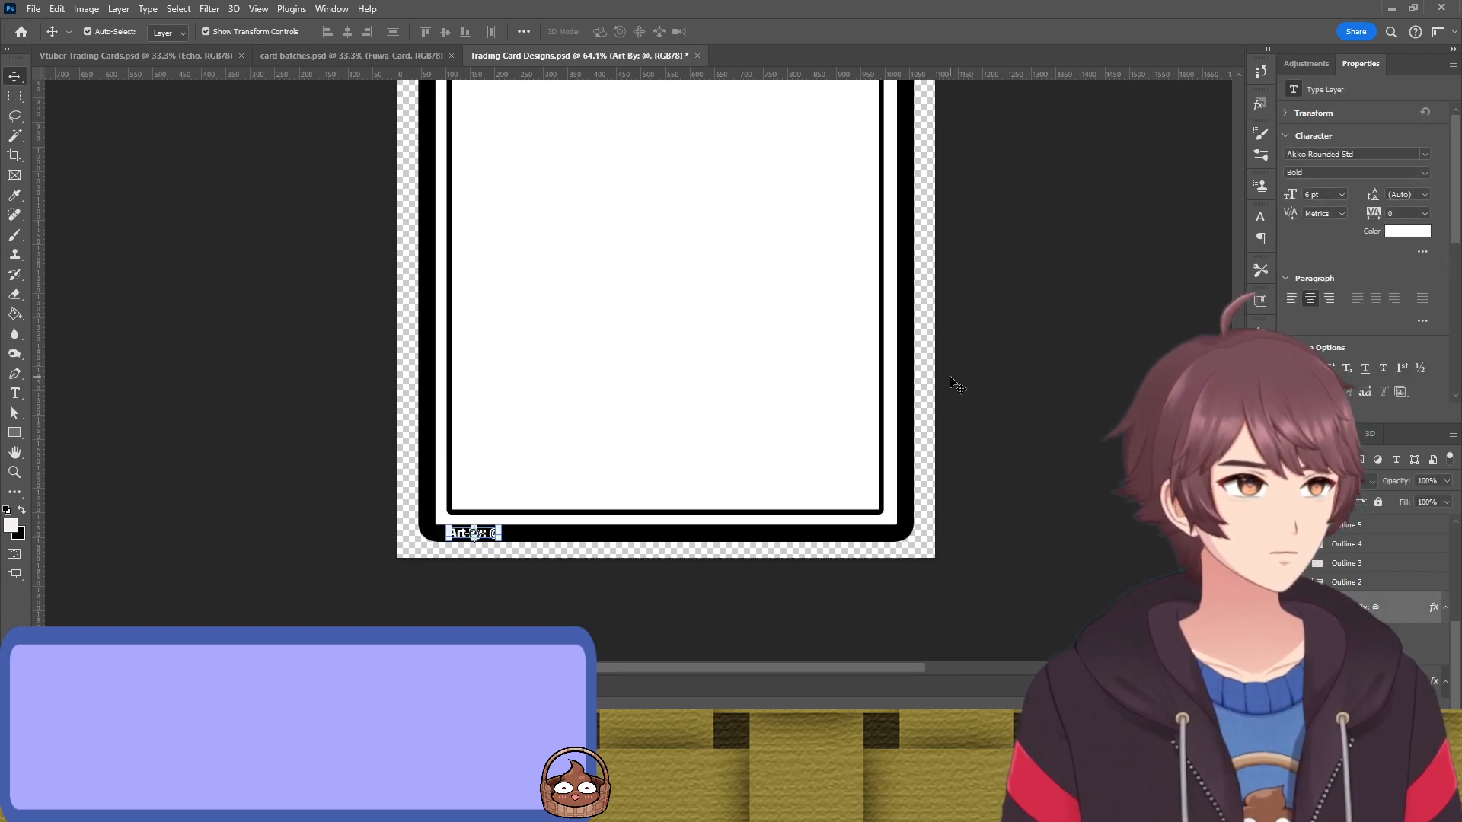
scroll(956, 385, "up", 2)
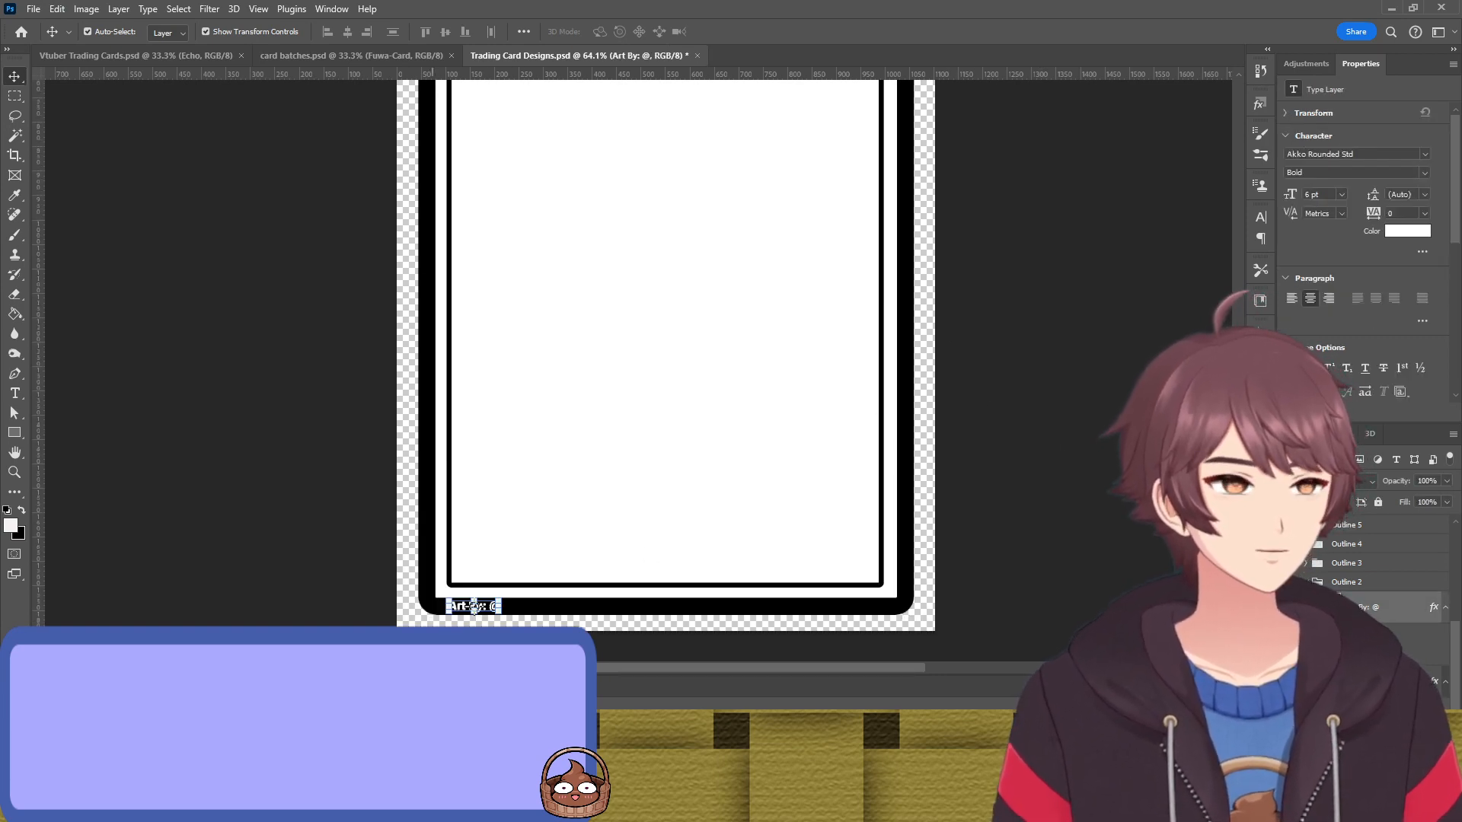
left_click_drag(495, 609, 688, 610)
left_click(1099, 455)
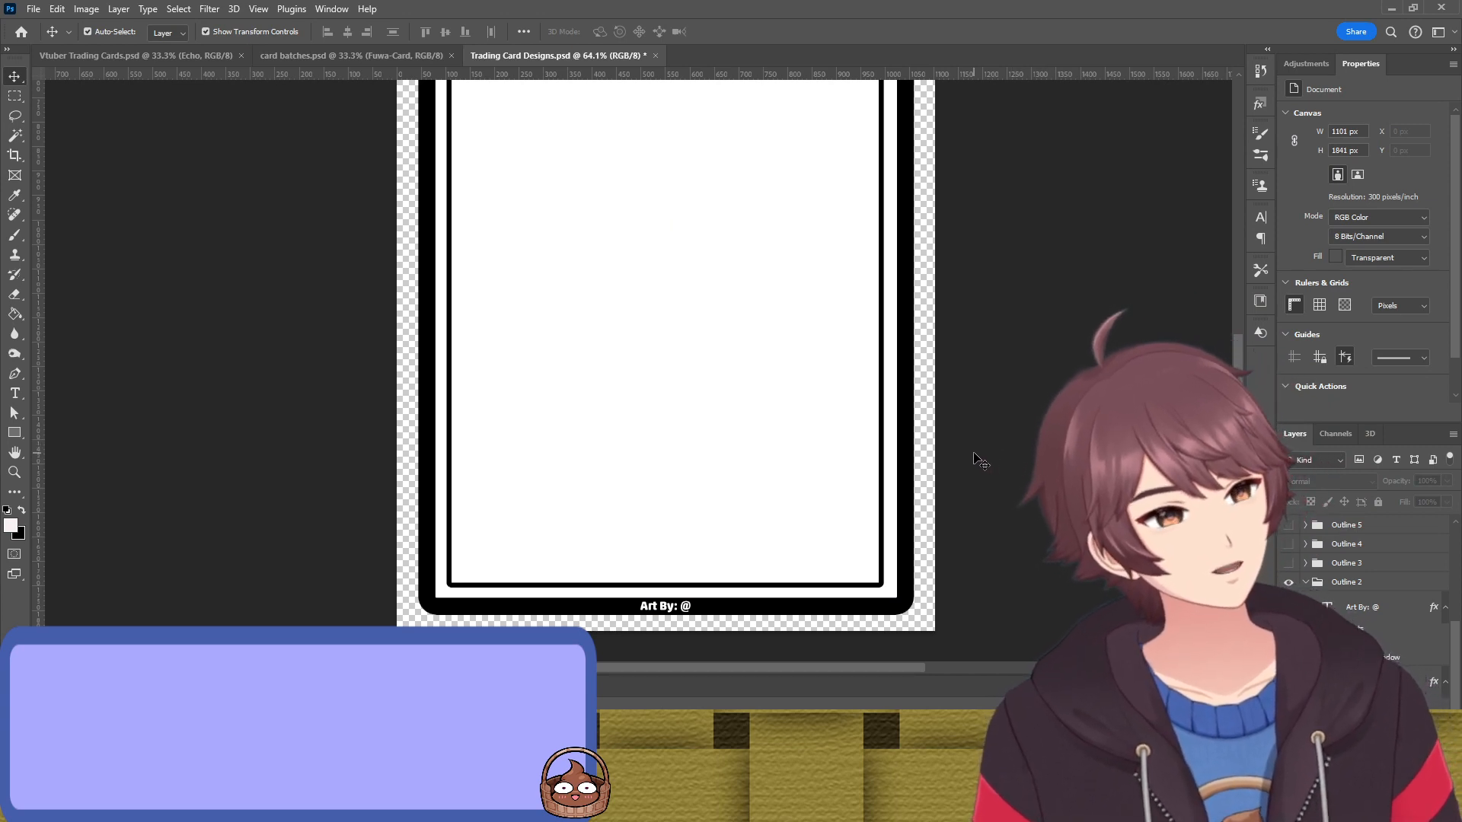
Review the card from the Vtuber Name header down to the credit in the bottom border
scroll(853, 457, "up", 4)
scroll(825, 462, "down", 5)
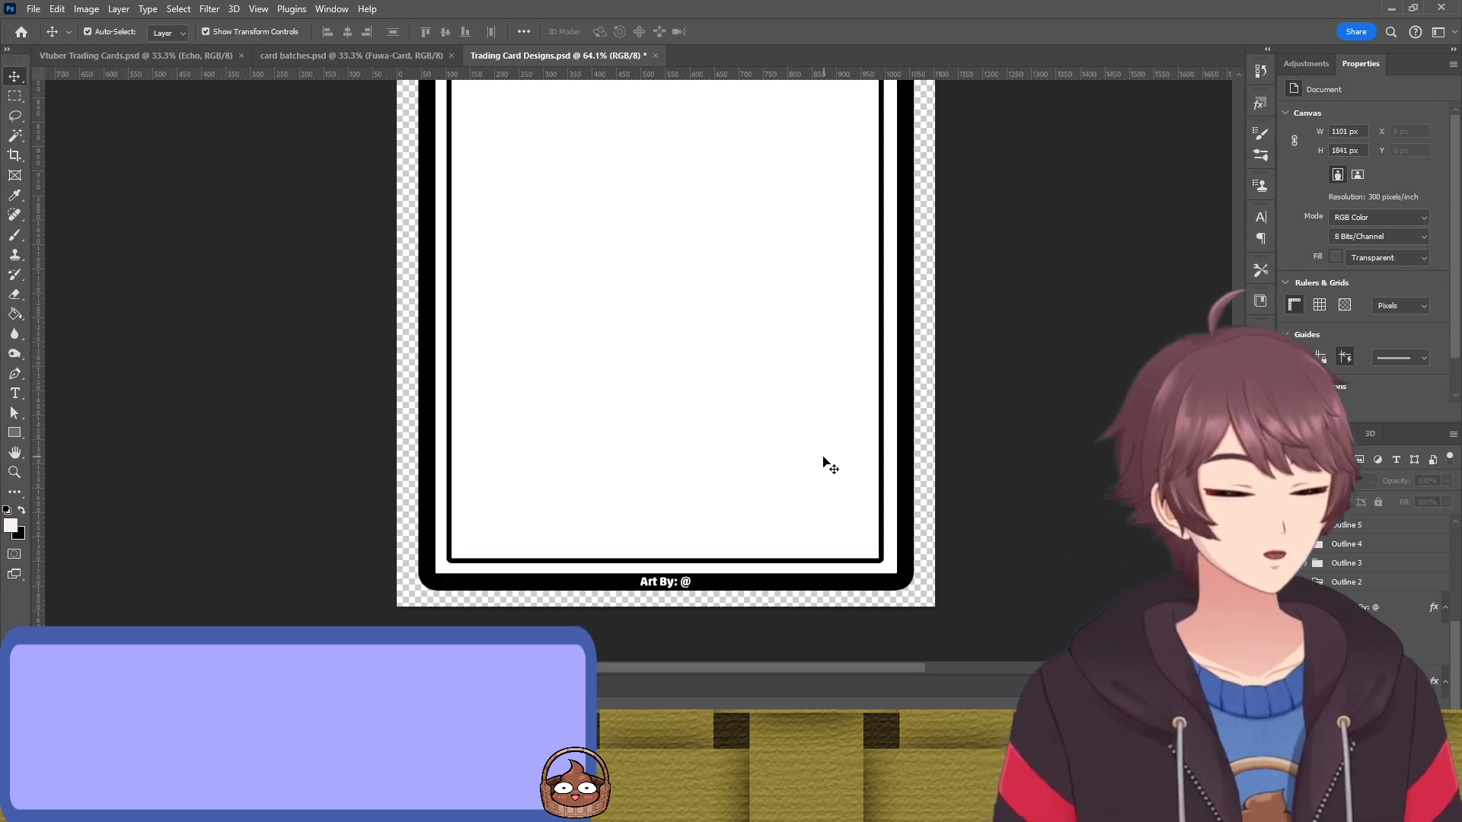
scroll(769, 441, "up", 10)
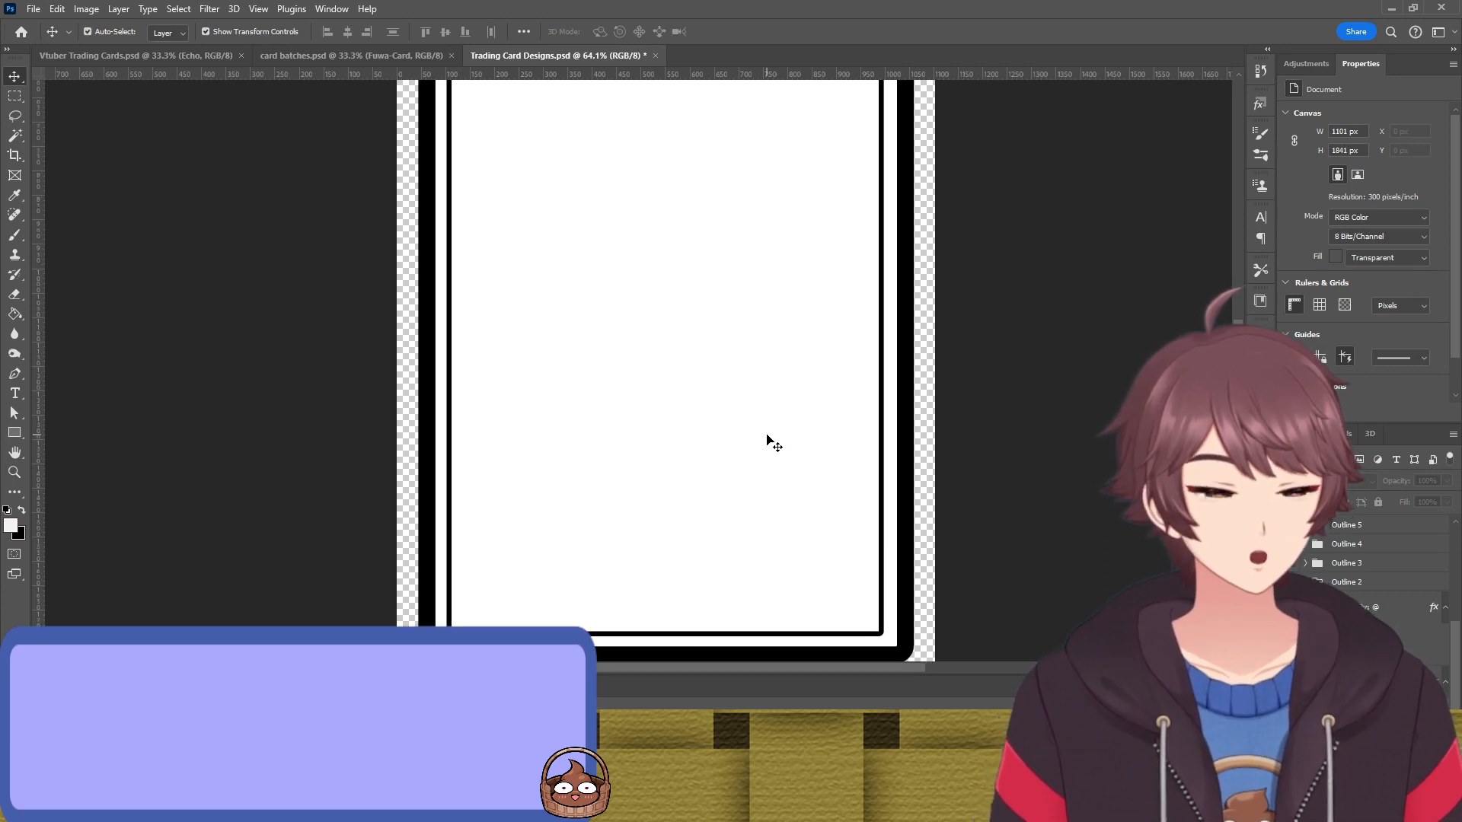
scroll(753, 432, "up", 5)
scroll(681, 389, "down", 5)
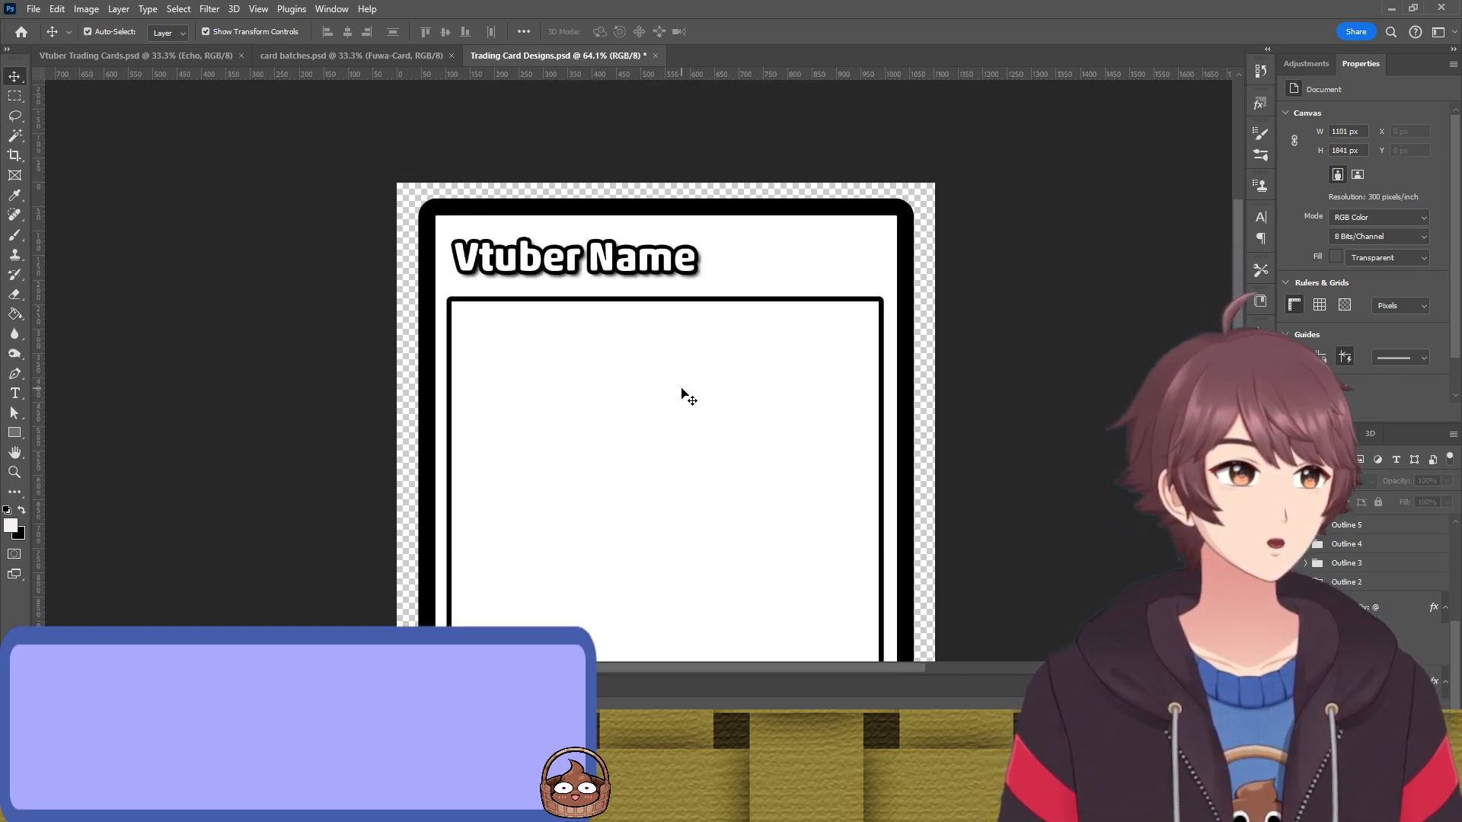
scroll(676, 386, "down", 2)
scroll(671, 384, "down", 2)
scroll(662, 394, "down", 3)
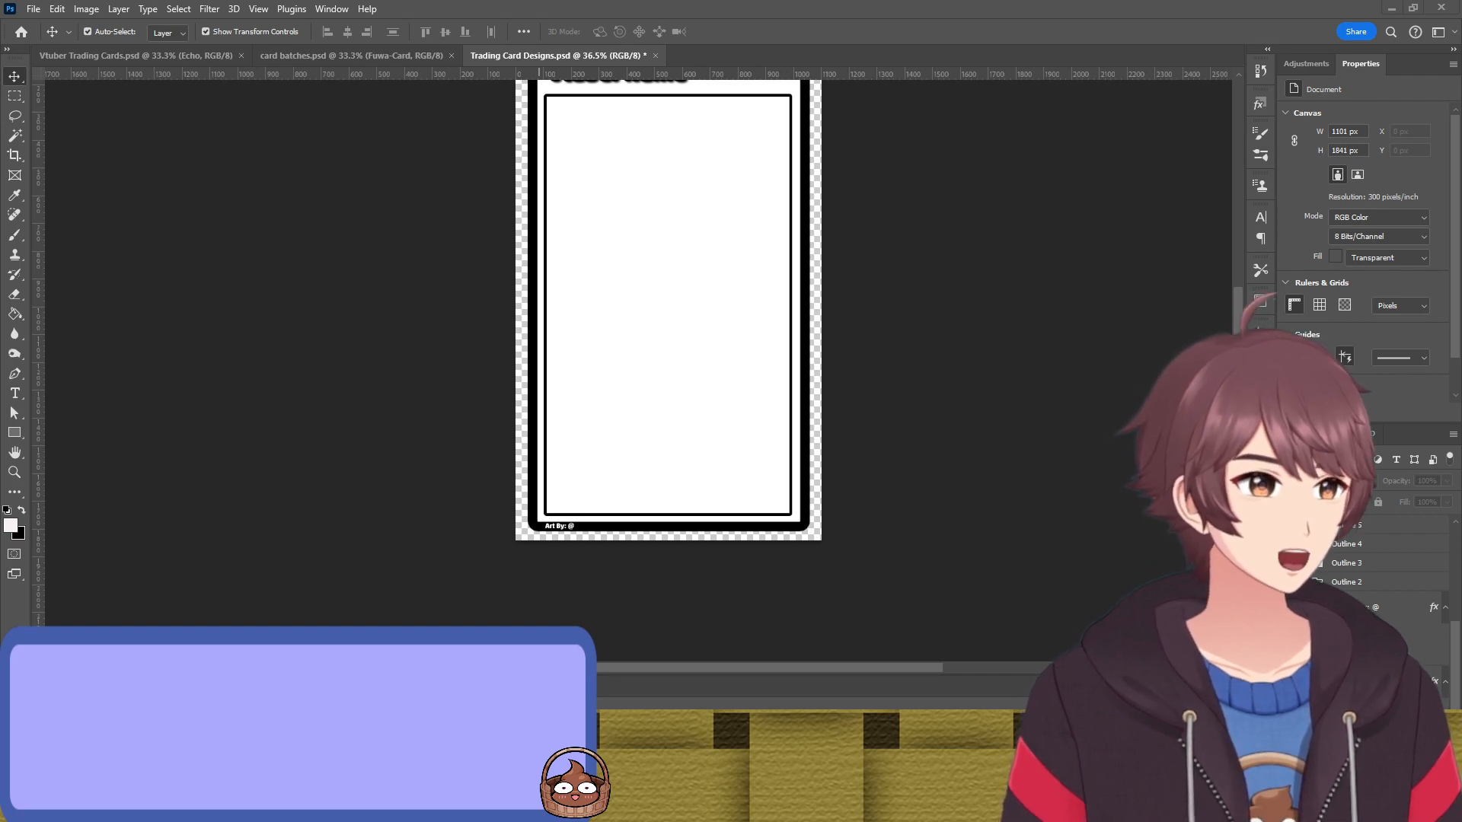
Place the peachiipon image on the card and scale it to 13.48% so it spans the inner frame's width
left_click_drag(1461, 342, 748, 235)
left_click_drag(820, 203, 790, 201)
left_click_drag(516, 201, 545, 204)
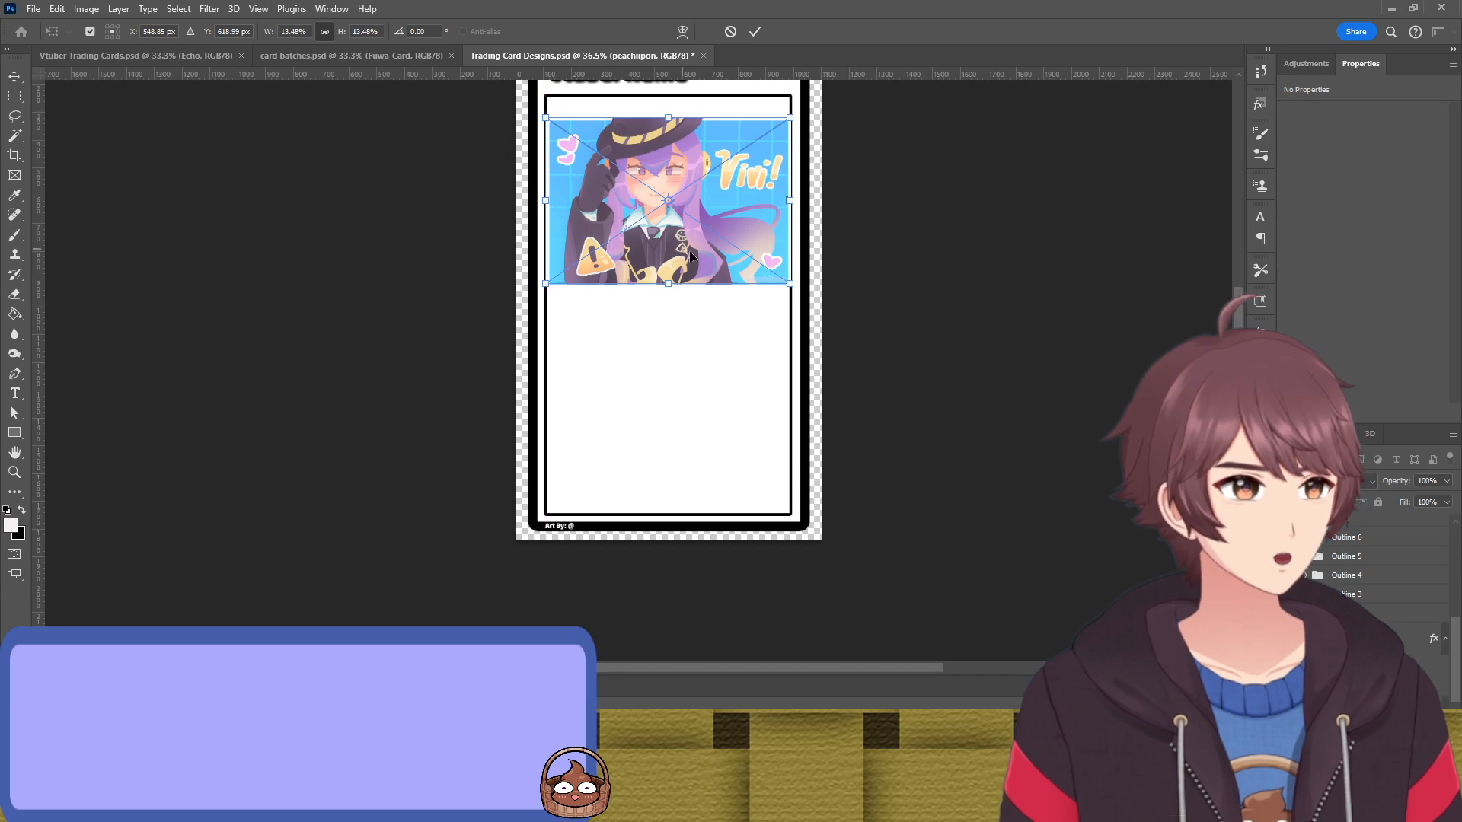
Move the placed image up to the inner frame's top edge and commit the placement
left_click_drag(688, 250, 696, 229)
left_click(932, 236)
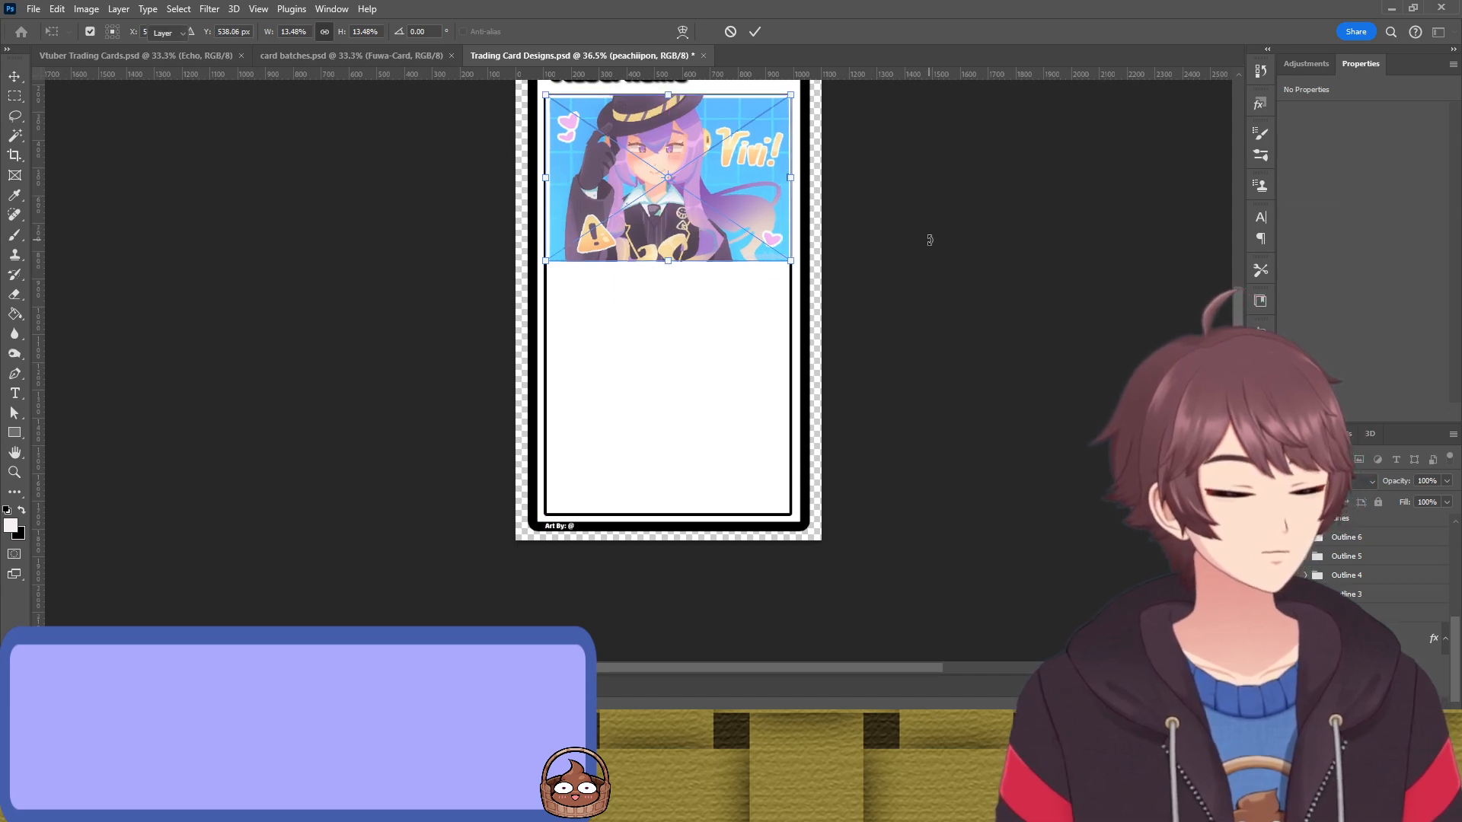
scroll(875, 229, "up", 2)
scroll(853, 248, "up", 2)
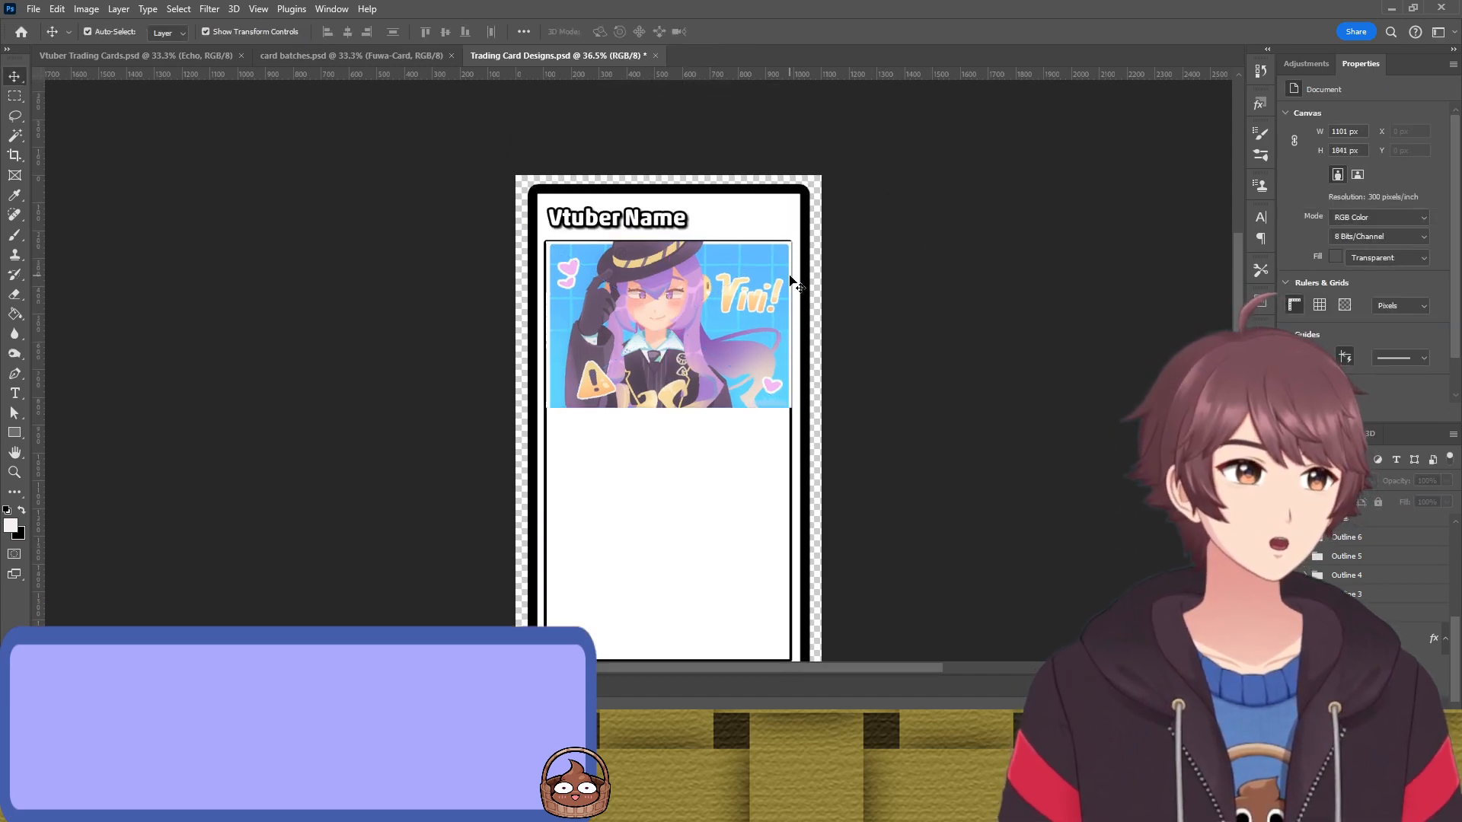
Try shrinking the inner frame from its top edge so that it starts at the bottom of the placed artwork
scroll(792, 281, "down", 2)
left_click(754, 288)
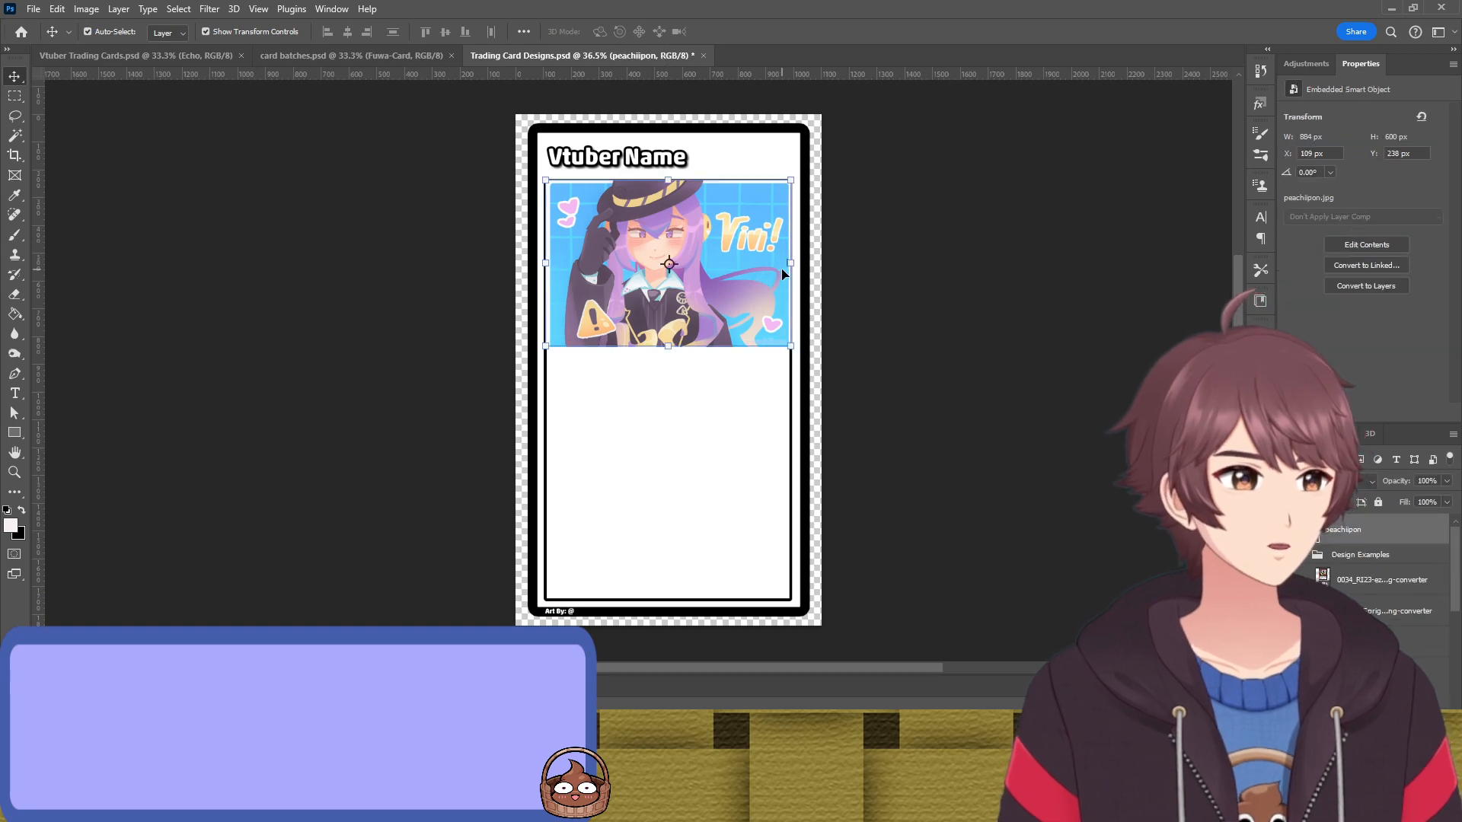
scroll(791, 268, "up", 4)
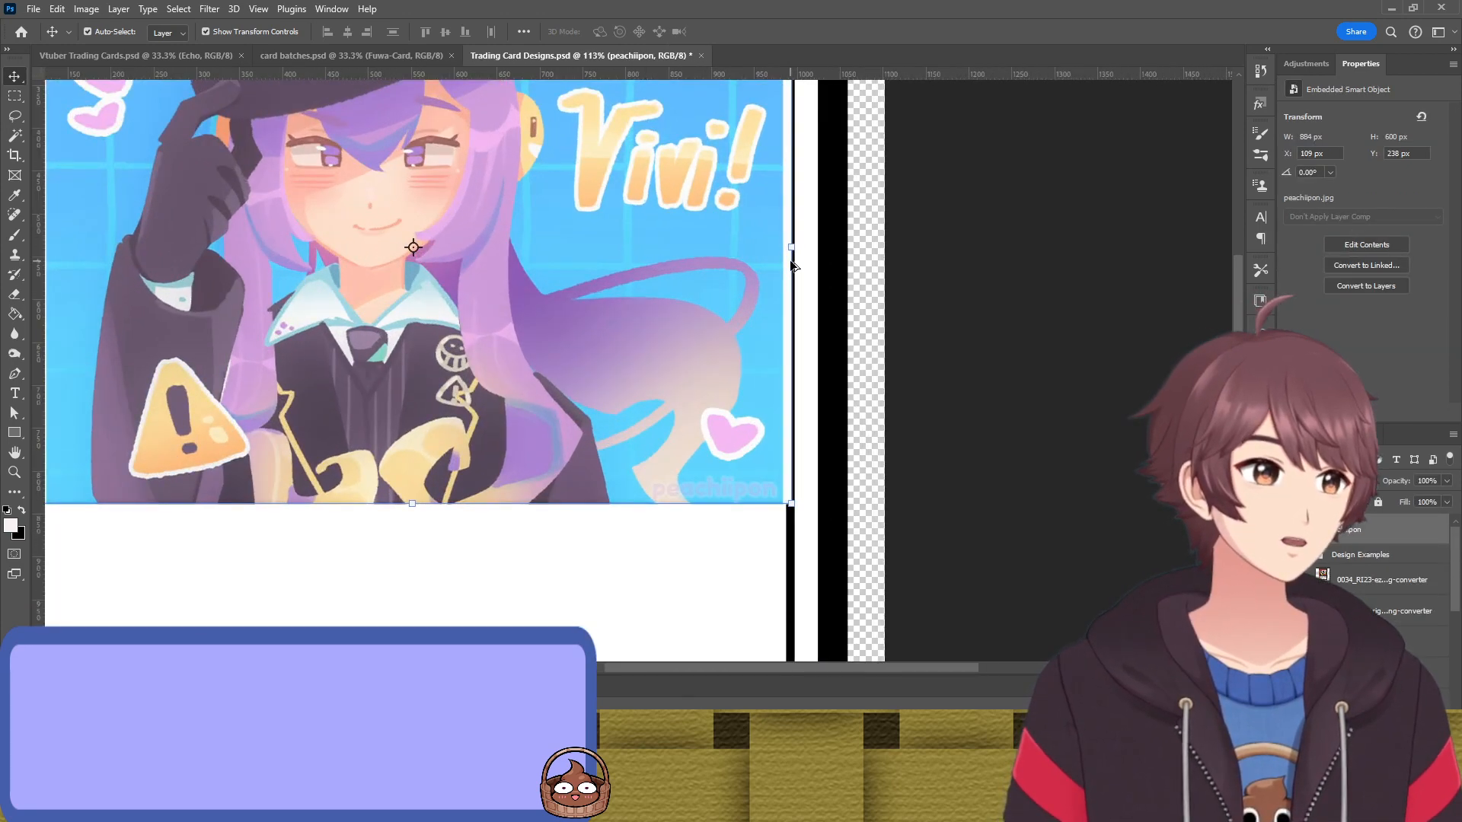
scroll(540, 310, "down", 3)
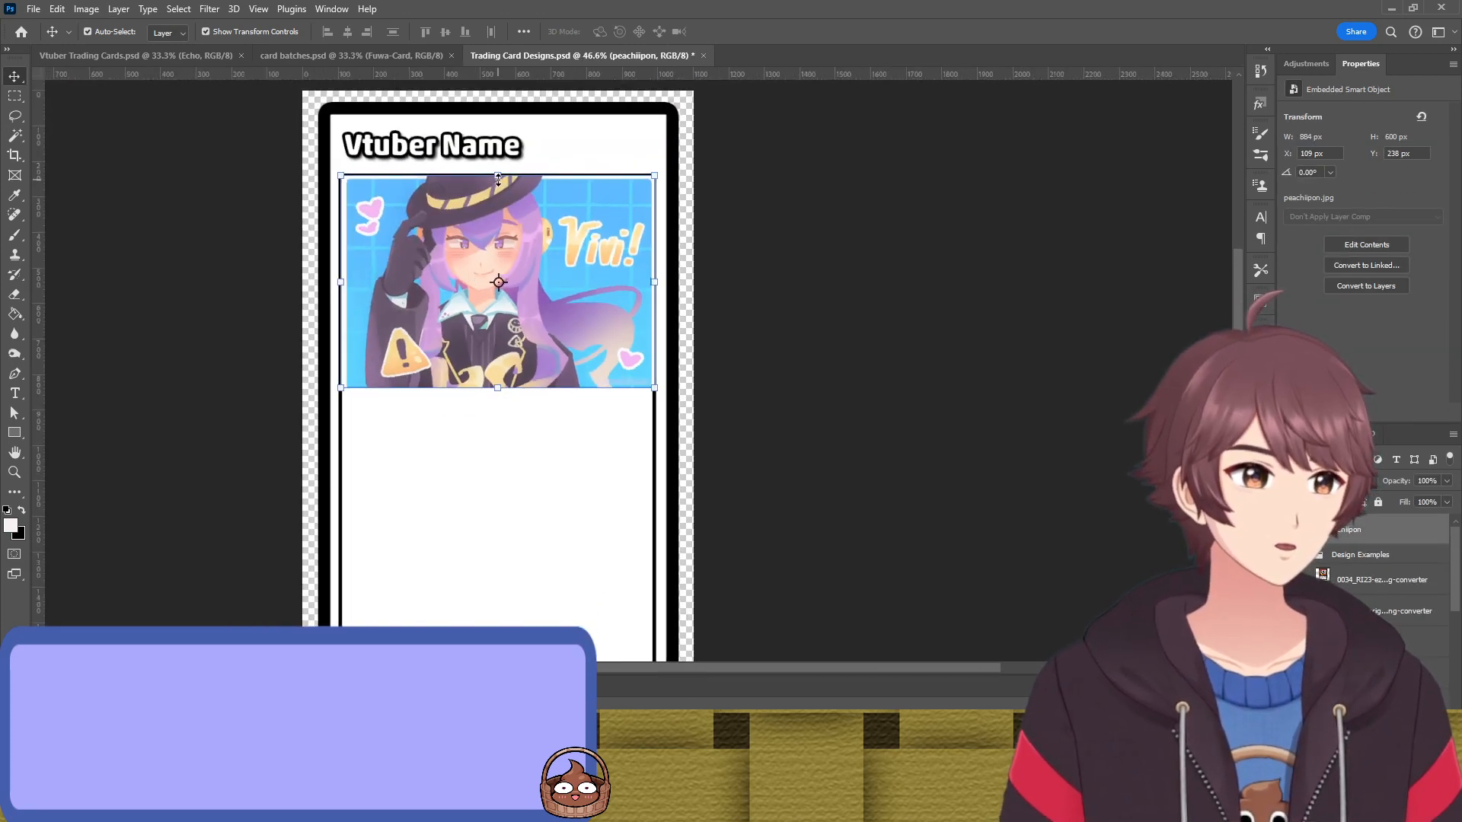
left_click(761, 224)
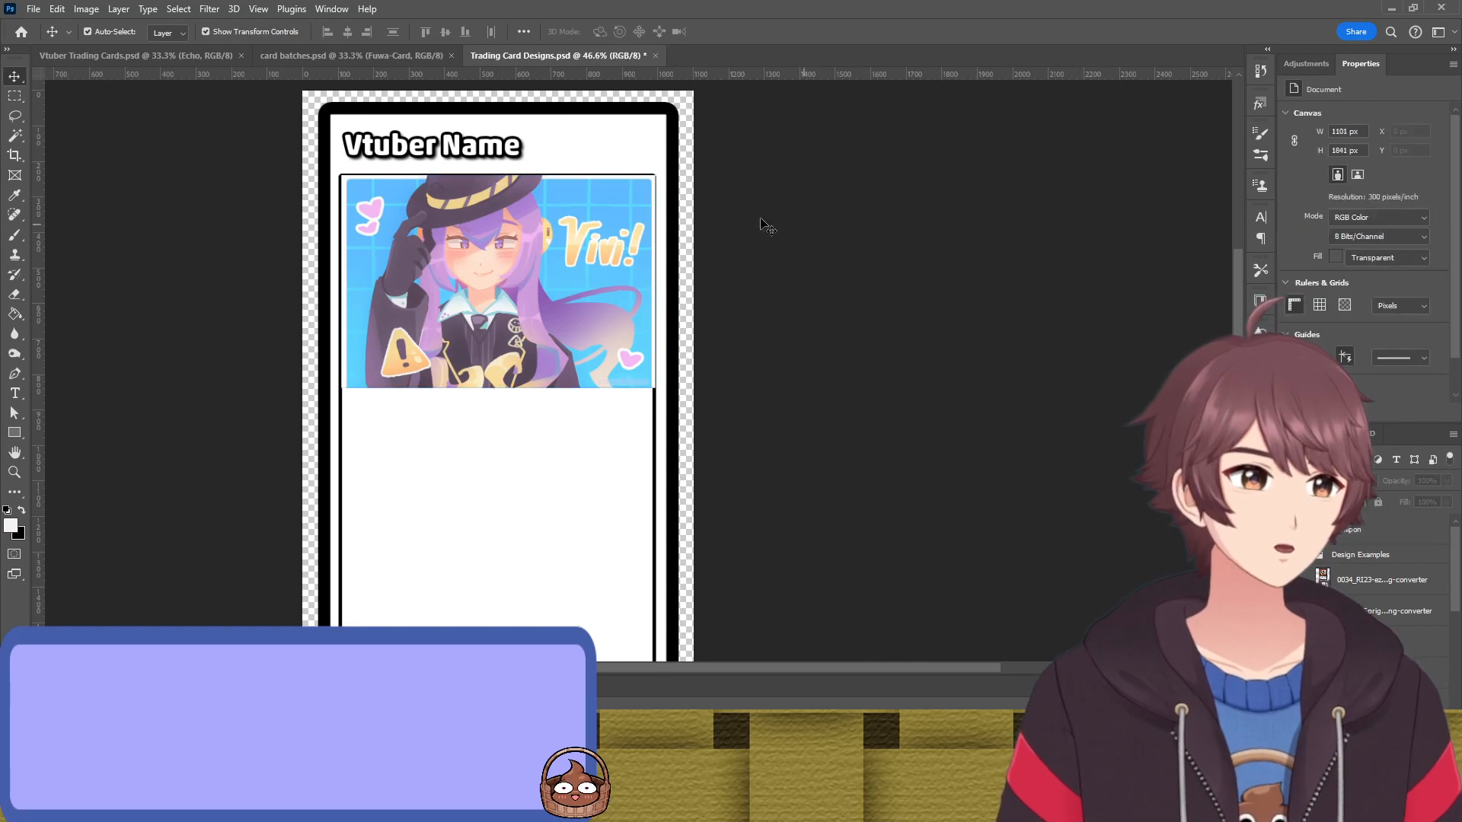
left_click(654, 415)
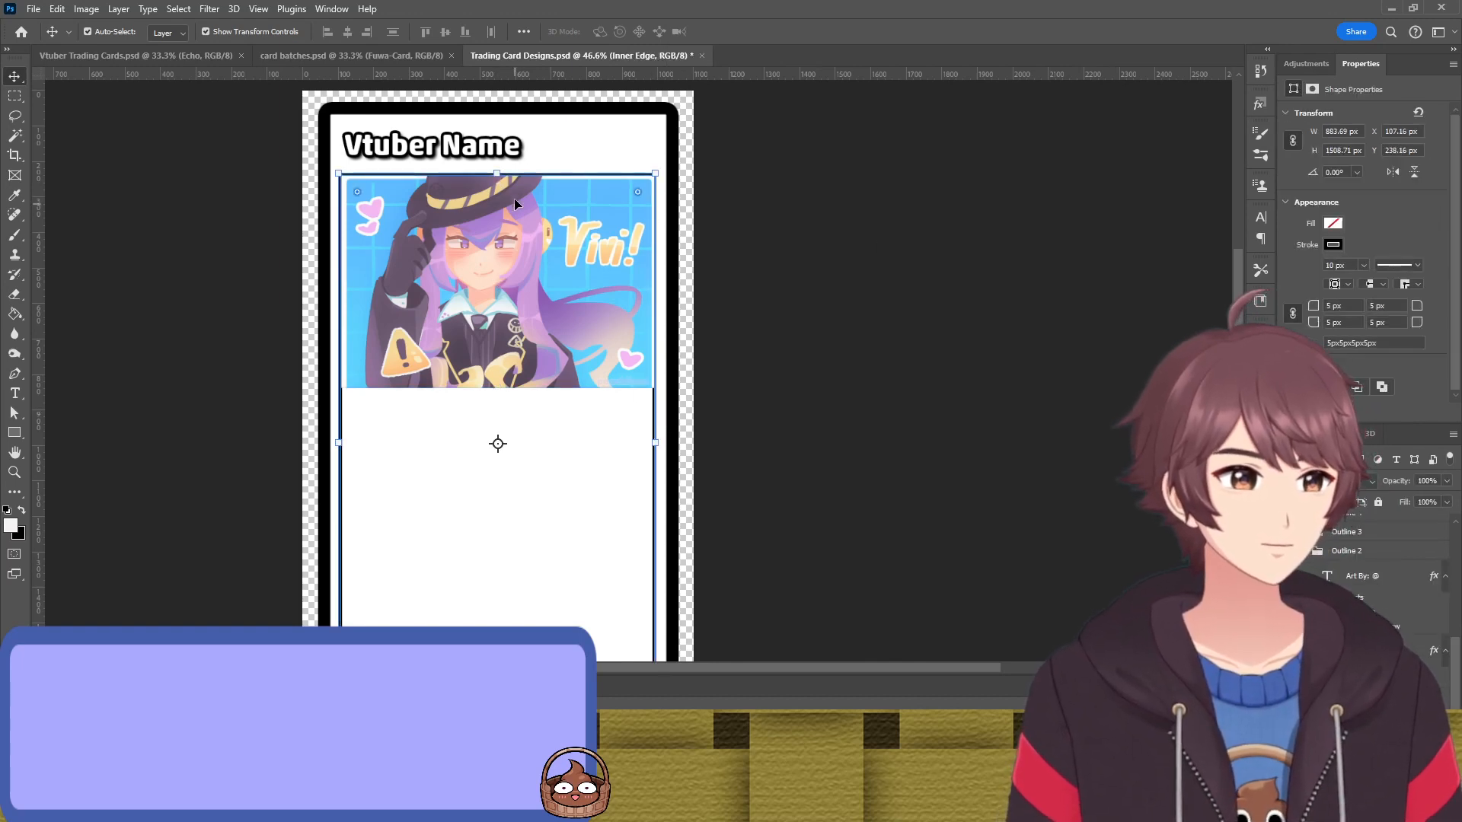
left_click_drag(494, 169, 500, 383)
key("Return")
left_click(924, 267)
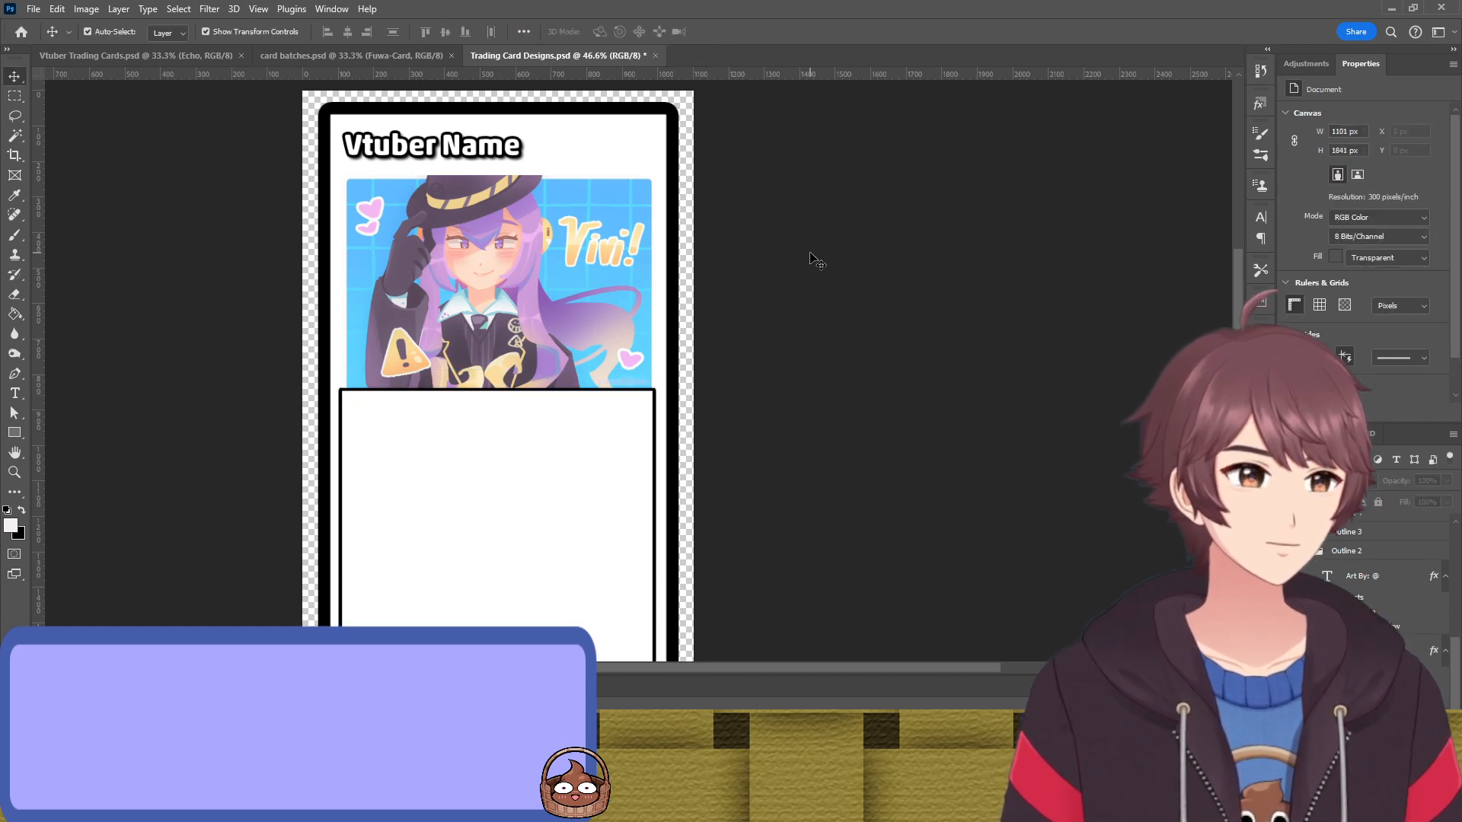
Try outlining the peachiipon artwork with a black Stroke layer effect
left_click(576, 291)
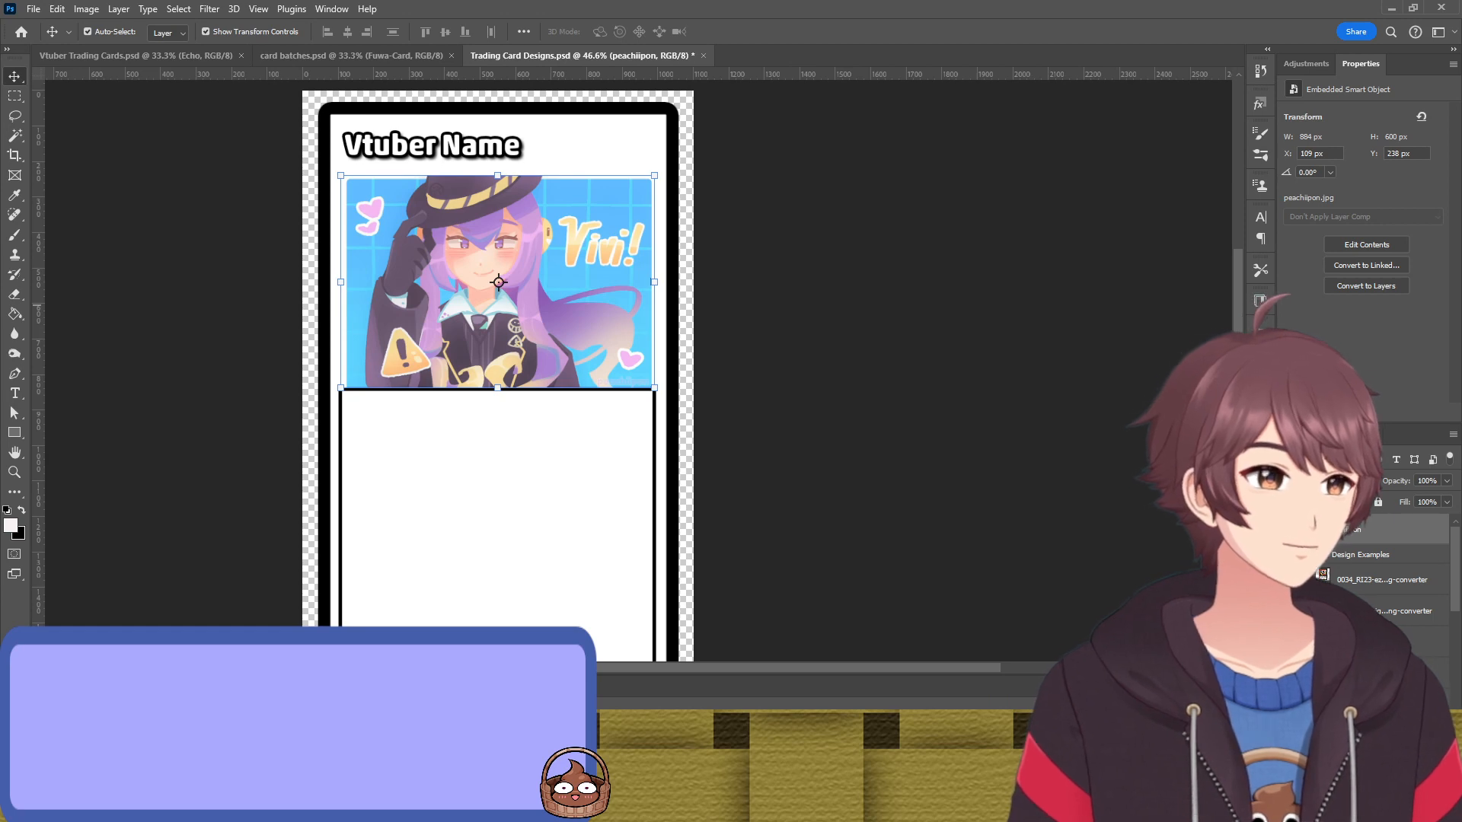
left_click(967, 479)
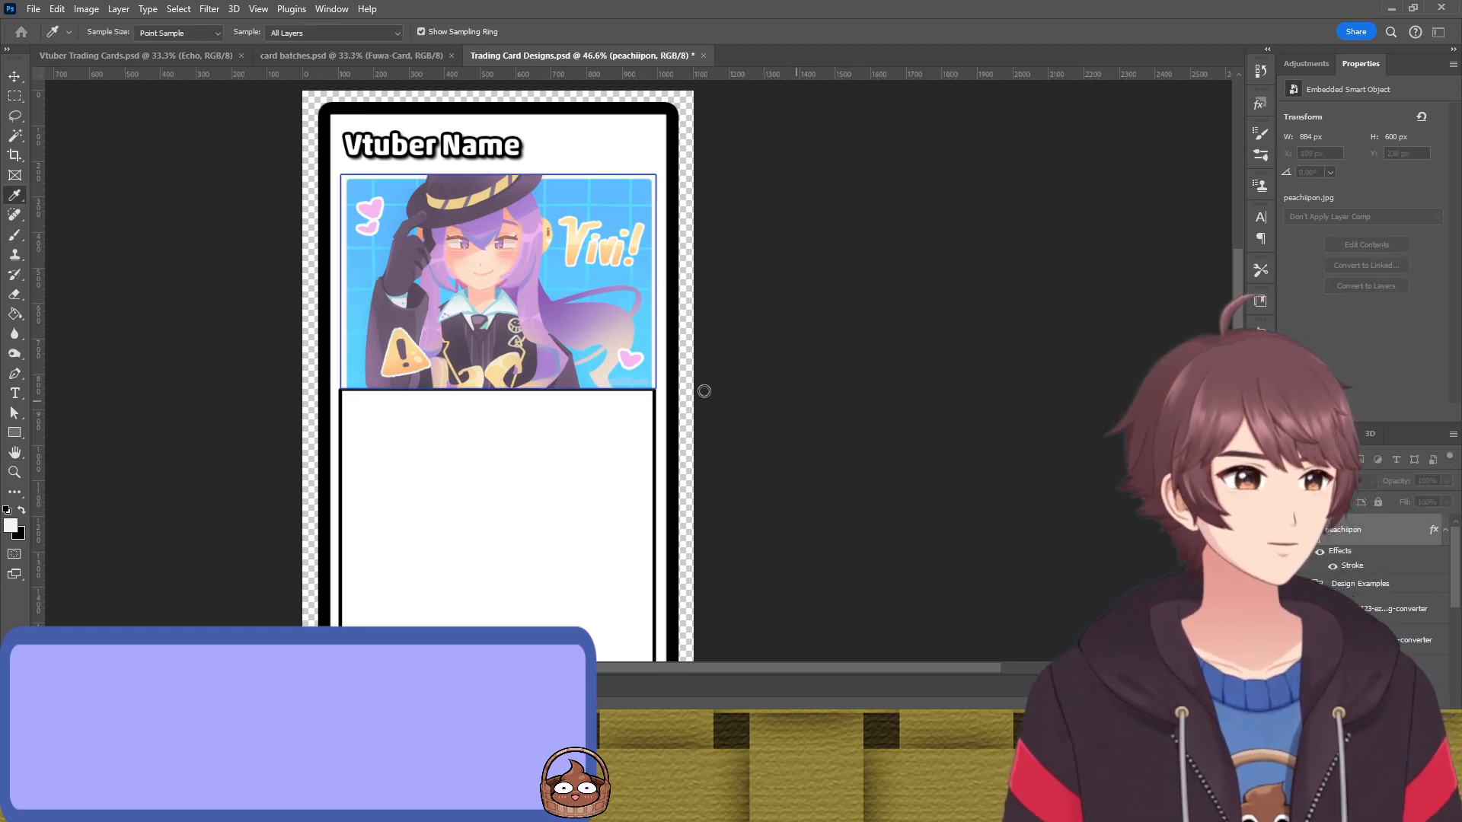
left_click(659, 438)
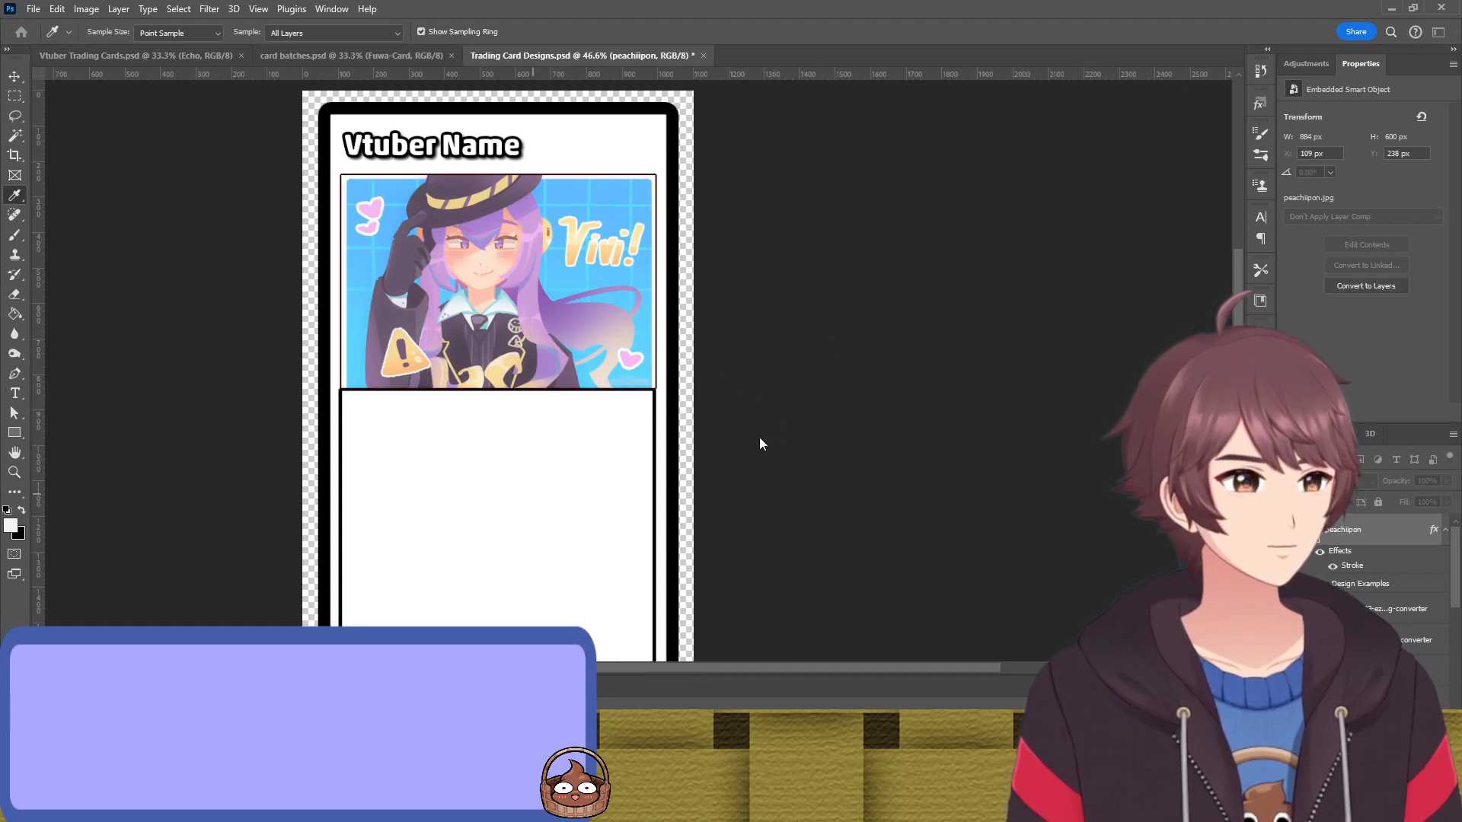
left_click(860, 290)
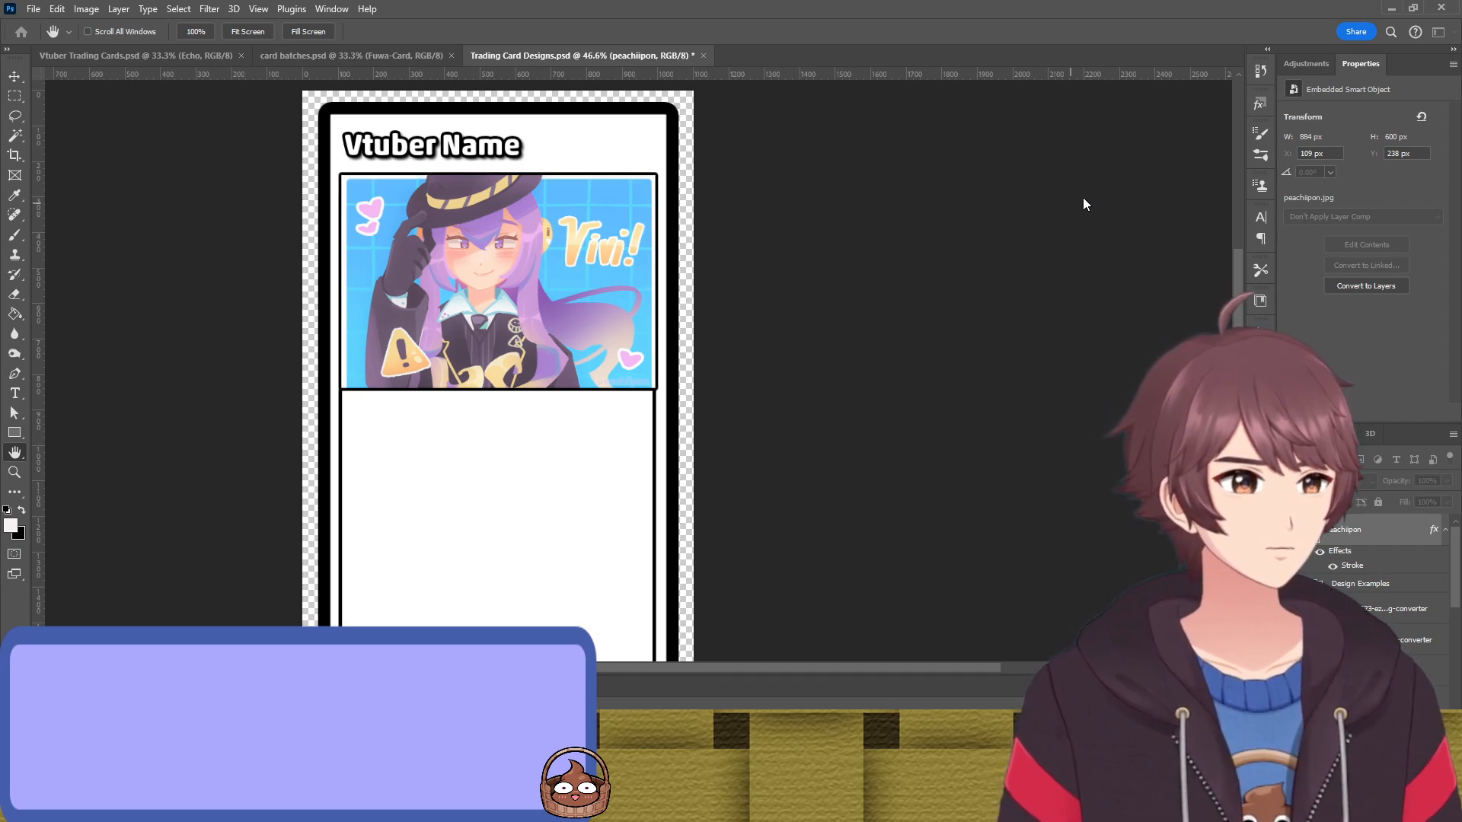
key("v")
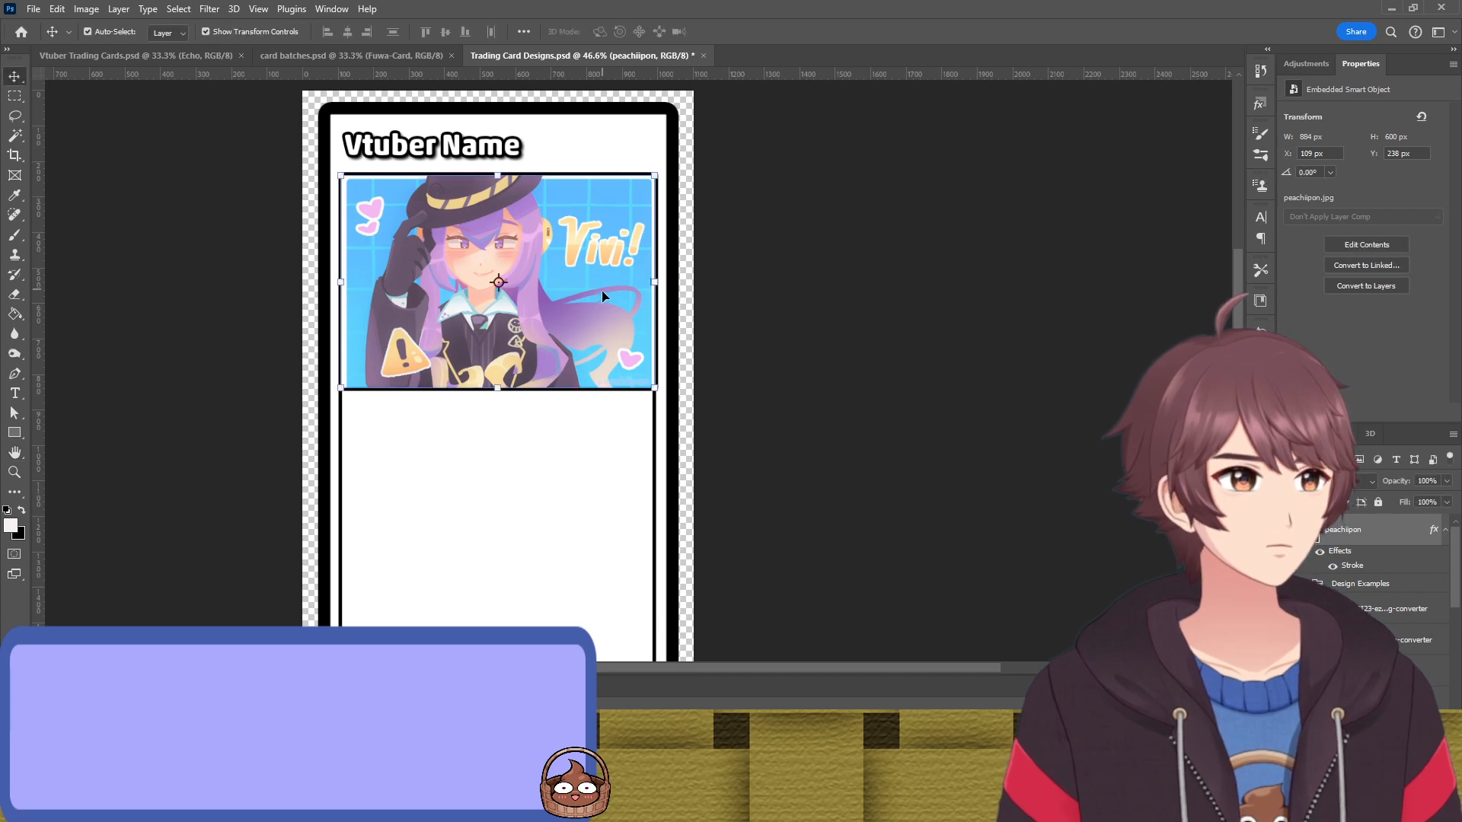
Try narrowing the artwork to 13.31% width to fit its right edge inside the frame, cancelling the transform
scroll(621, 321, "up", 3)
left_click(685, 242)
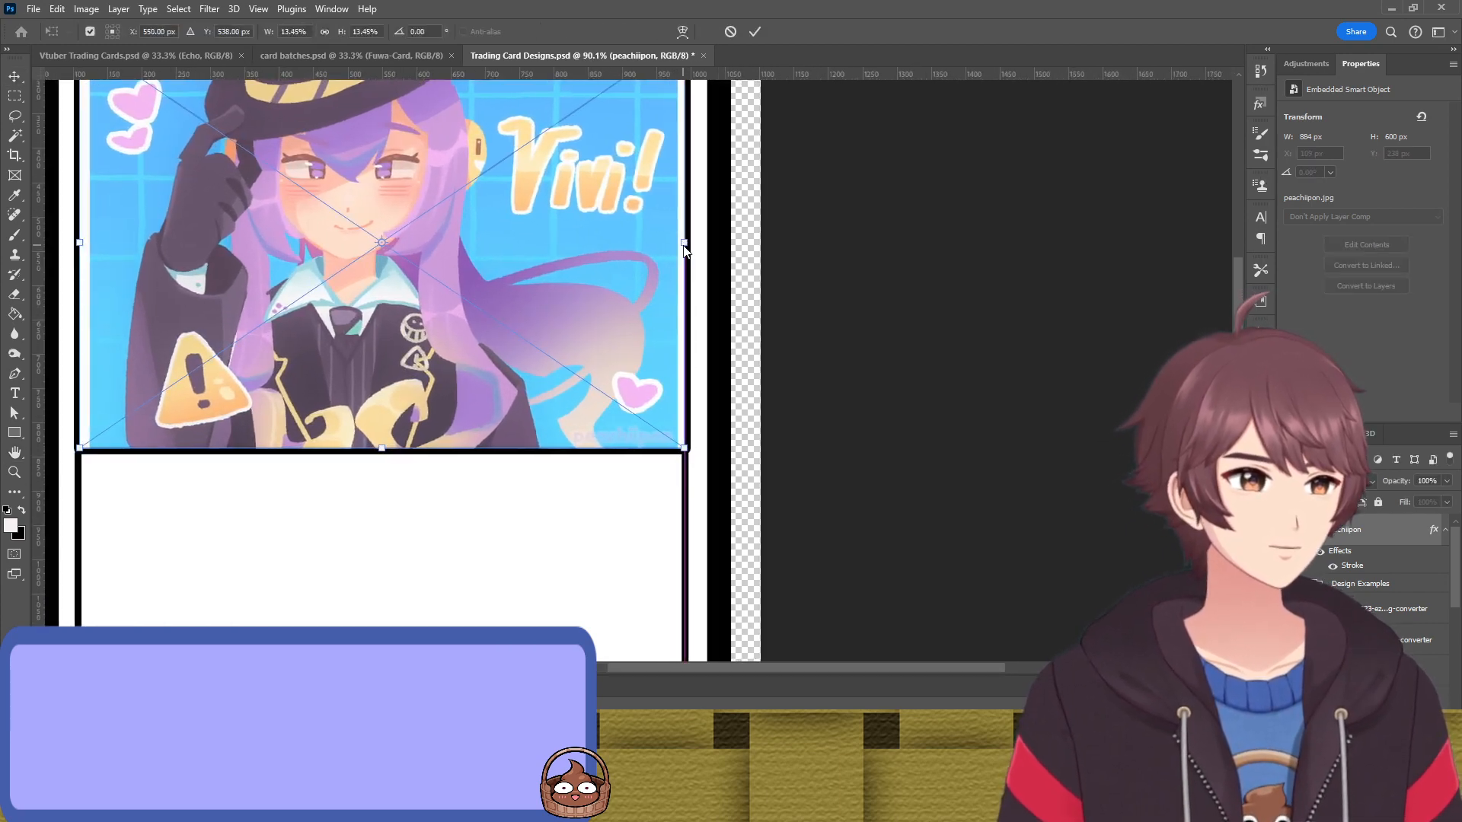
left_click_drag(683, 245, 679, 255)
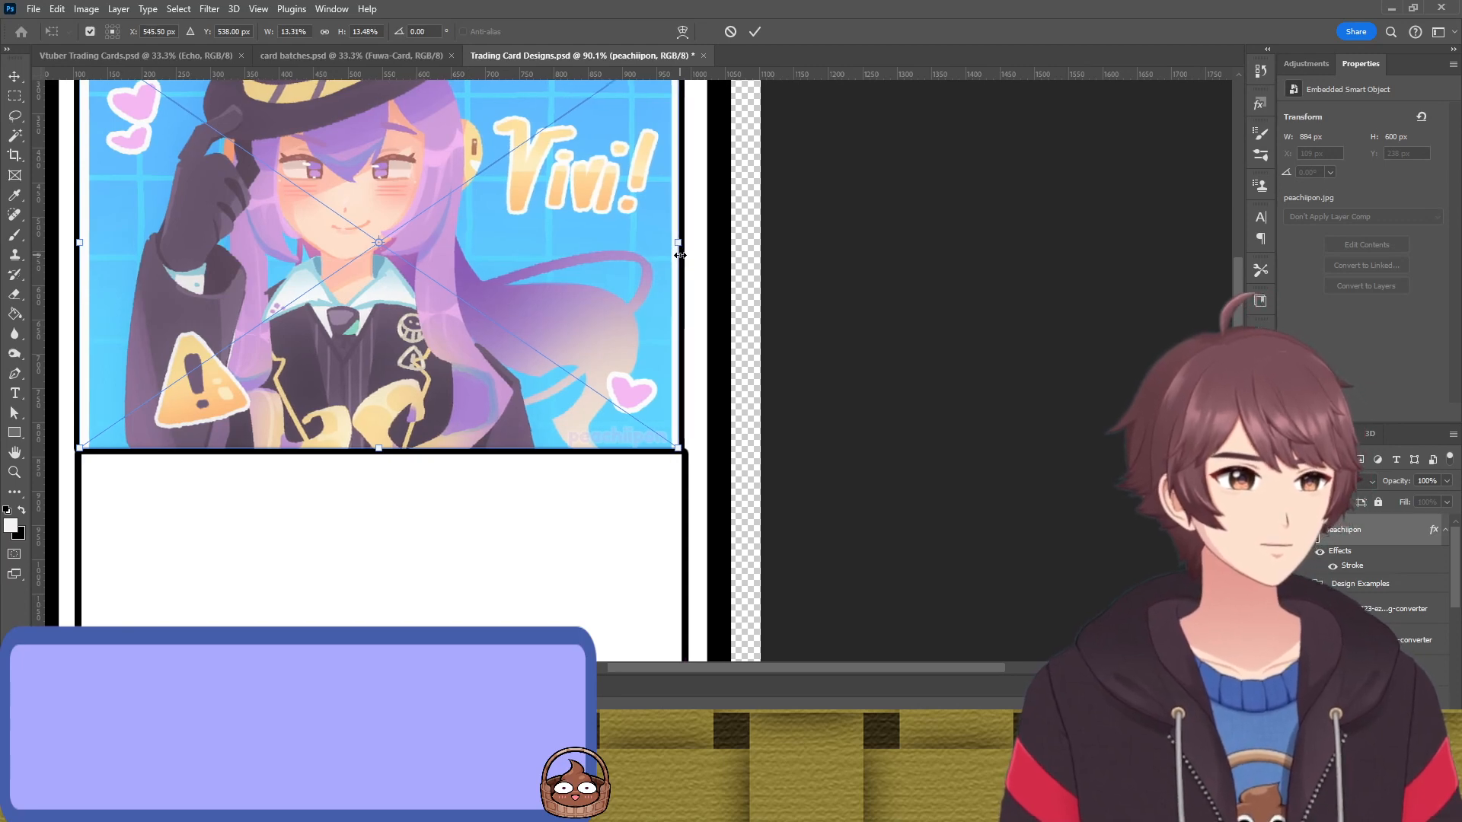
left_click_drag(329, 332, 515, 409)
scroll(532, 398, "down", 5)
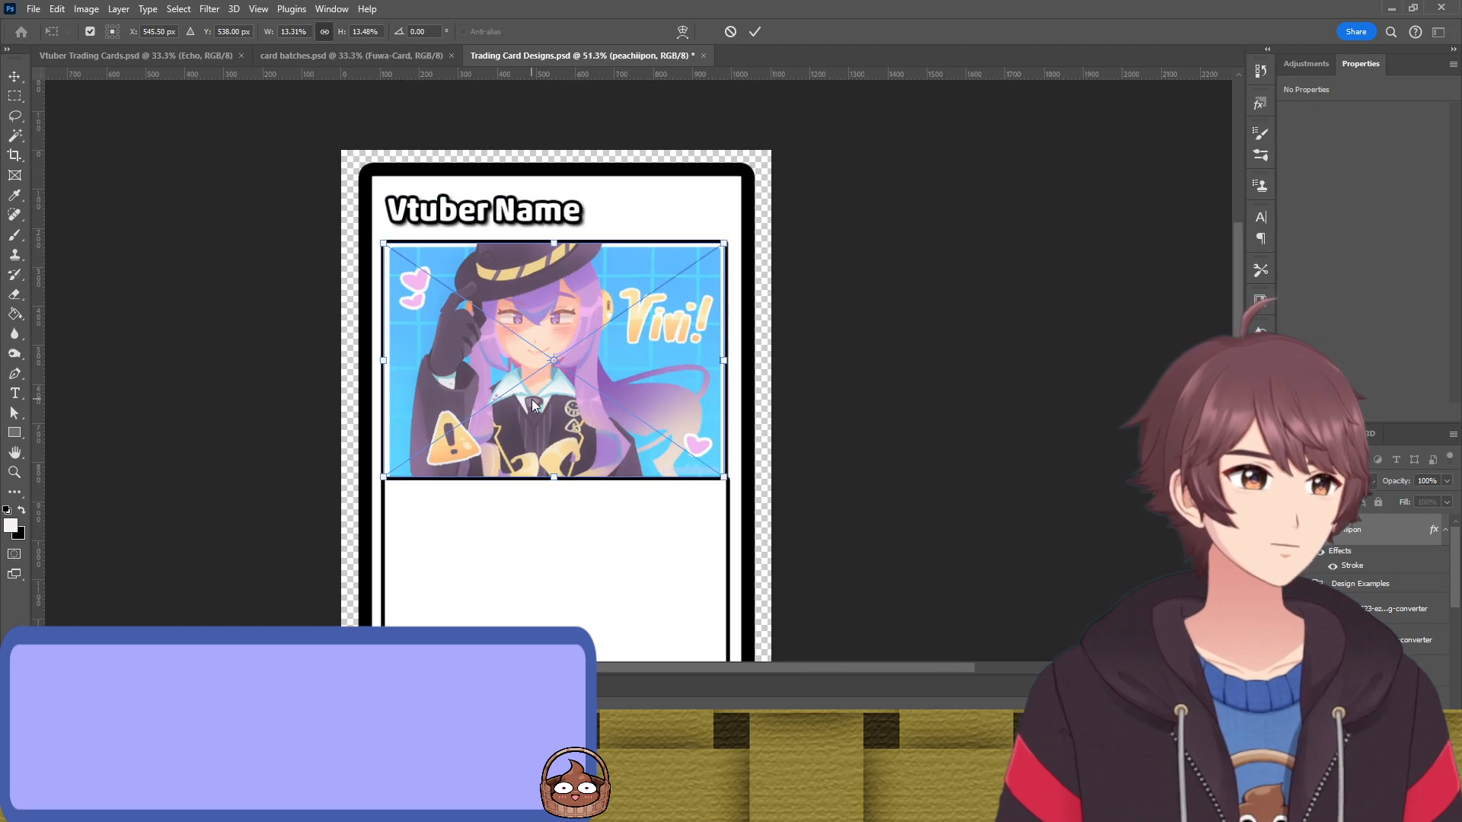
left_click(732, 33)
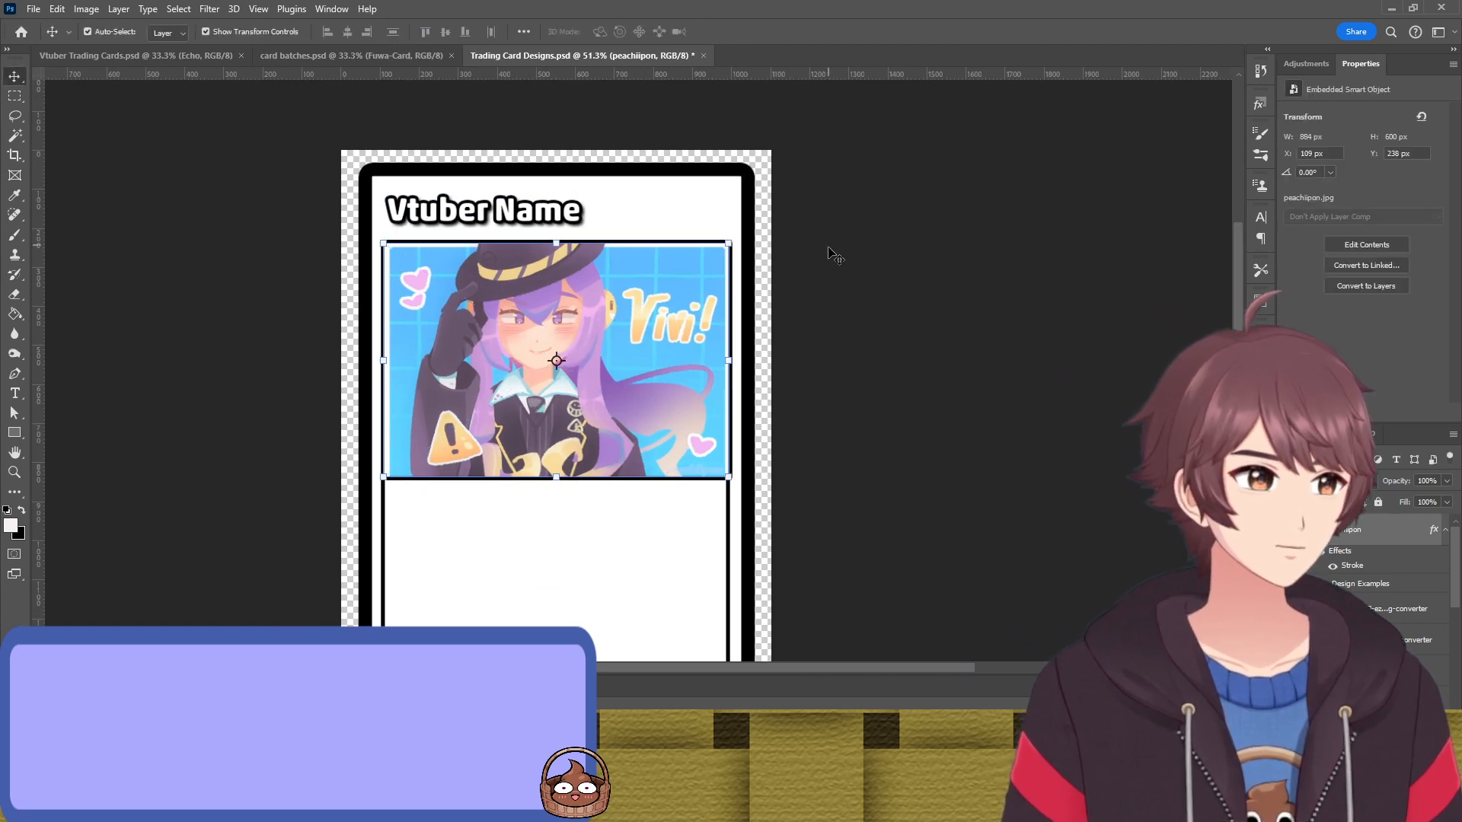
Undo the artwork's stroke effect and the inner frame's resize
key("ctrl+z")
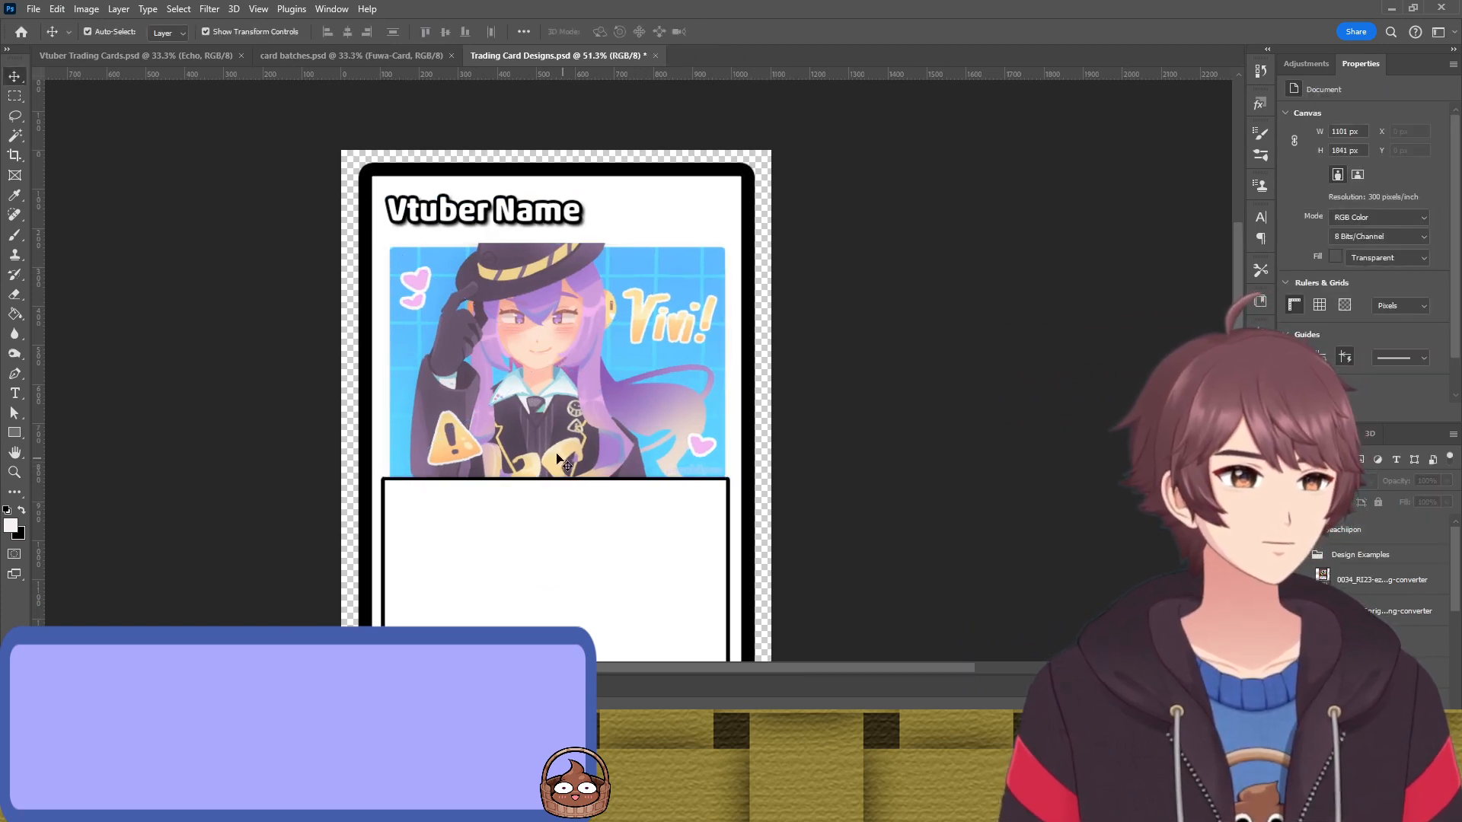
left_click(561, 454, "ctrl")
scroll(611, 409, "up", 4)
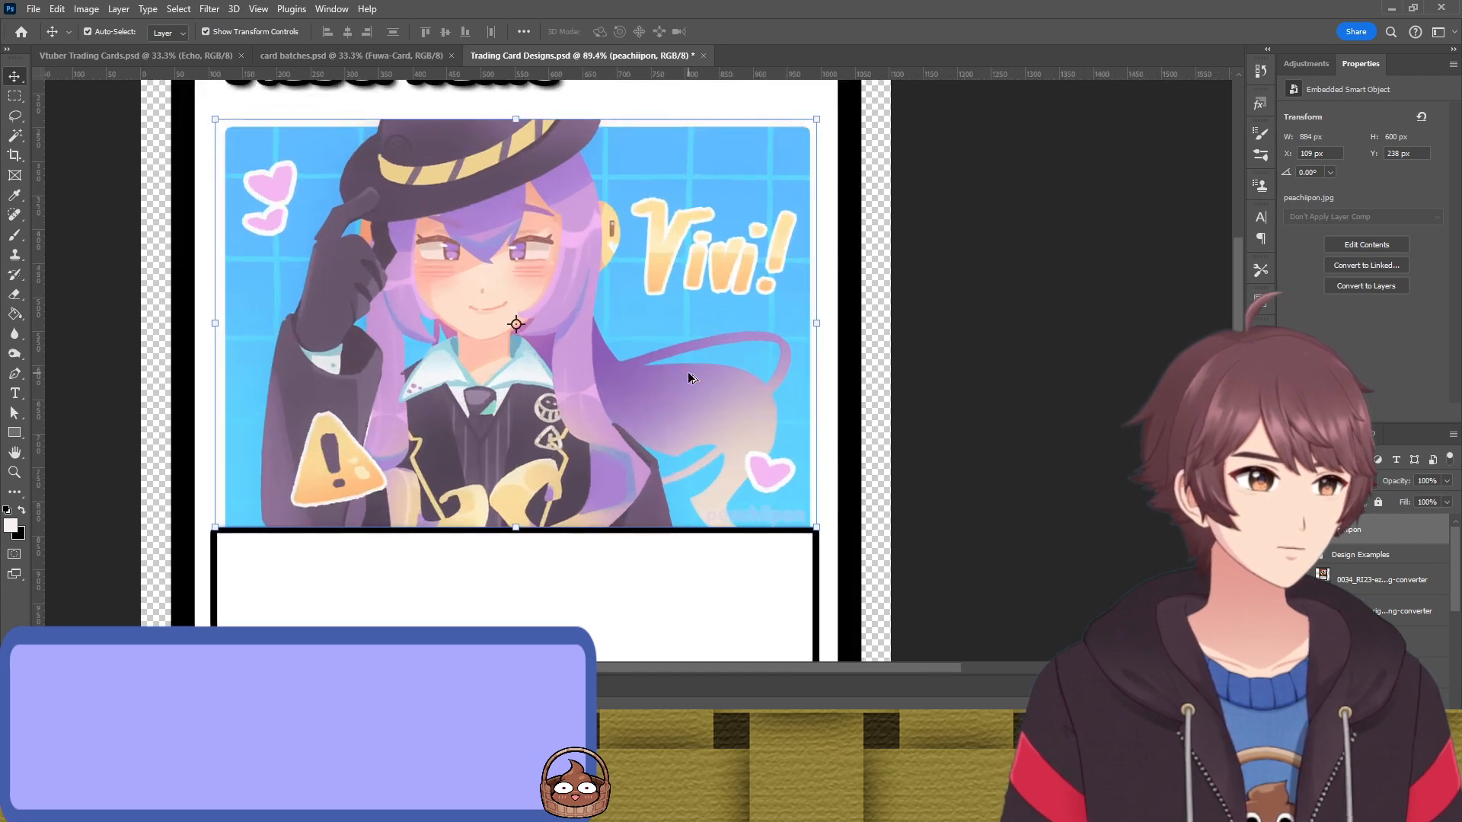
scroll(473, 363, "down", 3)
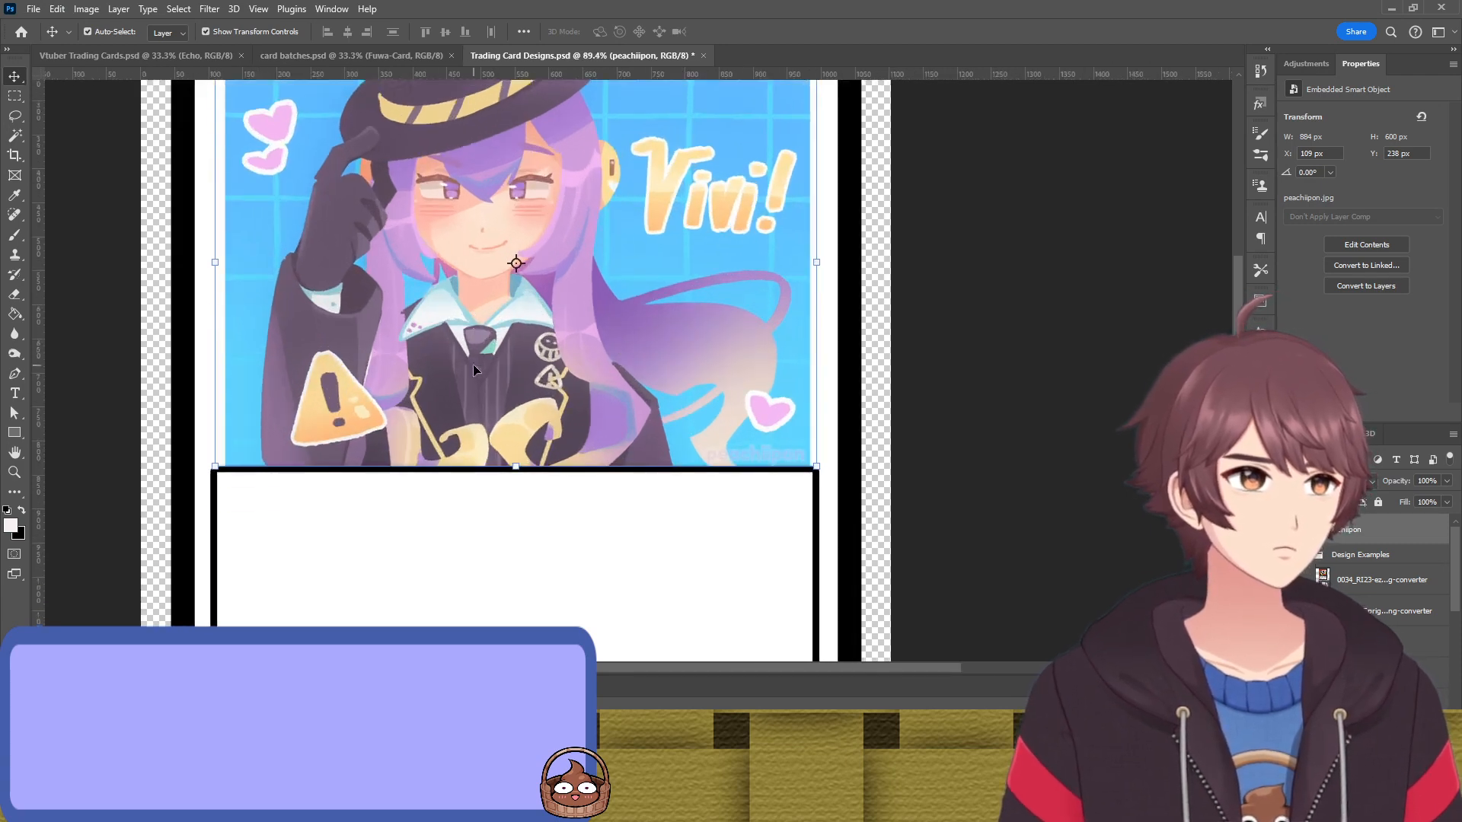
scroll(399, 443, "up", 1)
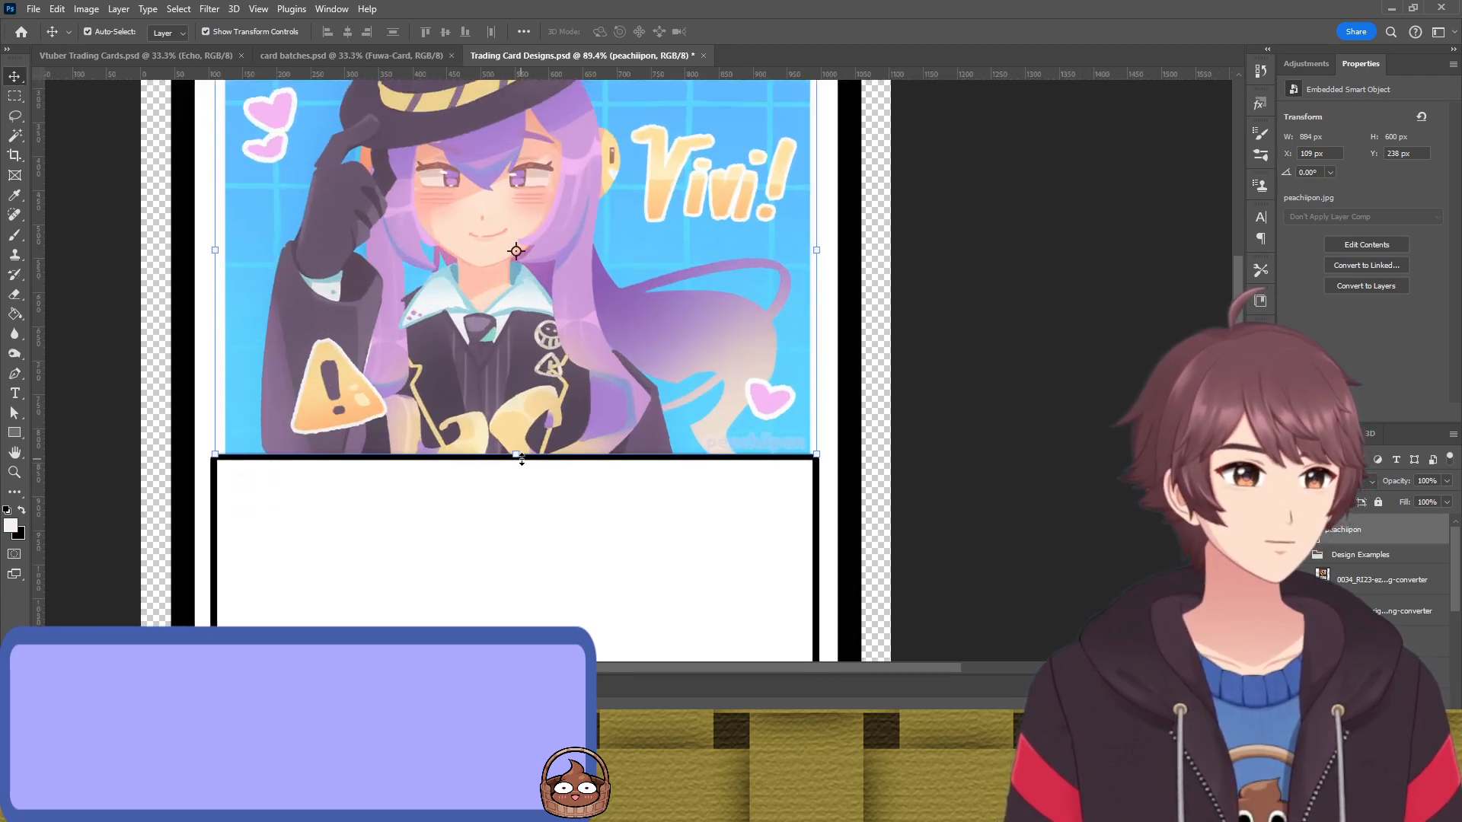
scroll(548, 457, "up", 6)
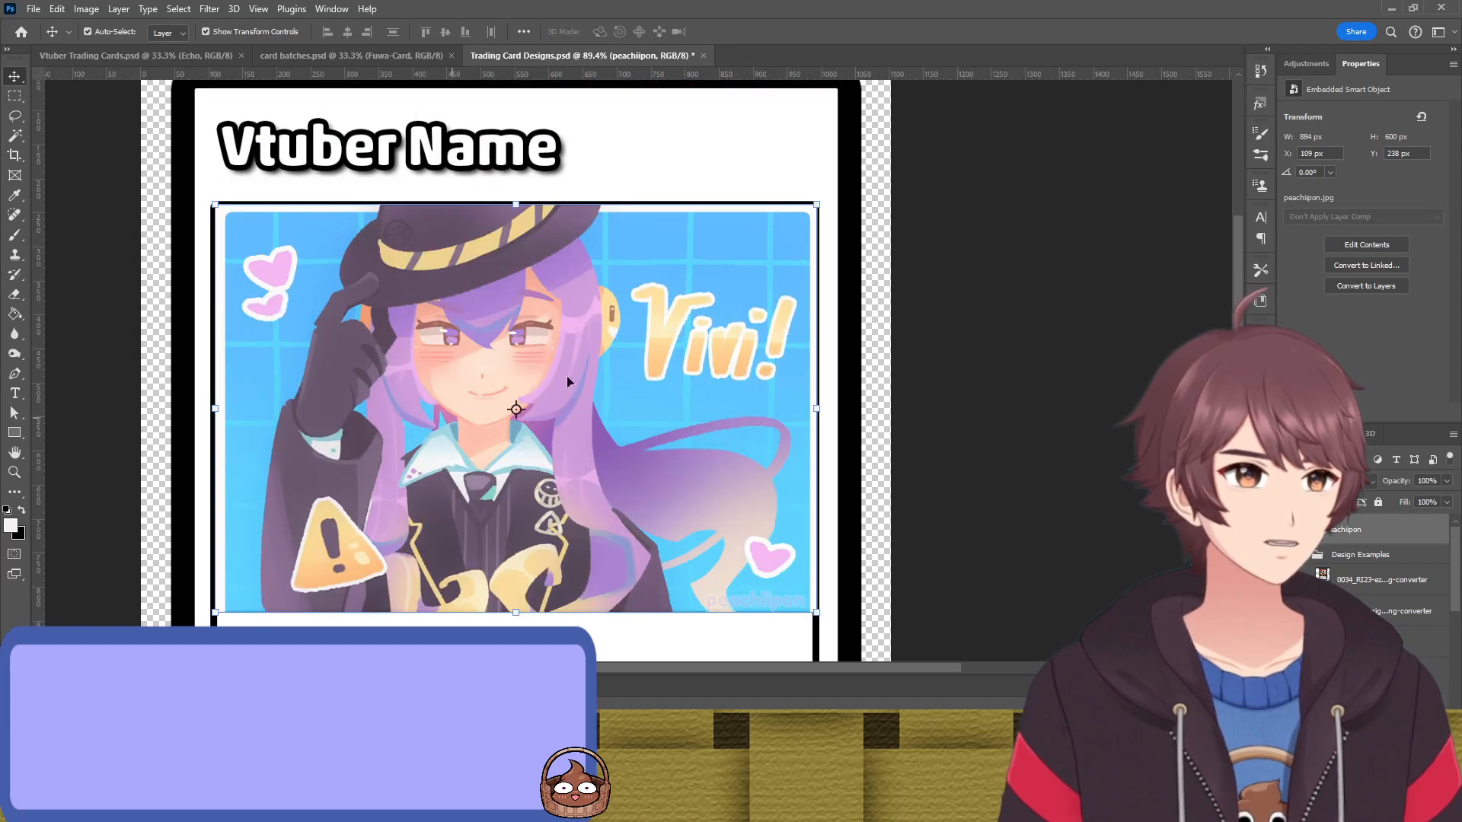
Move the peachiipon layer beneath the inner frame's layer so the frame outline overlaps the artwork
left_click(567, 376)
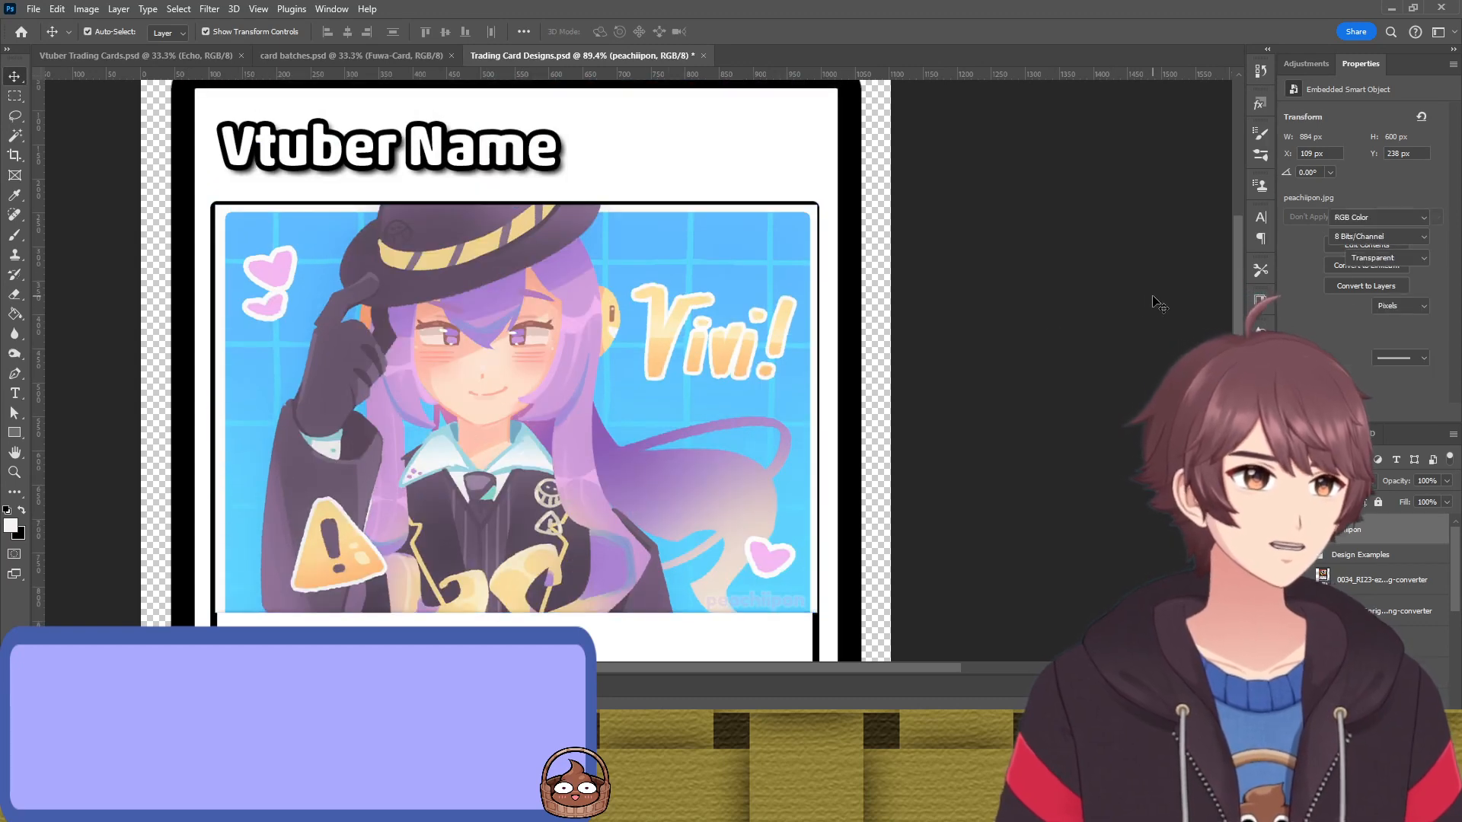
left_click(713, 382)
left_click_drag(1359, 542, 1359, 545)
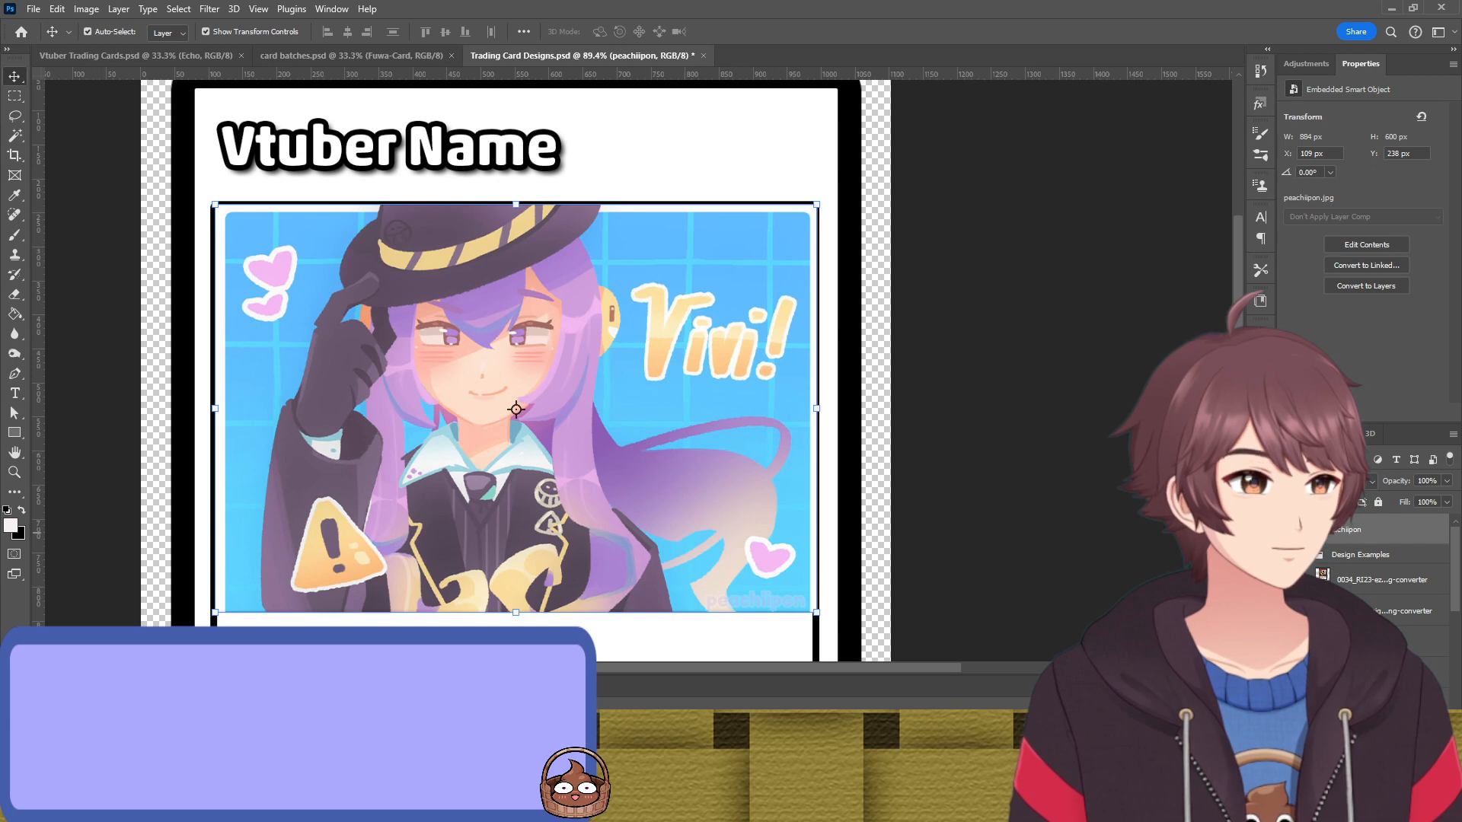
scroll(1393, 578, "down", 5)
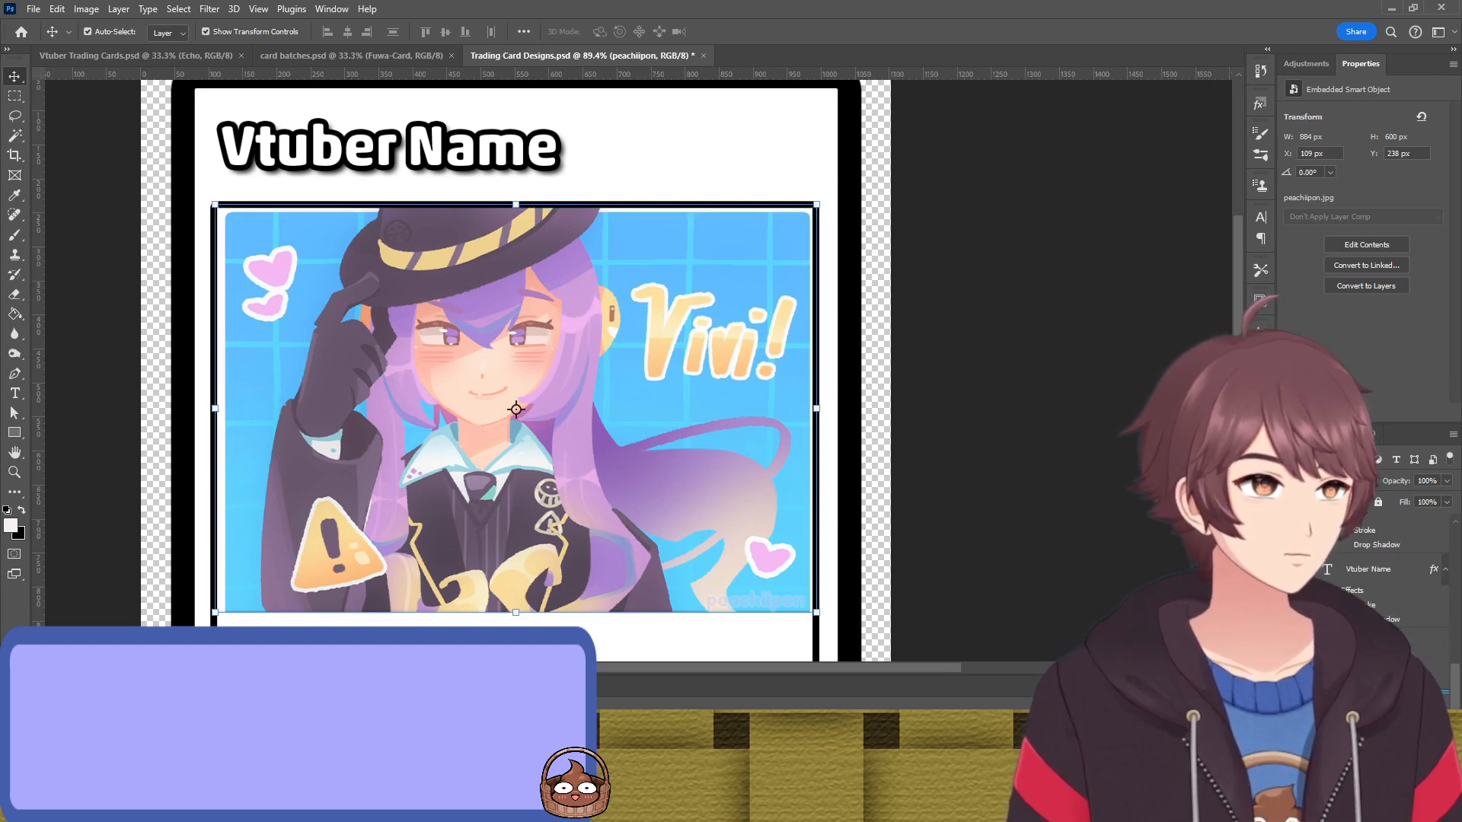
left_click(918, 405)
Draw a horizontal line about 881 px long along the artwork's bottom edge, spanning the inner frame's width
scroll(563, 411, "down", 5)
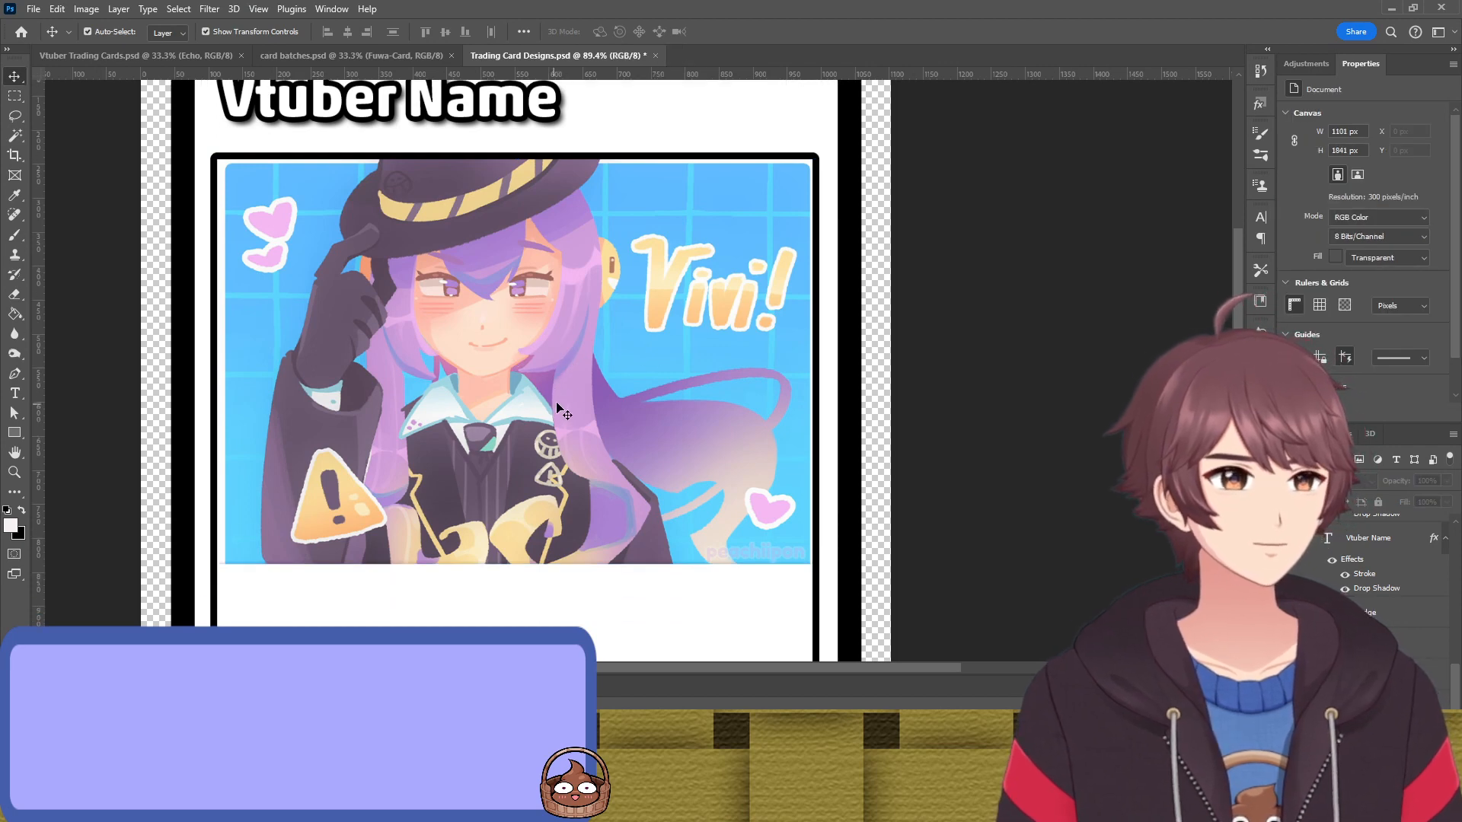
scroll(440, 393, "down", 1)
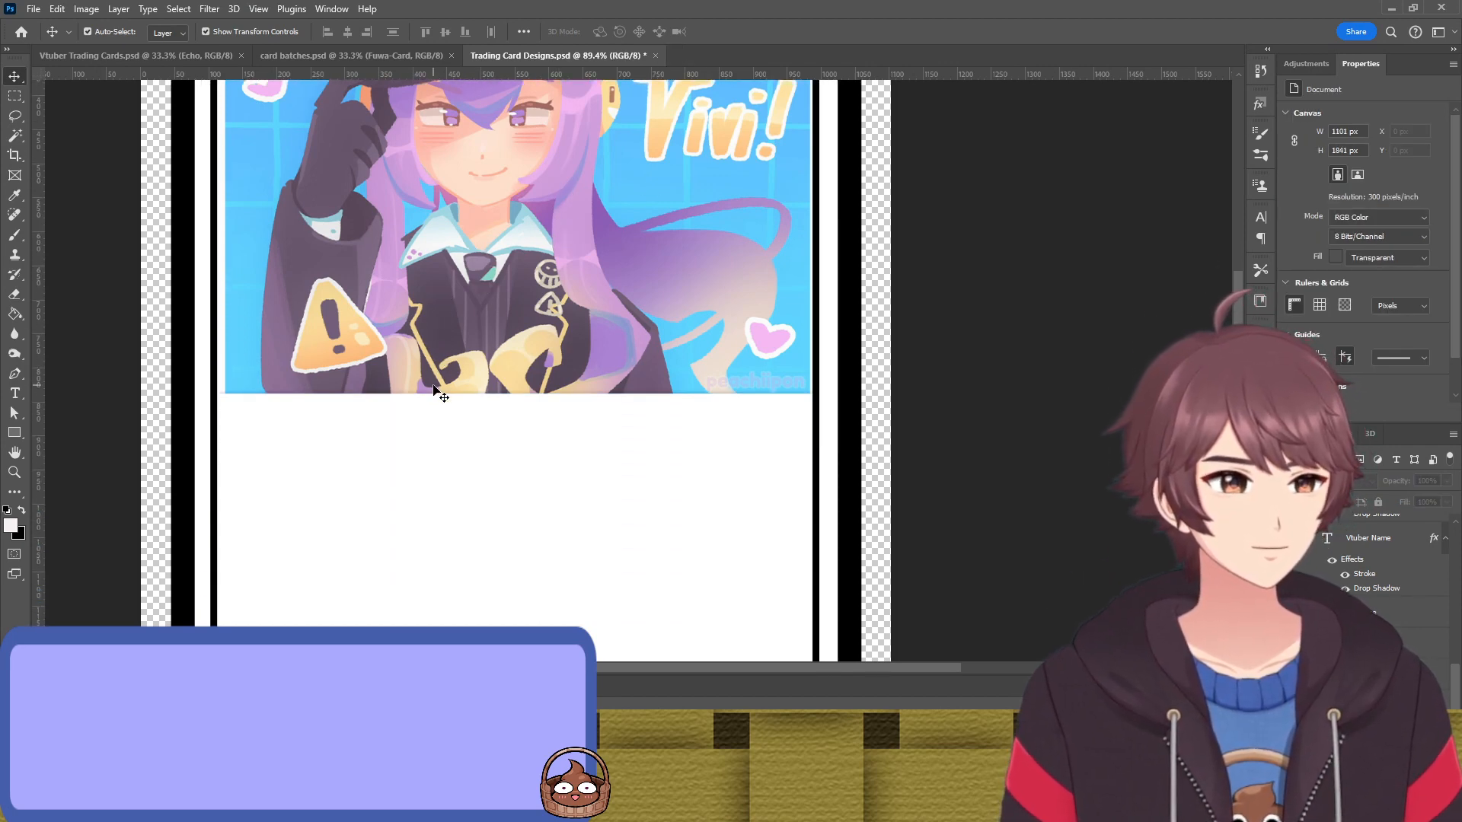
scroll(440, 394, "down", 1)
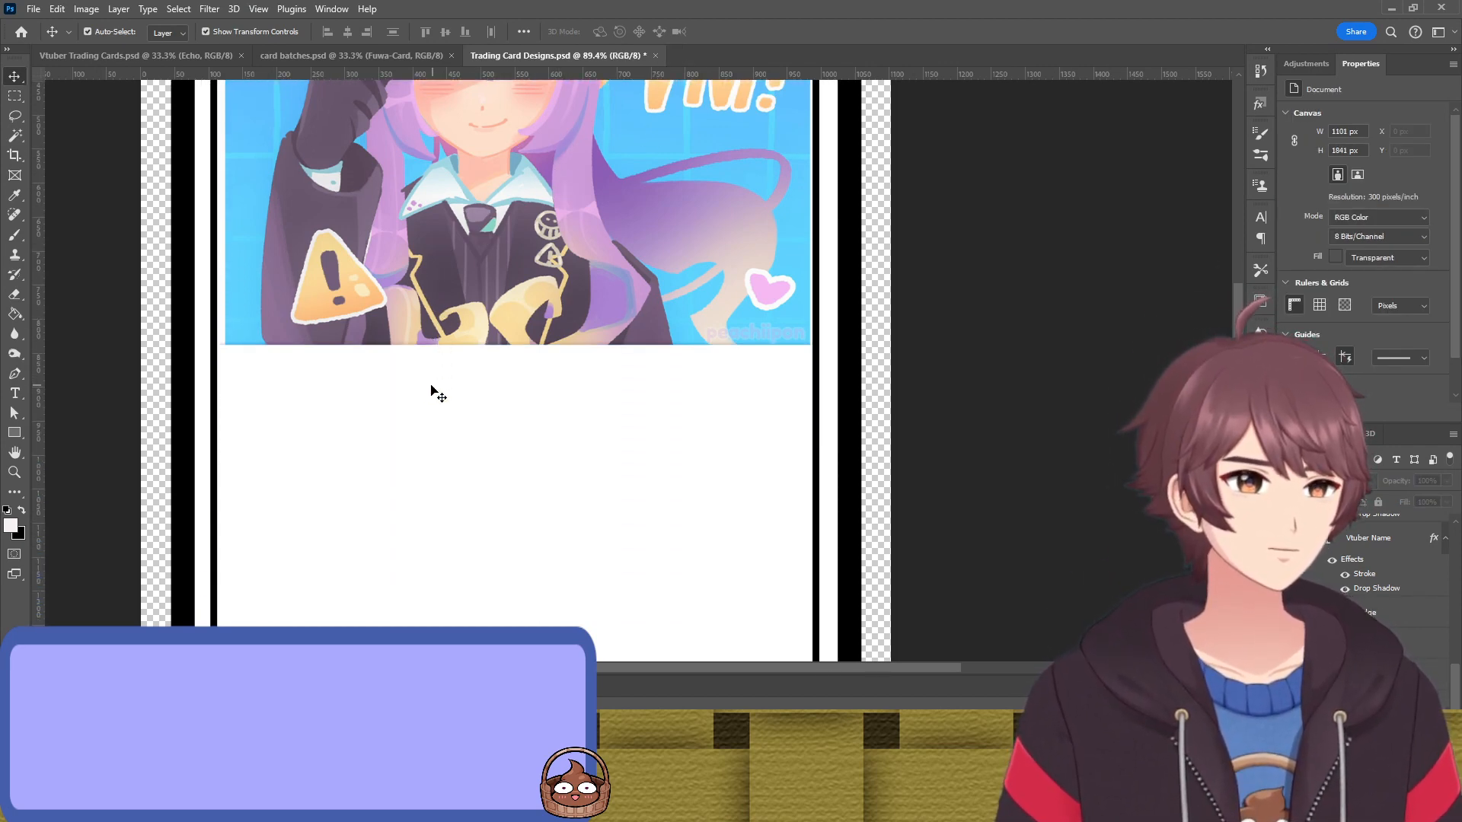
key("u")
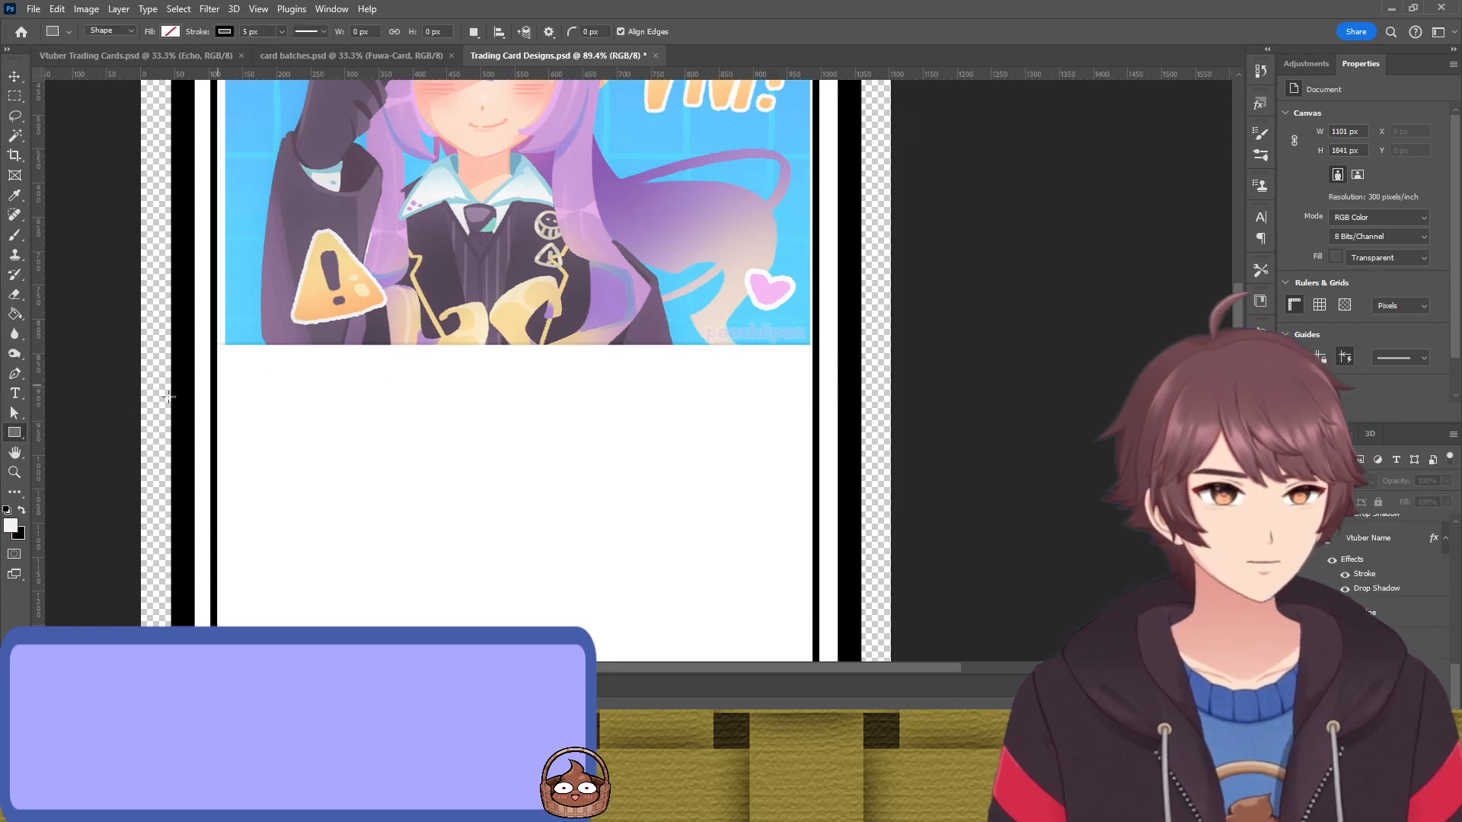
right_click(14, 438)
left_click(77, 490)
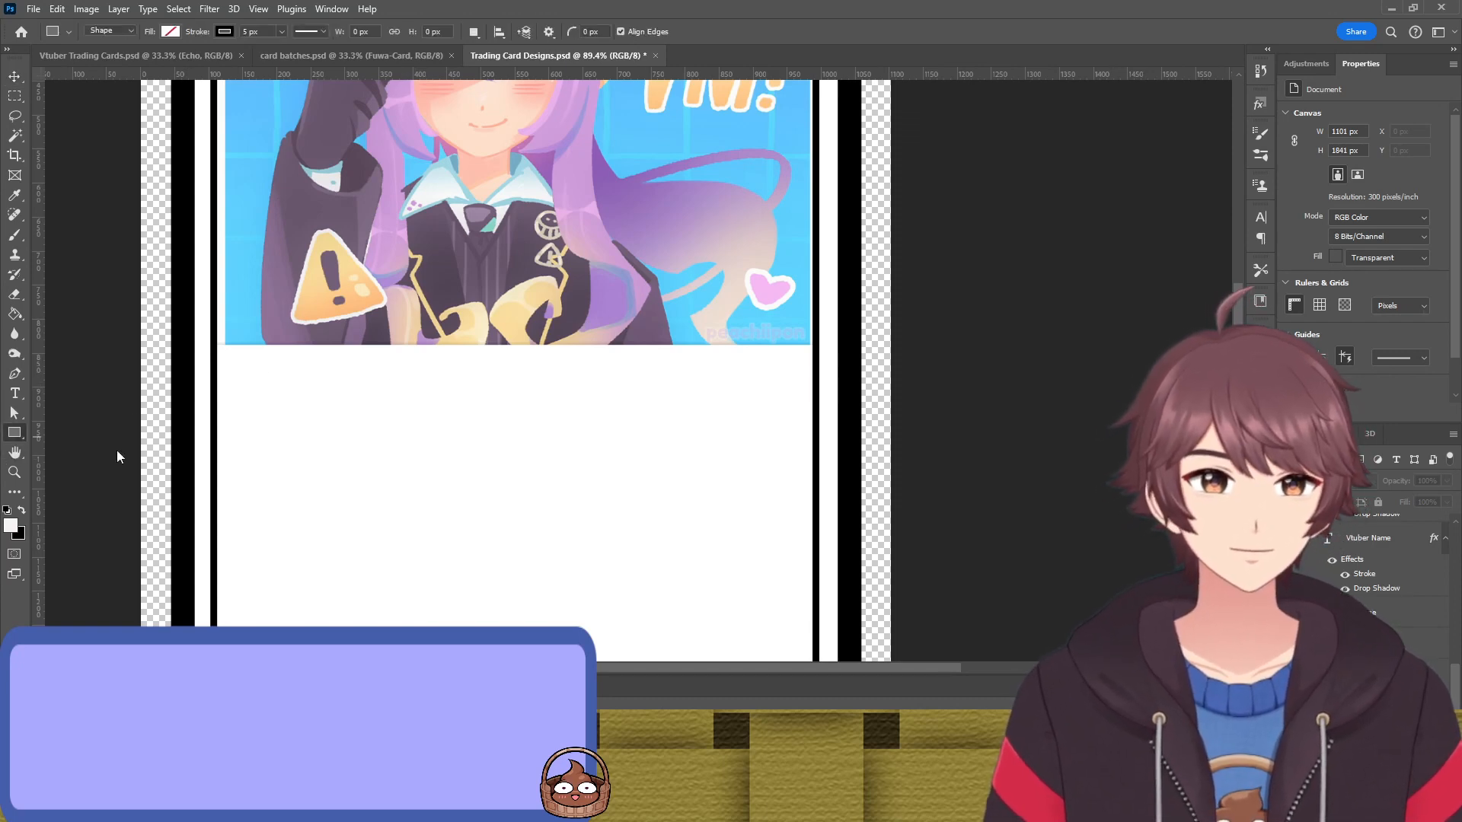
left_click_drag(217, 348, 815, 347)
key("v")
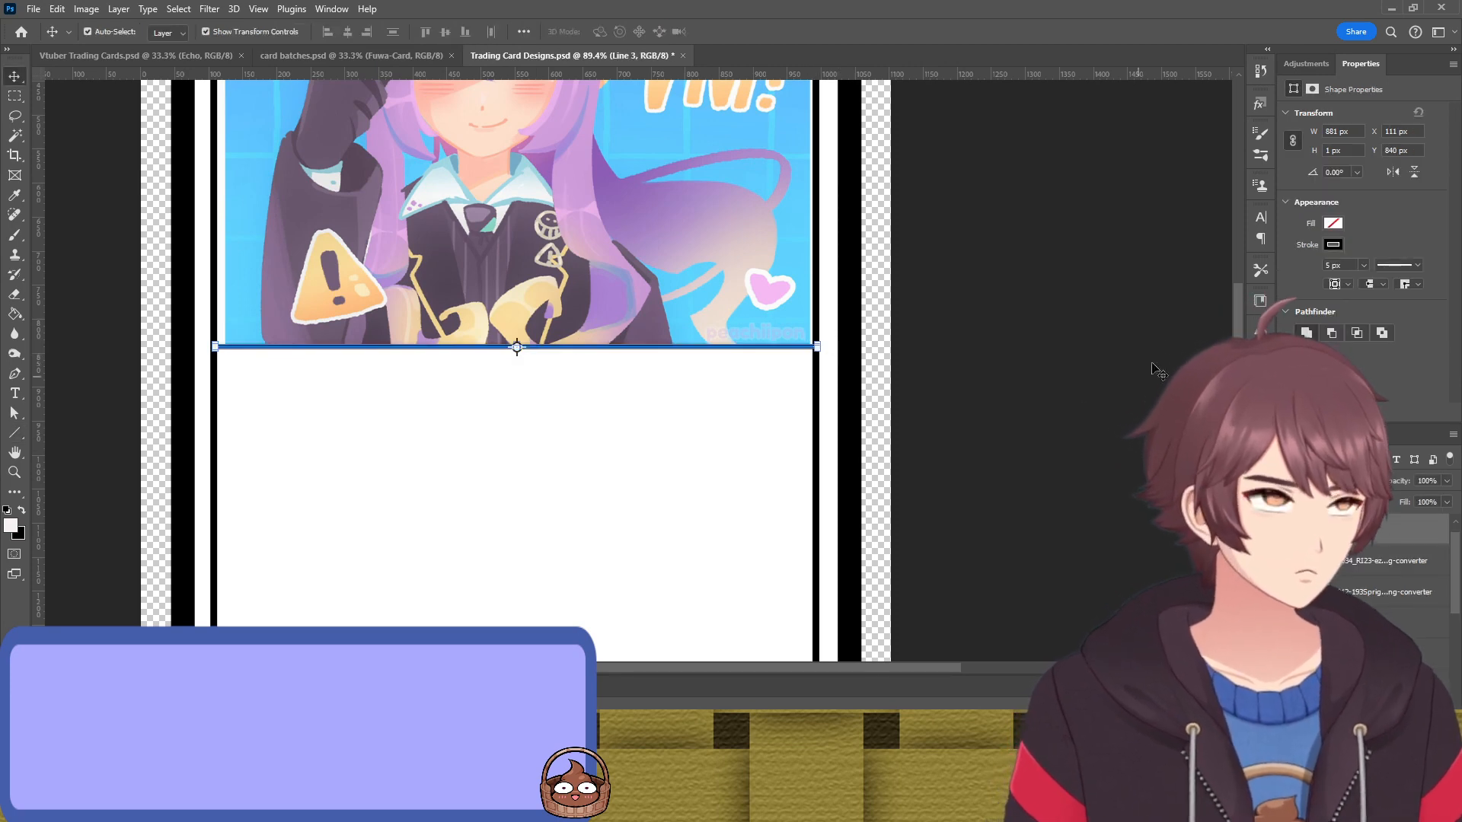
Thicken the divider line's stroke to 10 px and shift it to X 109 px to align with the inner frame
double_click(1344, 264)
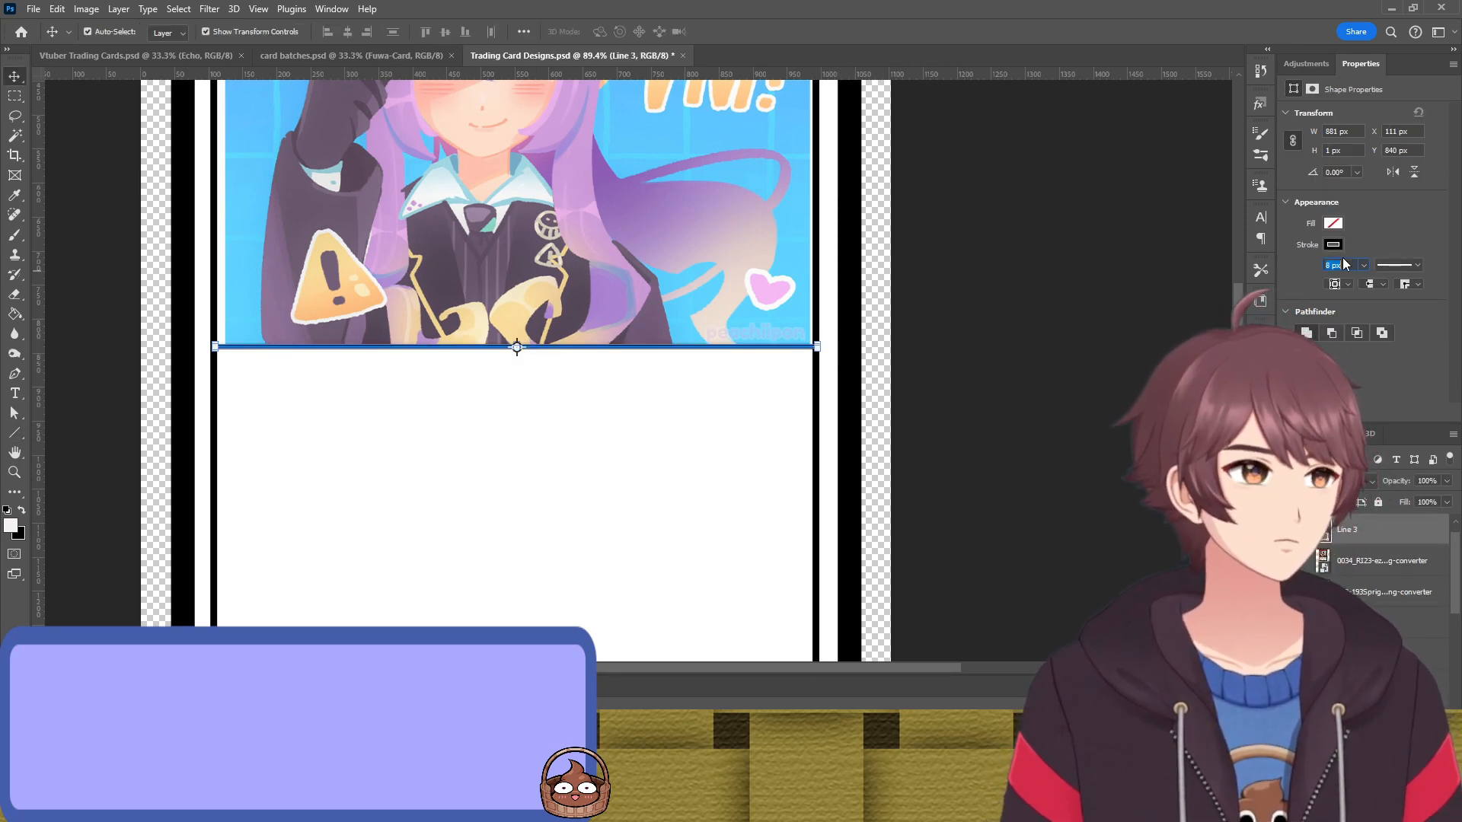
type("12")
left_click(1060, 303)
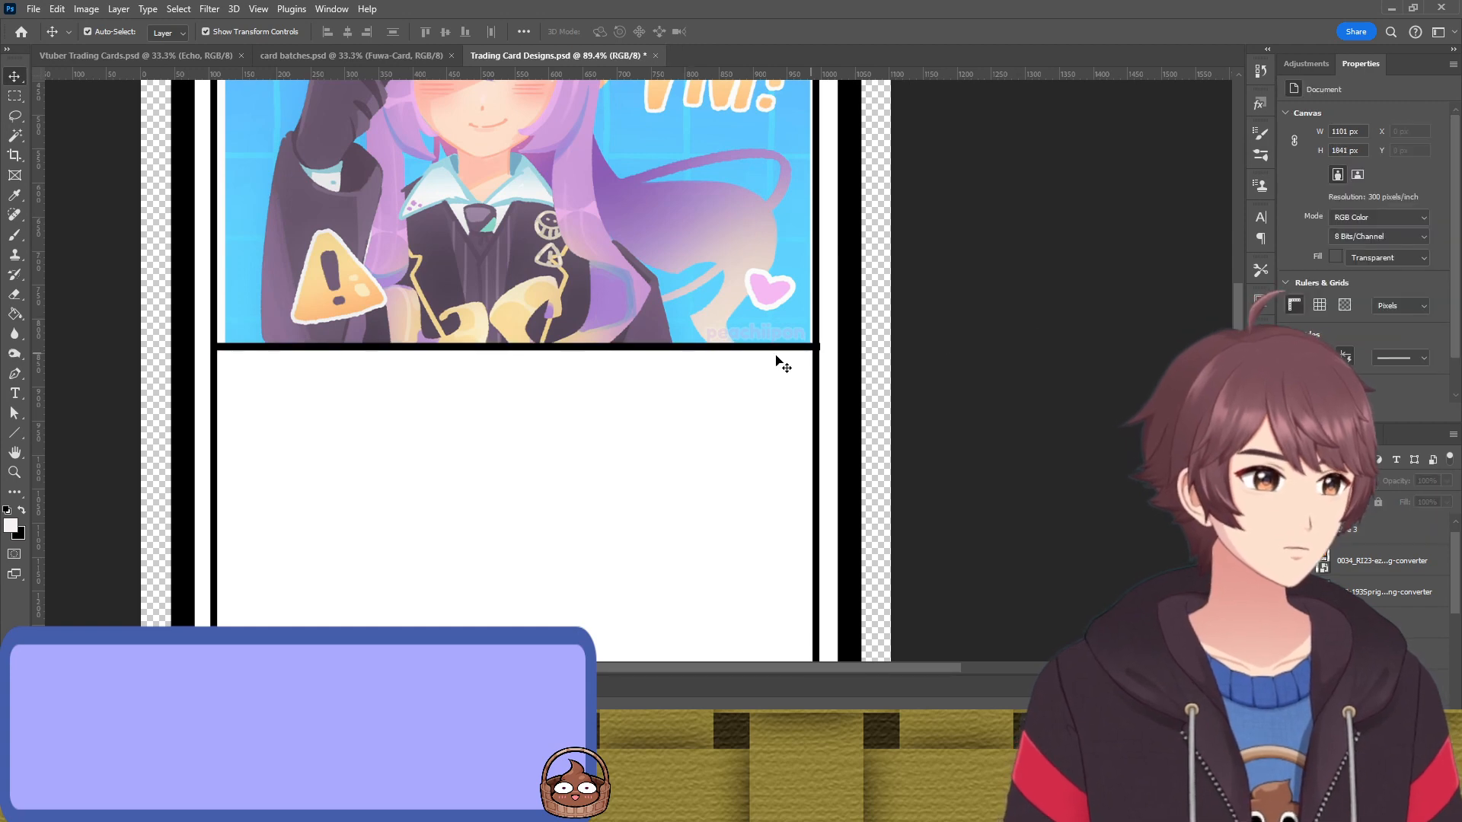
left_click(751, 350)
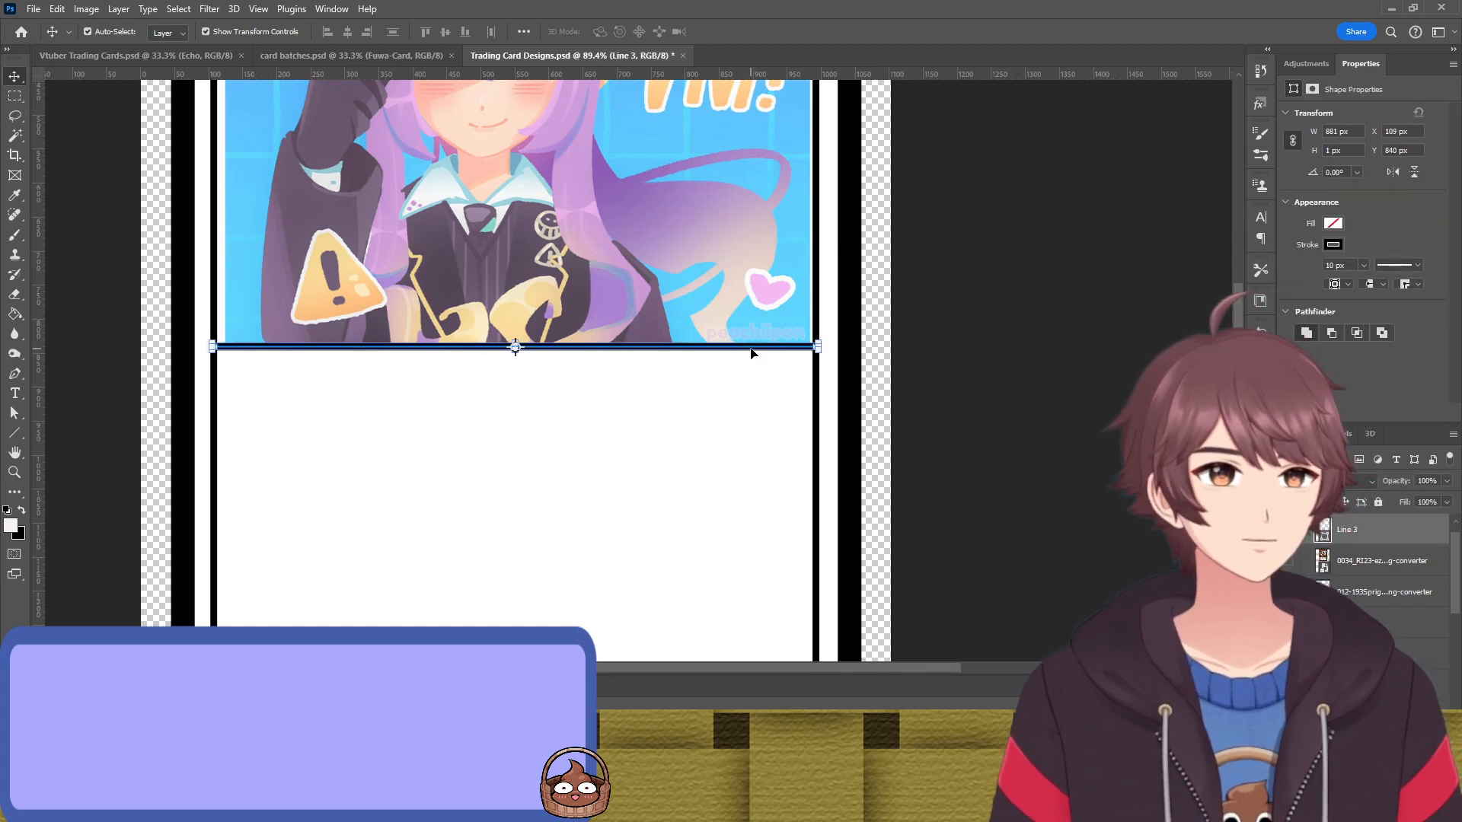
left_click(948, 354)
Examine the divider between the artwork and the empty lower section of the card
scroll(955, 313, "down", 4)
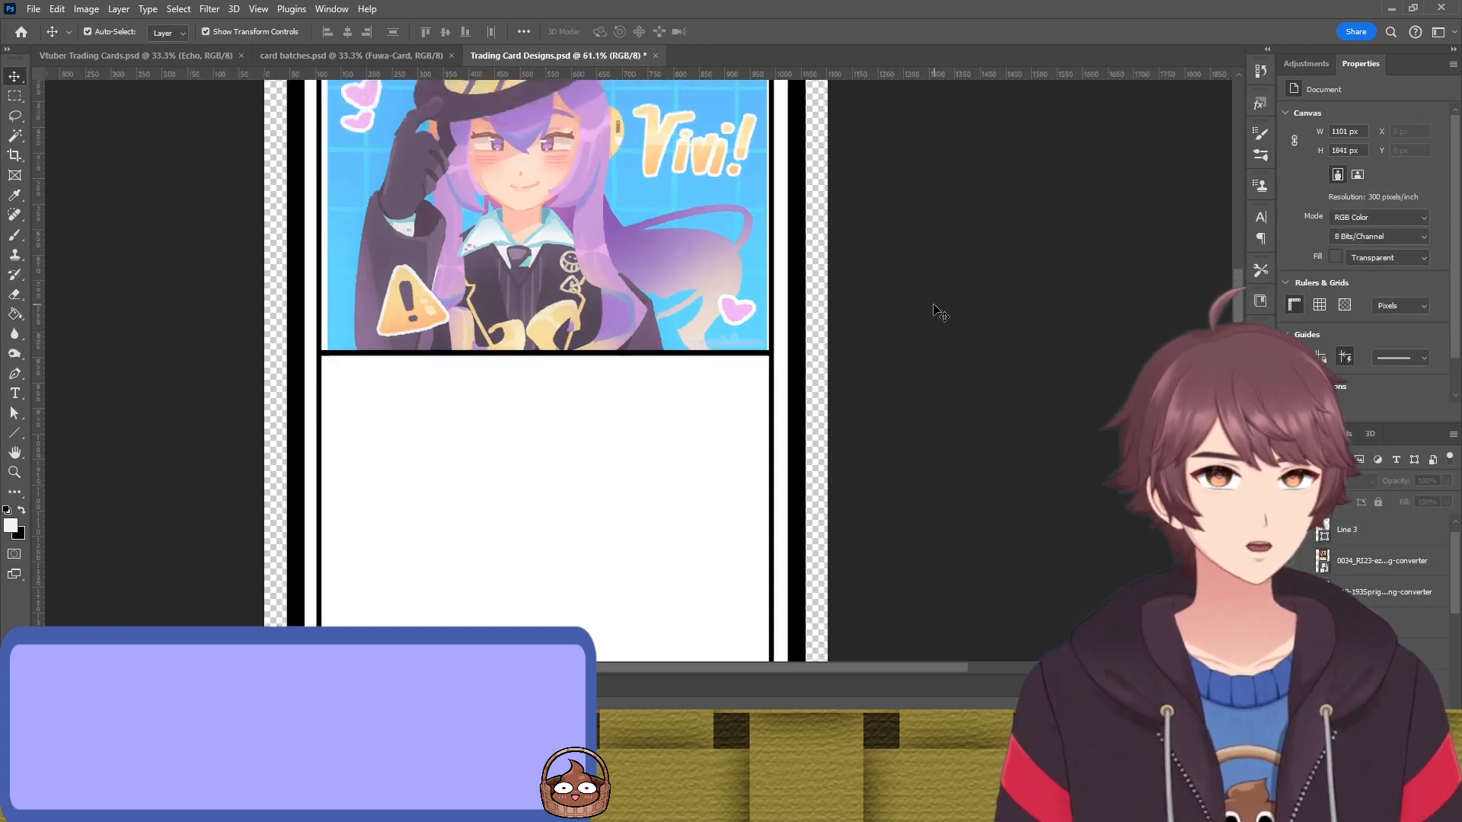
scroll(902, 304, "up", 4)
scroll(875, 296, "down", 3)
scroll(876, 301, "down", 1)
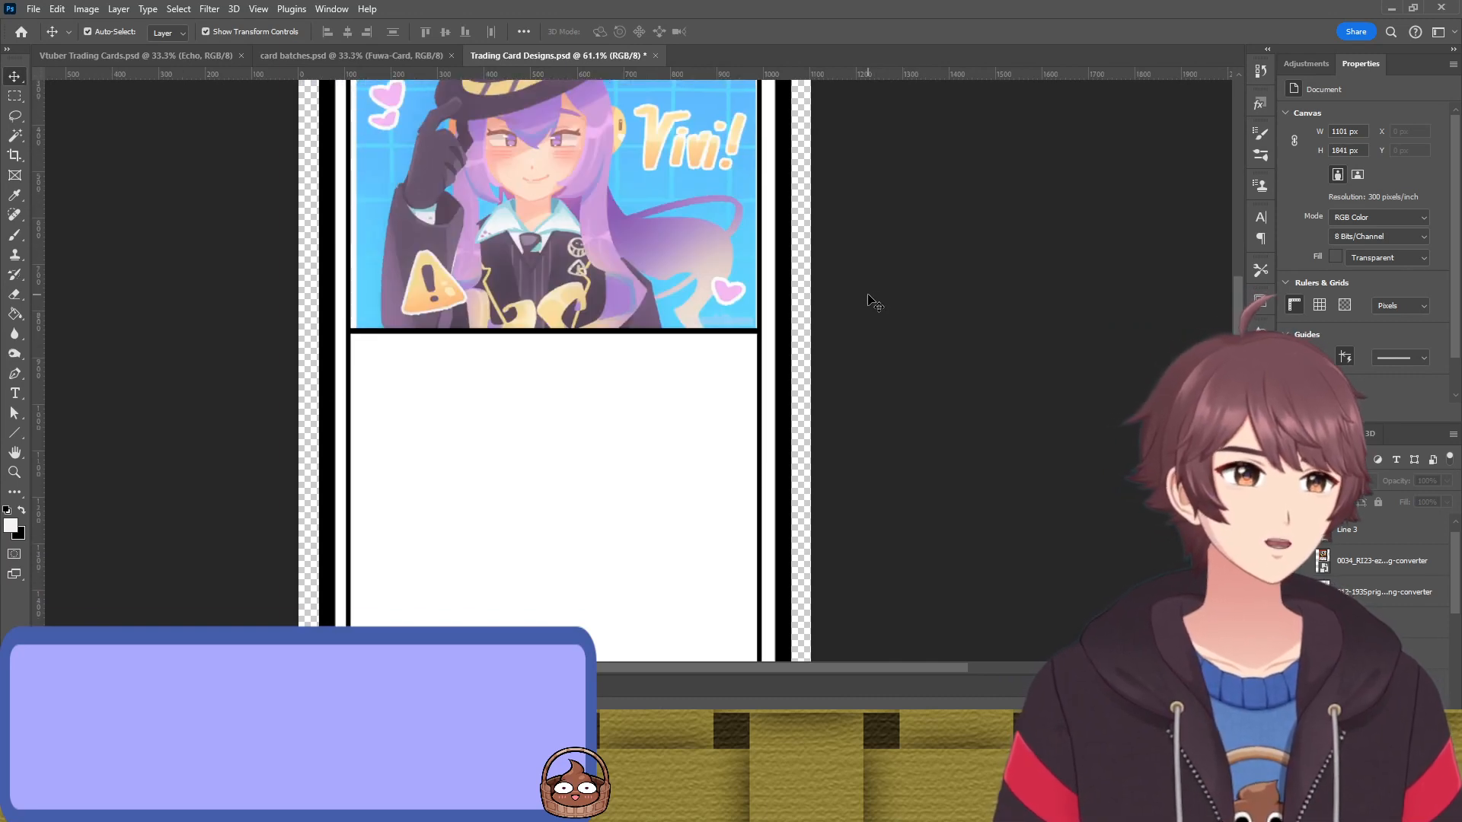
scroll(868, 300, "up", 3)
scroll(829, 300, "down", 3)
scroll(838, 302, "down", 4)
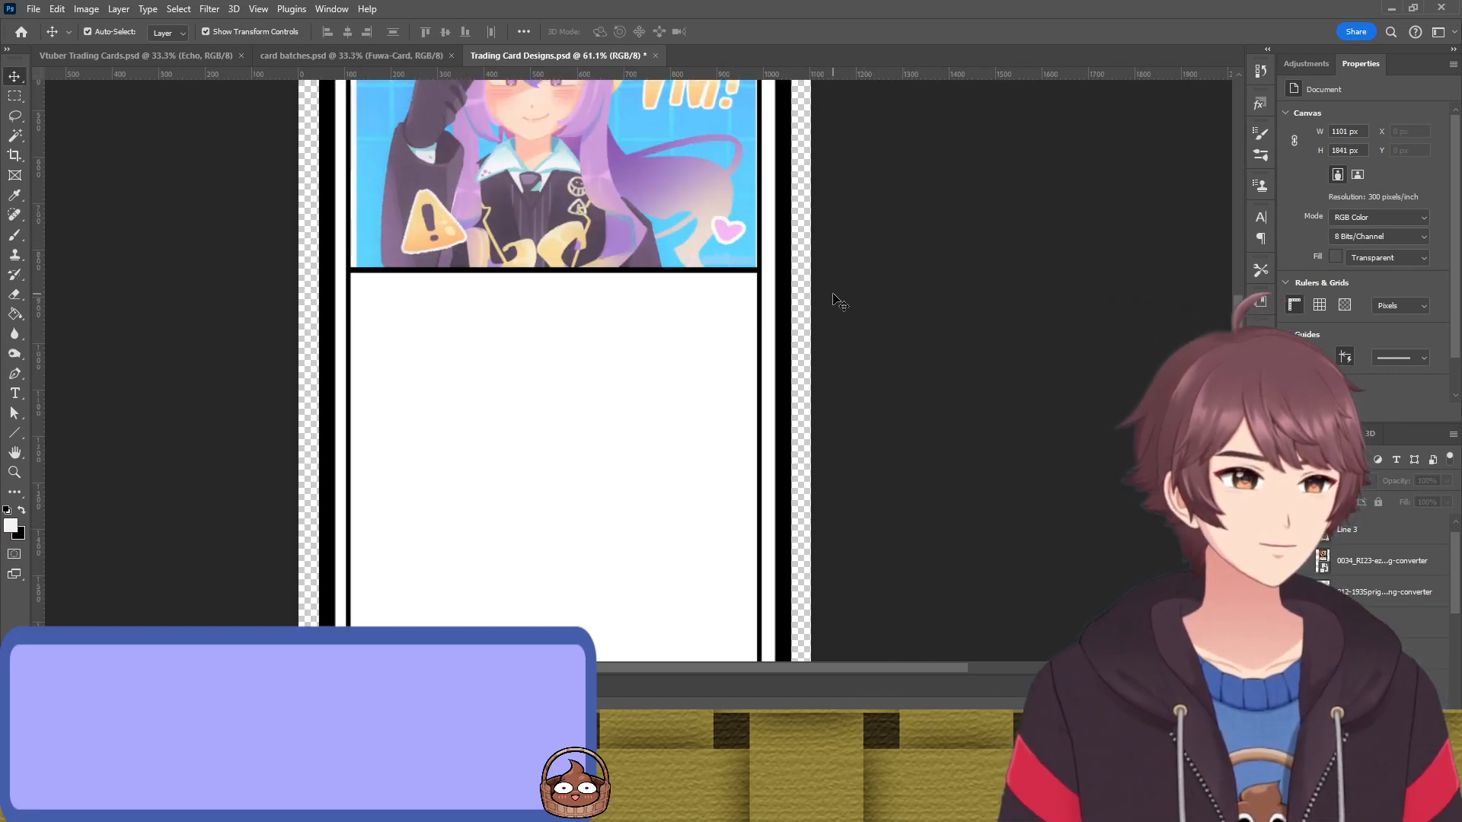
Hide the horizontal divider line along the bottom edge of the artwork
scroll(835, 304, "up", 1)
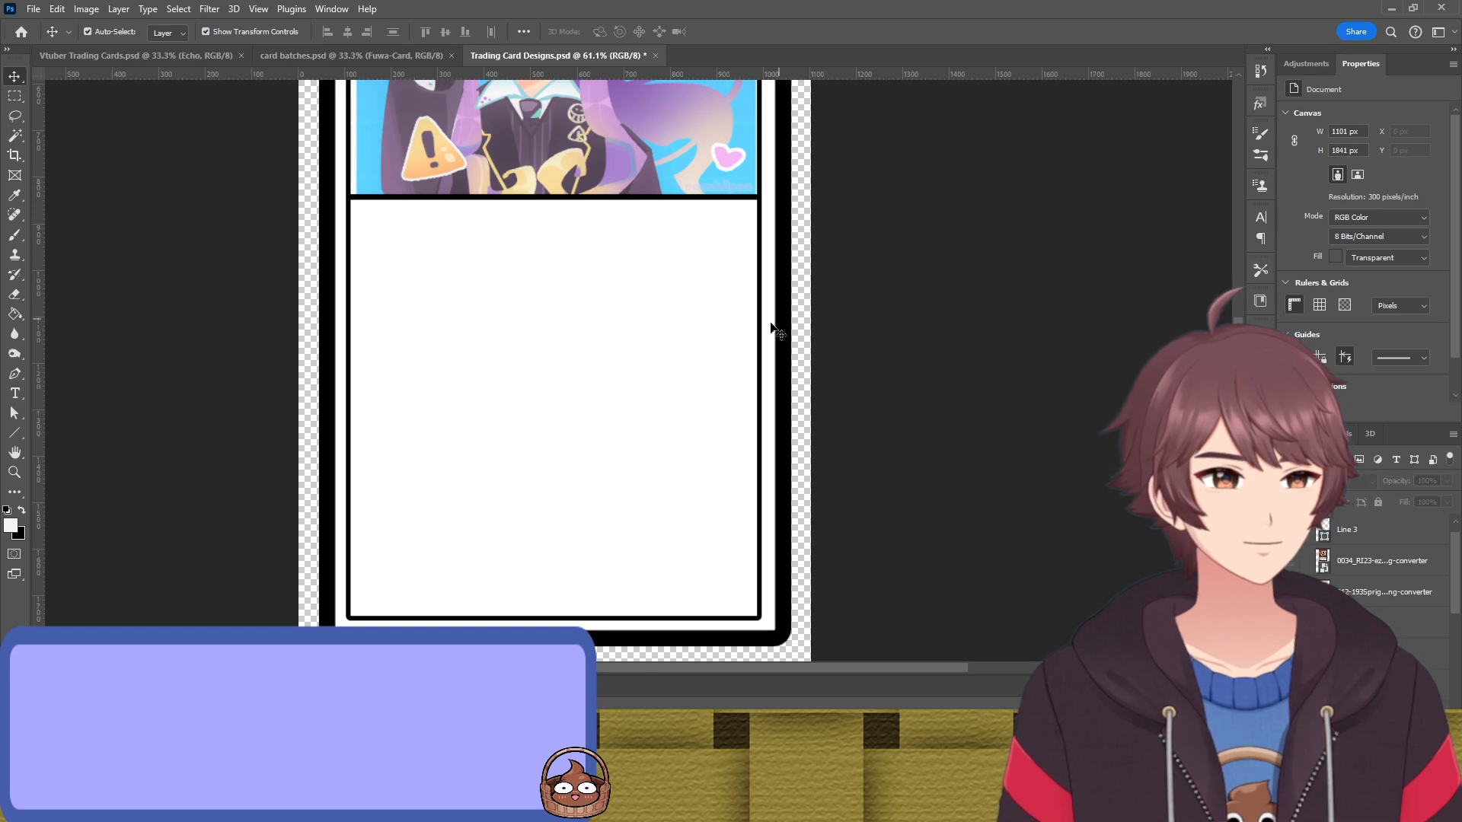
scroll(366, 424, "up", 1)
scroll(365, 423, "up", 2)
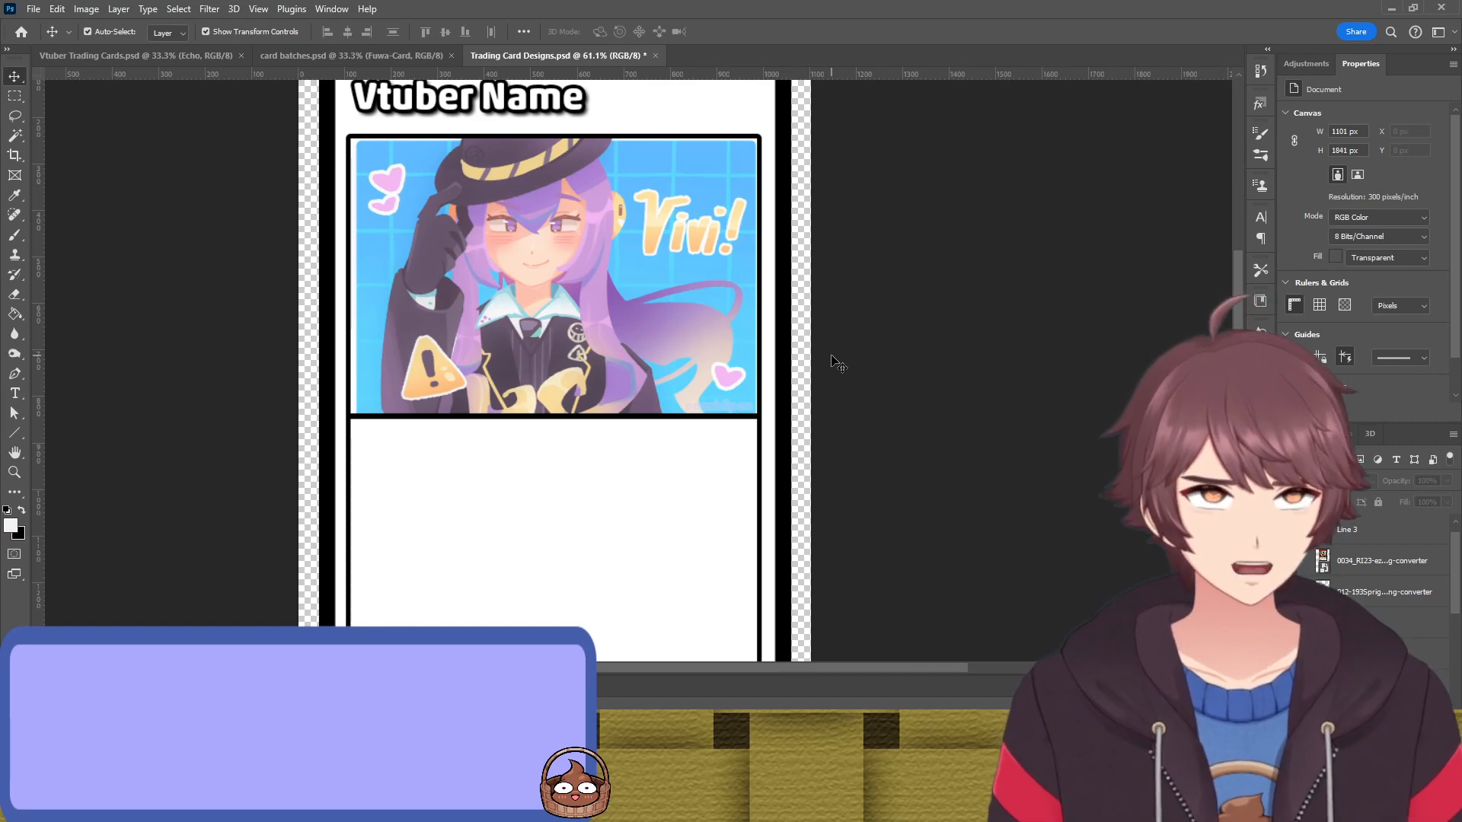
left_click(652, 417)
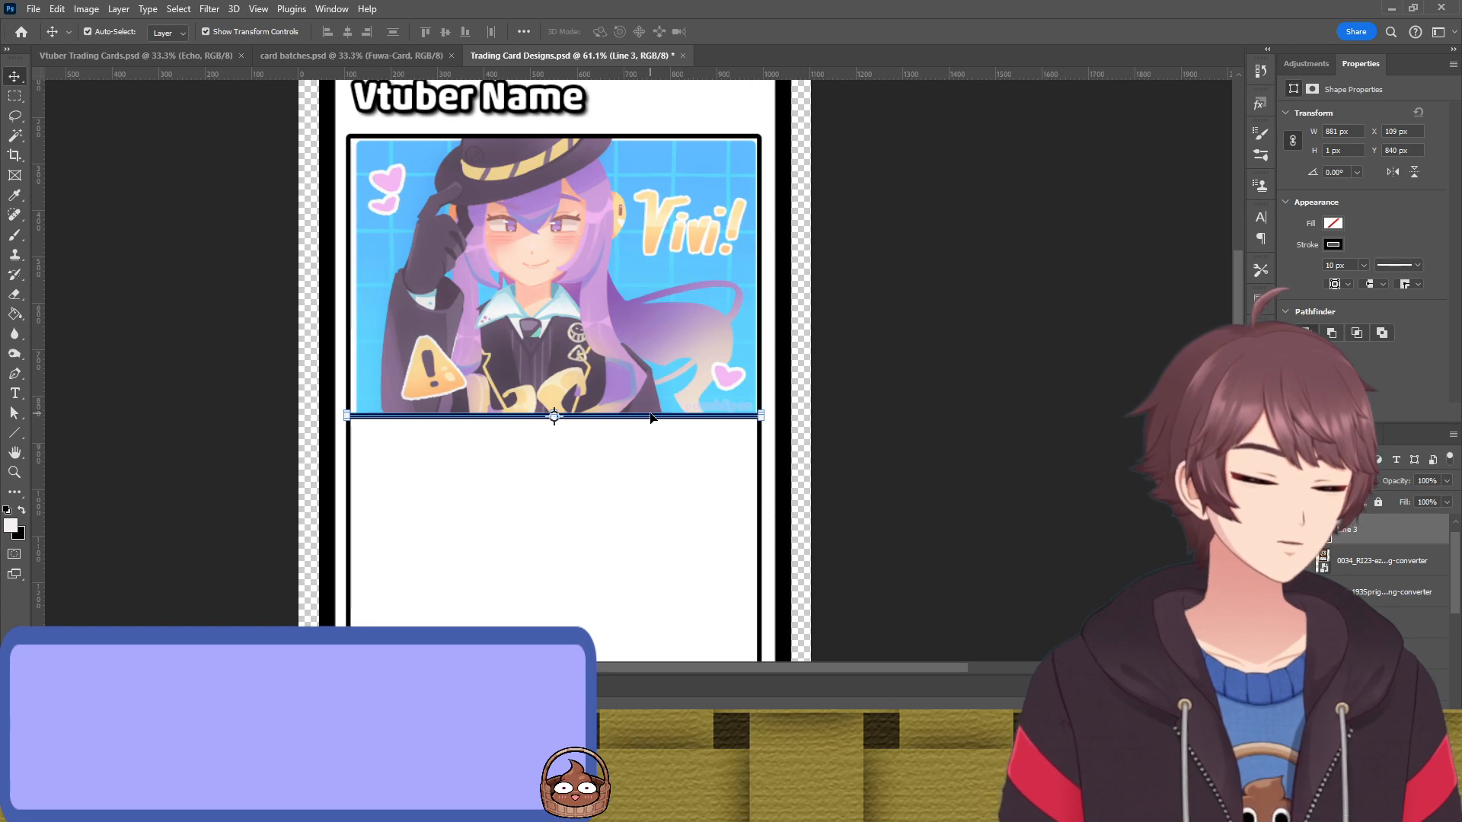
left_click(760, 488)
scroll(761, 487, "down", 1)
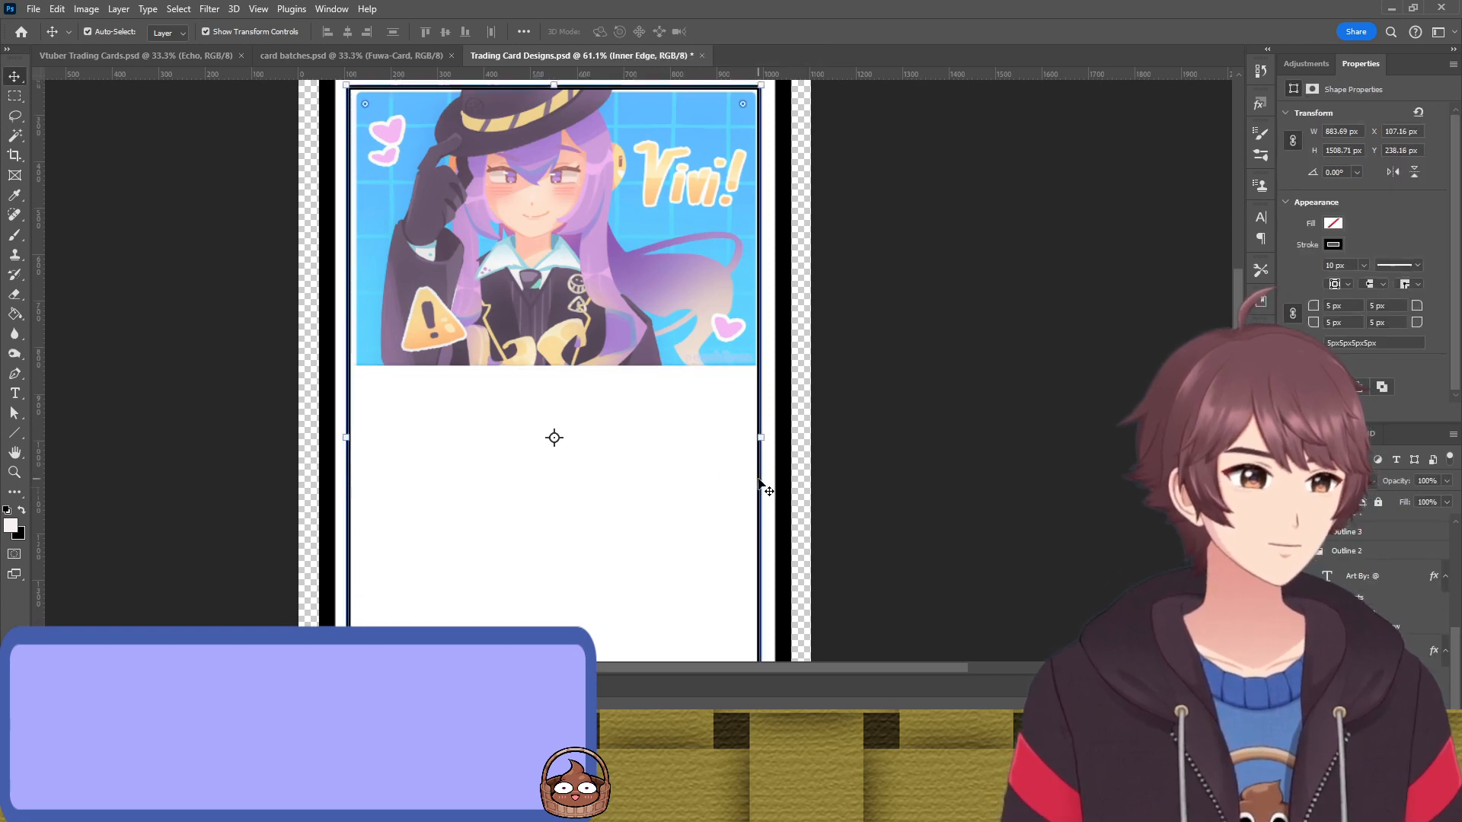
scroll(759, 481, "down", 5)
key("ctrl+z")
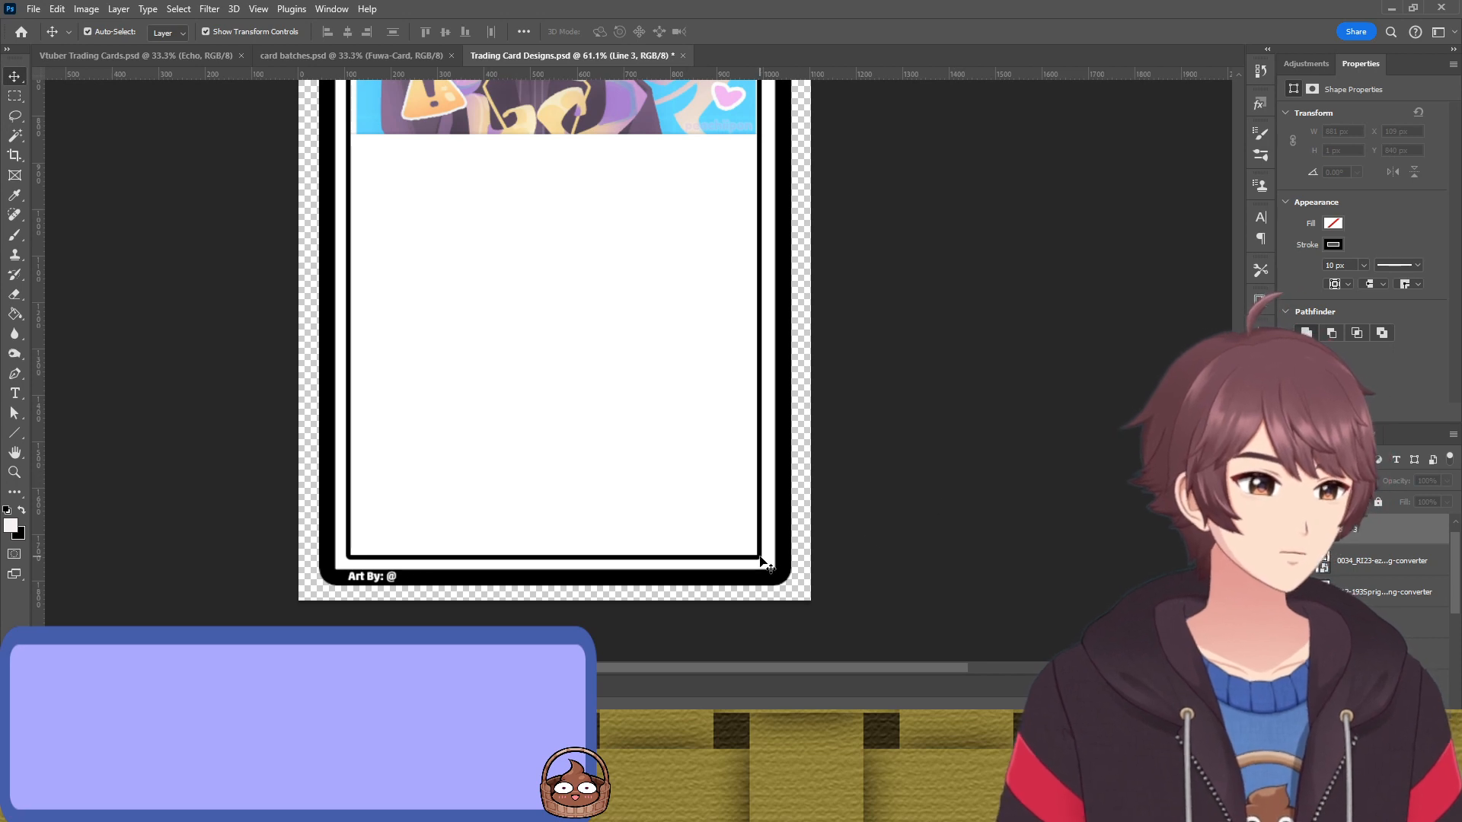
Shorten the inner frame to about 601 px high so its lower edge meets the bottom of the artwork
left_click(648, 559)
left_click_drag(553, 558, 478, 134)
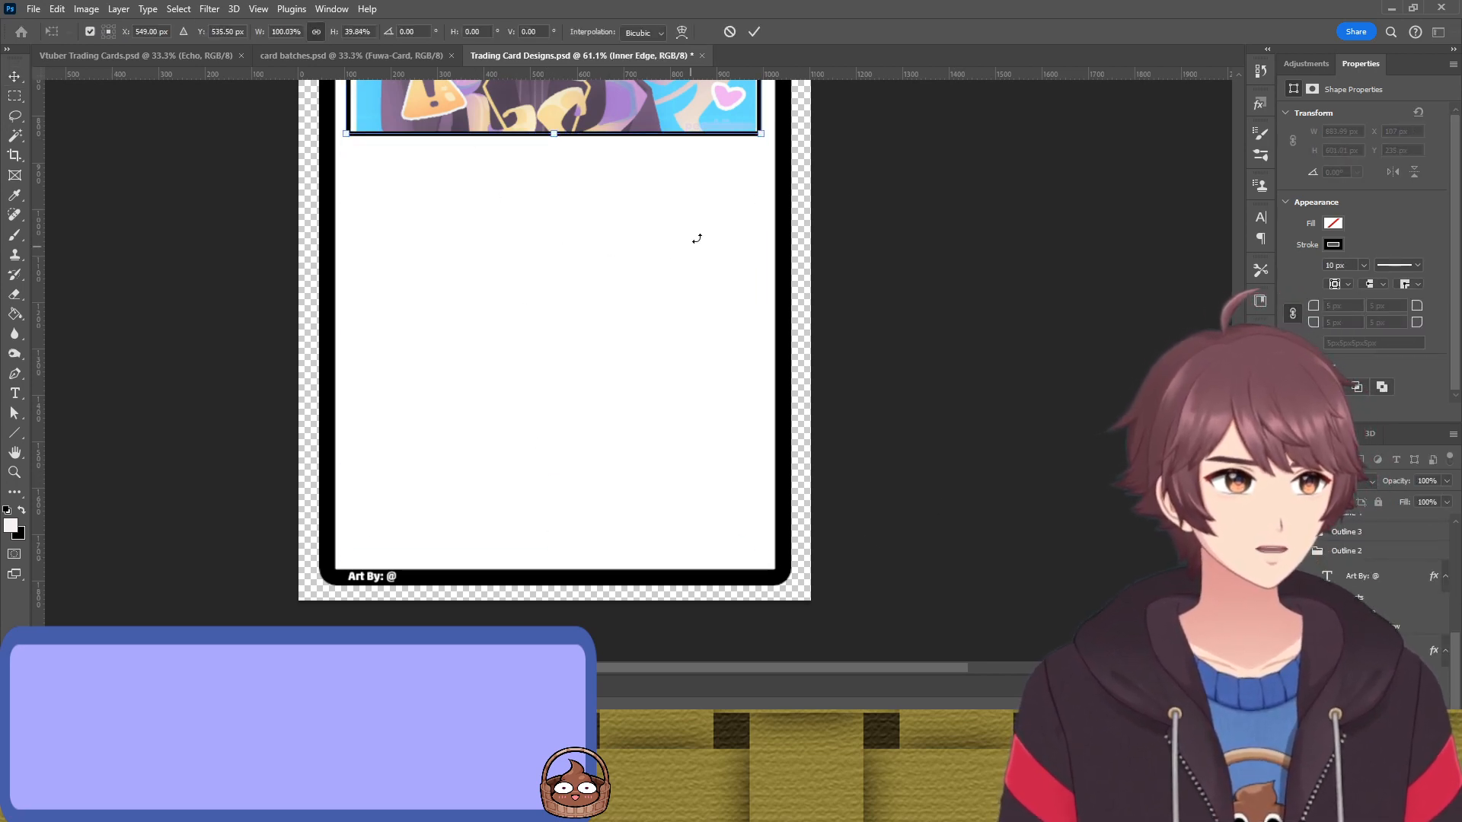
key("Return")
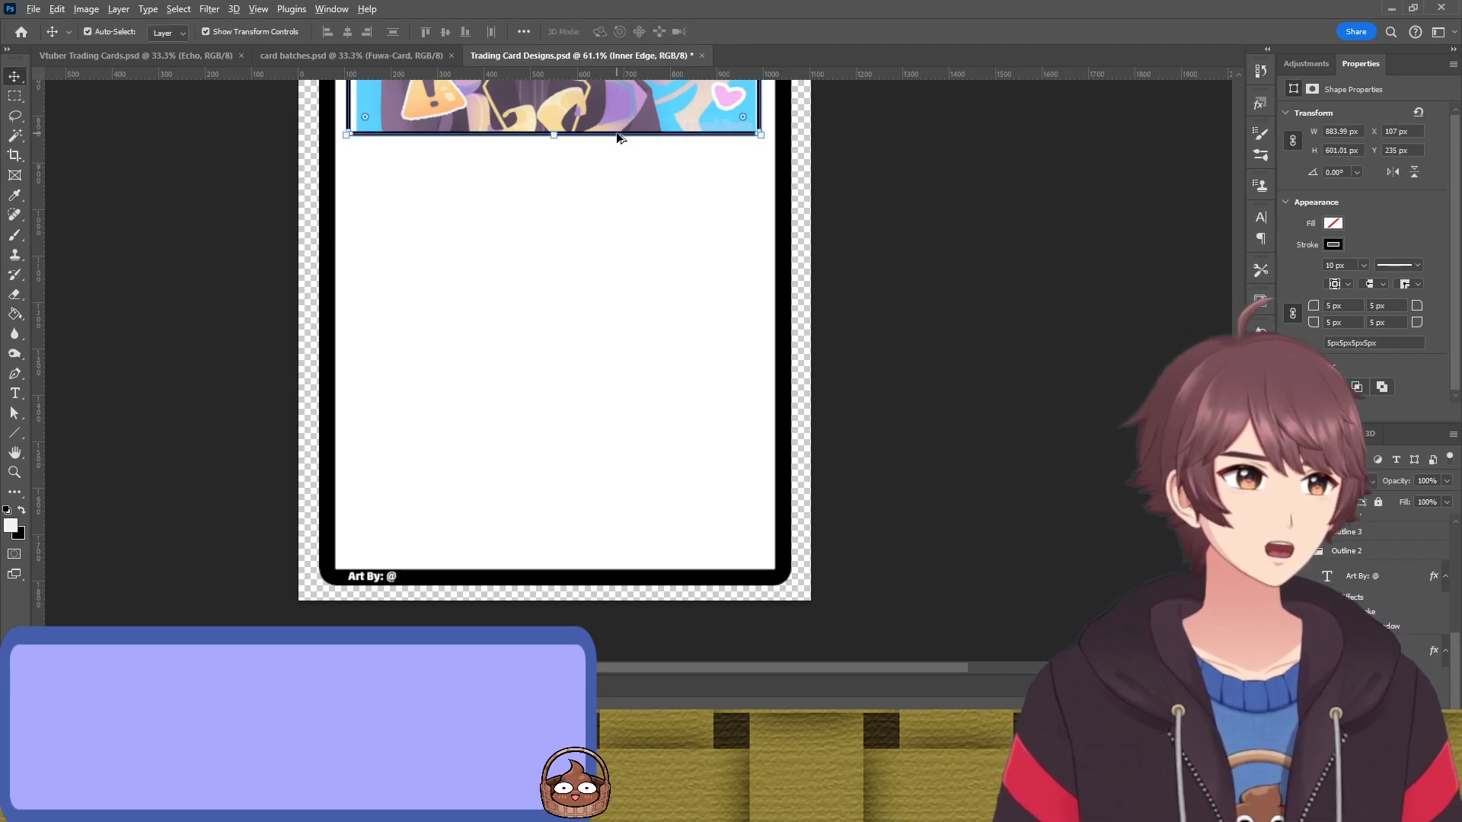
Duplicate the inner frame below the artwork and stretch the copy to about 912 px high to enclose the lower section
left_click_drag(618, 137, 541, 566)
key("ctrl+t")
key("Return")
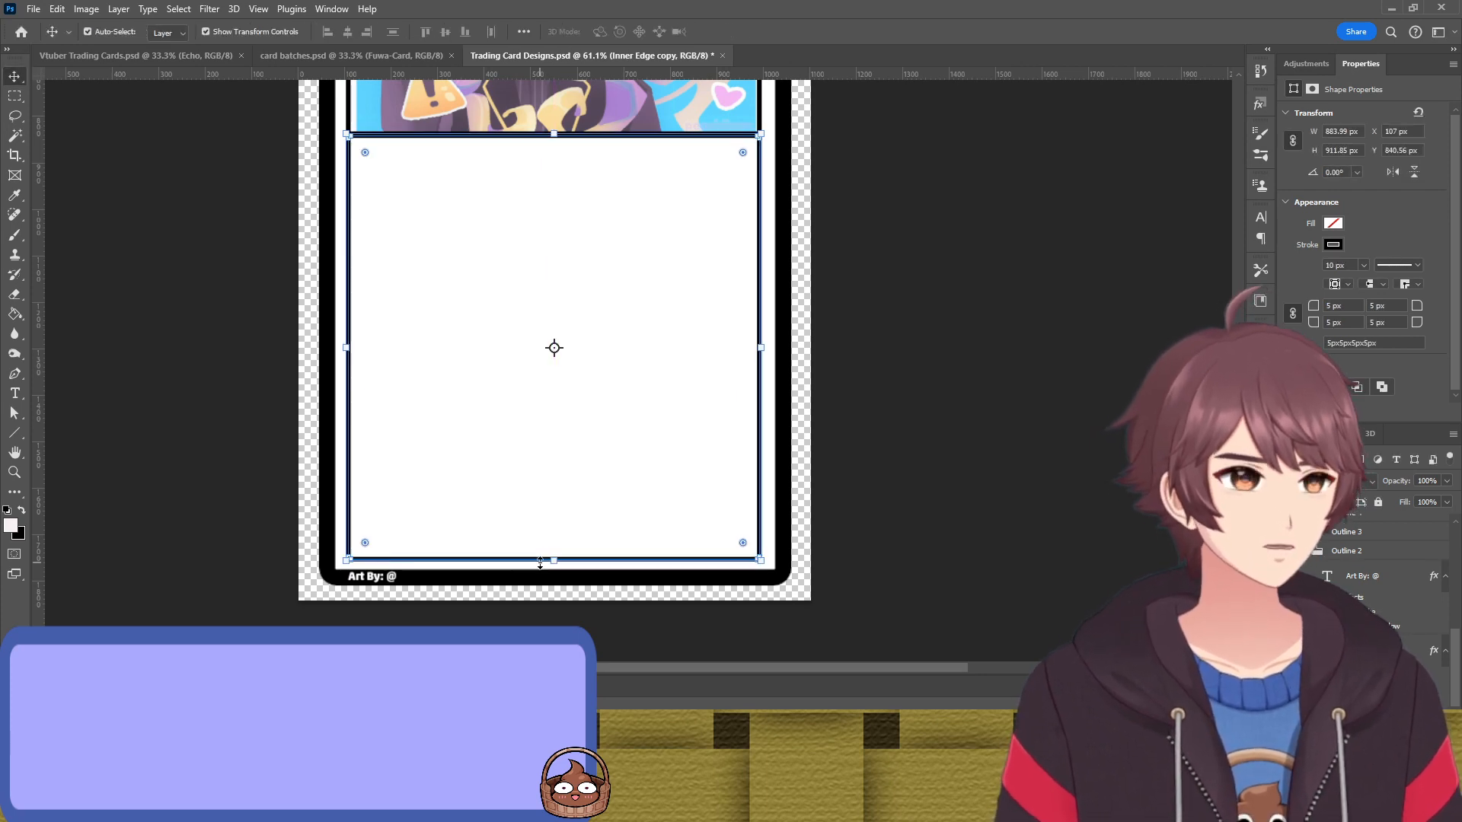
Nudge the lower frame up to about Y 833 px so its top edge overlaps the artwork frame's bottom edge
left_click(917, 499)
left_click(758, 283)
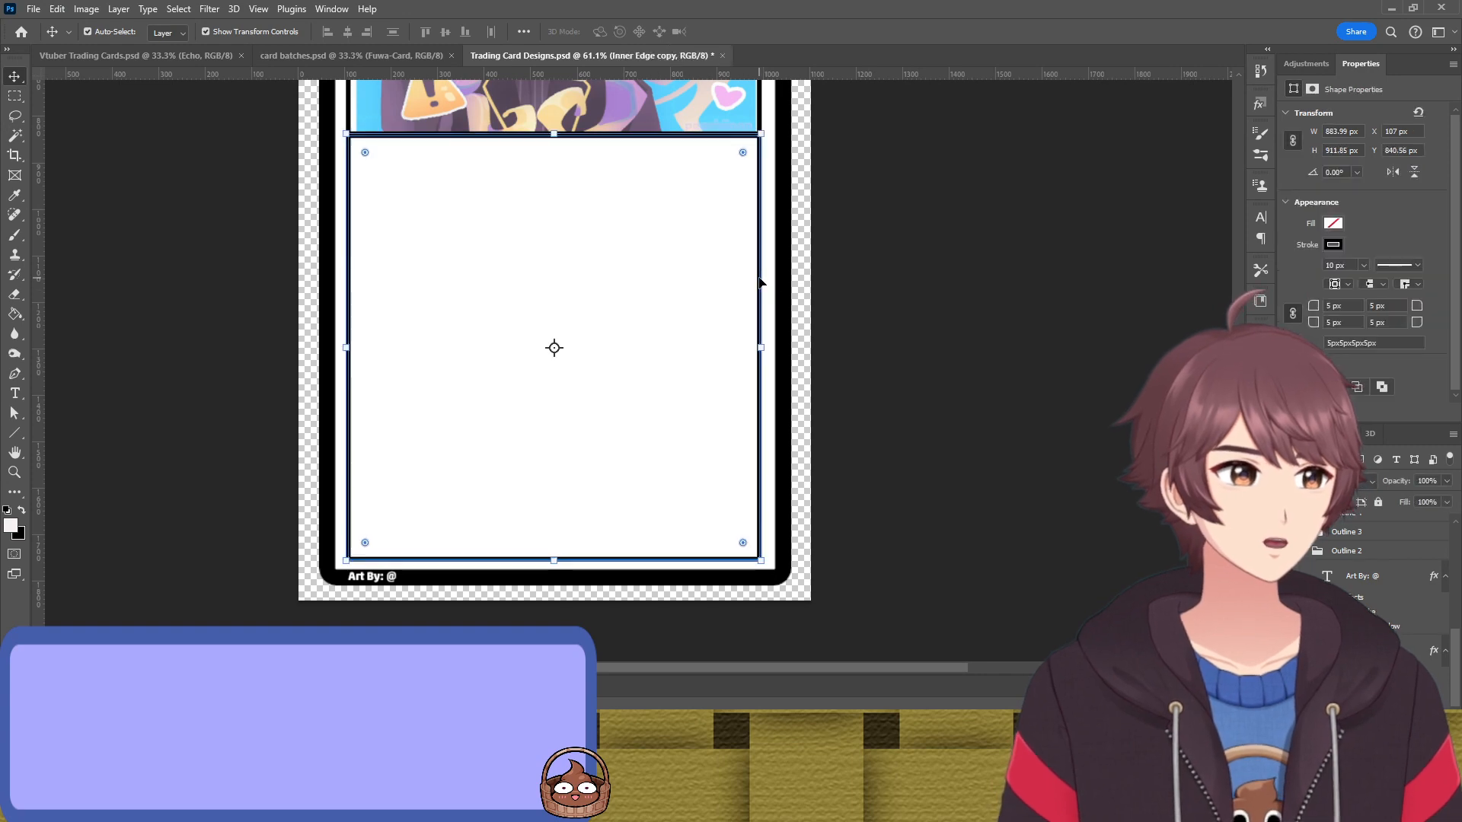
key("Up")
key("Up")
left_click(1020, 198)
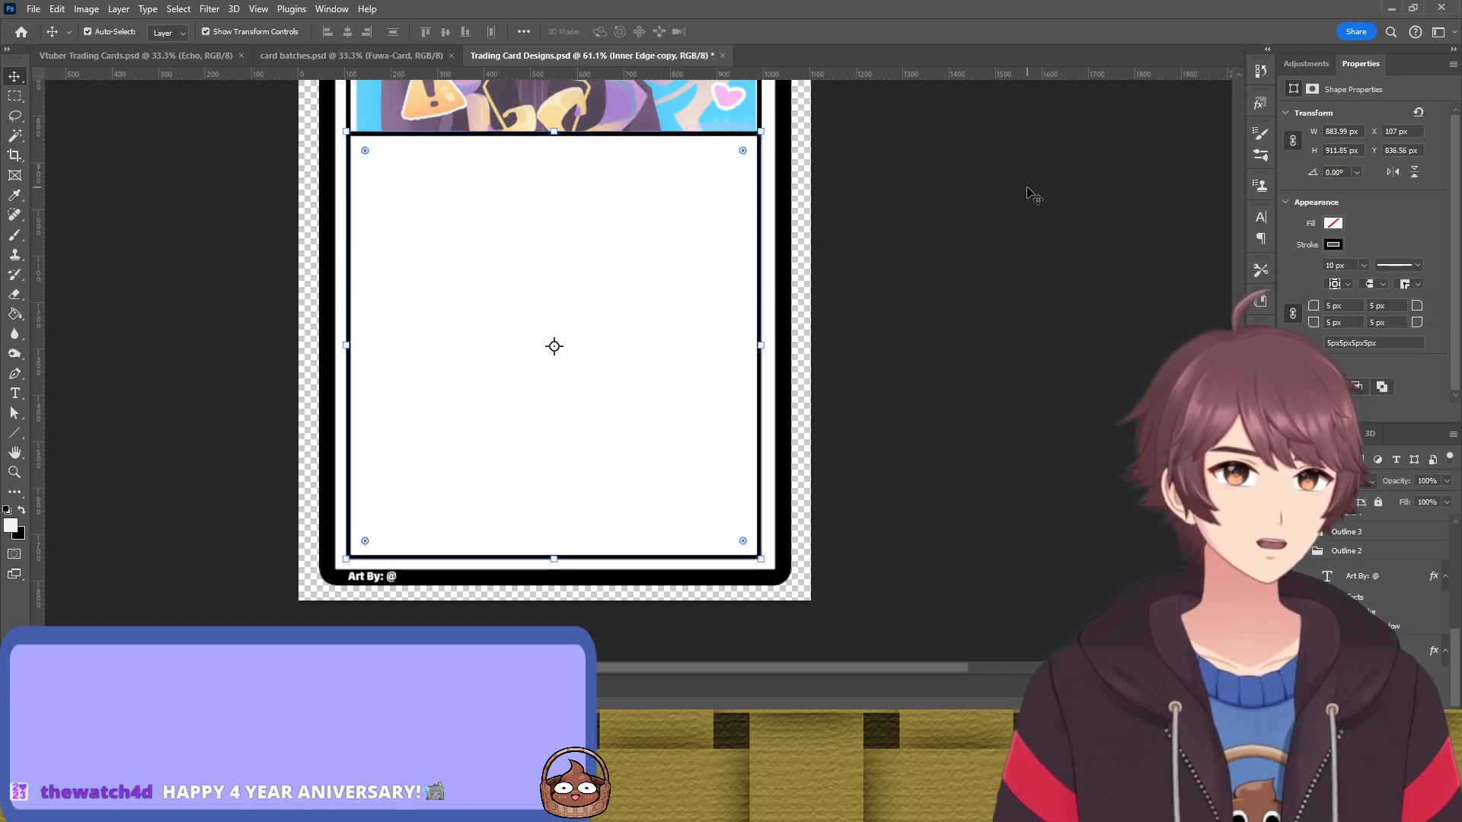
left_click(759, 192)
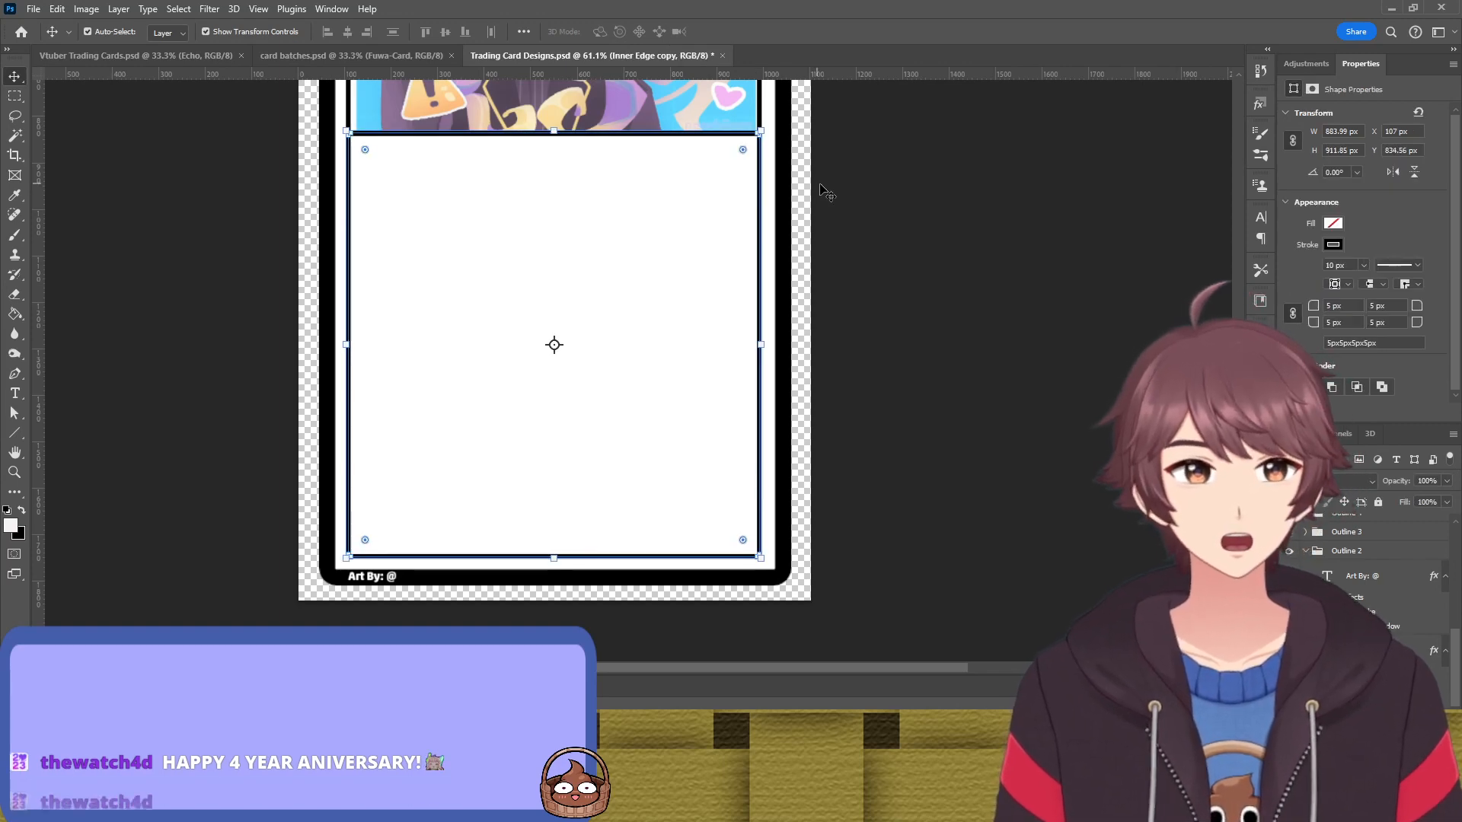
left_click(874, 186)
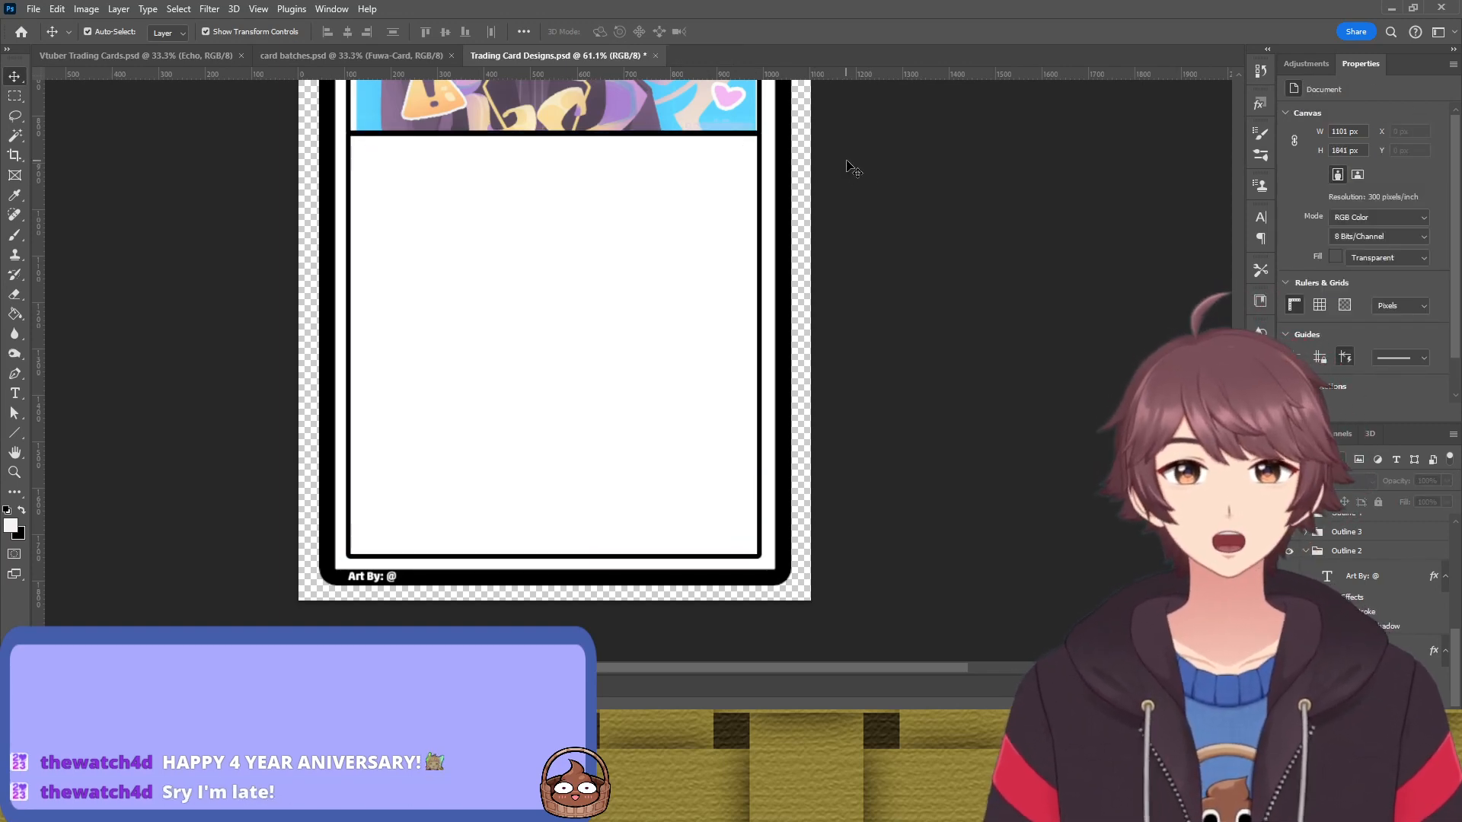
left_click(762, 172)
left_click(982, 194)
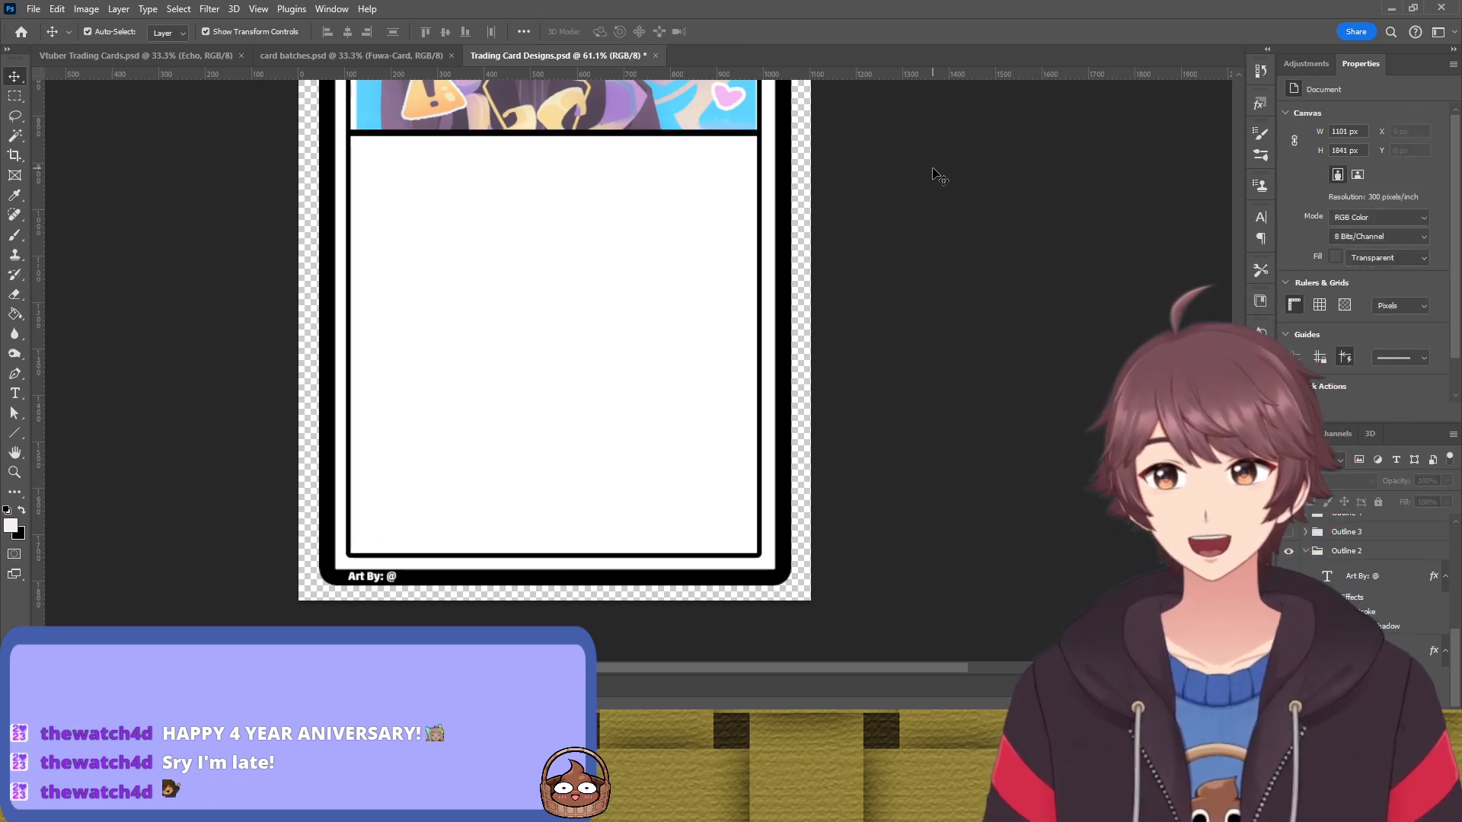
Thin the lower frame's stroke to 5 px
scroll(900, 217, "up", 1)
scroll(900, 217, "up", 2)
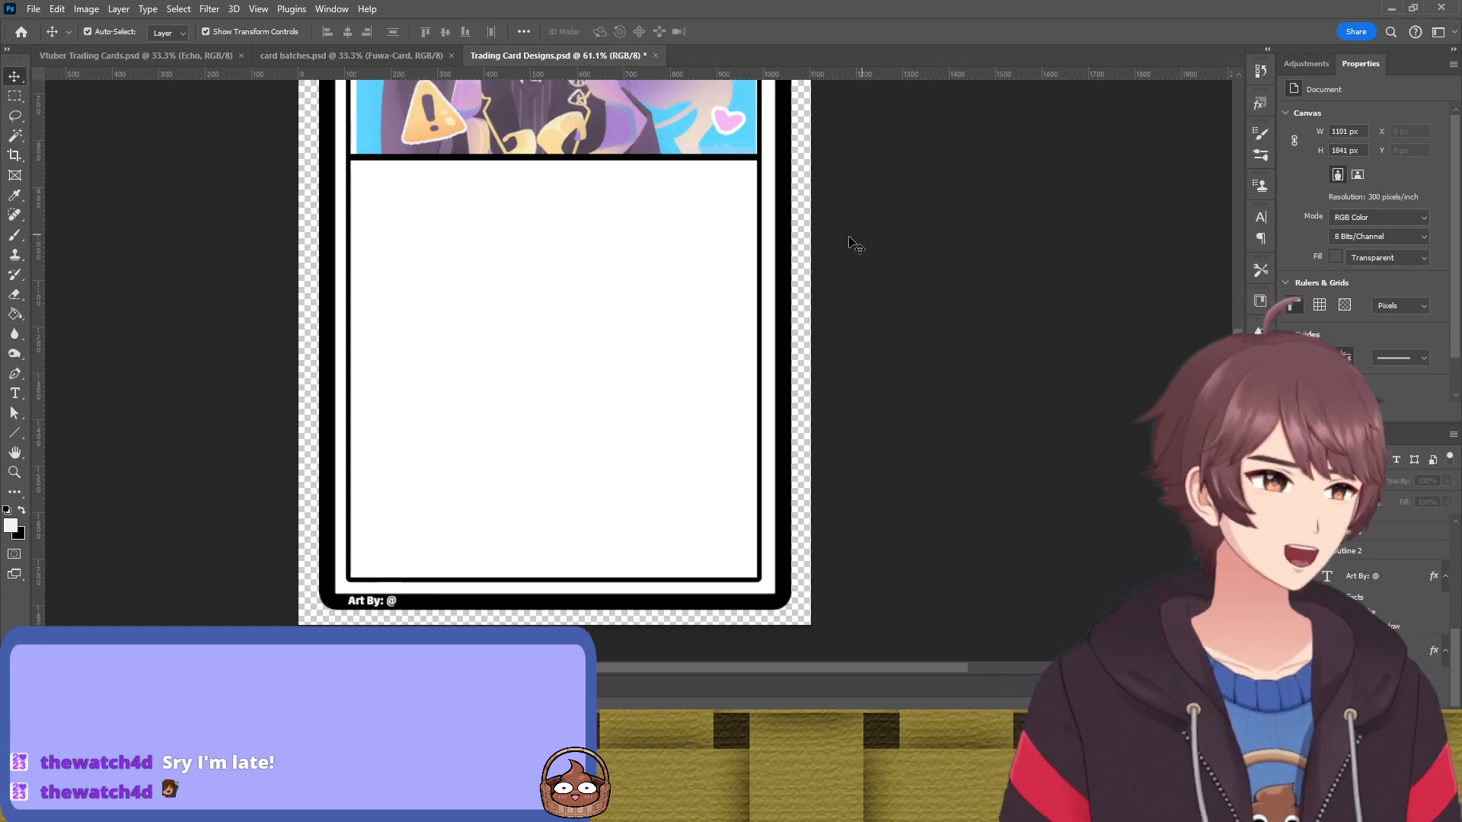
scroll(863, 185, "up", 3)
scroll(842, 205, "up", 10)
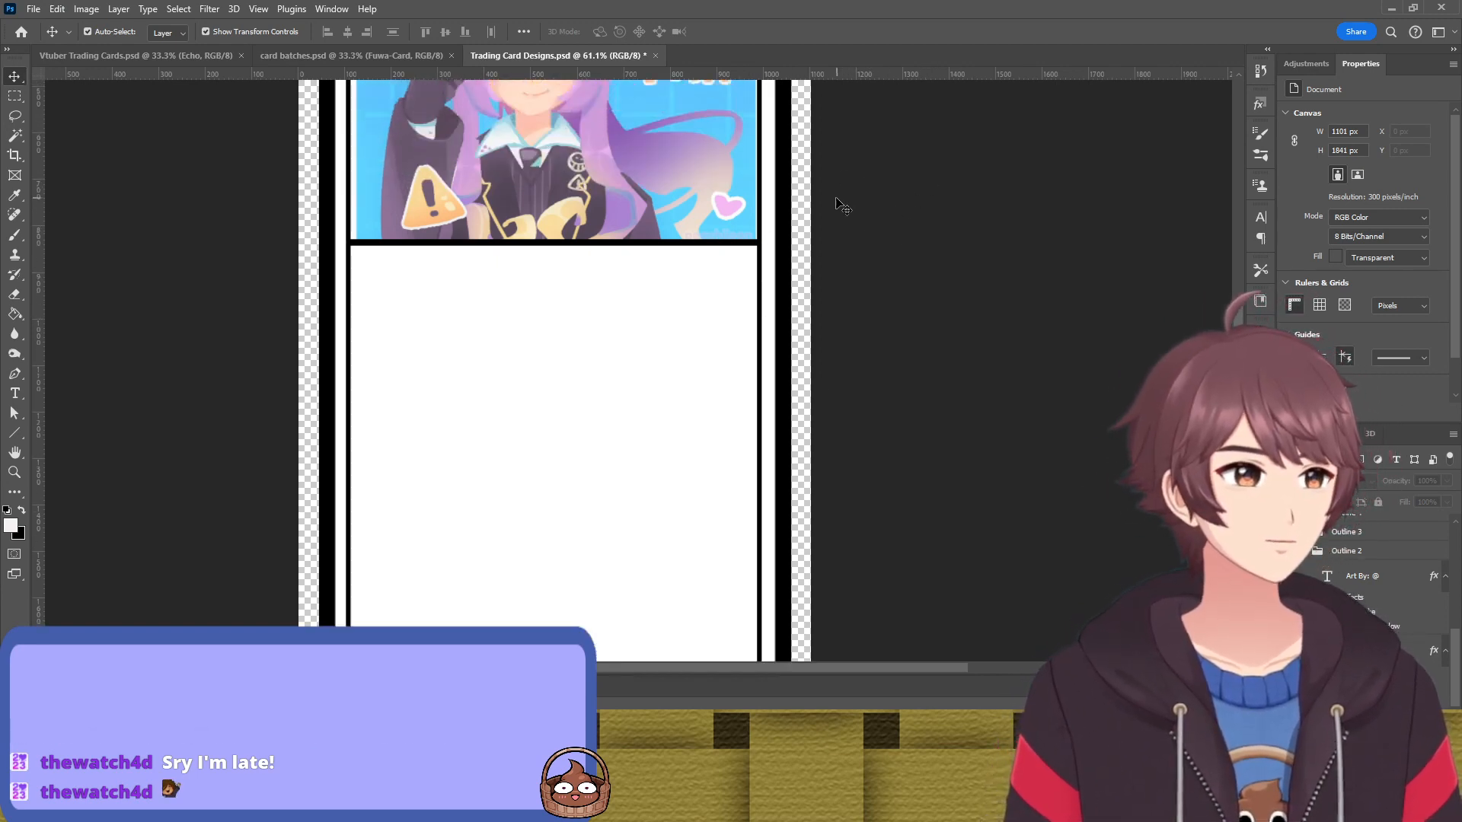
scroll(816, 199, "down", 12)
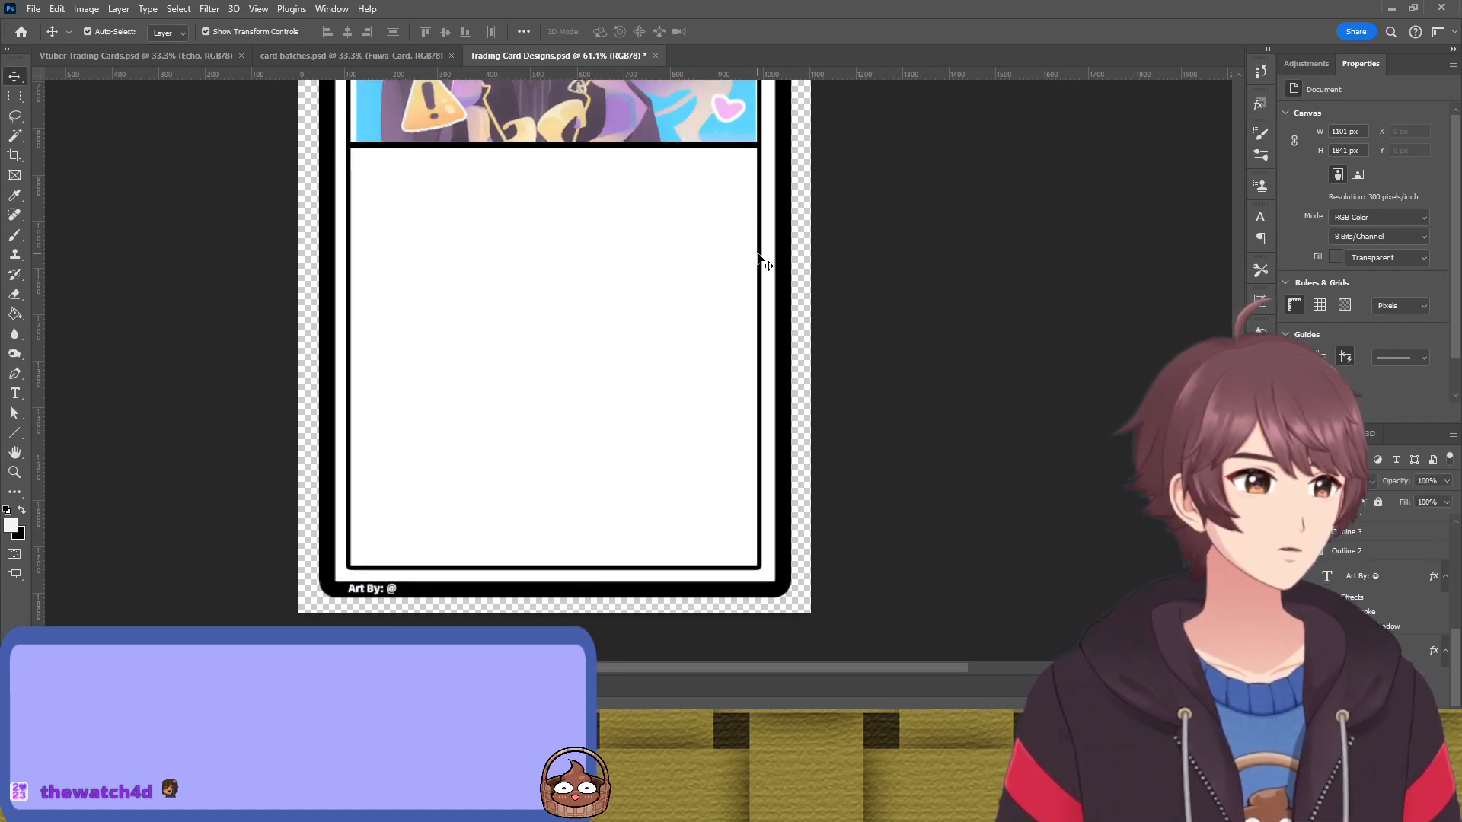
left_click(759, 261)
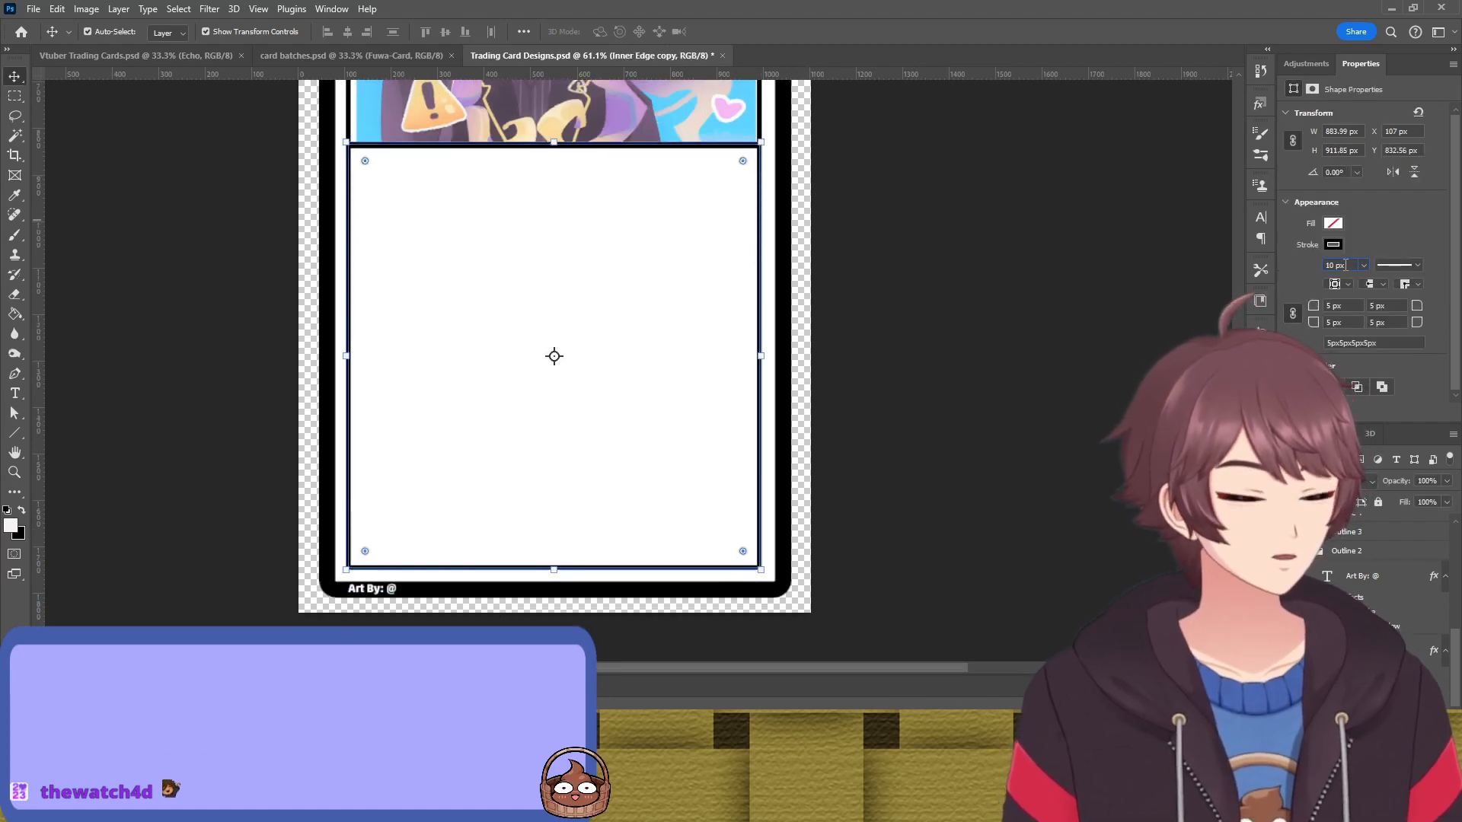
type("5")
key("Return")
left_click(953, 220)
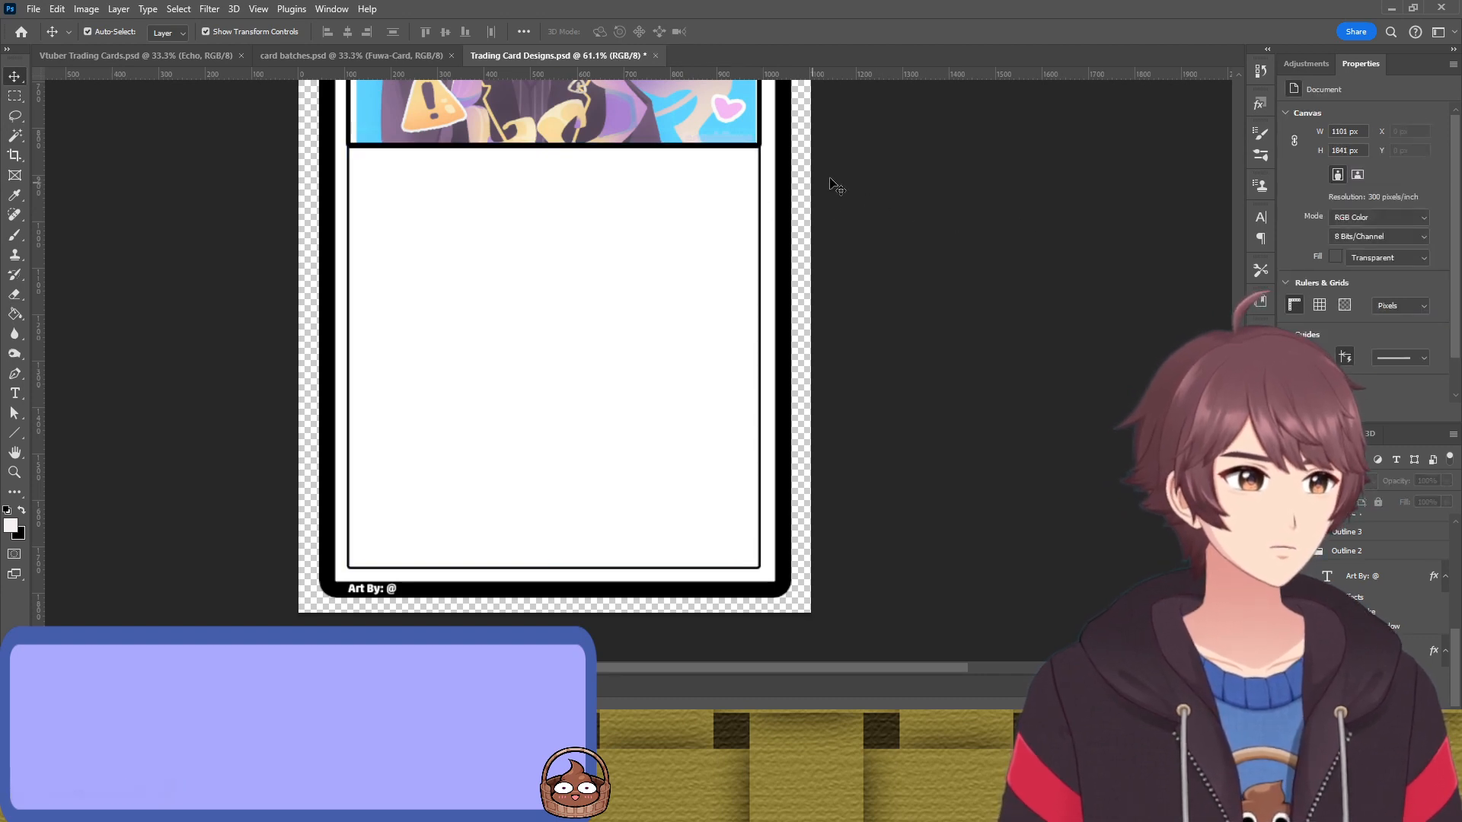
Examine the whole card layout, comparing the artwork frame with the thinner frame around the lower section
scroll(813, 187, "up", 2)
scroll(812, 189, "up", 6)
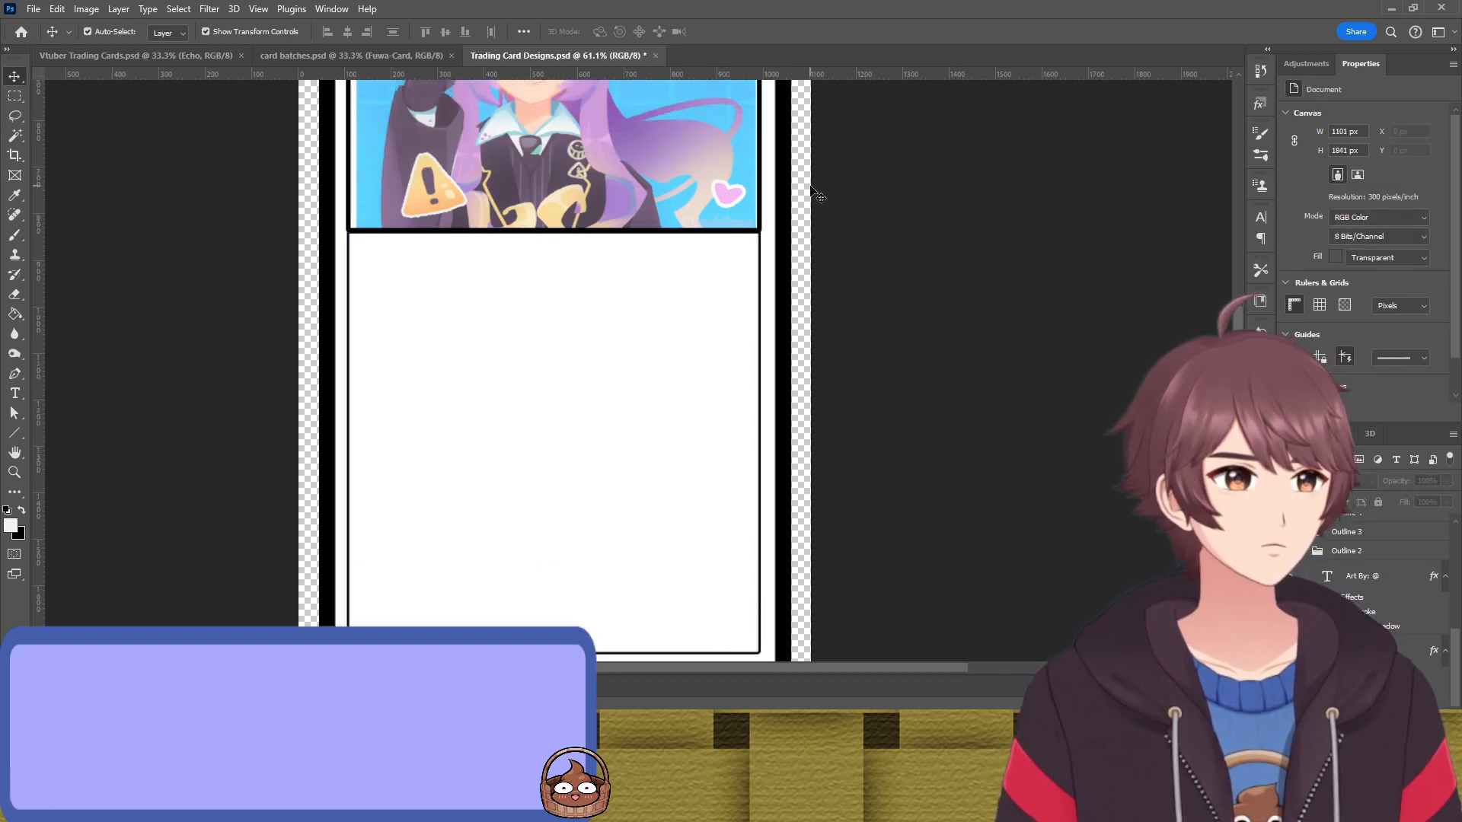
scroll(812, 190, "down", 10)
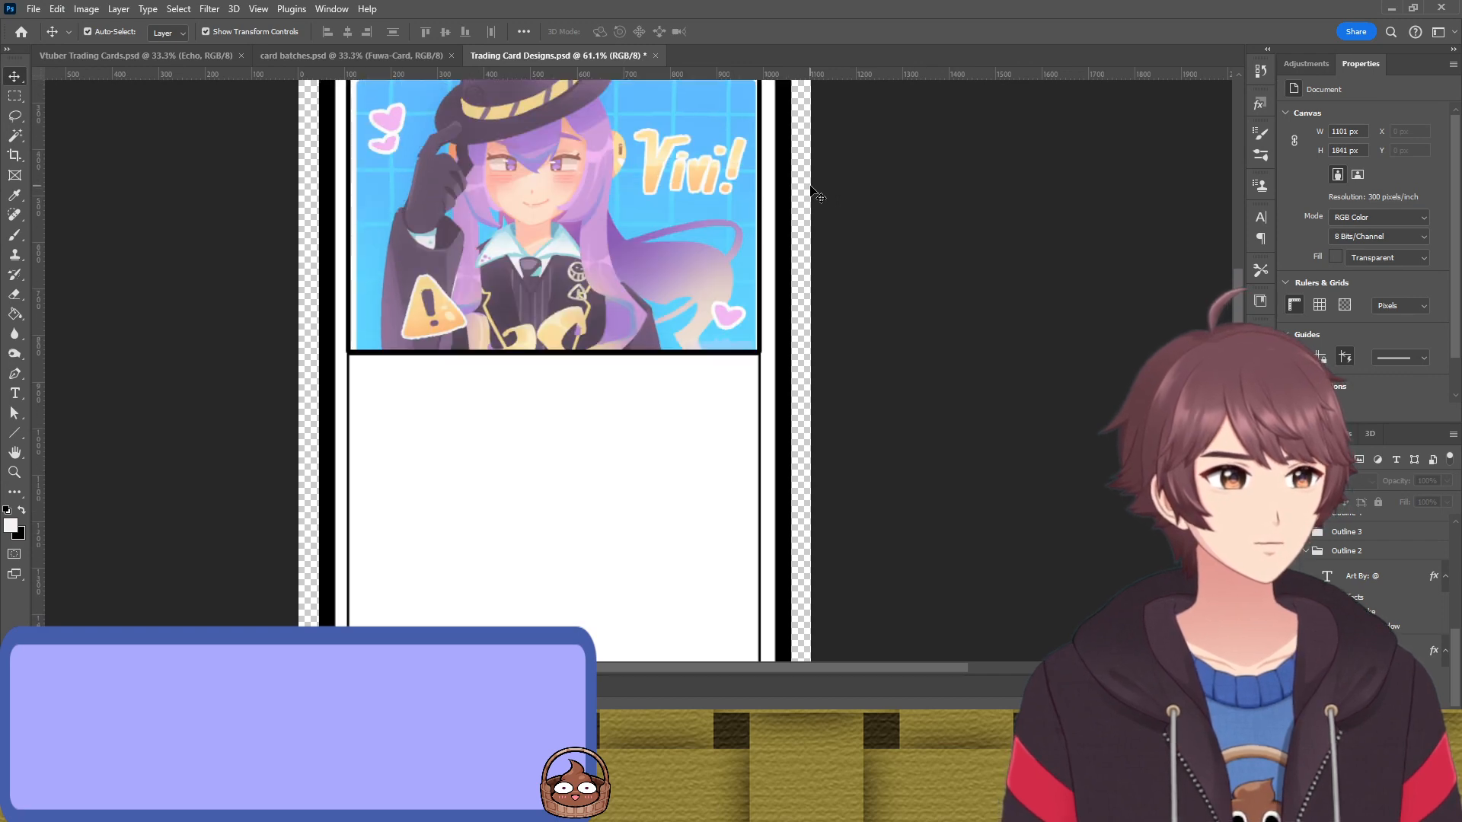
scroll(648, 275, "down", 2)
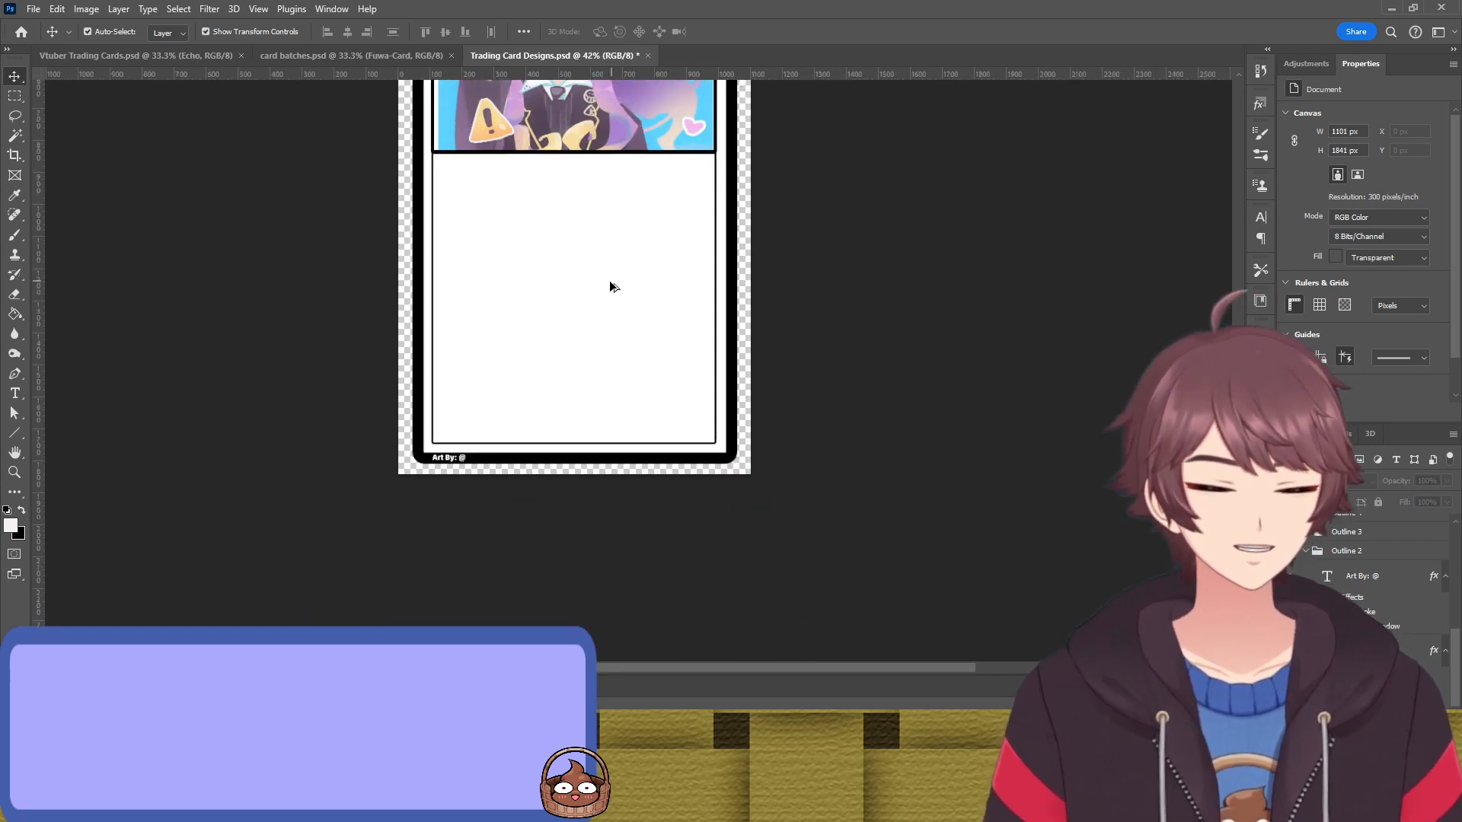
scroll(597, 300, "up", 5)
scroll(586, 287, "down", 2)
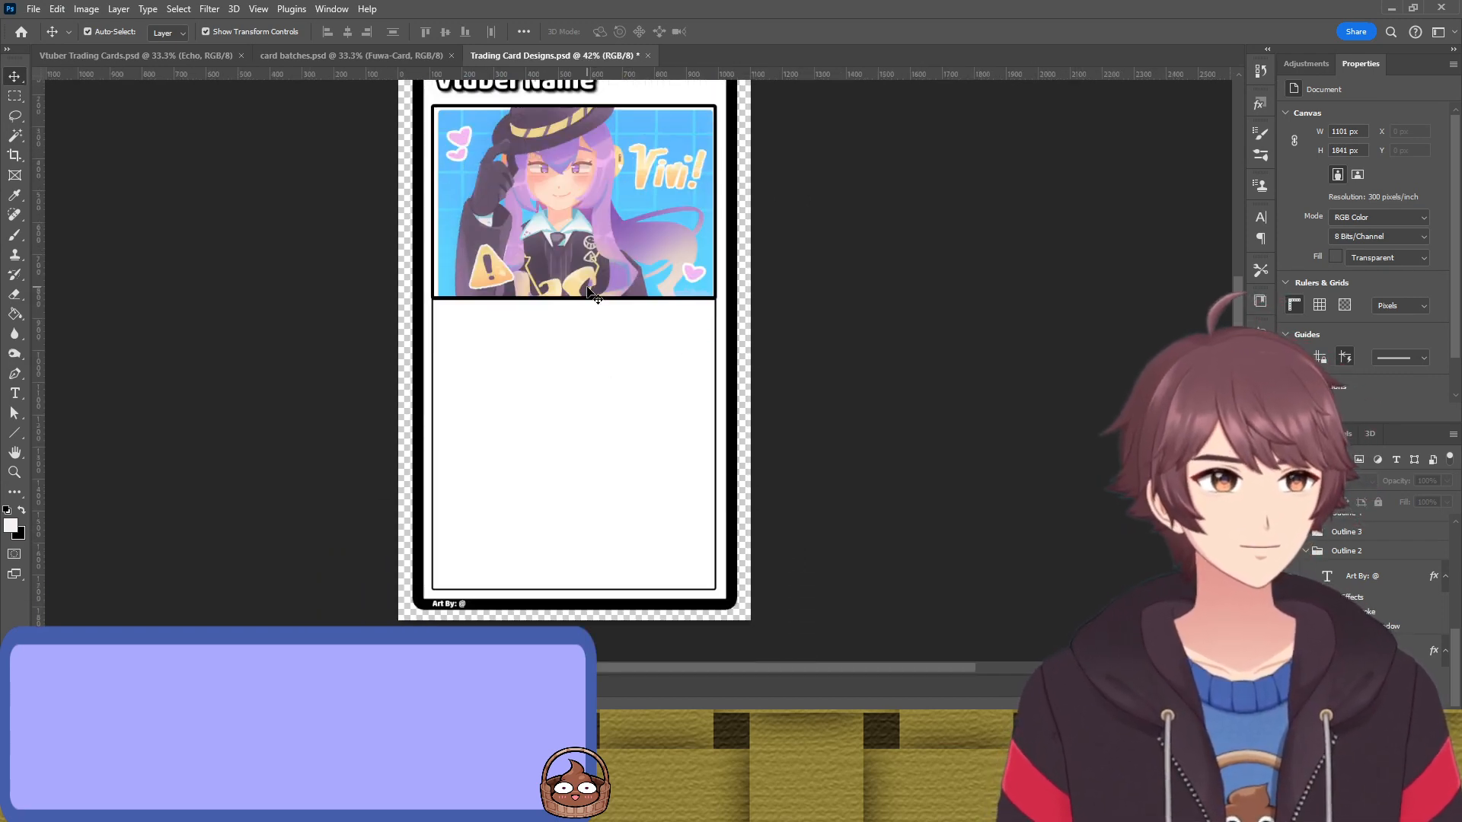
scroll(579, 312, "up", 1)
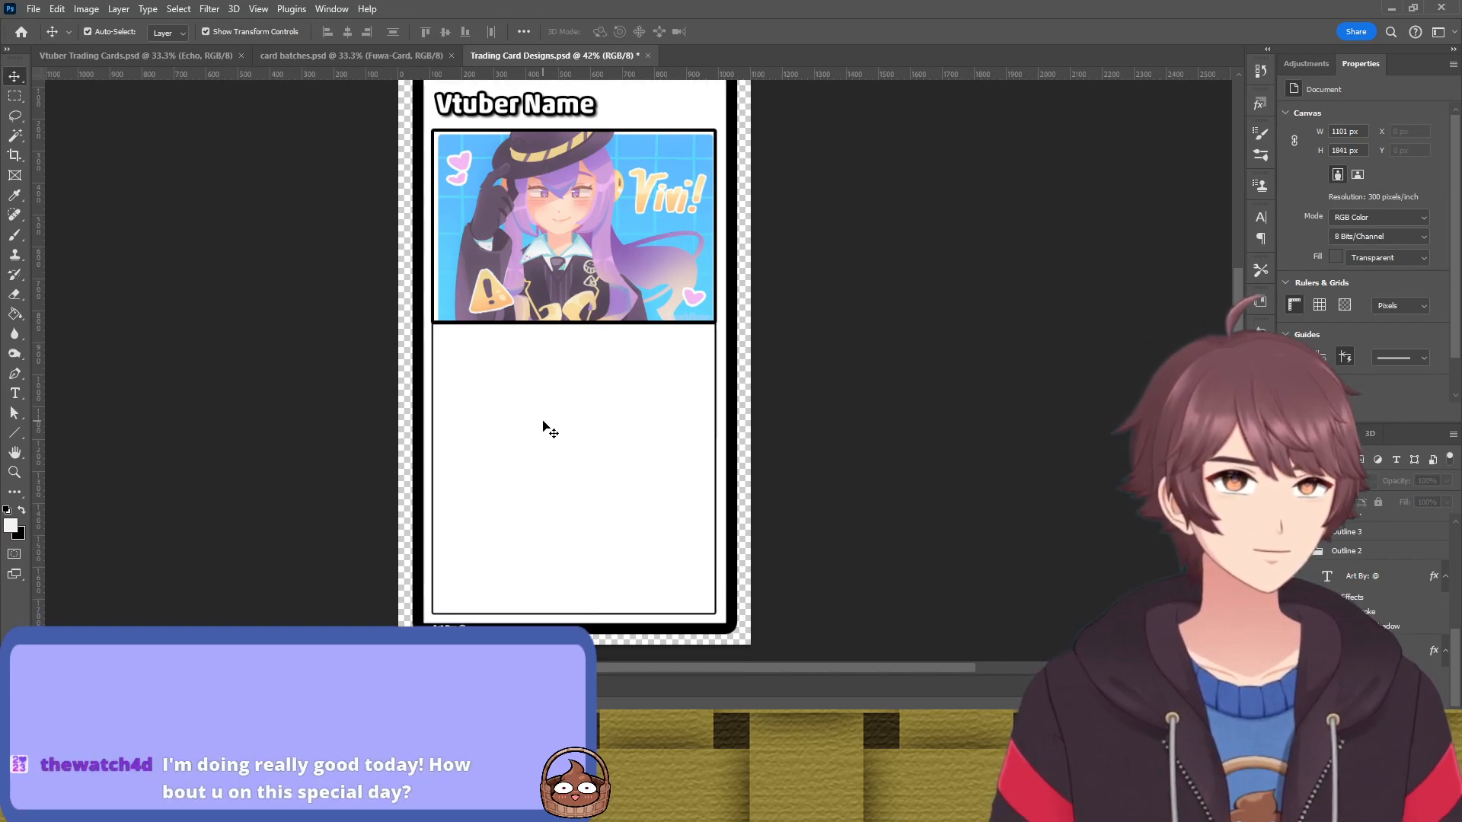
scroll(550, 431, "up", 2)
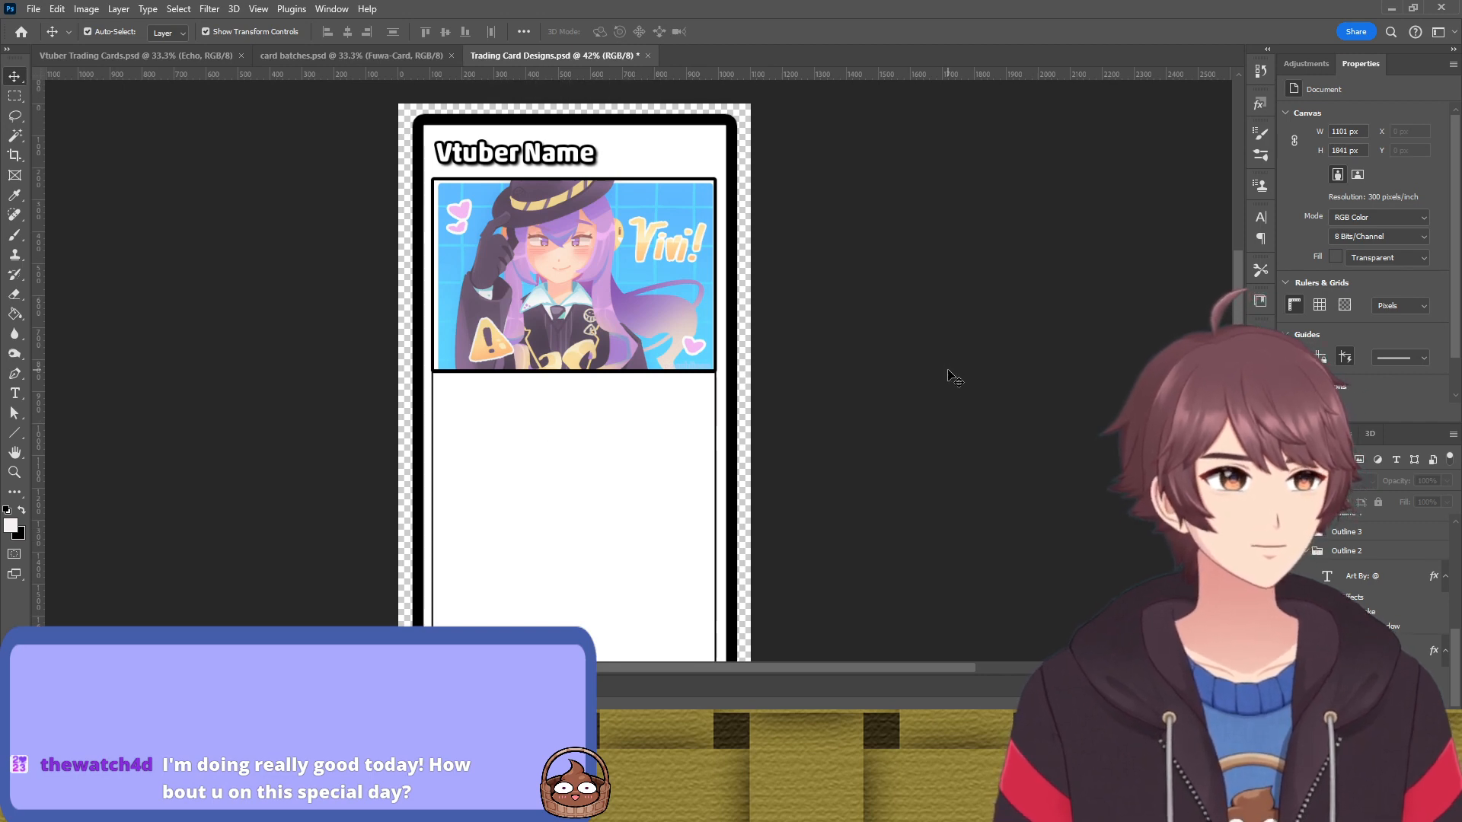
scroll(1385, 586, "down", 3)
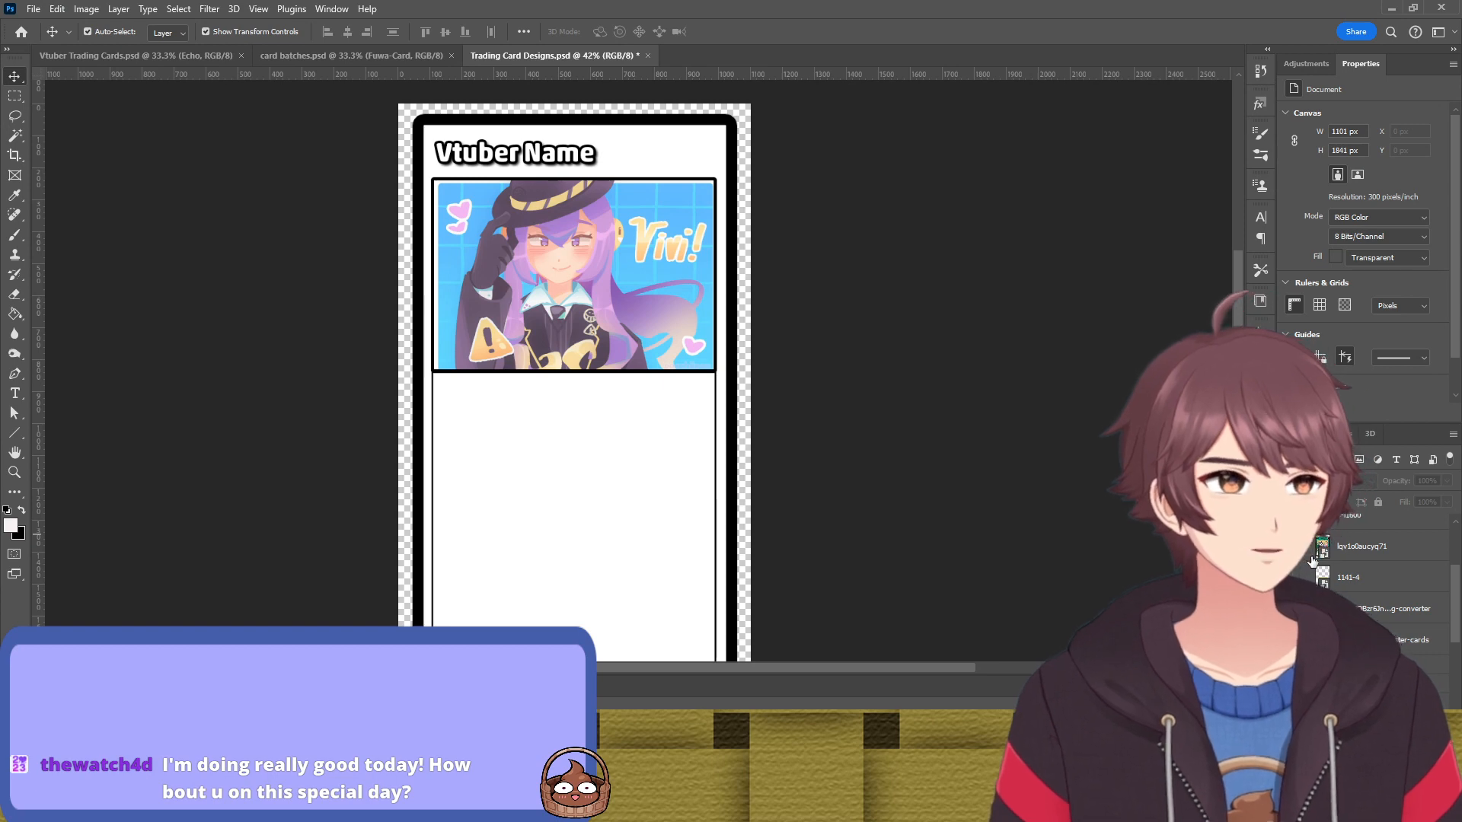
scroll(900, 473, "down", 3)
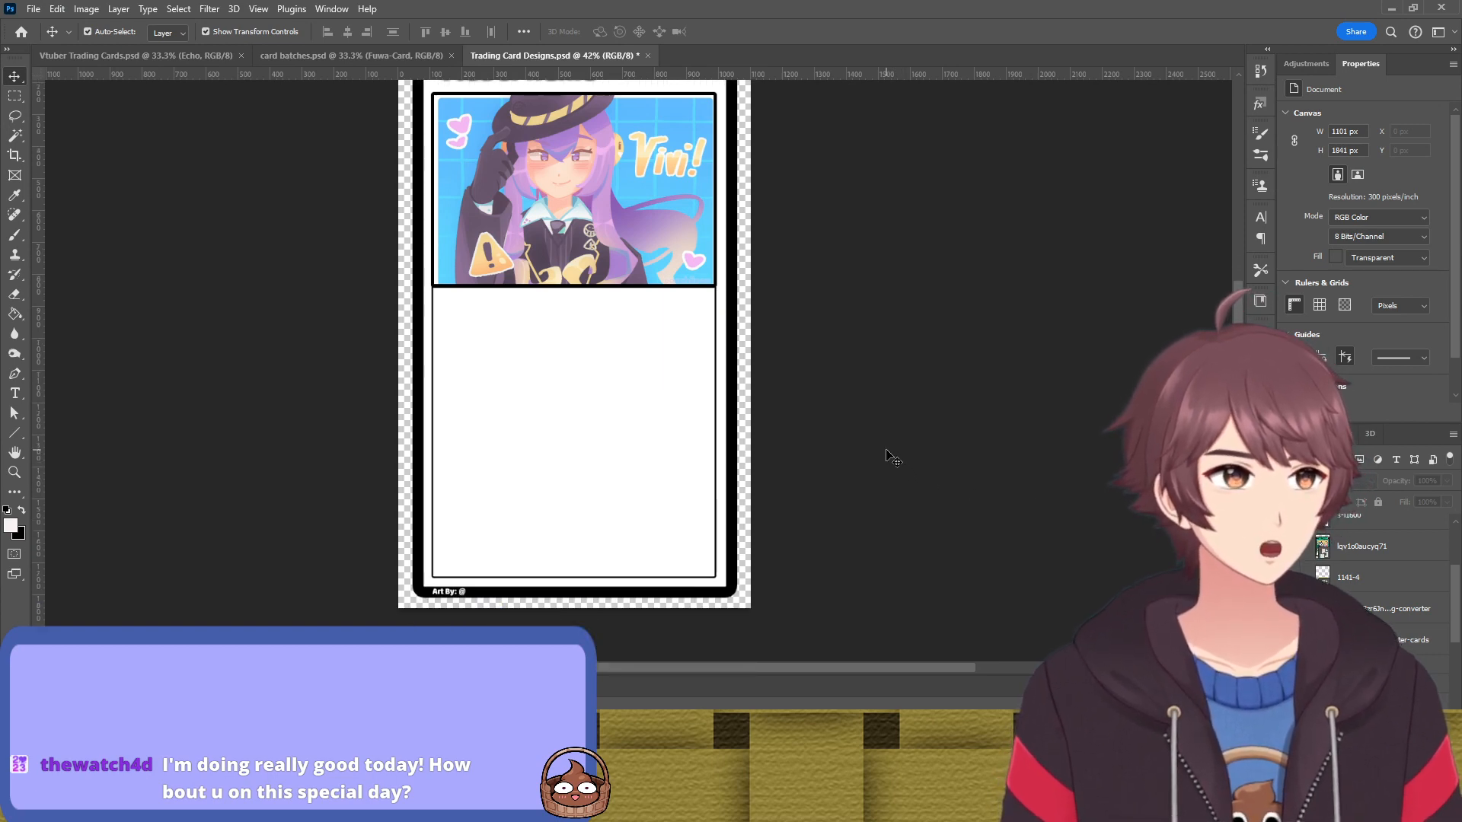
scroll(886, 455, "up", 3)
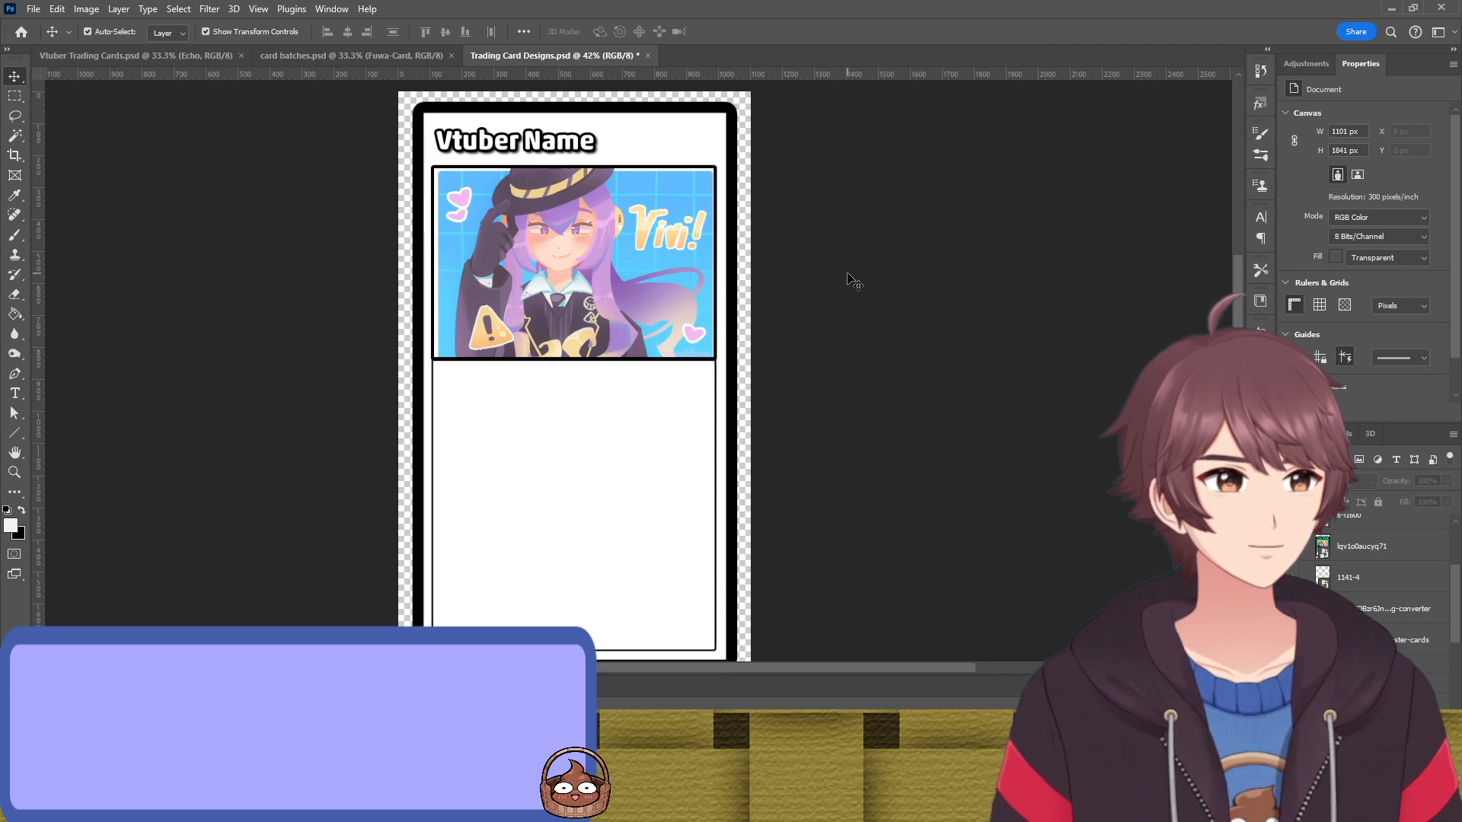
scroll(837, 276, "down", 1)
scroll(837, 275, "down", 1)
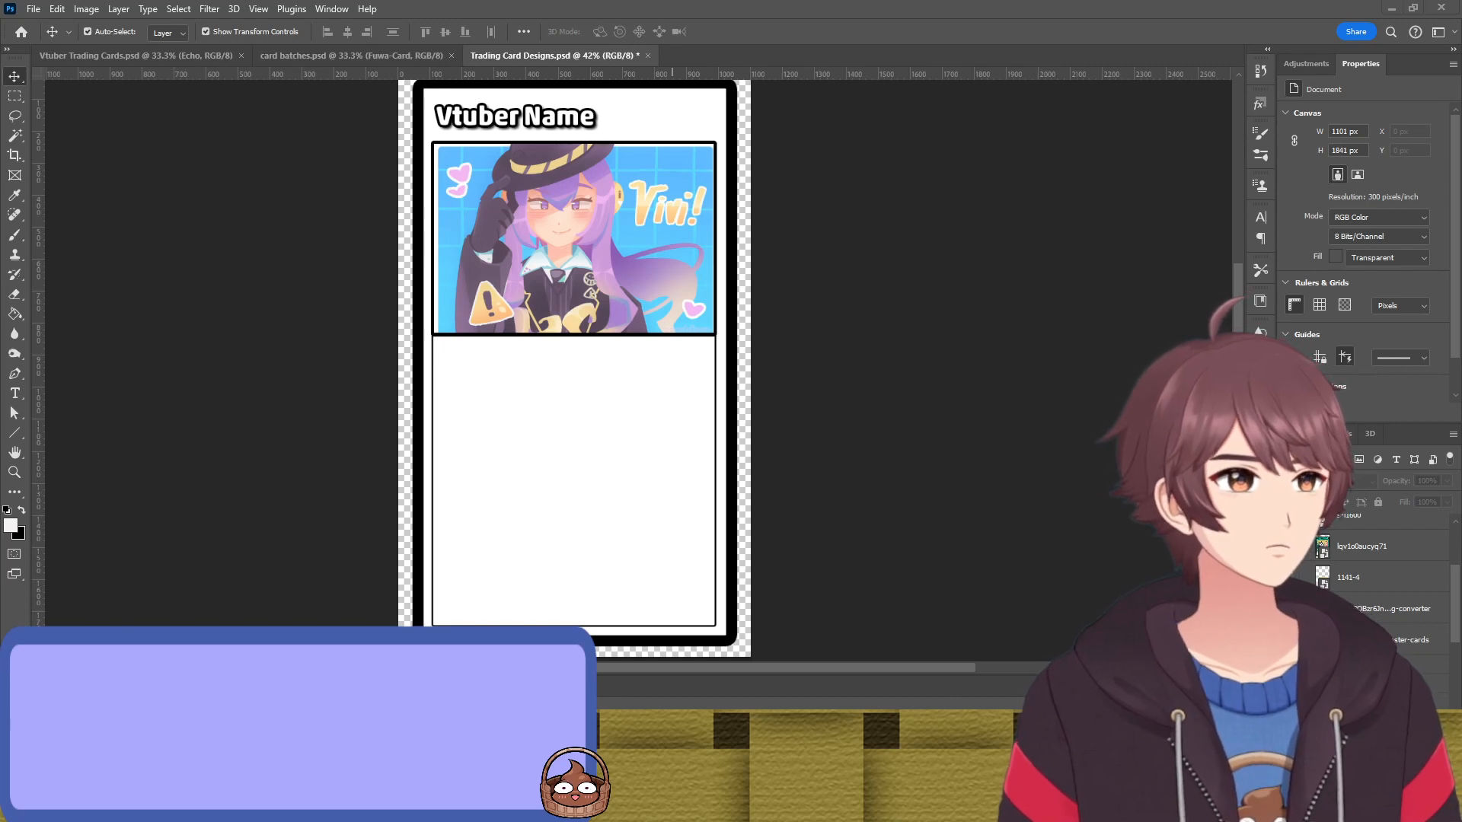
Try adding an enlarged text symbol beside the Vtuber Name title, and delete its layer
key("t")
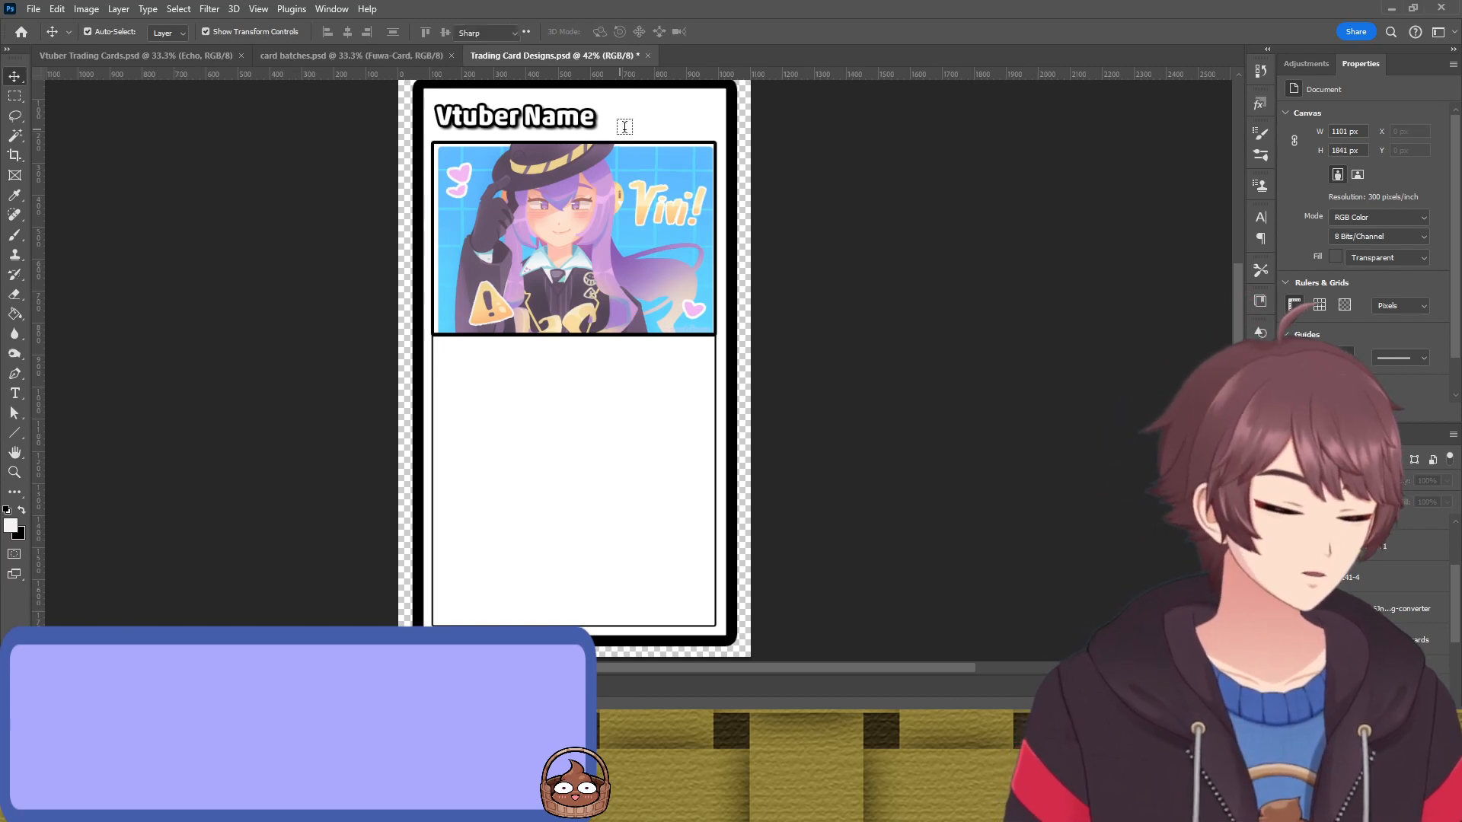
left_click(668, 108)
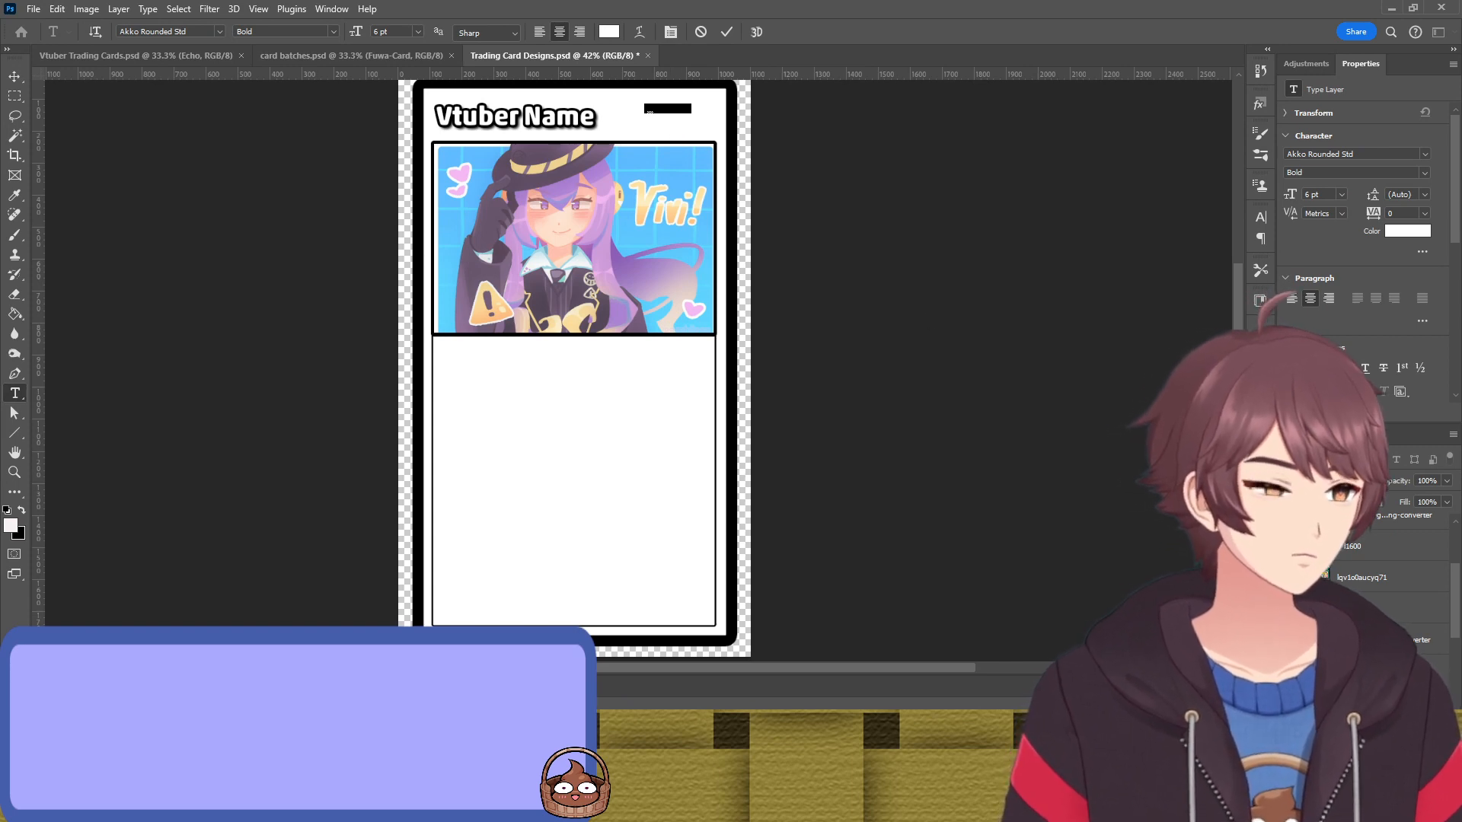
key("BackSpace")
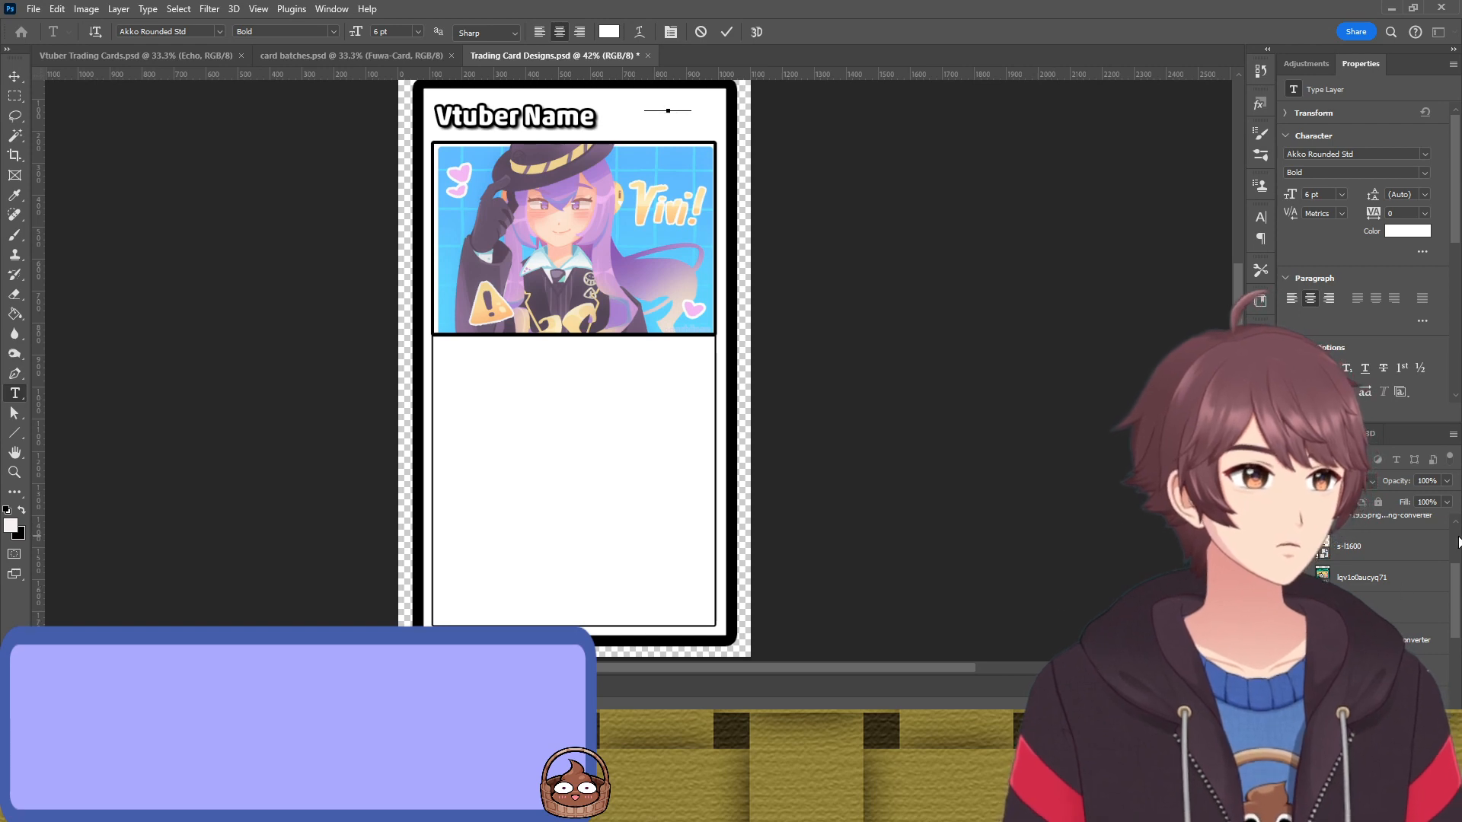
left_click(727, 34)
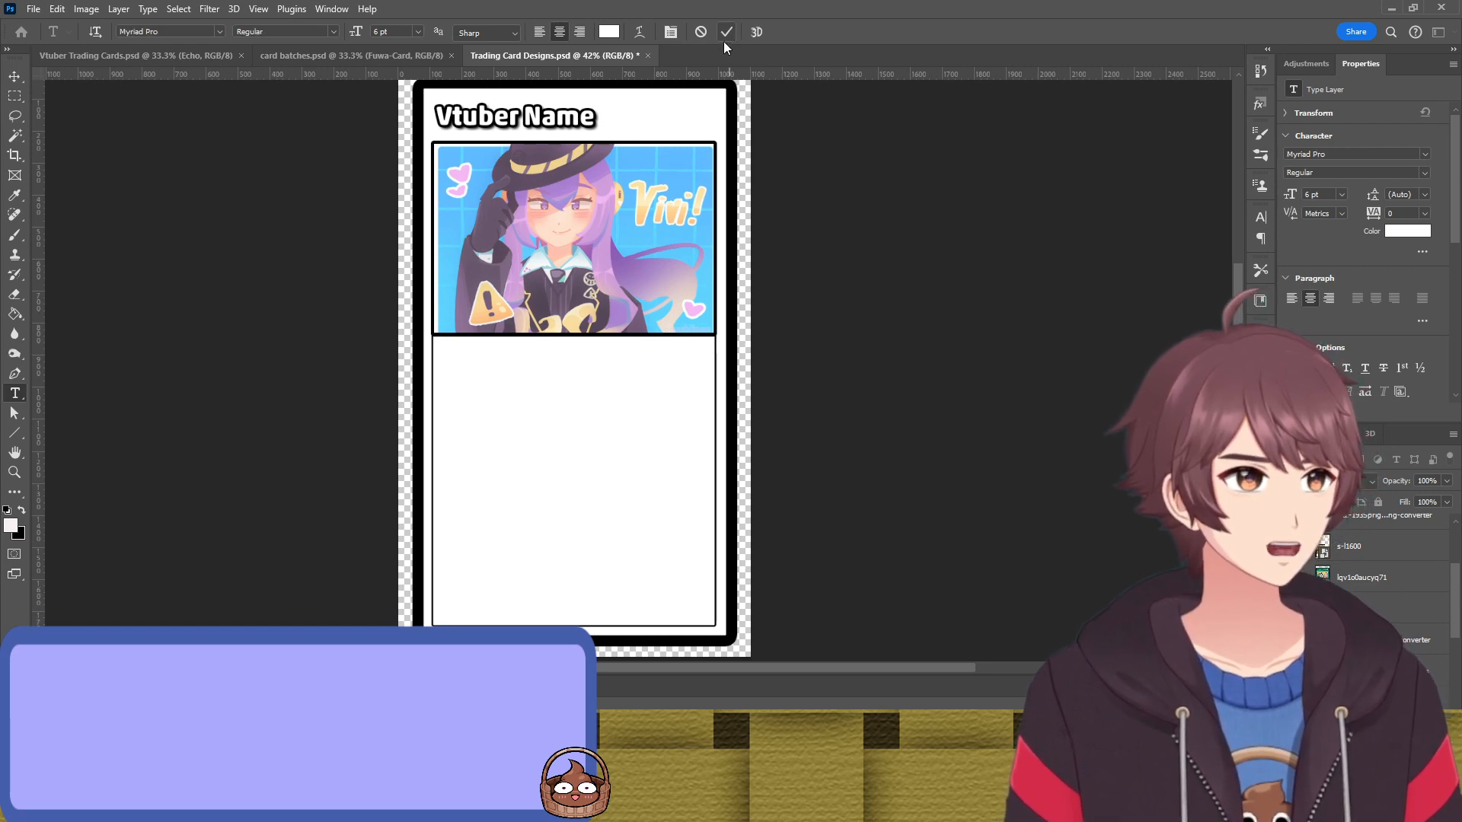
key("v")
key("ctrl+v")
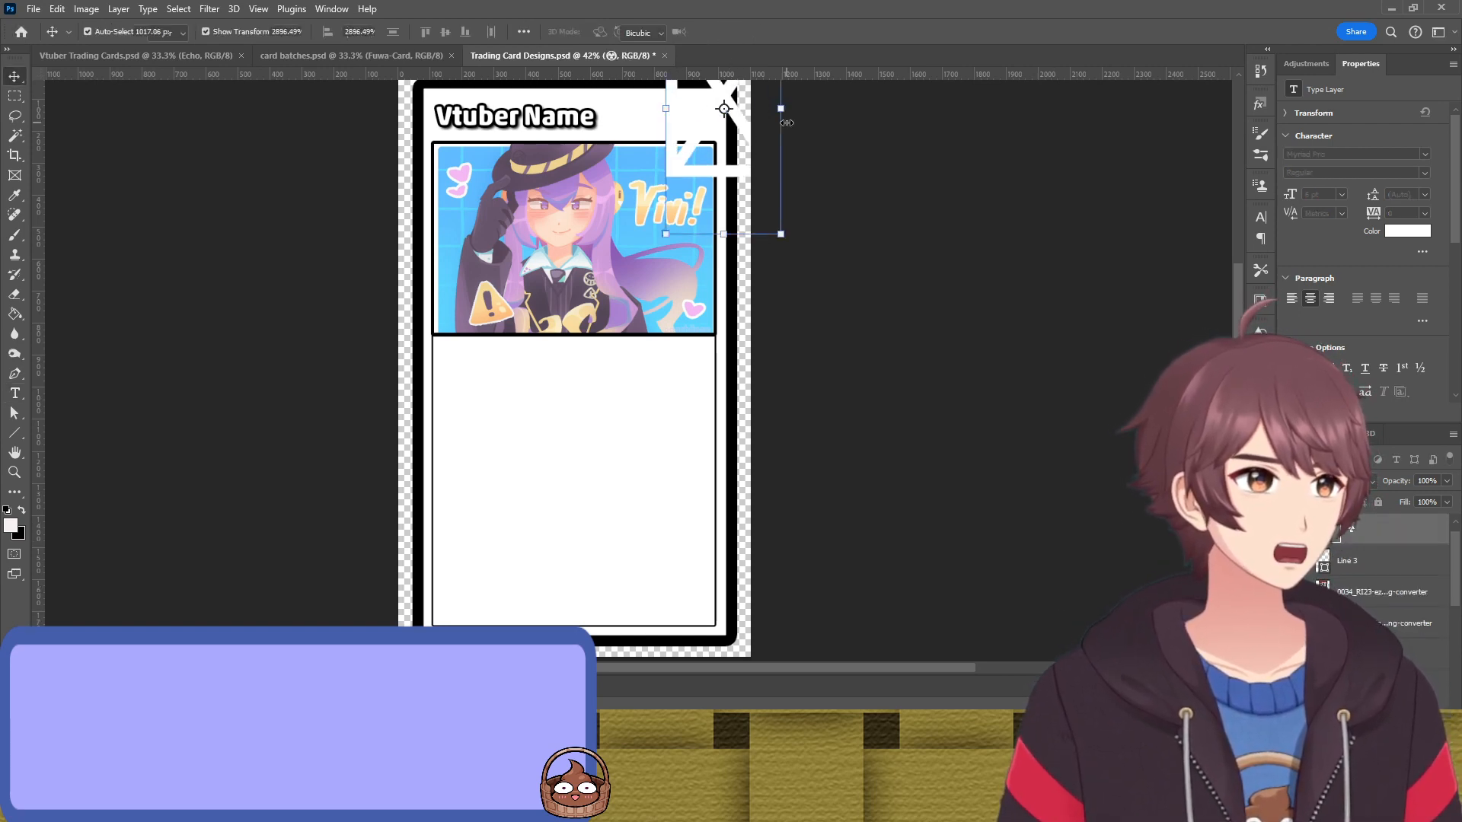
left_click_drag(786, 122, 716, 114)
left_click(731, 32)
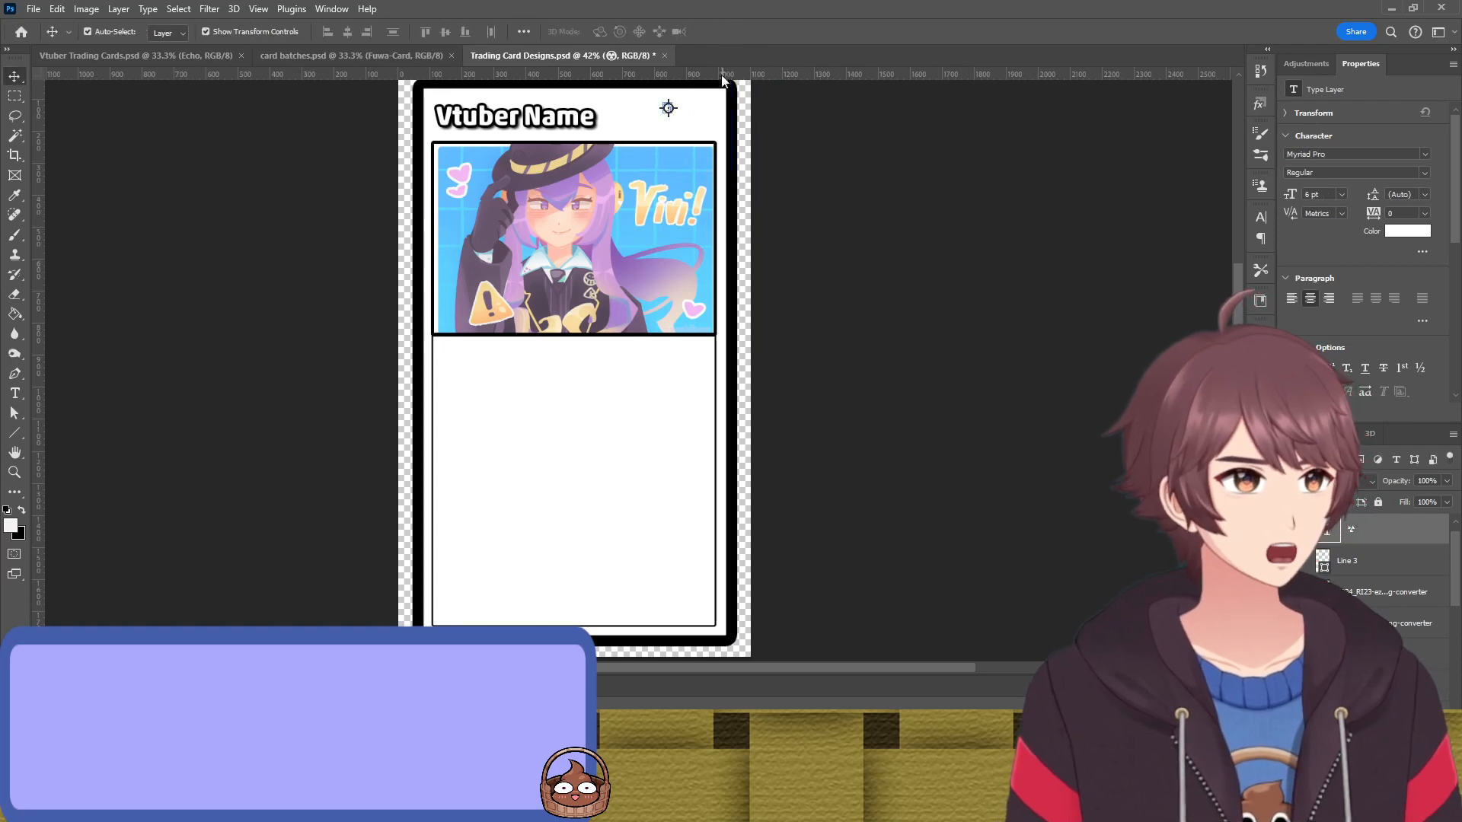
key("Delete")
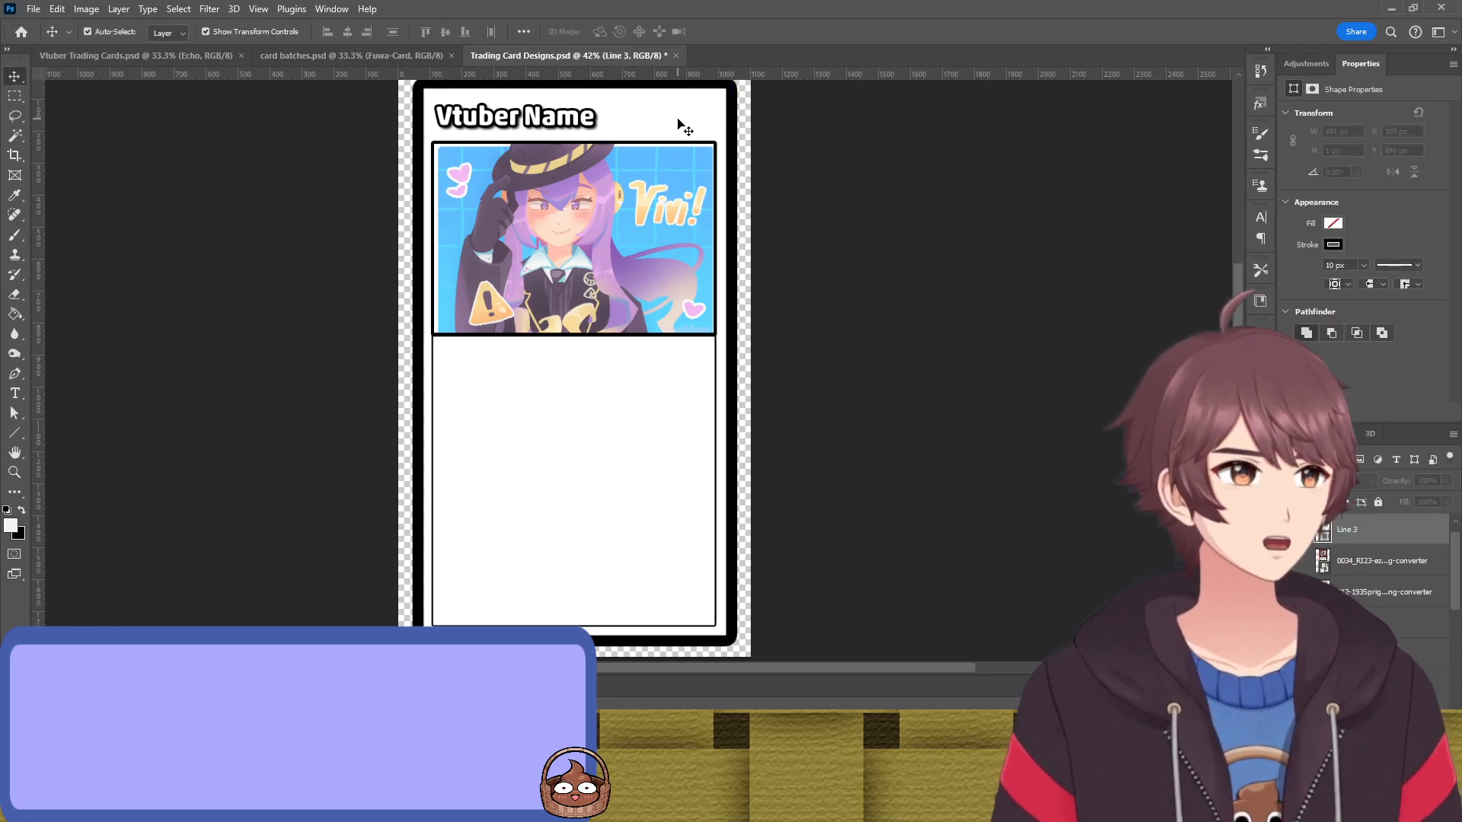
Clear the layer selection and save the trading card design
left_click(830, 144)
scroll(580, 189, "up", 1)
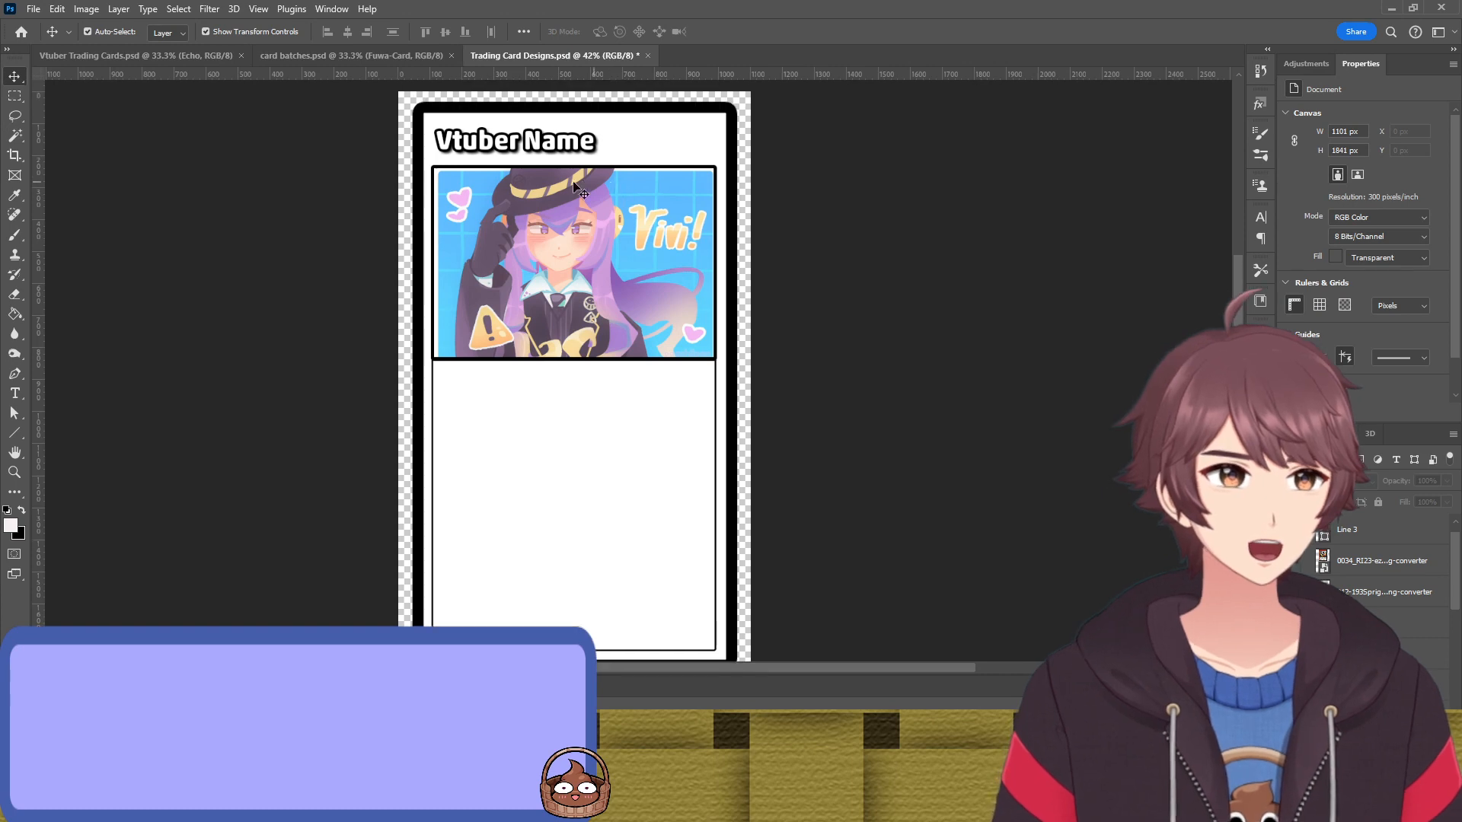
scroll(580, 188, "up", 1)
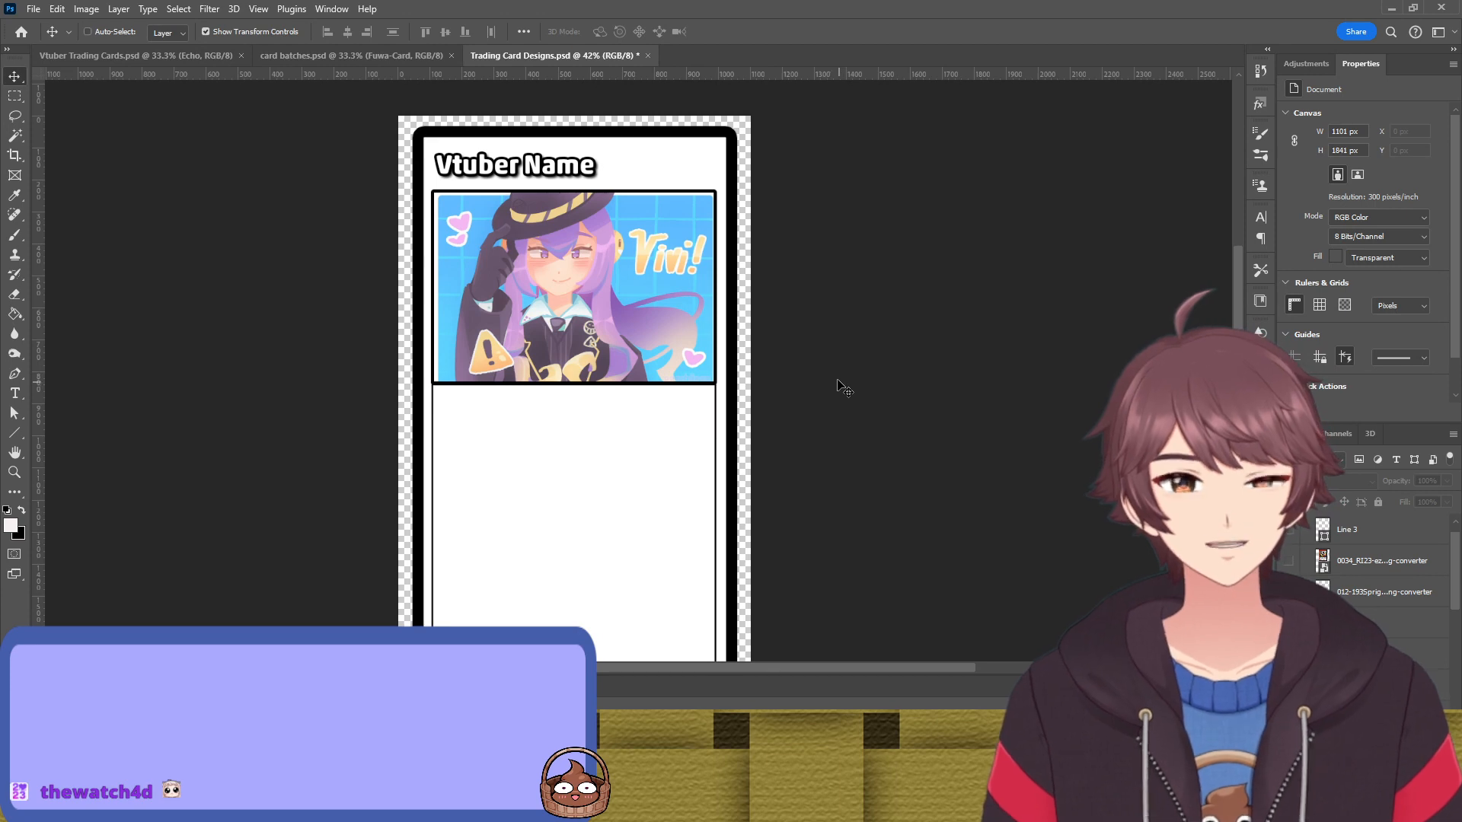
key("ctrl+s")
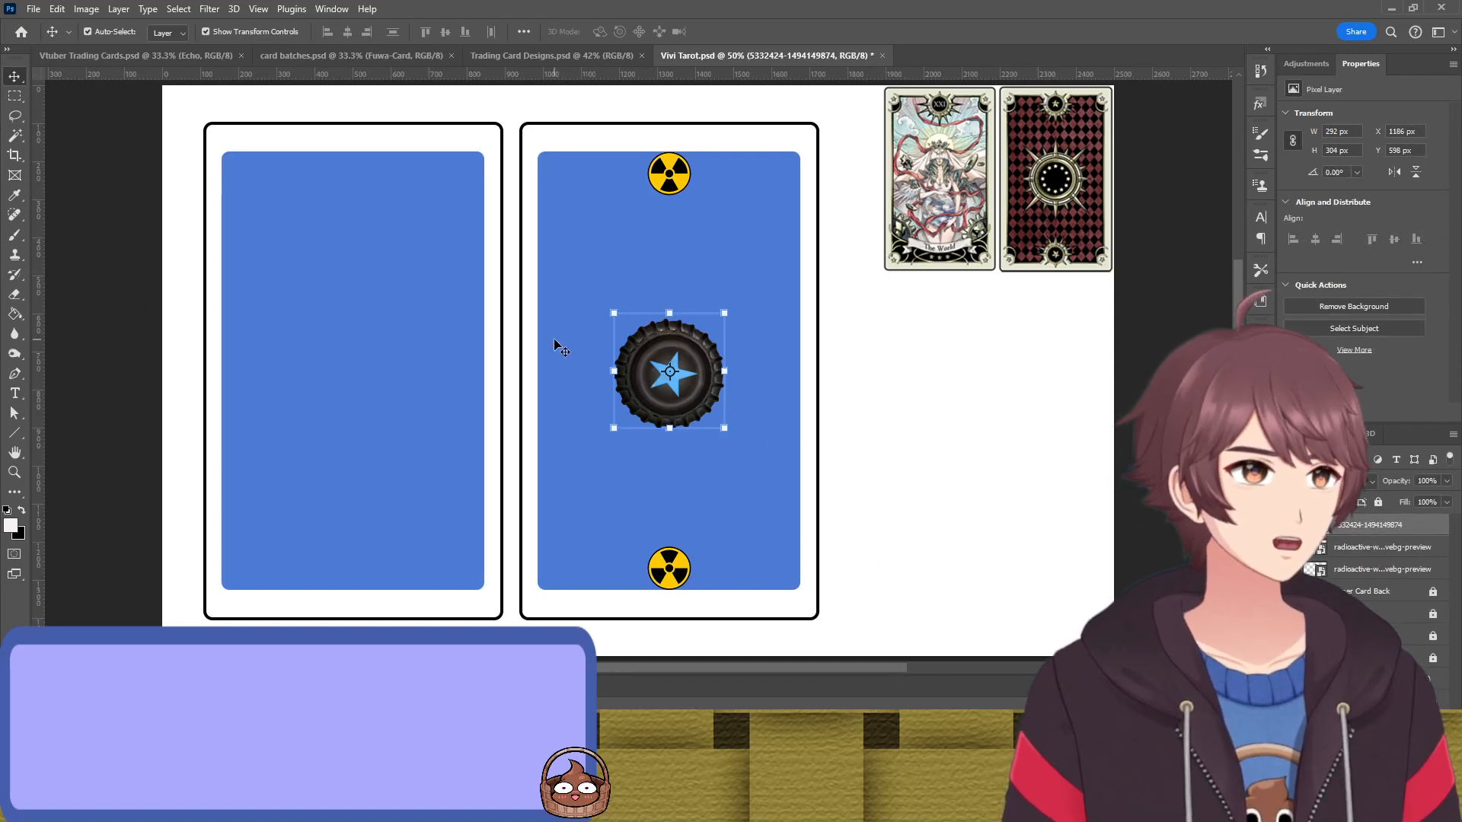
Close the Vivi Tarot file, inspect the Vivi Tarot Deck Template's layers with its Knight of Cups title briefly hidden, and close that template
left_click(883, 56)
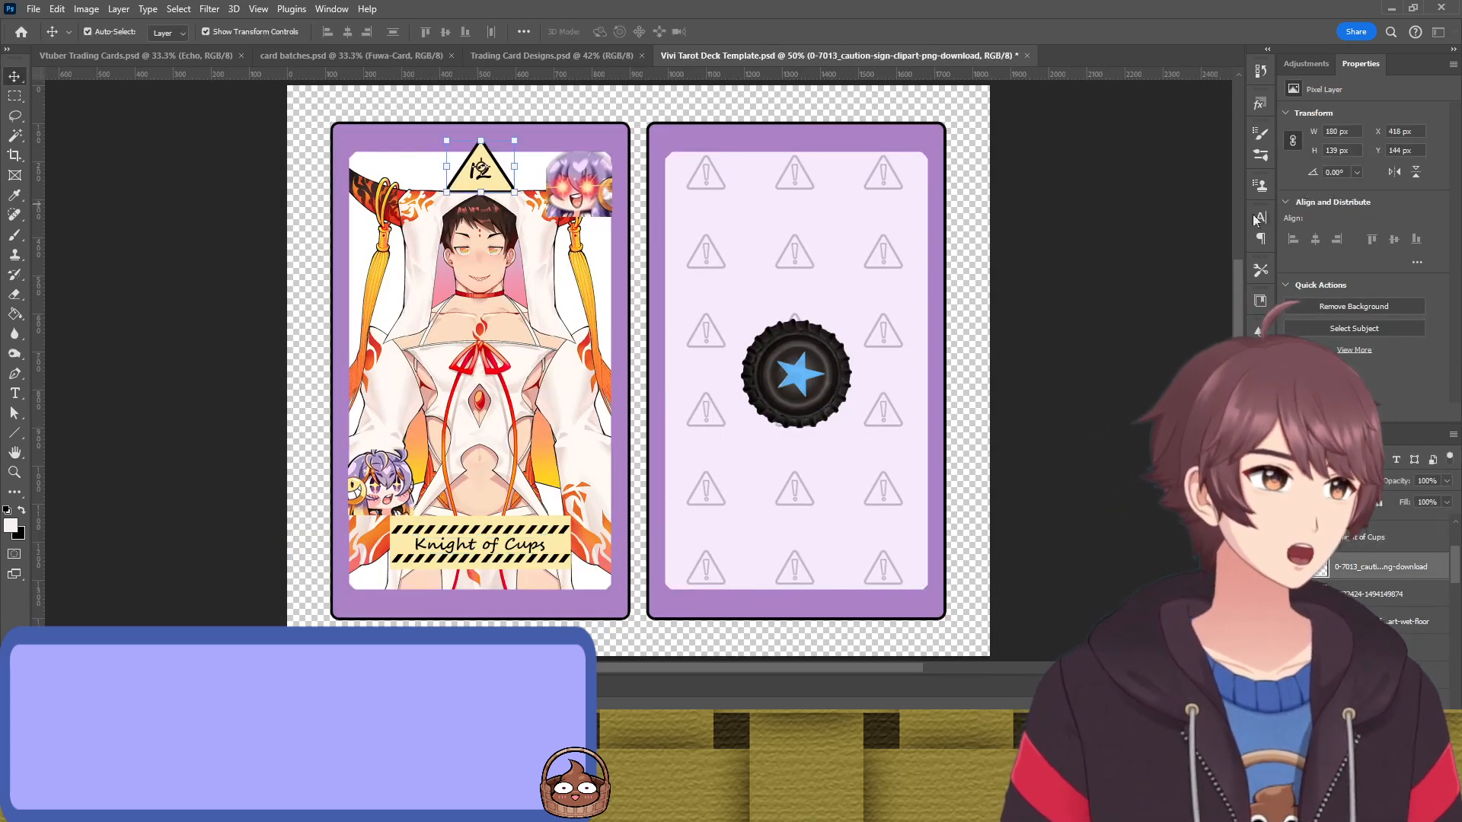
left_click(480, 169)
scroll(1393, 563, "down", 3)
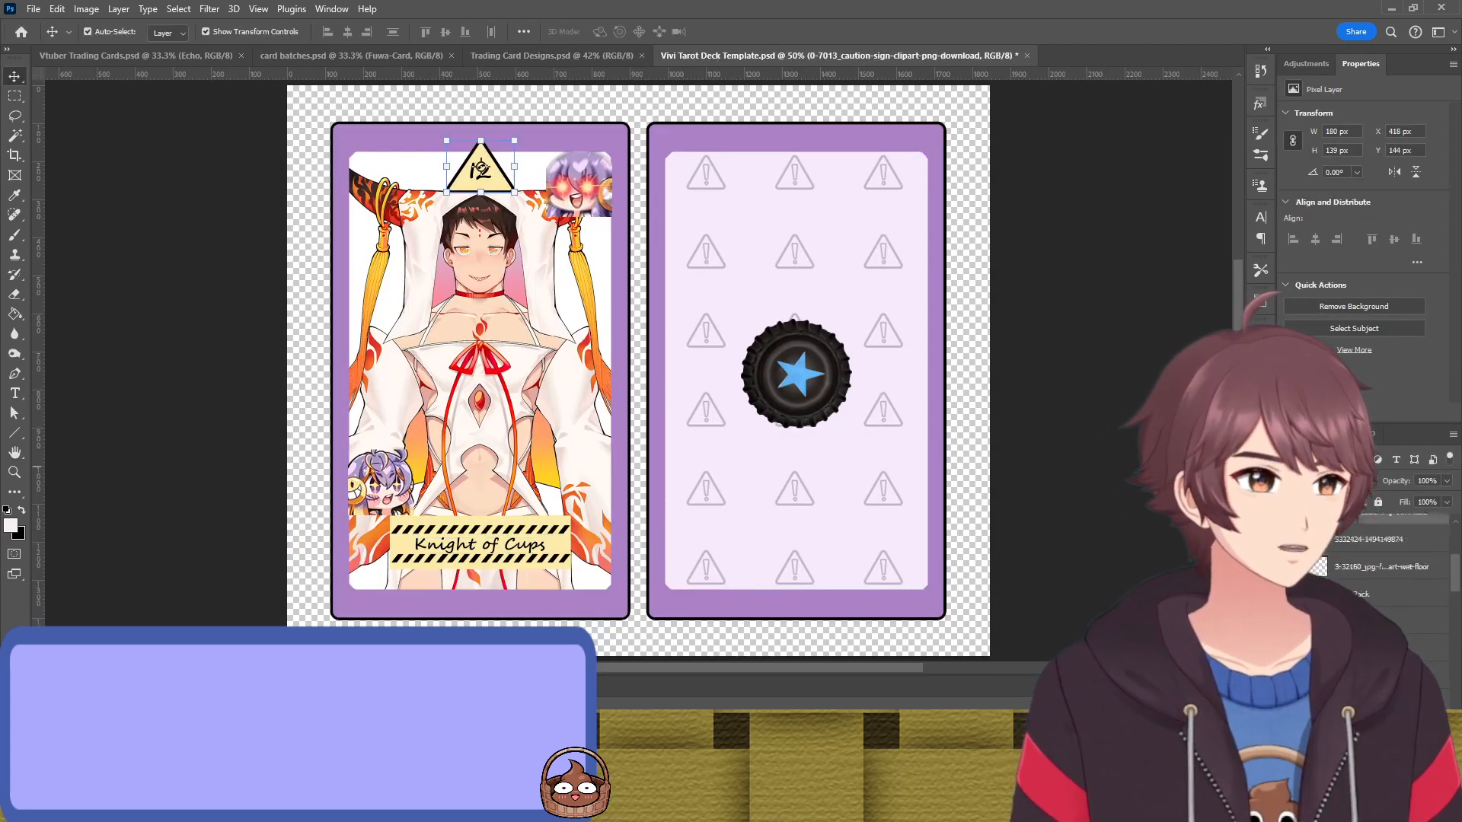
scroll(638, 370, "down", 3)
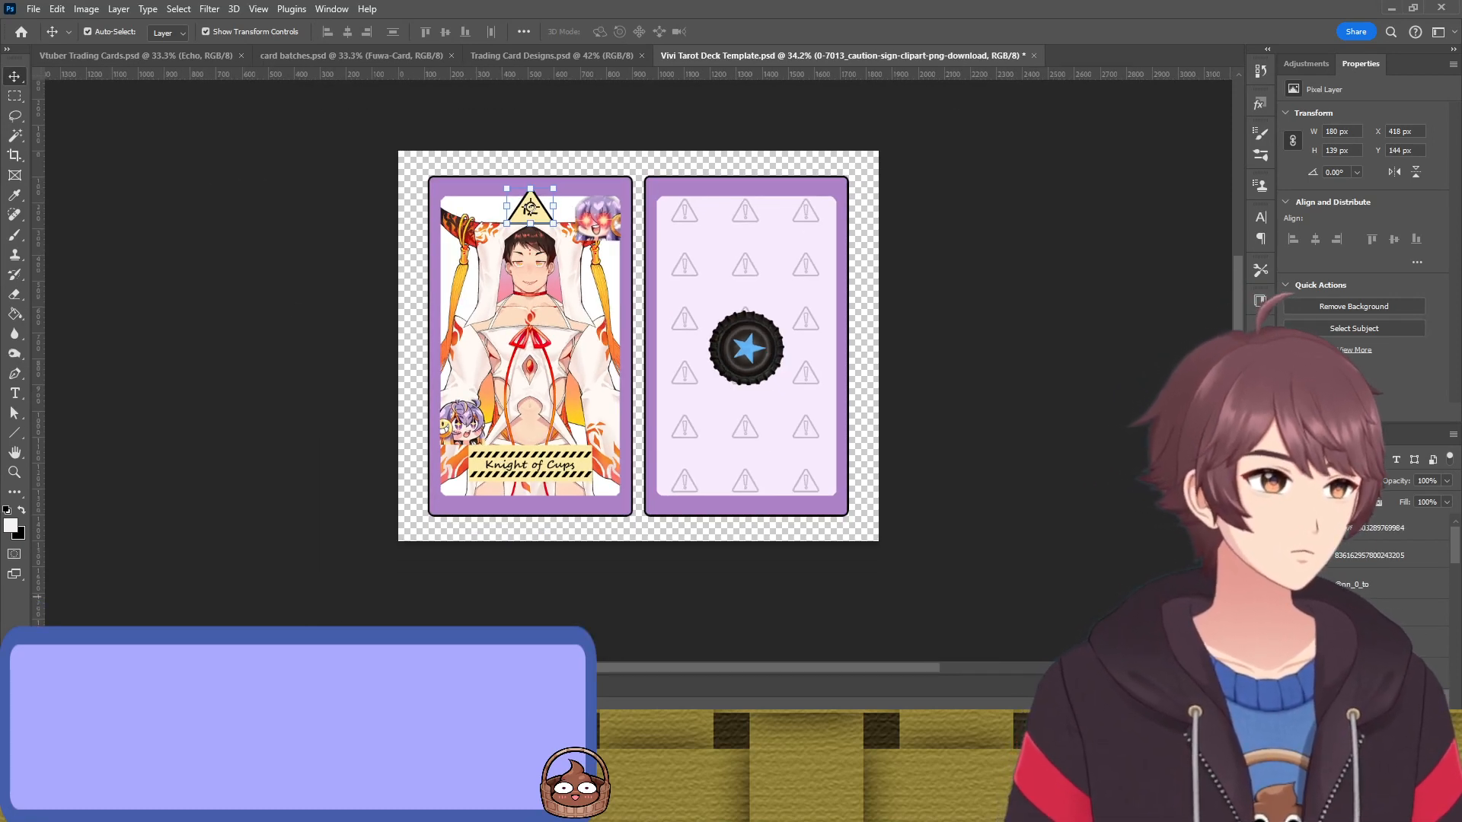
scroll(1393, 571, "up", 3)
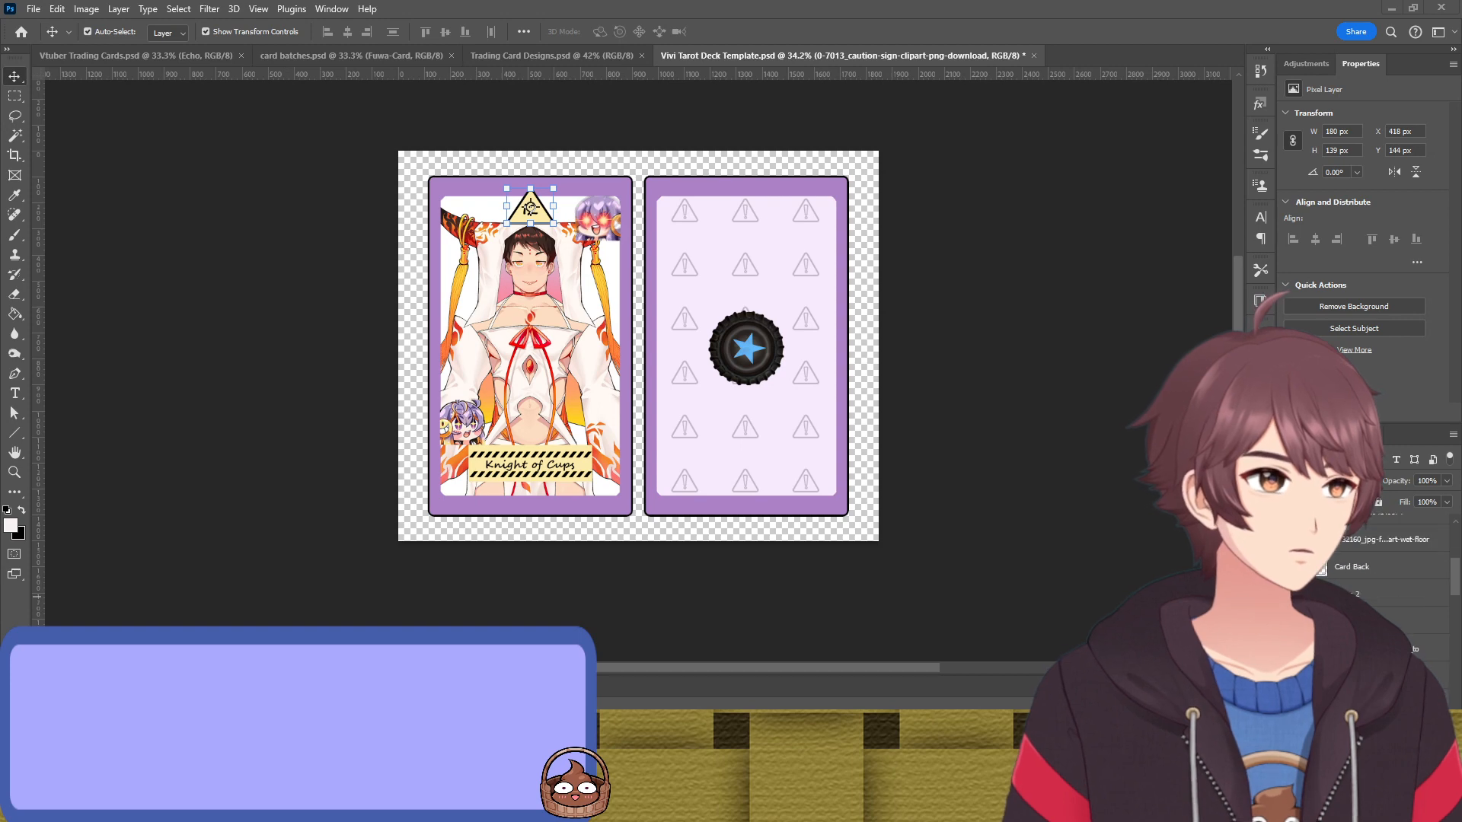
left_click(1292, 591)
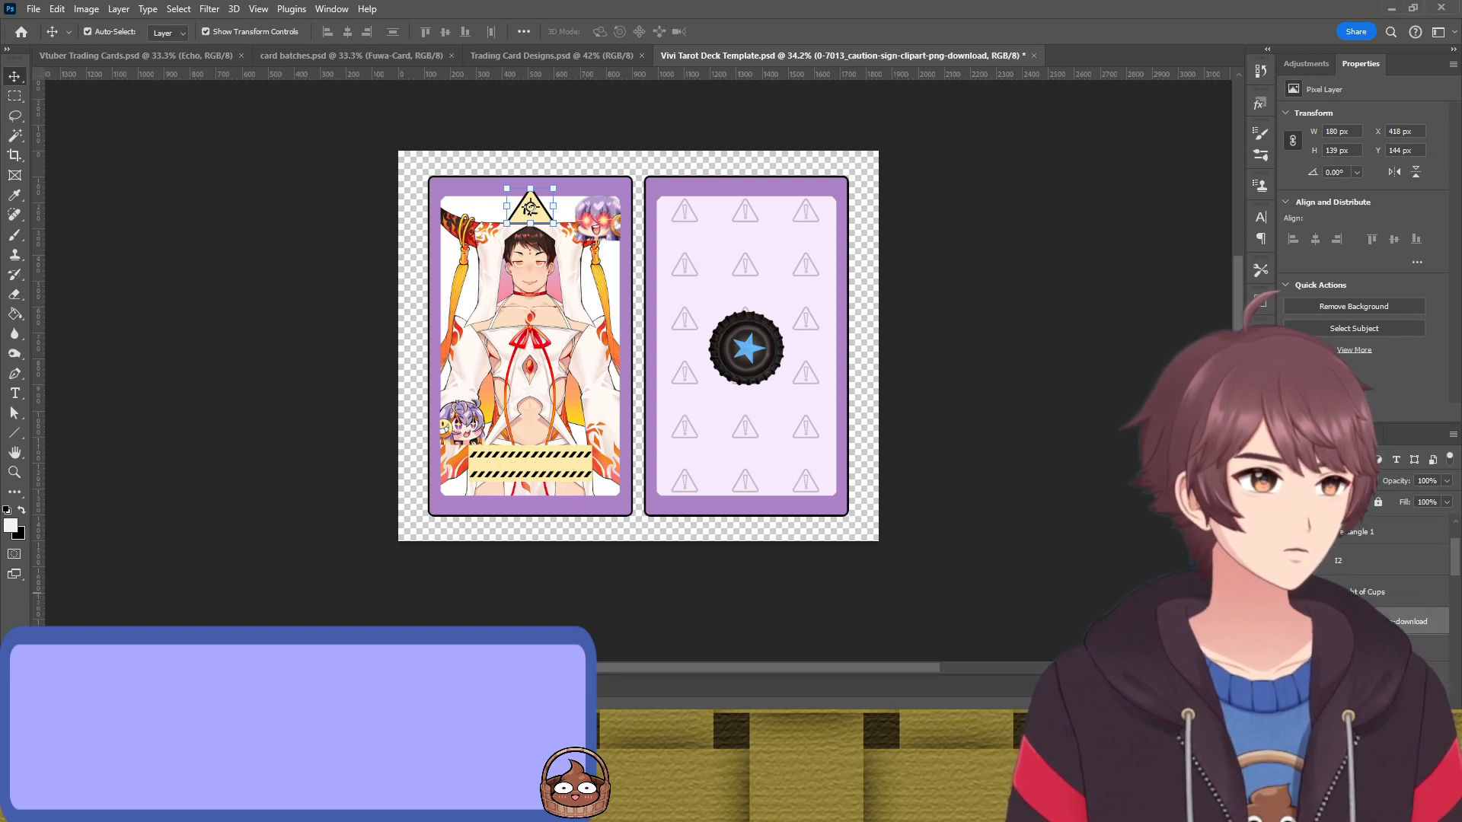
left_click(1292, 592)
scroll(1393, 571, "down", 3)
scroll(1393, 571, "down", 3)
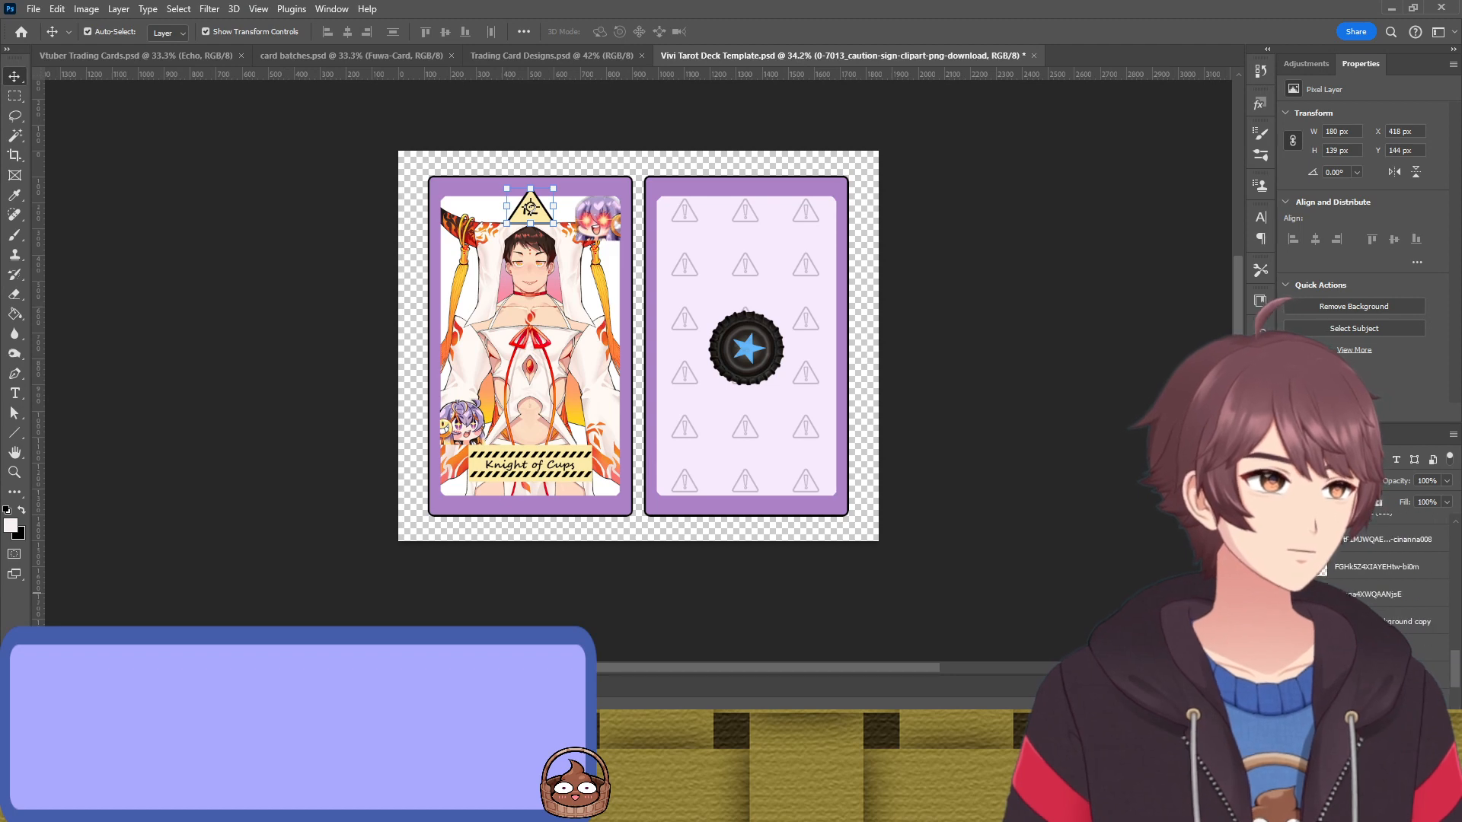
scroll(1393, 571, "up", 3)
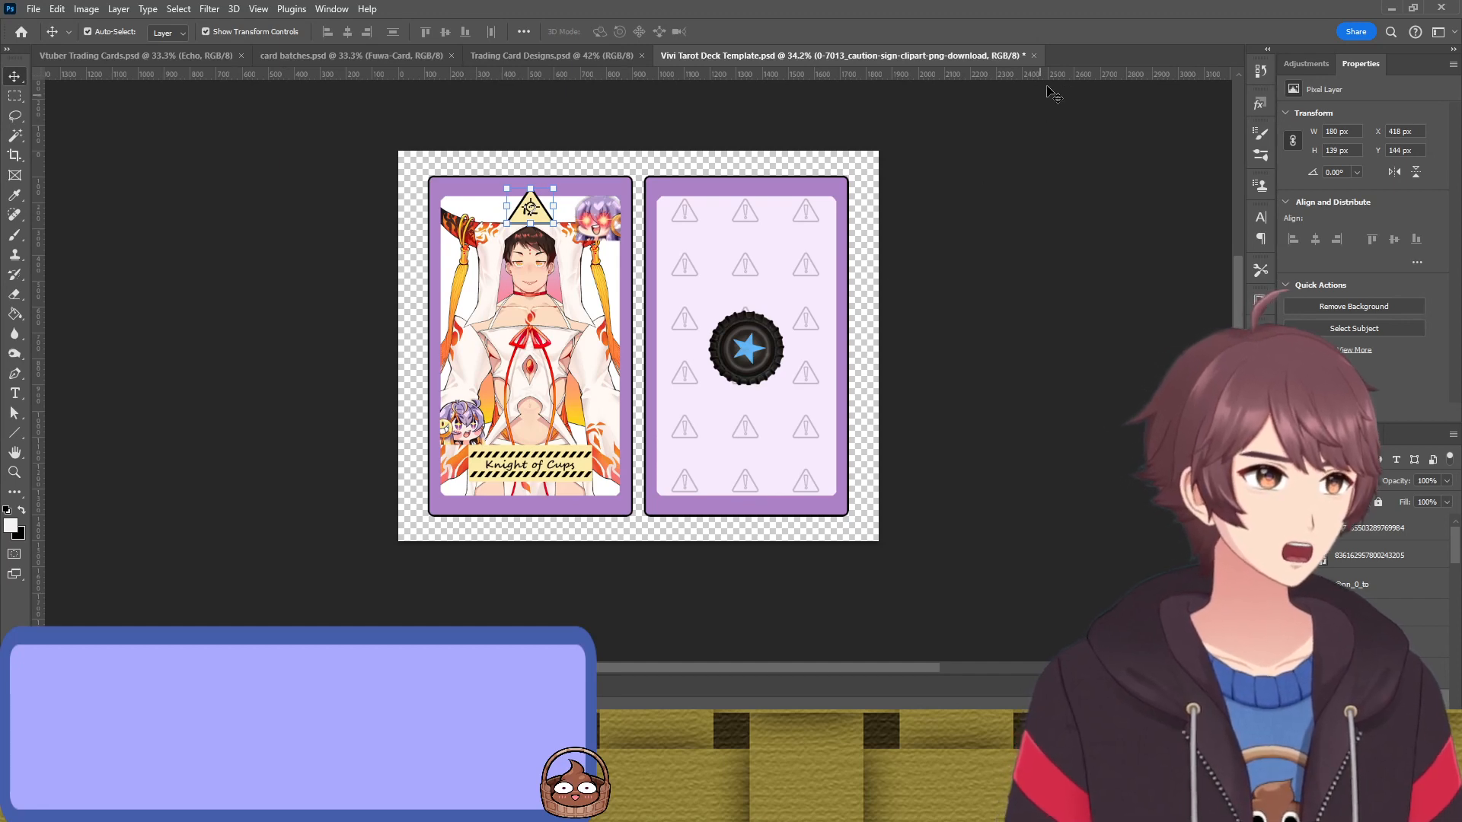
key("ctrl+w")
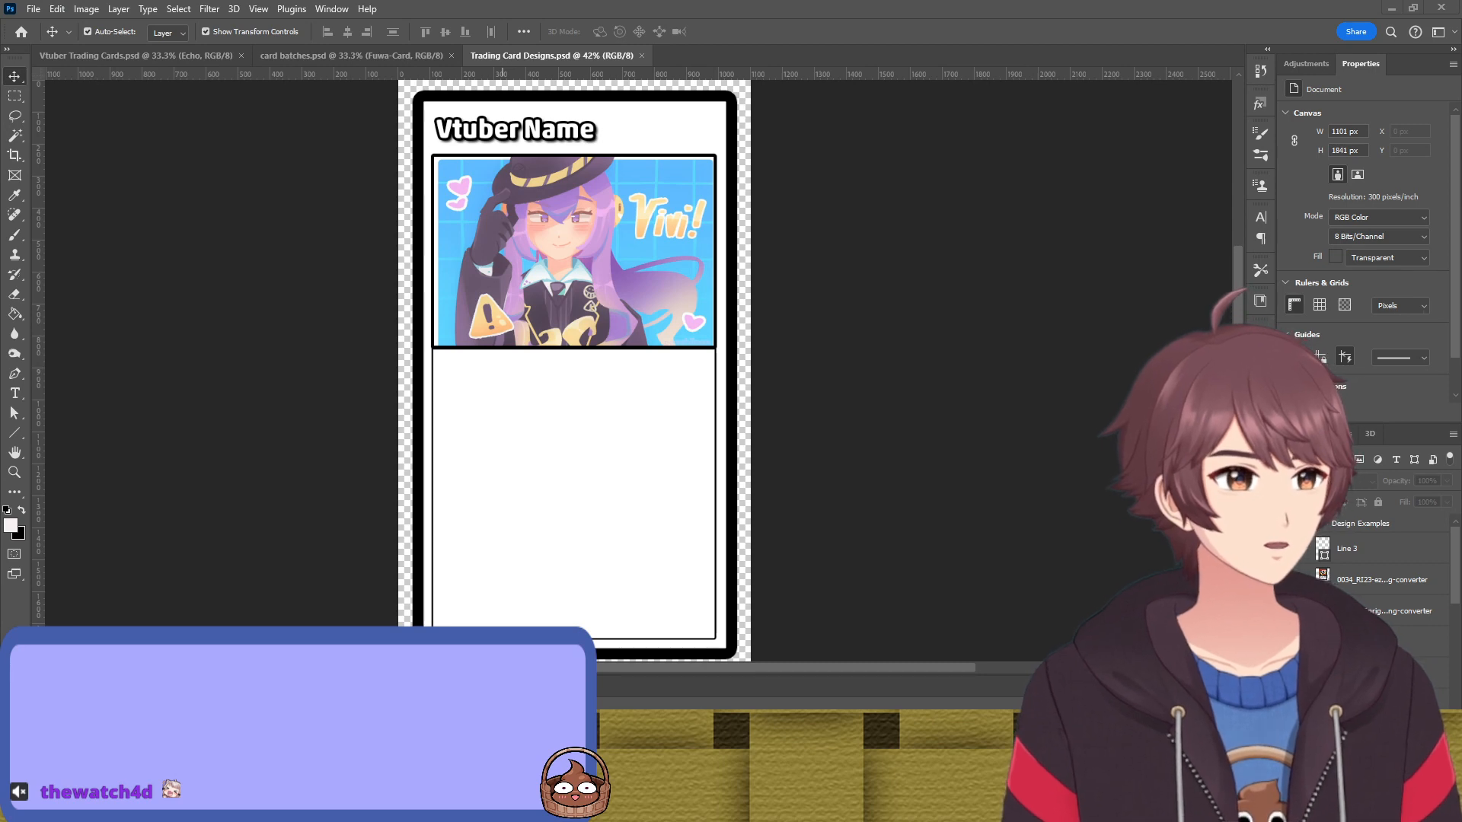
Look over the artwork and layer stack of the Vivi Trading Card file, and close it
scroll(1392, 581, "down", 2)
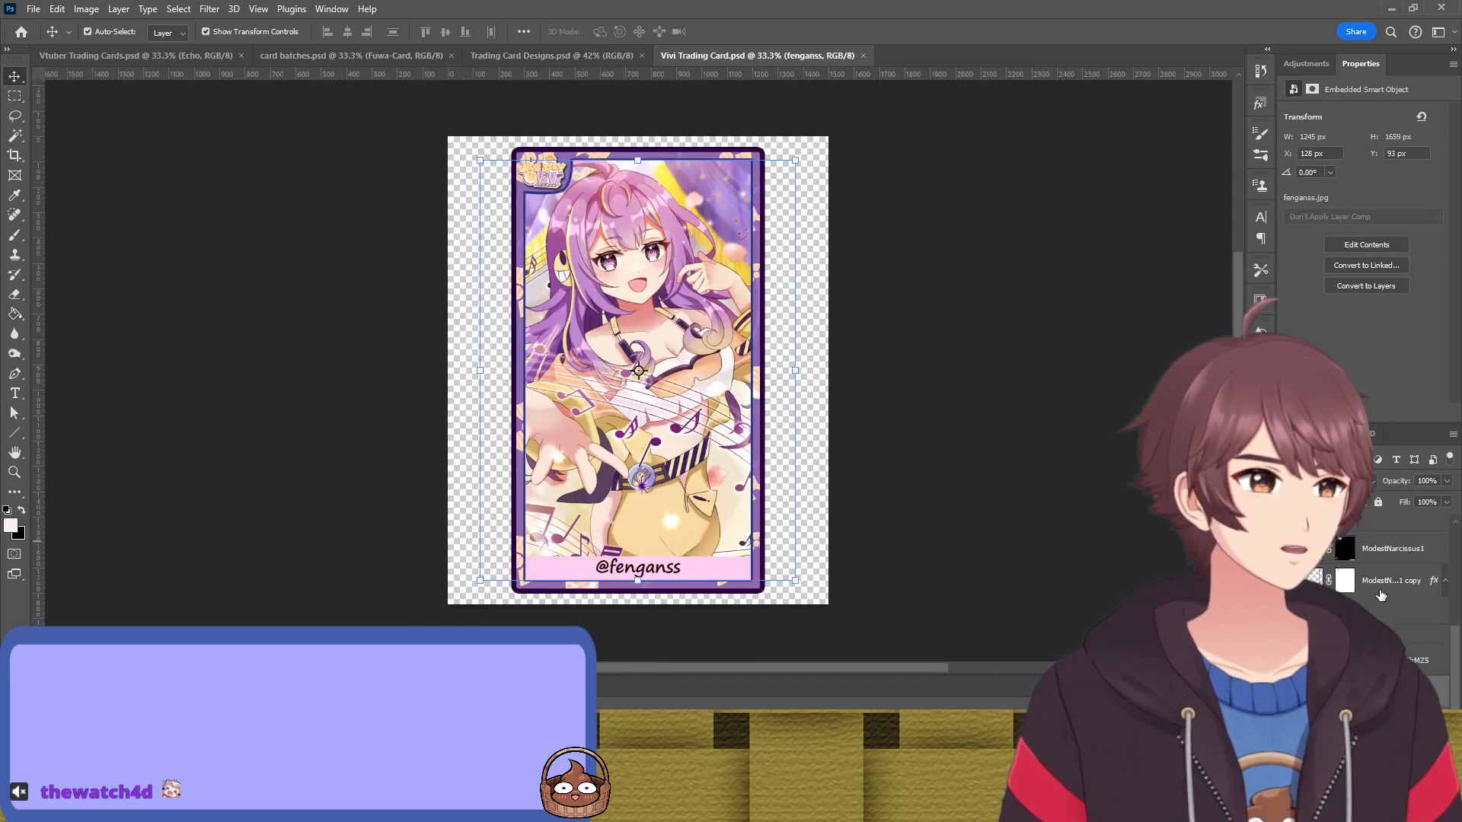
scroll(1379, 594, "down", 2)
scroll(1367, 592, "up", 2)
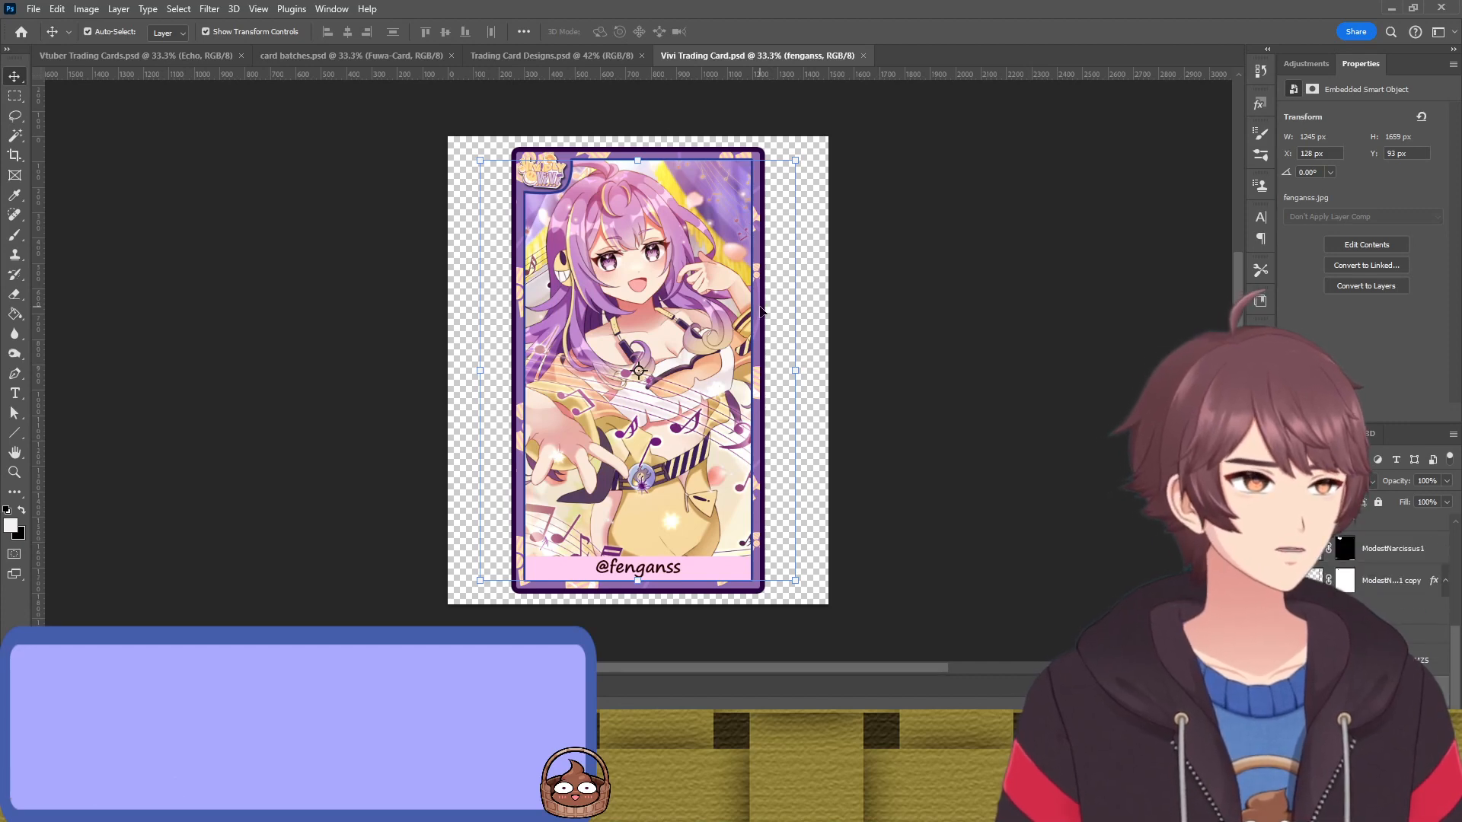
left_click(863, 55)
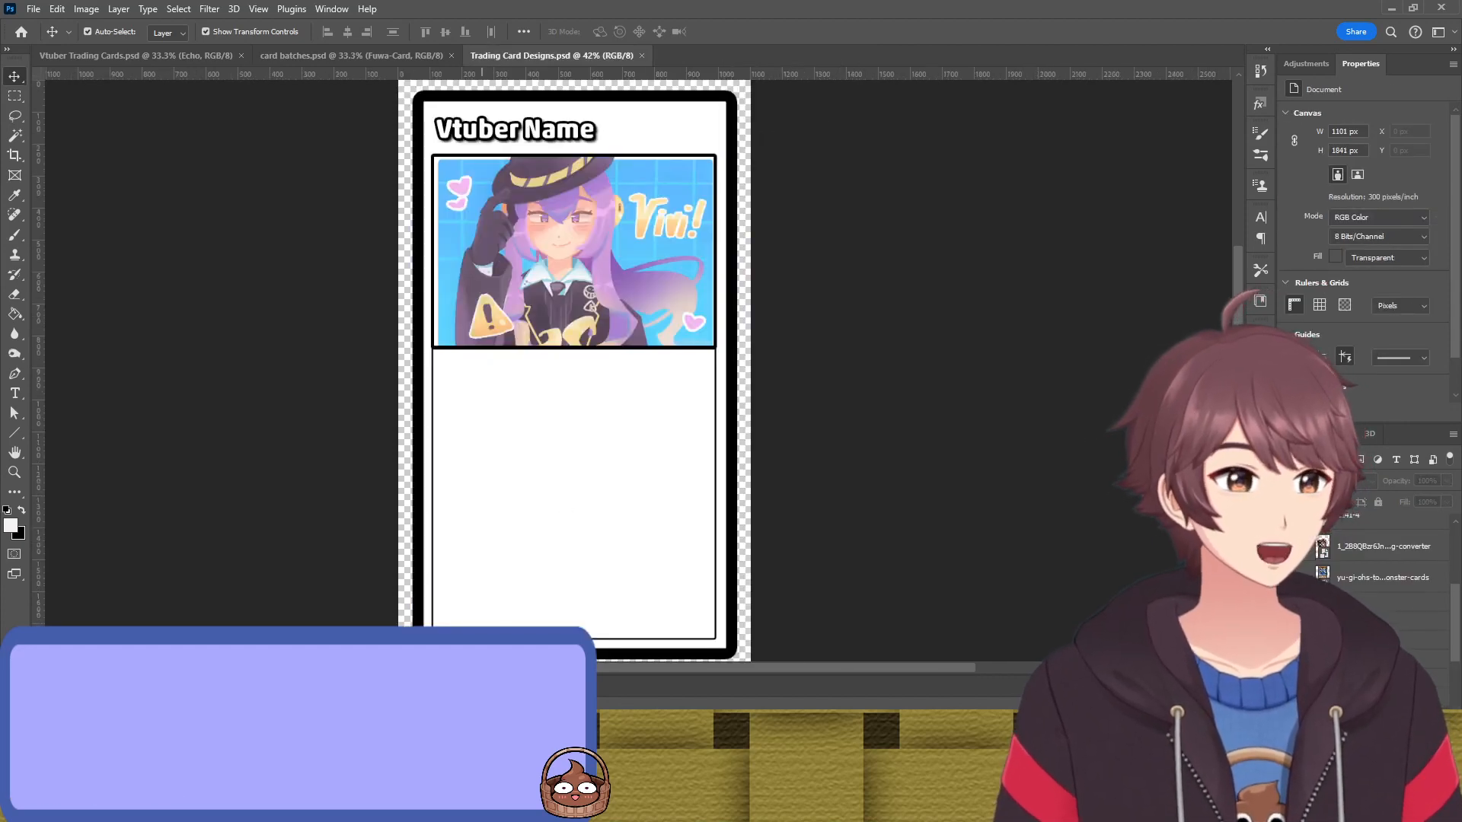
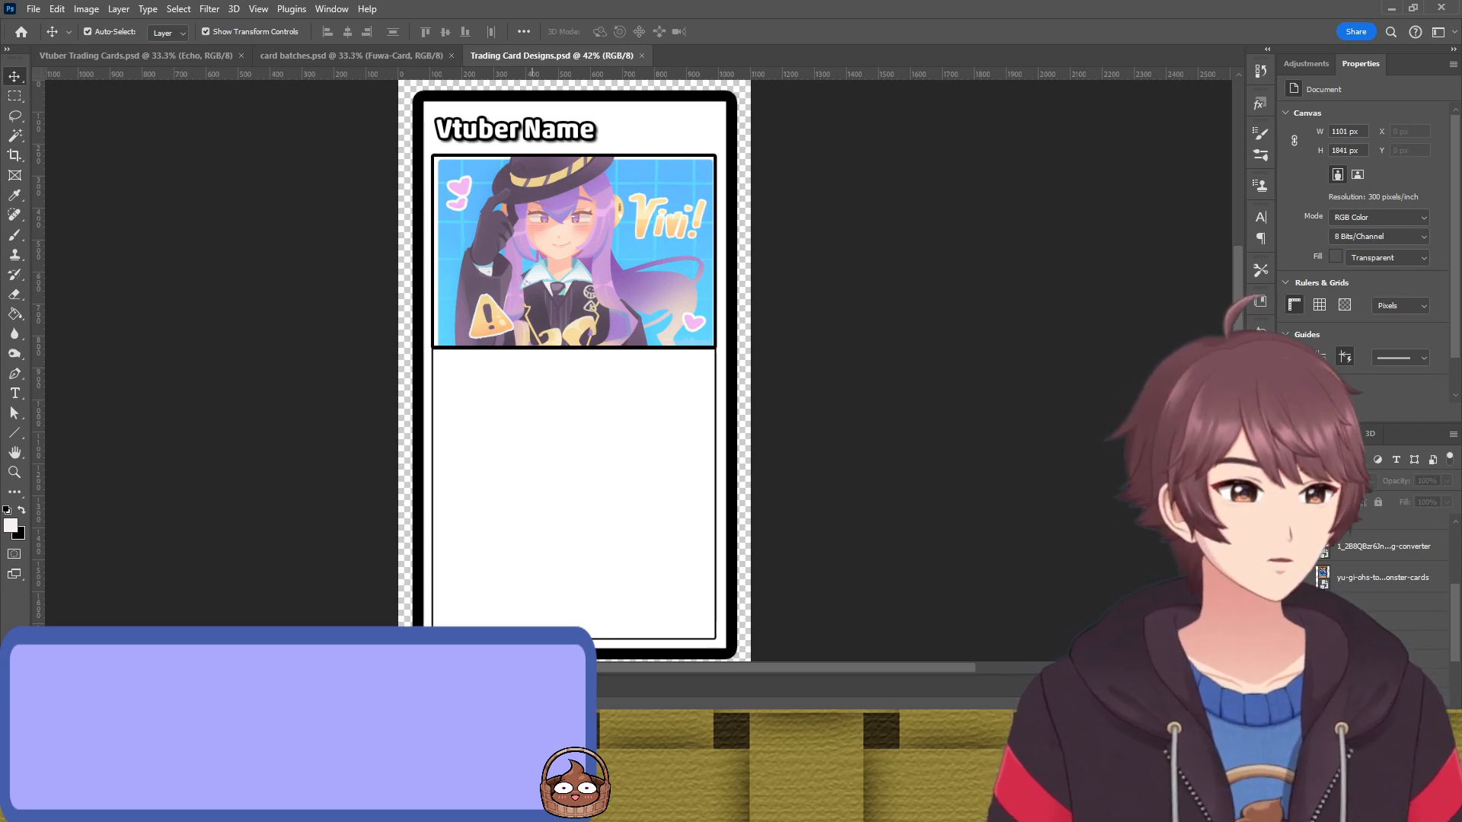
Draw an unfilled circle about 190 px wide at the card's upper-right corner and give it a 10 px black stroke
key("t")
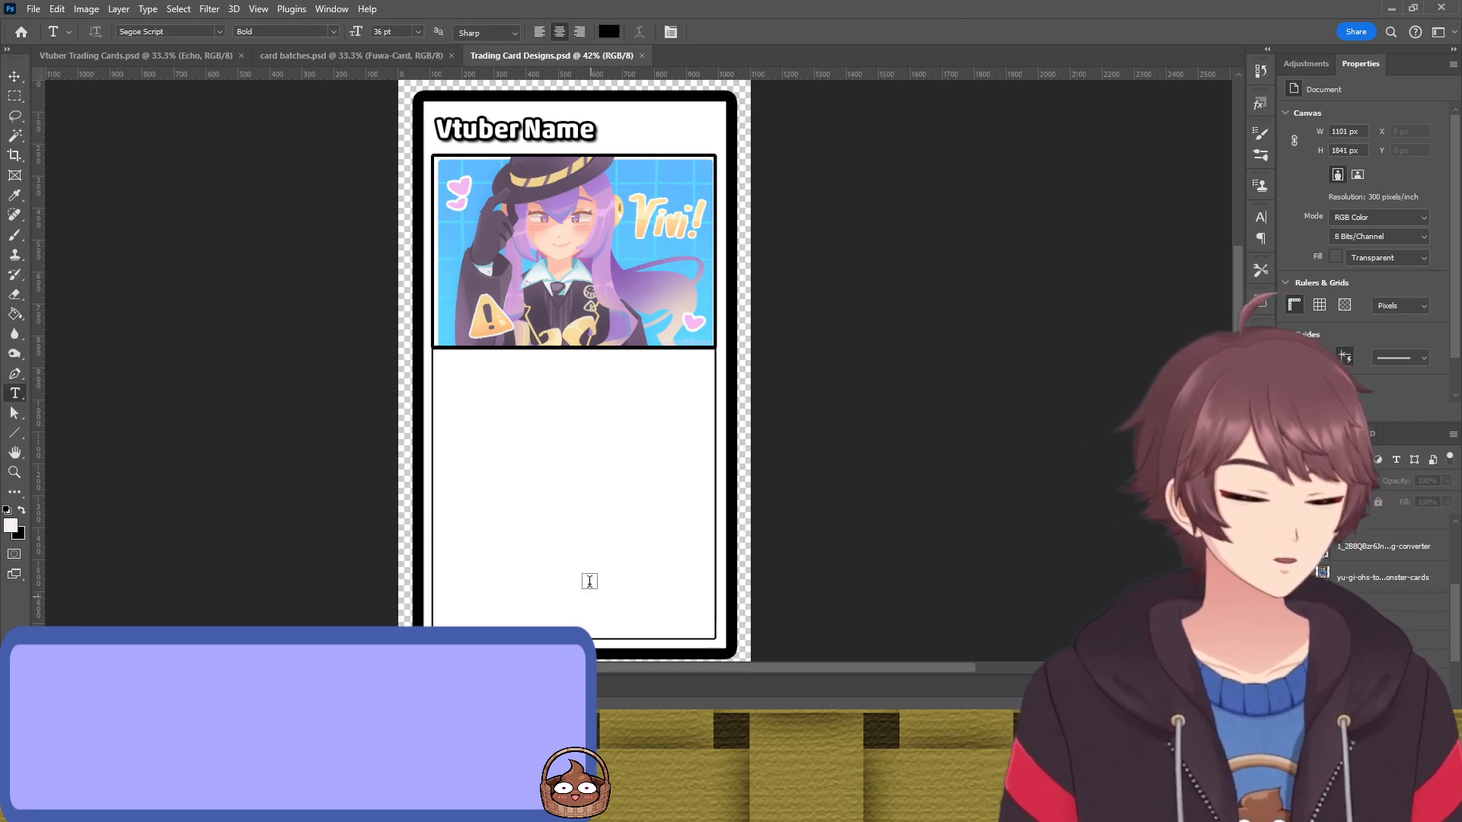
key("u")
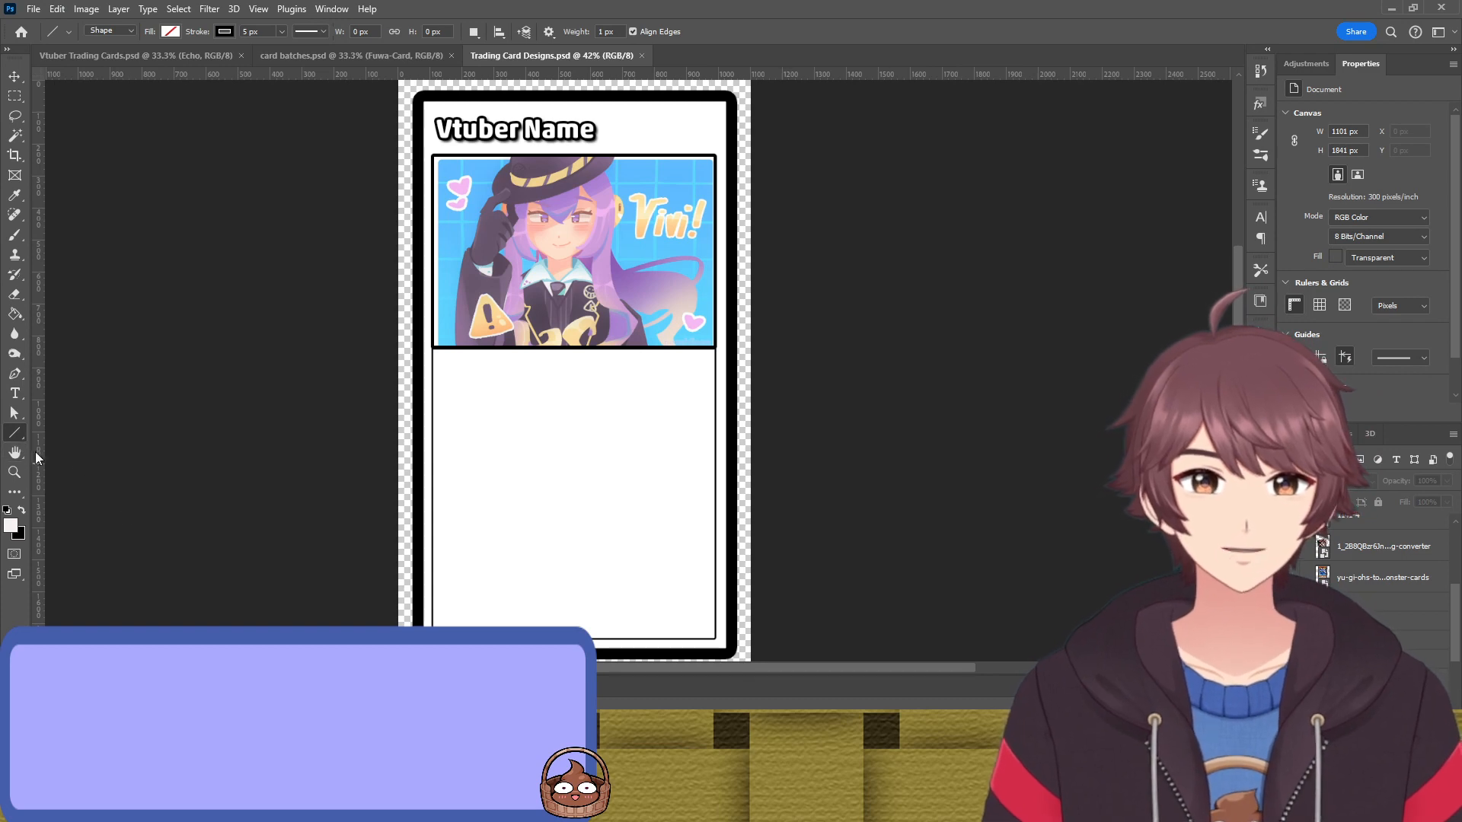
key("shift+u")
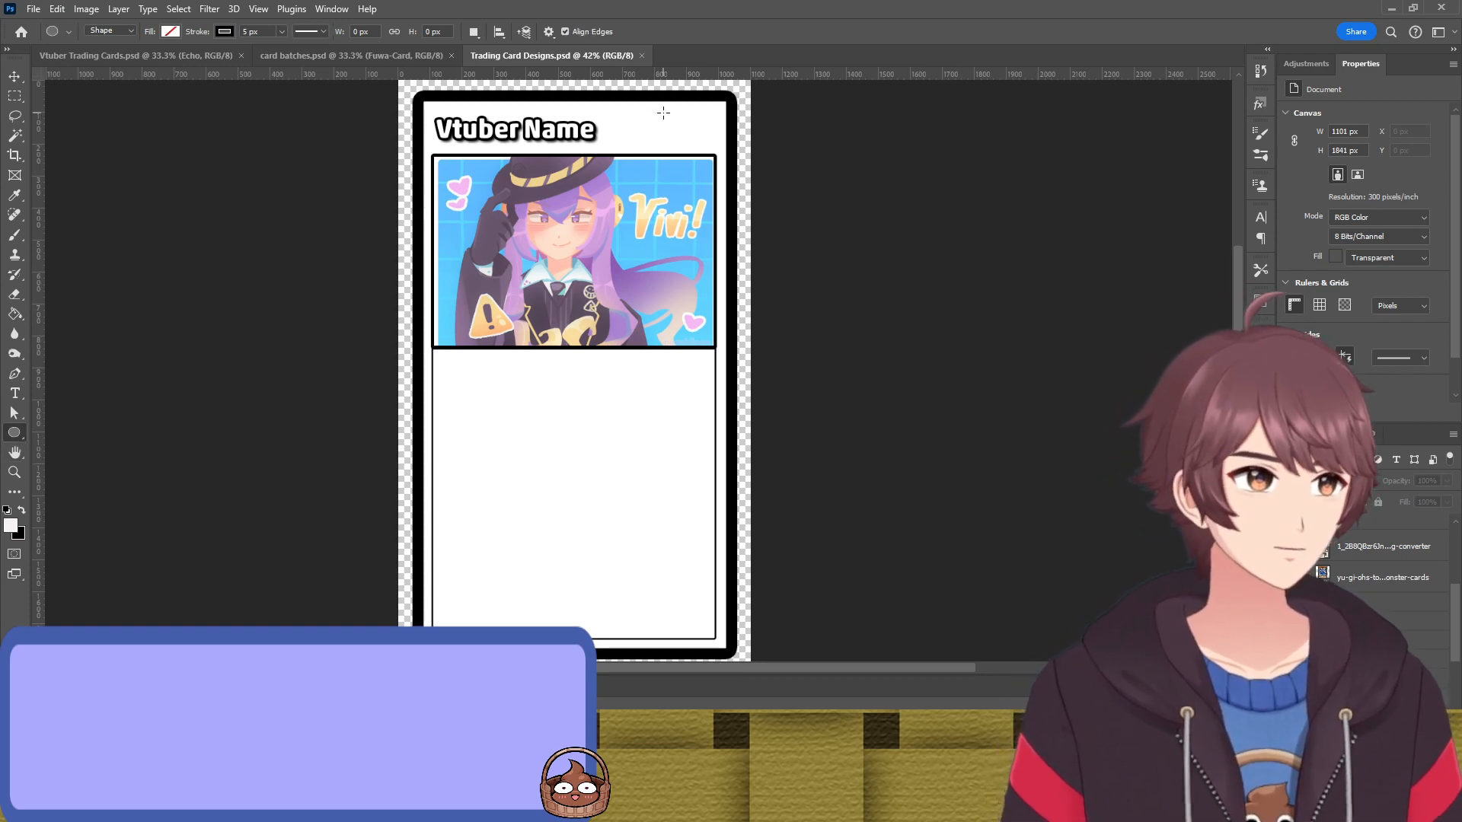
left_click_drag(663, 113, 717, 165)
key("v")
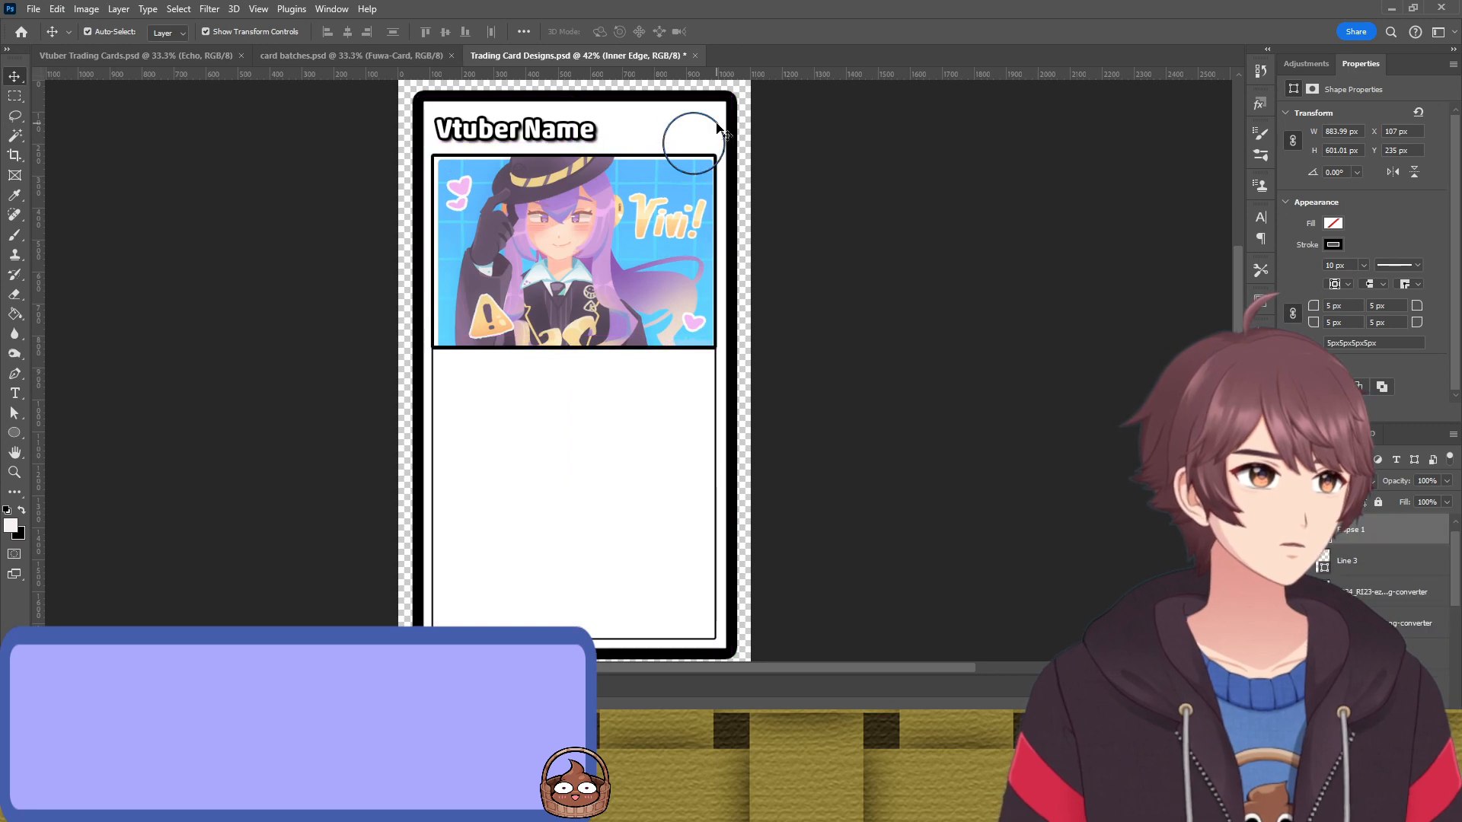
left_click(720, 129)
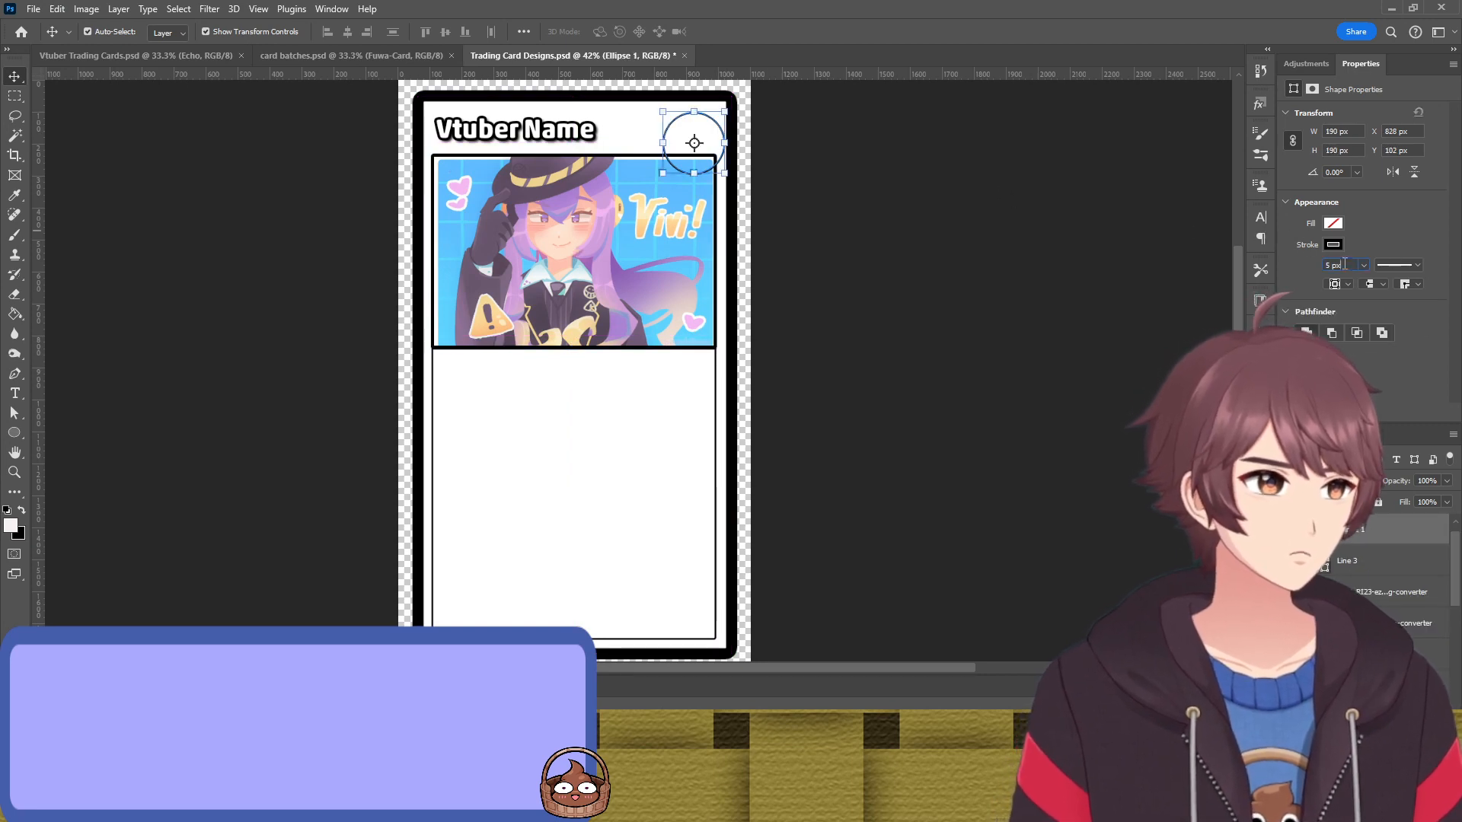
type("10")
key("Return")
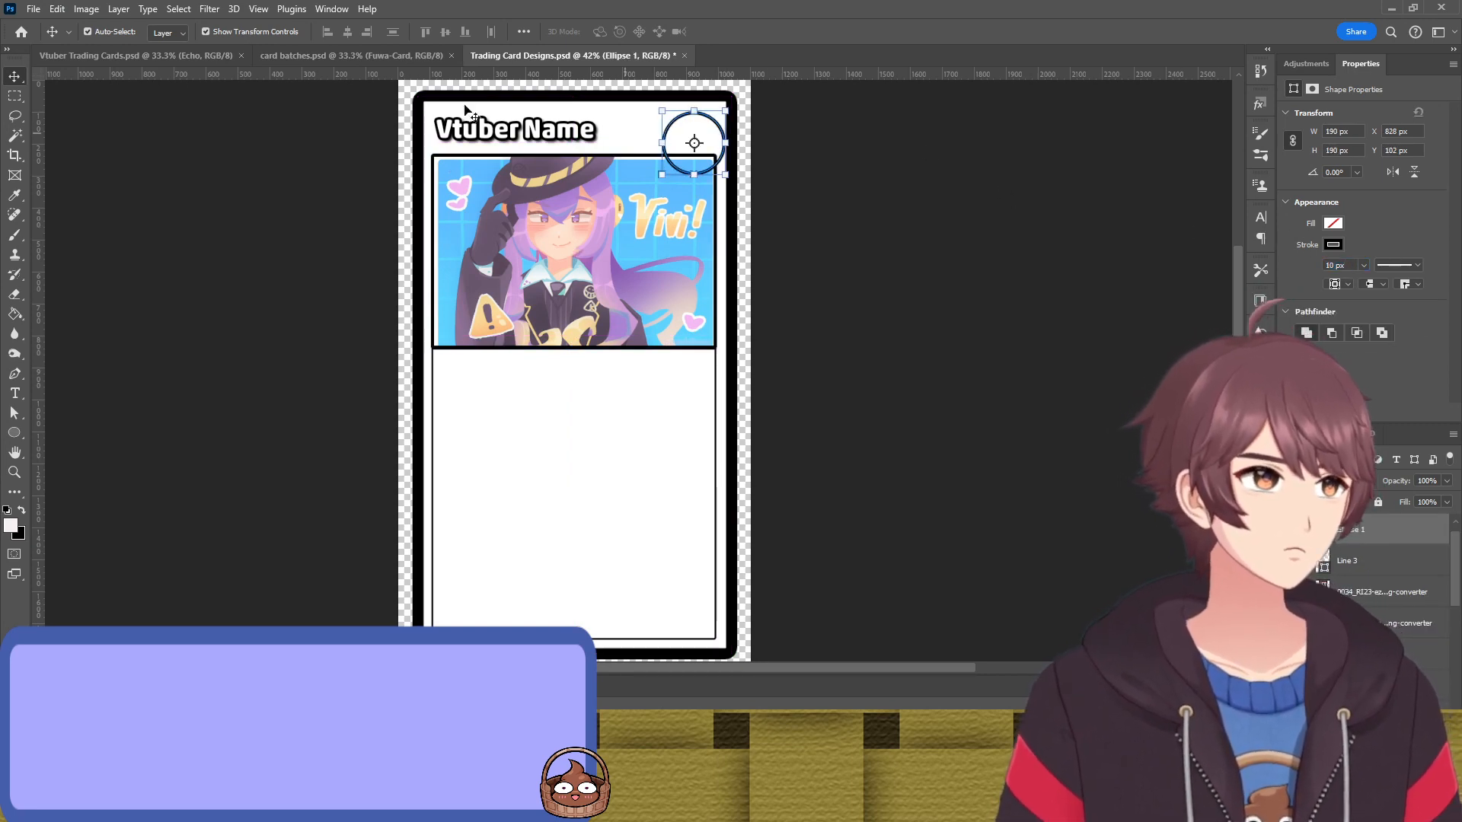
Shrink the circle to about 125 px and position it inside the title row, above the artwork frame's right end
scroll(689, 122, "up", 5)
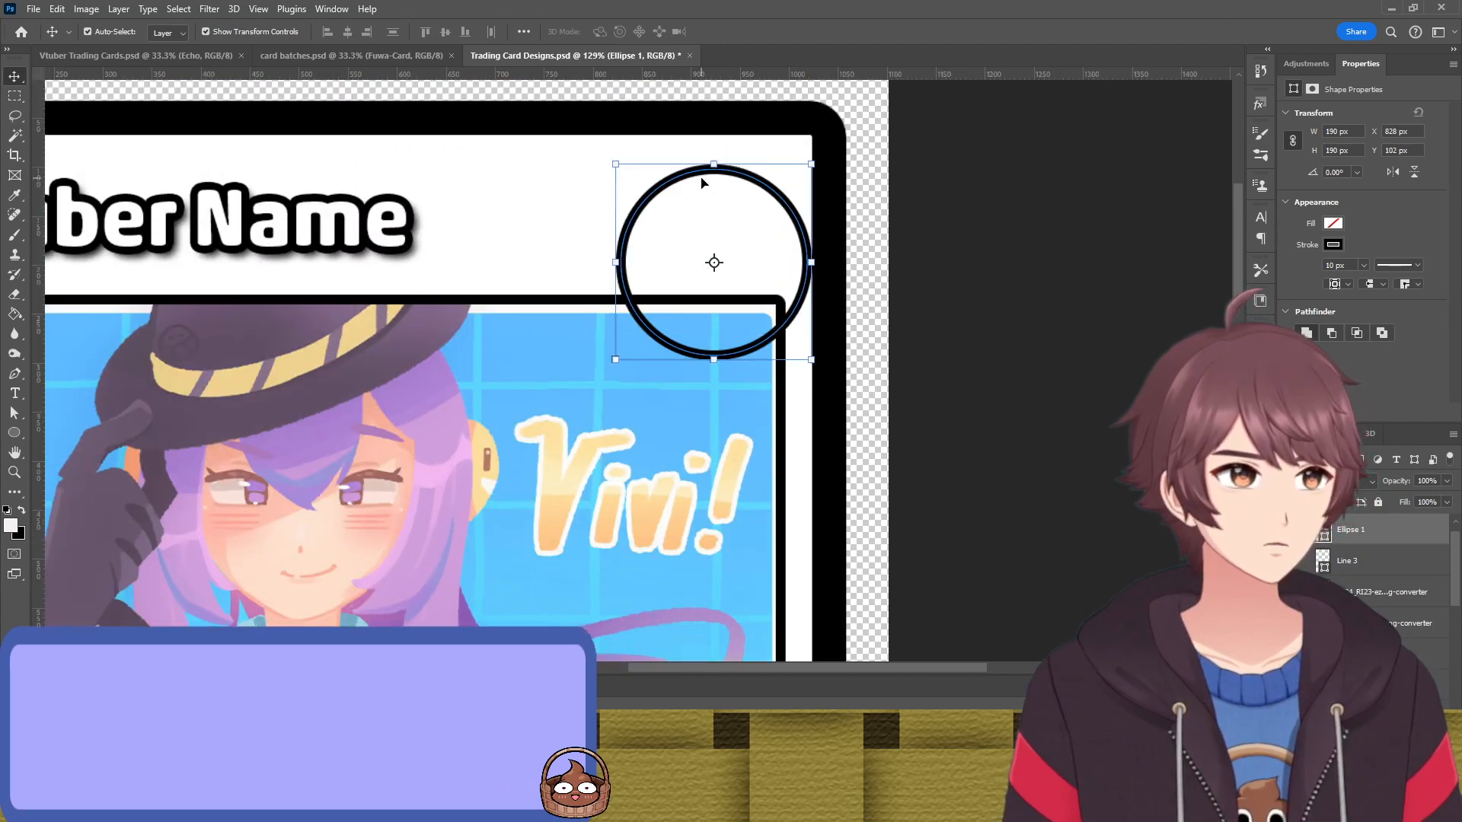
scroll(702, 181, "up", 2)
left_click_drag(760, 236, 733, 192)
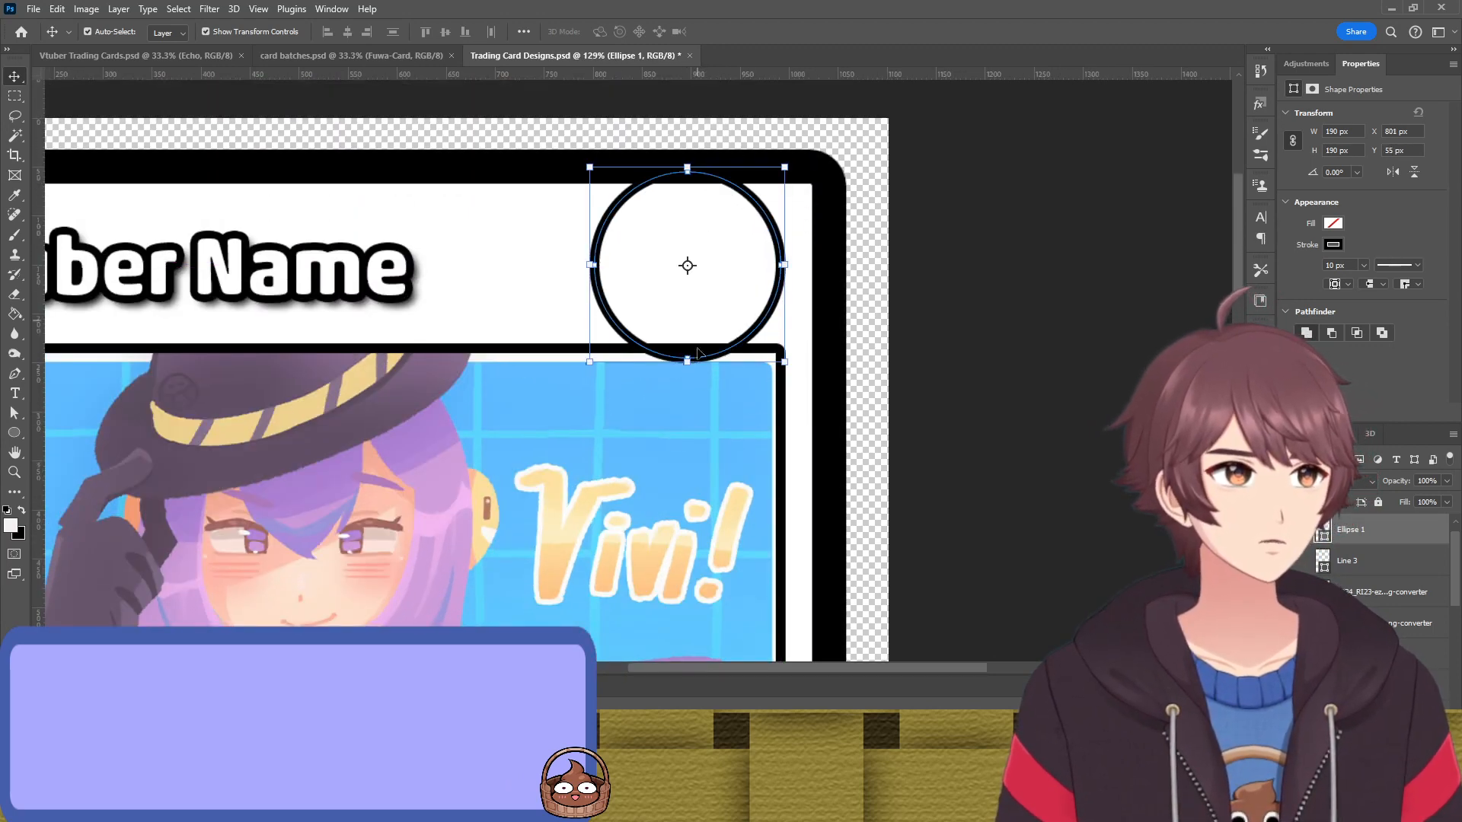
left_click_drag(687, 365, 681, 302)
left_click_drag(720, 256, 729, 290)
key("Return")
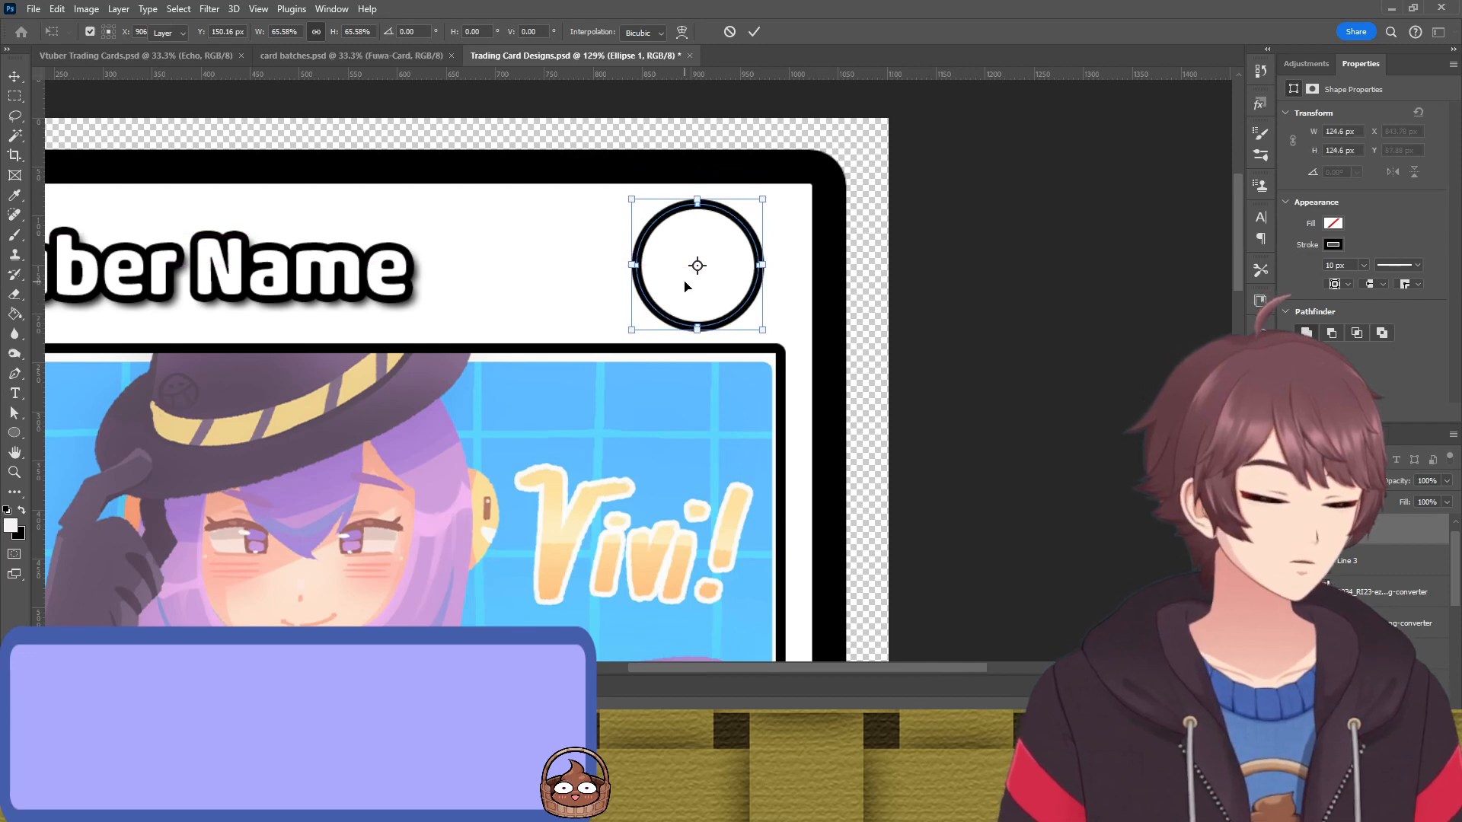
key("t")
left_click(673, 235)
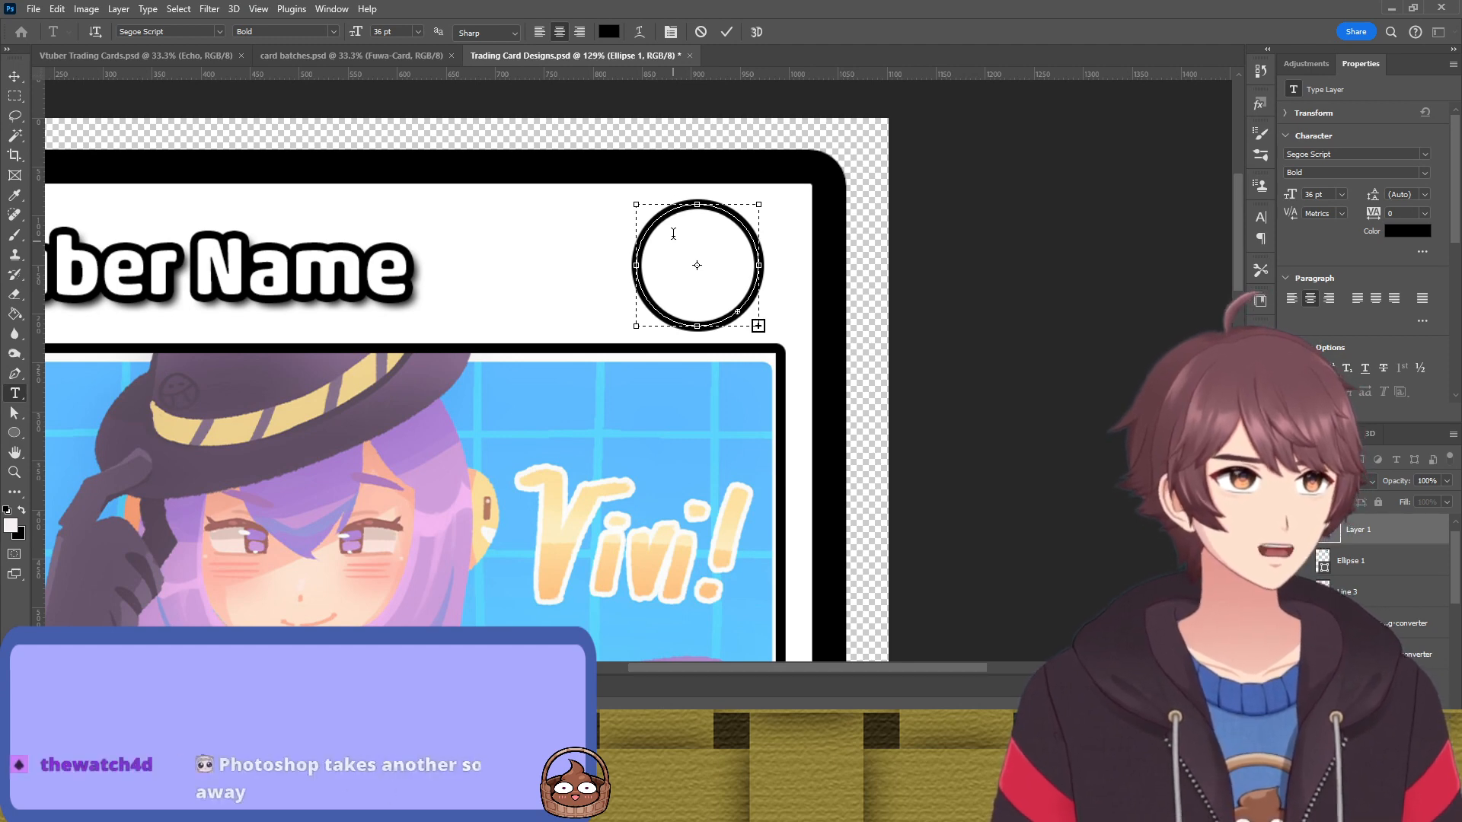
left_click(703, 33)
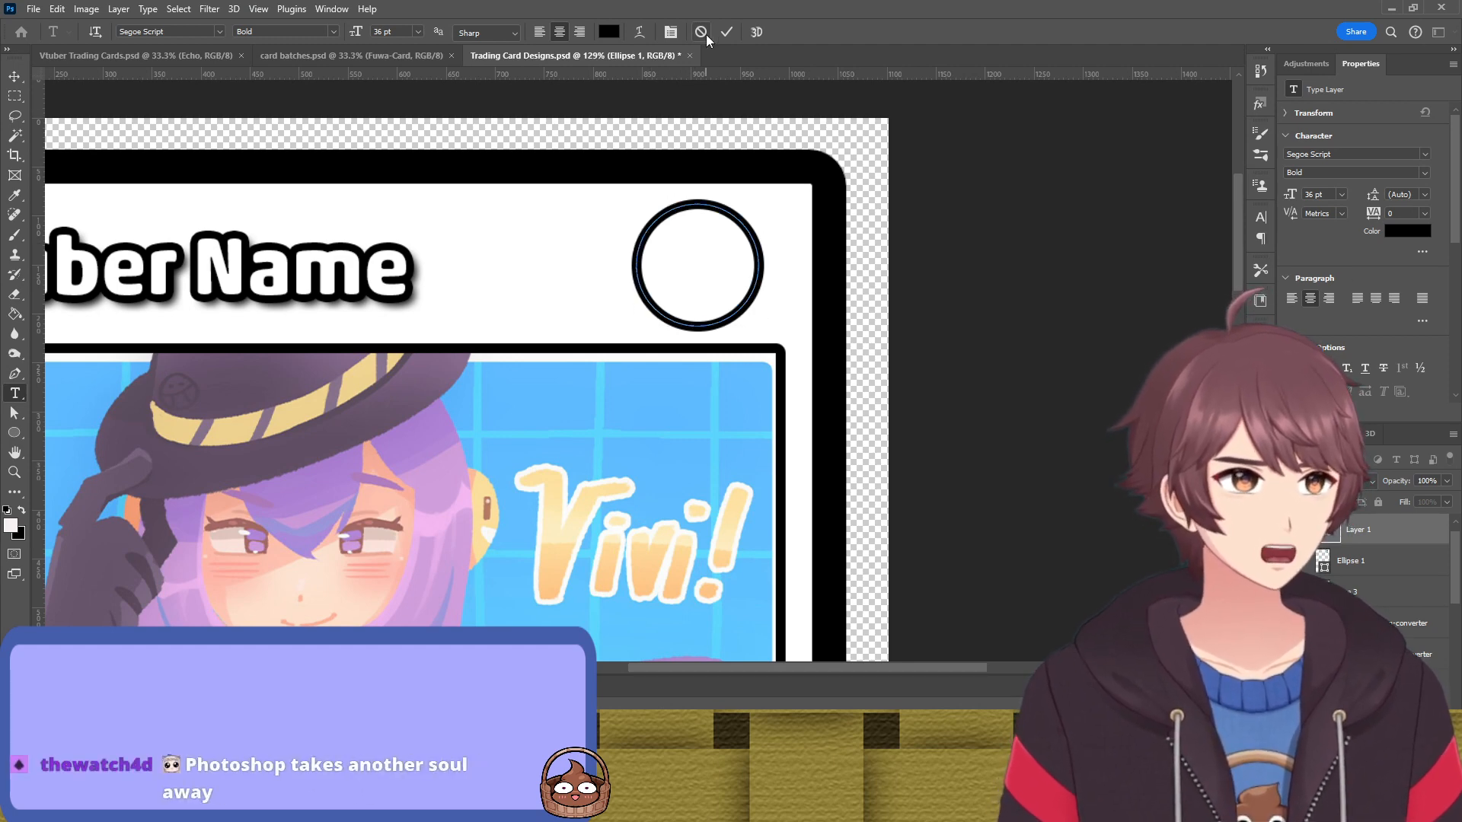
Add a centred three-line text reading "Oshi", "Mark", "Here" beside the circle in 36 pt Segoe Script Bold
left_click(562, 235)
type("0shi")
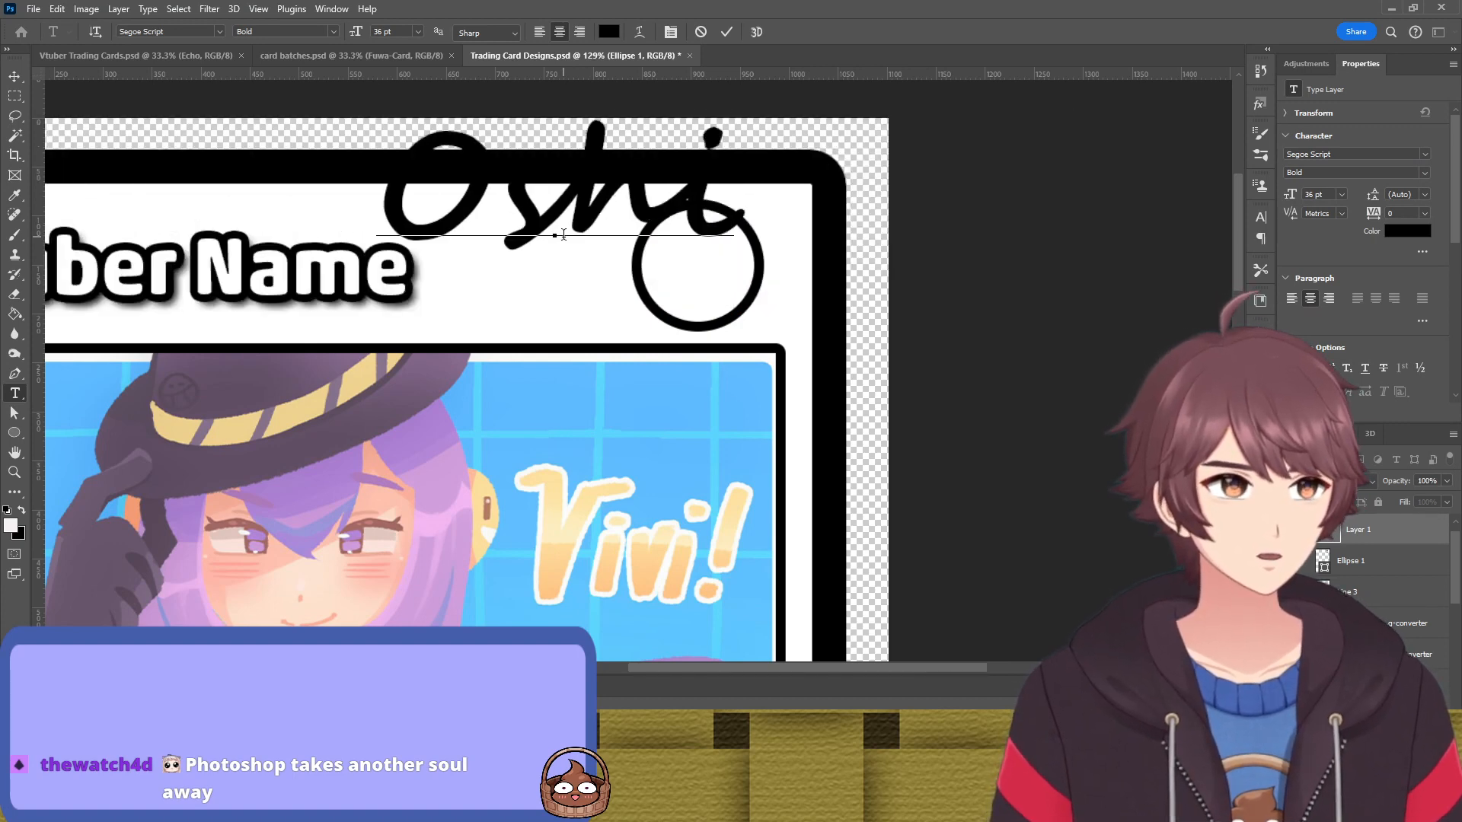
key("Return")
type("Mark")
key("Return")
type("Here")
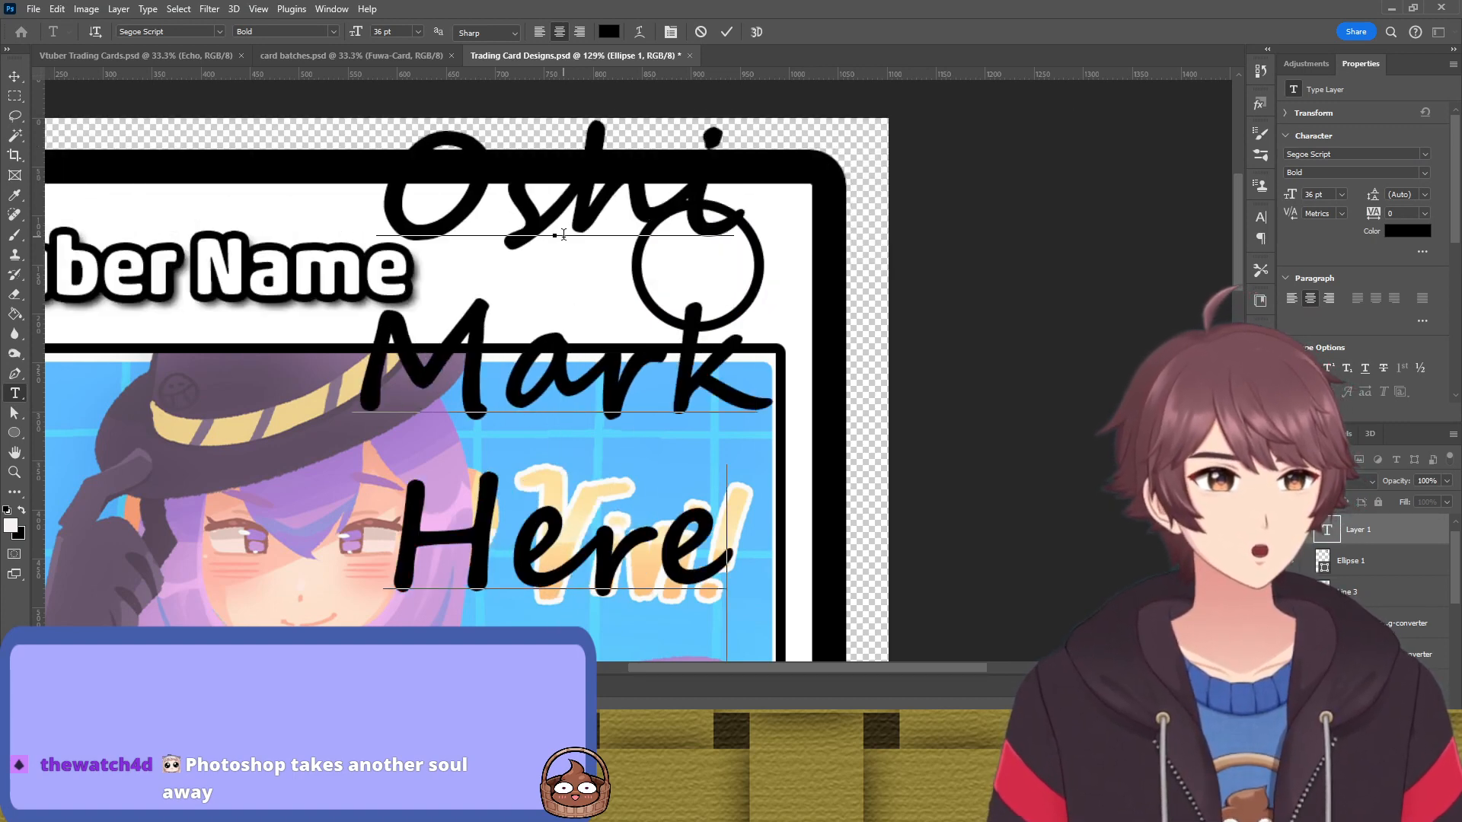
left_click(726, 31)
Scale the "Oshi Mark Here" text down to about 5.58 pt and fit it inside the title-row circle
key("ctrl+t")
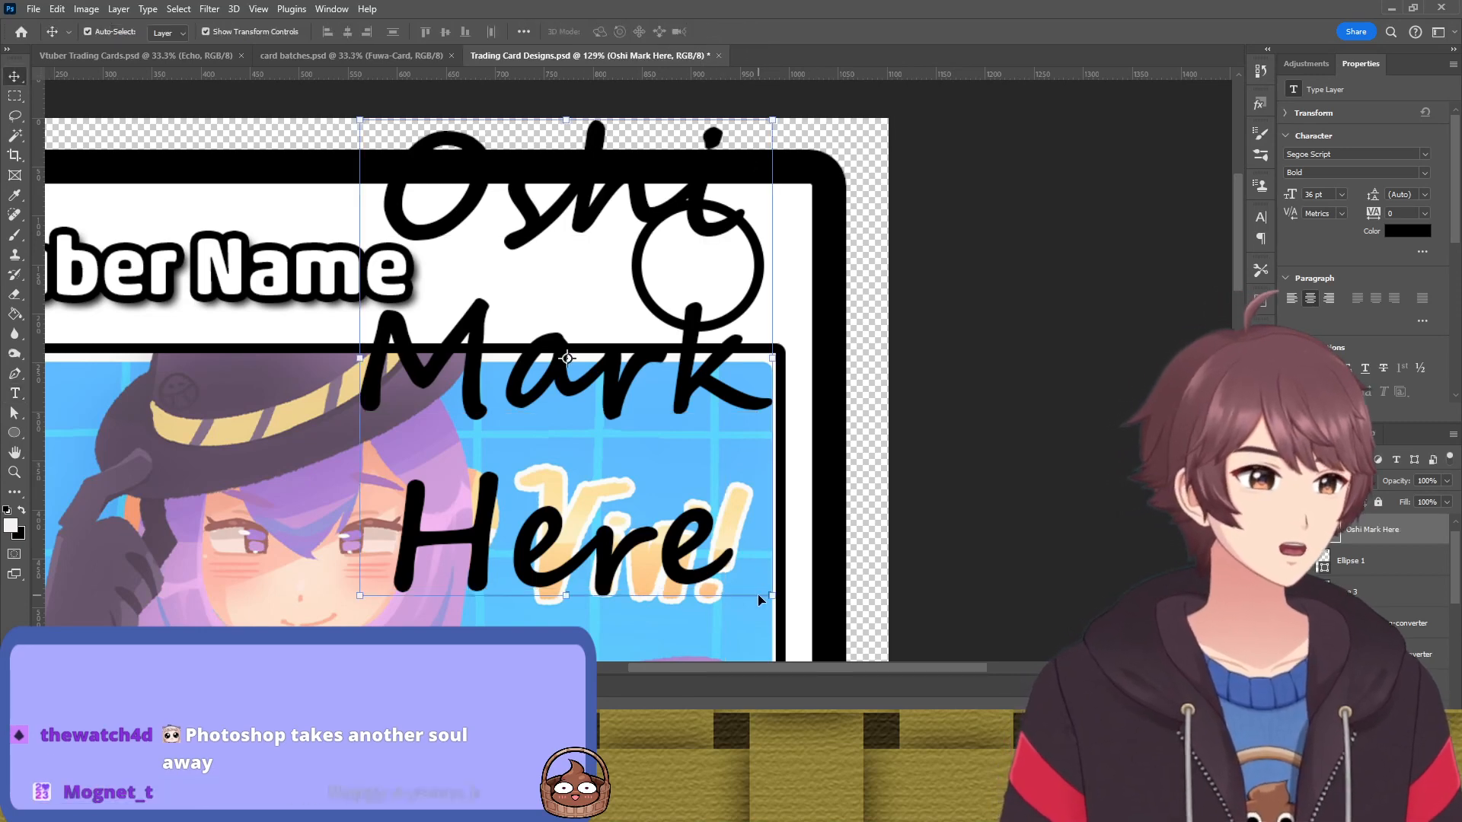
left_click_drag(773, 597, 717, 291)
key("Return")
scroll(404, 487, "down", 5)
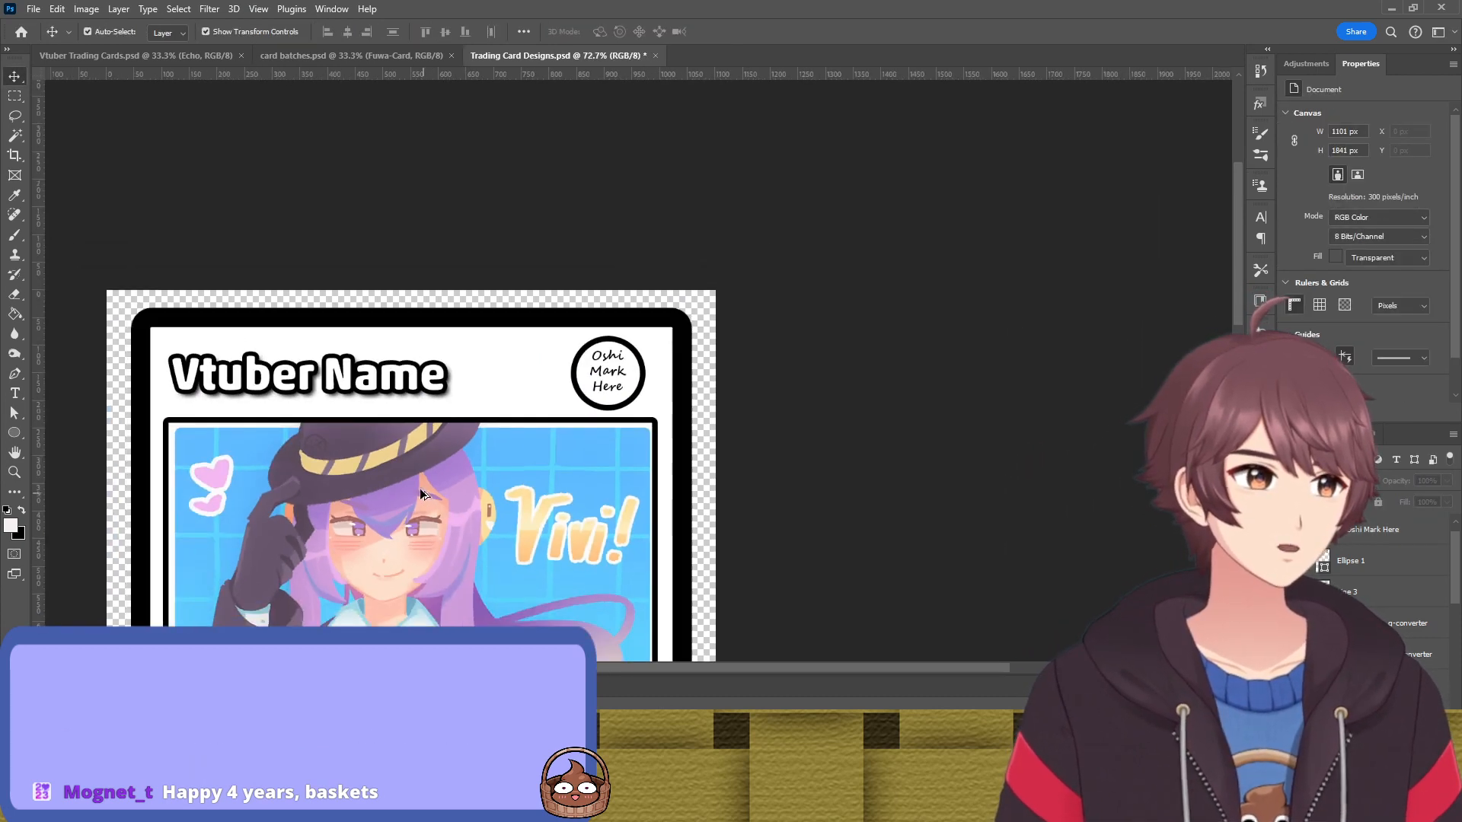
scroll(404, 487, "down", 3)
scroll(837, 304, "left", 3)
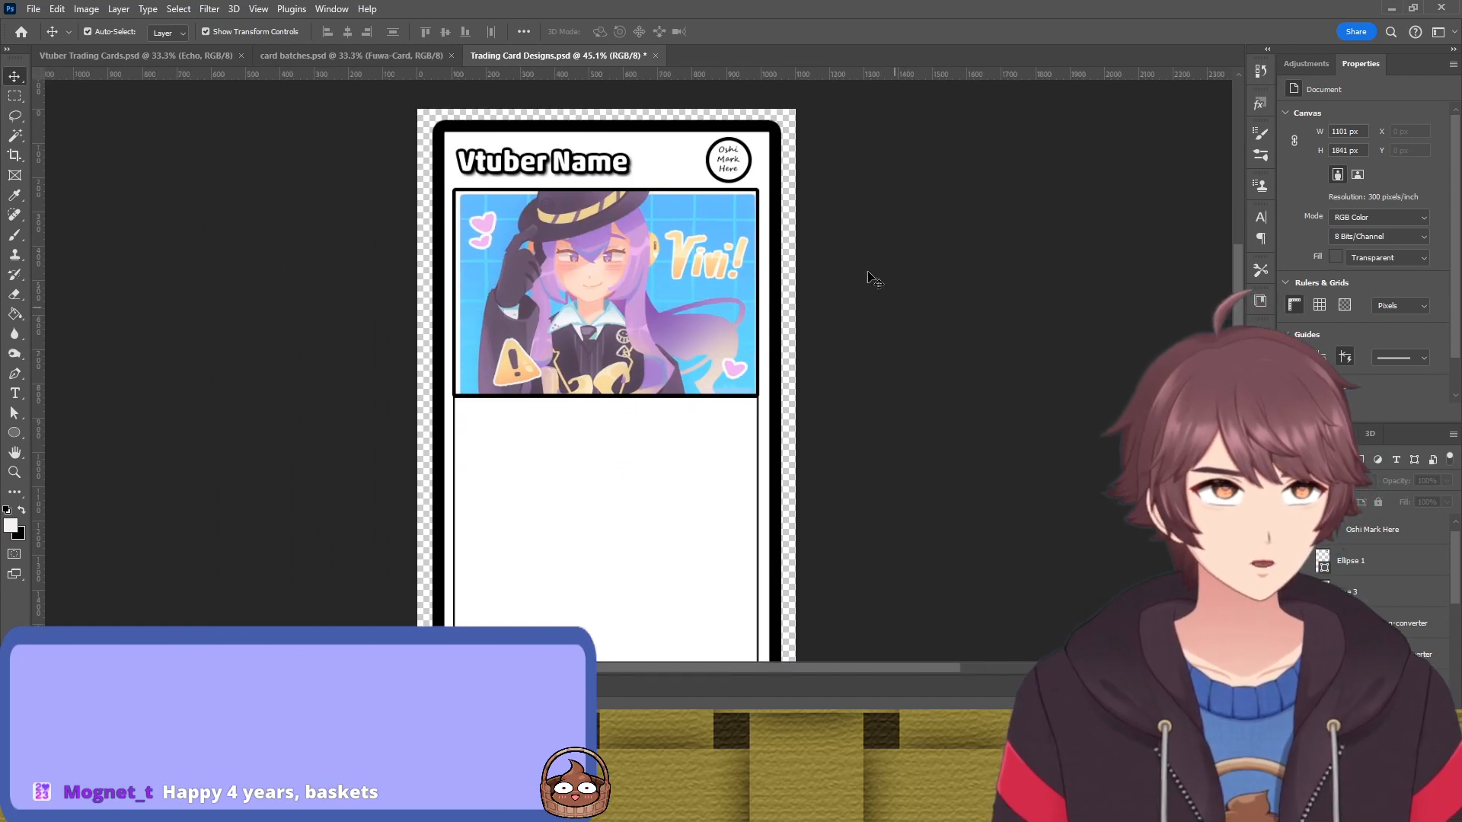
Select the circle together with its "Oshi Mark Here" text and nudge both right to about X 847 px
left_click(749, 162)
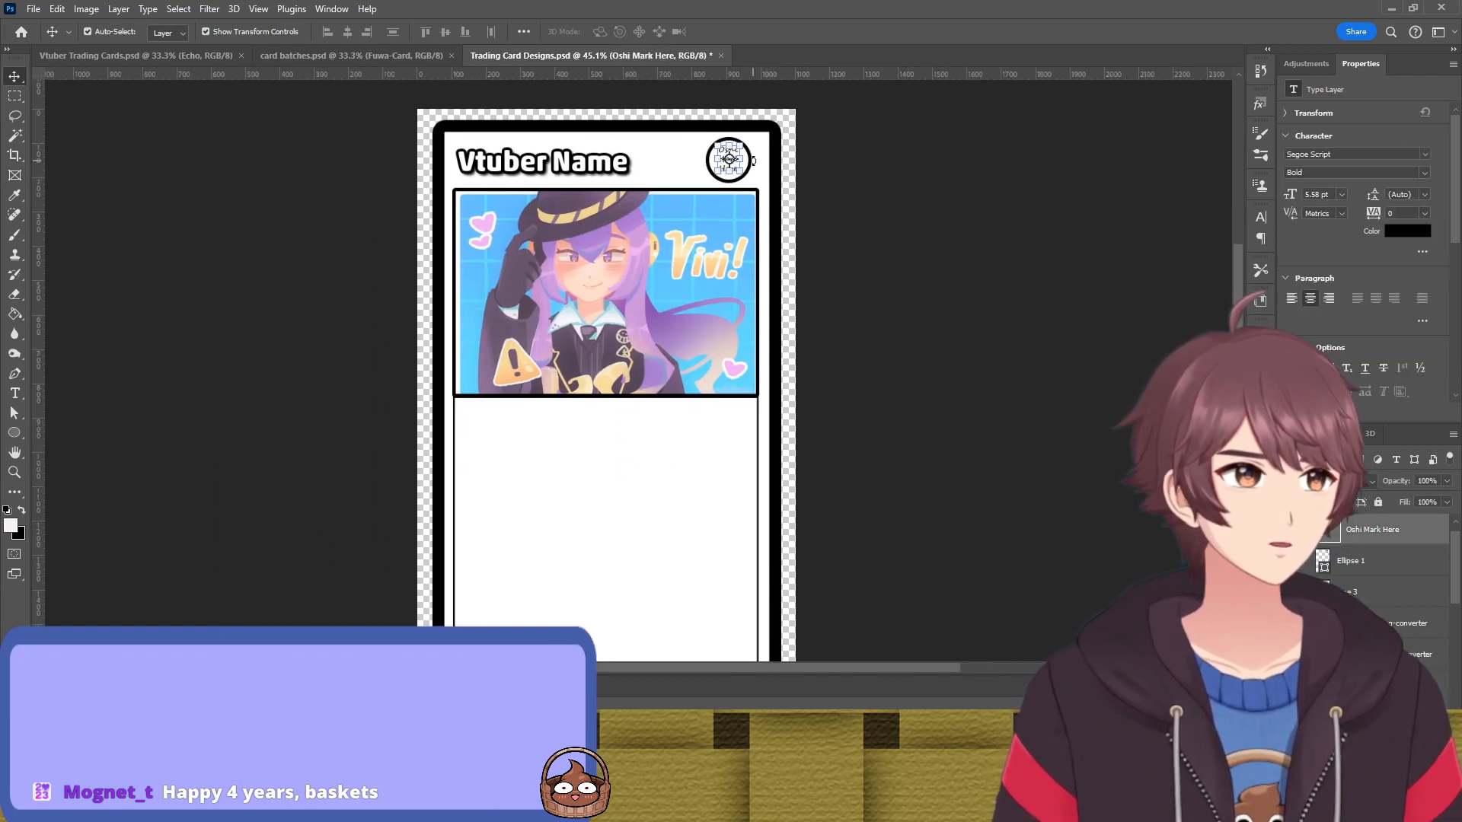
left_click(920, 180)
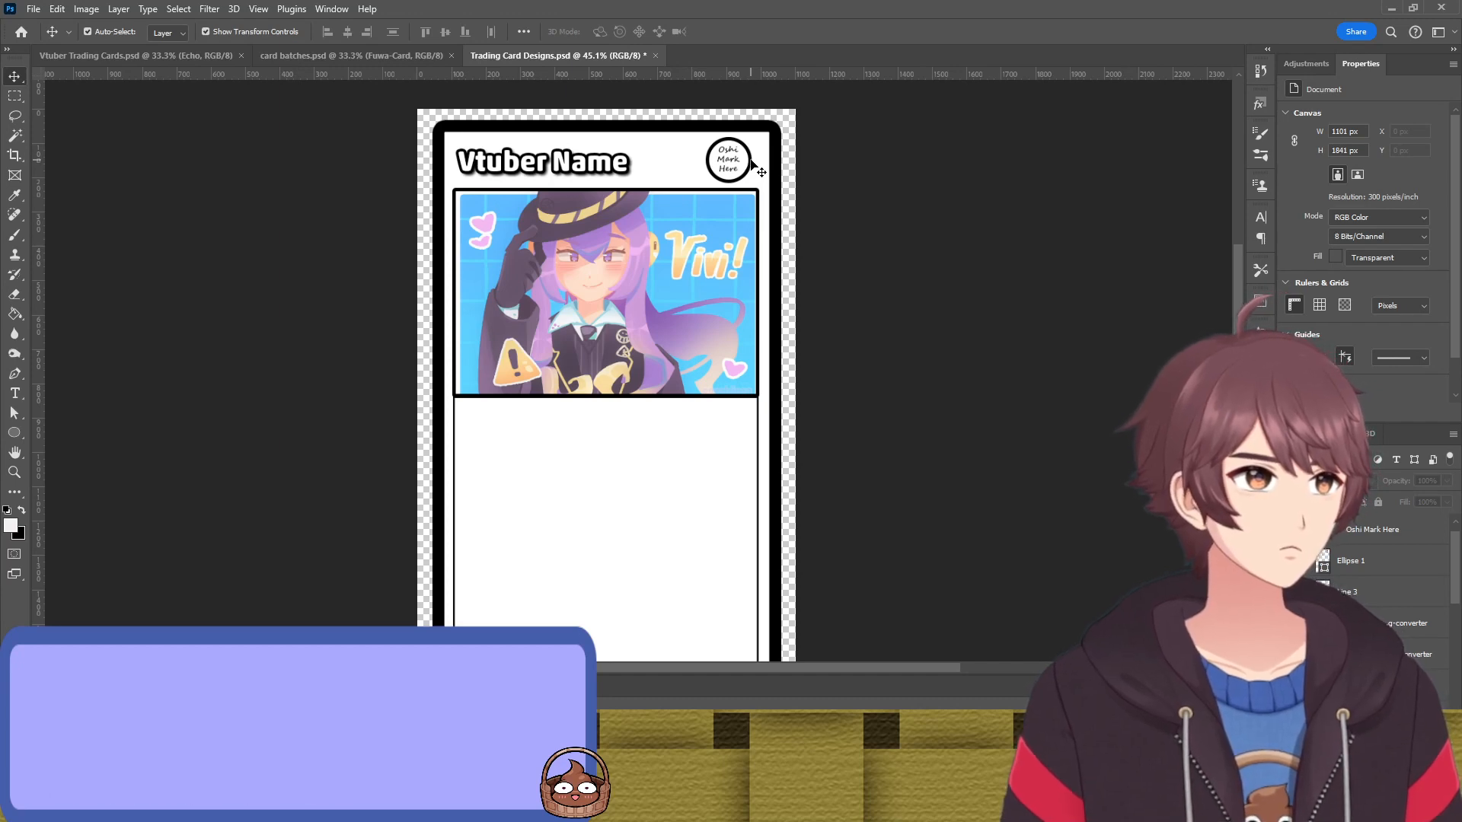
left_click(729, 158)
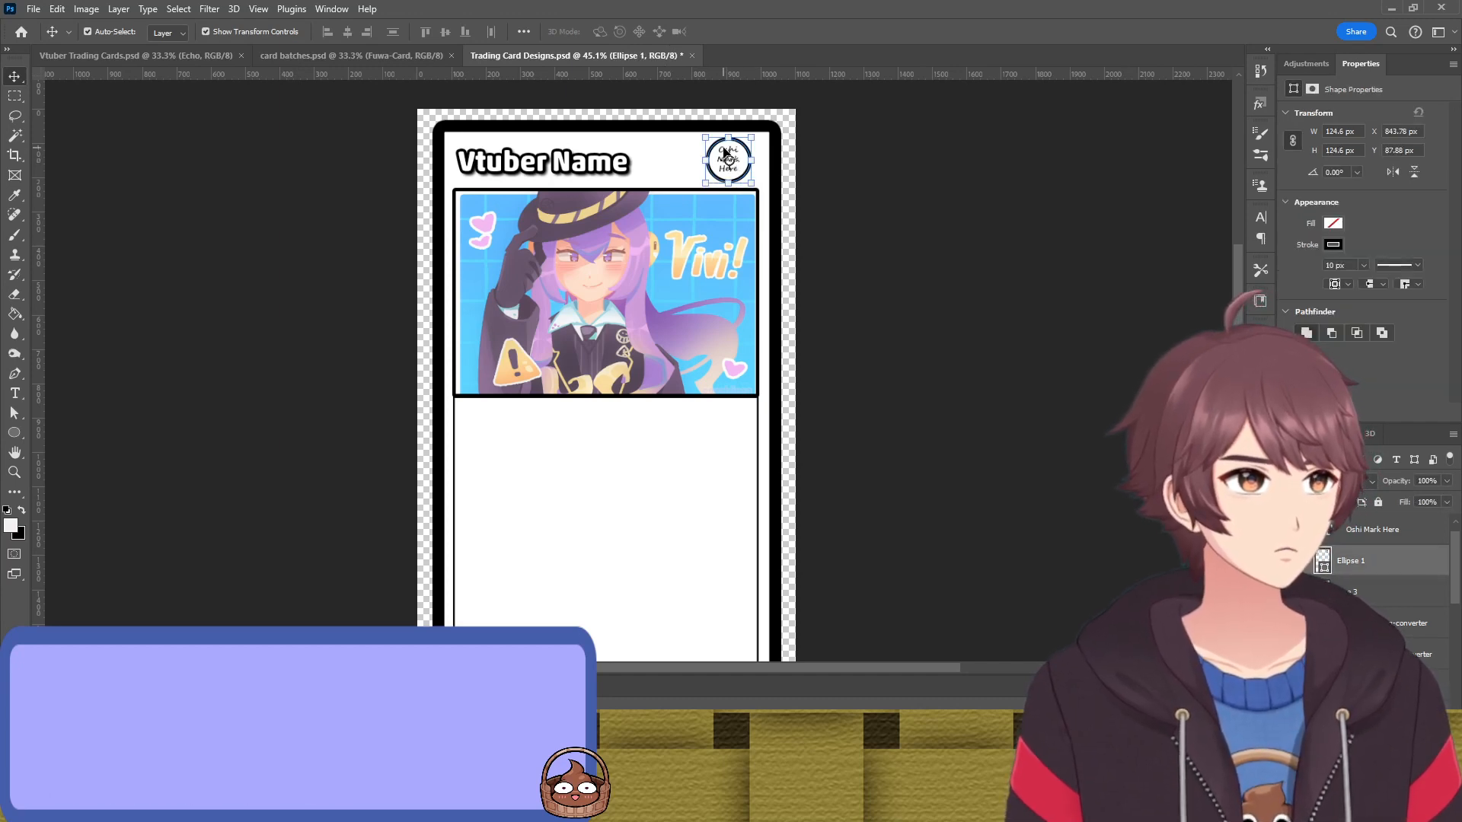
left_click(727, 154, "shift")
key("Right")
key("Right")
key("Right")
key("Right")
key("Right")
key("Right")
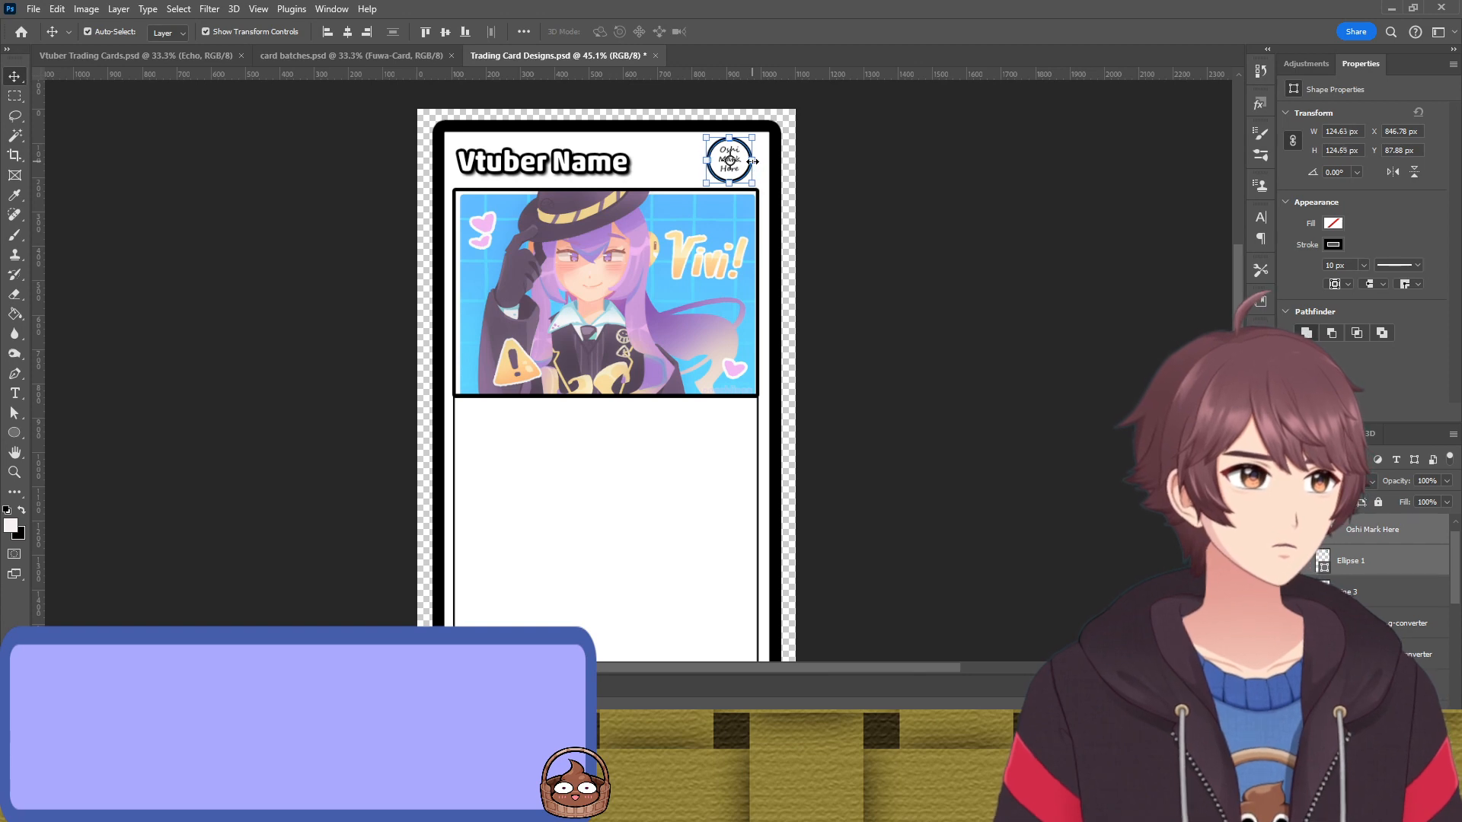
Align the oshi-mark circle and its text with the artwork frame's right edge, and the "Vtuber Name" title with the frame's left edge
key("Right")
key("Right")
key("Right")
key("Right")
key("Right")
key("Right")
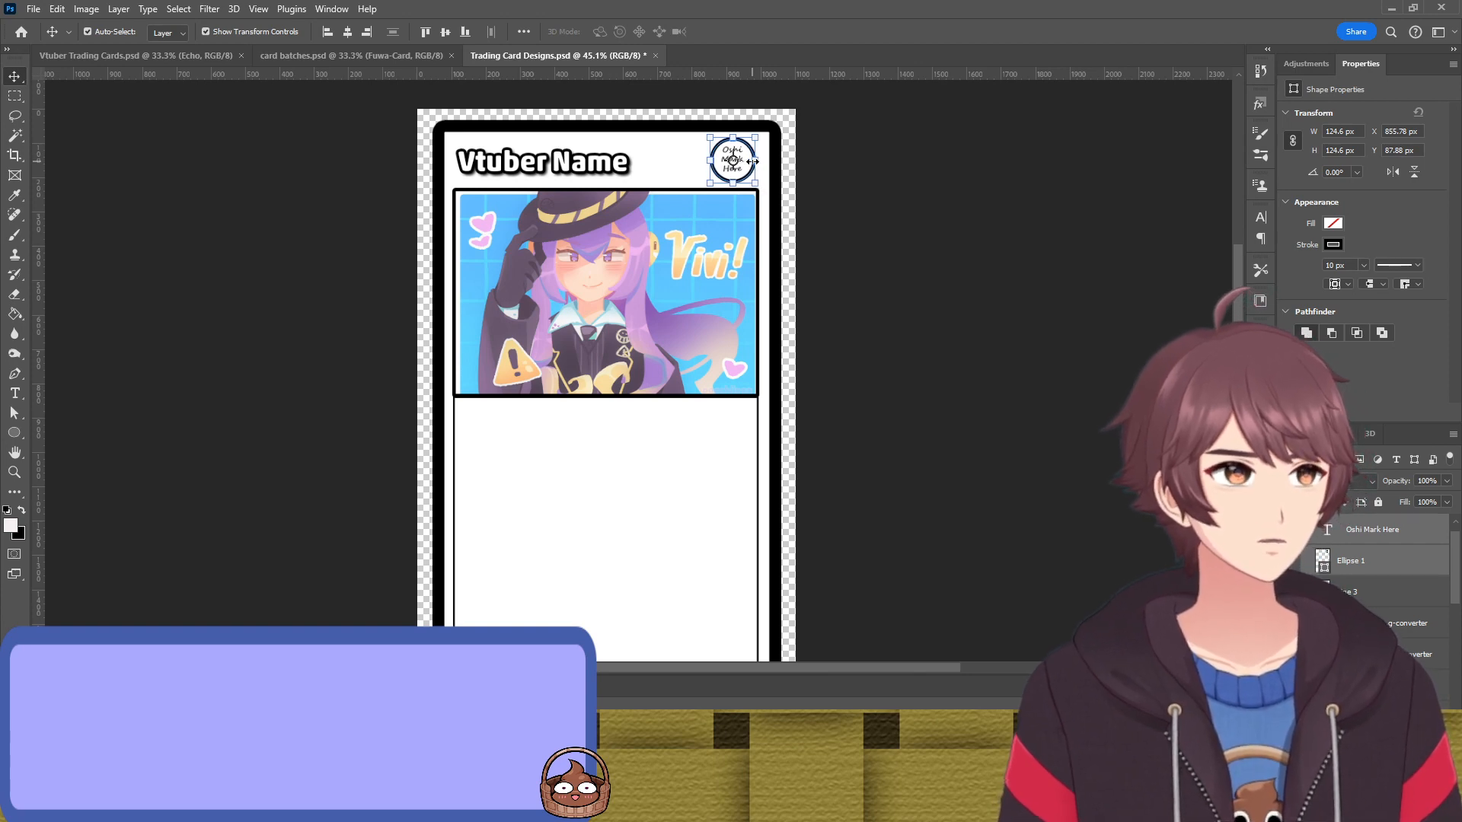
left_click_drag(748, 179, 752, 181)
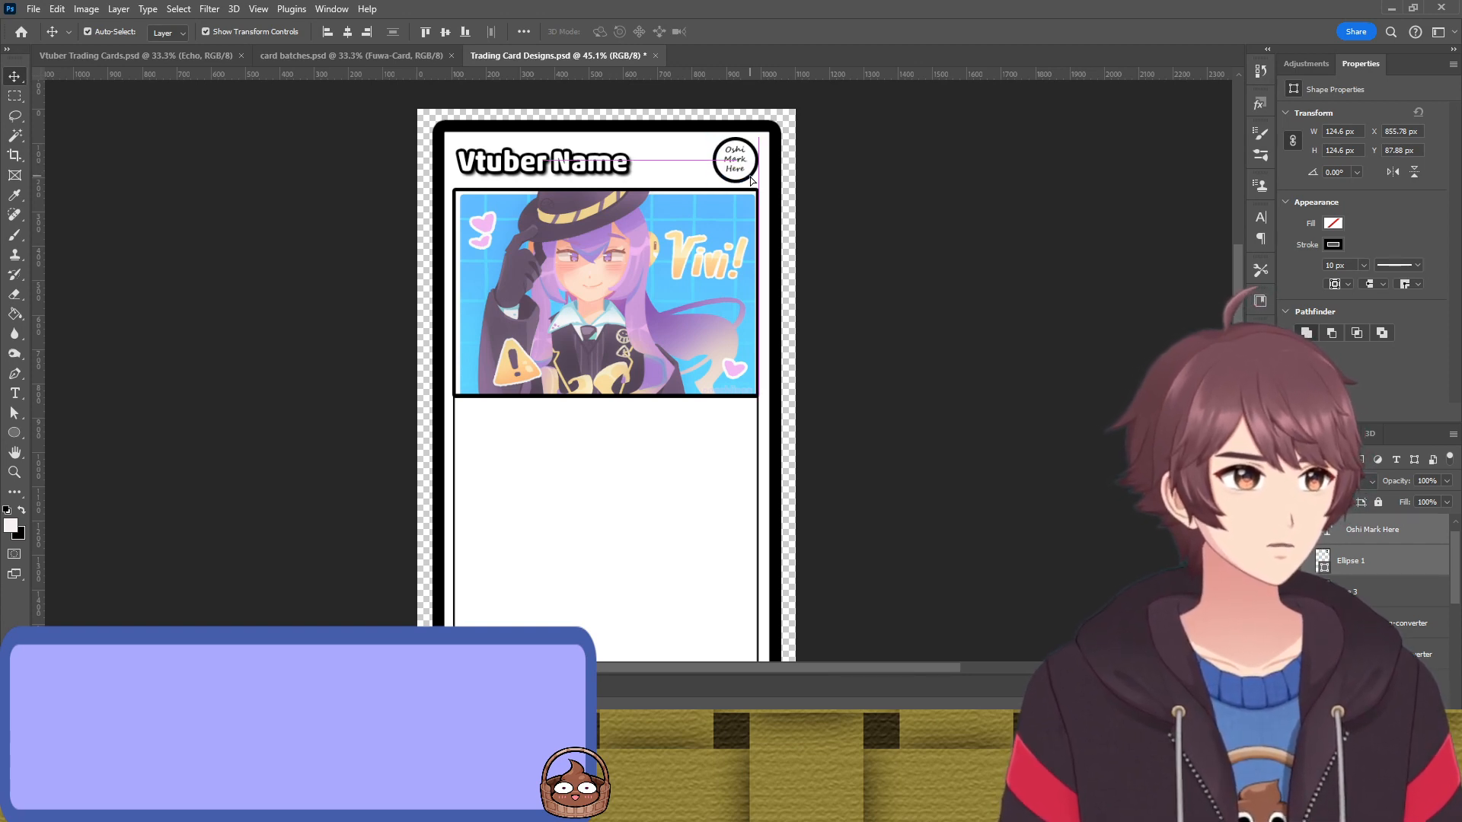
left_click(895, 196)
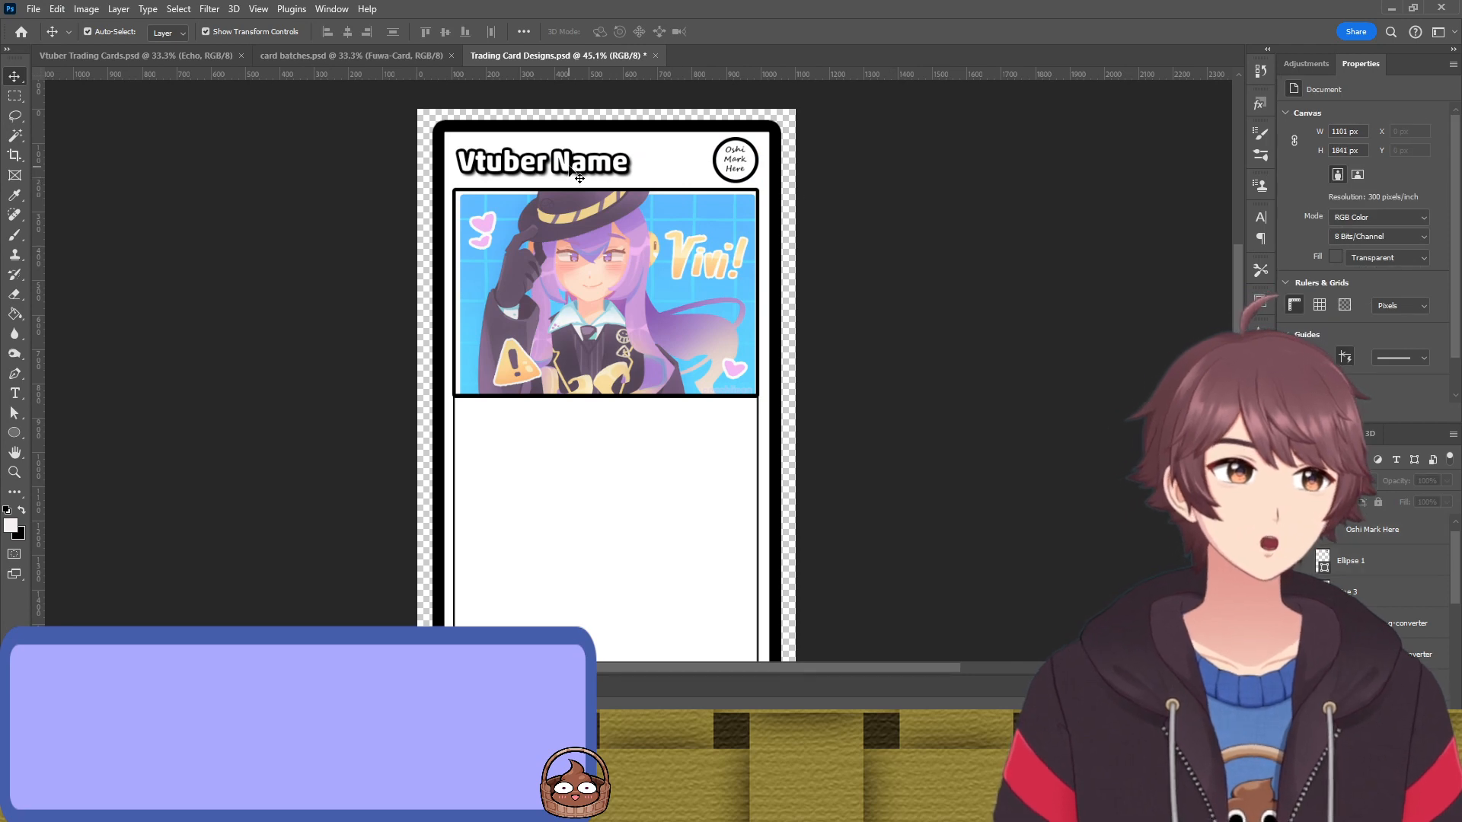
left_click_drag(579, 178, 575, 178)
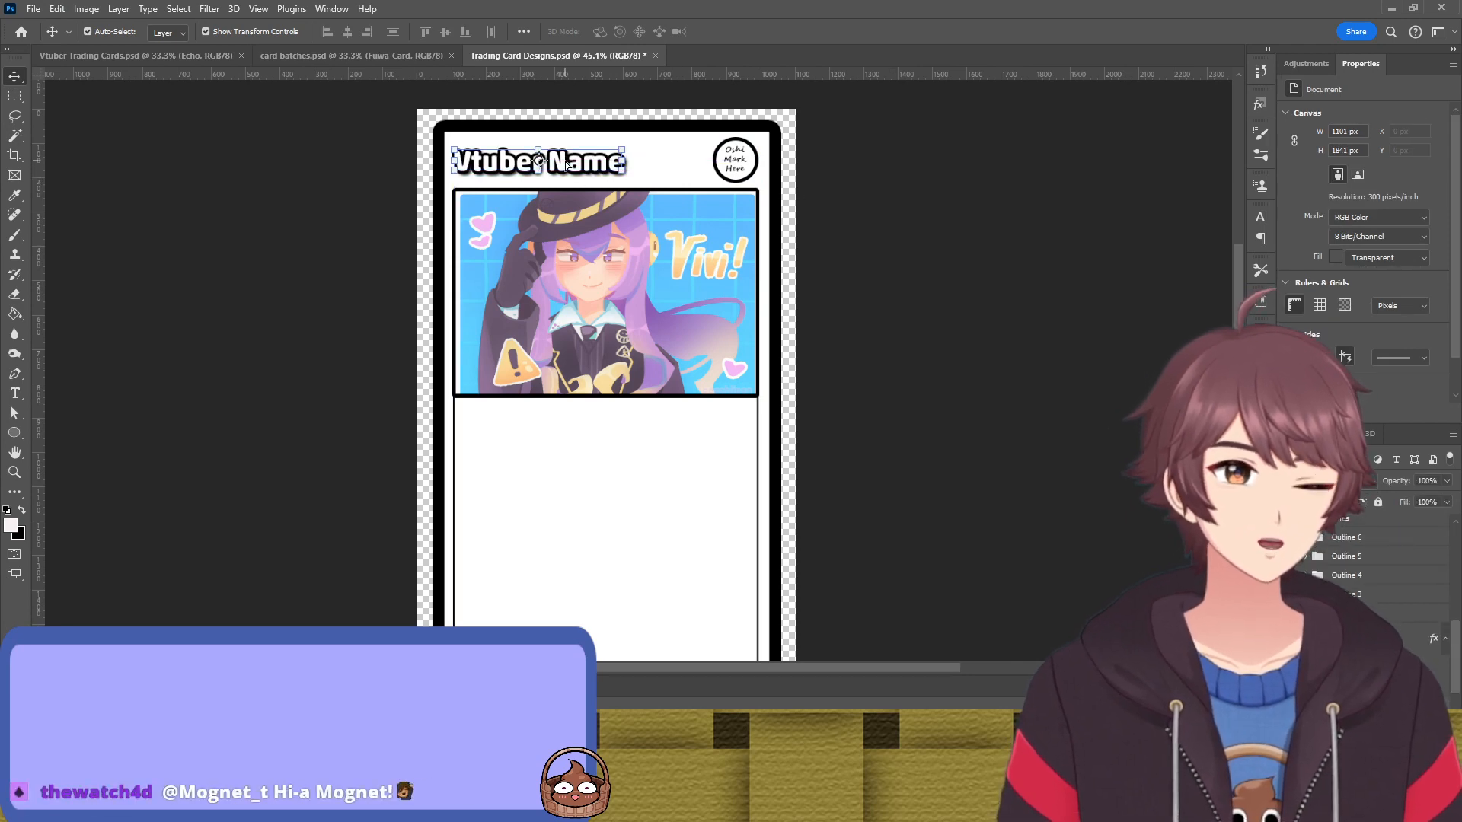
left_click(972, 280)
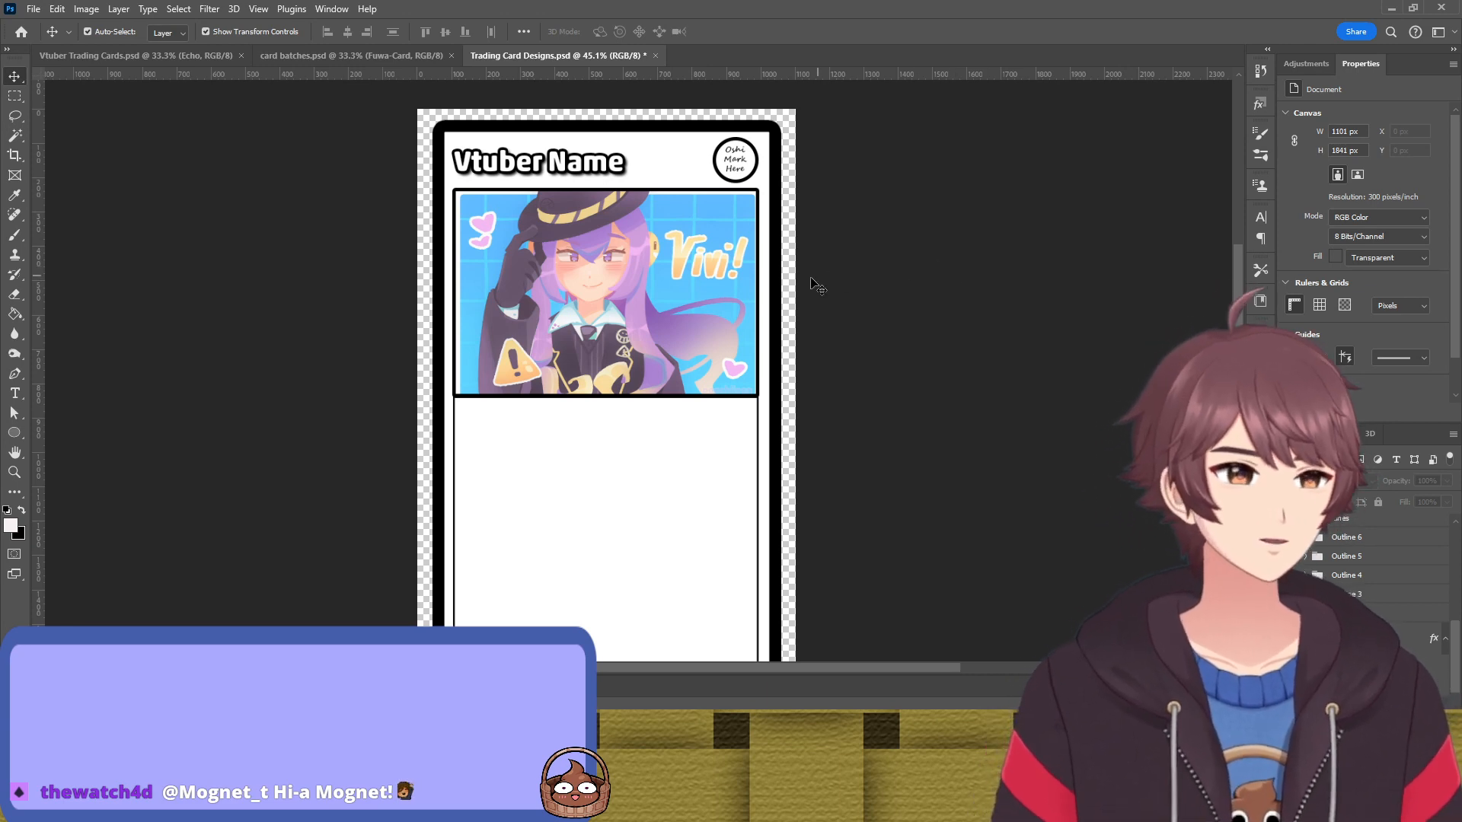
Examine the card layout from the title row down to the blank lower section and the "Art By: @" line
scroll(662, 365, "down", 3)
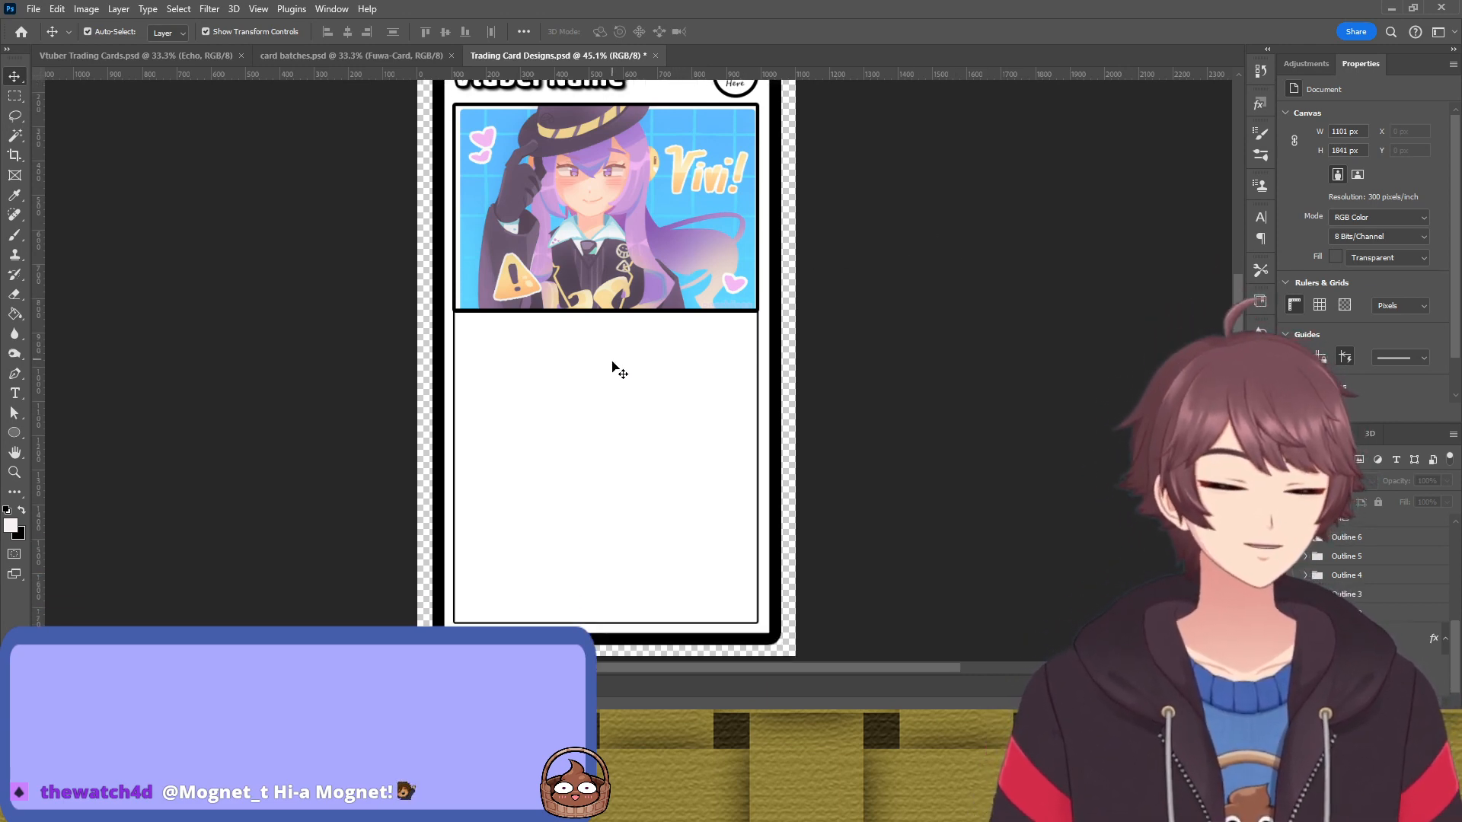
scroll(605, 381, "down", 2)
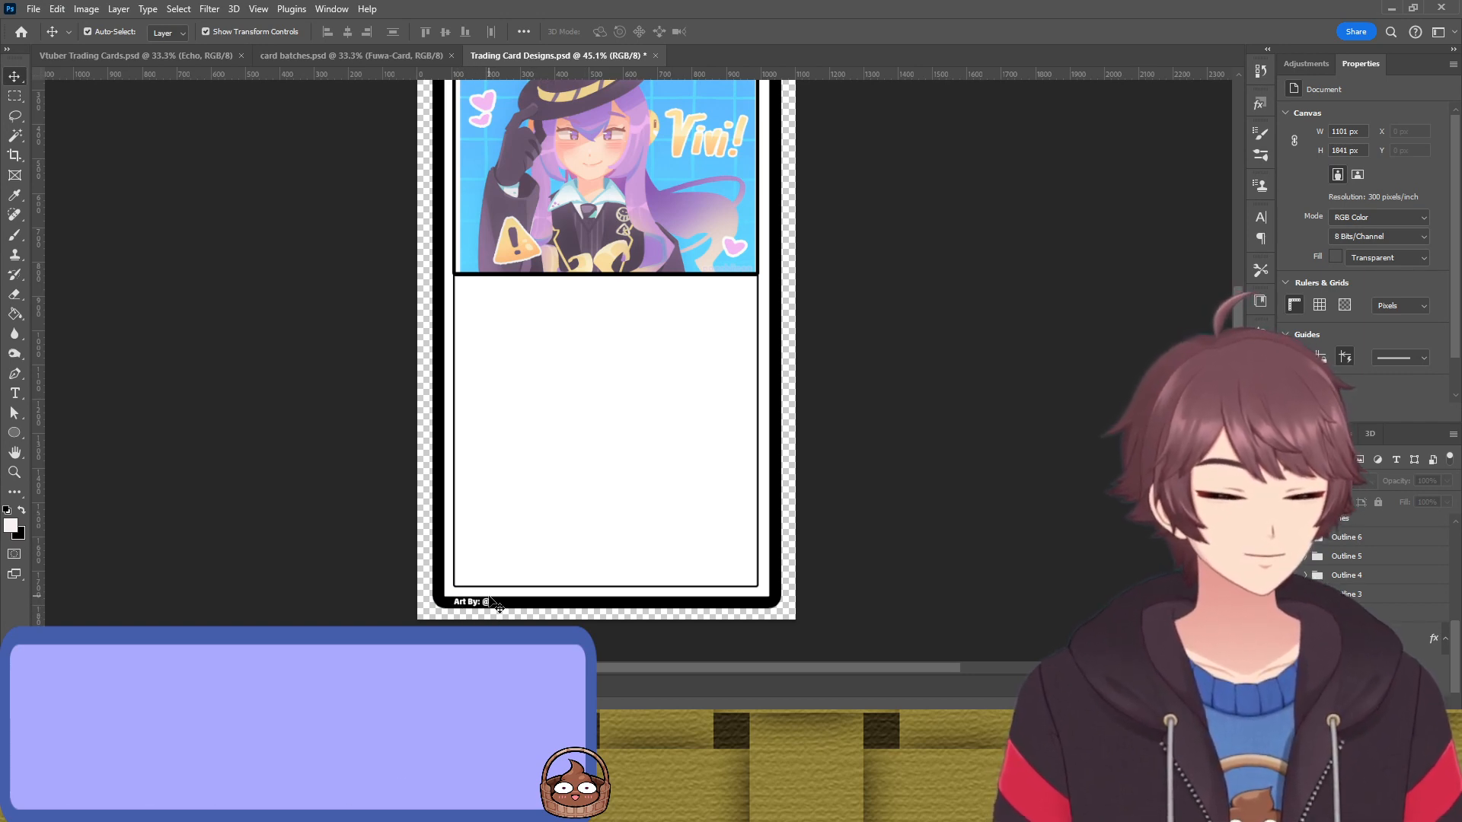
scroll(487, 605, "up", 4)
scroll(530, 548, "up", 3)
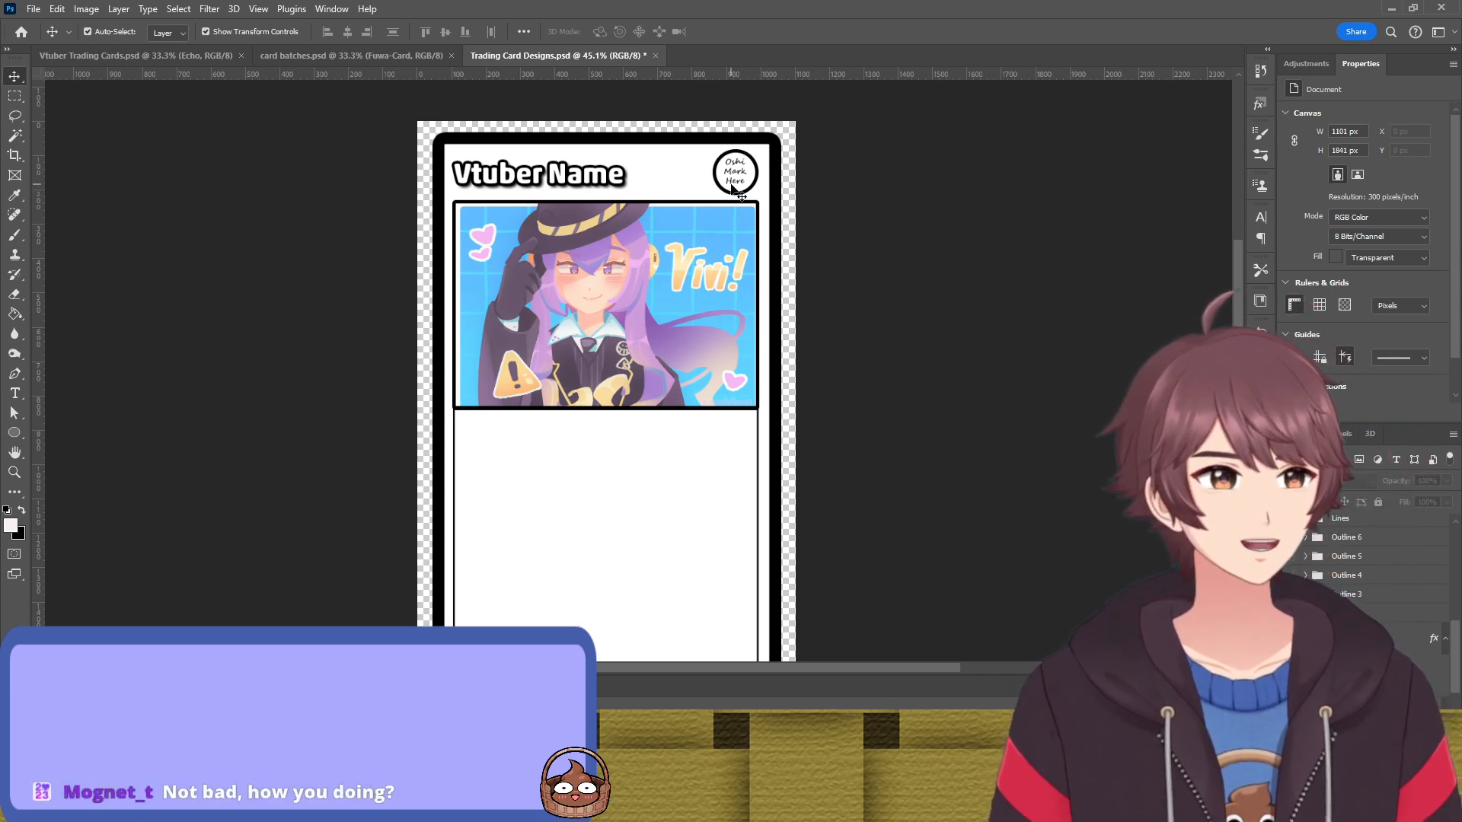
scroll(597, 349, "down", 5)
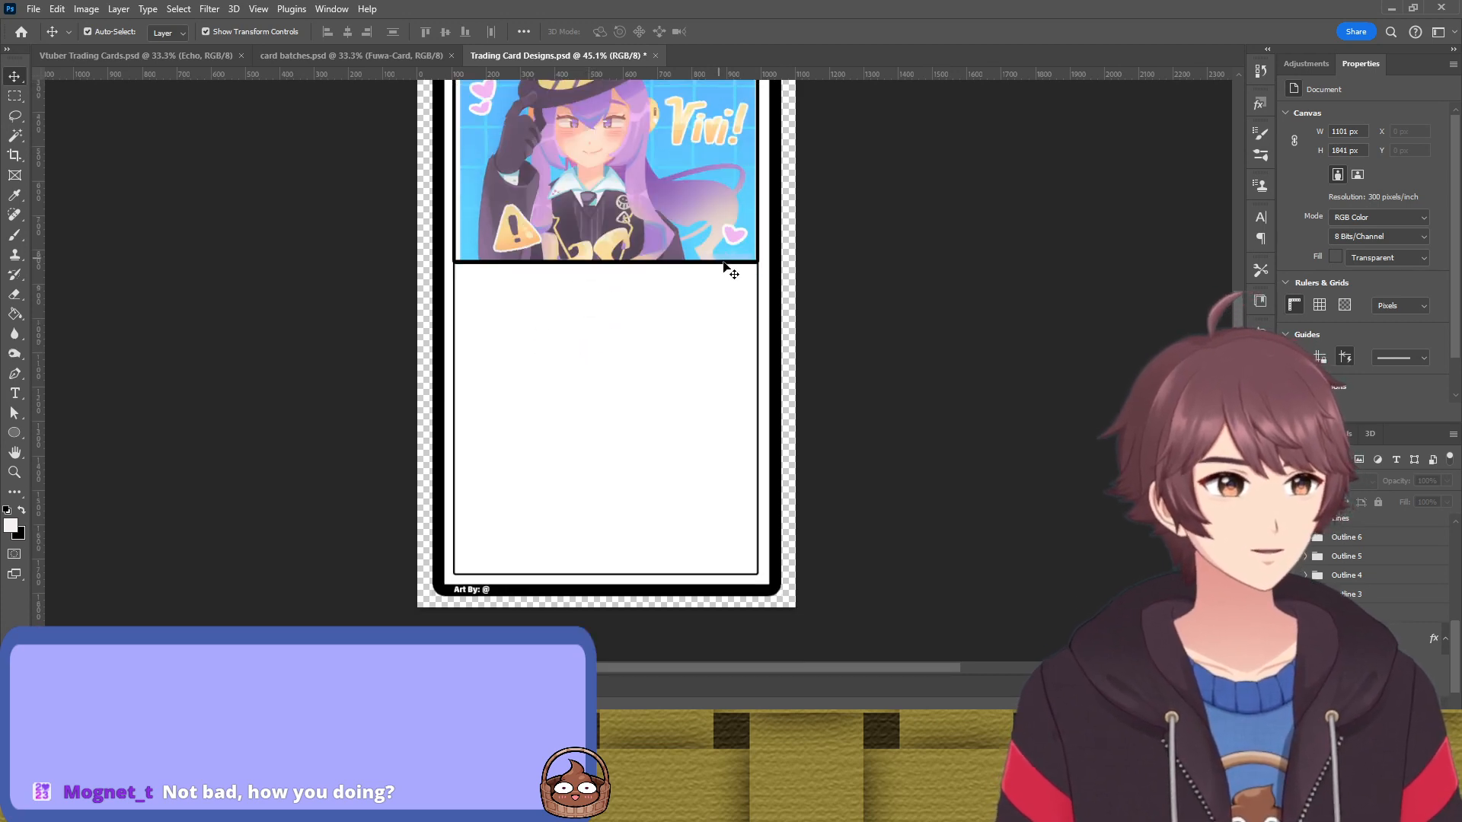
scroll(662, 275, "up", 2)
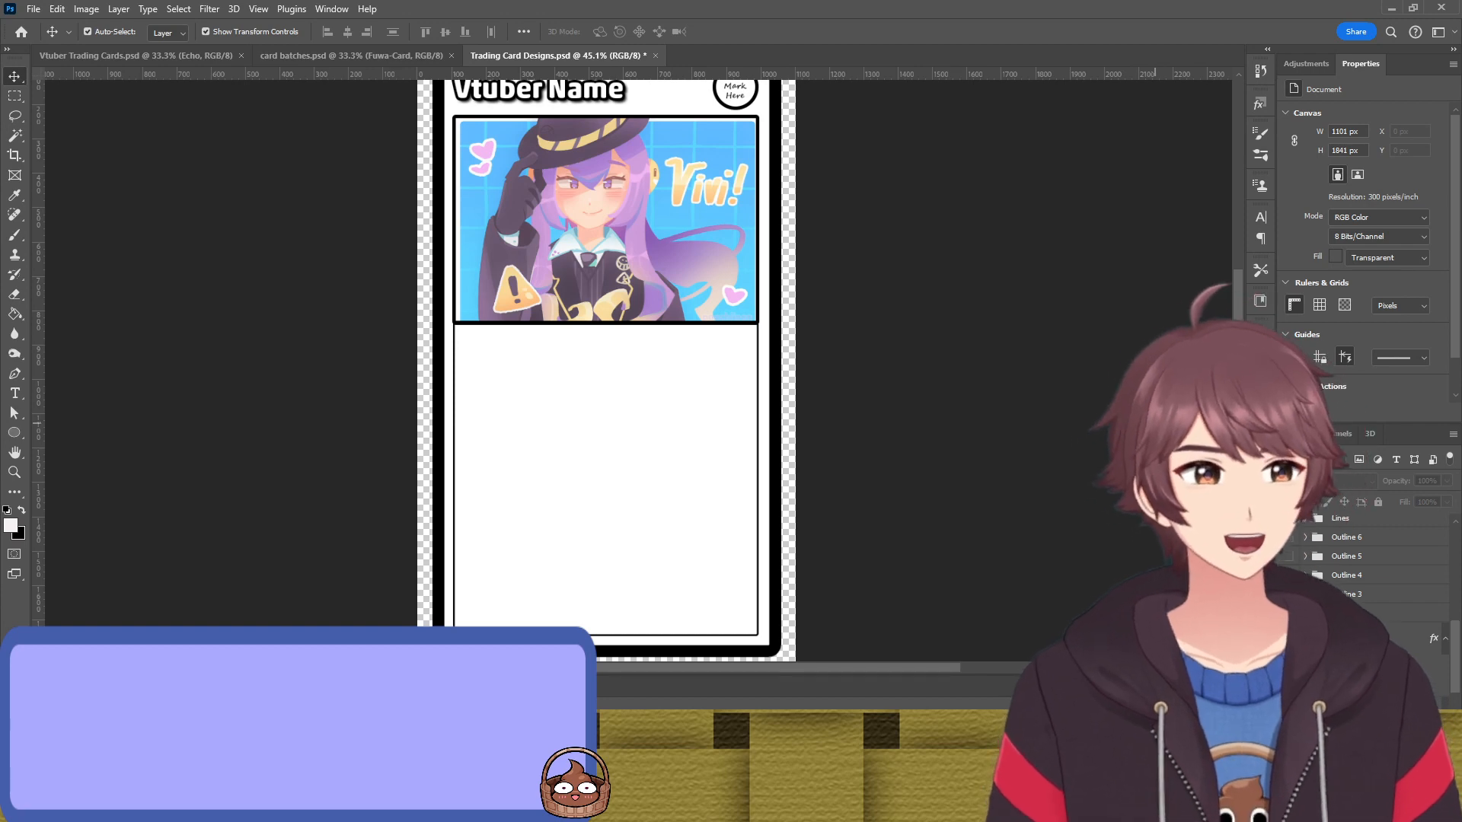
scroll(661, 465, "down", 2)
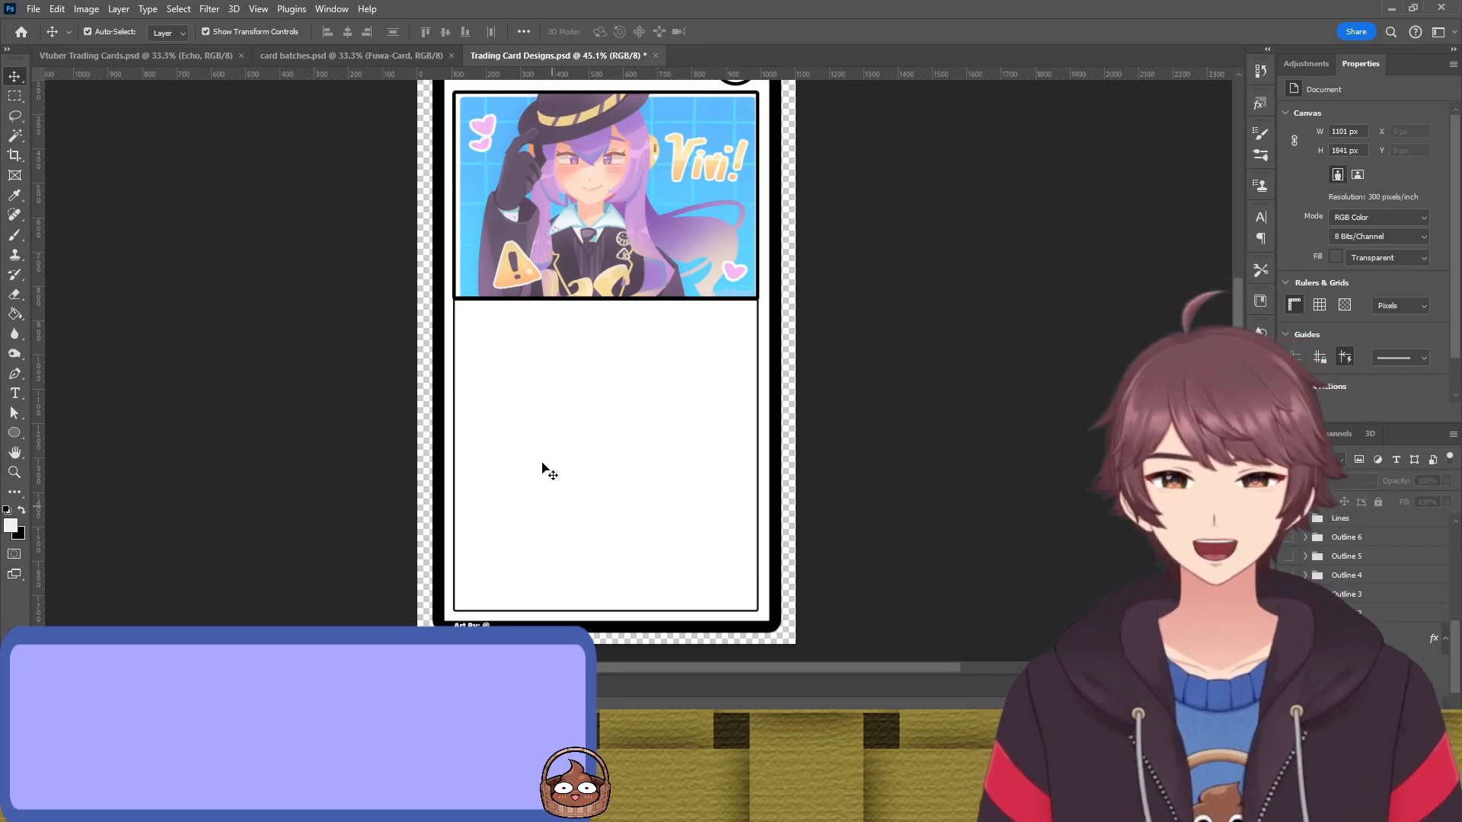
scroll(793, 577, "up", 5)
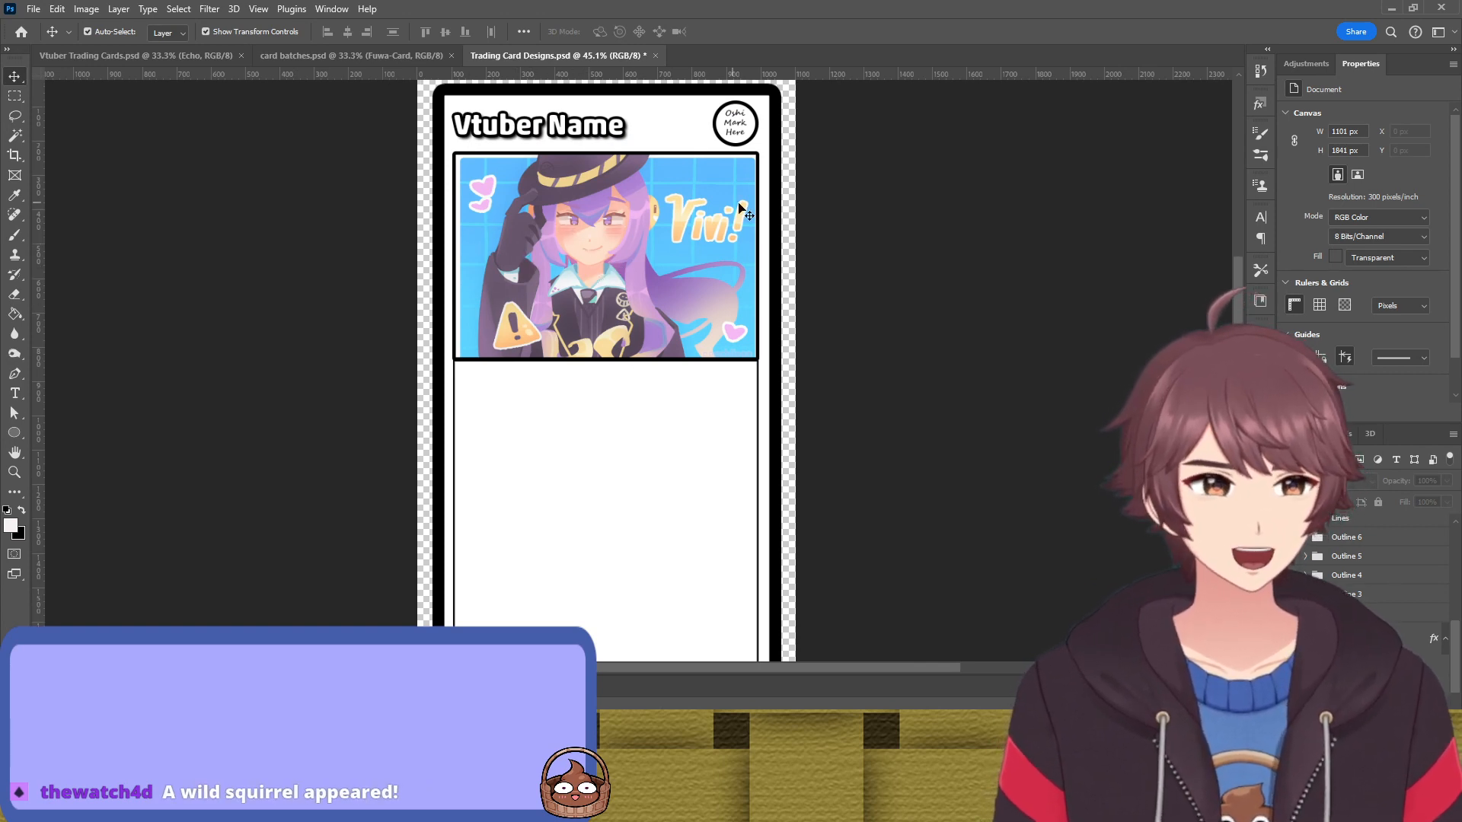
scroll(581, 310, "down", 3)
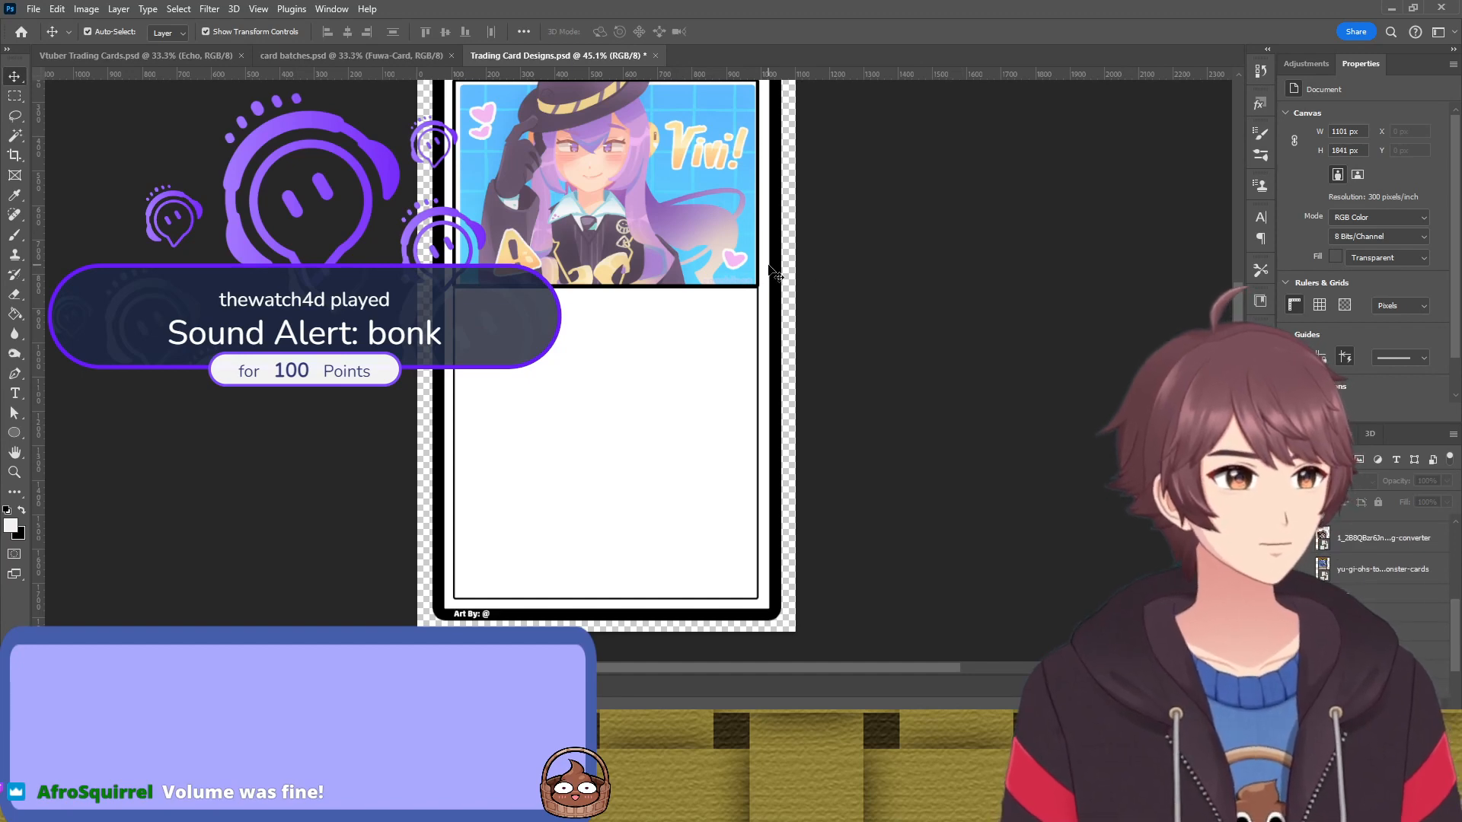
scroll(769, 268, "up", 2)
scroll(809, 306, "down", 3)
scroll(1303, 537, "up", 5)
scroll(1325, 567, "up", 1)
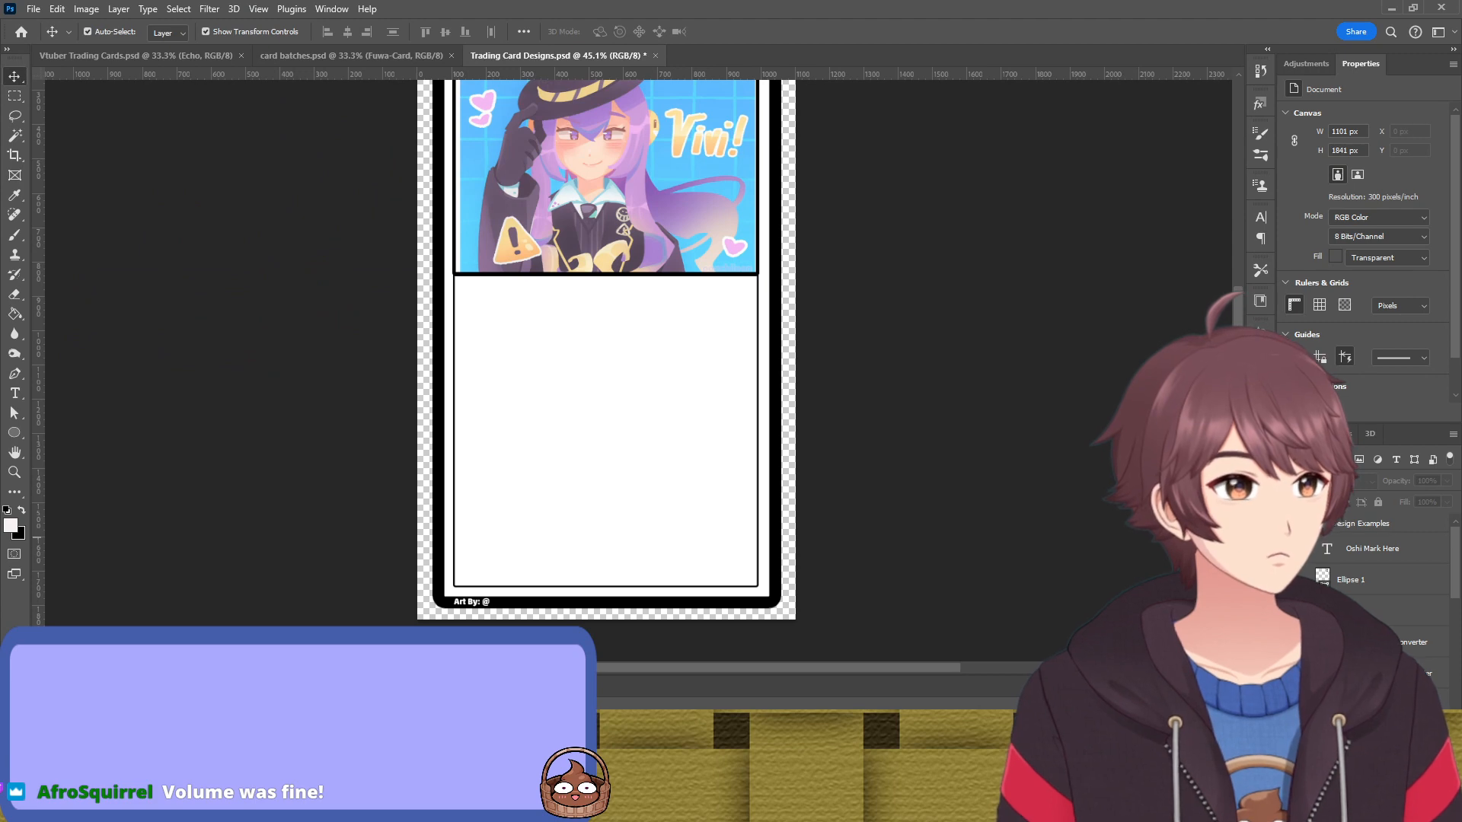
Show the Book of Law reference card and move it down over the card's middle to X 221 px, Y 479 px
left_click(1286, 641)
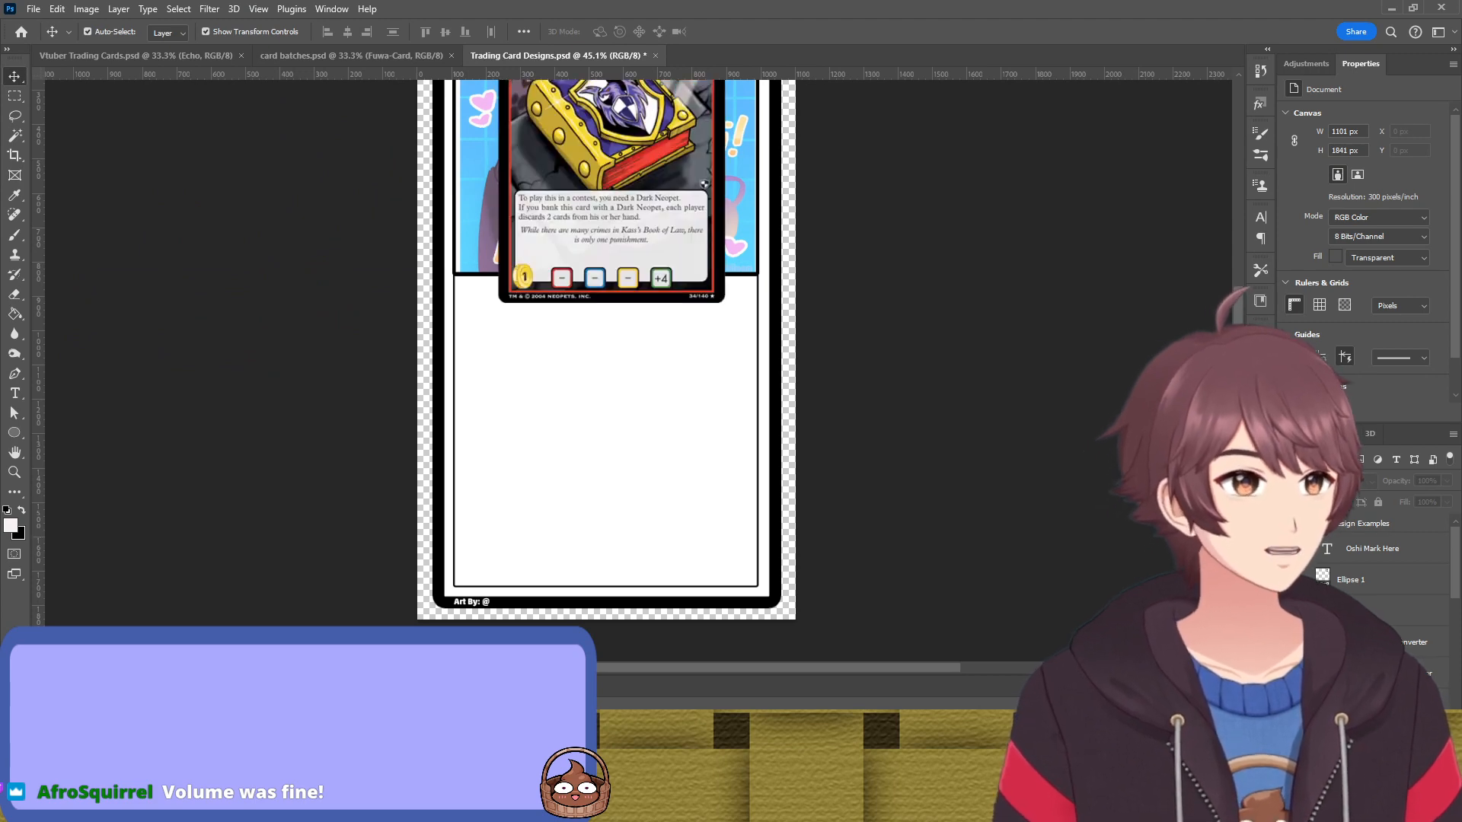
scroll(826, 391, "up", 2)
left_click_drag(609, 258, 626, 402)
scroll(624, 397, "down", 2)
left_click_drag(631, 327, 614, 319)
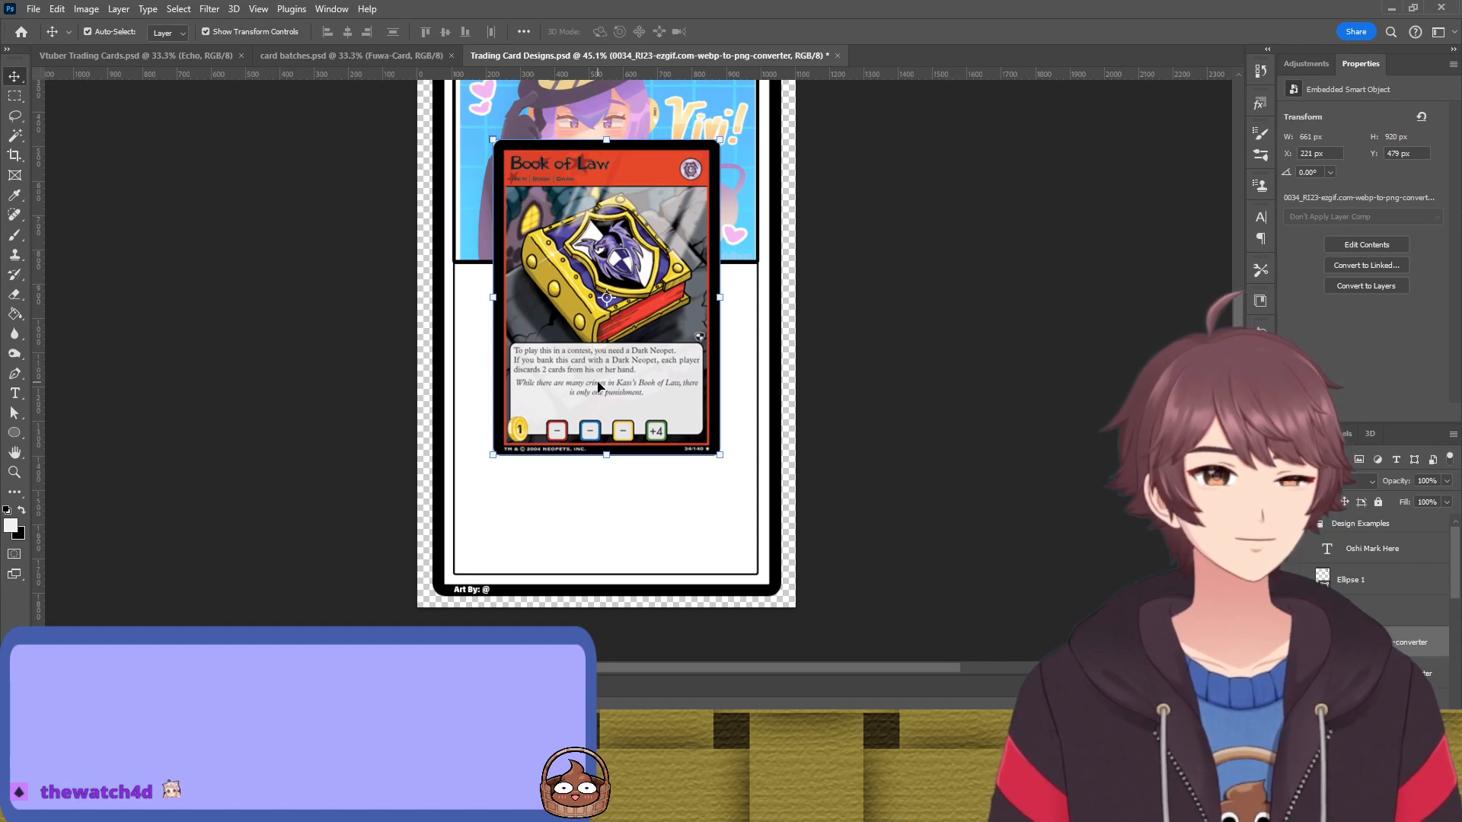
scroll(598, 387, "up", 2)
scroll(644, 419, "down", 1)
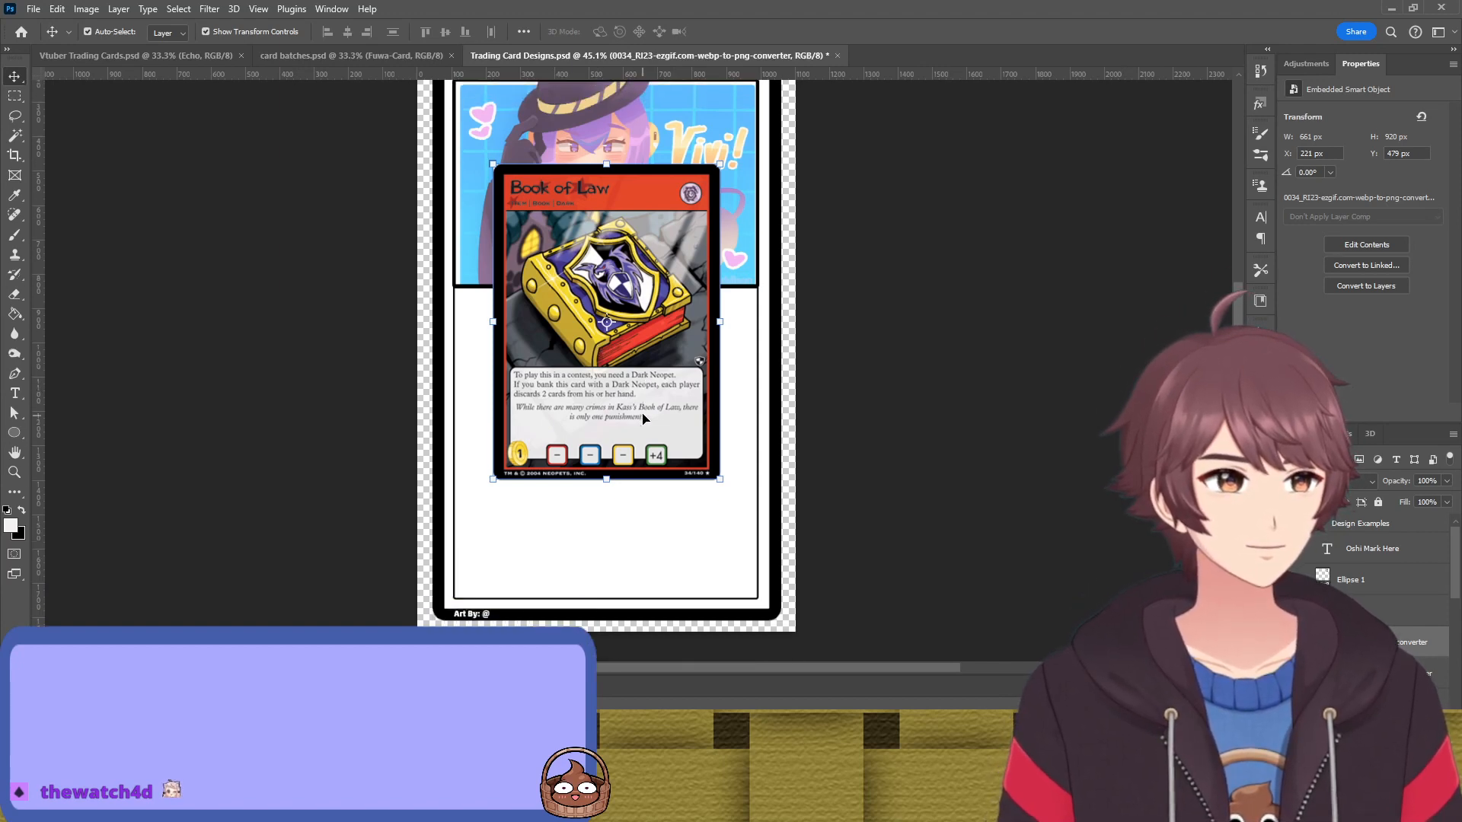
Move the Book of Law reference card to the card's upper edge at X 232 px, Y 0 px
left_click_drag(633, 414, 638, 323)
scroll(637, 329, "up", 2)
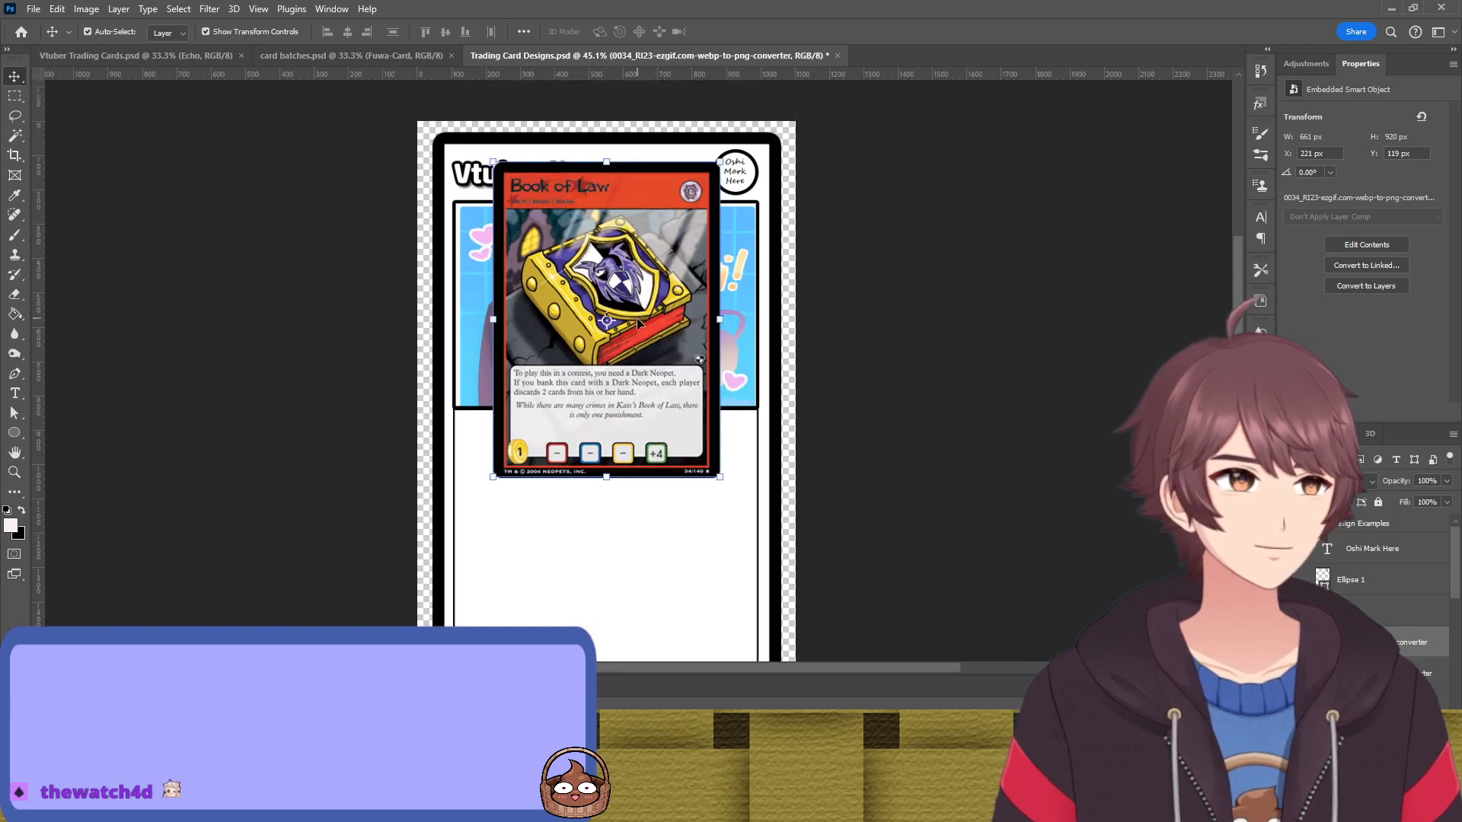
scroll(637, 323, "up", 1)
left_click_drag(667, 390, 671, 349)
scroll(699, 394, "down", 6)
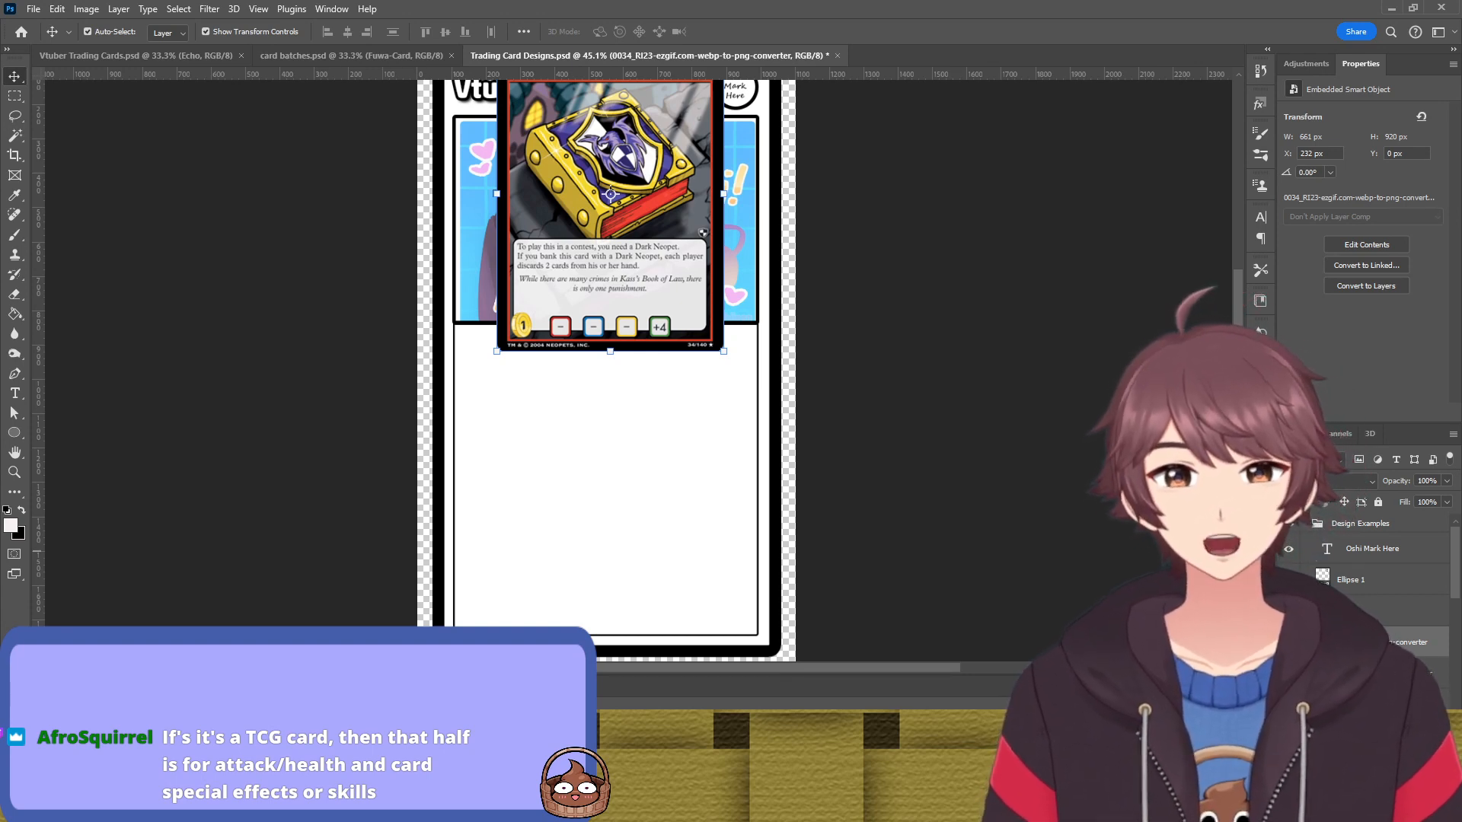
scroll(982, 488, "up", 3)
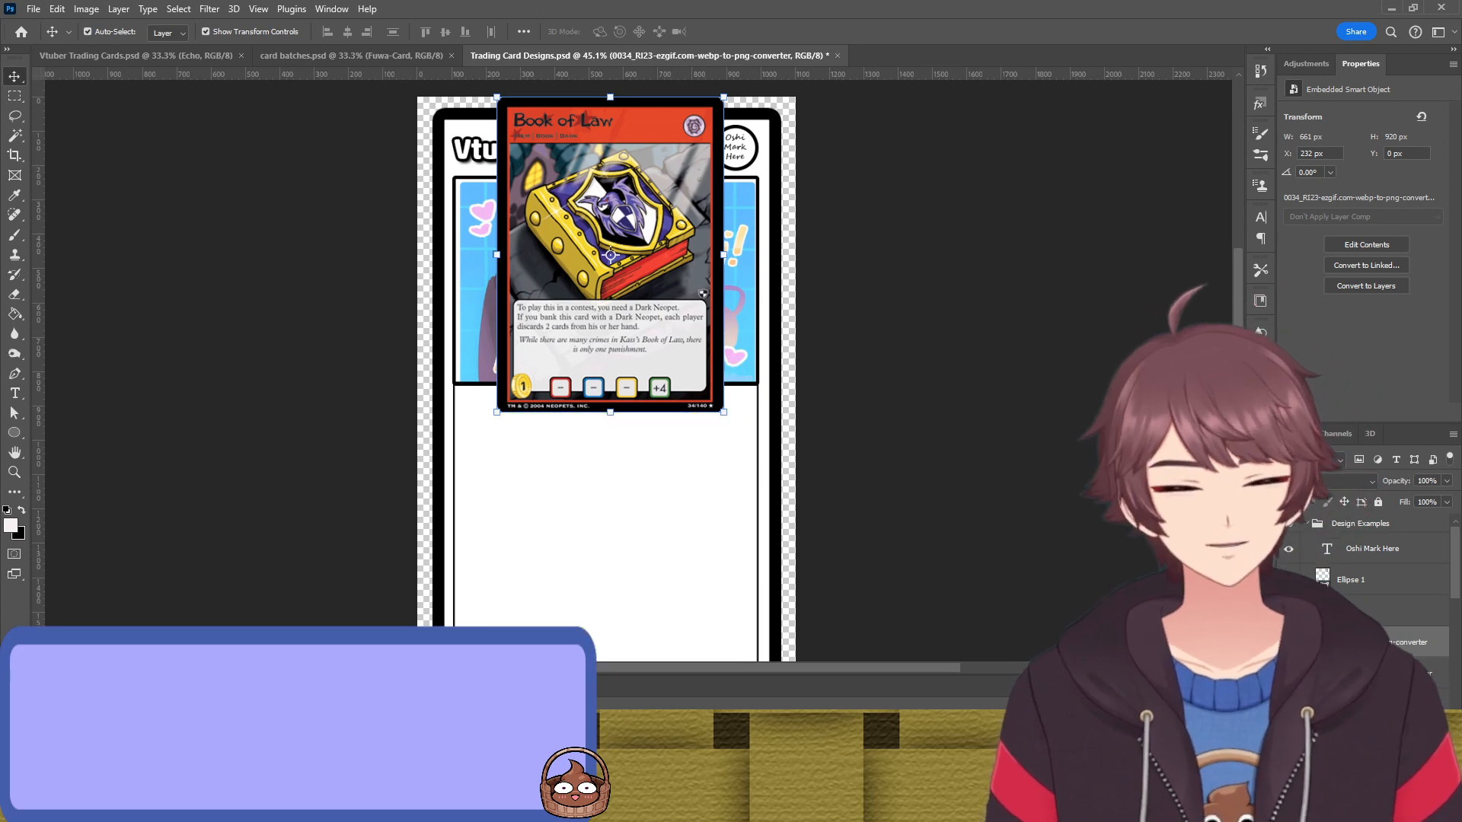
Show the Sprigatito card and place the Yu-Gi-Oh card layer above it, sized 717 × 1045 px at X 384 px, Y 503 px
scroll(832, 487, "down", 2)
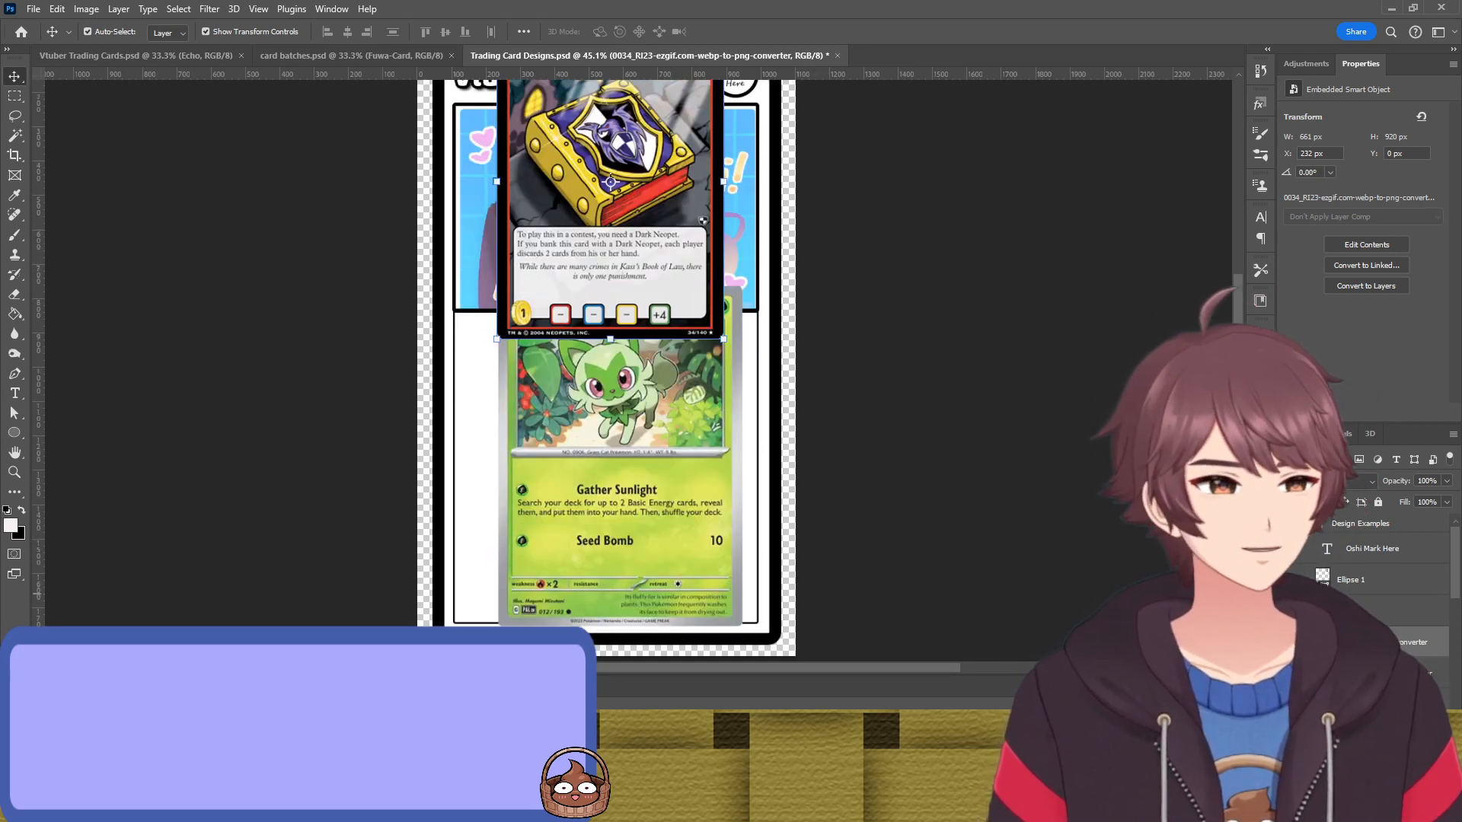
scroll(1386, 563, "down", 2)
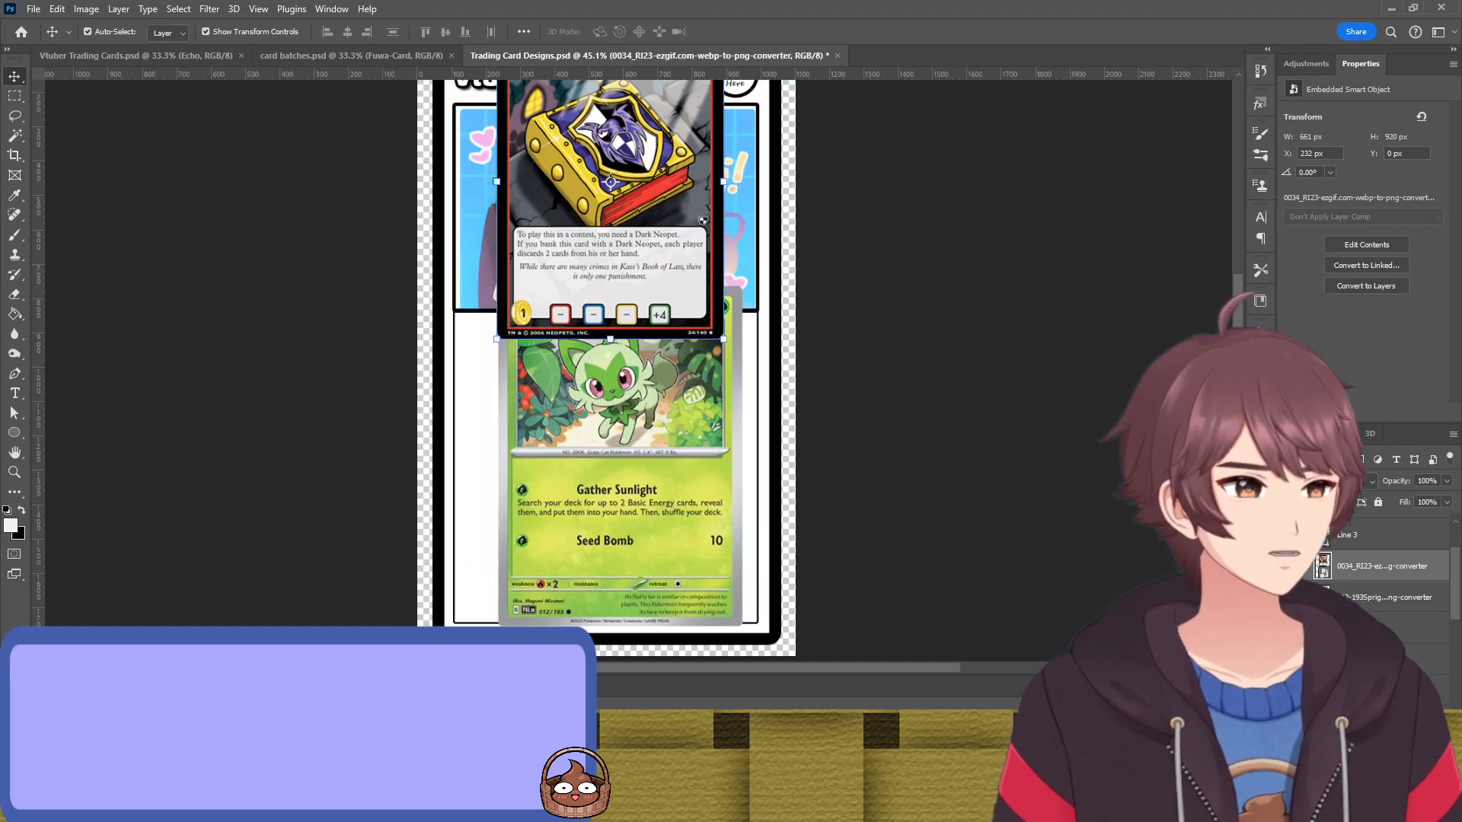
scroll(1385, 571, "down", 2)
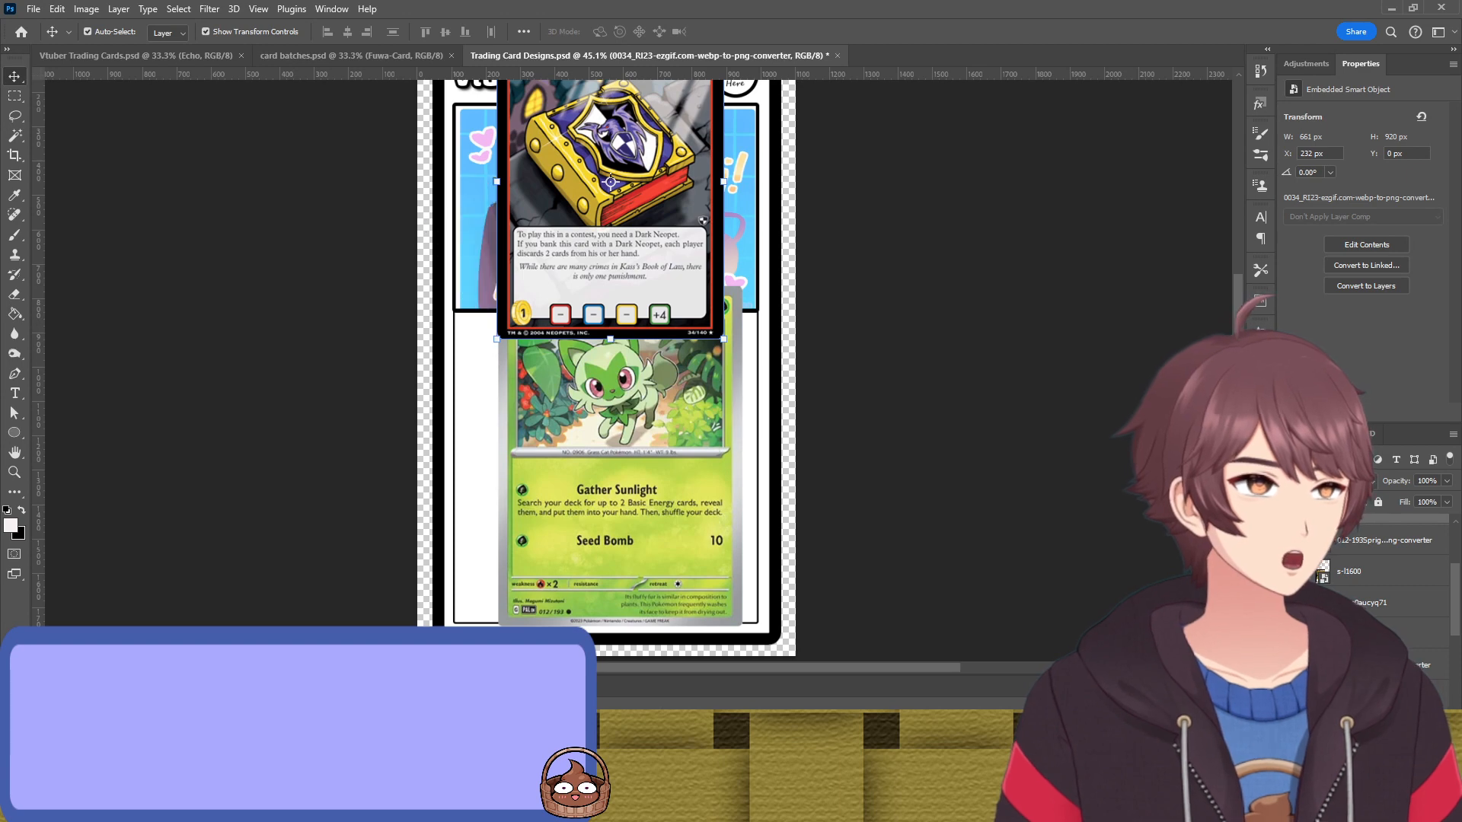
left_click_drag(1368, 603, 1352, 525)
scroll(609, 366, "up", 1)
left_click_drag(761, 411, 795, 615)
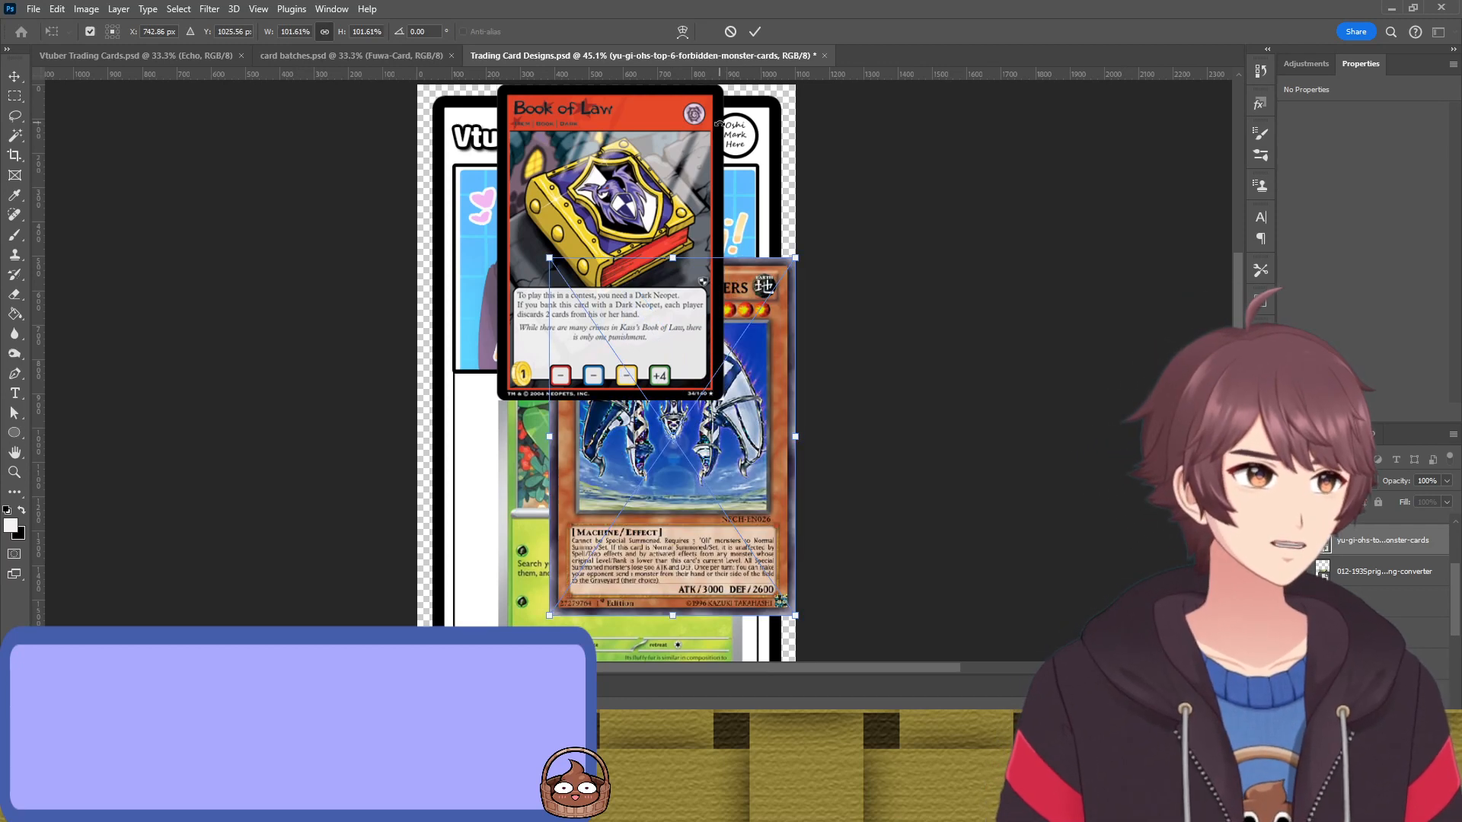
left_click(754, 31)
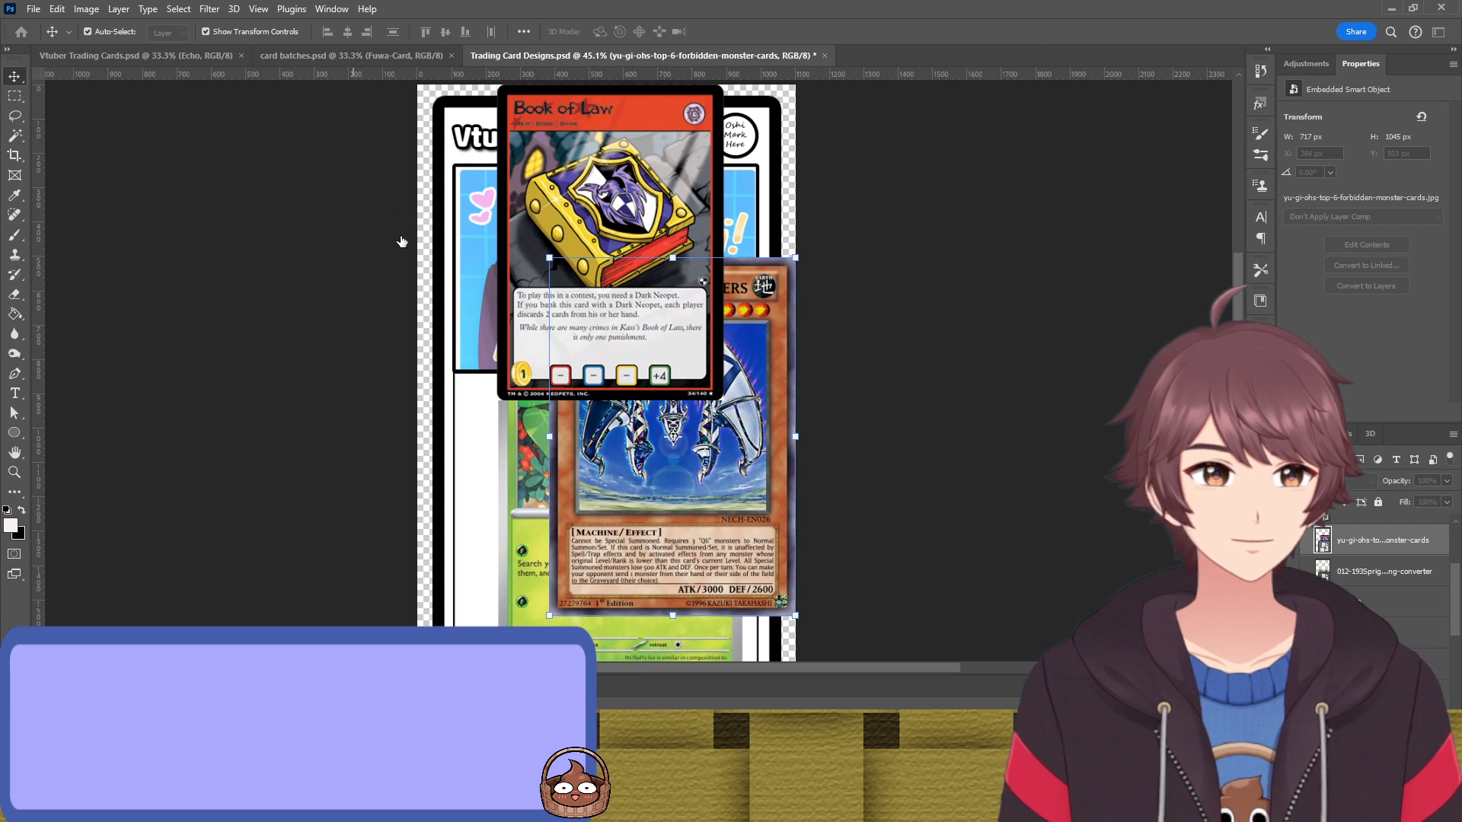
Create a white 1280 × 720 px document and copy the reference card layers from Trading Card Designs.psd into it
key("ctrl+n")
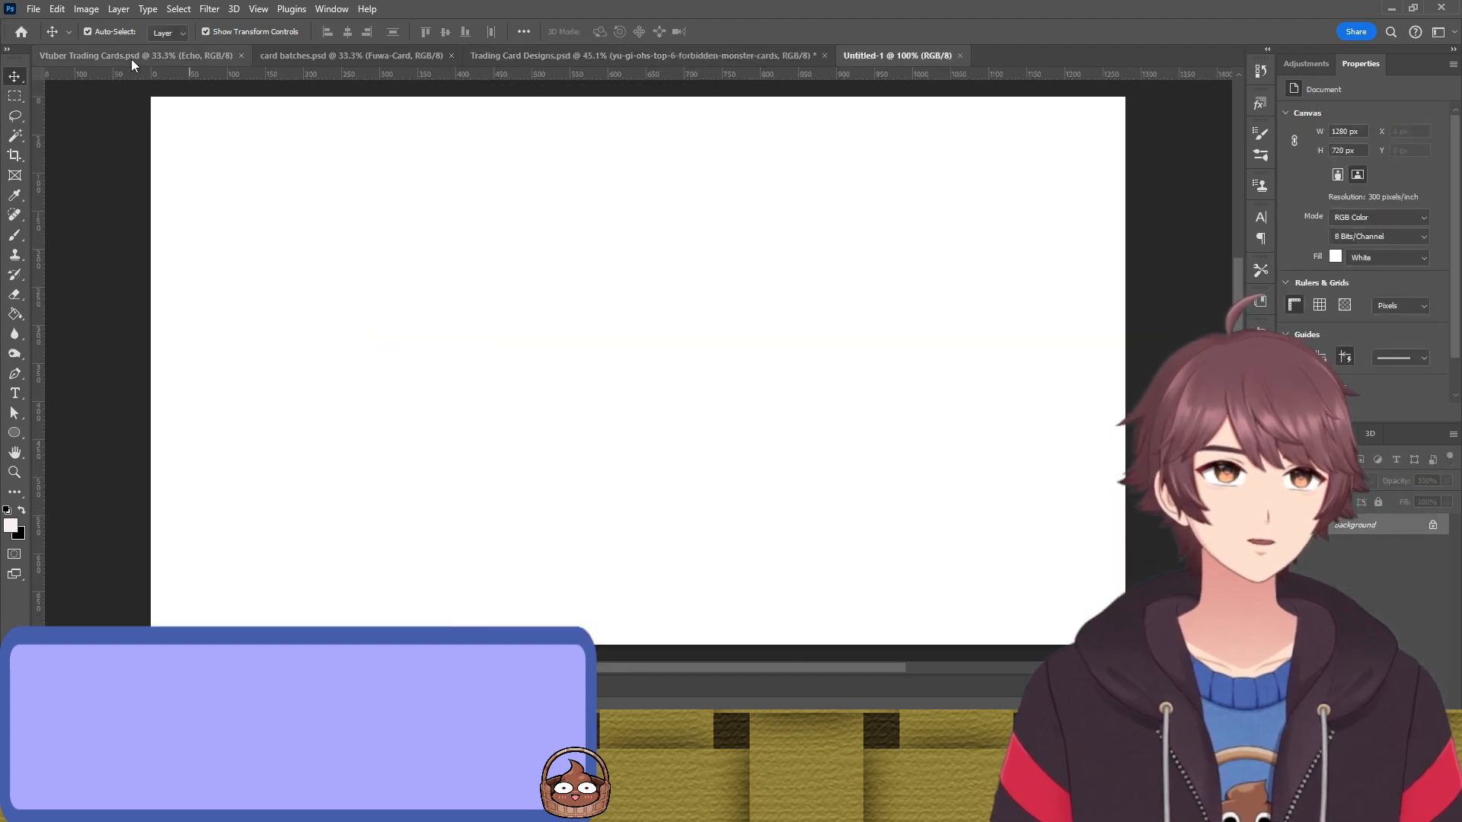
left_click(569, 55)
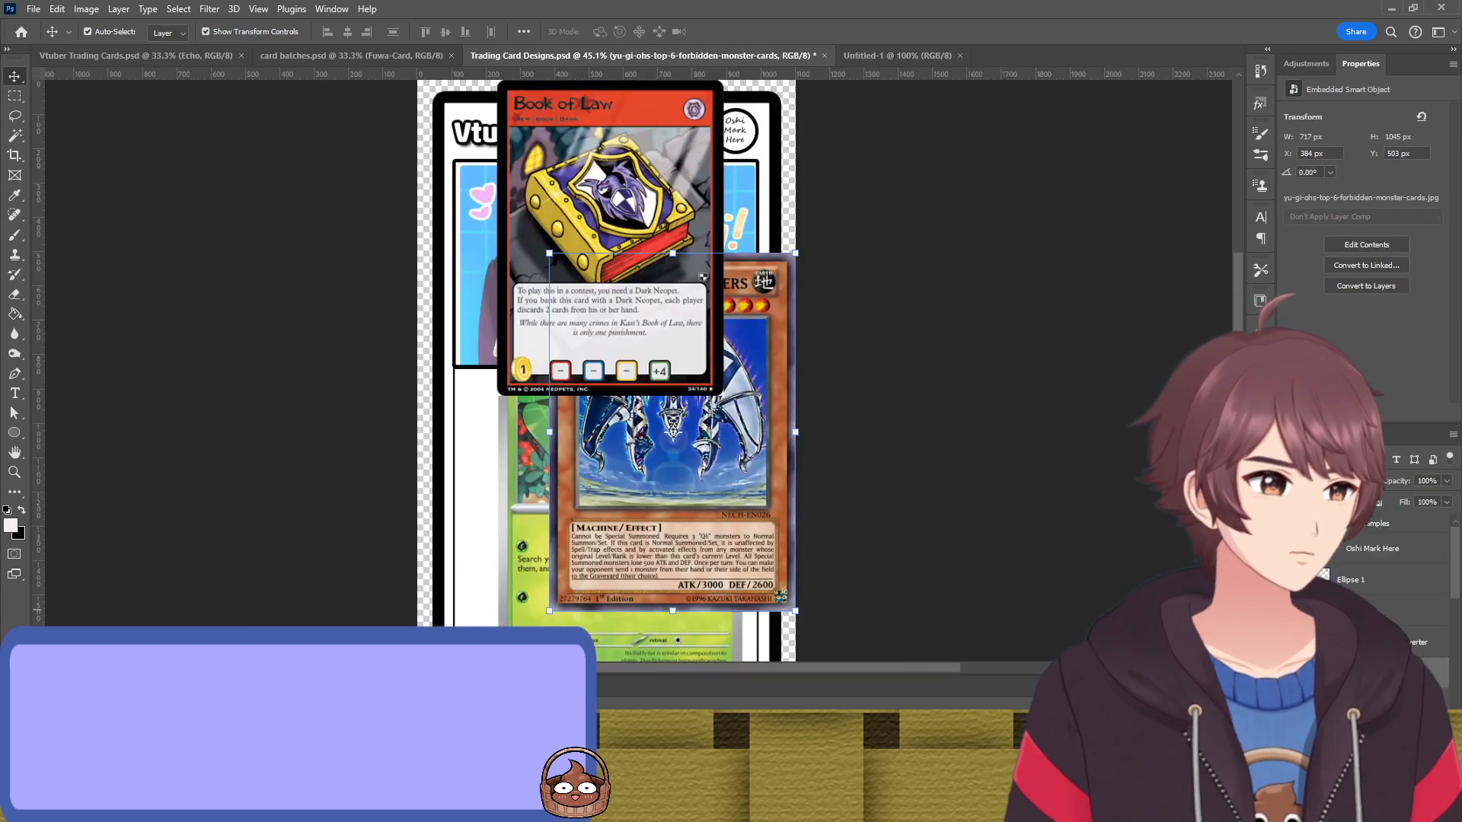
left_click(741, 130)
left_click(610, 237)
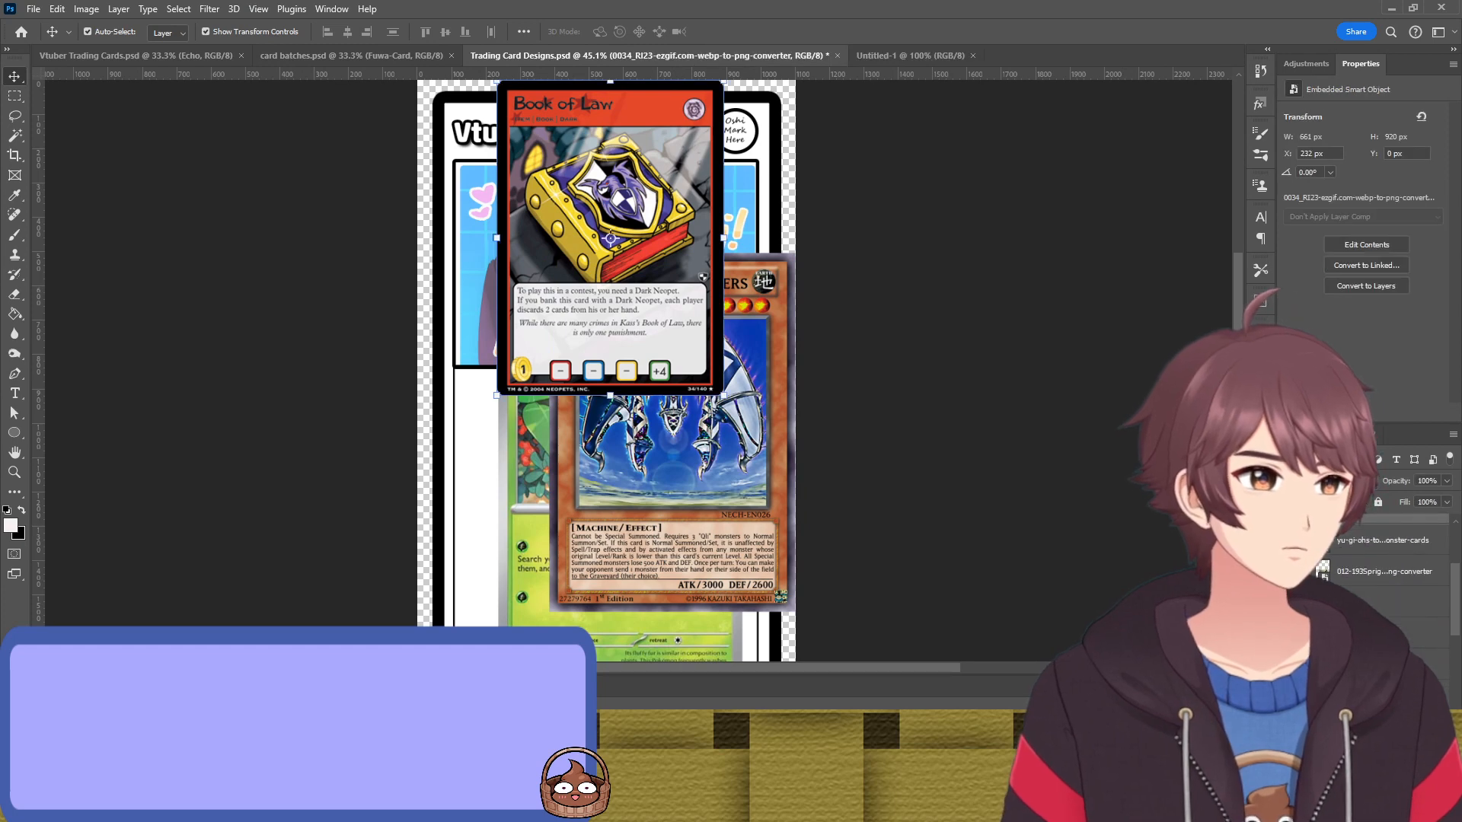
key("ctrl+alt+a")
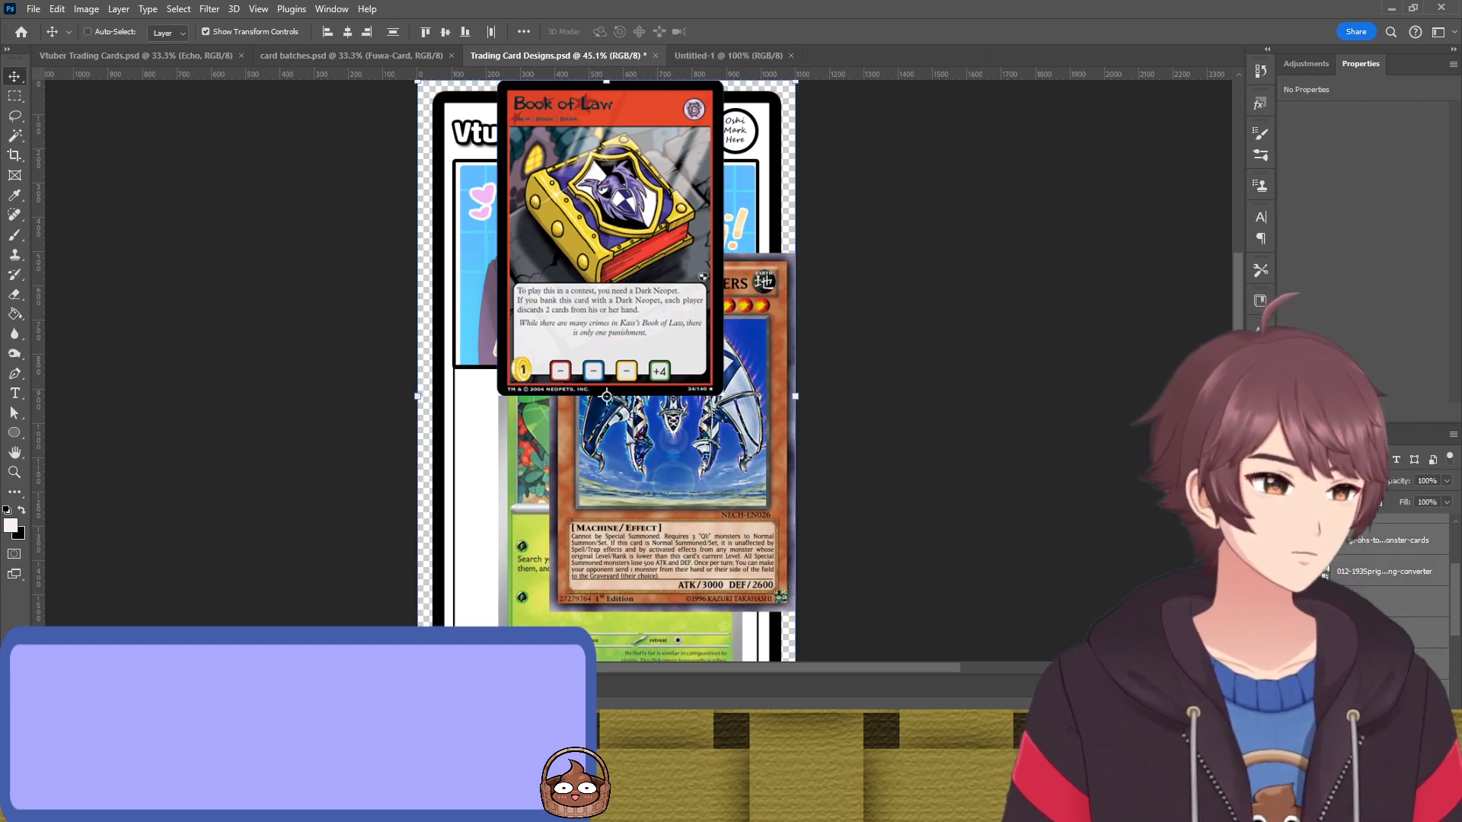
left_click_drag(605, 110, 646, 258)
scroll(649, 333, "down", 3)
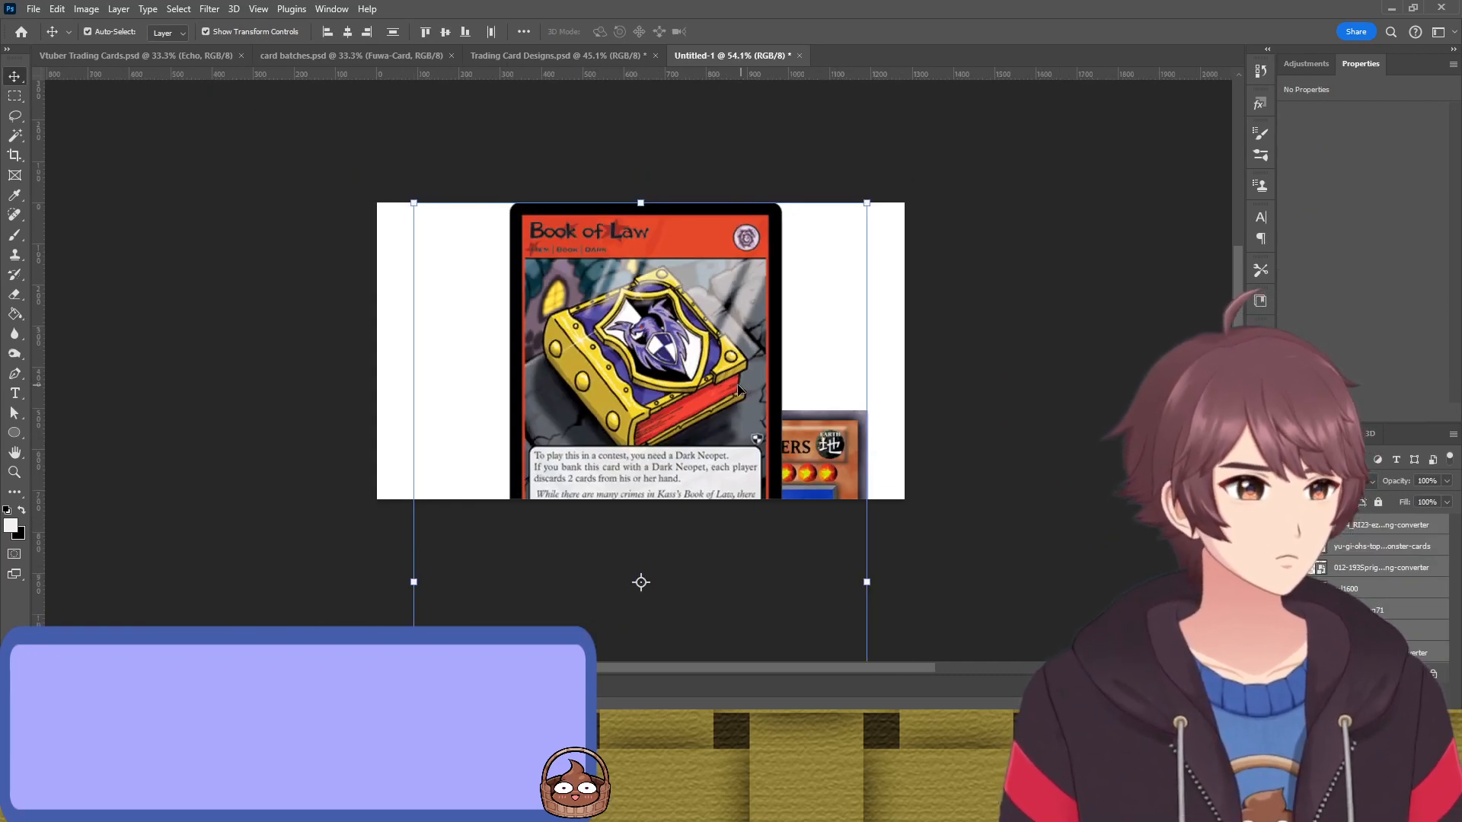
left_click_drag(698, 392, 661, 371)
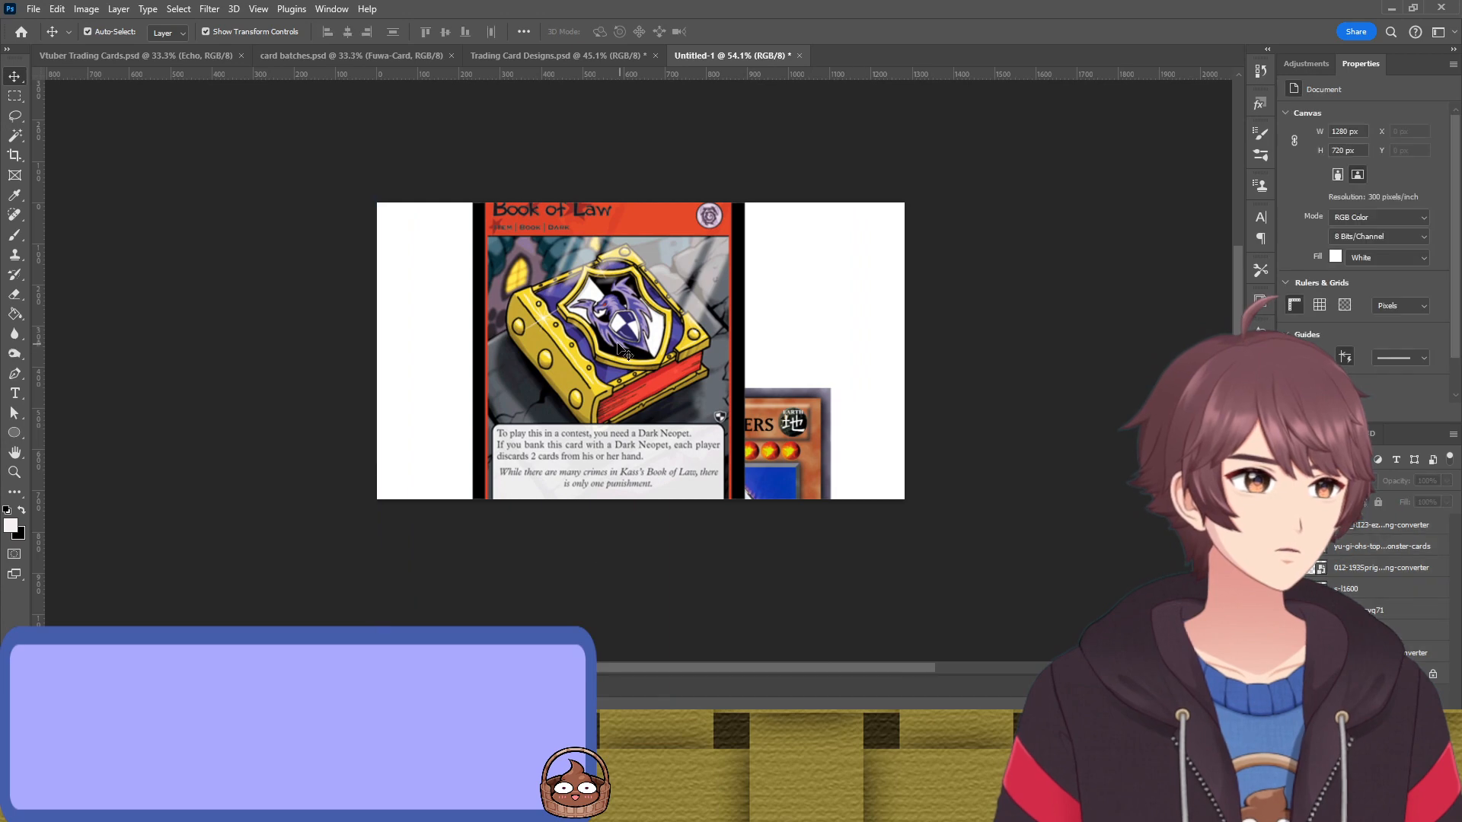
Scale the Book of Law card to about 21.55% and place it in the canvas's upper-left corner
left_click_drag(608, 557, 608, 364)
left_click_drag(637, 268, 472, 290)
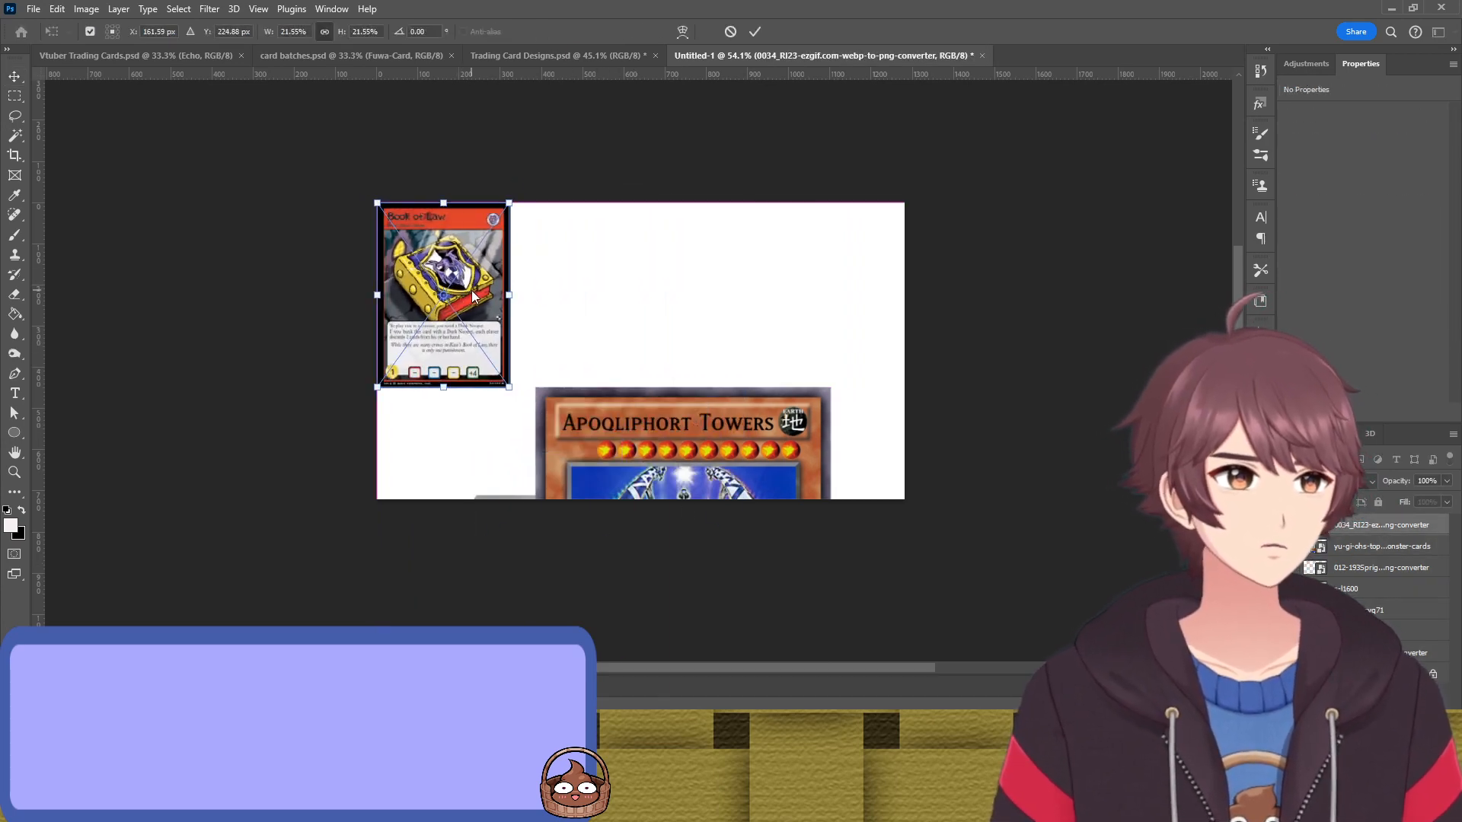
key("Return")
Scale the Apoqliphort Towers card down to the Book of Law card's height and place it directly beside that card
left_click_drag(727, 481, 703, 292)
key("ctrl+t")
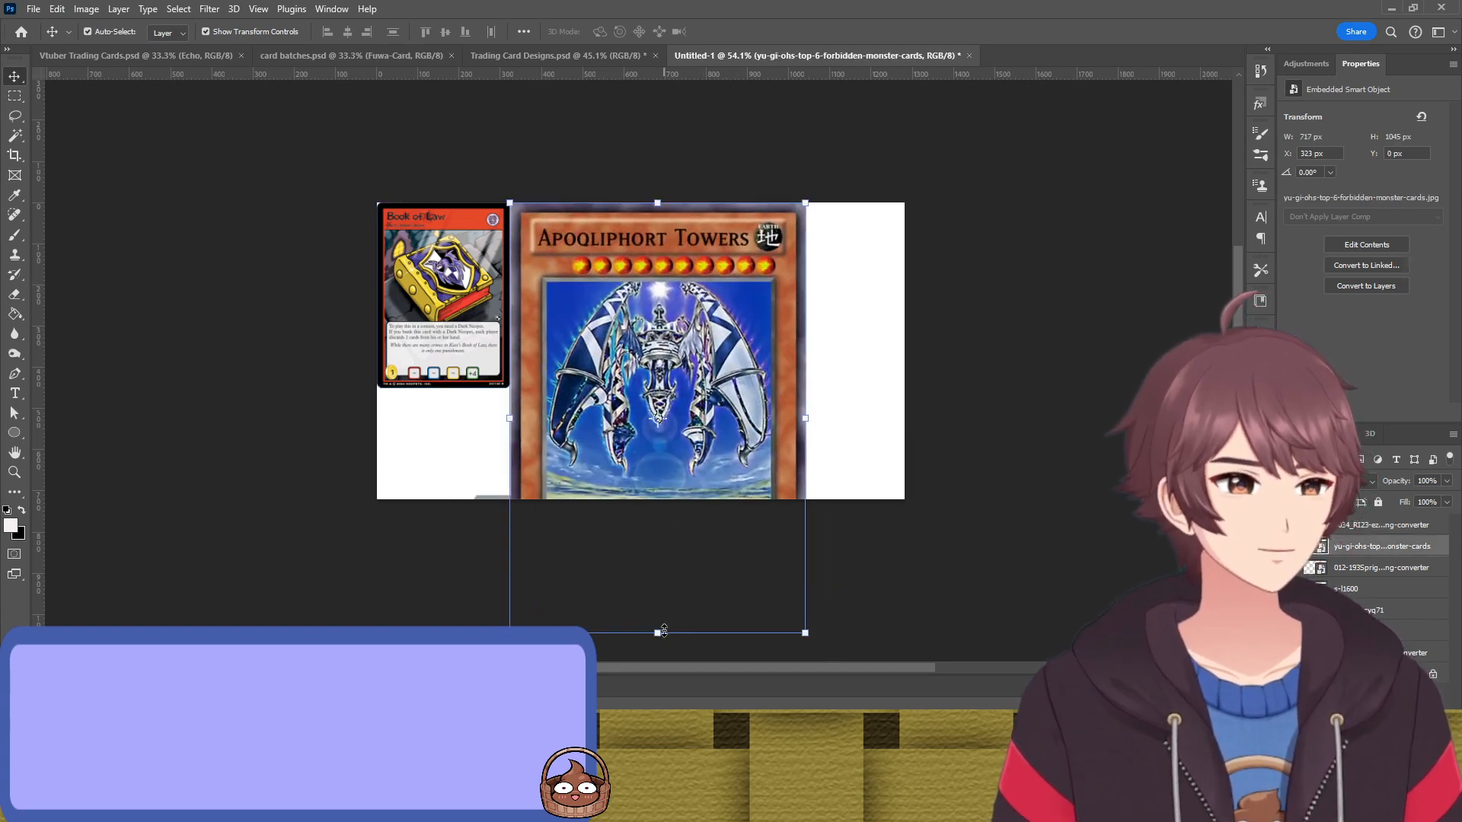
left_click_drag(659, 630, 649, 392)
left_click_drag(673, 332, 594, 332)
key("Return")
Scale the Sprigatito card to about 33.08% and place it directly beside the Apoqliphort Towers card along the canvas's upper edge
left_click(542, 501)
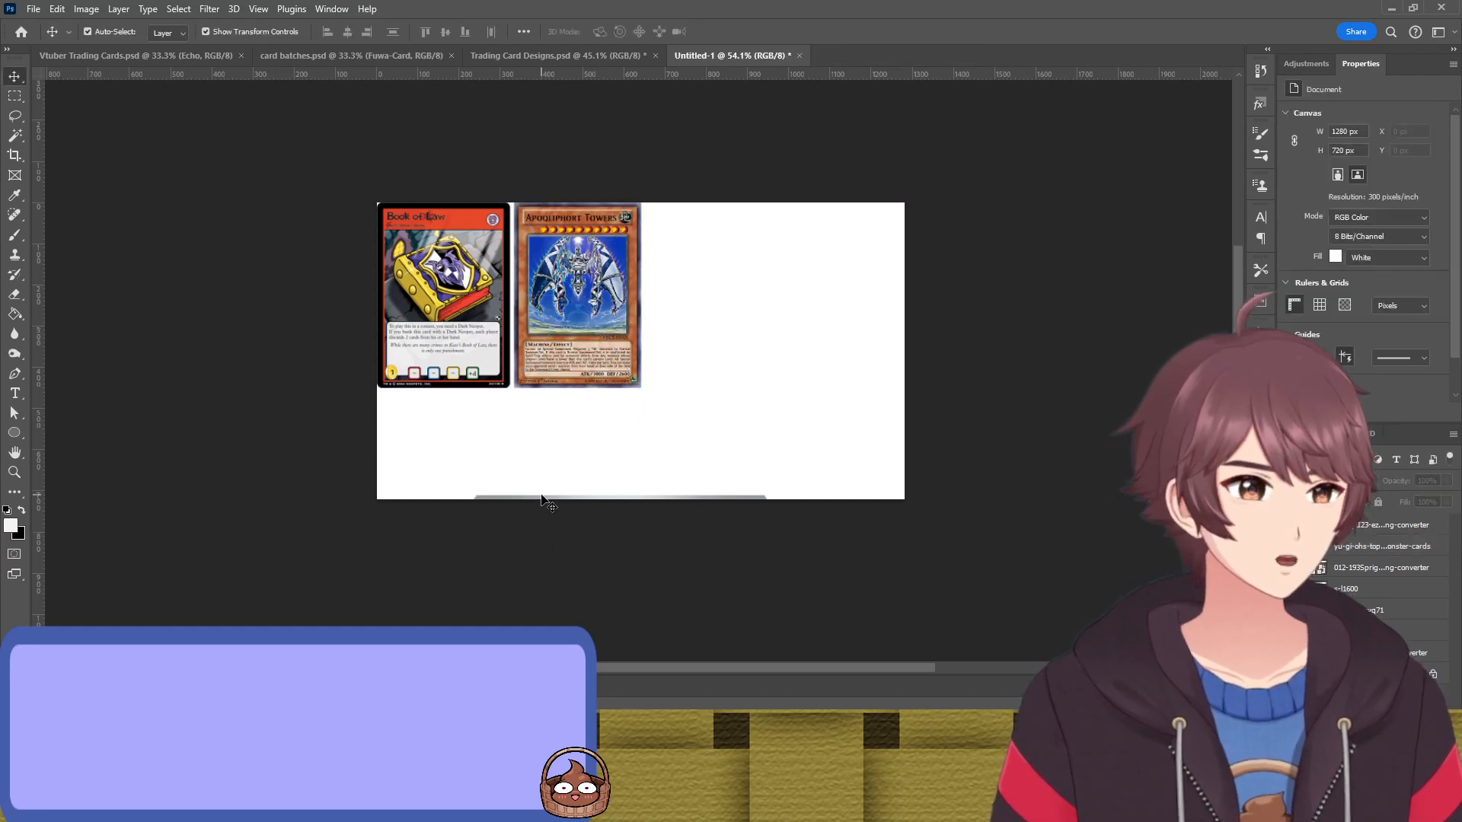
left_click(543, 501)
left_click_drag(597, 489, 633, 559)
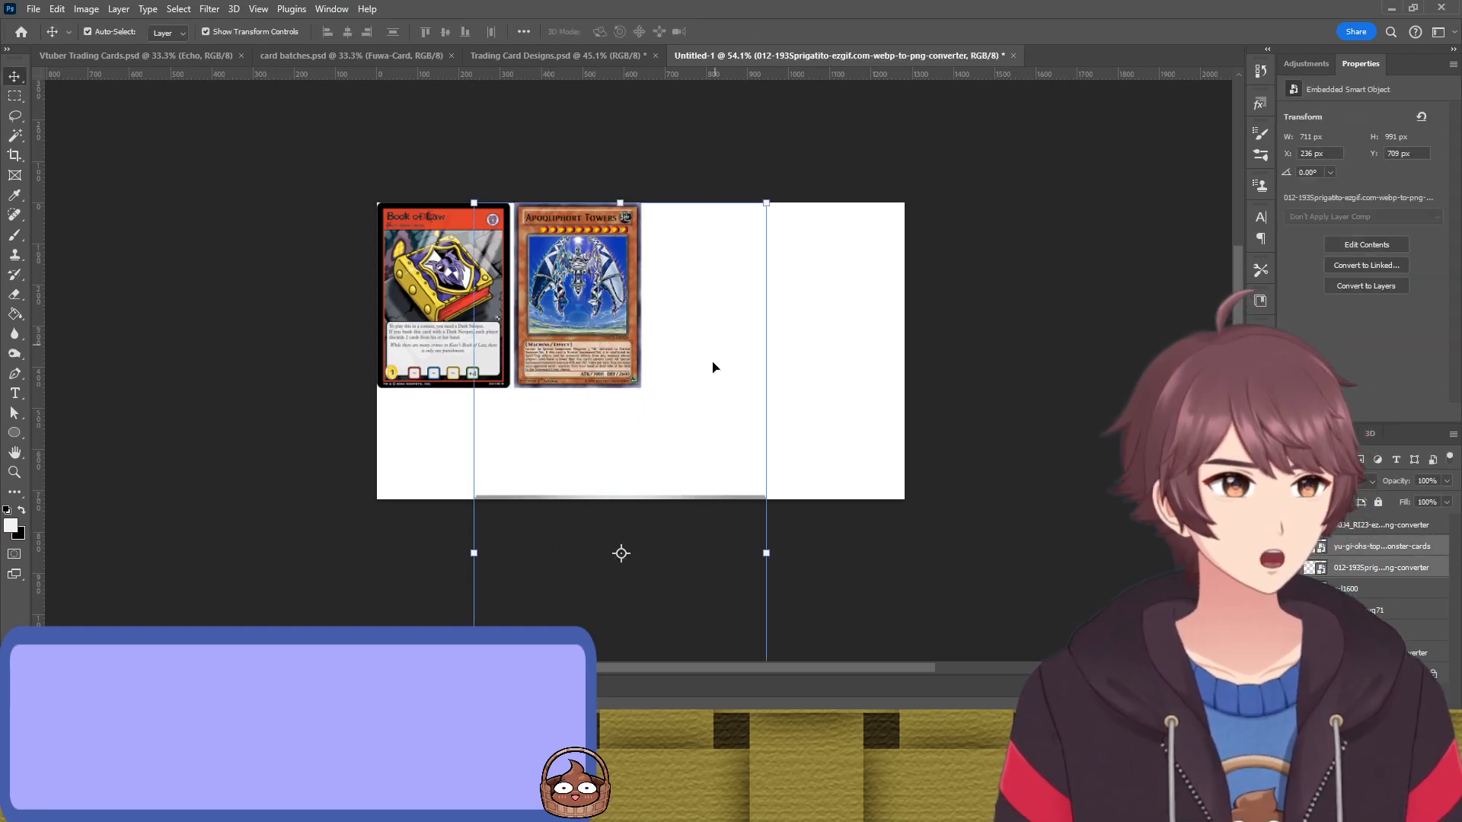
left_click_drag(769, 503, 923, 231)
key("ctrl+t")
left_click_drag(769, 228, 711, 249)
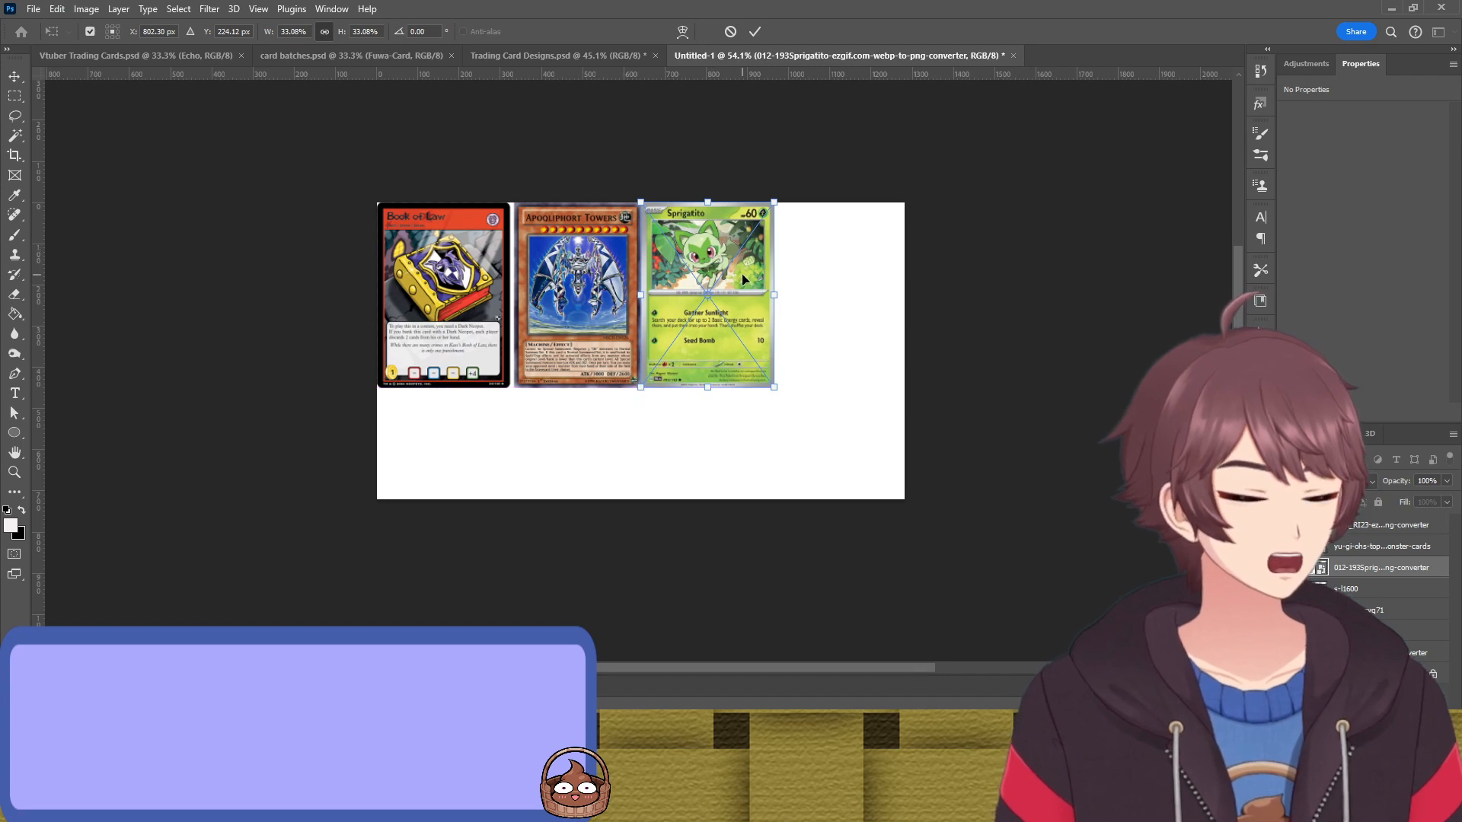
left_click_drag(749, 296, 728, 274)
key("Return")
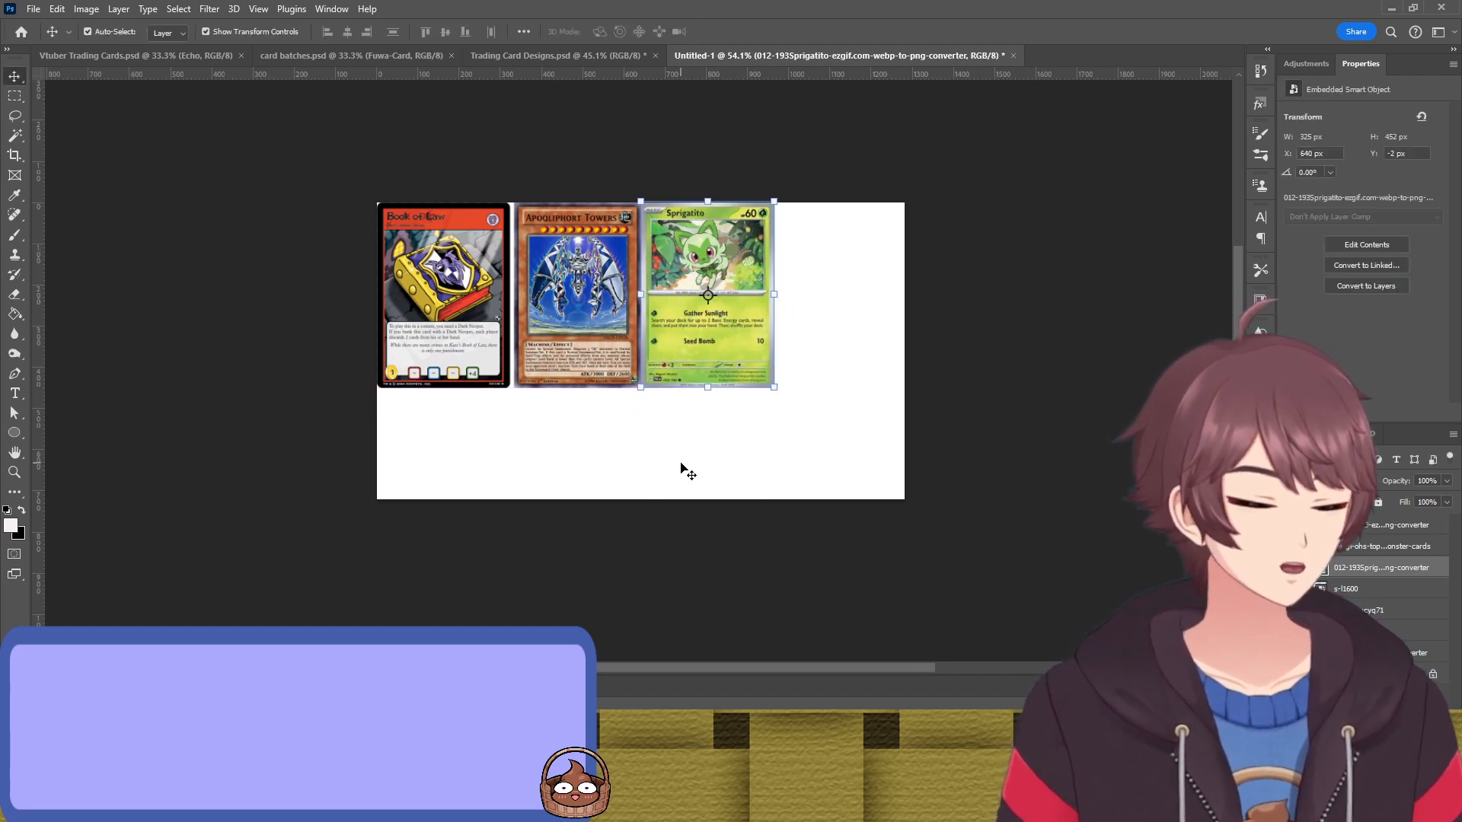
Align the Book of Law, Apoqliphort Towers and Sprigatito cards in a tight row along the canvas's upper edge
left_click(463, 351)
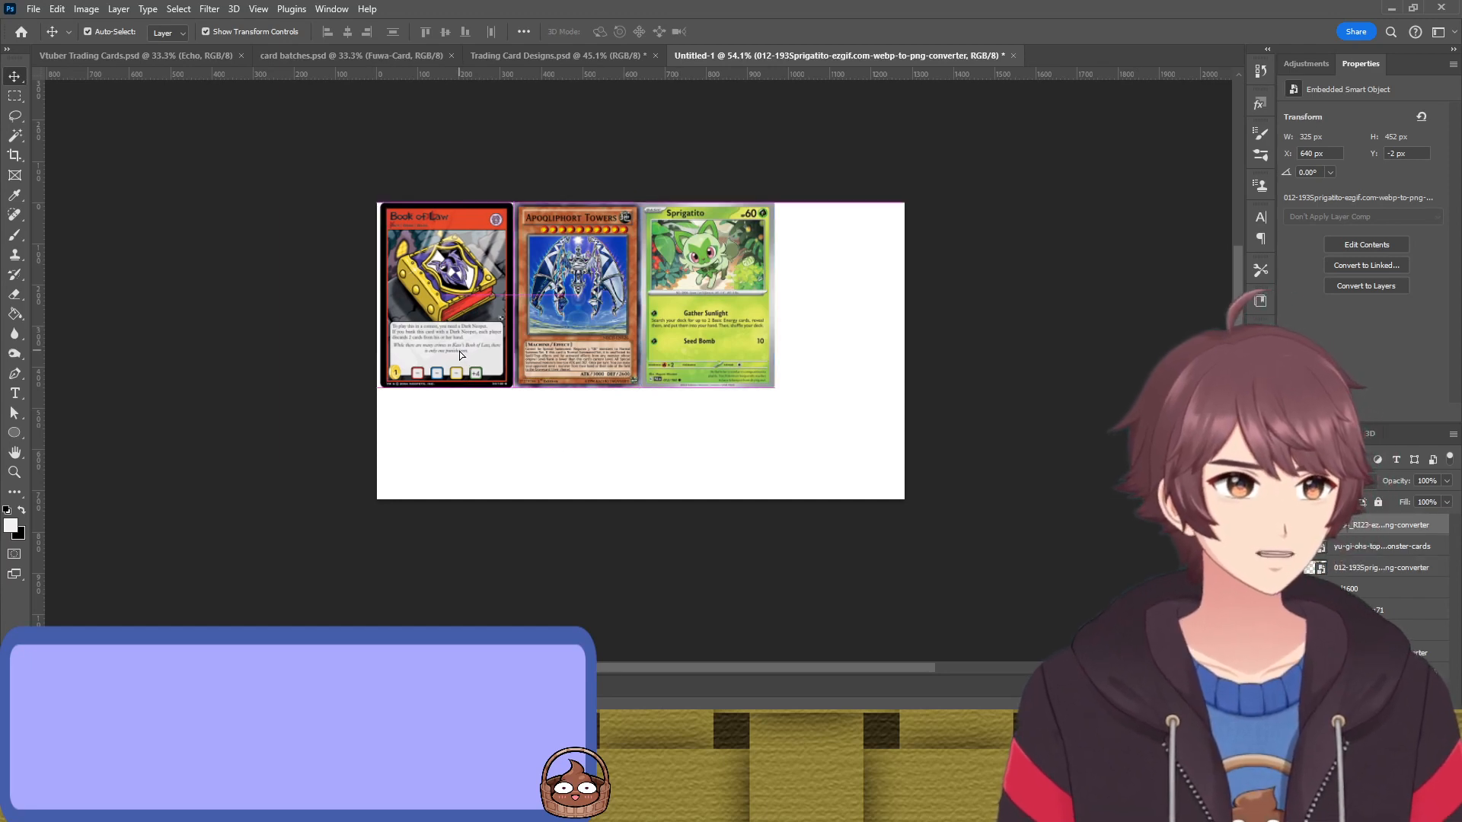
left_click_drag(586, 327, 581, 328)
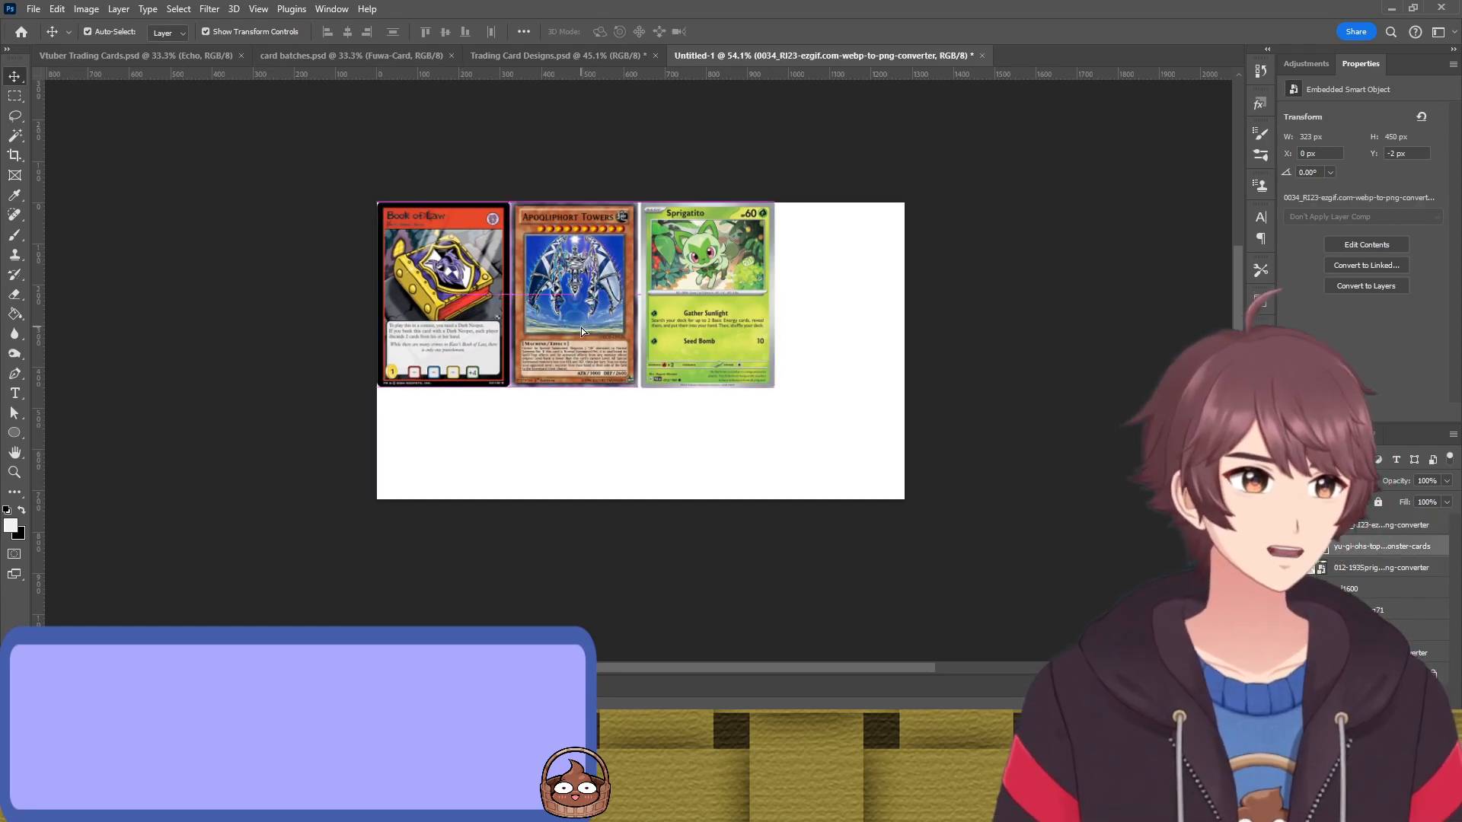
left_click_drag(721, 331, 718, 331)
left_click_drag(614, 328, 614, 329)
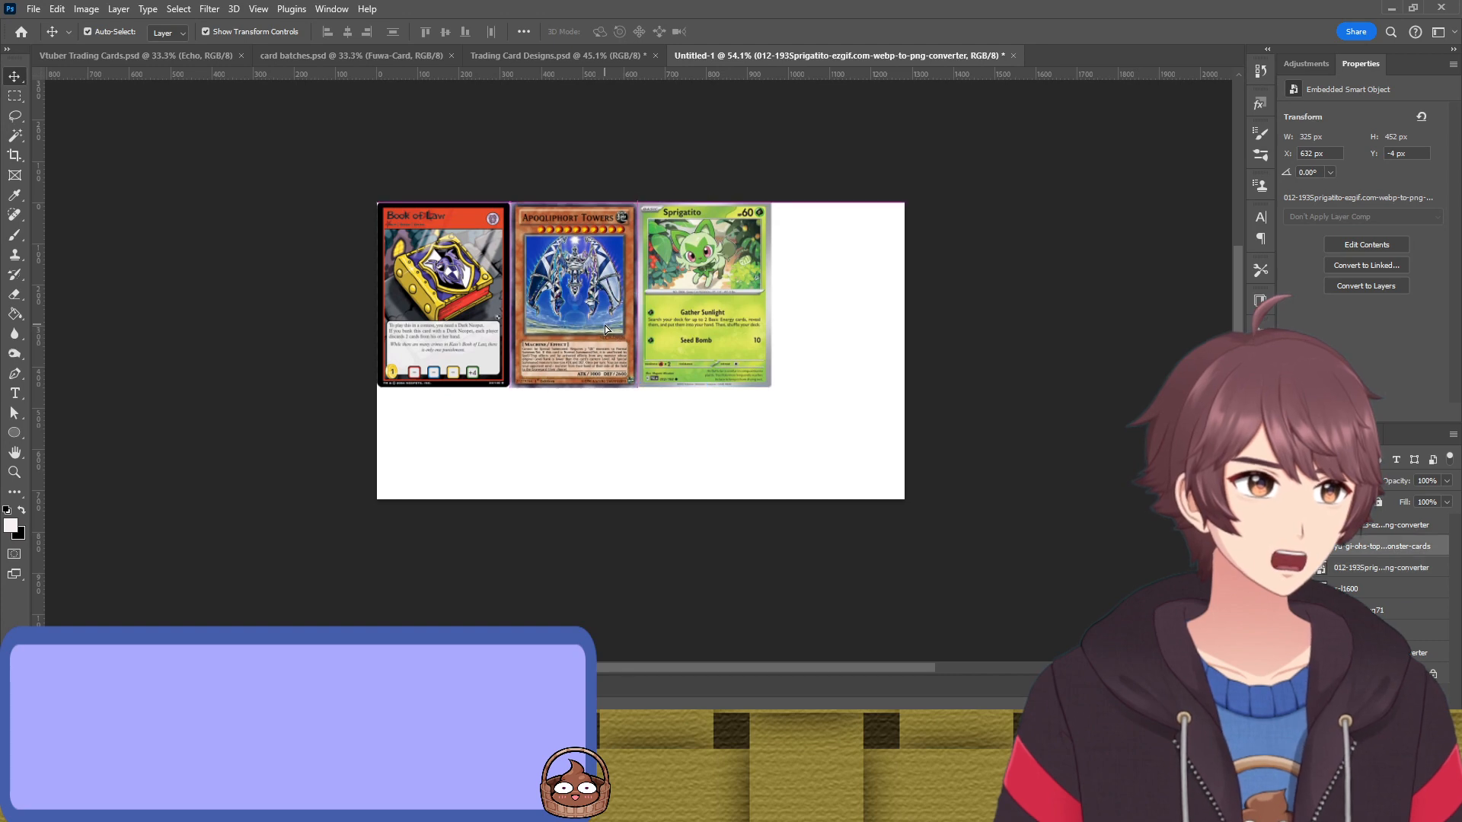
left_click_drag(703, 319, 703, 319)
left_click(948, 565)
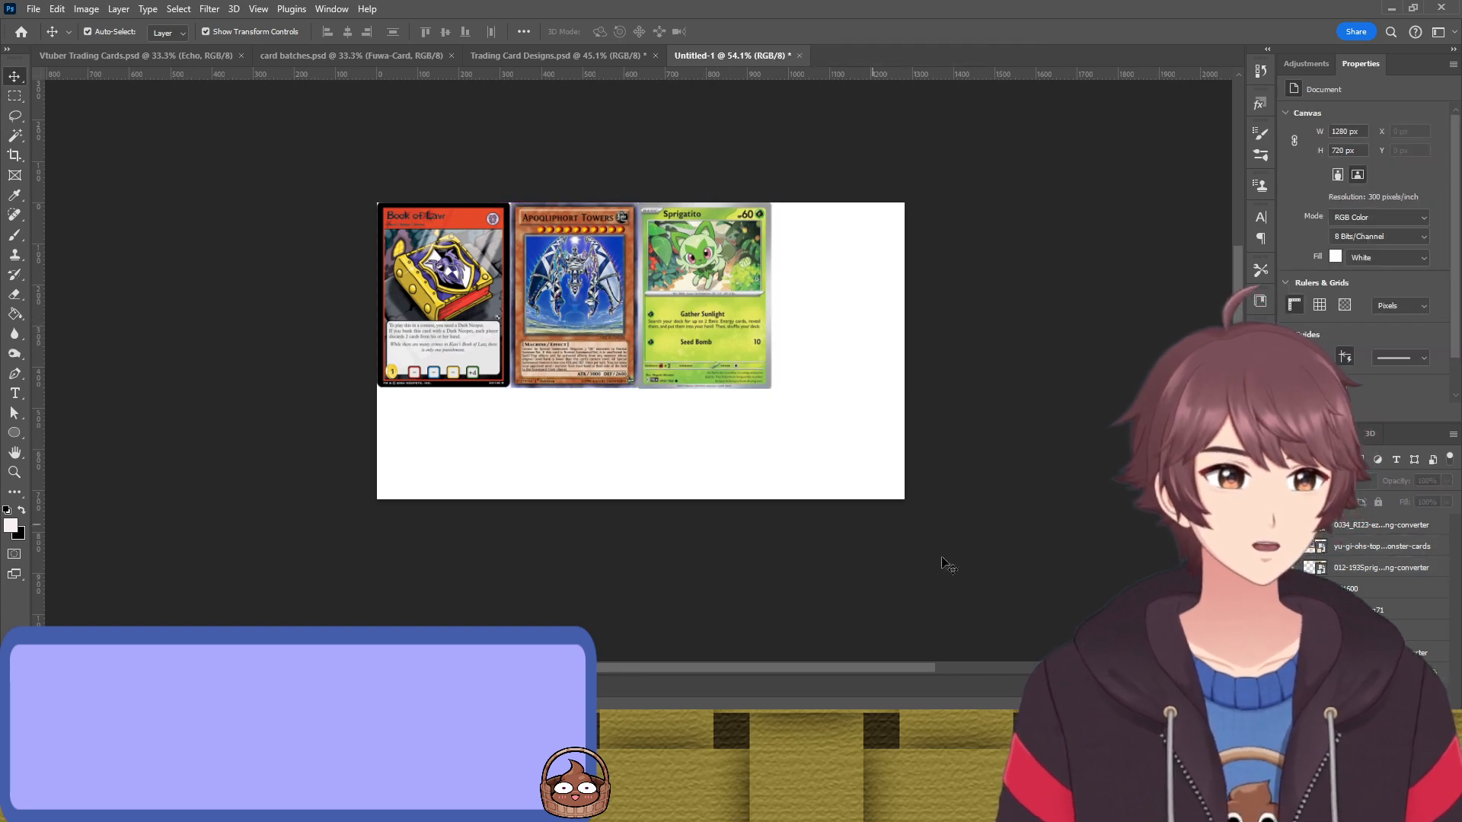
Show the Green Eyrie card, scale it to about 42.71% in the canvas's upper-left corner, and move the Book of Law card directly below it
left_click(1288, 589)
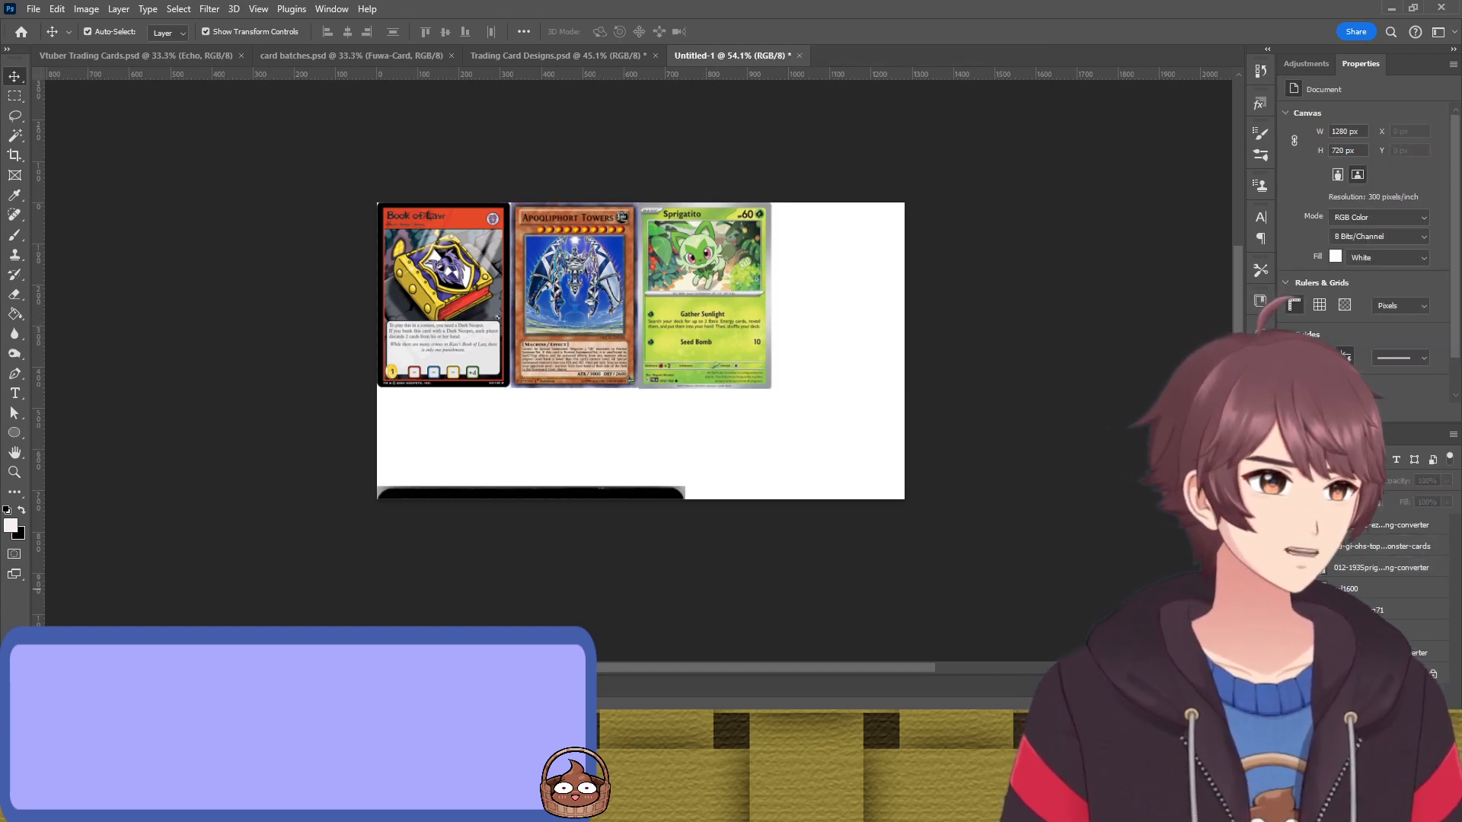
left_click_drag(663, 494, 804, 375)
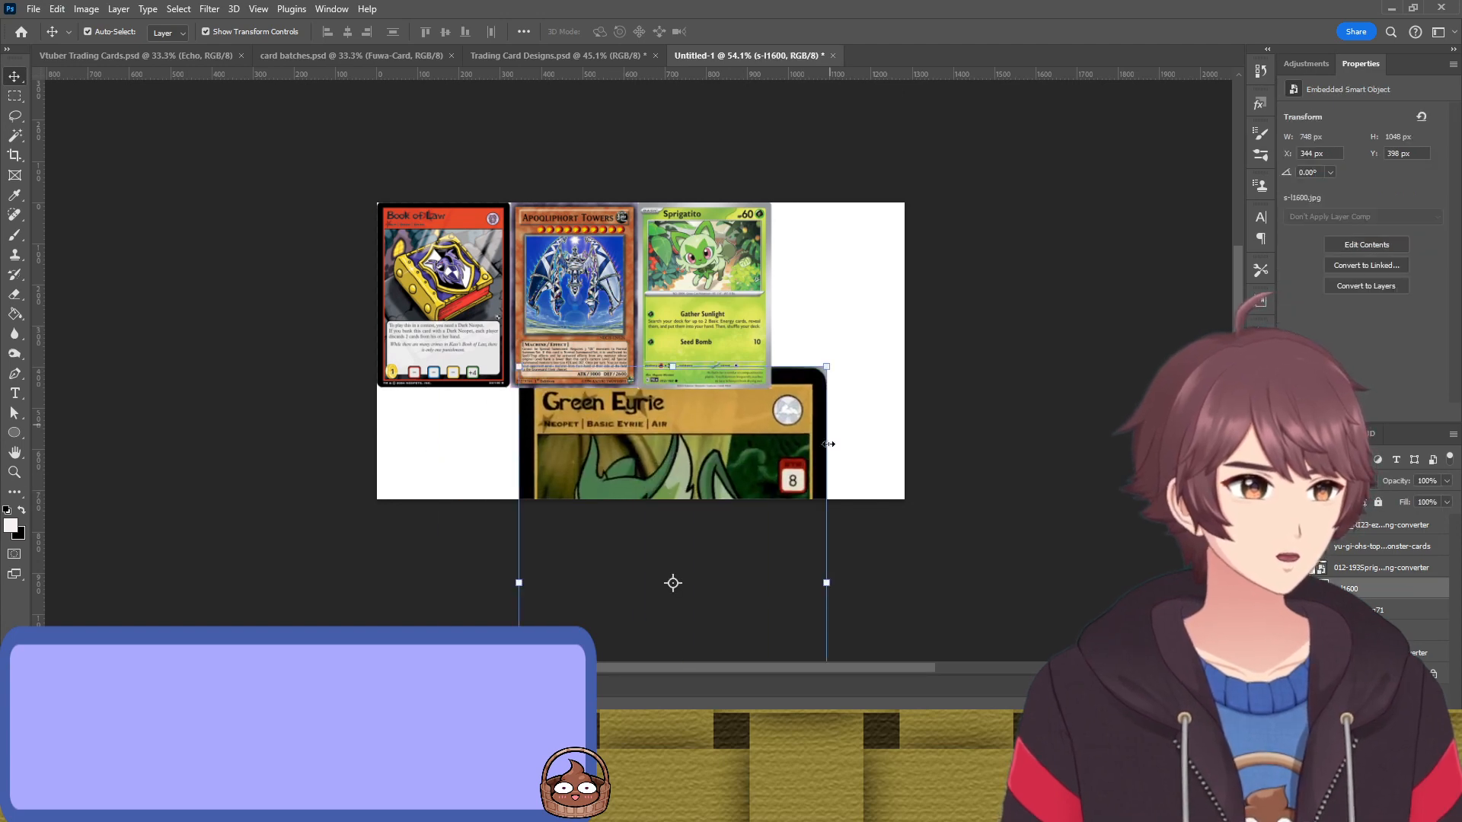
left_click_drag(829, 444, 735, 577)
left_click_drag(755, 628, 506, 387)
left_click(446, 258)
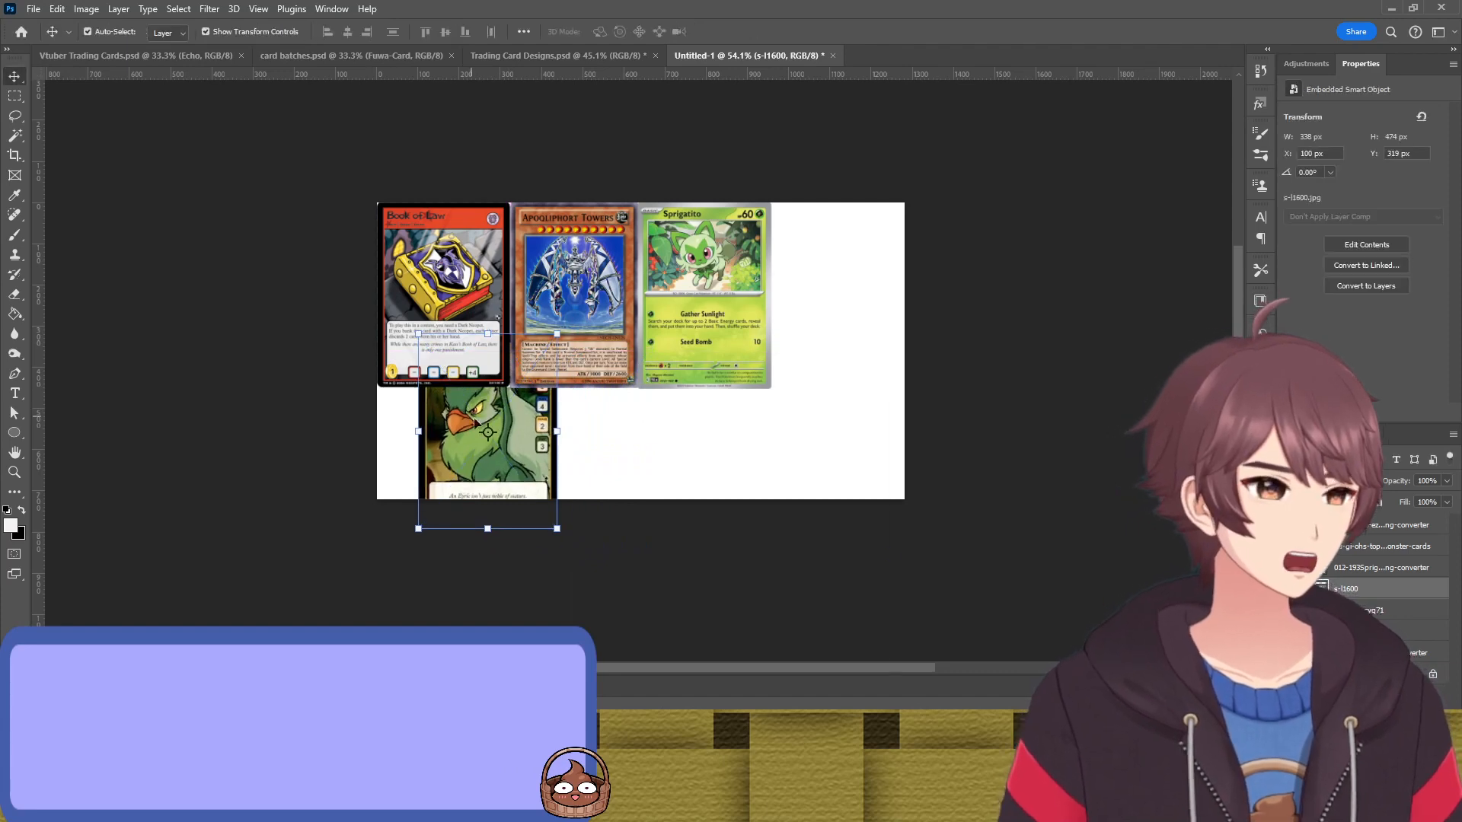
left_click_drag(520, 456, 477, 331)
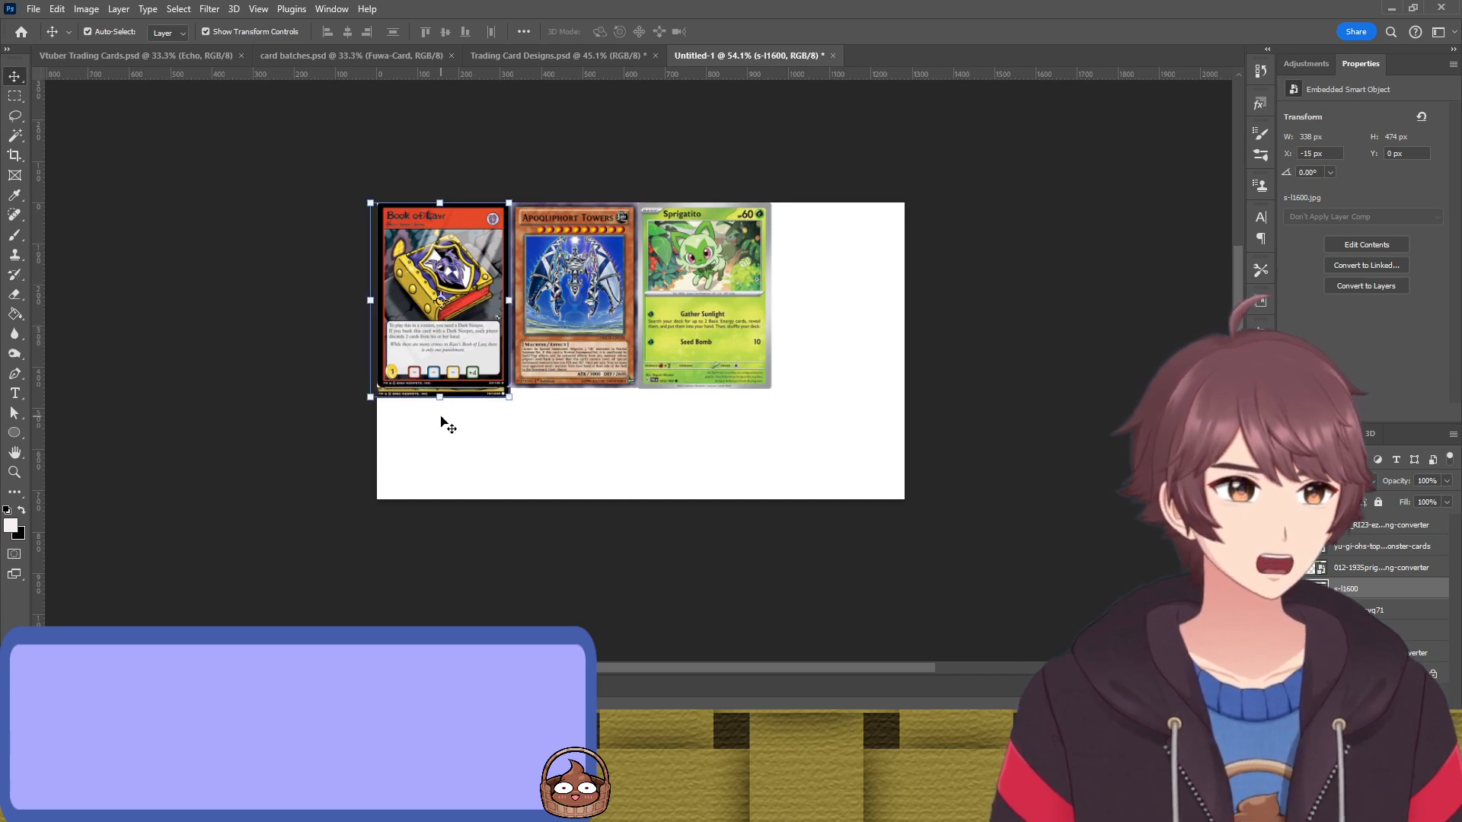
left_click_drag(439, 396, 462, 348)
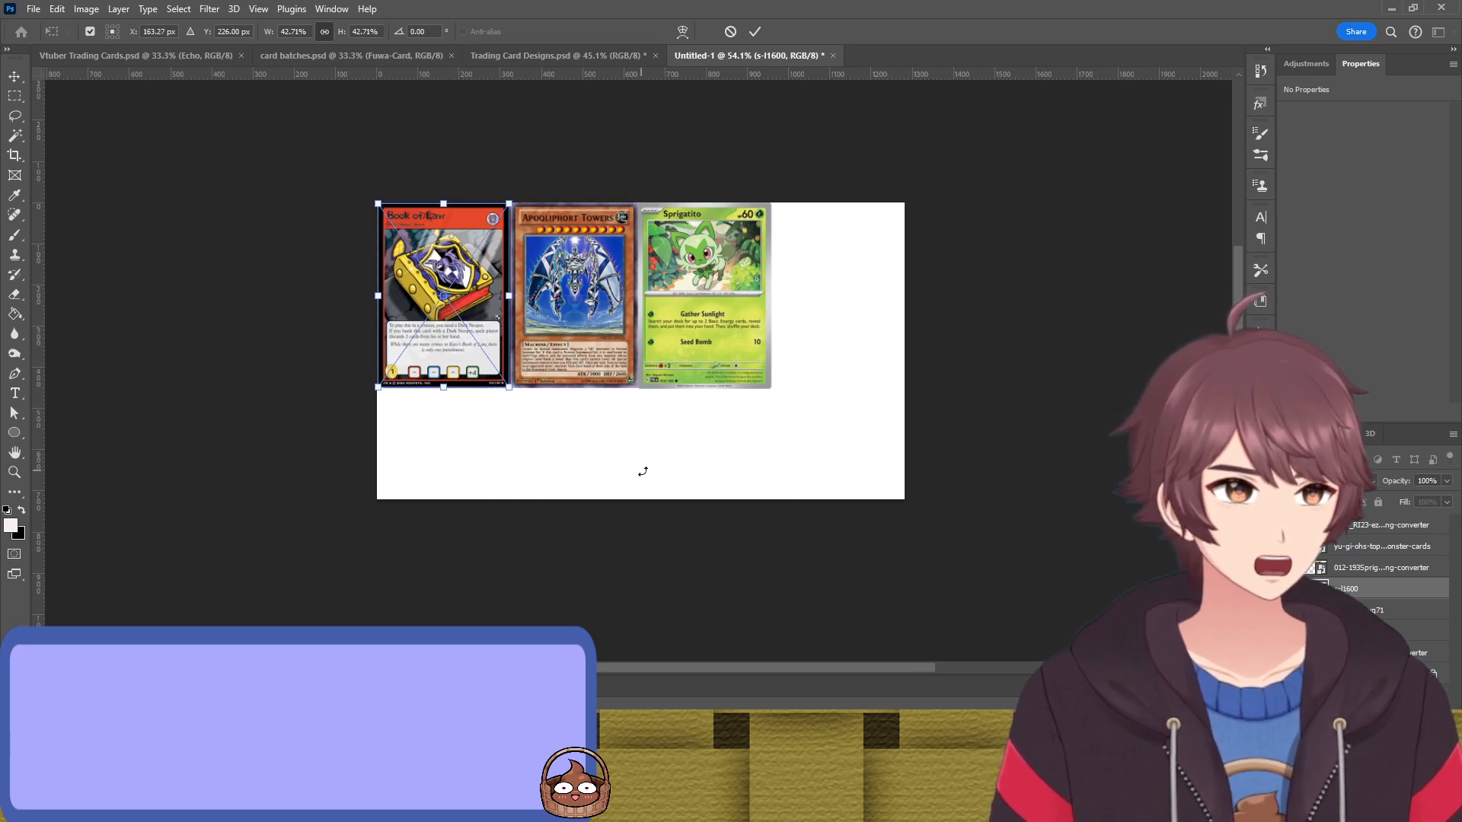
key("Return")
left_click_drag(484, 344, 486, 517)
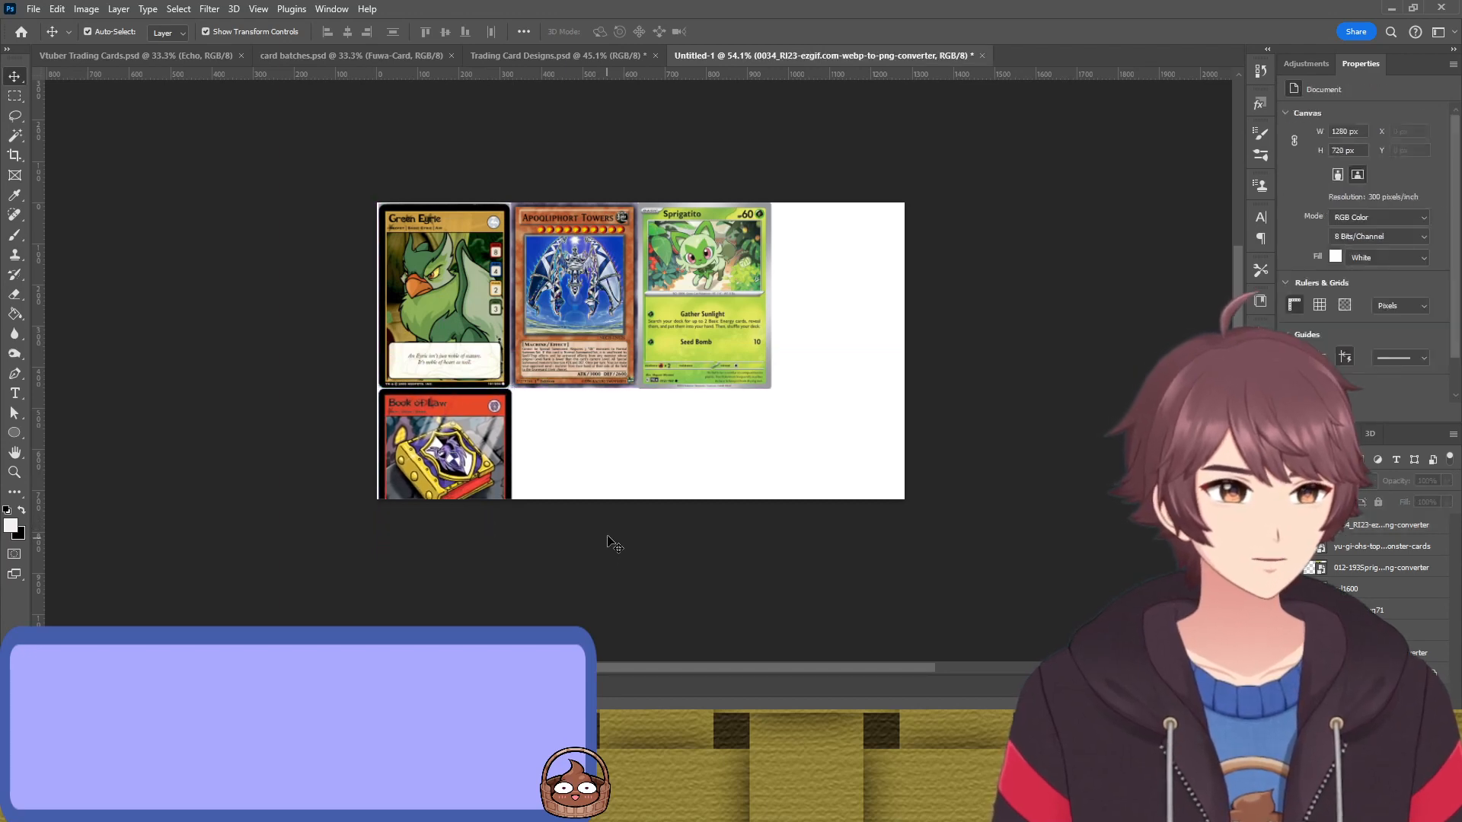
key("c")
left_click_drag(636, 498, 631, 531)
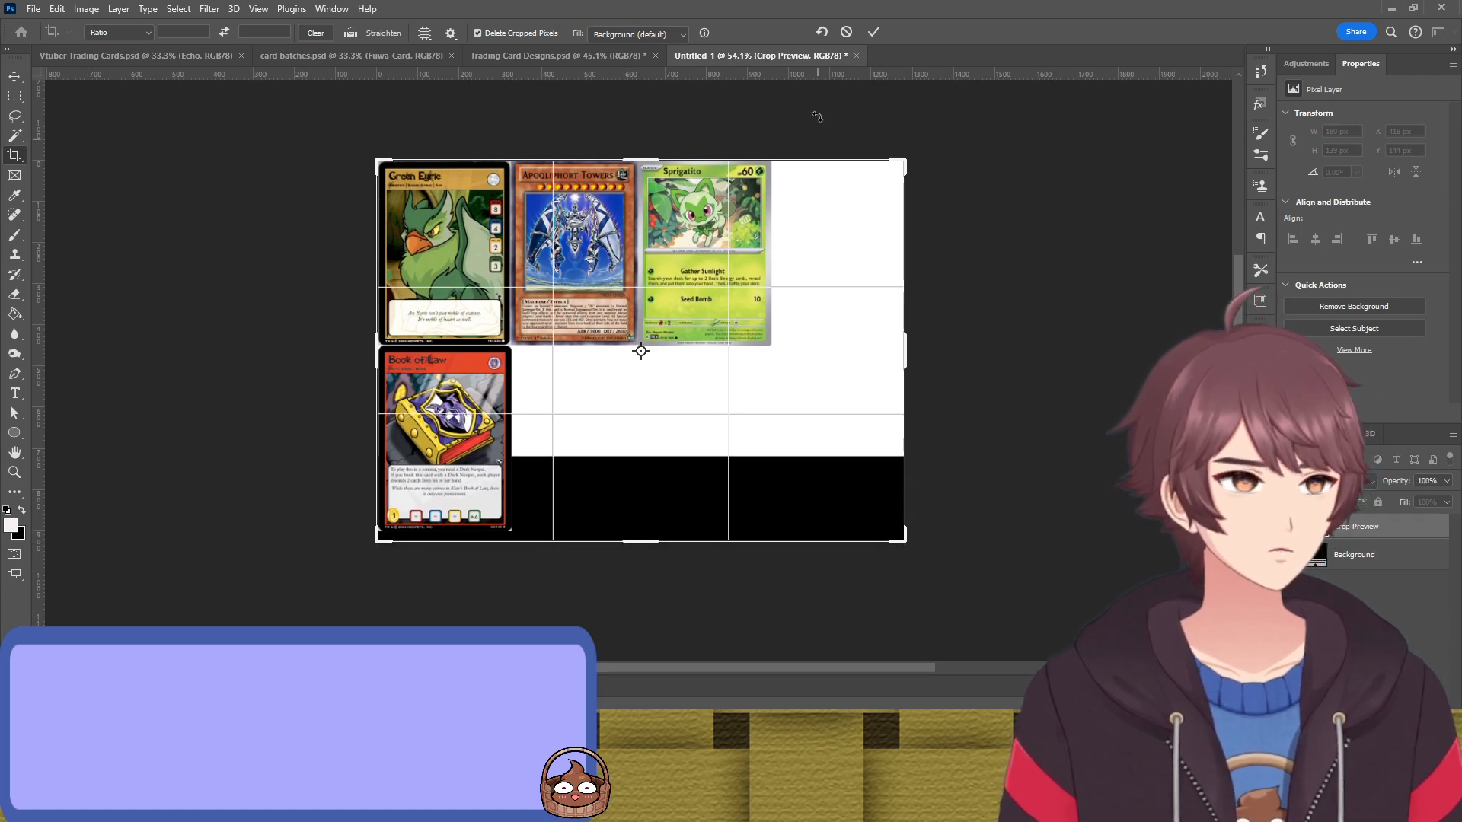
left_click(846, 32)
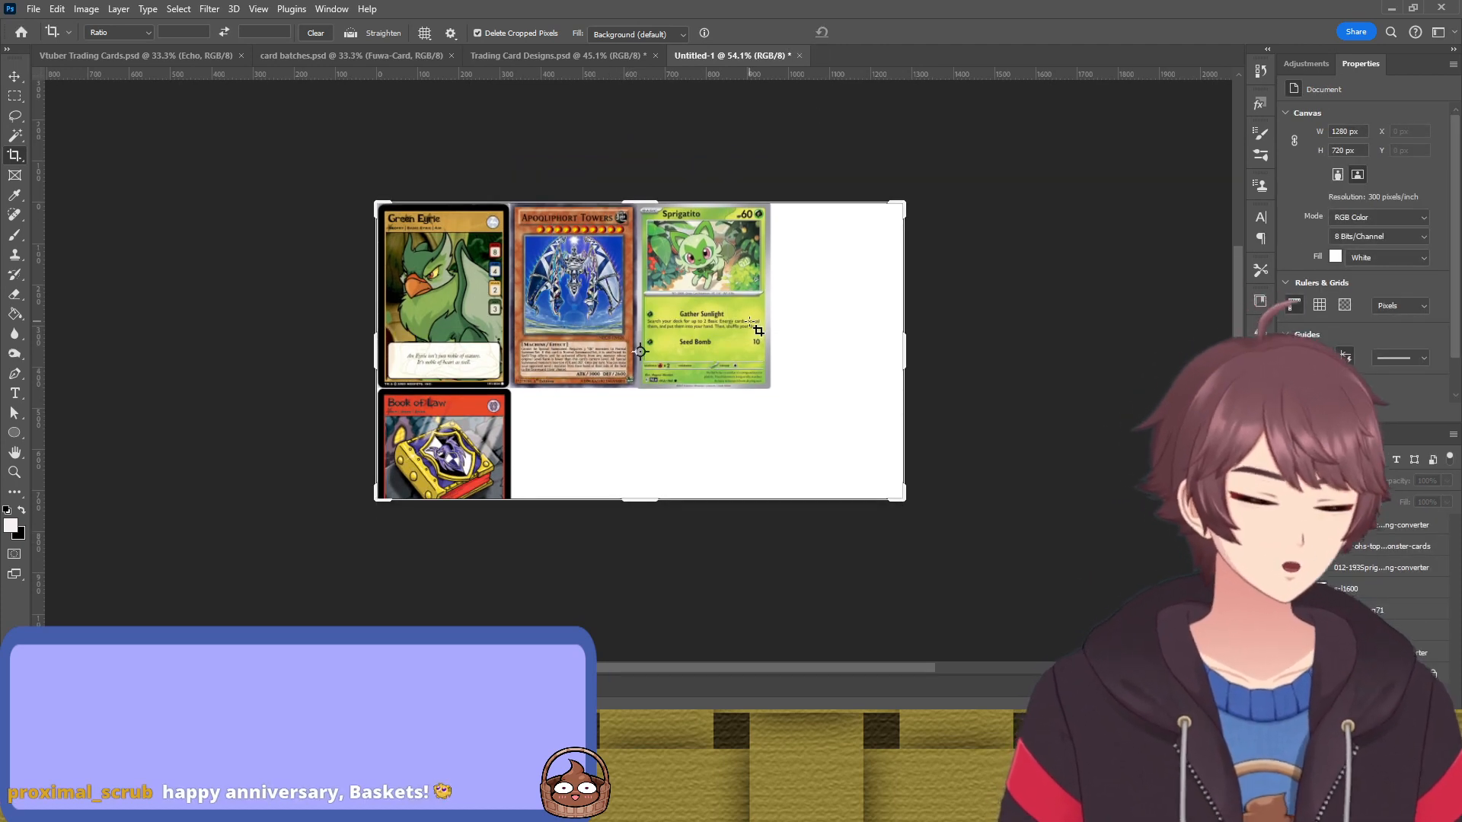
Make white the background colour and extend the canvas downward with the Crop tool to fit the whole Book of Law card
key("x")
left_click_drag(651, 501, 649, 559)
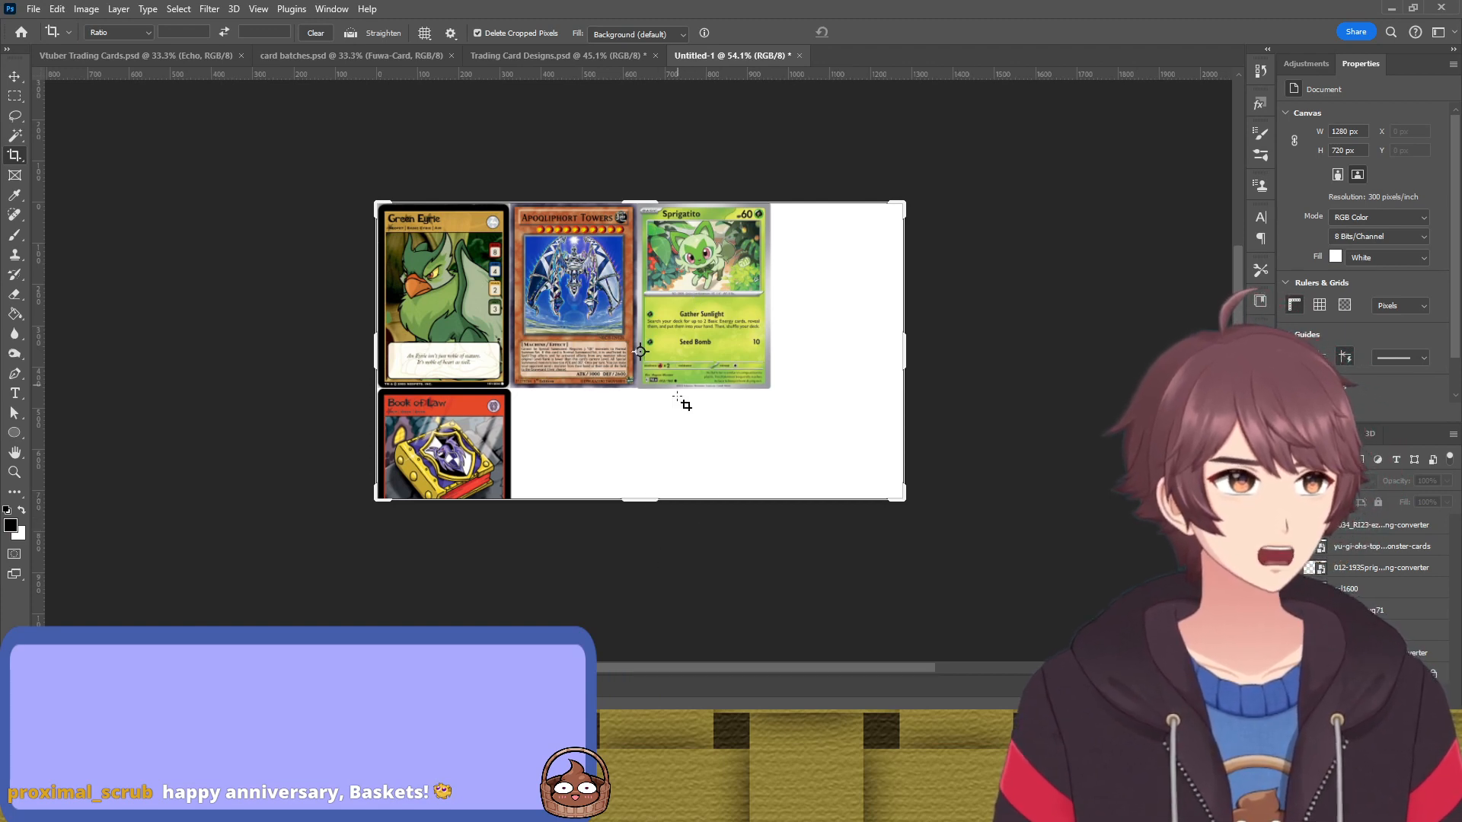
Extend the canvas downward with the Crop tool to a height of about 961 px, exposing the whole Book of Law card
left_click_drag(638, 500, 639, 575)
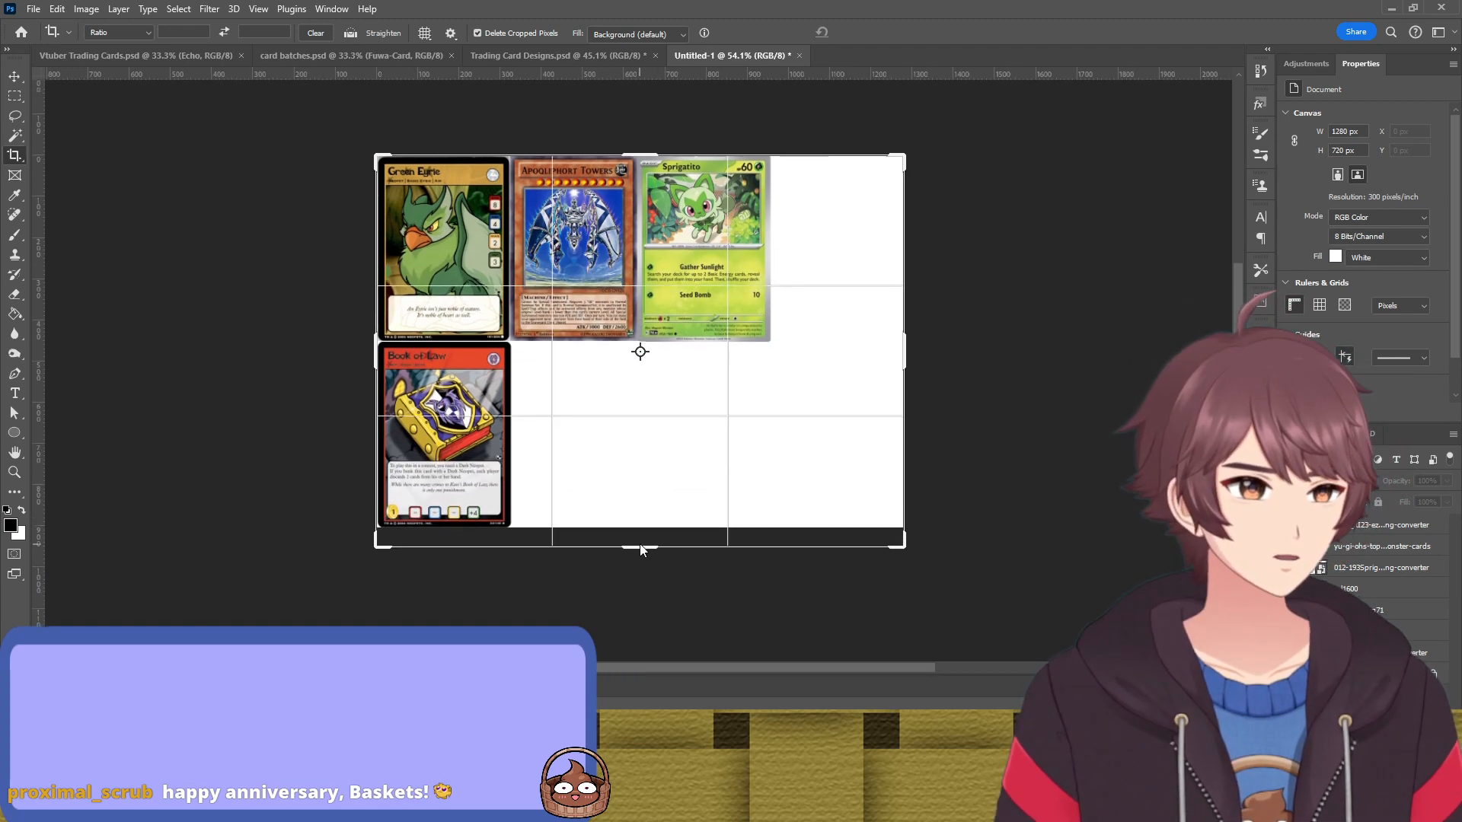
left_click(873, 31)
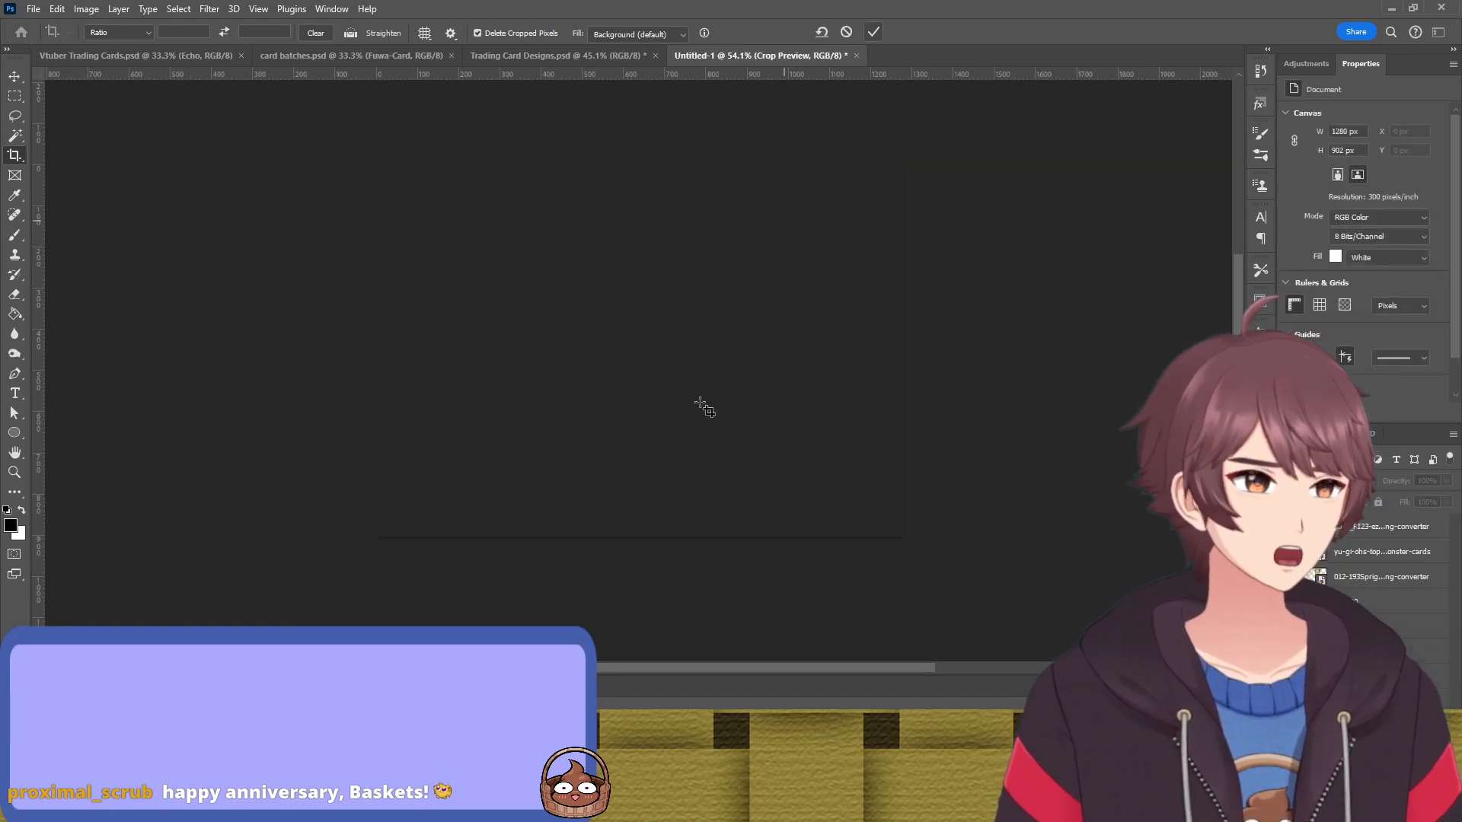
left_click_drag(639, 537, 639, 561)
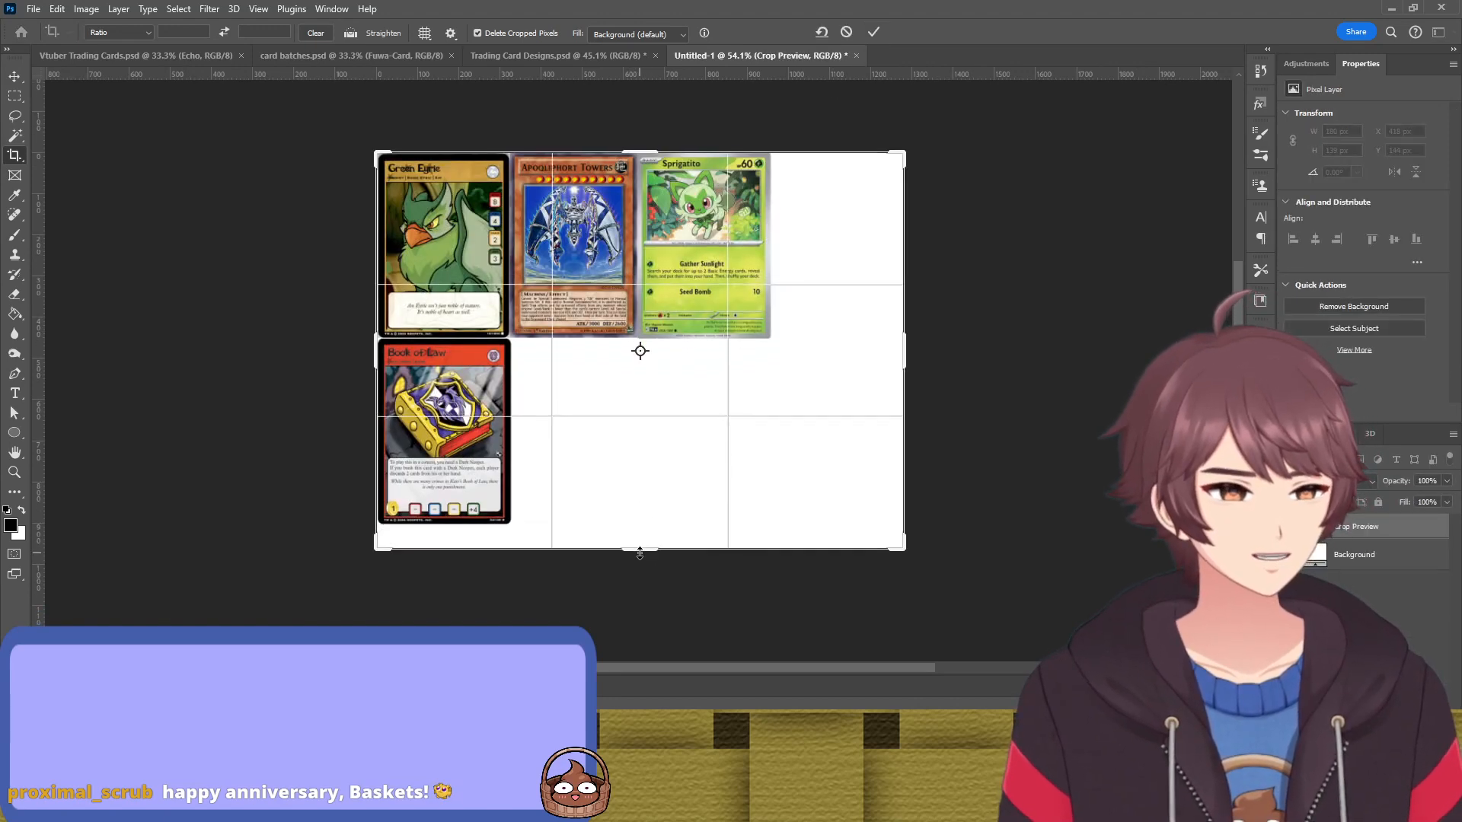
left_click(873, 32)
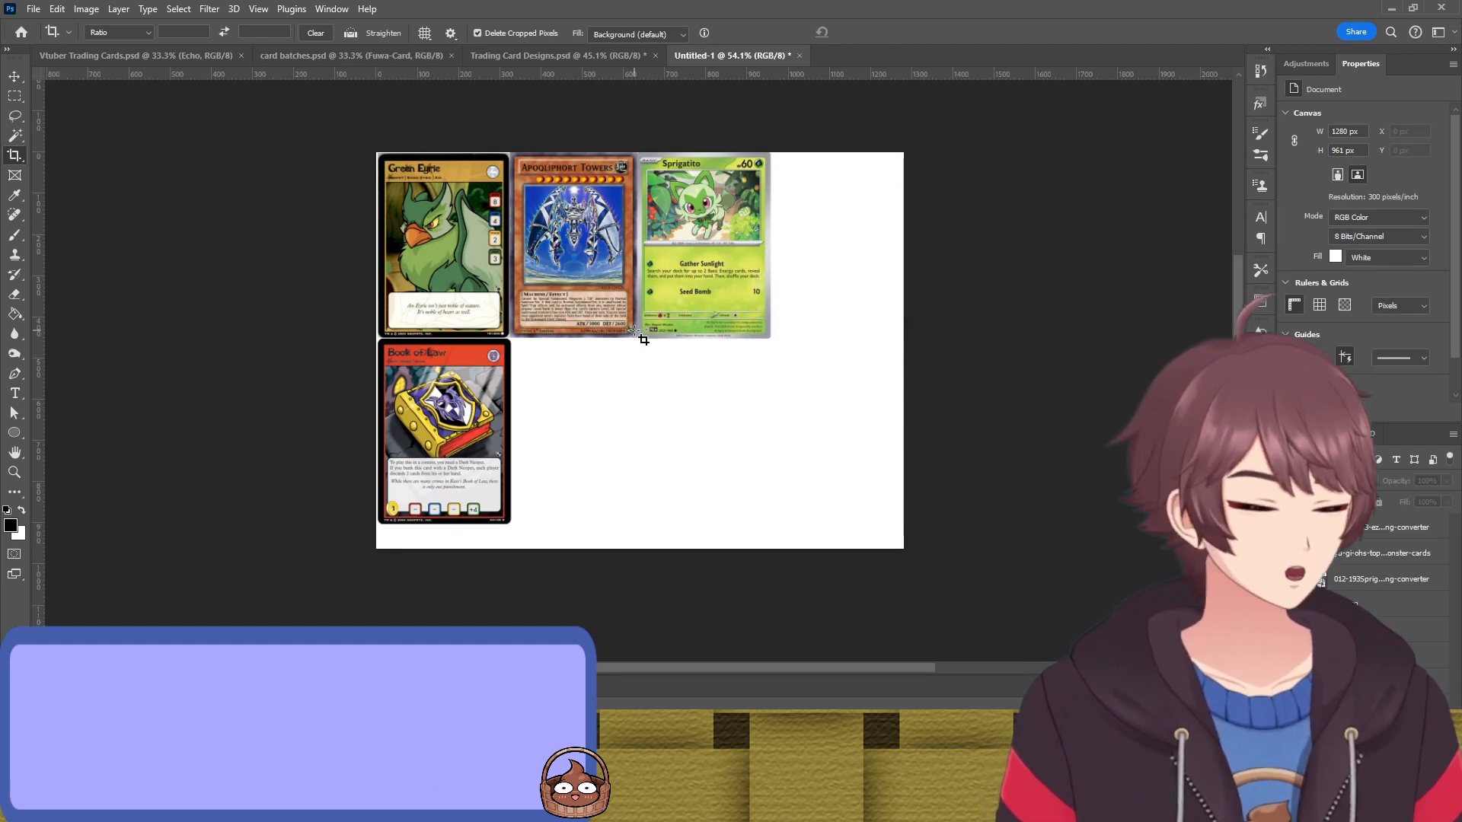
Paste the Roll of Fate card and scale it to fit directly below Apoqliphort Towers, beside Book of Law
key("v")
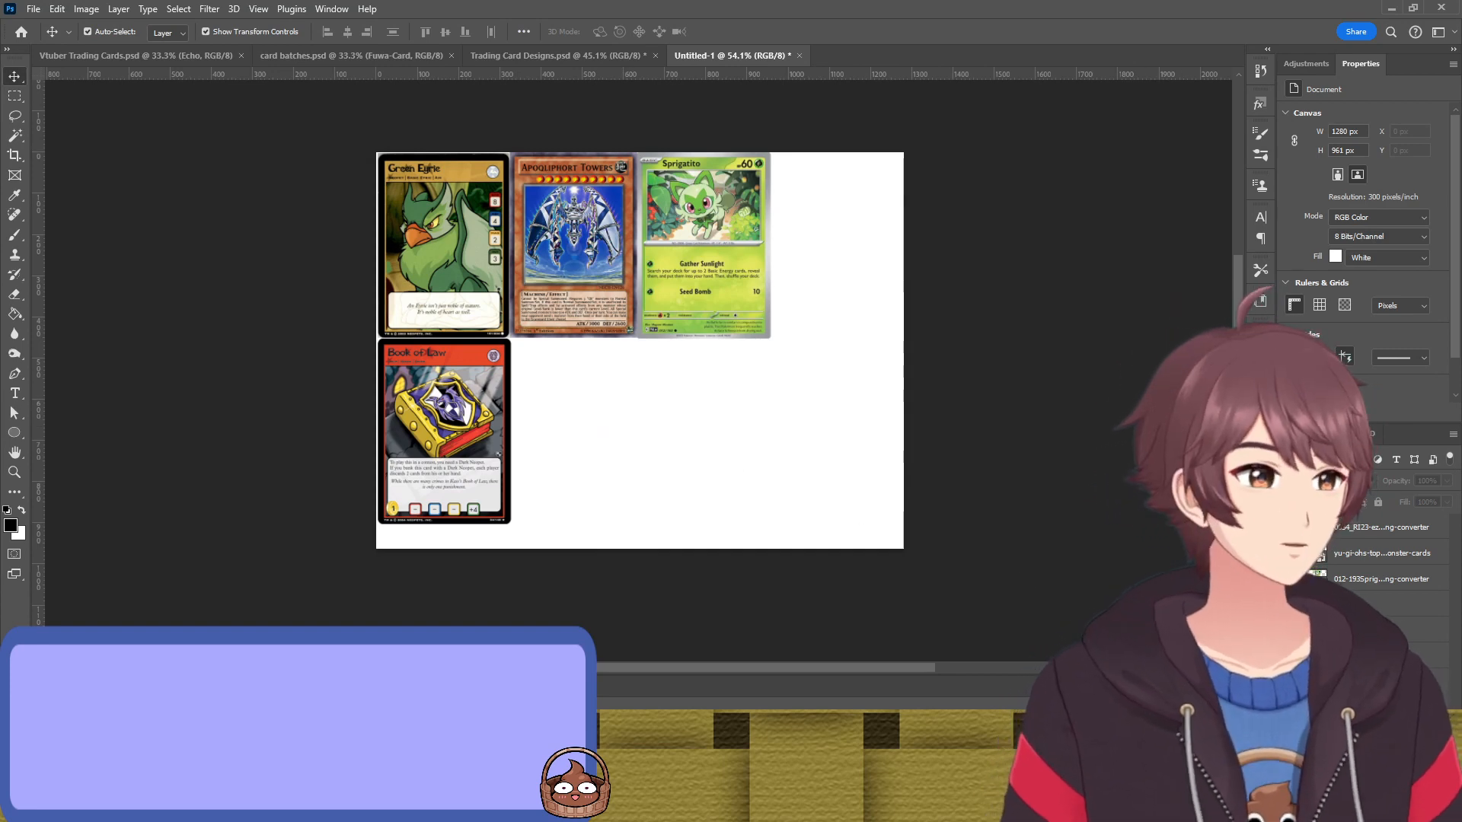
key("ctrl+v")
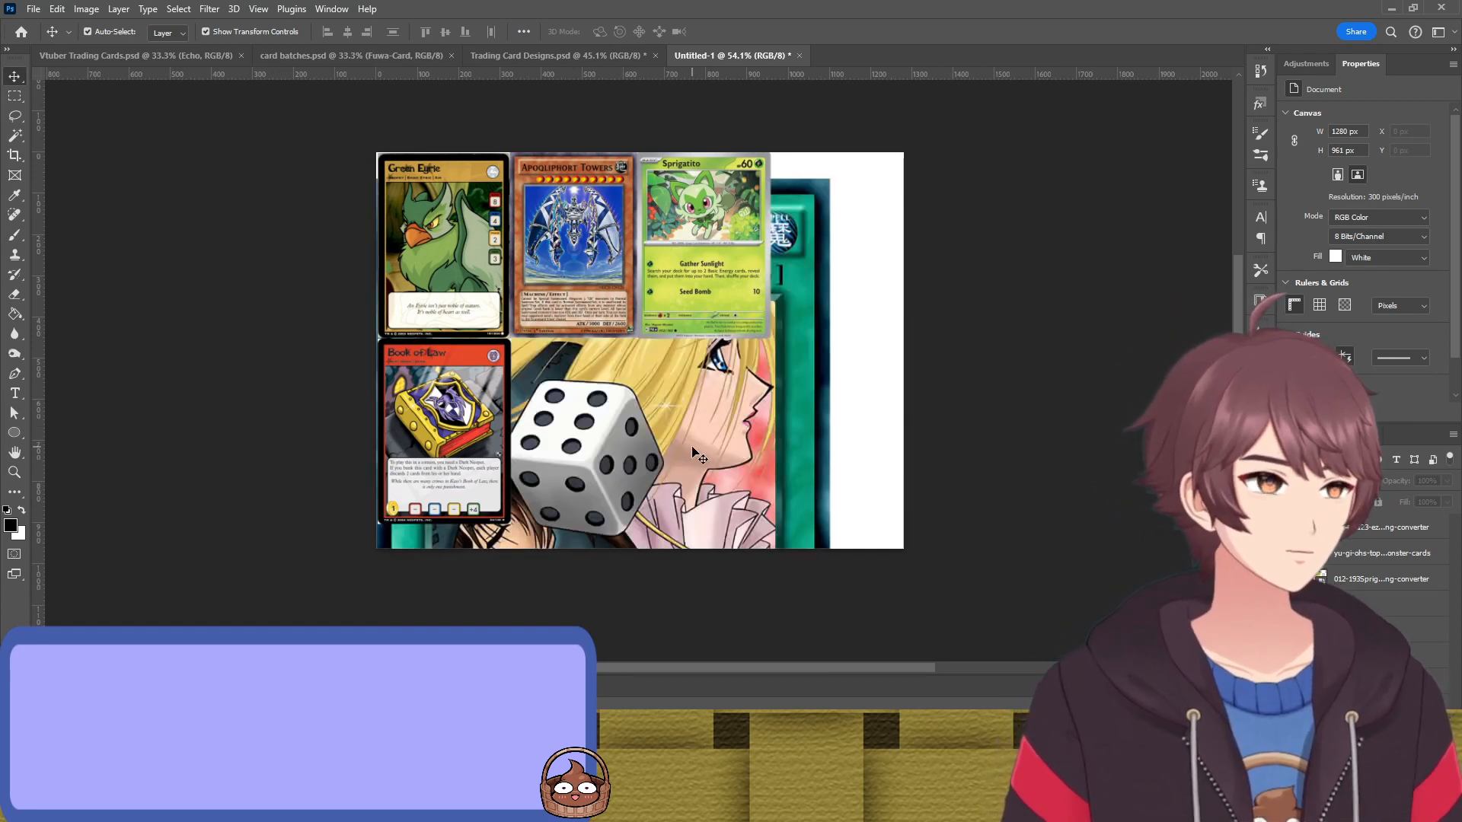
left_click_drag(605, 172, 628, 361)
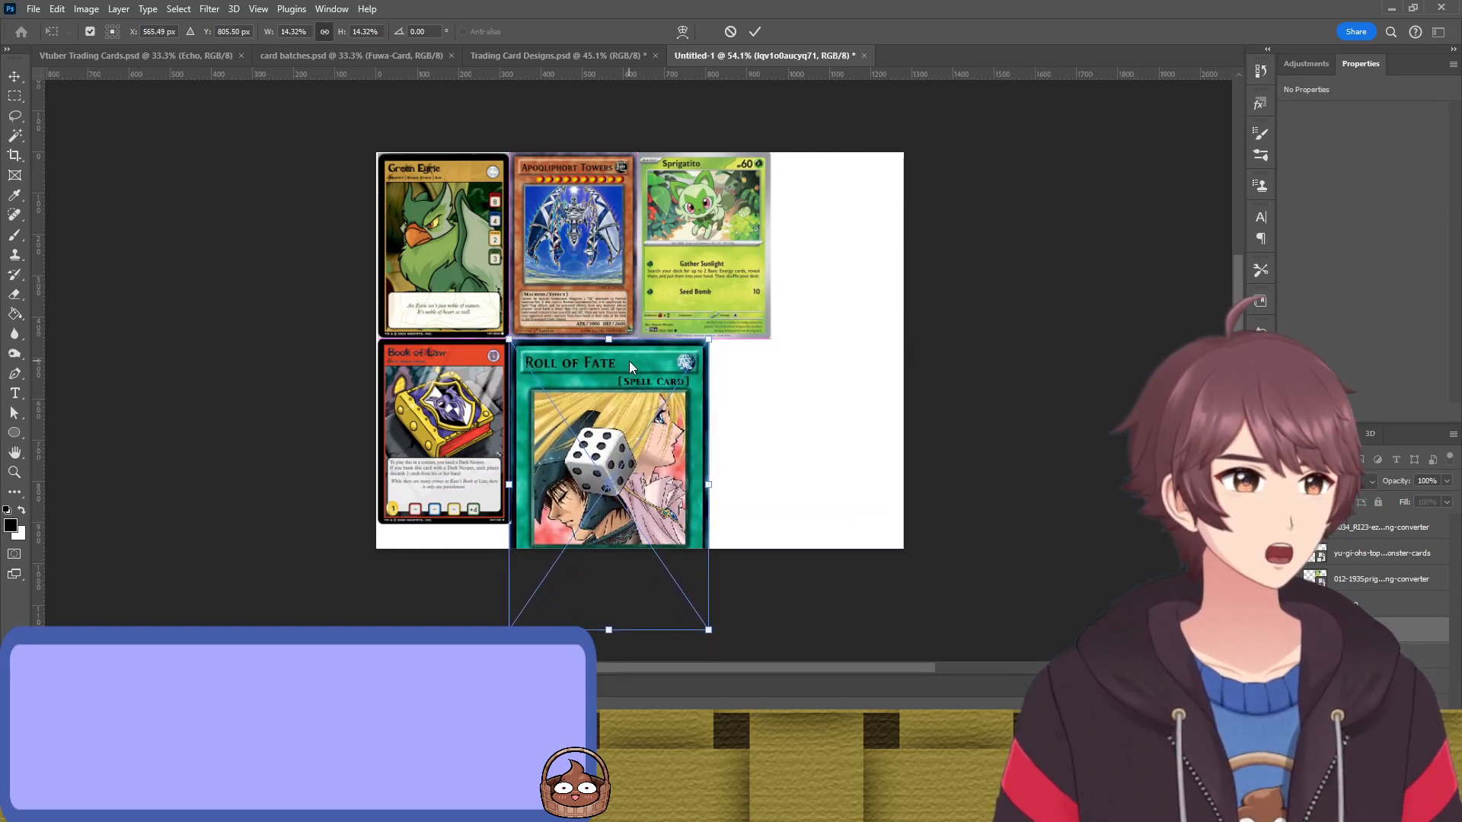
left_click_drag(608, 641, 573, 457)
left_click(864, 490)
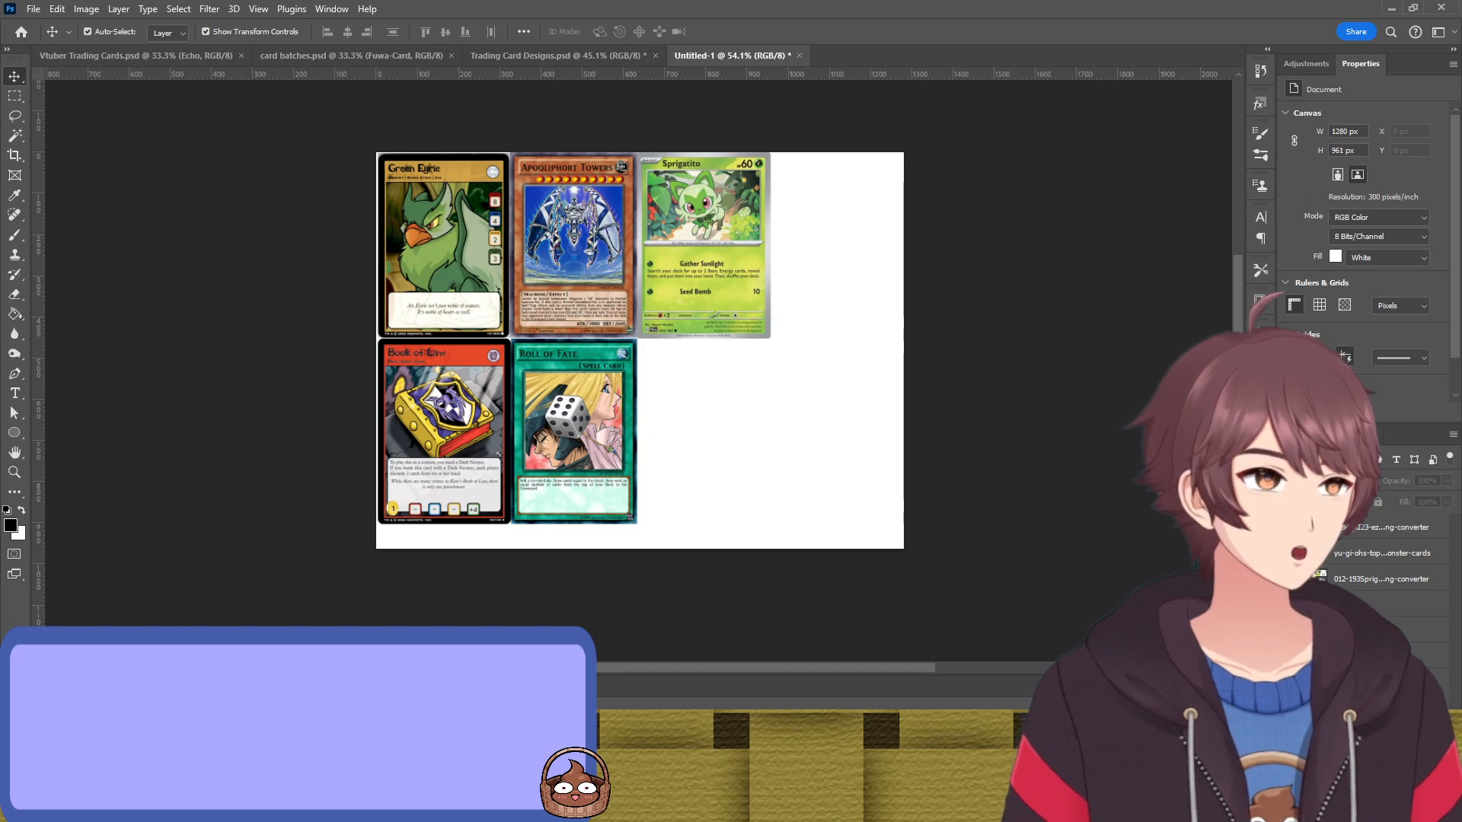
Paste the Feather Ball card, scale it to about 10.6%, and place it below Sprigatito beside Roll of Fate
key("ctrl+v")
left_click_drag(717, 597, 802, 404)
left_click_drag(805, 459, 700, 401)
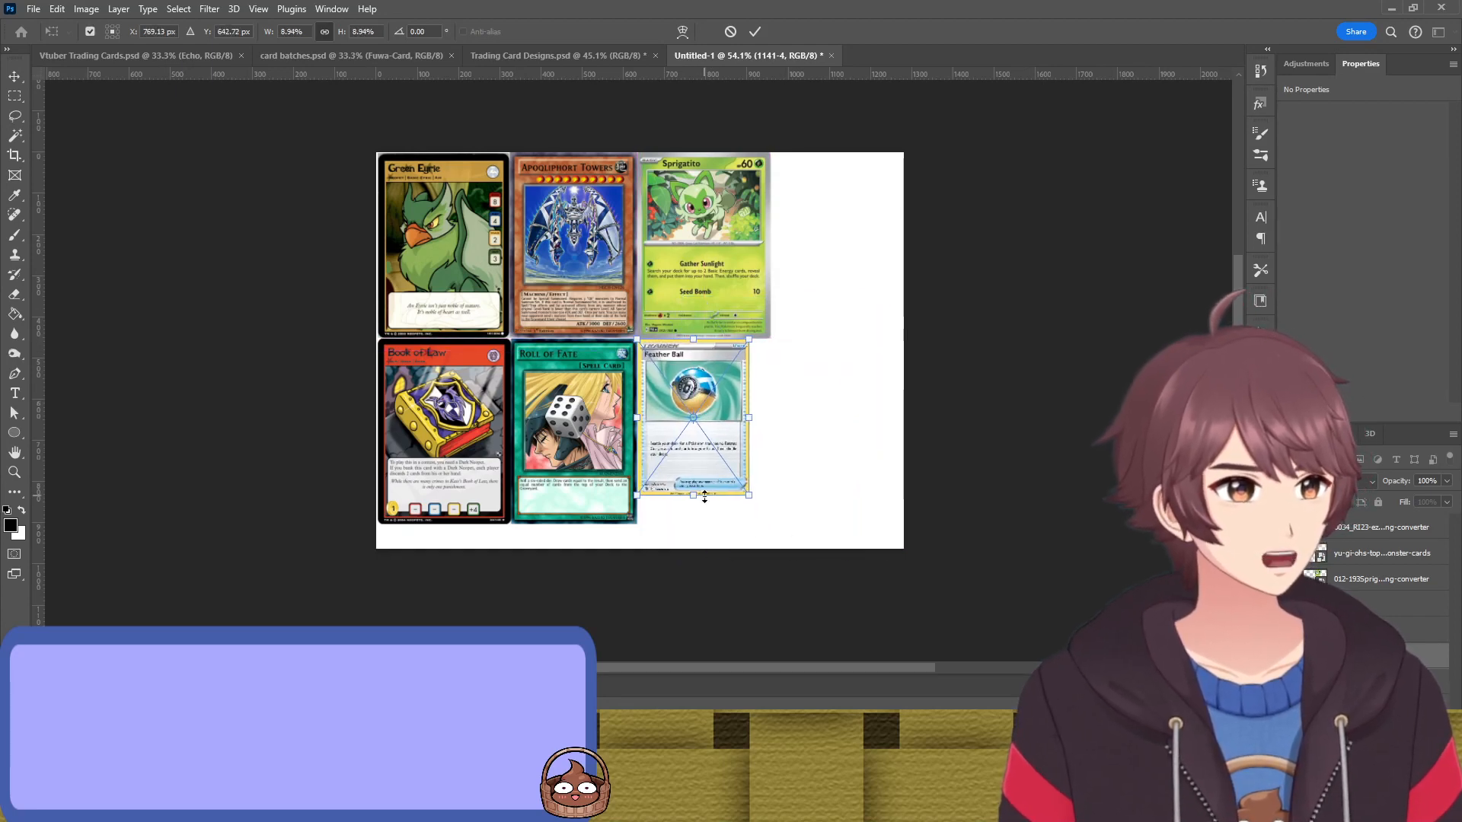
left_click_drag(702, 495, 695, 524)
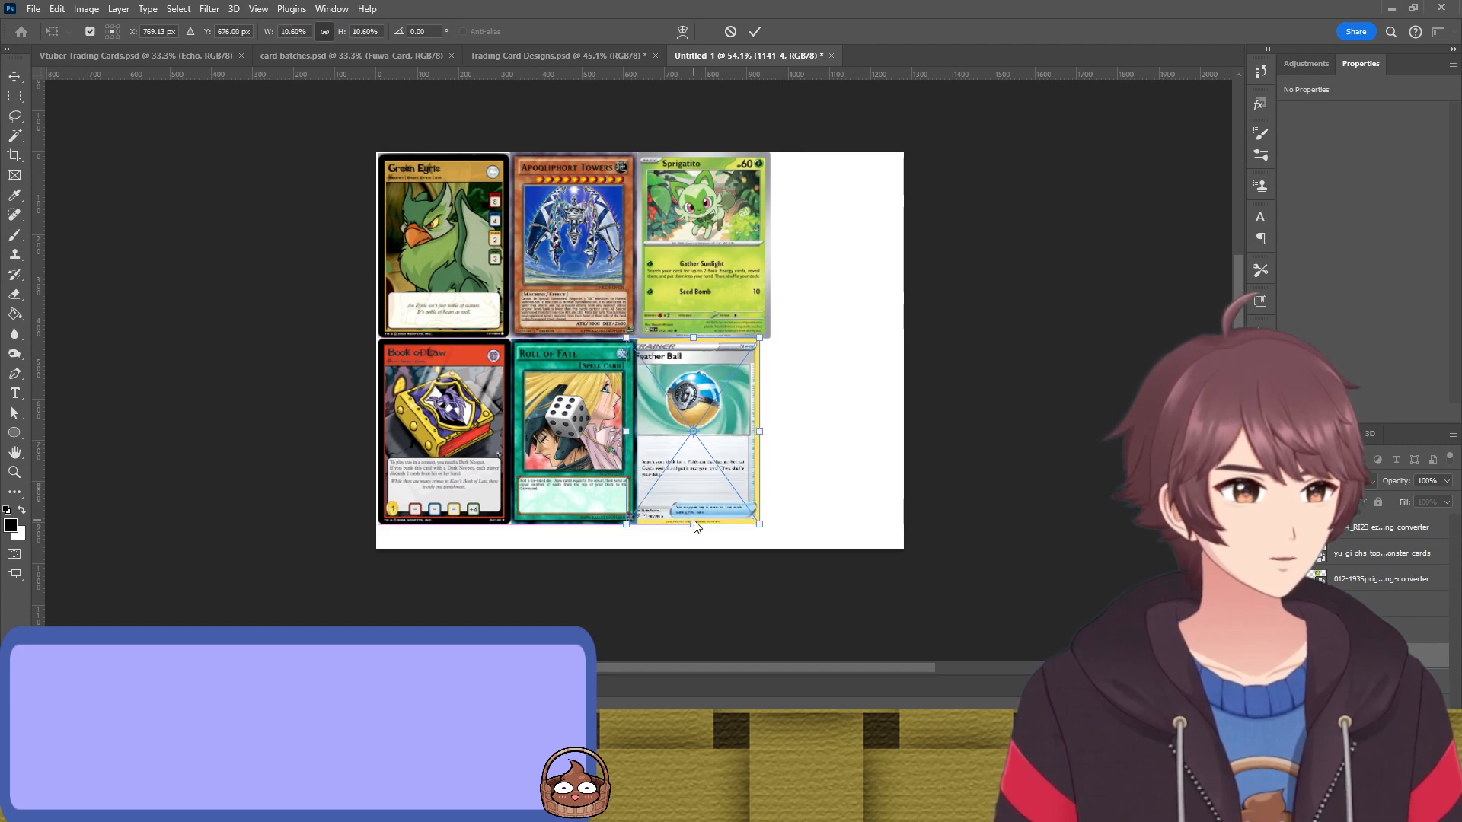
left_click_drag(686, 488, 696, 488)
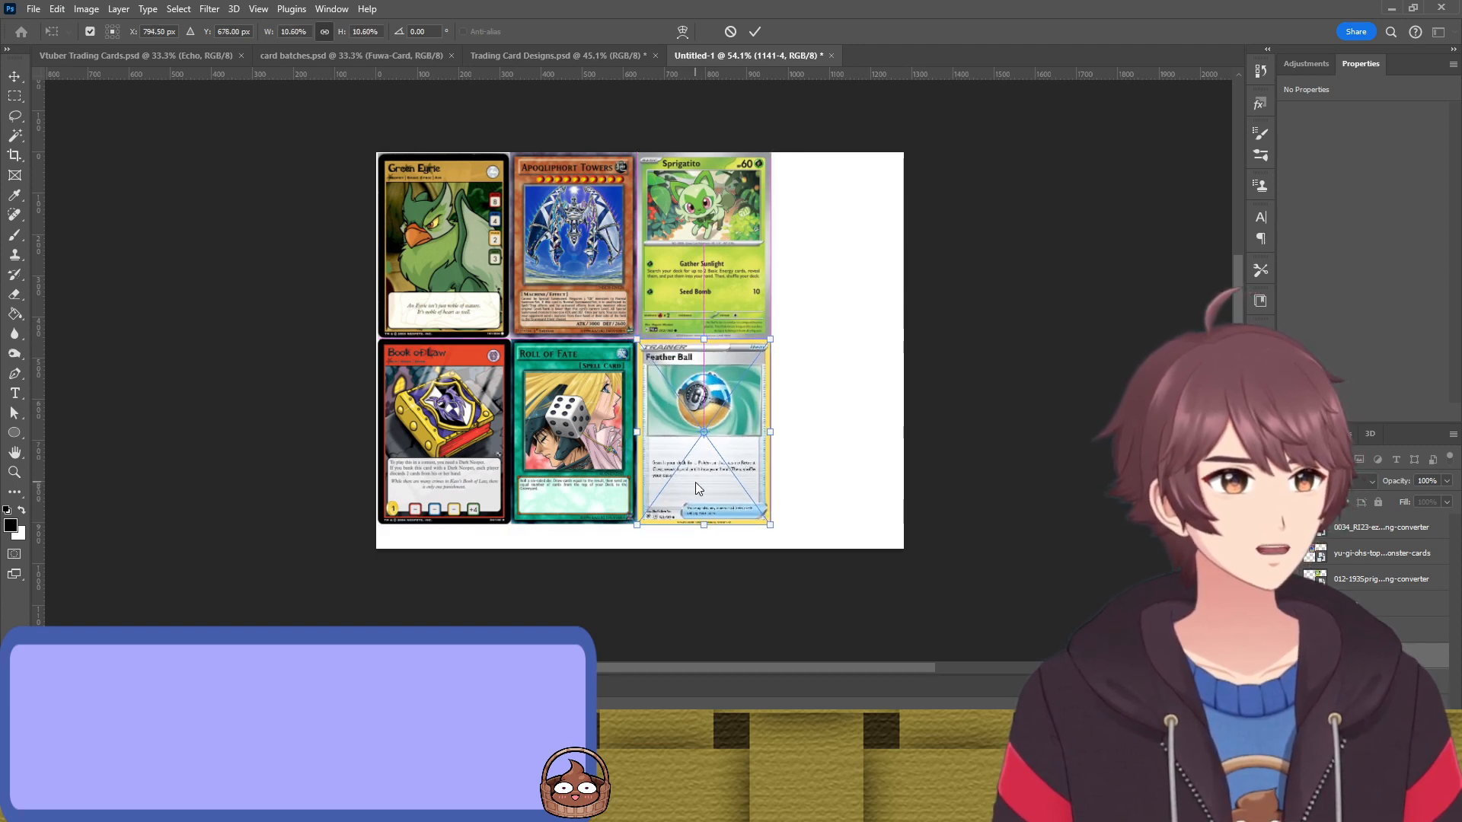
key("Return")
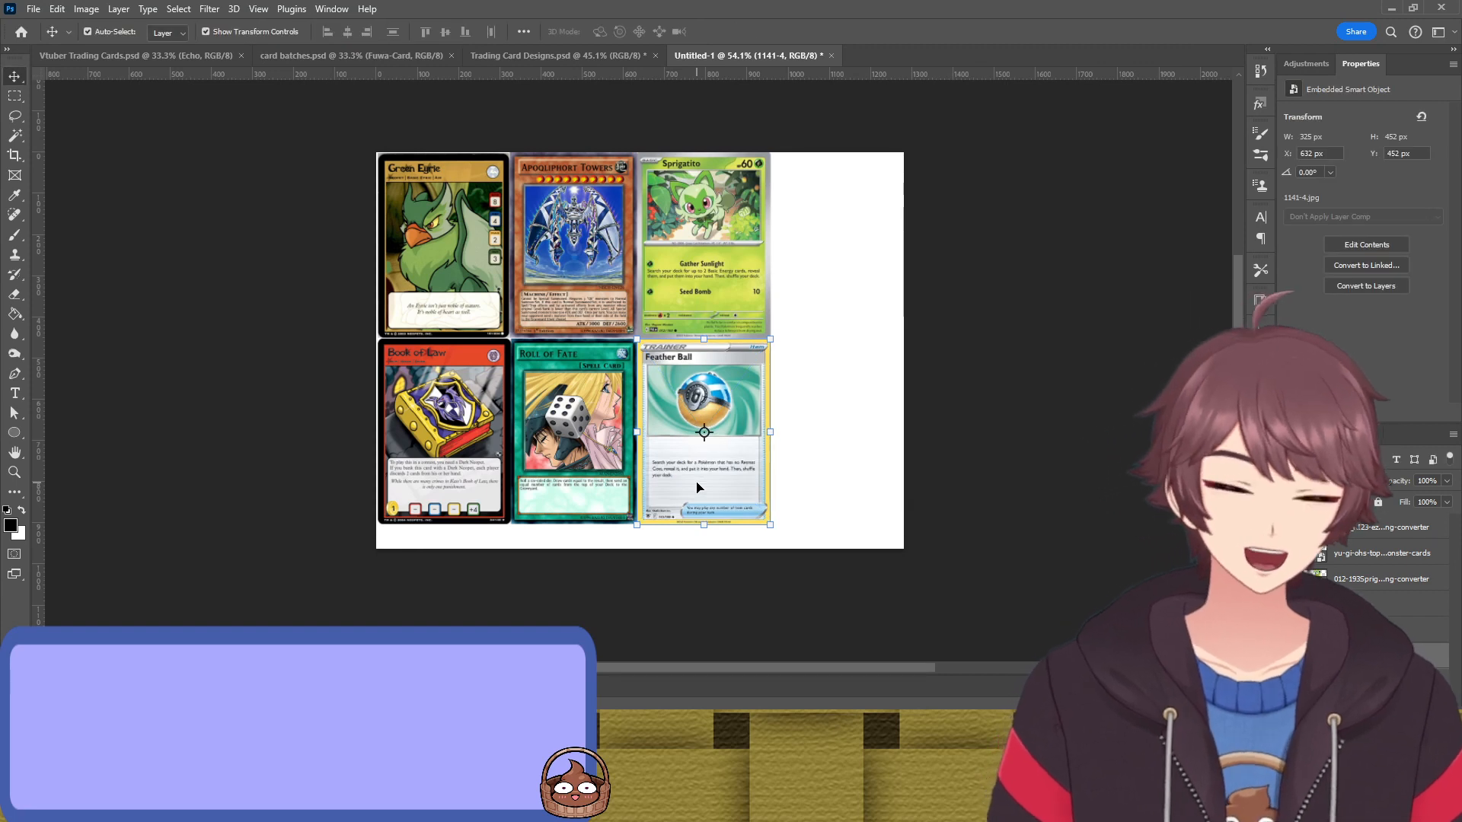
Crop the empty canvas beside and below the six cards to about 984 × 928 px
key("c")
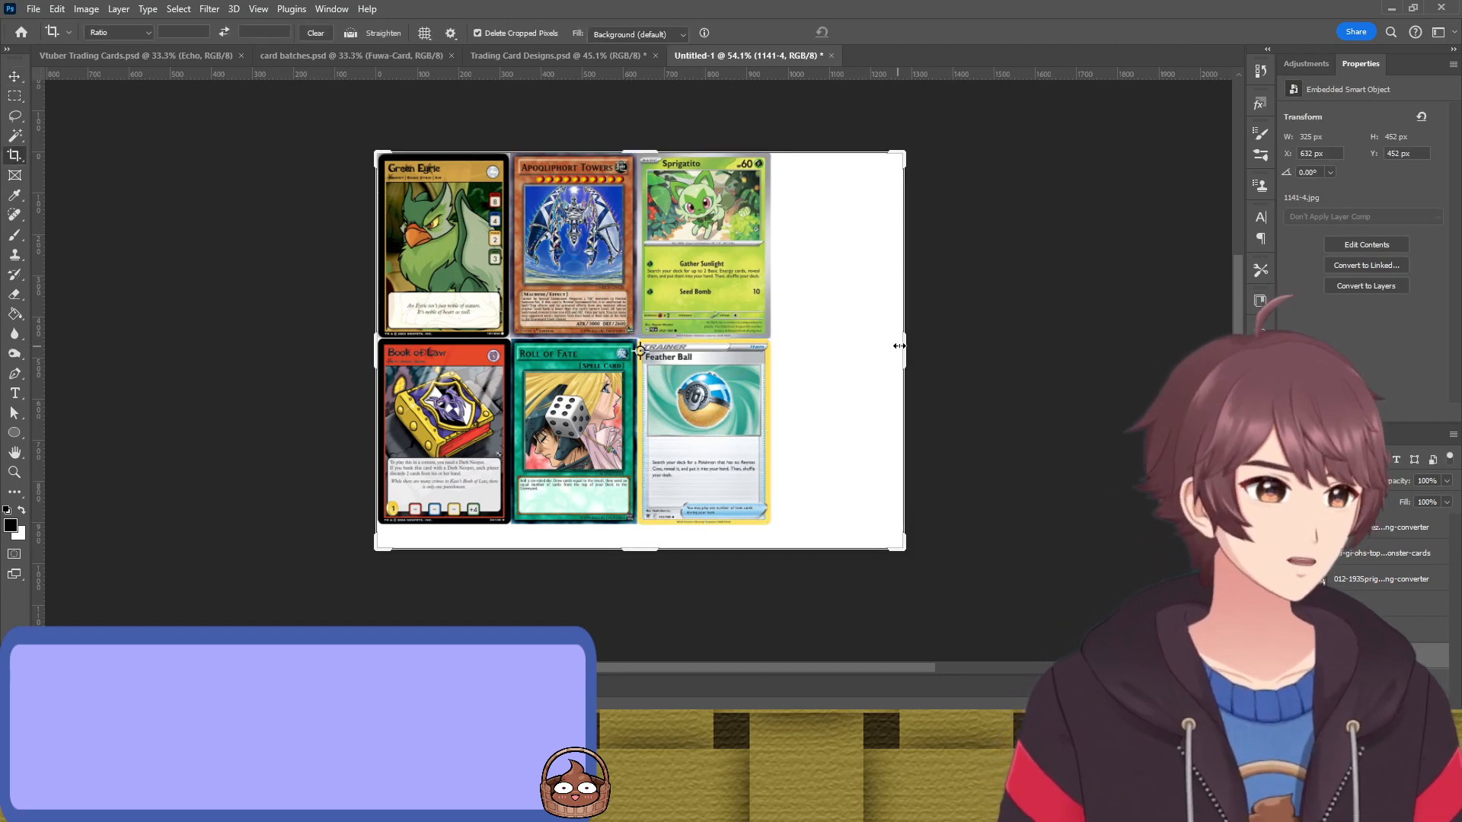
left_click_drag(902, 347, 852, 348)
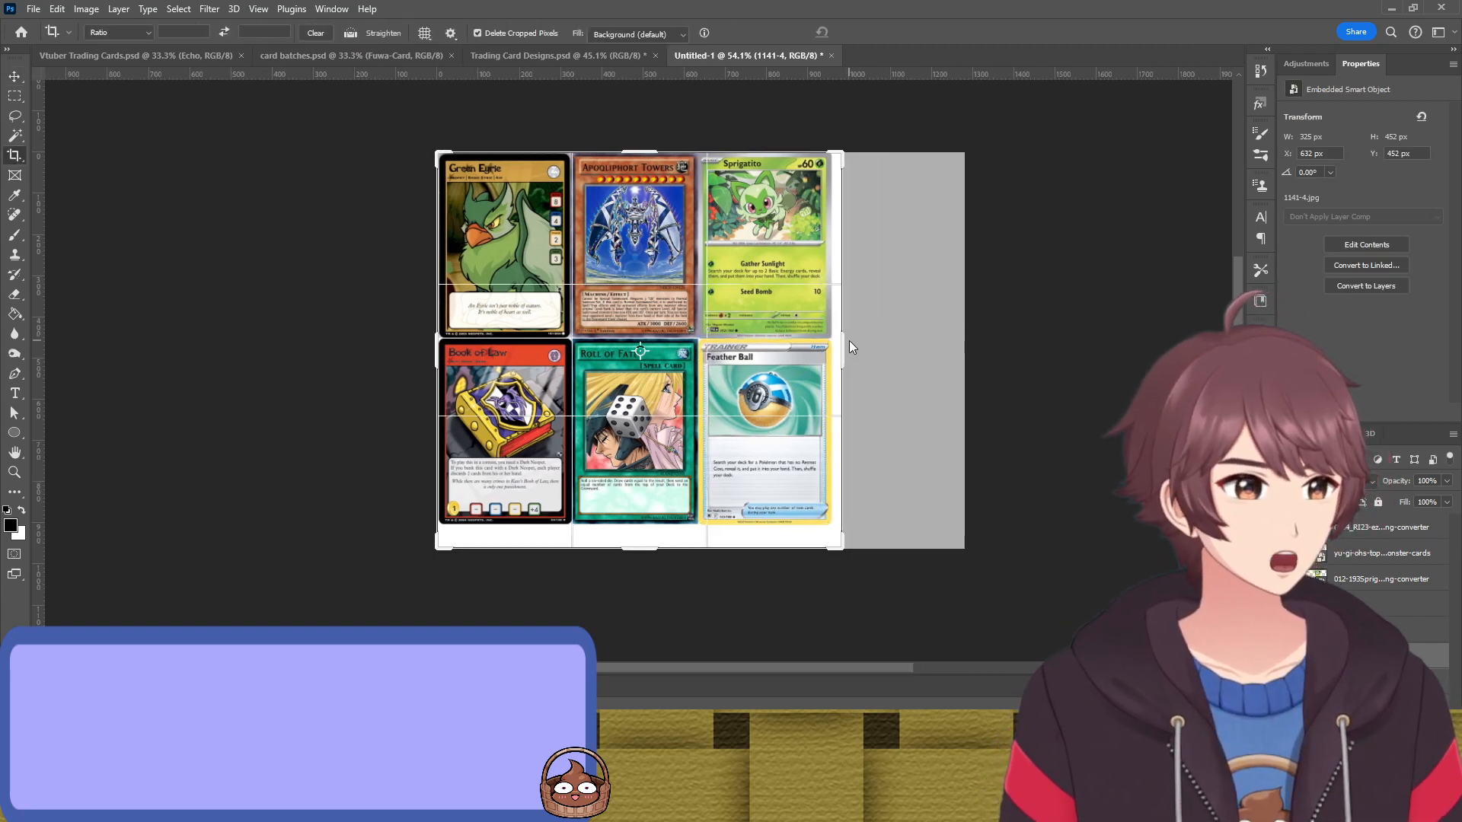
left_click_drag(652, 550, 650, 543)
key("Return")
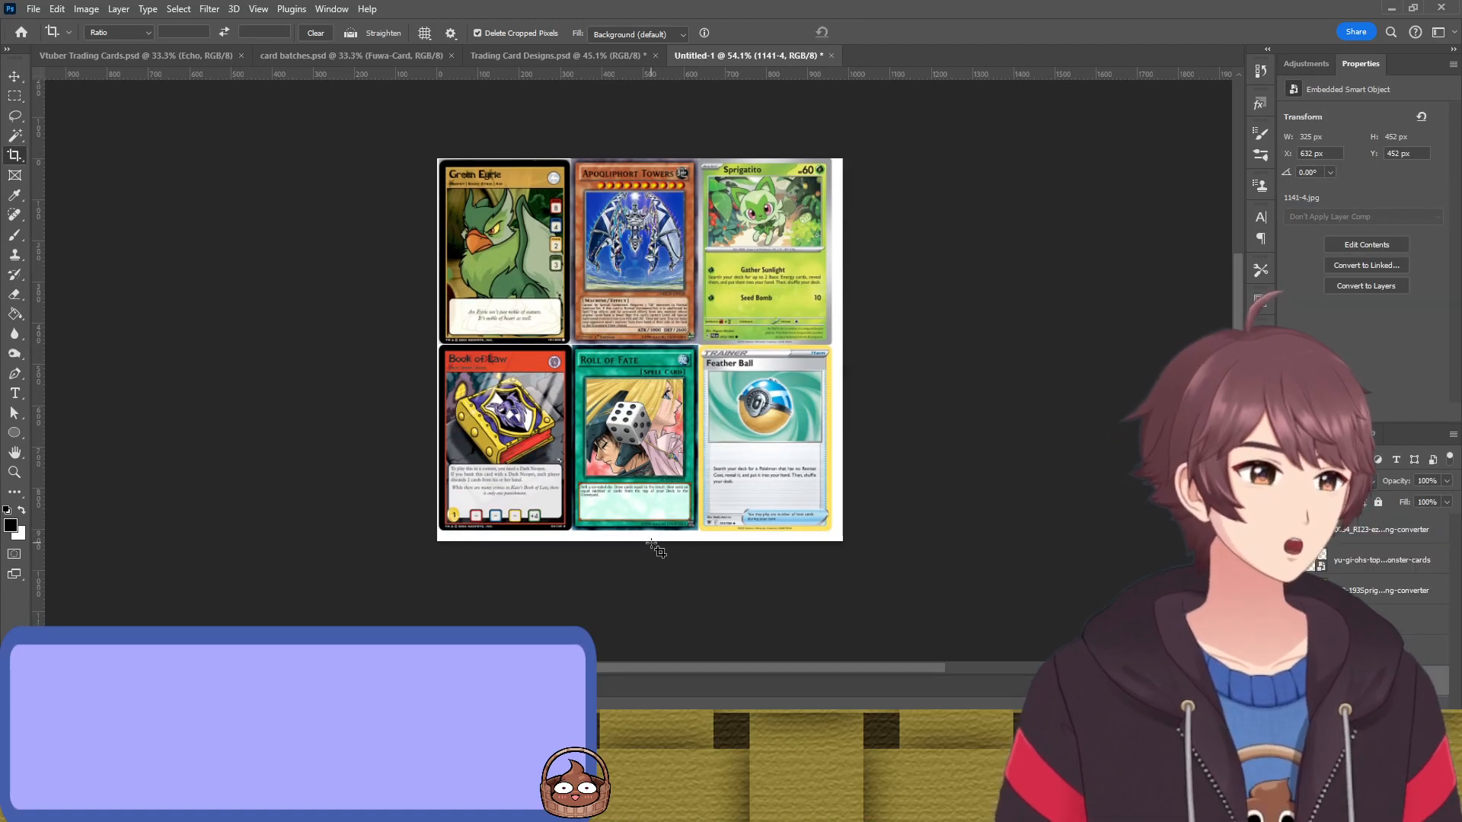
Examine the card layouts and text boxes up close, comparing Green Eyrie and Apoqliphort Towers with Book of Law
scroll(542, 329, "up", 3)
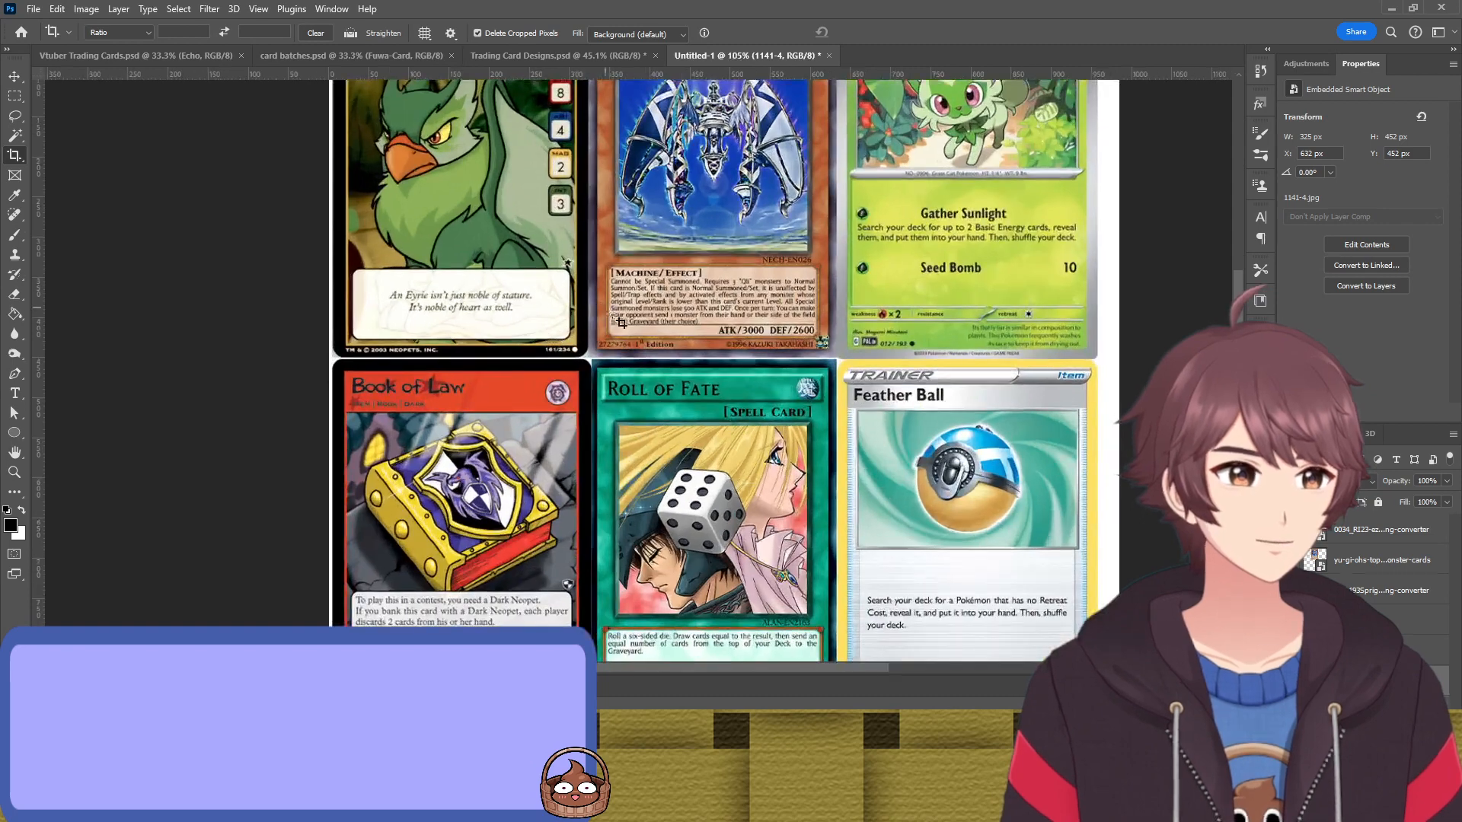
scroll(594, 343, "up", 1)
scroll(648, 354, "up", 1)
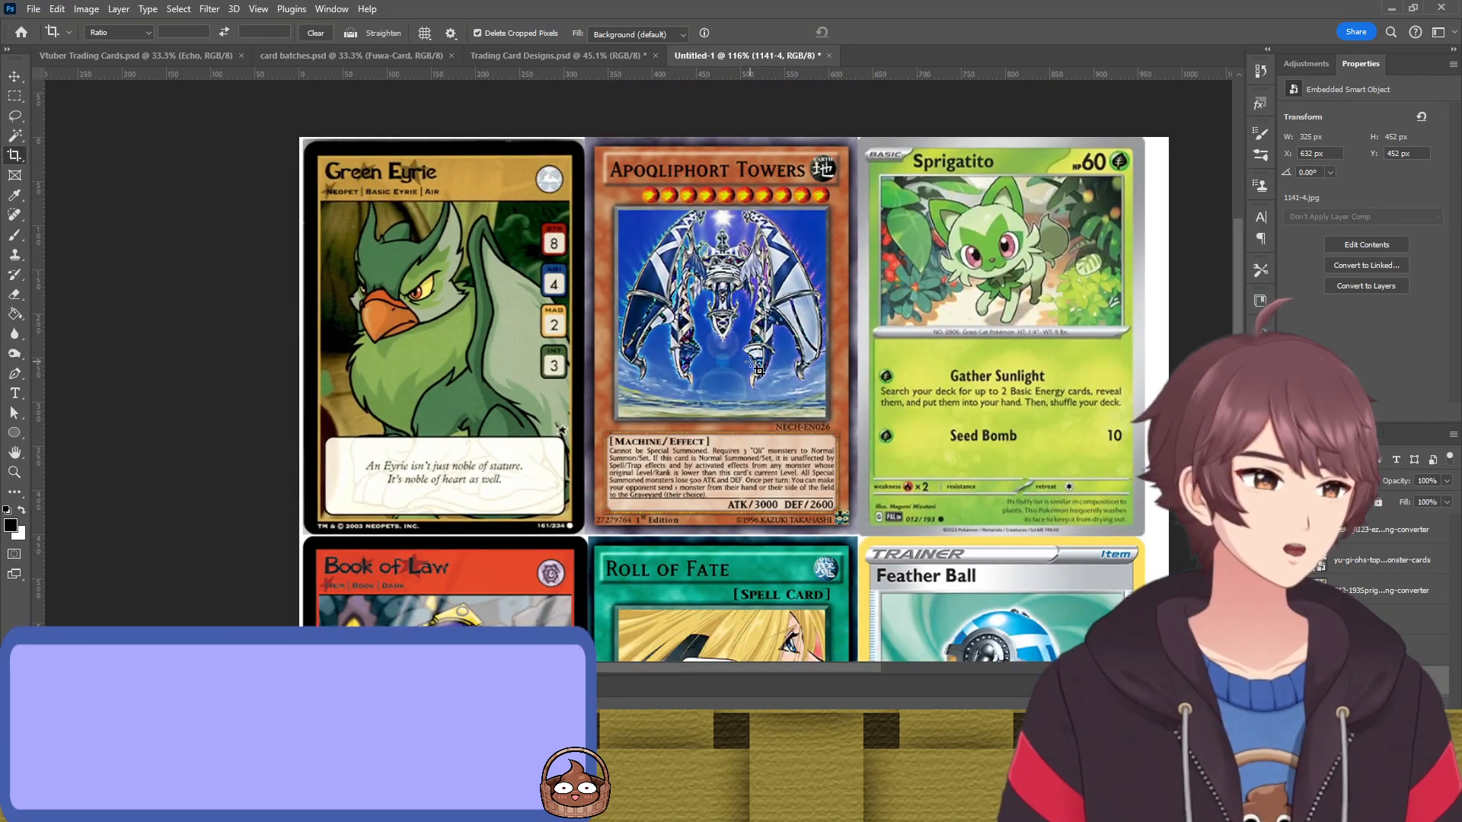
key("v")
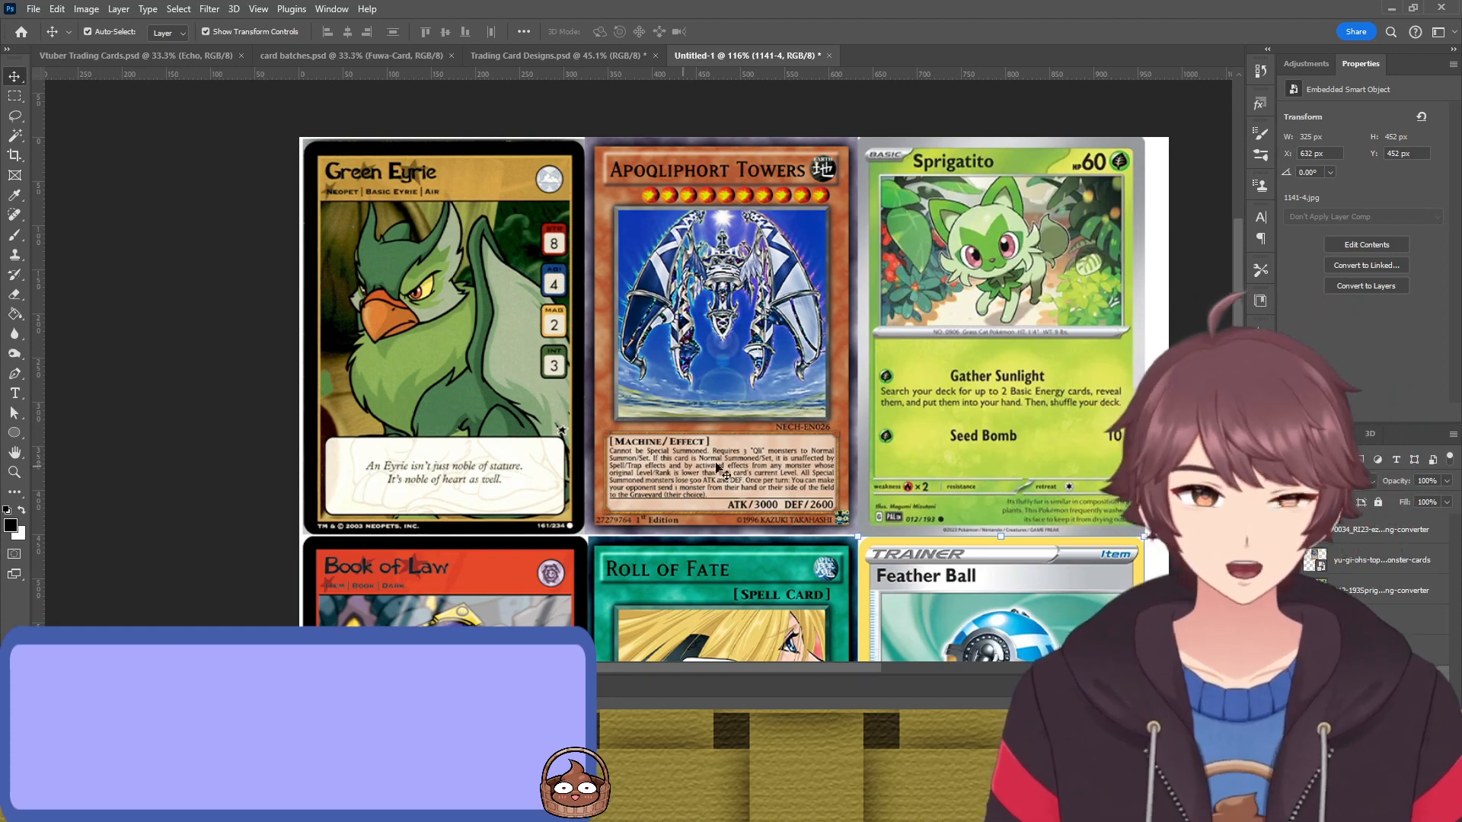
left_click(685, 477)
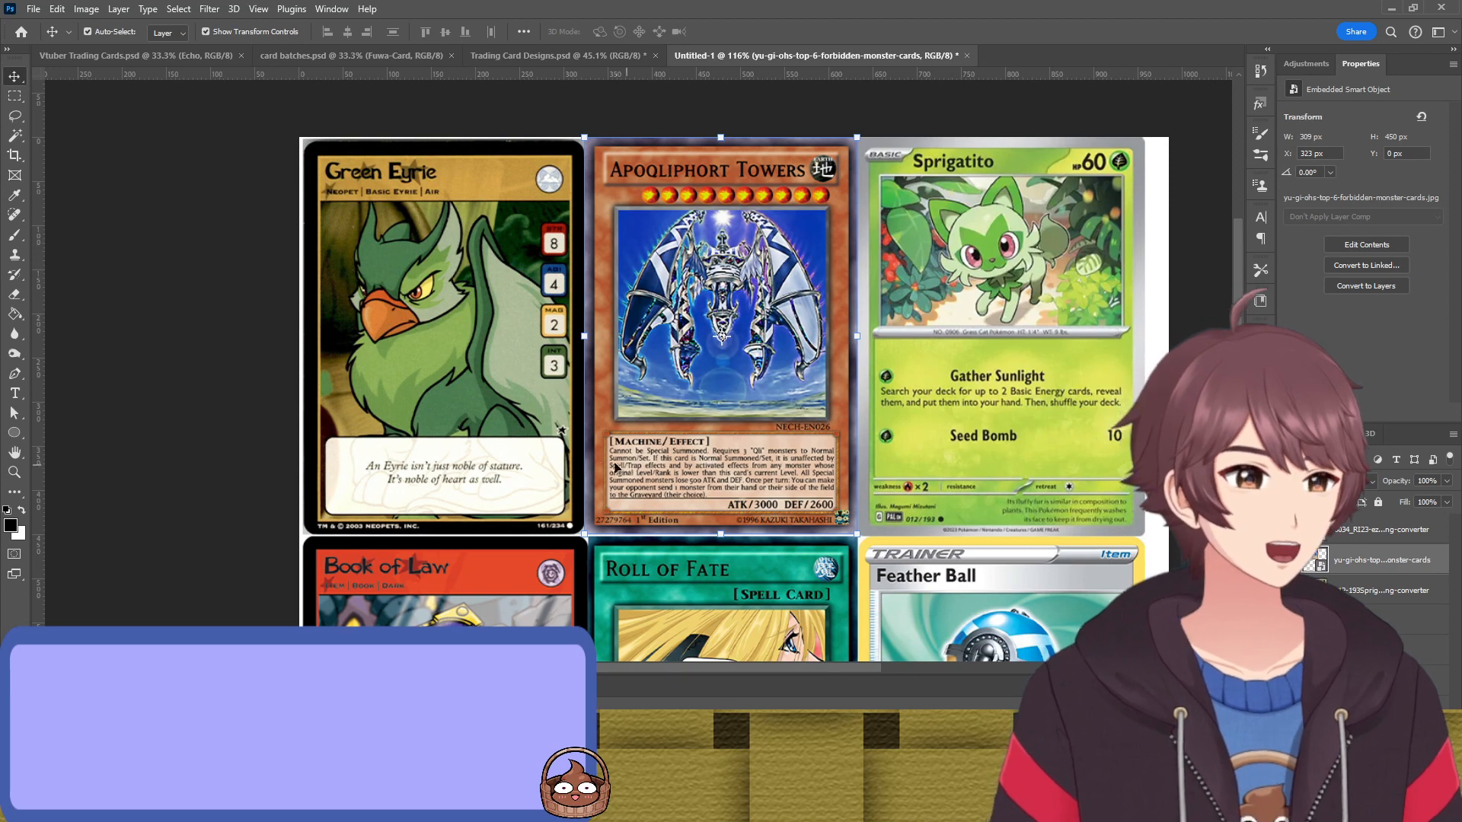
left_click(502, 478)
scroll(480, 456, "down", 2)
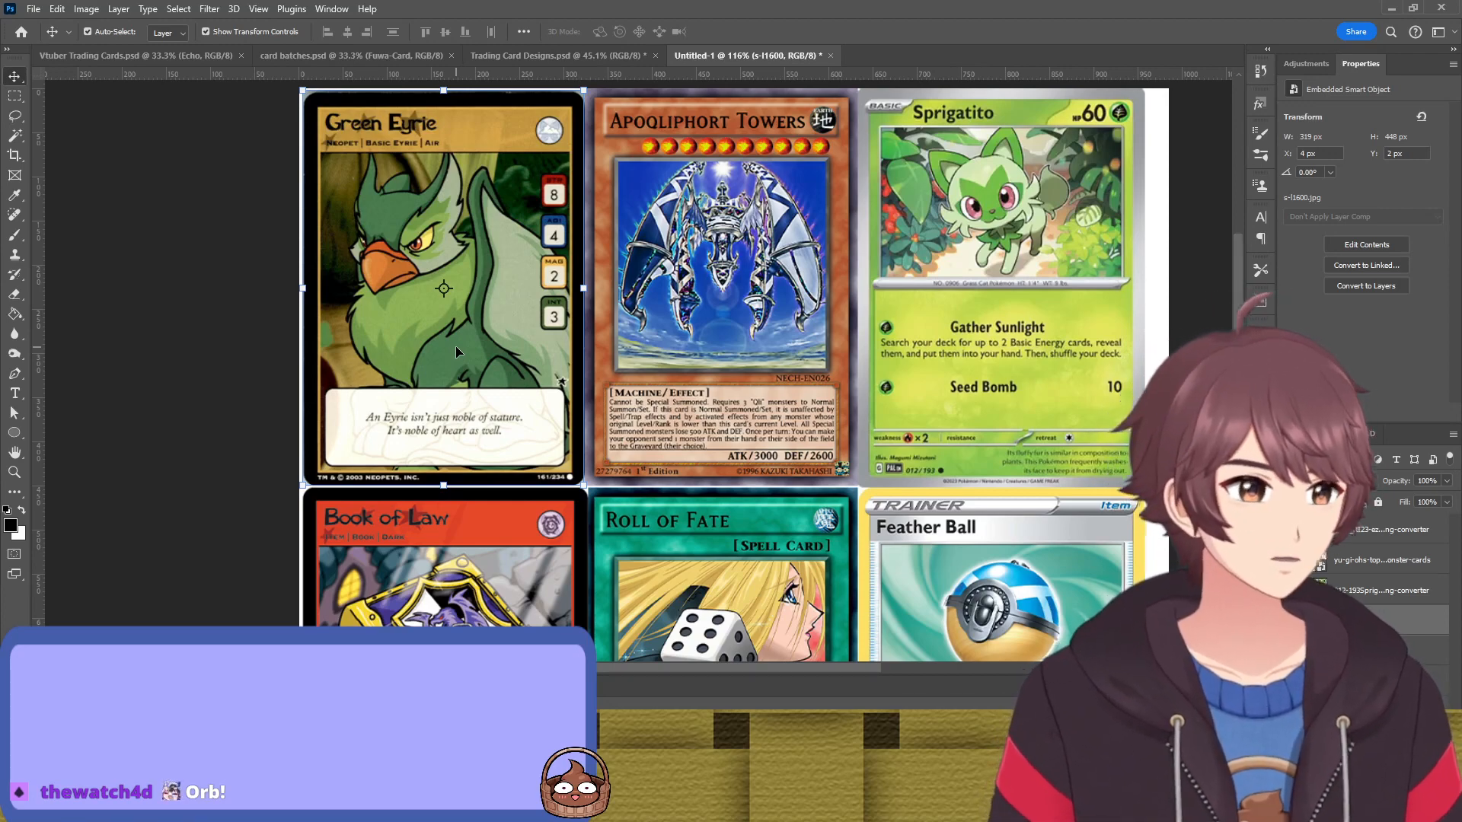
scroll(455, 350, "down", 5)
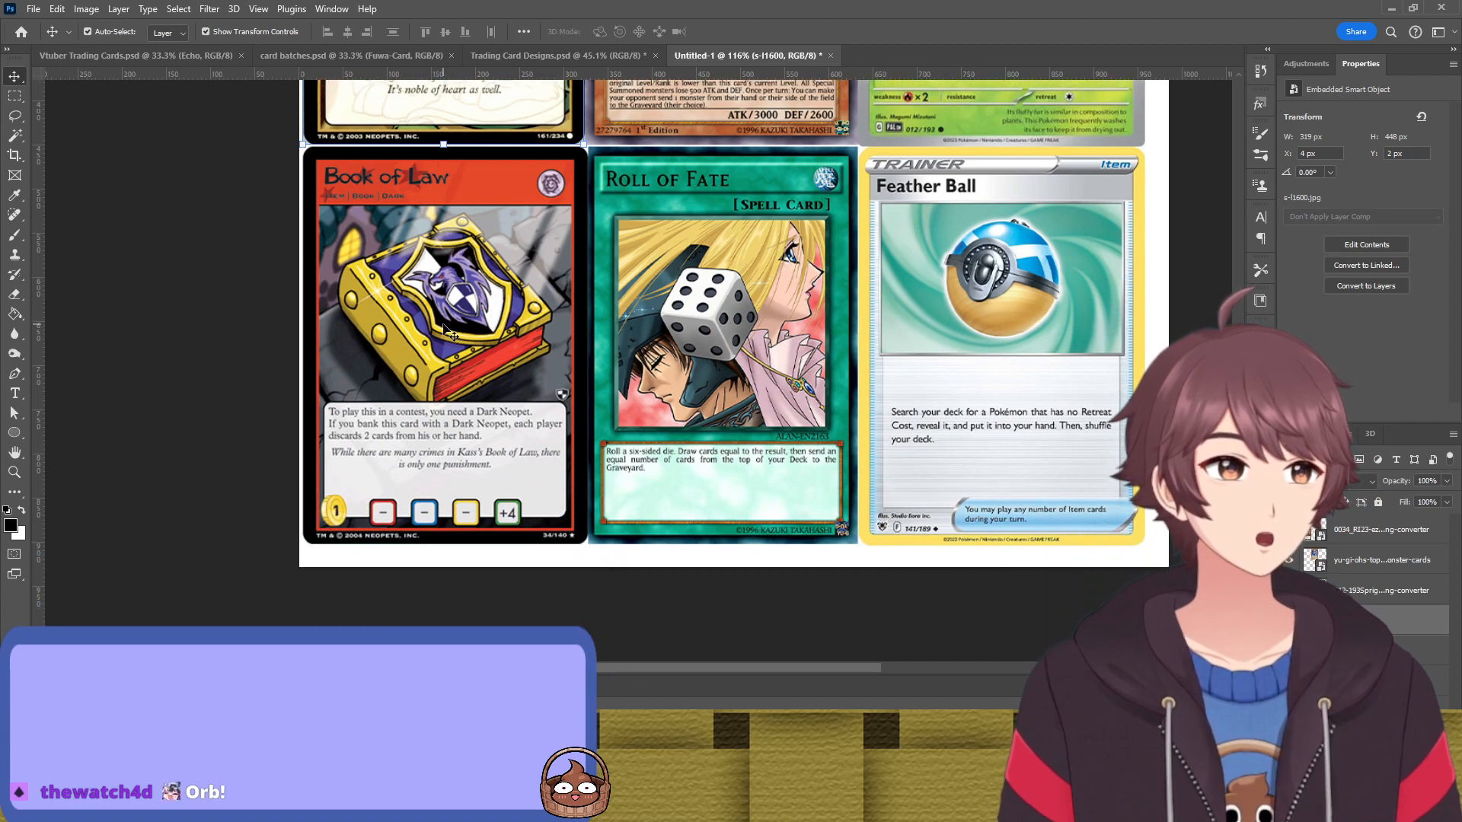
left_click(375, 504)
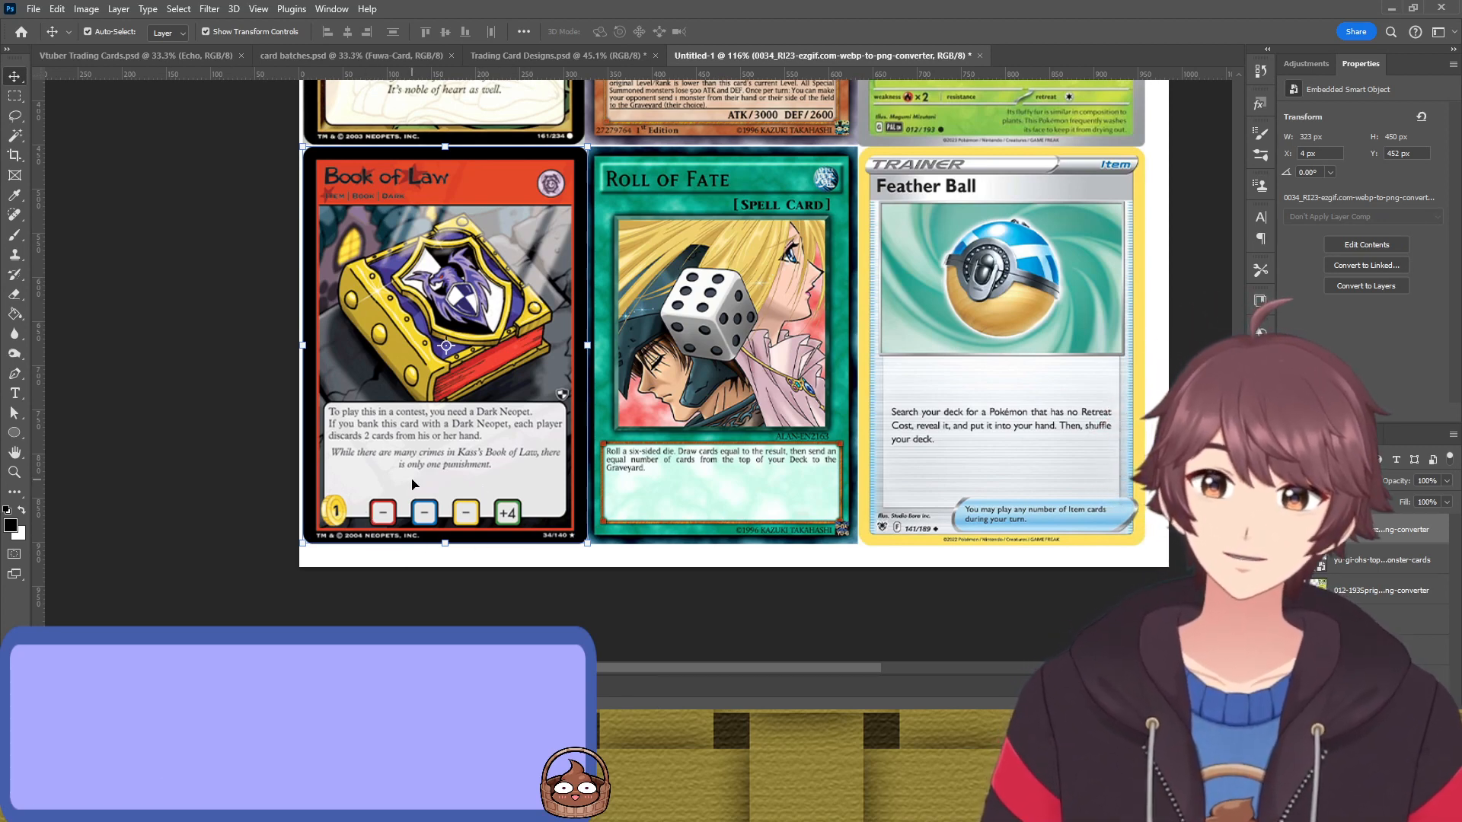
scroll(446, 464, "up", 5)
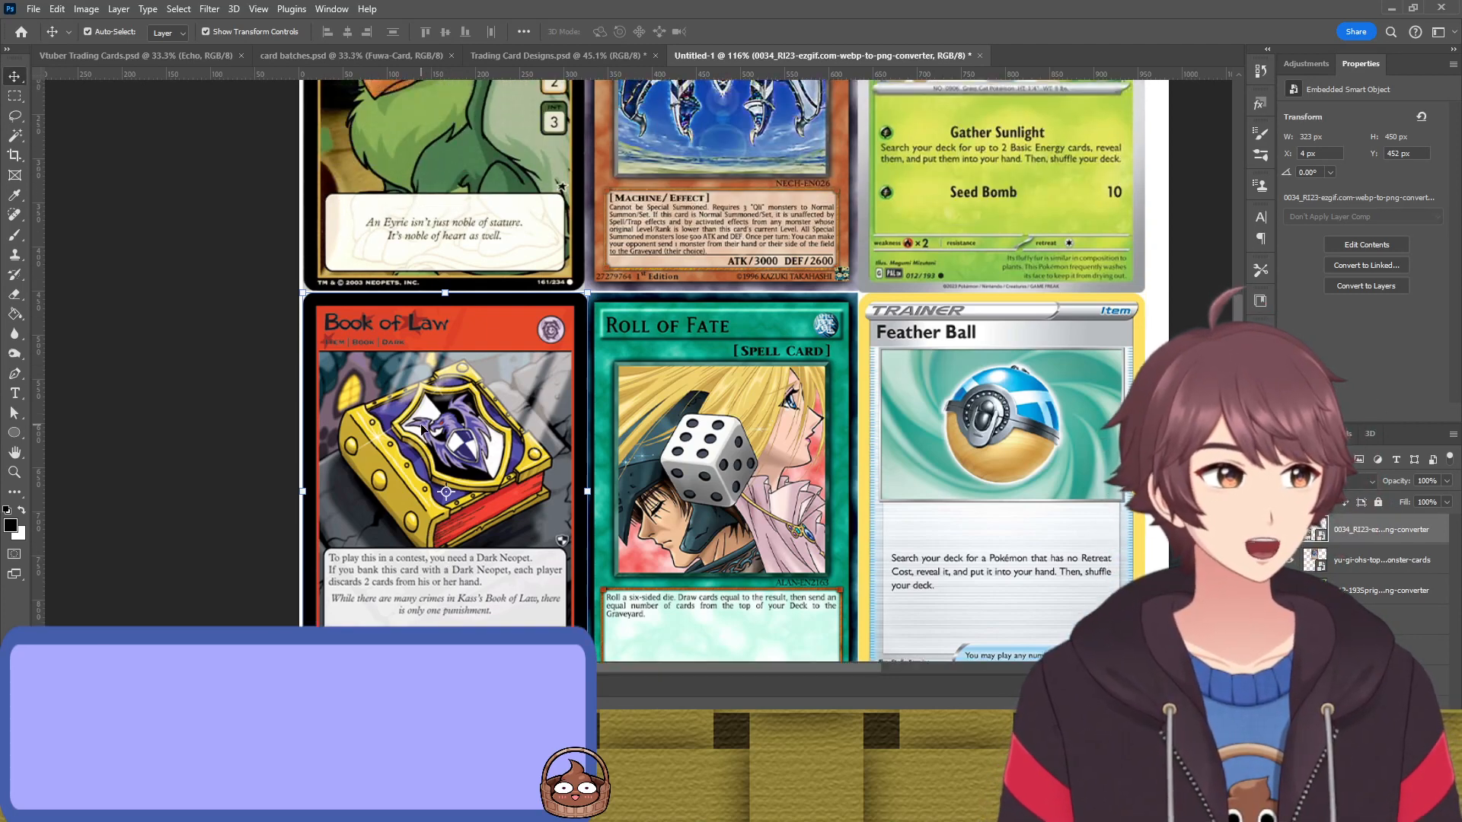
scroll(421, 430, "up", 6)
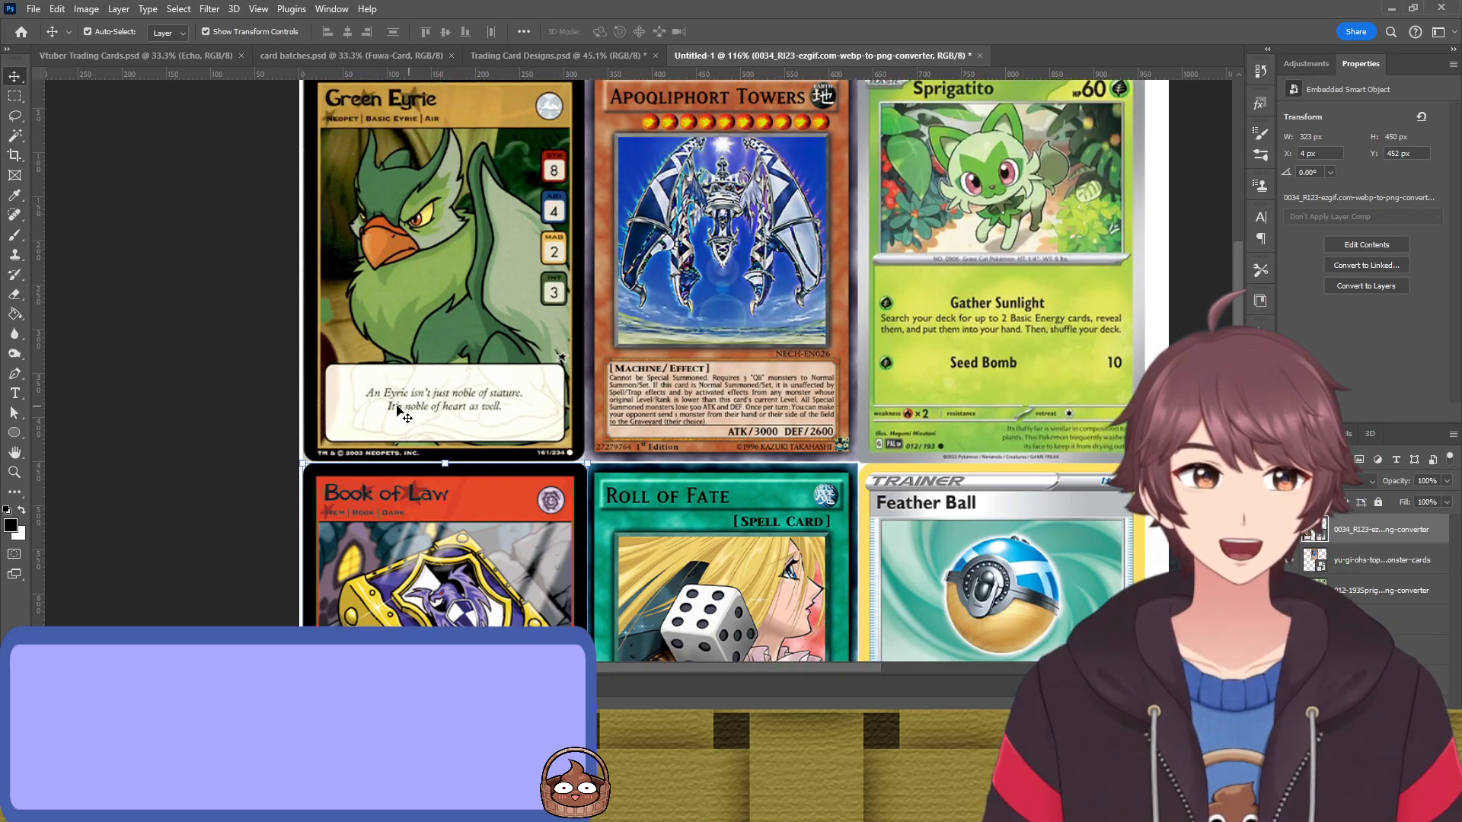
left_click(238, 340)
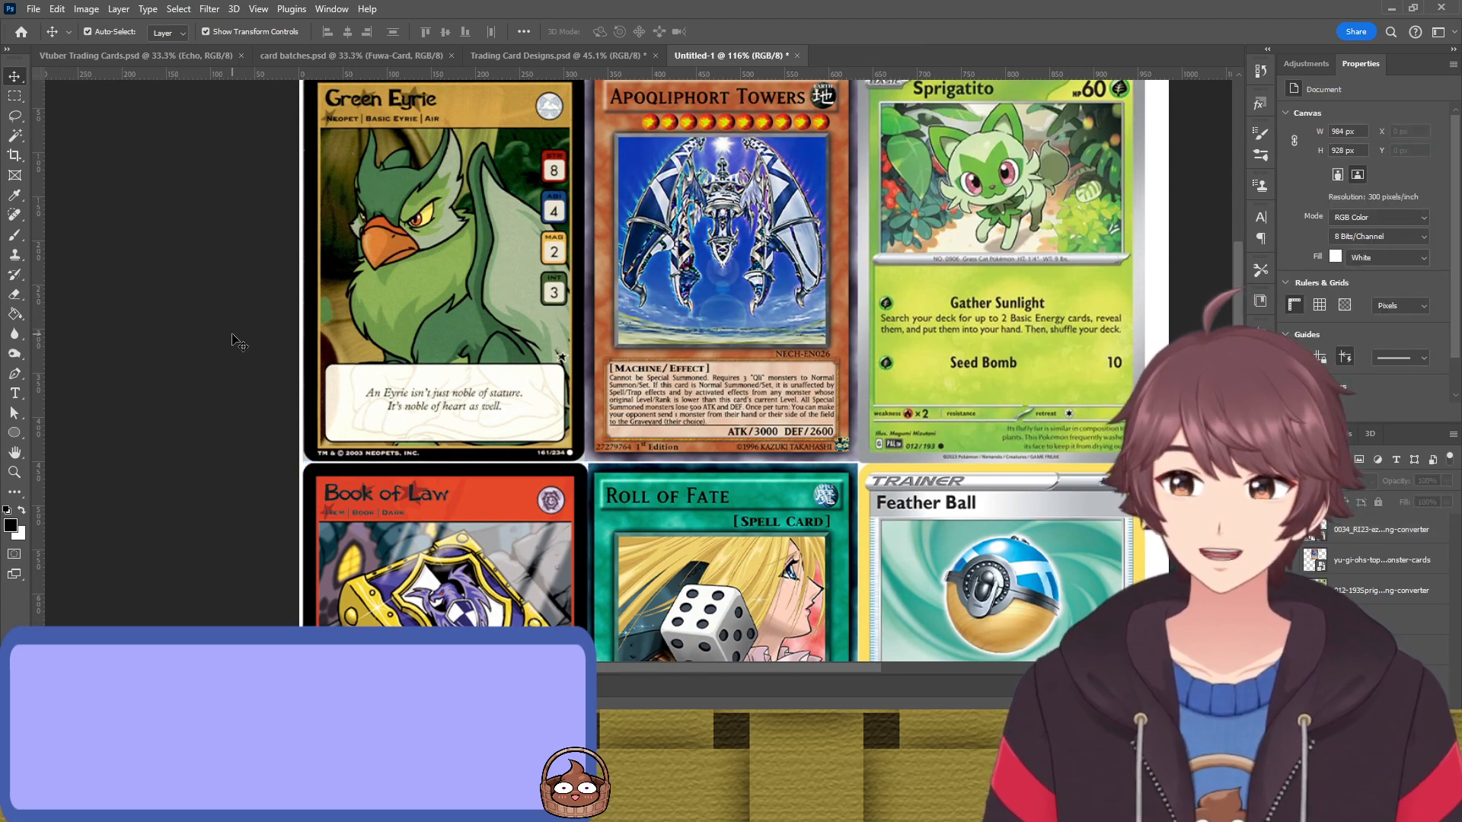
Compare the lower-row Book of Law, Roll of Fate and Feather Ball cards with the creature cards above them
scroll(860, 278, "up", 2)
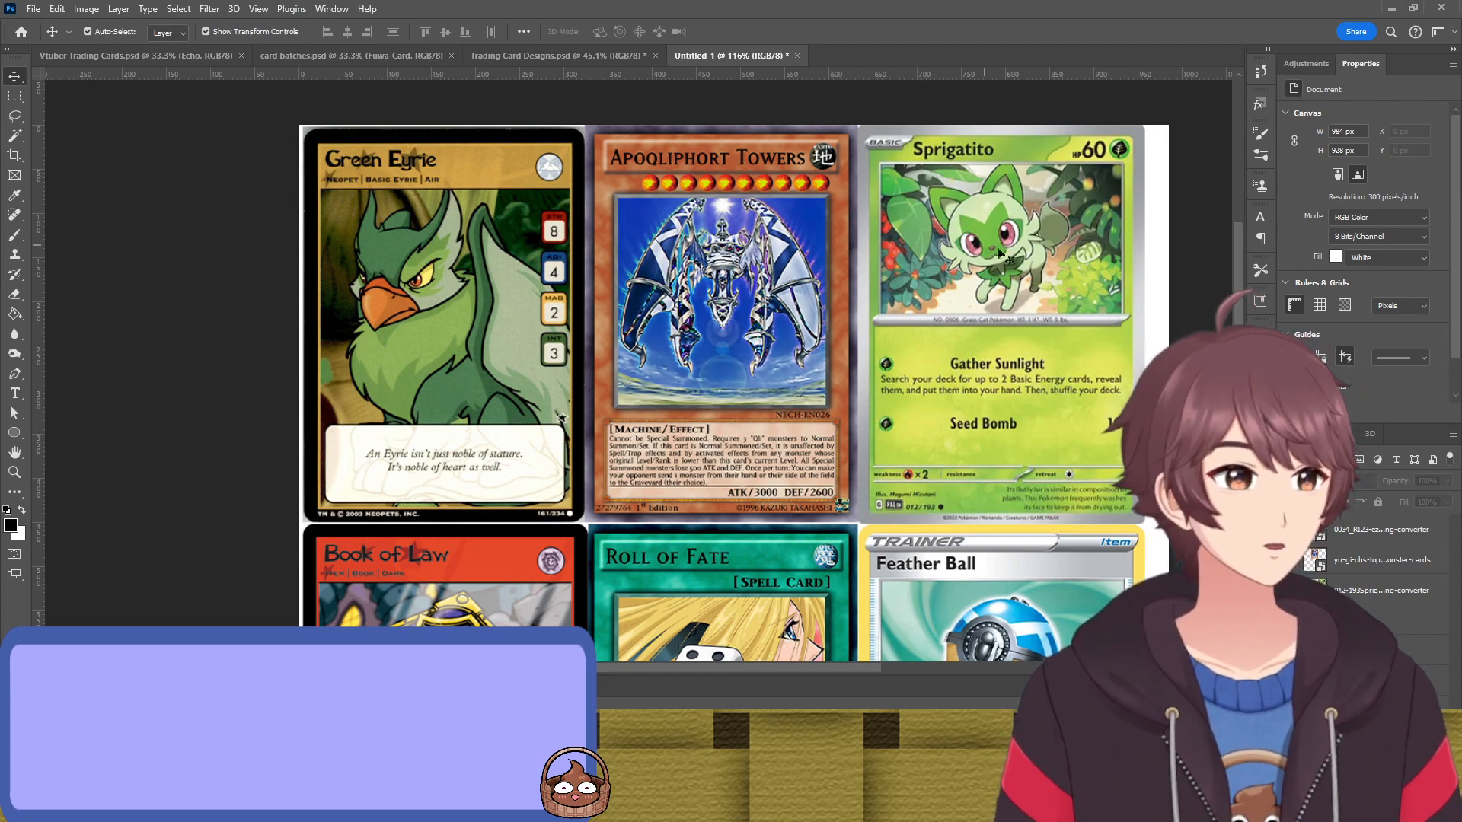
scroll(1149, 318, "down", 1)
scroll(1149, 318, "down", 8)
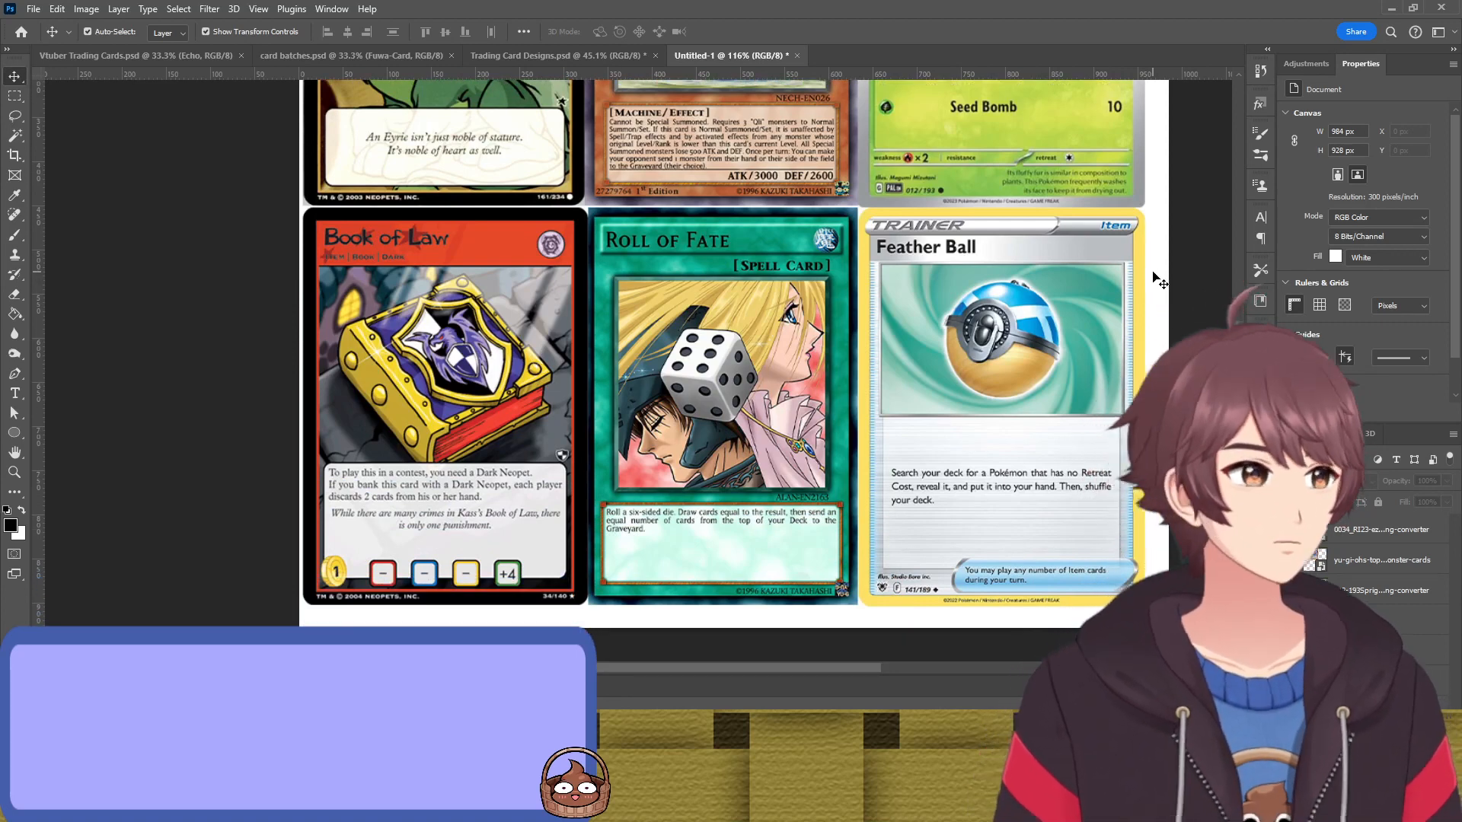
scroll(1152, 272, "up", 2)
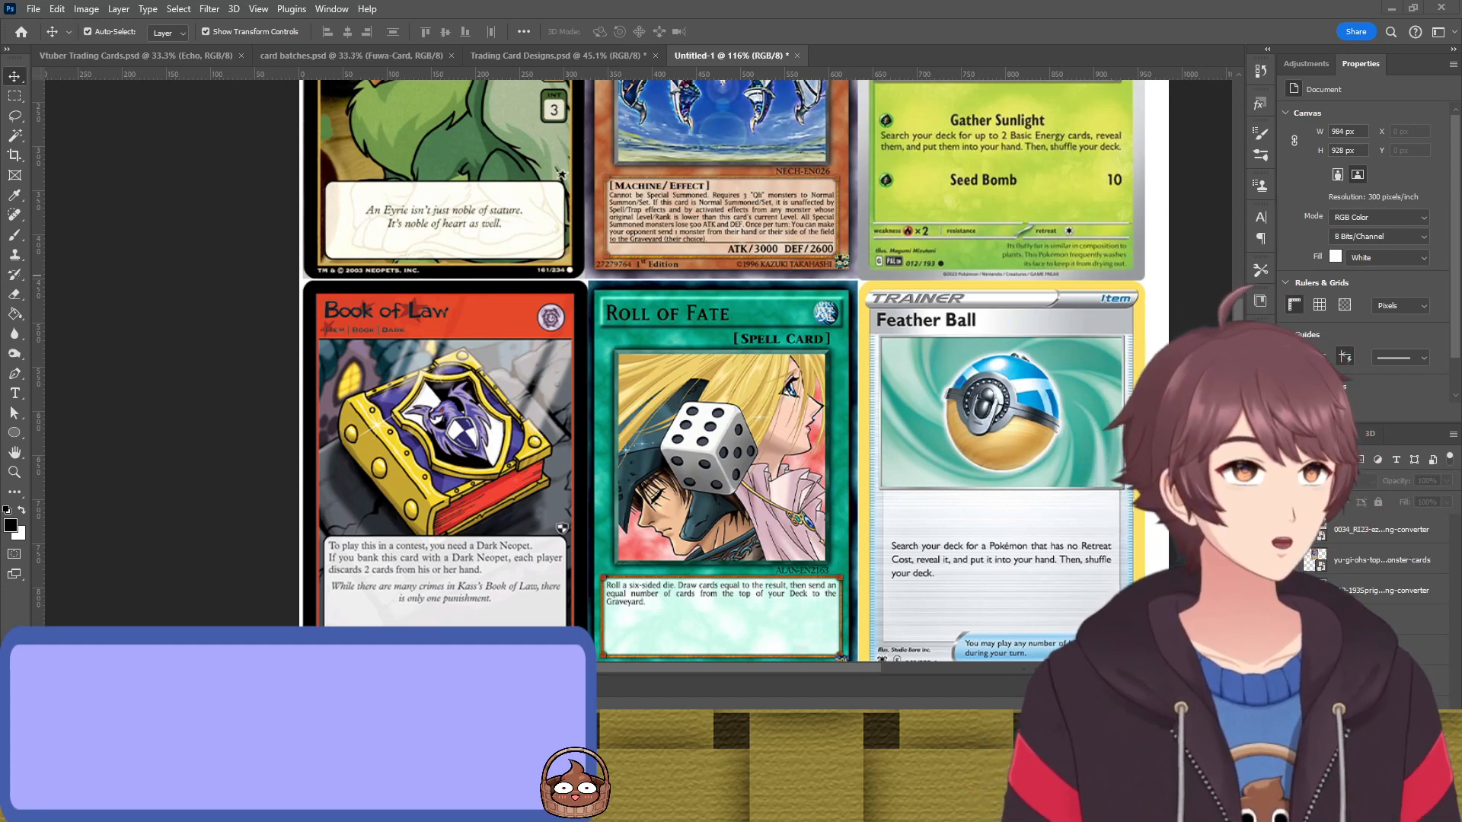
scroll(734, 370, "down", 2)
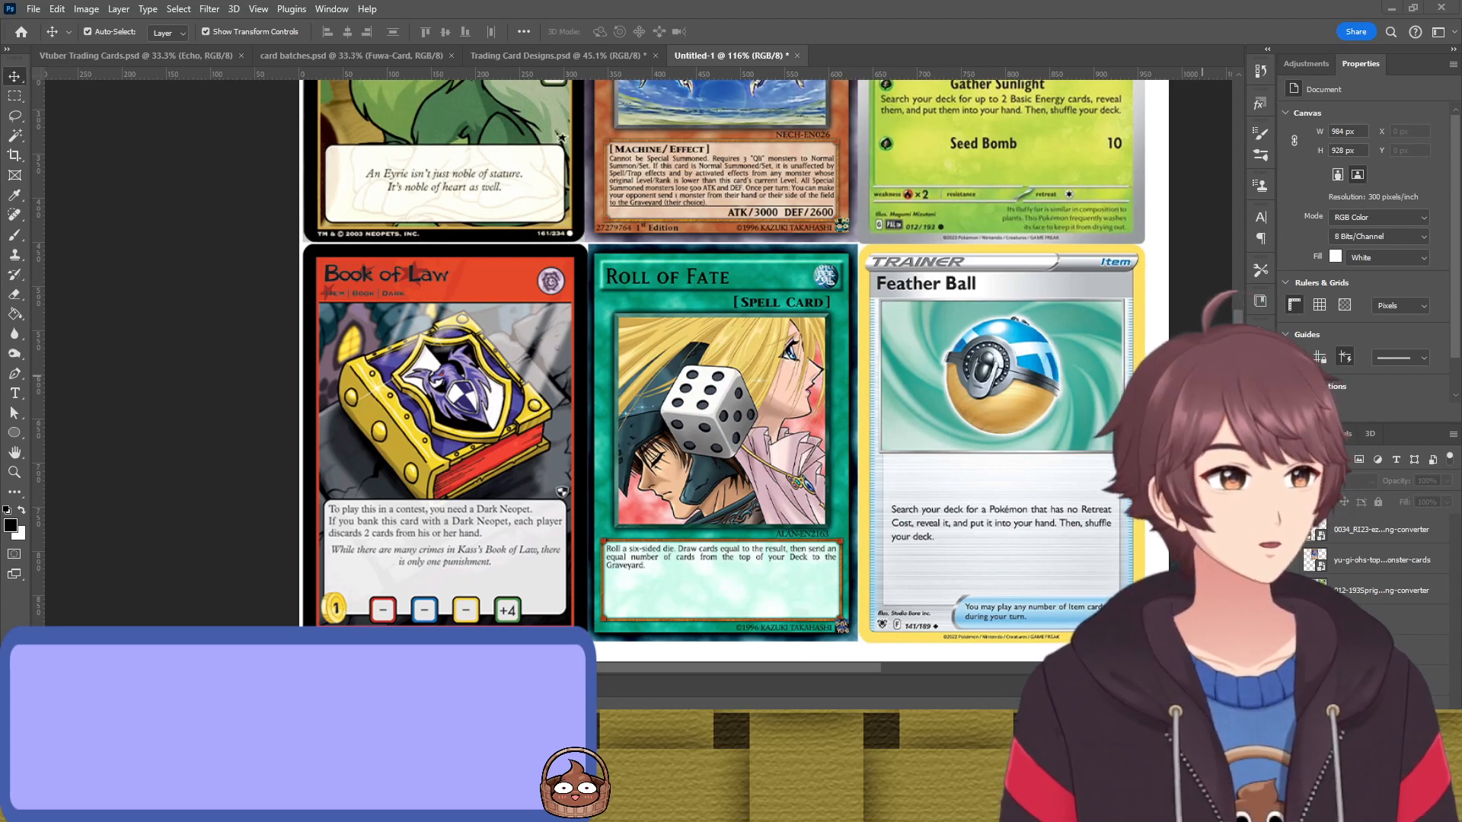
left_click(1096, 452)
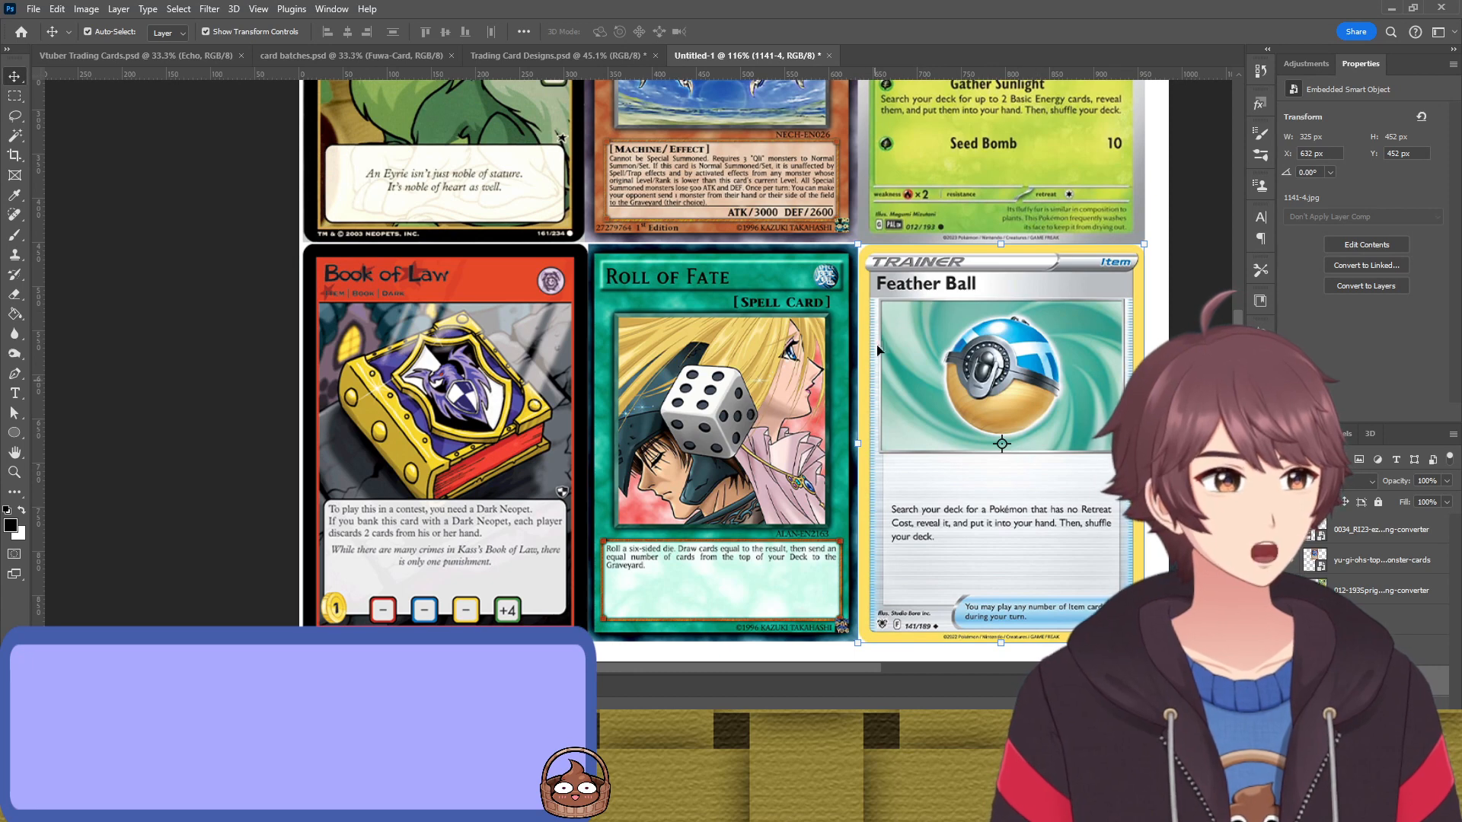
left_click(207, 233)
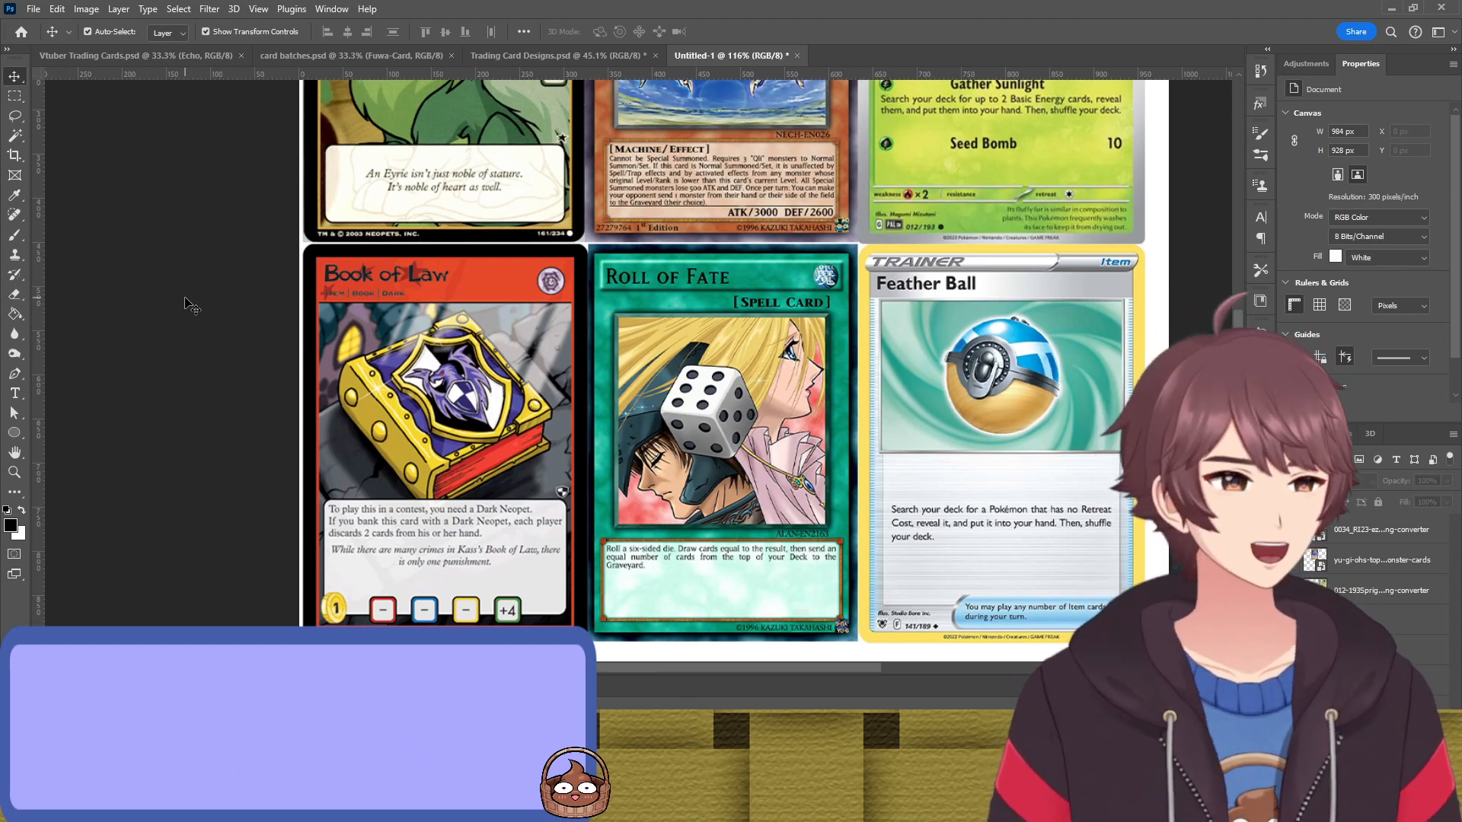
scroll(189, 306, "down", 2)
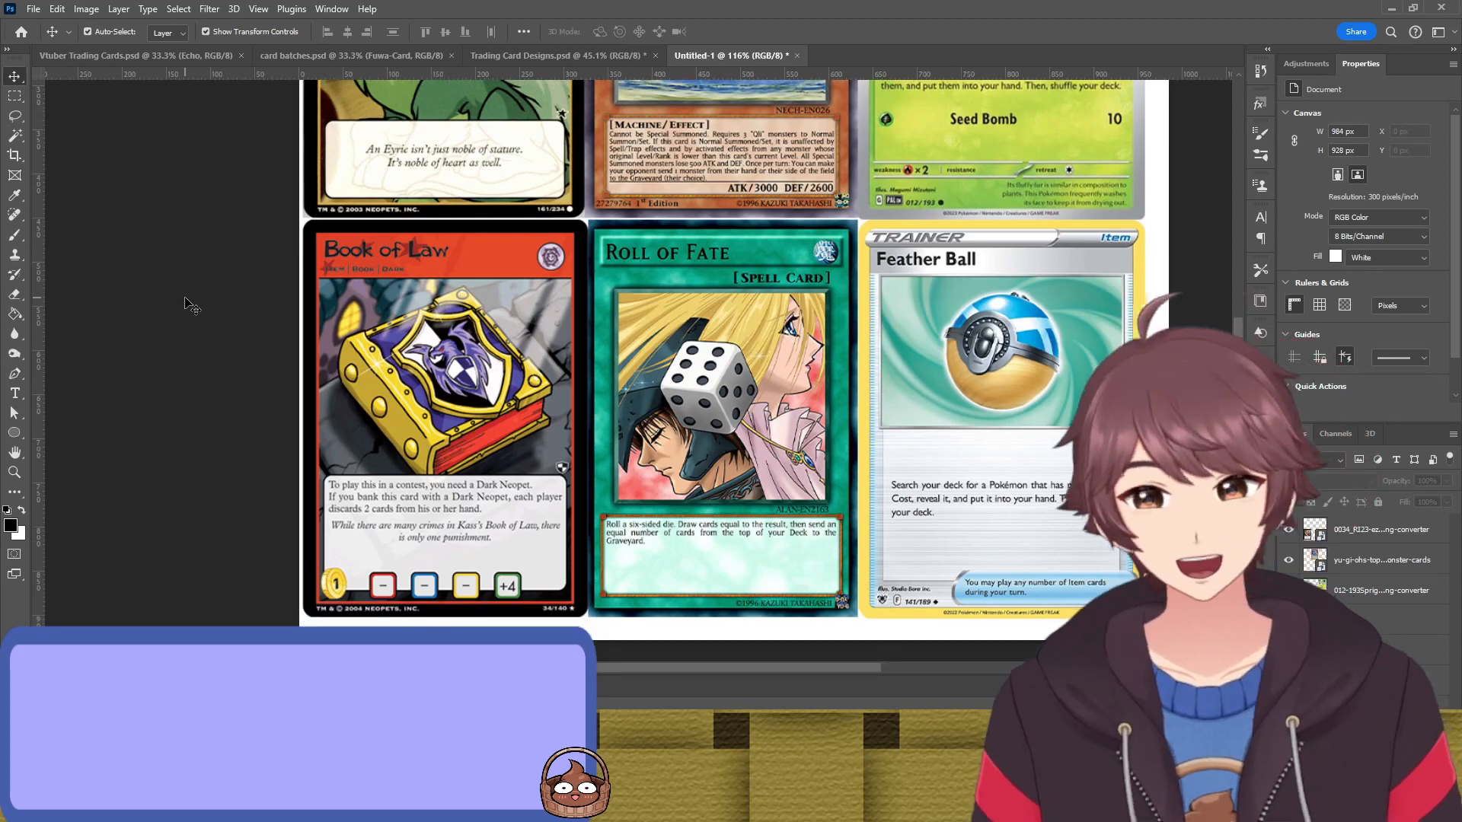
scroll(190, 306, "up", 3)
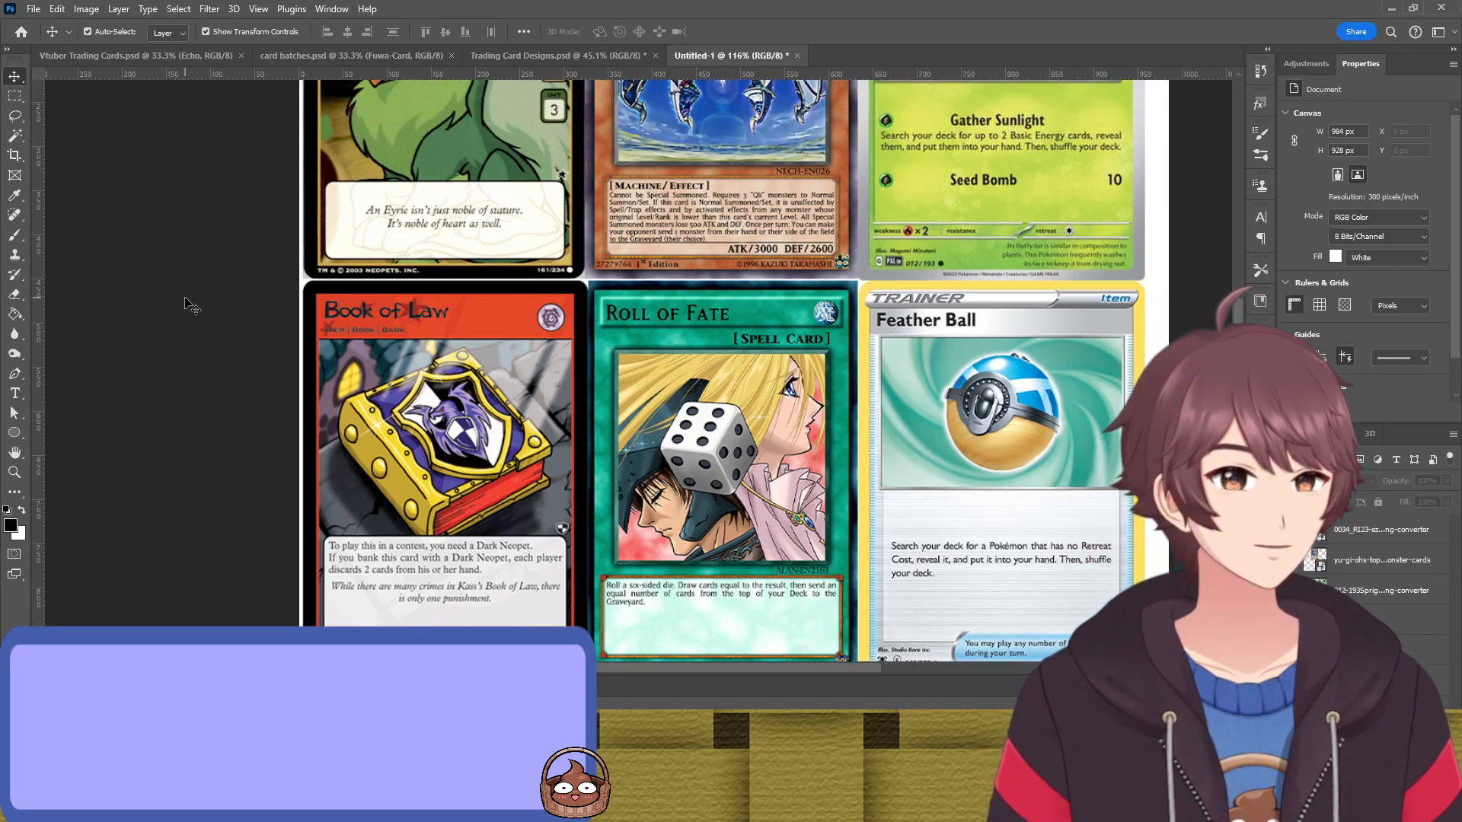
scroll(189, 306, "up", 2)
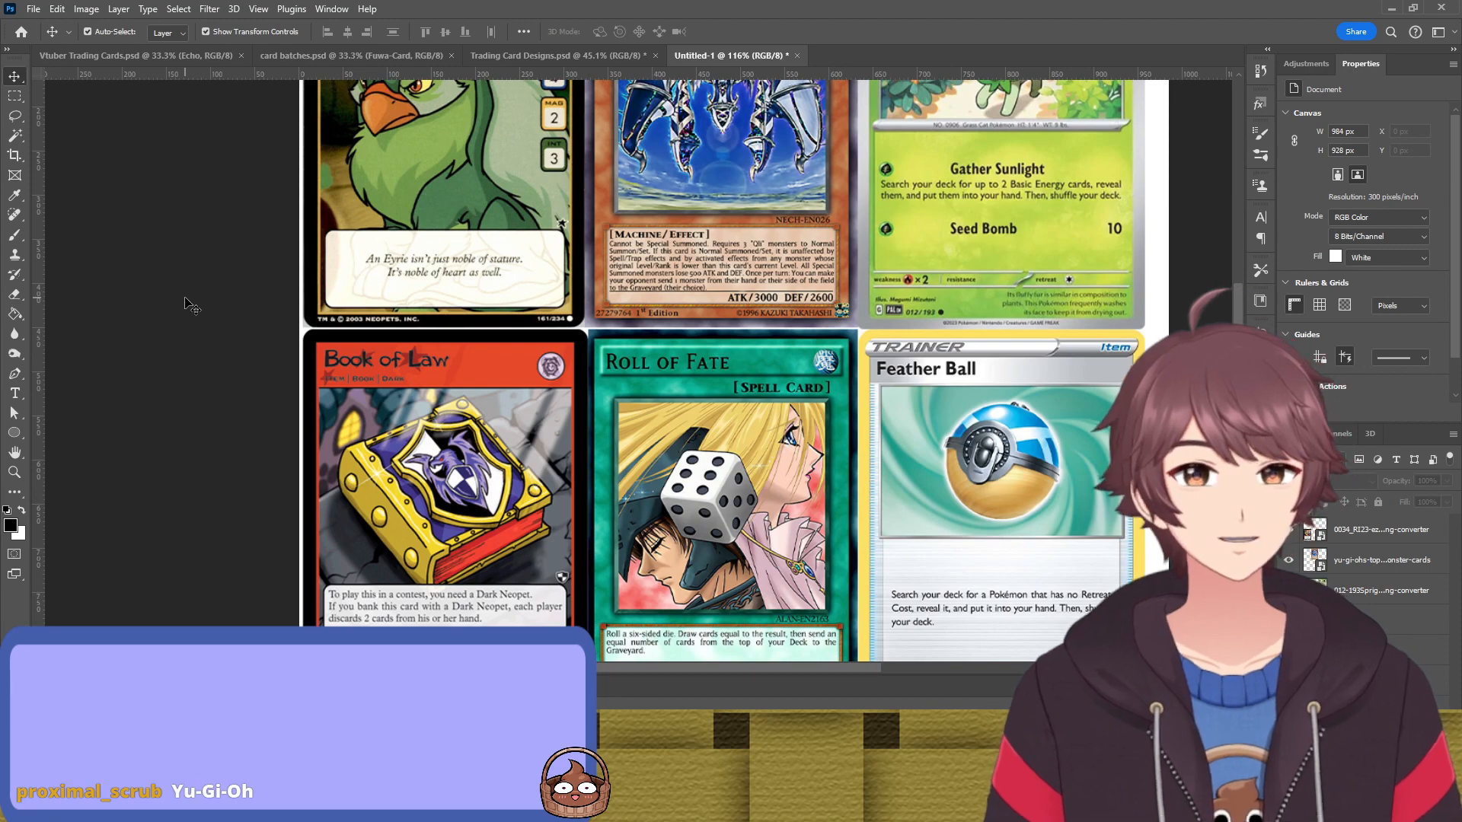
scroll(190, 306, "down", 2)
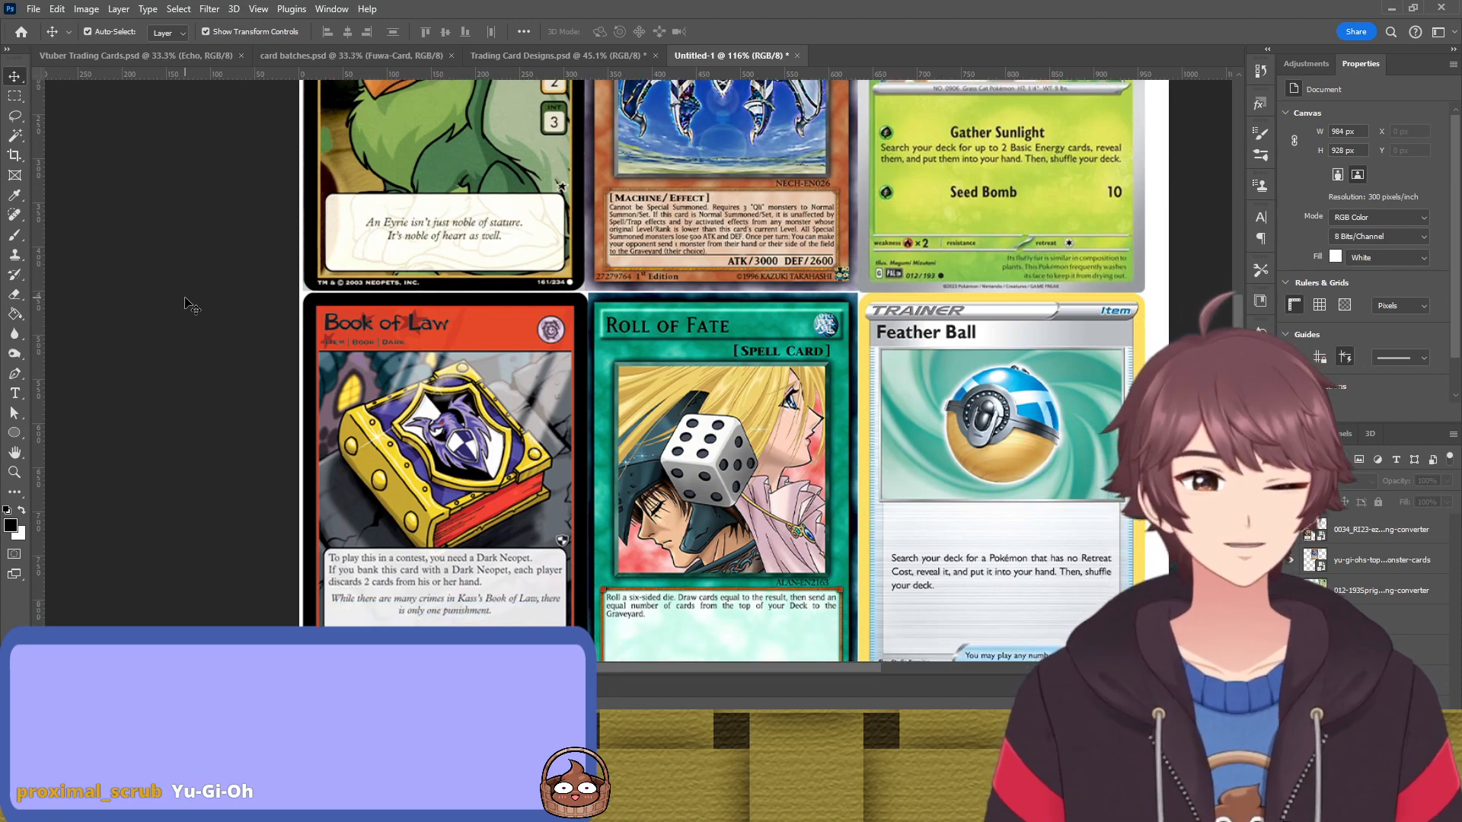
Place the Windwitch - Diamond Bell card on the reference sheet and scale it down to about 14.2%
scroll(190, 306, "down", 1)
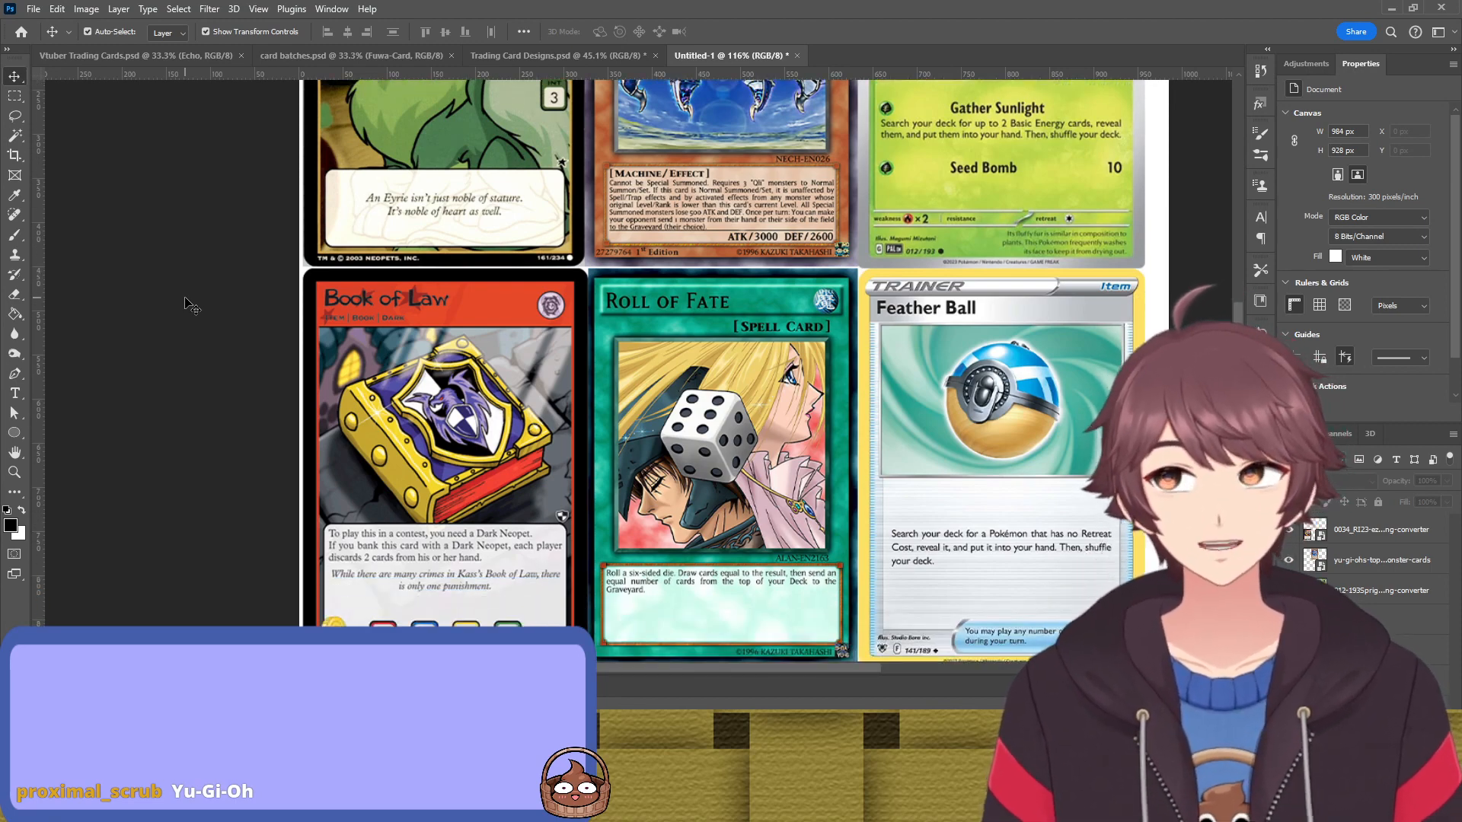
scroll(190, 306, "down", 1)
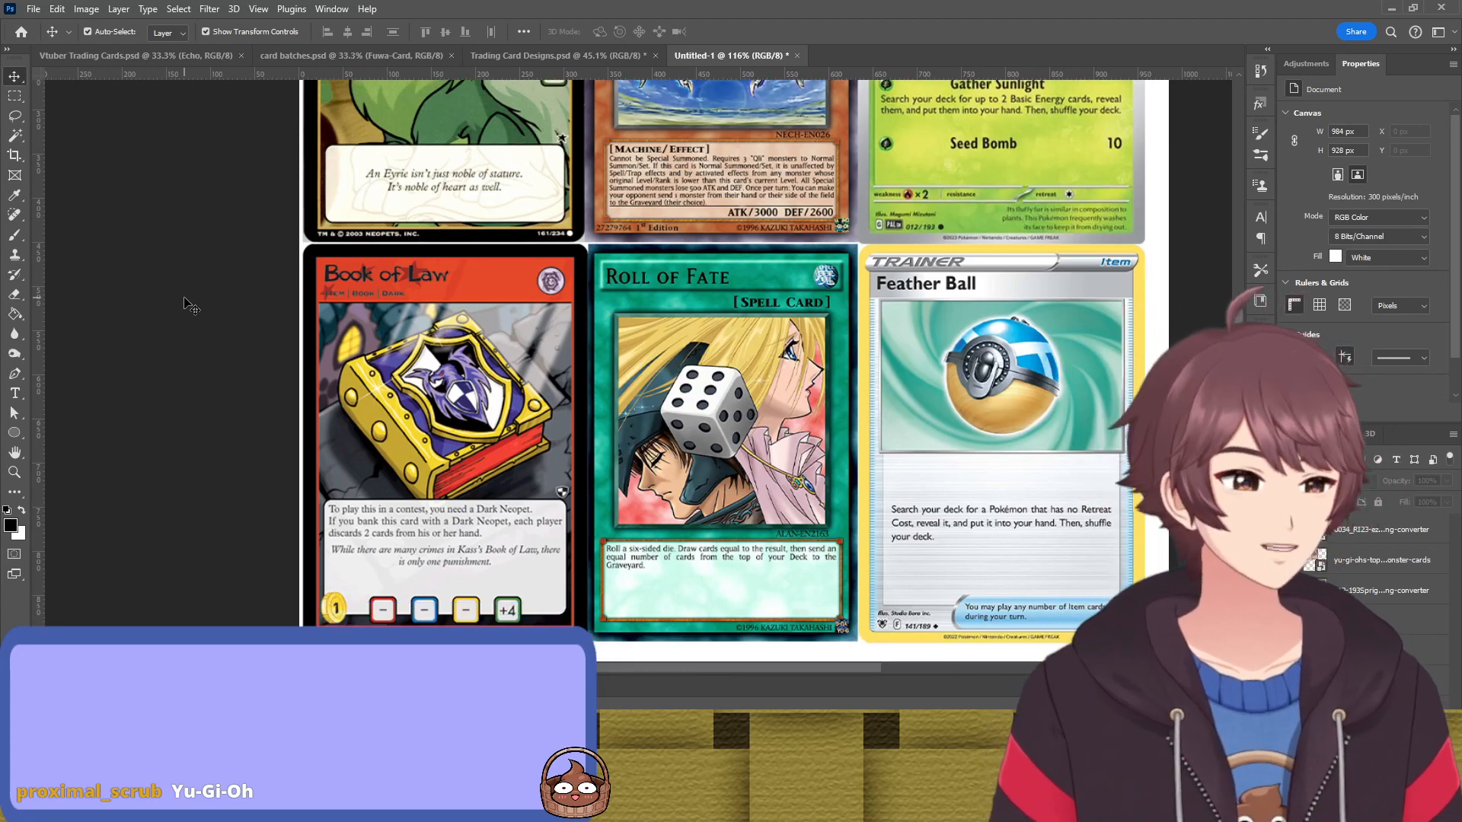
scroll(190, 306, "up", 6)
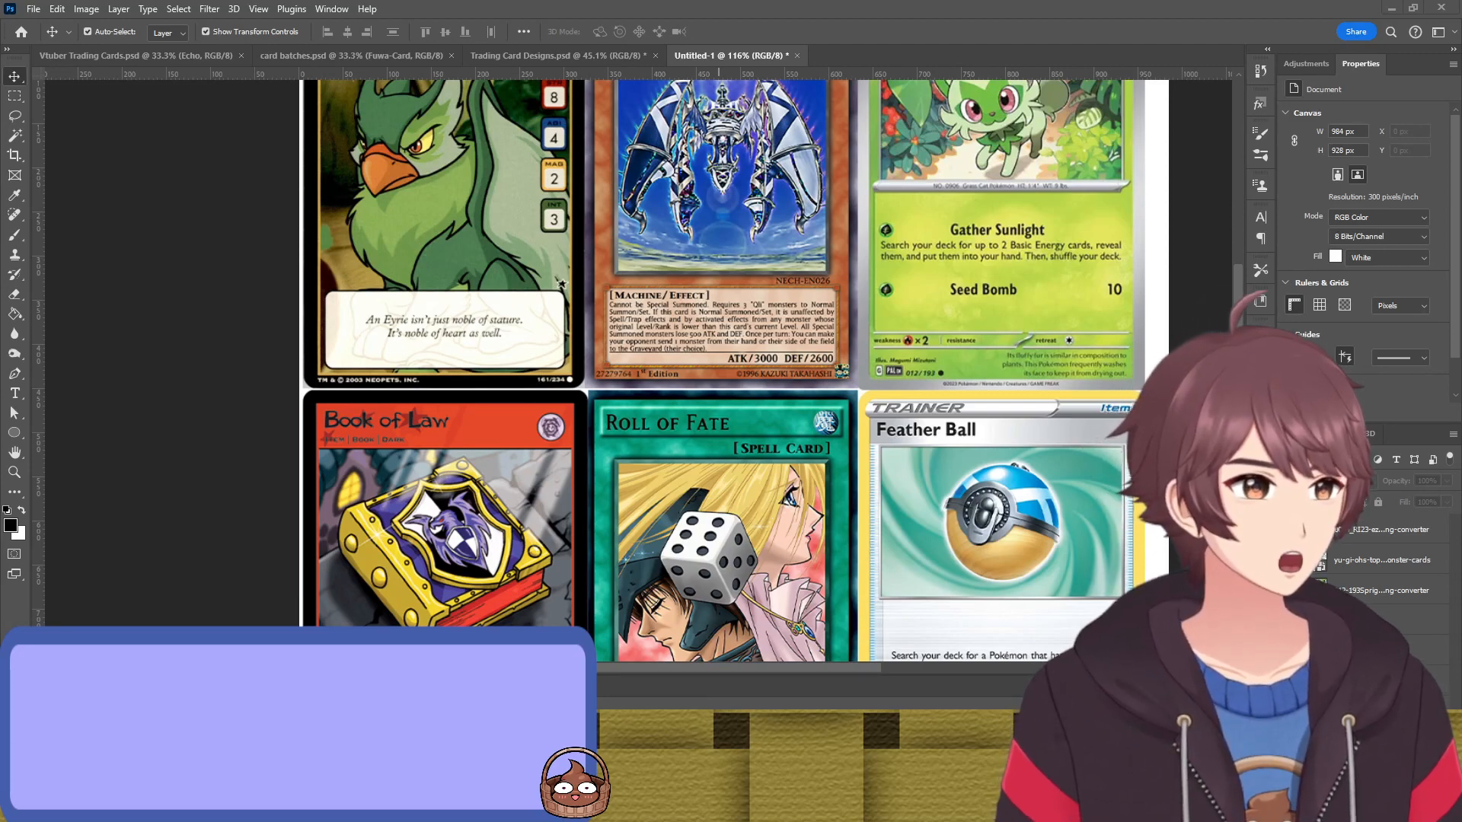
left_click_drag(1461, 305, 729, 305)
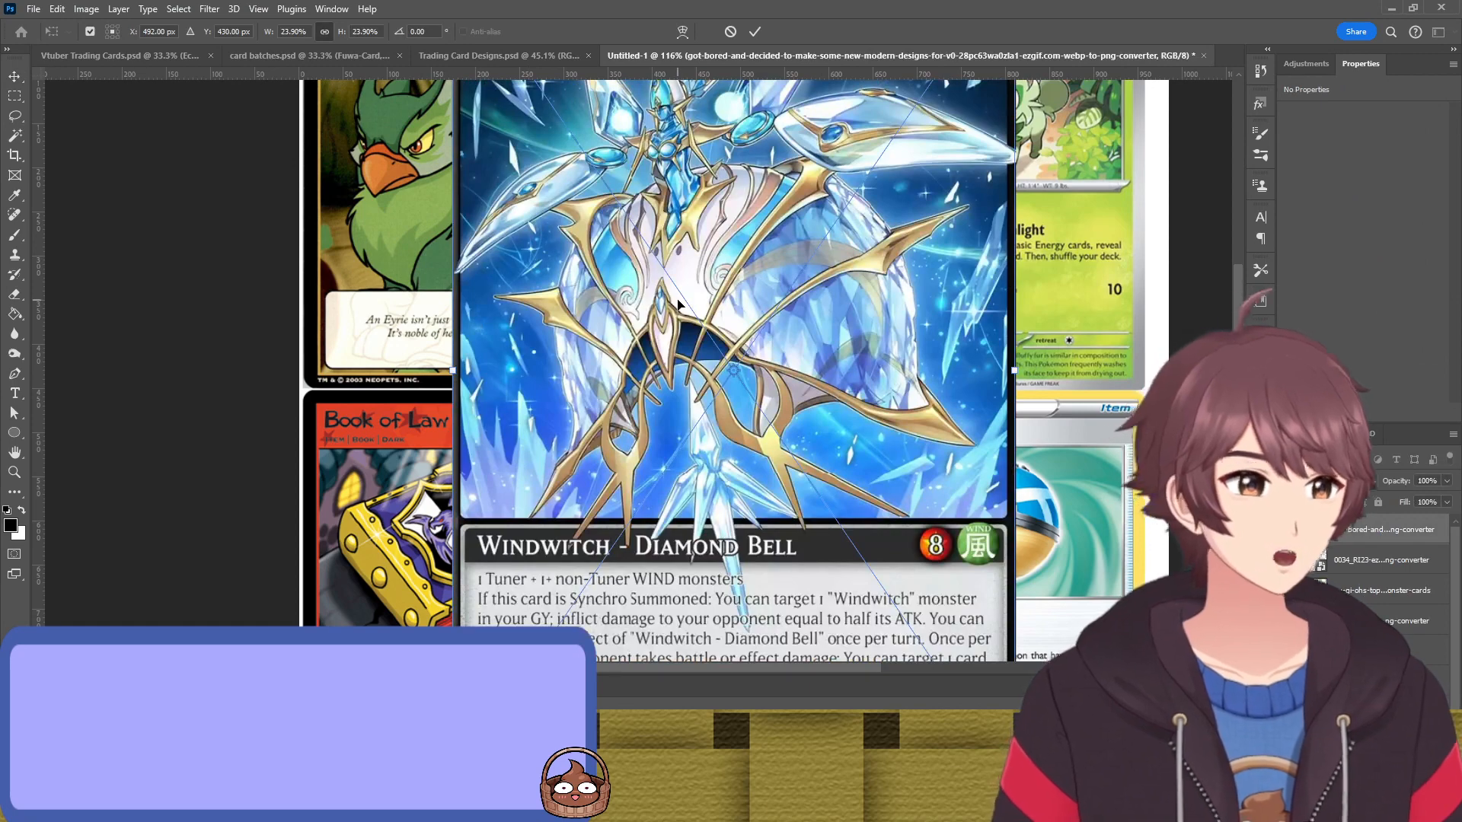
scroll(729, 304, "down", 3)
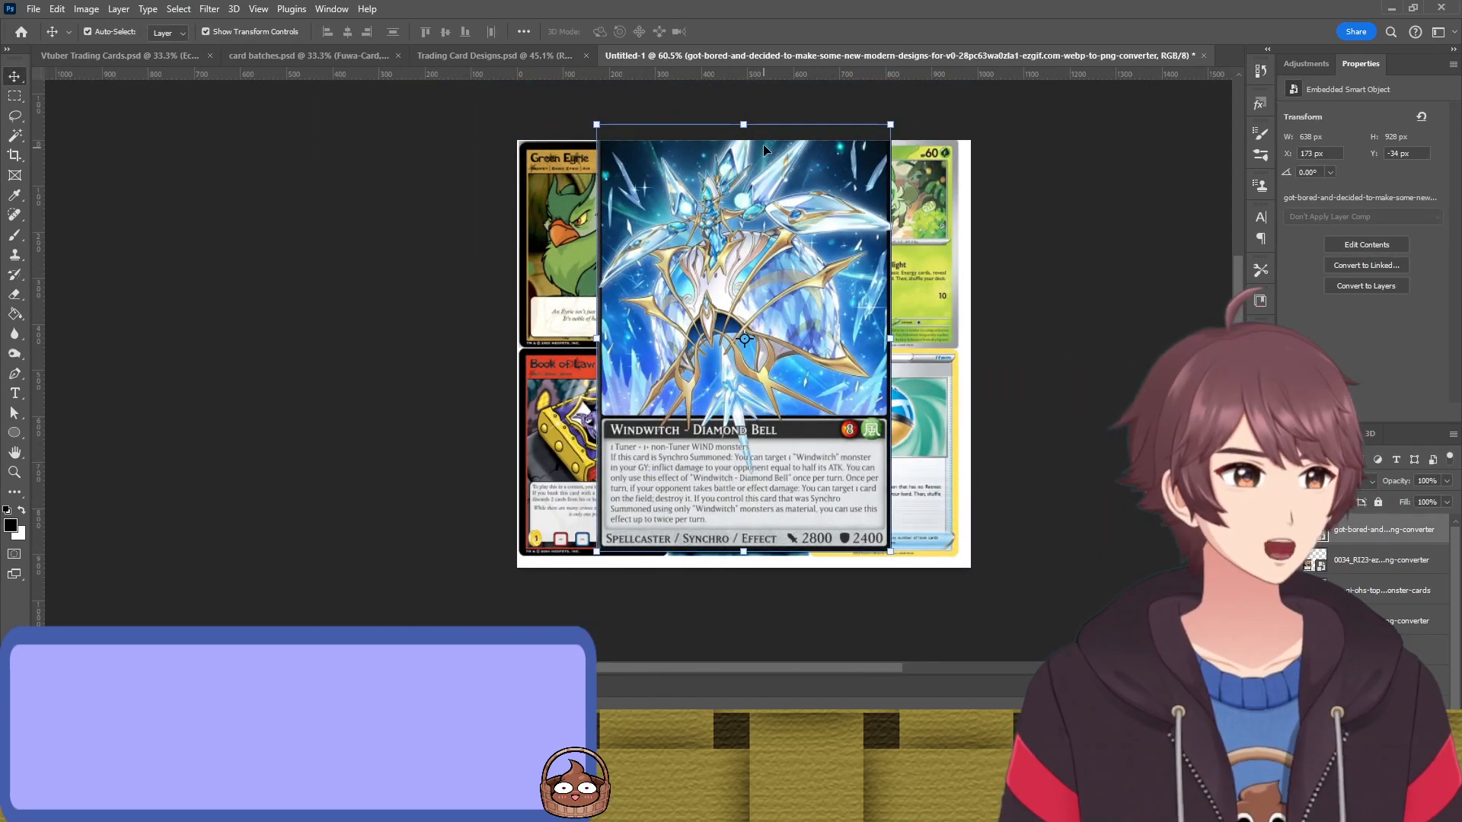
key("ctrl+t")
left_click_drag(744, 131, 748, 299)
key("Return")
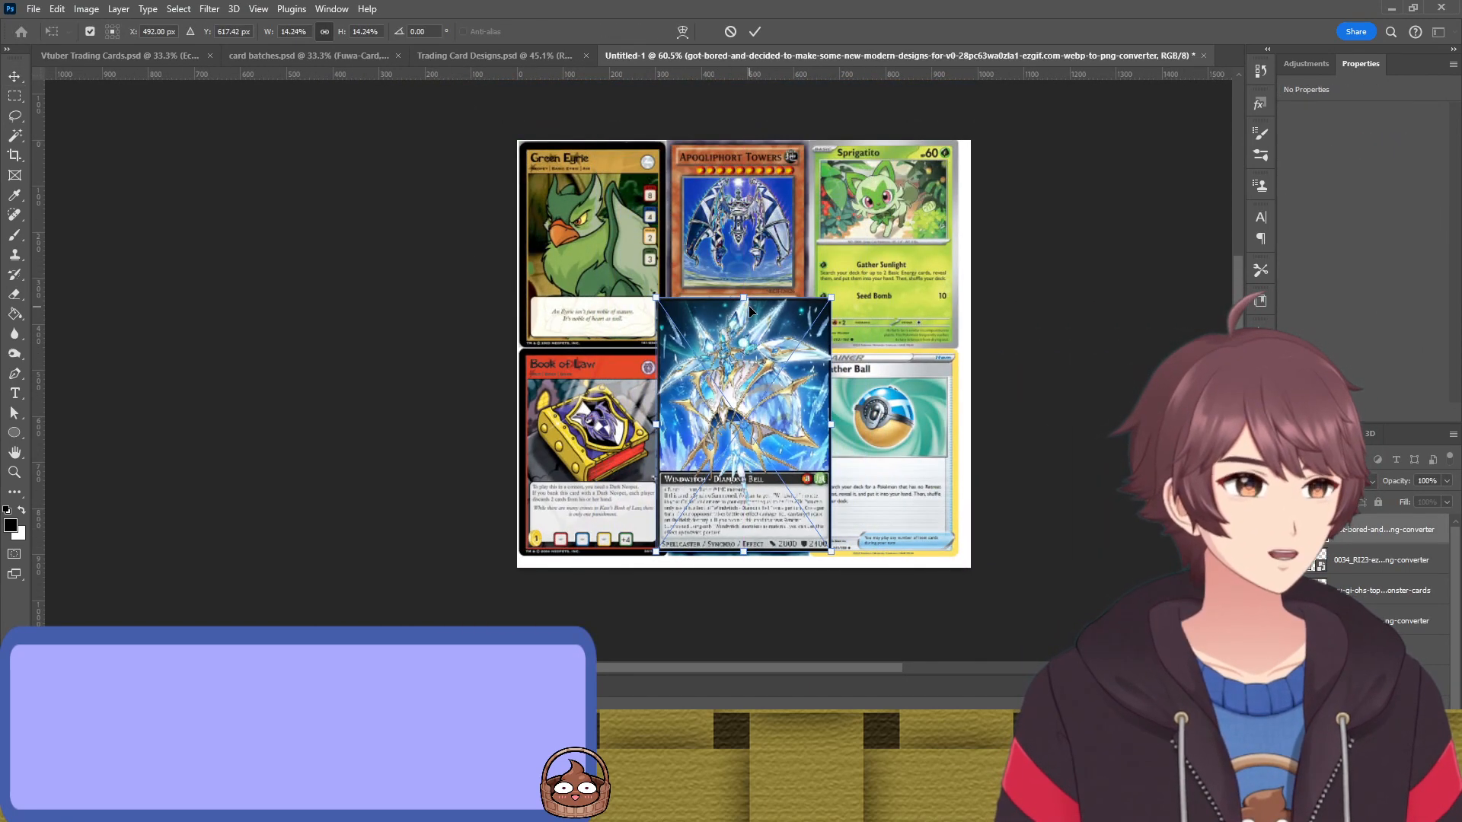
Move the Windwitch card over Sprigatito in the upper row and scale it to about 11.6% to match the neighbouring cards
scroll(741, 388, "up", 3)
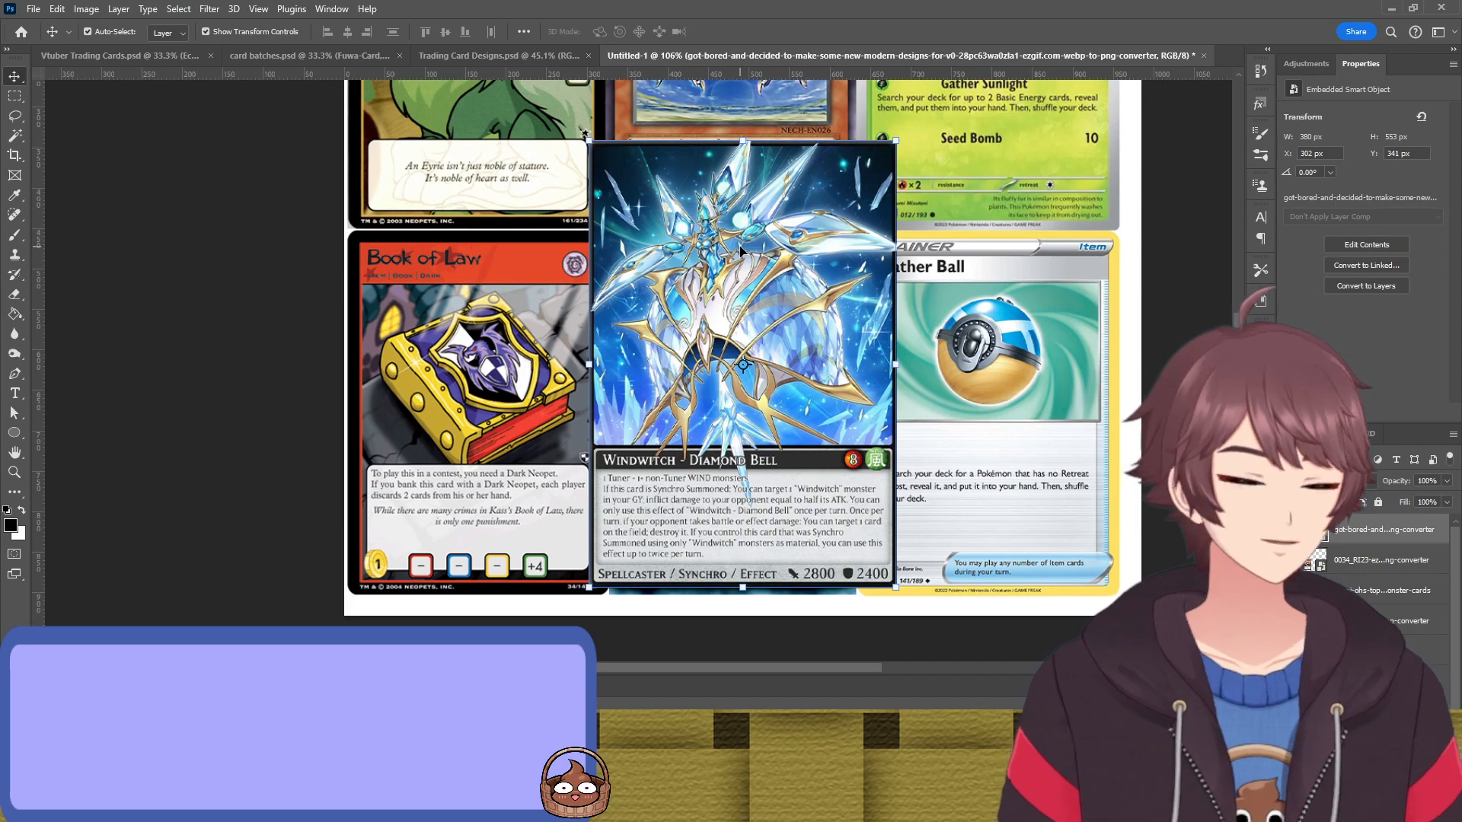
left_click_drag(740, 249, 955, 198)
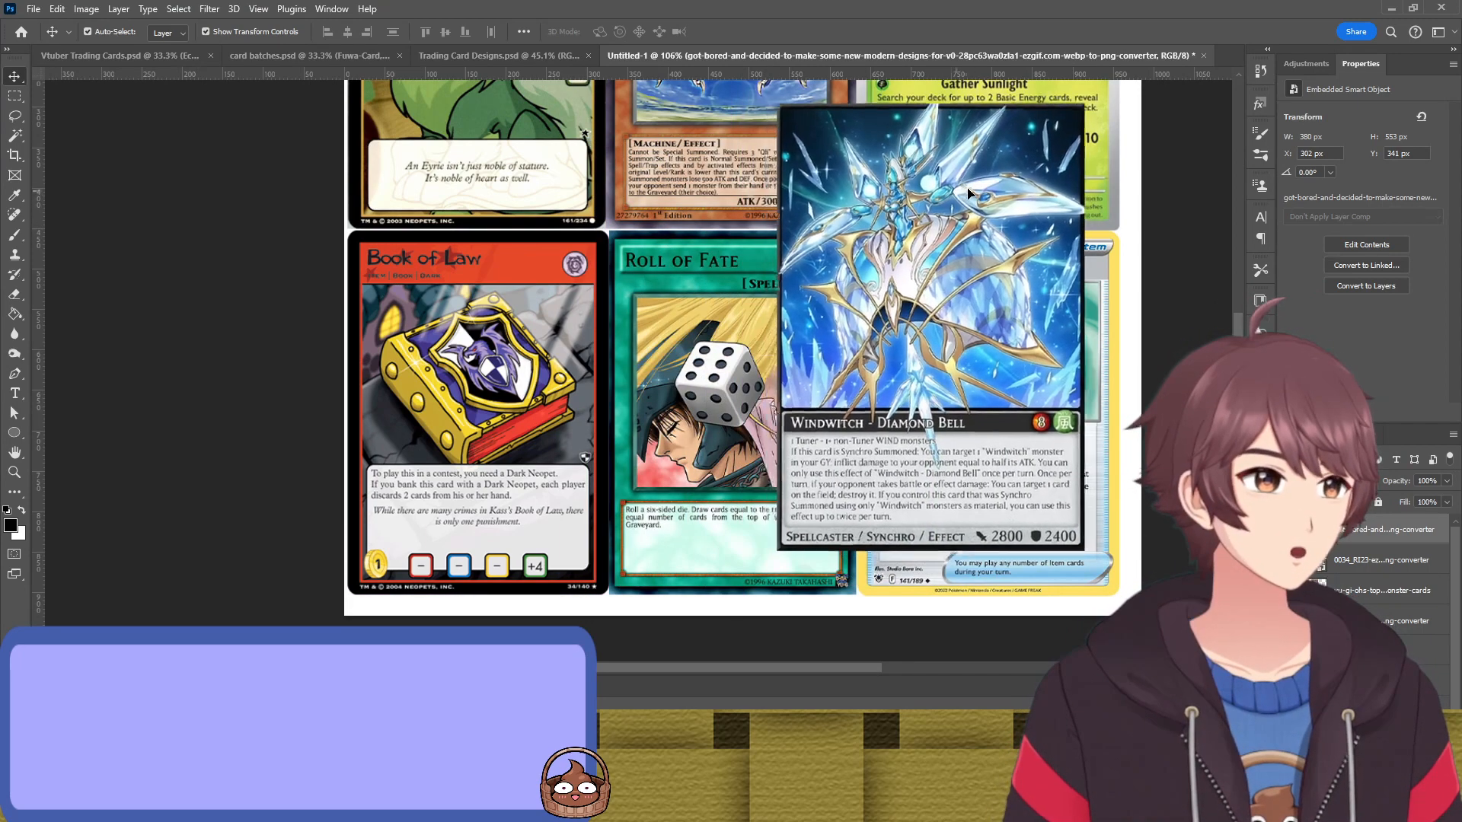
scroll(982, 220, "up", 2)
scroll(983, 220, "up", 2)
left_click_drag(971, 440, 1004, 221)
scroll(983, 345, "up", 4)
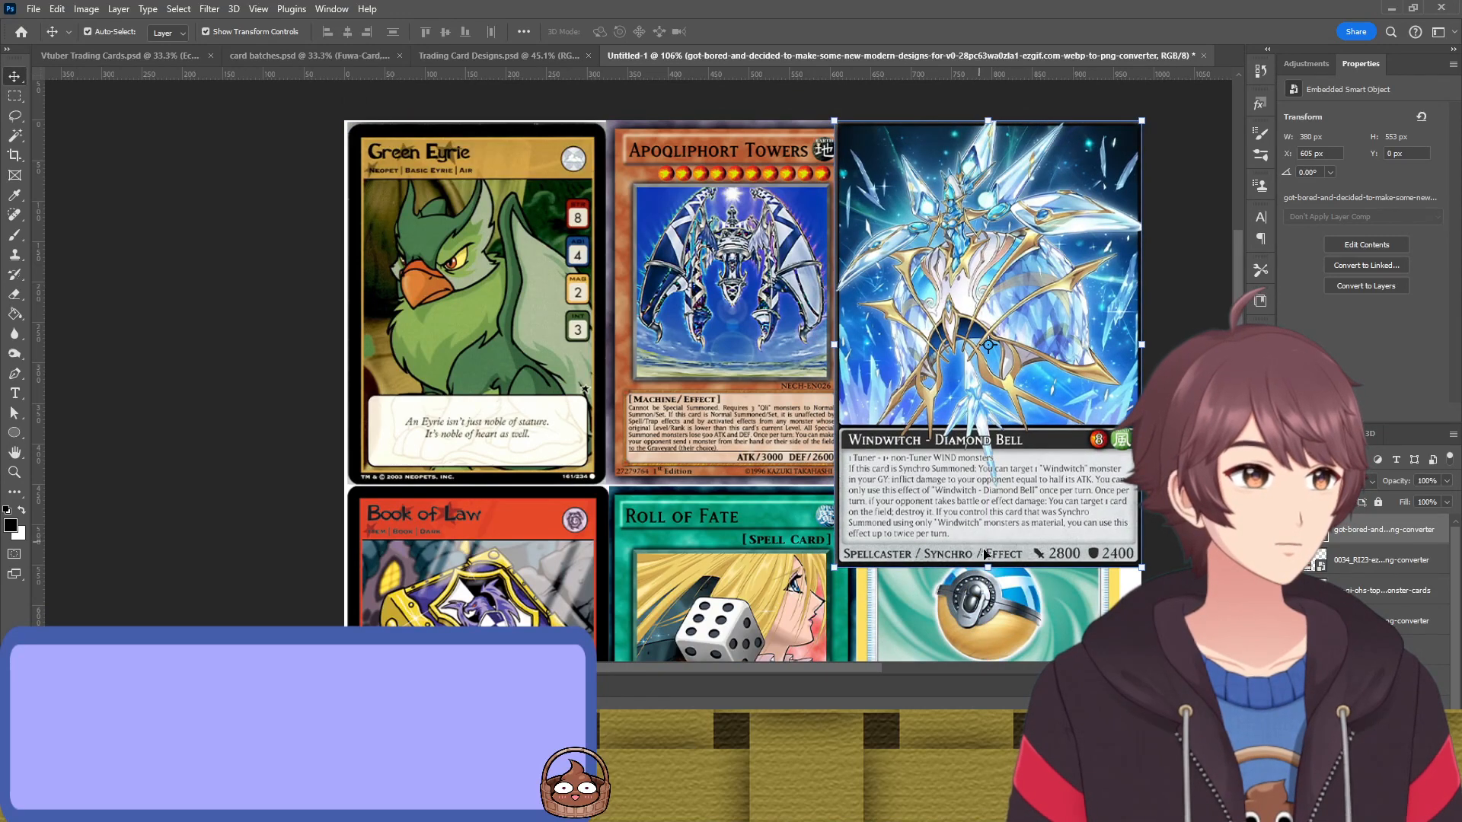
key("ctrl+t")
left_click_drag(987, 564, 978, 486)
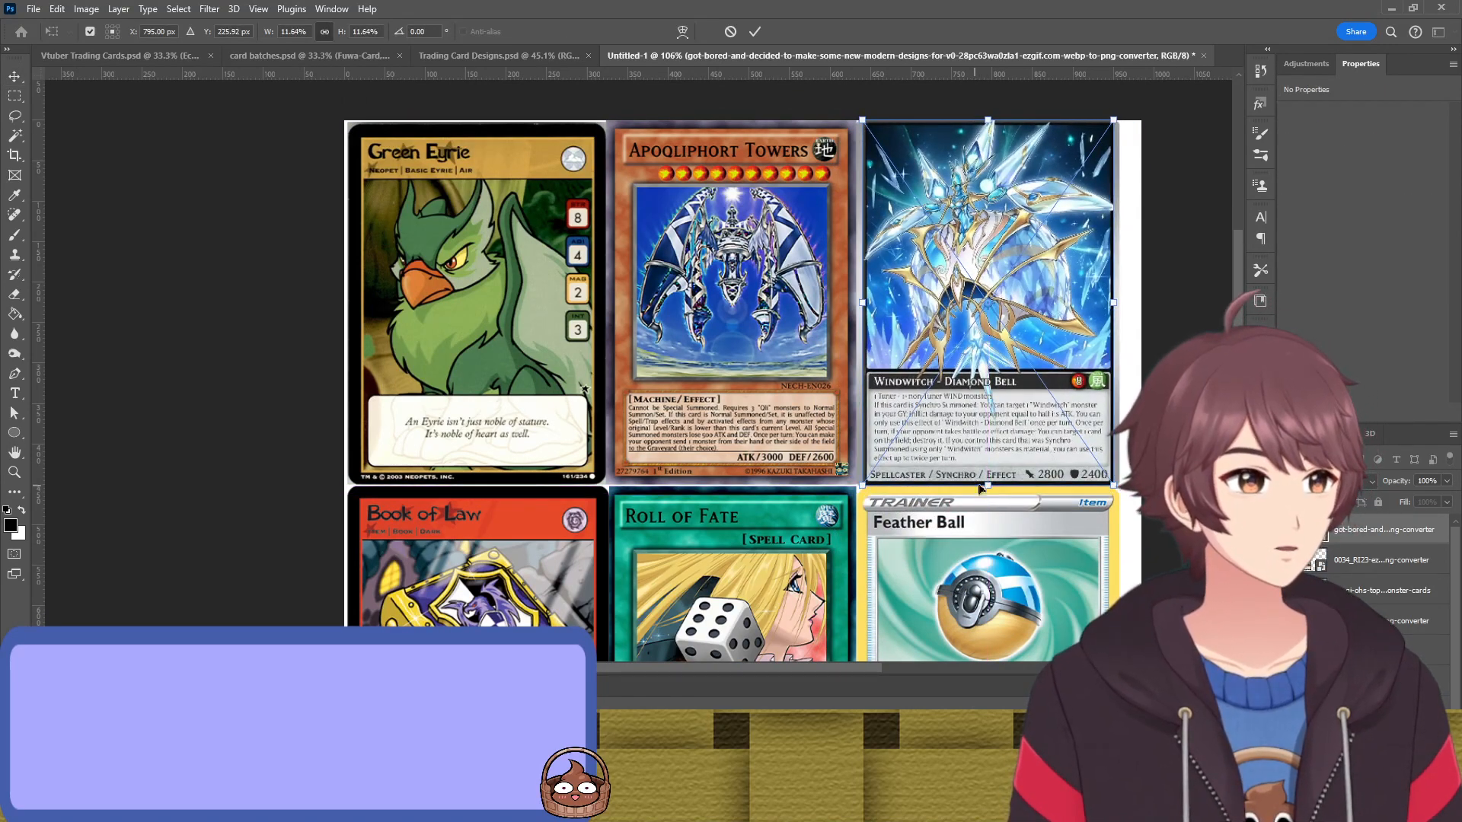
key("Return")
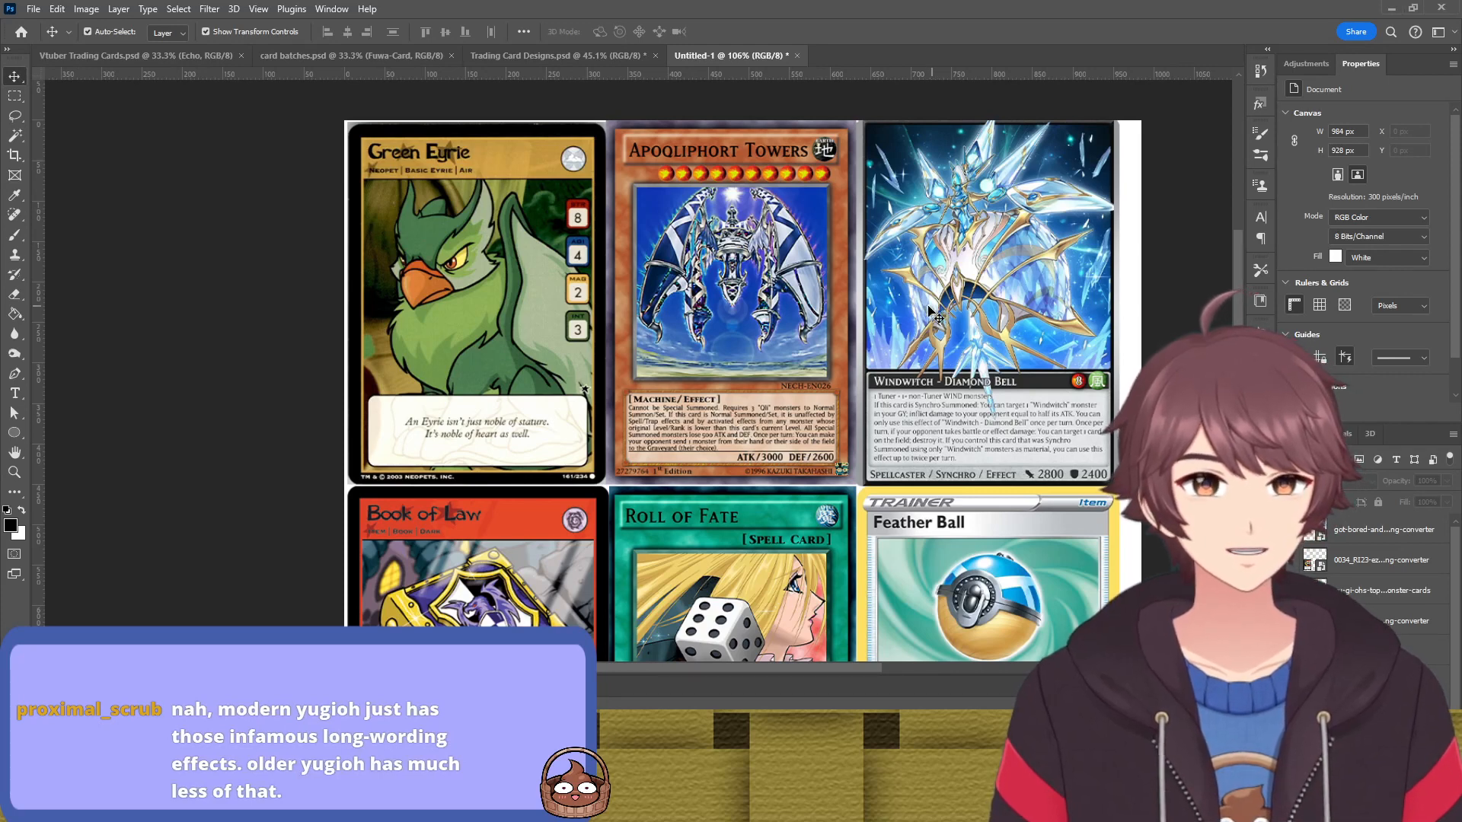
Shift the Windwitch - Diamond Bell card off Sprigatito's title, and delete it from the reference sheet
scroll(868, 327, "up", 2)
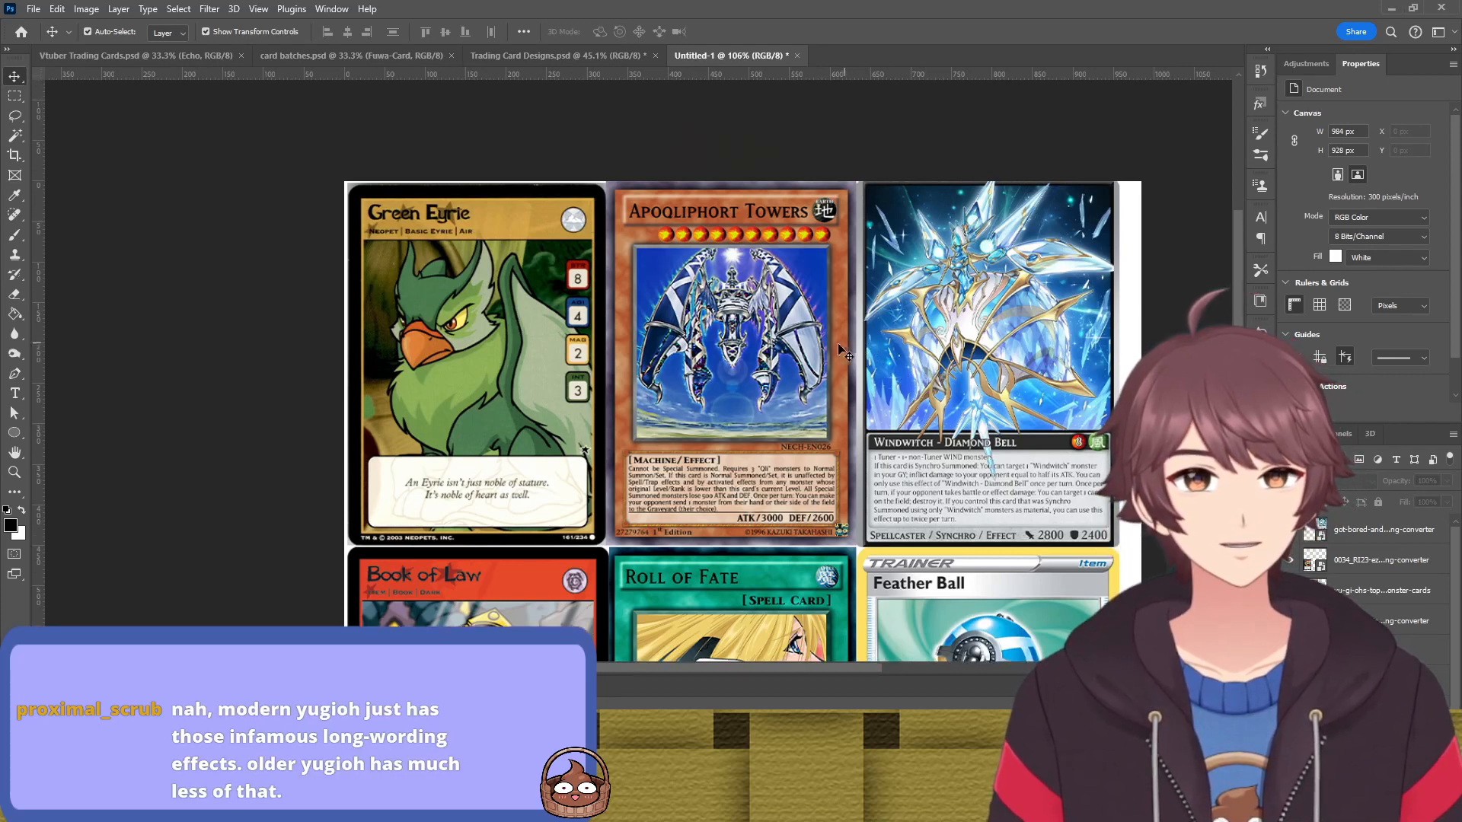
left_click_drag(959, 299, 913, 335)
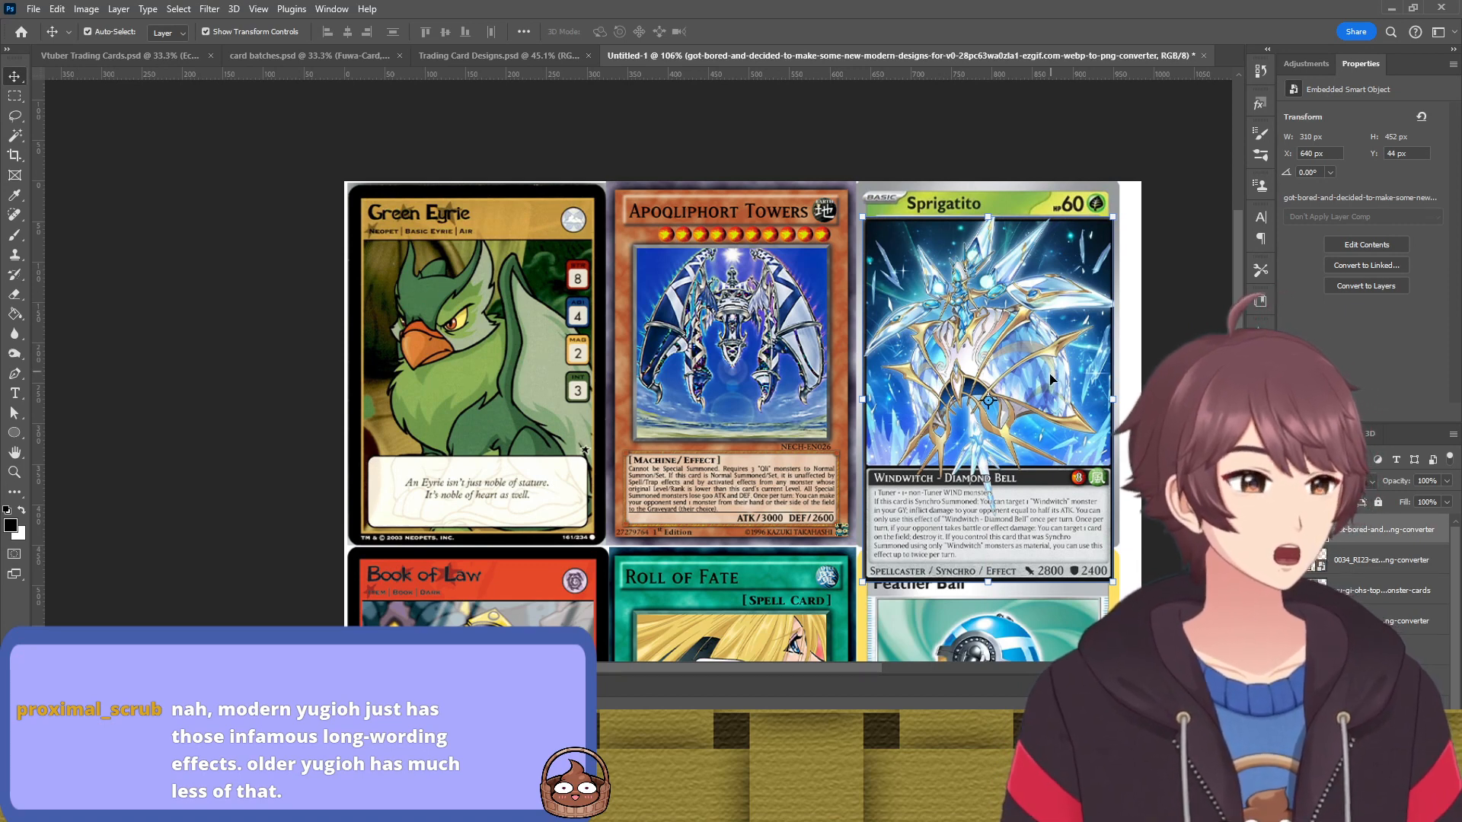
key("Delete")
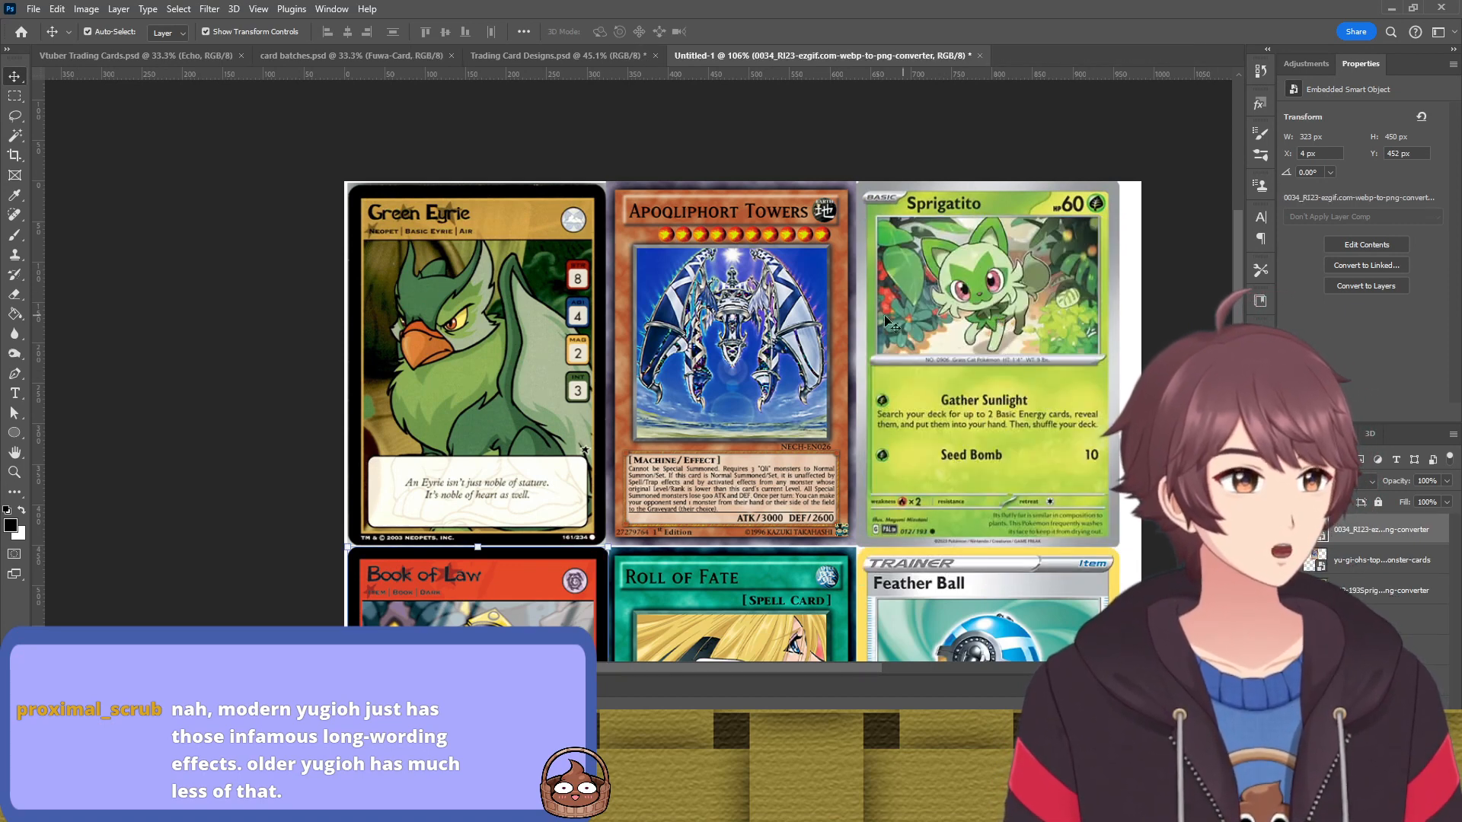
Compare the upper-row creature cards with Book of Law, Roll of Fate and Feather Ball, focusing on Book of Law's text box
scroll(731, 293, "down", 2)
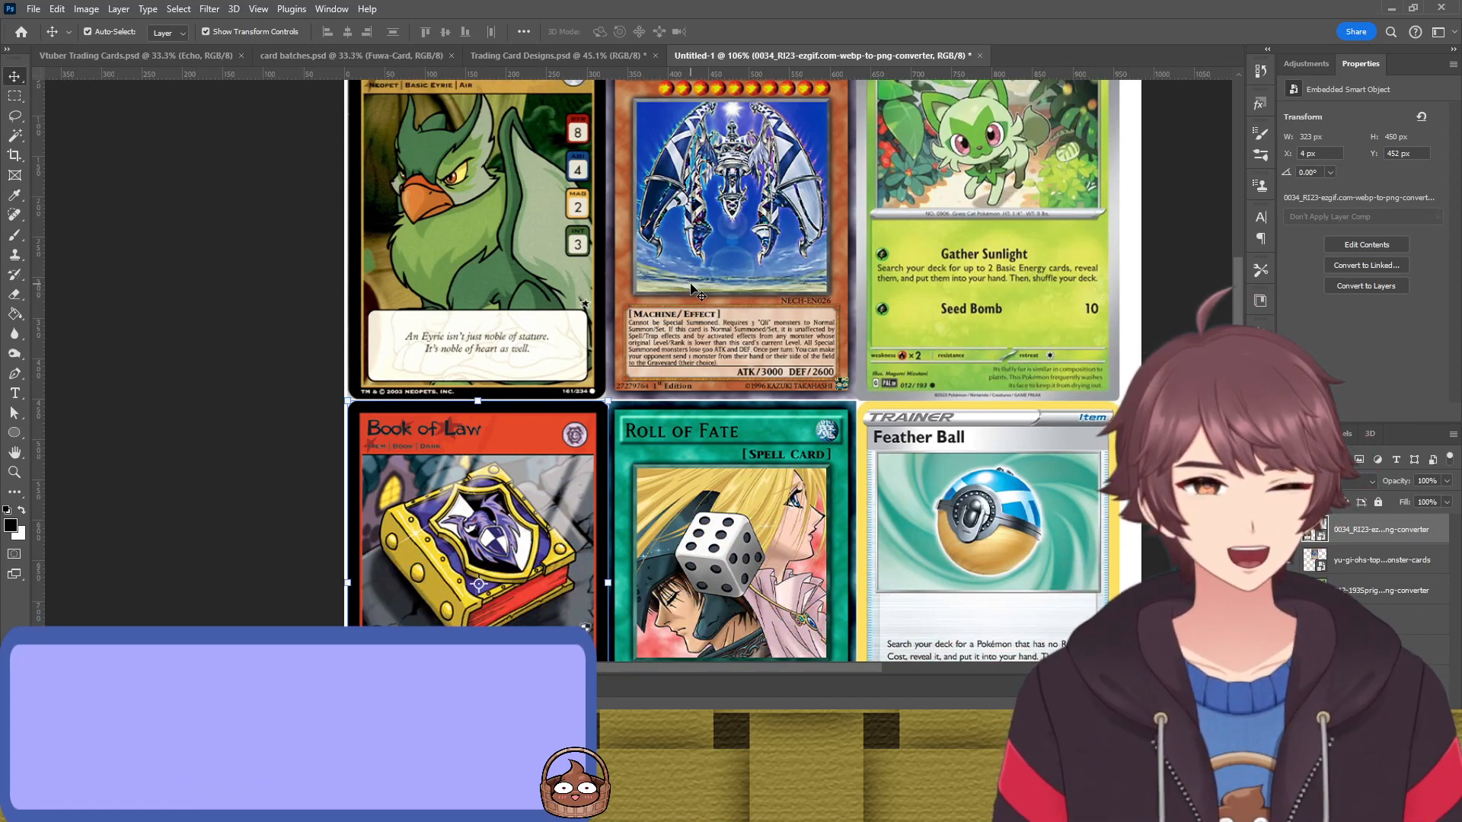
scroll(692, 289, "down", 1)
scroll(690, 304, "down", 1)
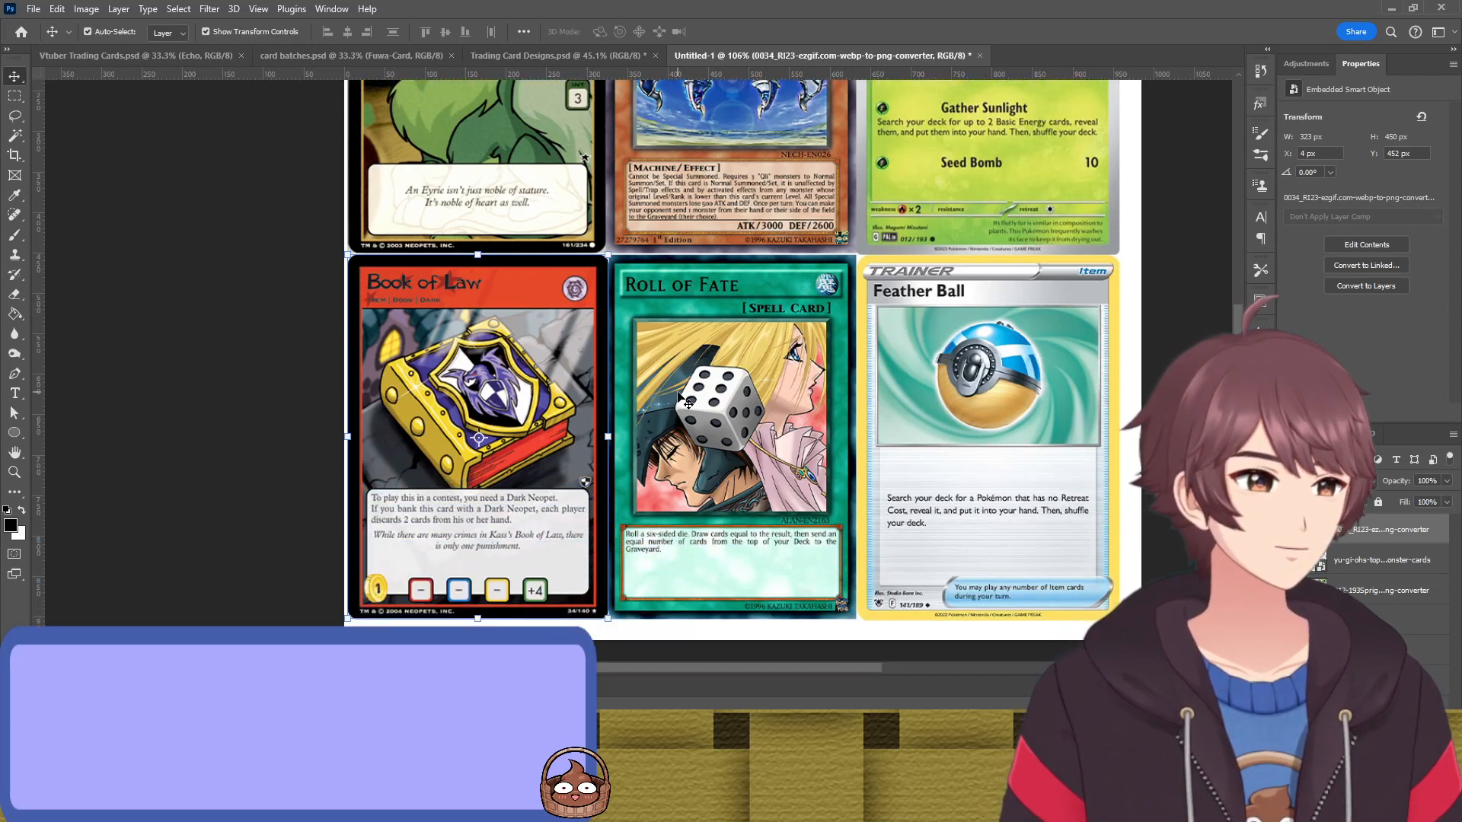
scroll(680, 399, "up", 2)
scroll(680, 398, "up", 1)
left_click(714, 370)
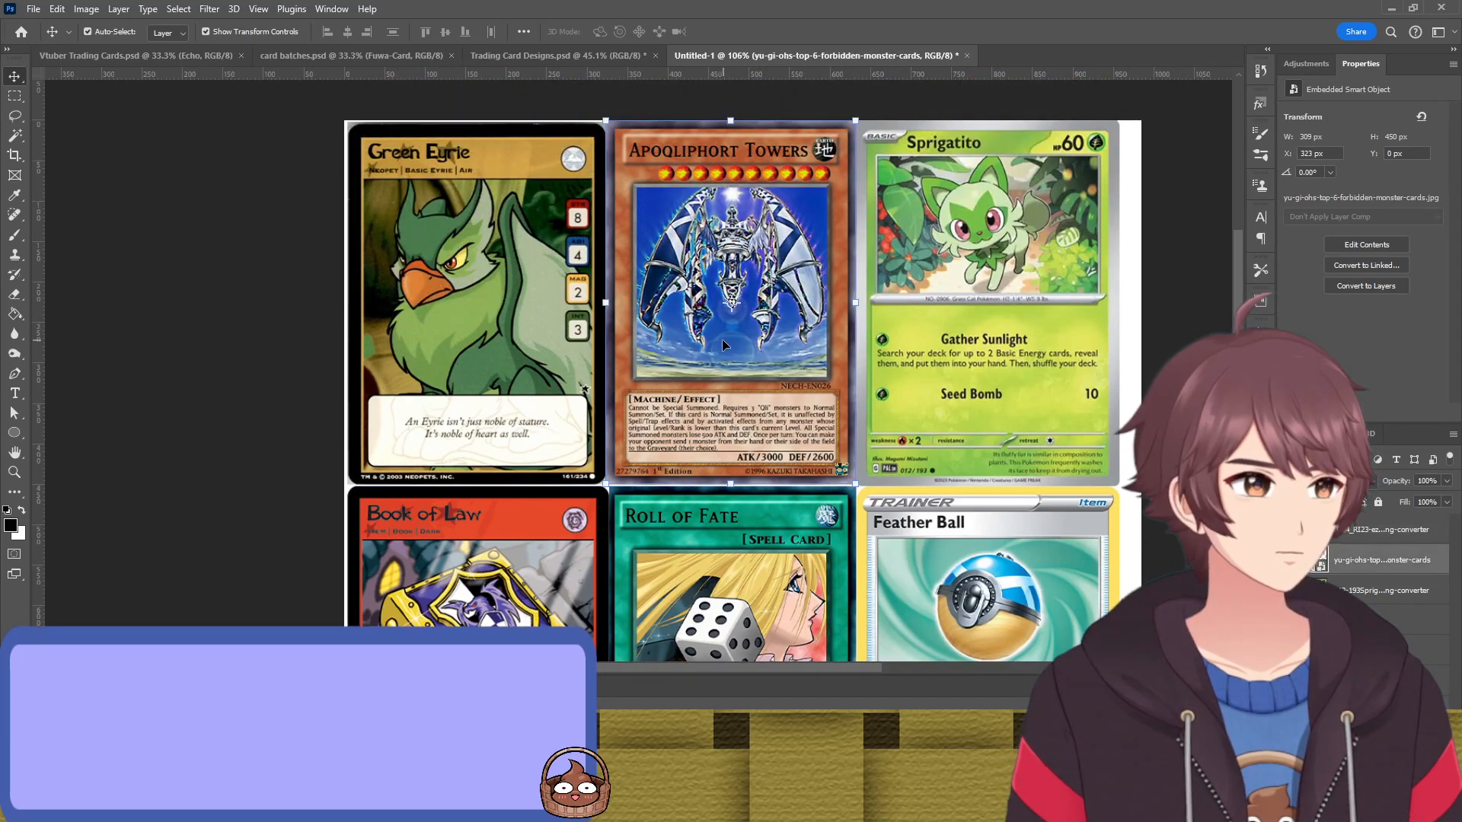
left_click(414, 374)
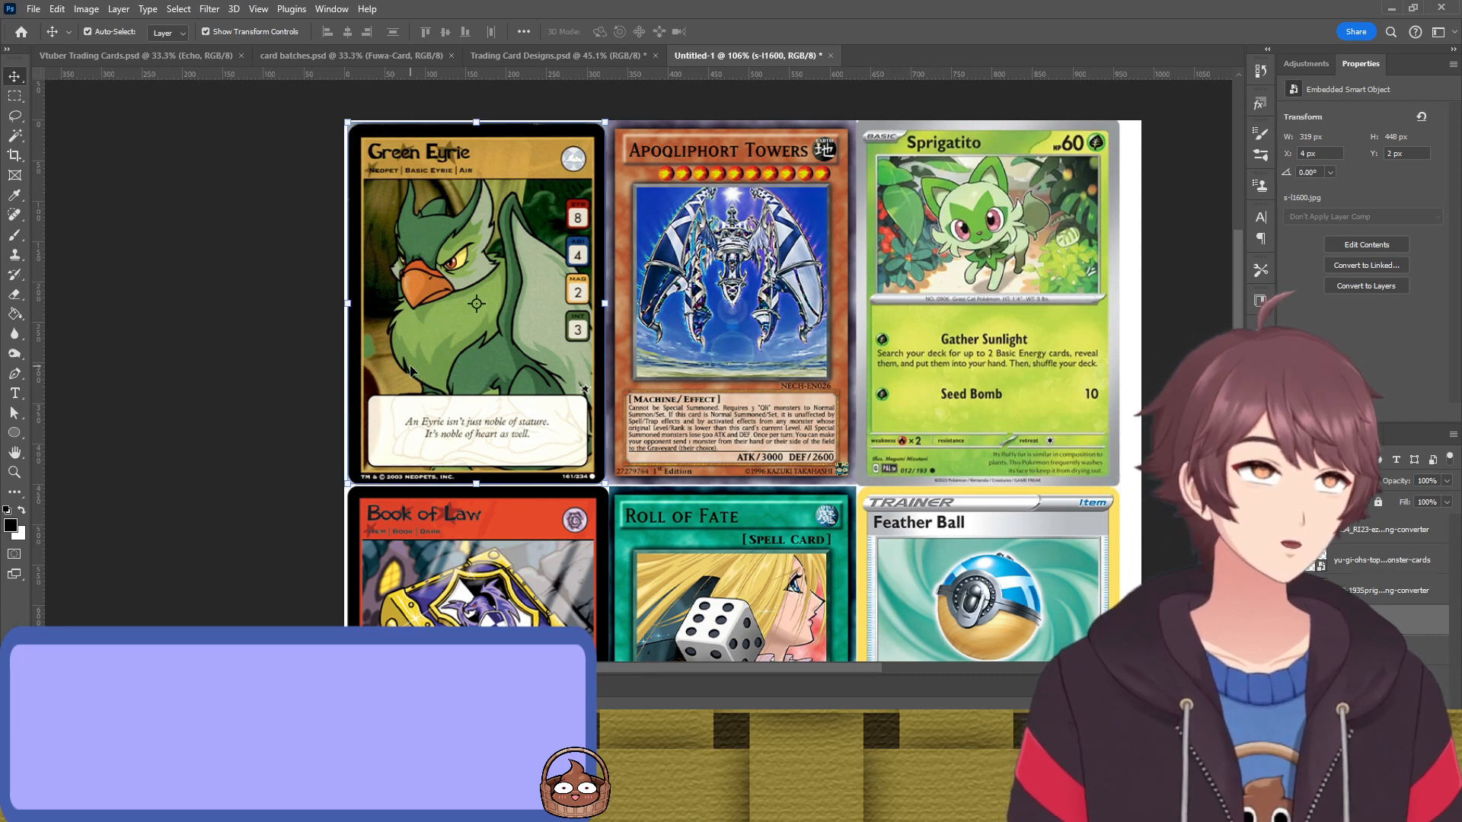
scroll(410, 372, "down", 3)
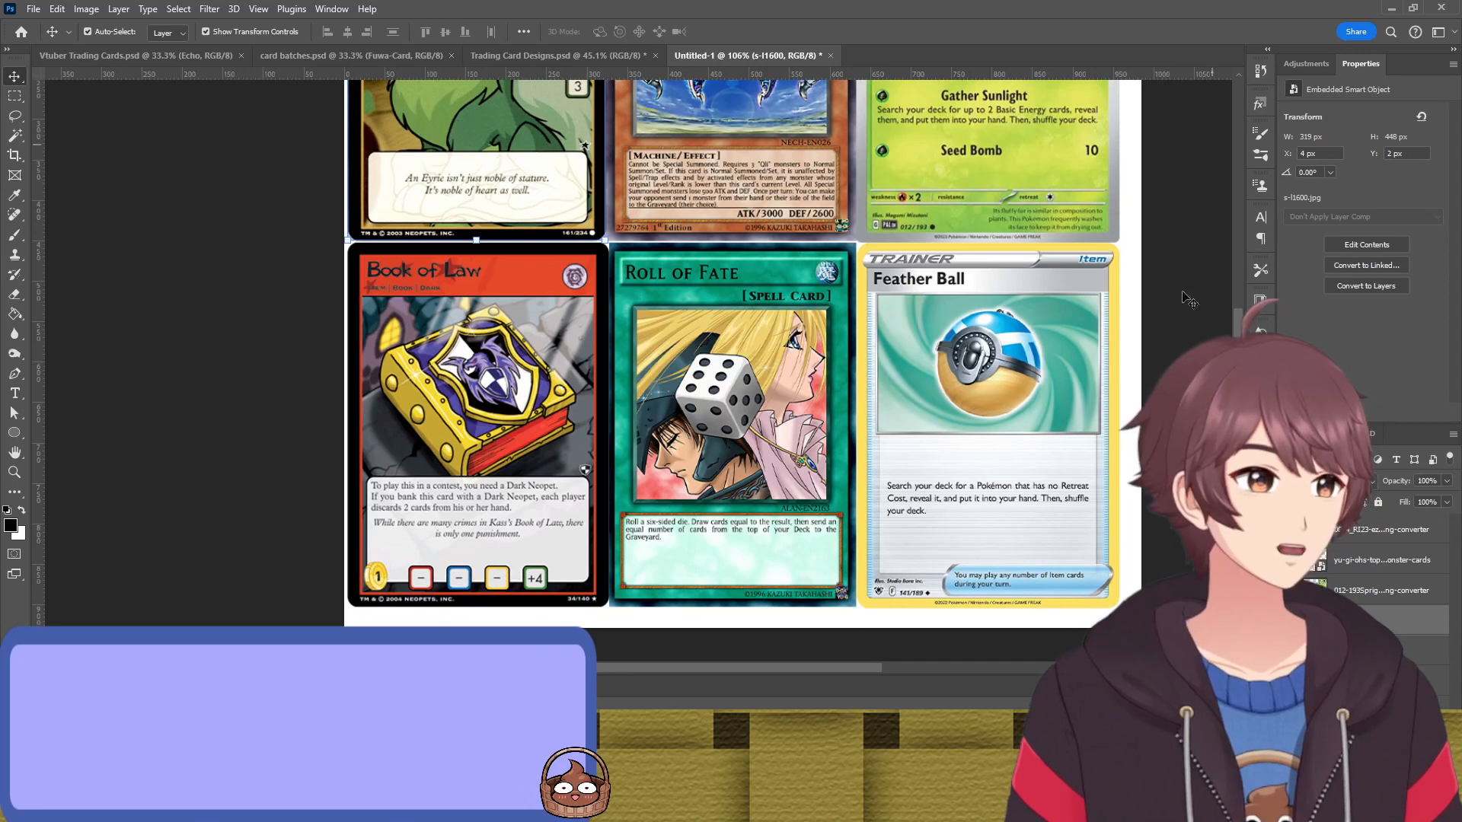
left_click(224, 390)
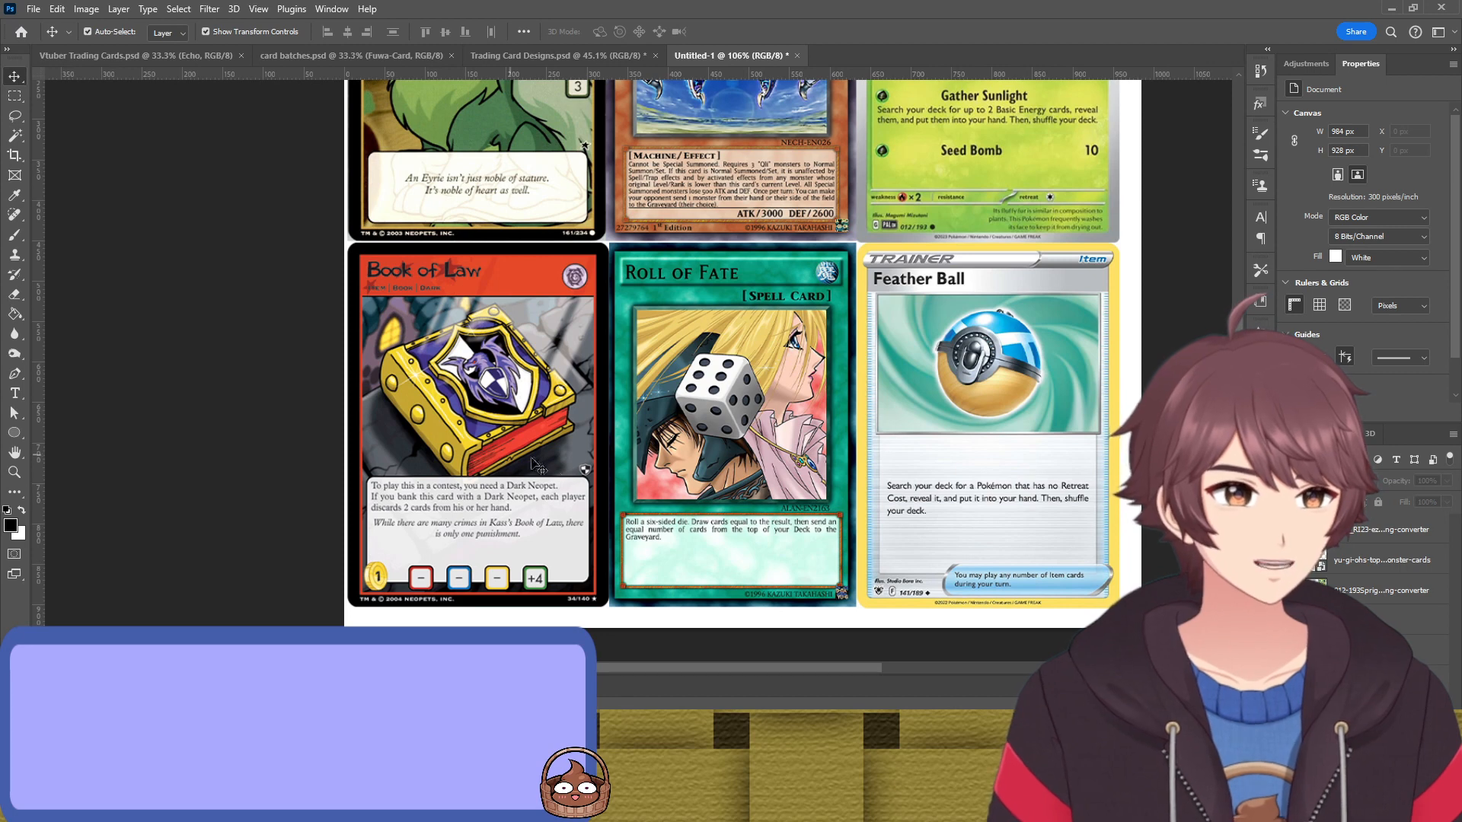
left_click(421, 503)
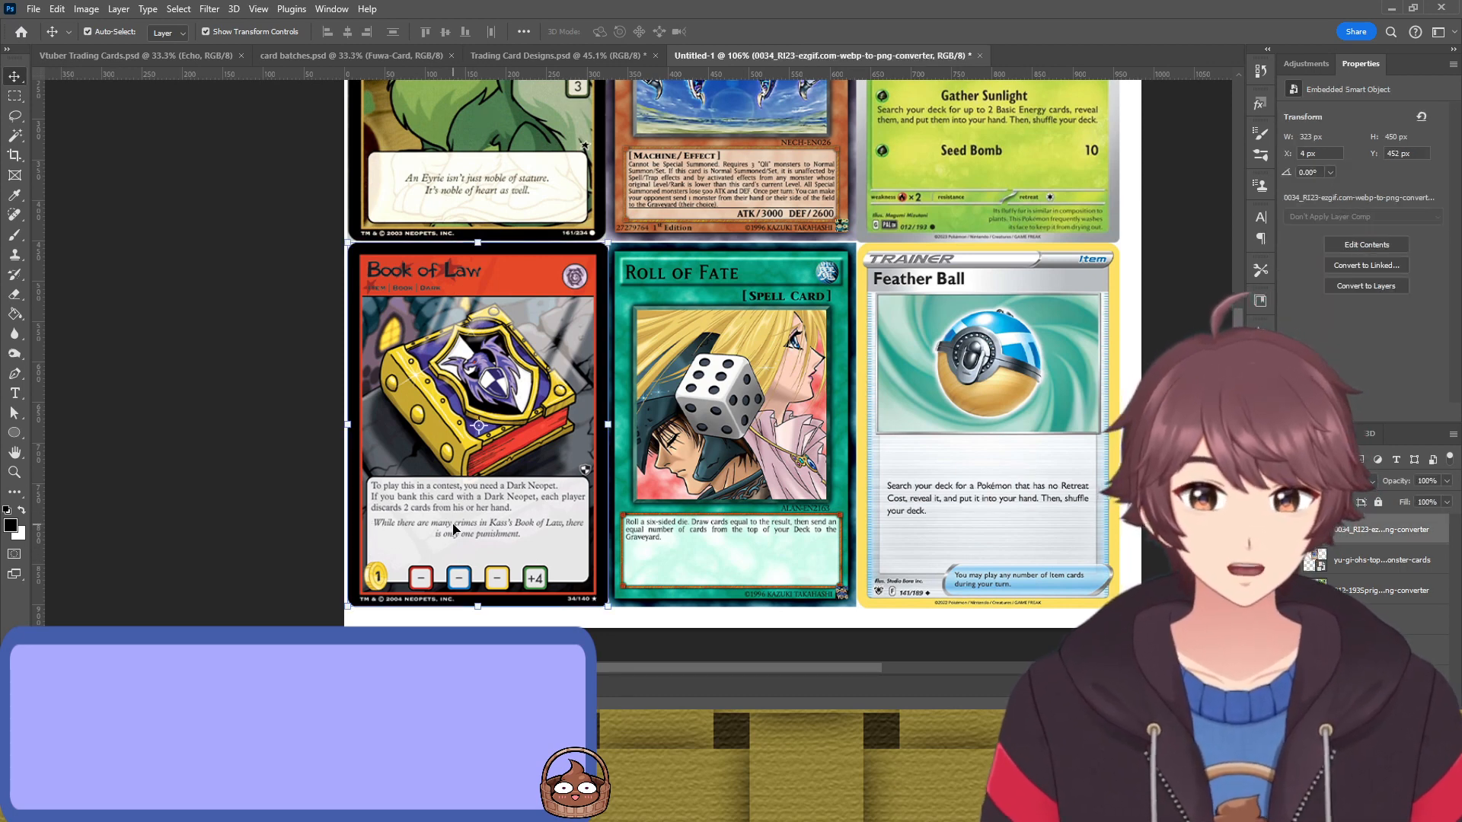
Switch to Trading Card Designs.psd and clear the reference cards covering the Vtuber card template from view
left_click(577, 57)
key("ctrl+v")
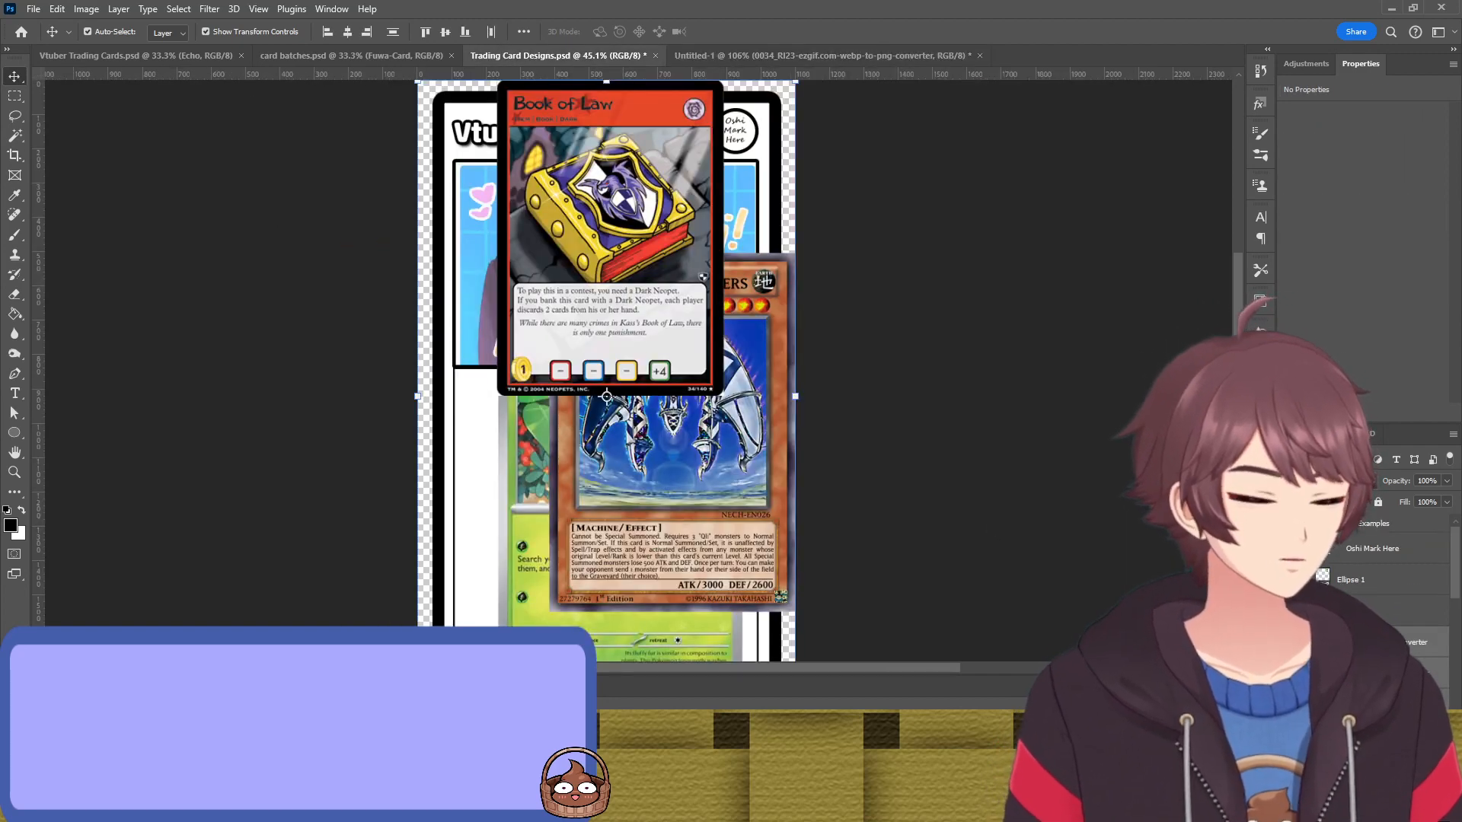
key("ctrl+z")
key("ctrl+z")
key("ctrl+z")
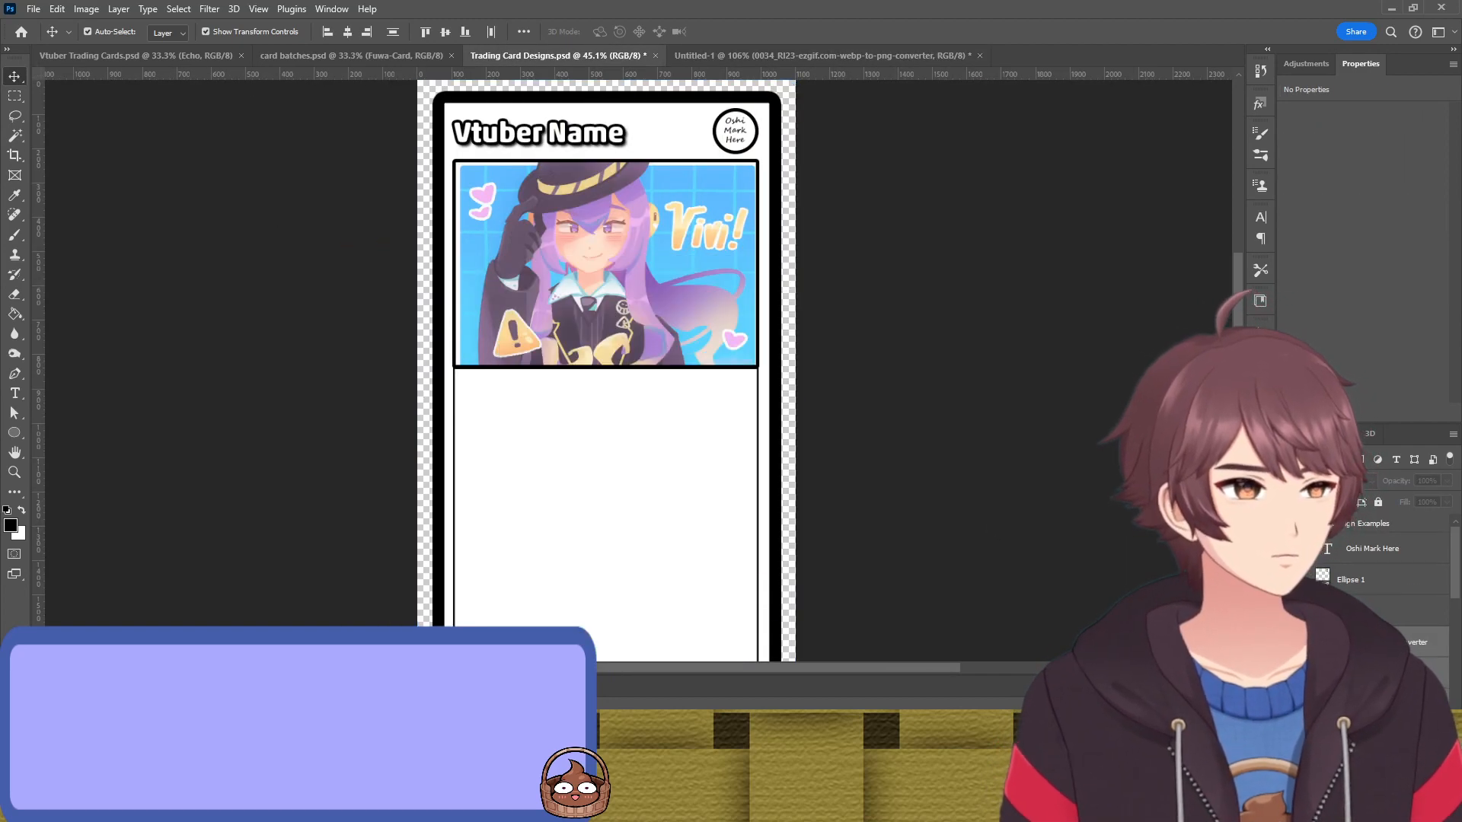
Compare the blank text area of the Vtuber card template with the card layouts on the reference sheet
scroll(533, 274, "down", 3)
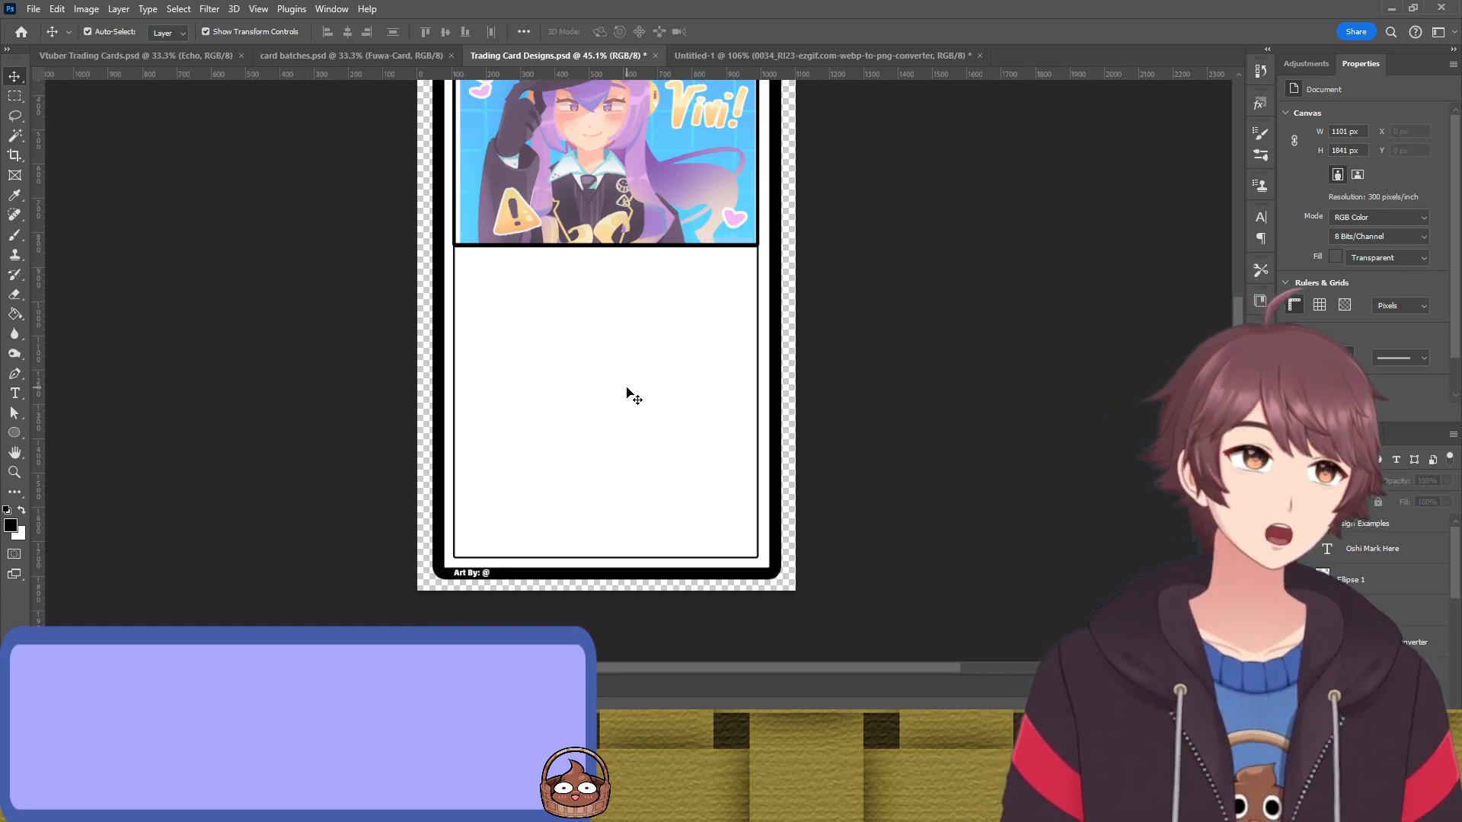
left_click(803, 55)
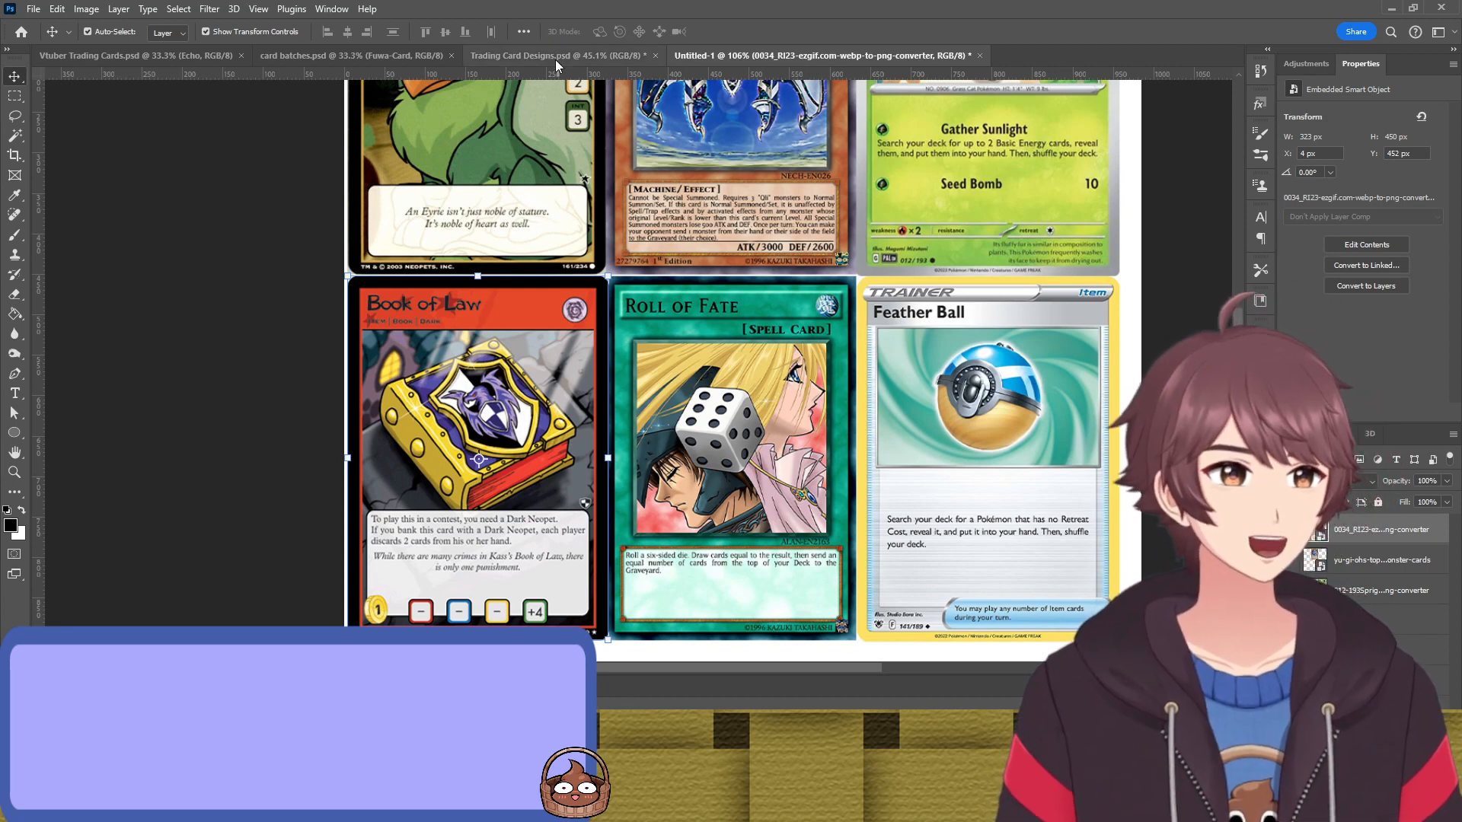
scroll(510, 221, "up", 5)
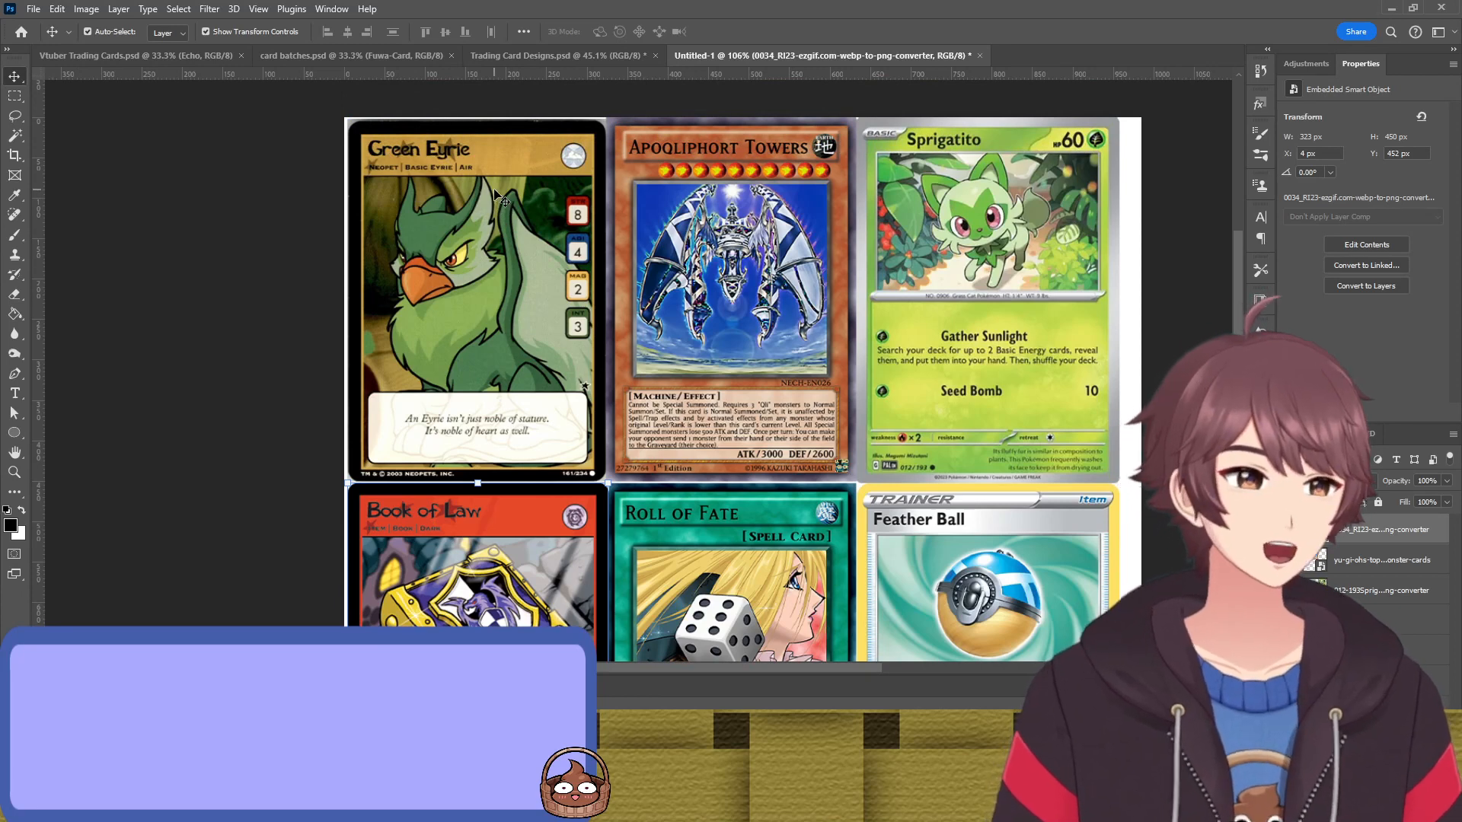
left_click(546, 57)
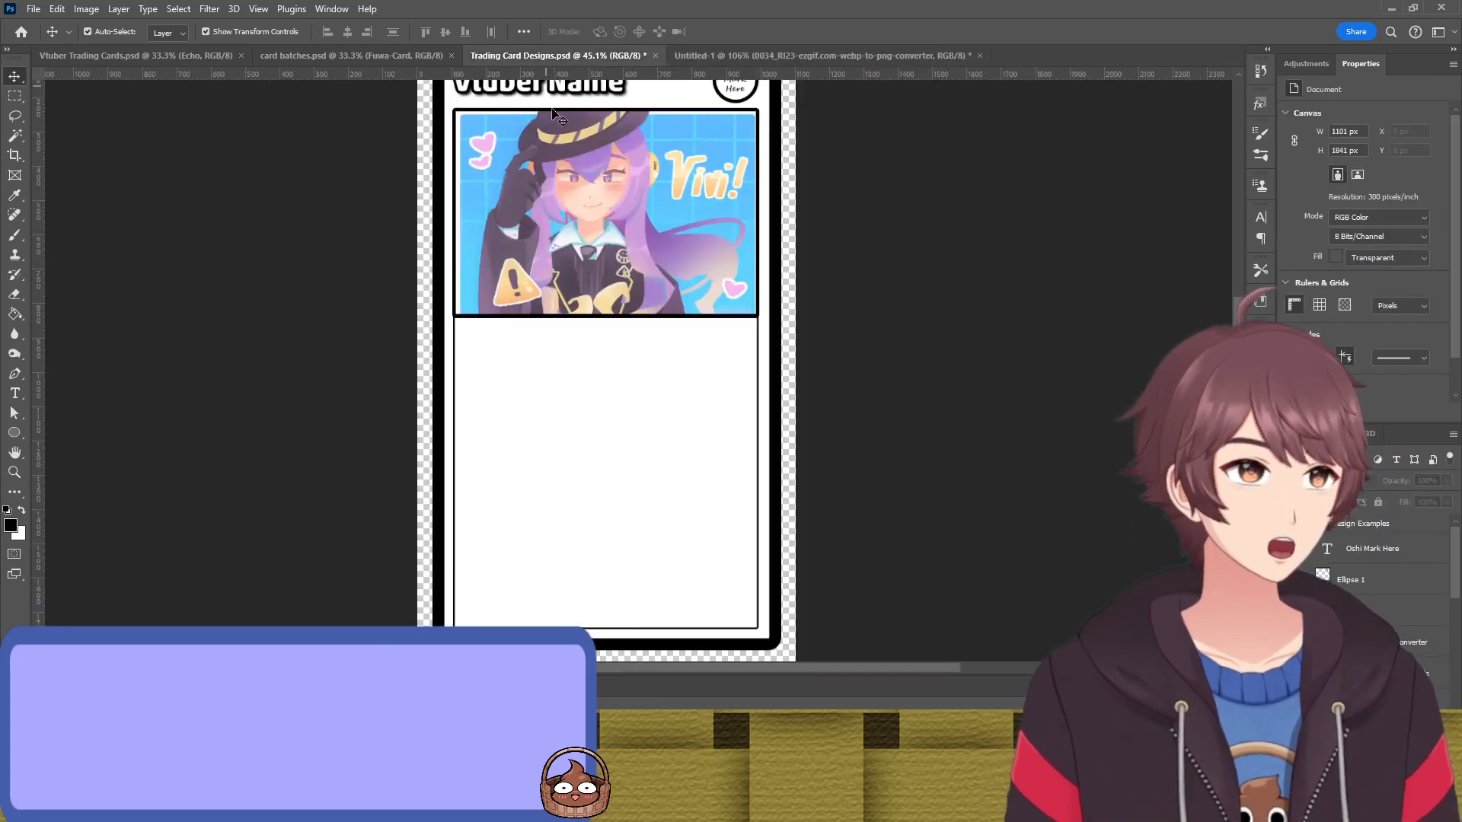
scroll(858, 300, "up", 2)
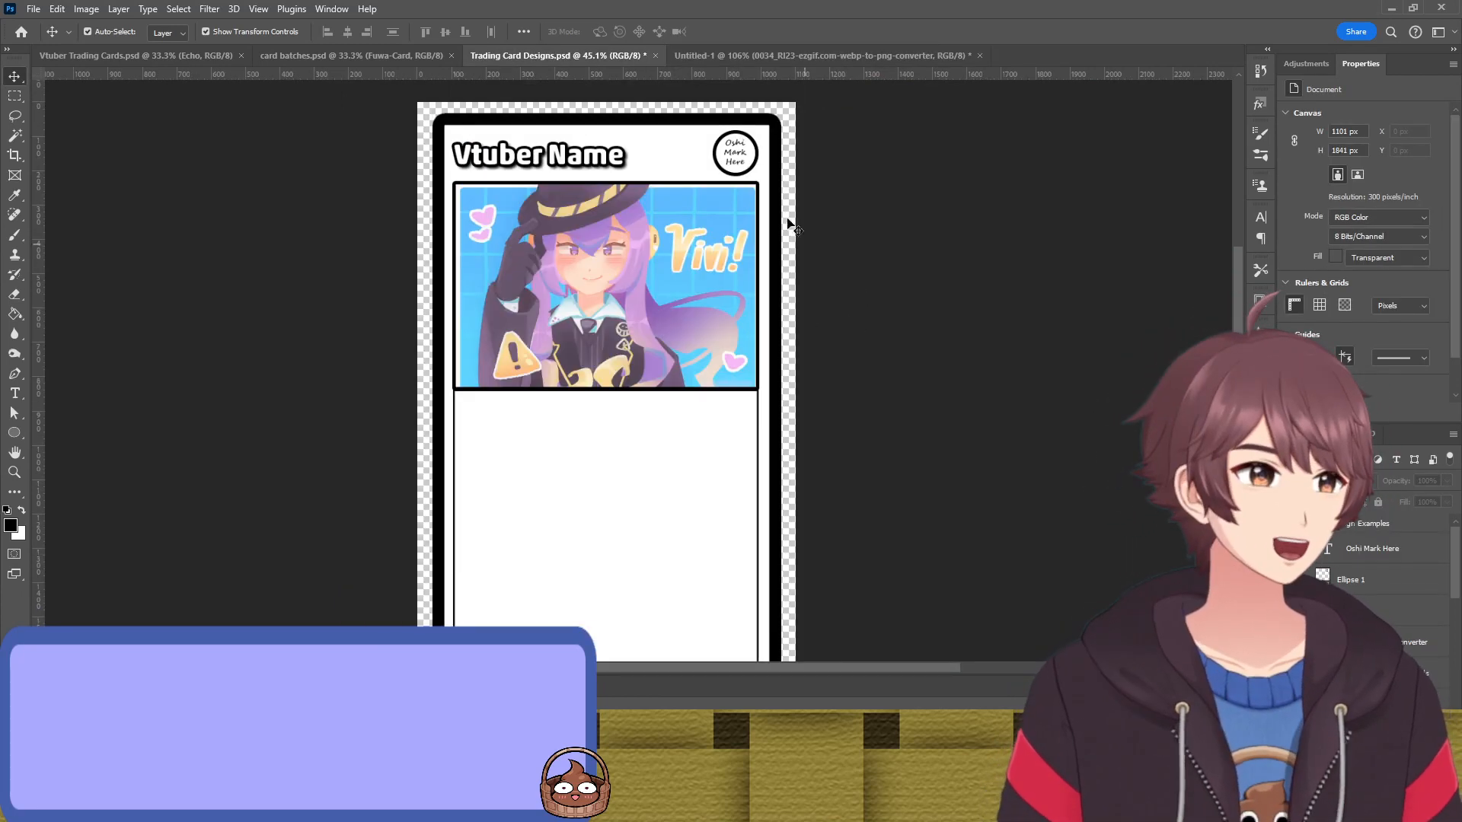
Change the fill of the template's white background rectangle inside the black border to a medium blue
left_click(769, 183)
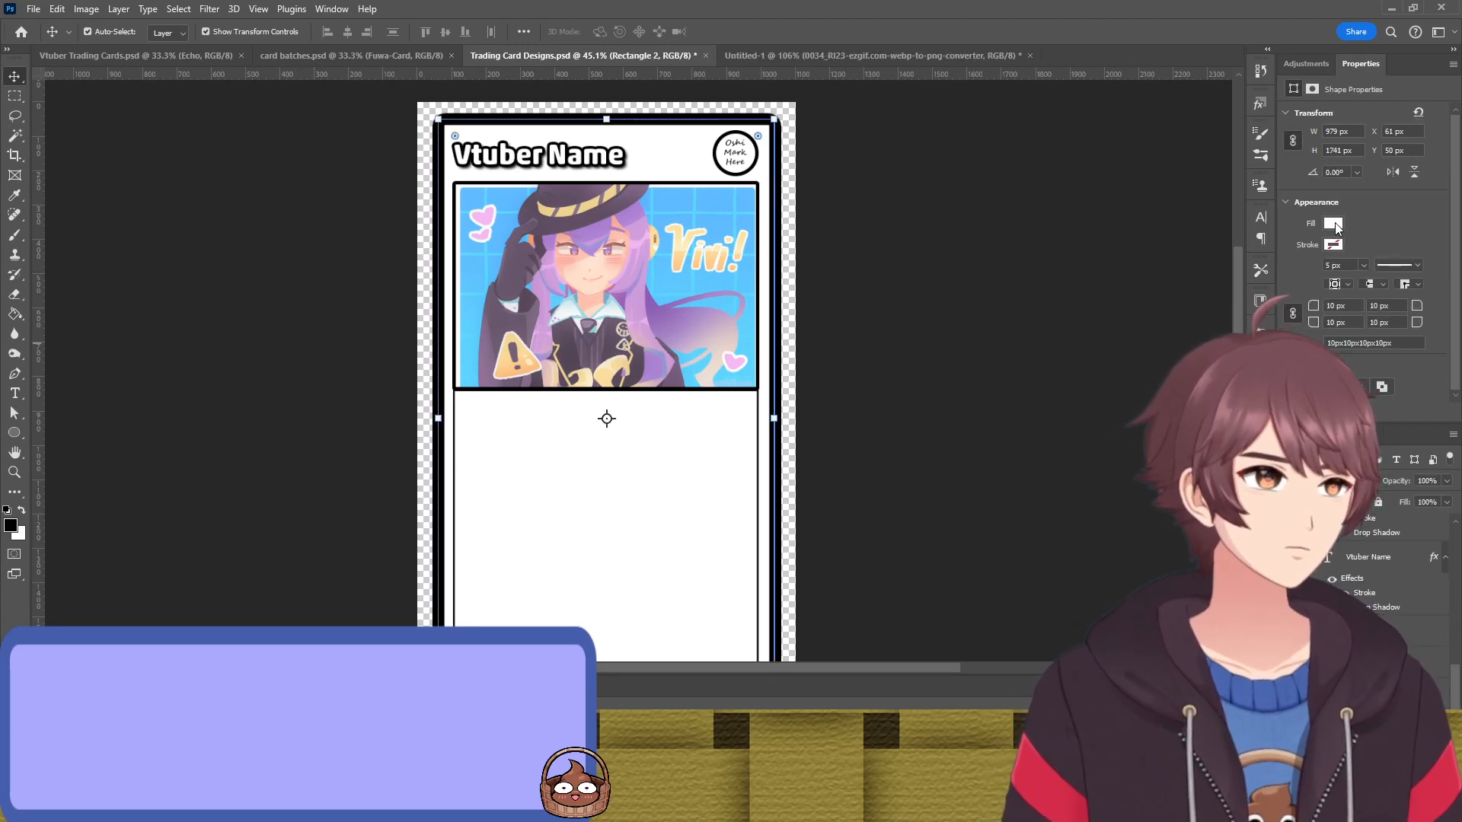
key("i")
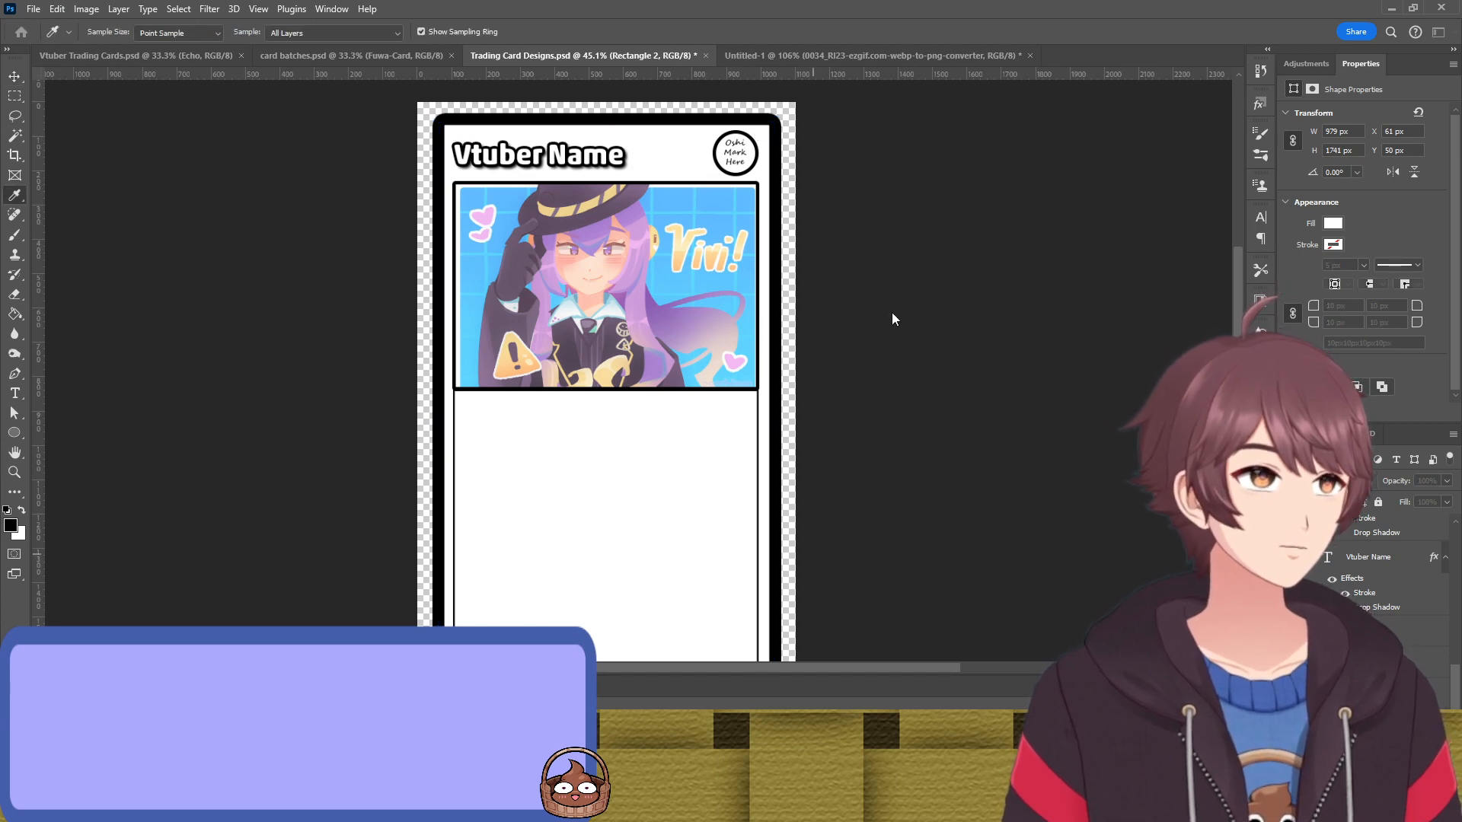
key("v")
scroll(606, 380, "down", 1)
scroll(606, 380, "up", 2)
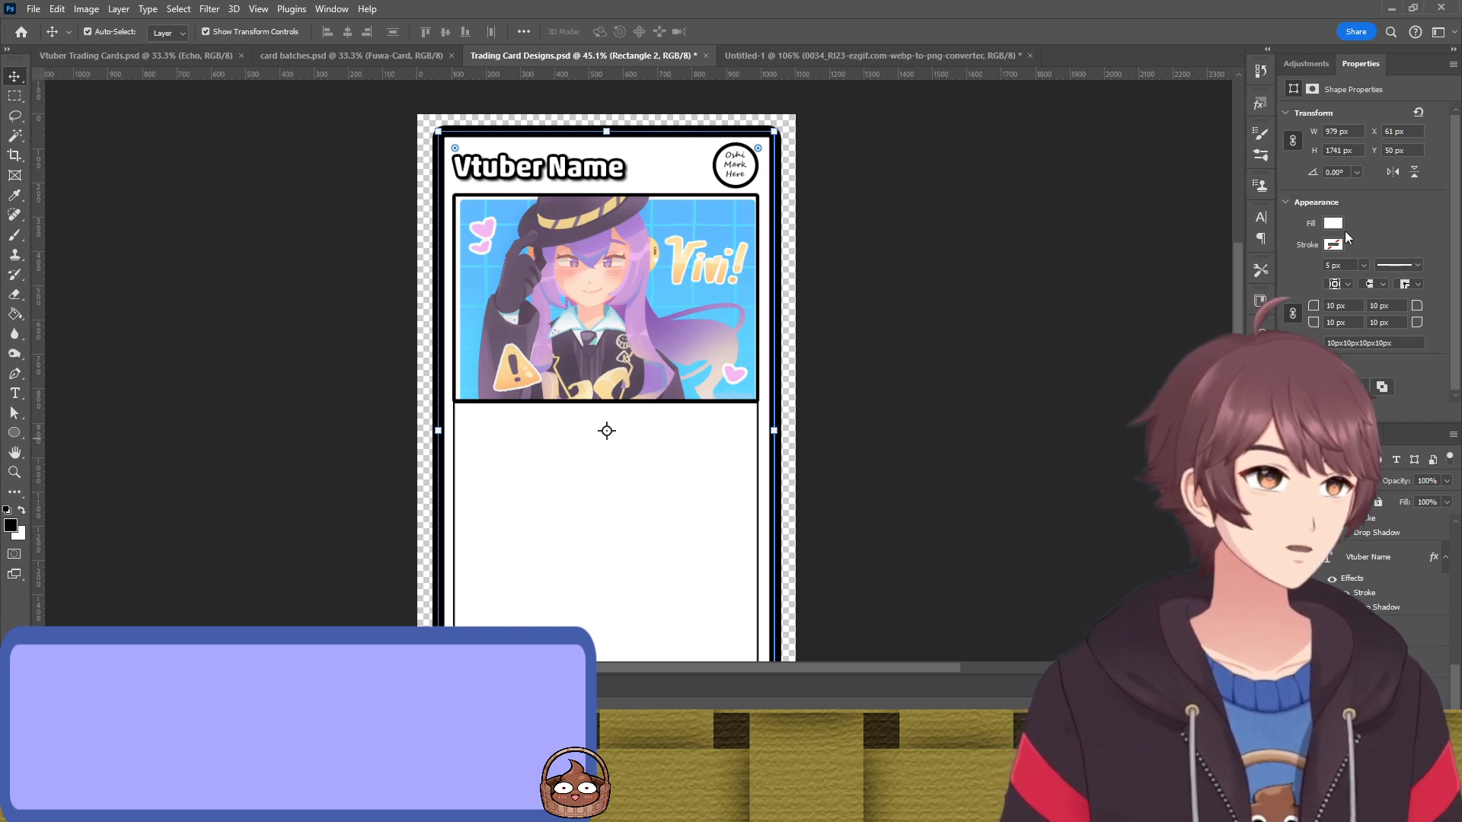
key("i")
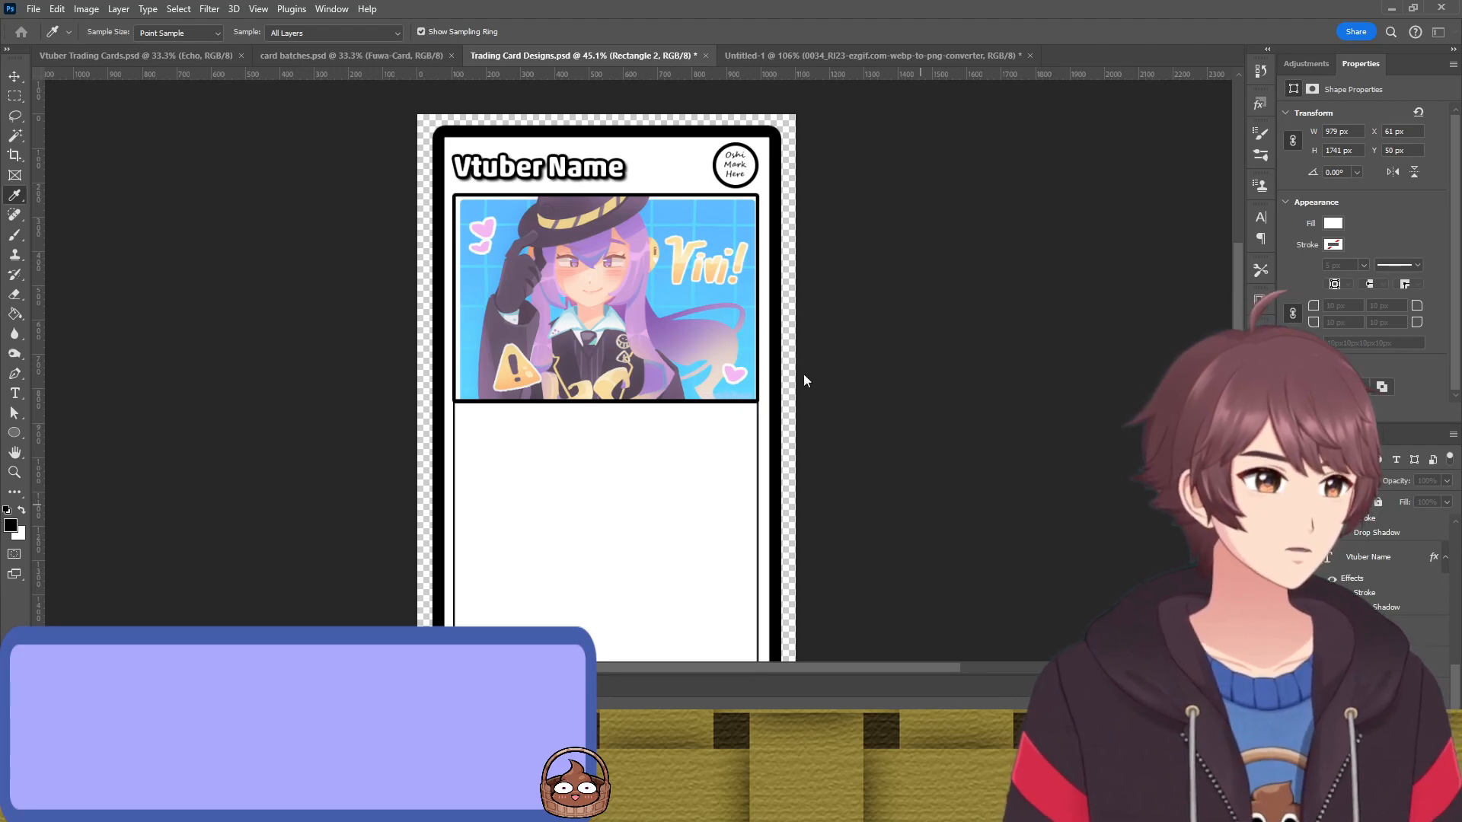
left_click(868, 278)
left_click(1080, 322)
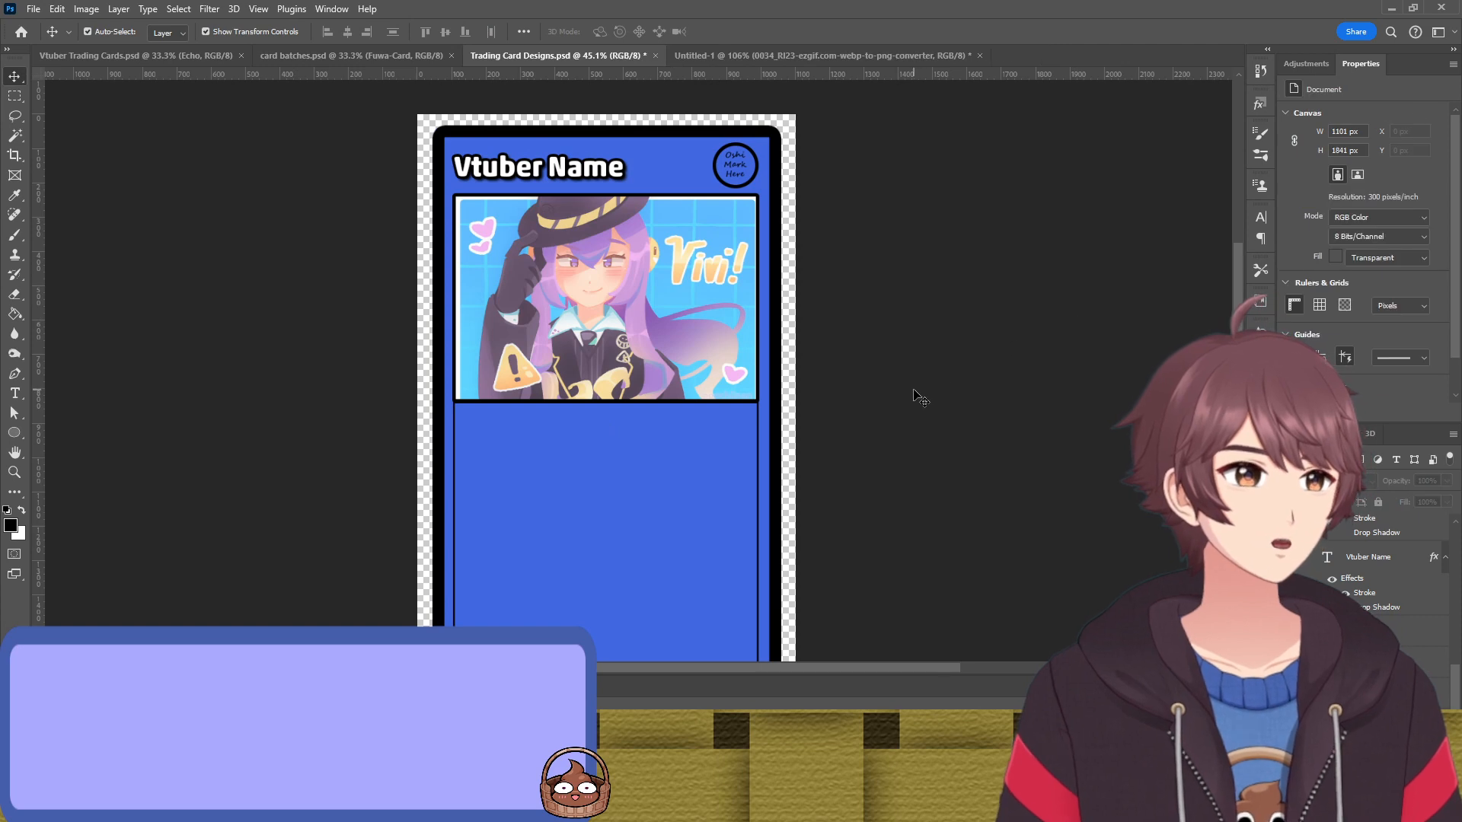
scroll(914, 392, "down", 2)
scroll(906, 388, "down", 1)
scroll(889, 392, "up", 3)
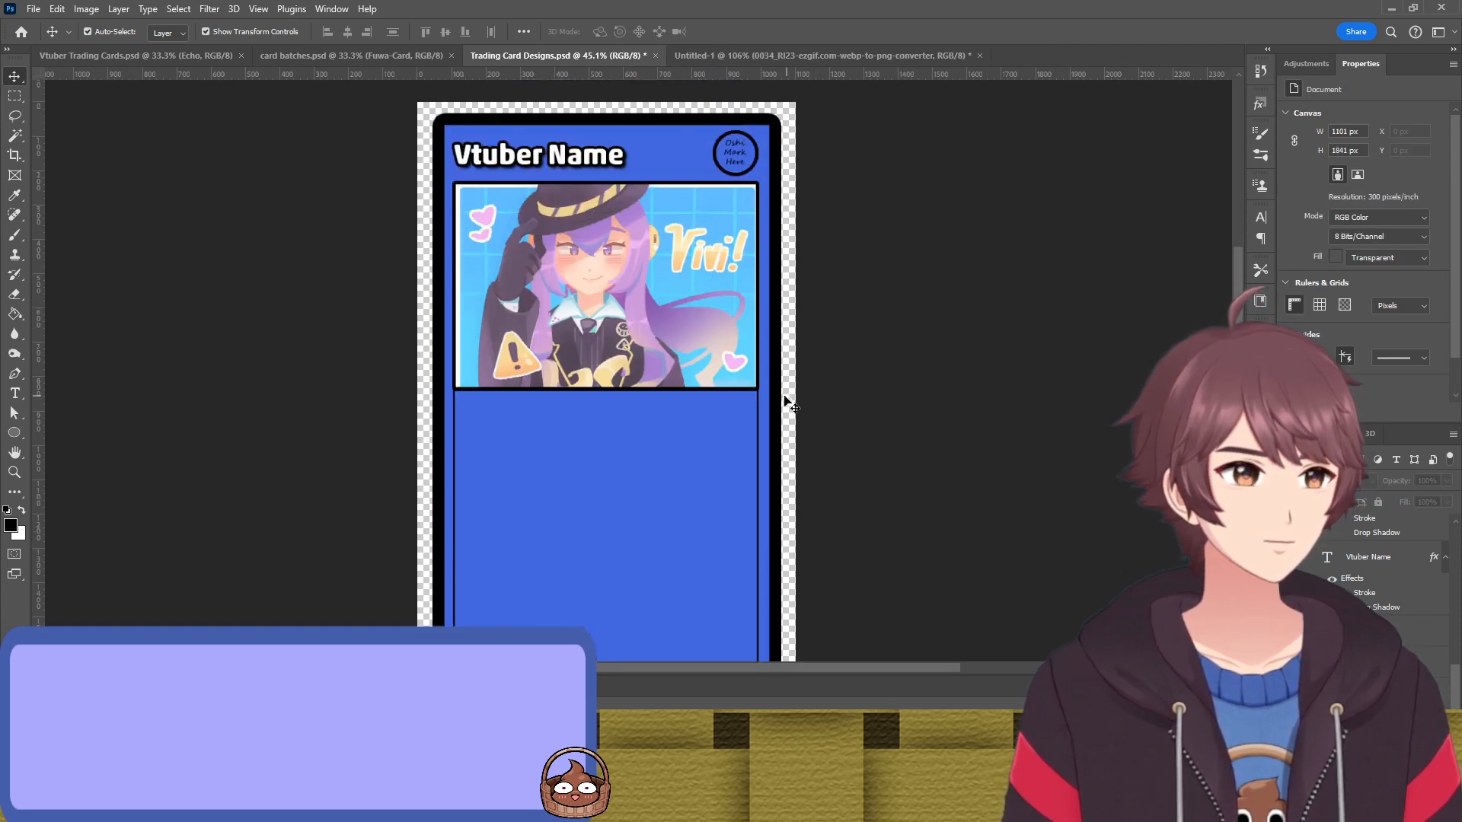
scroll(652, 424, "down", 2)
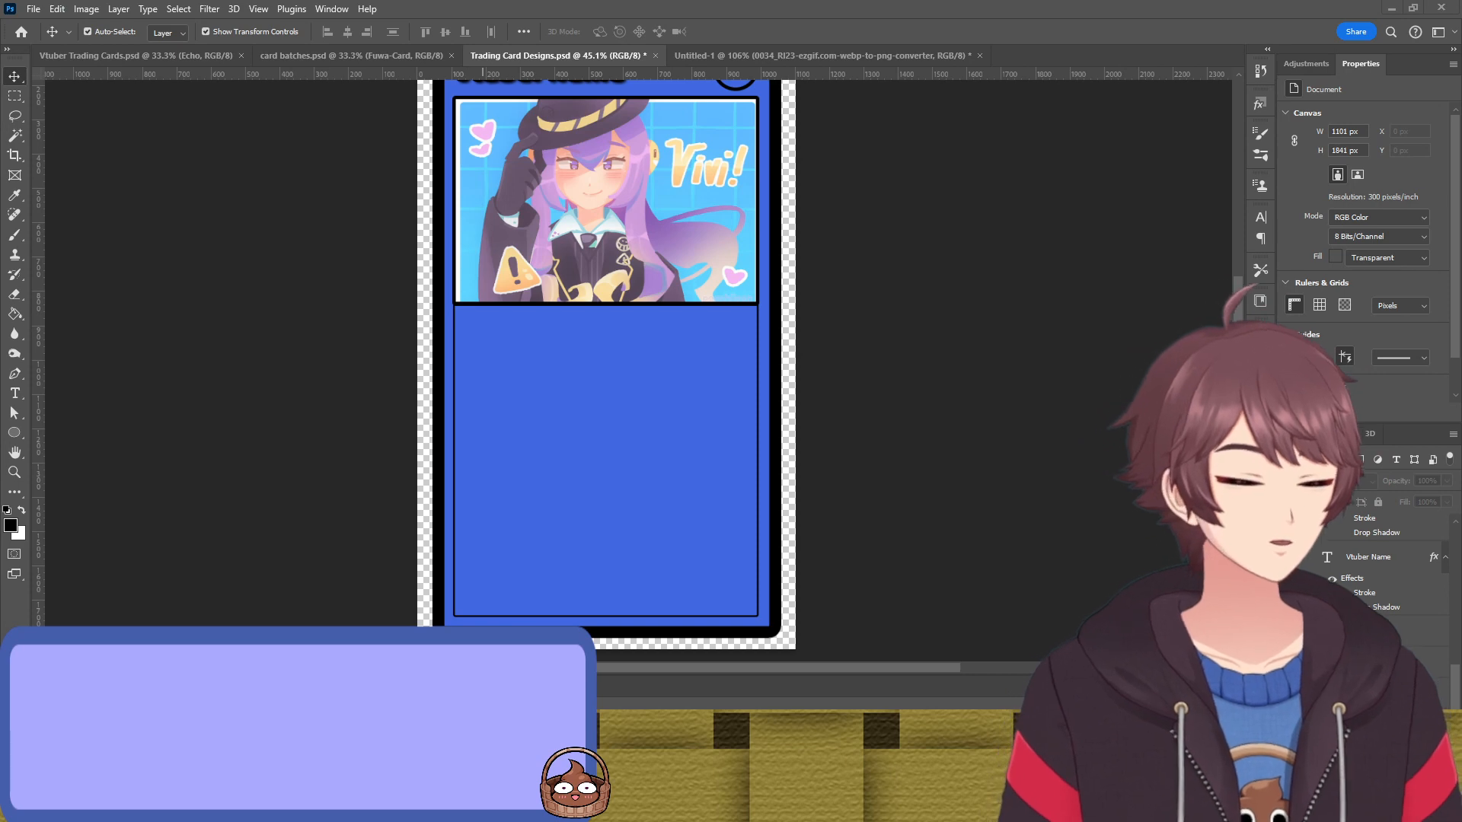
Change the fill of the card template's background rectangle to a lighter cornflower blue and check it against the name and artwork
left_click(721, 425)
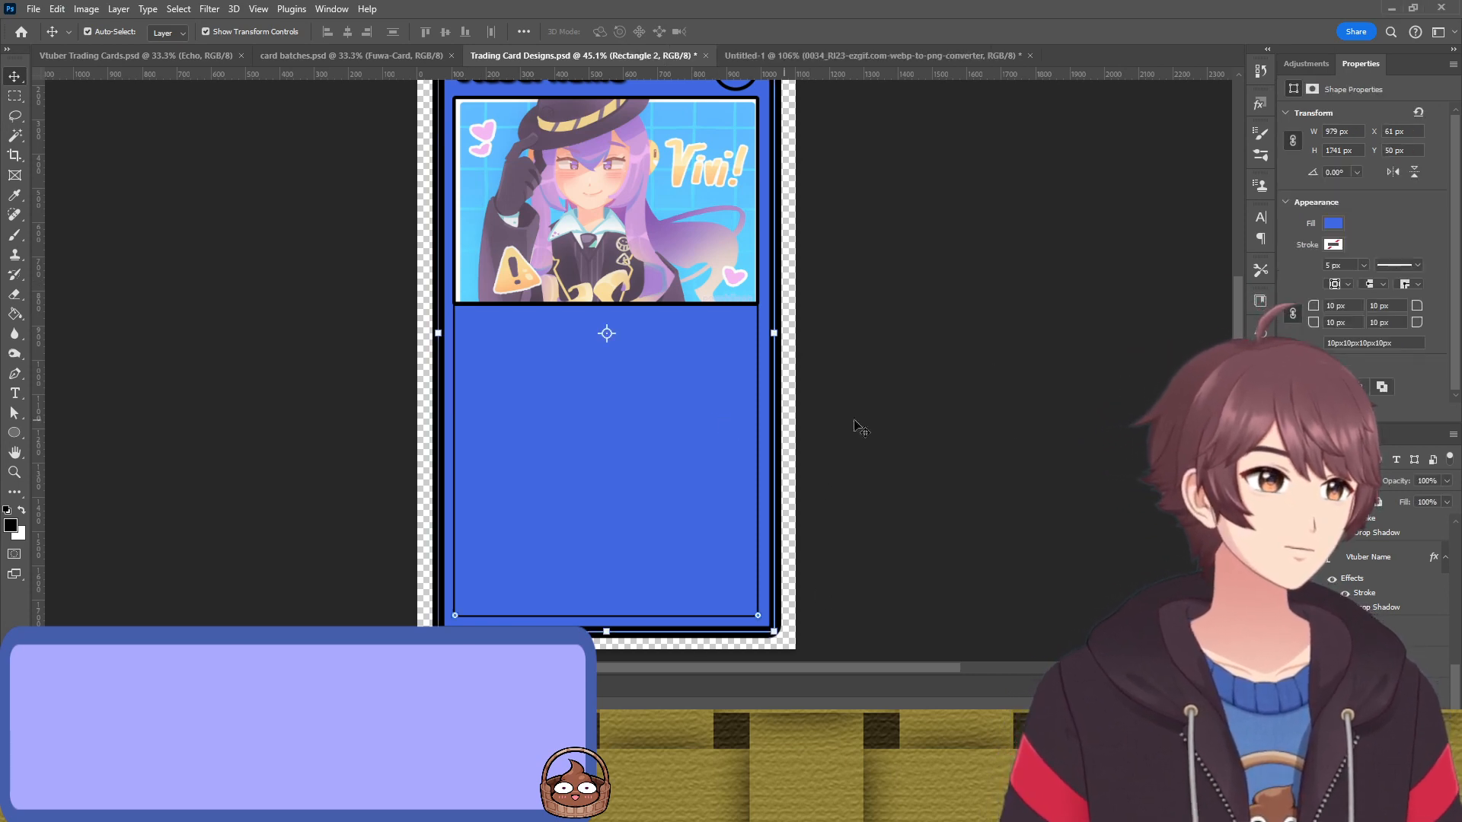
key("i")
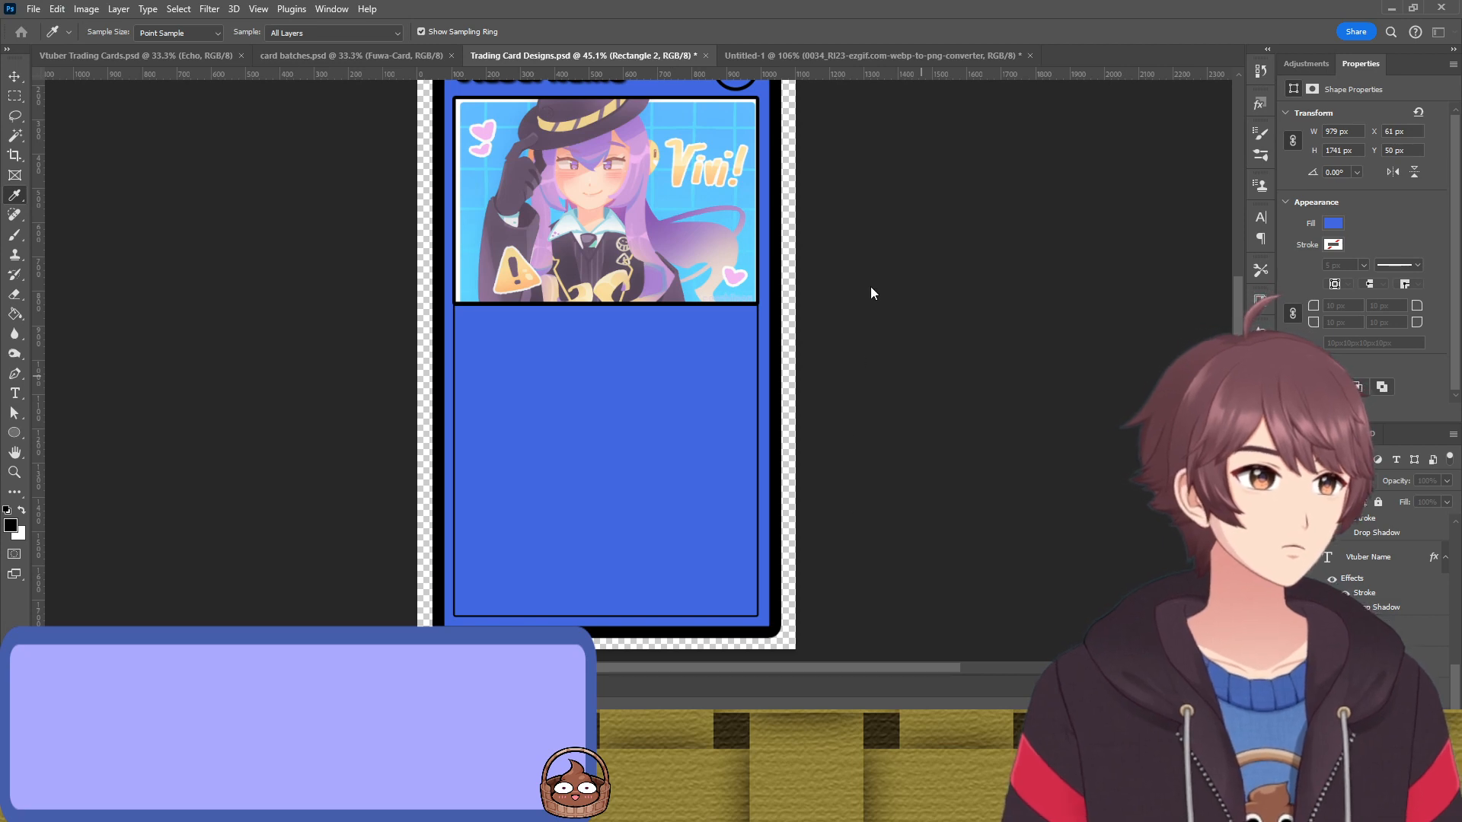
key("v")
key("ctrl+z")
left_click(927, 375)
scroll(792, 403, "up", 2)
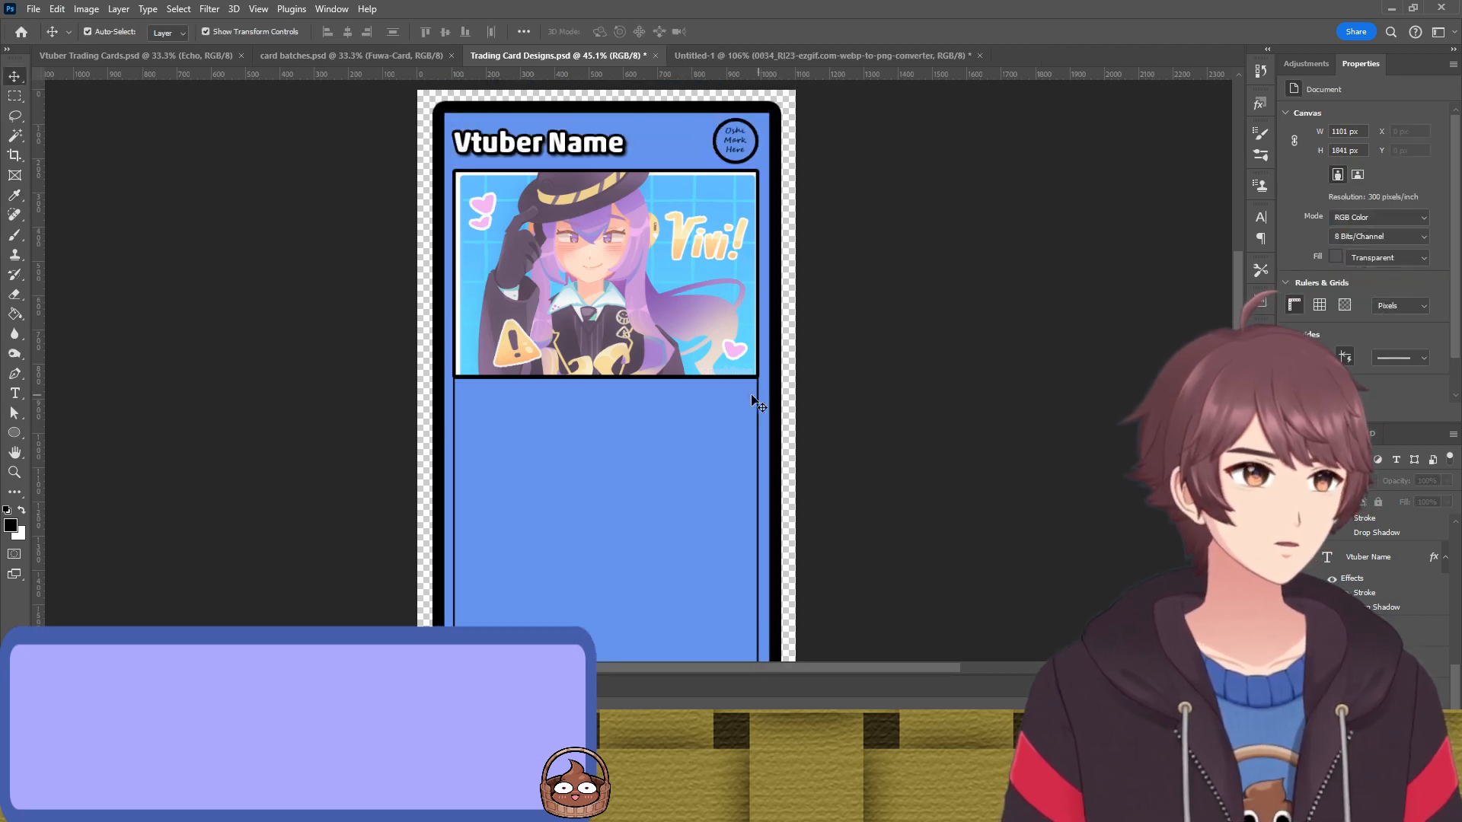
Try a muted greyish-blue fill on the card's background rectangle and undo the recolouring back to white
left_click(697, 489)
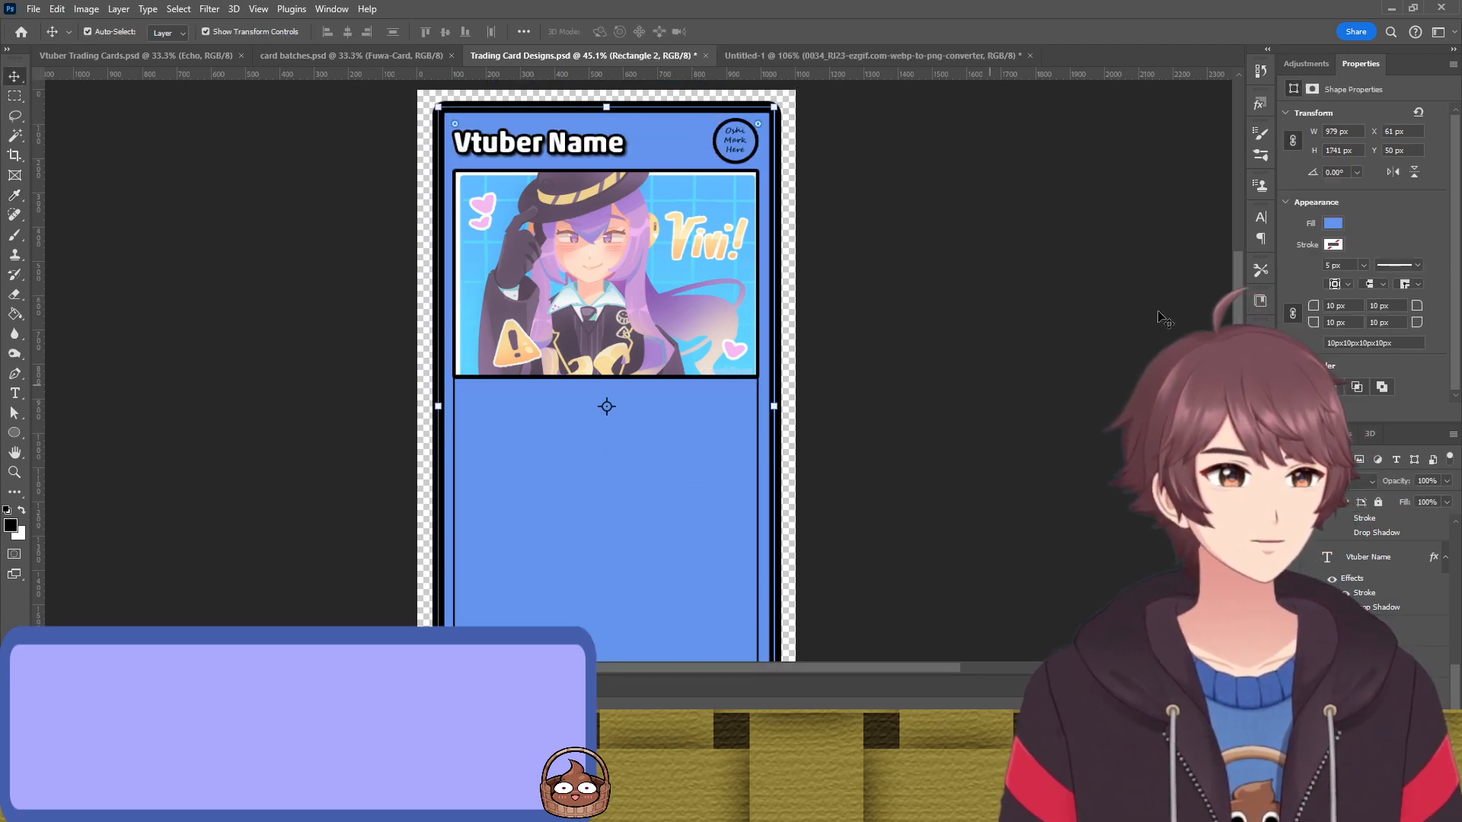
key("i")
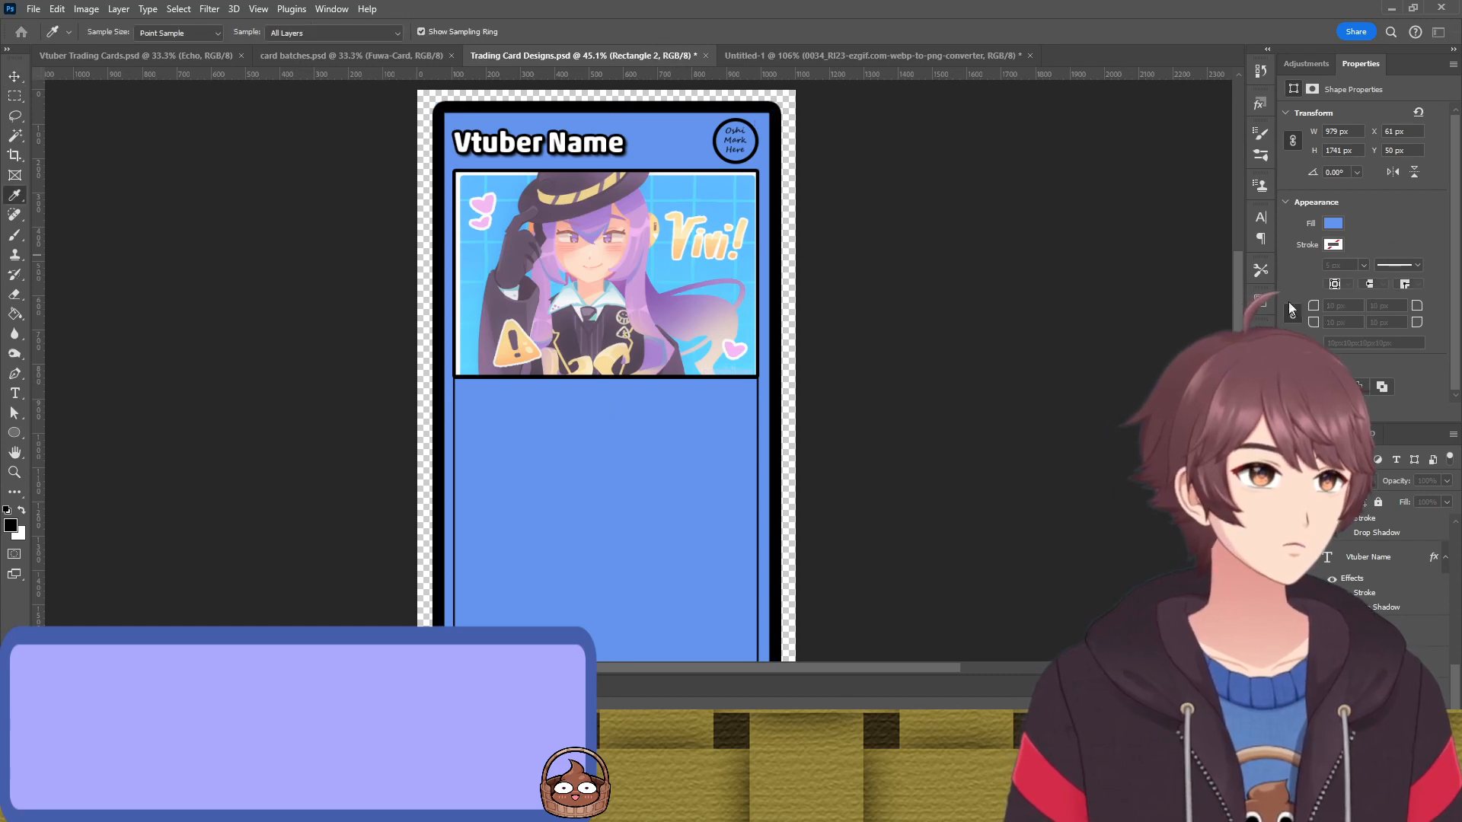
key("v")
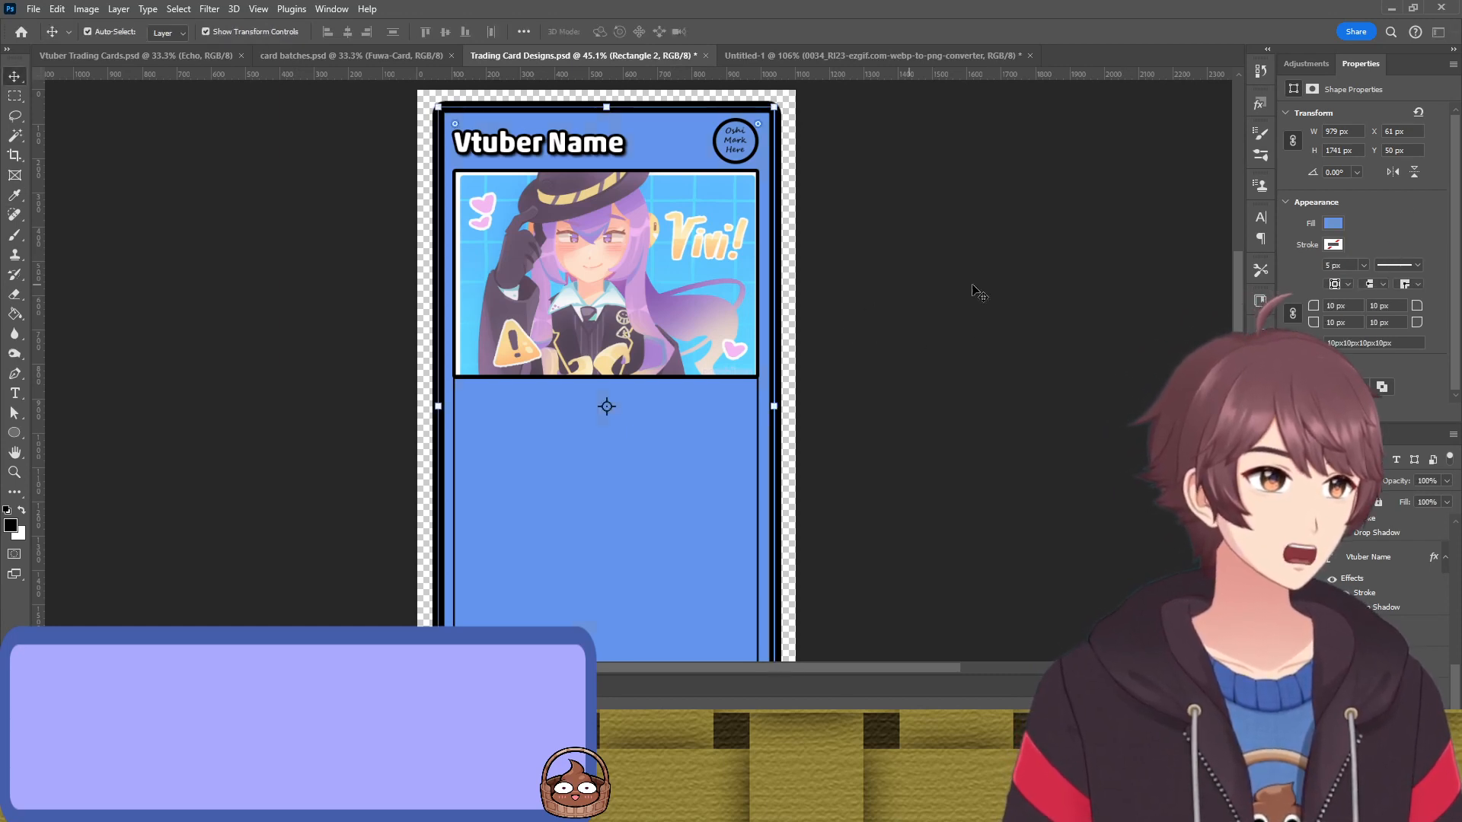
key("ctrl+z")
left_click(982, 313)
scroll(917, 322, "down", 2)
scroll(883, 319, "down", 1)
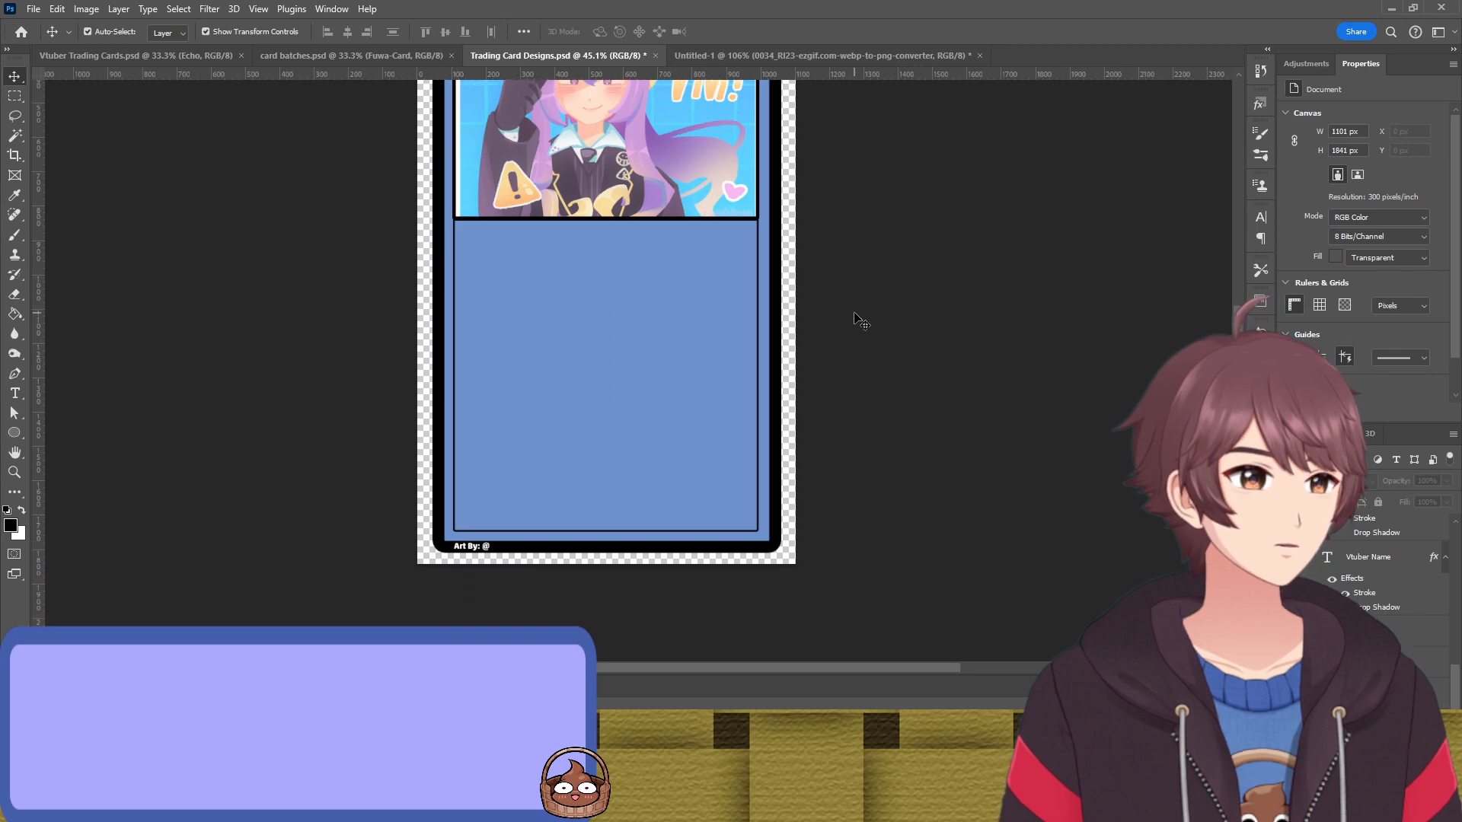
key("ctrl")
key("ctrl+z")
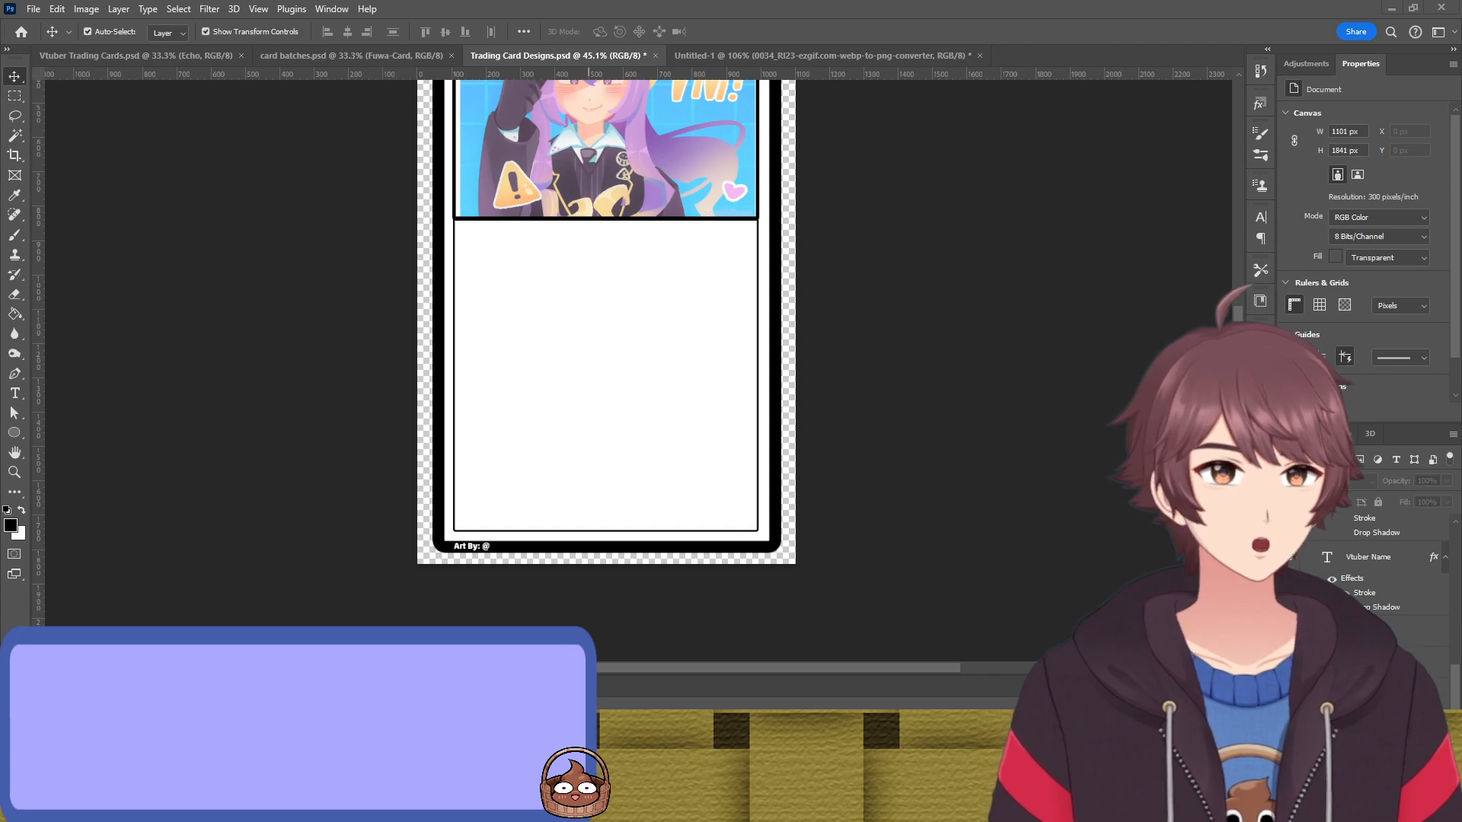
Set the fill of the card's white background rectangle to a muted greyish blue and review the whole card
left_click(663, 358)
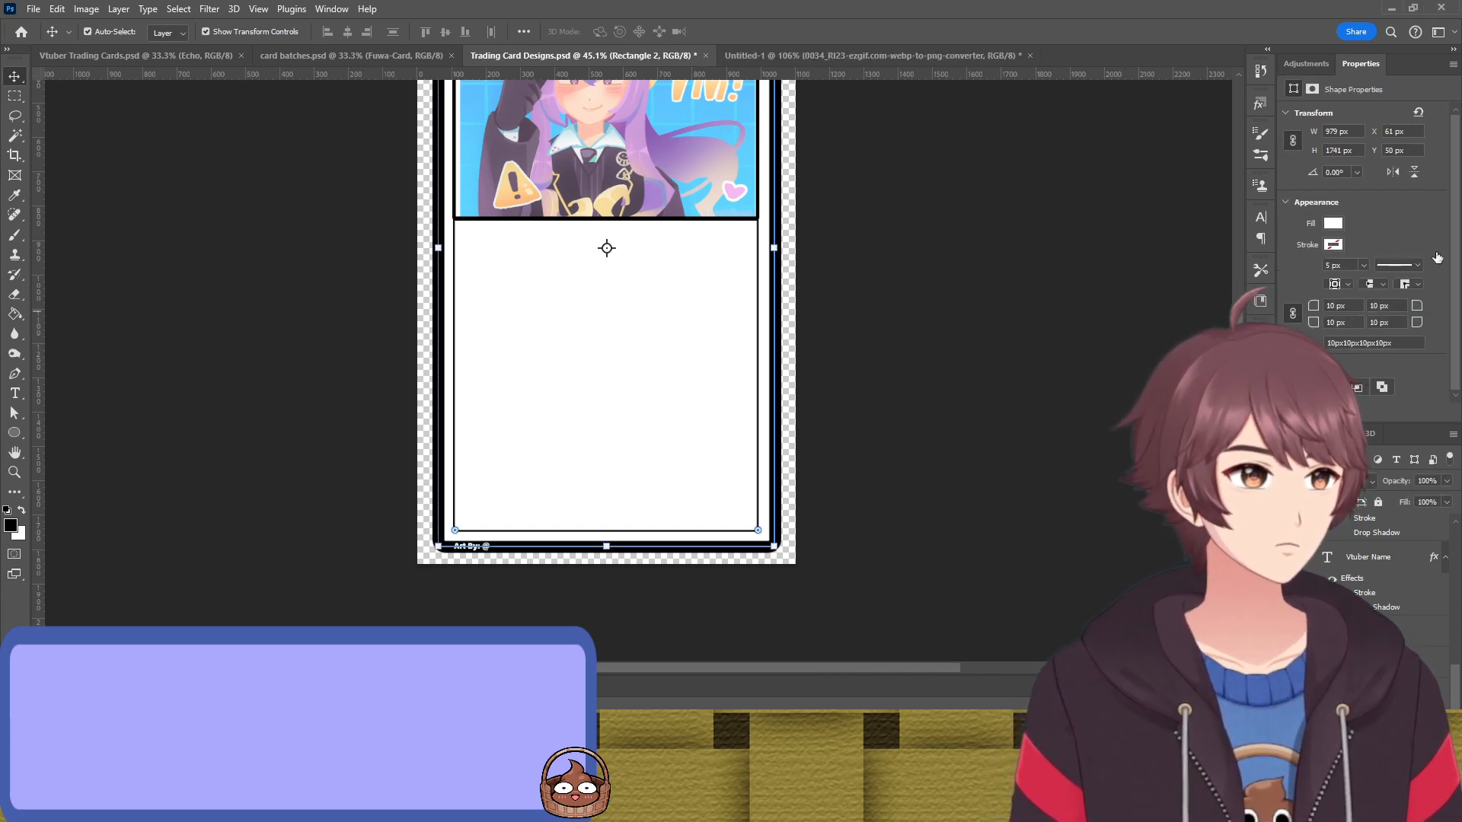
key("i")
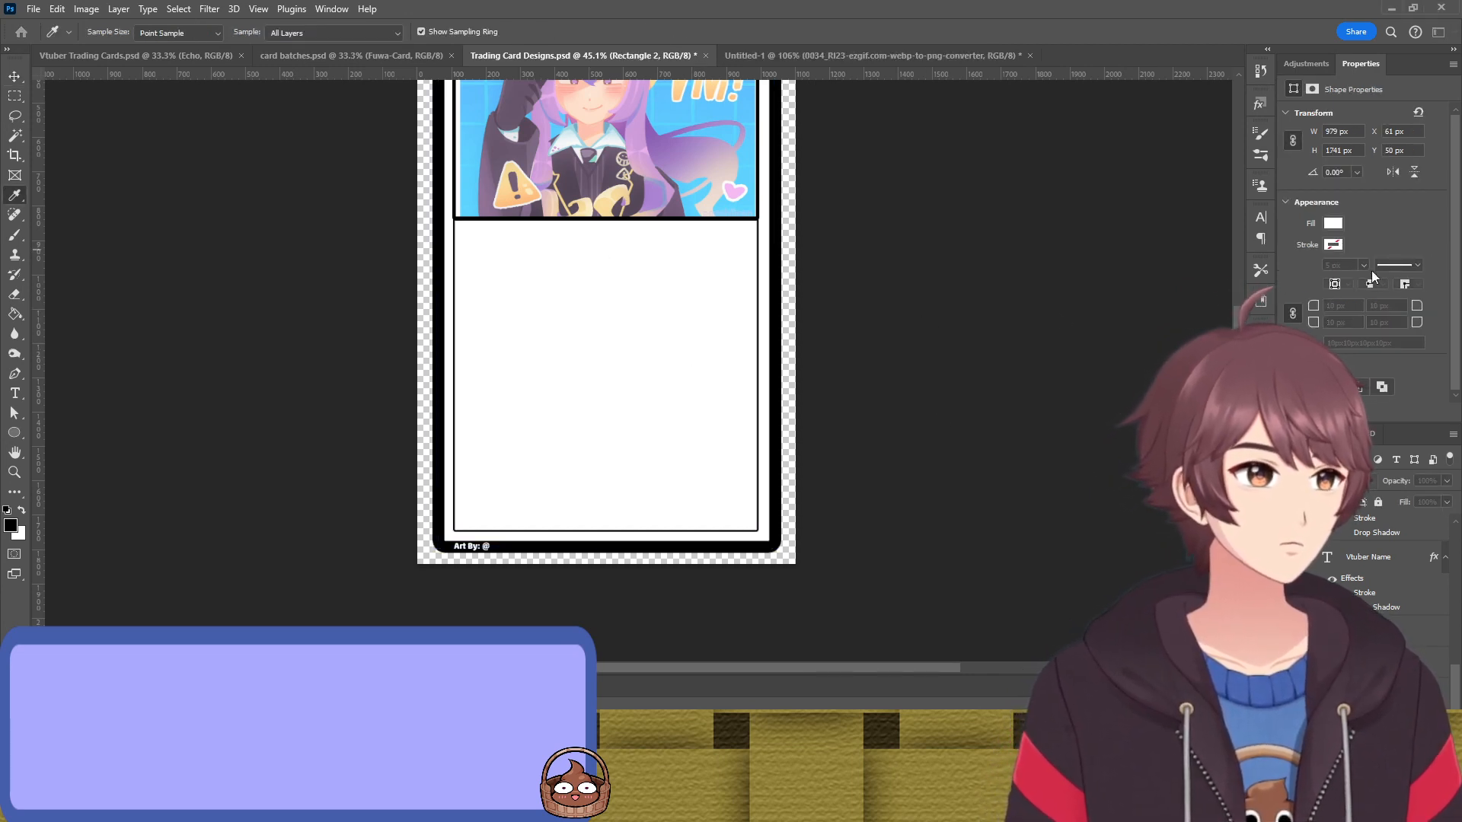
left_click(877, 291)
scroll(914, 296, "up", 1)
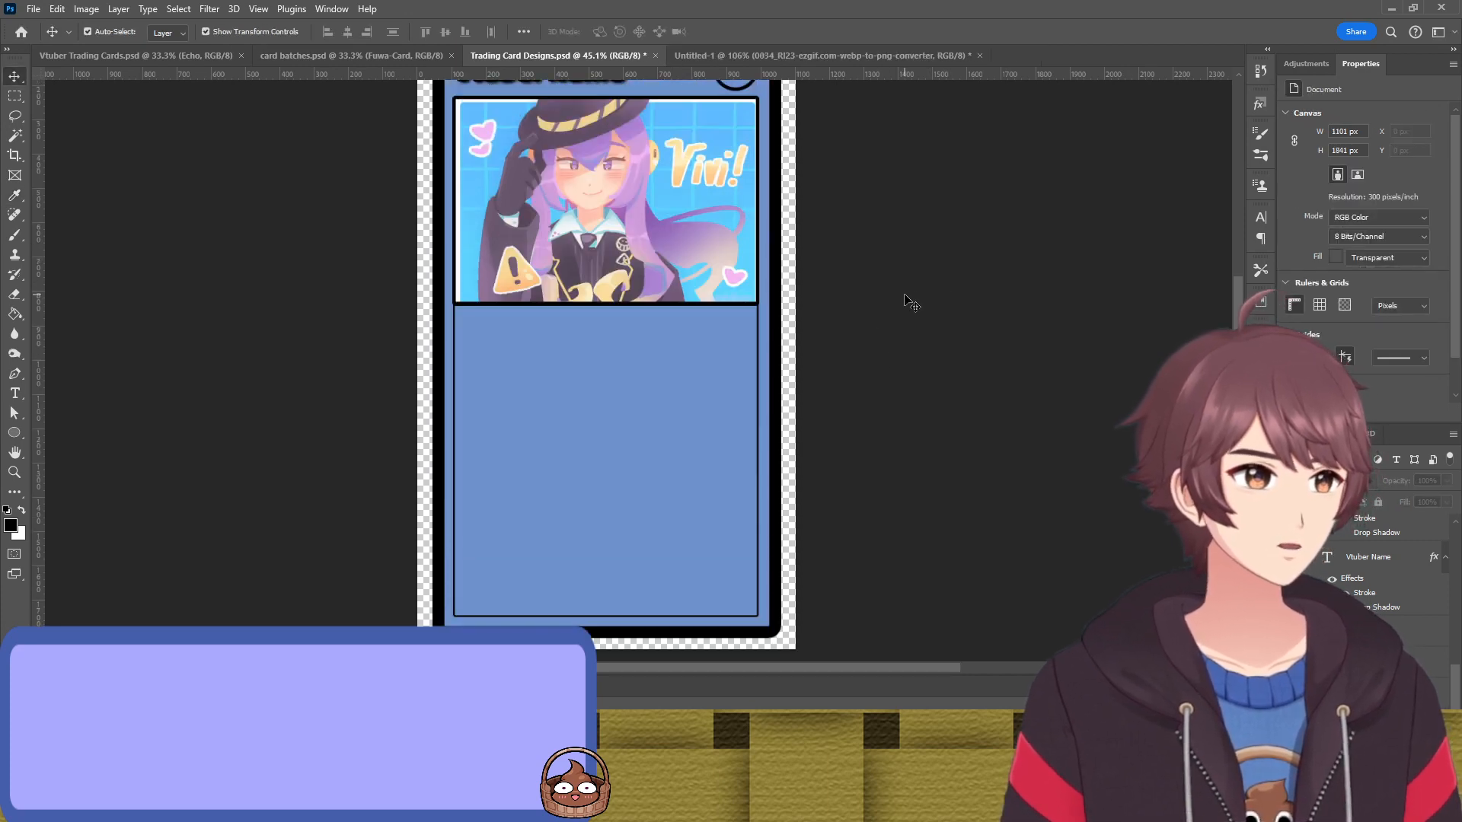
scroll(911, 302, "up", 2)
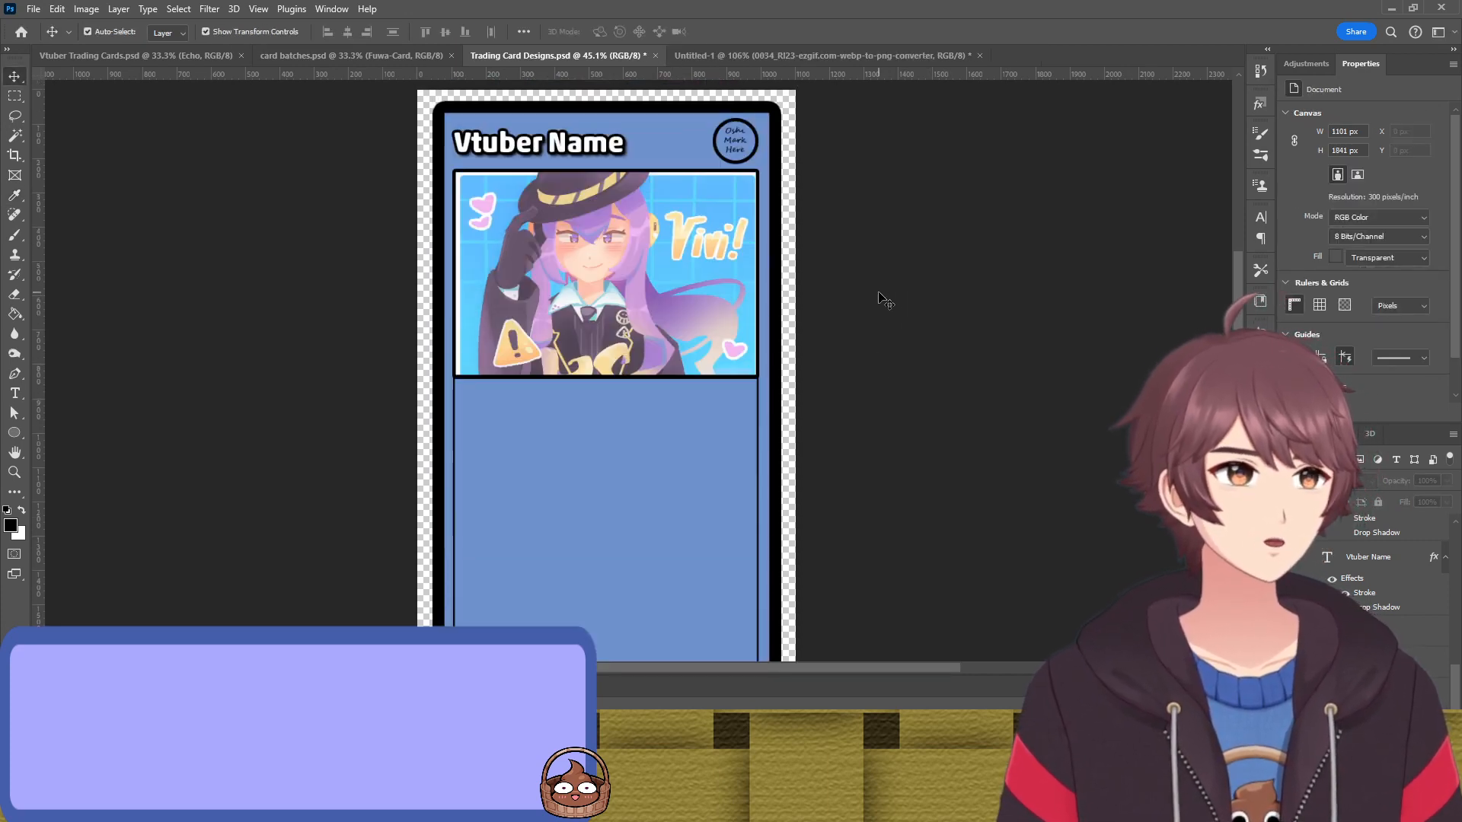
scroll(852, 303, "up", 2)
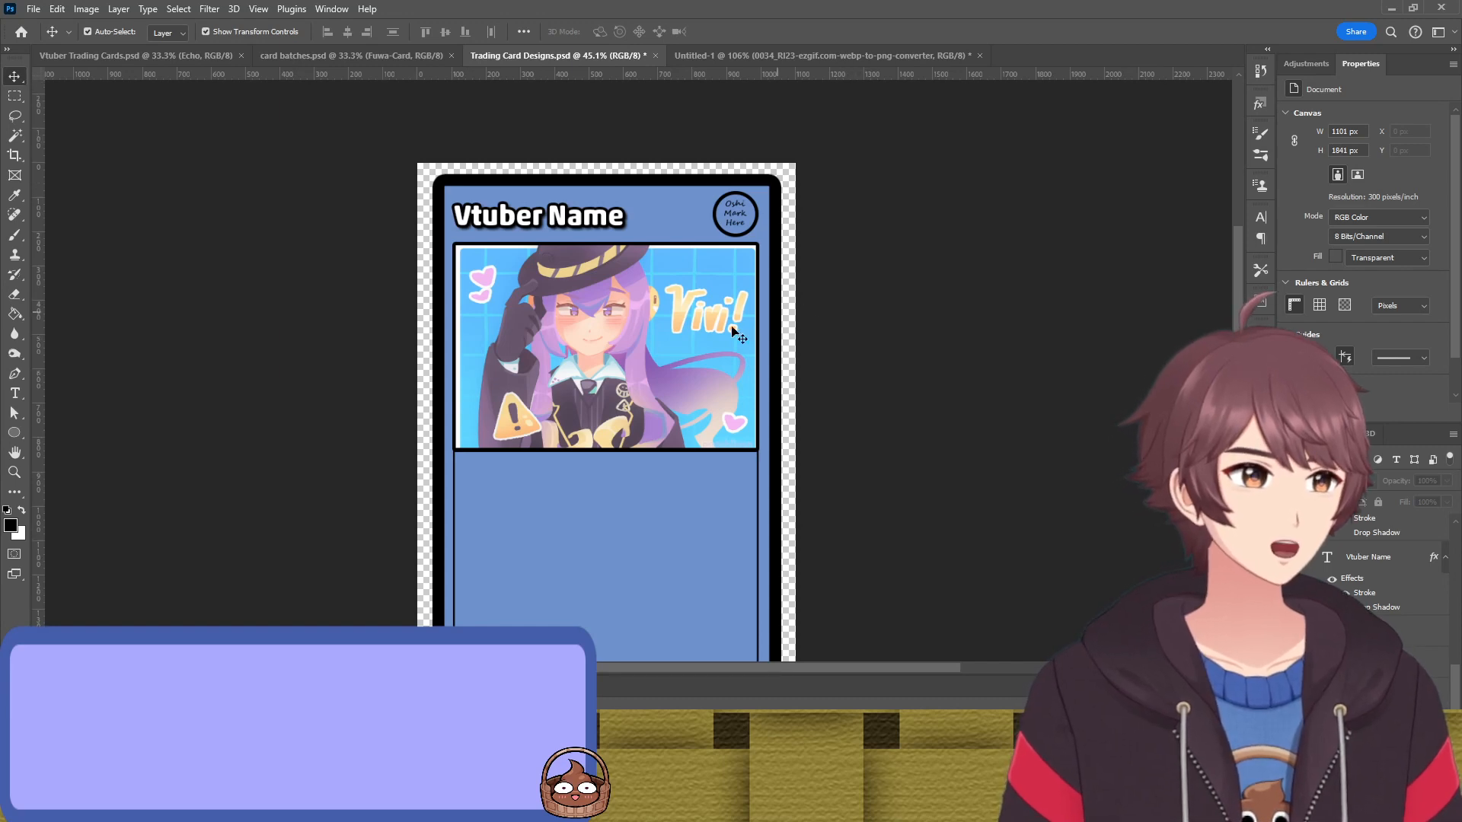
scroll(525, 354, "down", 4)
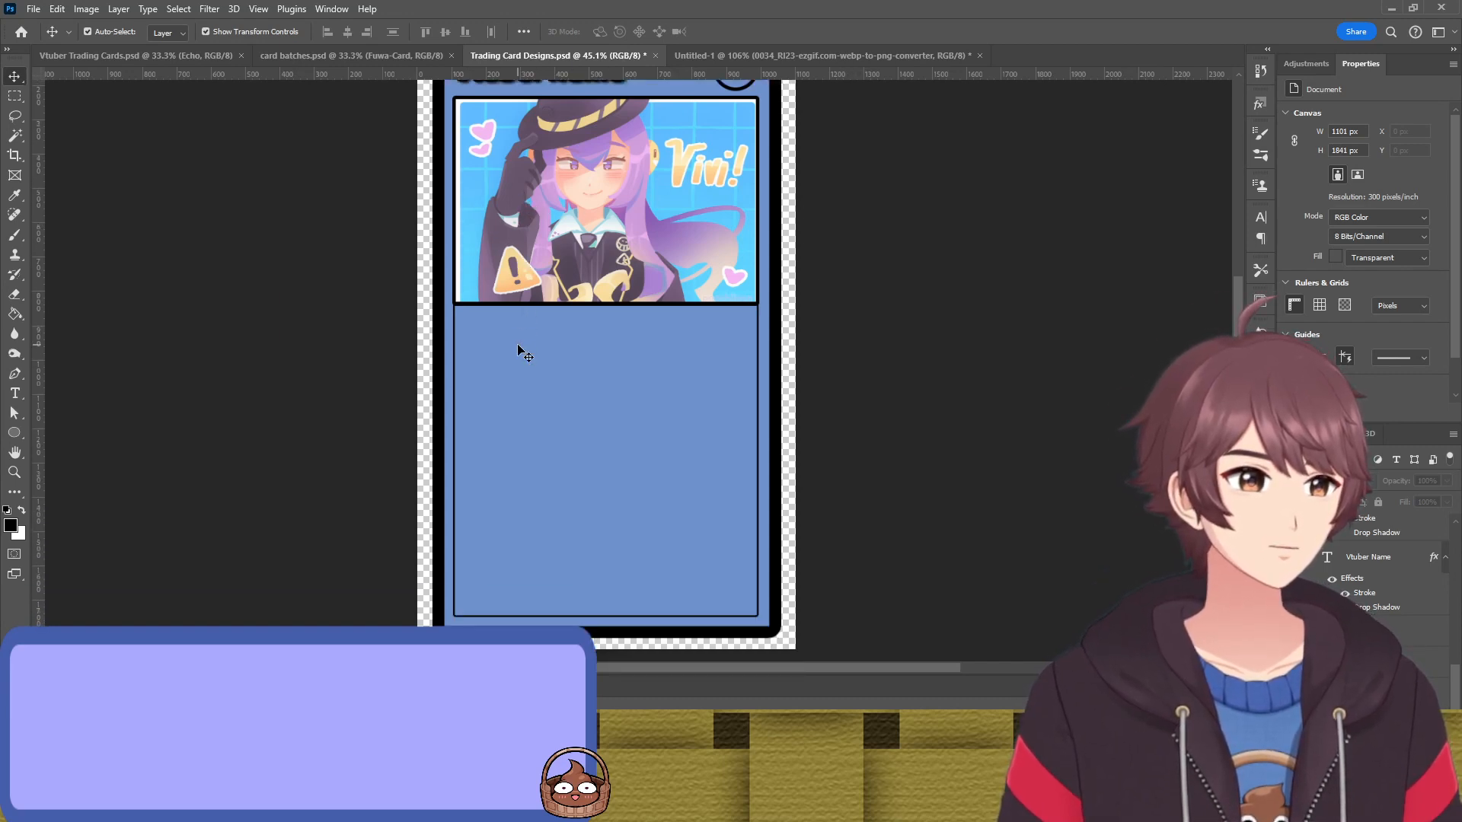
scroll(525, 354, "down", 2)
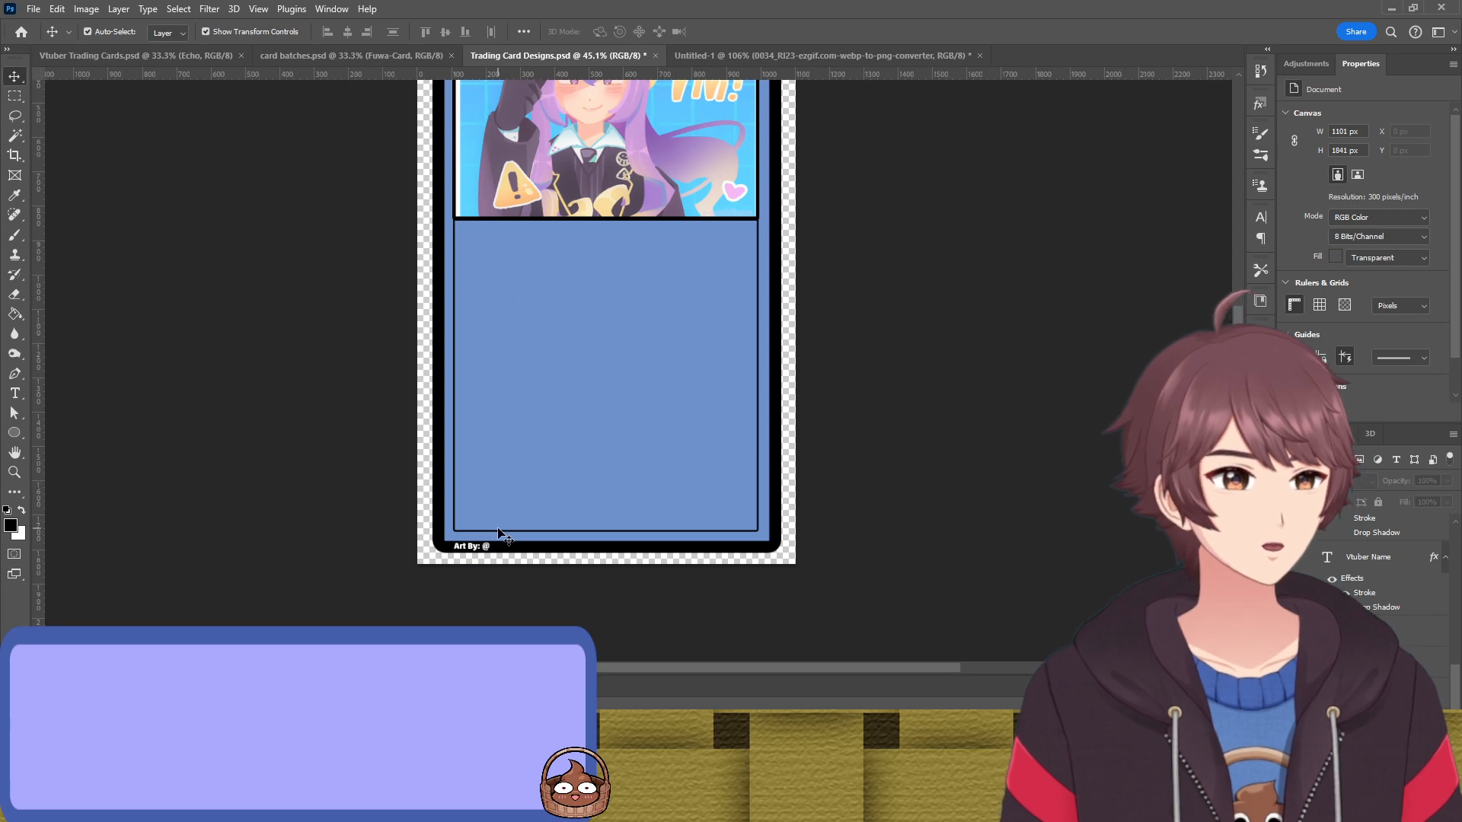
Set the stroke width of the Inner Edge copy frame around the blank text area to 8 px
left_click(701, 515)
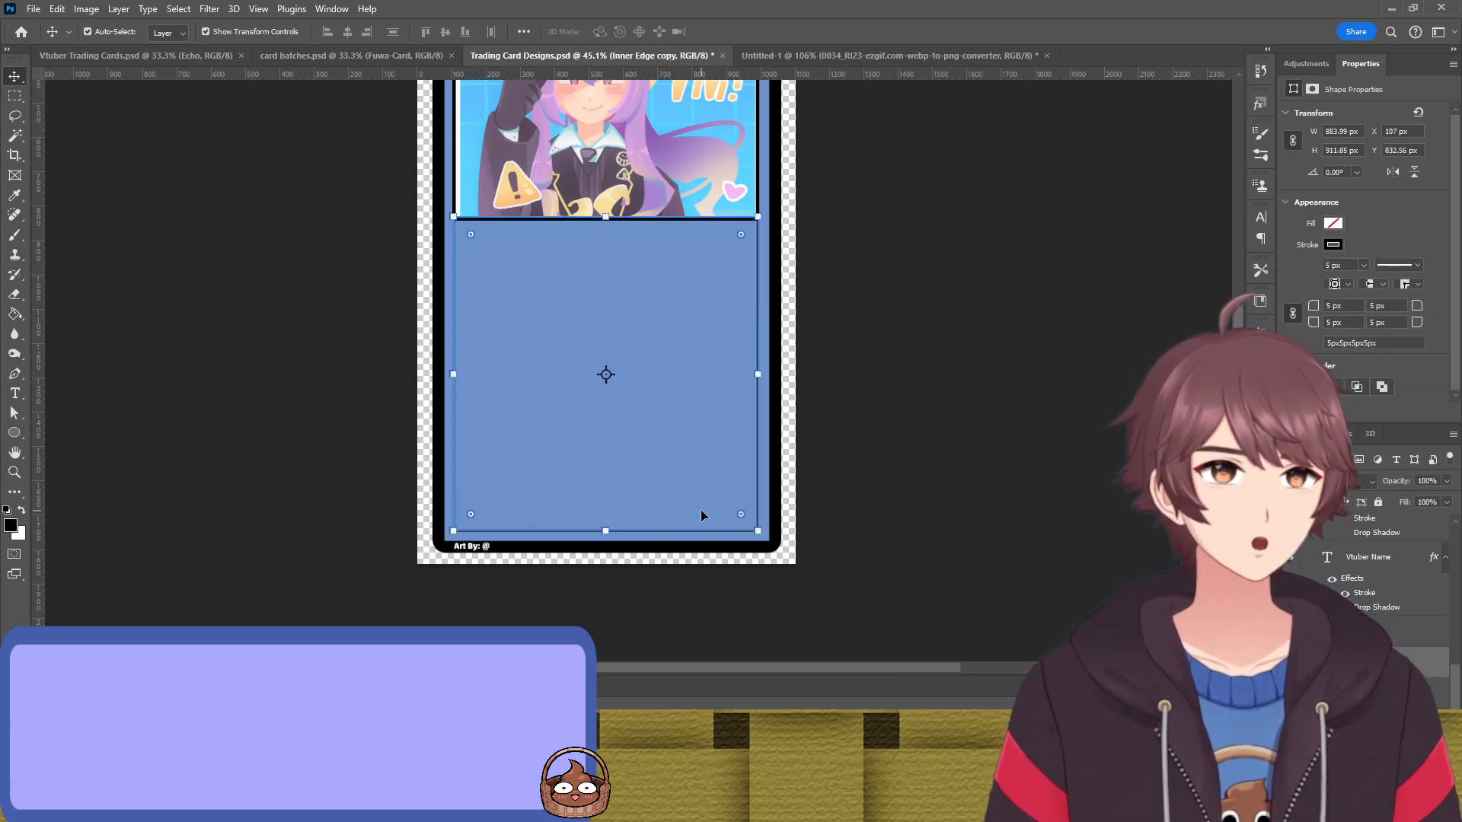
left_click(897, 467)
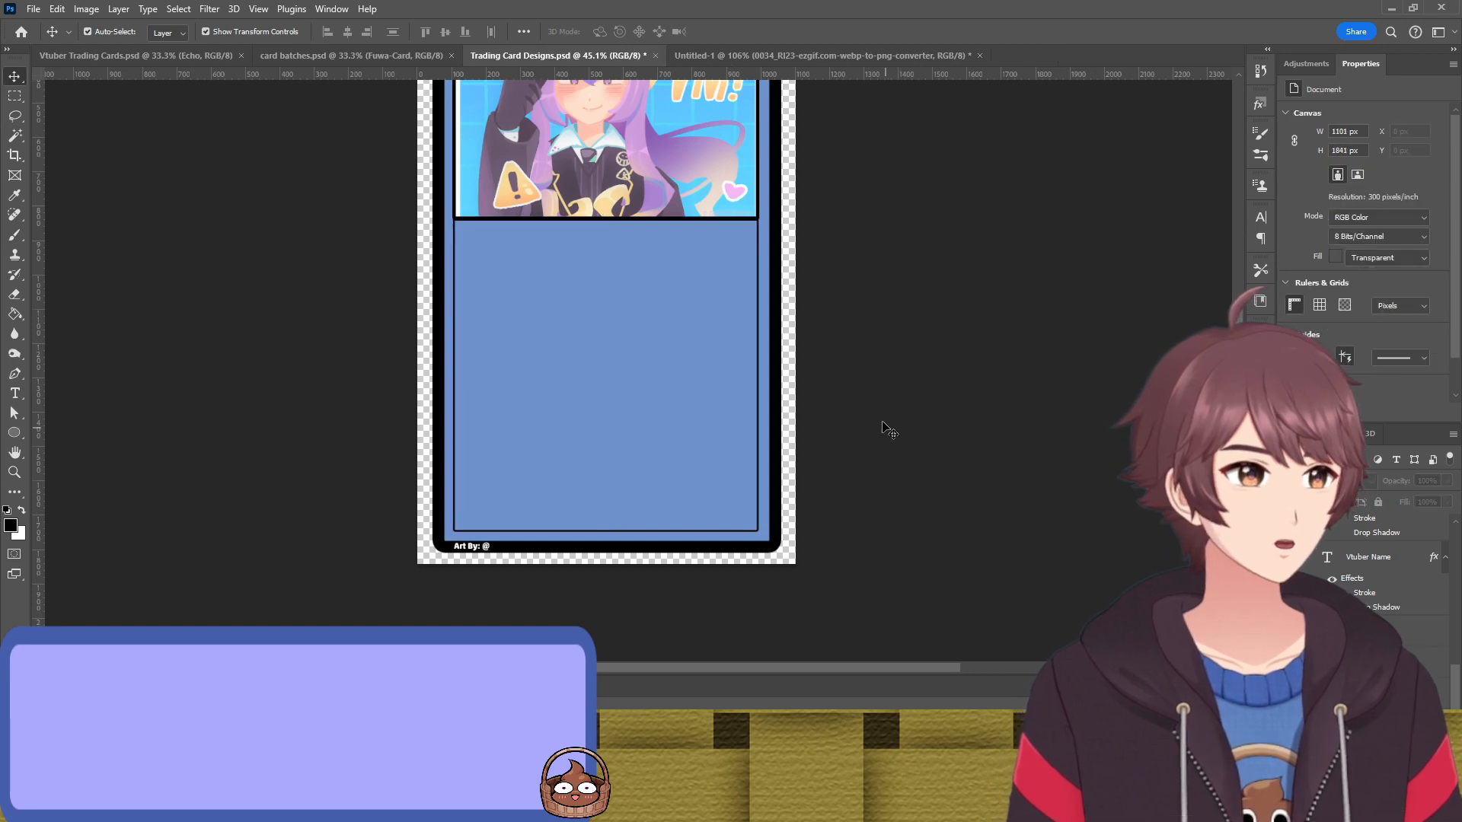
scroll(868, 423, "up", 3)
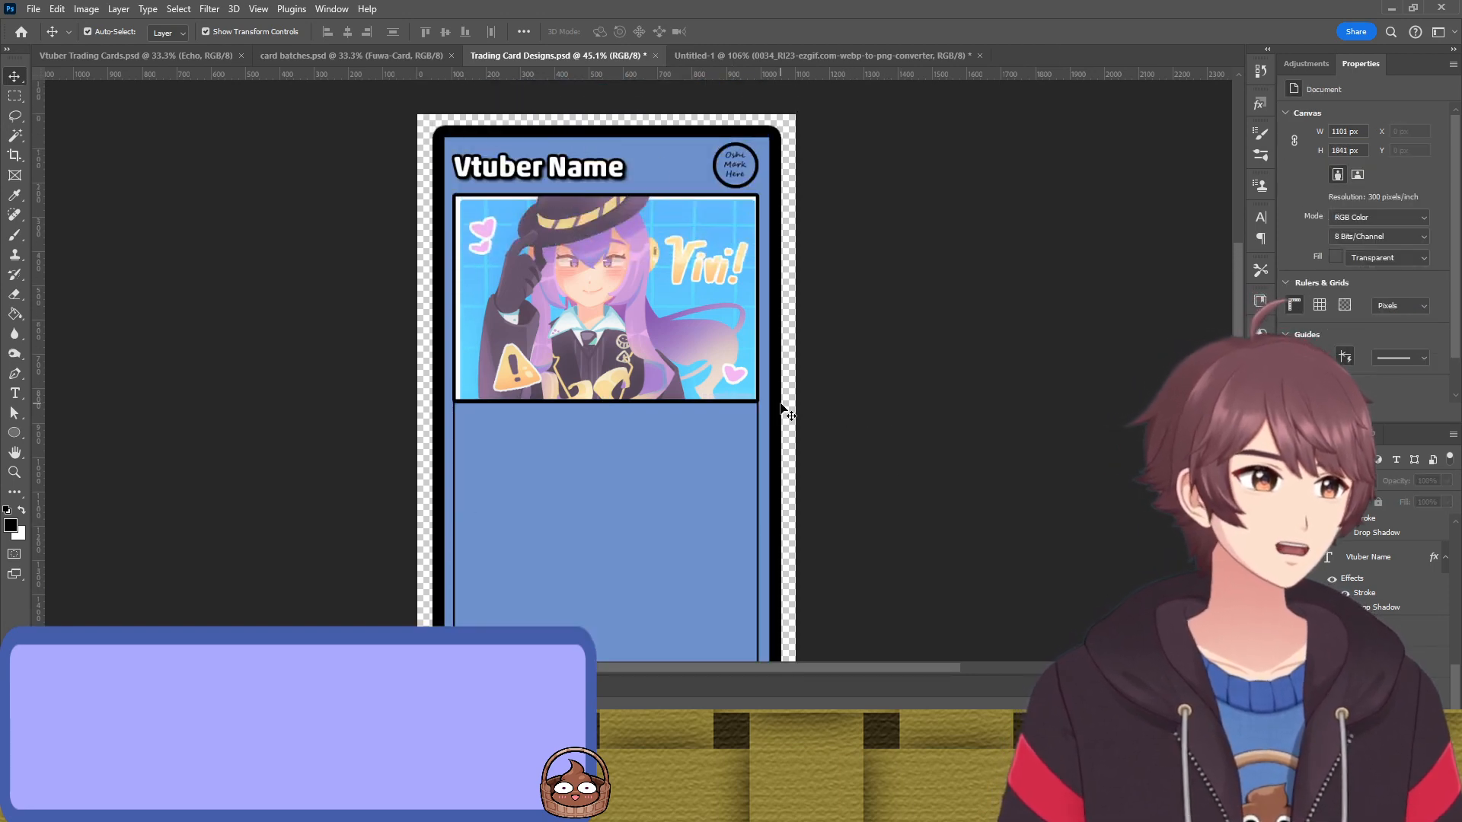
scroll(778, 410, "down", 3)
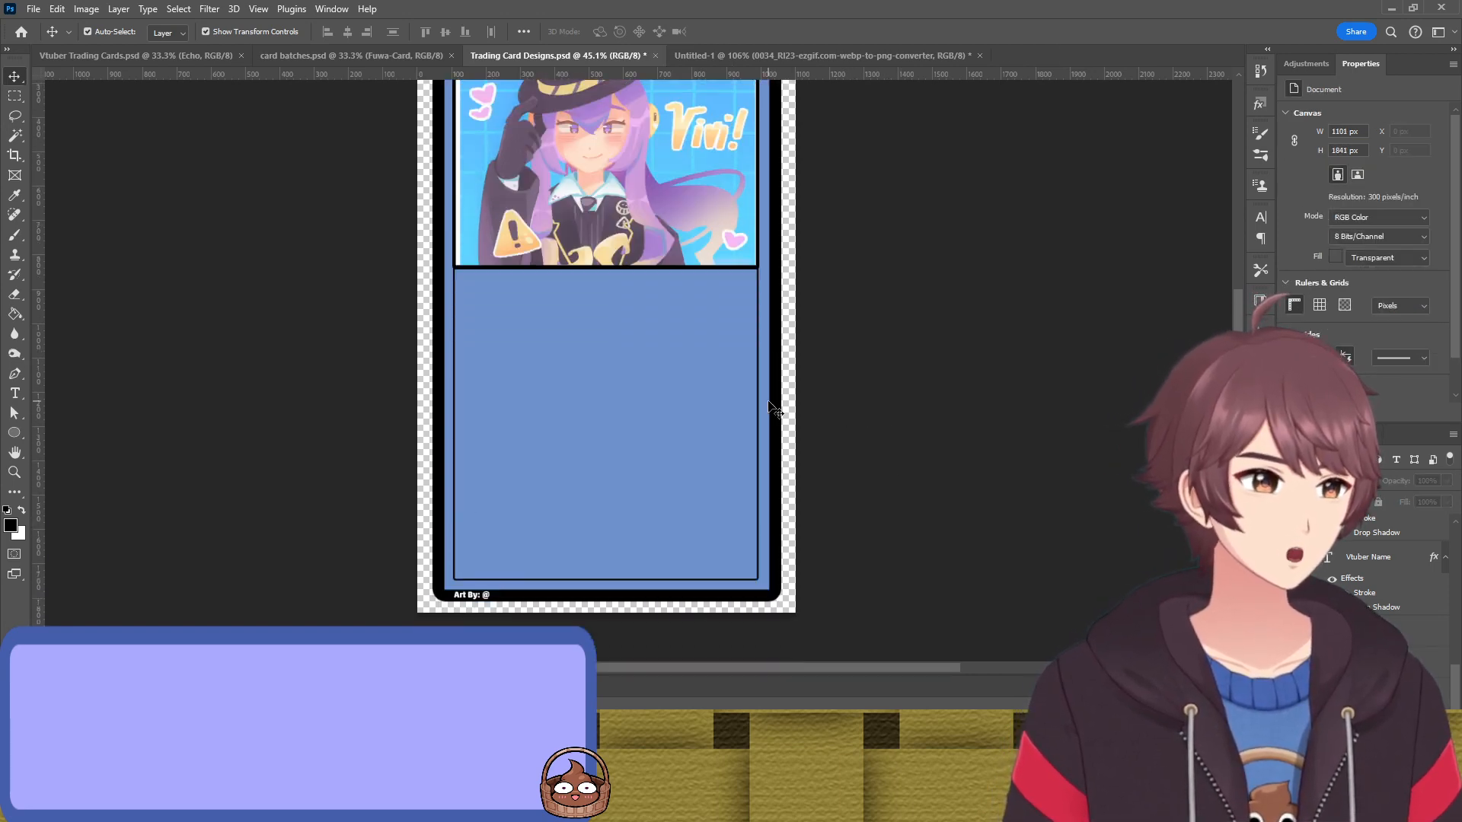
left_click(760, 405)
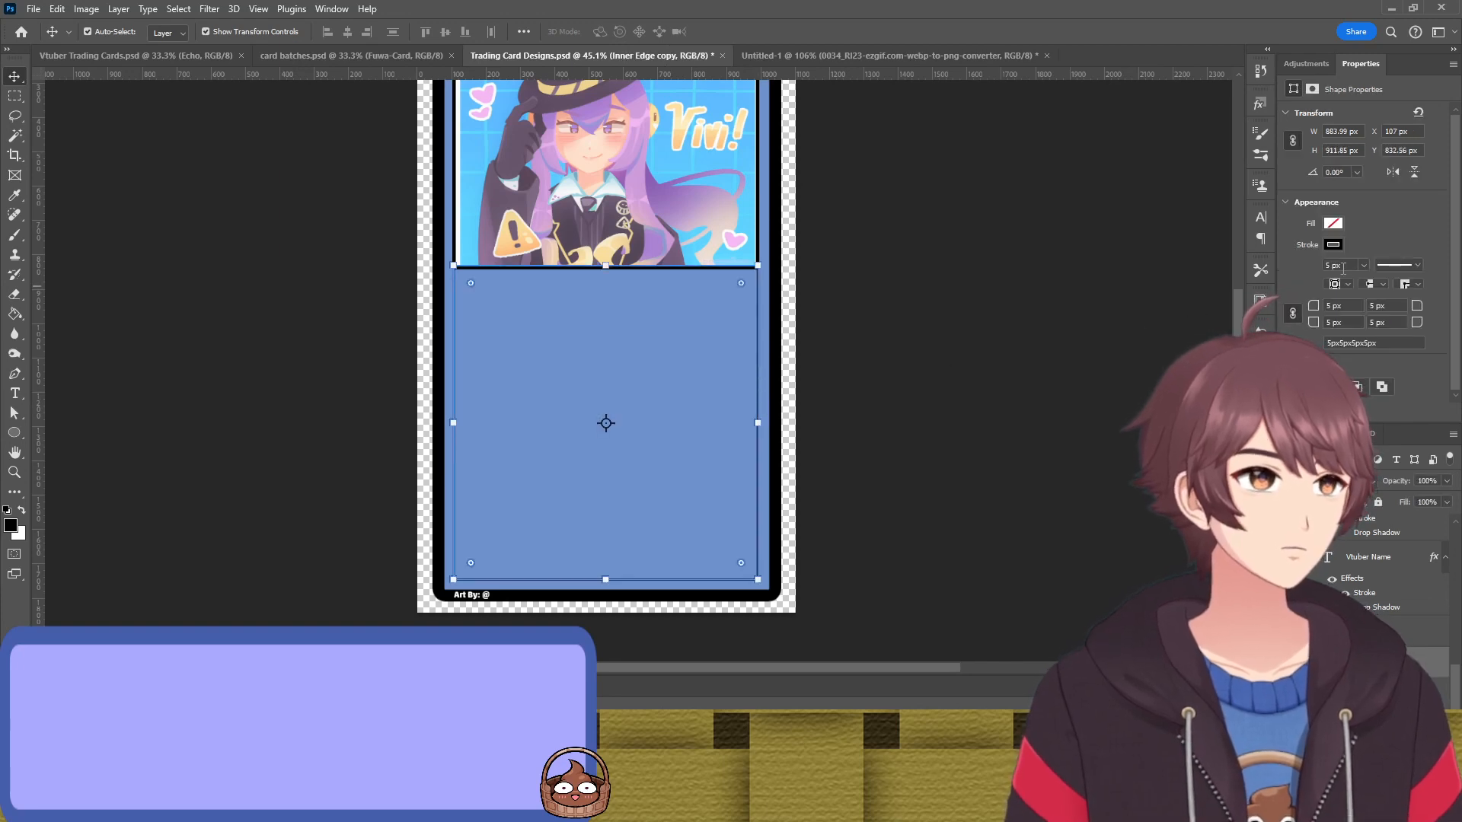
type("8")
key("Return")
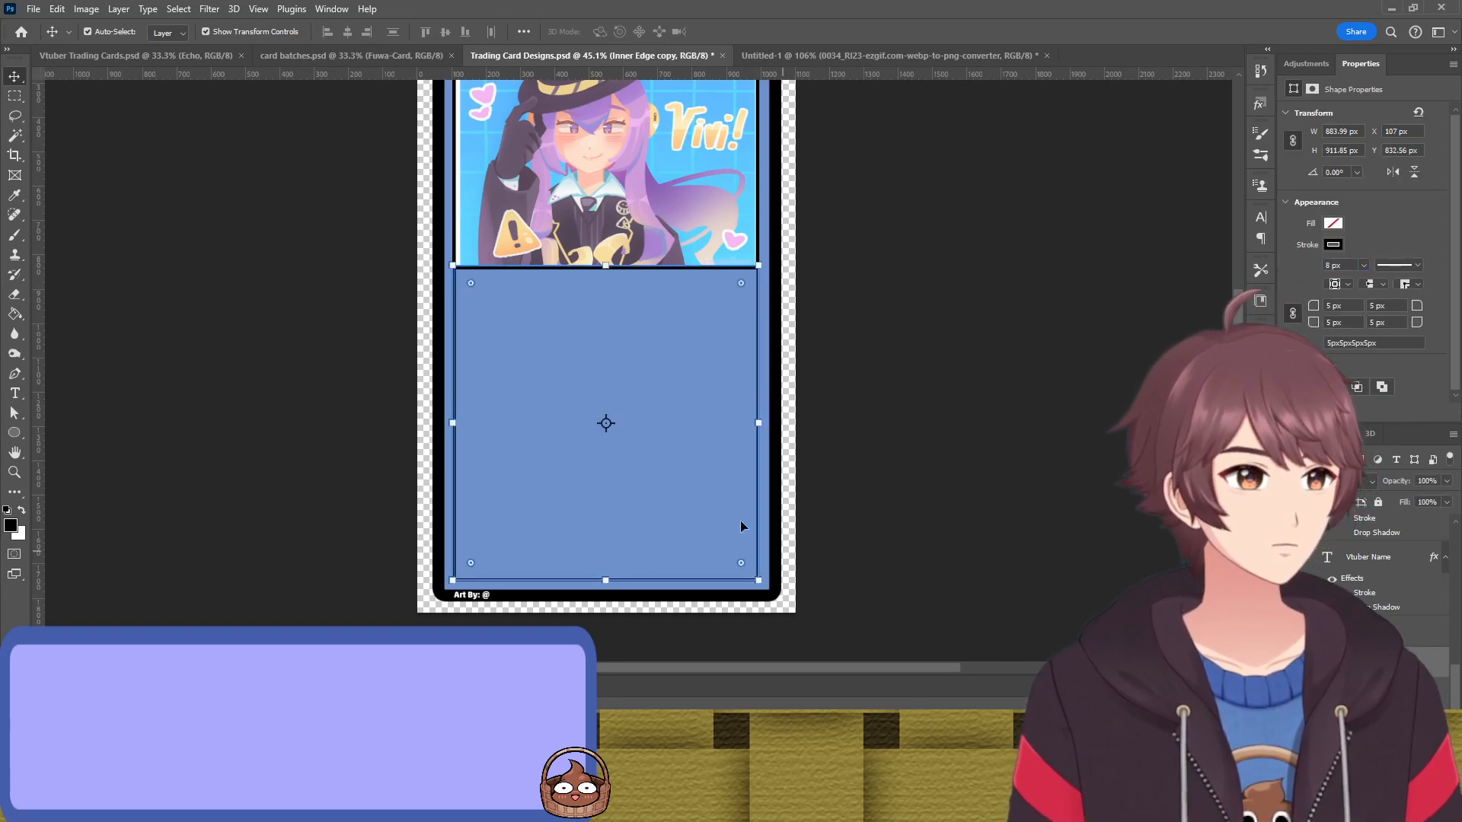
left_click(1034, 370)
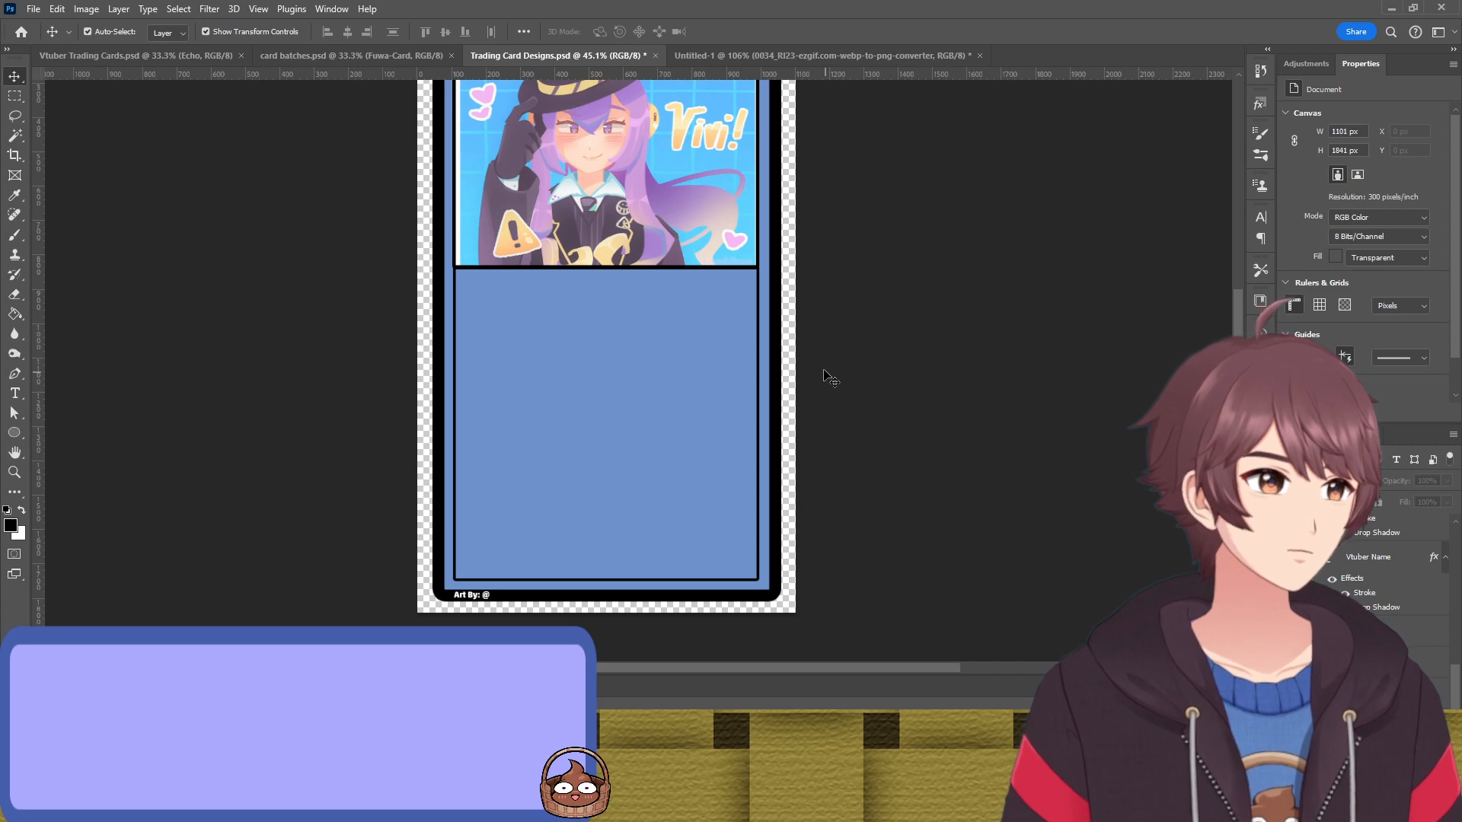
Look over the recoloured Vtuber card template and save Trading Card Designs.psd
scroll(602, 397, "down", 1)
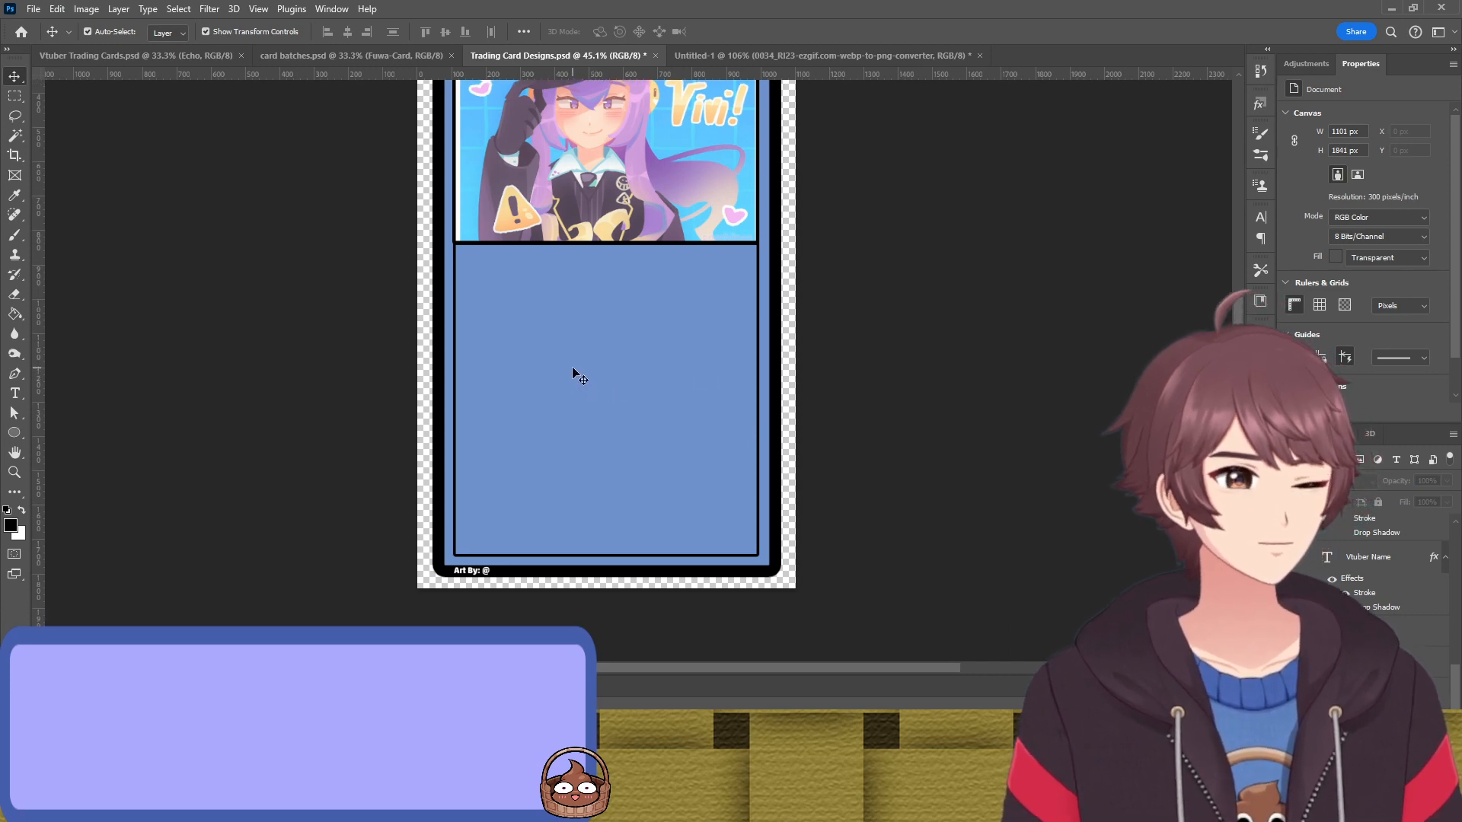
scroll(572, 371, "up", 2)
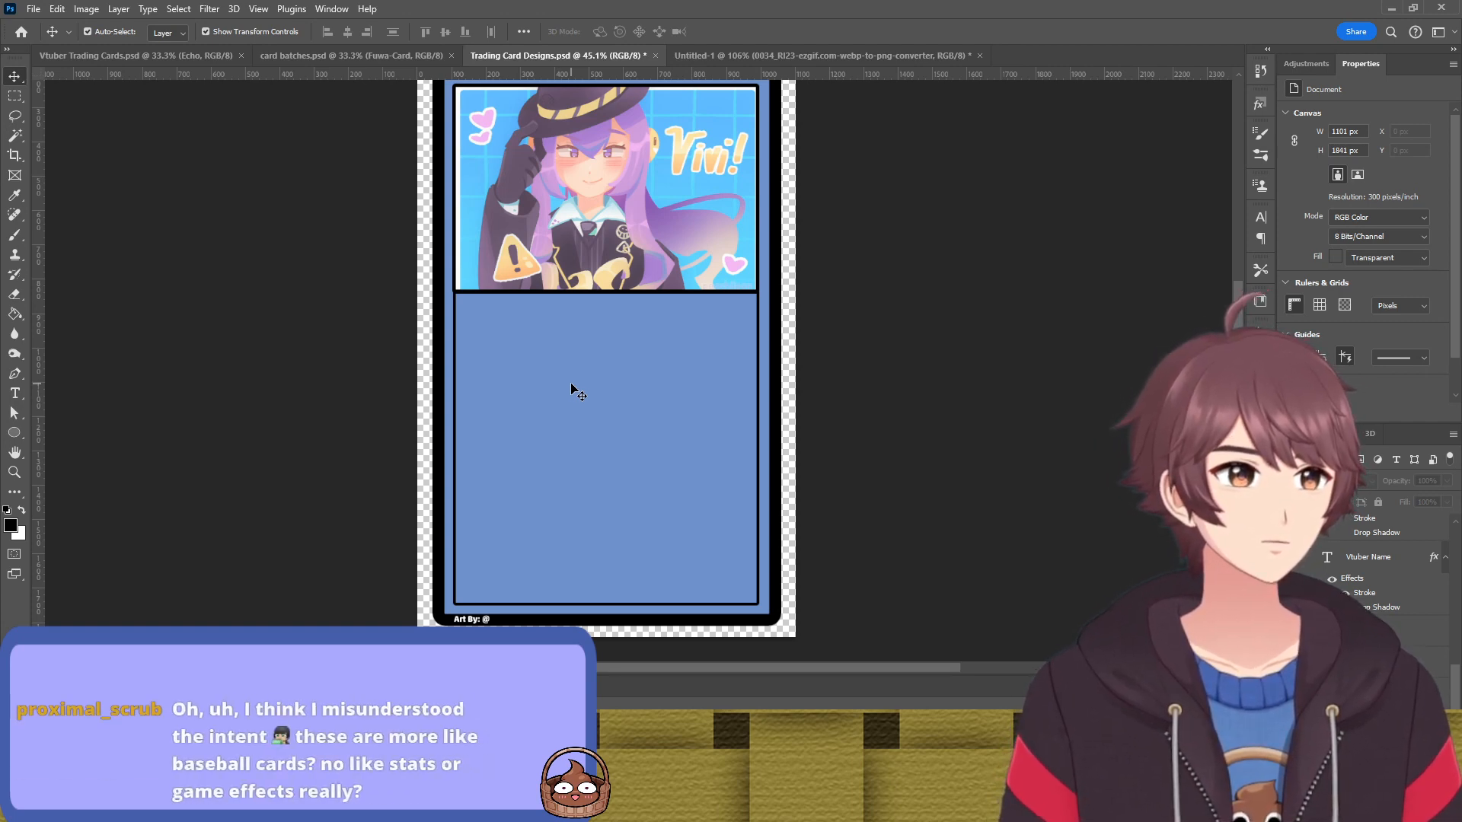
scroll(574, 392, "up", 1)
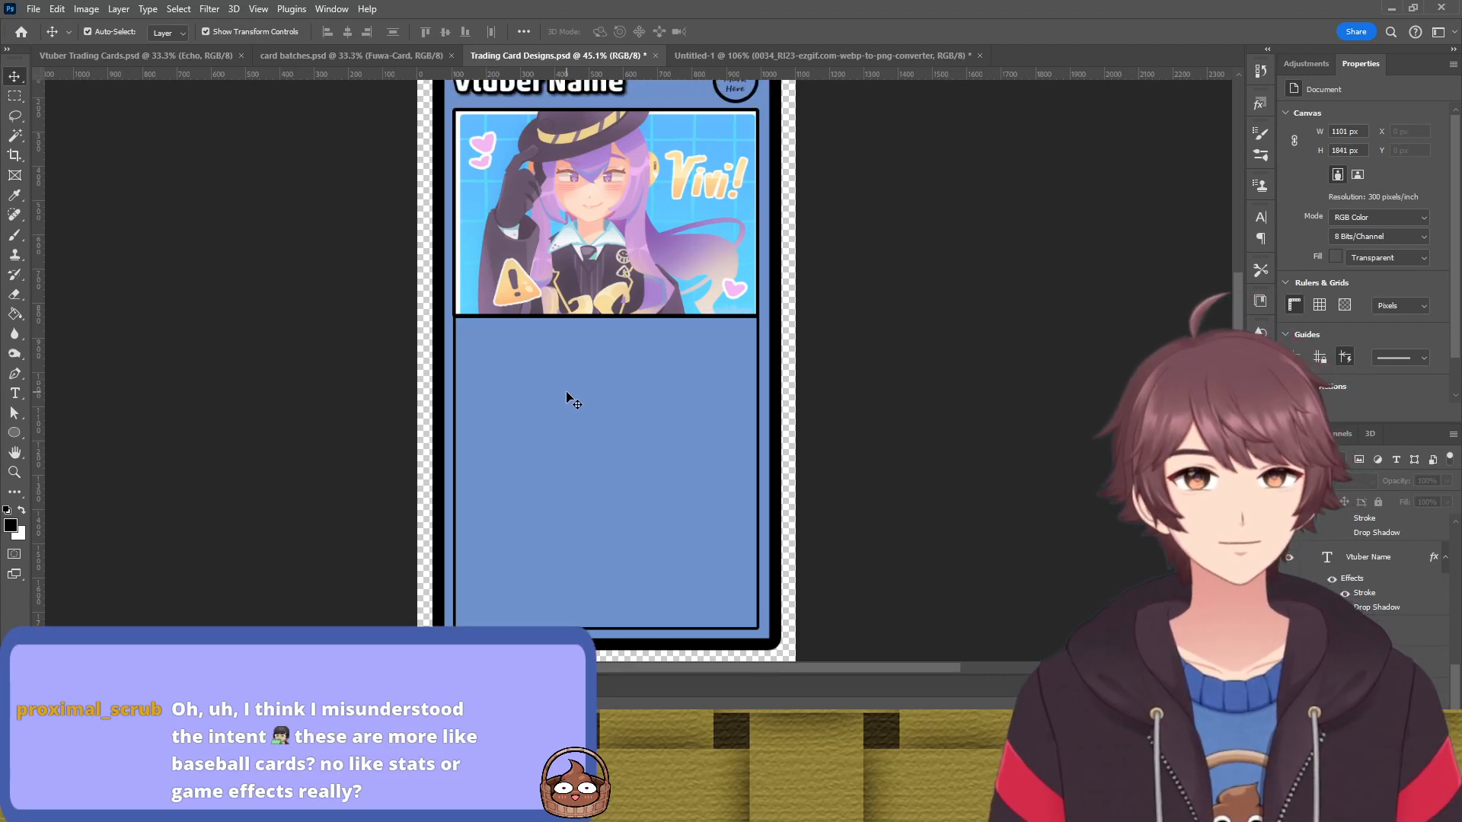
scroll(570, 397, "up", 1)
scroll(567, 394, "up", 1)
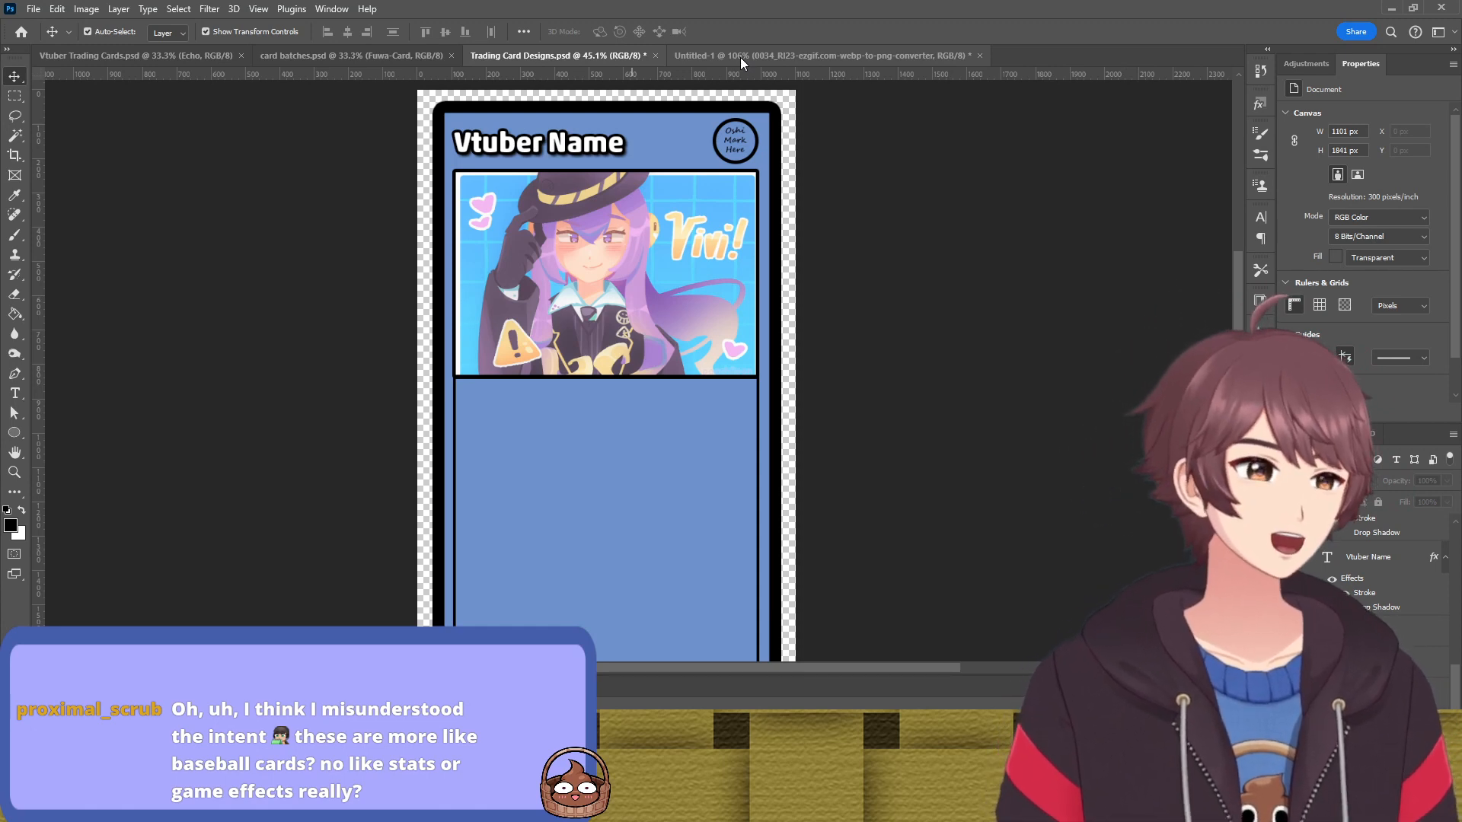
key("ctrl+s")
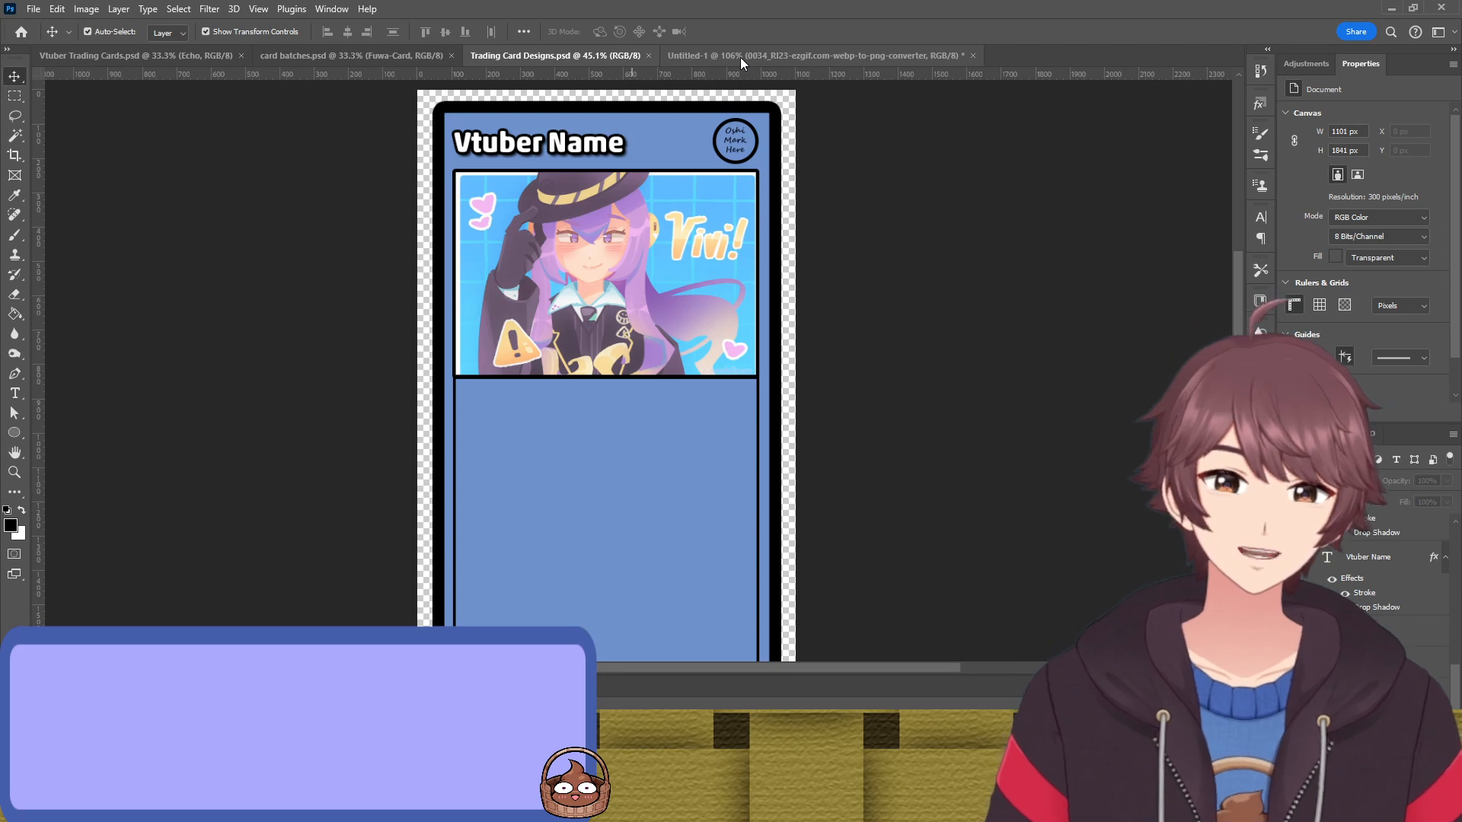
scroll(880, 245, "down", 4)
scroll(869, 232, "up", 3)
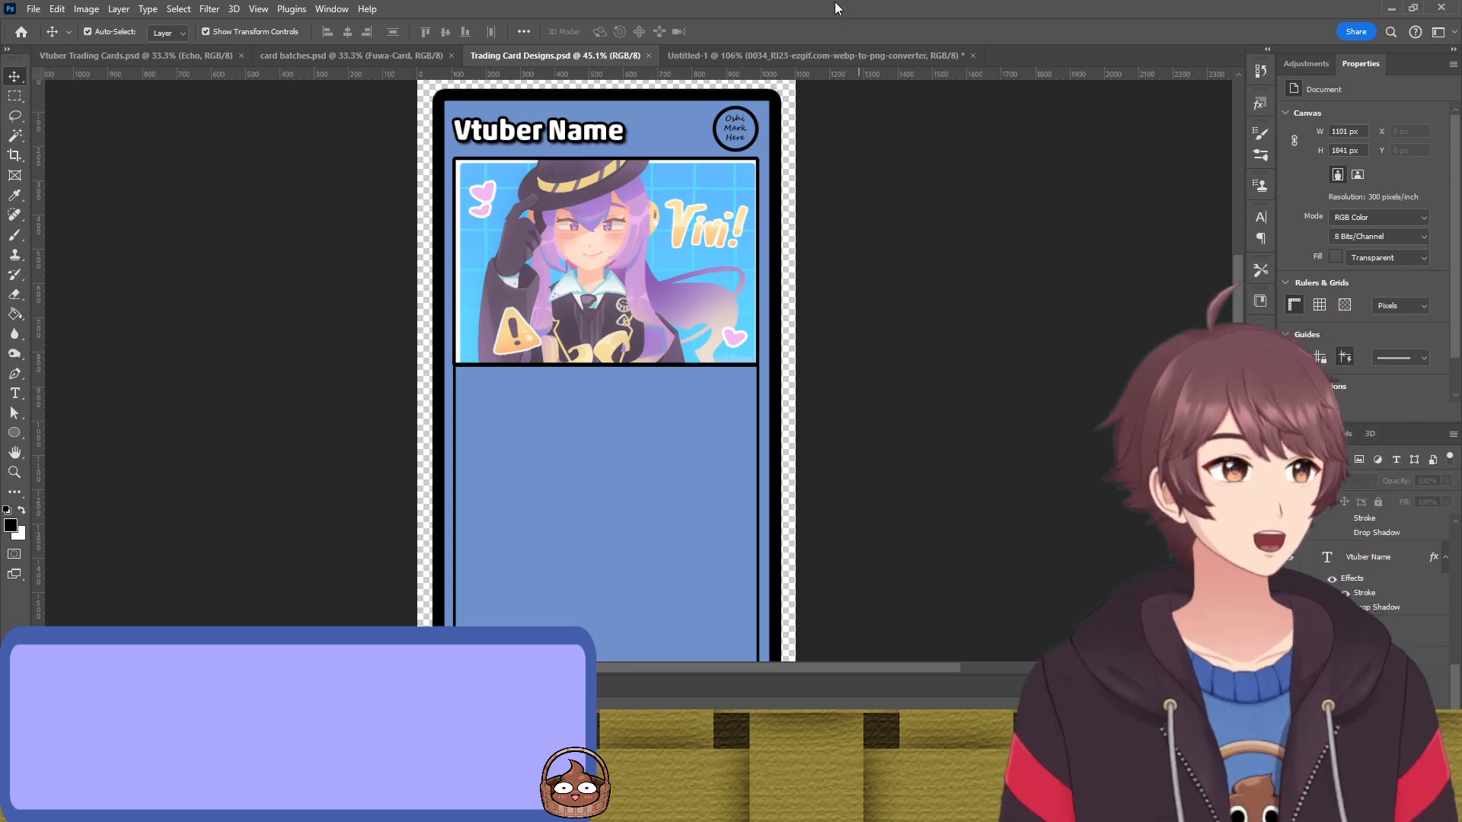
Check the card layouts on the reference sheet and return to the text area of the Vtuber card template
left_click(848, 60)
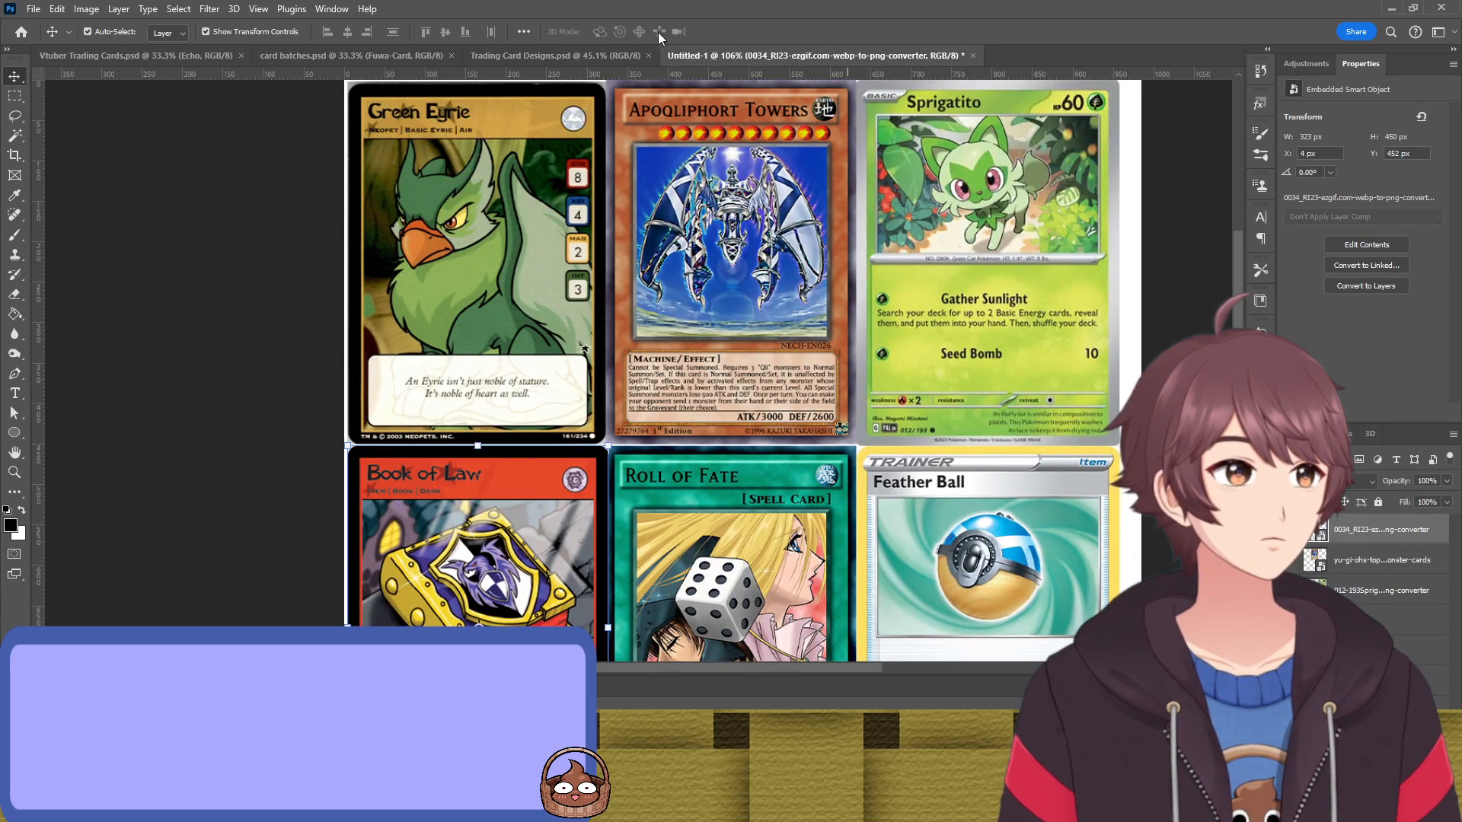
left_click(605, 54)
scroll(606, 295, "down", 3)
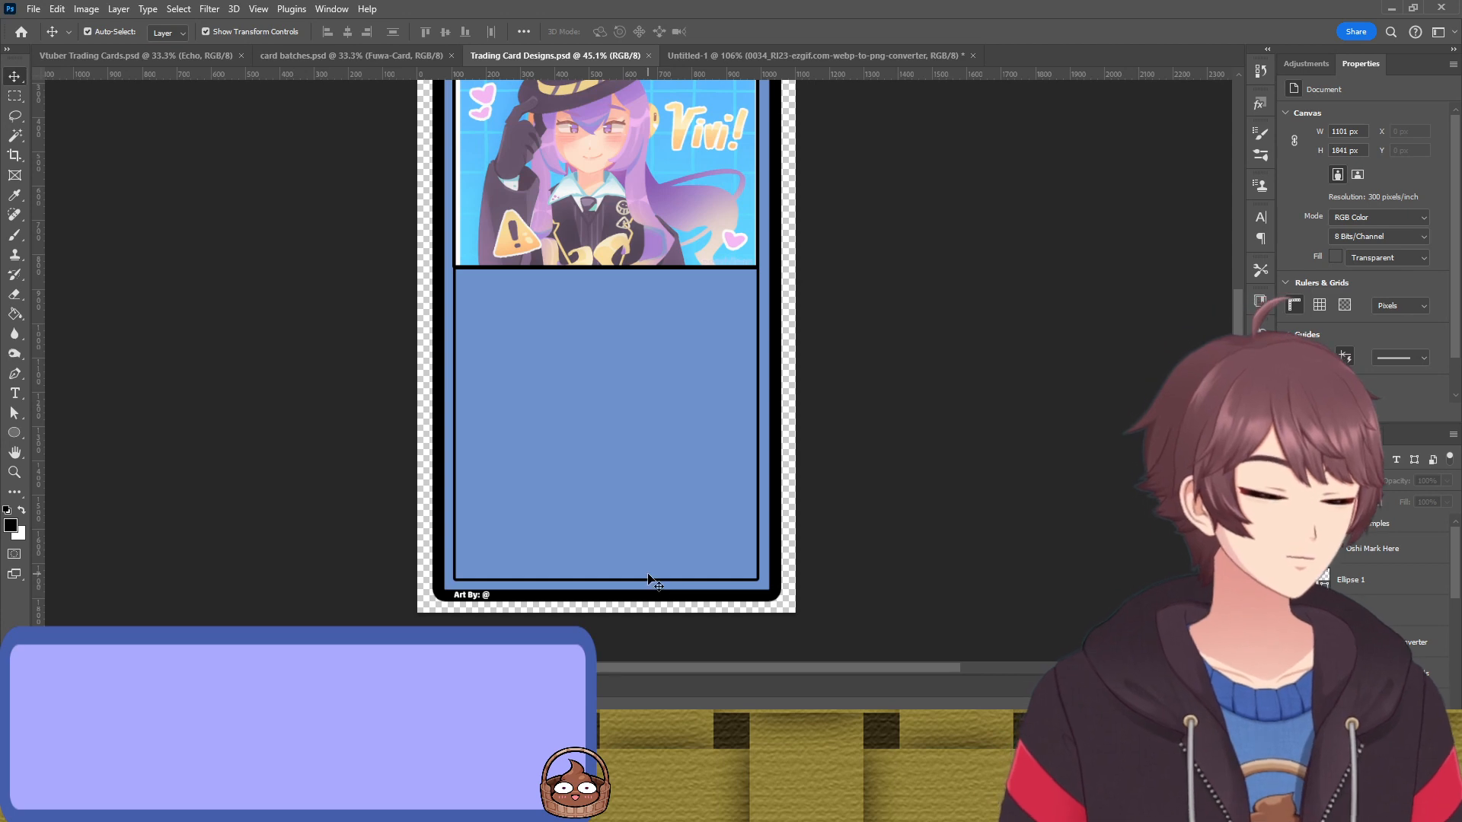
Draw a rectangle about 883 × 909 px with a 5 px black stroke over the framed text area below the artwork
key("u")
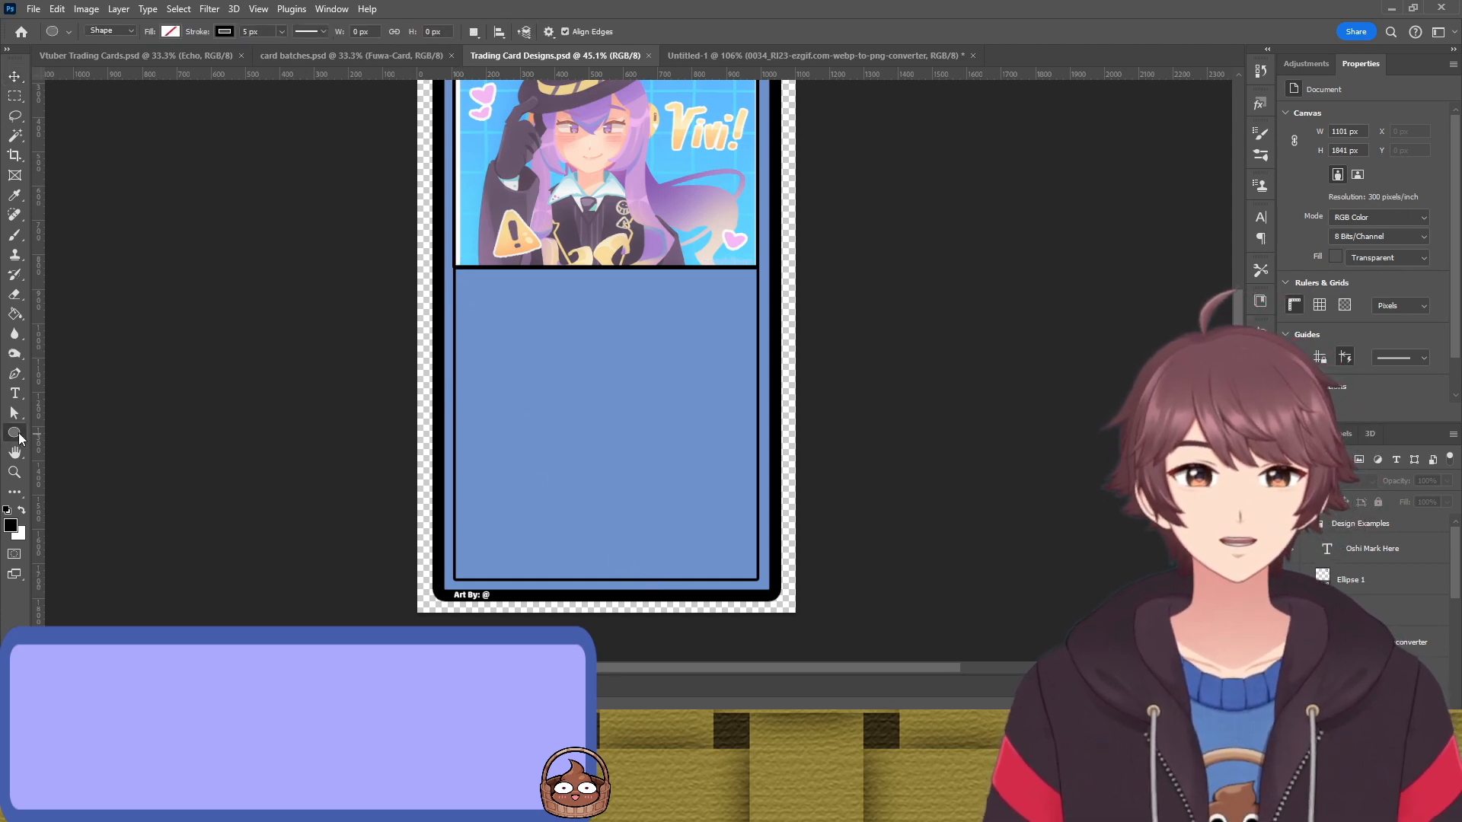
key("shift+u")
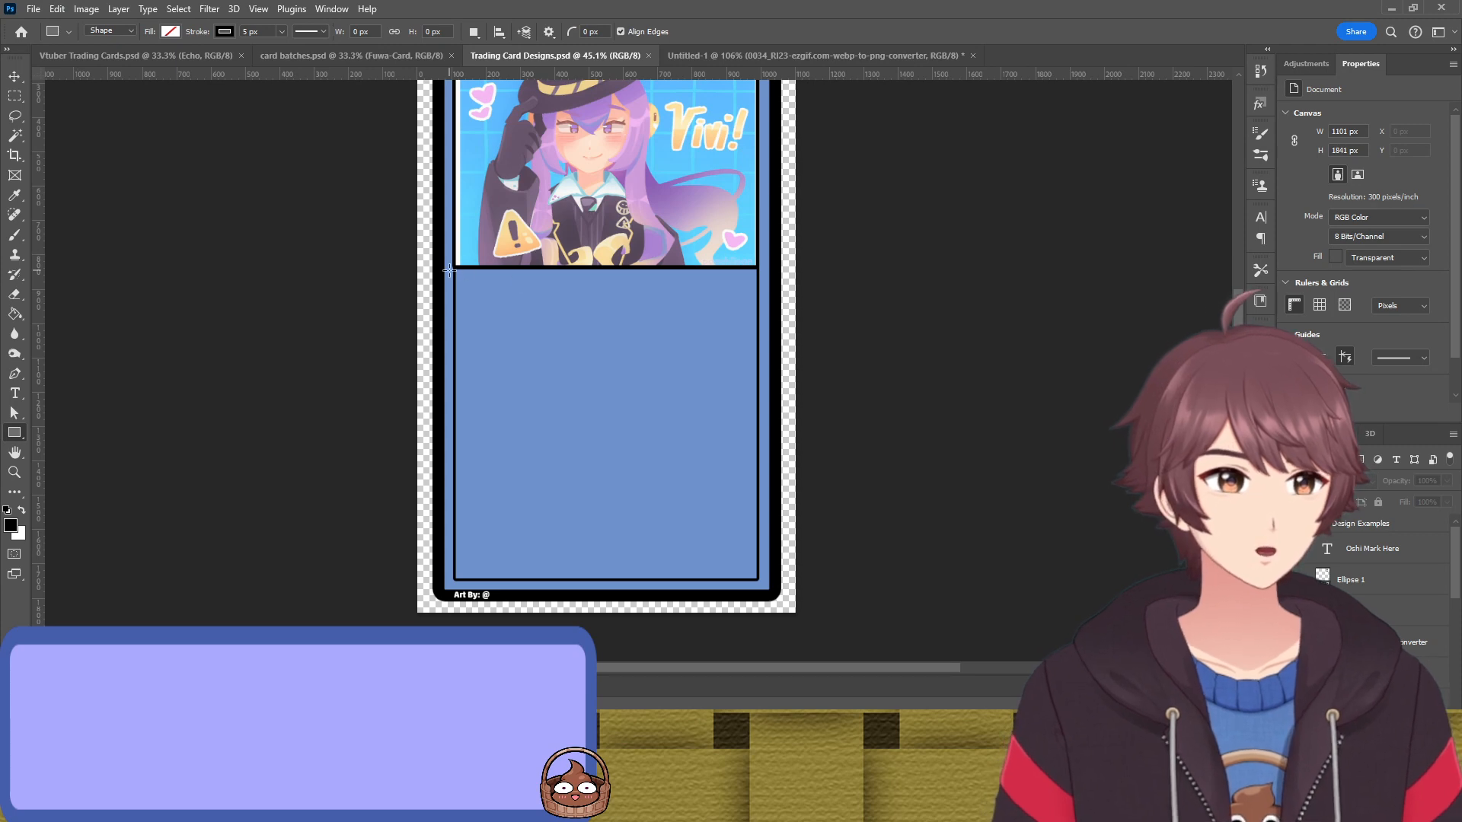
left_click_drag(456, 267, 757, 578)
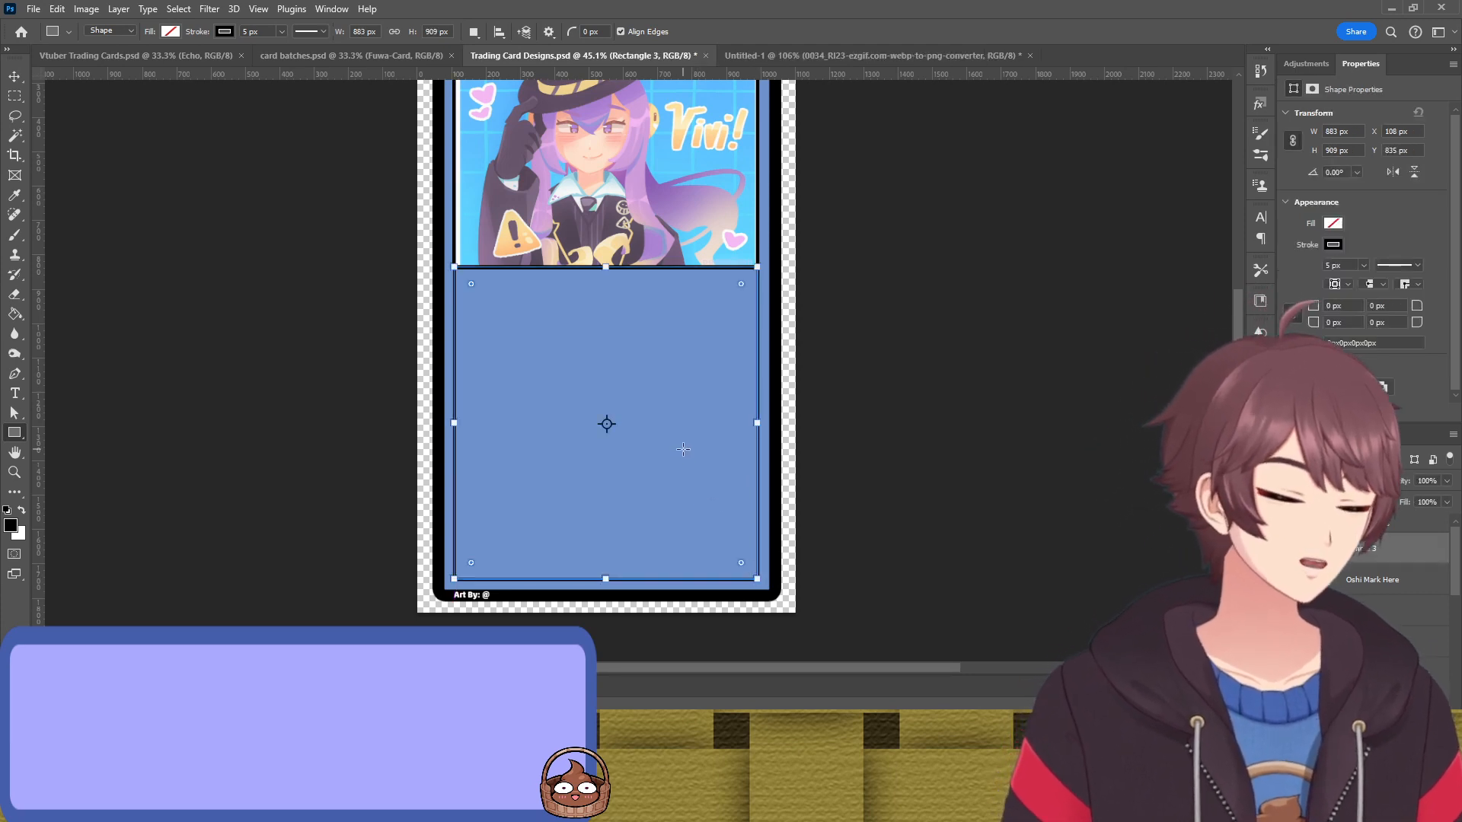
key("v")
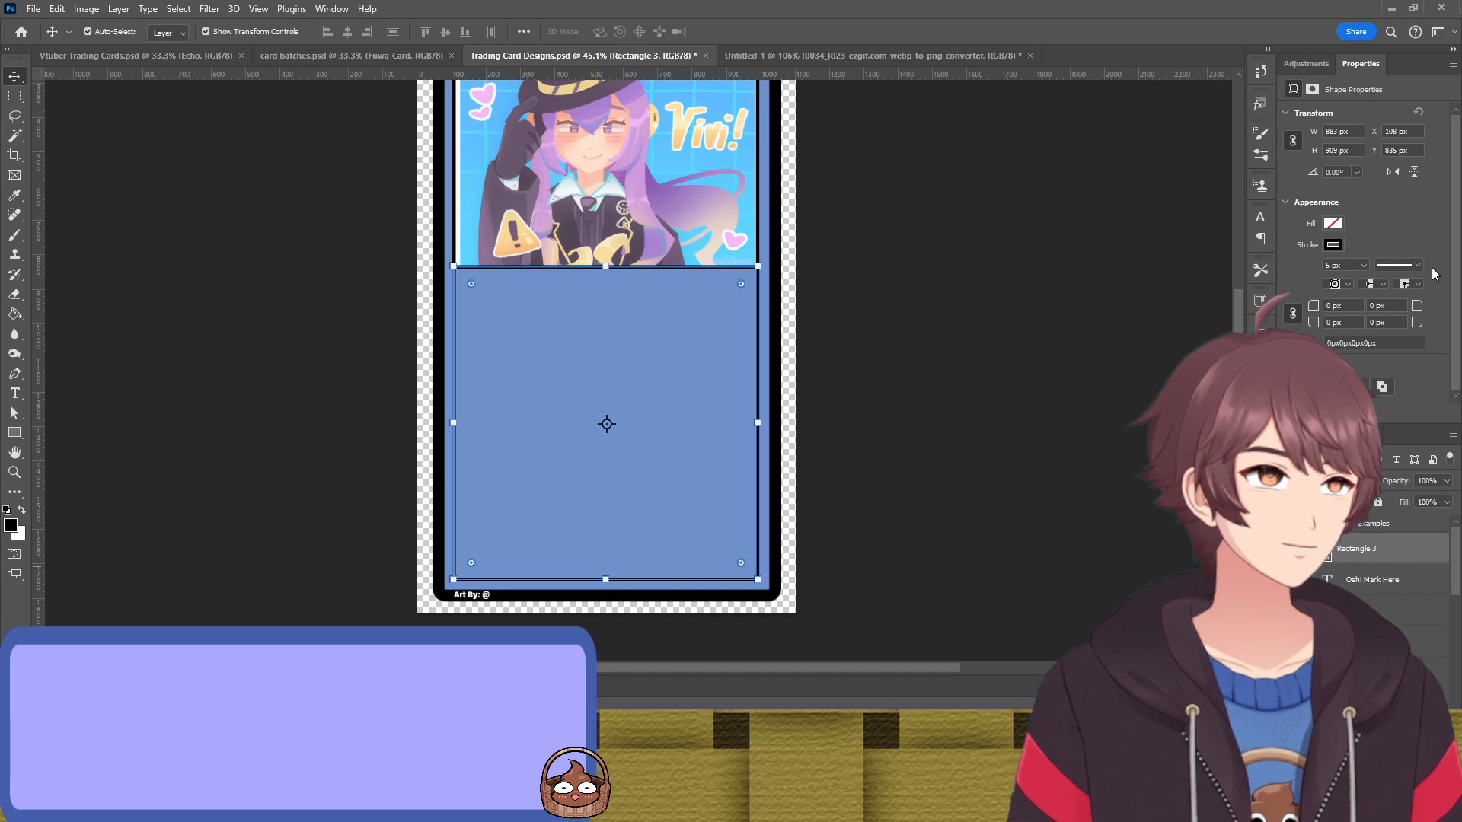
key("i")
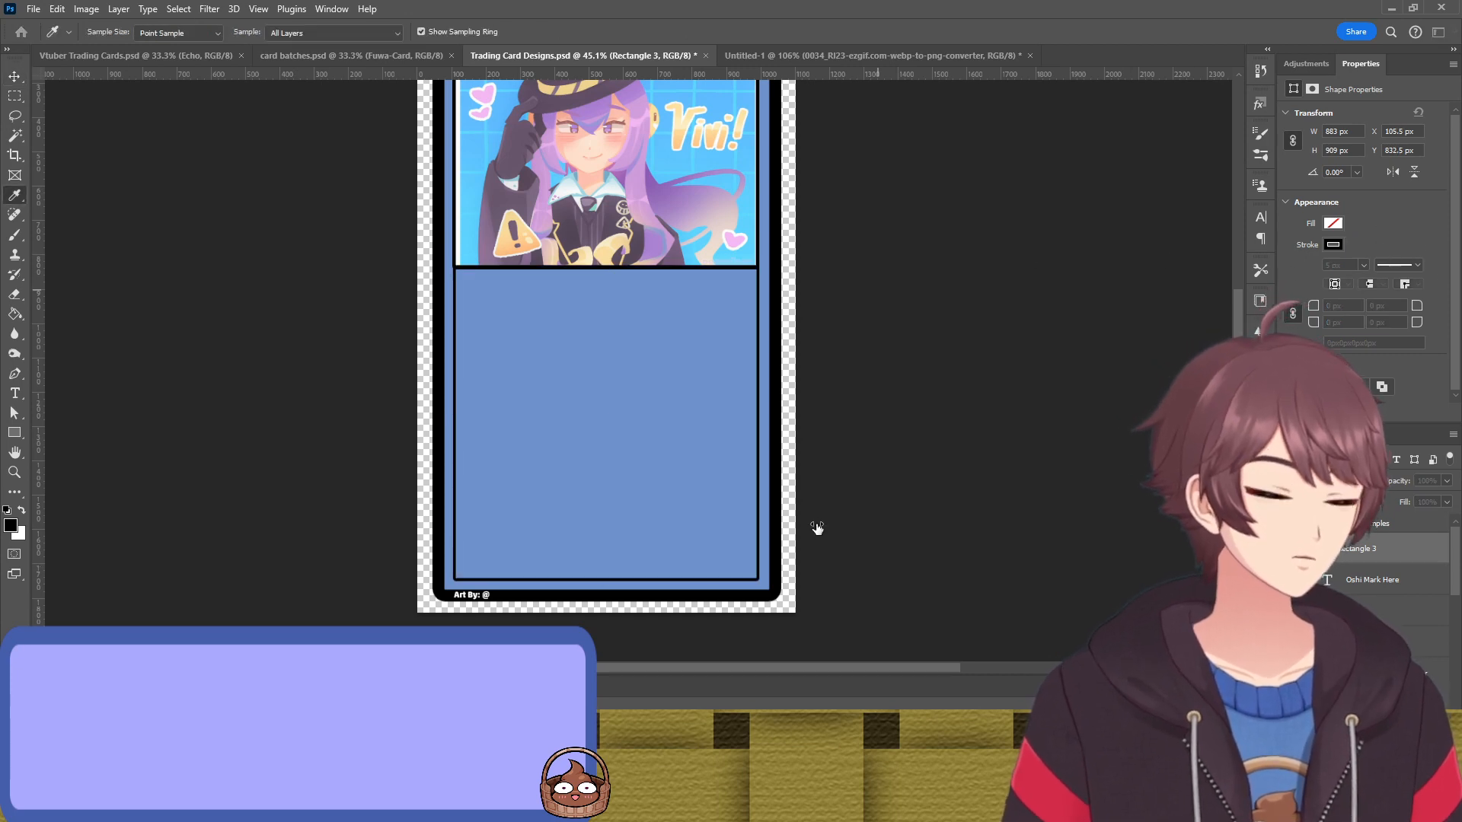
Fill the rectangle below the artwork with light greyish blue and round all four of its corners to 10 px
left_click(877, 294)
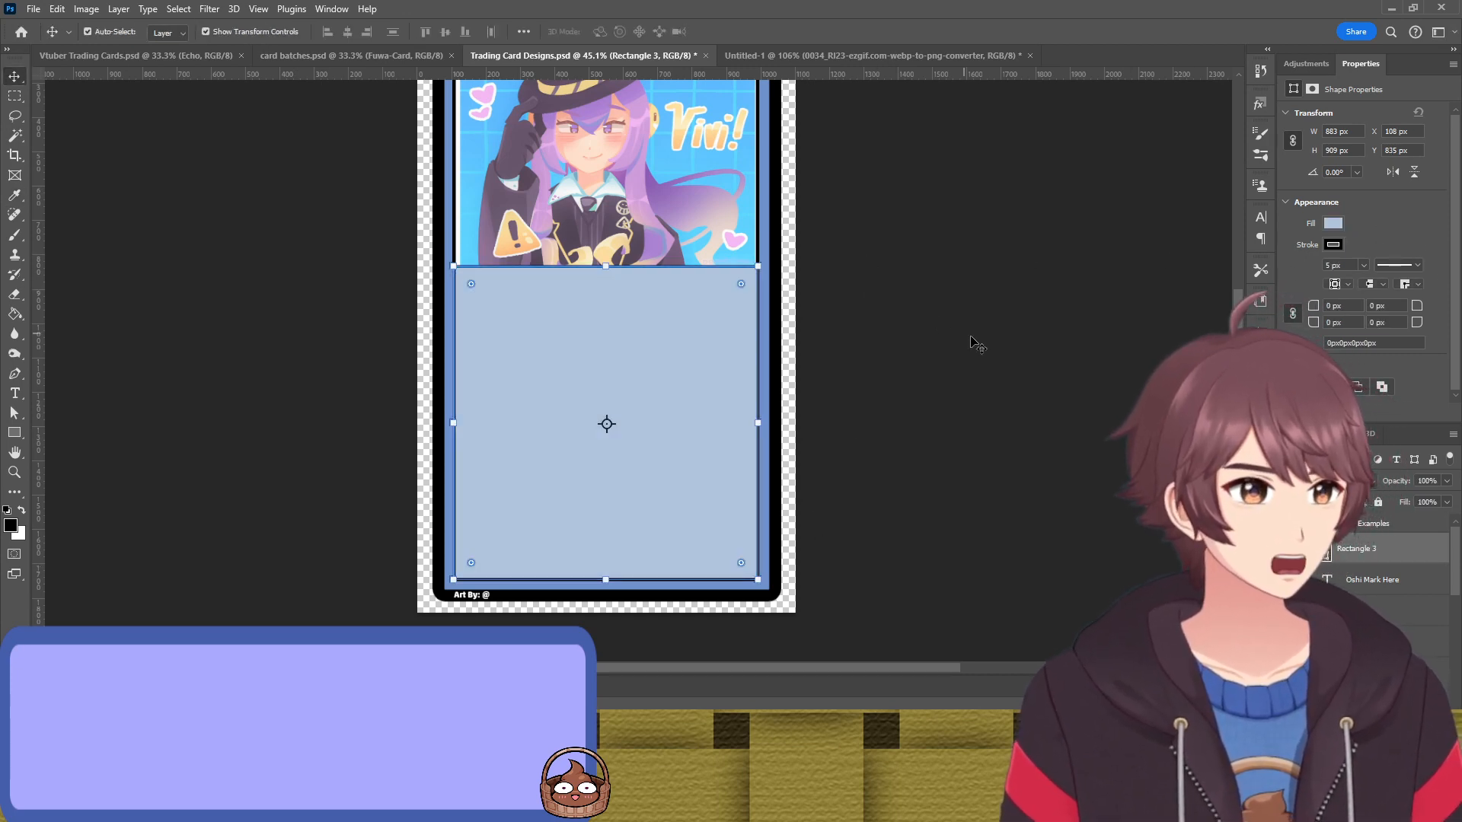
left_click(971, 340)
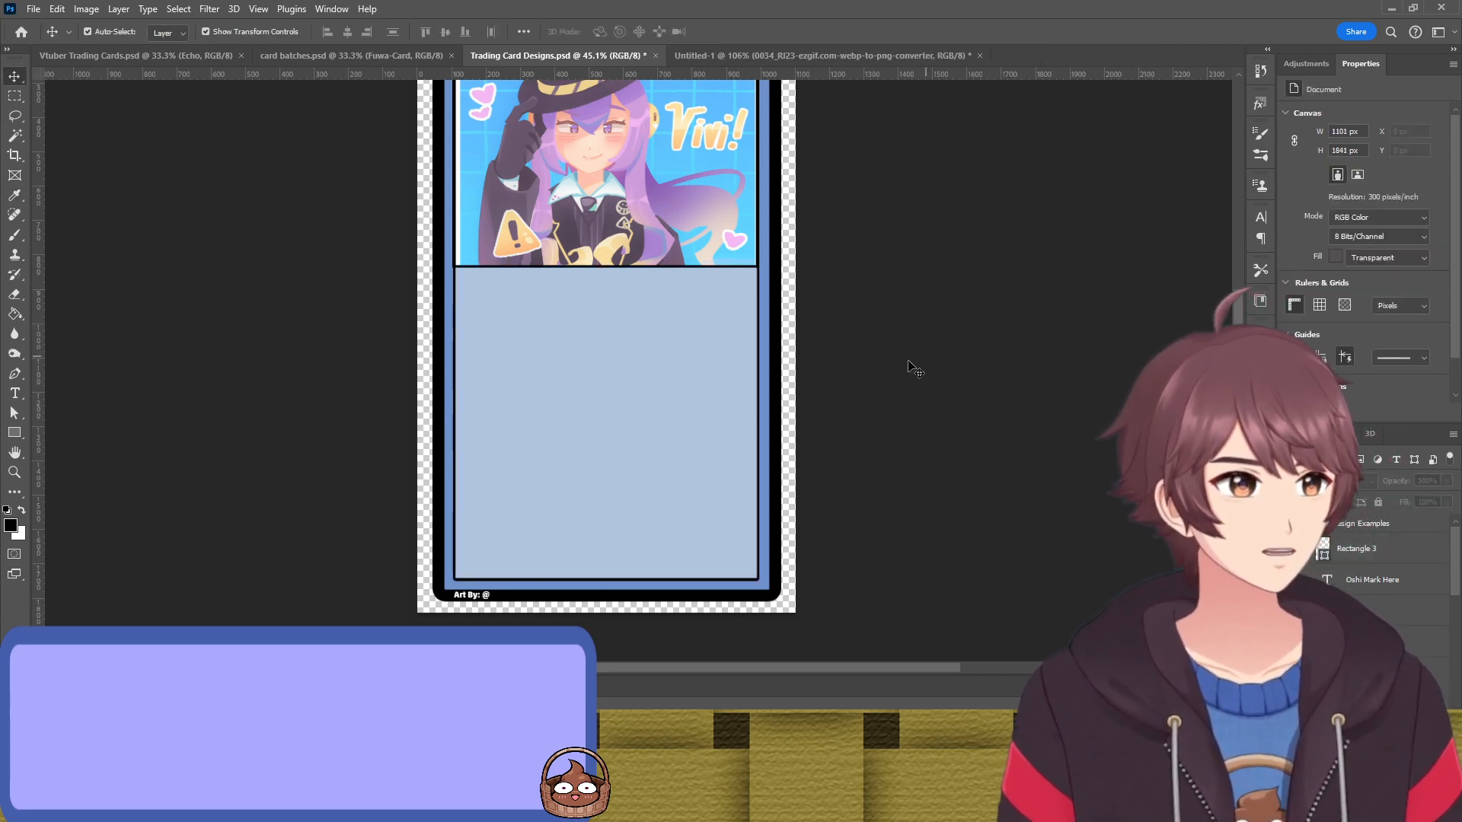
left_click(679, 449)
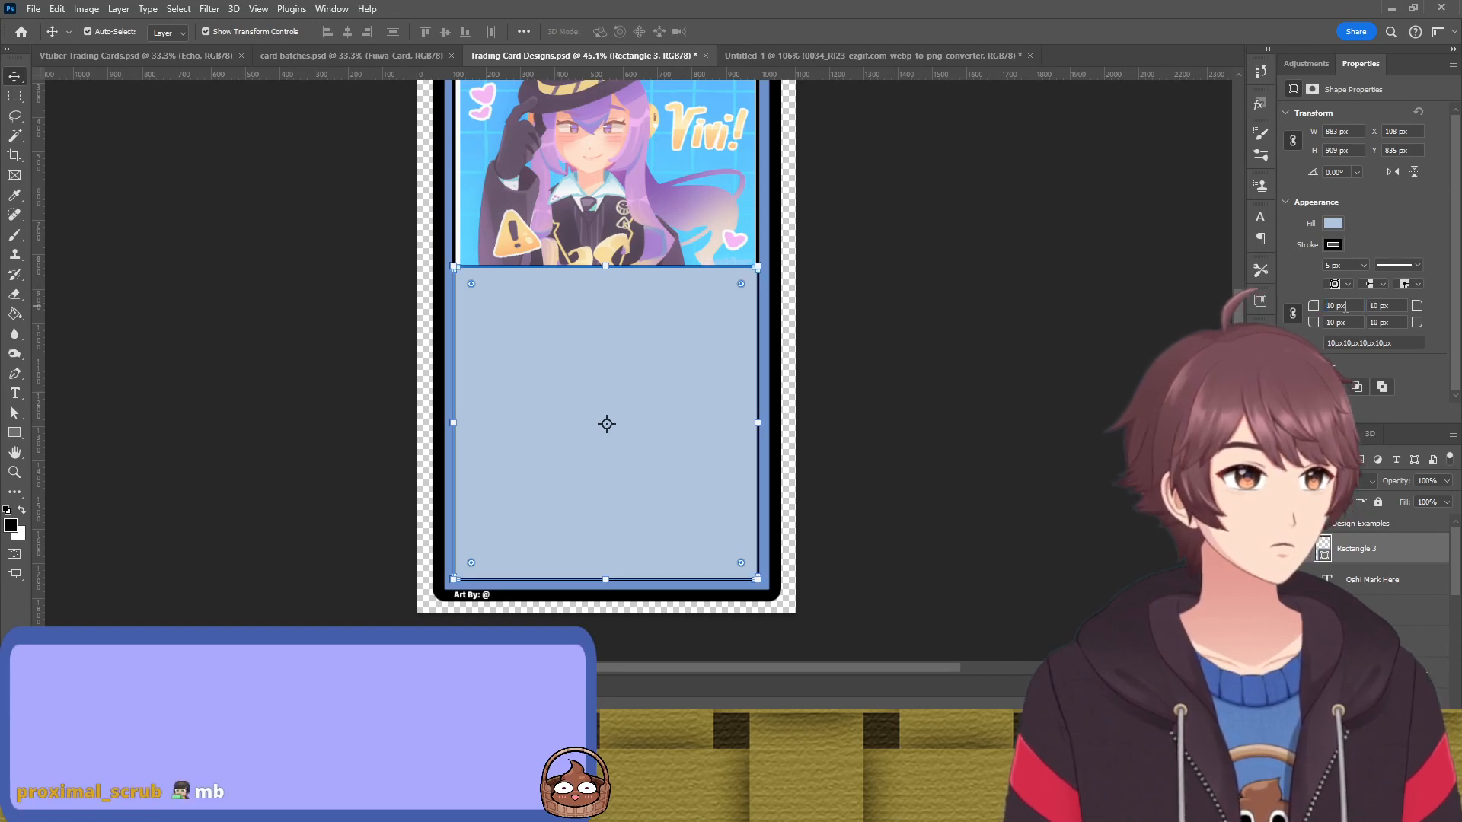
left_click(1054, 337)
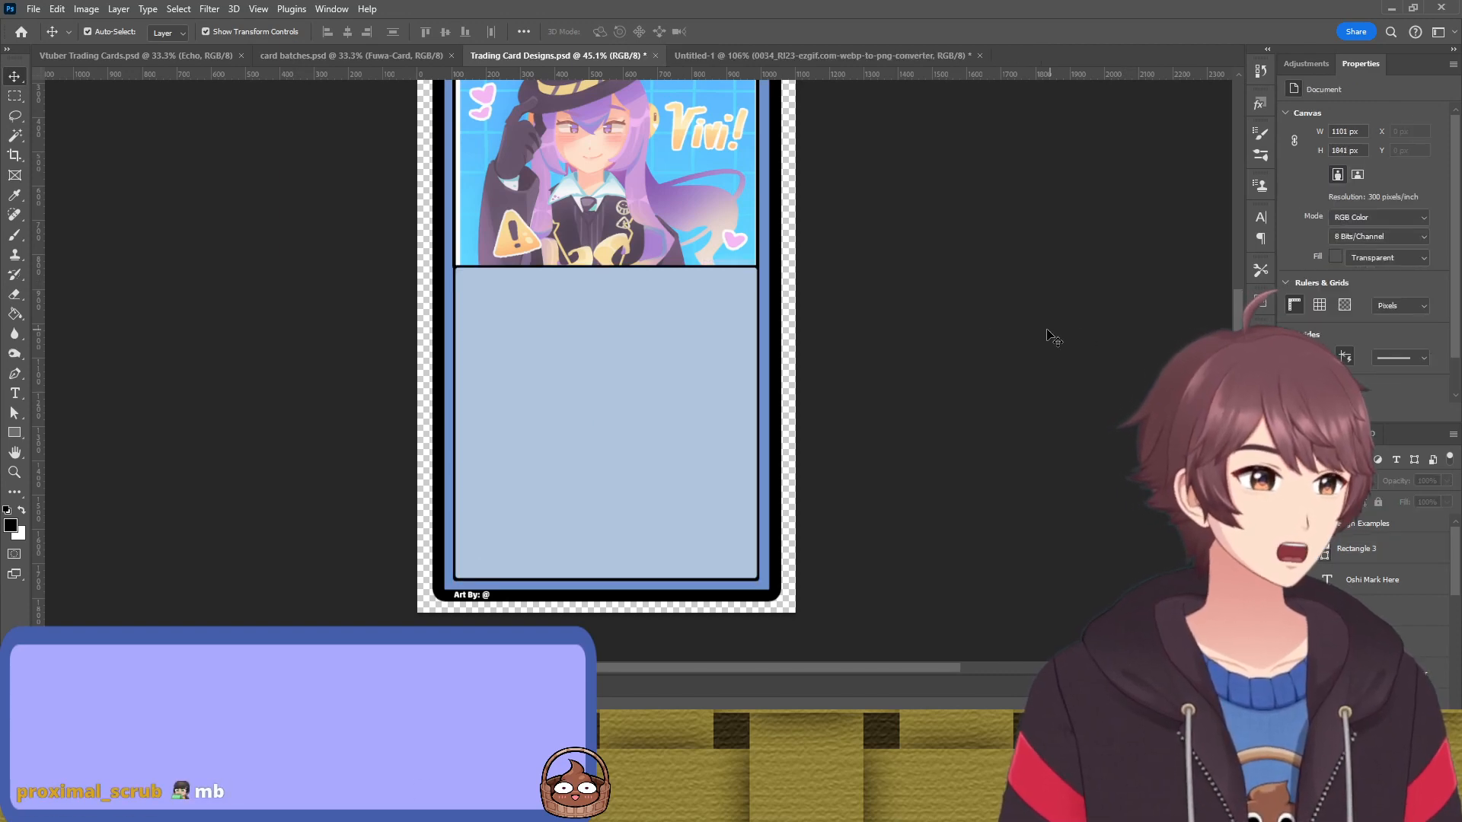
left_click(538, 399)
left_click(955, 294)
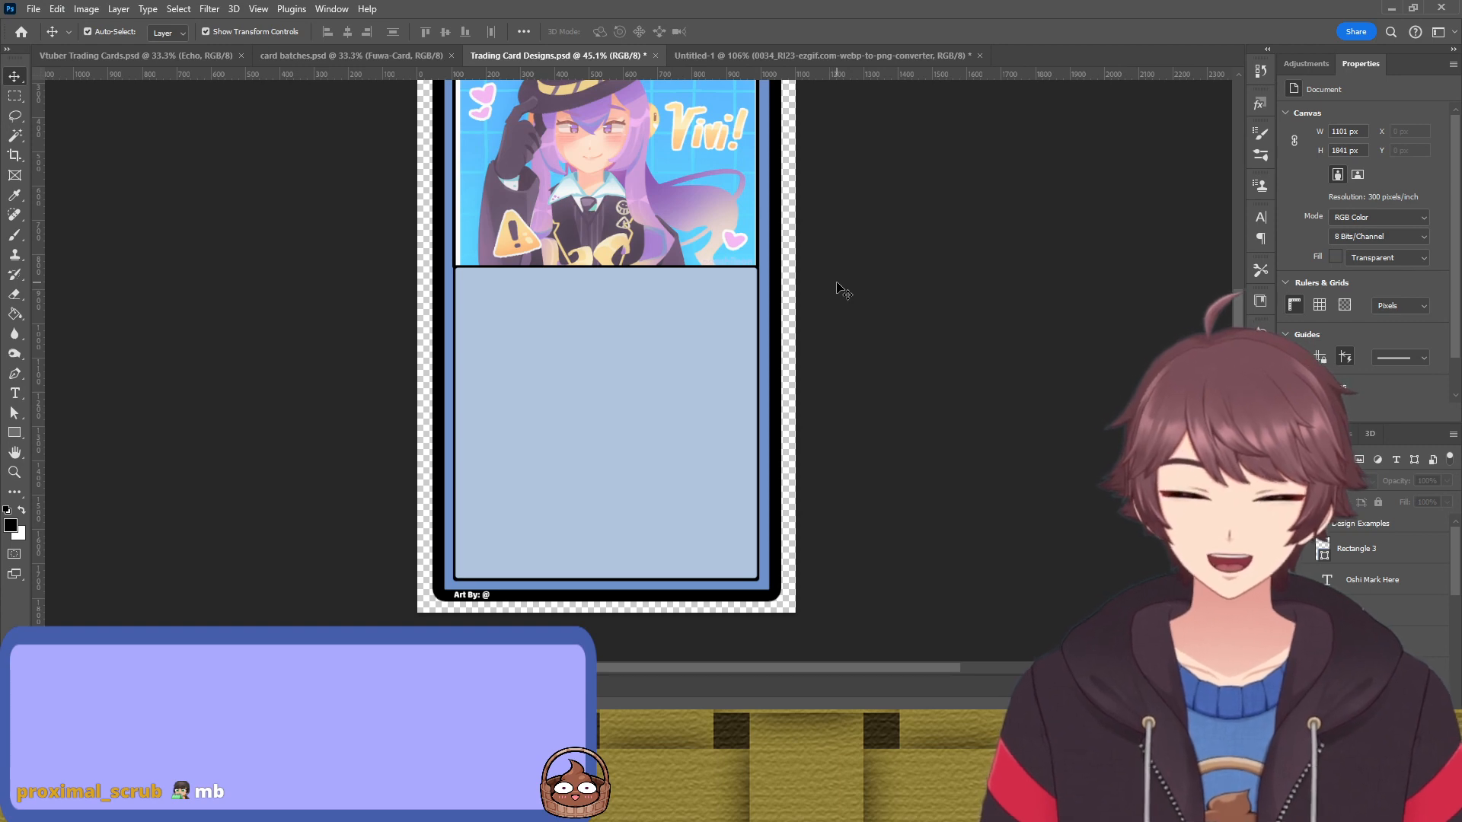
Examine the card layout from the Vtuber Name header and artwork down to the rounded text area and the Art By credit
scroll(567, 409, "up", 3)
scroll(545, 361, "down", 3)
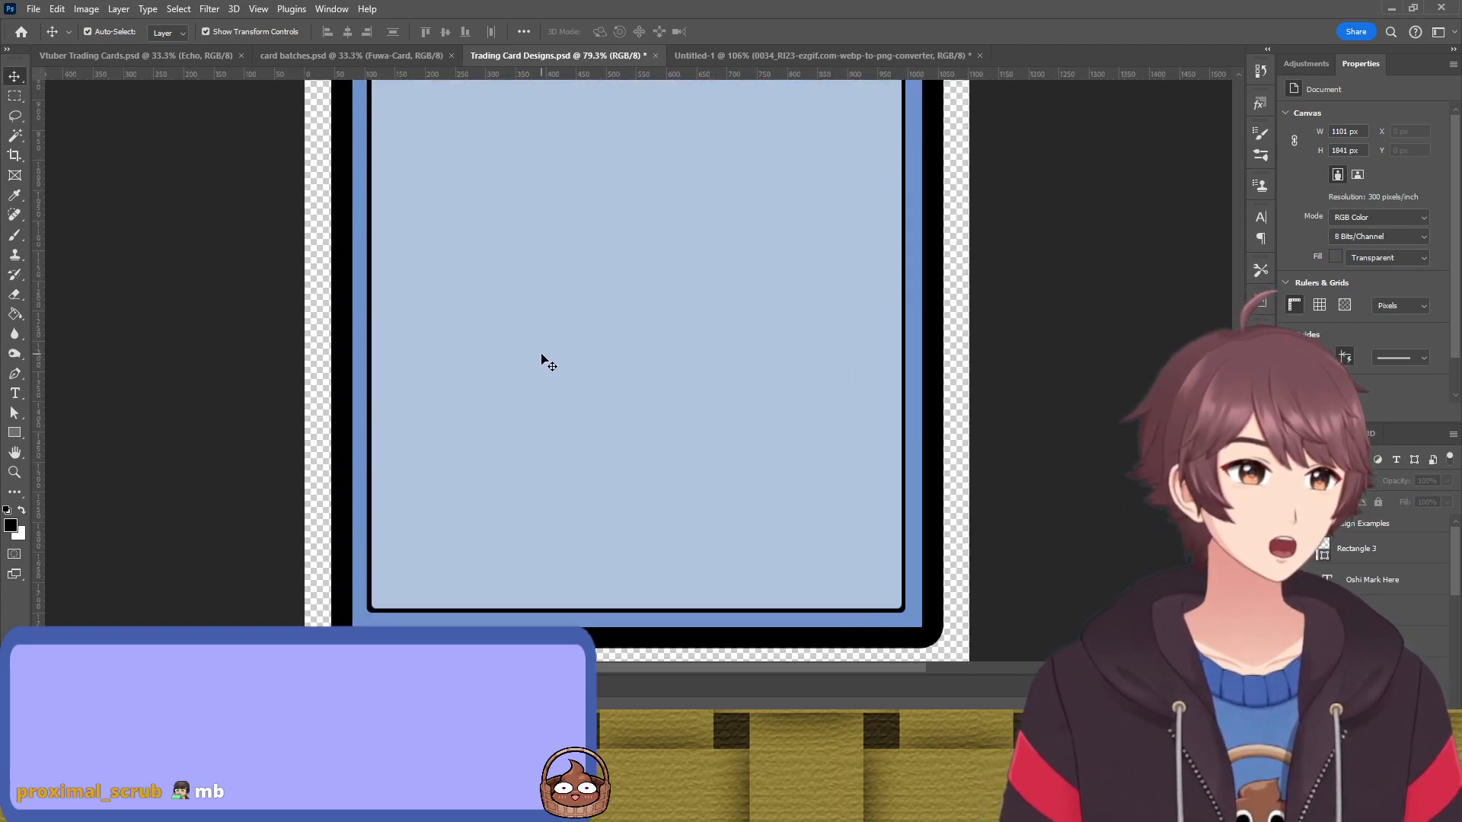
scroll(618, 362, "up", 3)
scroll(618, 361, "up", 5)
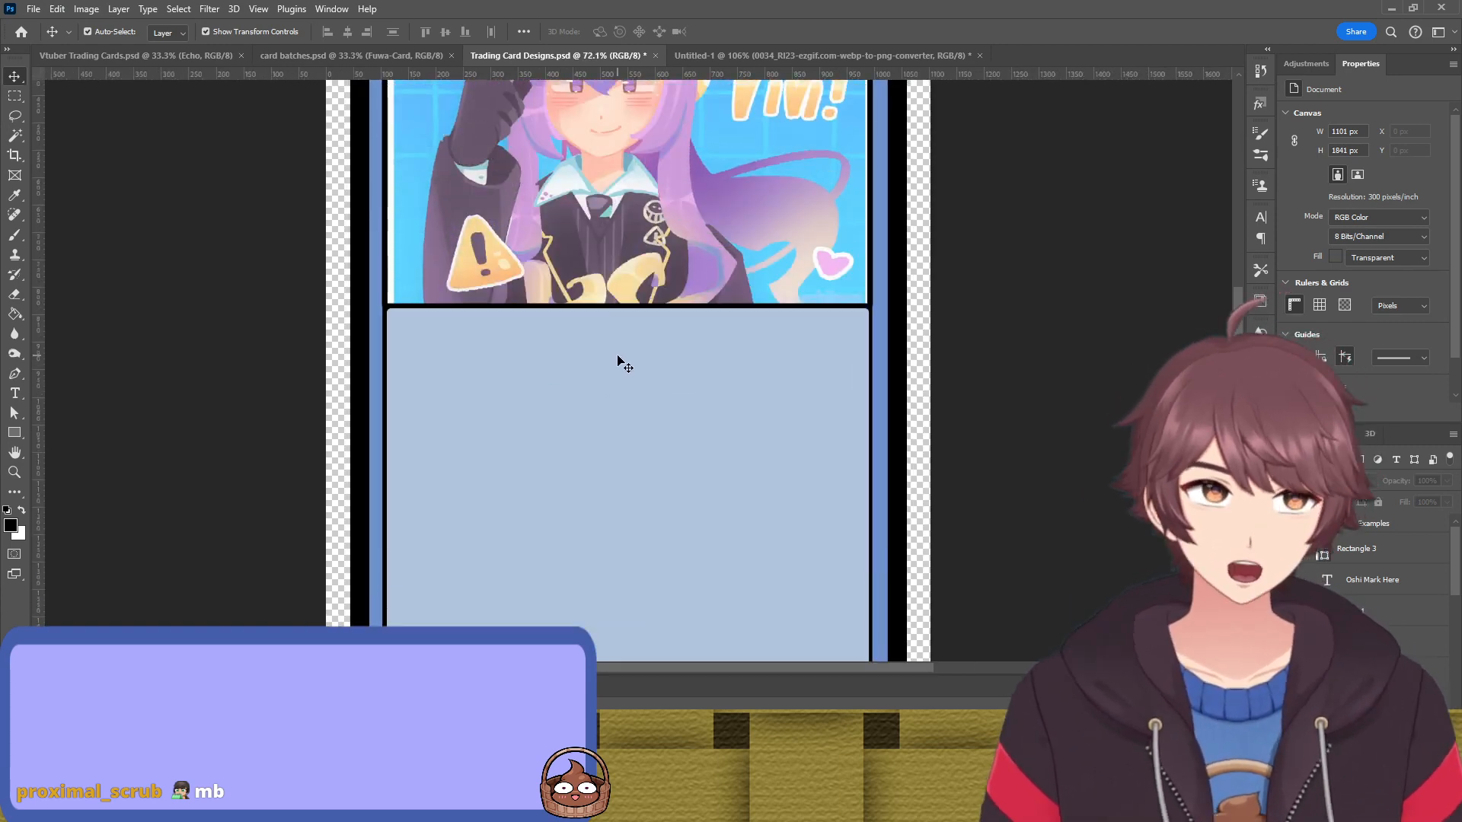
scroll(618, 357, "down", 3)
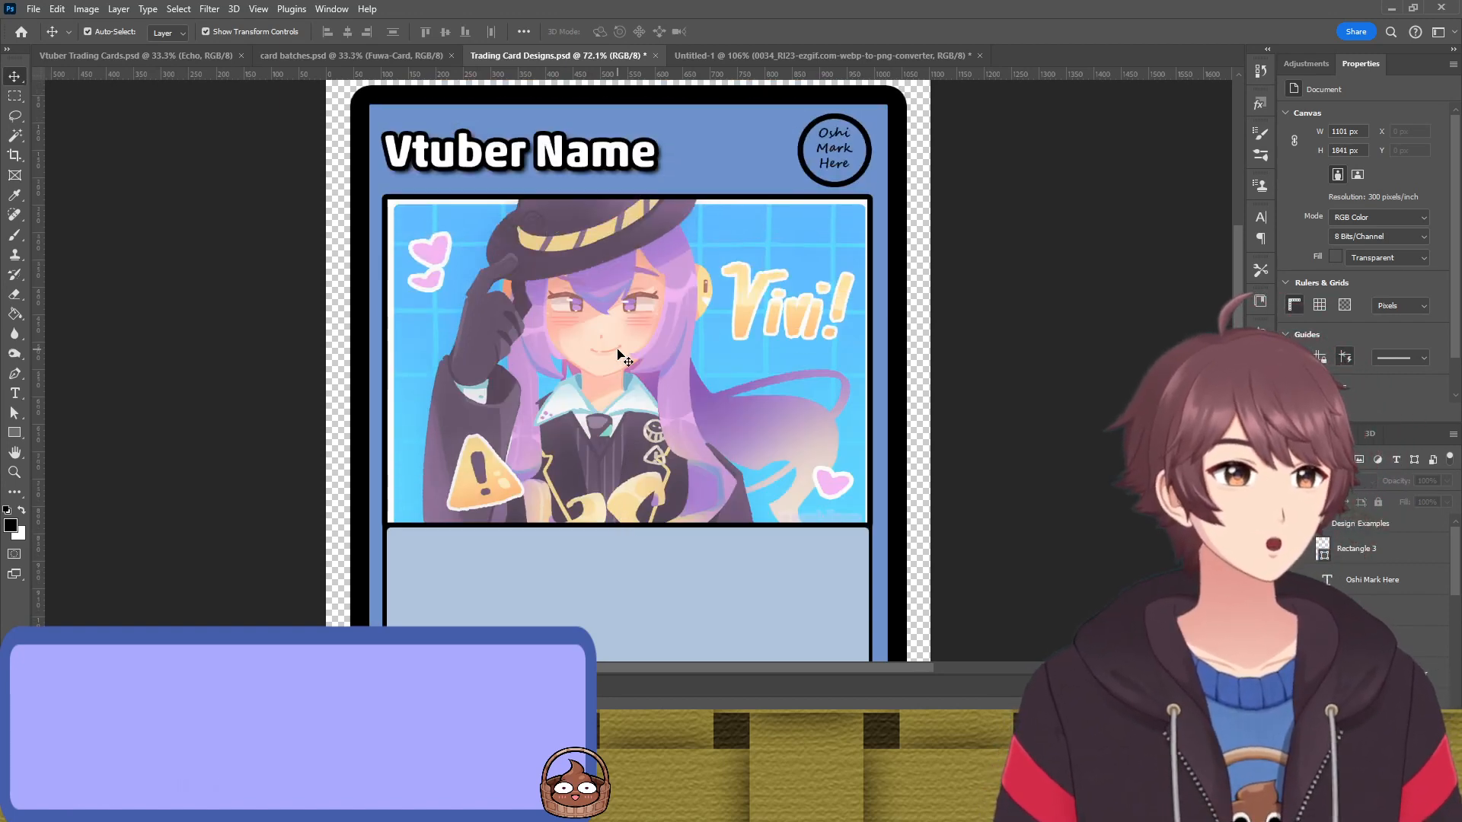
scroll(618, 357, "up", 3)
scroll(618, 357, "down", 10)
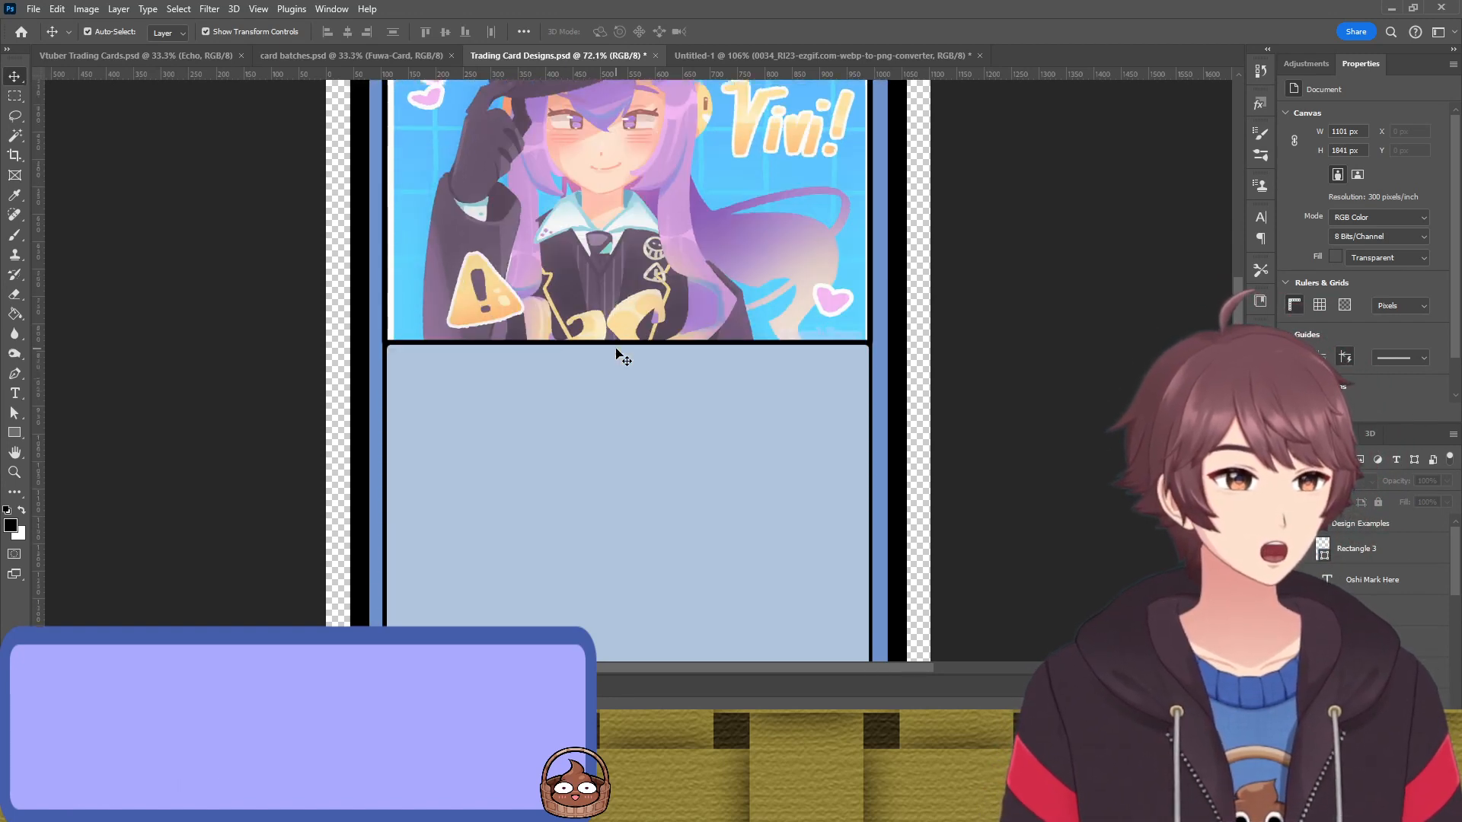
scroll(623, 357, "up", 1)
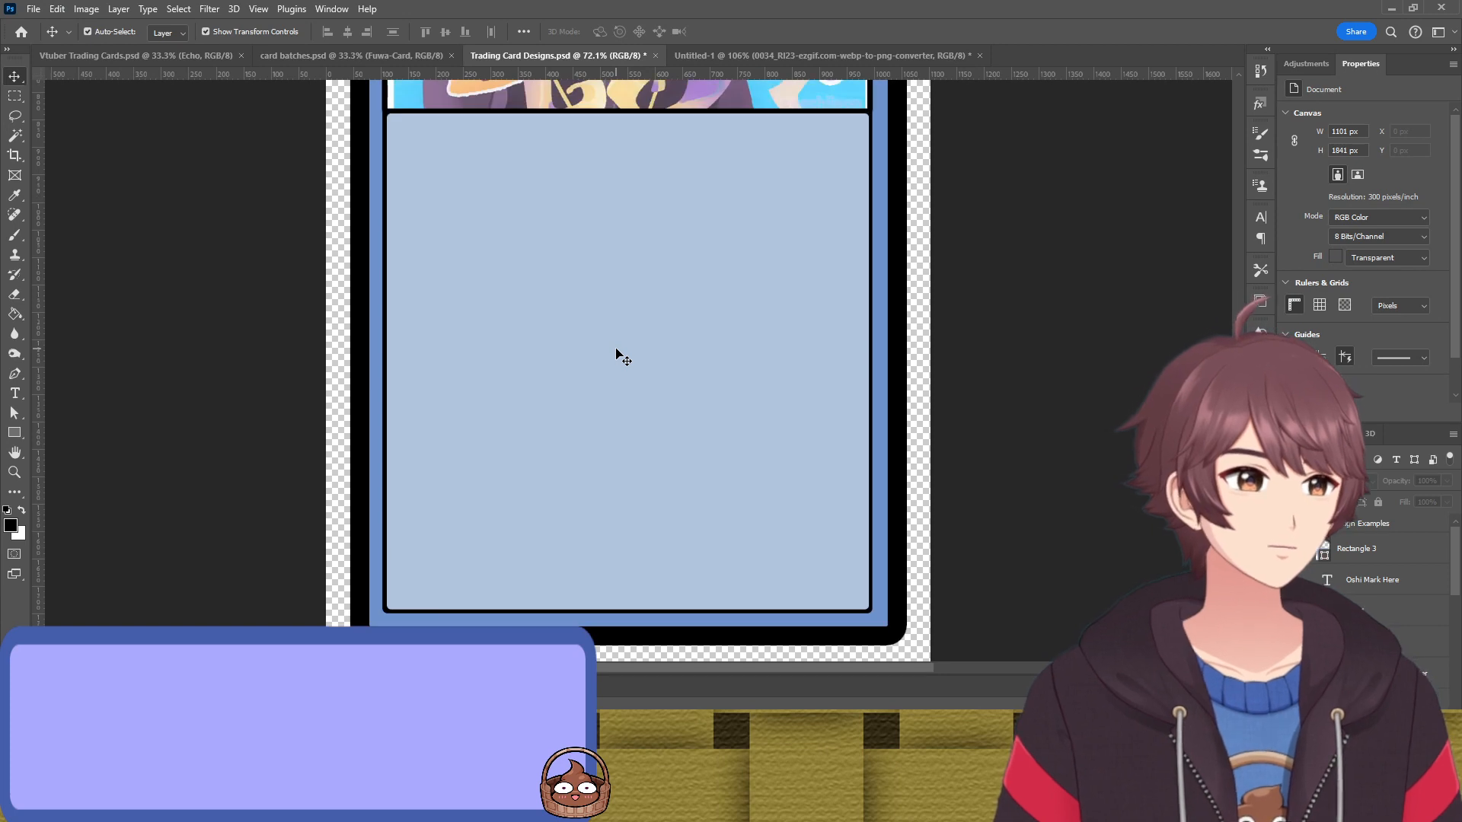
scroll(618, 356, "down", 2)
left_click(663, 337)
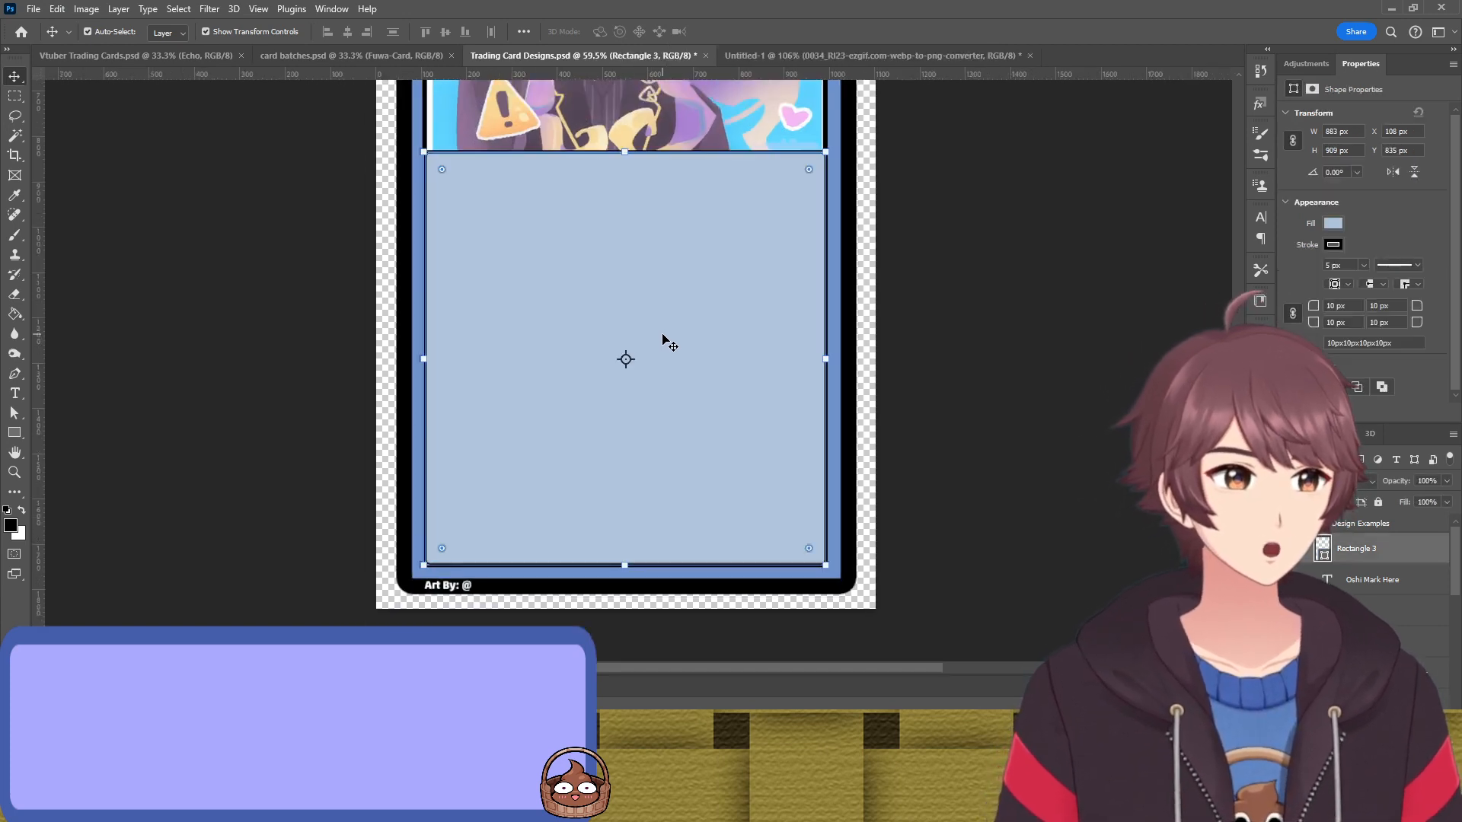
left_click(1031, 267)
scroll(658, 305, "up", 5)
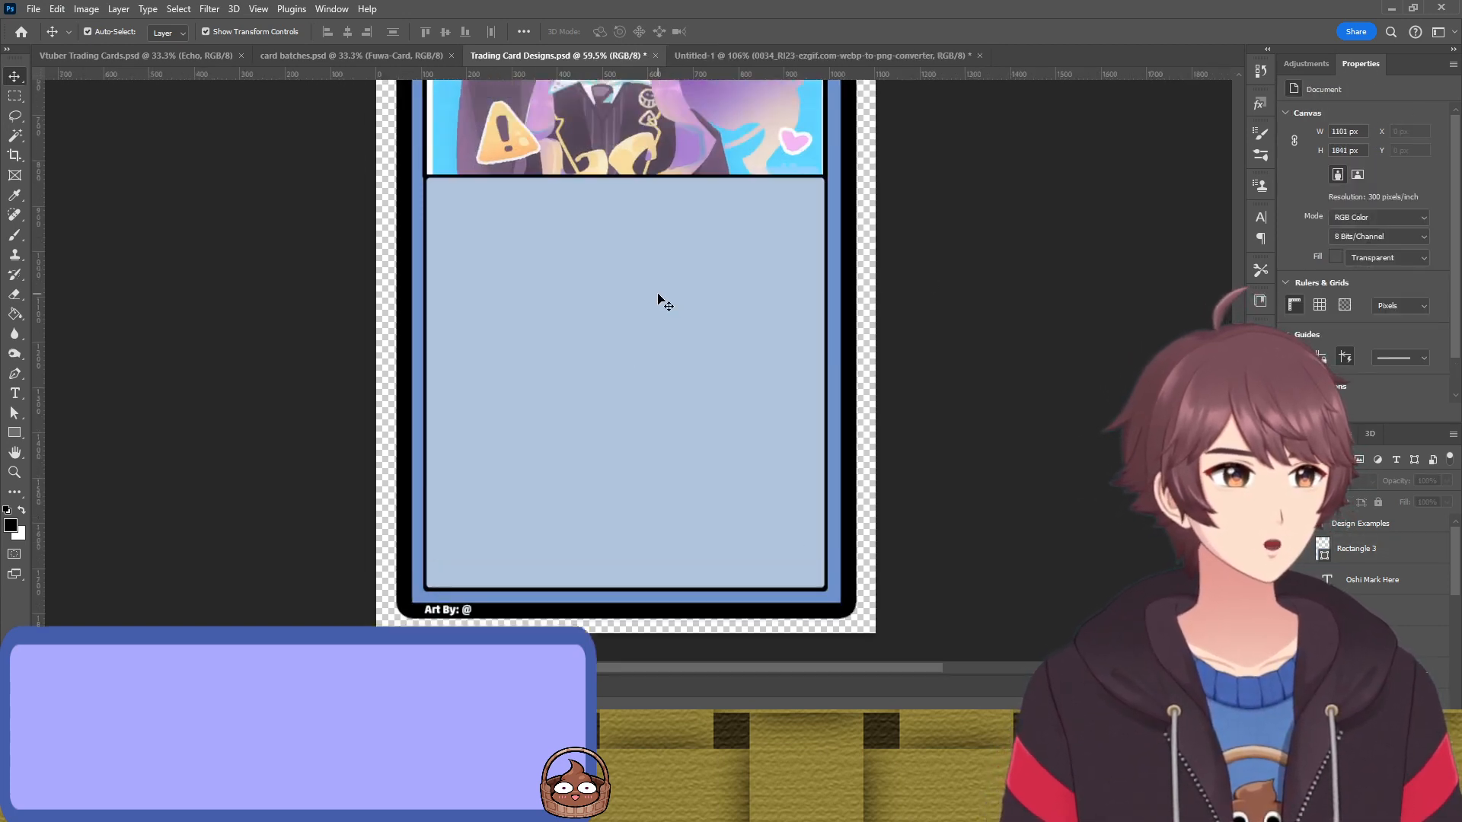
scroll(653, 327, "up", 2)
scroll(653, 327, "down", 6)
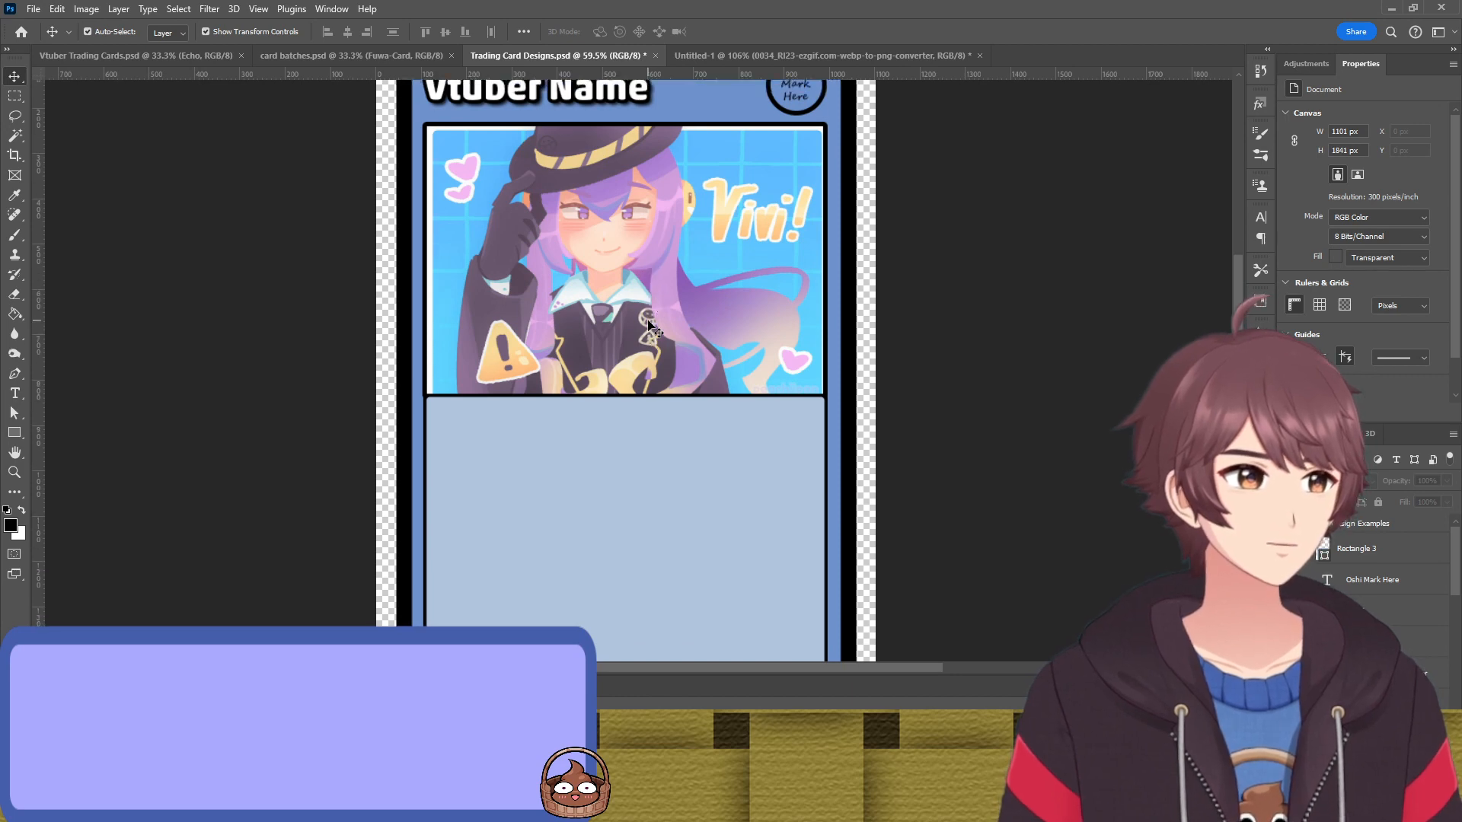
scroll(653, 328, "down", 7)
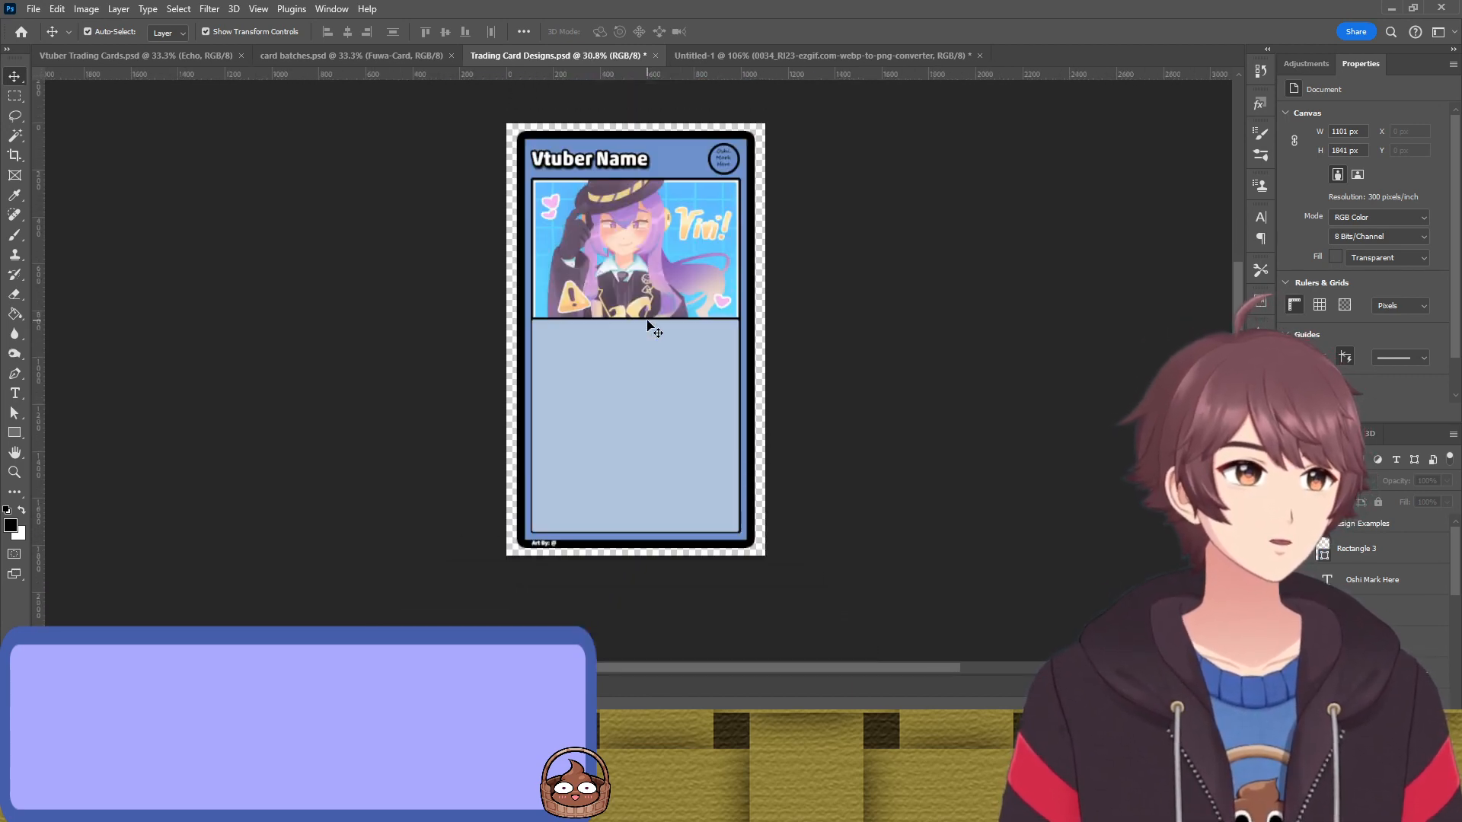
scroll(653, 327, "up", 4)
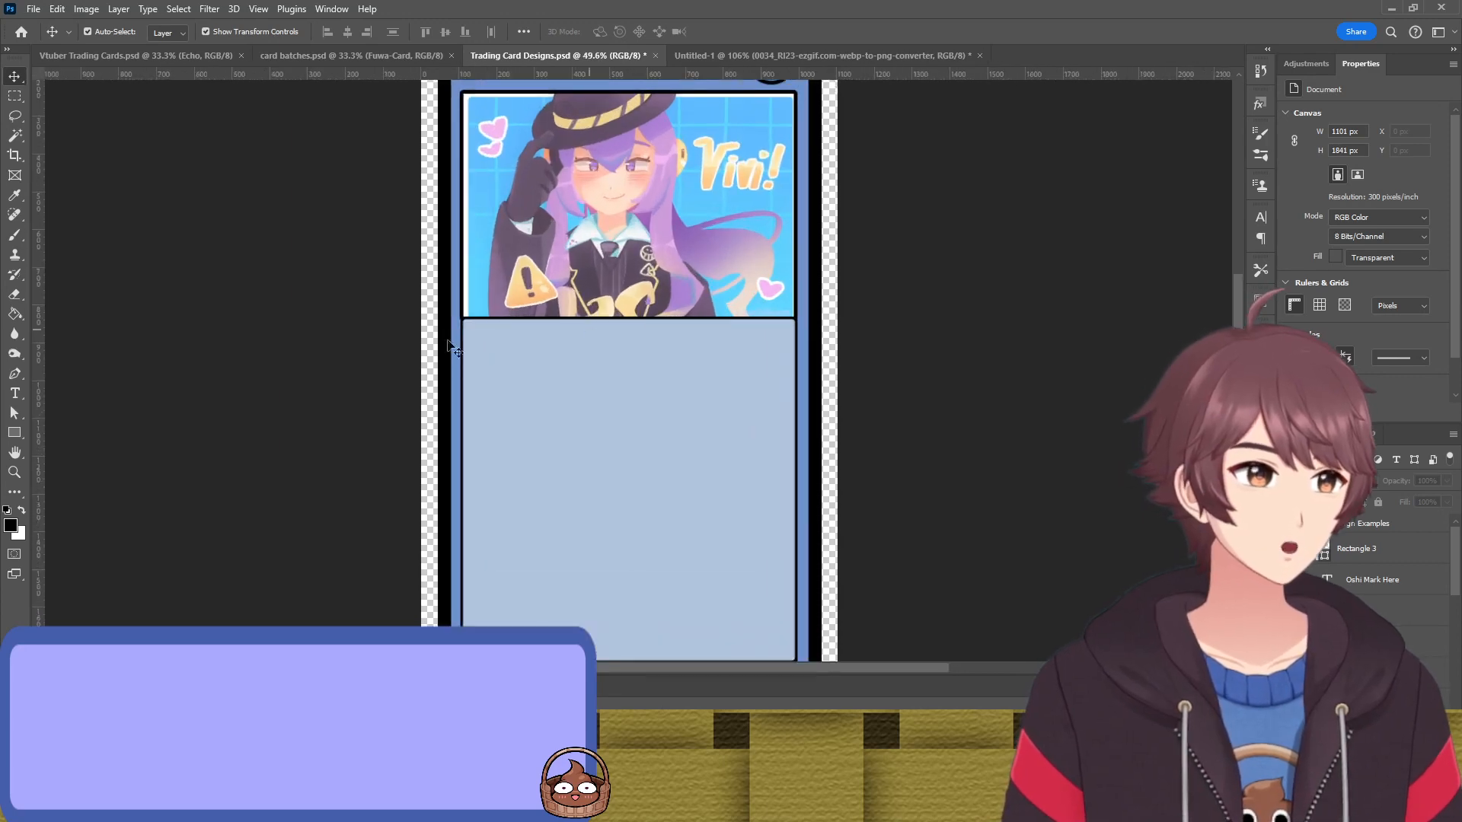
scroll(832, 299, "up", 3)
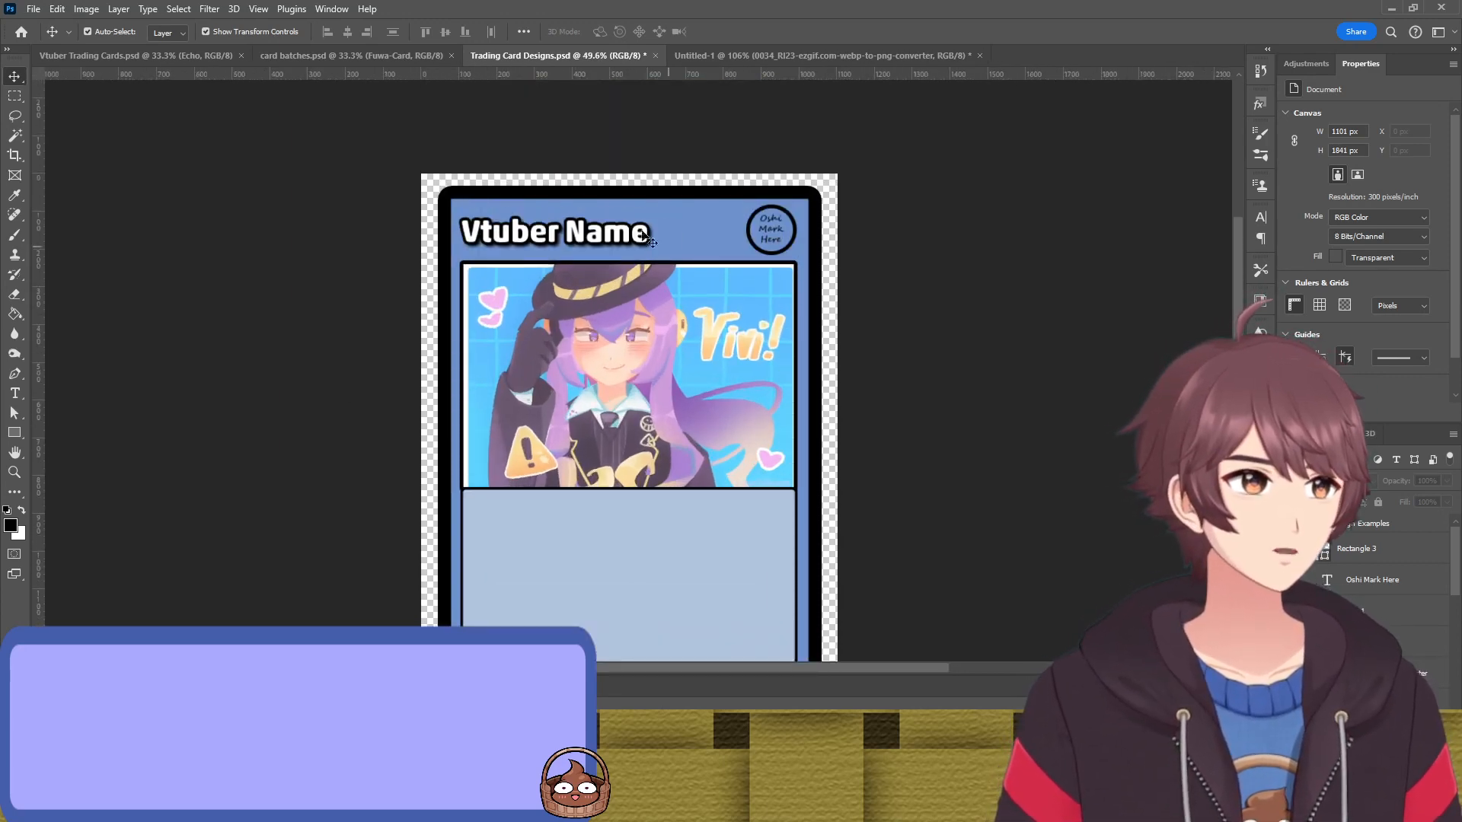
scroll(655, 419, "down", 2)
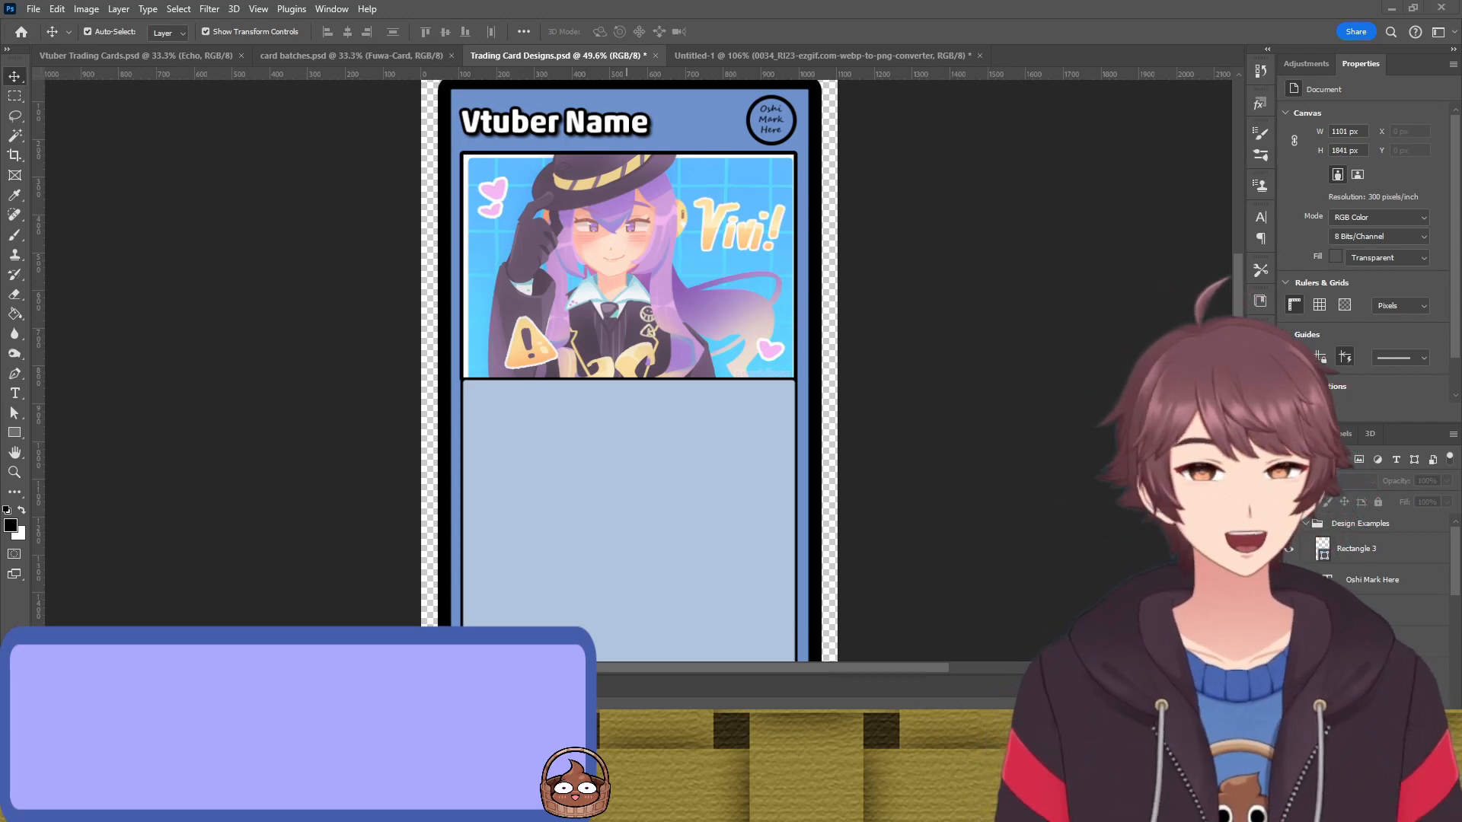
Try a pale turquoise fill on the rounded rectangle below the artwork and undo it
left_click(766, 555)
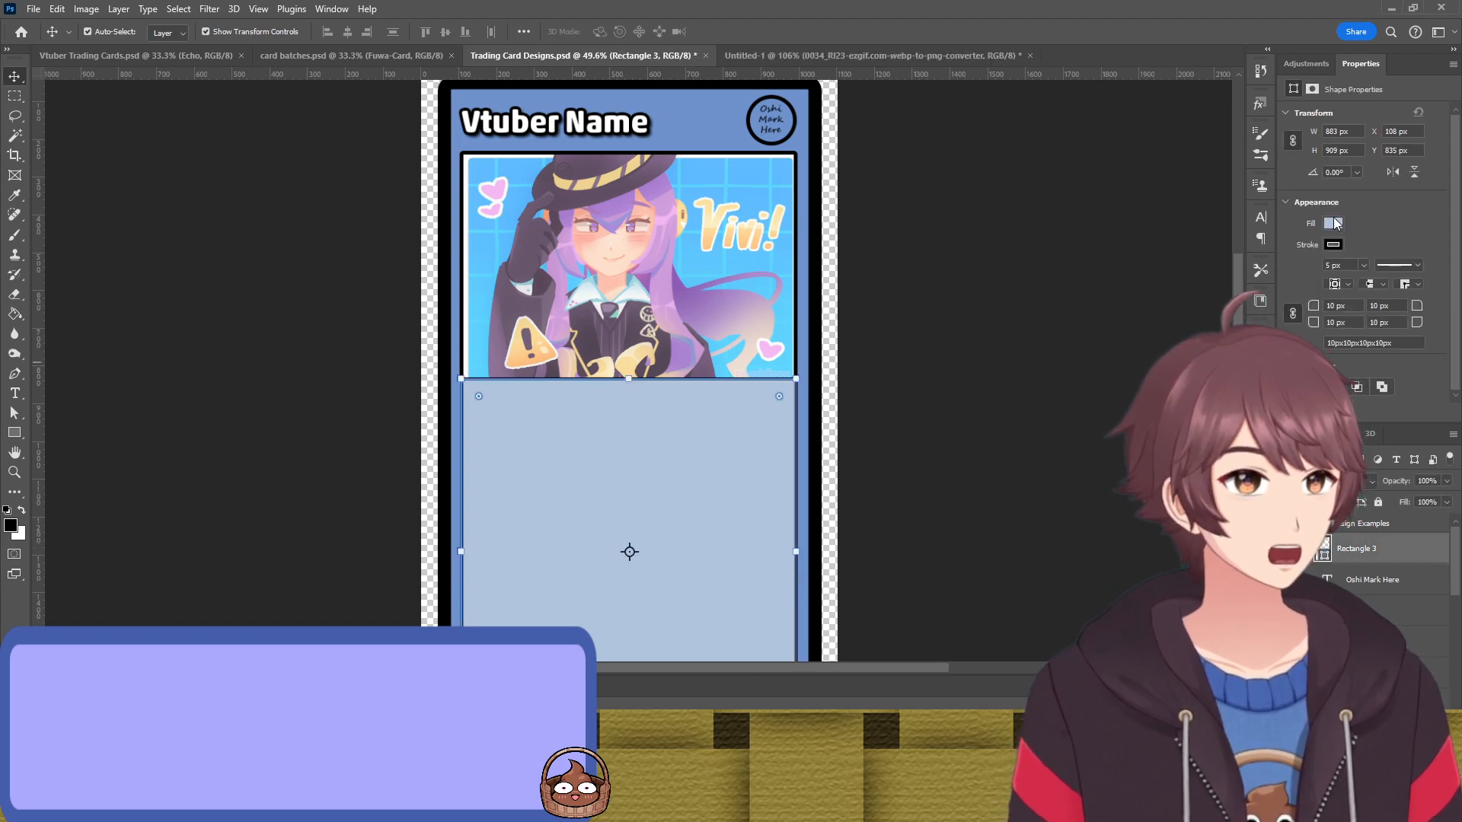
key("i")
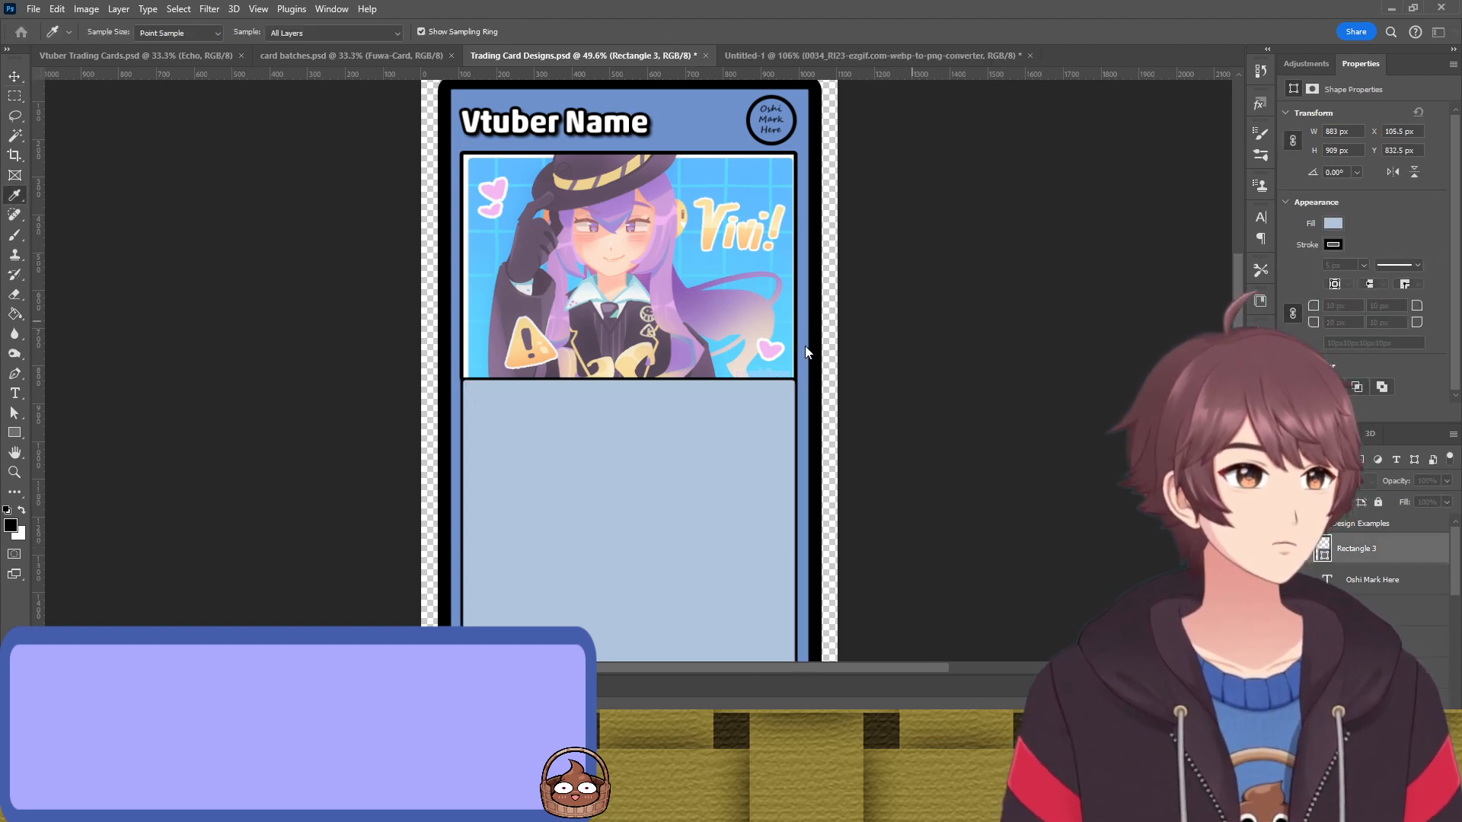
left_click(881, 285)
left_click(1061, 395)
scroll(1009, 402, "down", 2)
scroll(962, 402, "down", 1)
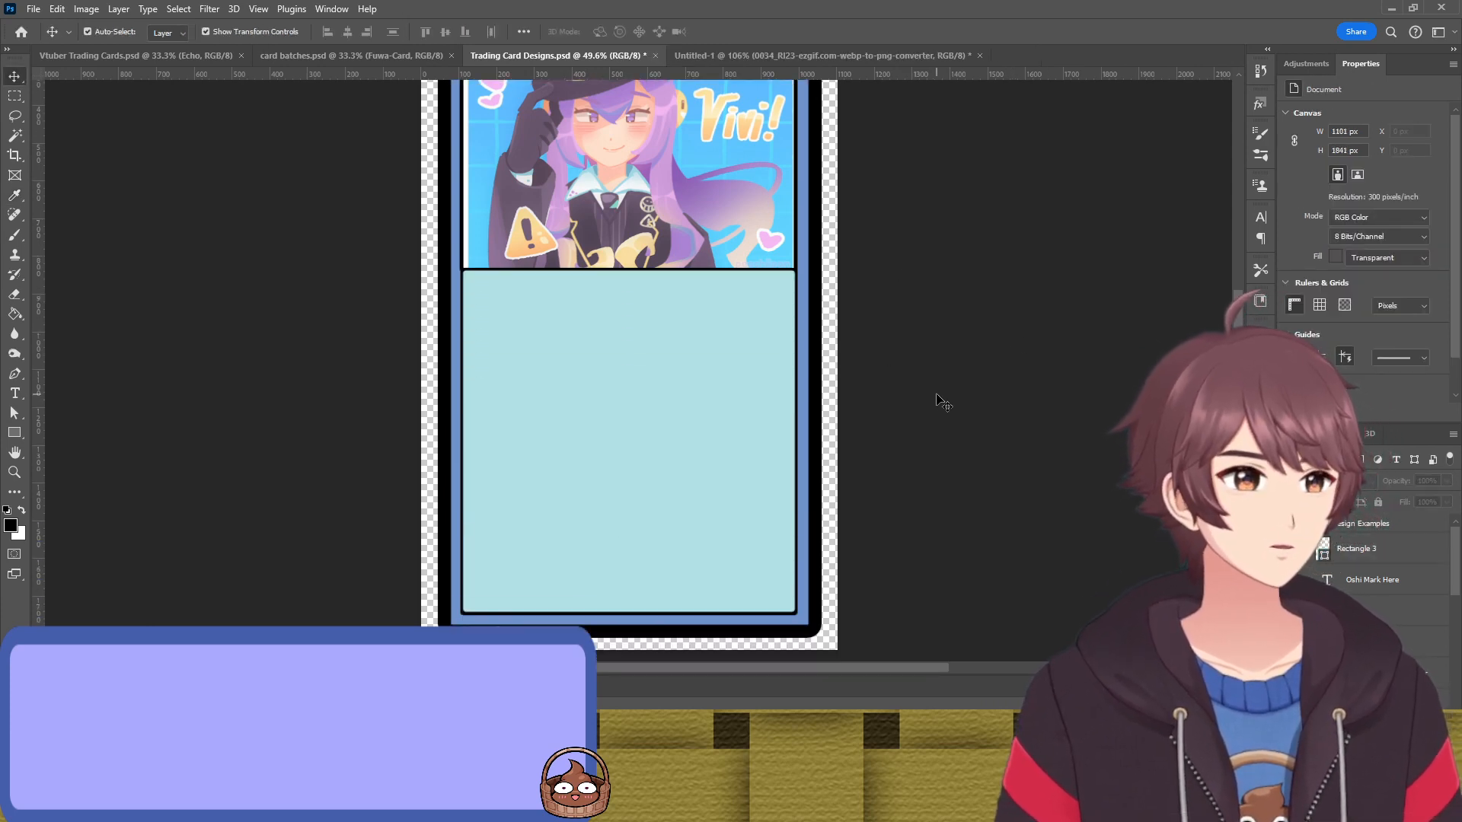
key("ctrl+z")
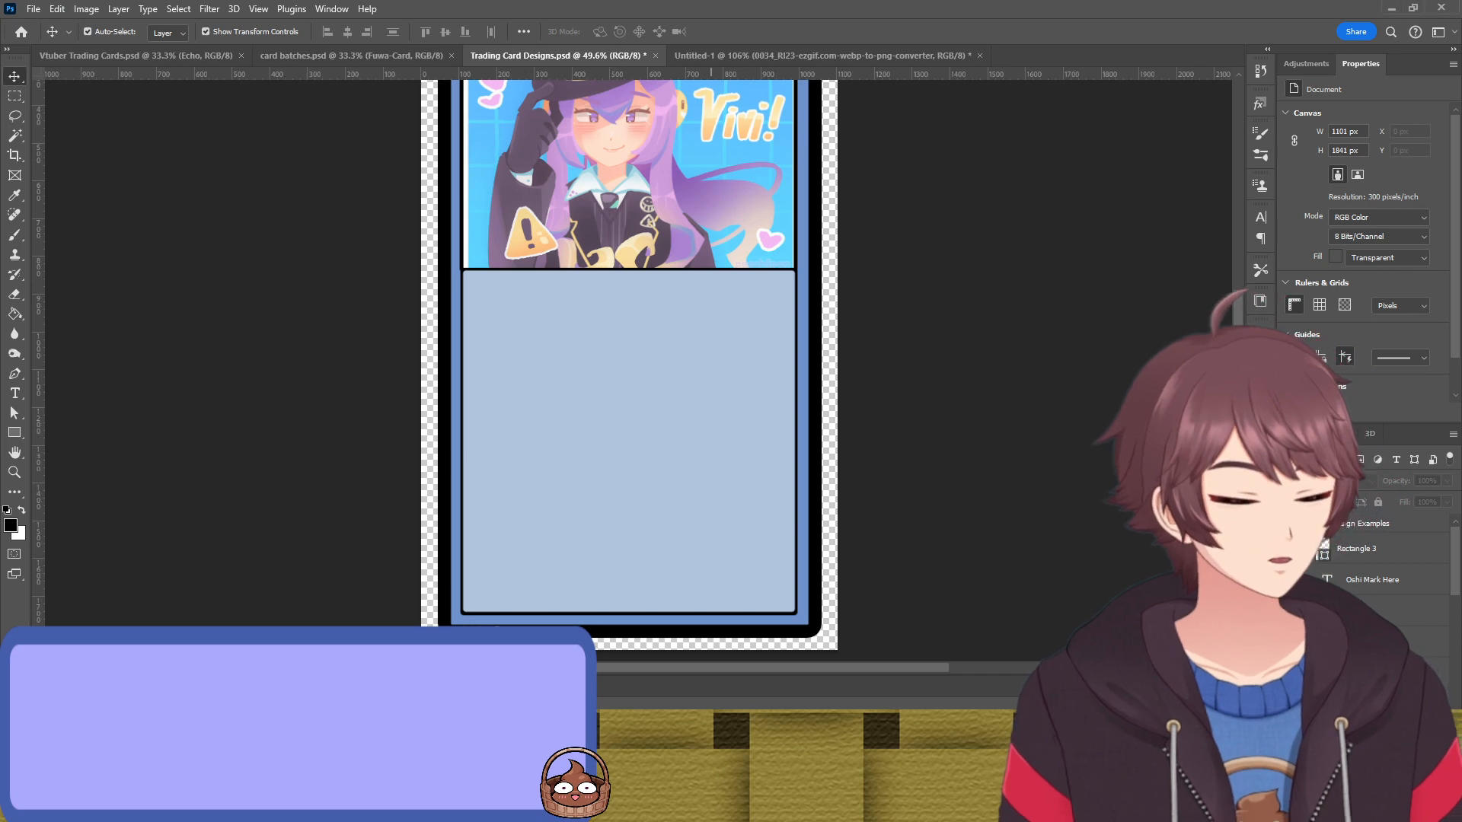
Compare the text area again with a pale turquoise fill and revert to the light greyish blue
left_click(719, 425)
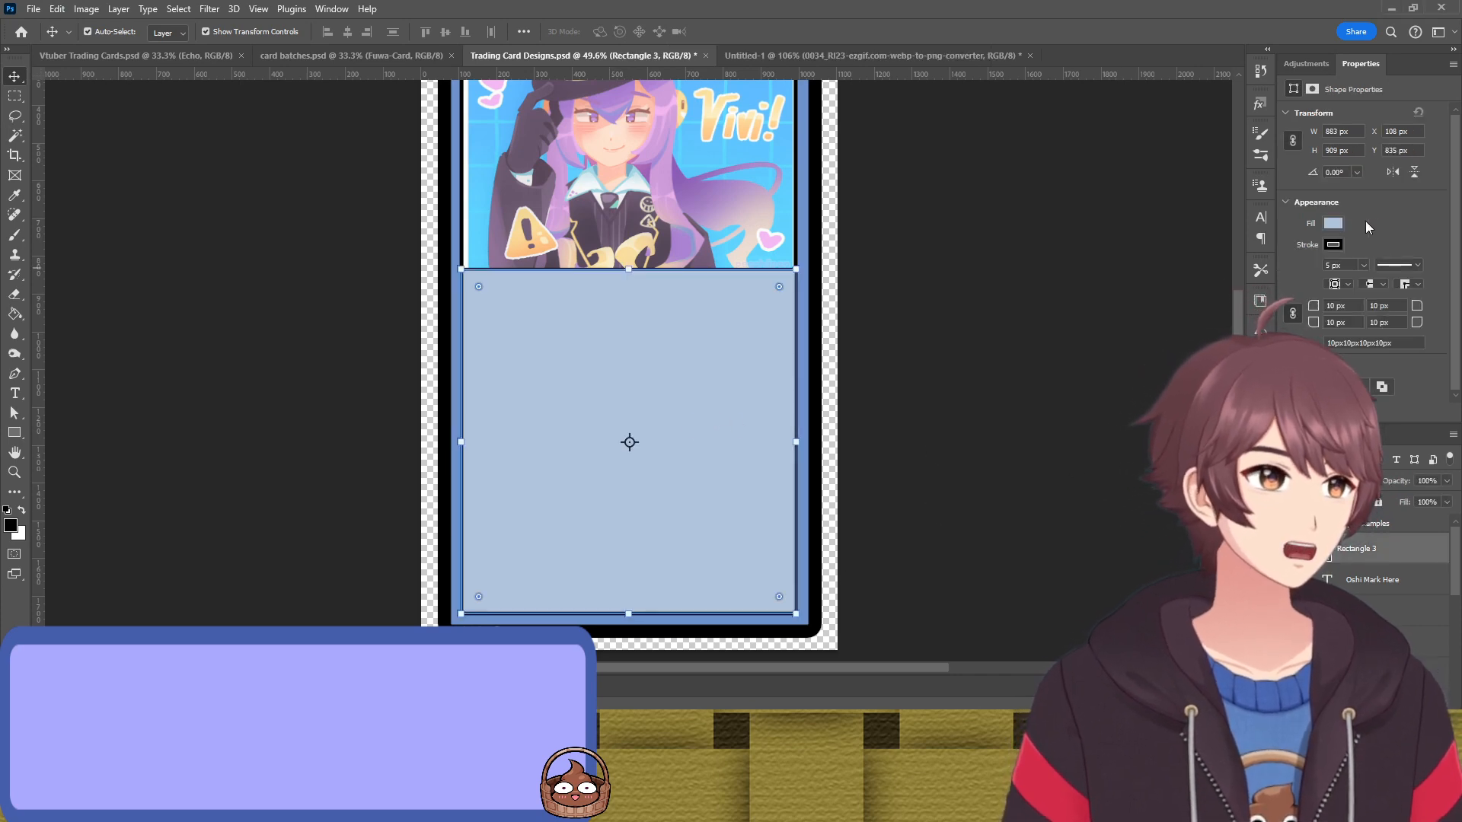
key("i")
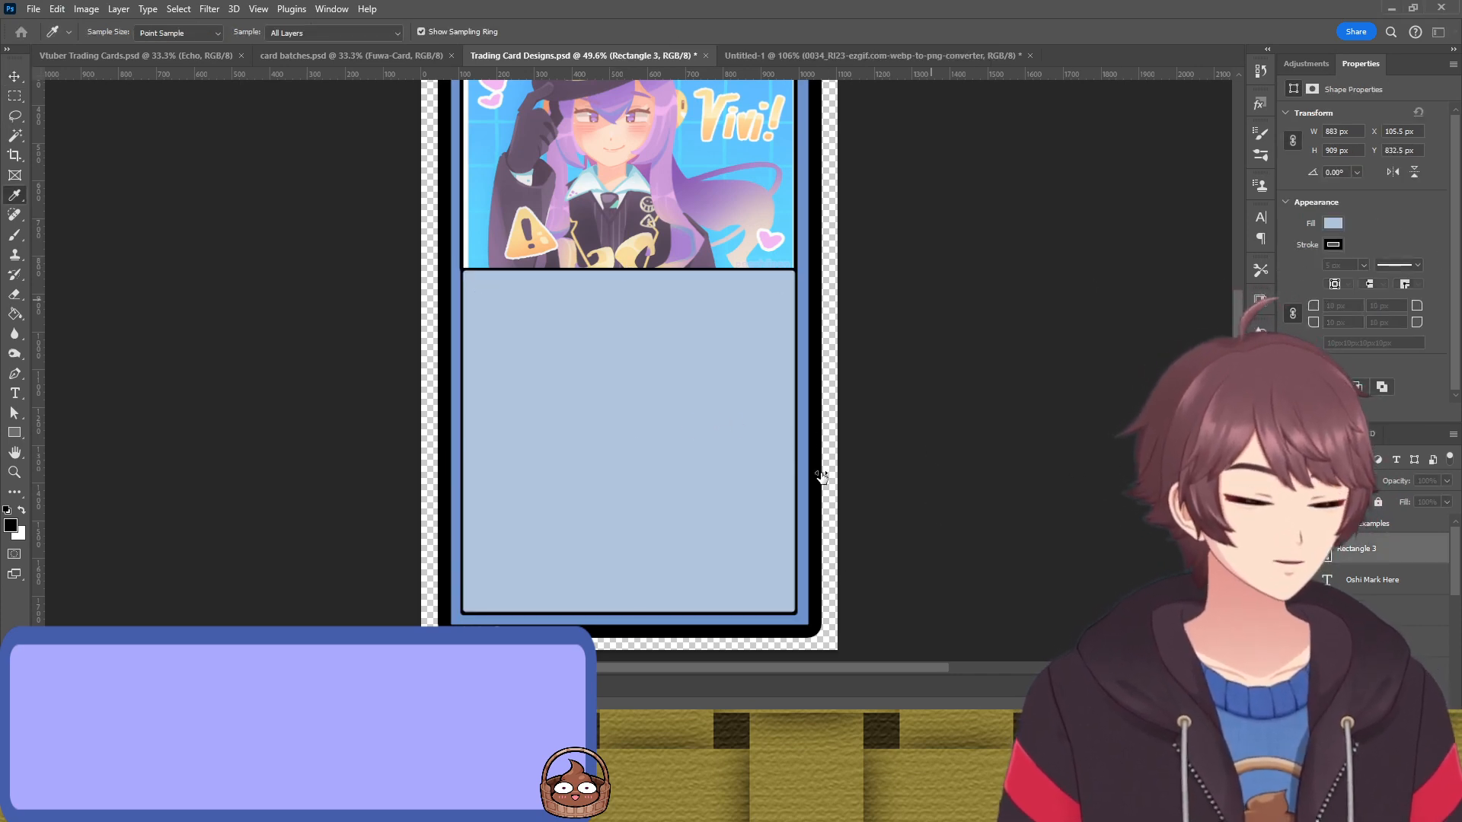
left_click(875, 281)
left_click(874, 294, "ctrl")
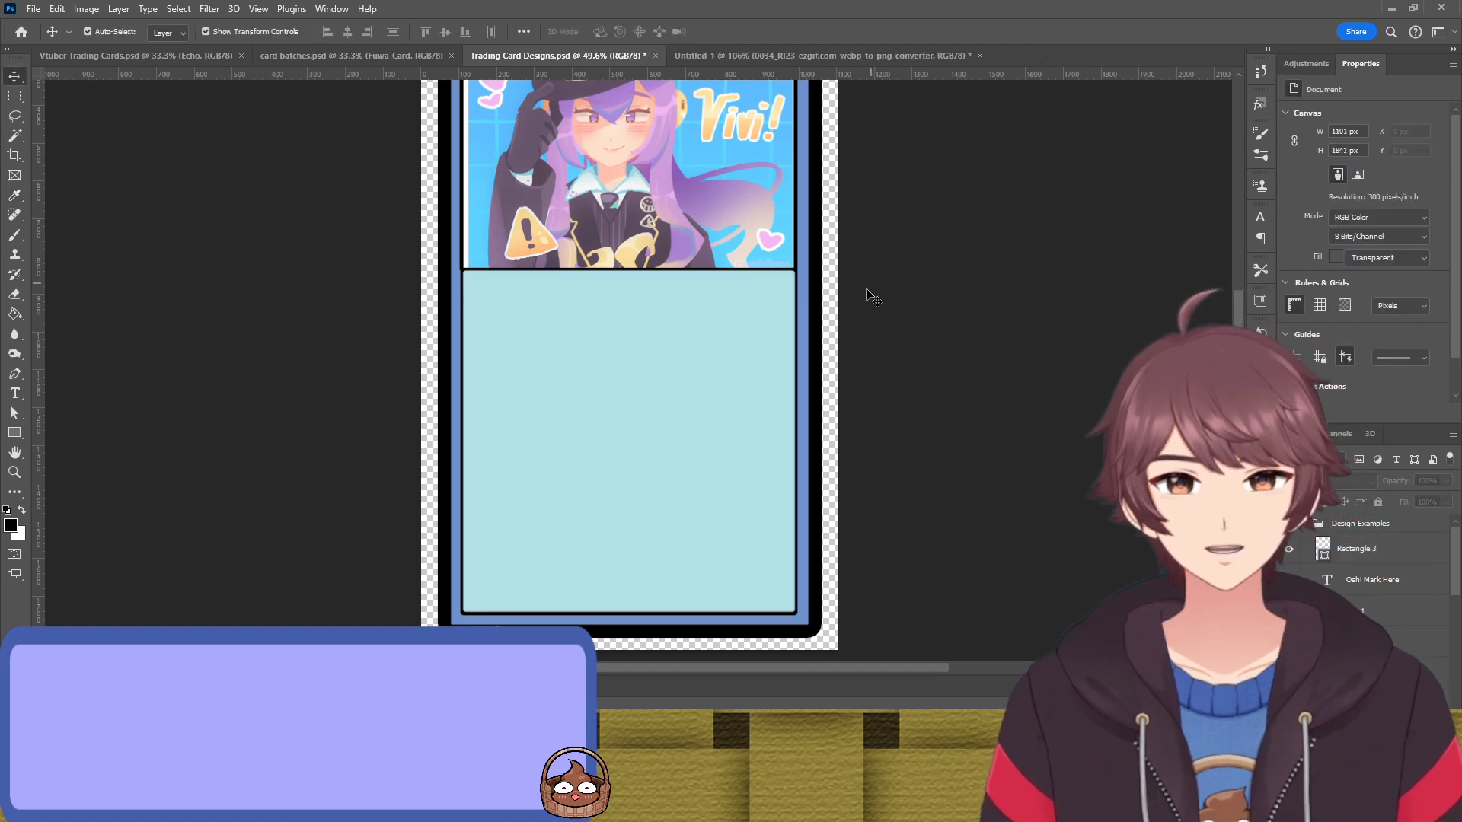
key("ctrl+z")
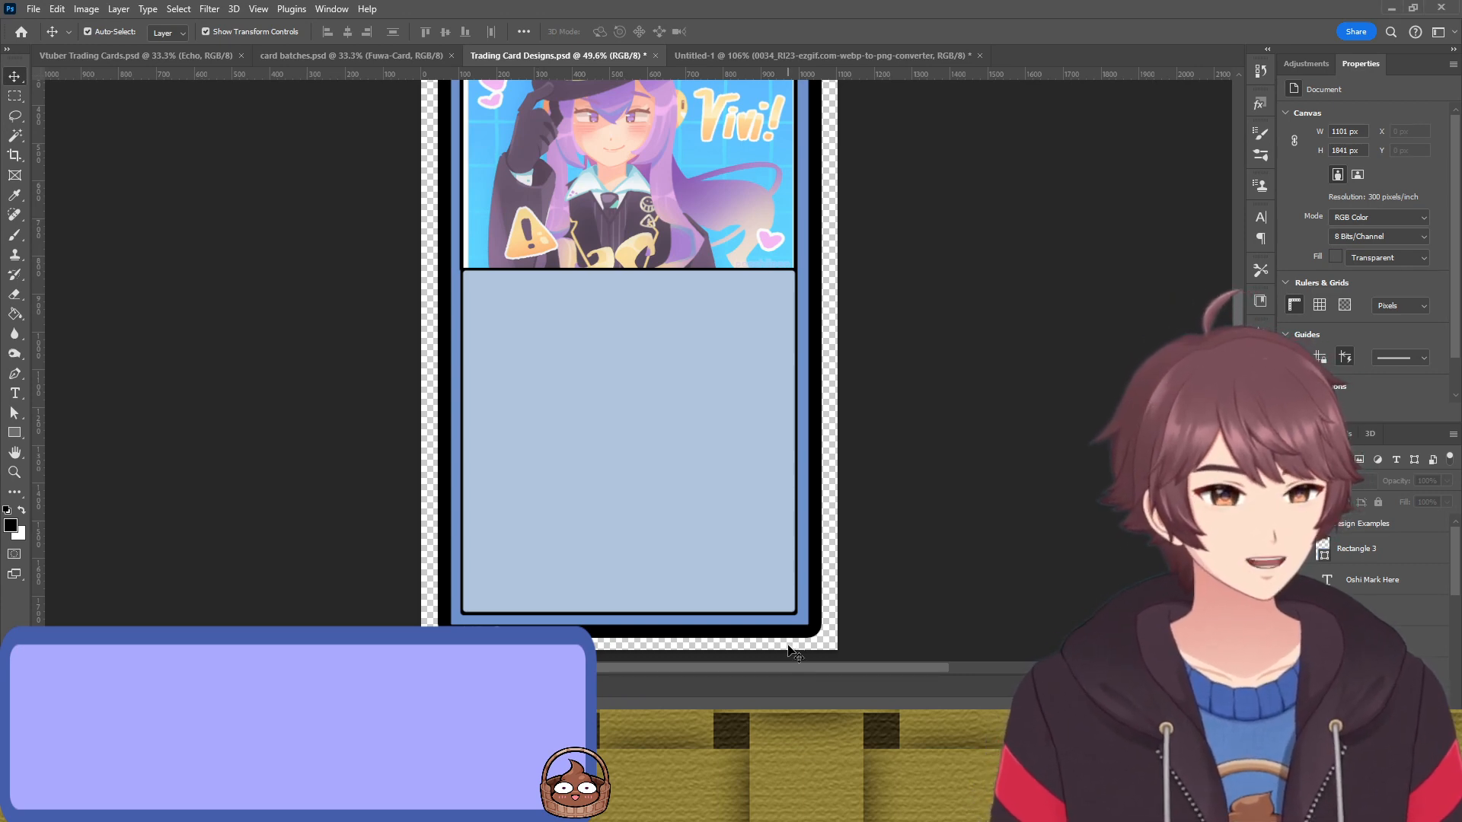
Change the text area rectangle's fill to pale turquoise
left_click(733, 460)
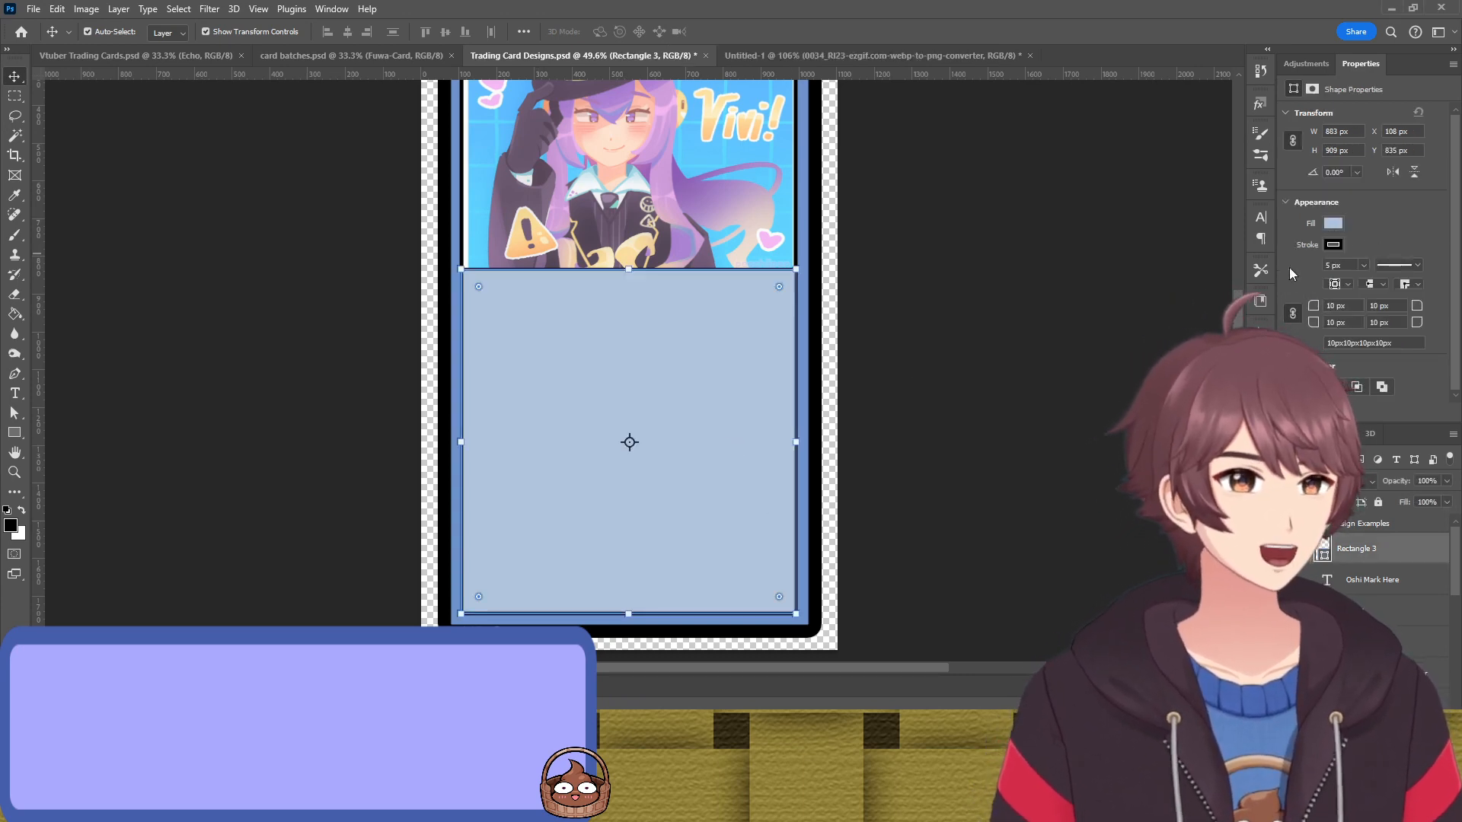
key("i")
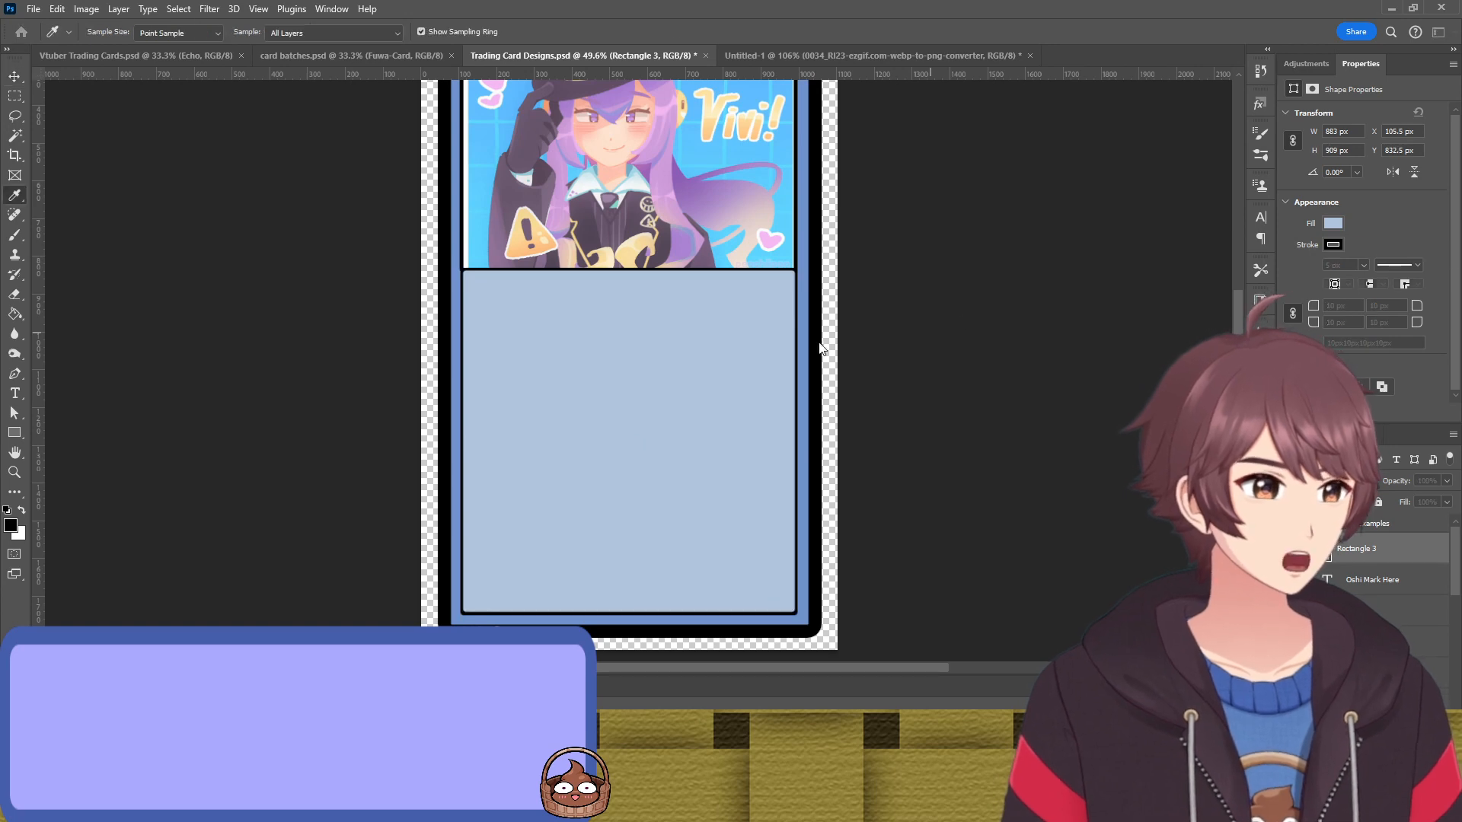
left_click(887, 280)
left_click(1028, 359)
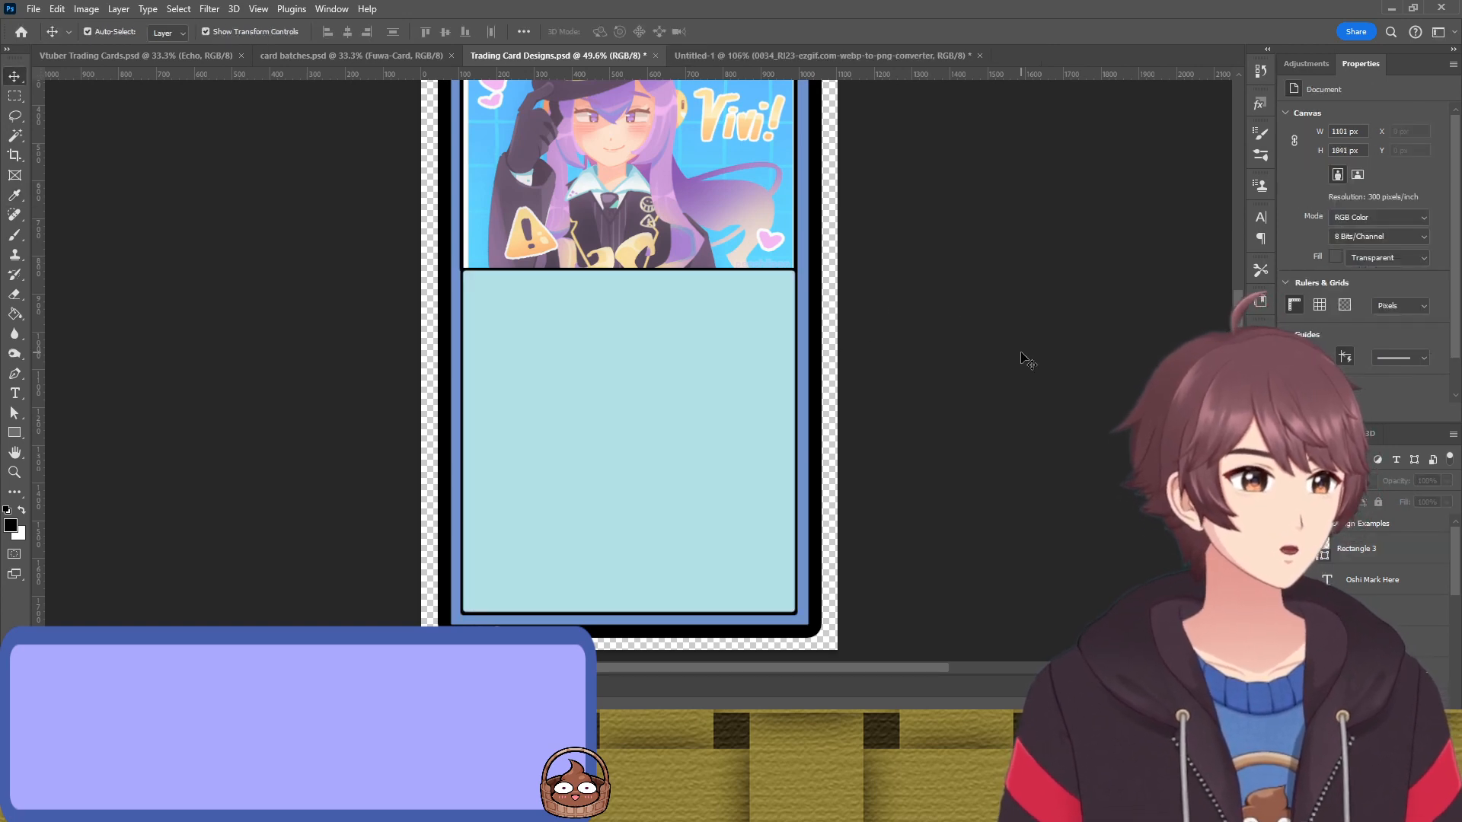
left_click(627, 432)
left_click(634, 441)
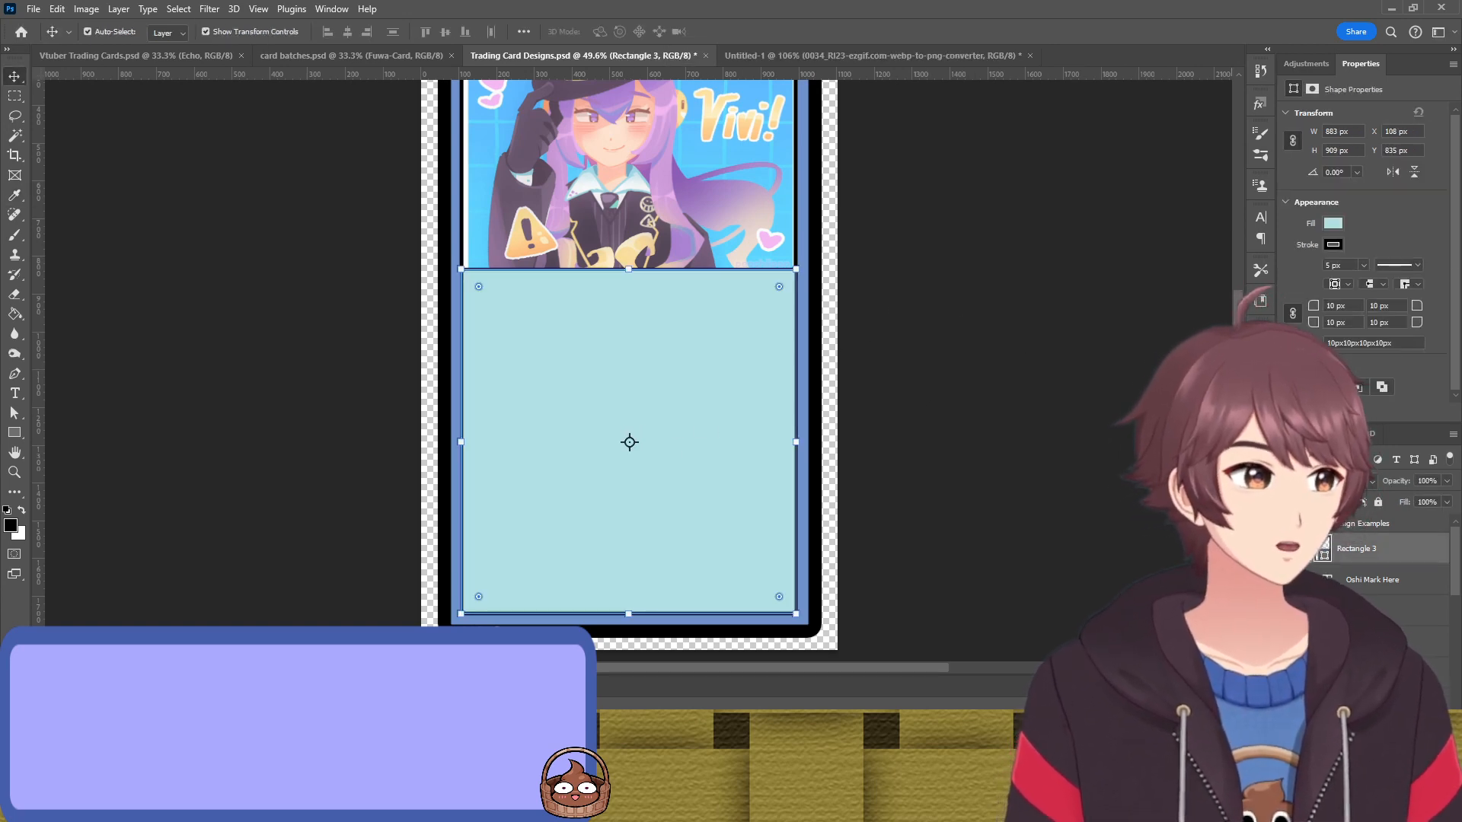
Stack the Oshi Mark Here, Ellipse 1 and Rectangle 3 layers together above the Design Examples group
scroll(761, 517, "up", 2)
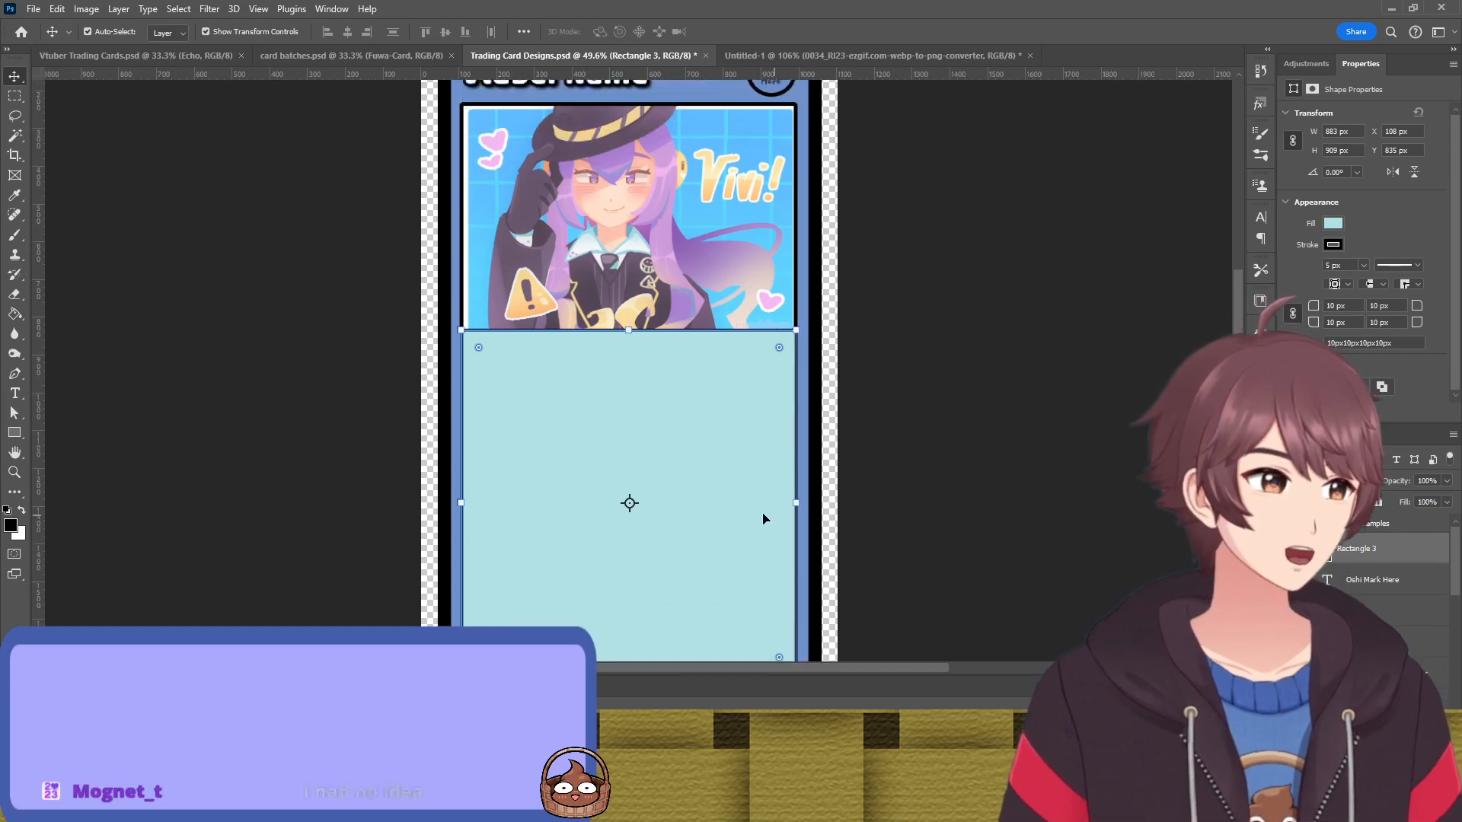
scroll(748, 518, "down", 1)
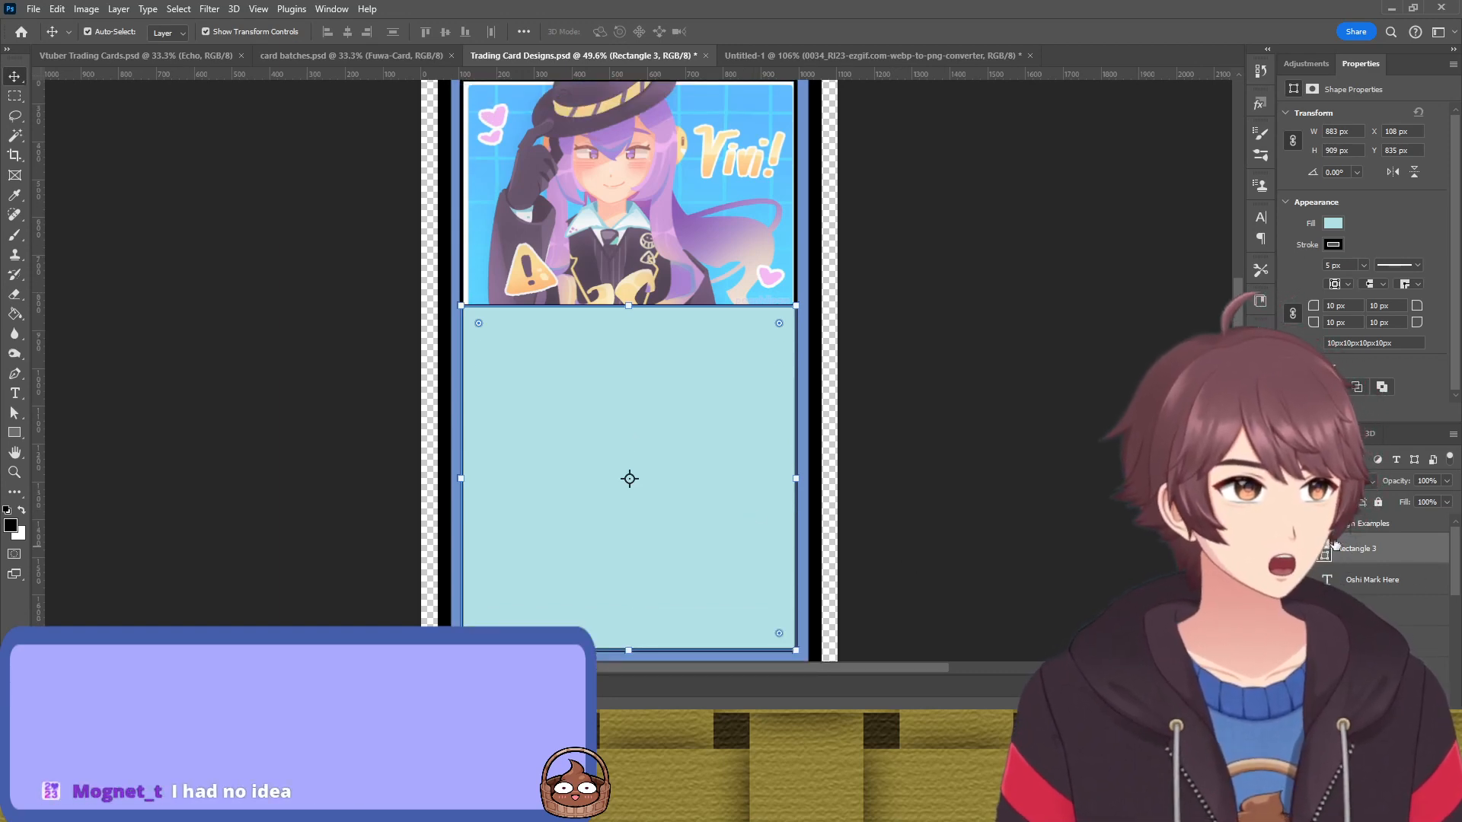
mouse_move(1351, 555)
left_mouse_down()
mouse_move(1345, 523)
mouse_move(1358, 527)
left_mouse_up()
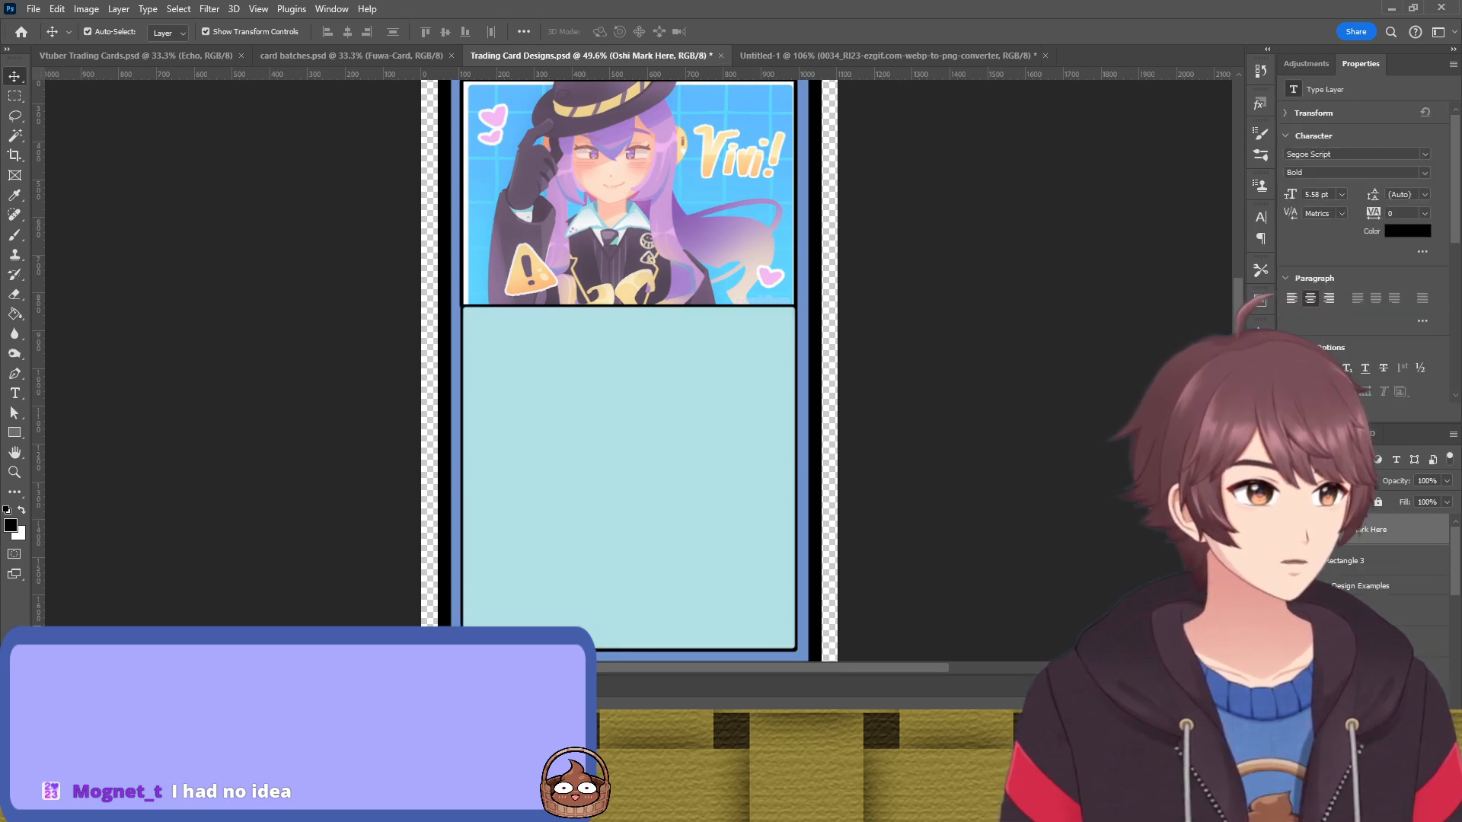
left_click(1348, 587)
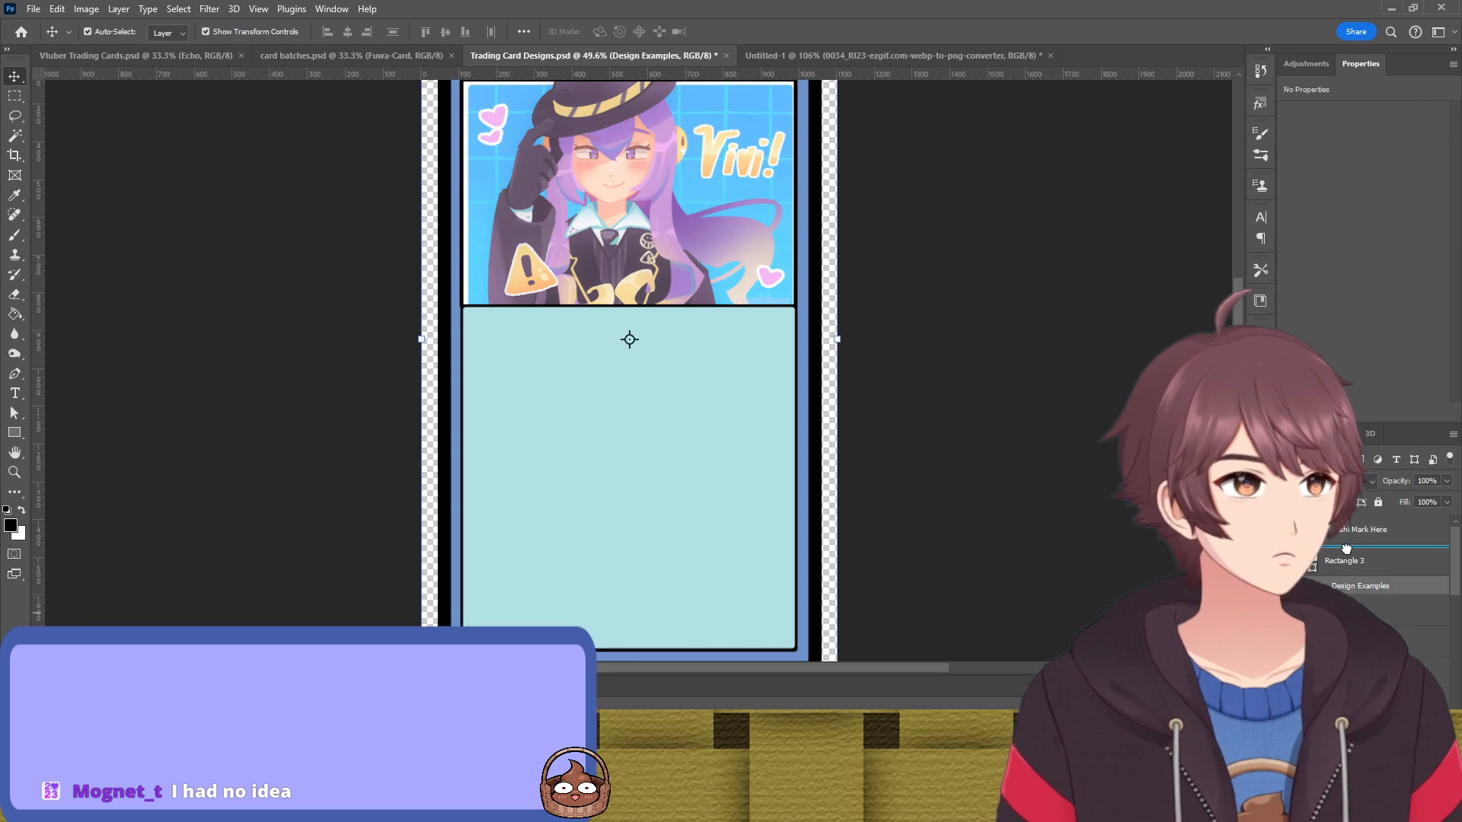
left_click_drag(1346, 548, 1346, 548)
left_click(1401, 622)
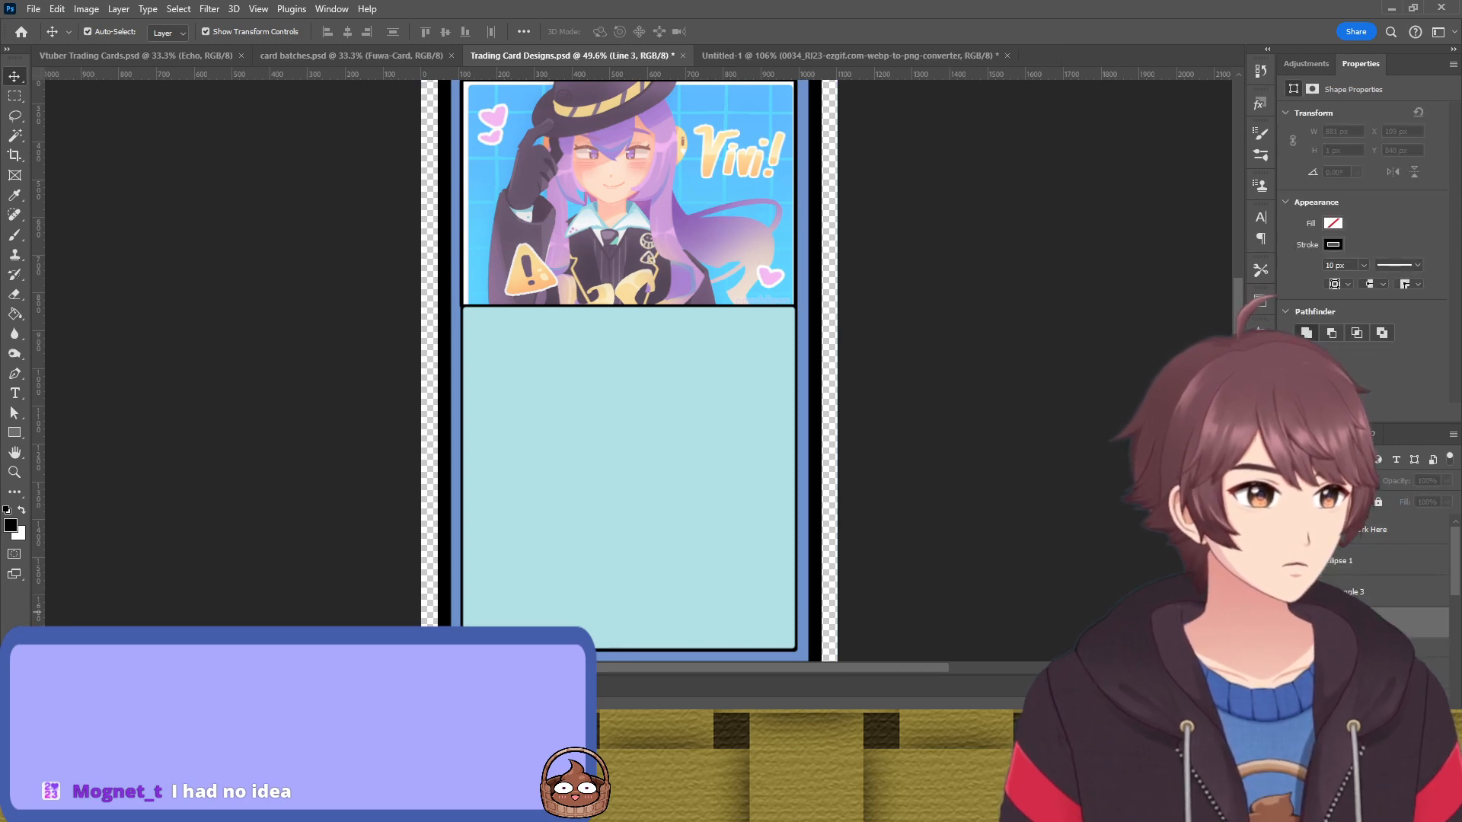
left_click(1416, 648)
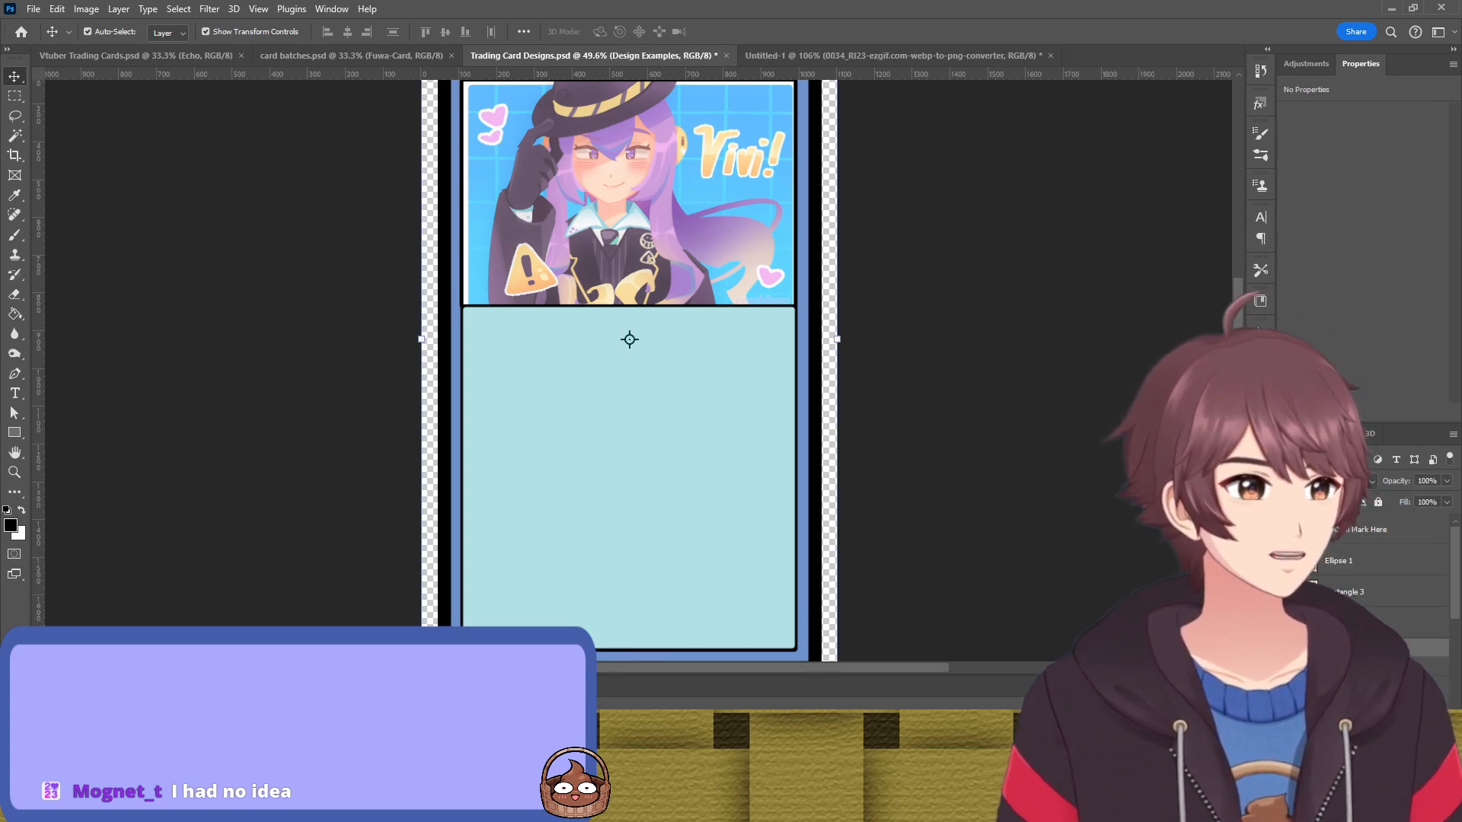
left_click(1416, 670)
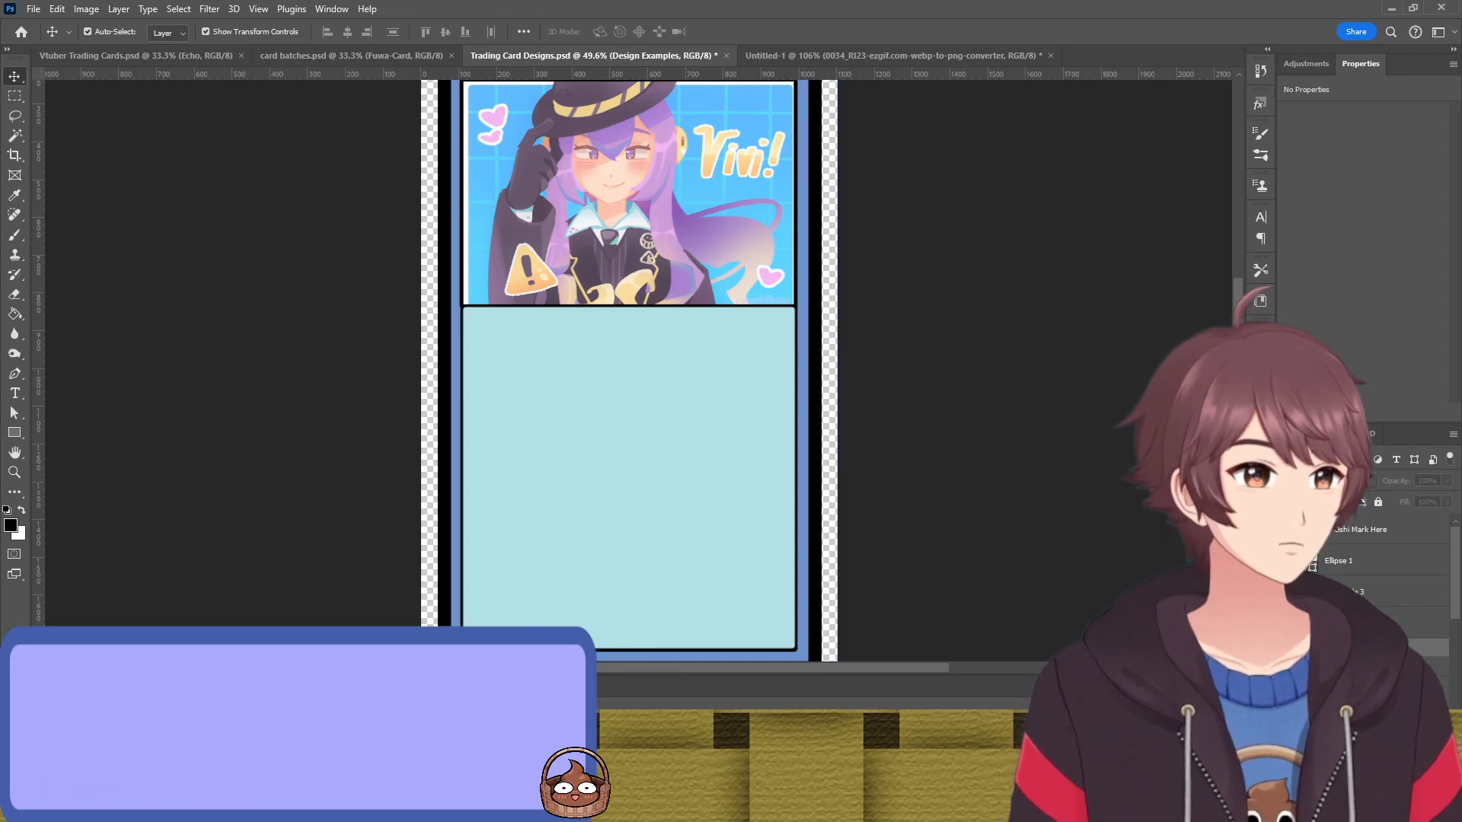
Move the Oshi Mark Here, Ellipse 1 and Rectangle 3 layers together to directly beneath the Outline 2 group heading
left_click(1386, 529)
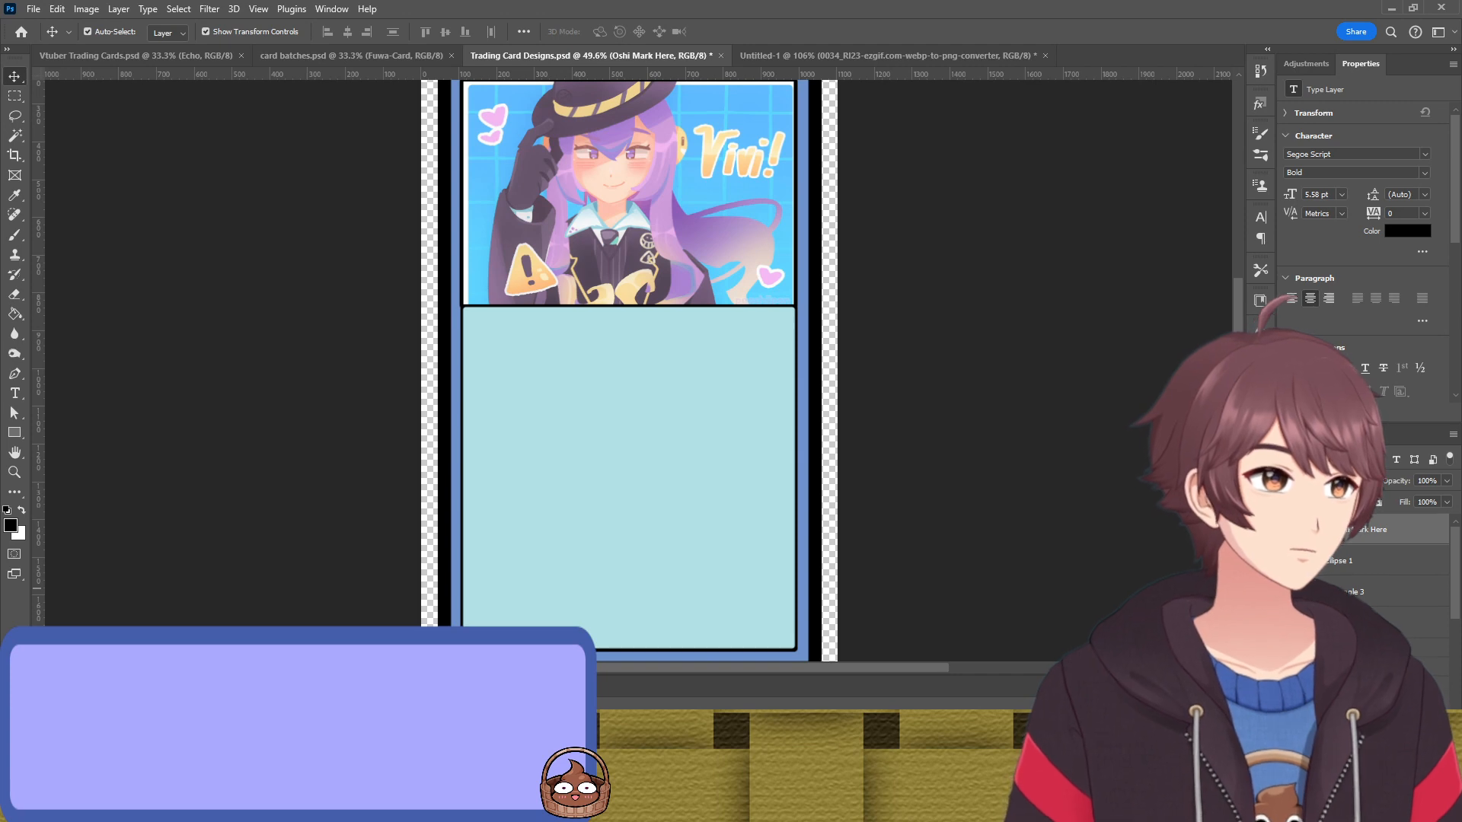
left_click(1355, 591)
scroll(1341, 577, "down", 2)
left_click_drag(1338, 537, 1343, 655)
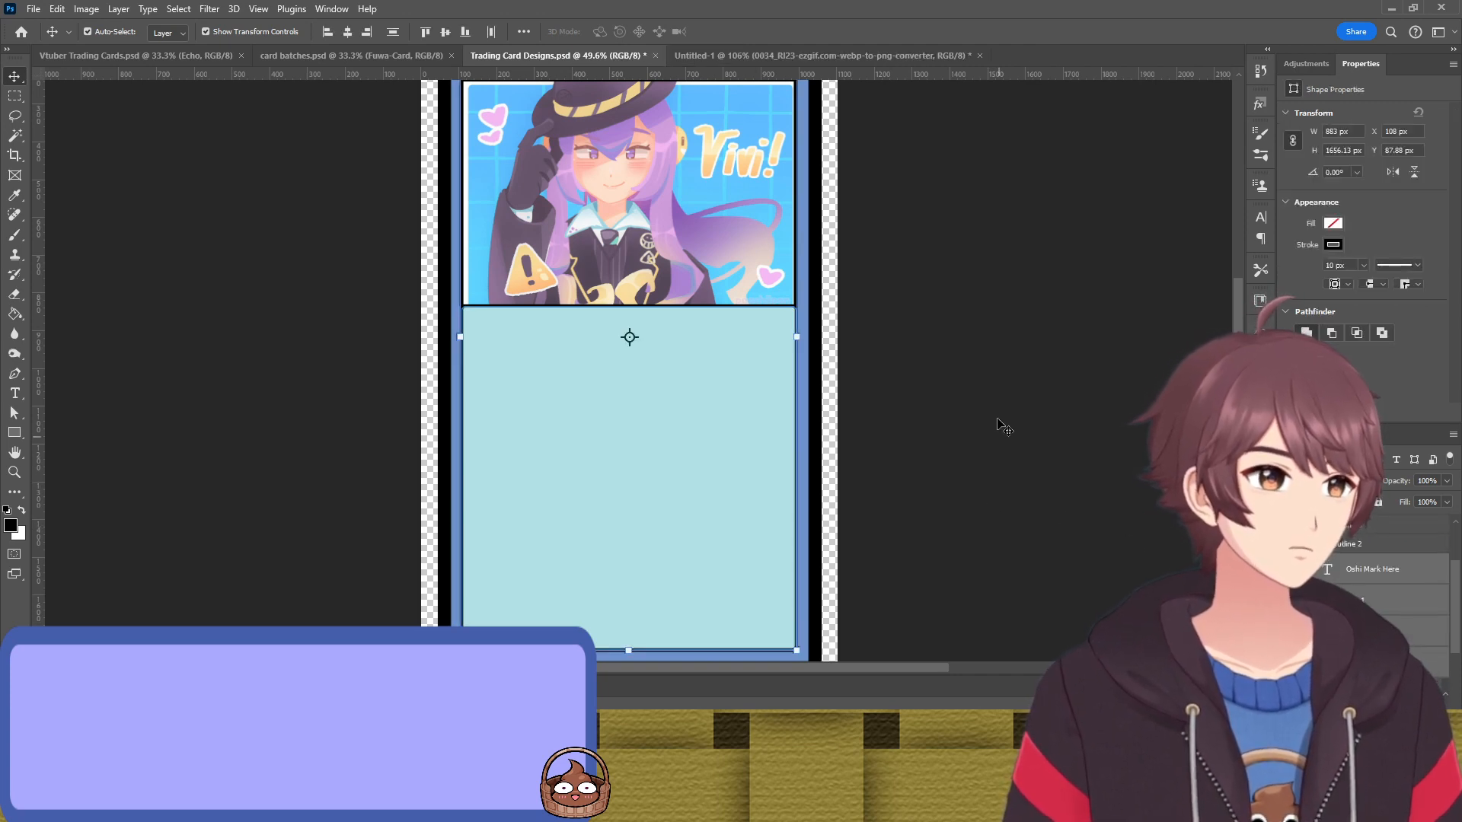
left_click(1021, 375)
Change the fill of the rounded text area rectangle below the artwork to sky blue
left_click(712, 434)
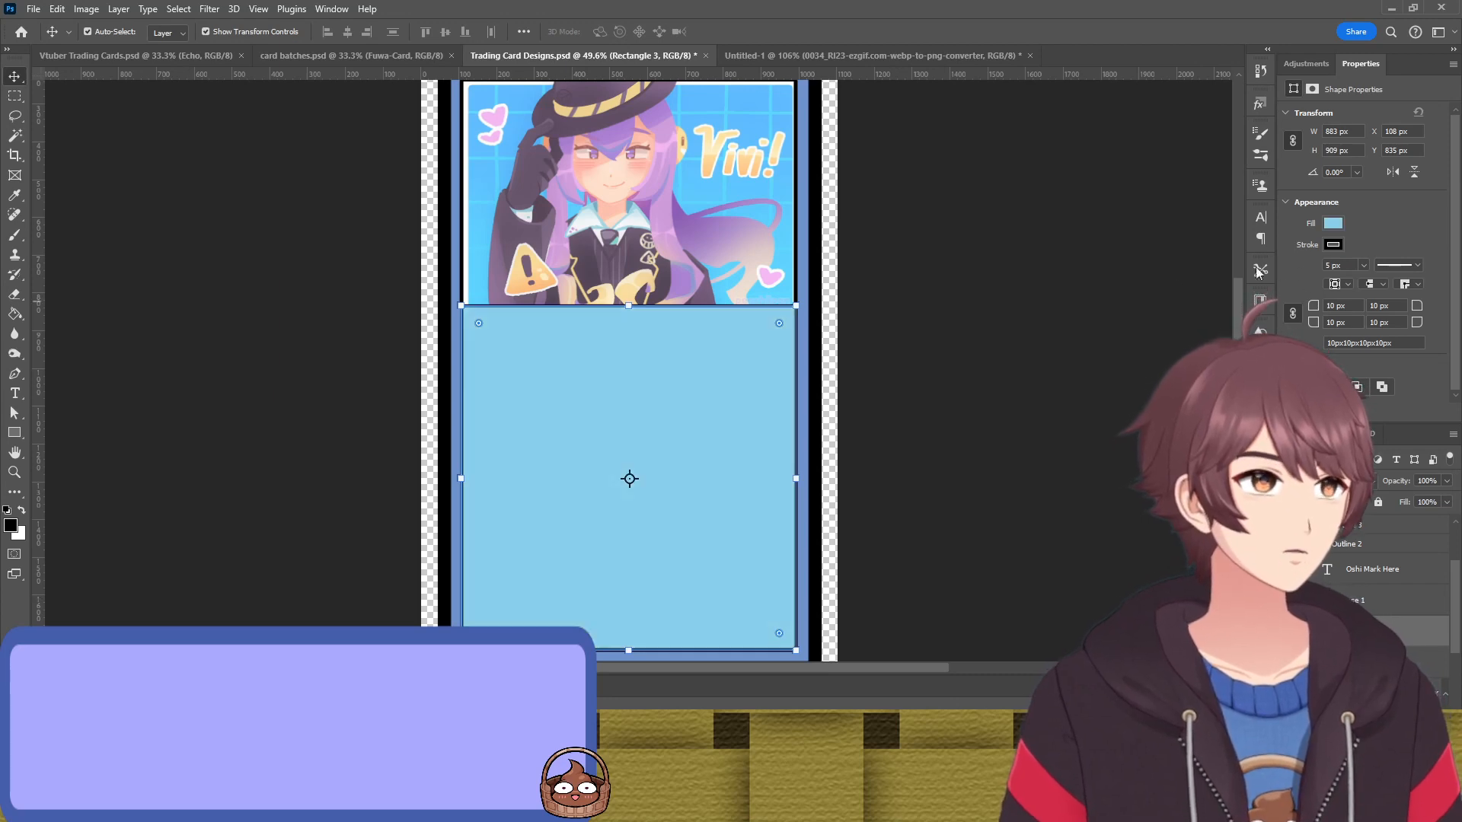
left_click(1043, 398)
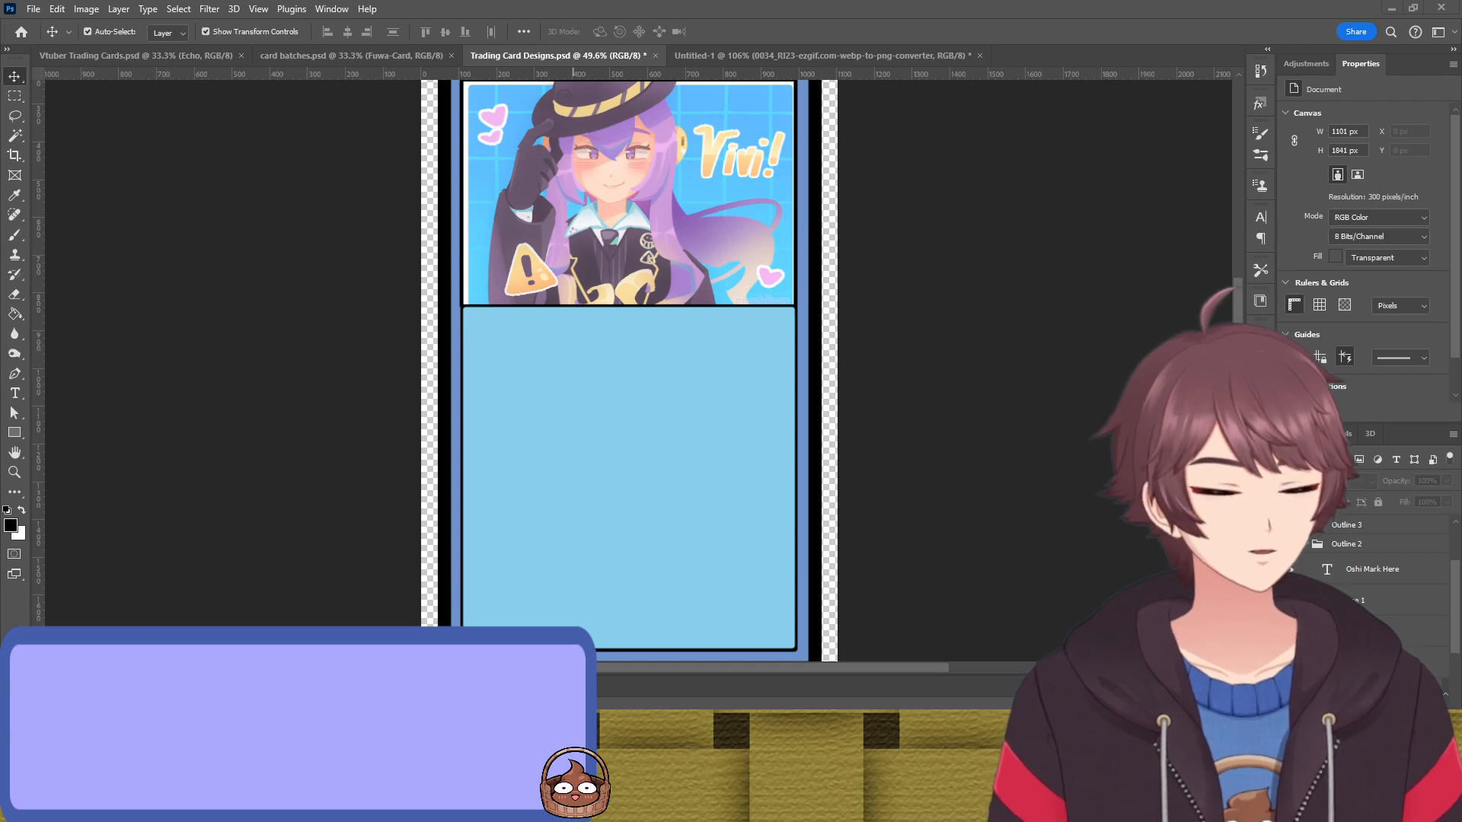
left_click(662, 536)
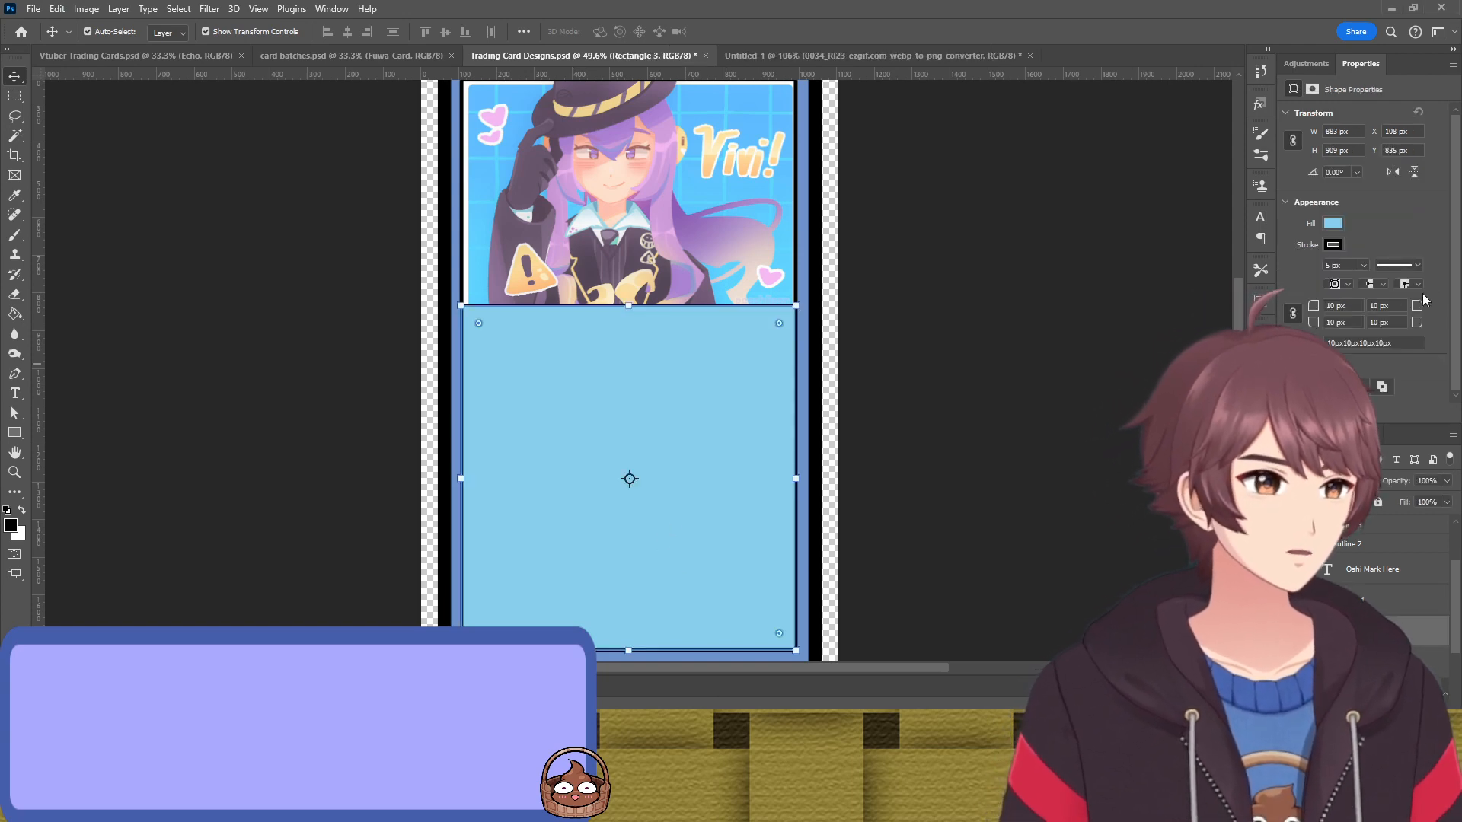
key("i")
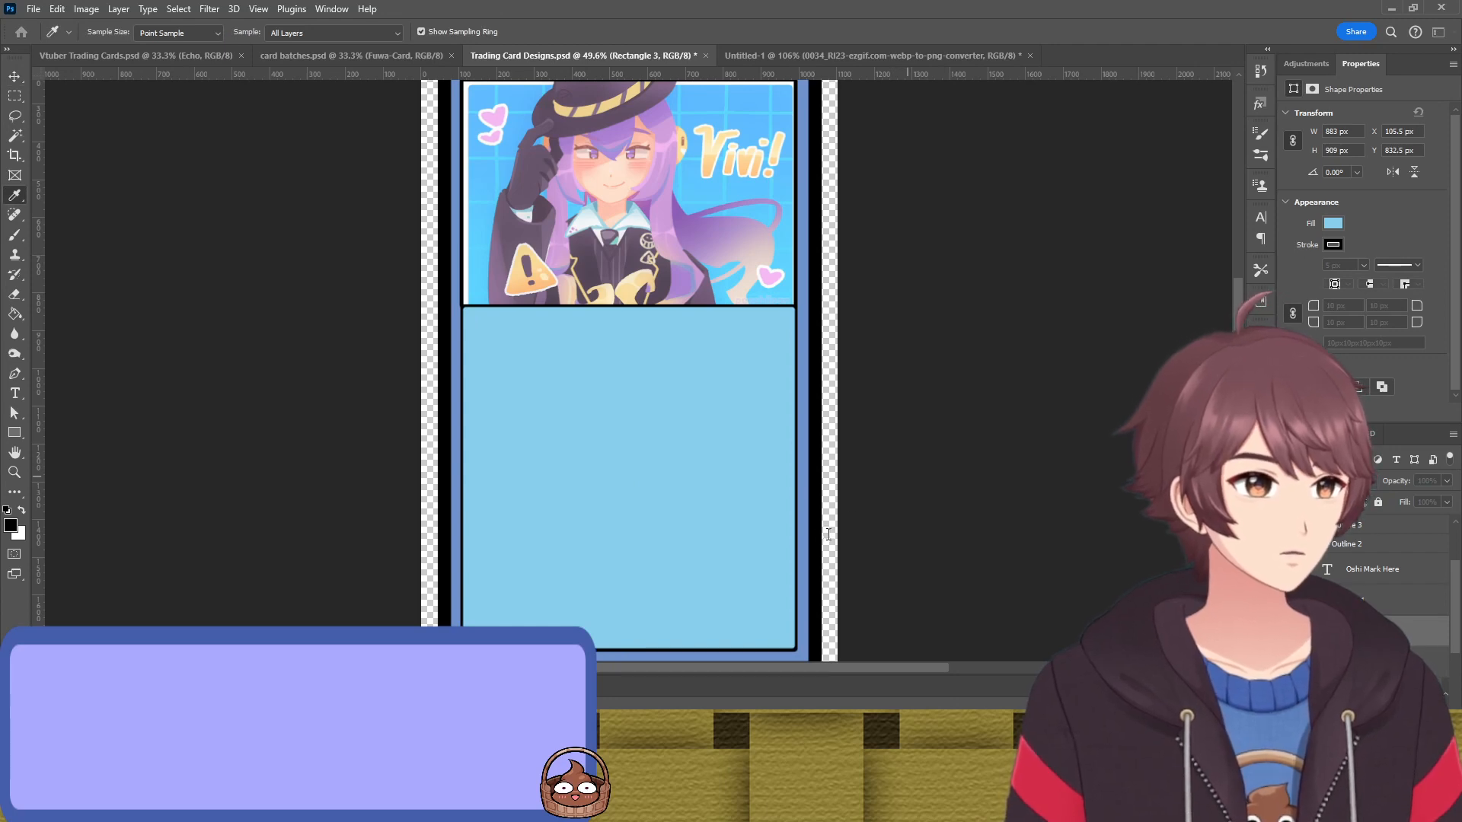
key("v")
left_click(1039, 385)
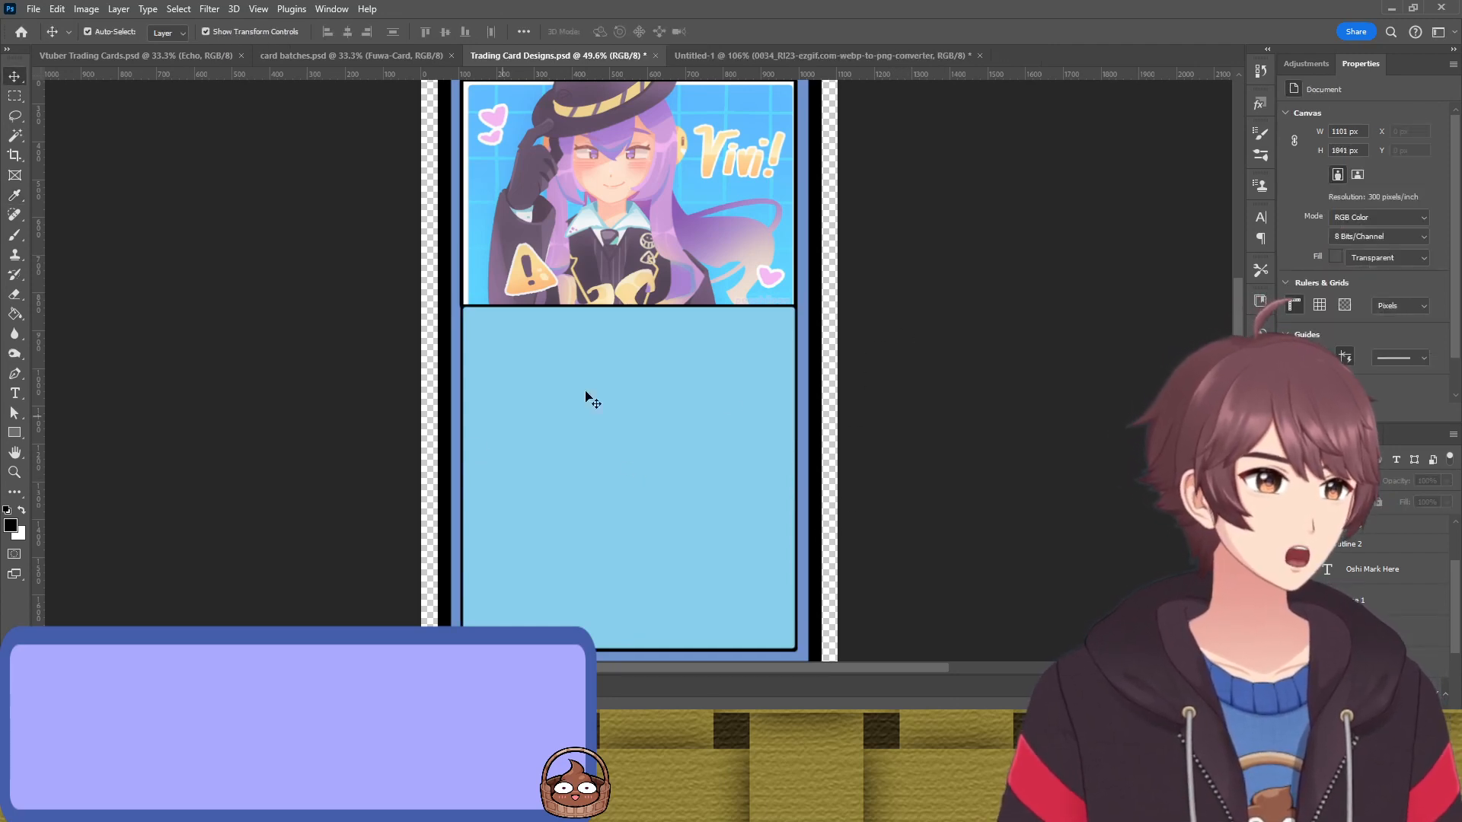
Compare the text area with a brighter light sky blue and the pale turquoise fill, and return it to sky blue
scroll(947, 352, "down", 2)
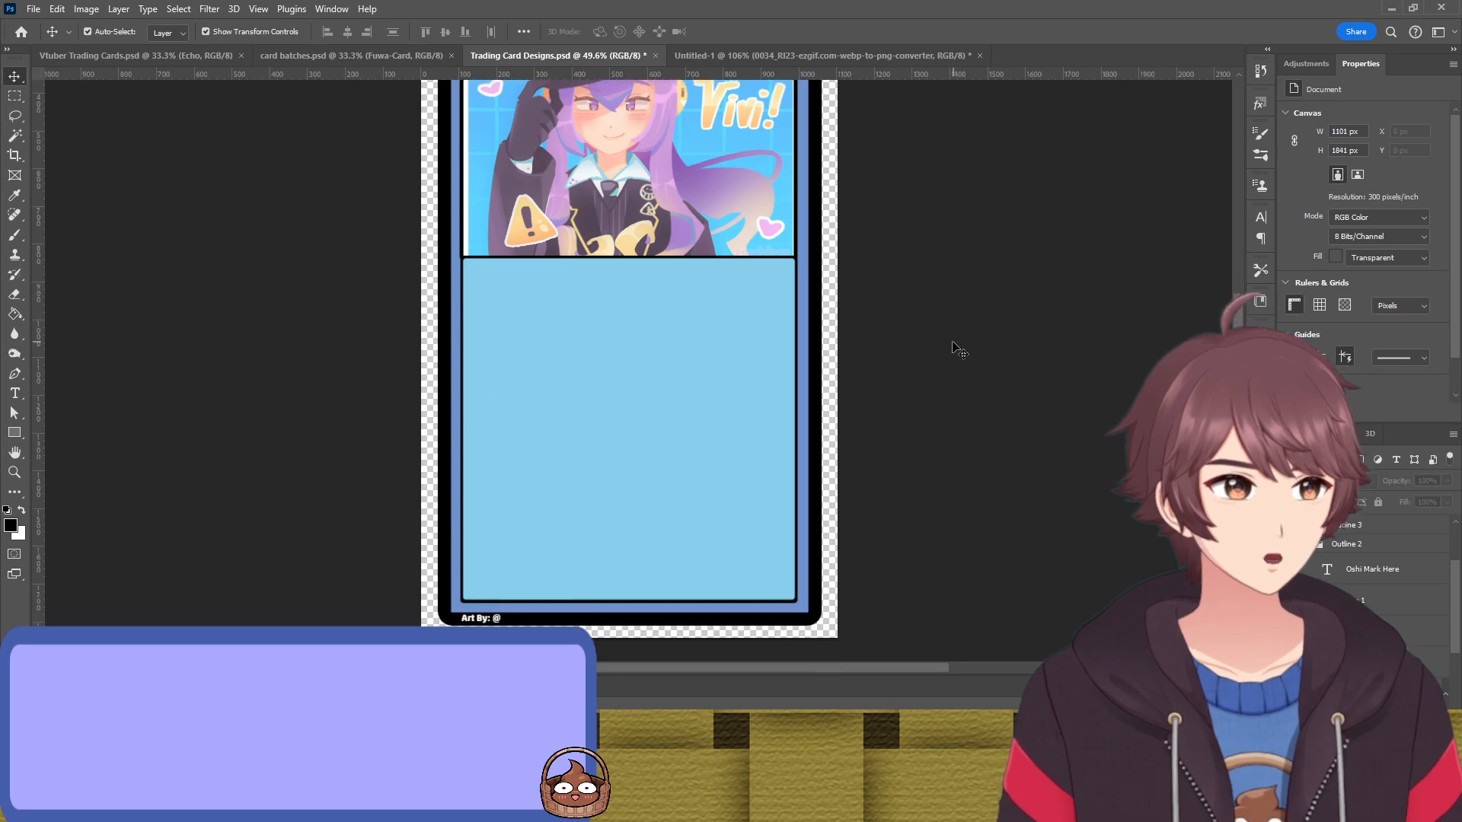
scroll(930, 346, "up", 2)
scroll(892, 351, "up", 2)
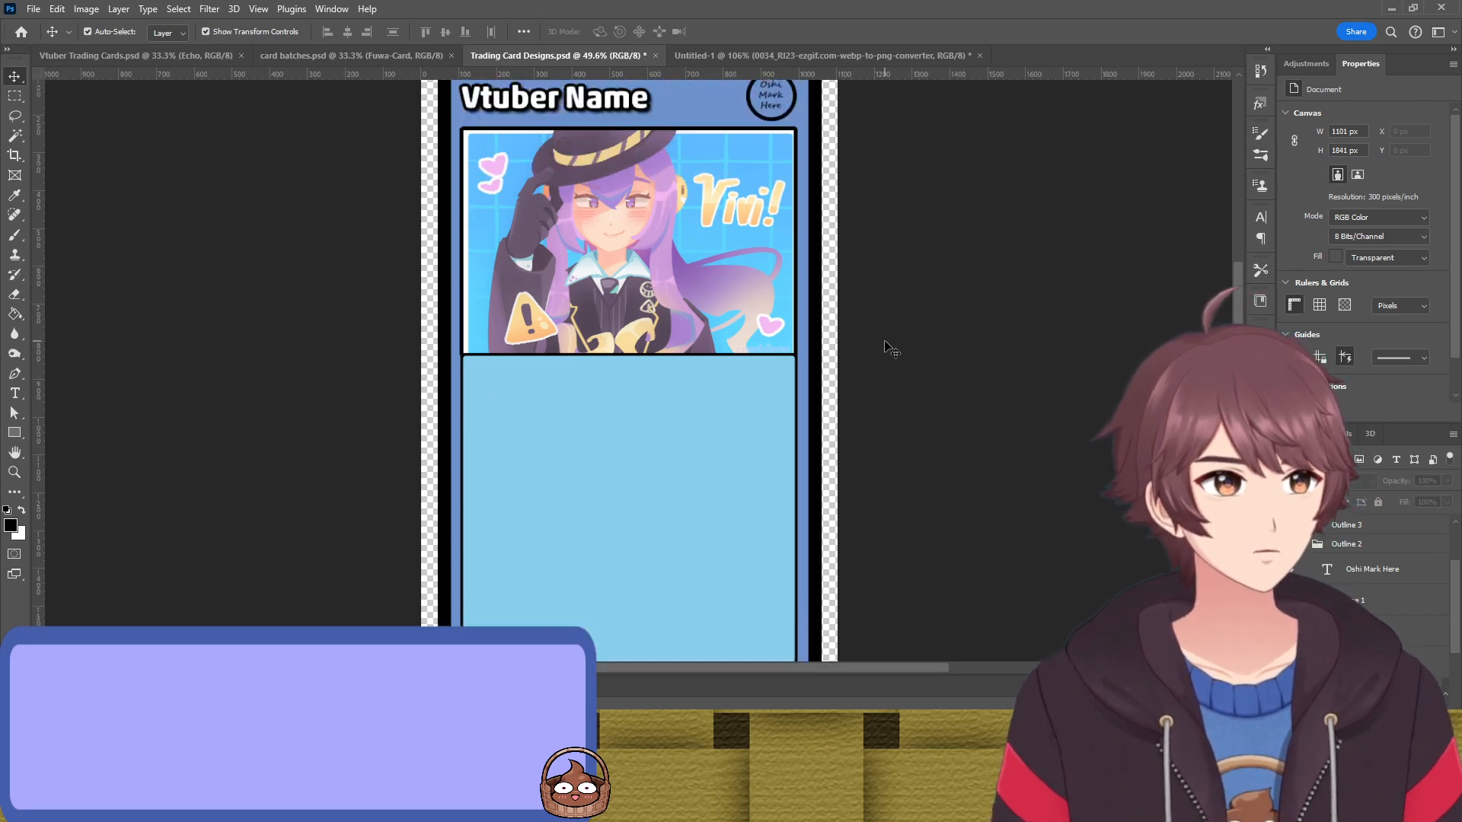
scroll(890, 350, "down", 4)
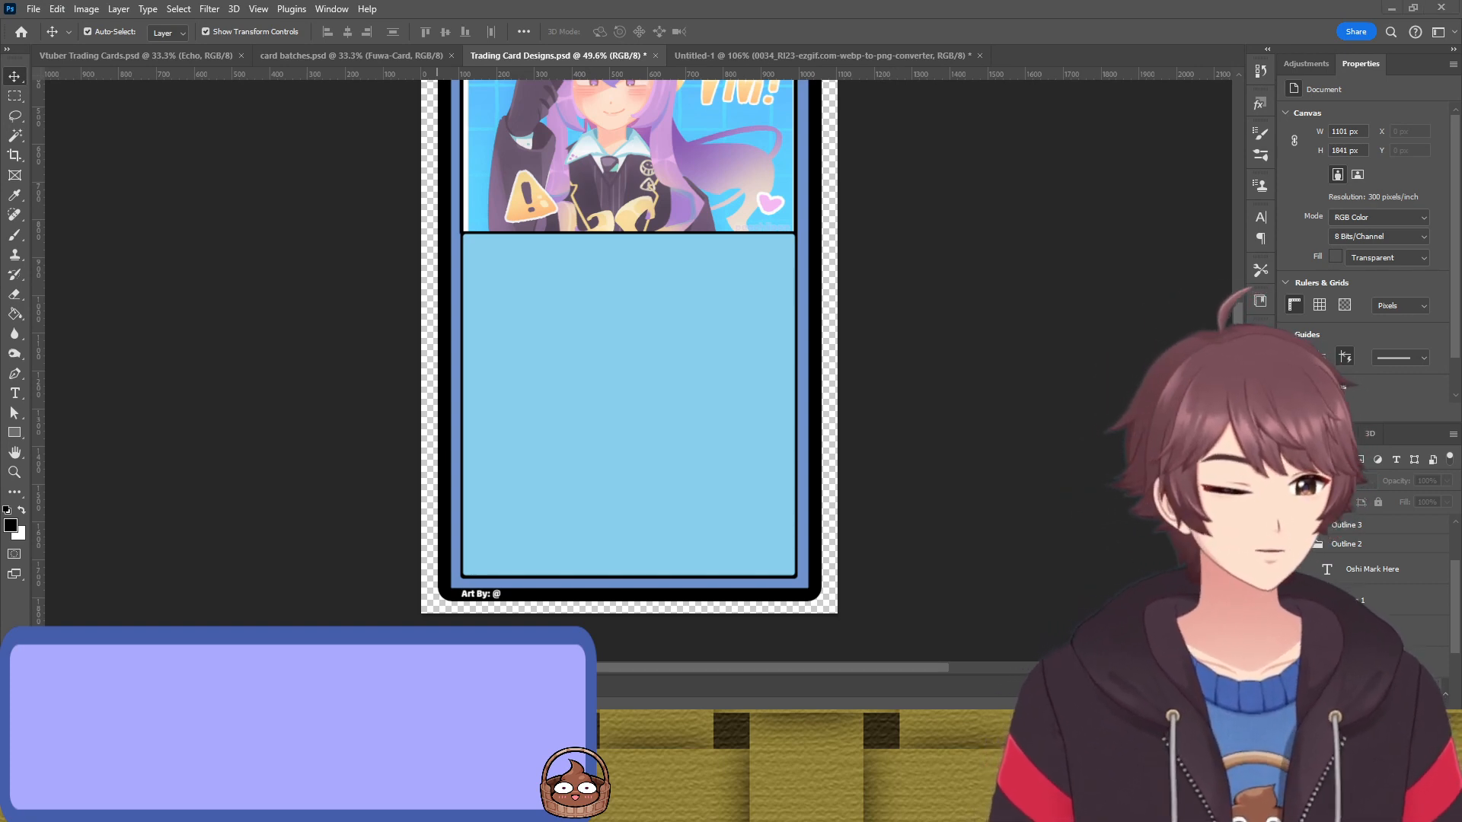
left_click(652, 395)
key("i")
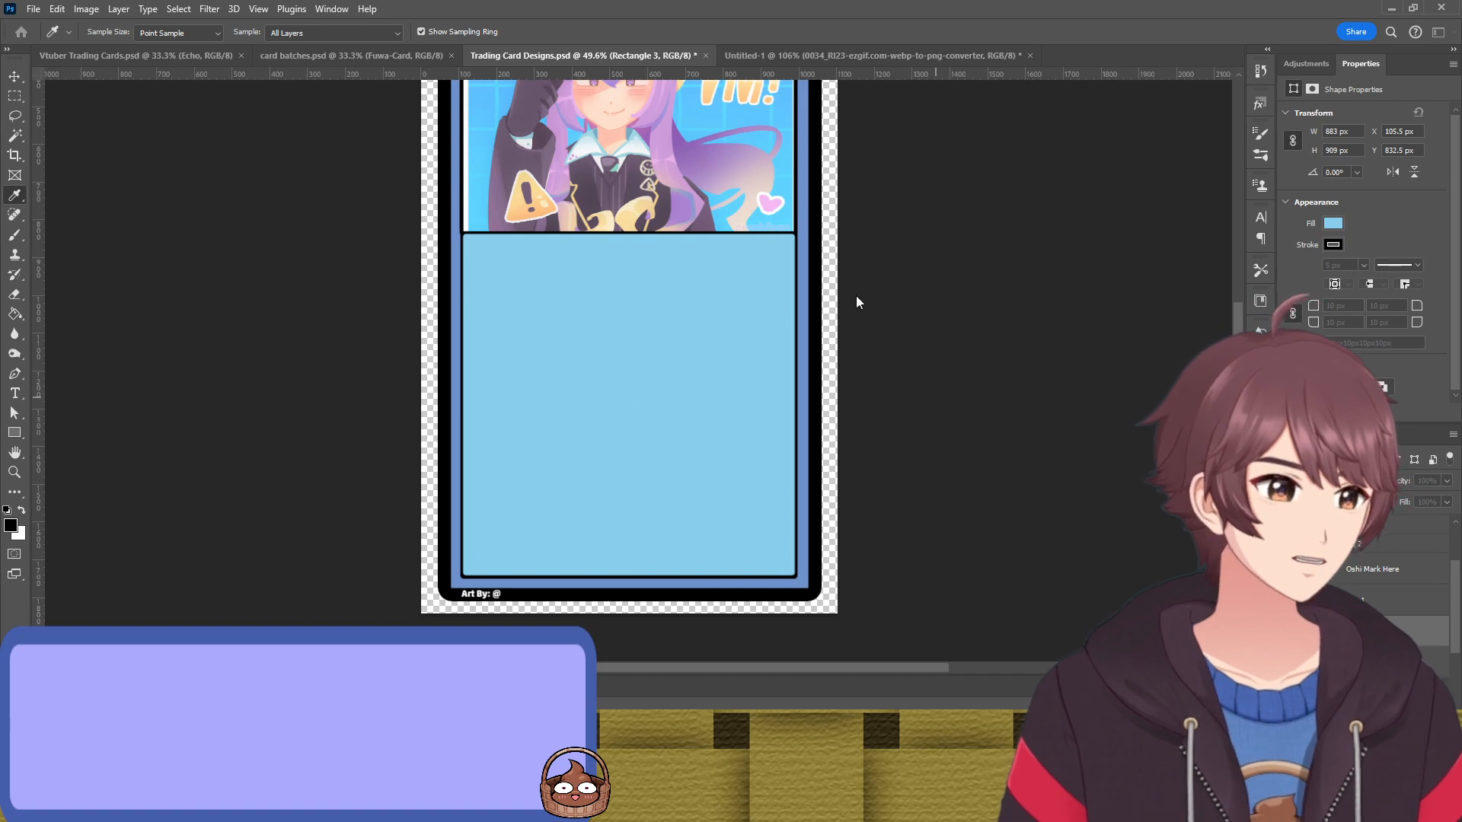
key("v")
left_click(994, 296)
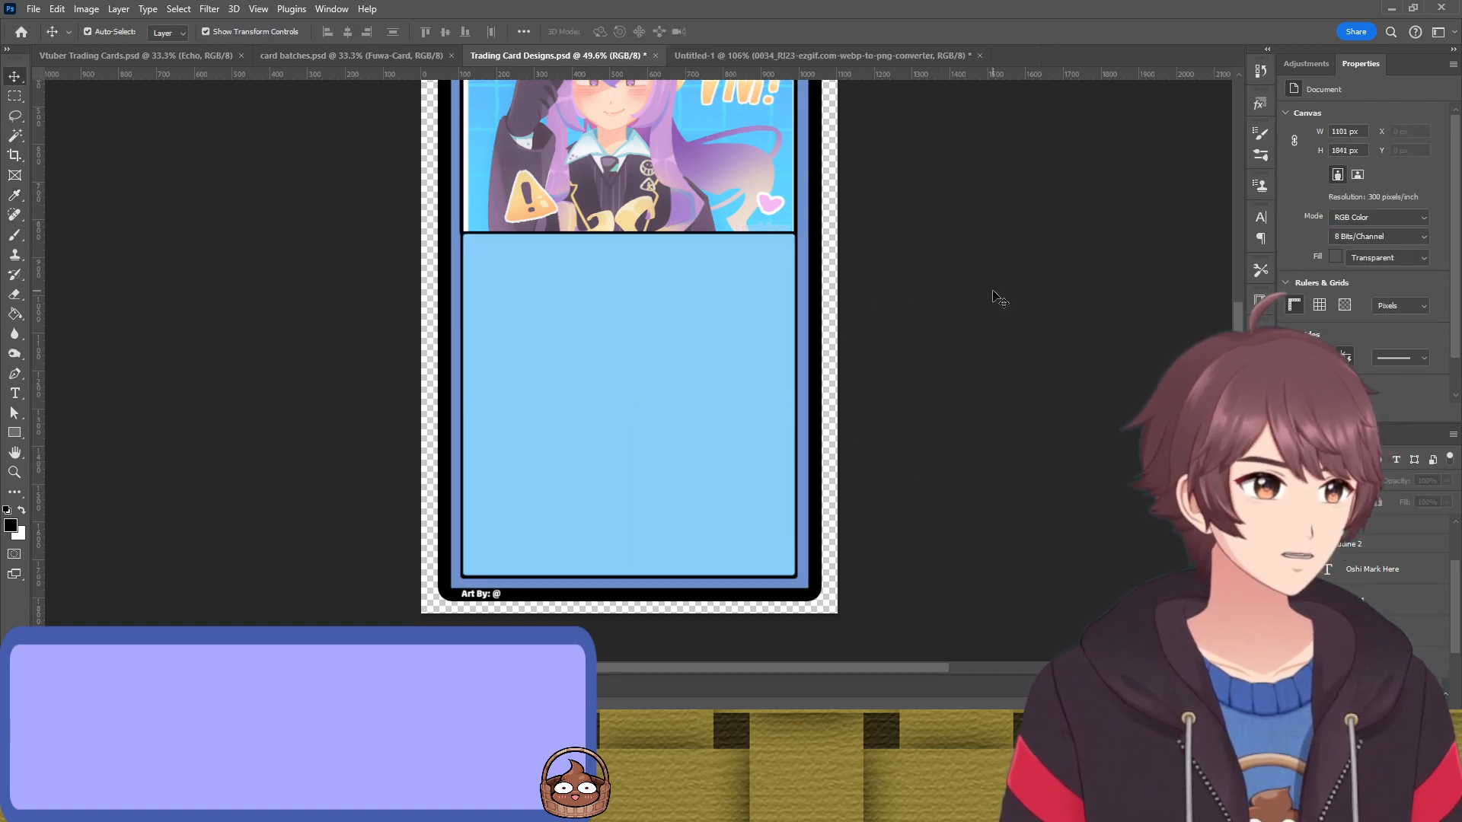
key("ctrl+z")
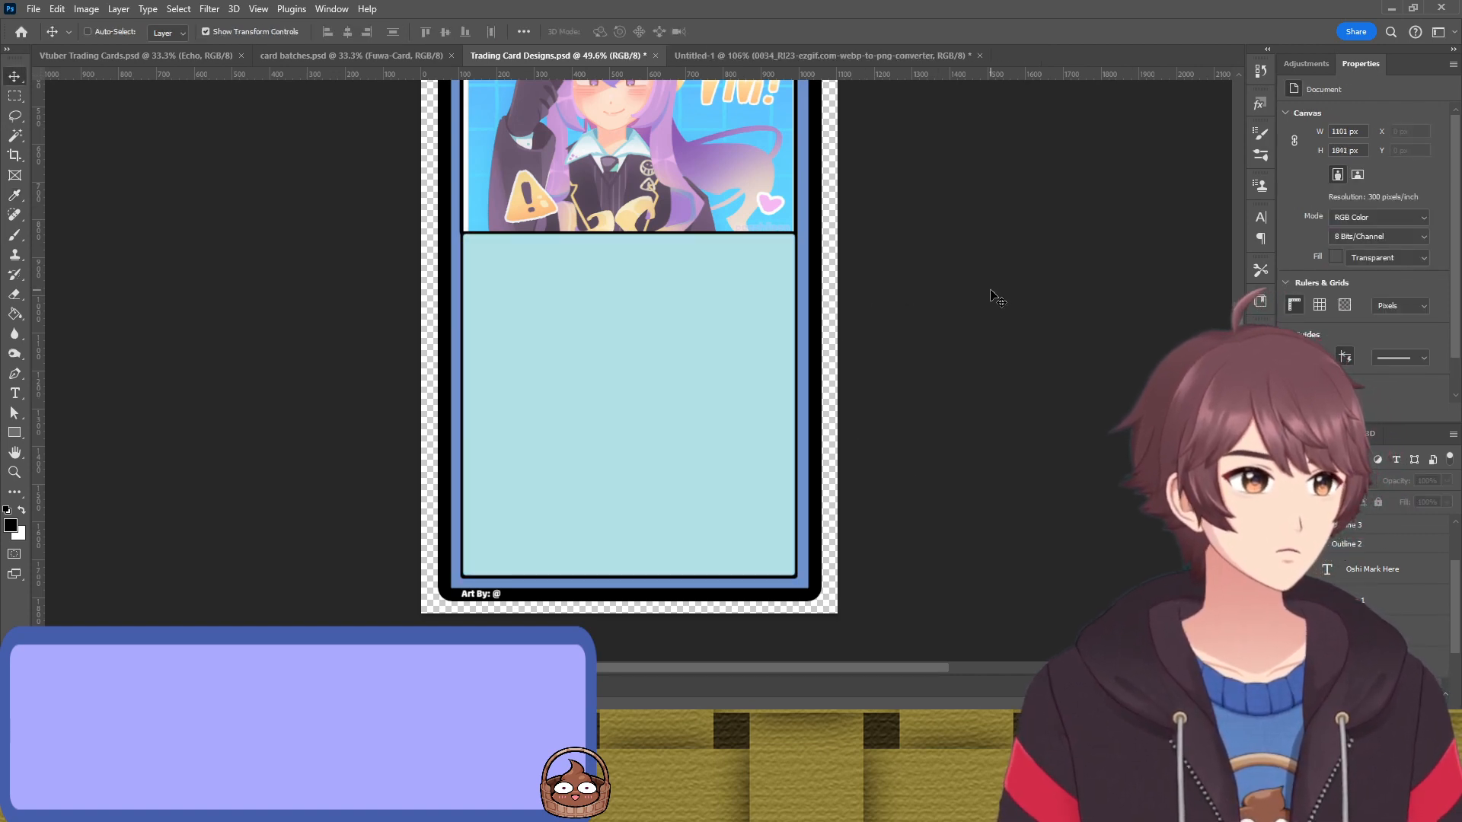
key("ctrl+shift+z")
left_click(687, 460)
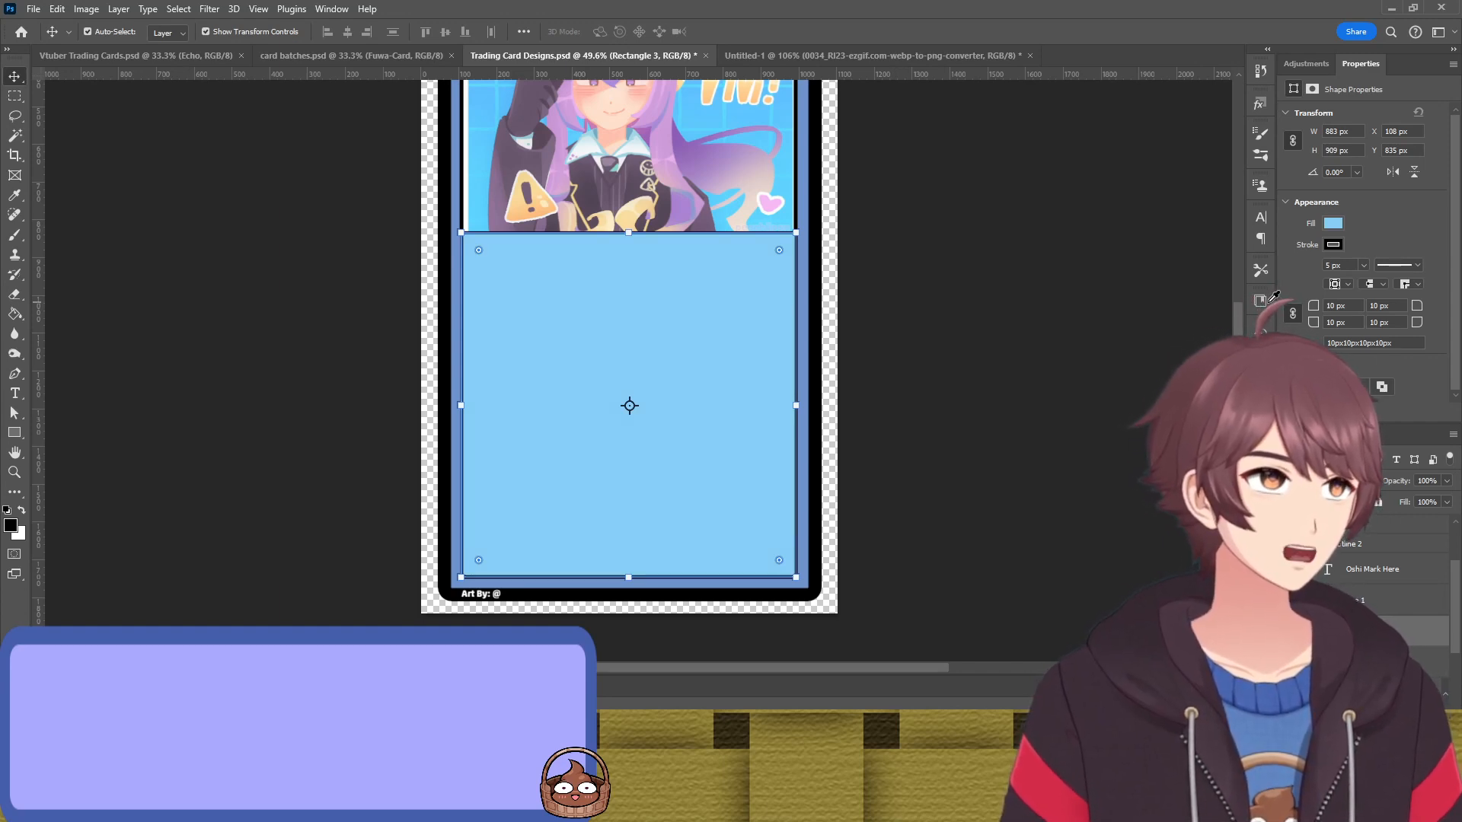
left_click(1101, 333)
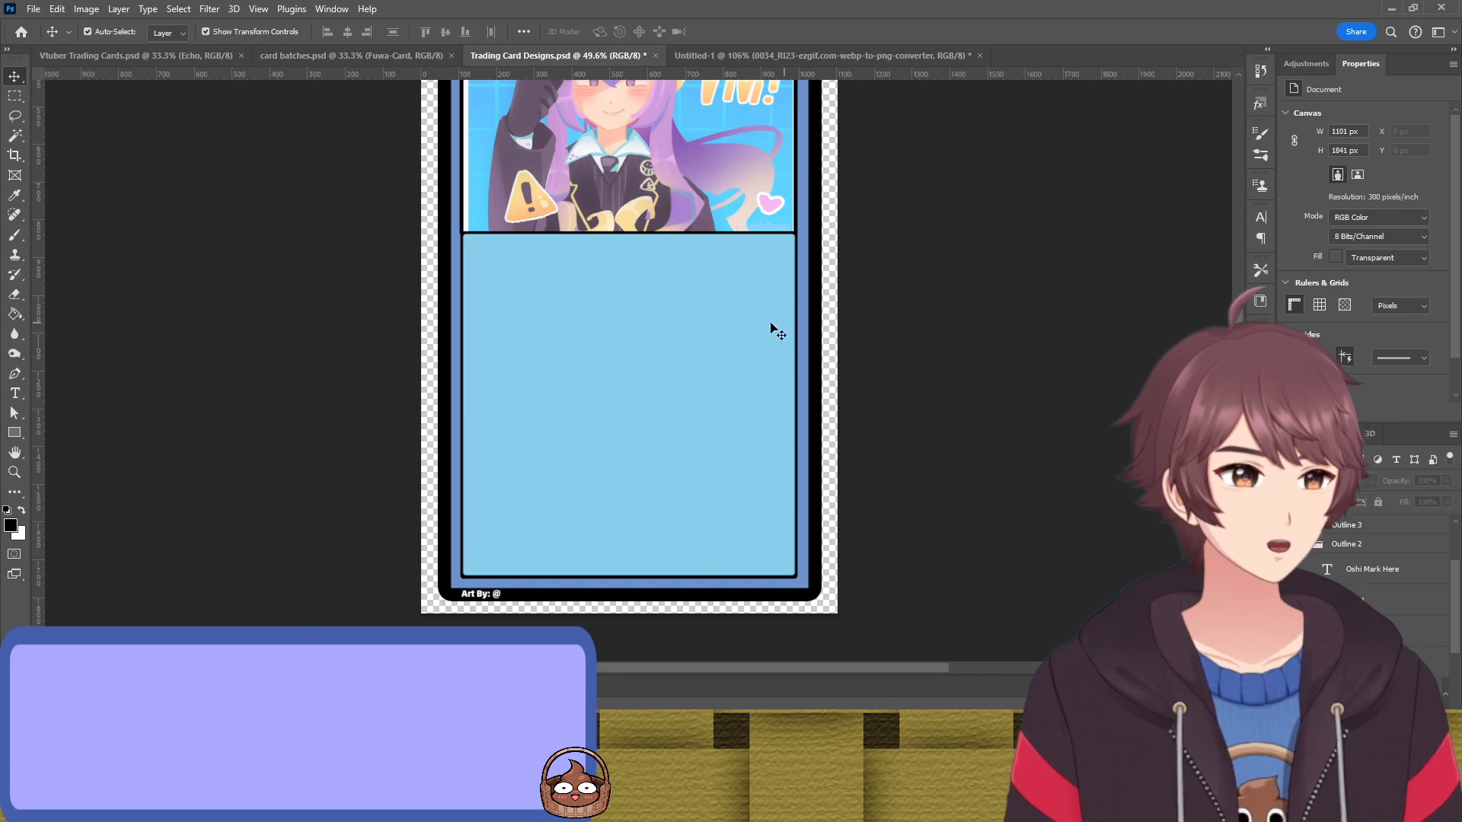
Try a white fill on the circle behind the Oshi Mark Here text
scroll(1077, 244, "up", 4)
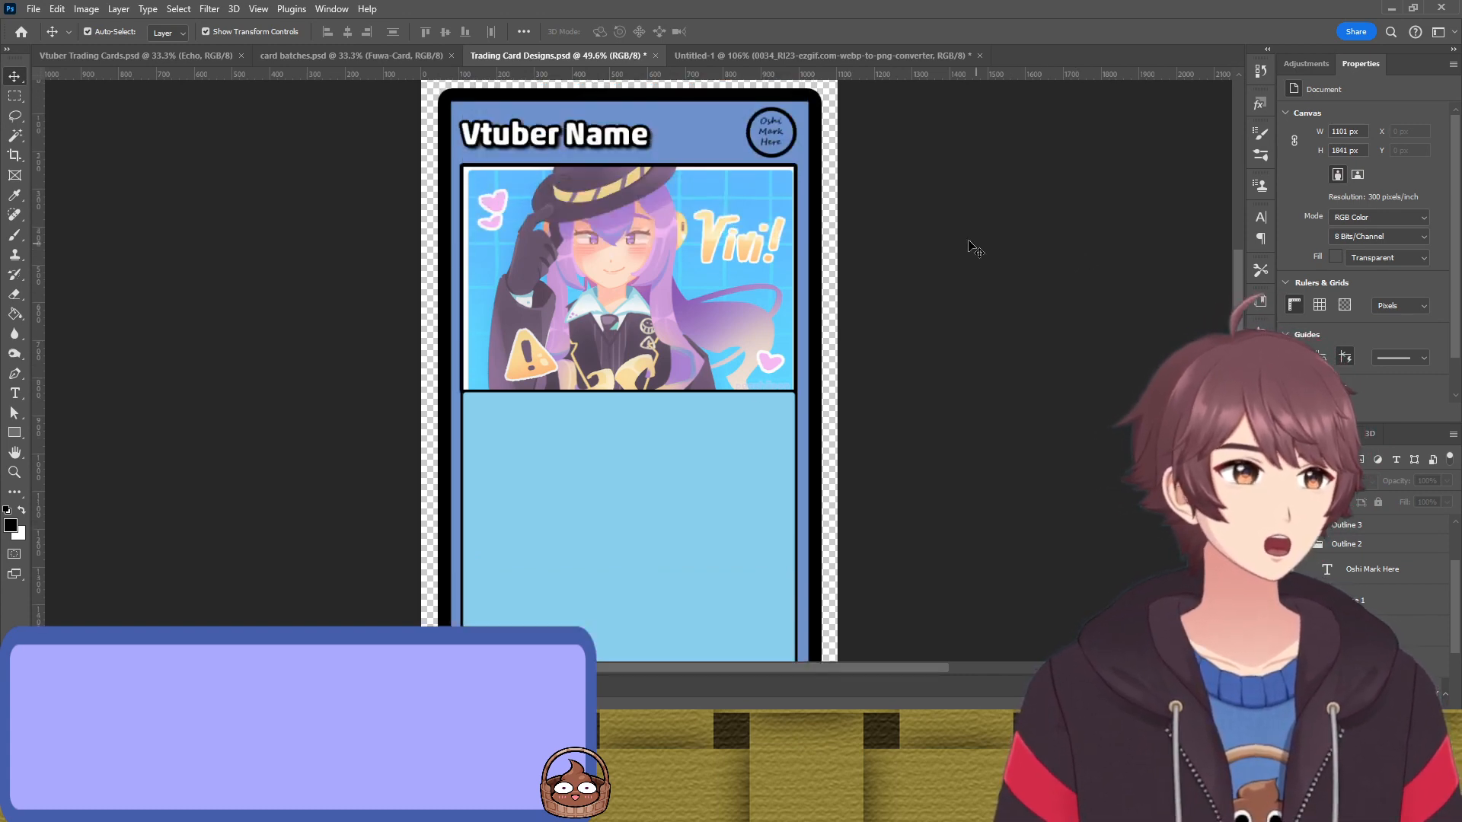
left_click(752, 139)
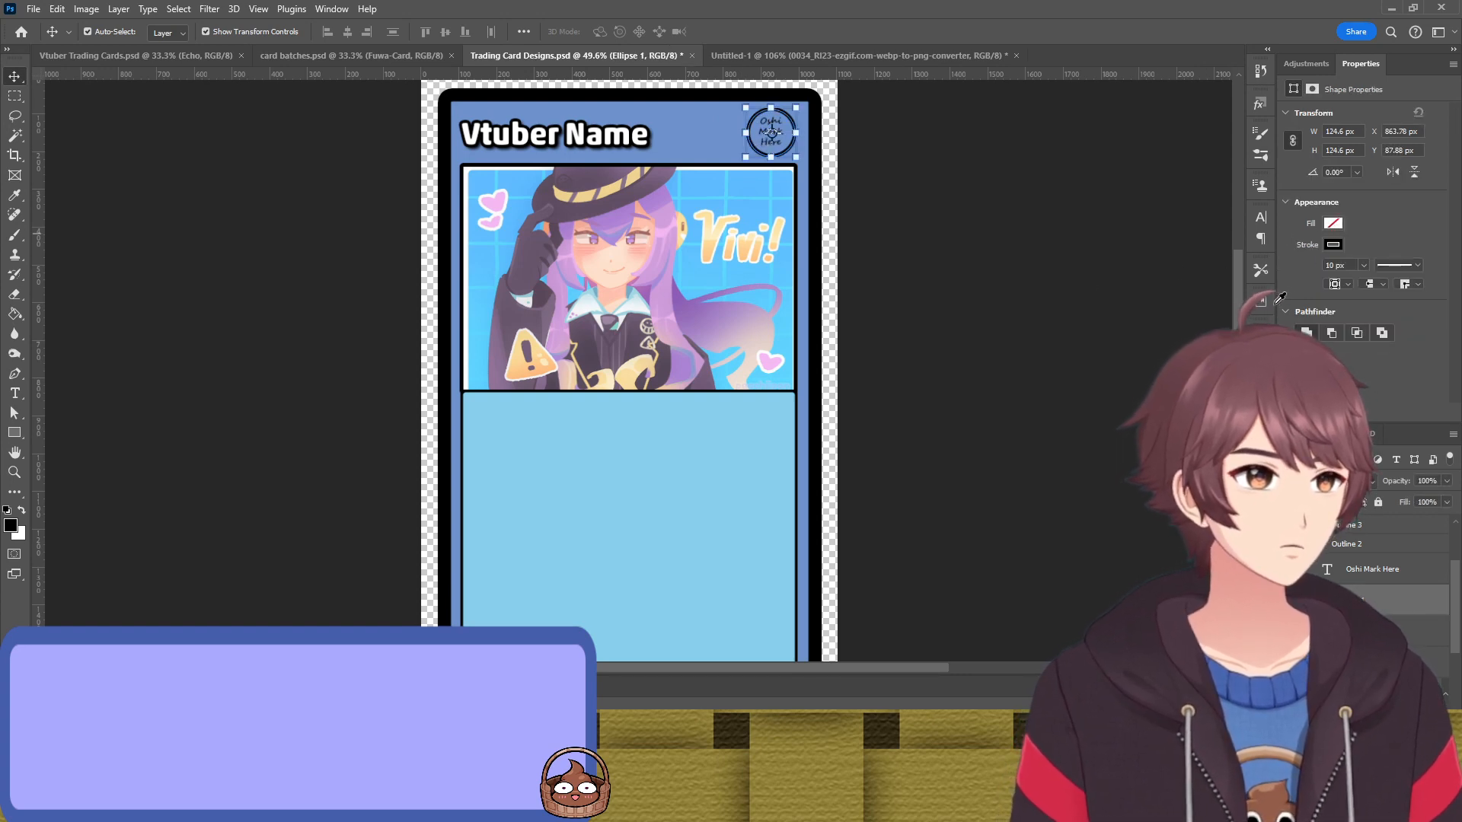
left_click(1397, 299)
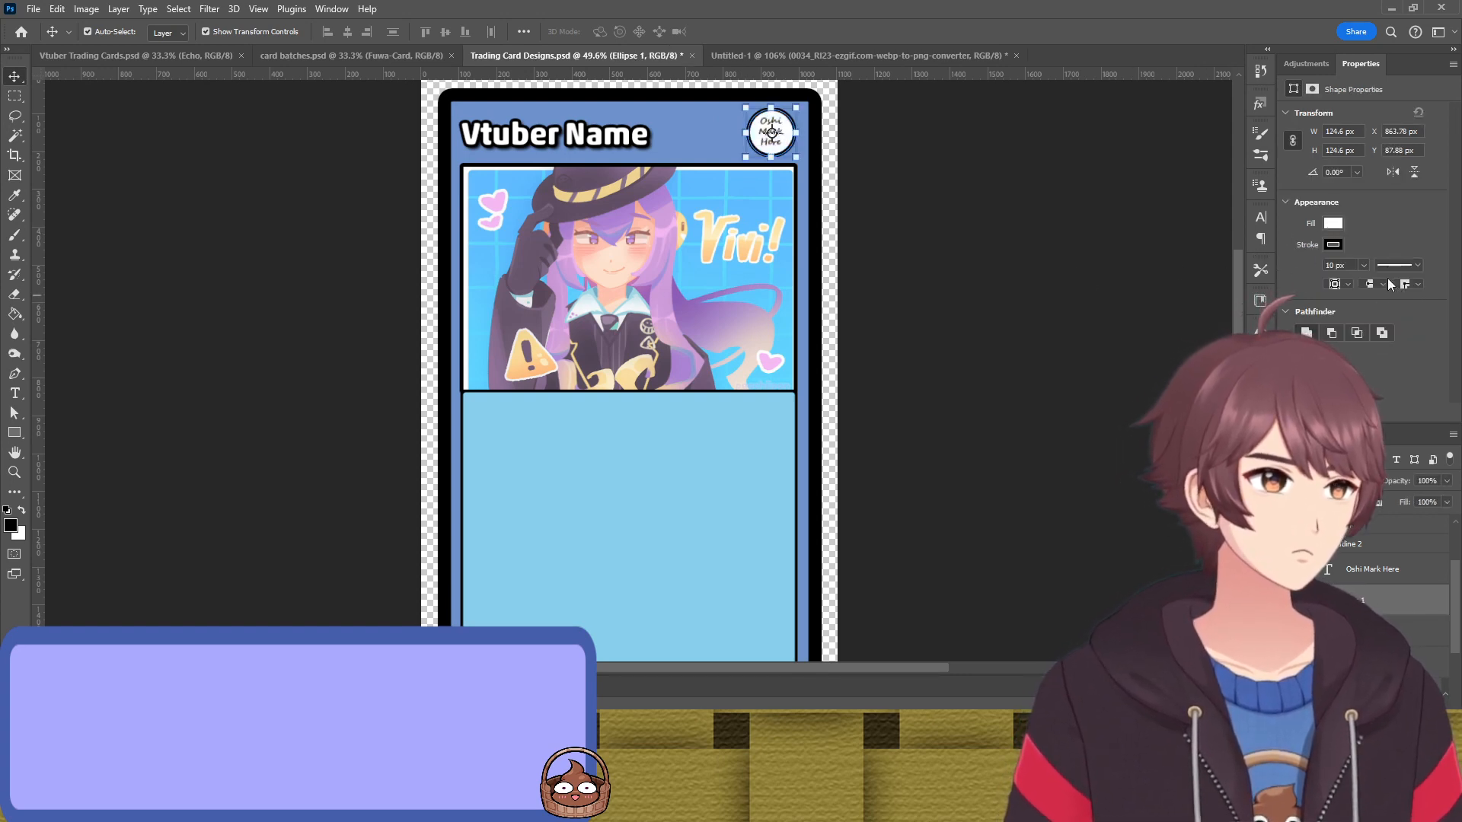
left_click(1119, 238)
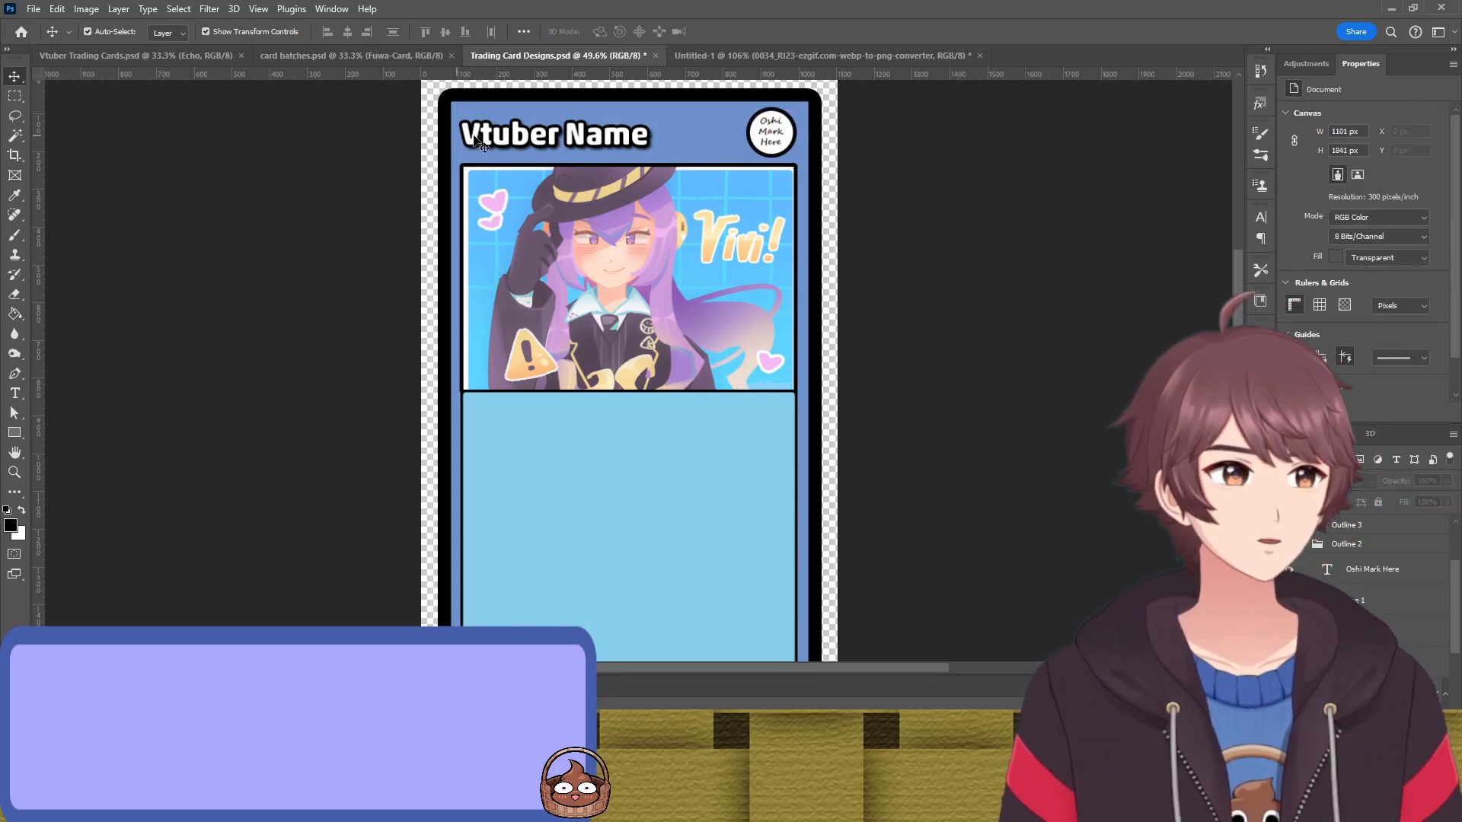
Set the fill of the circle behind the Oshi Mark Here text to bright cyan
left_click(759, 140)
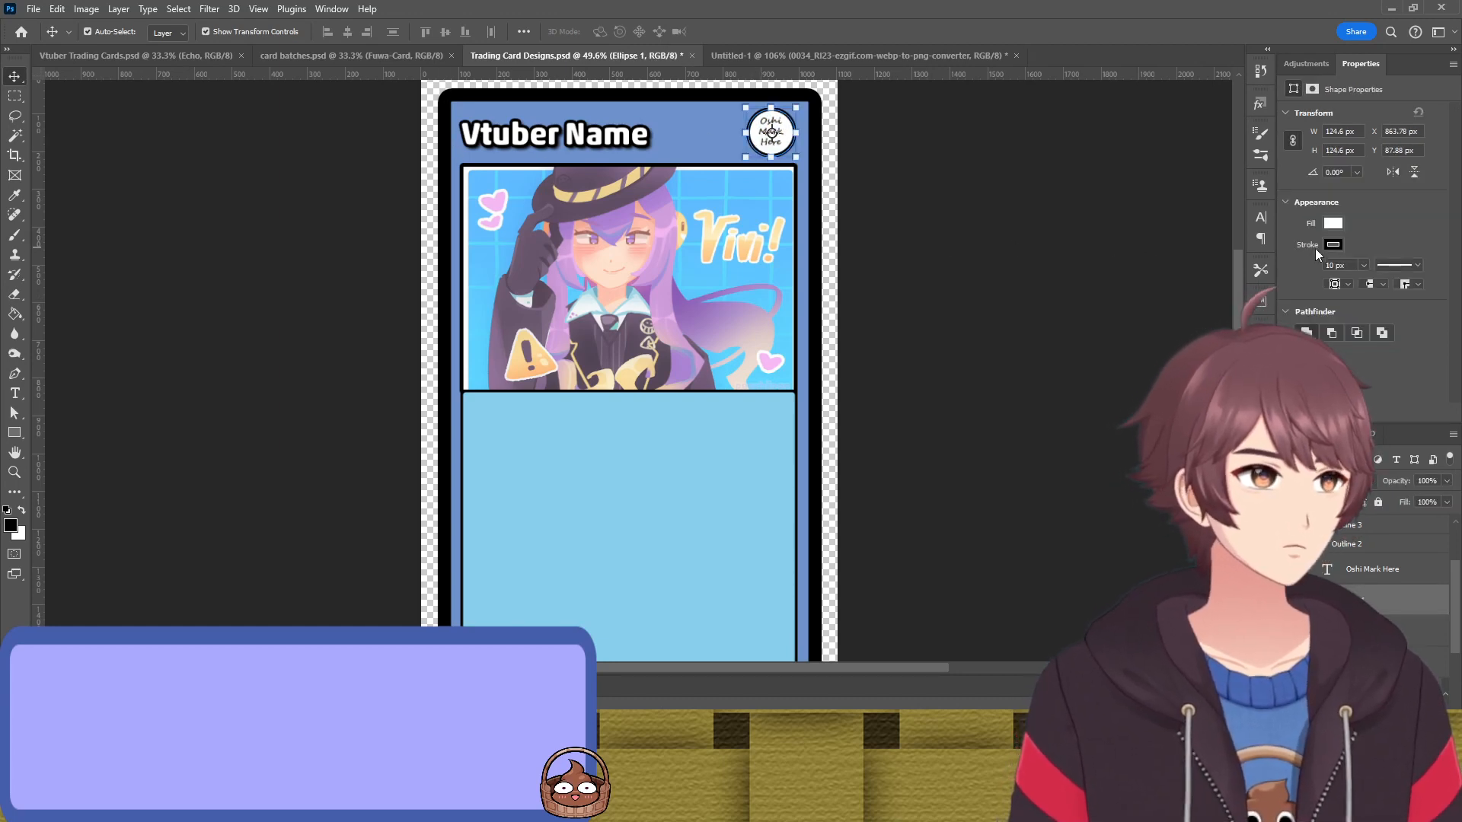
key("i")
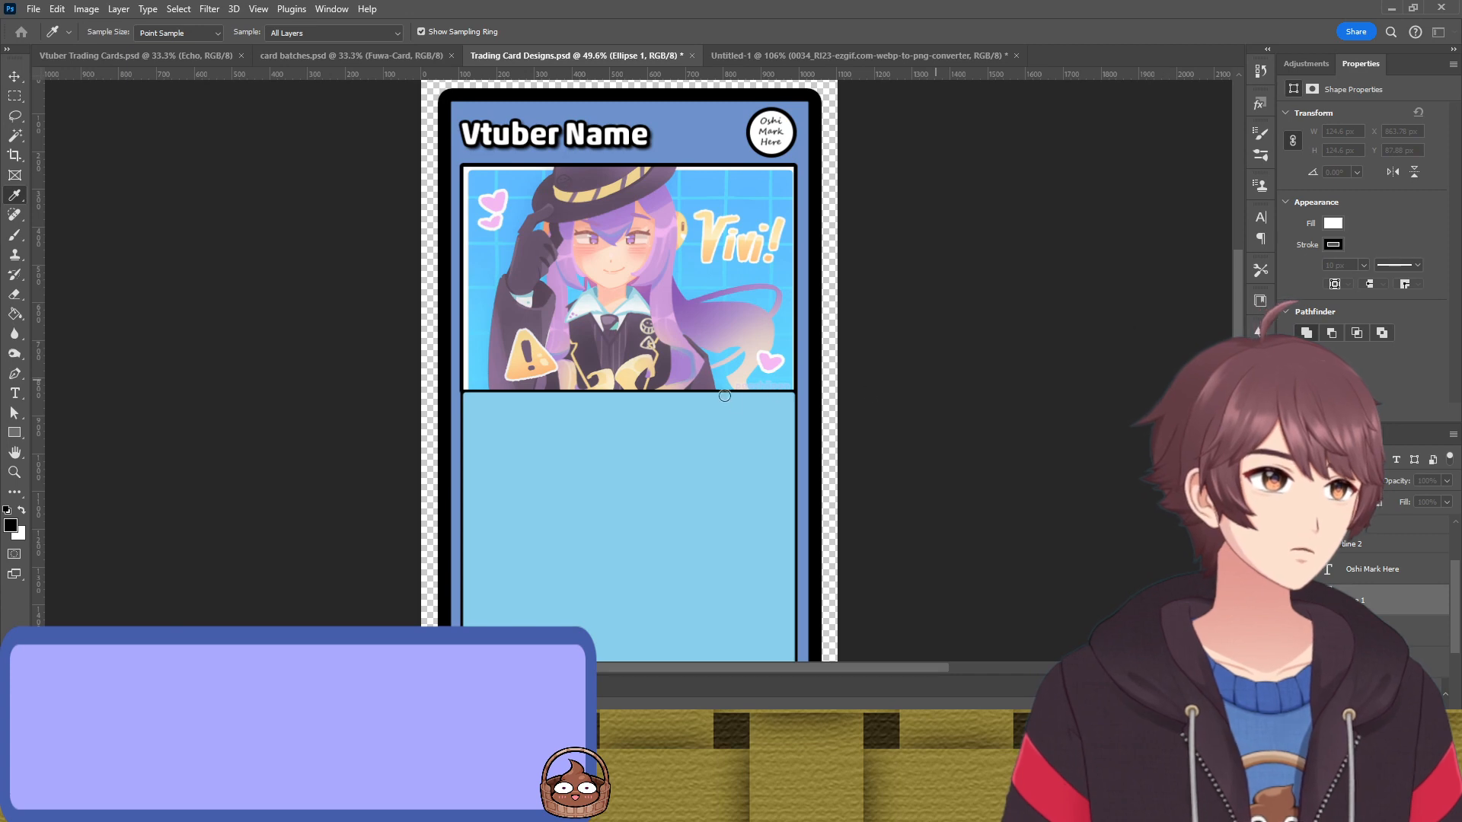
left_click(1023, 267)
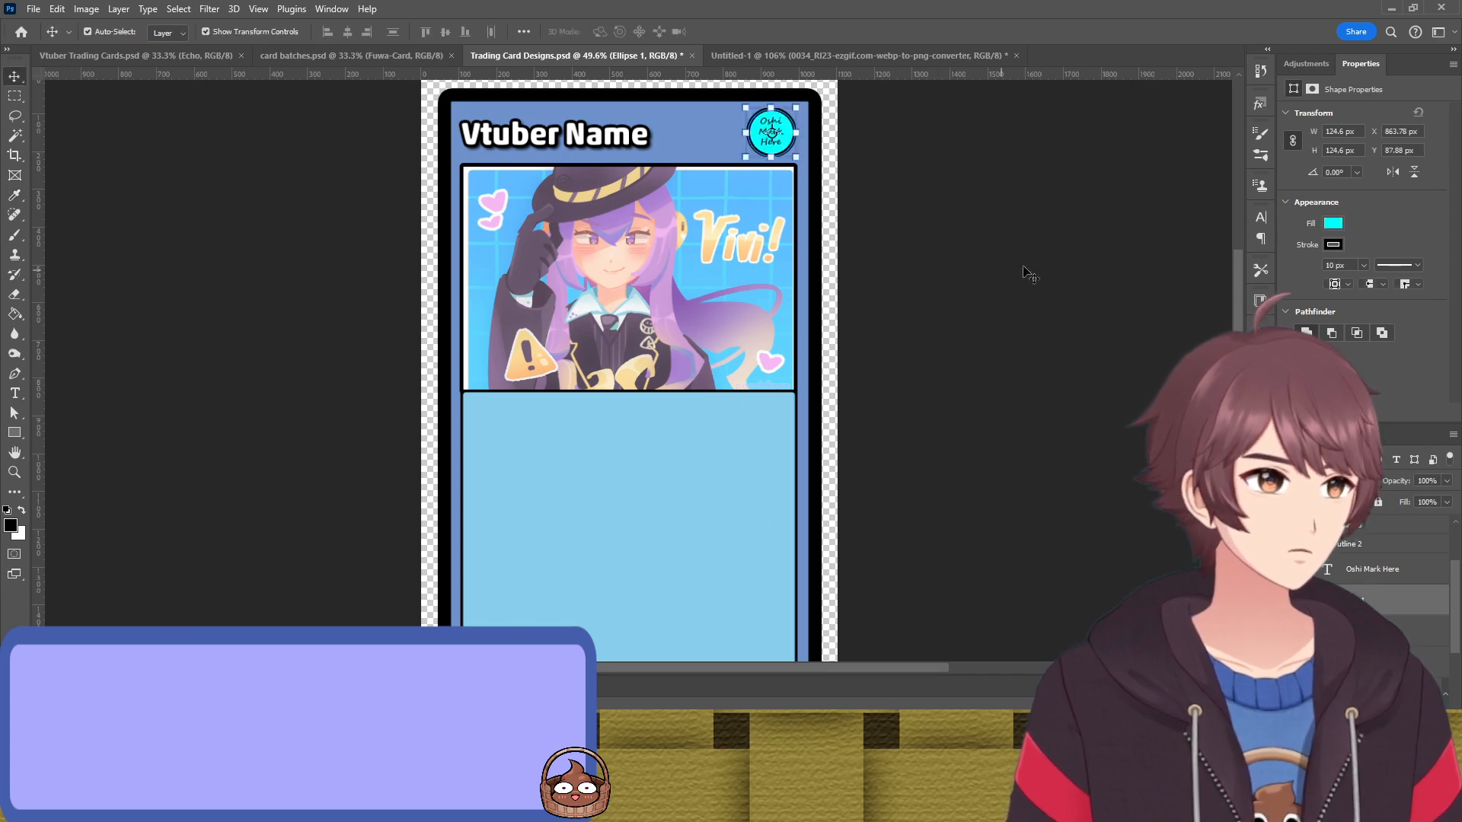
left_click(1068, 257)
Add a box of black 36 pt bold Segoe Script placeholder text inside the sky blue text area
scroll(567, 150, "down", 5)
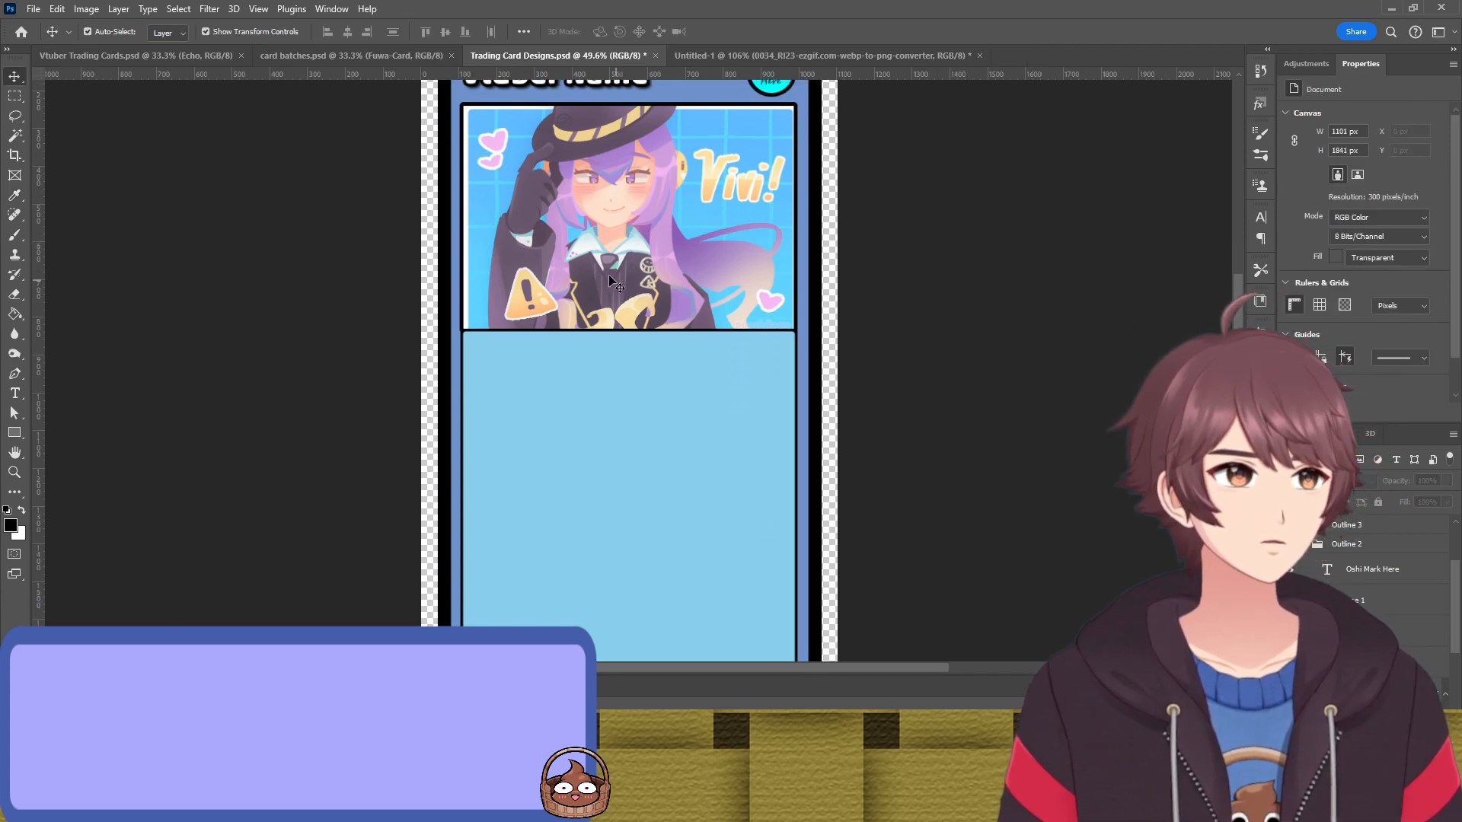
scroll(546, 434, "up", 2)
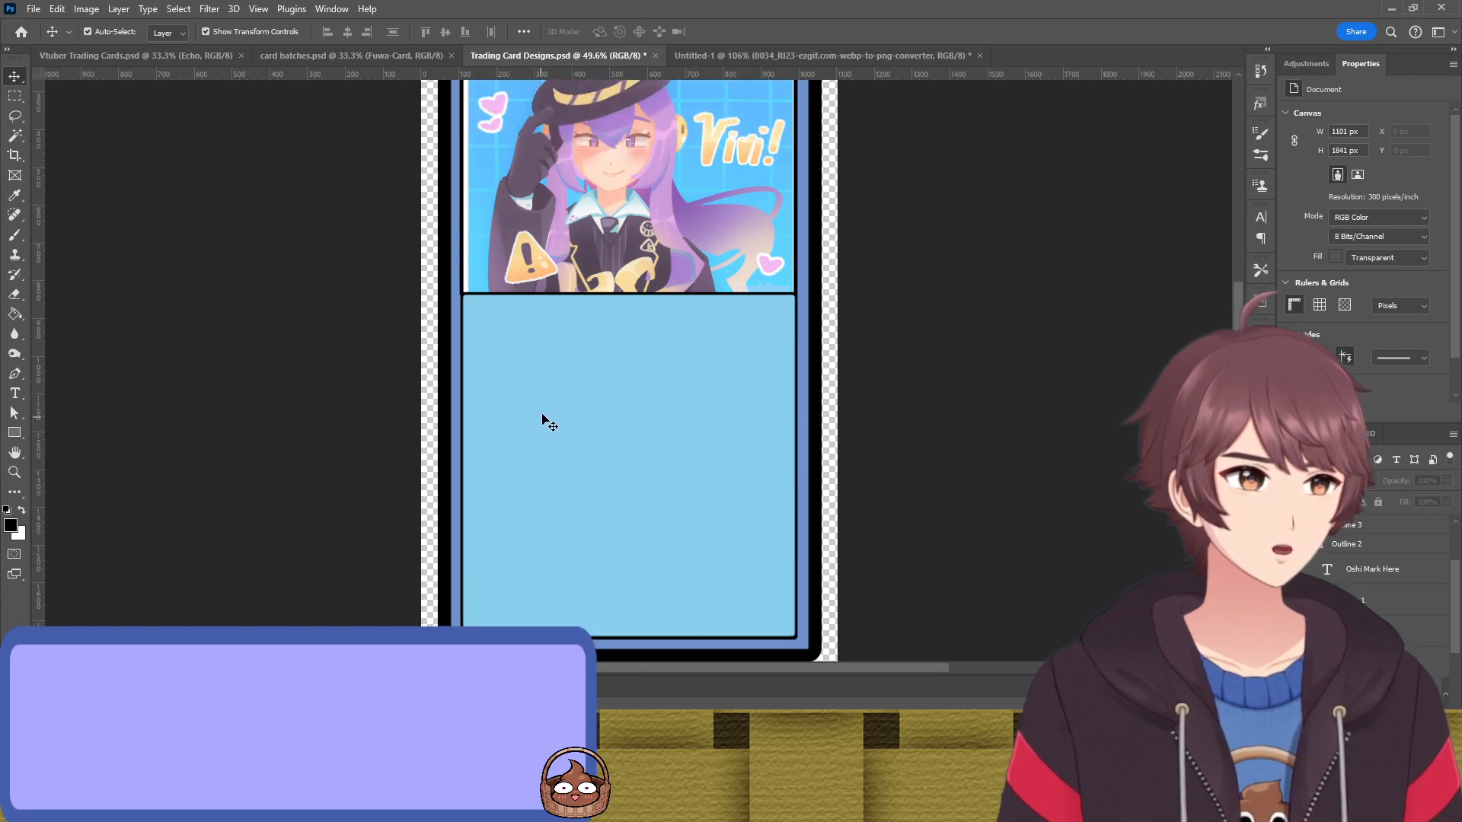
scroll(547, 420, "up", 1)
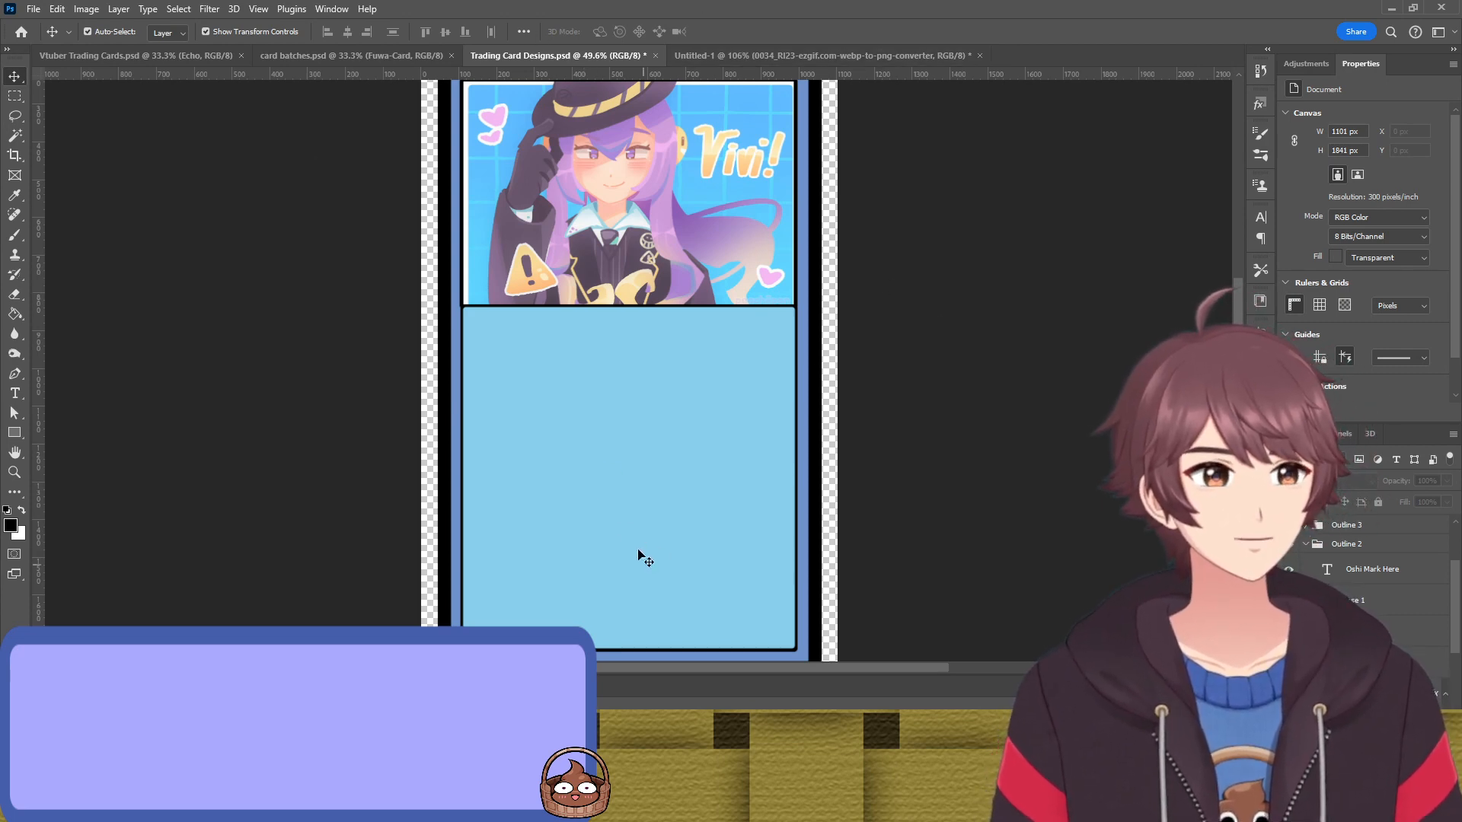
key("t")
left_click_drag(528, 395, 698, 484)
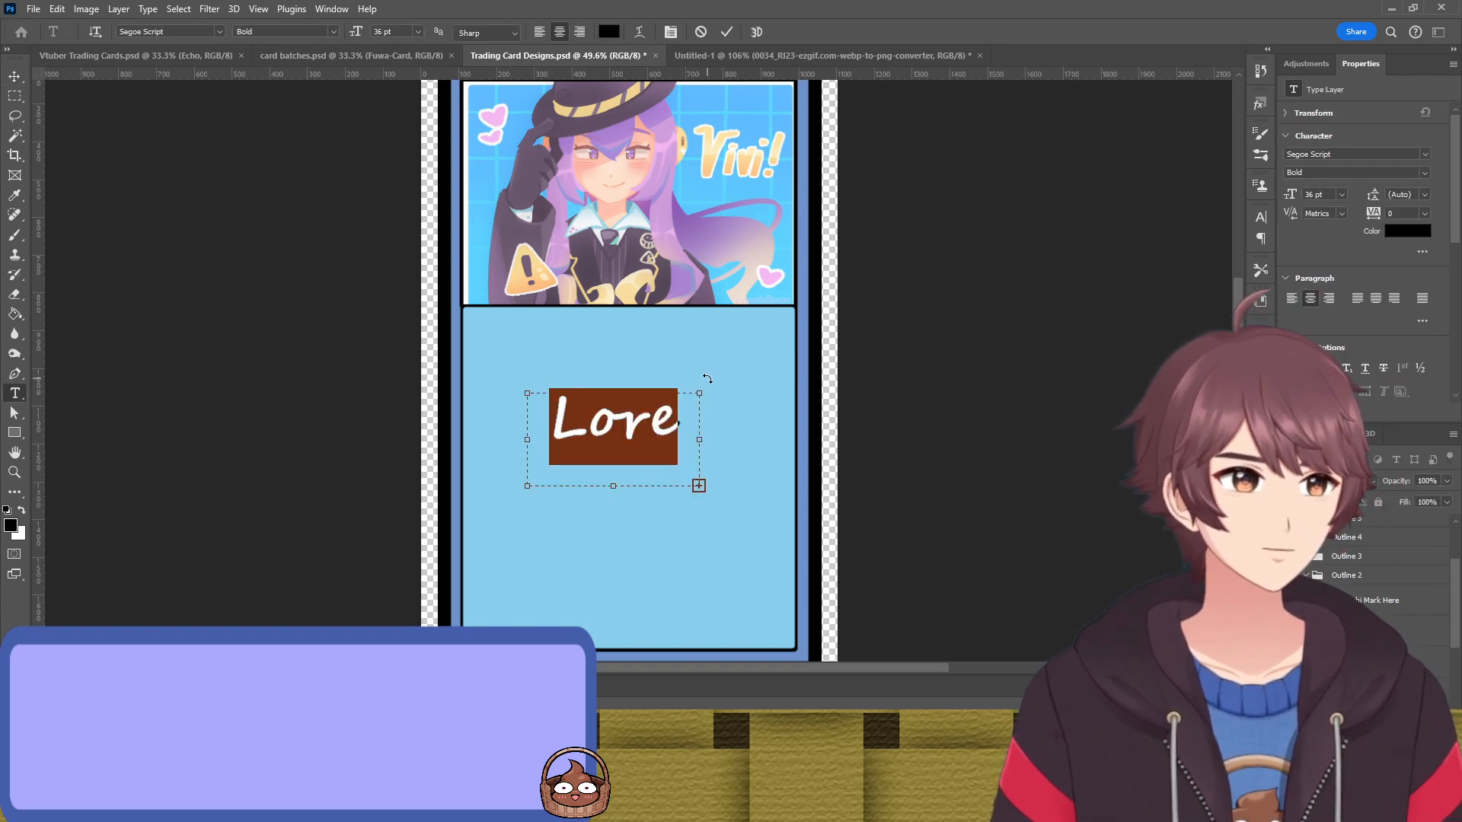
left_click(727, 31)
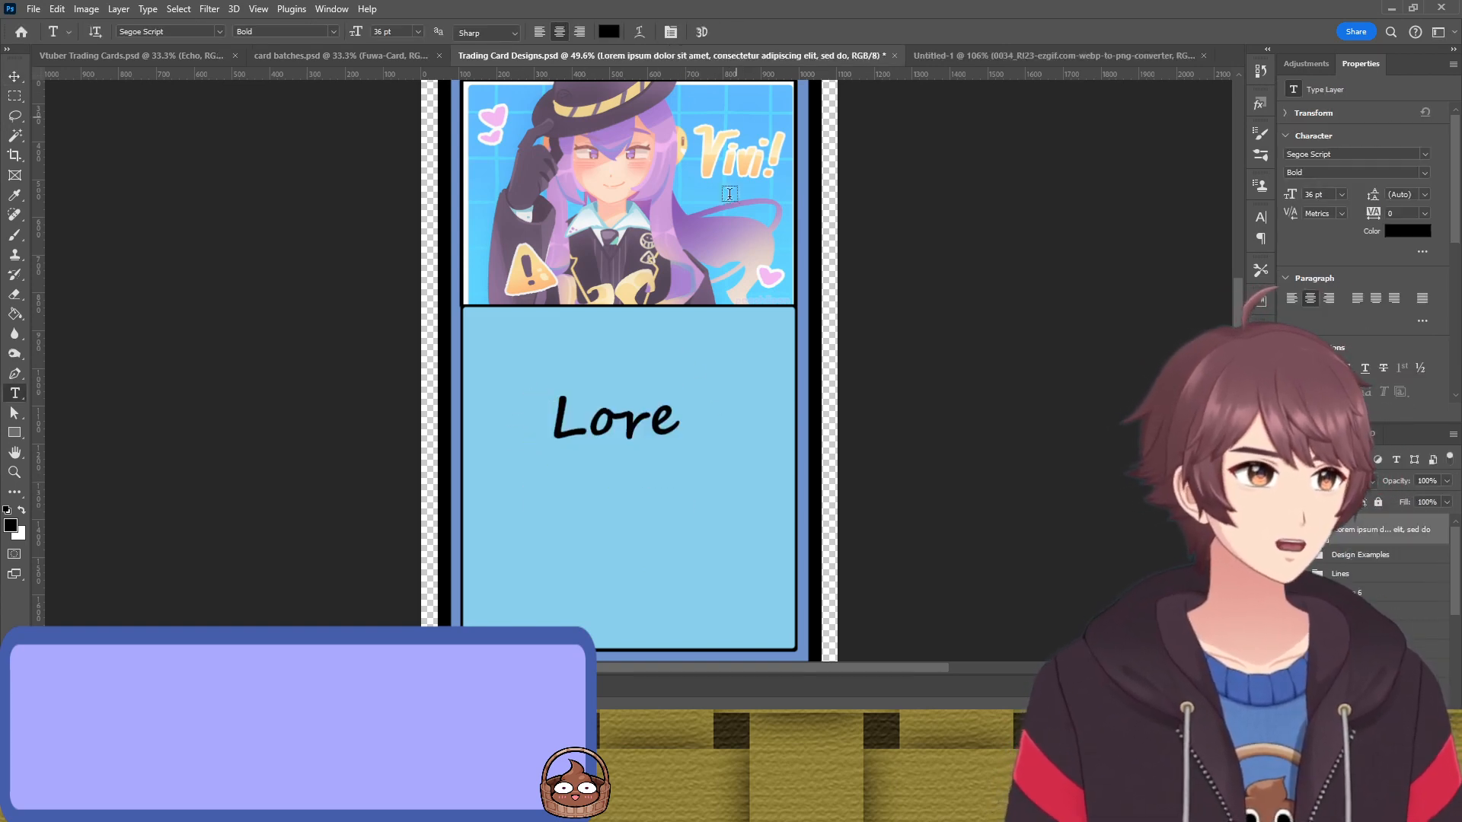
key("v")
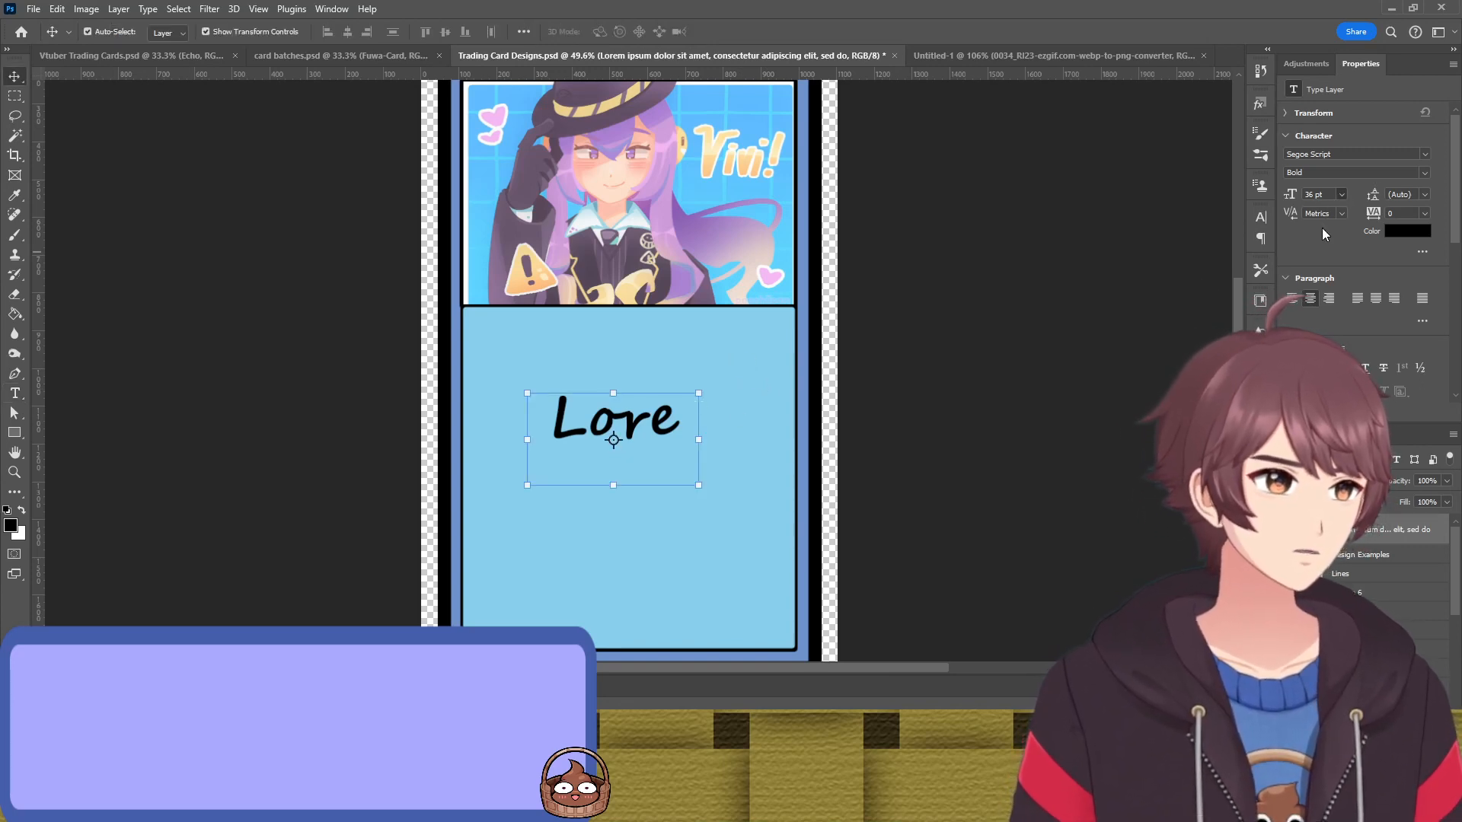
Set the placeholder text in the sky blue area to 12 pt and align it left
left_click(1340, 293)
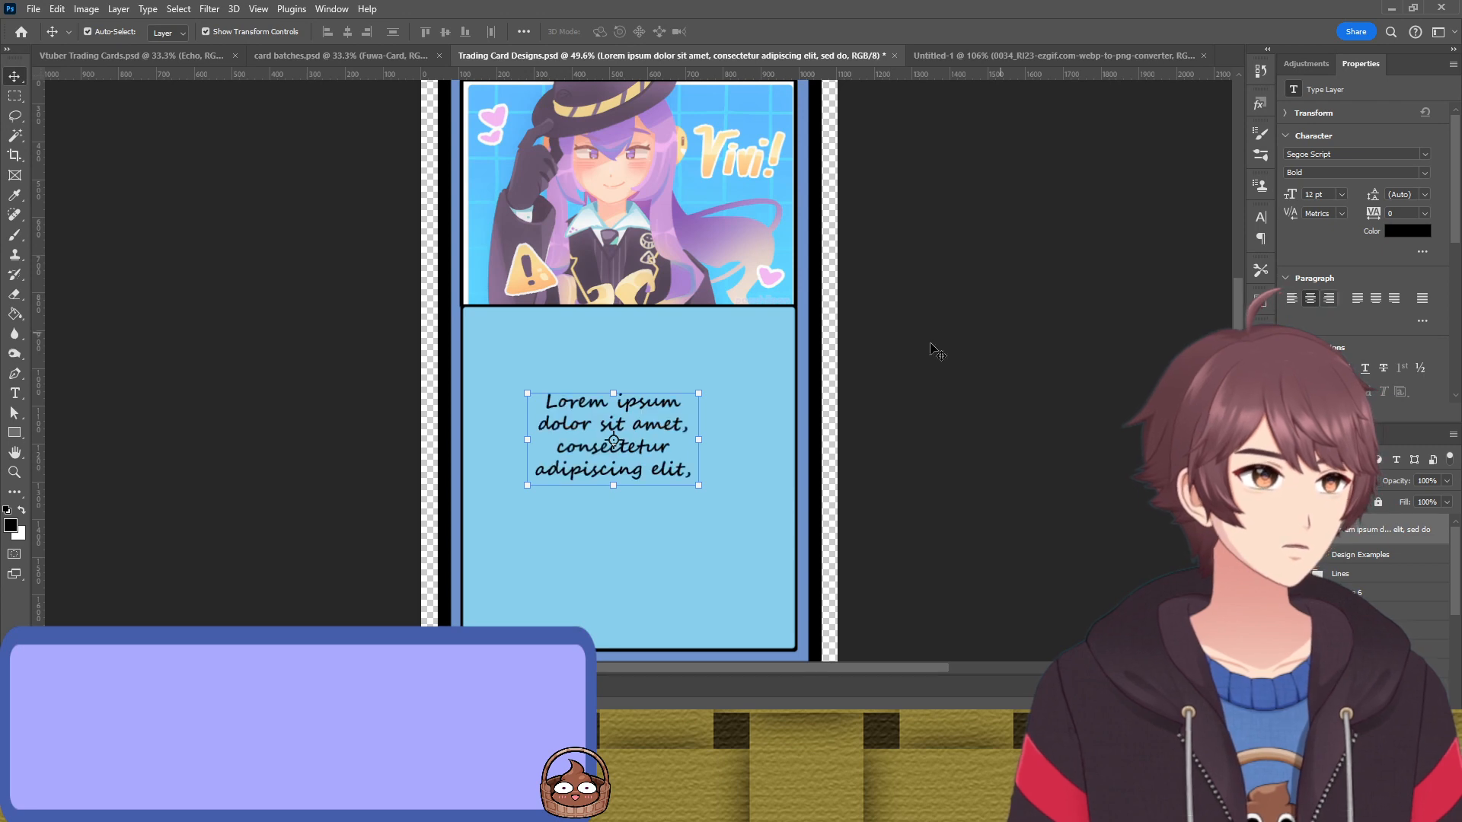
left_click(965, 398)
left_click(605, 461)
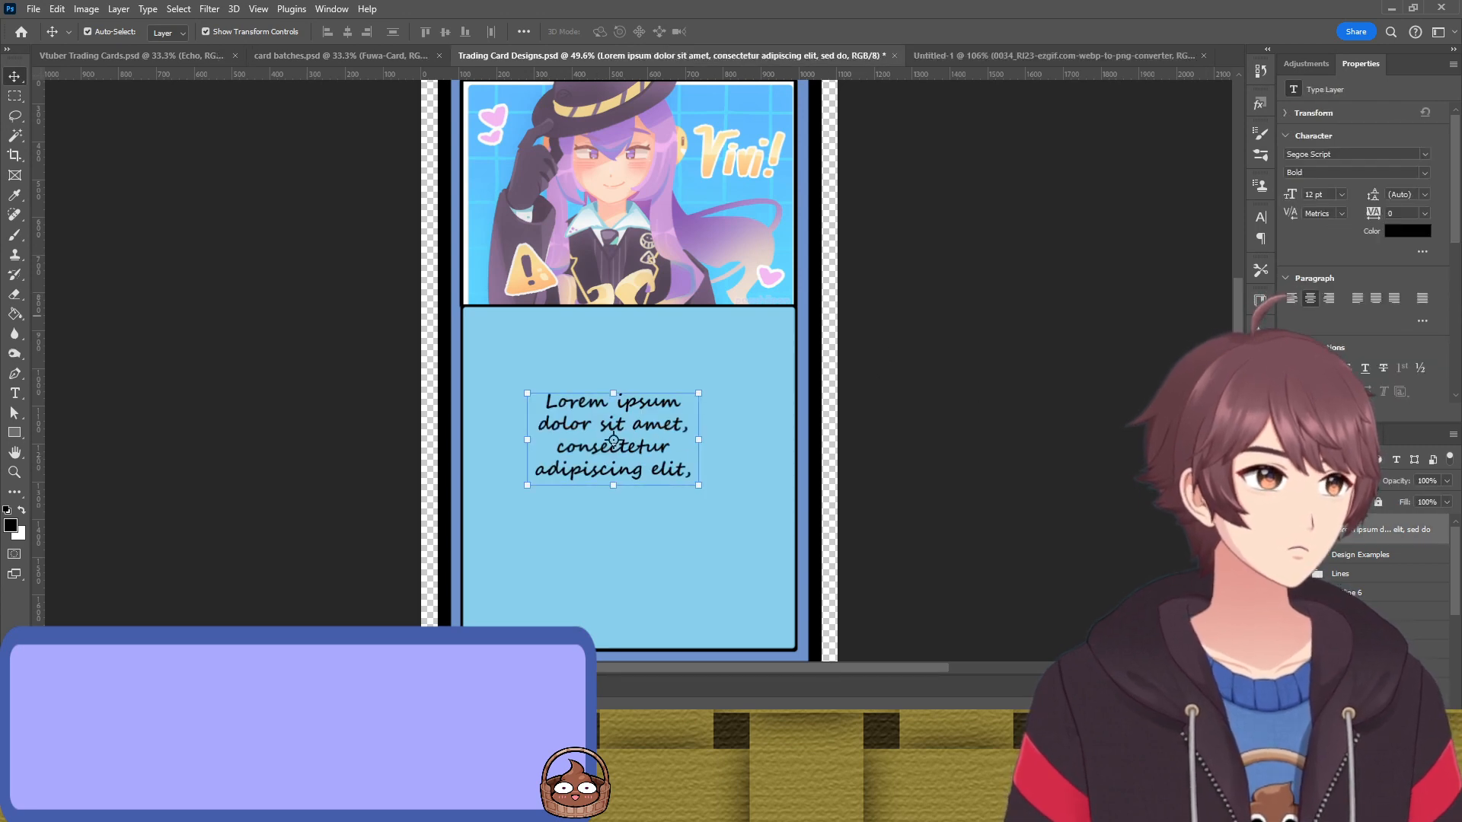
left_click(1292, 299)
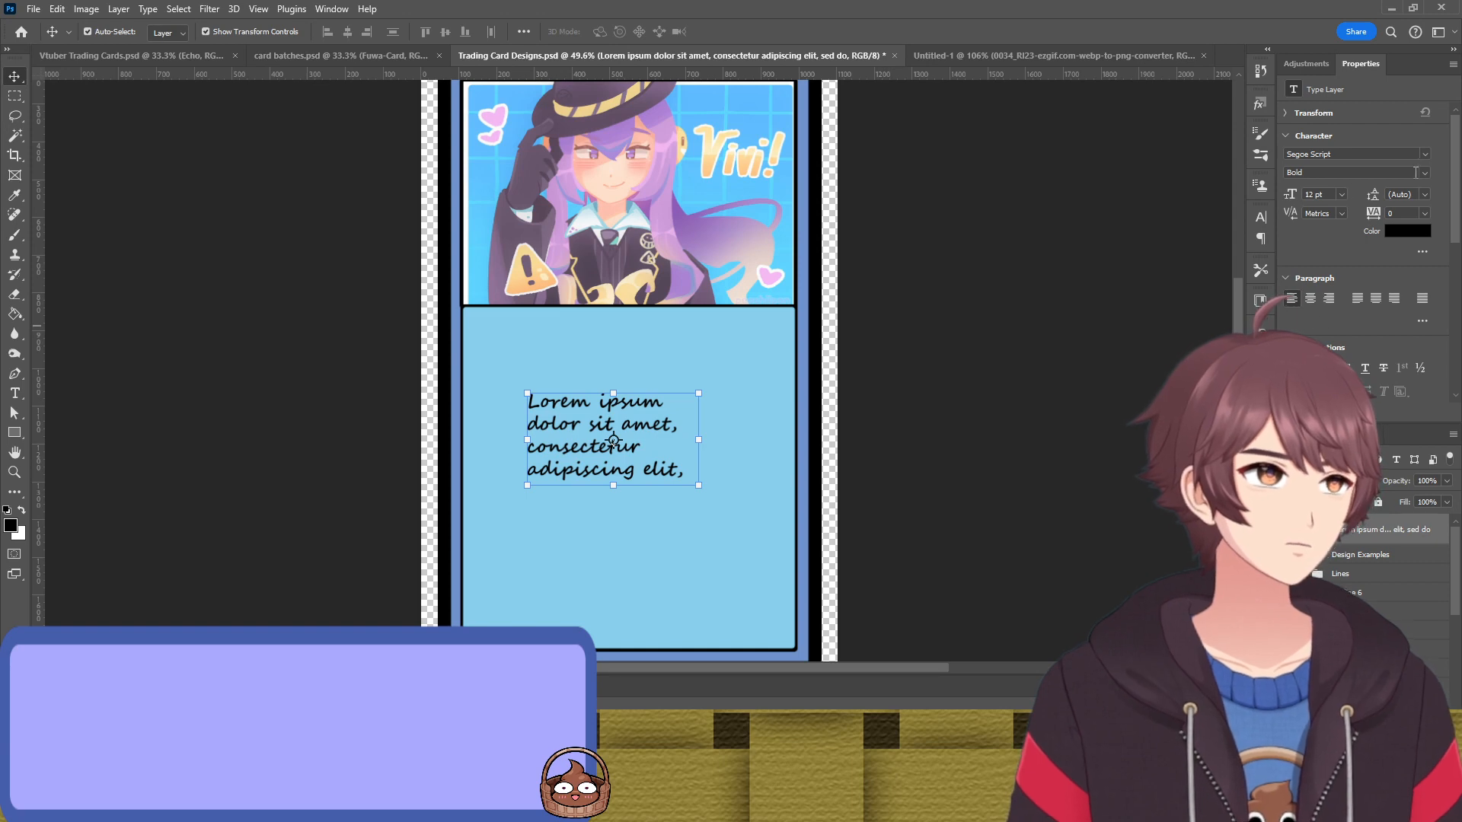
left_click_drag(700, 445, 787, 450)
key("ctrl+z")
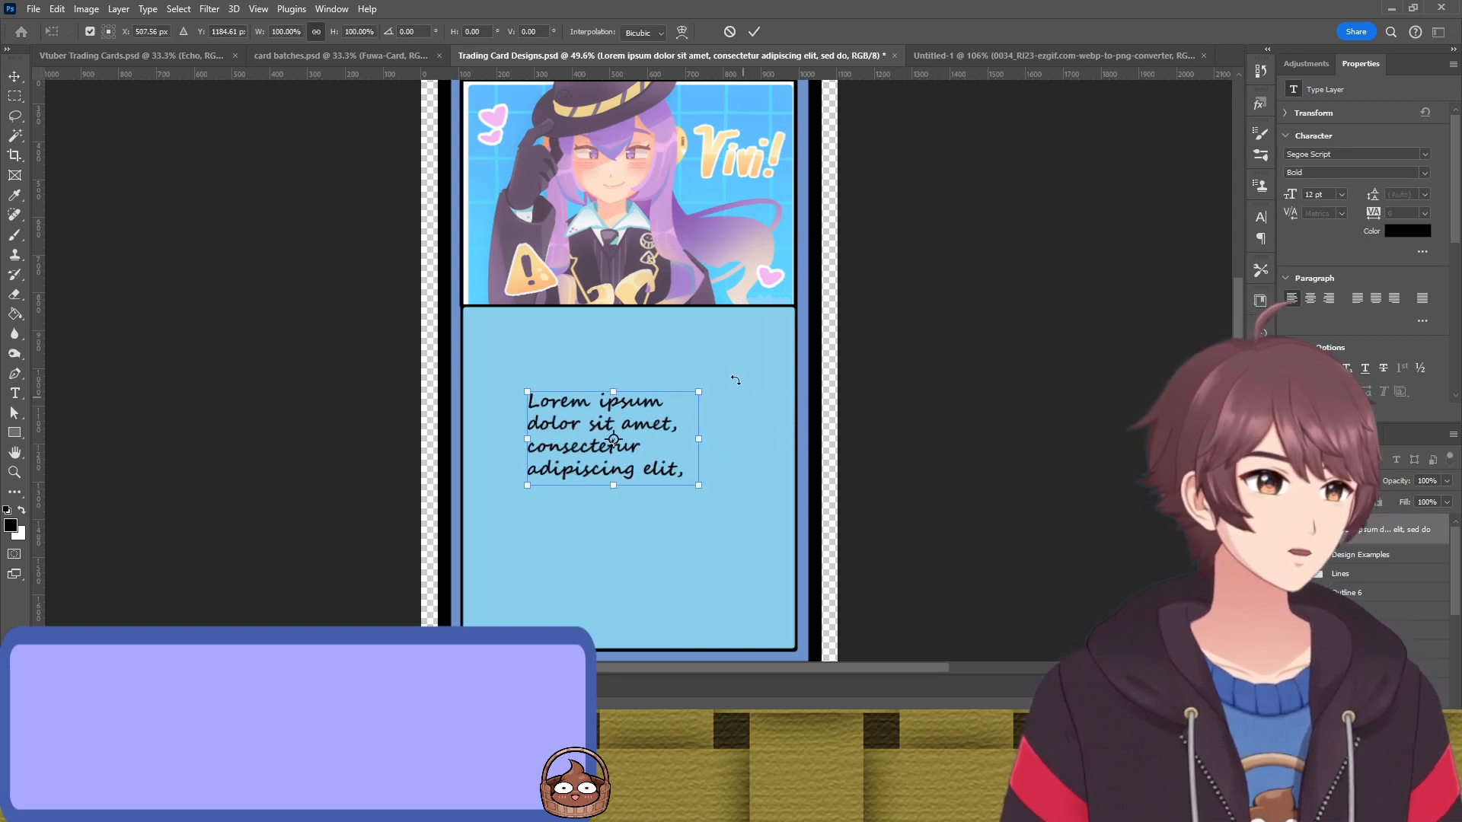
left_click(730, 32)
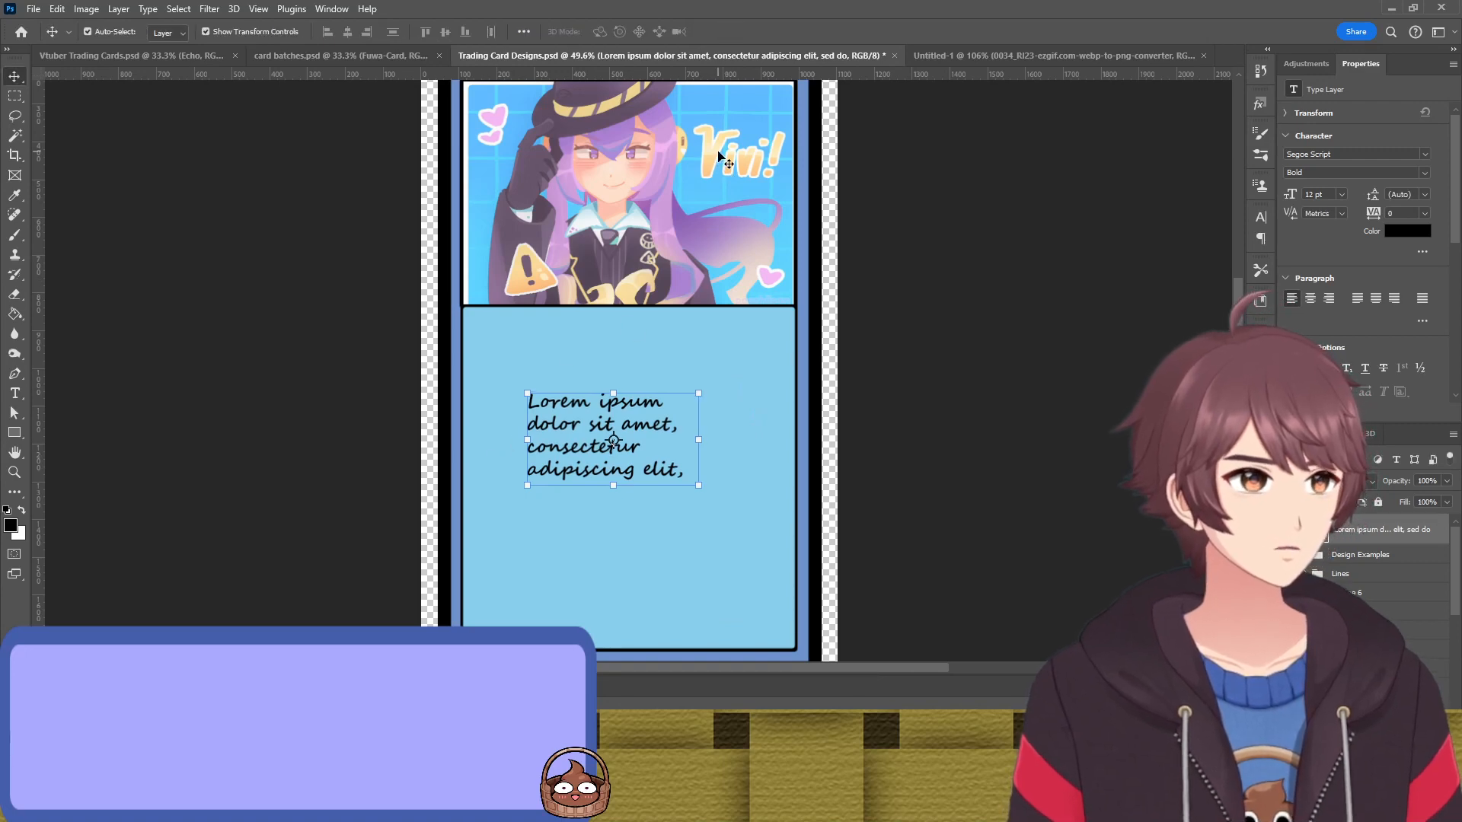
Replace the placeholder text with a wider paragraph box of 12 pt bold Segoe Script placeholder text spanning most of the sky blue area
key("Delete")
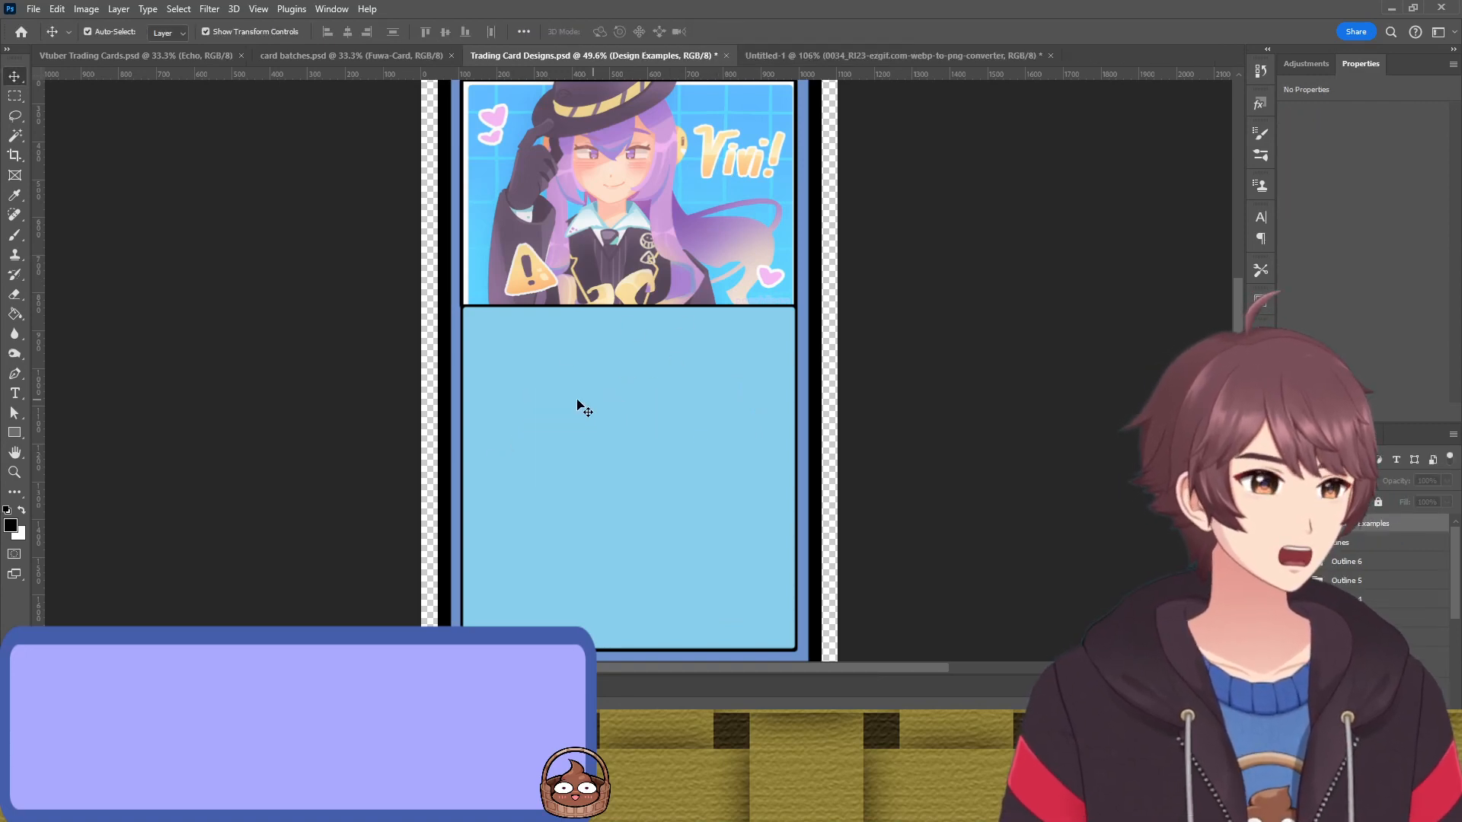
key("t")
left_click(487, 364)
left_click_drag(490, 366, 772, 465)
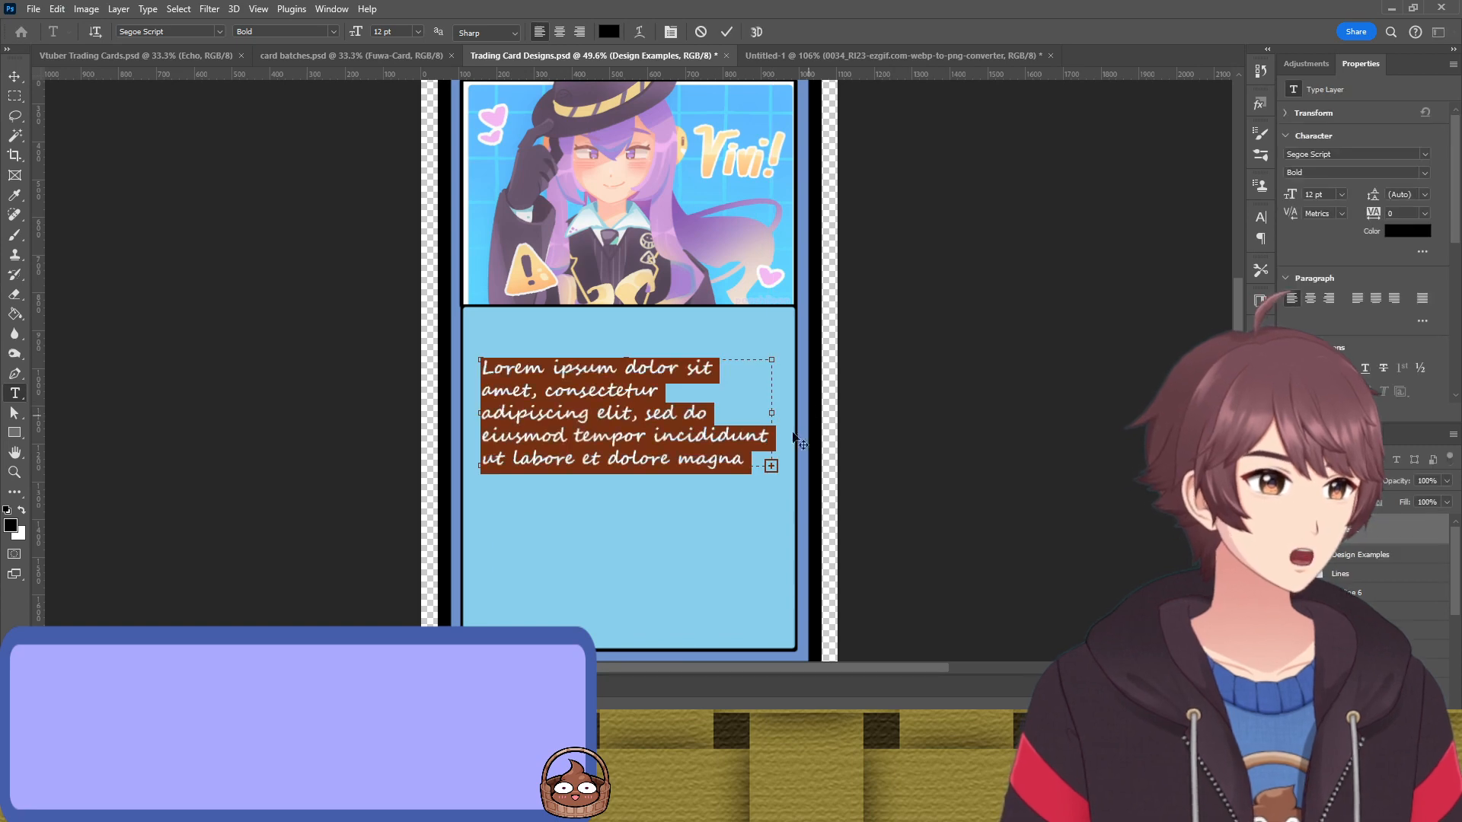
left_click(770, 451)
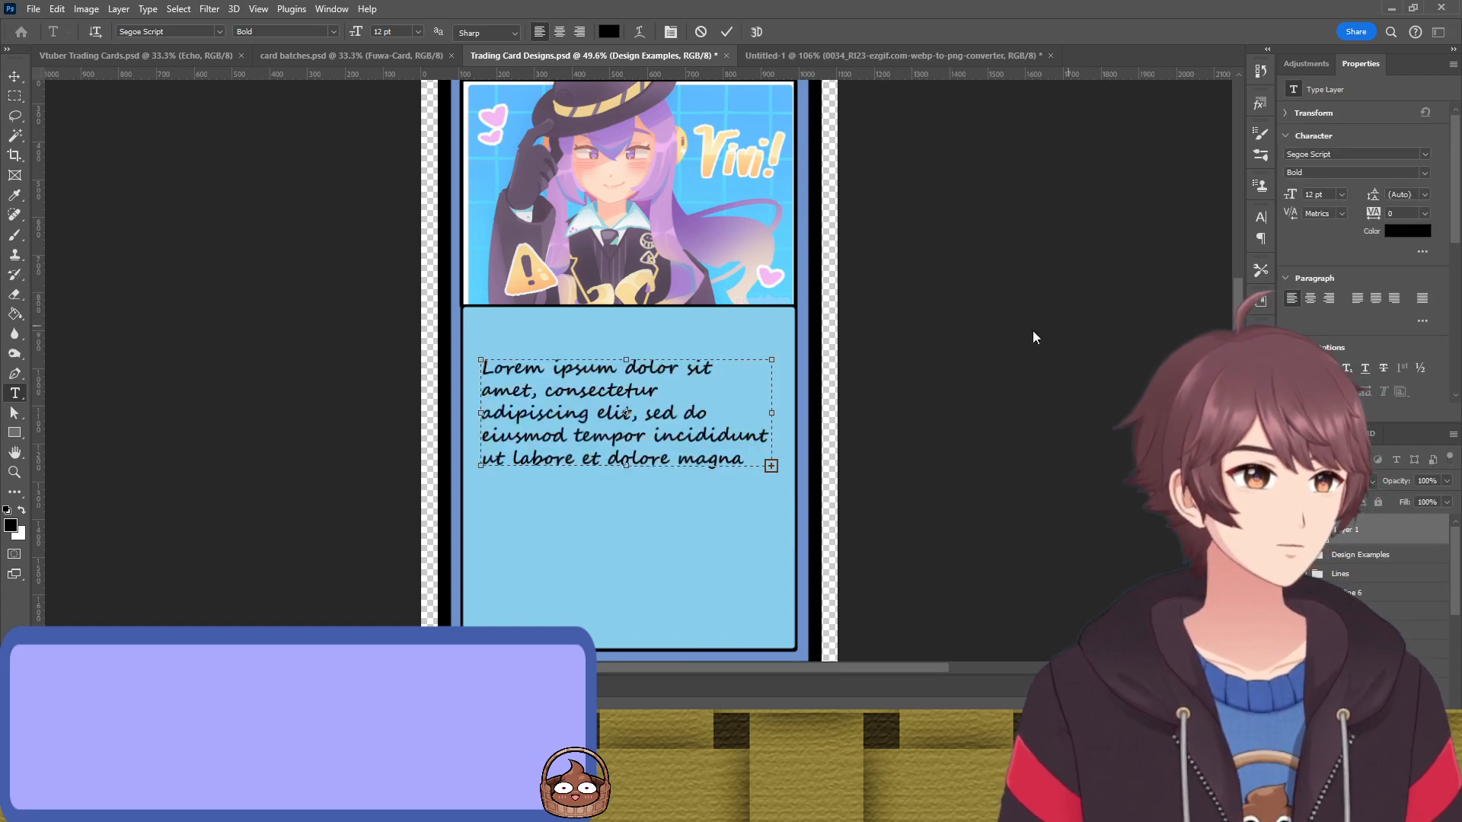
left_click(726, 32)
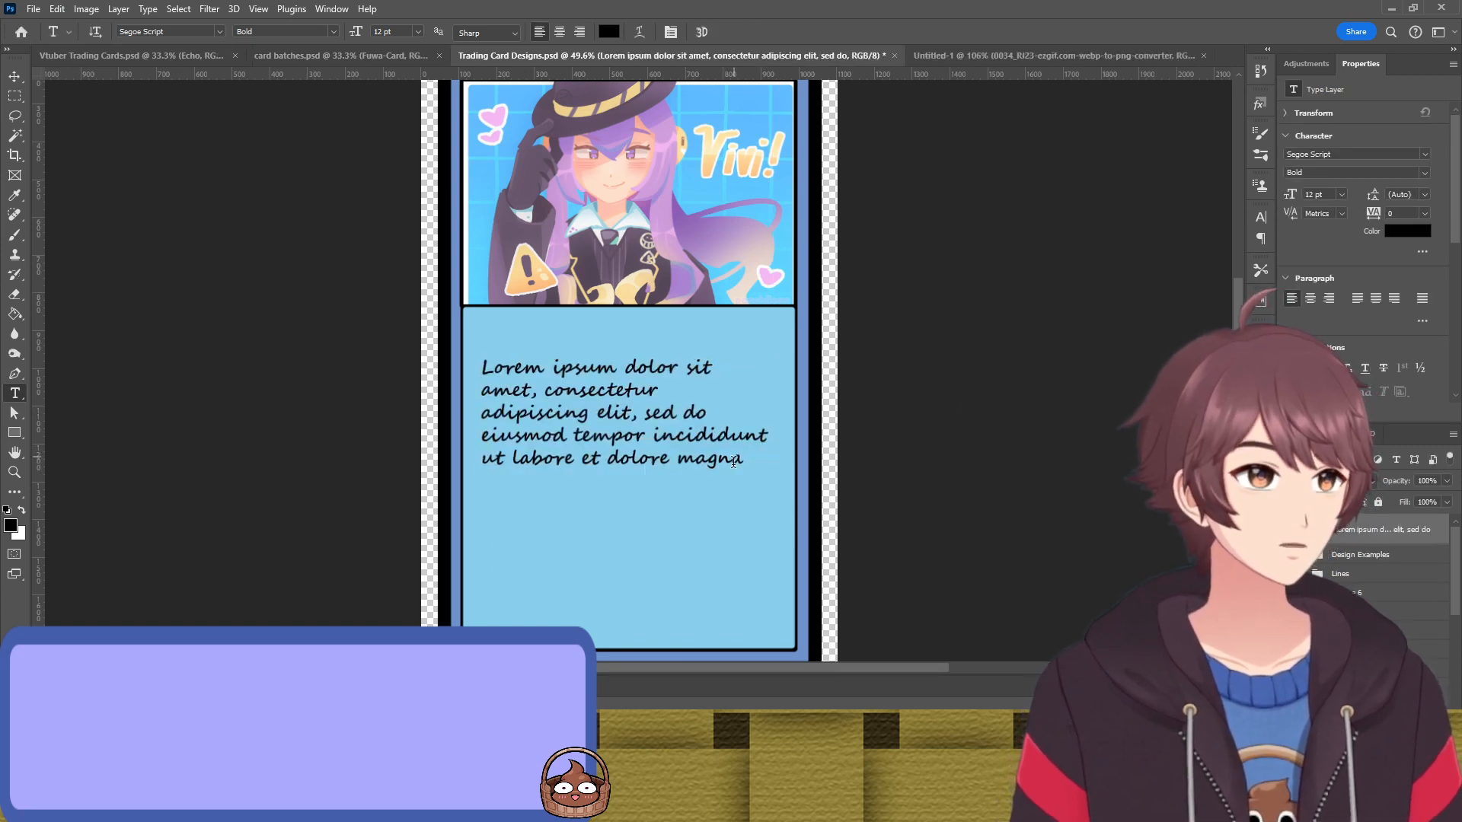
key("v")
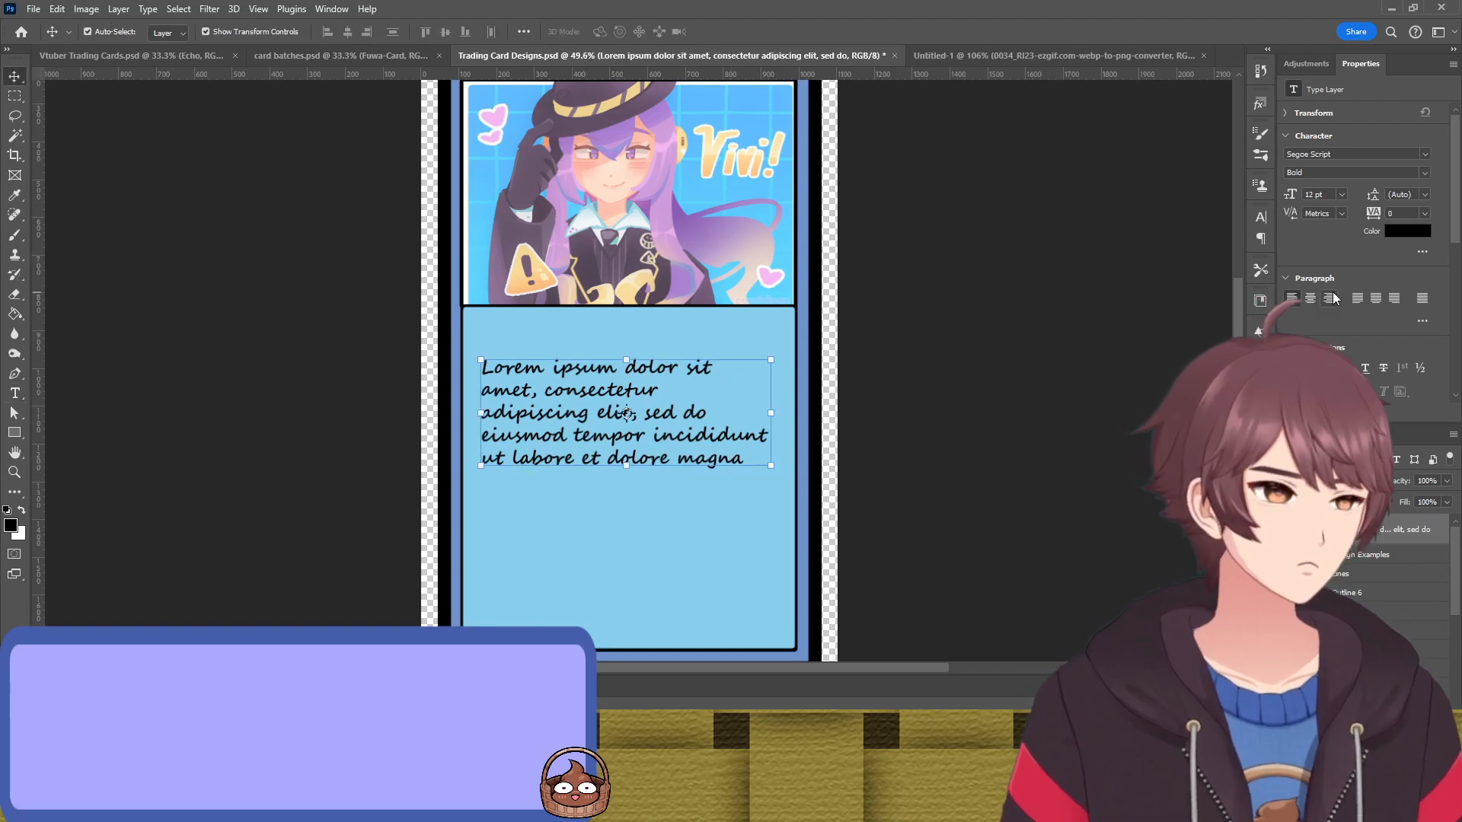
Try several fonts on the placeholder text, including Minion Variable Concept and Arial Rounded MT Bold, and set it to Segoe Print Bold
key("Down")
key("Down")
key("Down")
key("Down")
key("Down")
key("Down")
key("Down")
key("Down")
key("Down")
key("Down")
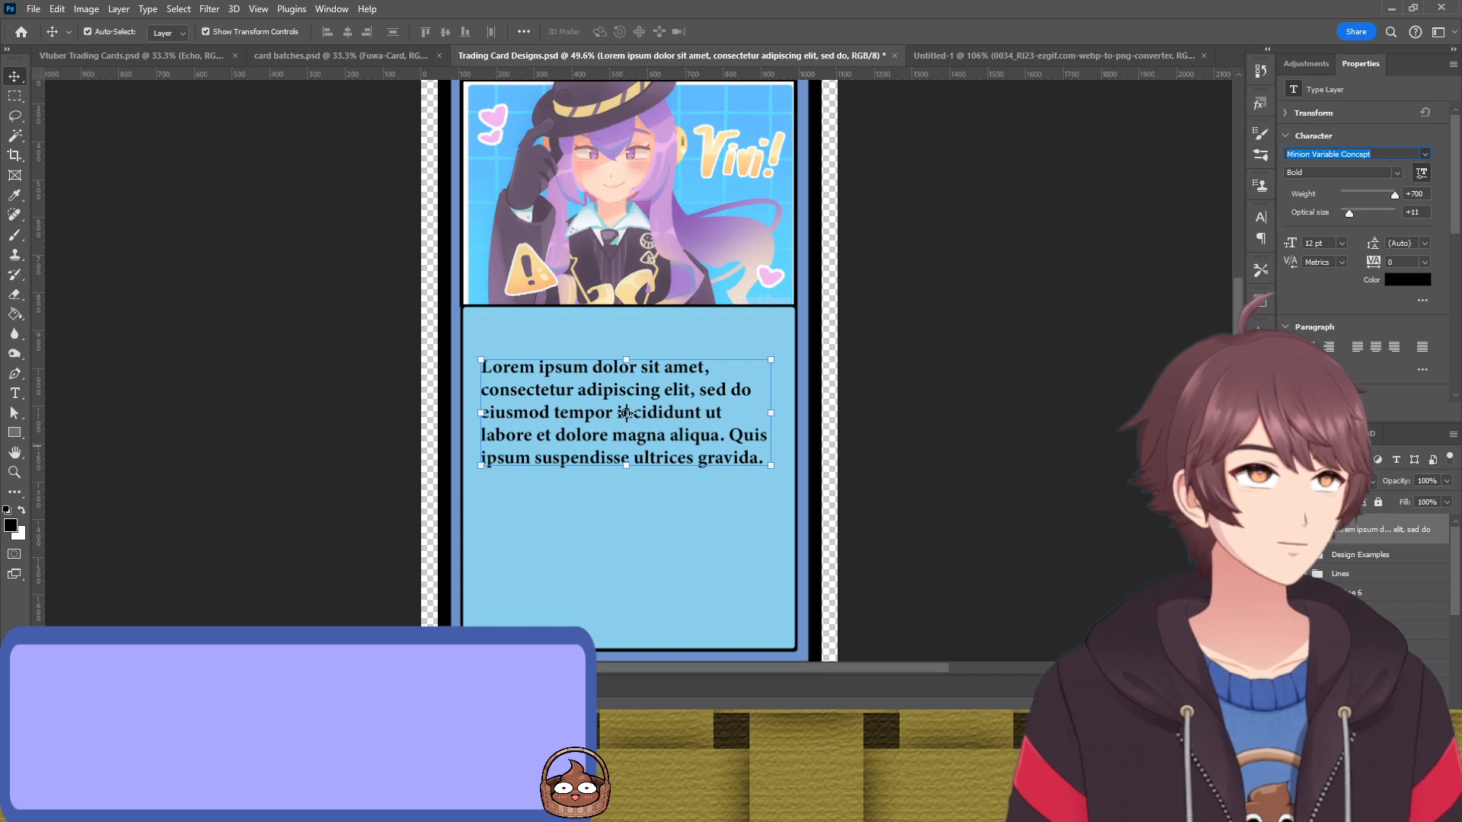
key("Down")
key("Down")
key("Down")
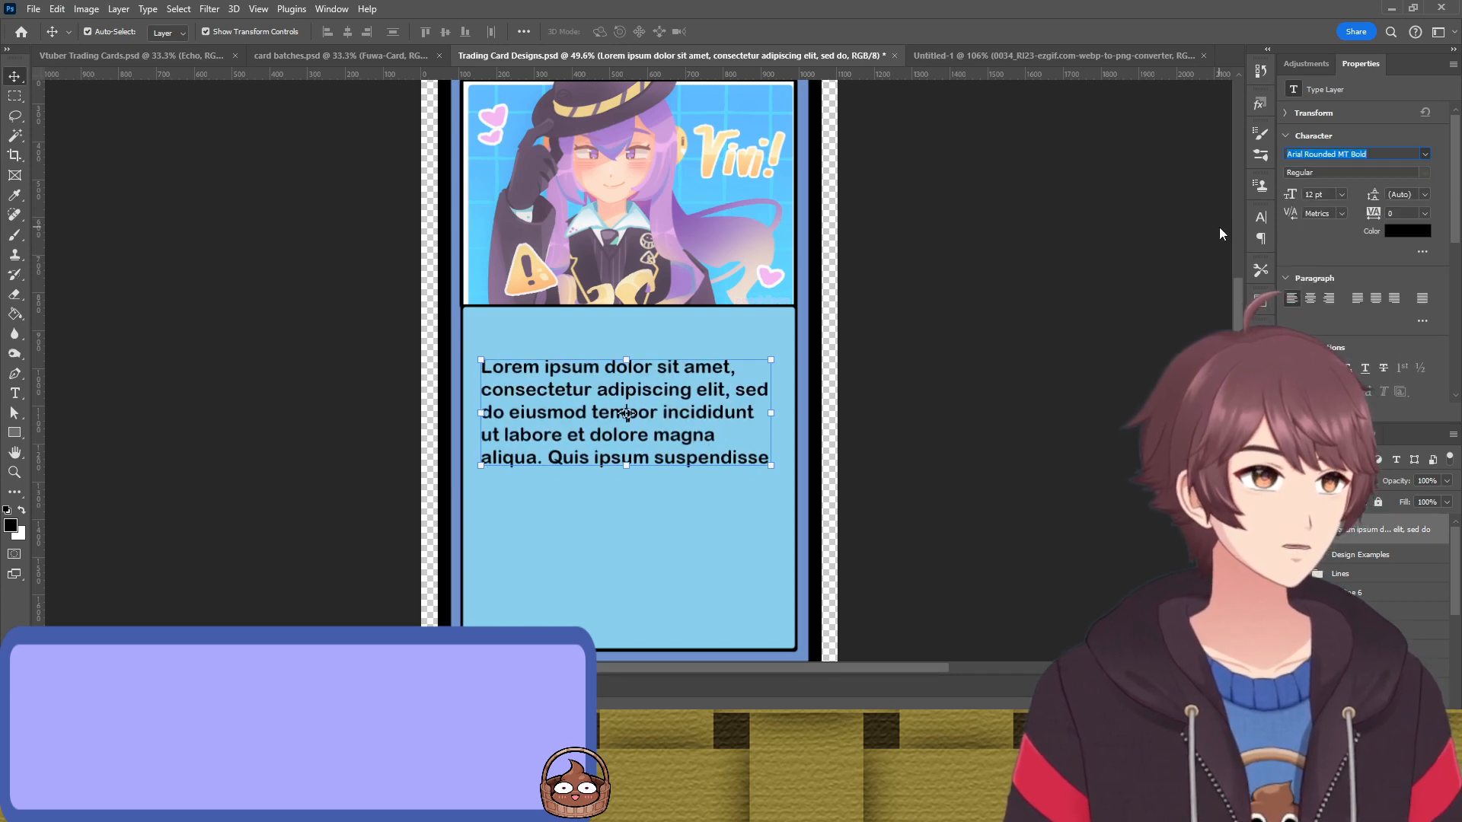
key("Down")
key("Down")
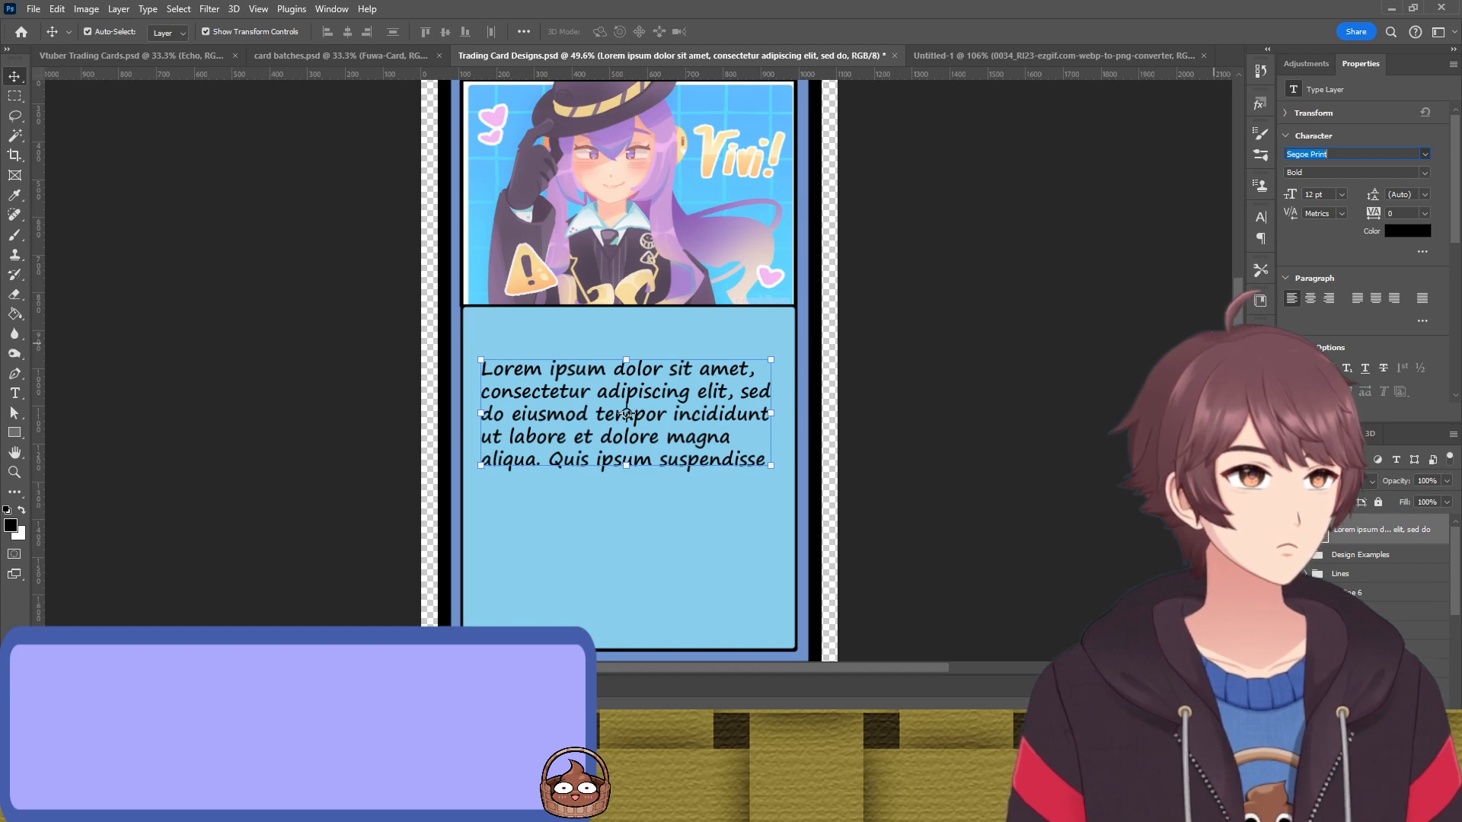
key("Down")
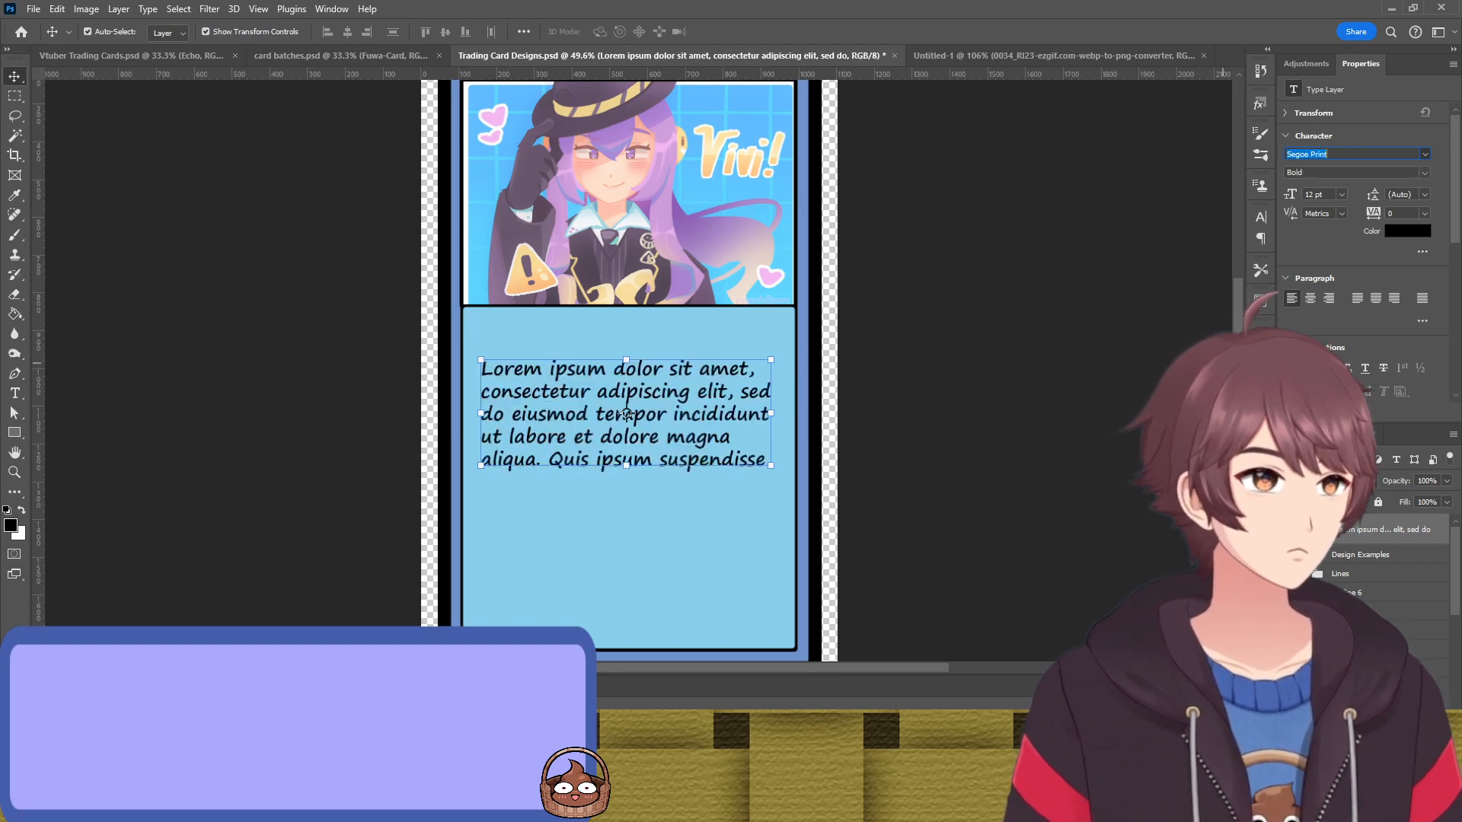
key("Up")
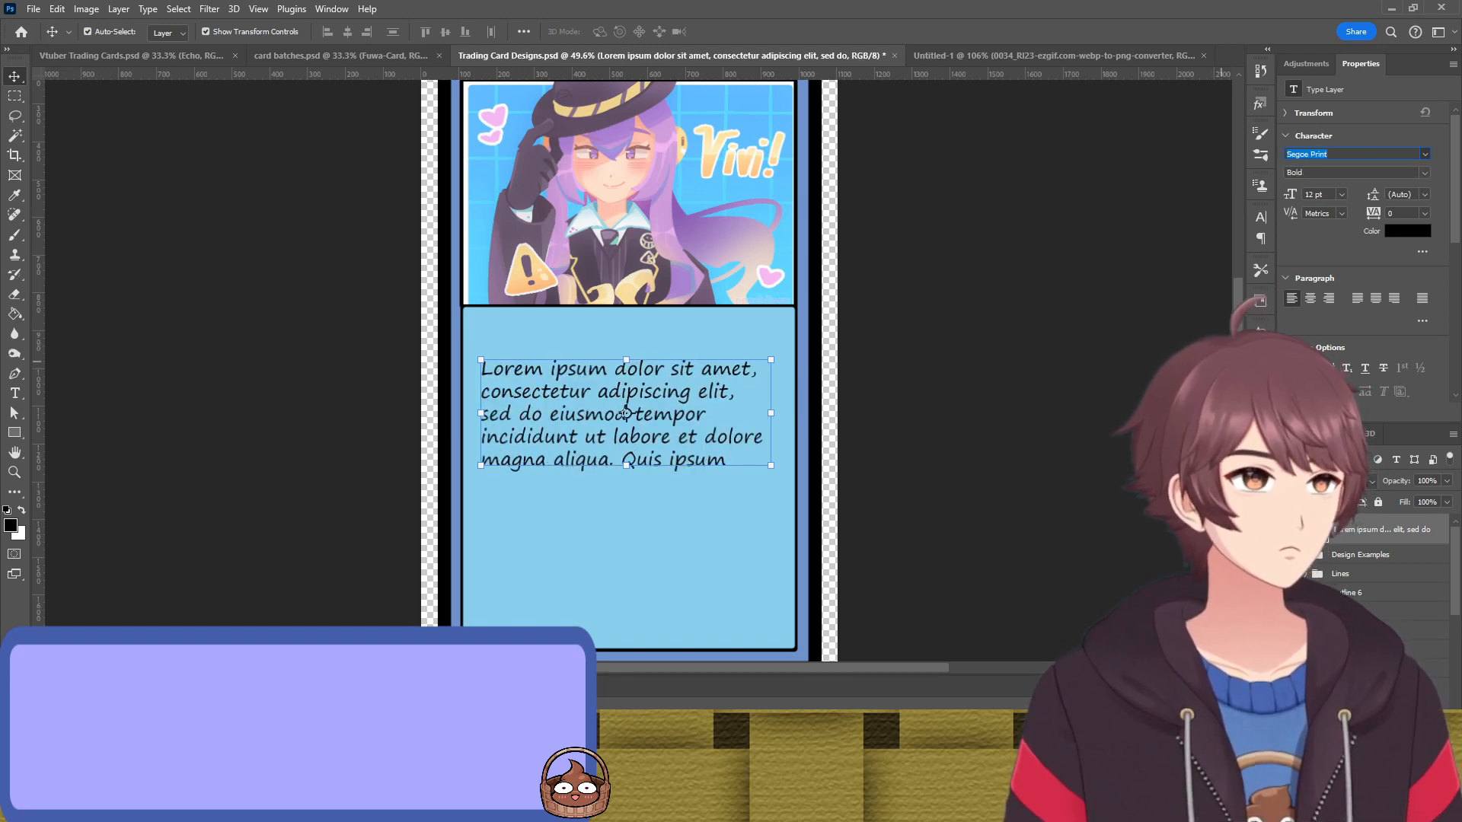
left_click(938, 366)
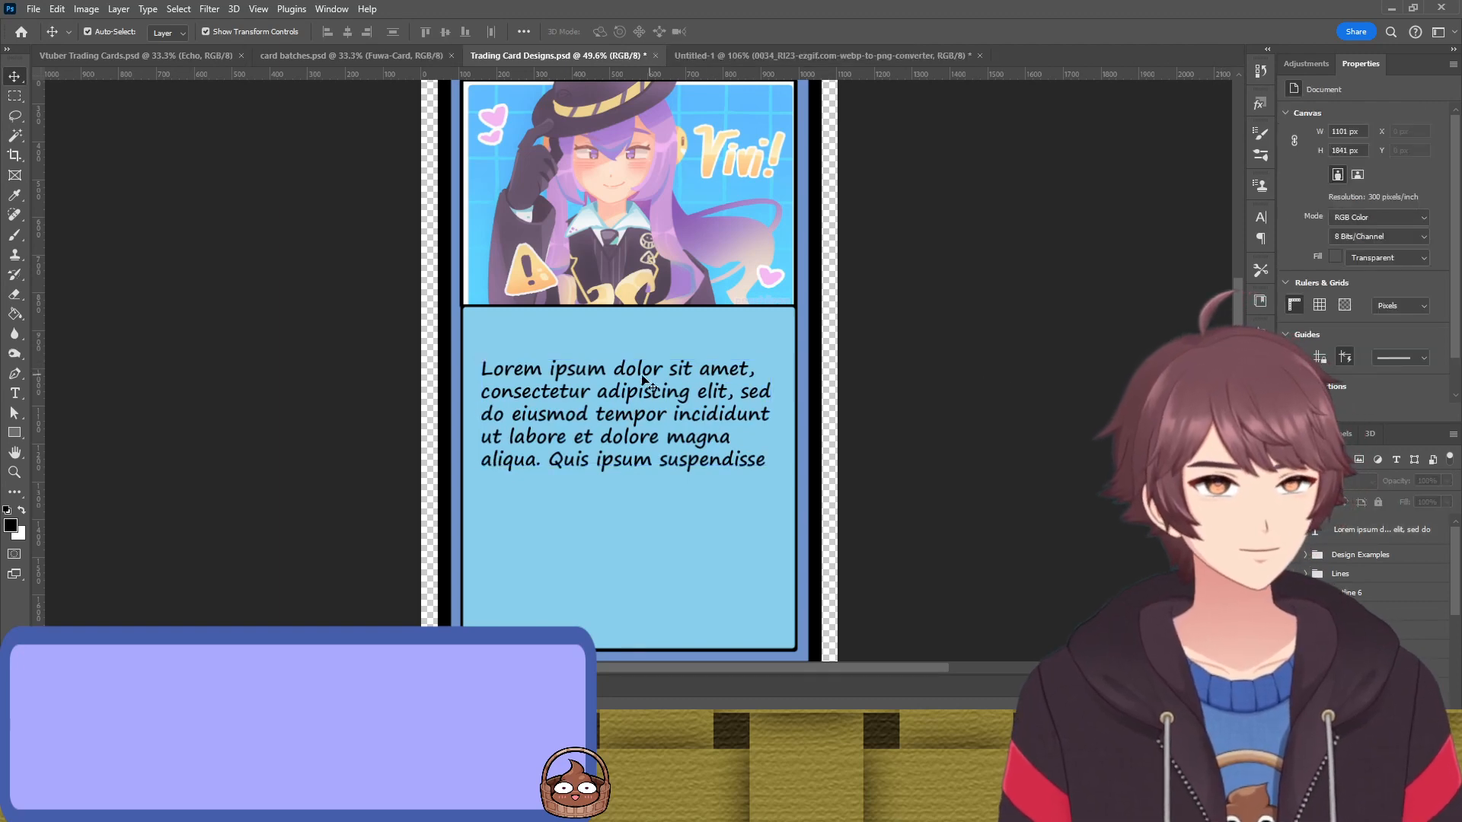
Compare the card's text area with the reference trading cards in the other open document
scroll(813, 358, "down", 2)
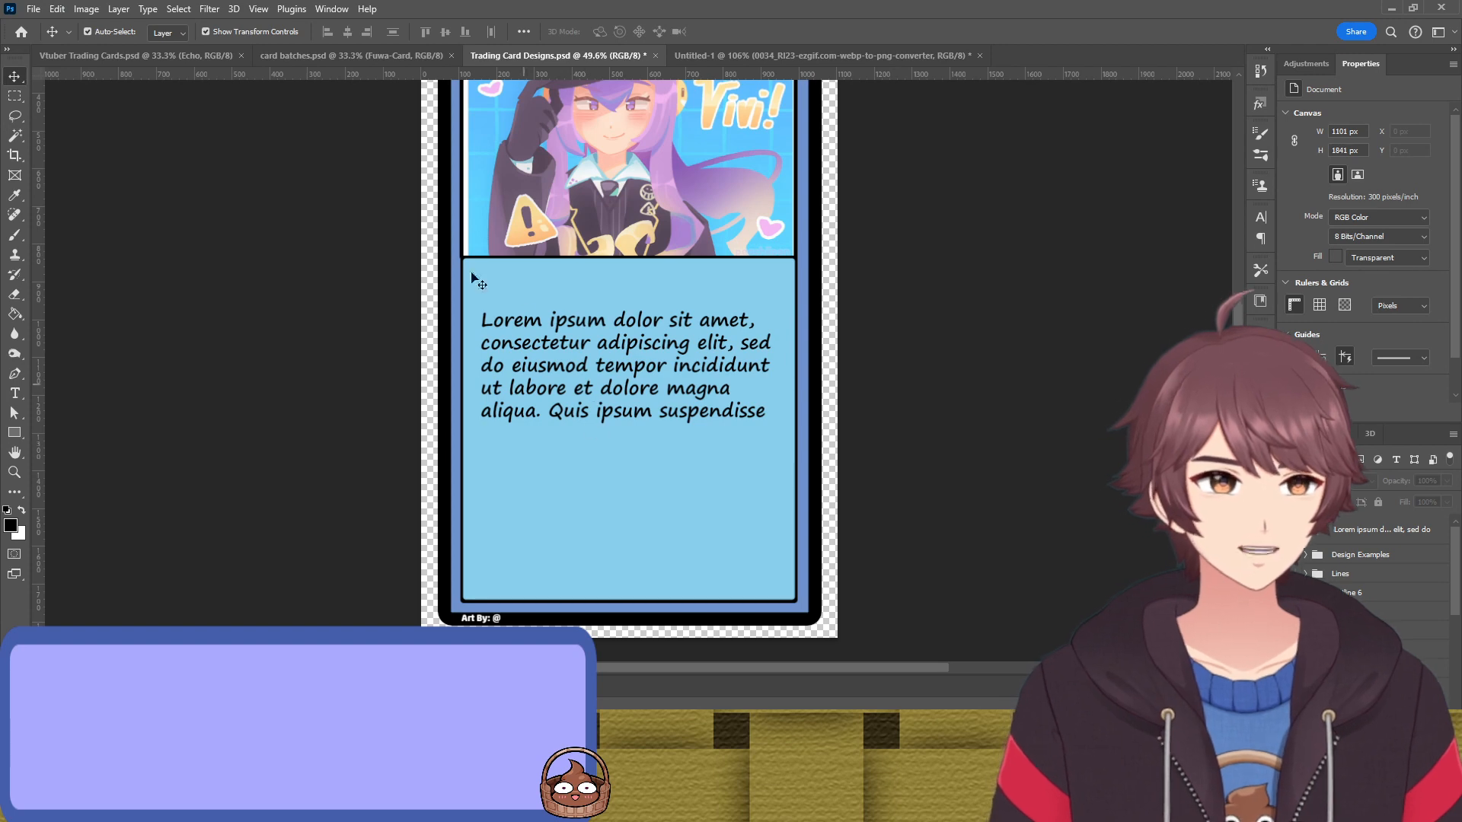
left_click(778, 50)
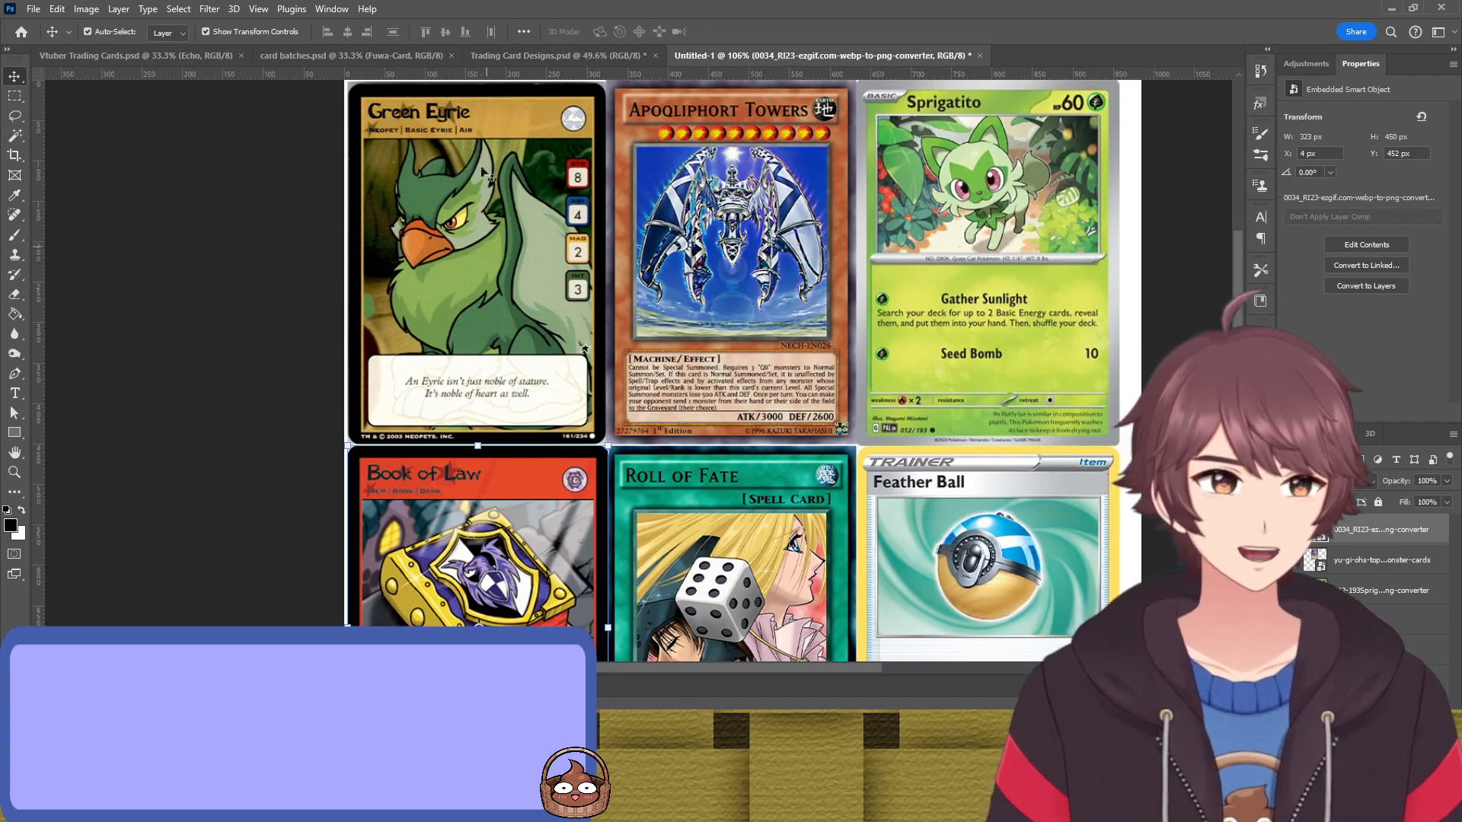
left_click(580, 57)
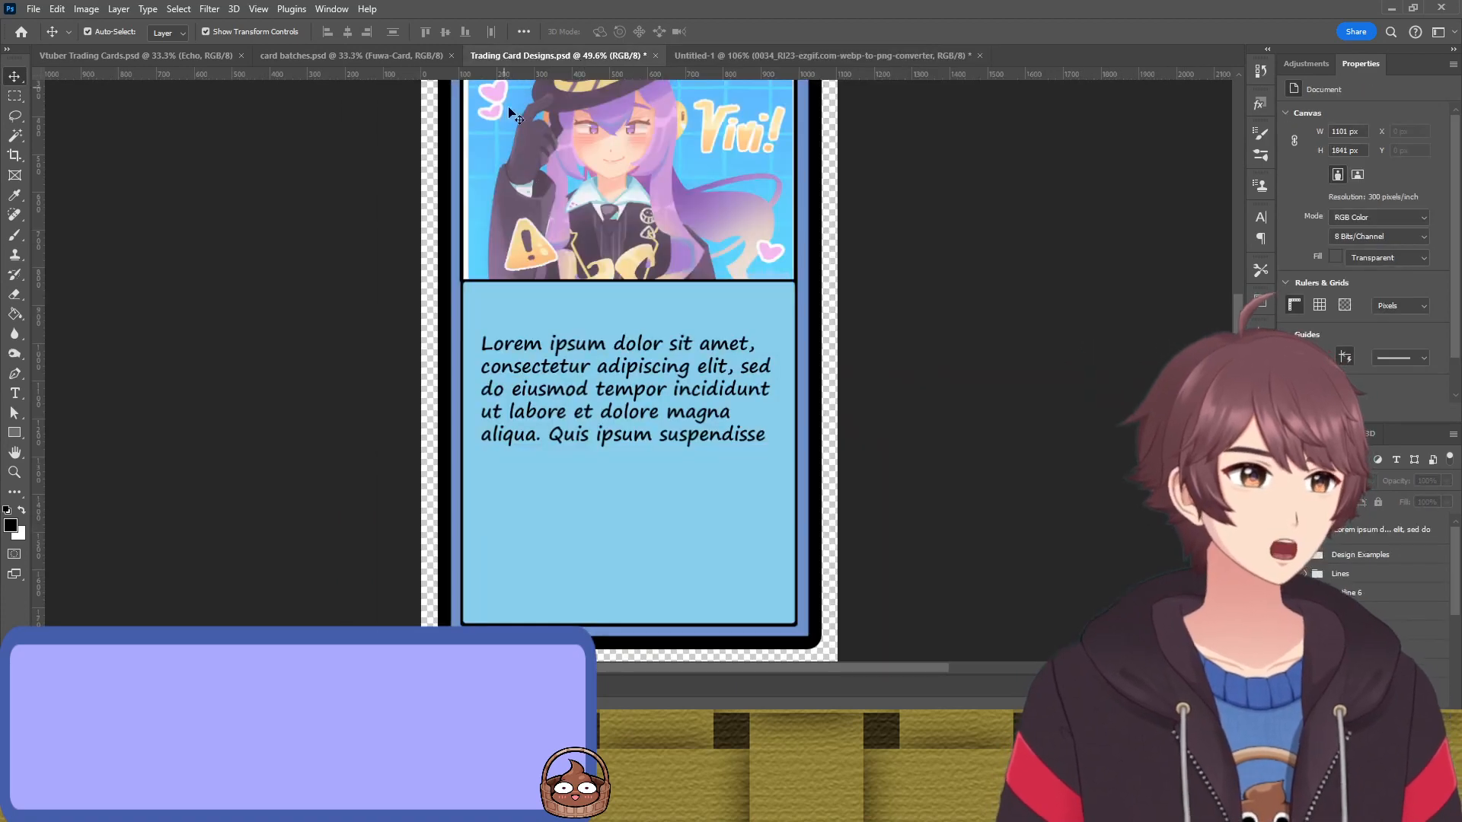
Move the placeholder paragraph down to the middle of the sky blue text area
left_click(693, 384)
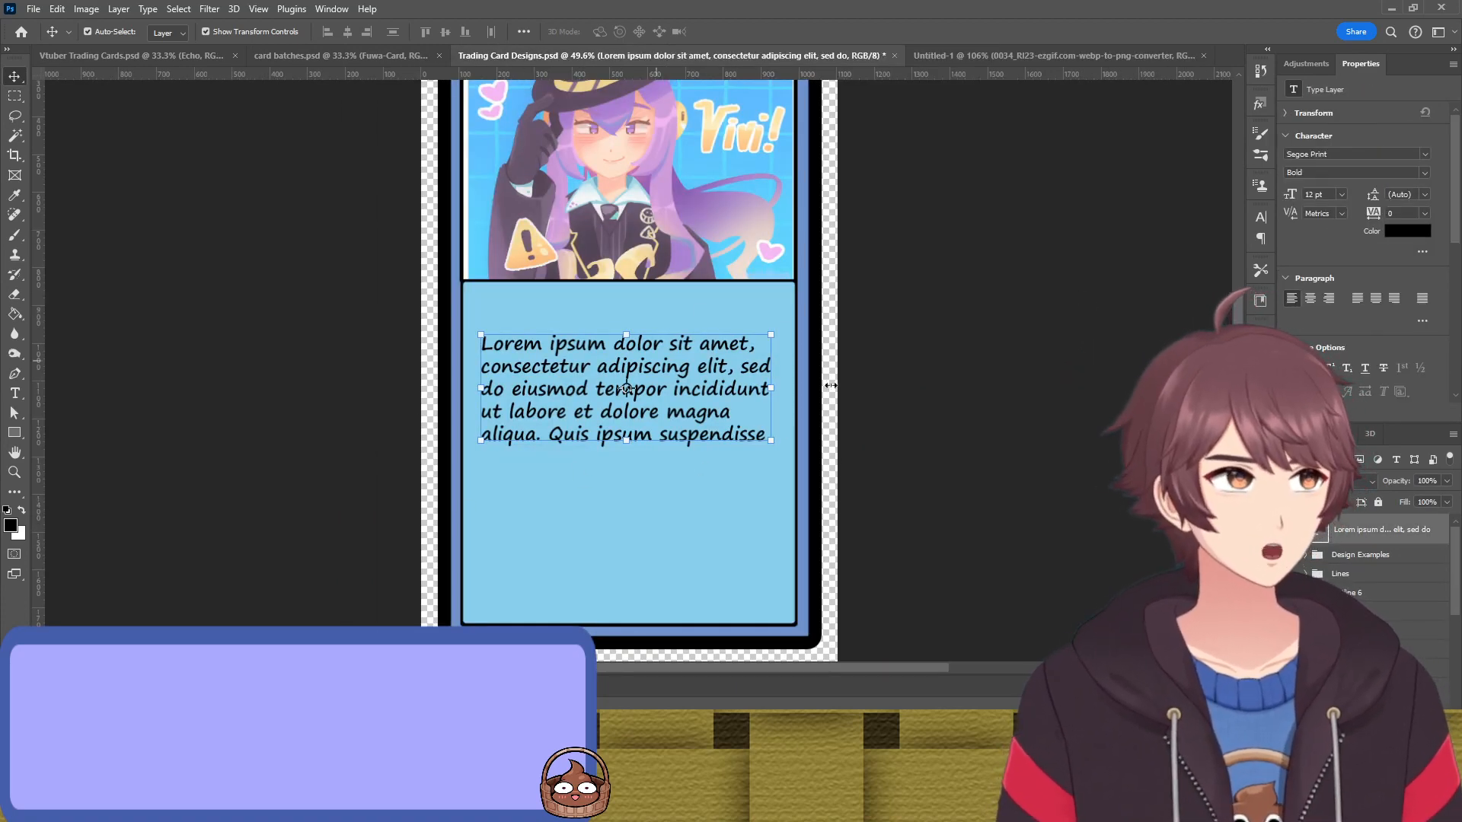
left_click(997, 421)
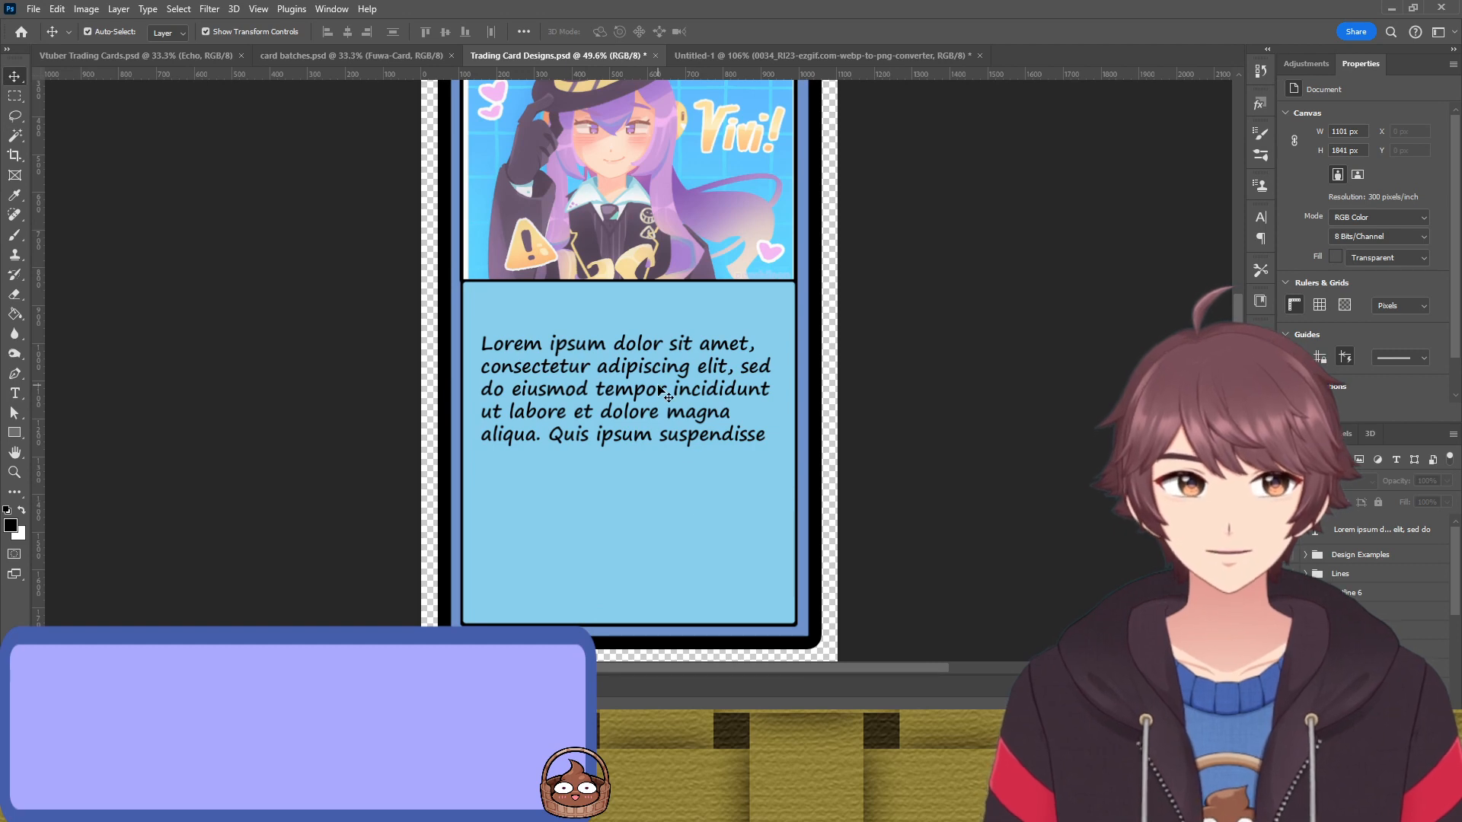
left_click_drag(659, 391, 638, 440)
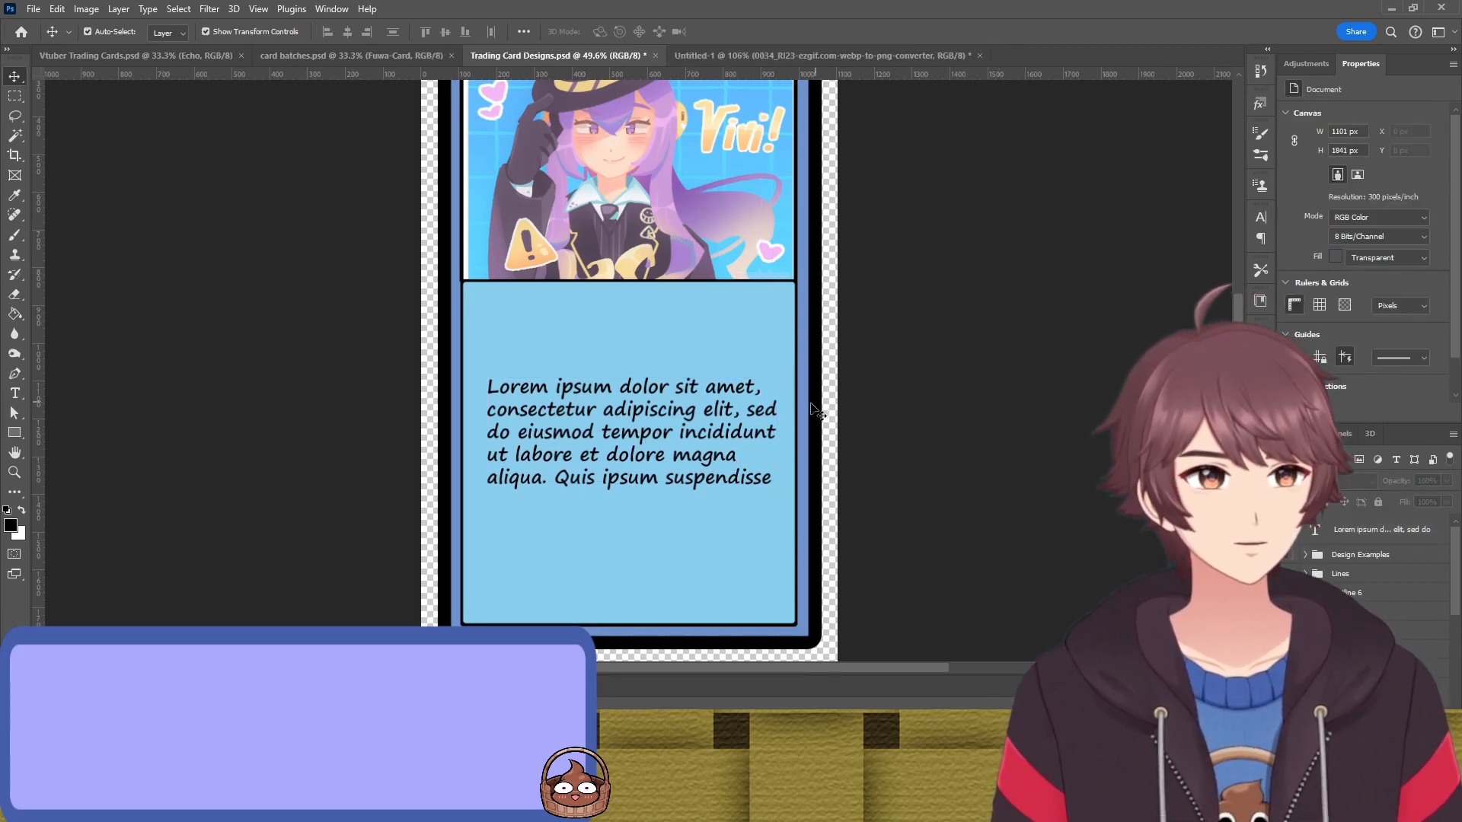
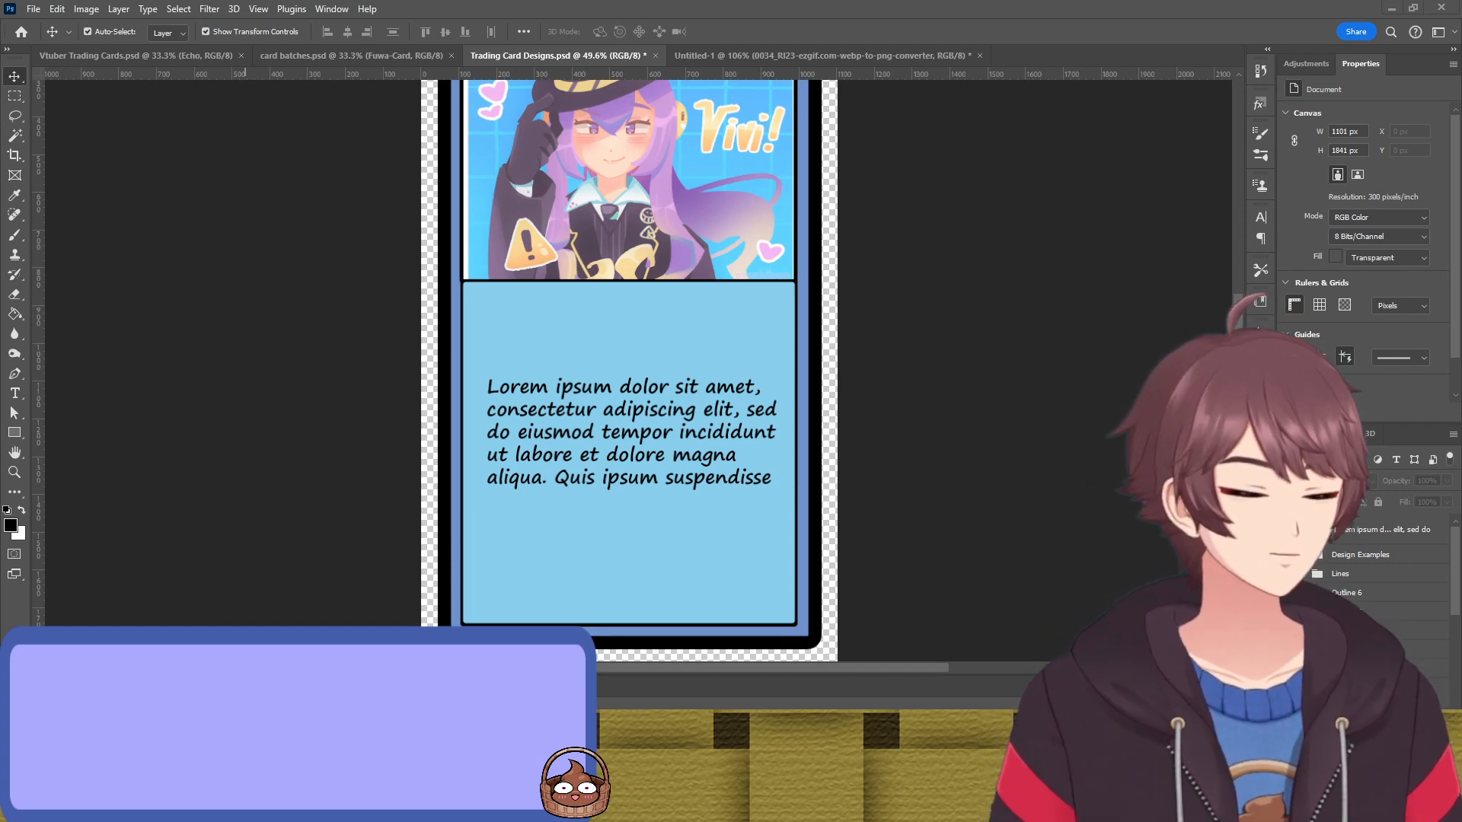
Replace the placeholder paragraph with the copied bio starting "I'm Vivi, radioactive Australian VTuber!"
left_click(659, 438)
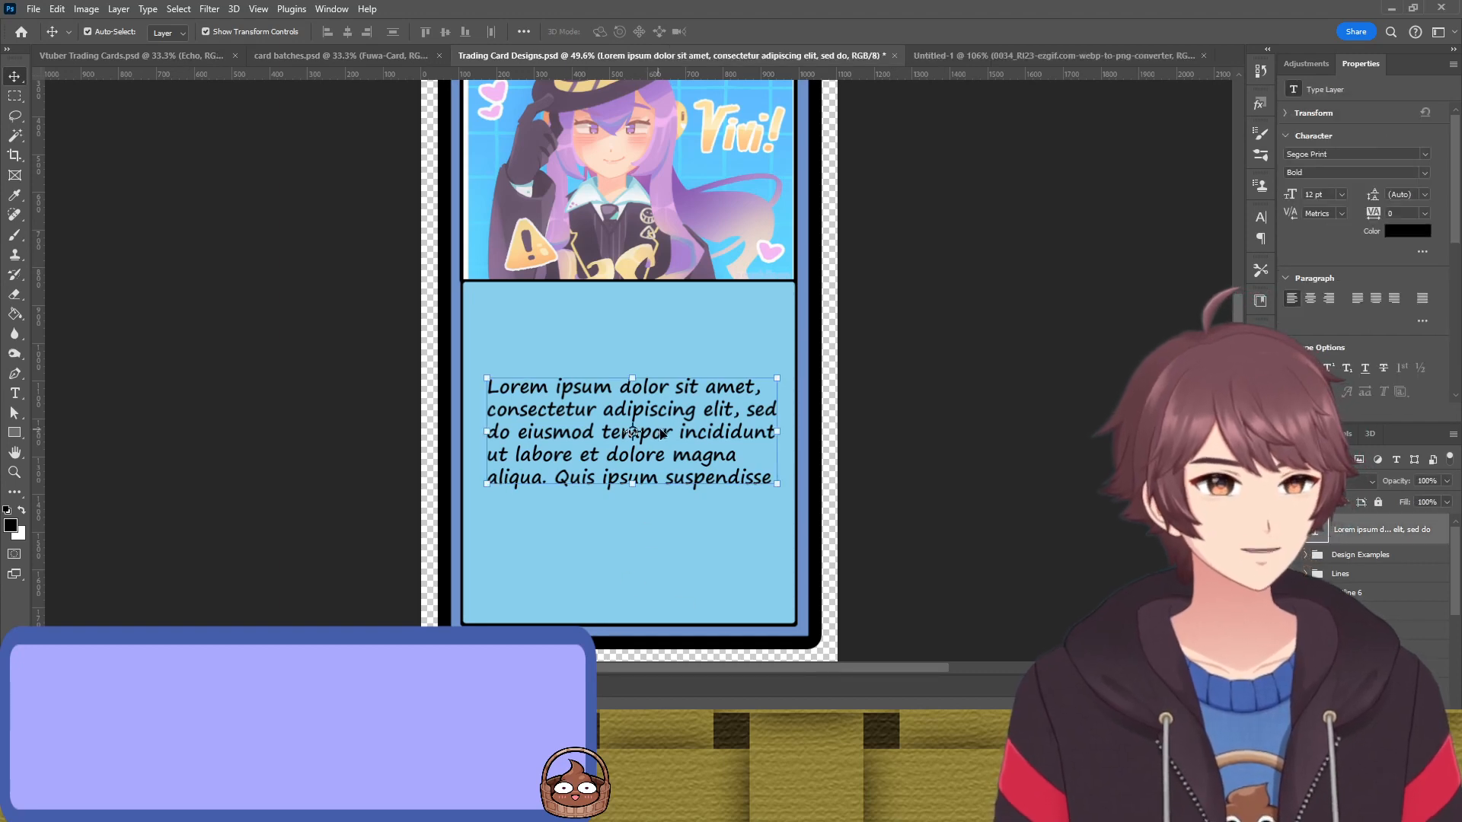
double_click(686, 434)
key("ctrl+v")
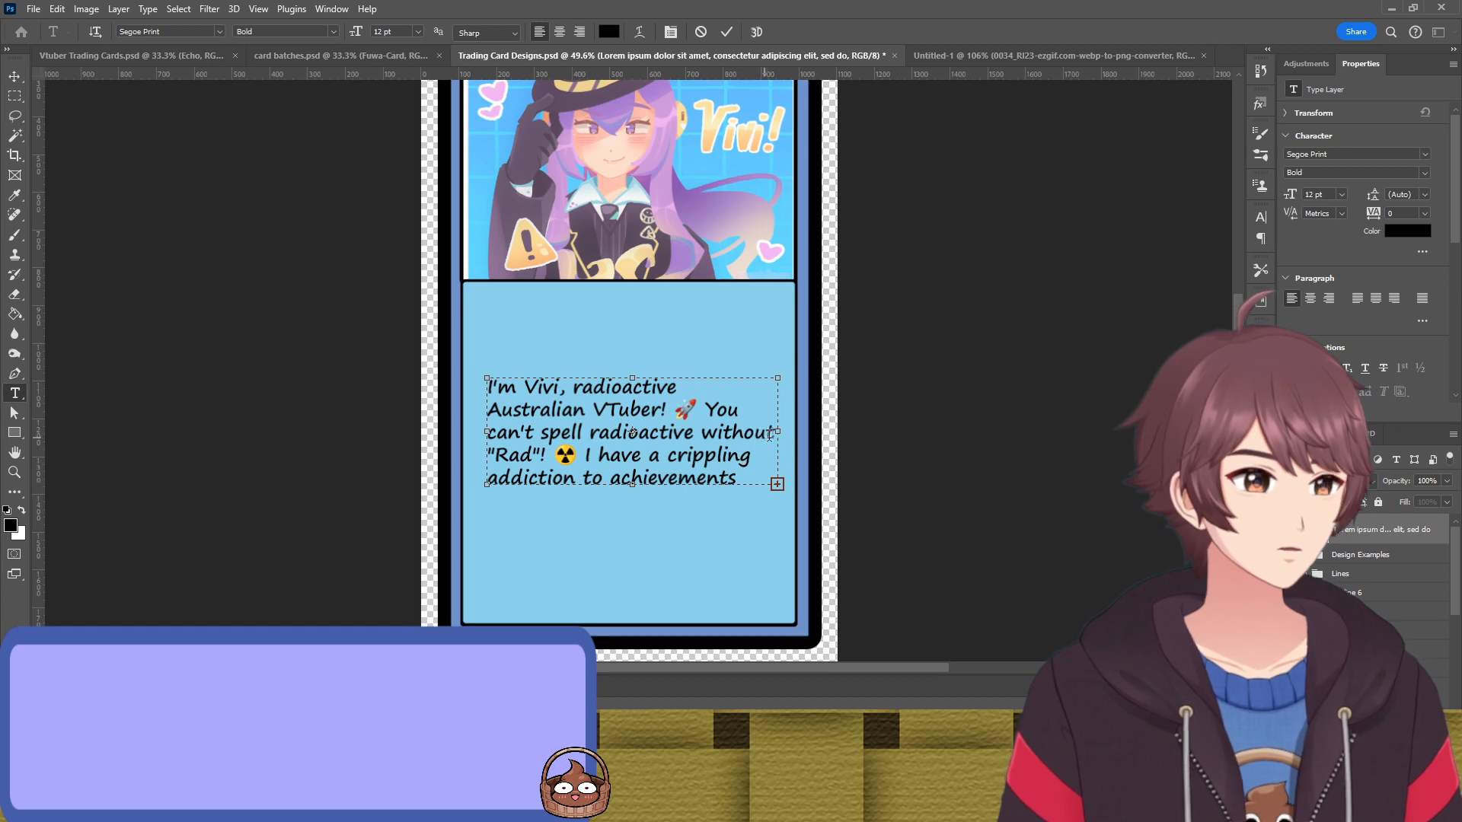
left_click(726, 32)
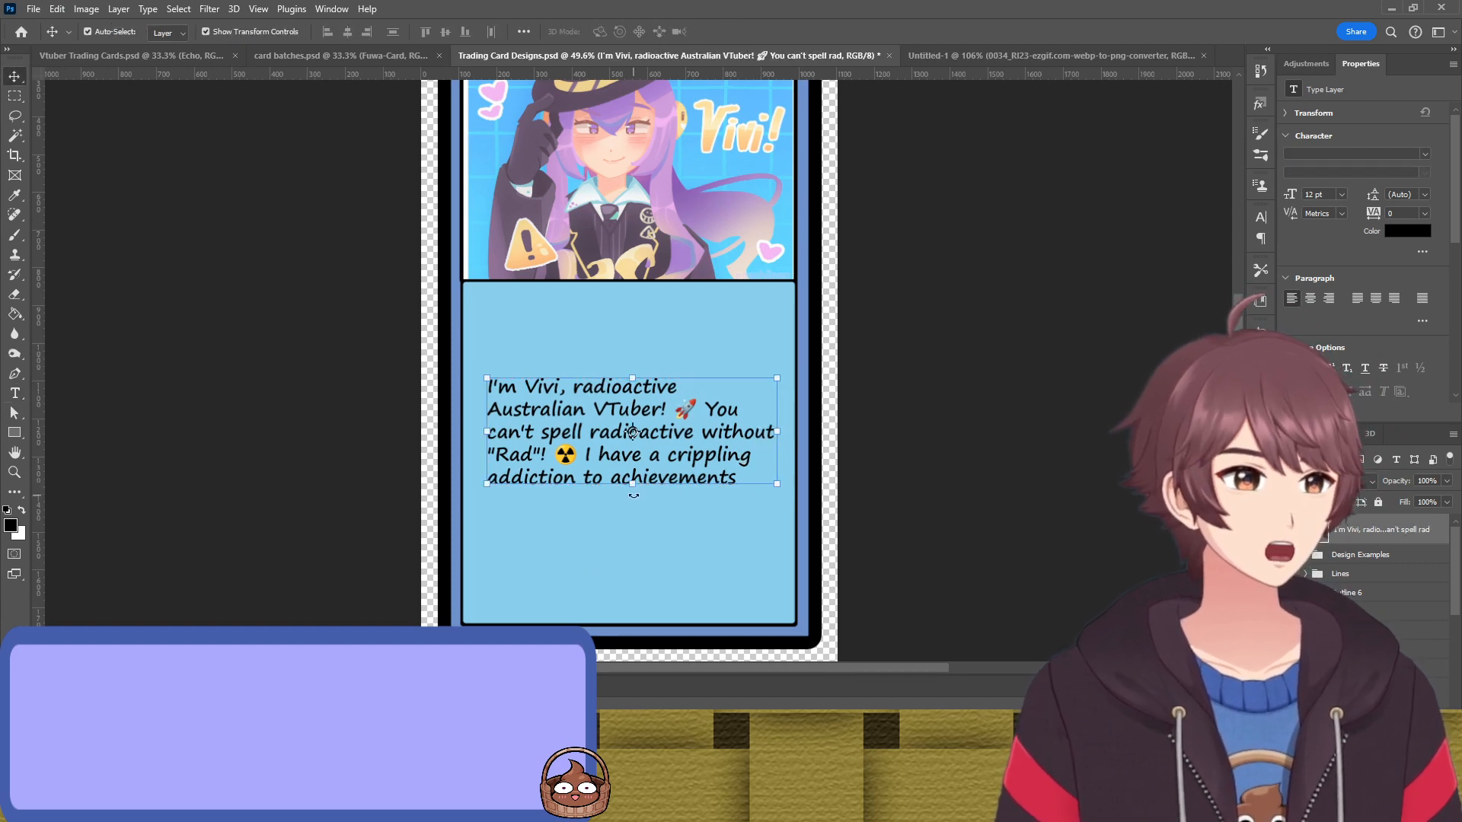
Extend the bio's text box down and widen it on both sides so the whole paragraph fits inside the text area
double_click(613, 493)
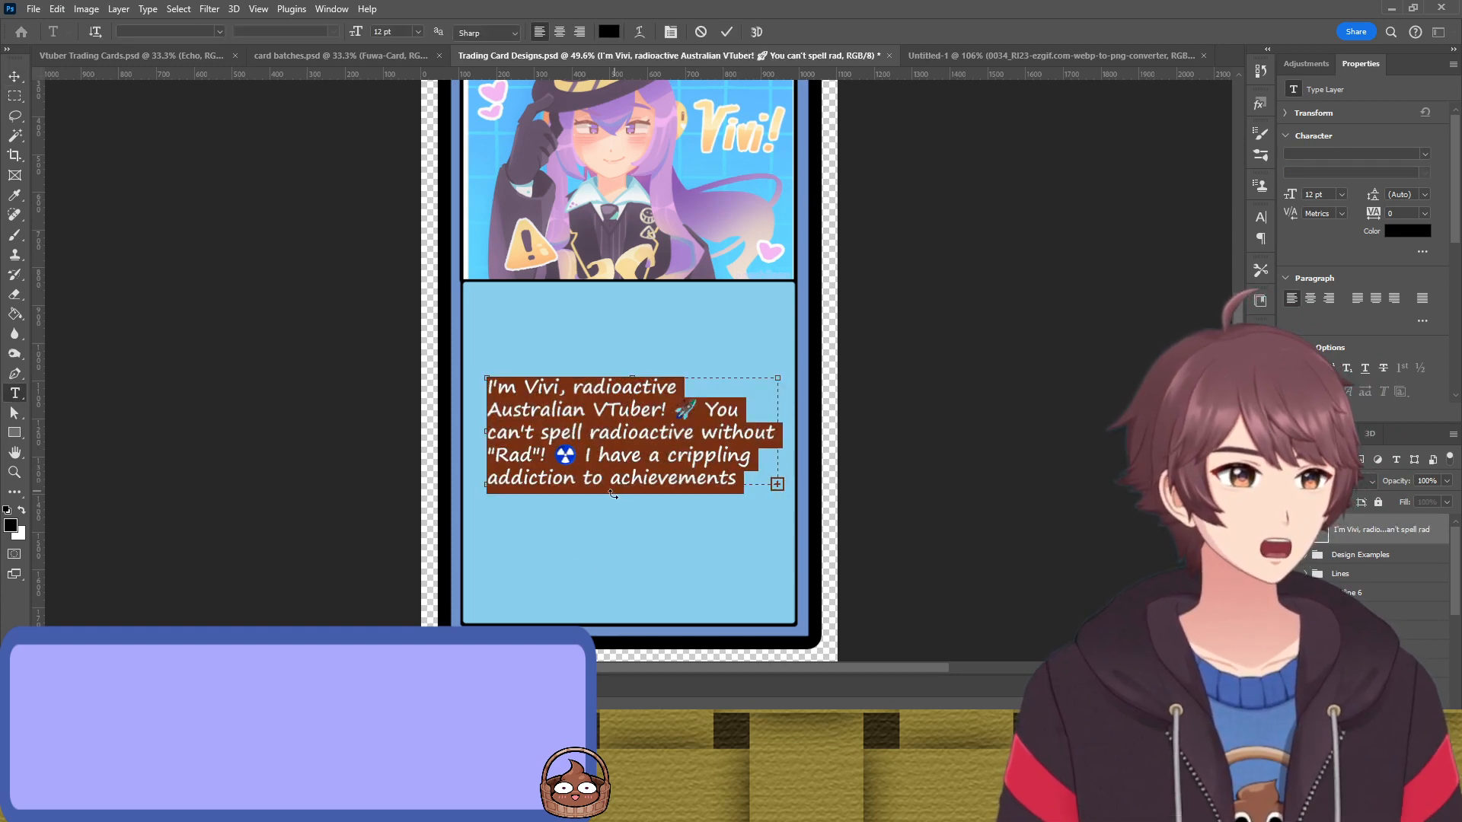
left_click(696, 478)
left_click_drag(631, 484, 633, 604)
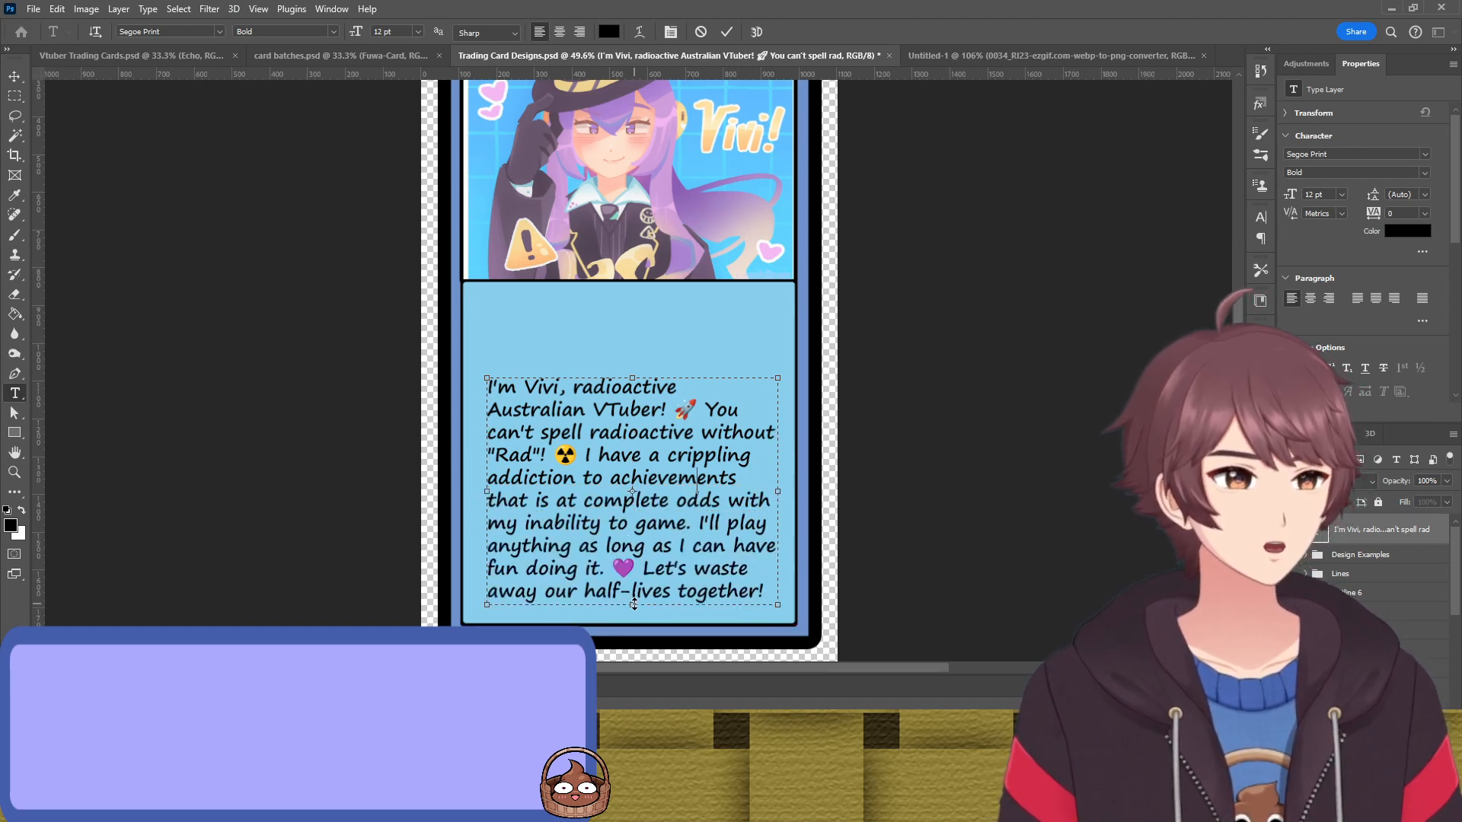
left_click_drag(775, 490, 783, 490)
left_click_drag(485, 489, 474, 490)
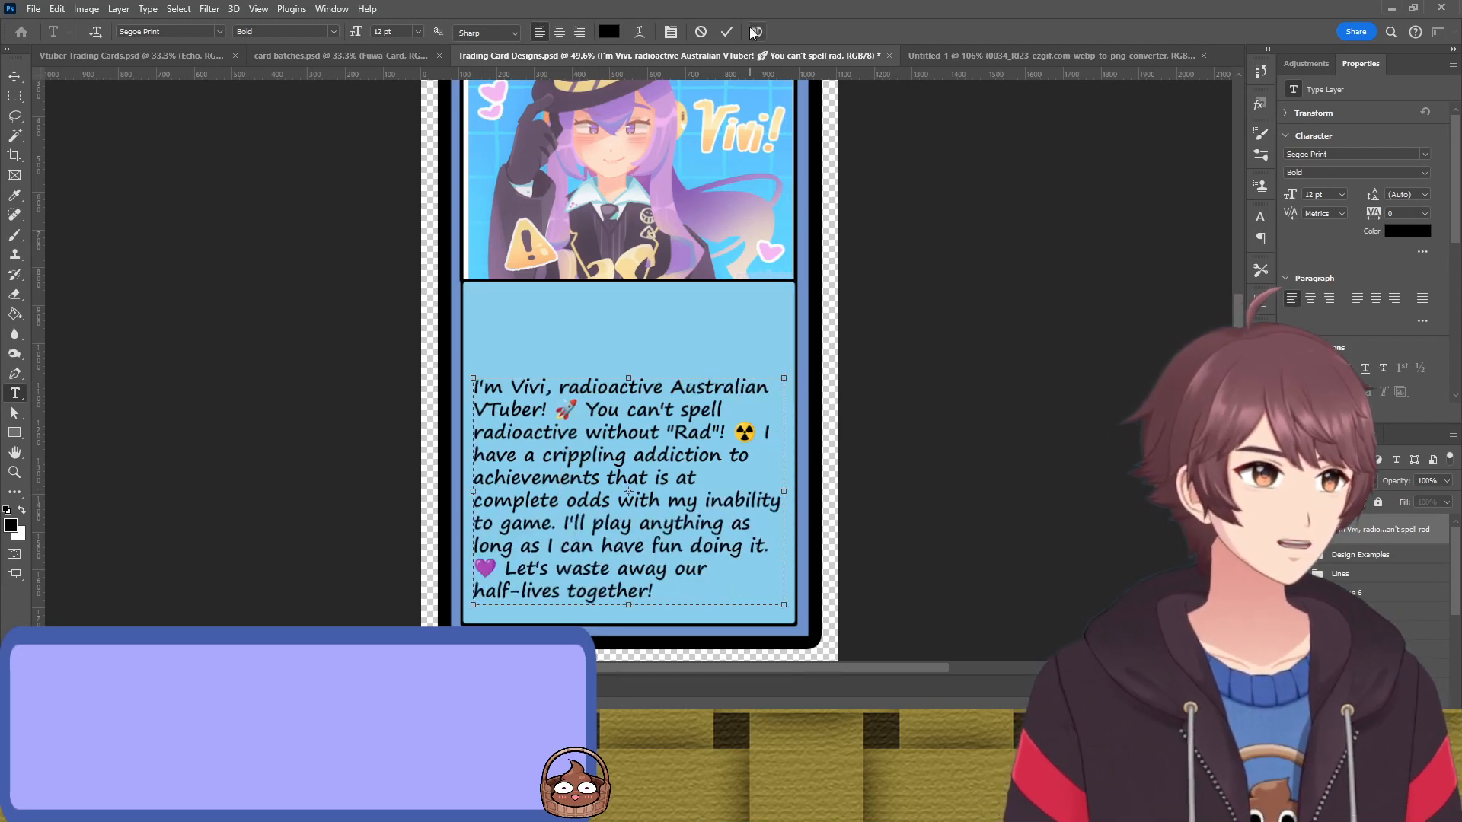
left_click(727, 32)
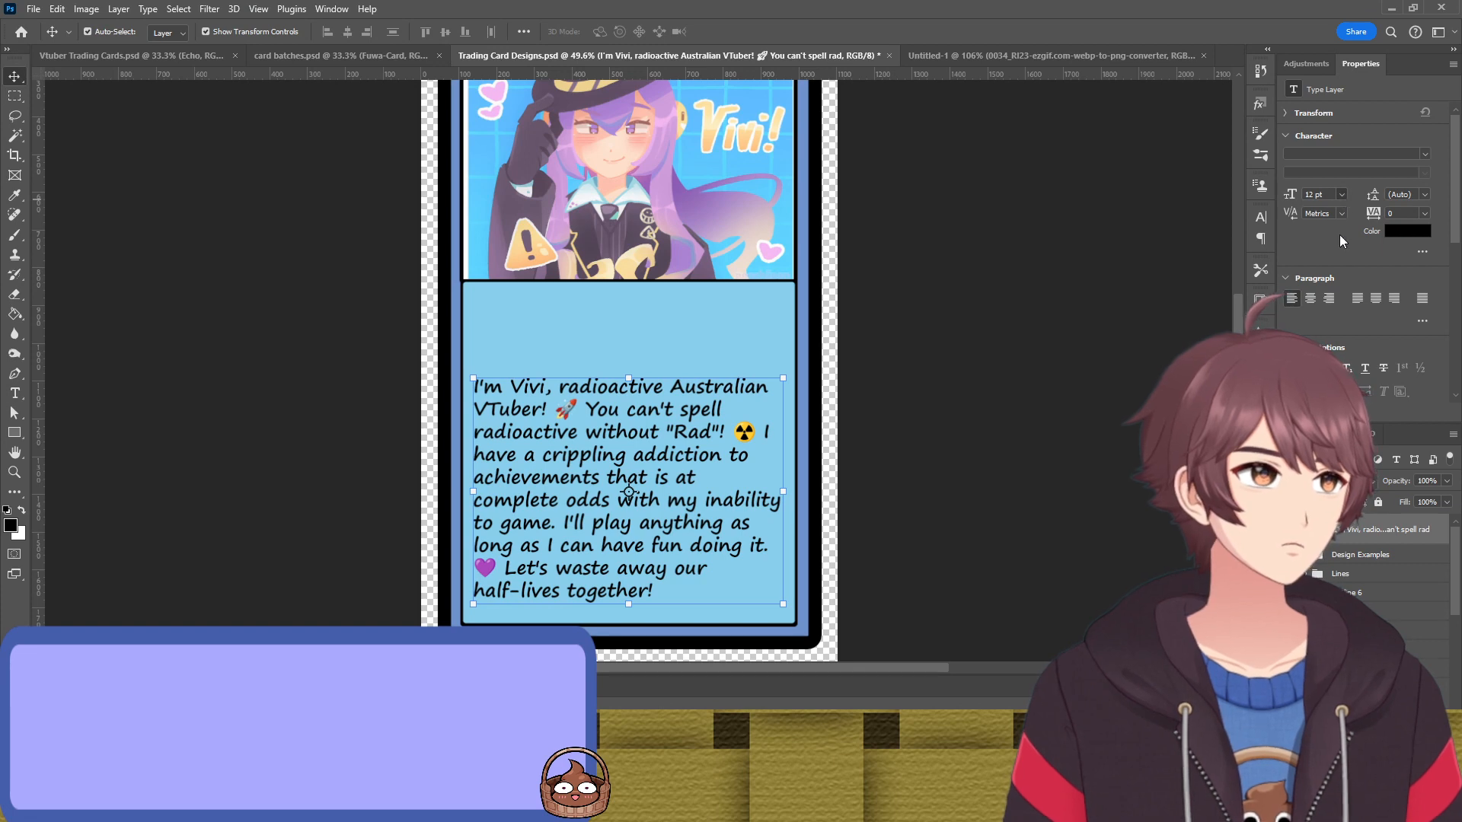
Reduce the bio text to 10 pt and move it up to the upper edge of the sky blue area
key("ctrl+shift+comma")
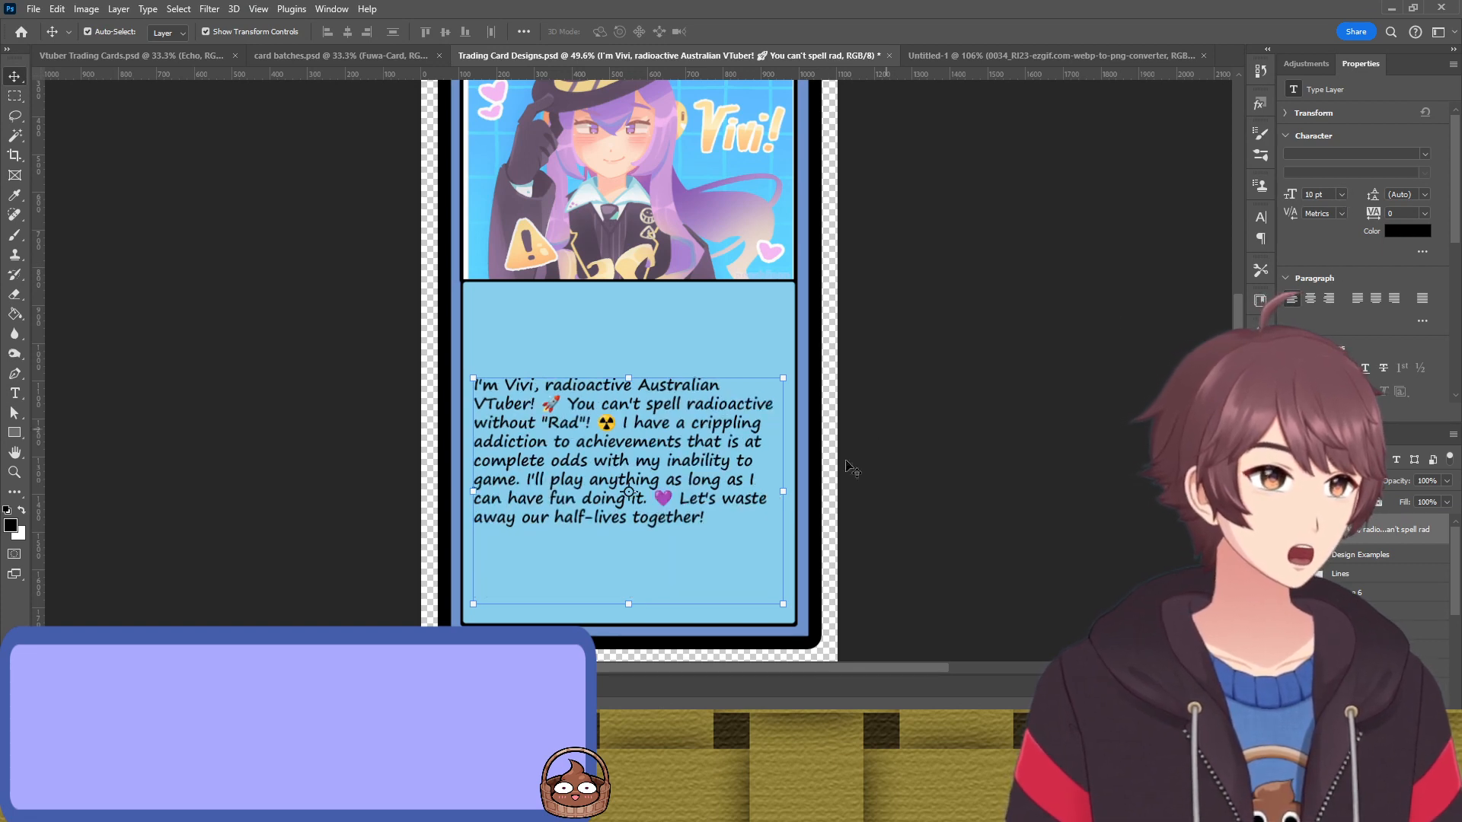
left_click_drag(701, 497, 718, 418)
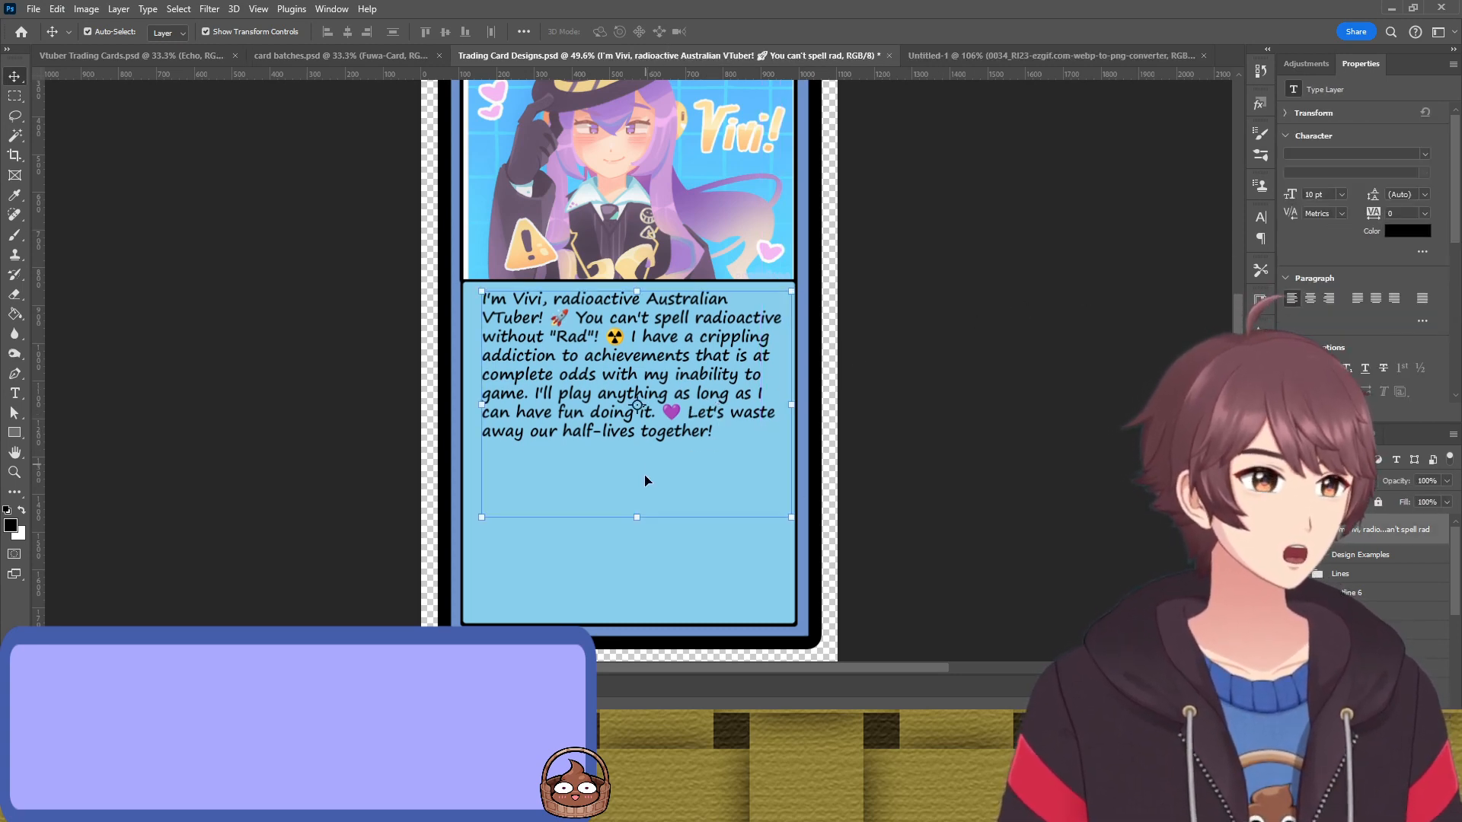
left_click(665, 453)
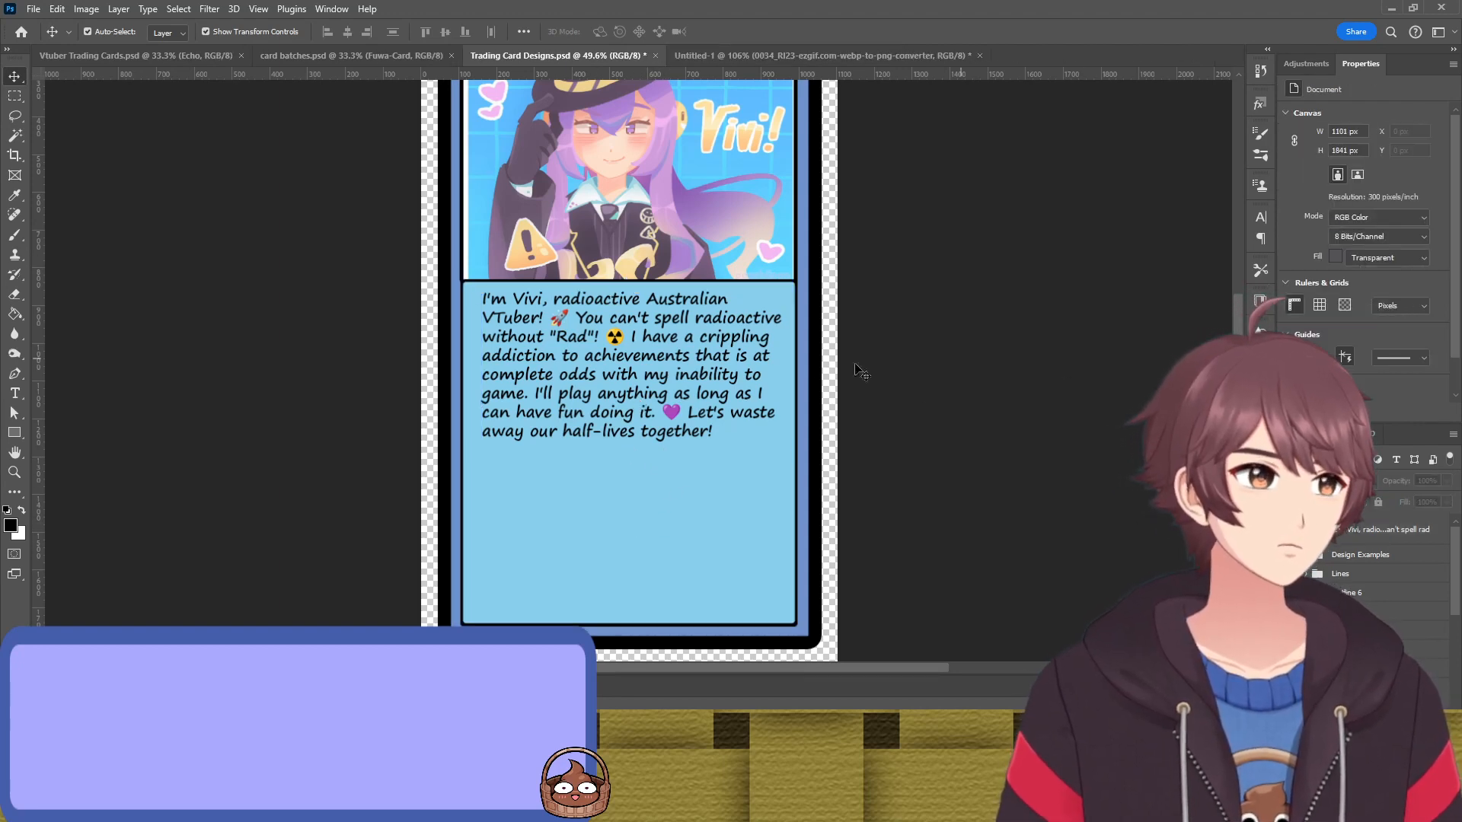
Change the font of the Vivi bio text to Arial Bold
left_click(1393, 529)
left_click(1424, 155)
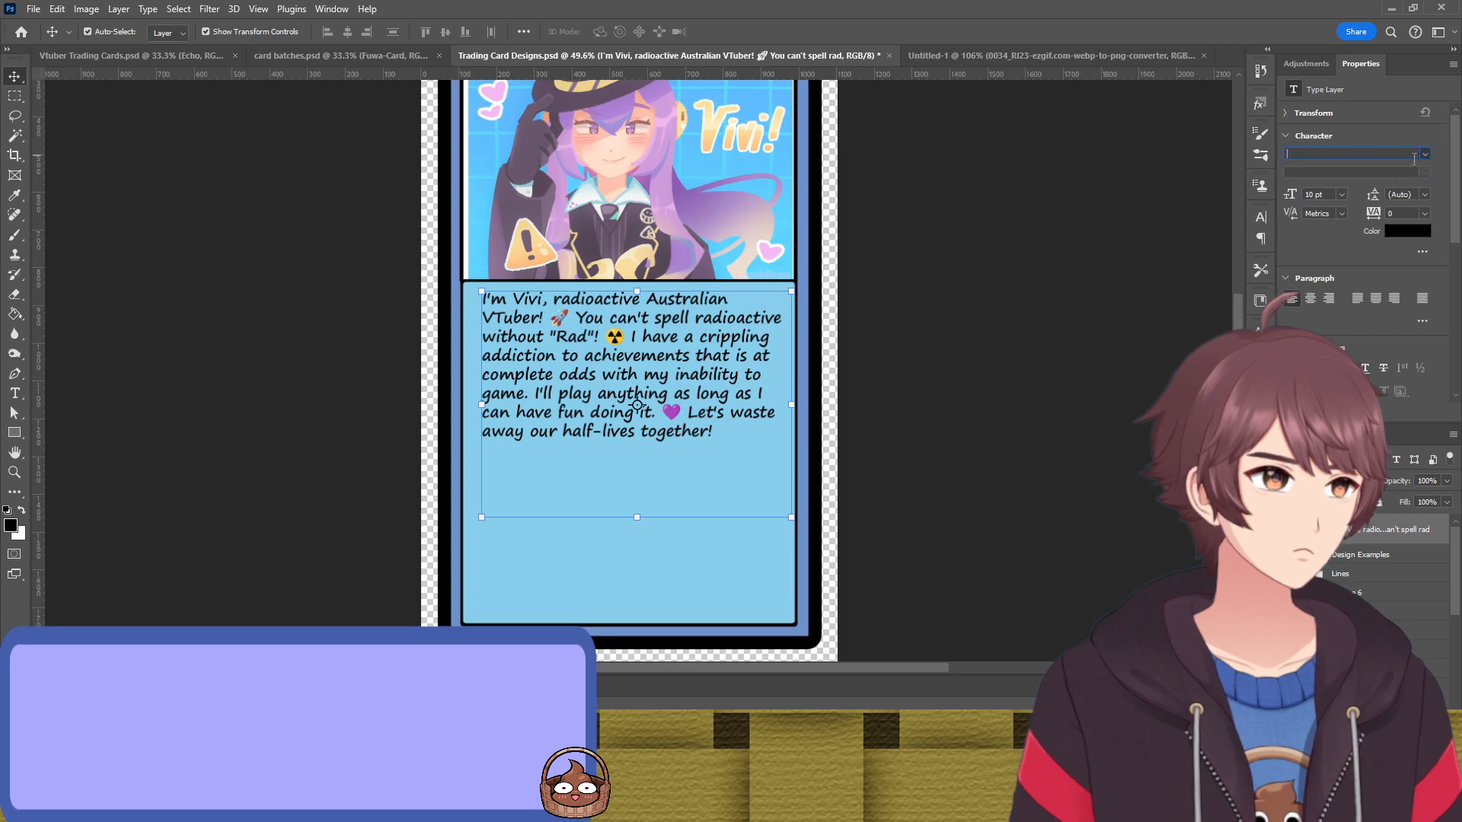
left_click(1194, 230)
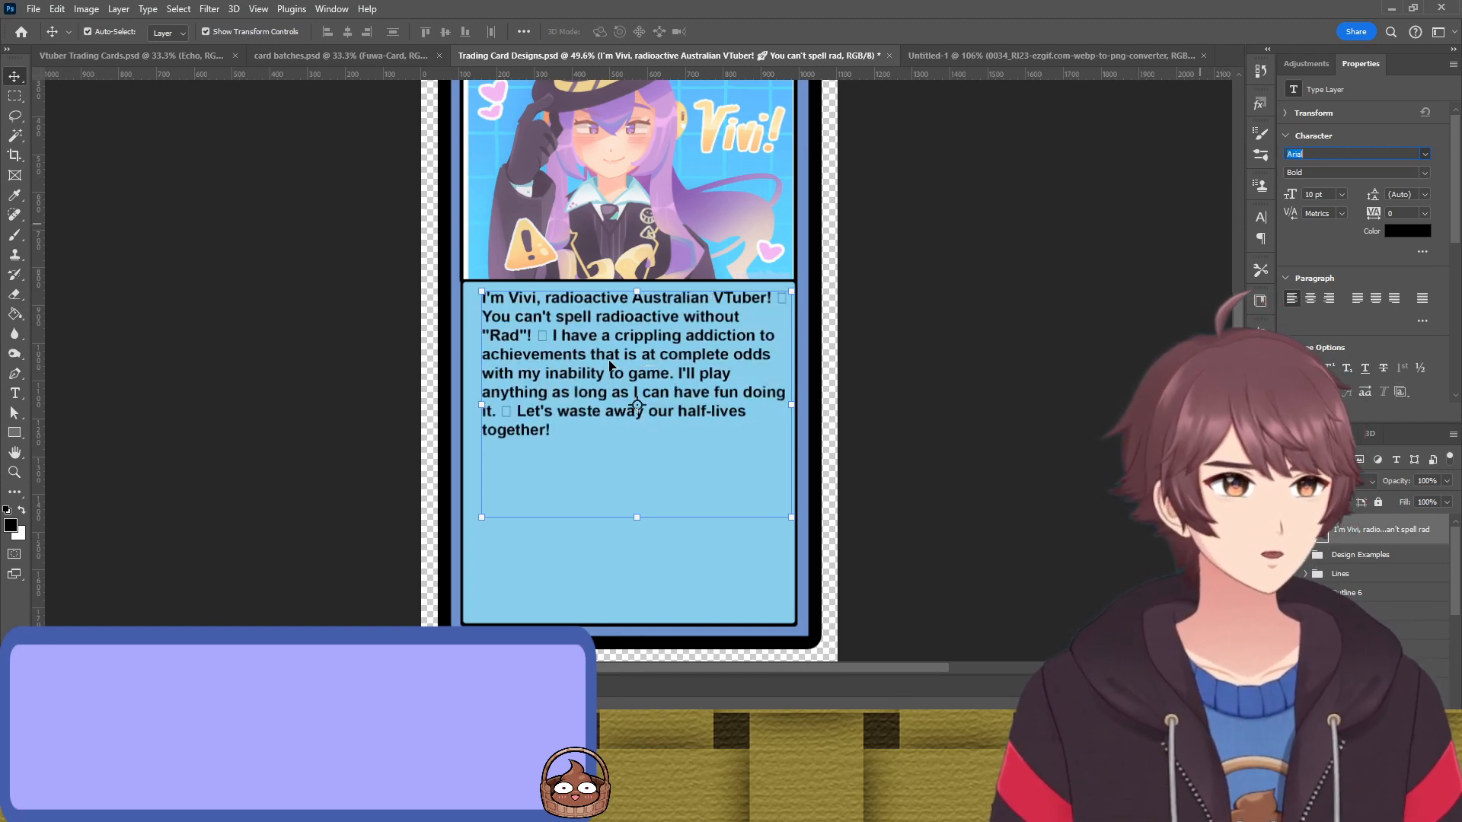
Change the font of the Vivi bio text to Arial Rounded MT Bold
type("Akko")
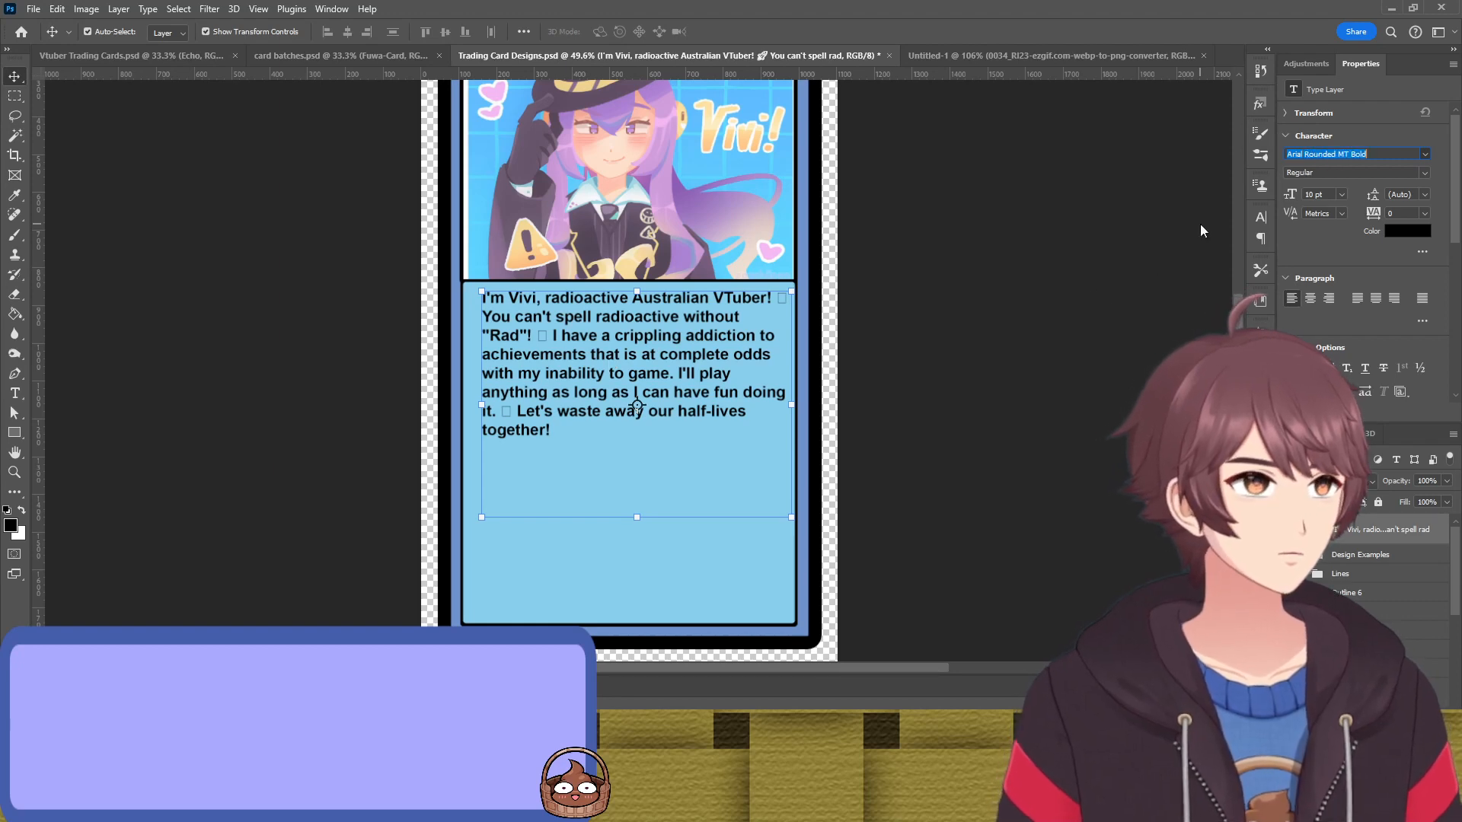
key("Return")
key("Up")
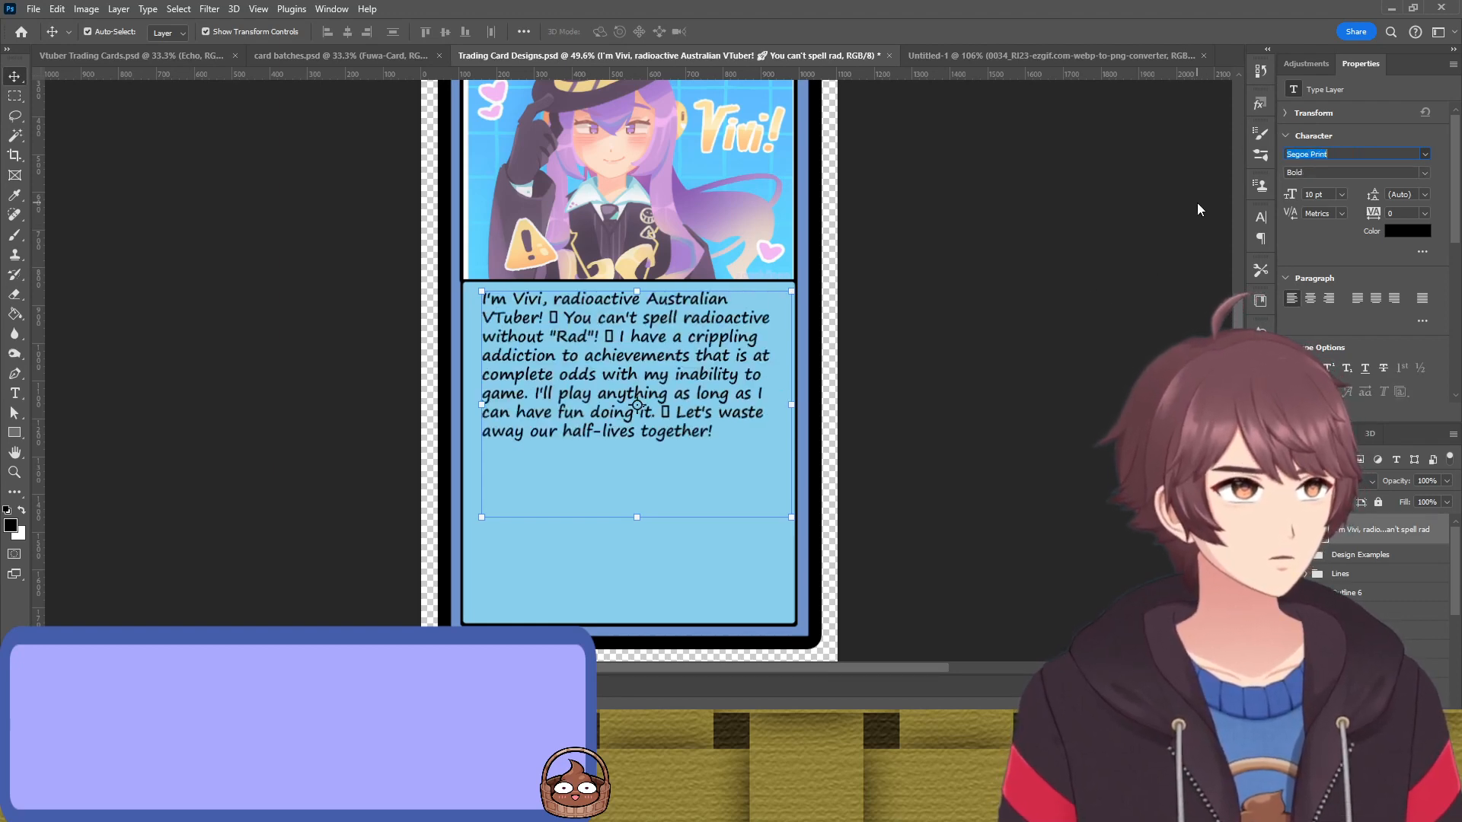
key("Down")
key("Down")
key("Down")
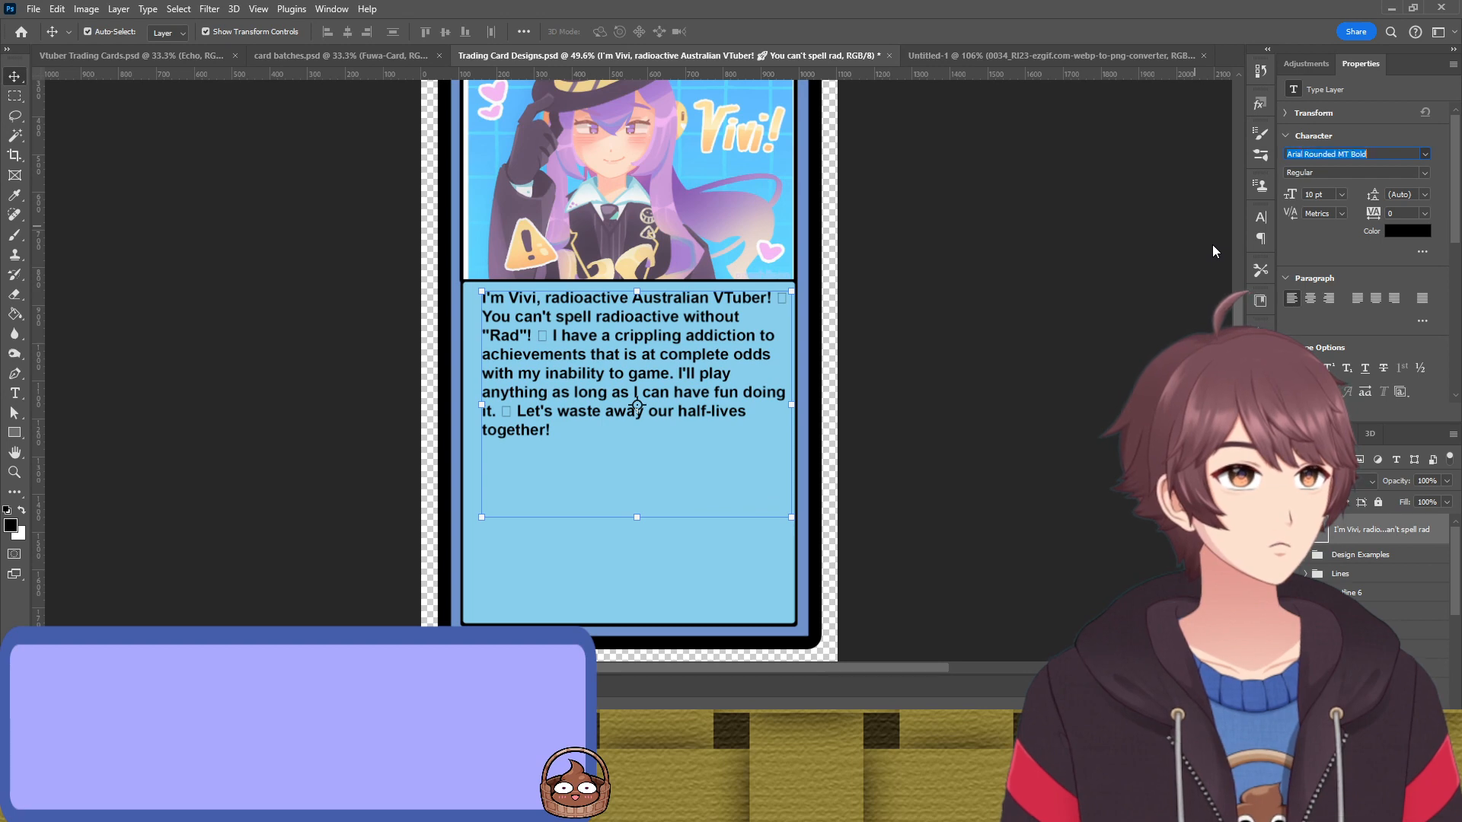
Delete the three empty emoji placeholder boxes from the Vivi bio paragraph
double_click(623, 424)
left_click(537, 415)
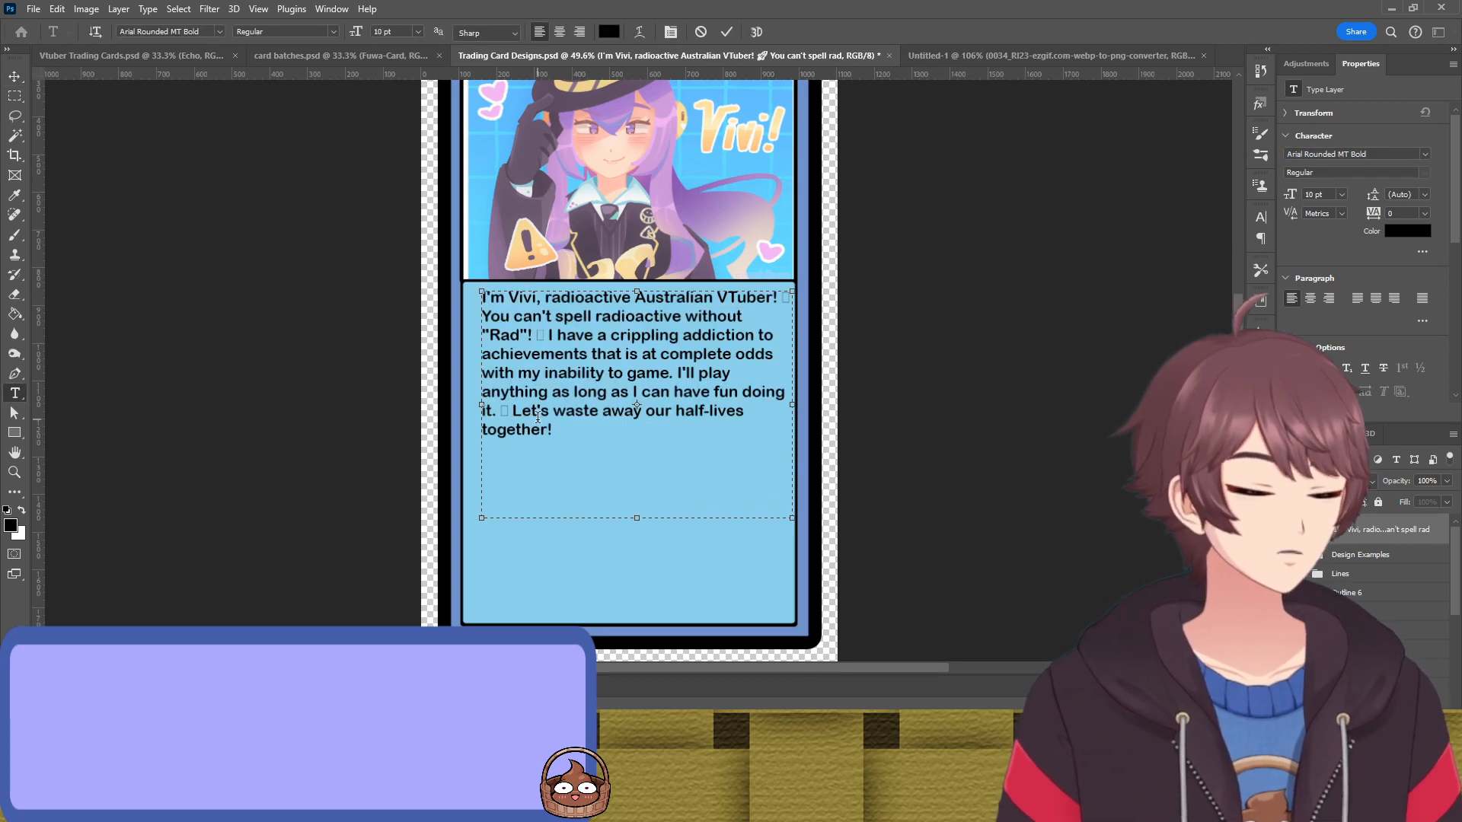
key("BackSpace")
key("BackSpace")
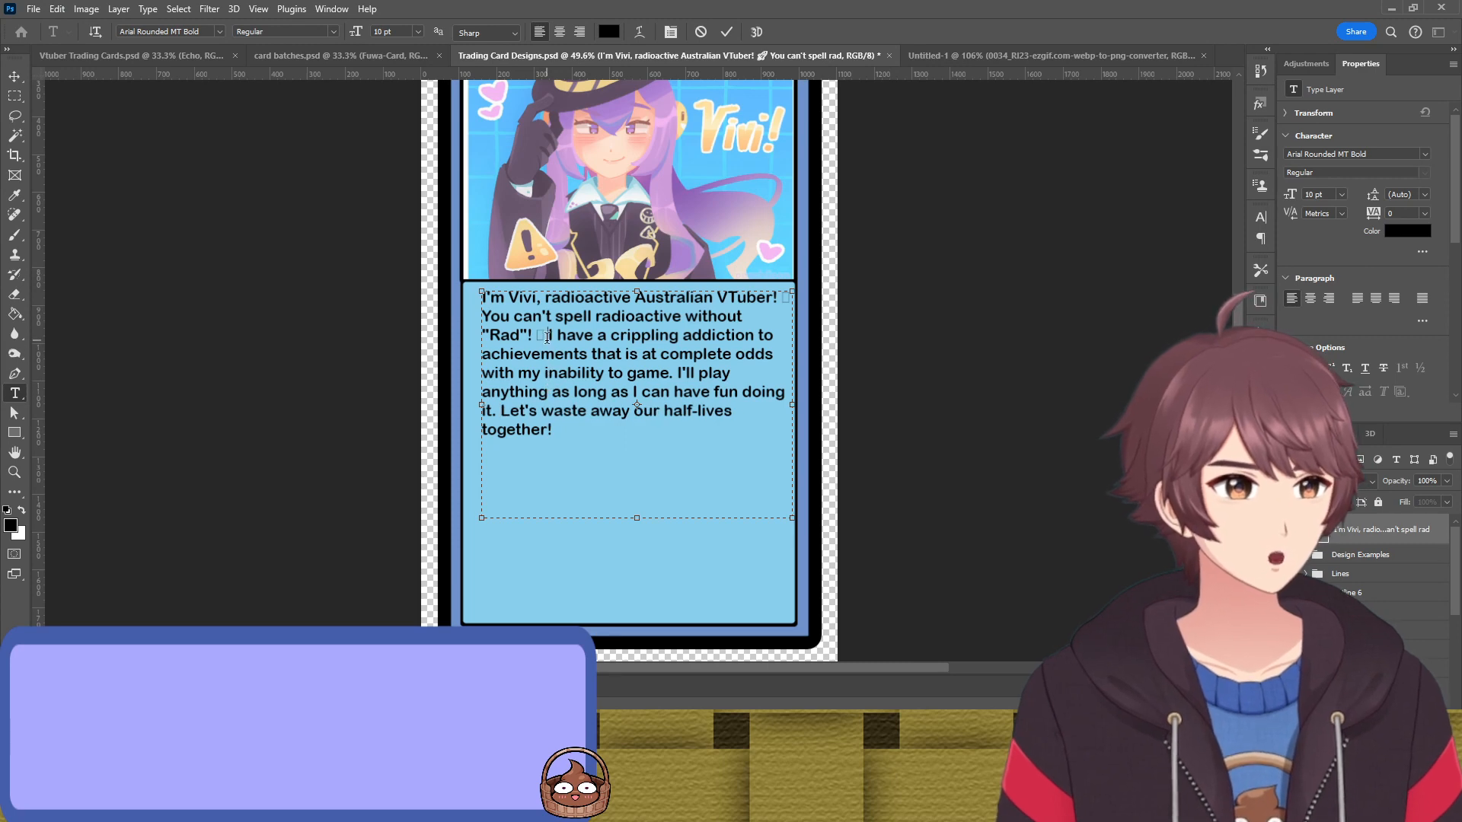
left_click(547, 336)
key("BackSpace")
key("BackSpace")
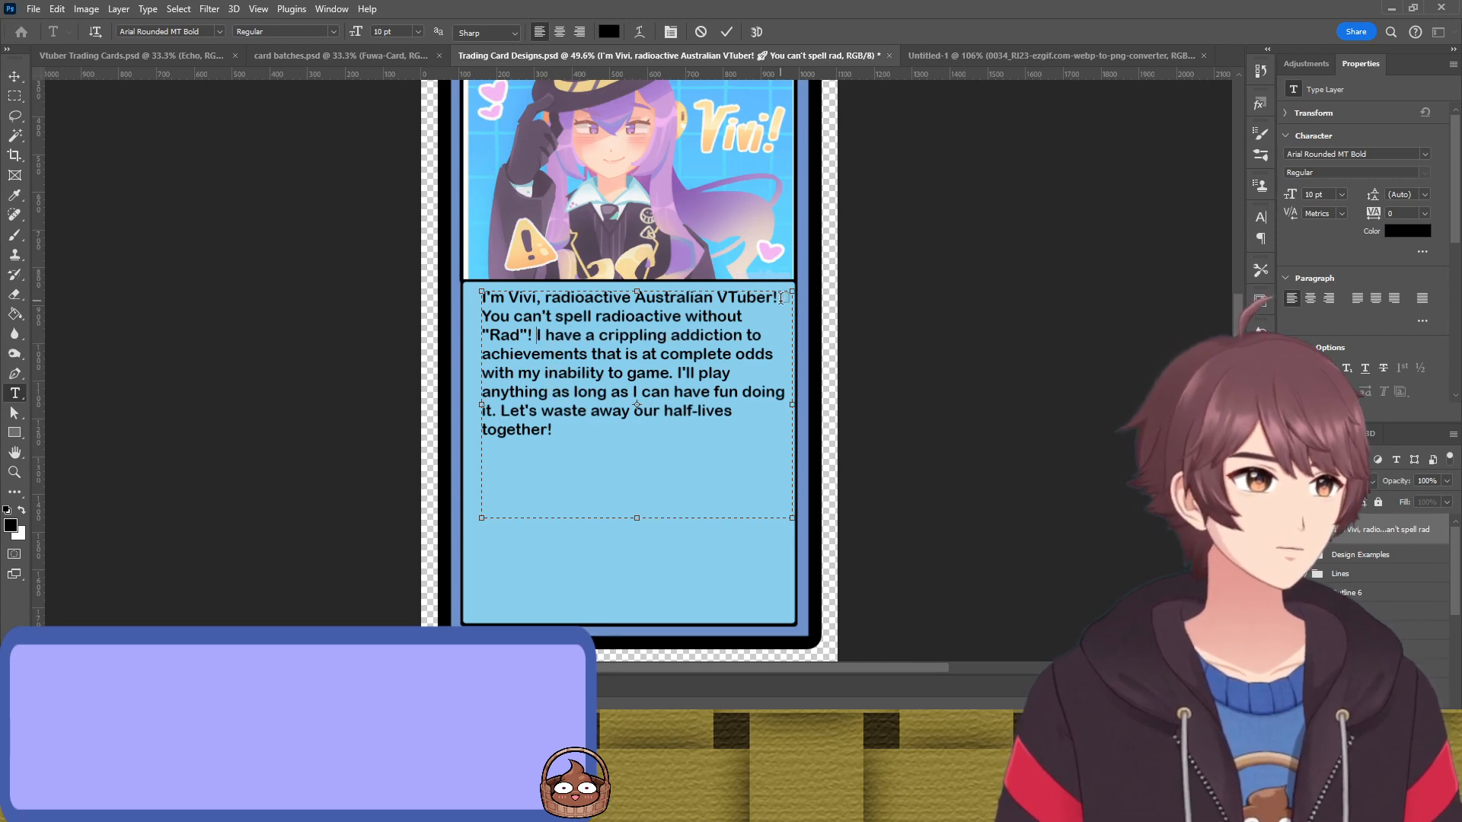
left_click(778, 299)
key("Delete")
key("Delete")
key("Delete")
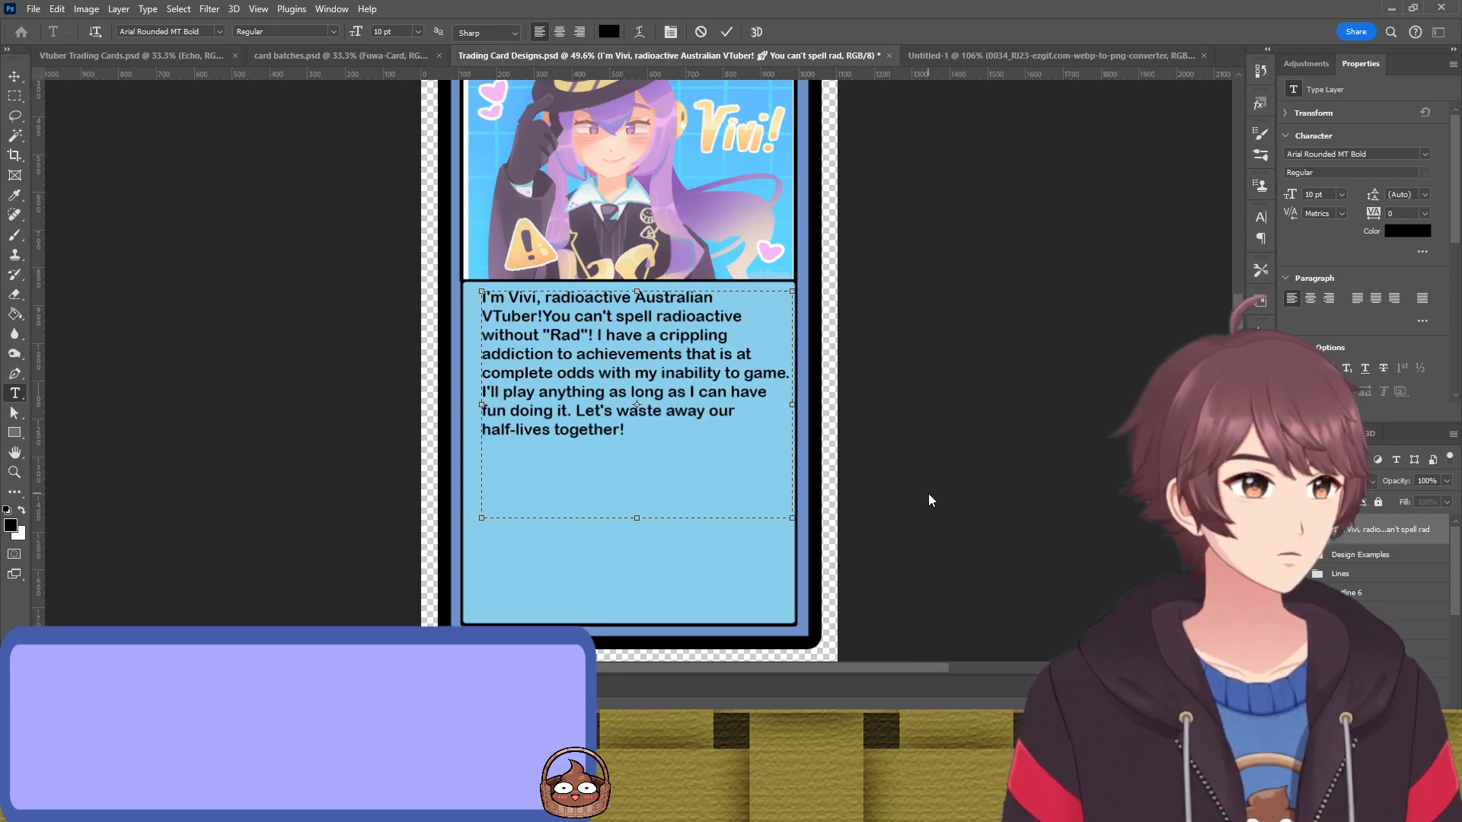
Insert the missing space between "VTuber!" and "You can't spell" in the bio paragraph
left_click(928, 493)
key("v")
double_click(544, 318)
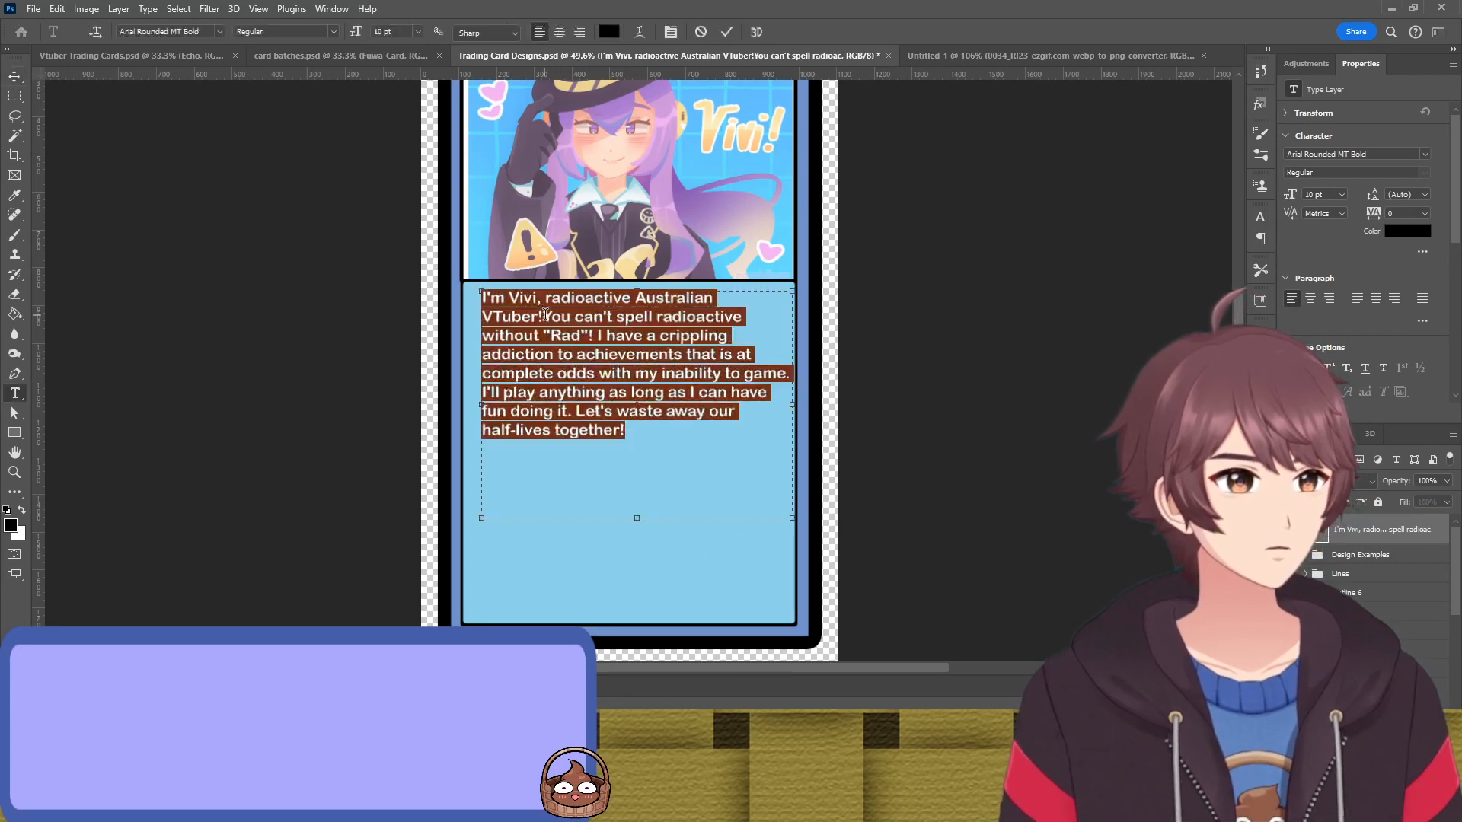
left_click(544, 319)
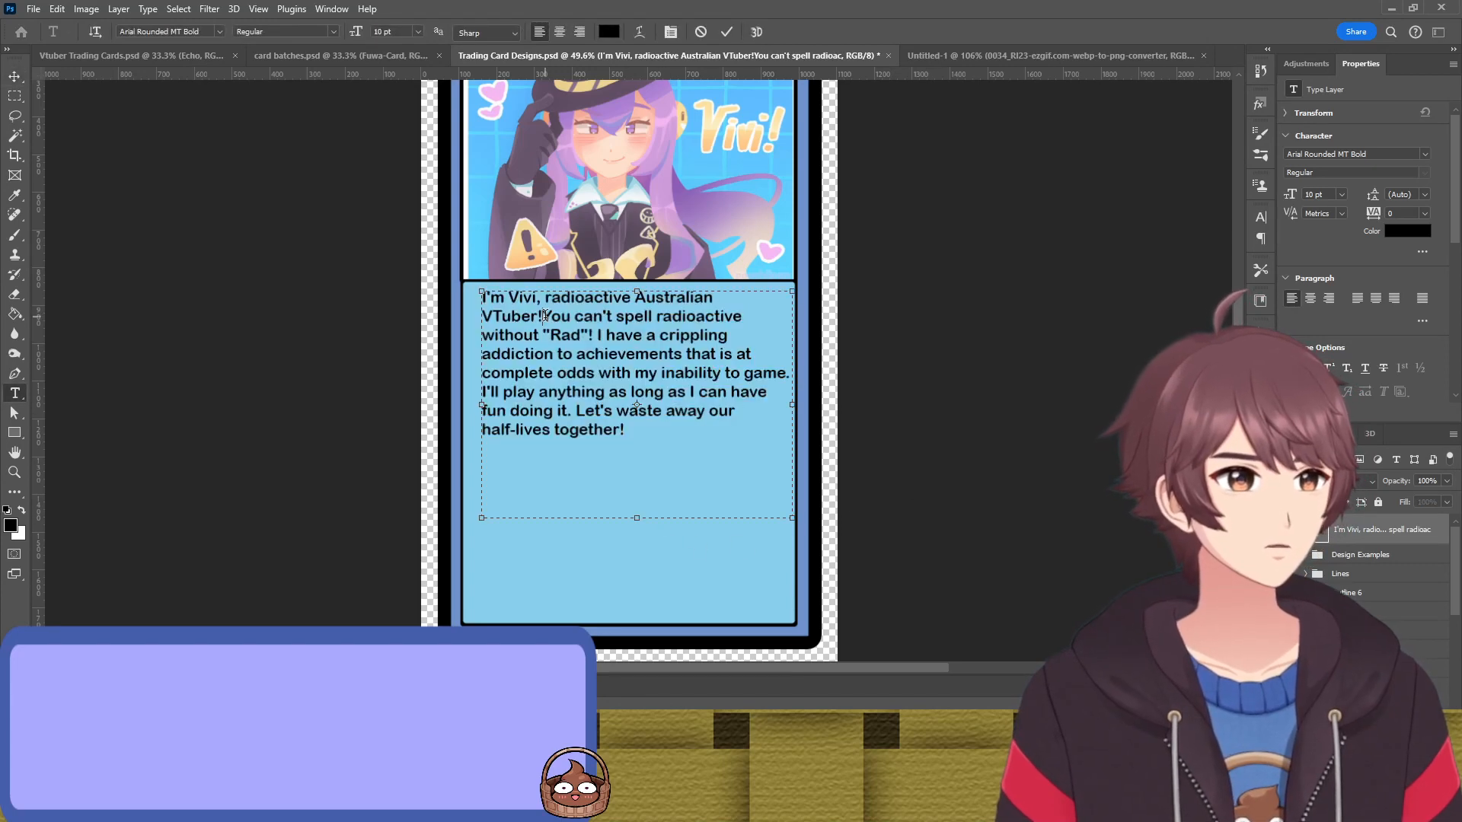
left_click(970, 477)
key("v")
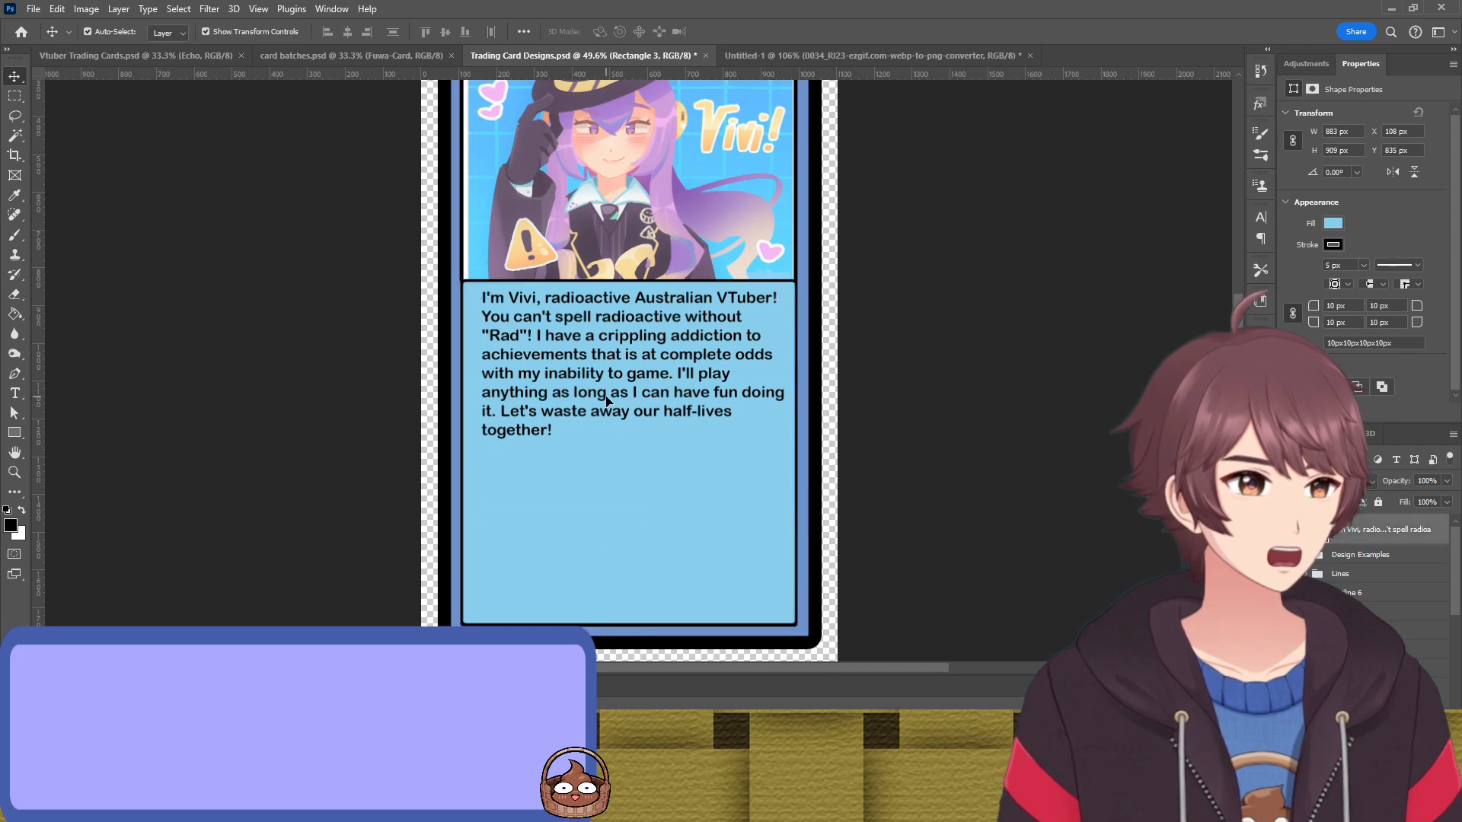
Shorten the bio's text box from below so it ends just under the last line of the paragraph
double_click(637, 520)
left_click_drag(638, 520, 628, 445)
left_click(982, 415)
key("v")
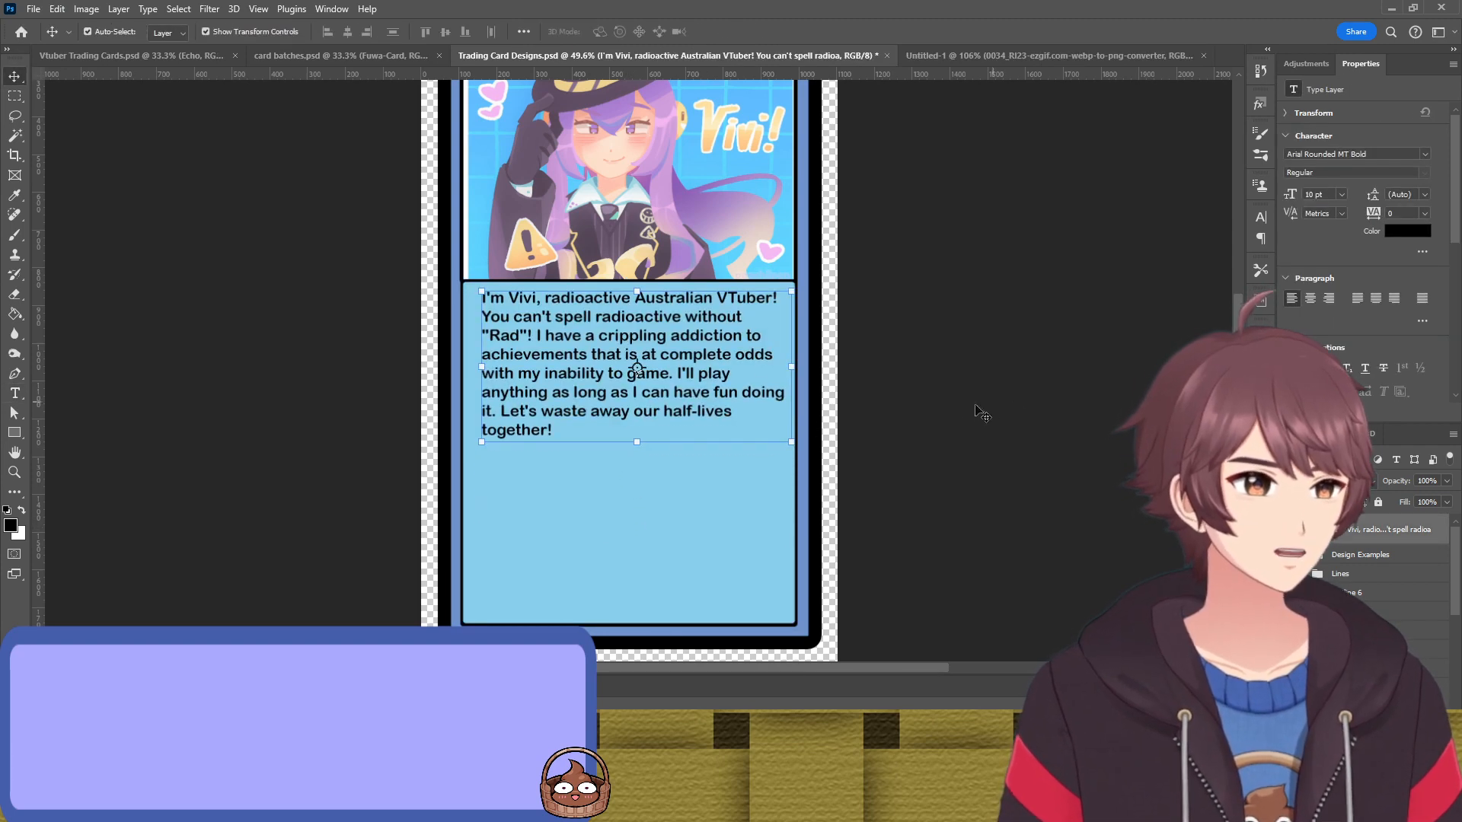
Shift the bio text slightly sideways so it sits centred within the sky blue area
left_click_drag(676, 375, 673, 374)
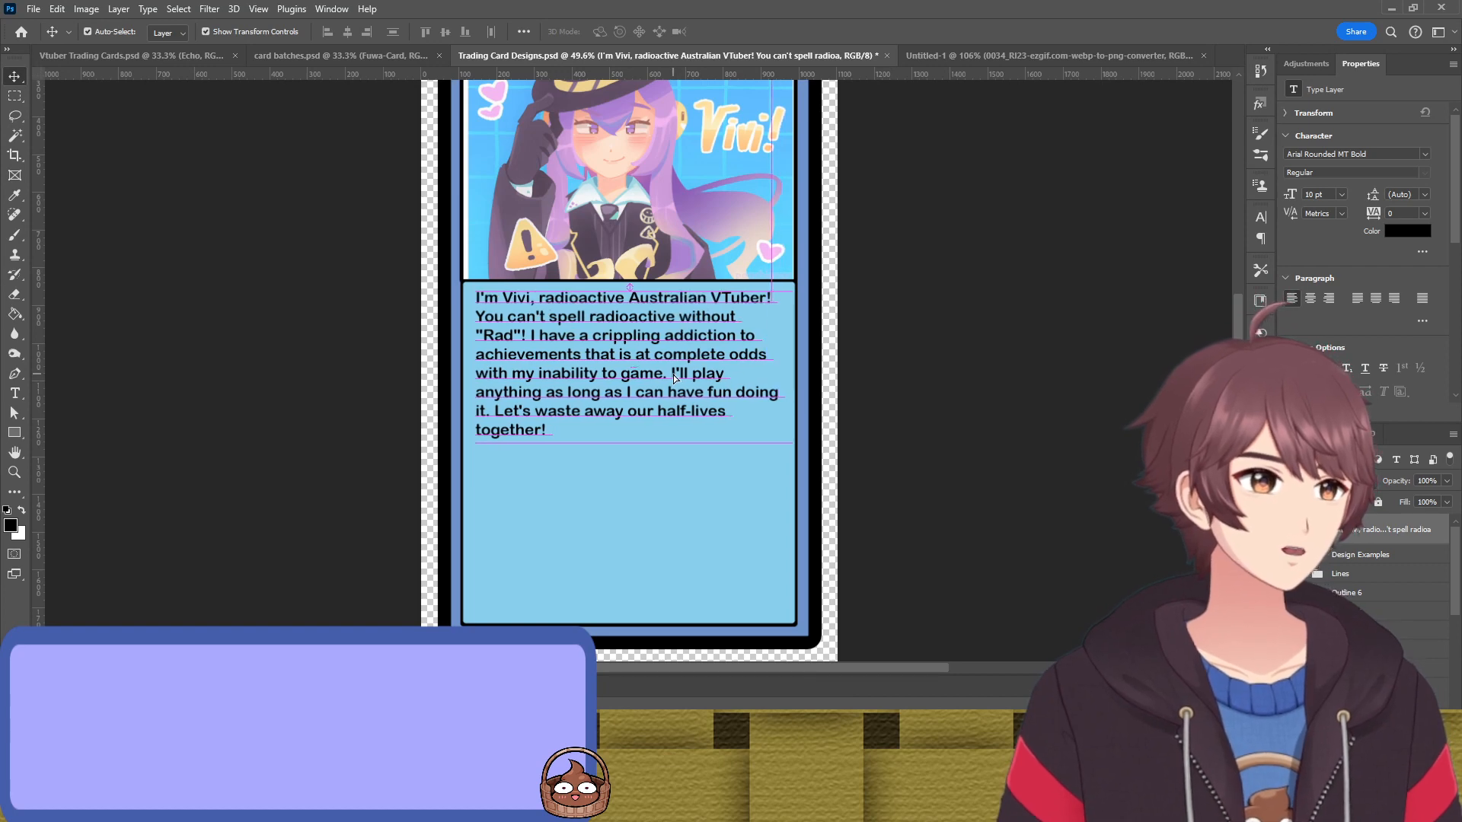
left_click(985, 386)
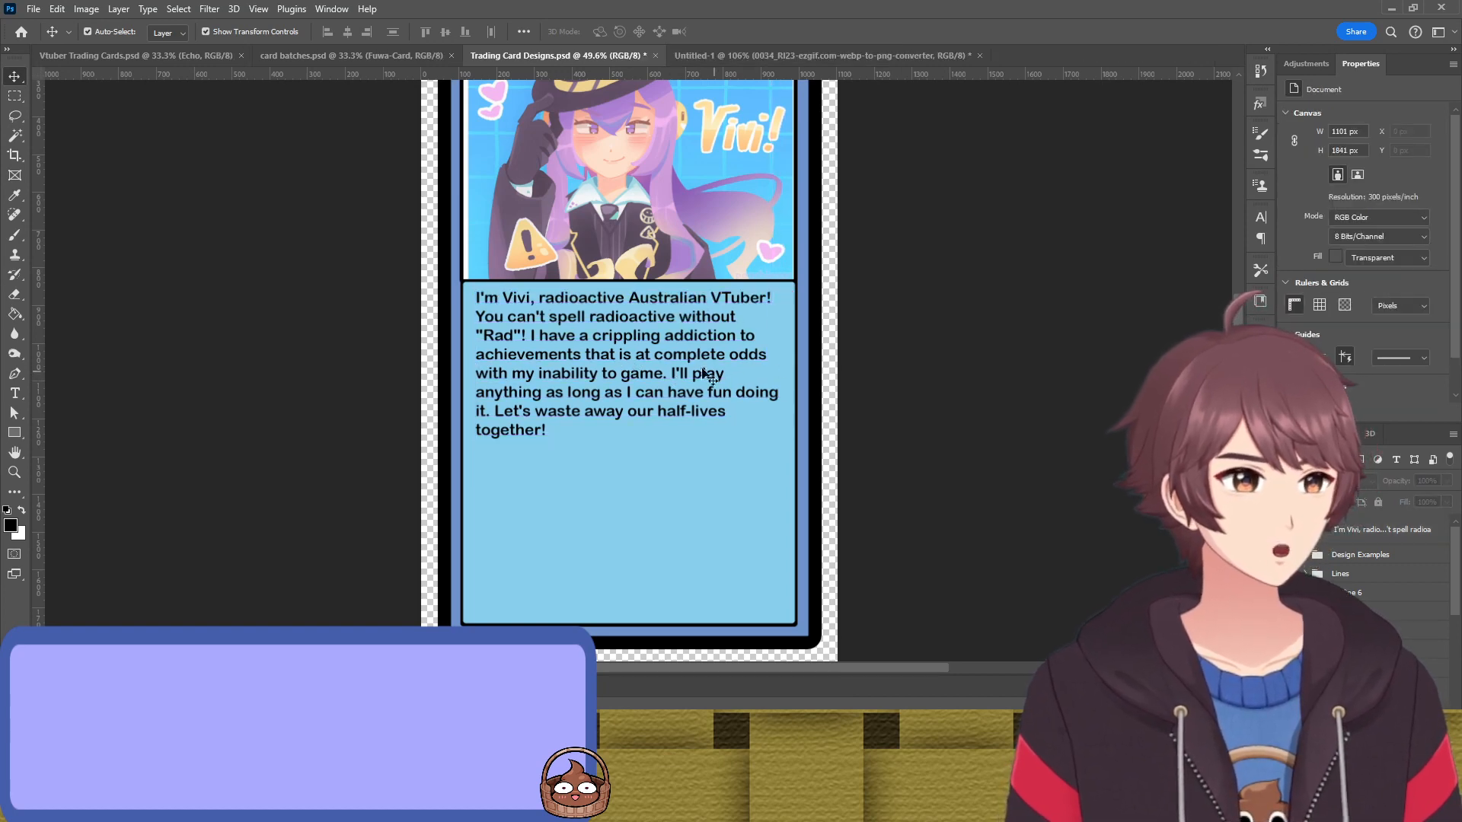
mouse_move(641, 373)
left_mouse_down()
mouse_move(660, 375)
mouse_move(642, 376)
left_mouse_up()
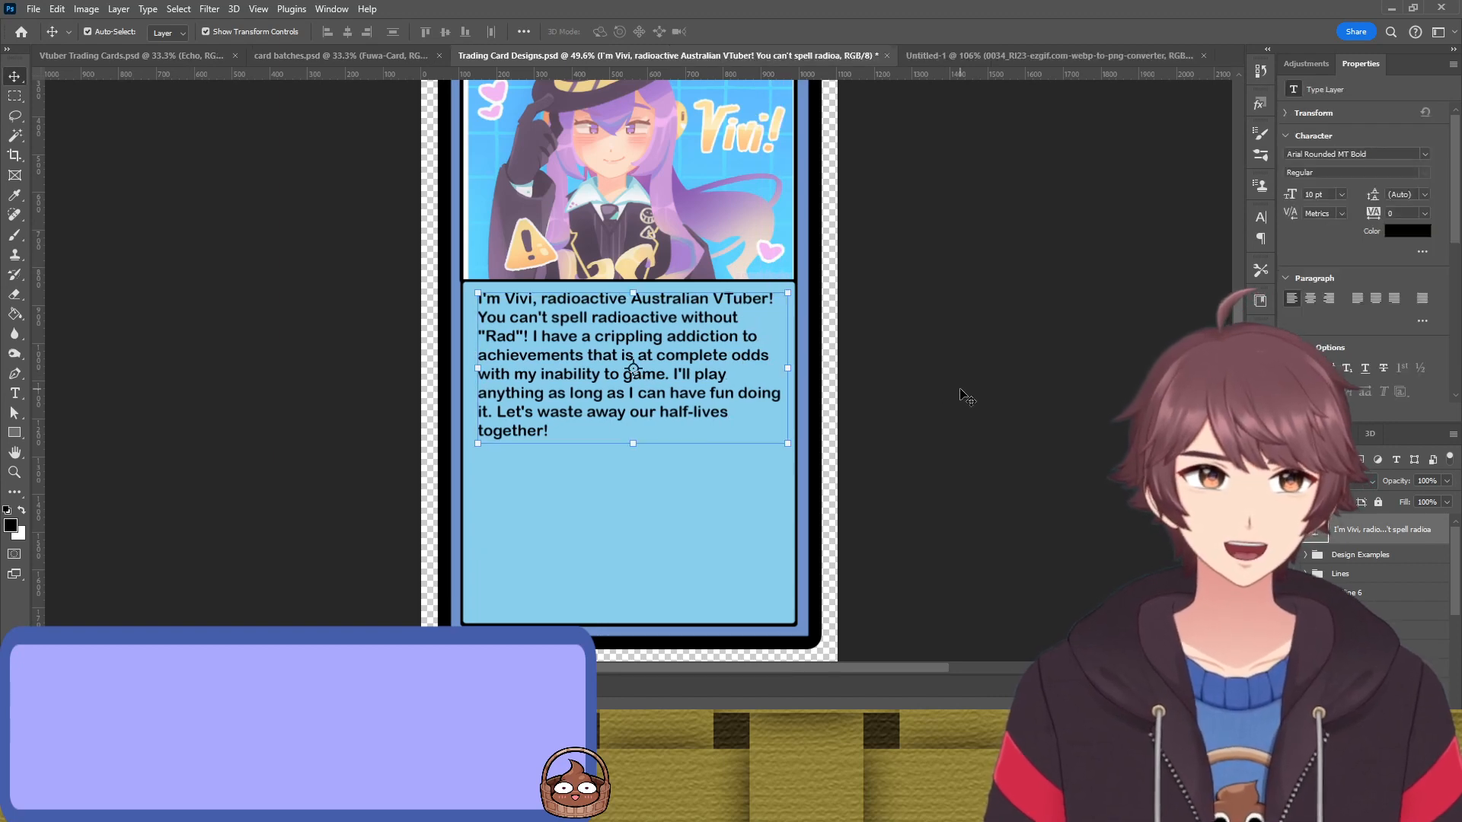
left_click(962, 395)
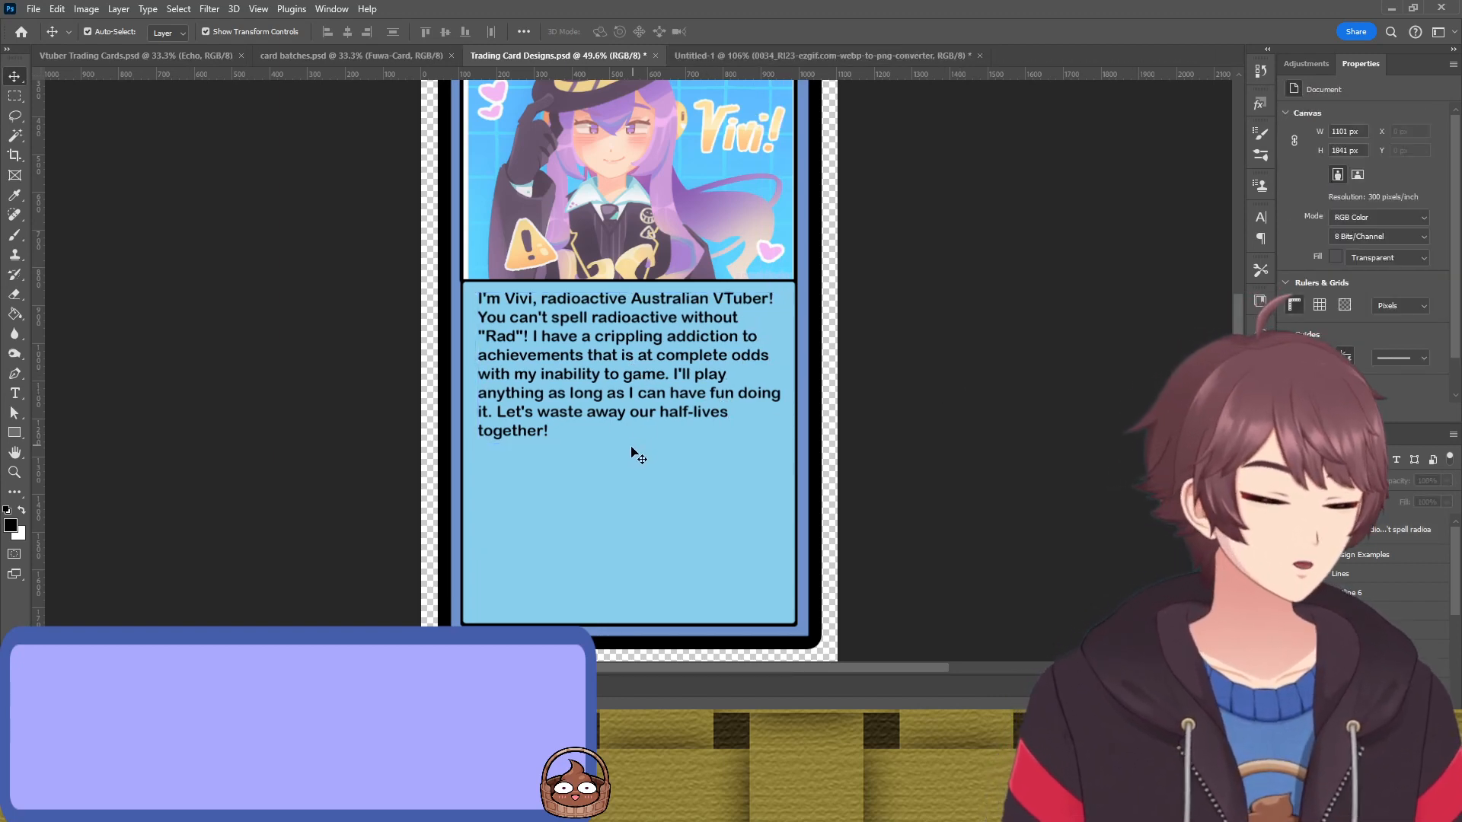
Add a second paragraph text box beneath the bio in the sky blue area and set its font to Segoe Print Bold
key("t")
left_click_drag(501, 484, 757, 574)
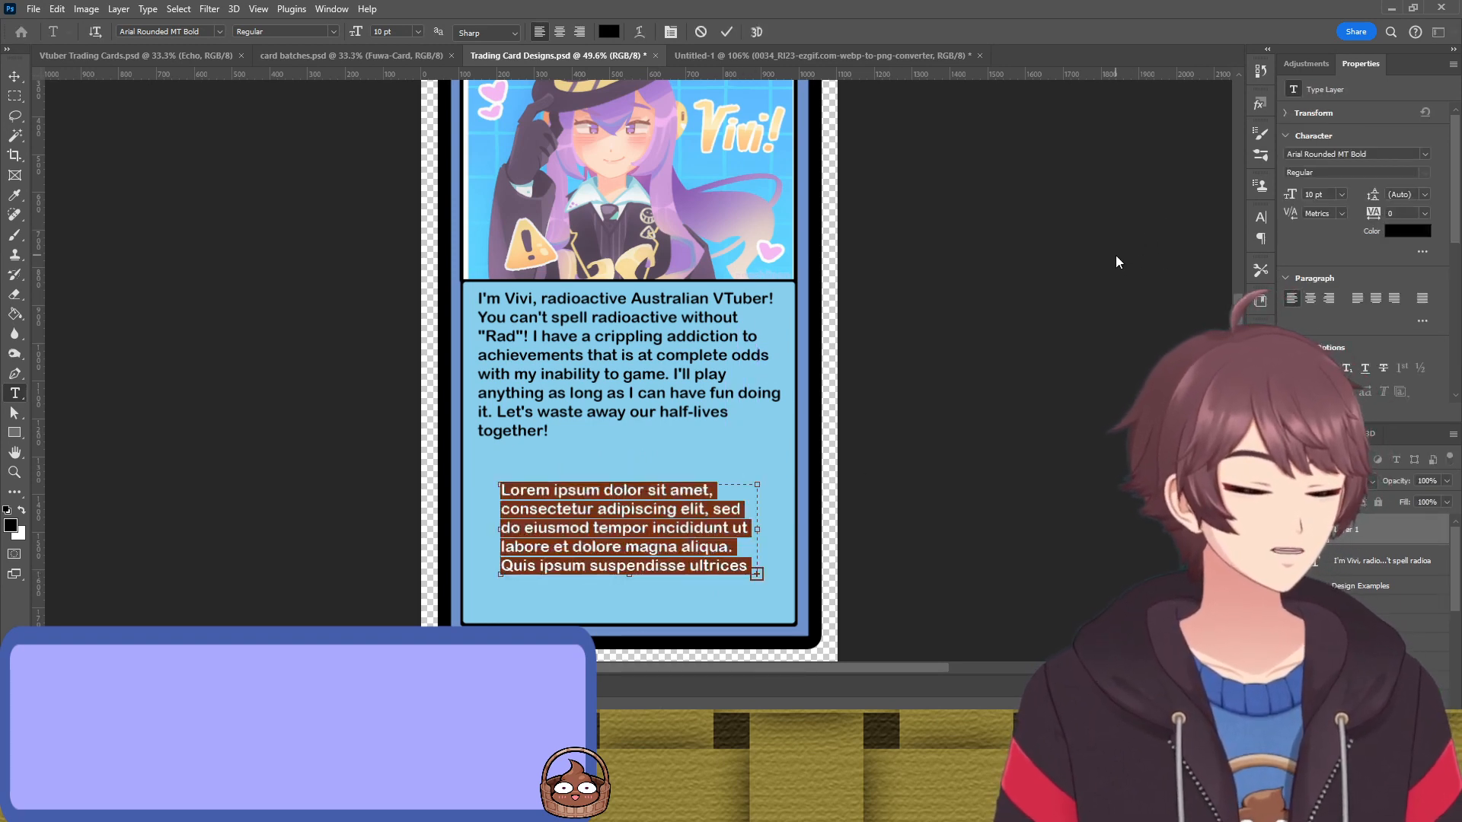
left_click(1039, 394)
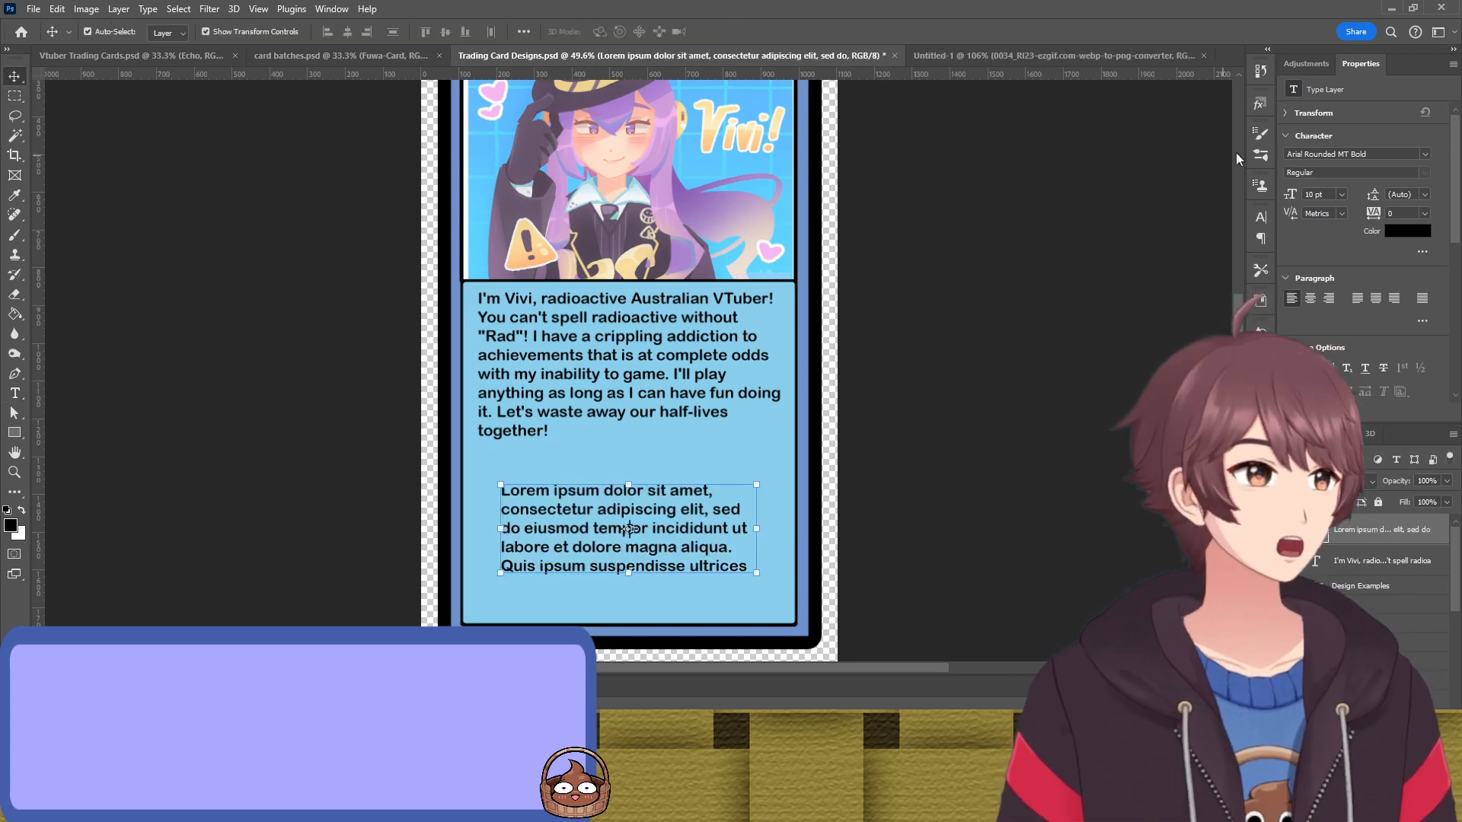
left_click(1426, 155)
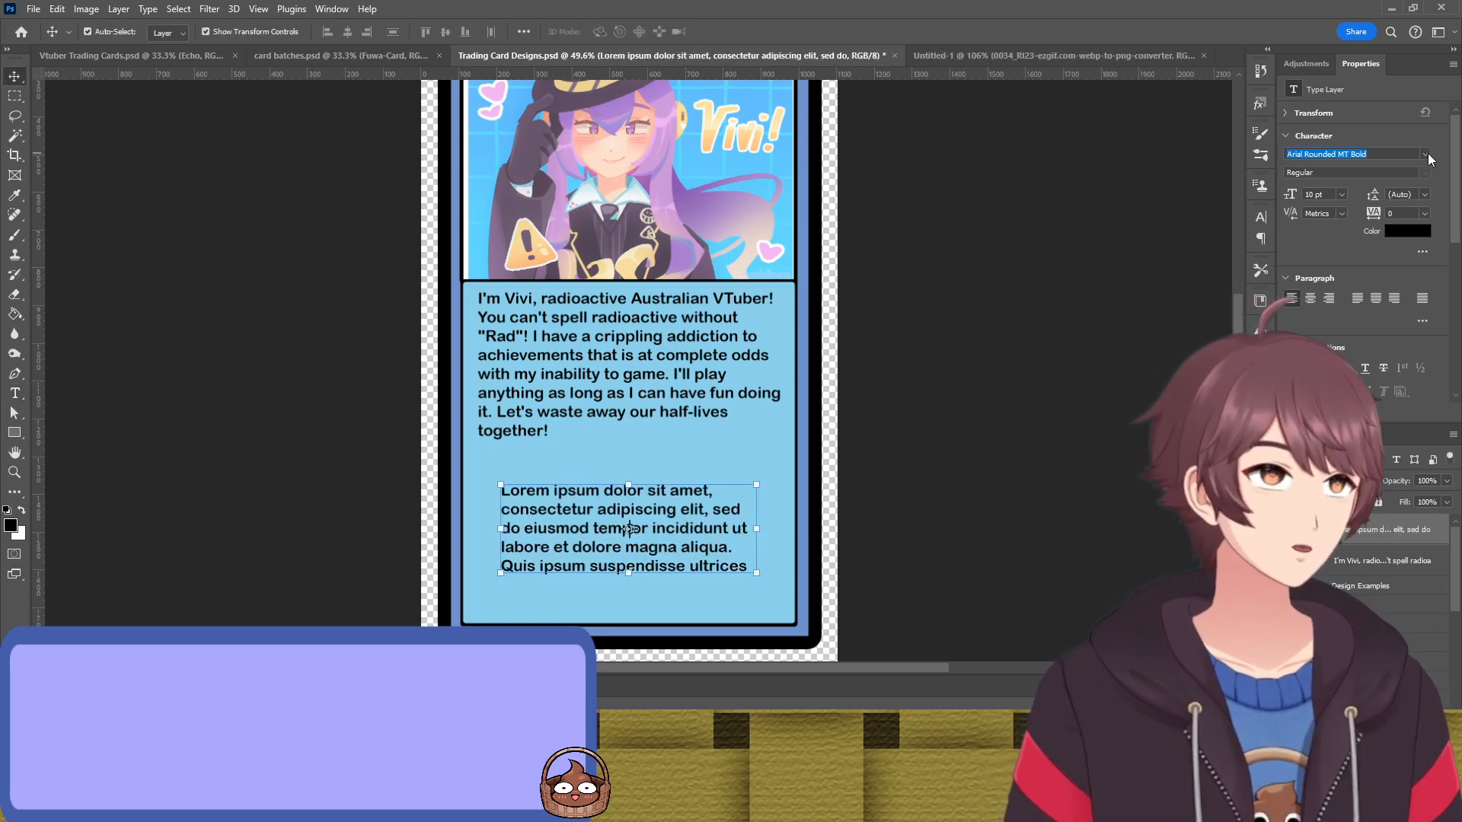
left_click(1216, 245)
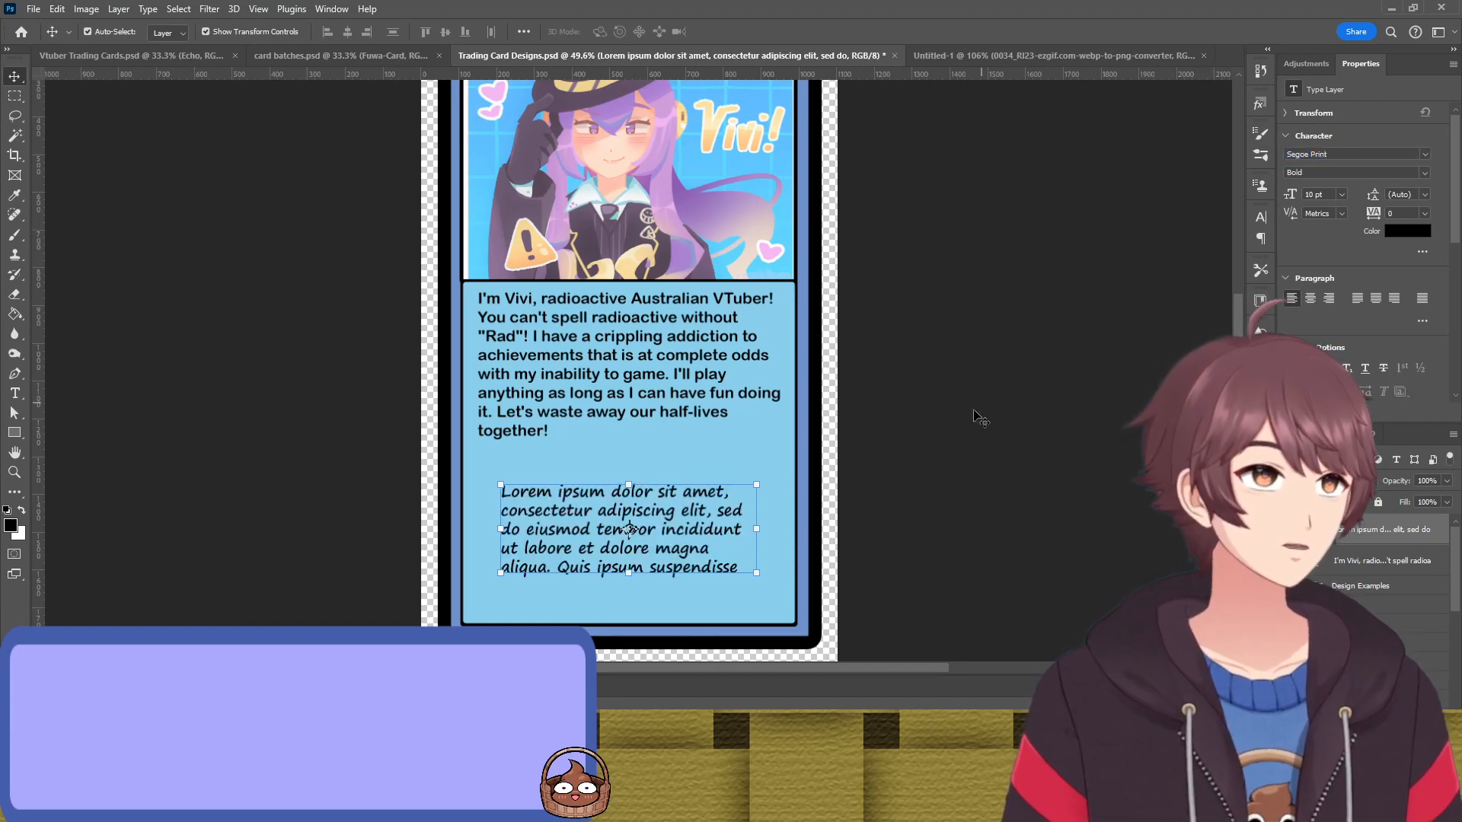
Clear all the Lorem ipsum placeholder text from the text box beneath the bio, including its overflow lines
double_click(738, 569)
left_click_drag(742, 567, 395, 495)
key("BackSpace")
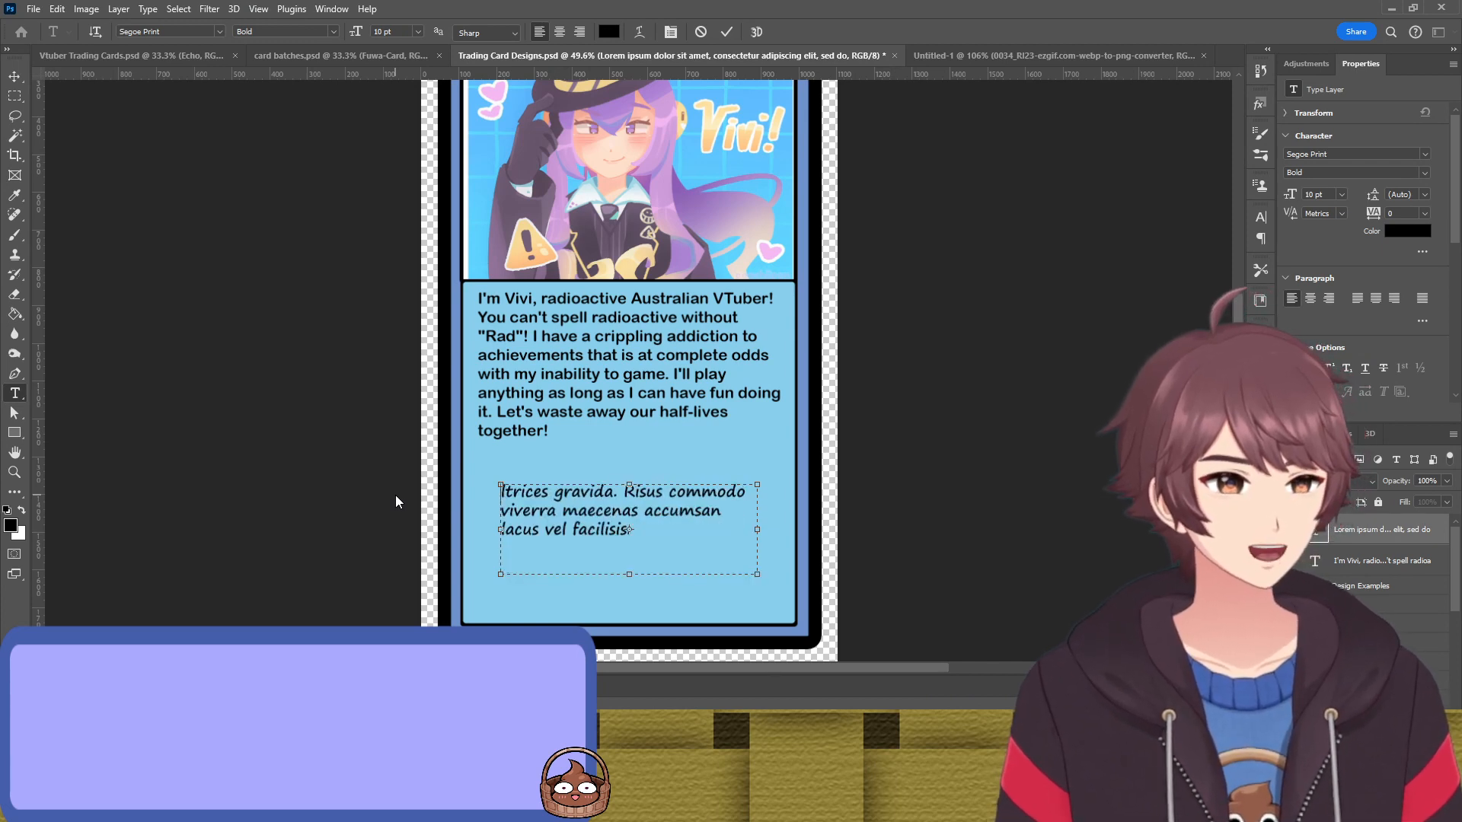
key("Delete")
key("Delete")
key("Delete")
key("Delete")
key("Delete")
key("Delete")
key("Delete")
key("Delete")
key("Delete")
key("Delete")
key("Delete")
key("Delete")
key("Delete")
key("Delete")
key("Delete")
key("Delete")
key("Delete")
key("Delete")
key("Delete")
key("Delete")
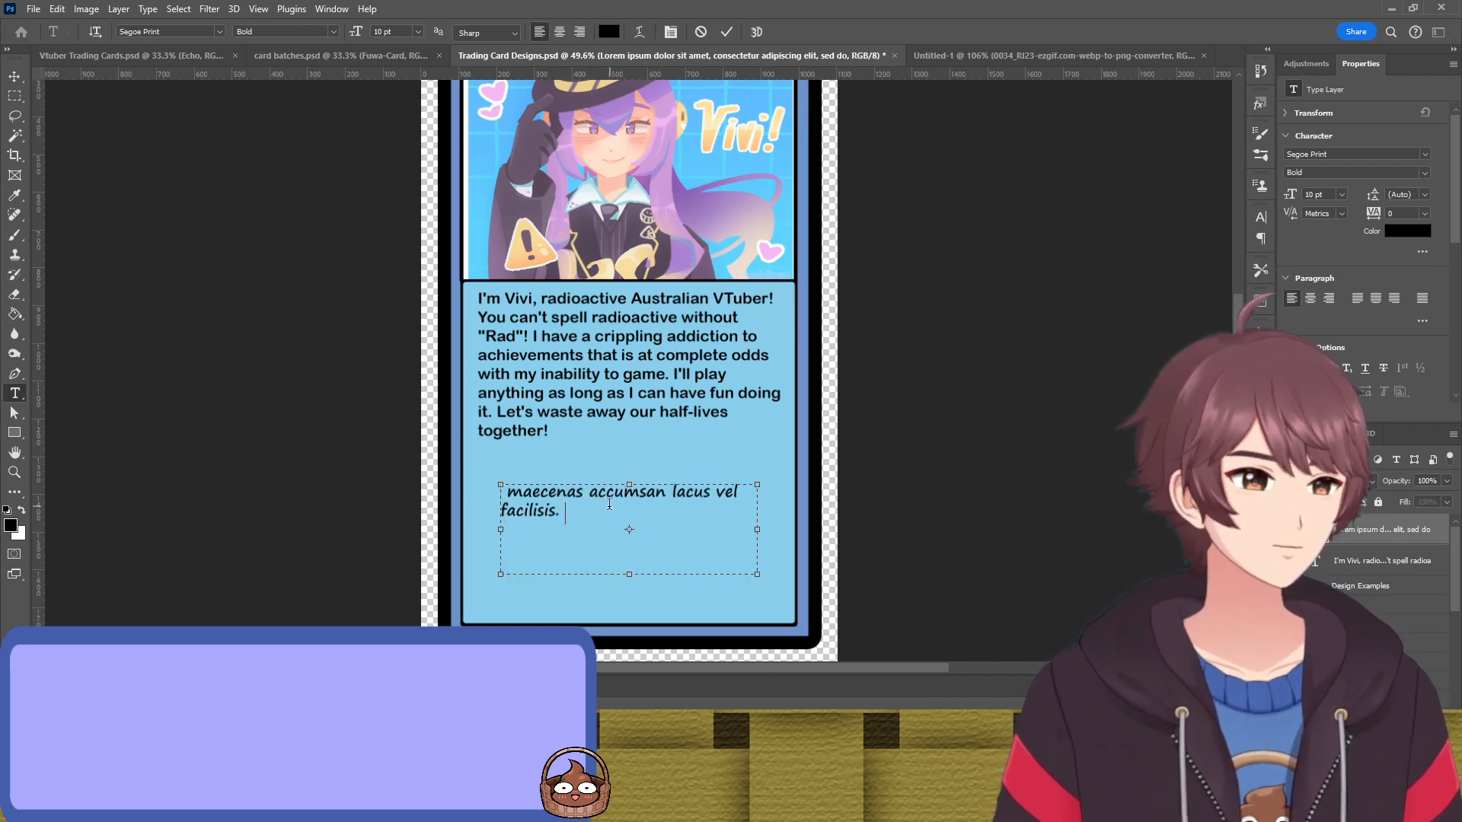
left_click_drag(497, 557, 439, 484)
key("BackSpace")
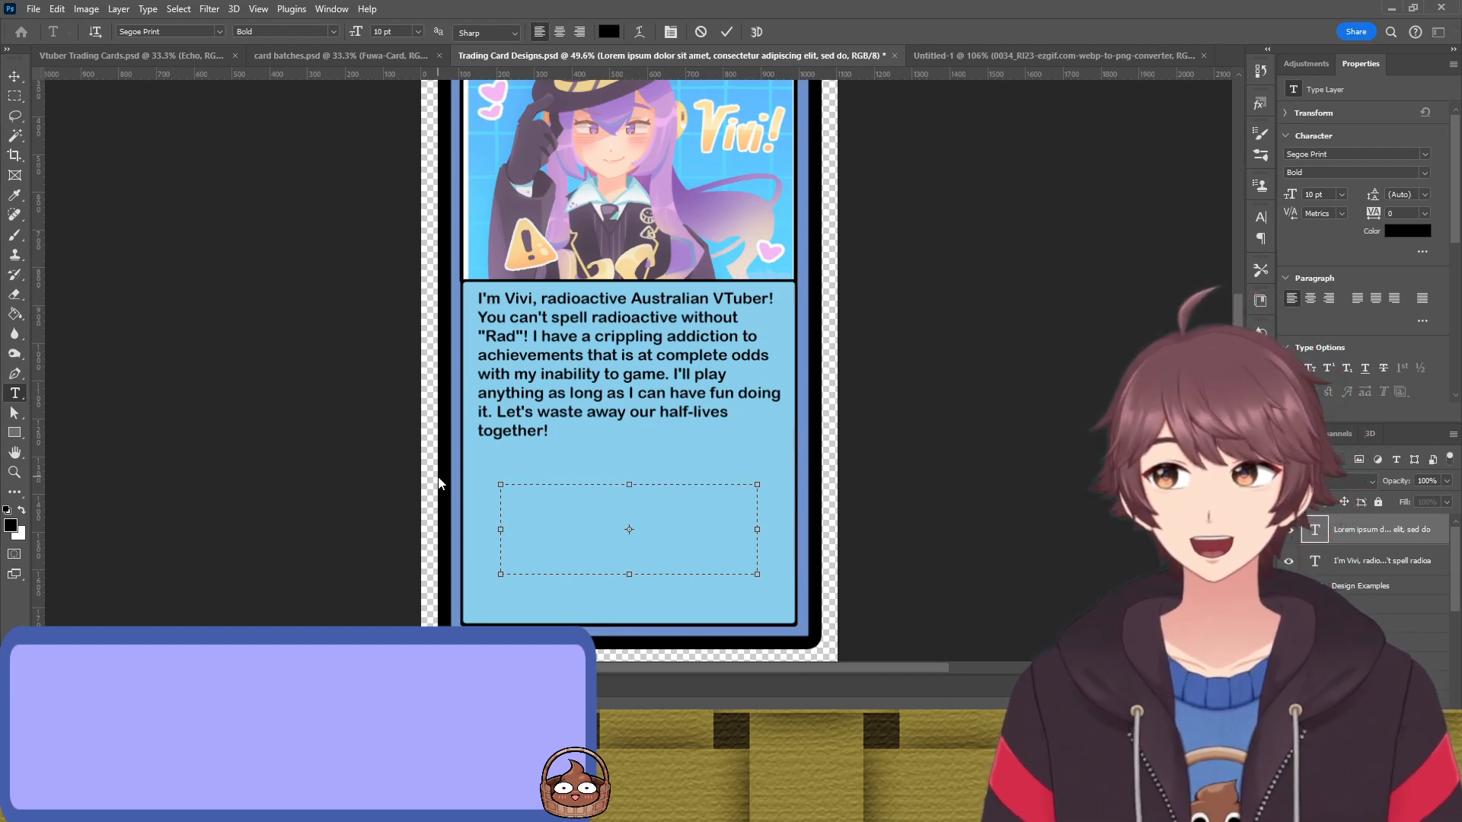
Enter the quote "Do whatever the !@#$ you want!" in the emptied text box beneath the bio
type("D")
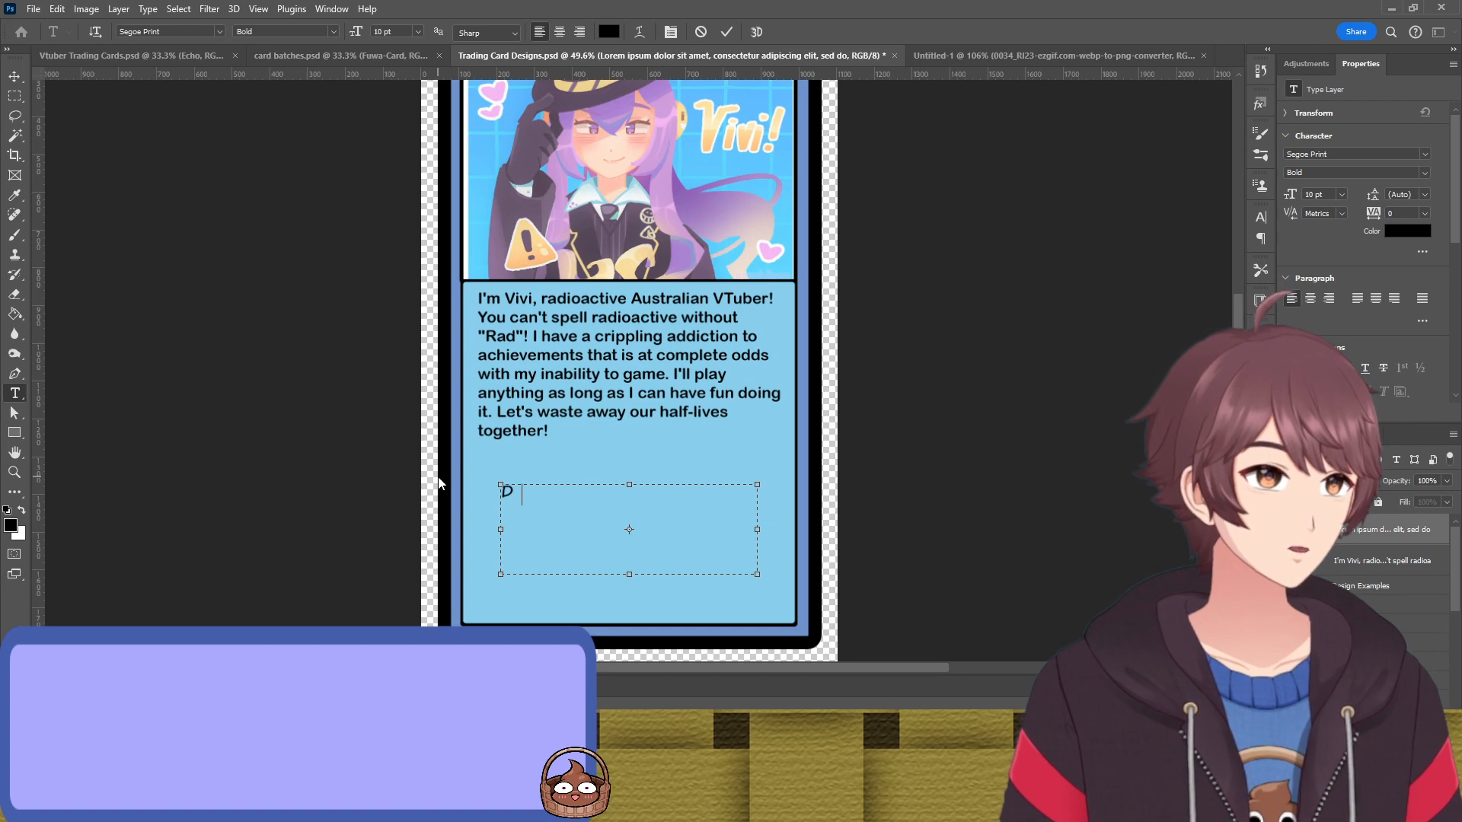
type("o wha")
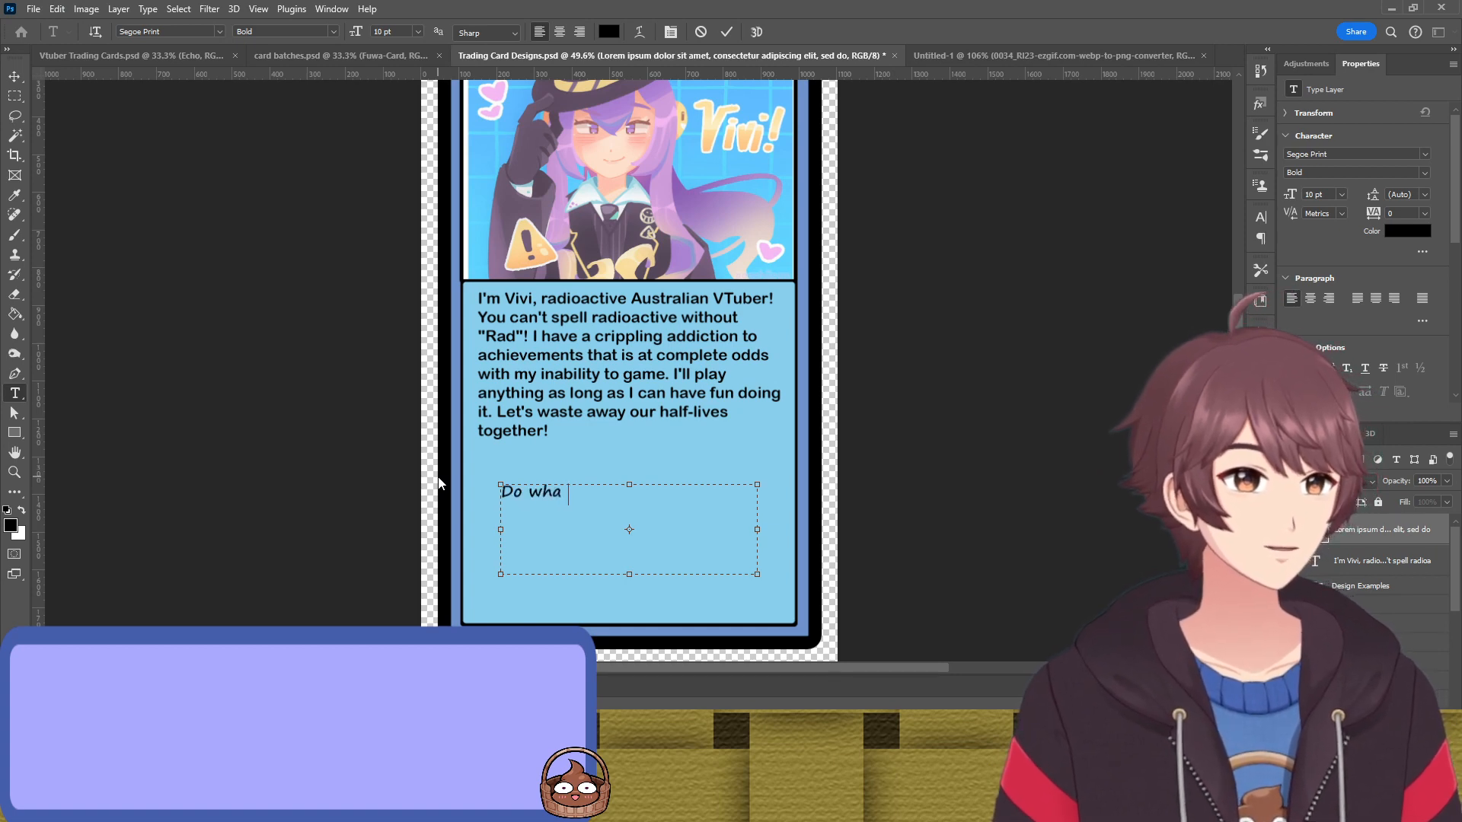
type("tever t he")
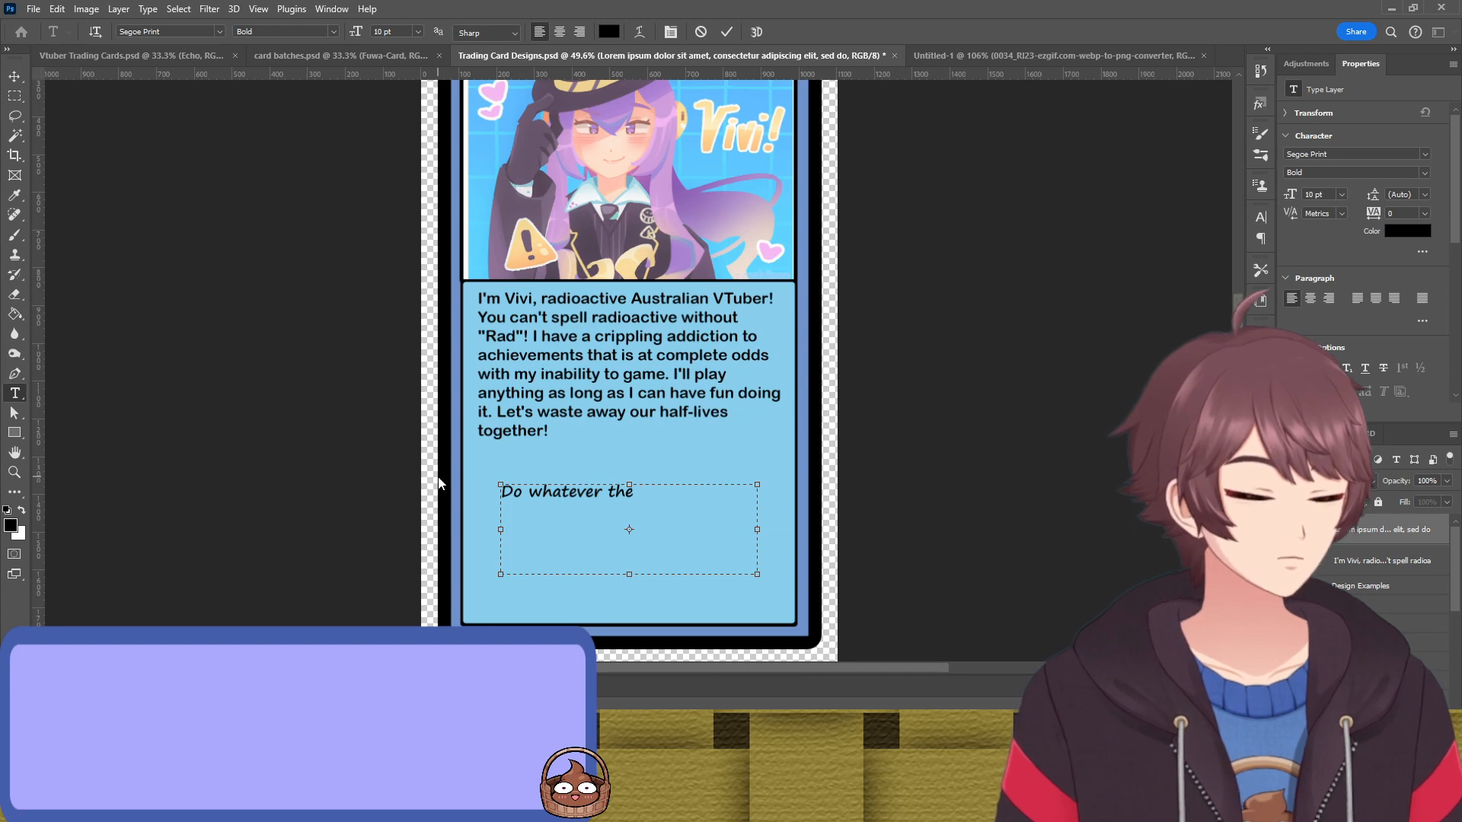
type(" !@#$")
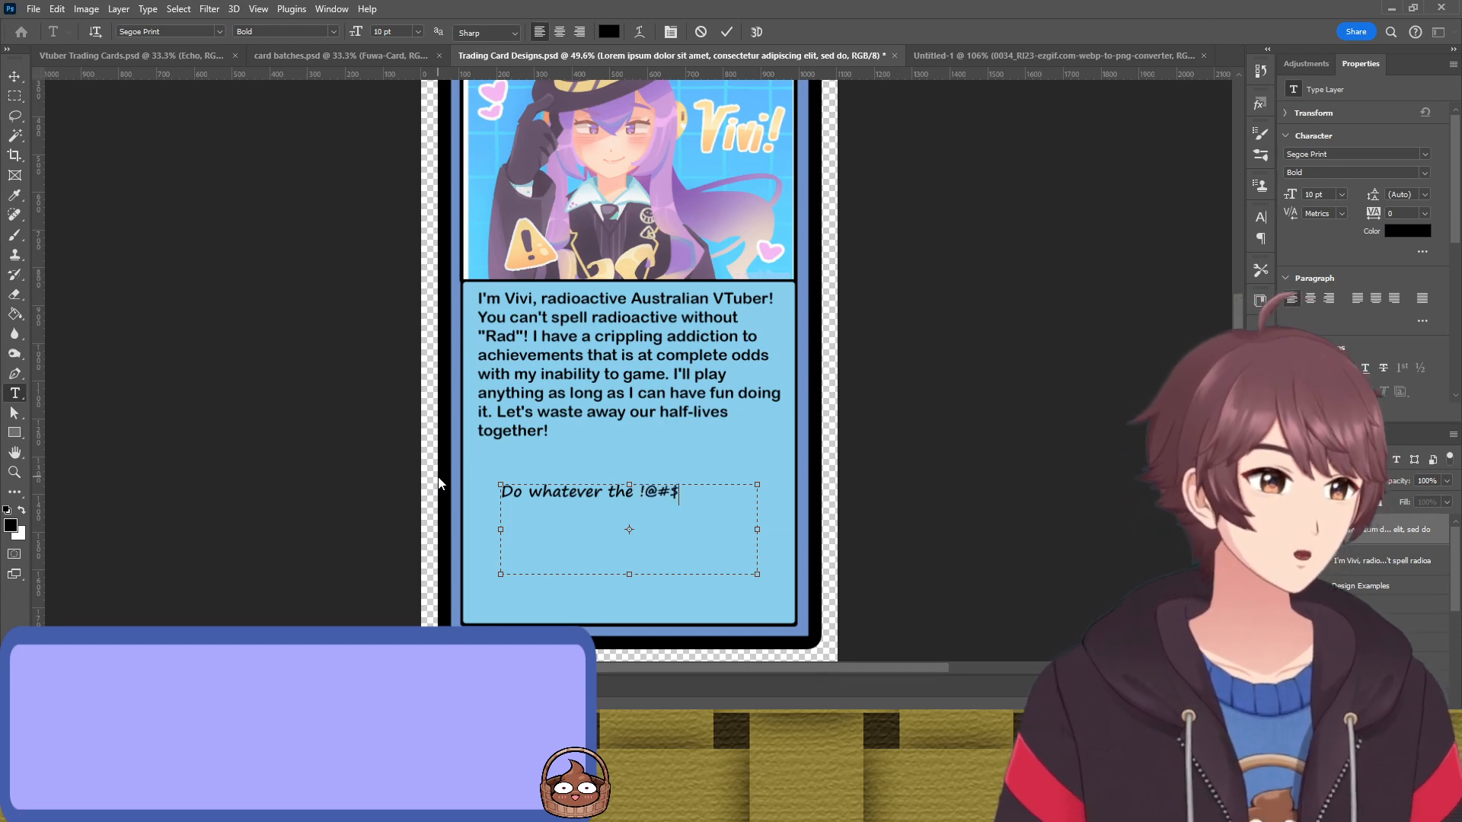
type(" you want!")
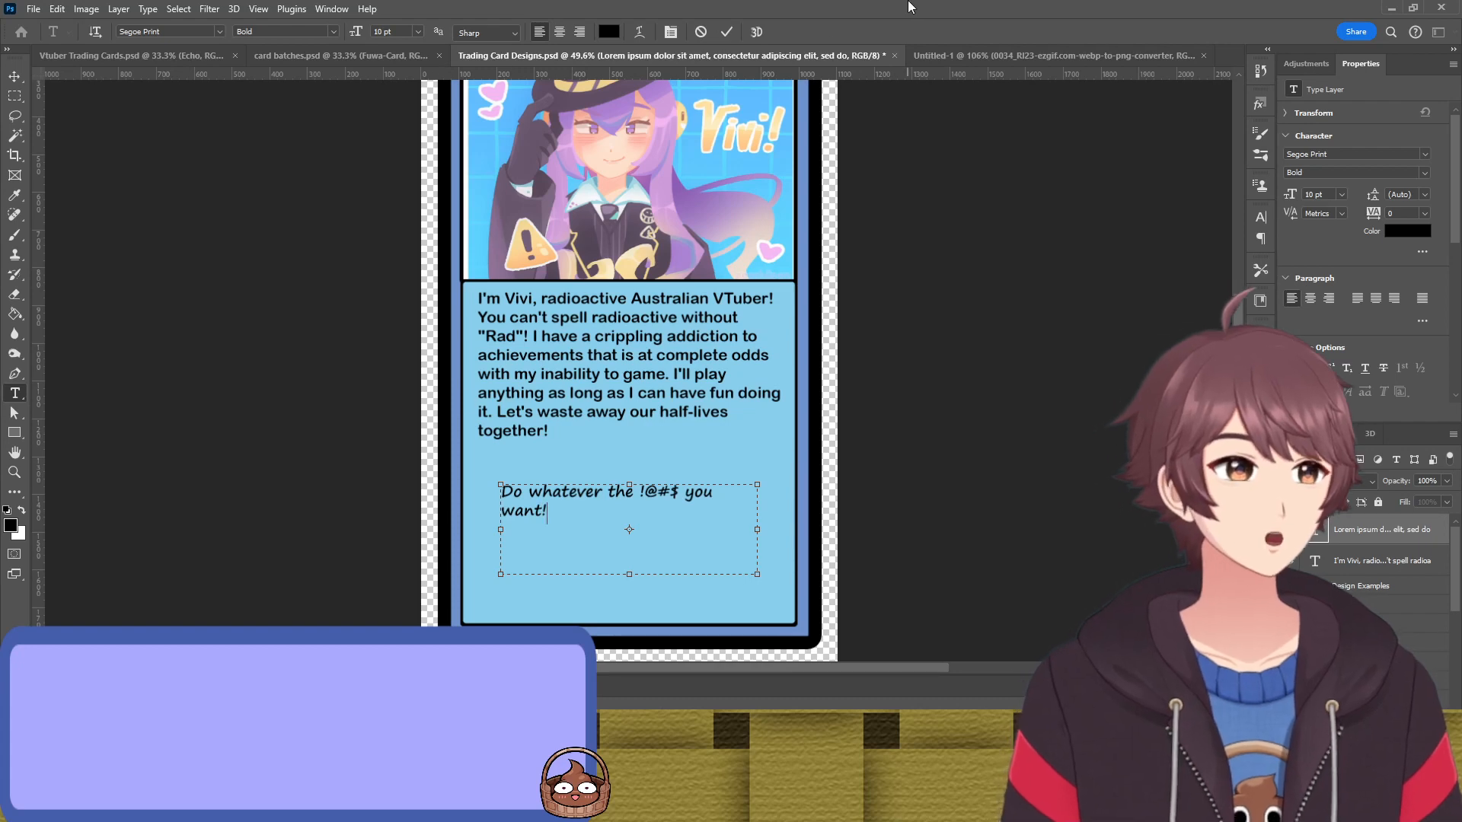
left_click(727, 31)
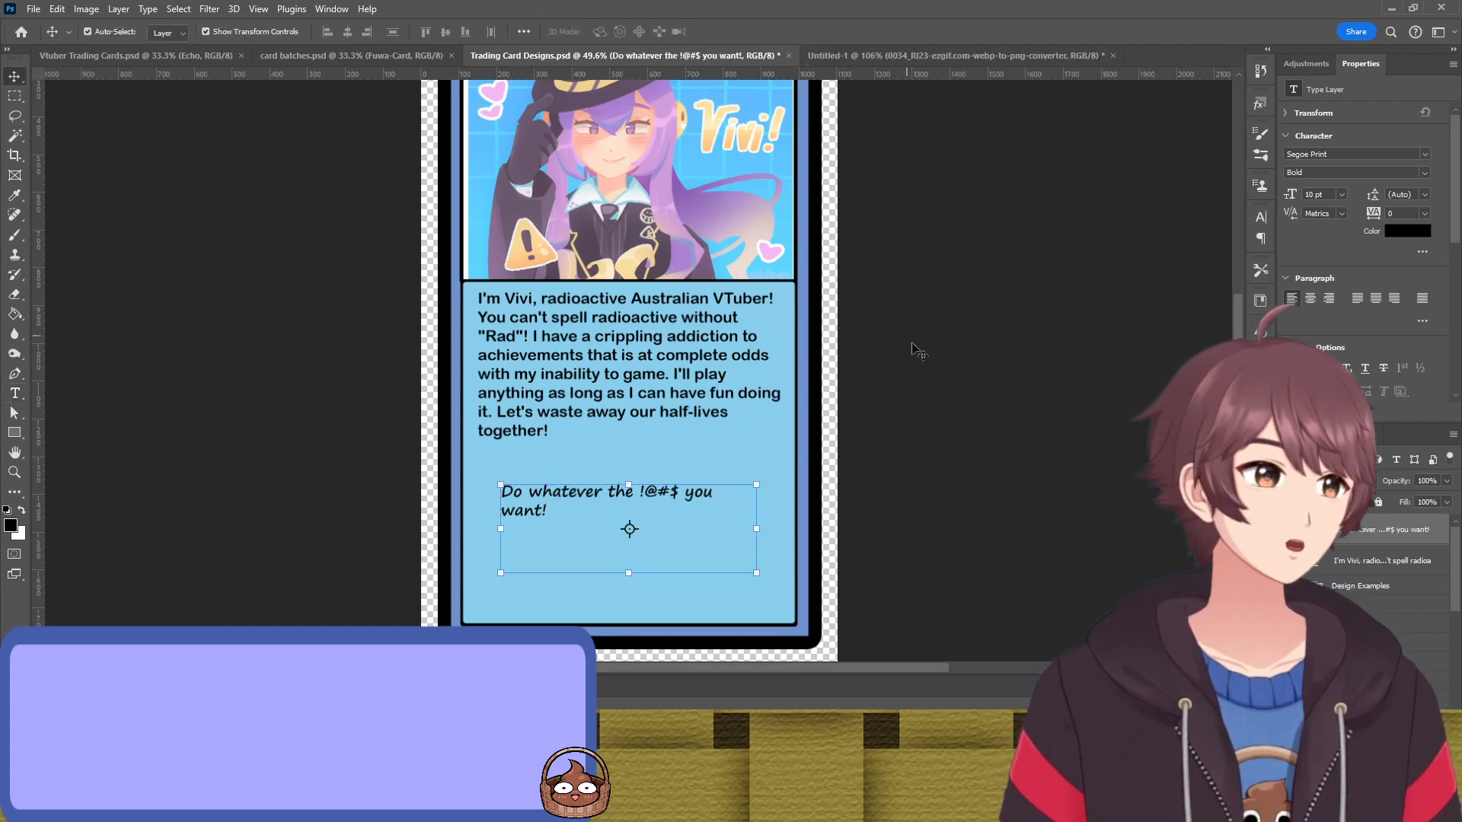
Reduce the quote's text box height and widen it so the quote fits on a single line
double_click(607, 548)
left_click_drag(629, 574, 629, 528)
left_click_drag(757, 505, 770, 504)
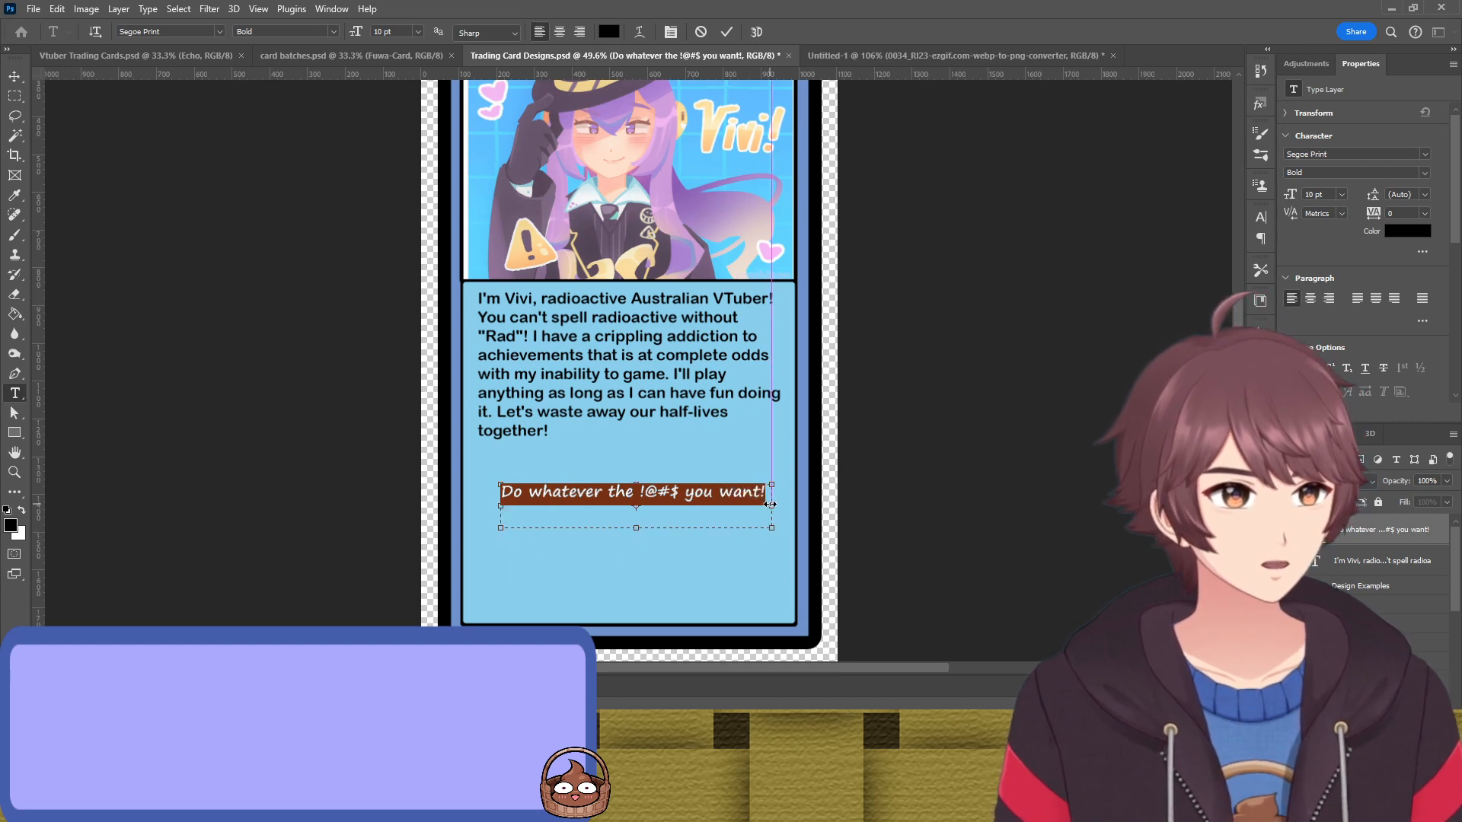
left_click(726, 31)
Move the quote down and centre it in the sky blue area, and lower the bio paragraph slightly from the upper edge
mouse_move(696, 504)
left_mouse_down()
mouse_move(691, 545)
mouse_move(689, 519)
left_mouse_up()
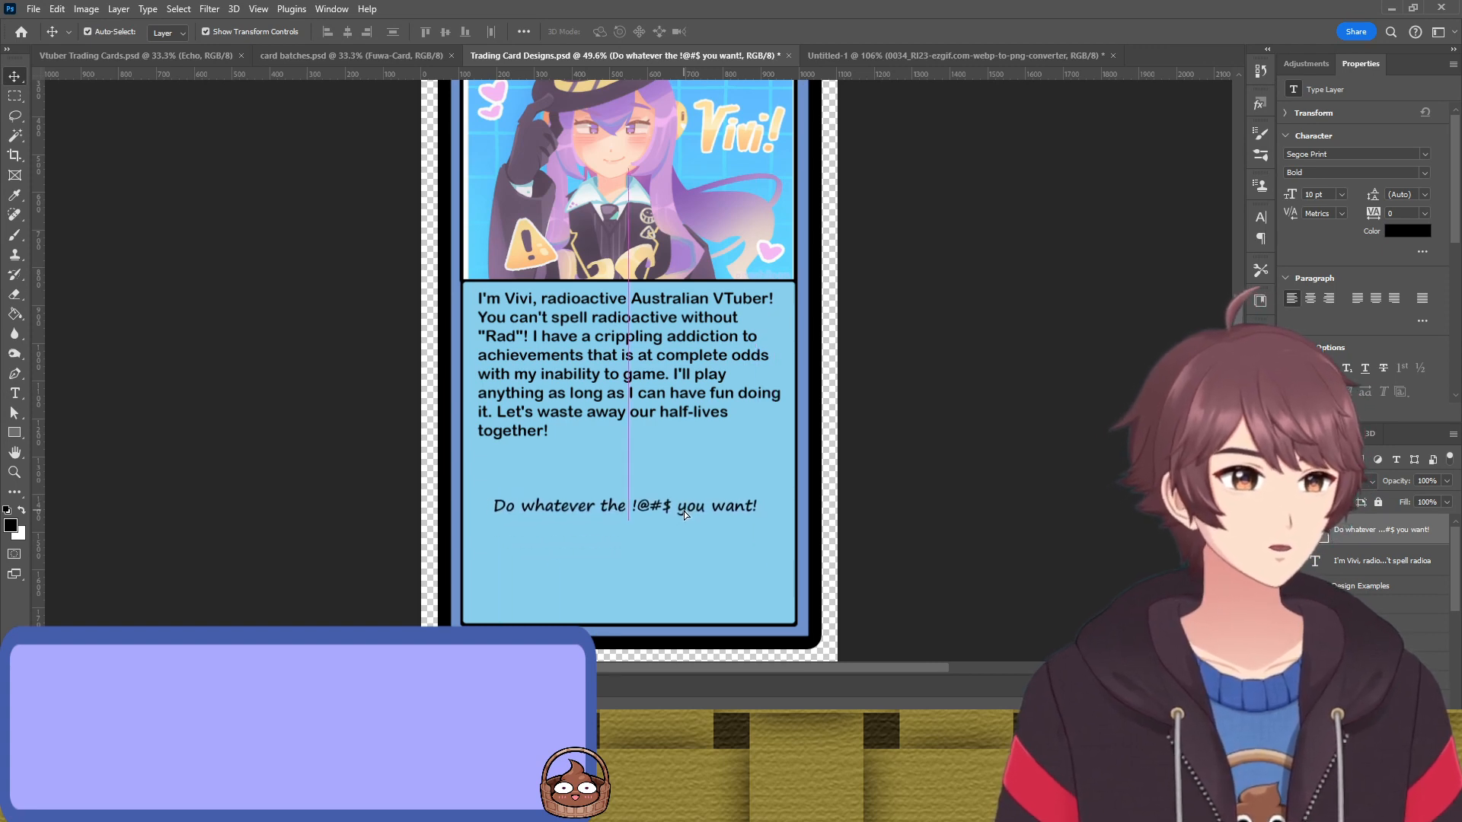
left_click_drag(662, 357, 653, 366)
left_click_drag(663, 505, 738, 510)
left_click(923, 482)
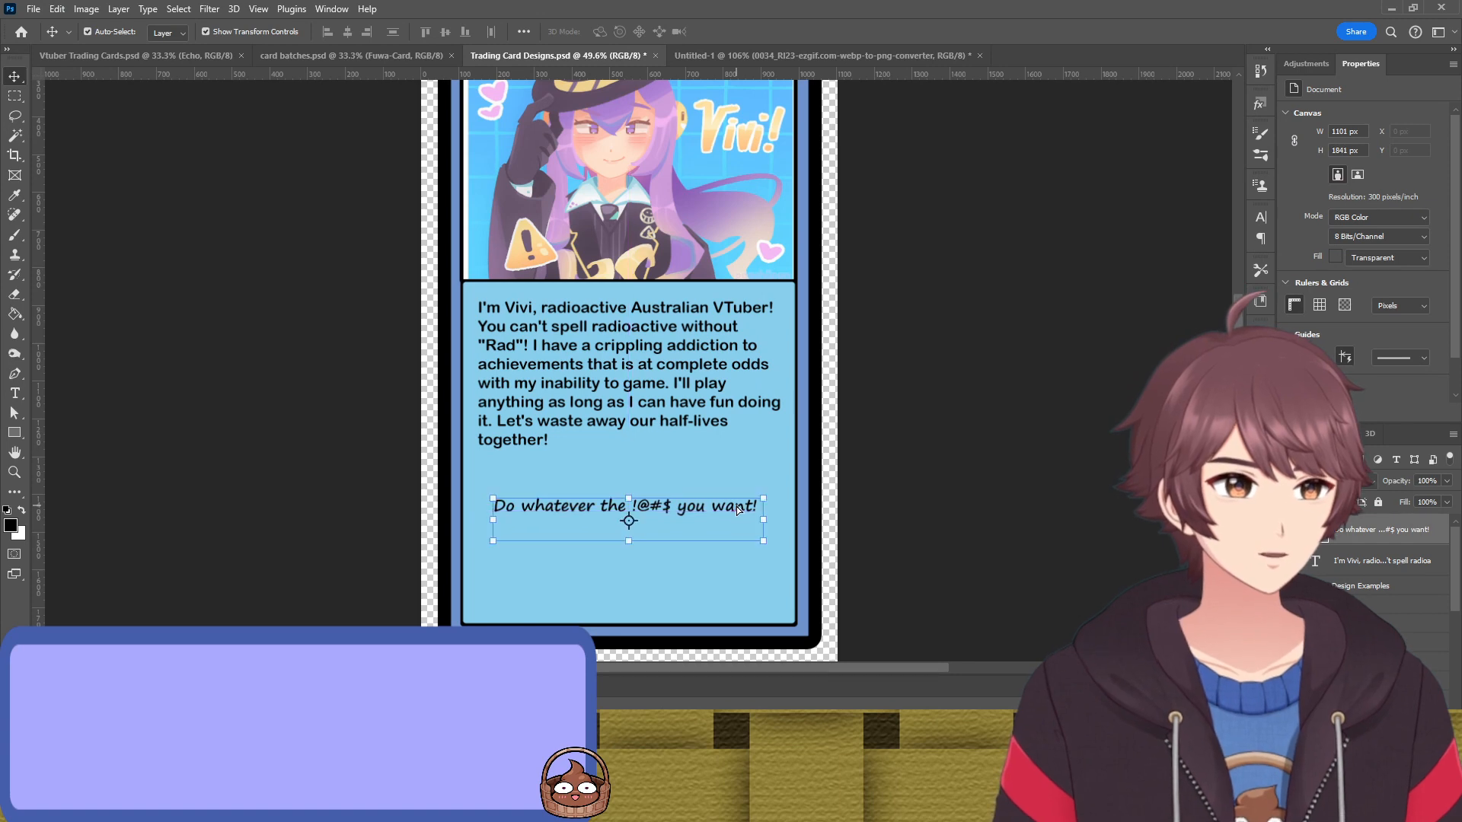
left_click(887, 483)
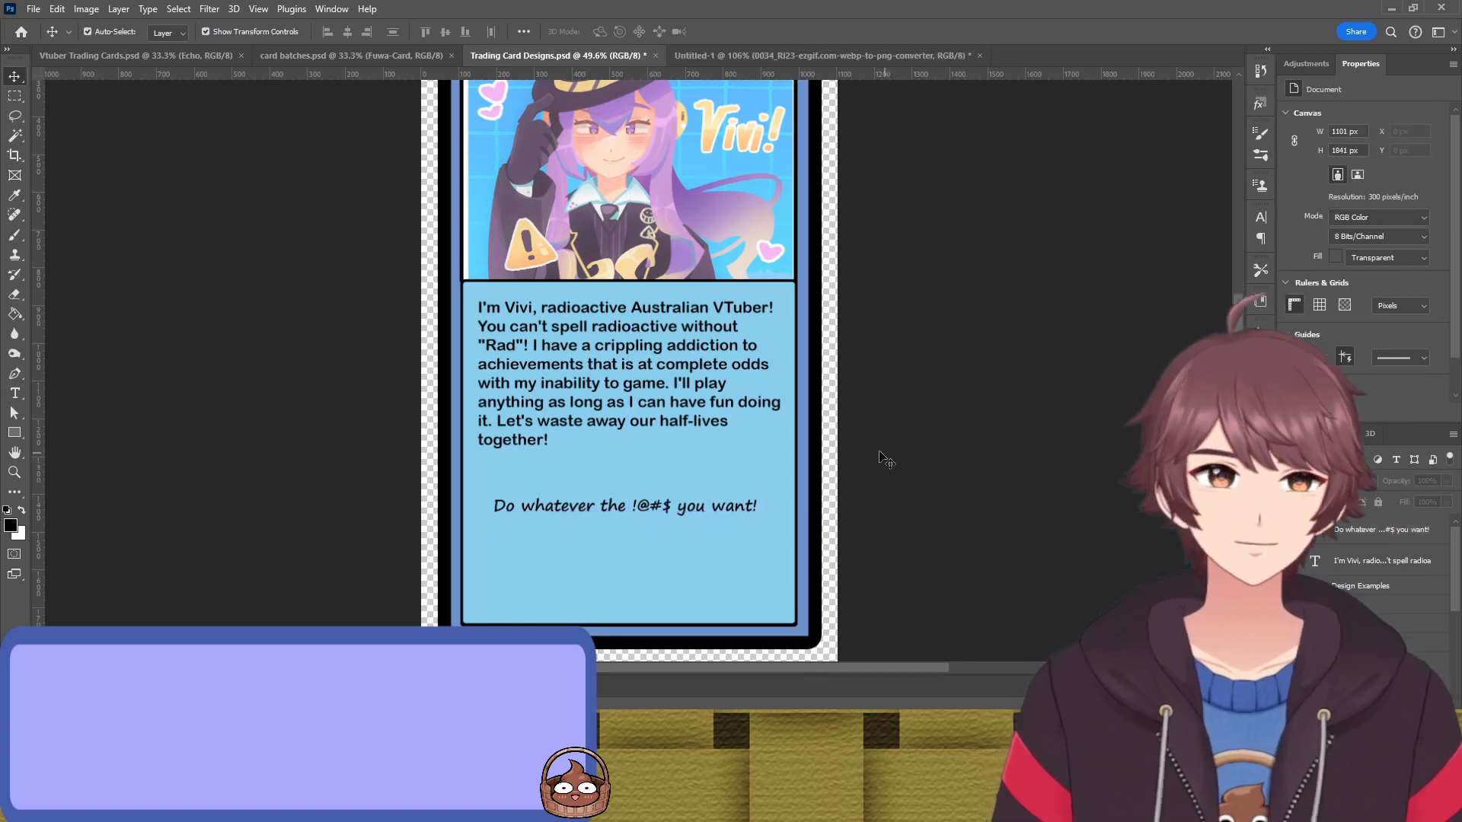
scroll(886, 460, "up", 1)
scroll(830, 426, "up", 1)
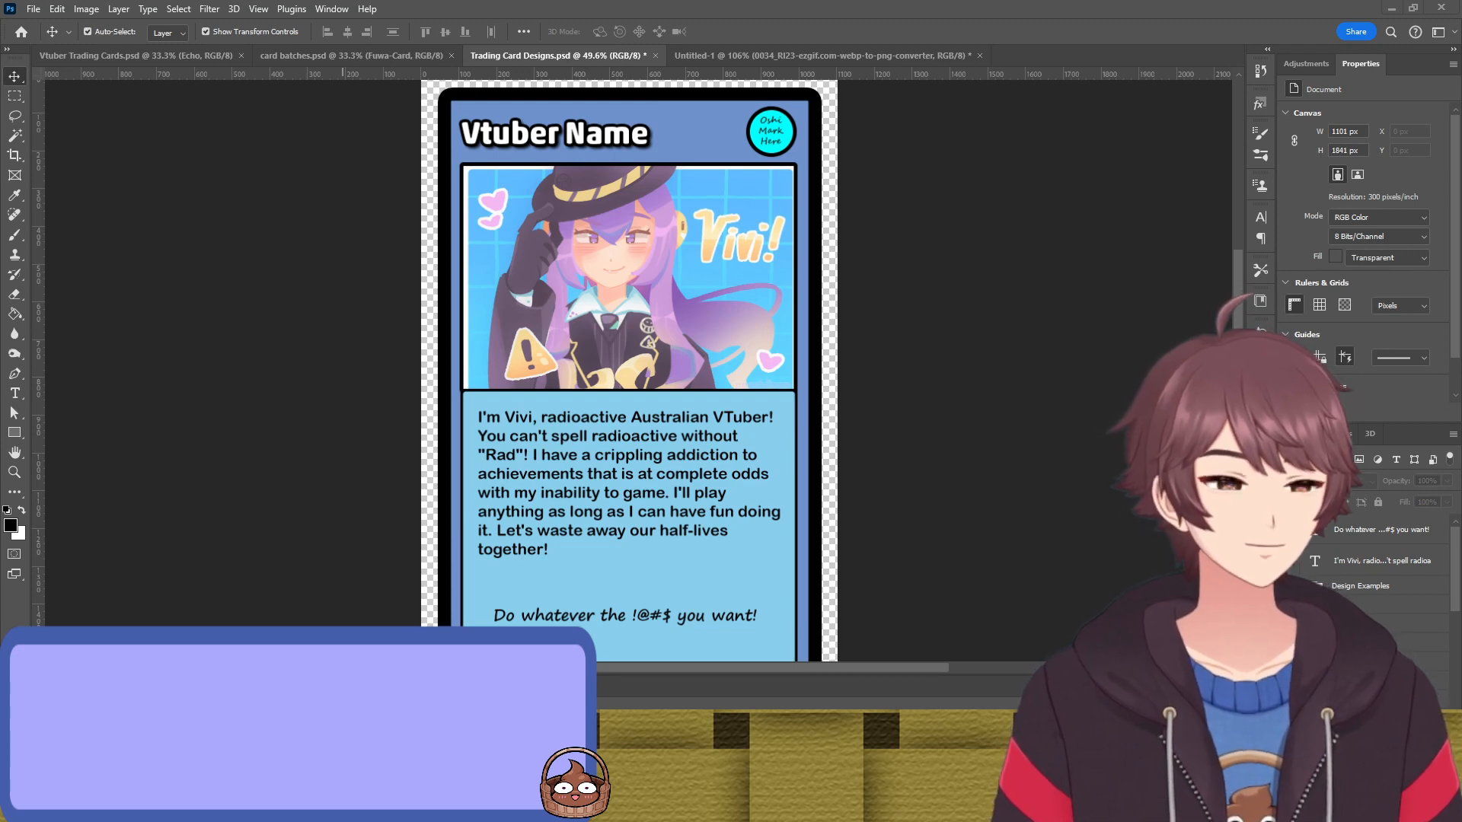
scroll(210, 271, "down", 5)
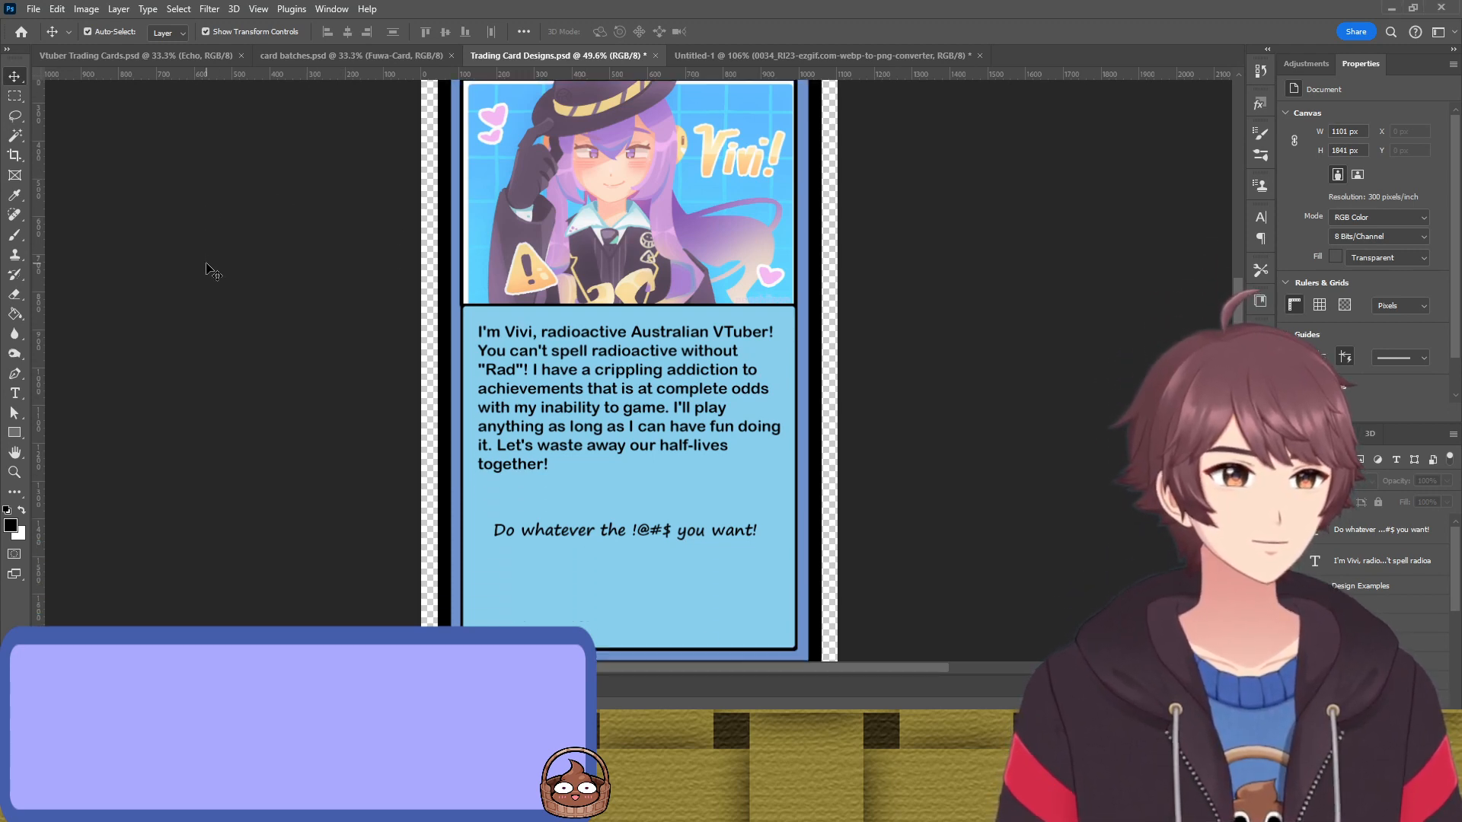
scroll(211, 271, "up", 4)
scroll(210, 270, "down", 2)
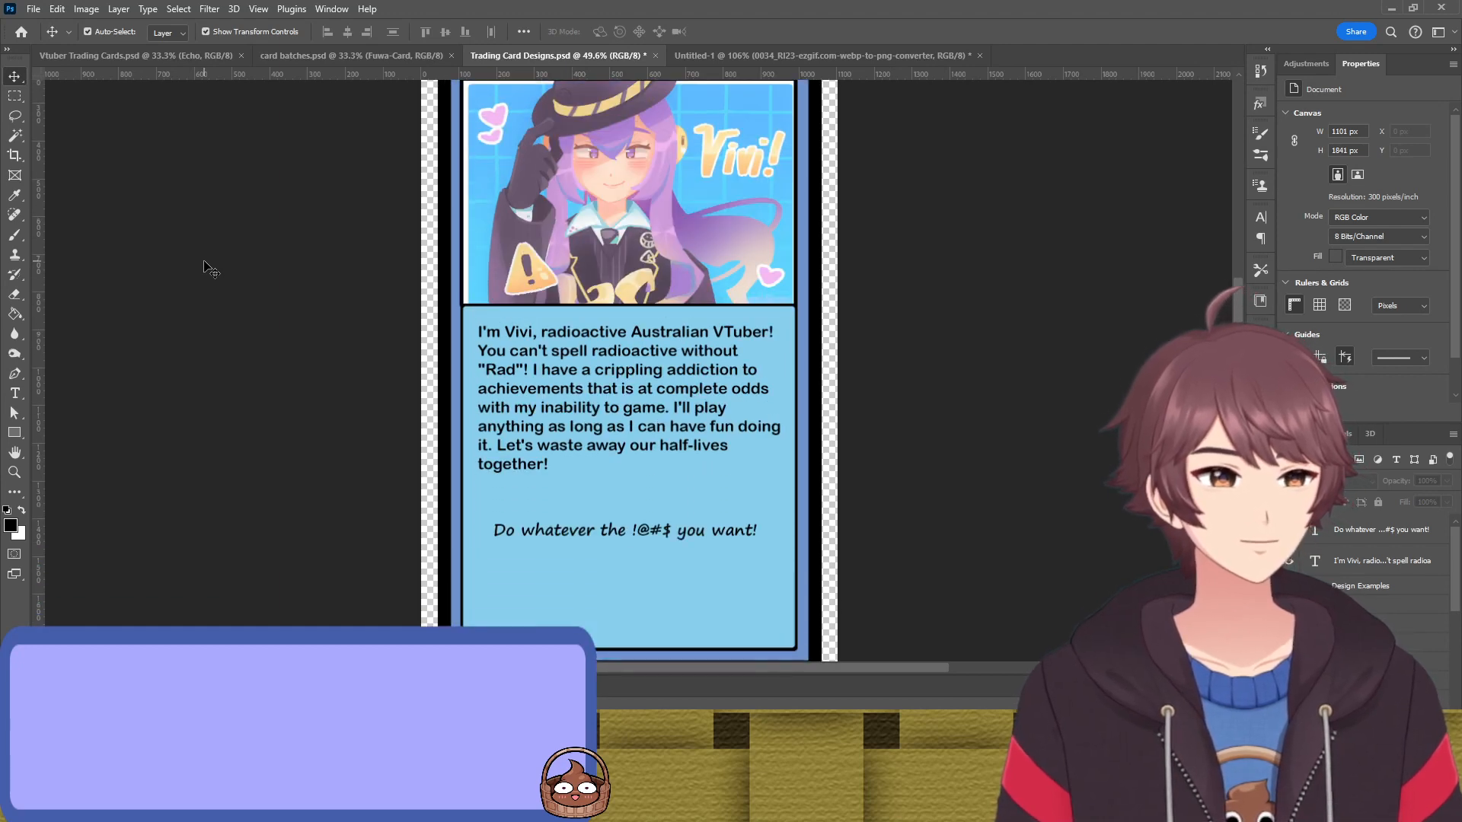
Compare the card's layout, text area and bottom border with the reference trading cards in the Untitled-1 document
scroll(206, 266, "up", 2)
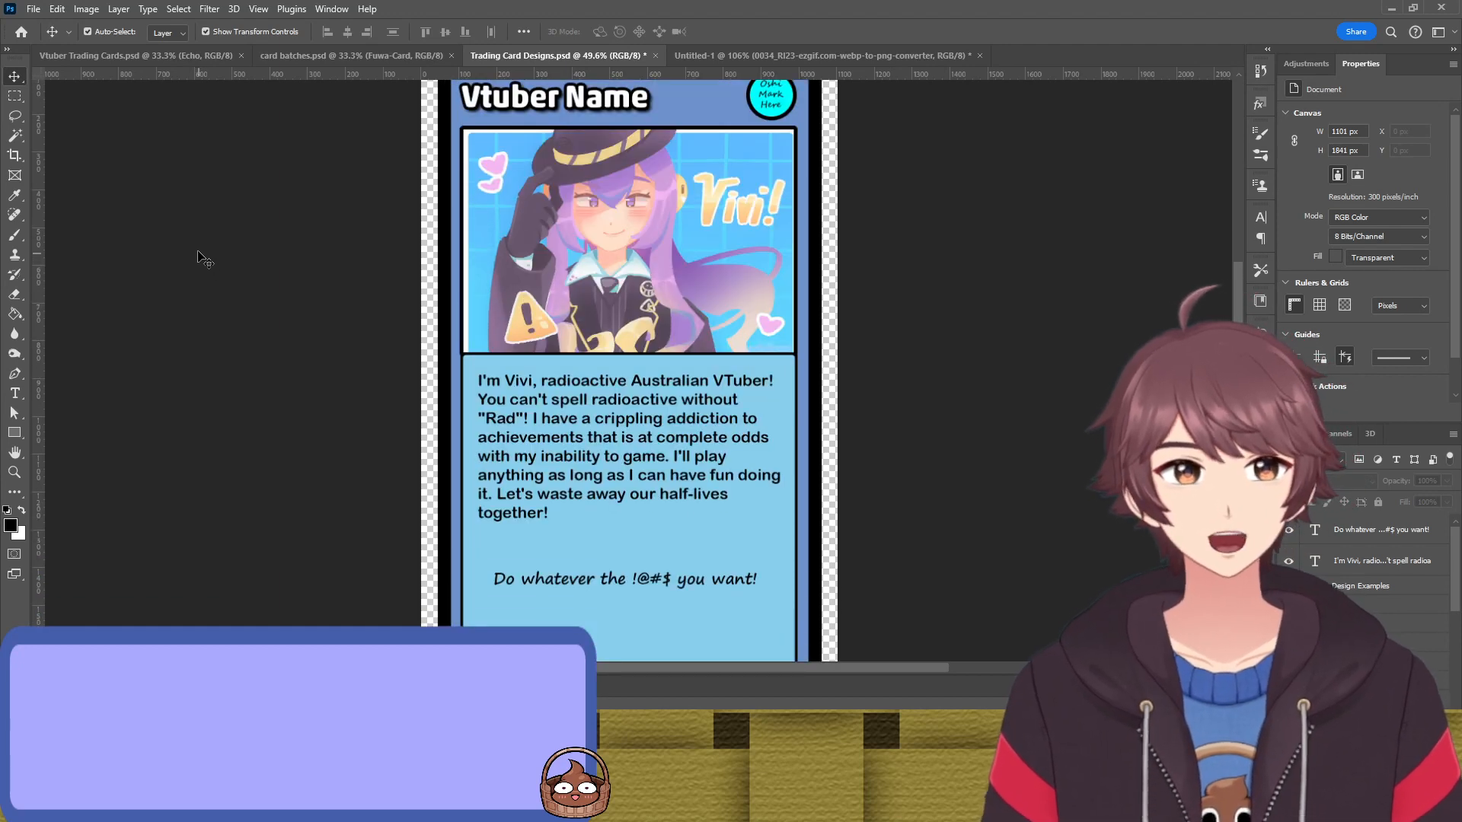
left_click(769, 55)
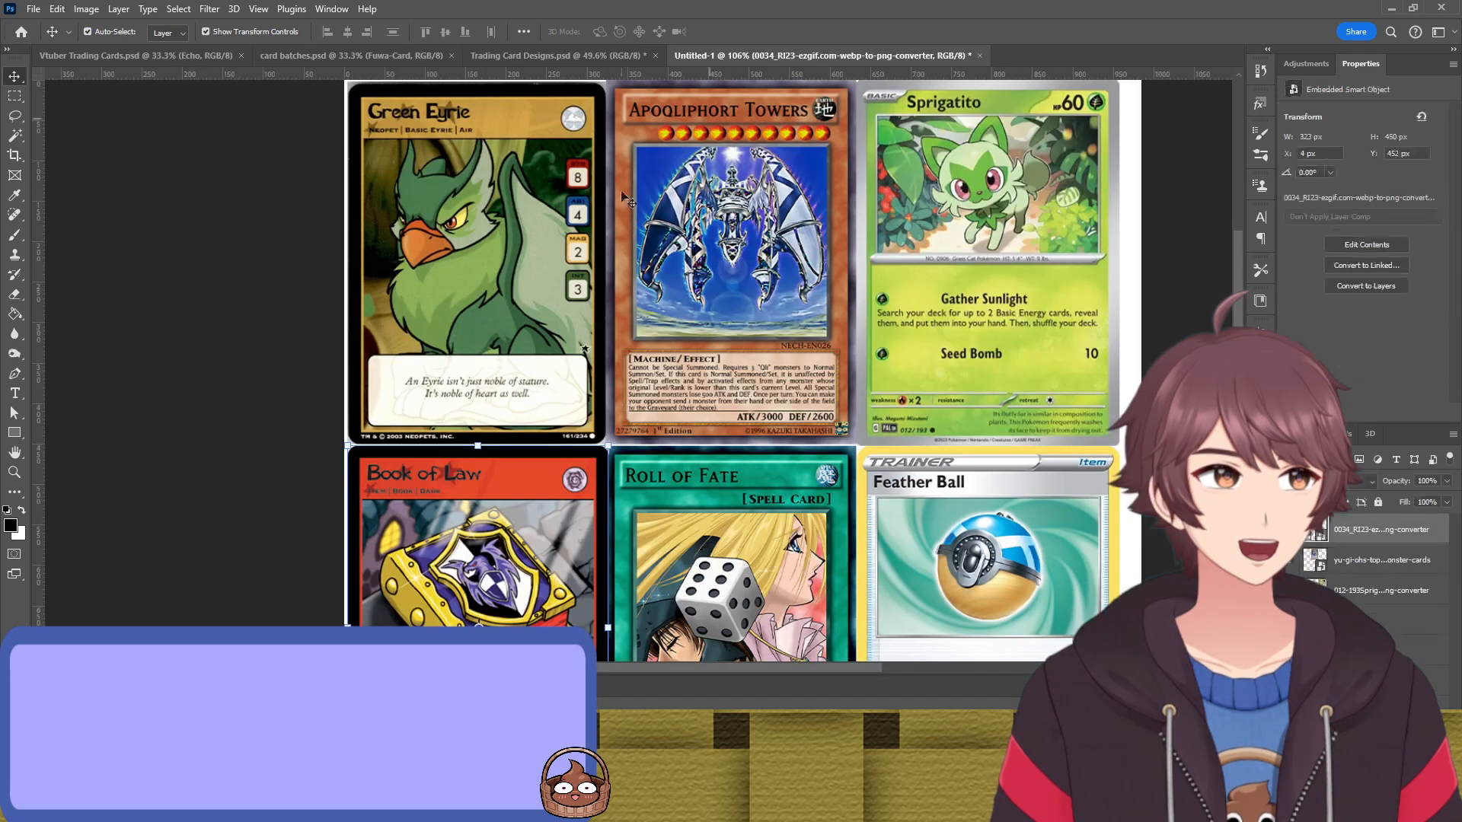
scroll(396, 367, "down", 5)
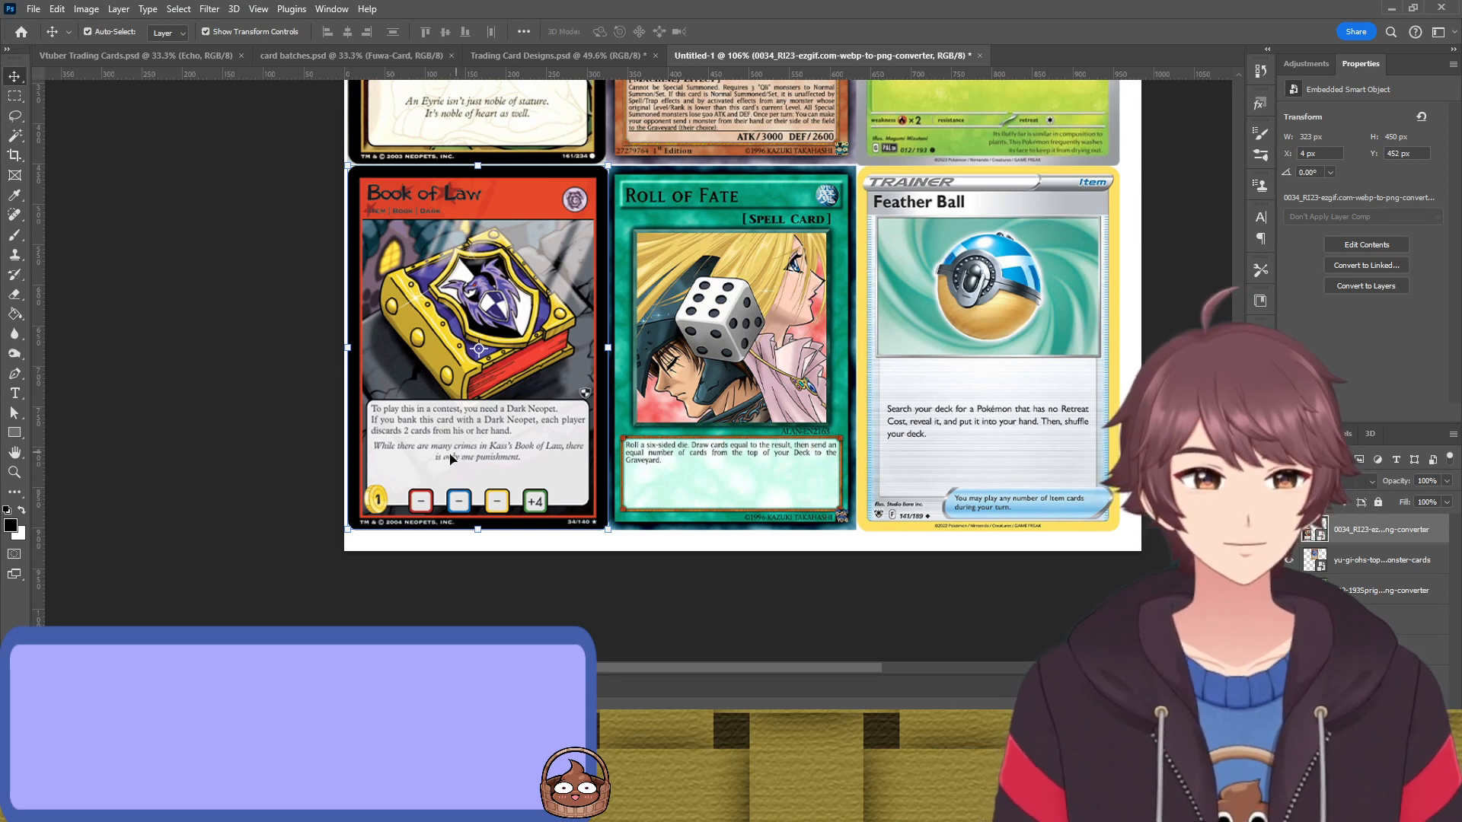
left_click(576, 55)
scroll(797, 539, "down", 4)
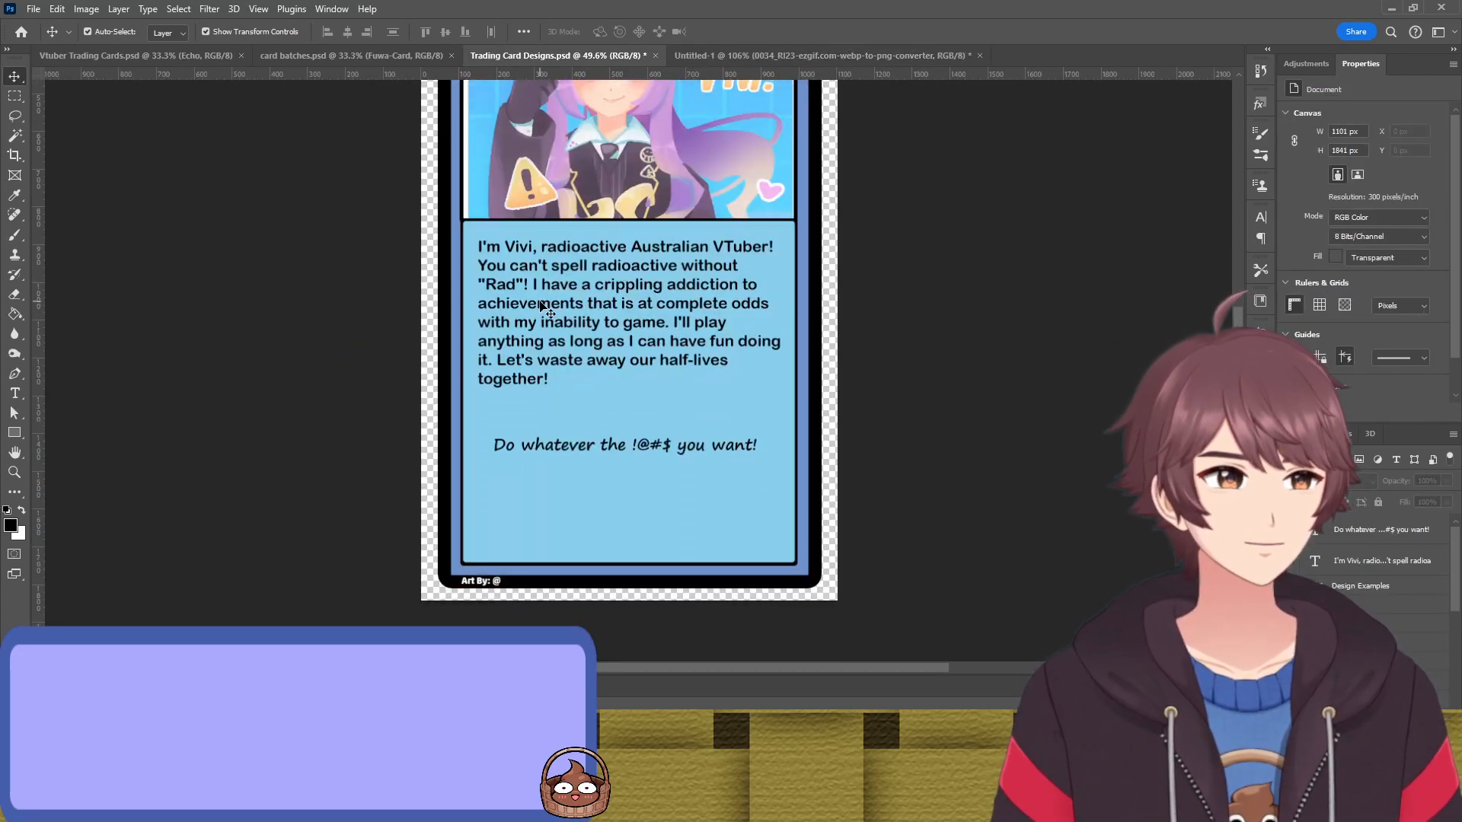
scroll(523, 306, "up", 4)
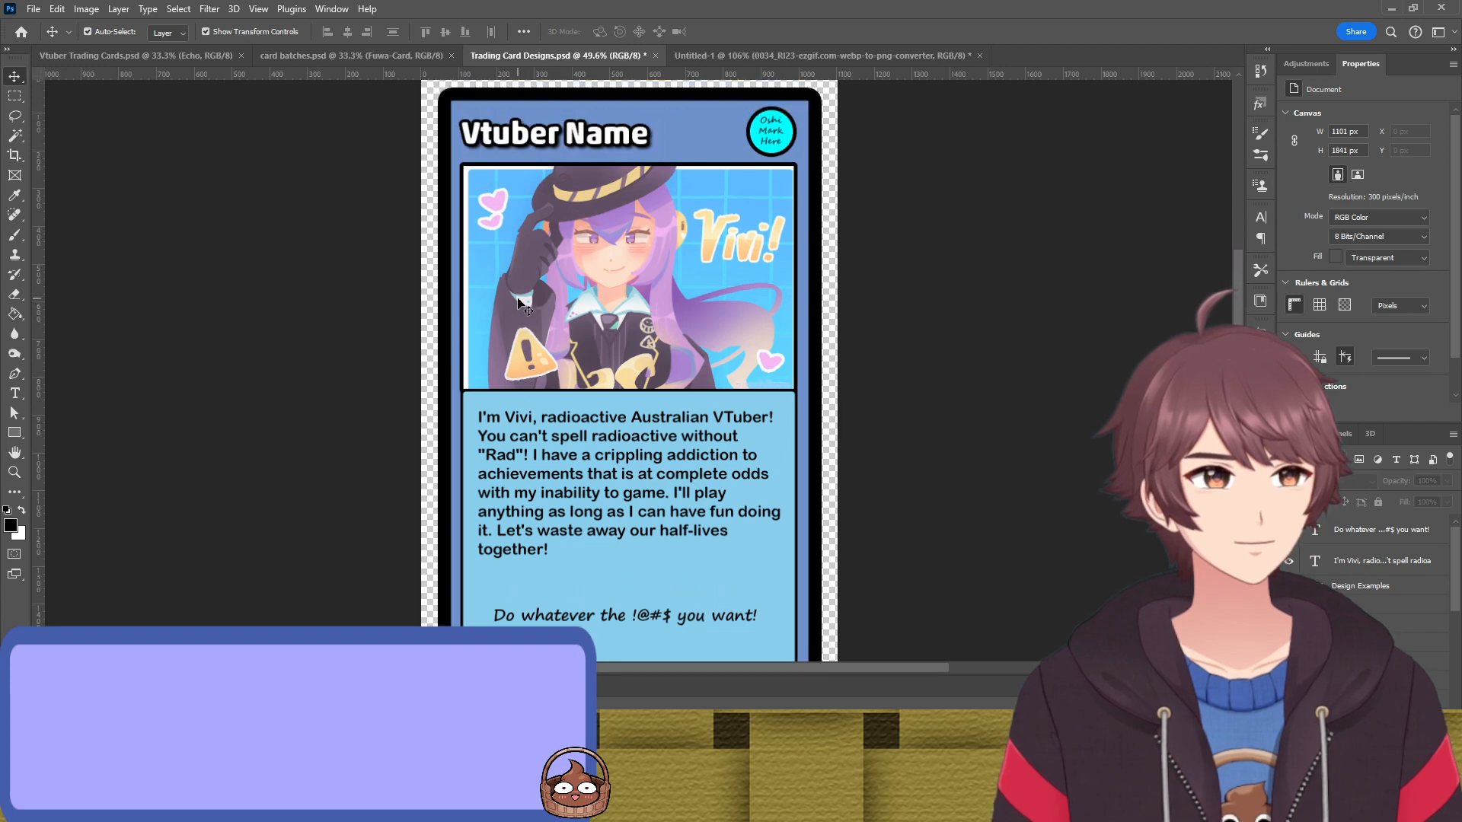
scroll(522, 306, "down", 1)
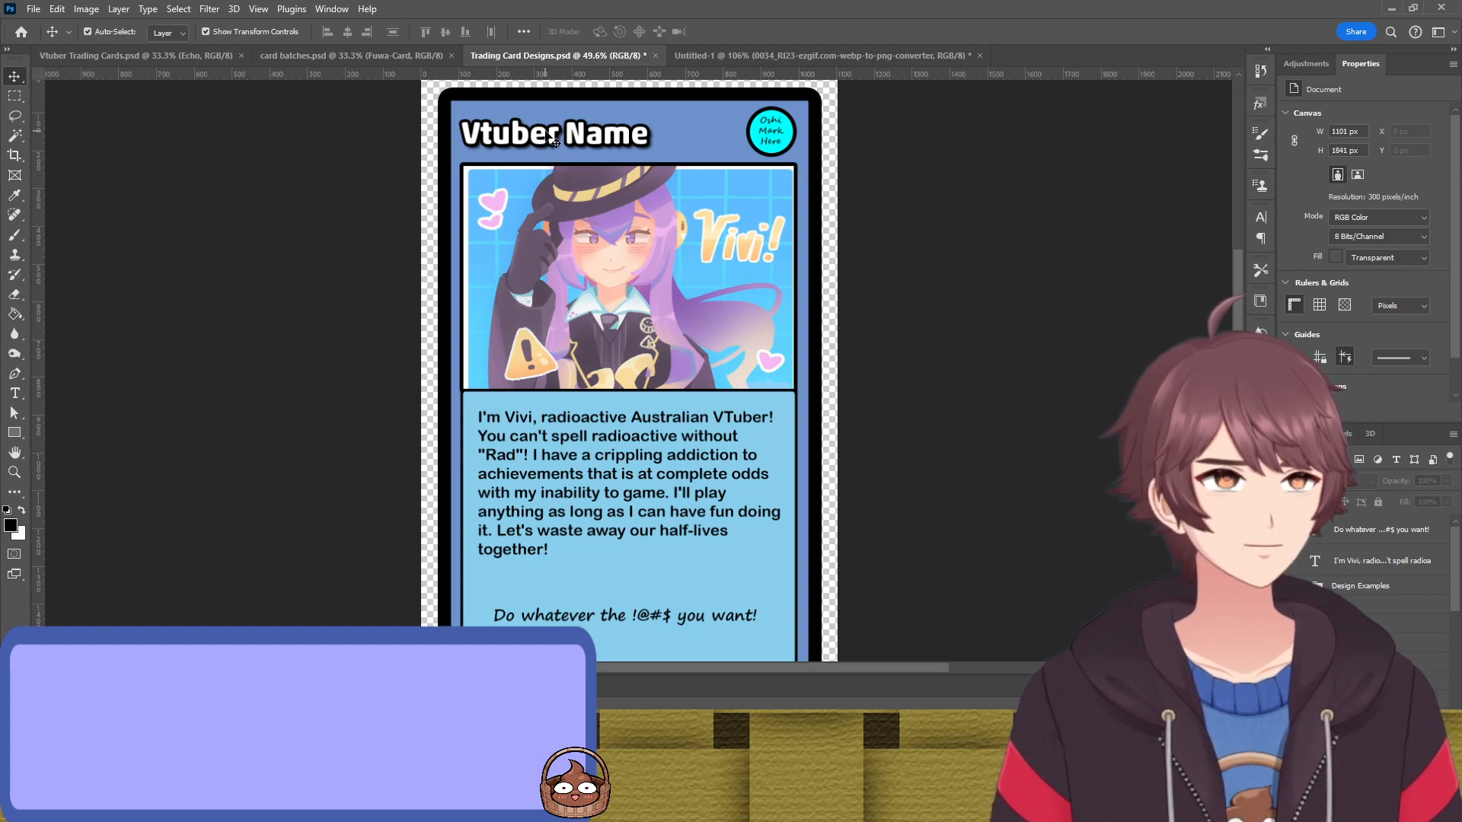
scroll(599, 275, "down", 4)
scroll(599, 276, "up", 3)
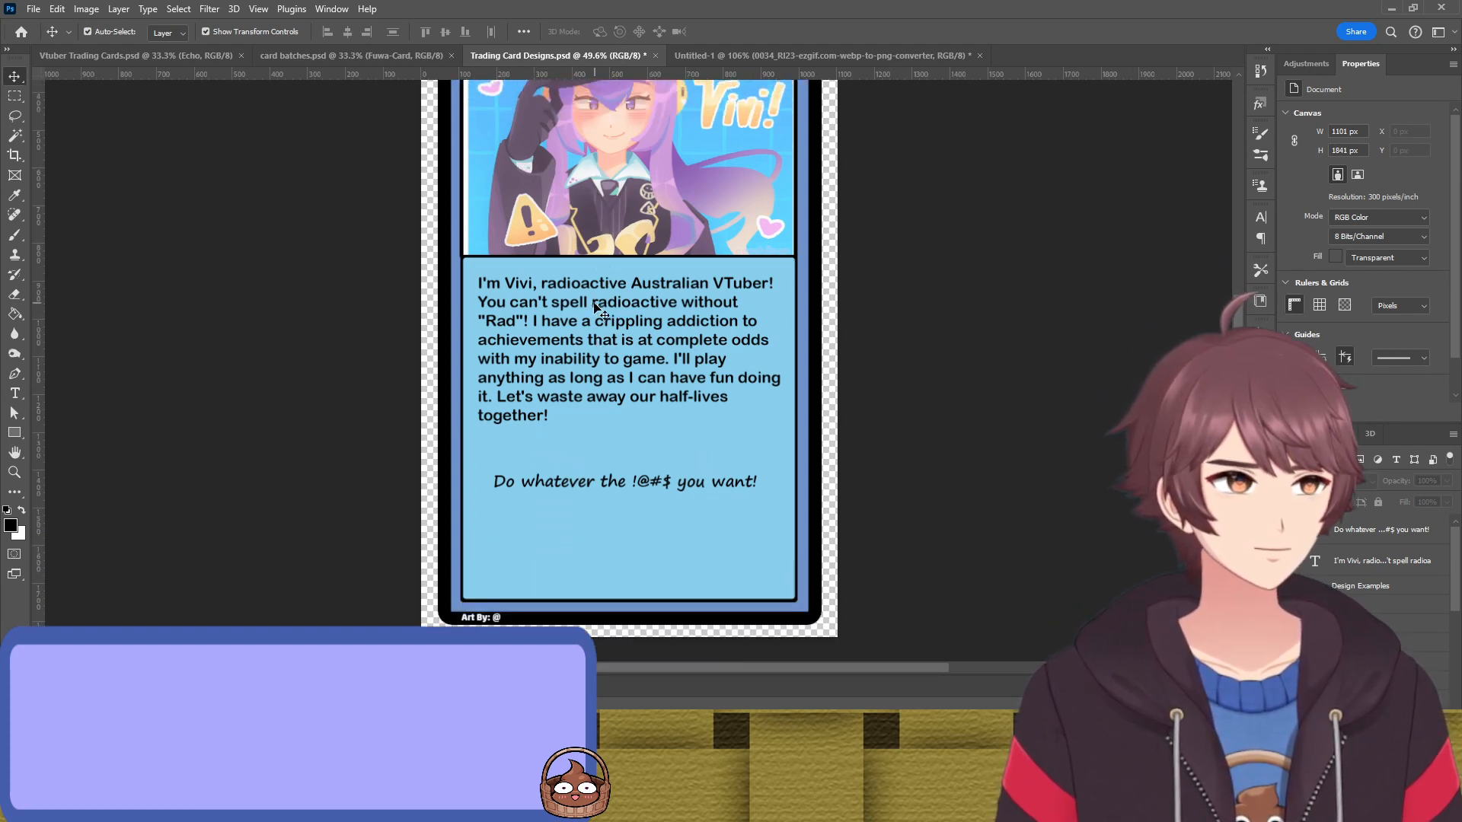
scroll(586, 299, "up", 1)
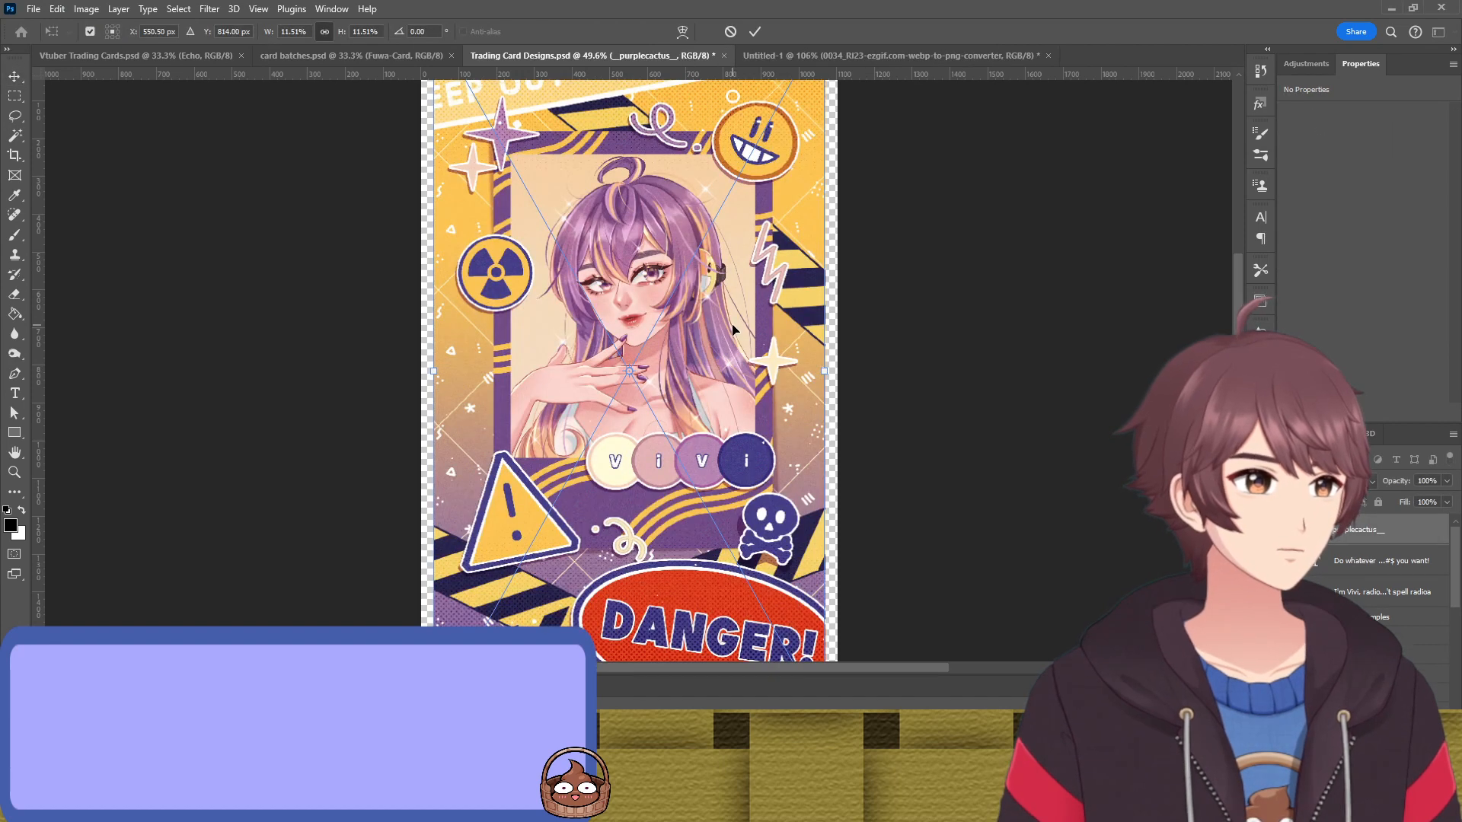
Place the yellow and purple Vivi artwork on the card, scale it to 9.25%, and position it near the card's upper edge
key("Return")
scroll(1039, 245, "up", 2)
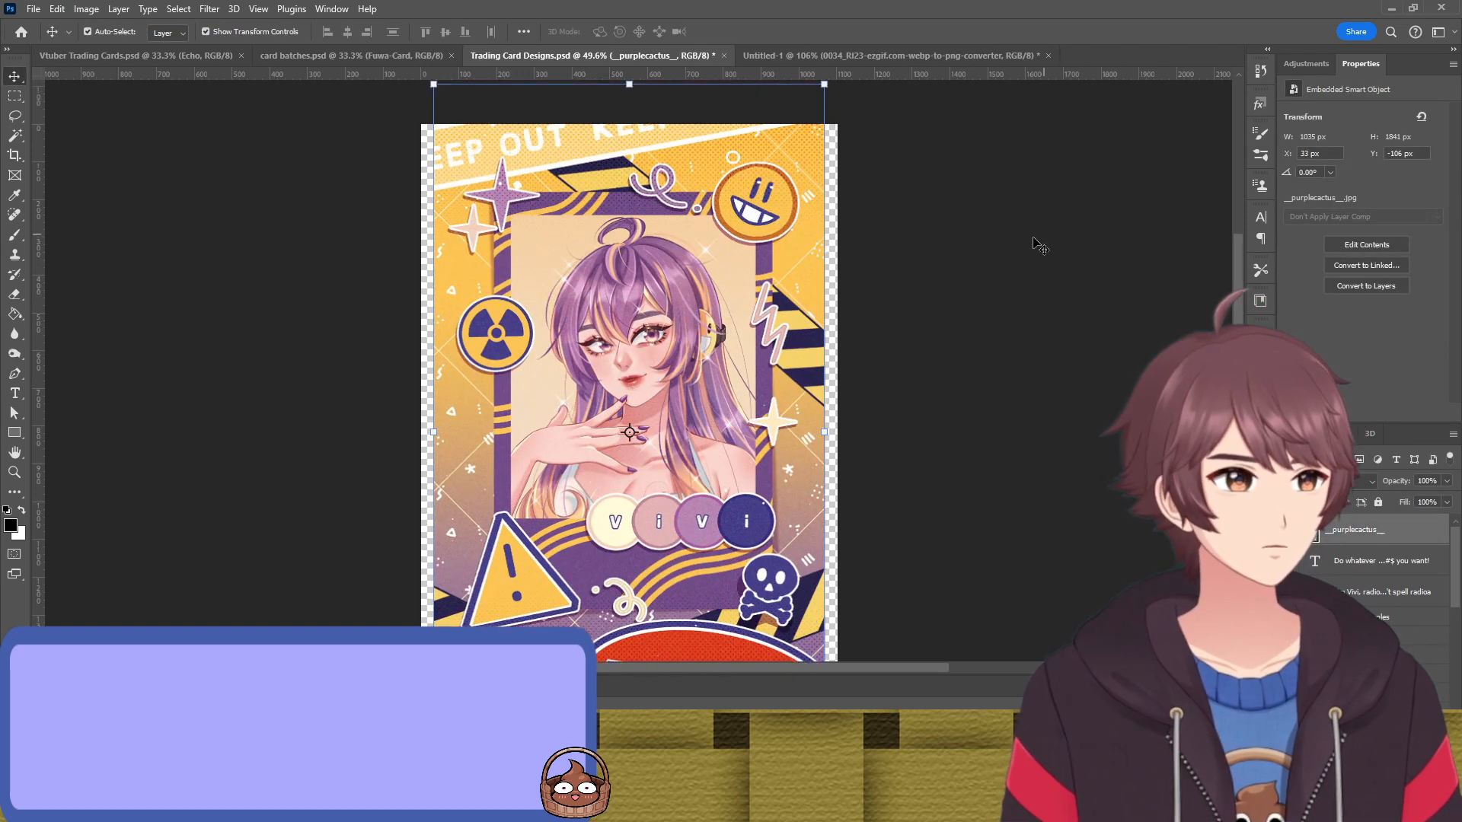
left_click_drag(623, 83, 612, 478)
left_click_drag(644, 545, 575, 246)
left_click_drag(652, 322, 796, 322)
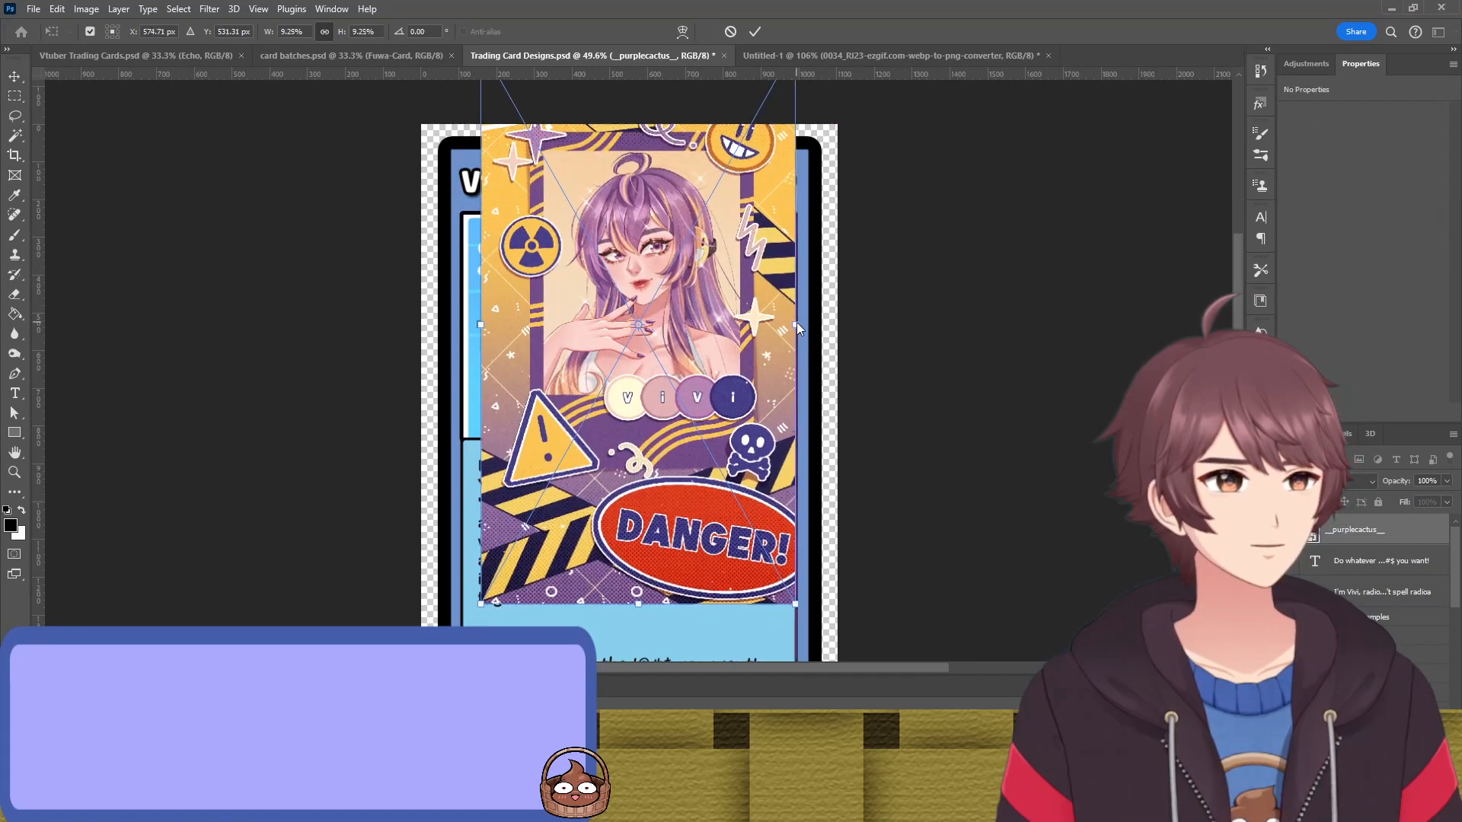
left_click_drag(669, 299, 664, 368)
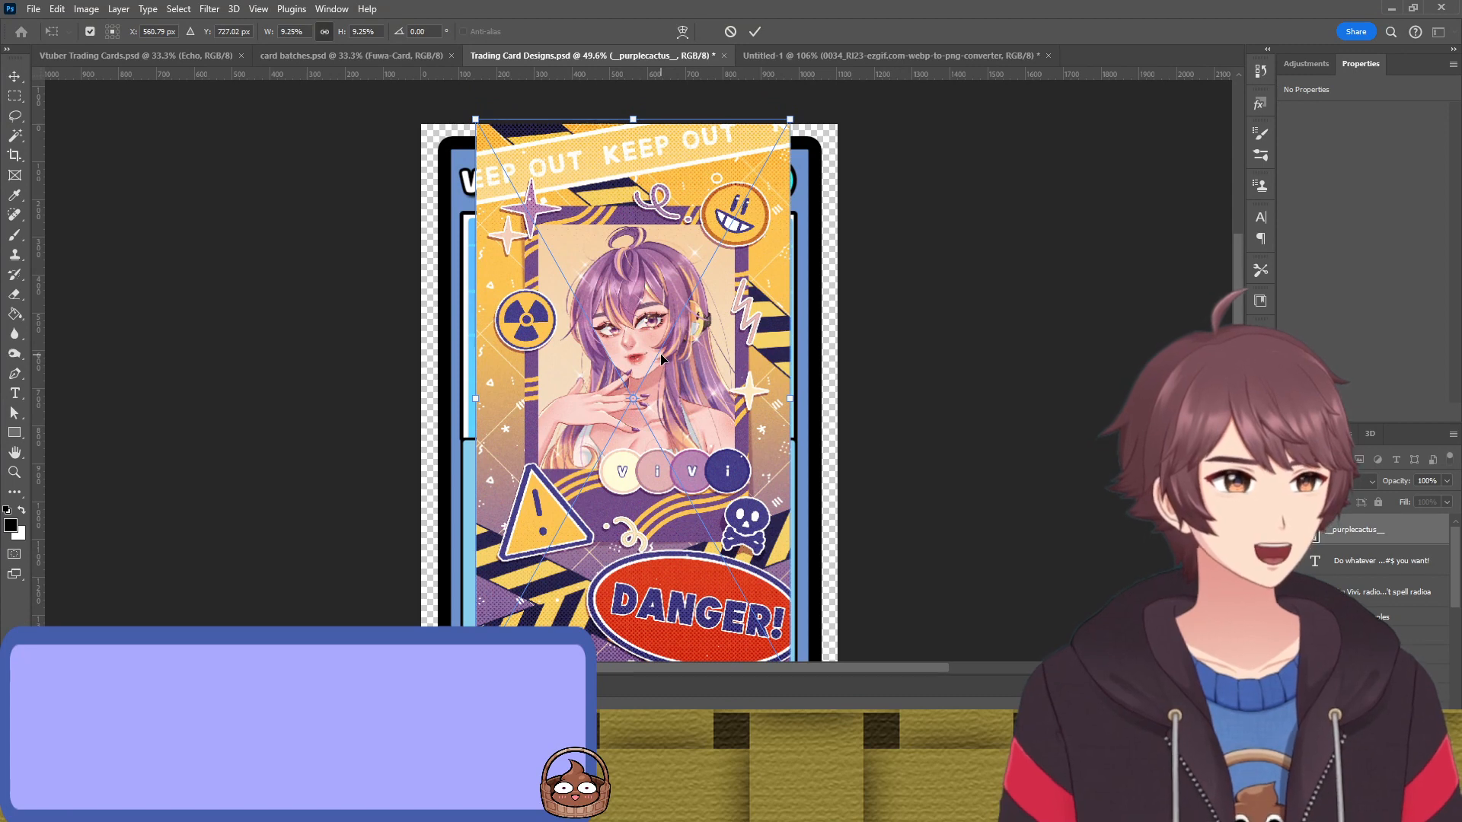
key("Return")
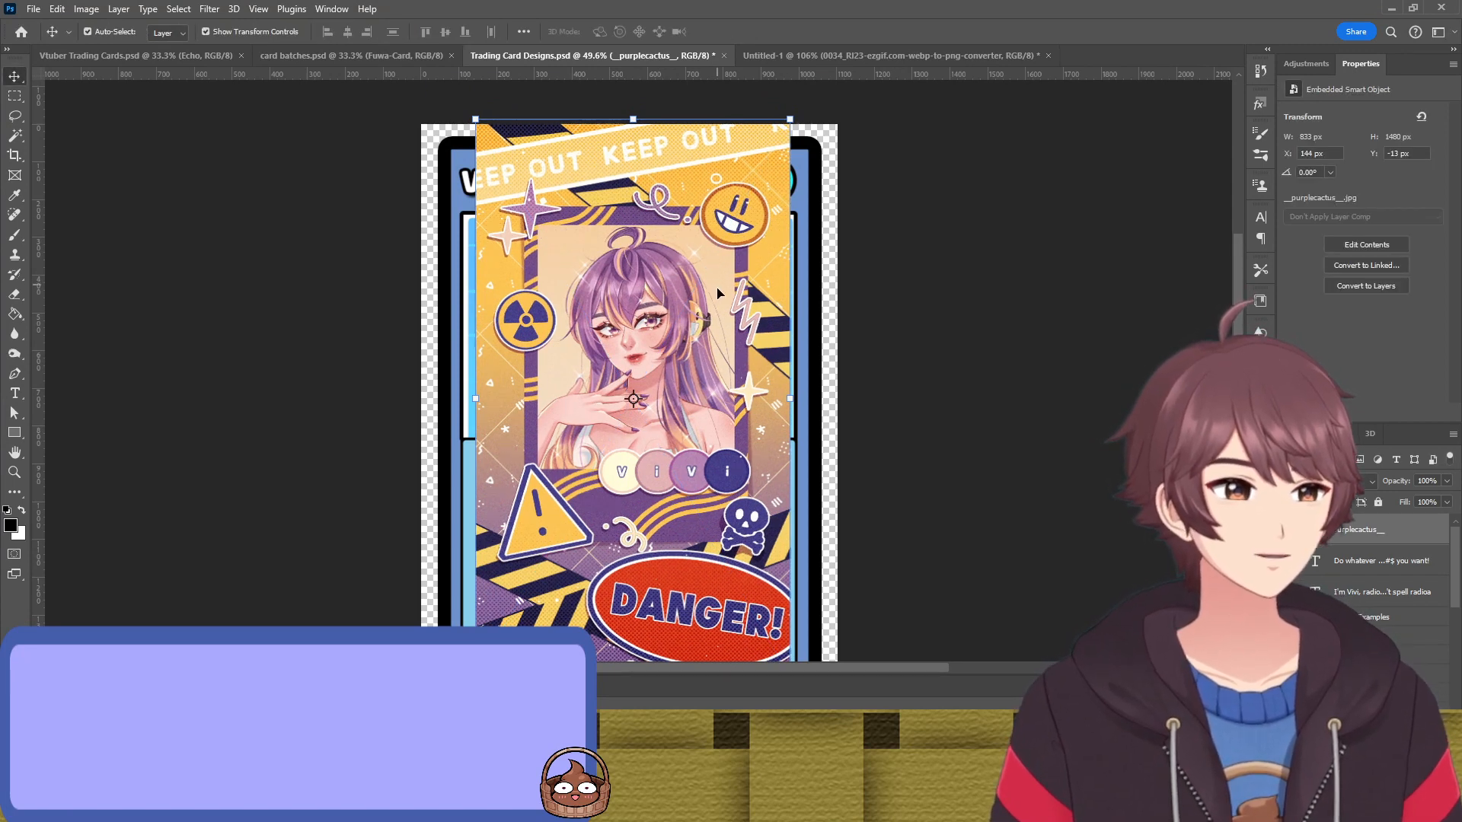
Duplicate the "Art By: @" credit to the opposite end of the card's bottom border and change the copy to "Oshi Mark: @"
scroll(720, 293, "down", 1)
scroll(704, 315, "up", 1)
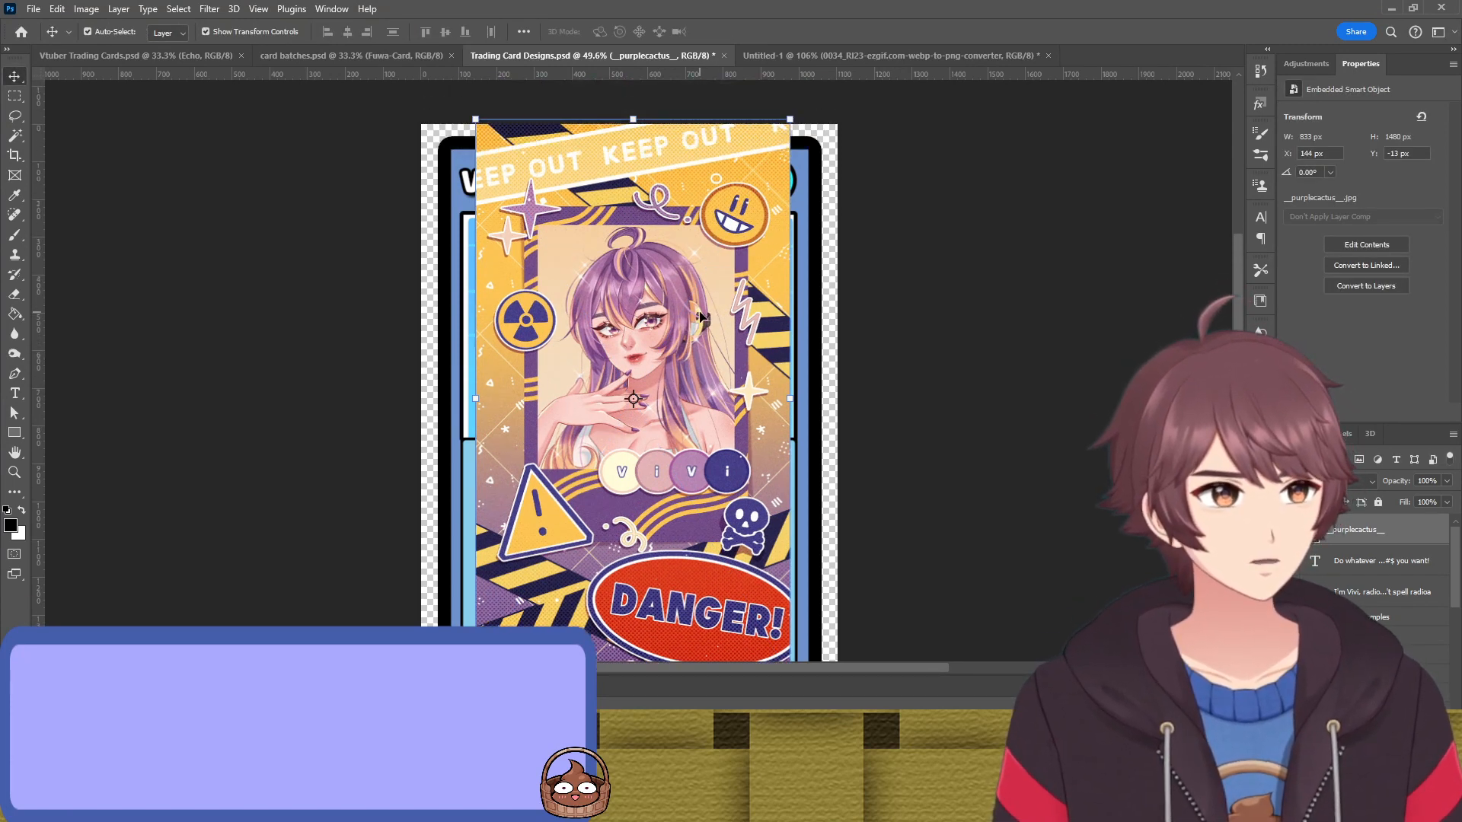
scroll(701, 316, "down", 2)
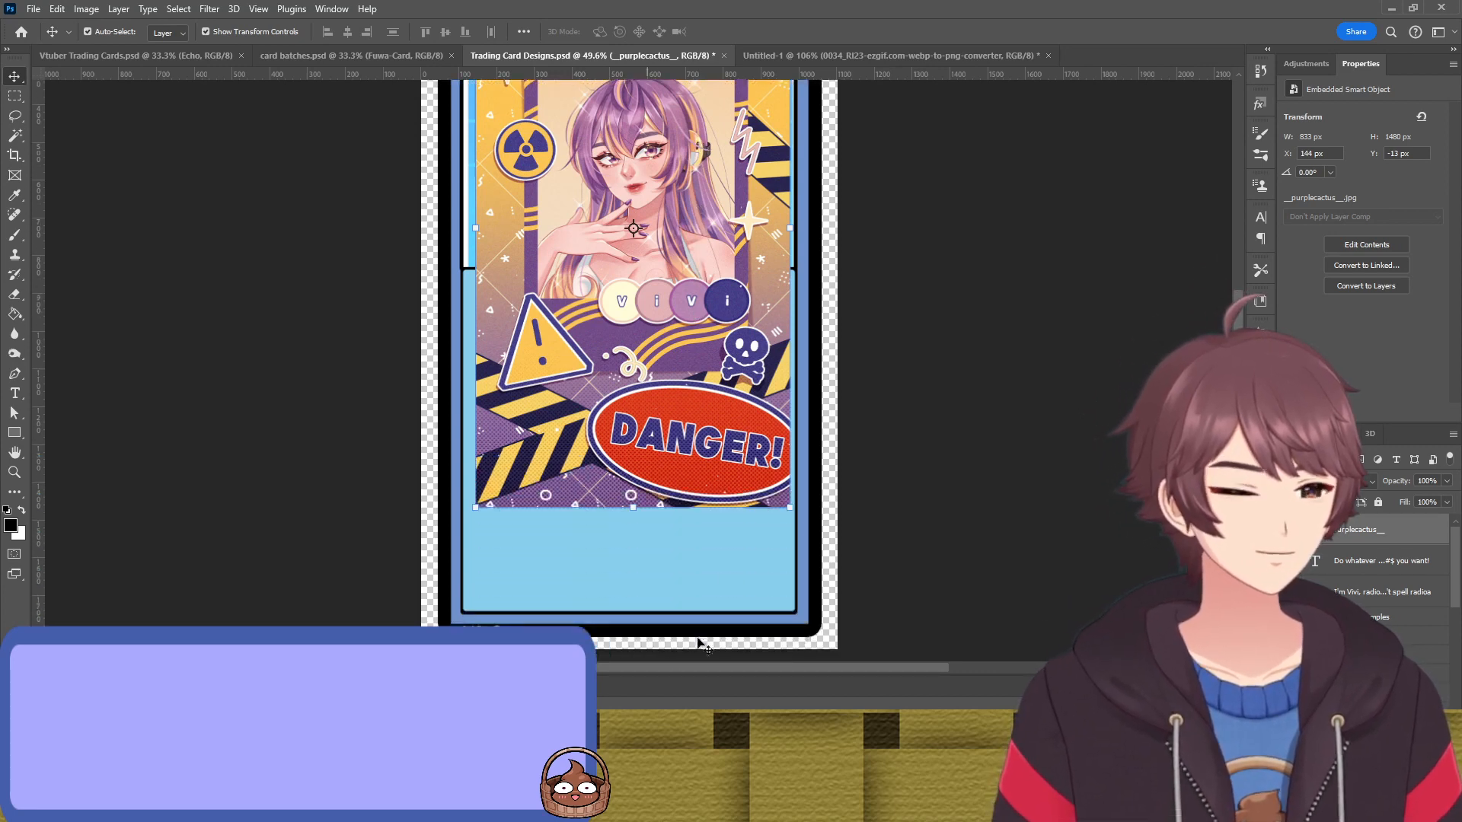
scroll(693, 468, "up", 3)
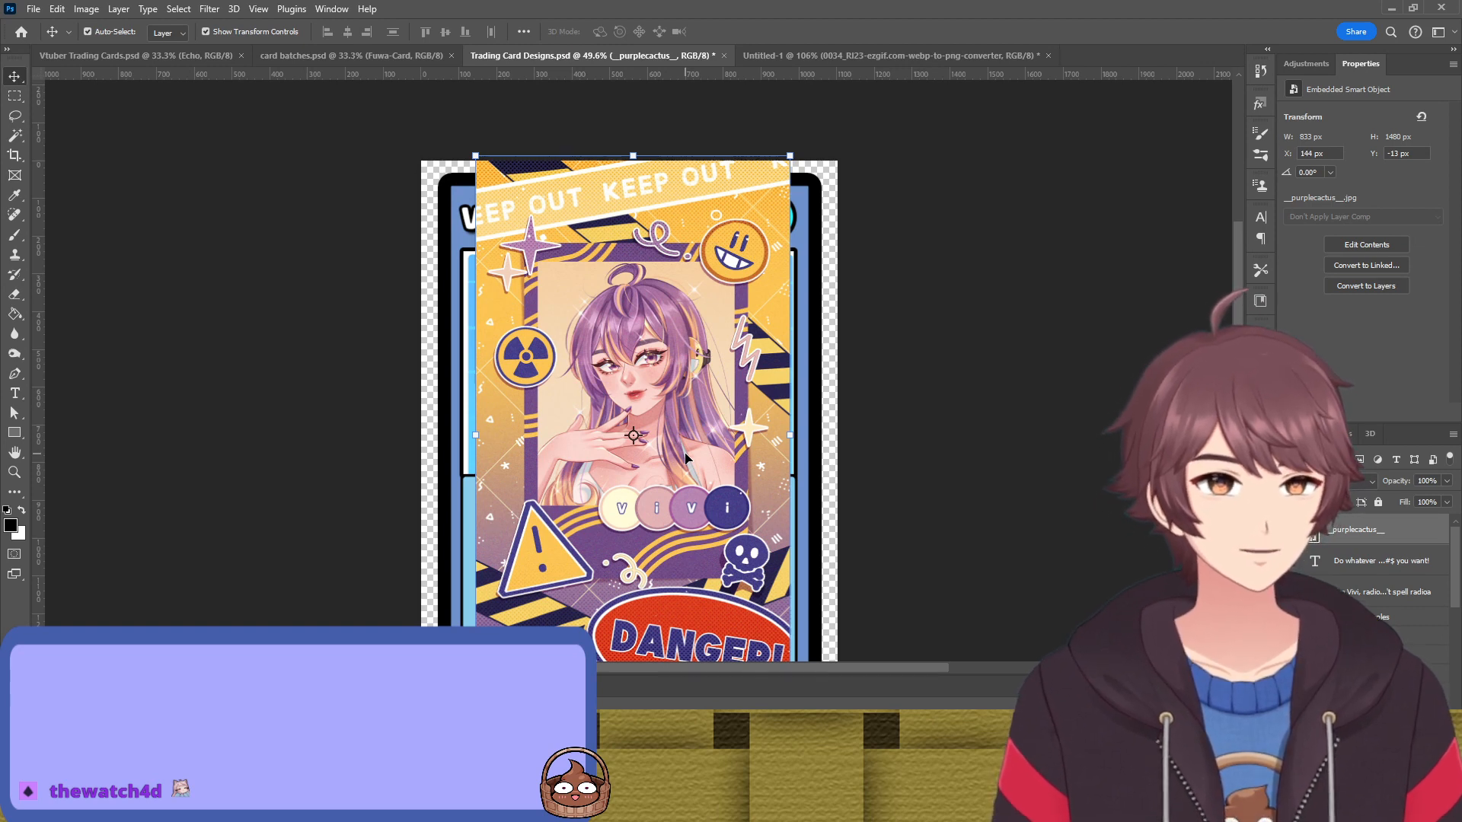
scroll(685, 457, "down", 6)
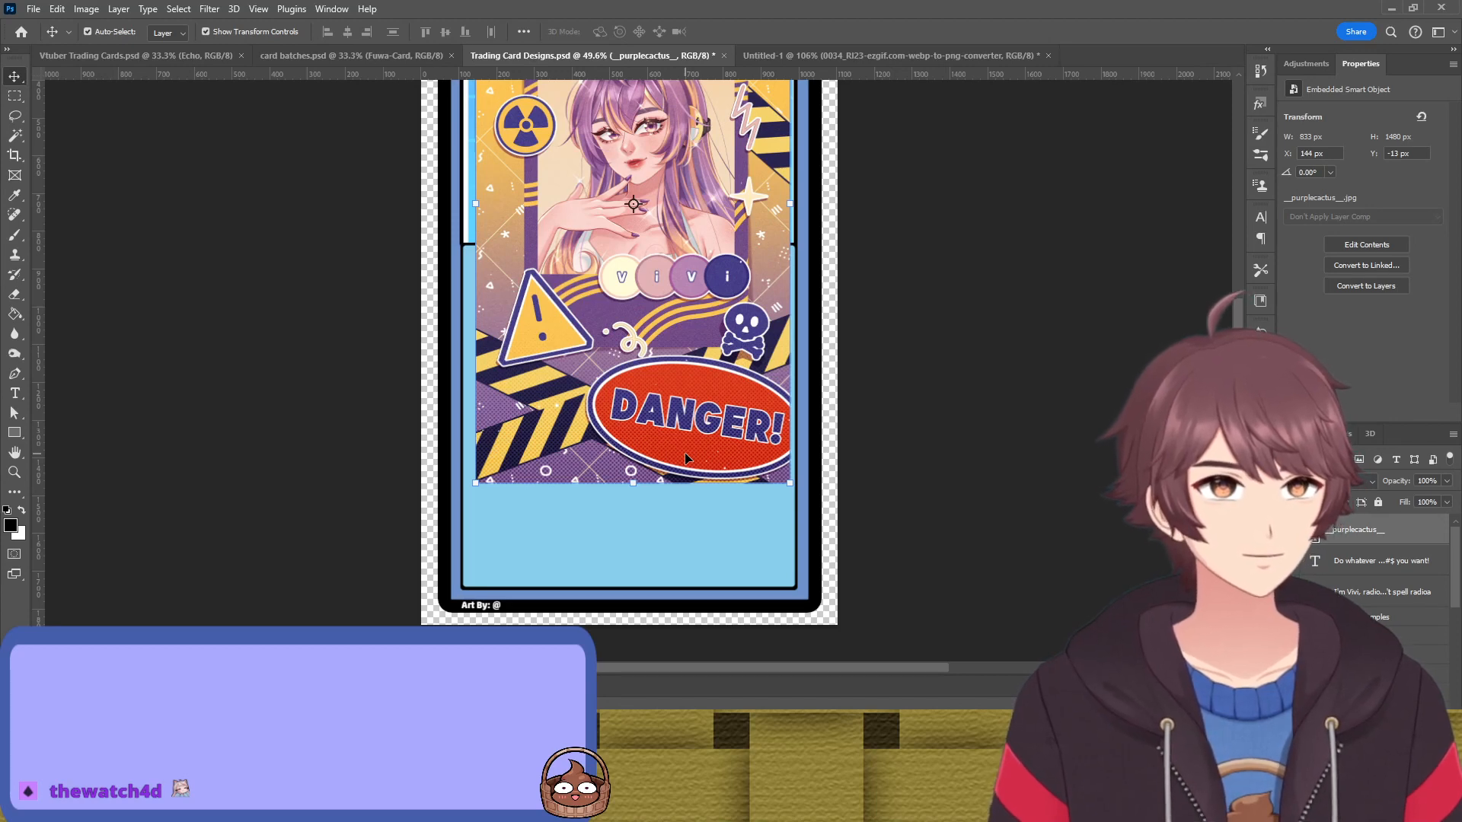
left_click(474, 608)
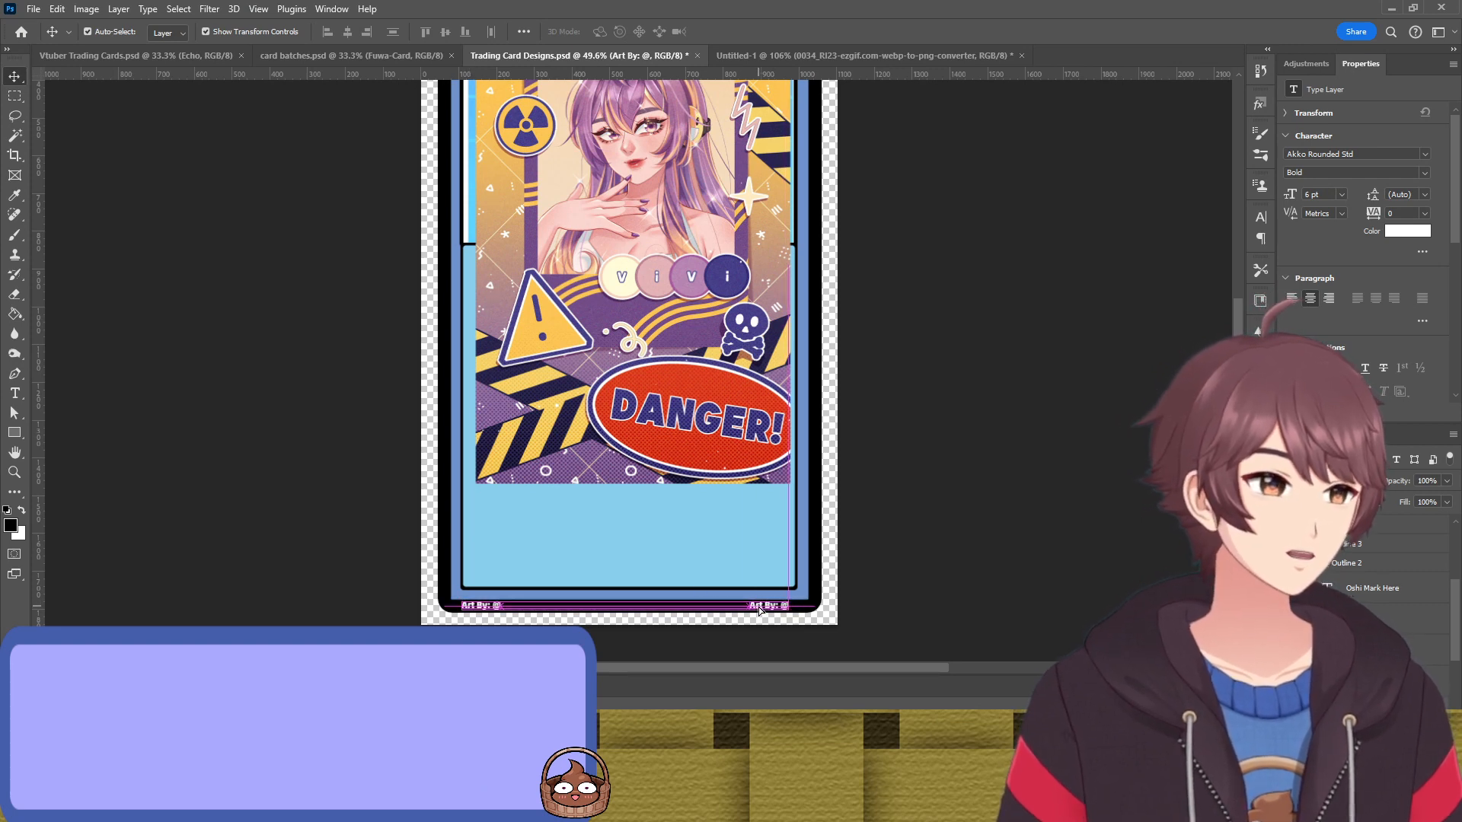
left_click_drag(759, 609, 770, 606)
double_click(760, 606)
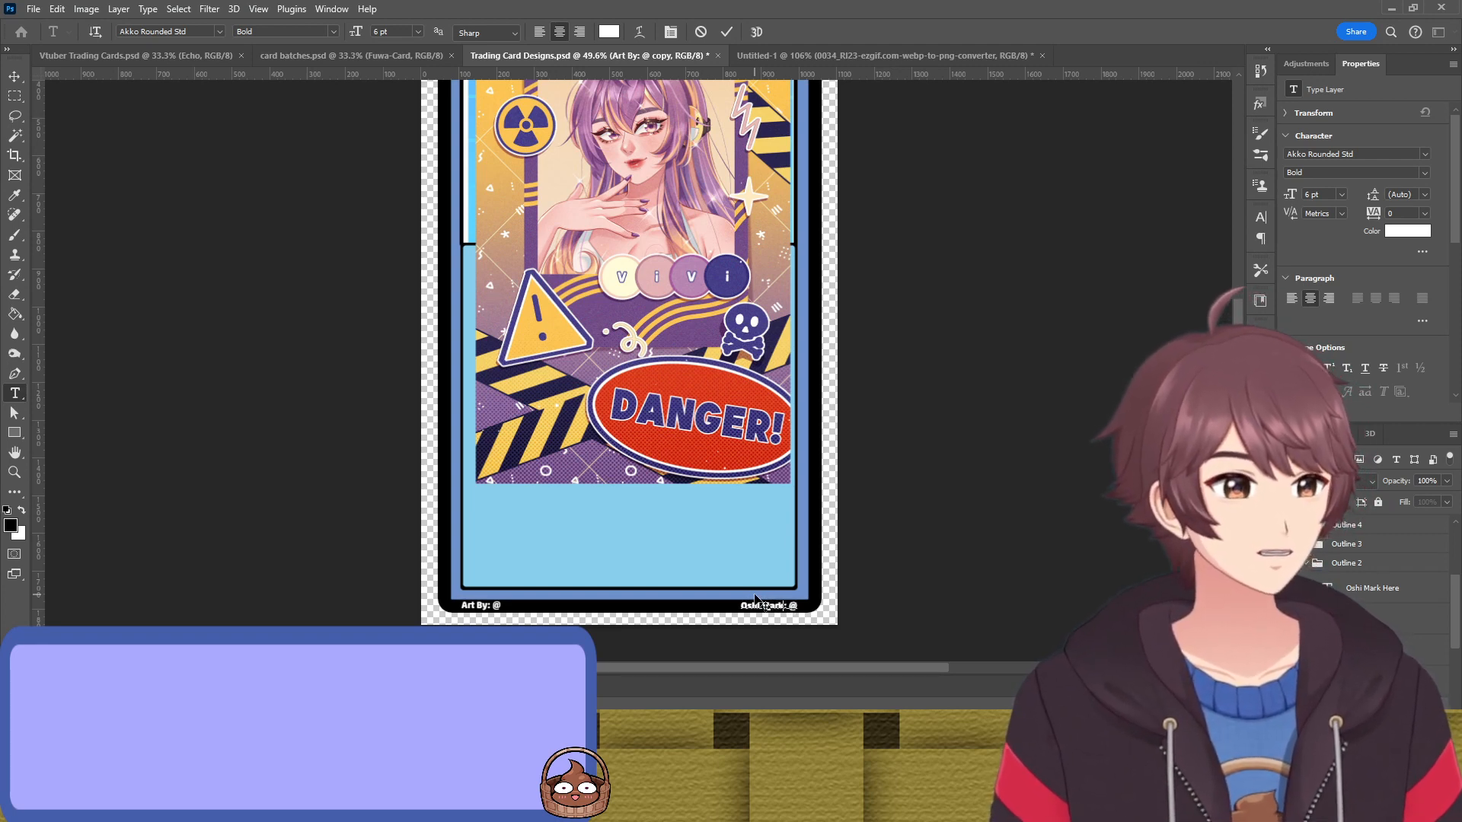
key("ctrl+Return")
key("v")
left_click(925, 558)
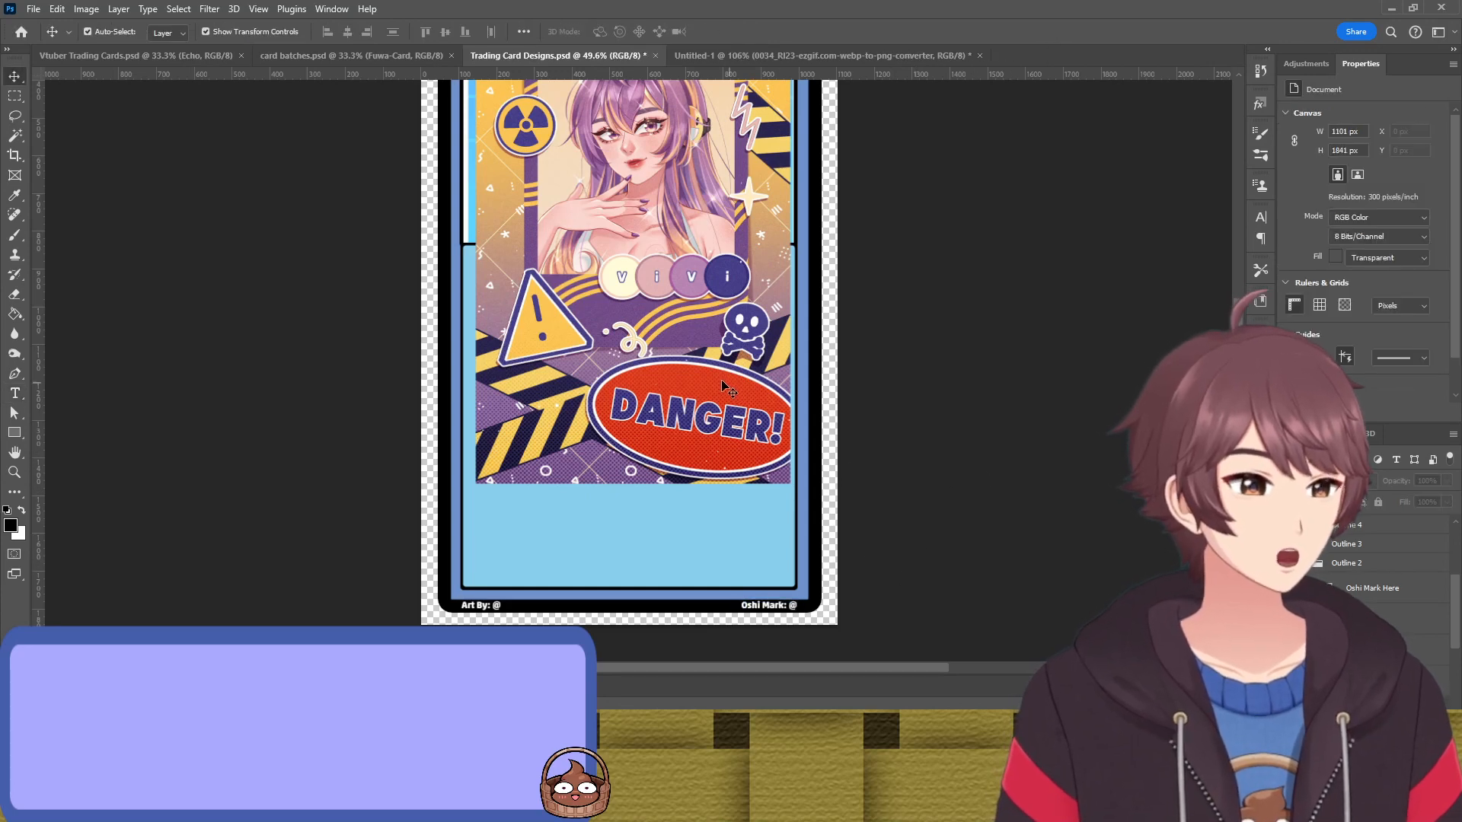
Select the round radiation symbol with its white outline in the placed artwork and mask out everything else
left_click_drag(723, 385, 723, 544)
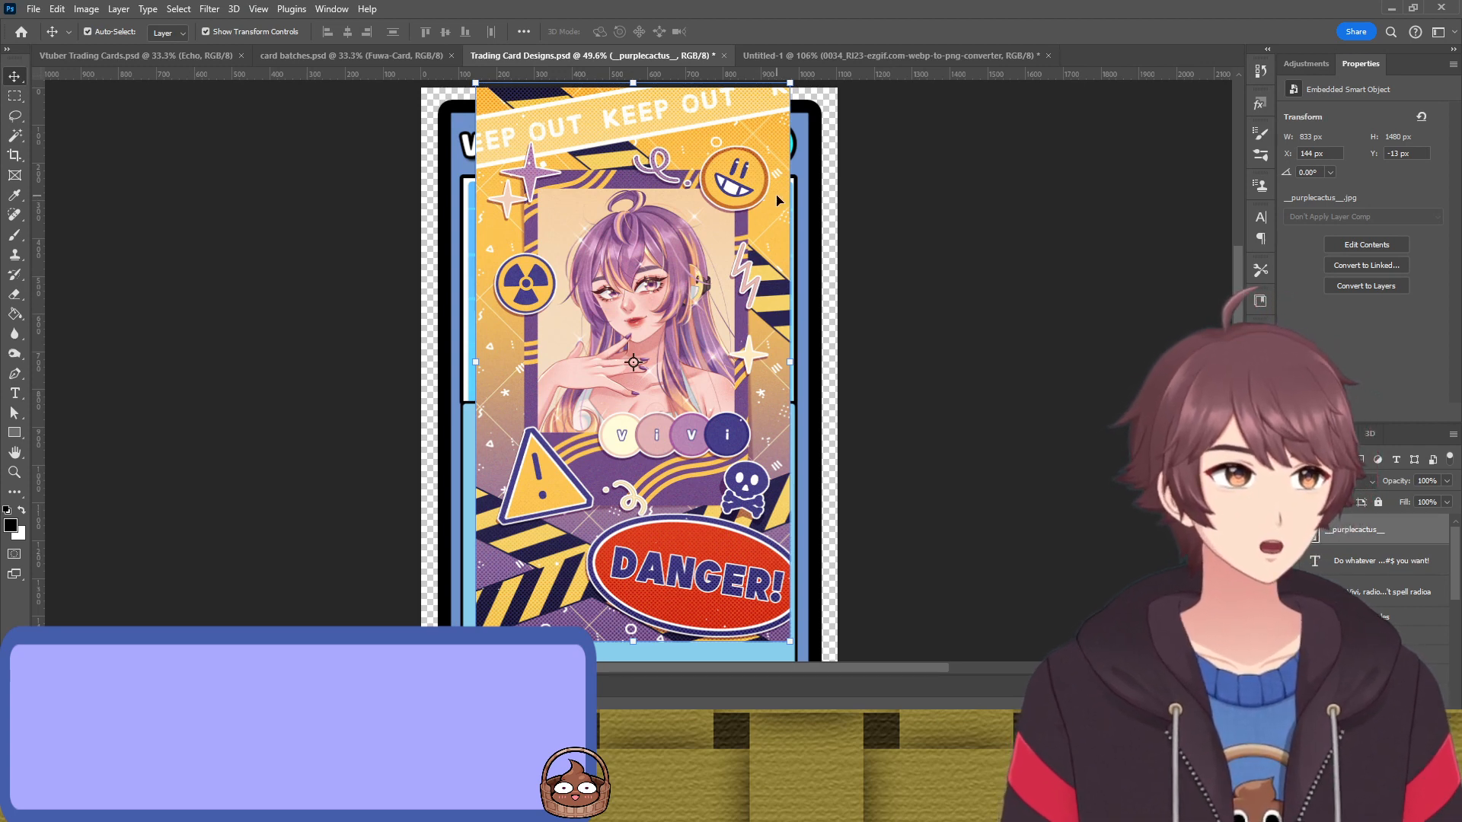
key("w")
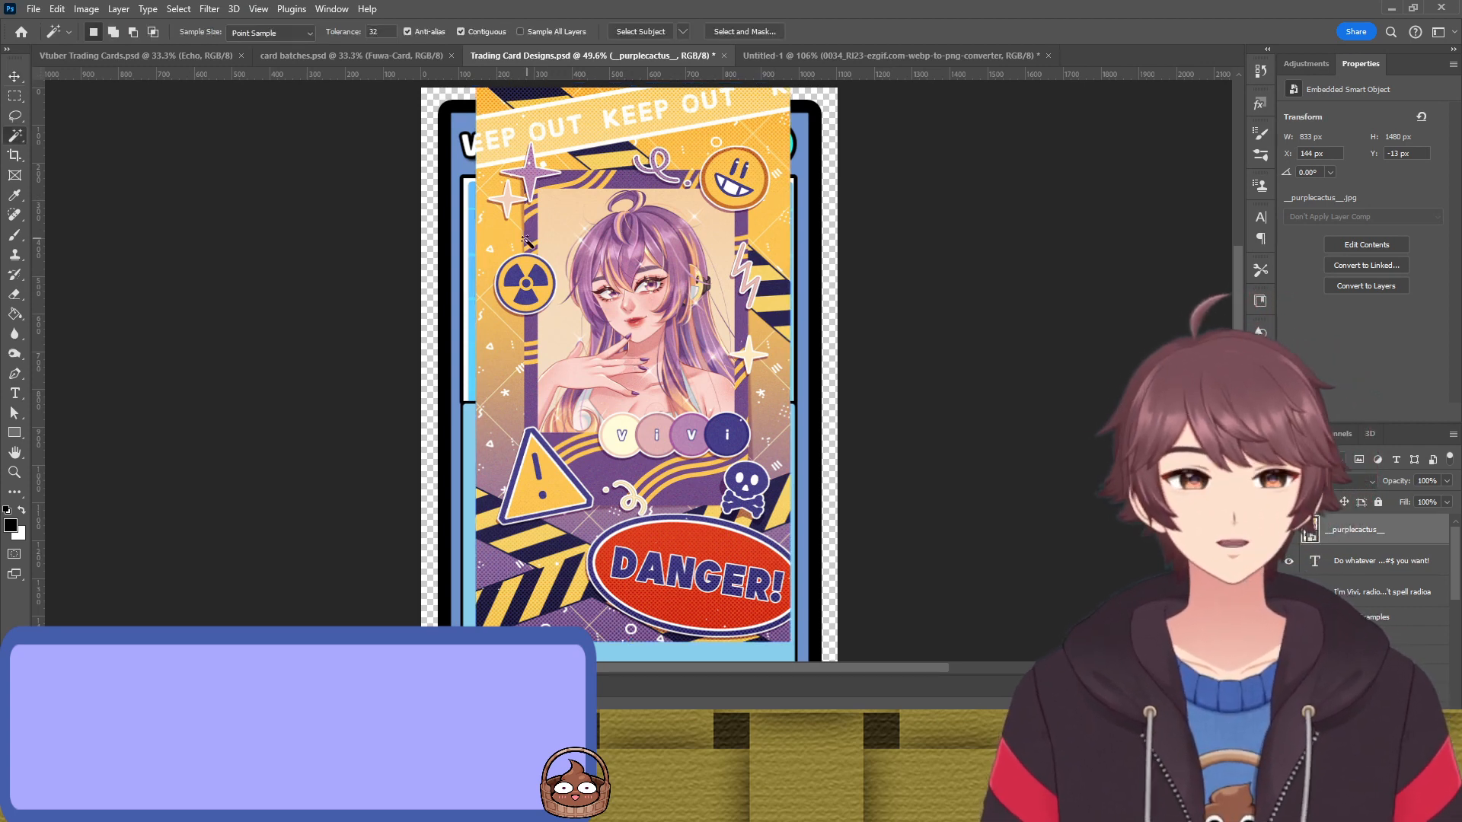
left_click(525, 283)
scroll(525, 284, "up", 5)
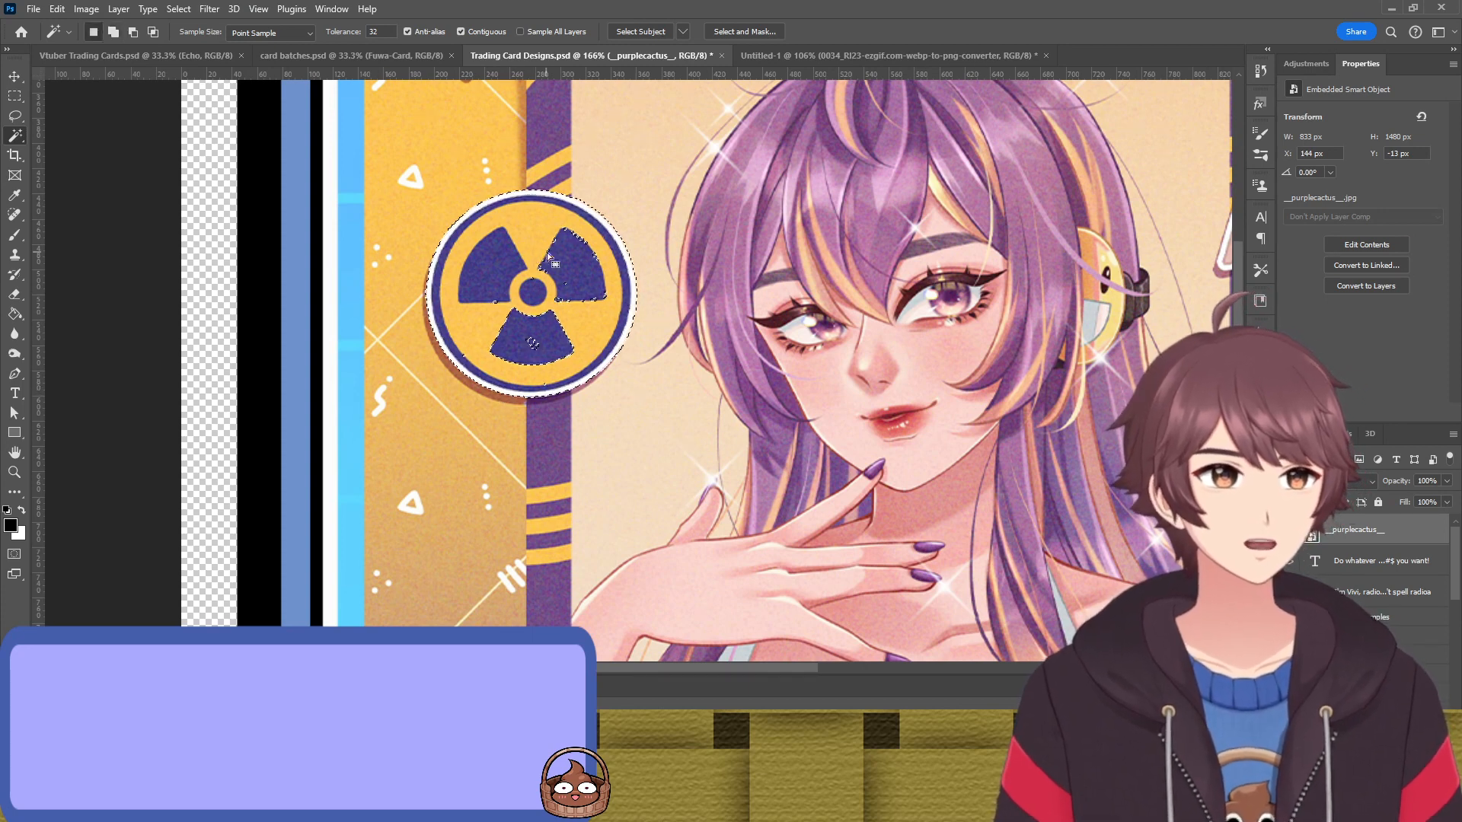
key("shift+w")
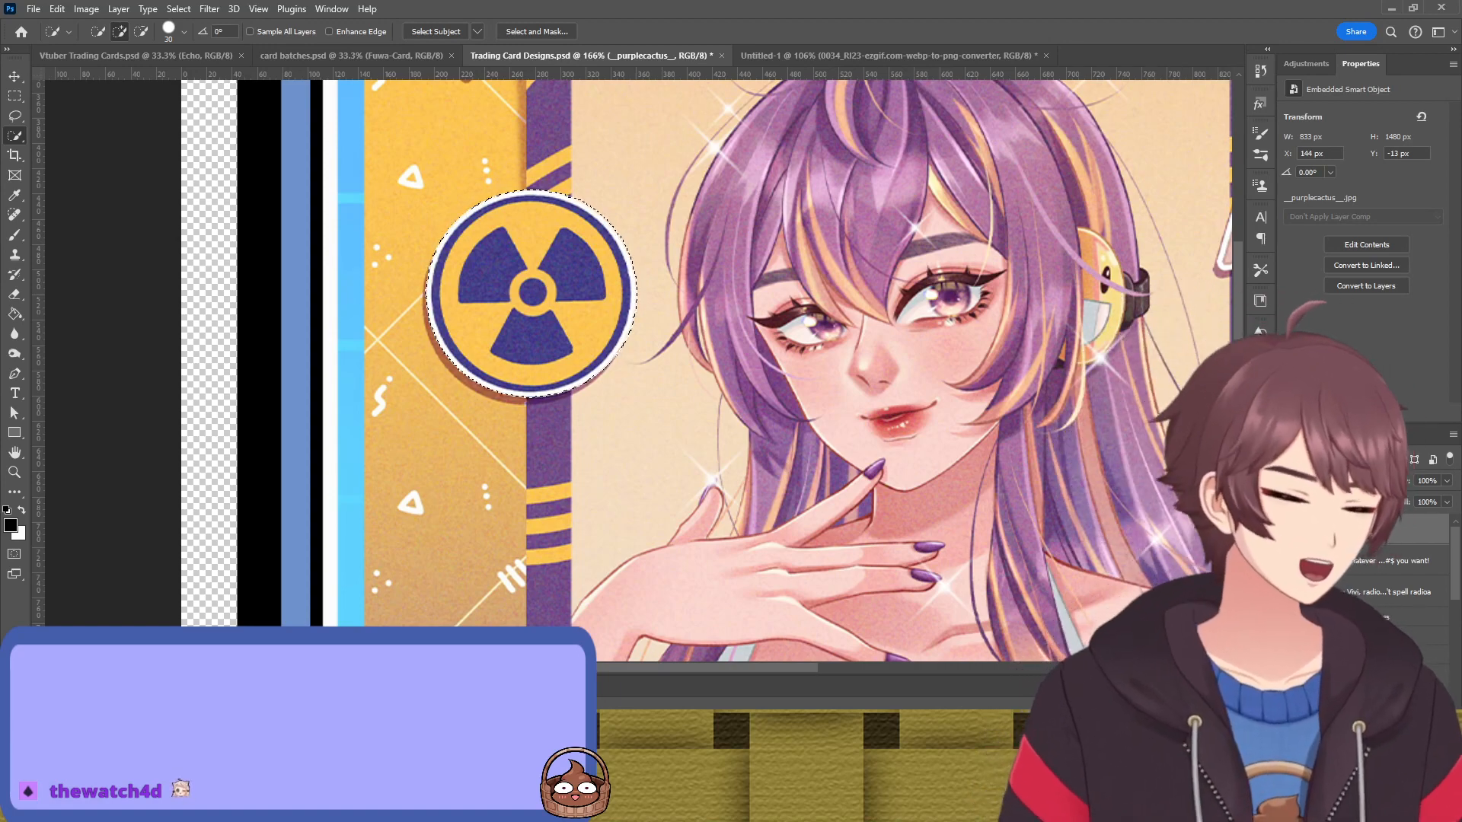
left_click(1393, 809)
scroll(624, 308, "down", 3)
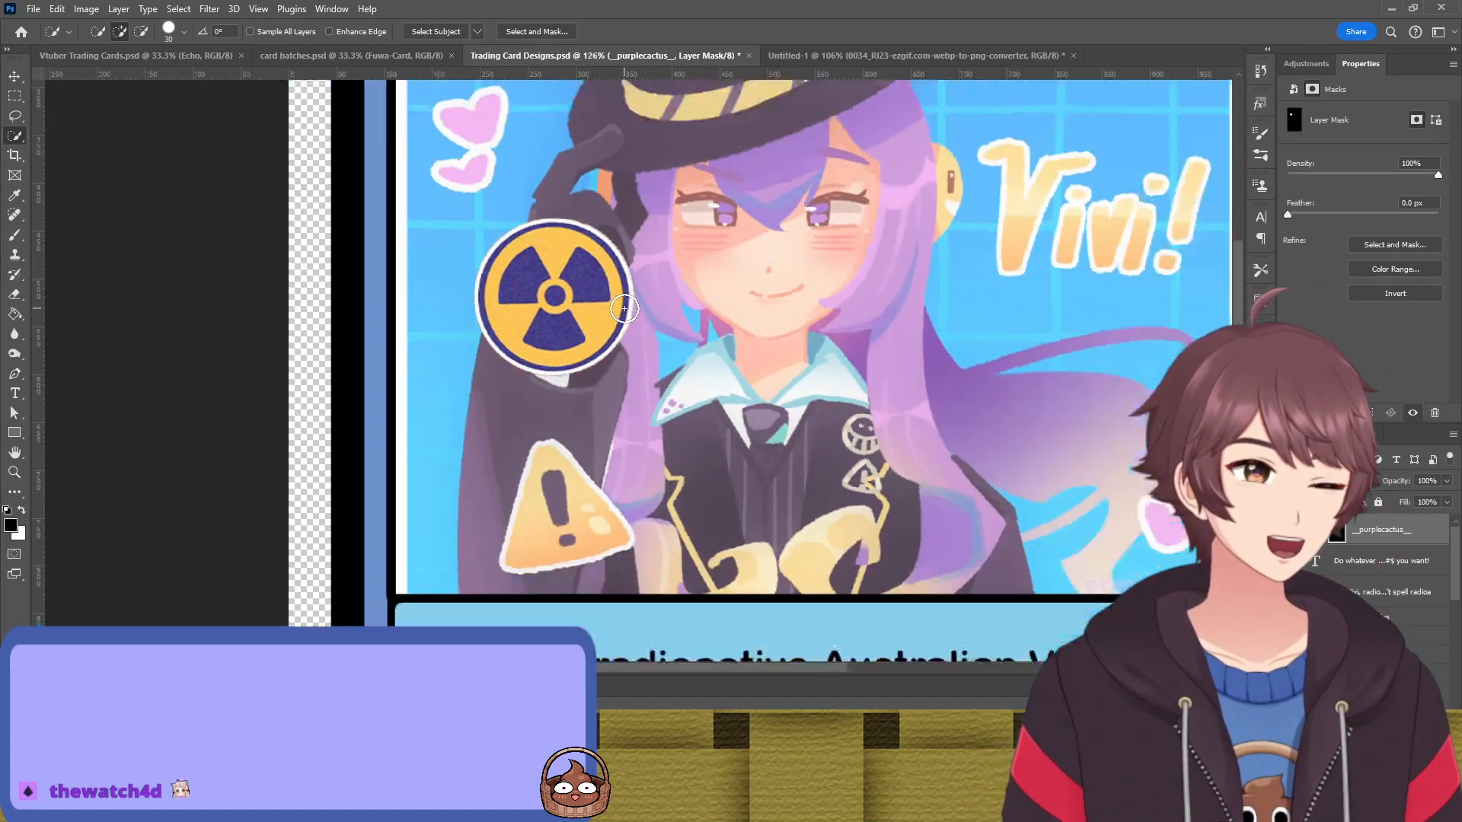
Refine the radiation symbol's layer mask with Select and Mask, using Smooth 15, Feather 1.5 px and Contrast 20%
key("v")
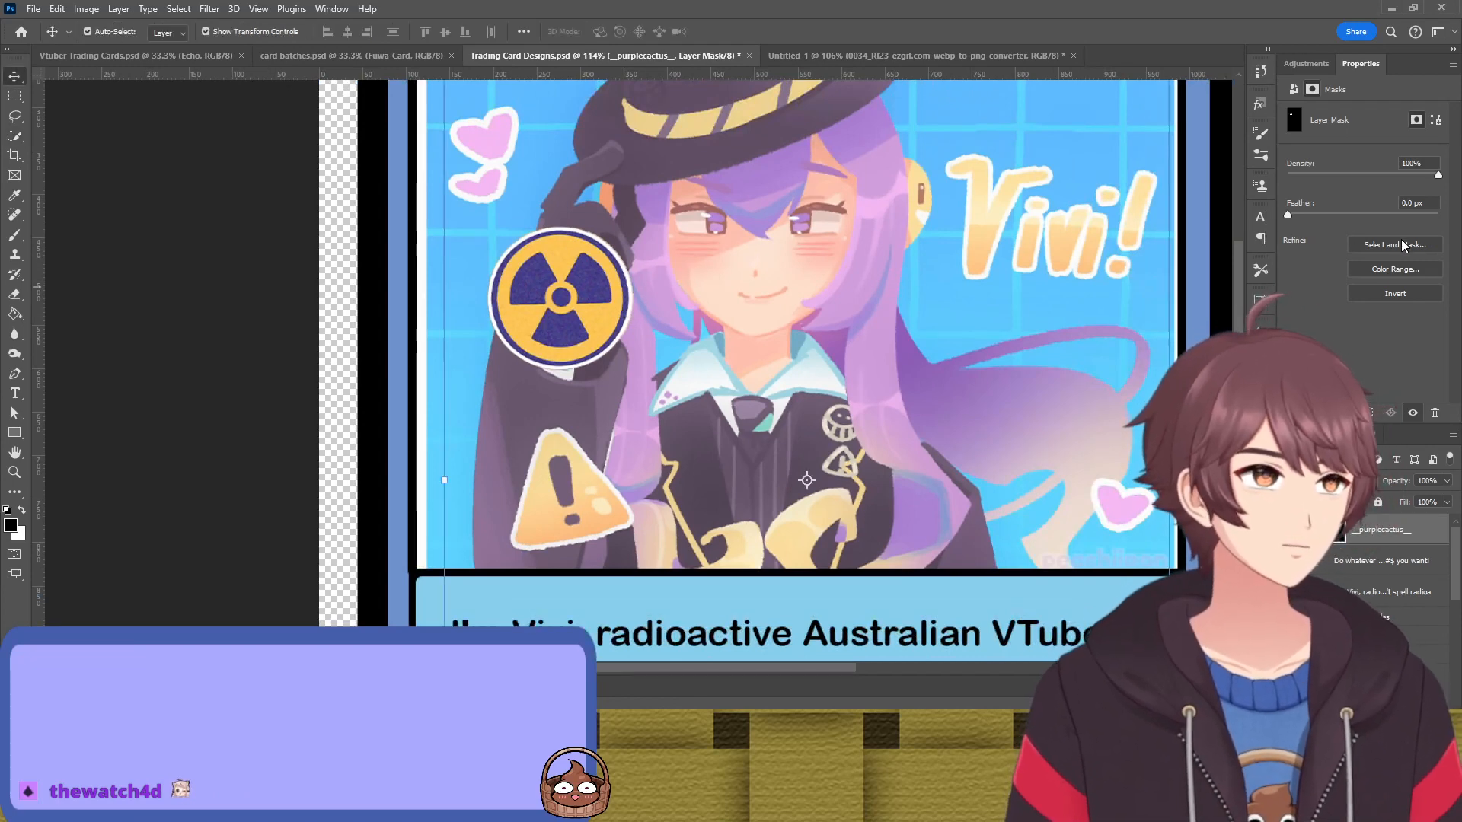
left_click(1396, 243)
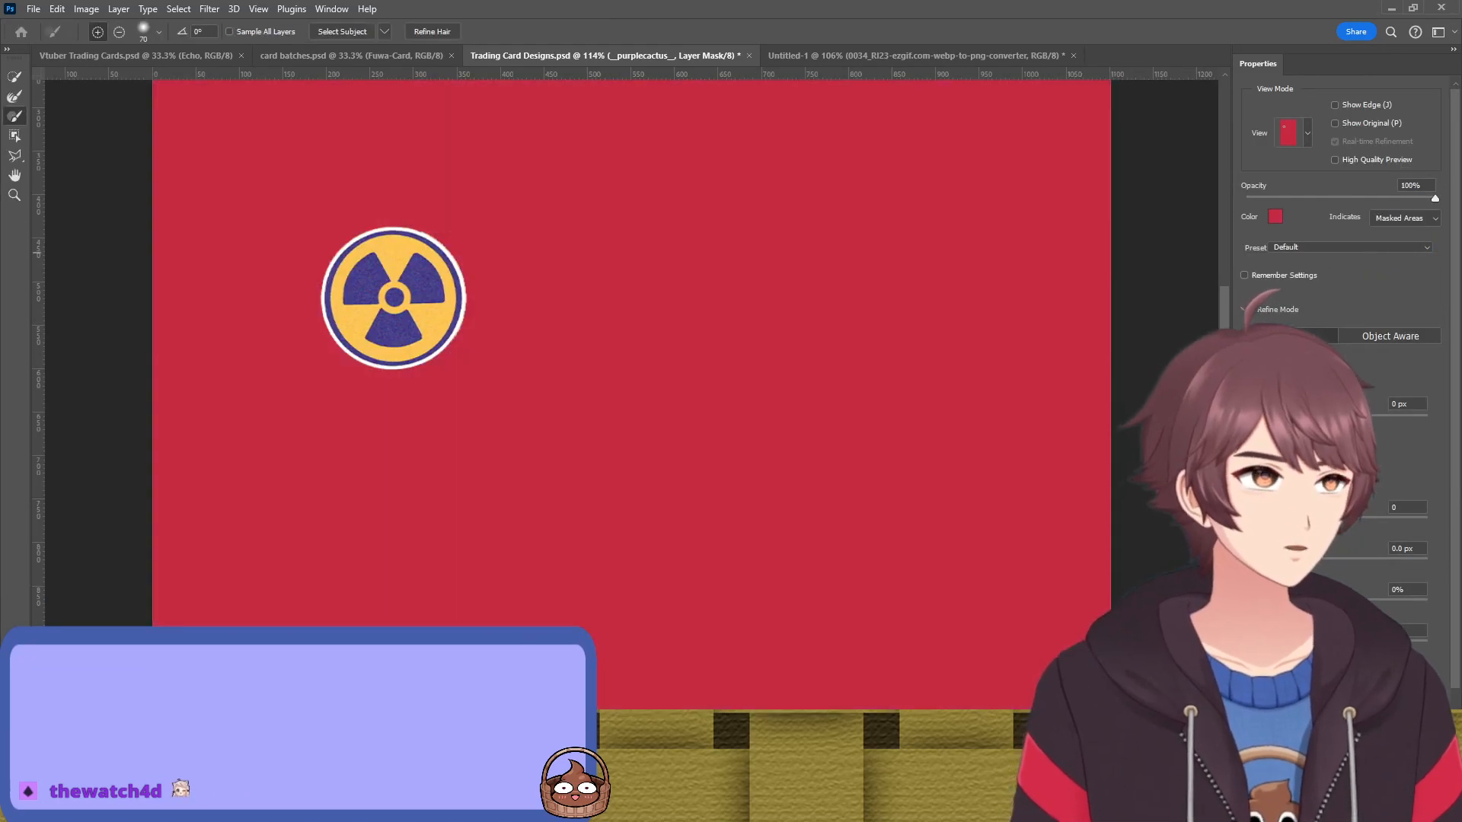
left_click(1407, 507)
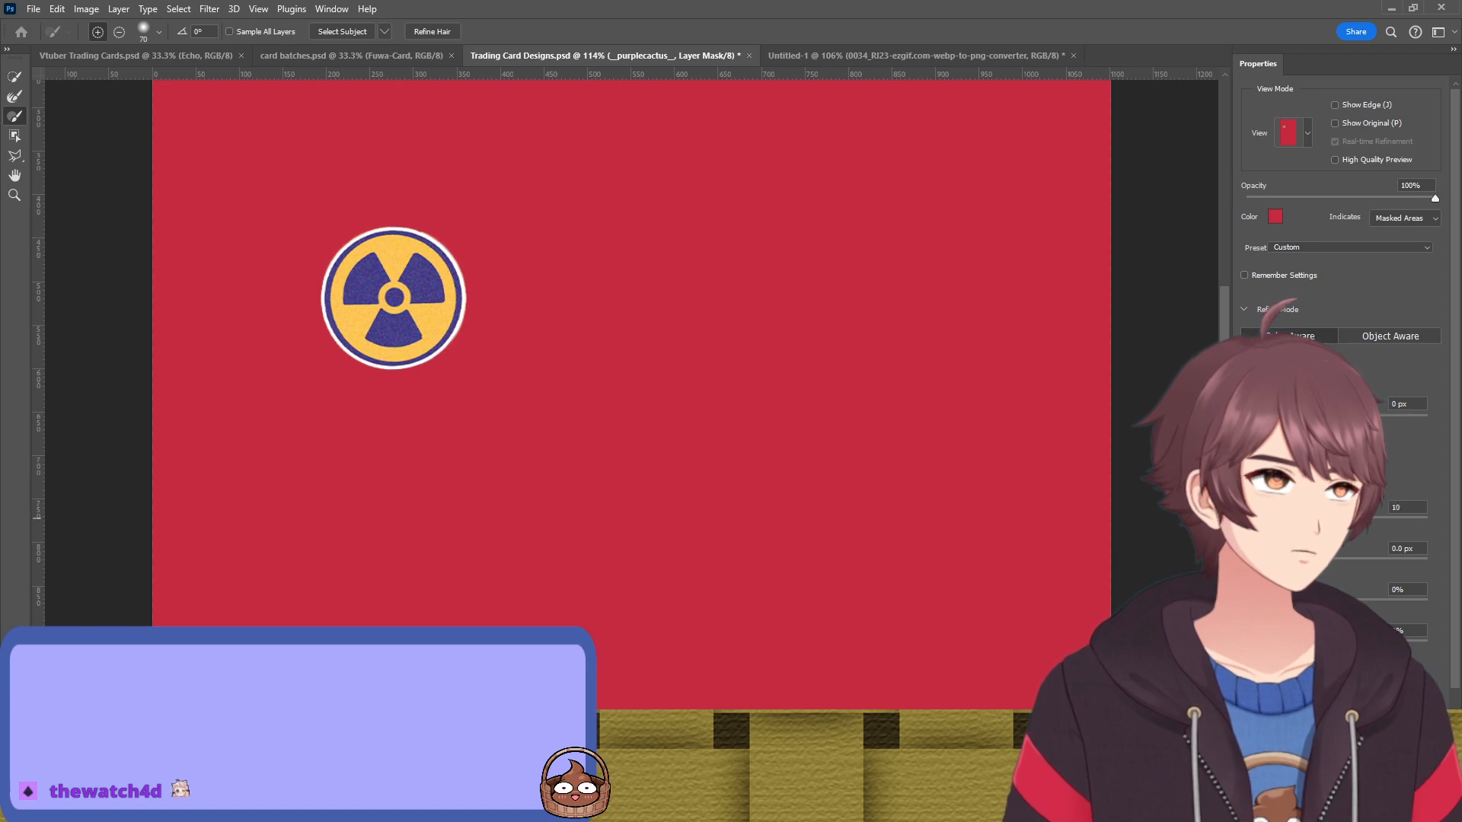
type("15")
key("Return")
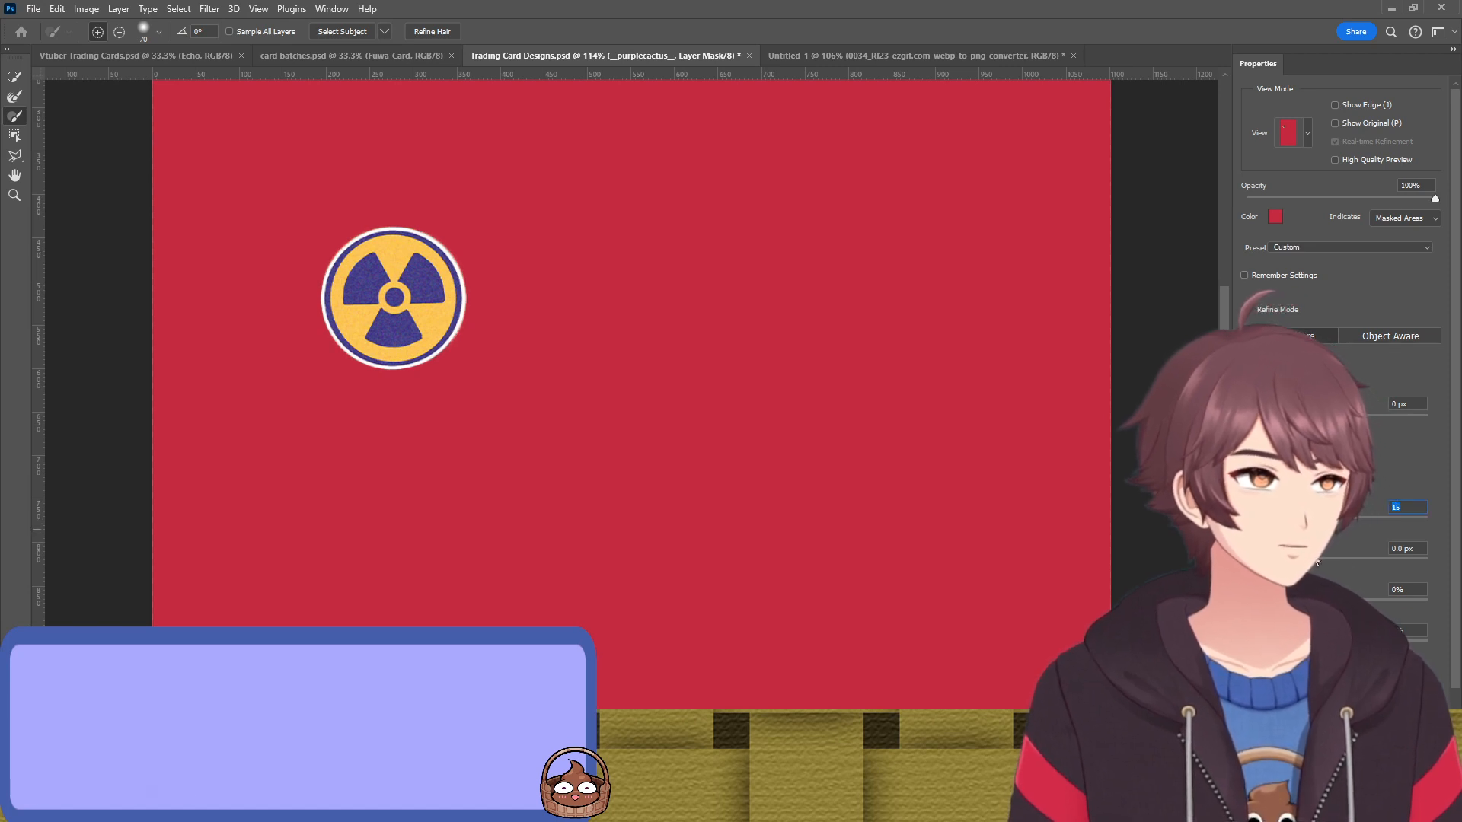
key("Tab")
type("1.5")
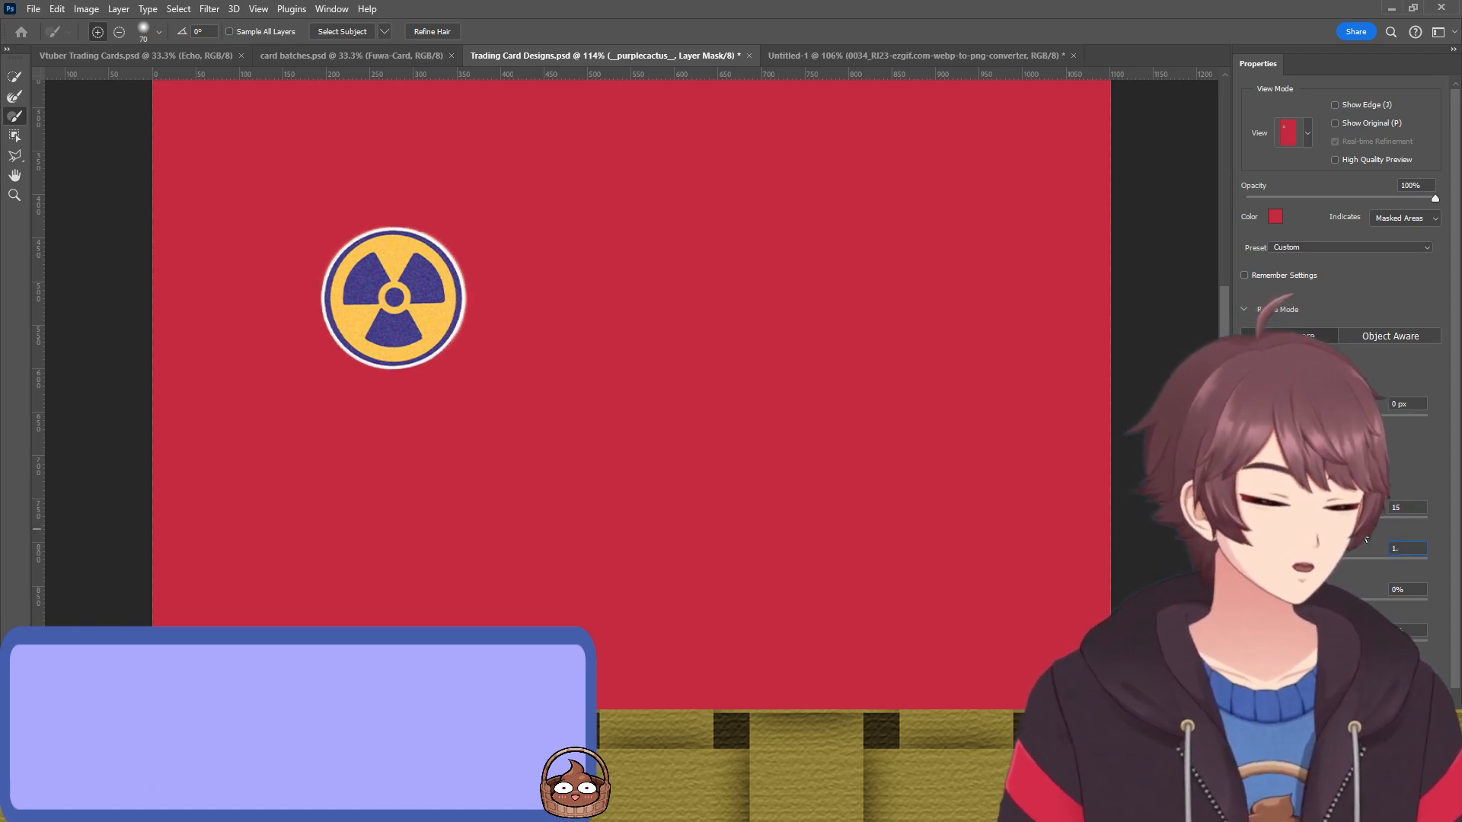
key("Tab")
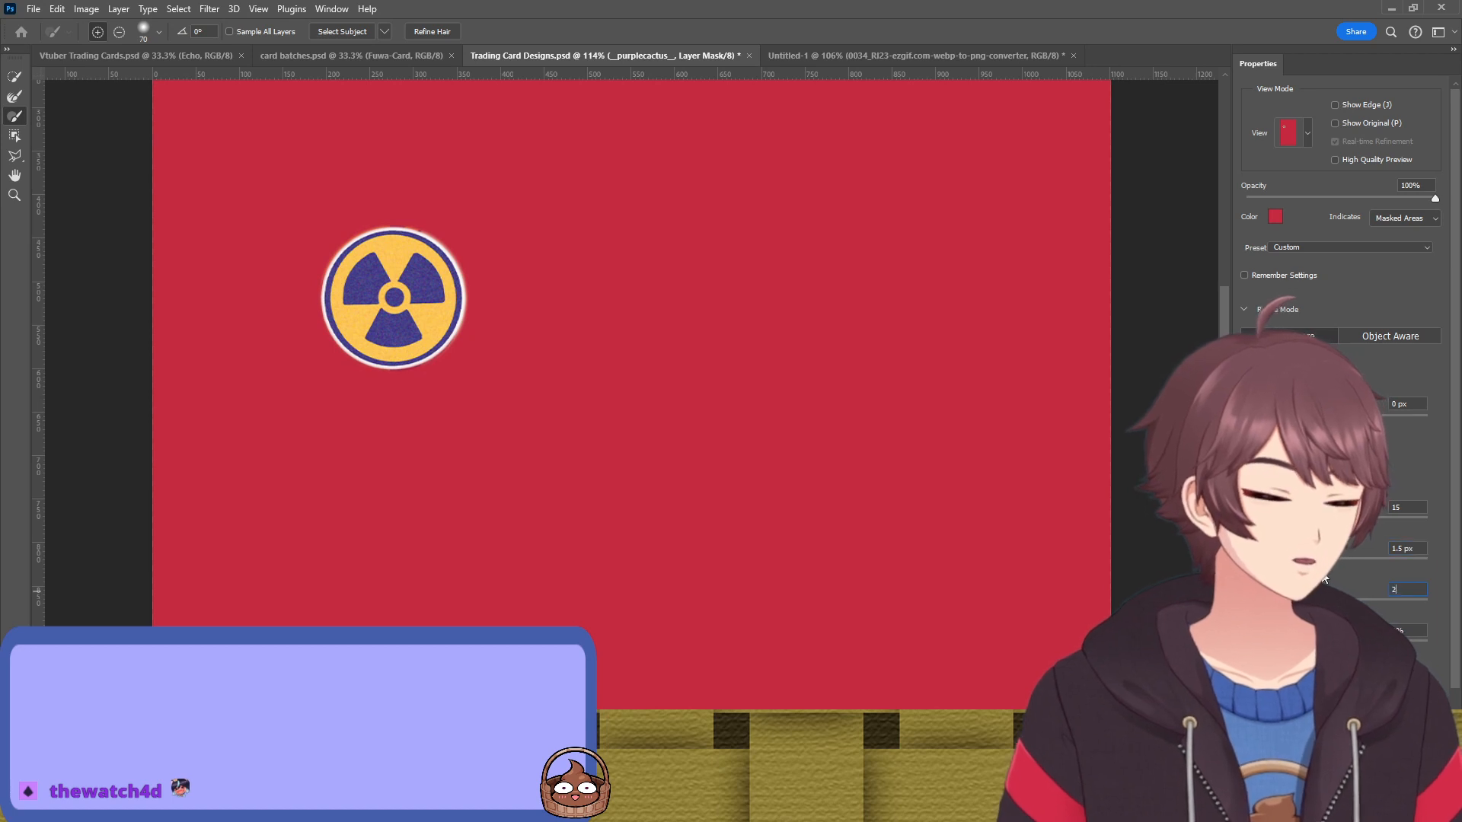
type("20")
key("Tab")
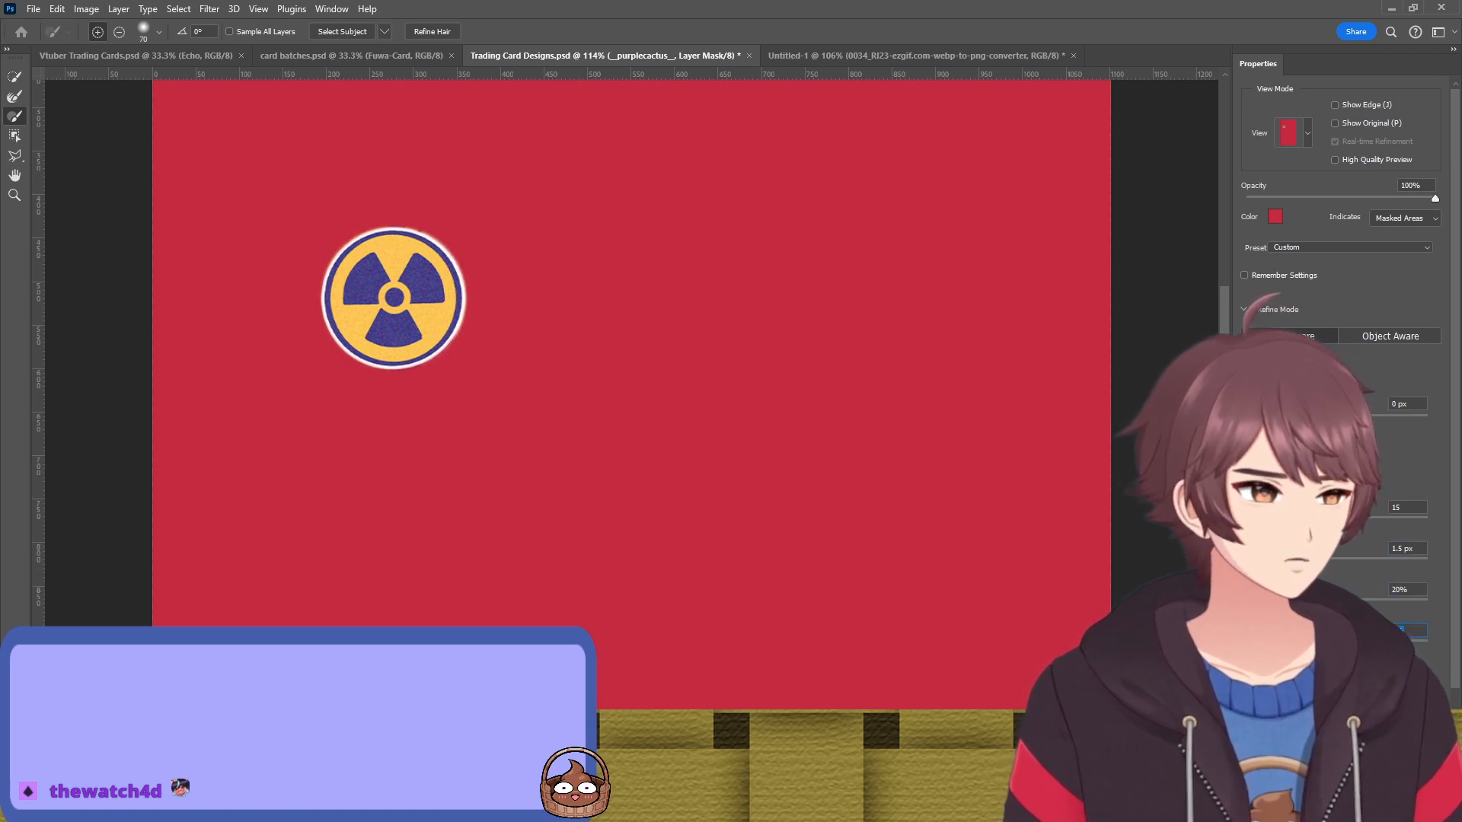
key("Return")
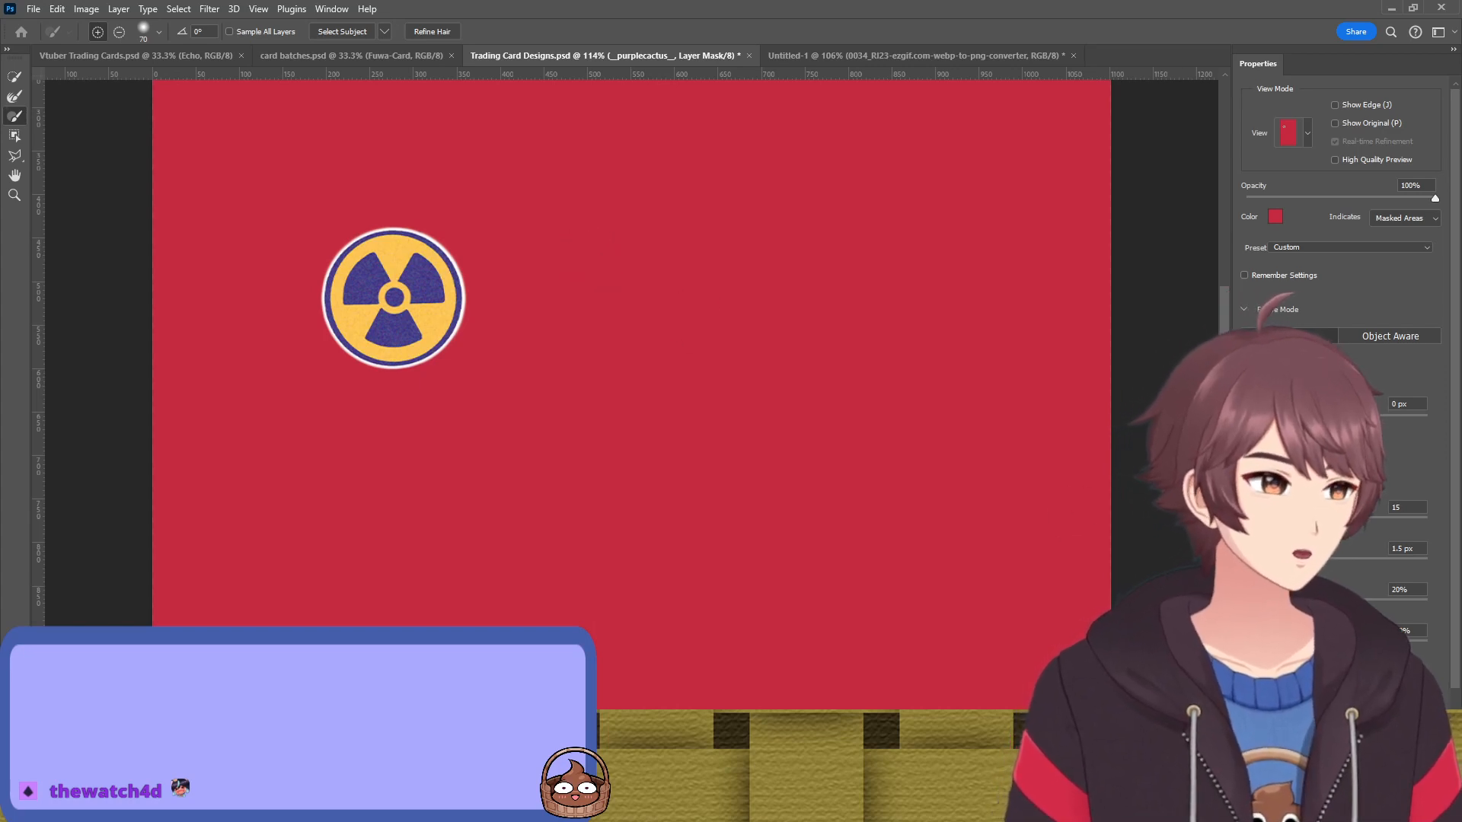
key("Return")
Move the cut-out radiation symbol onto the Oshi mark circle, scale it to 79.08%, and nudge it to sit centred over the circle
scroll(421, 303, "down", 3)
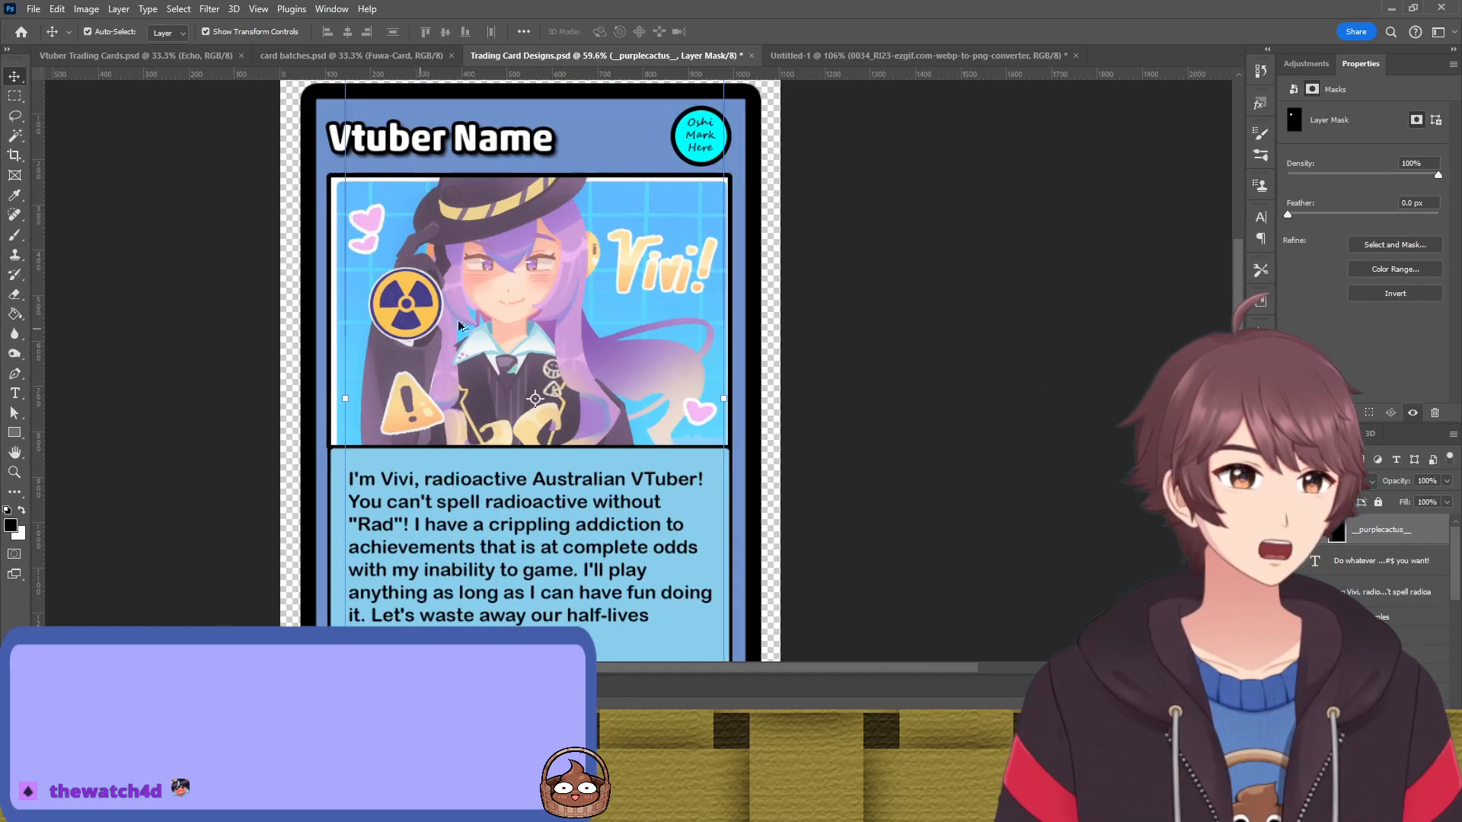
left_click_drag(429, 310, 717, 143)
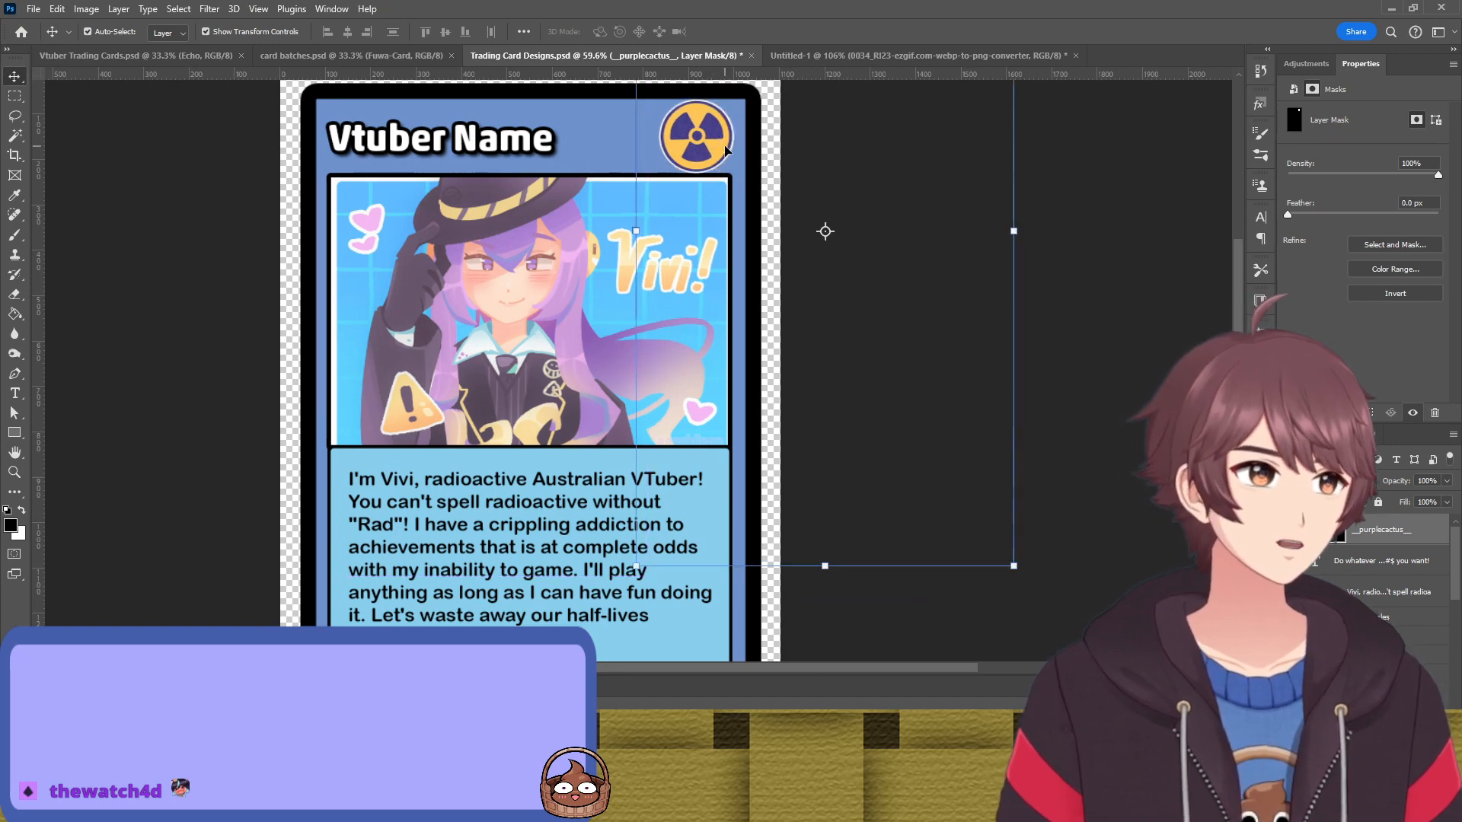
left_click_drag(974, 227, 858, 220)
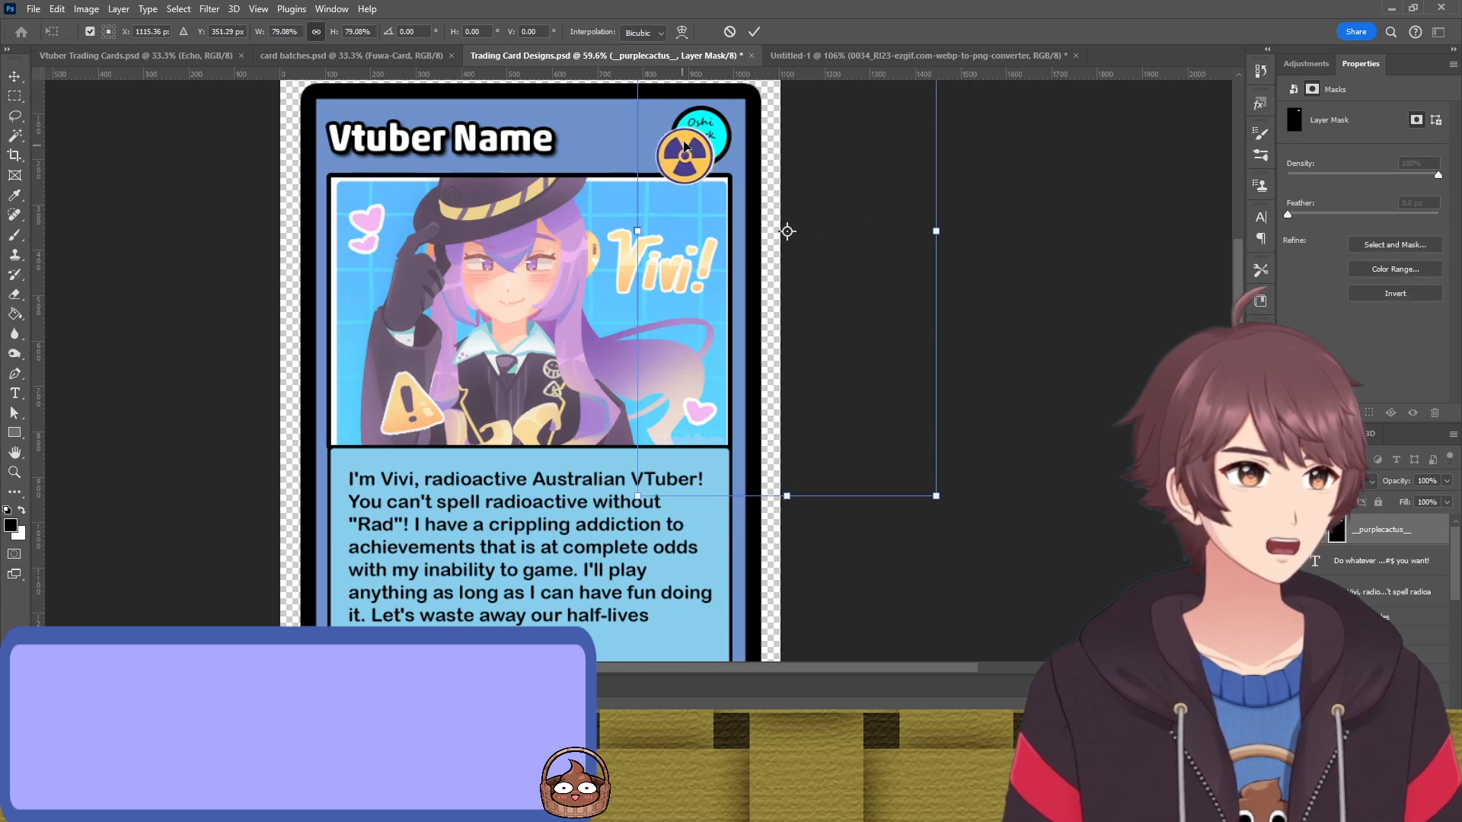
left_click_drag(685, 145, 698, 131)
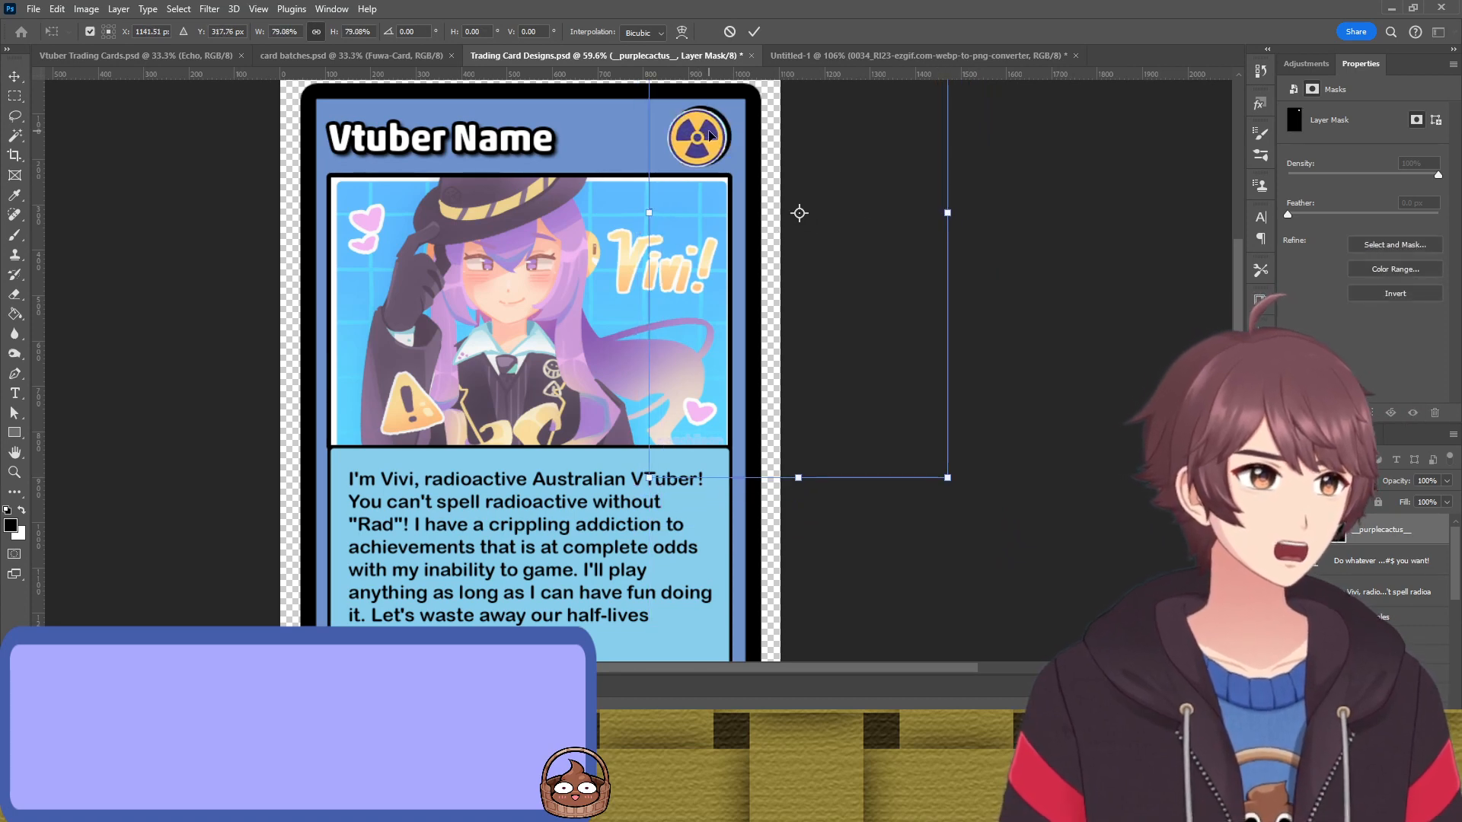
key("Right")
key("Right")
key("Right")
key("Right")
key("Right")
key("Right")
key("Right")
key("Right")
key("Right")
key("Right")
key("Right")
key("Right")
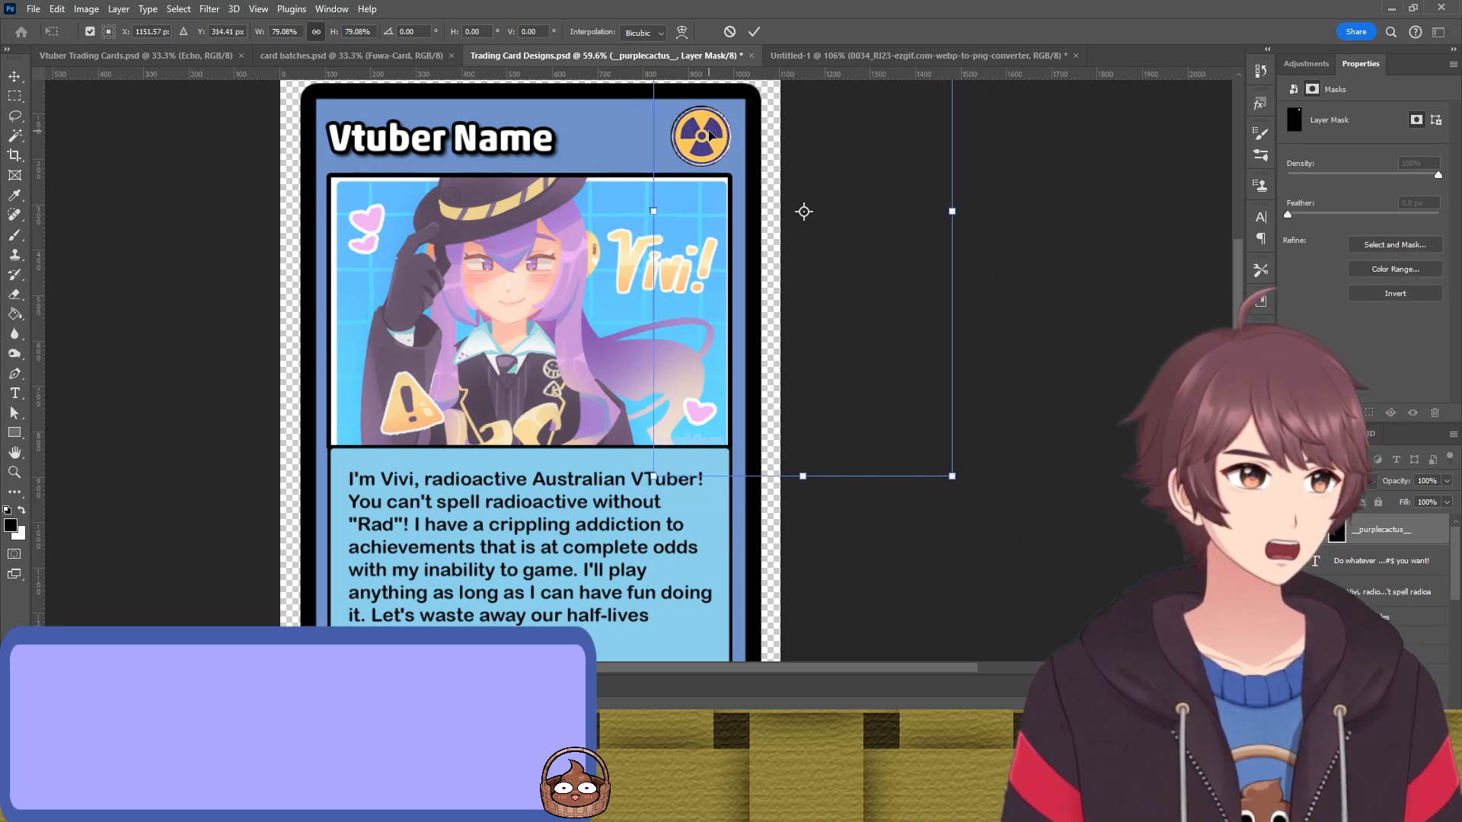
key("Return")
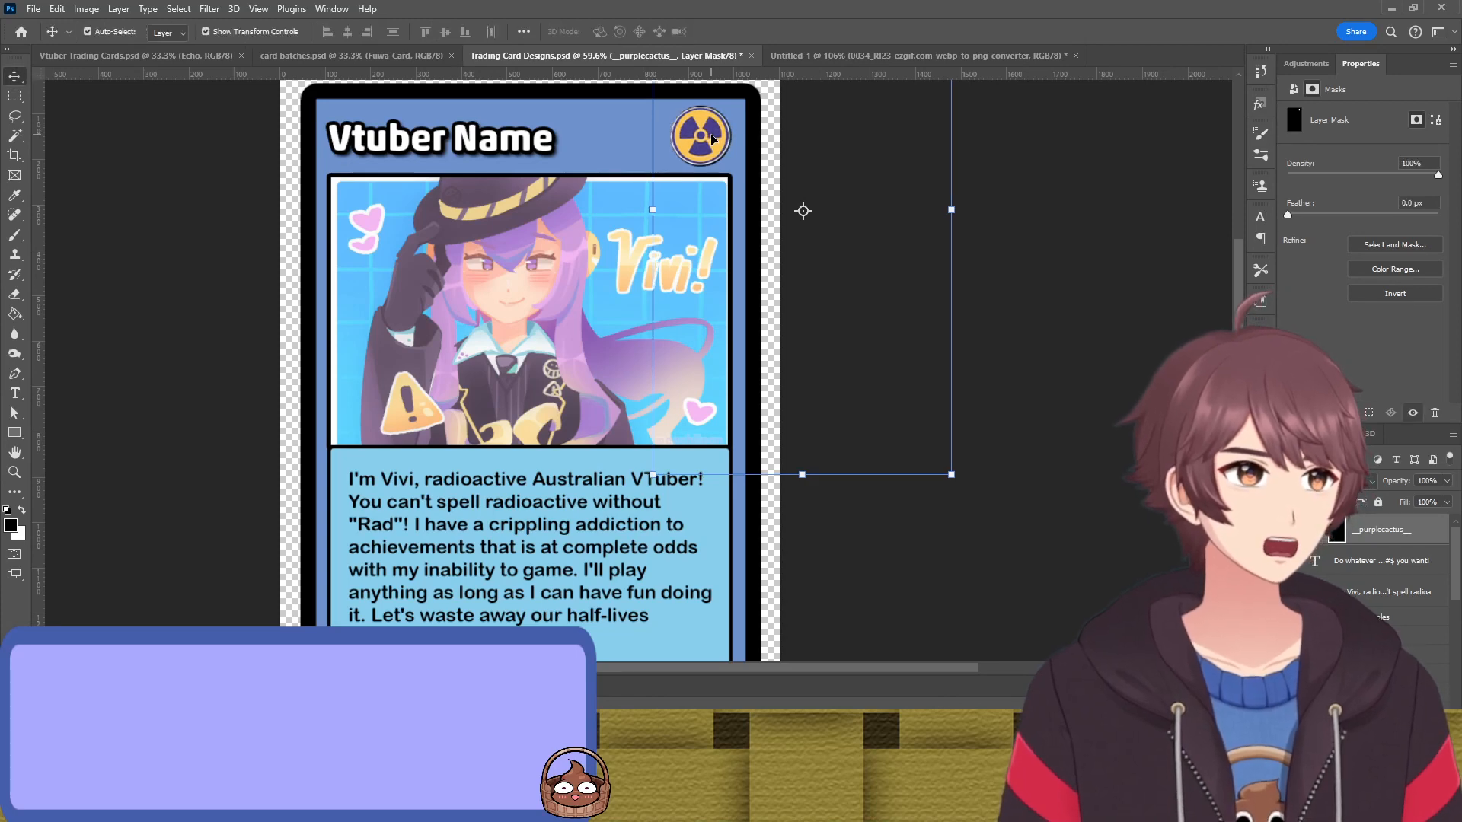
left_click(1092, 205)
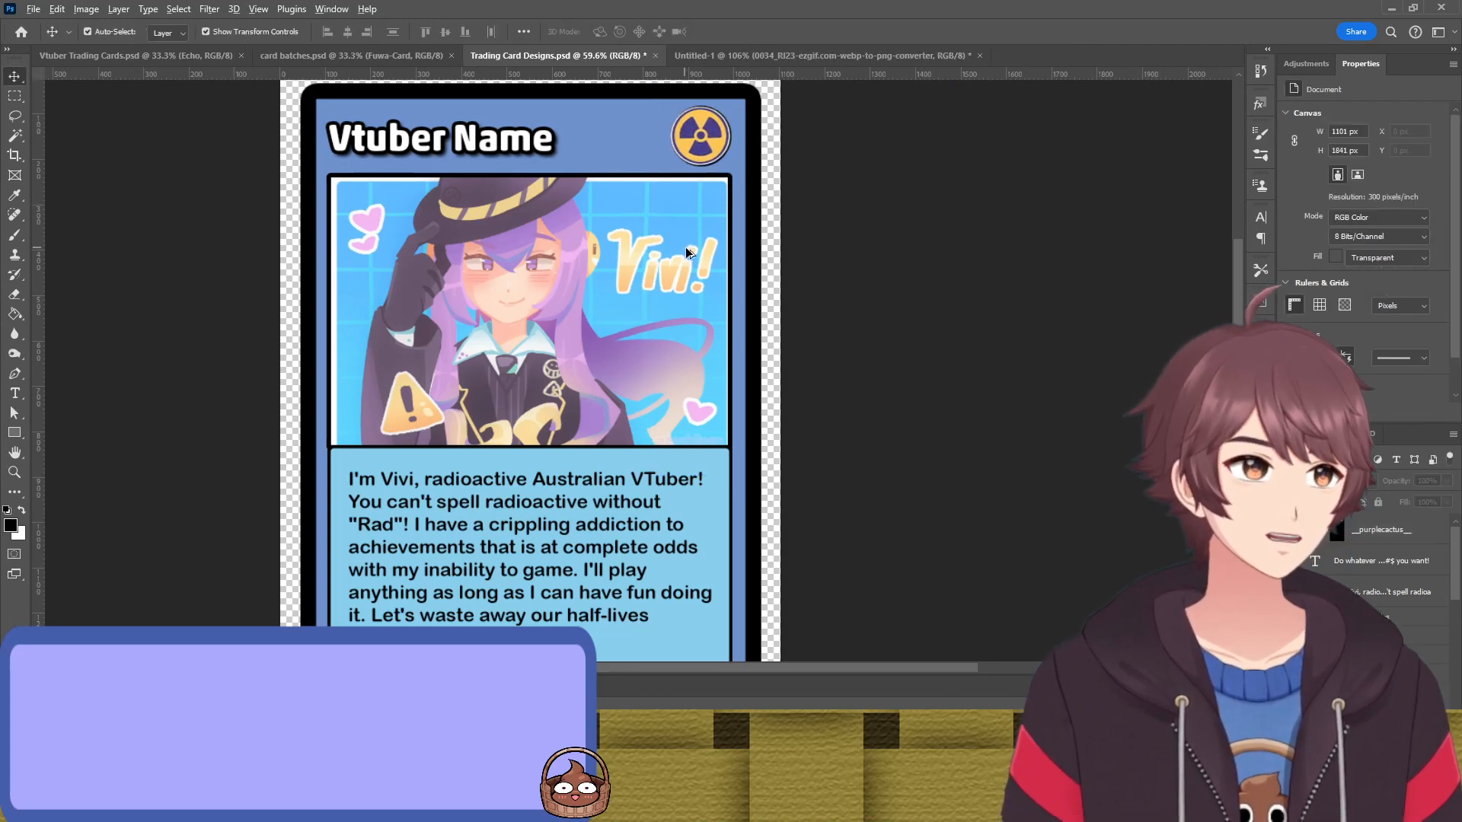
Move the radiation symbol and text layers beneath the outline groups, and clear the Oshi Mark Here placeholder text and circle from the card
scroll(674, 241, "down", 2)
scroll(624, 235, "up", 6)
scroll(625, 238, "up", 3)
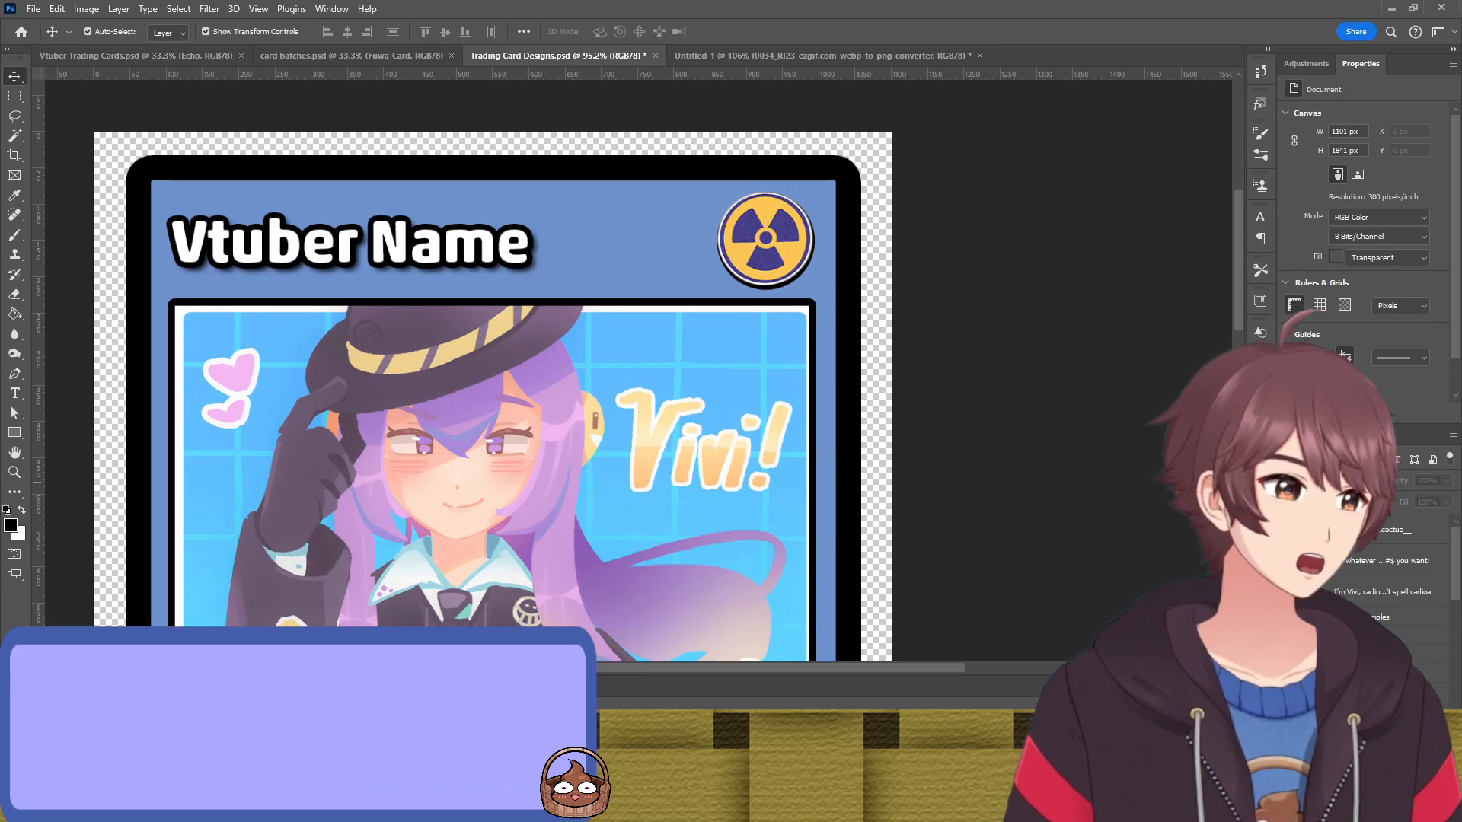
left_click(1370, 544)
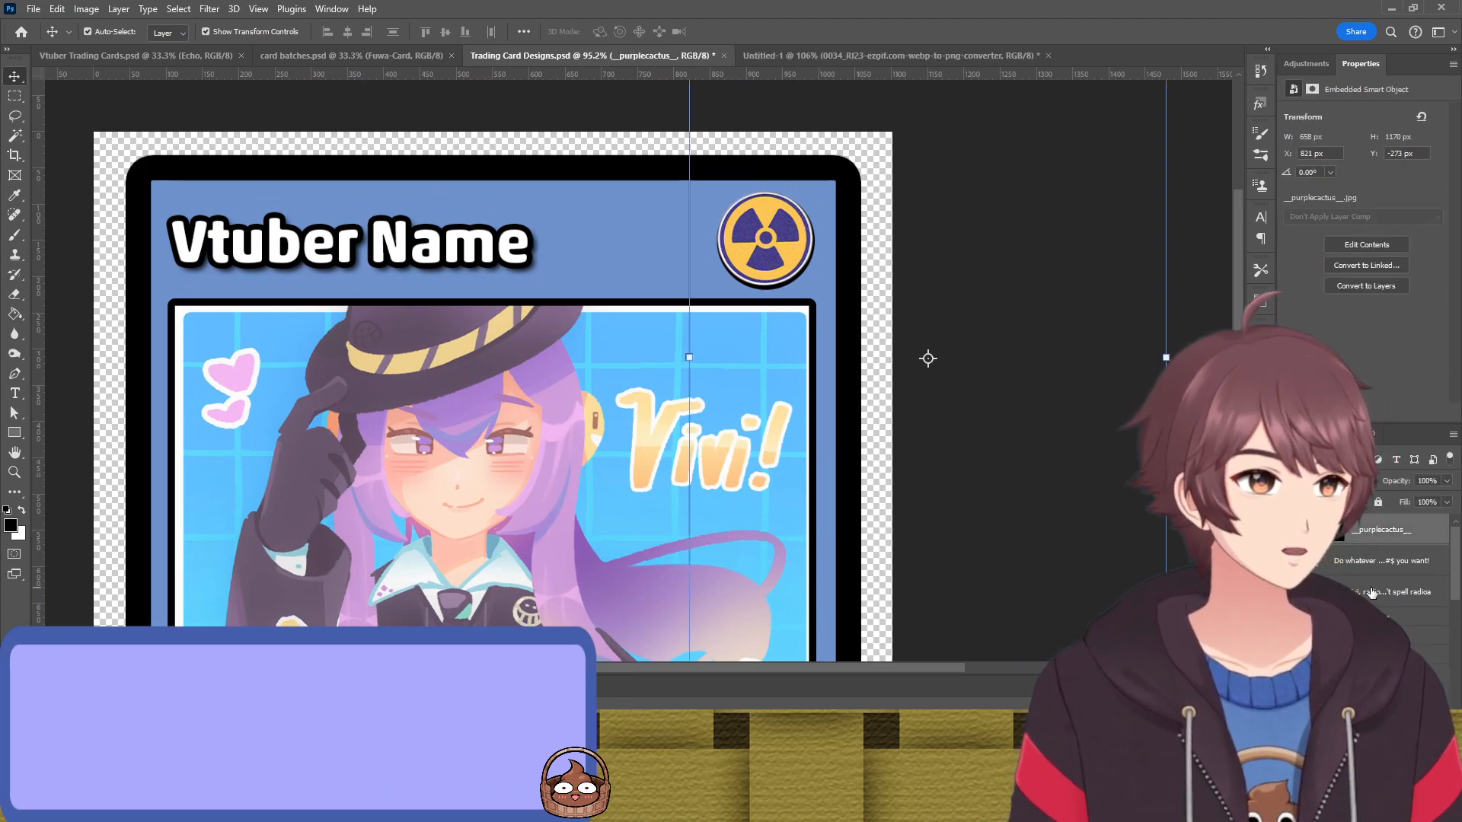
left_click(1371, 593, "shift")
scroll(1368, 587, "down", 5)
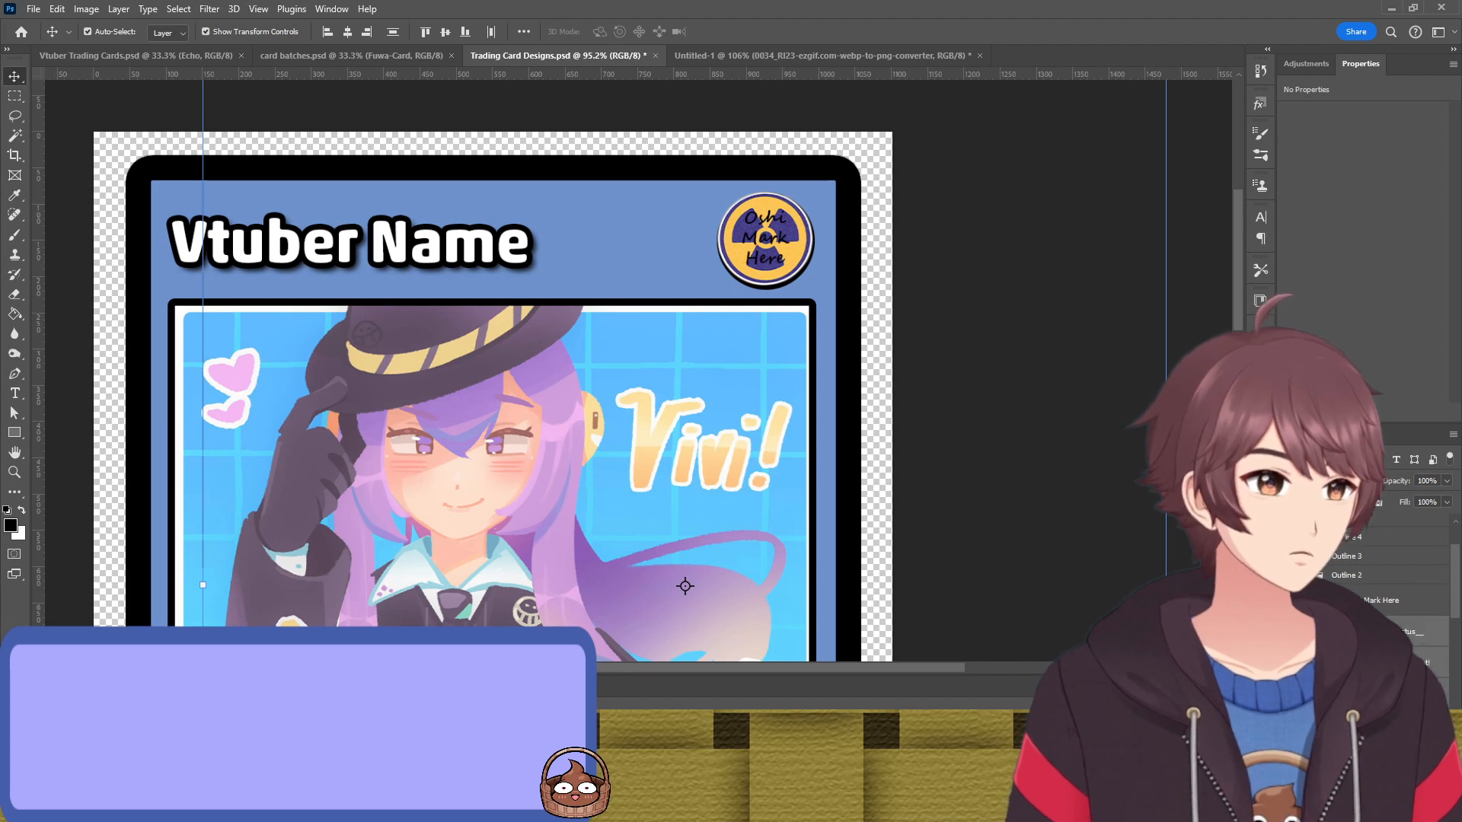
left_click(1374, 600)
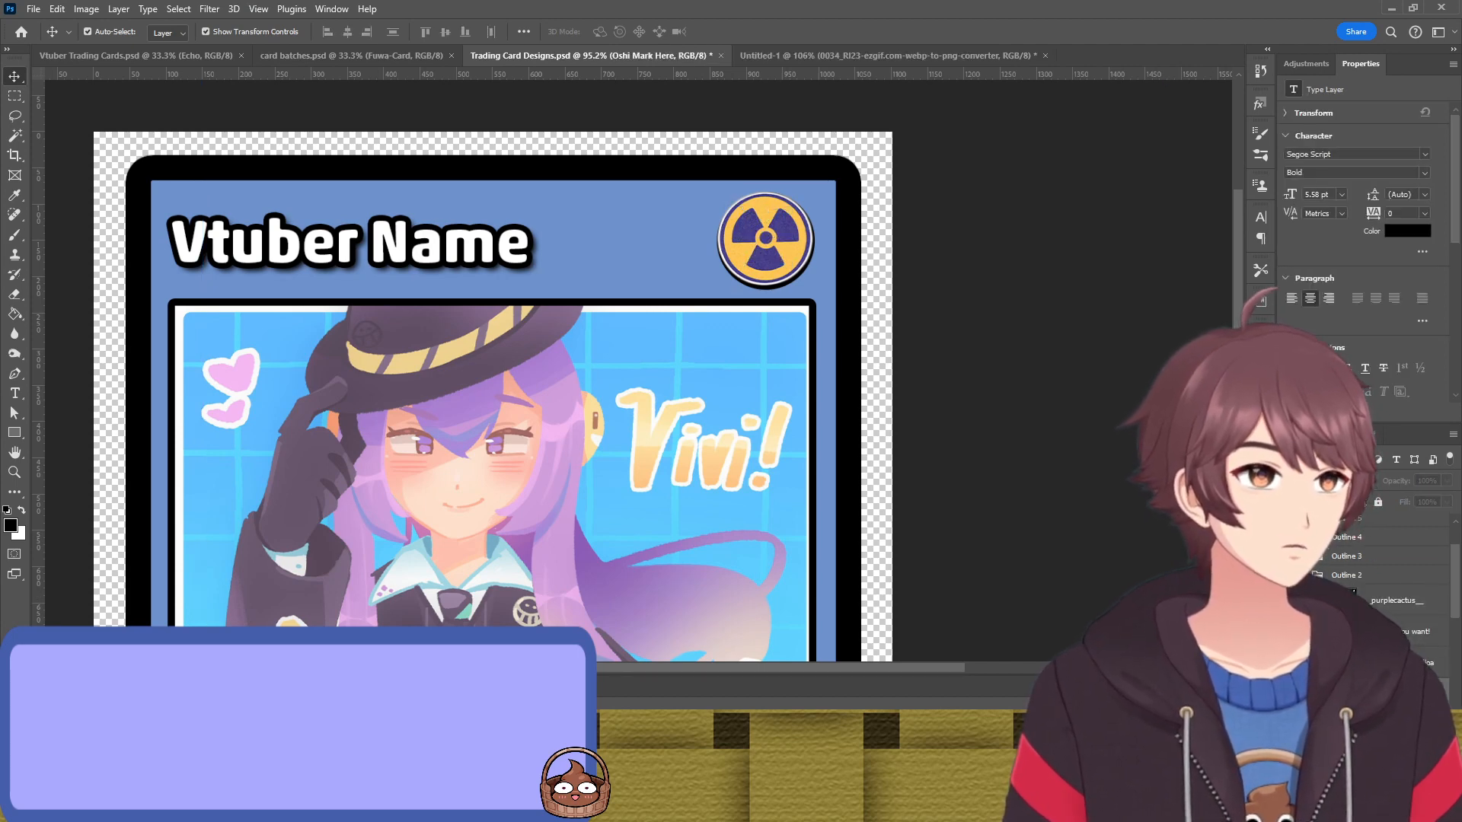
key("Delete")
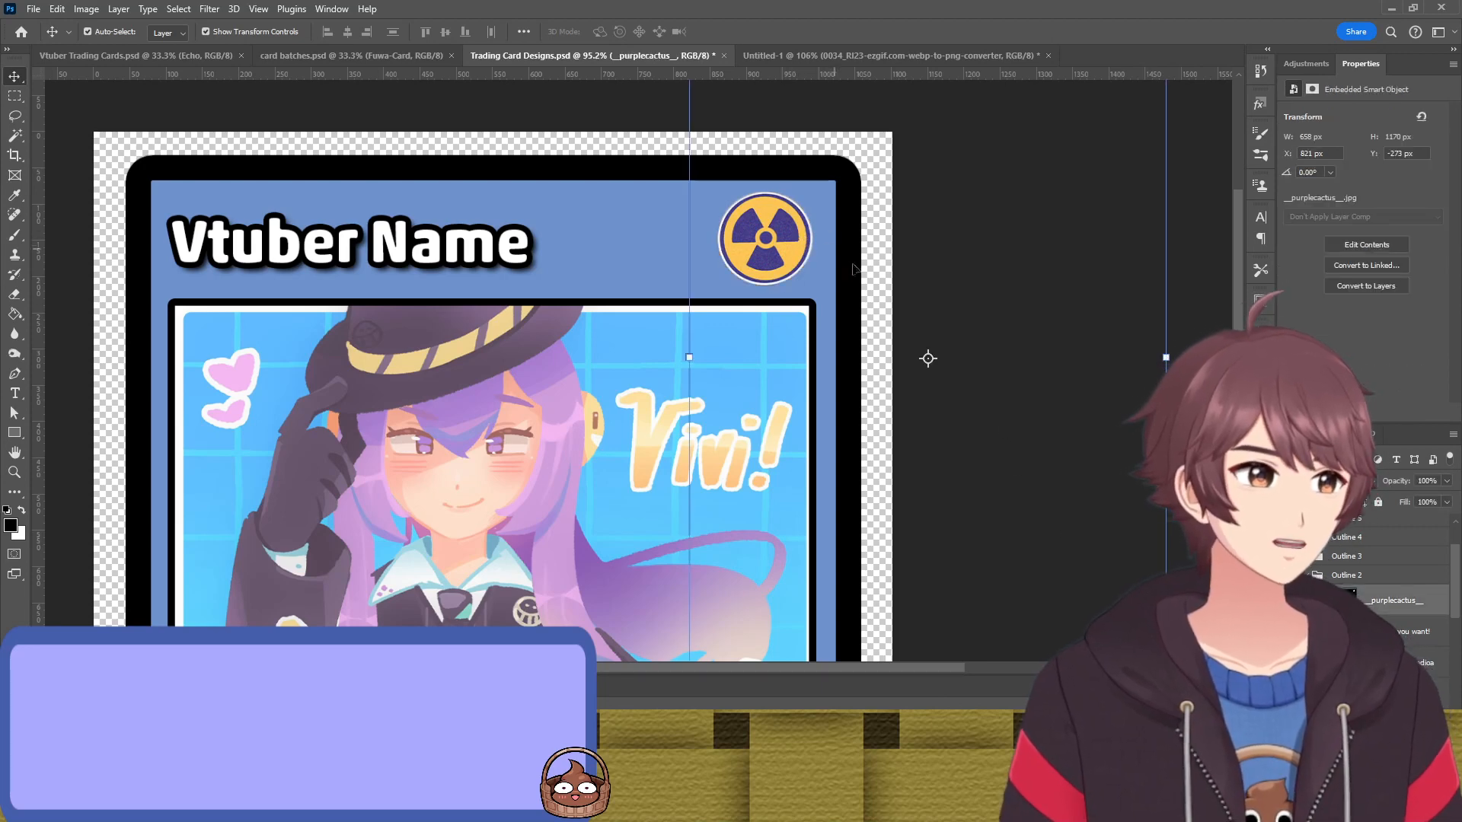
Scale the radiation symbol to 68.42% and centre it vertically in the card's header, opposite the name
left_click_drag(1166, 357, 1005, 352)
left_click_drag(727, 245, 752, 222)
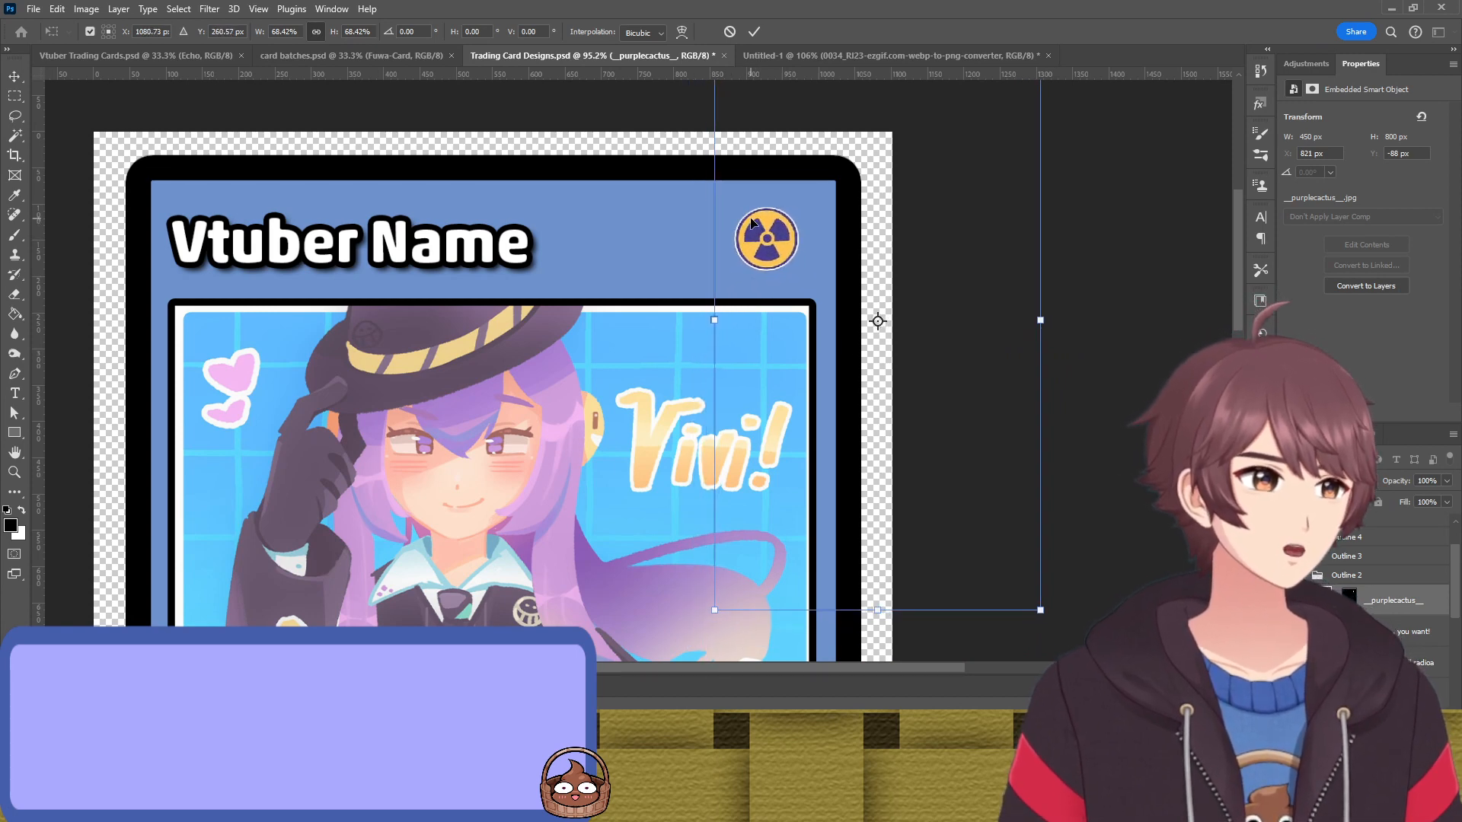
key("Return")
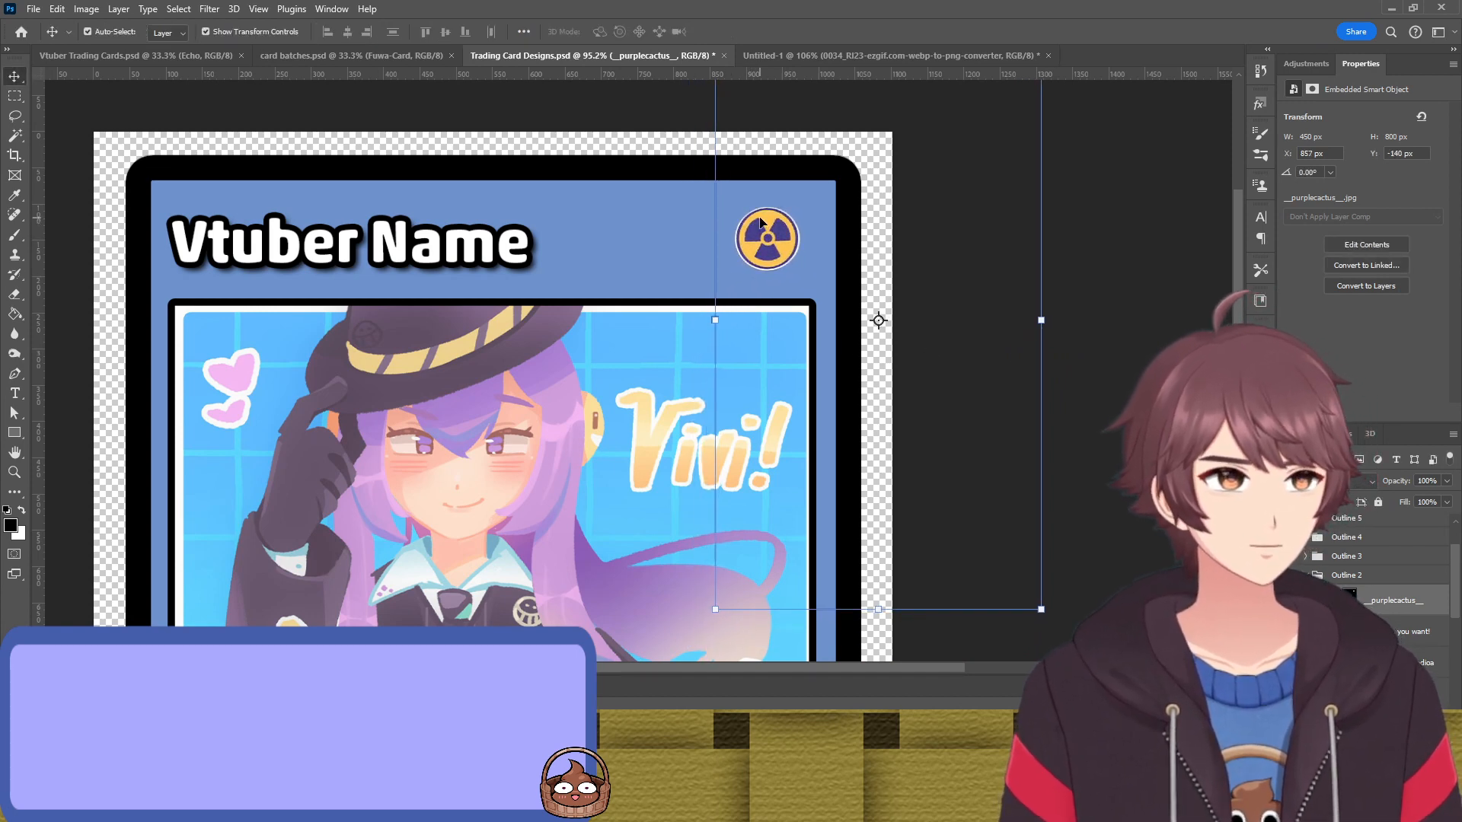
left_click(640, 241)
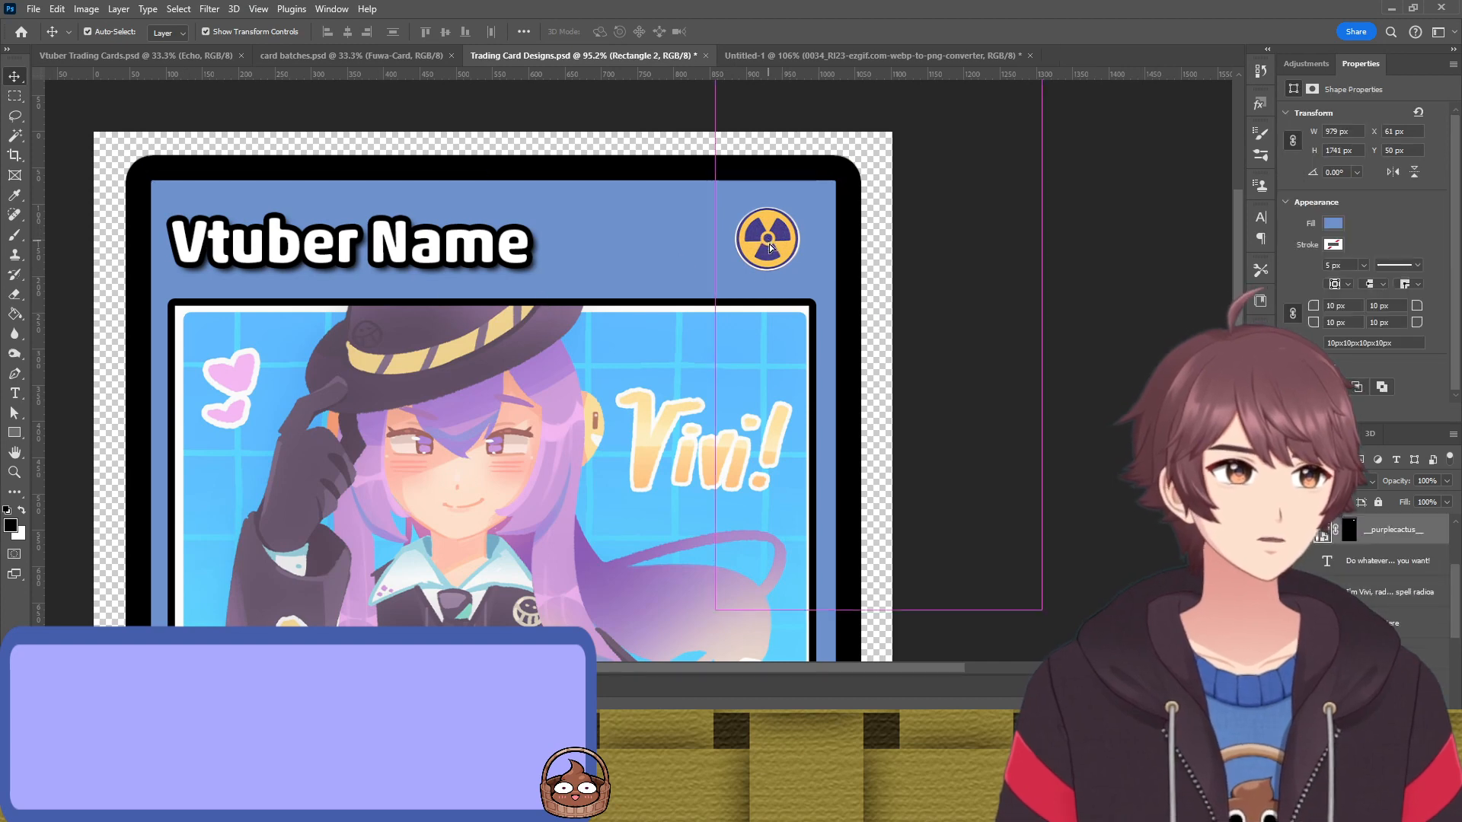
left_click(769, 248)
left_click(1045, 245)
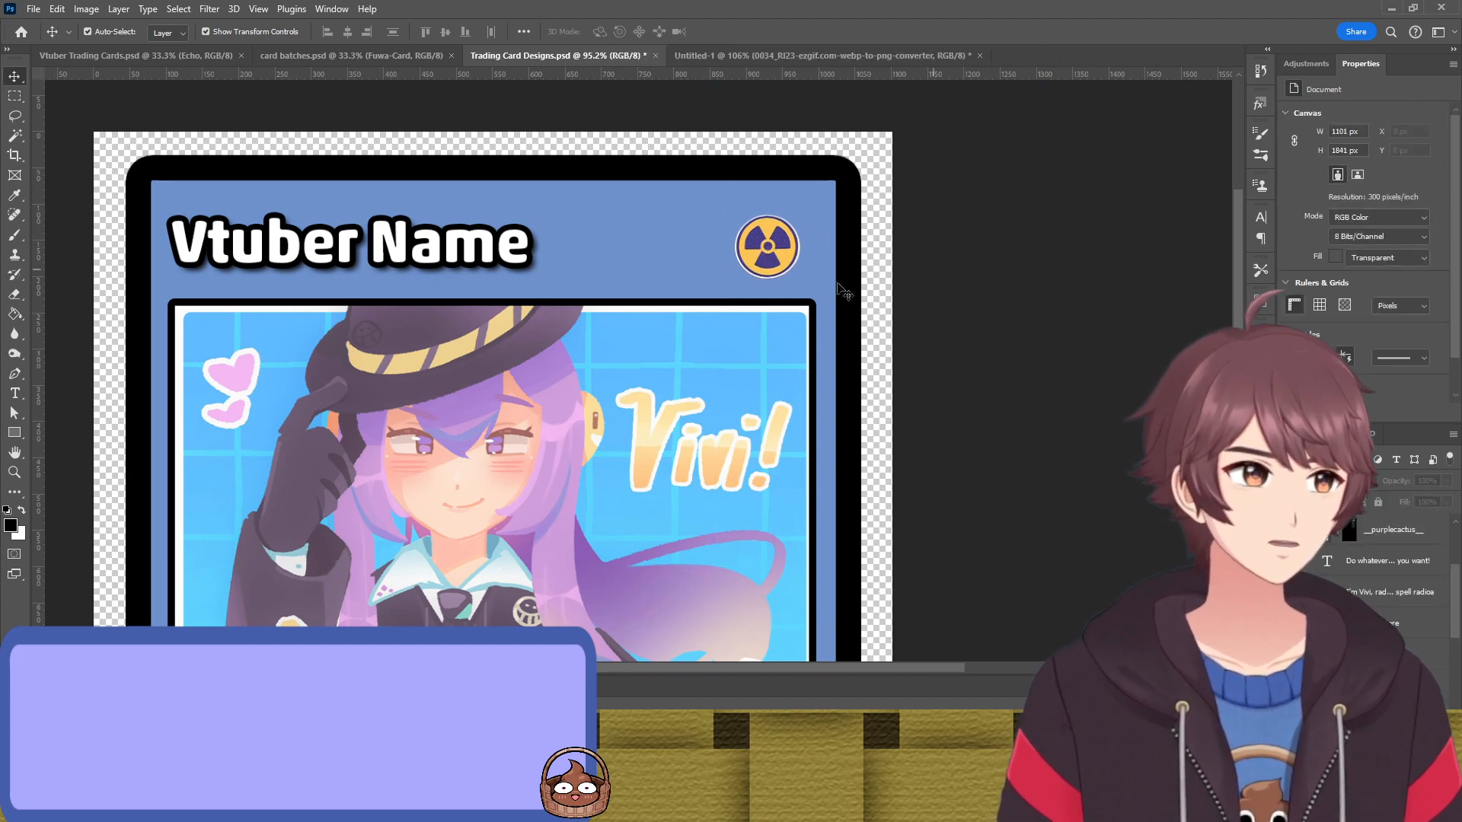
scroll(574, 306, "left", 5)
left_click(950, 249)
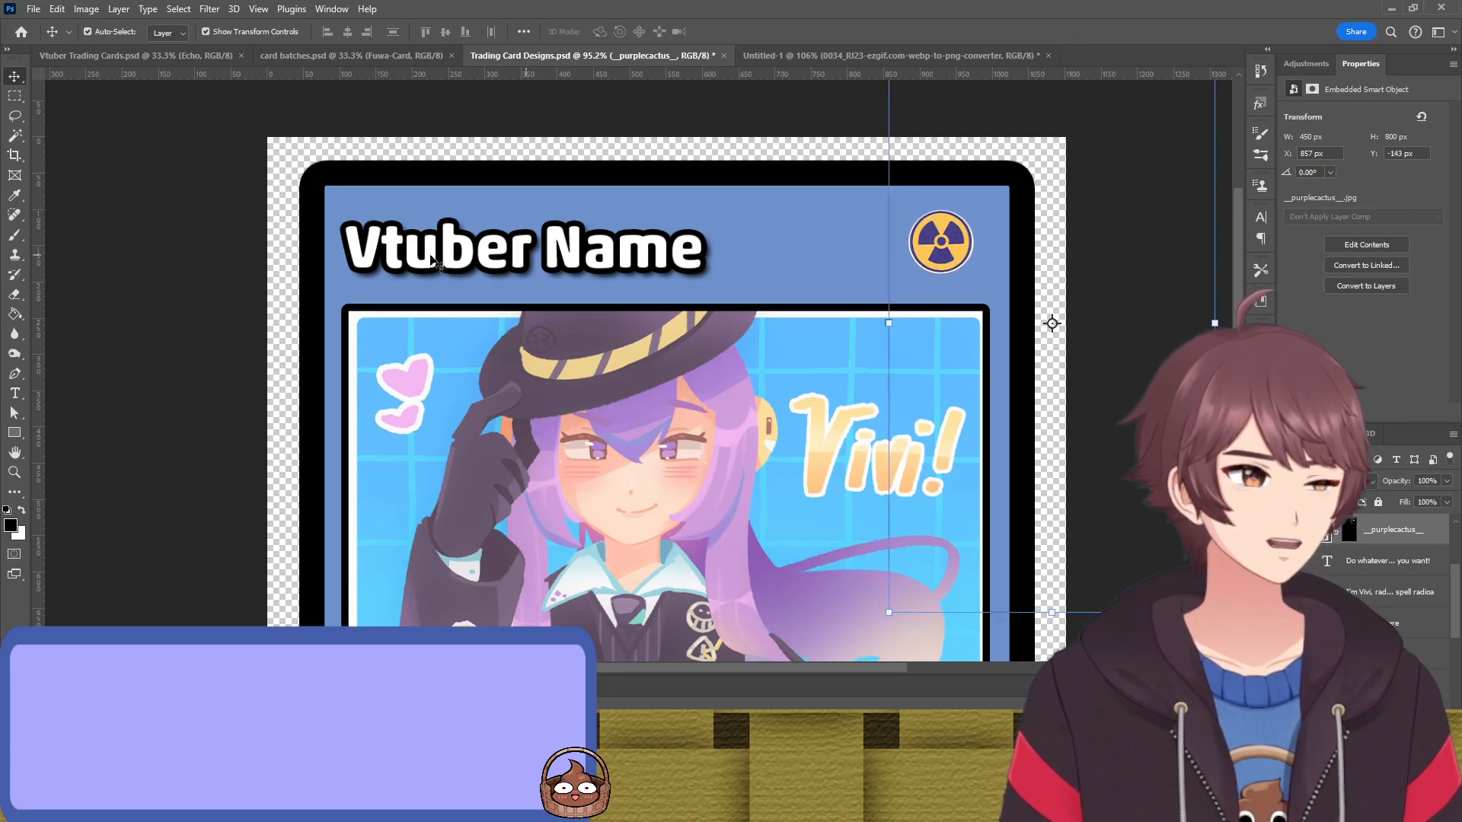
Replace the Vtuber Name title text with "vividlyVIVI"
left_click(504, 265)
double_click(502, 264)
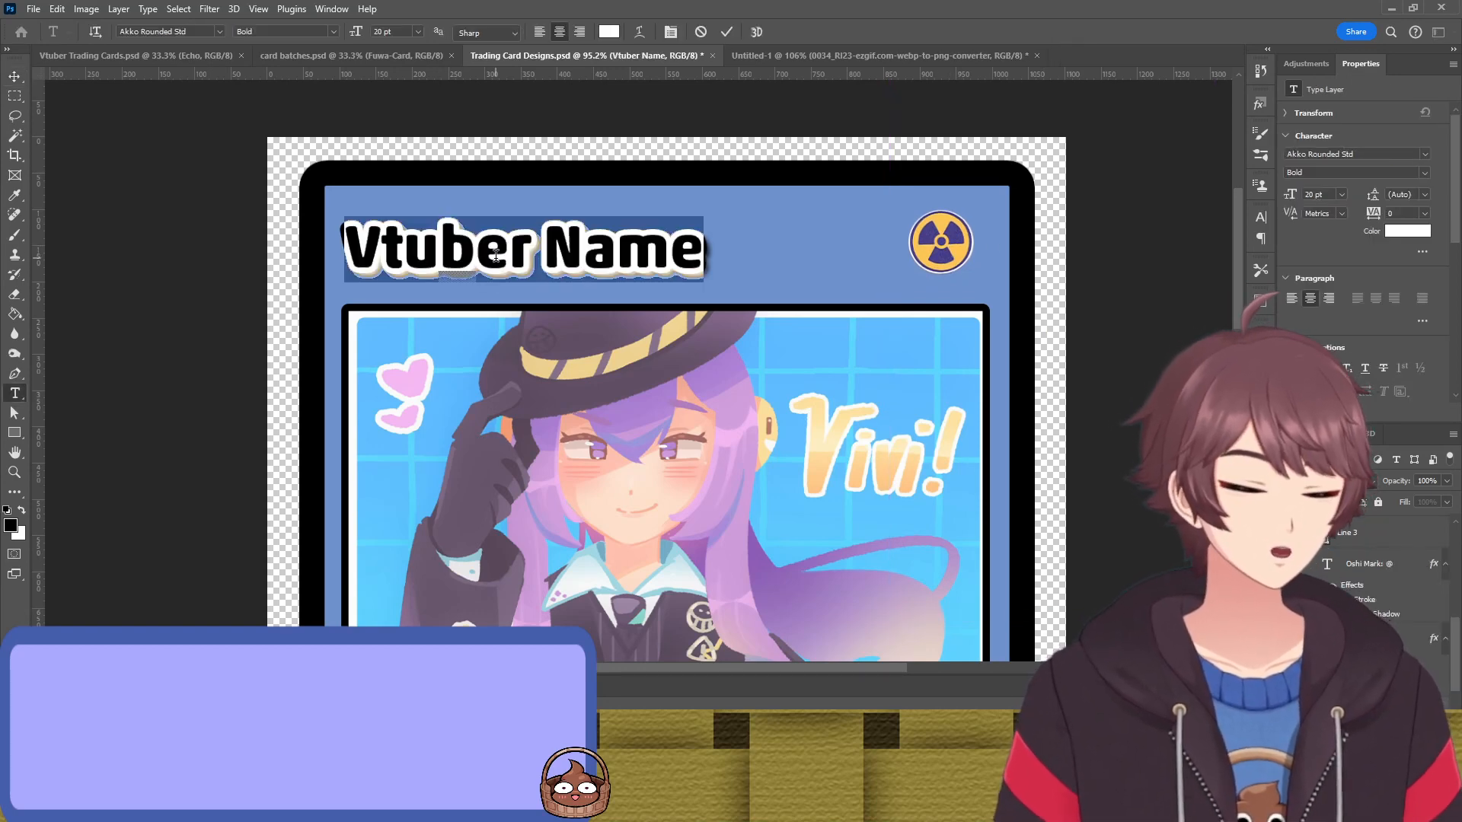
type("Vivi")
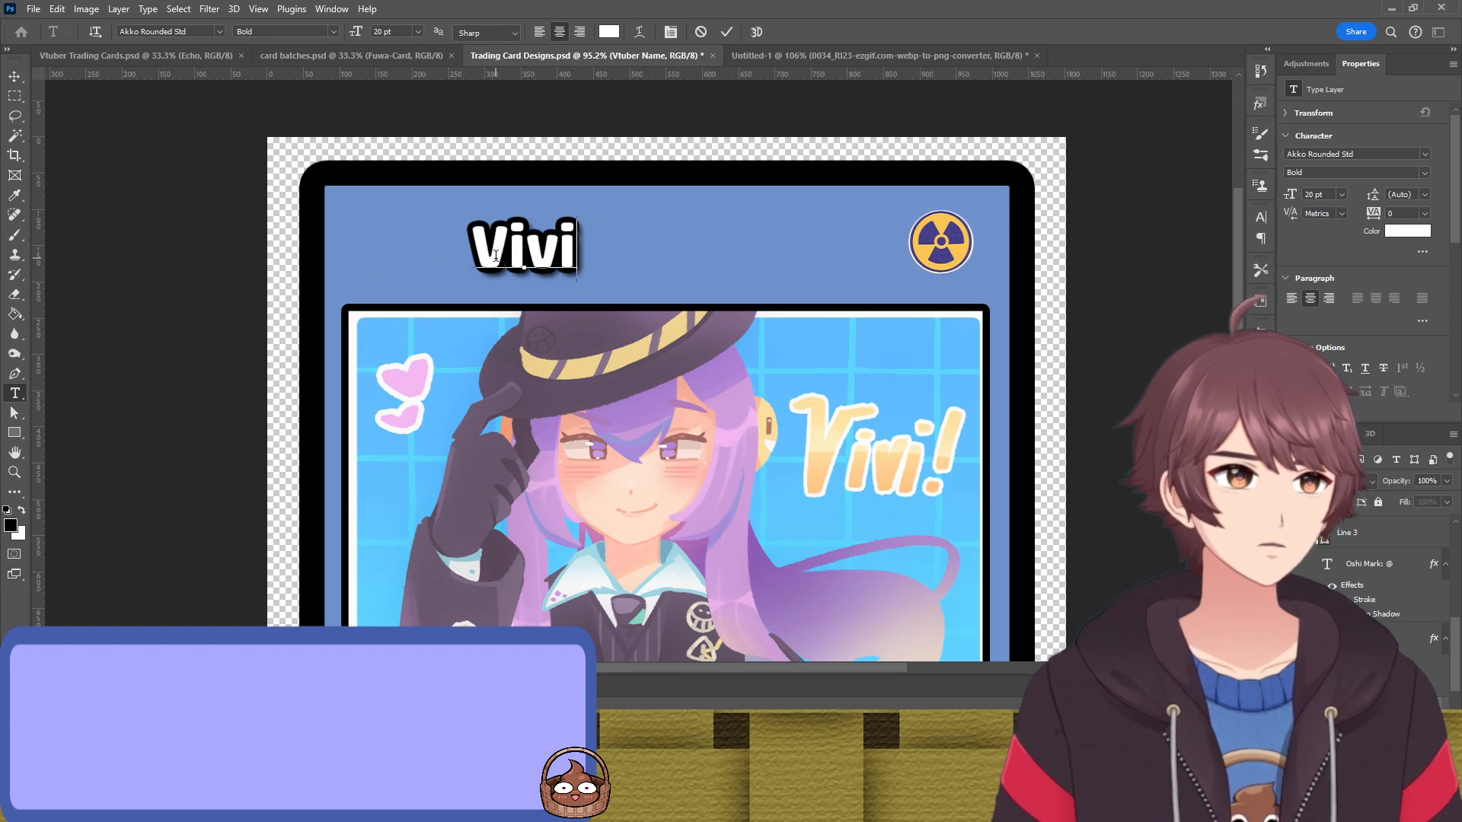
key("BackSpace")
key("BackSpace")
key("BackSpace")
key("BackSpace")
type("vividly")
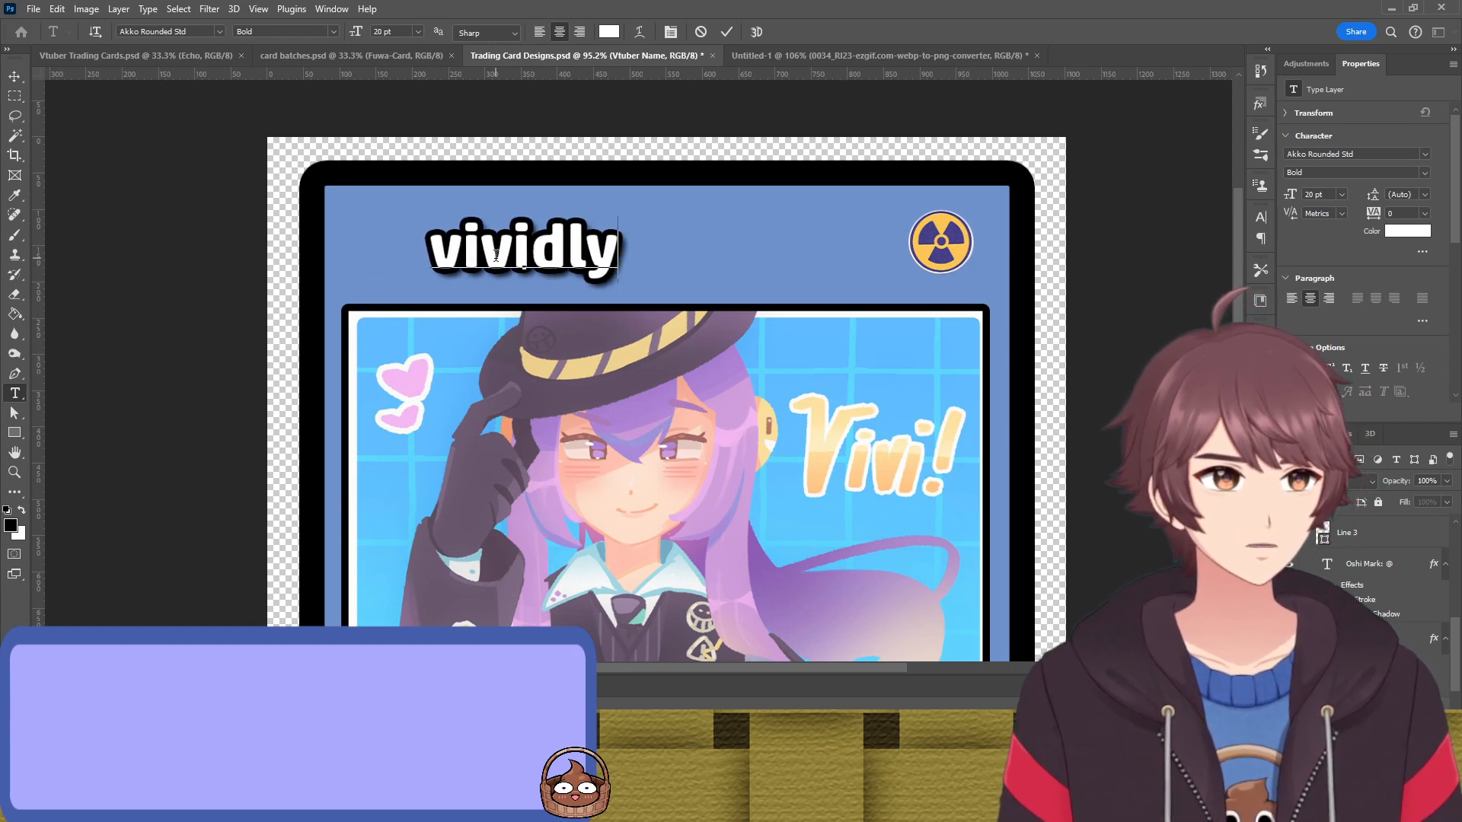
type("VIVI")
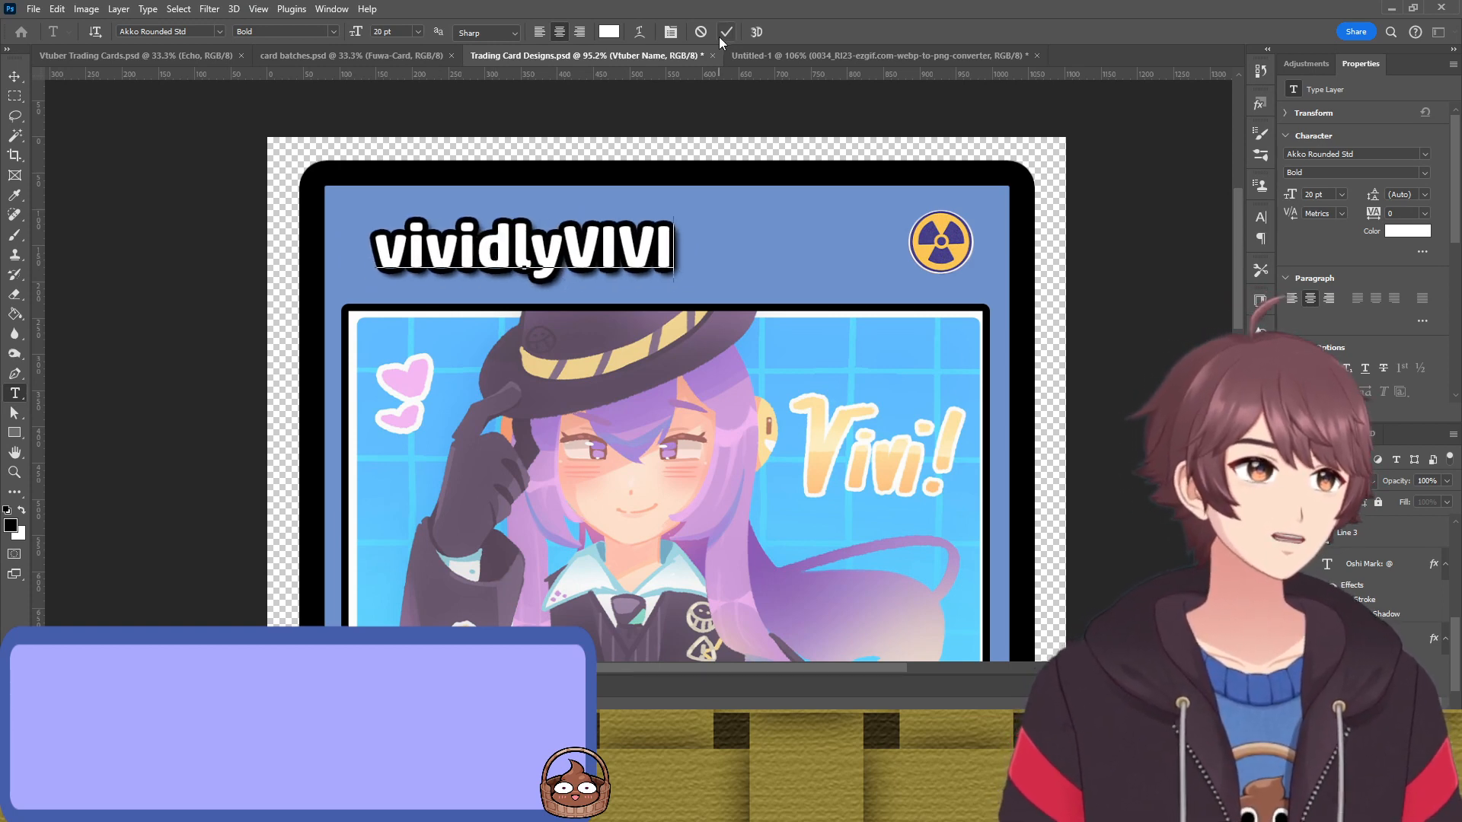
key("ctrl")
key("Escape")
key("v")
scroll(124, 451, "down", 3)
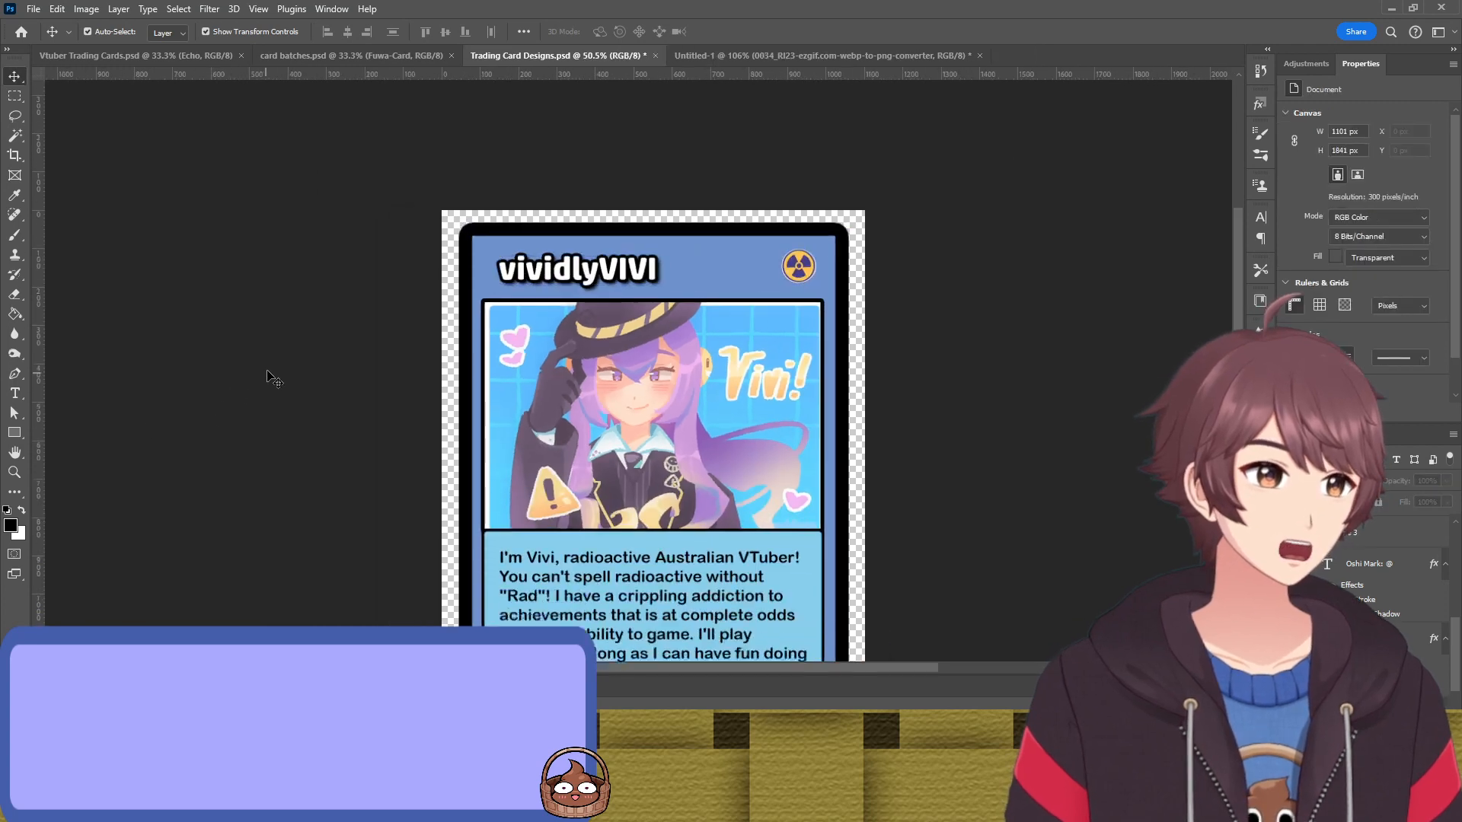
Shift the vividlyVIVI title horizontally so it starts flush with the artwork frame's left edge
scroll(446, 244, "up", 1)
left_click(578, 224)
key("ctrl+t")
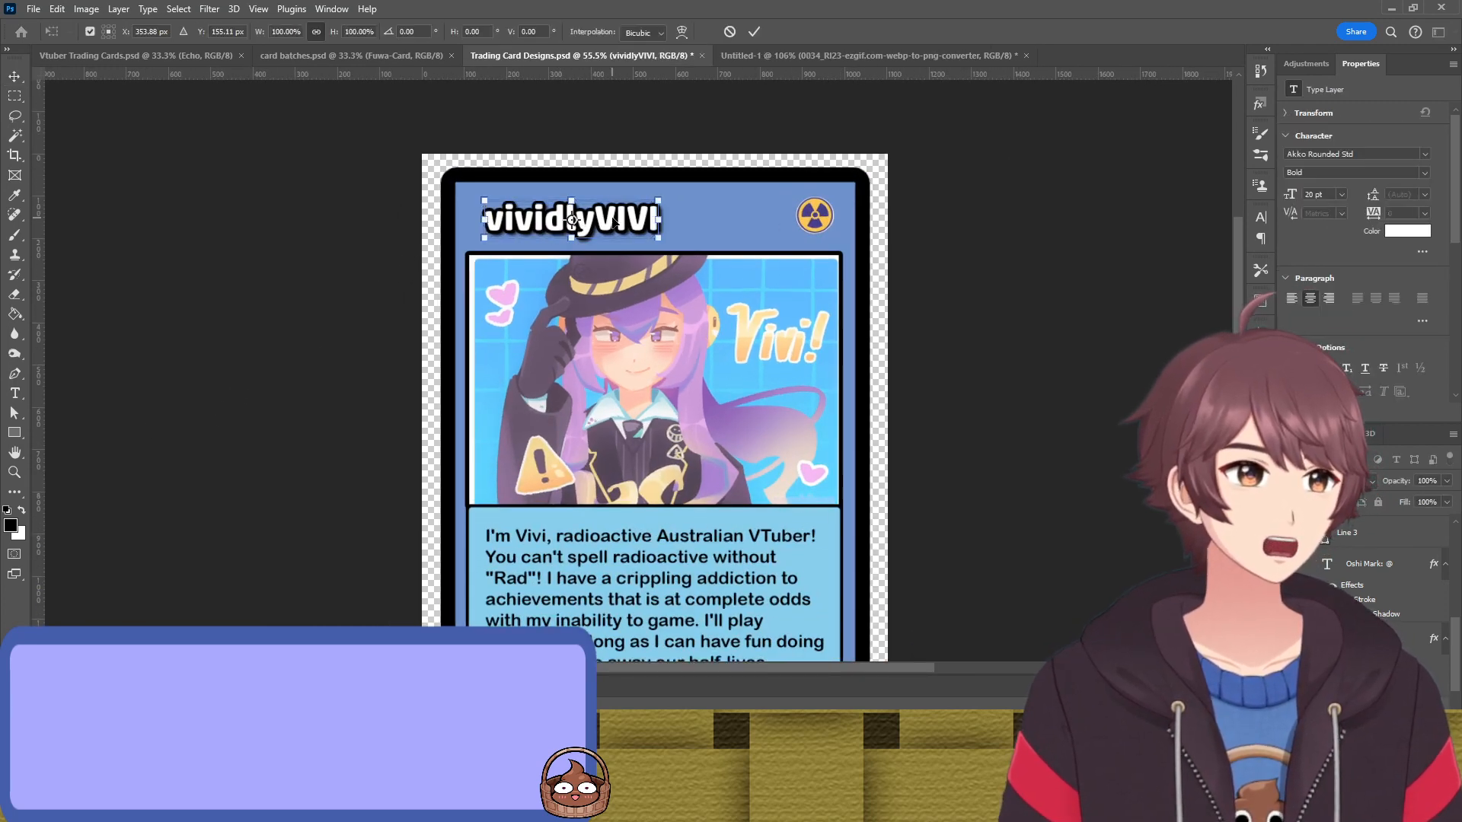
left_click(729, 31)
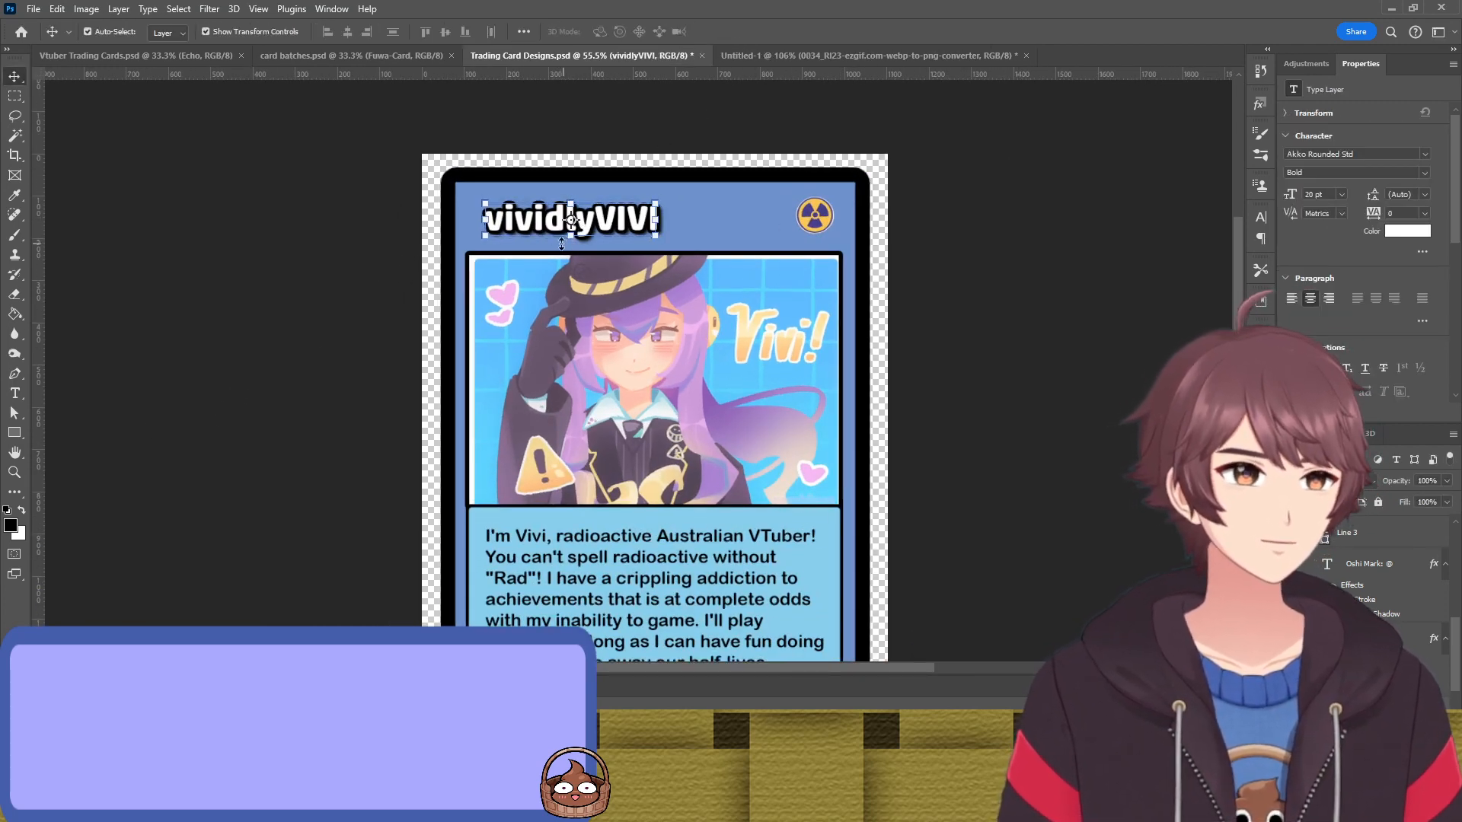
left_click_drag(616, 219, 599, 219)
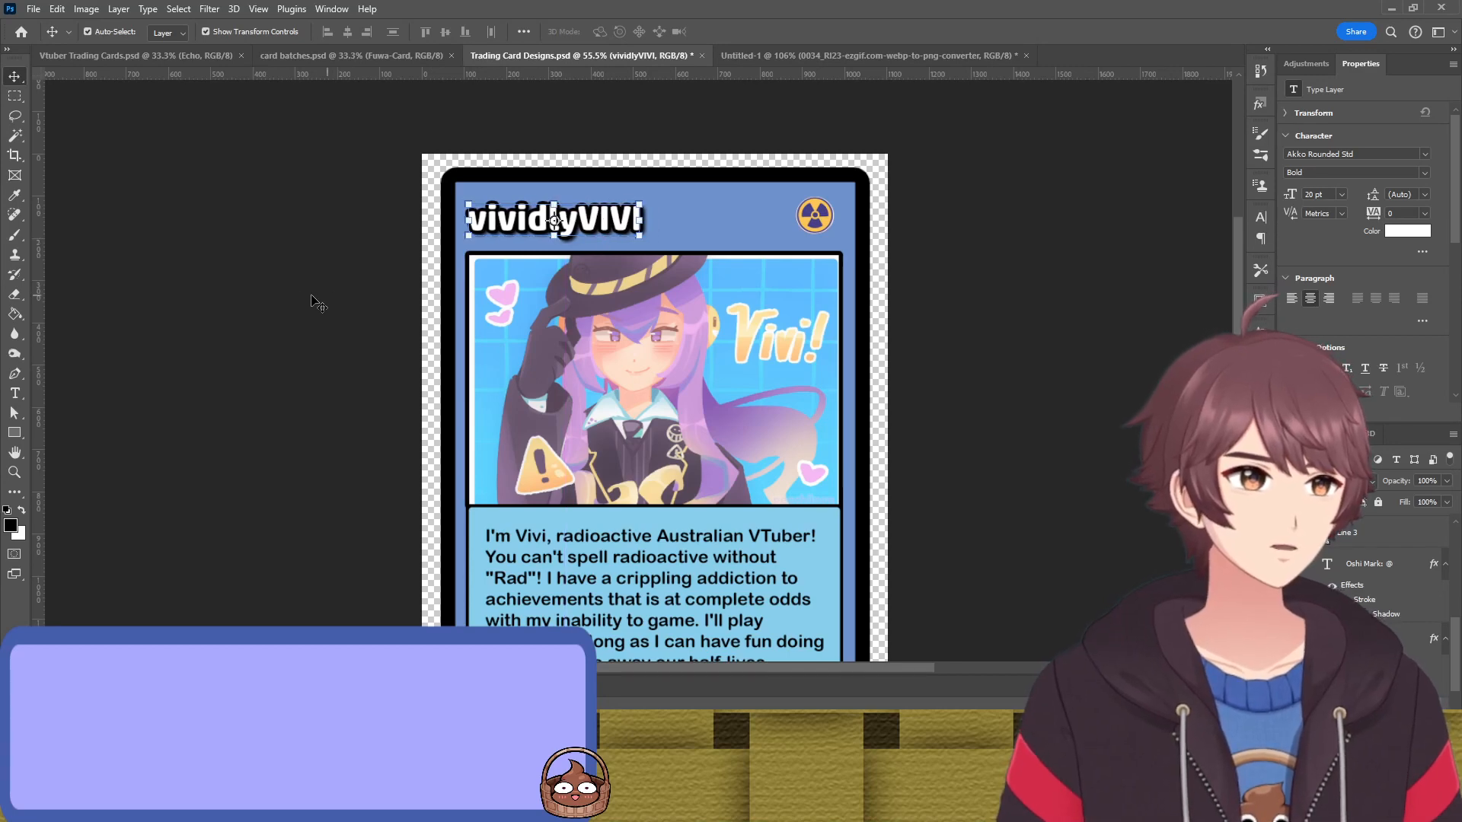
scroll(305, 289, "down", 2)
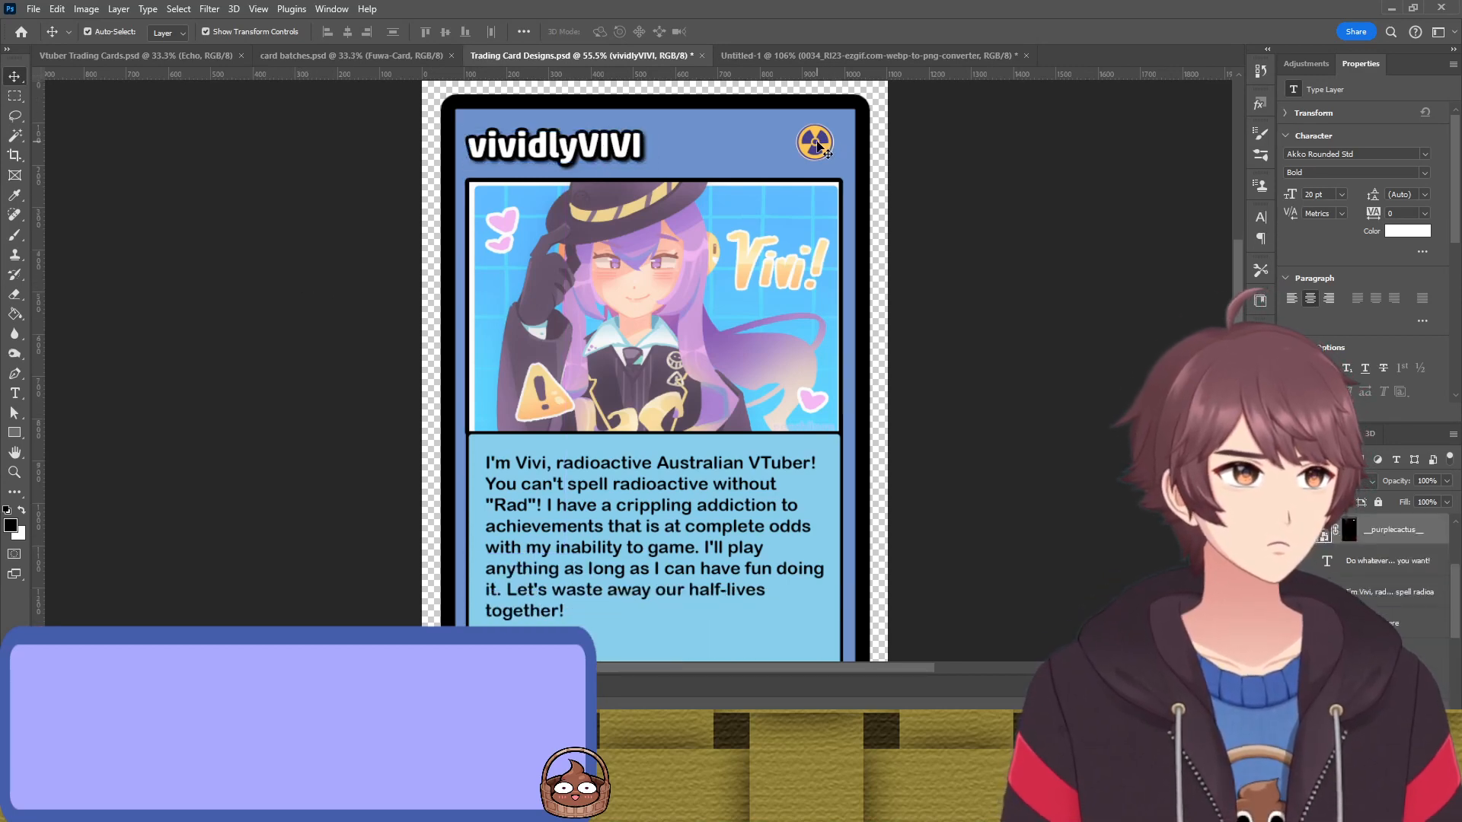
Move the radiation symbol so it lines up with the artwork frame's right edge and the title's height, and check the whole card
left_click_drag(818, 147, 826, 149)
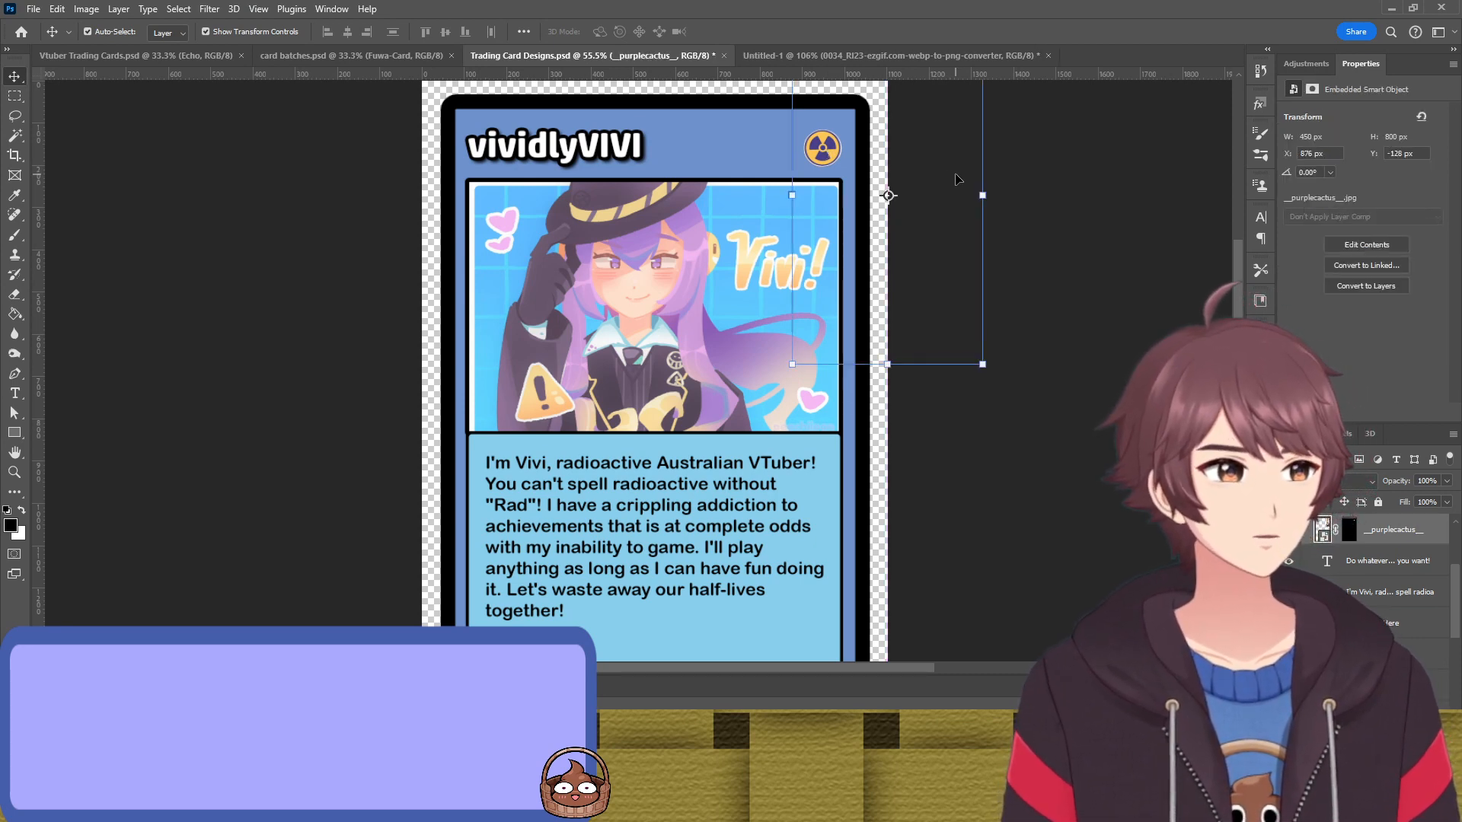
left_click(1026, 171)
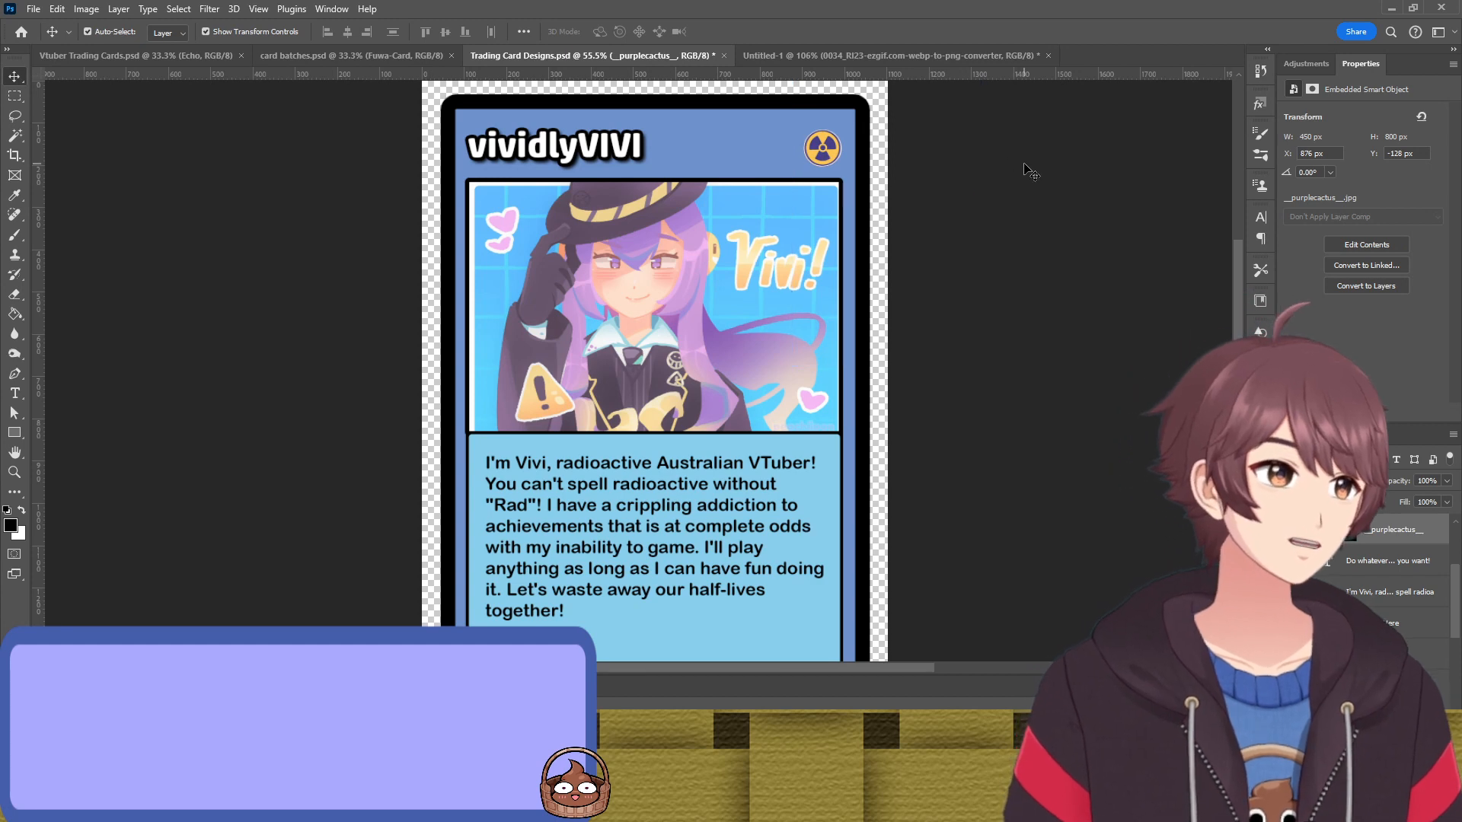
scroll(697, 368, "up", 1)
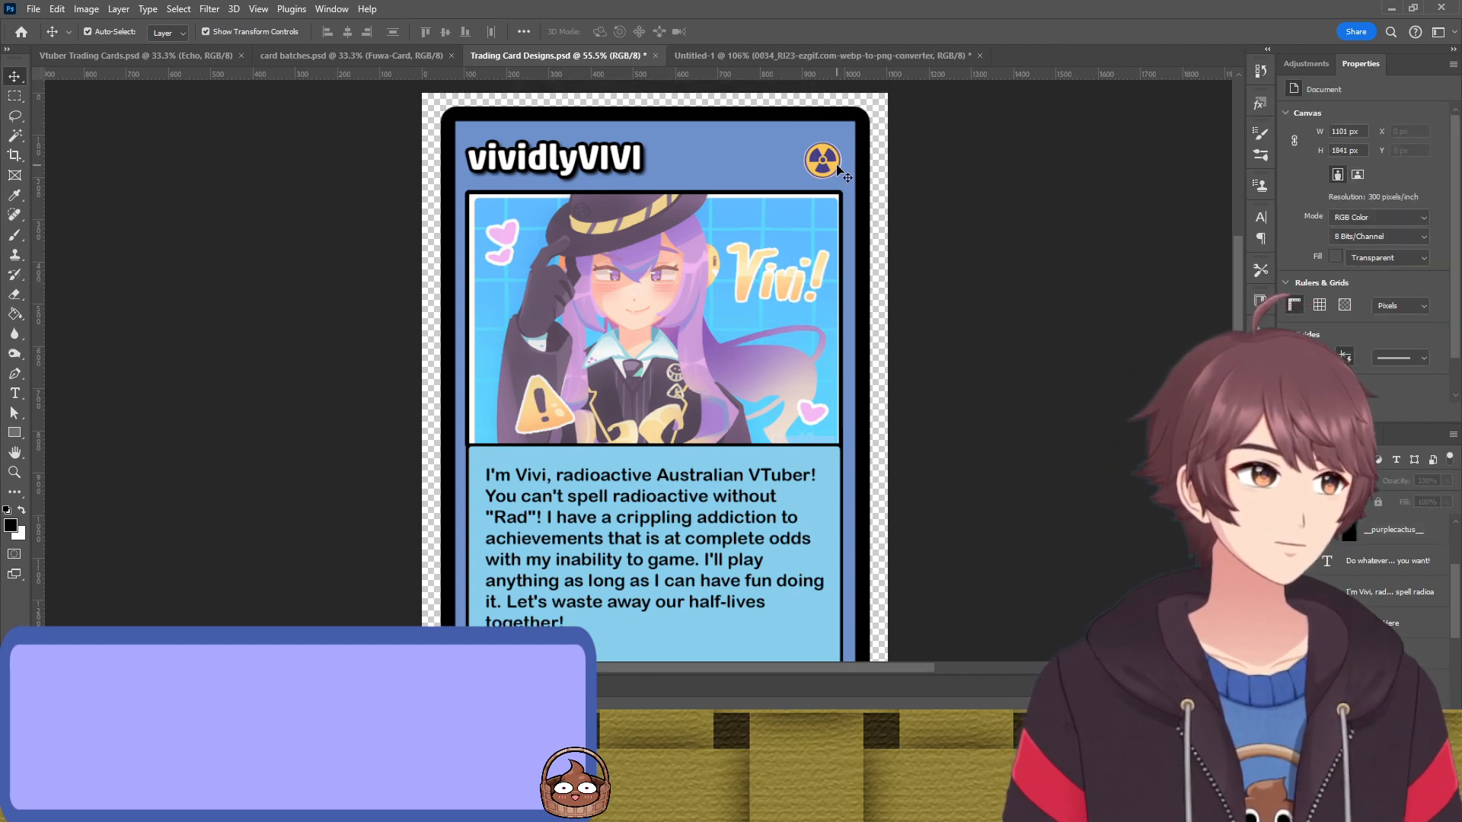
left_click(829, 168)
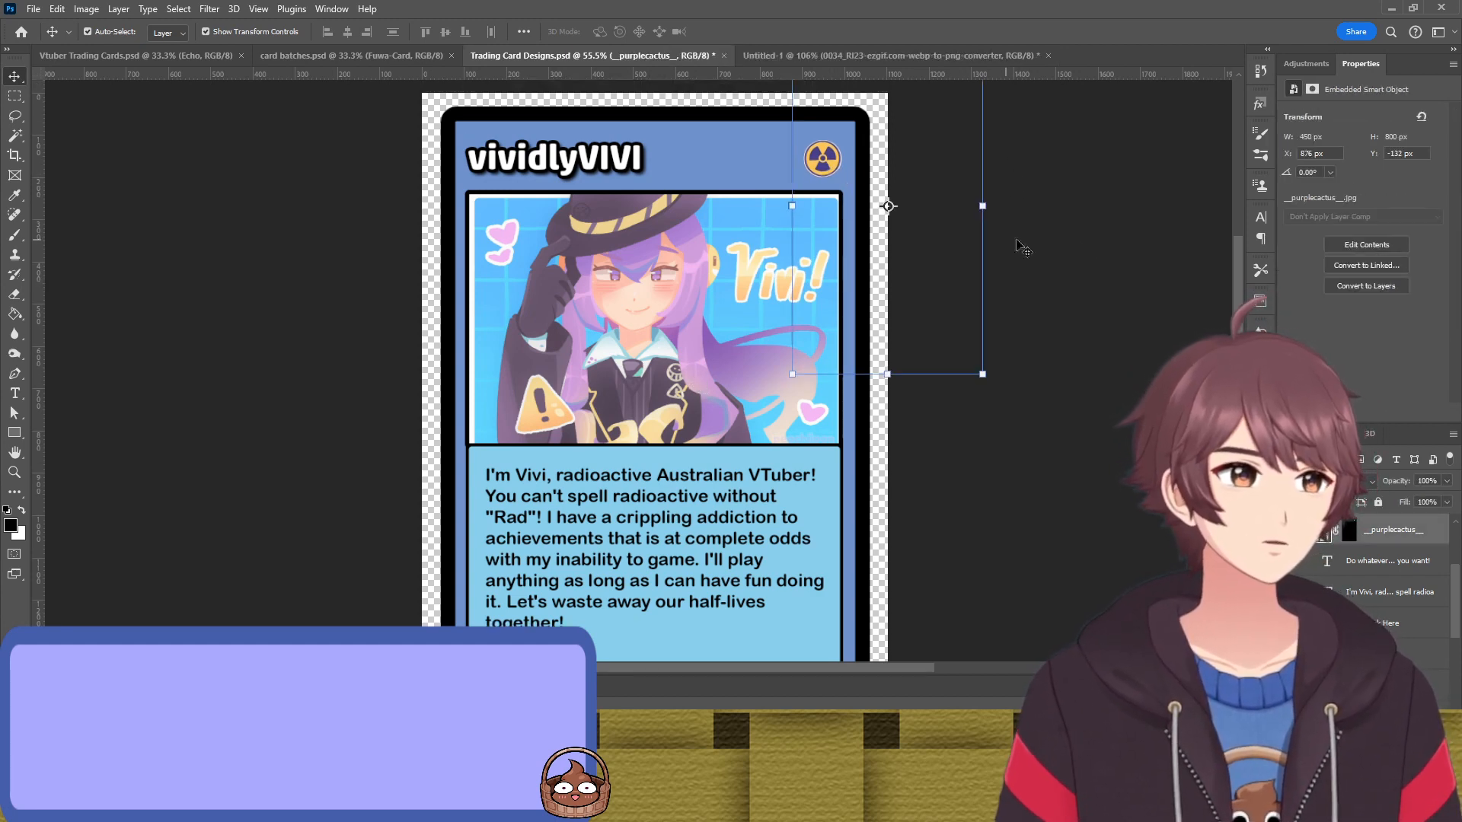
left_click(1083, 251)
left_click(852, 183)
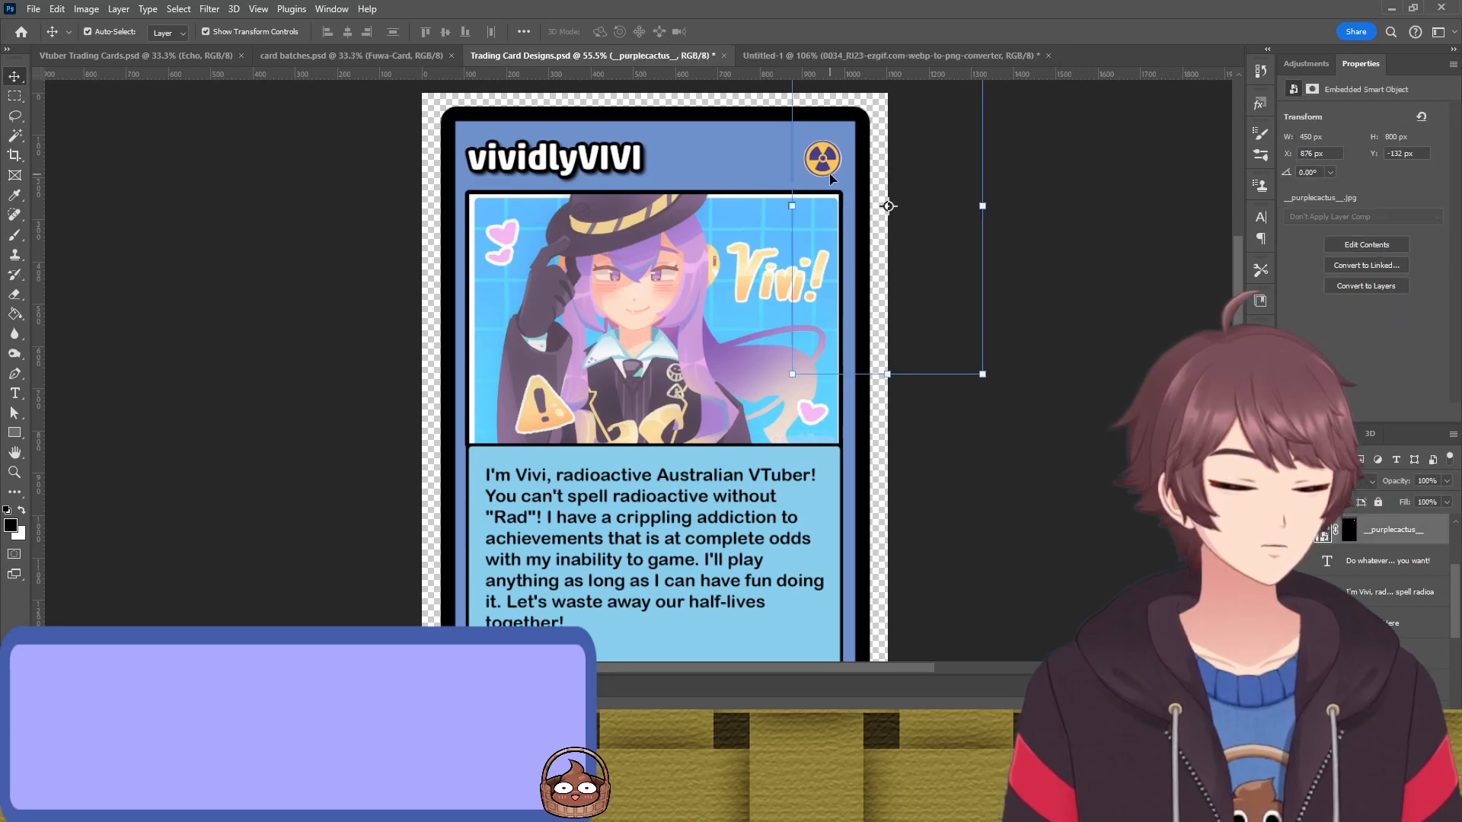
scroll(990, 242, "down", 5)
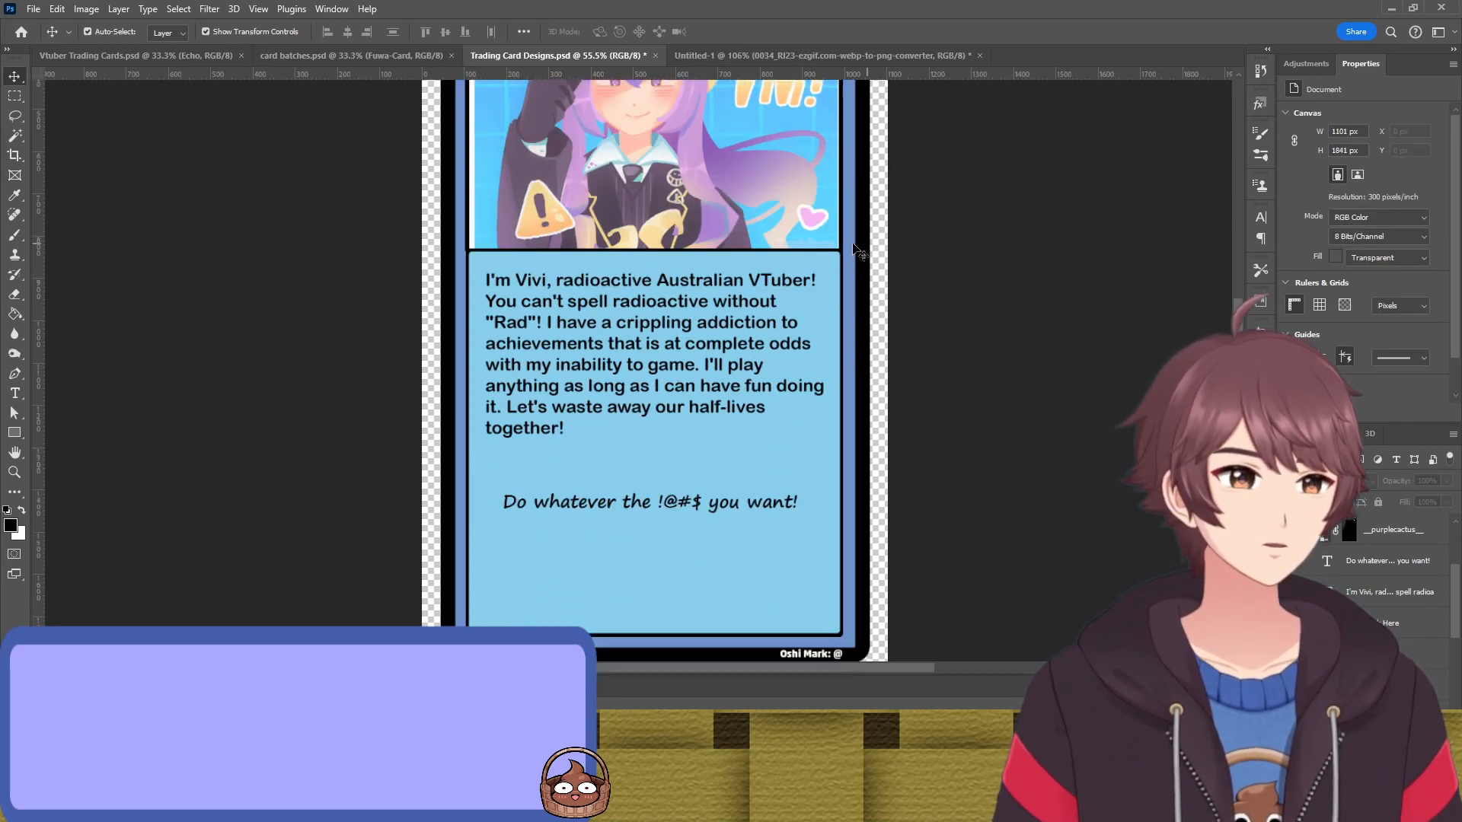
scroll(761, 260, "down", 4)
scroll(757, 264, "up", 3)
scroll(736, 375, "down", 1)
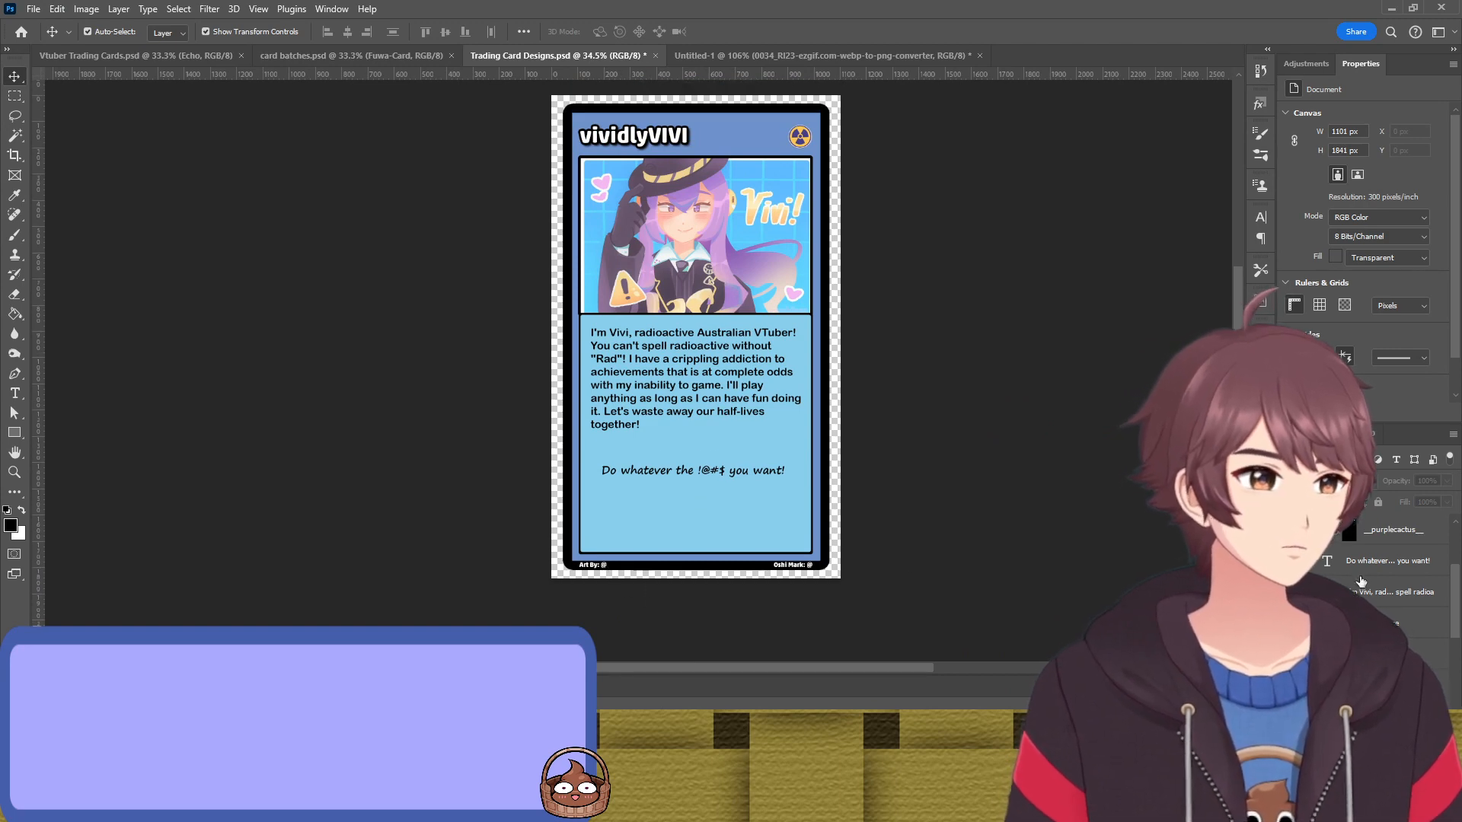
left_click(1387, 536)
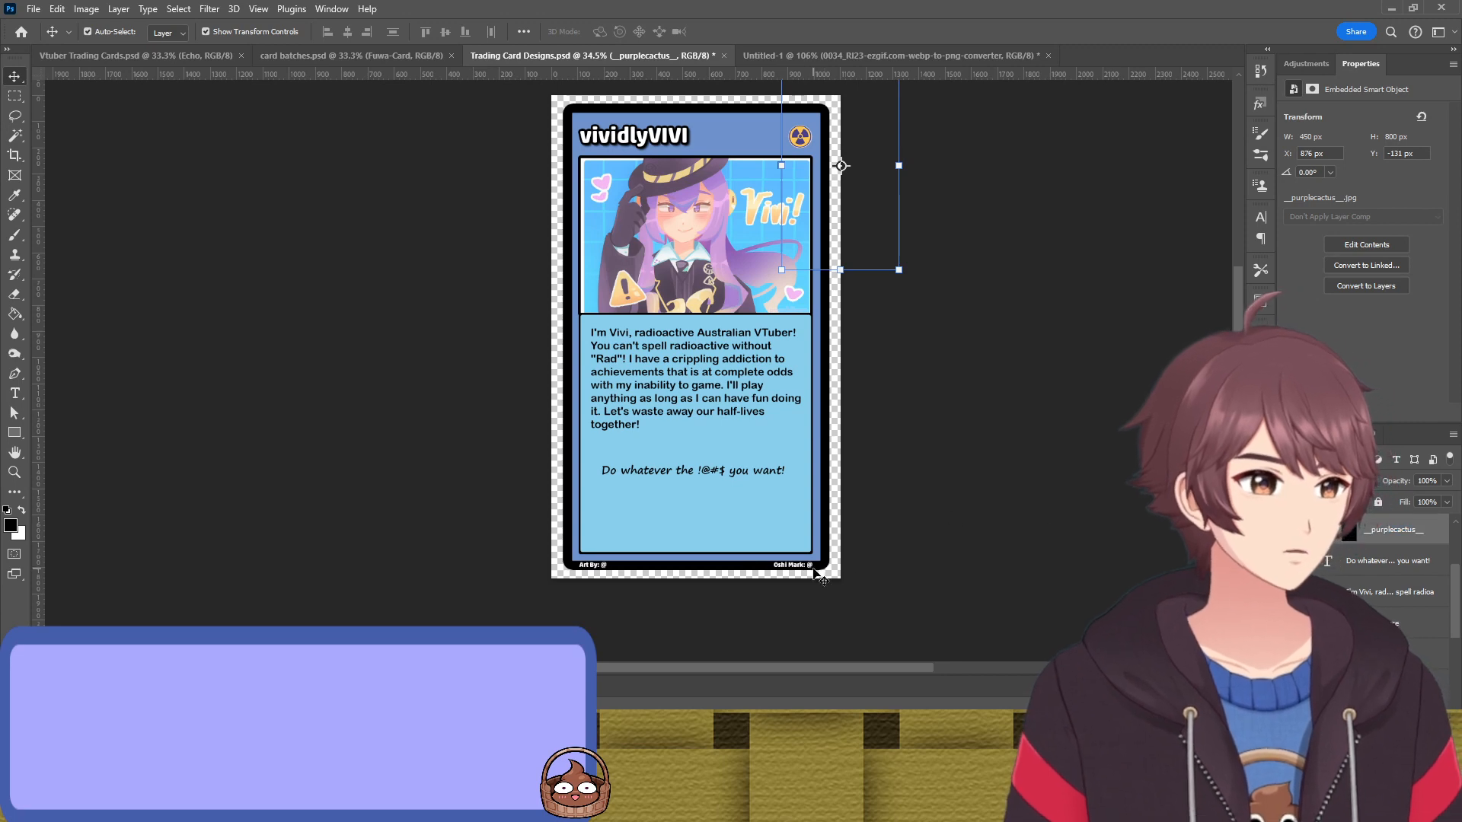
key("t")
left_click(828, 570)
type("_purplecactus_")
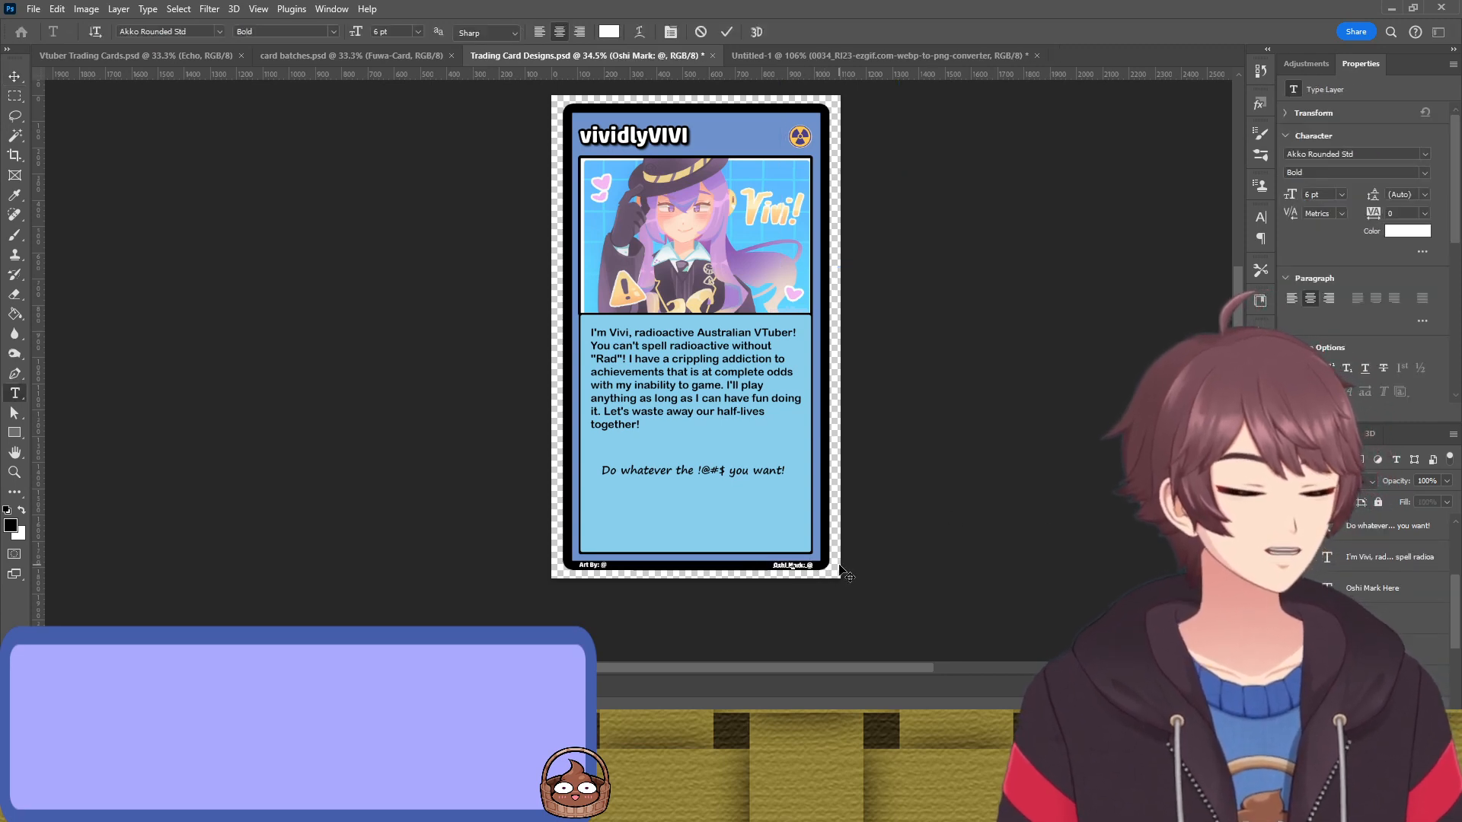
key("ctrl+Return")
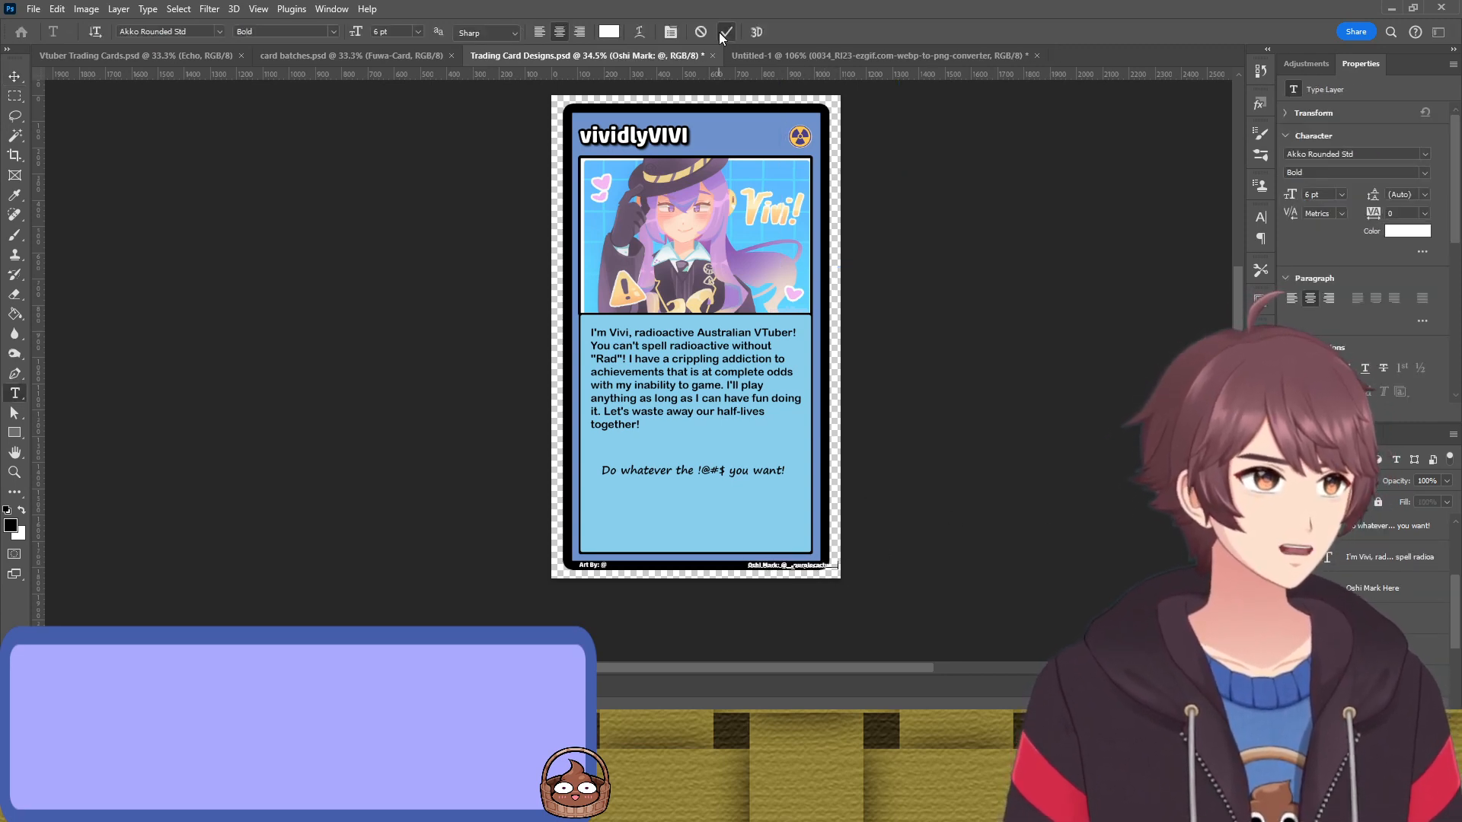
Shift the Oshi Mark credit inward so its whole text fits inside the card's bottom black border
key("v")
left_click_drag(765, 571, 751, 568)
left_click(647, 573)
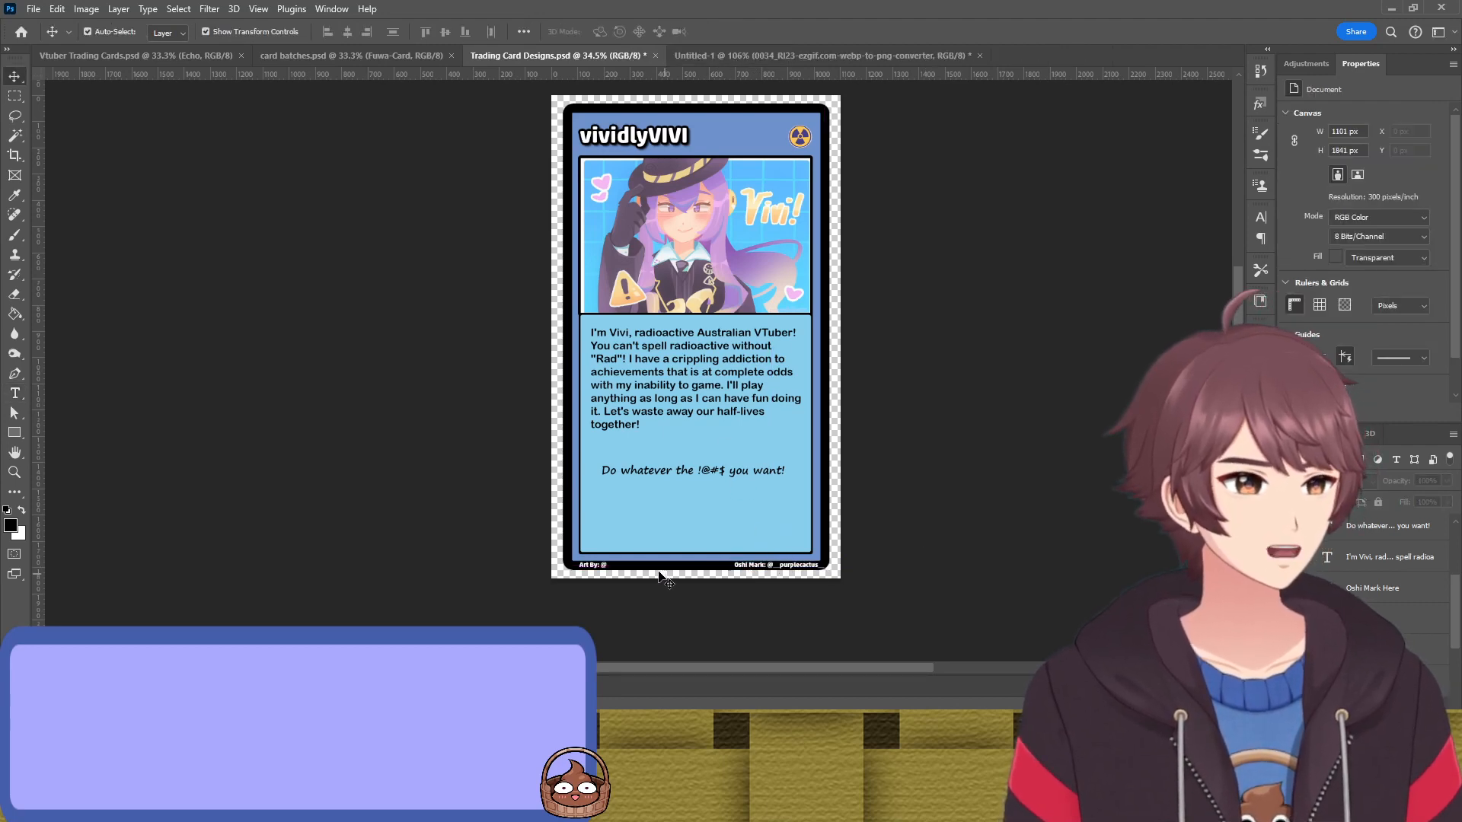
scroll(727, 573, "up", 3)
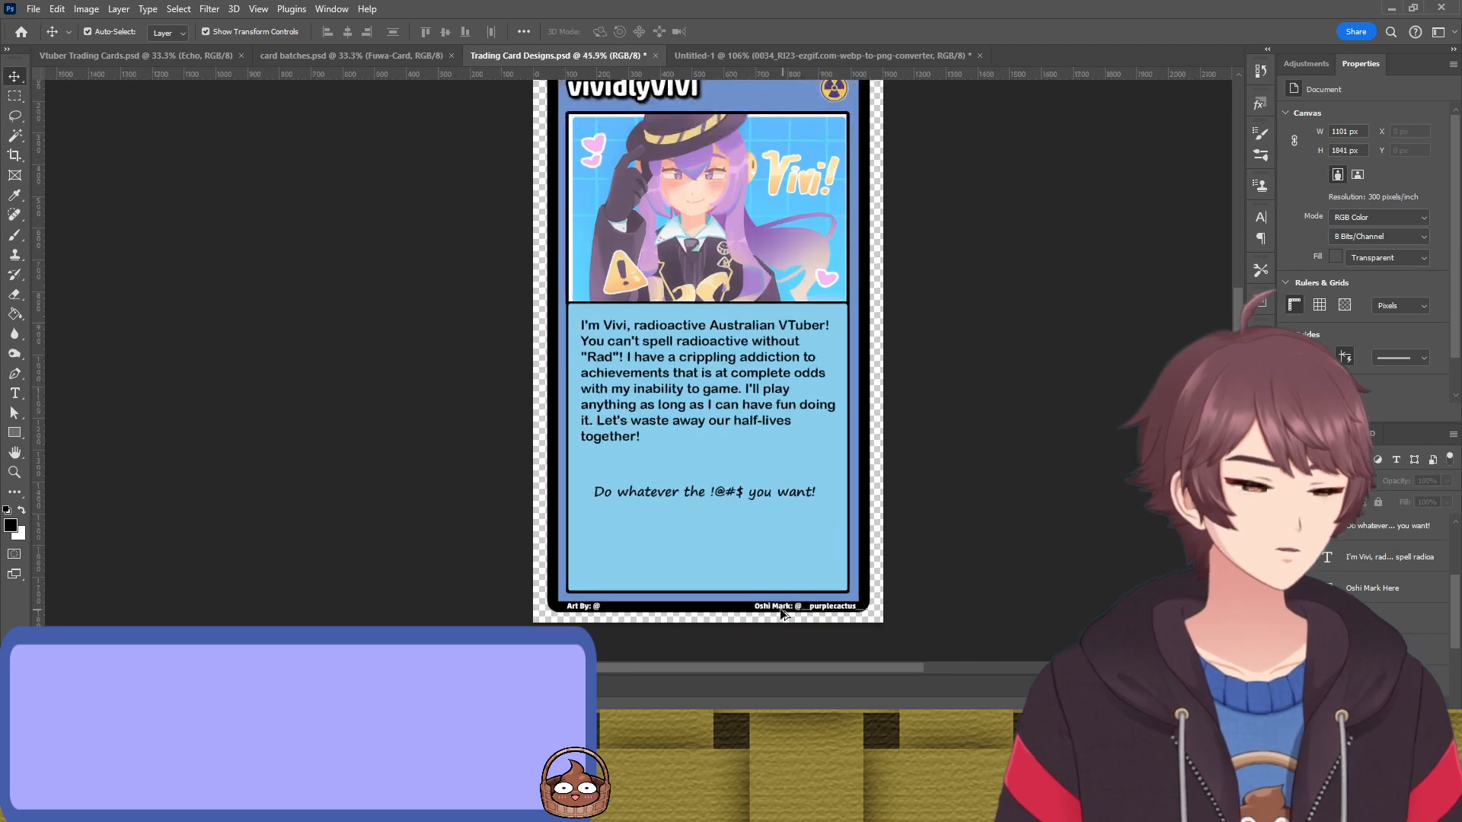
scroll(697, 548, "down", 2)
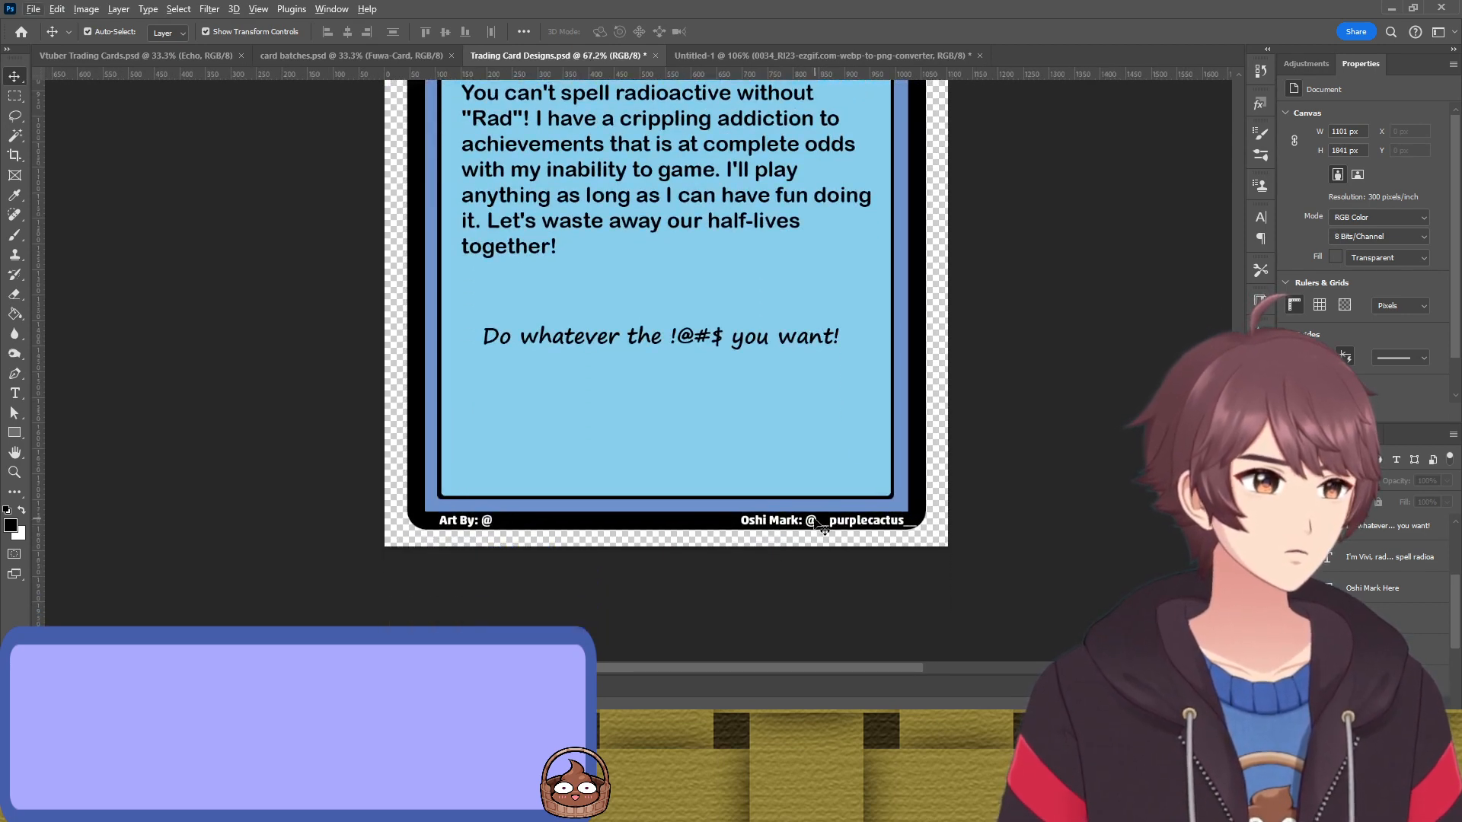
left_click(825, 524)
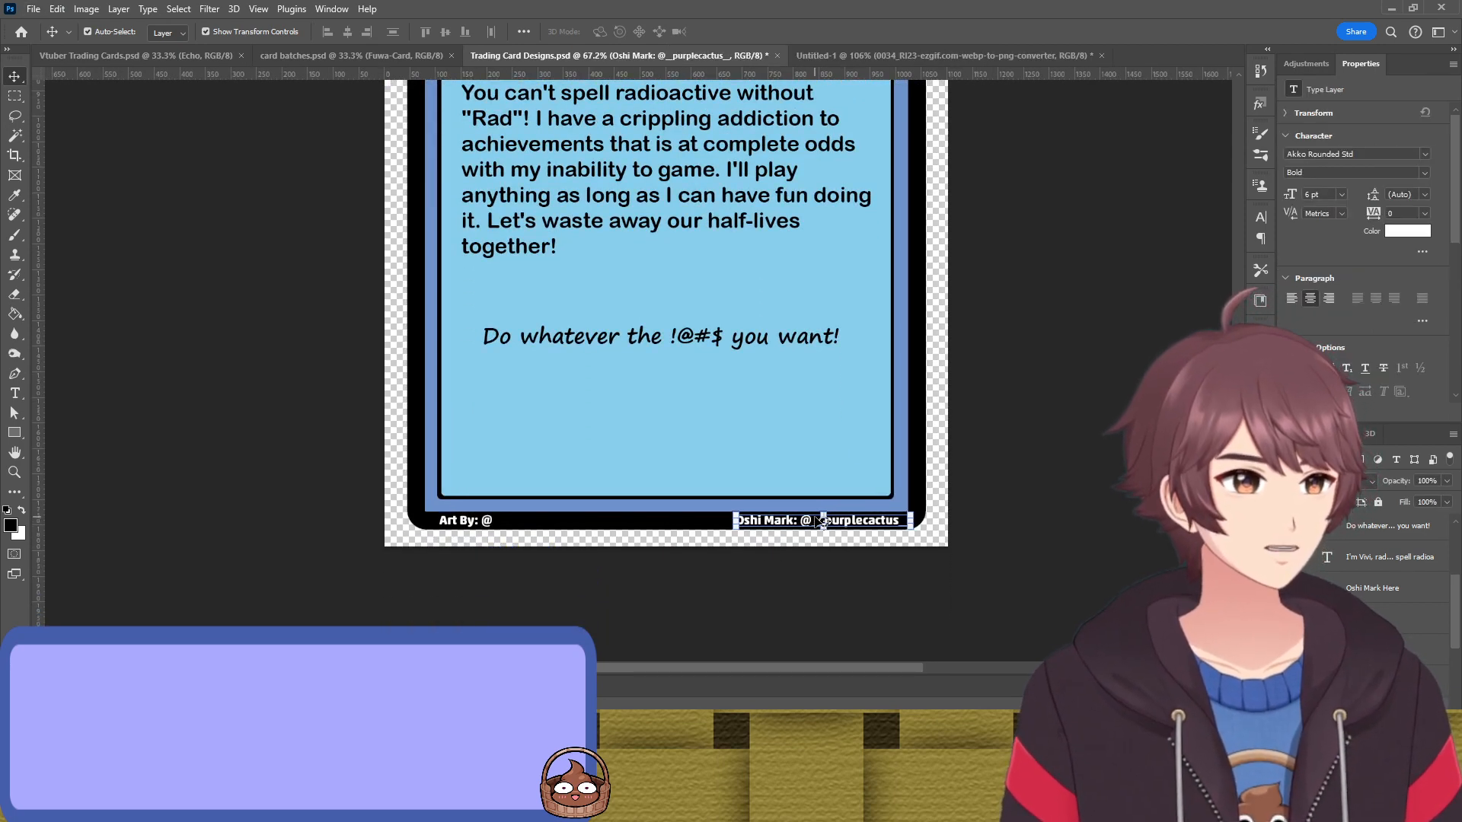
left_click(700, 537)
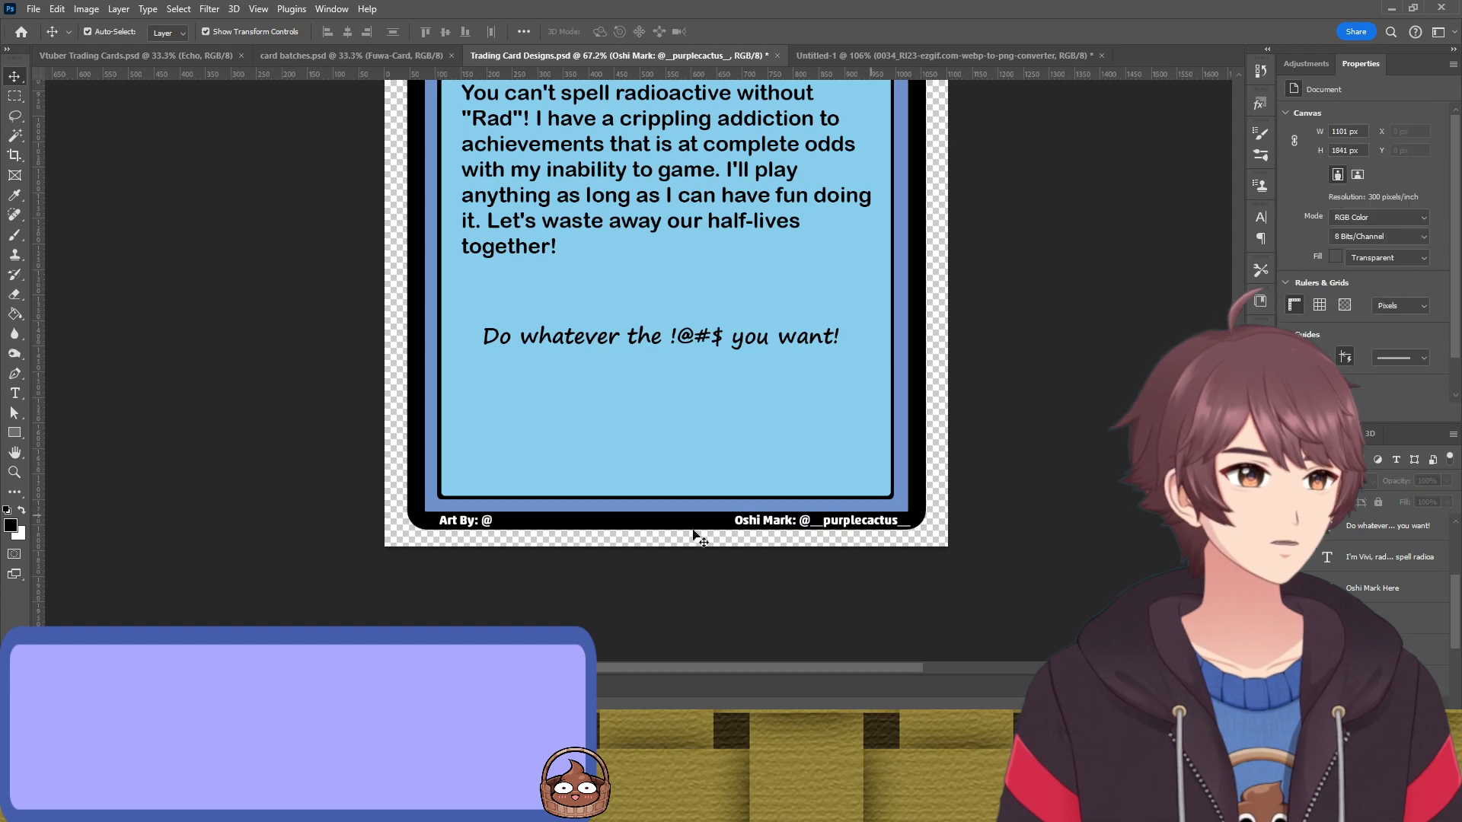
left_click(465, 524)
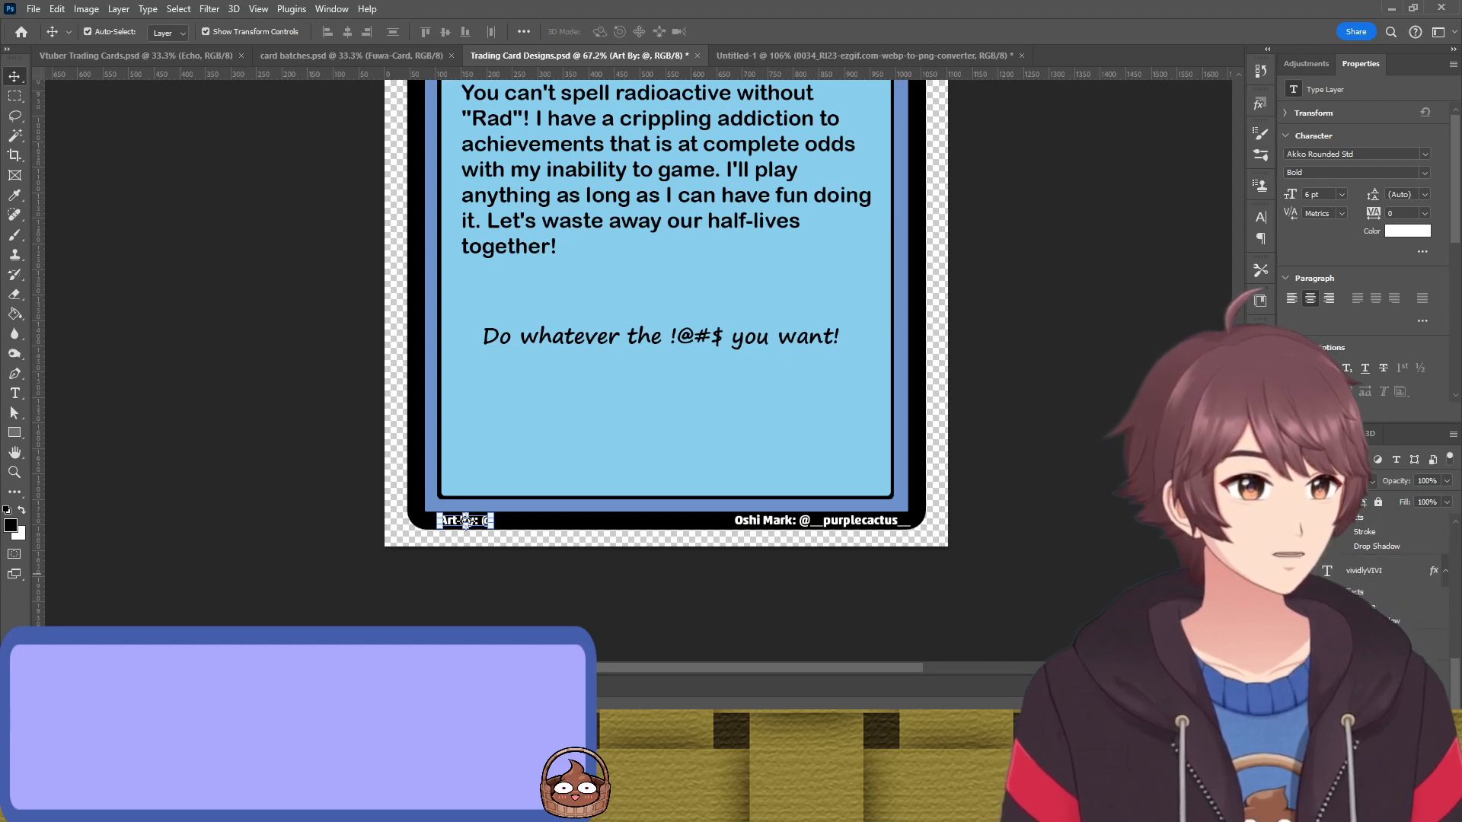
left_click(1359, 654)
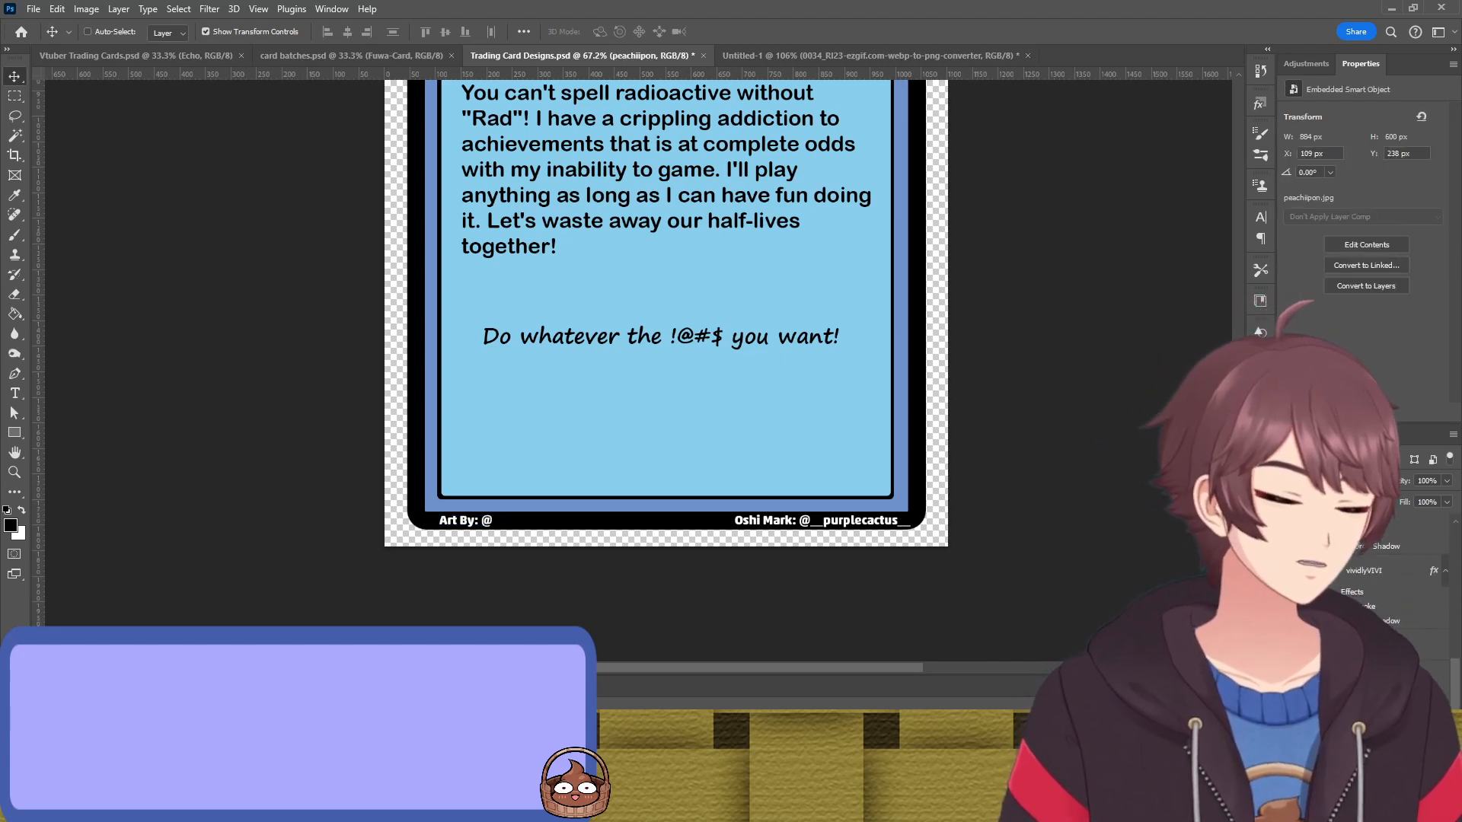
double_click(493, 521)
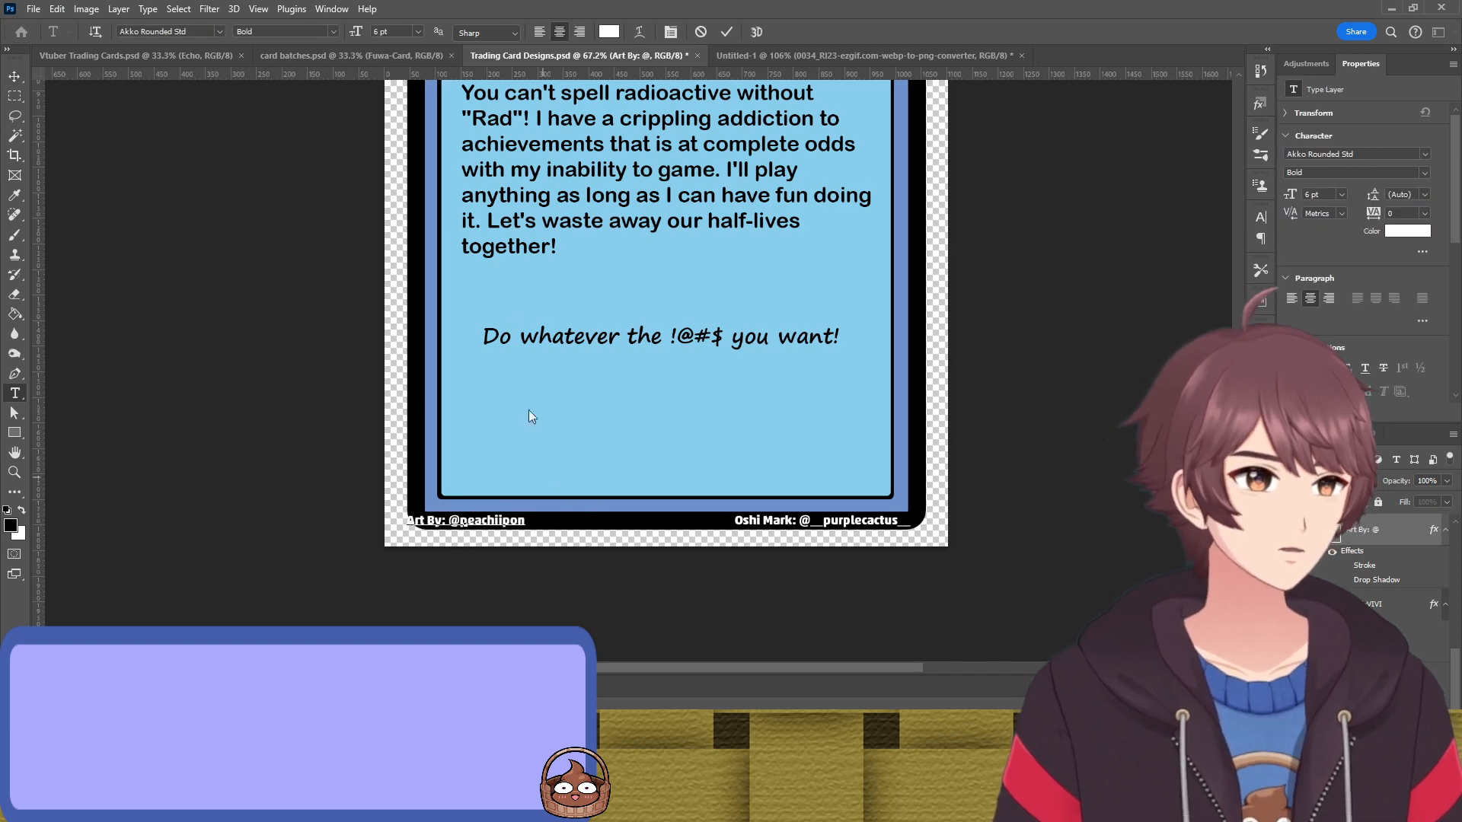
left_click(727, 32)
key("v")
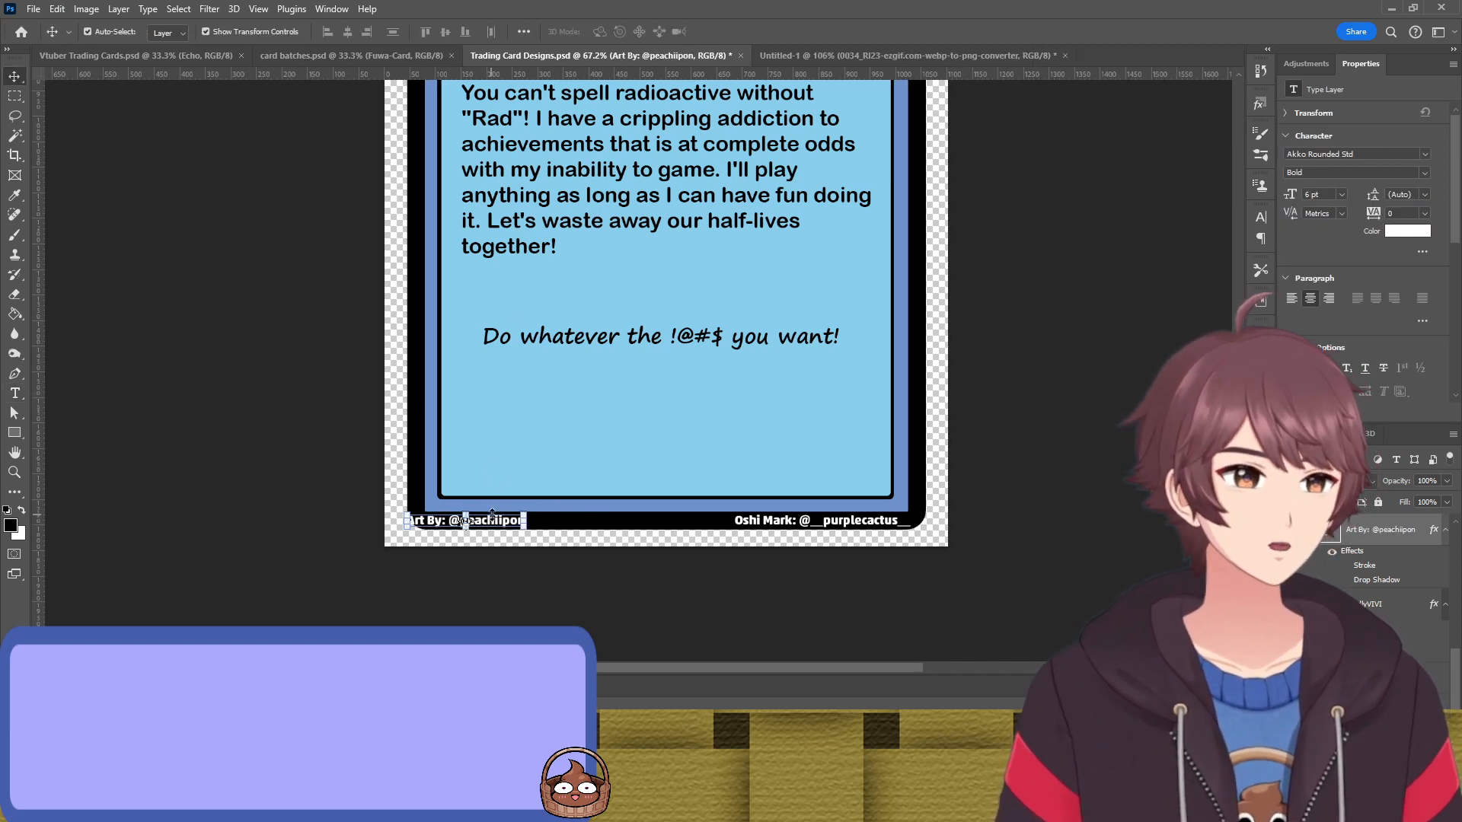
Move the Art By credit so it starts flush with the edge of the blue card background, and check the whole card
left_click_drag(502, 530, 522, 531)
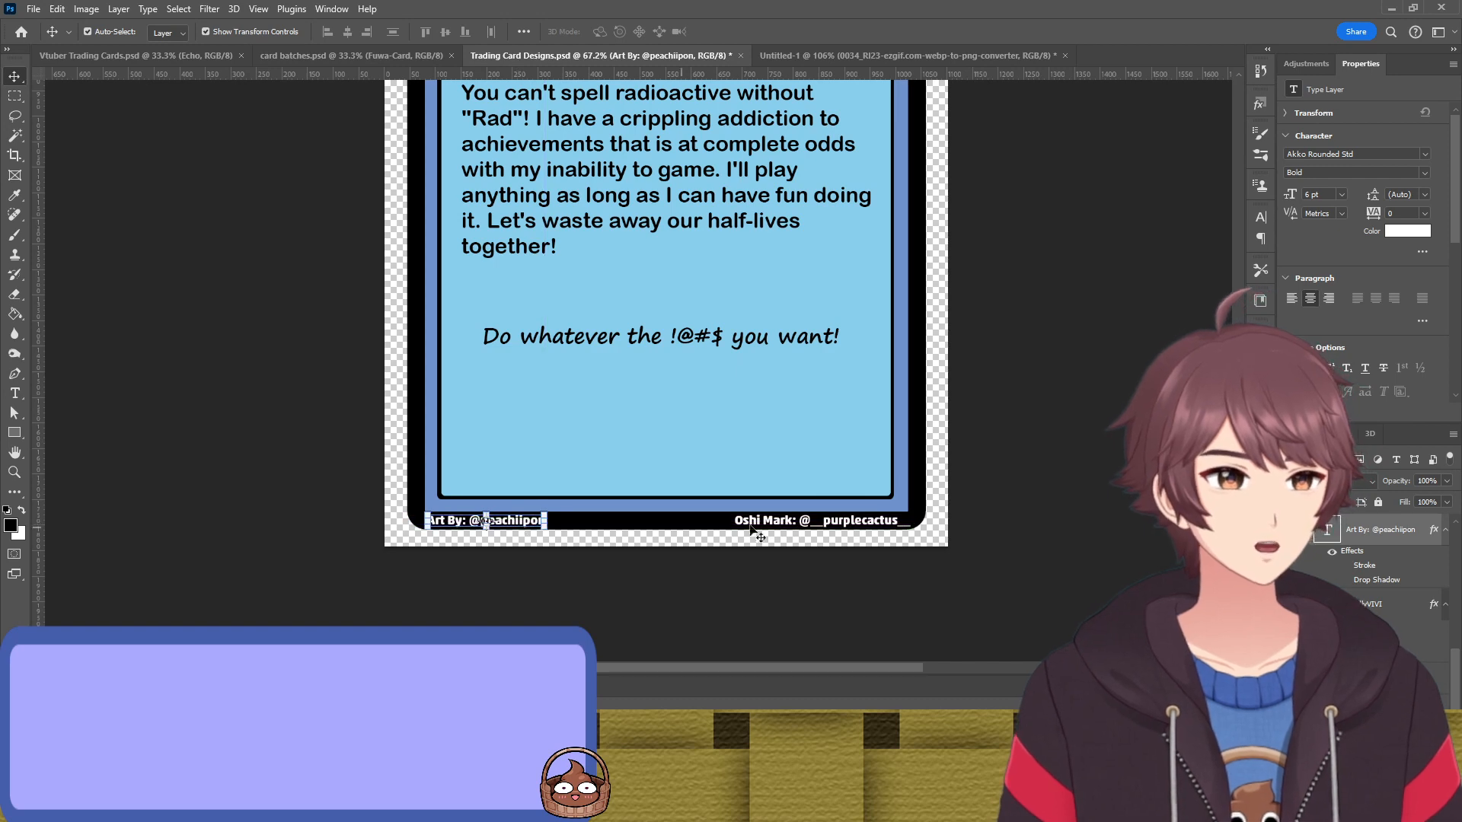
left_click(1027, 474)
scroll(987, 346, "up", 2)
scroll(947, 312, "up", 8)
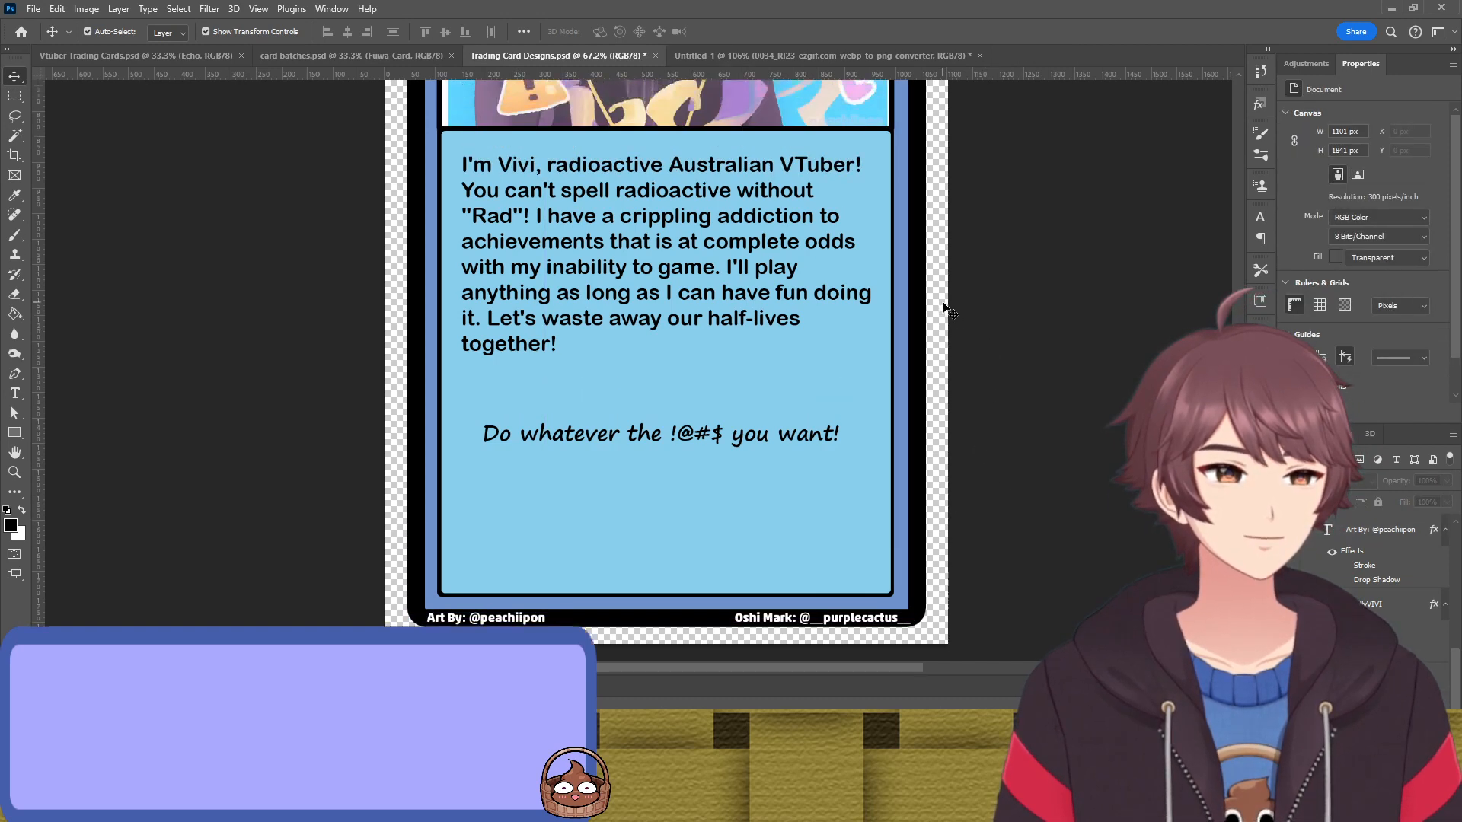
scroll(919, 288, "down", 4)
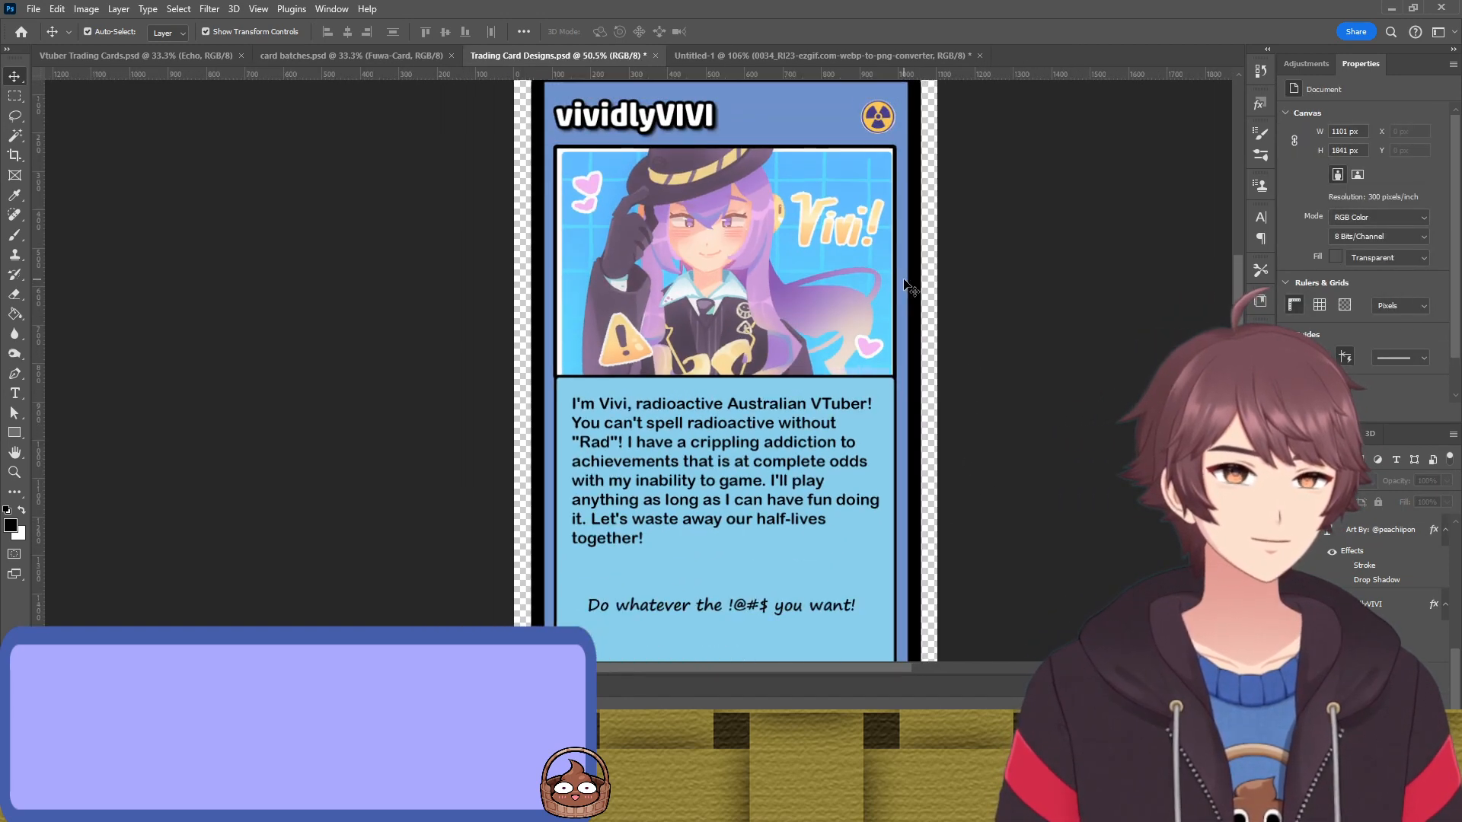
scroll(975, 269, "down", 1)
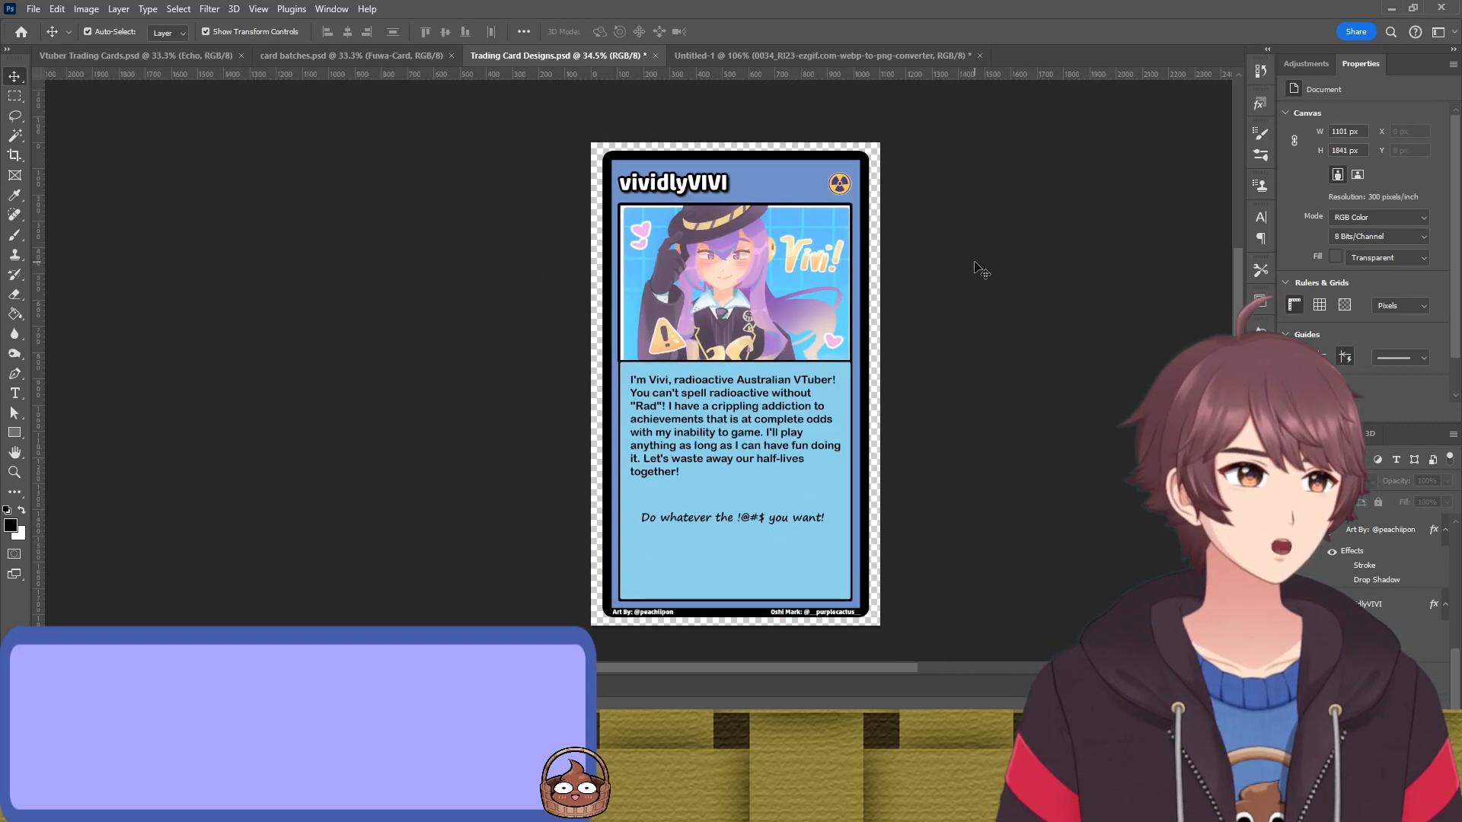
left_click_drag(1046, 315, 973, 302)
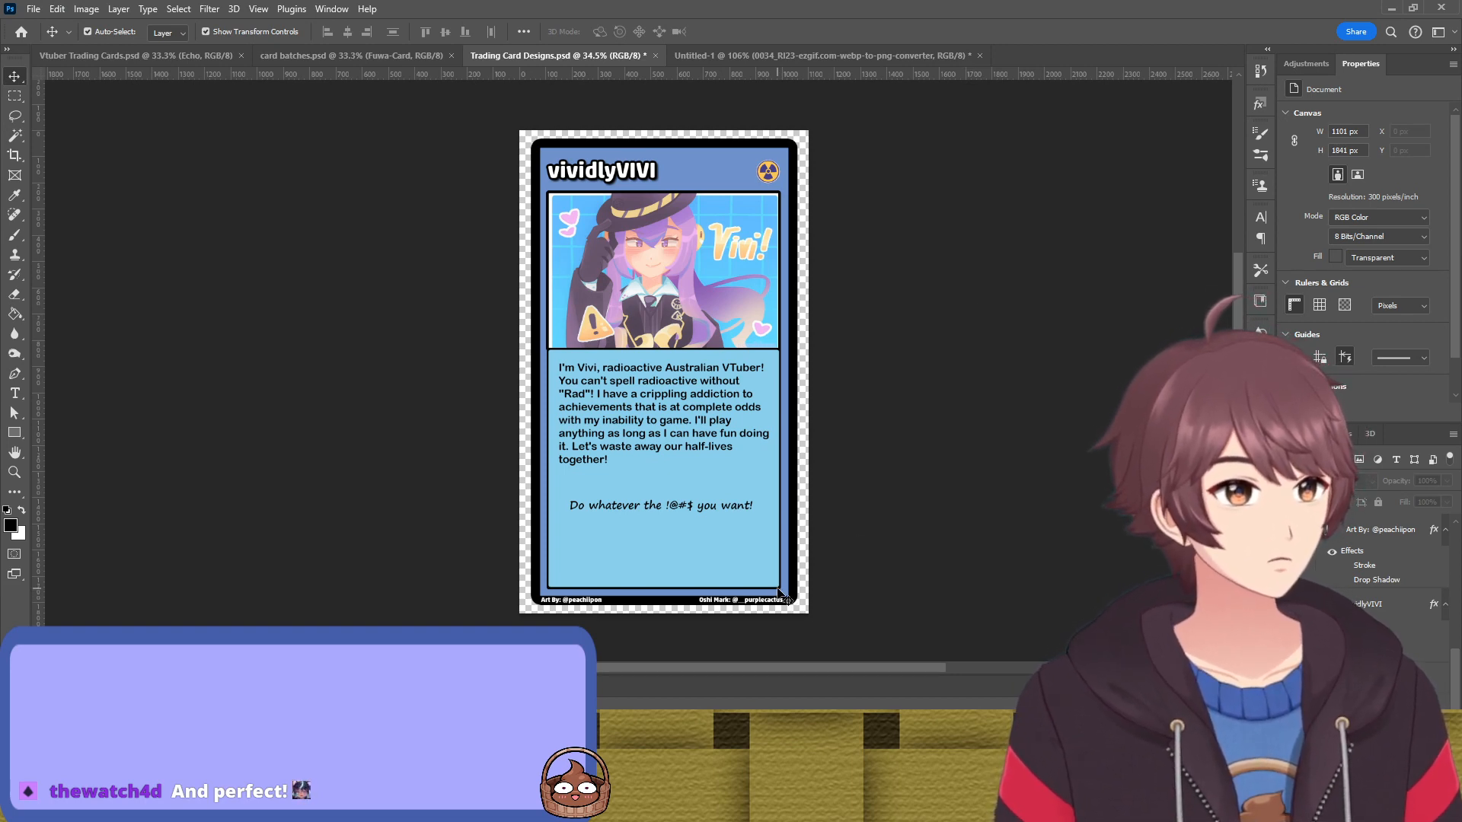
Add a drop shadow to the light blue bio box (Rectangle 3) and inspect its edges up close
left_click(778, 588)
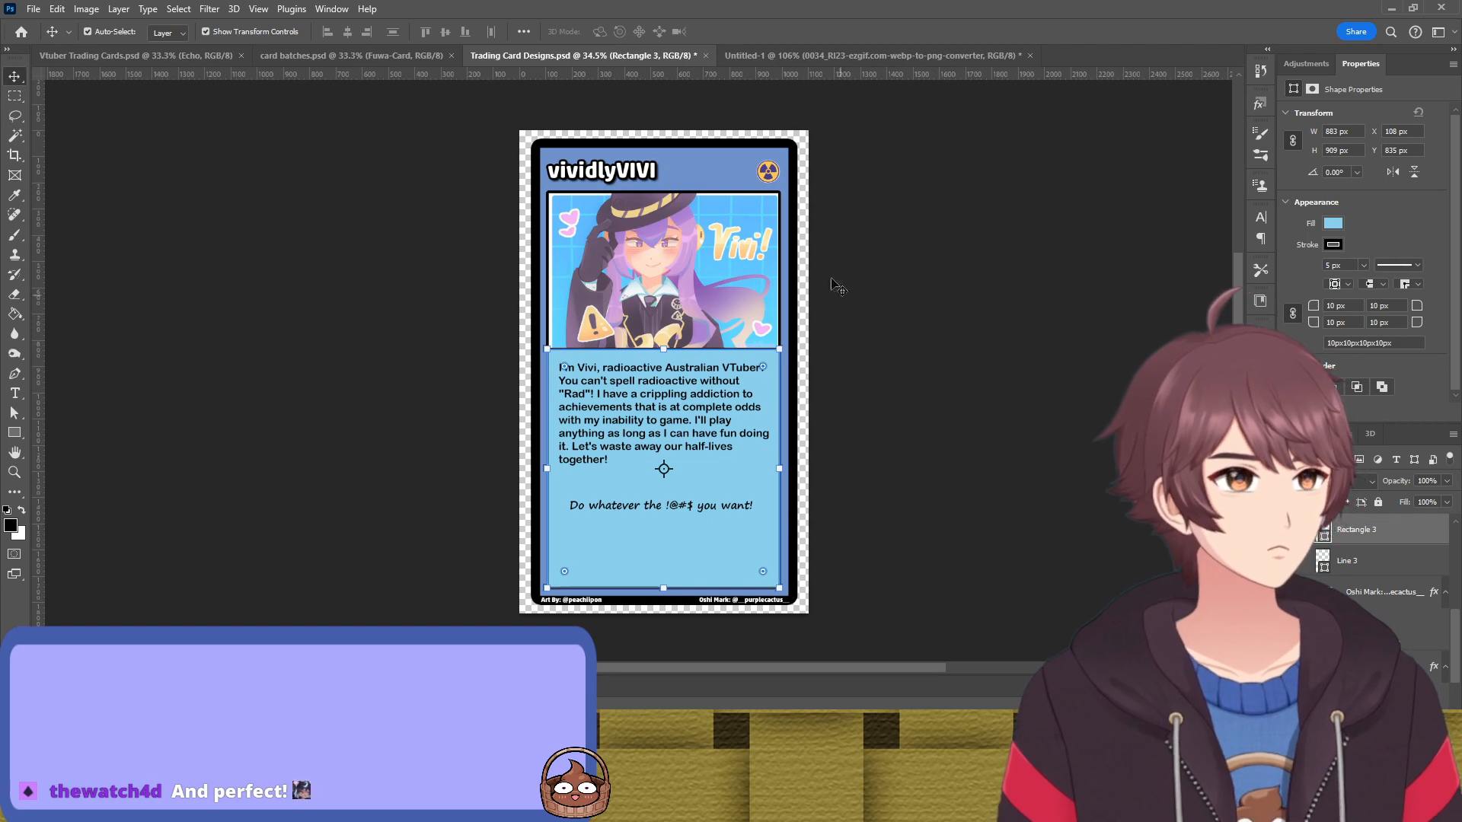
left_click(778, 193, "shift")
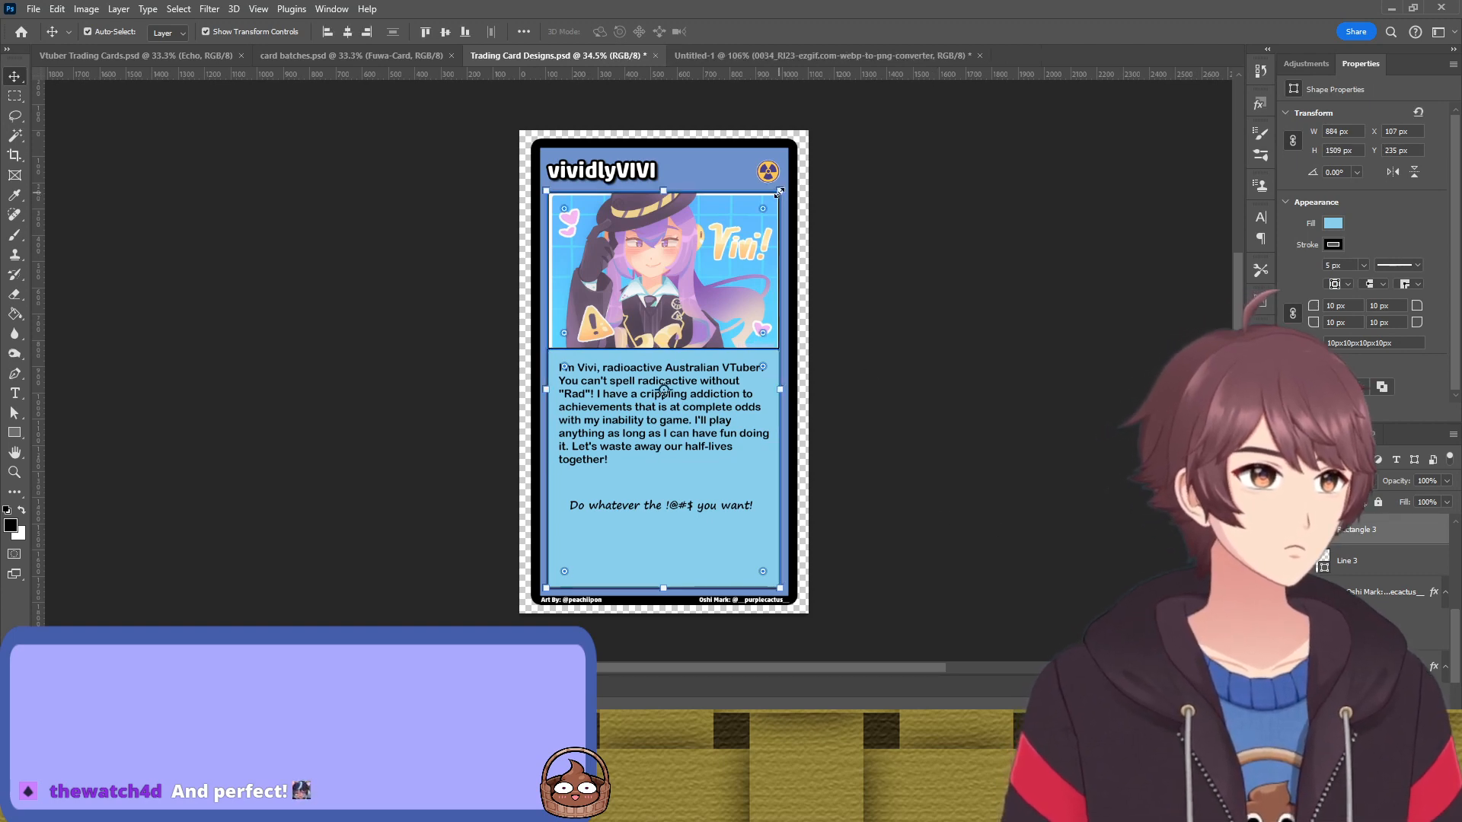
left_click(1360, 533)
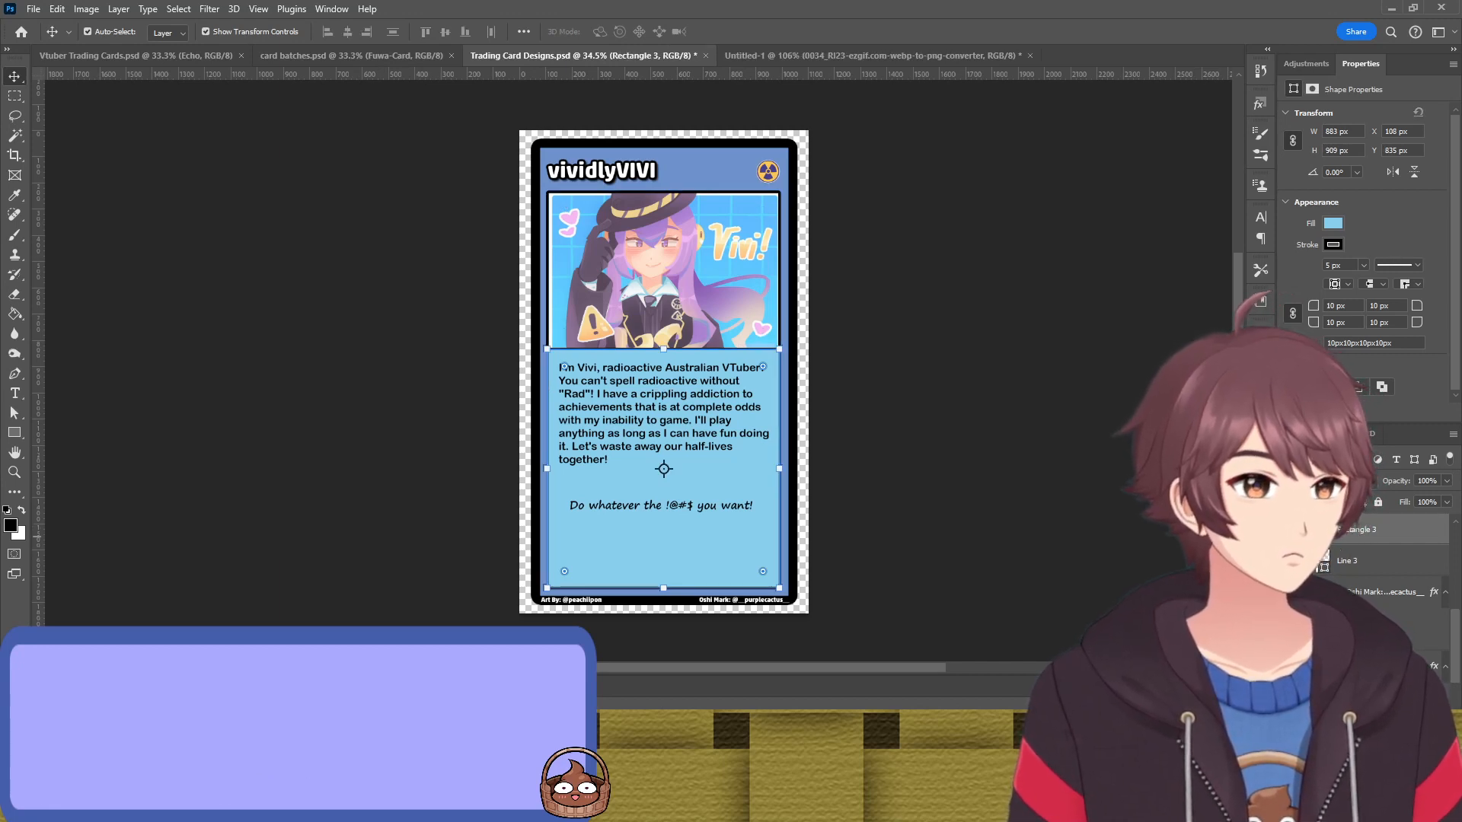
left_click(1332, 701)
left_click(1363, 688)
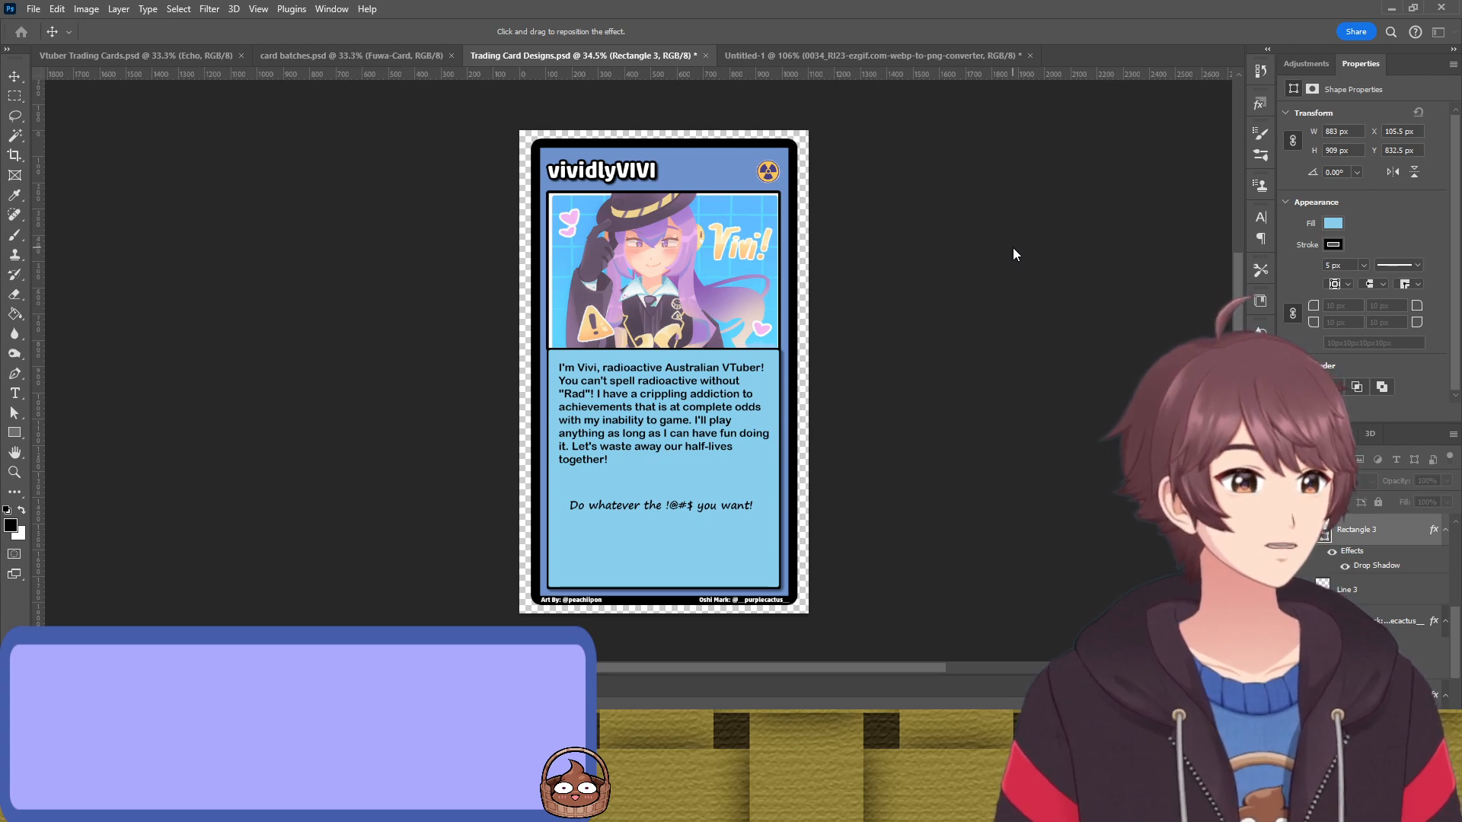
key("Return")
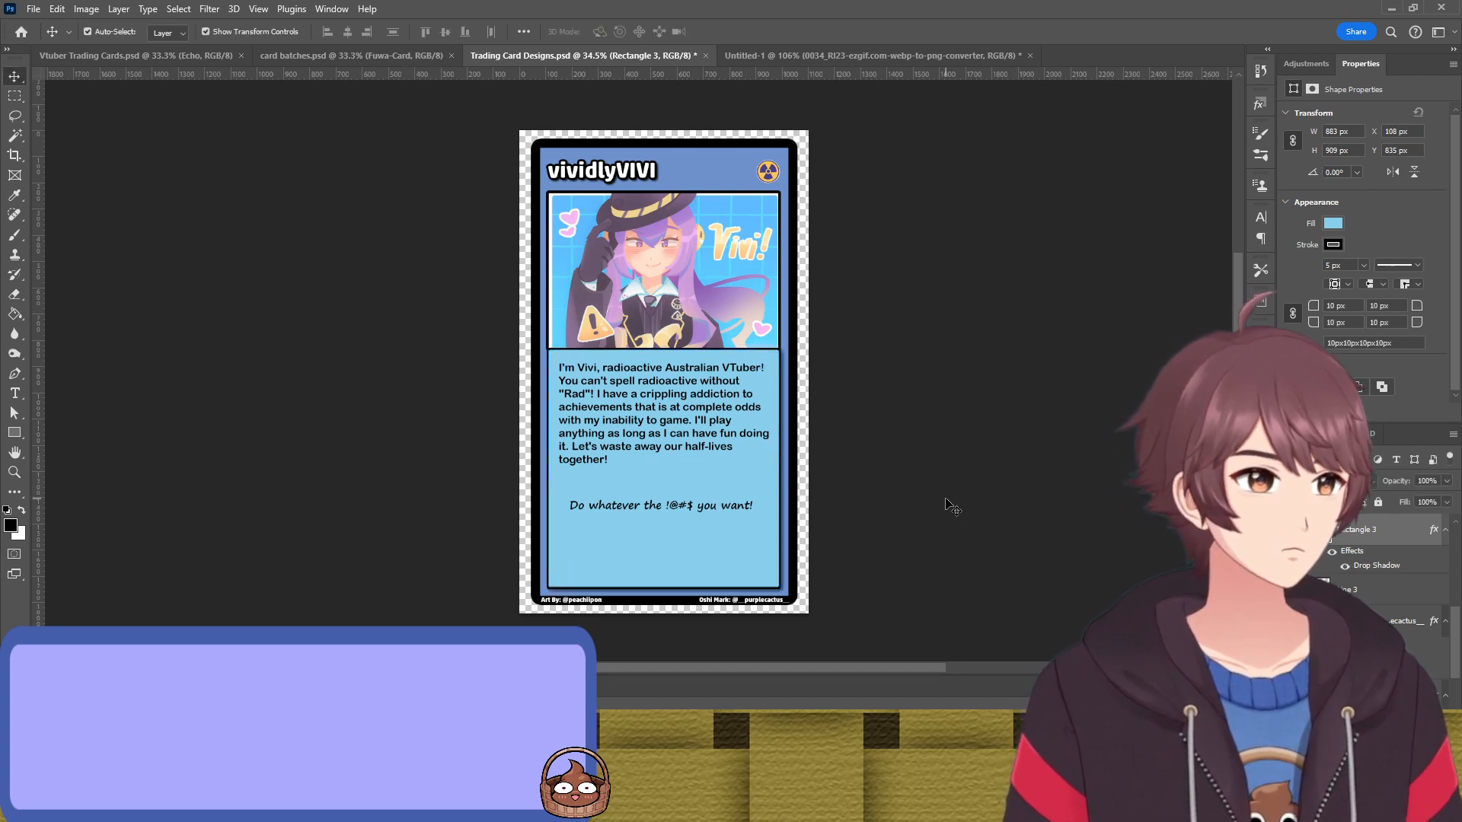
left_click(855, 479)
scroll(761, 446, "up", 4)
scroll(754, 440, "down", 2)
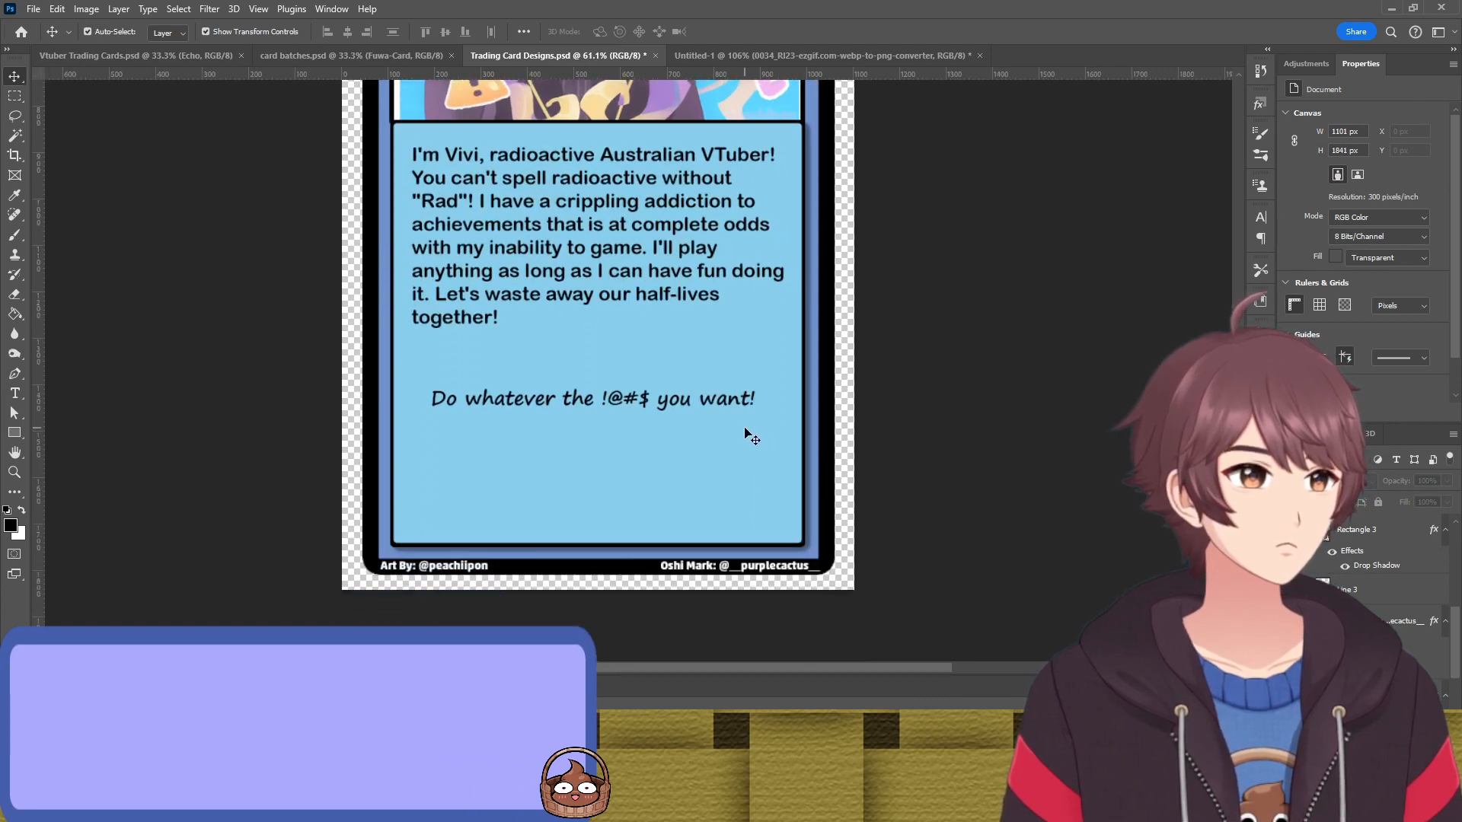
scroll(750, 435, "down", 2)
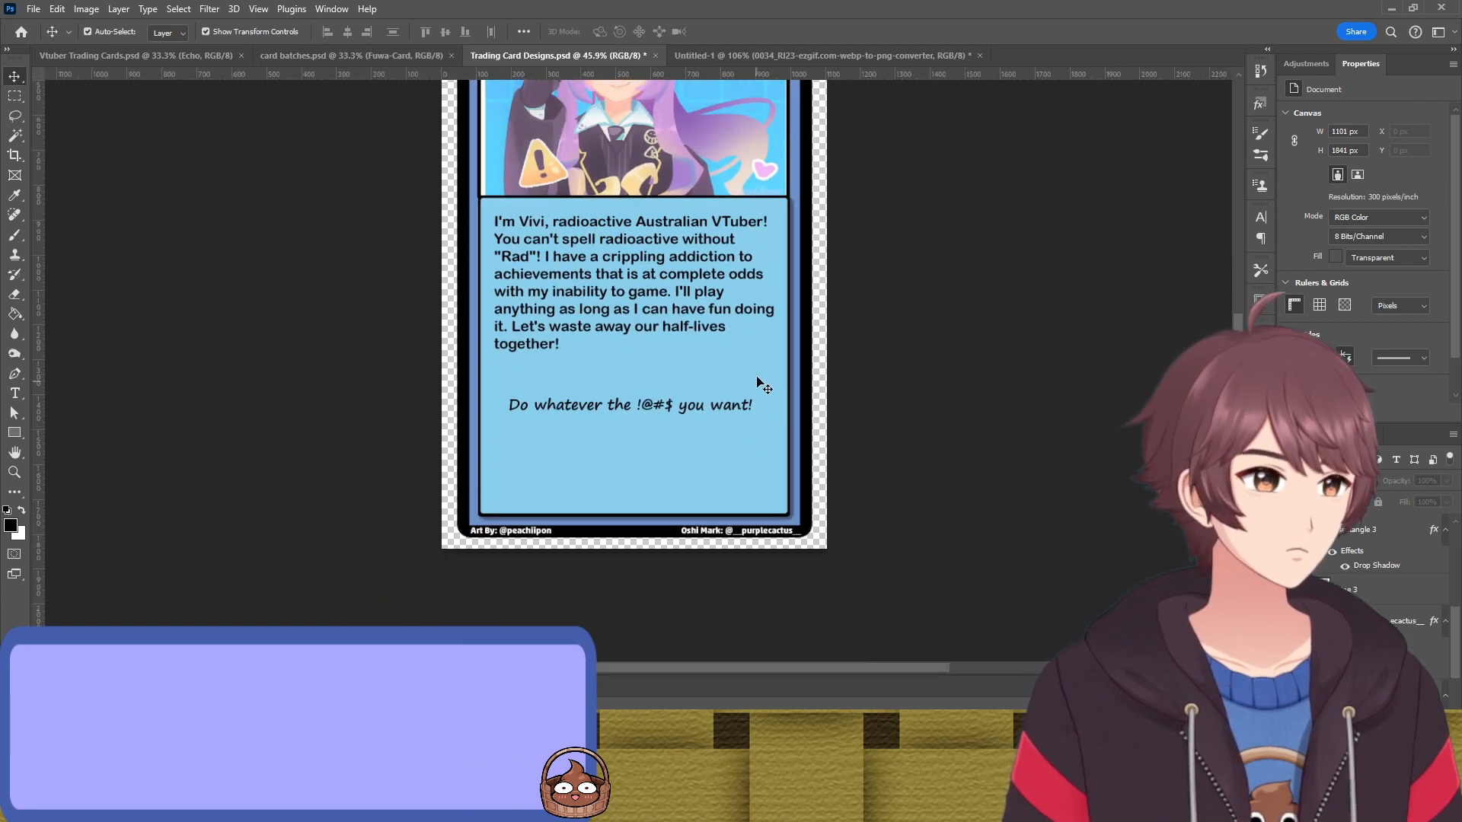
scroll(760, 385, "up", 2)
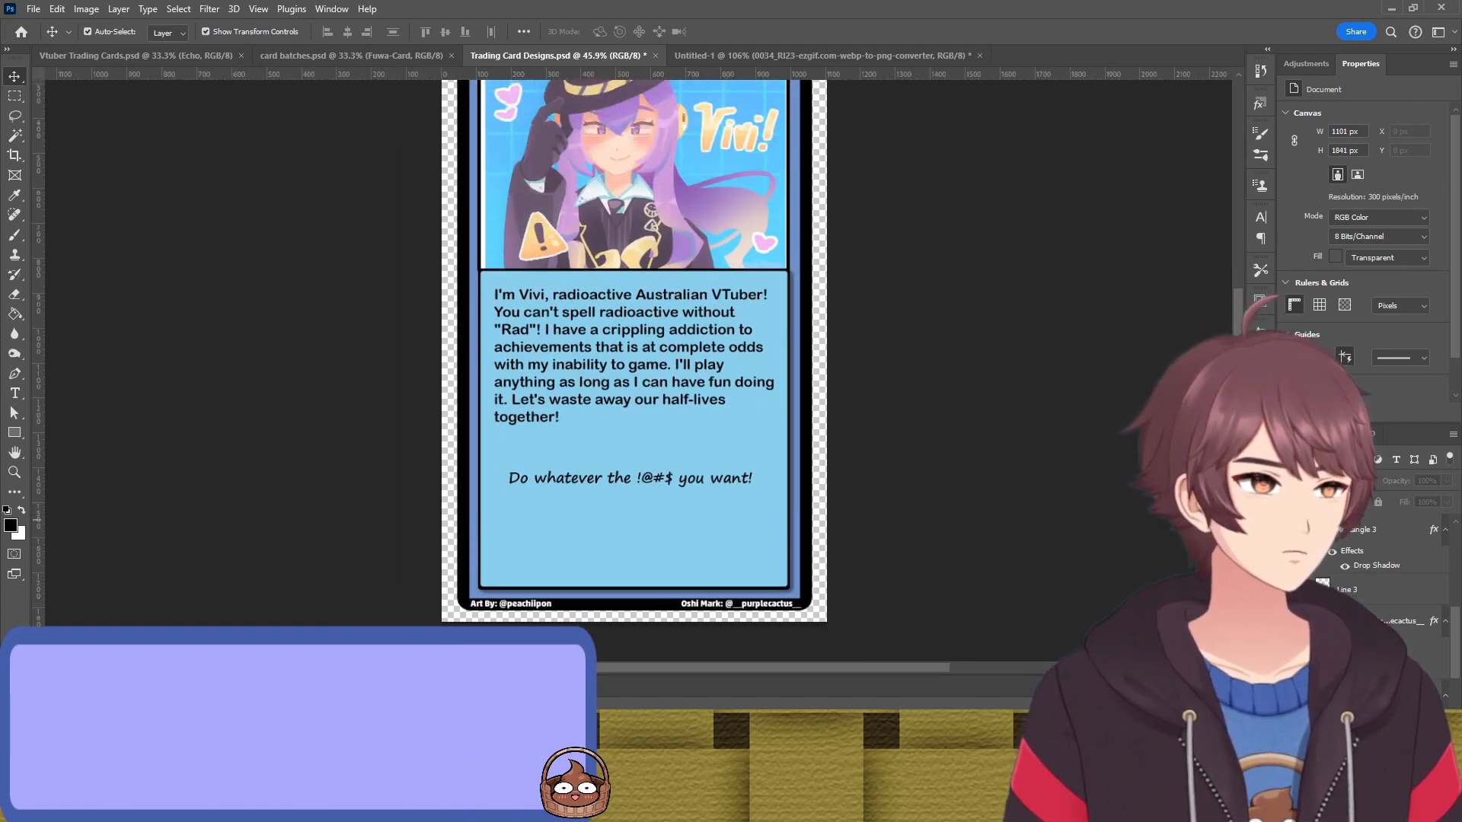
scroll(1401, 563, "up", 2)
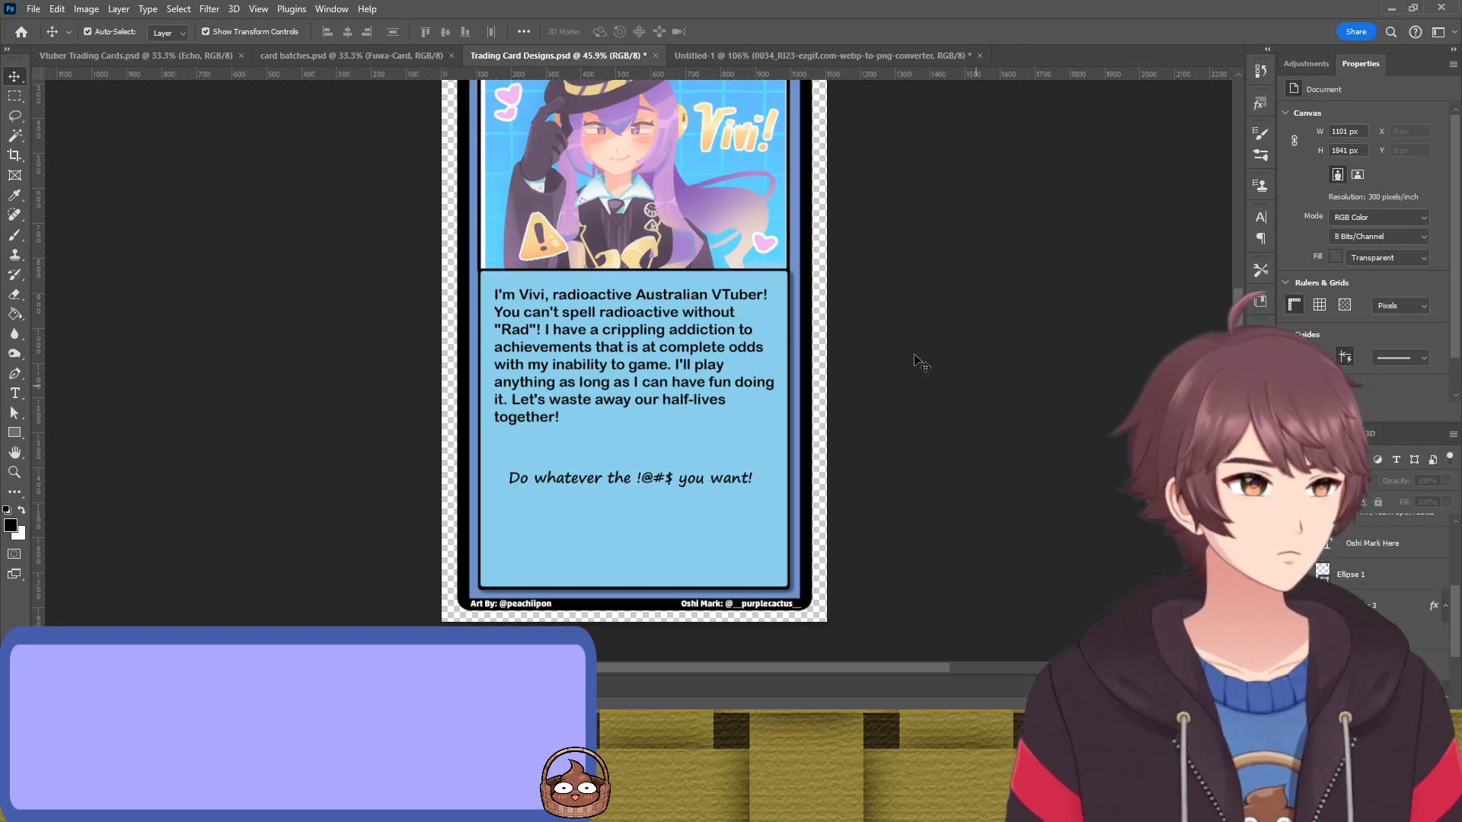
Give the Inner Edge frame around the artwork a drop shadow like the bio box's, and check the card's upper half
left_click(795, 255)
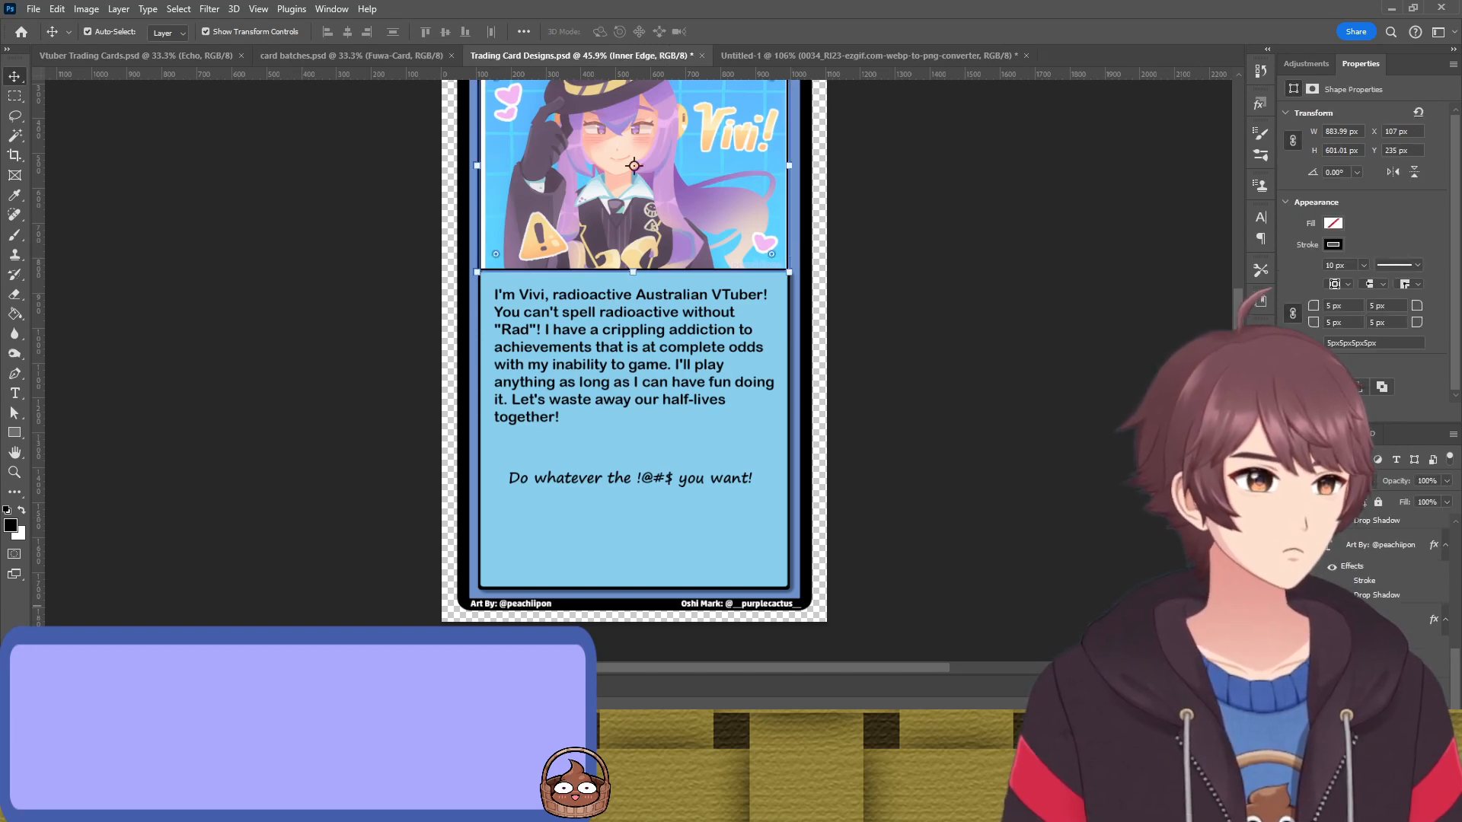
scroll(1374, 563, "up", 1)
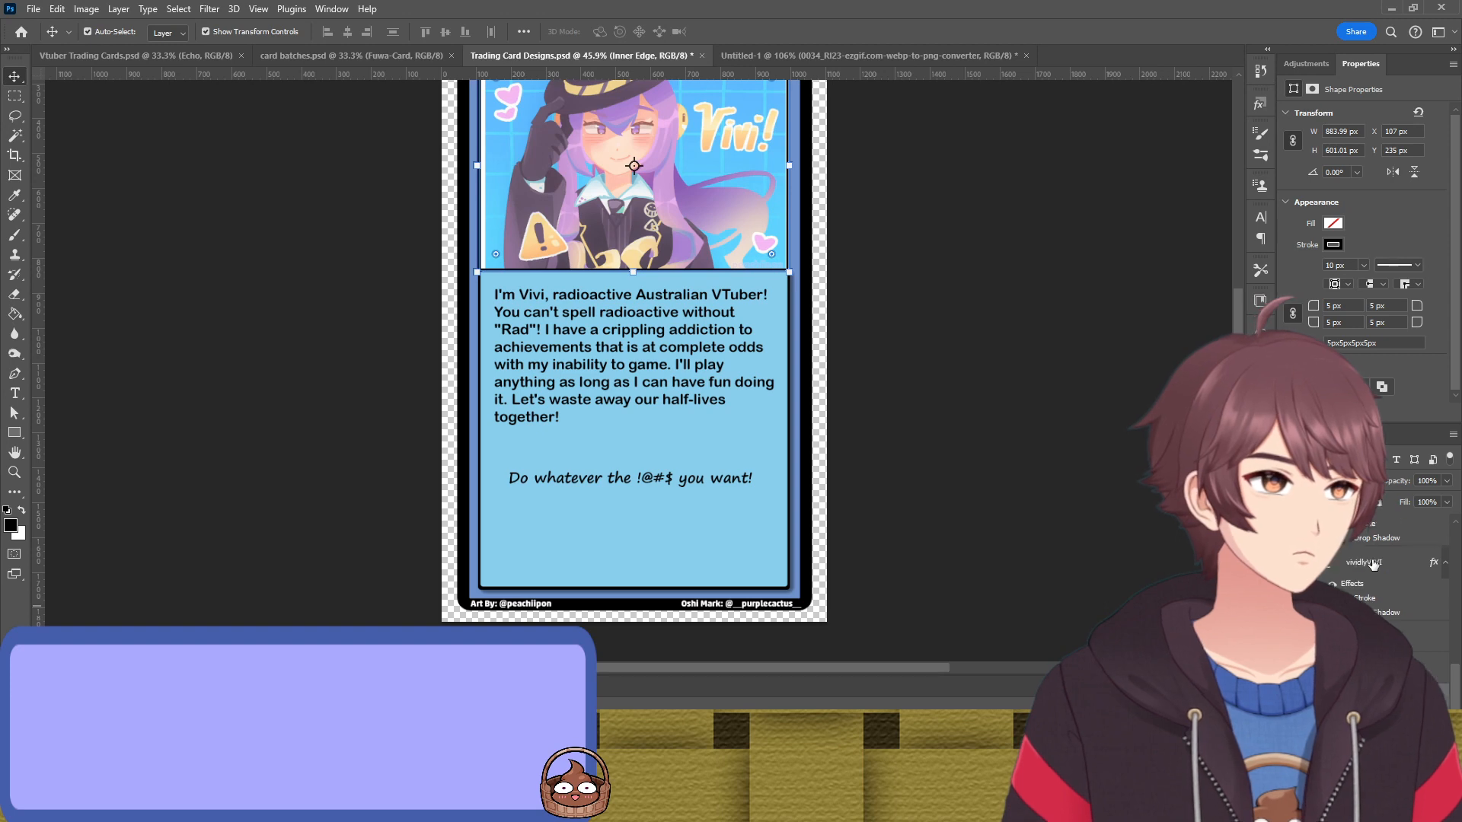
scroll(1372, 560, "down", 2)
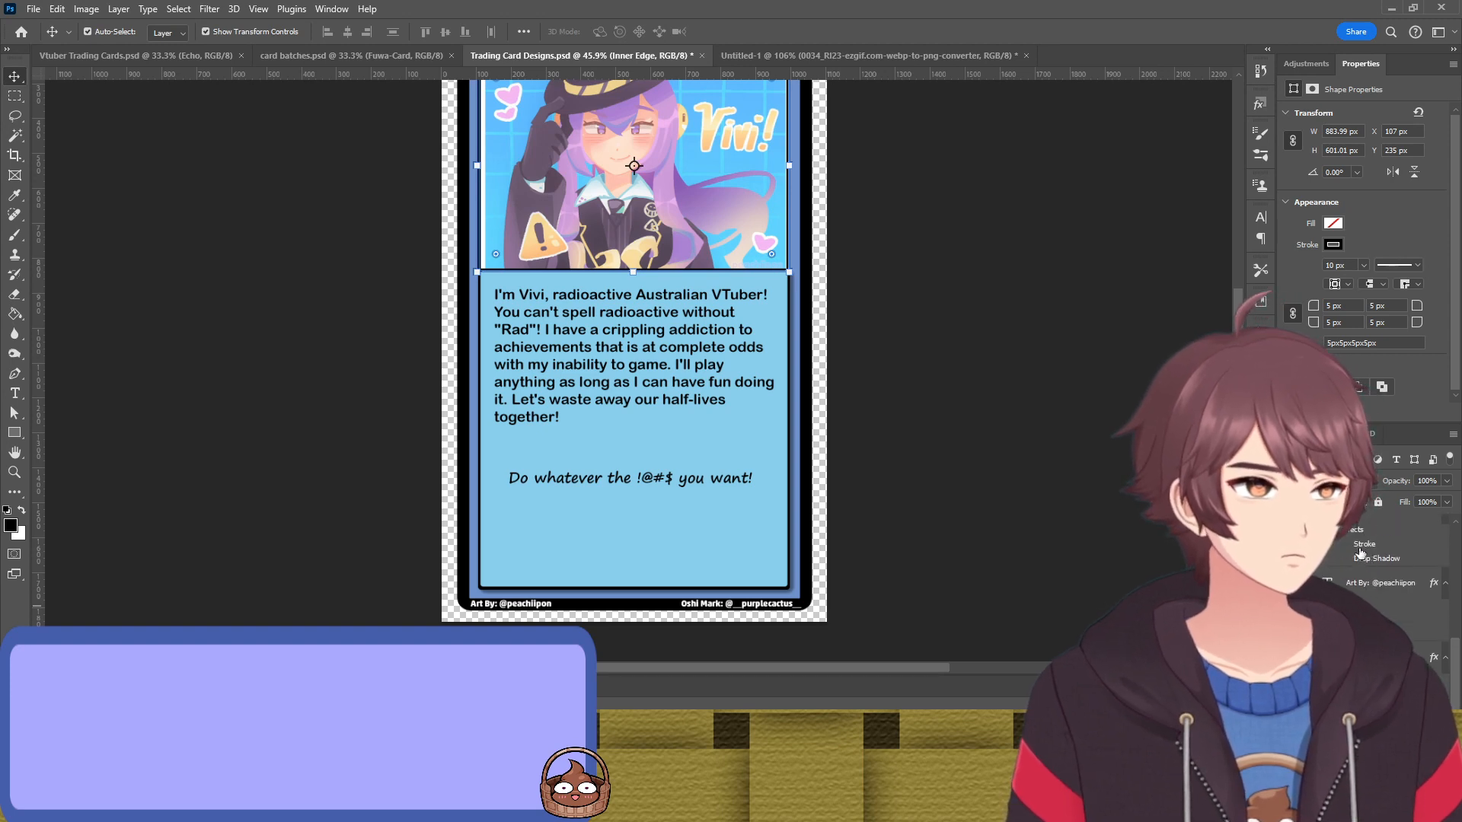
scroll(1360, 551, "up", 2)
scroll(1359, 548, "up", 2)
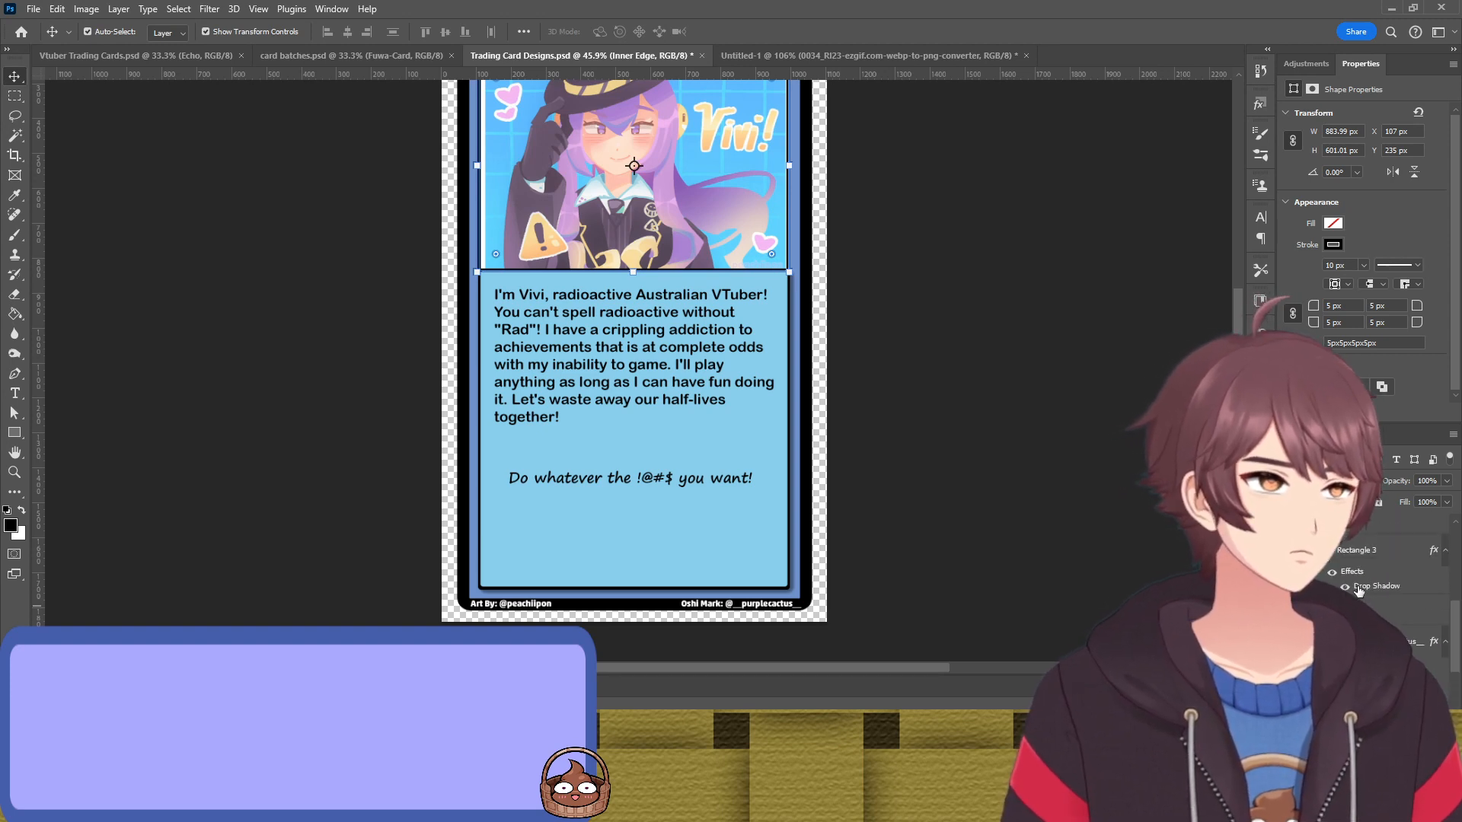
scroll(1370, 564, "down", 2)
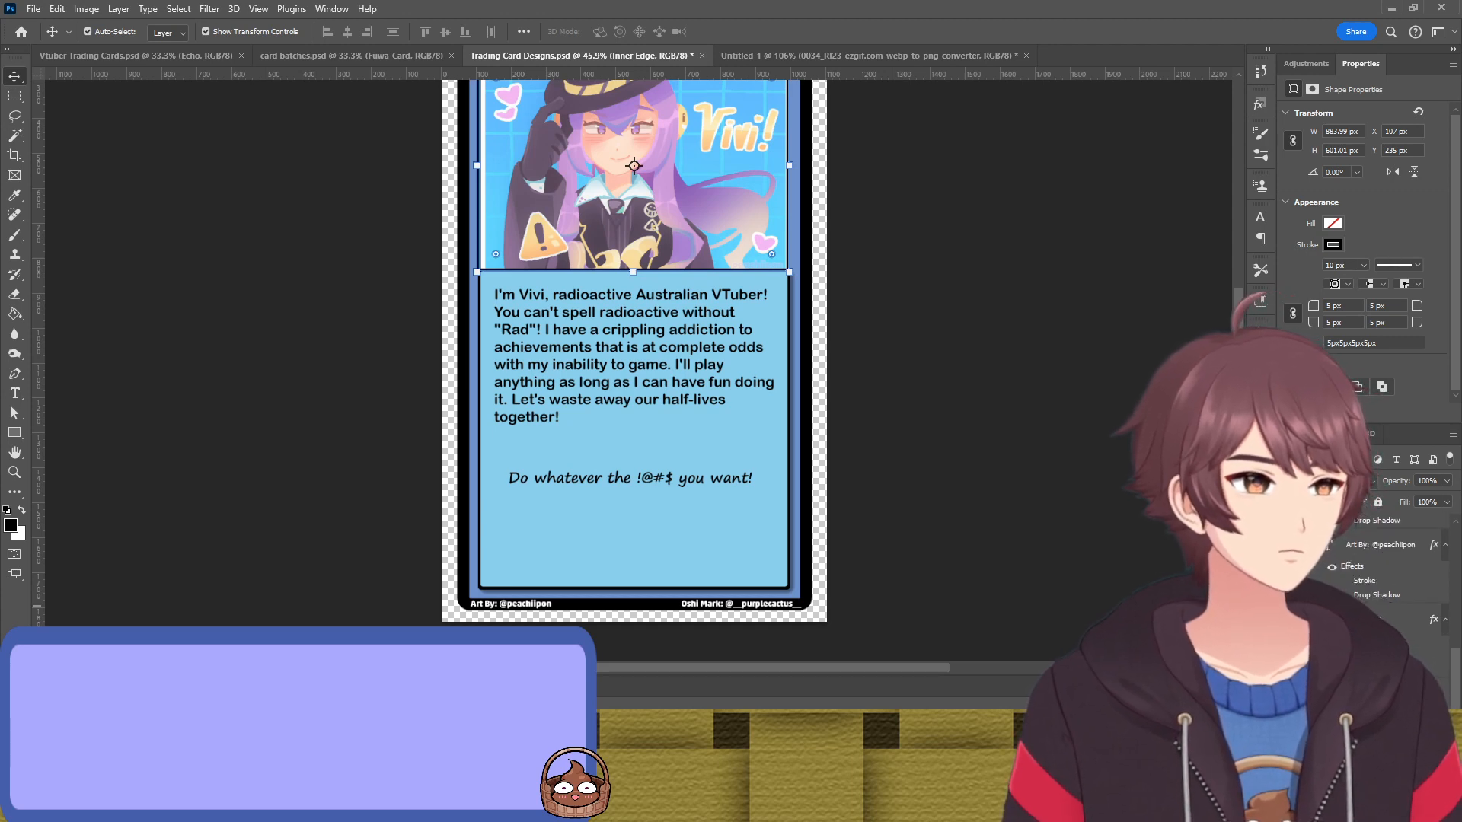
scroll(1386, 555, "down", 1)
left_click(946, 393)
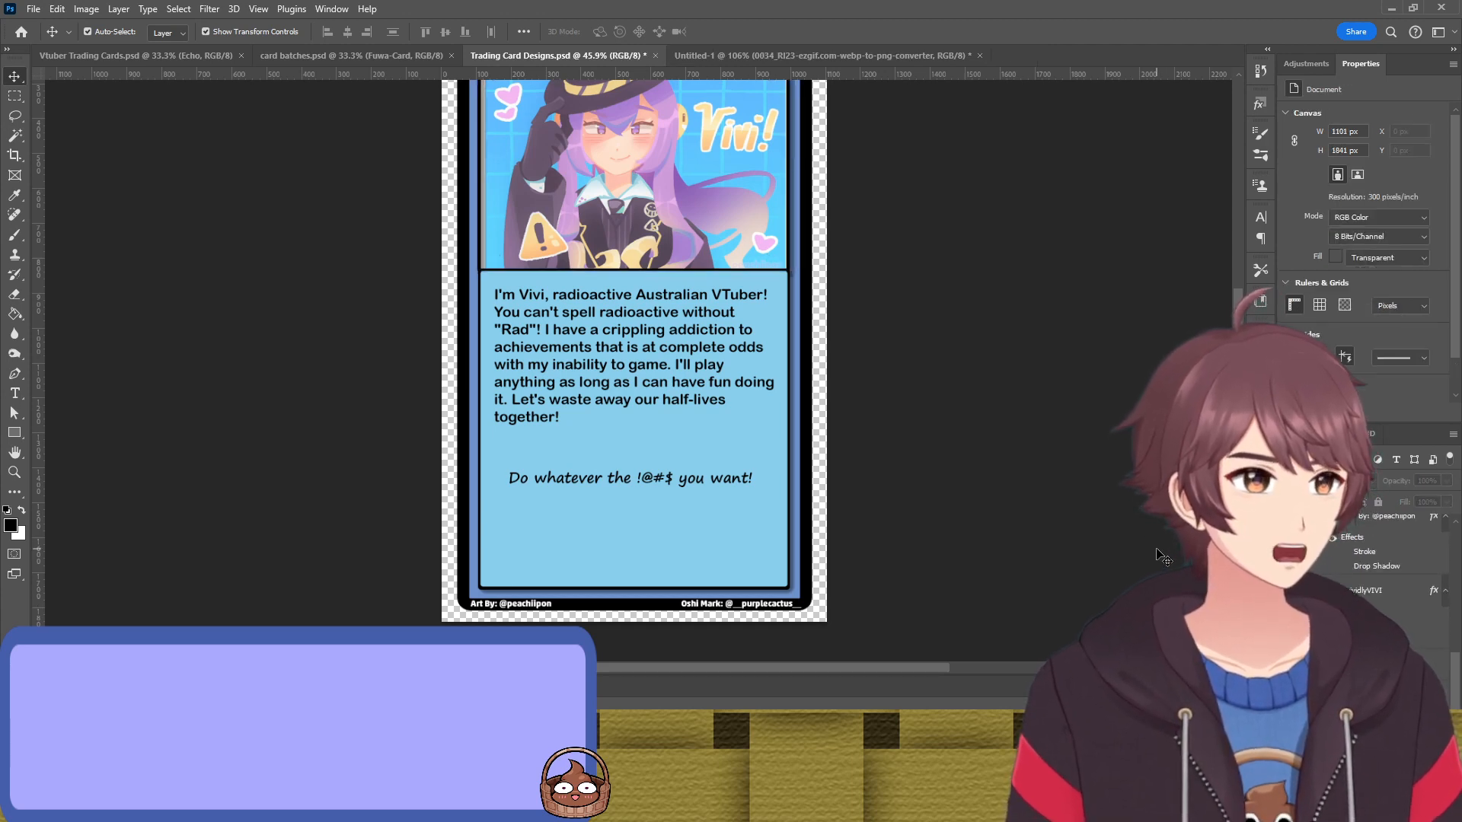
scroll(946, 392, "up", 3)
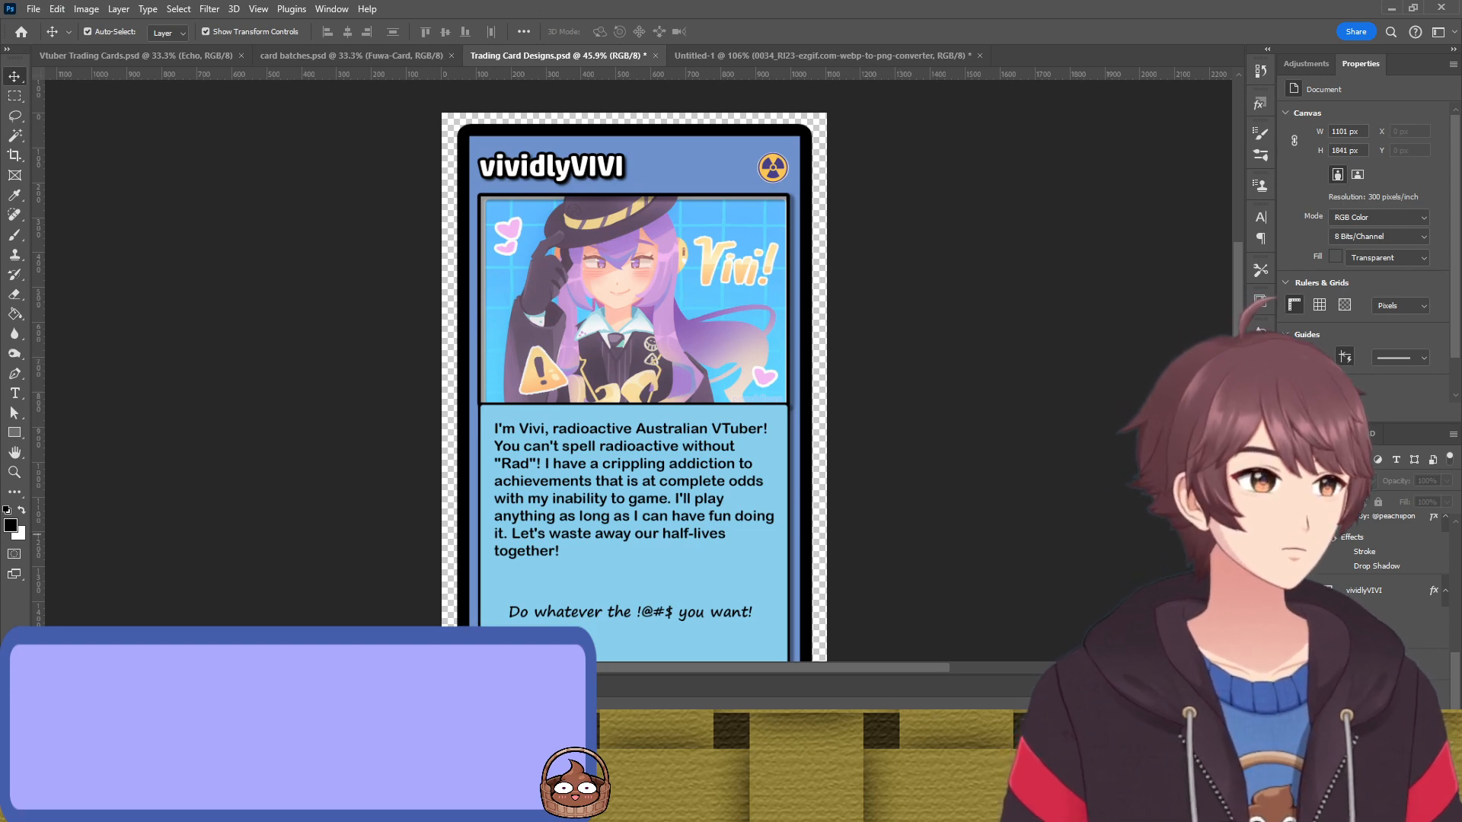
scroll(1400, 563, "down", 2)
left_click(1386, 651)
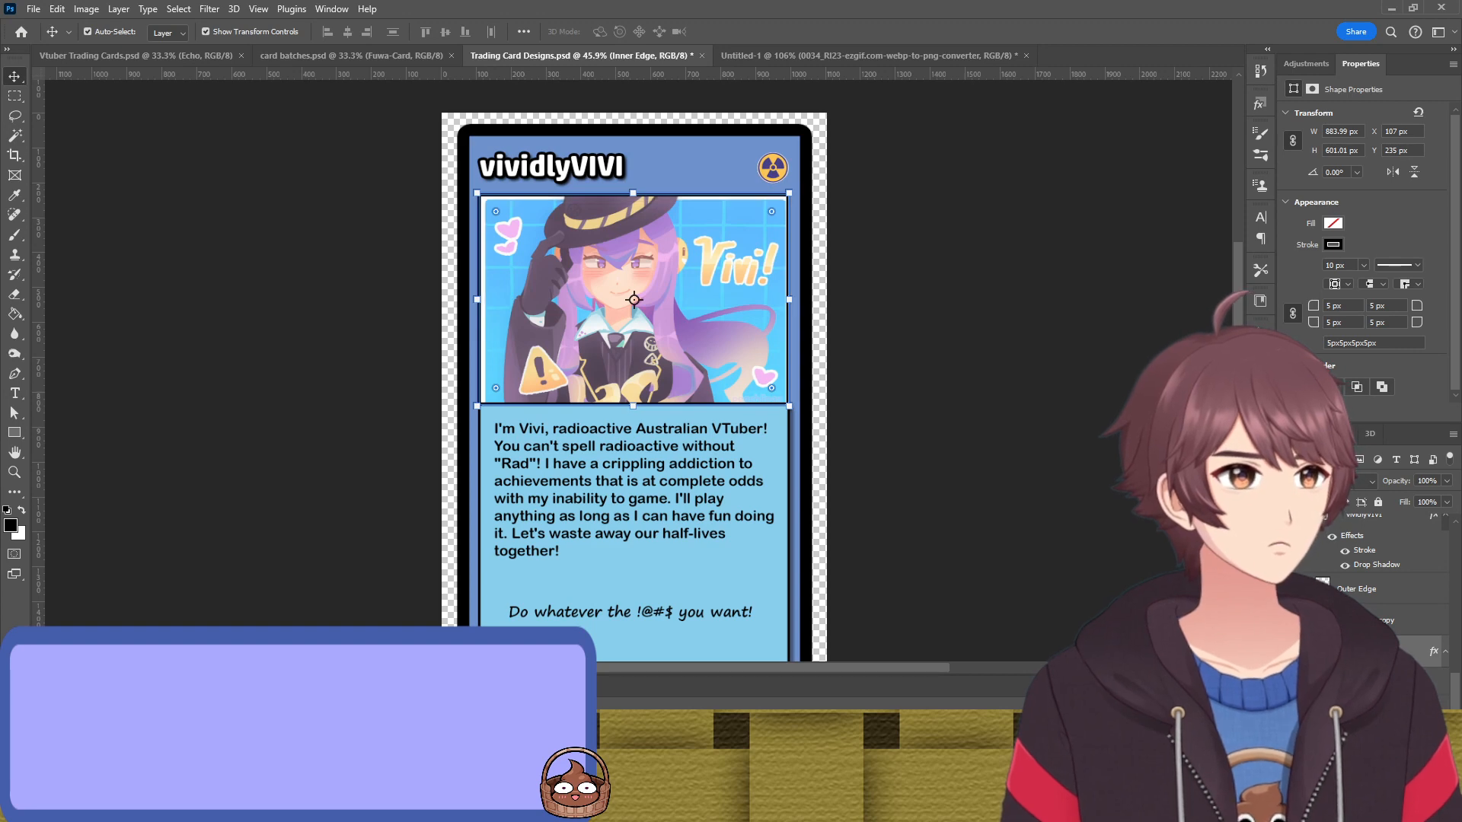
left_click(1096, 588)
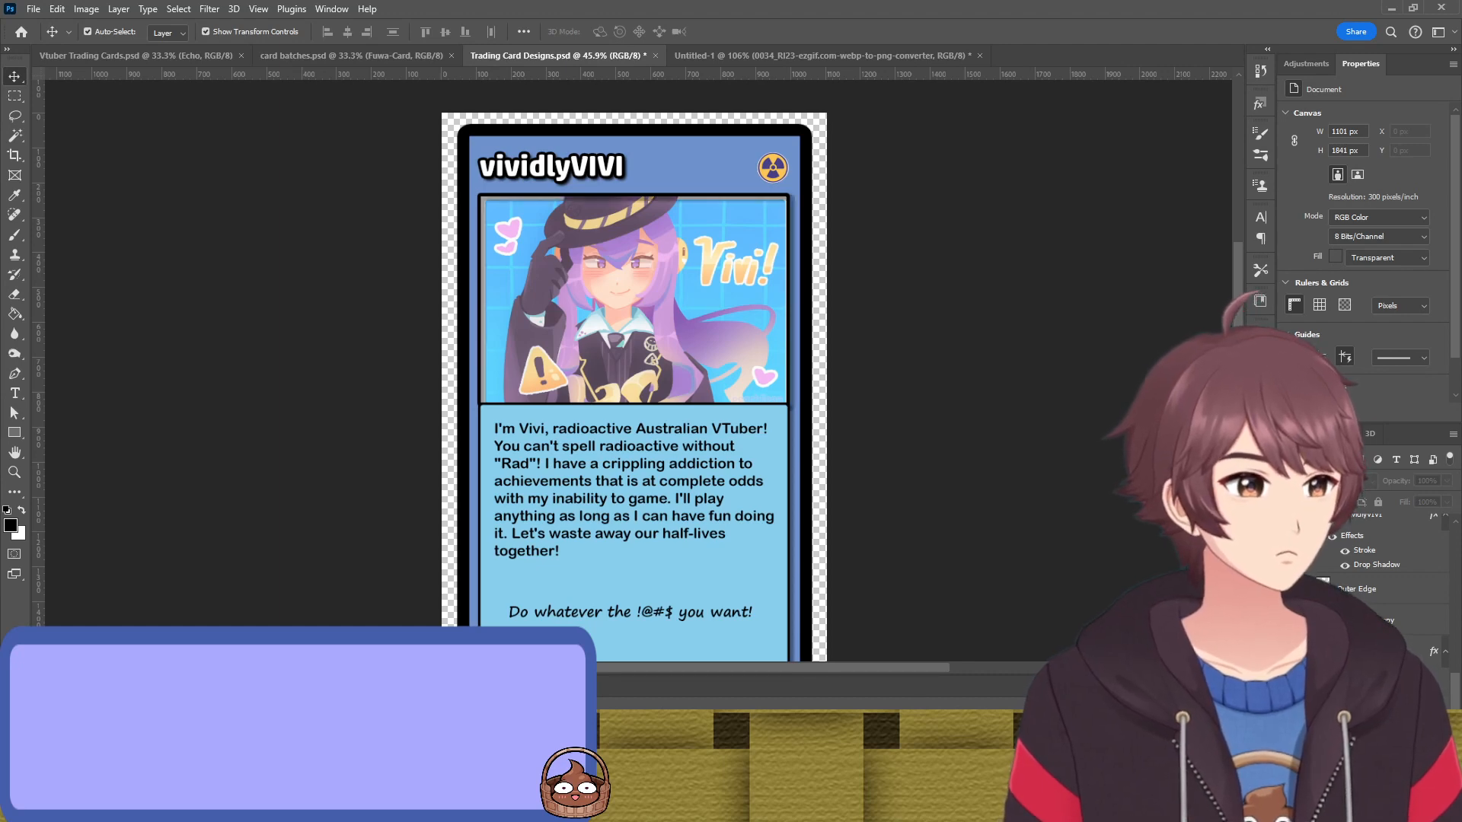
Open the Inner Edge frame's drop shadow settings for review, and inspect how the shadow falls around the artwork
left_click(1363, 651)
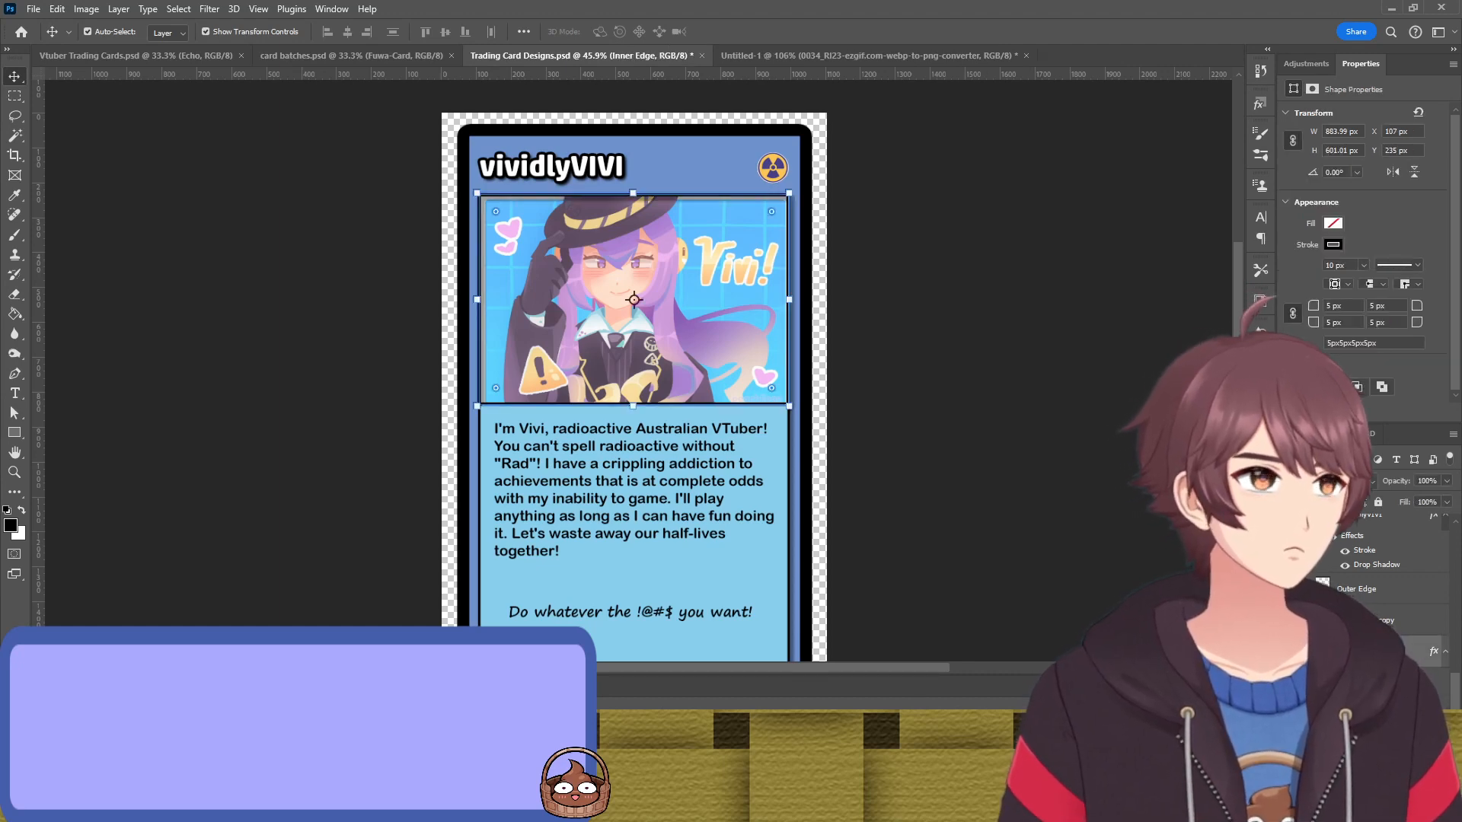
double_click(1377, 685)
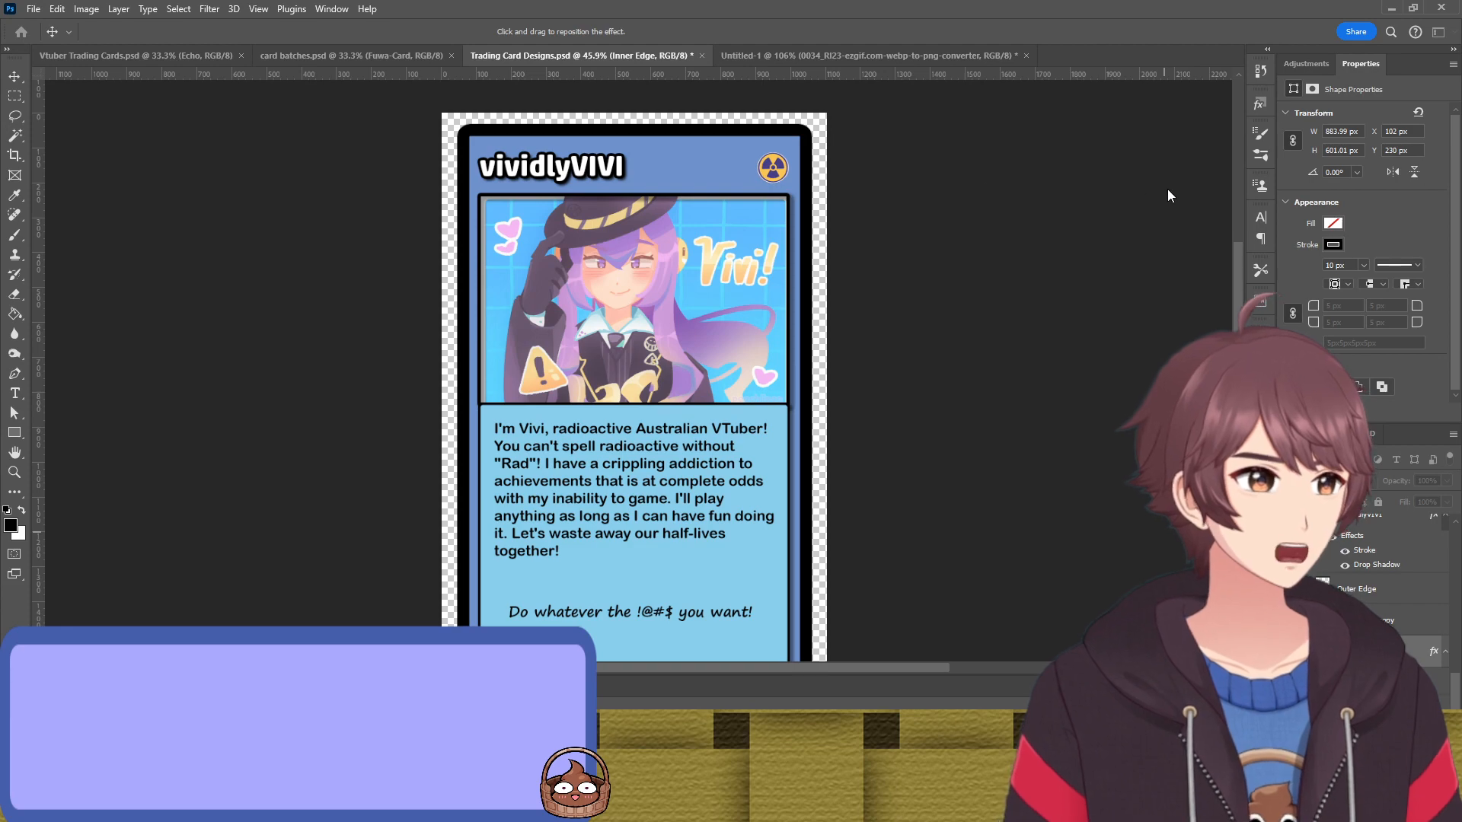
left_click(883, 303)
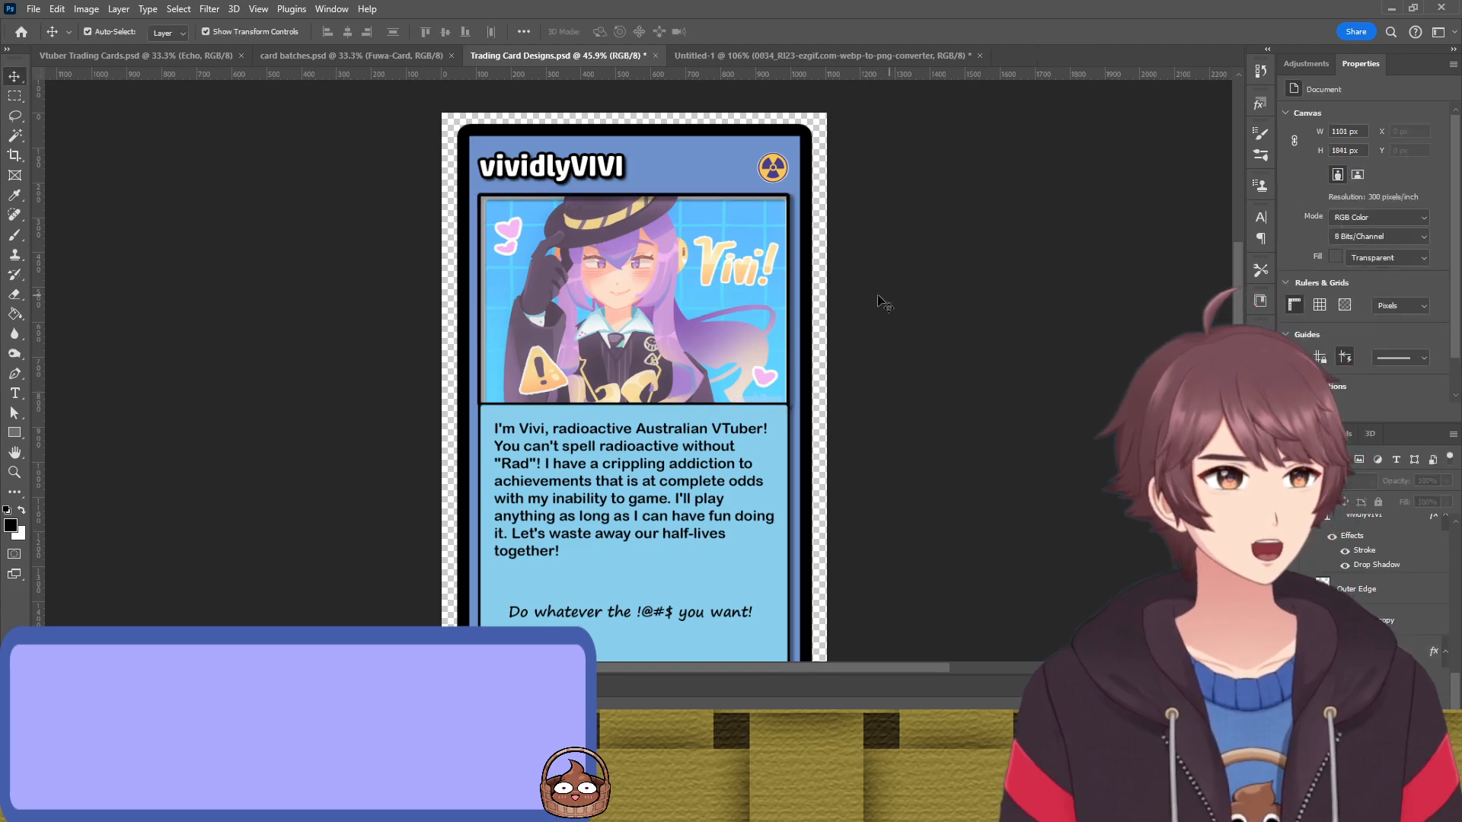
scroll(531, 223, "up", 4)
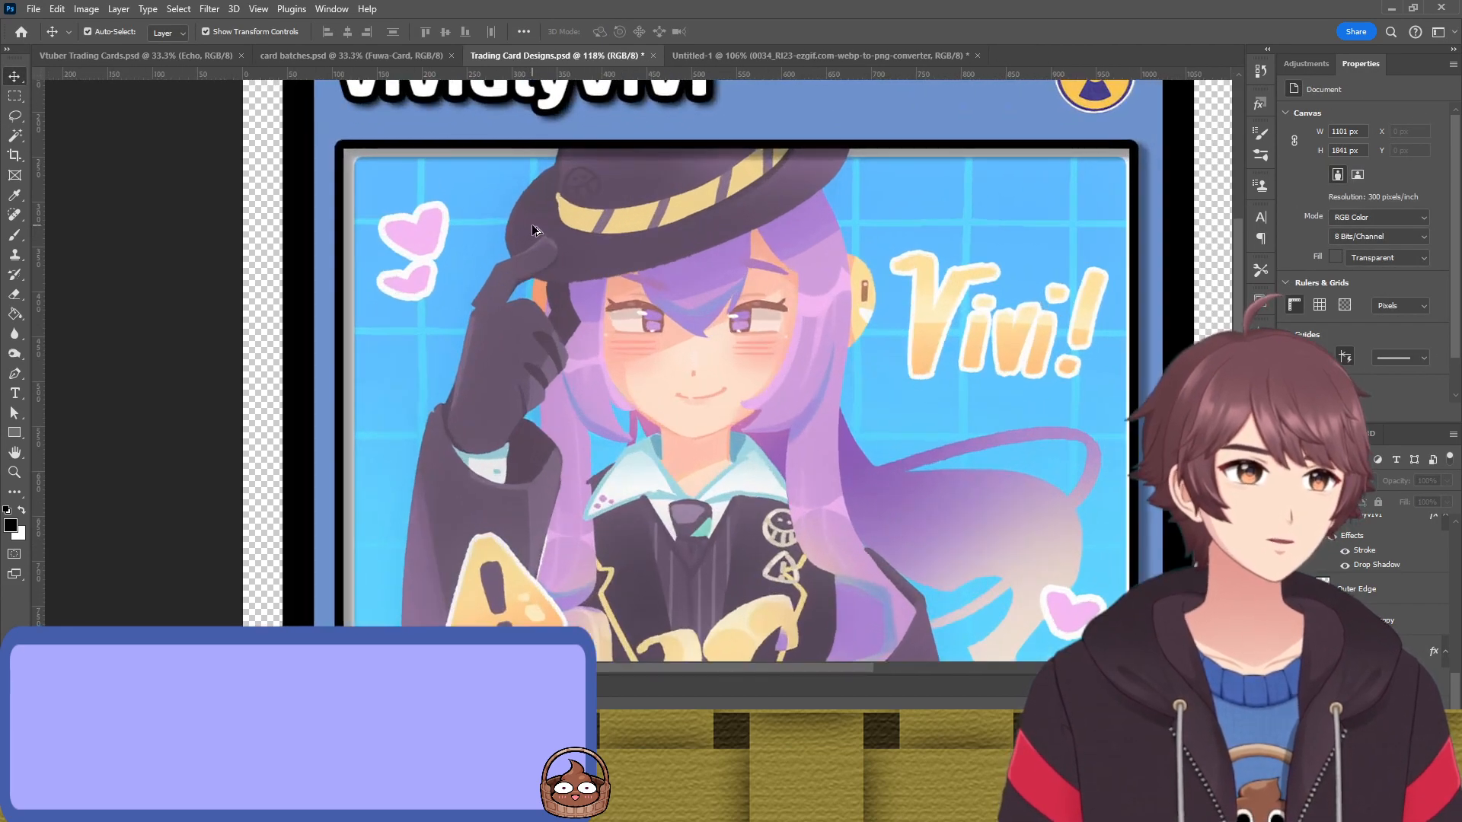
scroll(531, 224, "down", 2)
scroll(532, 224, "down", 1)
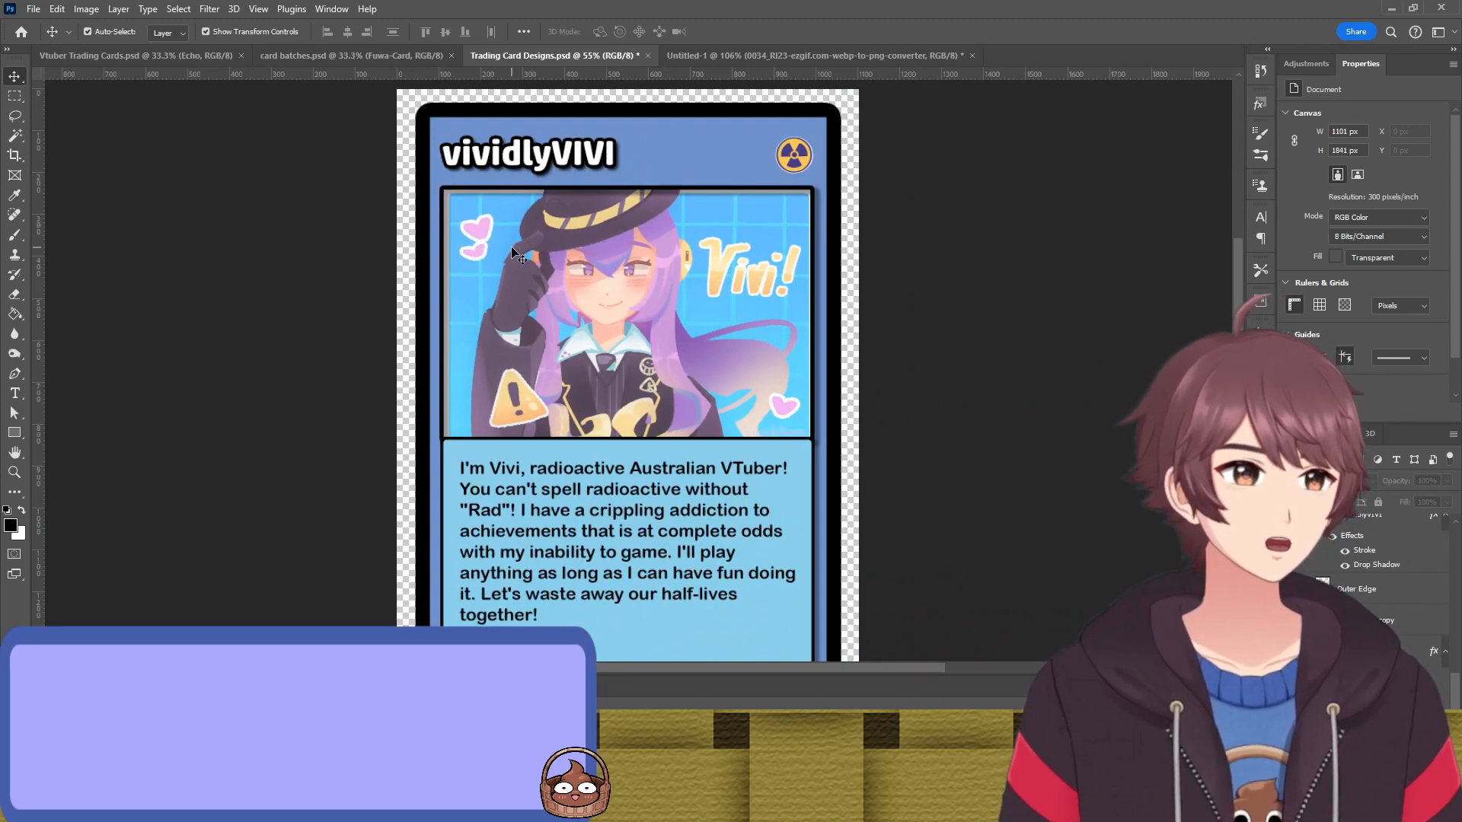
scroll(765, 526, "down", 5)
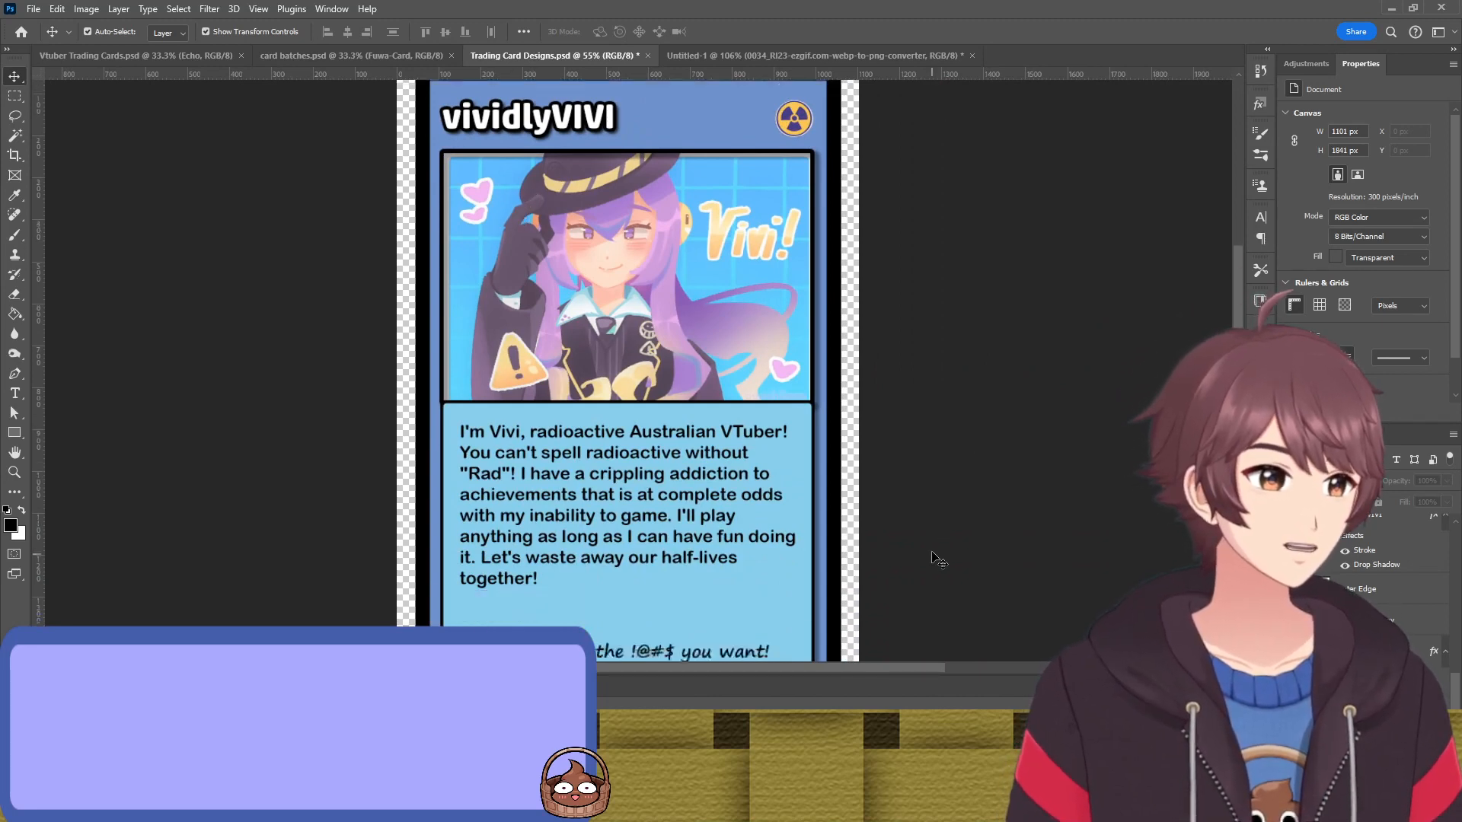
scroll(765, 527, "up", 5)
left_click(830, 516)
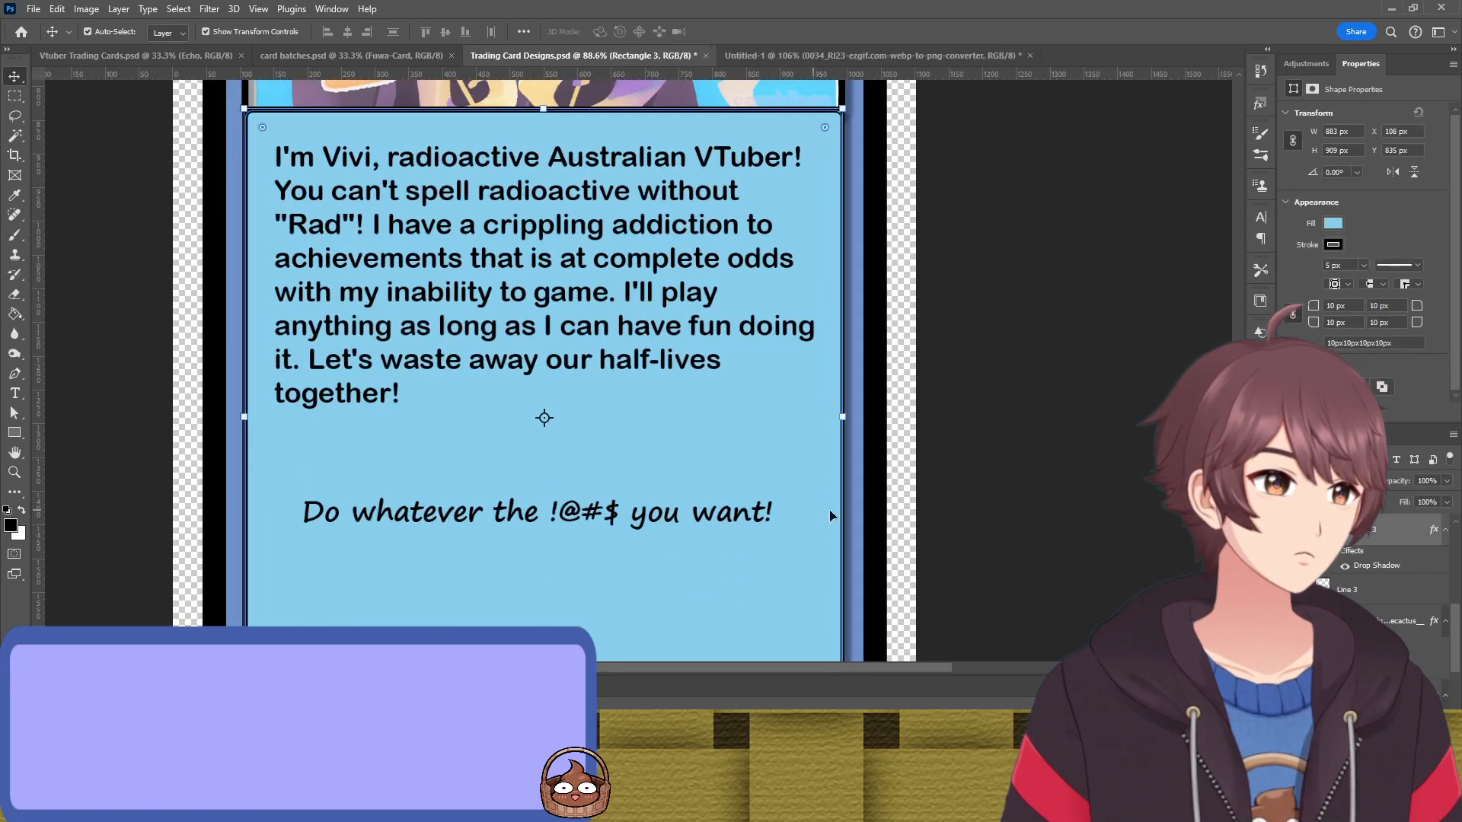
left_click(733, 409)
key("ctrl+t")
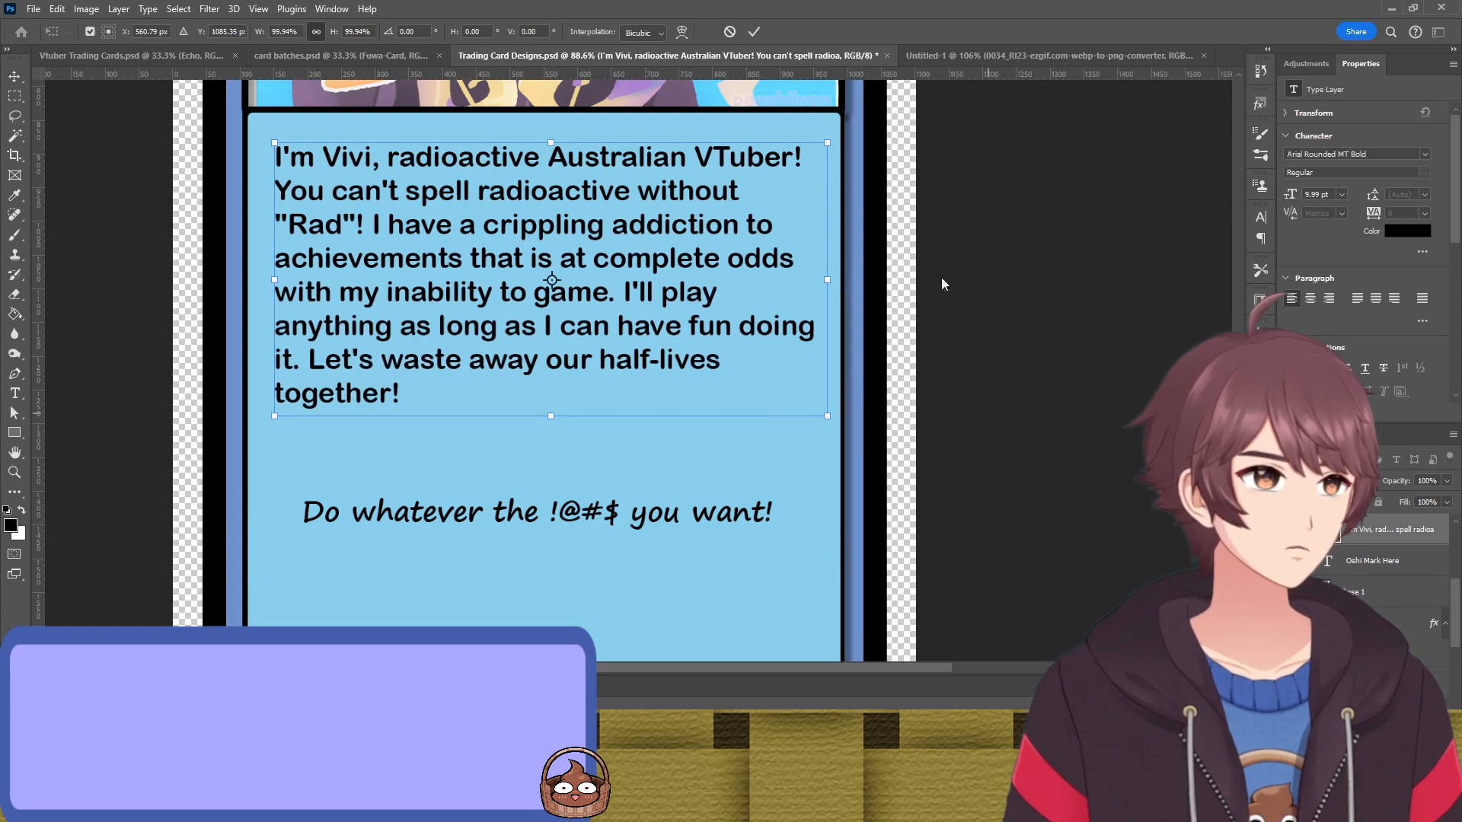
left_click(754, 32)
Move the peachiipon artwork layer above the Inner Edge frame in the layer stack so the frame's shadow stays off the image
scroll(1012, 280, "up", 3)
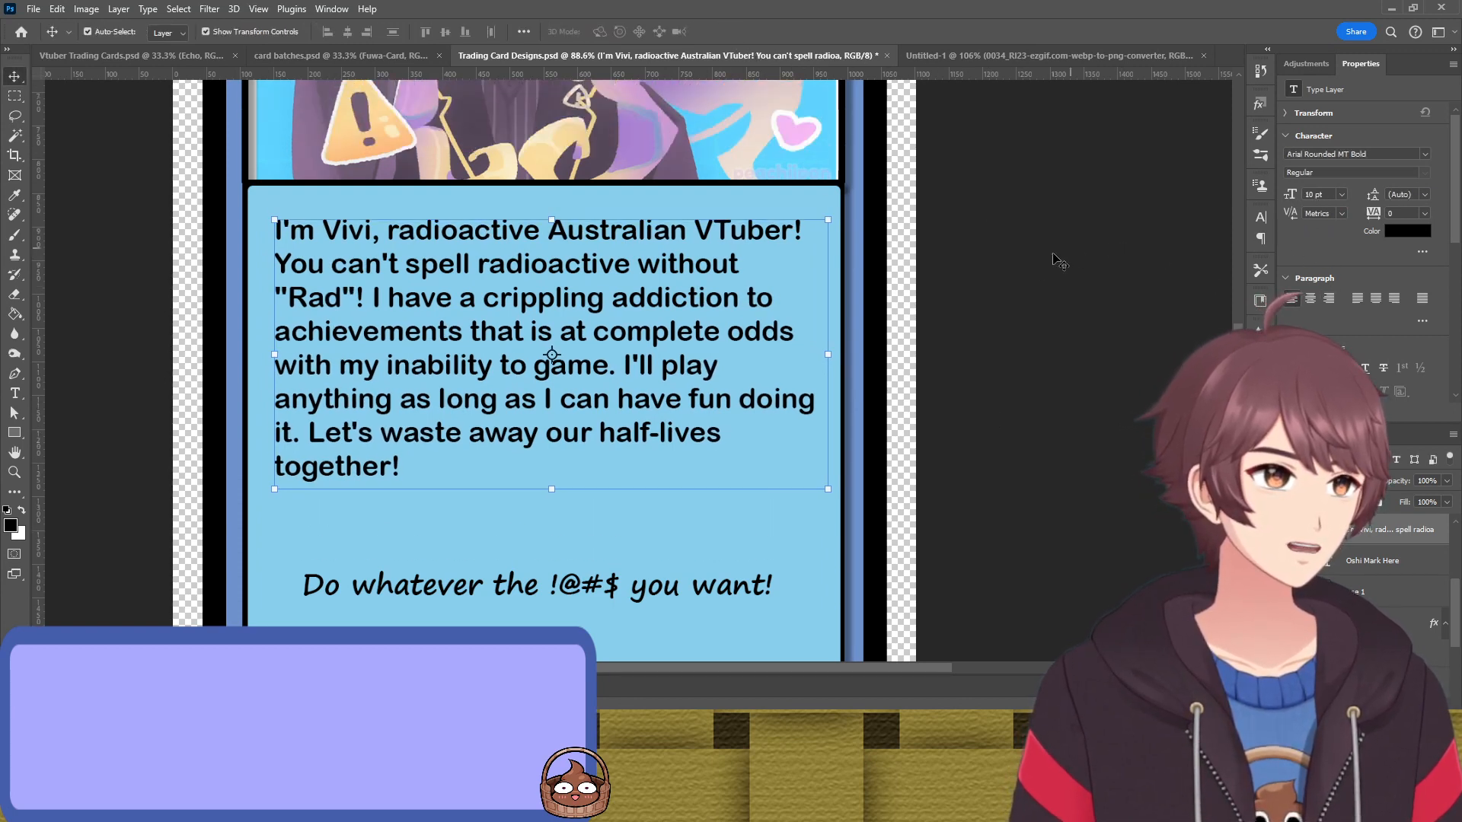
scroll(1013, 280, "up", 4)
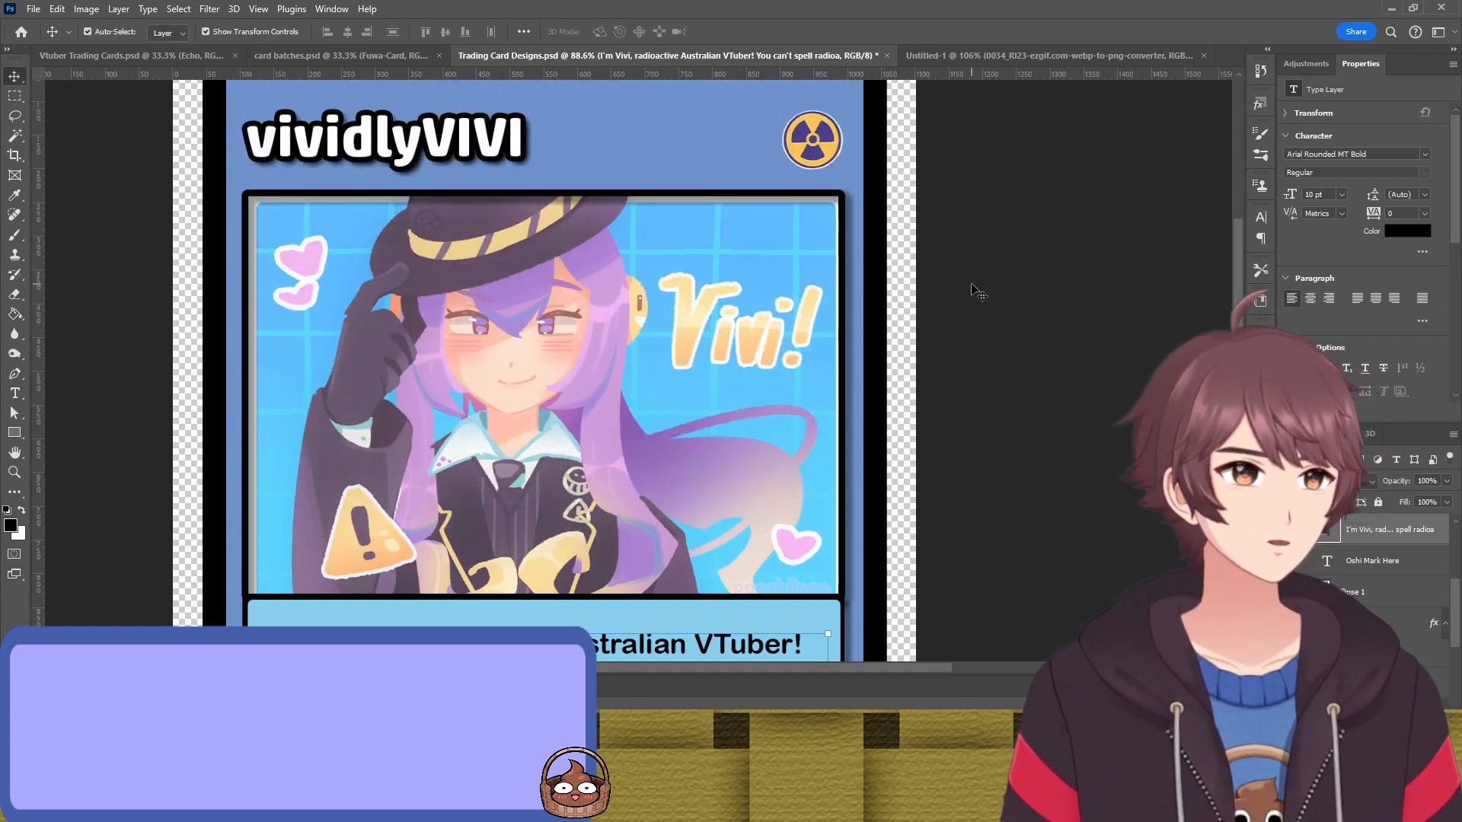
left_click(810, 328)
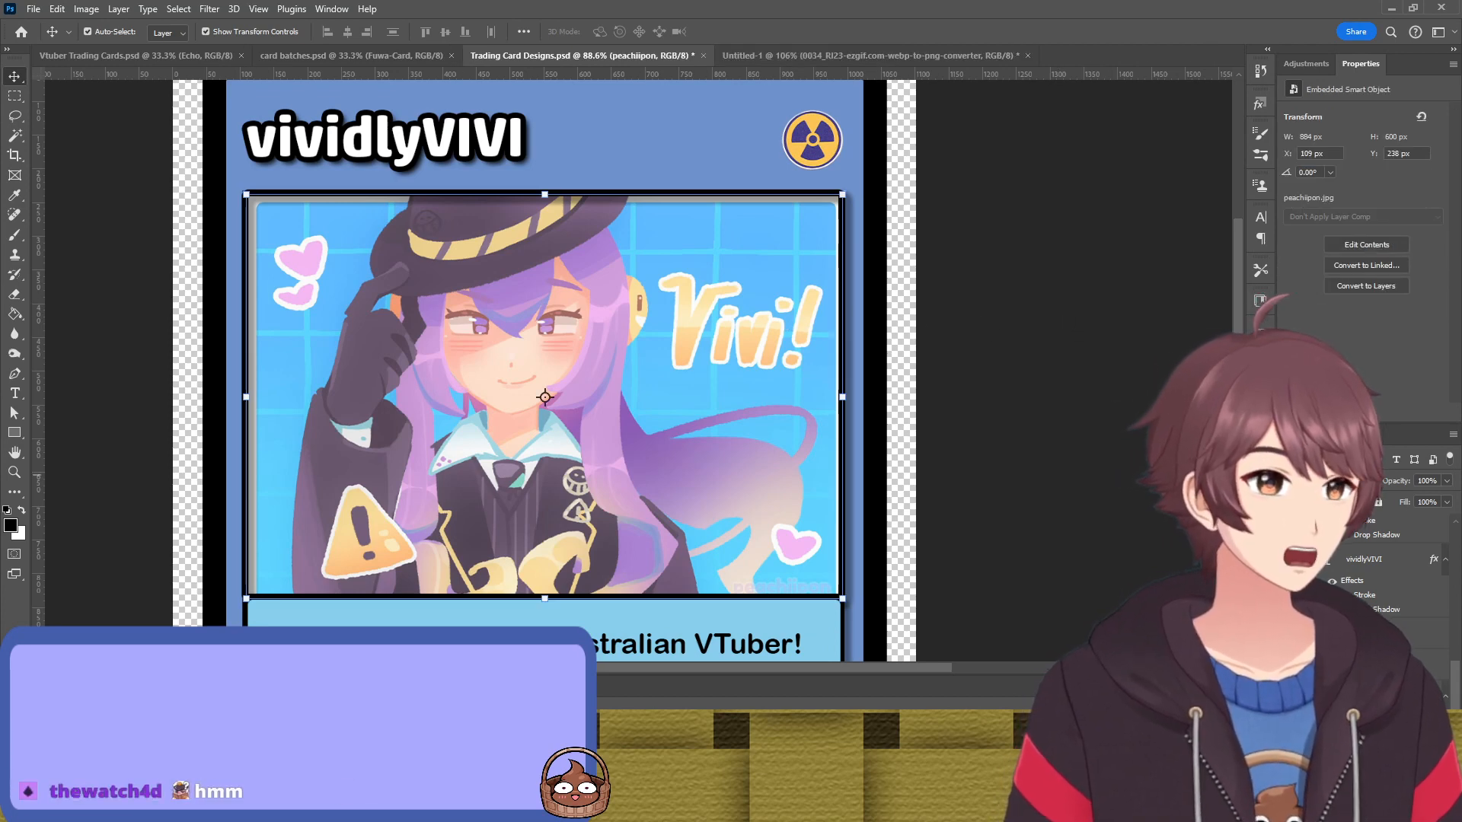
left_click_drag(1355, 689, 1355, 681)
left_click(1112, 505)
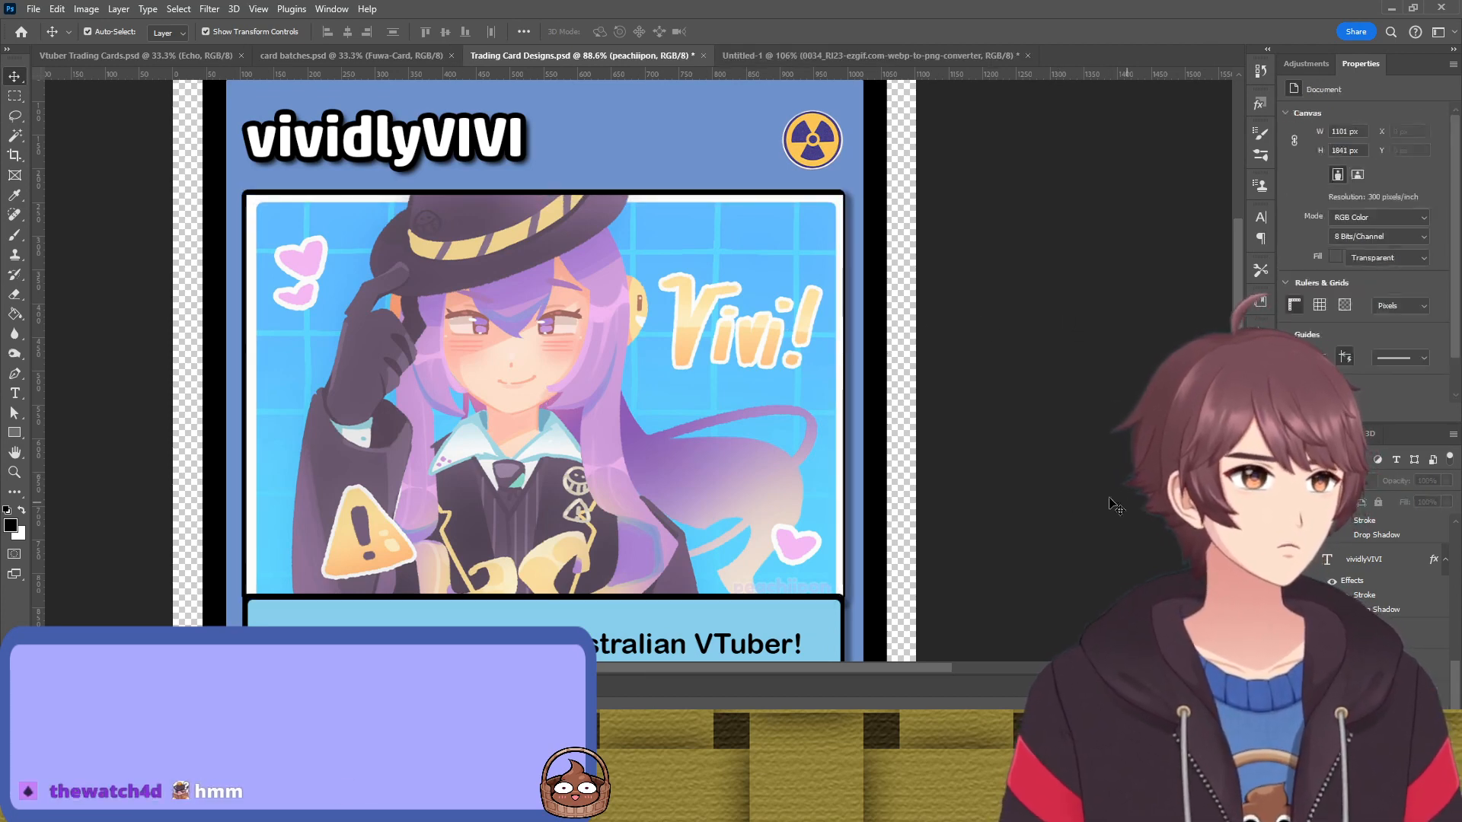
Pull the artwork's right edge slightly inward to uncover the black frame on that side, and examine the left edge up close
left_click(779, 413)
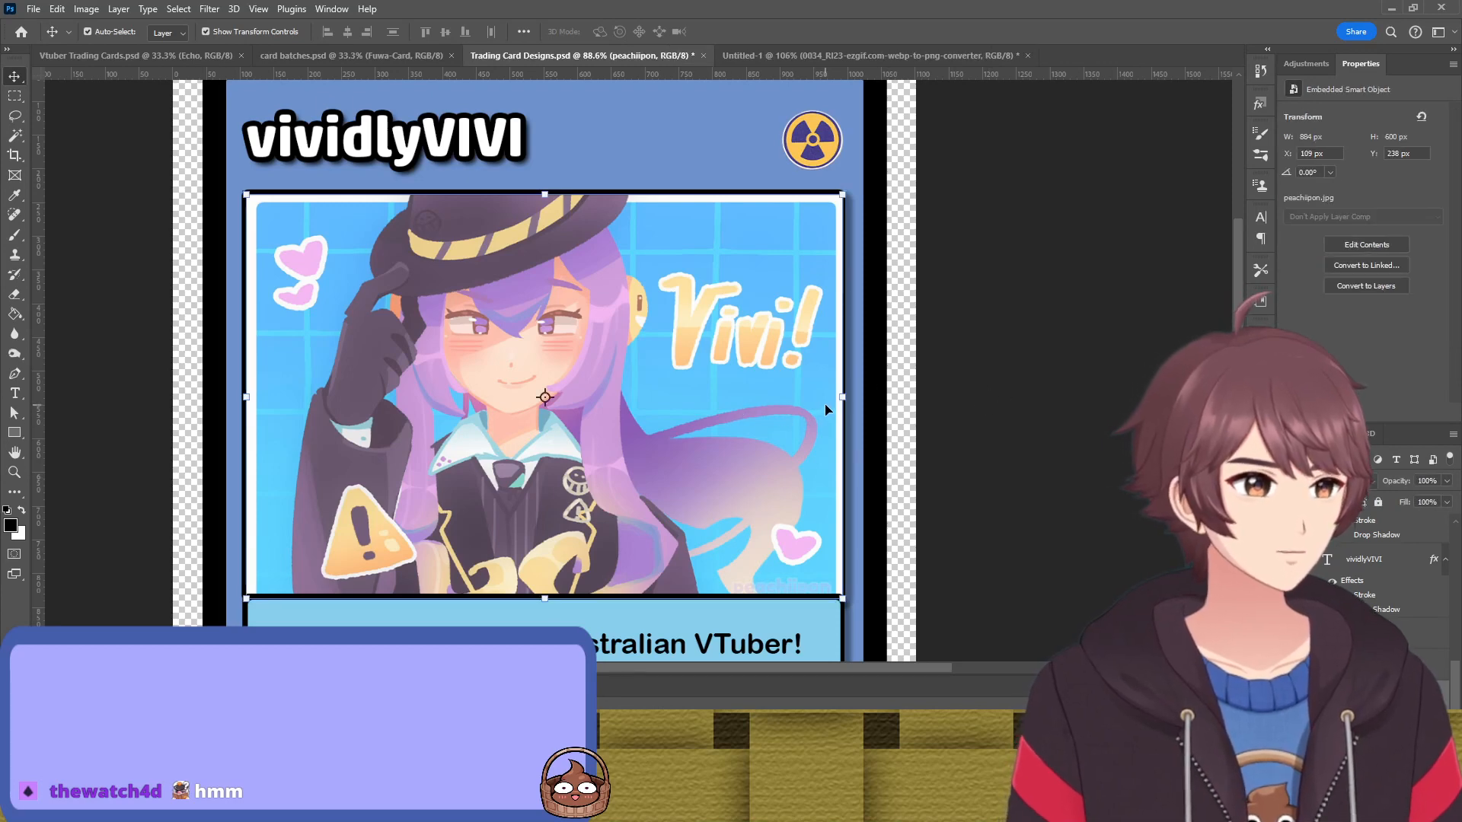
scroll(838, 404, "up", 5)
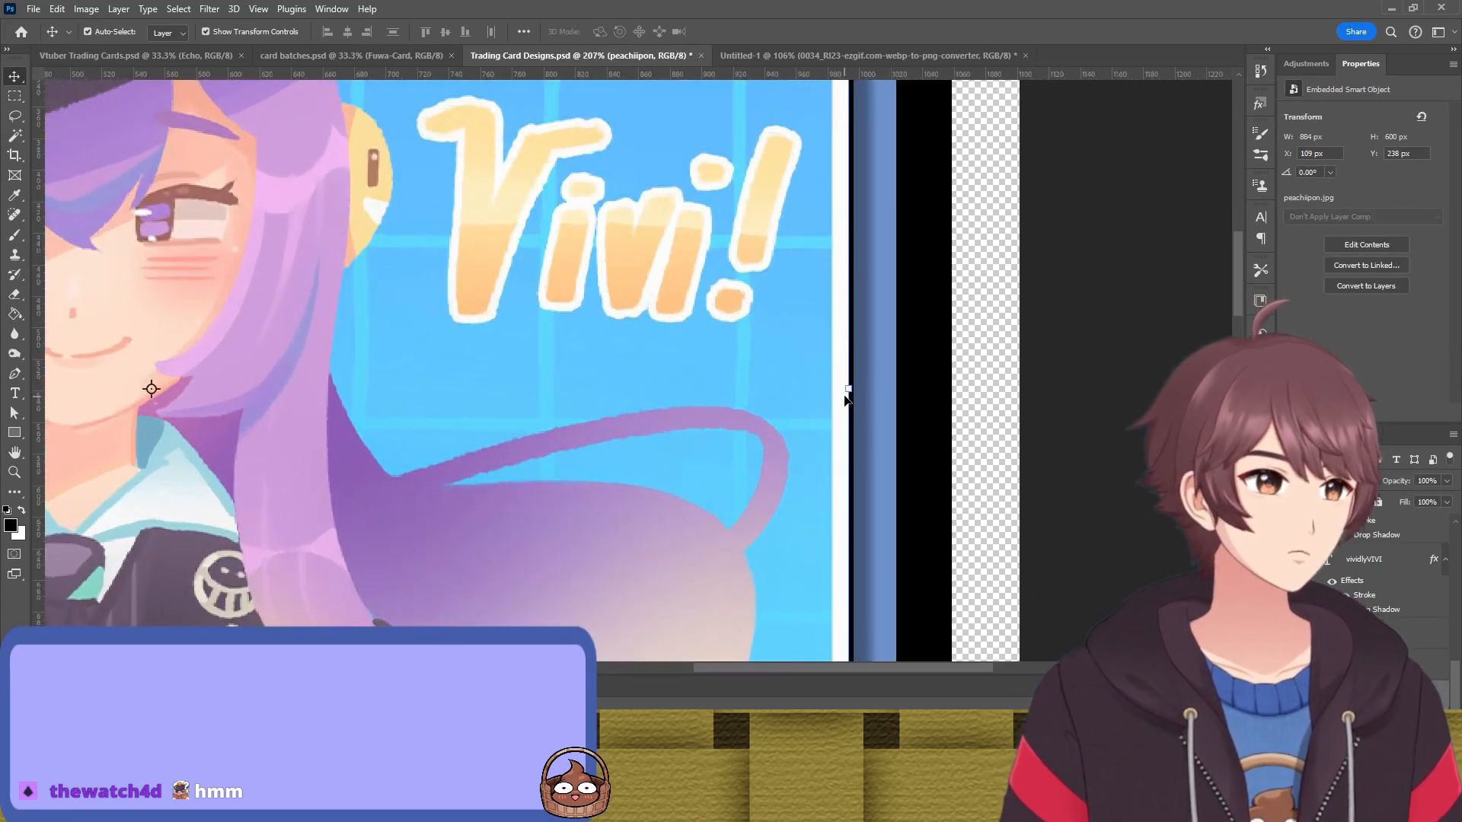
left_click(839, 395)
mouse_move(838, 395)
left_mouse_down()
mouse_move(817, 393)
mouse_move(833, 393)
left_mouse_up()
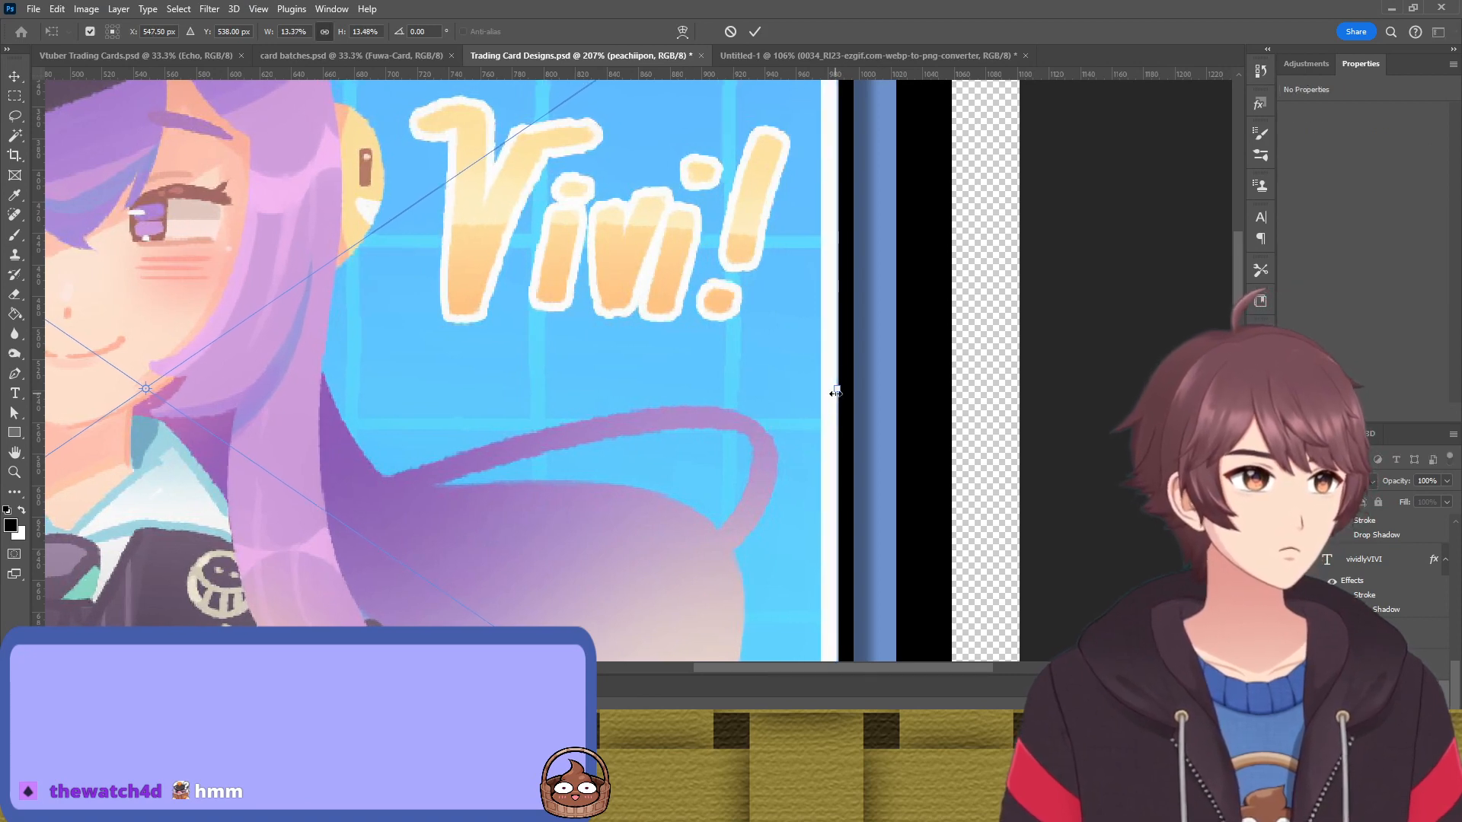
key("Return")
scroll(457, 391, "down", 6)
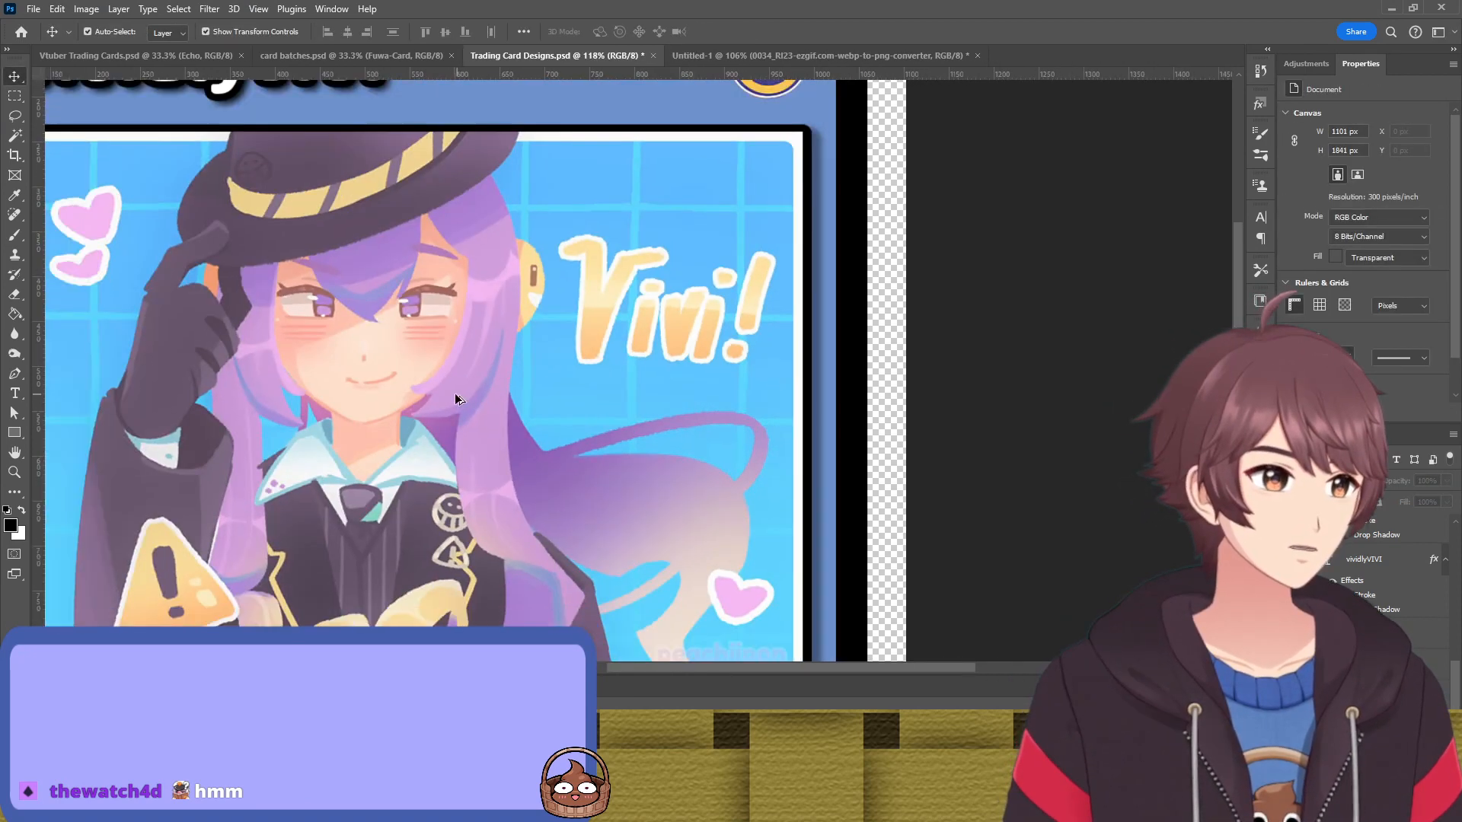
left_click_drag(402, 406, 630, 405)
scroll(442, 349, "up", 5)
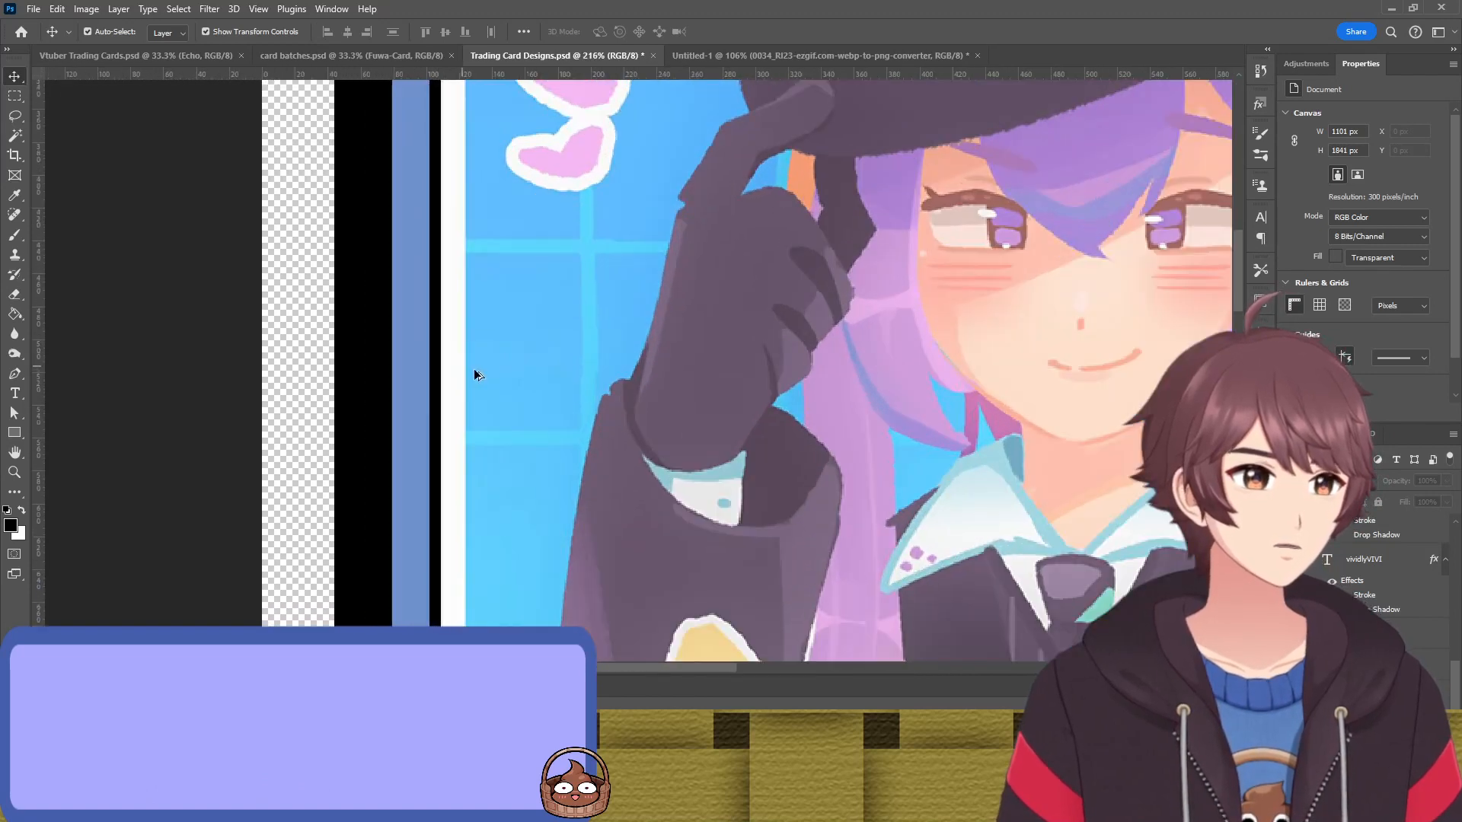
Resize the peachiipon artwork to 876 × 590 px so its top and bottom edges fit the card's picture frame
left_click(471, 370)
left_click_drag(444, 406, 443, 406)
scroll(776, 308, "up", 6)
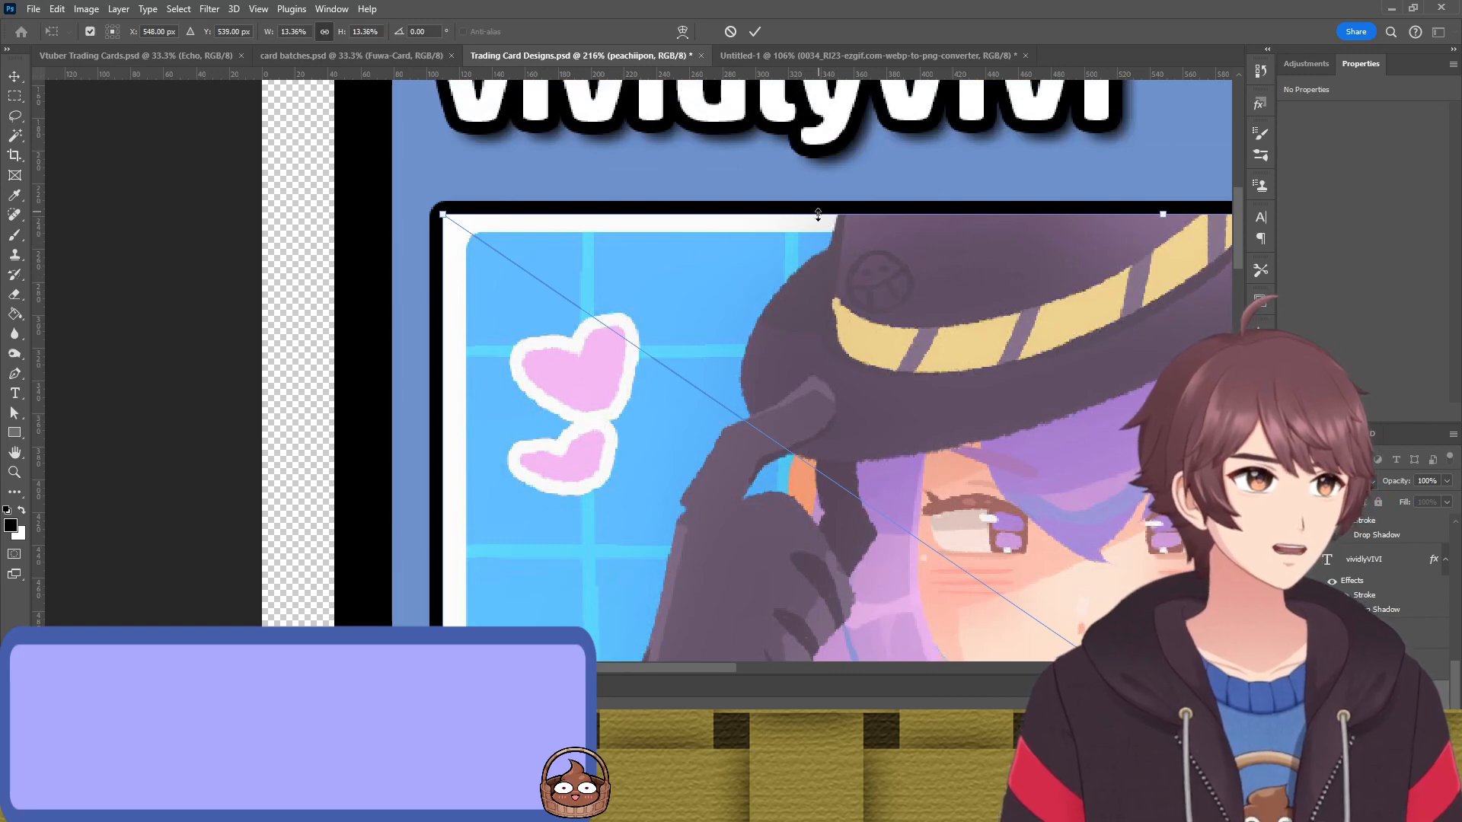
left_click_drag(819, 211, 819, 214)
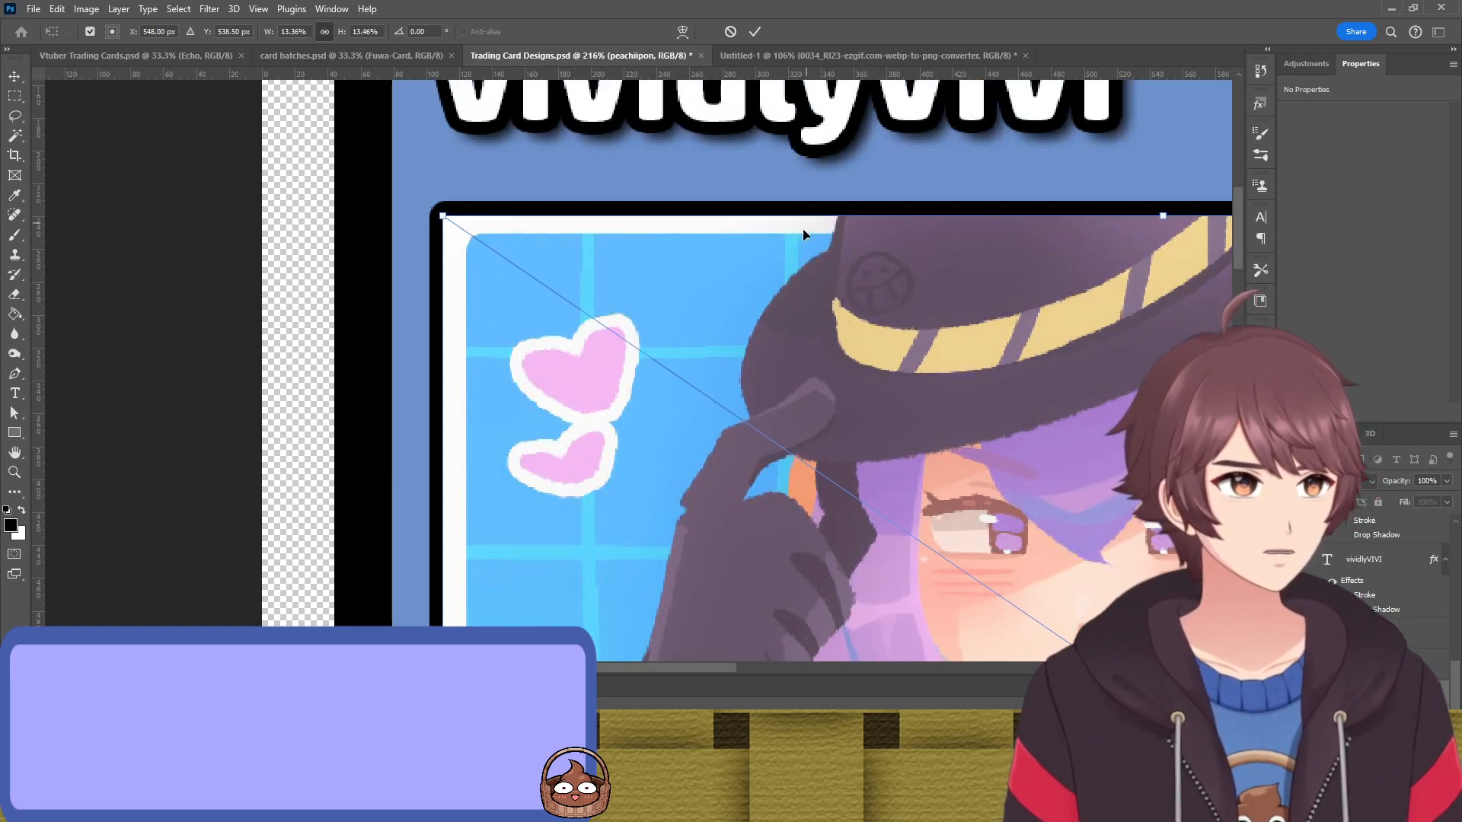
scroll(804, 235, "down", 10)
scroll(673, 361, "down", 5)
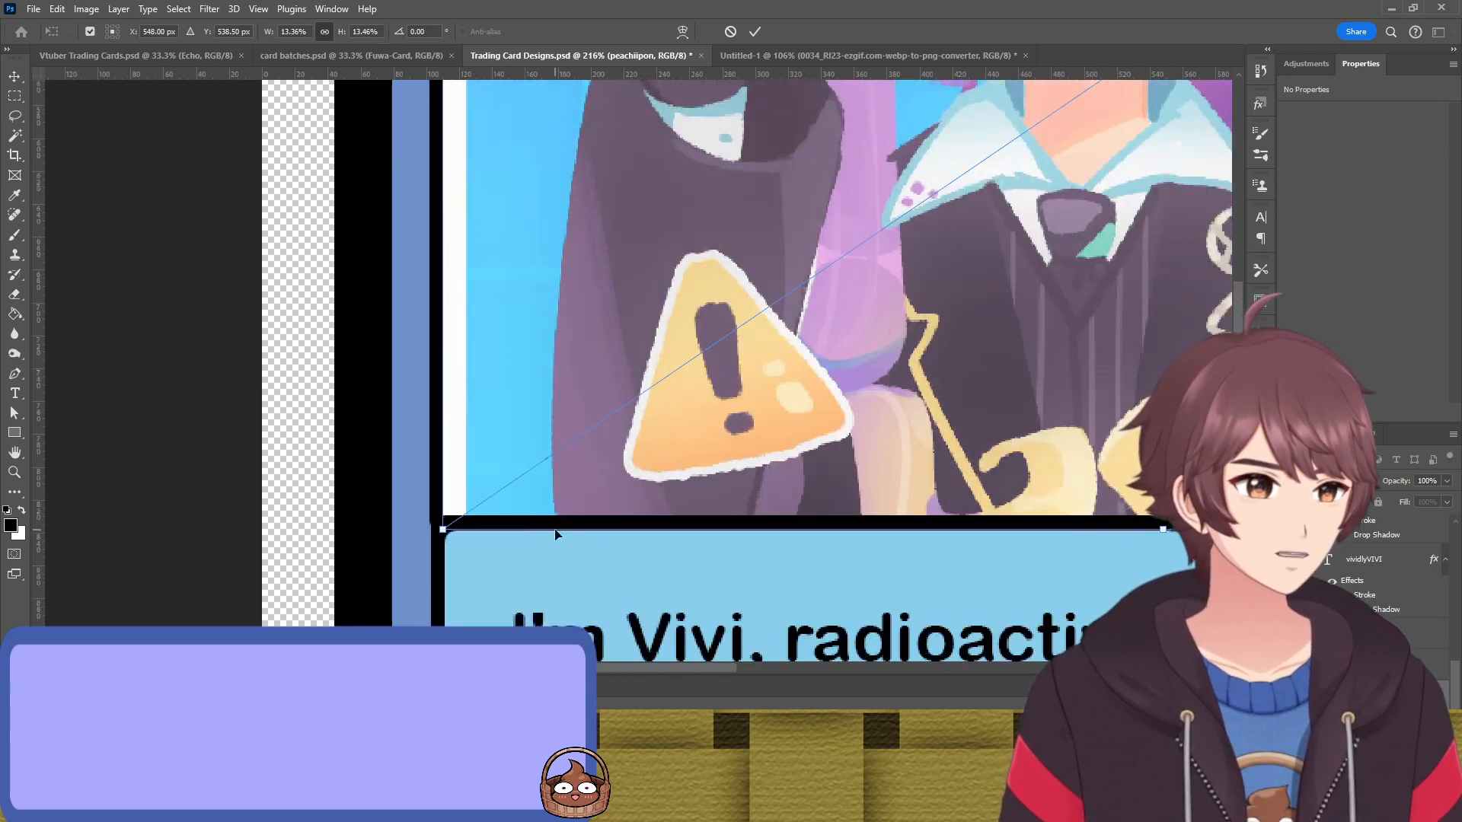
left_click_drag(556, 531, 556, 522)
key("Up")
key("Up")
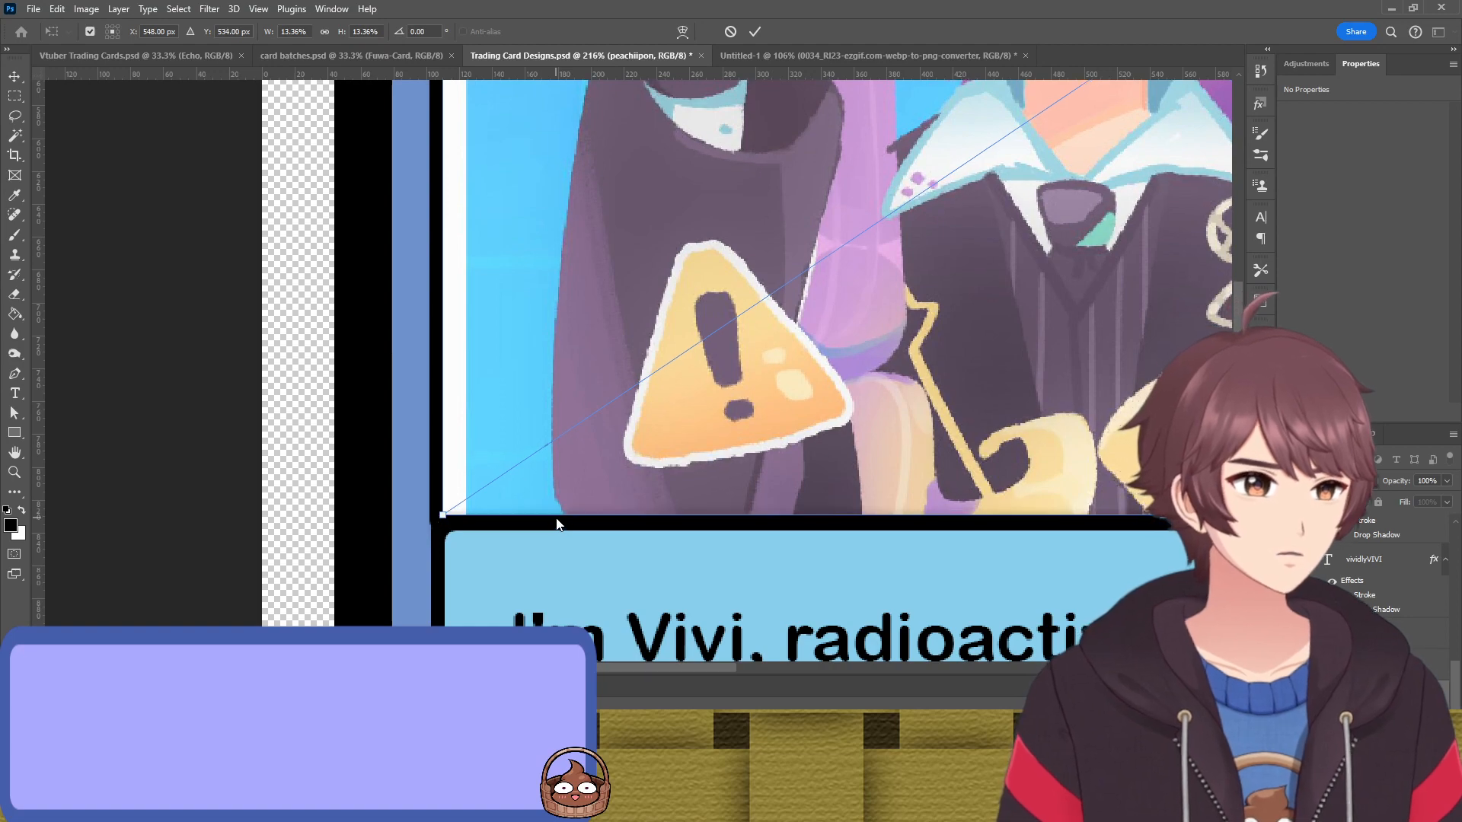
key("Return")
scroll(564, 487, "down", 5)
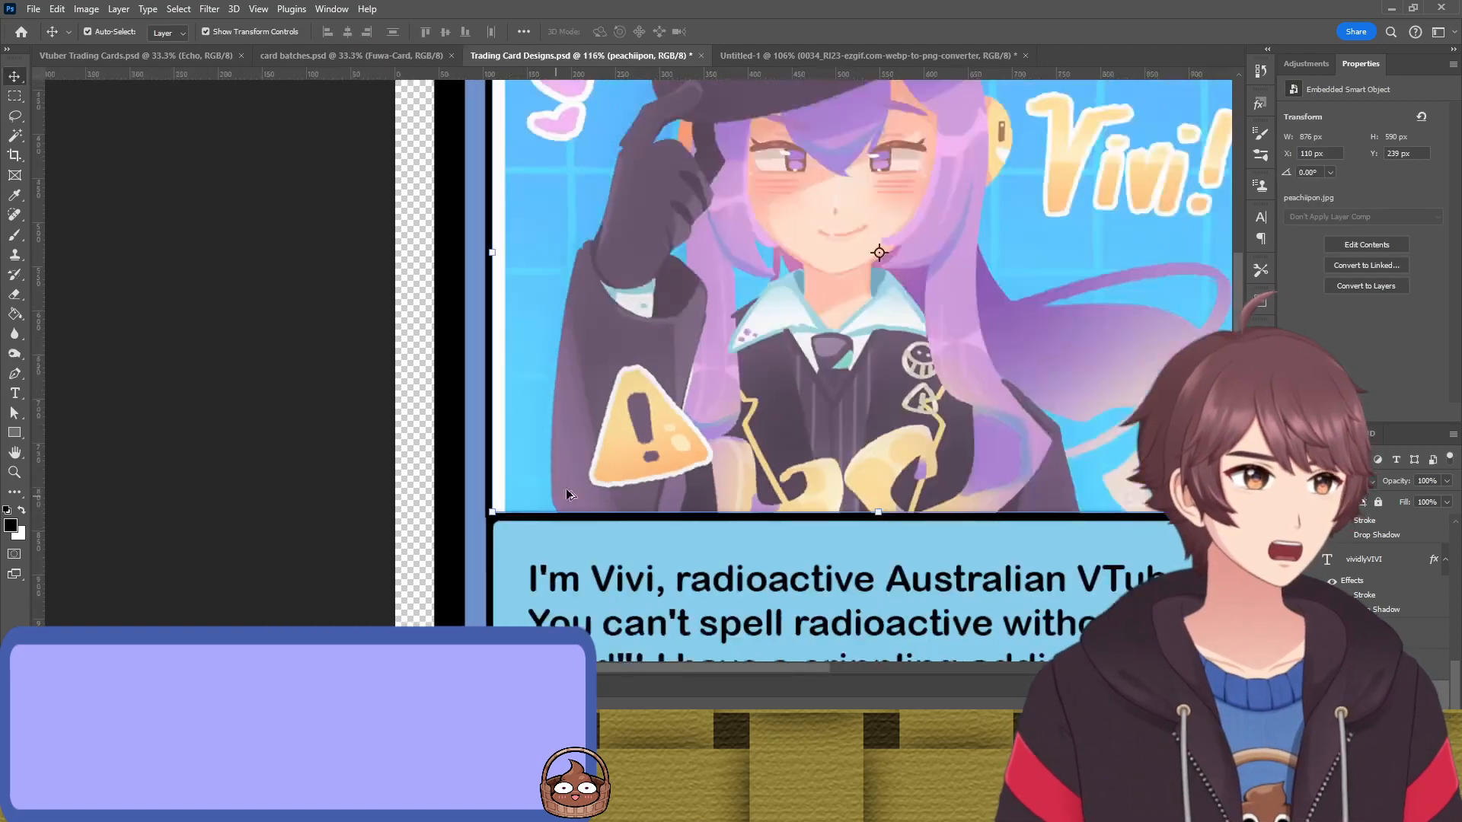
left_click(401, 456)
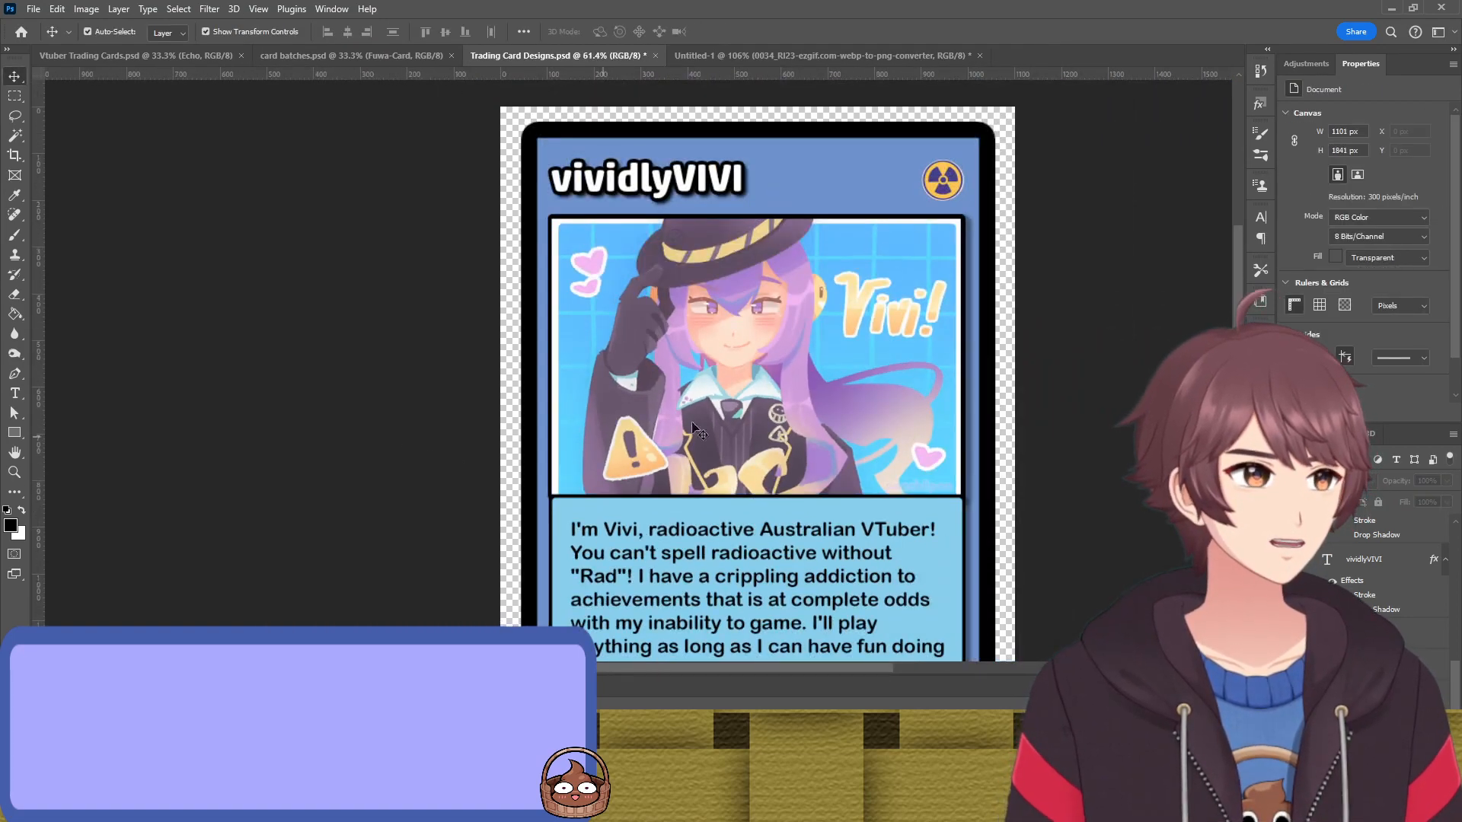
left_click_drag(1087, 383, 930, 352)
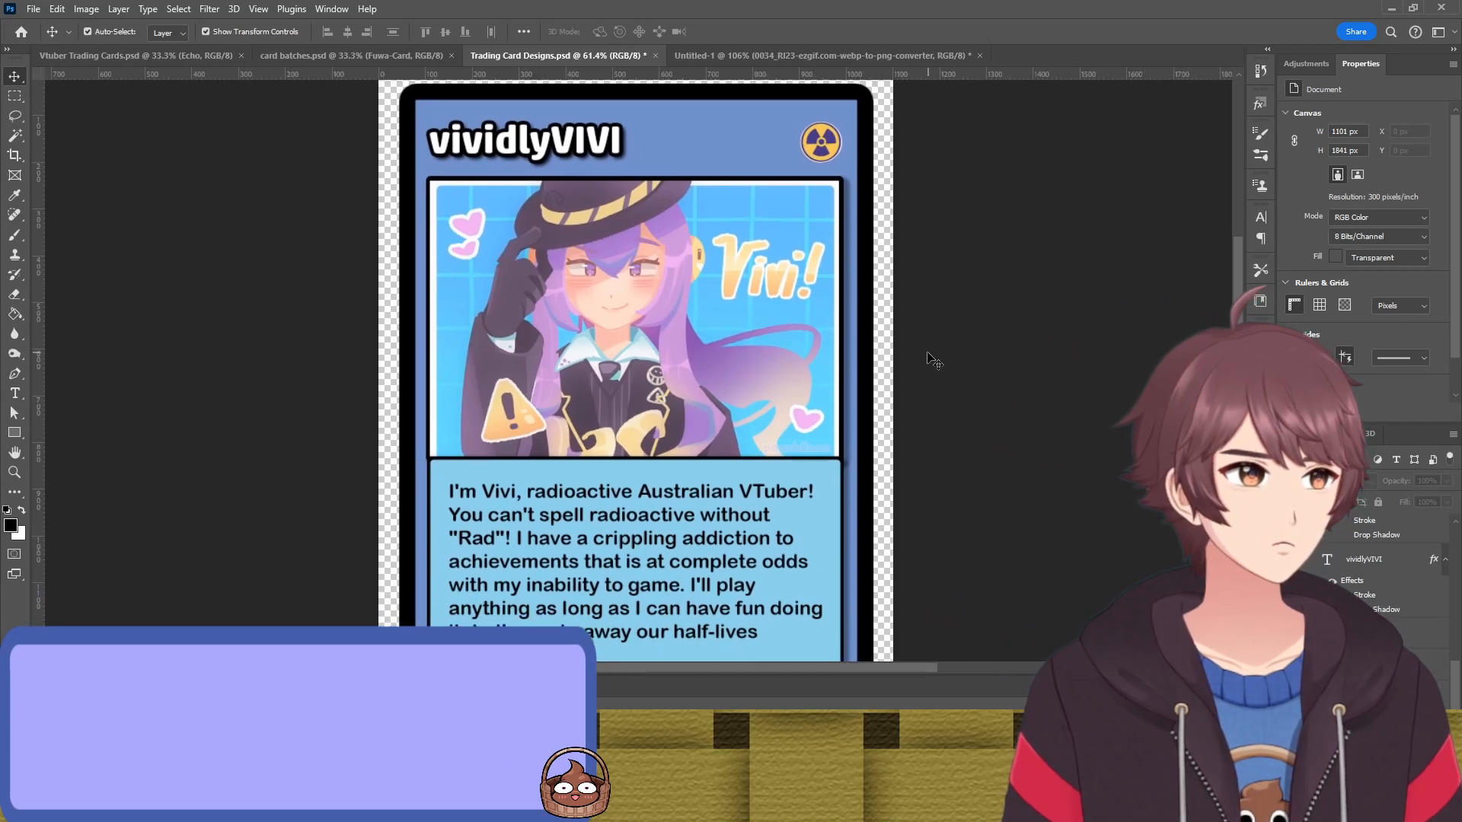
scroll(913, 342, "down", 2)
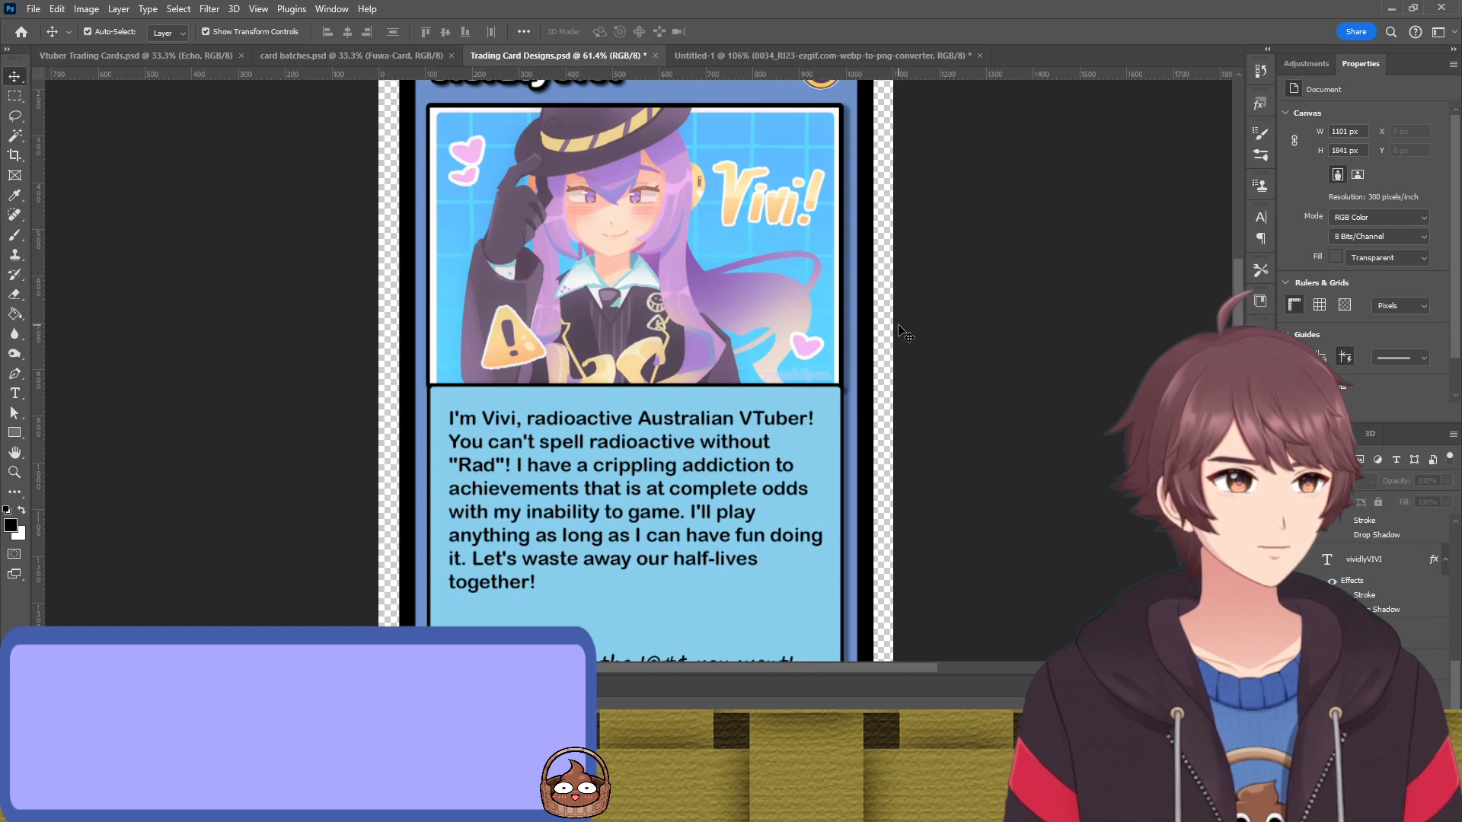
Undo the artwork resizing and the recent drop shadow edits on the card's inner frame
key("ctrl+z")
key("ctrl+z")
key("ctrl+z")
key("ctrl+z")
key("ctrl+z")
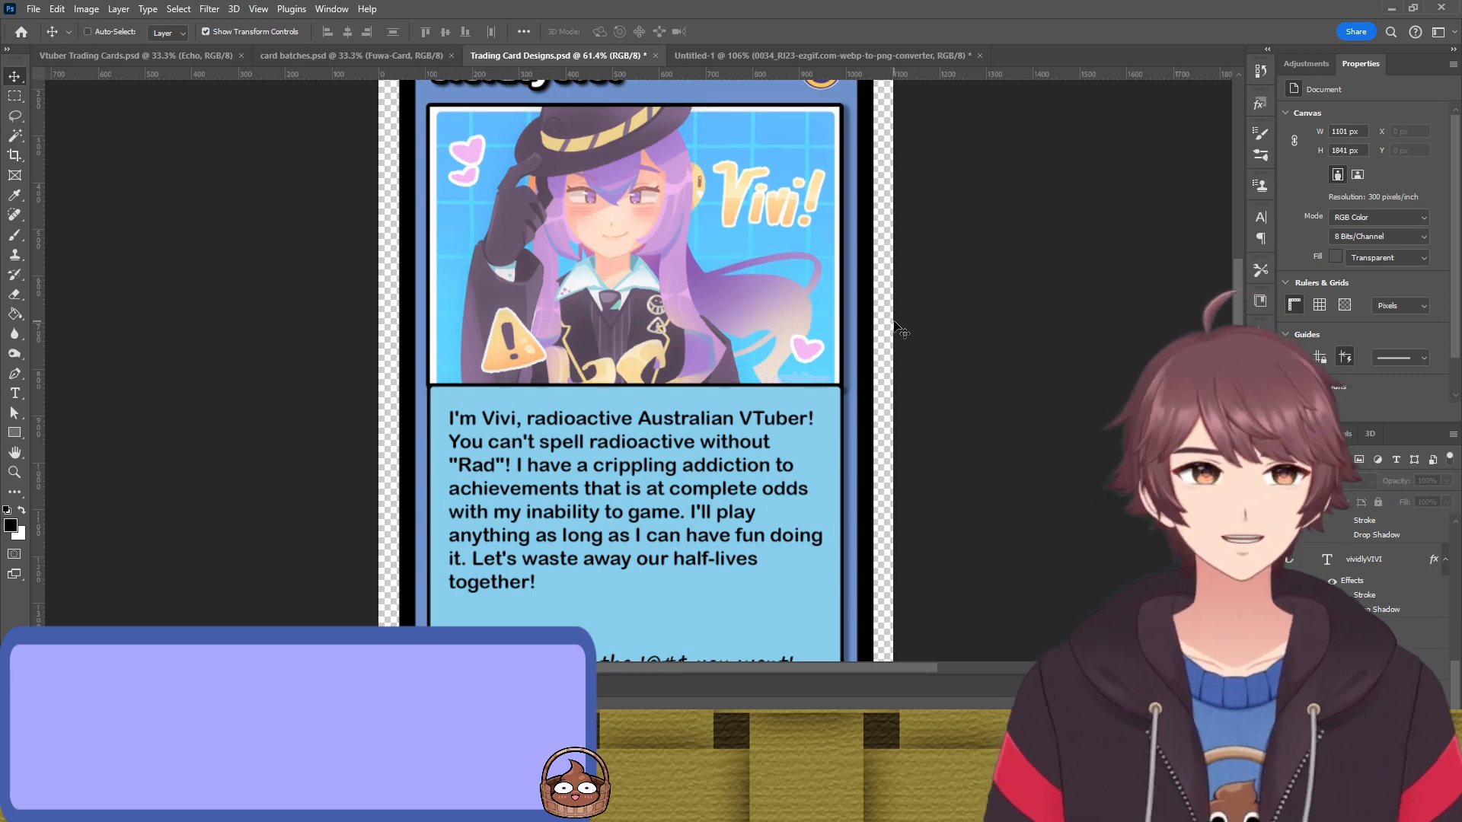
key("ctrl+z")
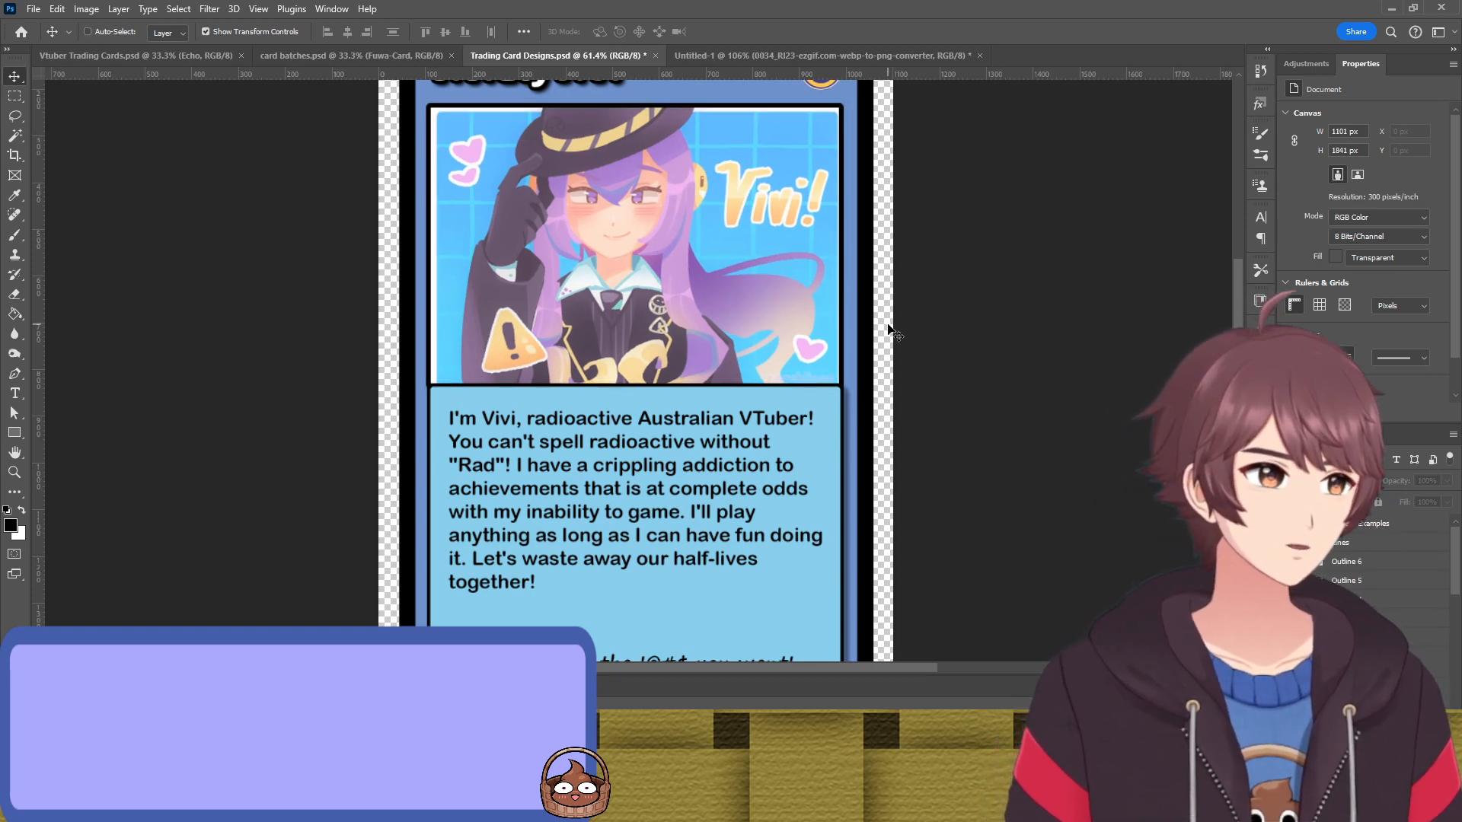
key("ctrl+z")
key("ctrl+z")
key("ctrl+z")
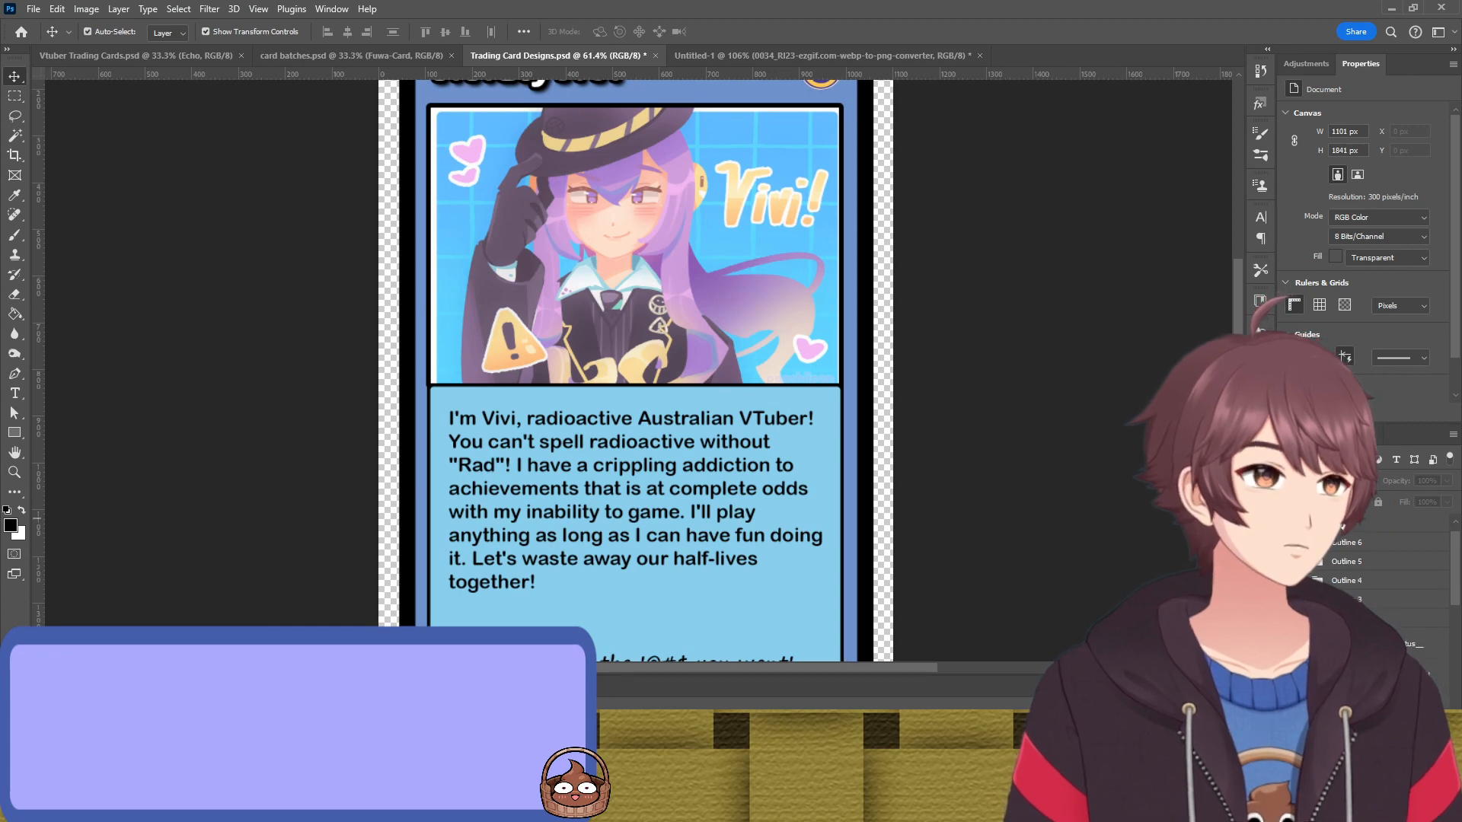
Draw an unfilled rectangle about 881 × 1509 px with a 5 px black stroke around the picture and text boxes
scroll(847, 397, "up", 2)
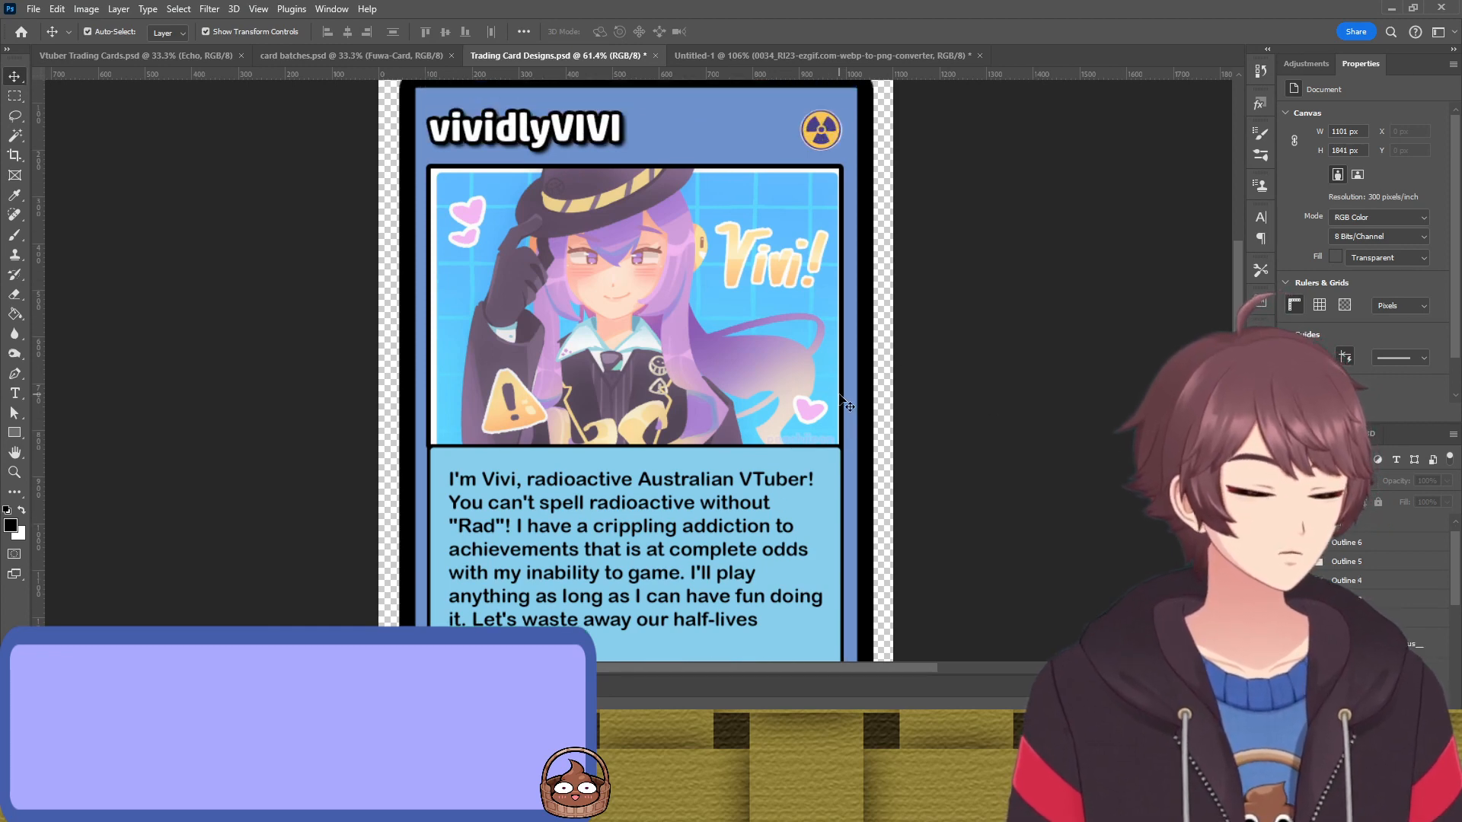
key("u")
left_click_drag(428, 166, 839, 549)
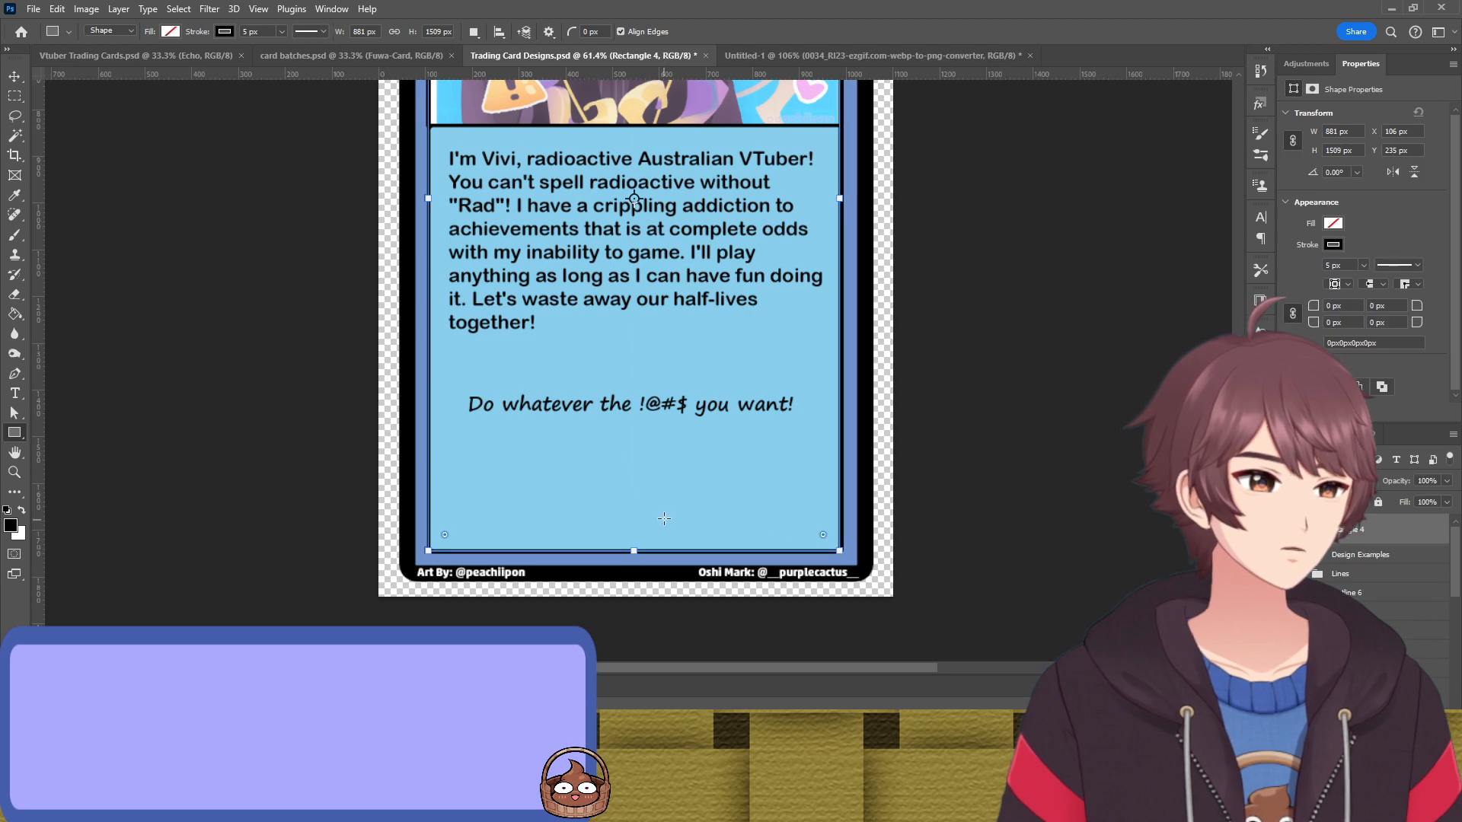
Resize the new rectangle to about 878 × 1505 px so its edges line up with the card's inner frame
key("v")
mouse_move(635, 555)
left_mouse_down()
mouse_move(635, 570)
mouse_move(635, 554)
left_mouse_up()
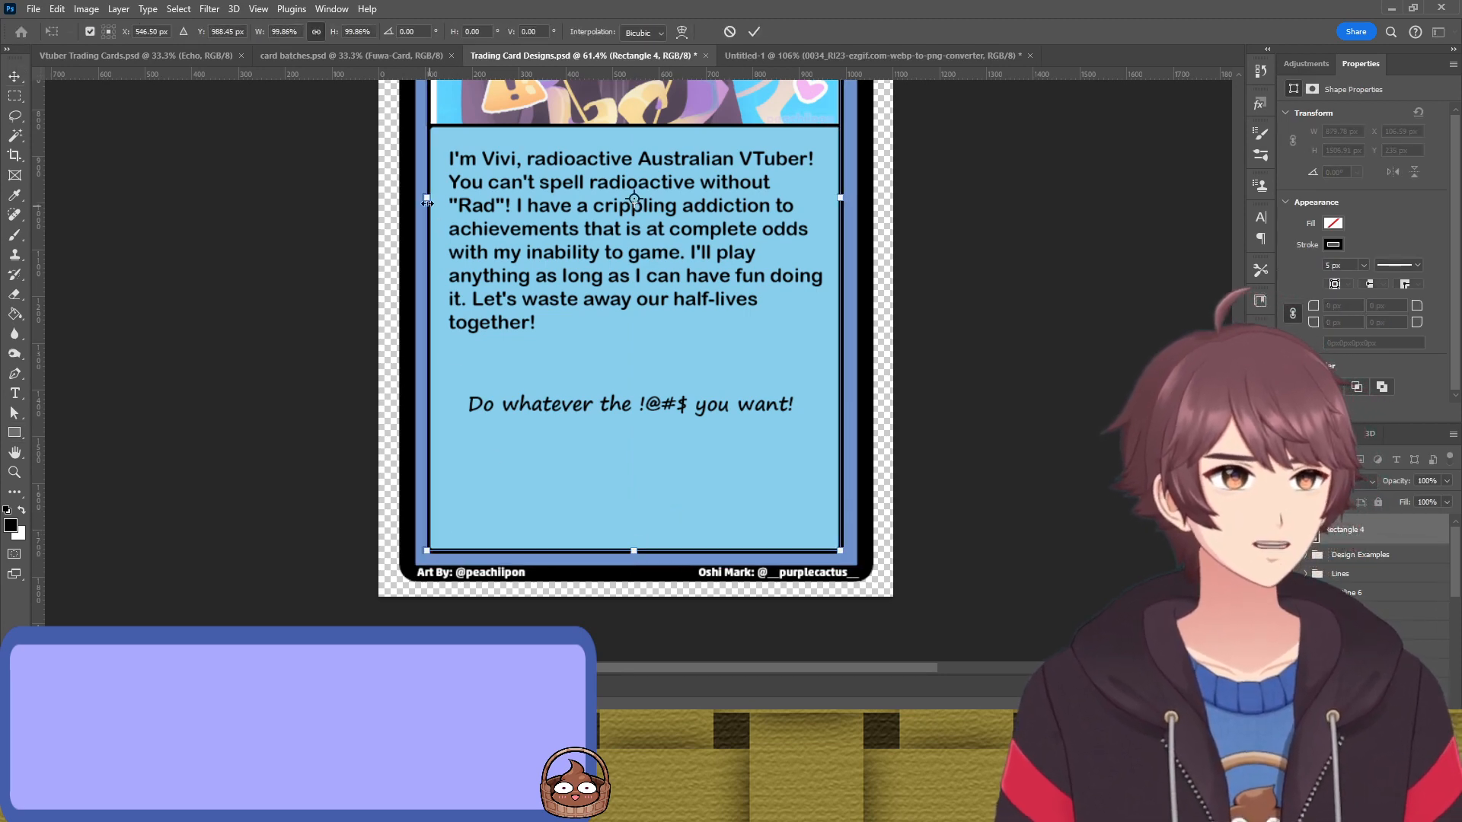
left_click_drag(423, 200, 427, 200)
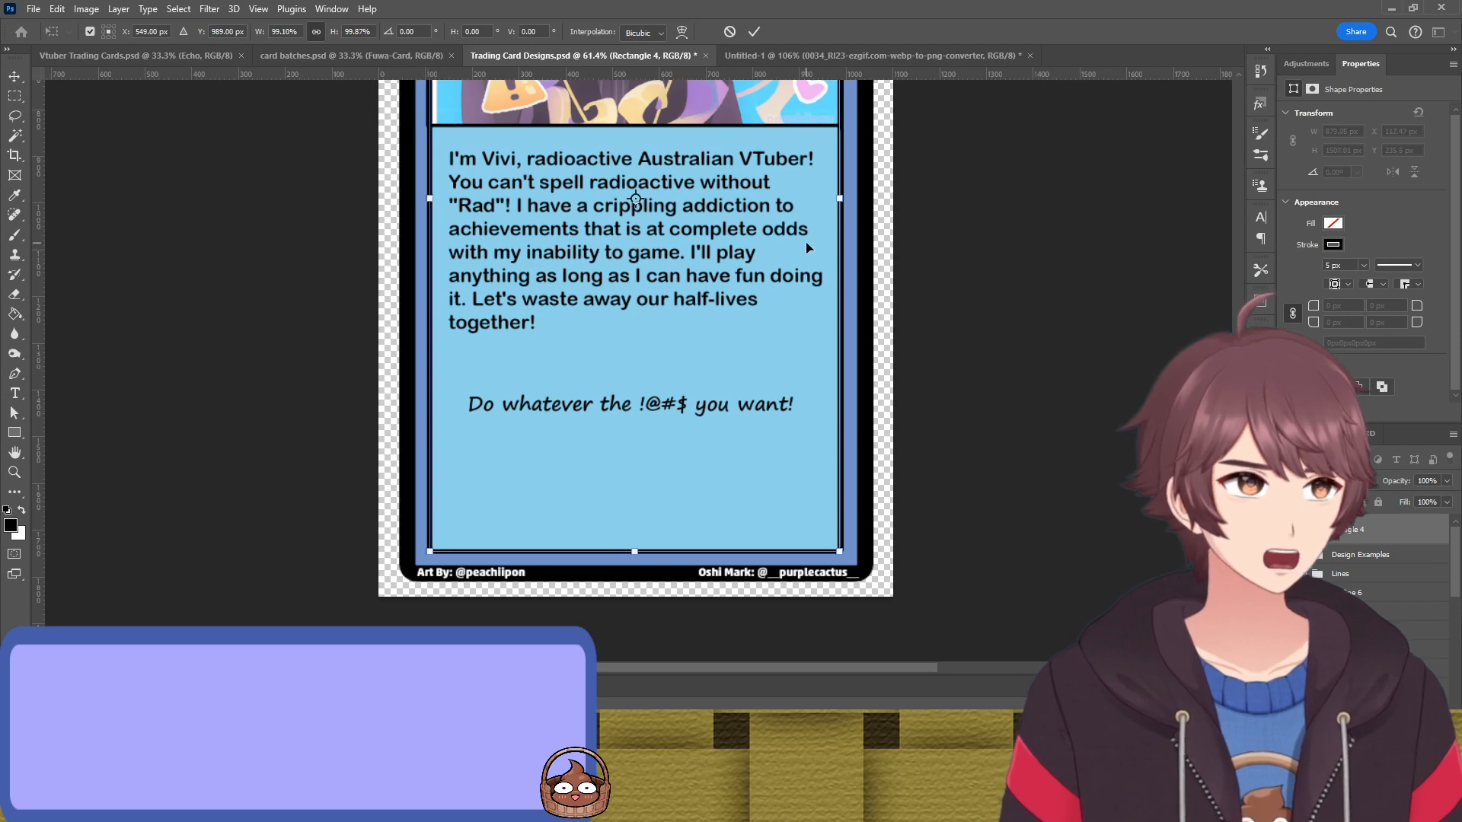
scroll(852, 276, "up", 1)
left_click_drag(841, 274, 842, 274)
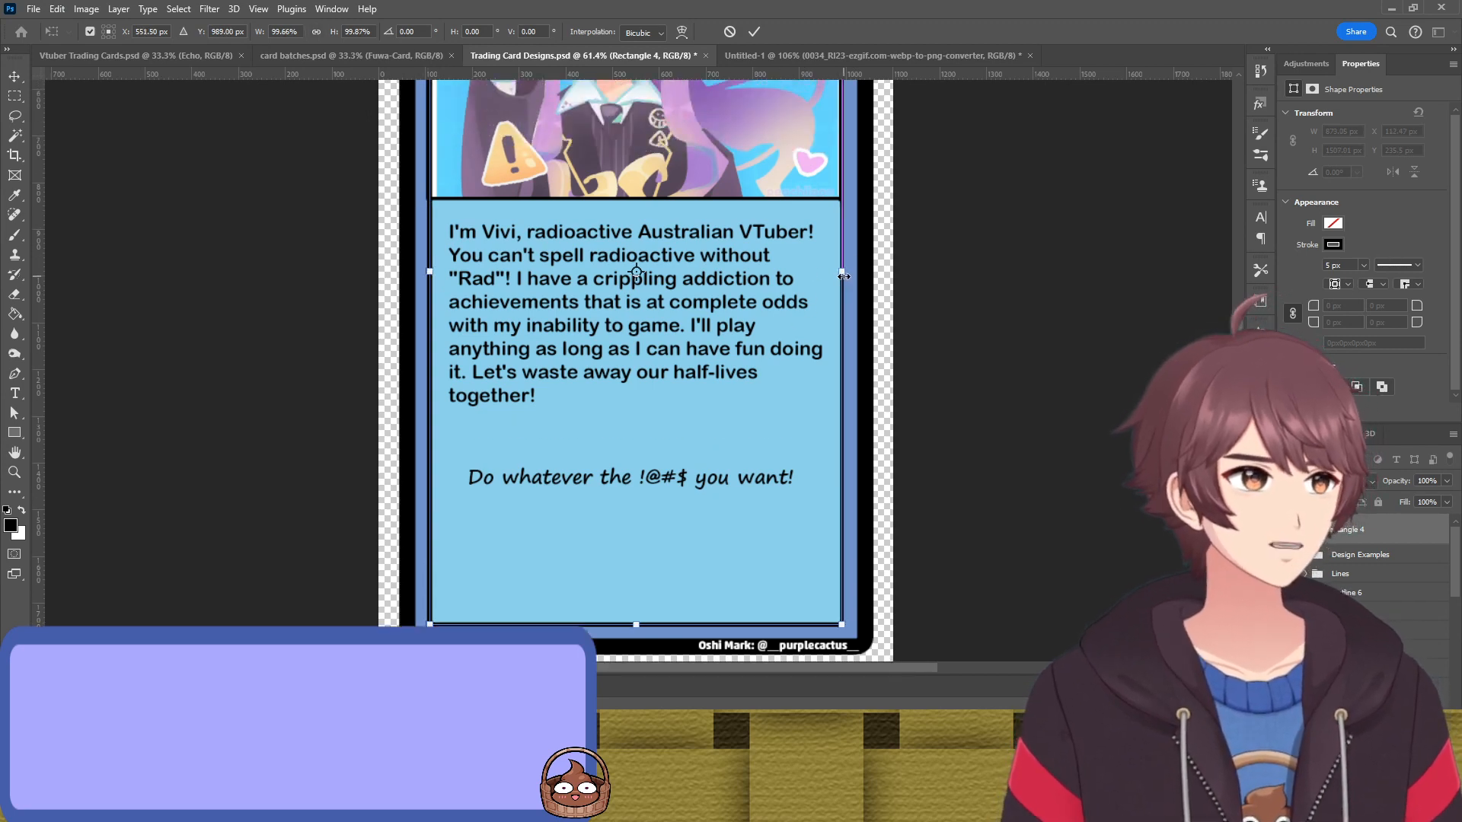
scroll(837, 251, "up", 3)
scroll(838, 248, "up", 1)
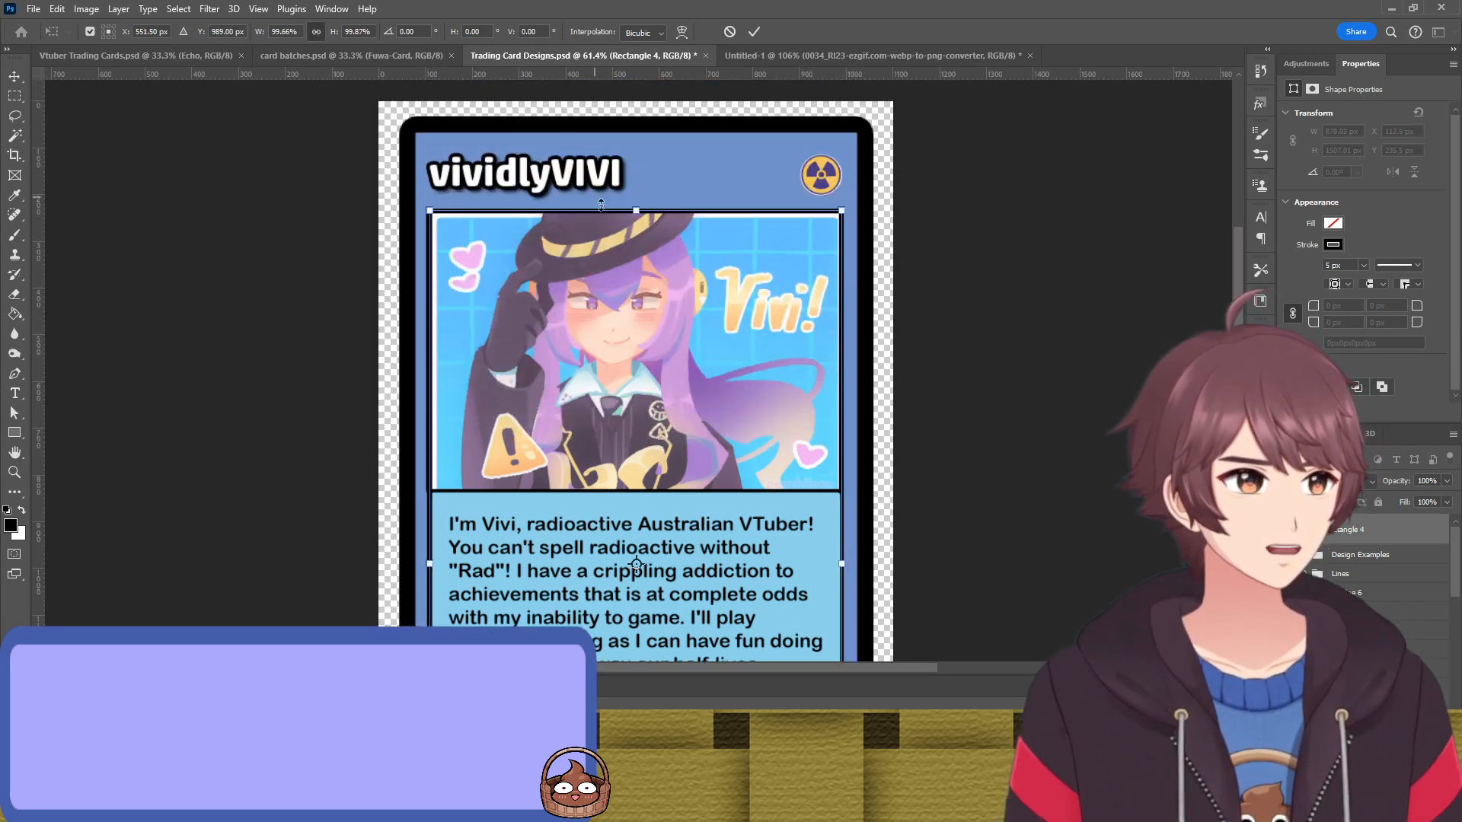
left_click_drag(632, 208, 629, 211)
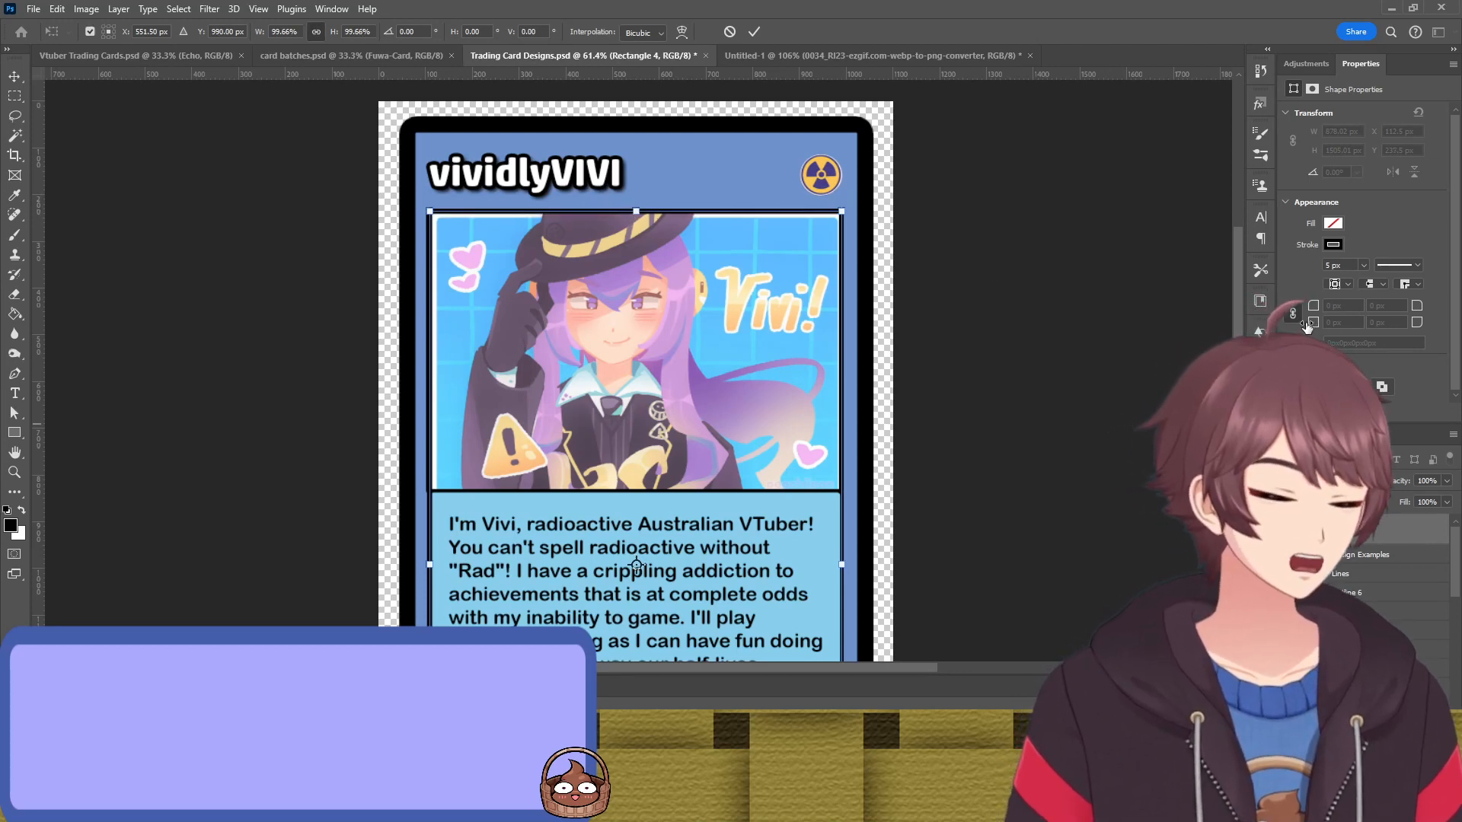
key("Return")
Try a 7 px stroke on the new rectangle
key("Up")
key("Up")
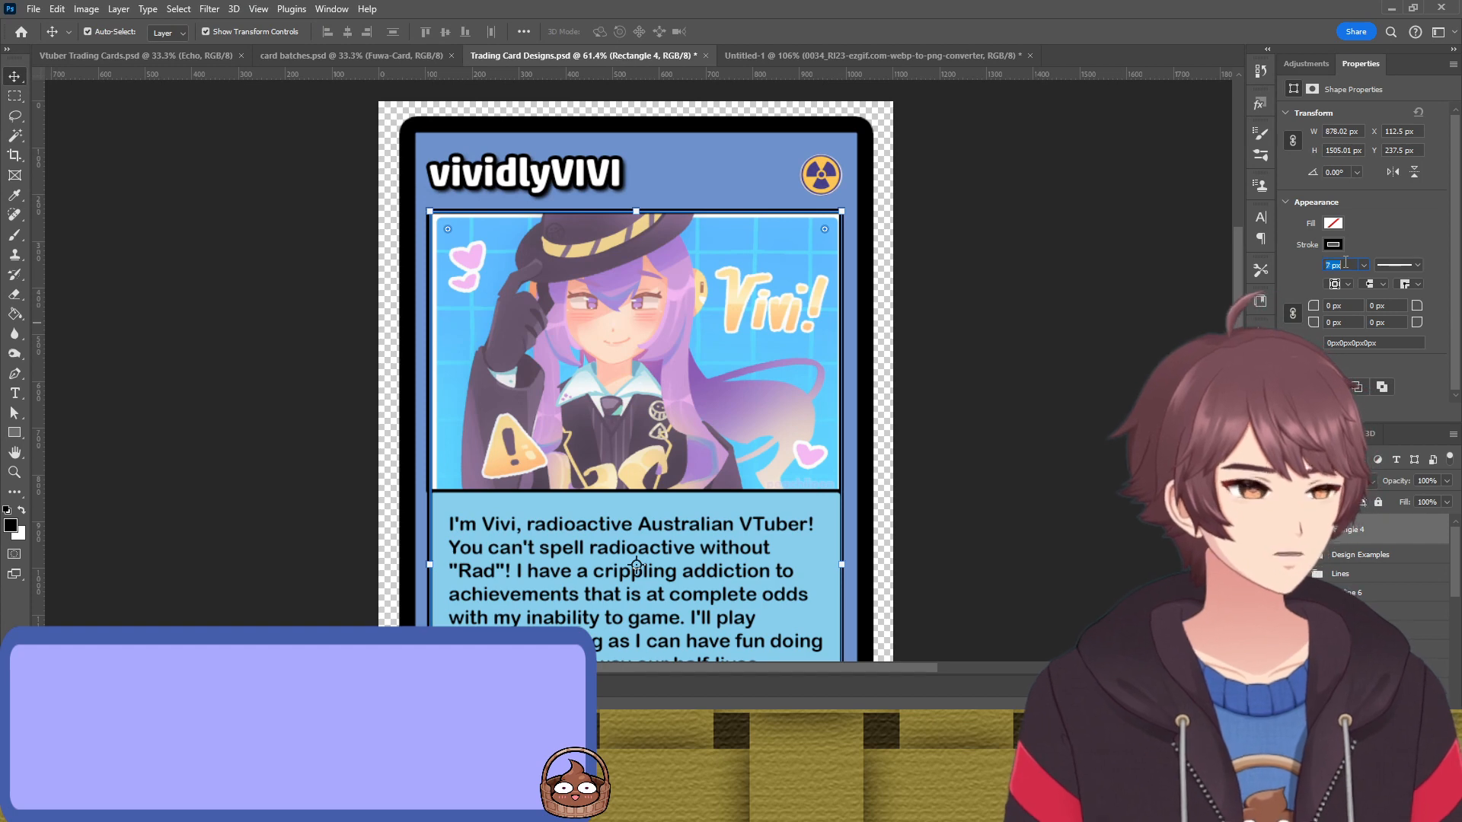
key("Return")
left_click(1199, 286)
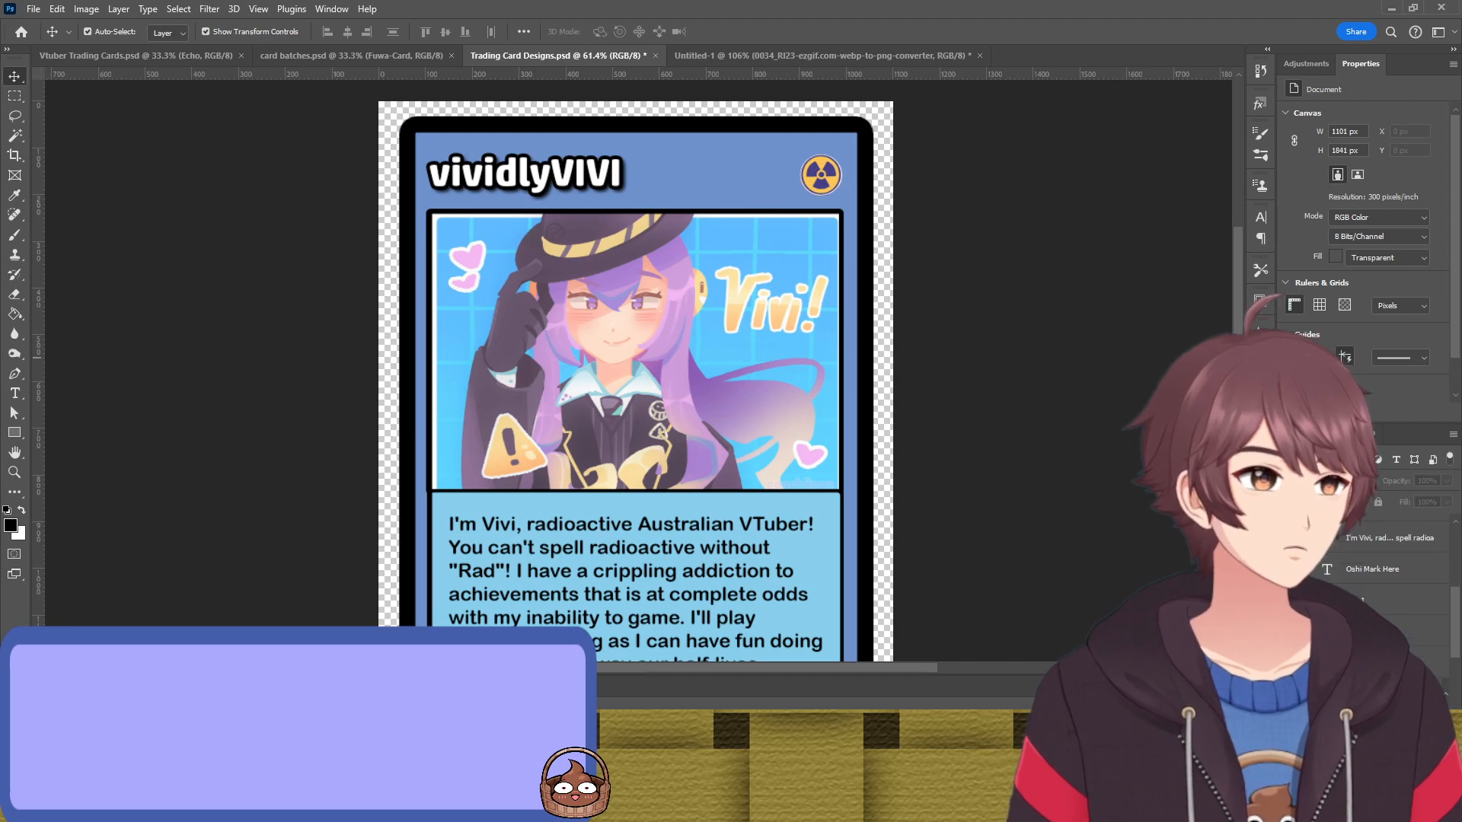
Set all corner radii of the Rectangle 4 outline to 10 px and add a drop shadow to it
left_click(1345, 533)
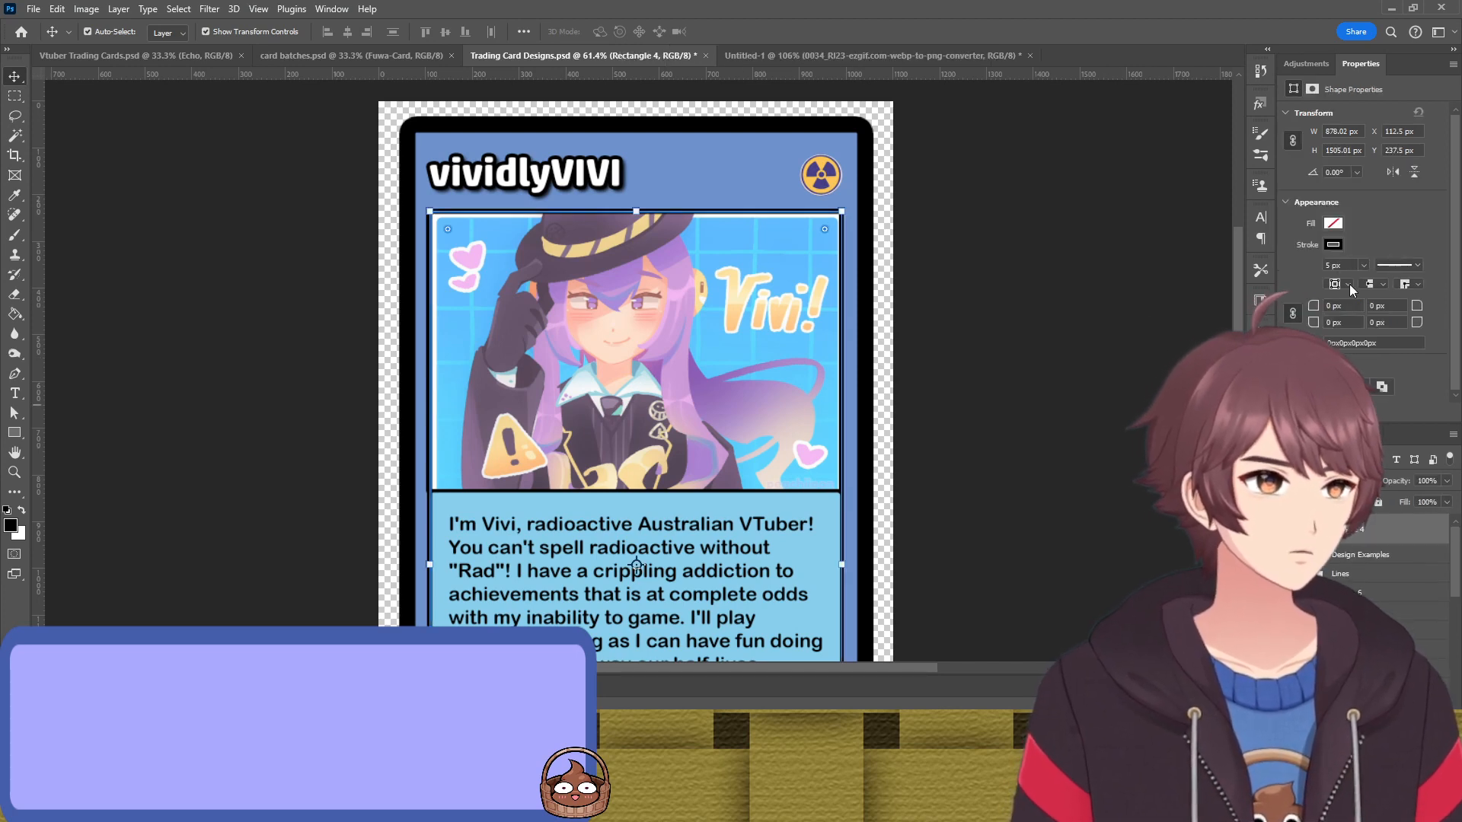
double_click(1355, 306)
type("10")
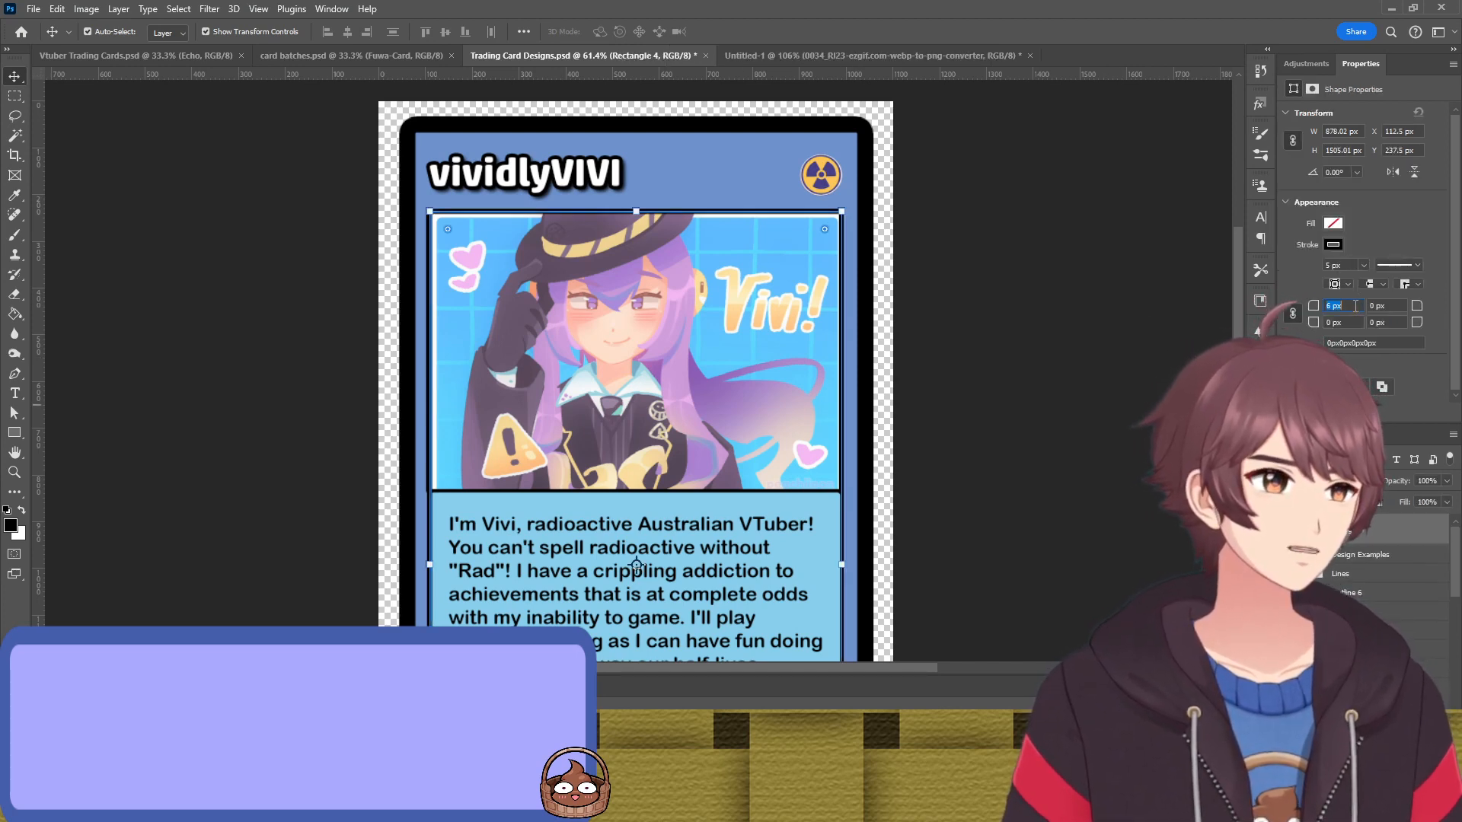
key("Return")
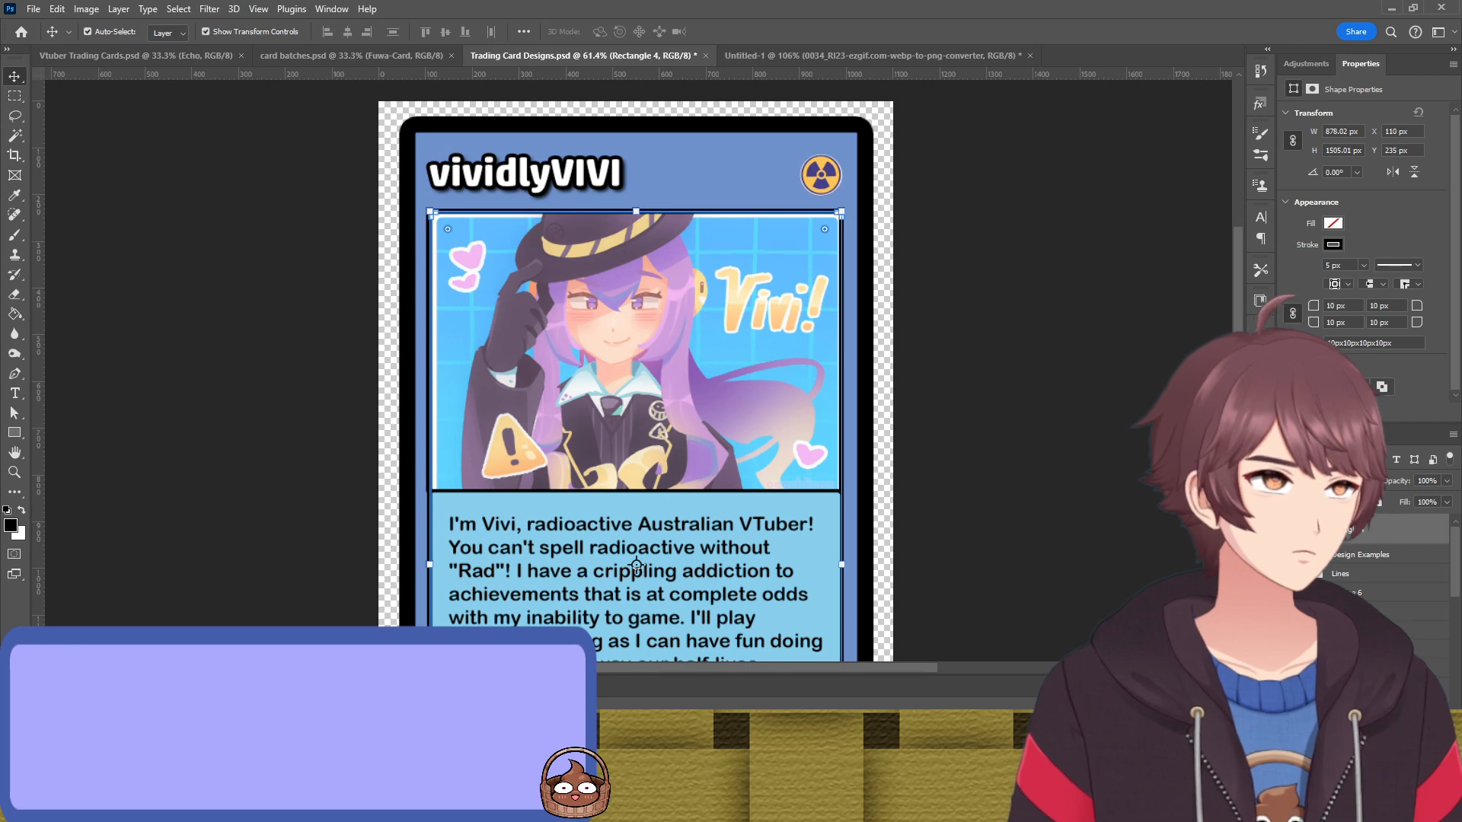
key("space")
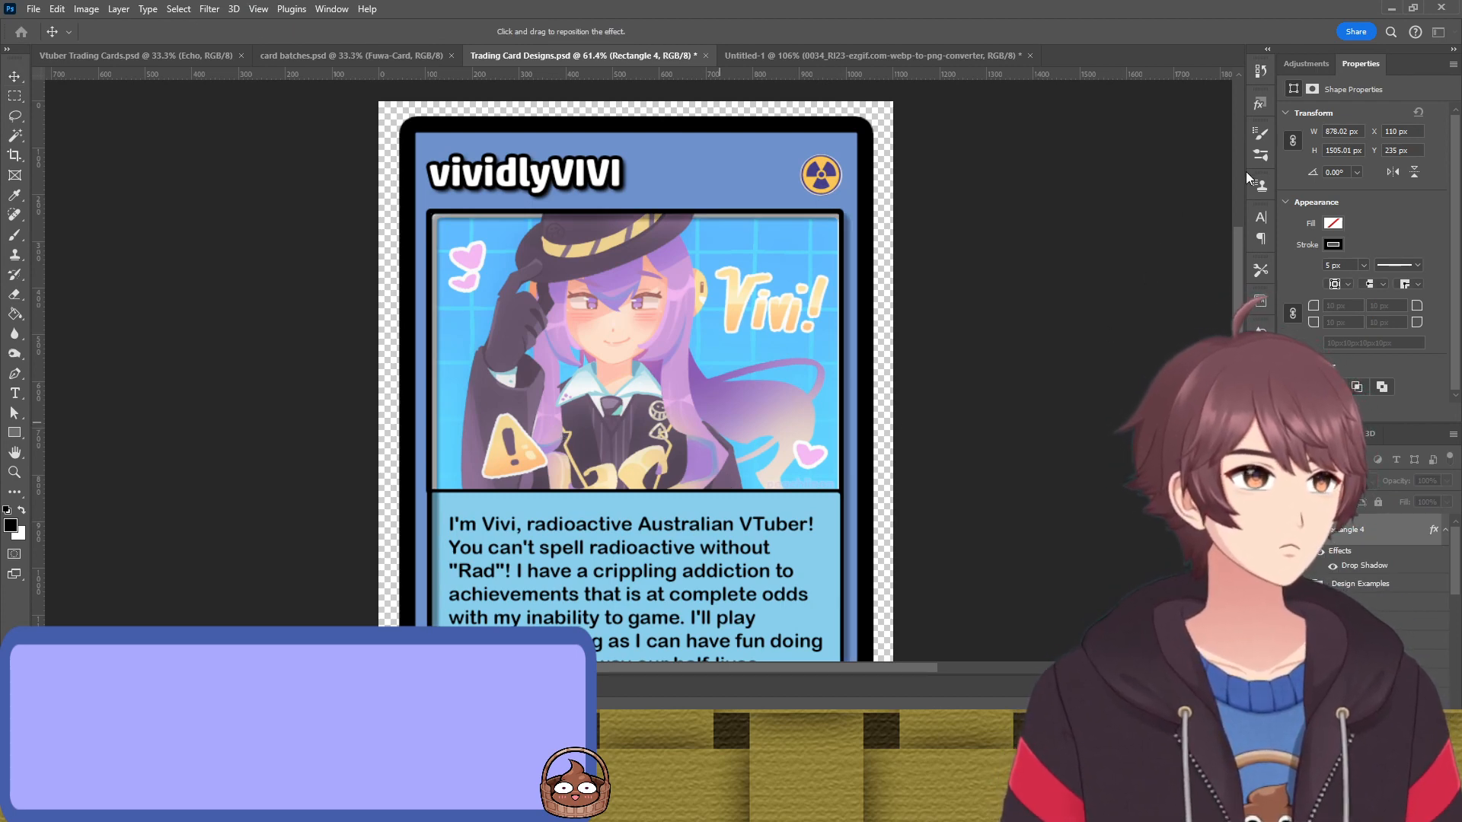
key("Return")
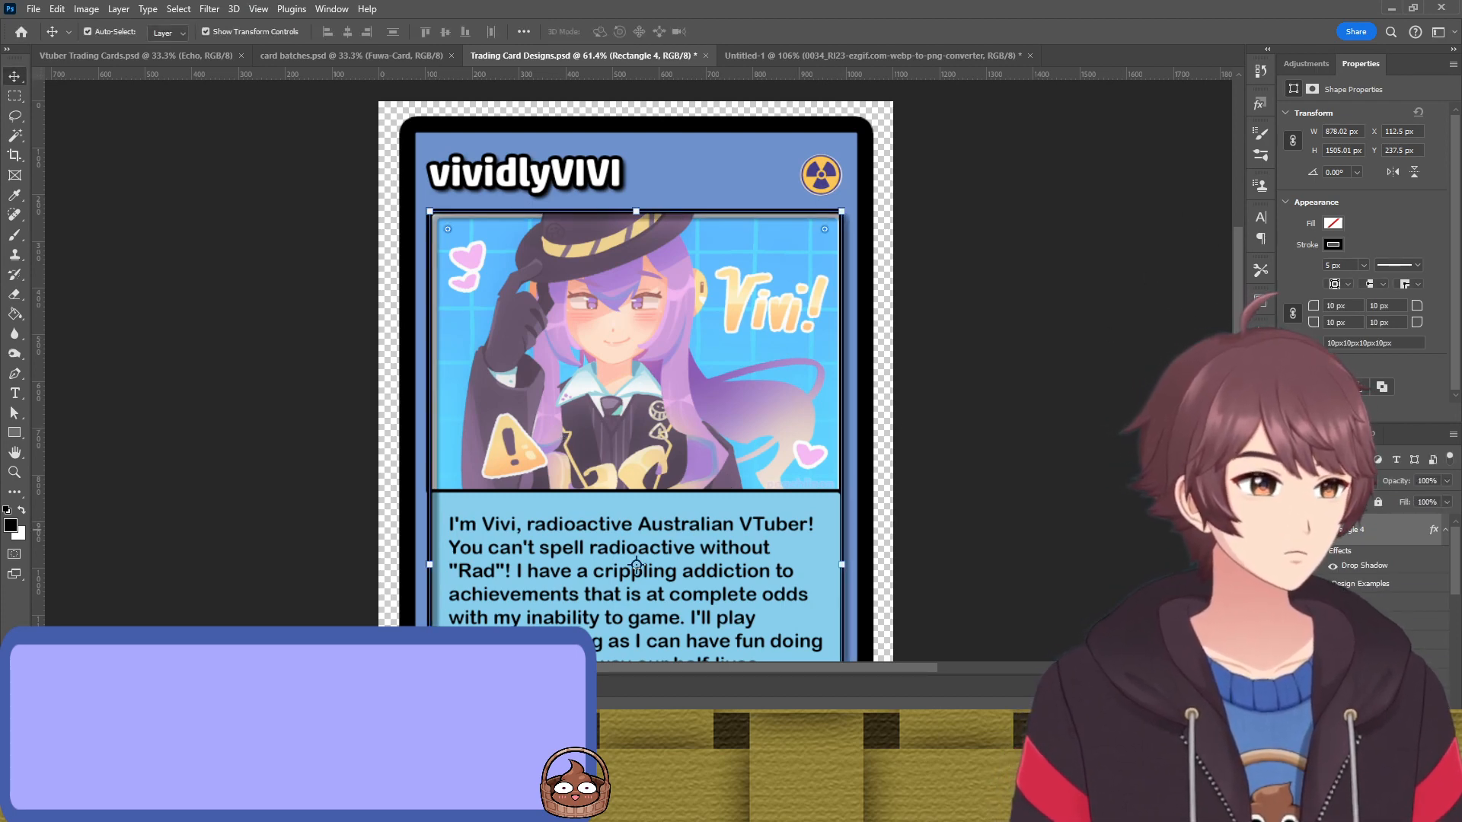
Move the Rectangle 4 layer beneath the peachiipon artwork layer in the layer order
scroll(1385, 579, "down", 2)
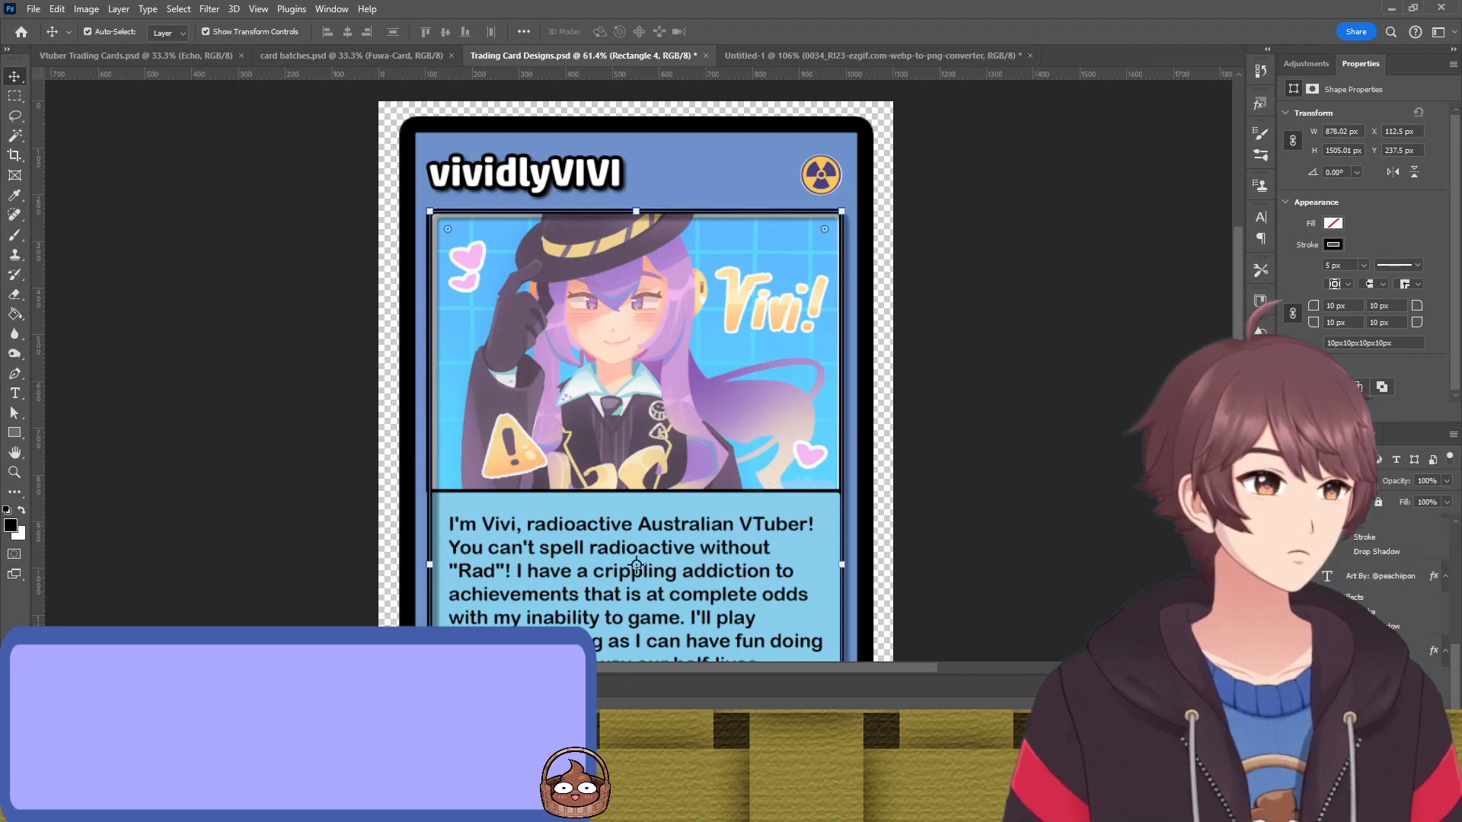
scroll(1386, 579, "down", 2)
left_click_drag(1363, 583, 1401, 691)
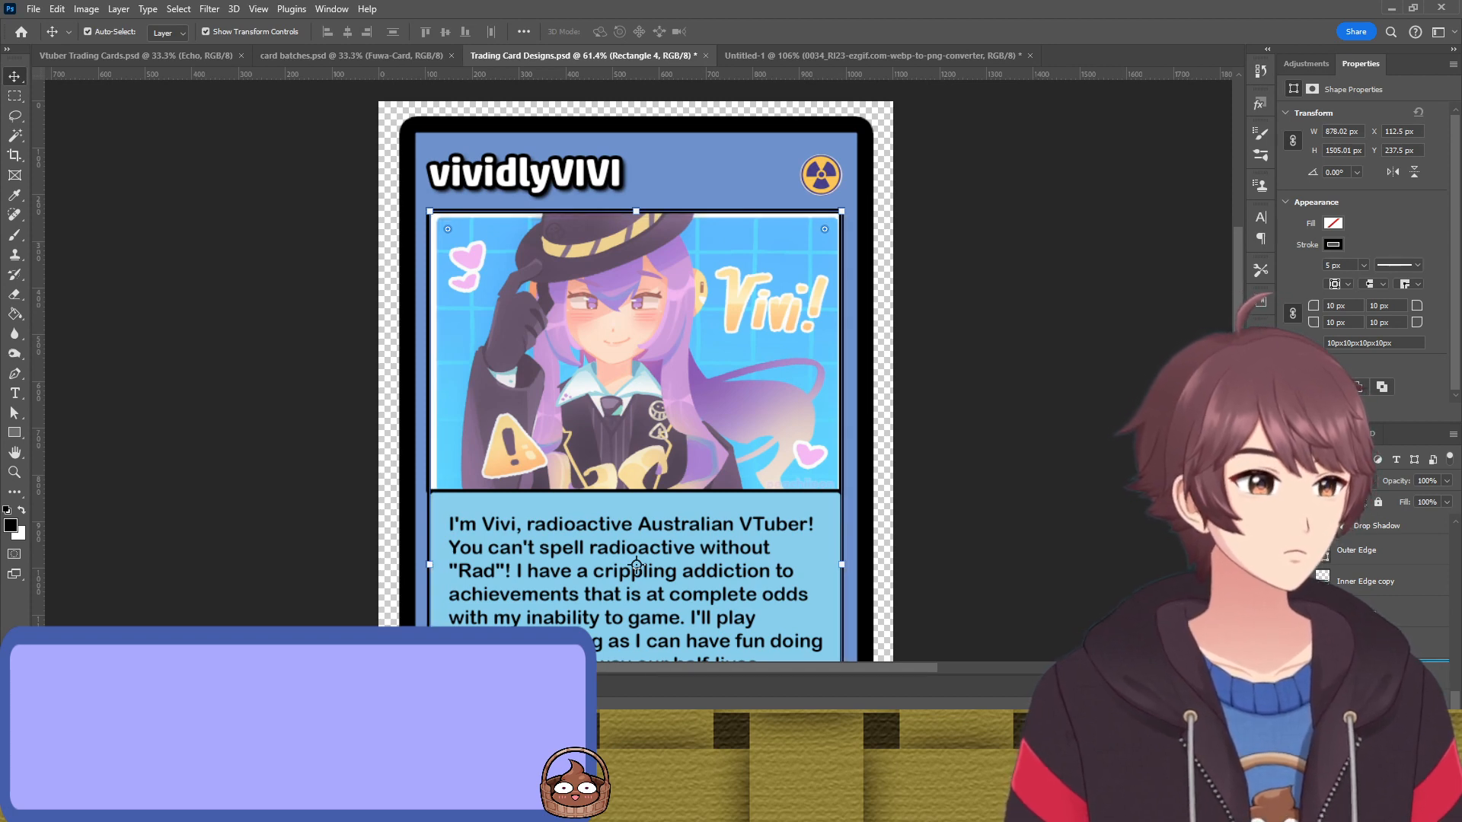
left_click(913, 381)
Inspect the whole card to check the drop shadow around the picture and text boxes
scroll(913, 373, "down", 10)
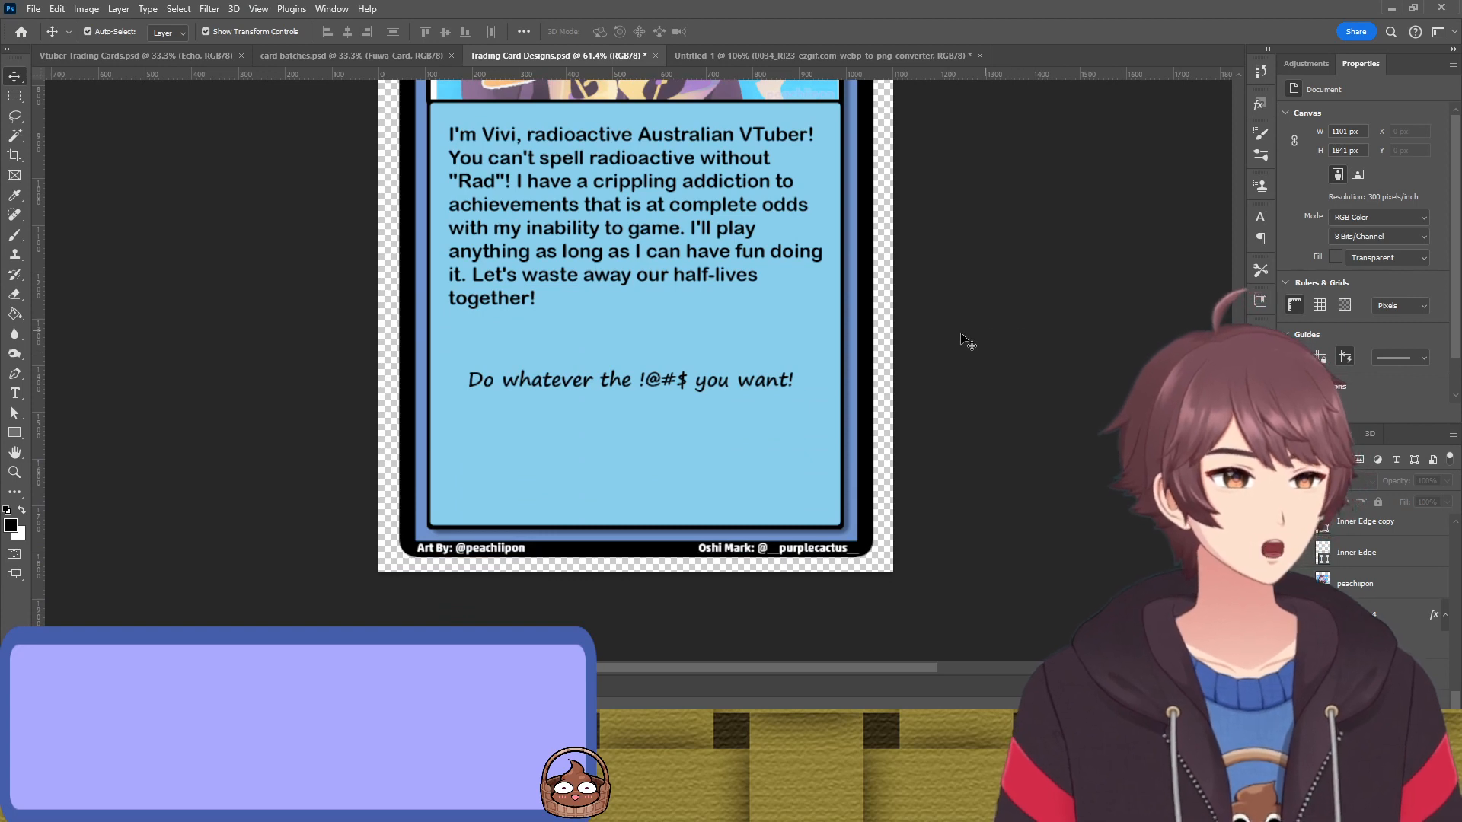
scroll(921, 354, "up", 6)
scroll(921, 342, "up", 3)
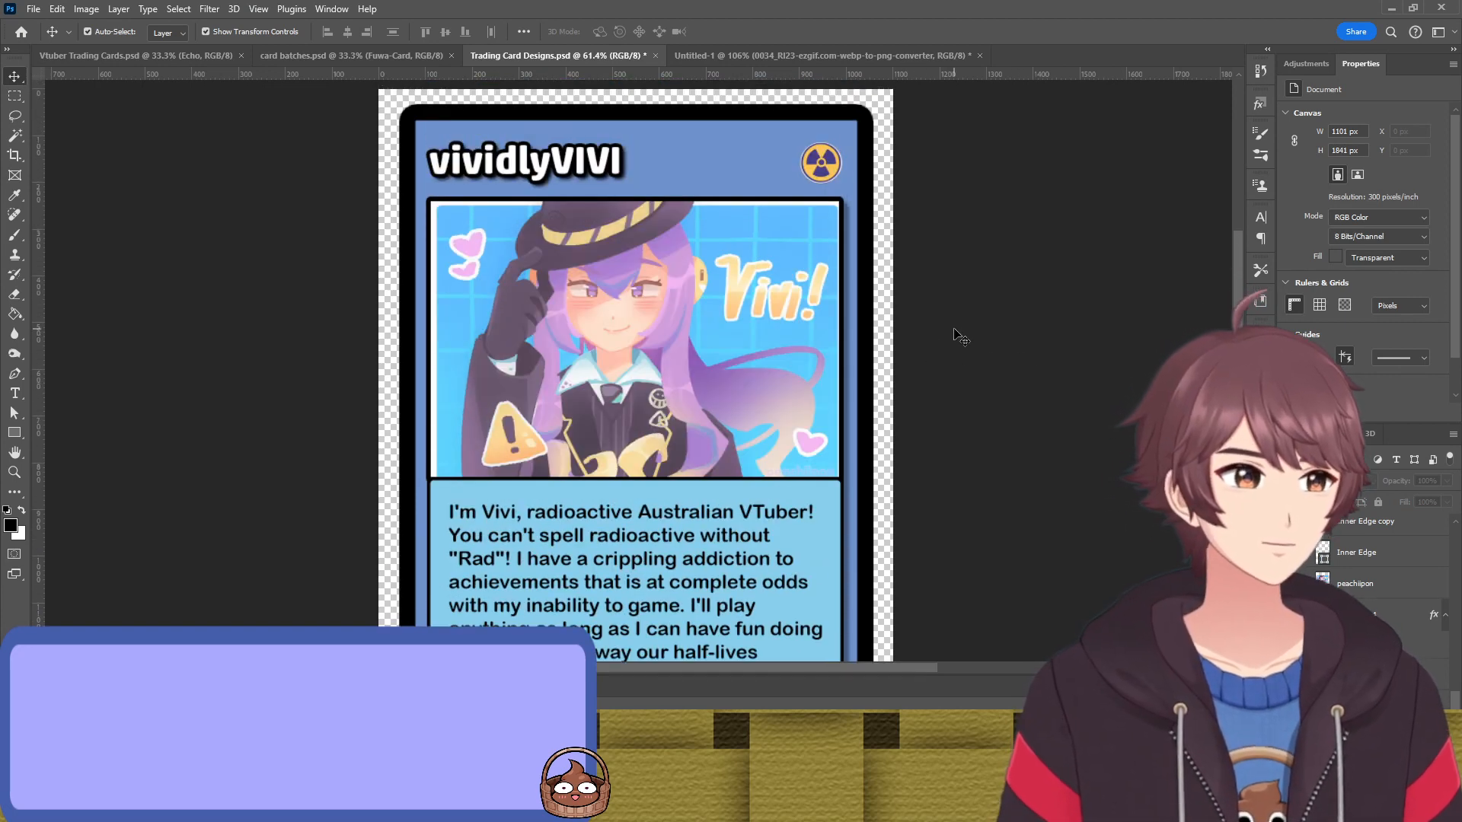
scroll(945, 317, "down", 1)
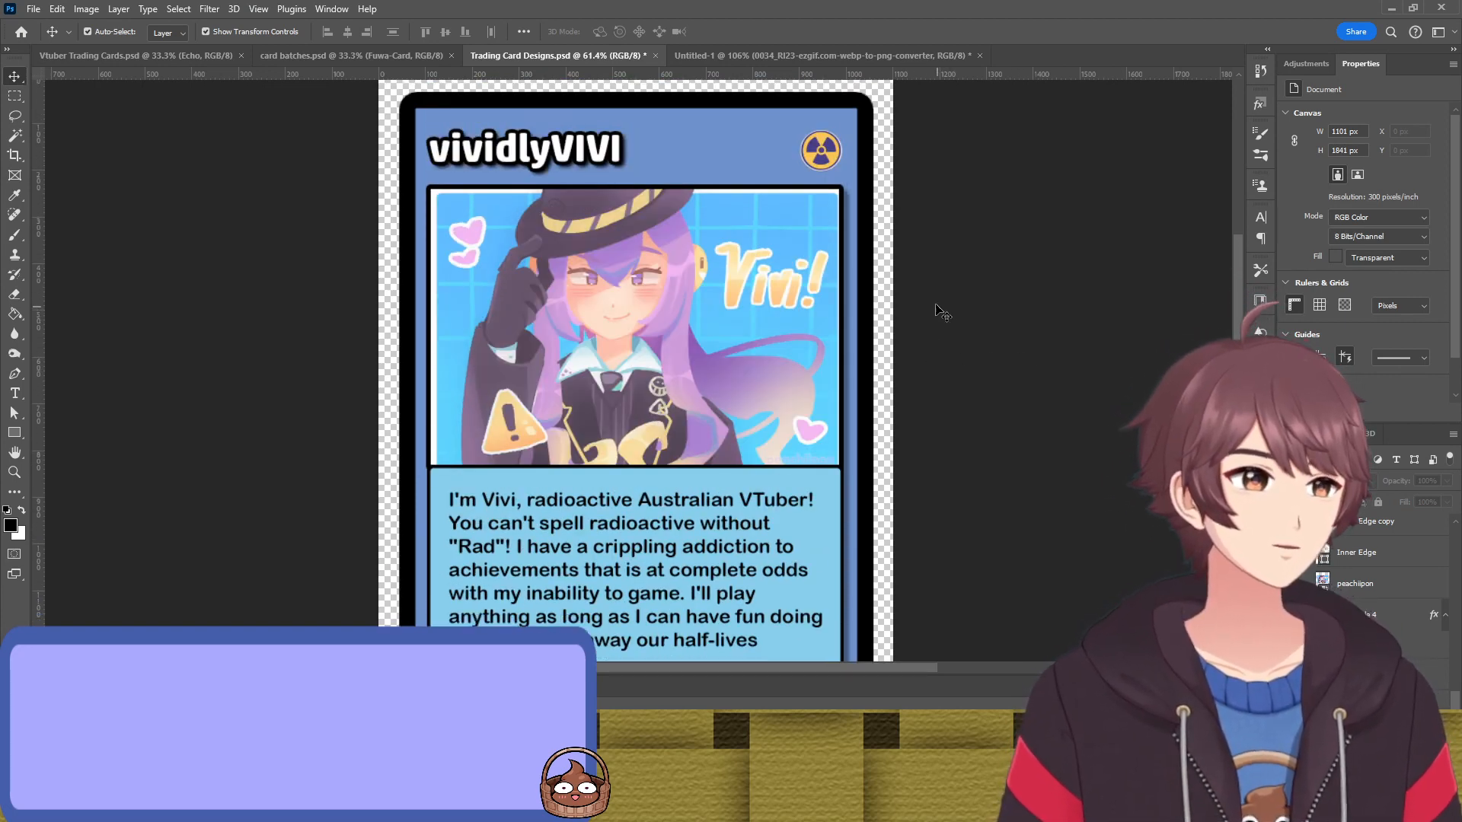
scroll(929, 291, "down", 3)
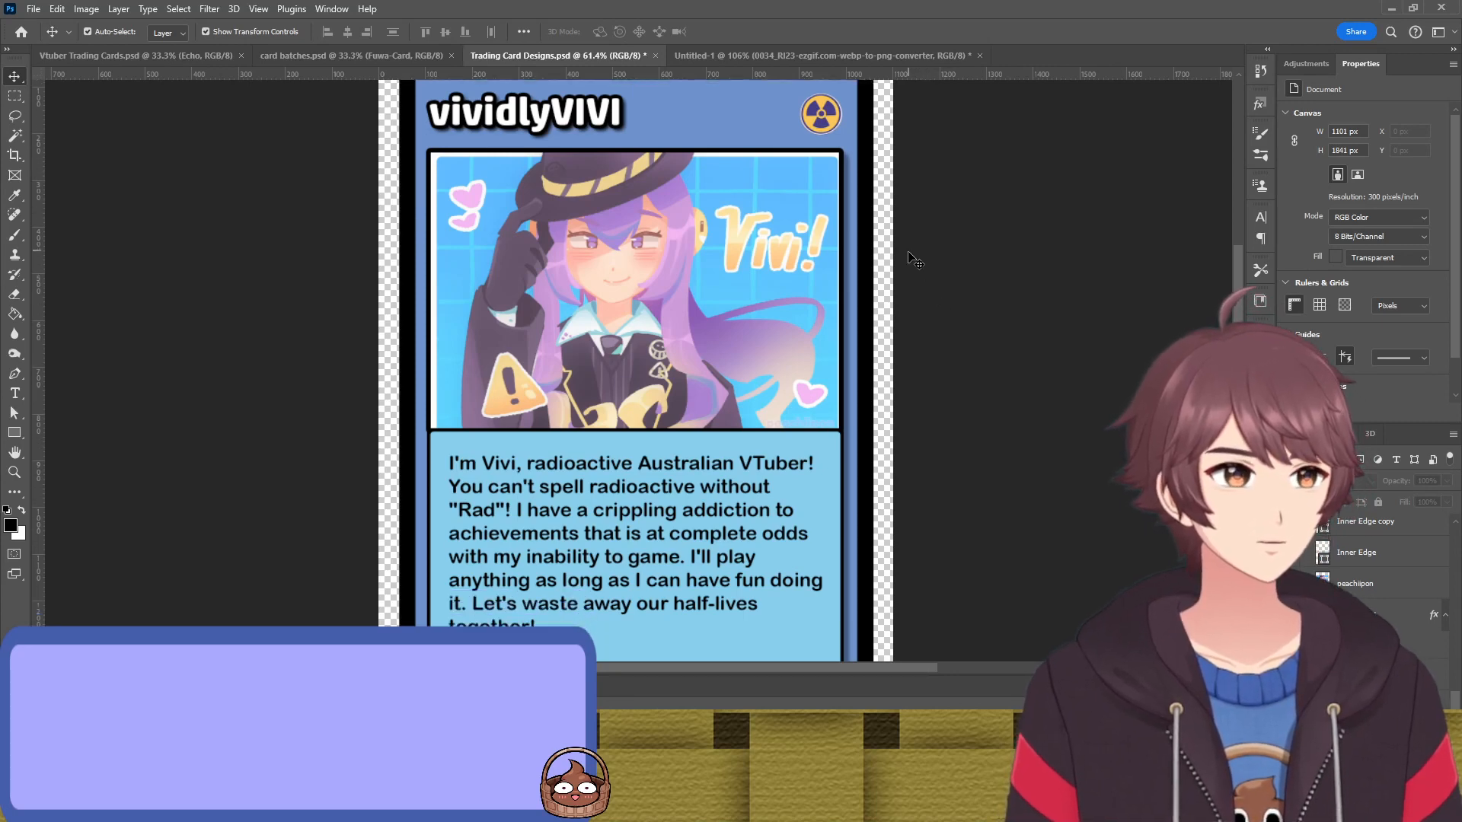
scroll(914, 261, "down", 2)
scroll(911, 266, "down", 3)
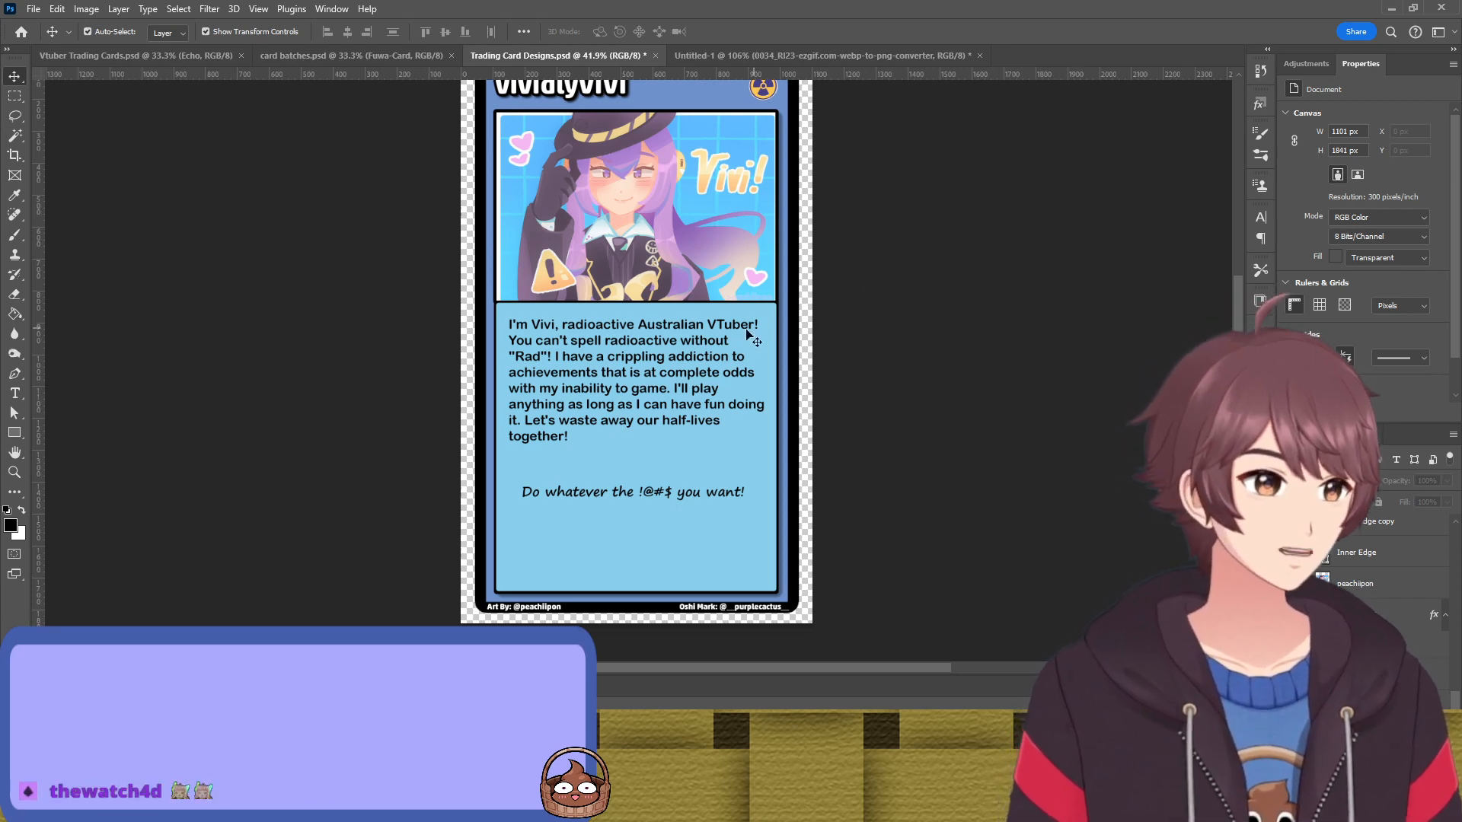
Reopen the layer effects of Rectangle 4 and adjust its drop shadow around the inner frame
scroll(1393, 571, "up", 2)
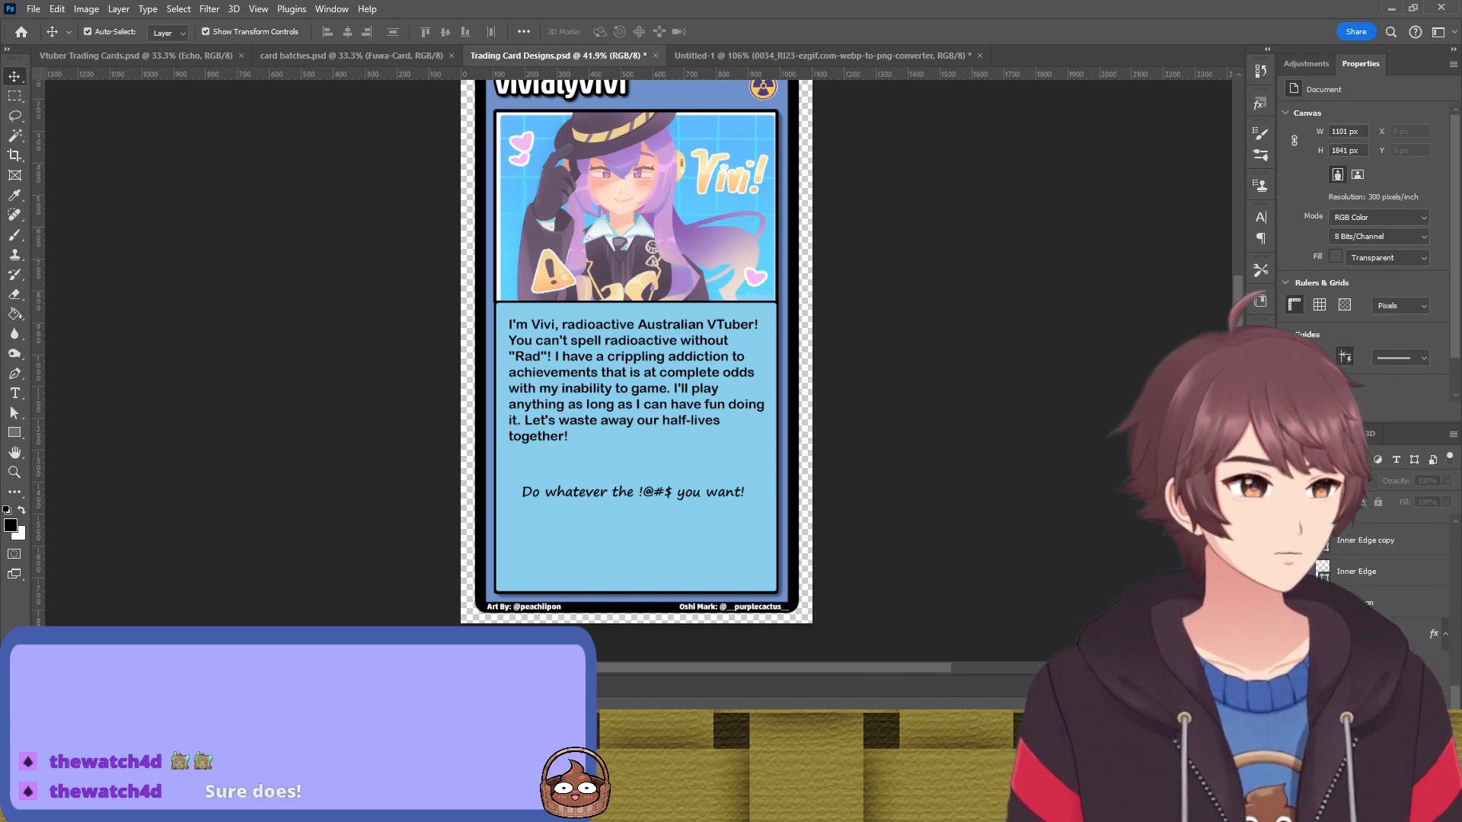
left_click(636, 352)
double_click(1393, 634)
left_click(880, 432)
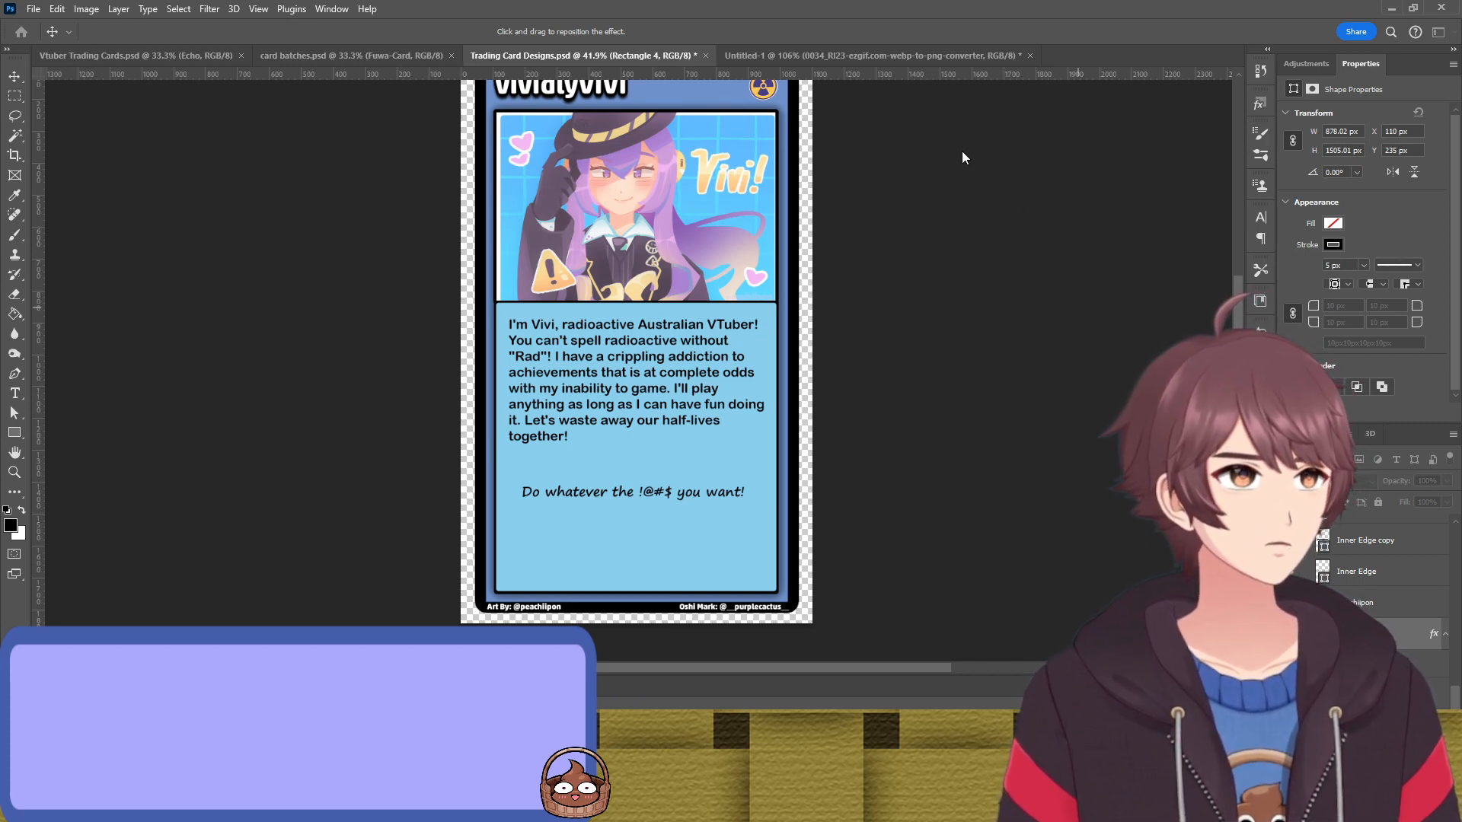
key("v")
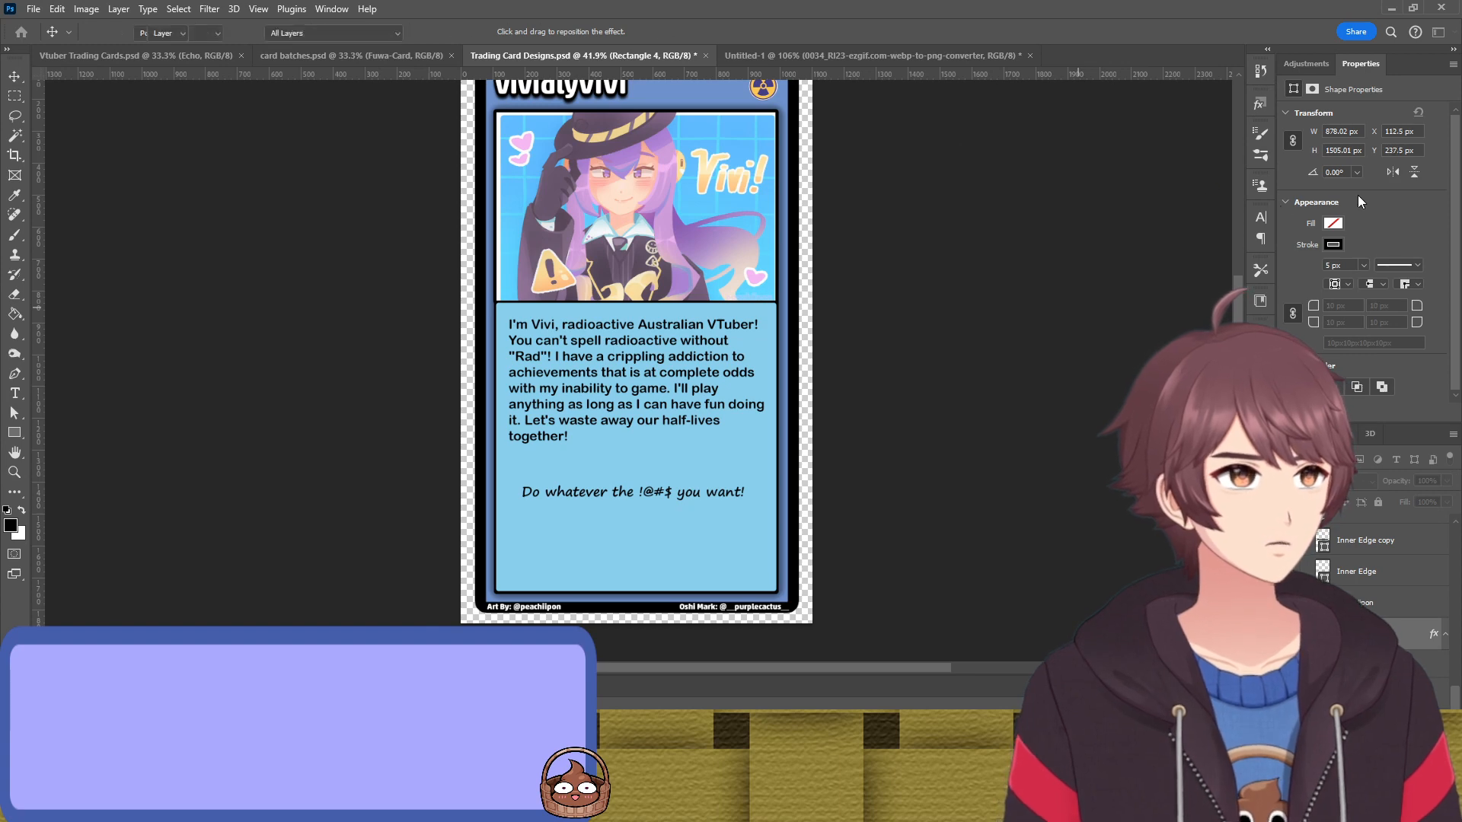
Readjust the drop shadow in Rectangle 4's layer effects, apply it and deselect the shape
left_click(937, 271)
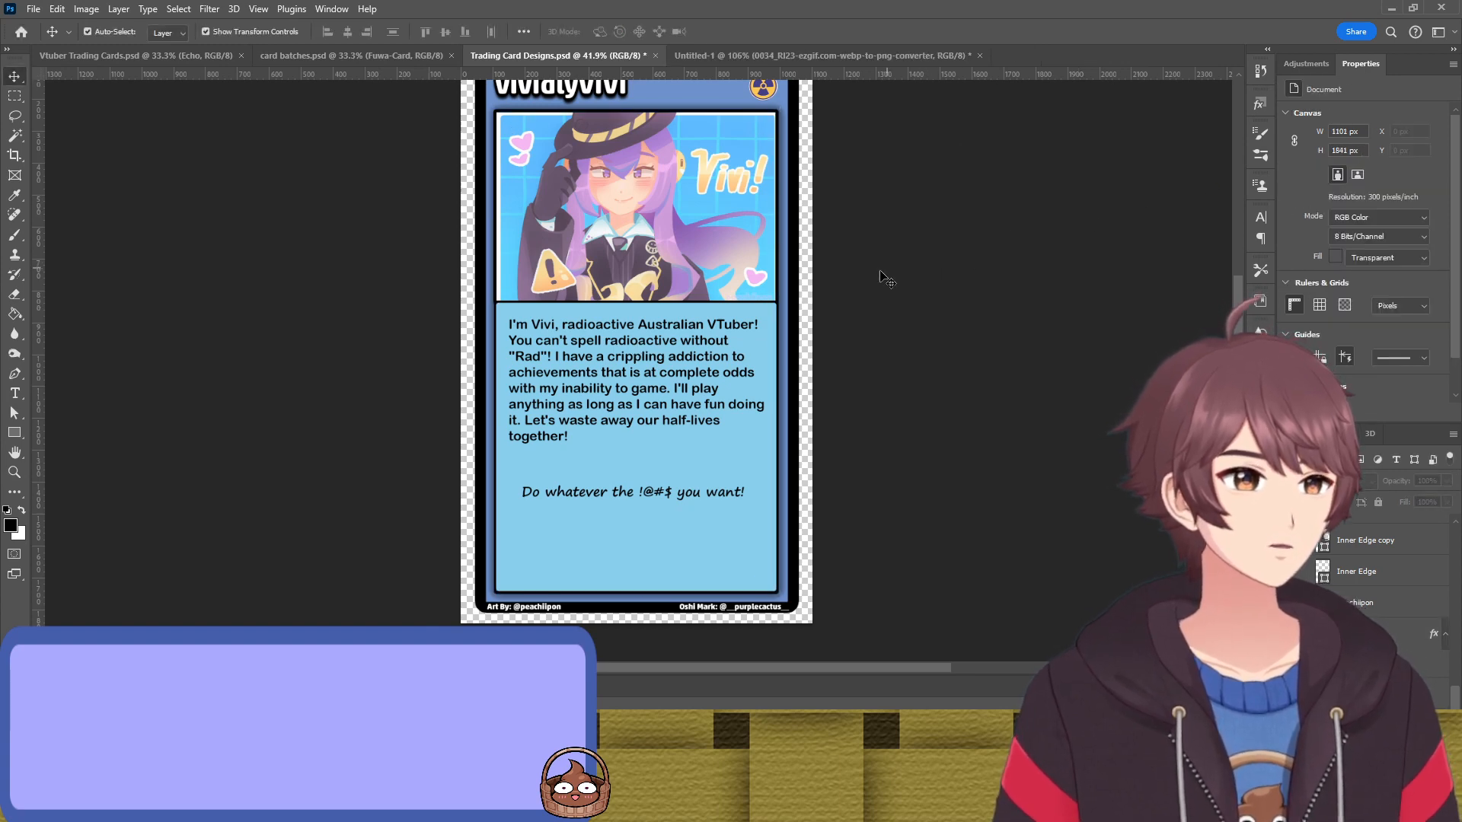
scroll(881, 275, "up", 1)
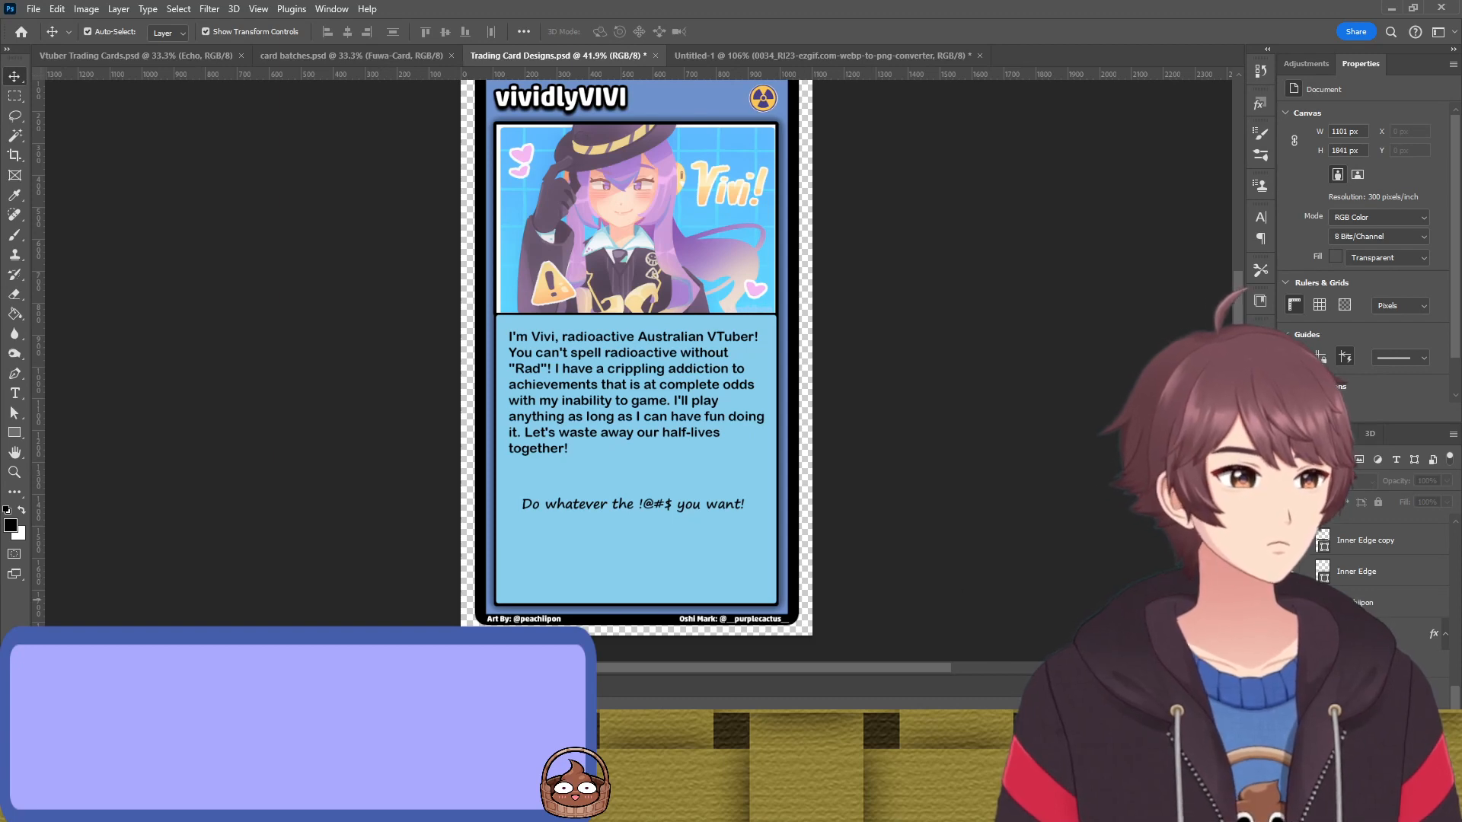
double_click(1433, 633)
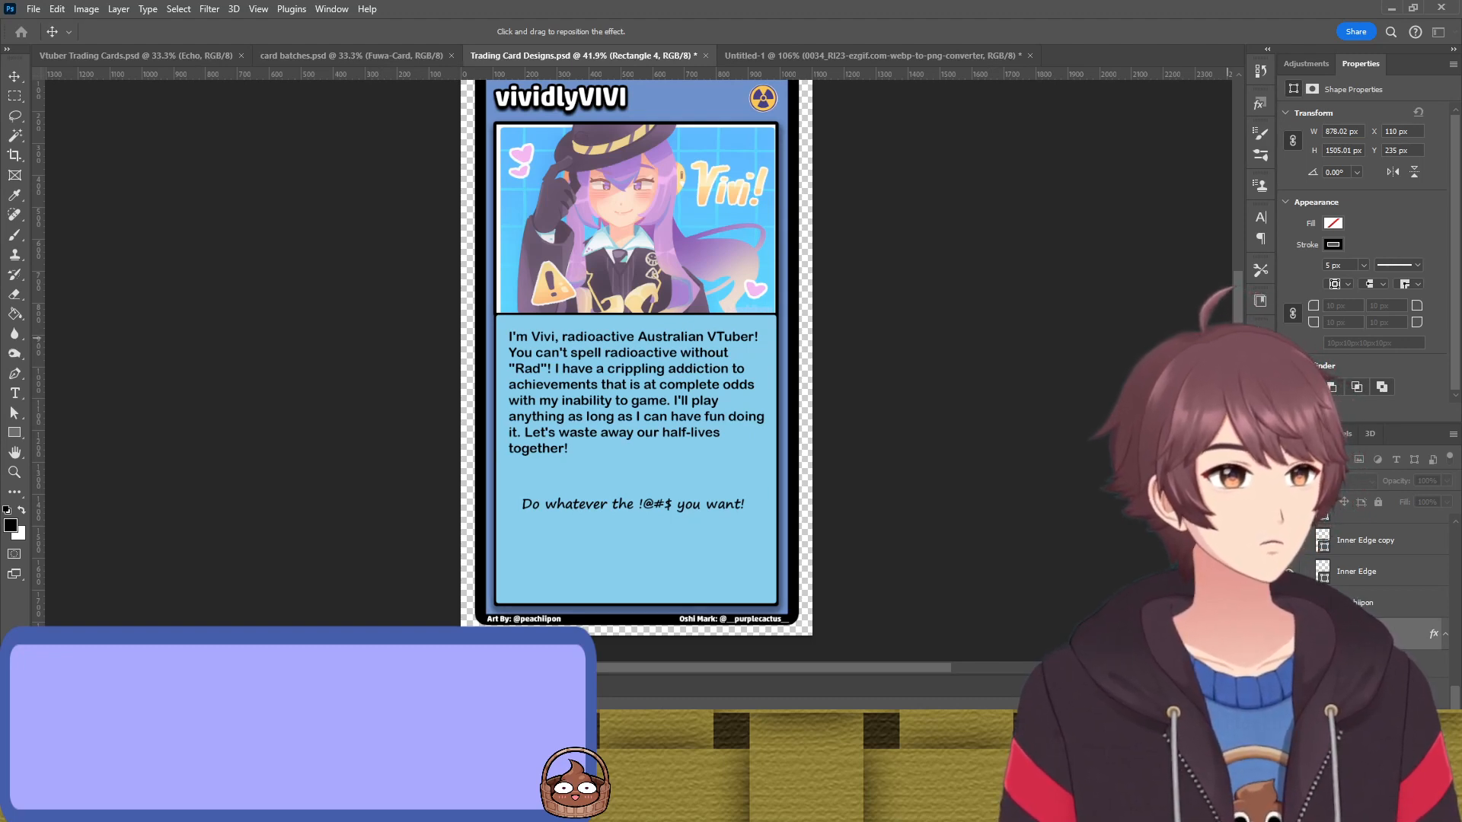
key("v")
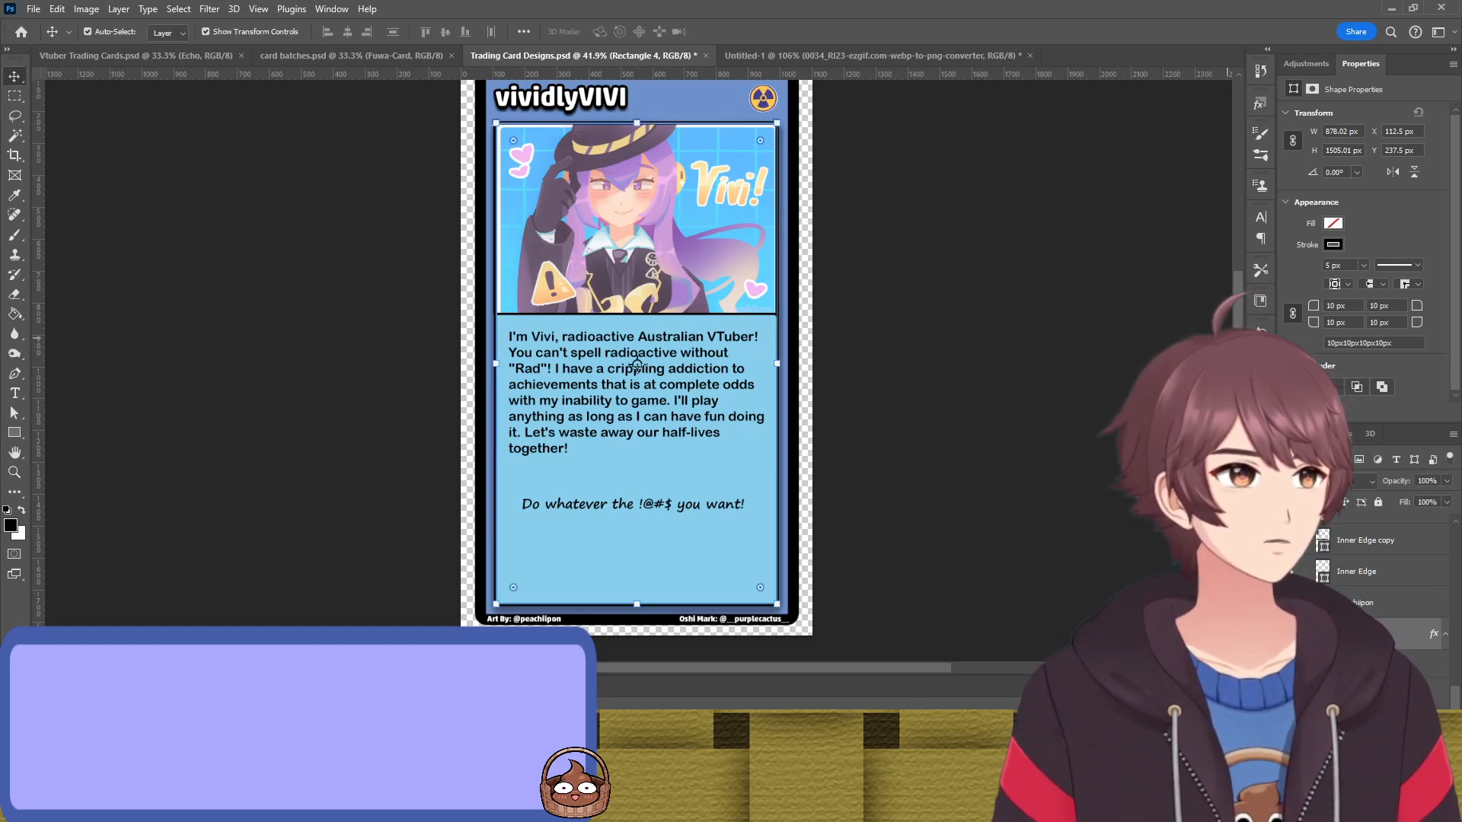
left_click(1047, 308)
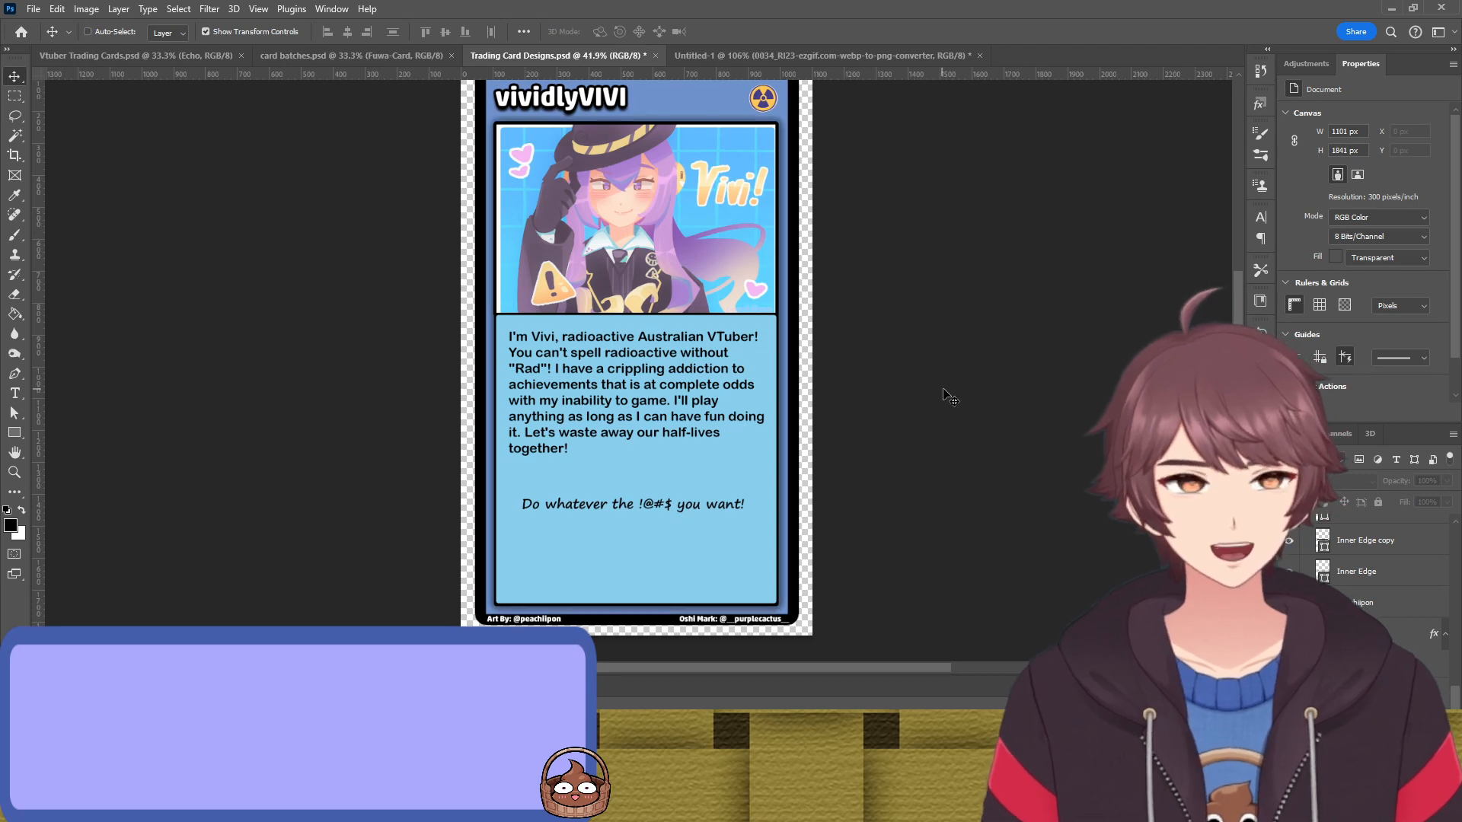
Set all corner radii of the card's Outer Edge outline to 15 px
key("ctrl+z")
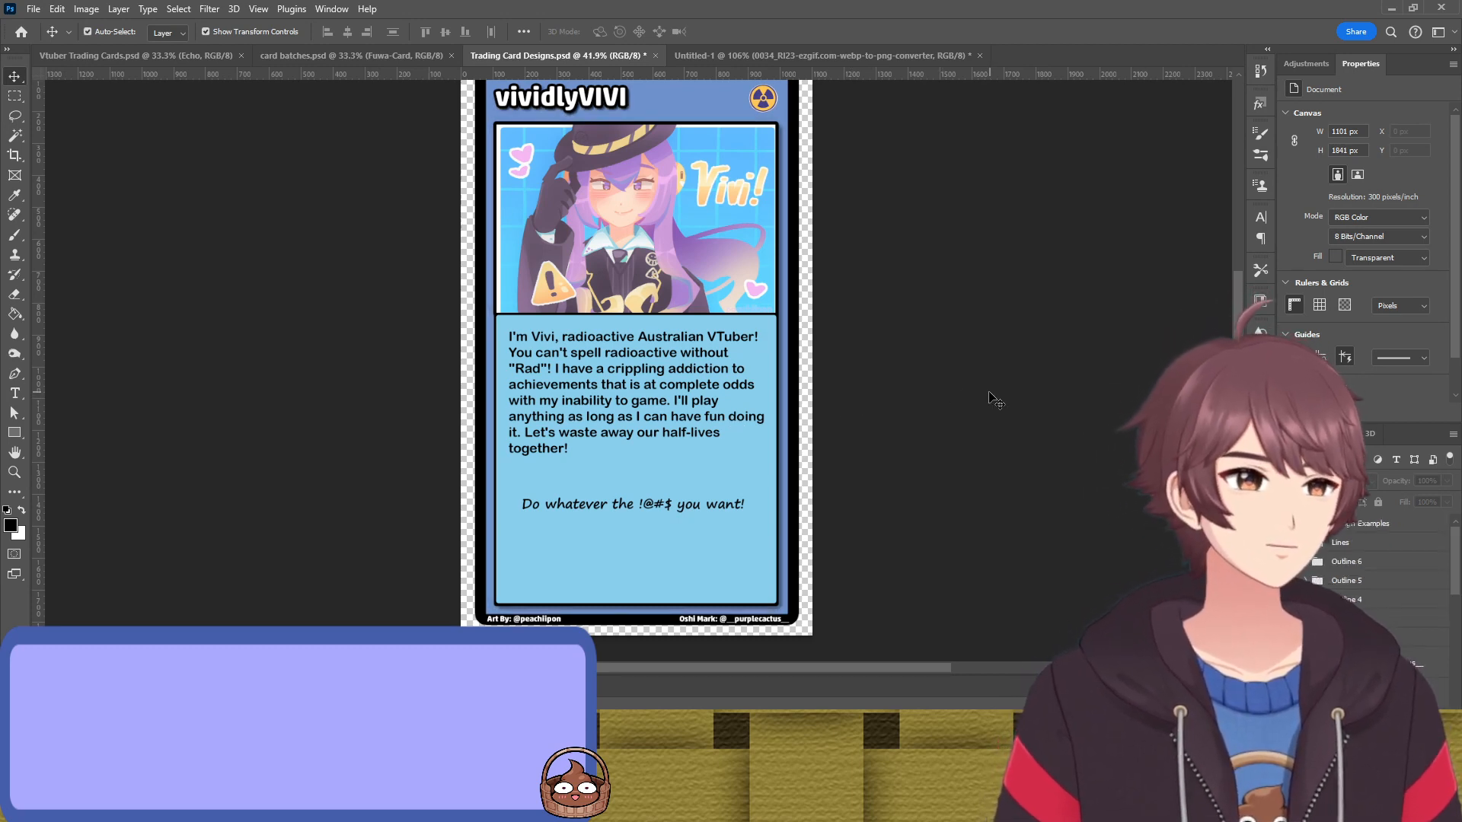
key("ctrl+z")
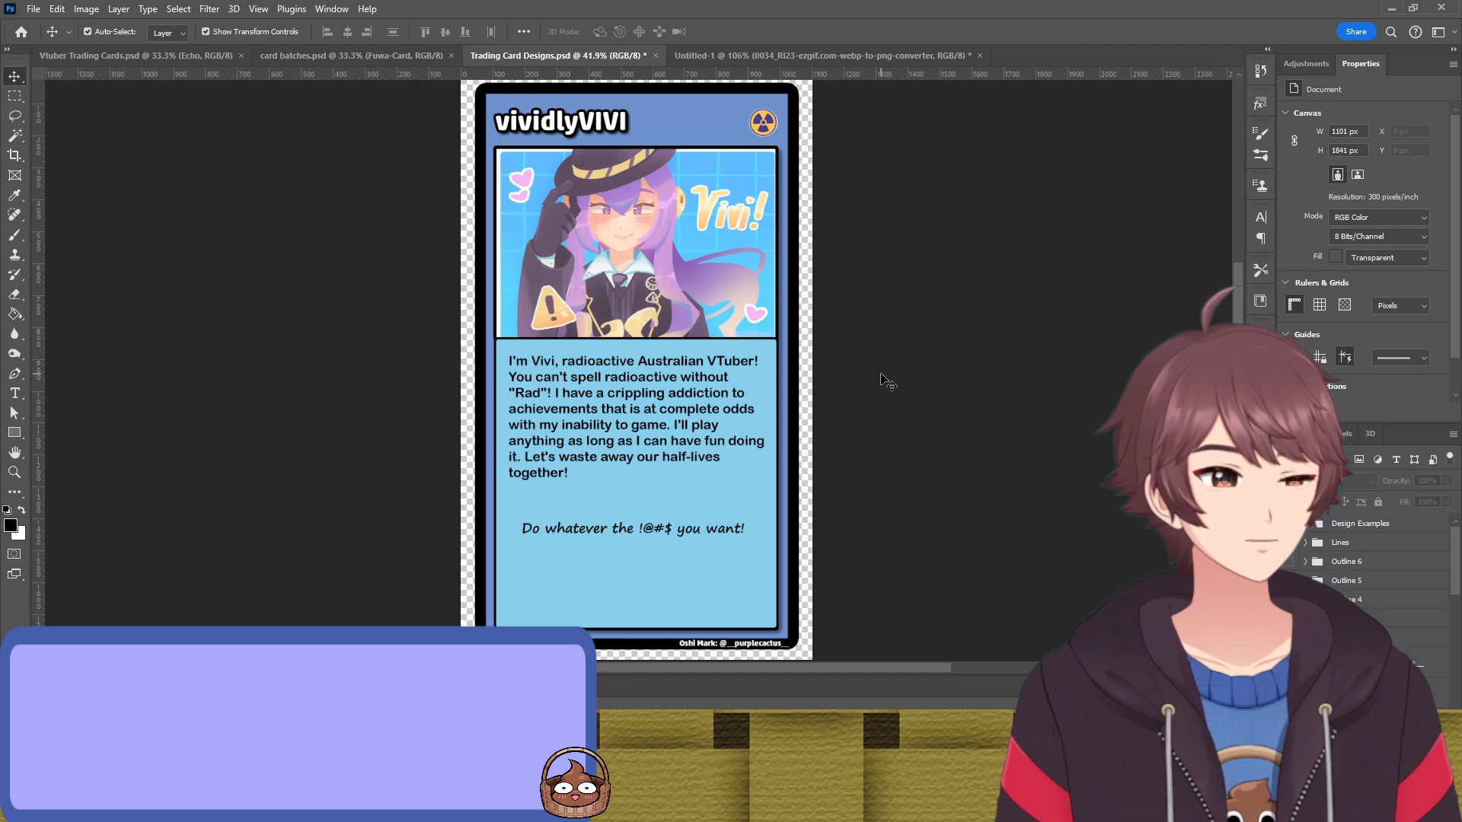
left_click(801, 343)
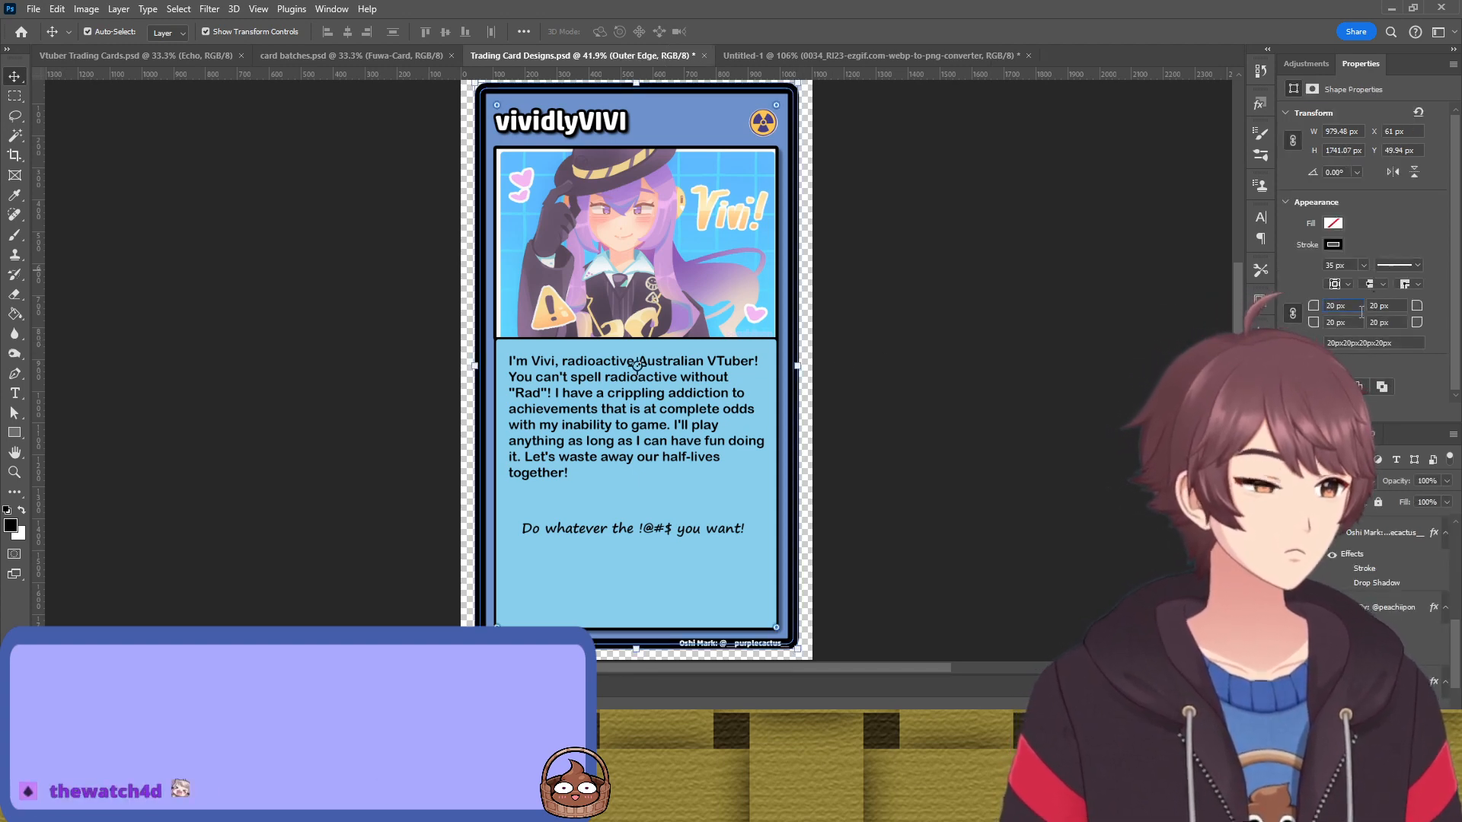
scroll(1361, 312, "down", 2)
key("Return")
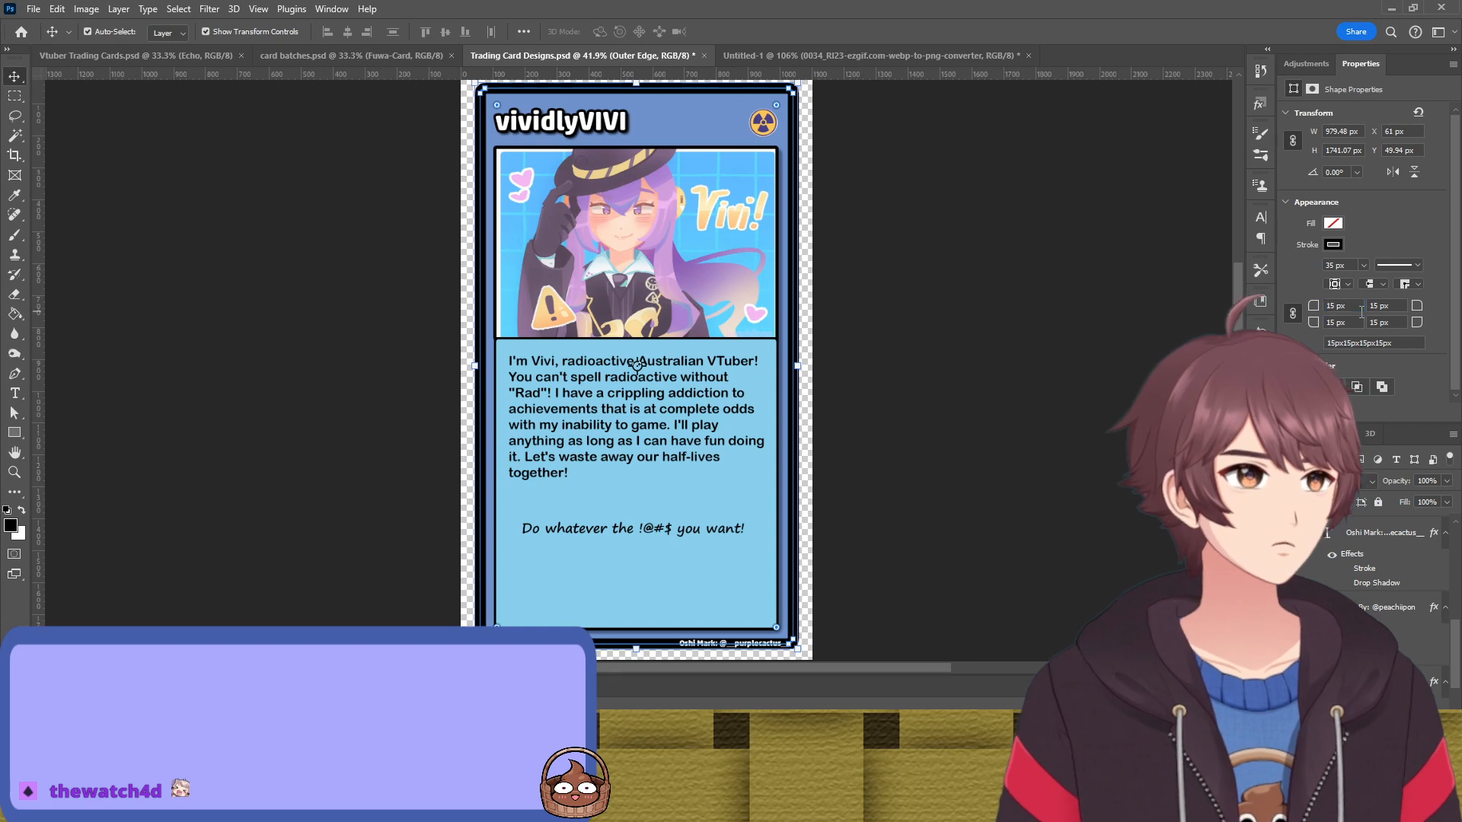
left_click(1055, 251)
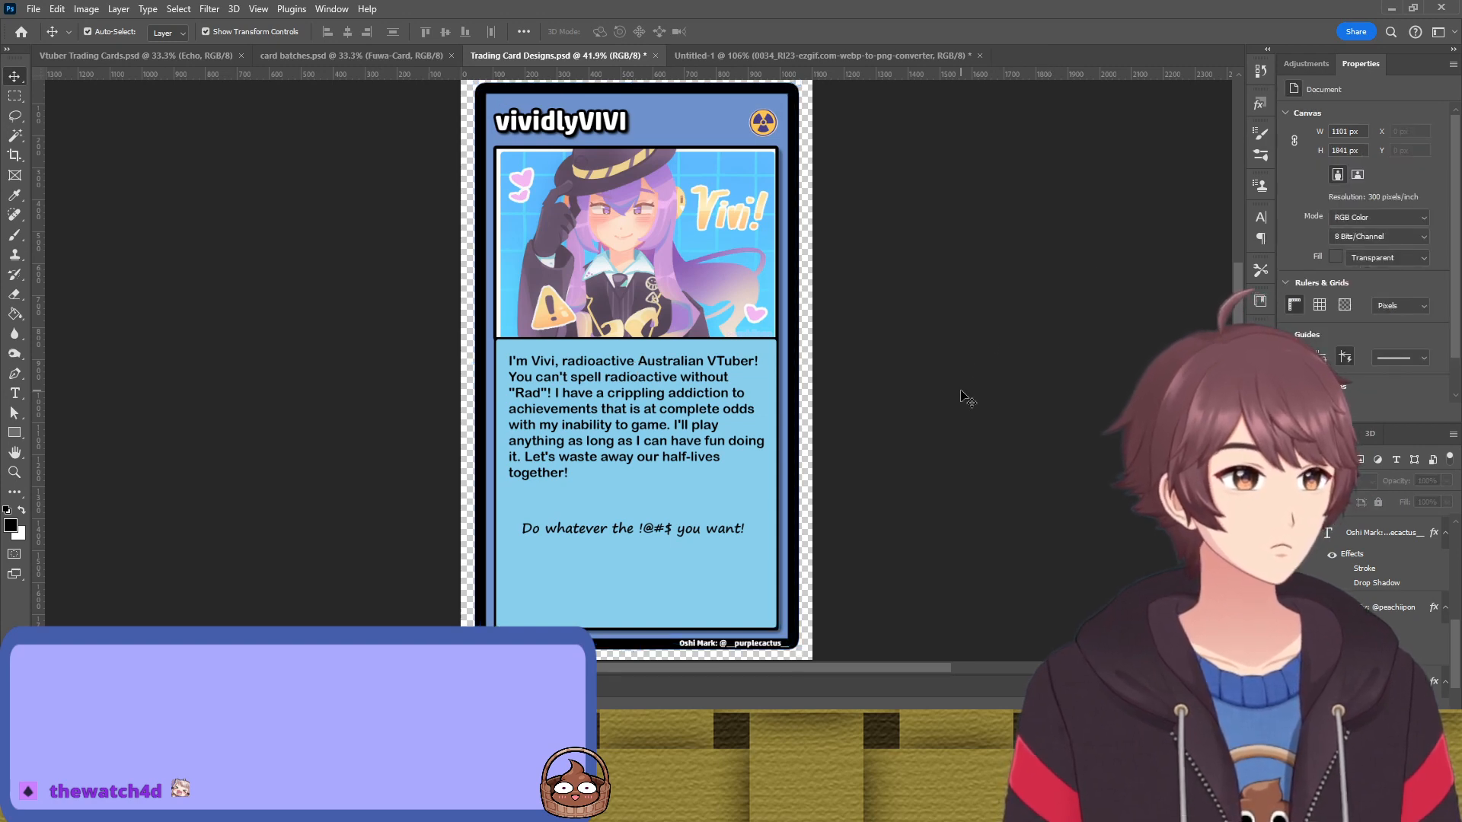
Reduce the corner radii of the card's Outer Edge outline further and save the document
left_click(799, 395)
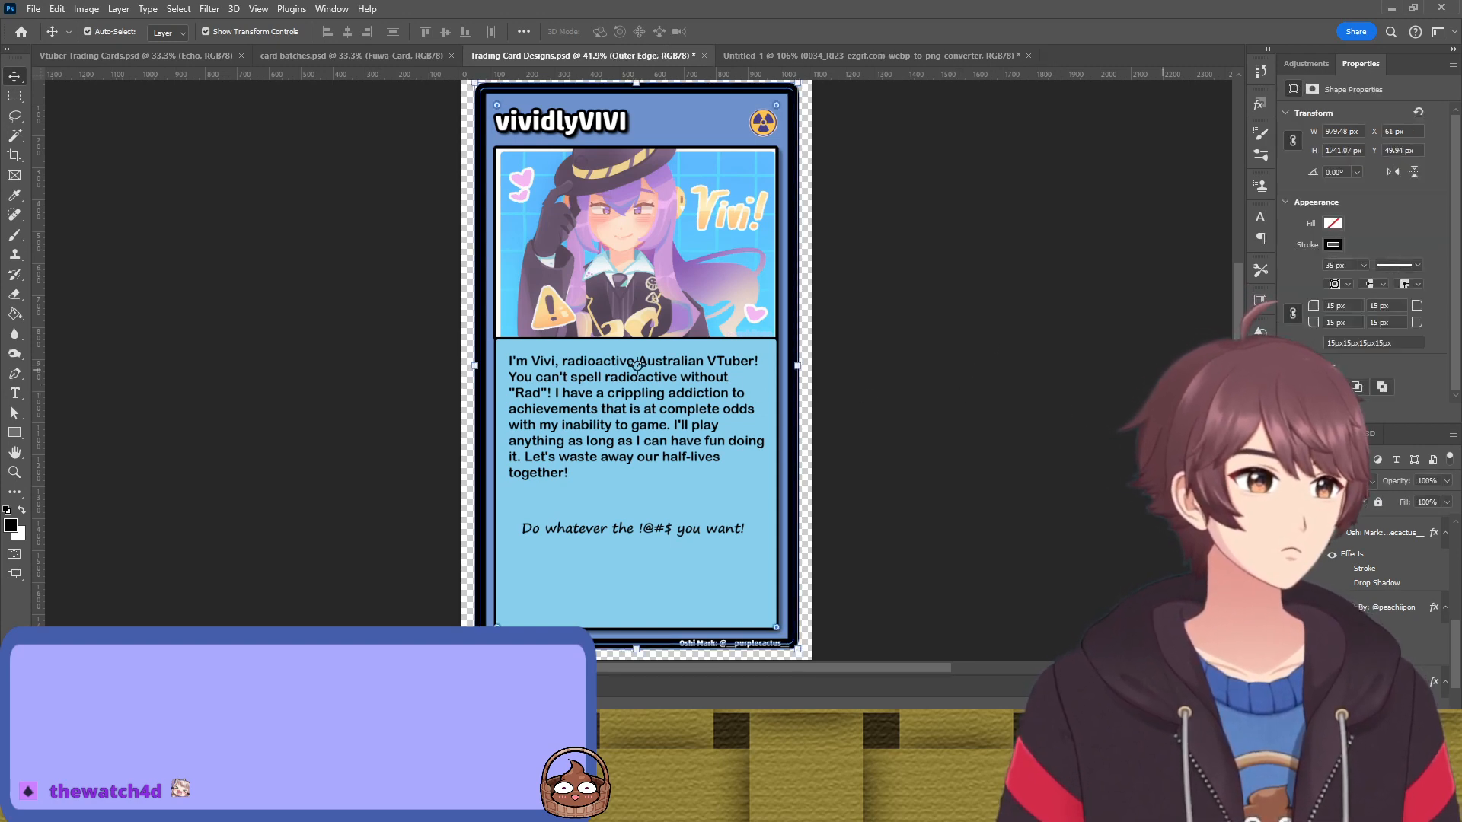
key("Down")
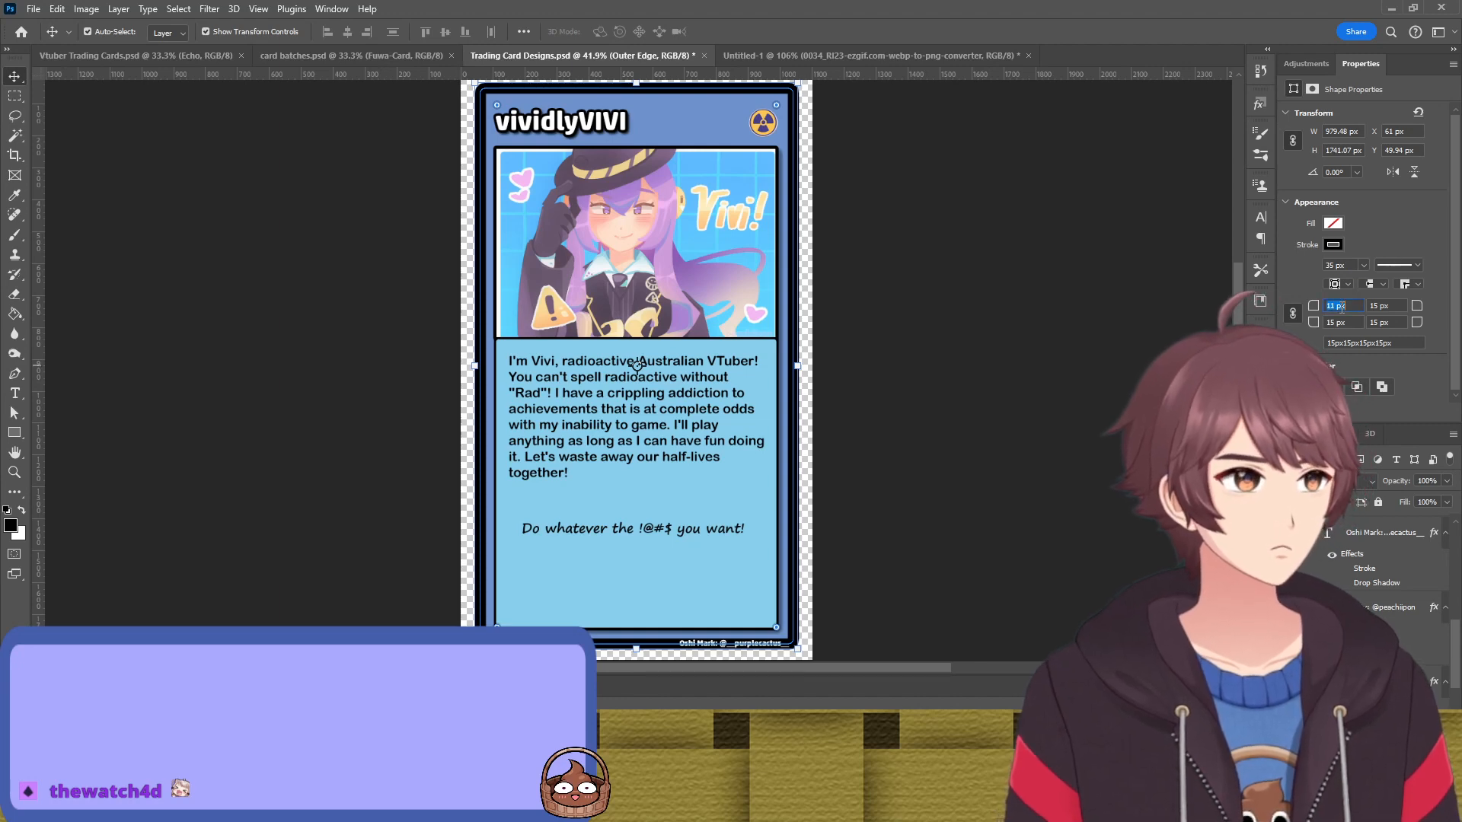
left_click(1031, 319)
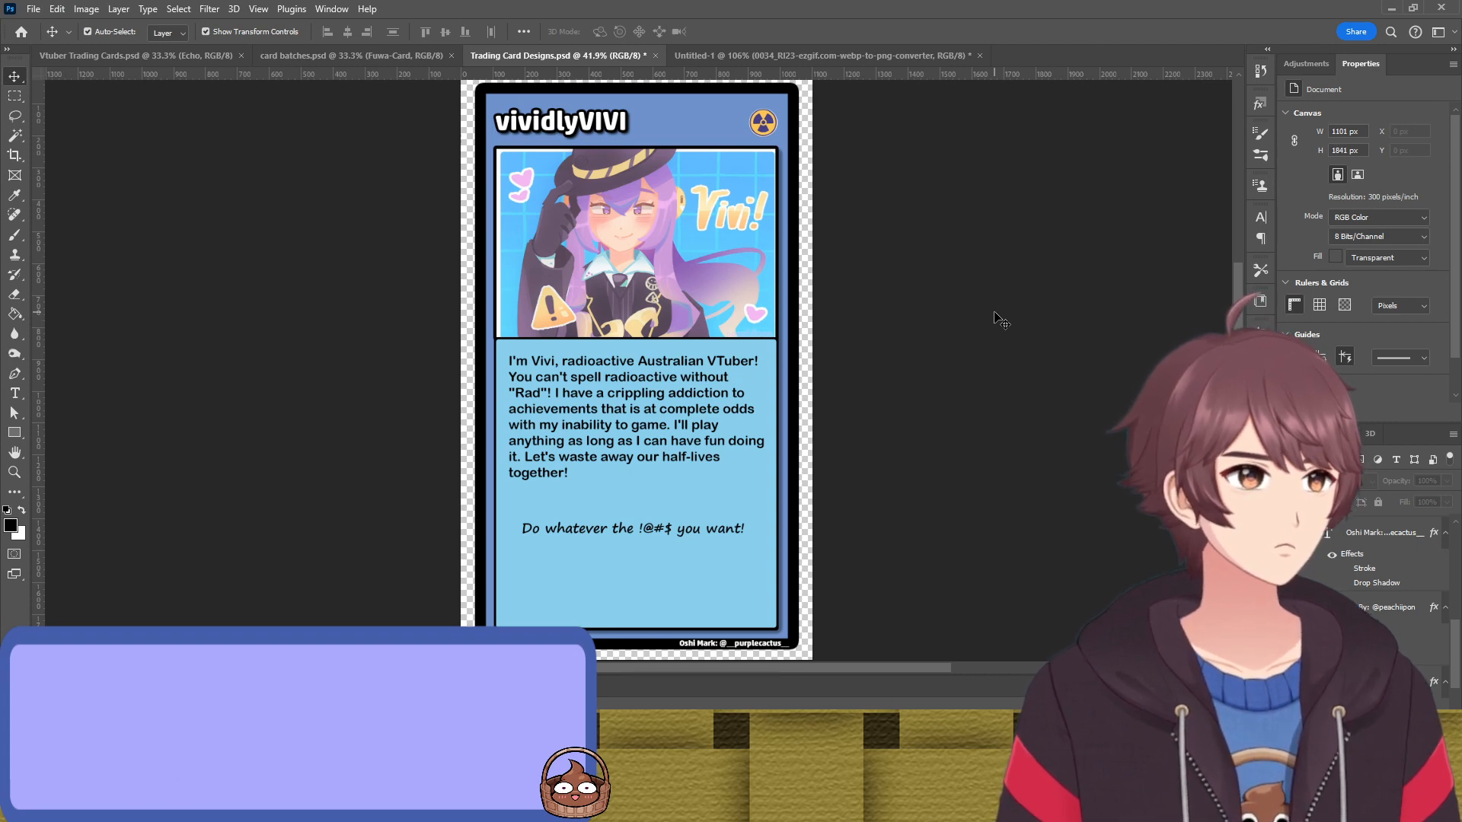
scroll(987, 326, "up", 2)
scroll(978, 325, "down", 3)
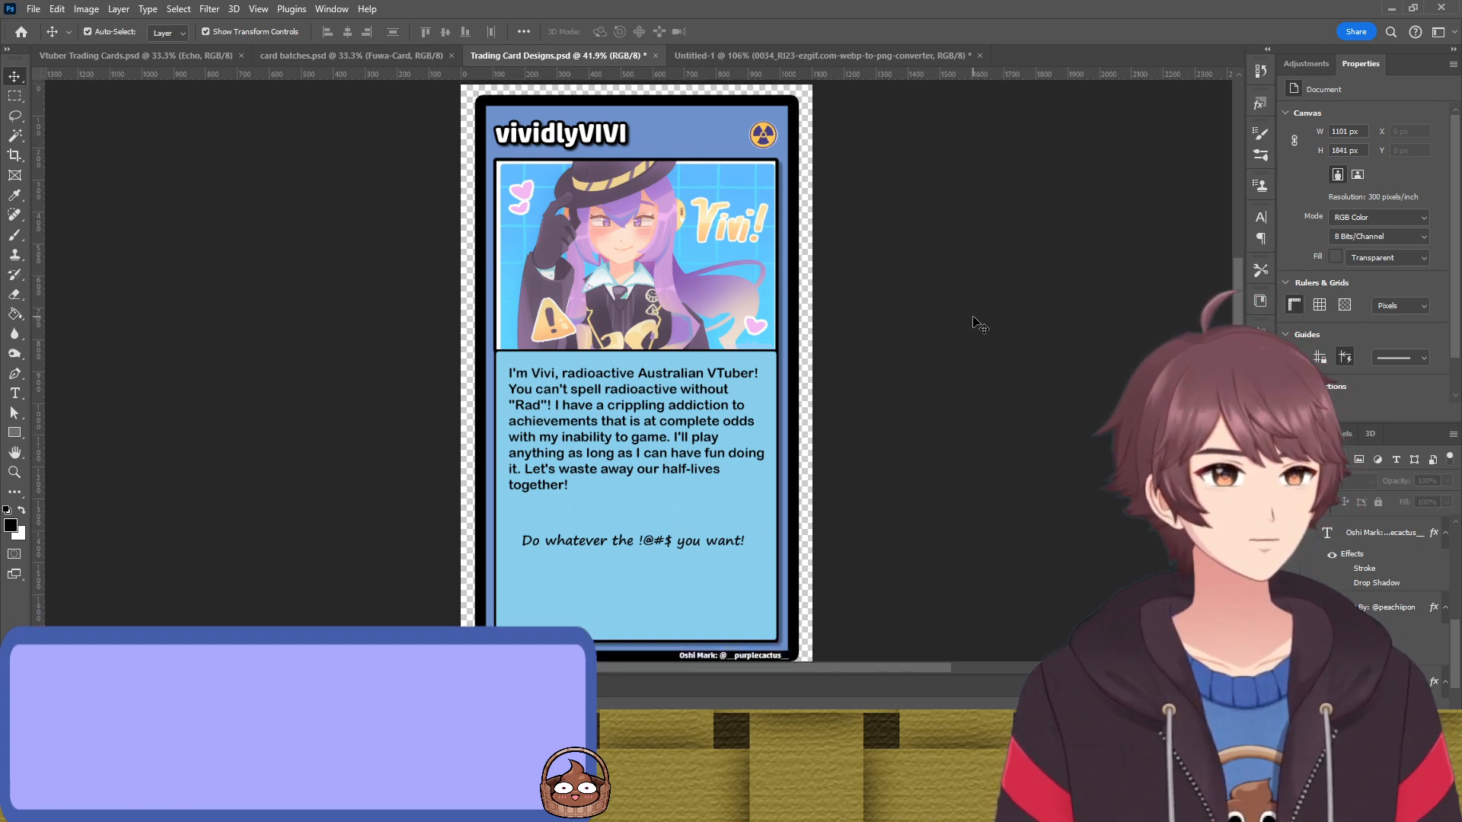
scroll(978, 325, "up", 1)
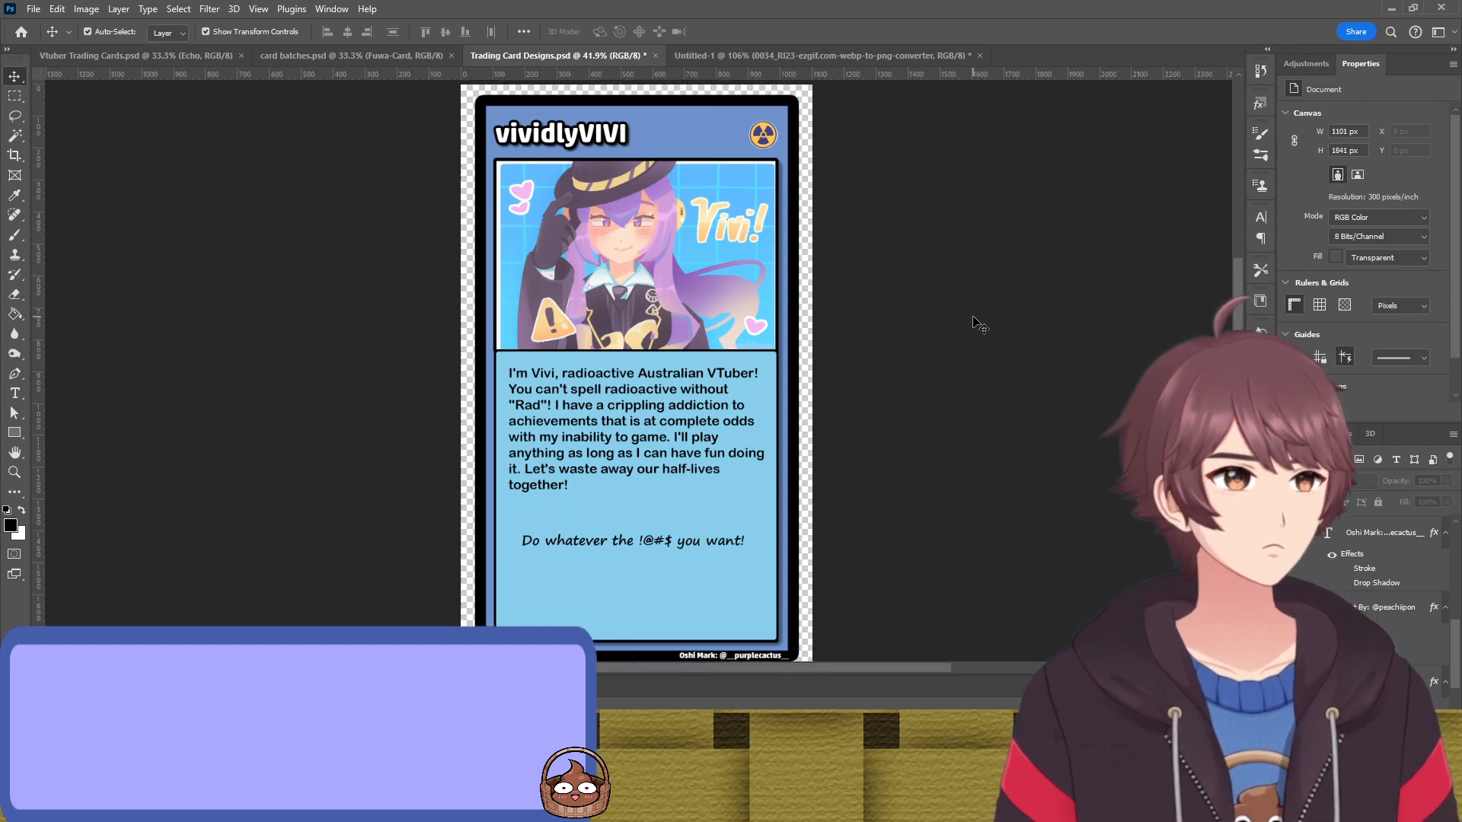
key("ctrl+s")
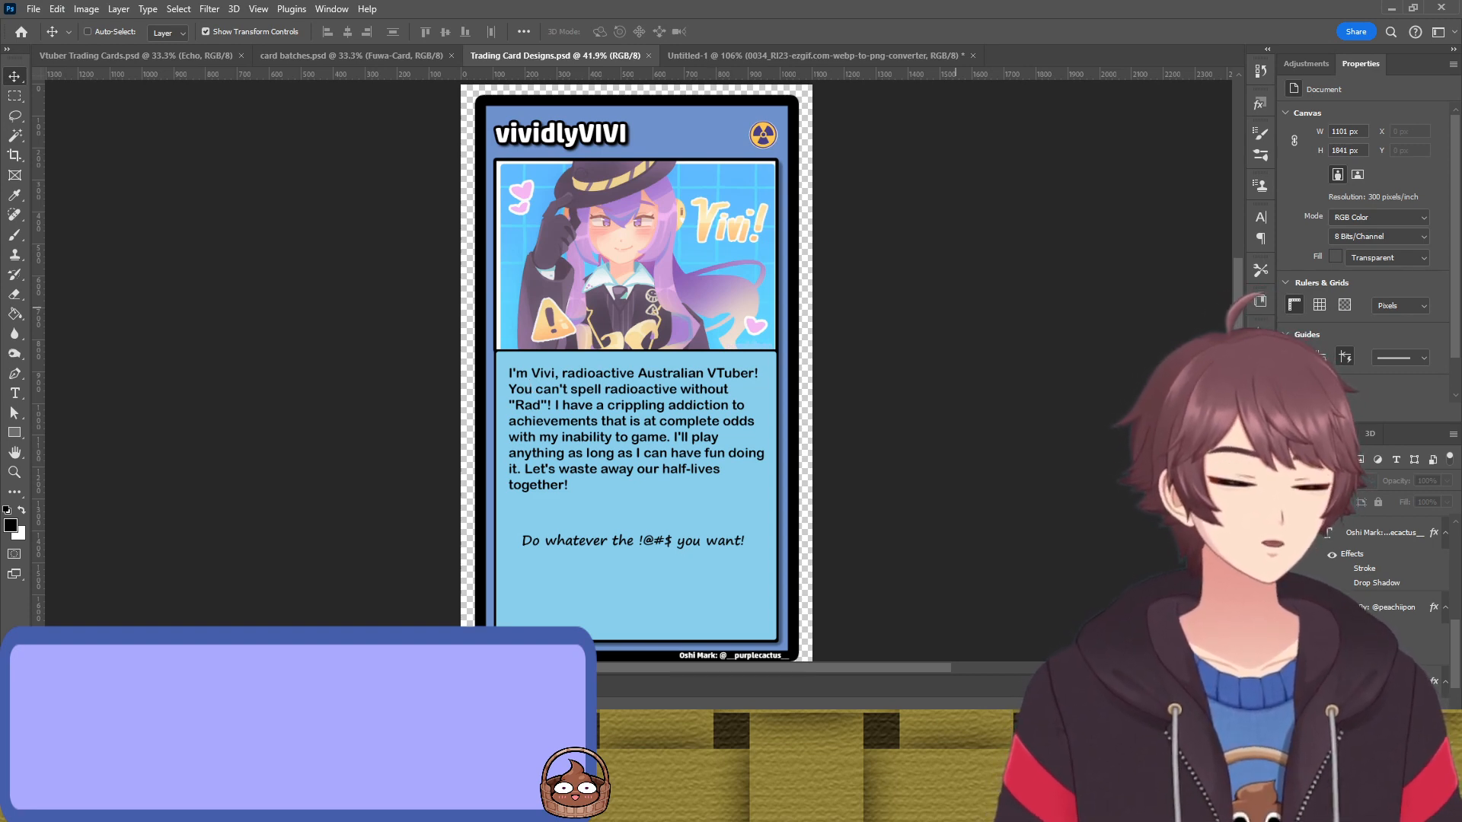
left_click(527, 387, "ctrl")
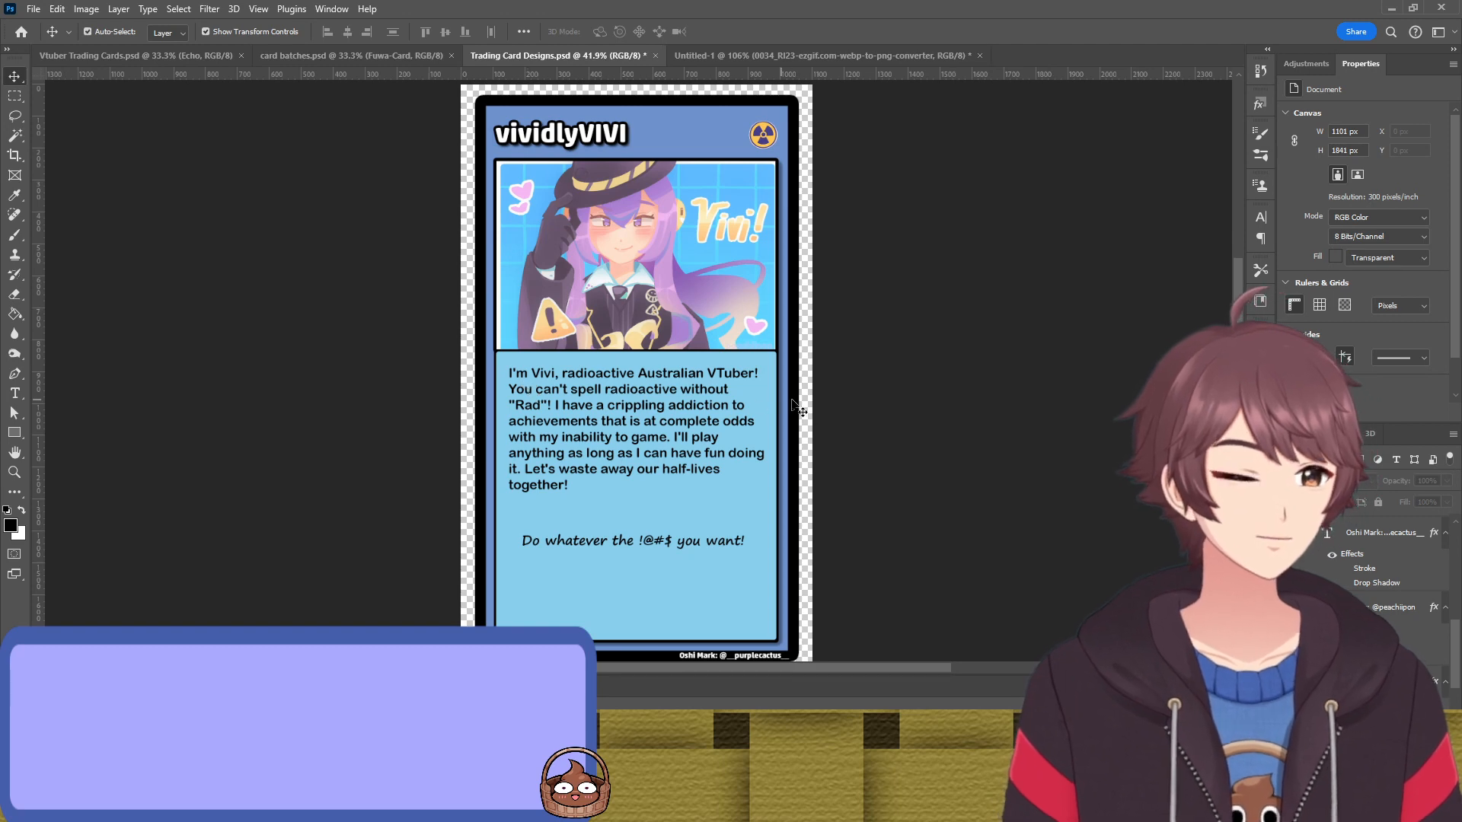
scroll(799, 409, "down", 1)
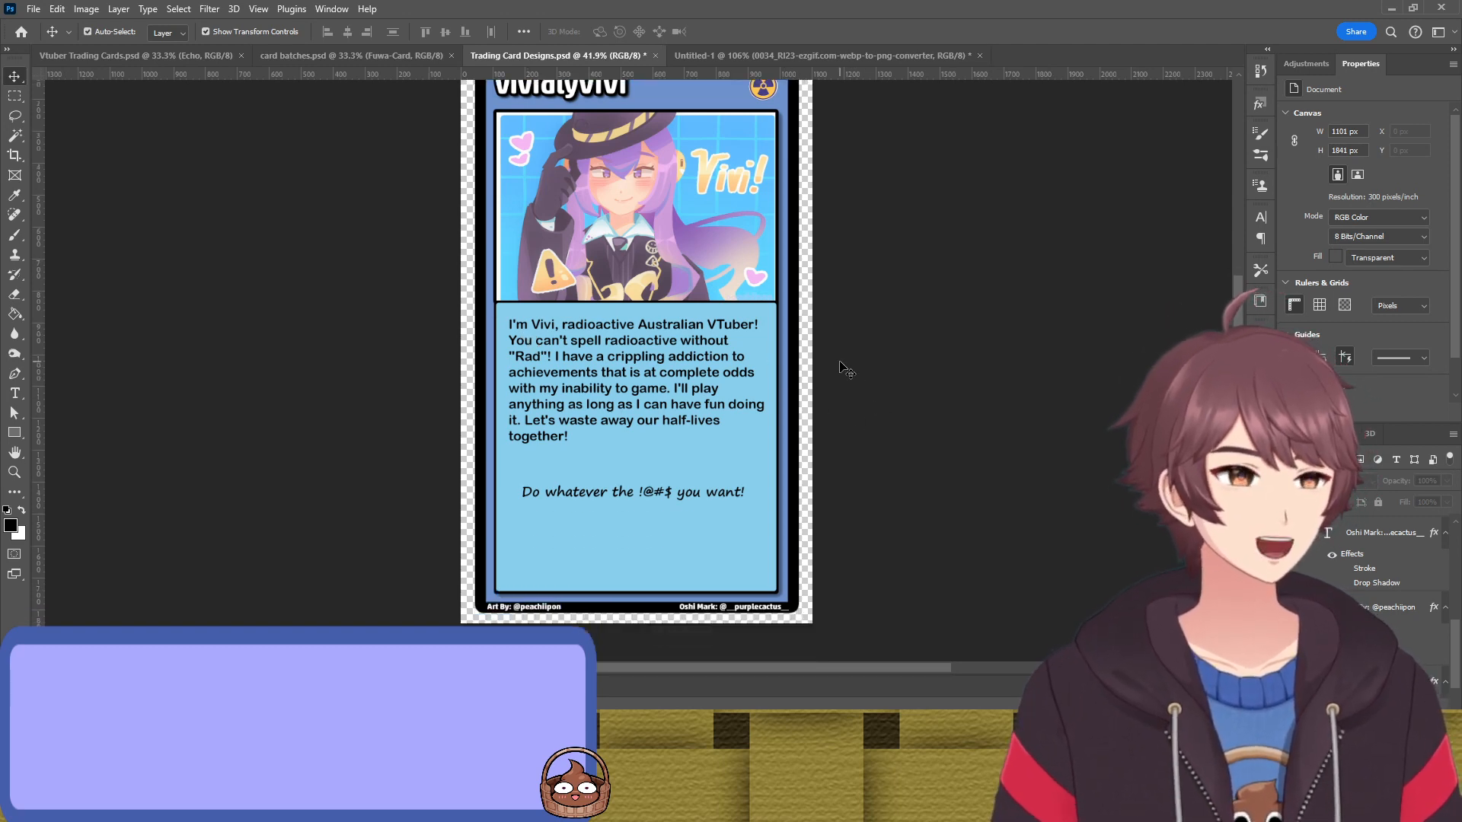
scroll(847, 370, "up", 1)
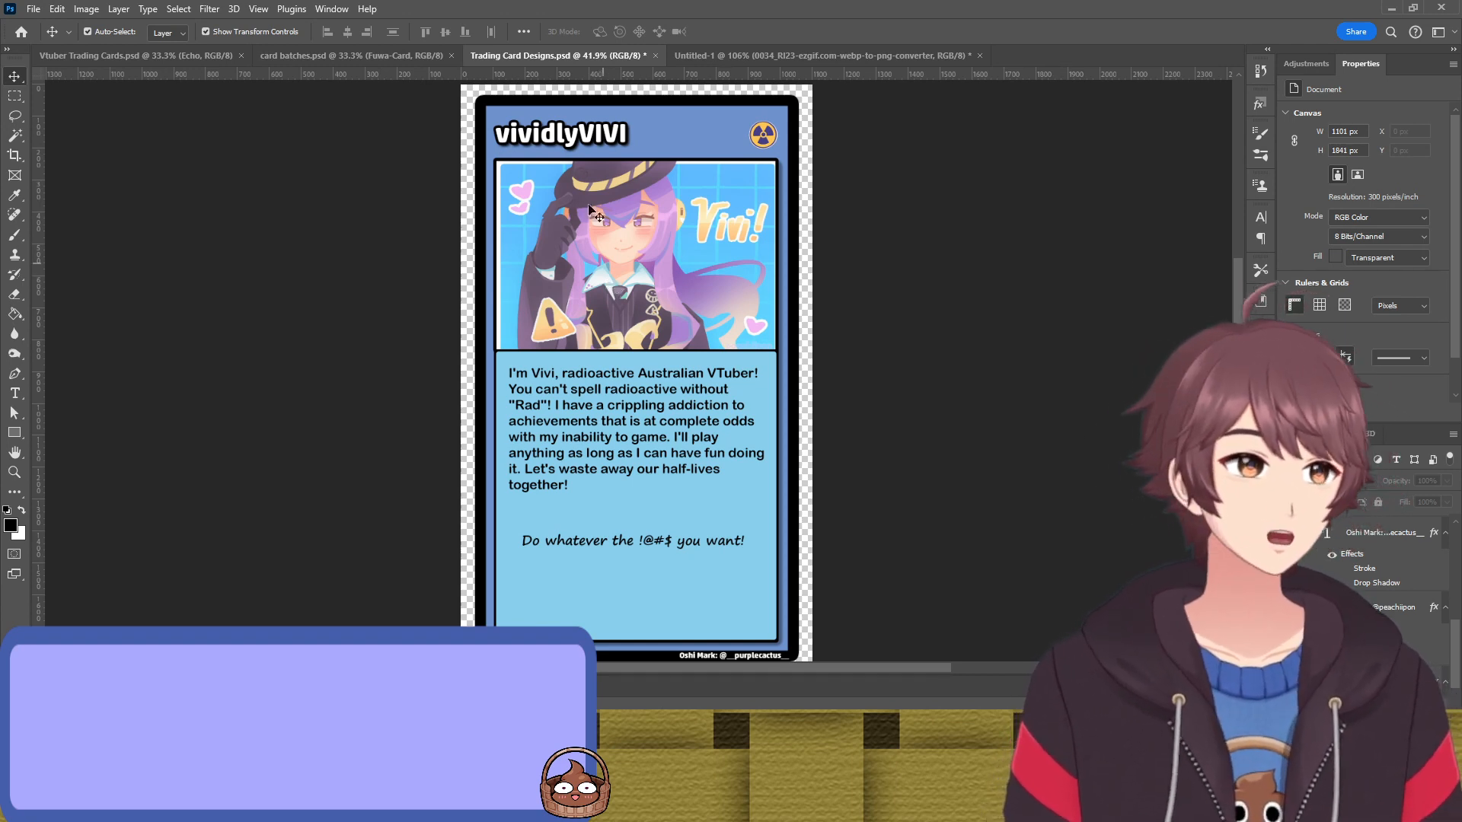
left_click(580, 411)
left_click(702, 623)
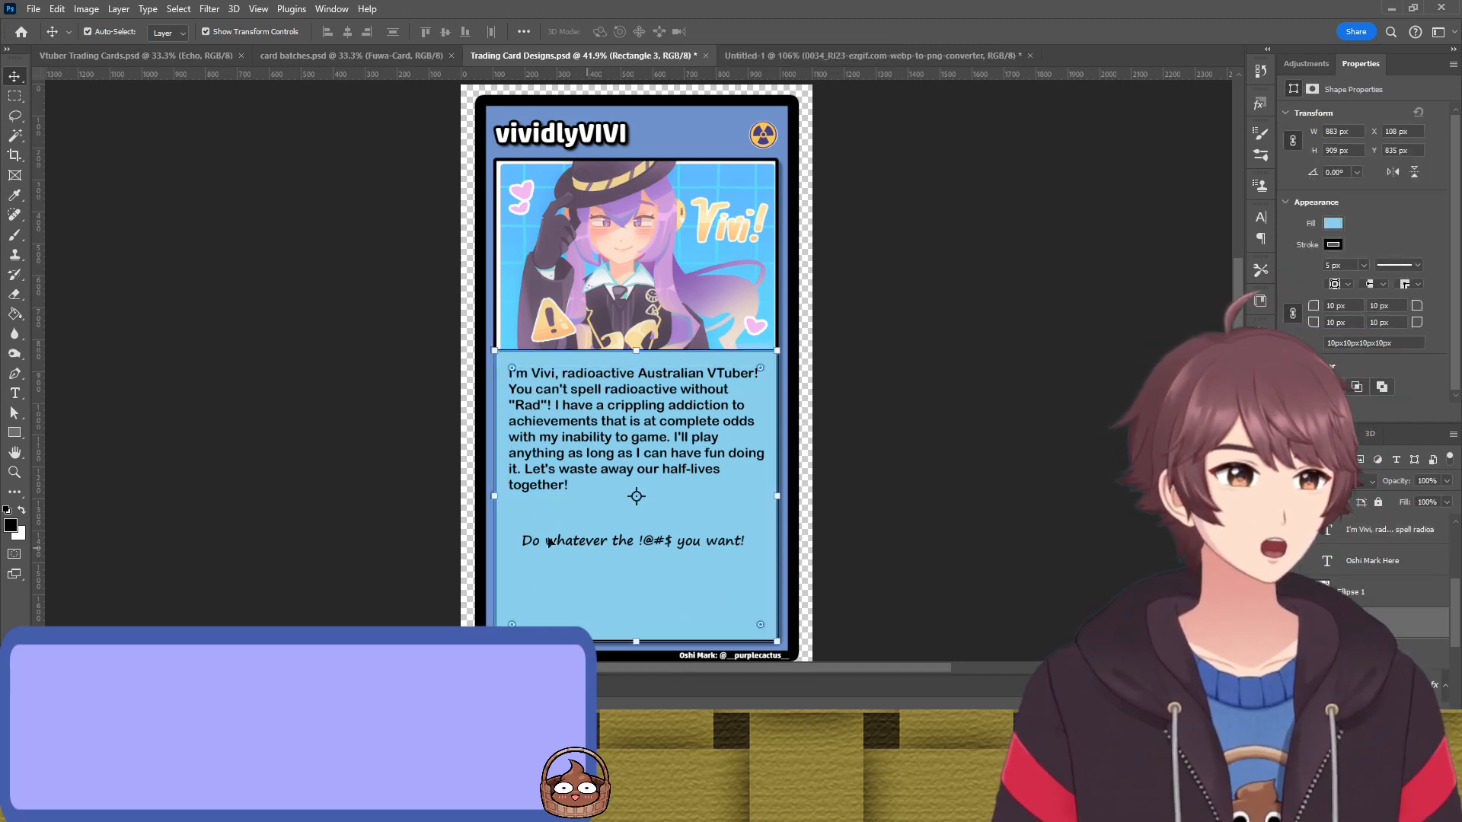
left_click(1075, 306)
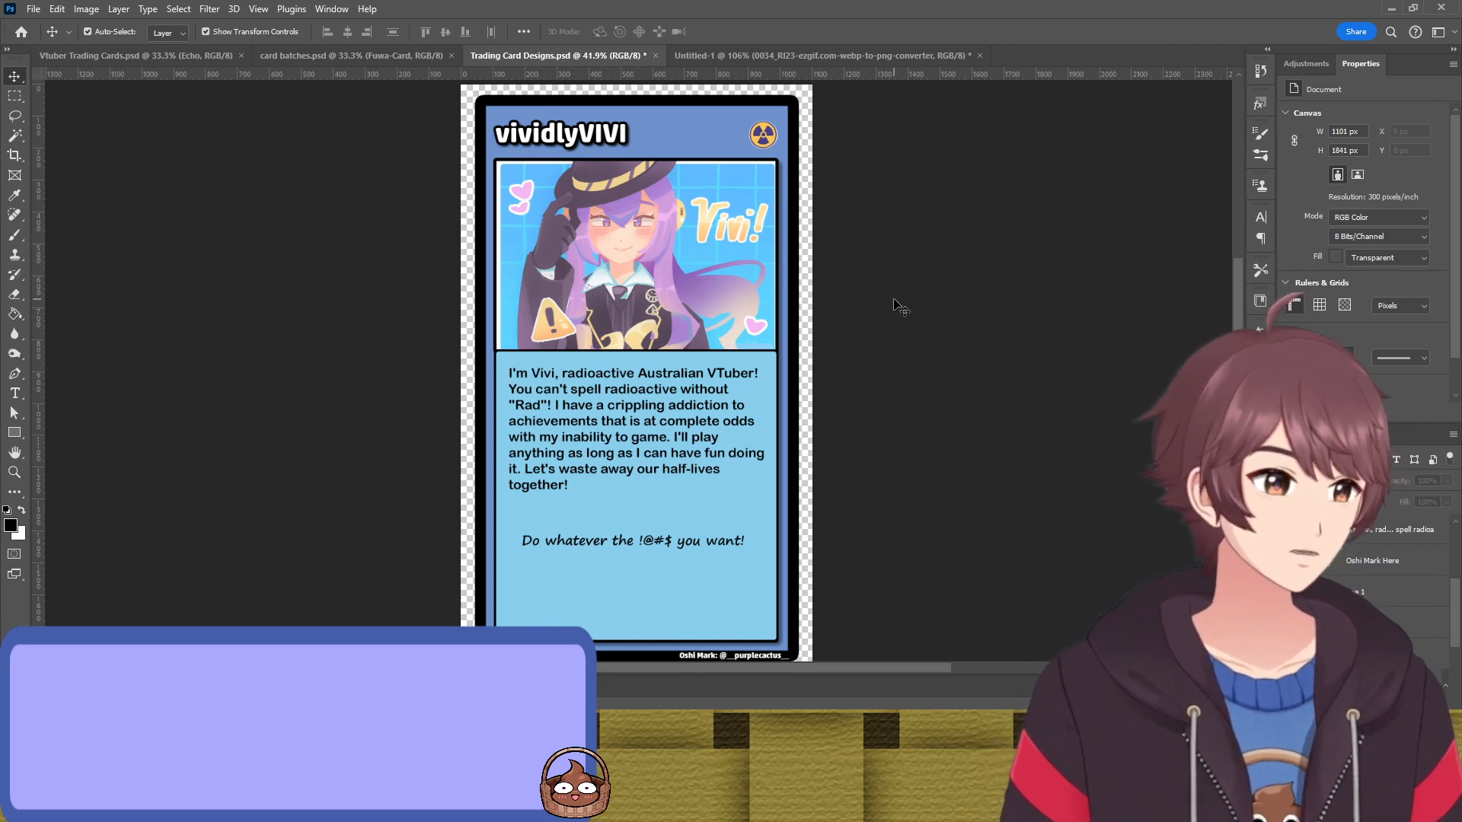
Draw a black-outlined square about 72 px wide beside the vividlyVIVI name and set its corner radii to 10 px
key("u")
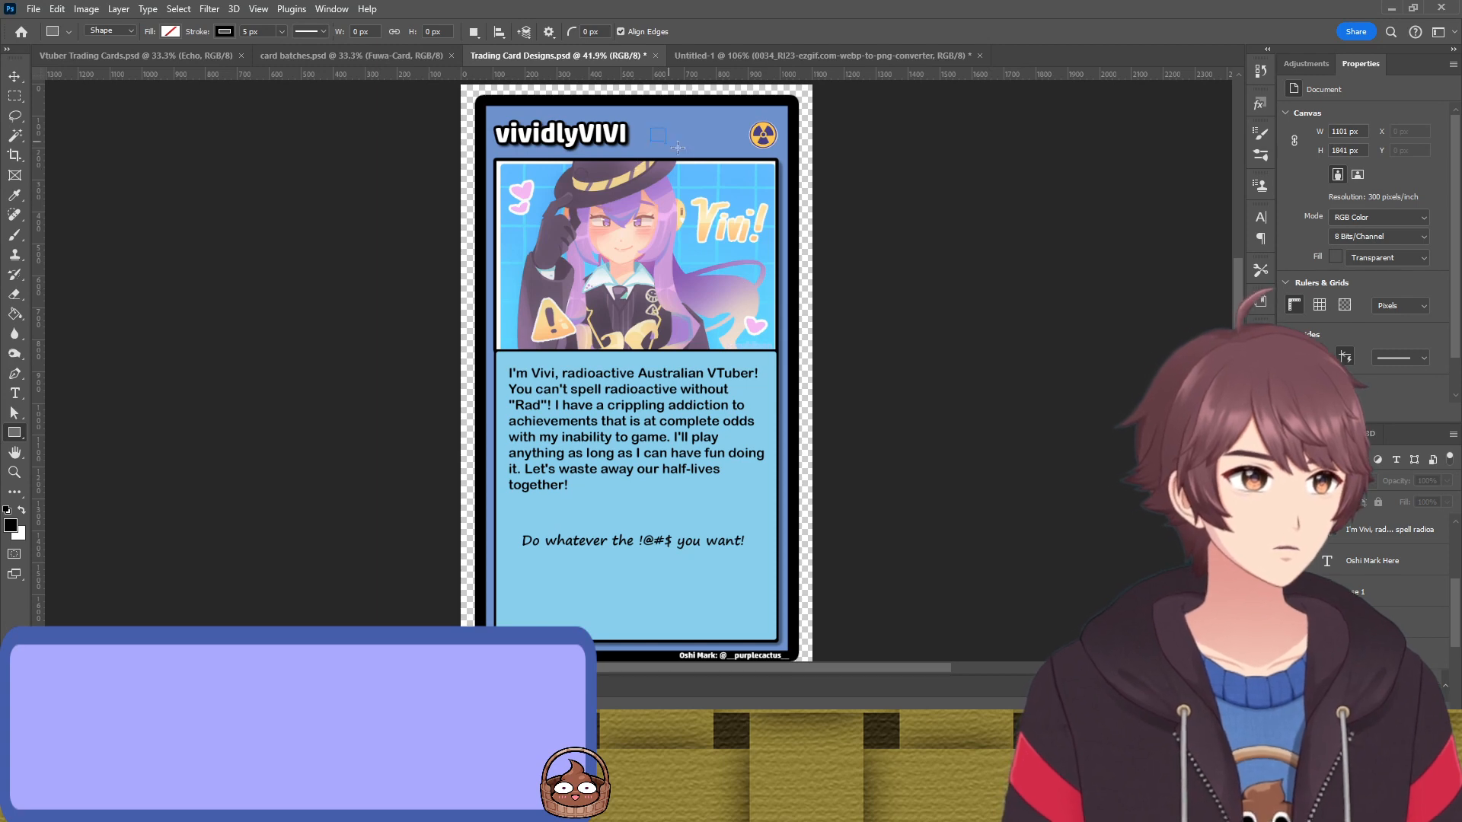
left_click_drag(651, 128, 676, 153)
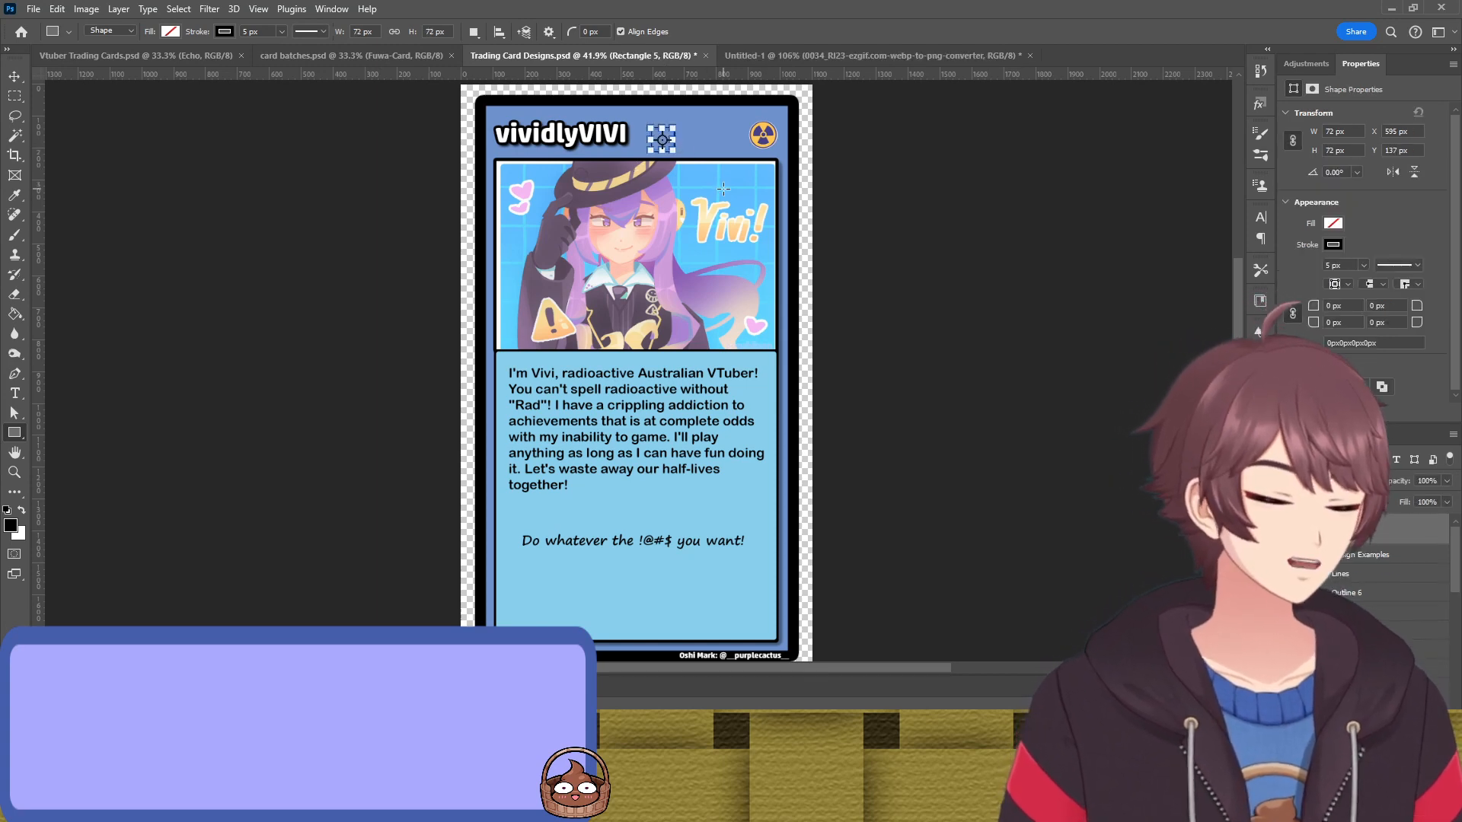
key("v")
left_click(1341, 306)
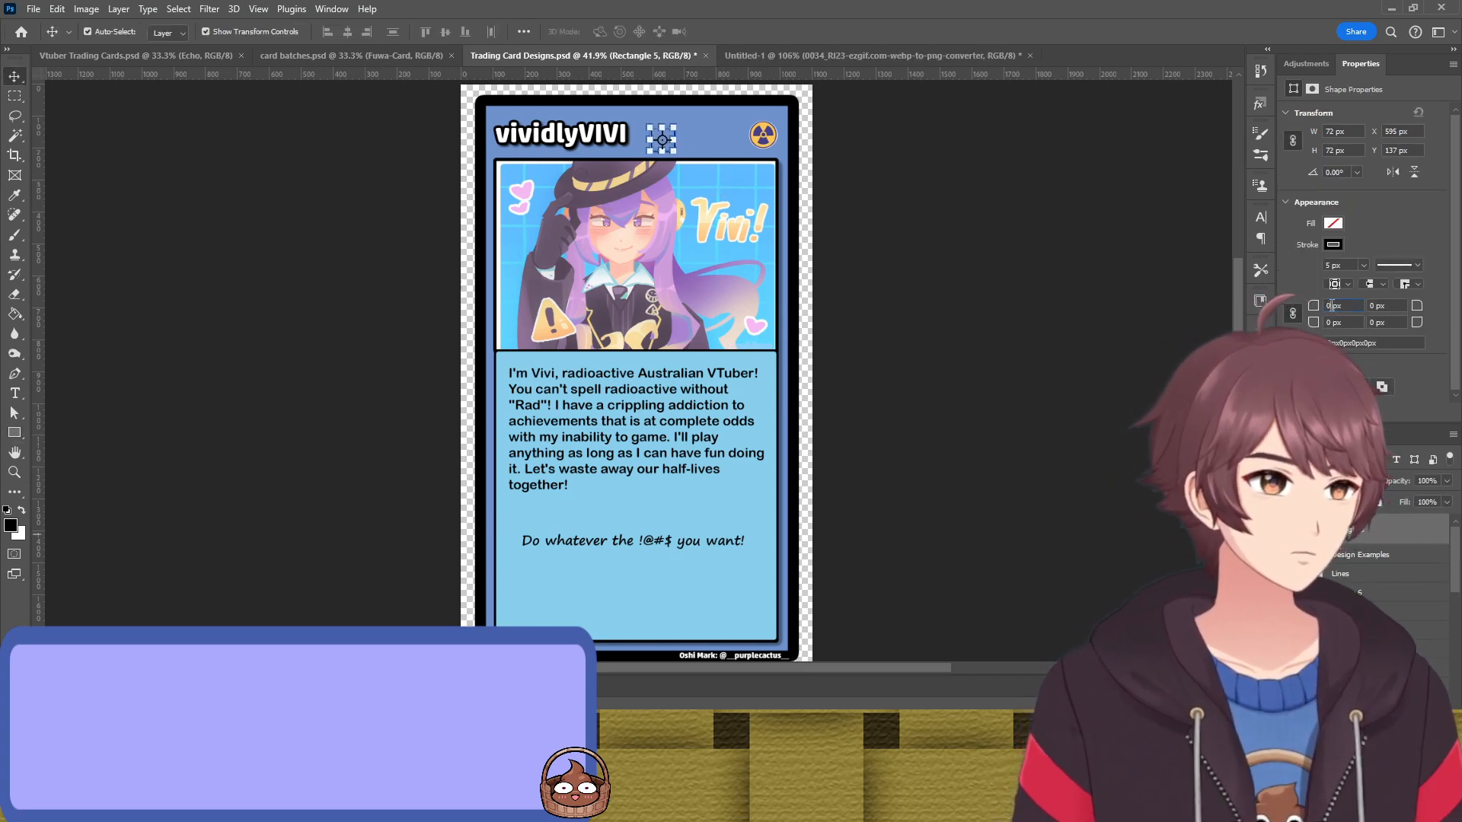
type("10")
key("Return")
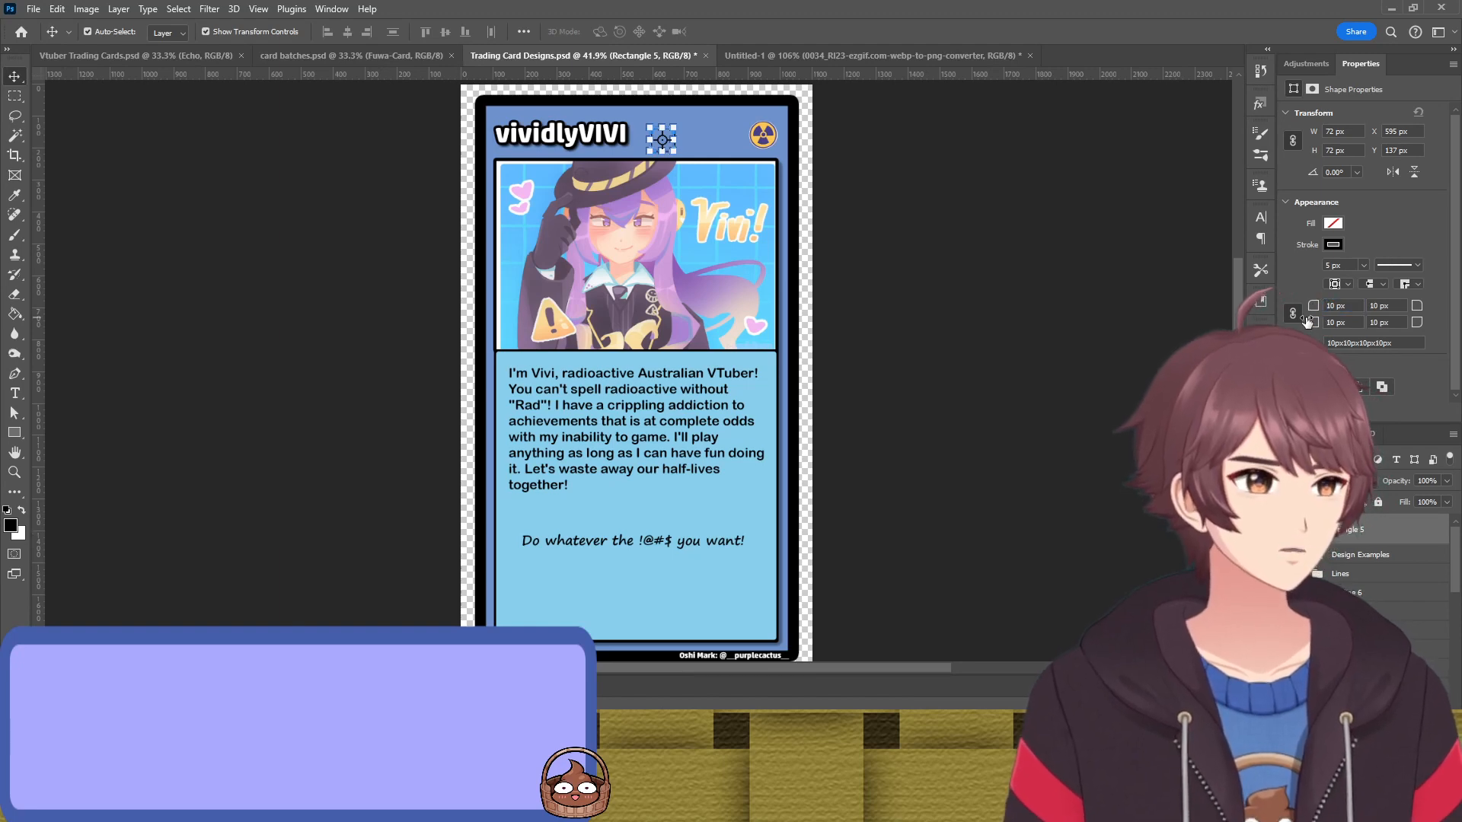
left_click(1228, 268)
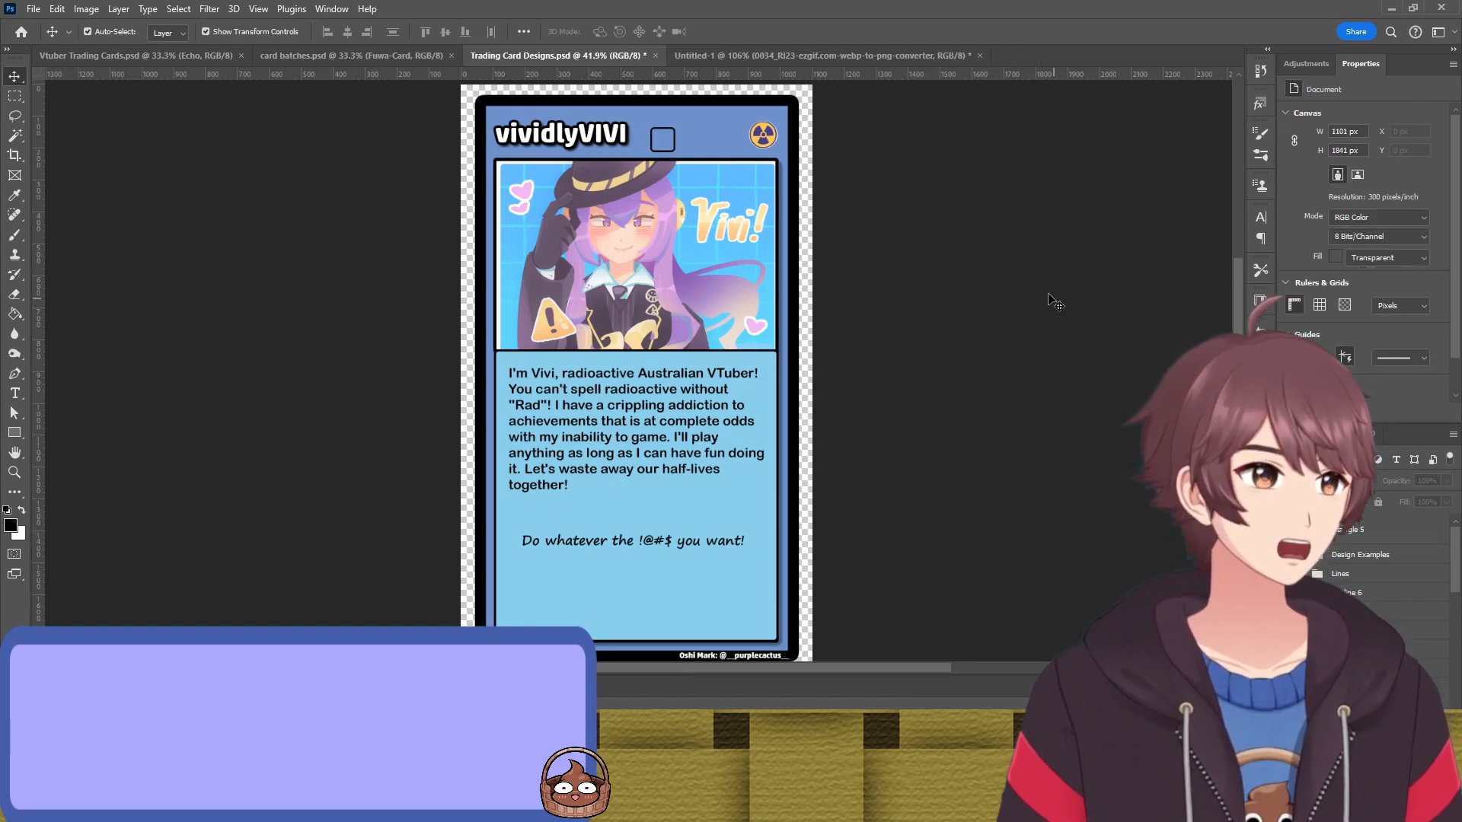
Fill the small rounded square with red and move it onto the left part of the line between picture and text box
left_click(673, 146)
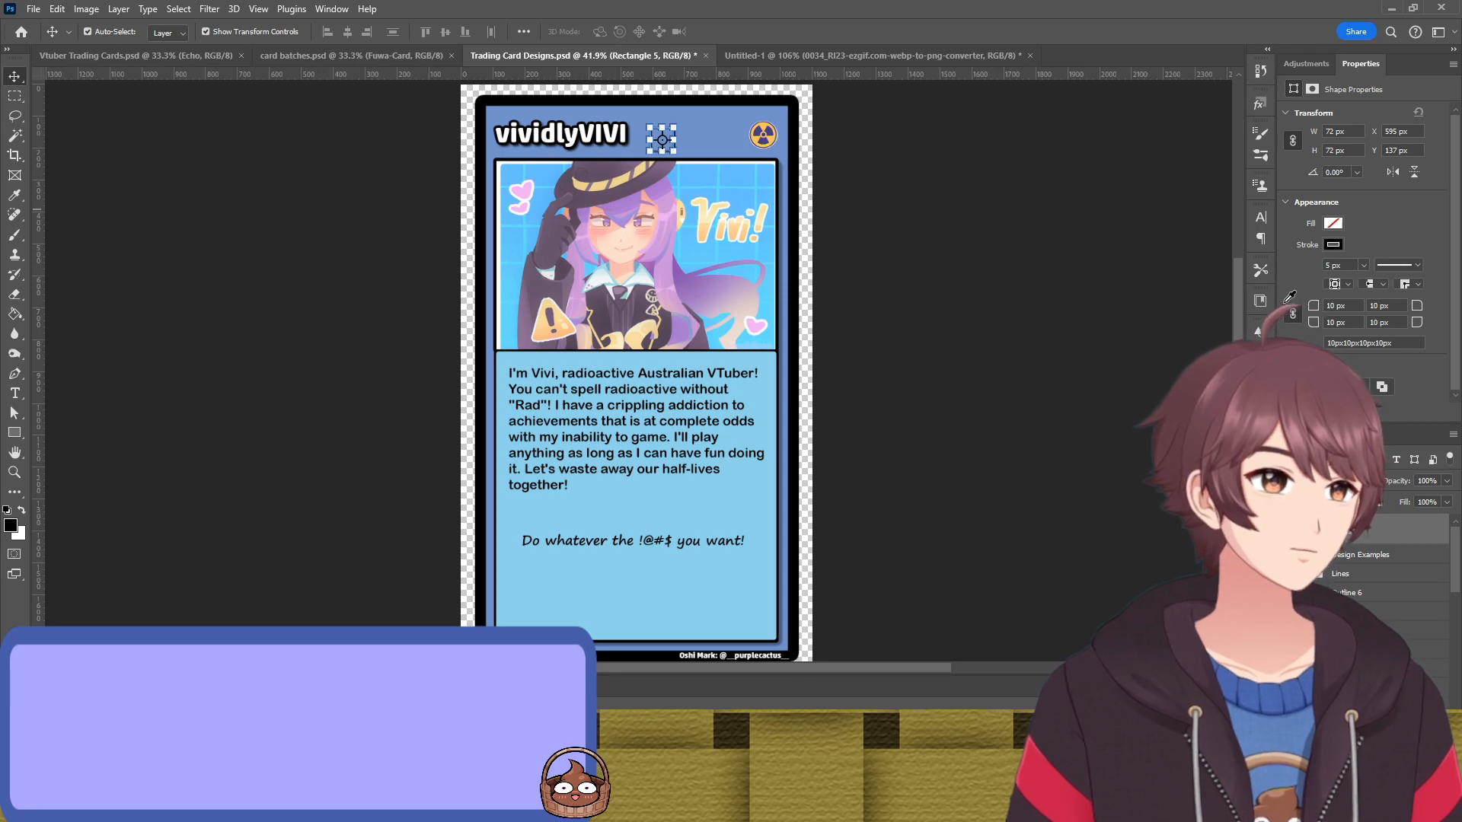
key("i")
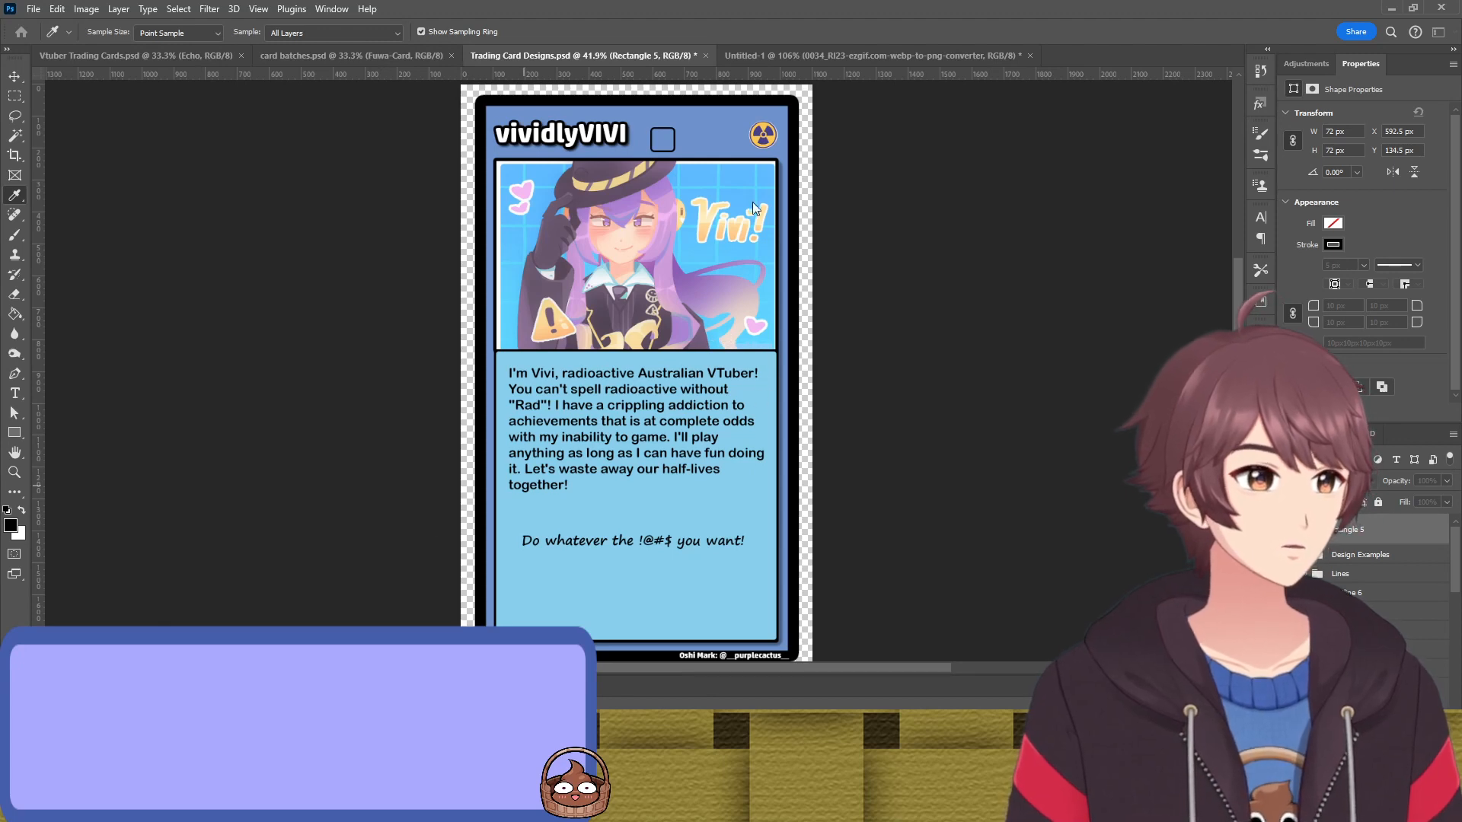
key("v")
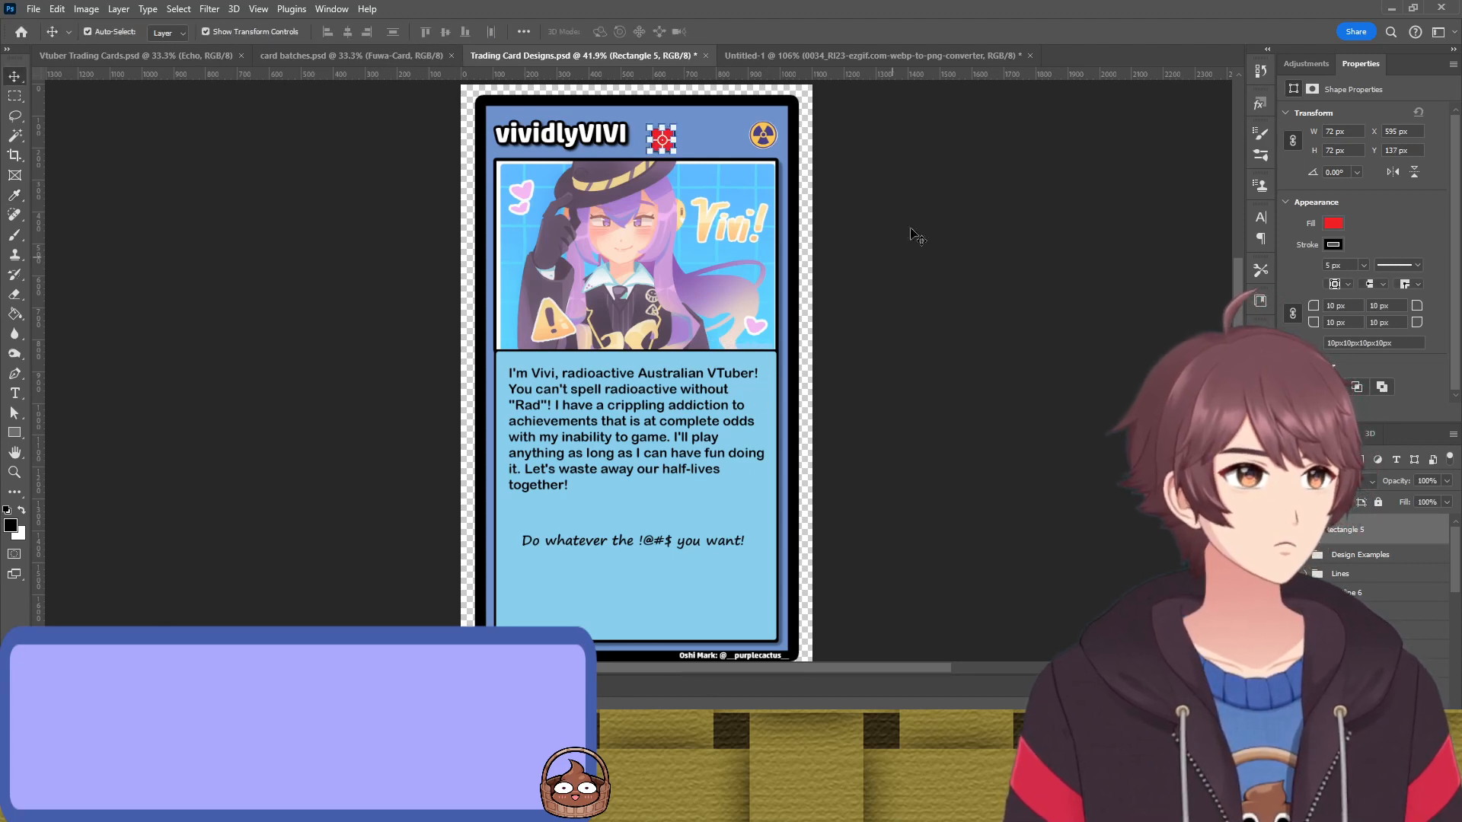
key("ctrl+z")
left_click_drag(680, 156, 537, 363)
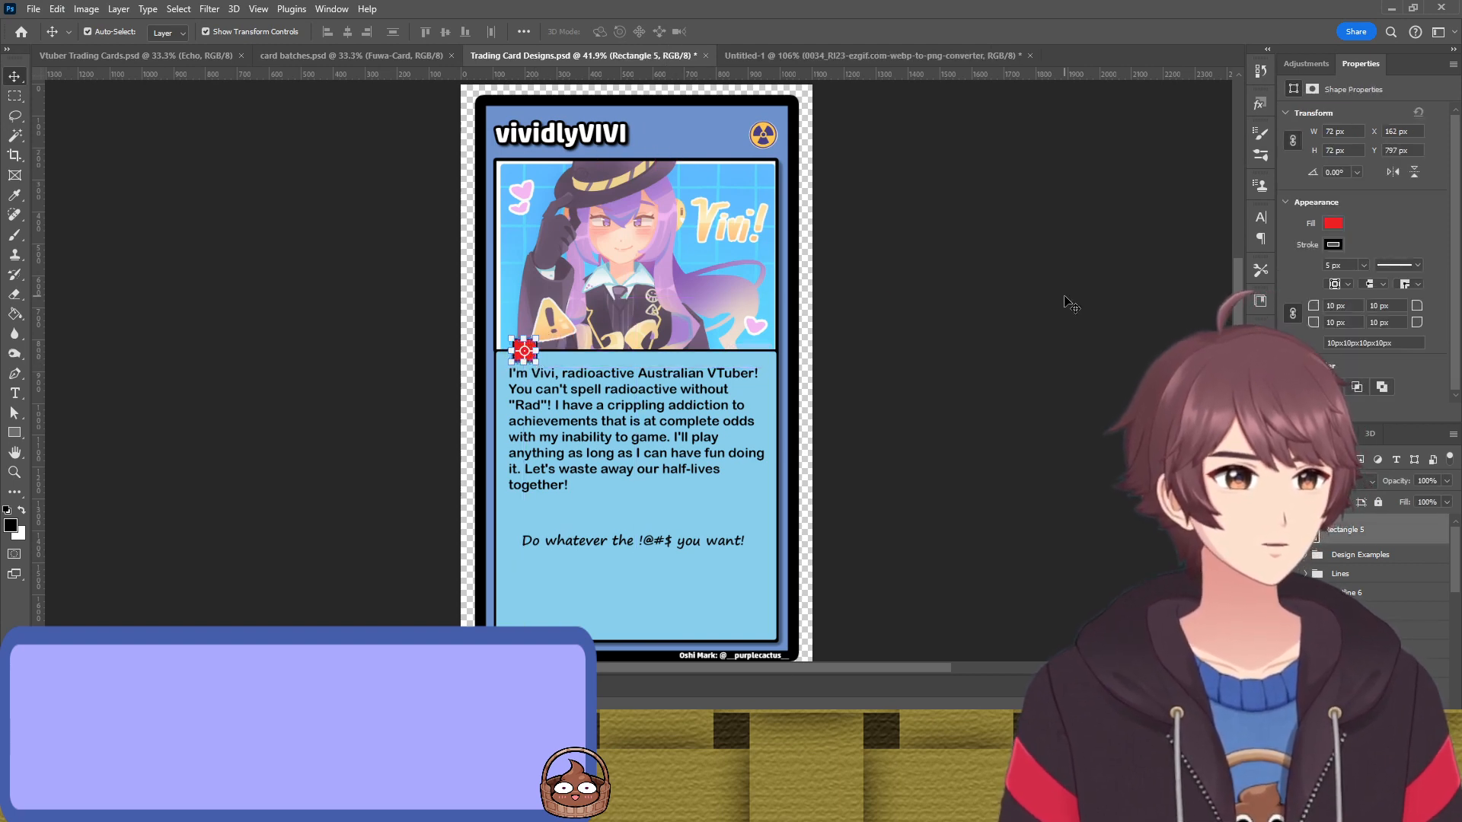
Draw an unfilled rectangle about 71 by 21 px across the red square's lower edge and set its corner radii to 10 px
scroll(535, 380, "up", 6)
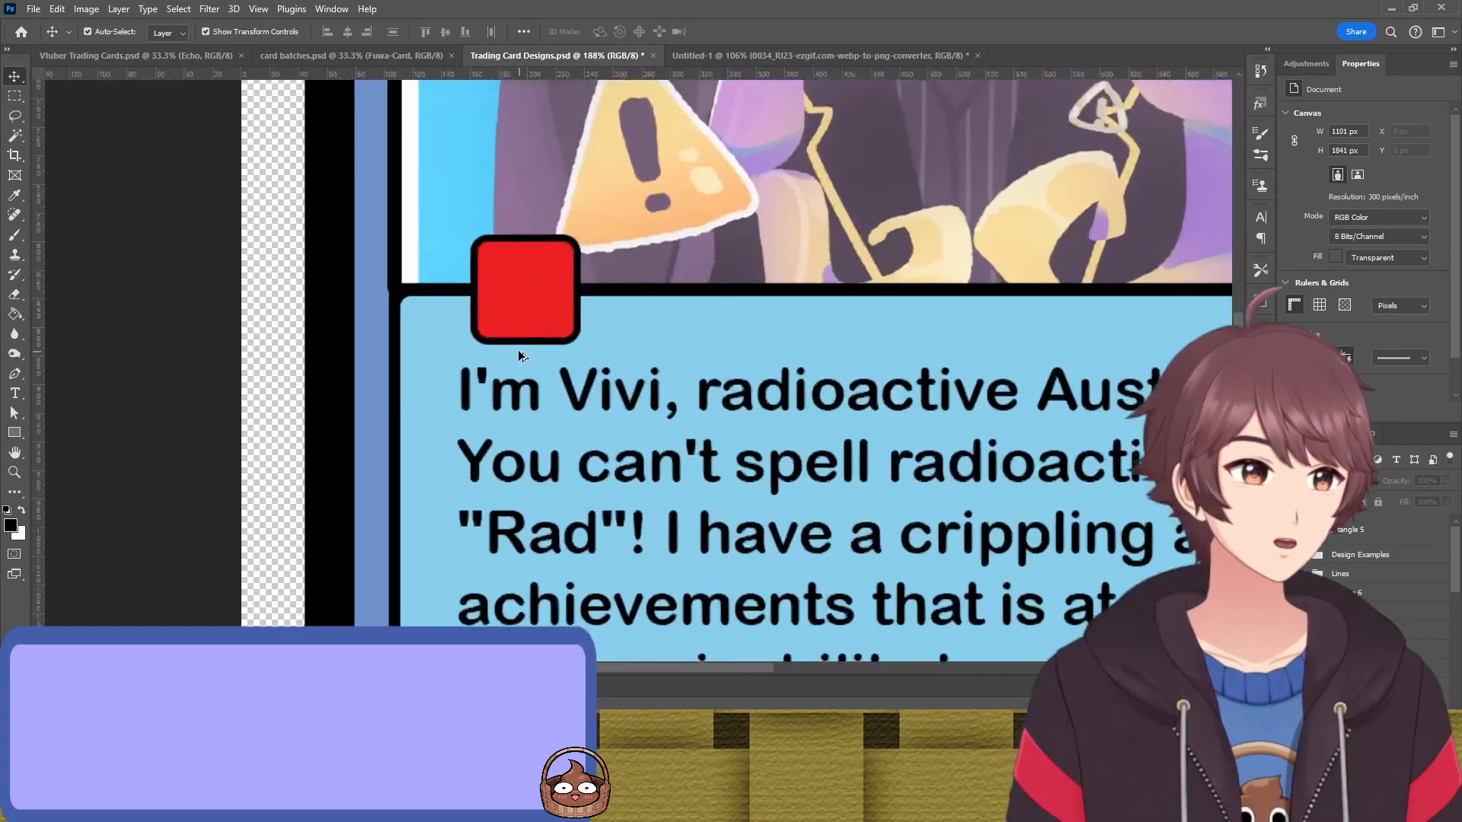
scroll(499, 355, "up", 2)
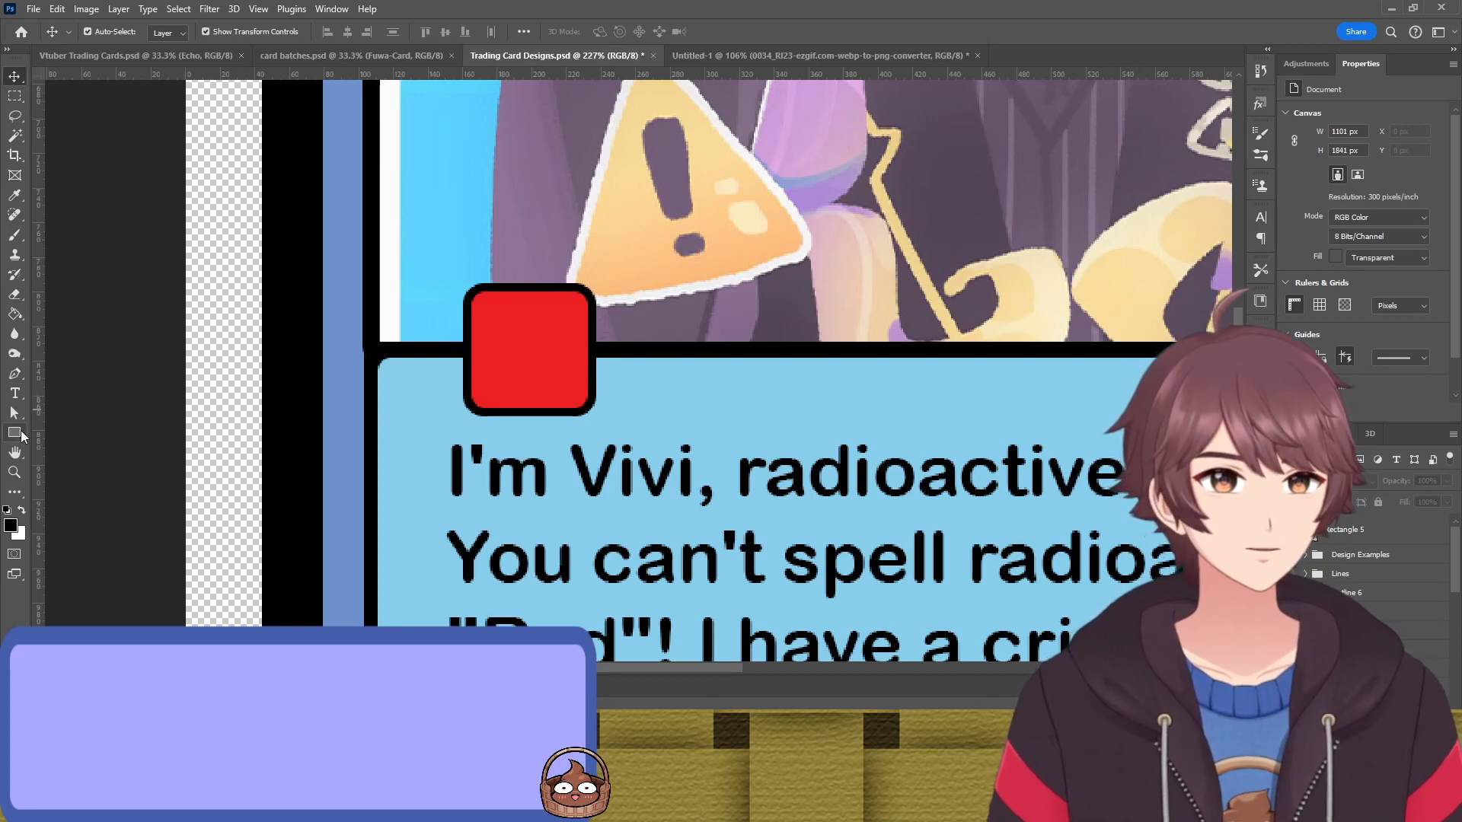
left_click(16, 433)
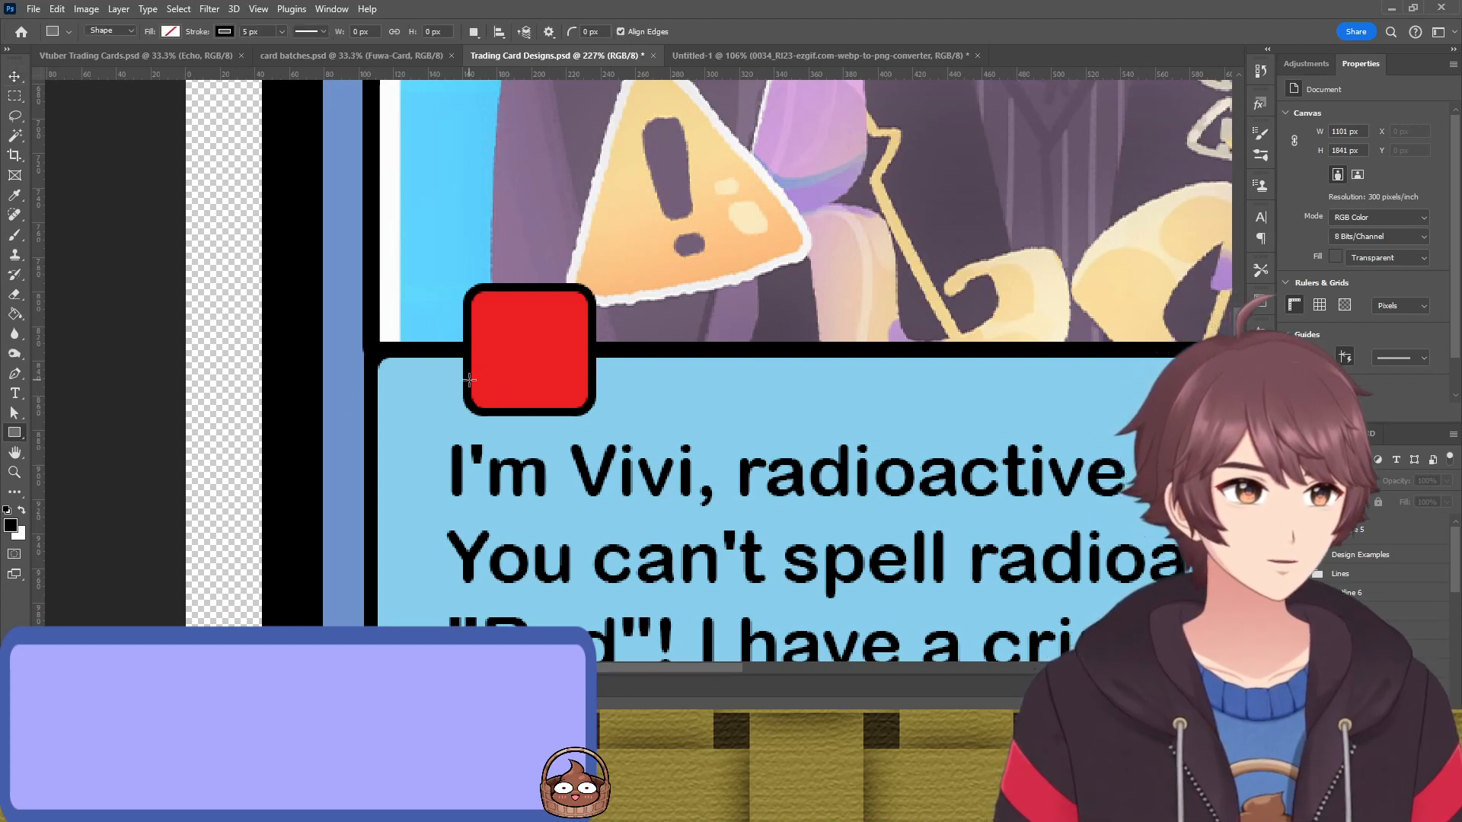
left_click_drag(469, 380, 590, 413)
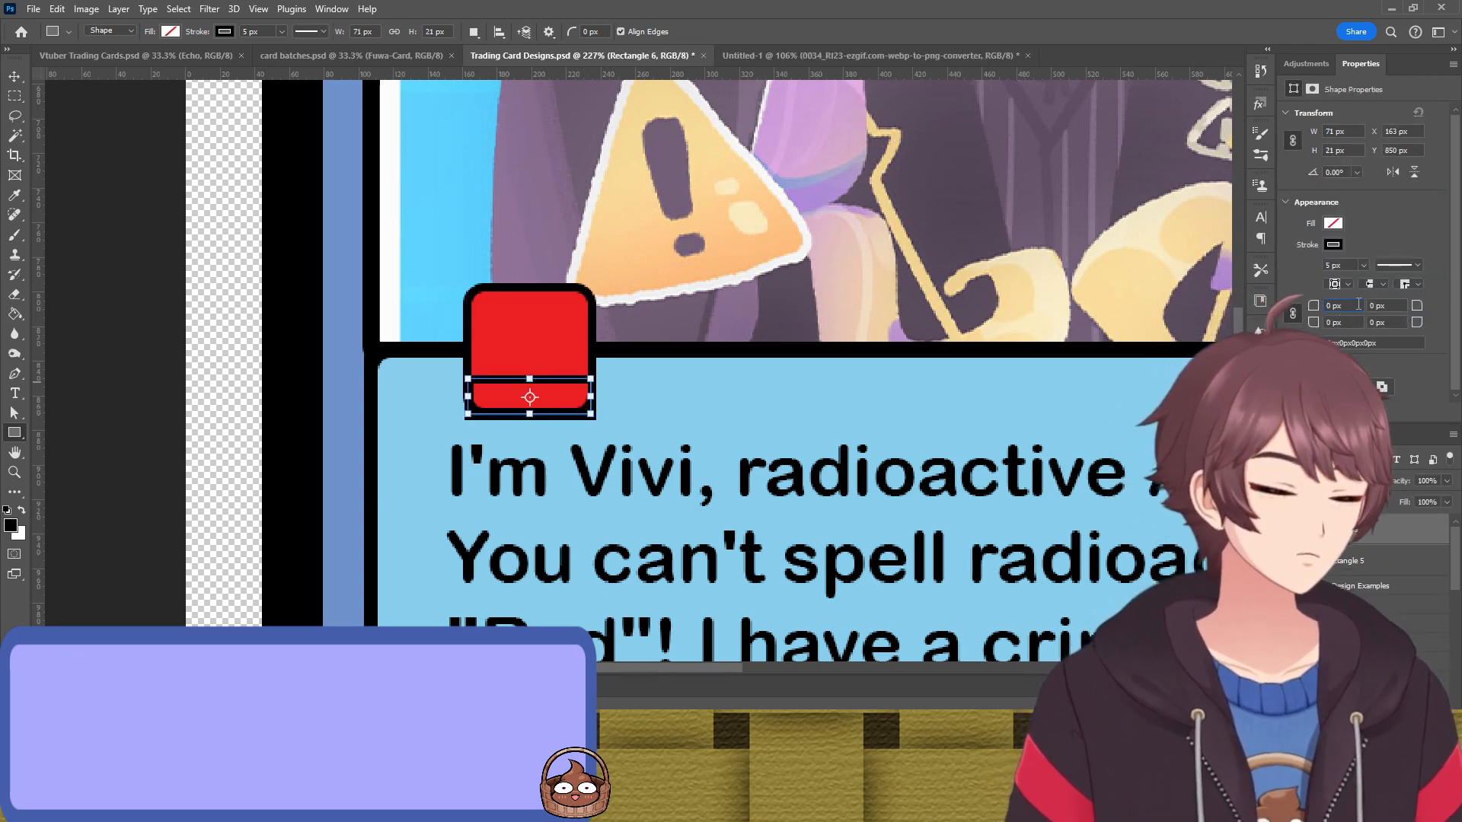
left_click(1358, 304)
type("10")
key("Return")
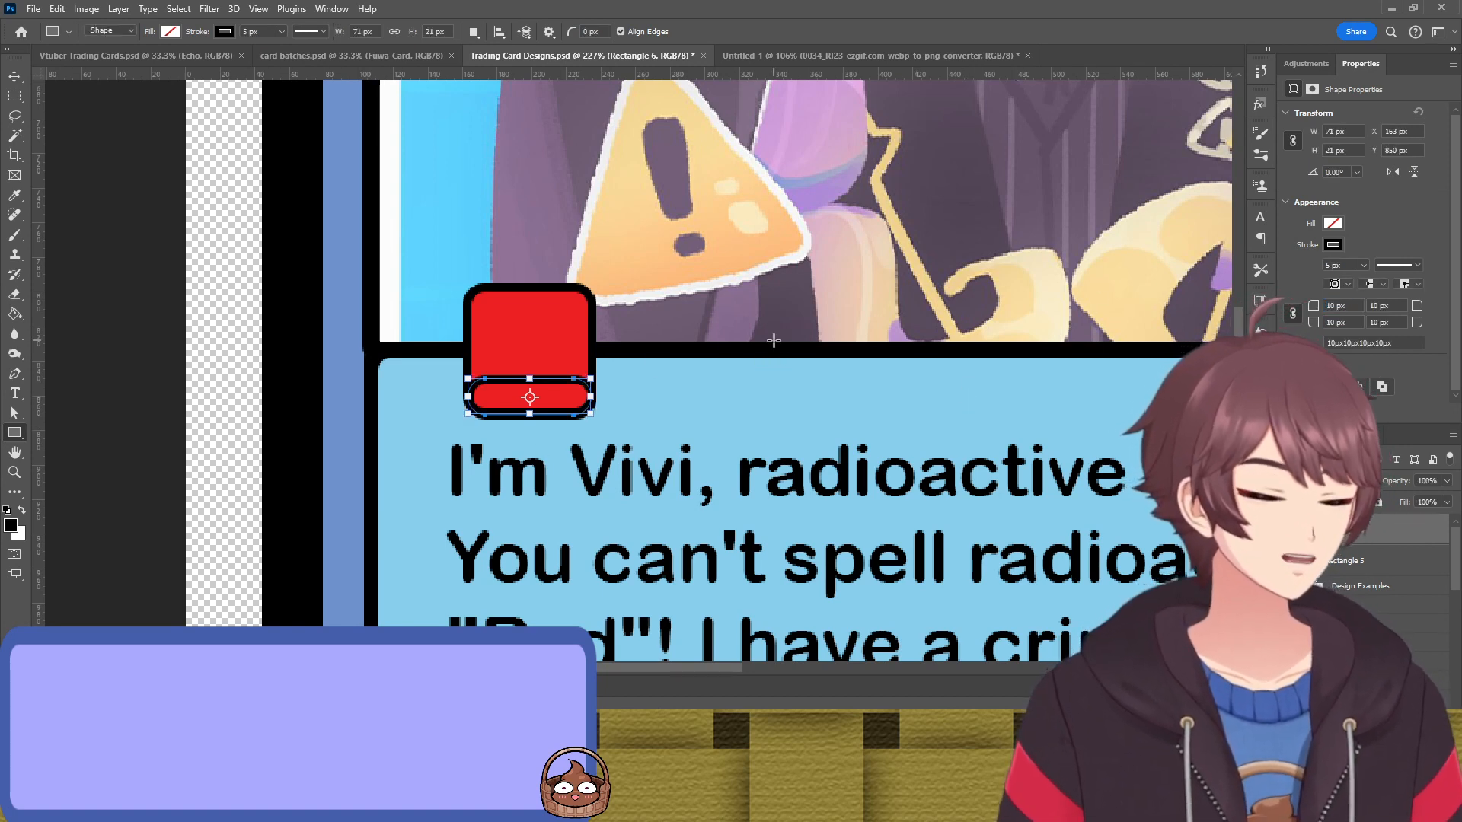
Set the small unfilled rectangle's corner radii to 0 px, remove its stroke and fill it with white
key("v")
left_click(730, 457)
left_click(555, 387)
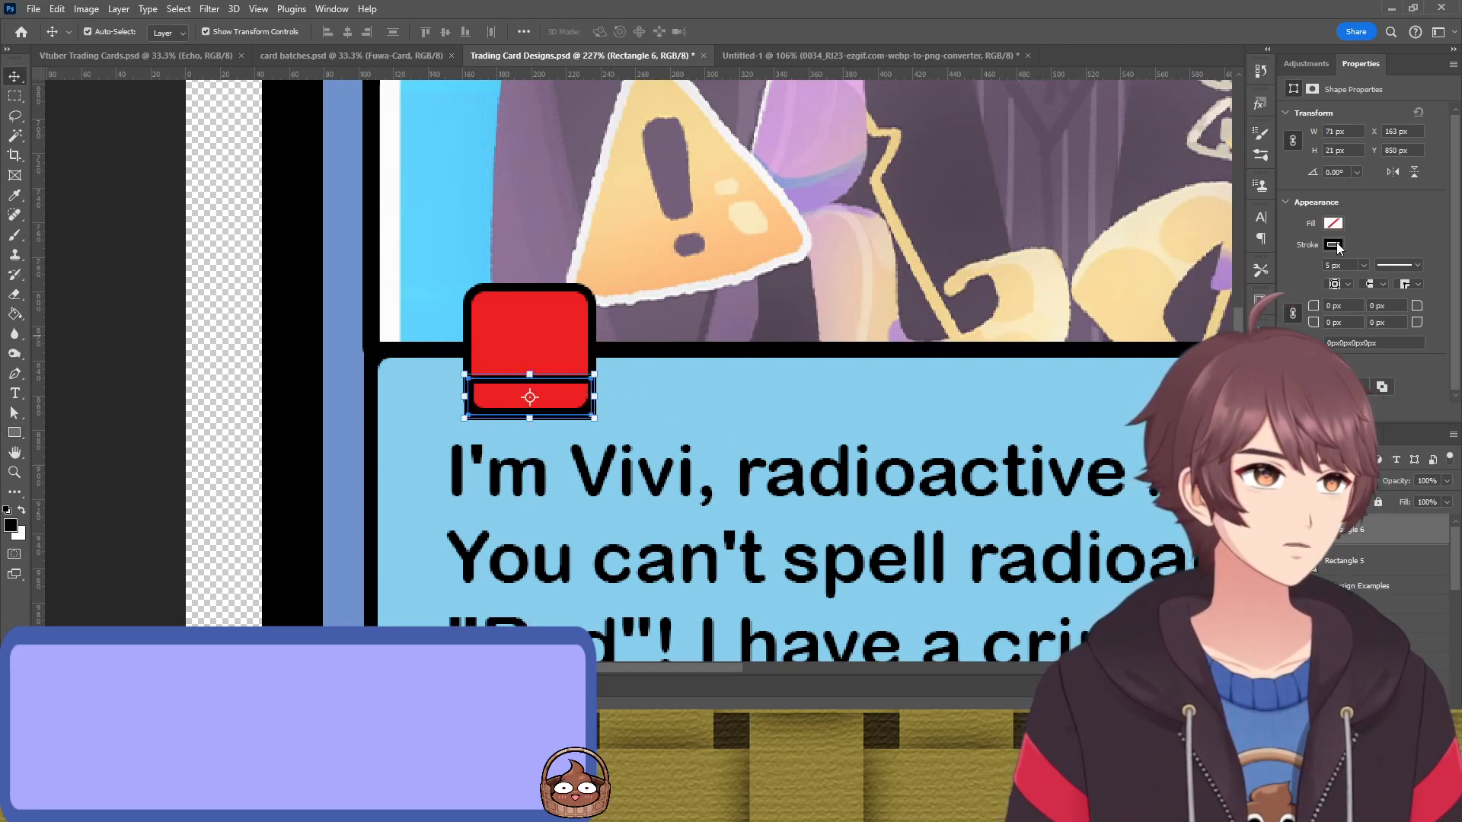
left_click(1249, 284)
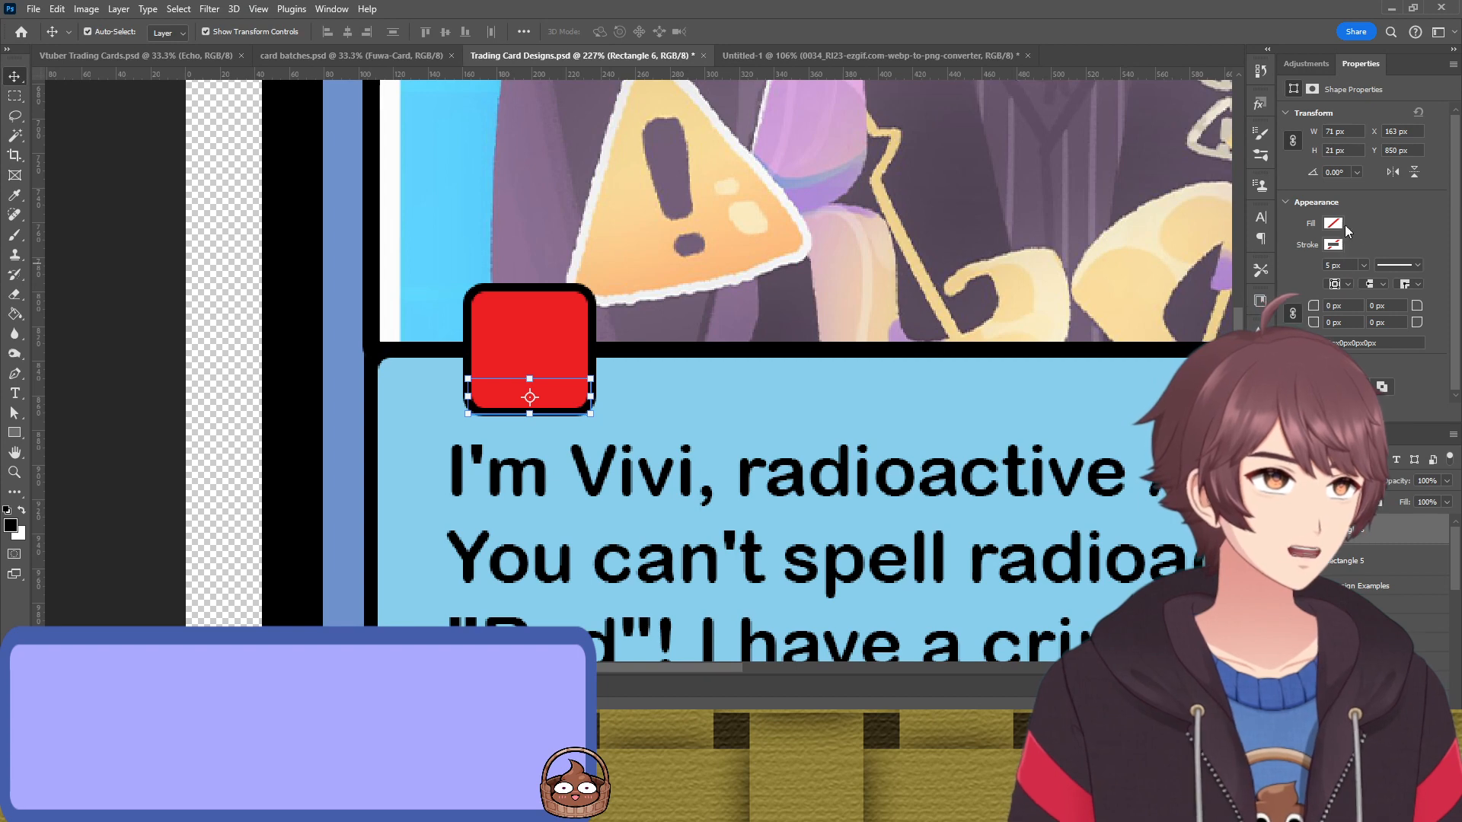
left_click(1282, 302)
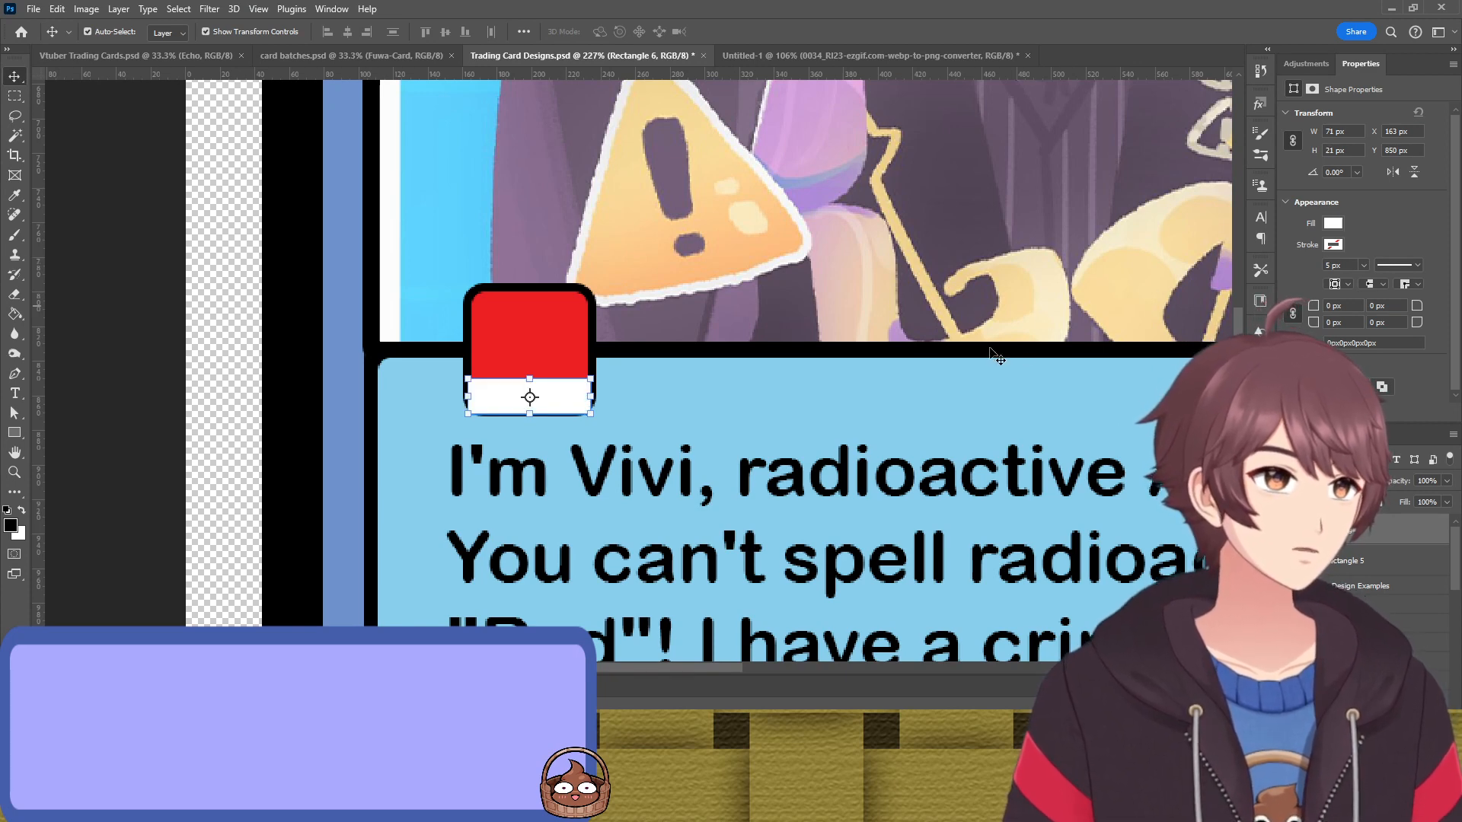
left_click(951, 420)
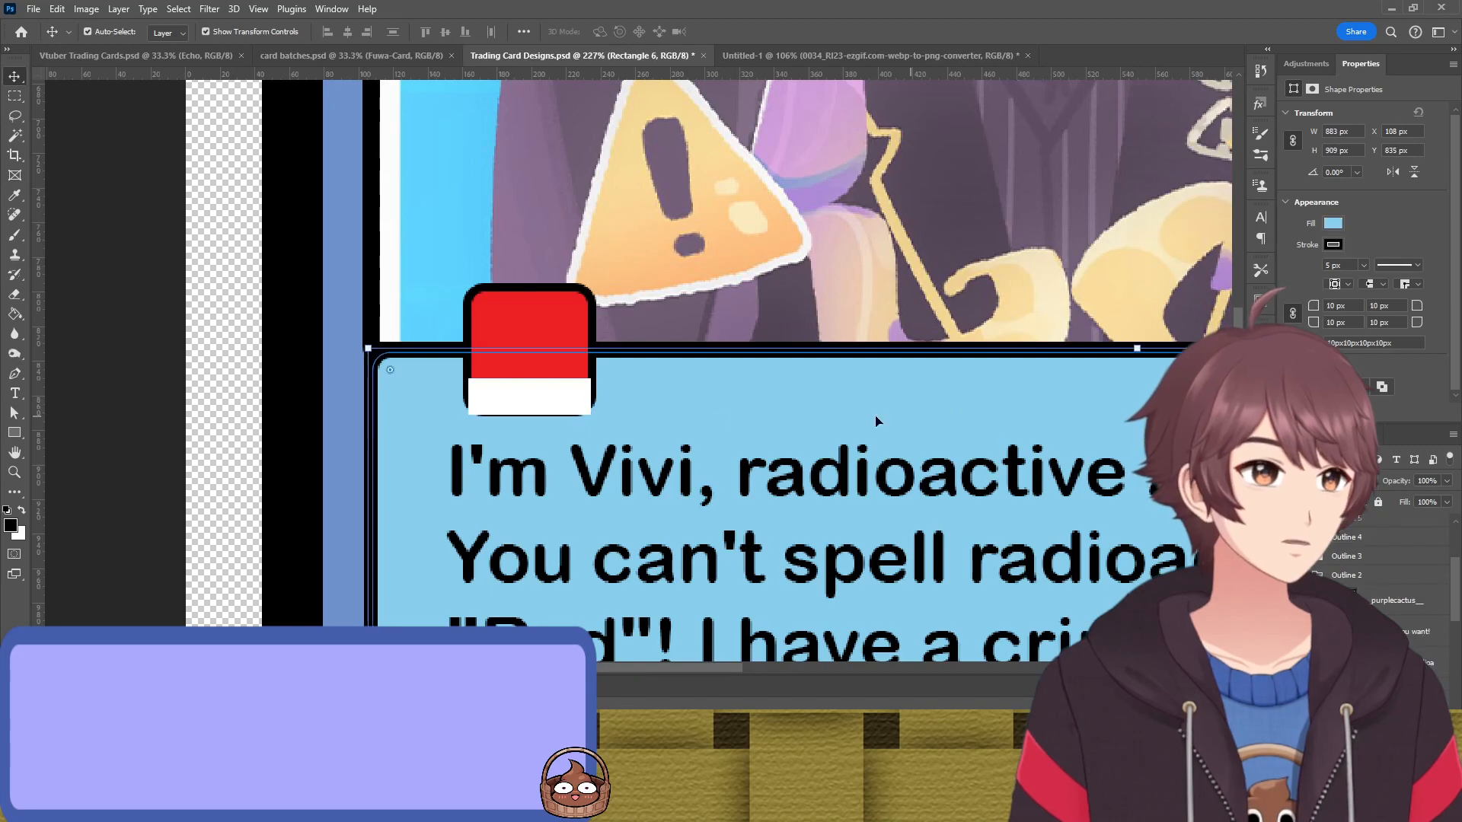
Move the white rectangle up 2 px and resize it to 69 by 20 px within the red square's outline
left_click(536, 402)
scroll(536, 402, "up", 5)
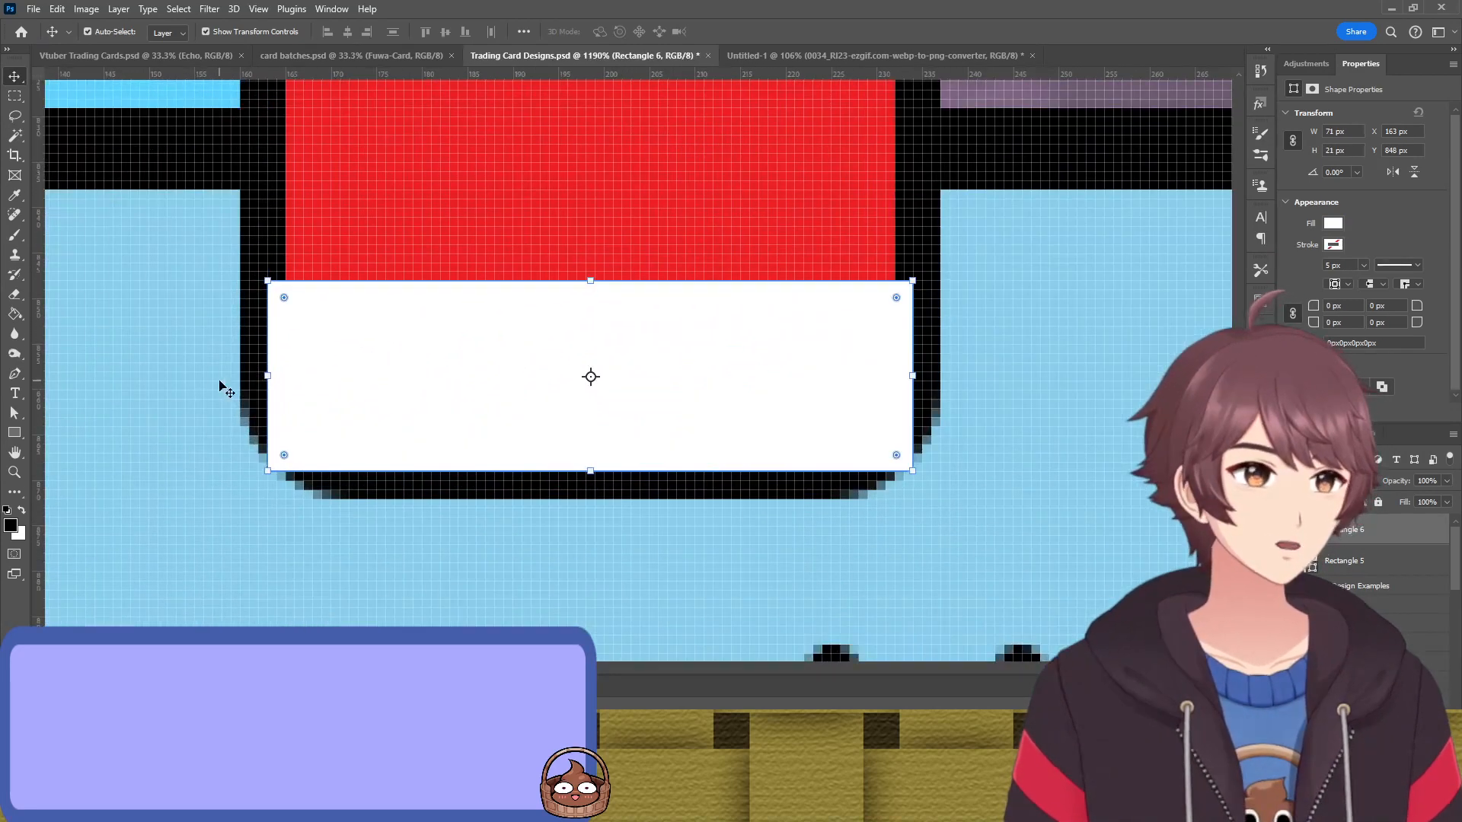
key("ctrl+t")
left_click_drag(266, 373, 280, 371)
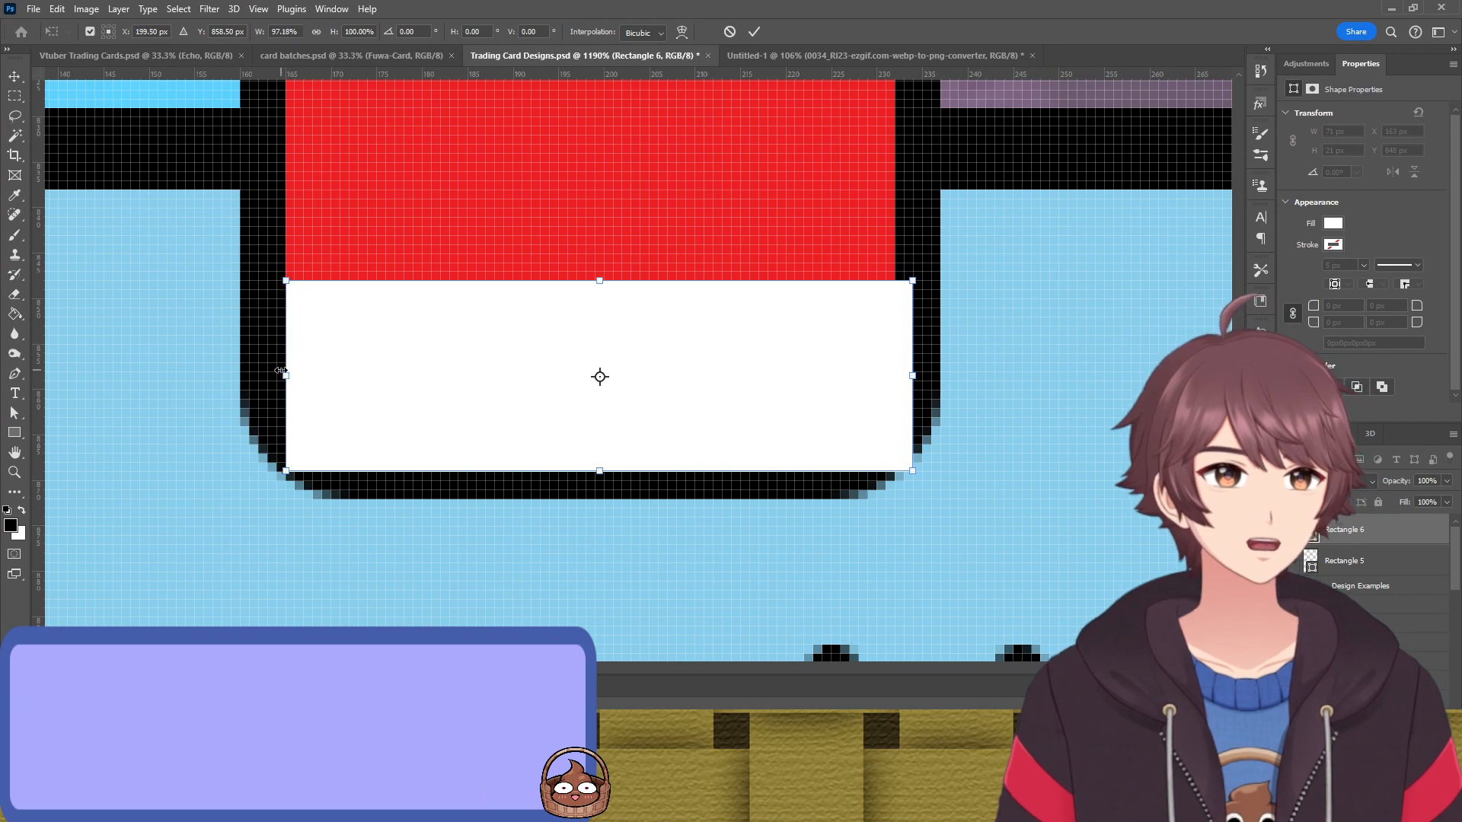
mouse_move(600, 471)
left_mouse_down()
mouse_move(594, 435)
mouse_move(586, 467)
left_mouse_up()
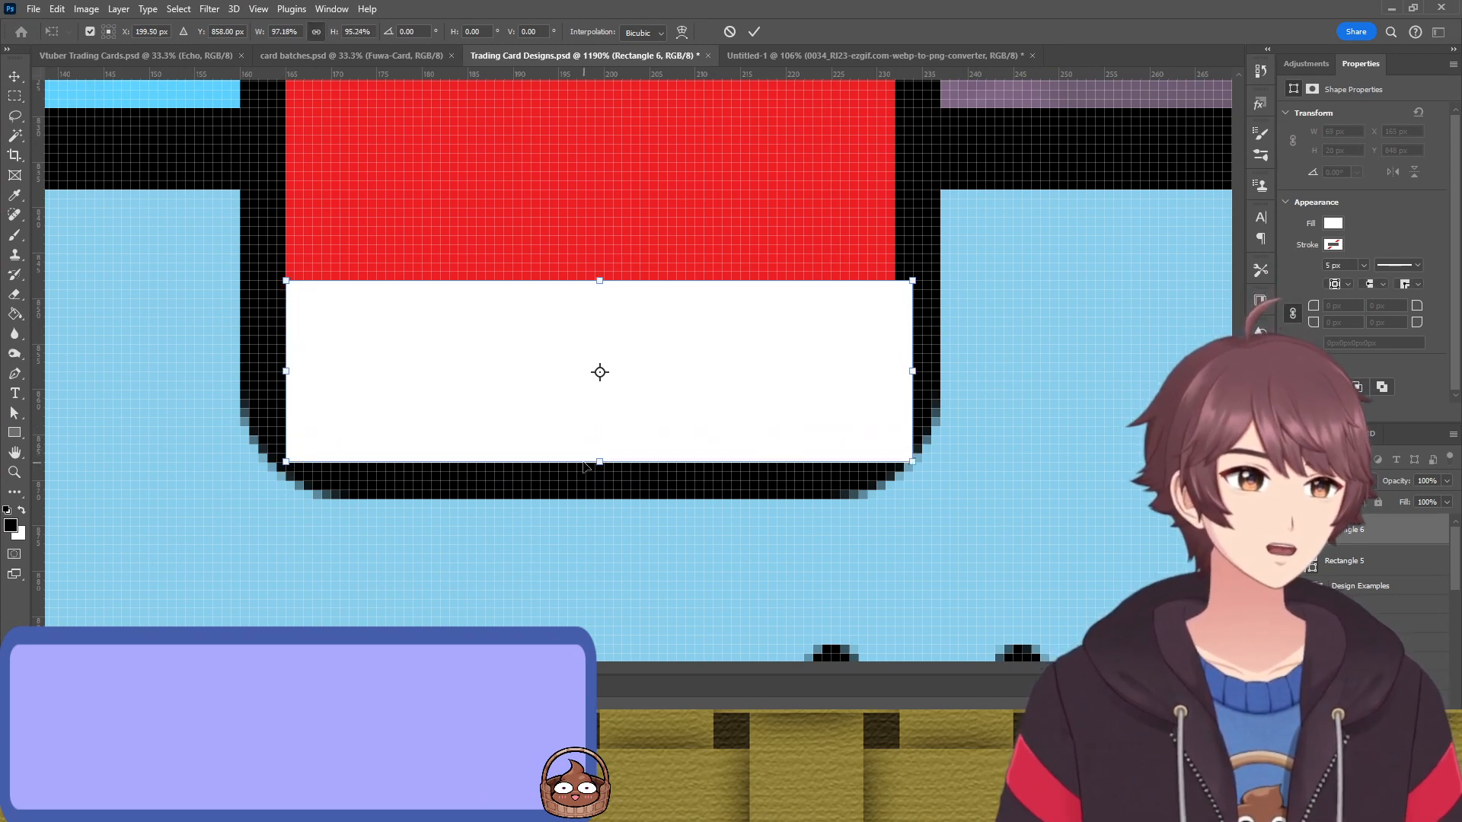
key("Return")
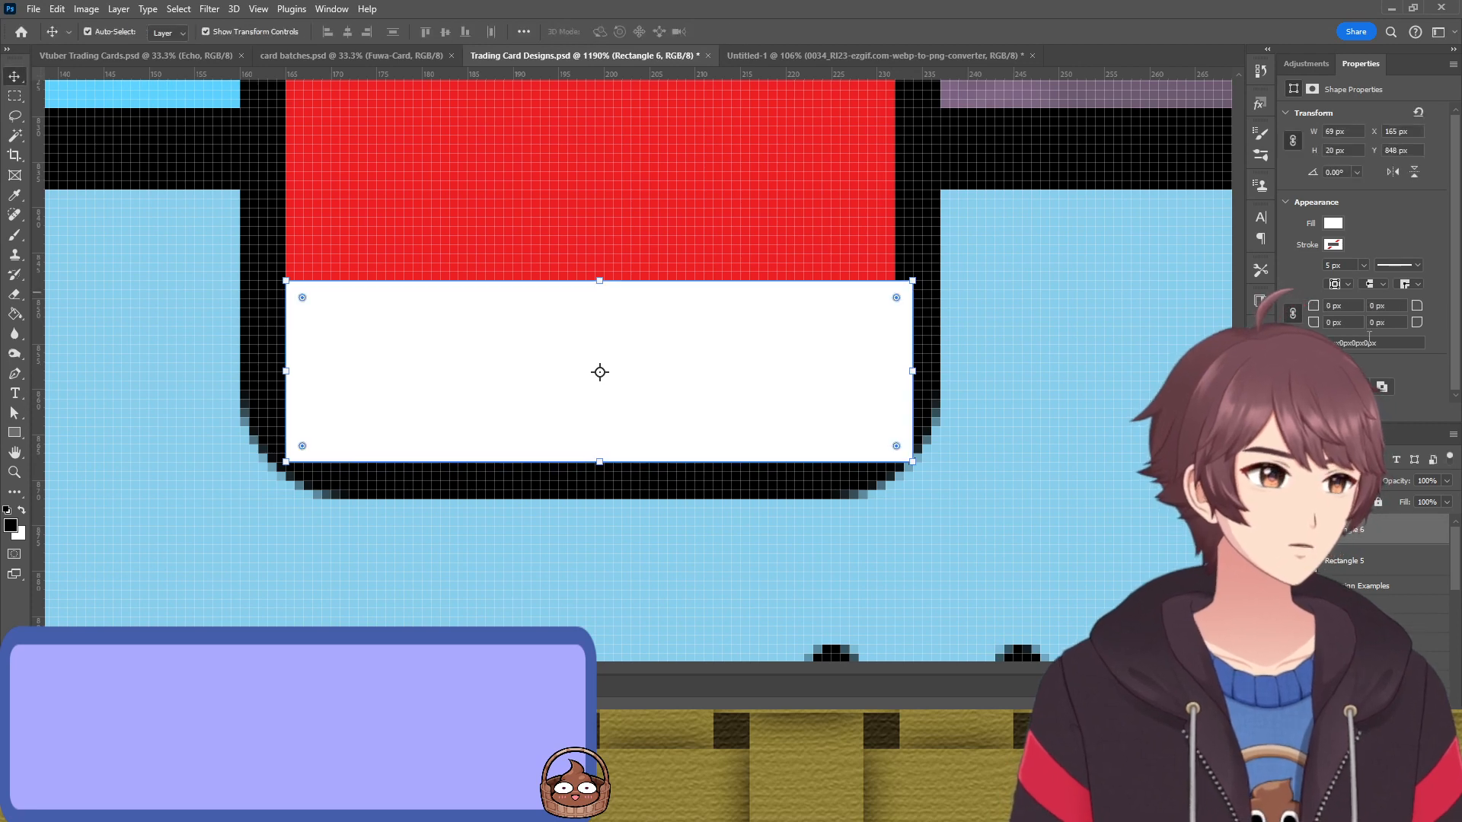
Set the white rectangle's corner radii to 5 px
type("5")
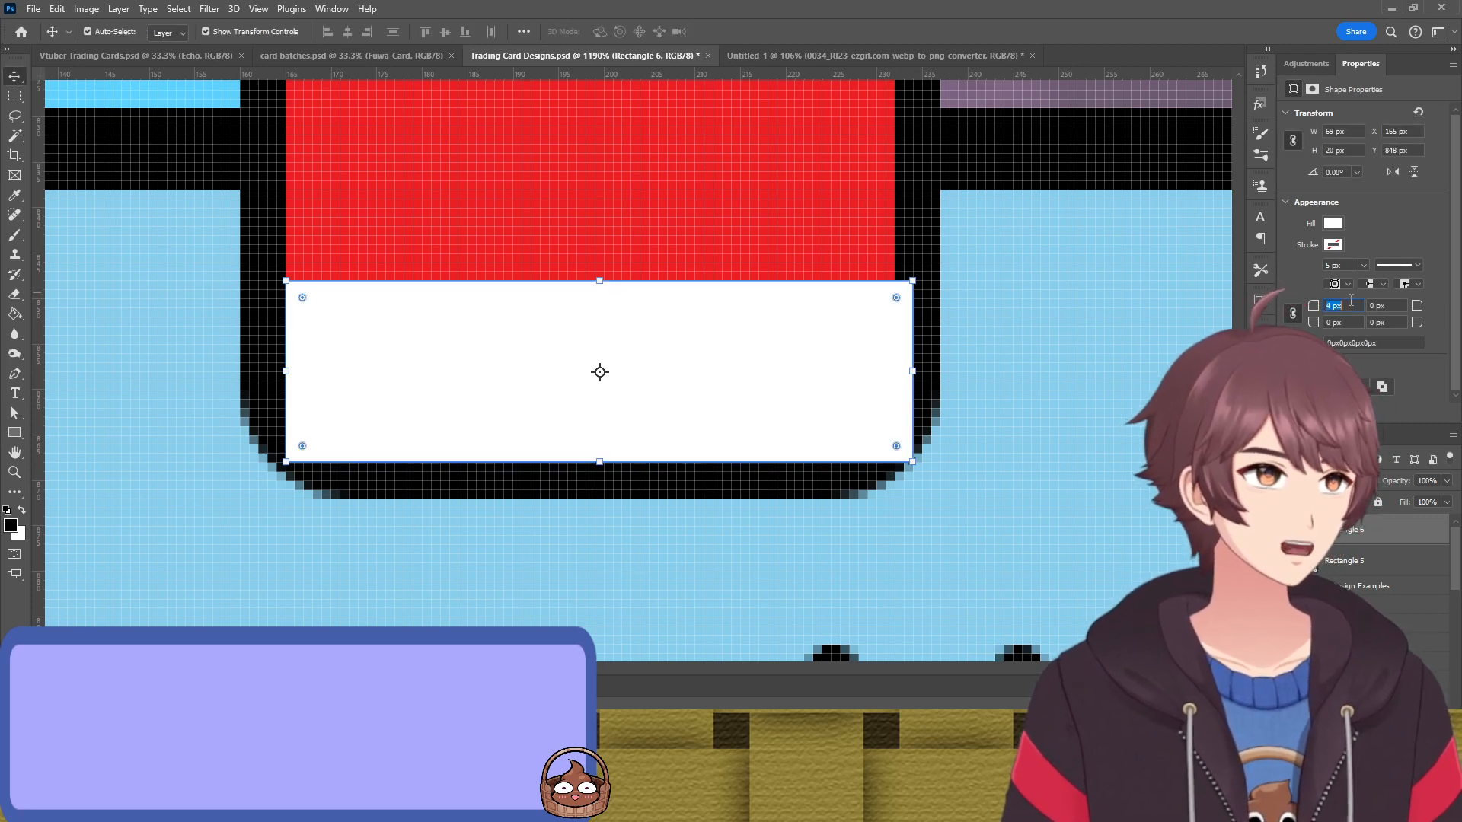
key("Return")
key("ctrl+h")
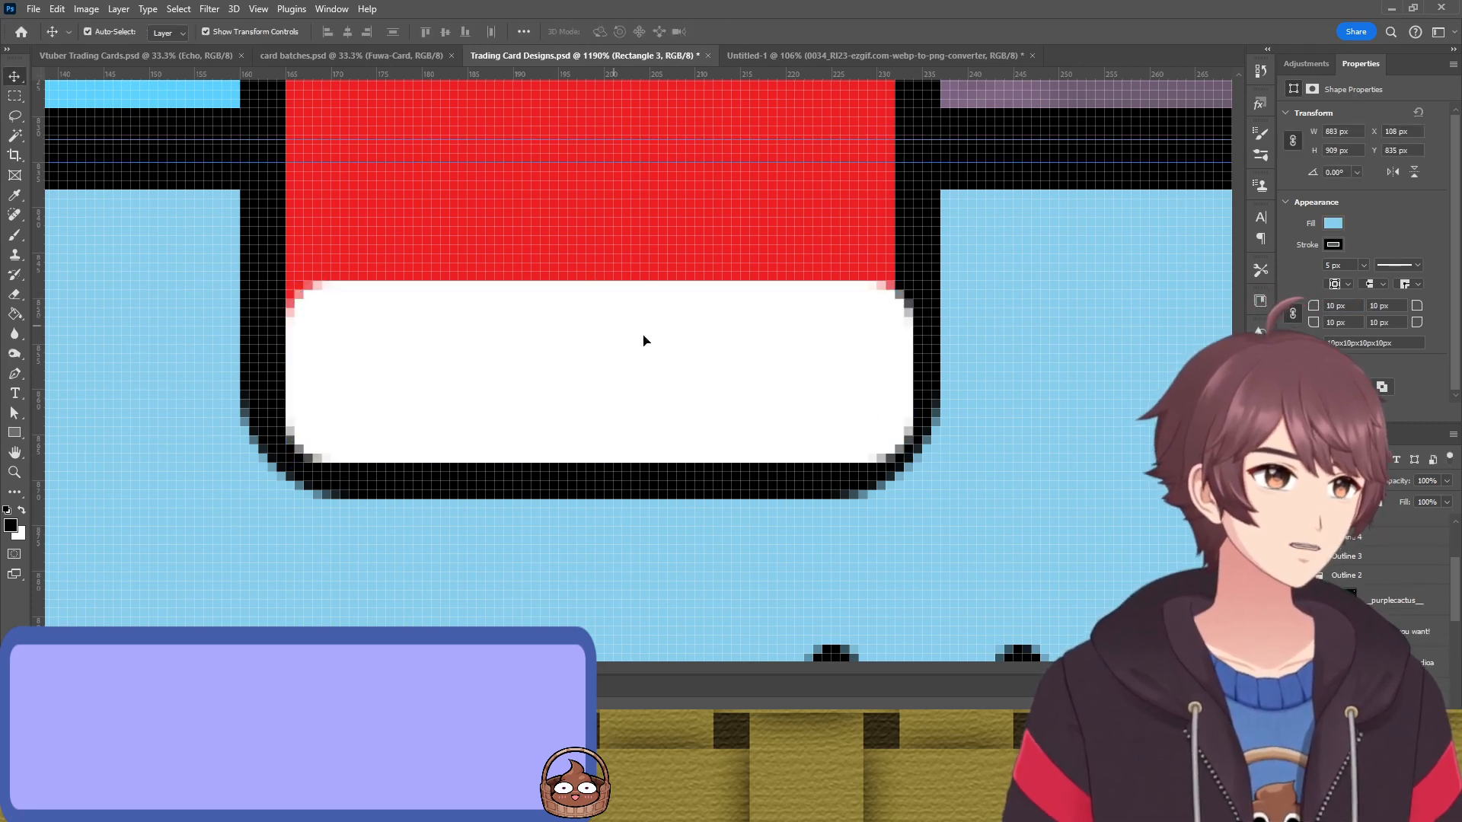
key("ctrl+h")
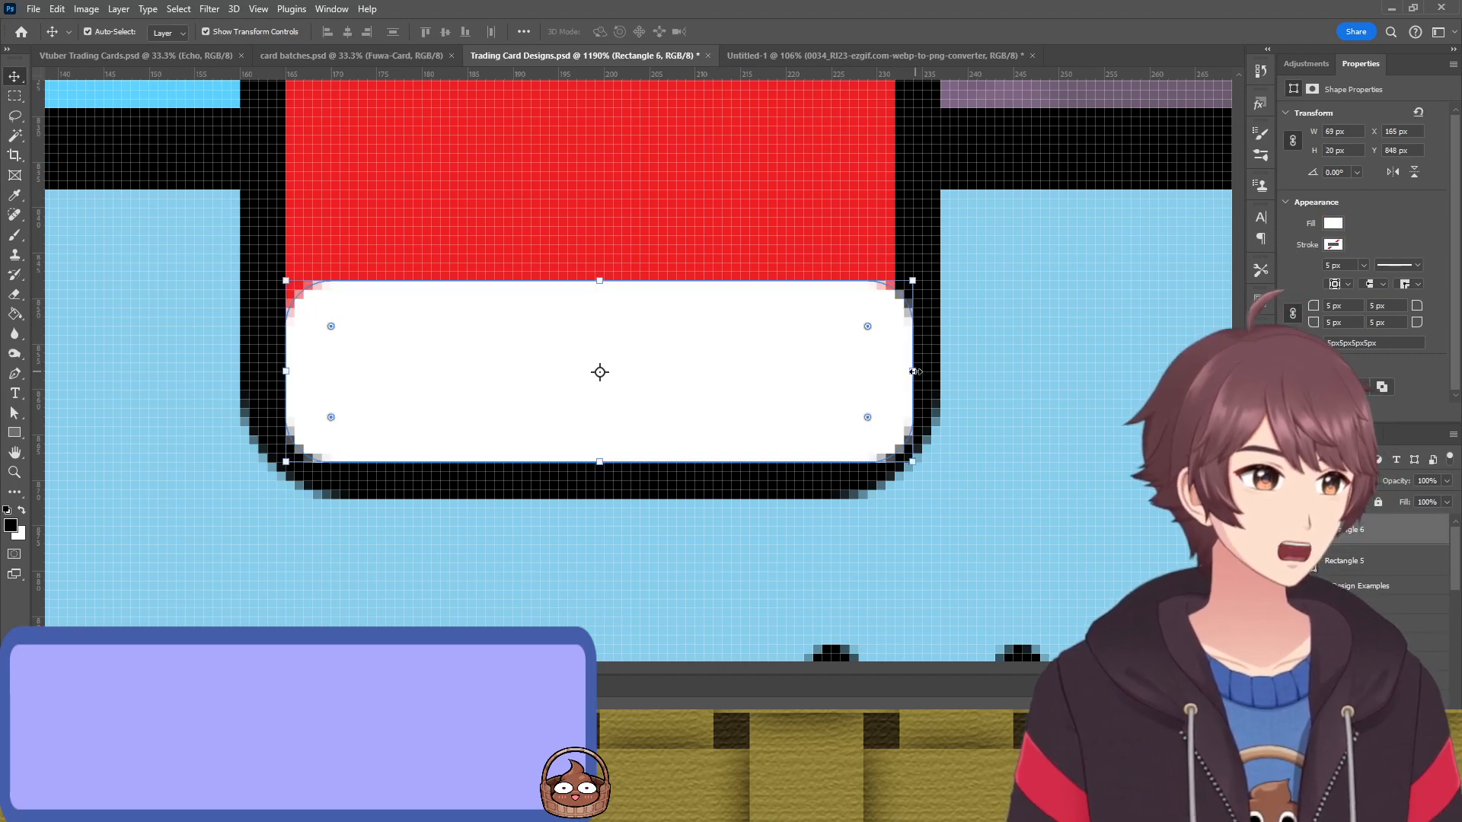
Narrow the white rectangle to 67 px to match the red area's width and move it up 1 px
left_click_drag(913, 372, 896, 363)
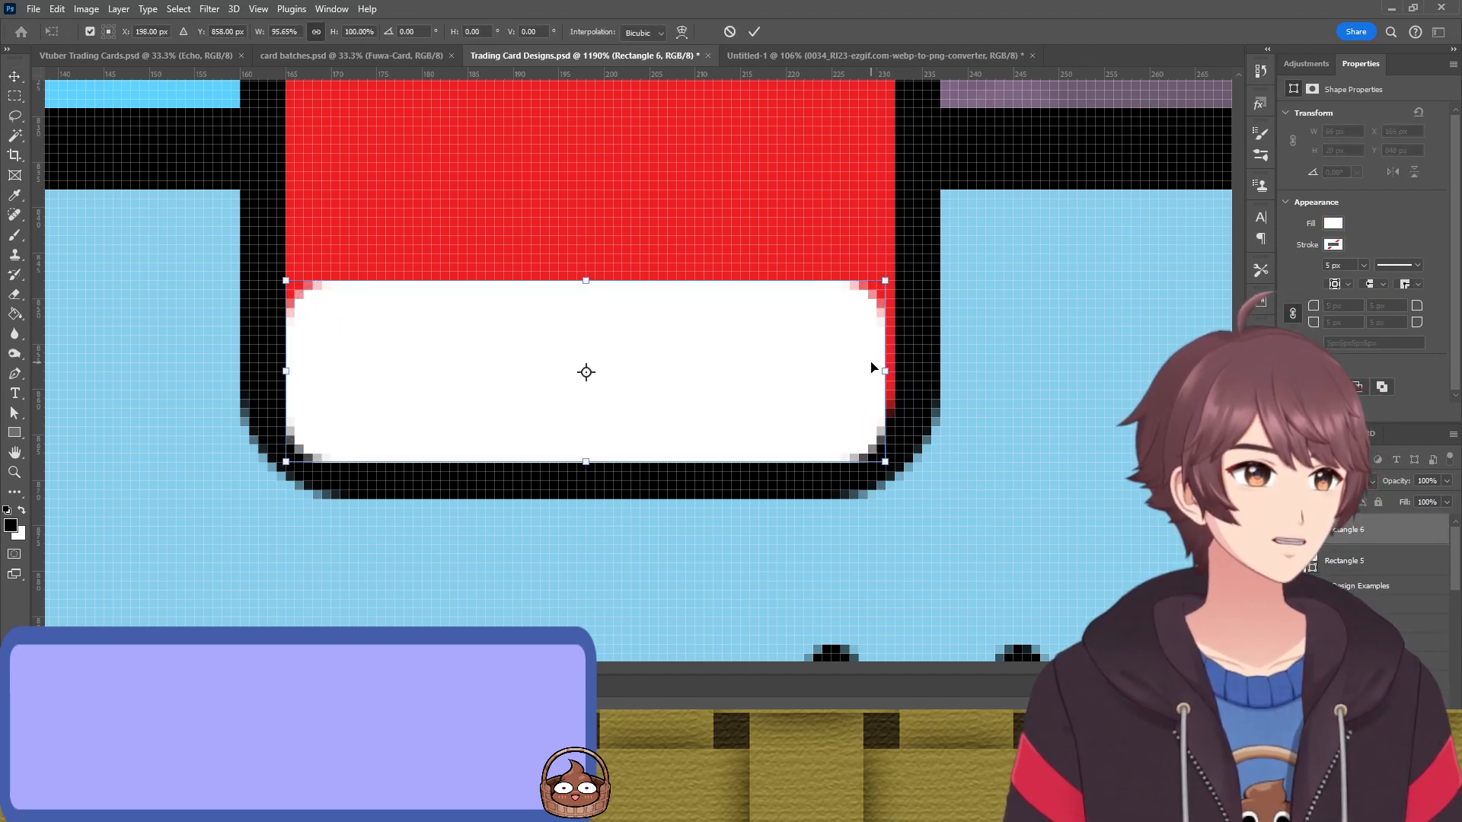
left_click_drag(885, 371, 897, 367)
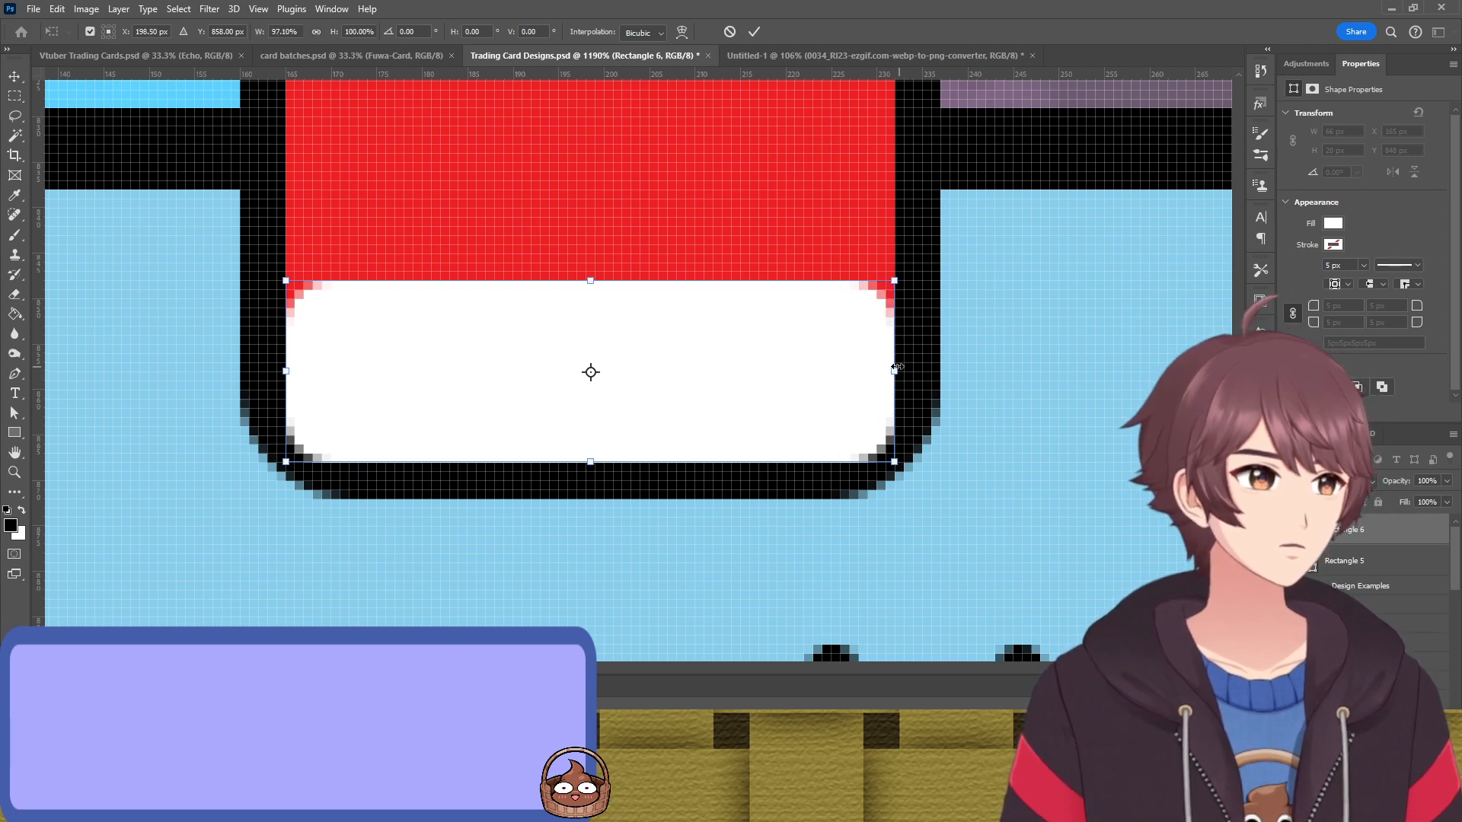
scroll(444, 375, "up", 3)
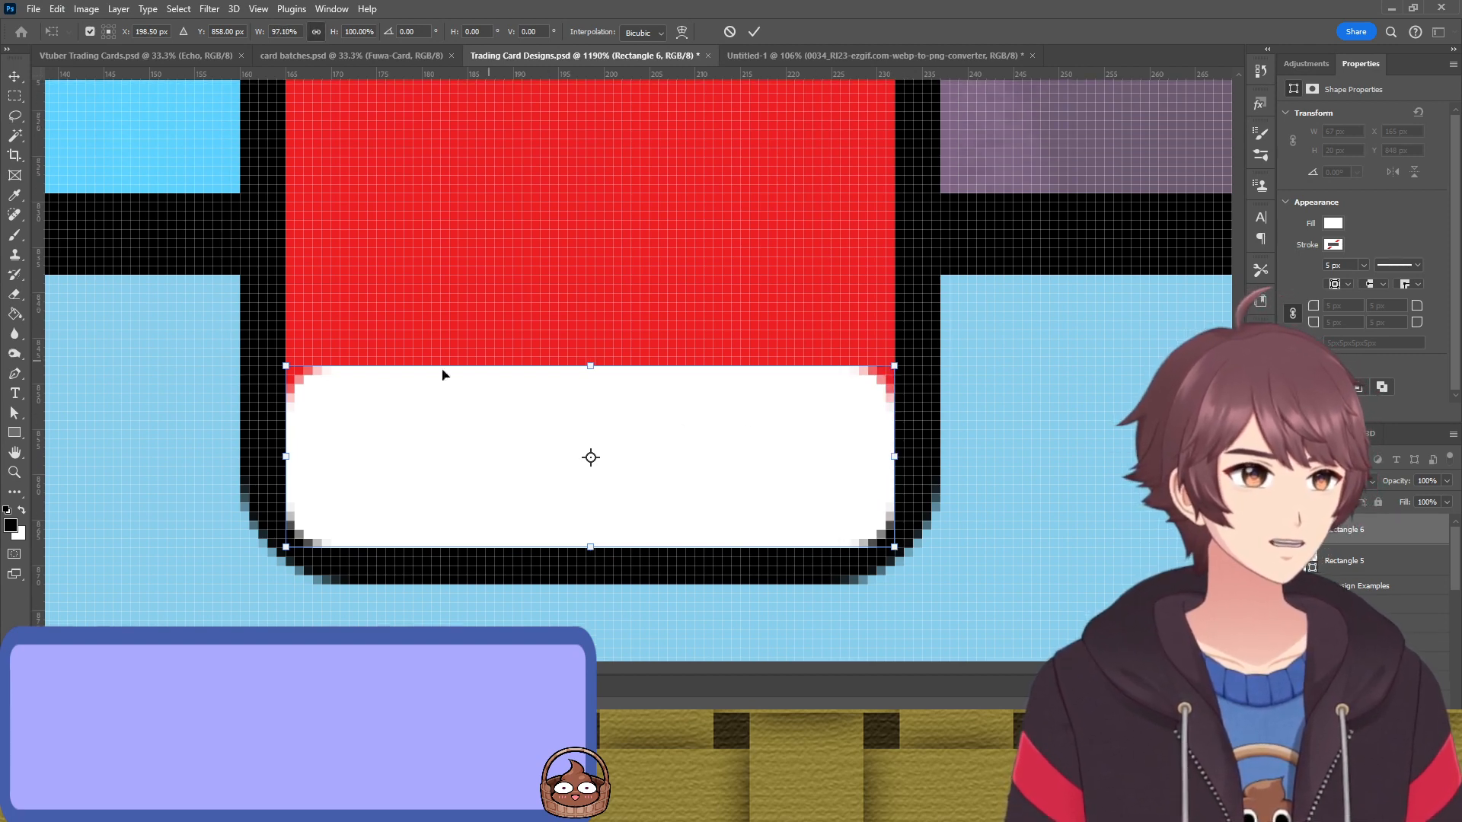
key("Return")
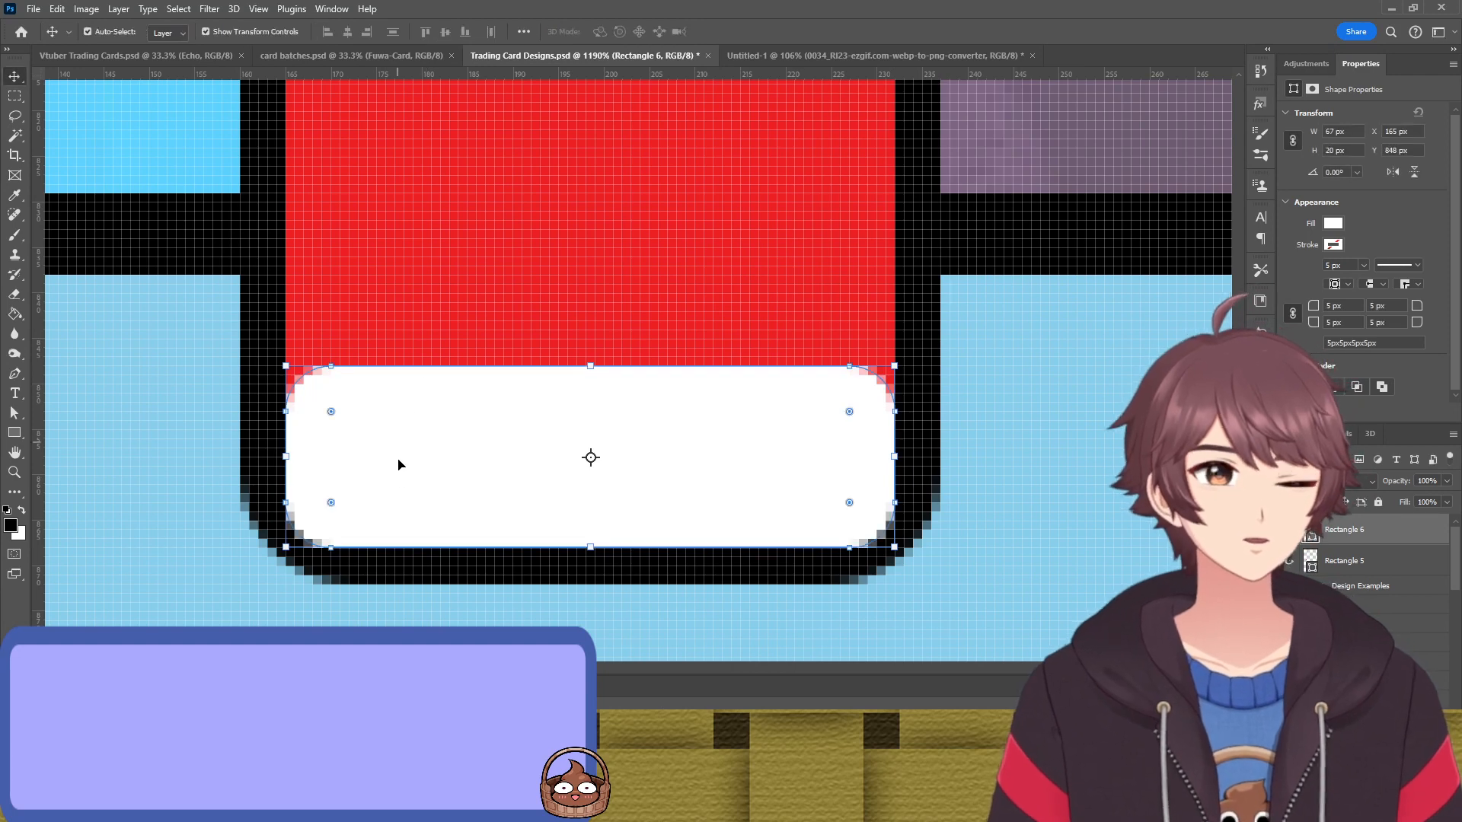
left_click_drag(481, 515, 476, 494)
scroll(424, 435, "up", 1)
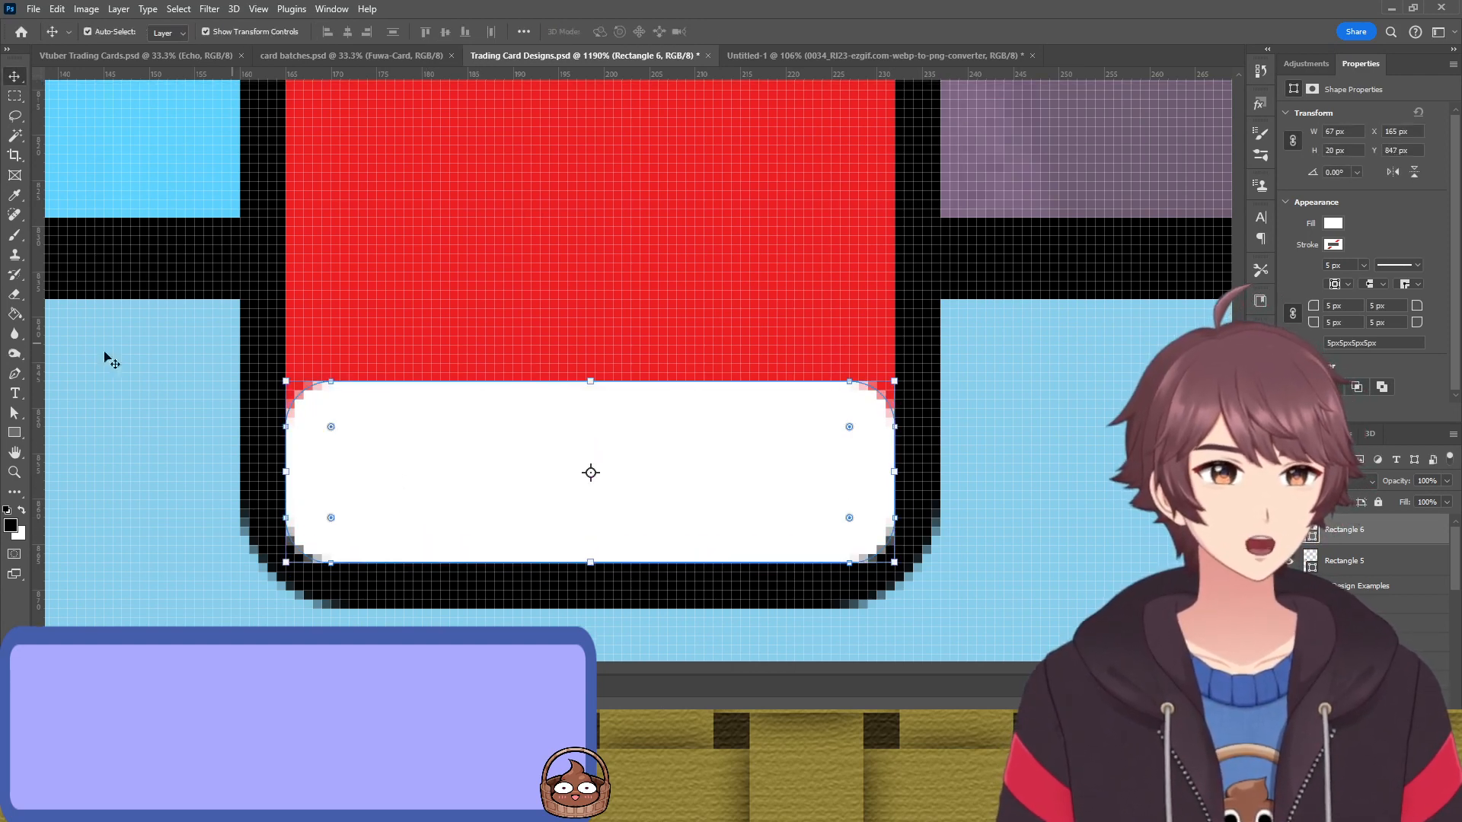
Reduce the white rectangle's corner radii to 0 px so it has square corners
key("ctrl+t")
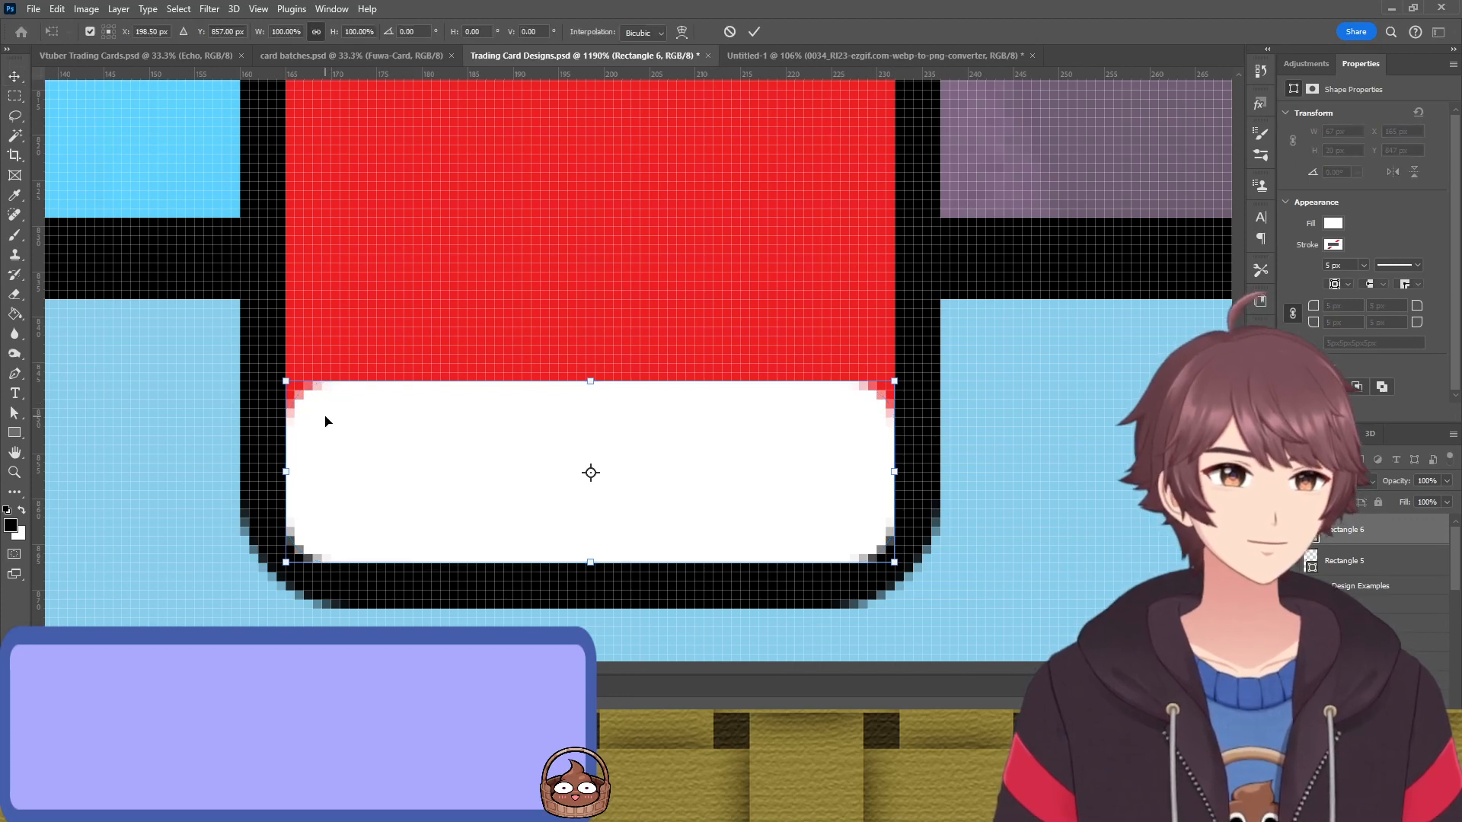
left_click(730, 31)
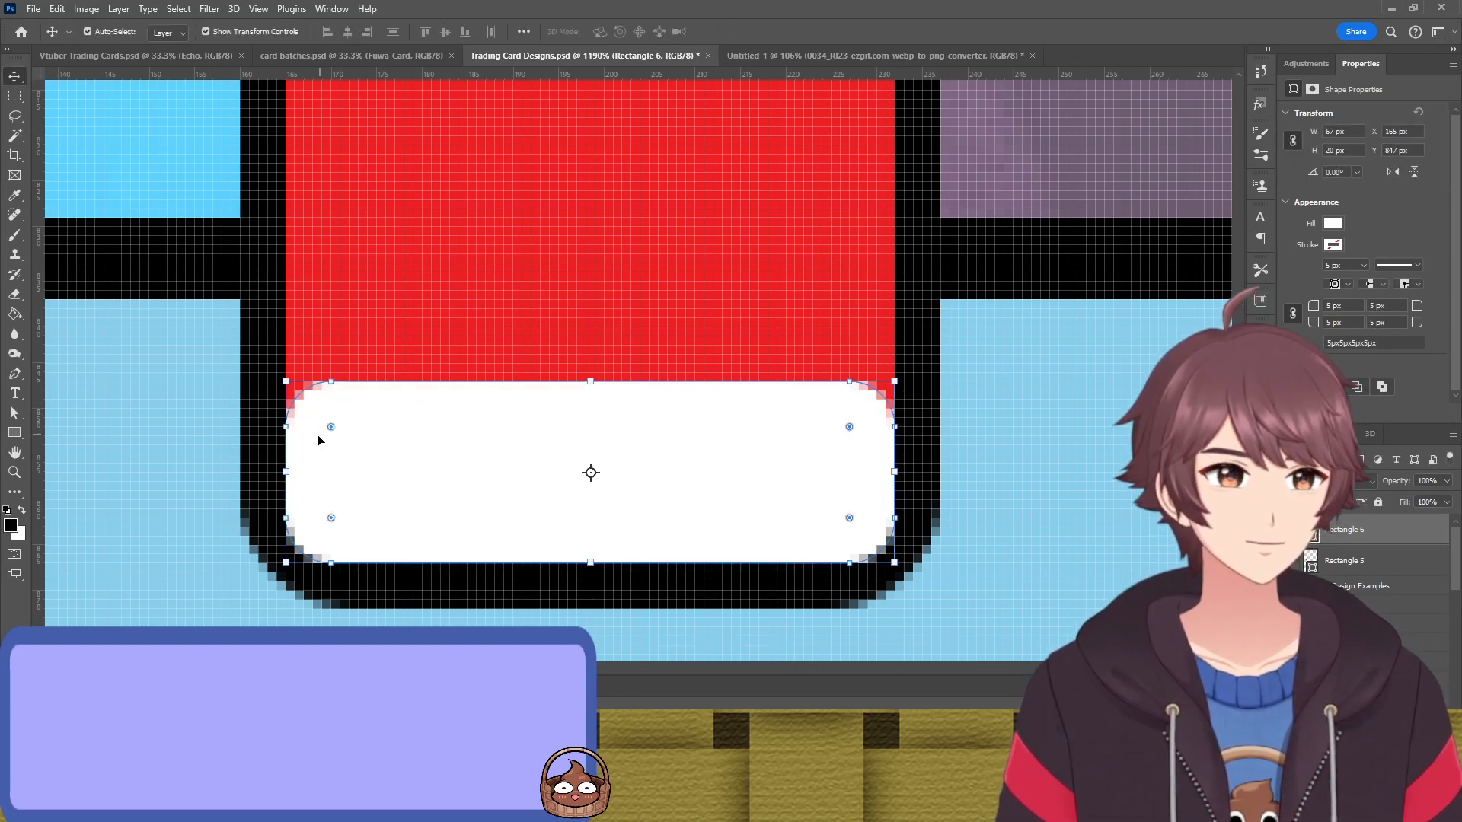
left_click_drag(331, 430, 293, 384)
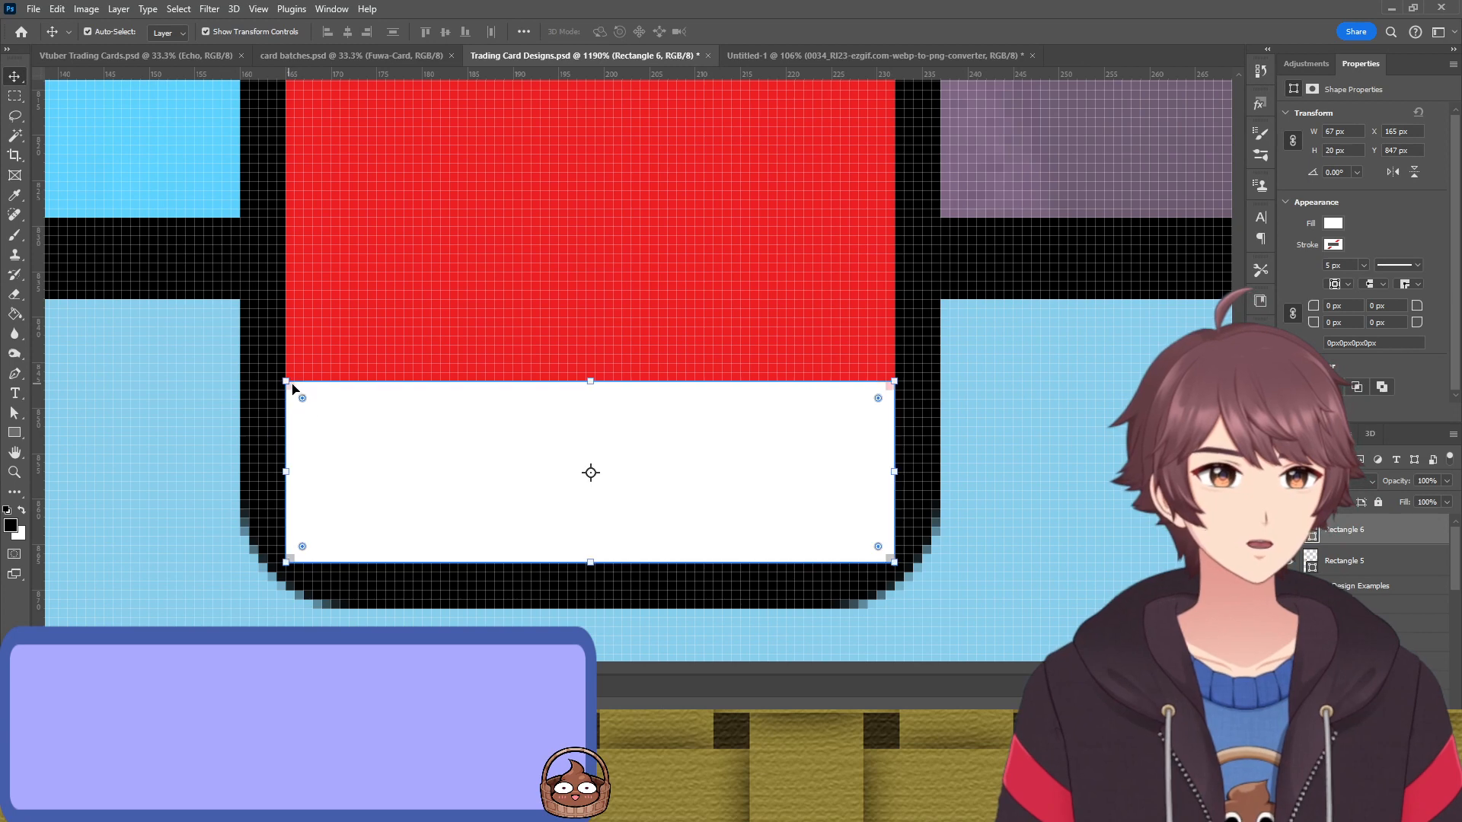
left_click(1070, 563)
mouse_move(695, 538)
left_mouse_down()
mouse_move(676, 490)
mouse_move(679, 521)
left_mouse_up()
left_click(1080, 499)
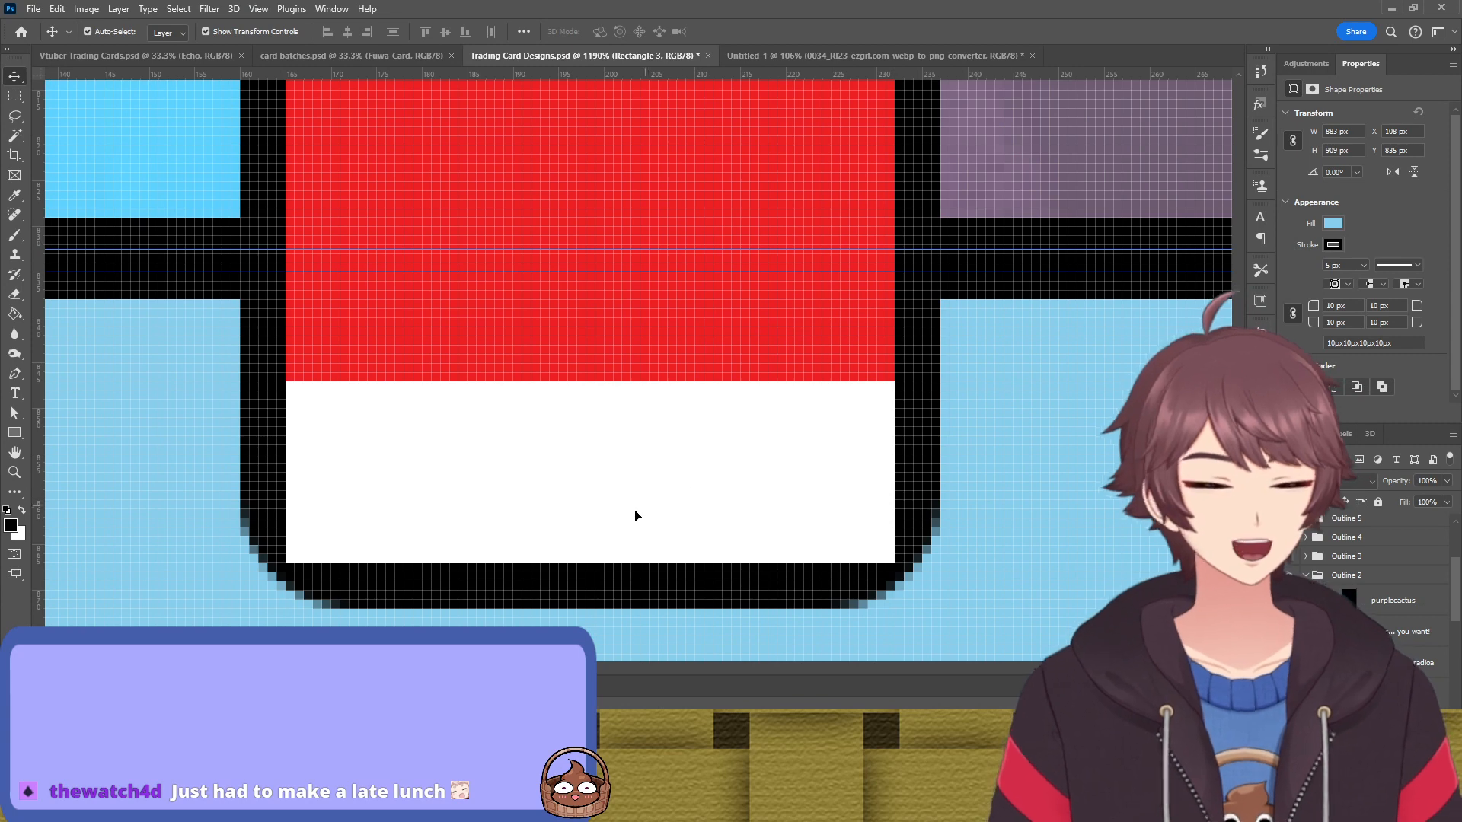
Set the corner radii of the black-outlined red square to 5 px
scroll(608, 520, "up", 1)
scroll(748, 443, "down", 1)
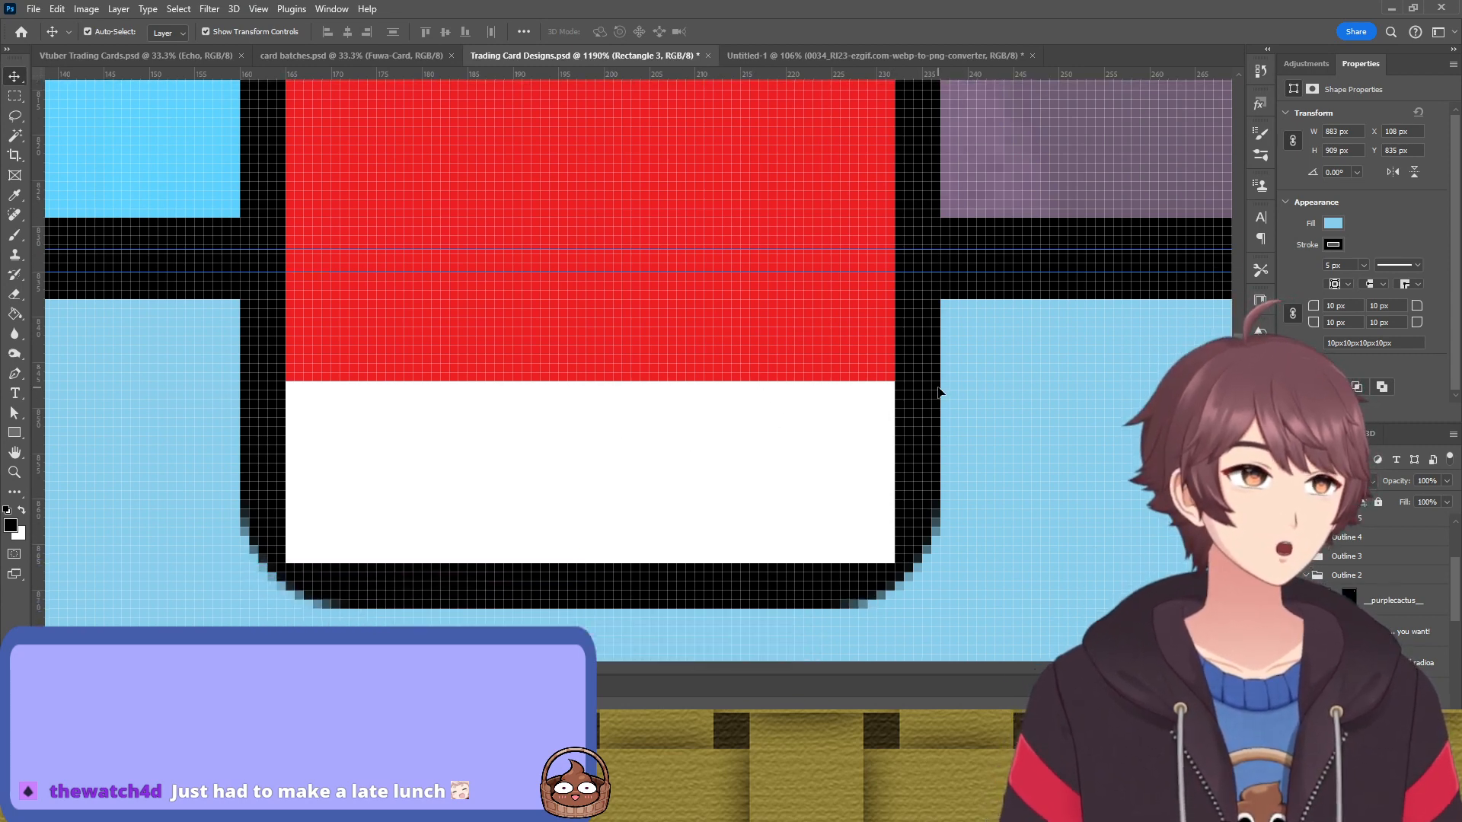
left_click(926, 393)
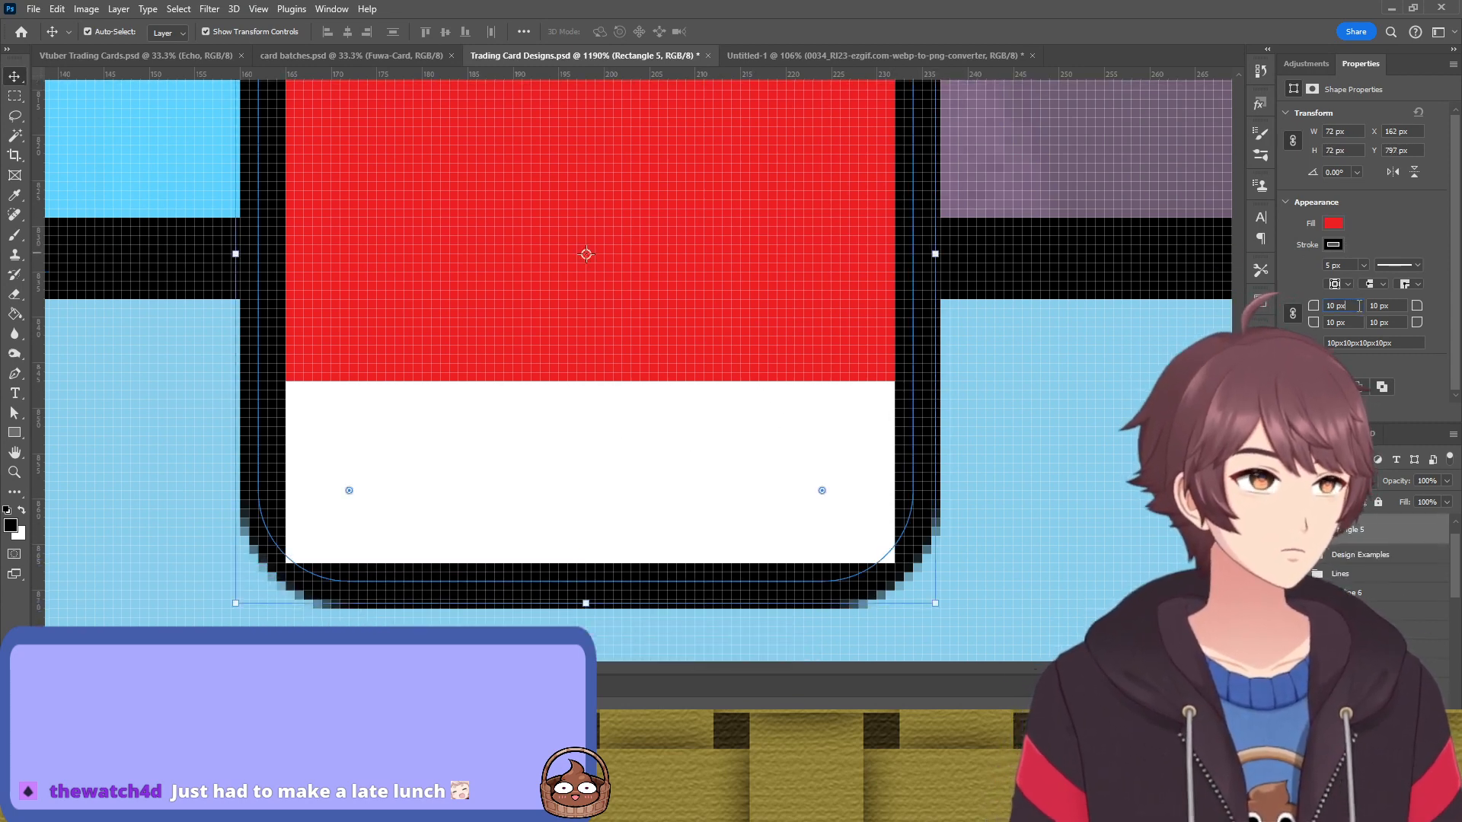
key("Return")
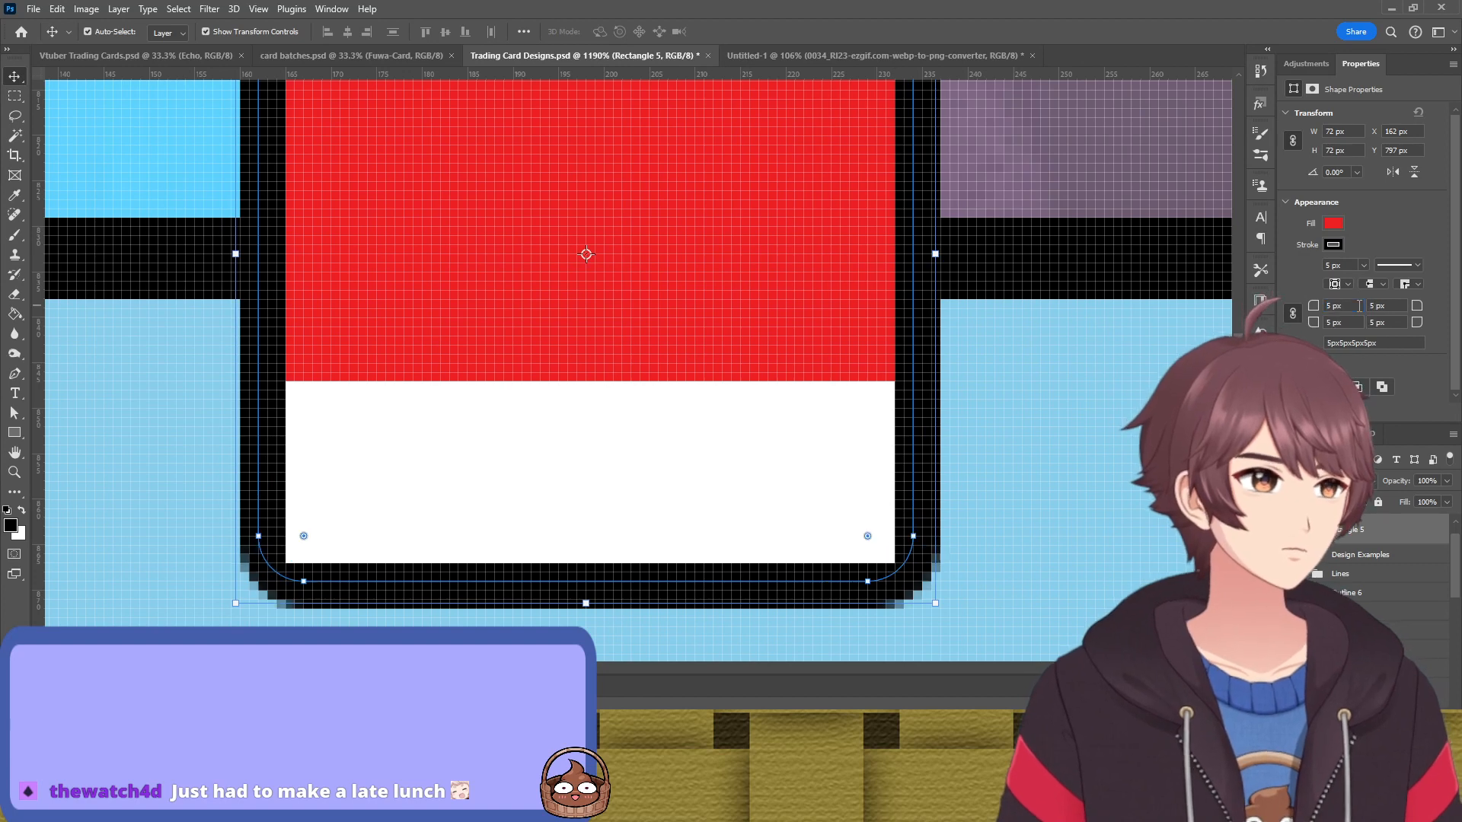
left_click(1123, 390)
mouse_move(653, 504)
left_mouse_down()
mouse_move(651, 434)
mouse_move(641, 499)
left_mouse_up()
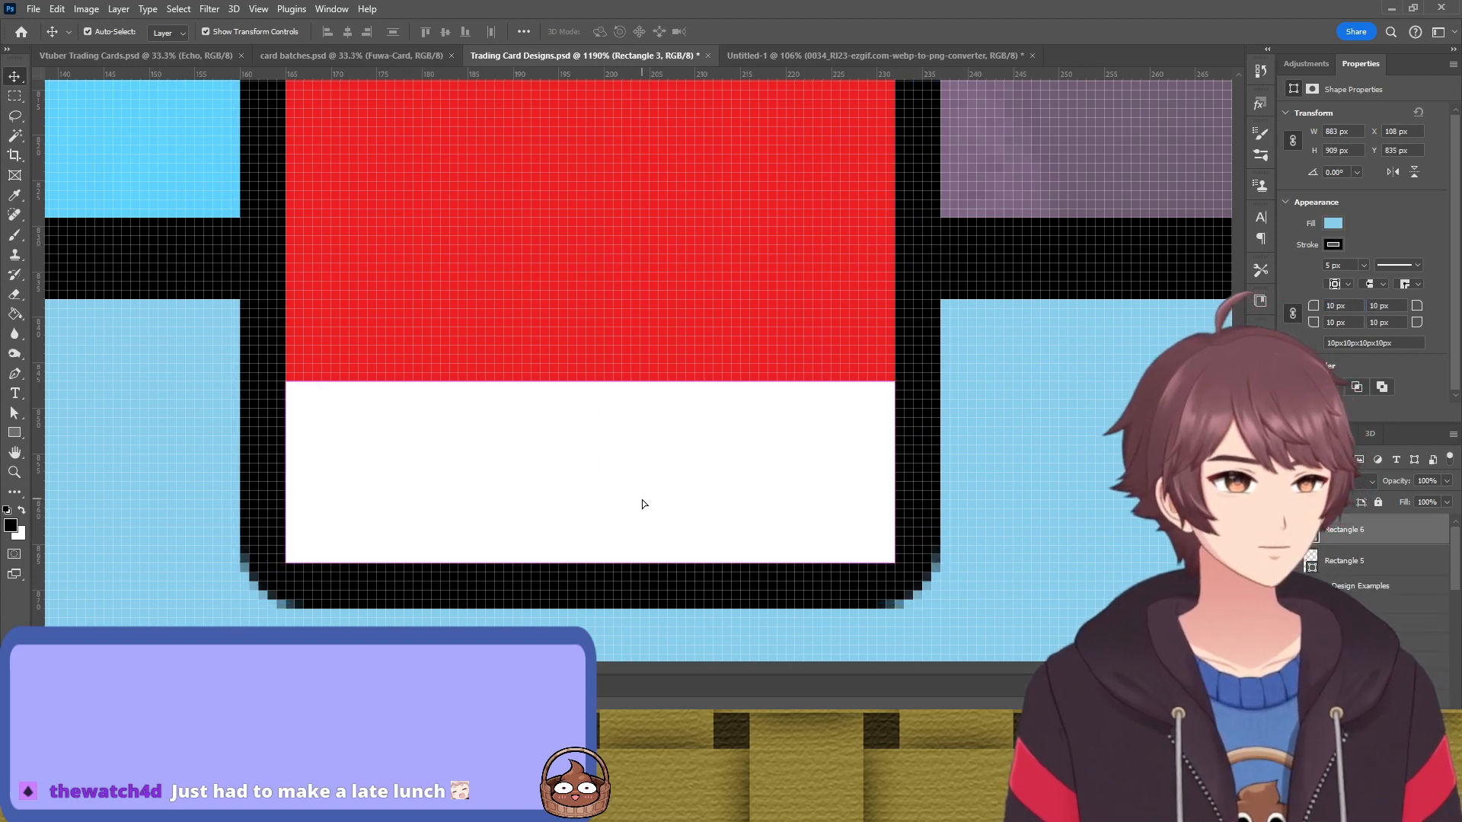
left_click(1106, 487)
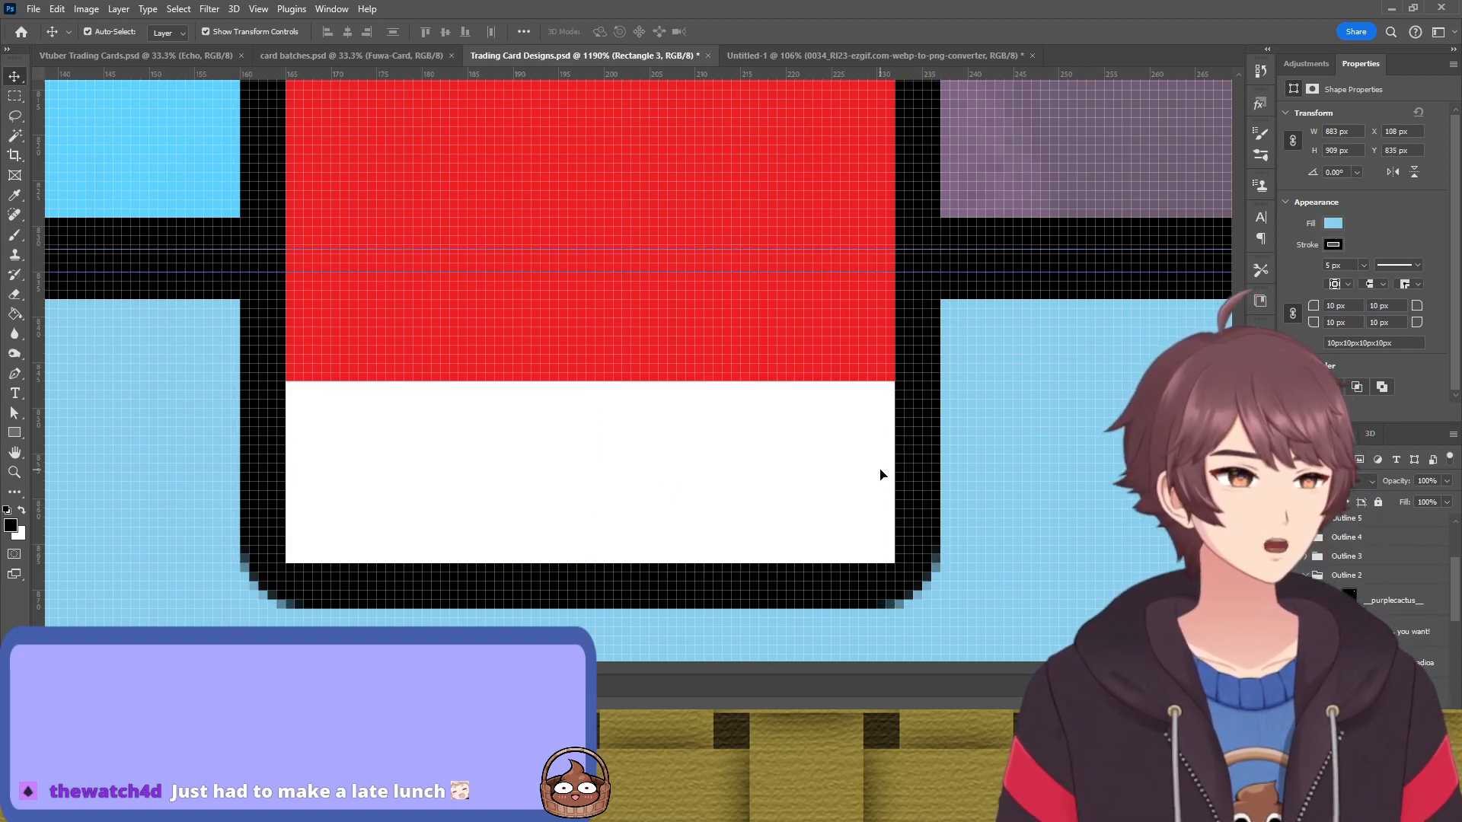
Add the text "Stat 1" in black 10 pt Arial Rounded MT Bold over the badge's white strip
scroll(117, 381, "down", 5)
left_click(659, 276)
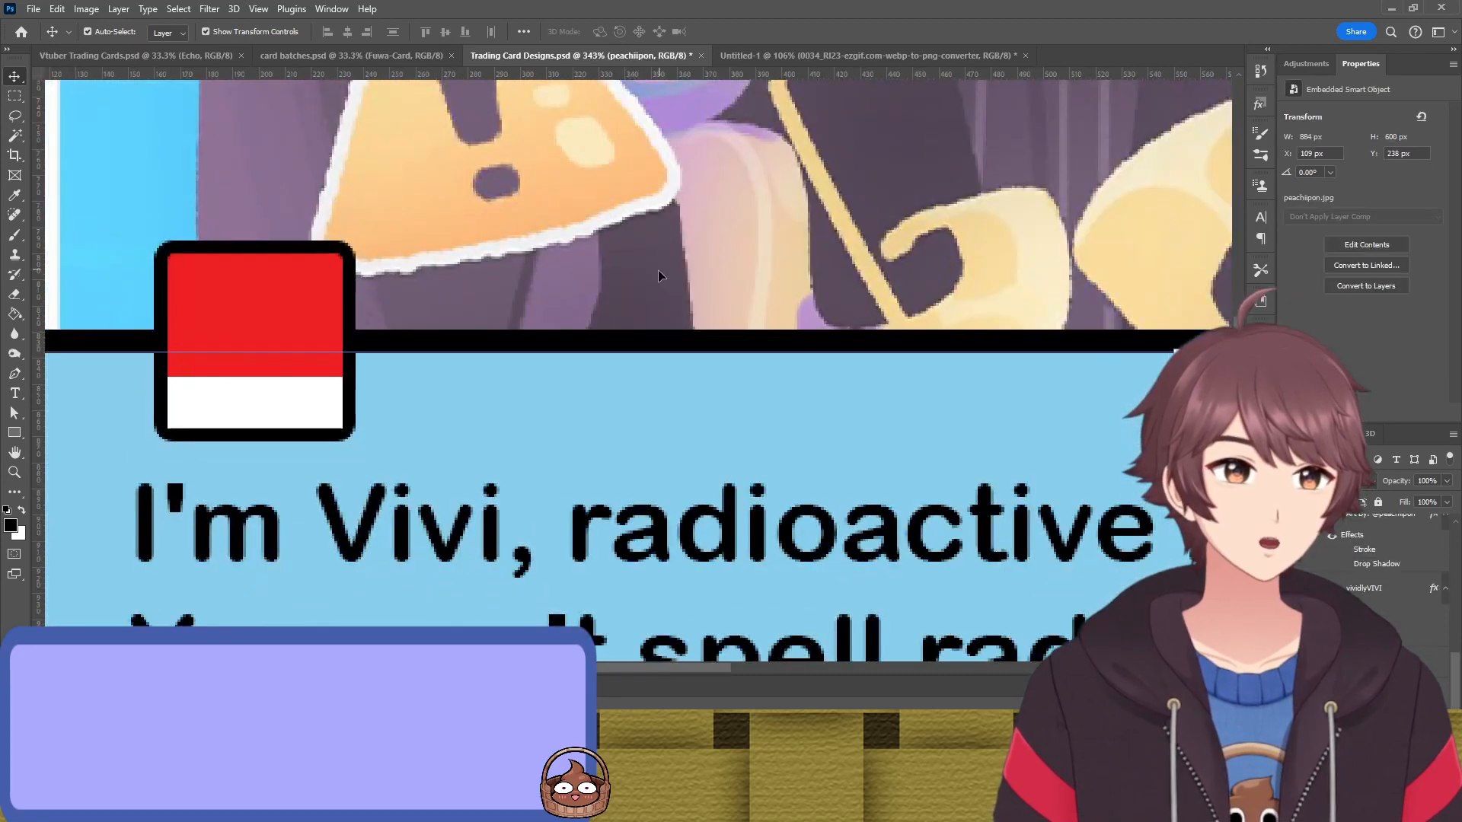
scroll(343, 385, "up", 5)
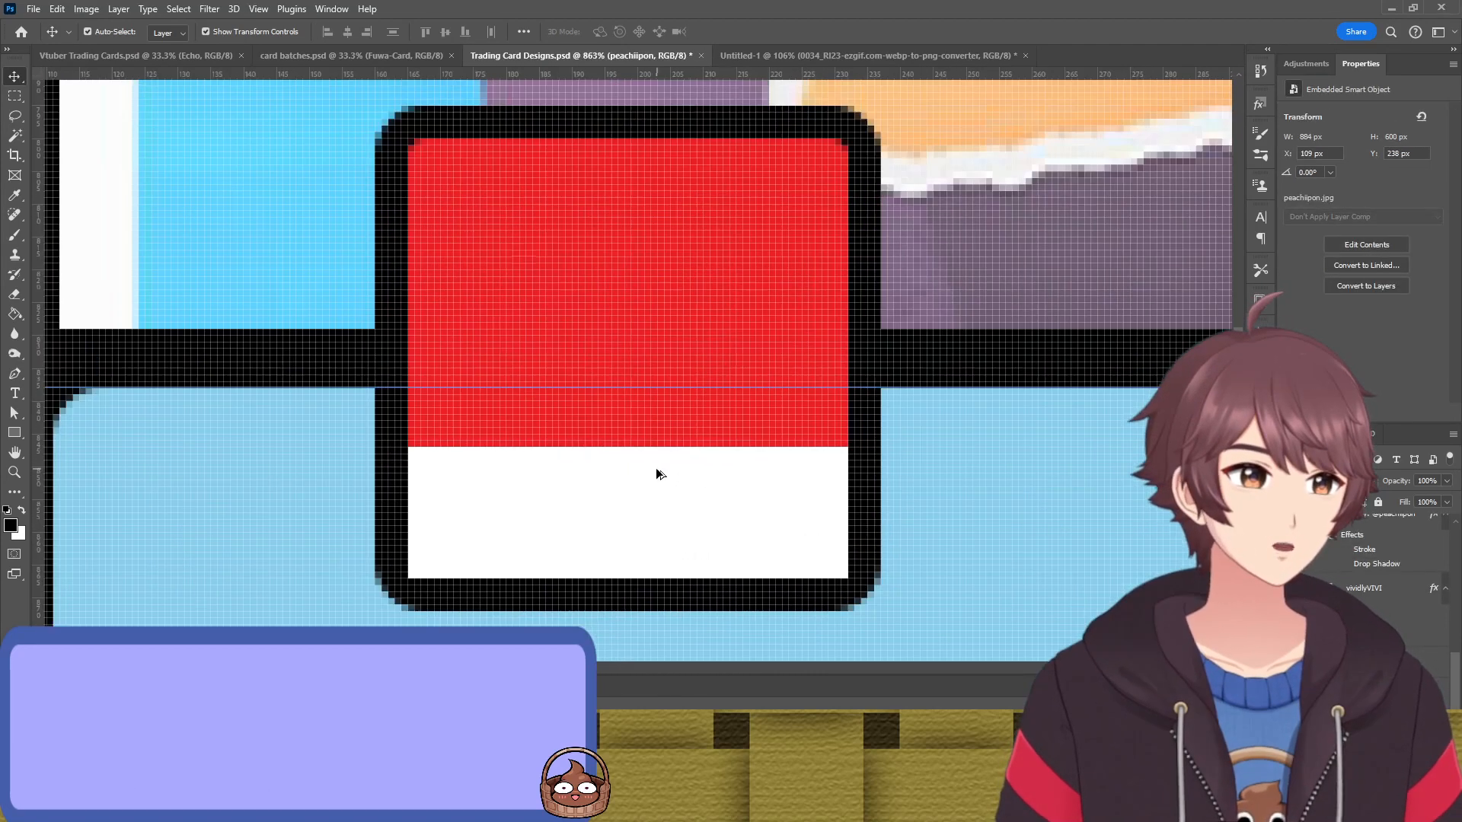
key("t")
left_click(569, 522)
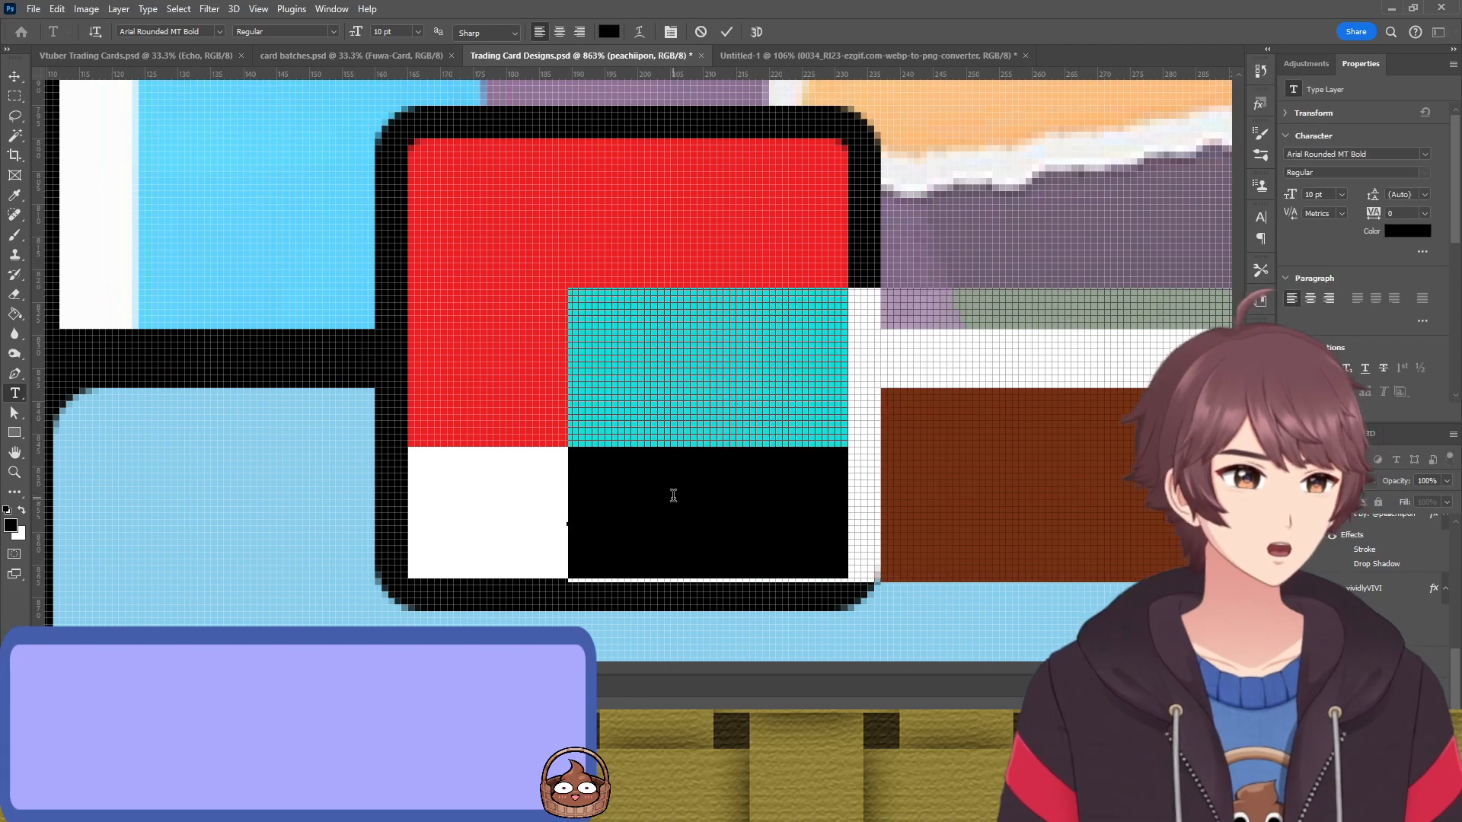
key("BackSpace")
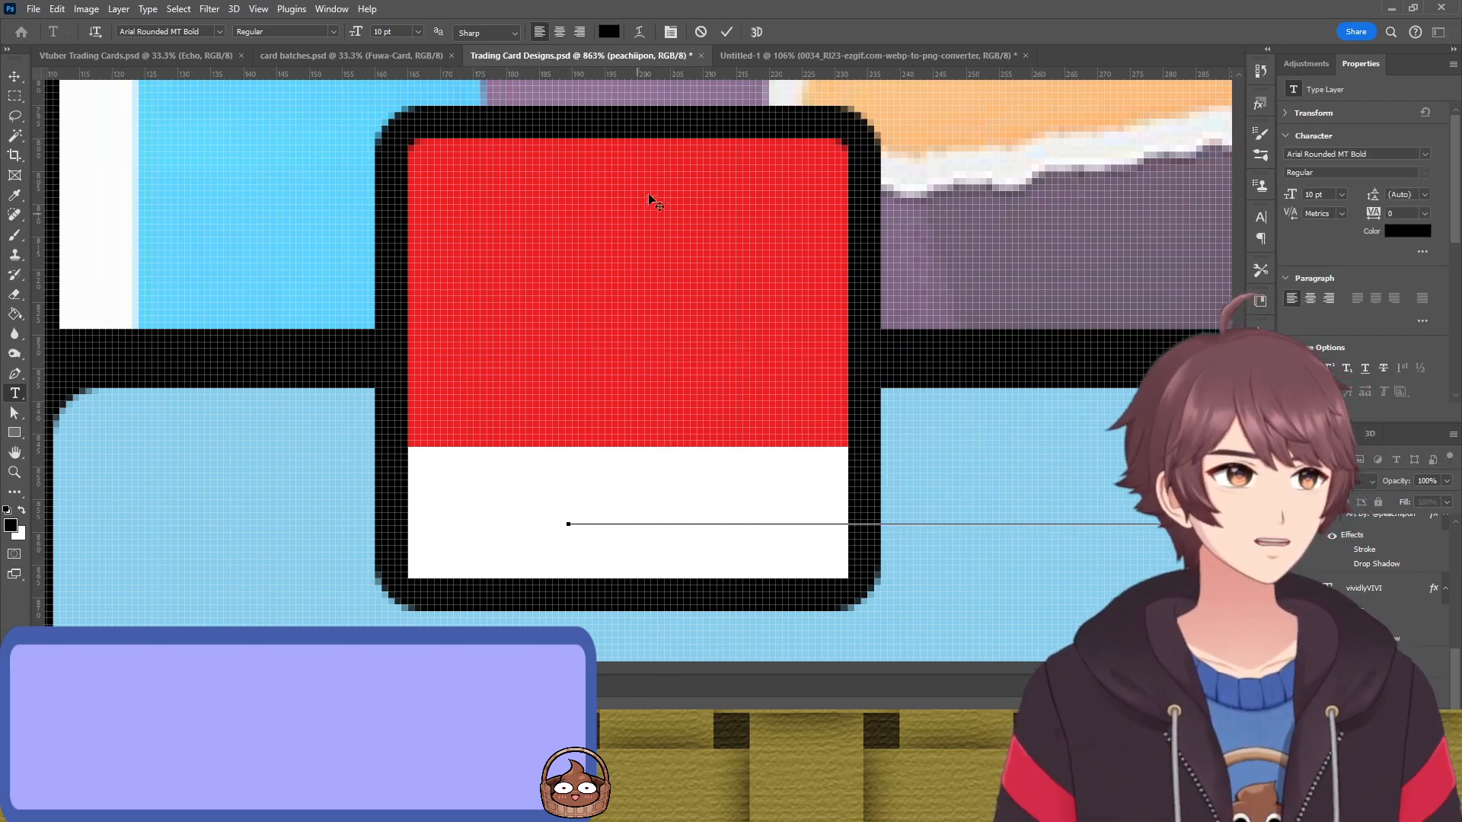
left_click(726, 32)
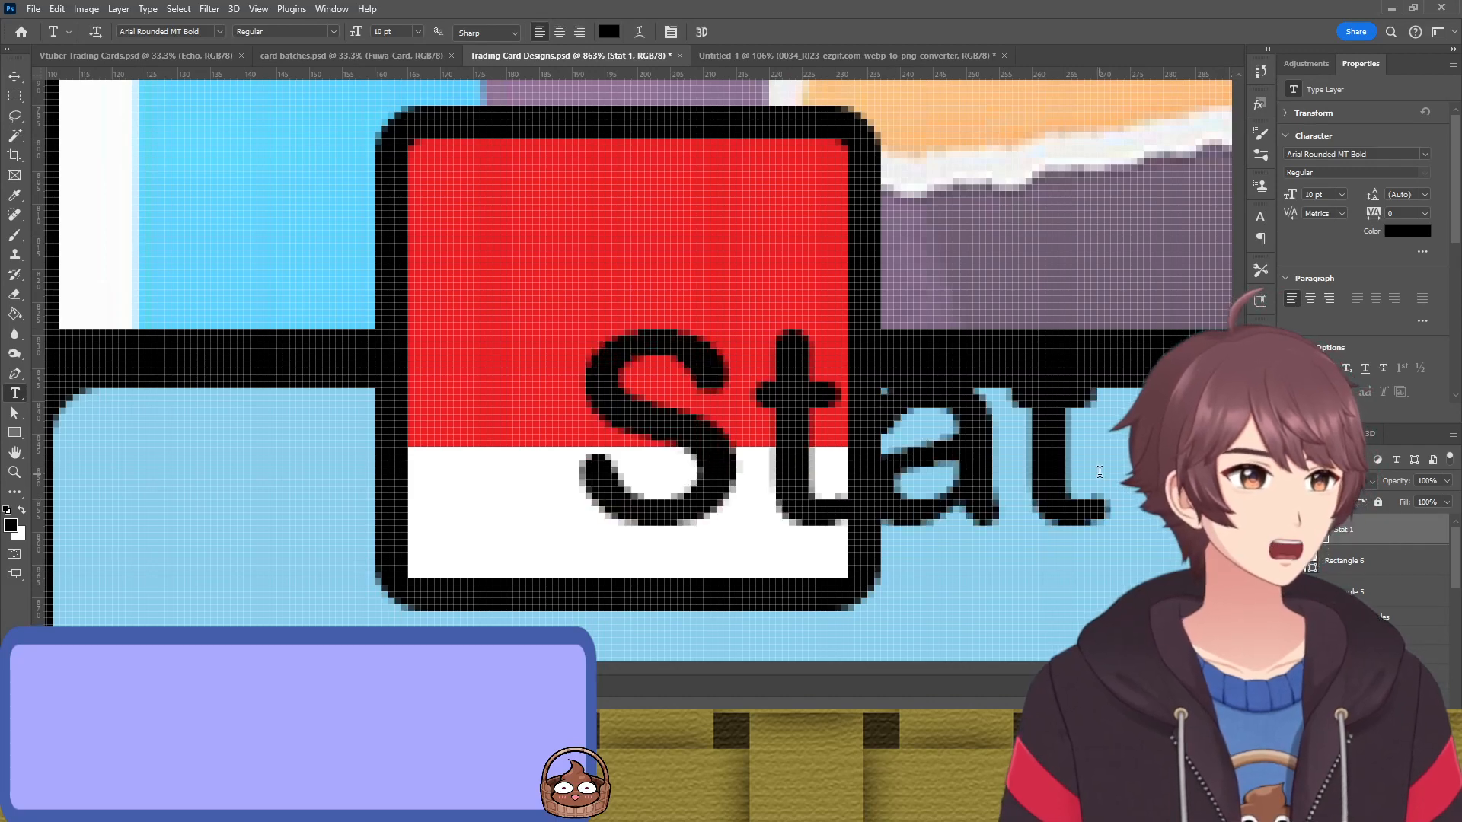
Scale the "Stat 1" text down to 4.79 pt and centre it inside the badge's white strip
key("v")
left_click_drag(1067, 447, 736, 501)
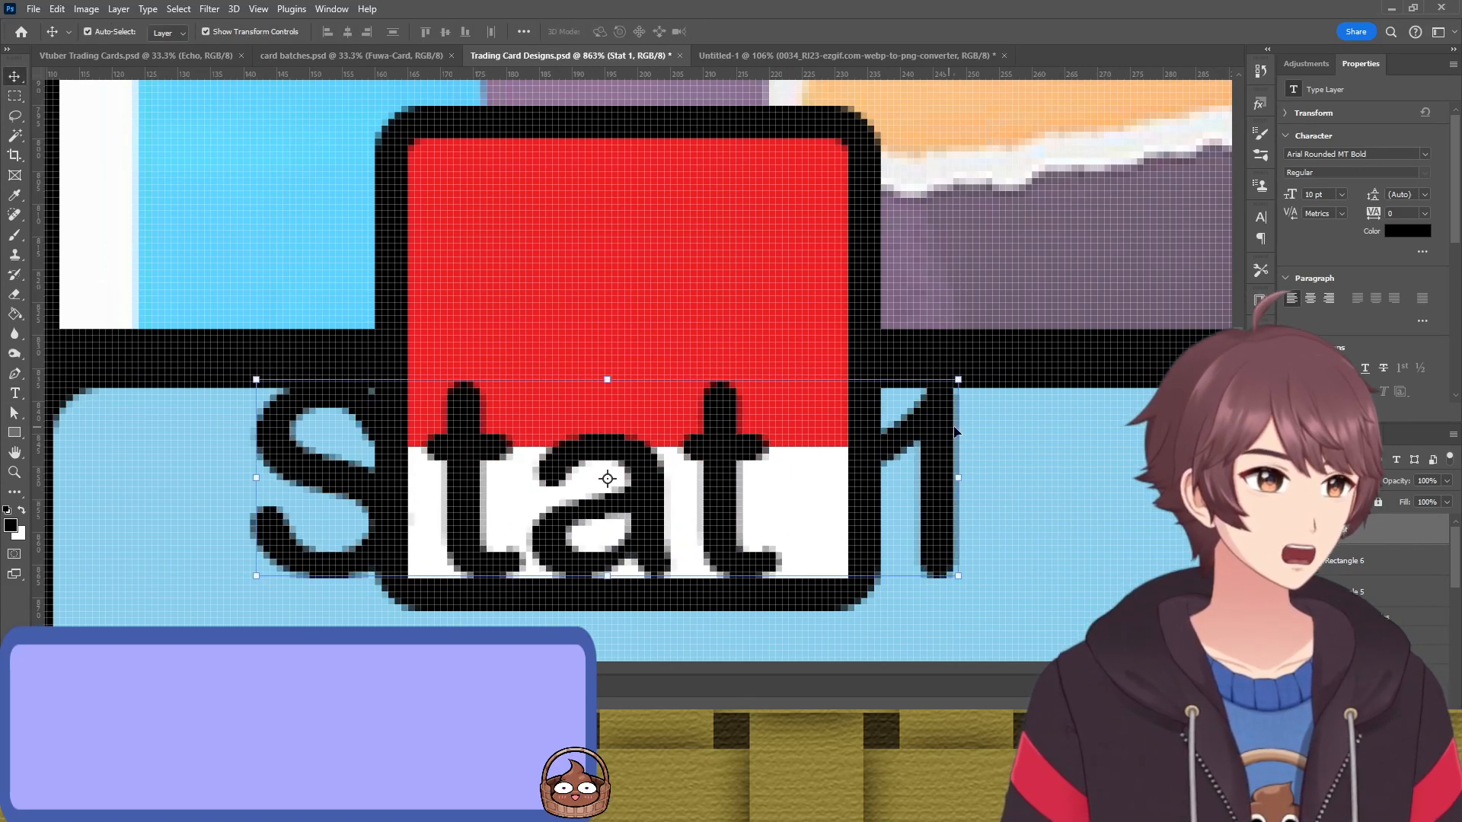
key("ctrl+t")
left_click_drag(807, 464, 773, 528)
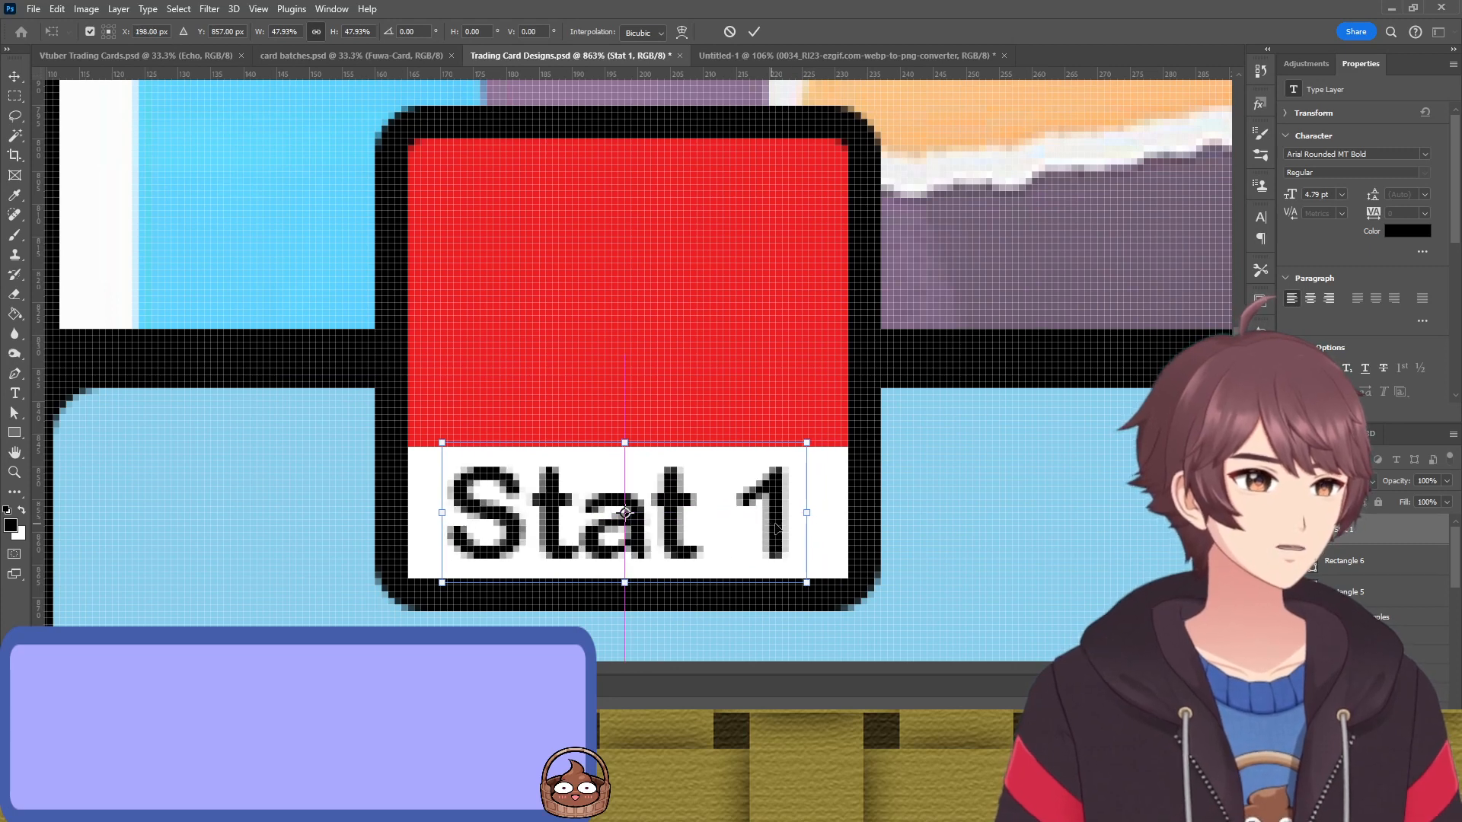
key("Return")
Replace the lowercase letters in the badge label with capitals so it reads "STAT 1"
key("t")
left_click(683, 520)
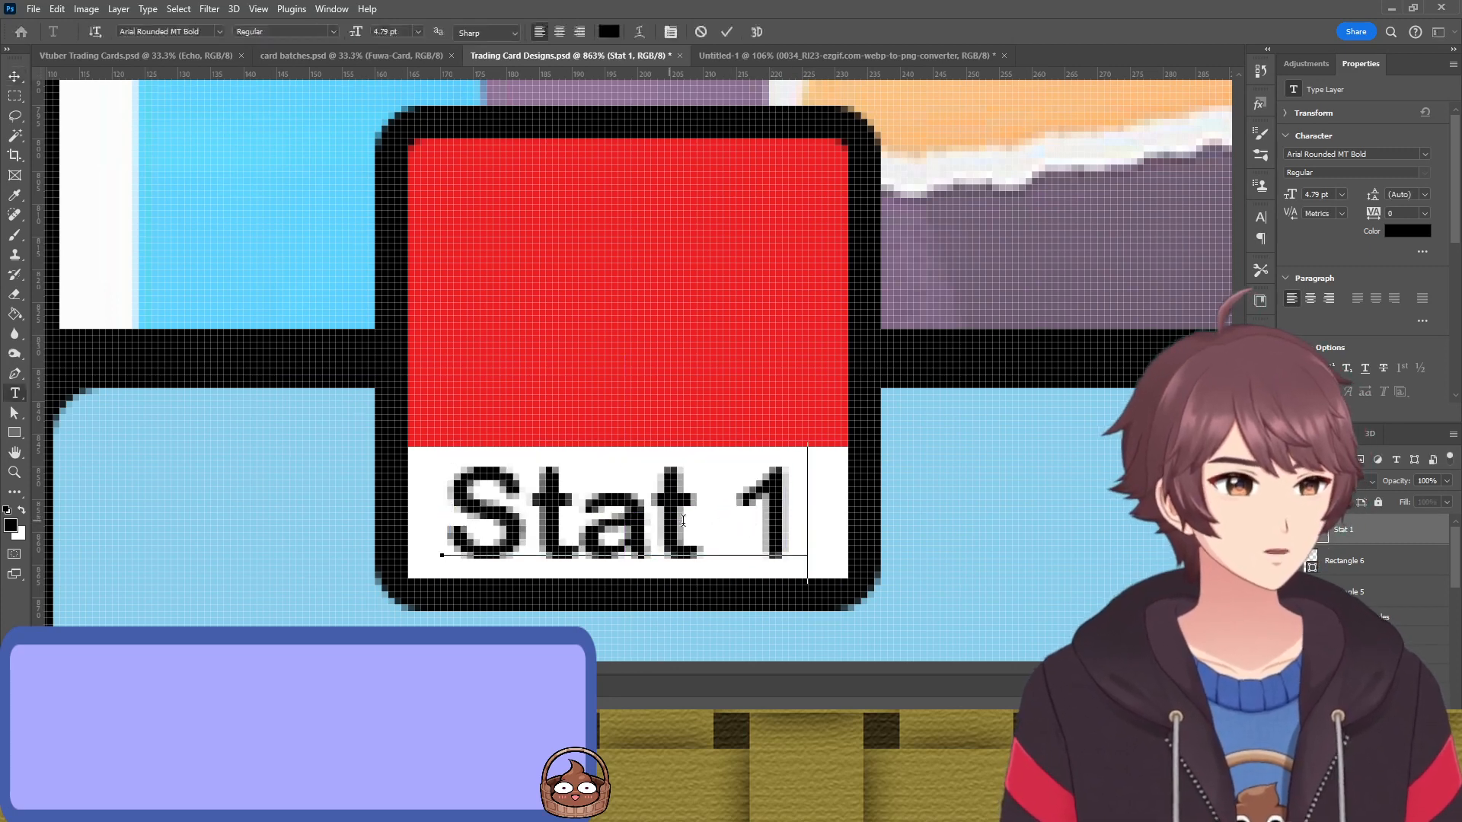
left_click_drag(683, 520, 546, 532)
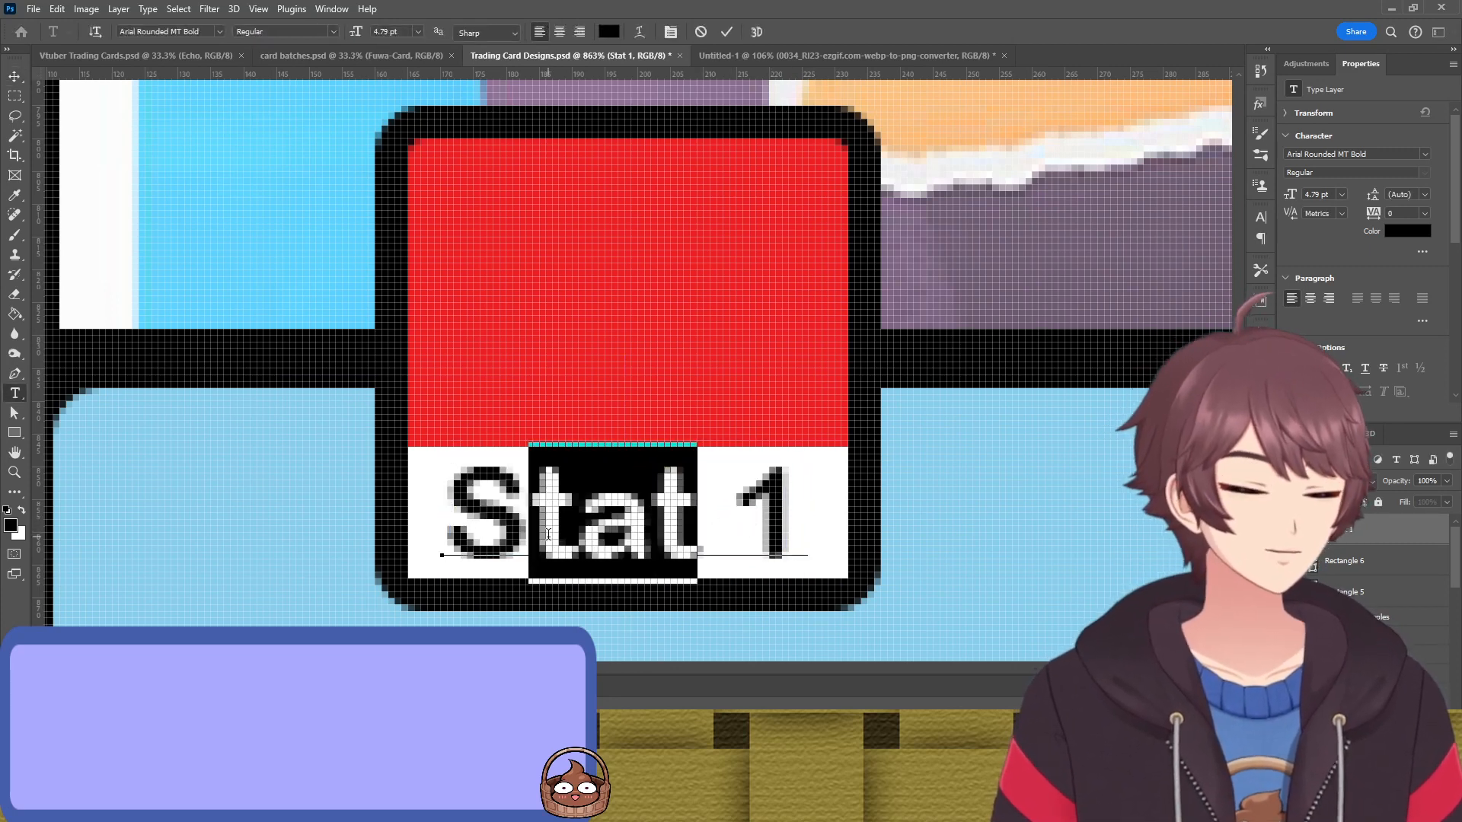
type("TAT")
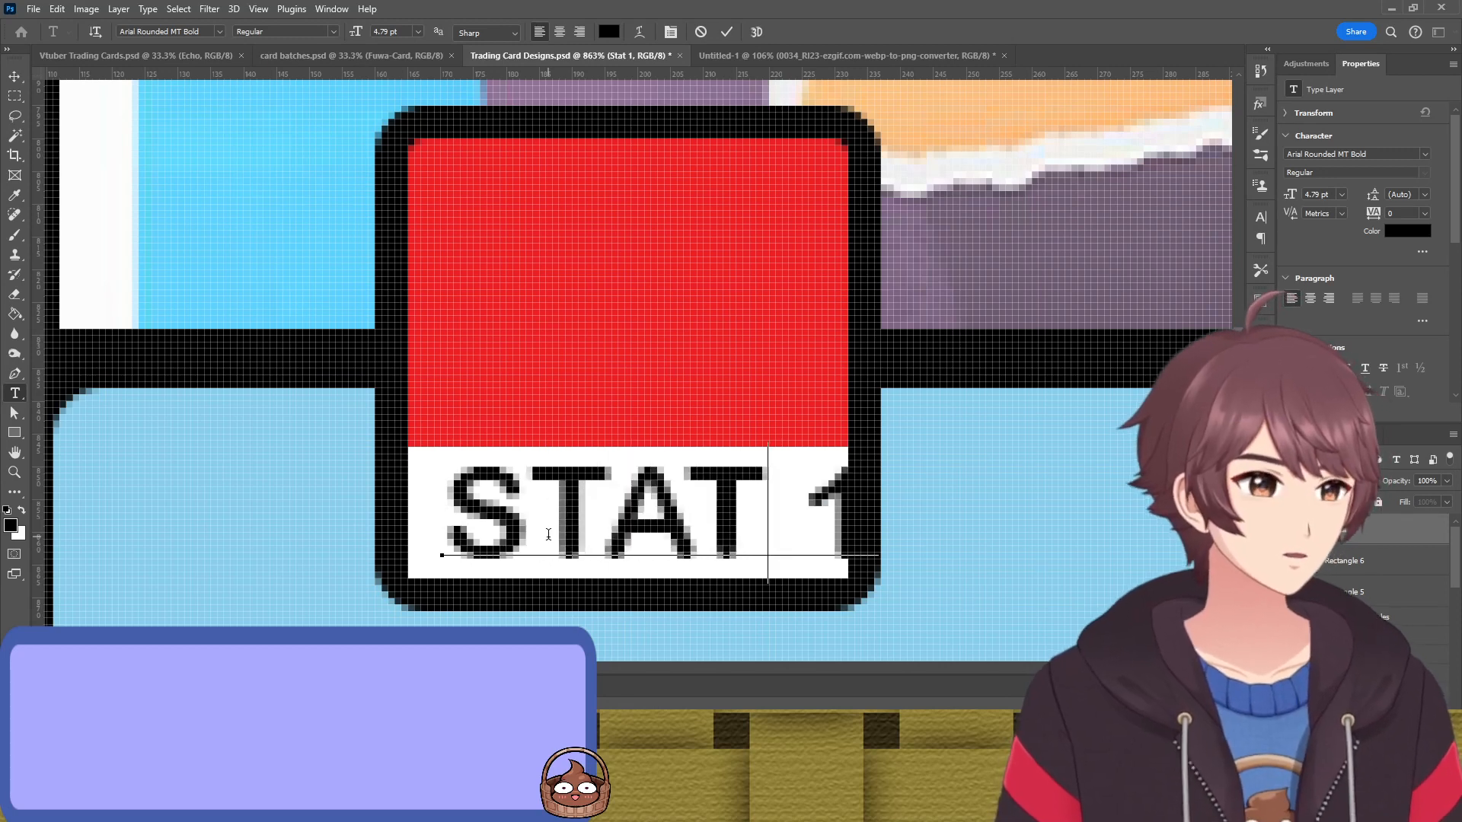
Set the "STAT 1" label to 5 pt and recentre it inside the badge's white strip
left_click(726, 32)
key("v")
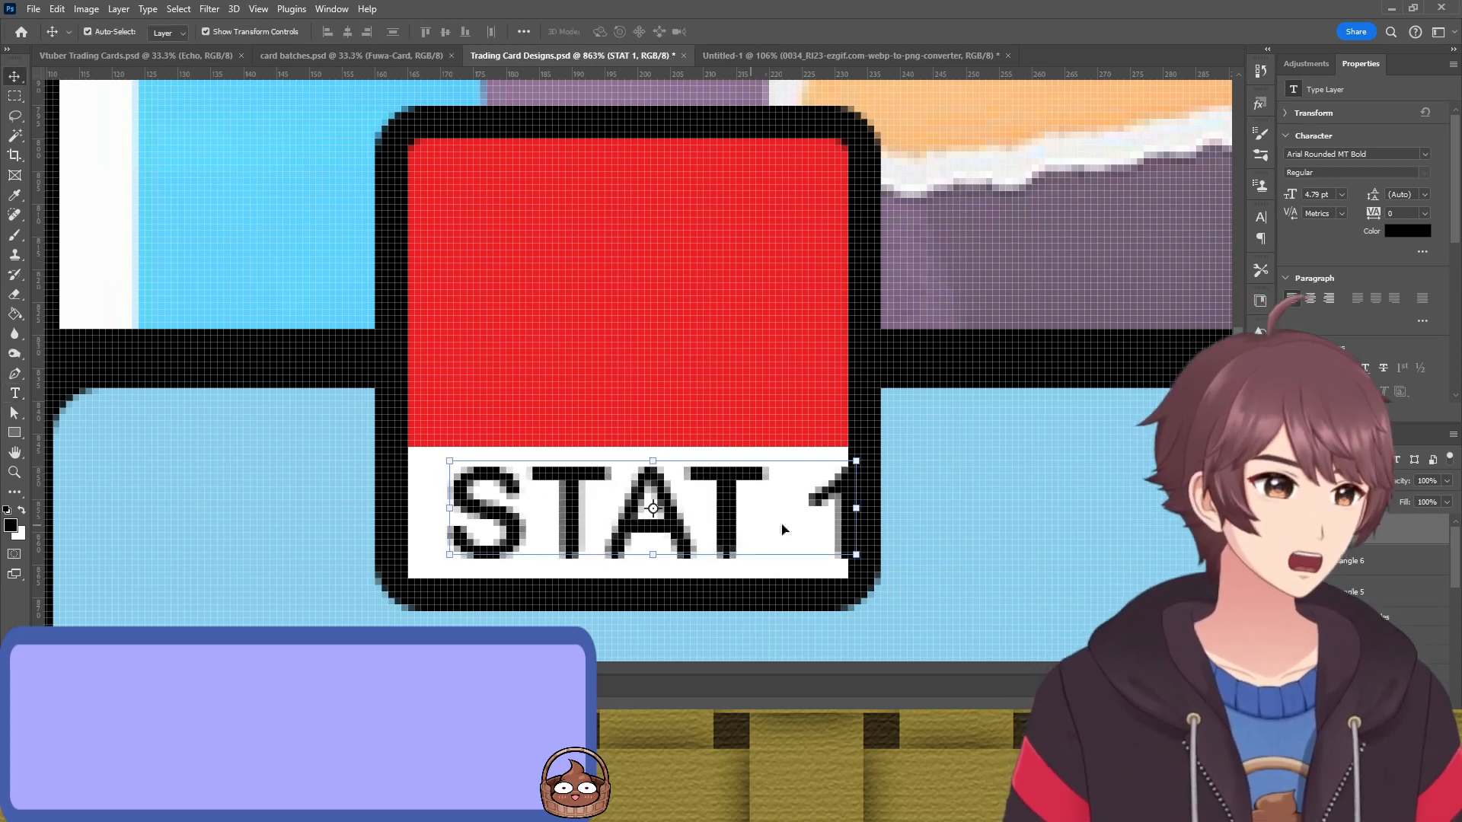
scroll(1327, 194, "up", 1)
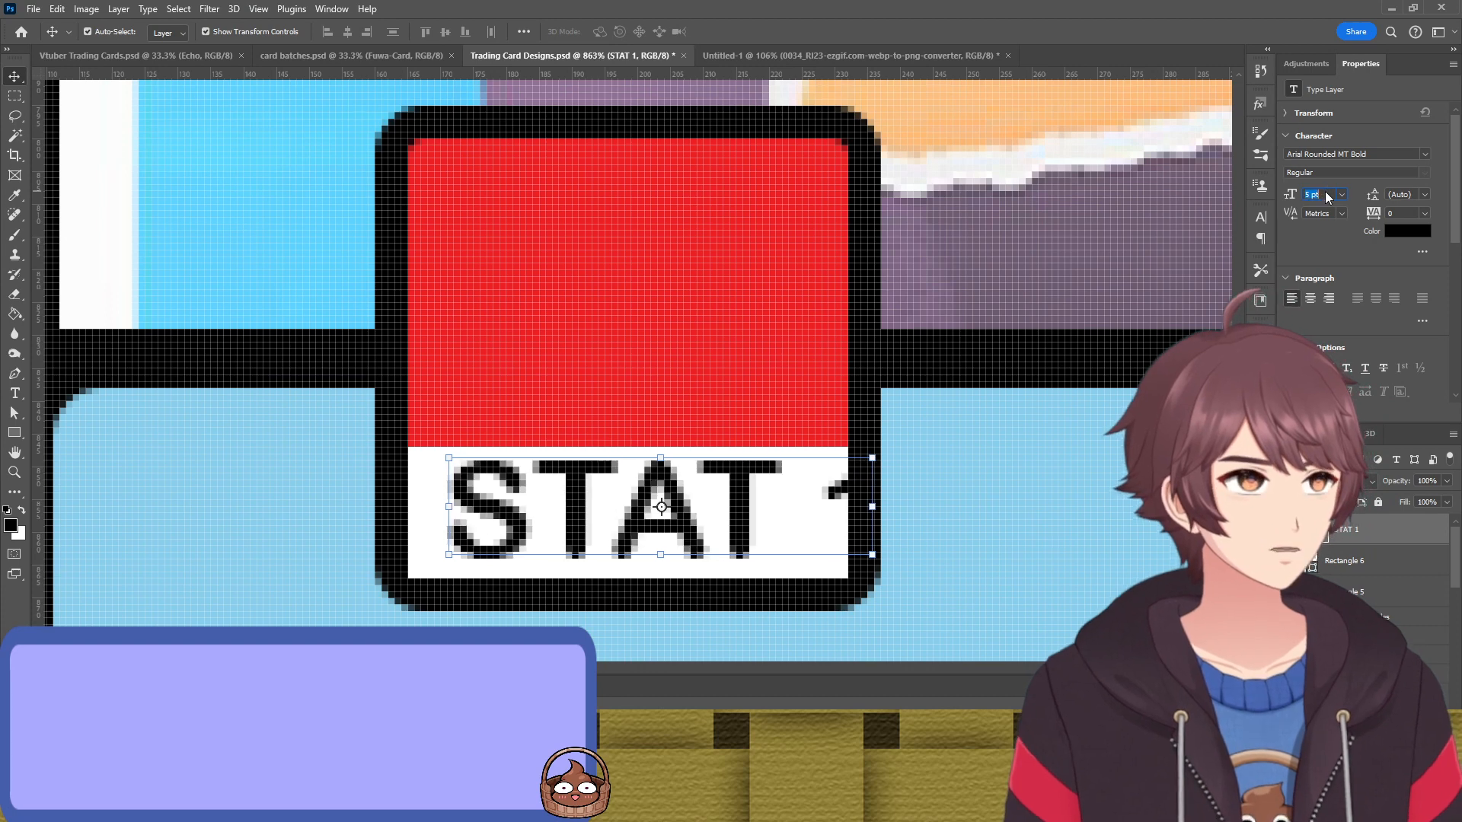
key("Return")
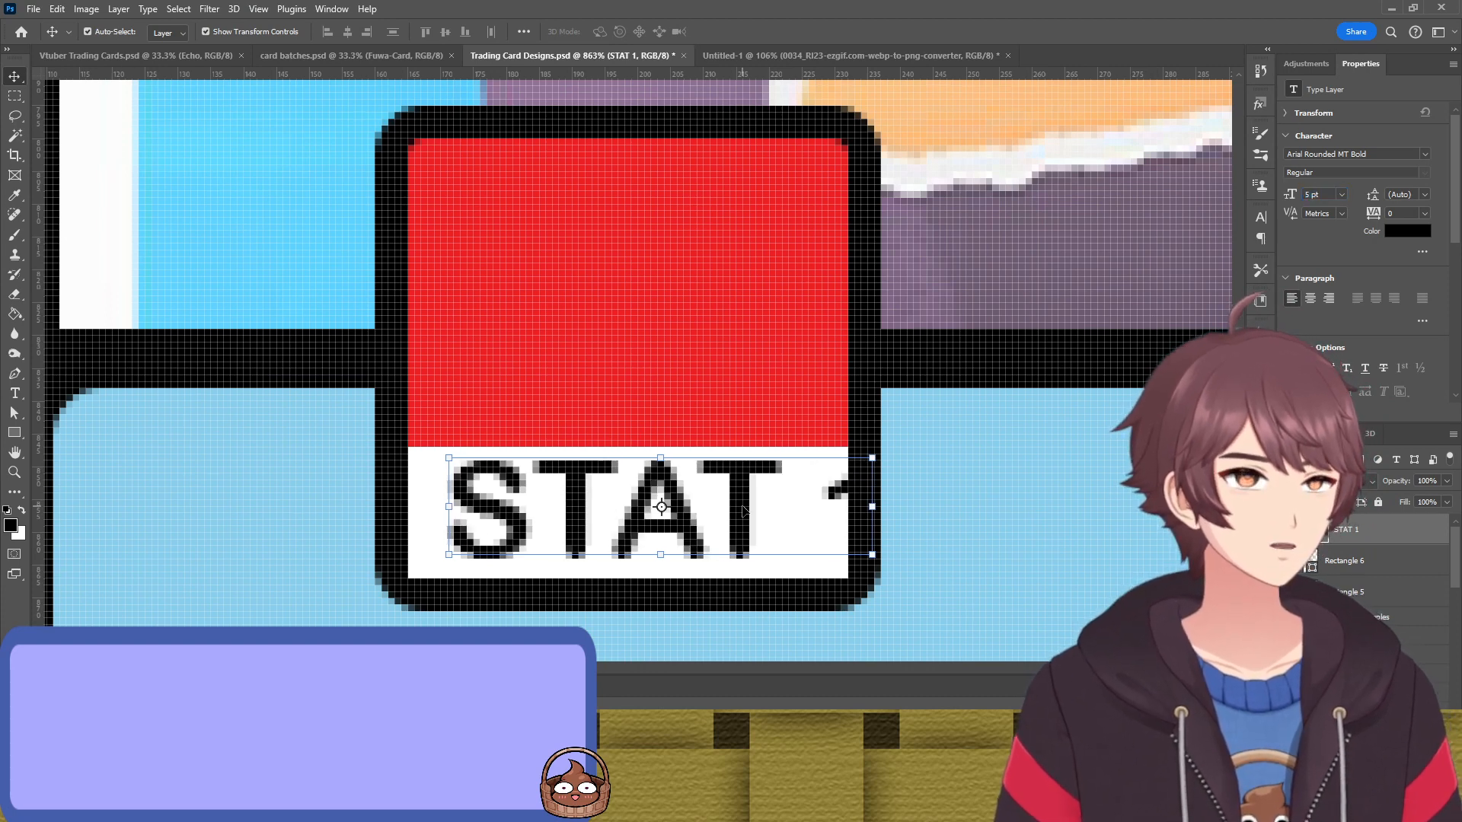
left_click_drag(752, 516, 705, 517)
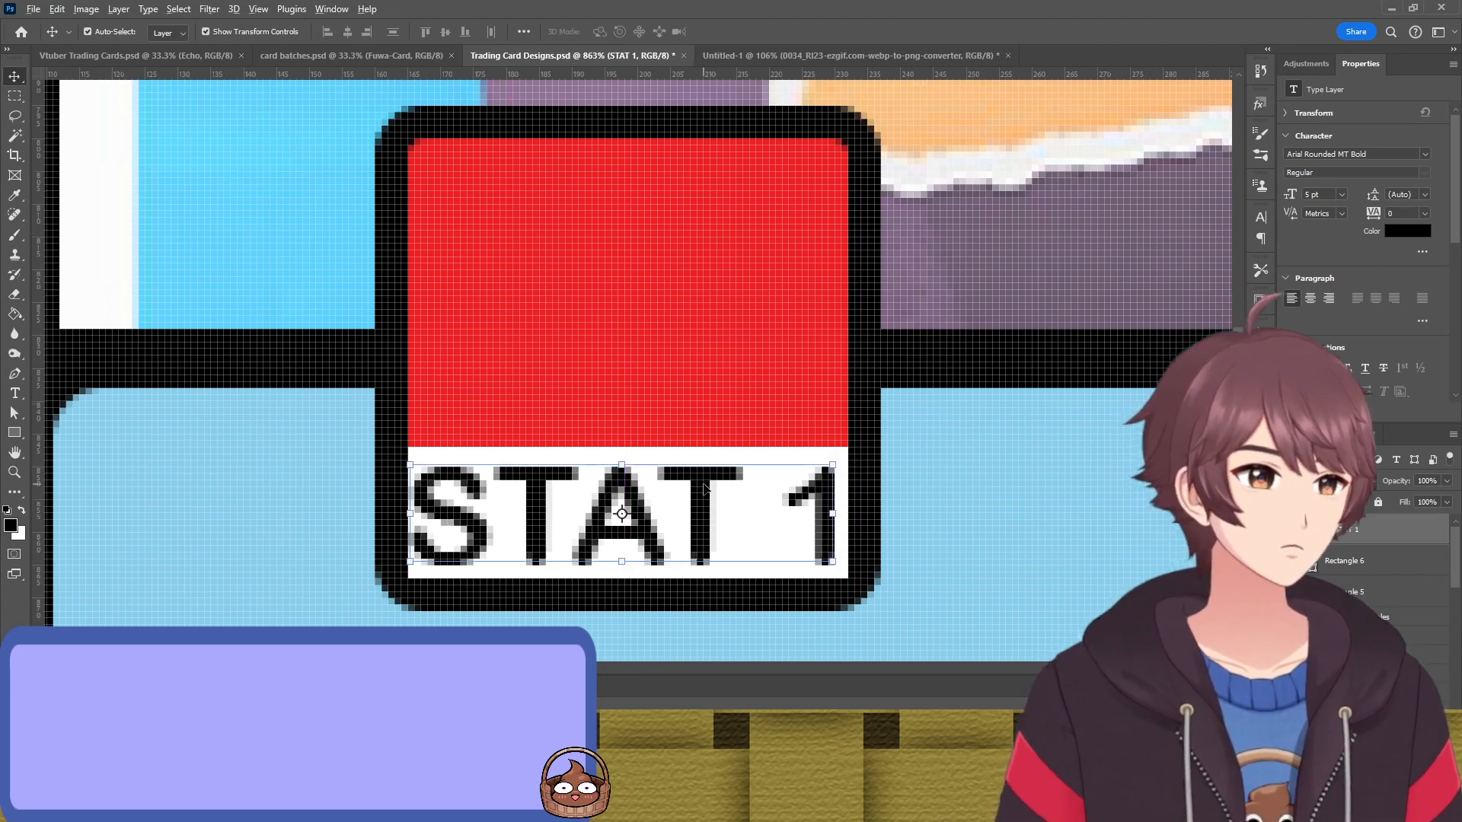
scroll(704, 499, "down", 5)
scroll(704, 498, "down", 2)
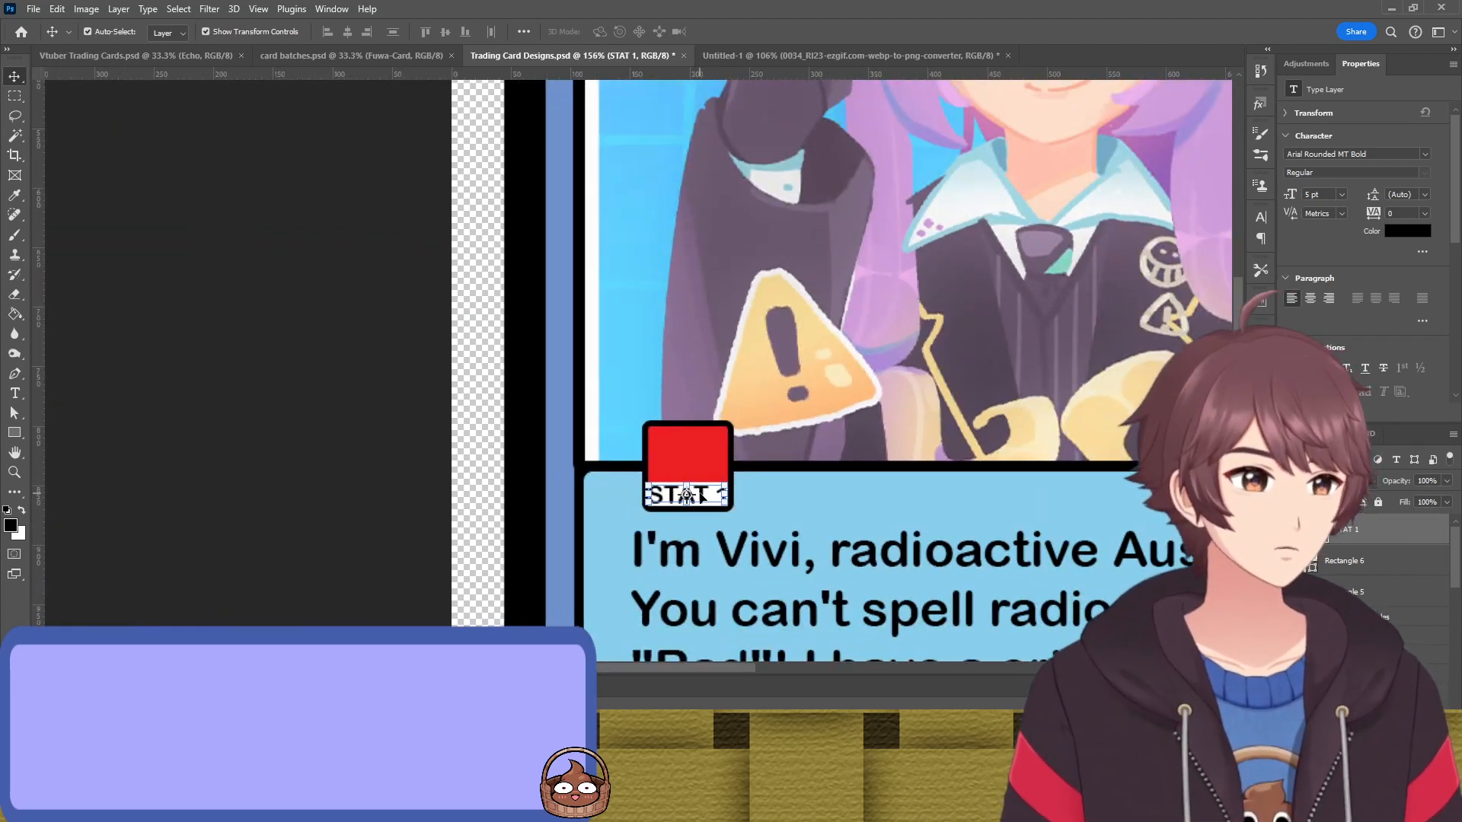
left_click(468, 520)
scroll(482, 505, "down", 2)
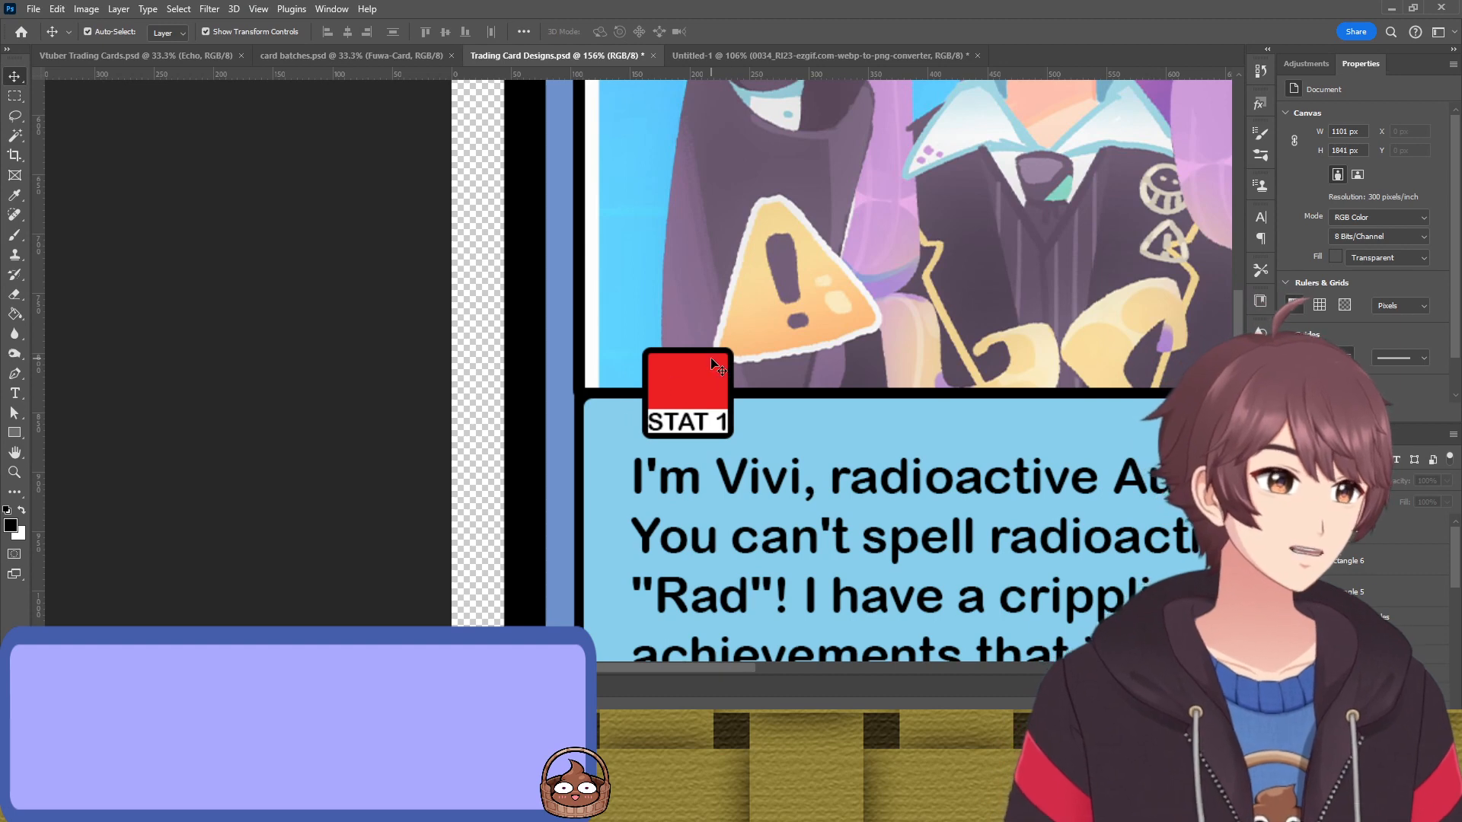
Add the text "23" in black 10.43 pt Arial Rounded MT Bold over the badge's red area
key("t")
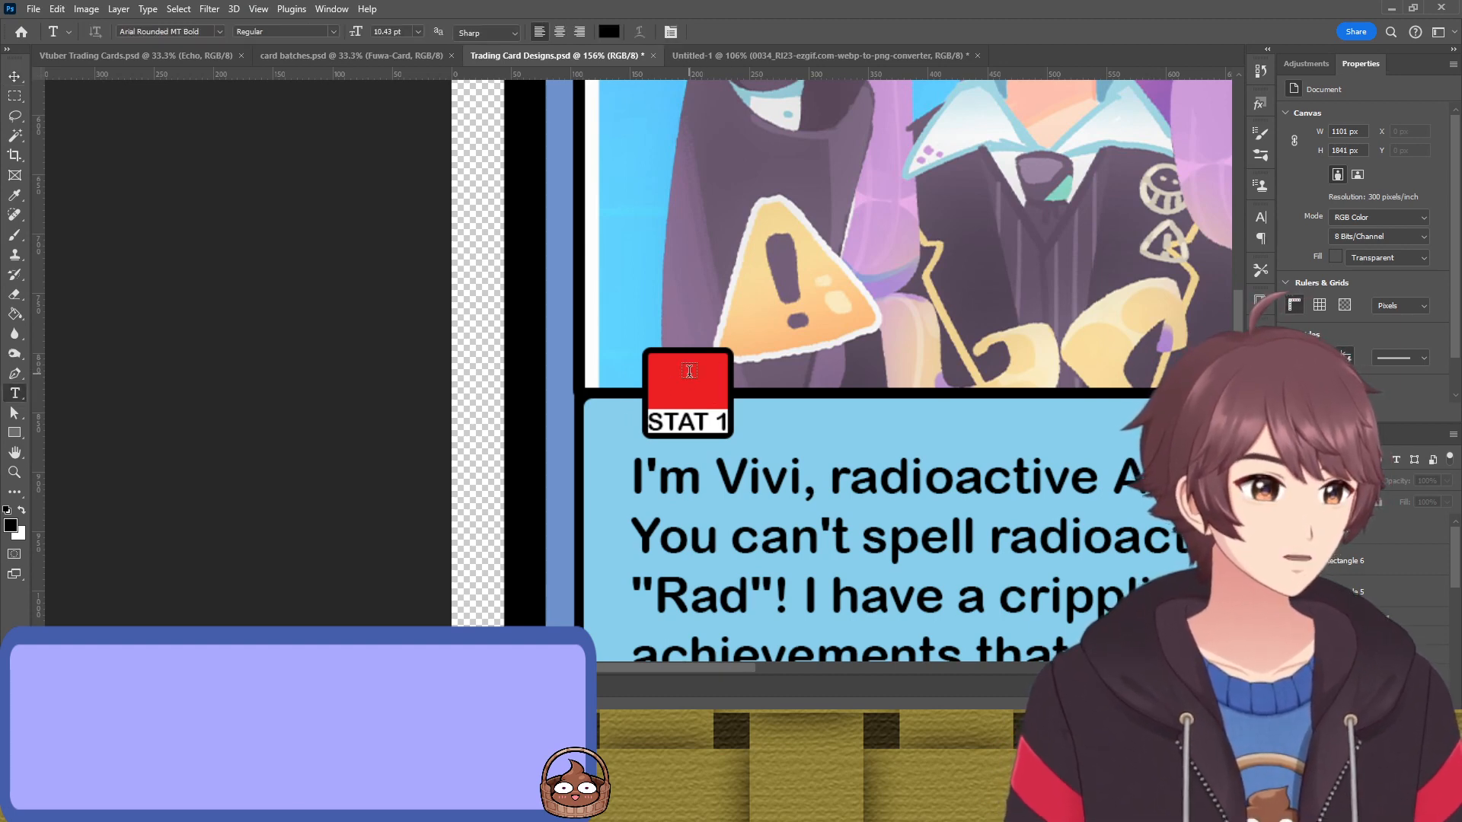
left_click(689, 376)
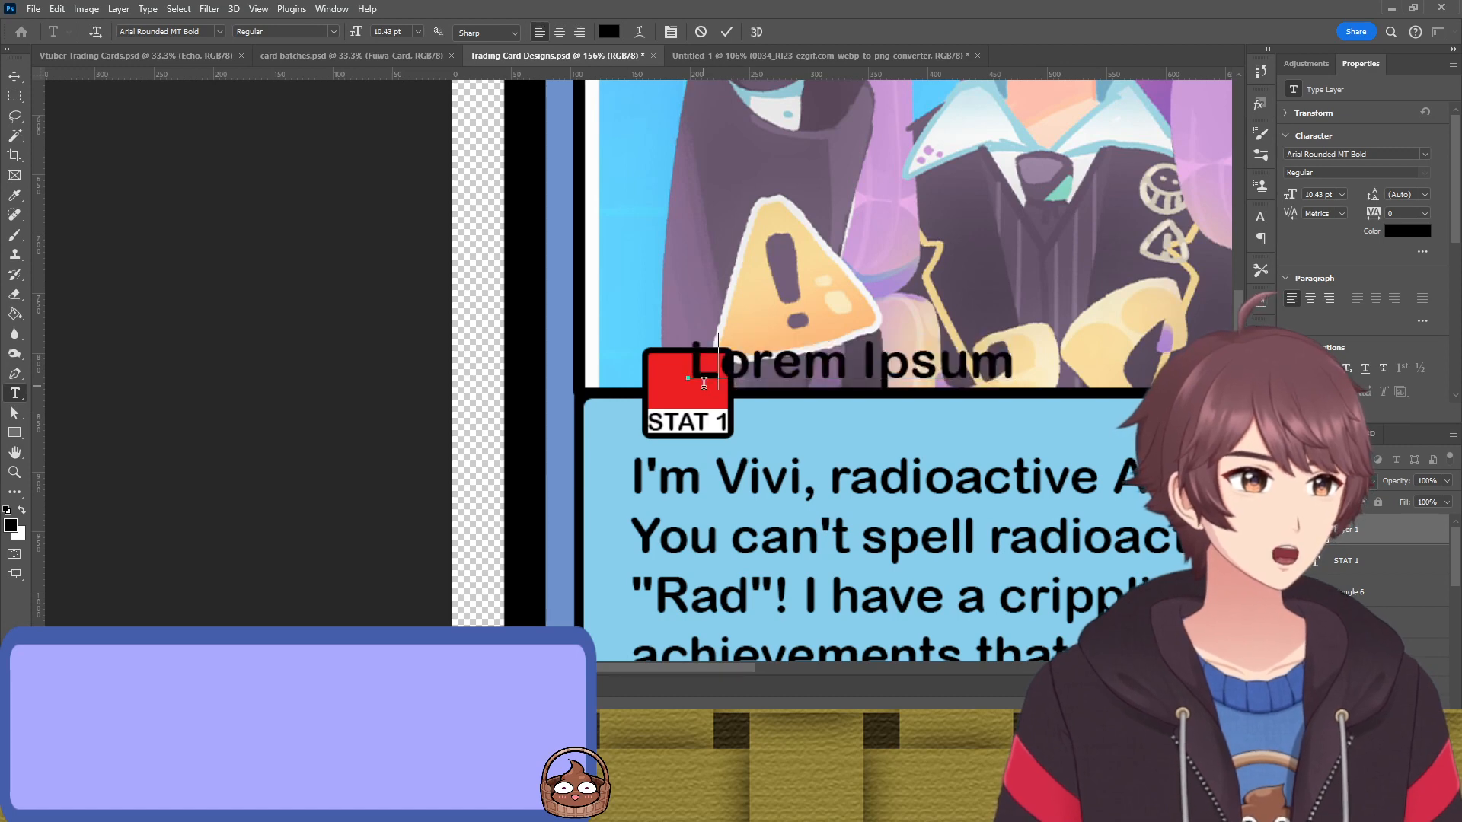
type("23")
left_click(726, 30)
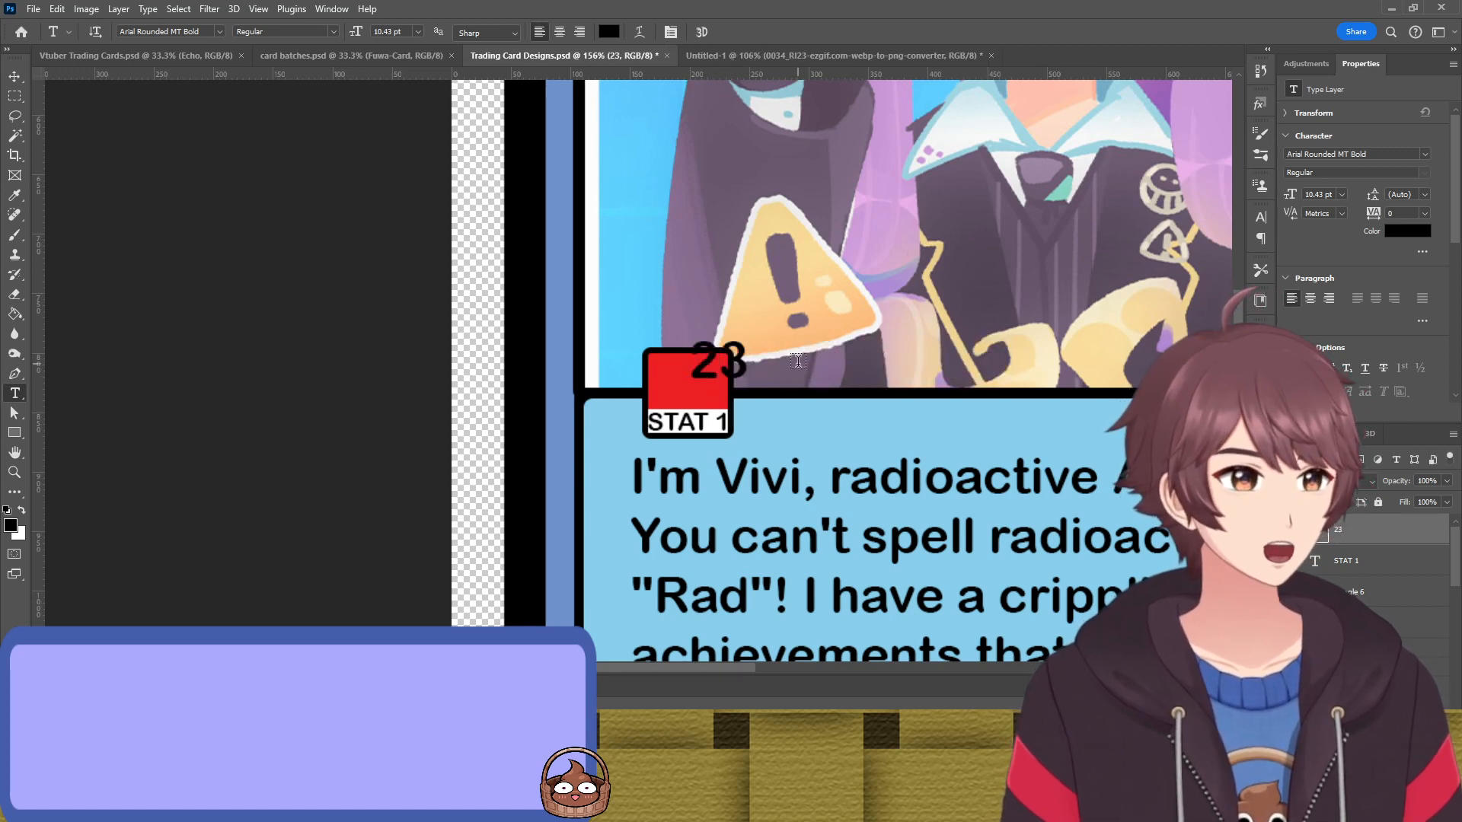
key("v")
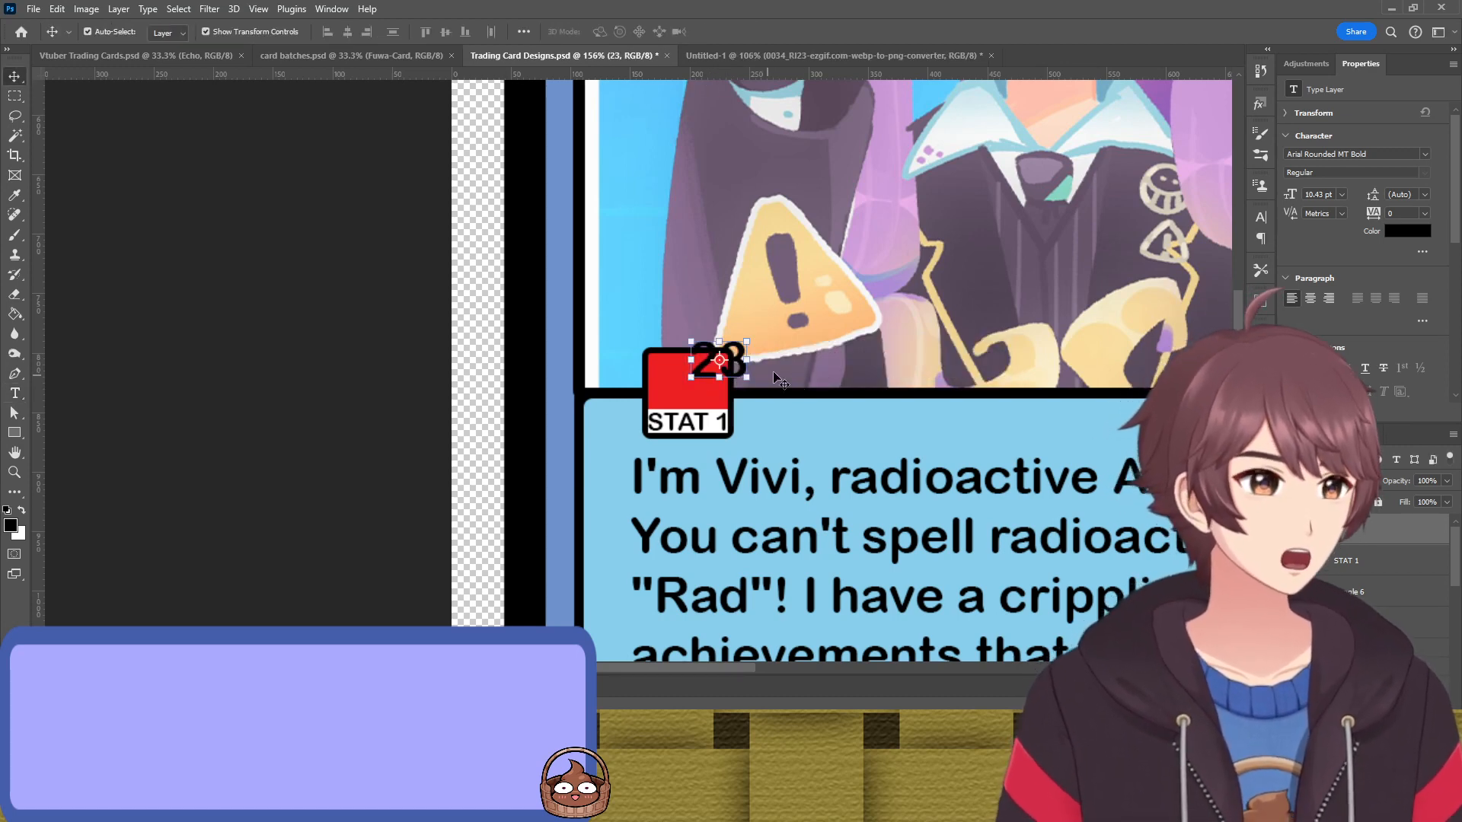
Set the "23" text to 10 pt, colour it white and centre it in the badge's red area
left_click(1341, 194)
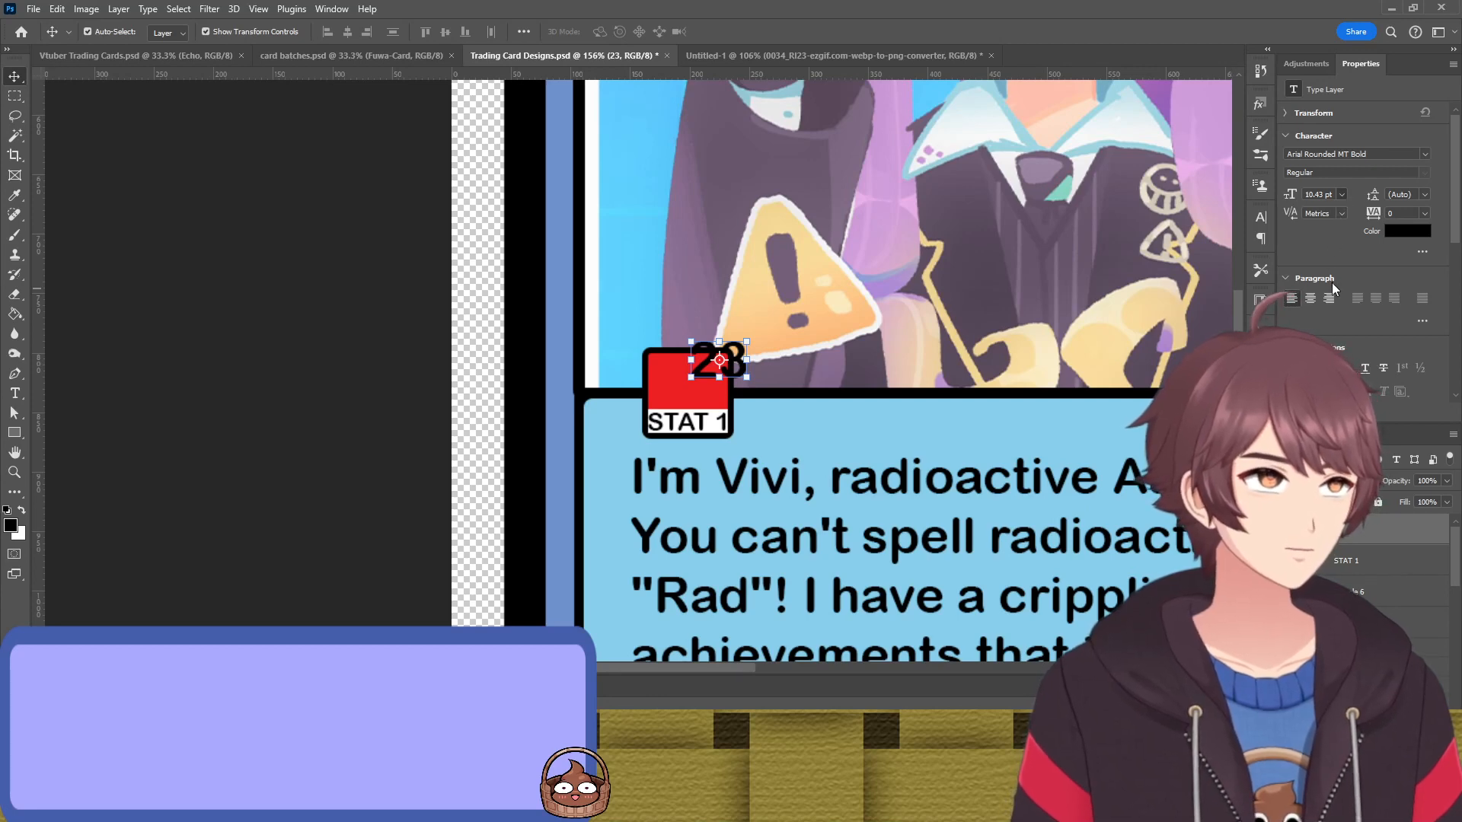
left_click(1332, 268)
left_click(1414, 232)
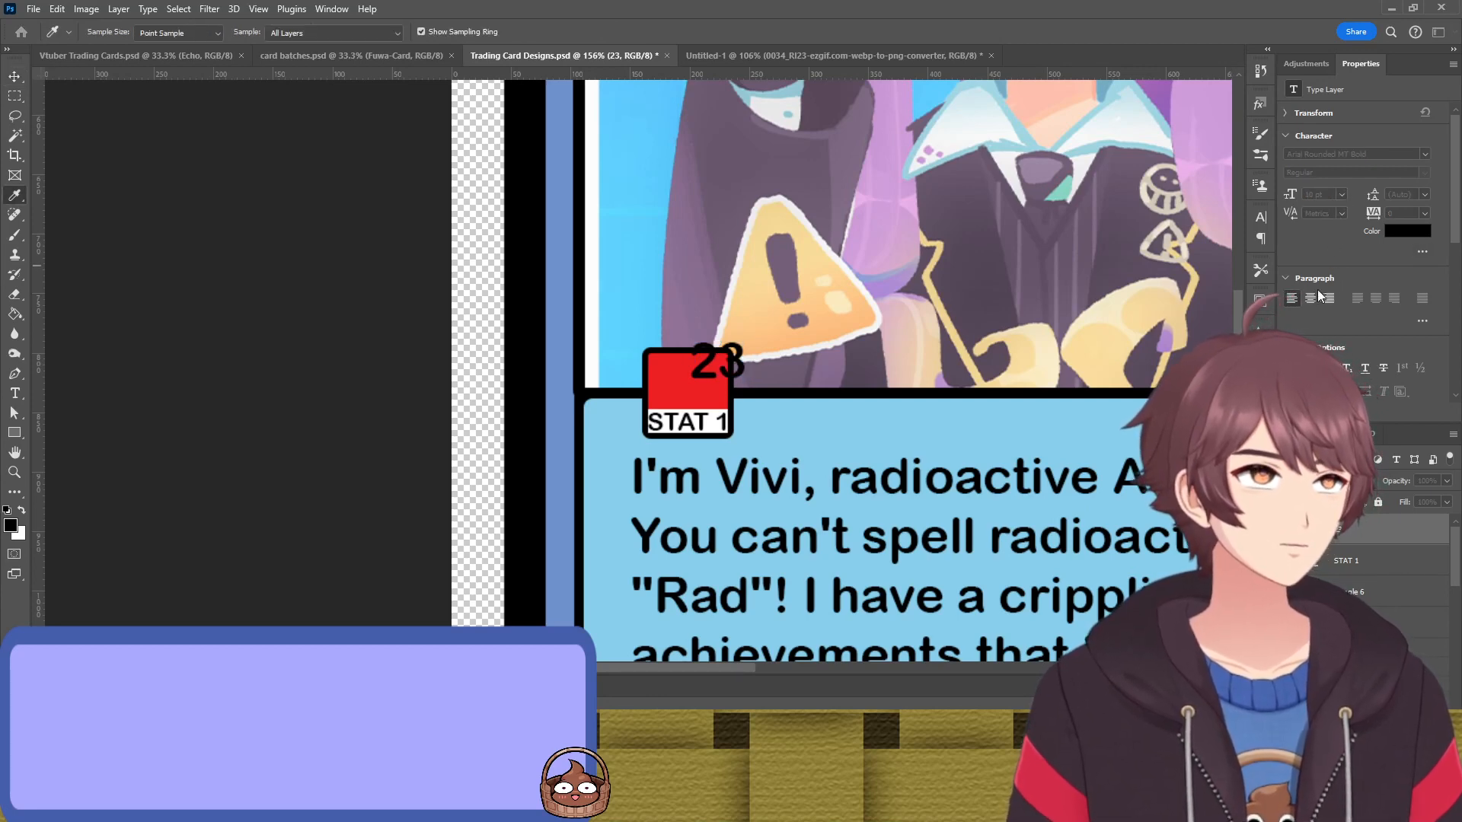
left_click(743, 254)
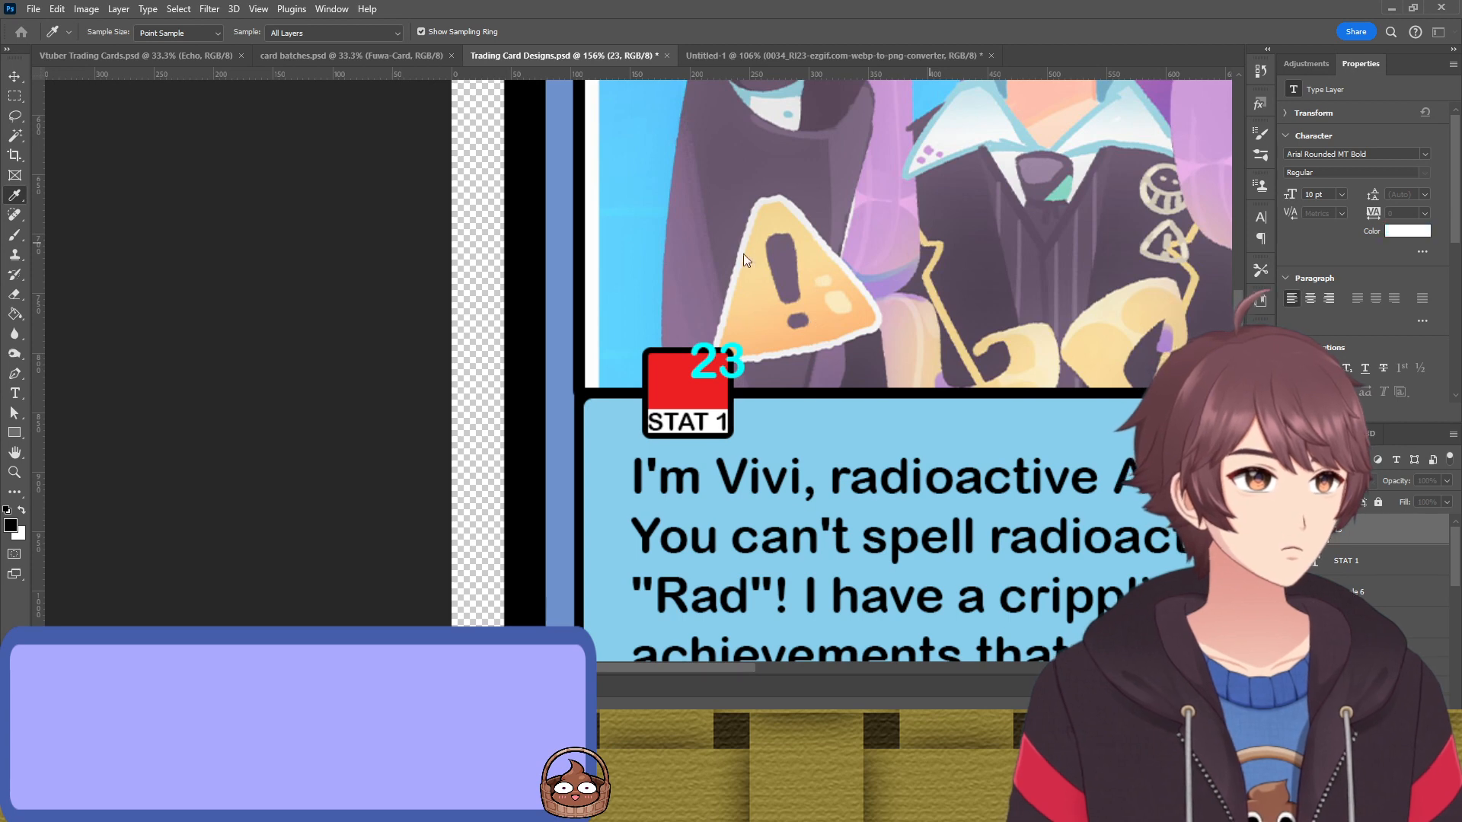
key("v")
left_click_drag(739, 361, 705, 381)
left_click(292, 435)
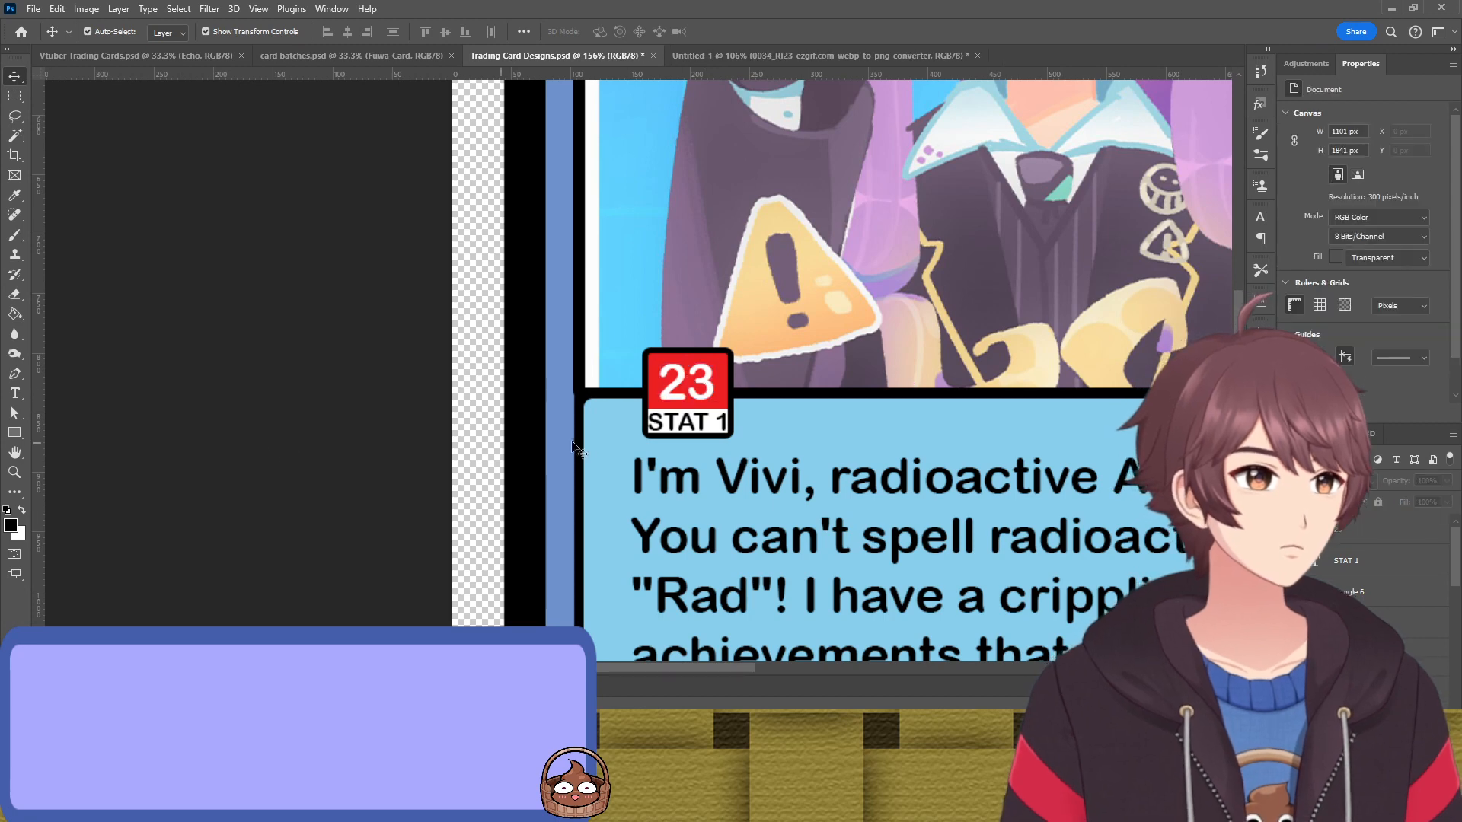
left_click(709, 390)
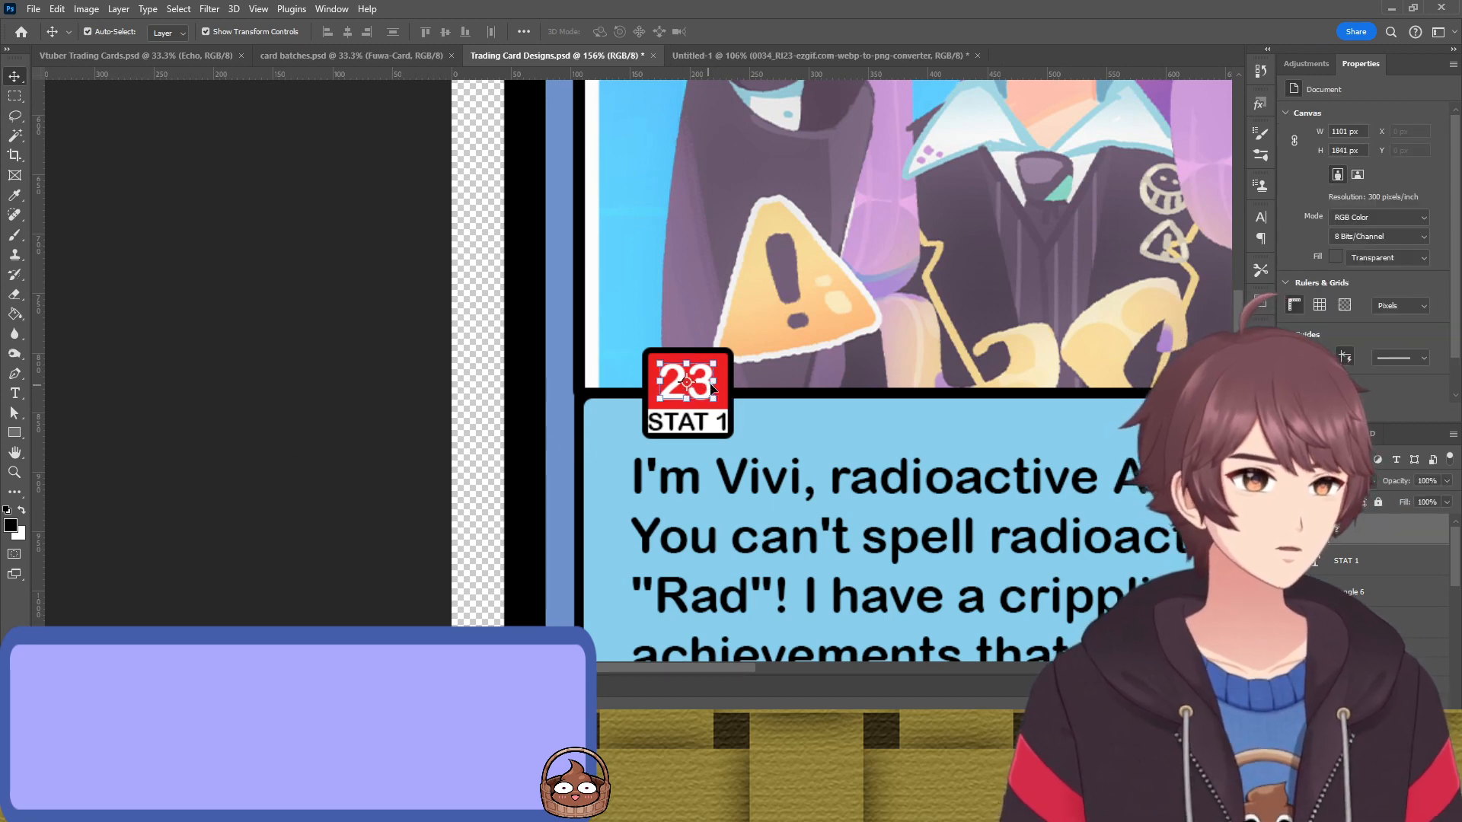
left_click(401, 387)
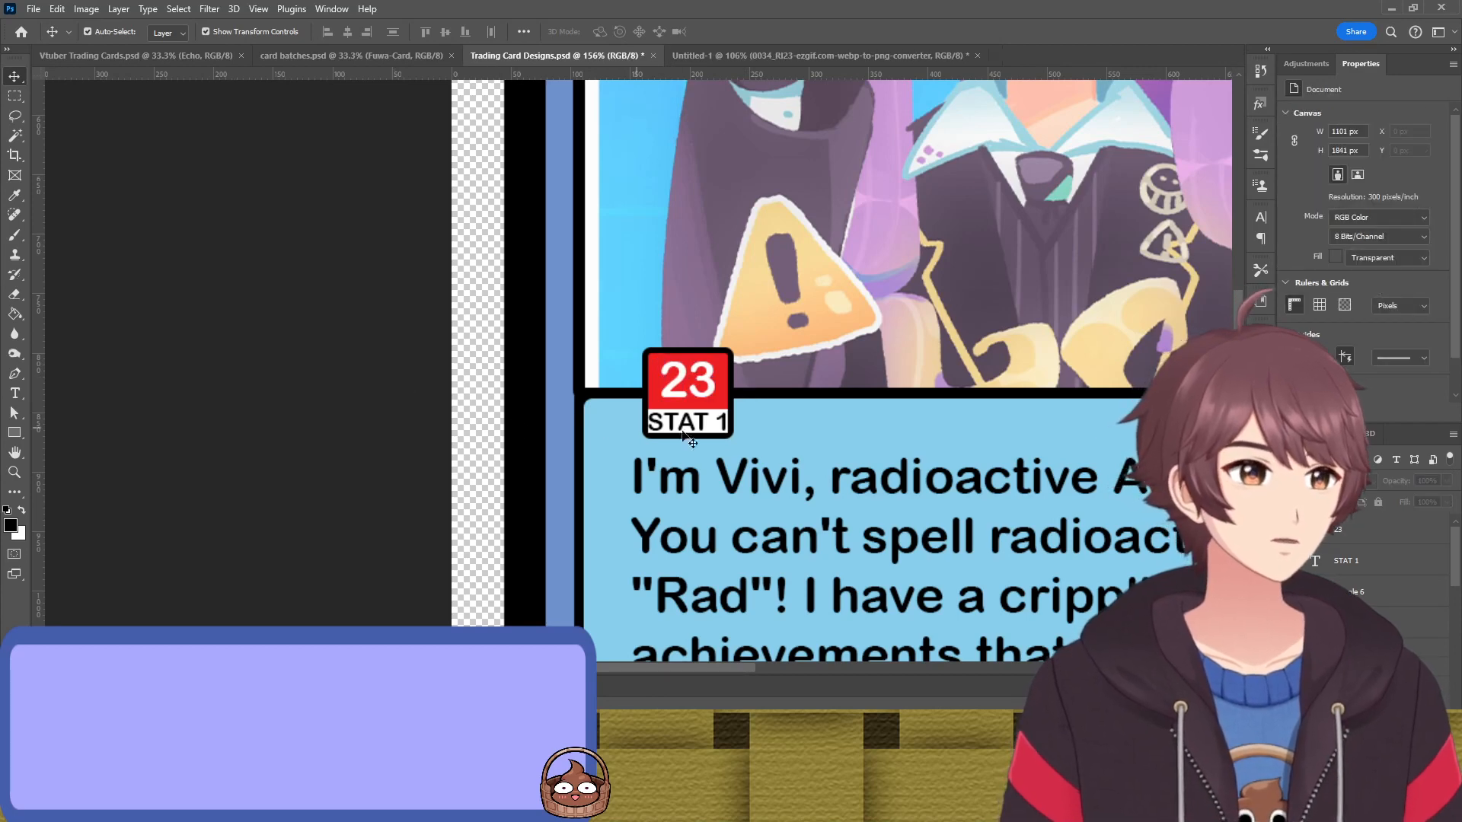
Group the badge's shape and text layers and name the group "Stat Block"
scroll(508, 428, "down", 3)
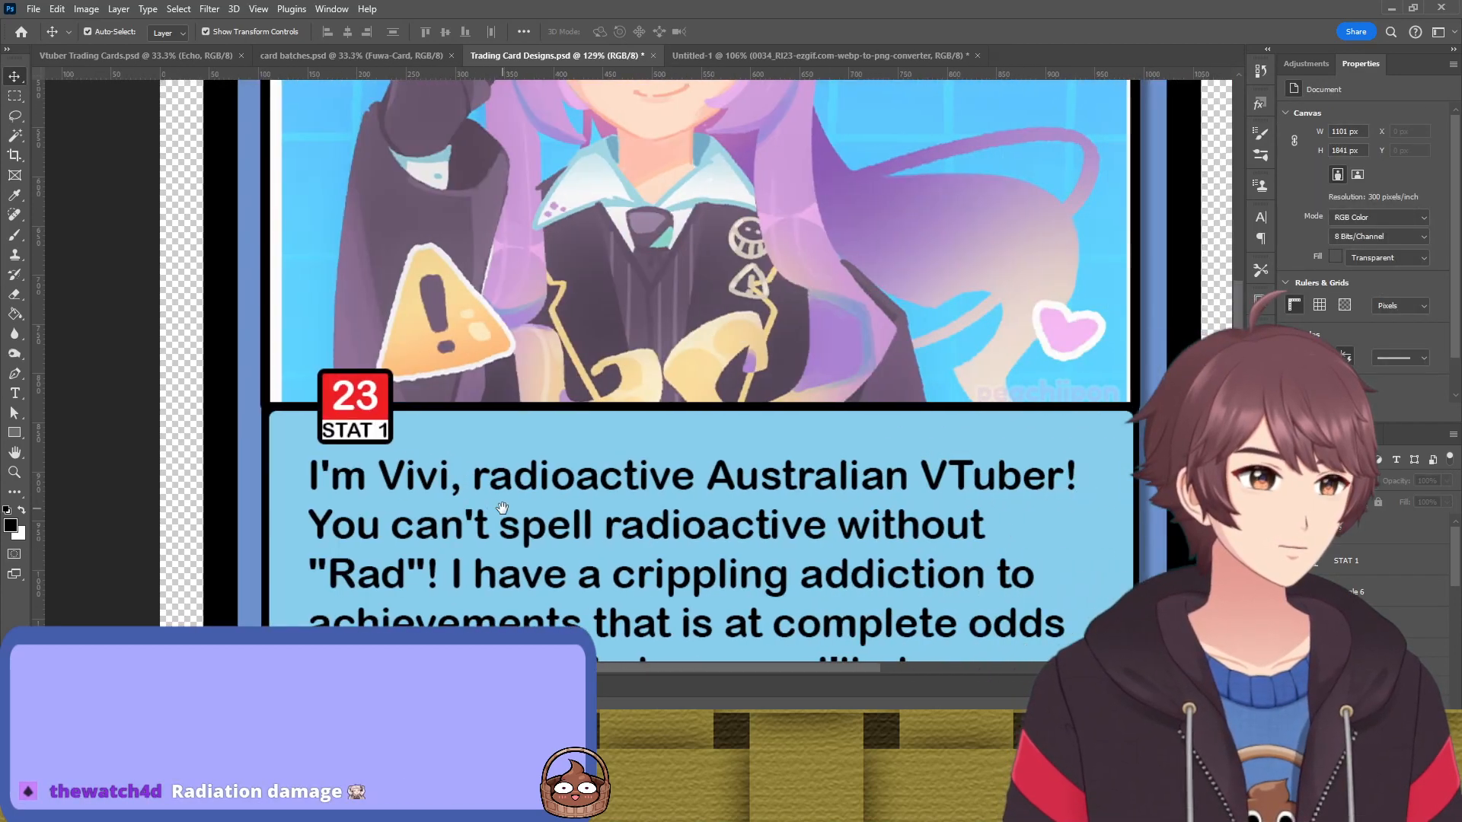
left_click_drag(503, 507, 517, 509)
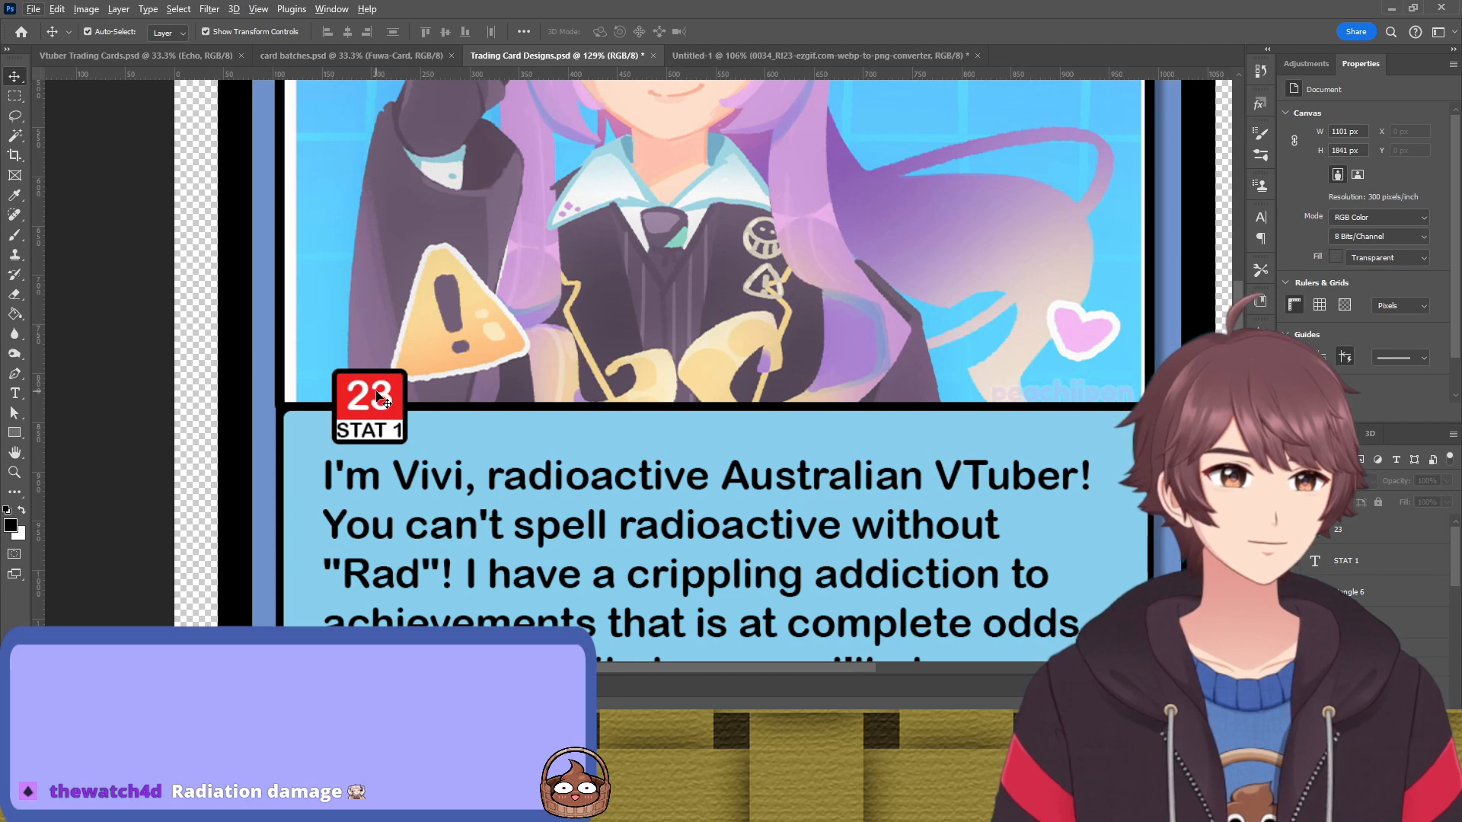
left_click(1416, 529)
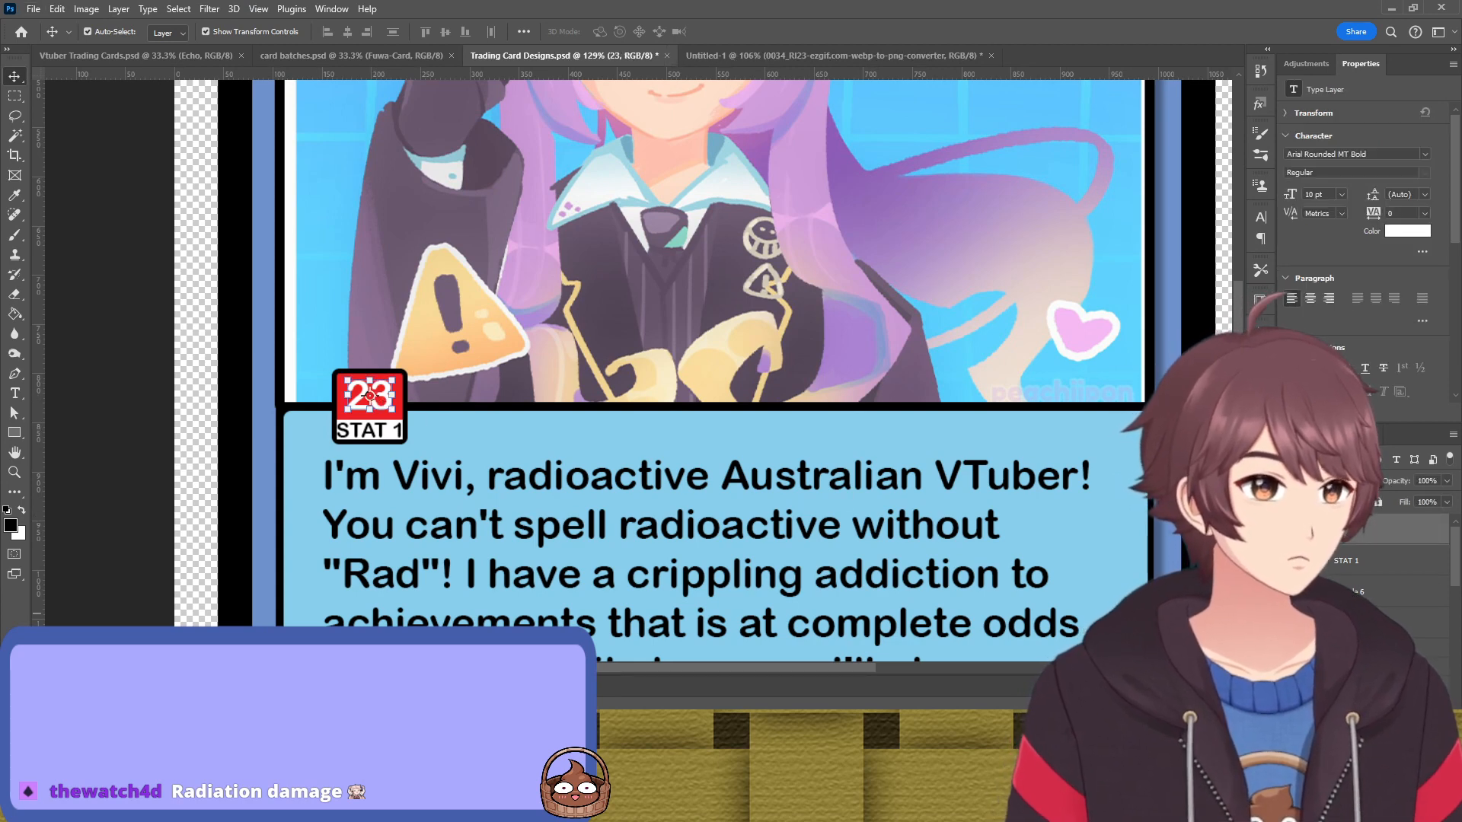
key("ctrl+g")
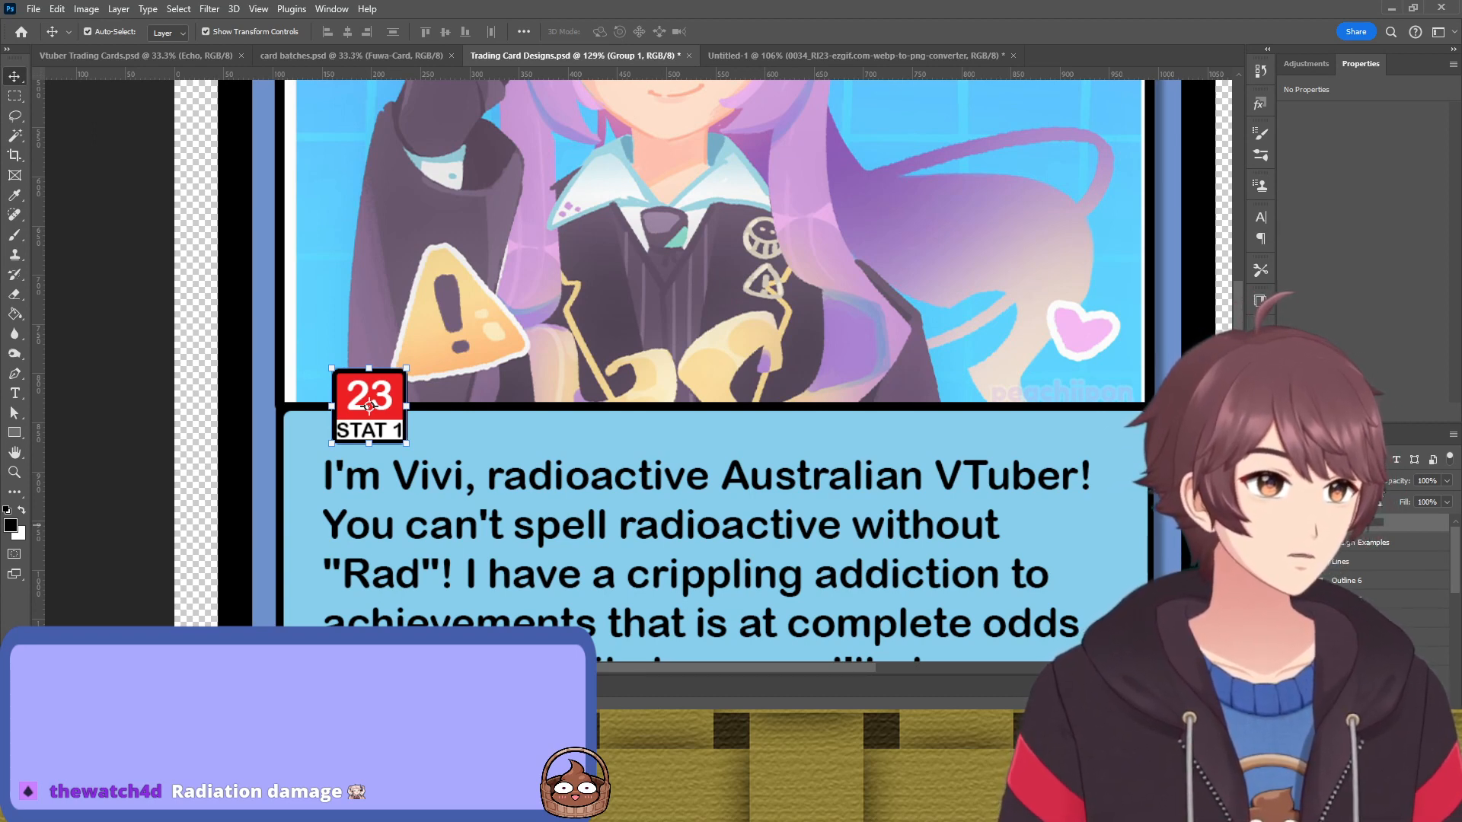
key("Return")
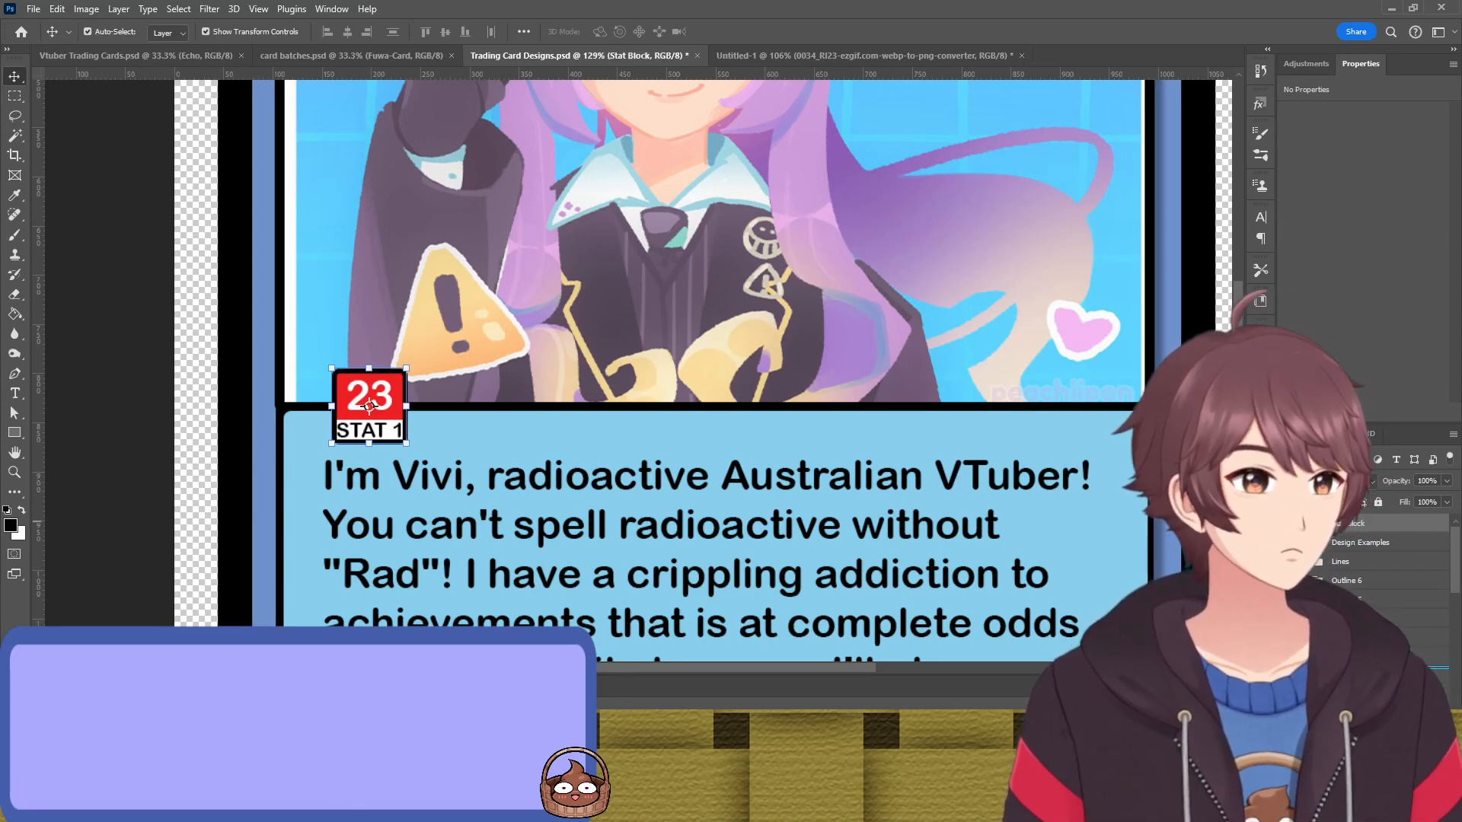
Duplicate the Stat Block group three times, then undo the last two duplications
scroll(1363, 552, "down", 1)
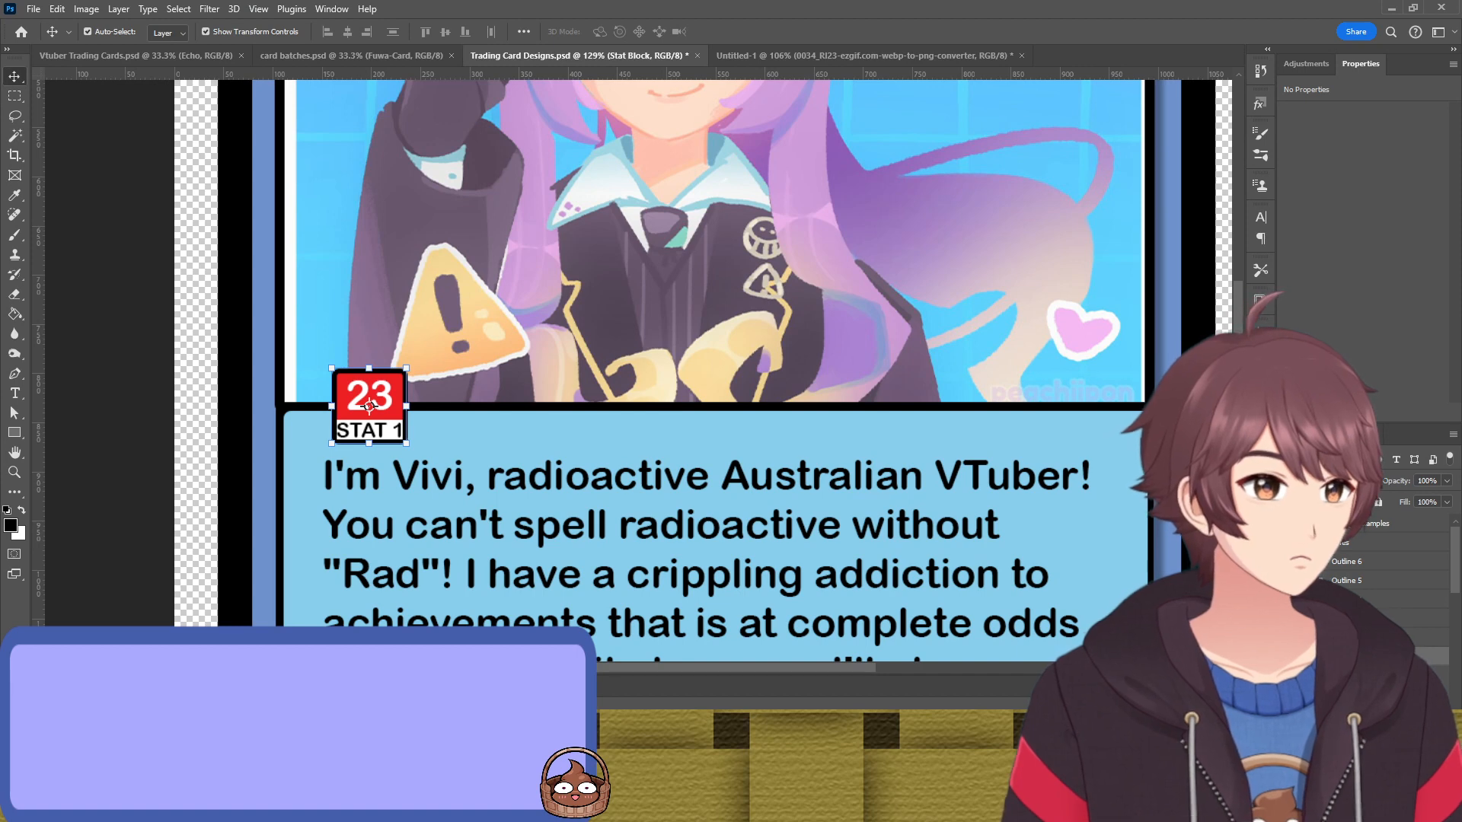
key("ctrl+j")
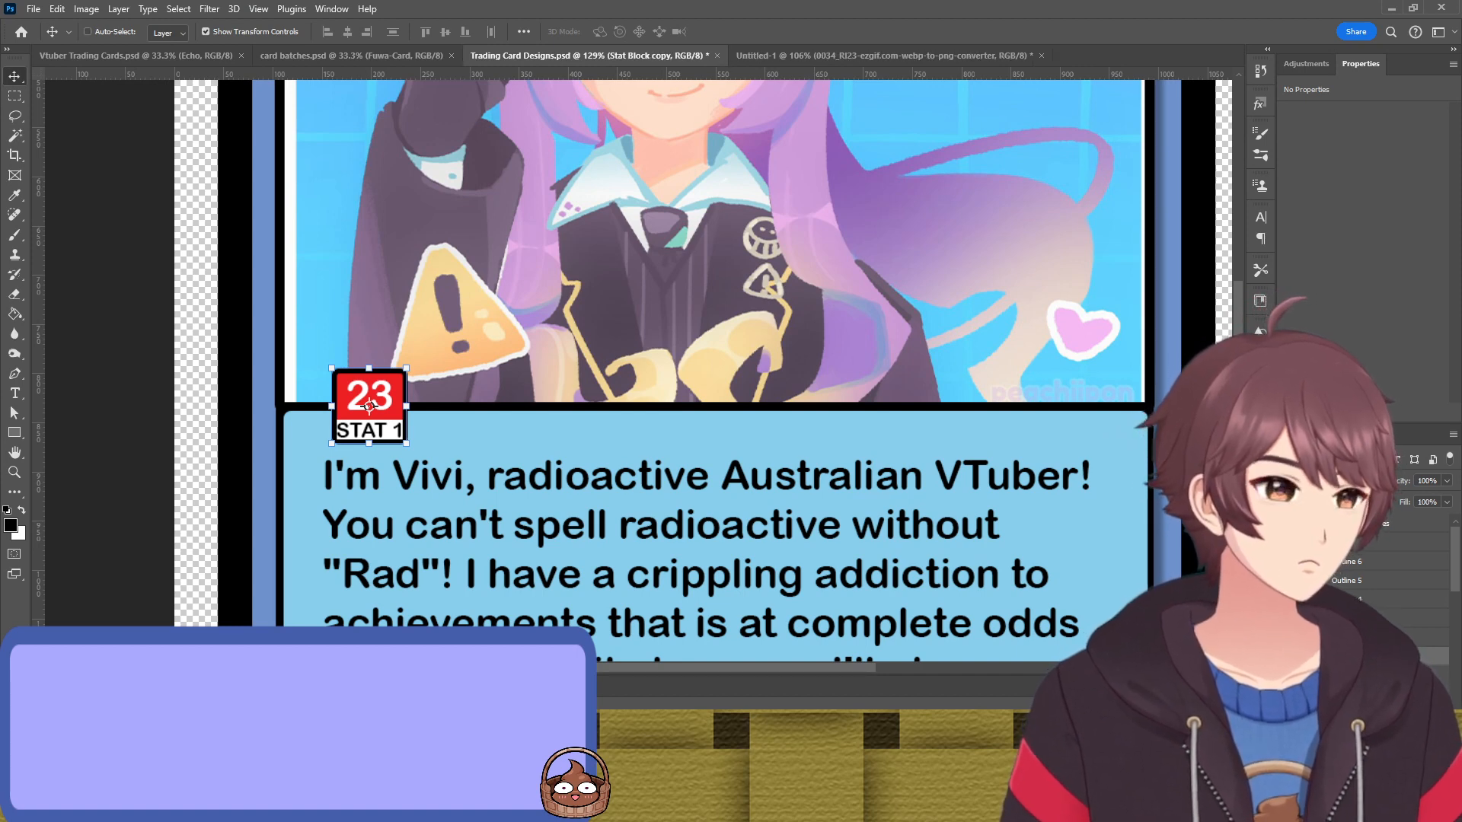
key("ctrl+j")
key("ctrl+j")
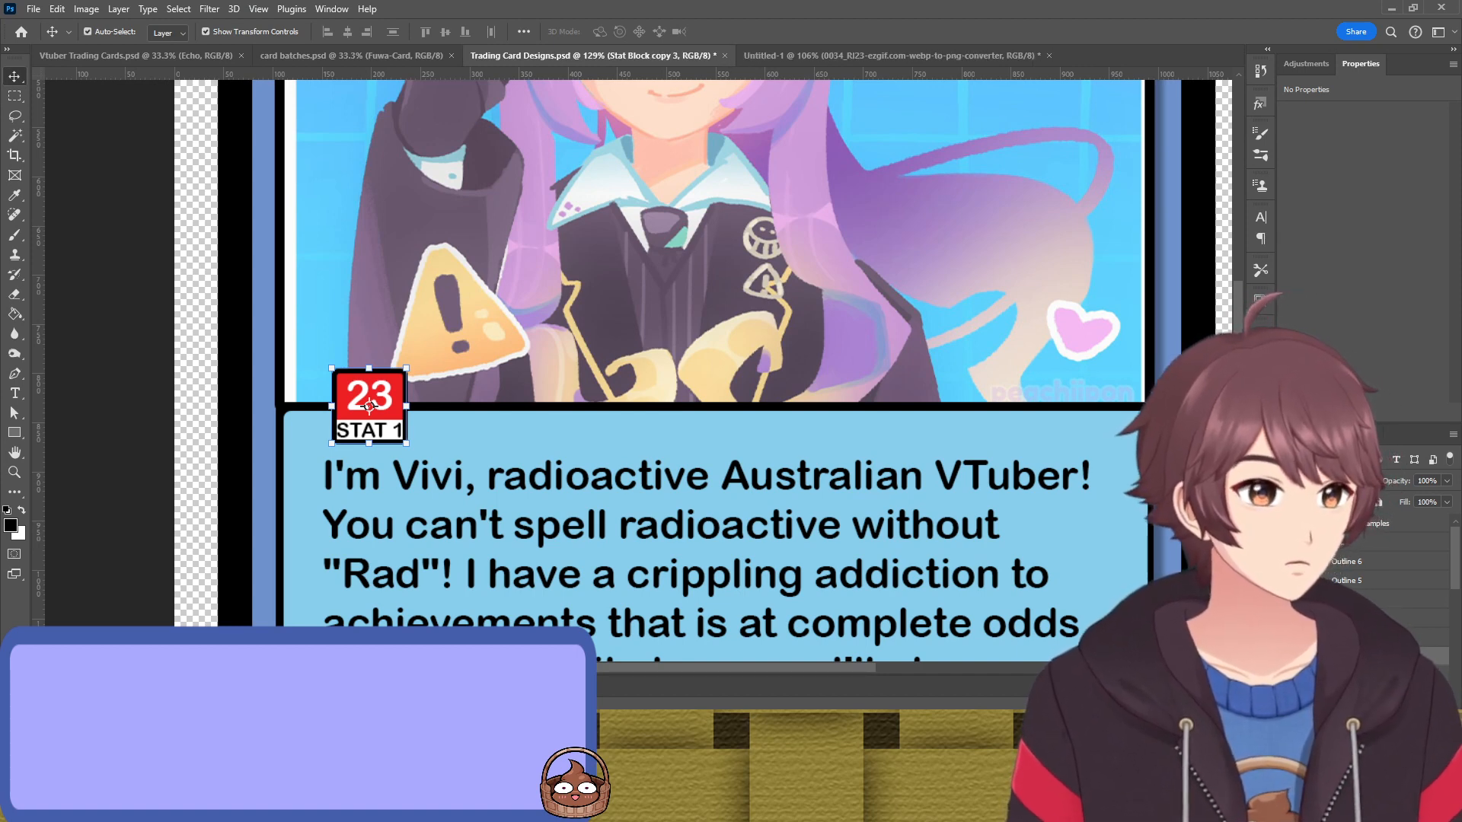
key("ctrl+z")
key("ctrl+z")
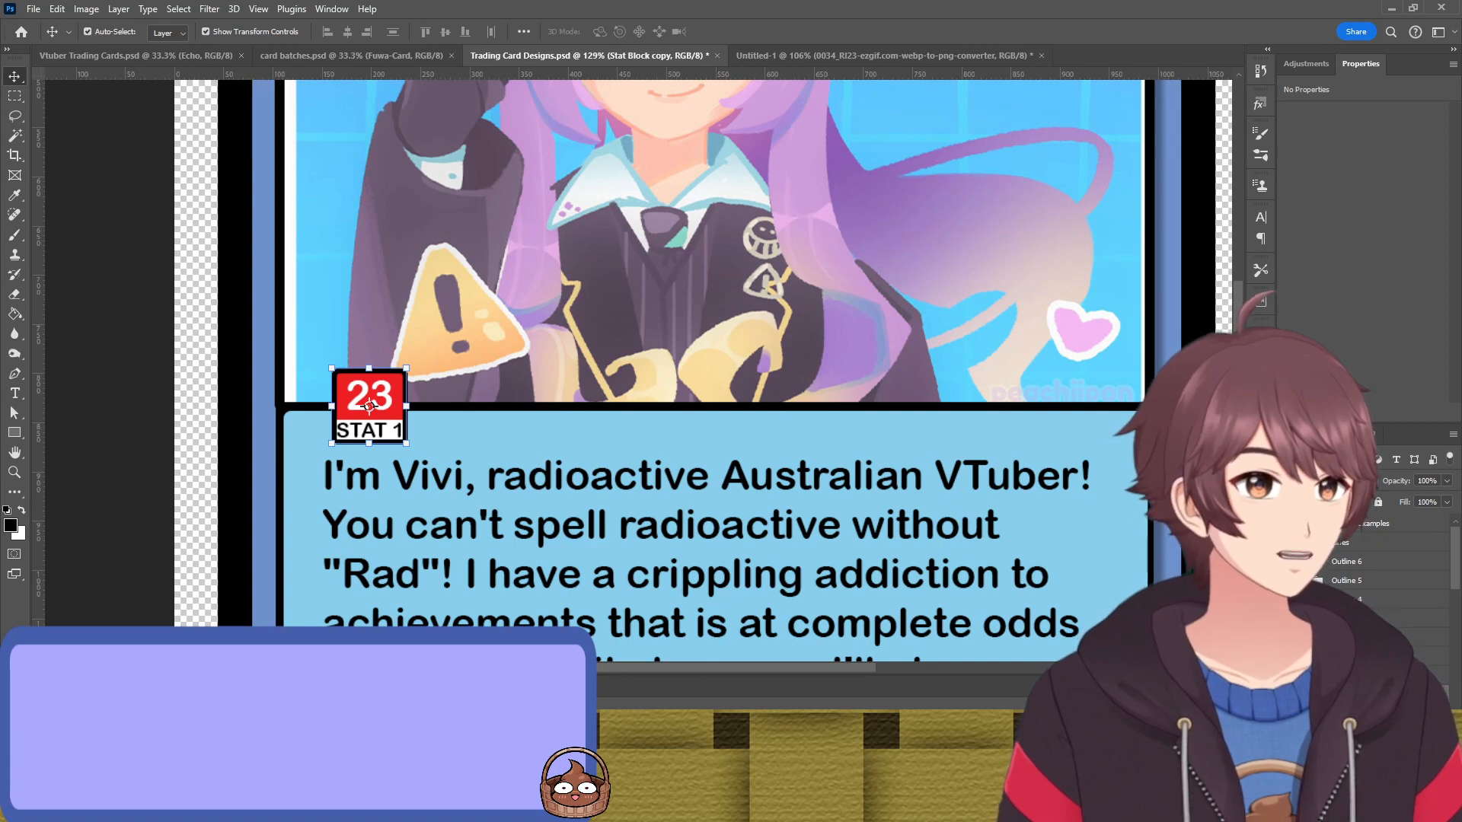
Examine how the reference trading cards in the Untitled-1 document lay out their stats, and return to Trading Card Designs.psd
left_click(807, 61)
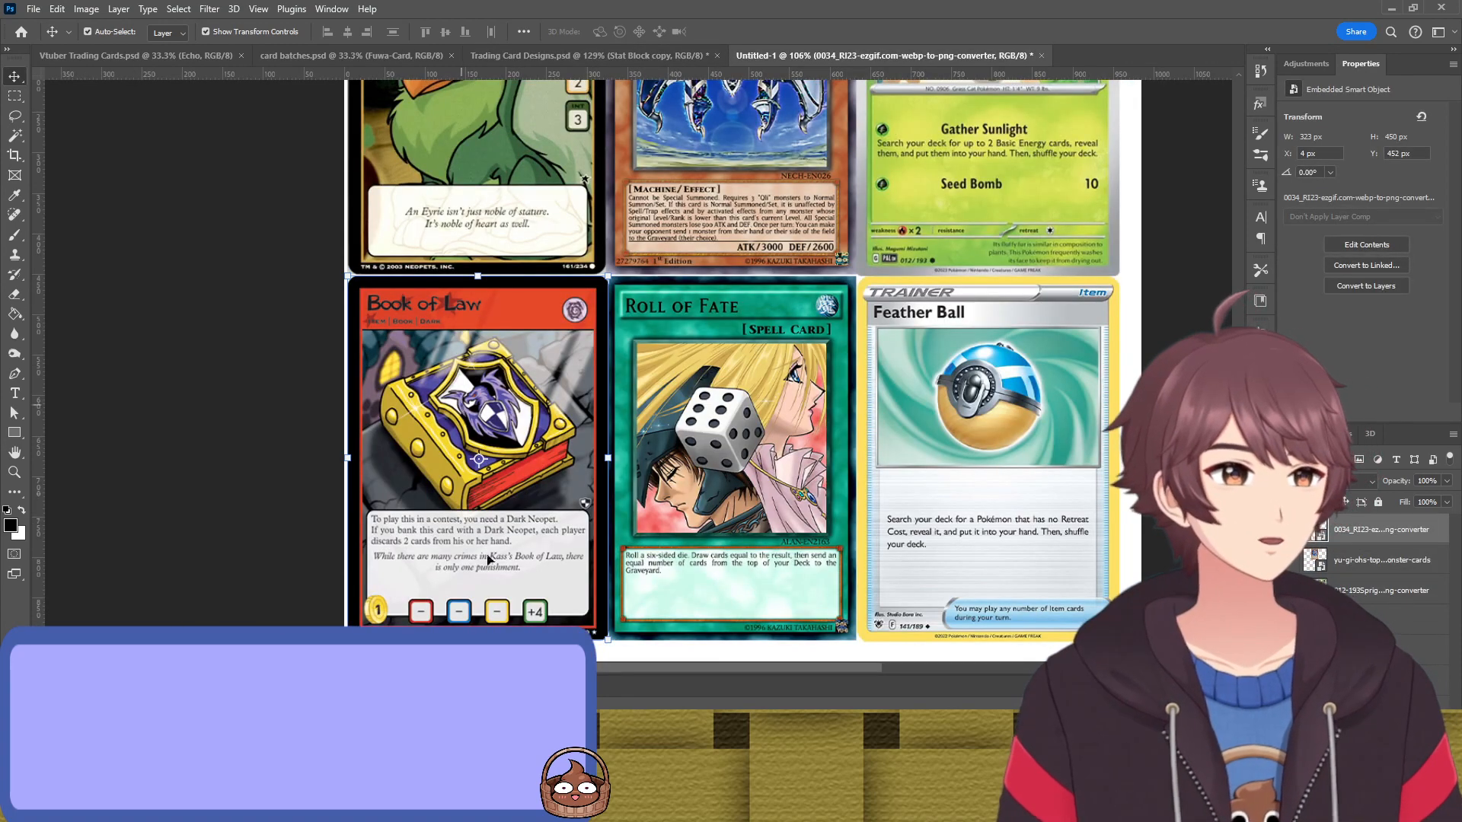
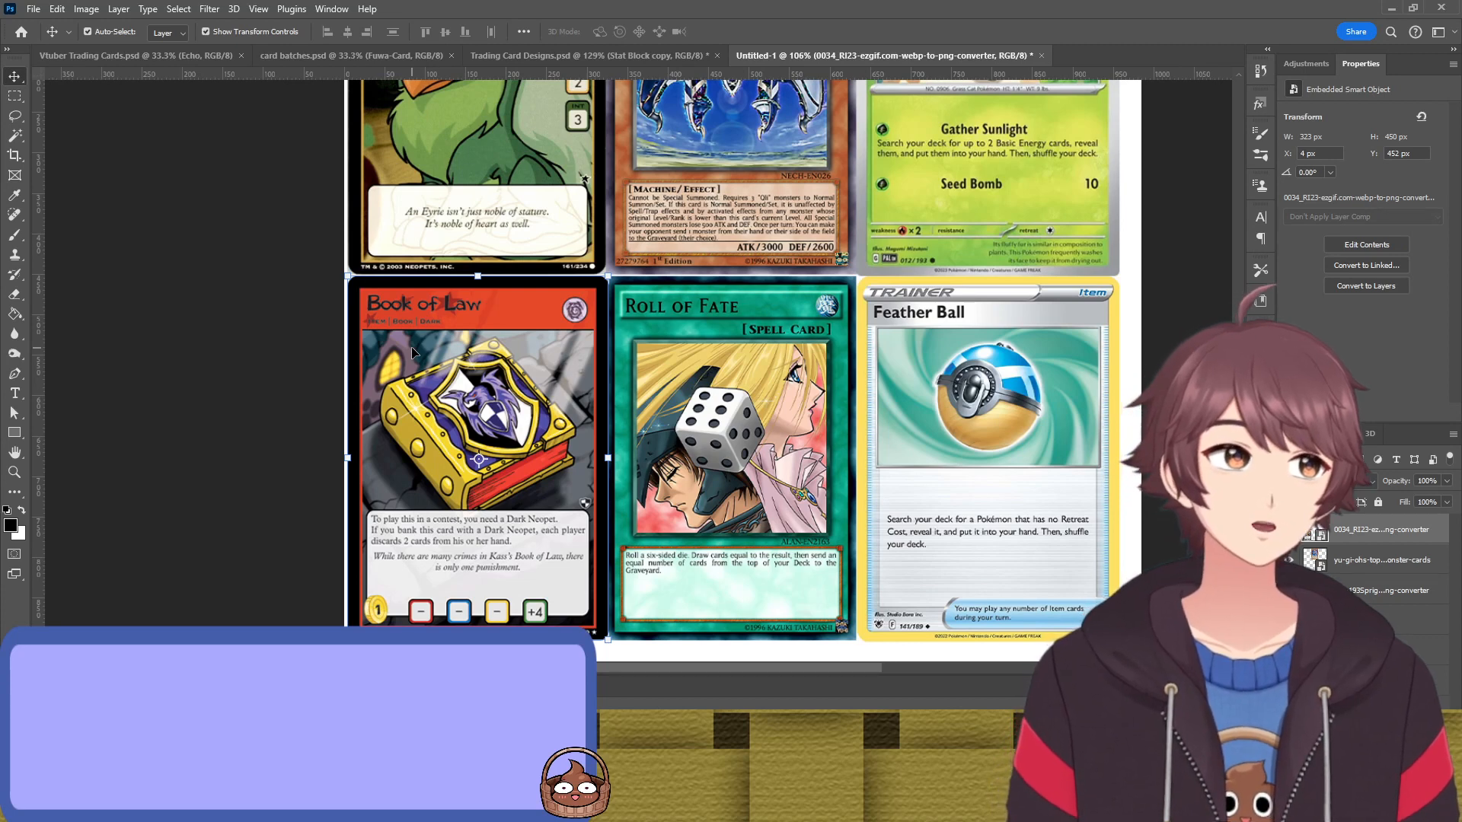
scroll(731, 533, "up", 3)
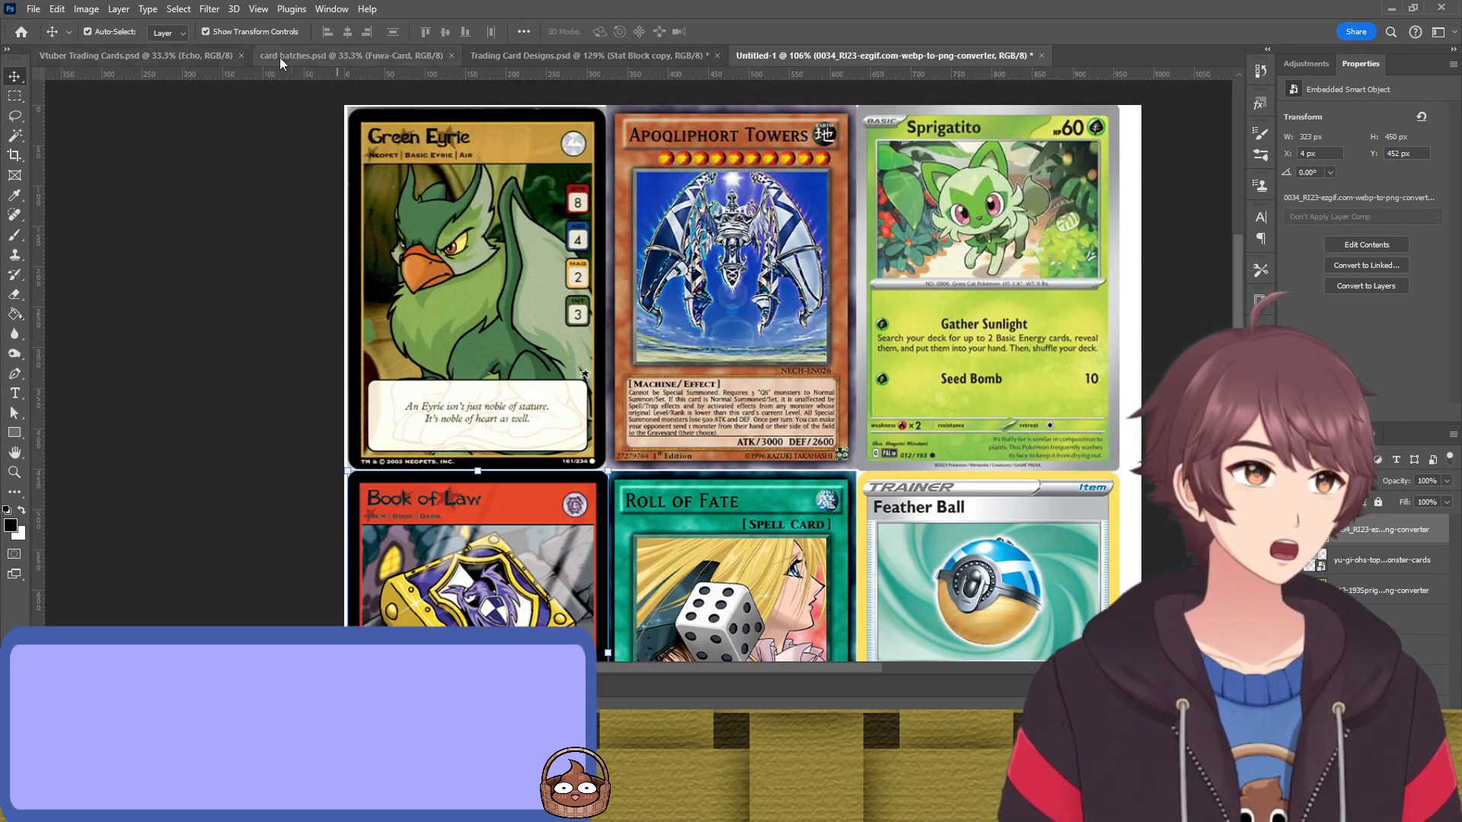
left_click(601, 59)
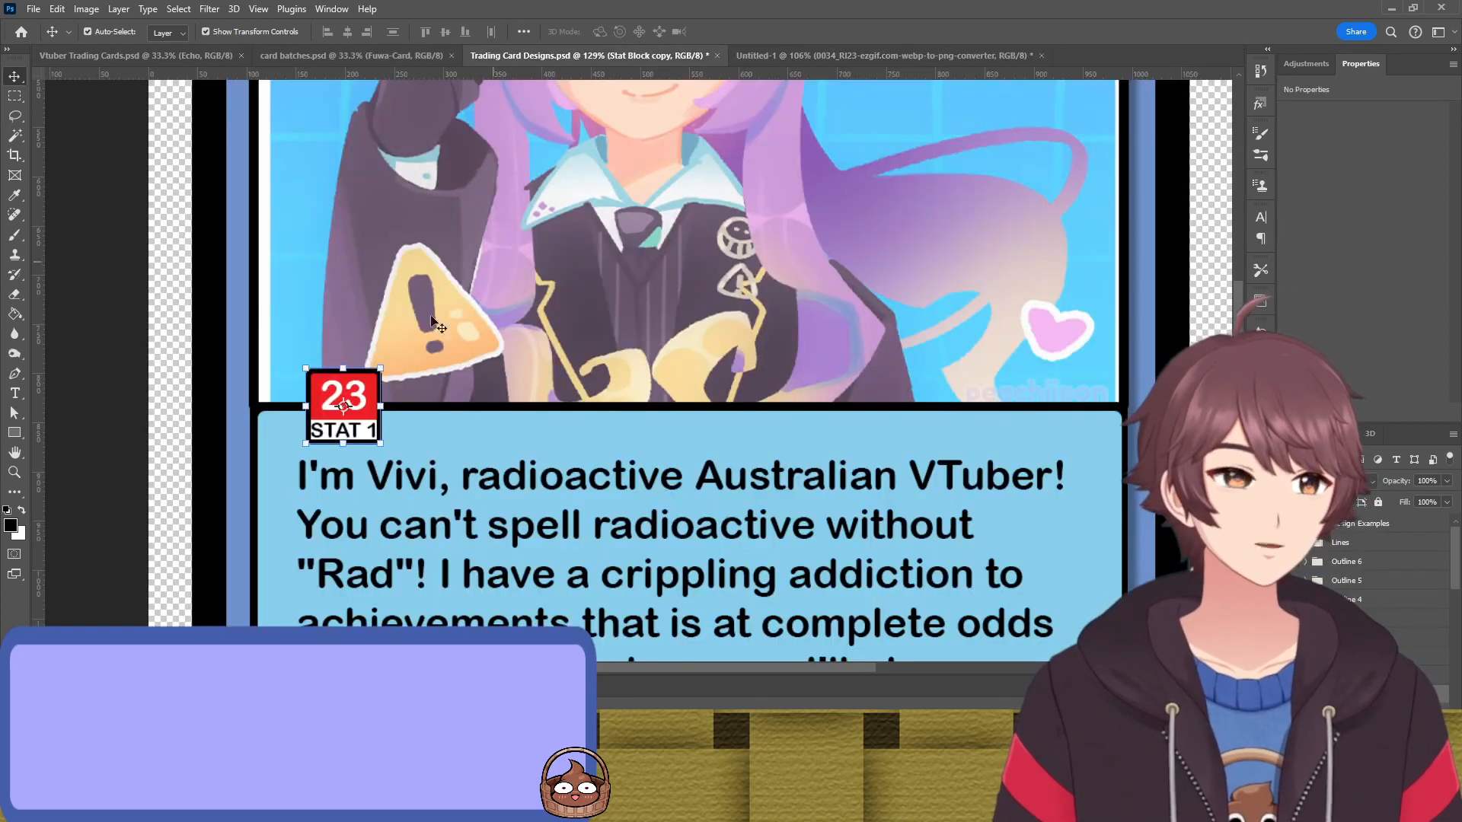
Duplicate the Stat Block group until it has four copies
left_click(340, 405)
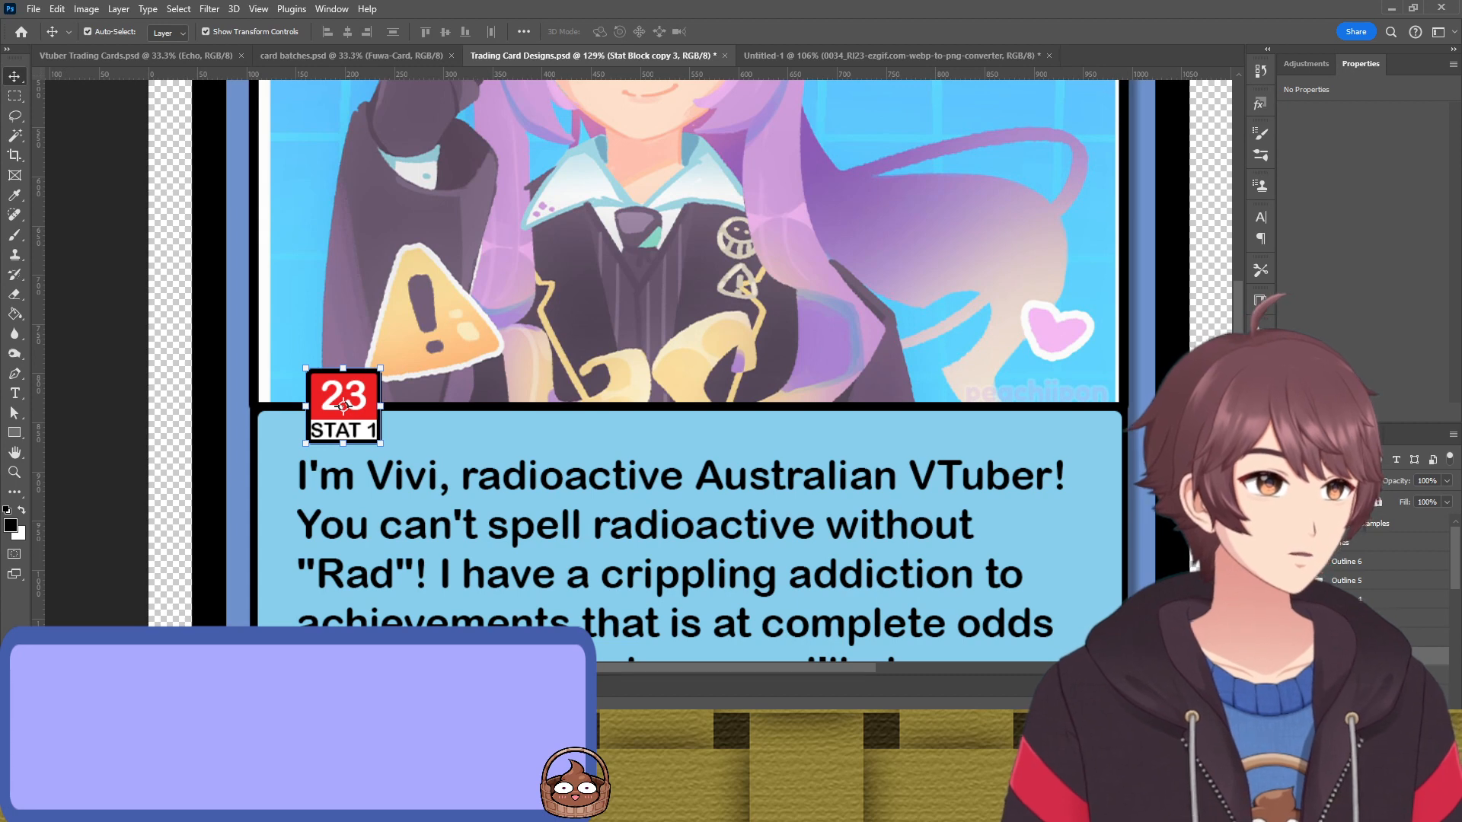
key("Delete")
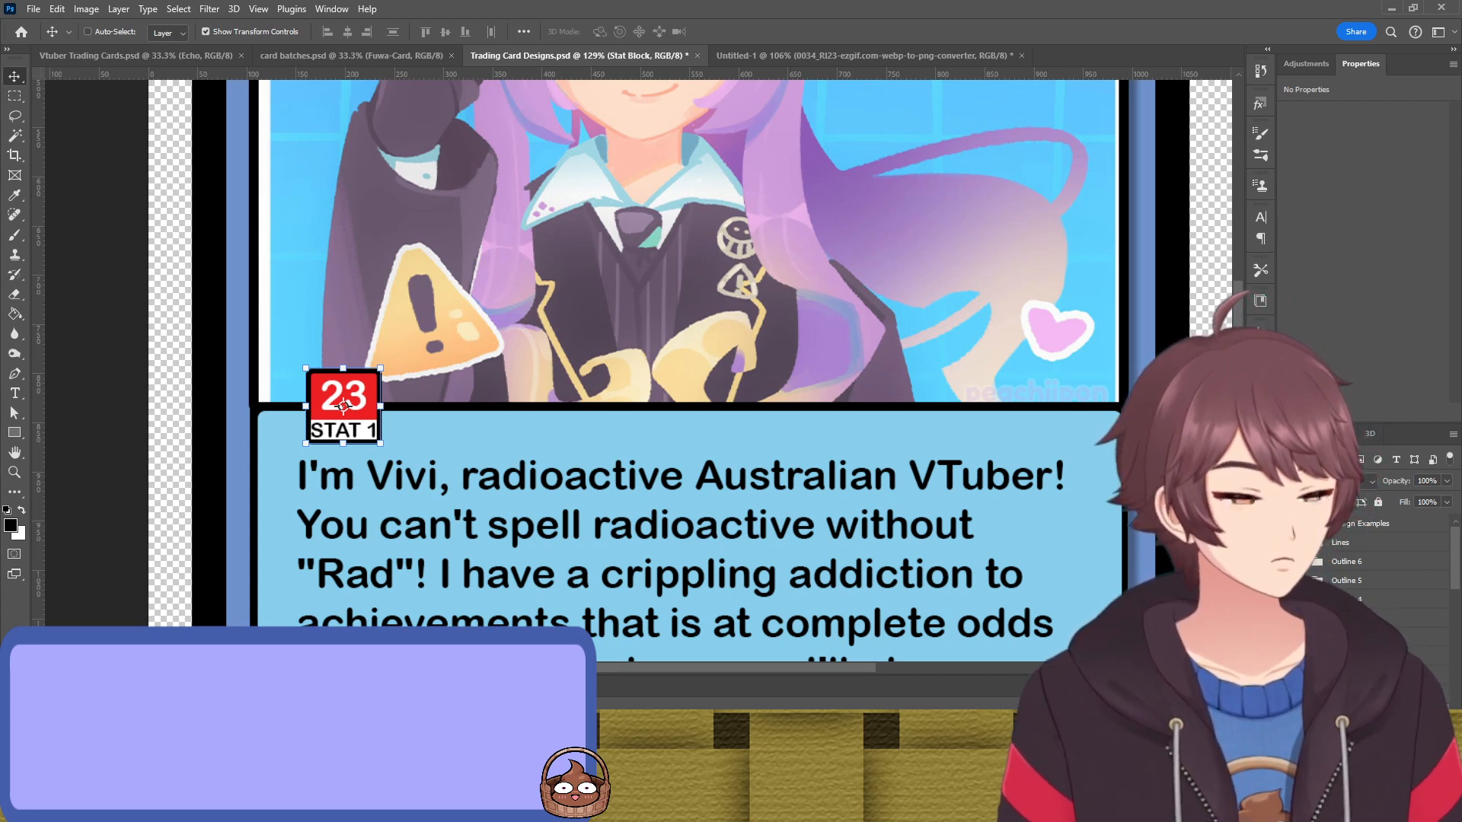
key("ctrl+j")
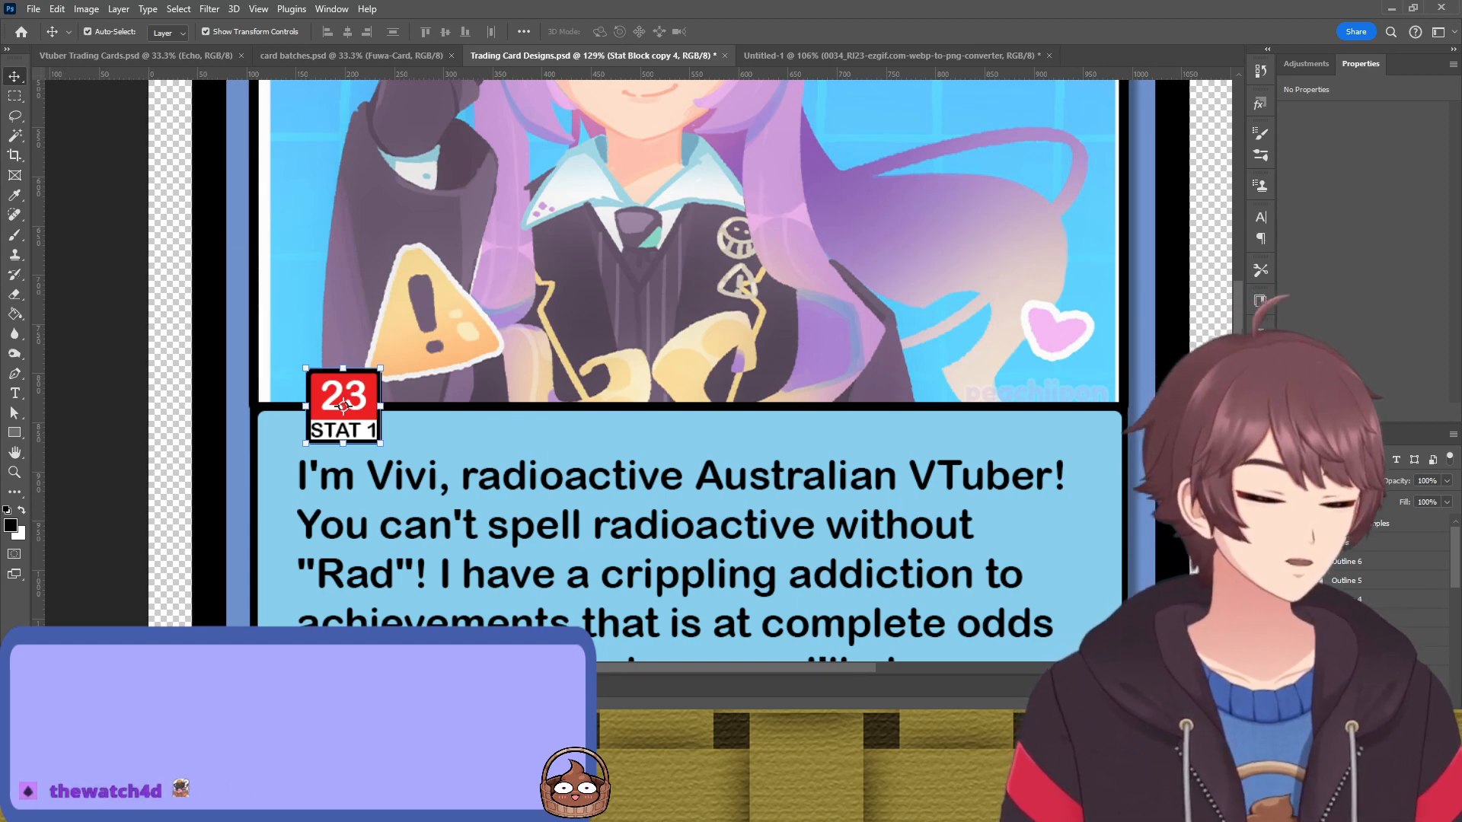
Rename the four Stat Block copies as Stat Block 2, Stat Block 3, Stat Block 4 and Stat Block 5
left_click(344, 406)
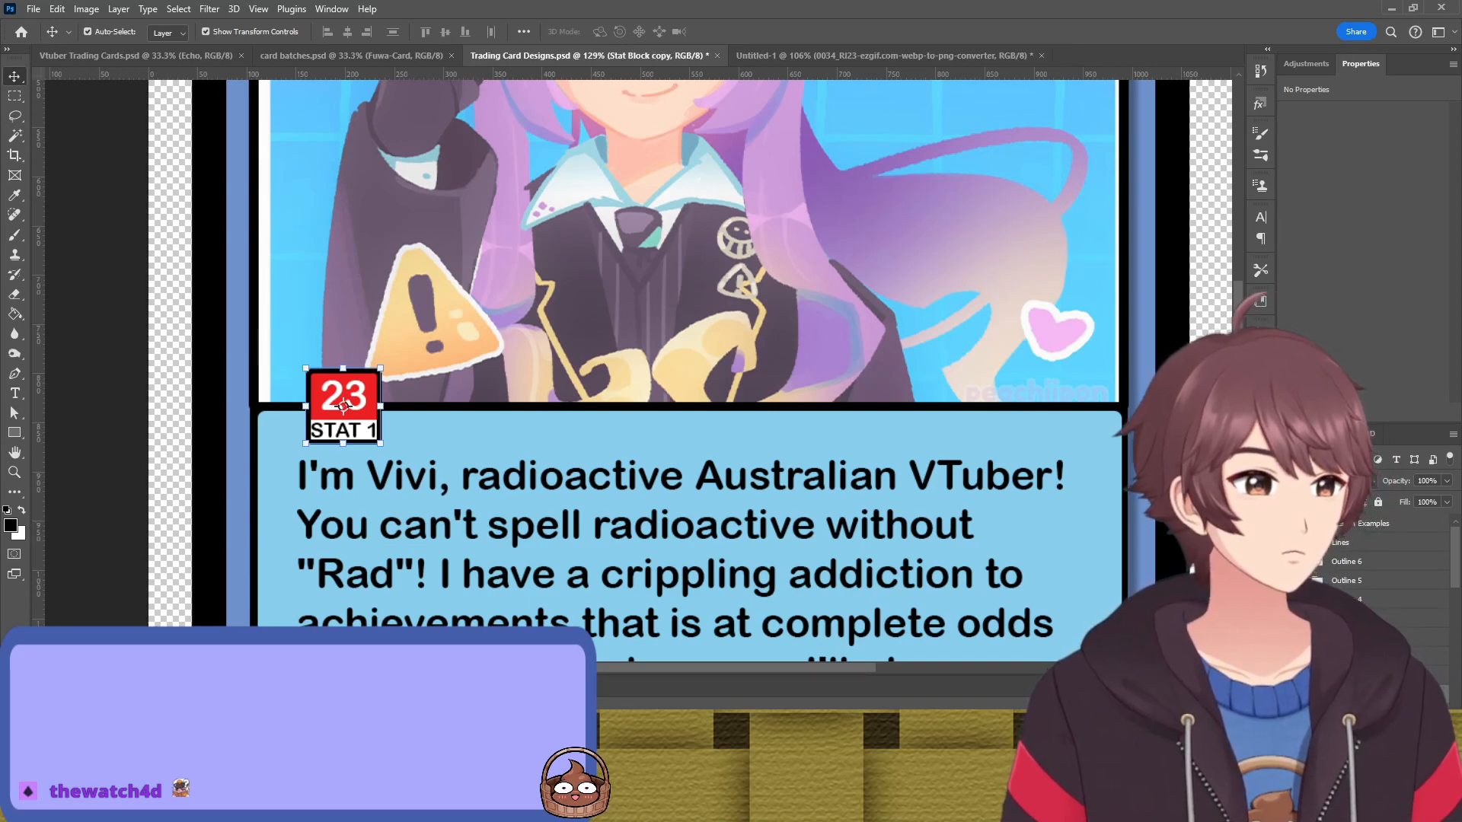
left_click(344, 405)
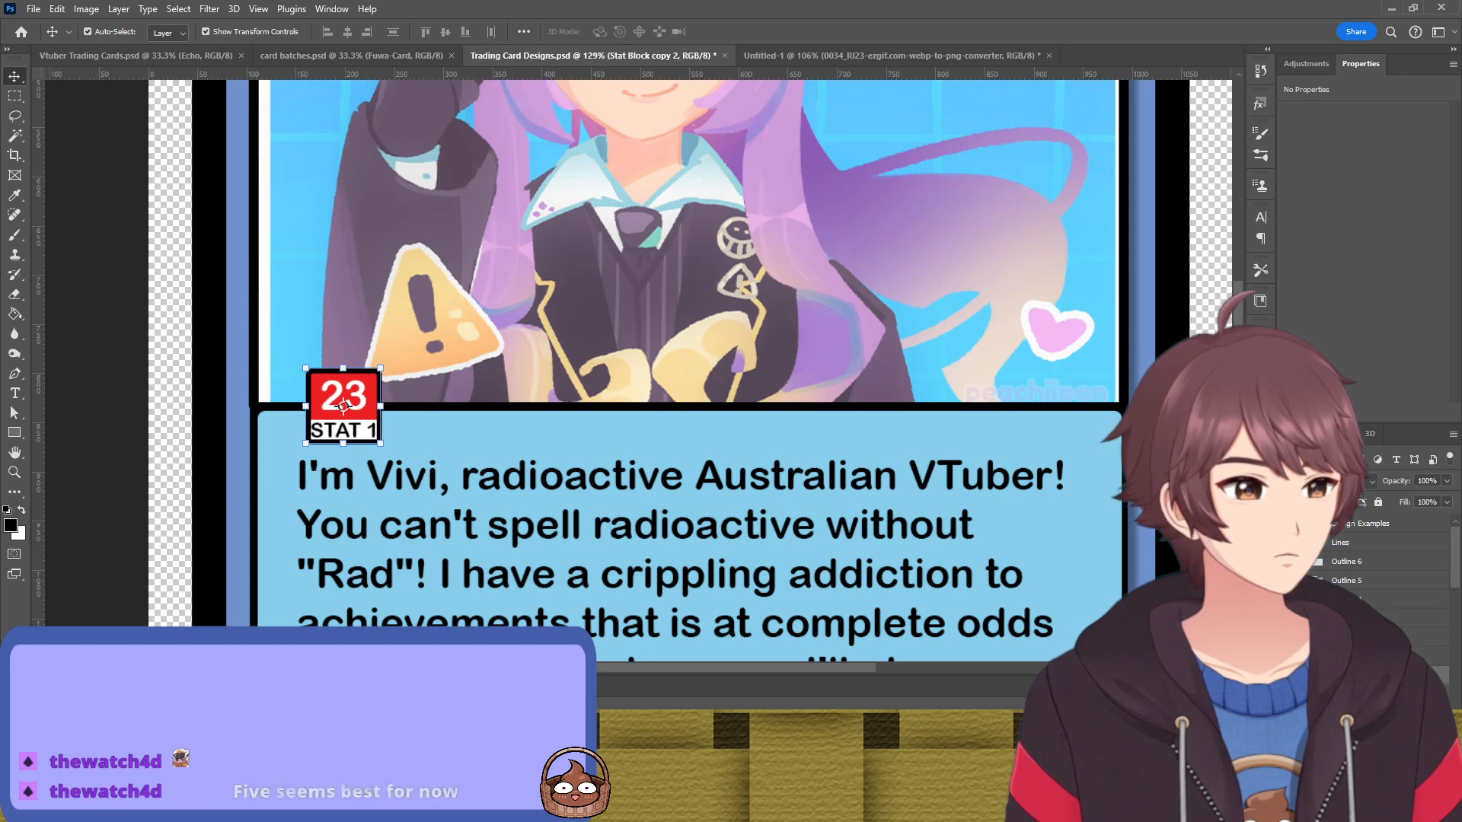
left_click(343, 406)
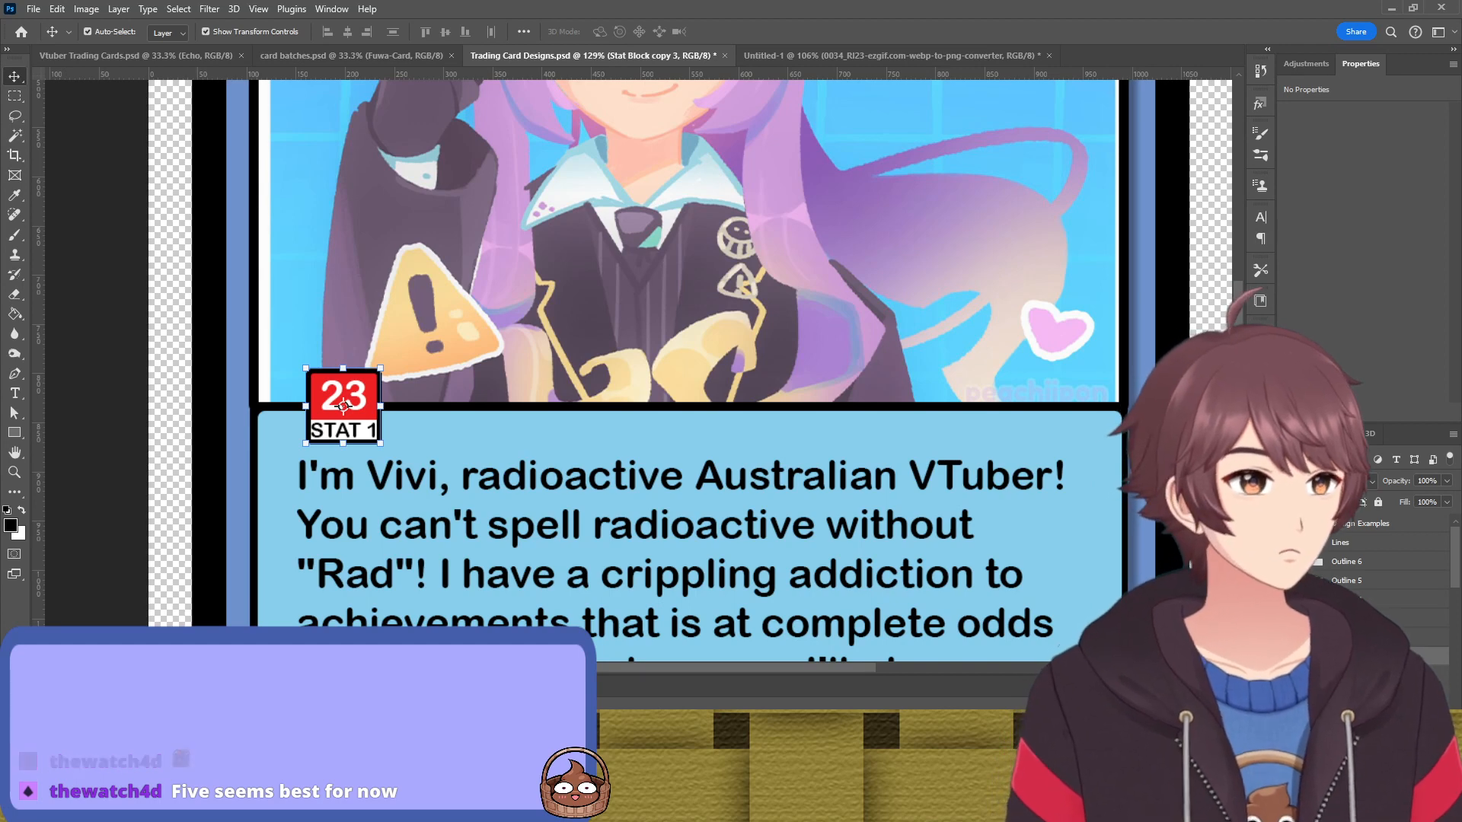
left_click(344, 406)
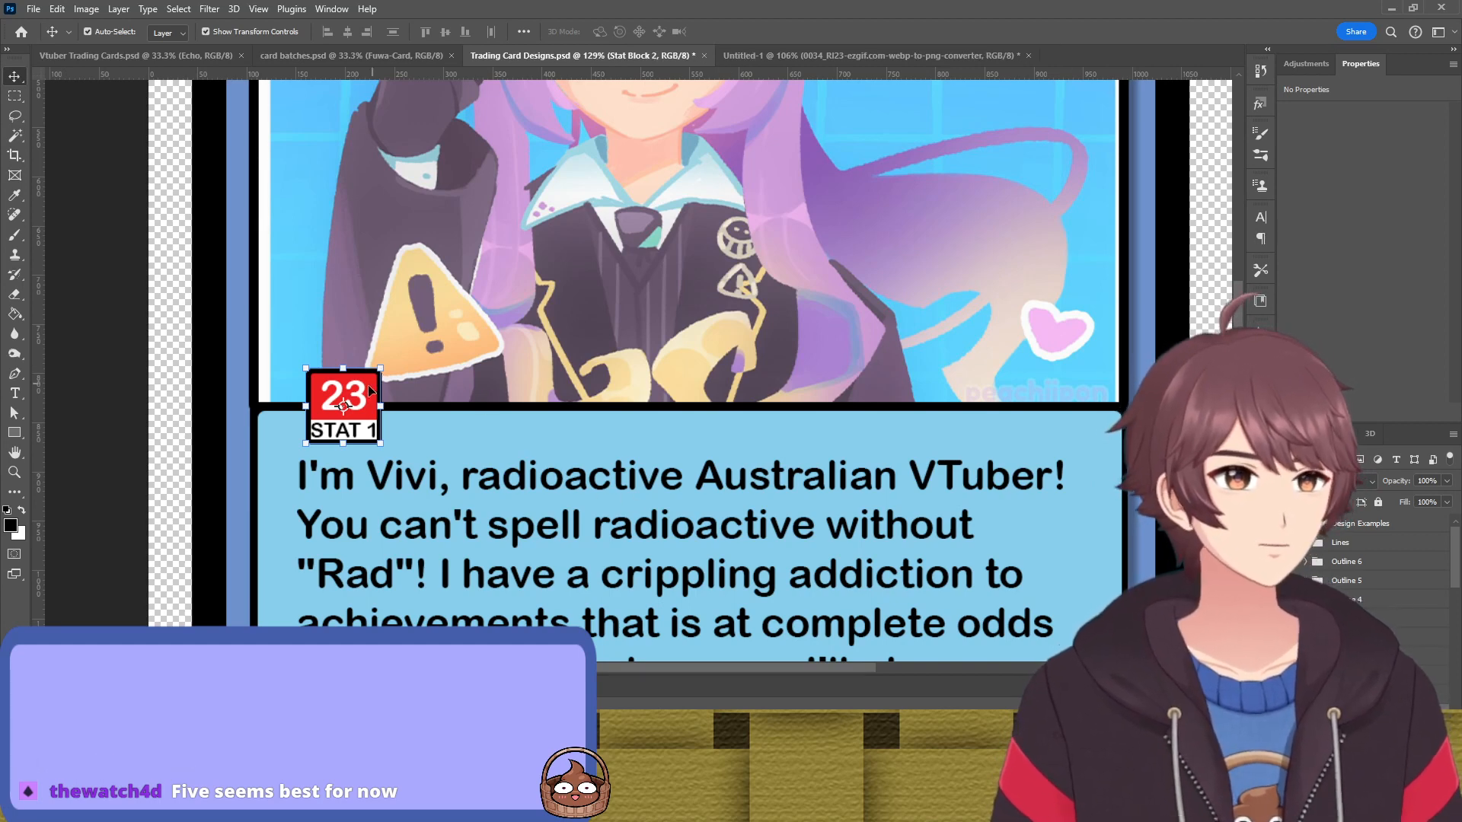
left_click_drag(372, 390, 342, 403)
left_click(343, 406)
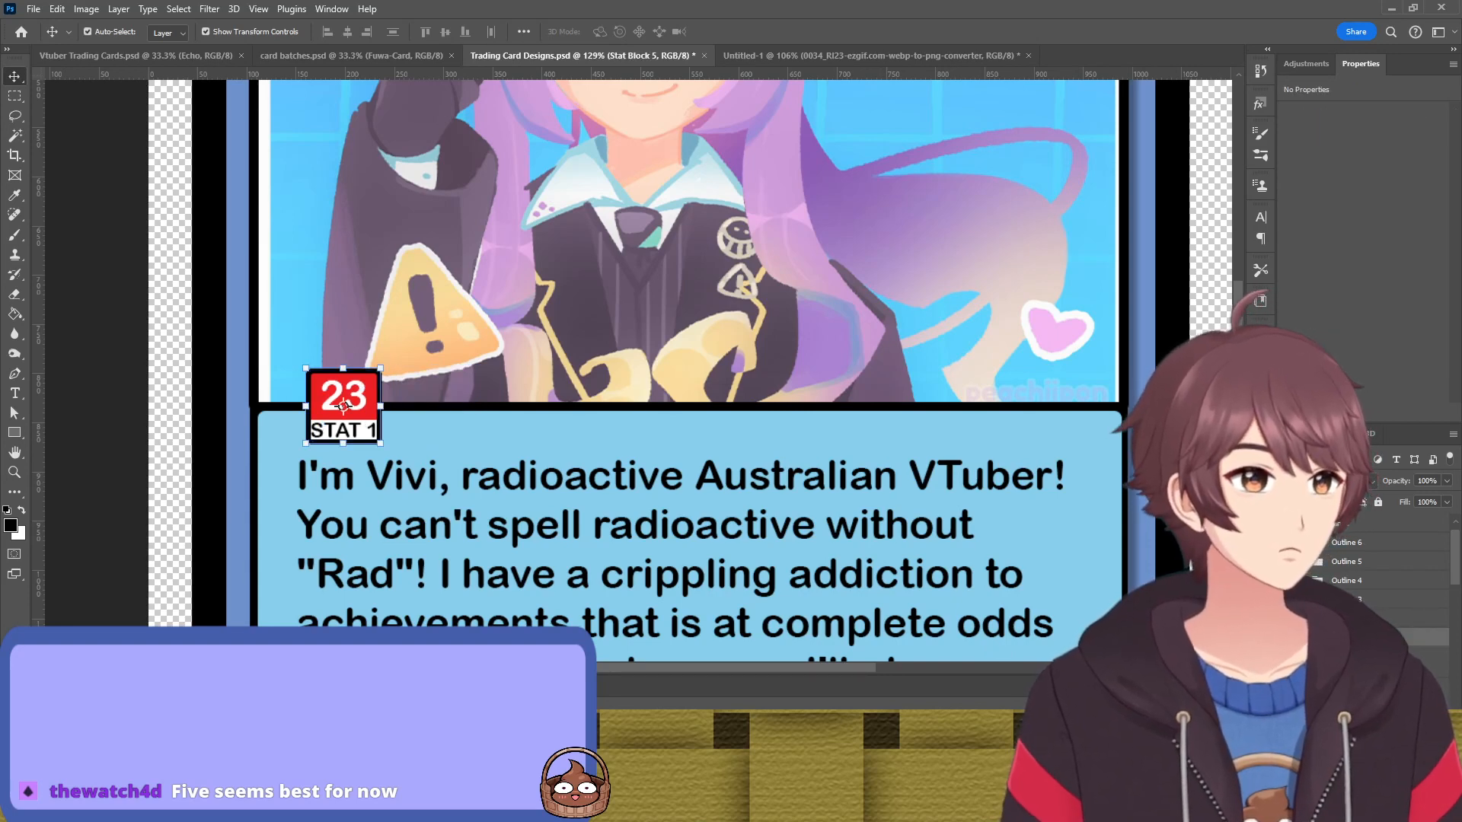
left_click(344, 405)
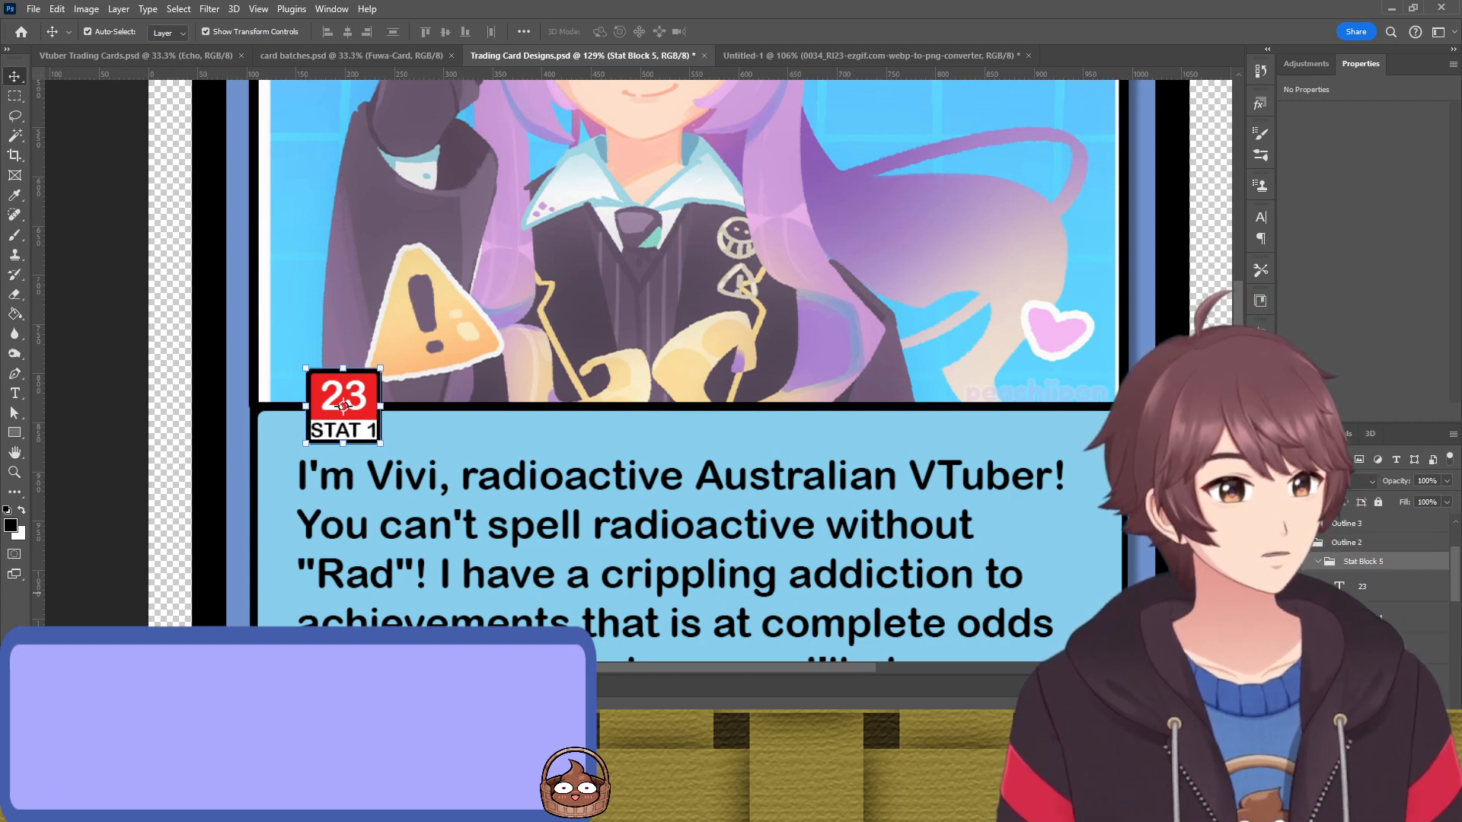
Move the contents of Stat Block 5 and Stat Block 4 right along the row, to X 262 px and X 362 px
left_click(1370, 679)
left_click(1370, 586, "shift")
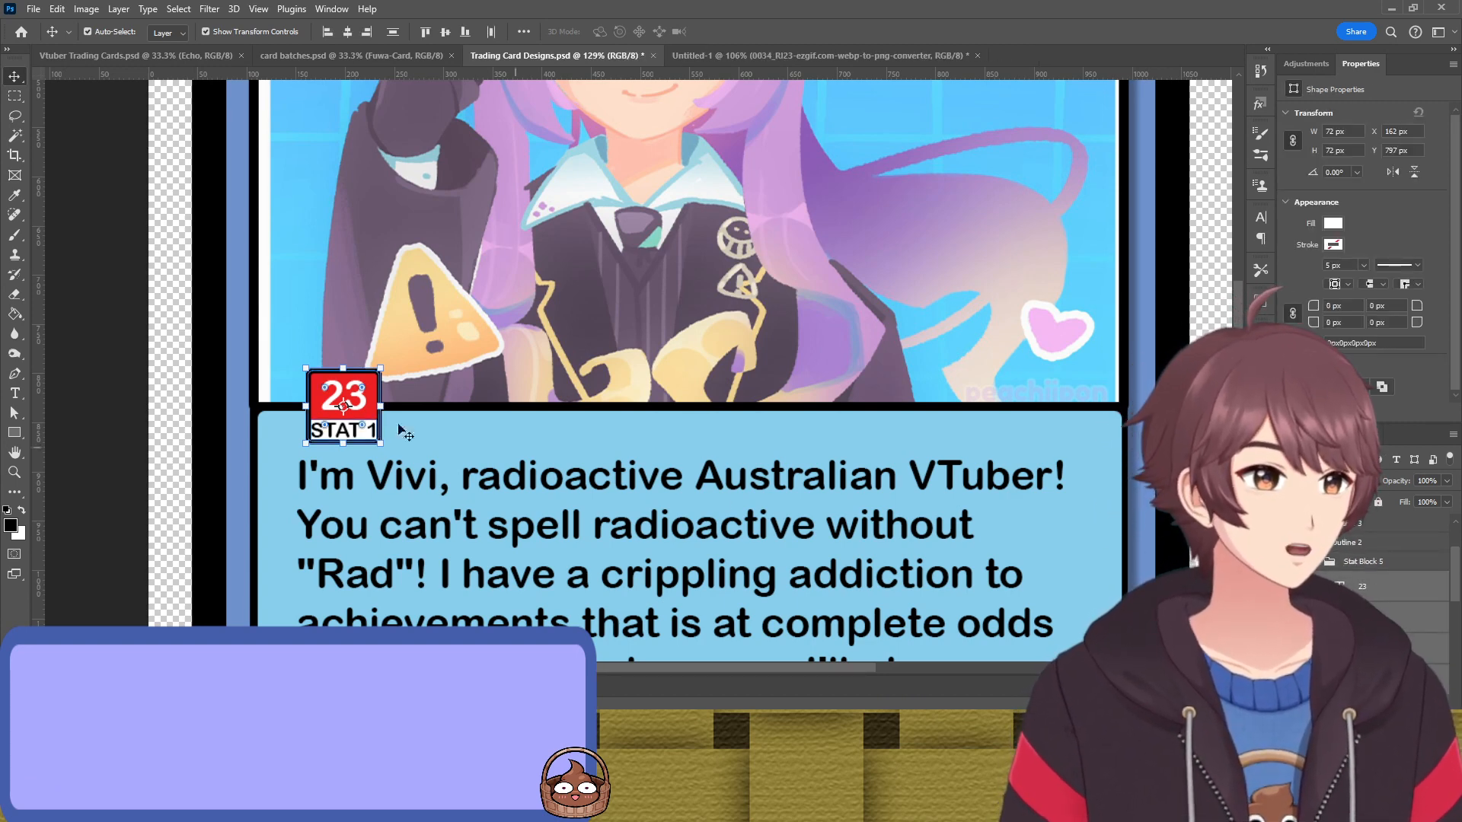
left_click_drag(356, 405, 464, 403)
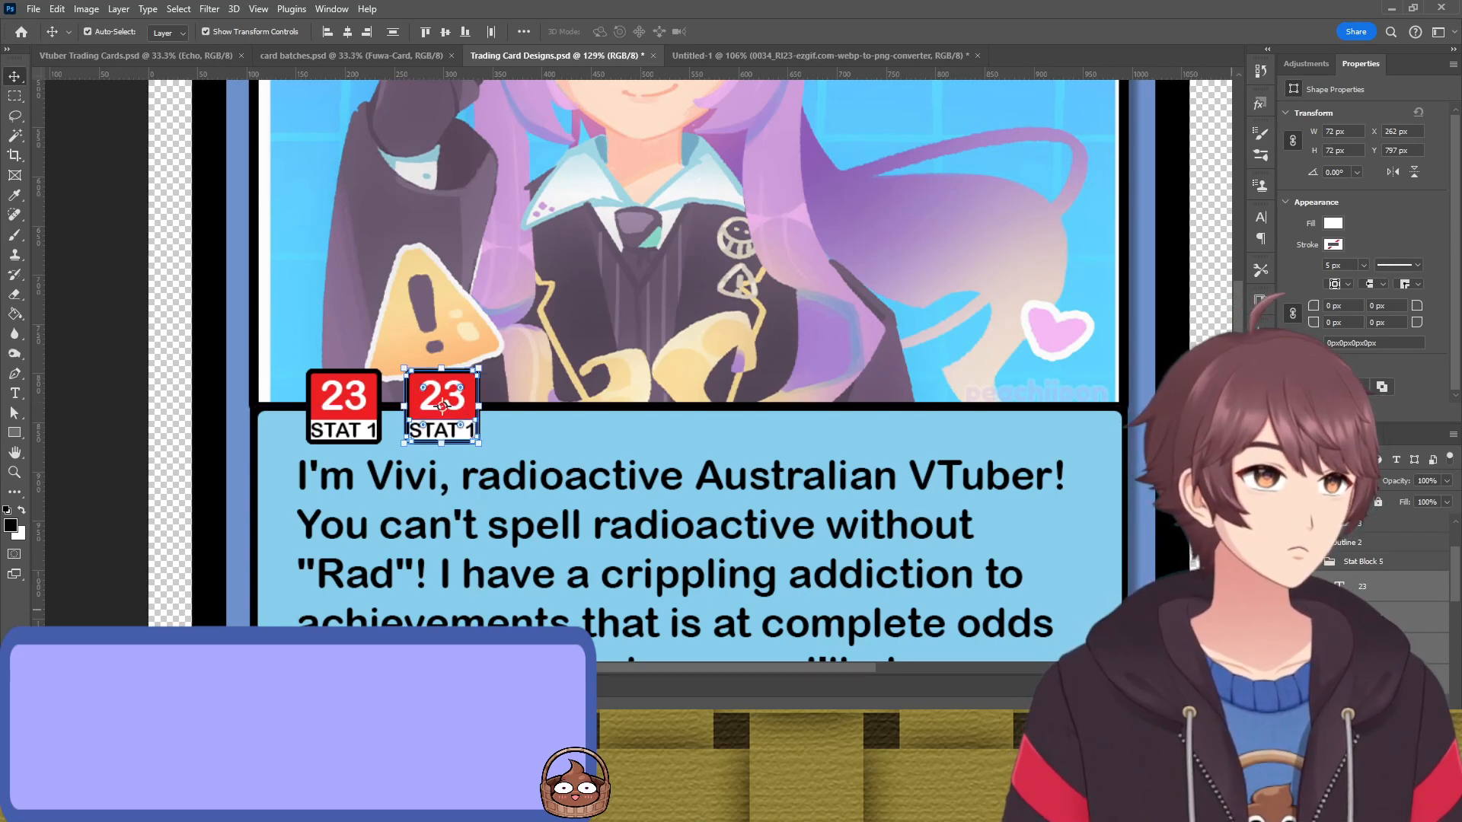
left_click(343, 395)
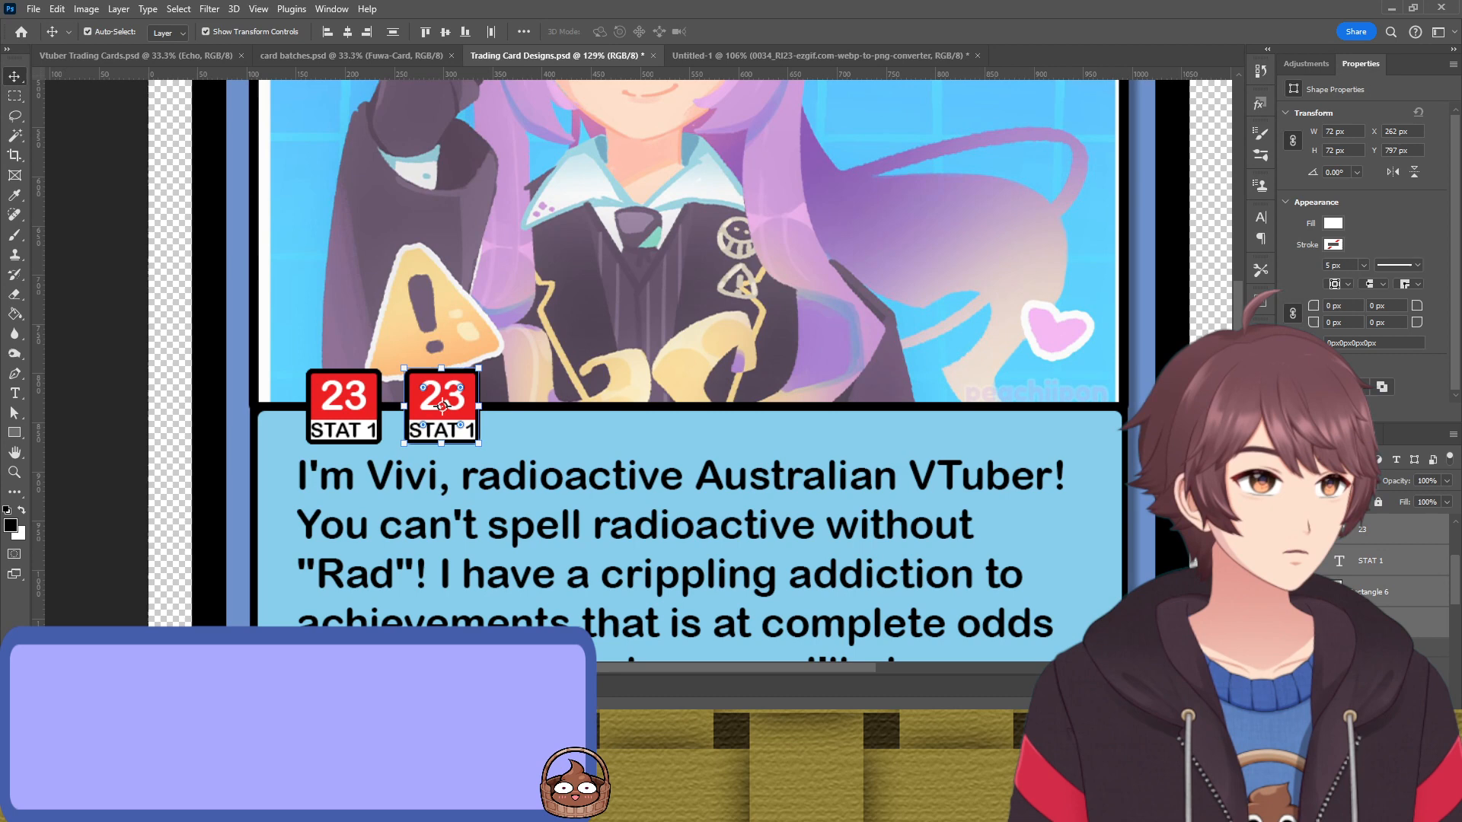
left_click(344, 396)
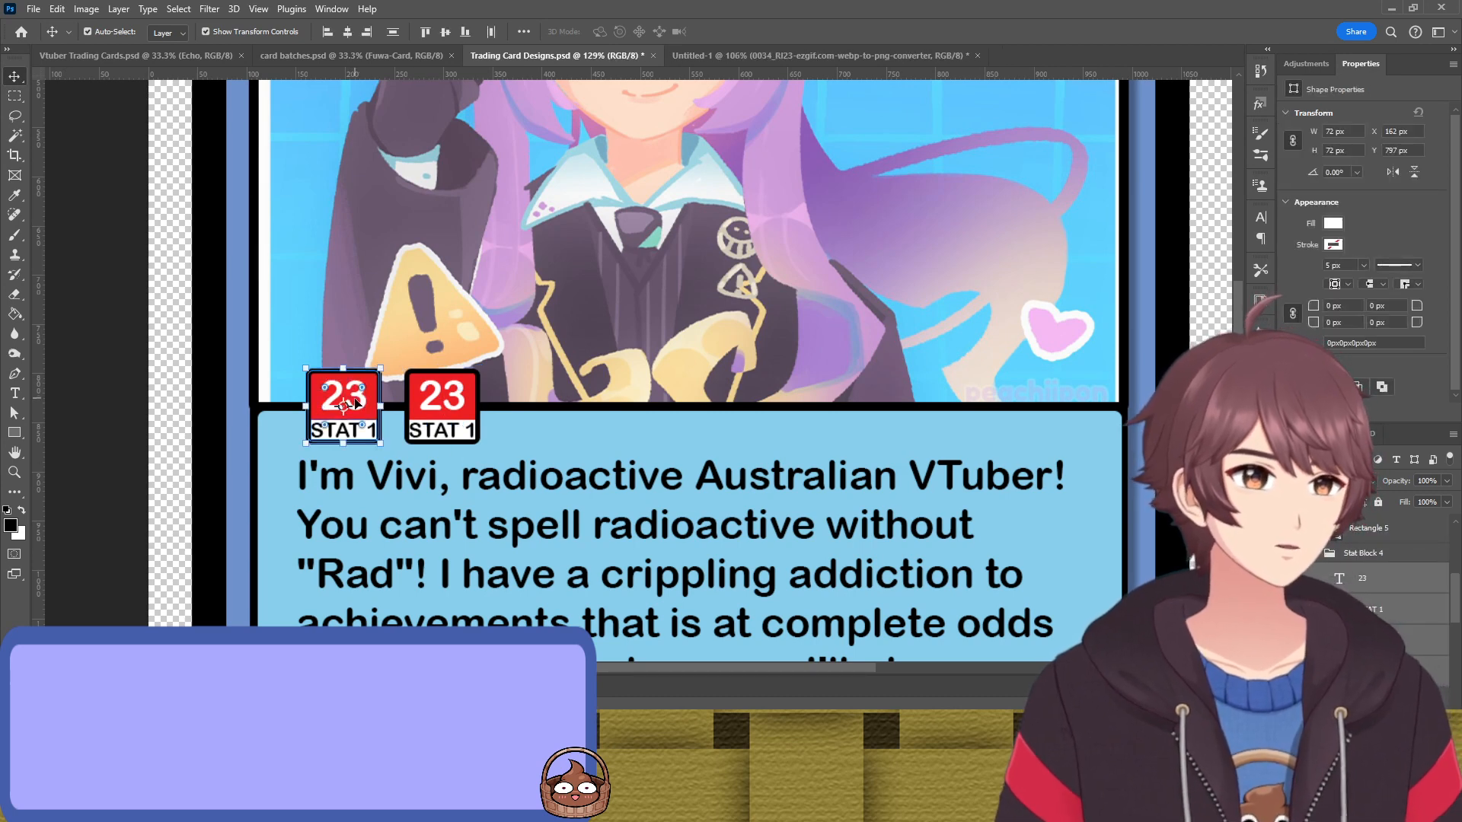
left_click_drag(357, 403, 553, 404)
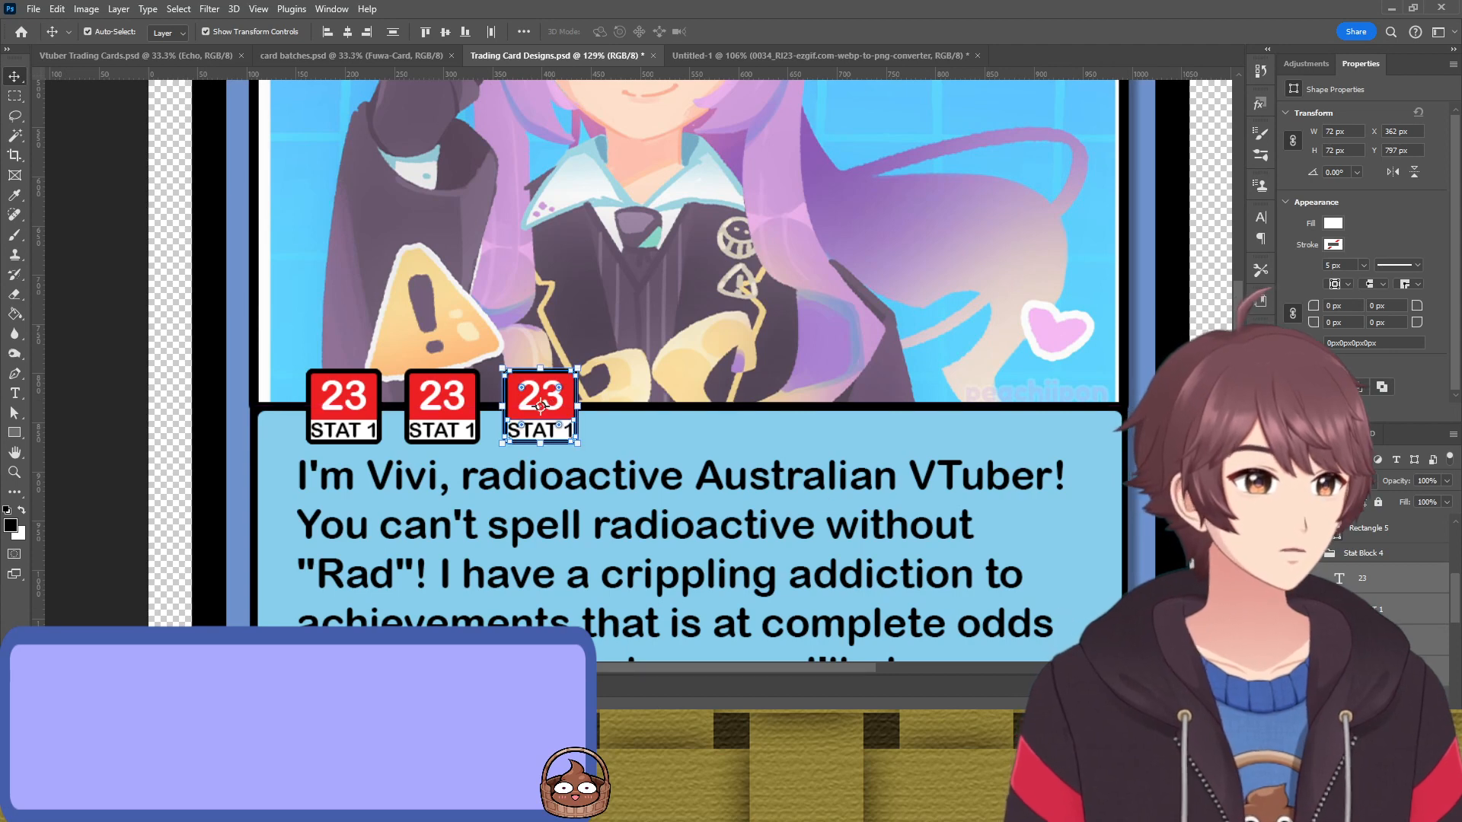
Move the contents of the next two stat blocks along the same row, to X 462 px and X 562 px
scroll(1349, 563, "up", 2)
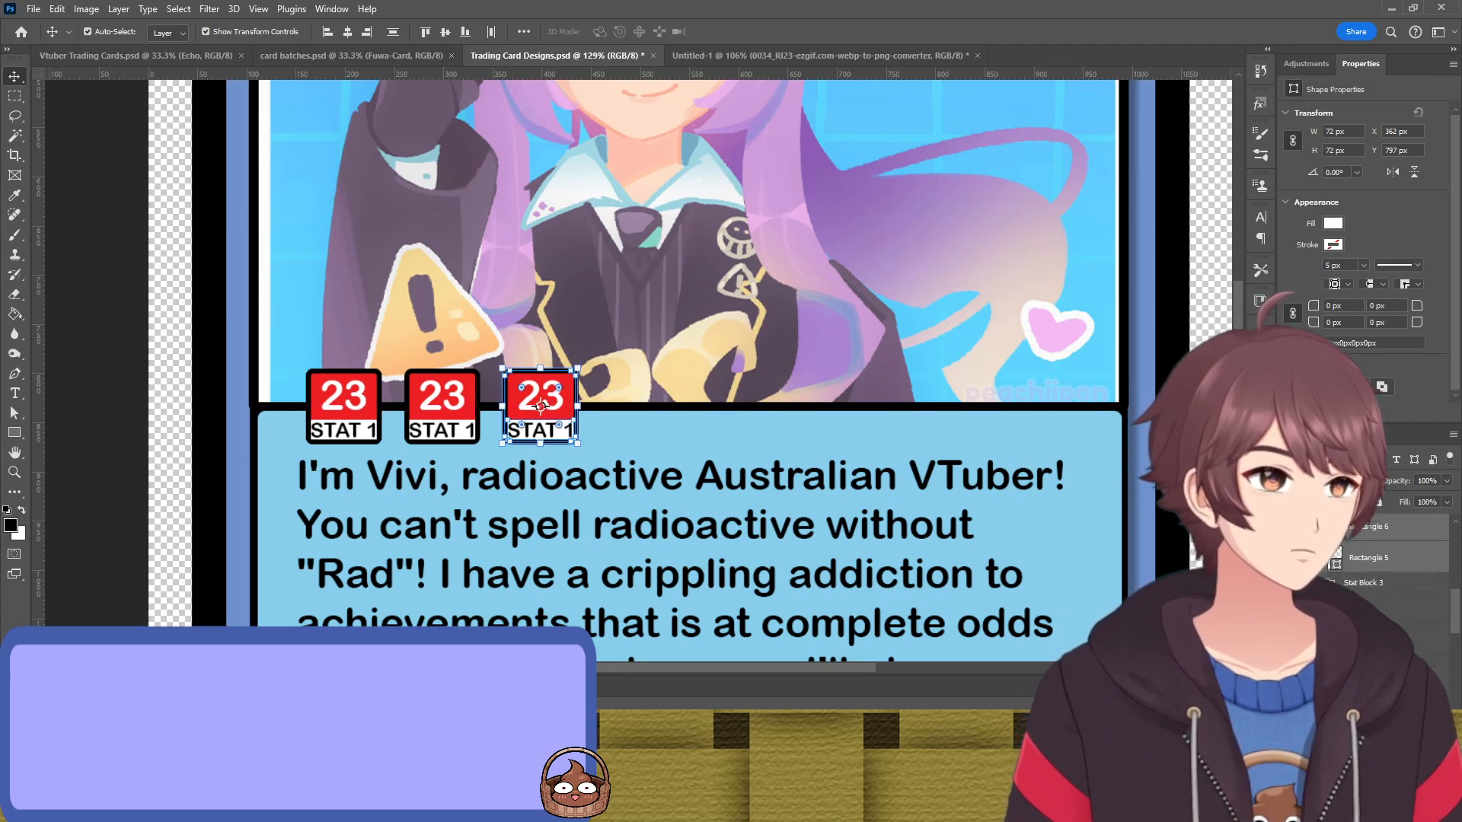
left_click(344, 395)
left_click(1364, 680, "shift")
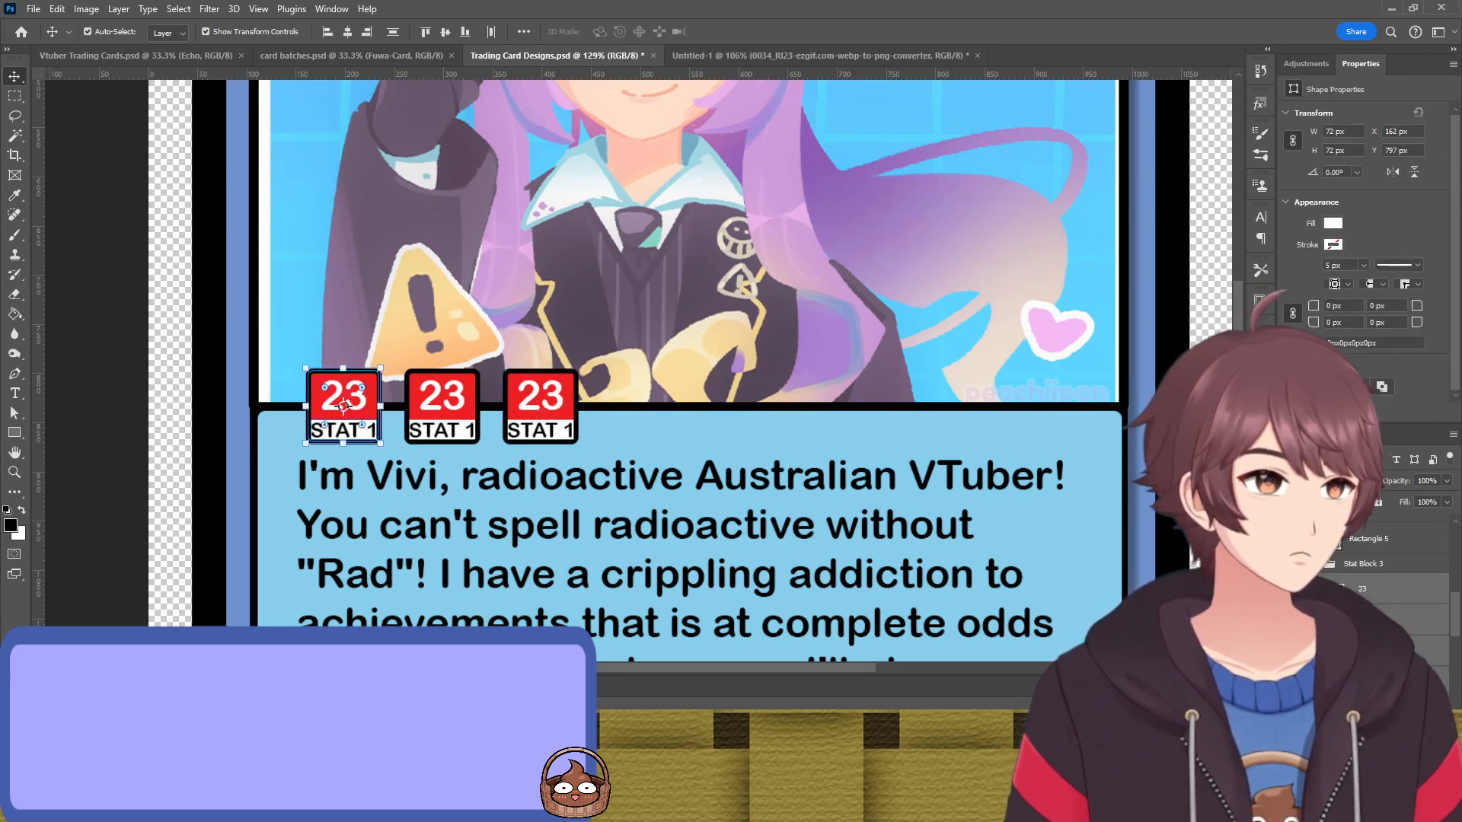
left_click_drag(366, 402, 659, 404)
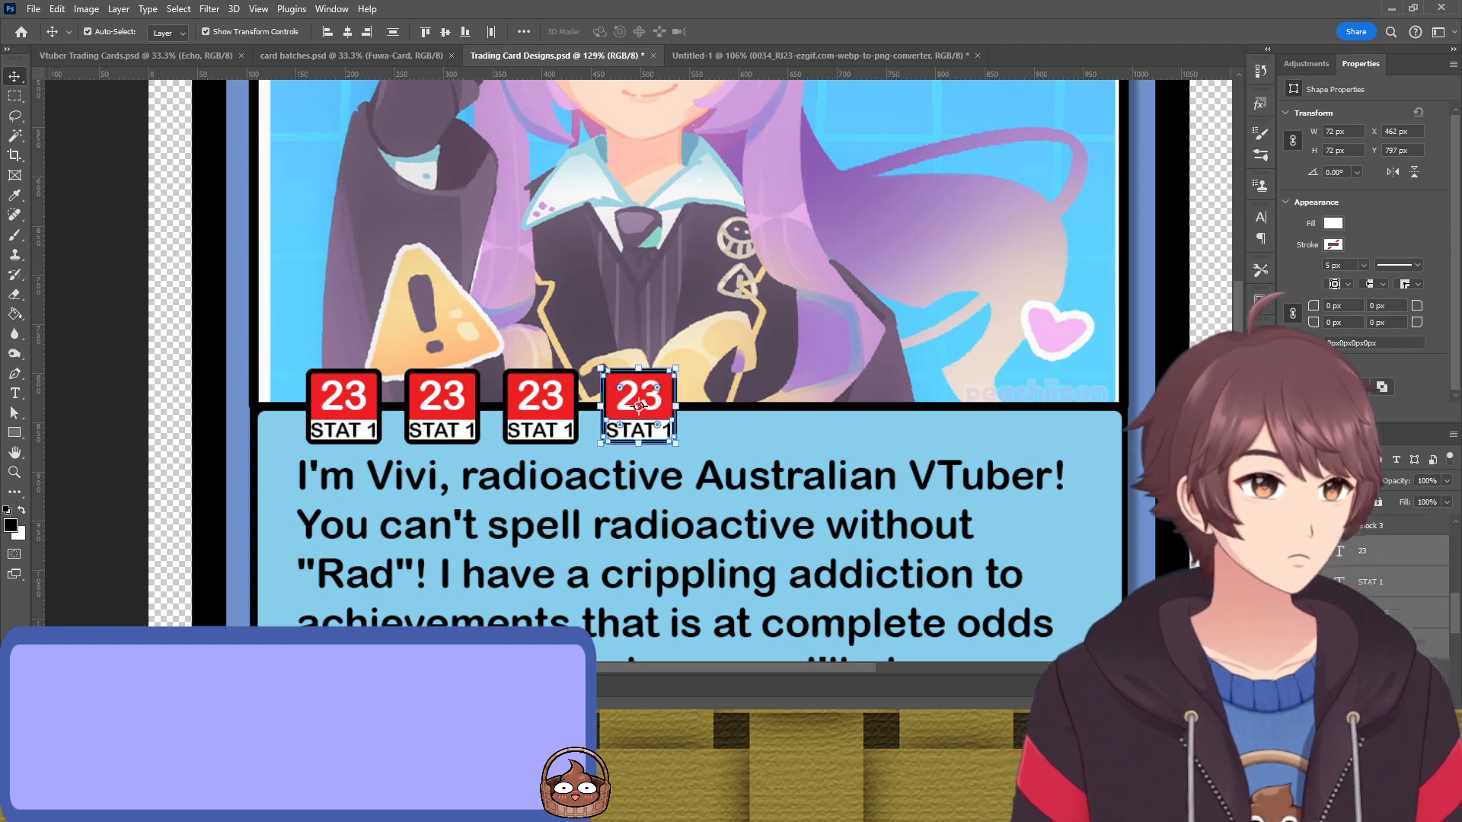
left_click(344, 395)
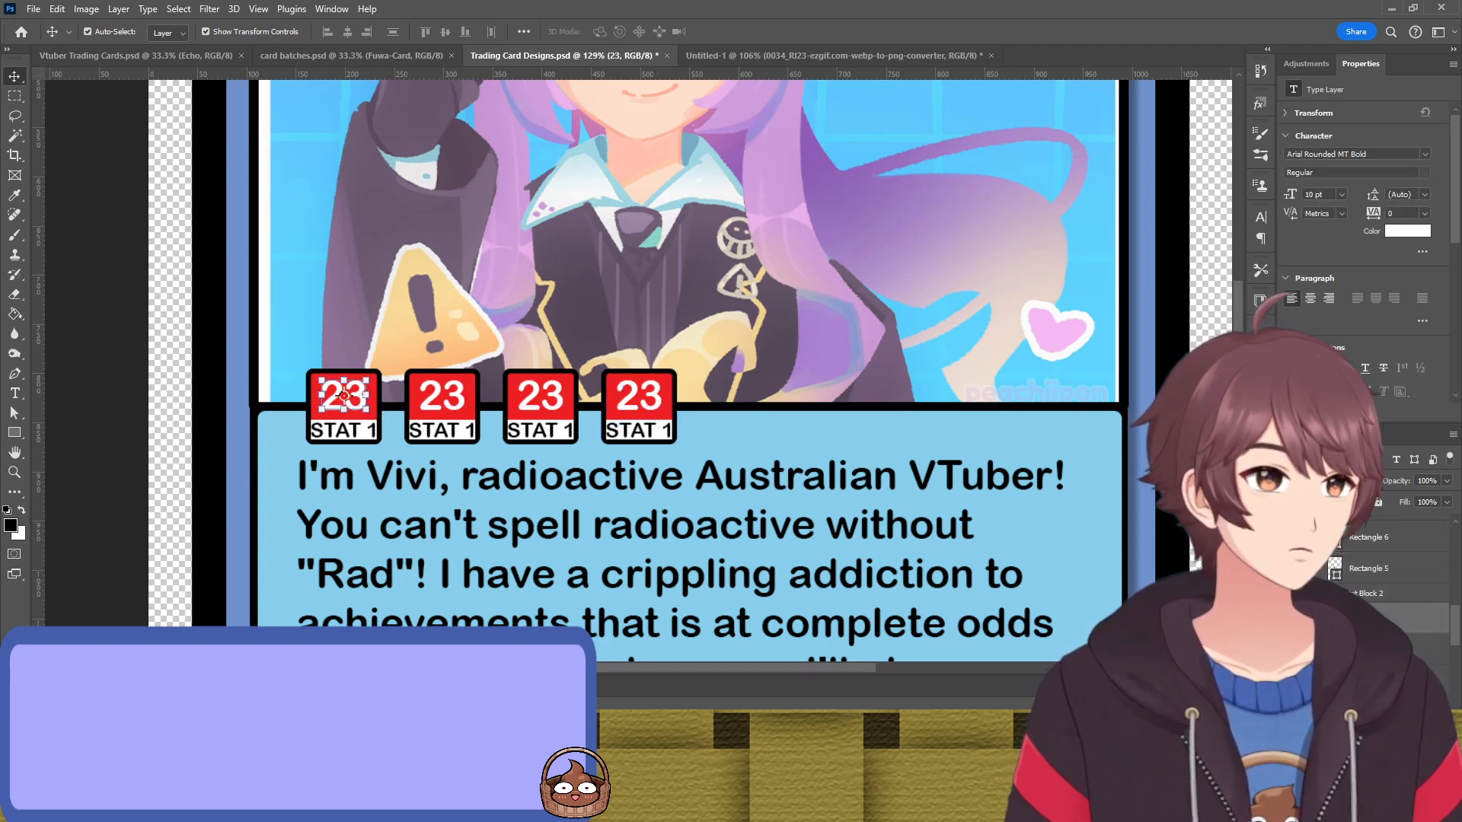
left_click(1343, 680, "shift")
left_click_drag(343, 402, 755, 405)
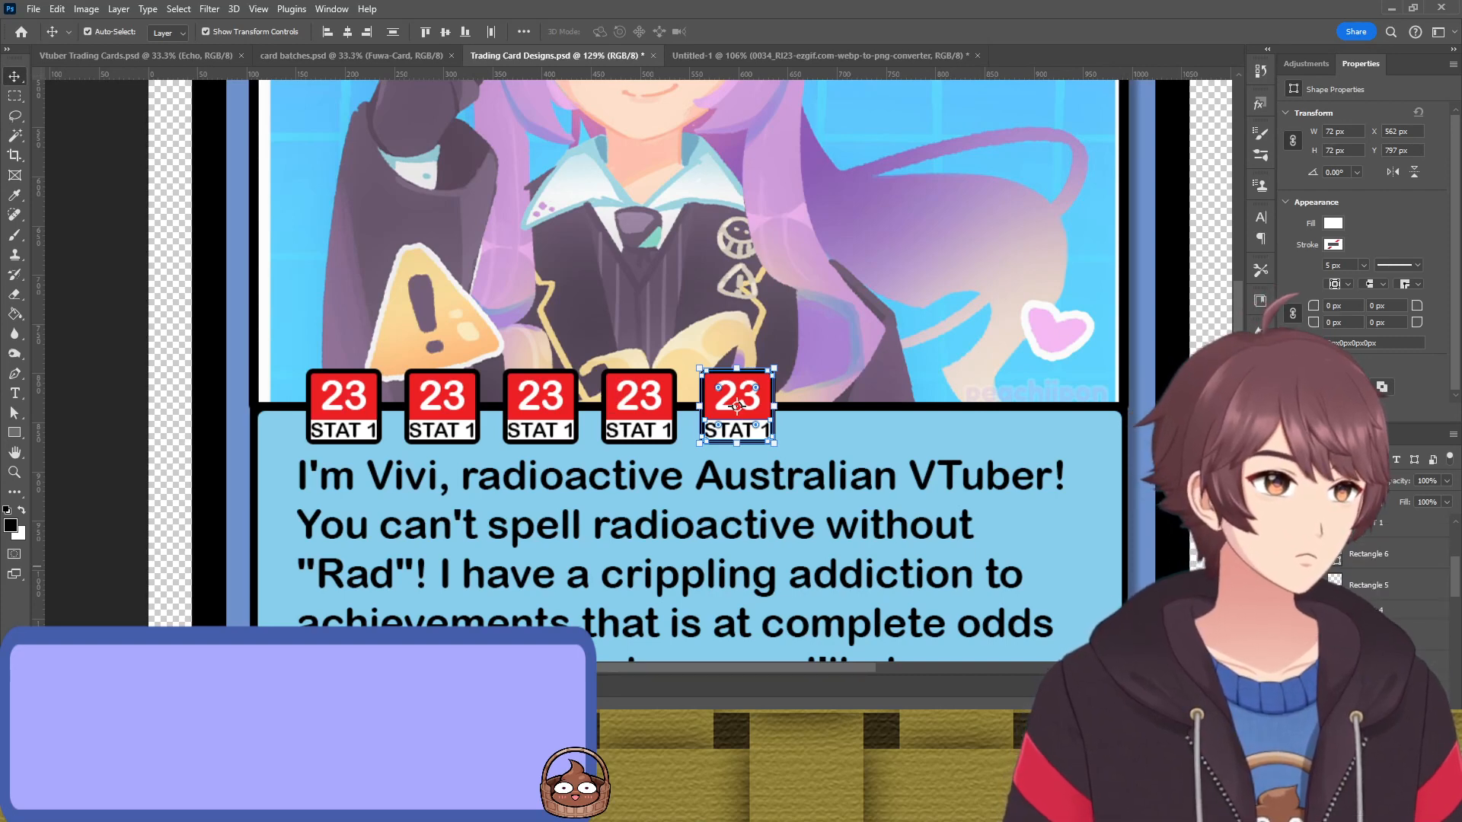
Select the layers of all five stat blocks and move the row to about the middle of the card's width, on the picture's lower border
left_click(1361, 581)
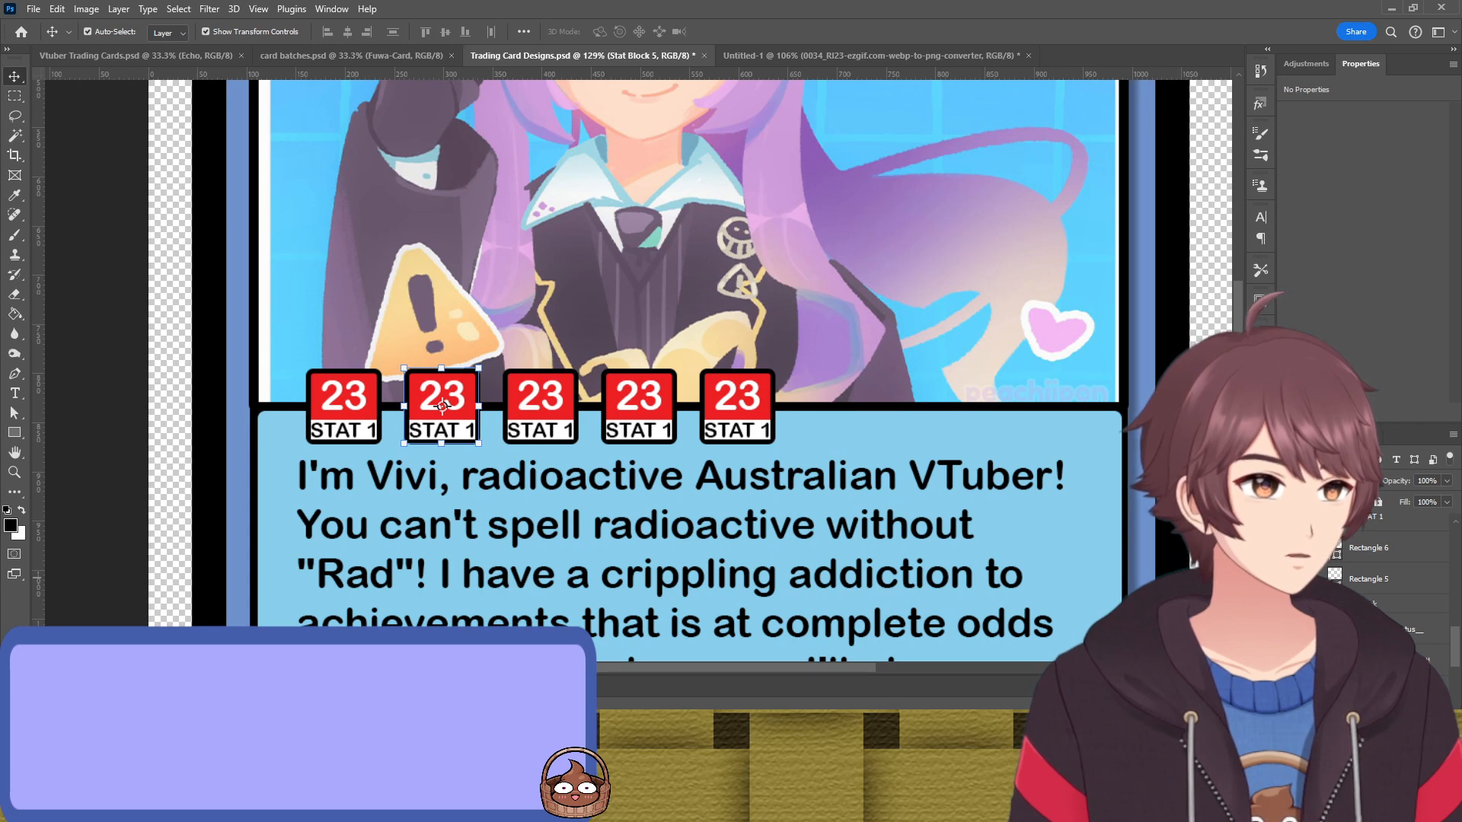
left_click(1368, 603, "shift")
left_click_drag(738, 413, 859, 413)
scroll(740, 413, "down", 8)
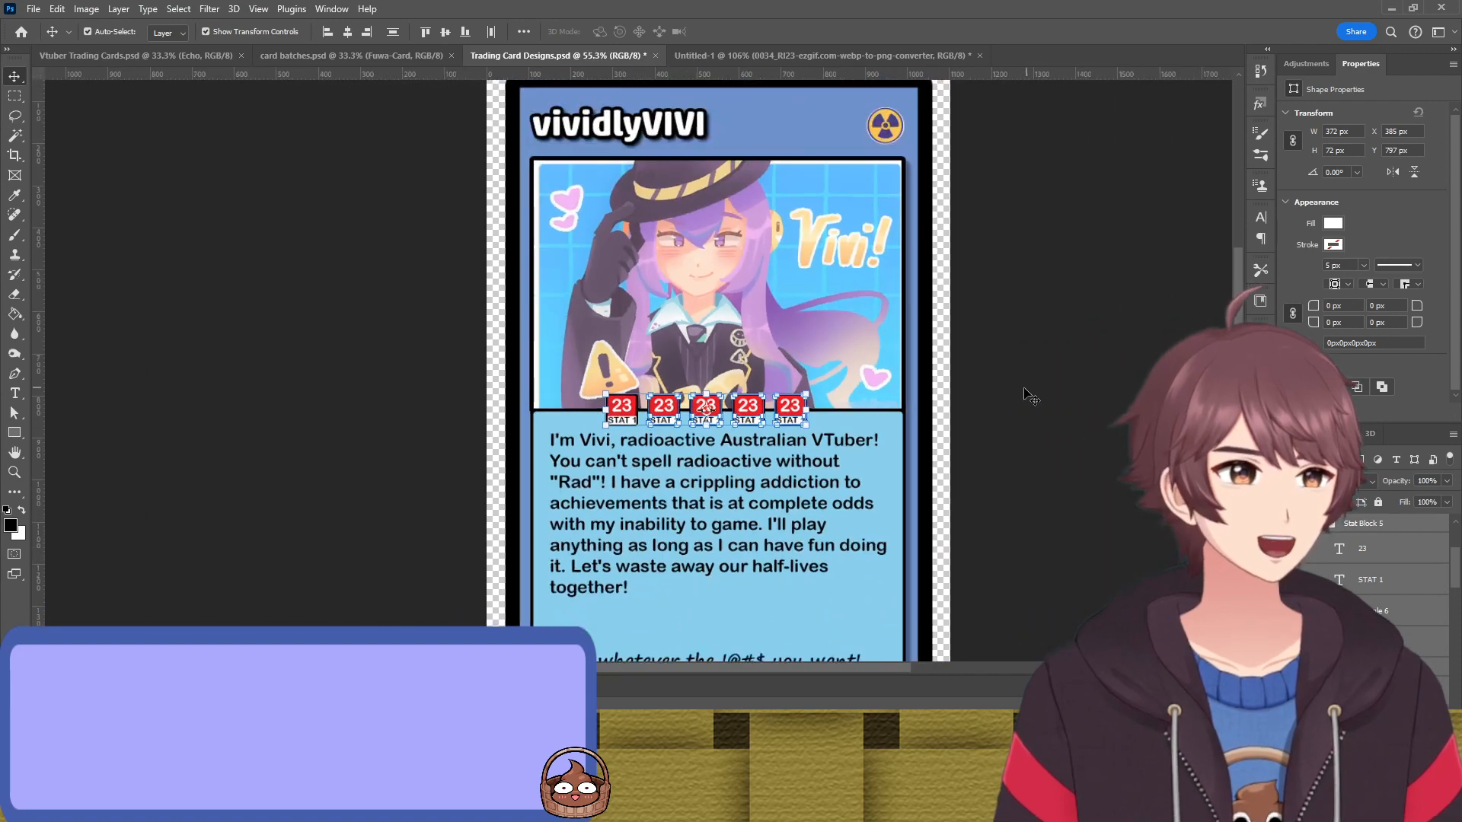
scroll(1012, 403, "down", 1)
mouse_move(790, 382)
left_mouse_down()
mouse_move(797, 407)
mouse_move(799, 386)
left_mouse_up()
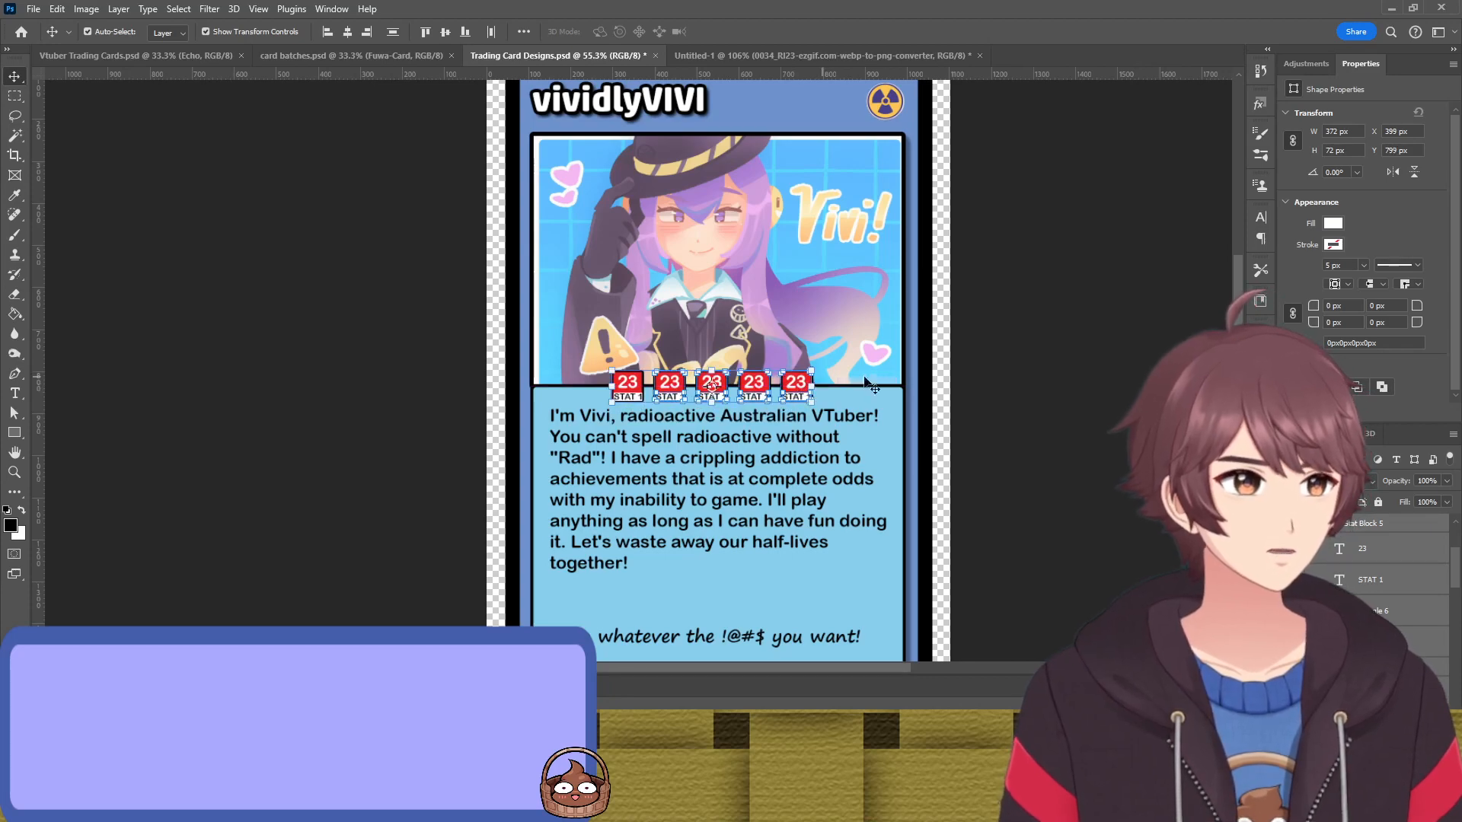
Change the second stat block's number to 5 and centre it within the red area
scroll(889, 403, "up", 6)
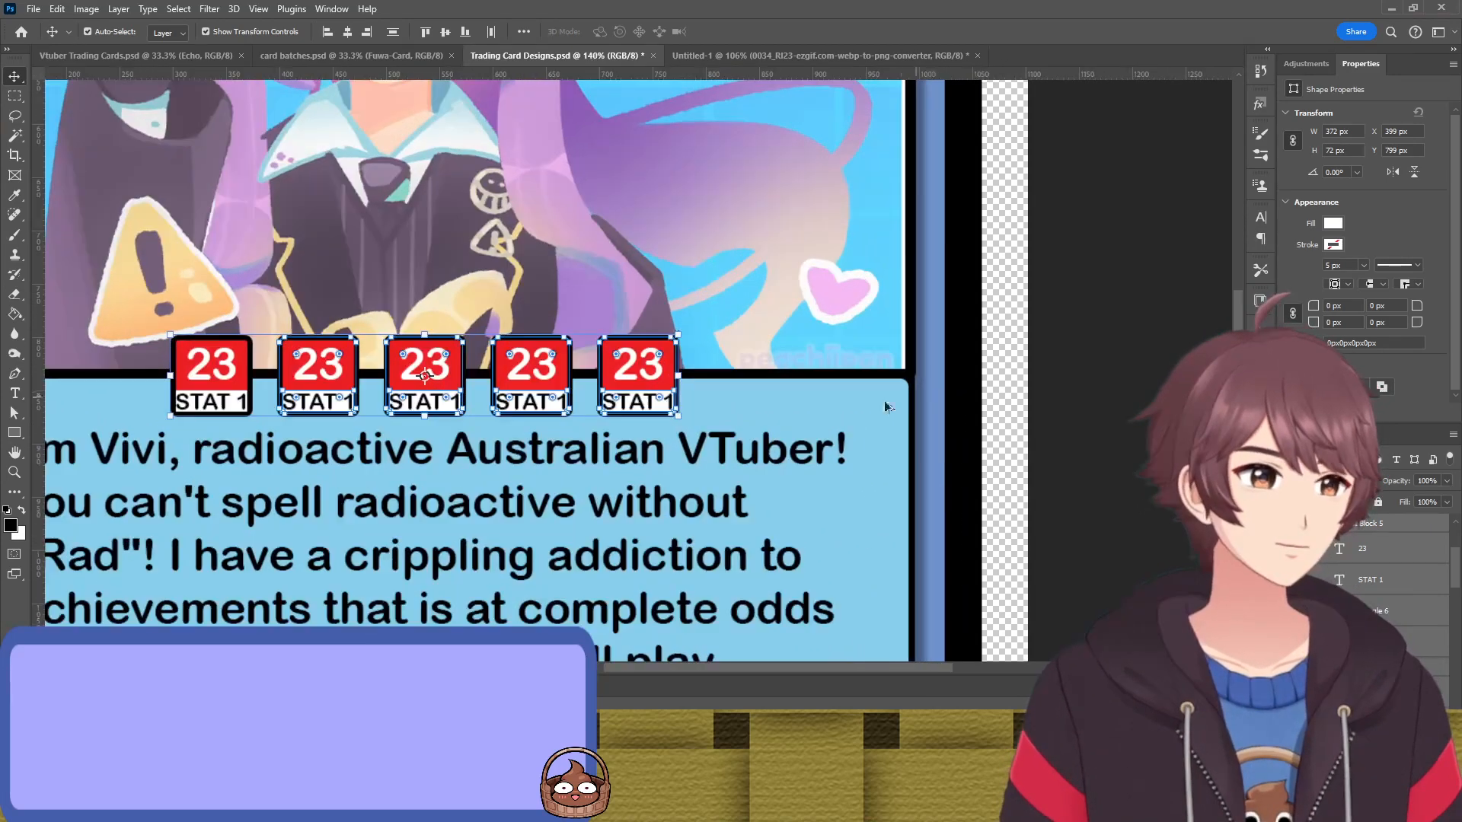
left_click_drag(714, 485, 1003, 476)
left_click_drag(912, 486, 1008, 496)
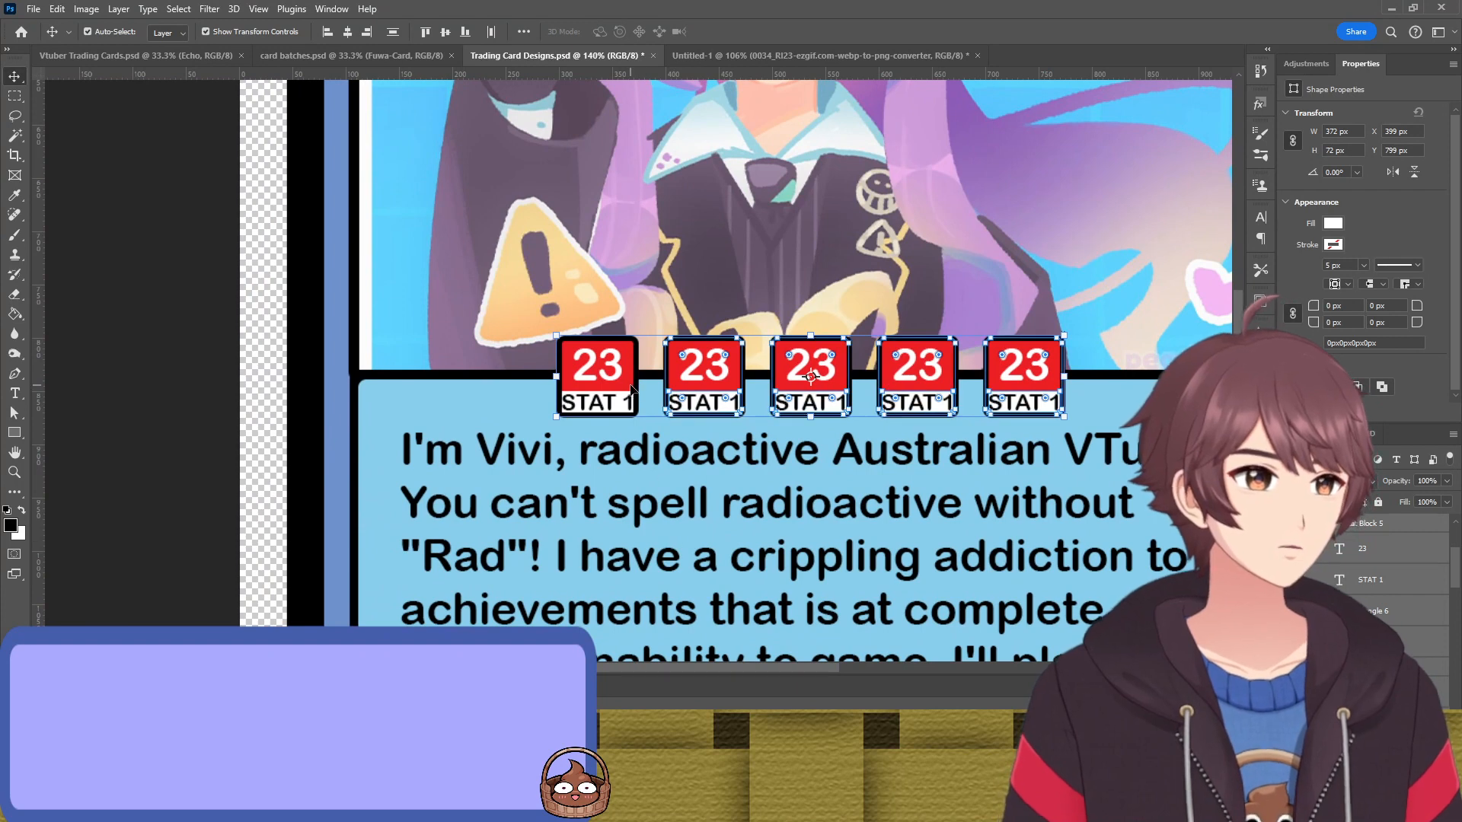
left_click(259, 457)
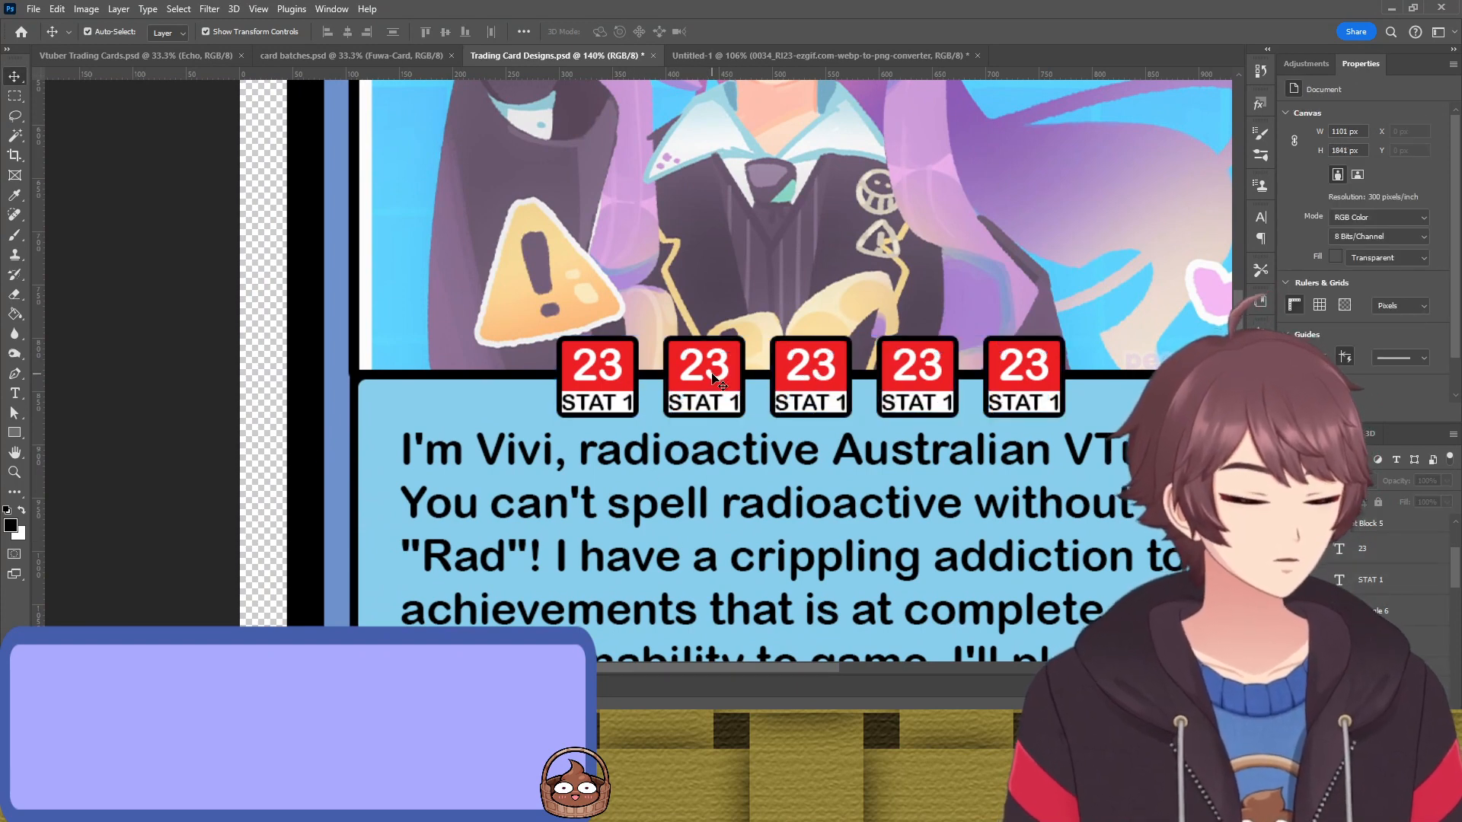
key("t")
left_click_drag(727, 364, 676, 369)
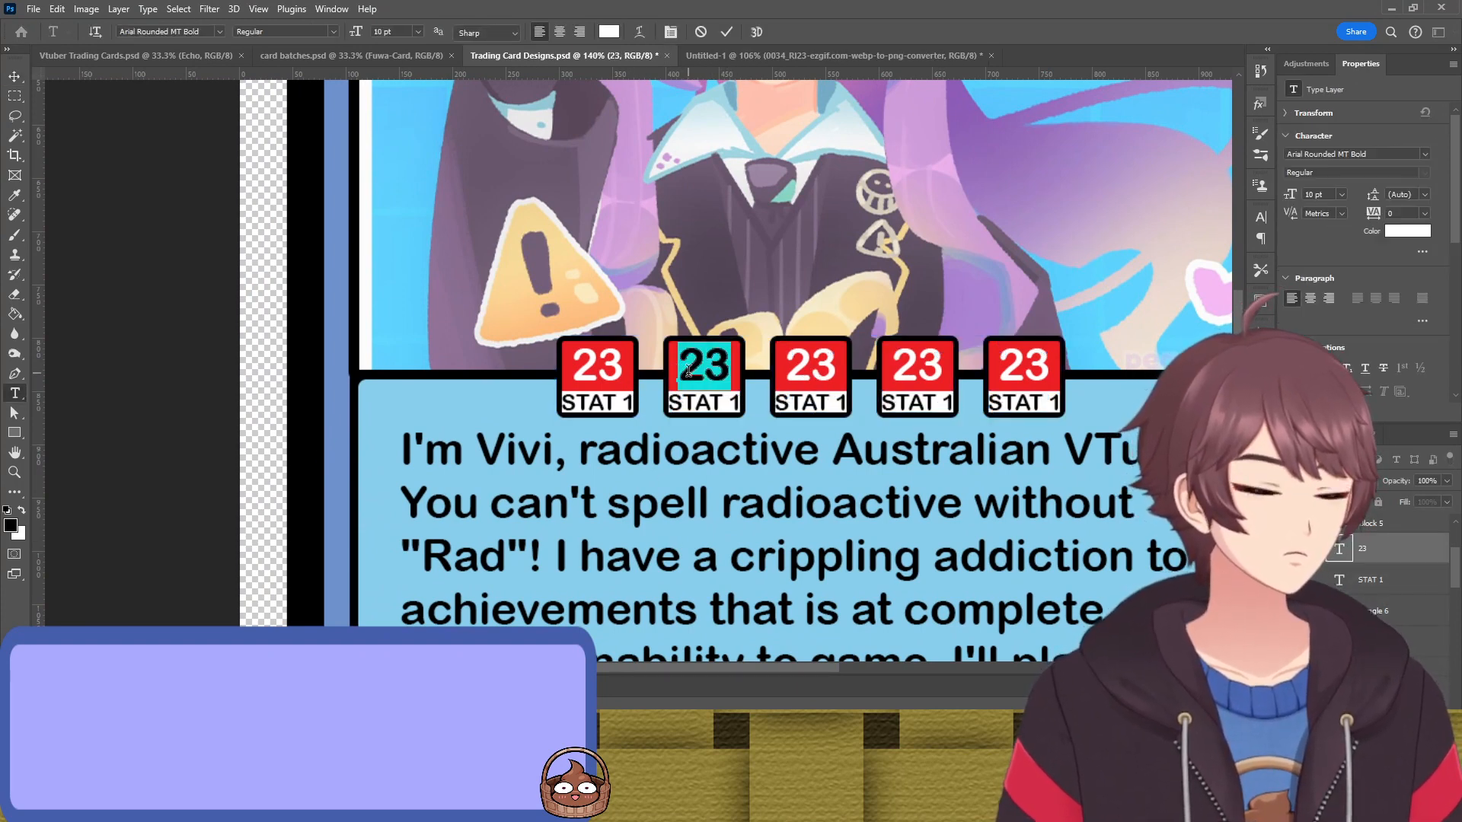
type("5")
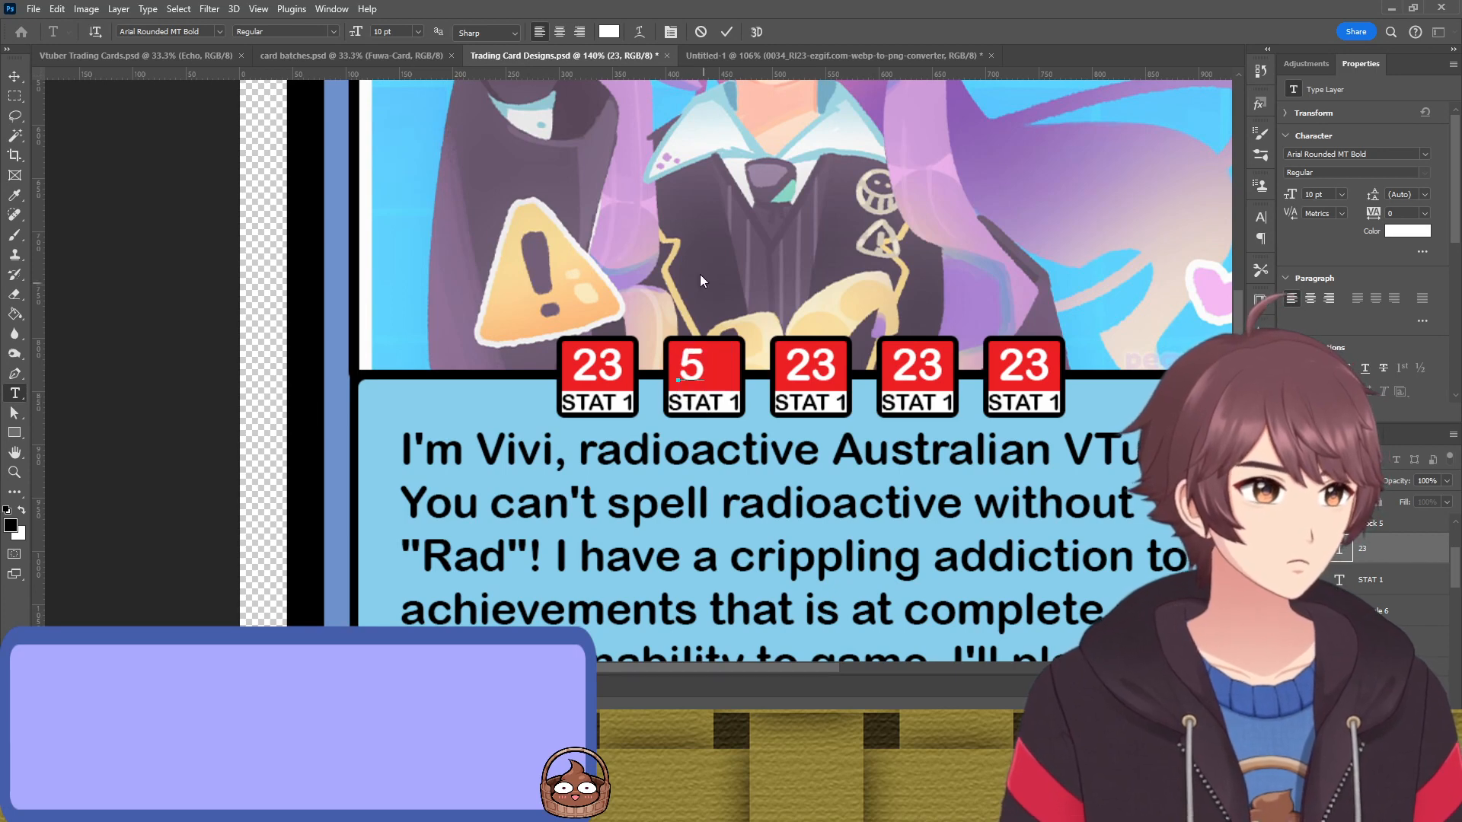
left_click(725, 33)
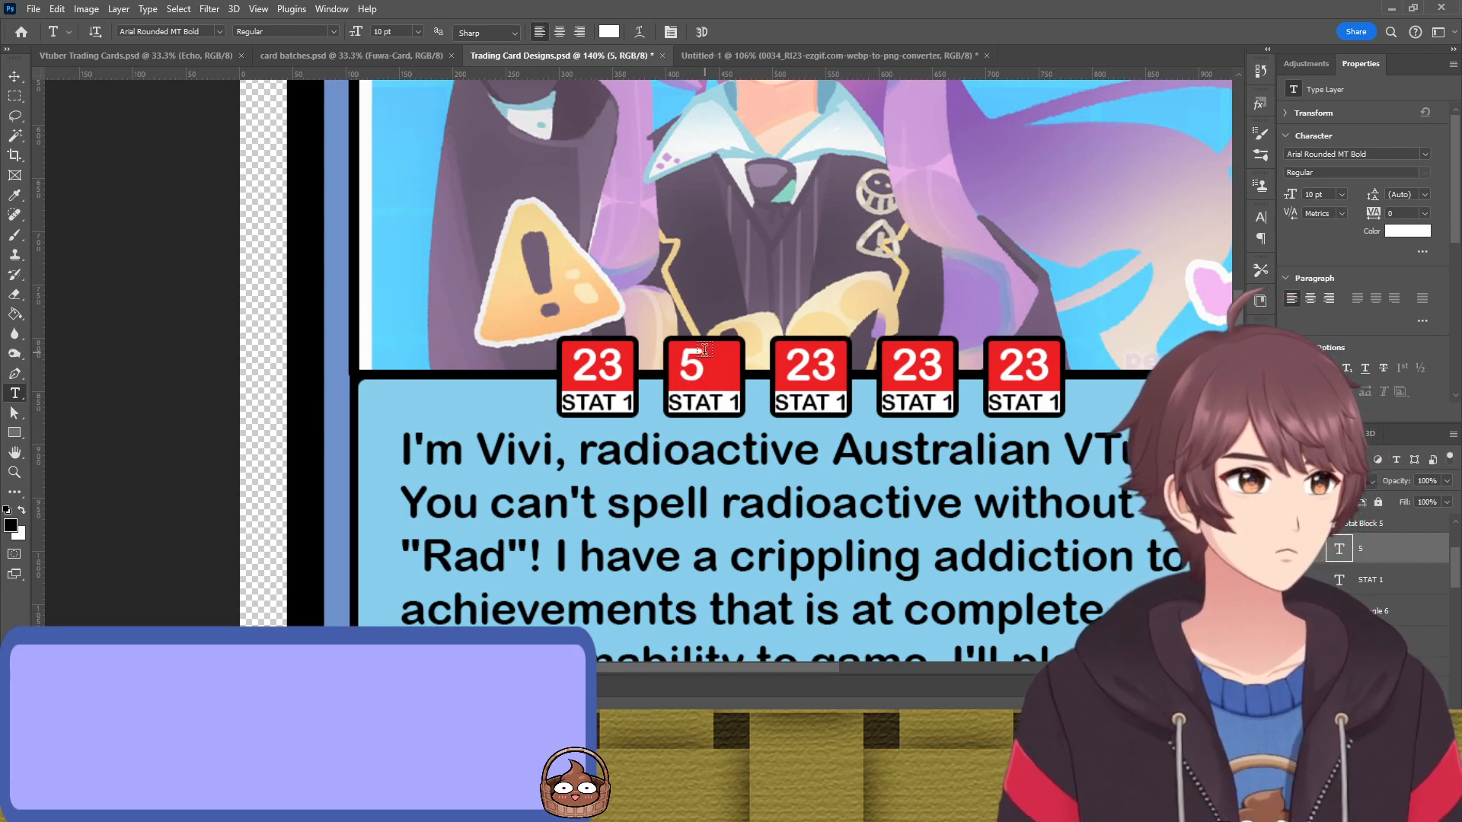
key("v")
left_click_drag(689, 356, 700, 353)
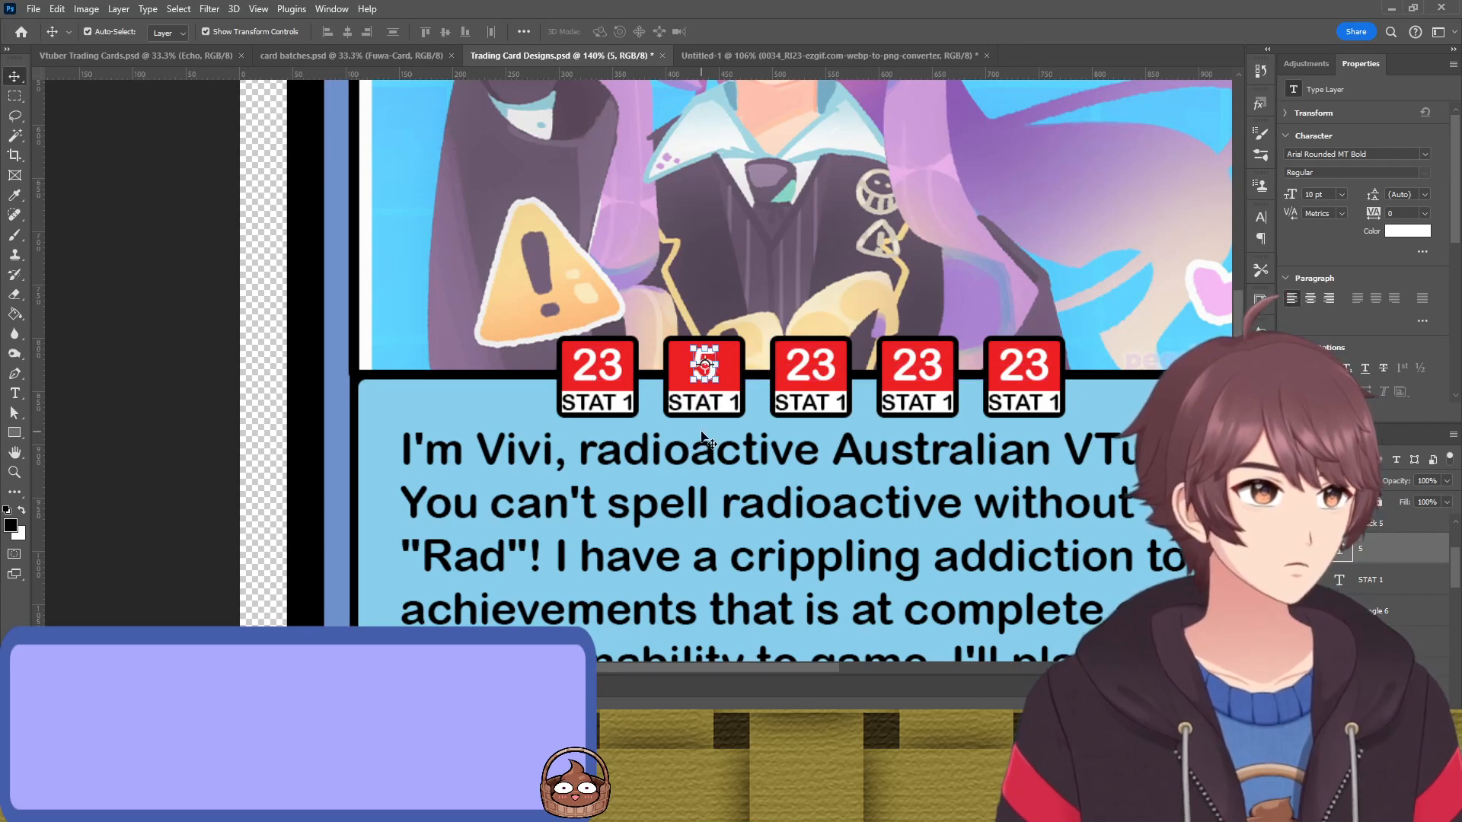
Change the second stat block's label to "STAT 2"
left_click(716, 407)
double_click(724, 402)
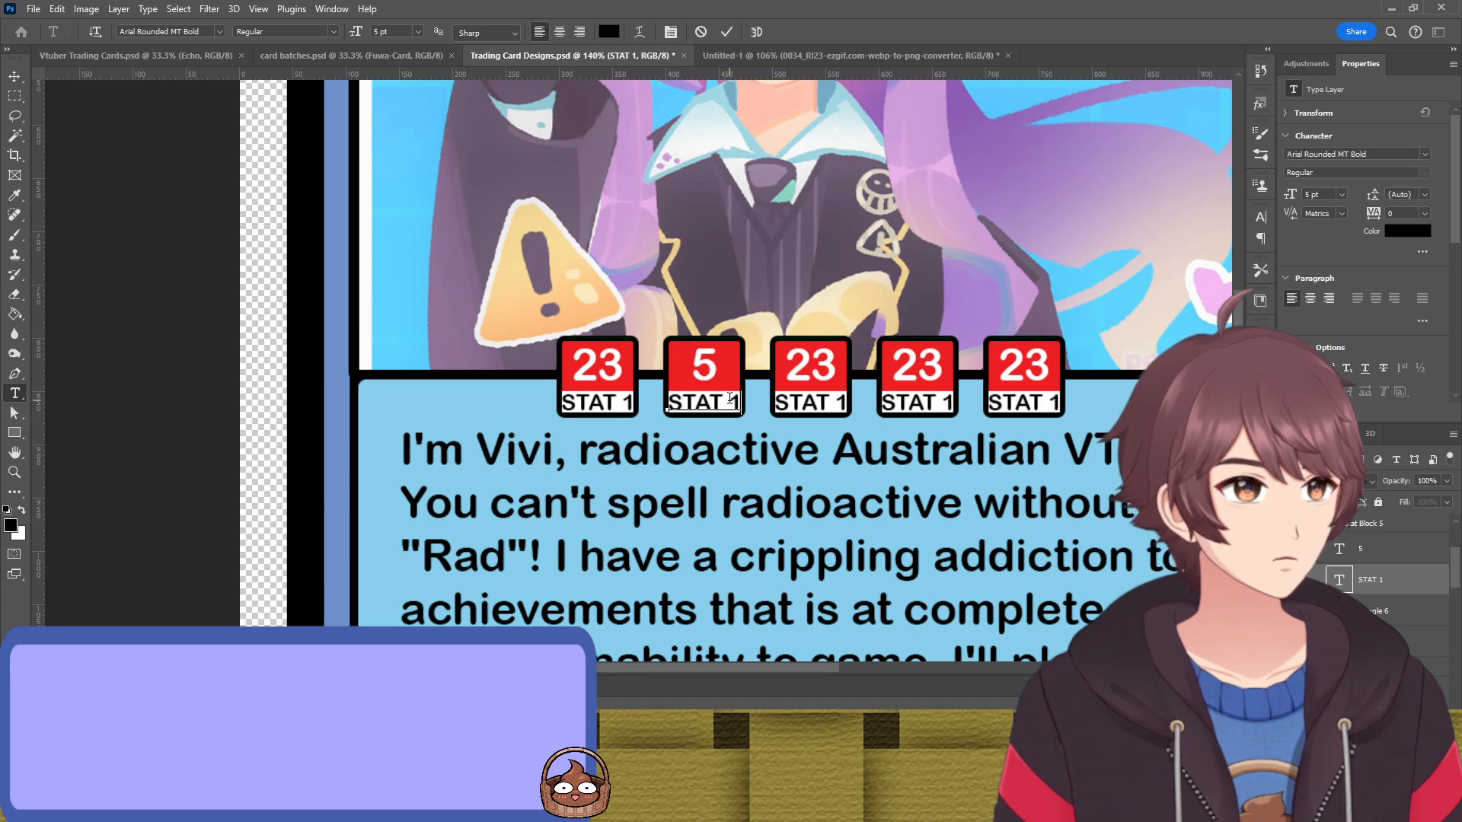
key("BackSpace")
type("2")
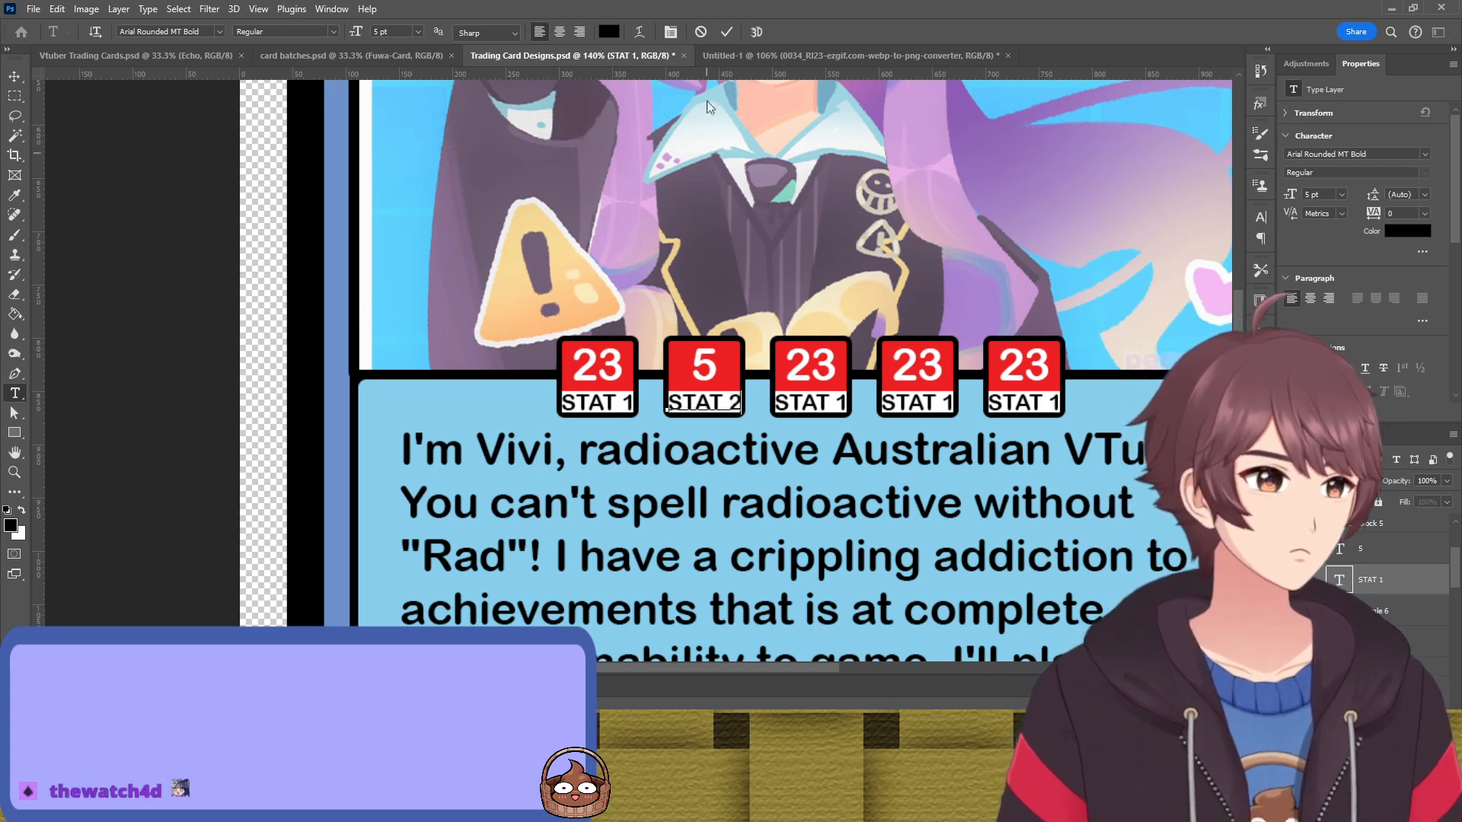
left_click(728, 32)
key("v")
left_click(233, 495)
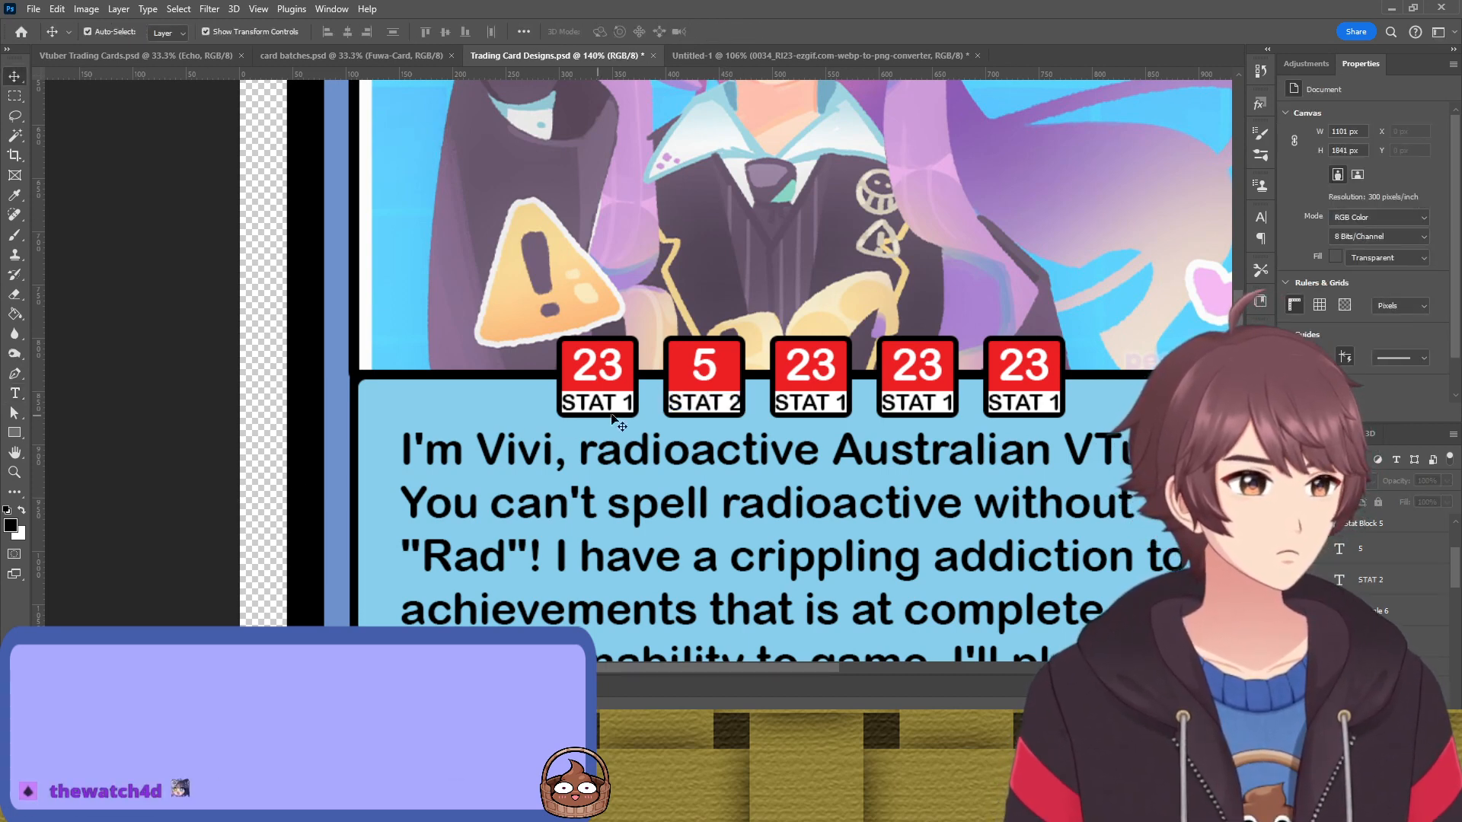
Shorten the labels of the first two stat blocks to "STAT" and centre each one in its white strip
double_click(699, 409)
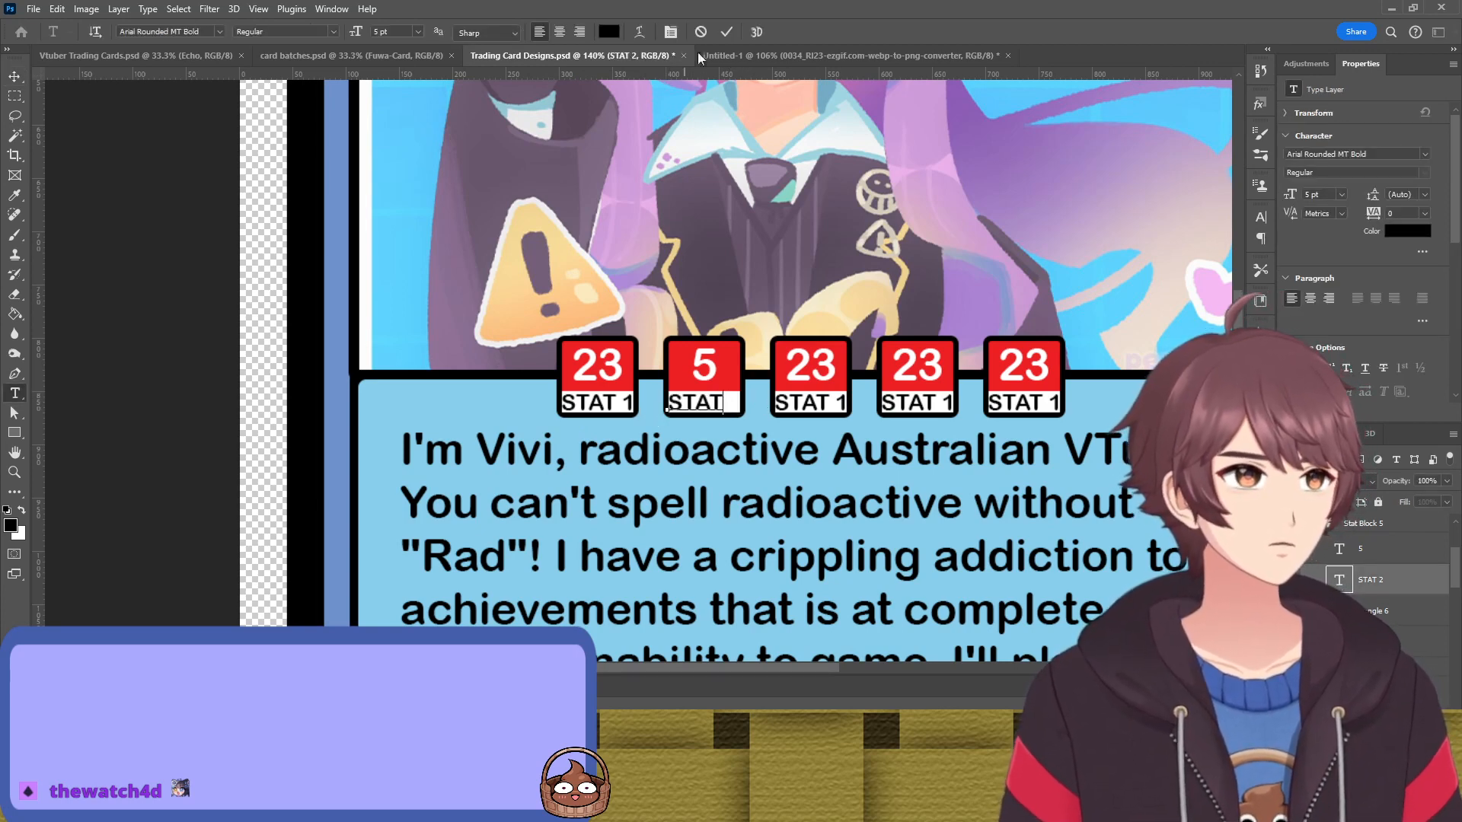
left_click(728, 32)
double_click(627, 399)
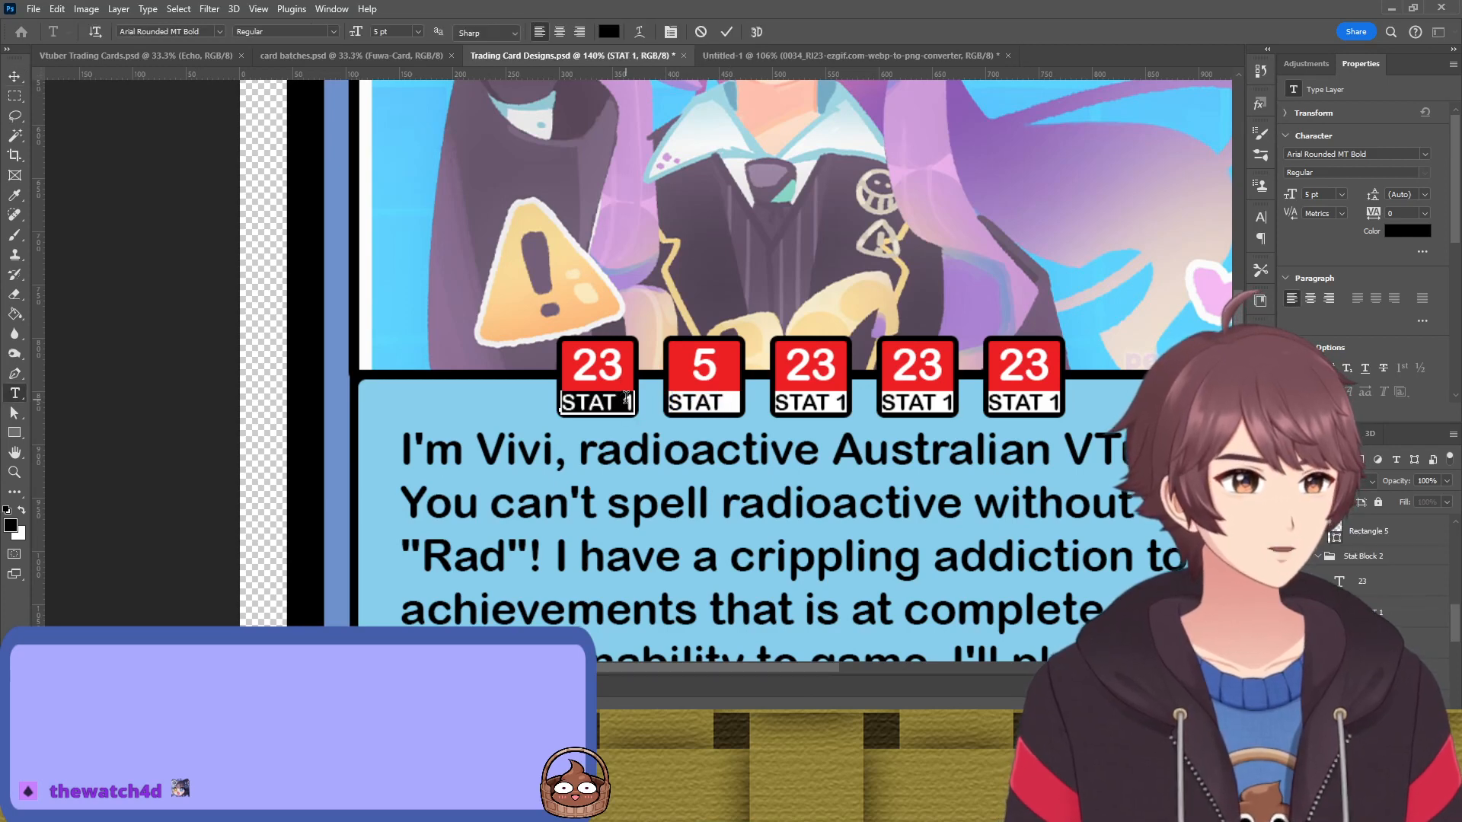
key("BackSpace")
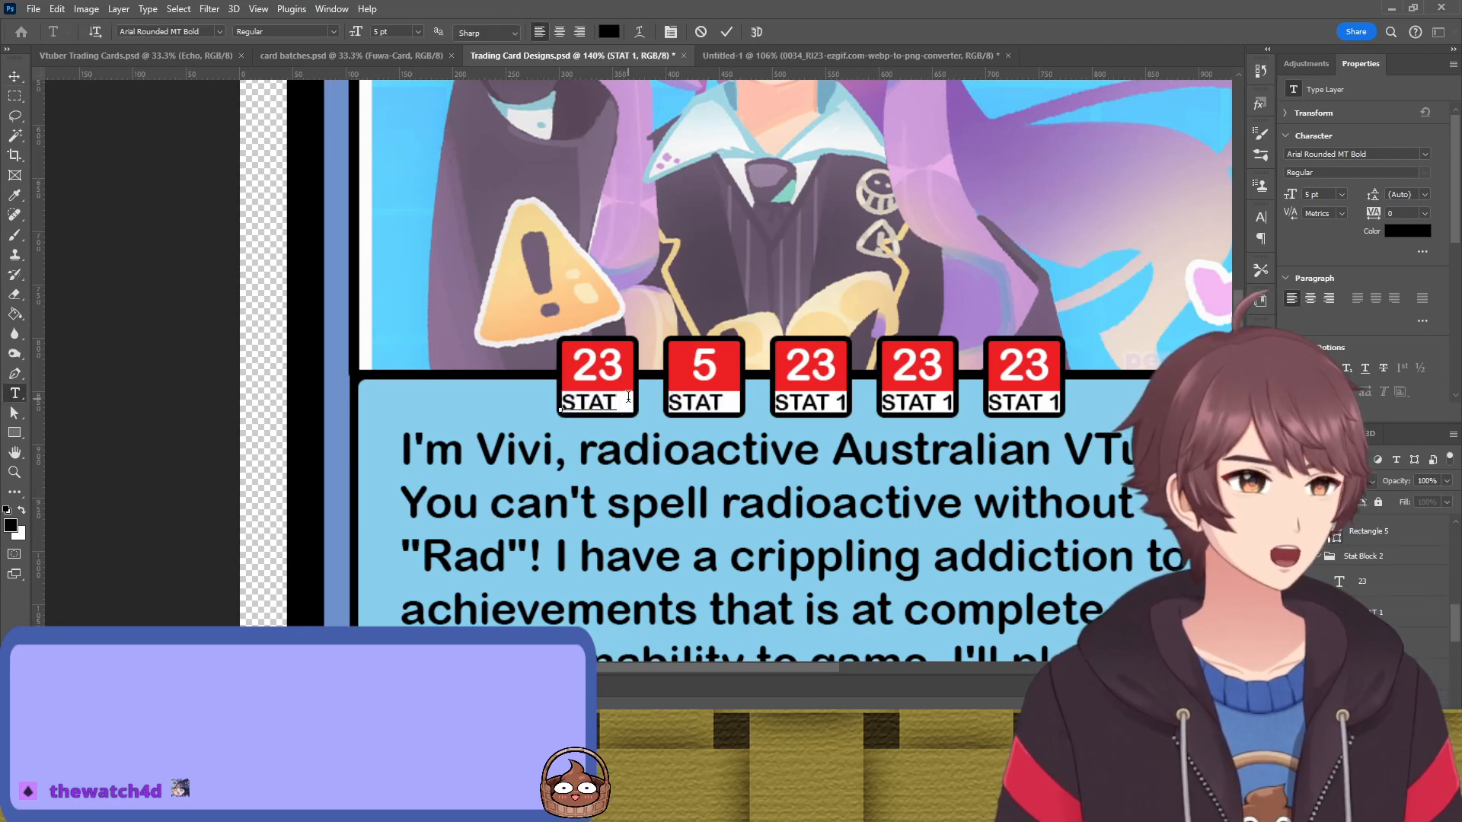
left_click(727, 32)
key("v")
left_click_drag(607, 409, 617, 410)
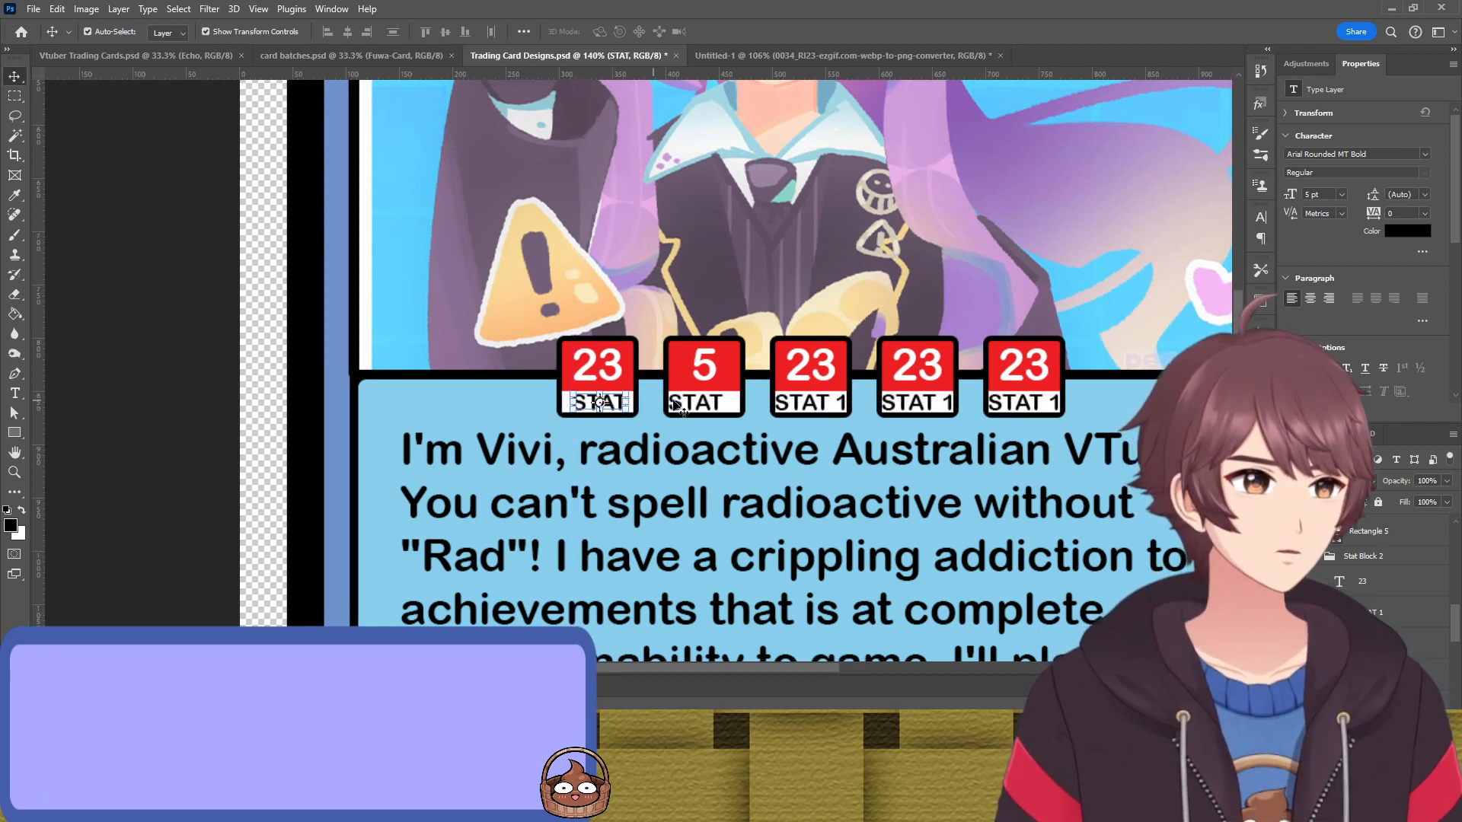
left_click_drag(702, 402, 715, 402)
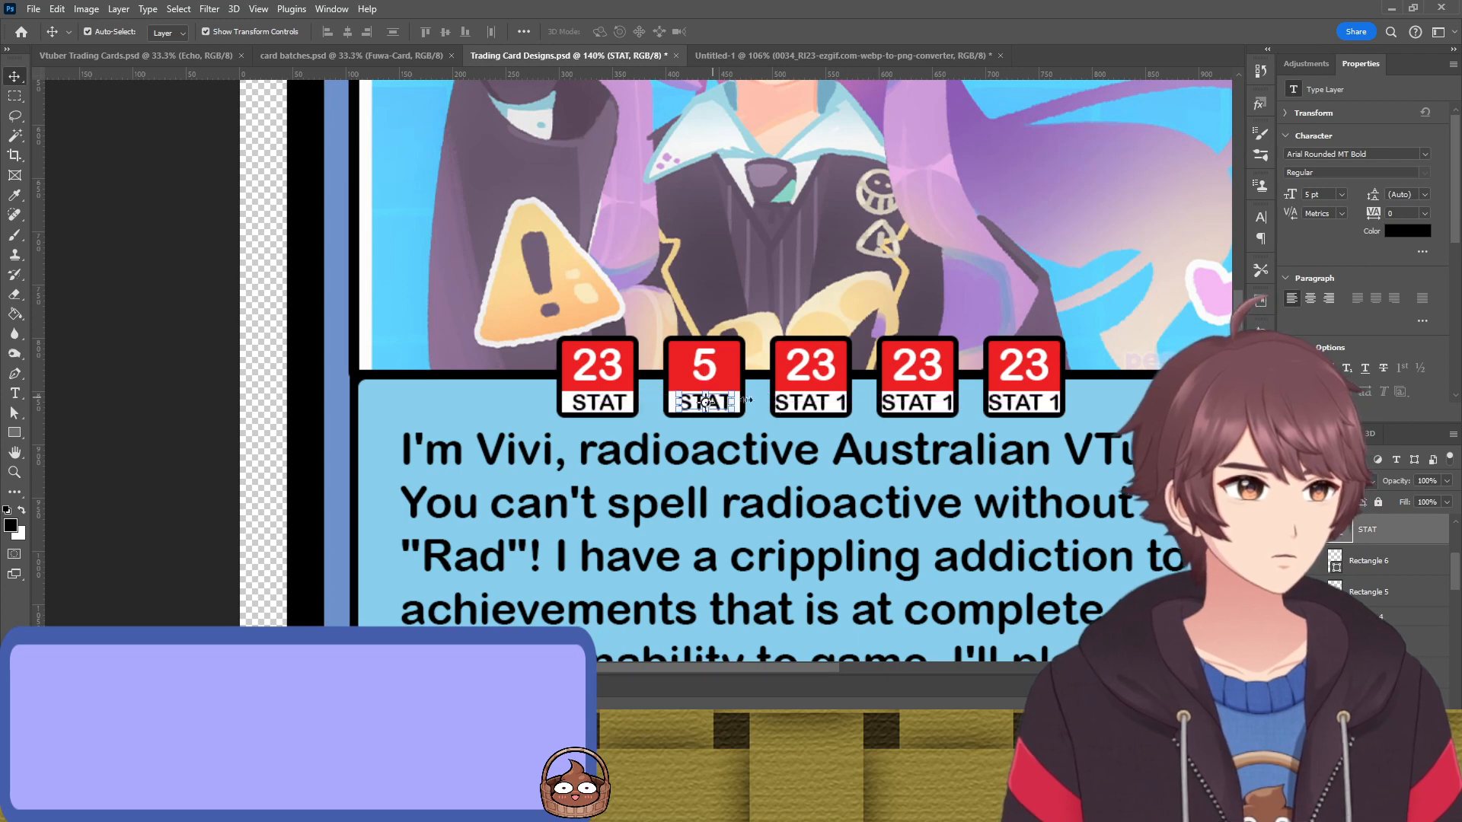
Shorten the labels of the third, fourth and fifth stat blocks to "STAT"
double_click(829, 403)
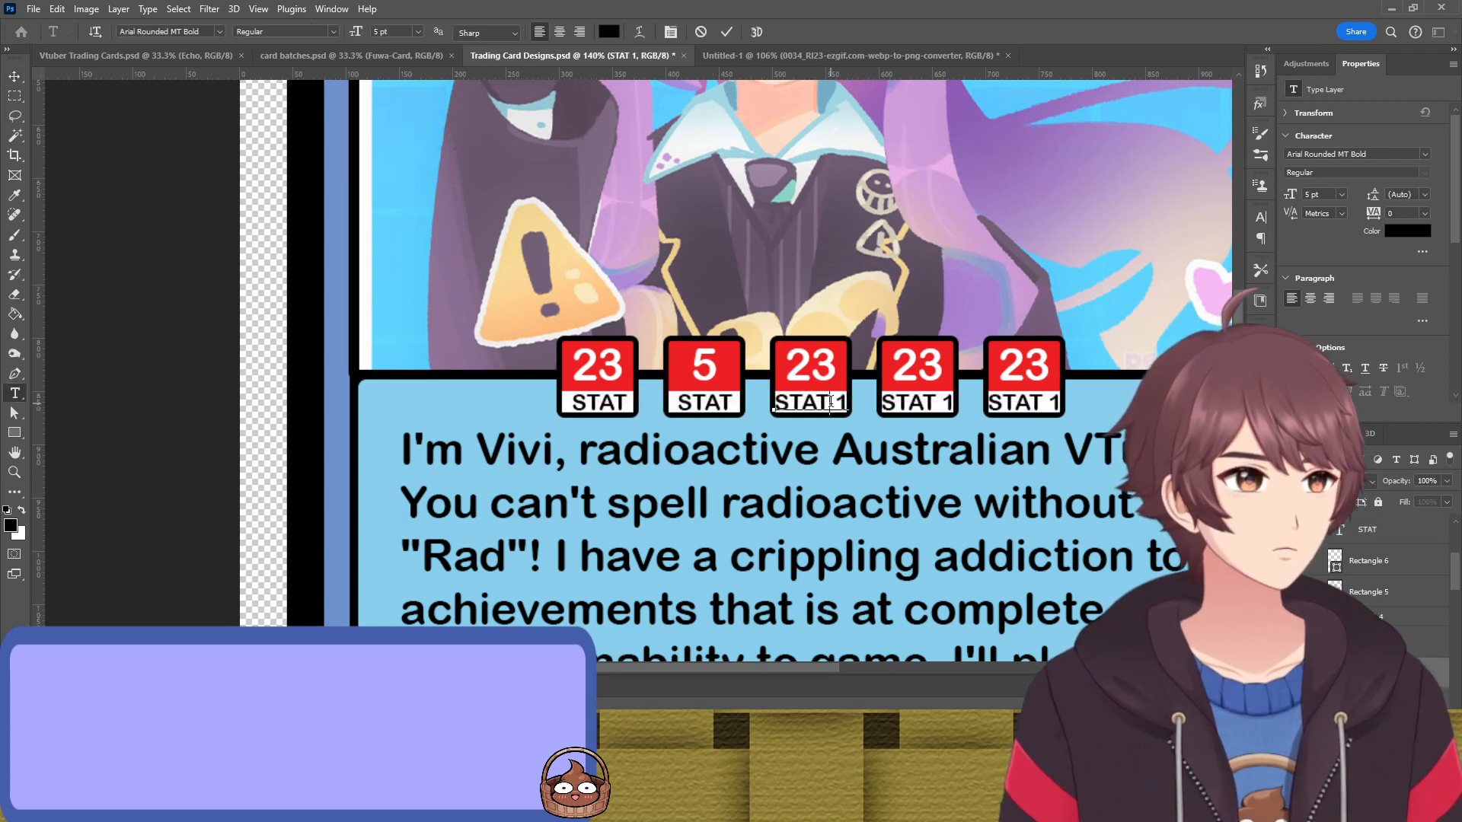
left_click(931, 404)
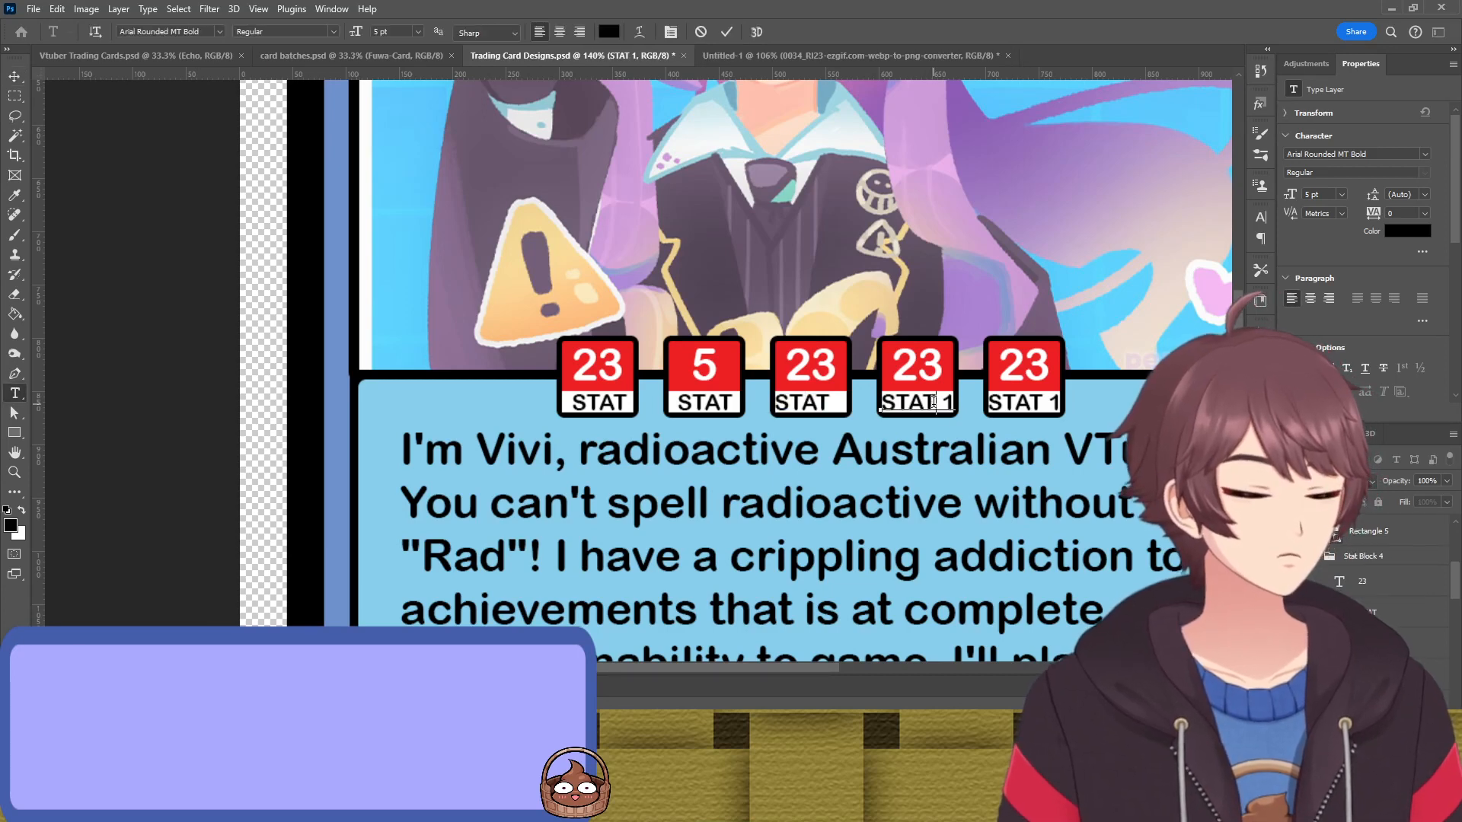
key("Escape")
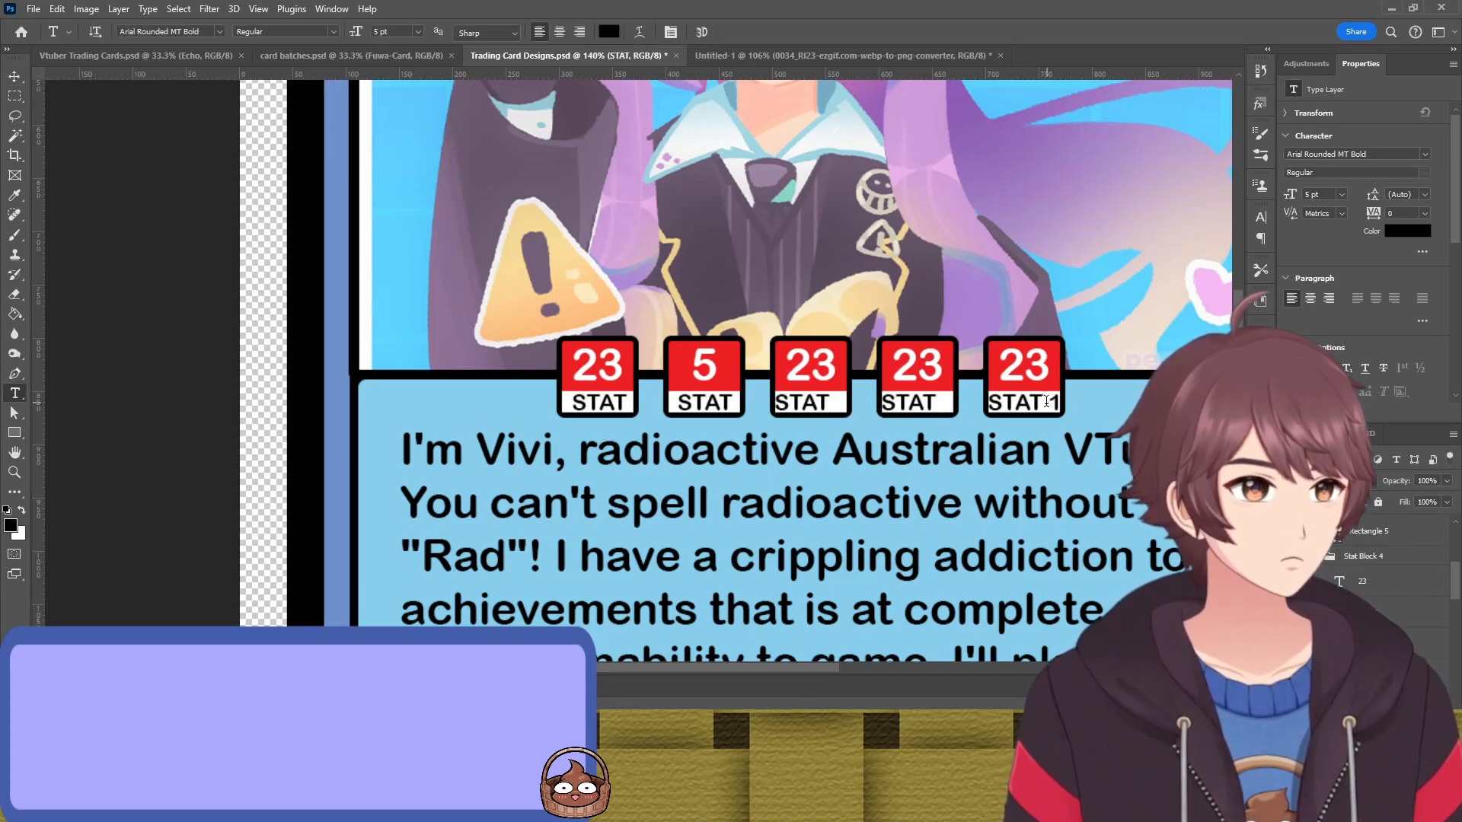
left_click(1043, 402)
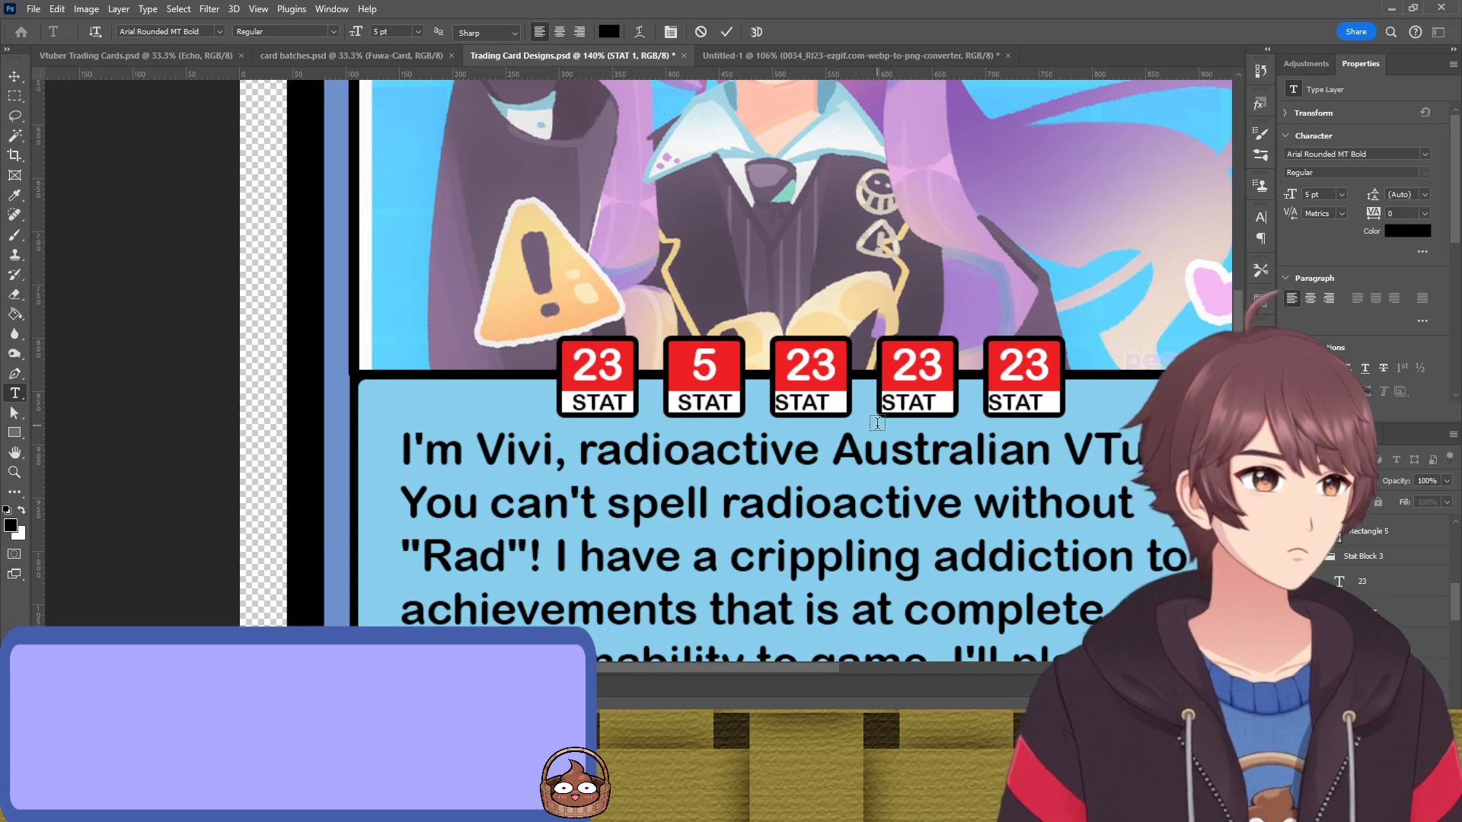
key("Escape")
key("v")
Centre the "STAT" labels of the third, fourth and fifth stat blocks within their white strips
left_click_drag(800, 408, 830, 399)
scroll(814, 411, "up", 5)
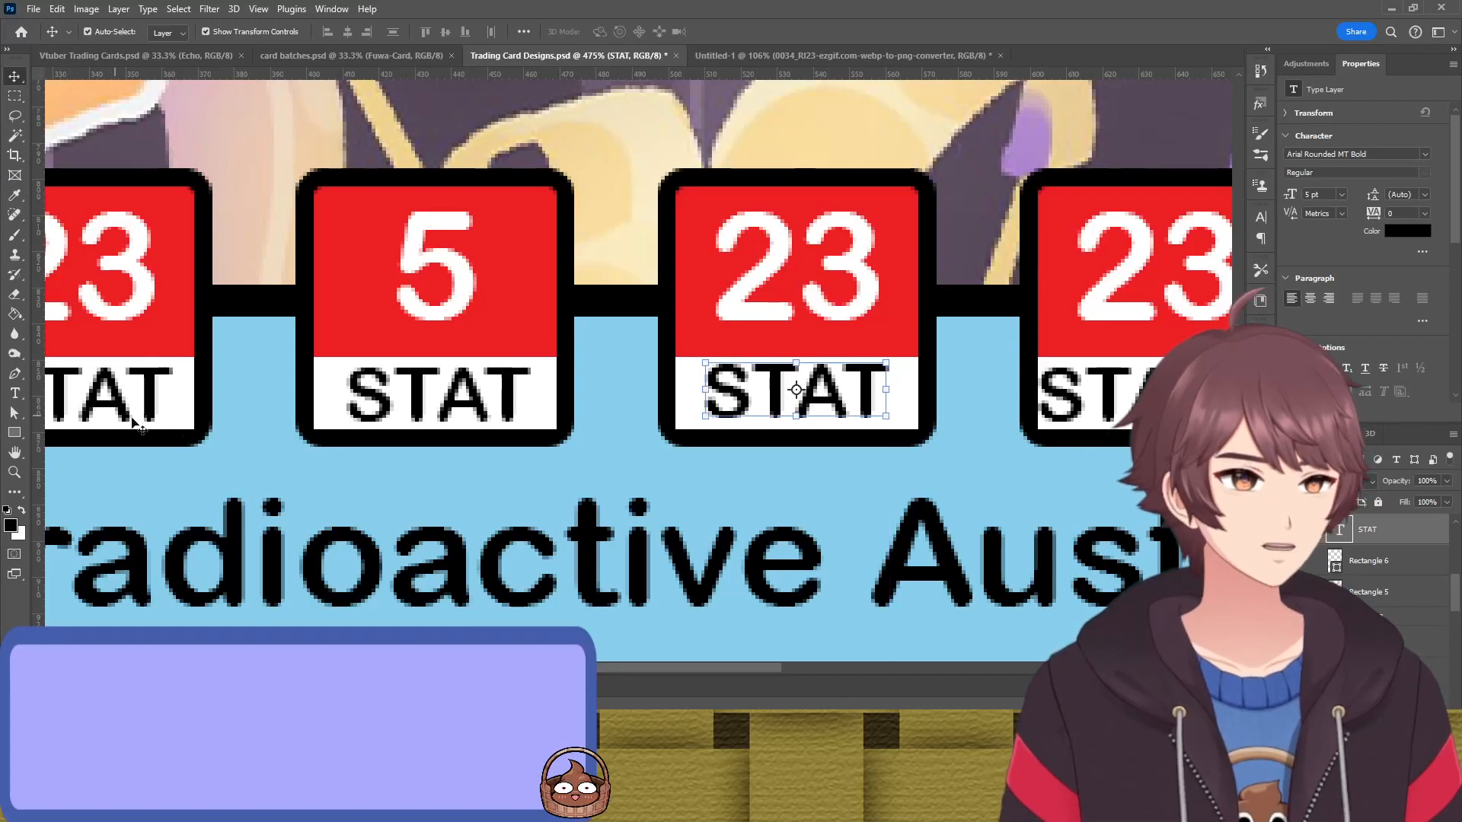
left_click_drag(133, 423, 611, 416)
left_click_drag(972, 421, 493, 431)
left_click_drag(946, 397, 508, 394)
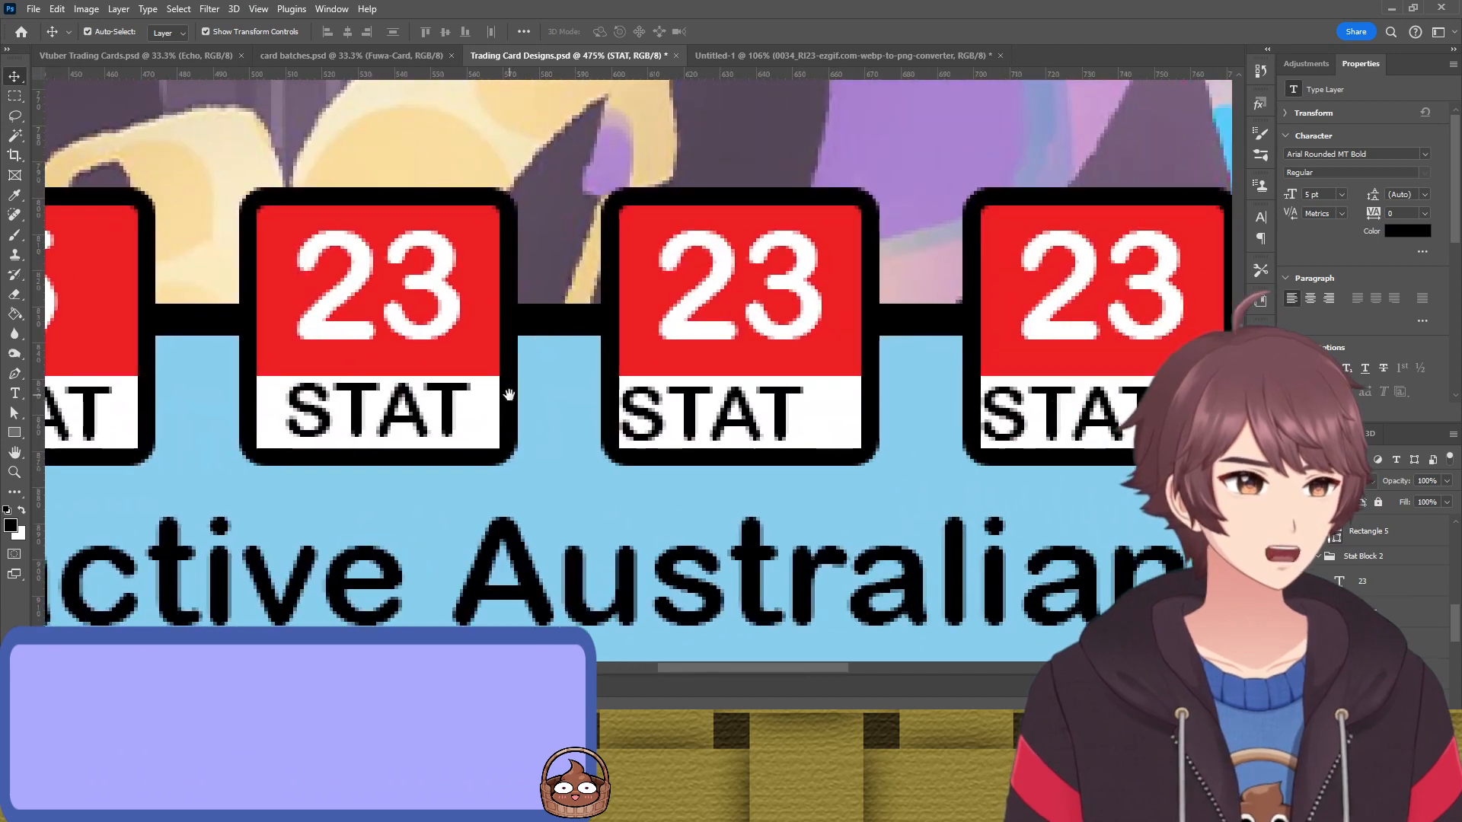
left_click_drag(670, 411, 723, 409)
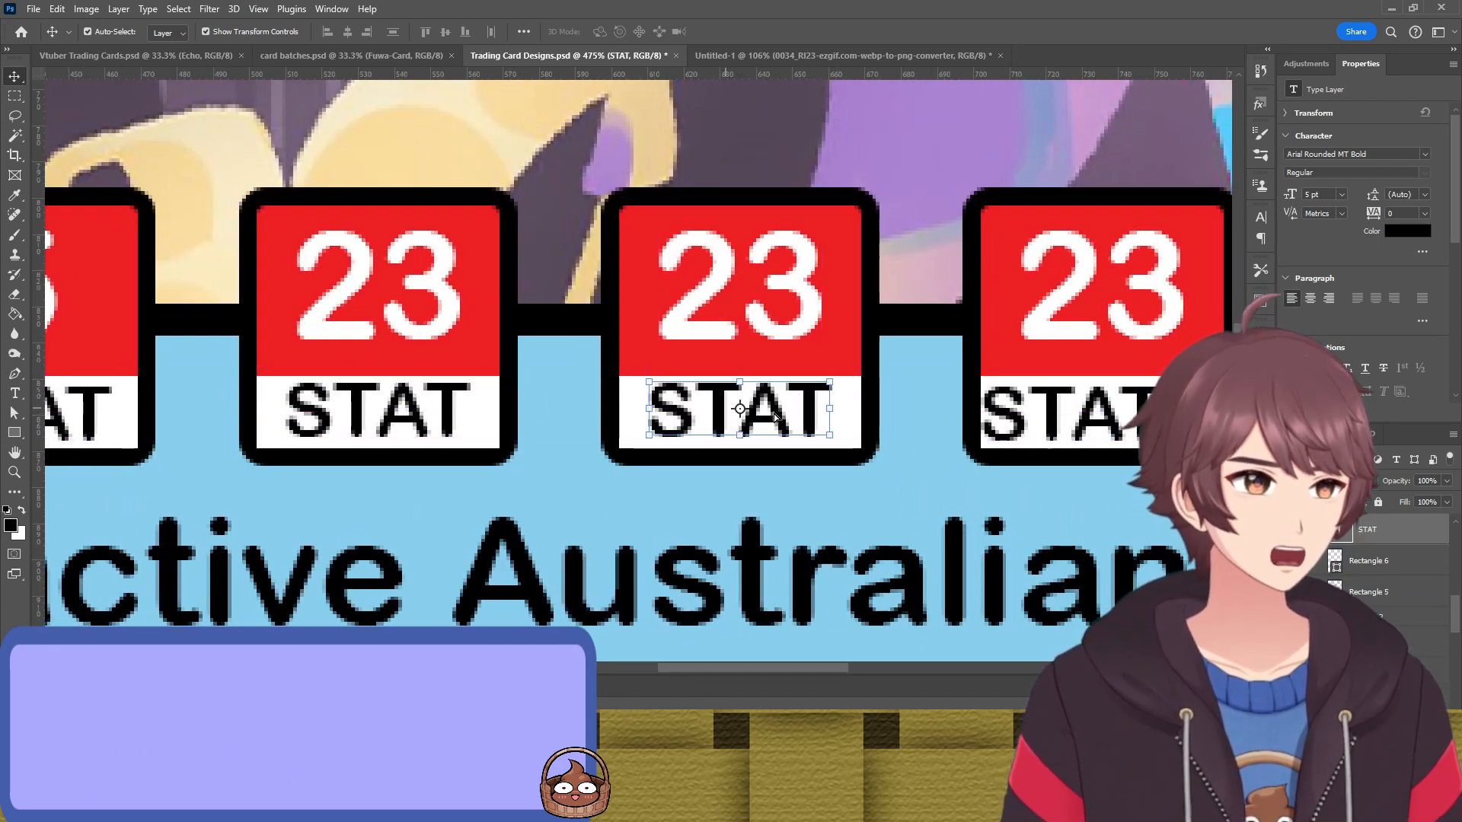
left_click_drag(798, 445, 509, 446)
left_click_drag(604, 444, 630, 435)
scroll(630, 438, "down", 6)
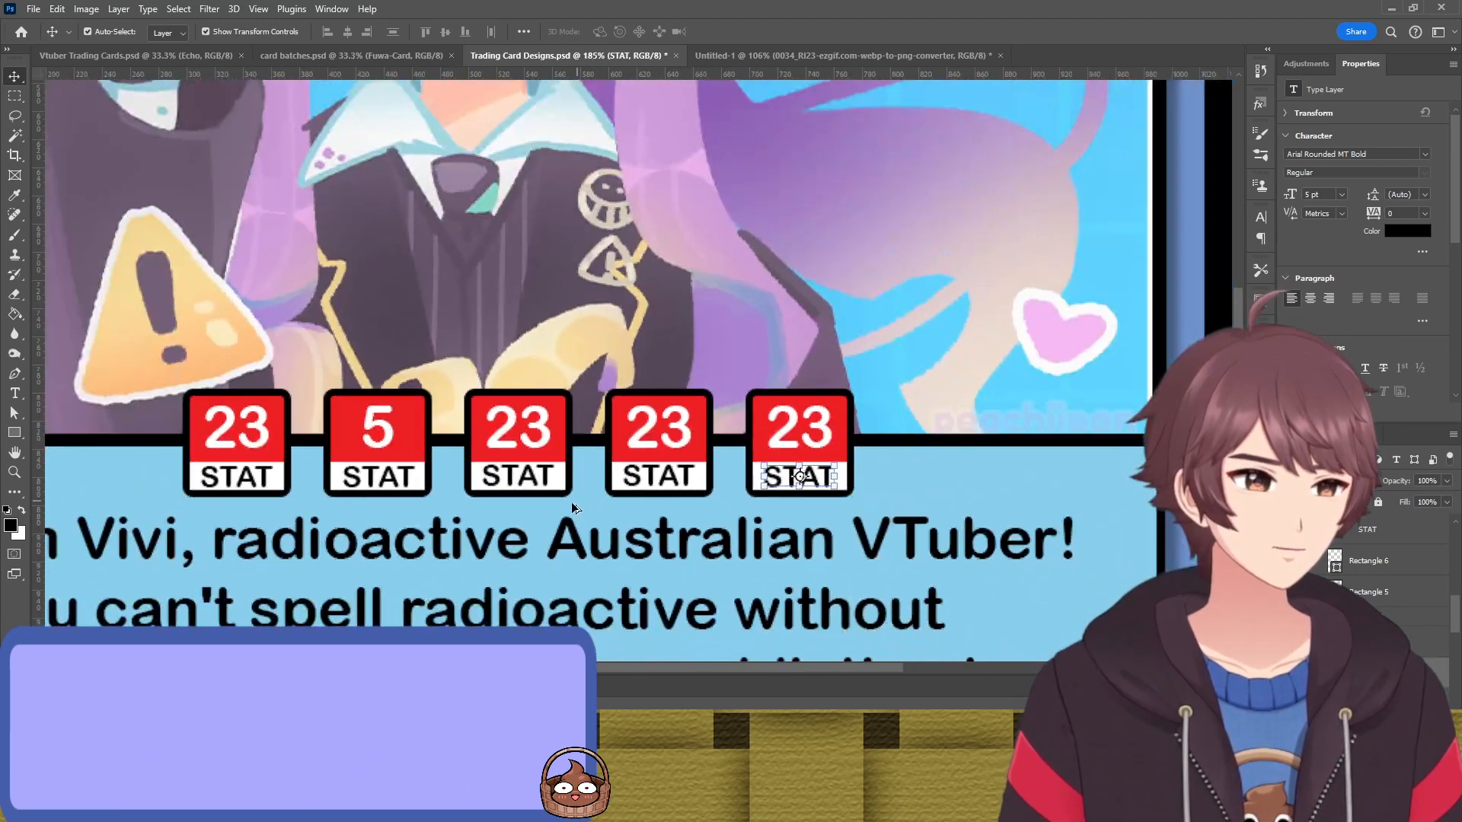
Nudge the labels of the third and fourth stat blocks down slightly to line up with the other labels
left_click(546, 541)
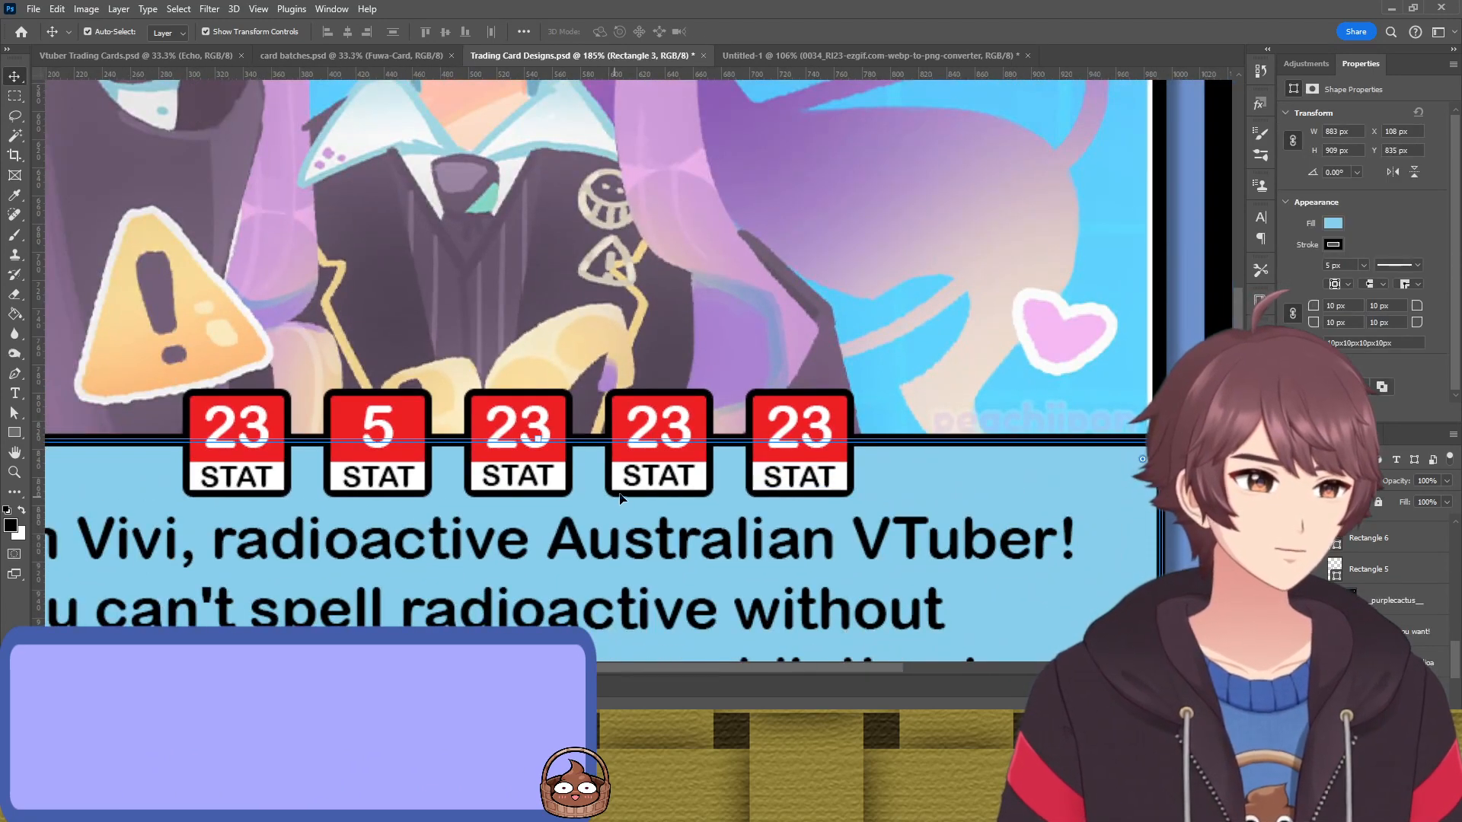
scroll(651, 495, "up", 3)
left_click(653, 479)
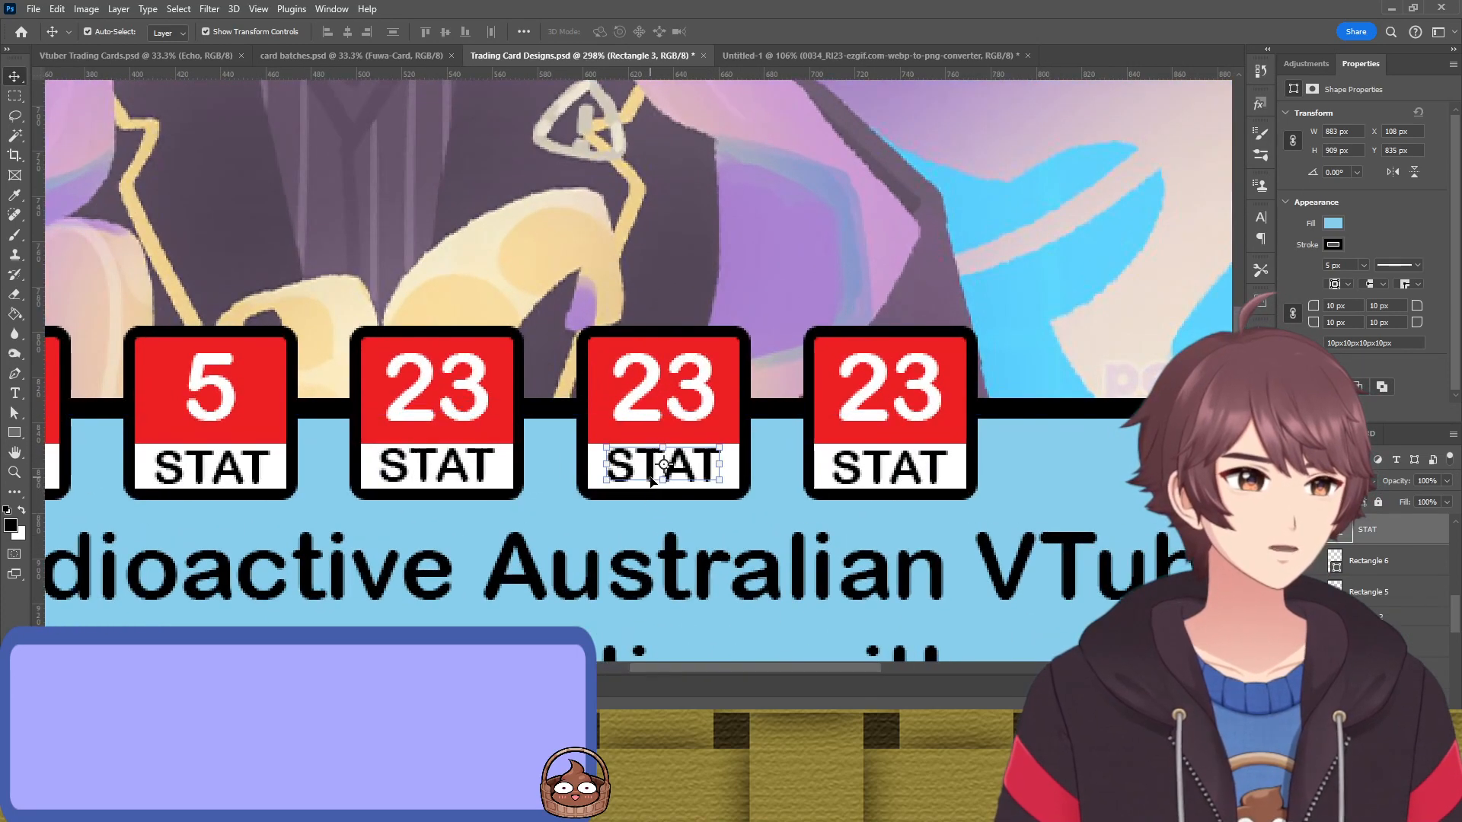
key("Down")
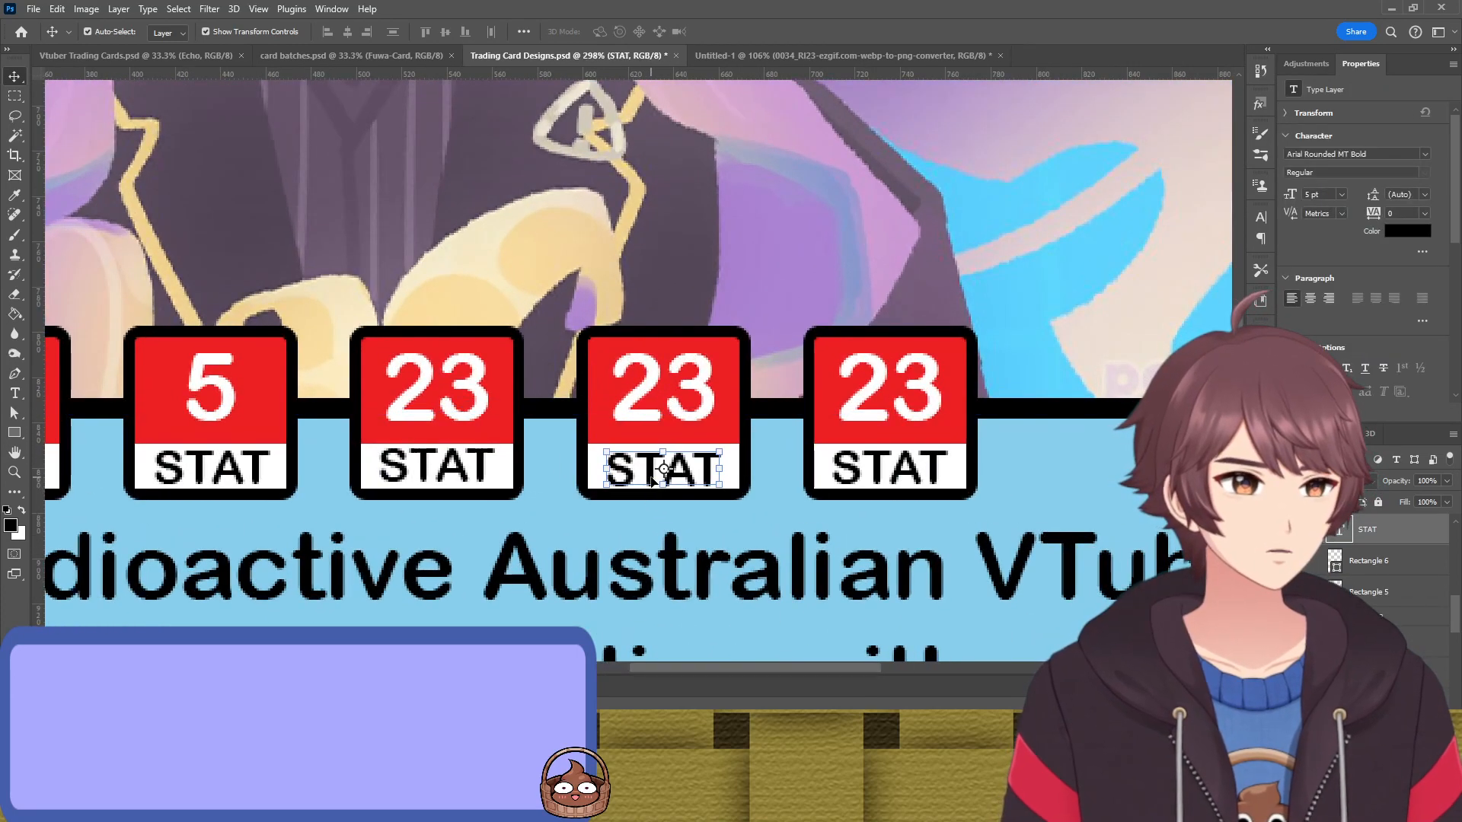
key("Up")
left_click(459, 470)
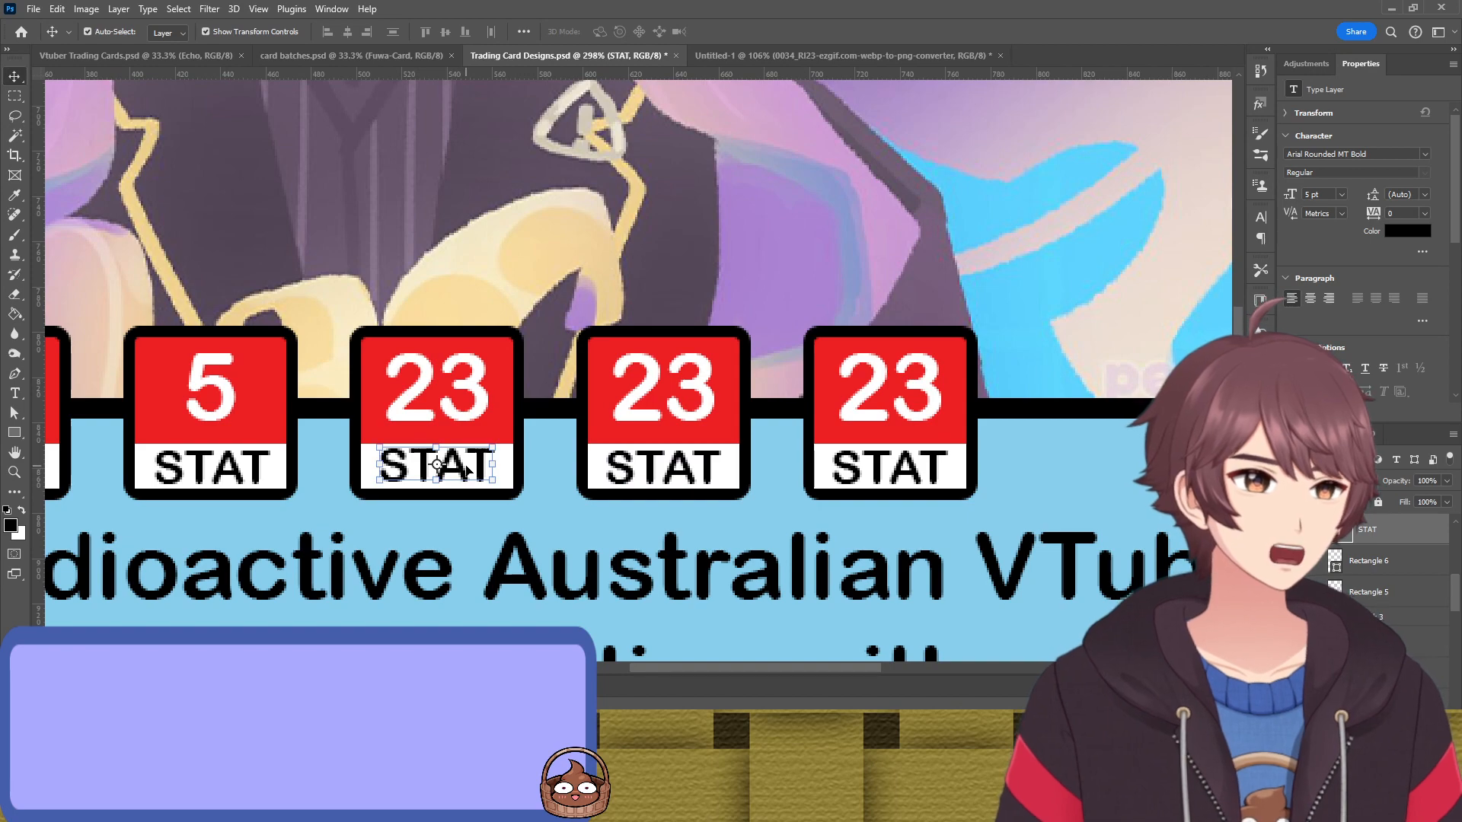
key("Down")
left_click(547, 538)
left_click_drag(450, 556, 870, 524)
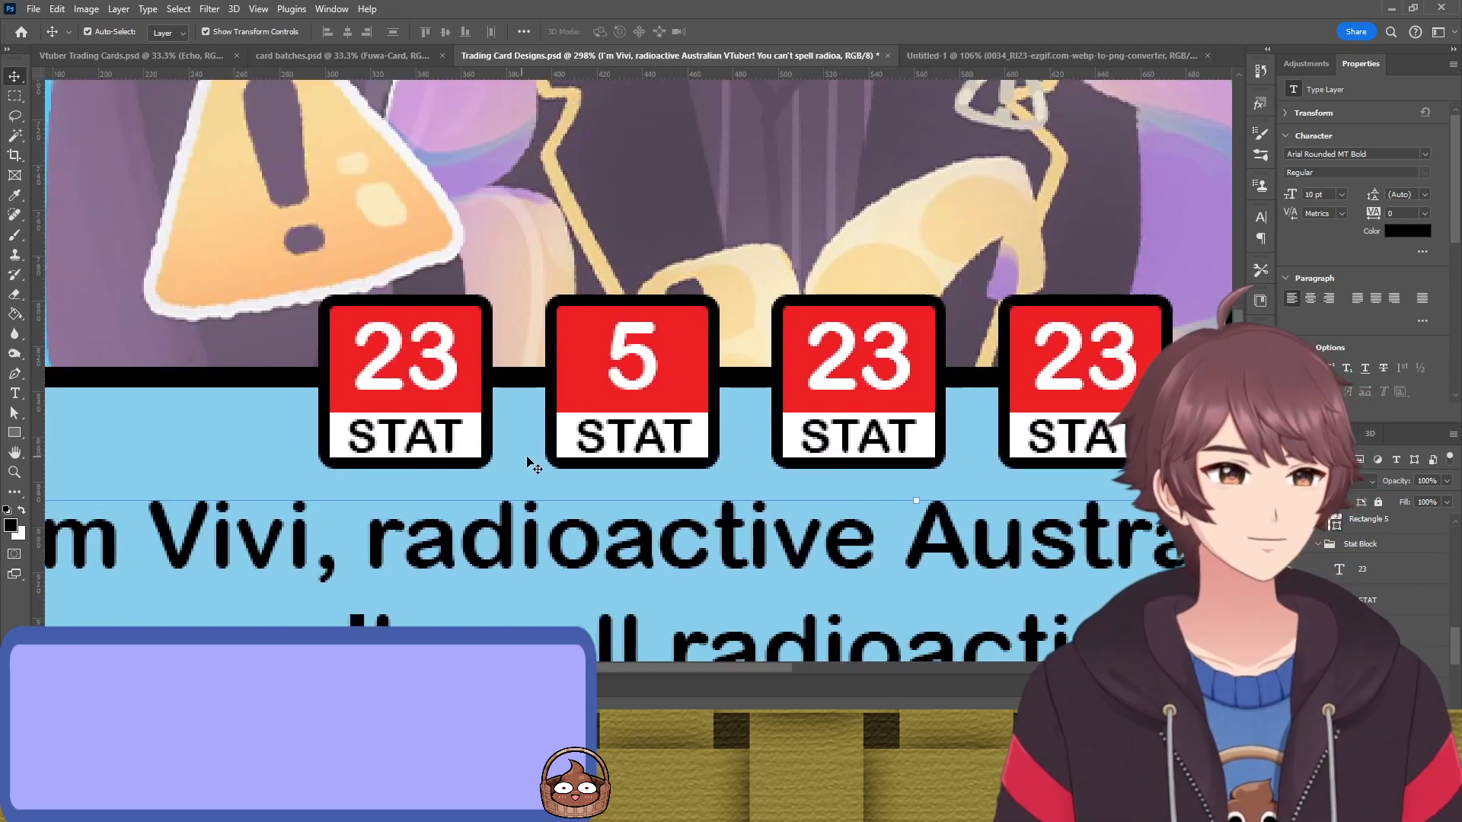
scroll(533, 450, "down", 2)
Change the third stat block's number to -2 and centre it within the red area
left_click(812, 371)
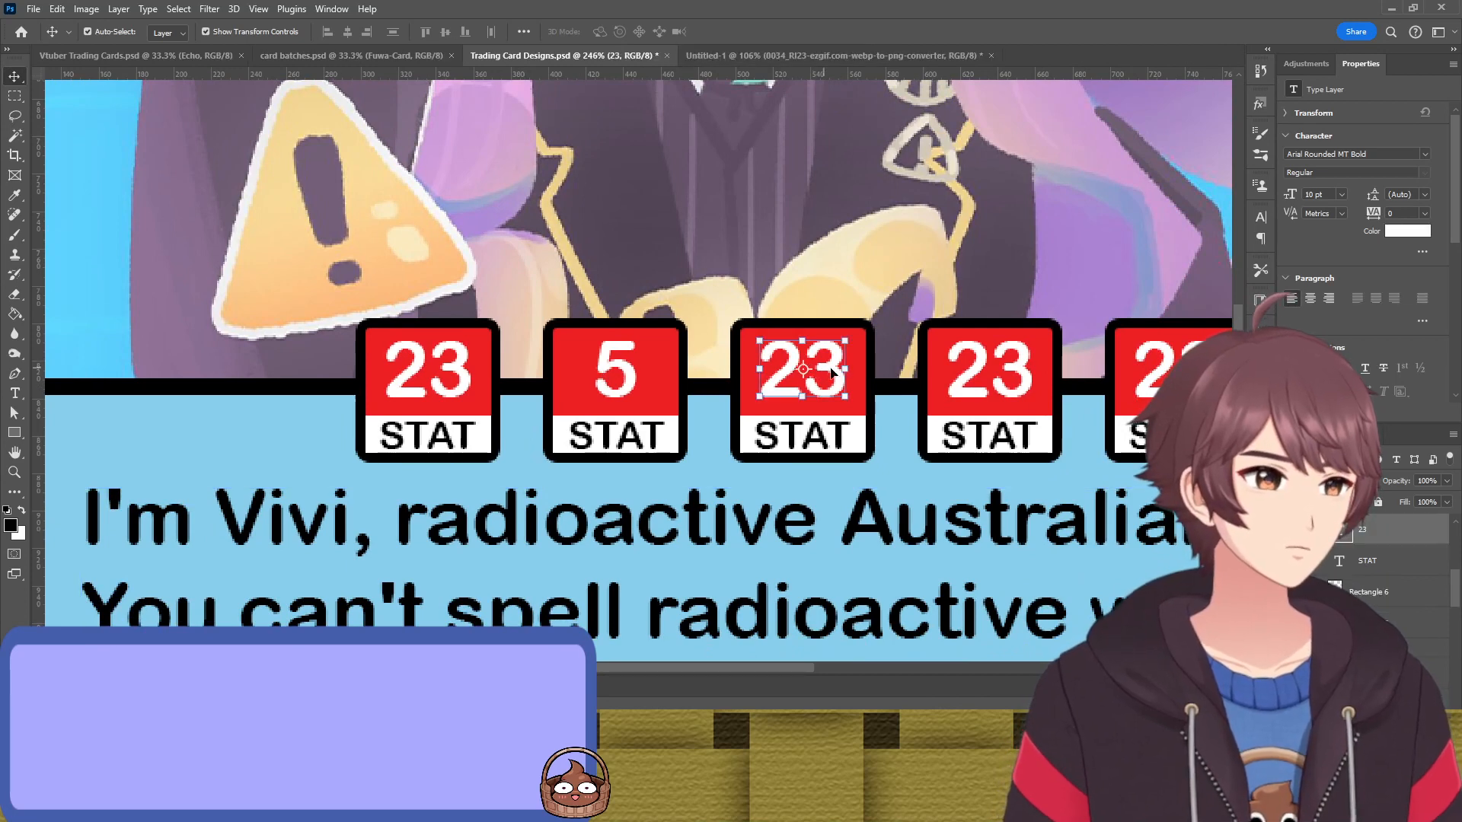
double_click(828, 367)
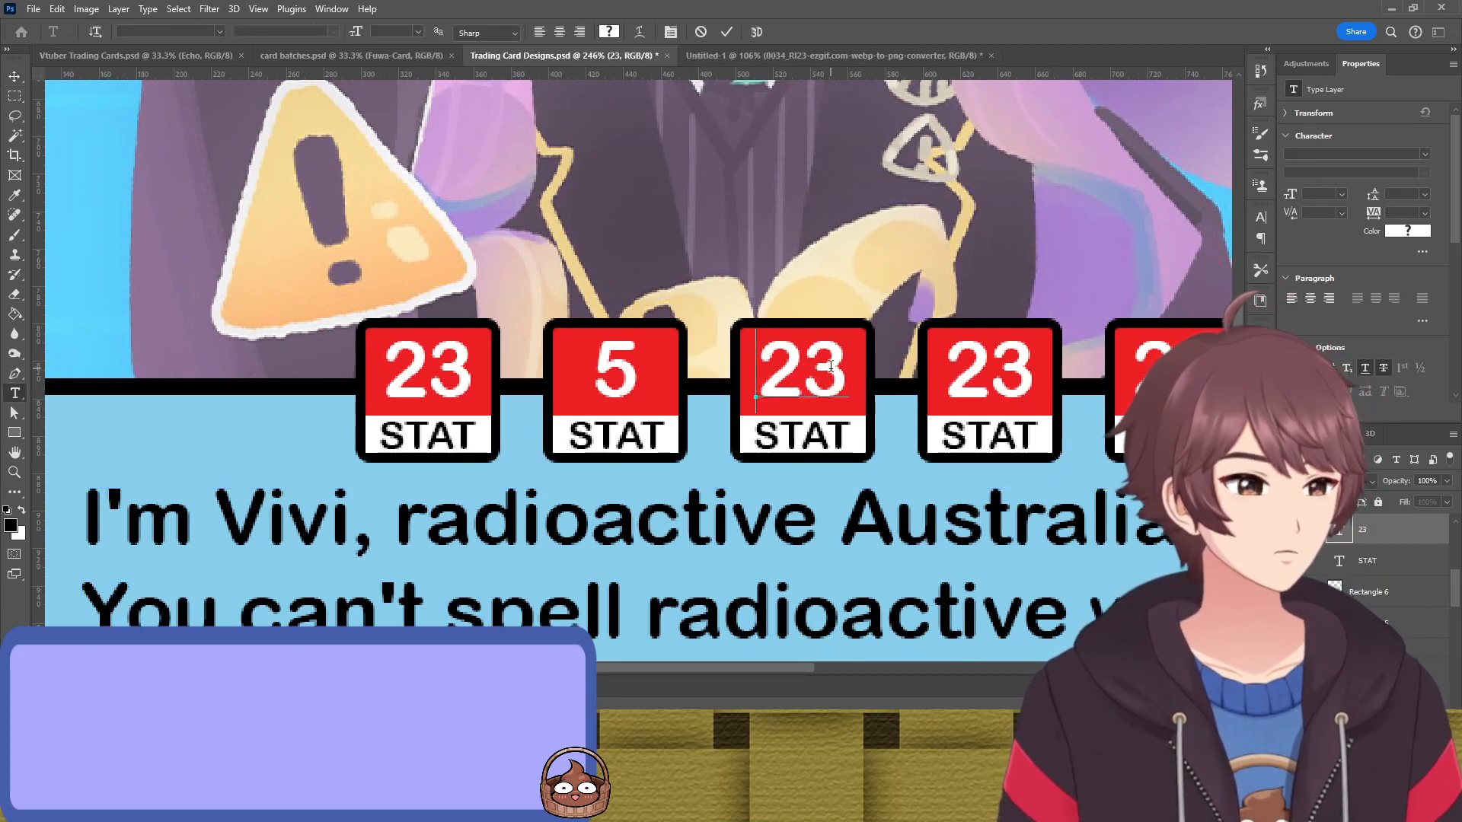
left_click_drag(851, 383, 737, 380)
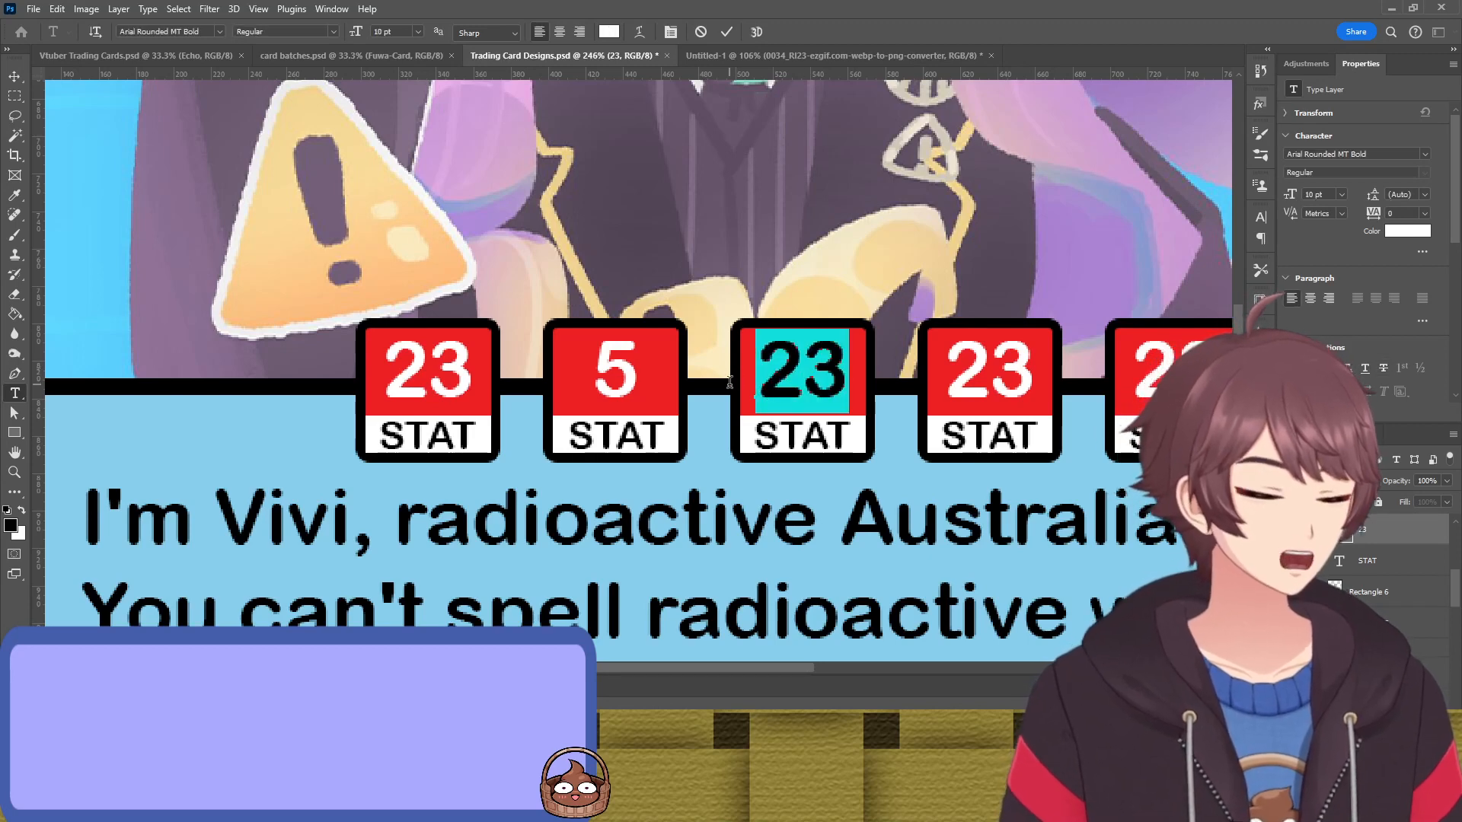
key("BackSpace")
type("-2")
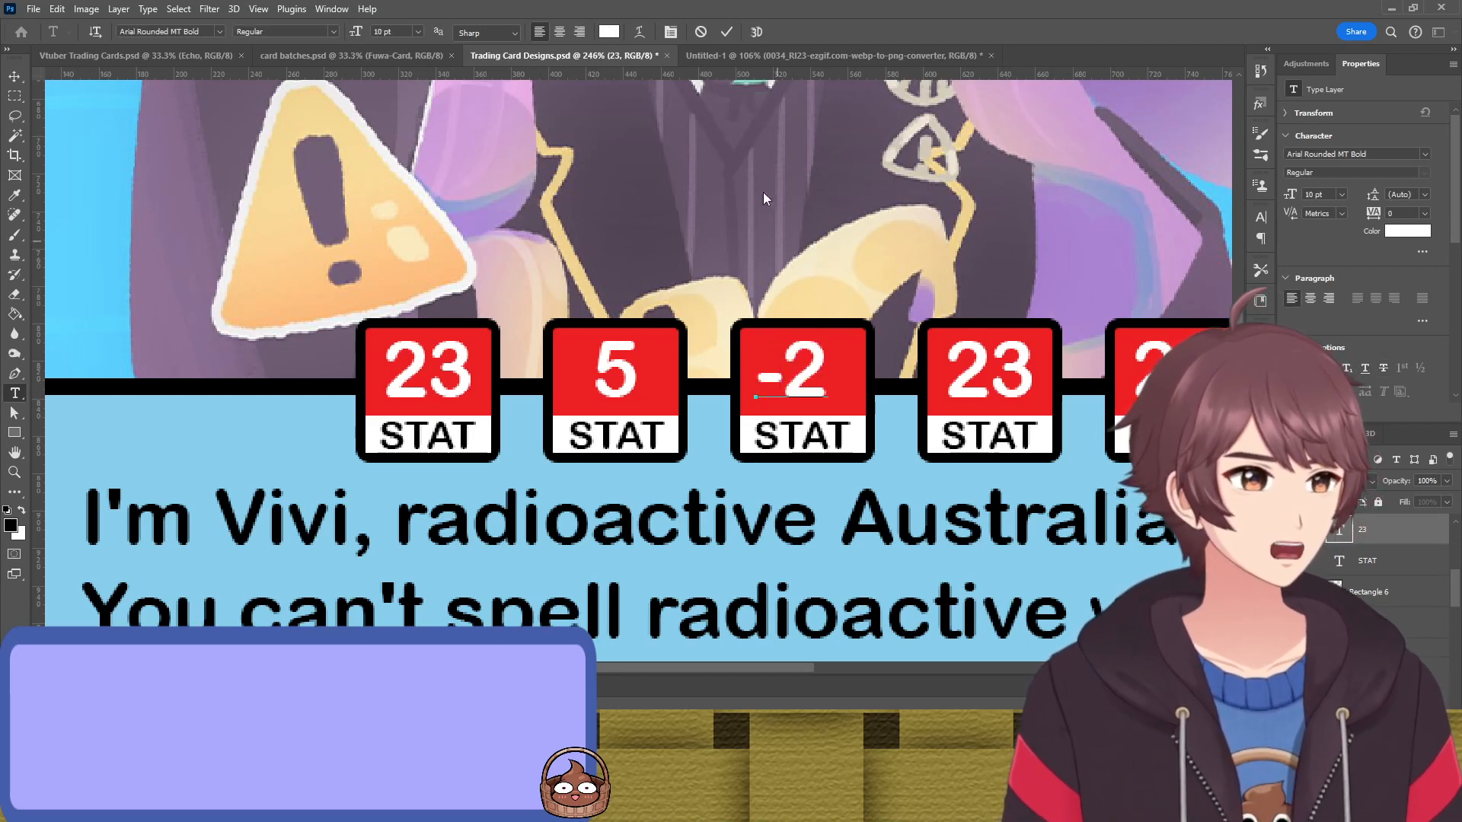
left_click(726, 31)
key("v")
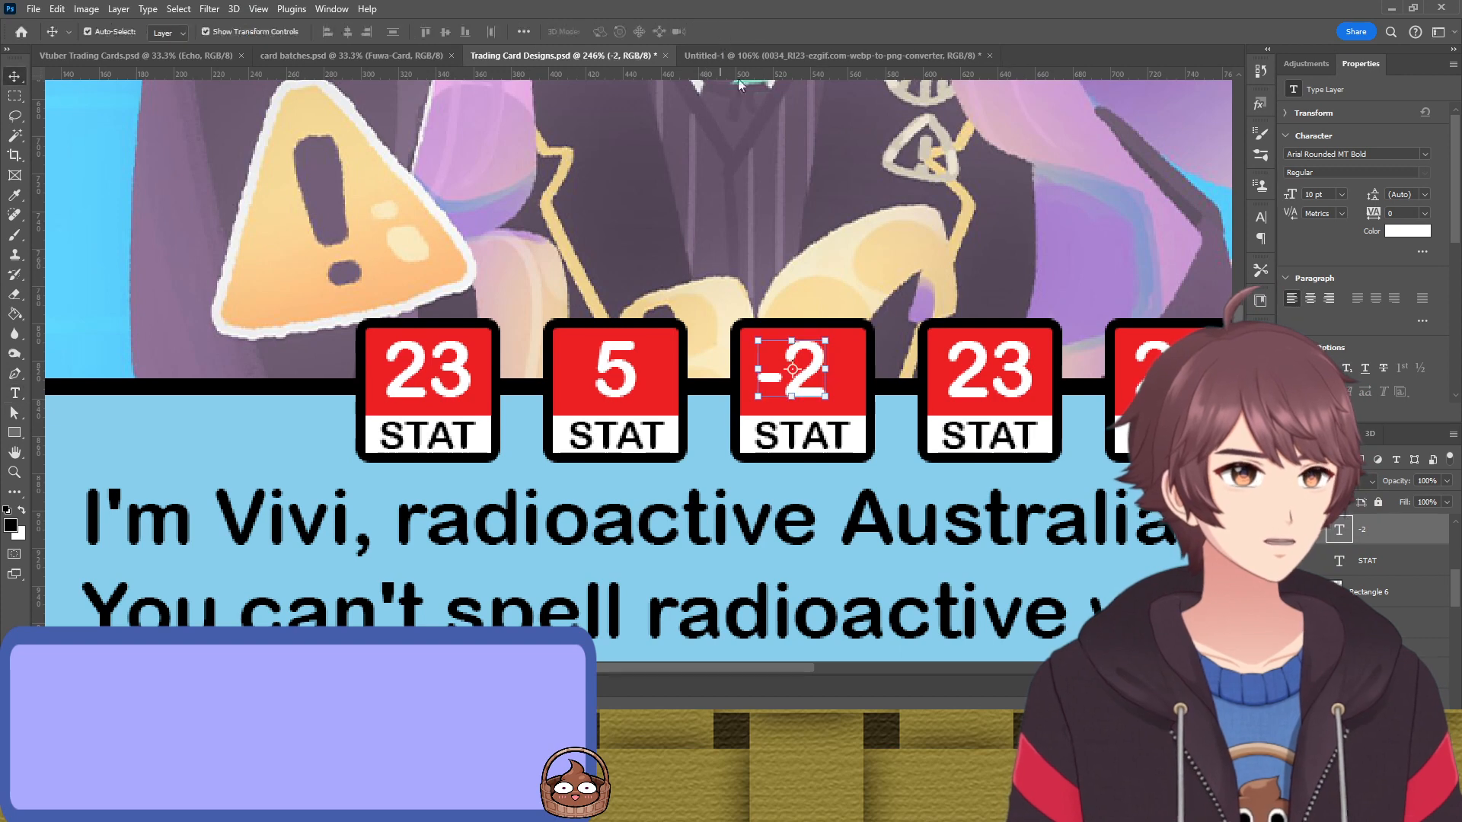
left_click_drag(818, 368, 822, 370)
Change the fourth stat block's number to 10
left_click(993, 372)
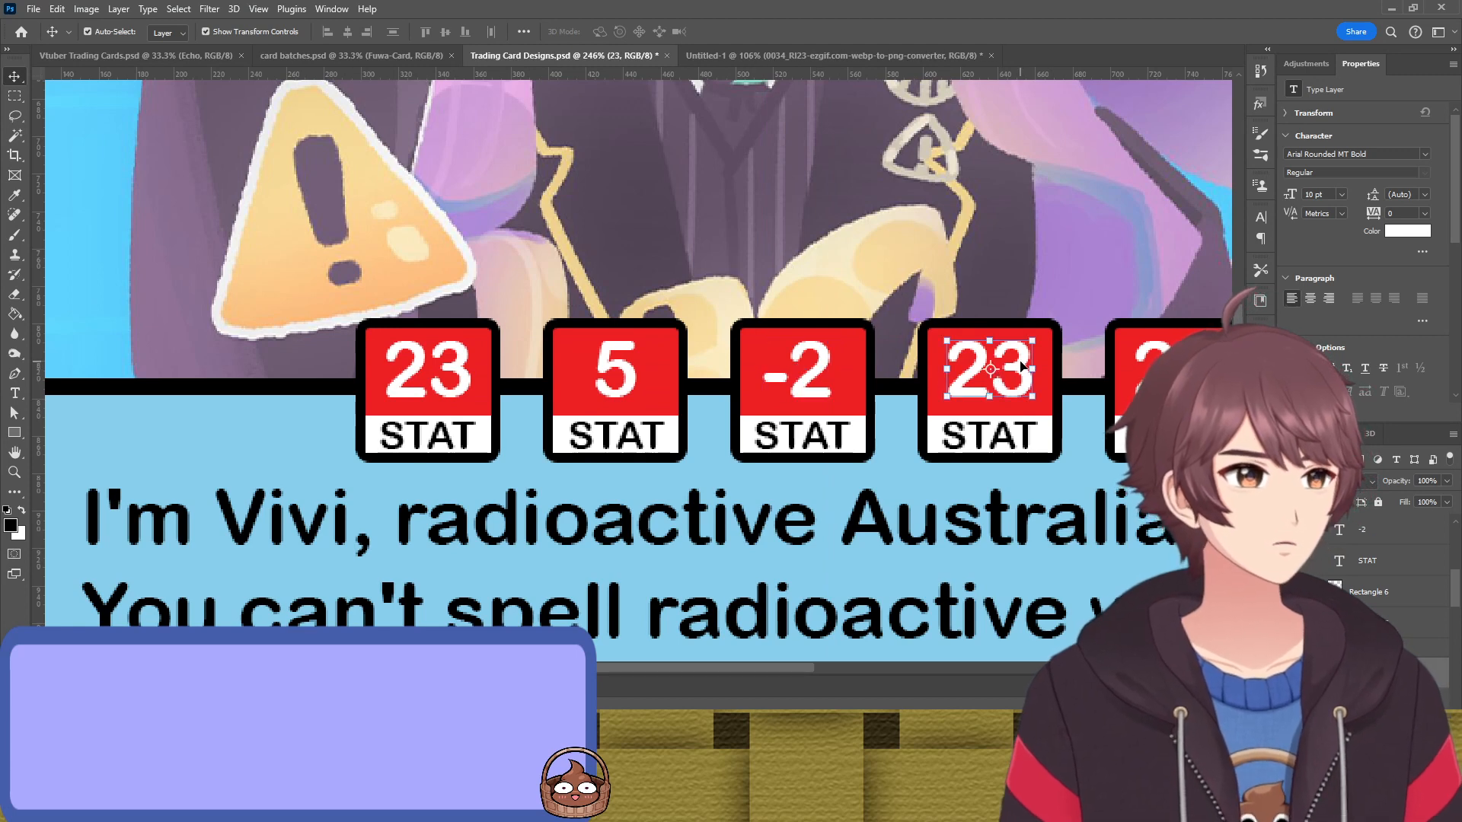
double_click(1020, 358)
type("10")
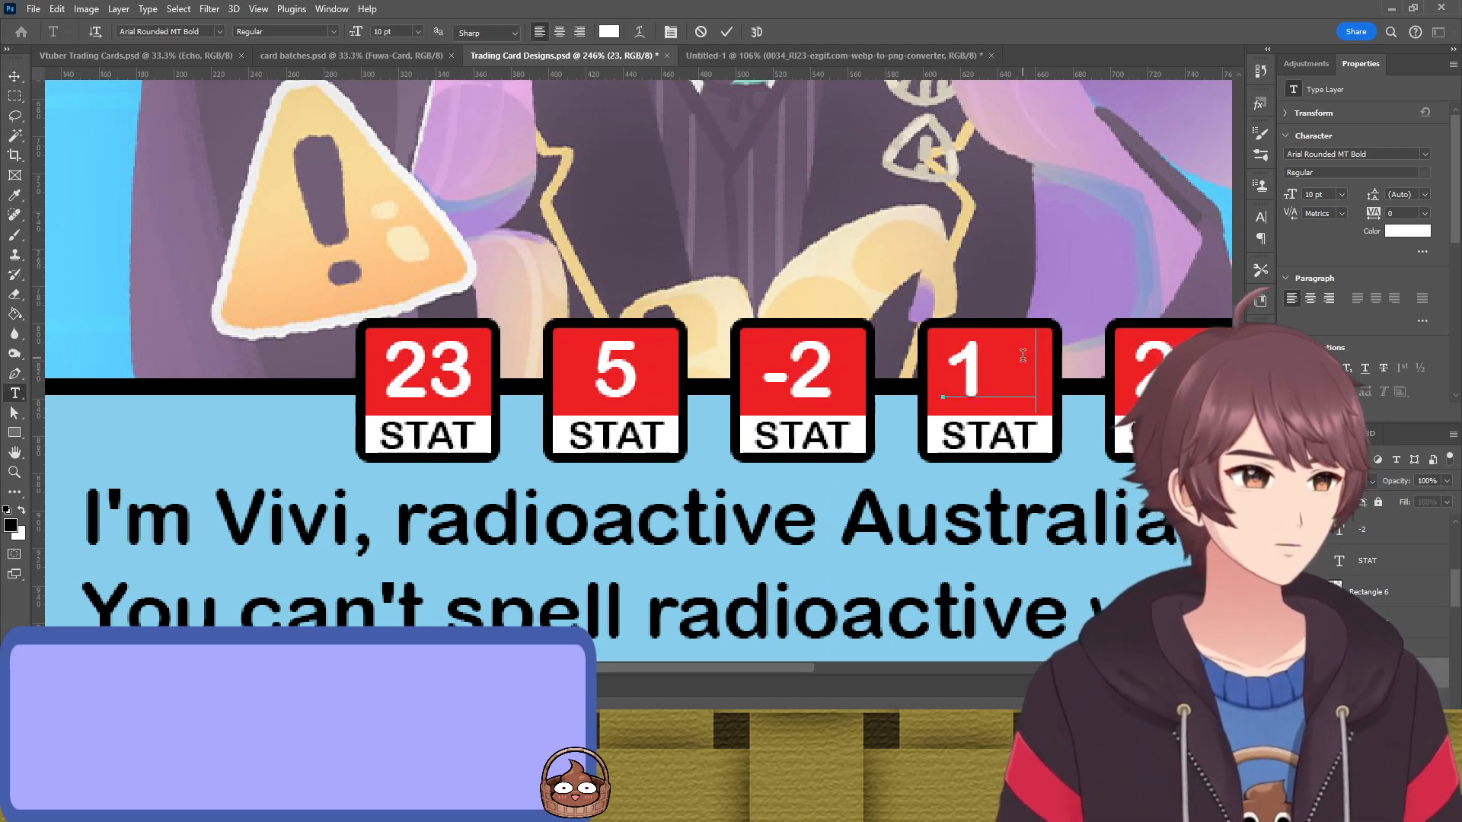
left_click(727, 31)
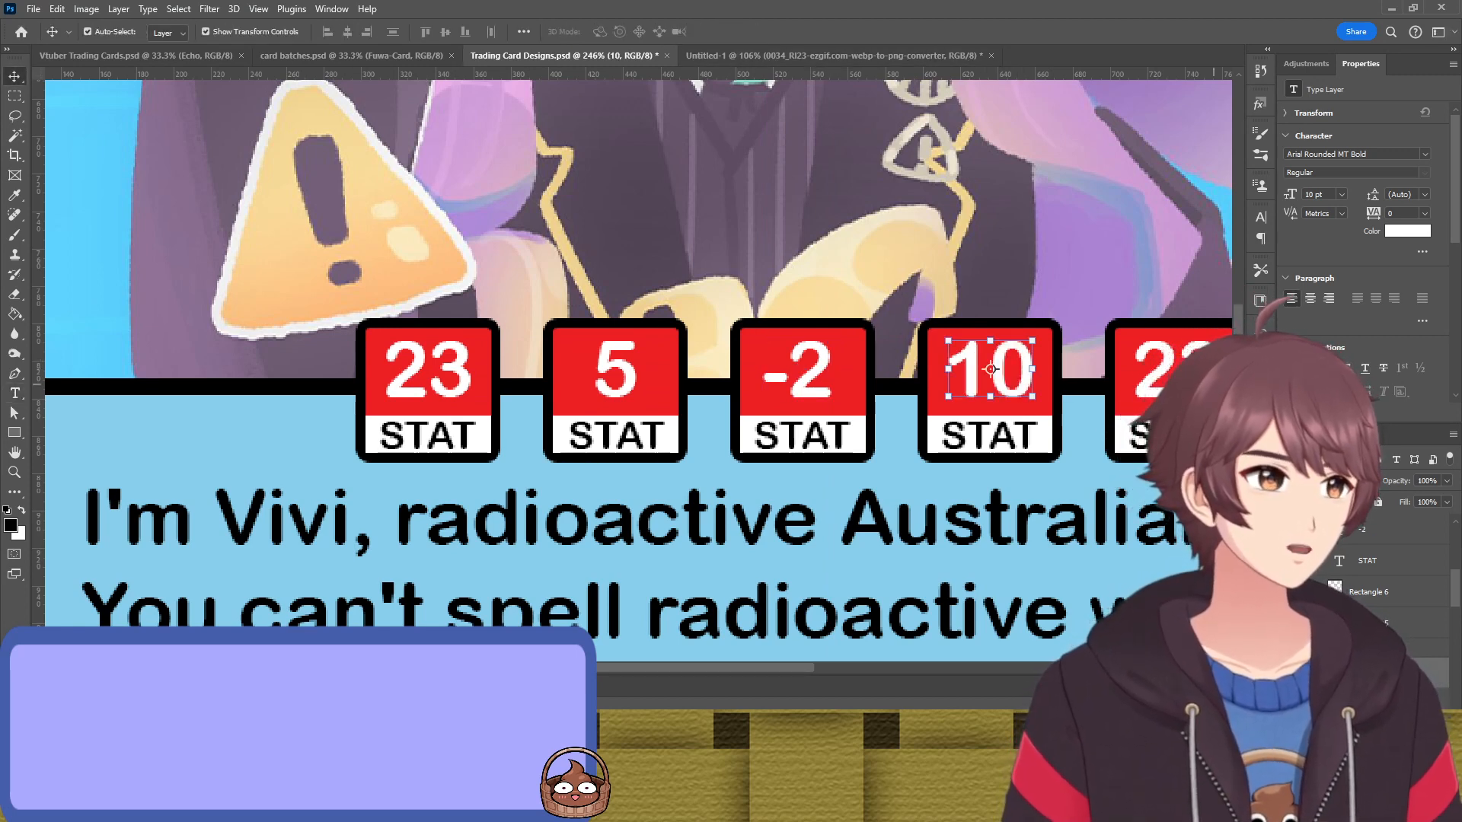
Change the fifth stat block's number to 3 and centre it within the red area
double_click(1161, 370)
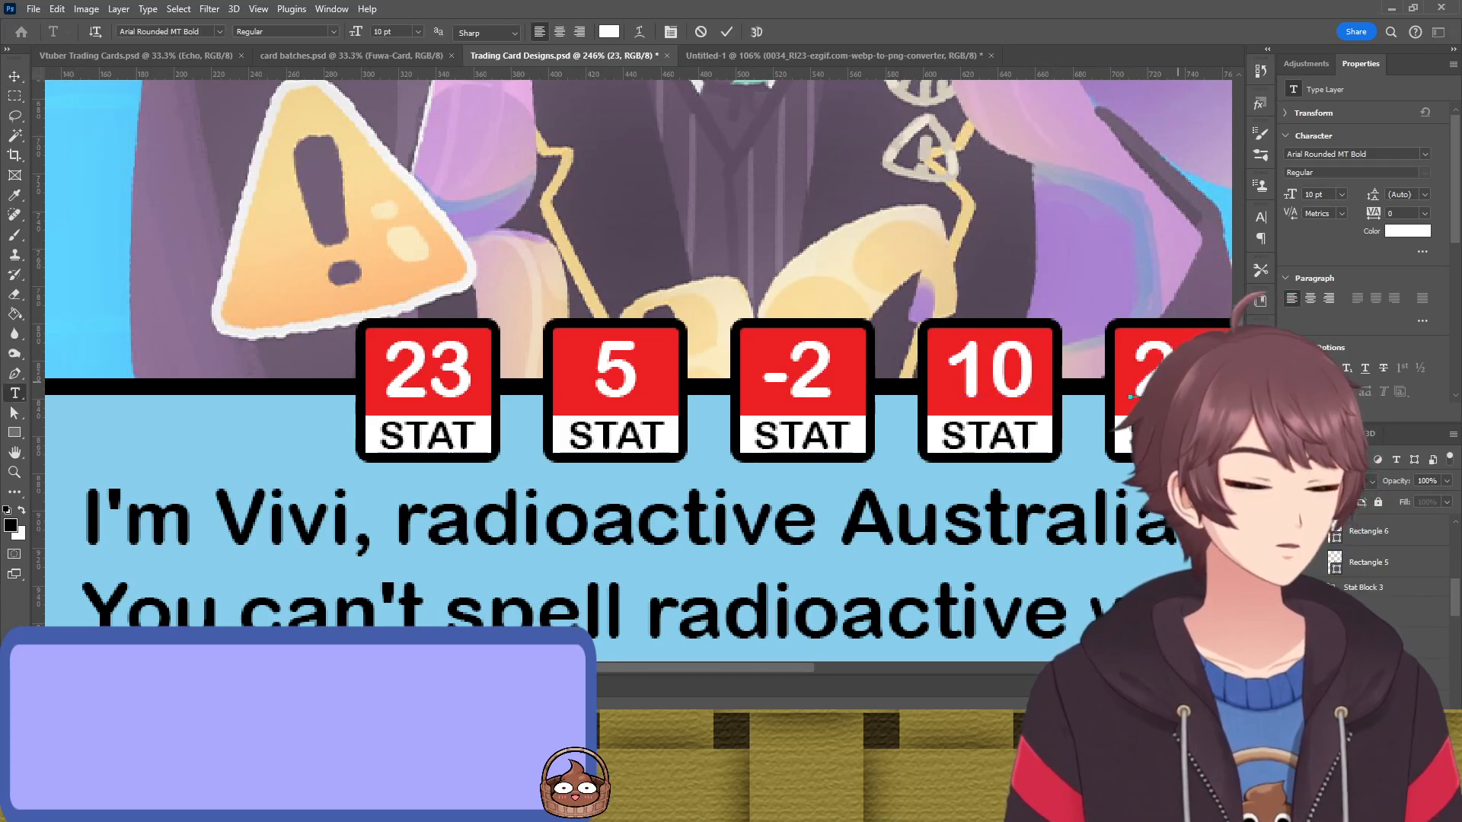
type("3")
left_click(727, 31)
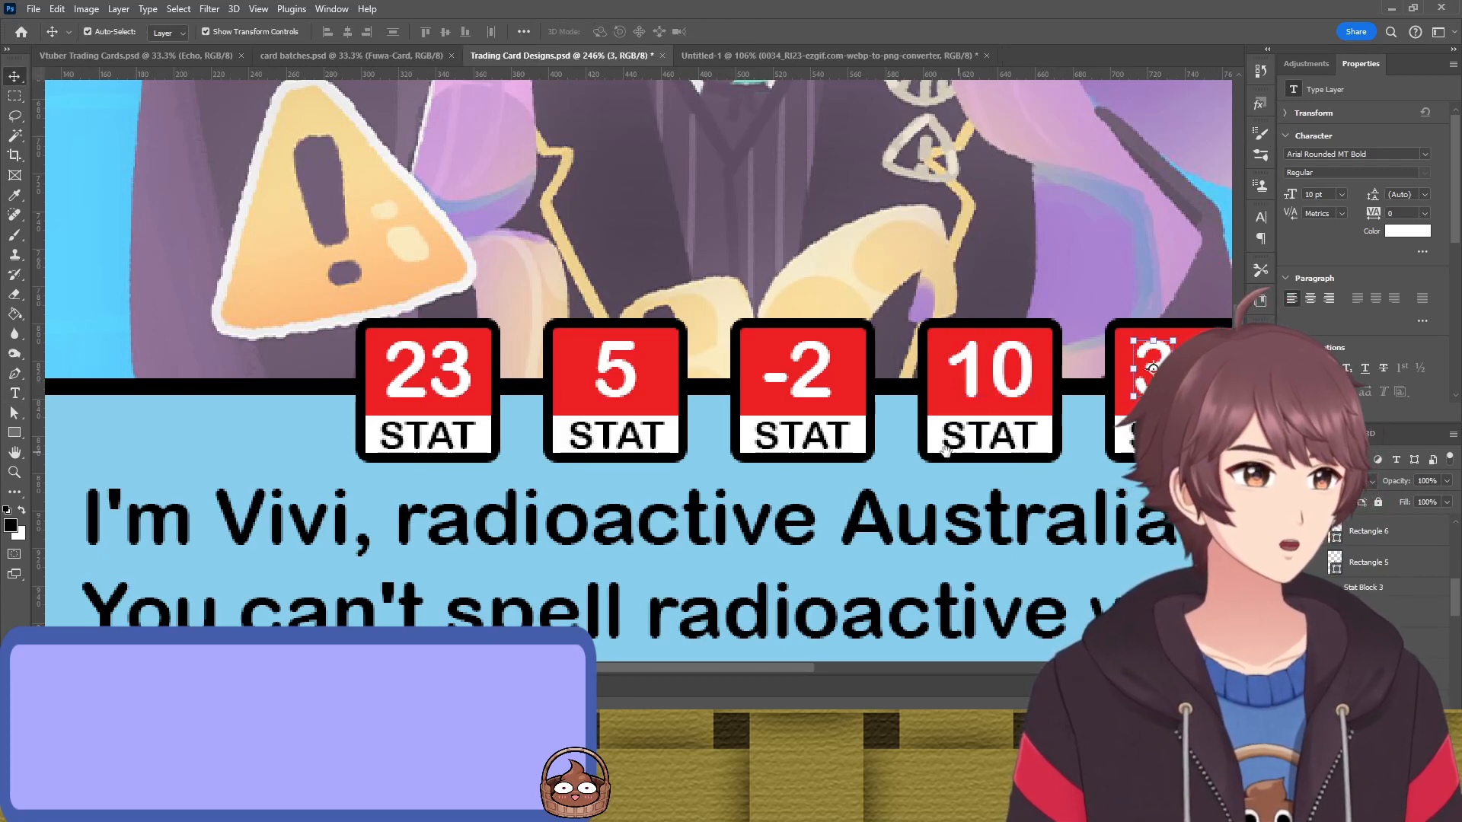
scroll(883, 378, "right", 3)
left_click_drag(883, 378, 915, 376)
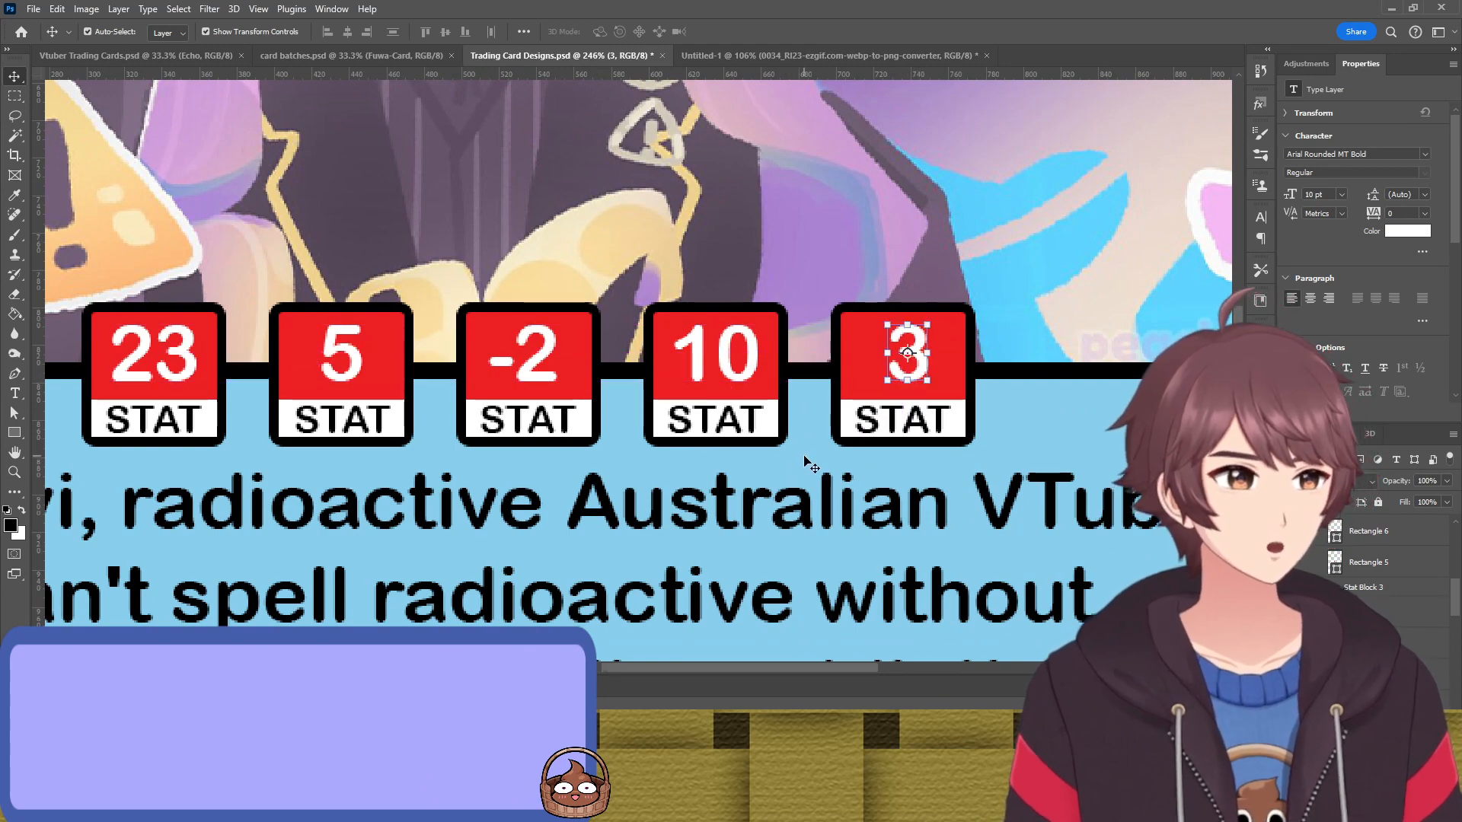
scroll(915, 376, "down", 3)
left_click(913, 455)
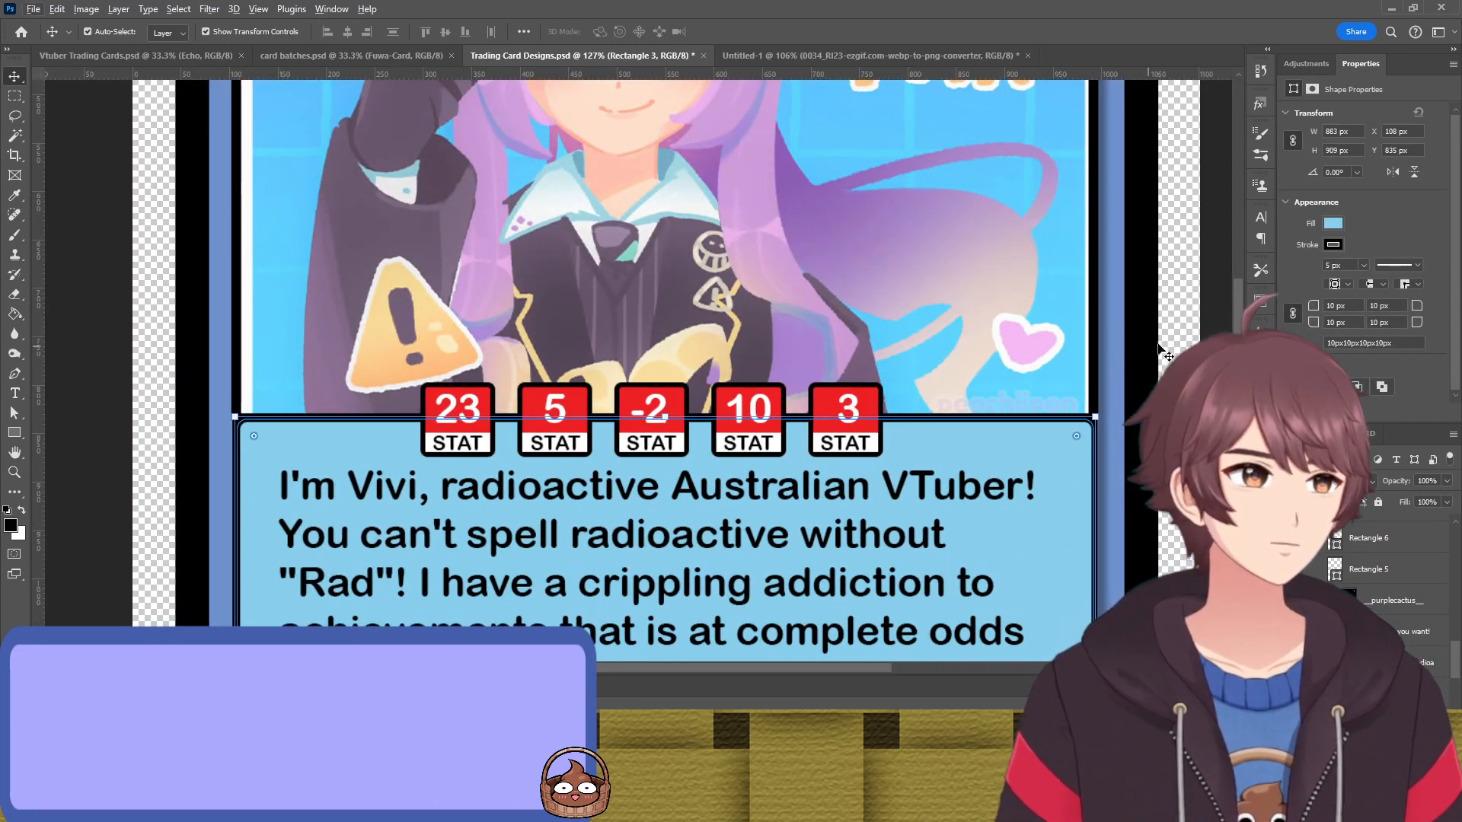
Recolour the second stat block's background from red to dark green, trying a bright green first
left_click(556, 426)
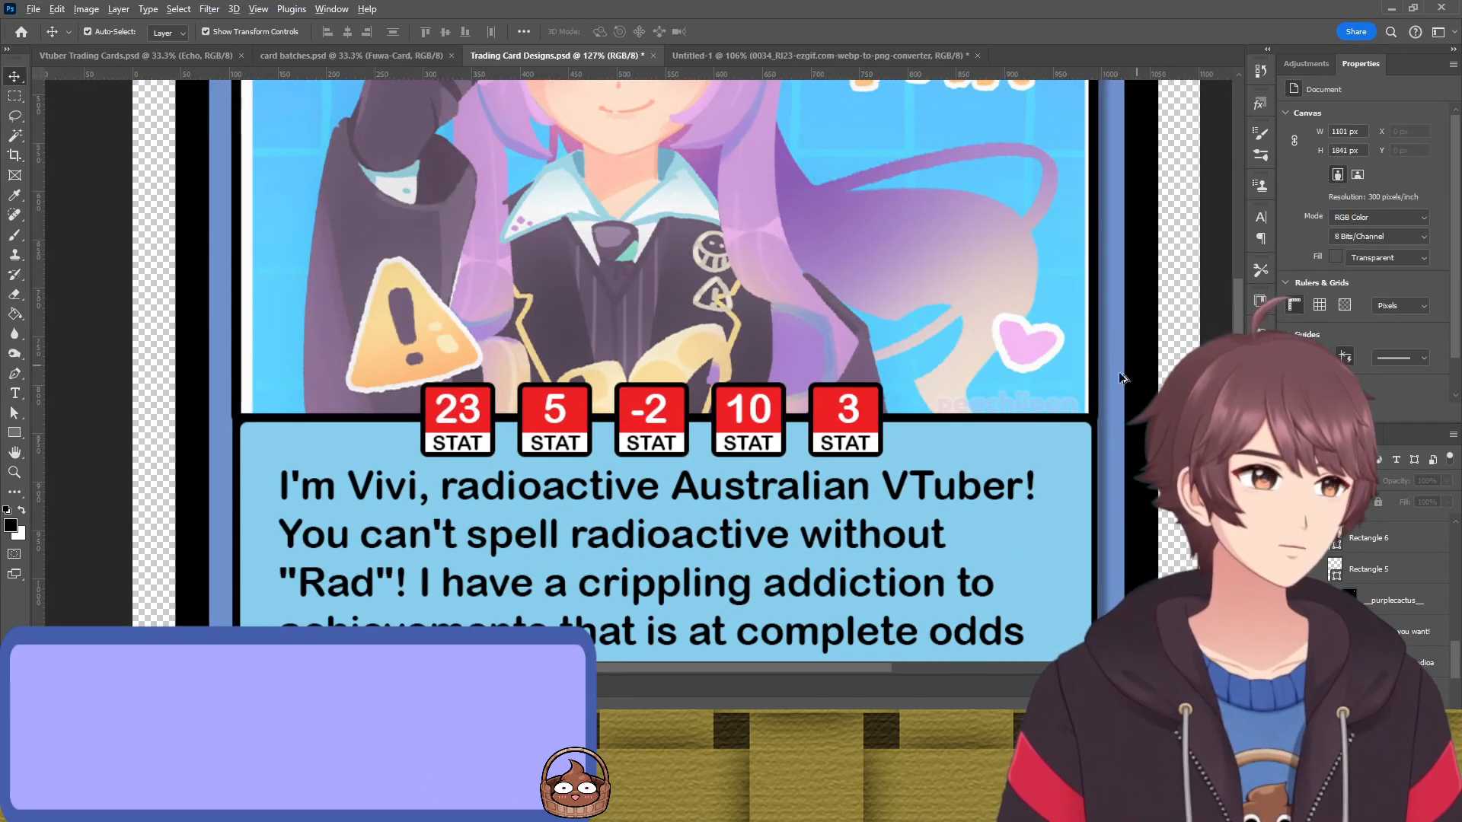
left_click(488, 402)
left_click(573, 394)
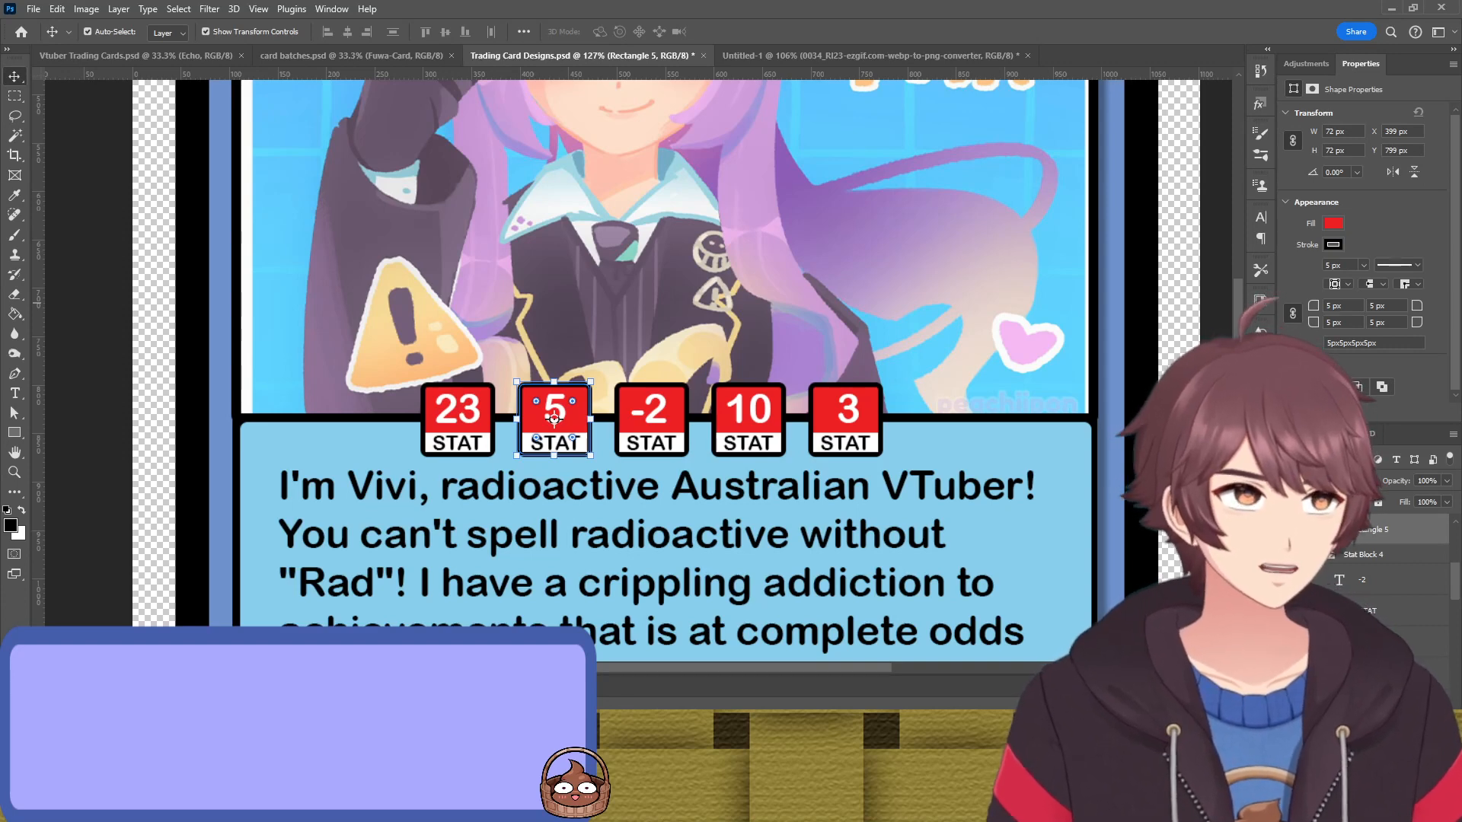
scroll(666, 371, "down", 2)
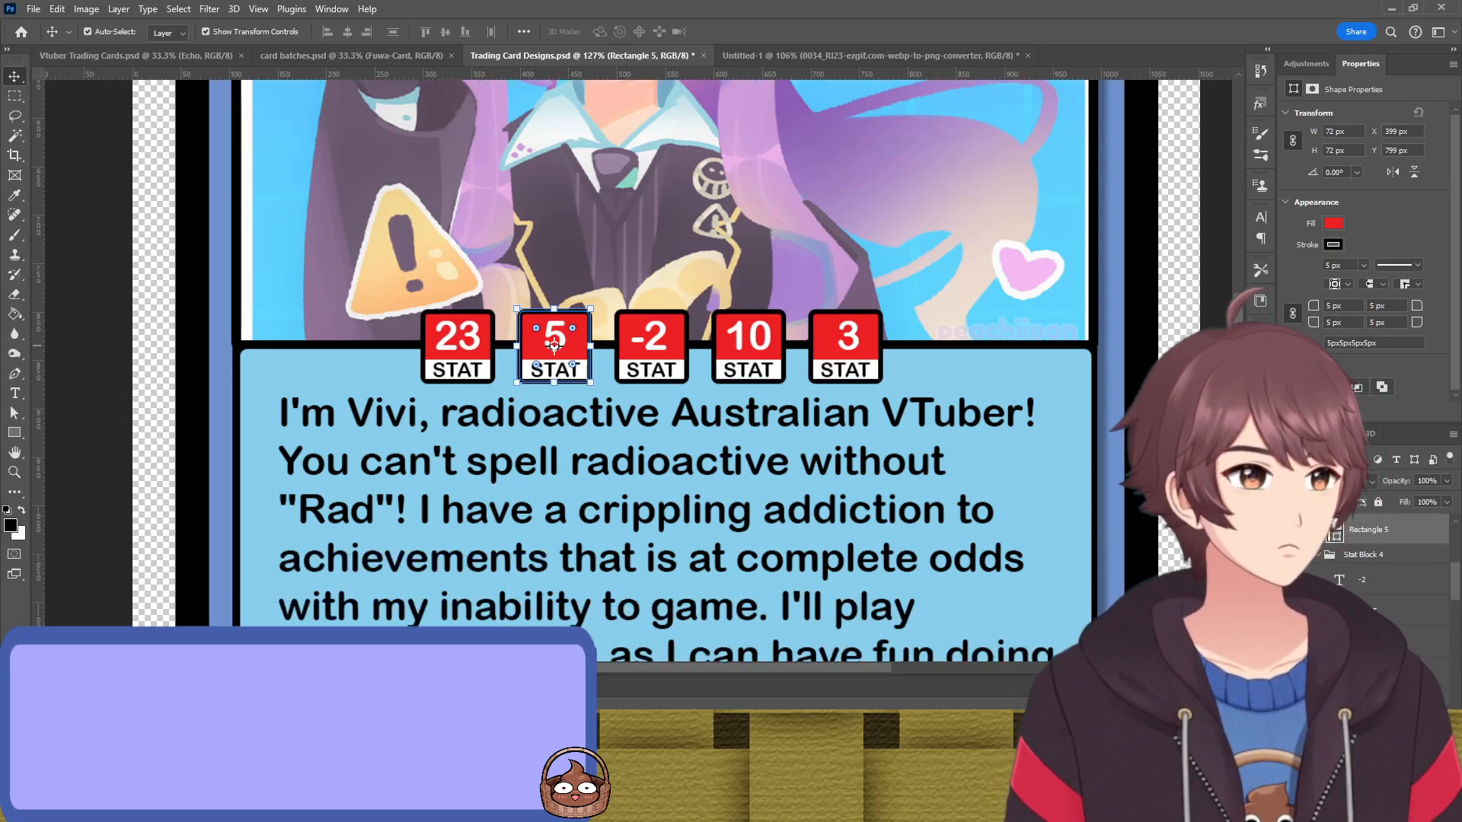
key("ctrl+z")
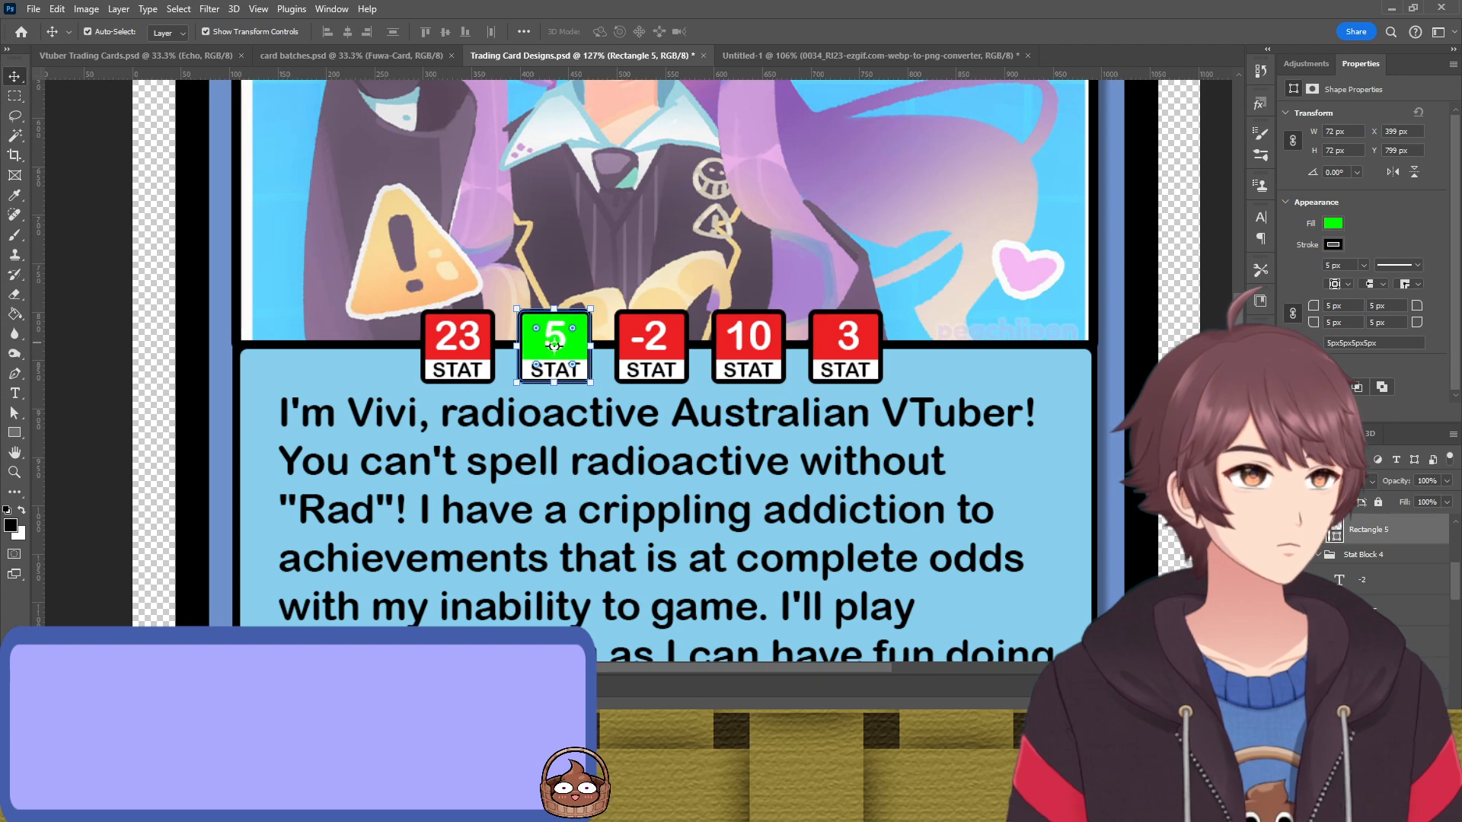
key("i")
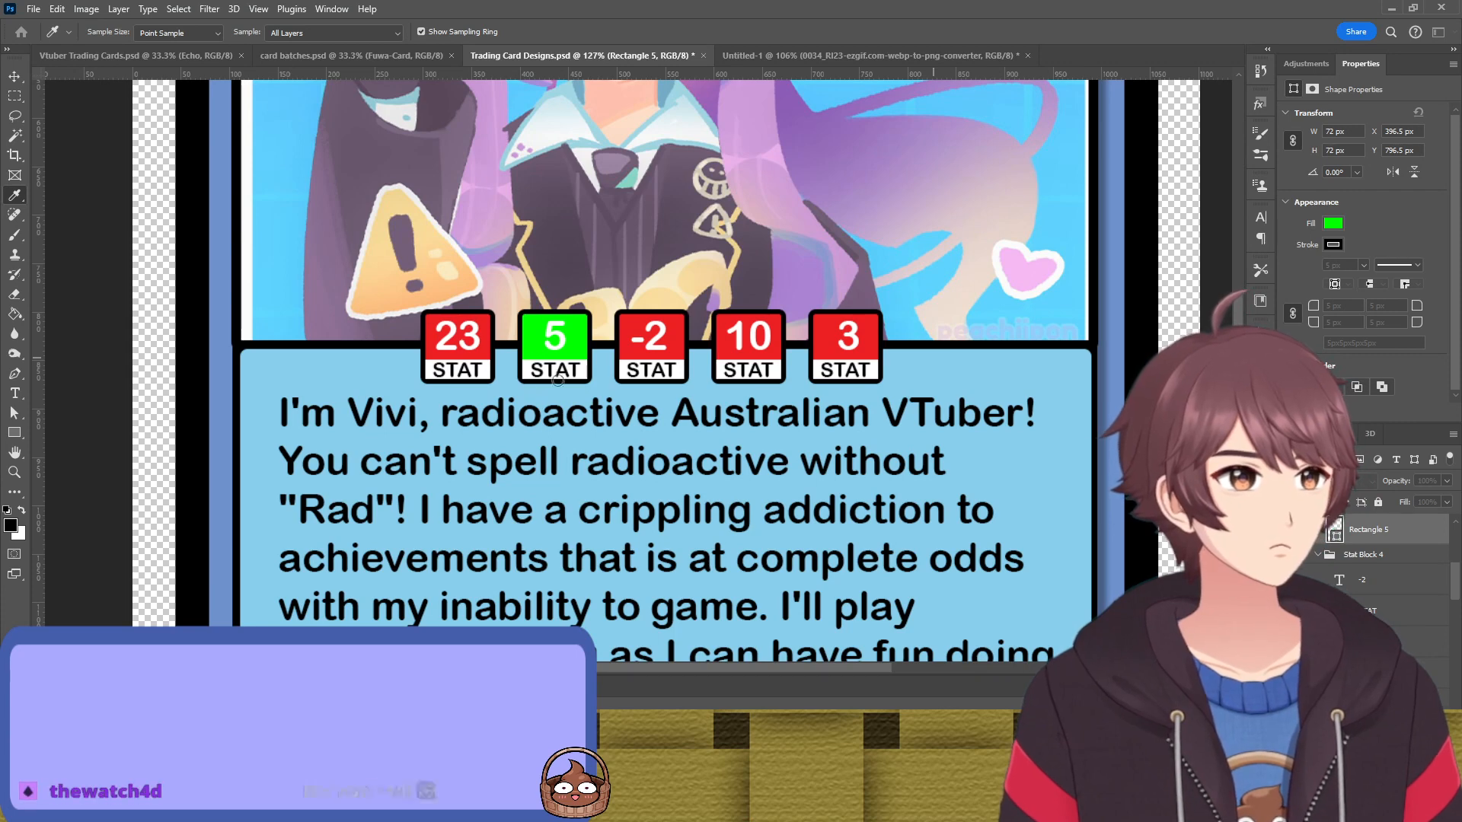
key("v")
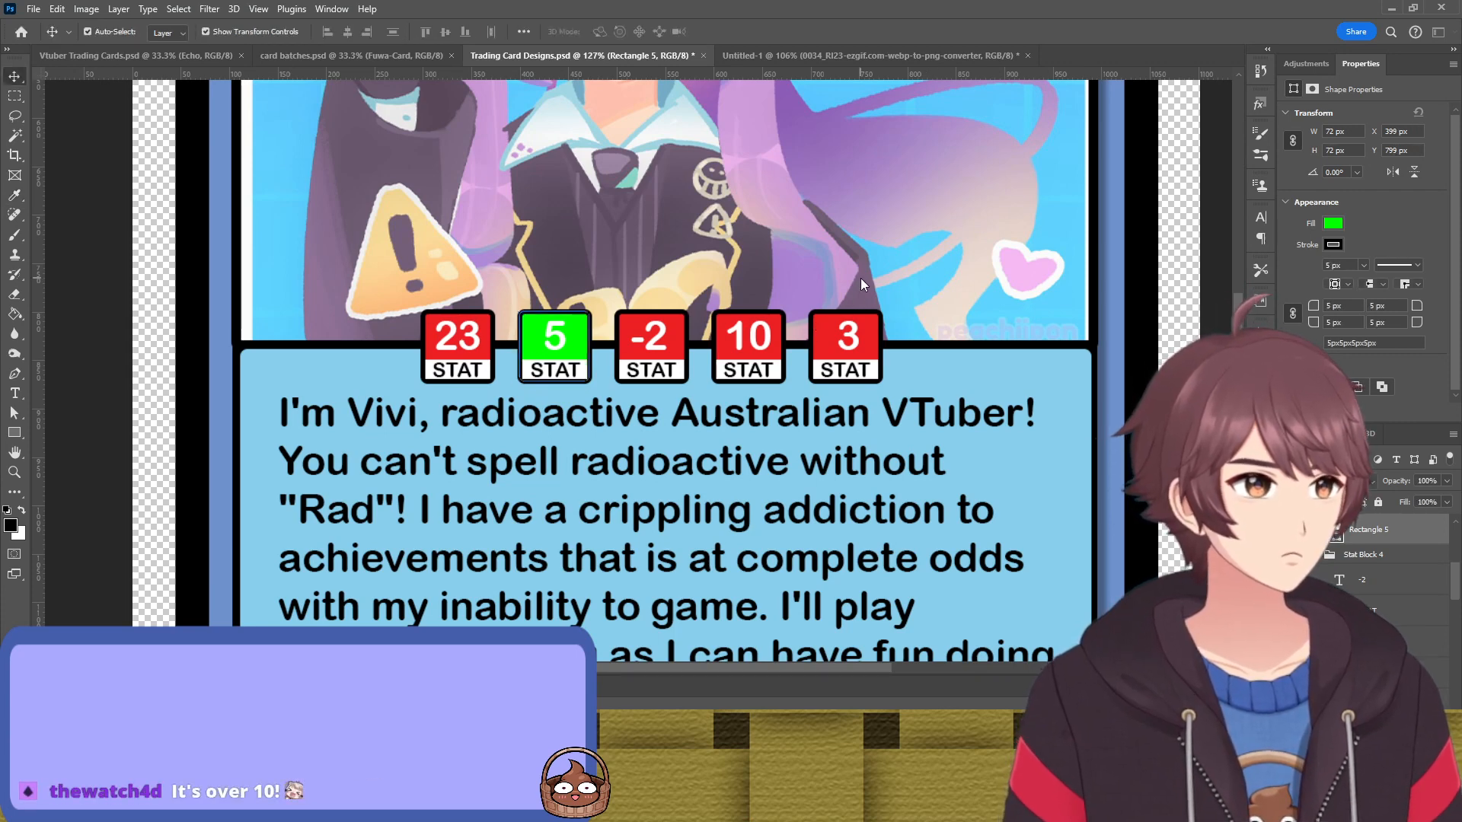
Change the fill of the third stat block's background to yellow
left_click(680, 335)
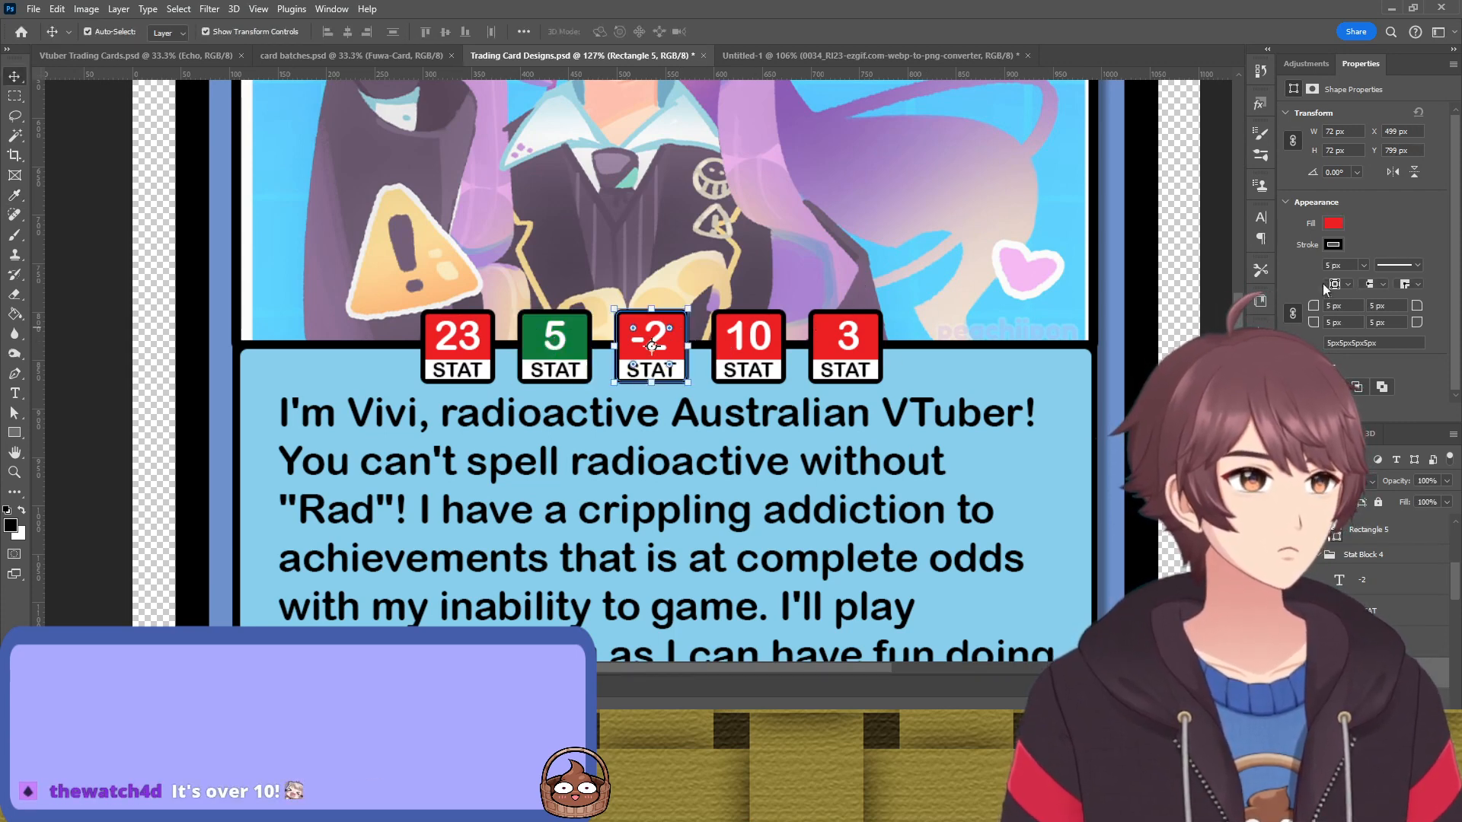
key("i")
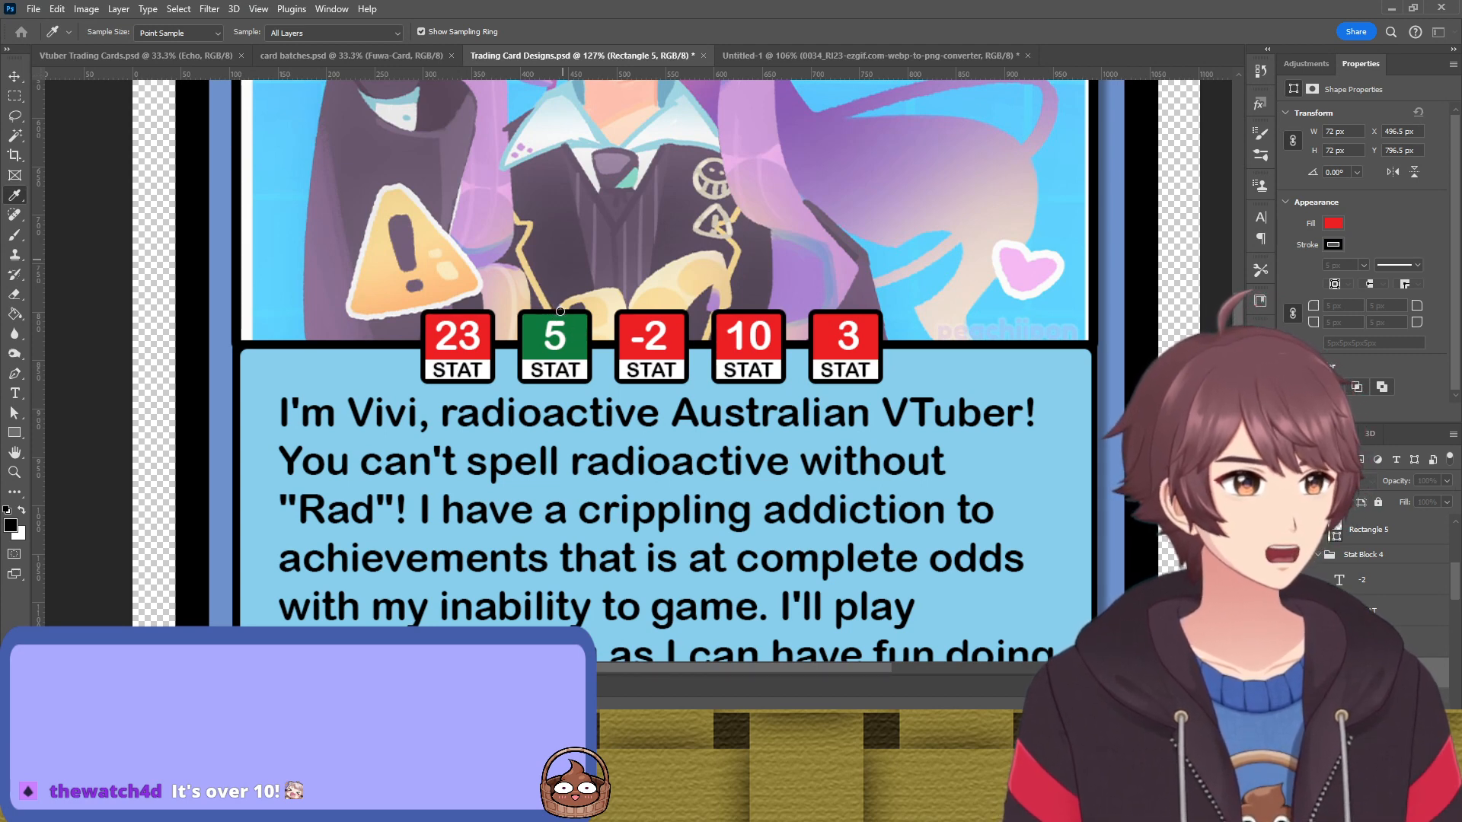
left_click(866, 280)
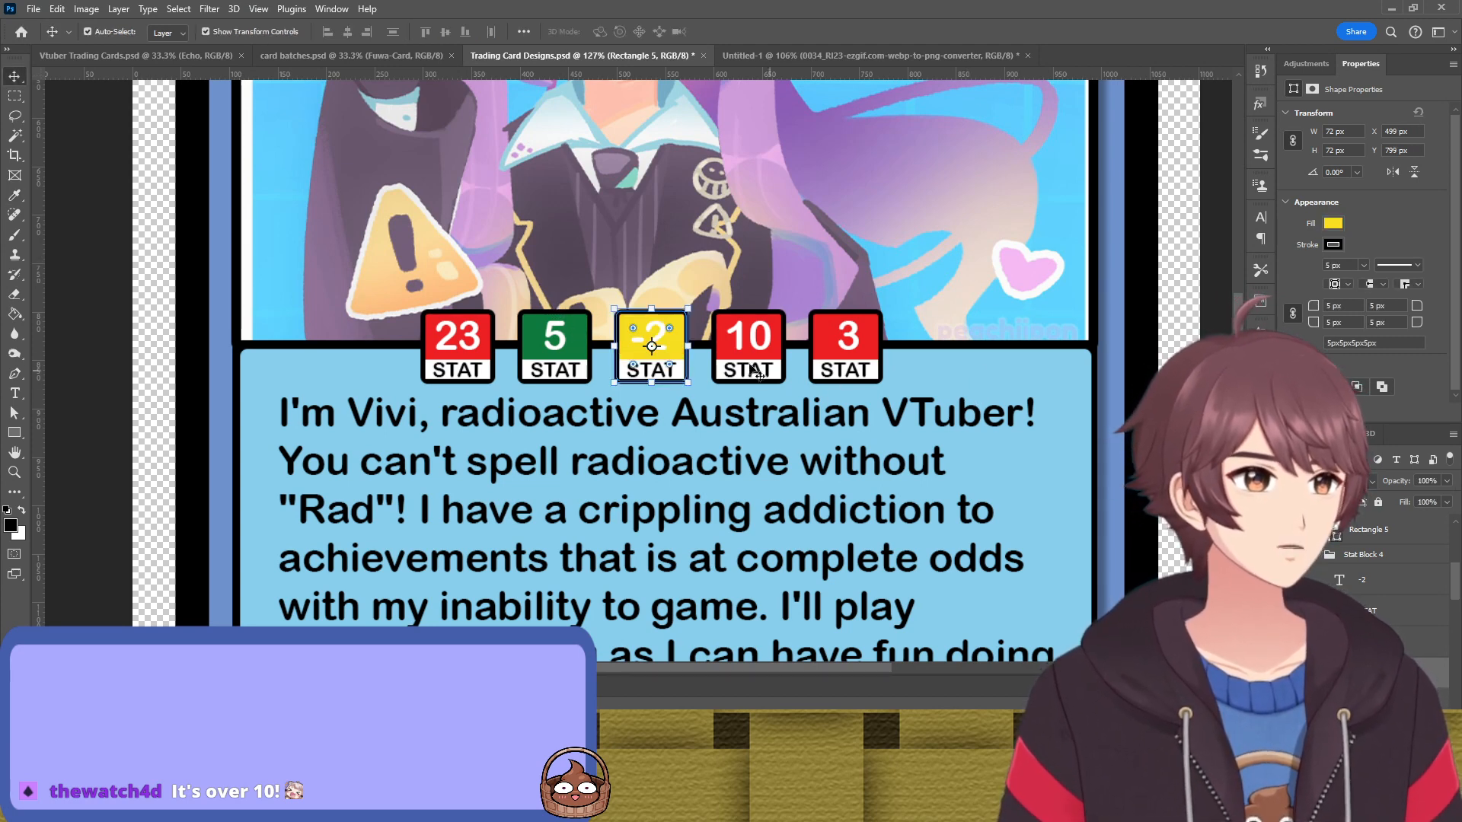
key("i")
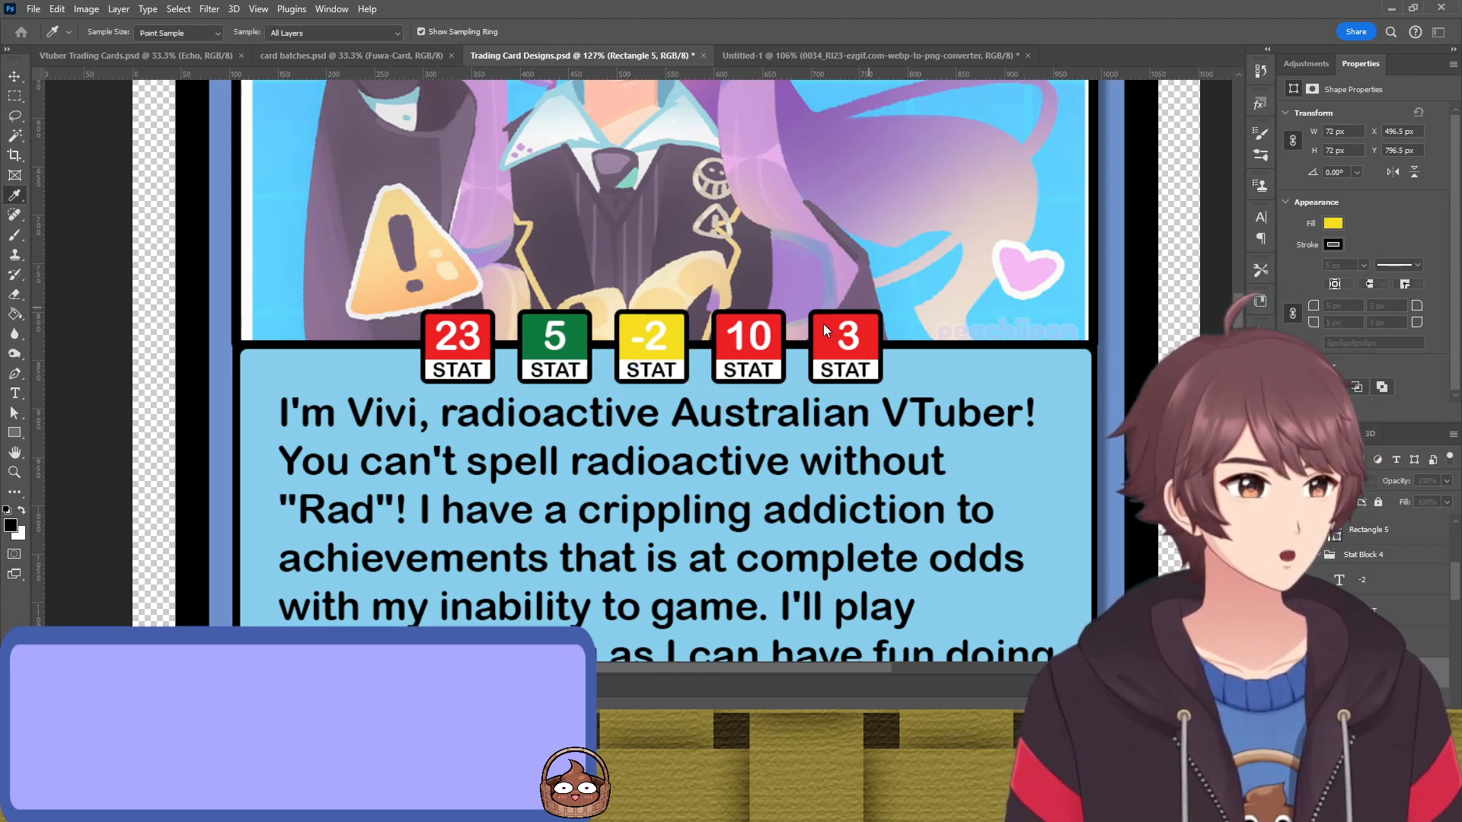
Fill the third stat block's background with pink and the fourth stat block's background with purple
left_click(866, 285)
left_click(781, 347)
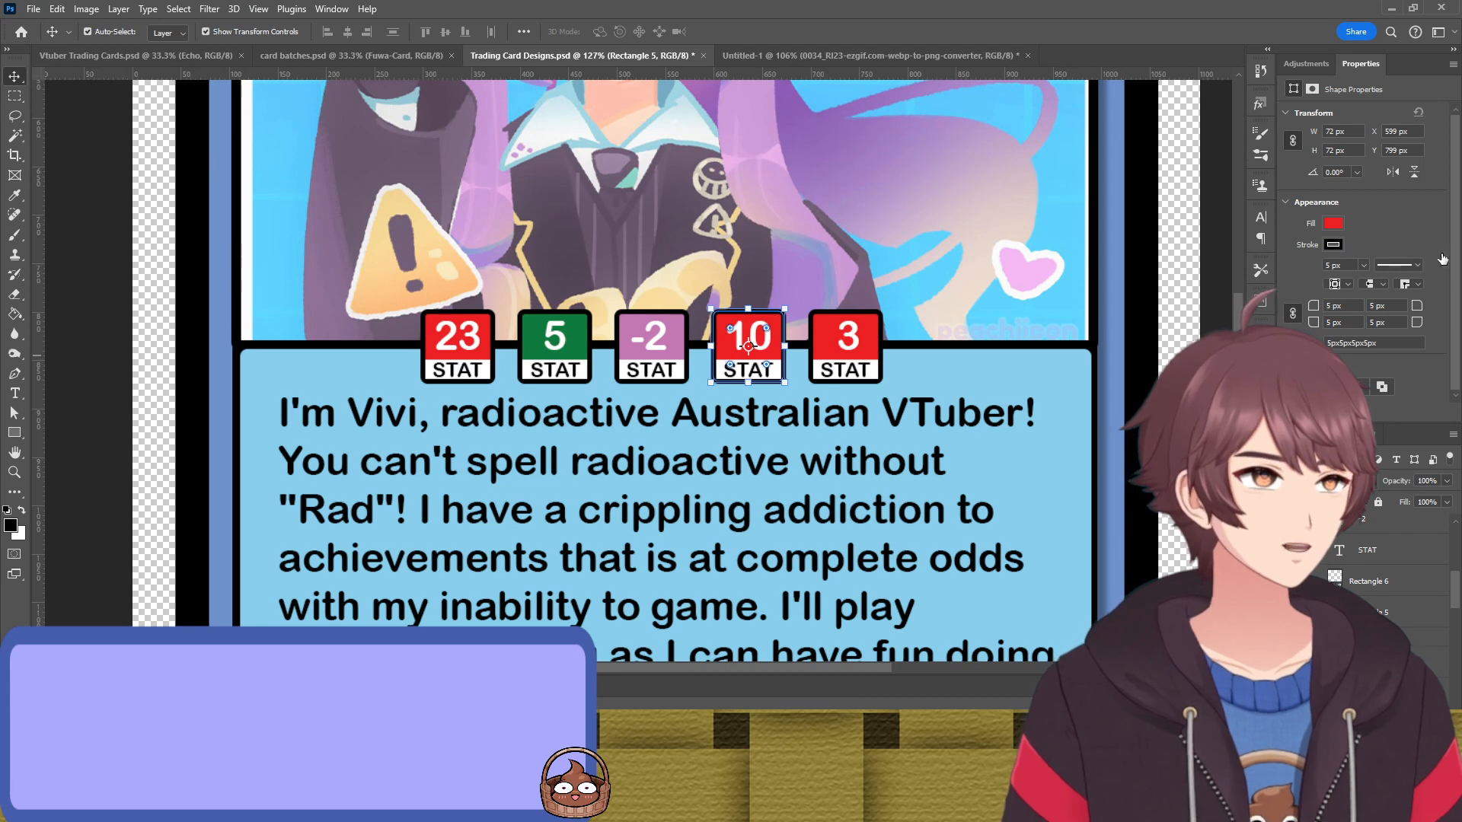
key("i")
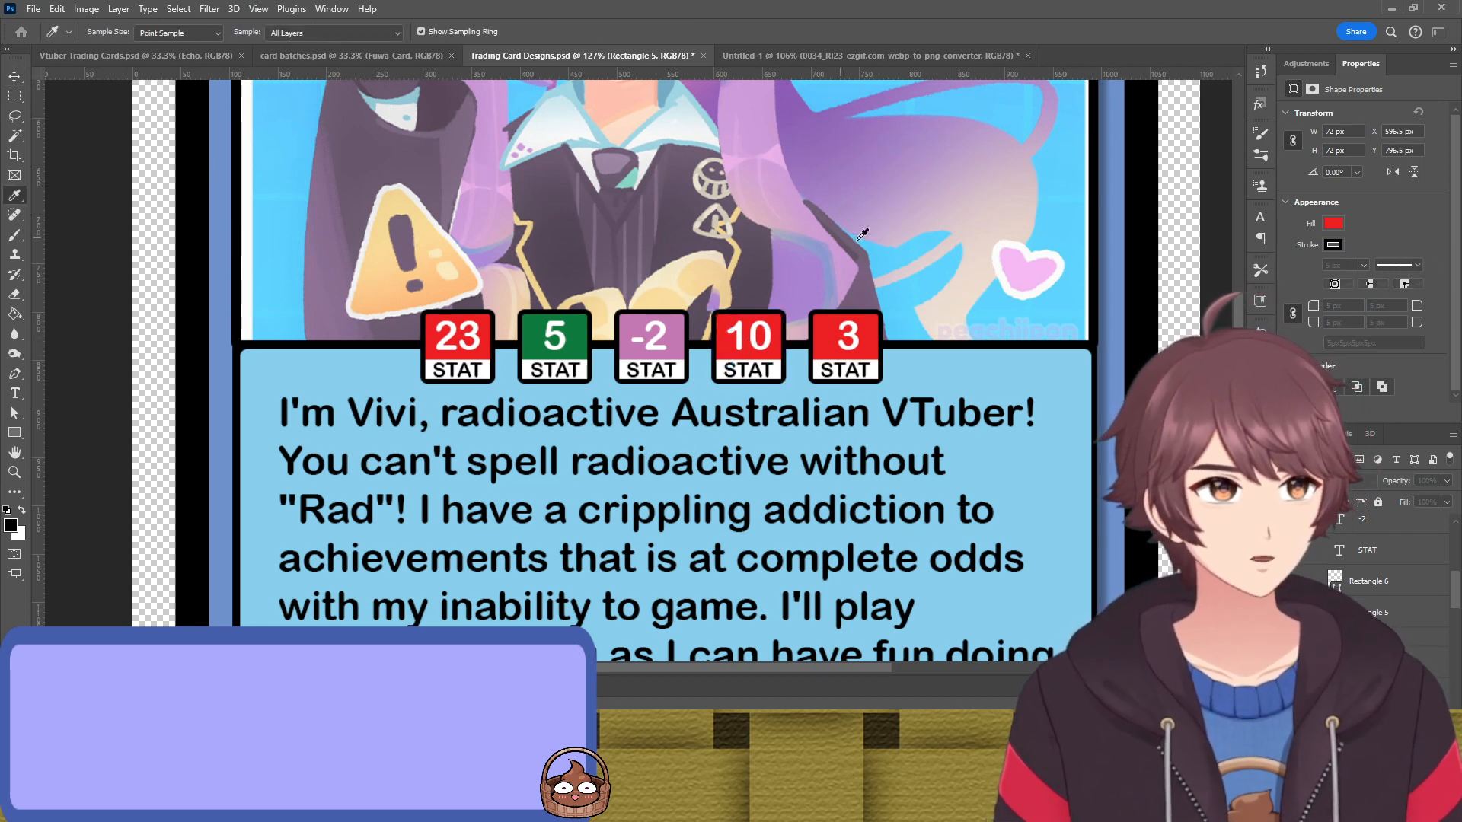
left_click(871, 286)
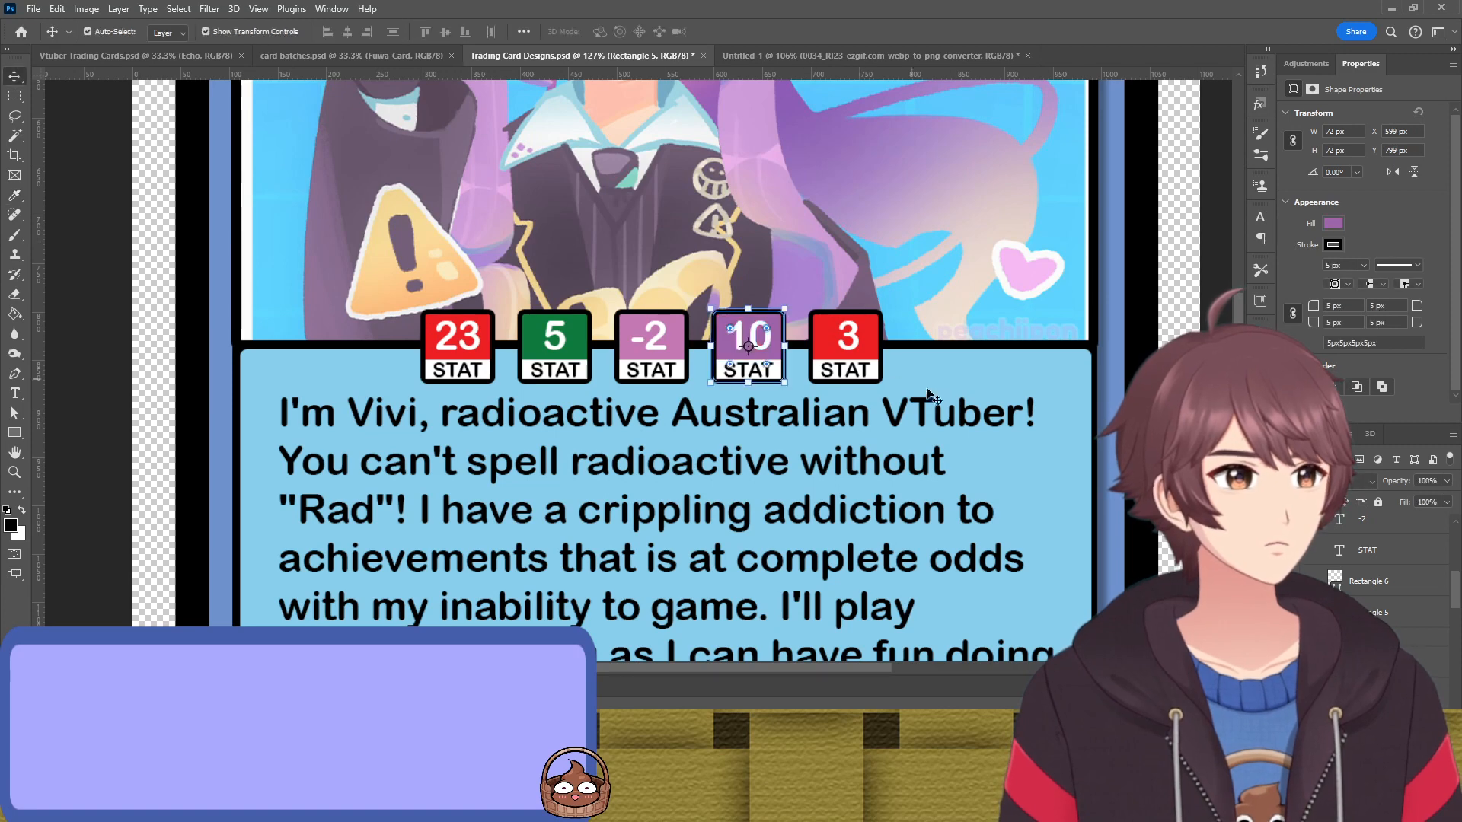
left_click(927, 390)
Recolour the third stat block's background to light green, trying a light orange first
left_click(670, 335)
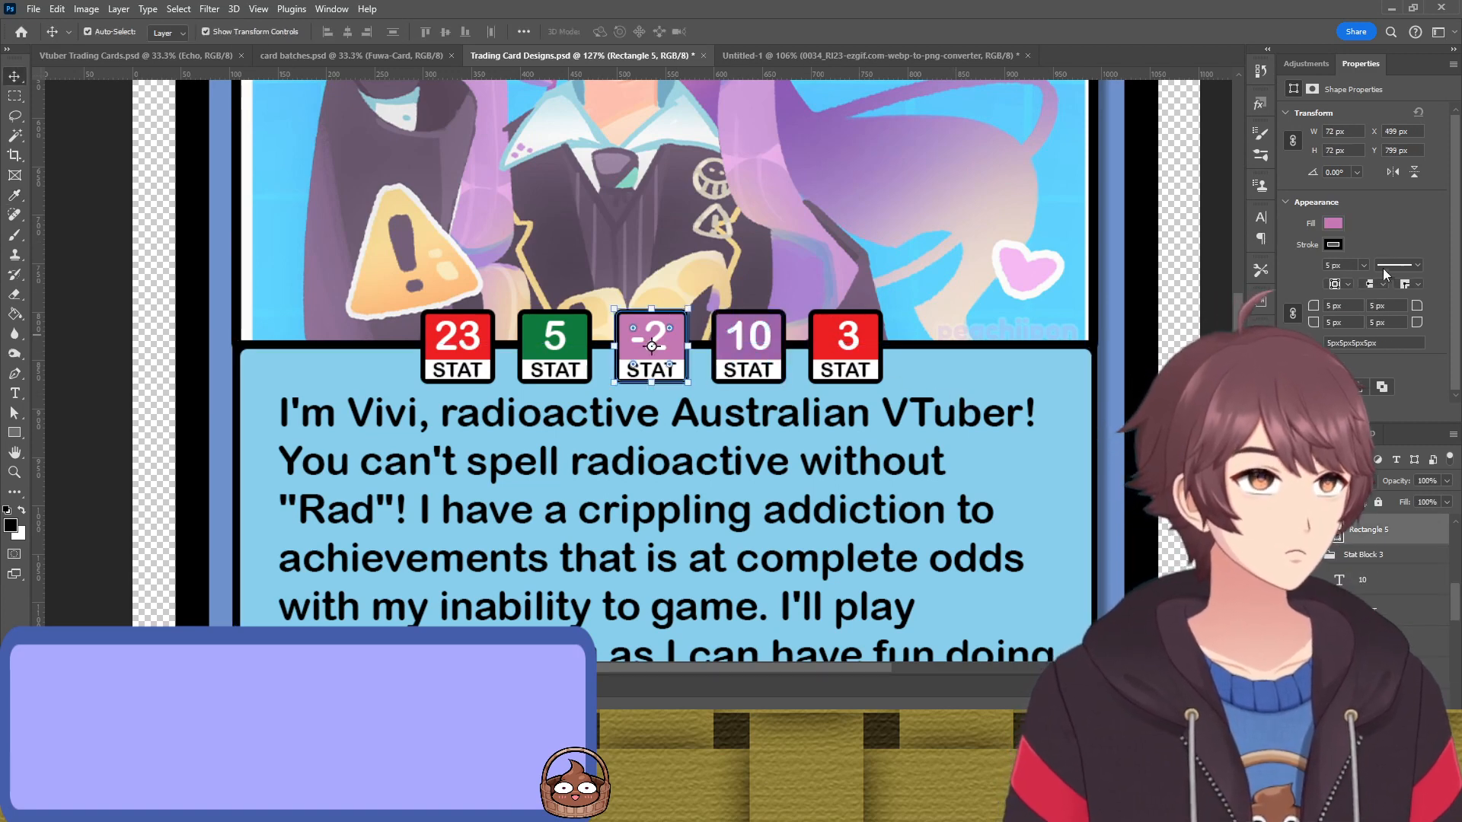
left_click(1324, 223)
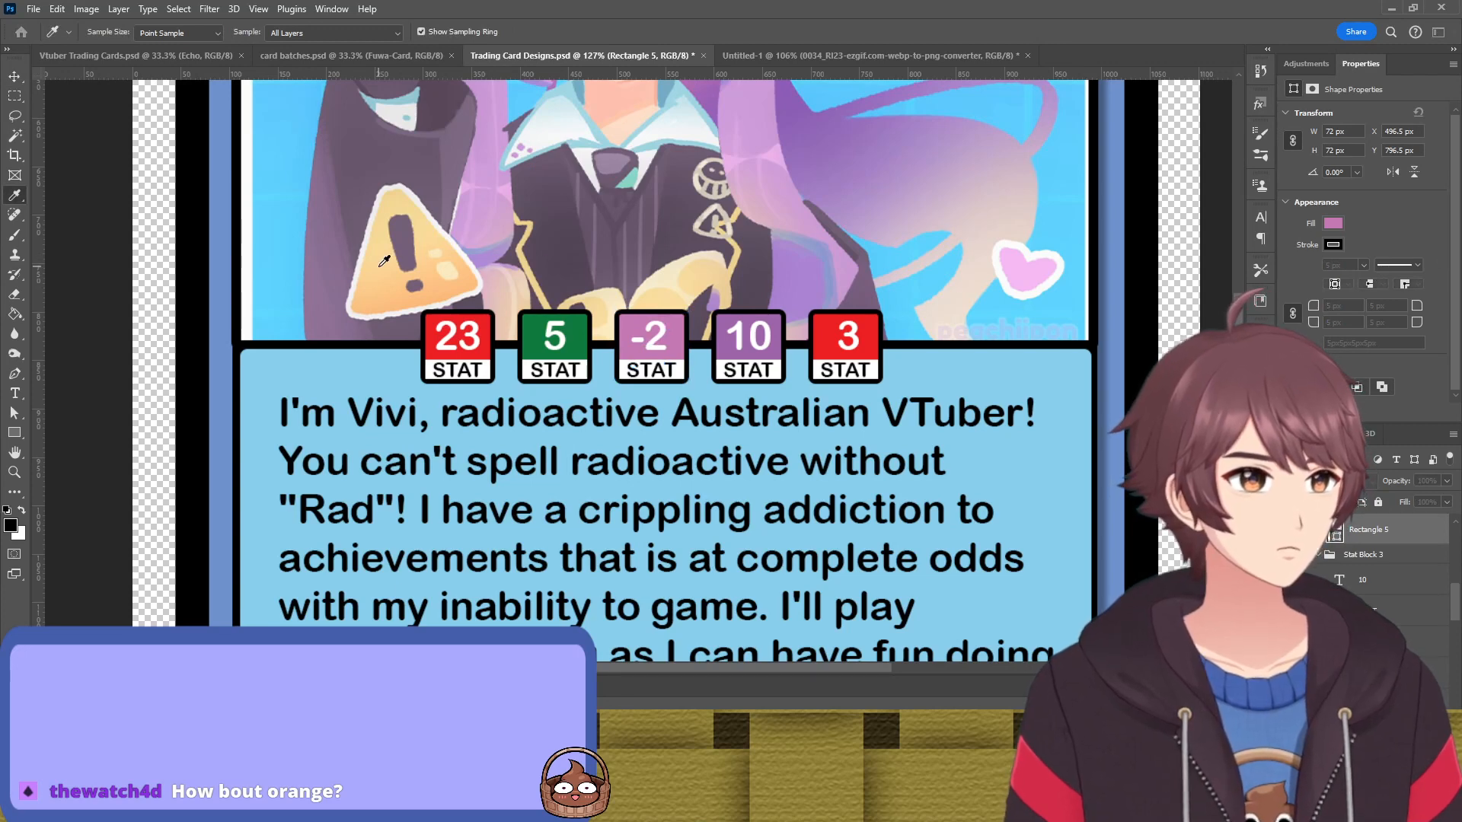
left_click(864, 288)
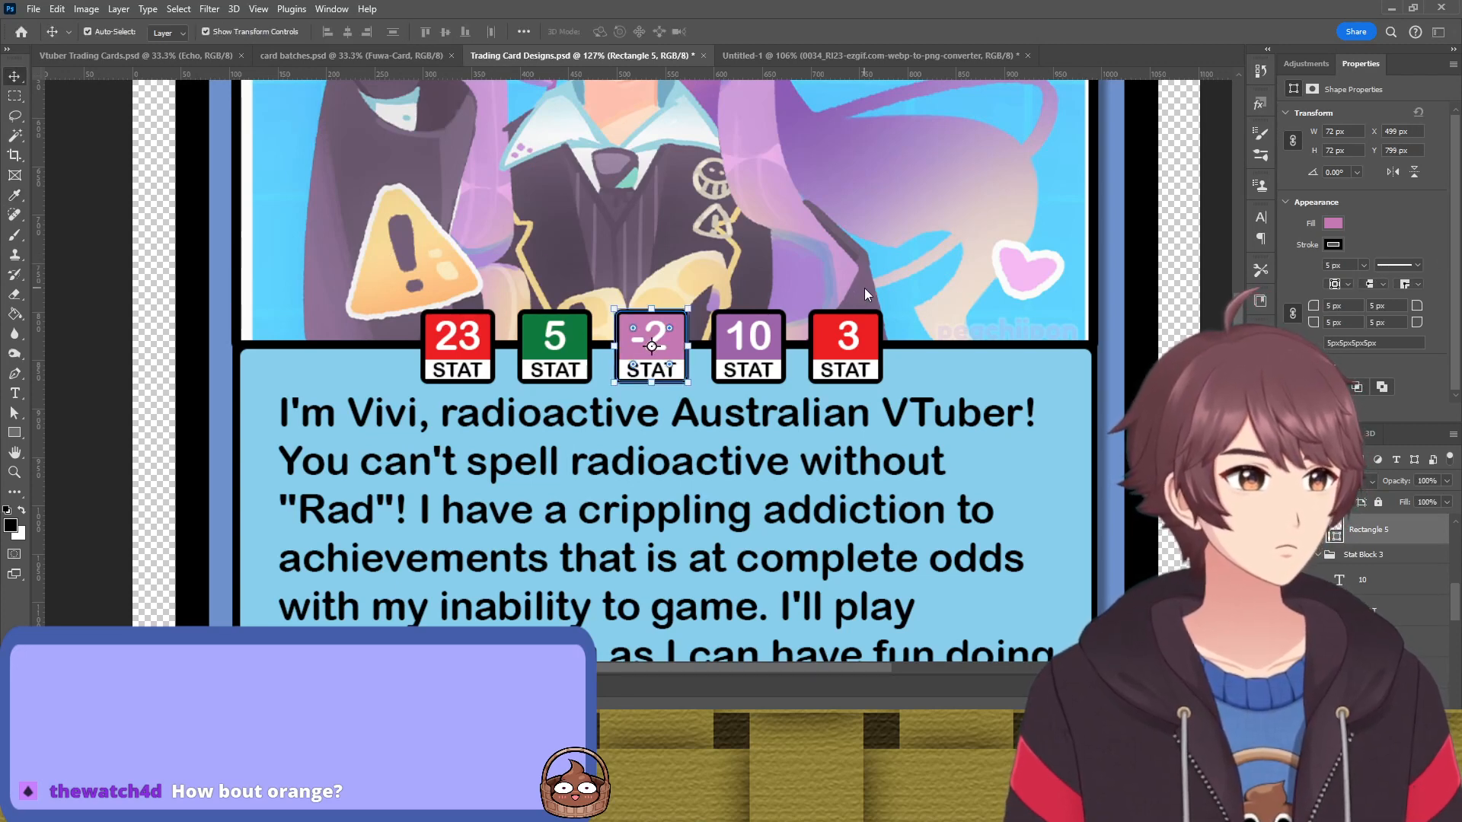
left_click(852, 352)
left_click(687, 360)
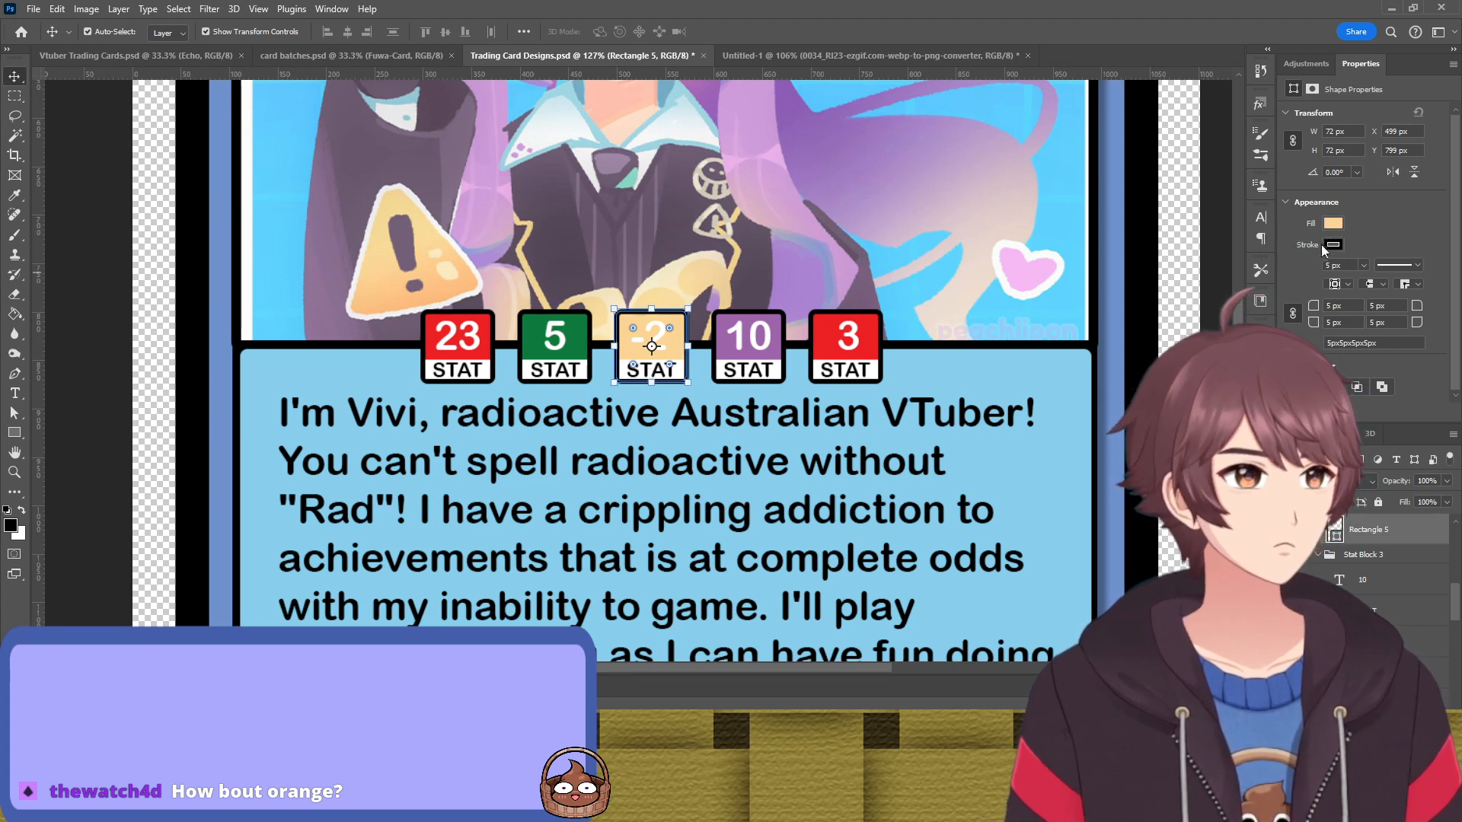
key("i")
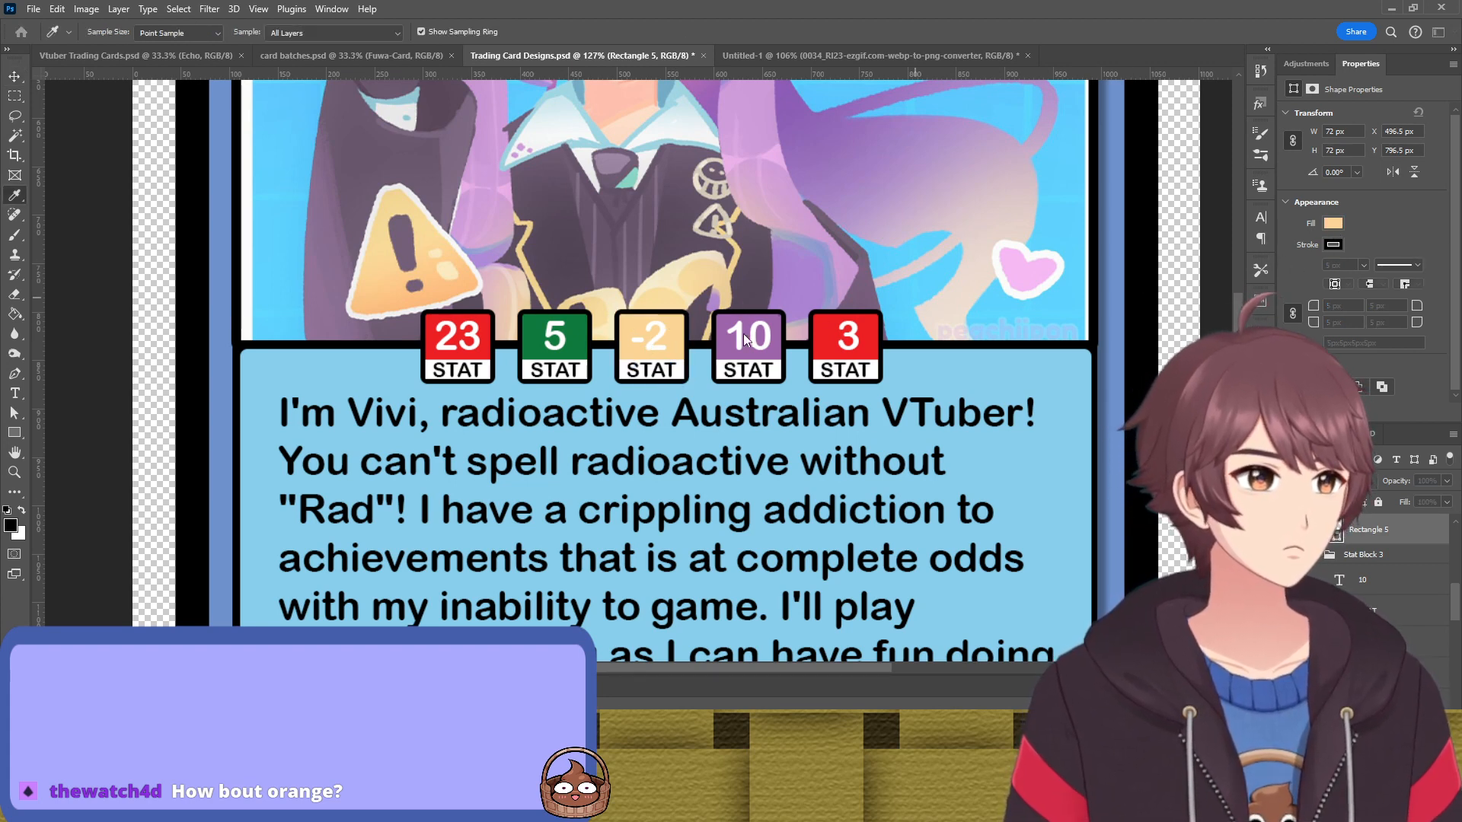
left_click(869, 282)
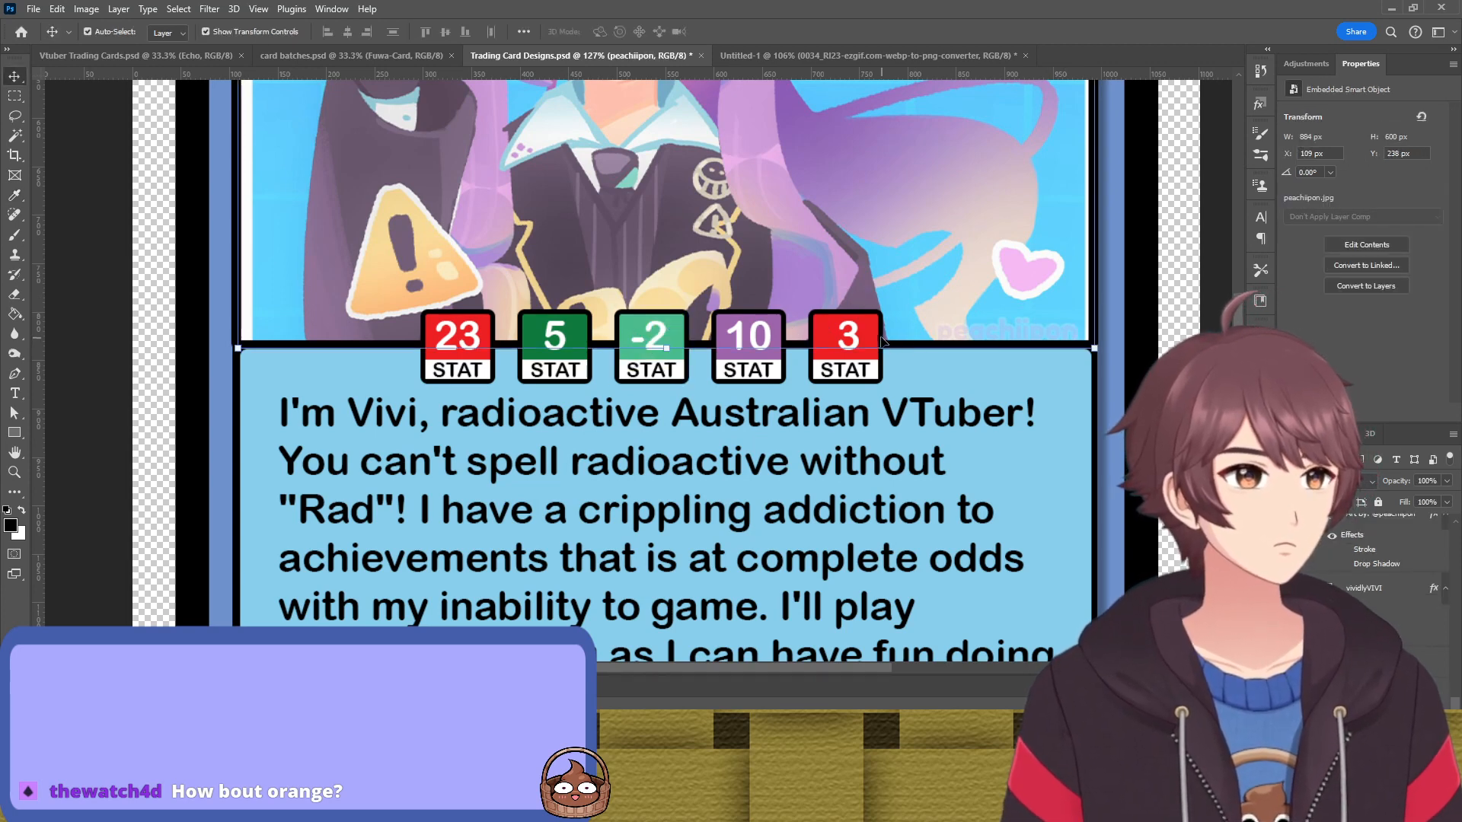
Fill the fifth stat block's background with the blue sampled from the card's outer frame
left_click(845, 344)
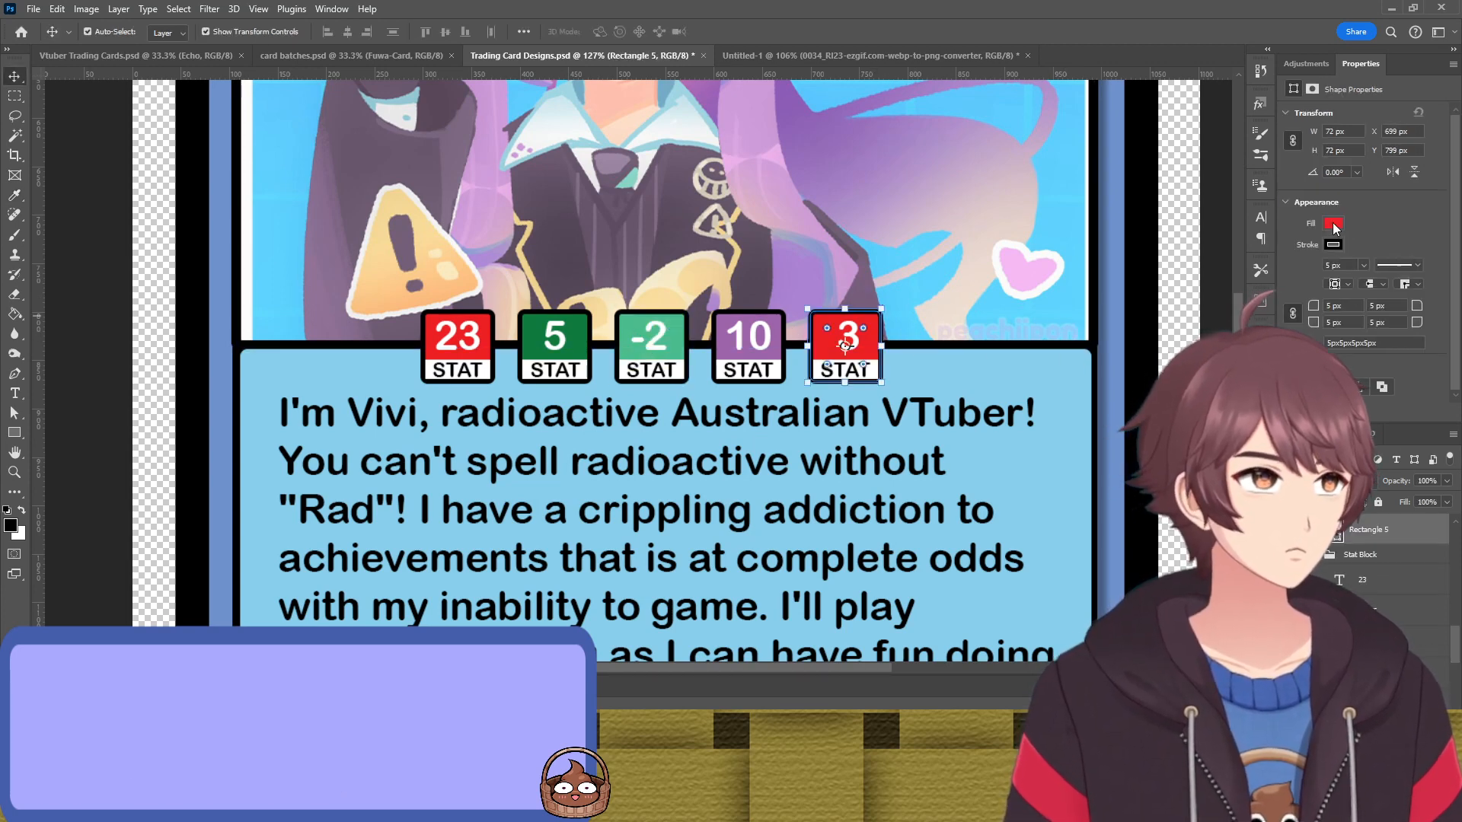
key("i")
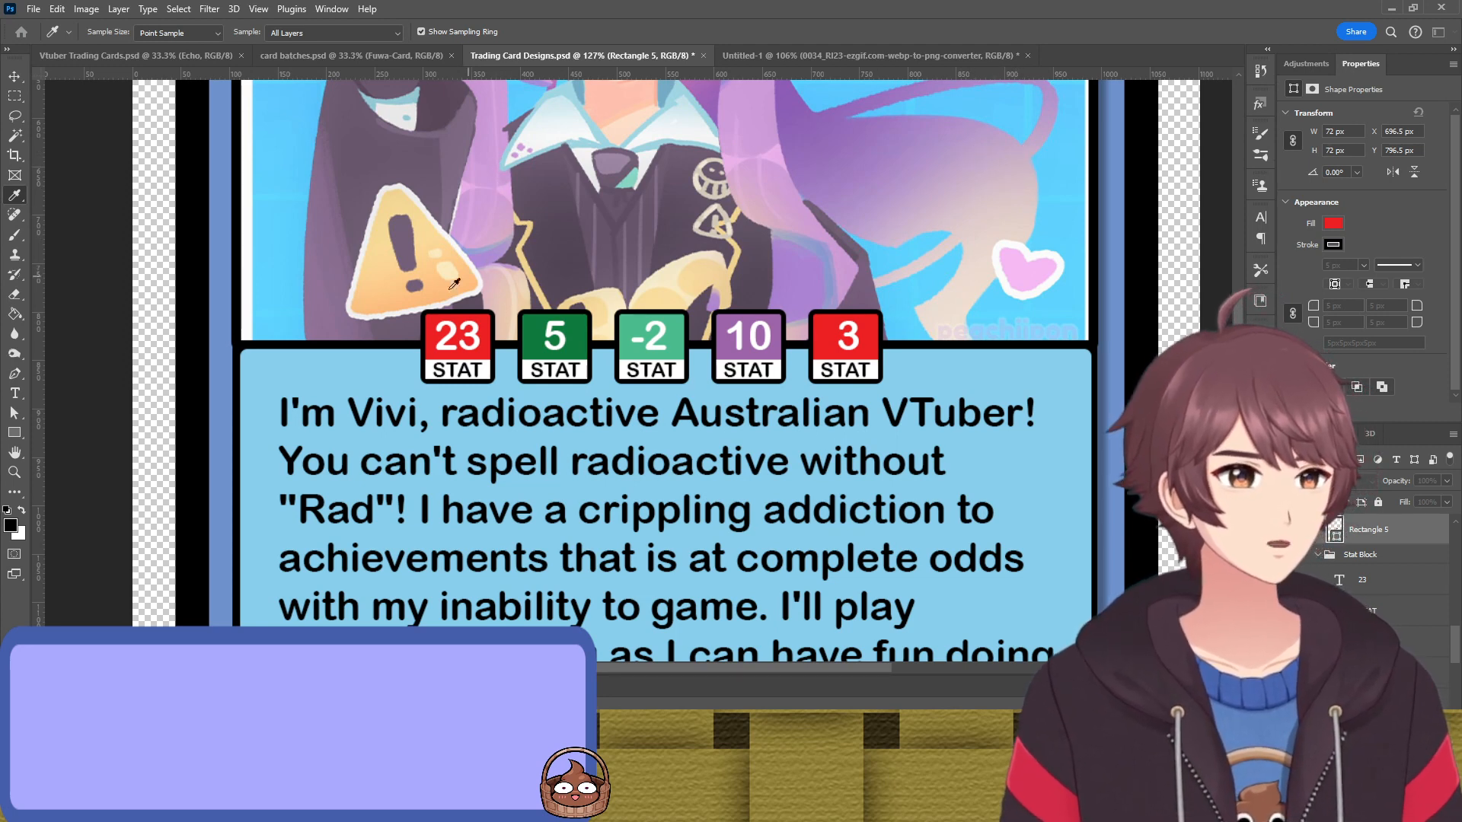
left_click(219, 345)
left_click(884, 281)
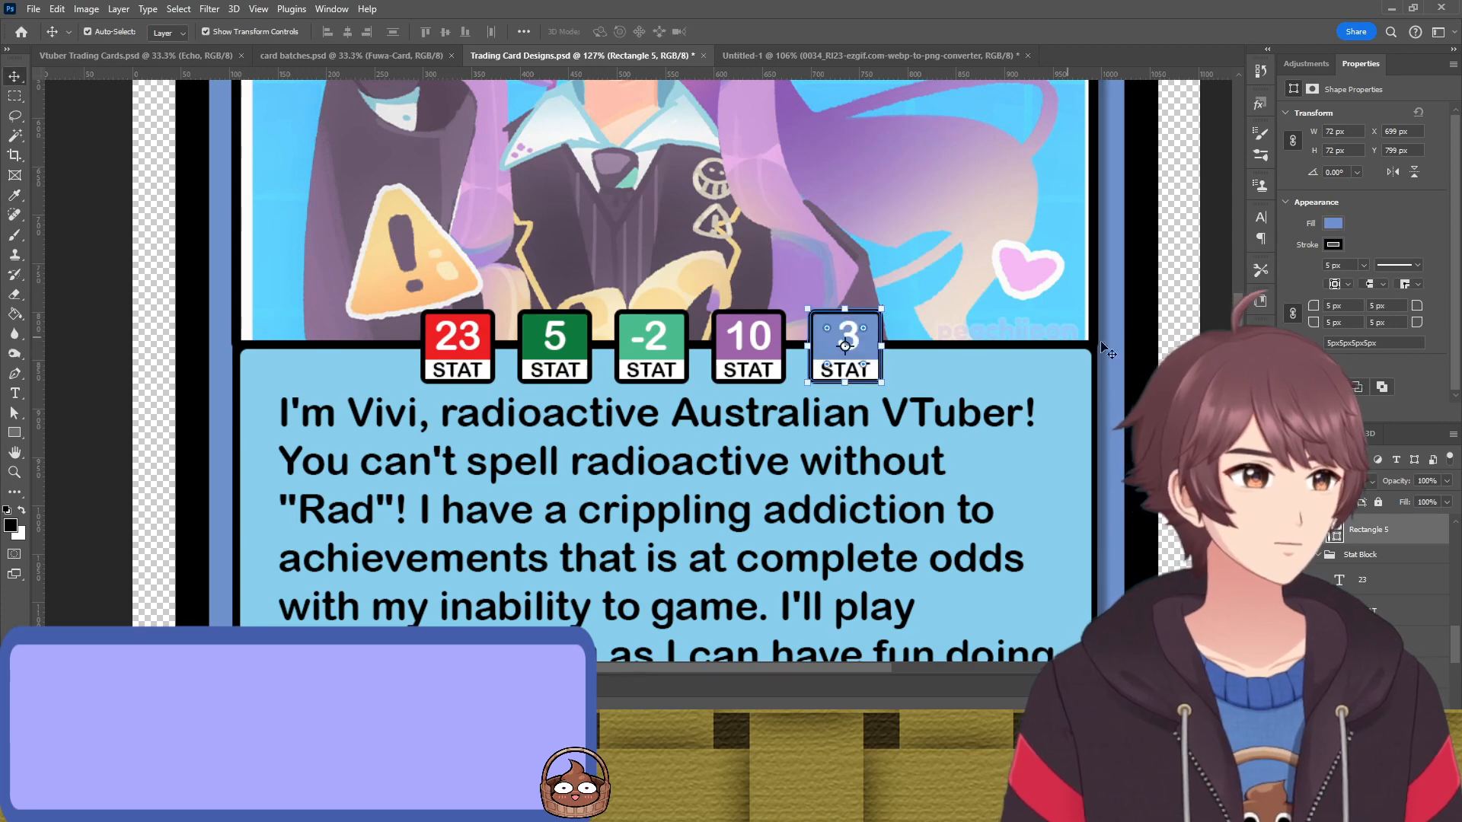
left_click(1178, 375)
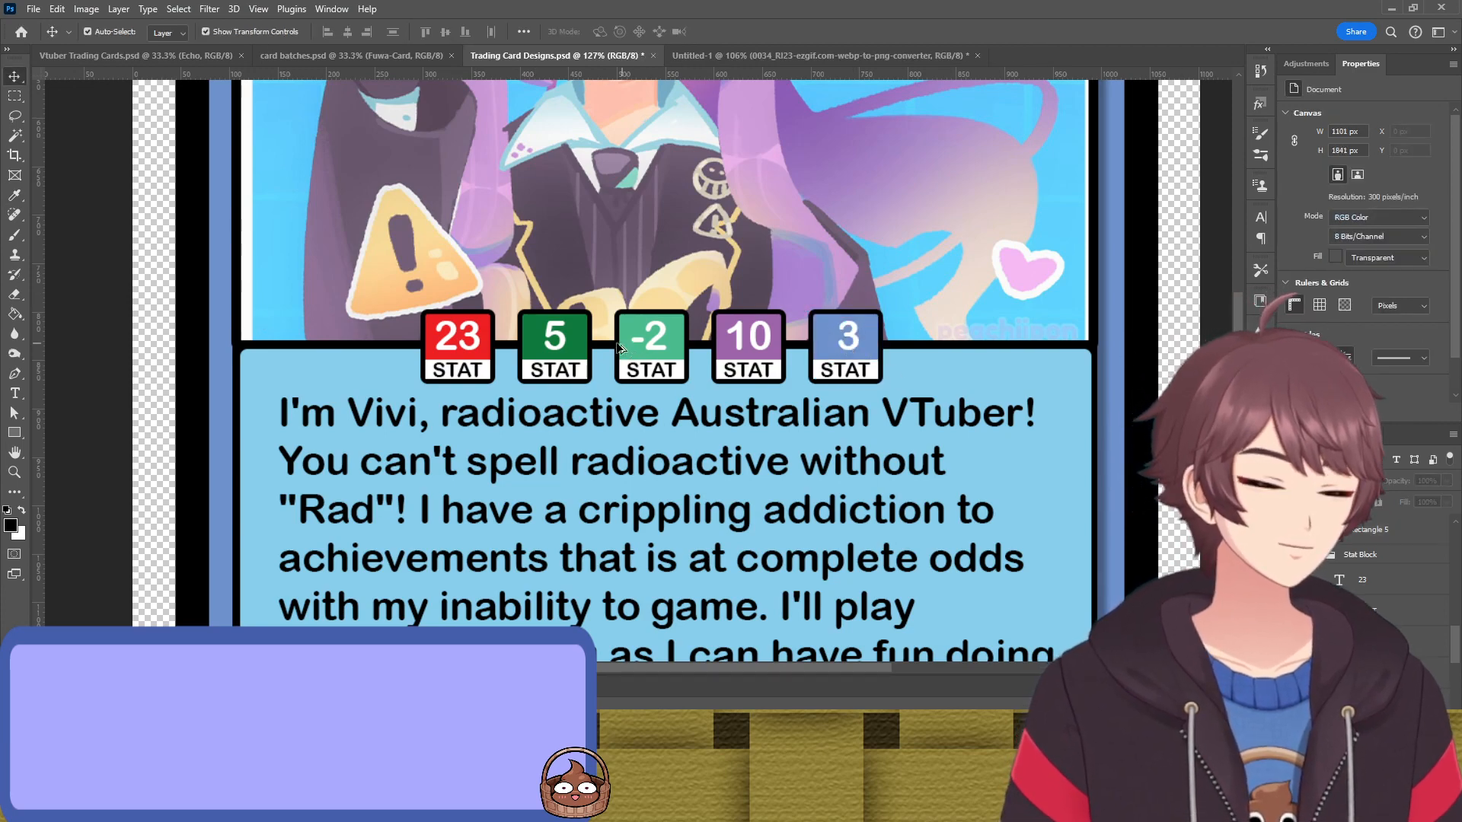
Review the whole card from the title and artwork to the credits line, checking the stat blocks against the bio text
scroll(612, 343, "down", 5)
scroll(526, 349, "up", 4)
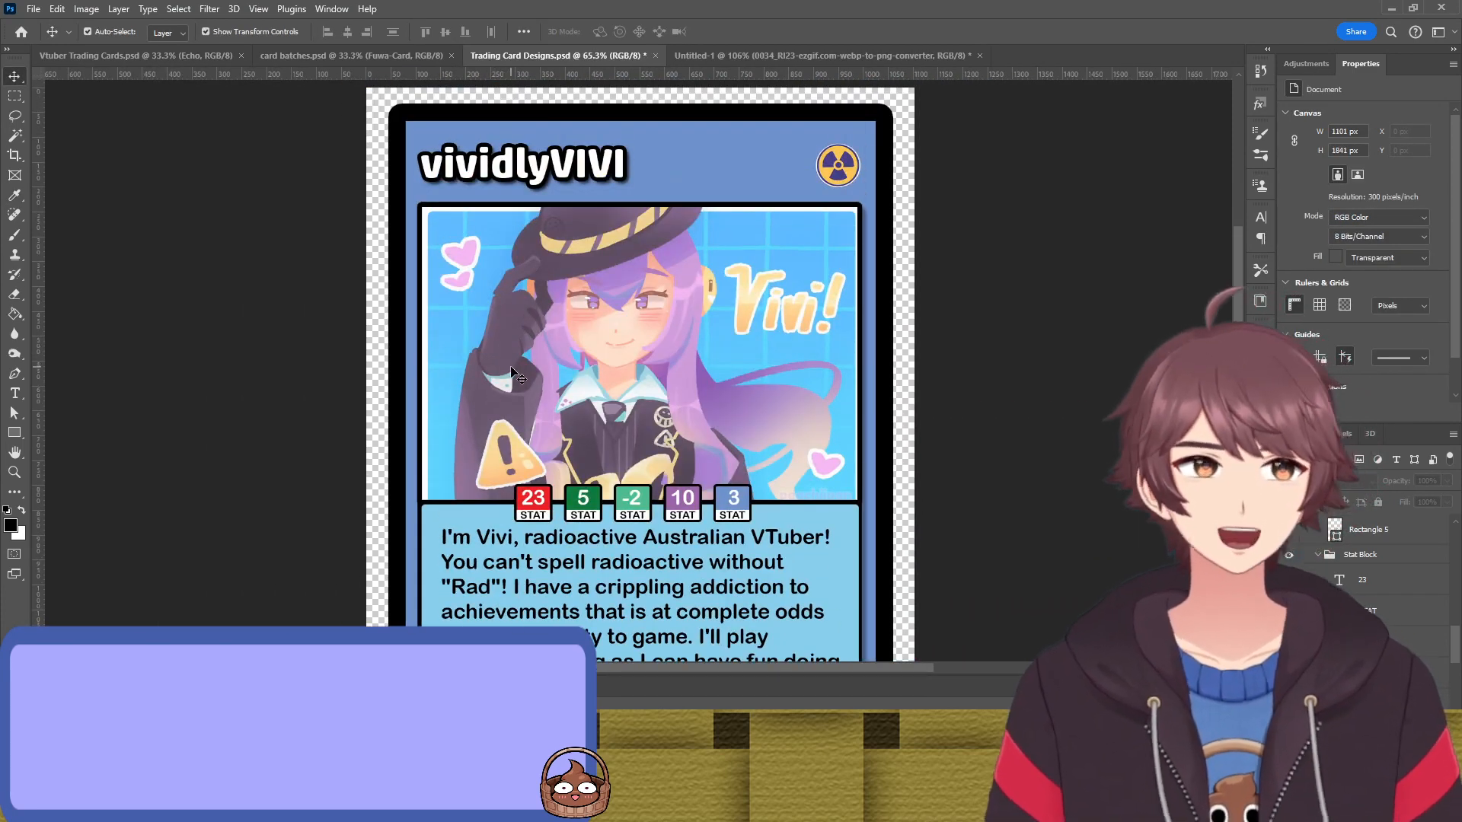
scroll(512, 378, "down", 3)
scroll(487, 371, "up", 2)
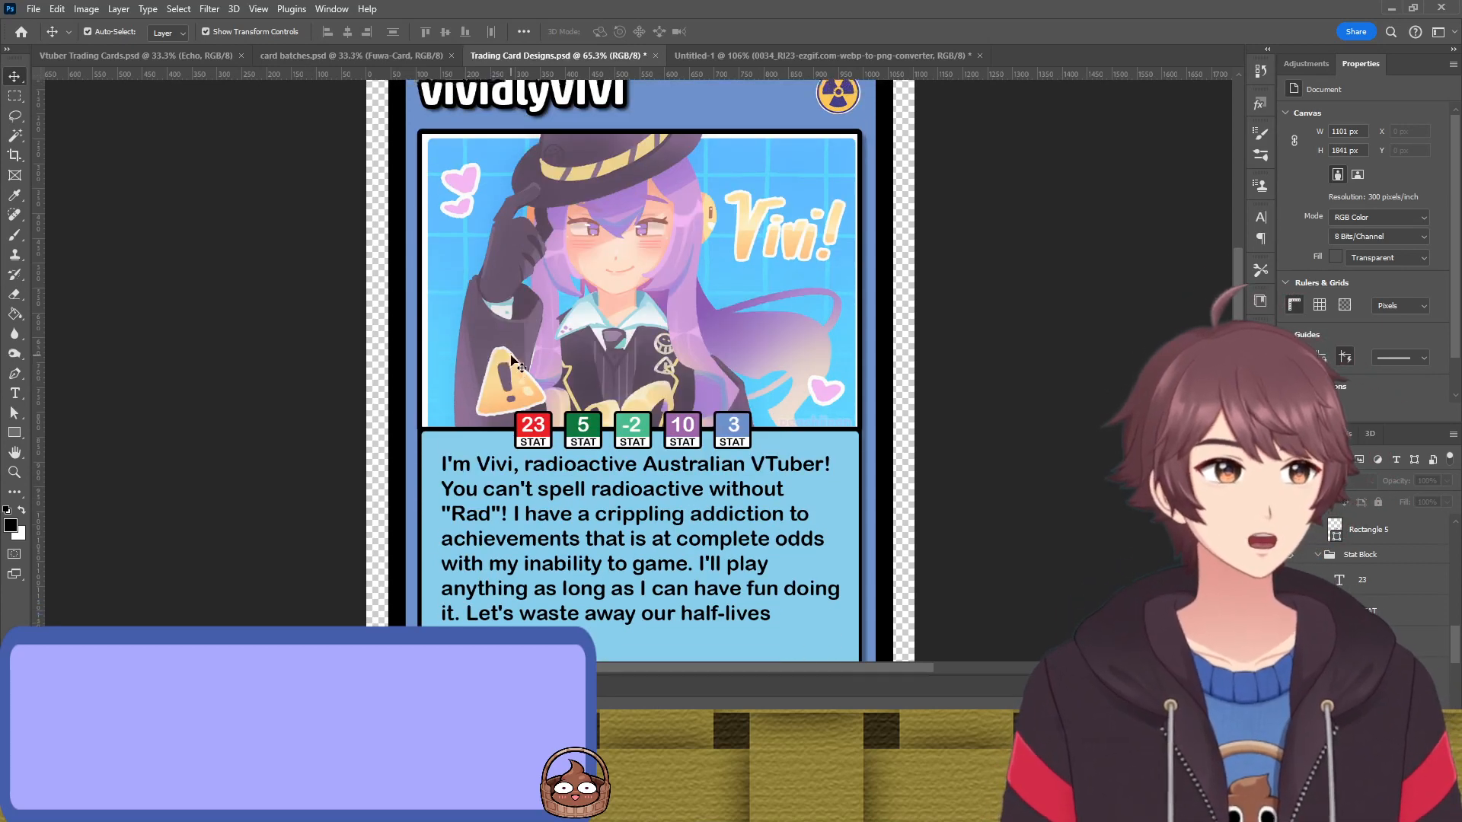
scroll(484, 371, "down", 3)
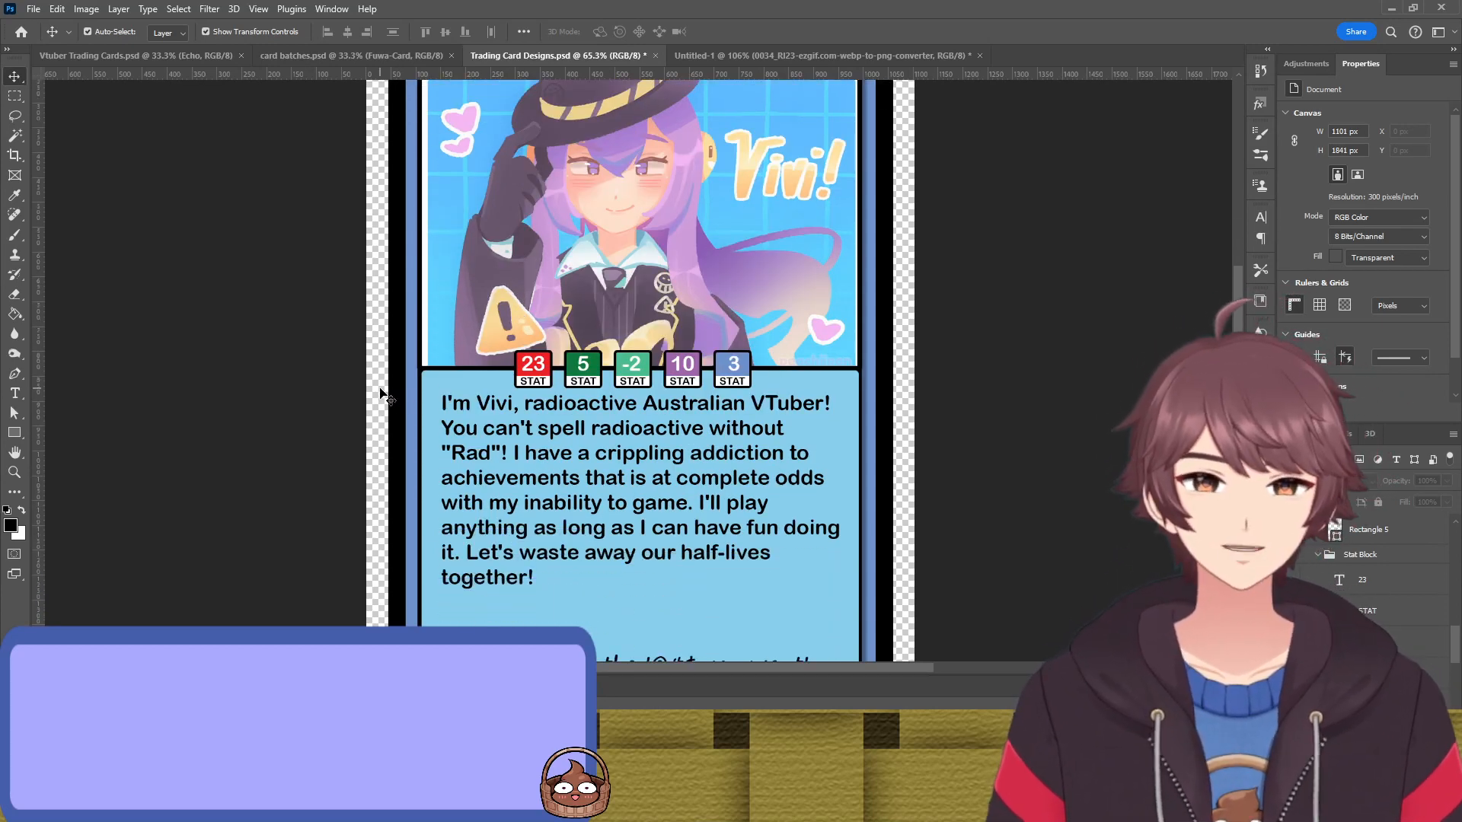
scroll(377, 395, "down", 1)
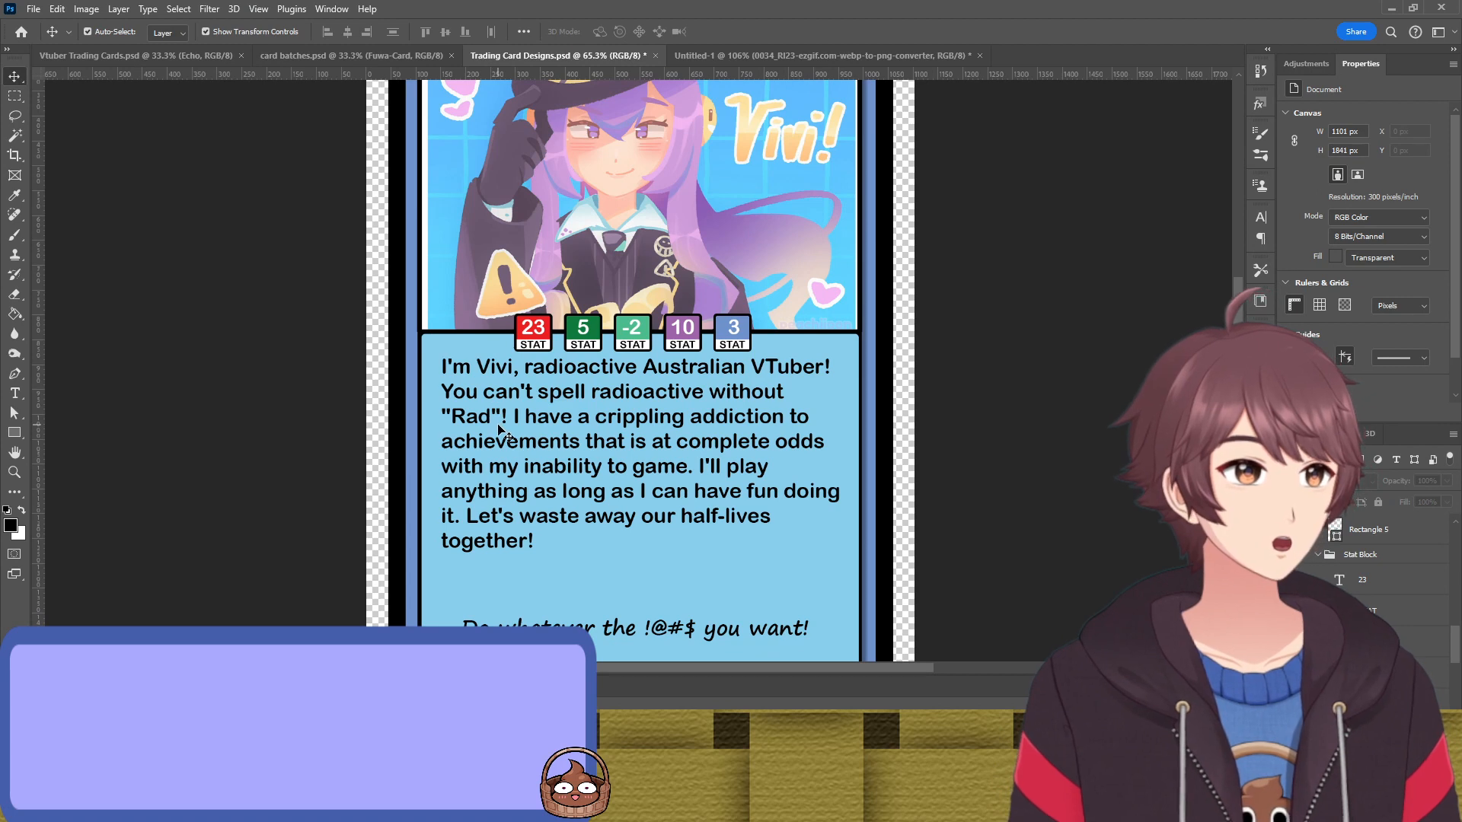
scroll(468, 411, "down", 2)
scroll(419, 426, "down", 4)
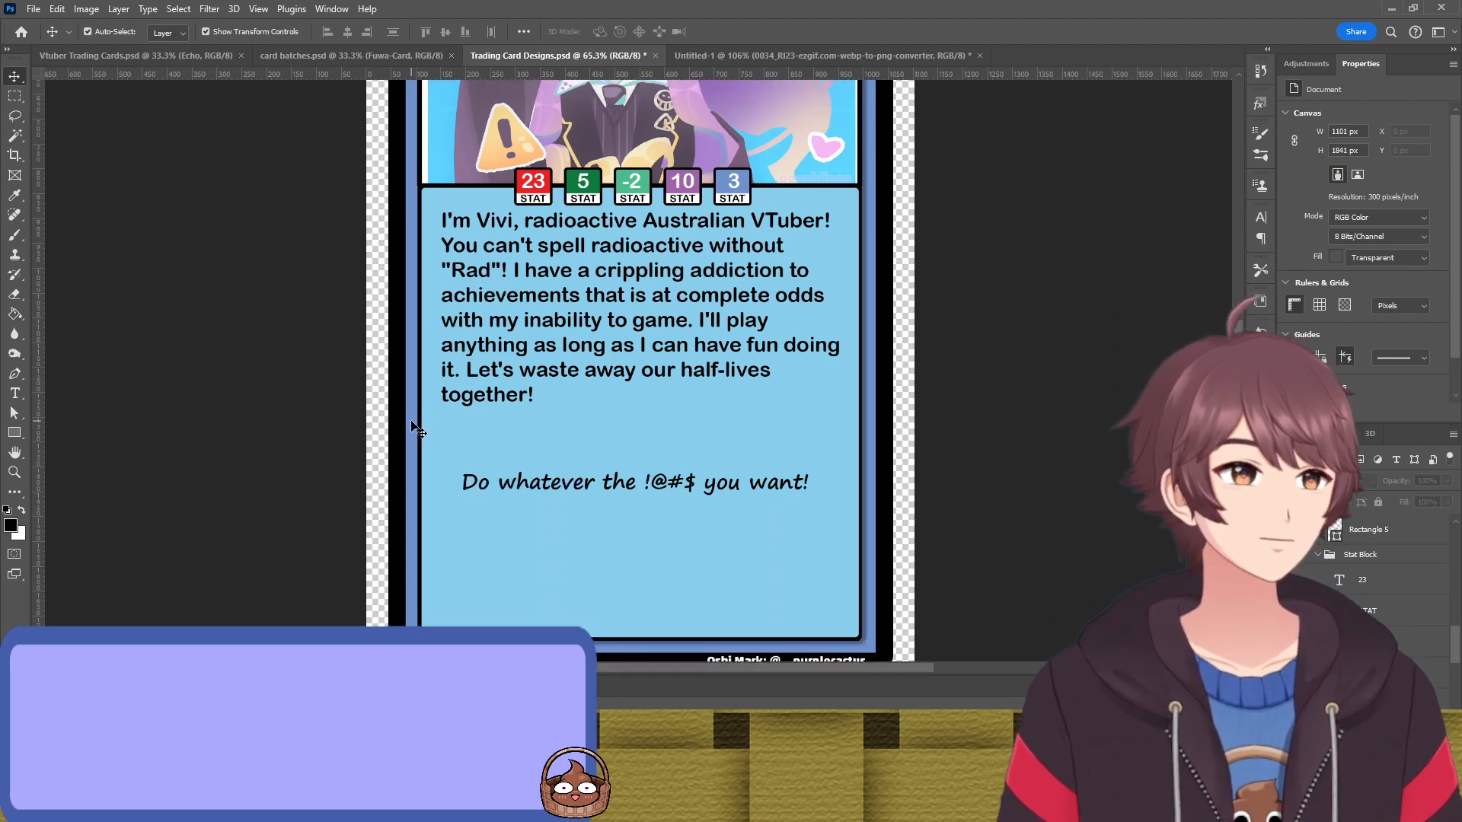
scroll(417, 428, "up", 1)
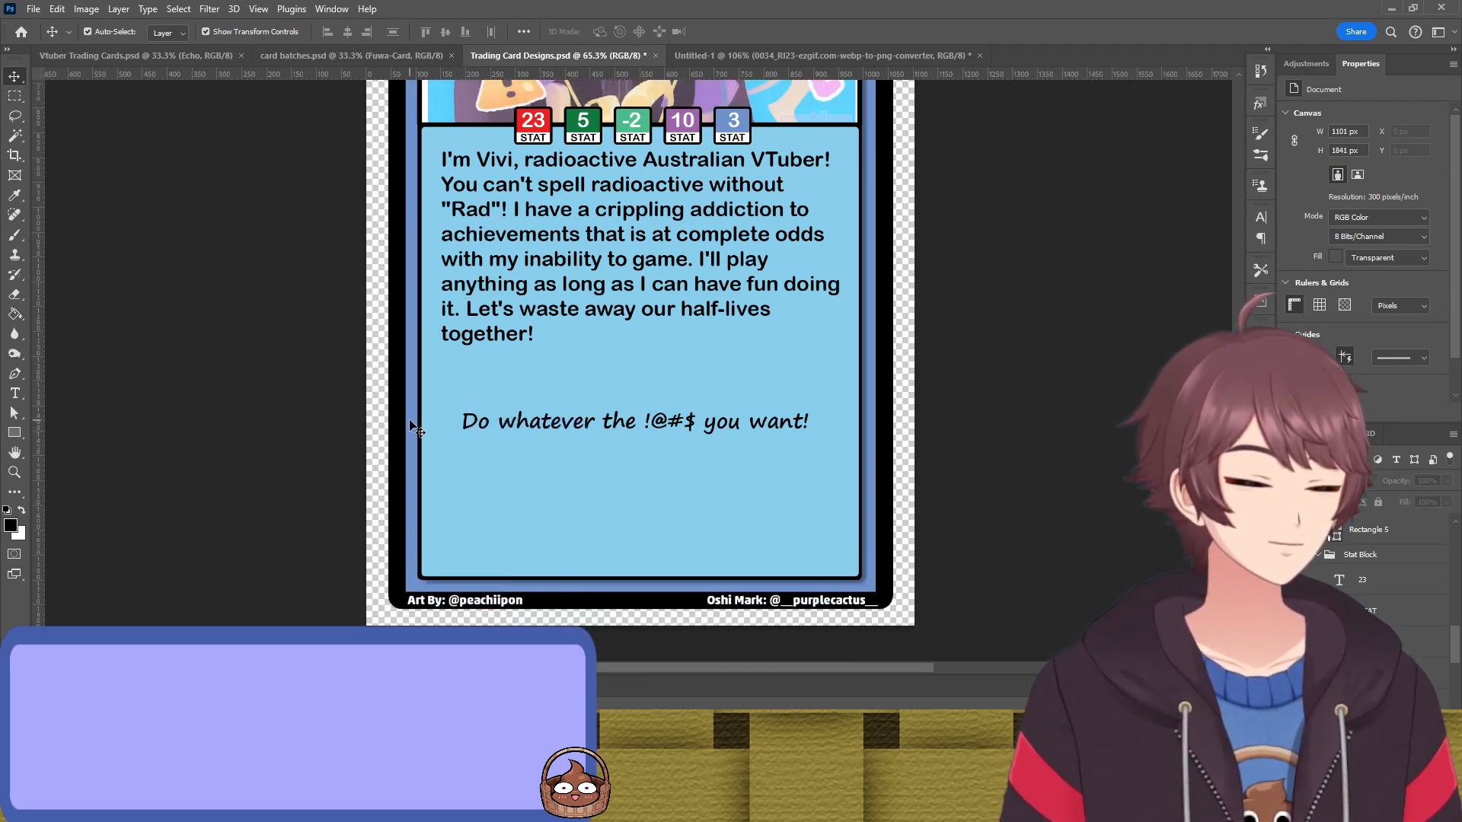
scroll(417, 429, "up", 1)
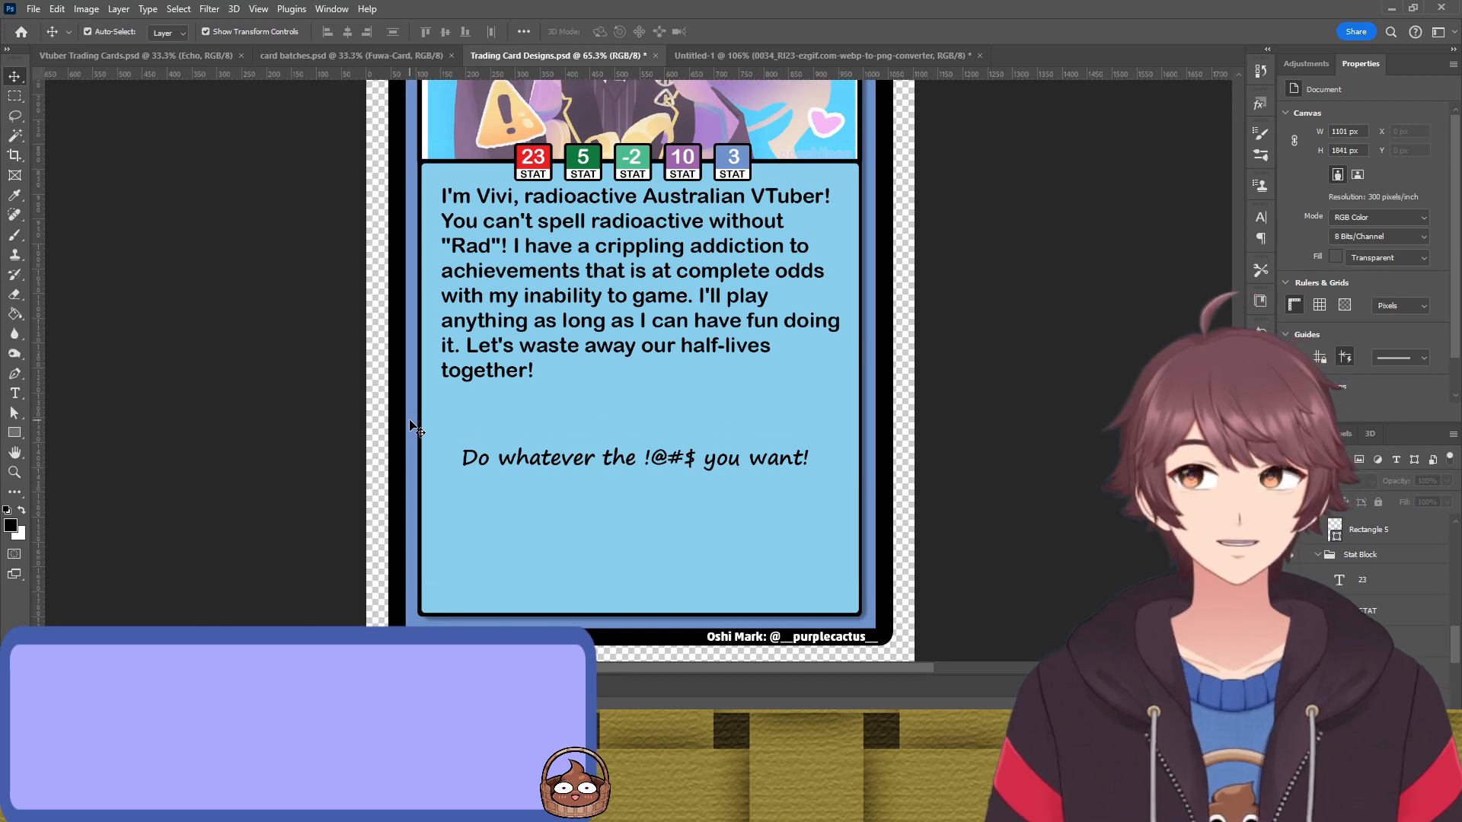
scroll(417, 428, "up", 1)
scroll(358, 425, "up", 2)
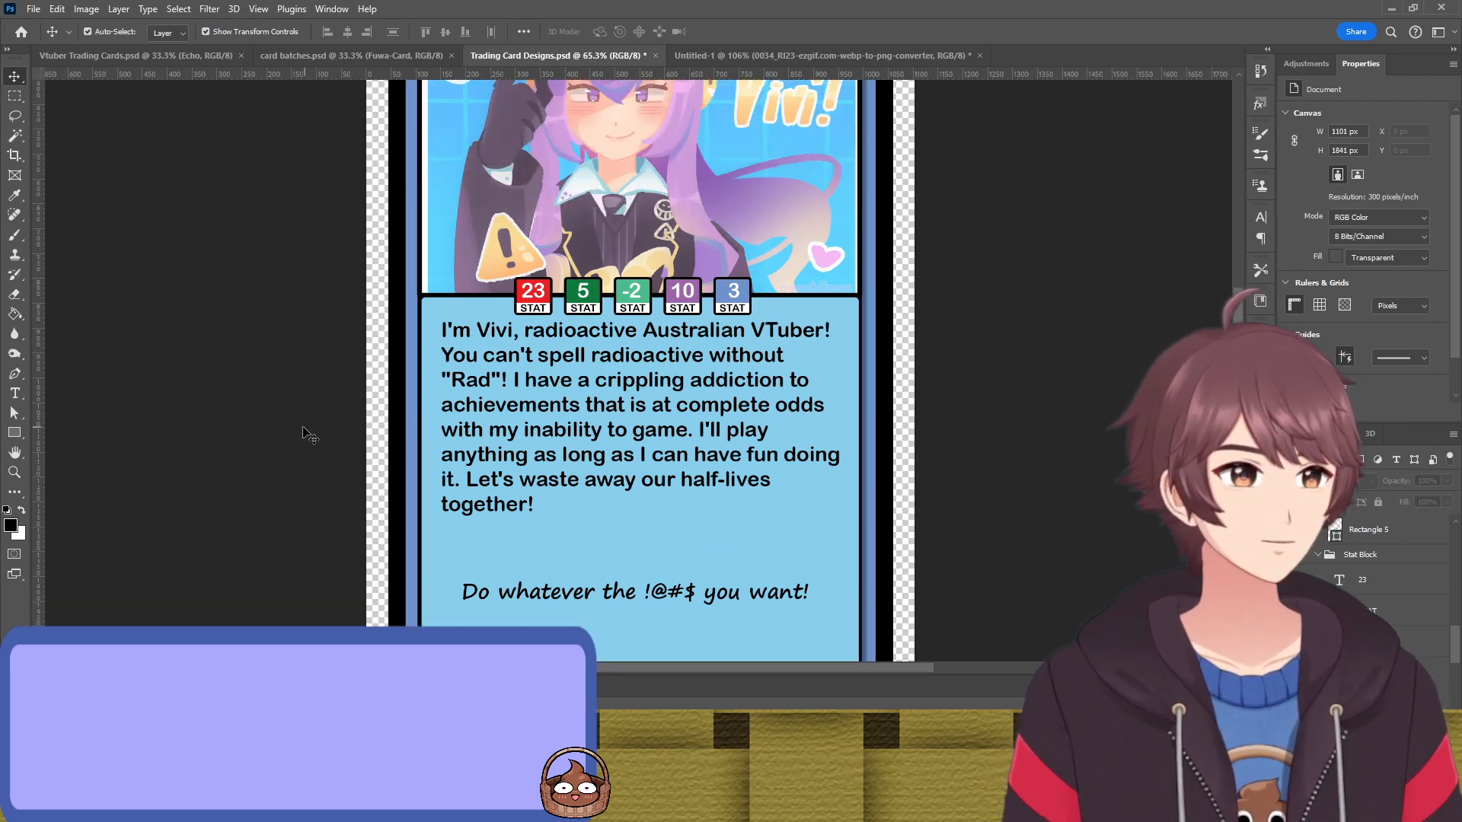
Move the bio paragraph slightly down to widen the gap below the row of stat blocks
left_click_drag(582, 367, 582, 380)
scroll(552, 459, "down", 2)
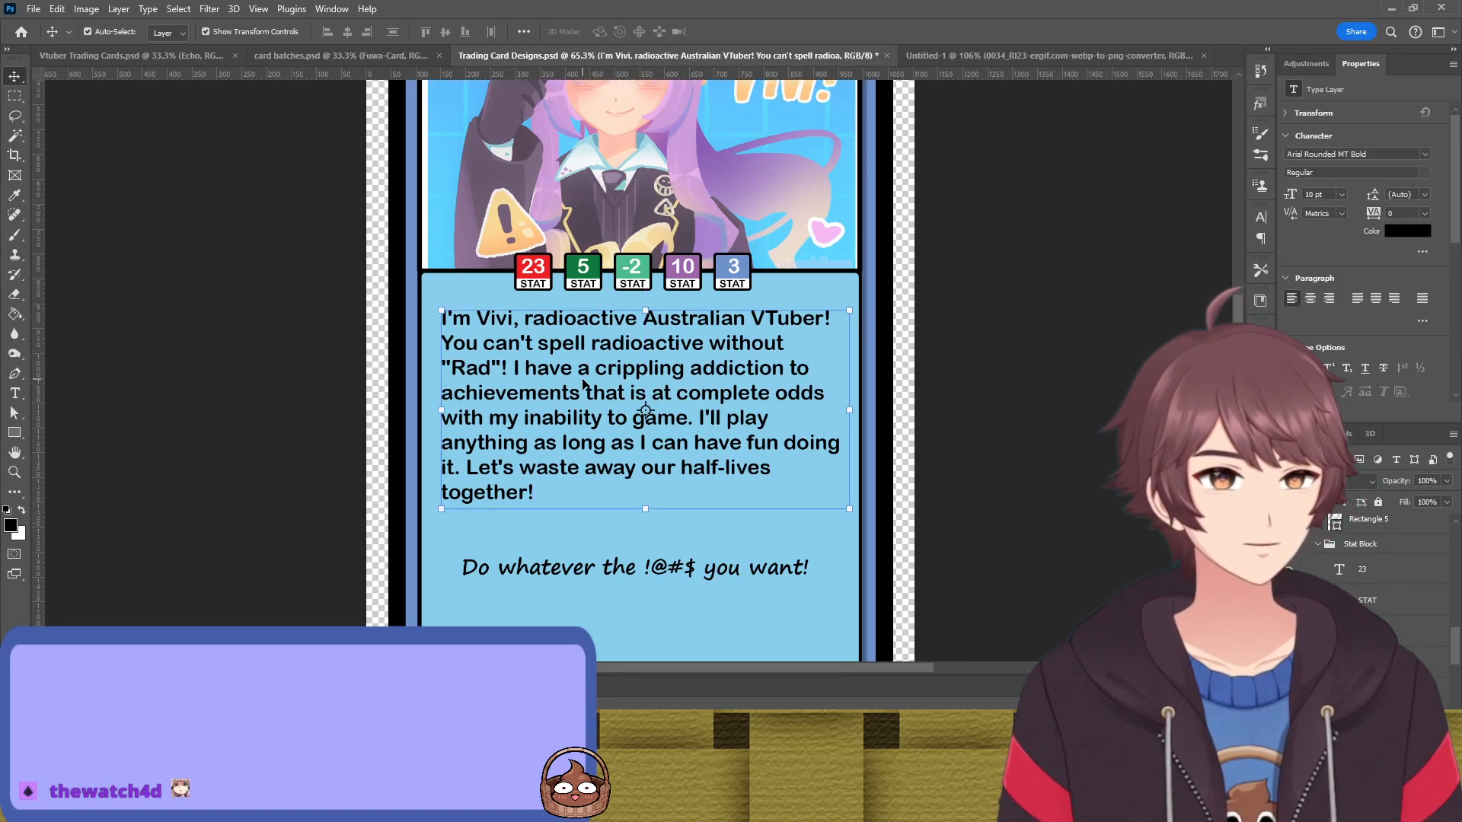
scroll(551, 459, "down", 2)
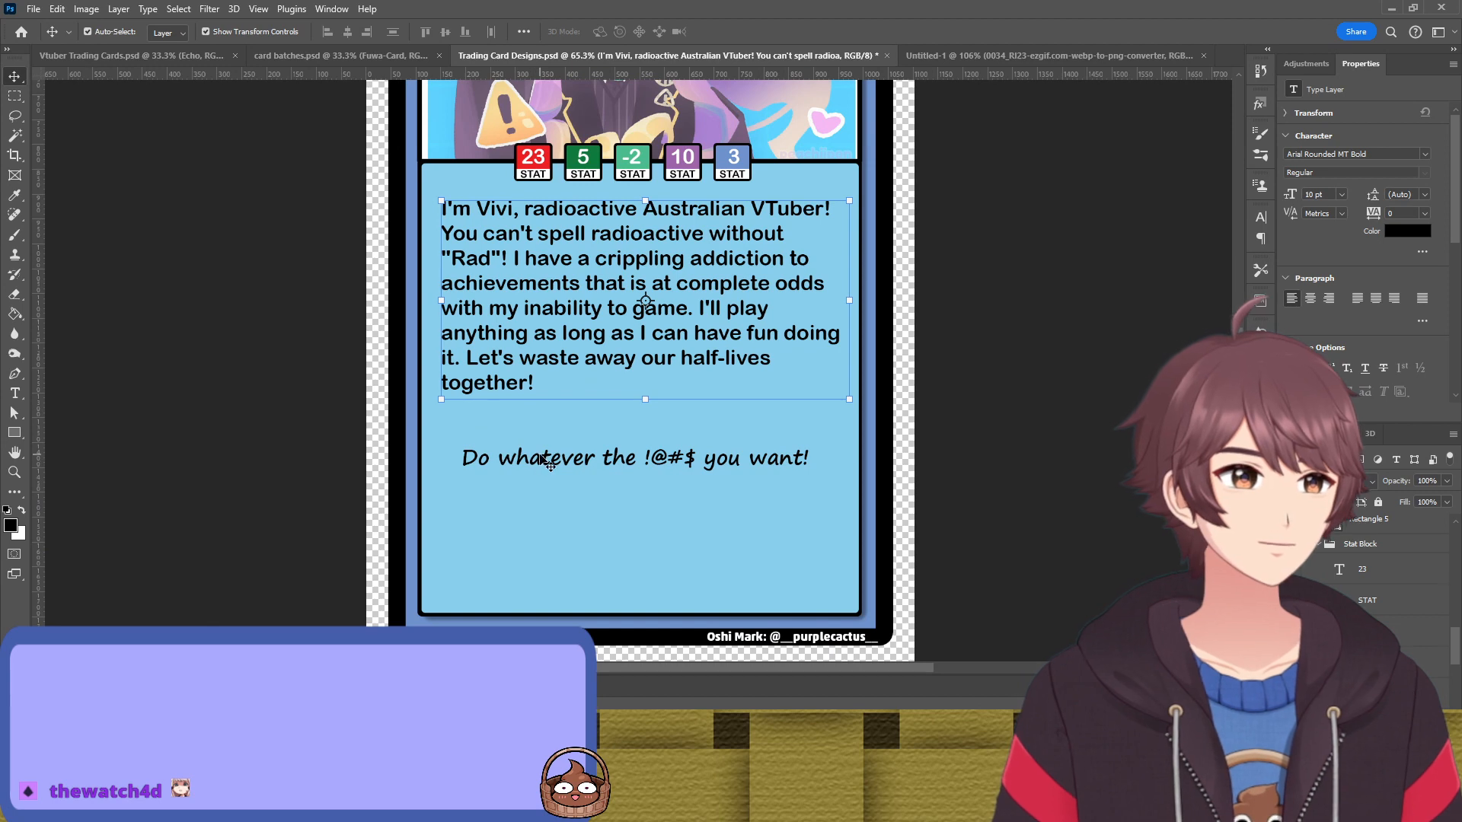
left_click(384, 455)
Examine the stat blocks' size and spacing against the artwork and bio, both in the full card and close up
scroll(316, 440, "up", 2)
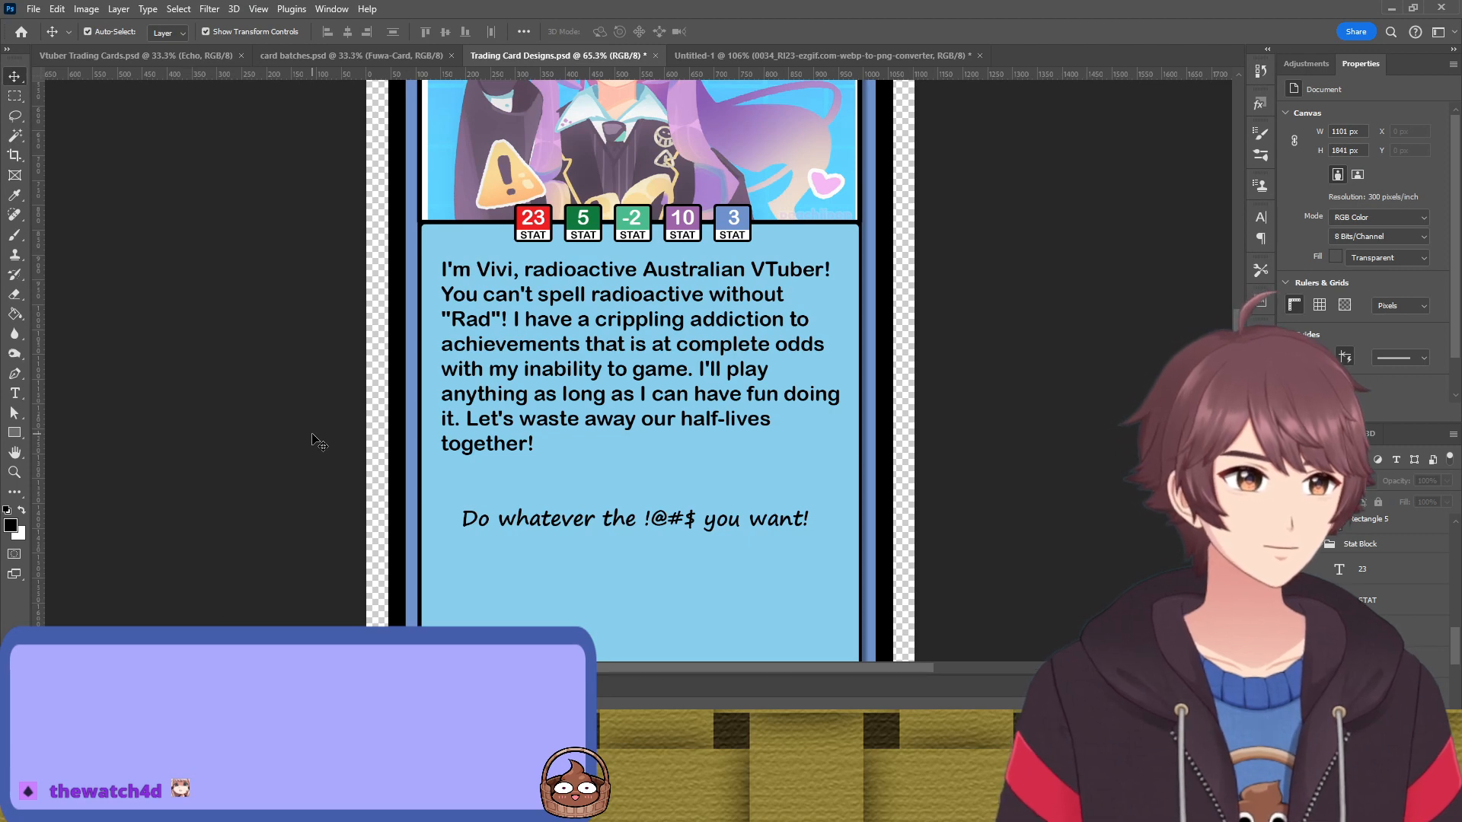
scroll(316, 440, "up", 1)
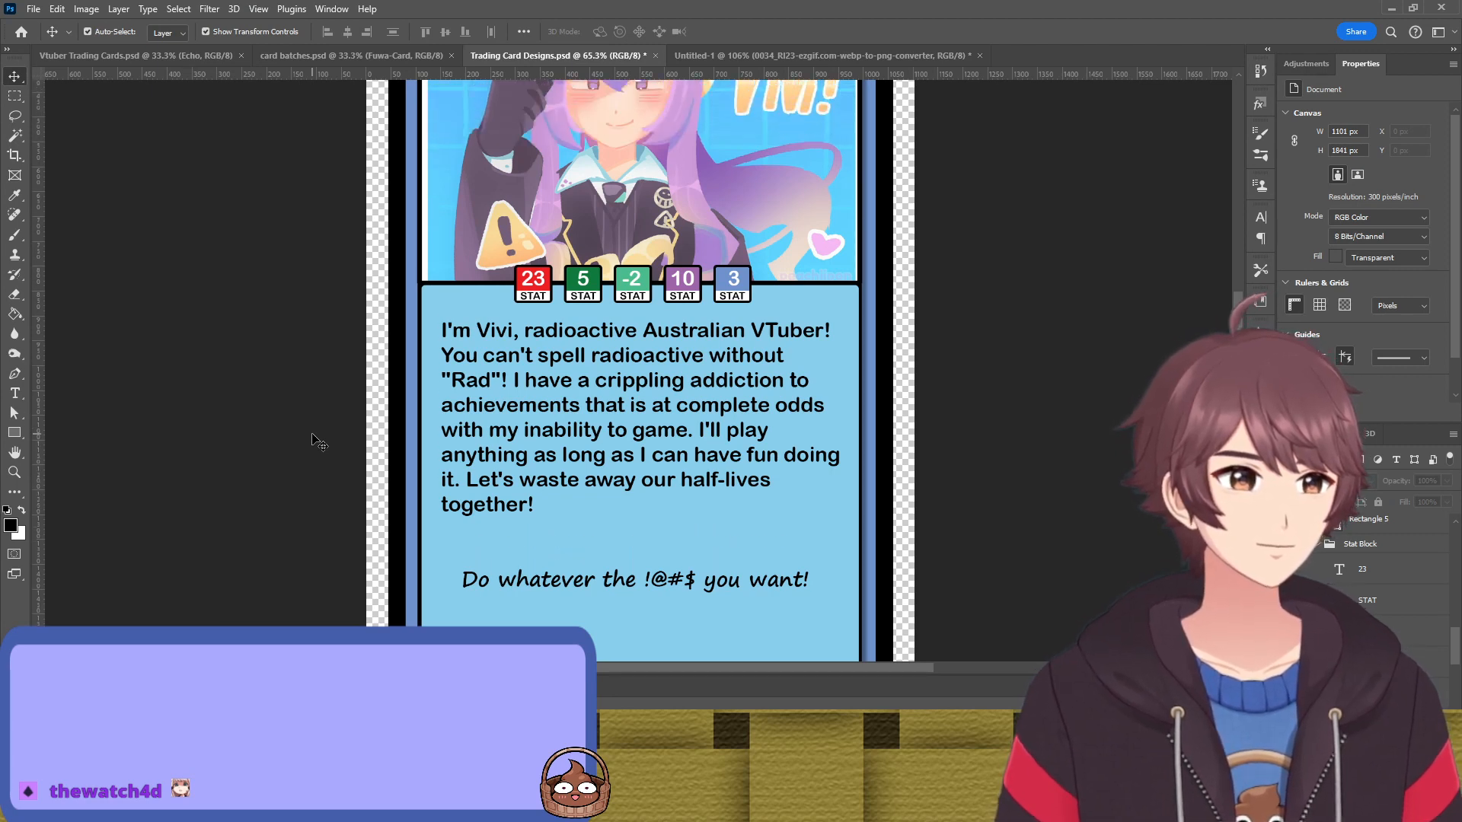
scroll(316, 440, "up", 2)
scroll(316, 440, "down", 3)
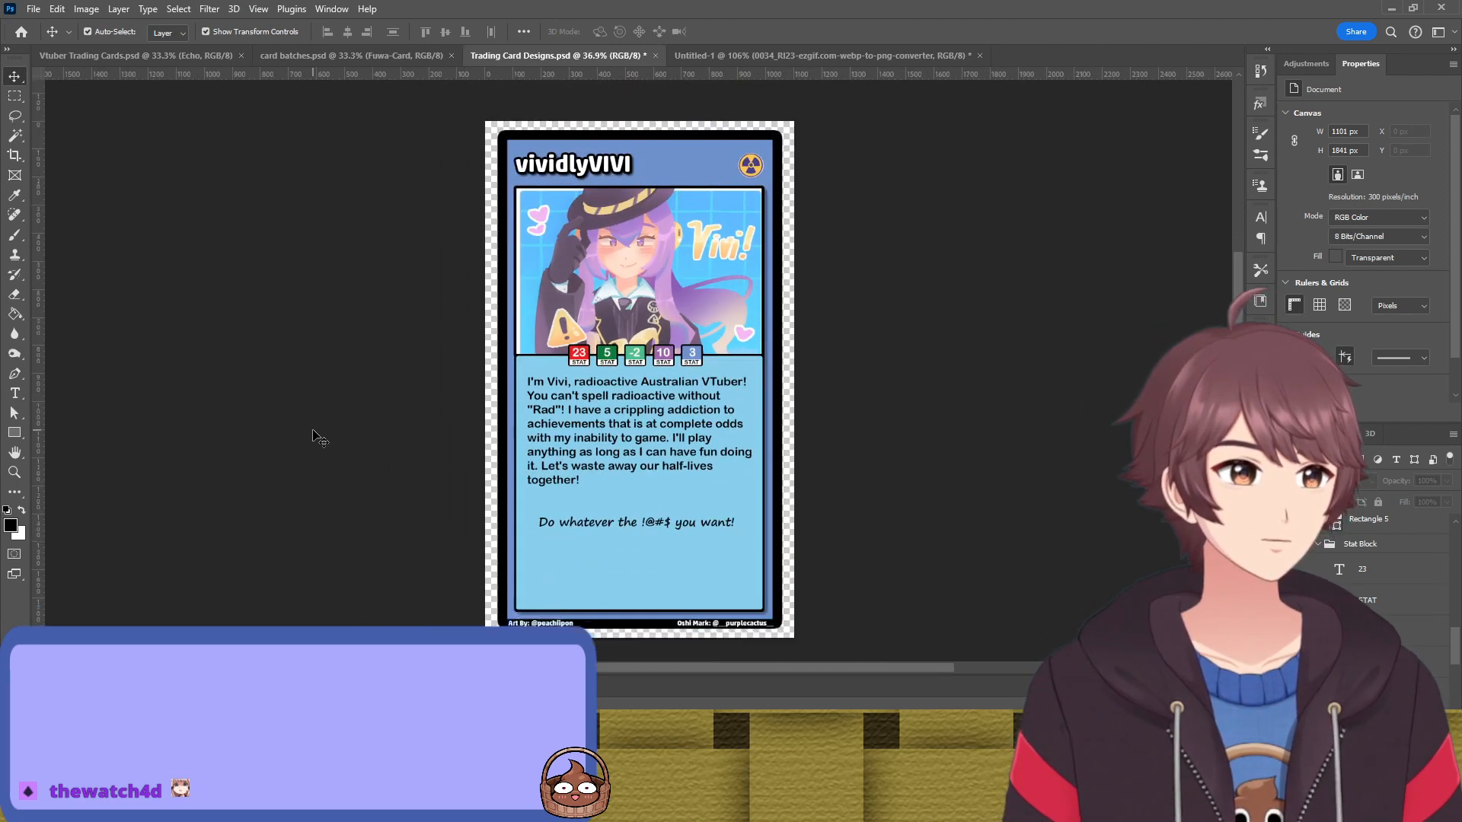
scroll(318, 438, "down", 1)
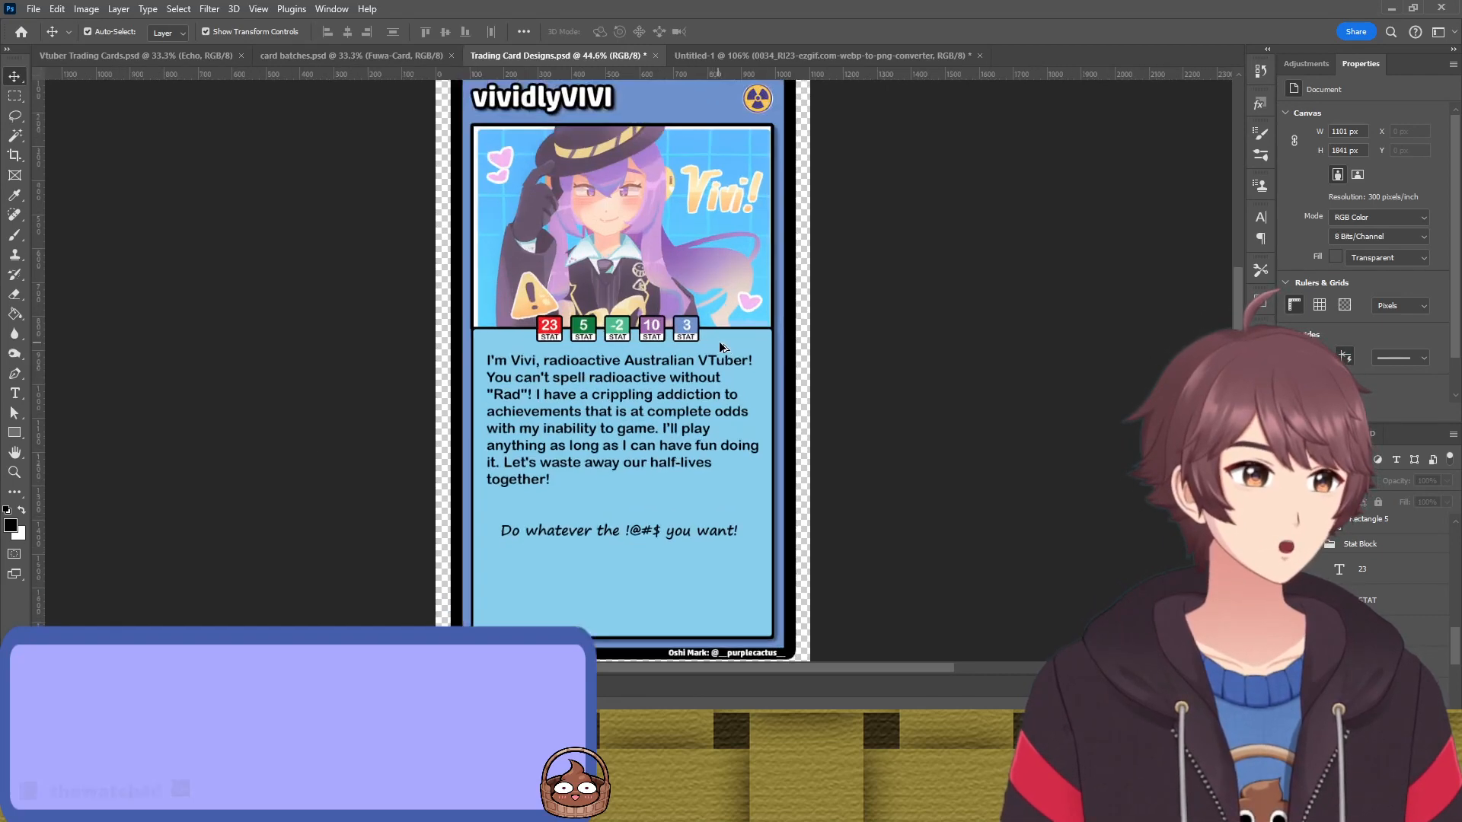
scroll(723, 344, "up", 3)
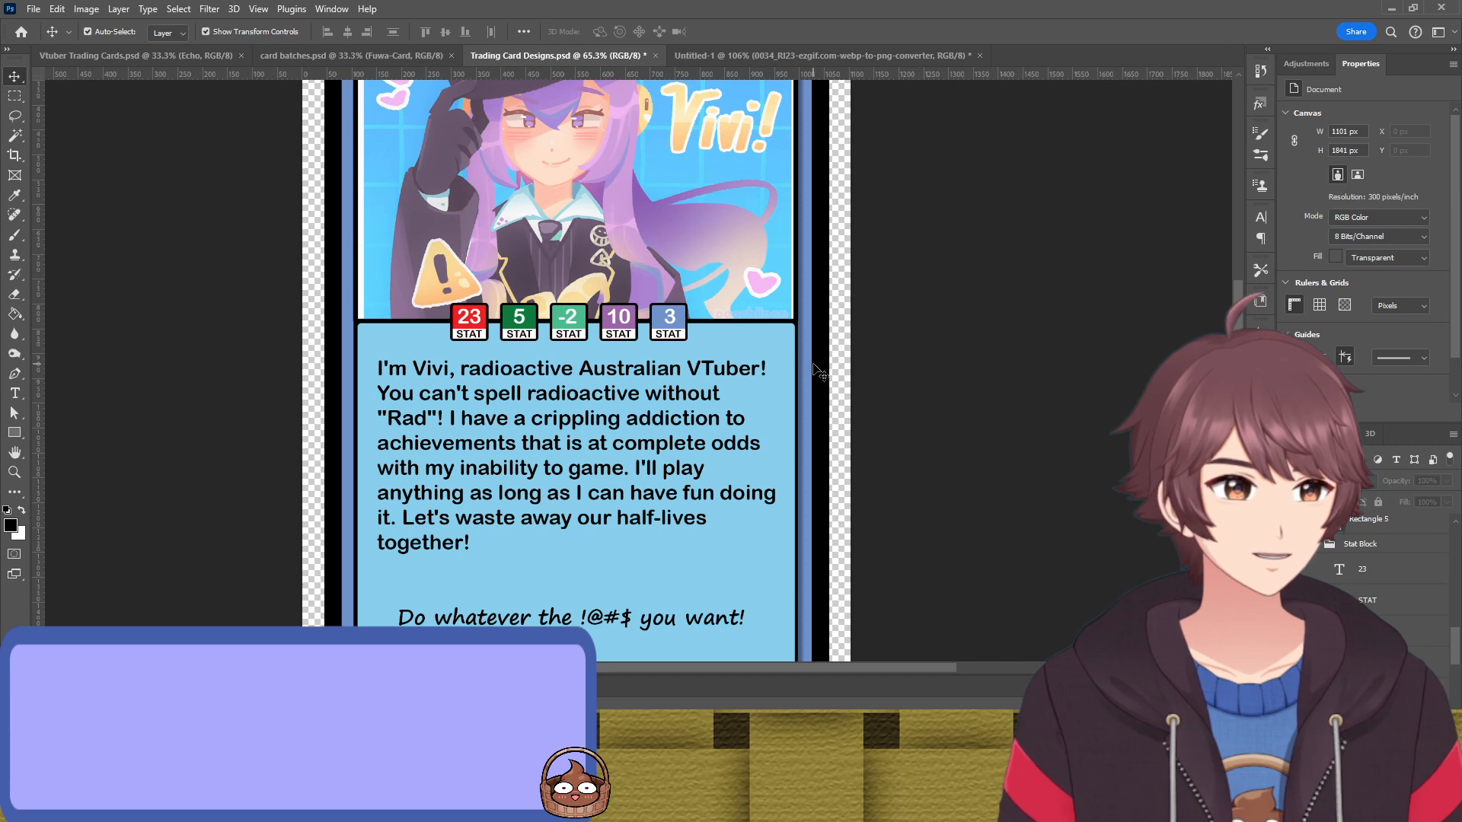
scroll(638, 344, "up", 2)
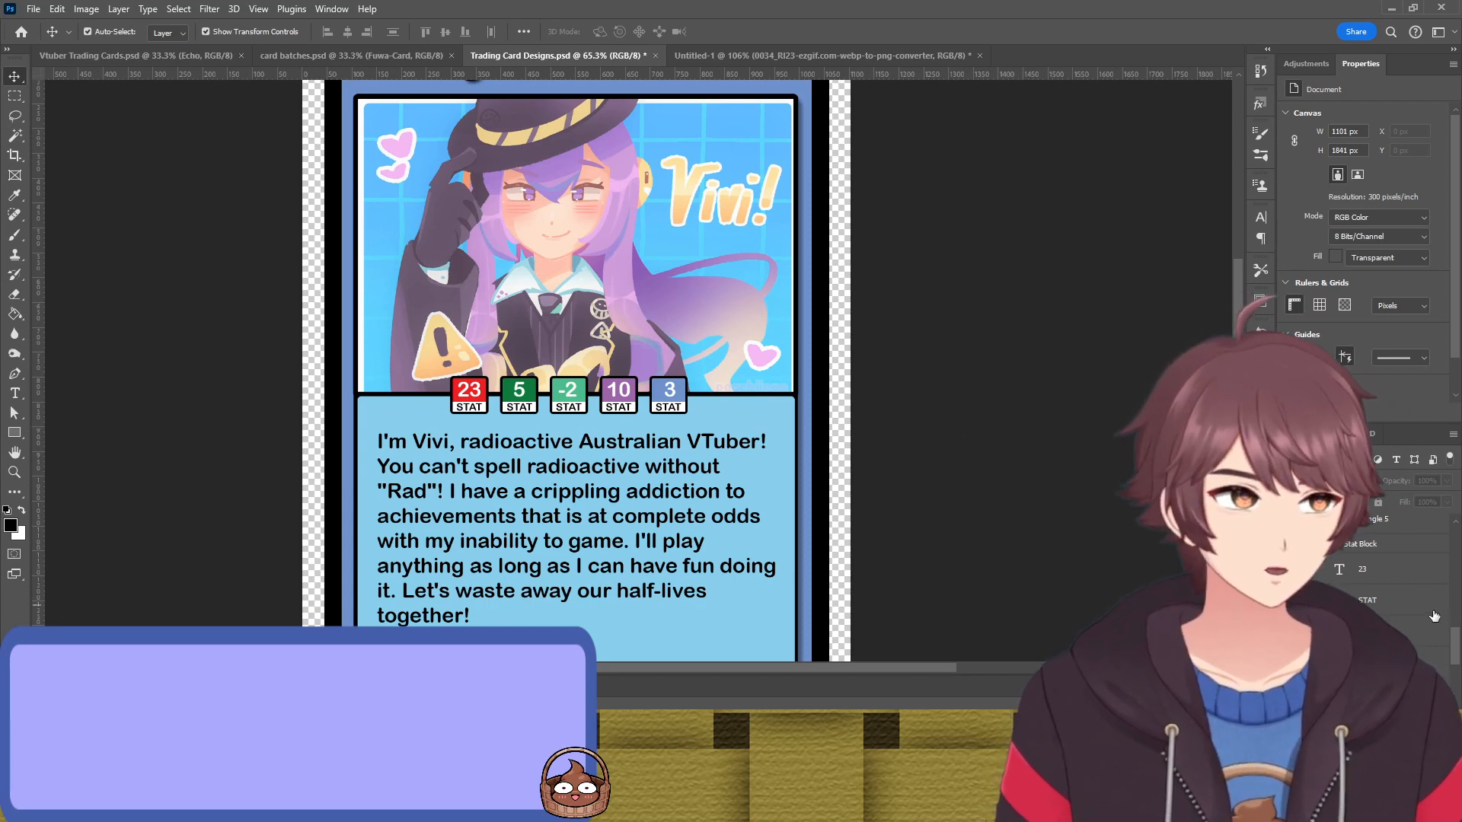
left_click(1363, 545)
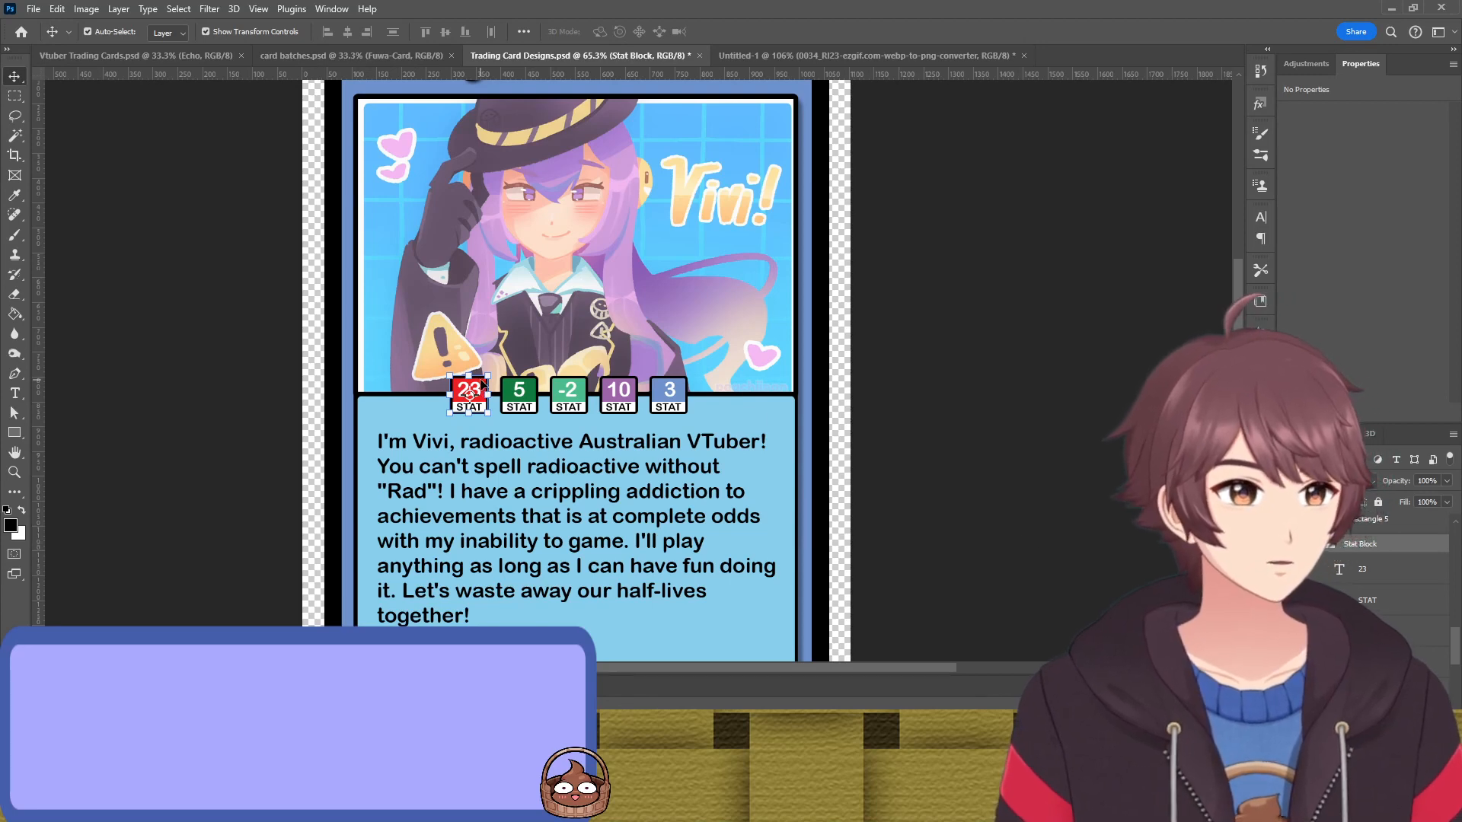
mouse_move(482, 384)
left_mouse_down()
mouse_move(488, 402)
mouse_move(469, 394)
left_mouse_up()
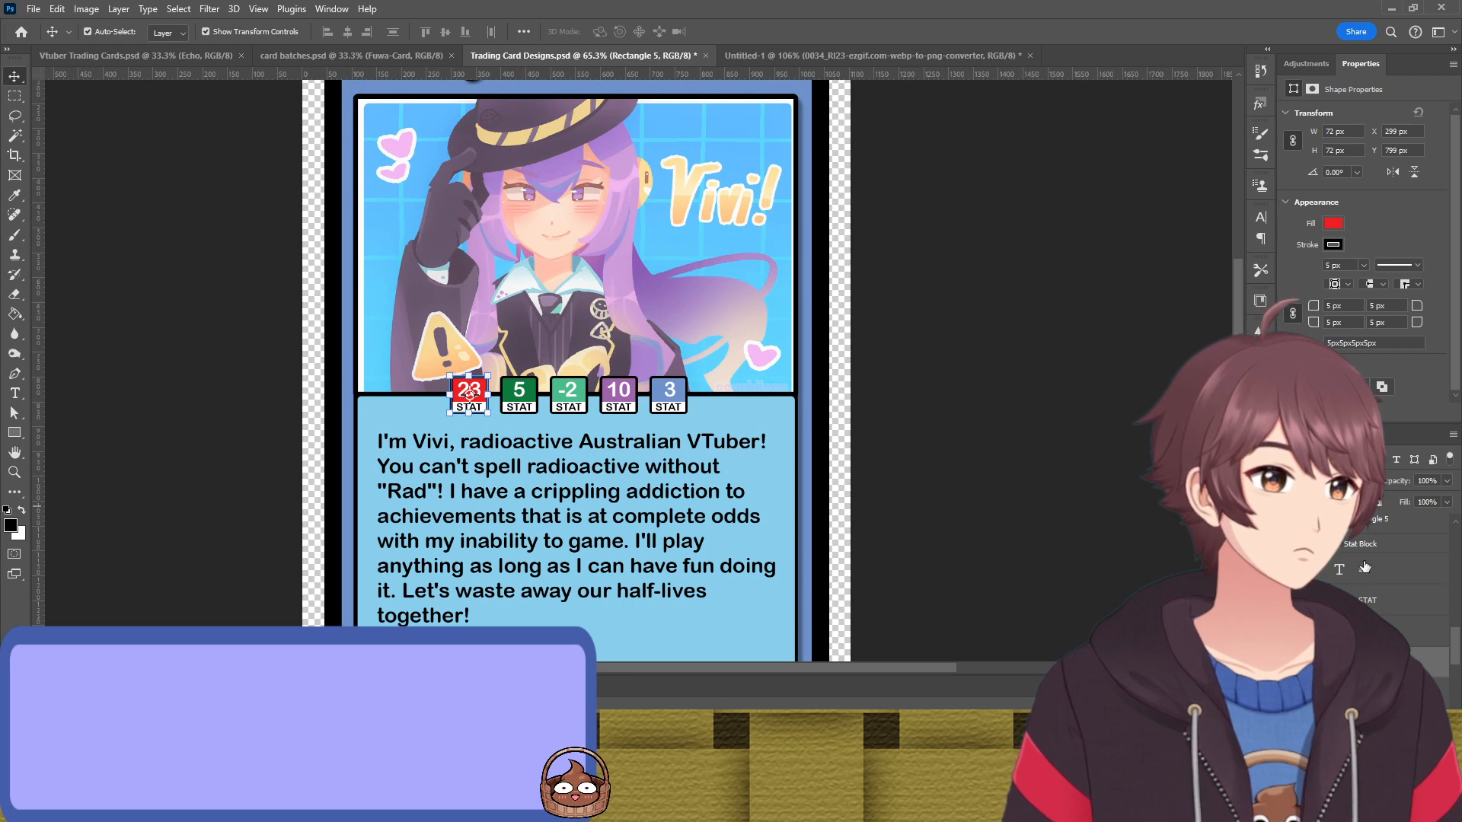
left_click(1358, 546)
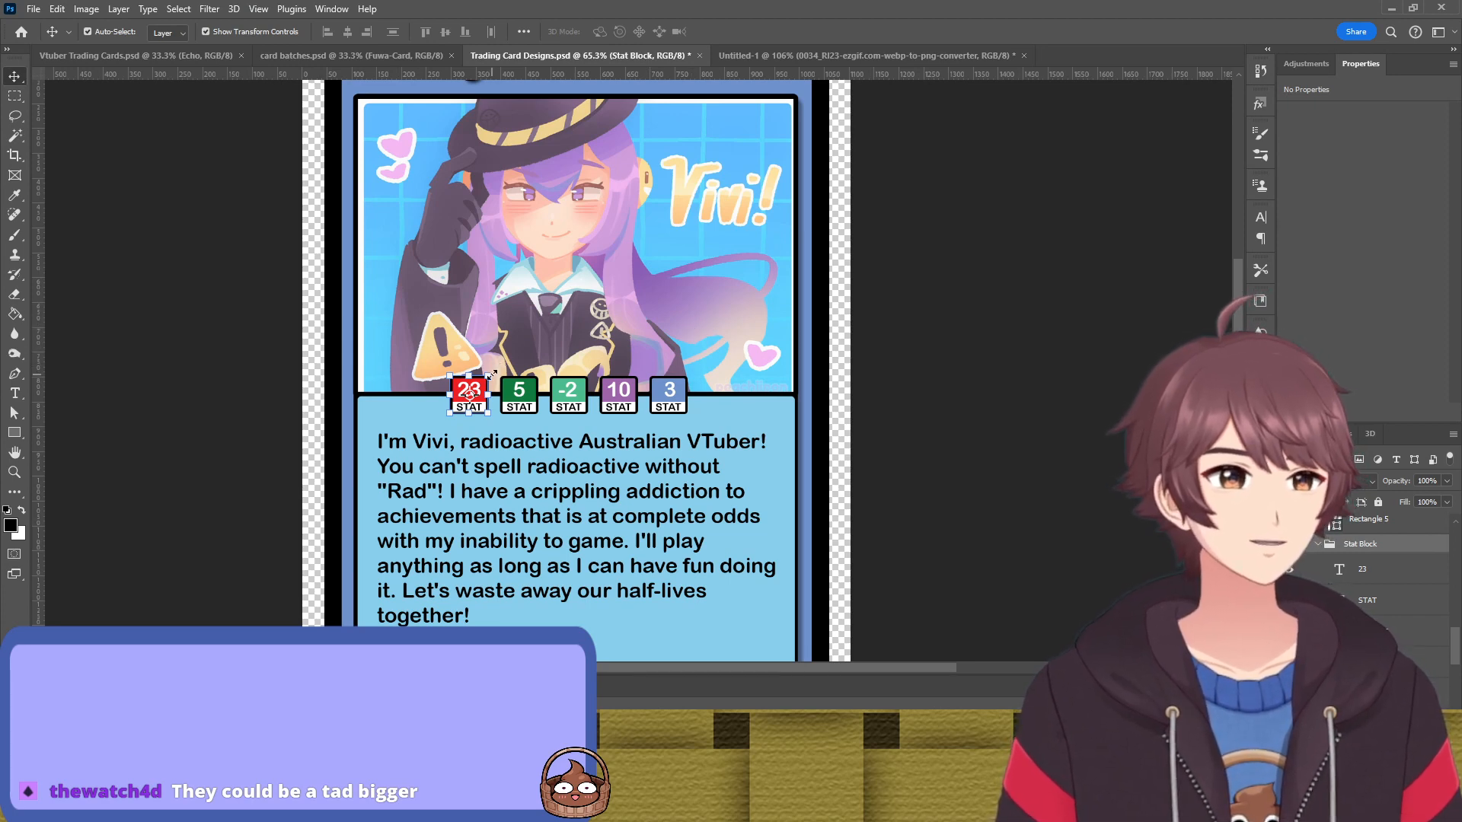
mouse_move(491, 375)
left_mouse_down()
mouse_move(498, 432)
mouse_move(469, 392)
left_mouse_up()
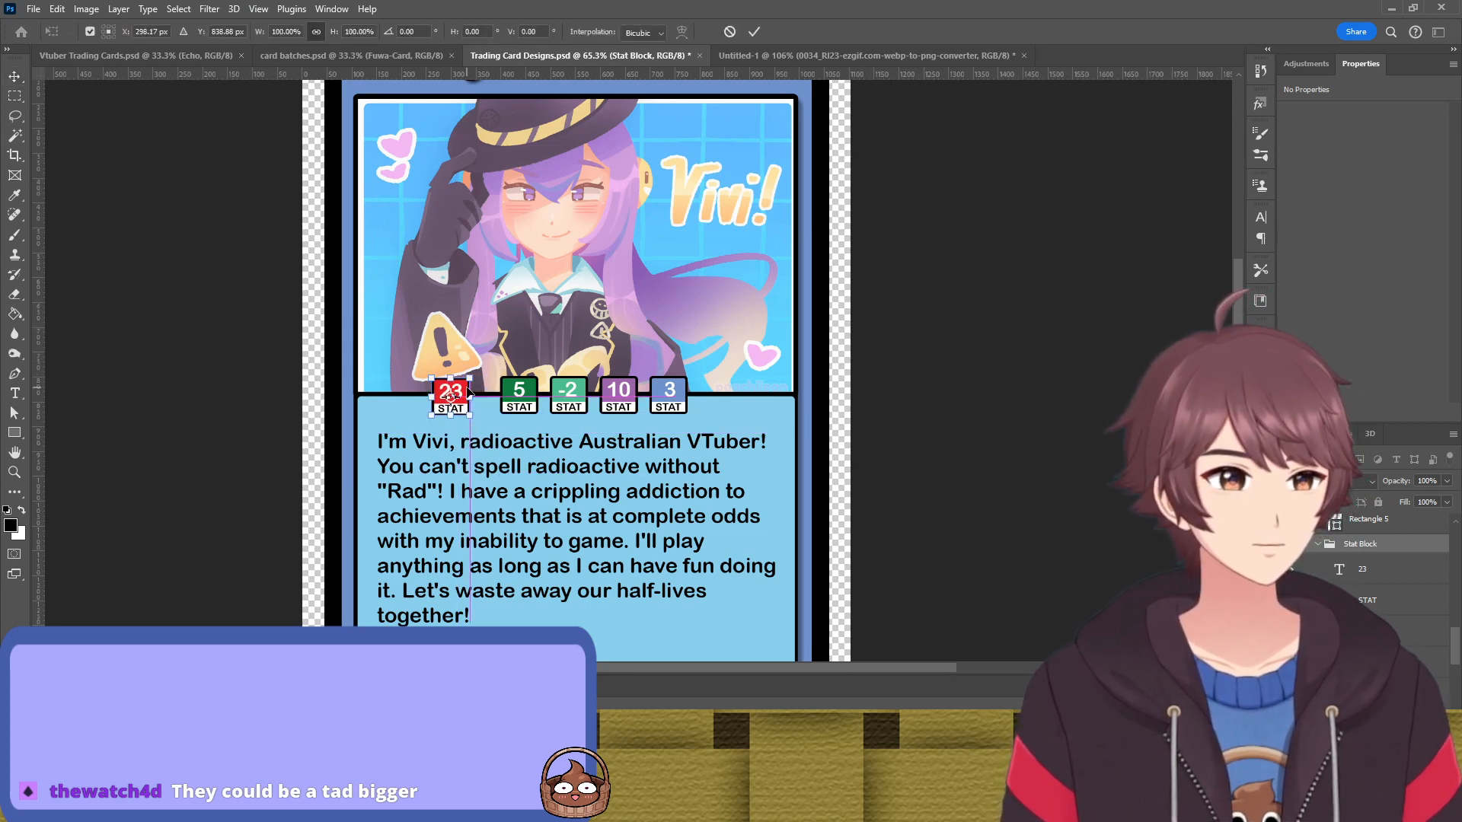
left_click(729, 30)
left_click(1043, 399)
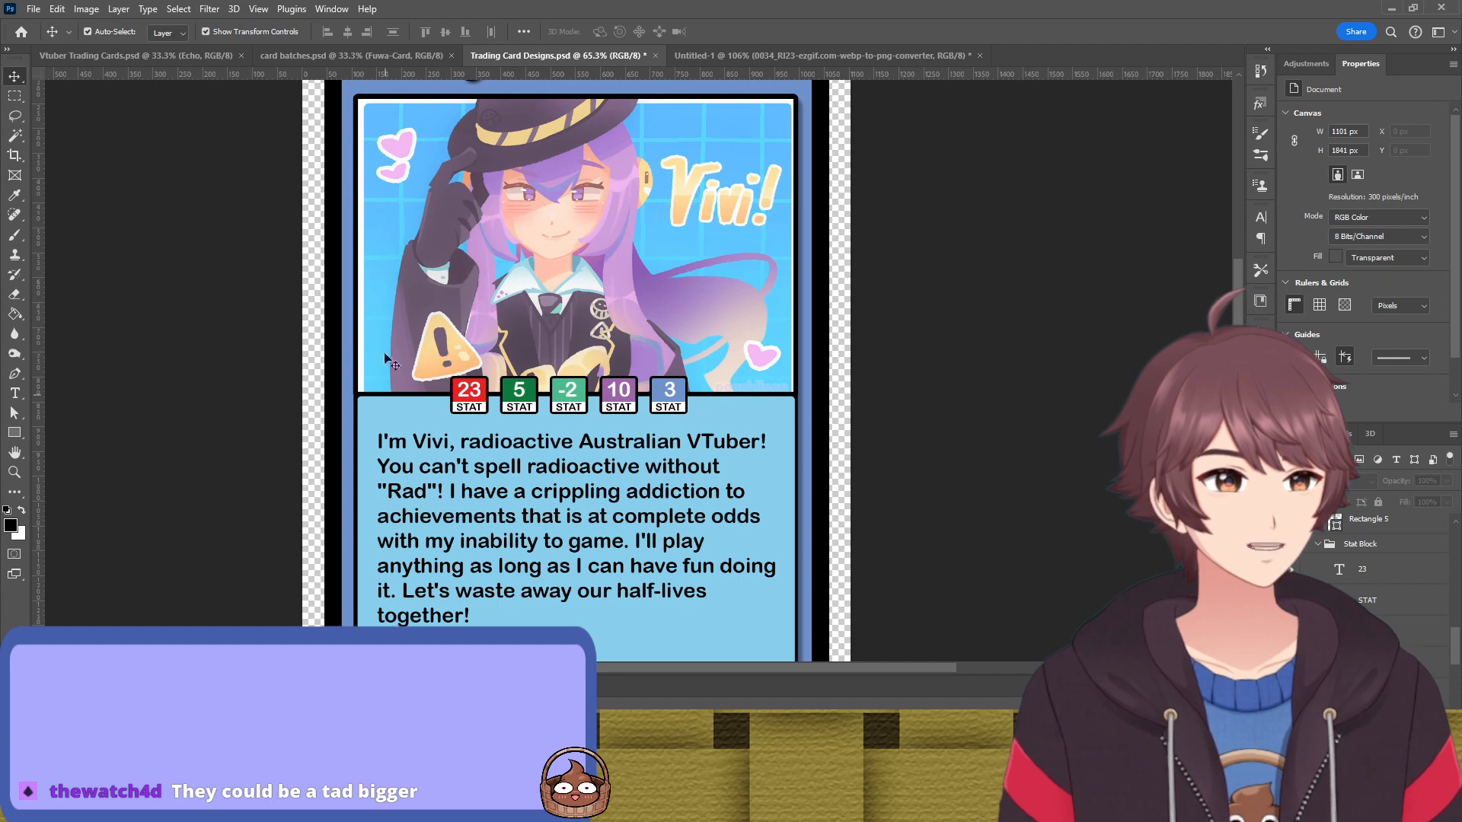
scroll(389, 362, "down", 5)
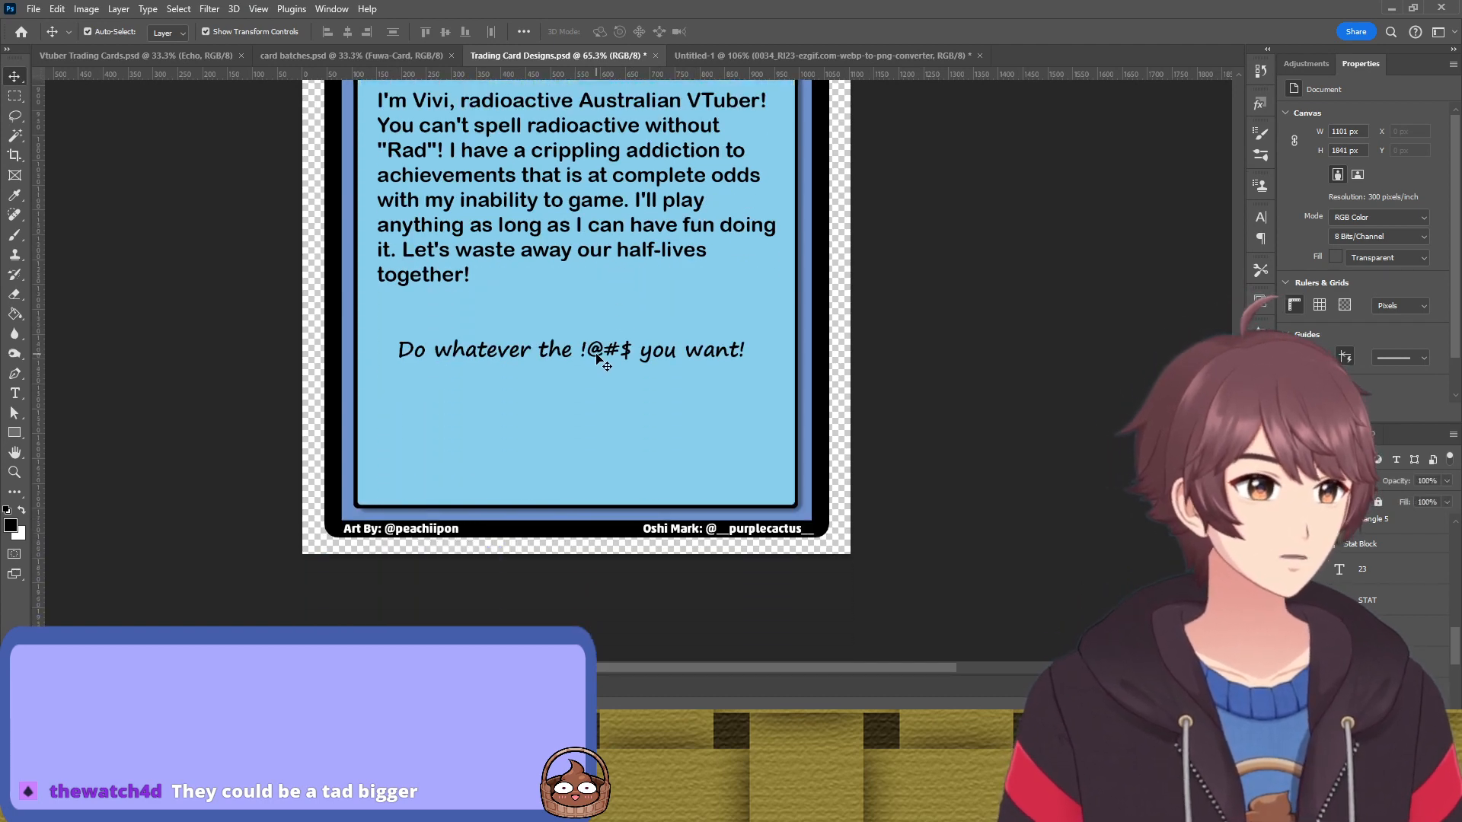
Move the bio paragraph down to the catchphrase line, clearing a wide space below the row of stat blocks
left_click_drag(587, 173, 587, 354)
scroll(587, 353, "up", 2)
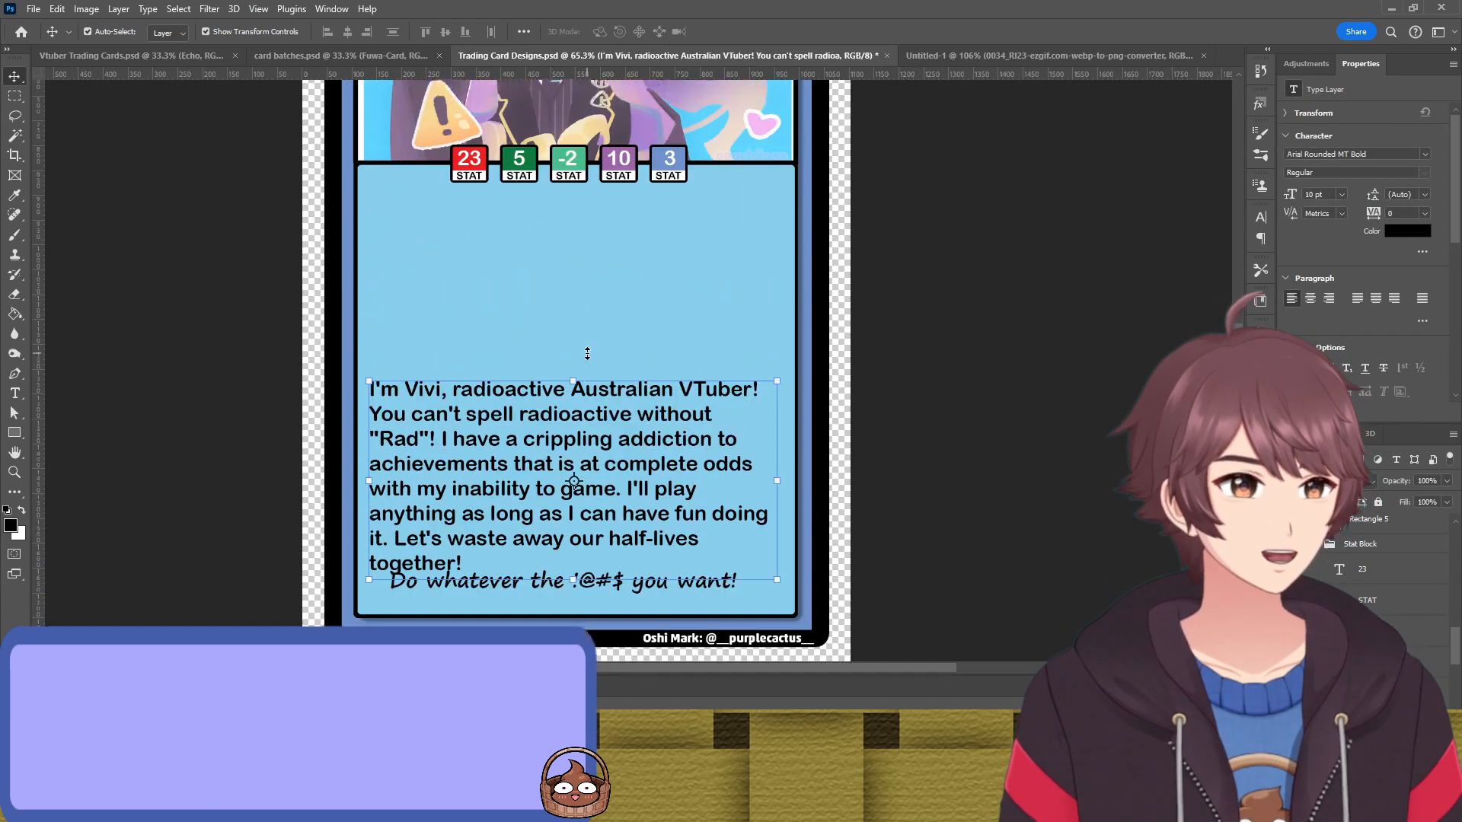
scroll(587, 353, "up", 2)
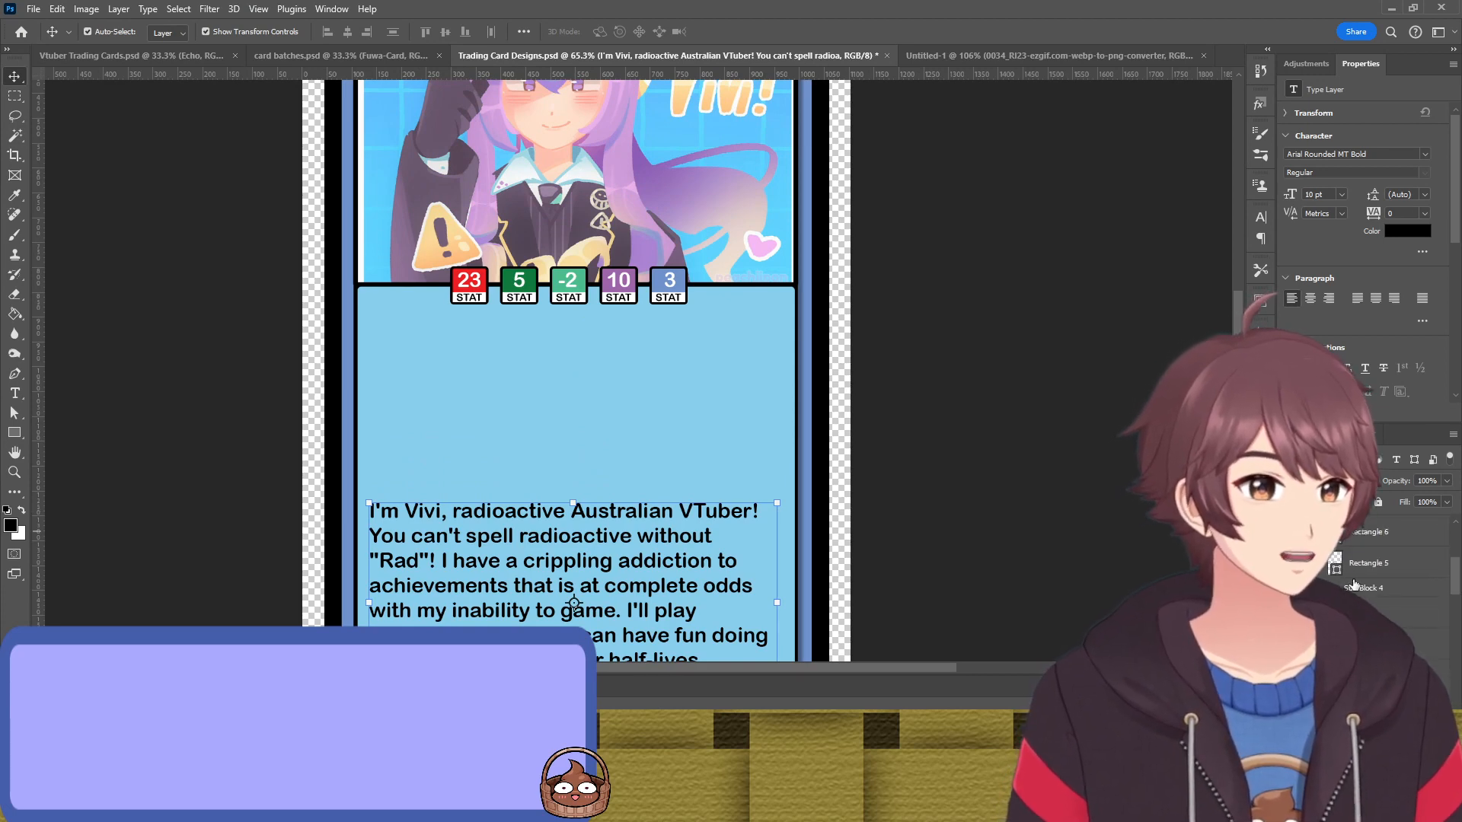
Enlarge all five stat blocks together to about 832 px wide and place the row just below the artwork
left_click(1352, 570)
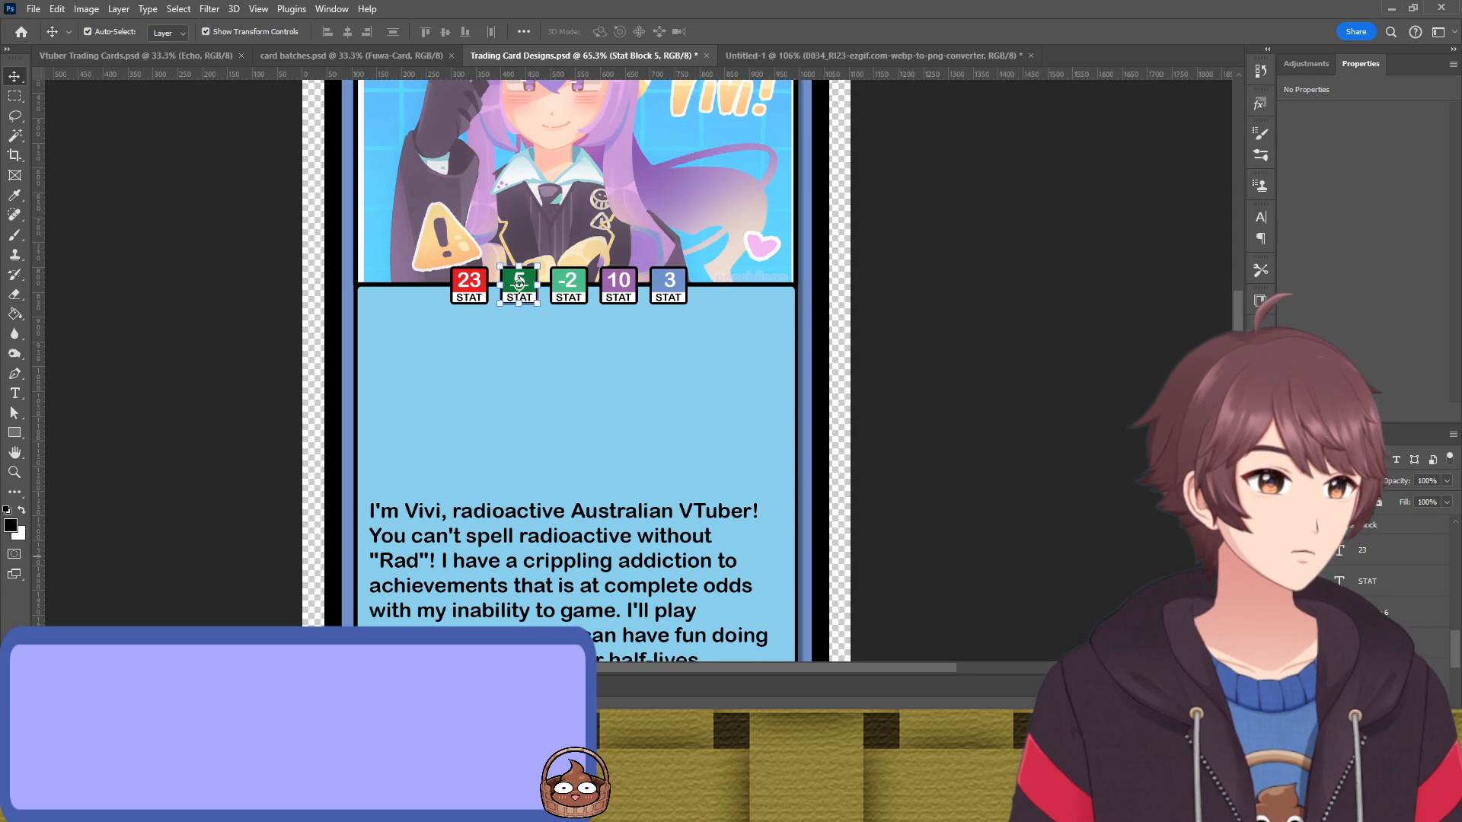
left_click(519, 283, "shift")
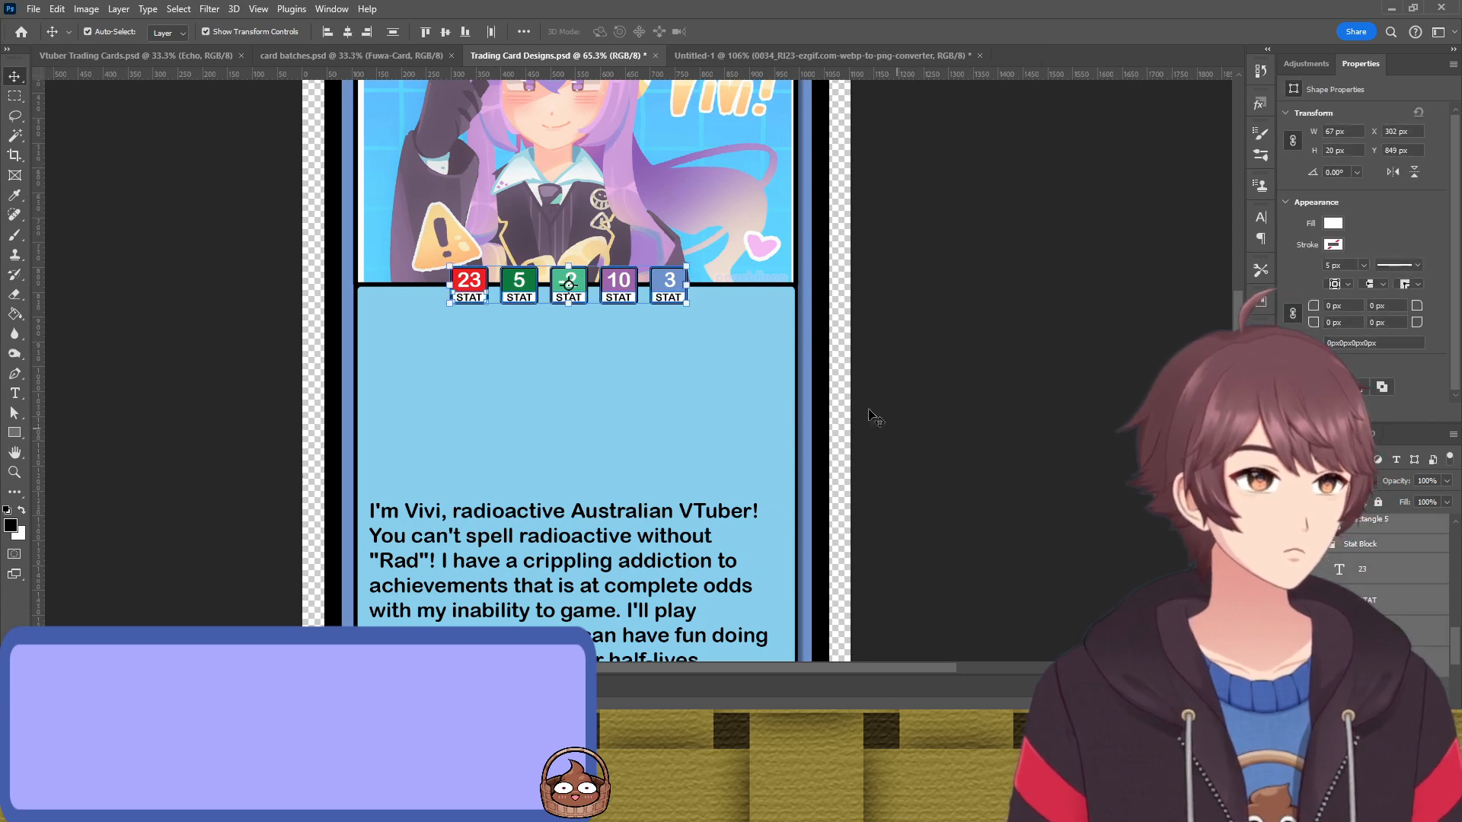
left_click_drag(672, 304, 767, 333)
left_click(688, 349)
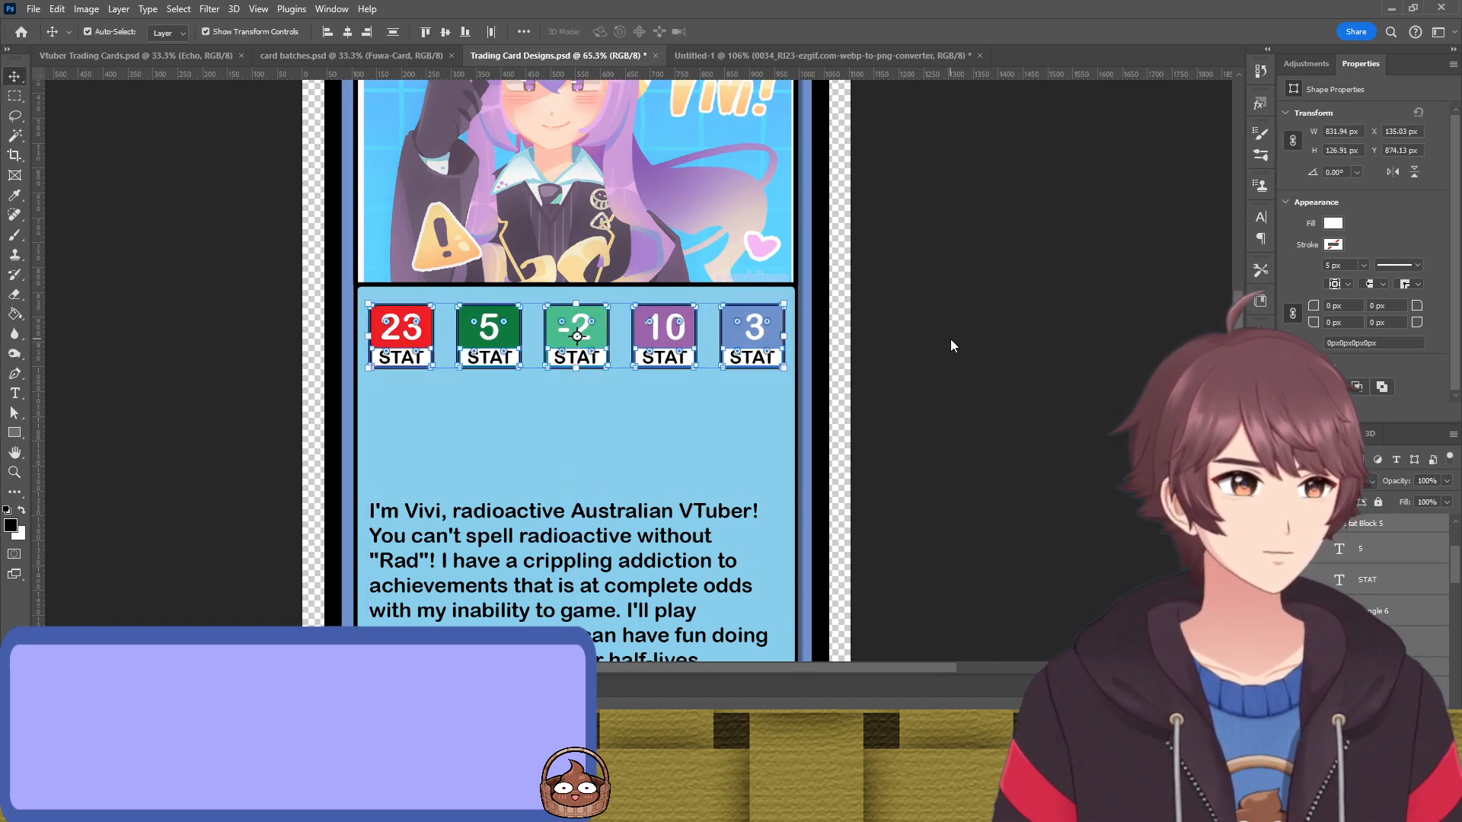
key("Return")
scroll(943, 331, "up", 2)
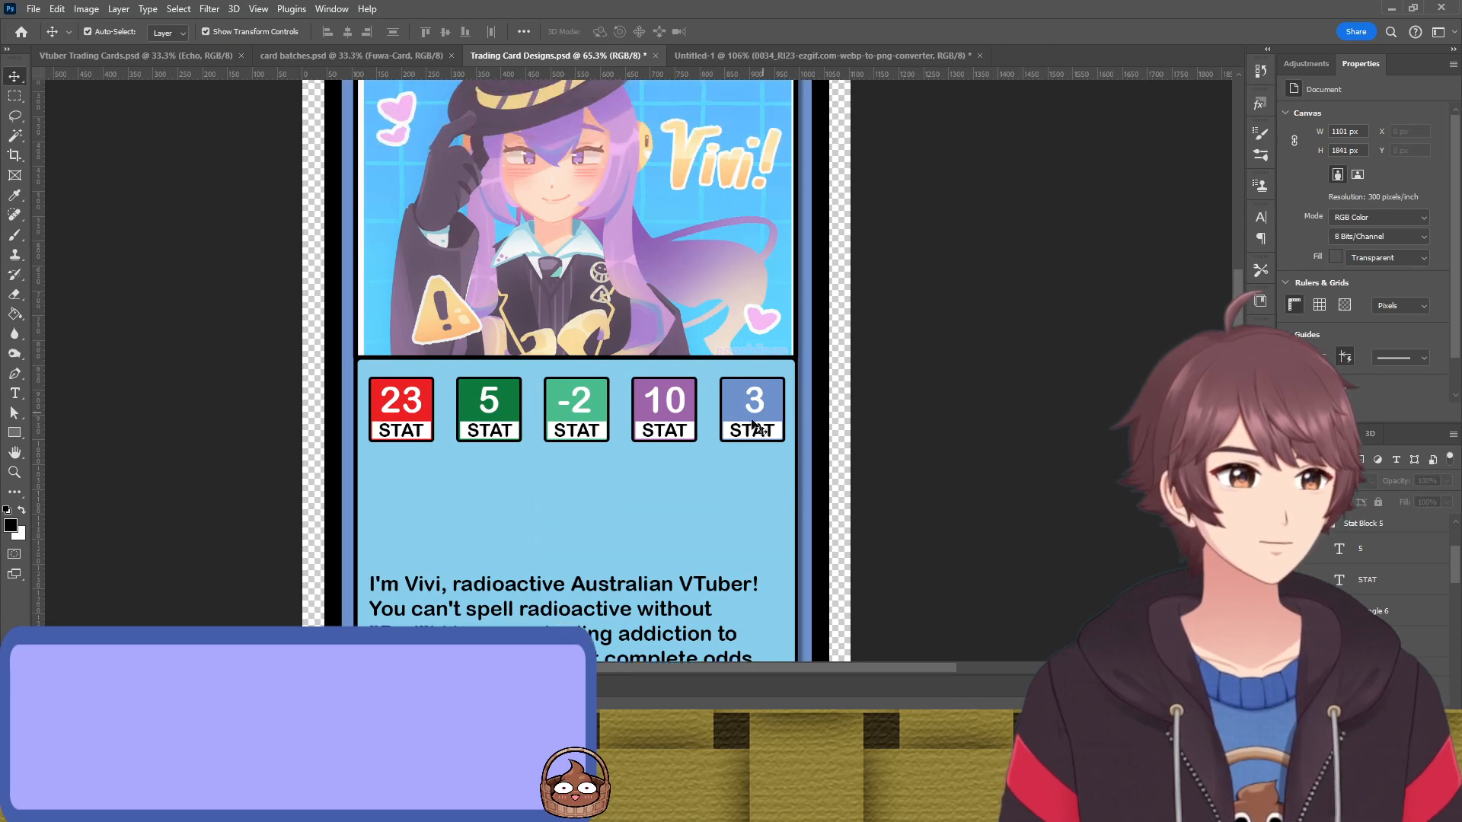
Stretch the purple stat block's white STAT label leftwards to 121 px wide to close the gap beside the border
scroll(651, 445, "up", 5)
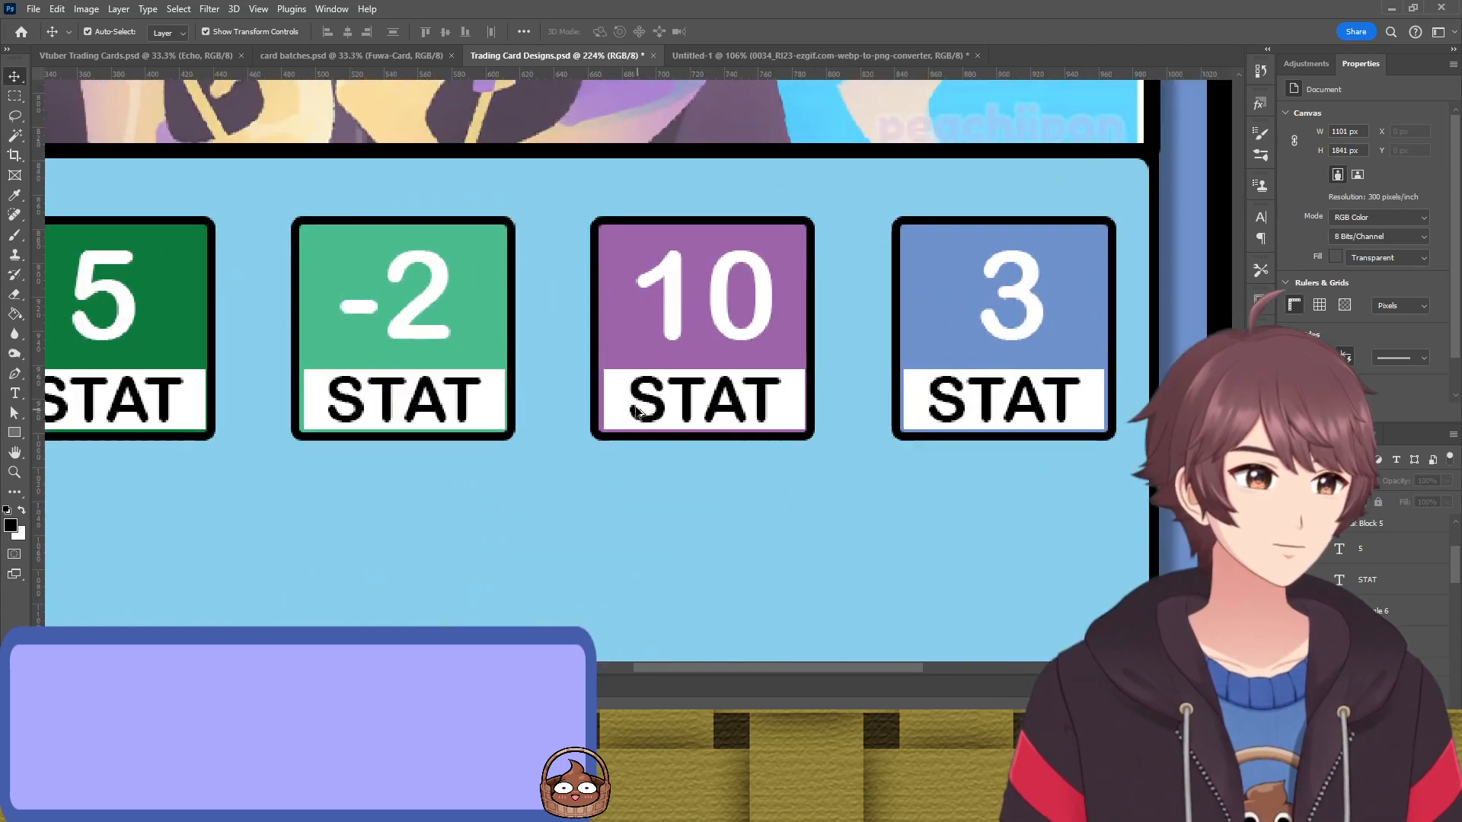
left_click(619, 404)
left_click_drag(610, 401, 596, 399)
scroll(749, 431, "up", 2)
scroll(532, 394, "up", 2)
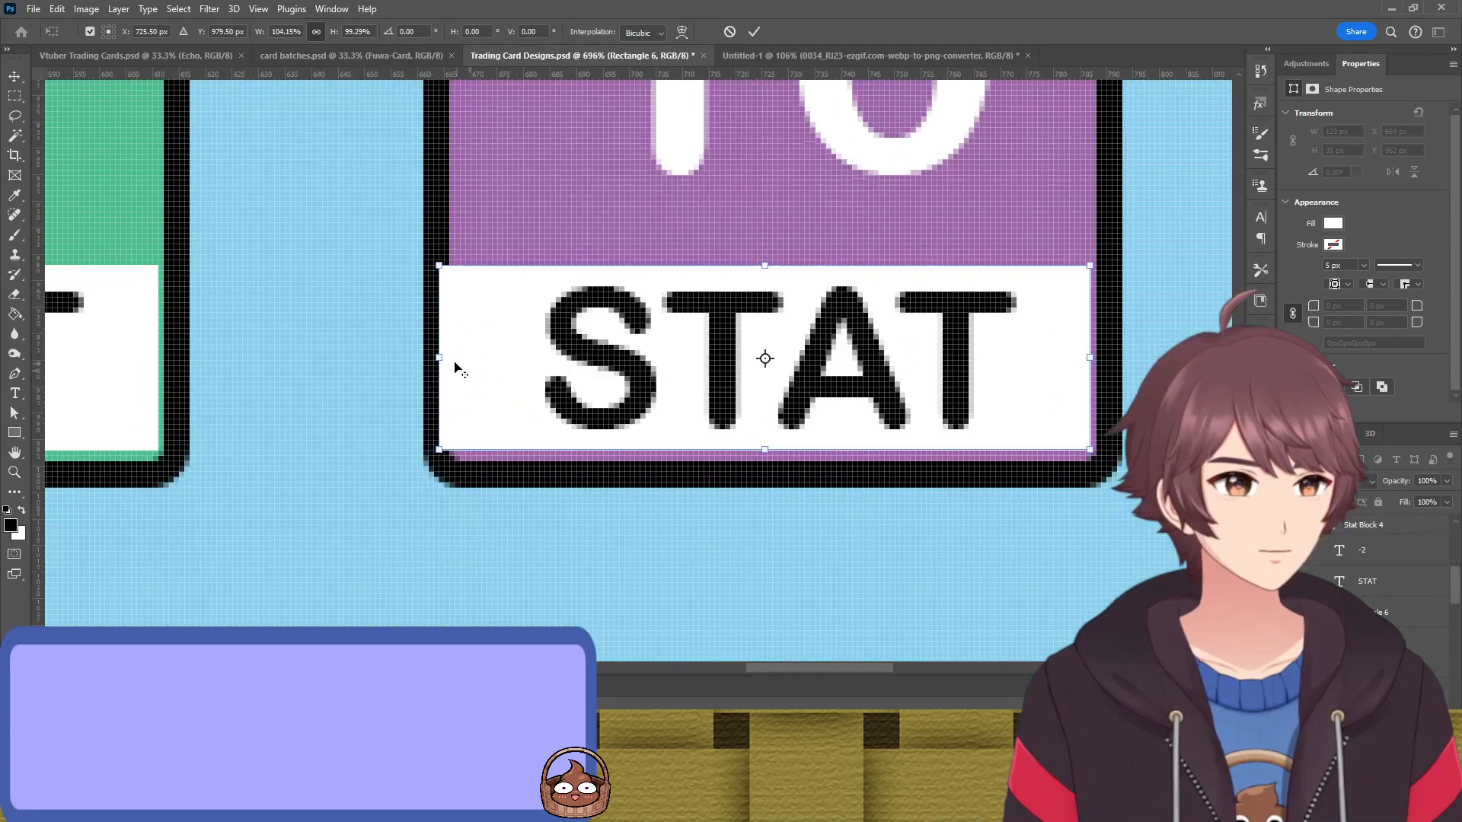
left_click_drag(437, 355, 452, 358)
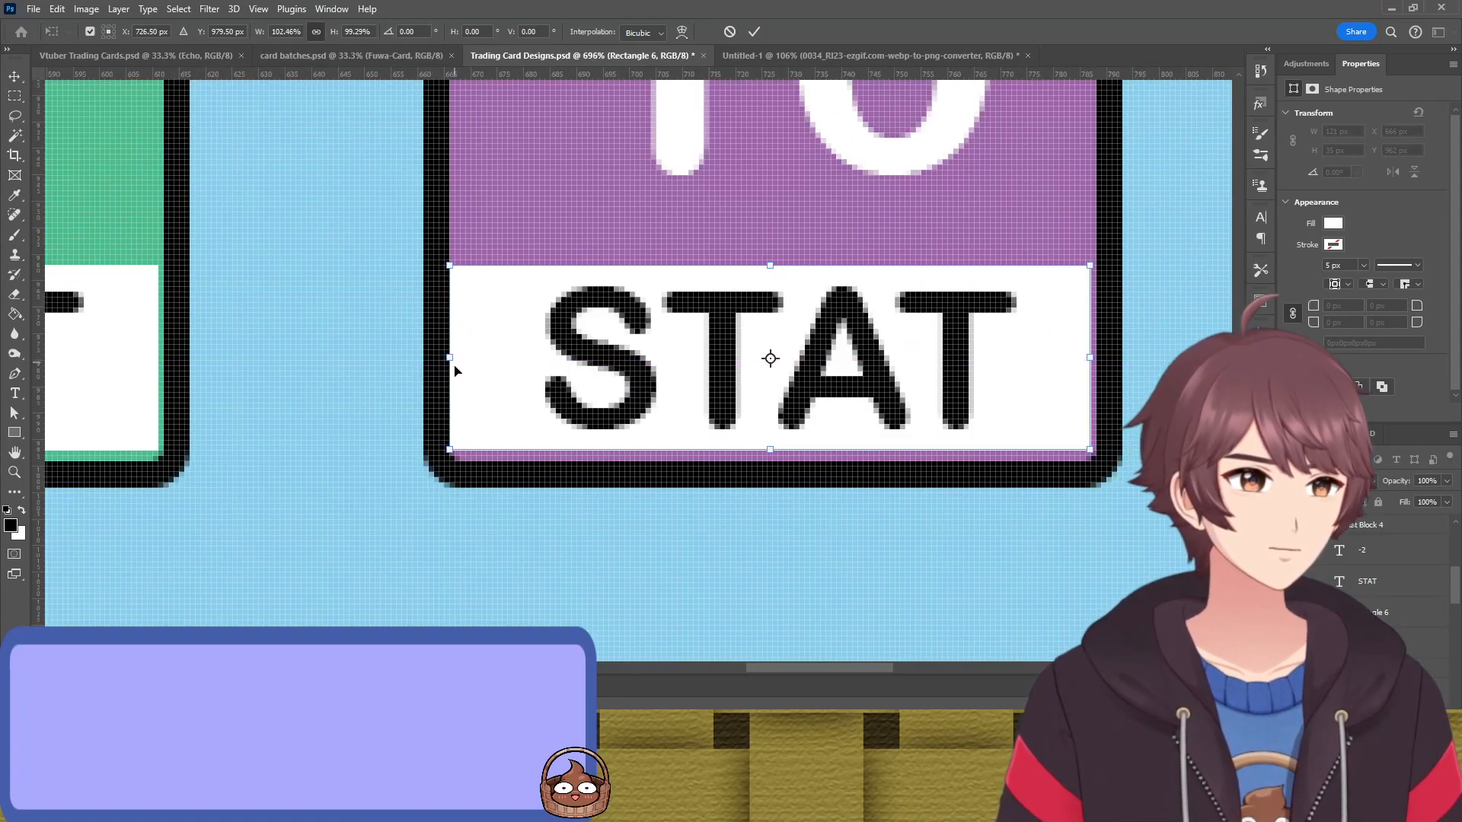
key("Return")
left_click(417, 384)
Set the purple stat block's outline width to 8 px
scroll(396, 390, "down", 4)
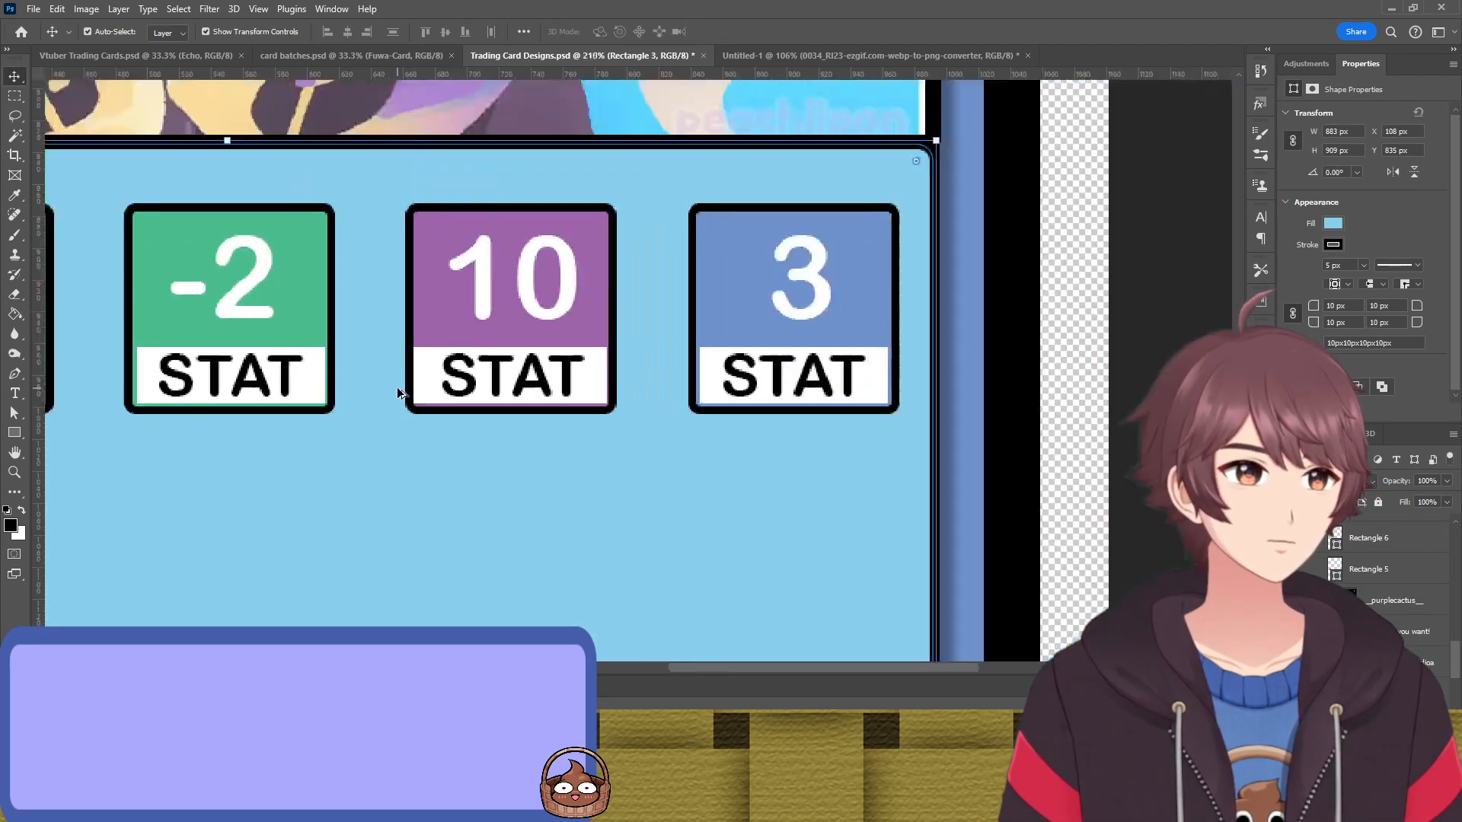
scroll(396, 386, "down", 1)
left_click(410, 362)
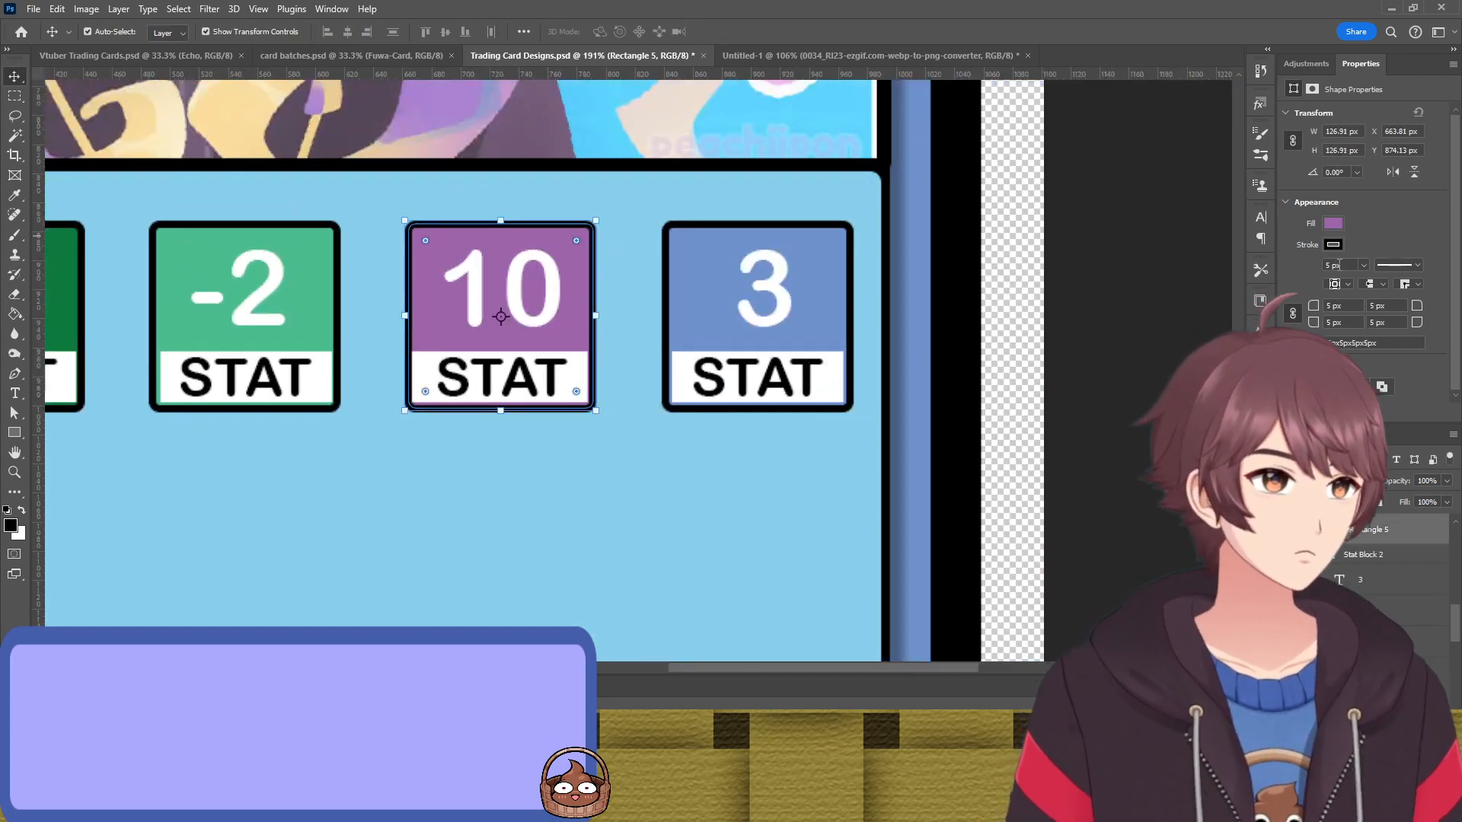
type("8")
key("Return")
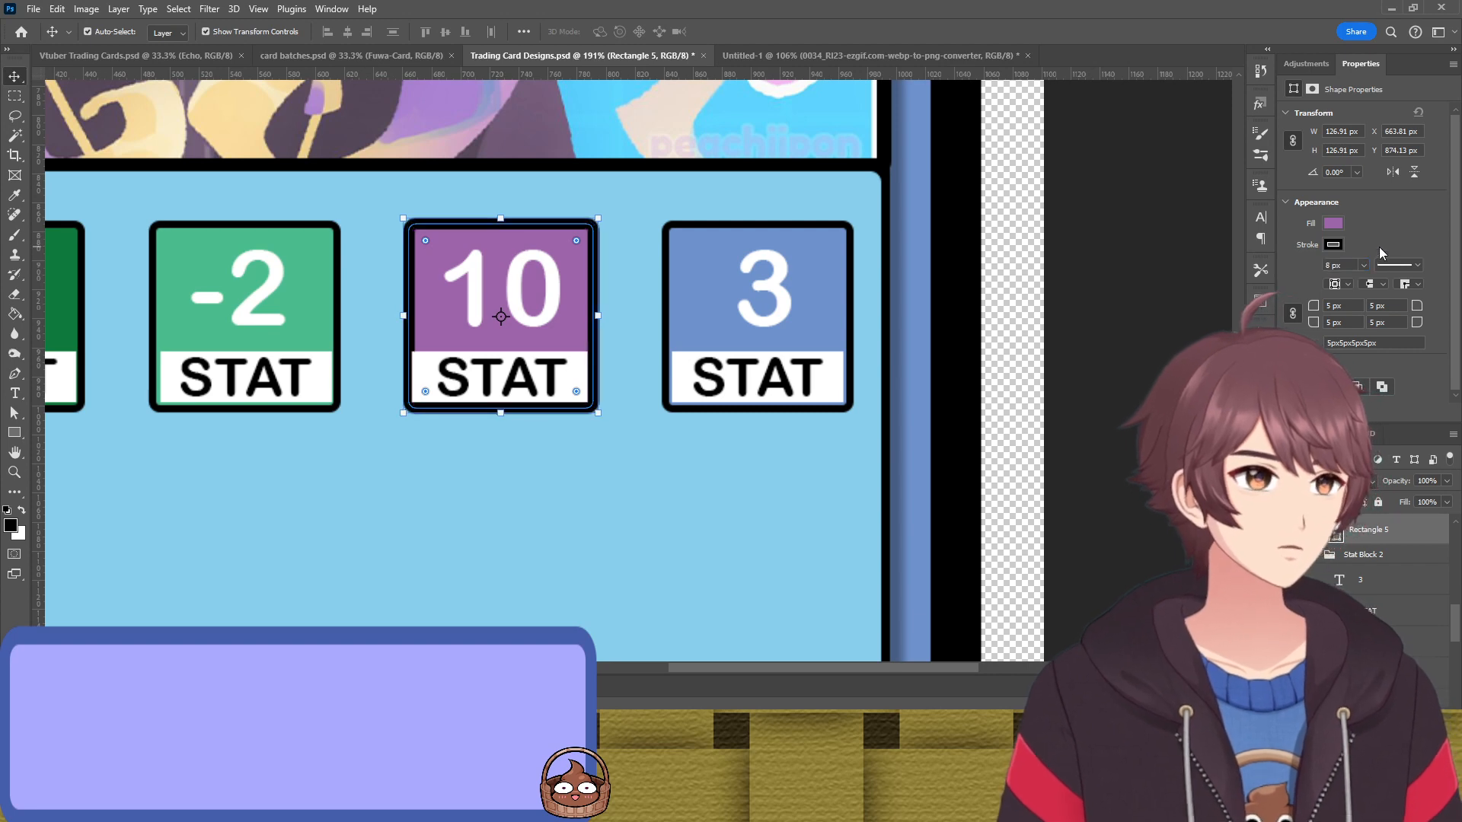
Set the blue stat block's outline width to 8 px to match the purple one
left_click(883, 361)
left_click(851, 351)
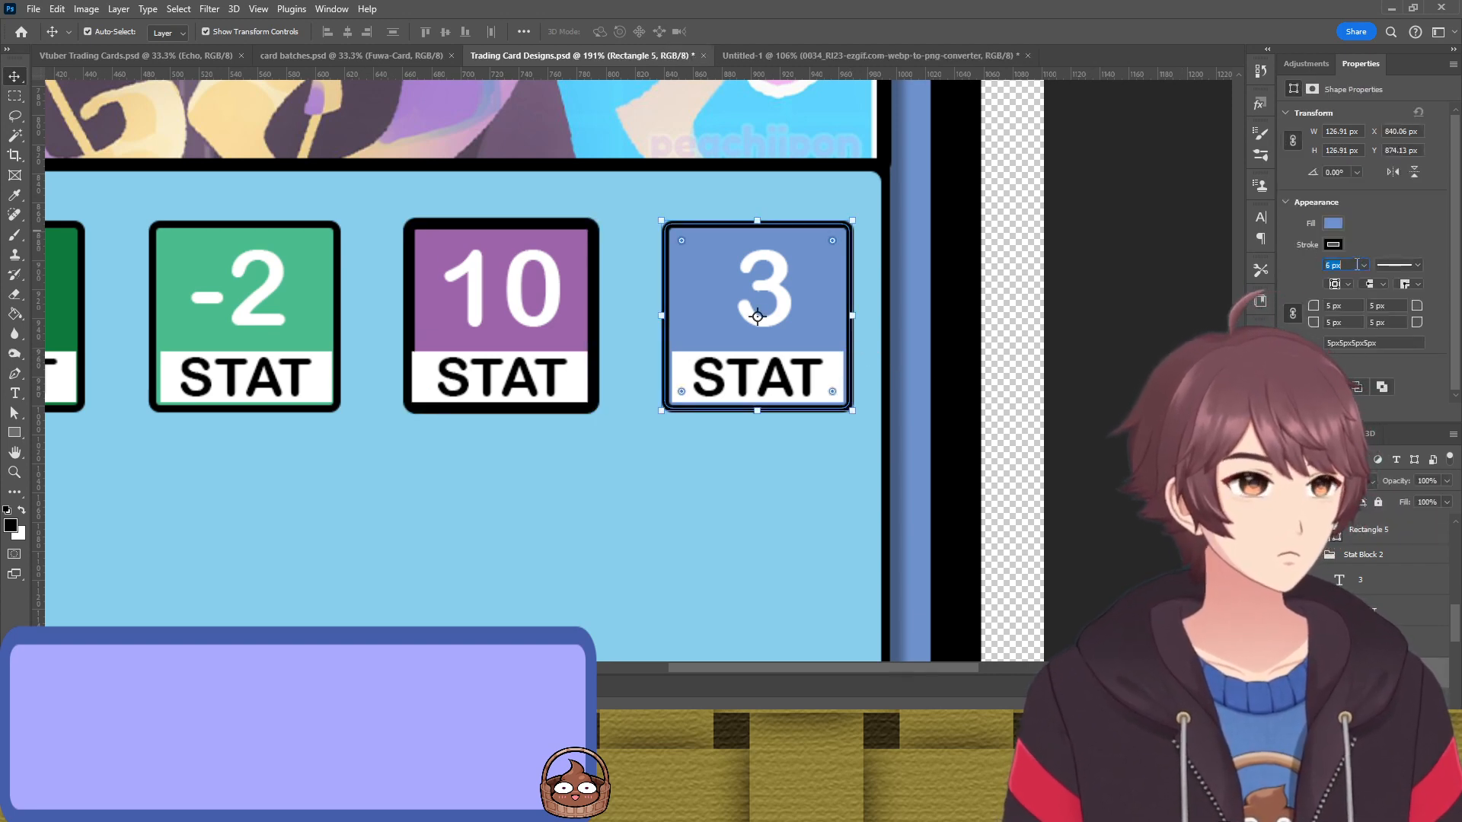
type("8")
key("Return")
left_click(644, 480)
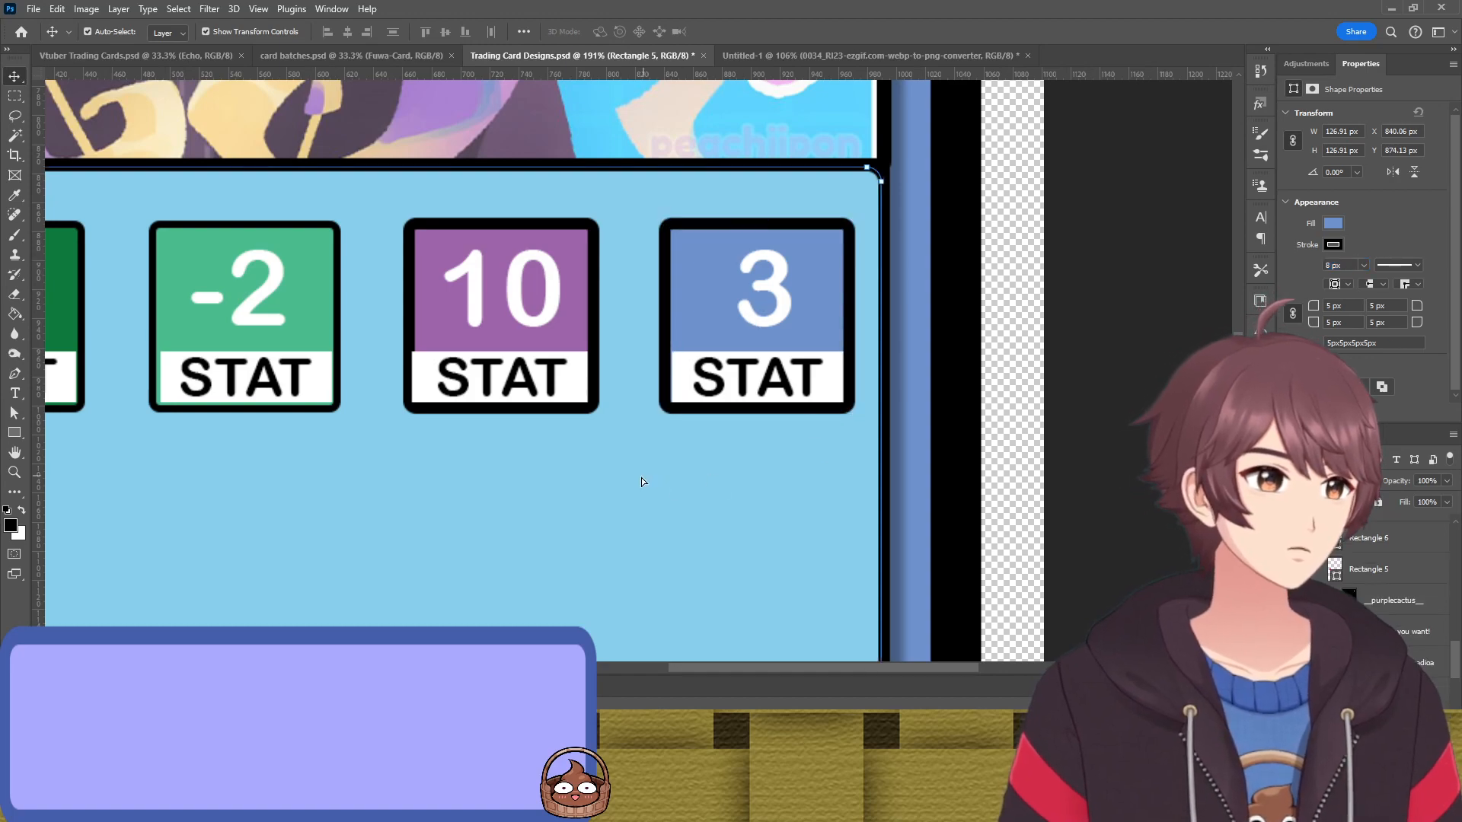
Try to stretch the blue stat block's white STAT label out to the left border
left_click(685, 373)
scroll(672, 369, "up", 5)
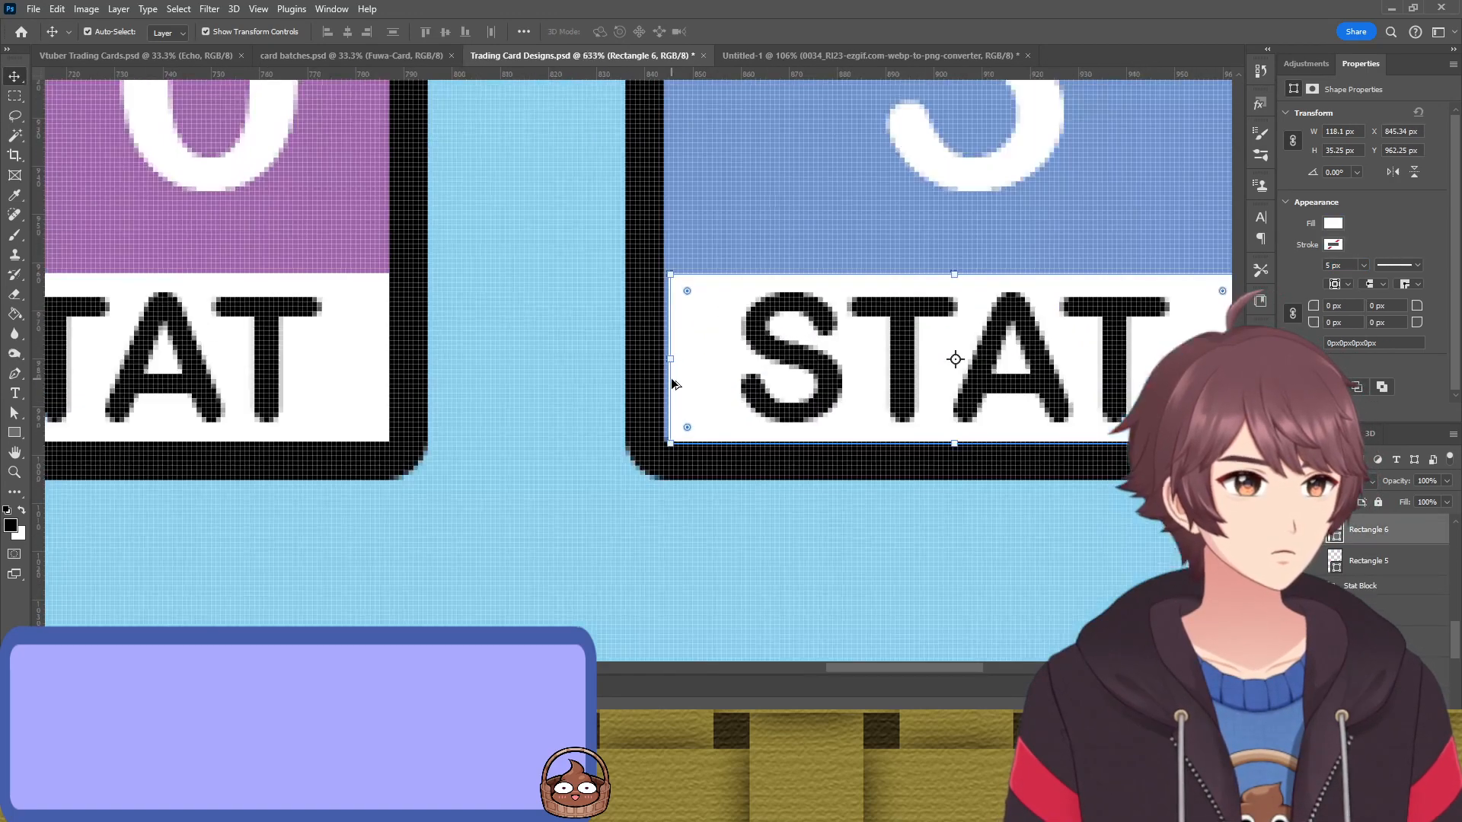
left_click_drag(675, 350, 666, 350)
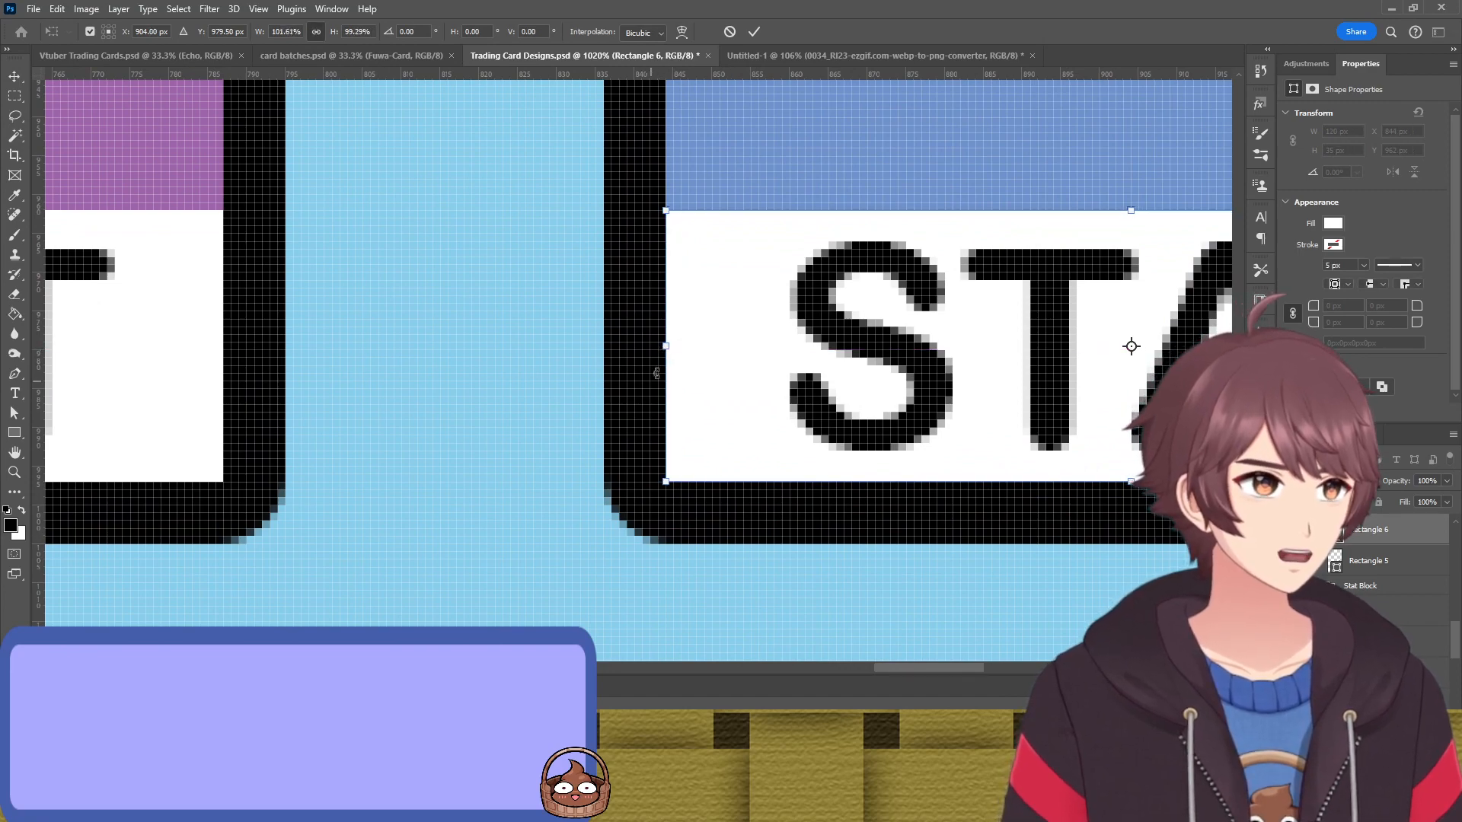
key("Return")
scroll(656, 373, "down", 6)
left_click(542, 491)
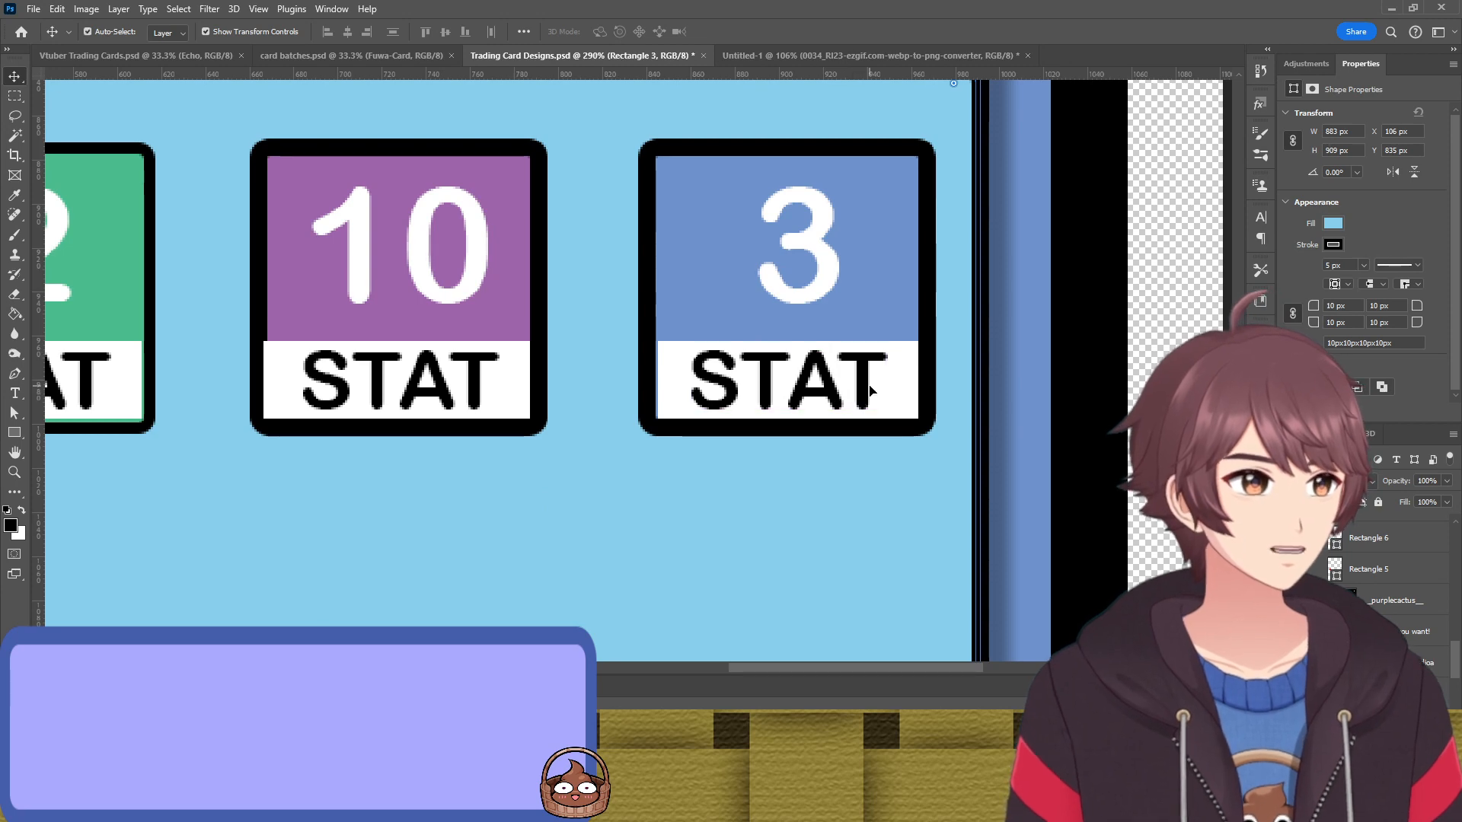
Nudge the blue block's white STAT label against the left border and widen it to 119 px to reach the right border
key("Left")
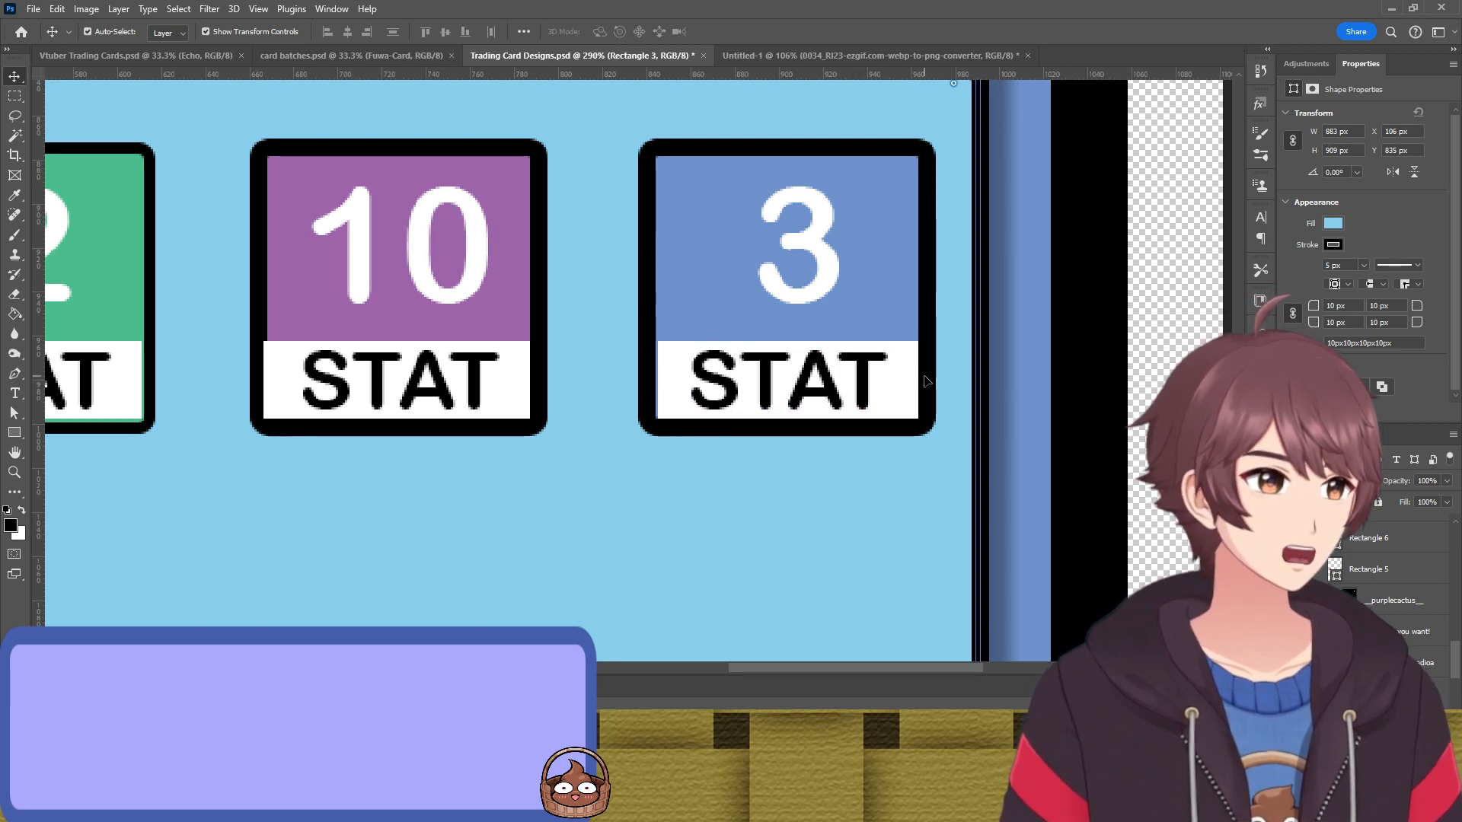
left_click(906, 386)
key("Left")
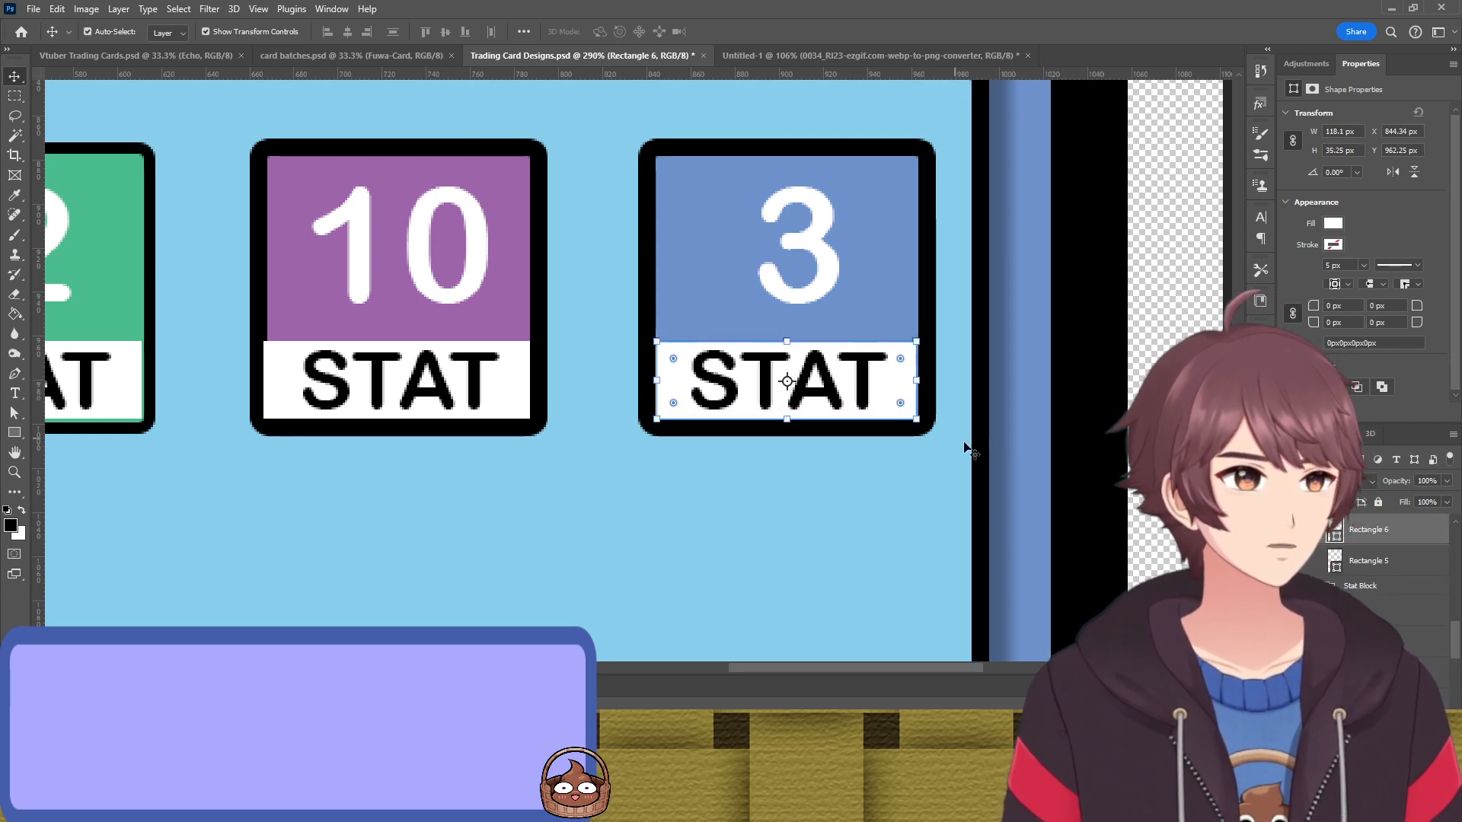
scroll(896, 380, "up", 6)
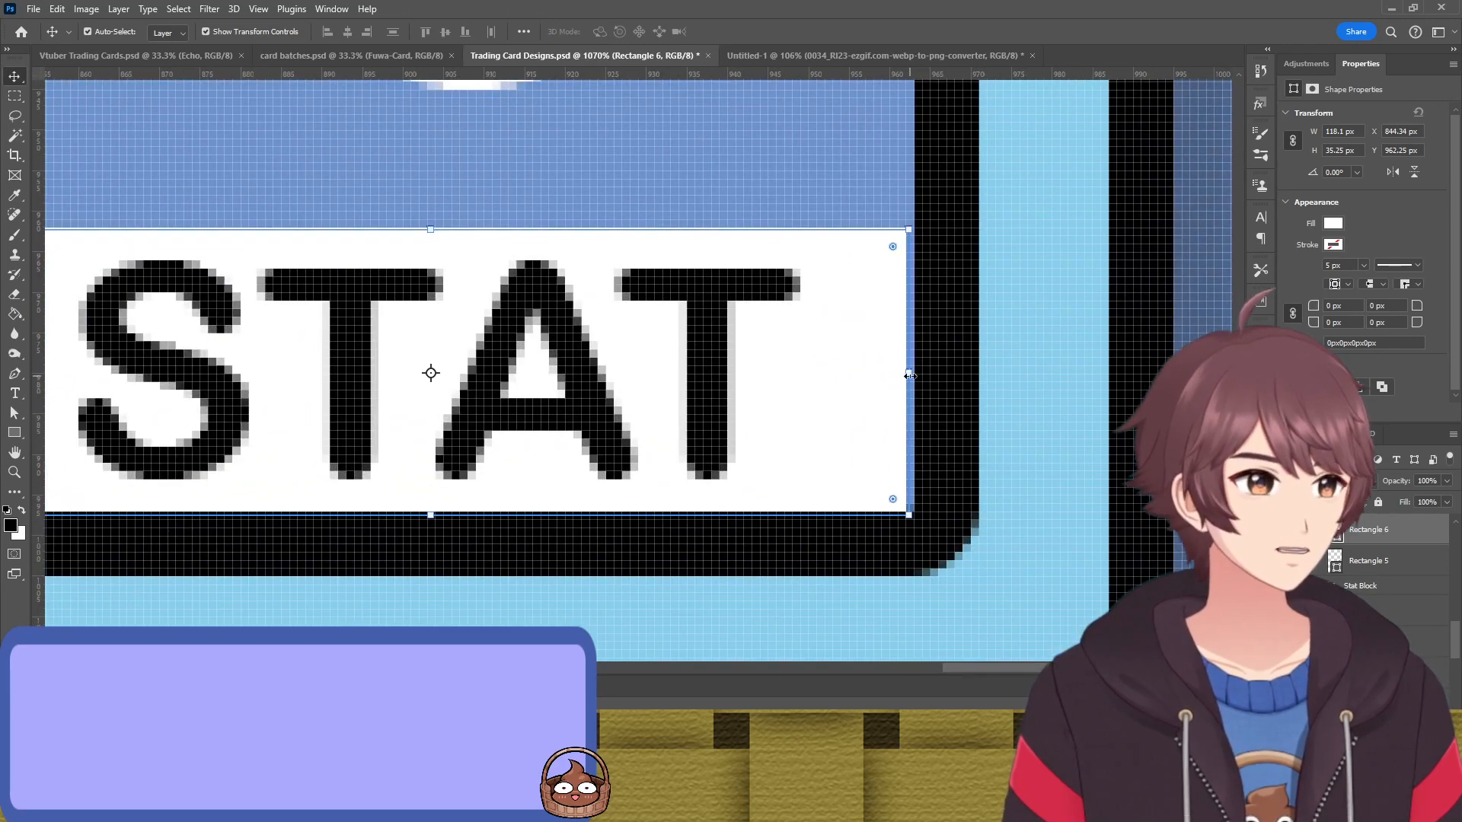
left_click(910, 376)
left_click_drag(916, 375, 917, 378)
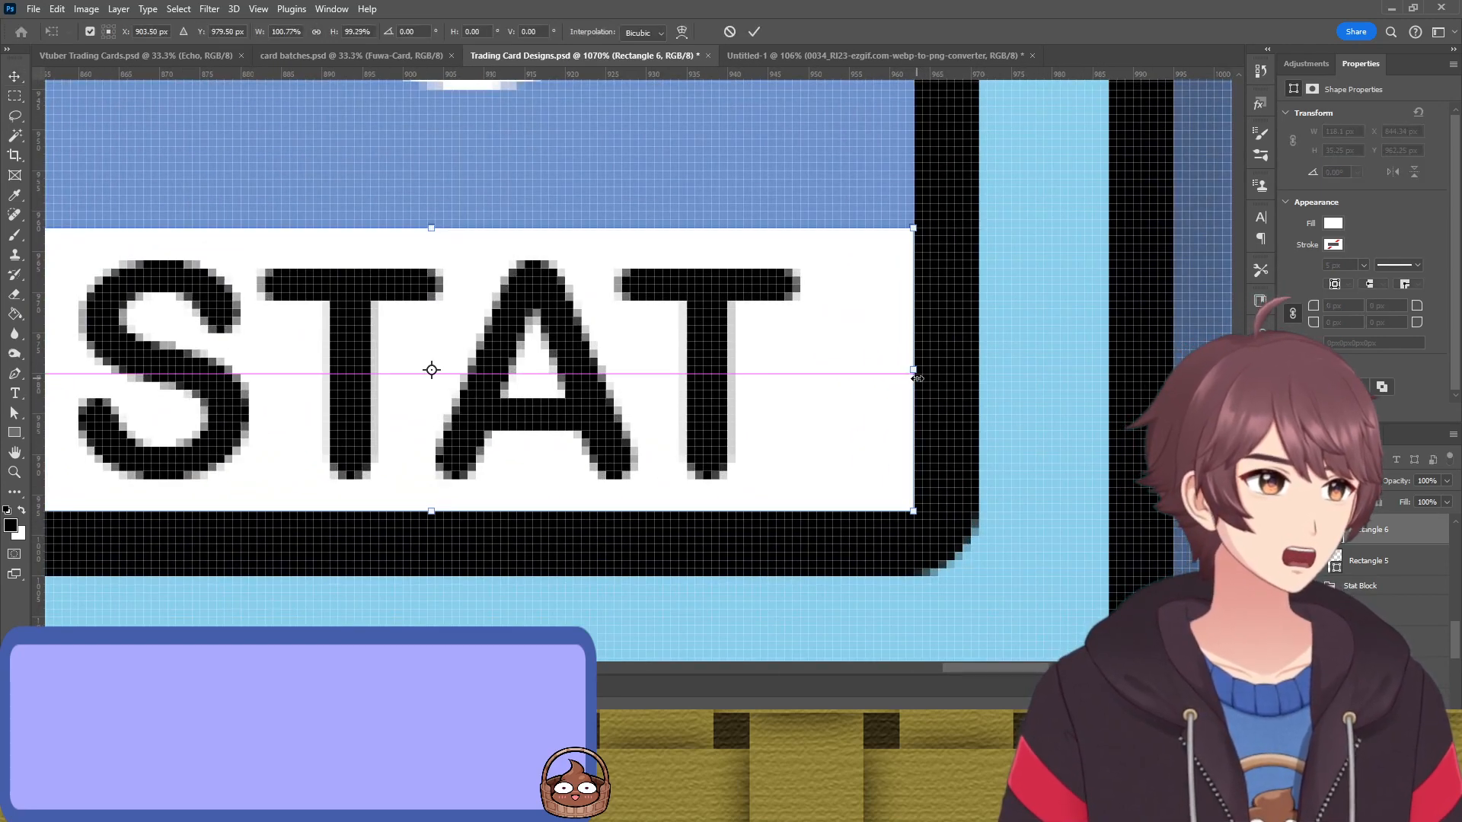
scroll(799, 426, "down", 2)
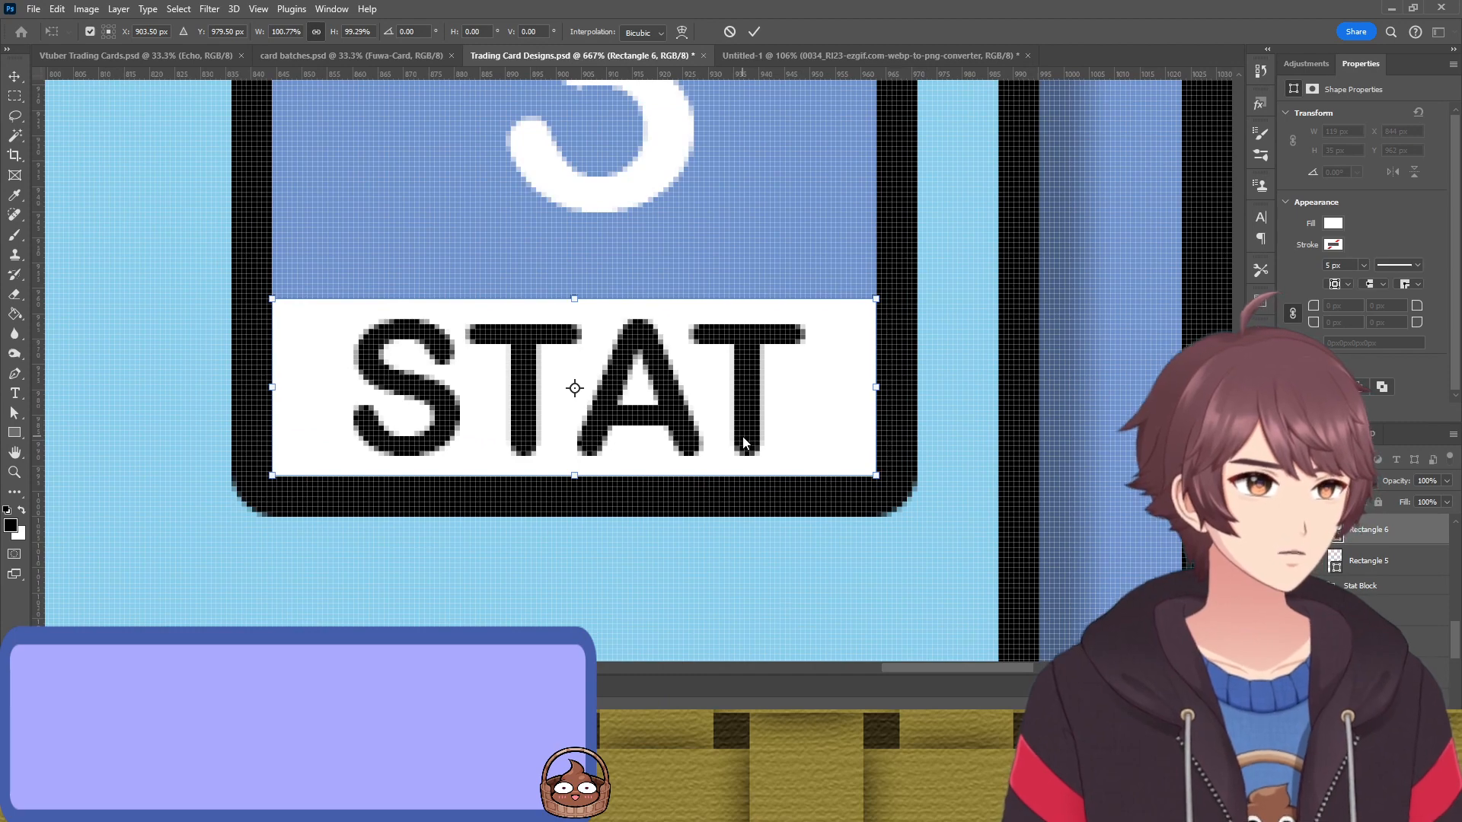
key("Return")
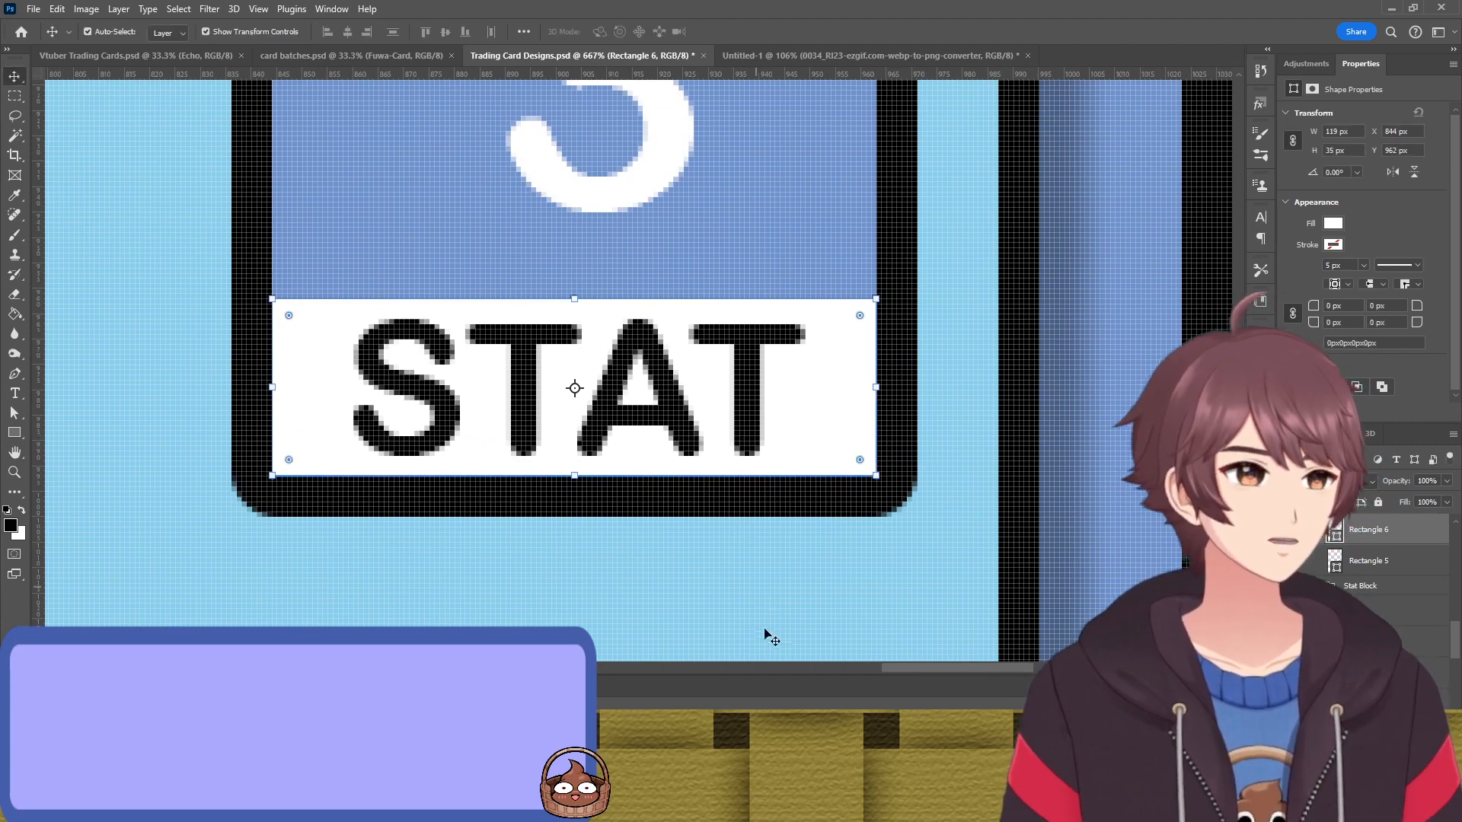
left_click(574, 606)
Trim the left end of the purple block's white STAT label to line up with the inner edge of its outline
scroll(737, 574, "left", 10)
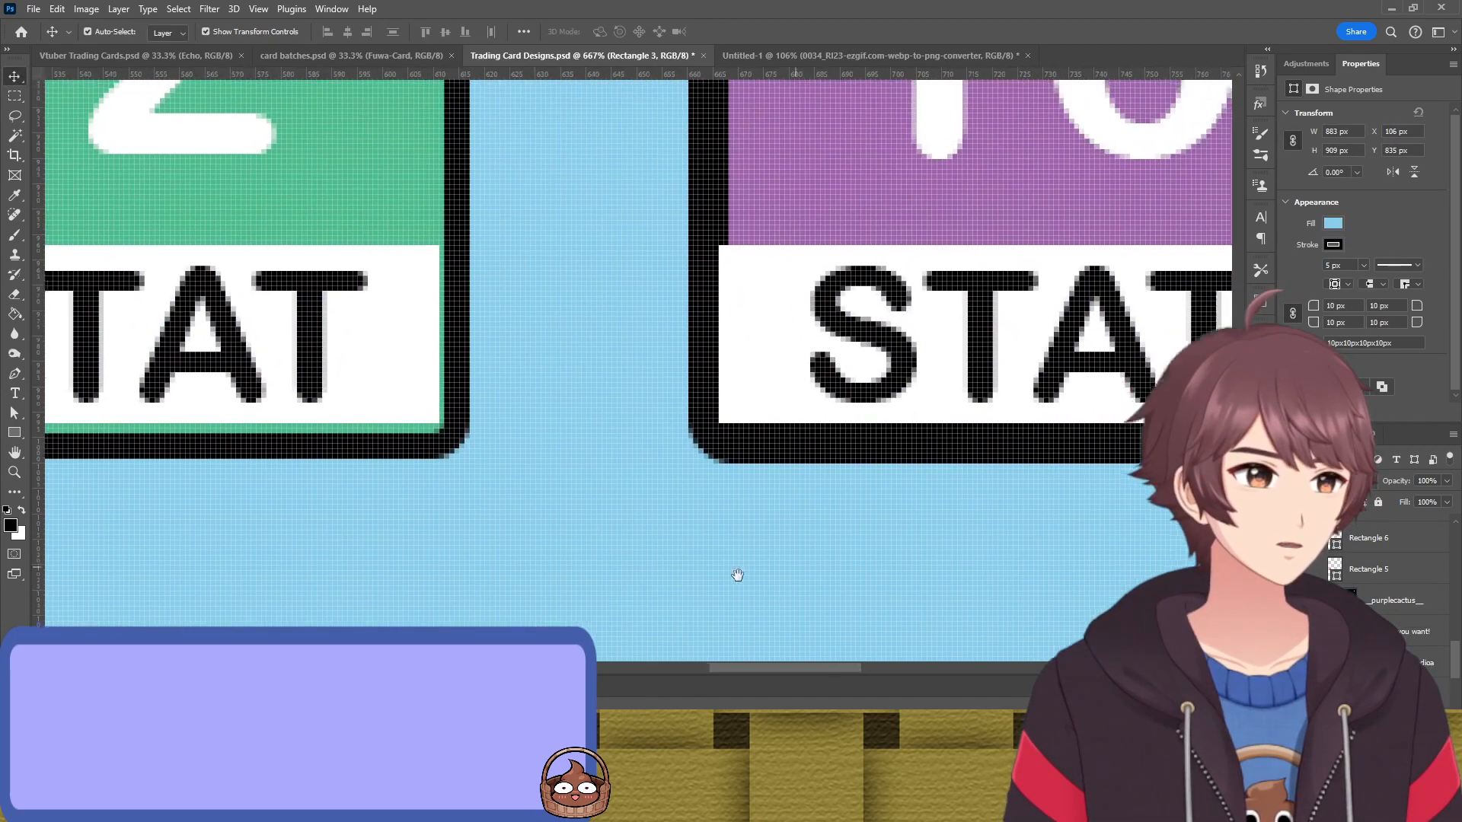
scroll(737, 575, "right", 5)
left_click(506, 385)
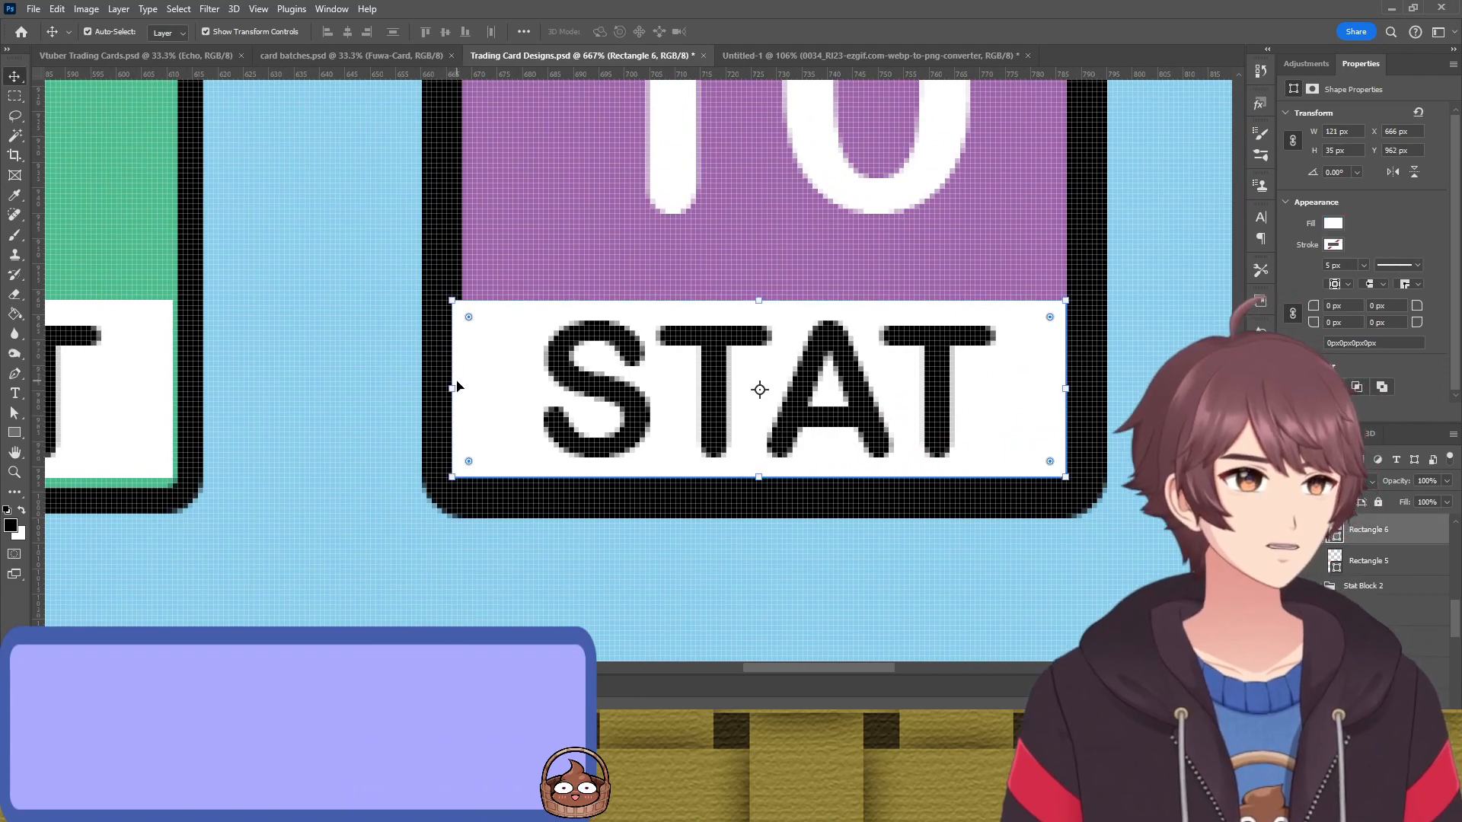
left_click_drag(456, 385, 462, 388)
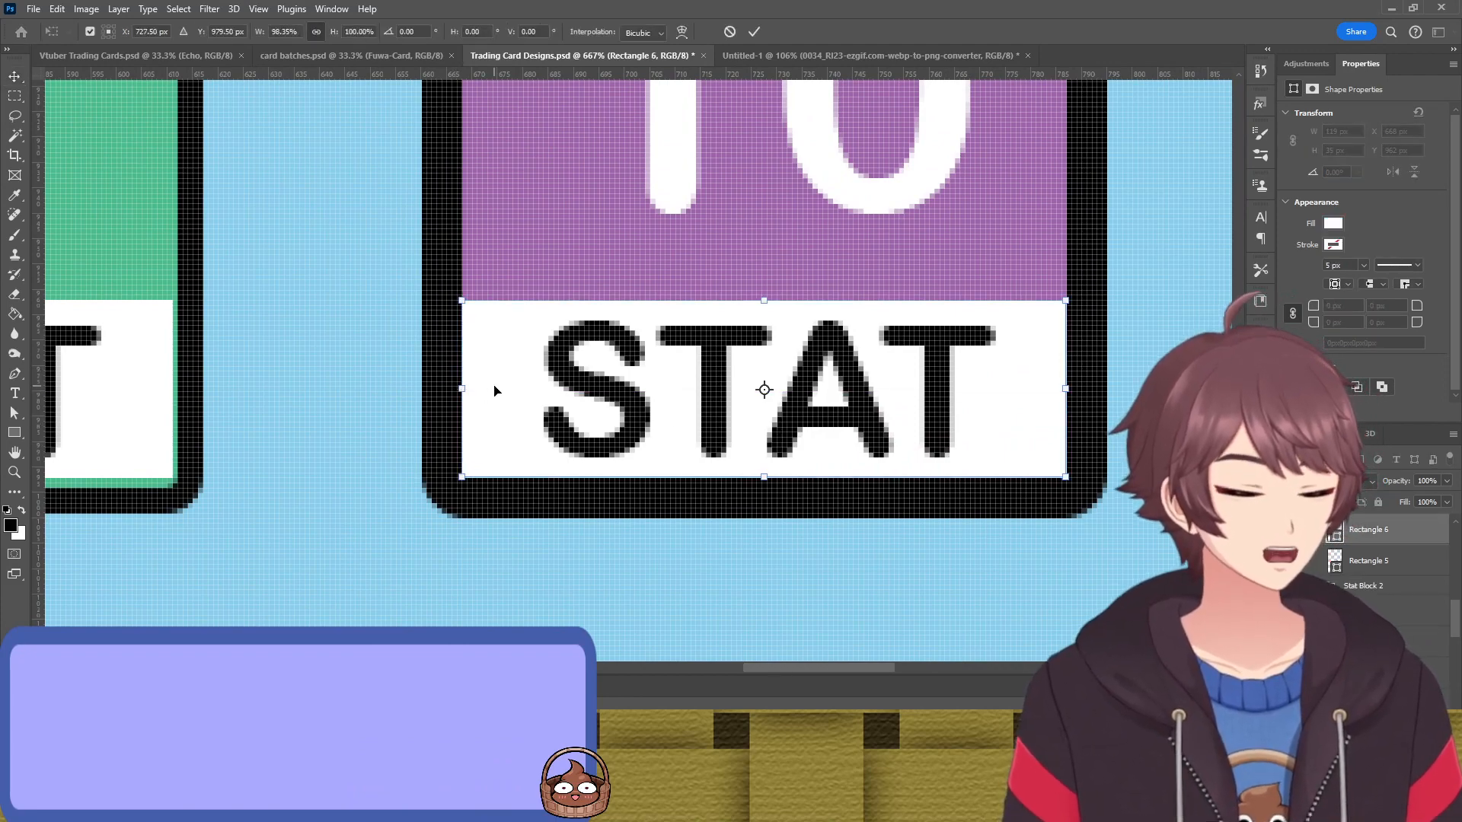
key("Return")
left_click(473, 555)
Set the outline width of the light green stat block numbered -2 to 8 px
scroll(375, 529, "left", 10)
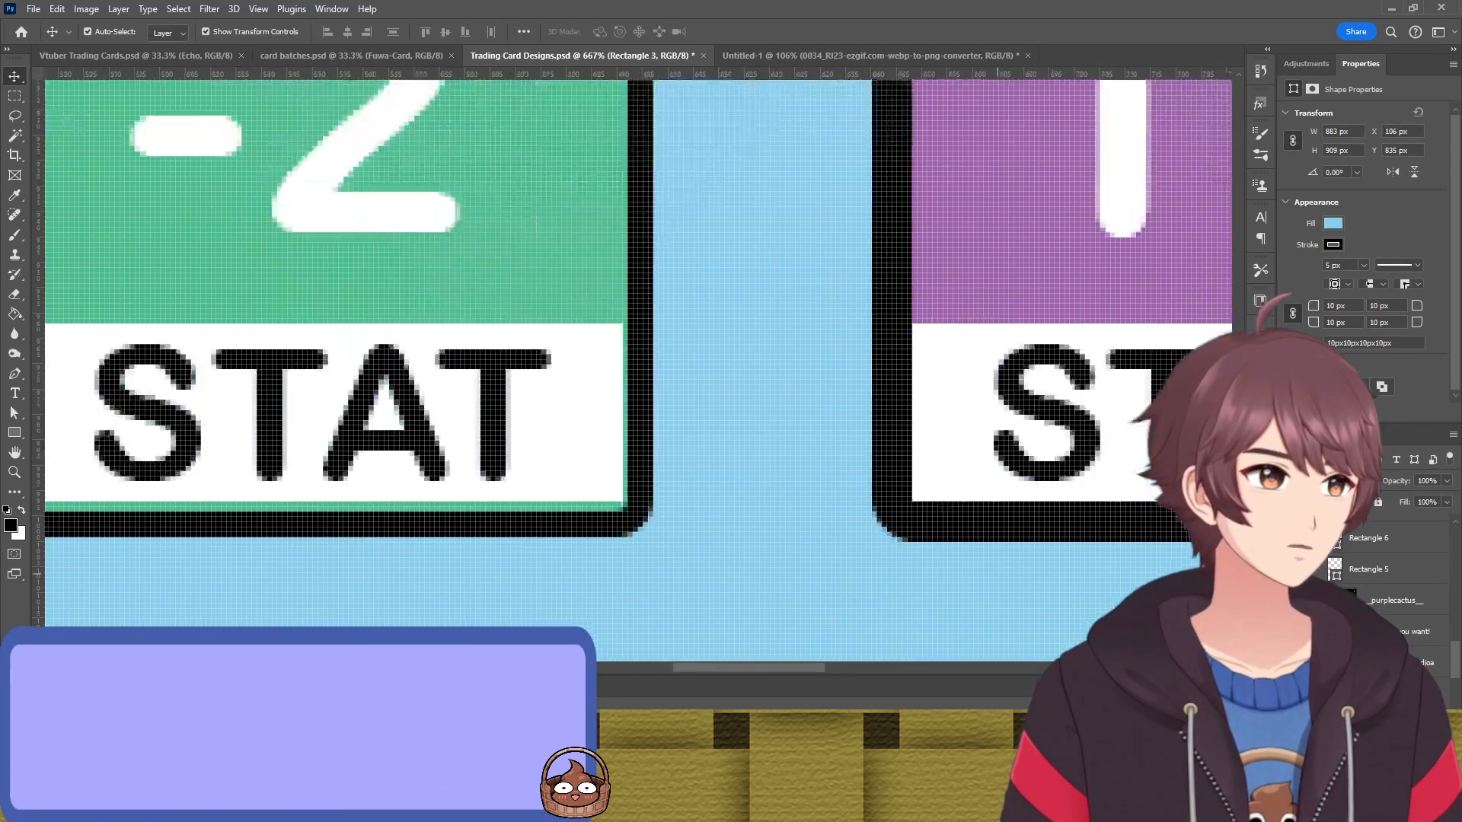
scroll(381, 396, "left", 8)
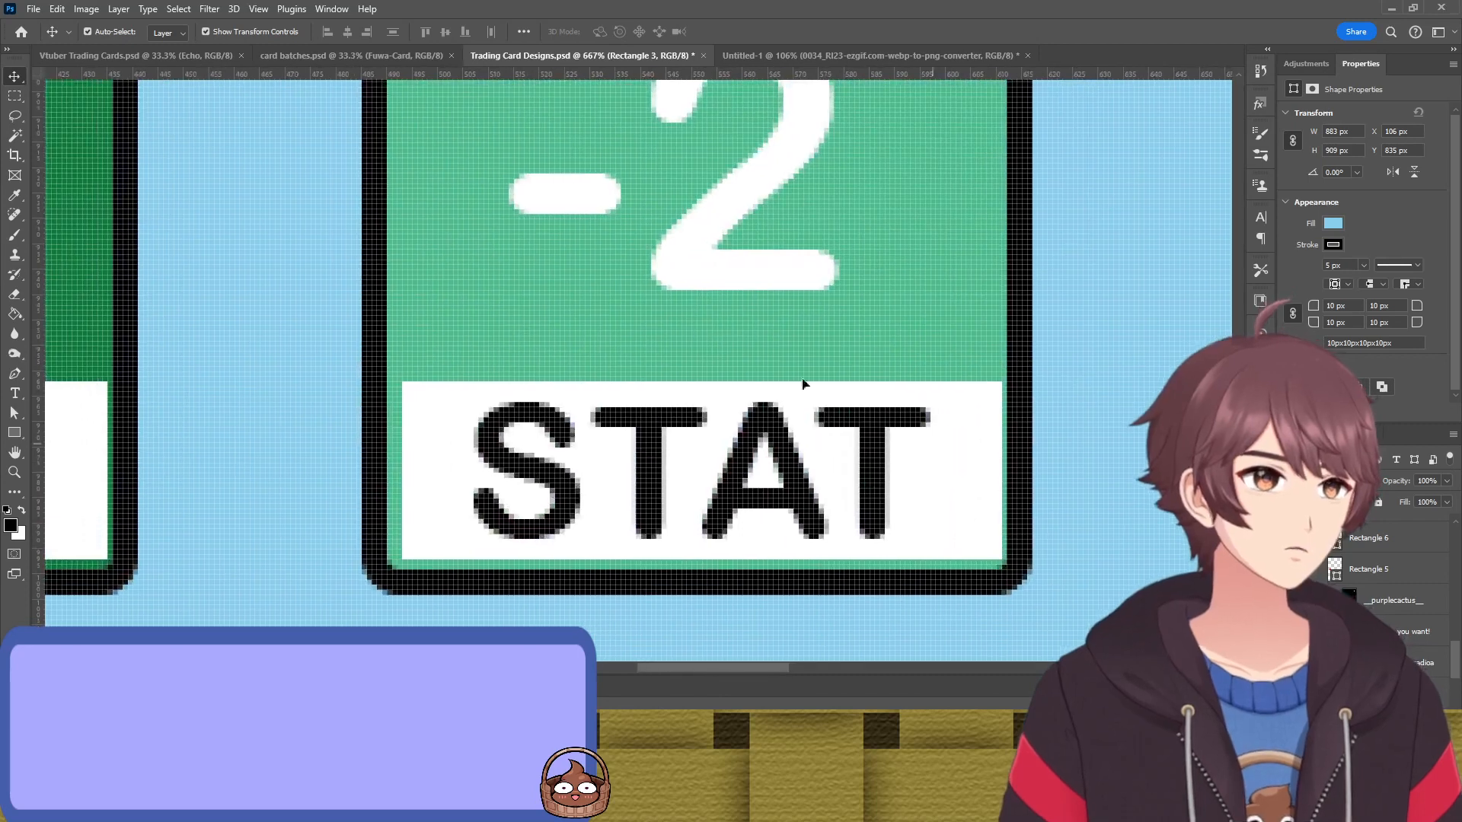
left_click(365, 402)
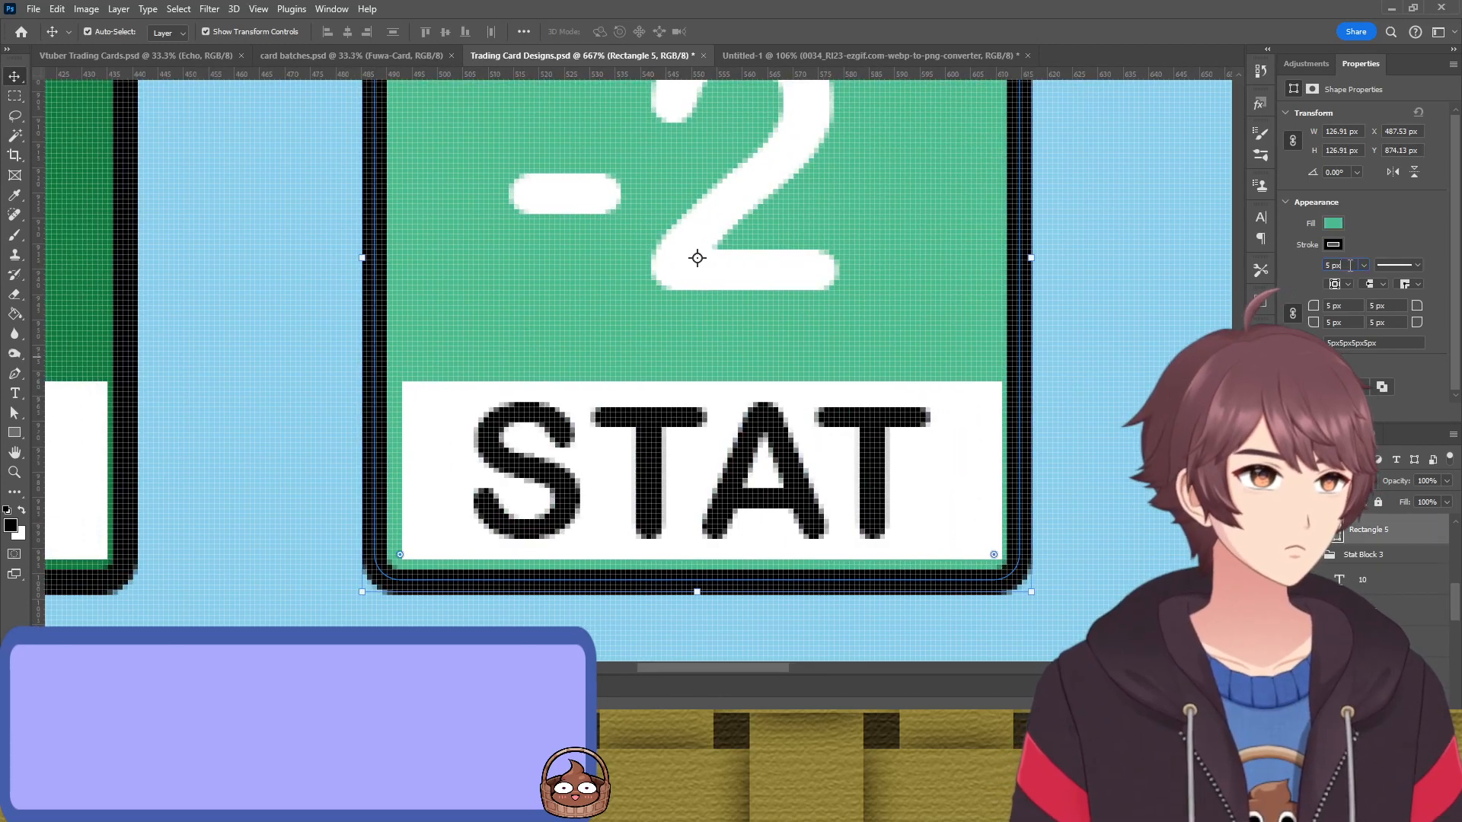
left_click(1349, 266)
type("8")
key("Return")
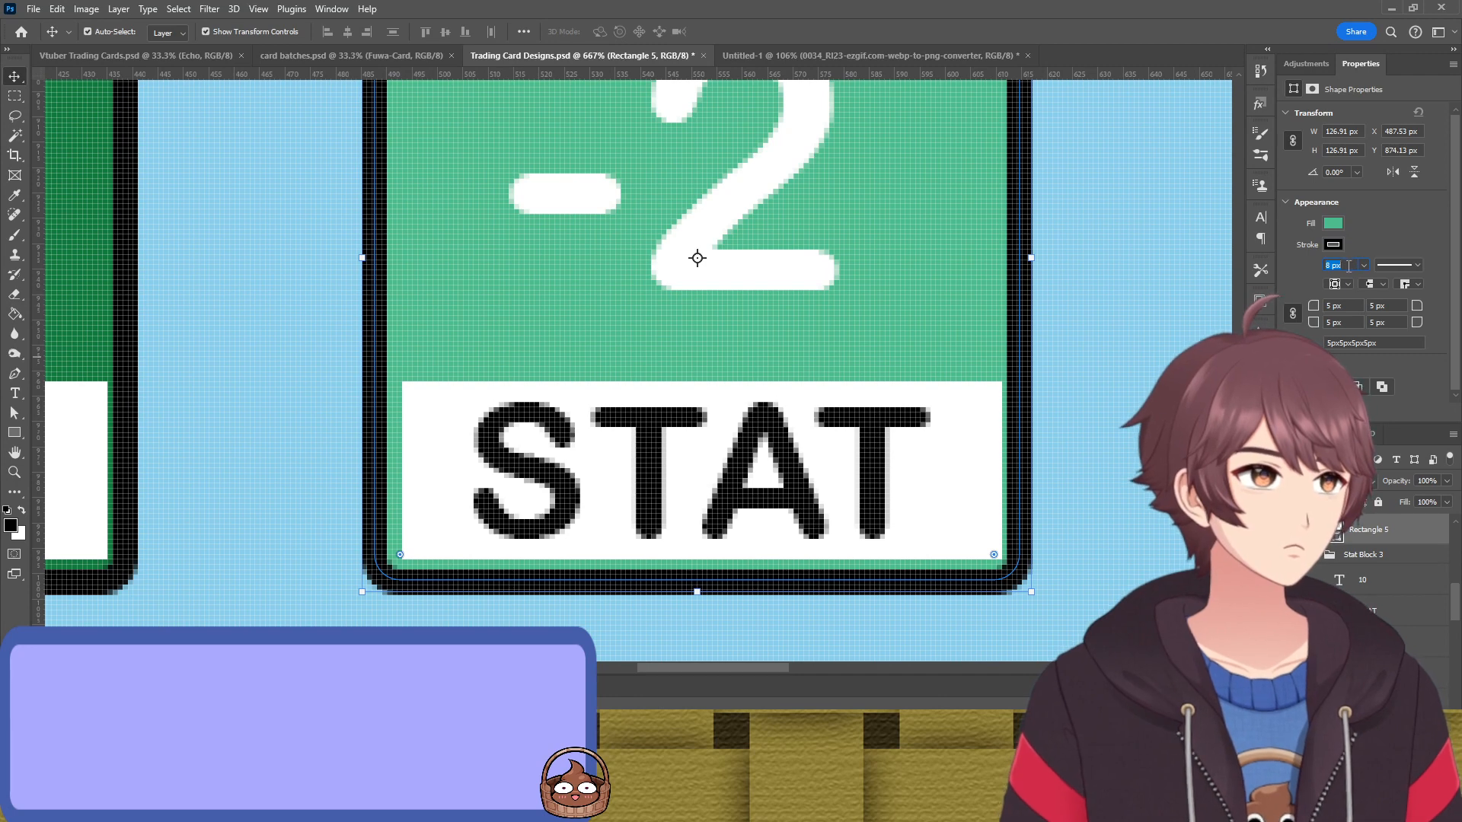
Stretch the light green block's white STAT label leftwards so it fills the width between the borders
left_click(932, 396)
left_click_drag(404, 473, 399, 473)
key("Return")
left_click(247, 466)
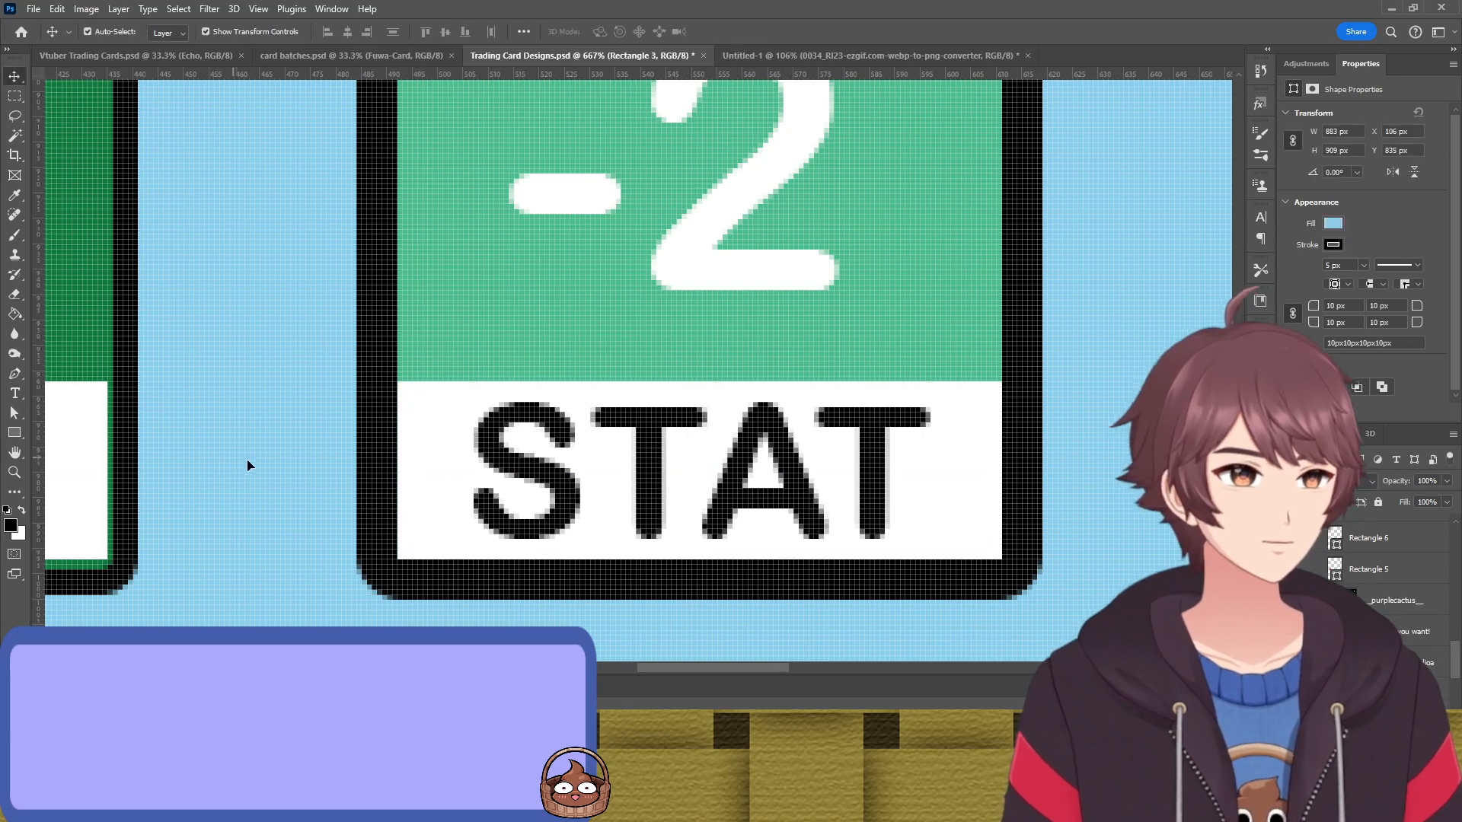
Thicken the dark green stat block's outline to match the neighbouring light green block
key("space")
left_click_drag(257, 476, 992, 507)
left_click(849, 395)
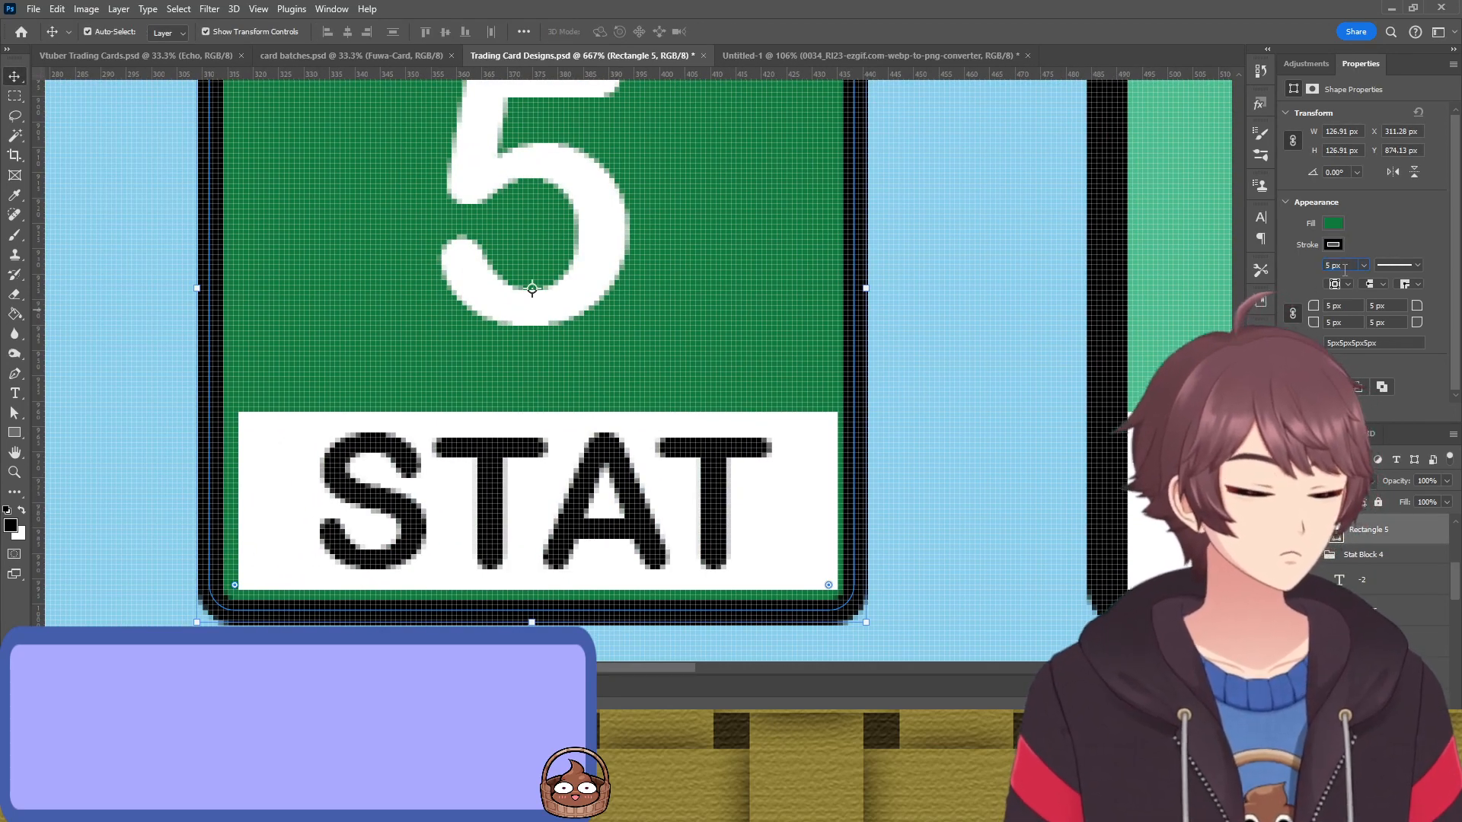
Resize the dark green block's white STAT label to 119 × 35 px so it fits between the inner outline edges
left_click(237, 466)
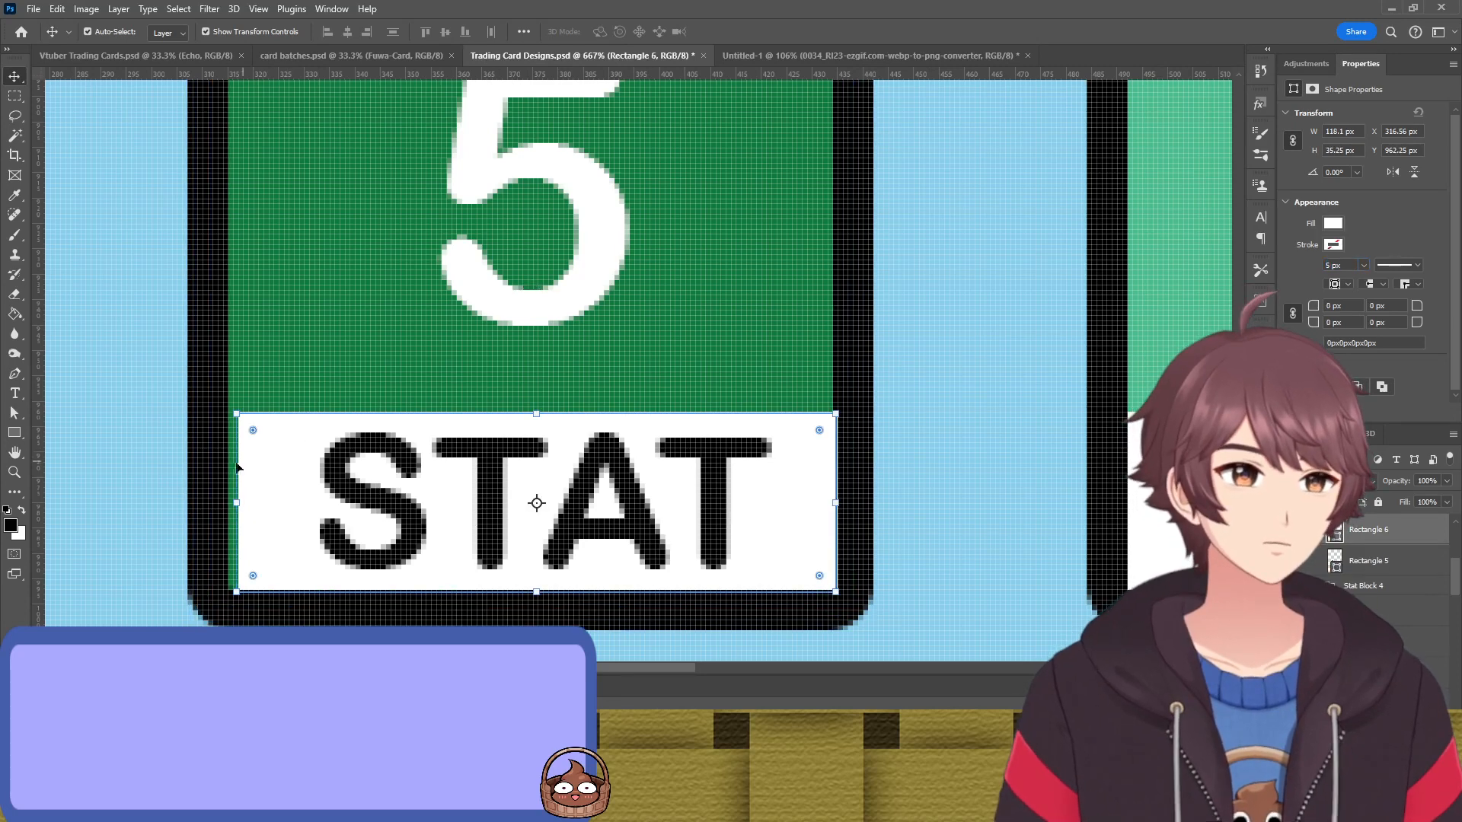
left_click_drag(237, 503, 224, 502)
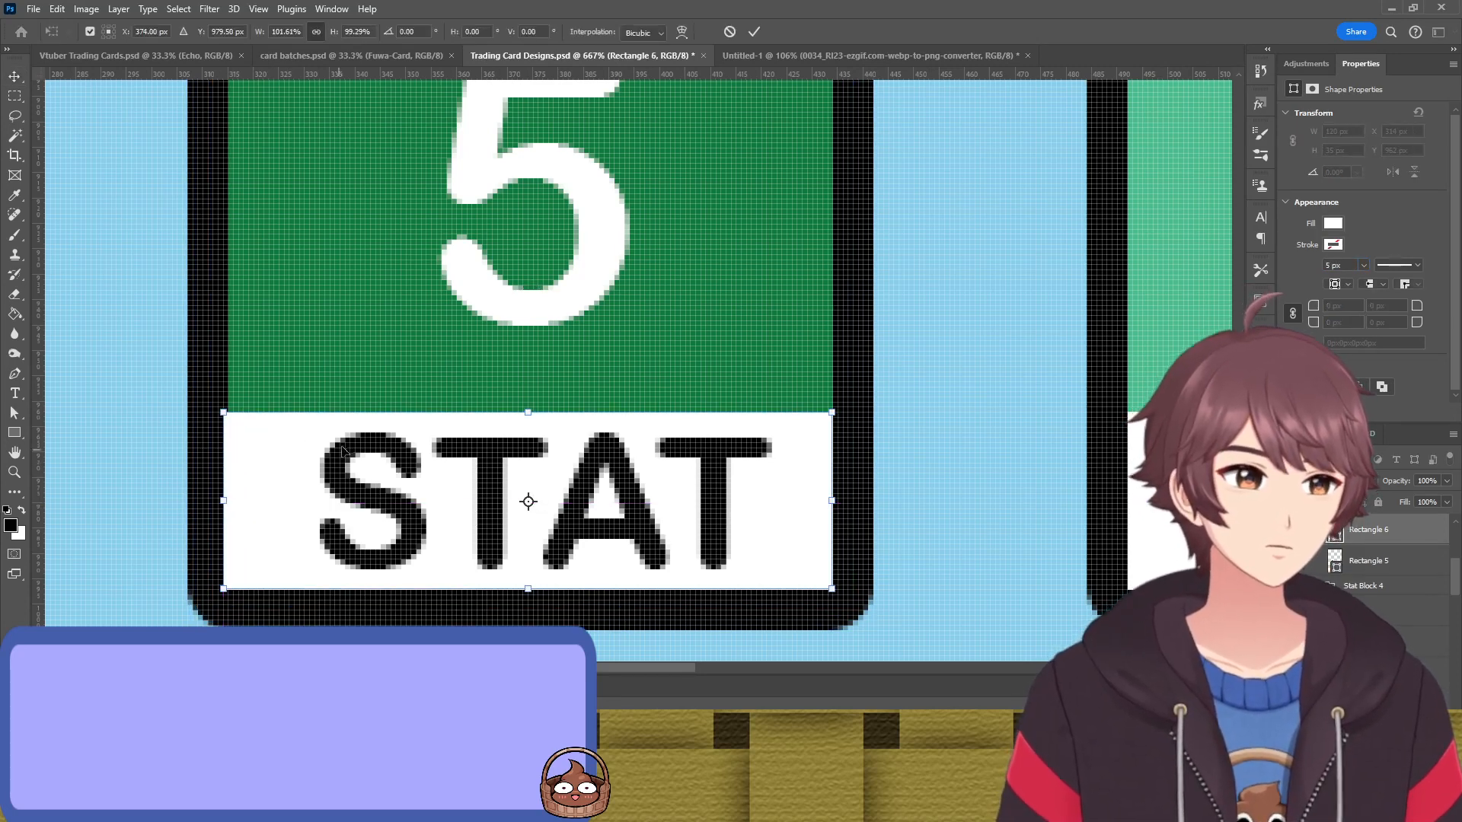
key("Return")
scroll(229, 502, "up", 2)
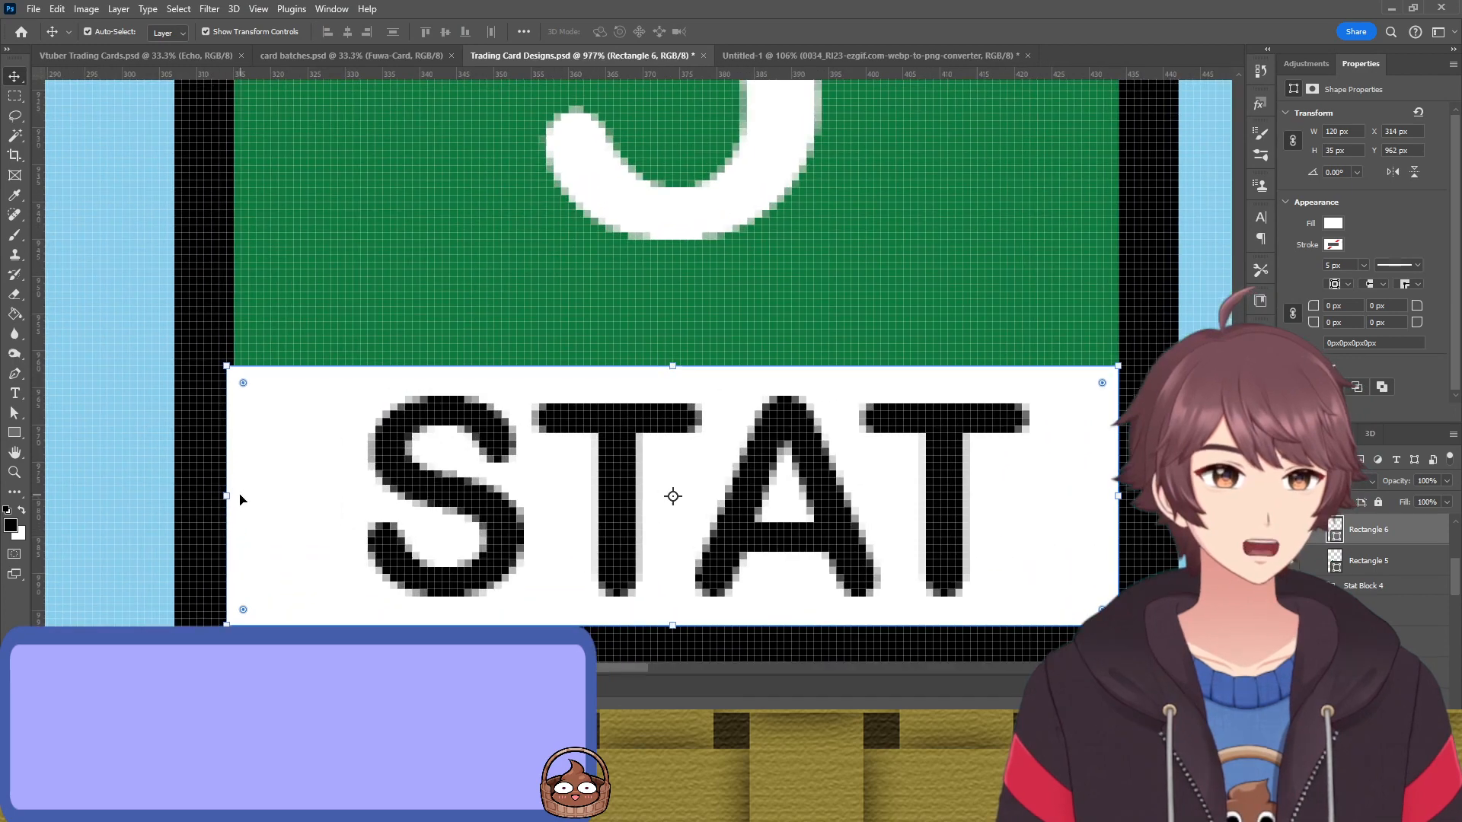
left_click_drag(226, 496, 235, 497)
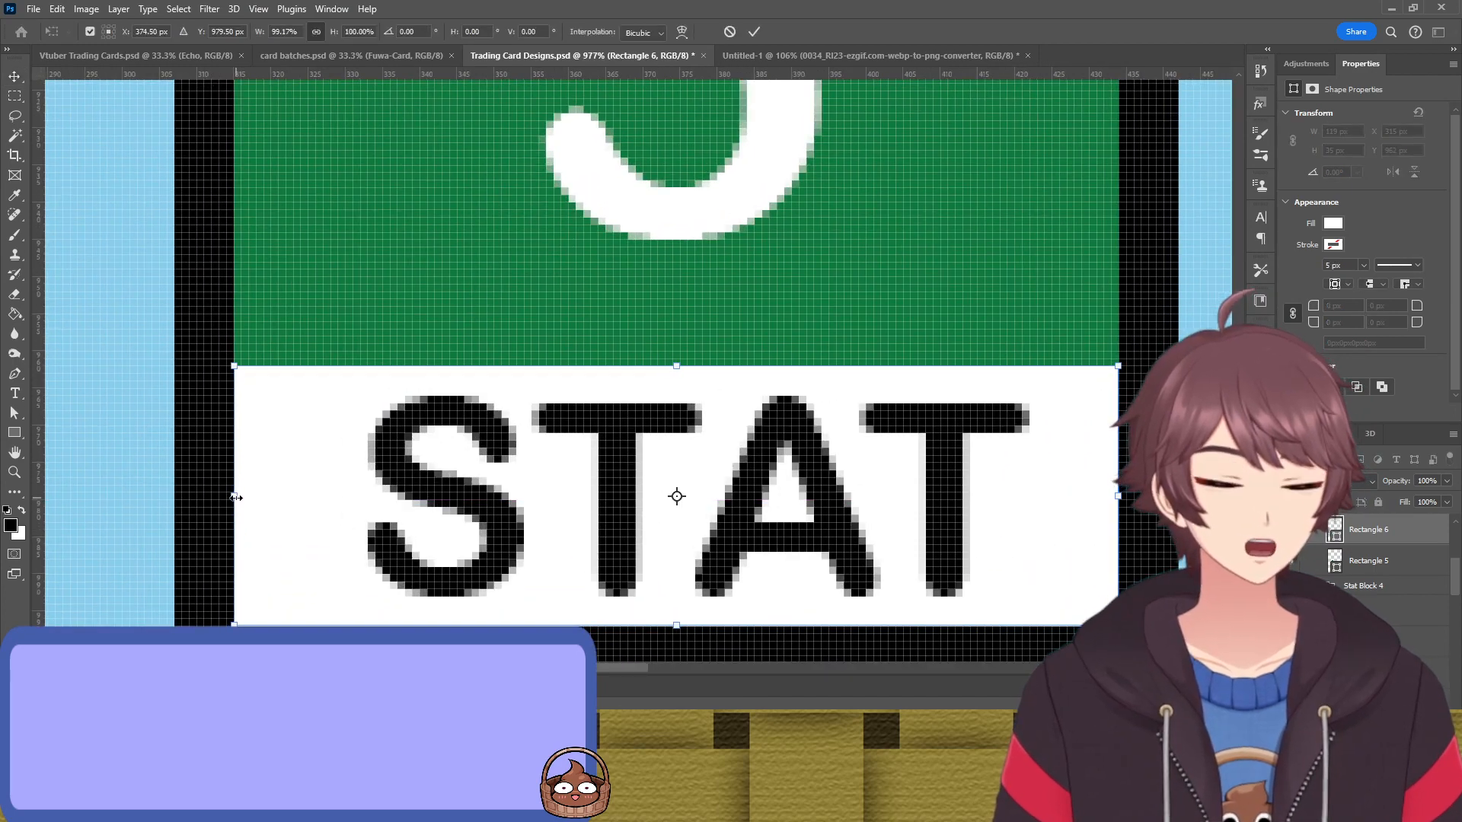
key("Return")
Set the outline width of the red stat block numbered 23 to 8 px
left_click_drag(656, 519, 1104, 457)
left_click_drag(472, 460, 685, 525)
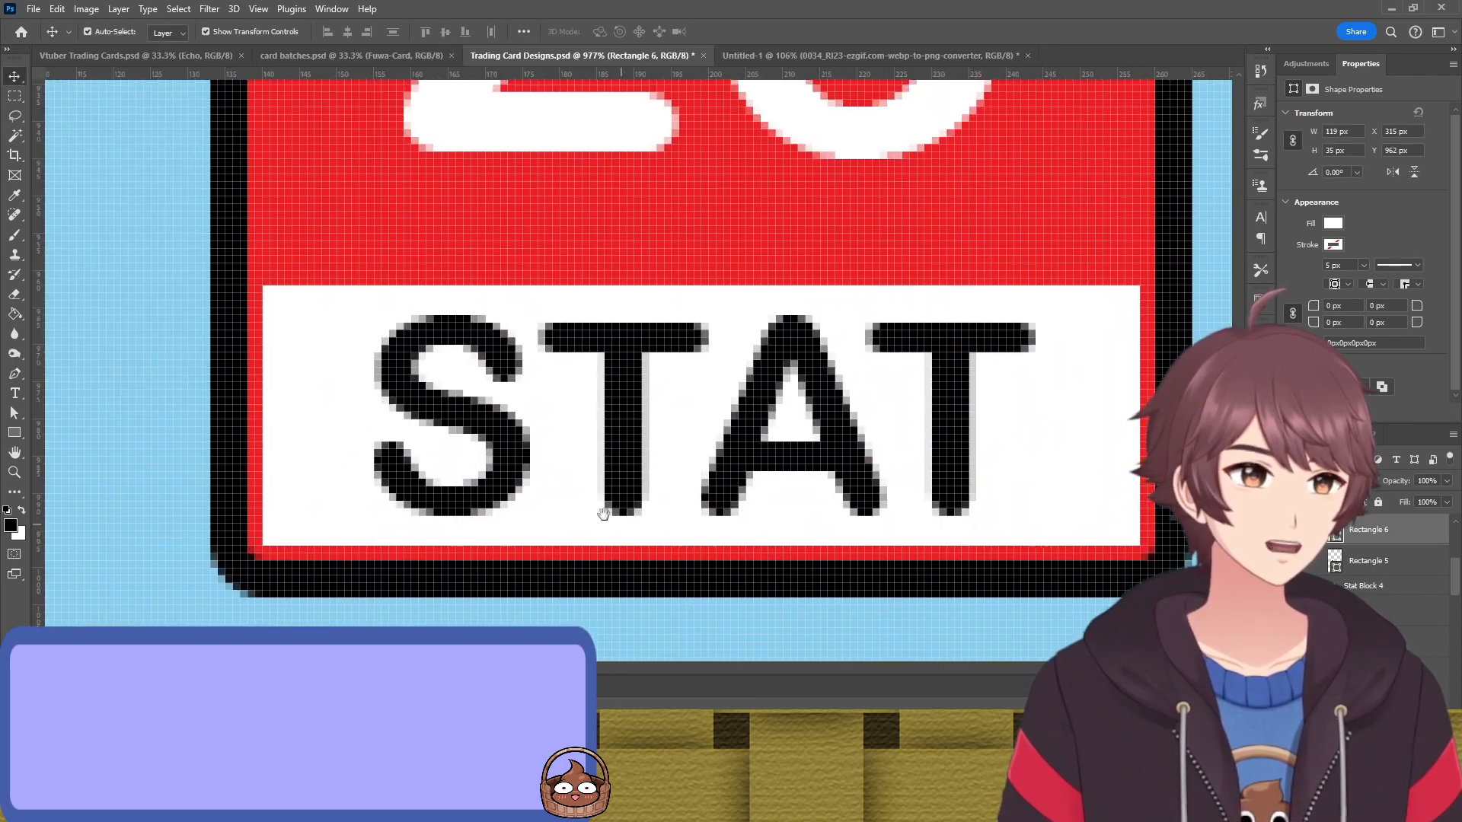
left_click(1182, 232)
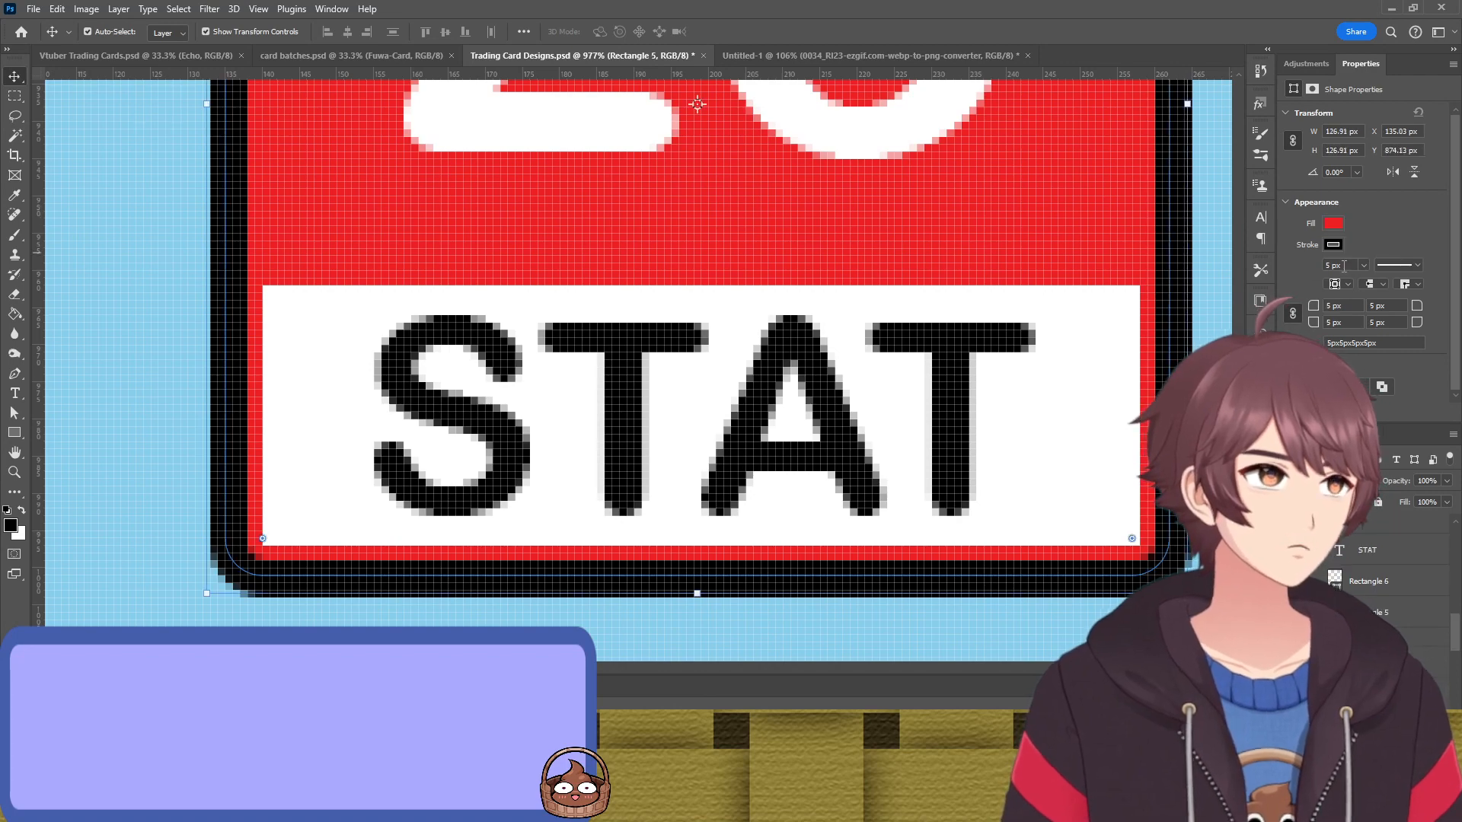
left_click(1347, 266)
key("Return")
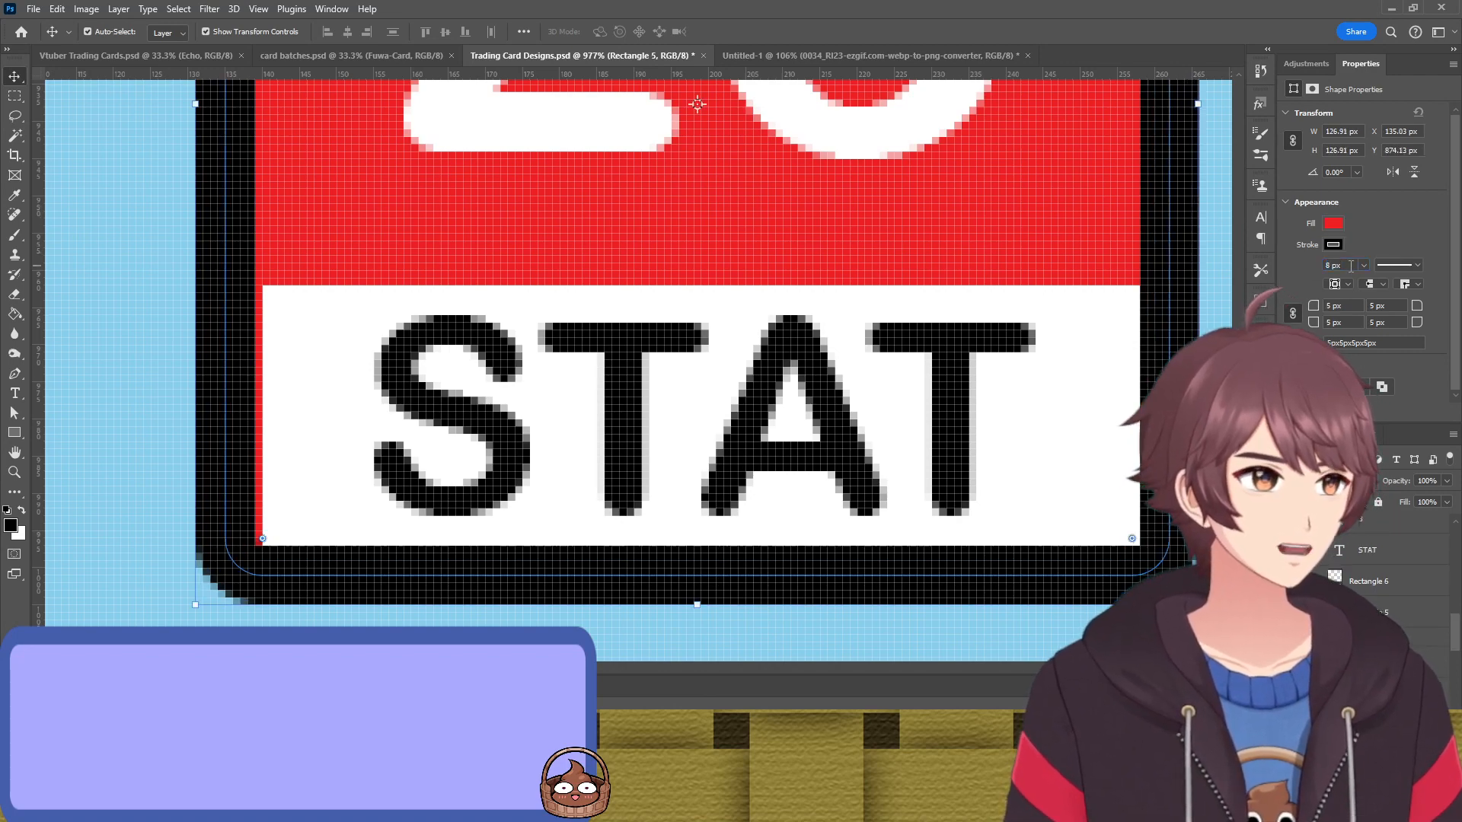
Resize the red block's white STAT label to 119 × 35 px, aligning both ends with the inner outline edges
left_click(288, 414)
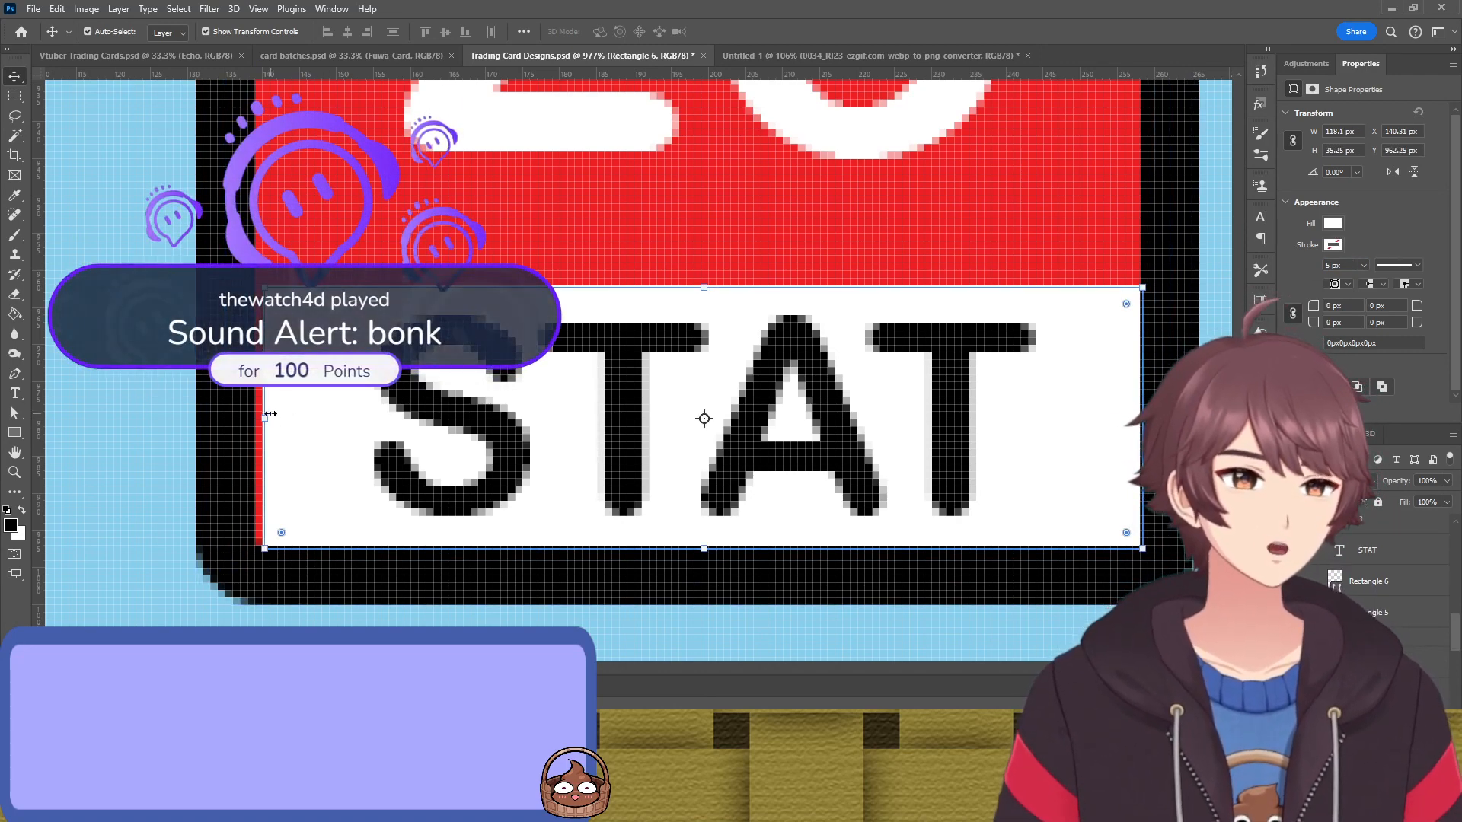
left_click_drag(270, 414, 258, 414)
key("Return")
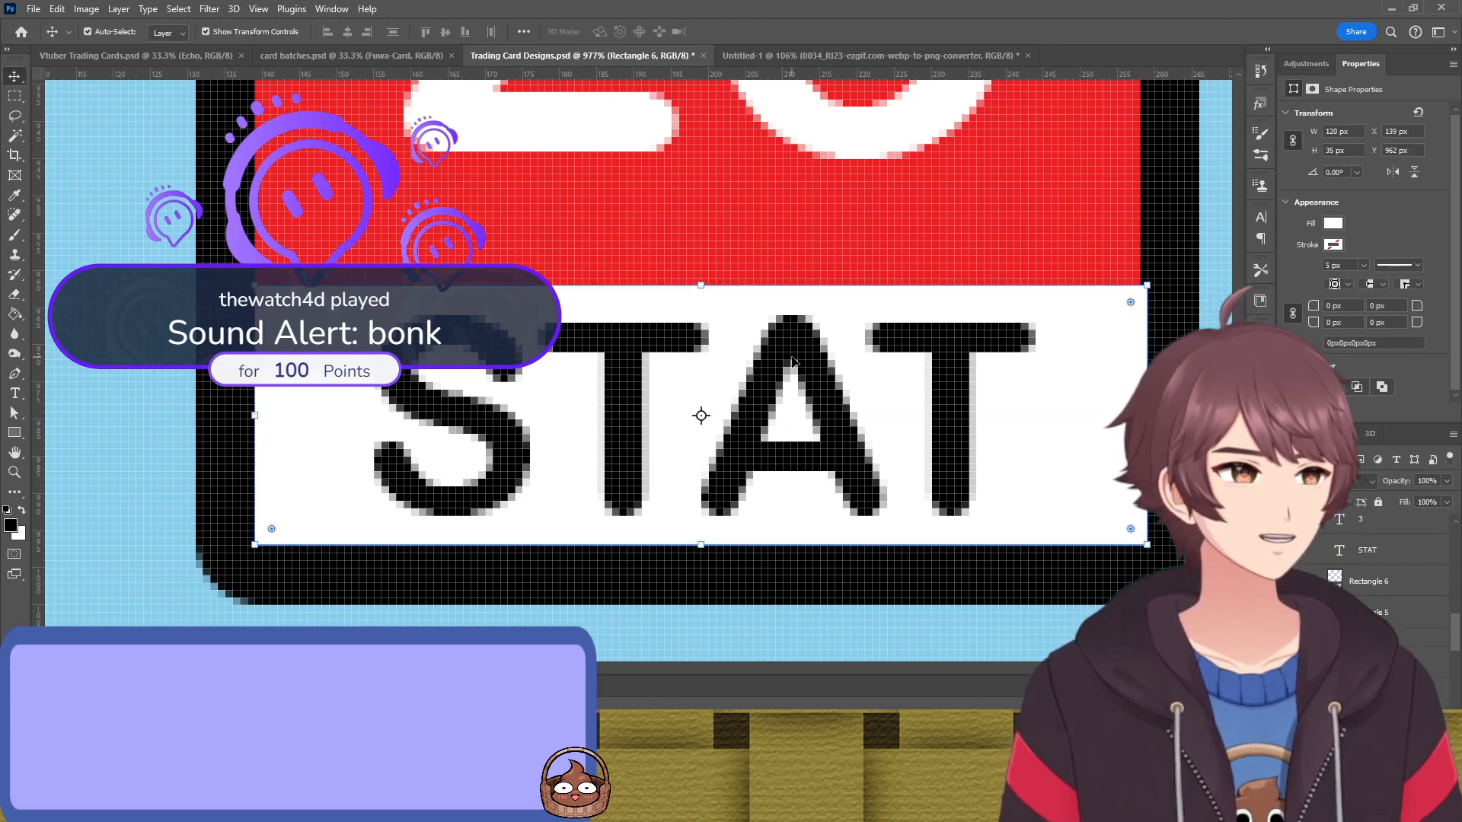
left_click_drag(1141, 414, 1138, 414)
key("Return")
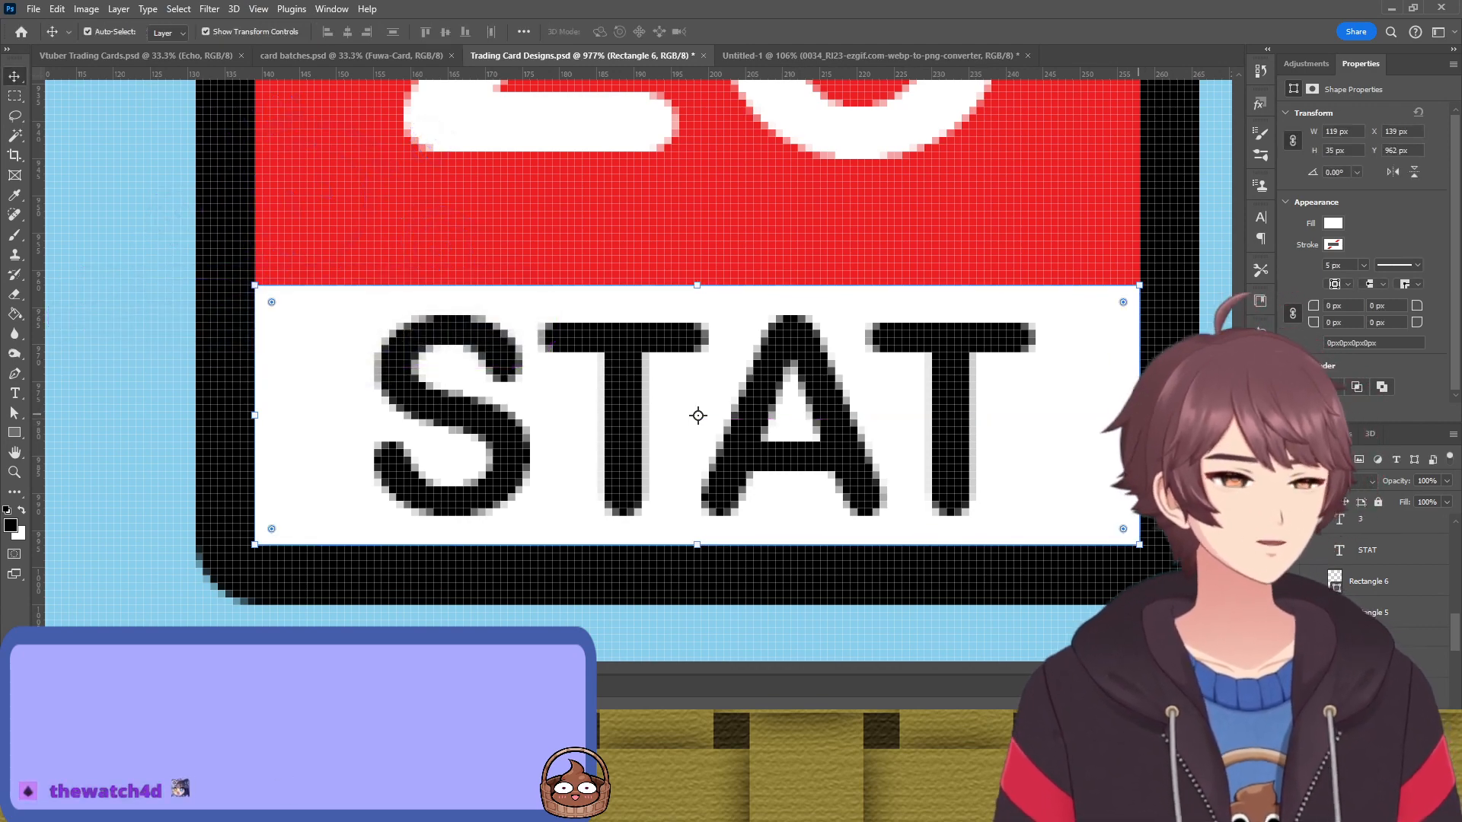
Nudge the red stat block's background rectangle up by 1 px
left_click(919, 245)
scroll(922, 277, "down", 6)
left_click_drag(1017, 456, 954, 516)
key("Return")
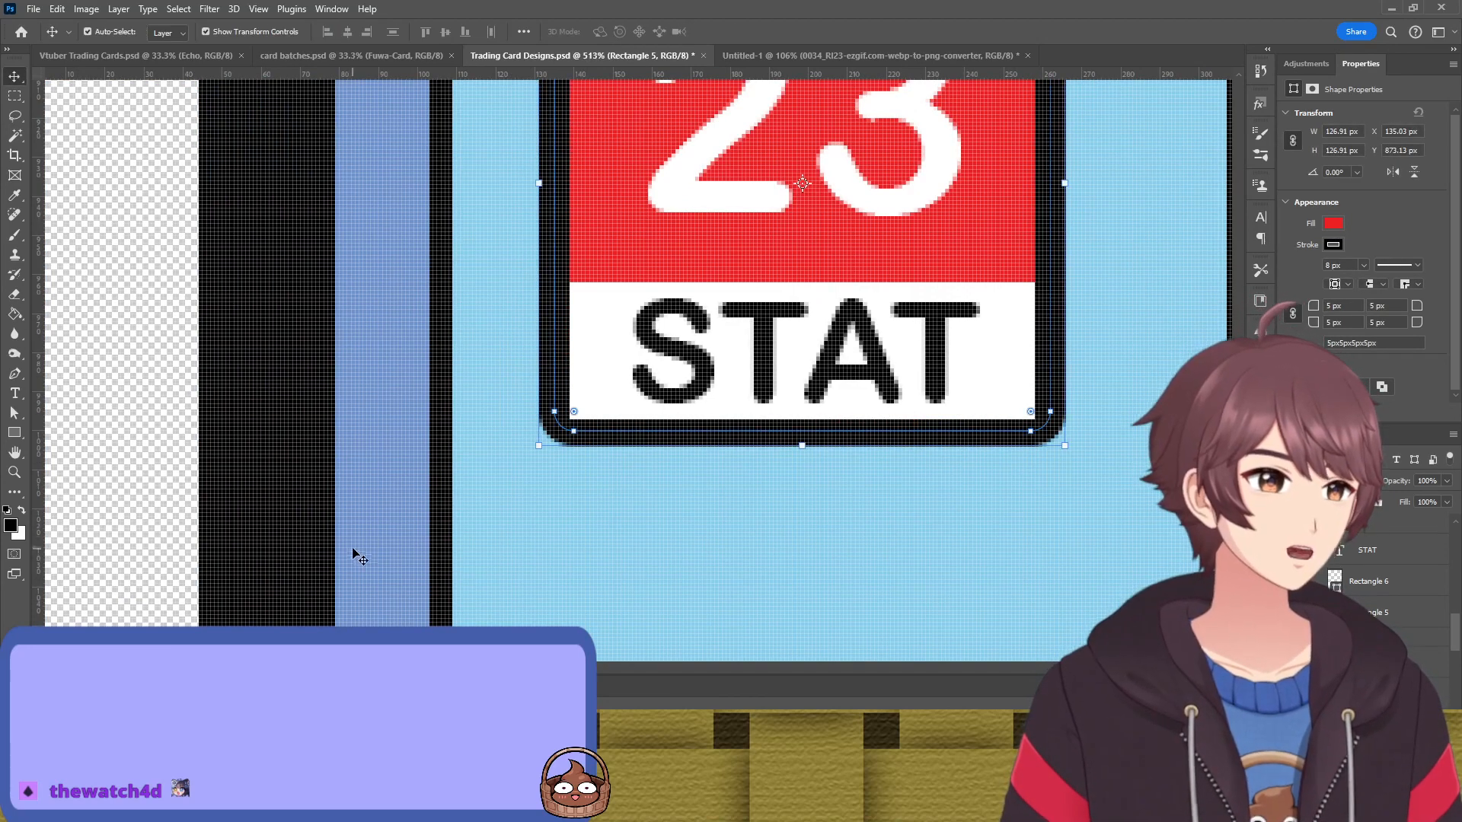
Compare the full row of stat blocks and reduce the red block's outline width to 7 px
scroll(809, 532, "down", 5)
left_click_drag(982, 541, 484, 432)
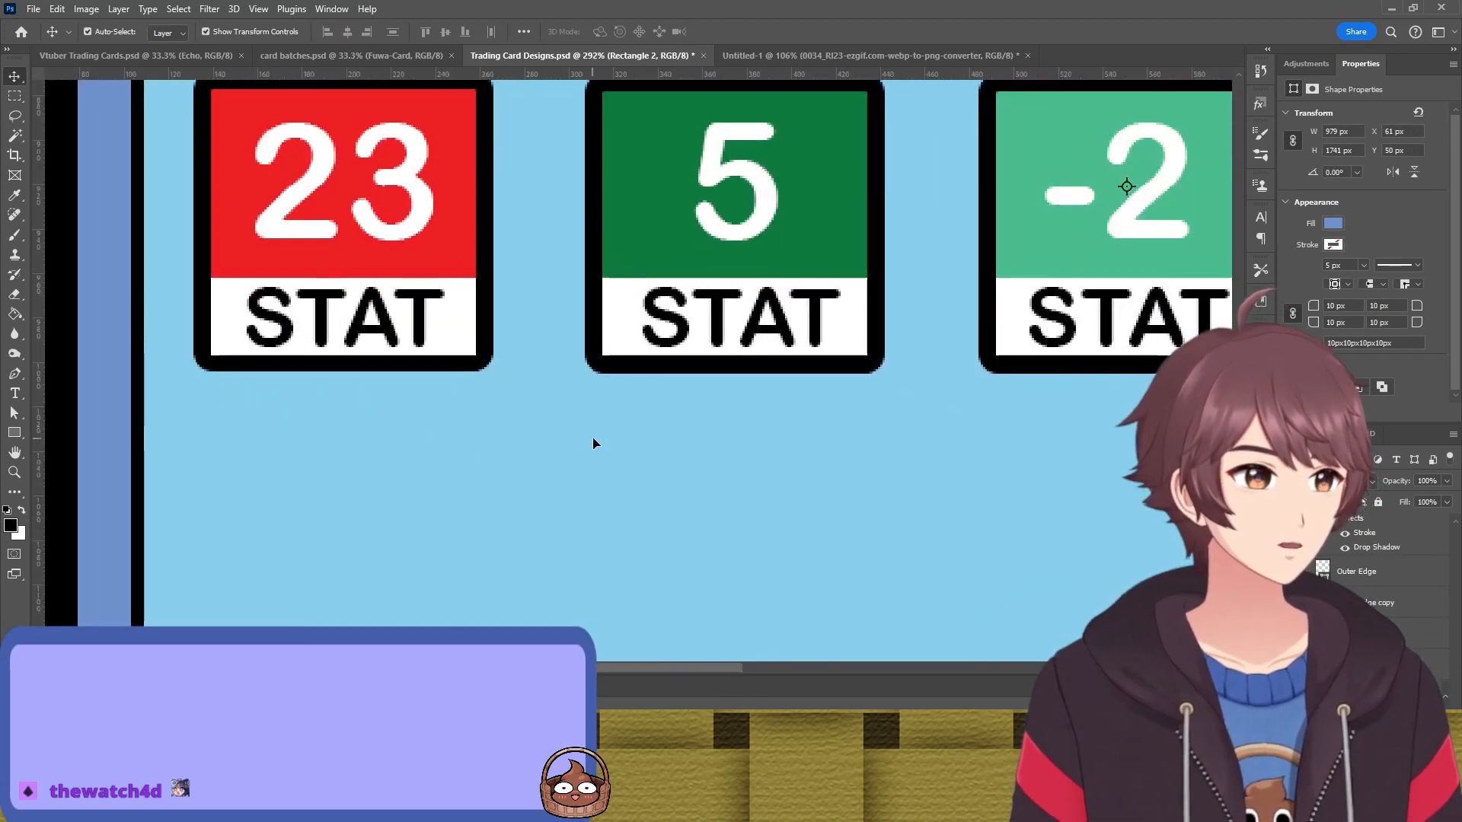
scroll(595, 436, "down", 7)
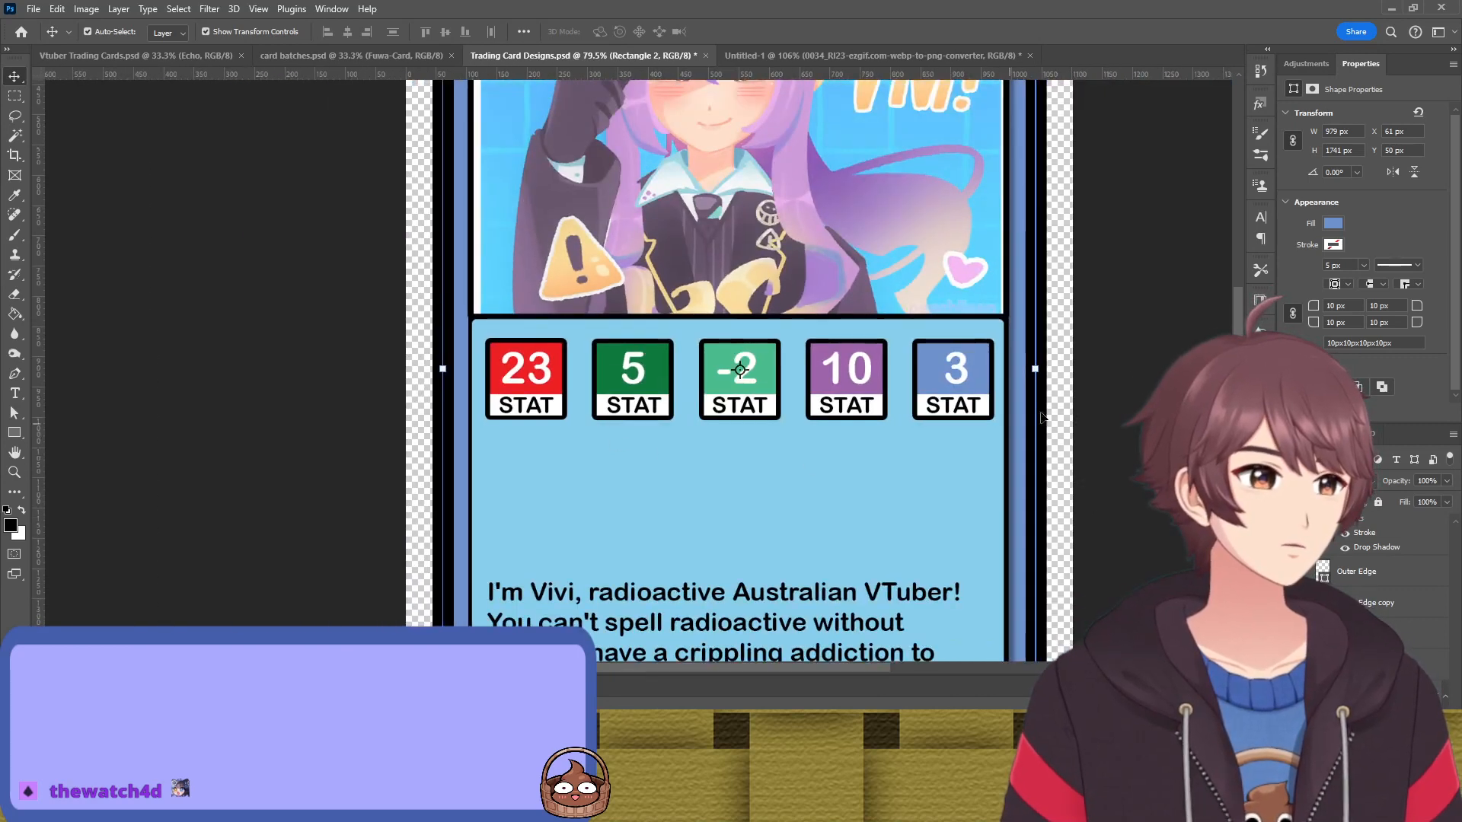
left_click(1043, 417)
scroll(1127, 358, "down", 2)
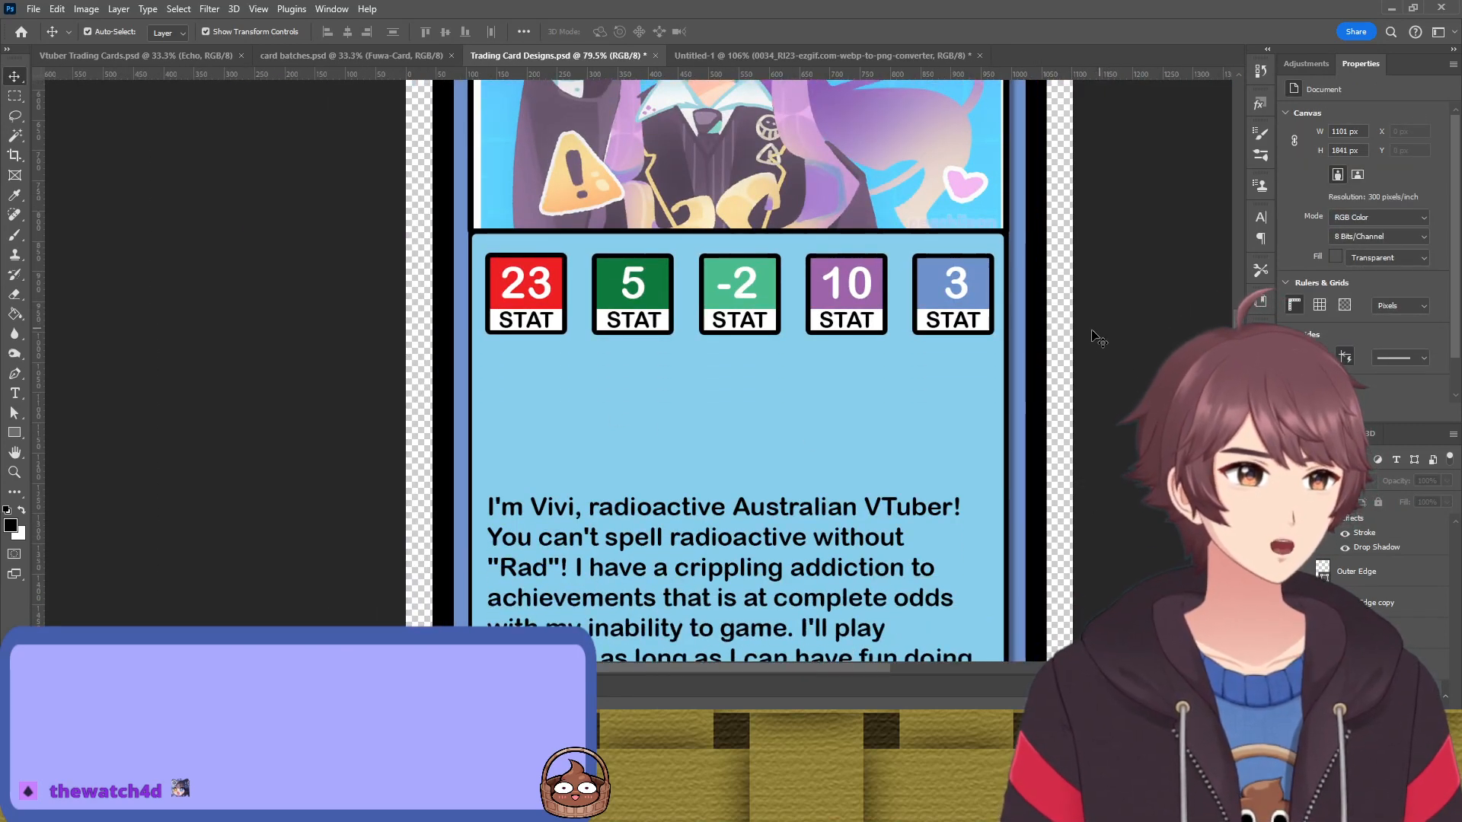
scroll(989, 346, "up", 2)
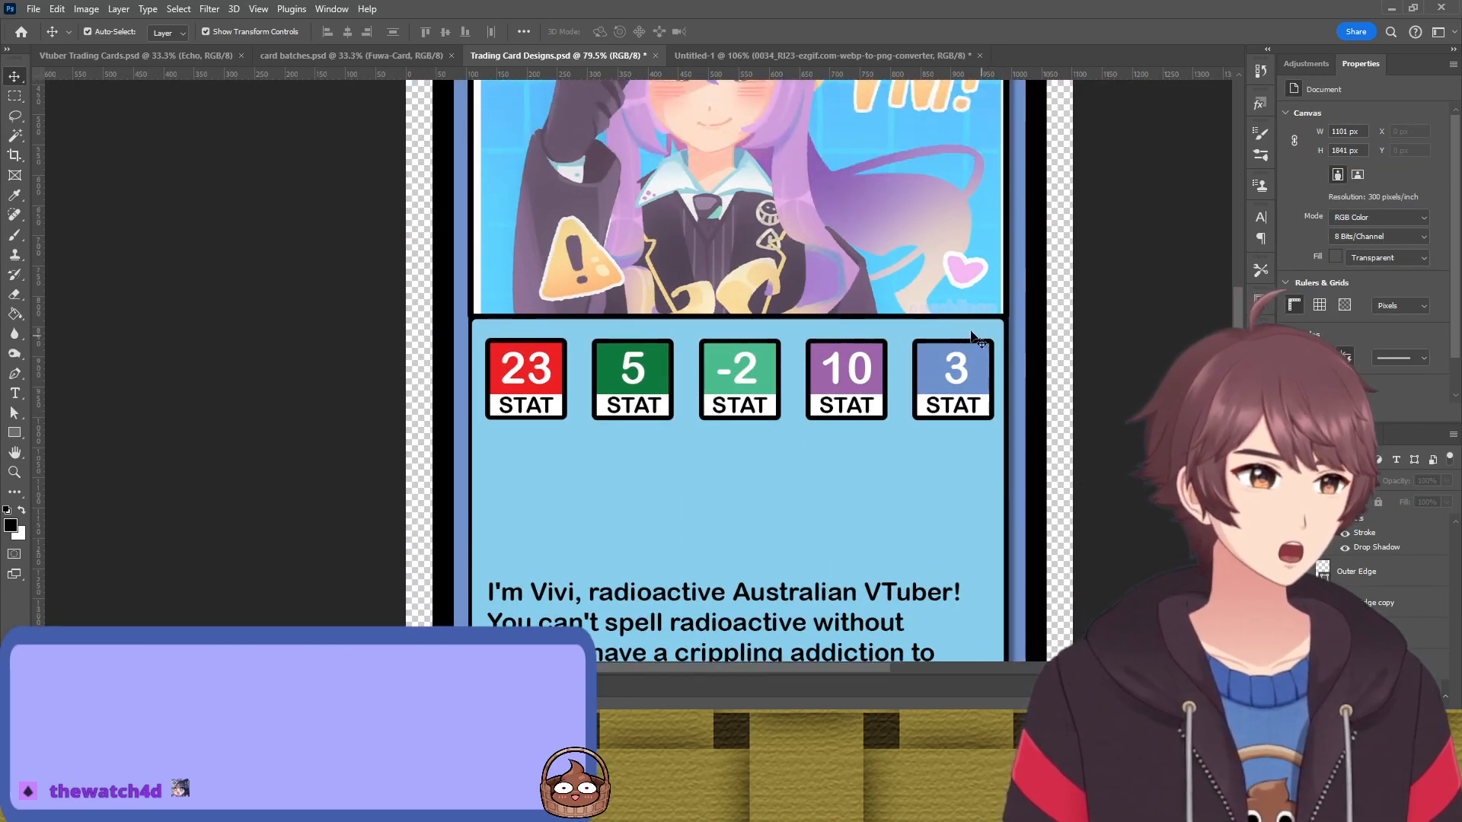
left_click(563, 351)
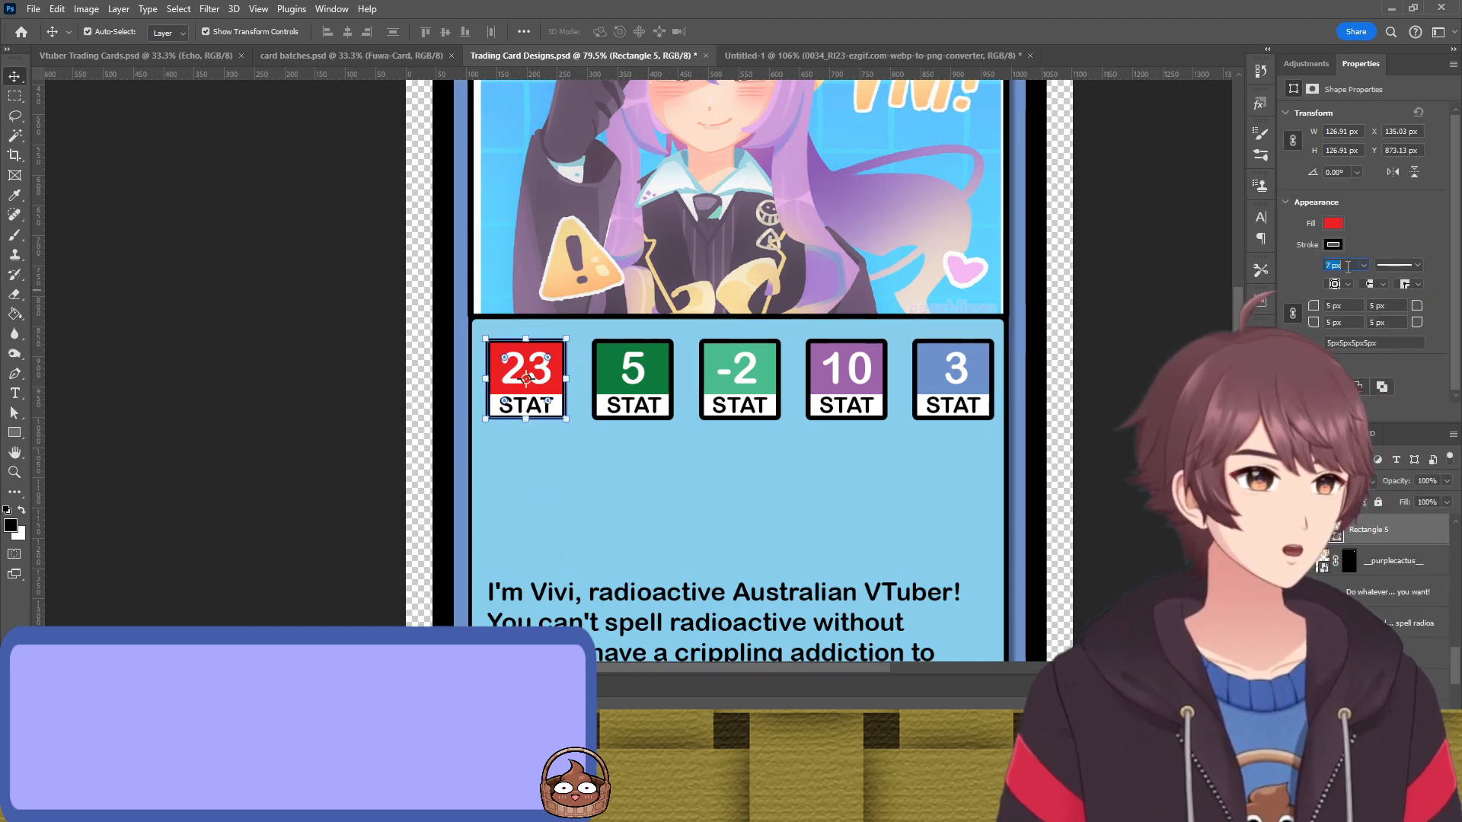
left_click(1130, 297)
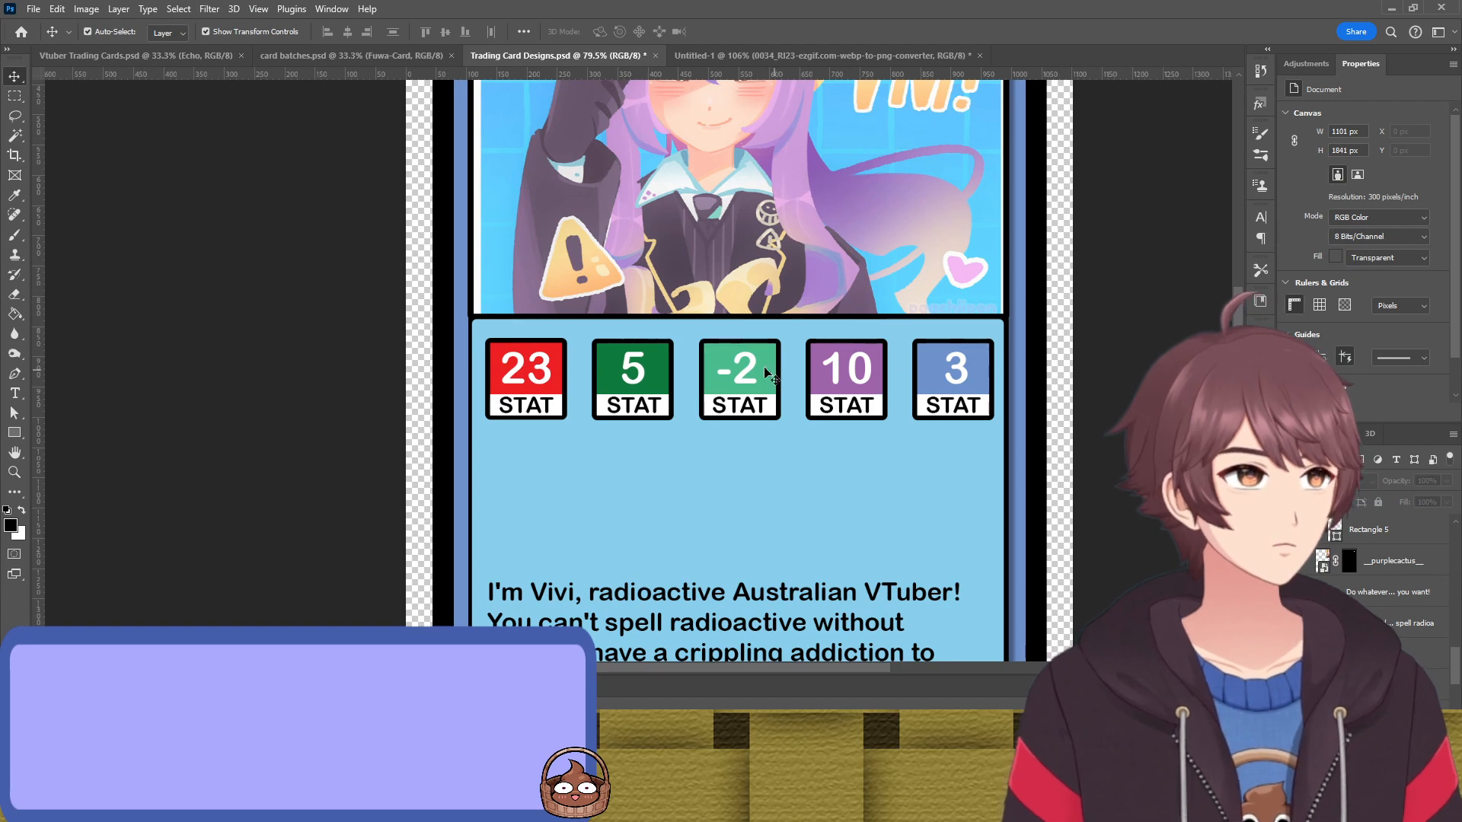
left_click(563, 359)
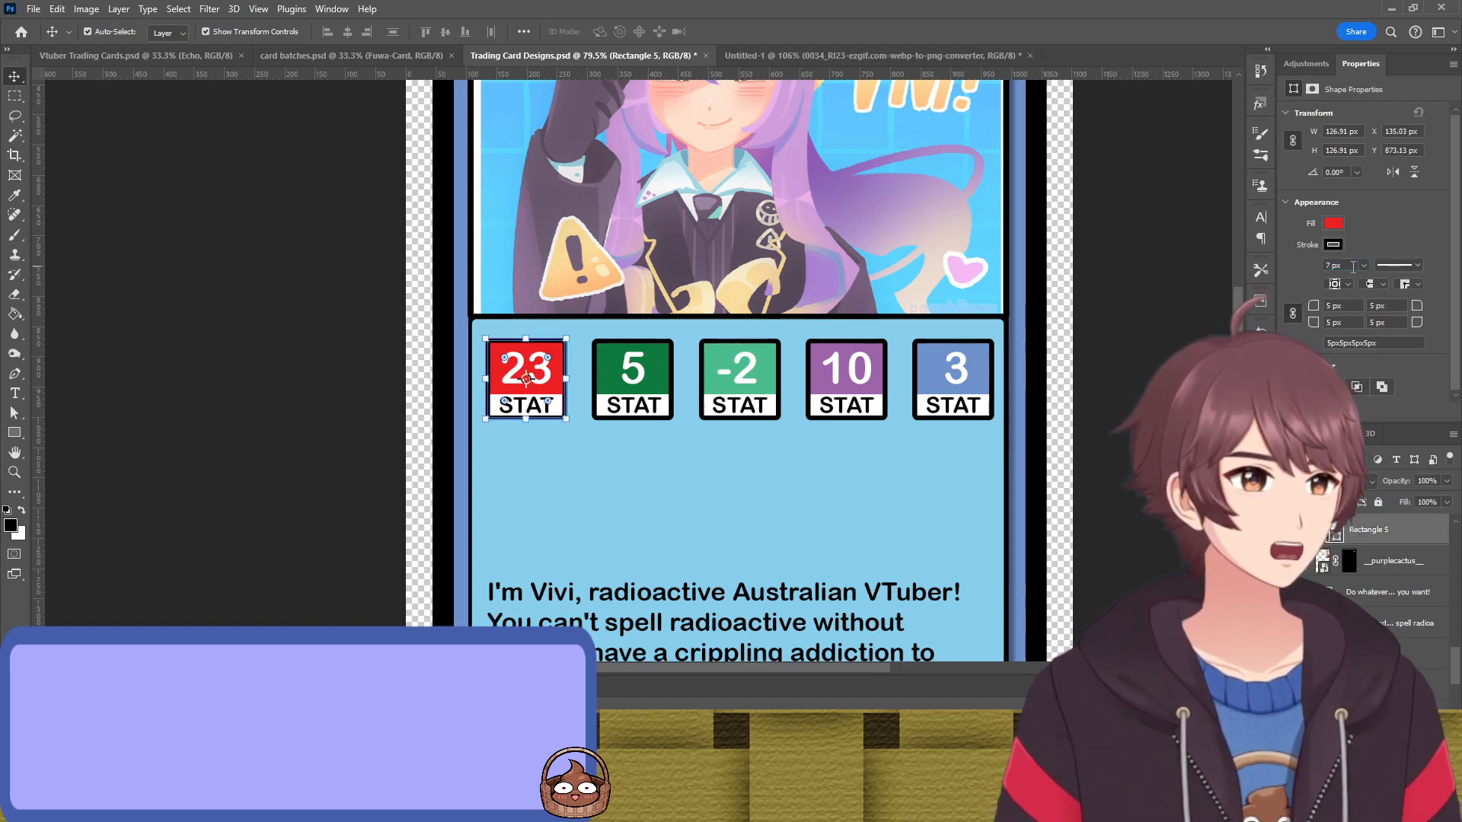
left_click(1116, 336)
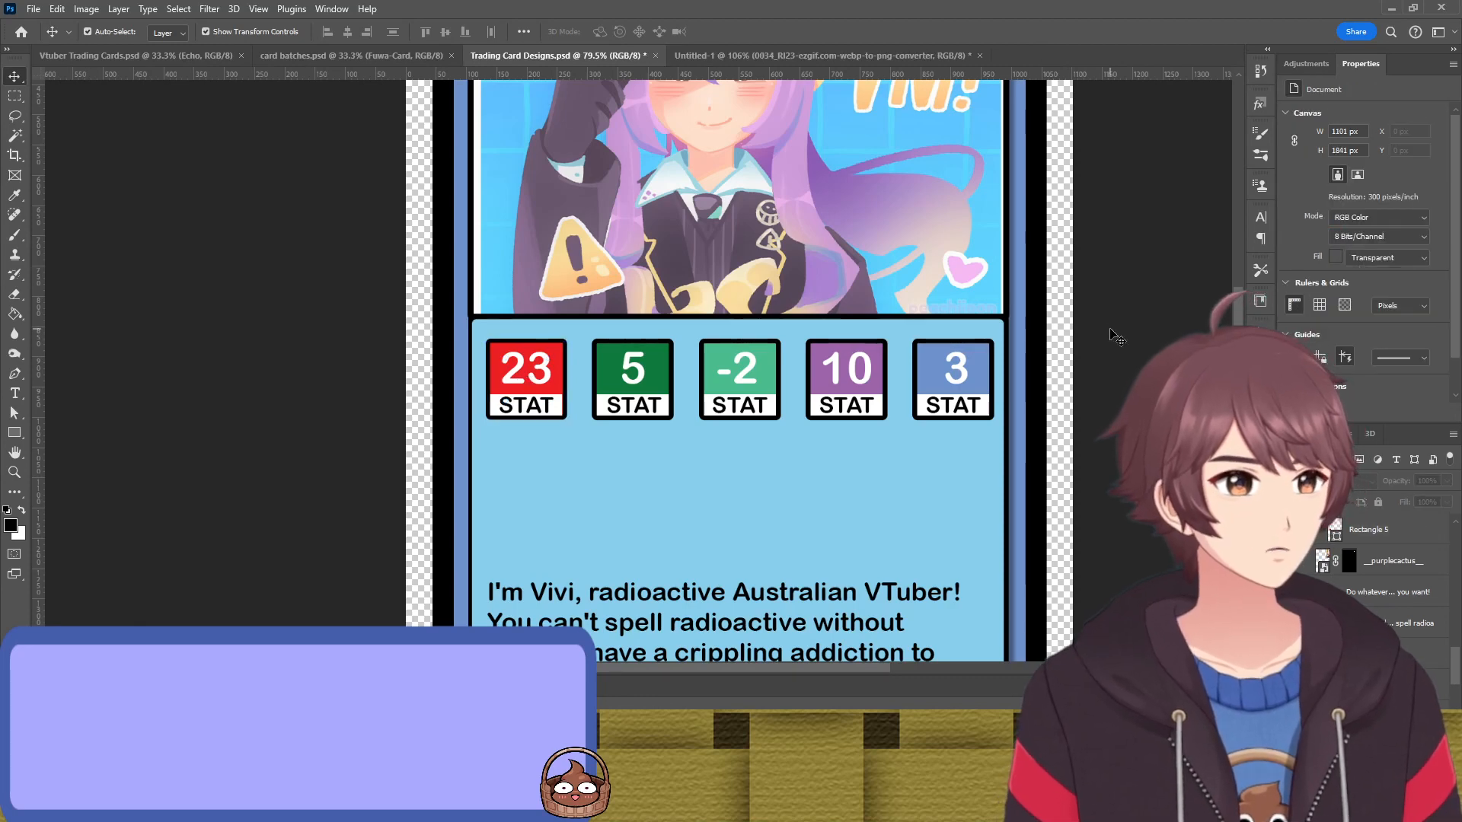
Set the dark green stat block's outline width to 7 px
left_click(666, 356)
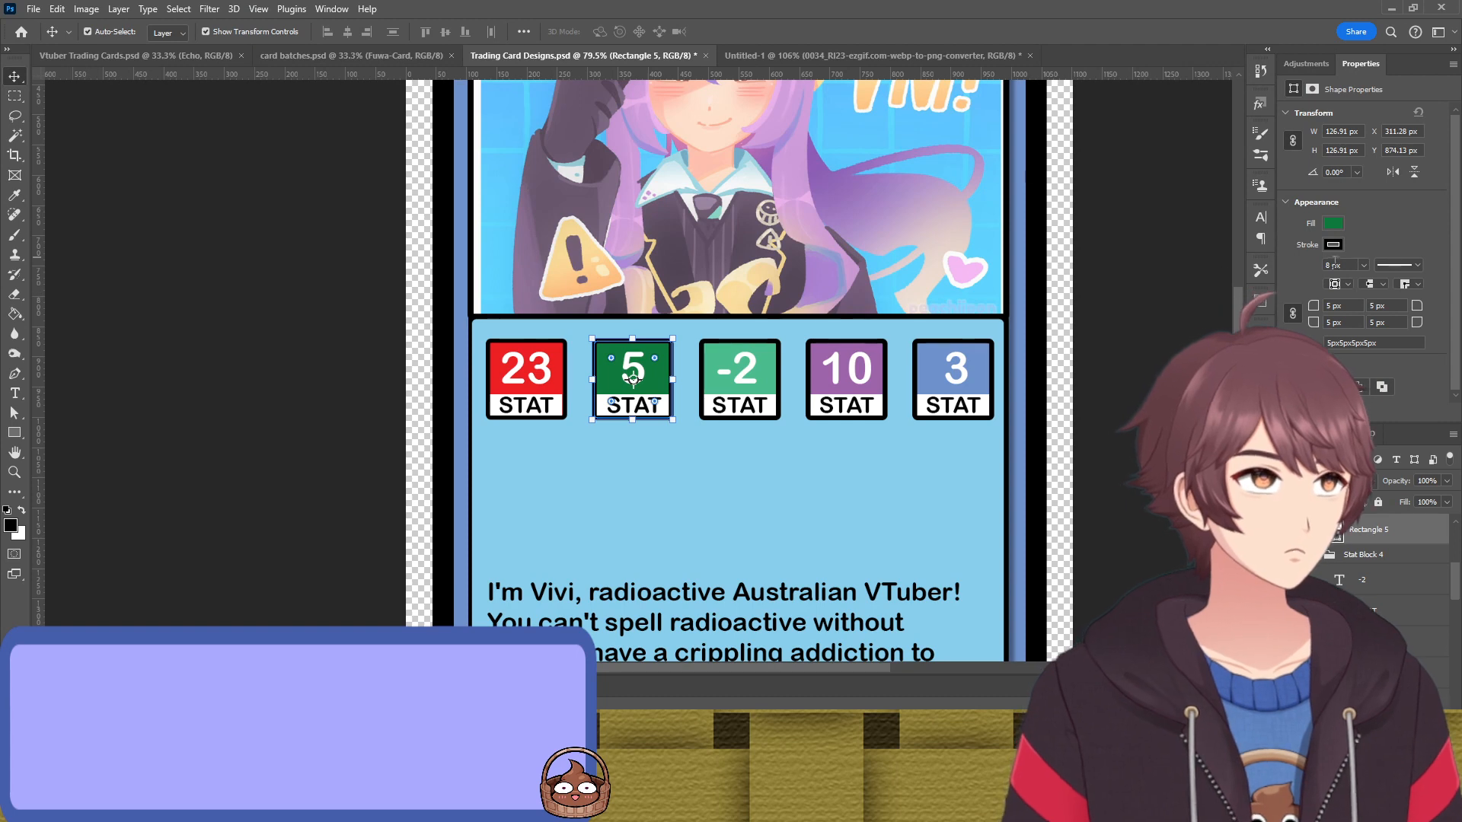
left_click(1347, 262)
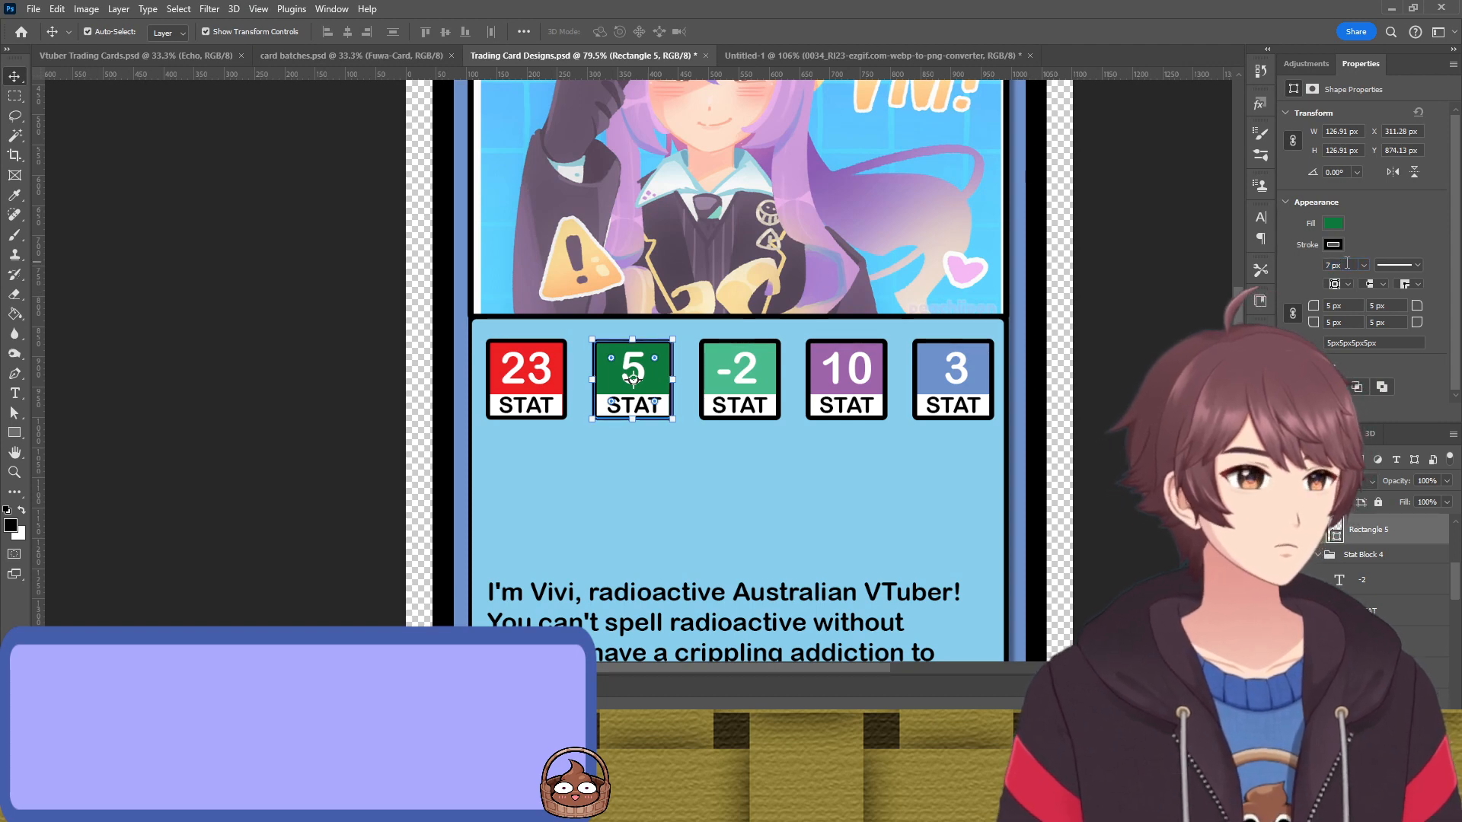
left_click(859, 472)
Set the outline width of the light green, purple and blue stat blocks to 7 px together
left_click(771, 415)
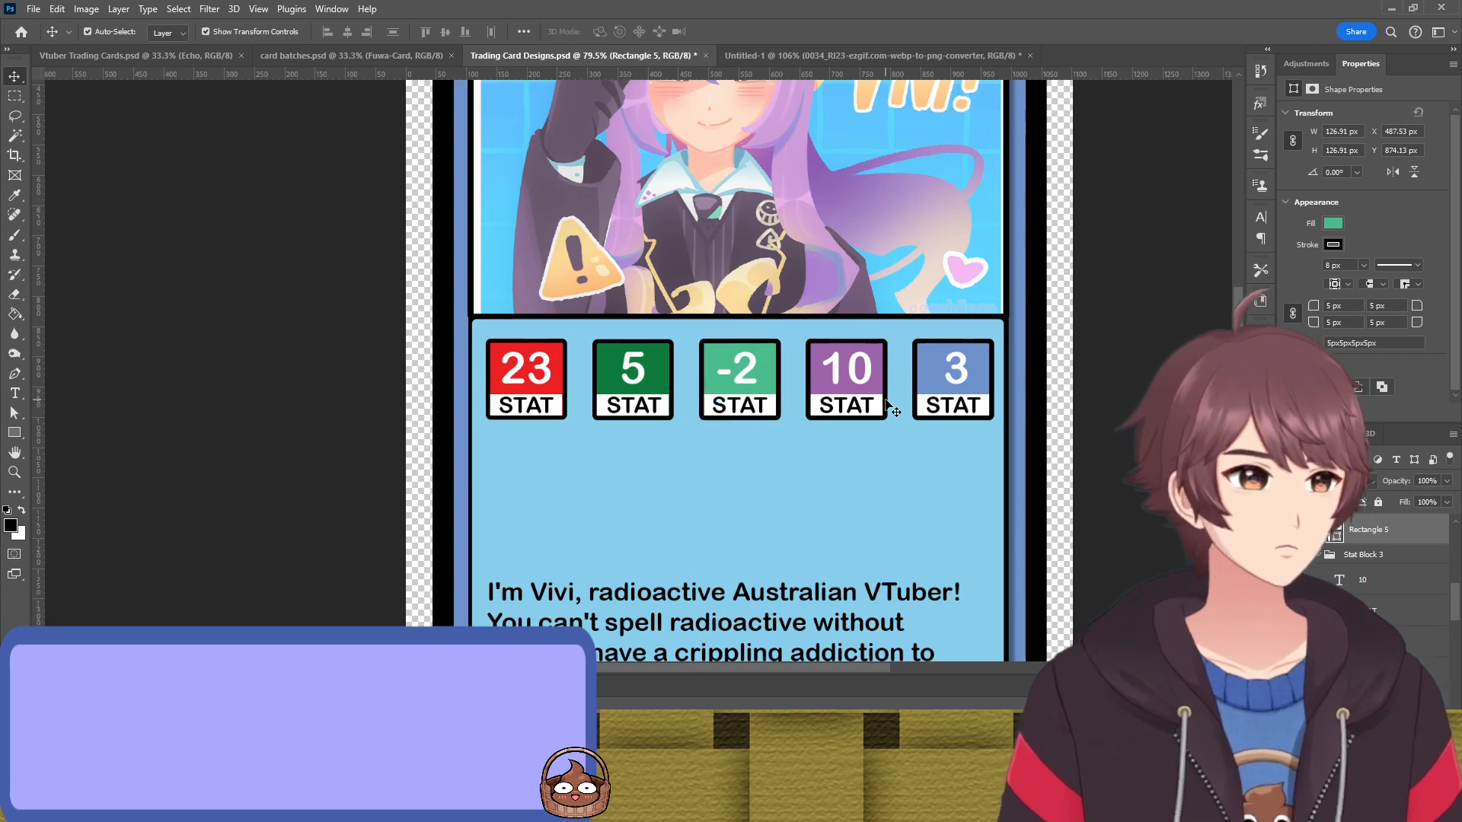
left_click(883, 404, "shift")
left_click(992, 380, "shift")
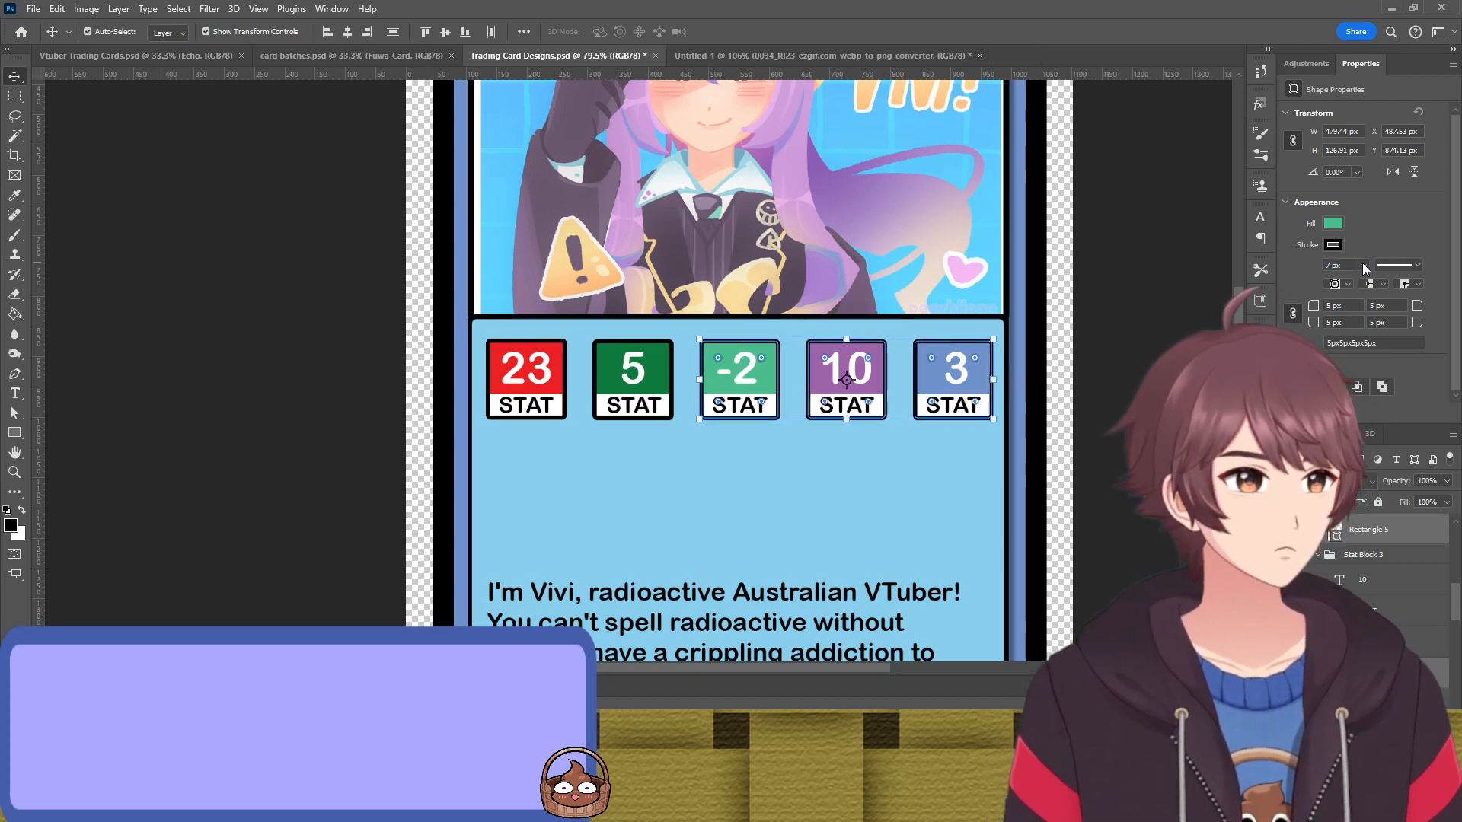
left_click(1142, 373)
Enlarge the blue block's white STAT label to 120 × 36 px so it covers the gaps beside the thinner outline
scroll(1017, 418, "up", 4)
scroll(1017, 421, "up", 5)
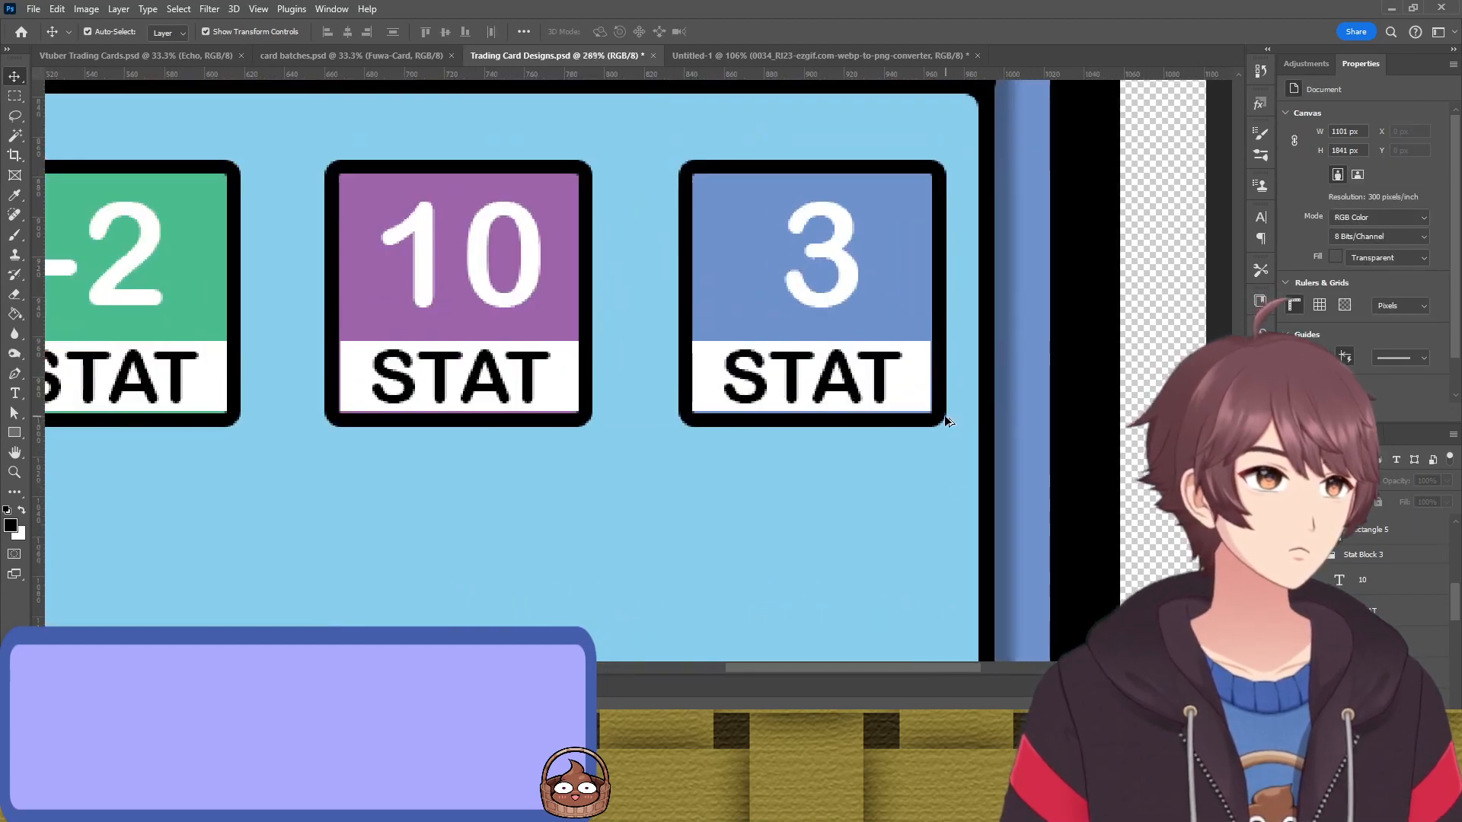
left_click(843, 406)
scroll(845, 411, "up", 1)
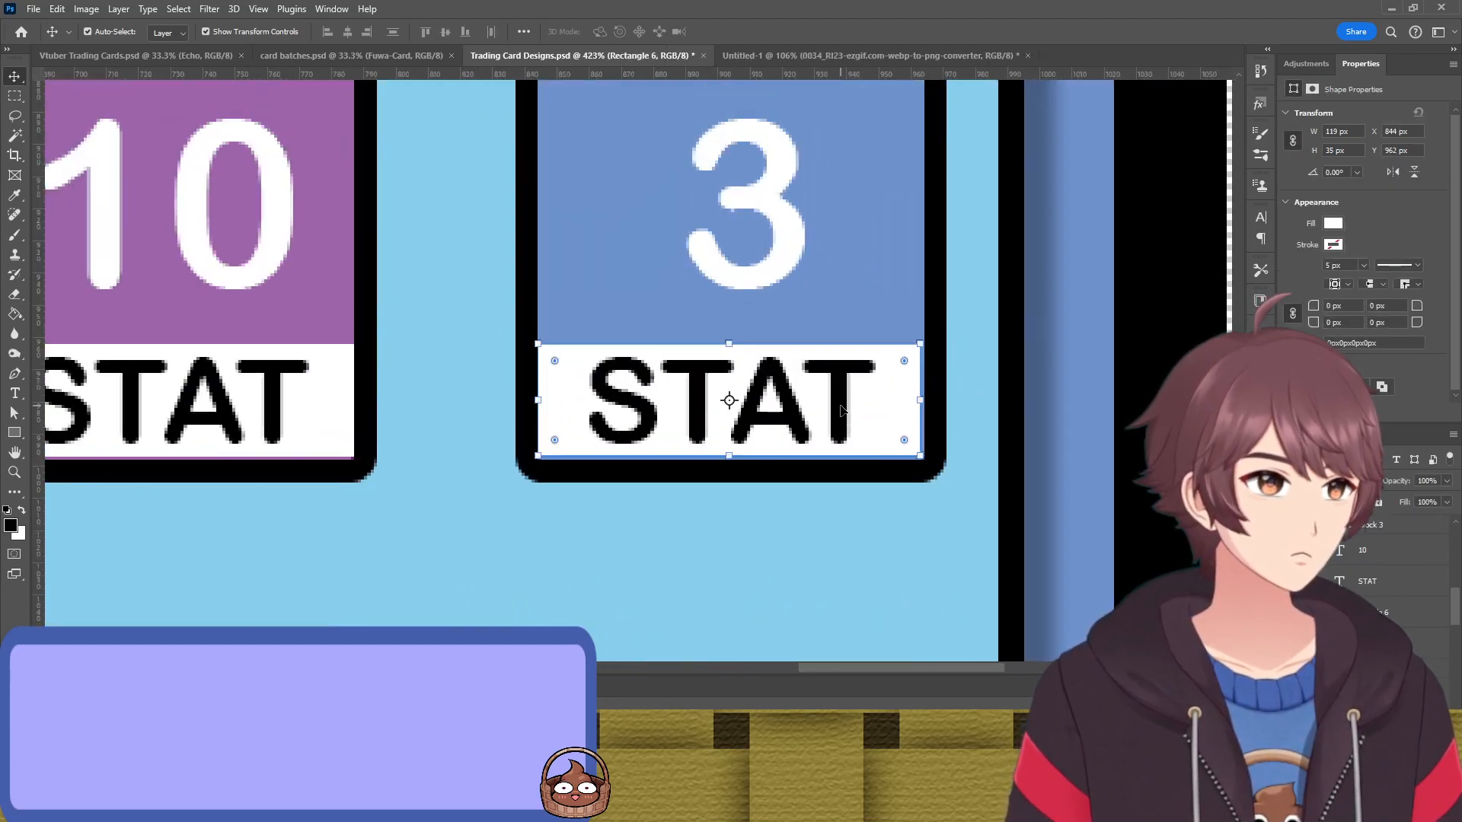
scroll(859, 418, "up", 3)
left_click_drag(947, 384, 952, 384)
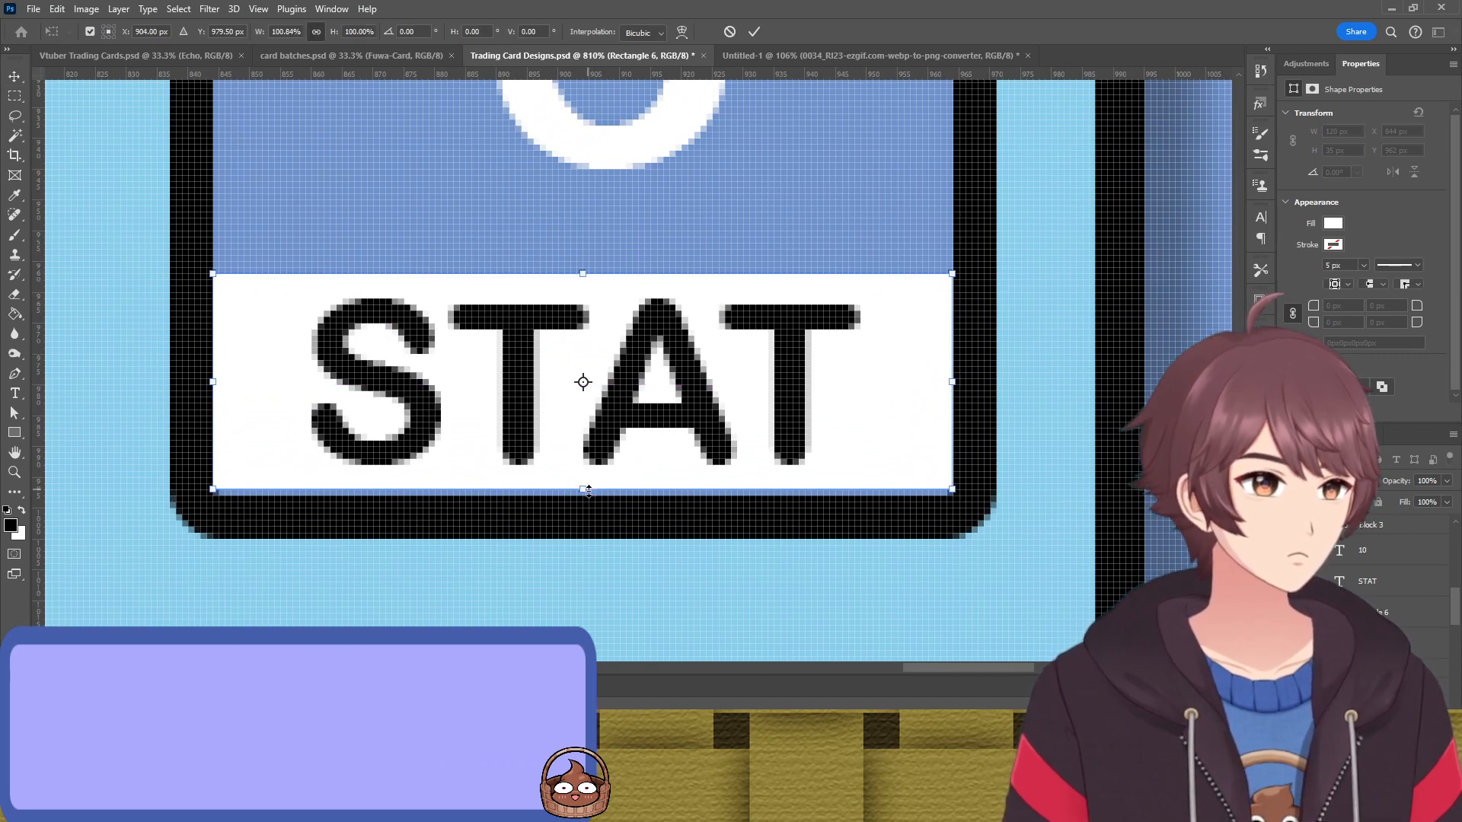
left_click_drag(588, 490, 589, 499)
key("Return")
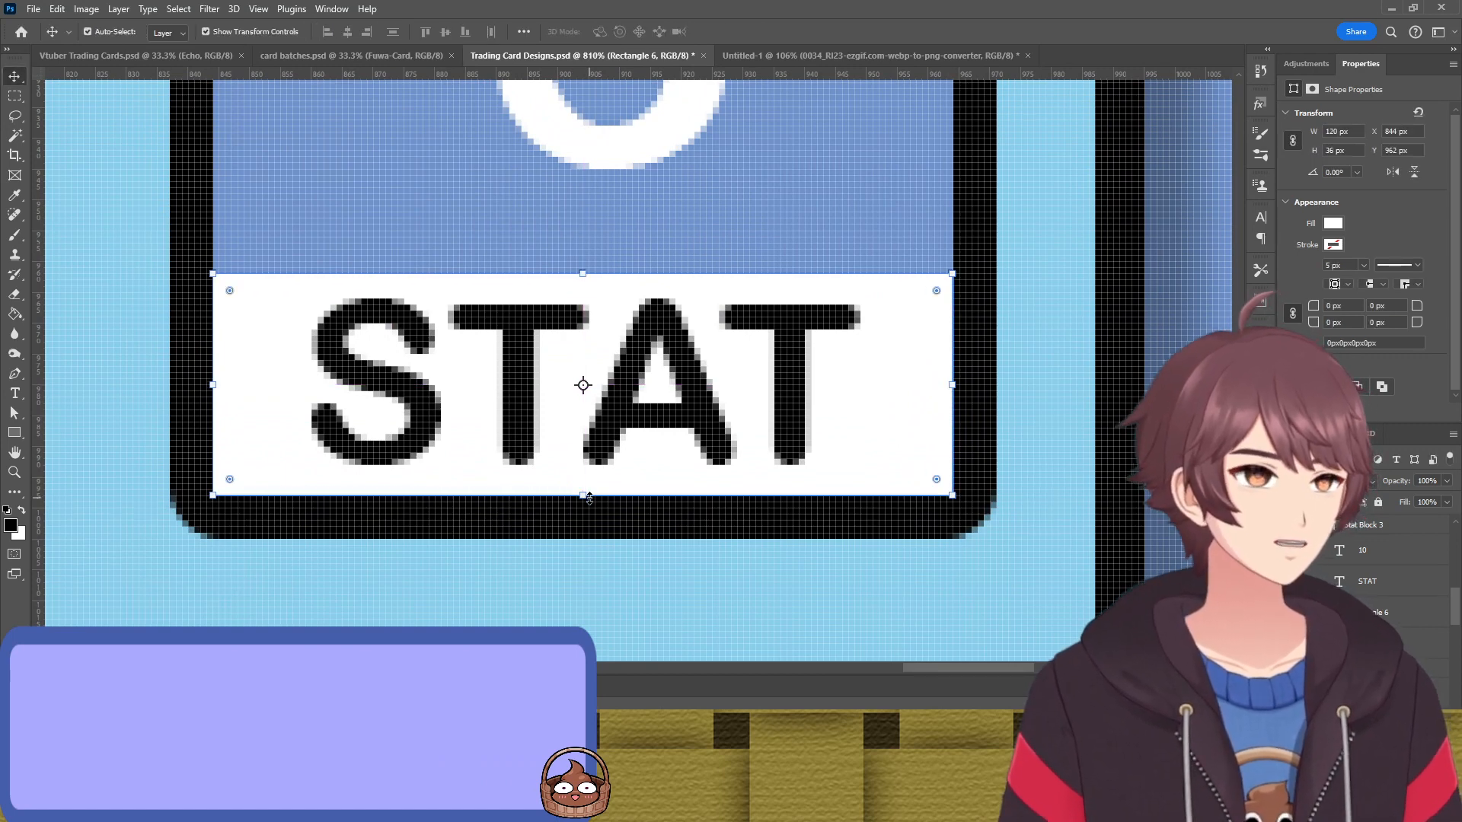
Stretch the light green and purple blocks' white STAT labels together to 36 px high and extend them left to a combined width of 296 px
left_click(440, 590)
scroll(439, 590, "down", 3)
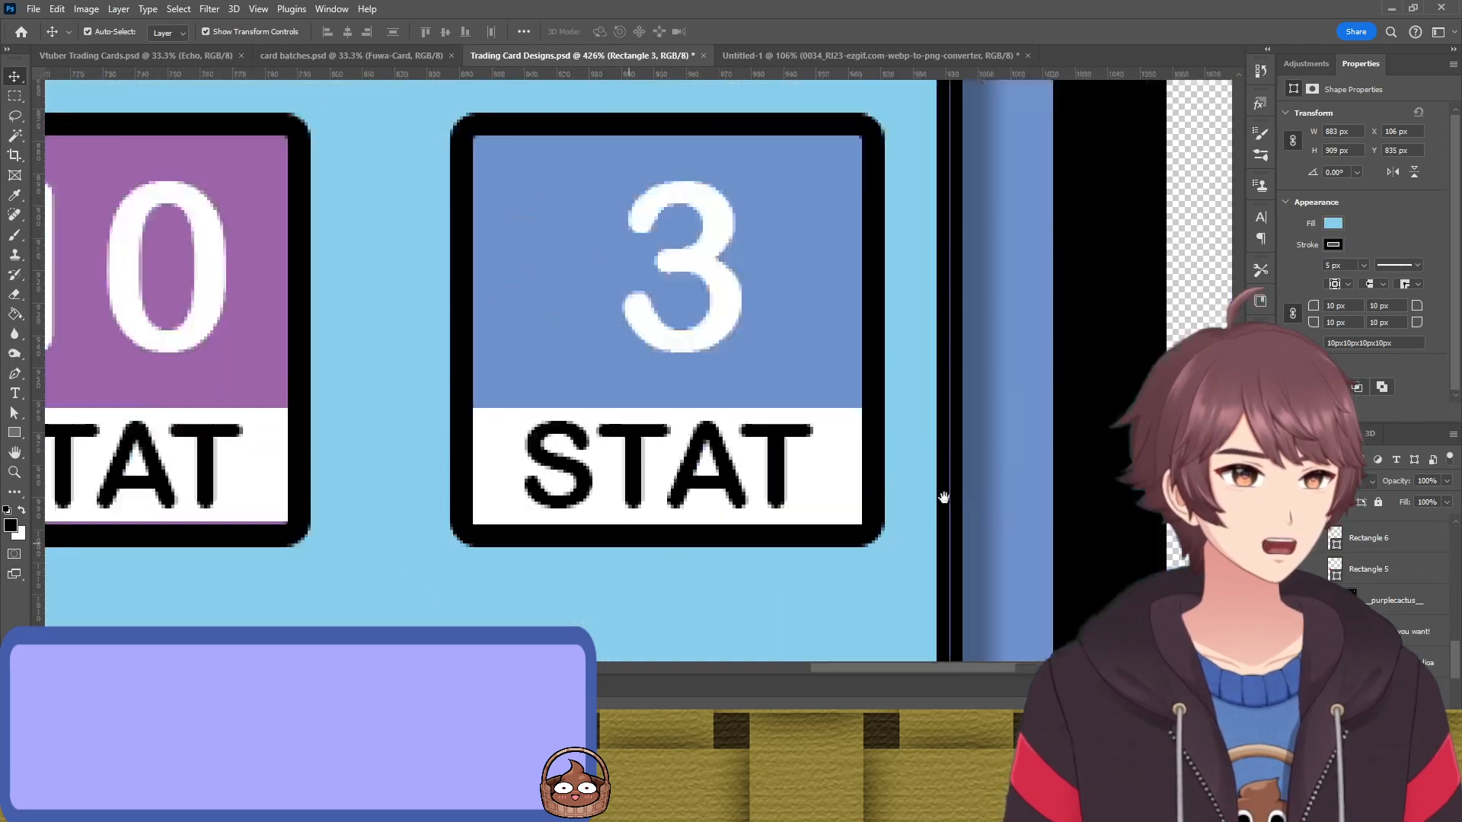
scroll(946, 496, "up", 2)
left_click(947, 400)
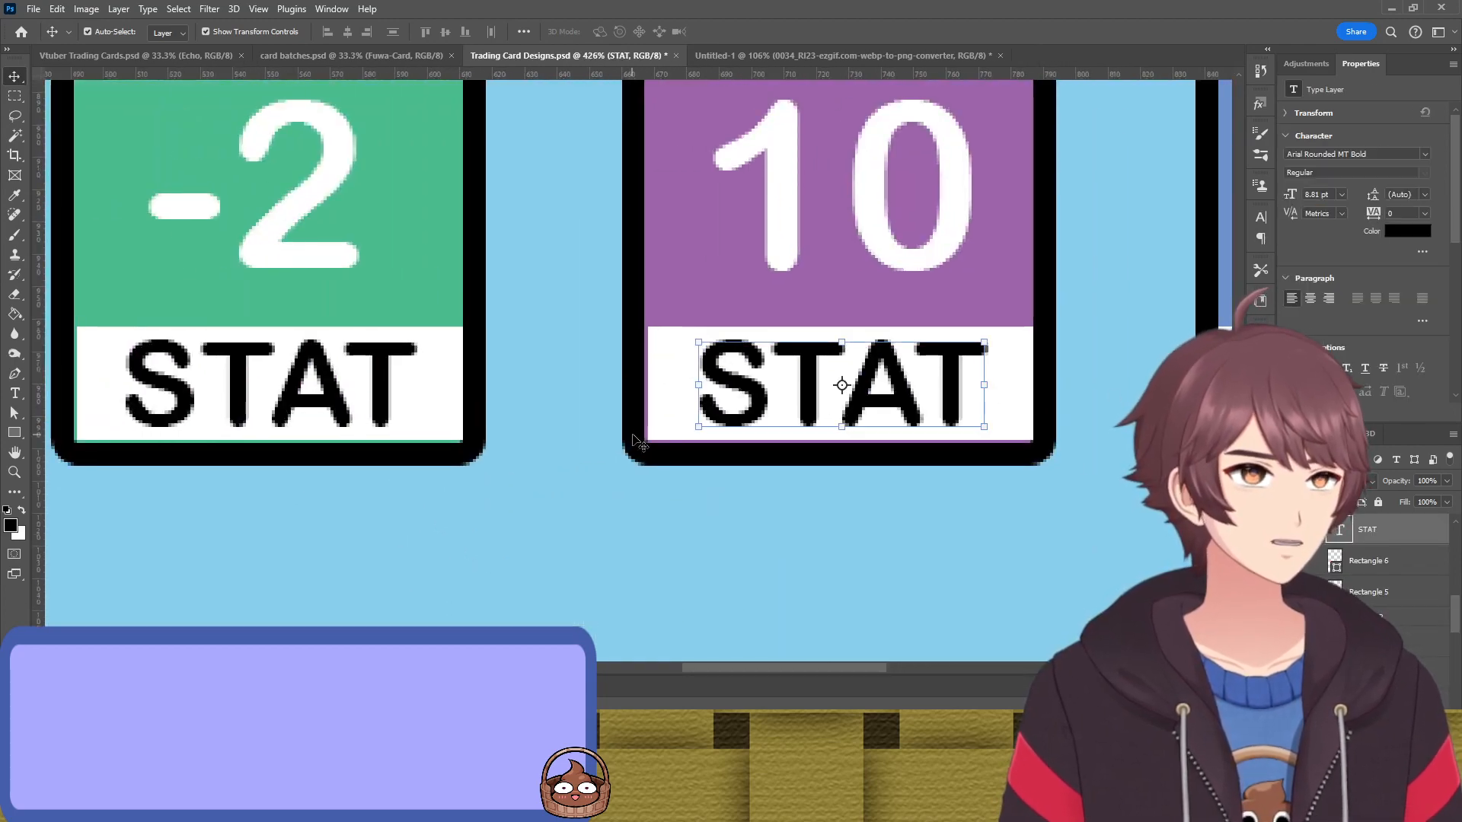
left_click(670, 395)
scroll(685, 495, "left", 5)
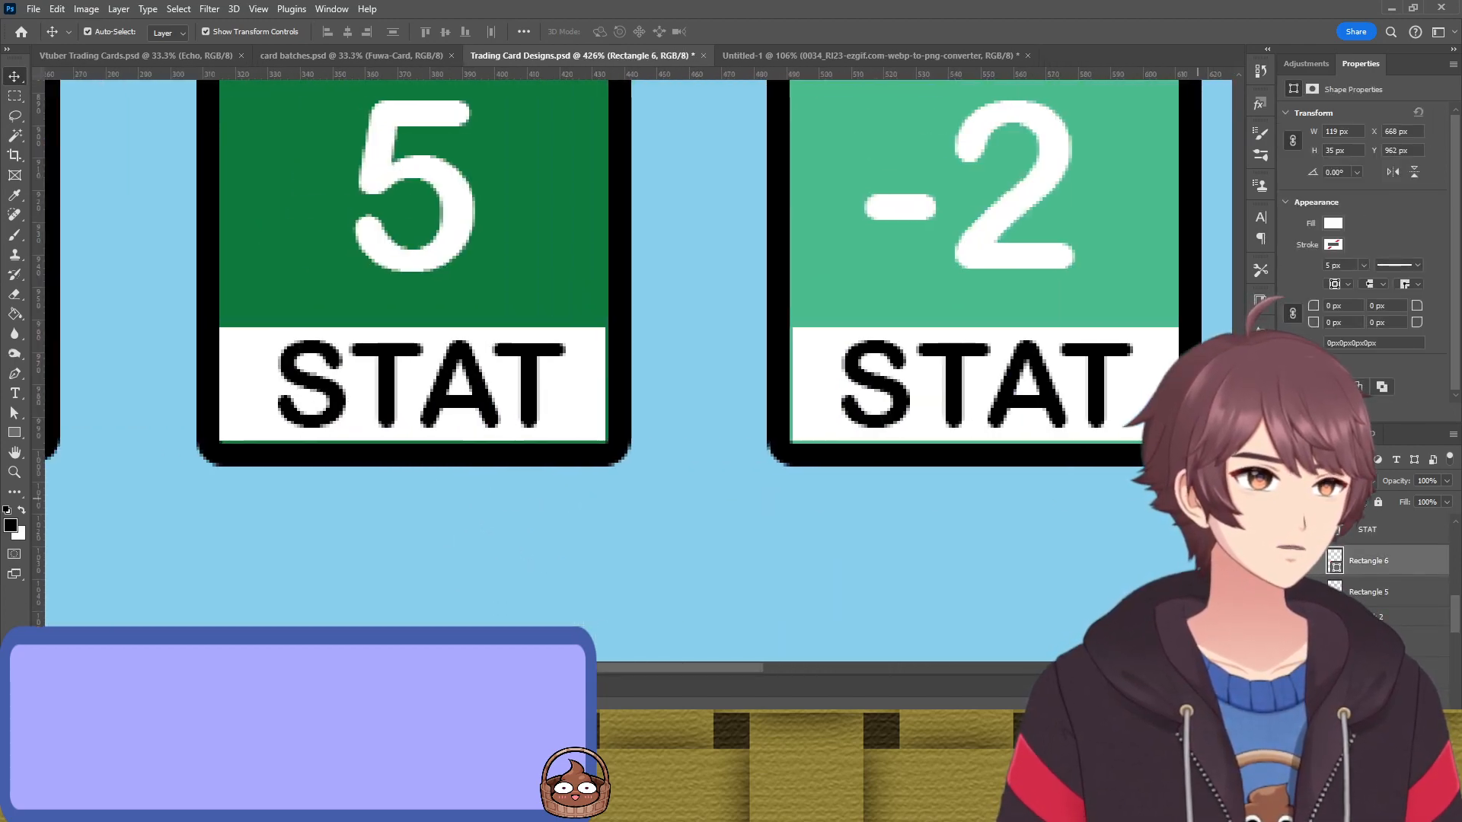
left_click(819, 415)
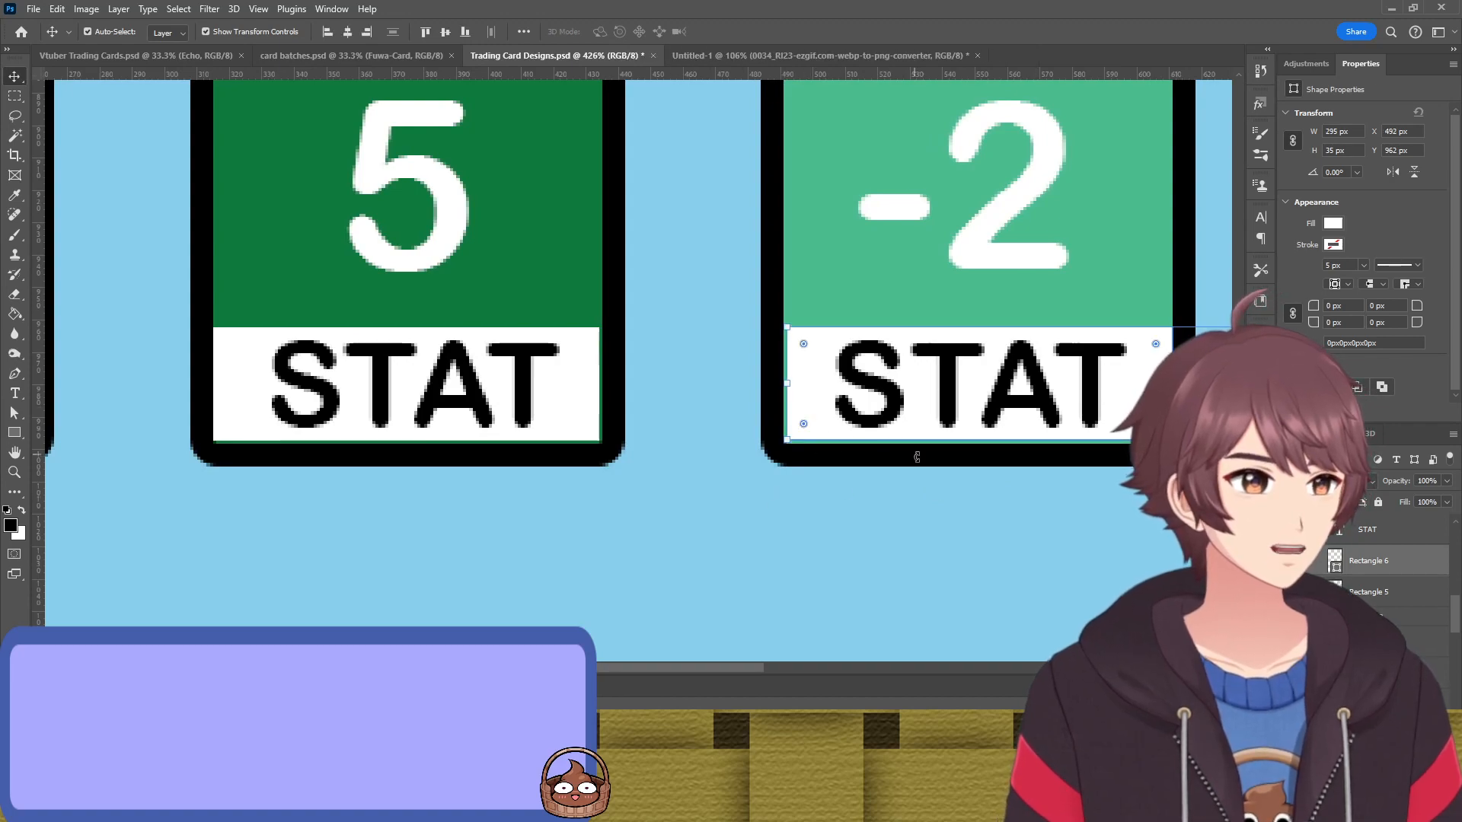
scroll(914, 457, "up", 2)
left_click_drag(914, 424, 913, 431)
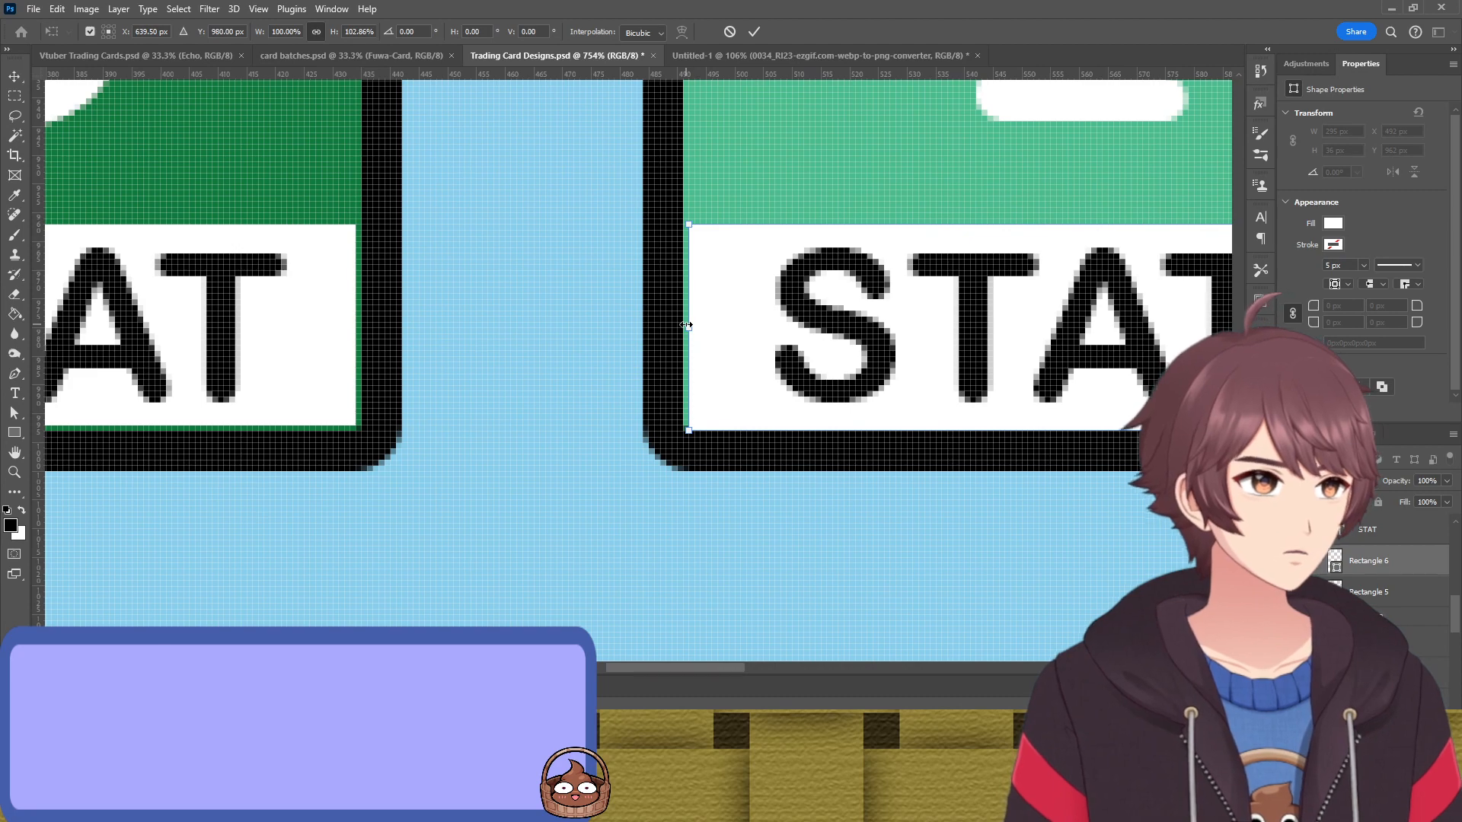
left_click_drag(681, 325, 682, 326)
key("Return")
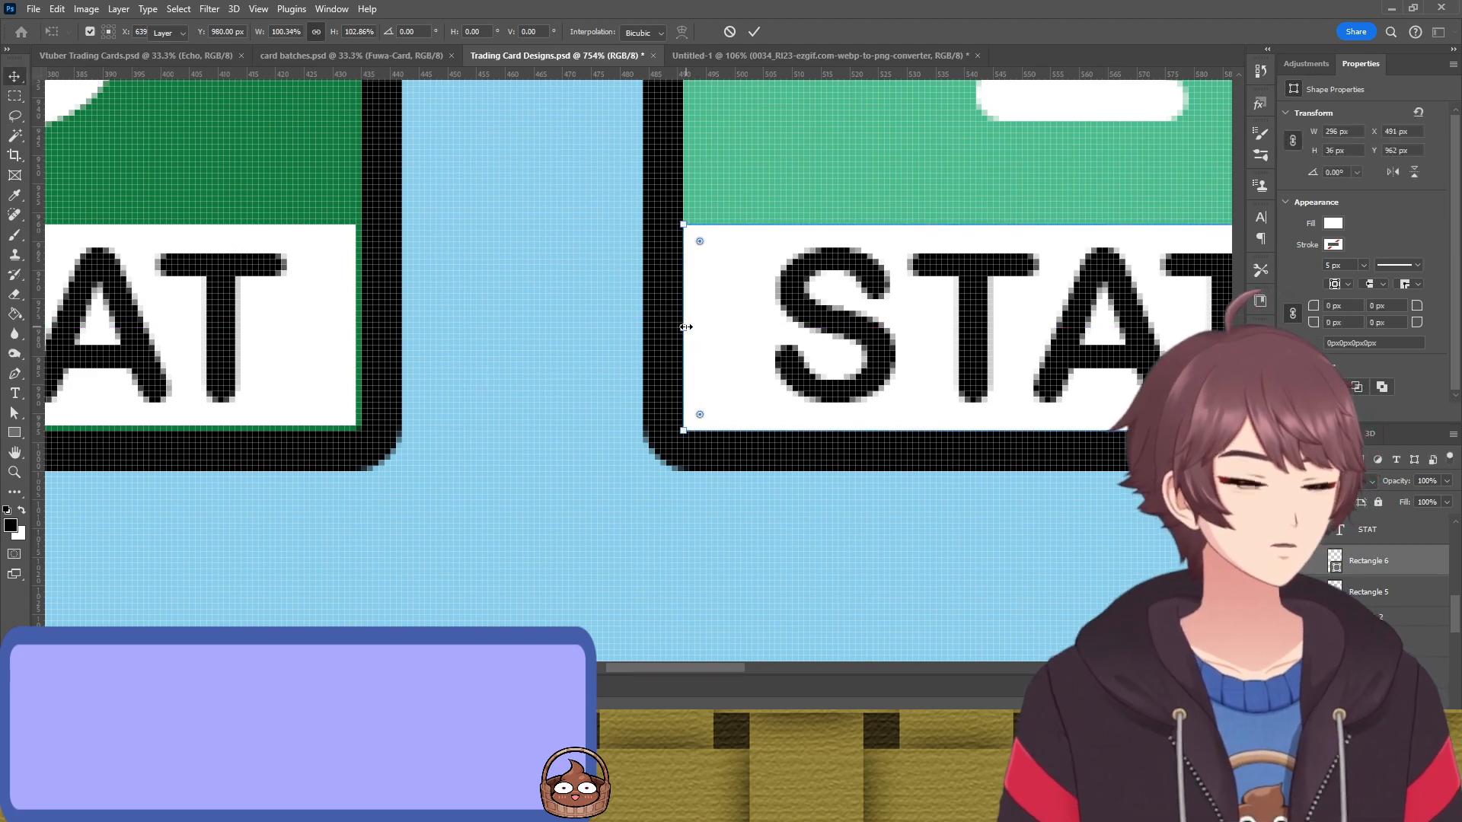
Extend the purple block's white STAT label on its left side to a width of 120 px
left_click_drag(1042, 562, 623, 548)
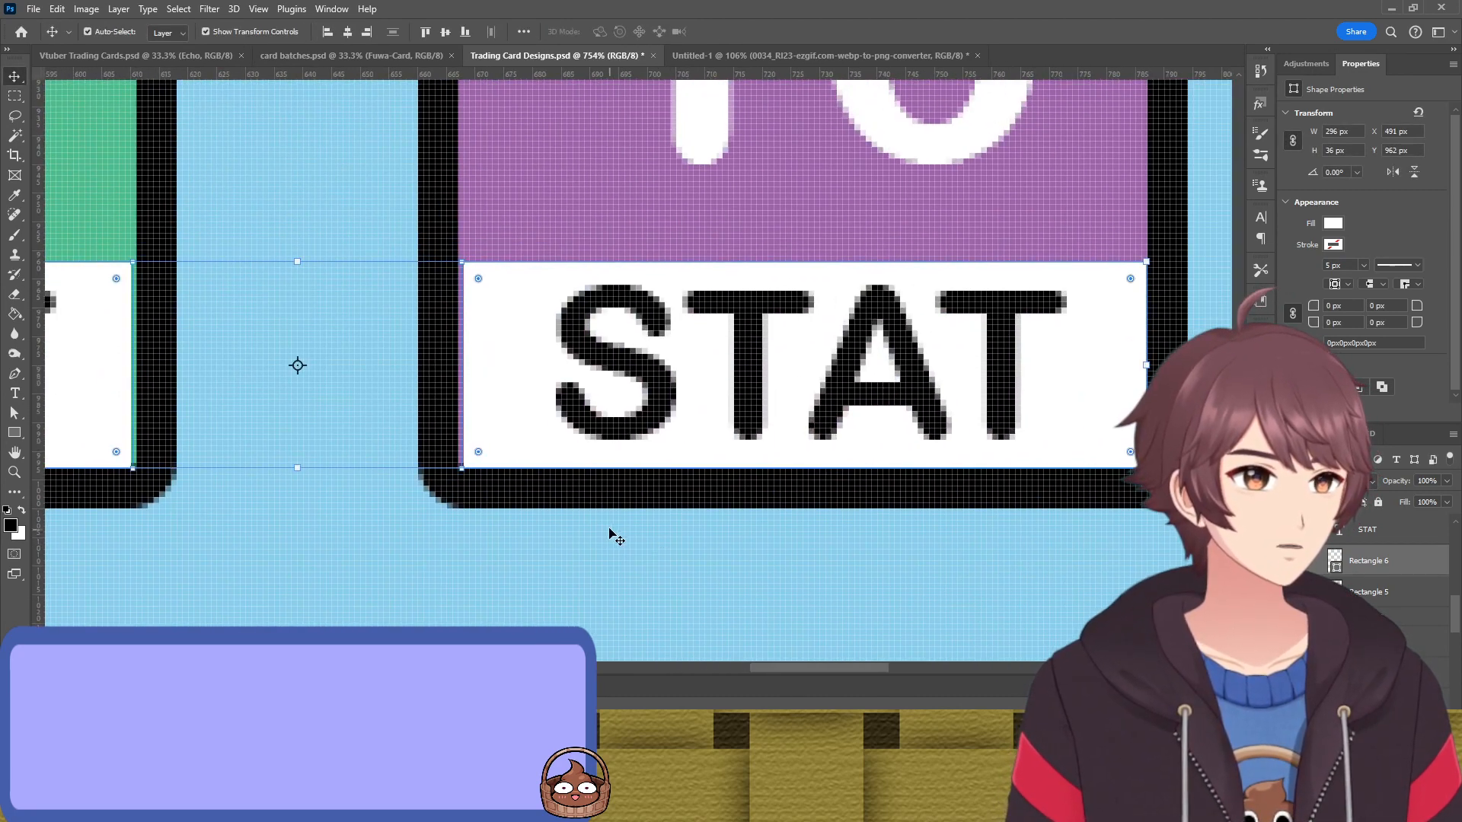
left_click(601, 491)
left_click(673, 467)
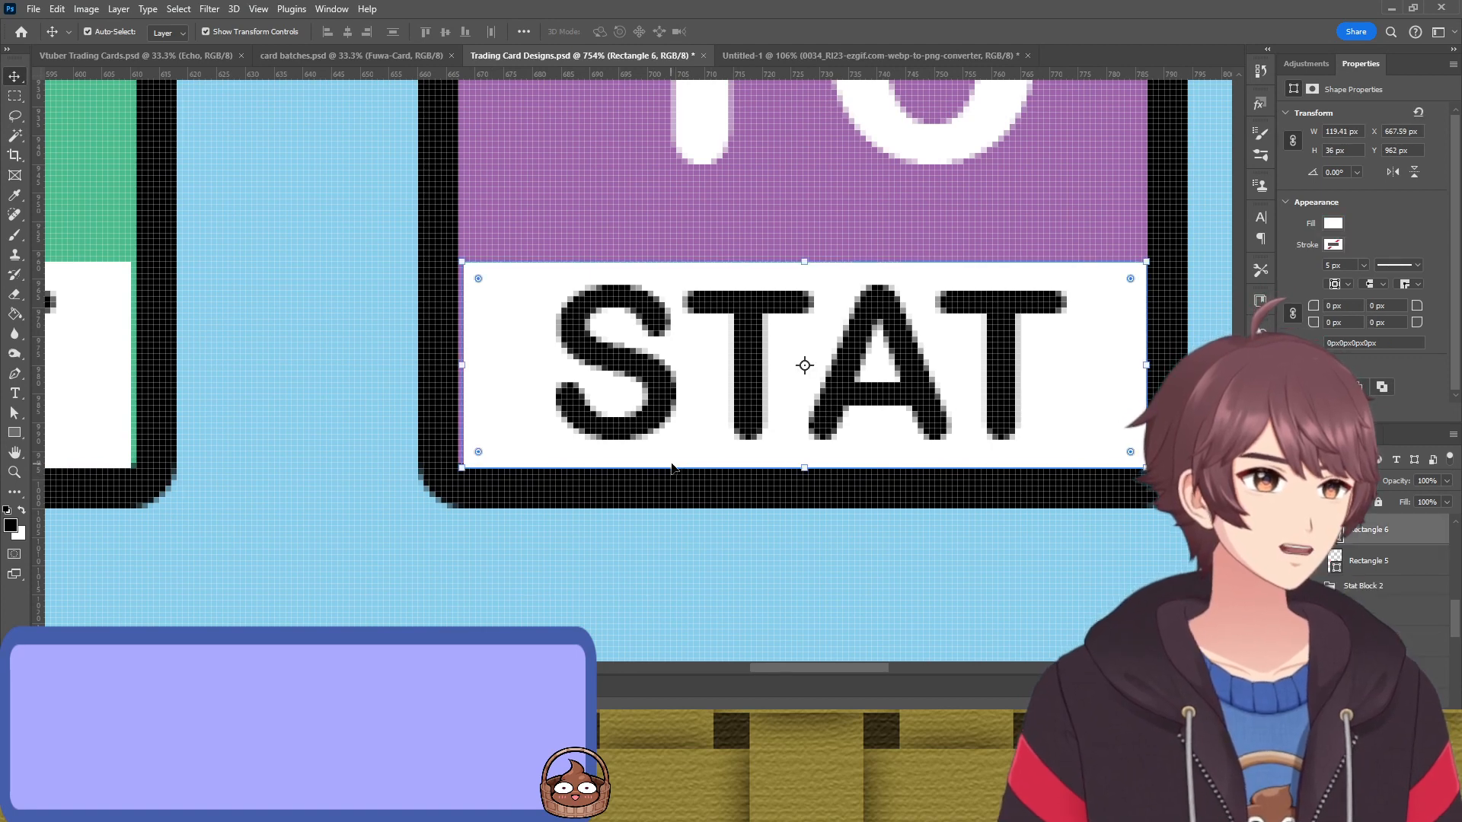
left_click_drag(464, 366, 462, 360)
key("Return")
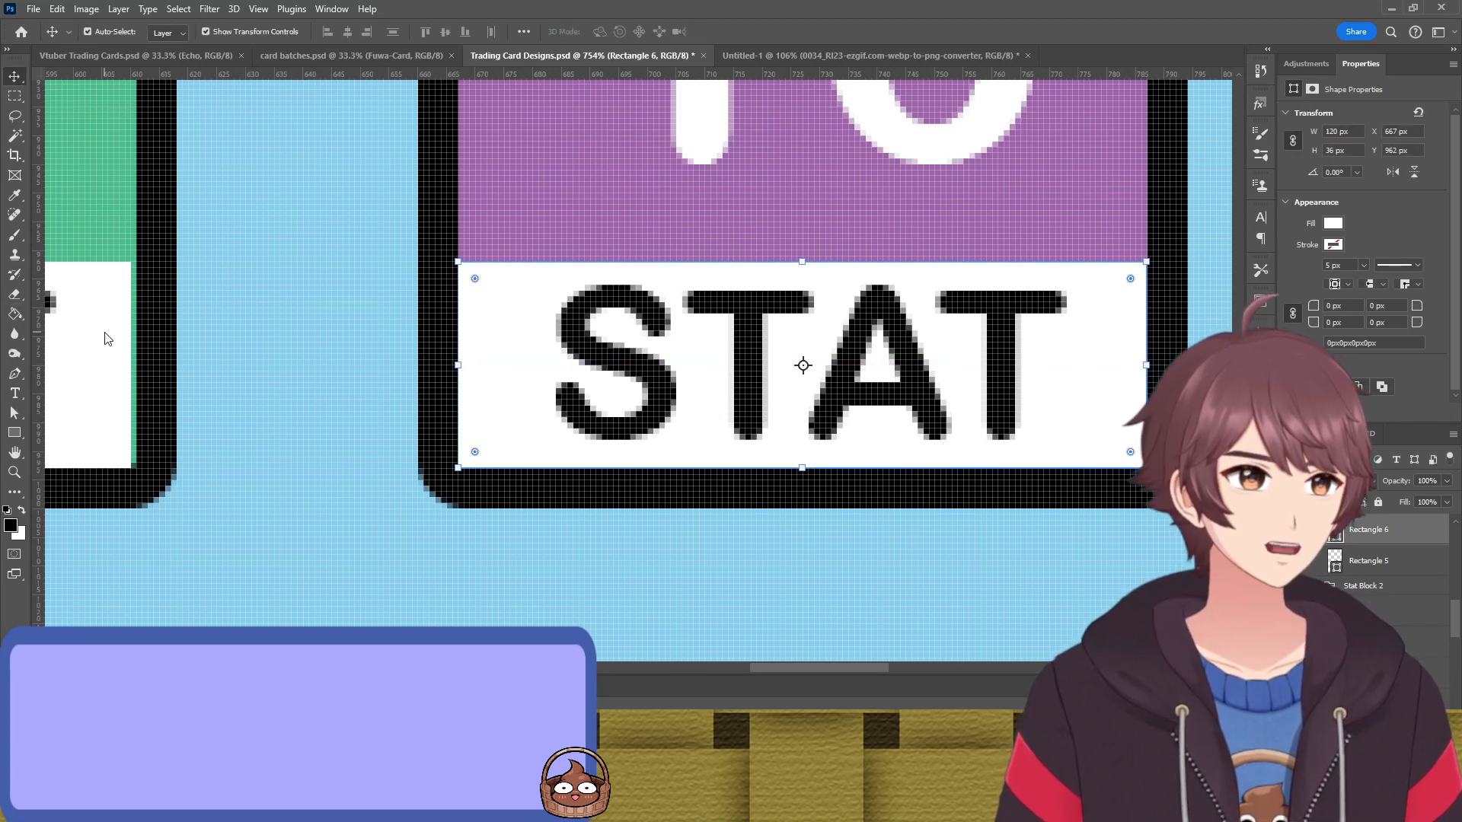
Widen the light green block's white STAT label to 120 px so it reaches the right outline
left_click(133, 351)
left_click(133, 363)
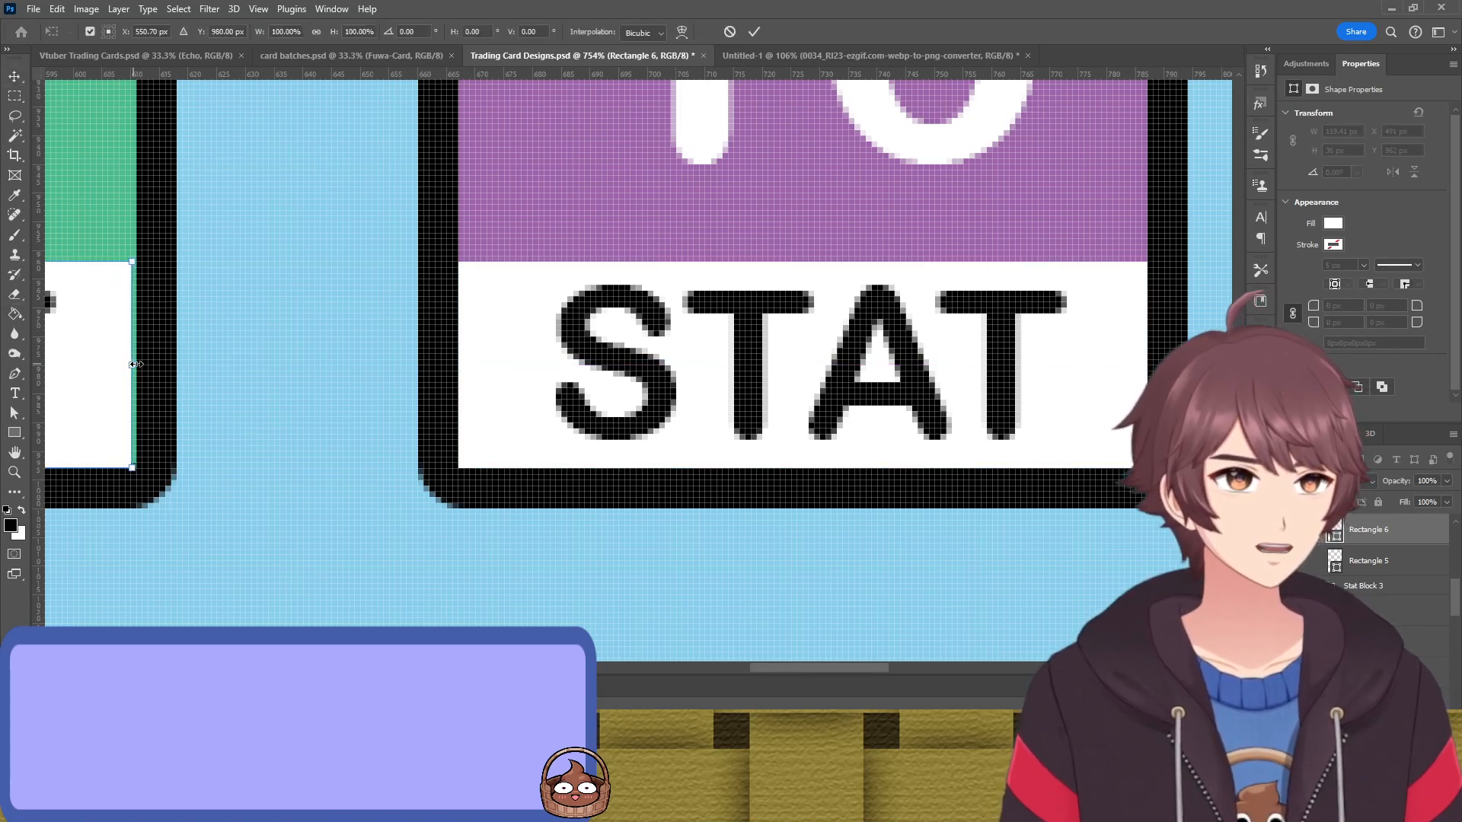
left_click_drag(135, 365, 138, 366)
key("Return")
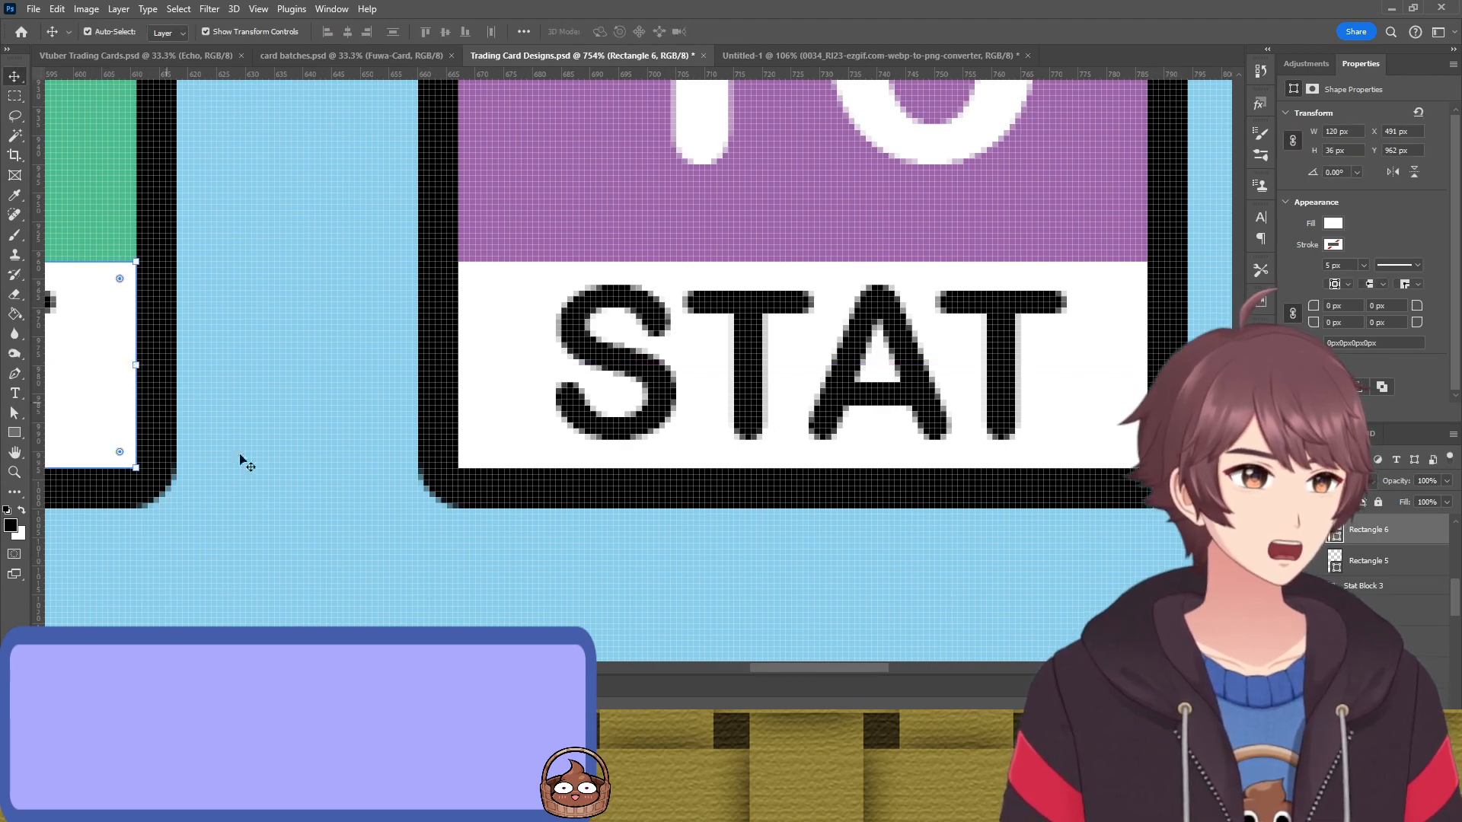
Enlarge the dark green block's white STAT label to 120 × 36 px to fill the gaps beside the outline
left_click(346, 565)
left_click_drag(416, 561, 842, 571)
left_click_drag(449, 529, 765, 552)
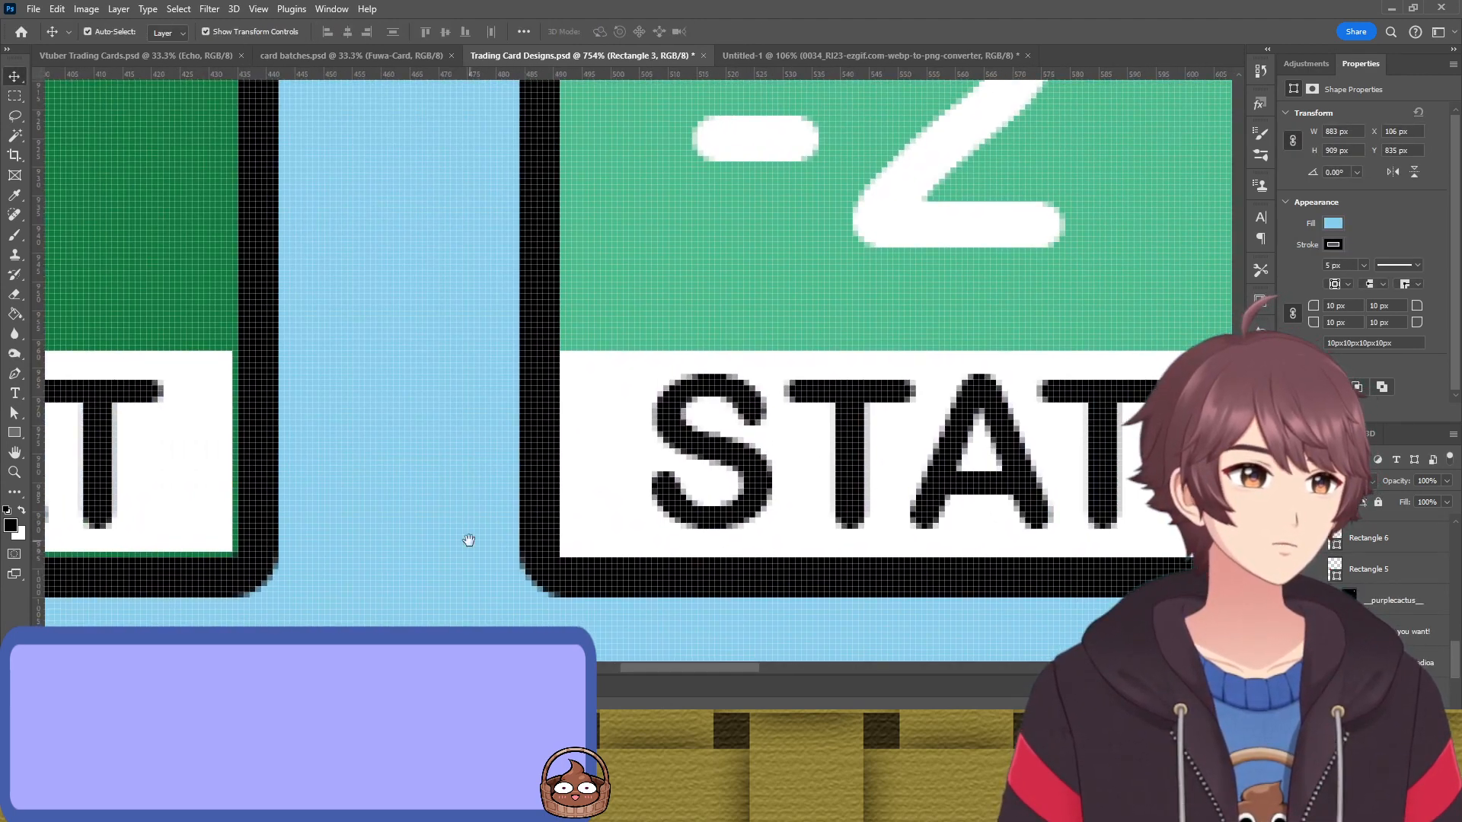
left_click_drag(469, 539, 734, 512)
left_click(874, 450)
left_click(912, 391)
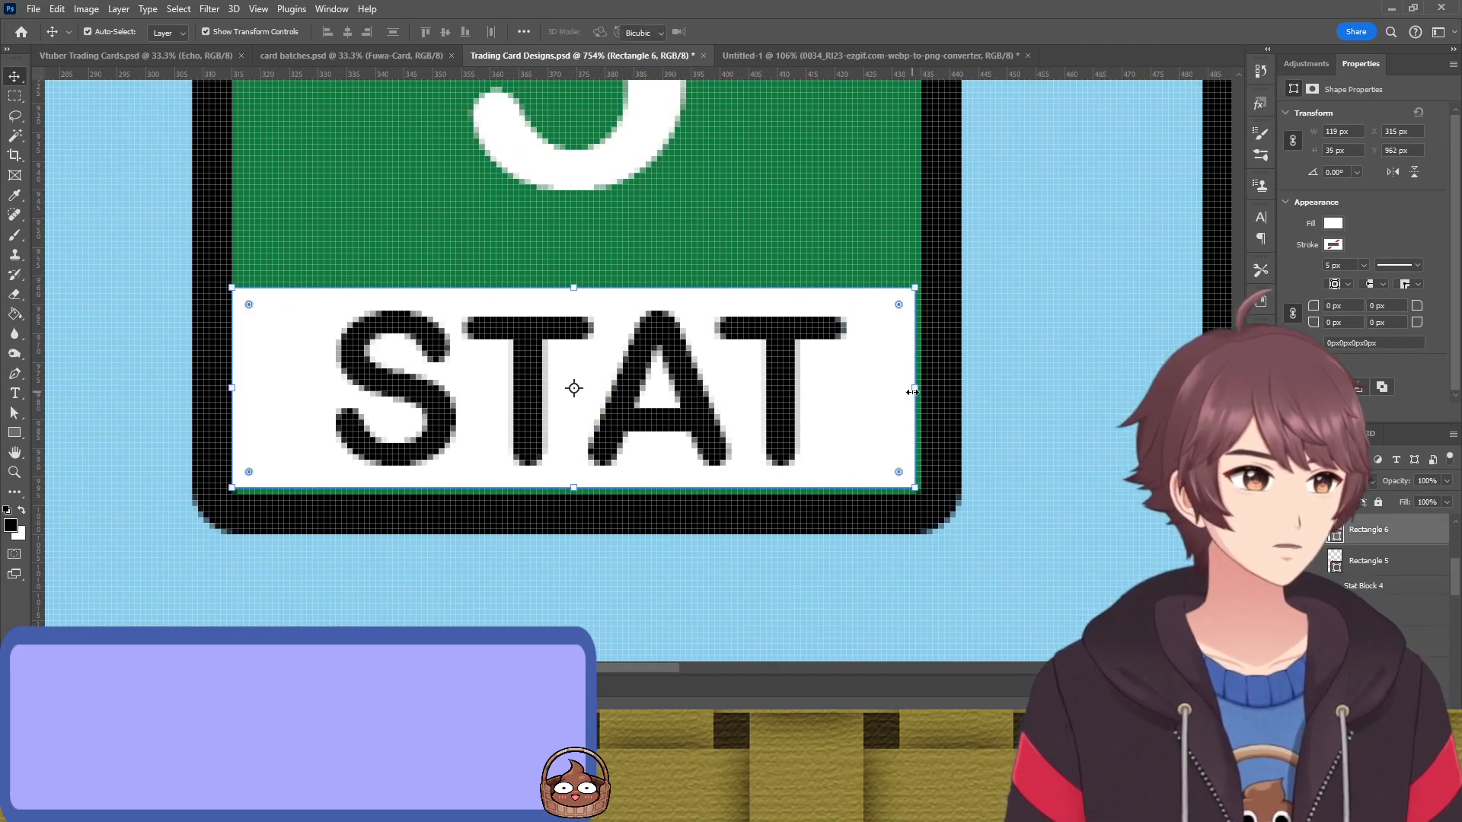
left_click_drag(912, 391, 918, 391)
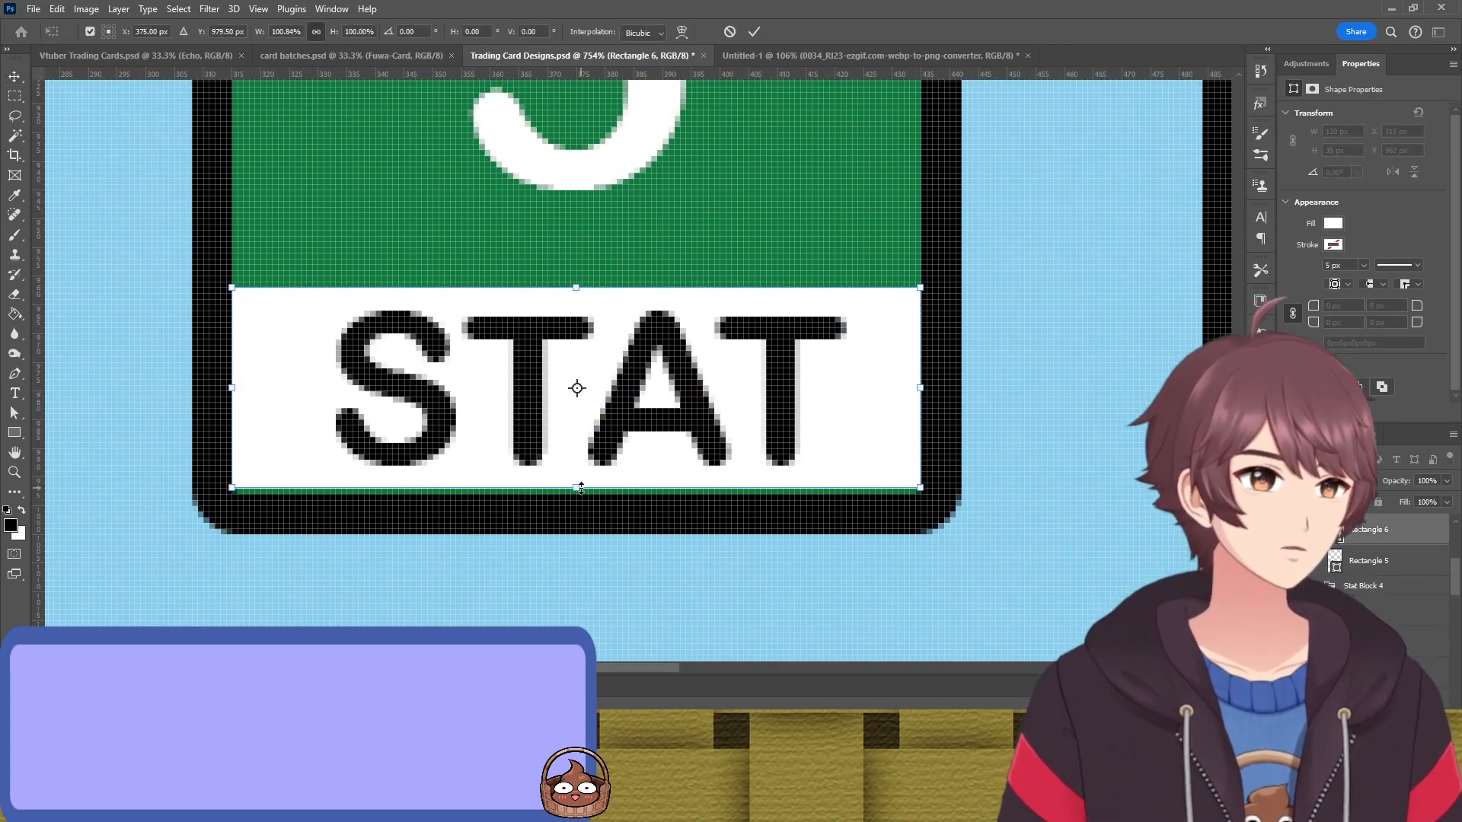
left_click_drag(581, 488, 580, 494)
key("Return")
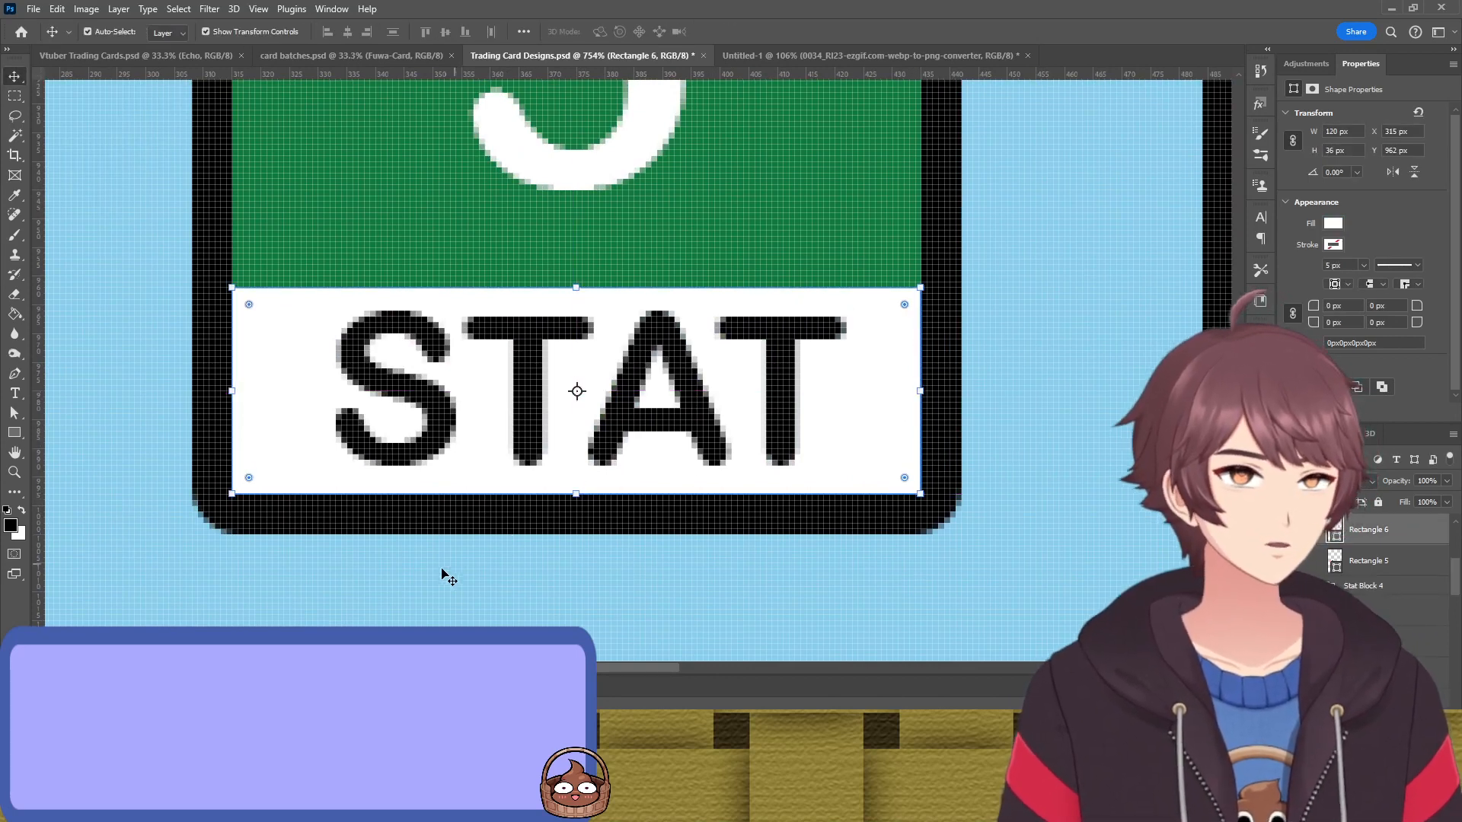
Widen the red block's white STAT label to 120 px so it meets the right outline
left_click_drag(448, 578, 724, 509)
left_click(1134, 306)
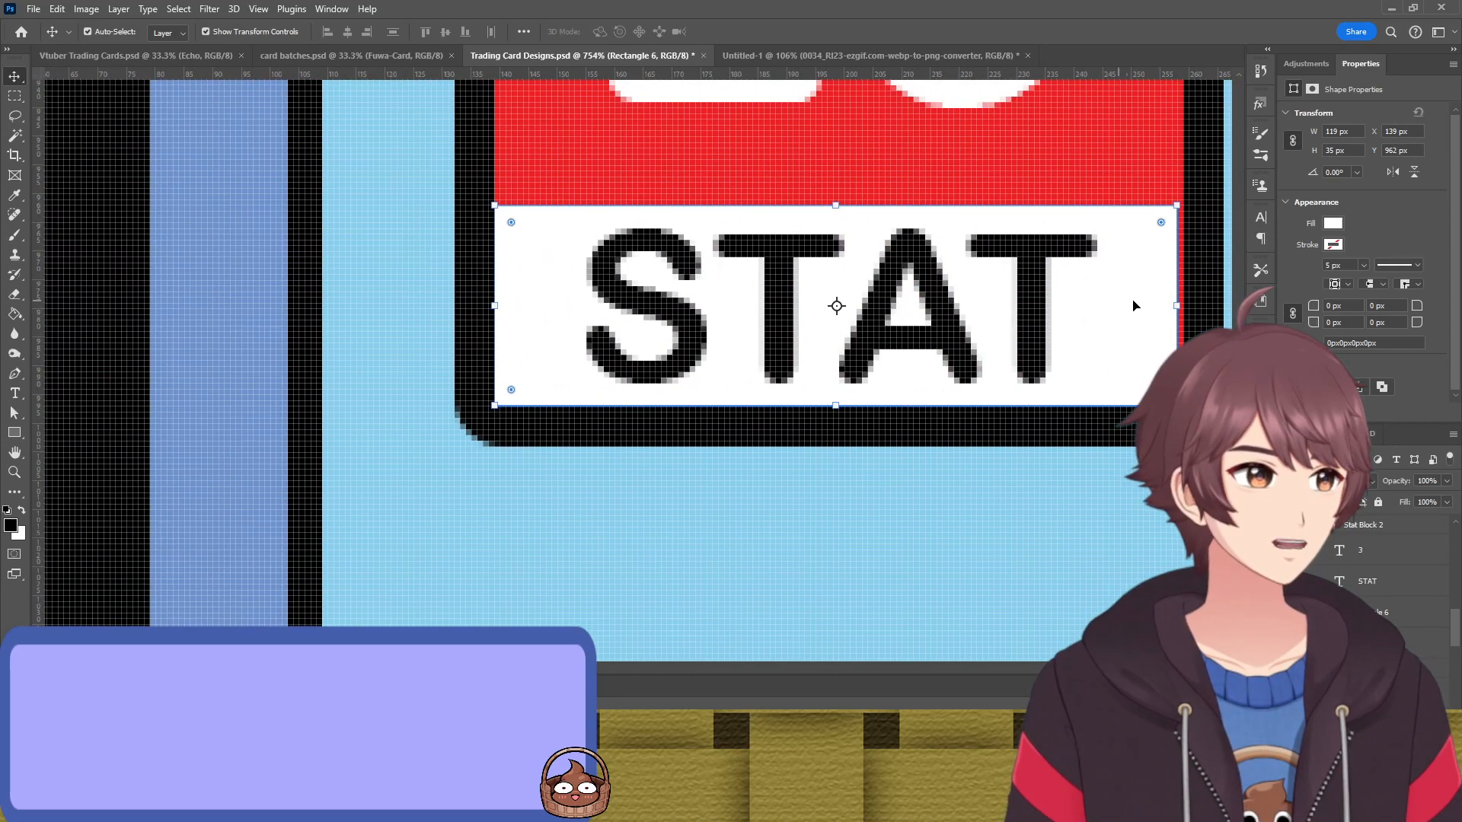
left_click_drag(1177, 309, 1183, 308)
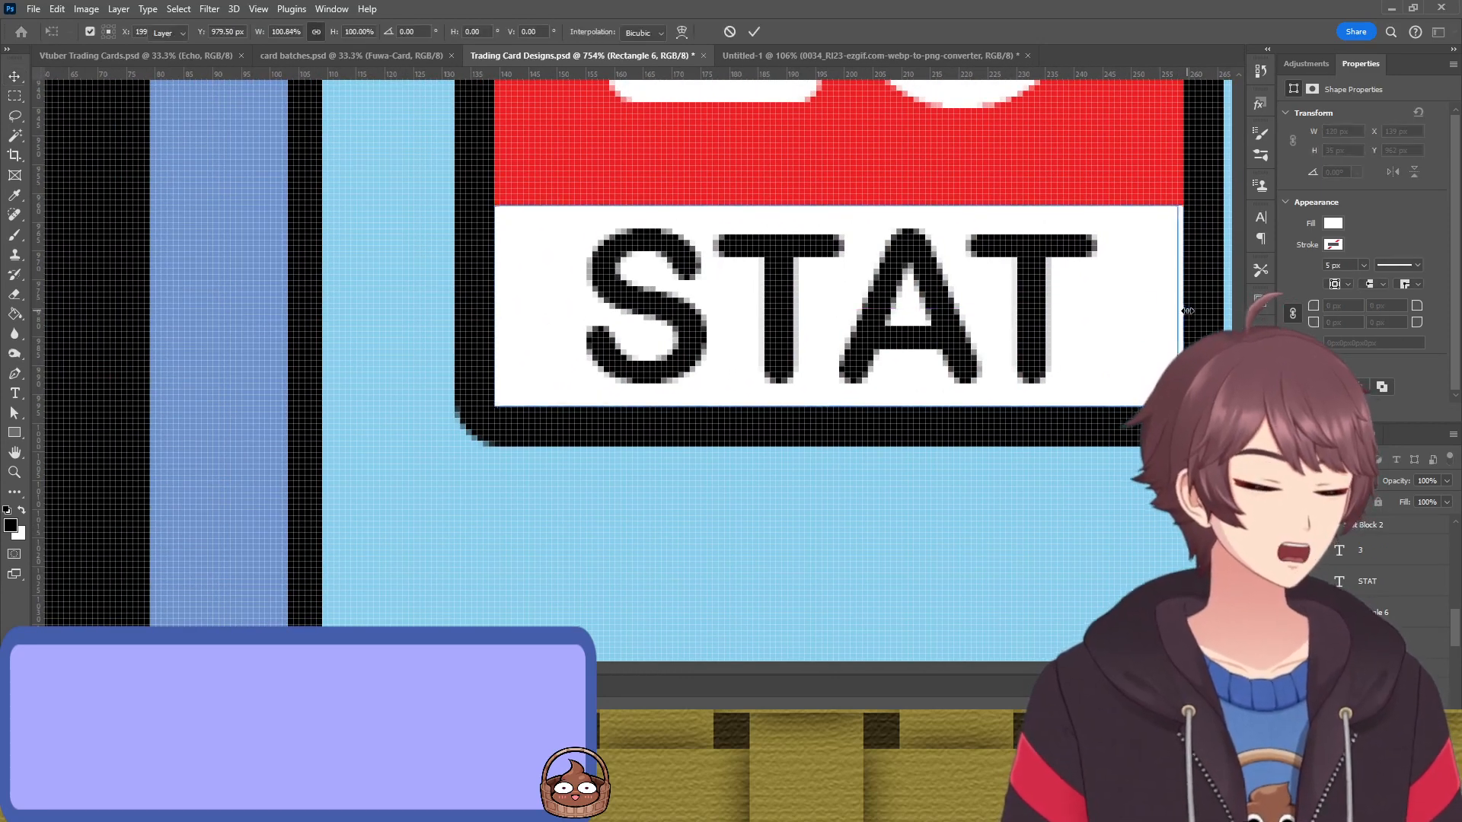
scroll(1047, 541, "down", 7)
left_click_drag(969, 584, 516, 542)
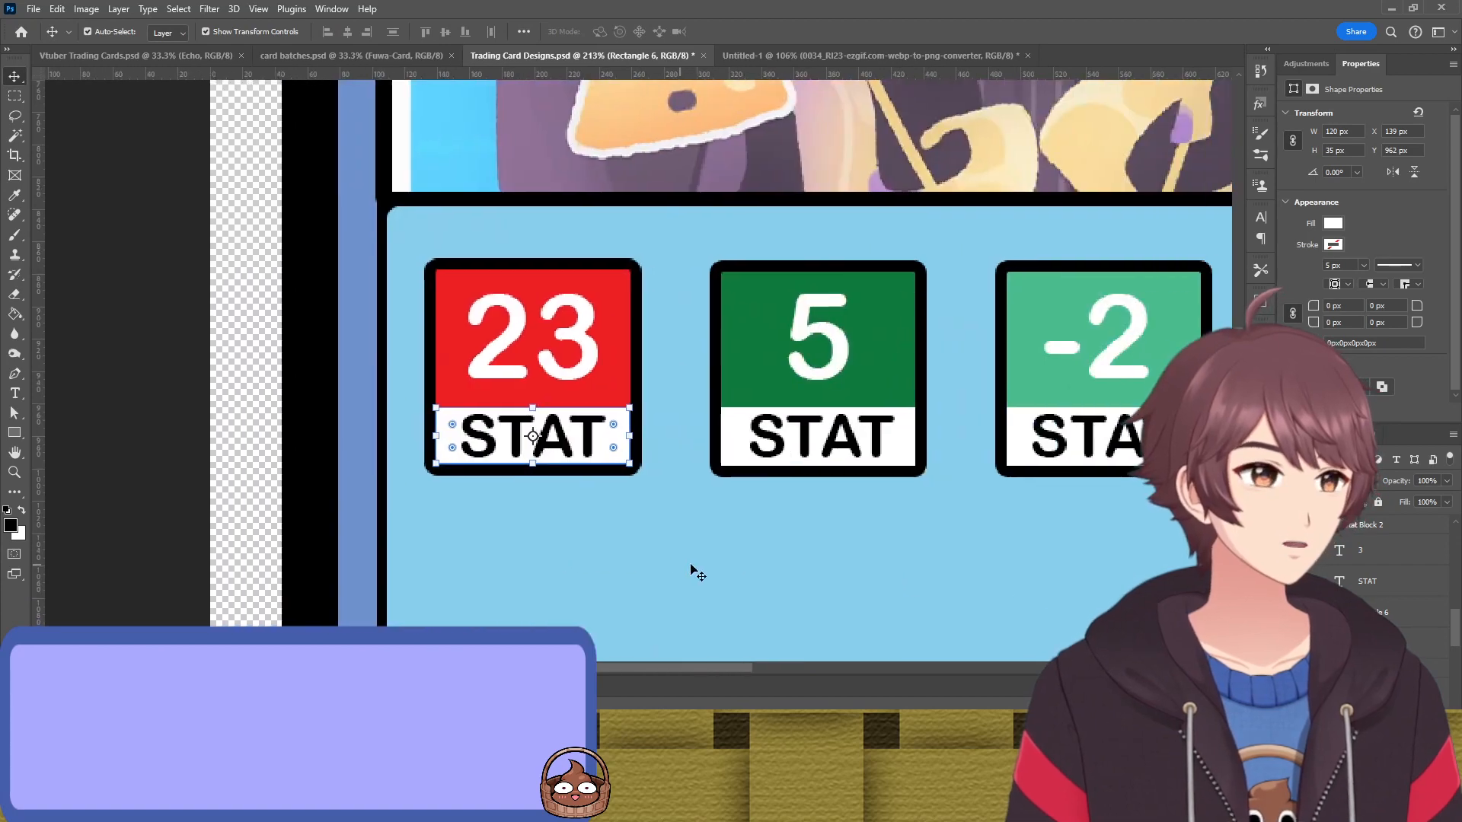
scroll(746, 552, "down", 5)
scroll(746, 555, "down", 3)
left_click(1020, 533)
Move the bio paragraph up closer to the row of stat blocks
scroll(1006, 502, "up", 3)
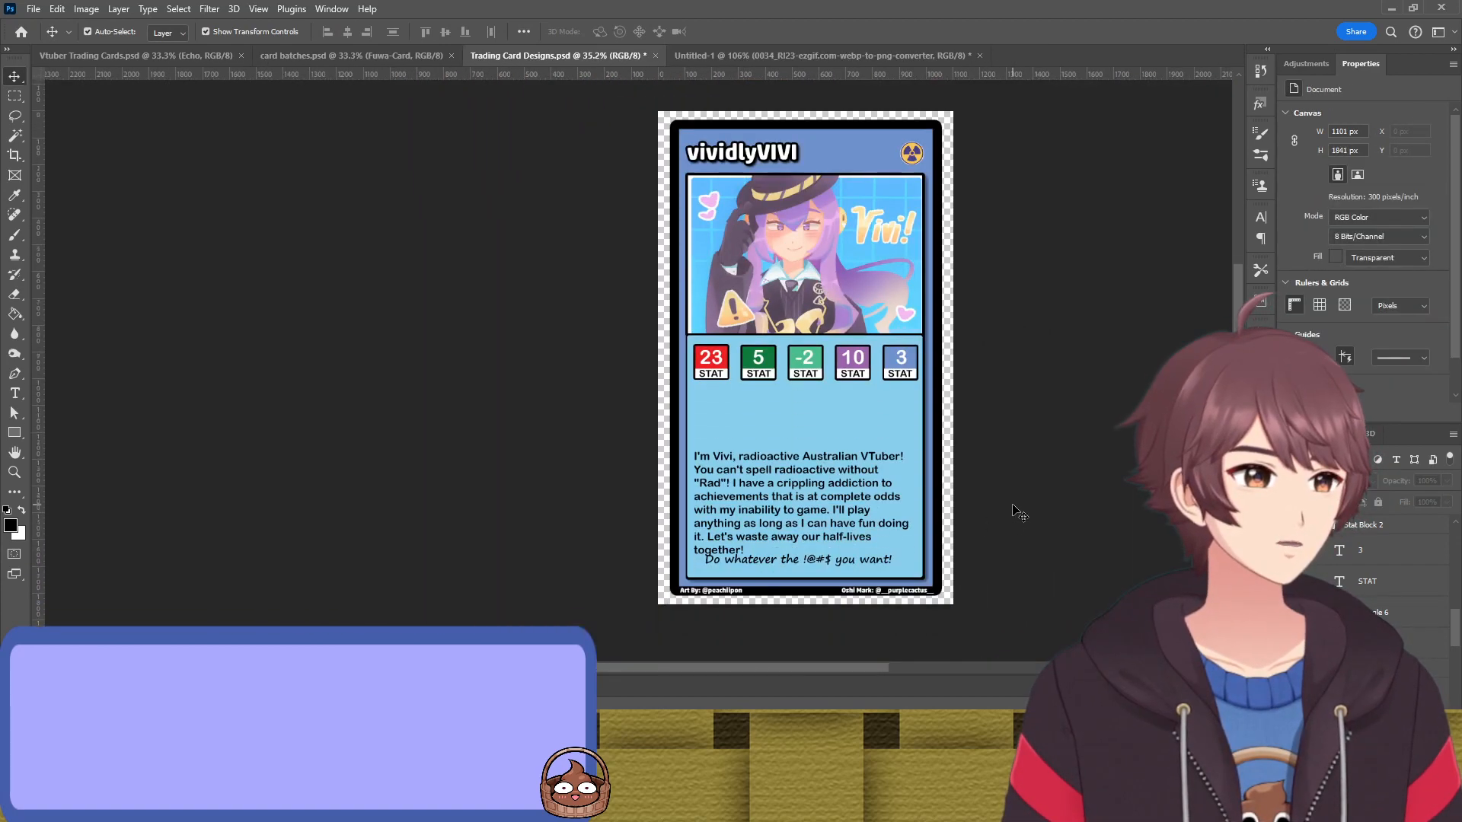
scroll(1006, 496, "up", 2)
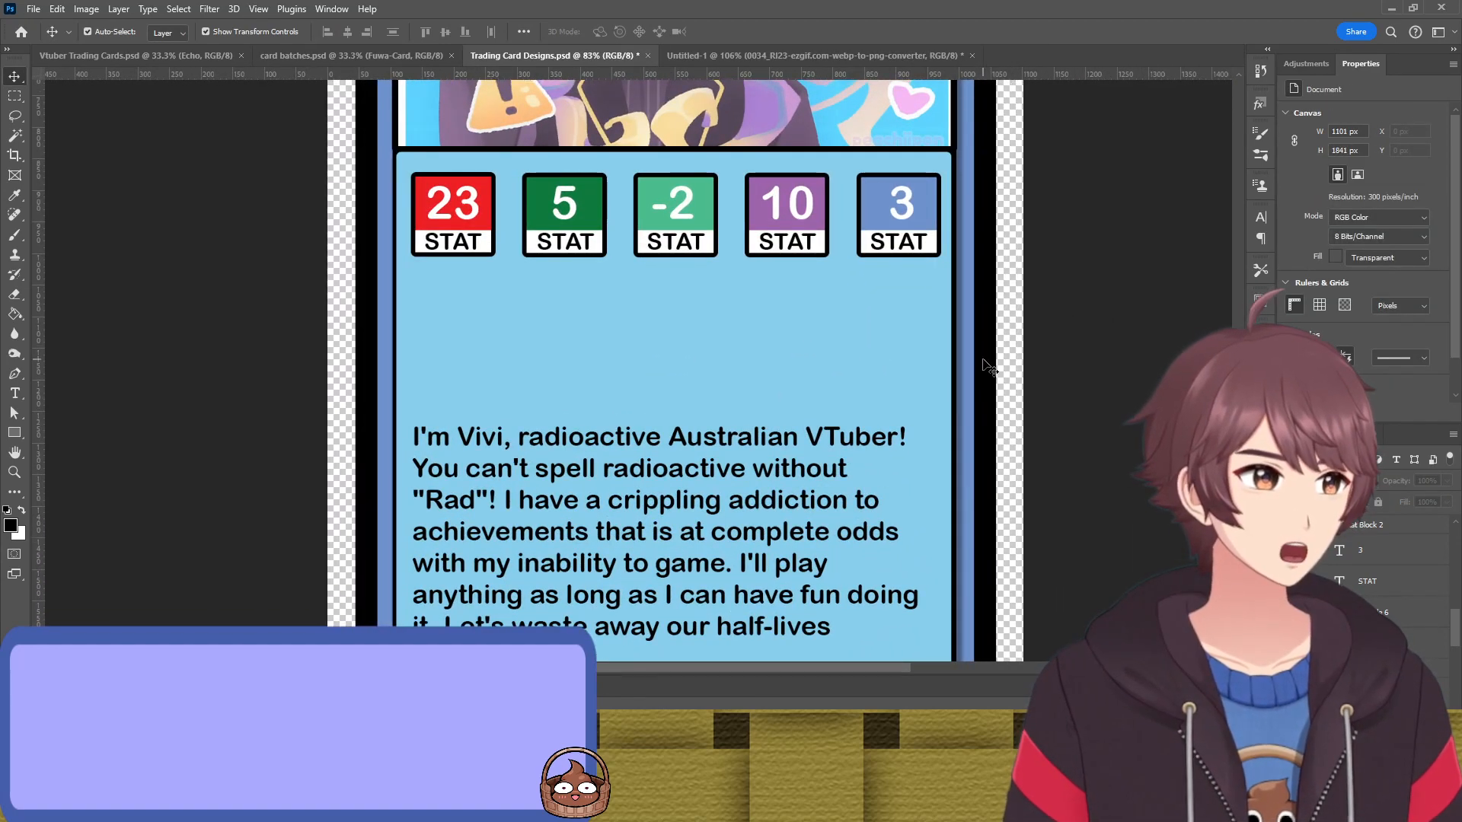
scroll(987, 366, "down", 2)
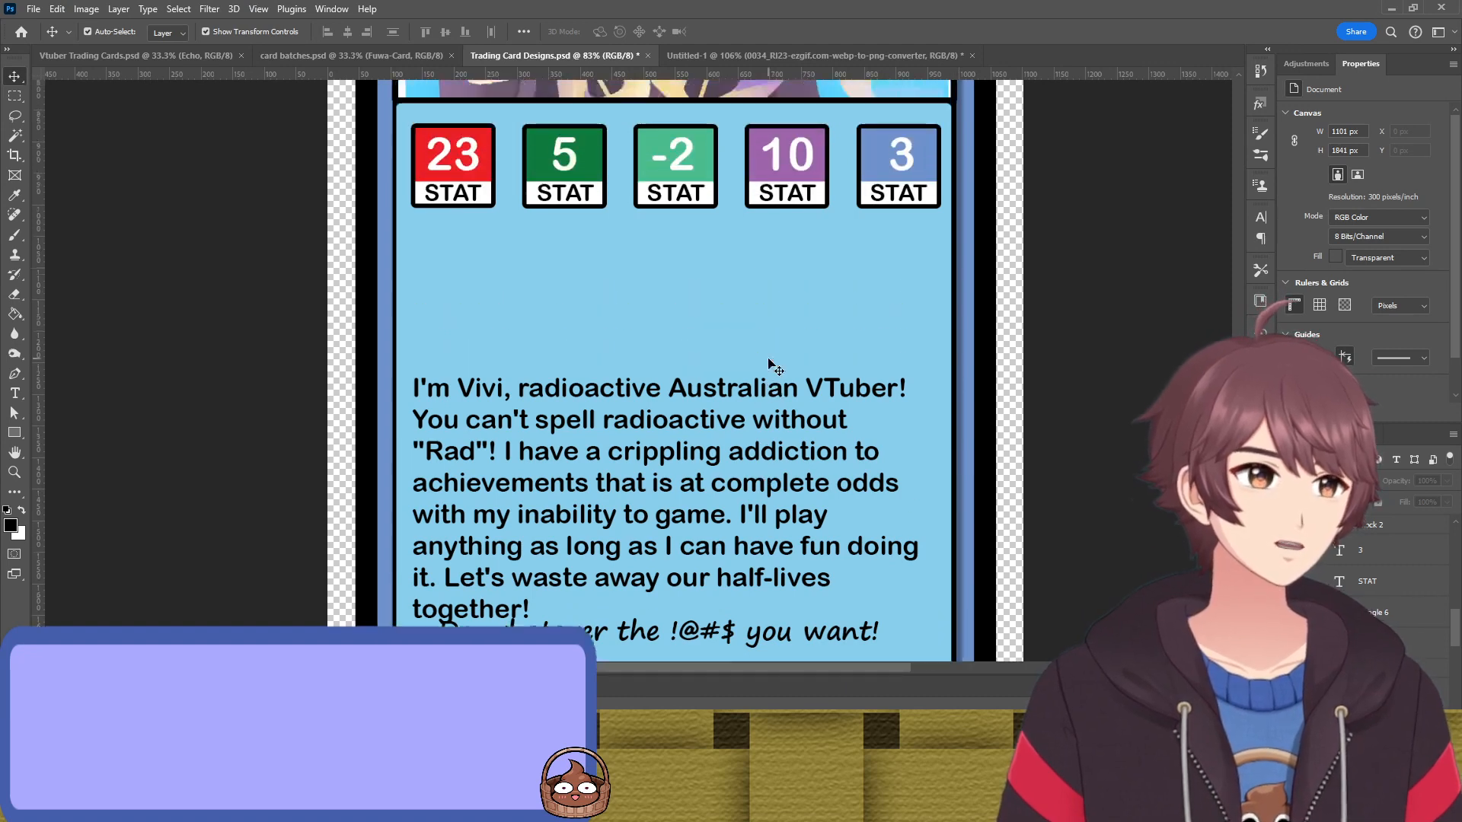
scroll(769, 364, "up", 2)
left_click(704, 468)
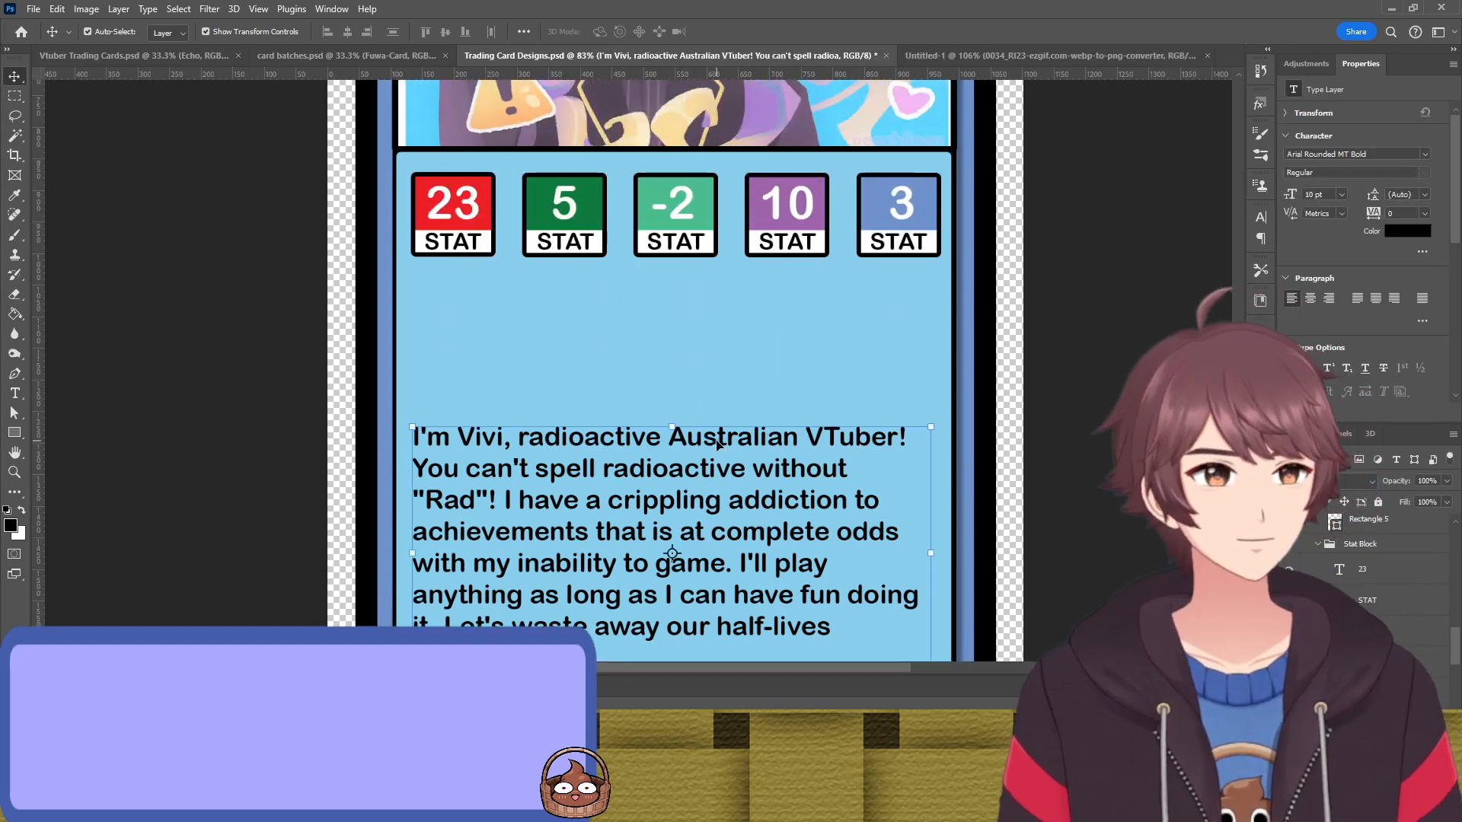
left_click_drag(638, 451, 654, 375)
Replace the whole bio paragraph with the placeholder line "Random card effect stuff"
double_click(607, 547)
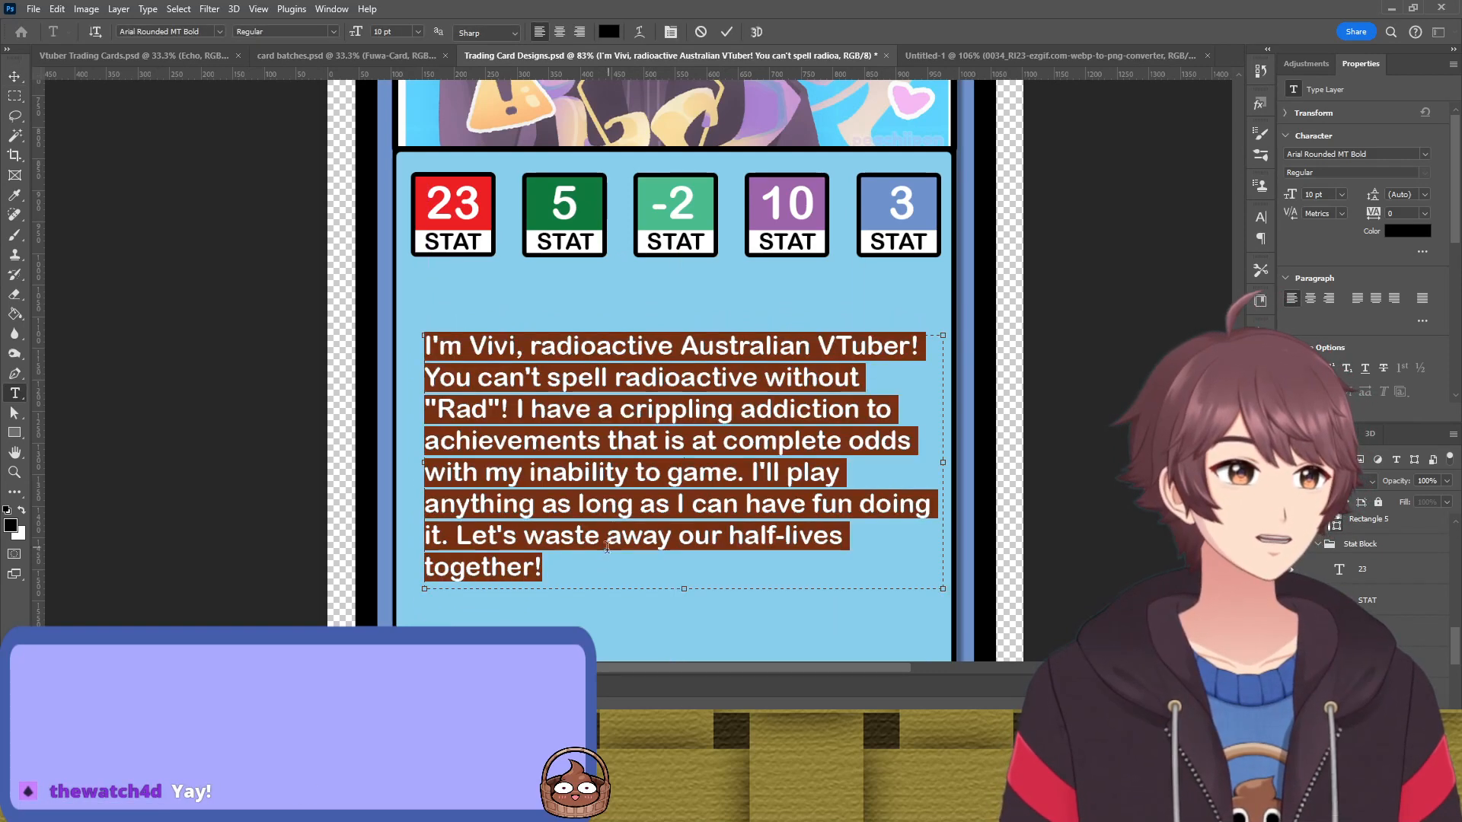
left_click_drag(580, 569, 391, 310)
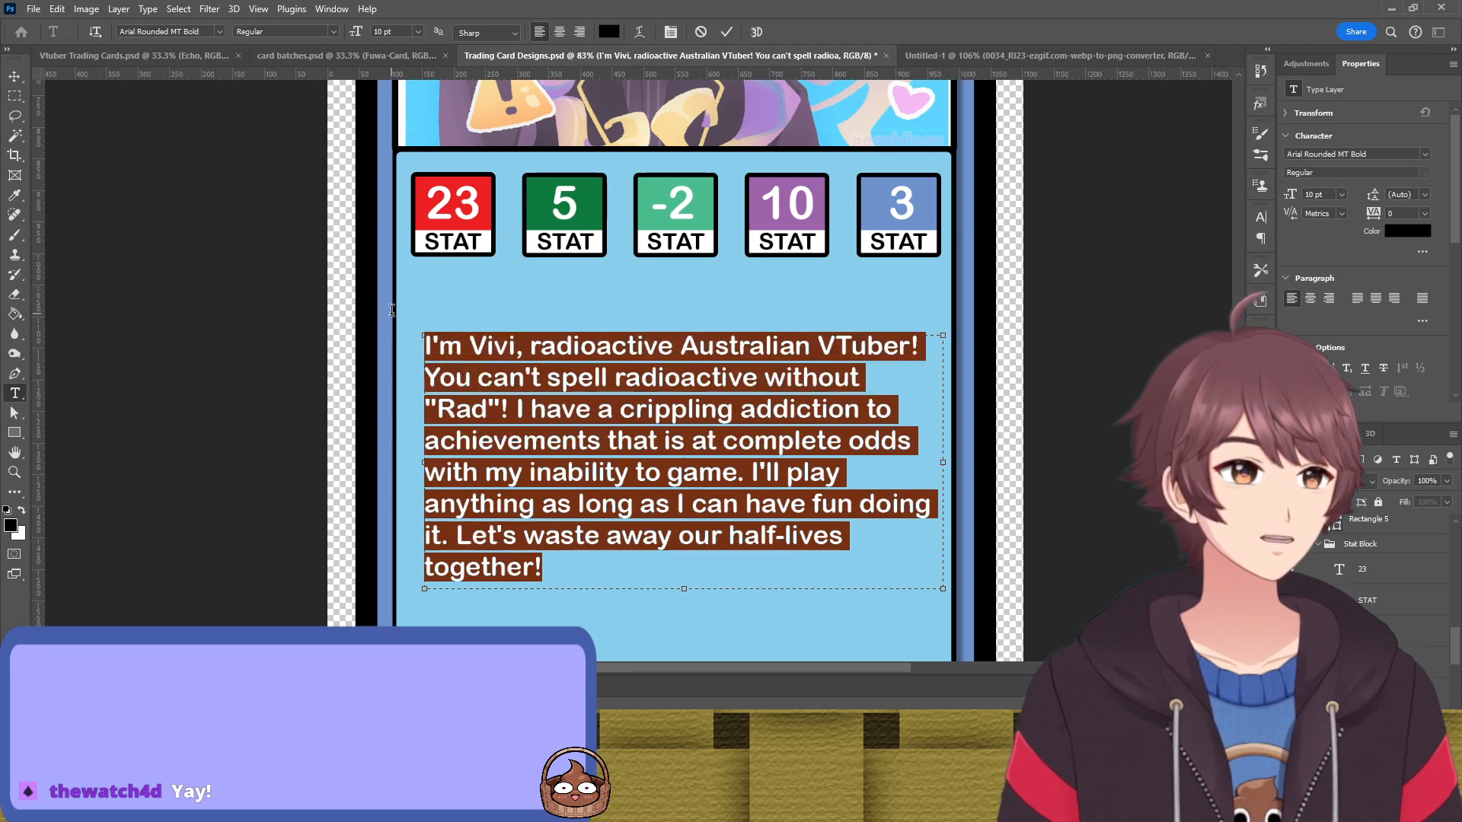
type("Random ca ")
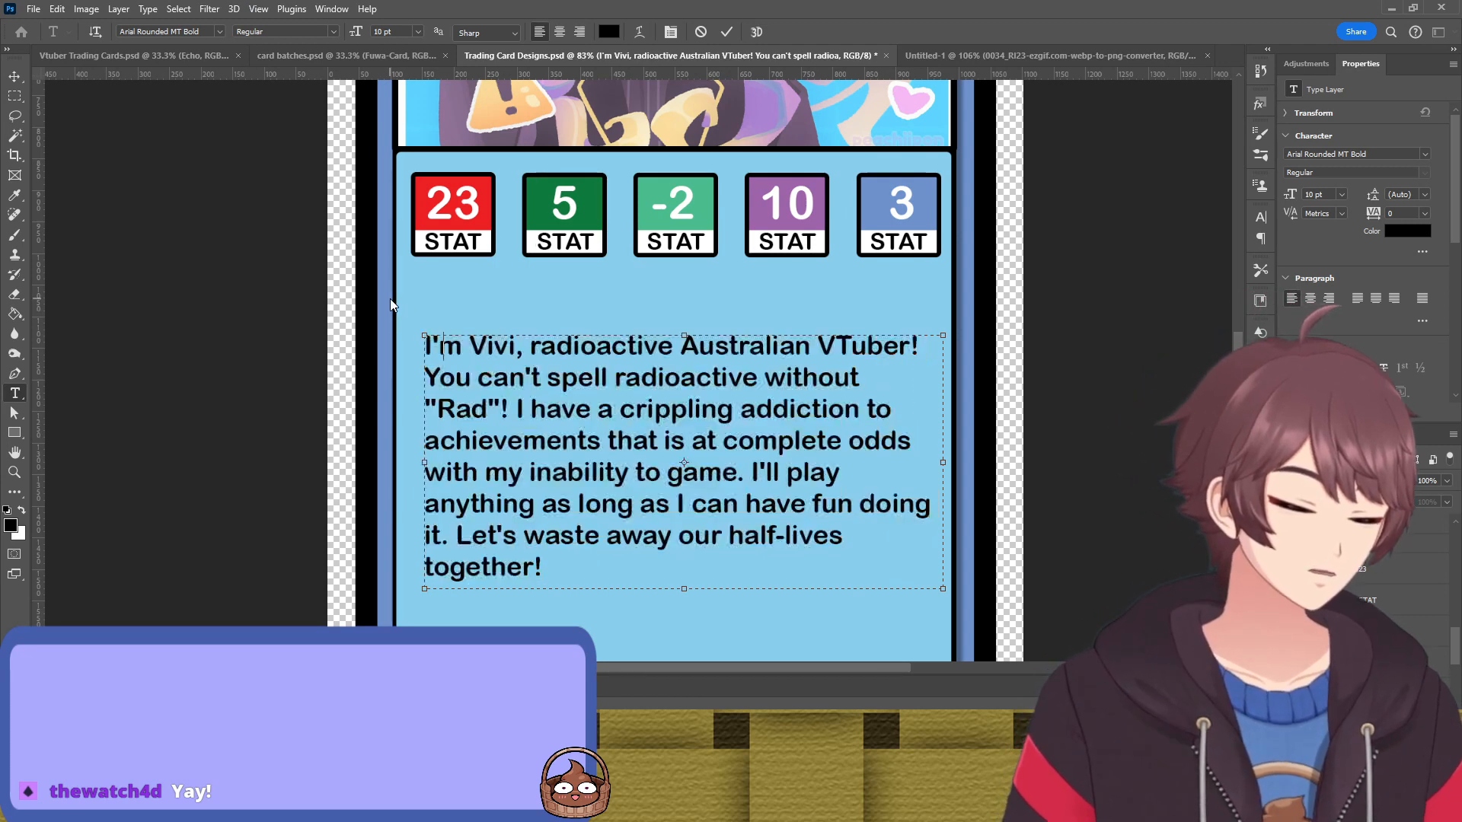
type("rd ")
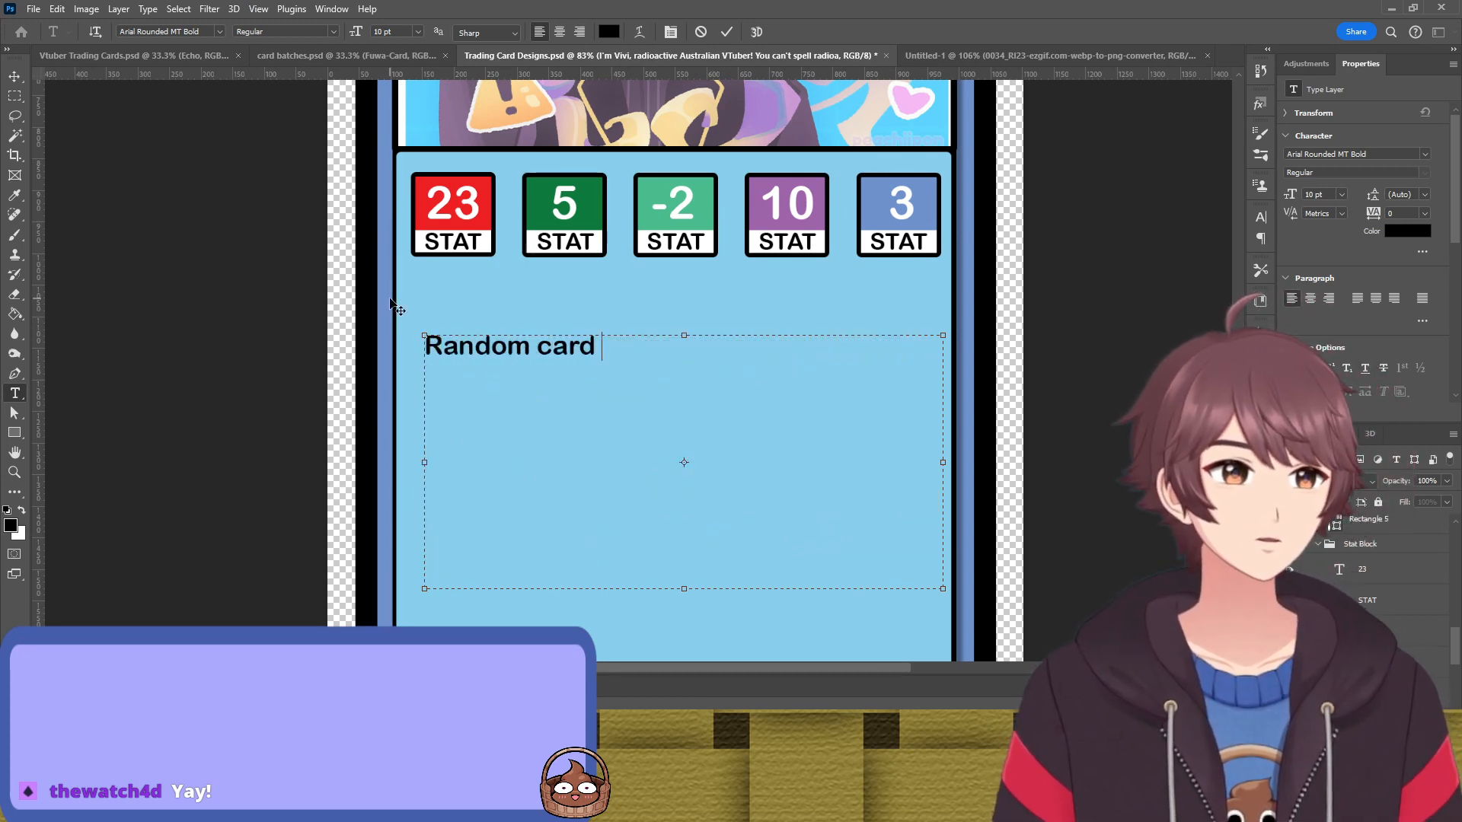
type("ef")
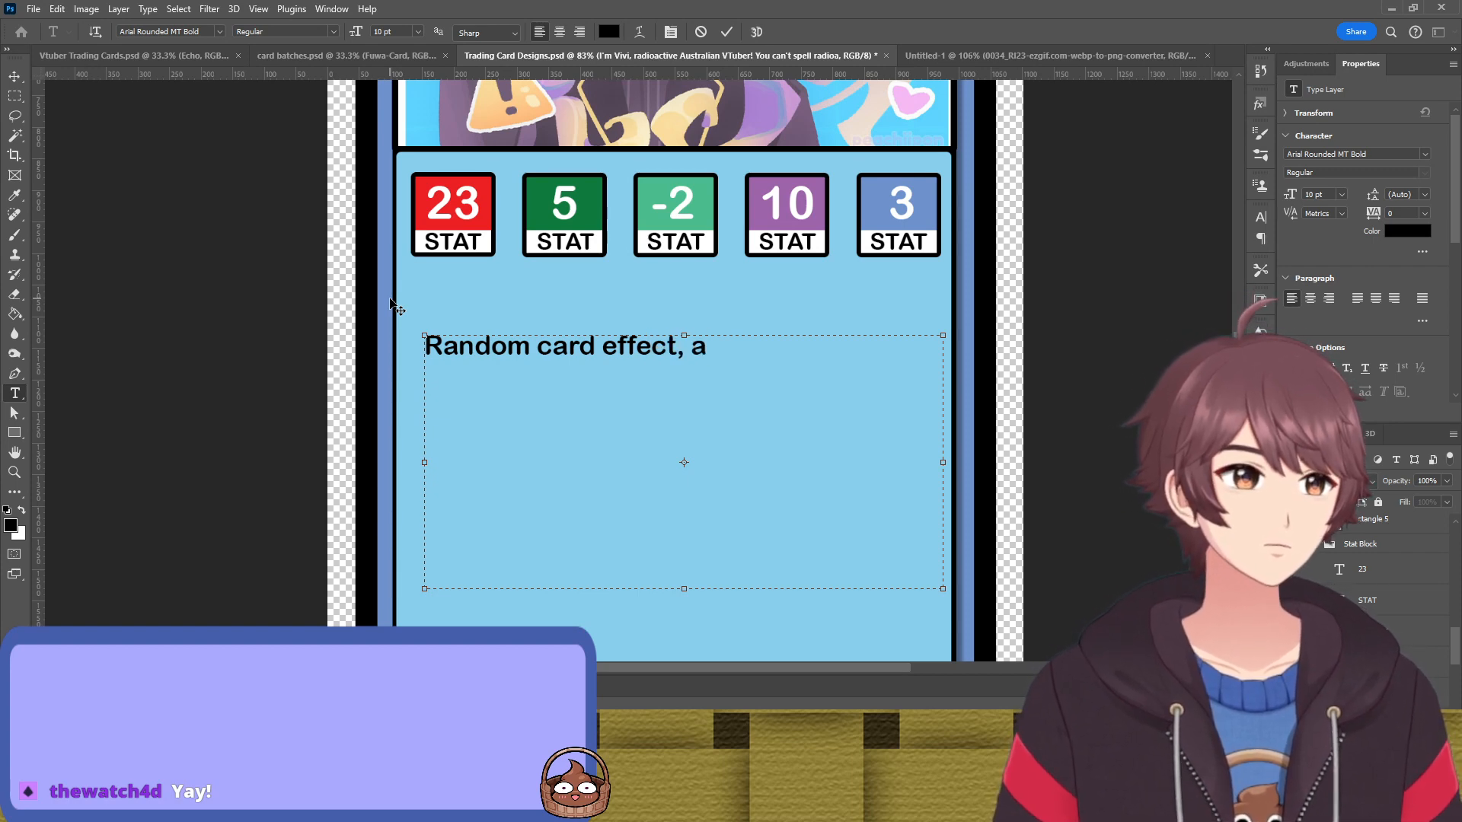
type("fect ")
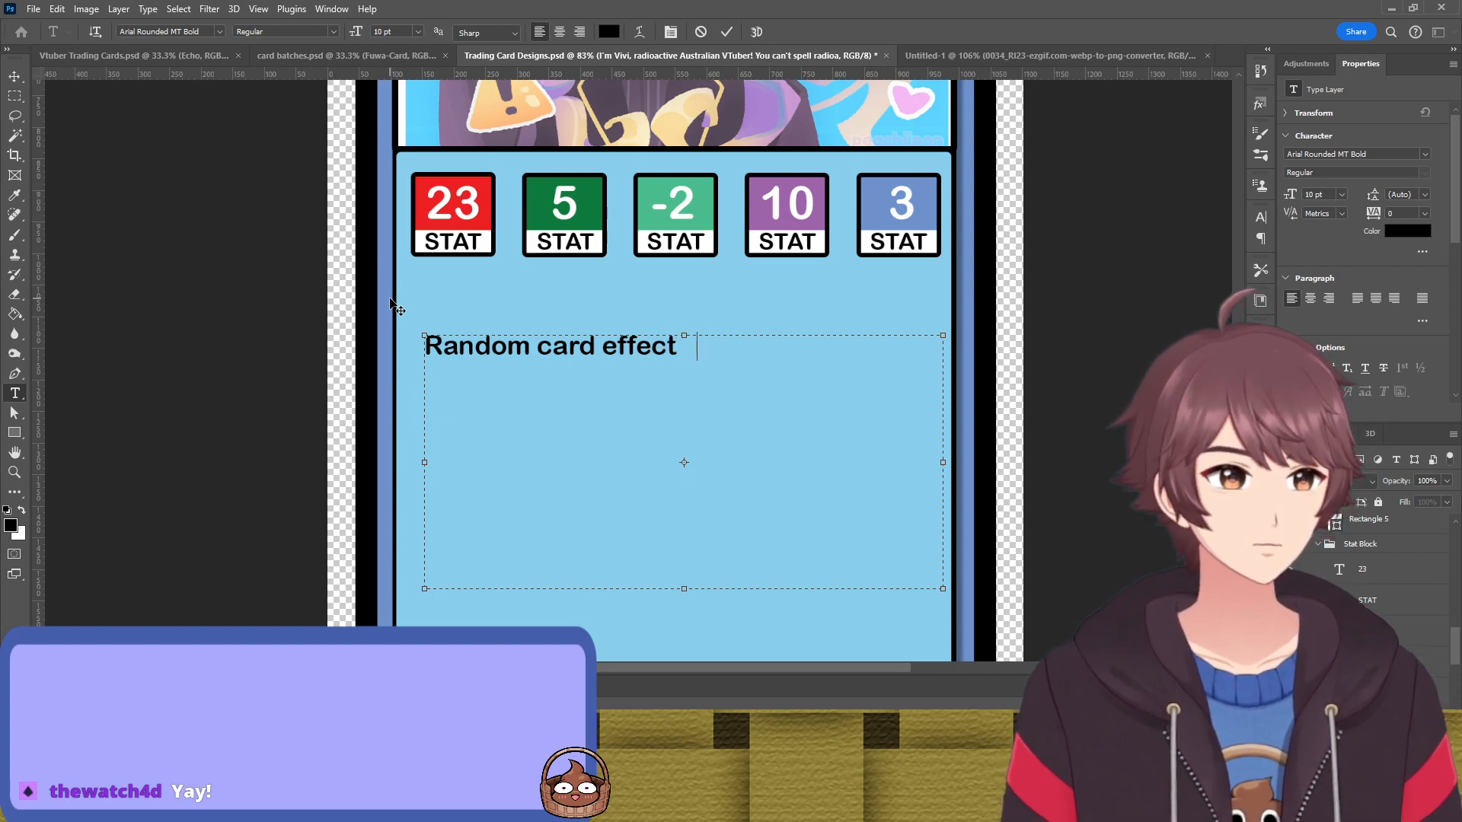
type("stuff")
key("Return")
Add three lines of filler text, "fjdslkafj;sldkjfkl;ajfl;kdjf;klasdj", "fjkldsjflsdkjfklsdjf;ds" and "fkdl;fjsdalfjld", below the placeholder line
type("fjdslkafj;sldkjf")
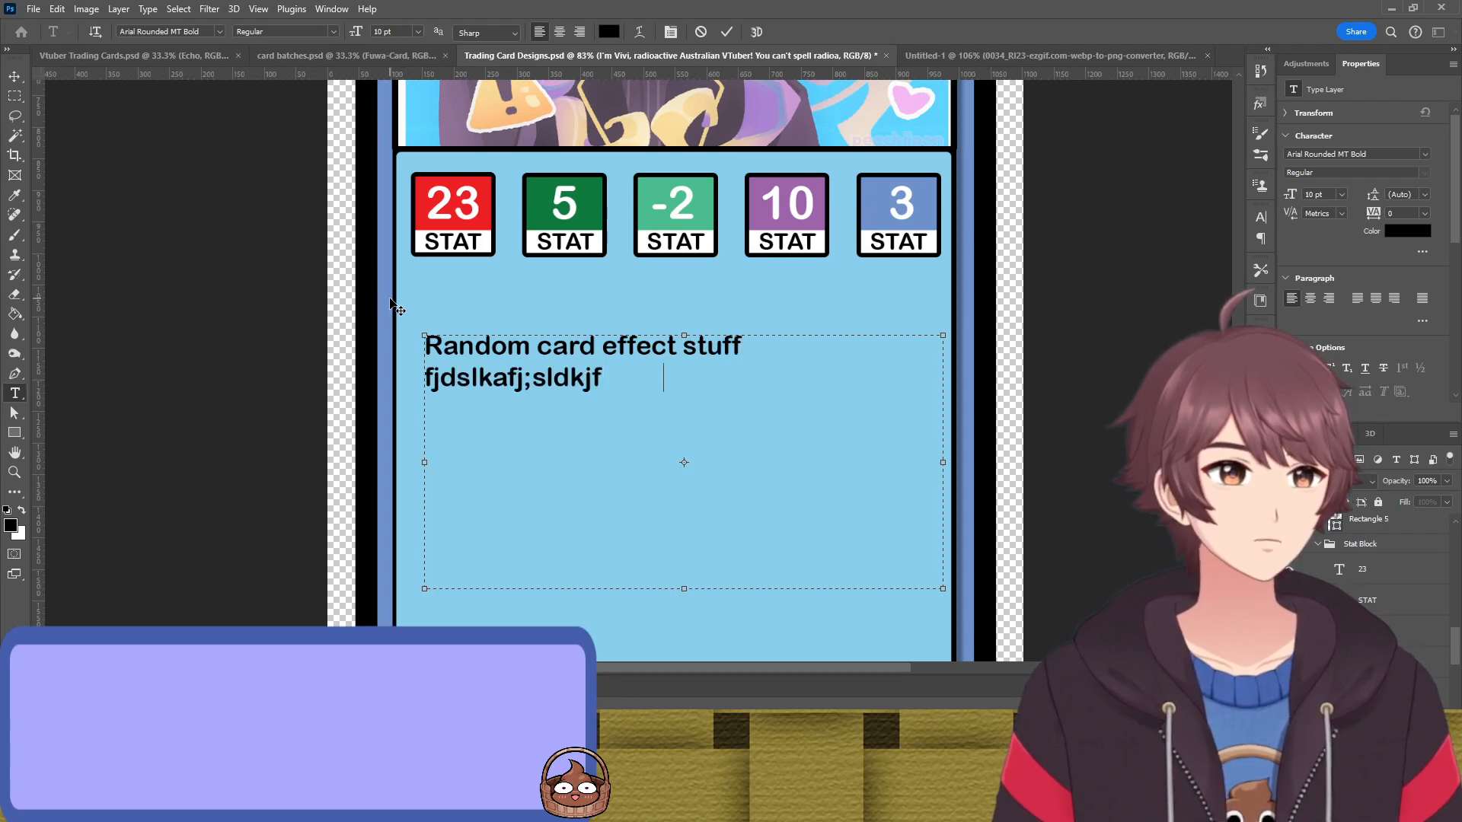
type("kl;ajfl;kdjf;klasdj")
key("Return")
type("fjkldsjflsdkjfklsdjf;ds")
key("Return")
type("fkdl;fjsdalfj")
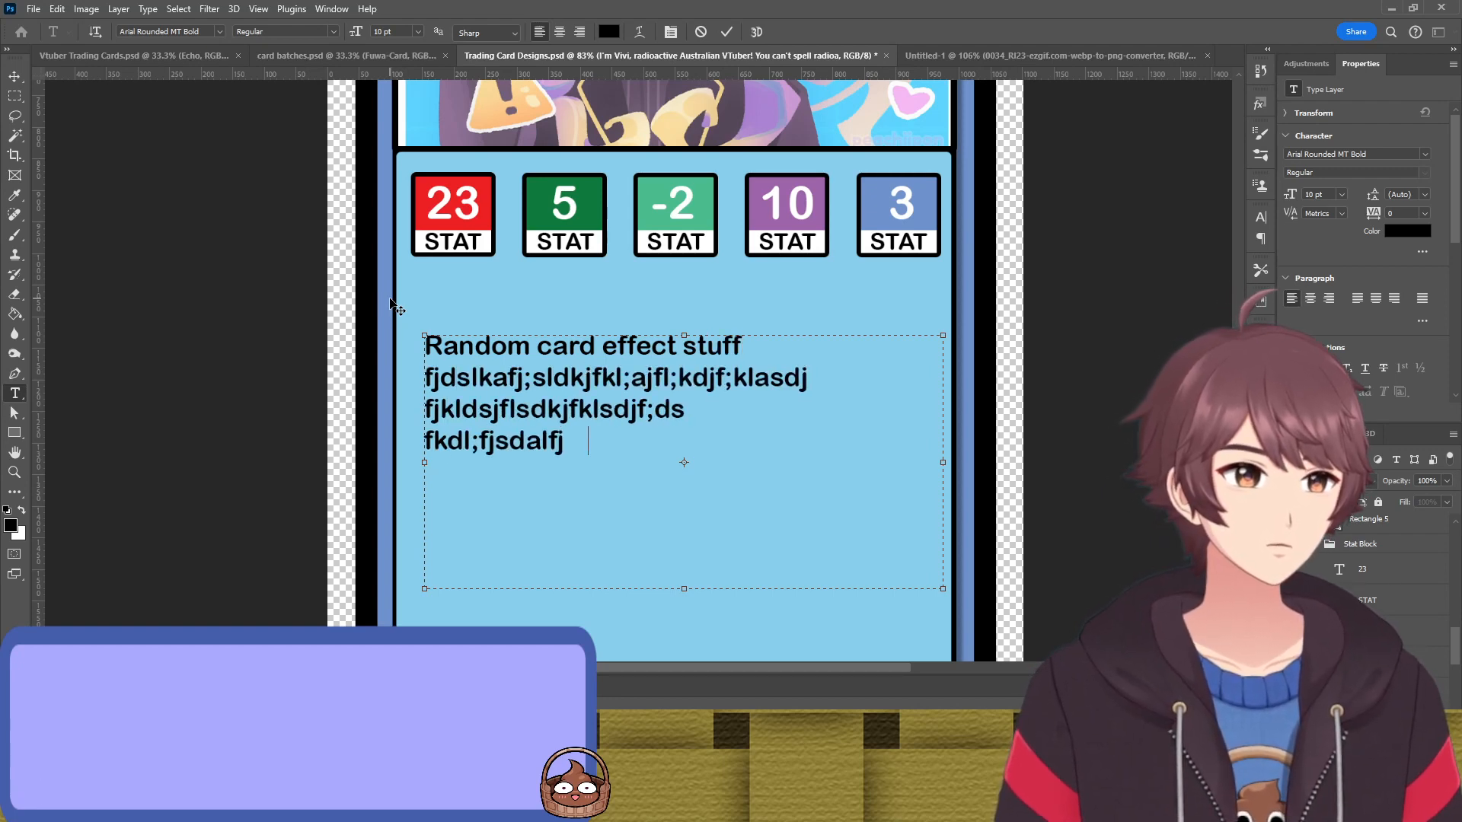
type("ld")
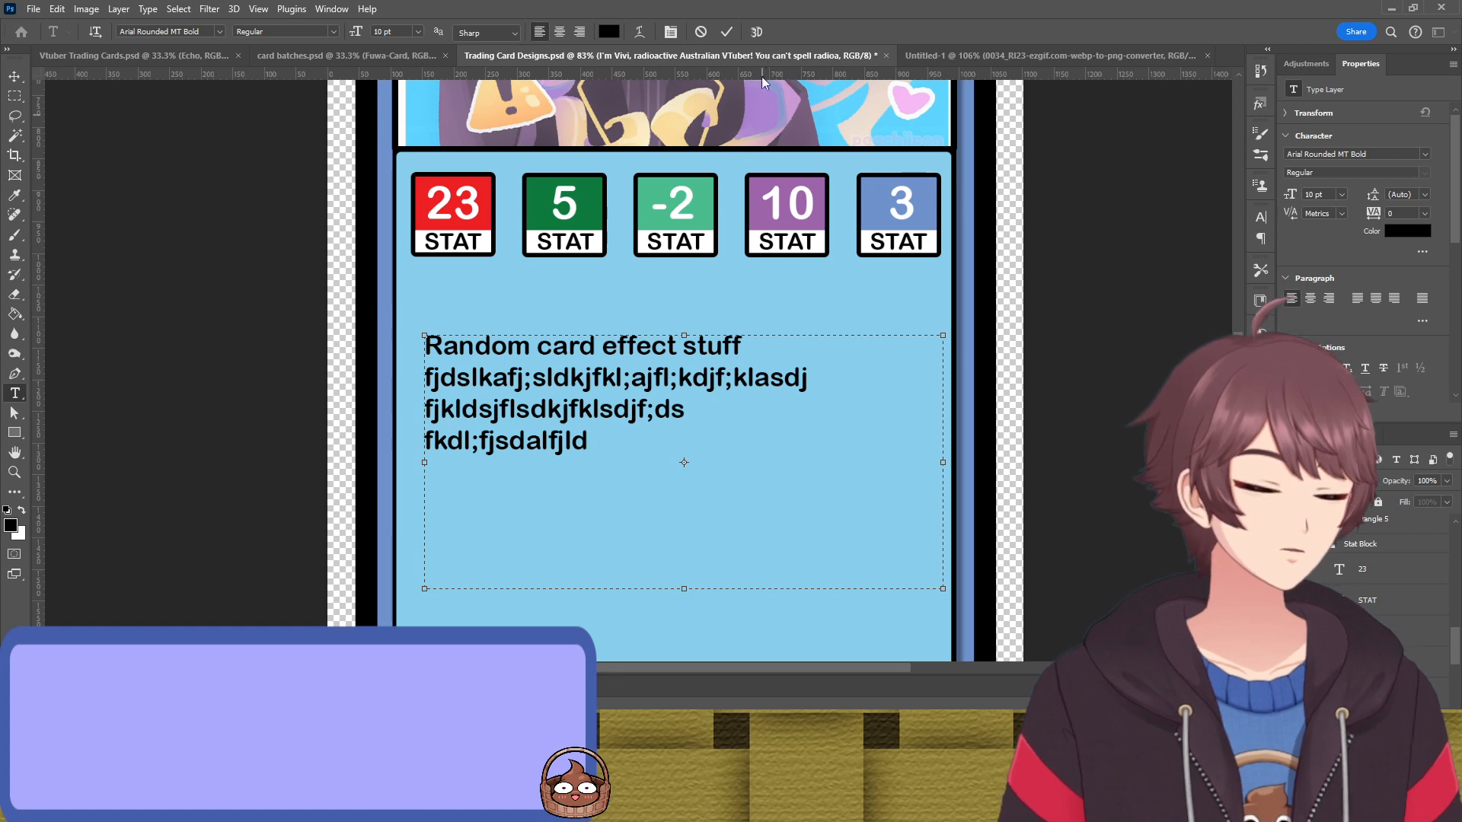
left_click(726, 32)
key("v")
Nudge the effect text block slightly up and left, and extend its second line with "fdsafdsafg"
scroll(642, 466, "up", 1)
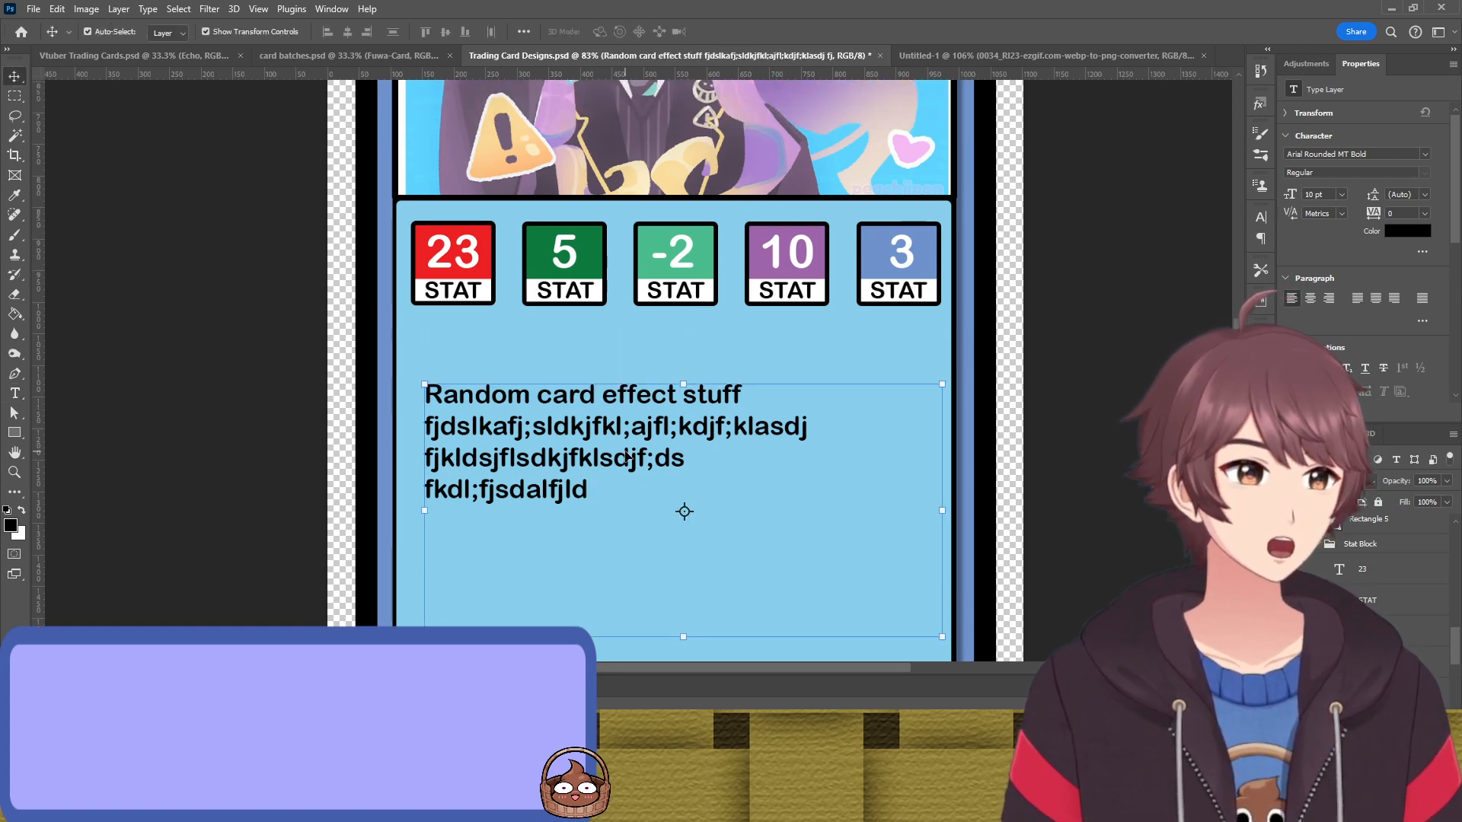
left_click_drag(724, 436, 717, 428)
double_click(717, 429)
left_click(794, 427)
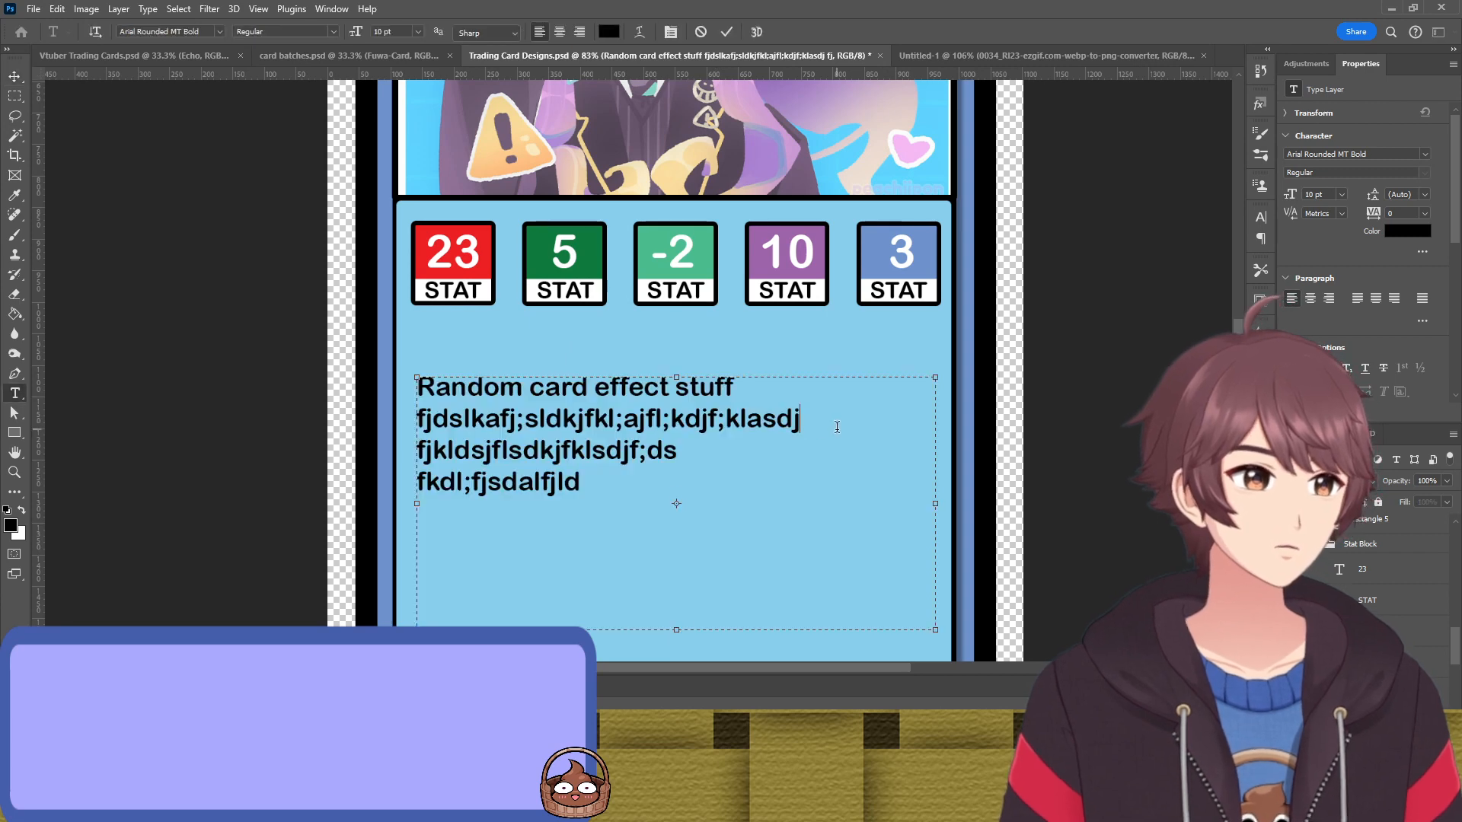
type("fdsafdsafg")
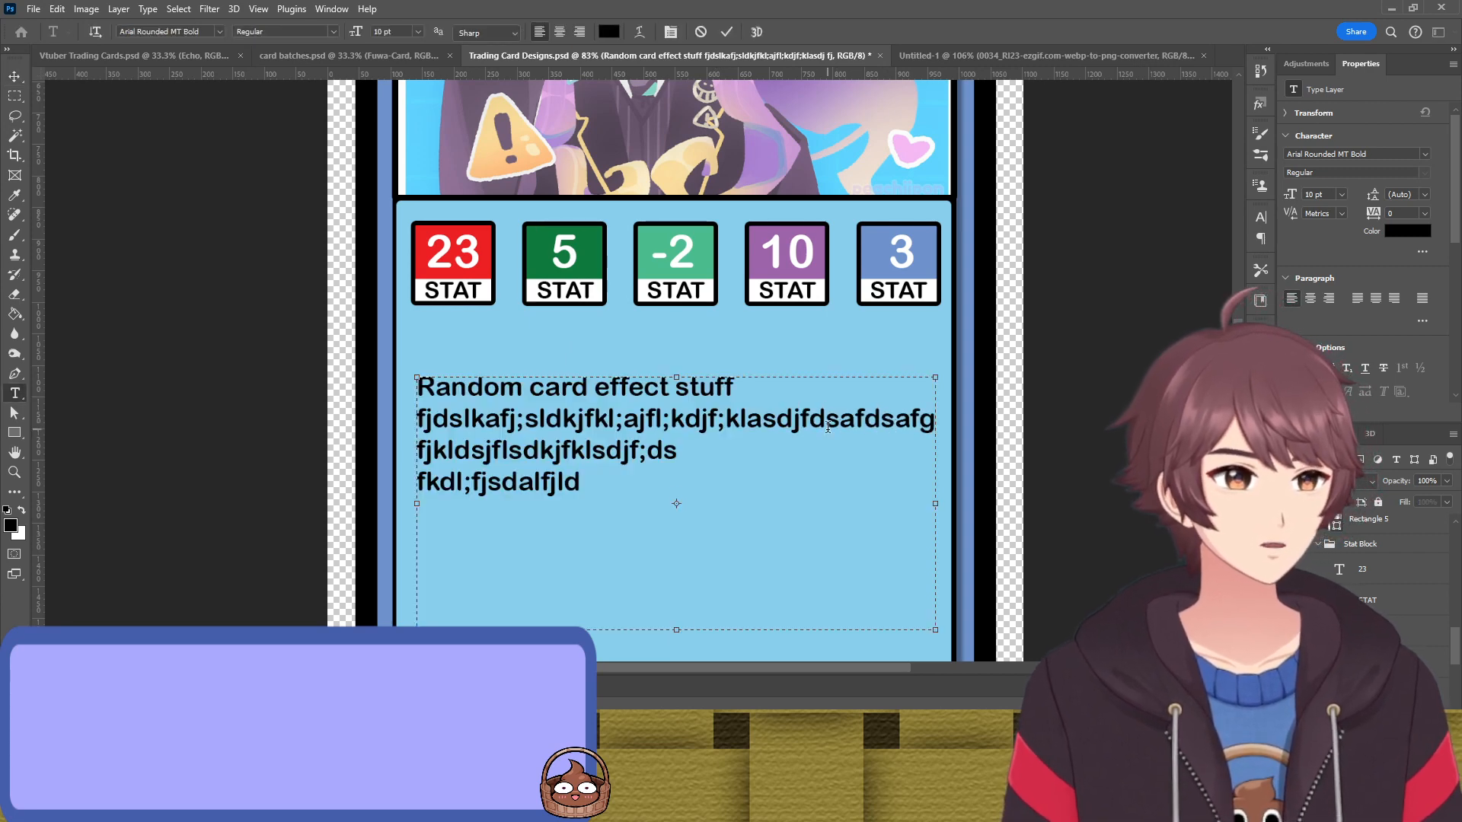
Extend the third line of the effect text with "fdsafdsaklfsdlkfkslf", keeping it within one line
key("Down")
type("fdsafdsaklfsdlkfksl; fkdl;fjsdalf")
type("j")
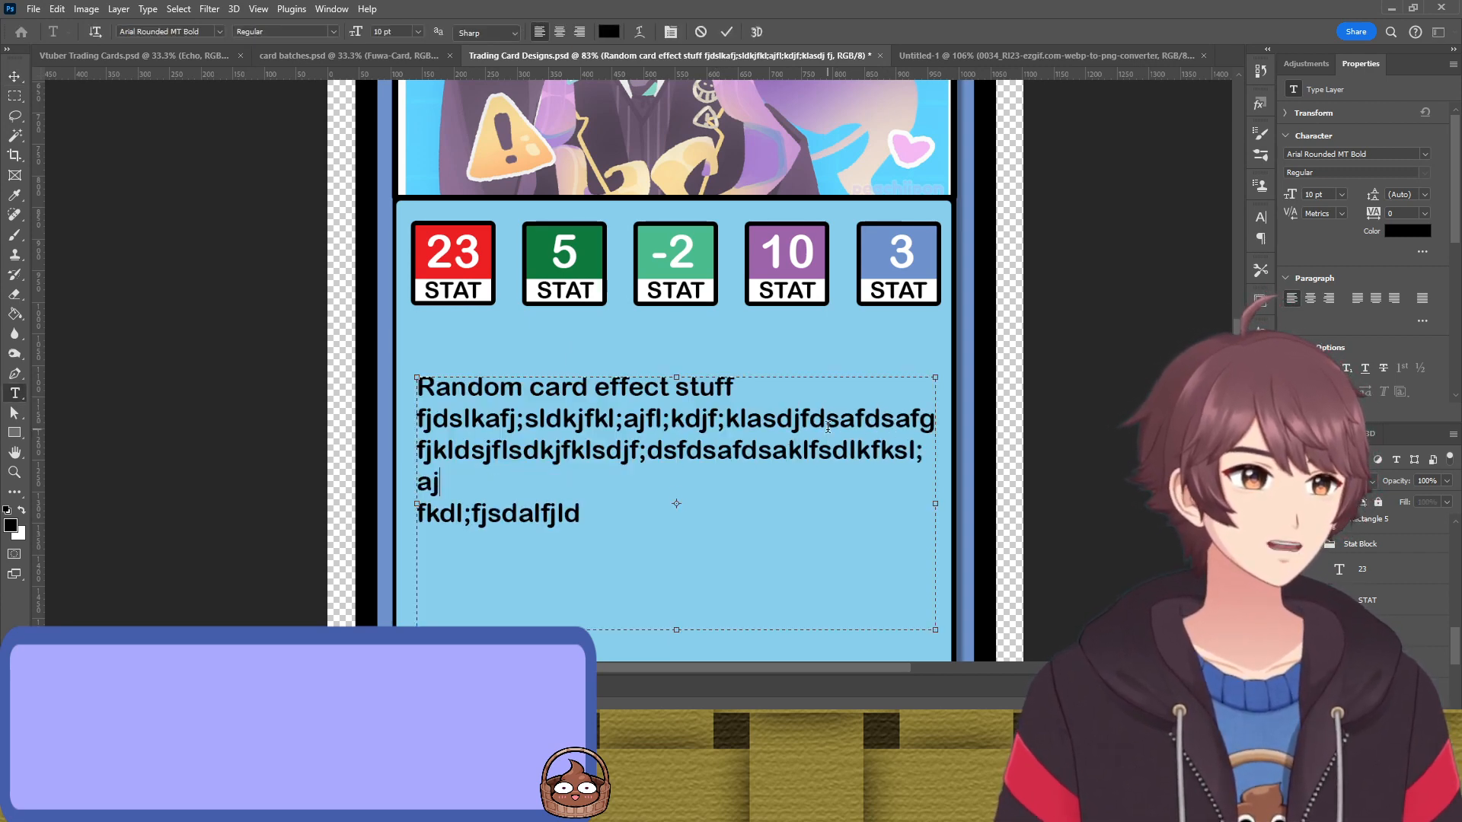
key("BackSpace")
key("BackSpace")
key("BackSpace")
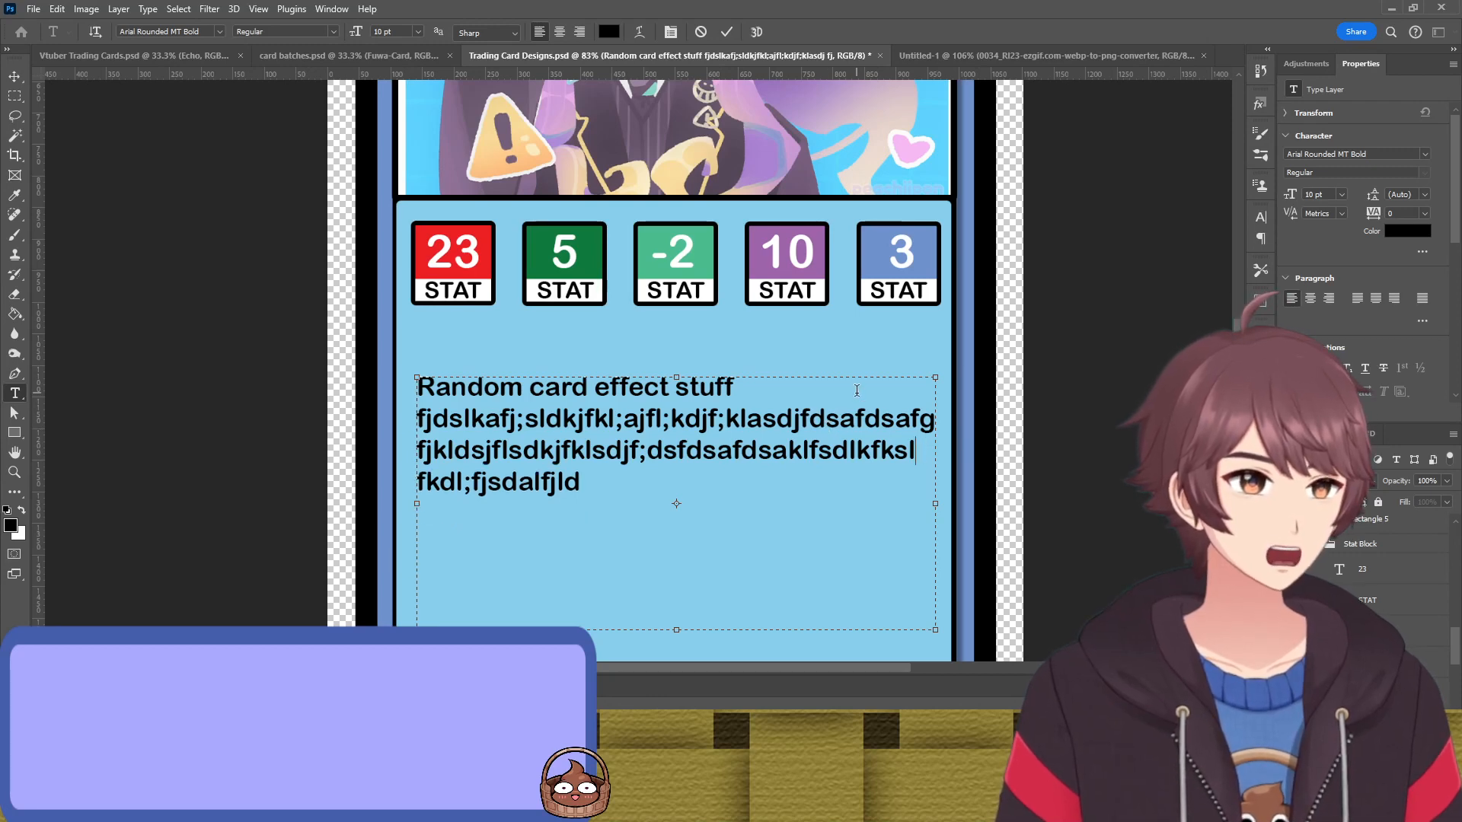
type("f")
Extend the last line of the effect text with "fdsafasdfasd" and finish editing the text
key("Down")
type("f")
key("BackSpace")
key("BackSpace")
type("dsafasdfasd")
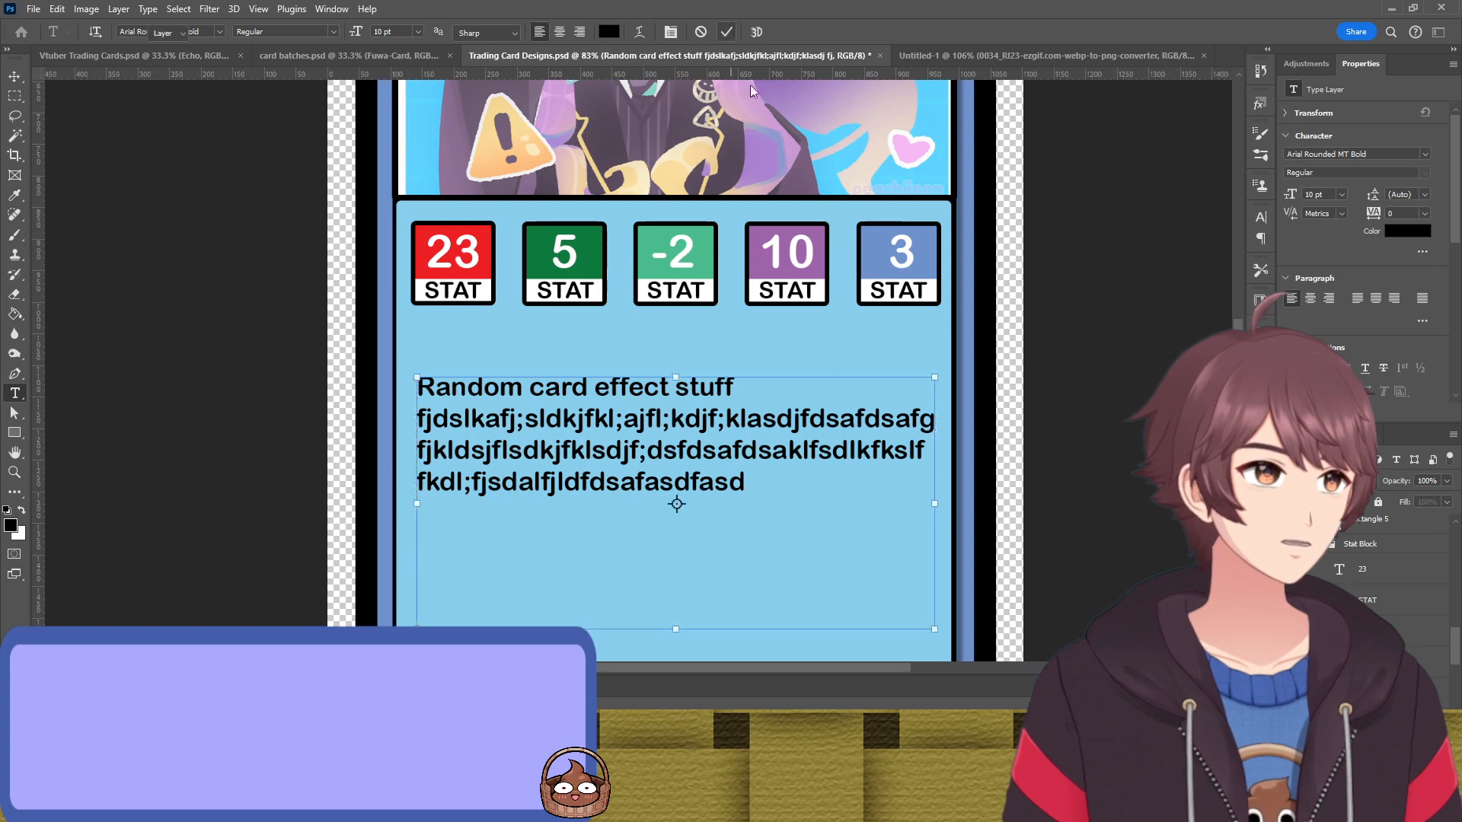
left_click(15, 76)
Move the "Do whatever the !@#$ you want!" quote up beneath the effect text and shift it slightly right
left_click(198, 267)
scroll(708, 453, "down", 3)
scroll(694, 438, "down", 3)
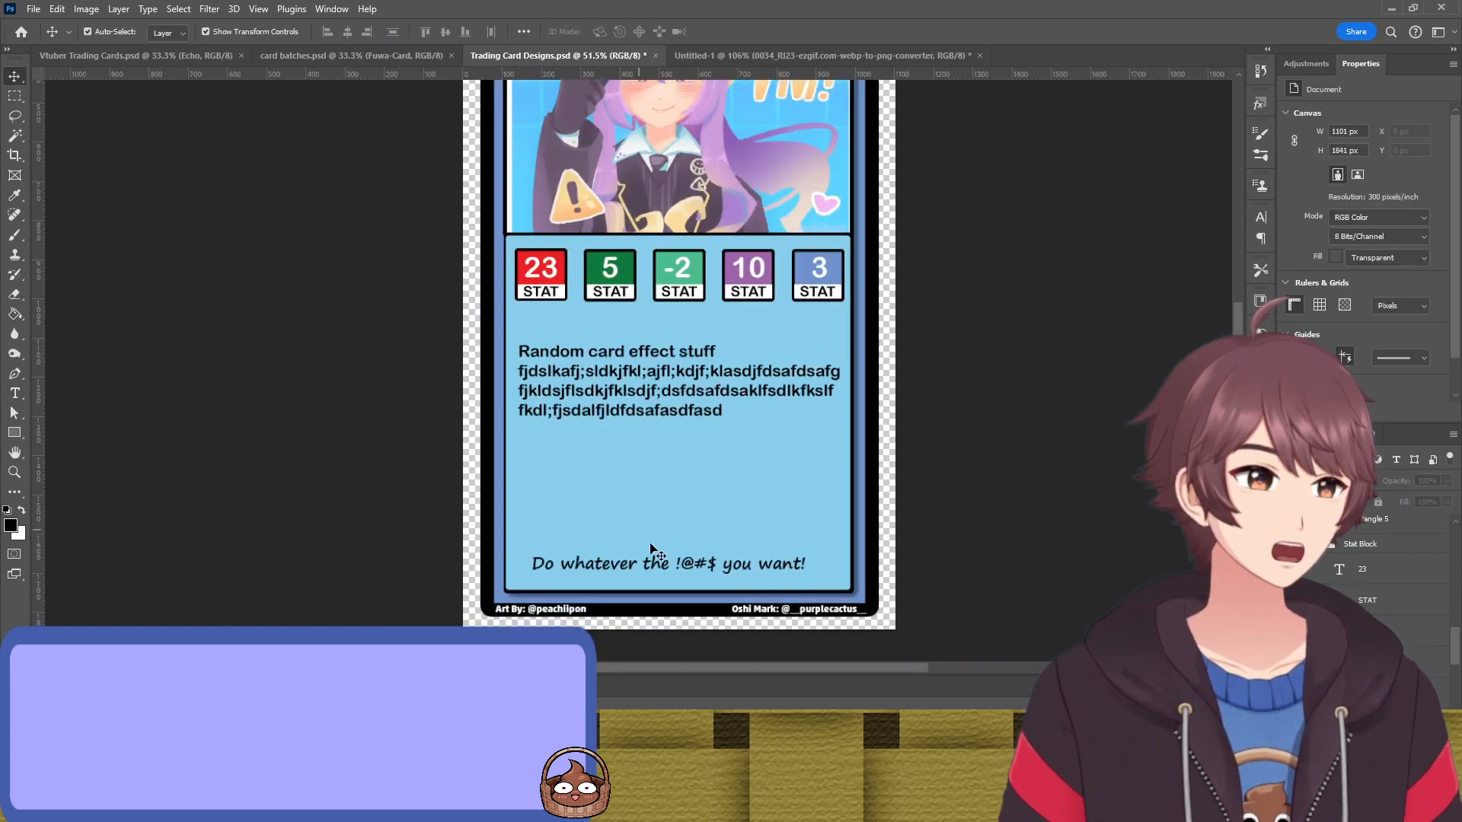
left_click_drag(673, 523, 669, 498)
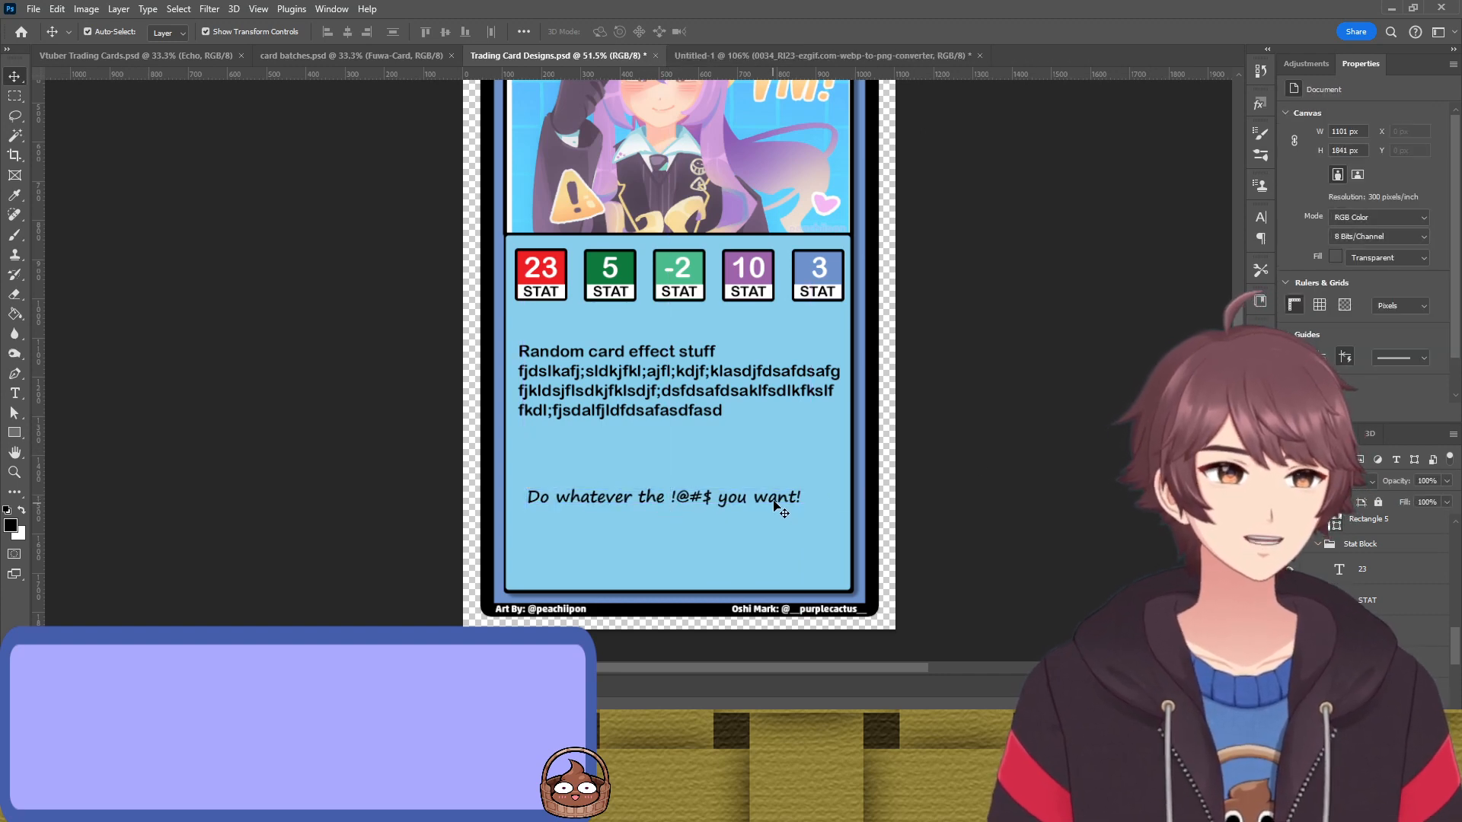
left_click_drag(776, 502, 788, 505)
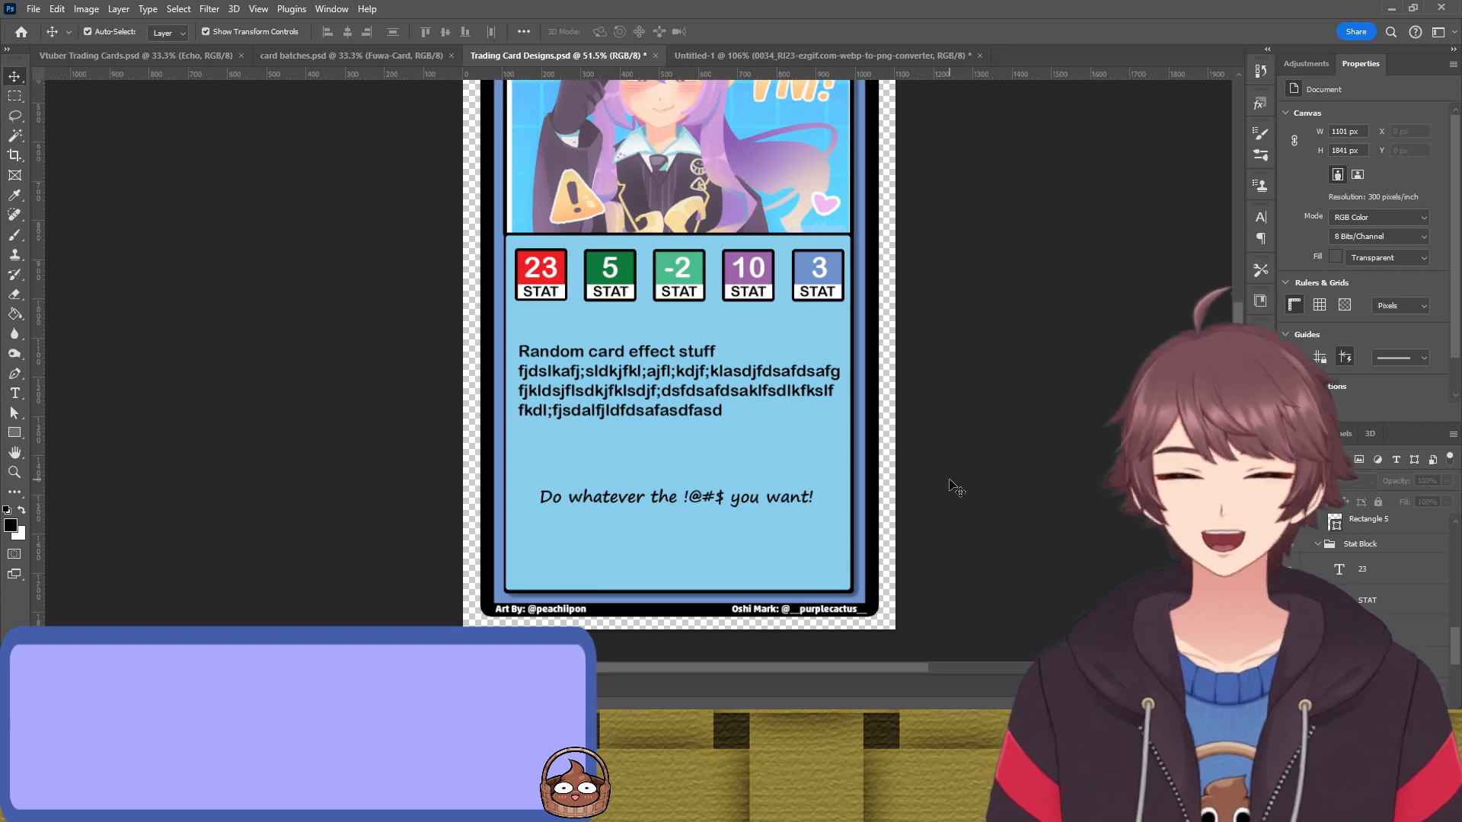
scroll(956, 488, "up", 5)
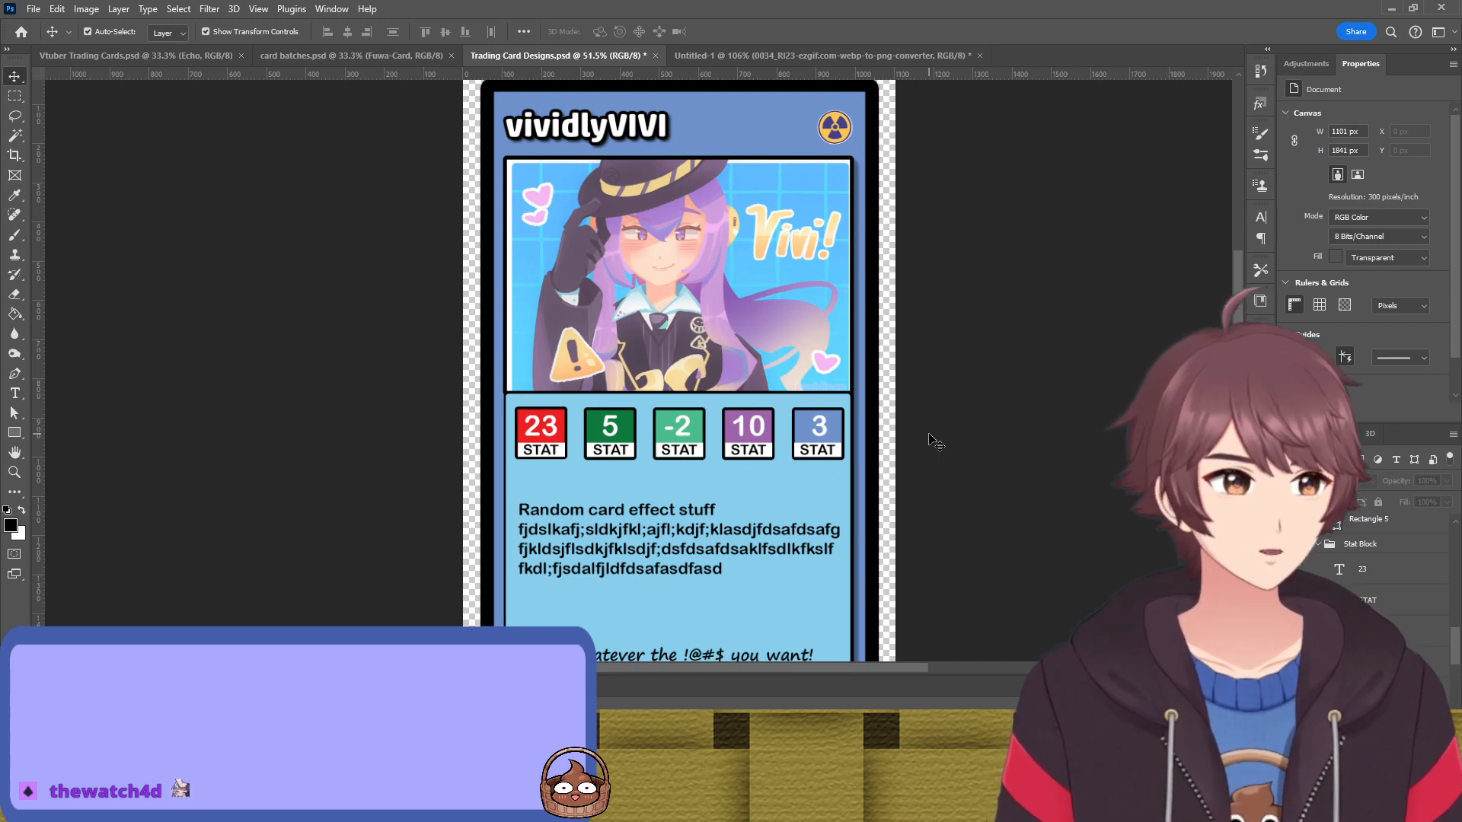
Select all five stat blocks together, nudge the row 2 px to the left, and deselect it
scroll(723, 447, "up", 5)
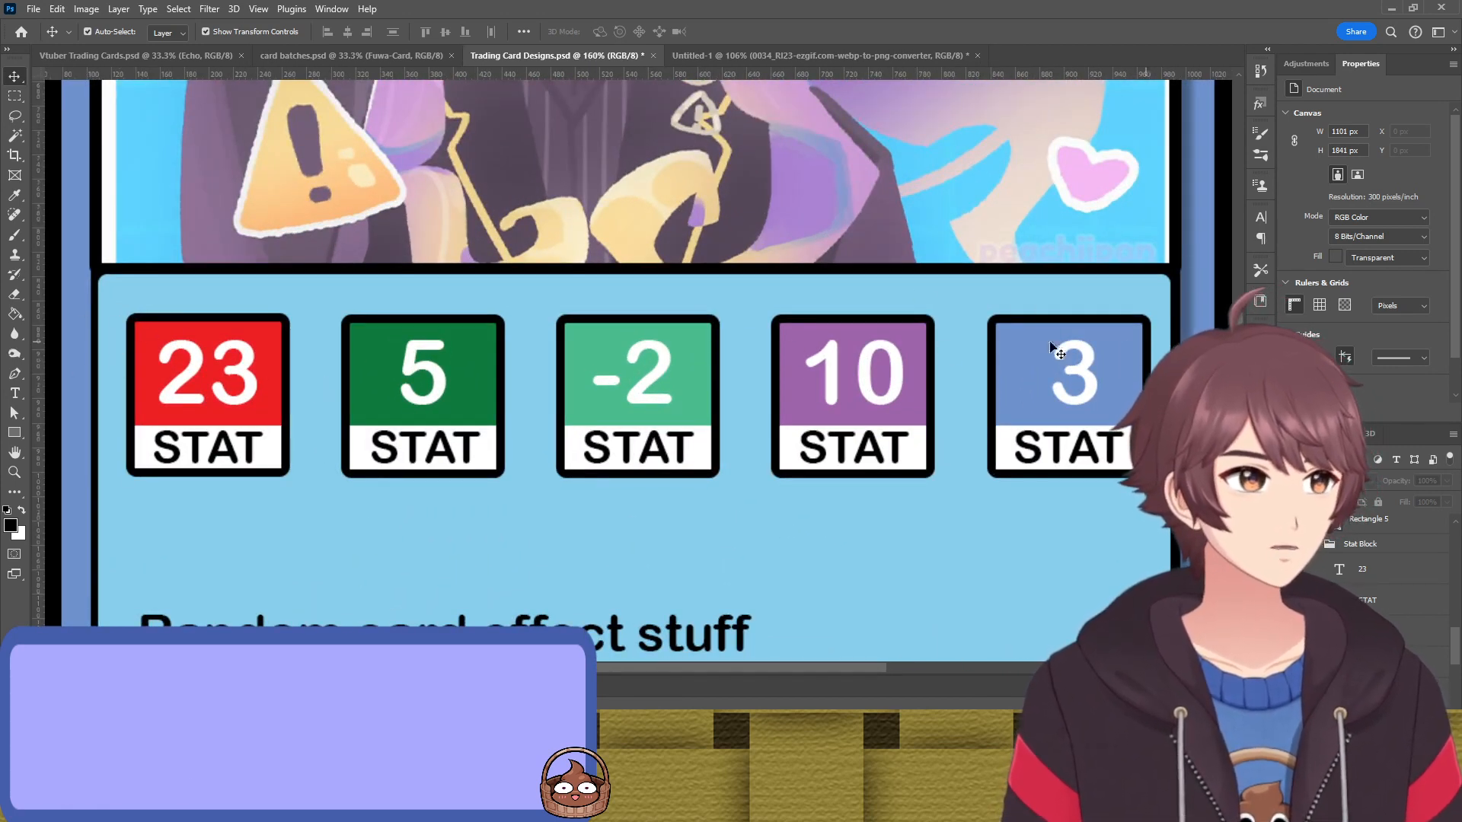
scroll(736, 350, "down", 5)
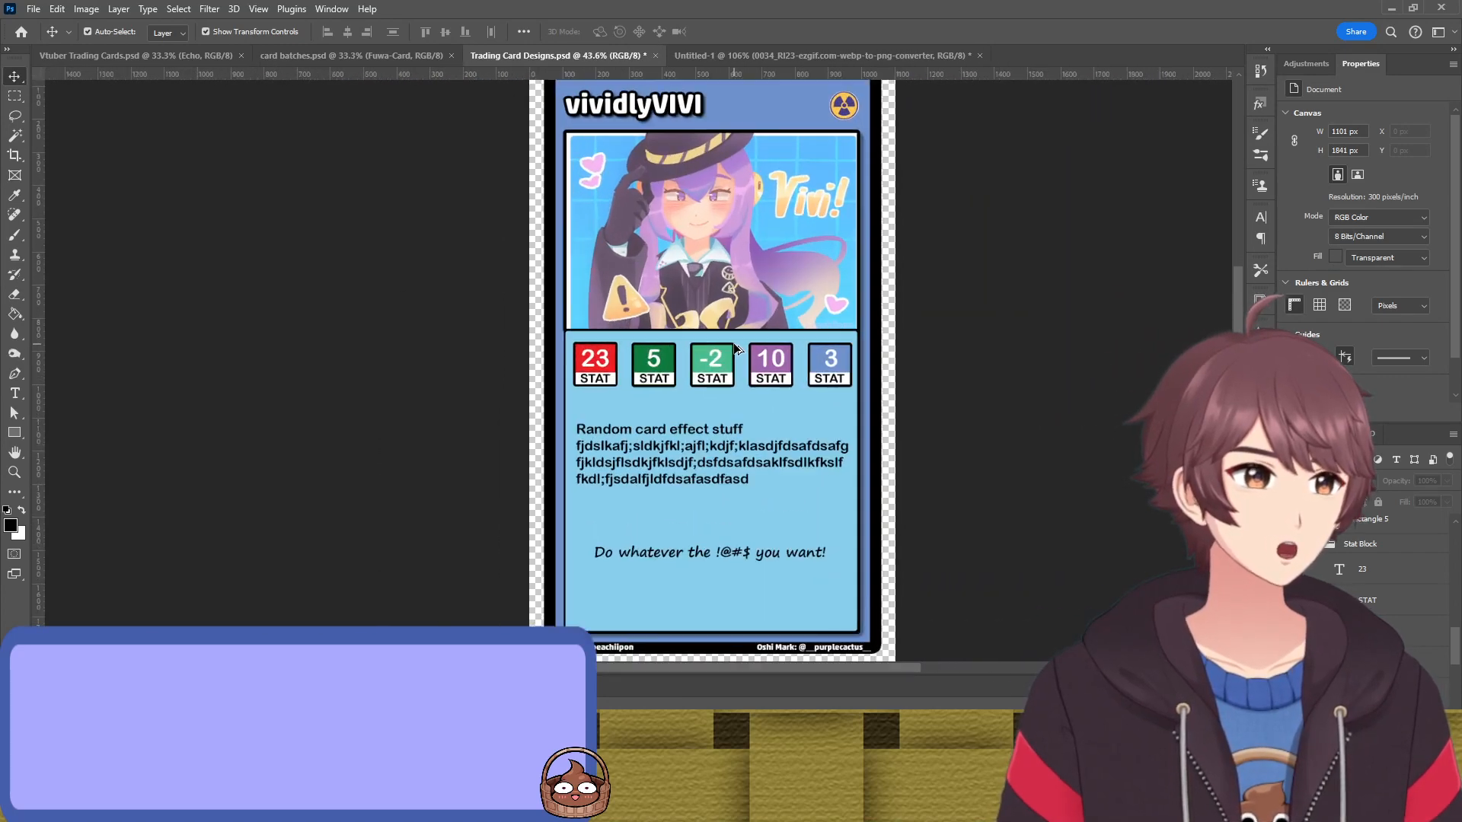
scroll(658, 359, "up", 3)
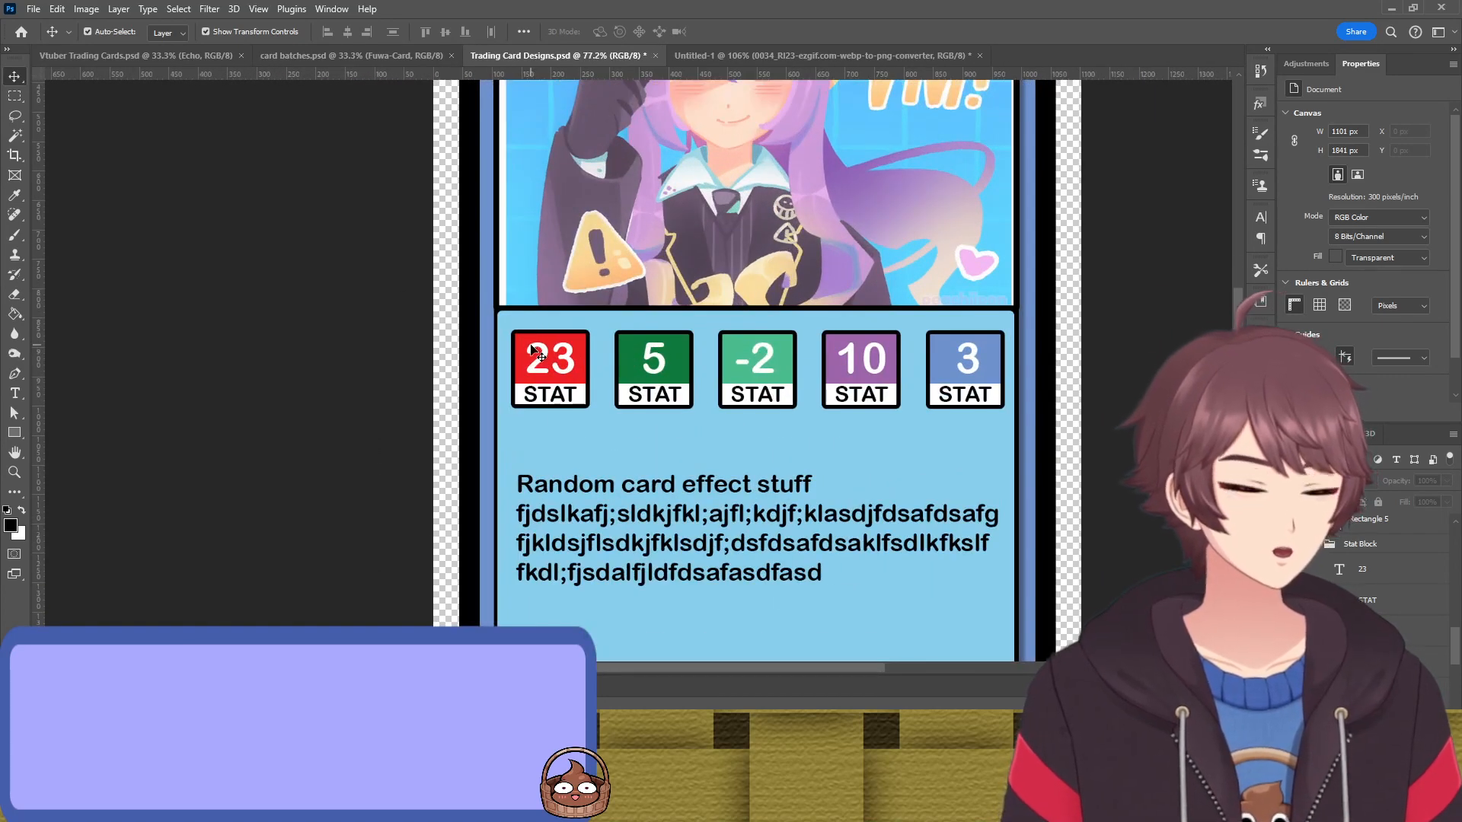
left_click(586, 349)
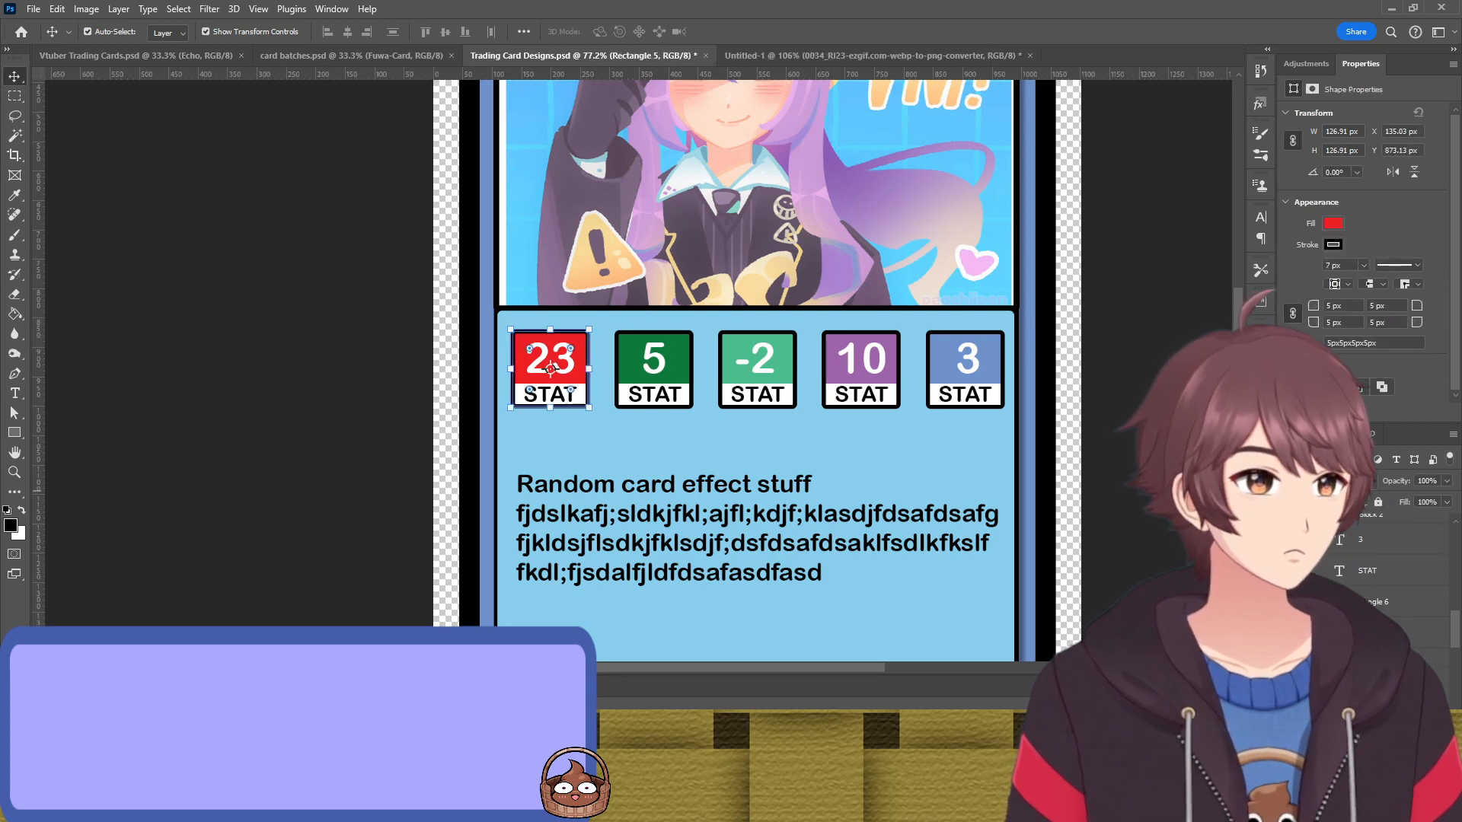
left_click(1370, 657)
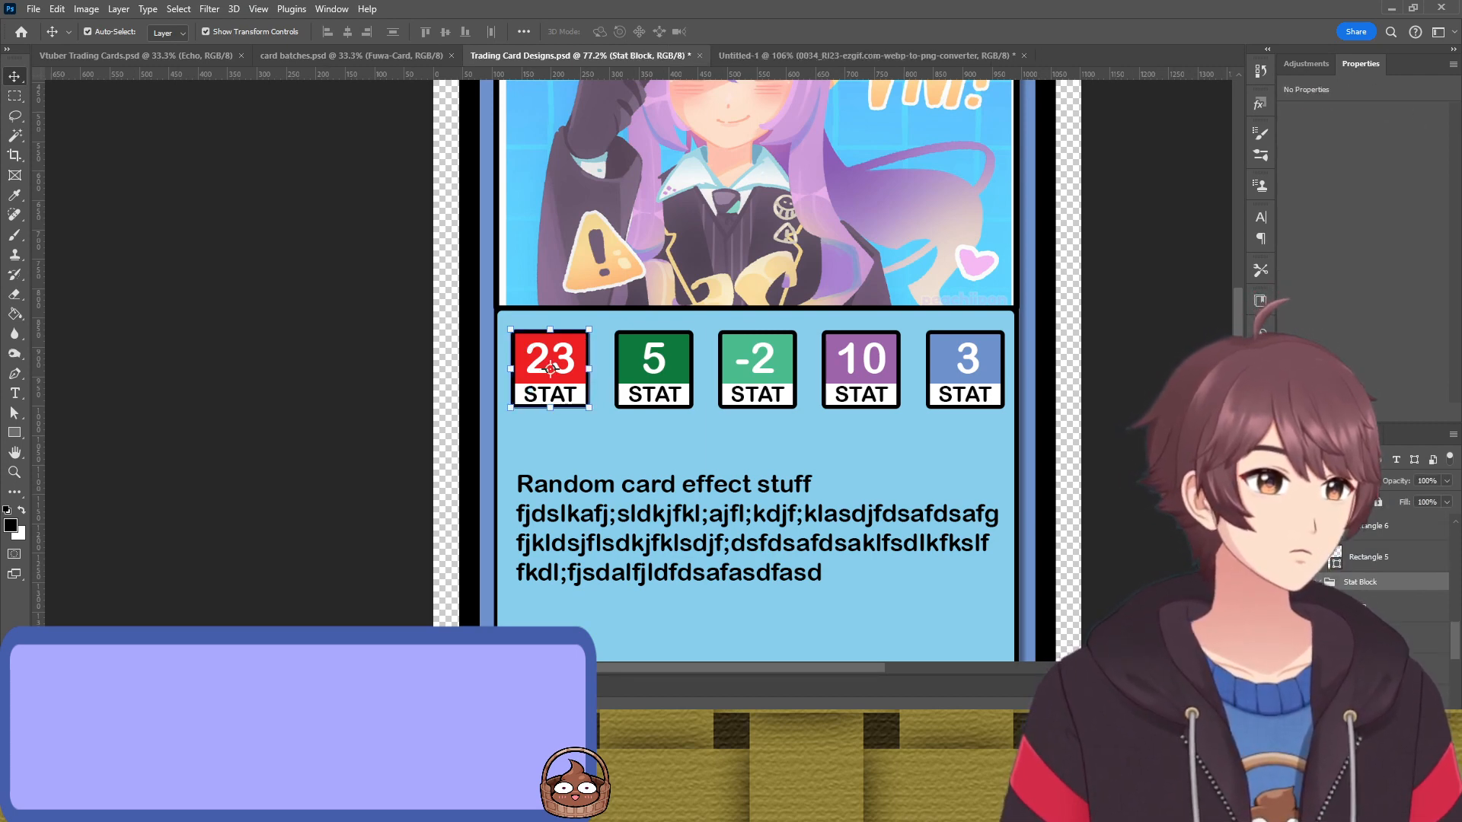
left_click(549, 368)
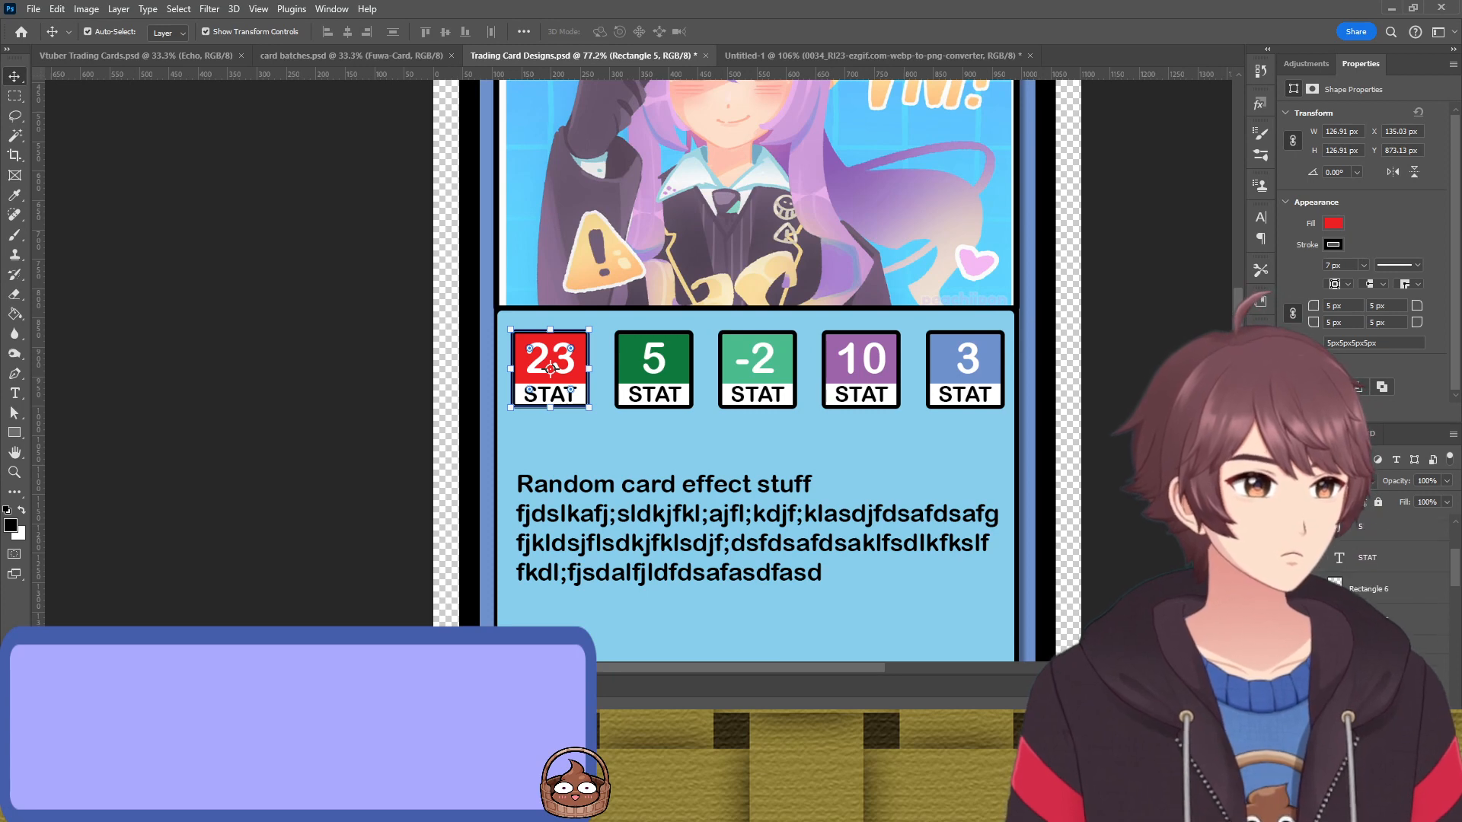
scroll(1370, 609, "up", 3)
left_click(1370, 672)
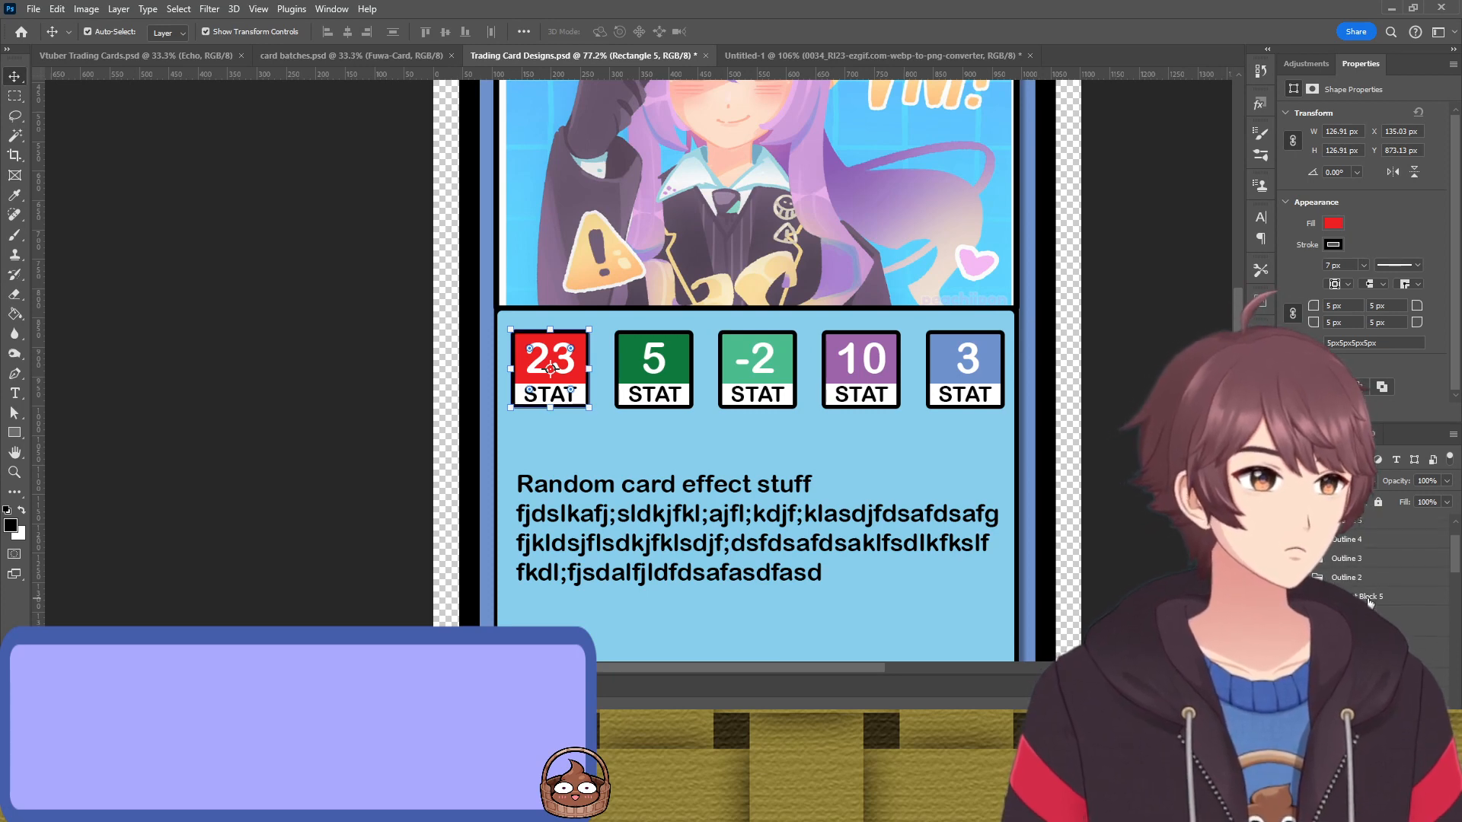
left_click(1370, 596, "shift")
key("Left")
key("Left")
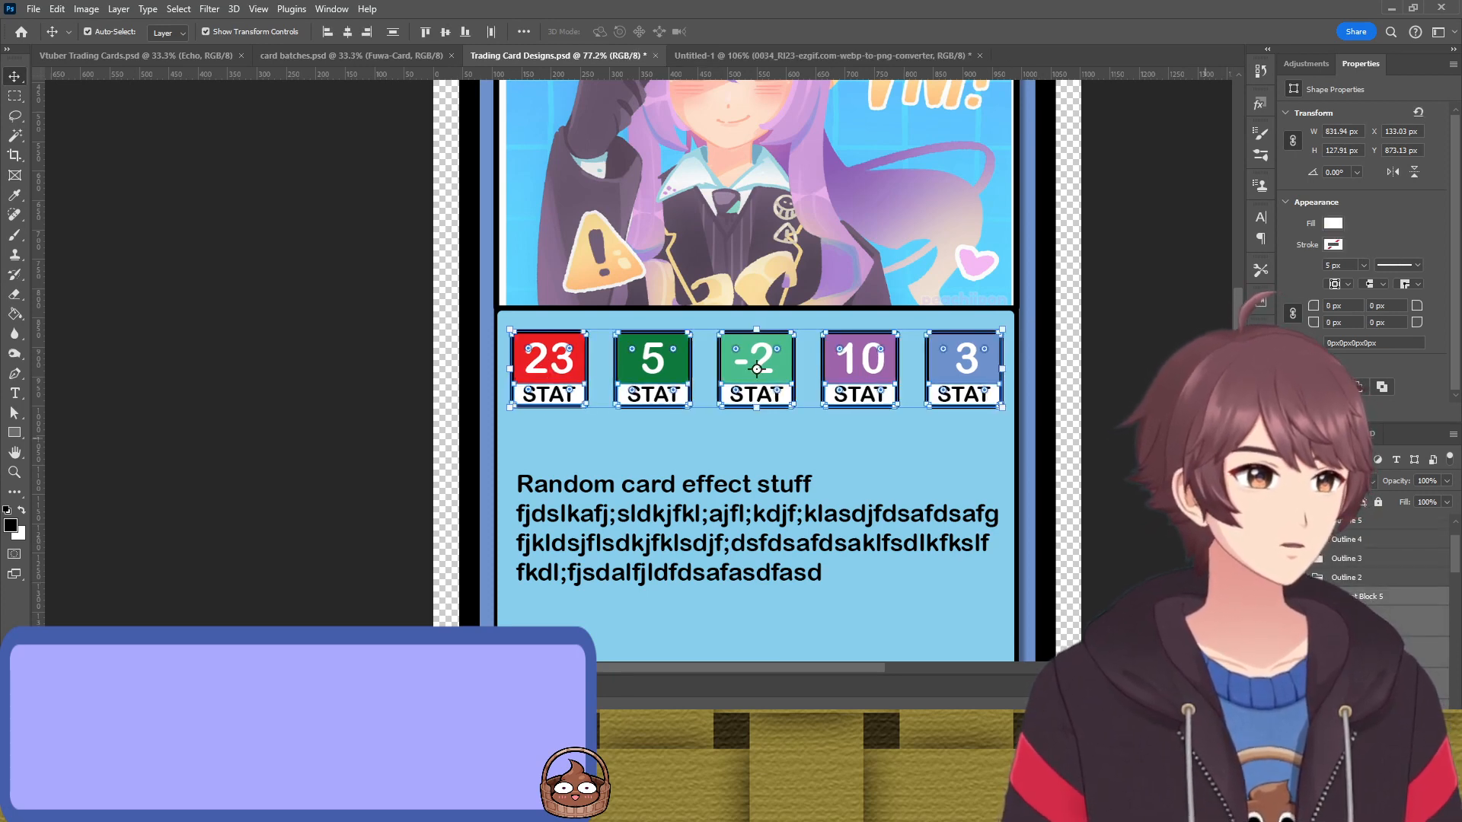
left_click(1136, 401)
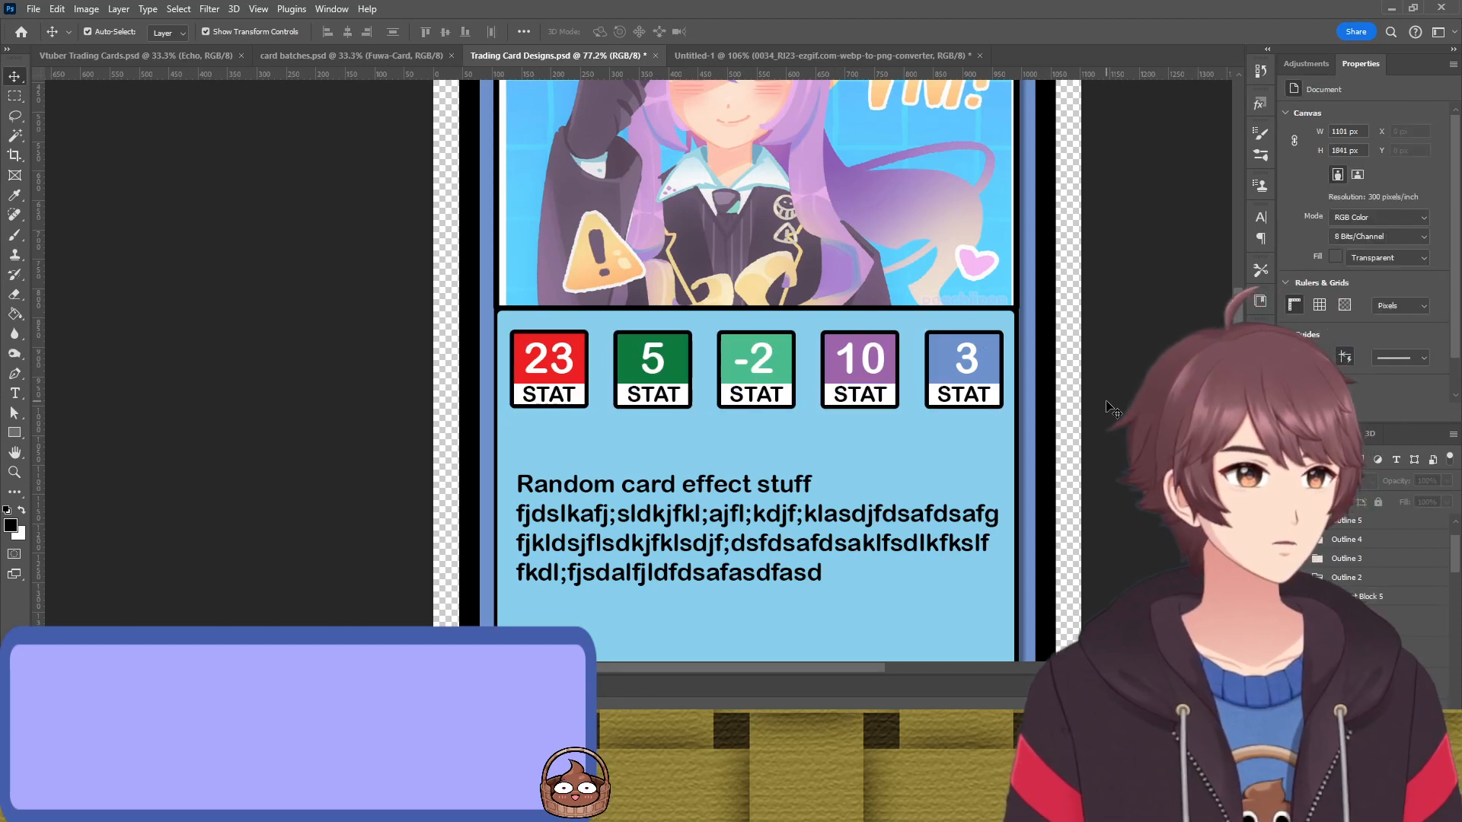
Reselect the full row of stat blocks, shift it another 2 px left to X 131.03 px, and deselect it
left_click(652, 369)
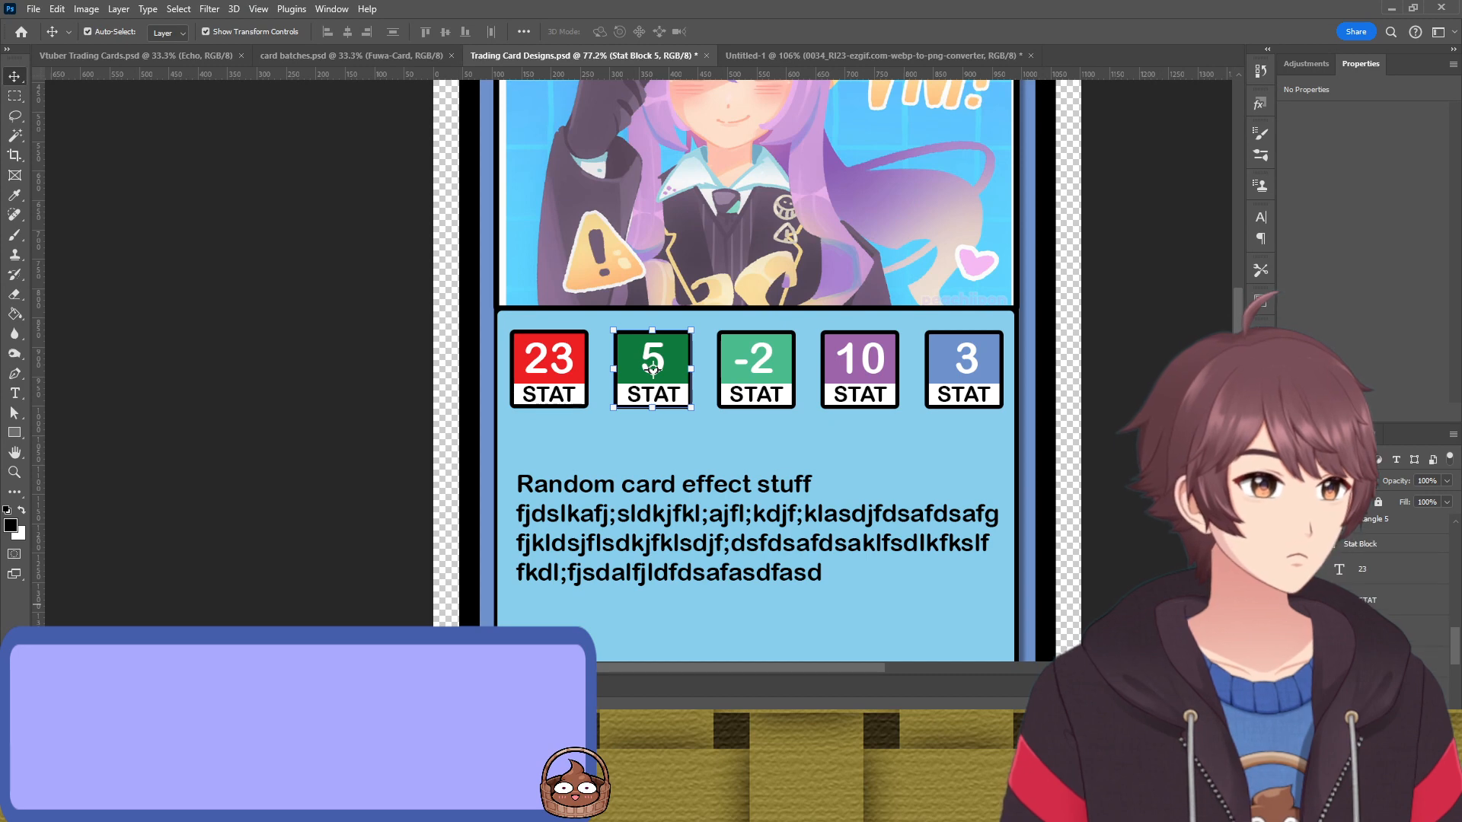
left_click(1370, 661, "shift")
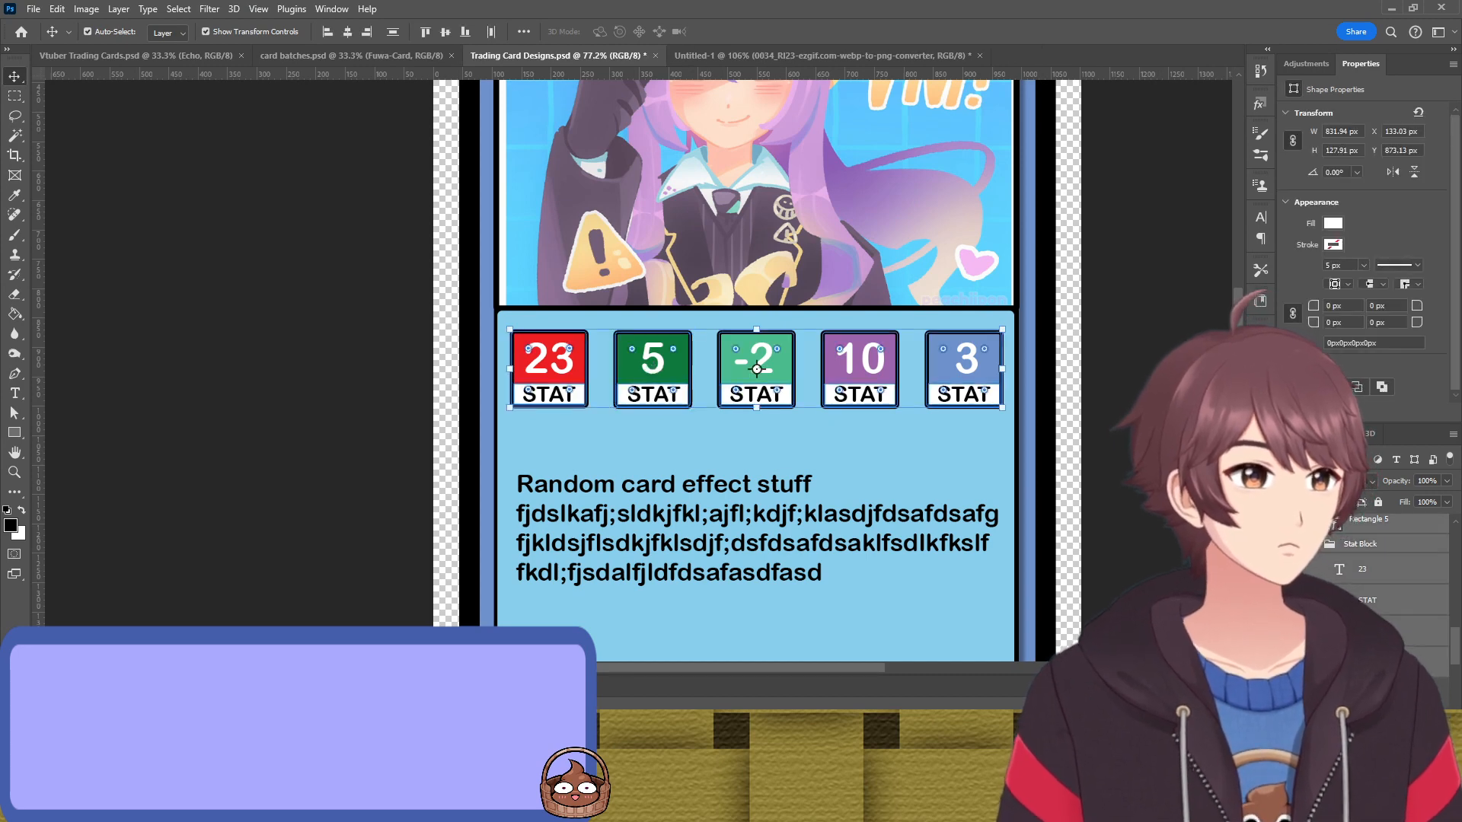
key("Left")
key("Left")
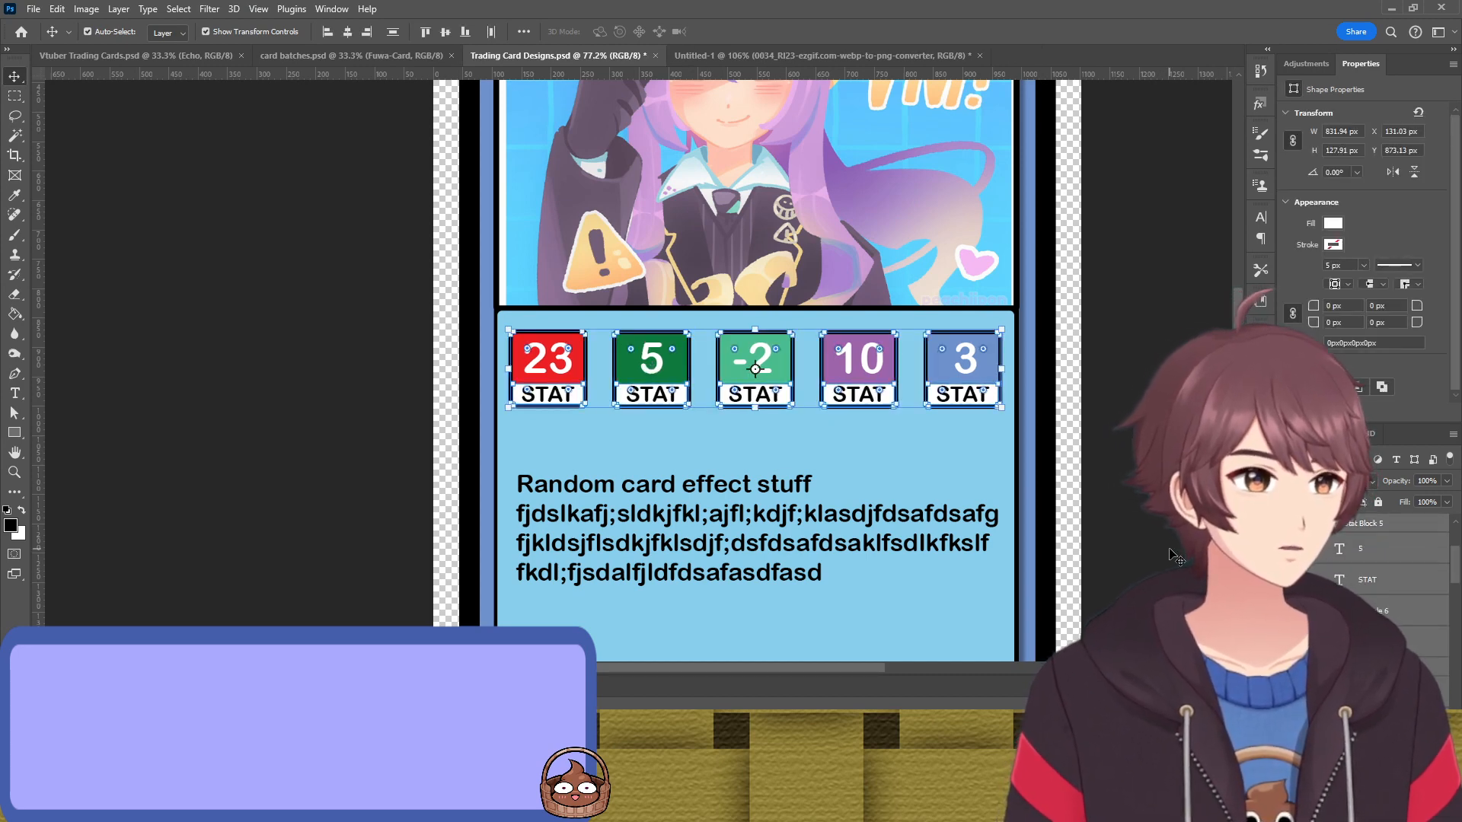
left_click(1170, 554)
scroll(1109, 521, "down", 5)
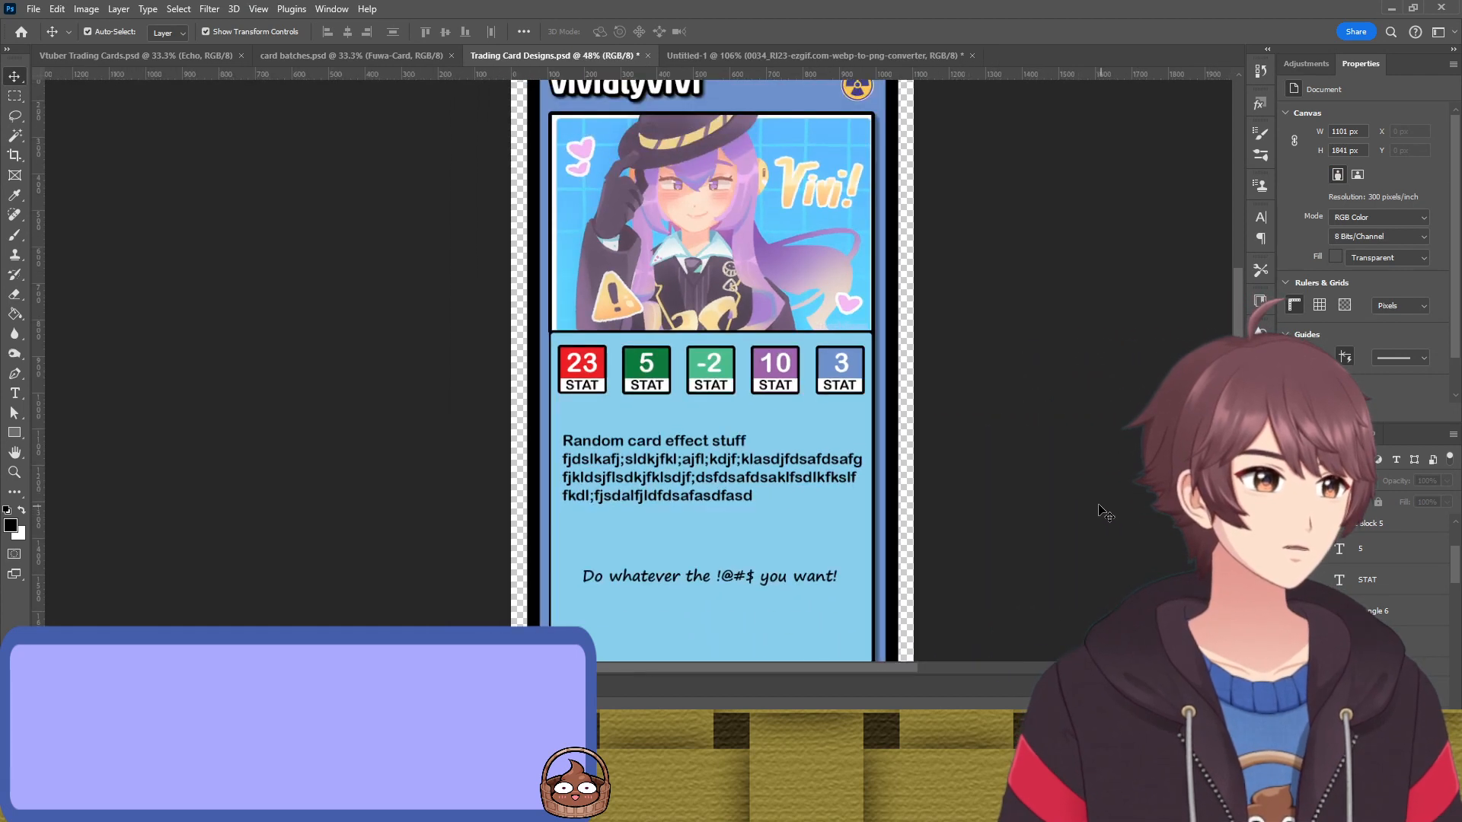
scroll(936, 457, "up", 1)
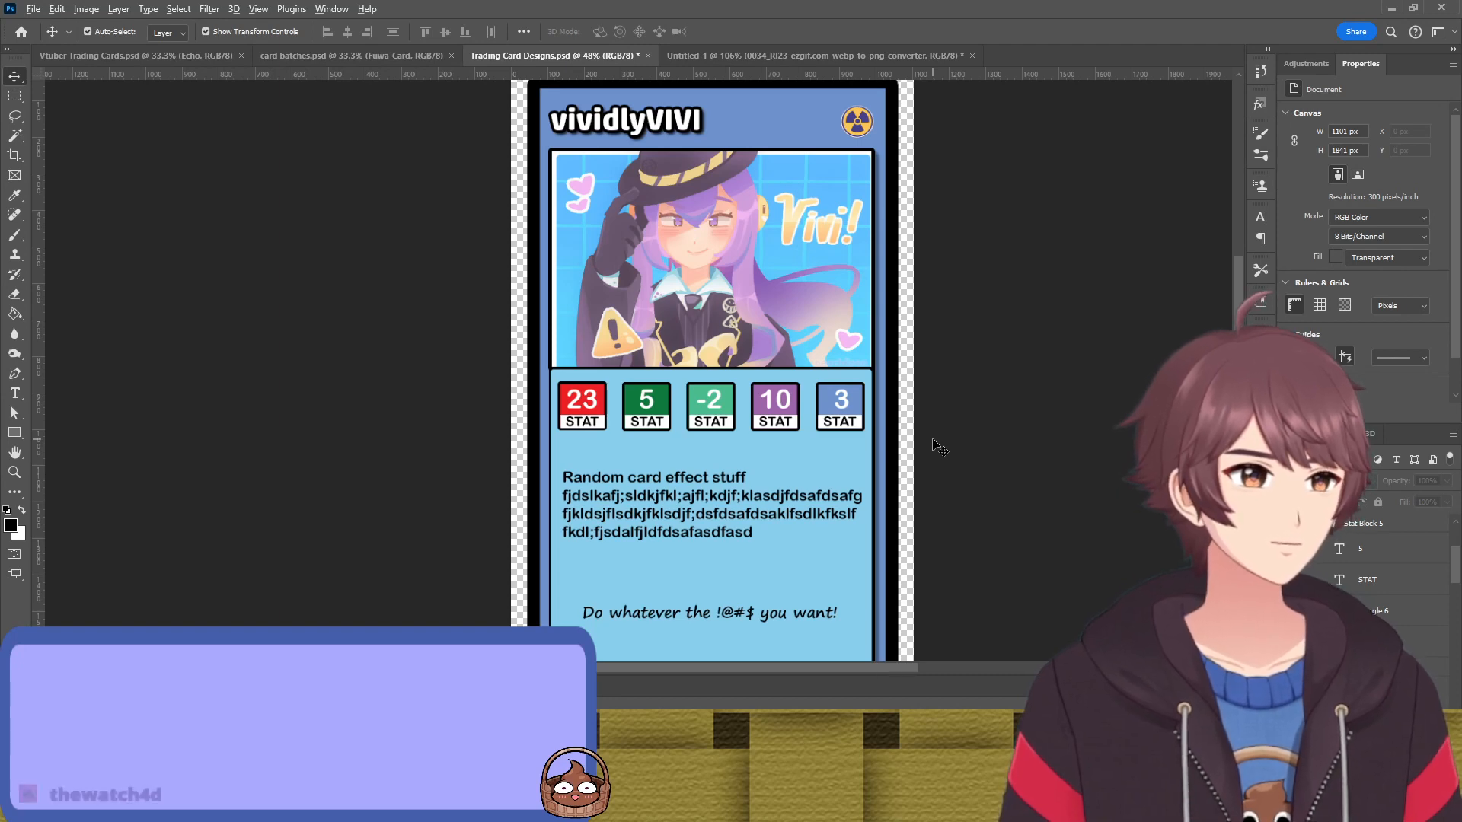
Look over the whole card, from the name header and character art down to the stat boxes, effect text and credits
scroll(876, 445, "down", 2)
scroll(845, 446, "up", 1)
scroll(892, 444, "down", 2)
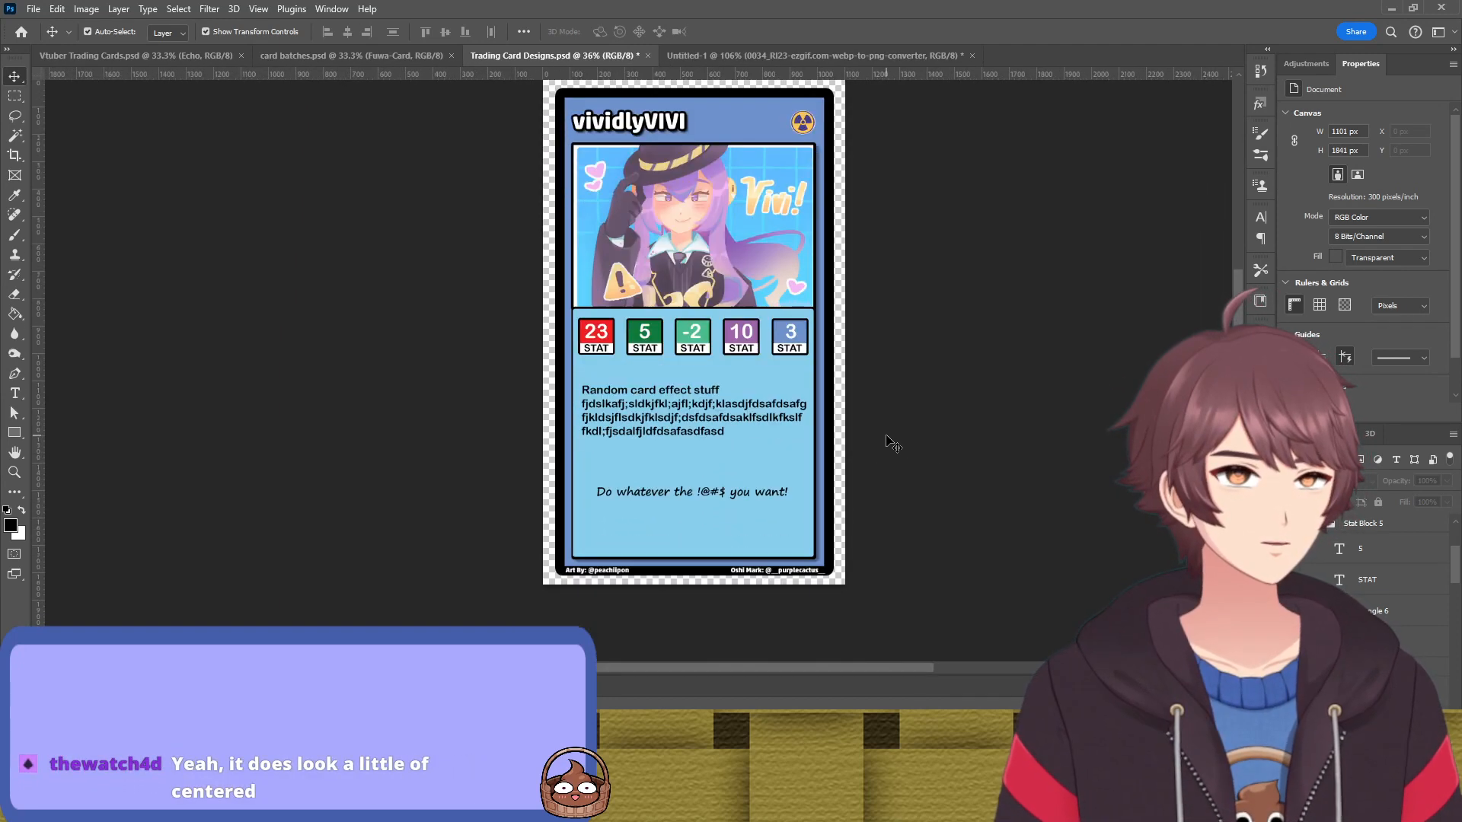
scroll(892, 444, "up", 1)
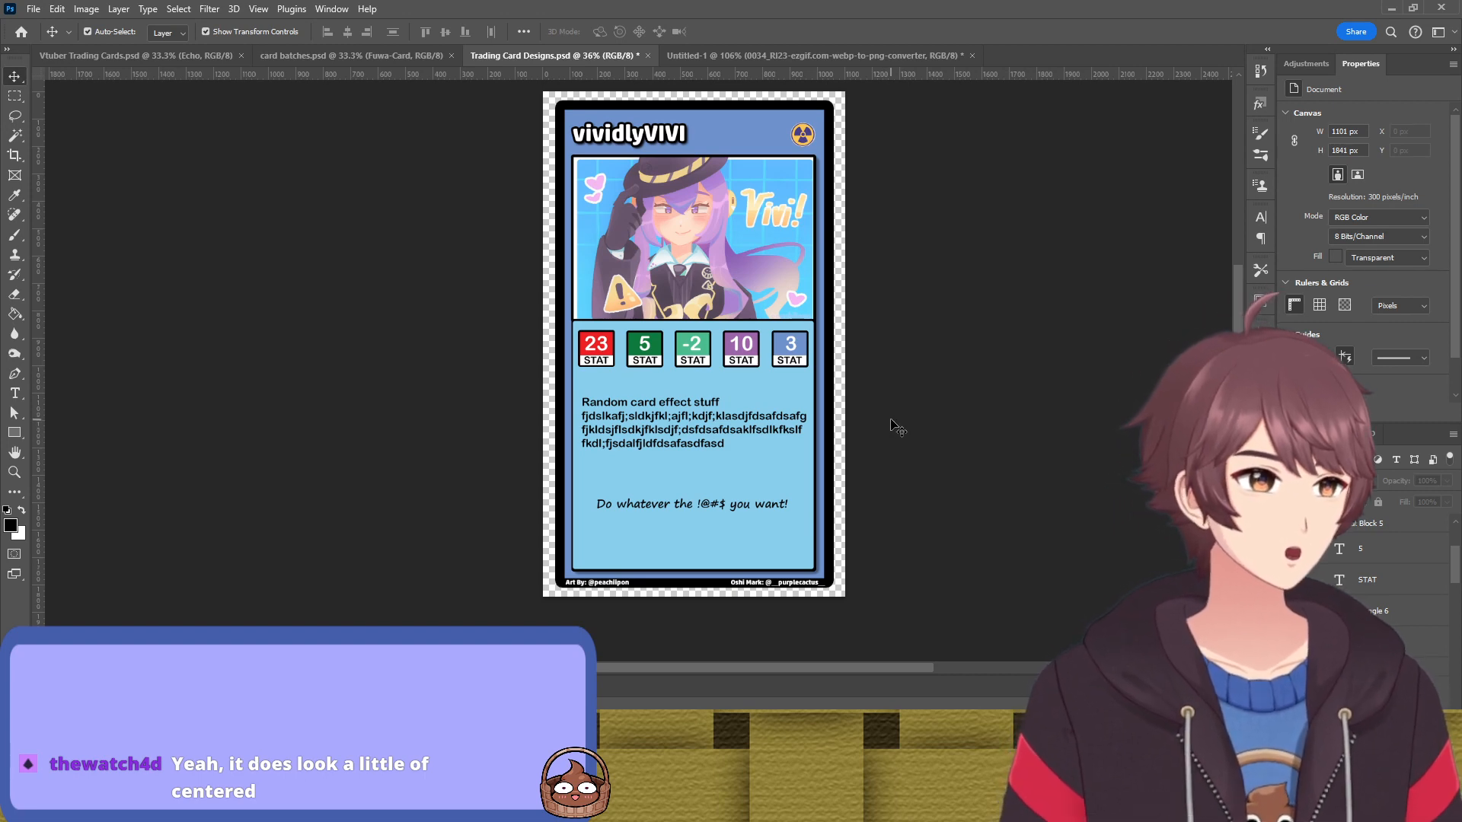
scroll(857, 397, "up", 2)
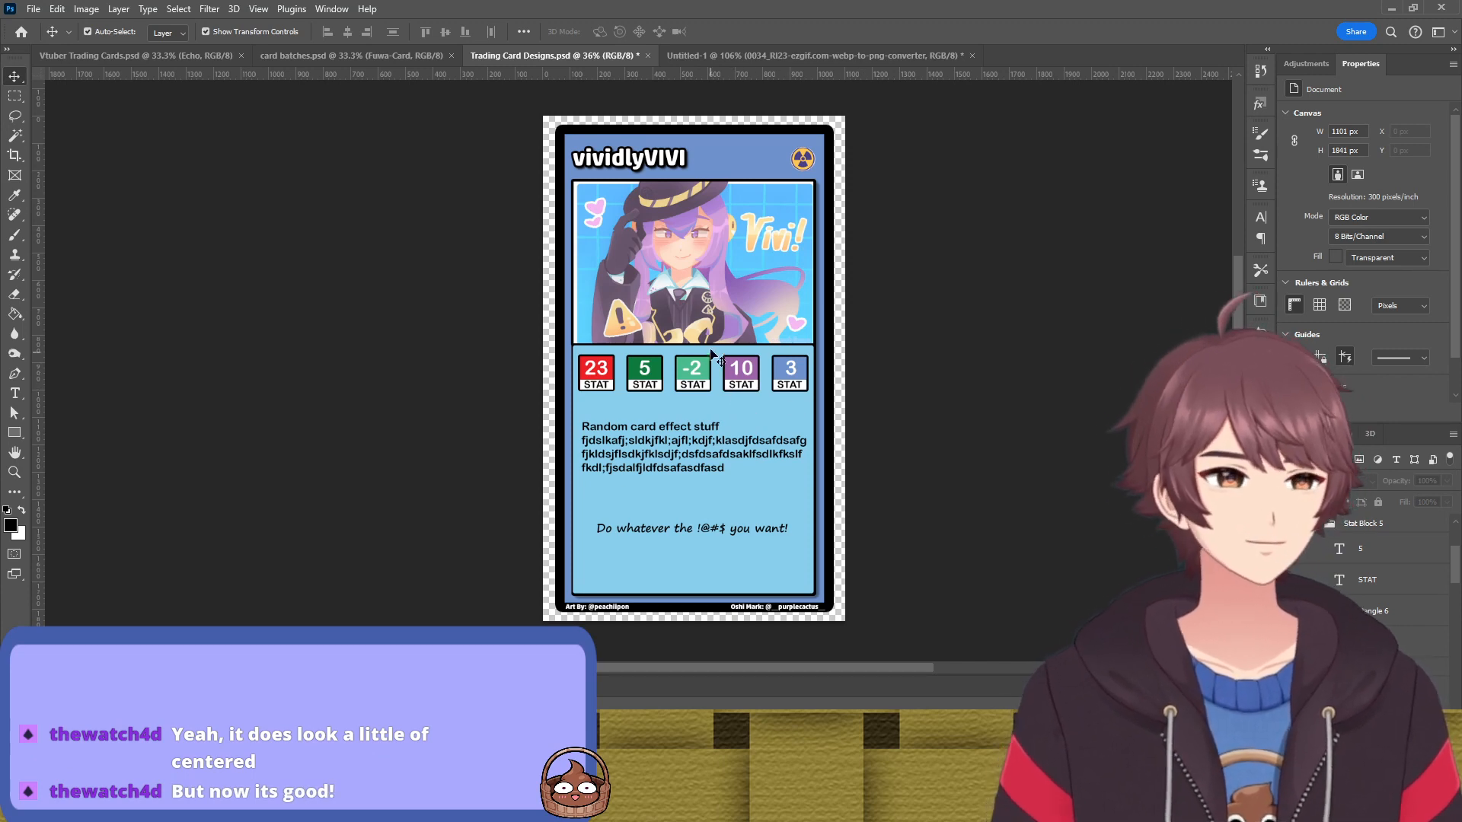
scroll(659, 357, "up", 5)
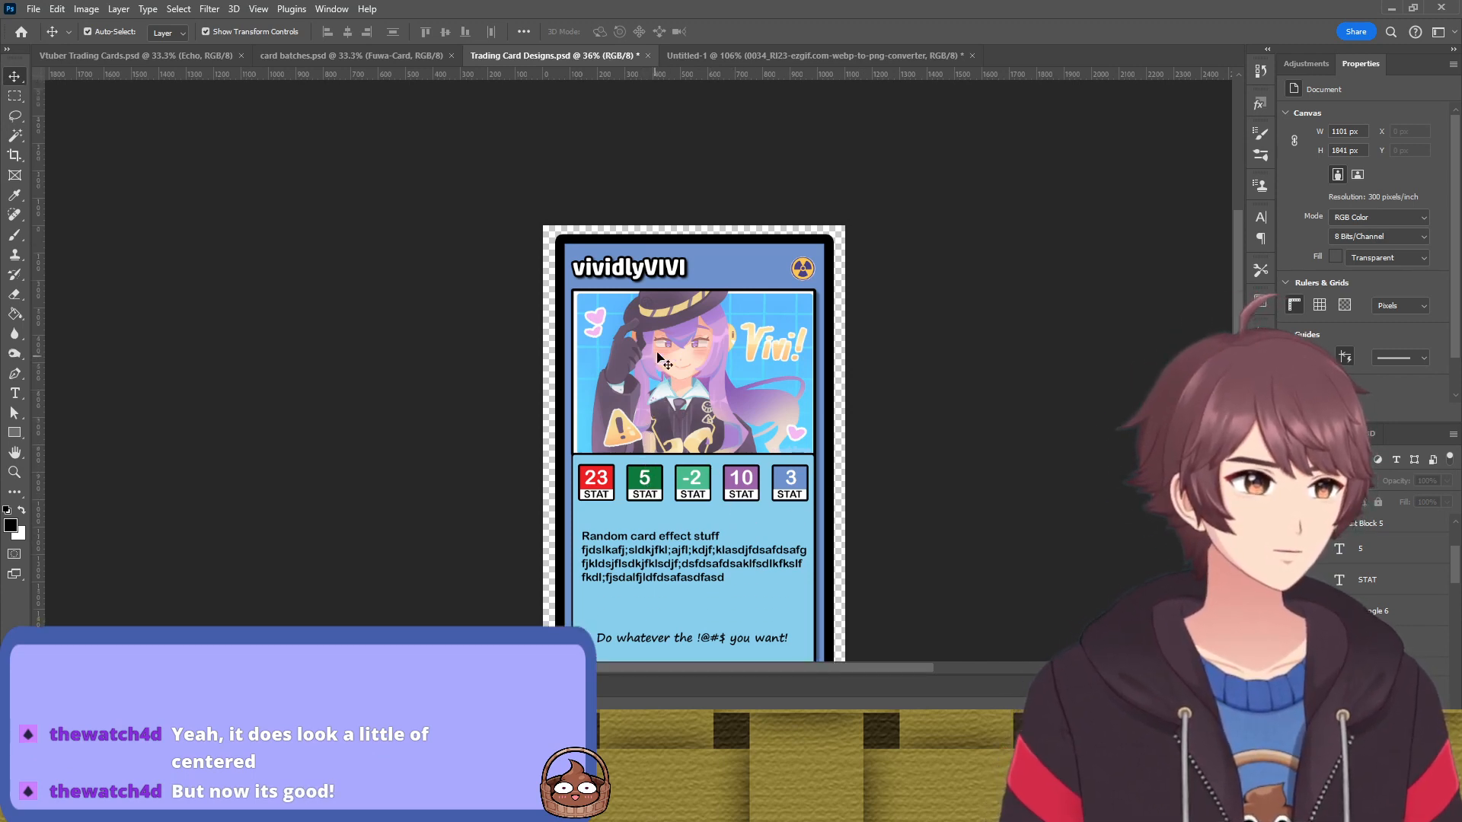
scroll(659, 358, "down", 2)
scroll(714, 327, "up", 1)
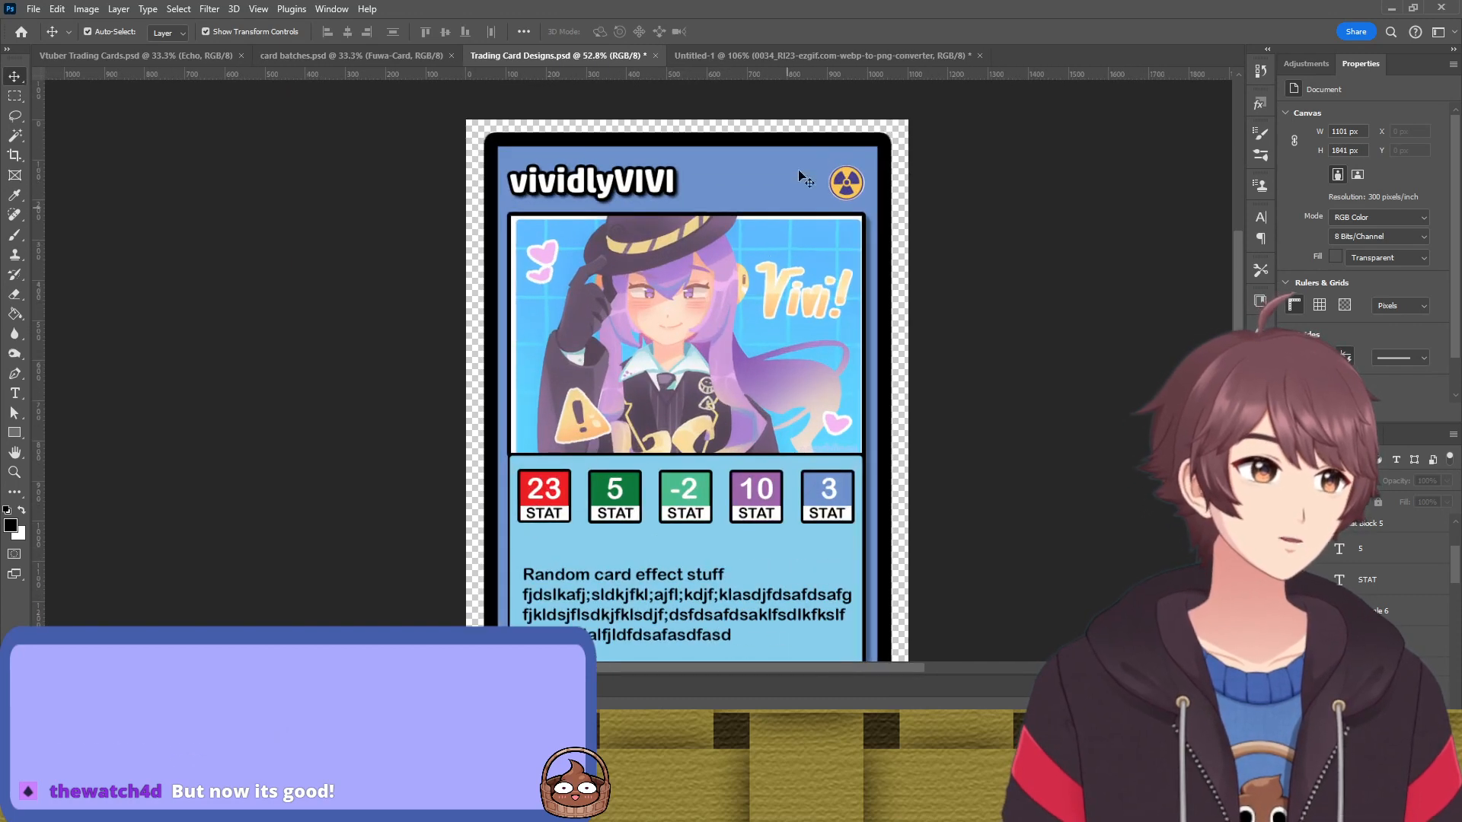
left_click_drag(842, 179, 836, 228)
scroll(674, 107, "up", 2)
left_click(1115, 254, "ctrl")
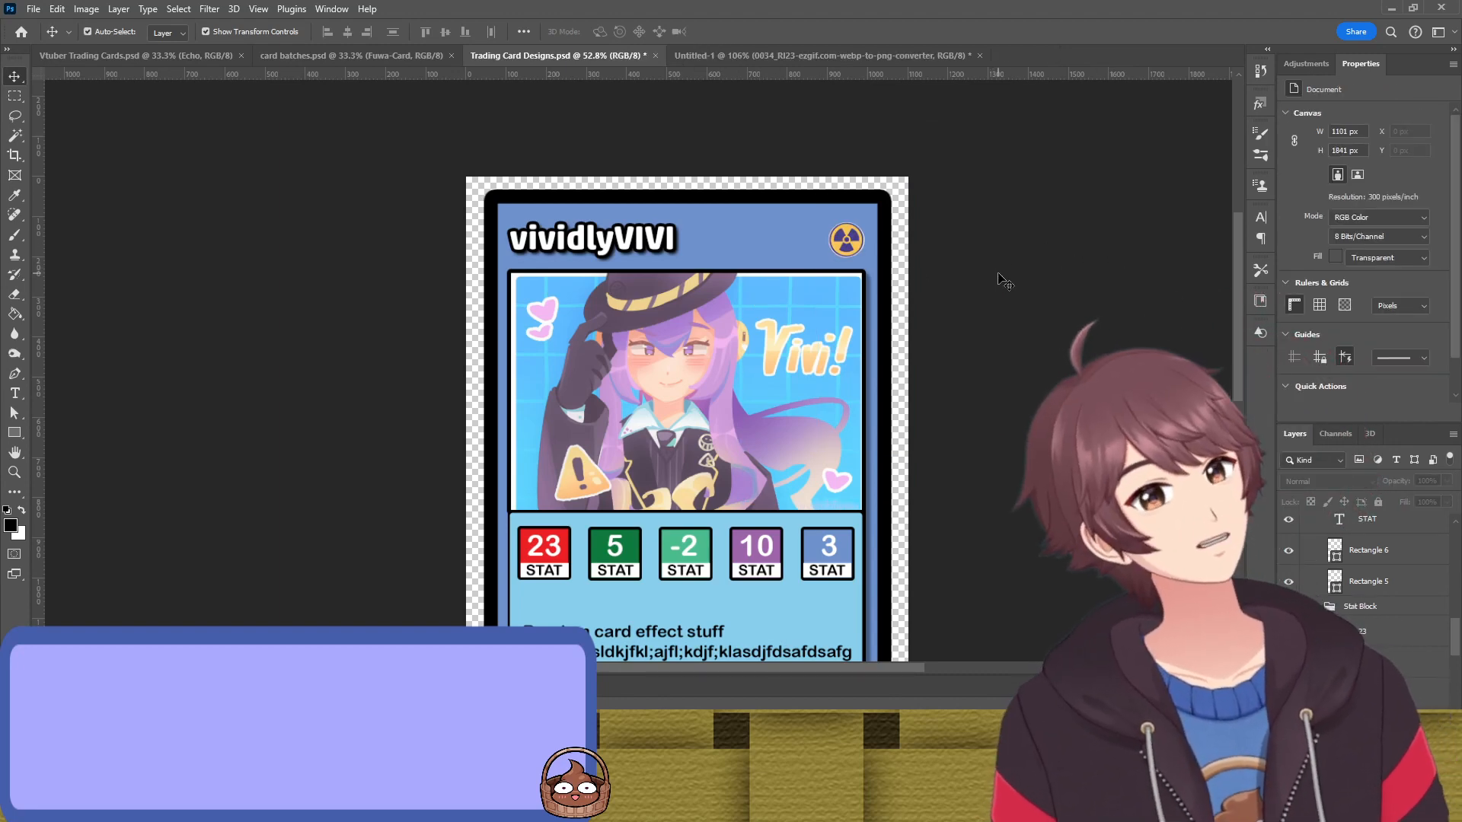
scroll(1006, 278, "down", 2)
scroll(1003, 289, "down", 1)
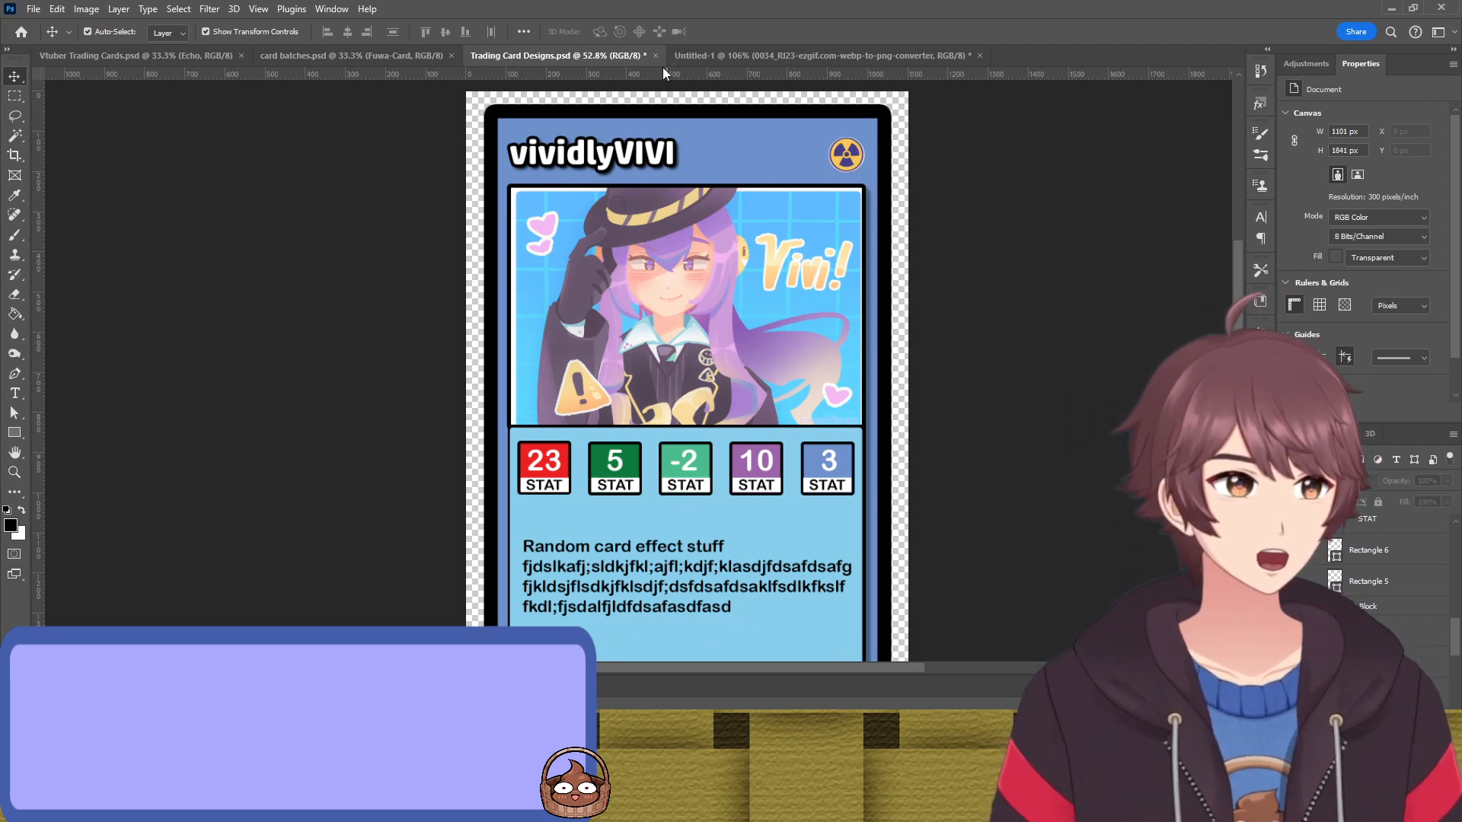
left_click_drag(651, 71, 700, 14)
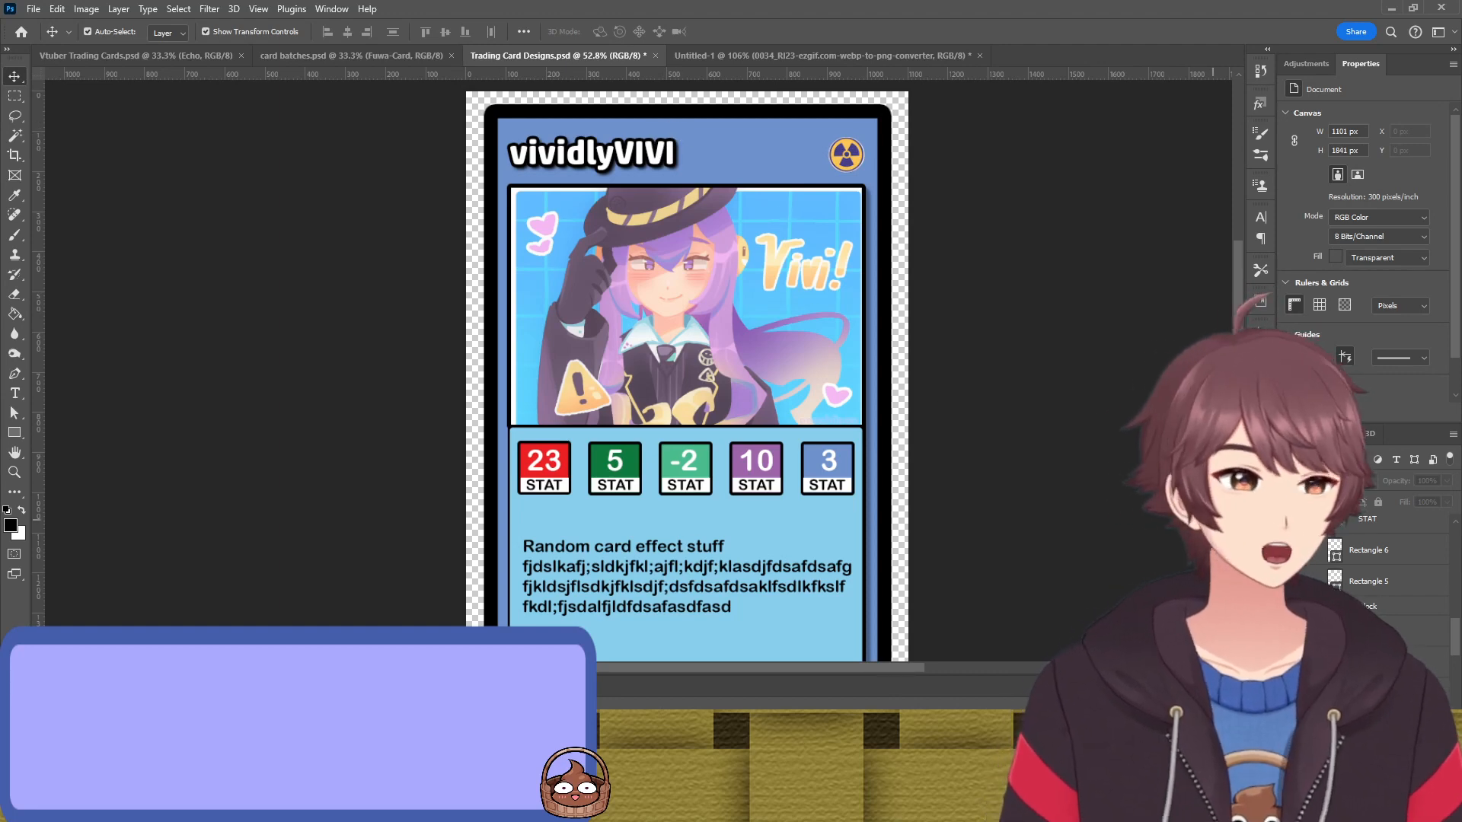
Toggle the stat block's rectangle and number layers off and back on to check which parts of the card they hold
left_click(1286, 551)
left_click(1286, 580)
left_click(1286, 630)
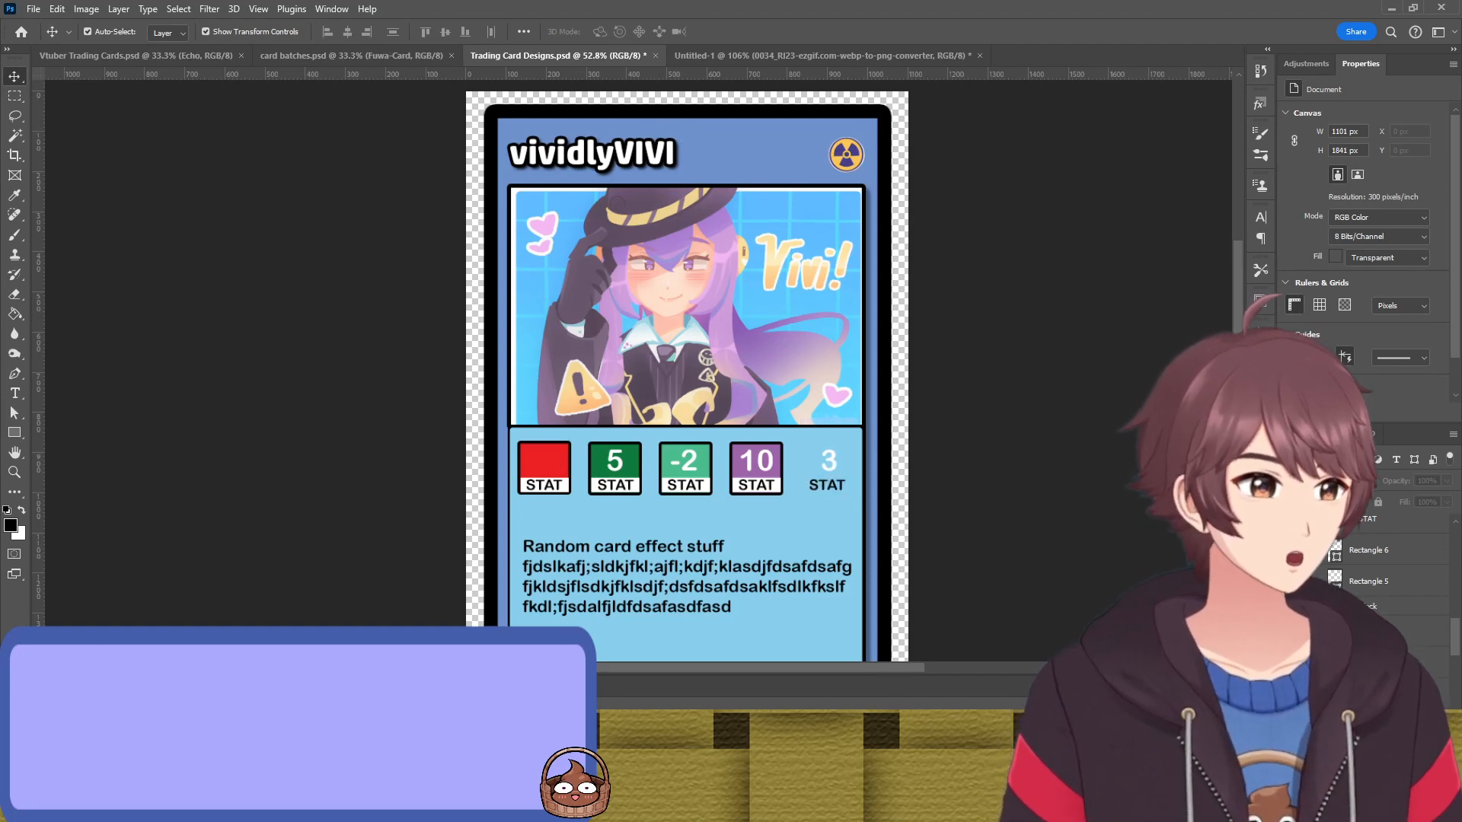
left_click(1286, 630)
left_click(1287, 580)
left_click(1286, 551)
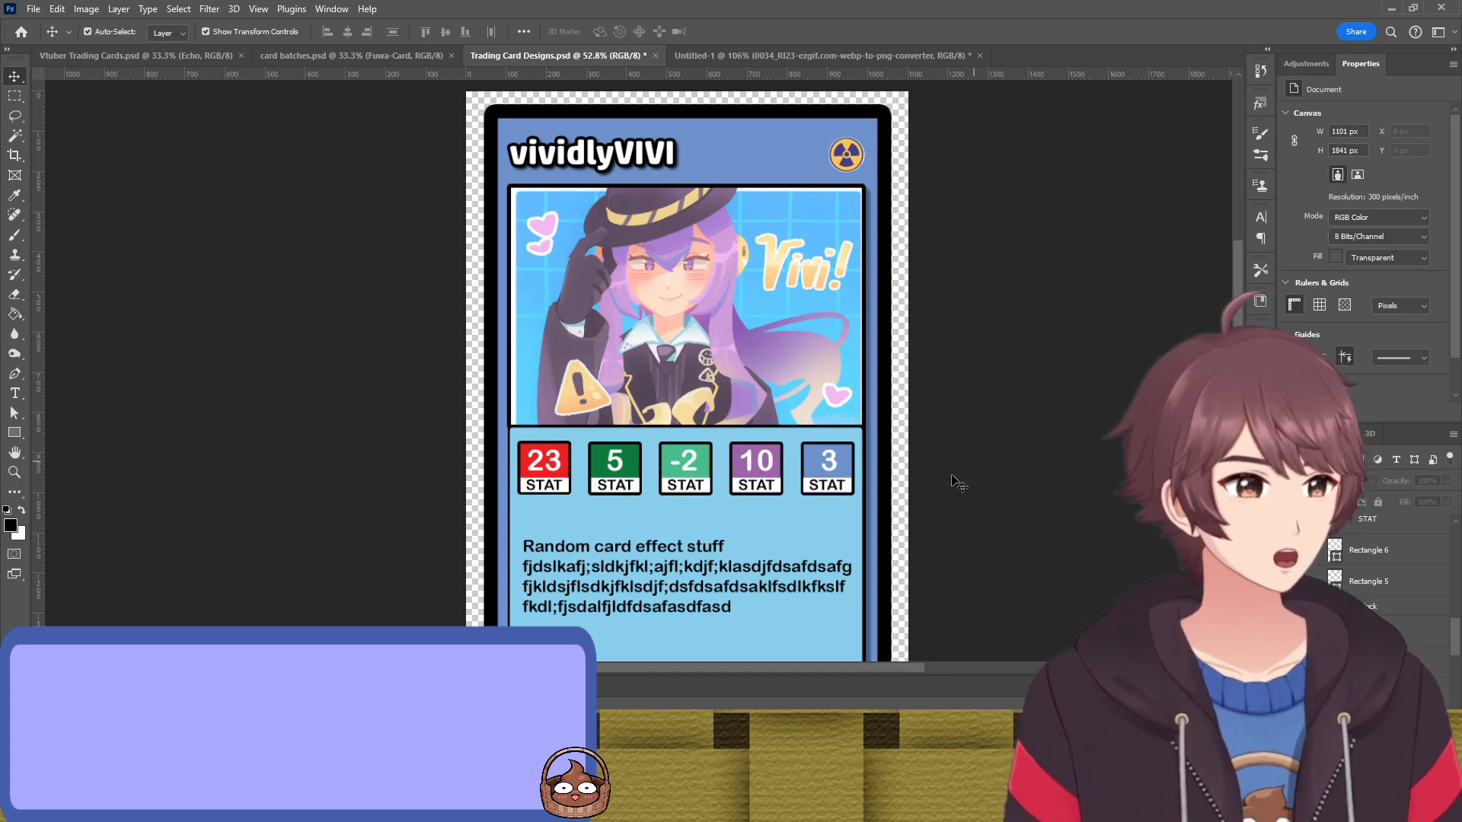
Inspect the row of five stat boxes up close and against the full card layout
scroll(825, 505, "up", 8)
scroll(783, 475, "down", 9)
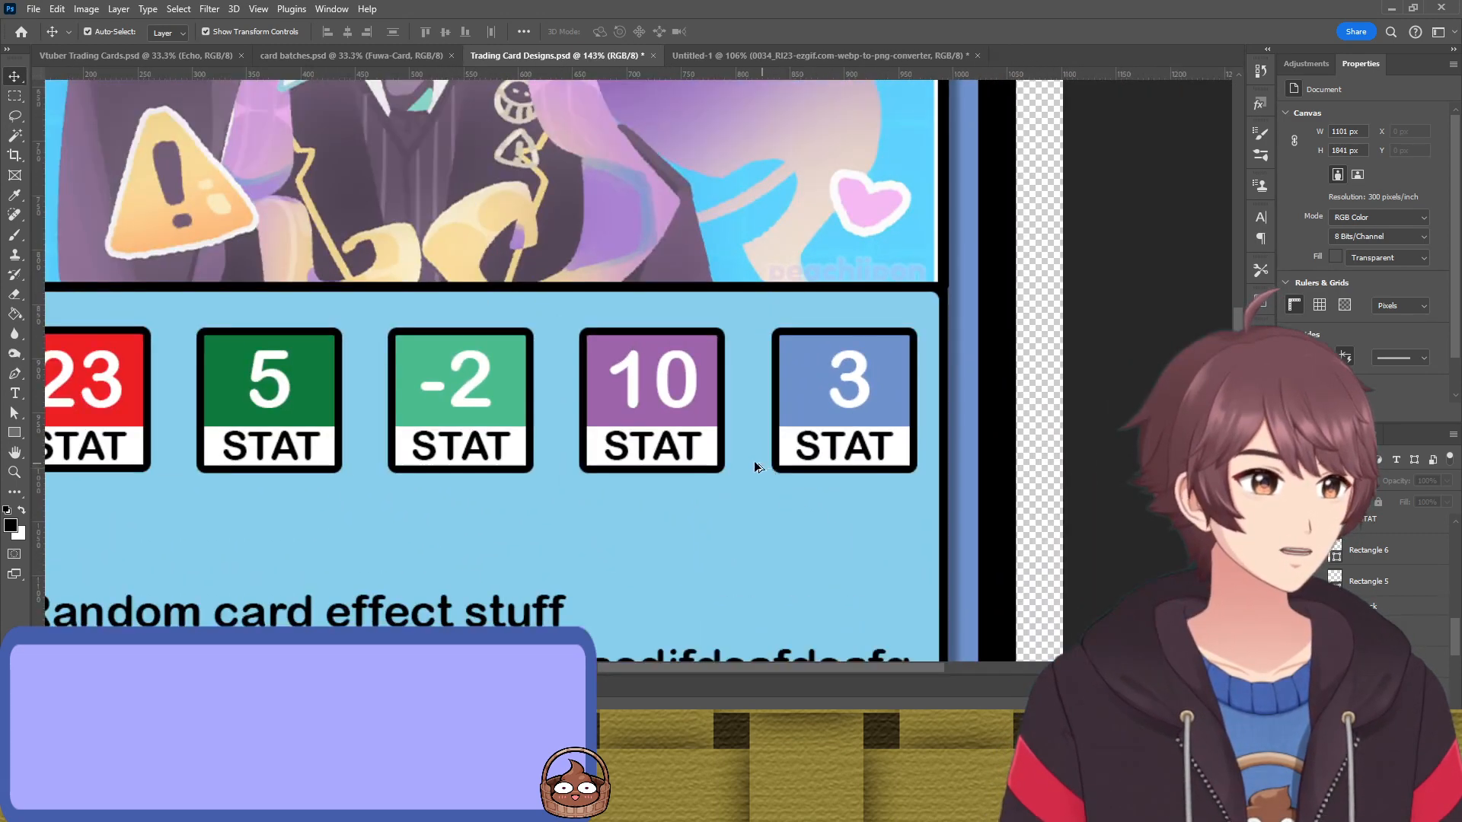
scroll(661, 468, "up", 1)
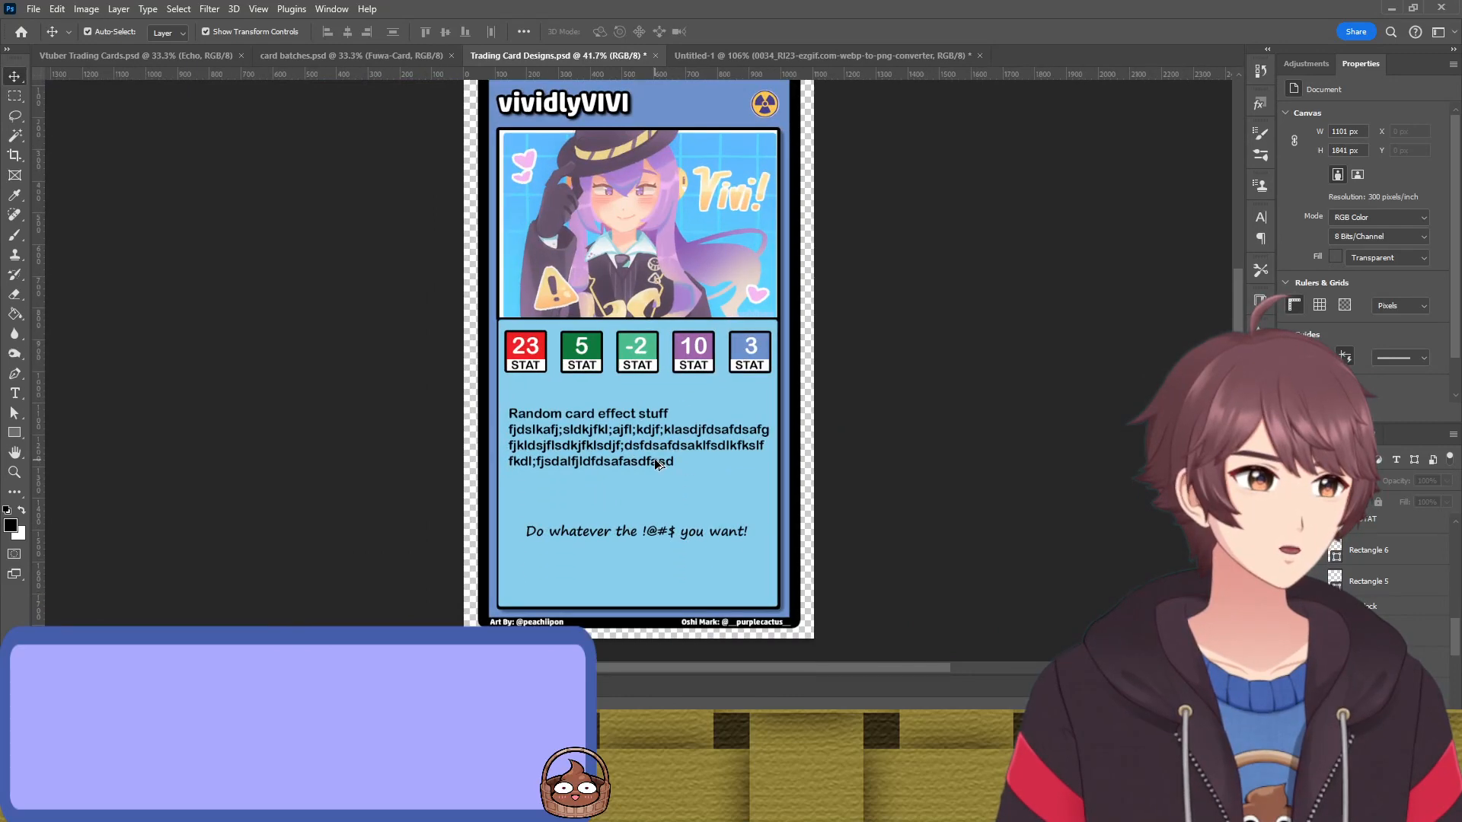
scroll(661, 466, "up", 2)
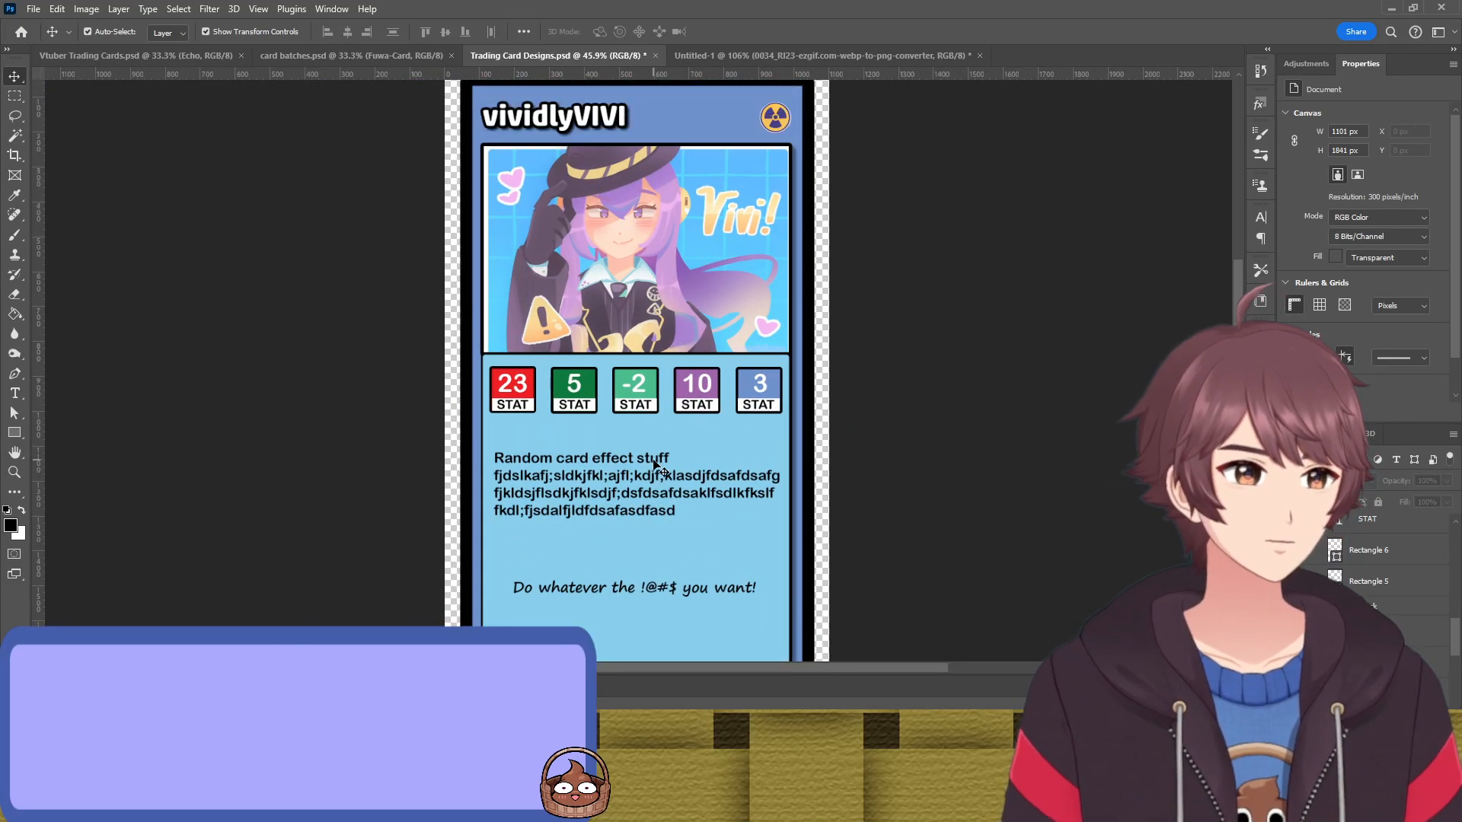
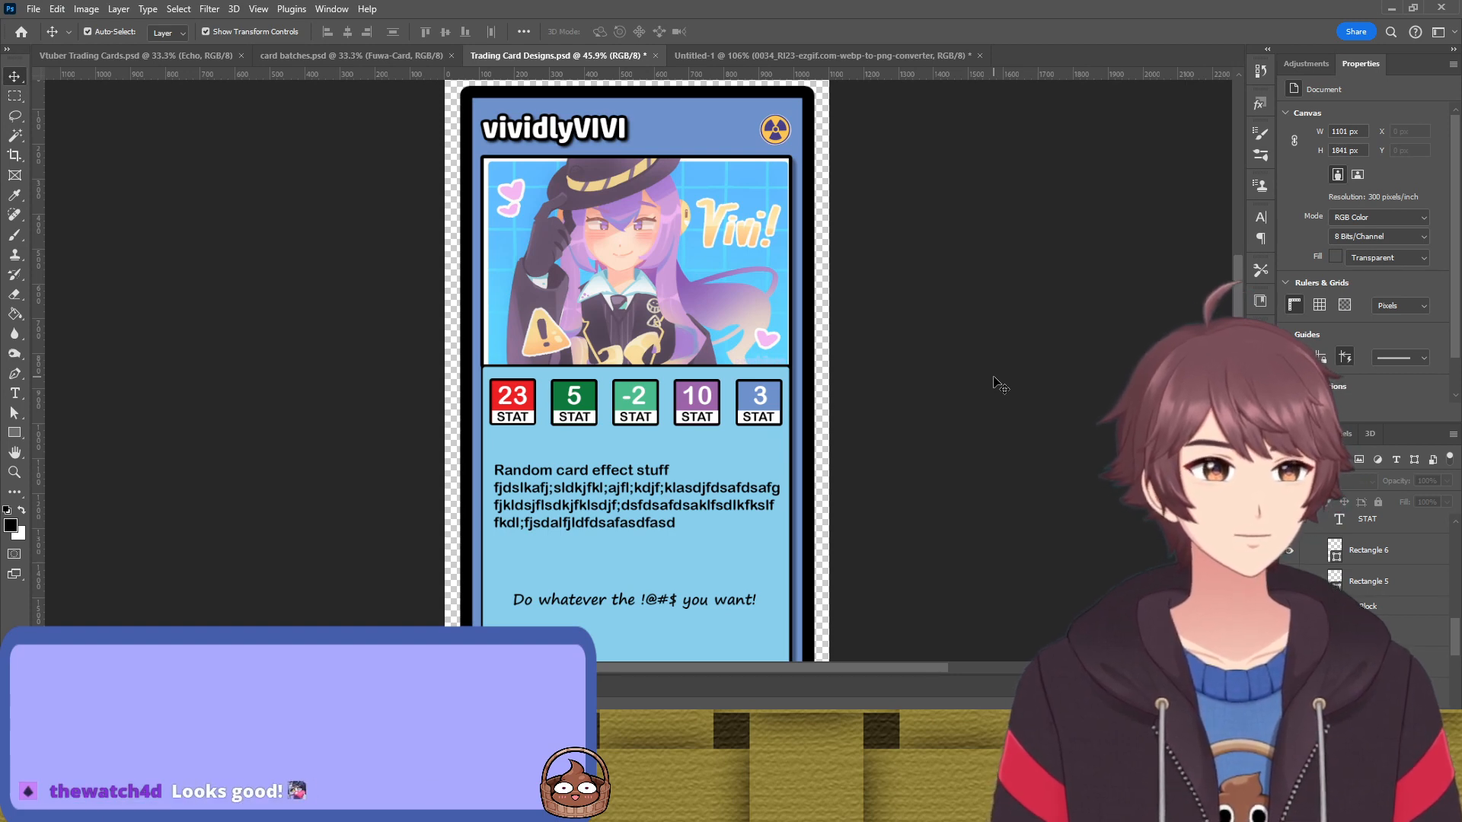
scroll(993, 378, "down", 7)
scroll(976, 375, "up", 6)
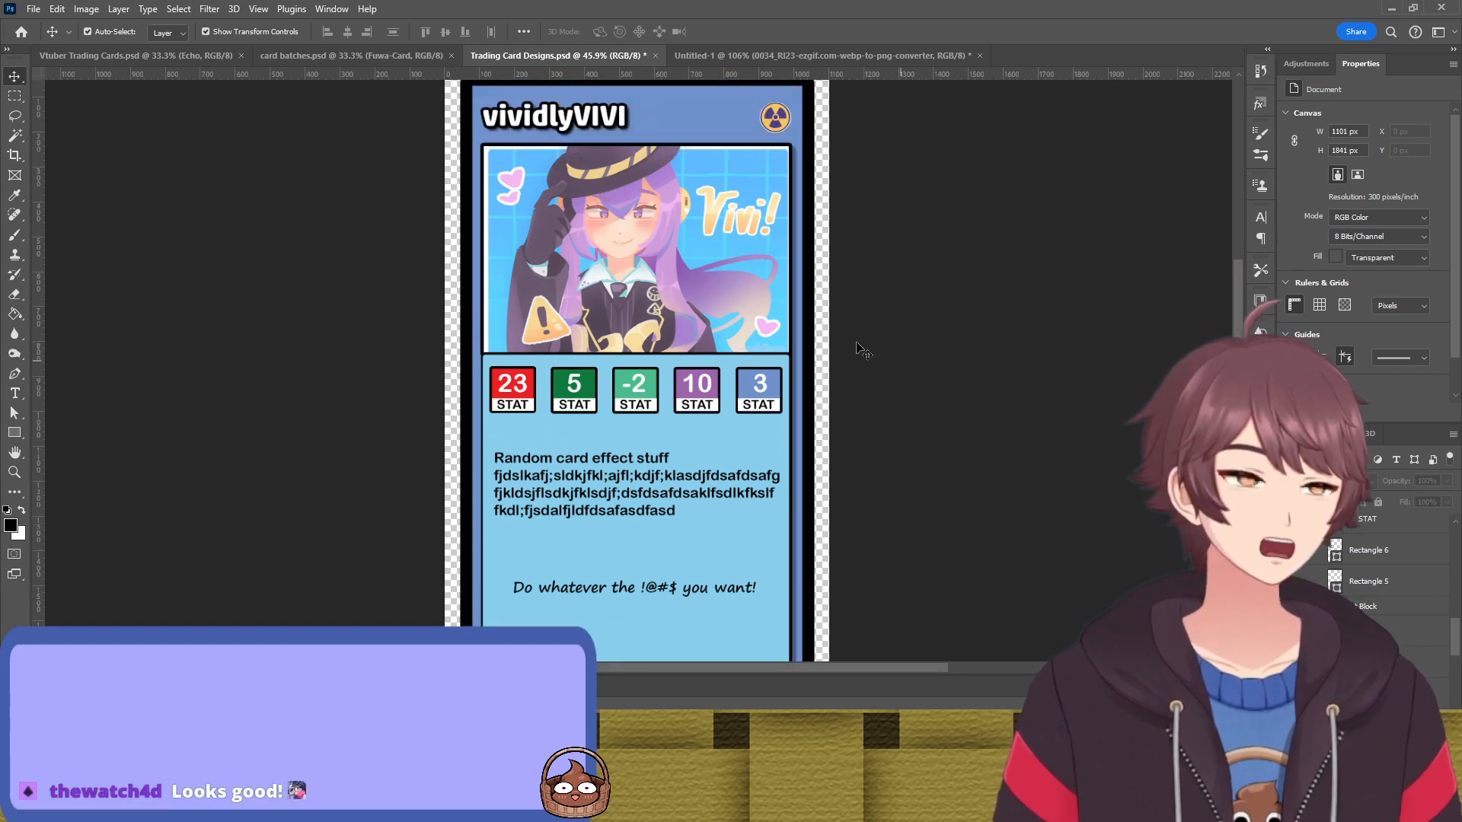
Study the layouts of the reference trading cards in both rows of the Untitled-1 document
left_click(759, 58)
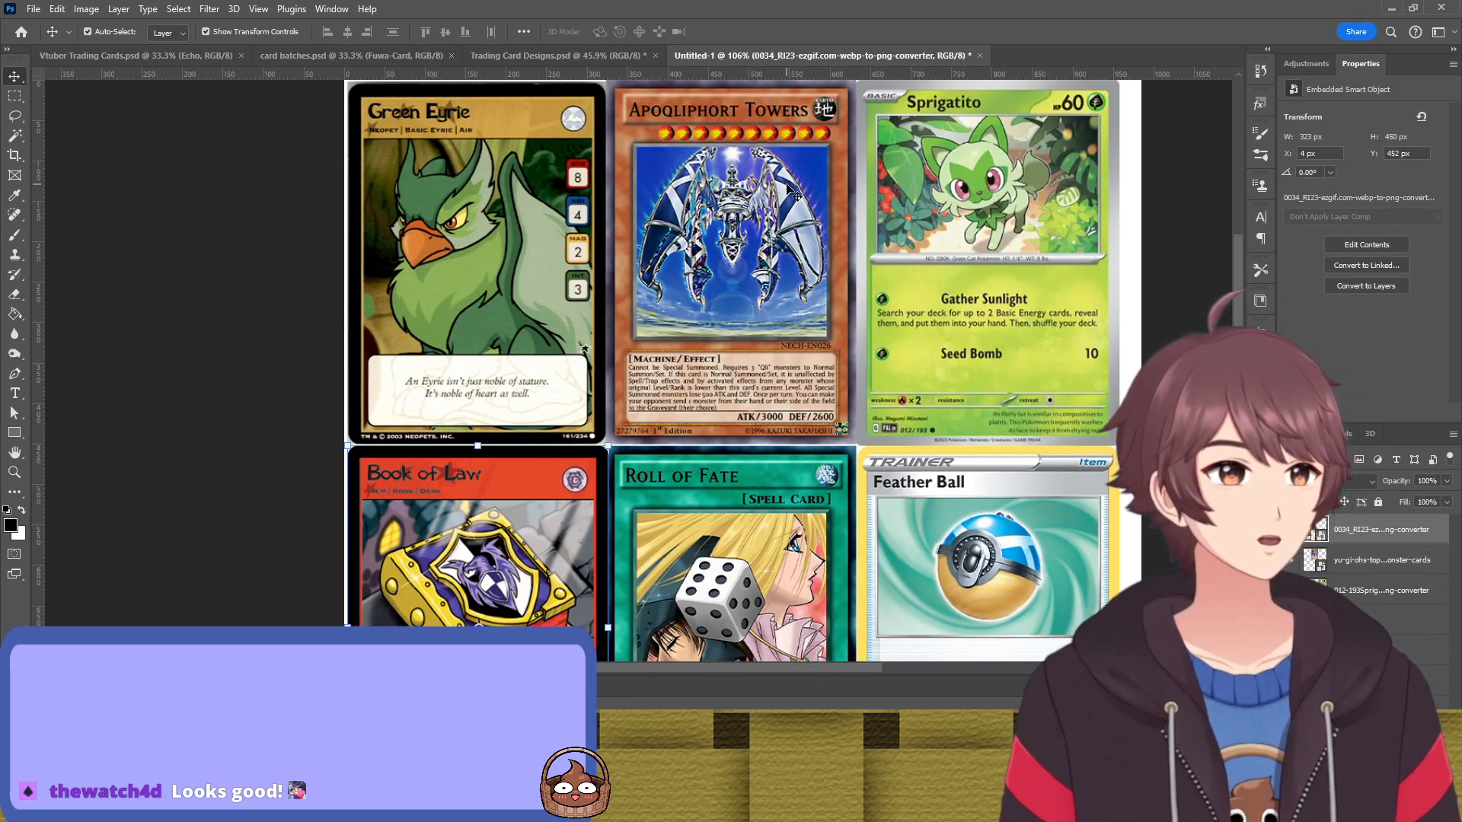
scroll(229, 293, "down", 2)
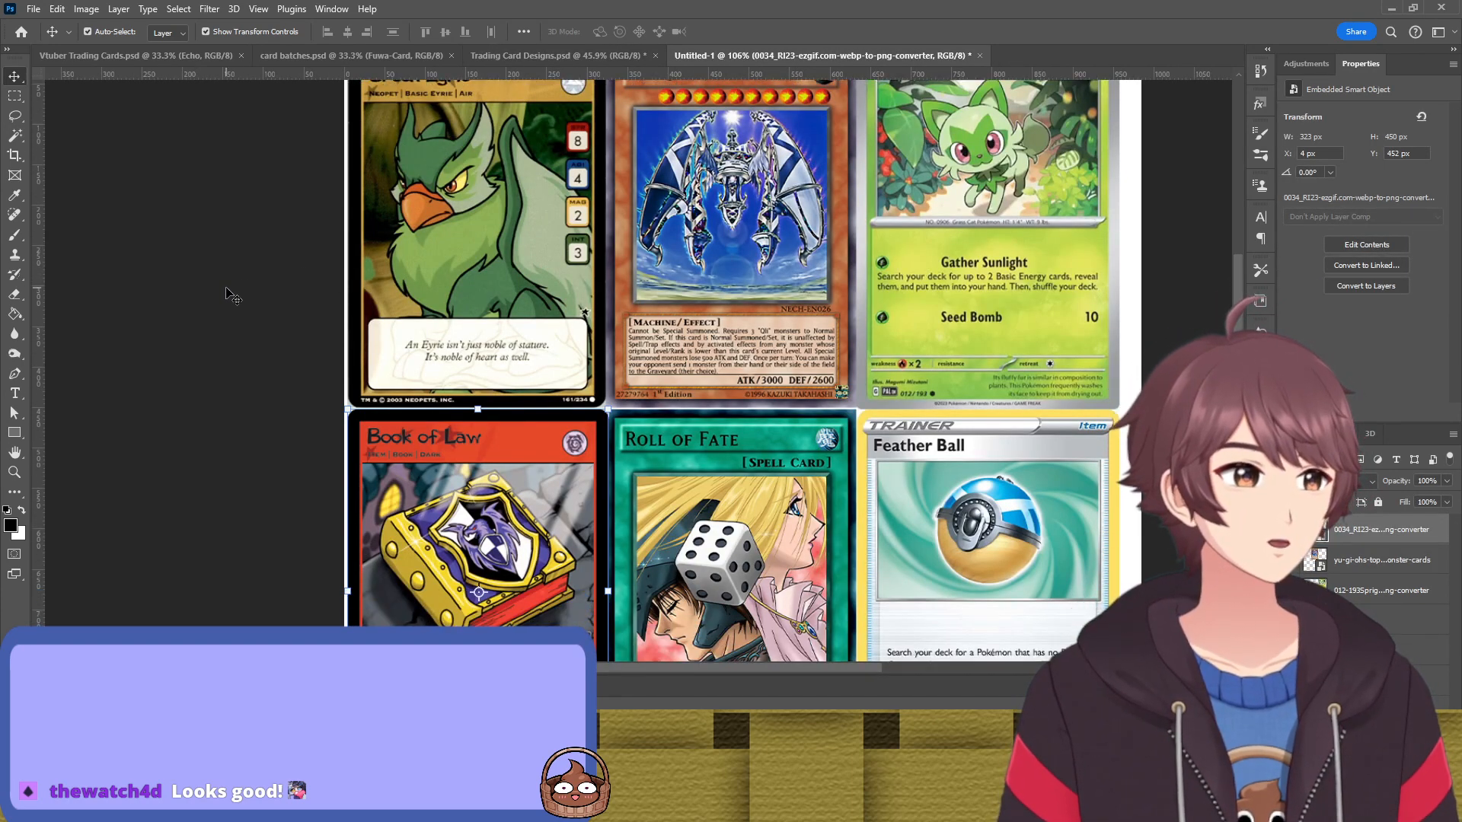
scroll(226, 289, "down", 5)
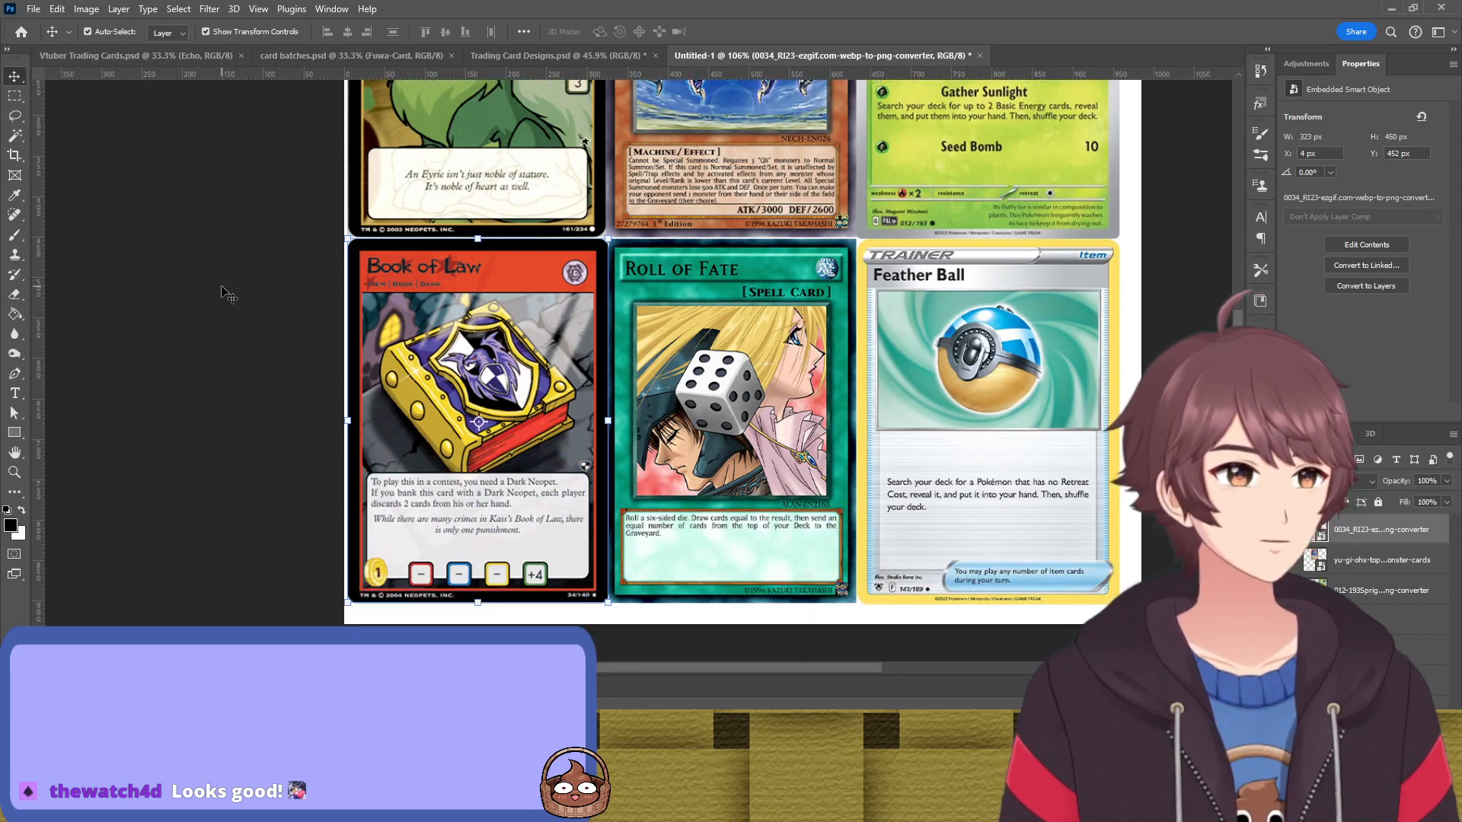
scroll(228, 294, "up", 5)
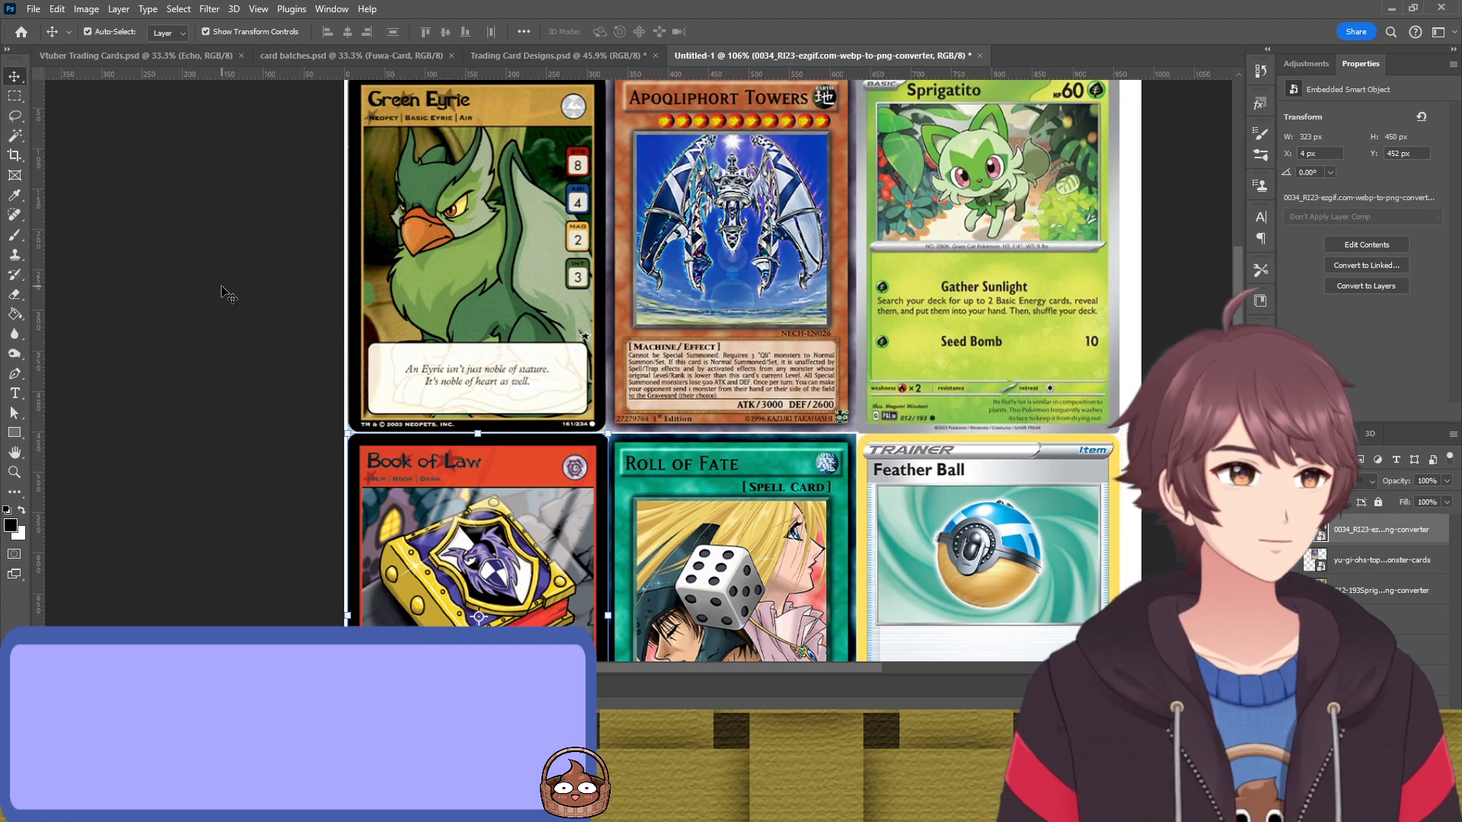
scroll(228, 294, "up", 2)
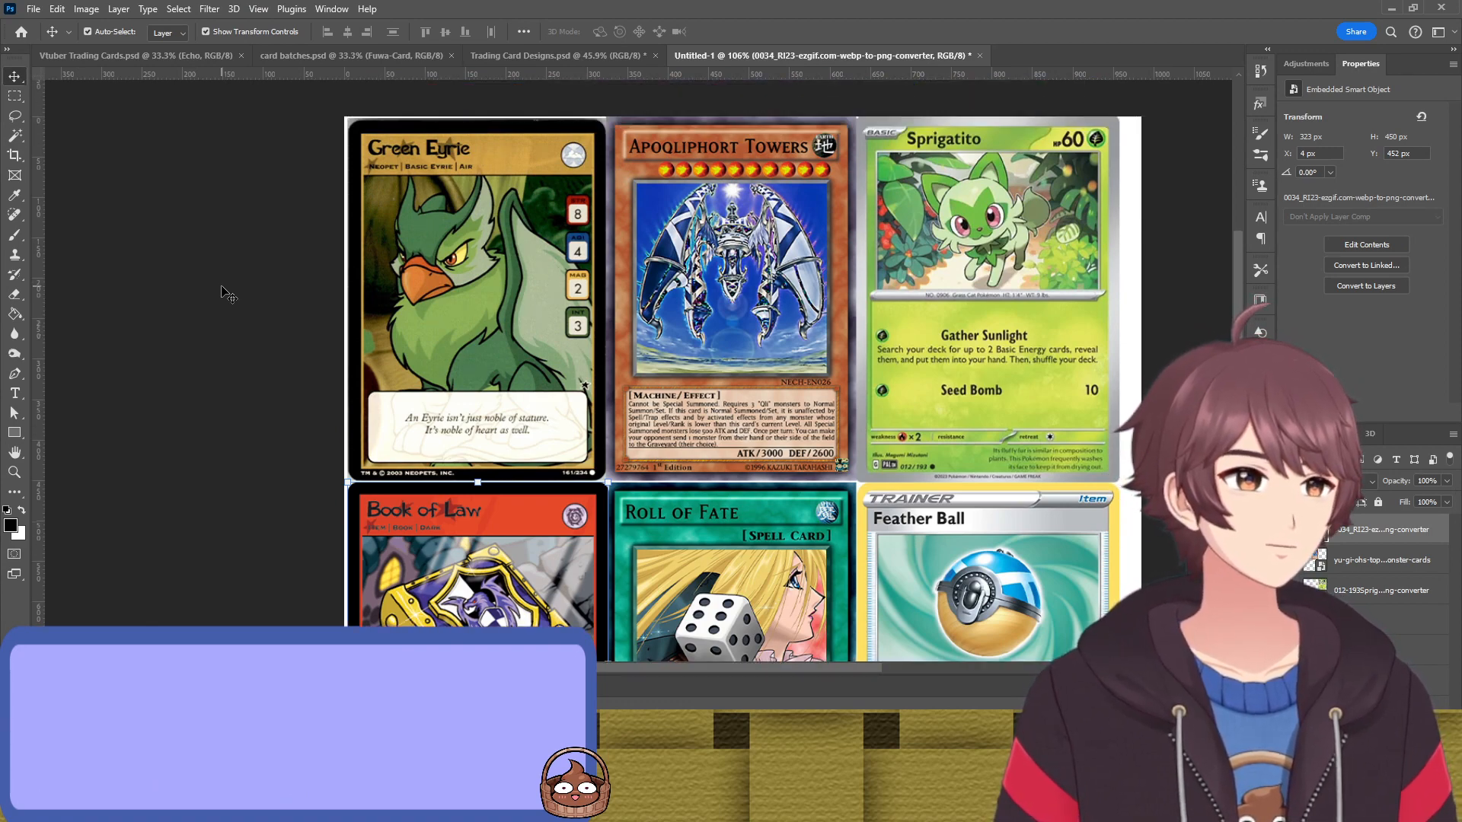
scroll(226, 293, "down", 6)
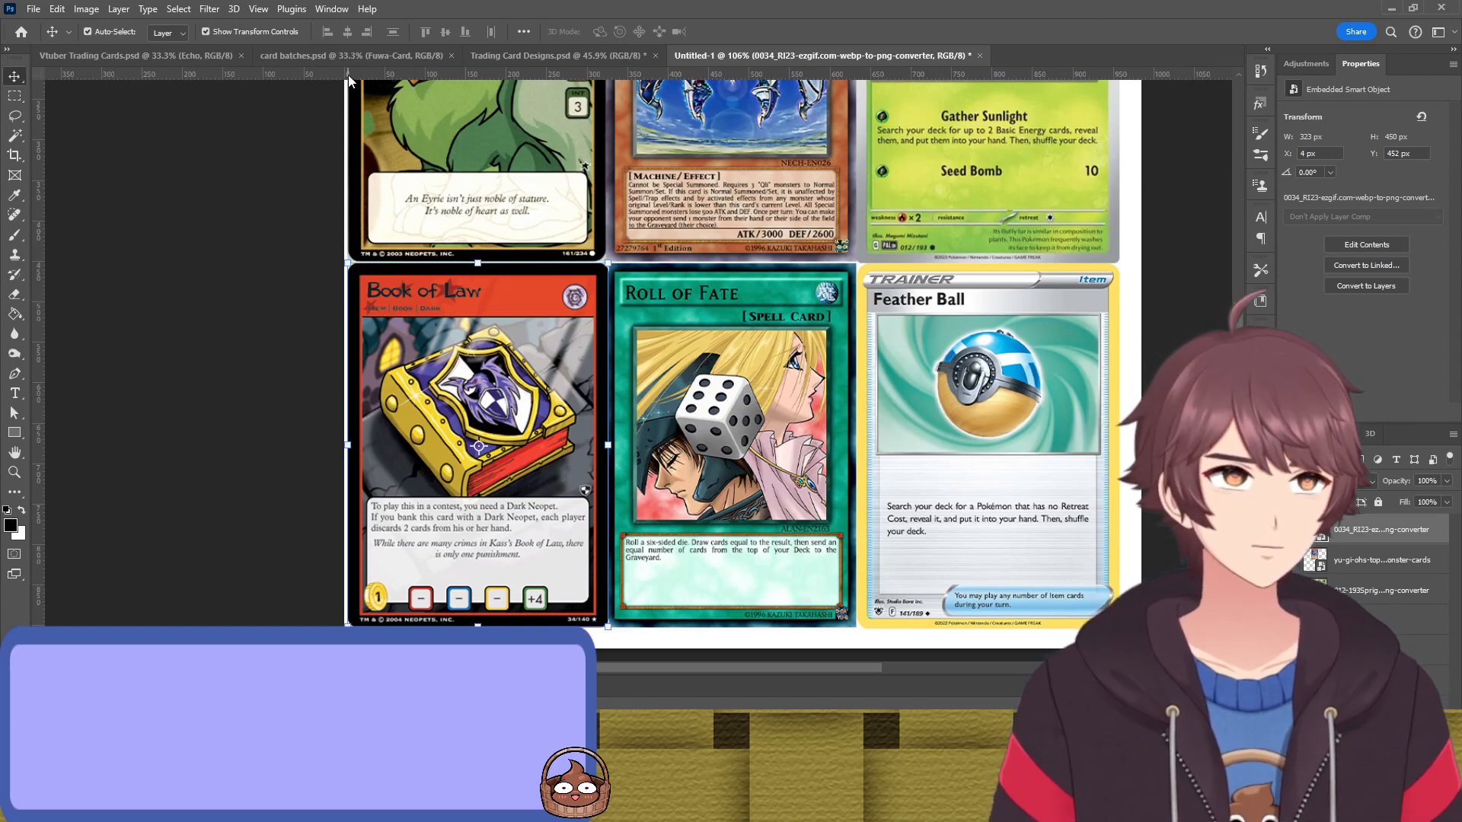
Return to Trading Card Designs.psd and select the name text in the card's header
left_click(579, 55)
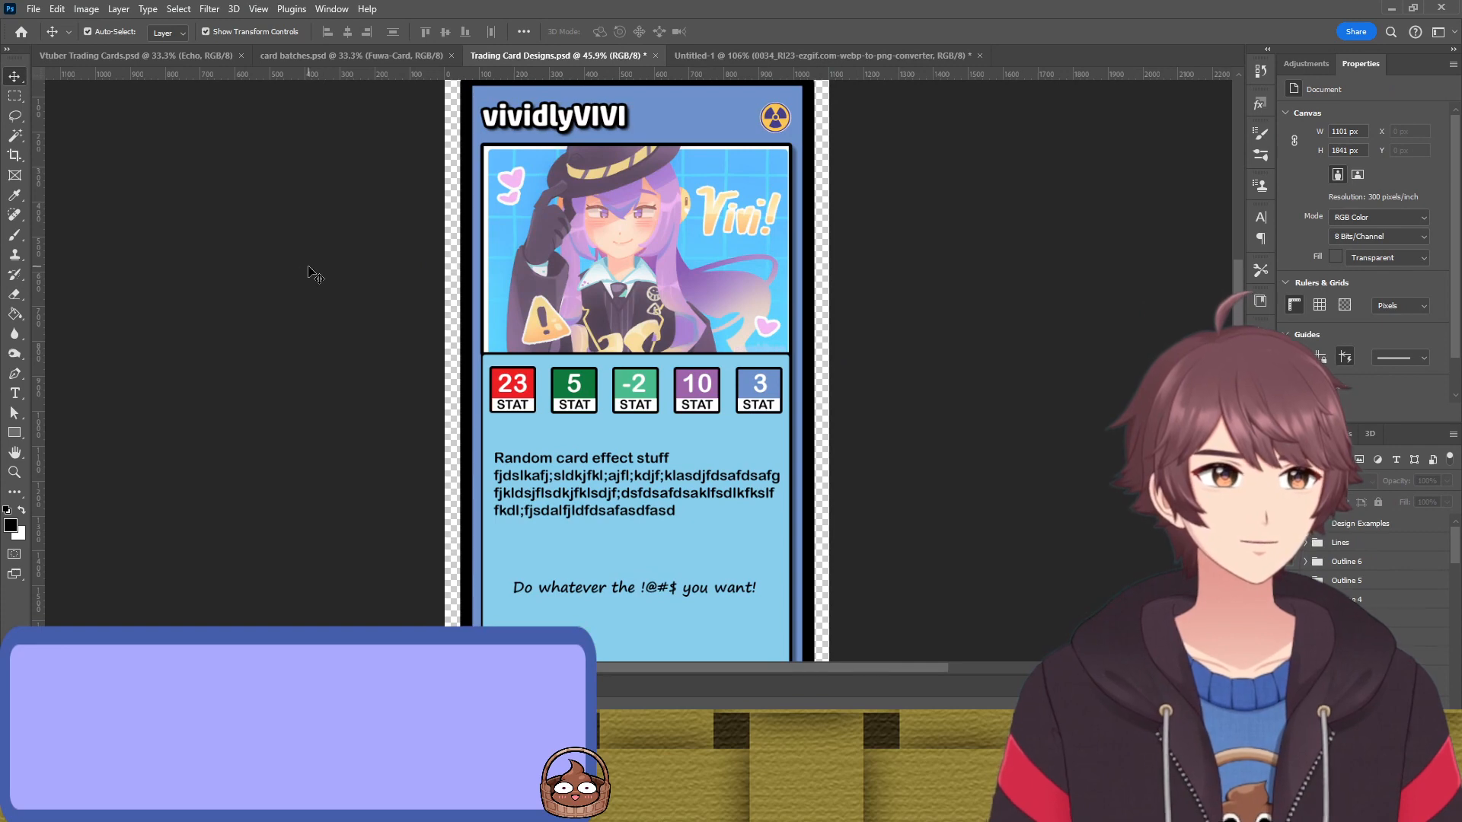
scroll(315, 268, "up", 1)
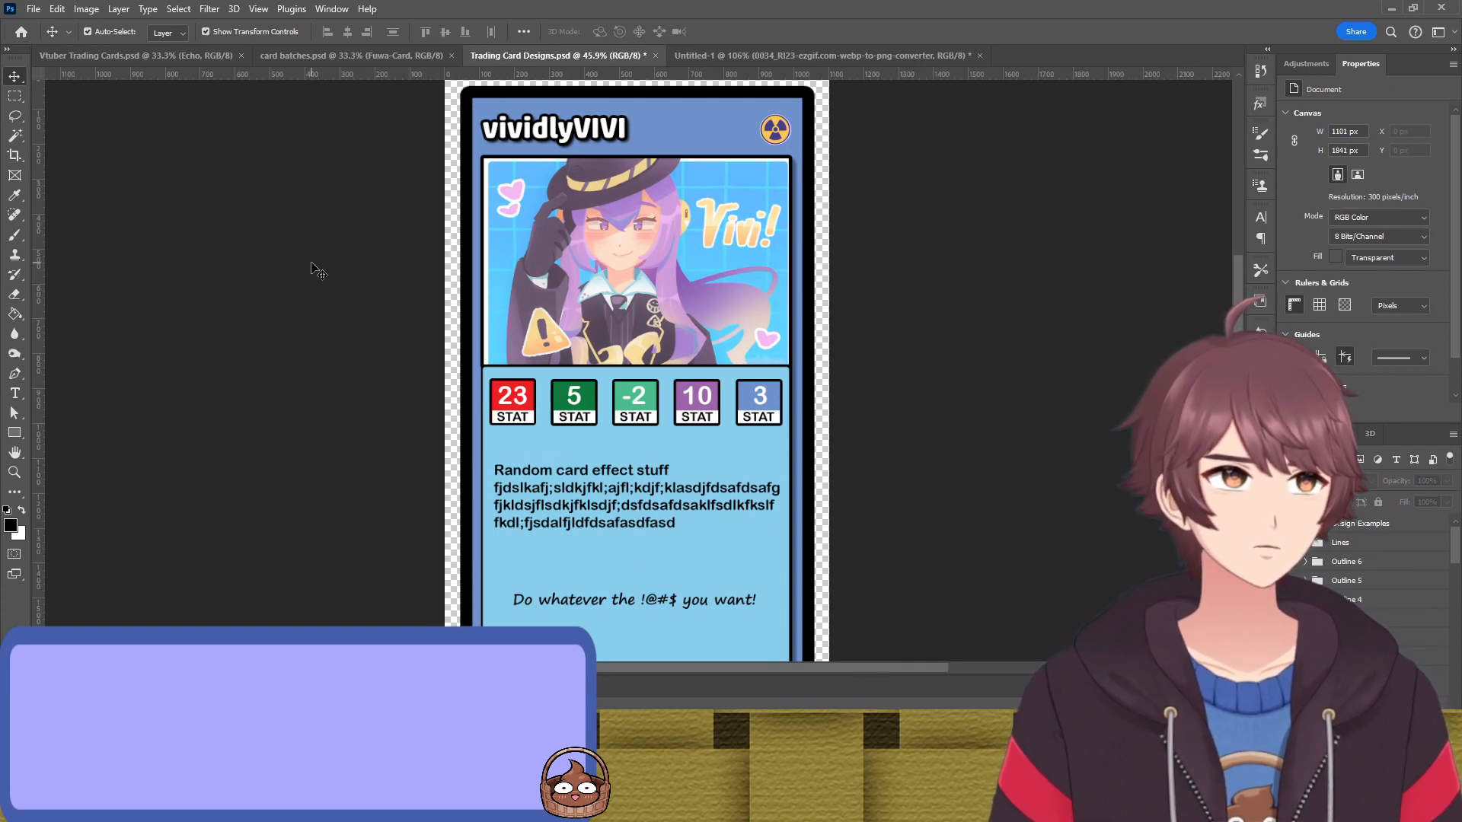
left_click(550, 137)
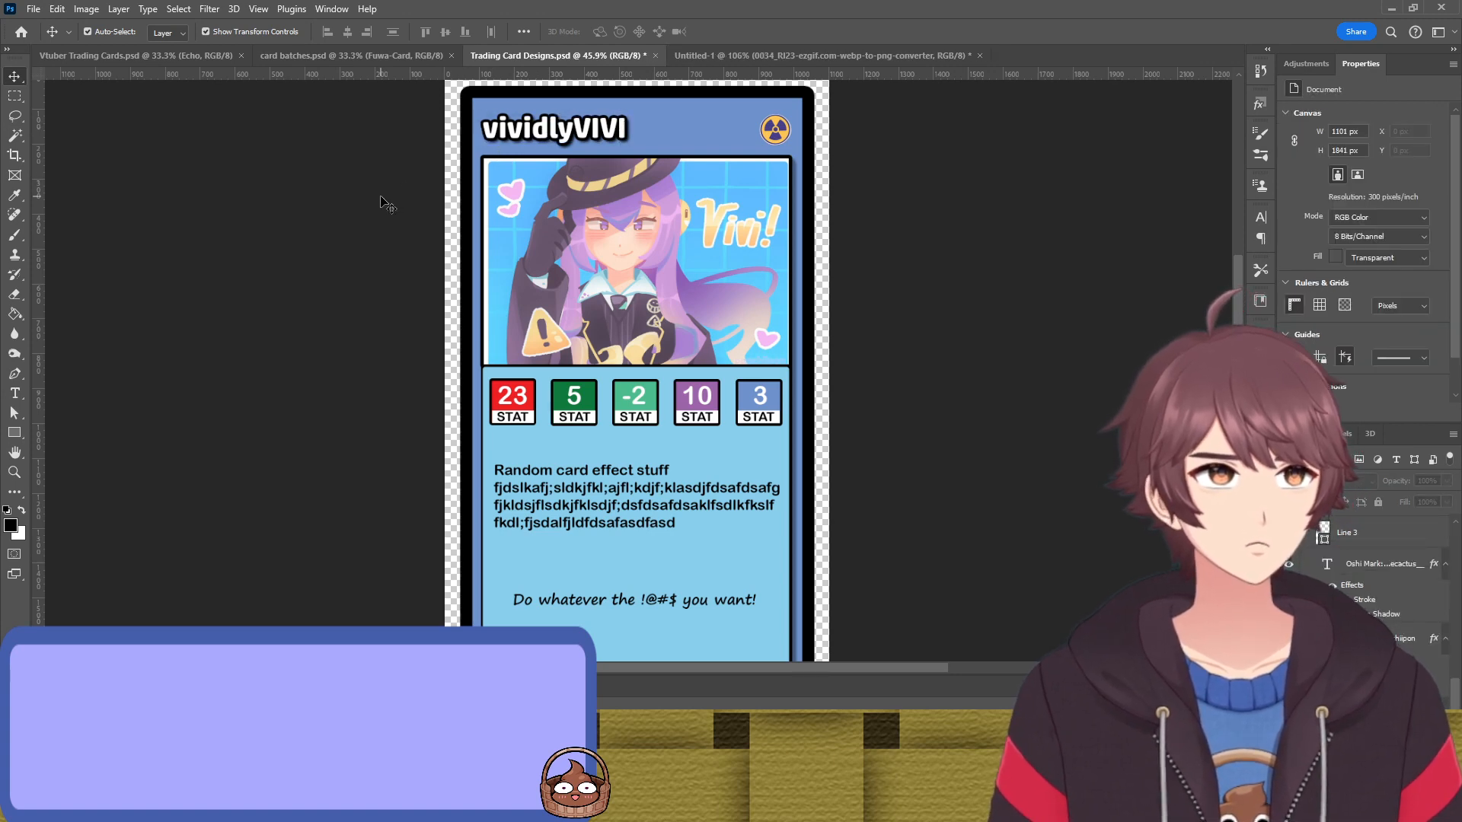
scroll(391, 199, "up", 5)
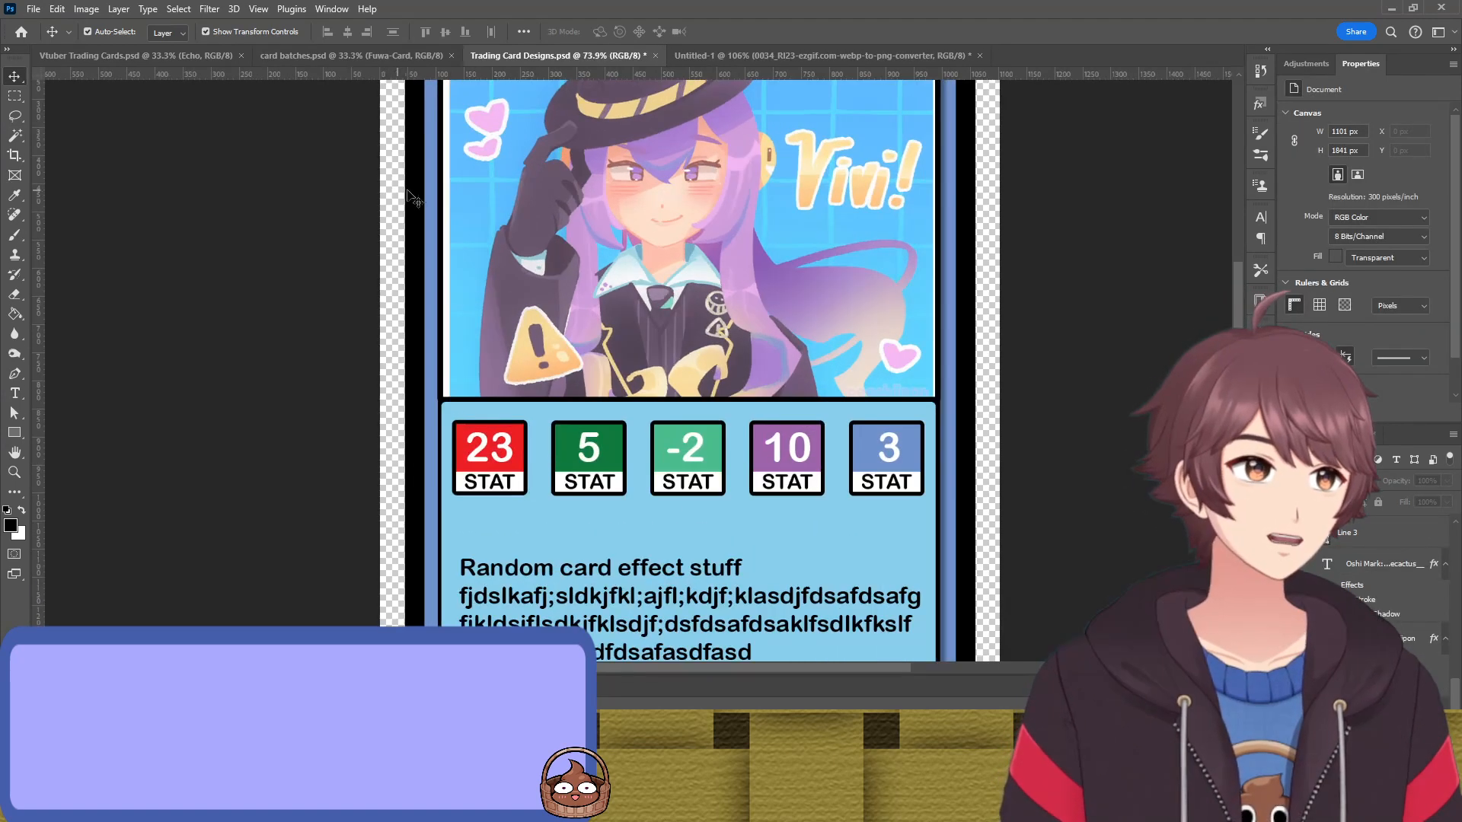
scroll(533, 190, "up", 3)
left_click(564, 220)
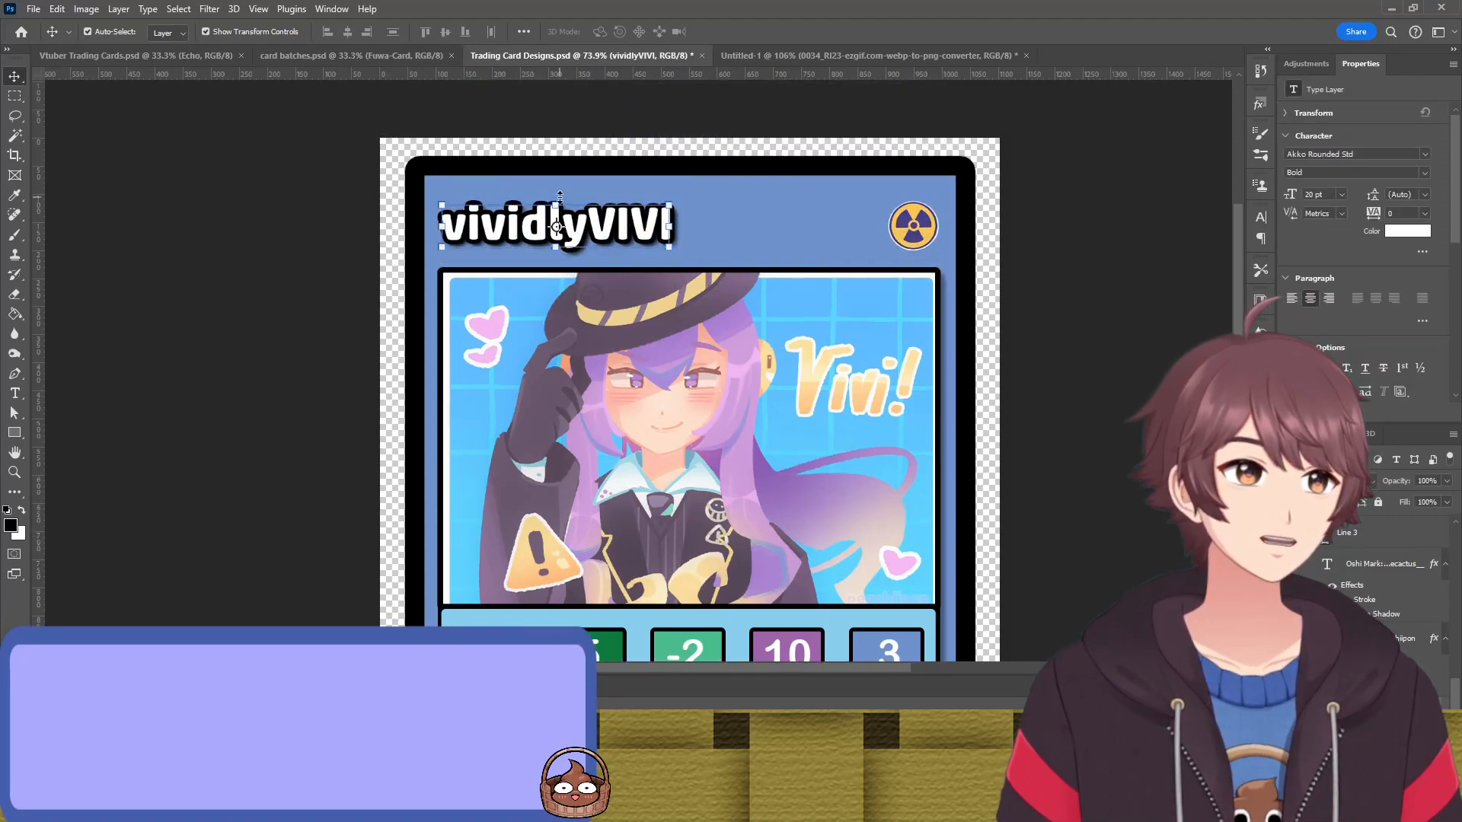
Try scaling the name text down toward the header's upper-left corner, then undo the change
key("ctrl+t")
left_click_drag(560, 199, 633, 206)
key("Return")
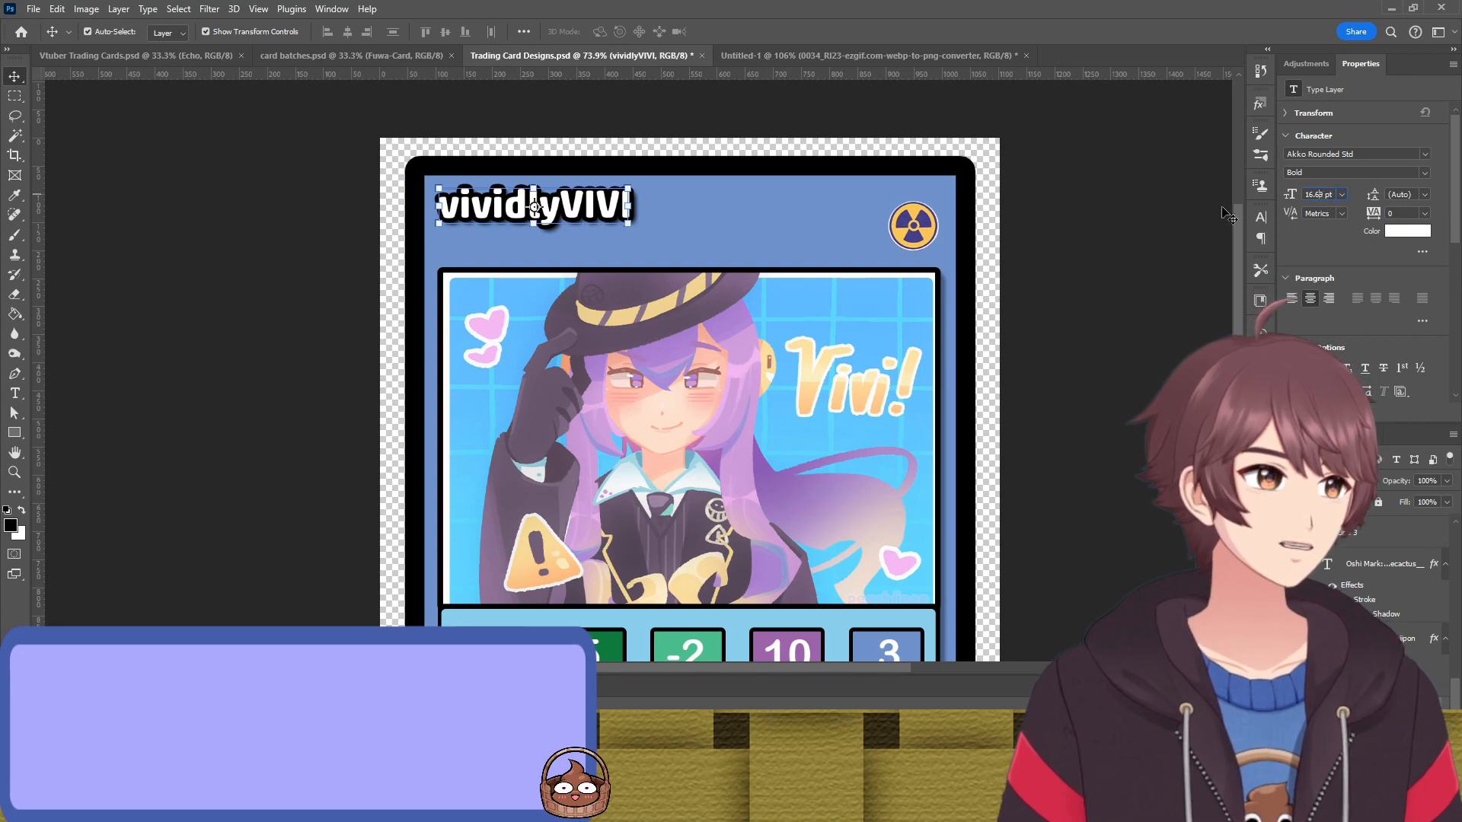
left_click(1181, 168)
key("ctrl+z")
Reduce the name text to 16 pt and move it into the header's upper-left corner
left_click(624, 228)
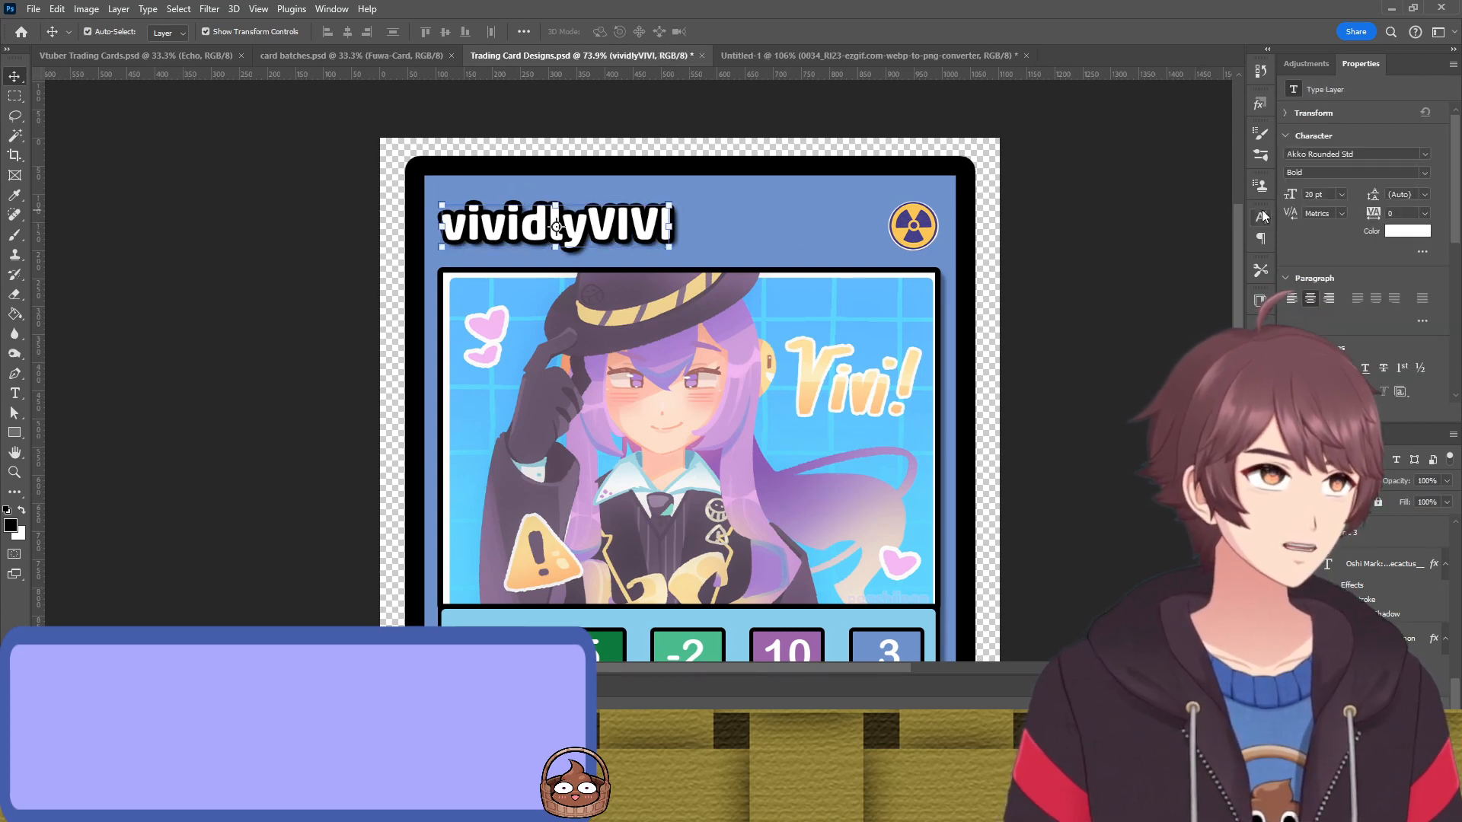
left_click(1344, 326)
left_click_drag(619, 236, 594, 216)
left_click(561, 218)
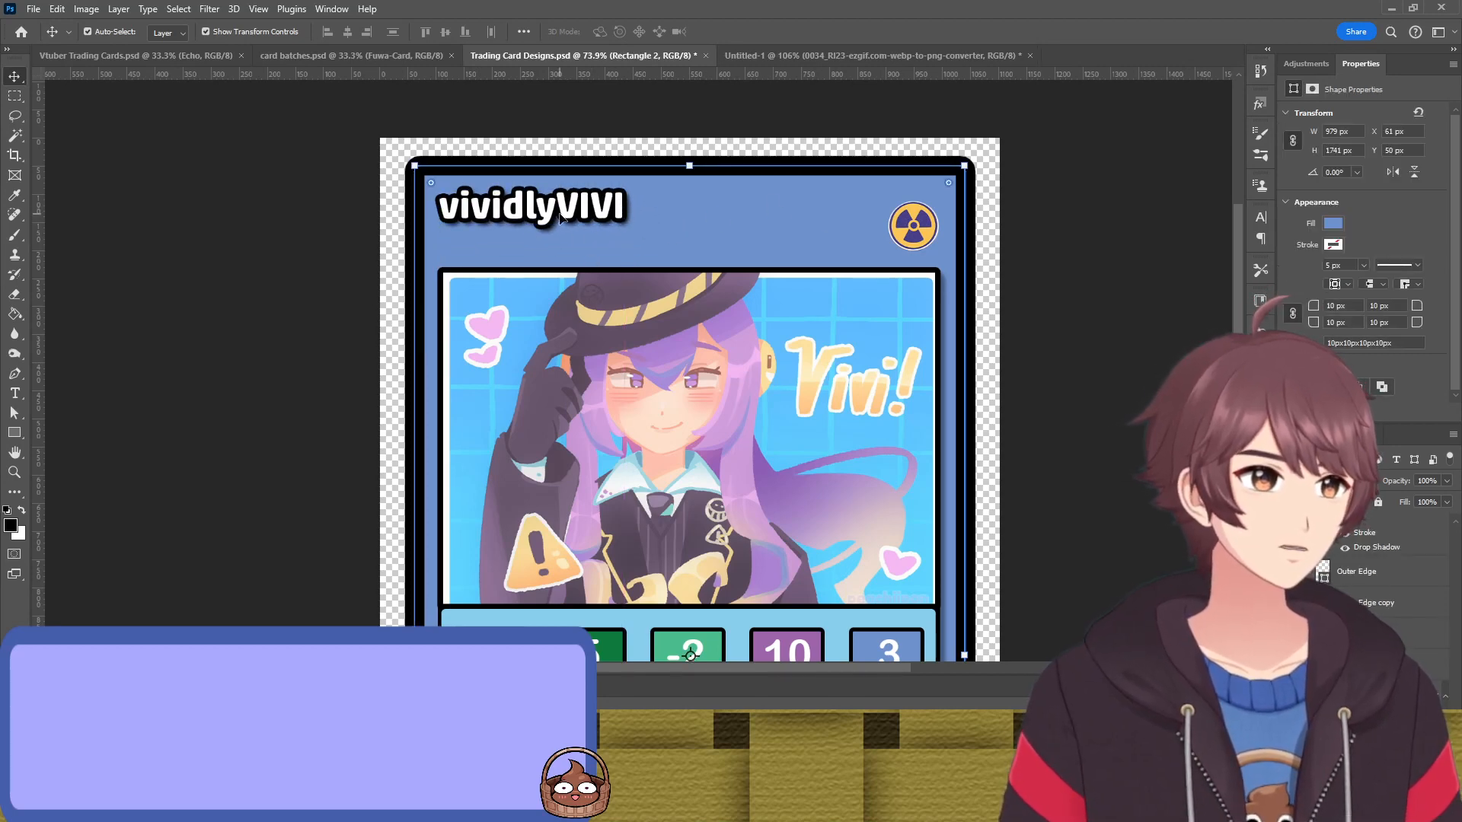
Try a new 16 pt Akko Rounded Std Bold text line beginning with "Radioactive" beside the card's header
key("t")
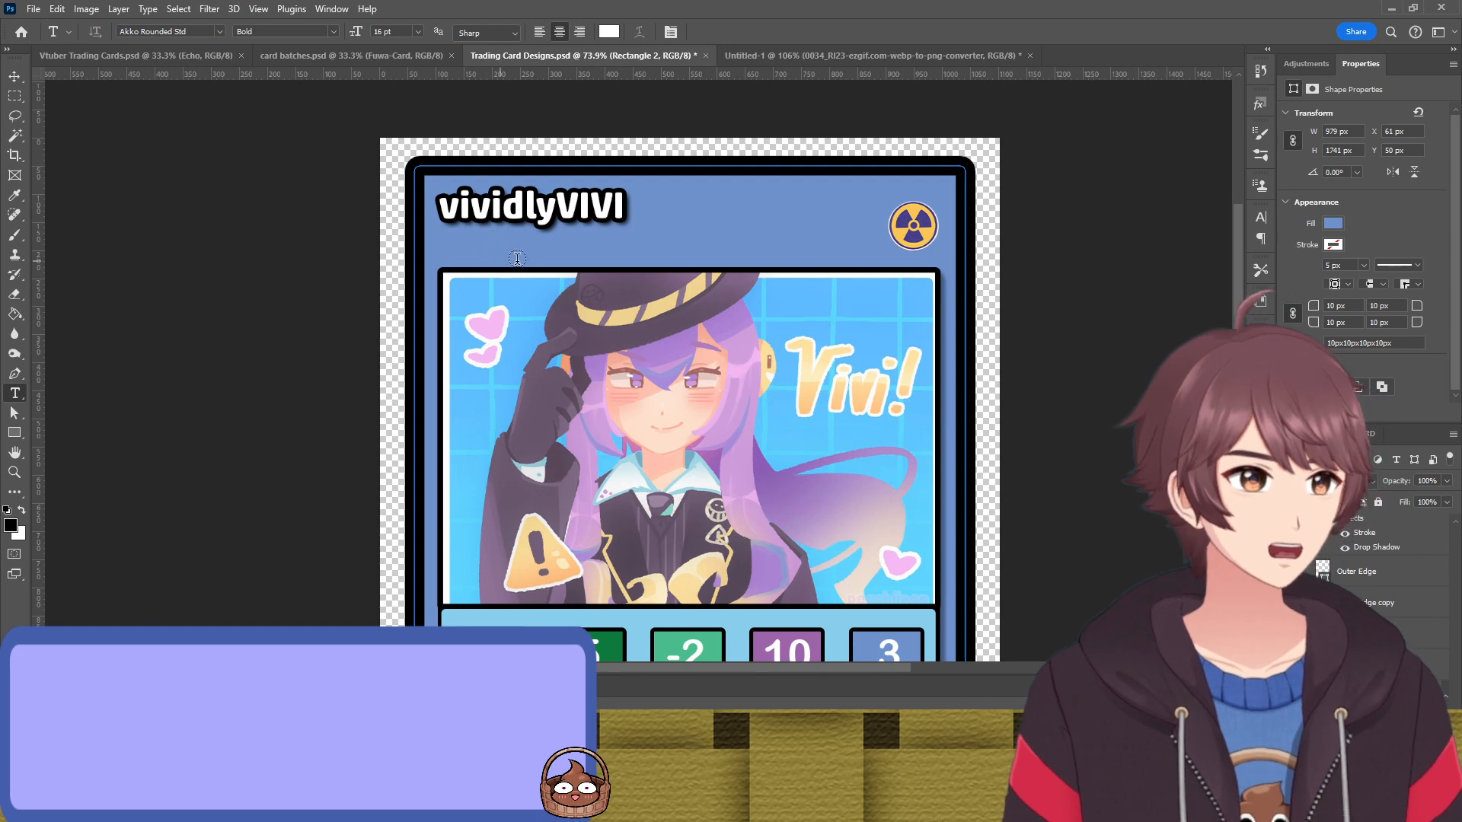
left_click(1071, 211)
type("Radio")
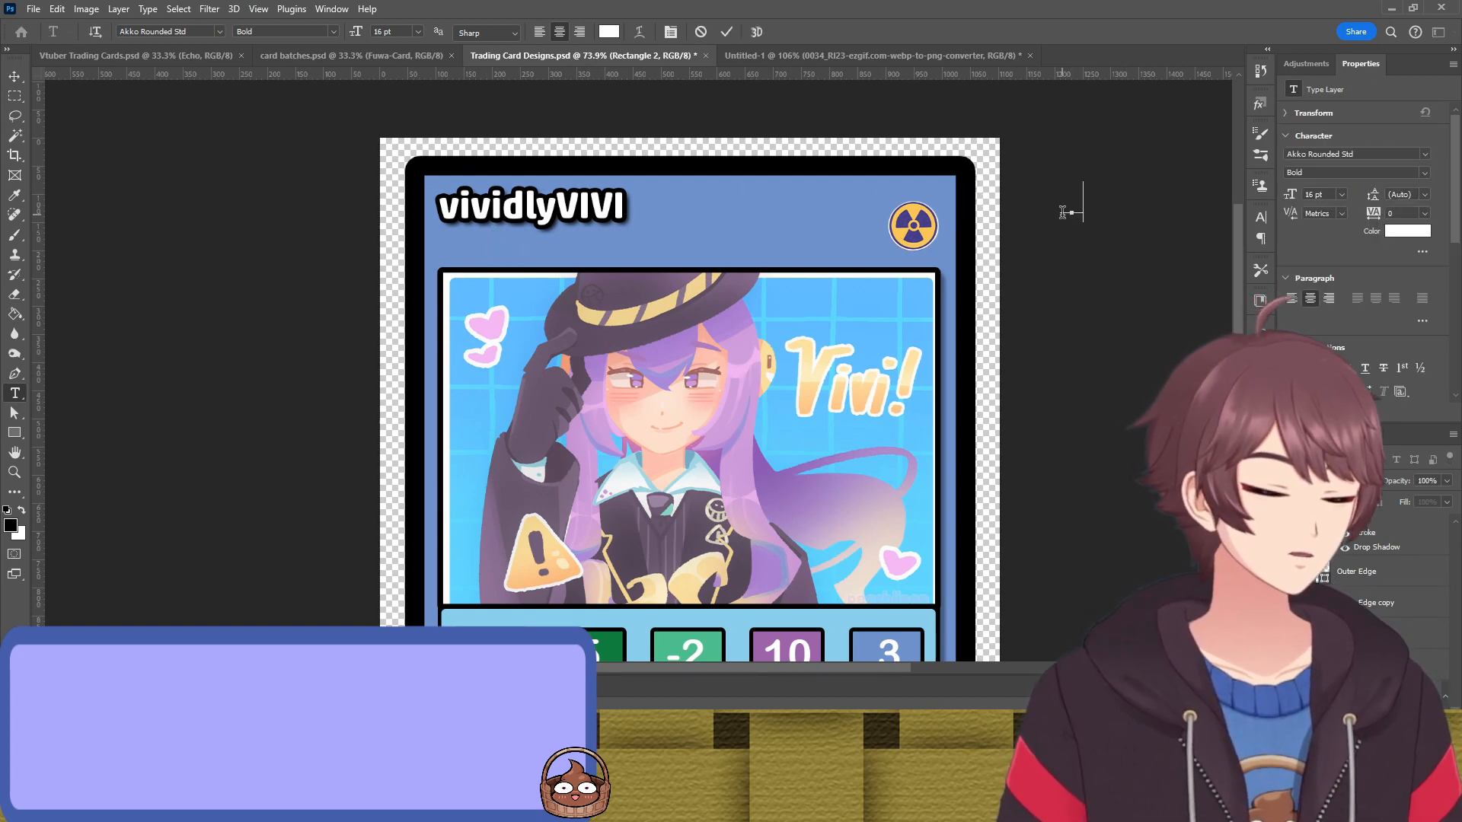
type("active")
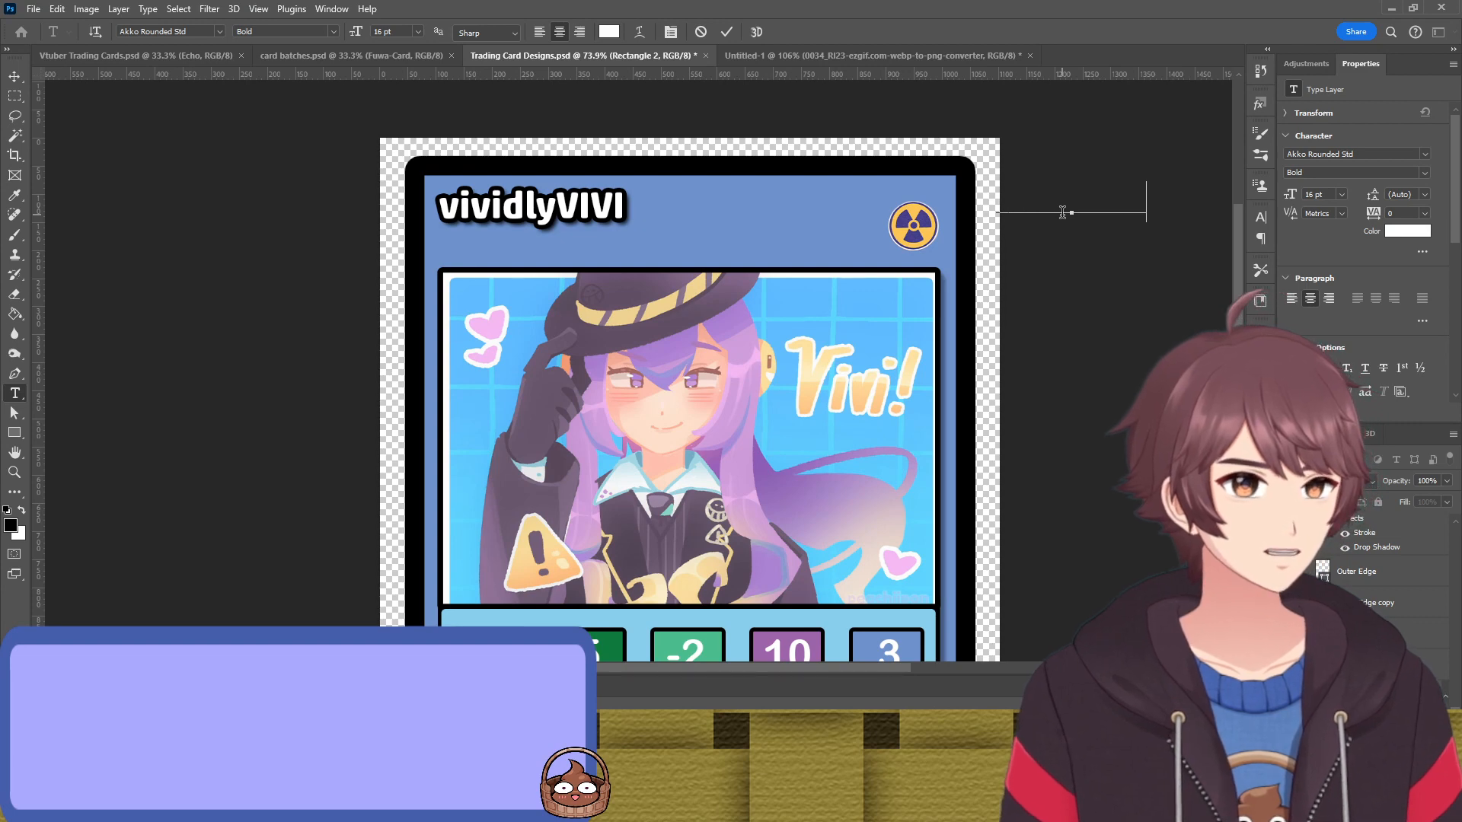
type("the")
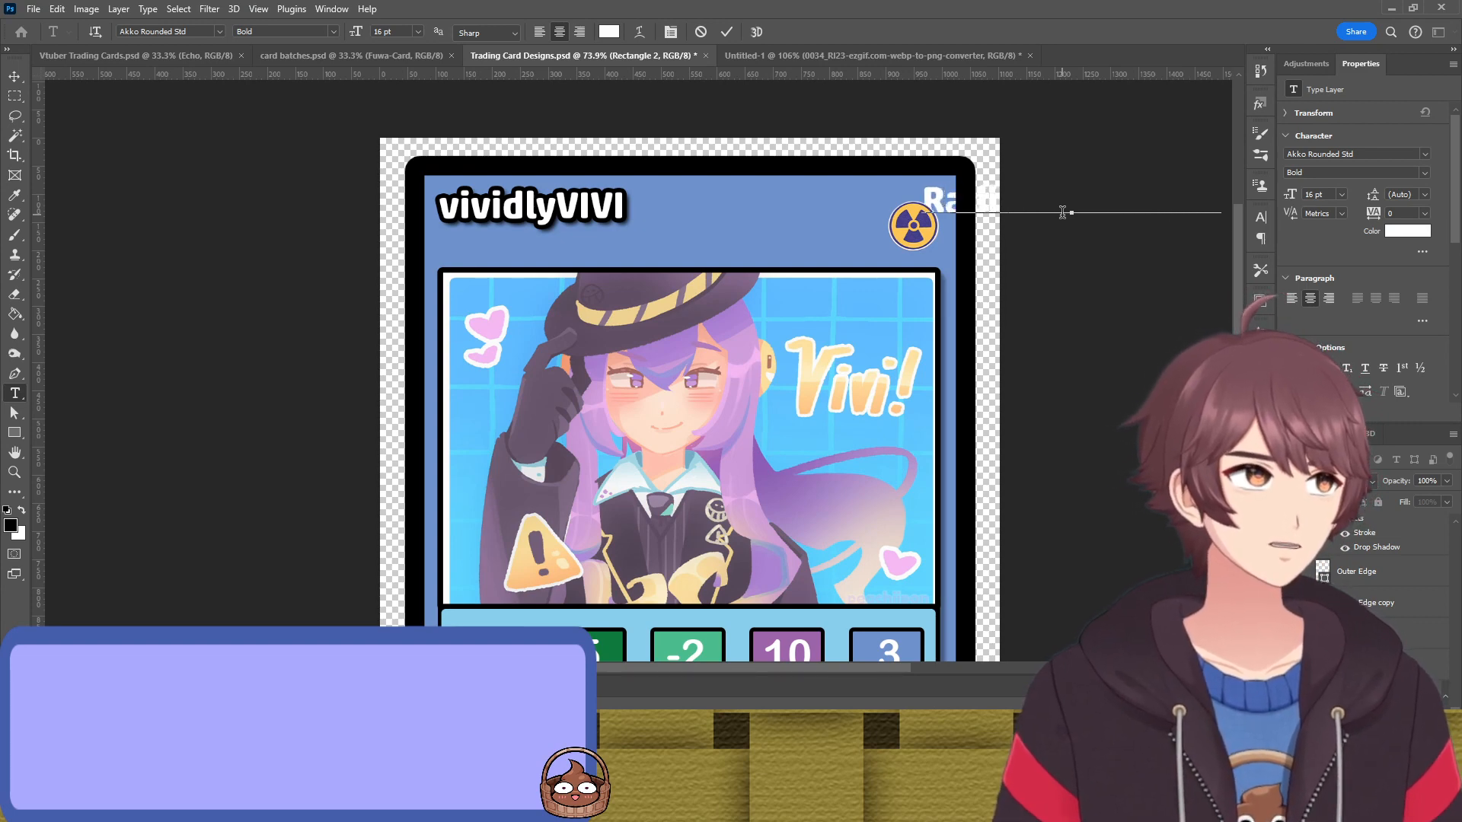
type("tion")
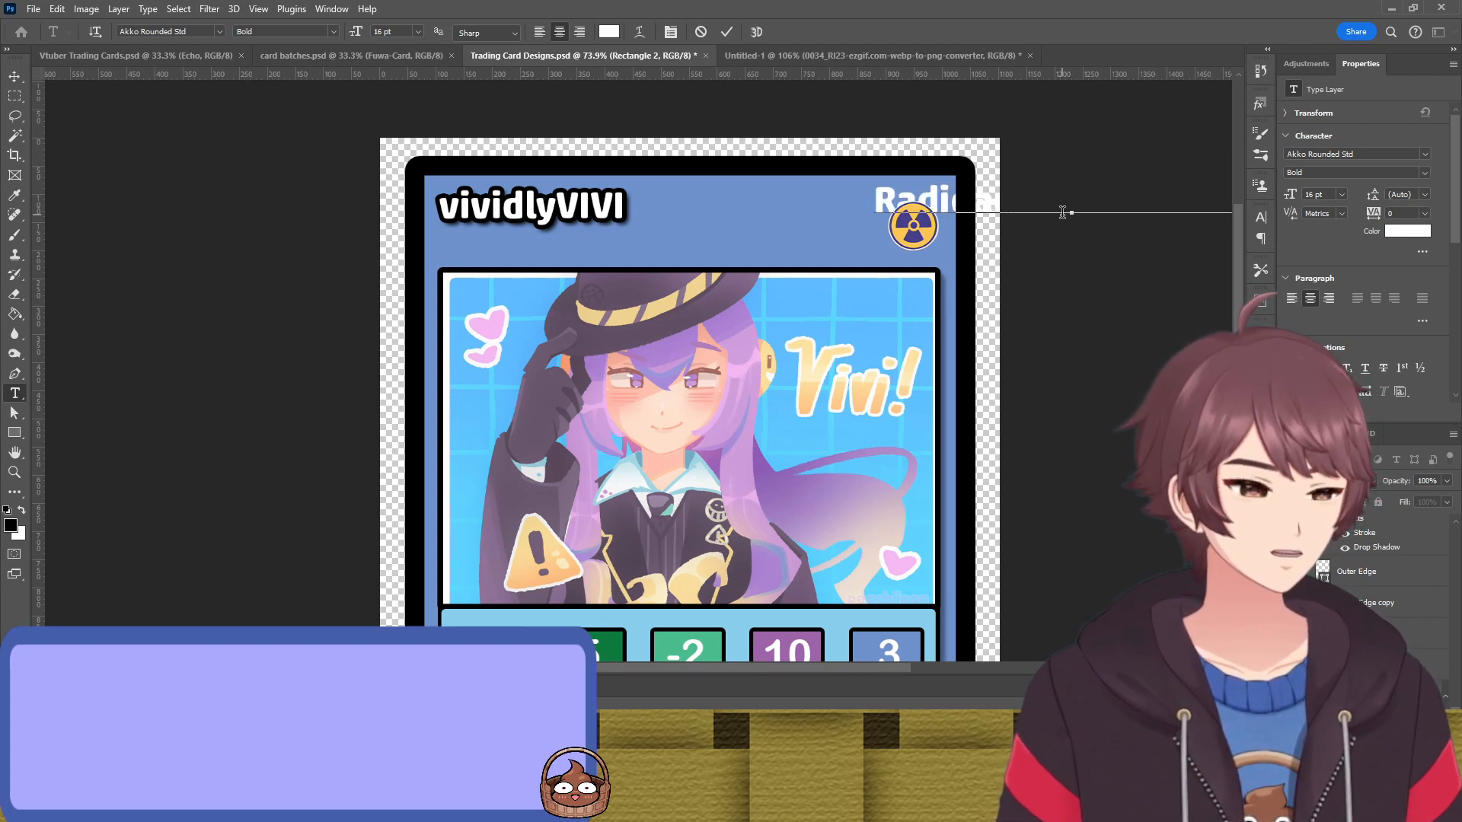
Delete all the characters of the new text line beside the card's header
key("BackSpace")
key("BackSpace")
key("BackSpace")
key("BackSpace")
key("BackSpace")
key("BackSpace")
key("BackSpace")
key("BackSpace")
key("BackSpace")
key("BackSpace")
key("BackSpace")
key("BackSpace")
key("BackSpace")
key("BackSpace")
key("BackSpace")
key("BackSpace")
key("BackSpace")
key("BackSpace")
key("BackSpace")
key("BackSpace")
key("BackSpace")
key("BackSpace")
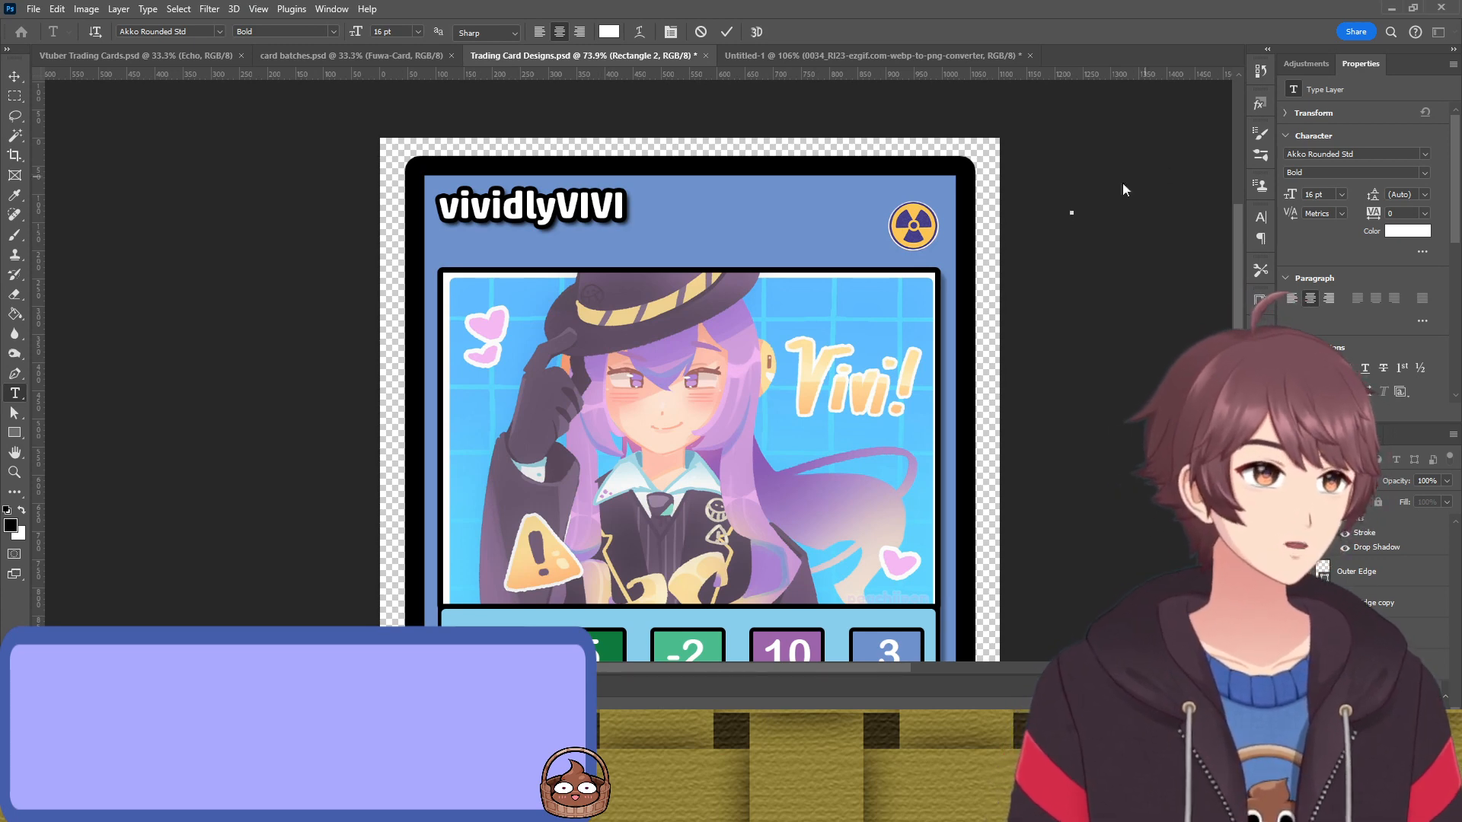
Enter the subtitle "Radioactive Australian VTuber" in the new text line beside the card's header and commit it
type("Radio")
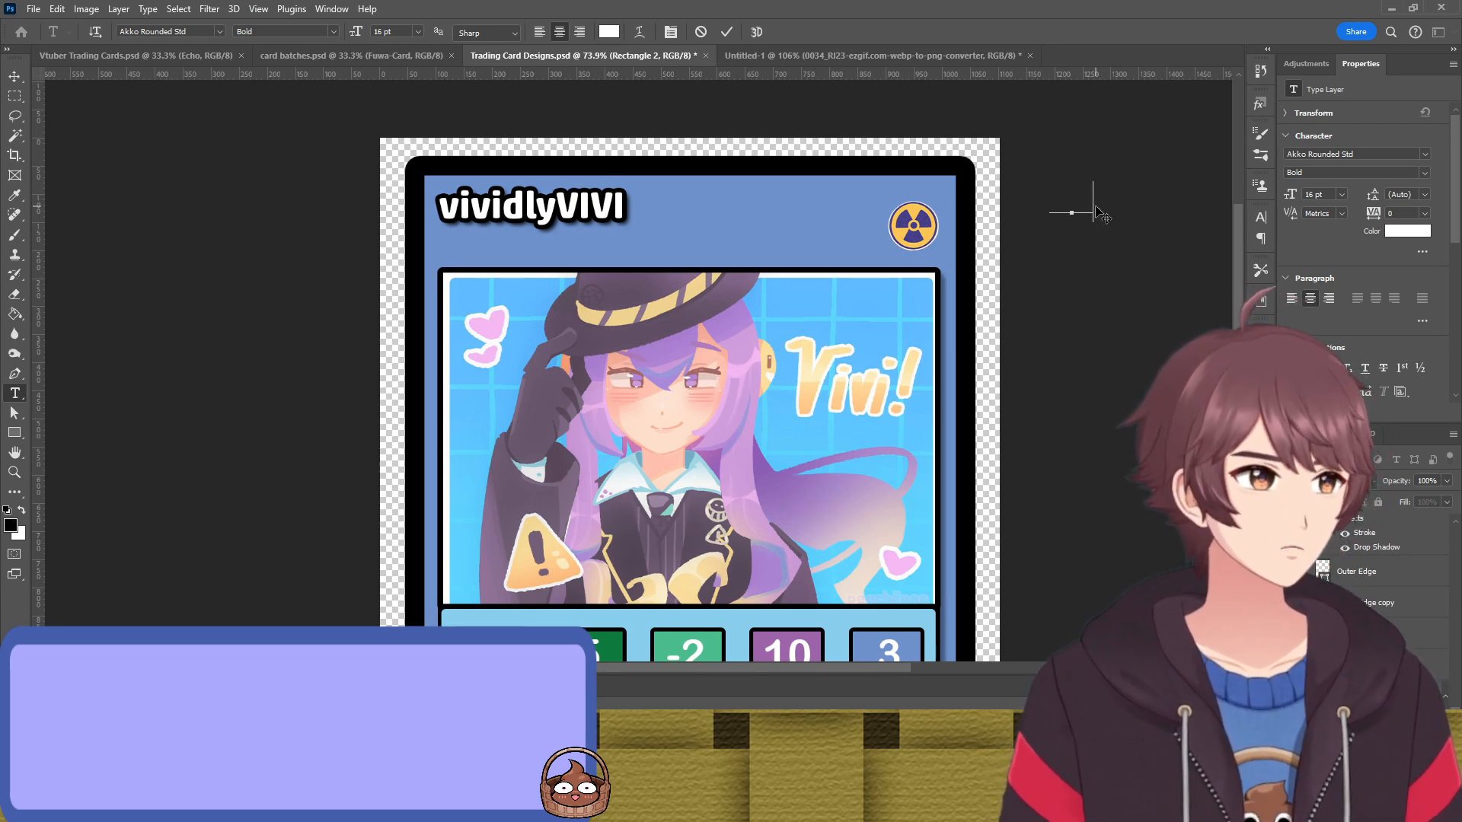
type("active ")
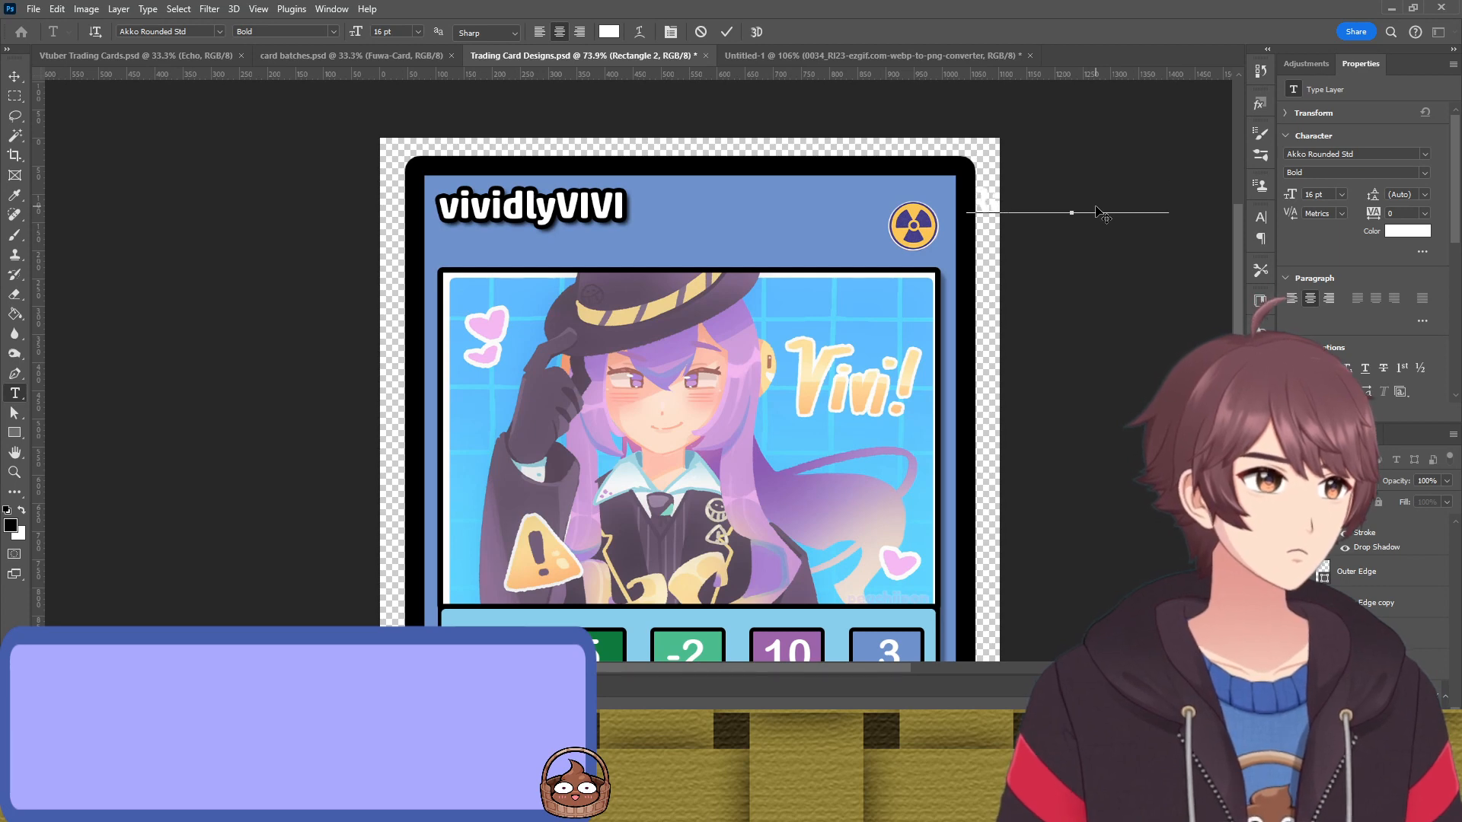
type("e")
type("Detec")
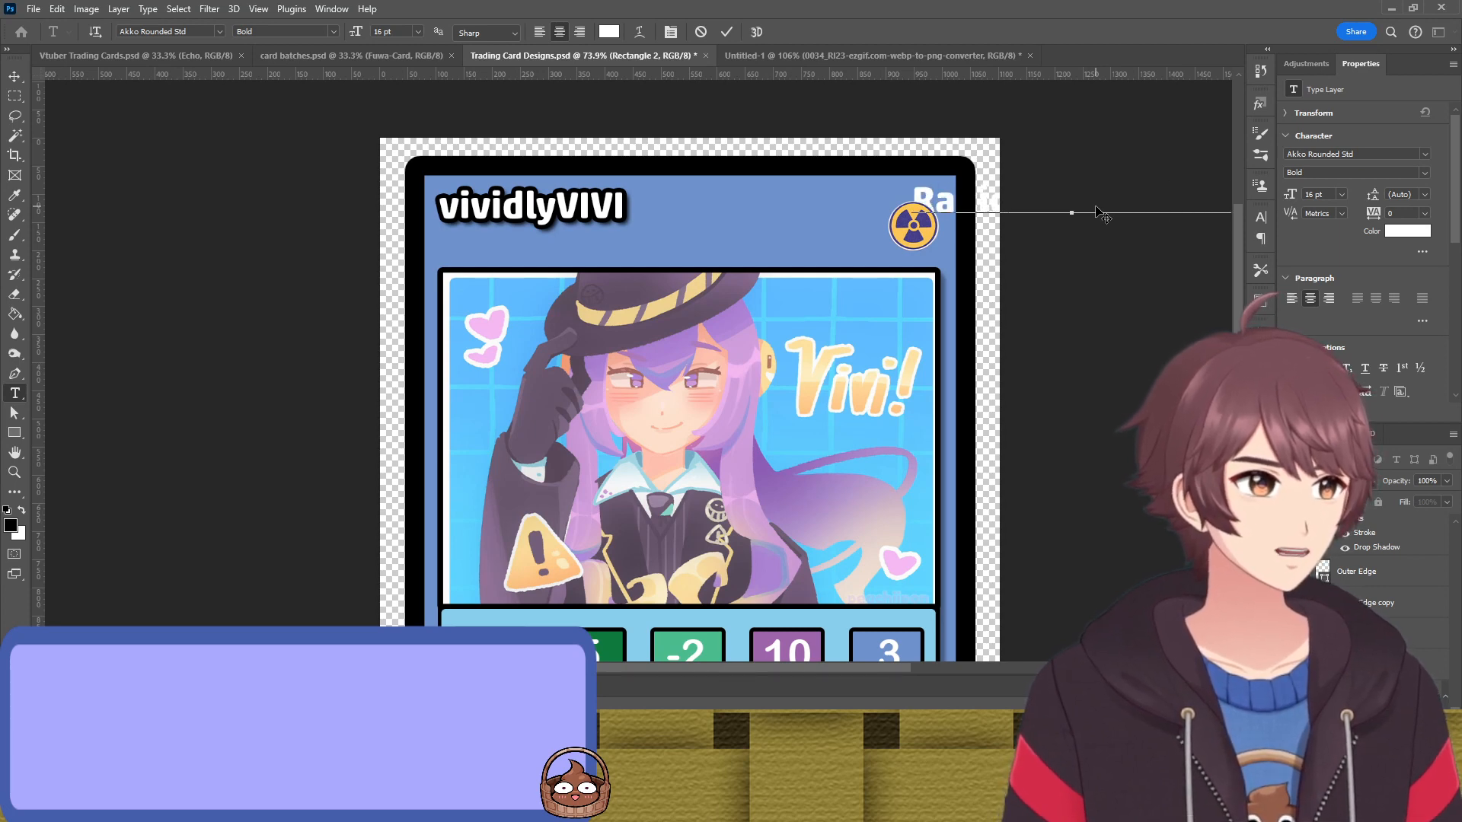
type("Agency")
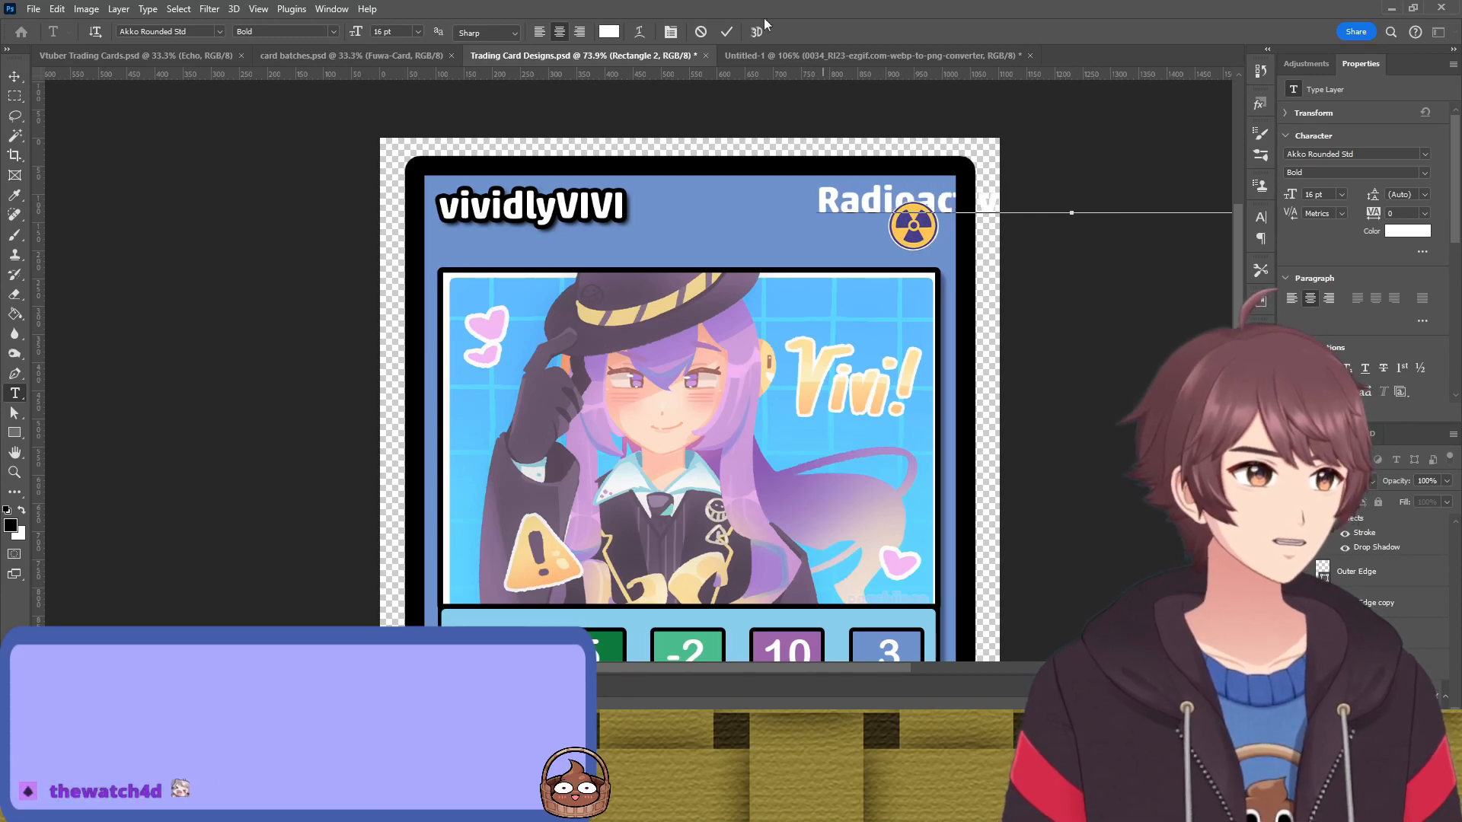
left_click(727, 31)
key("v")
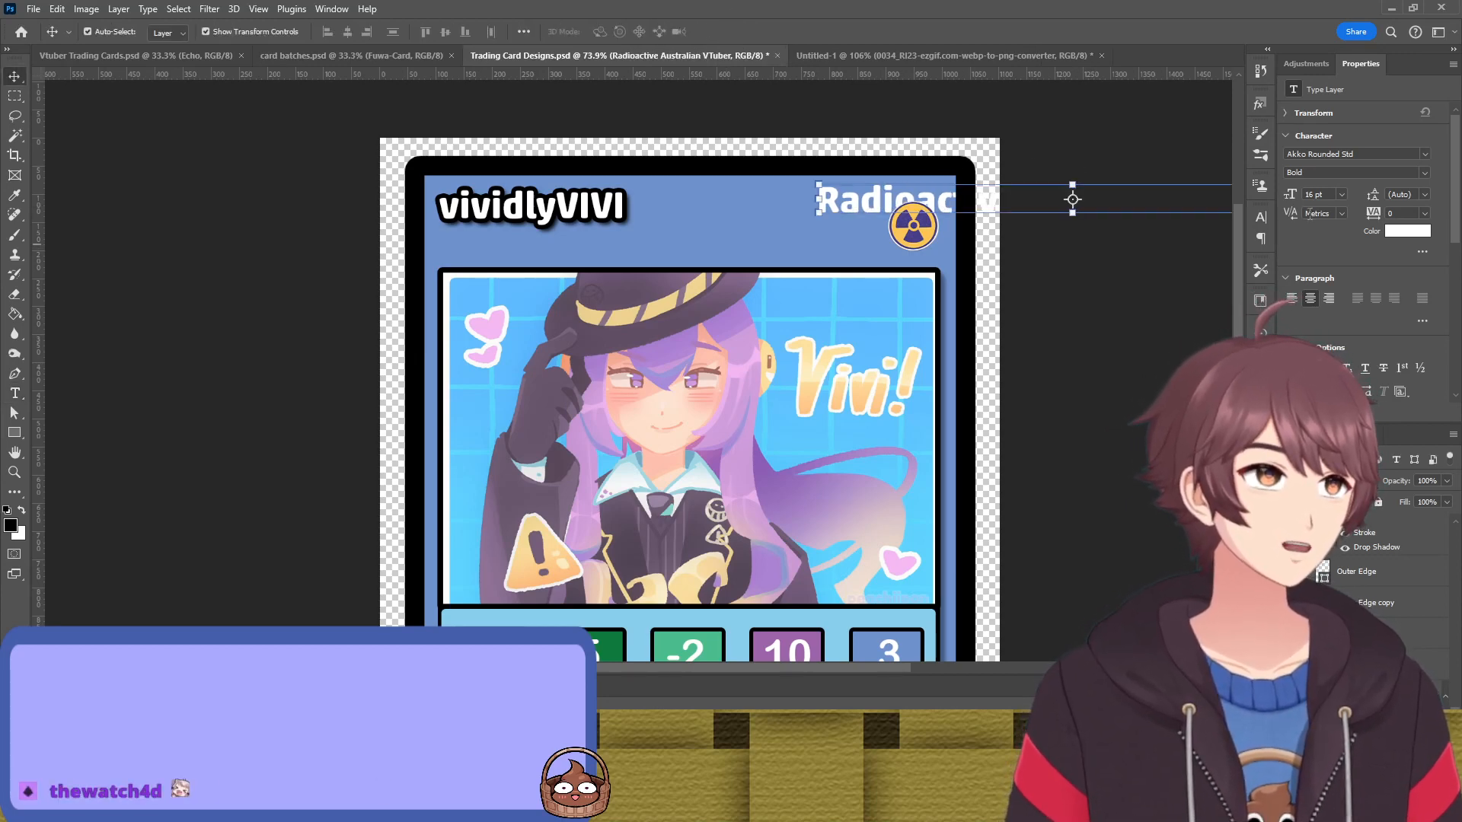
Reduce the subtitle to 10 pt and place it directly beneath the name, aligned with the name's left edge
left_click(1346, 271)
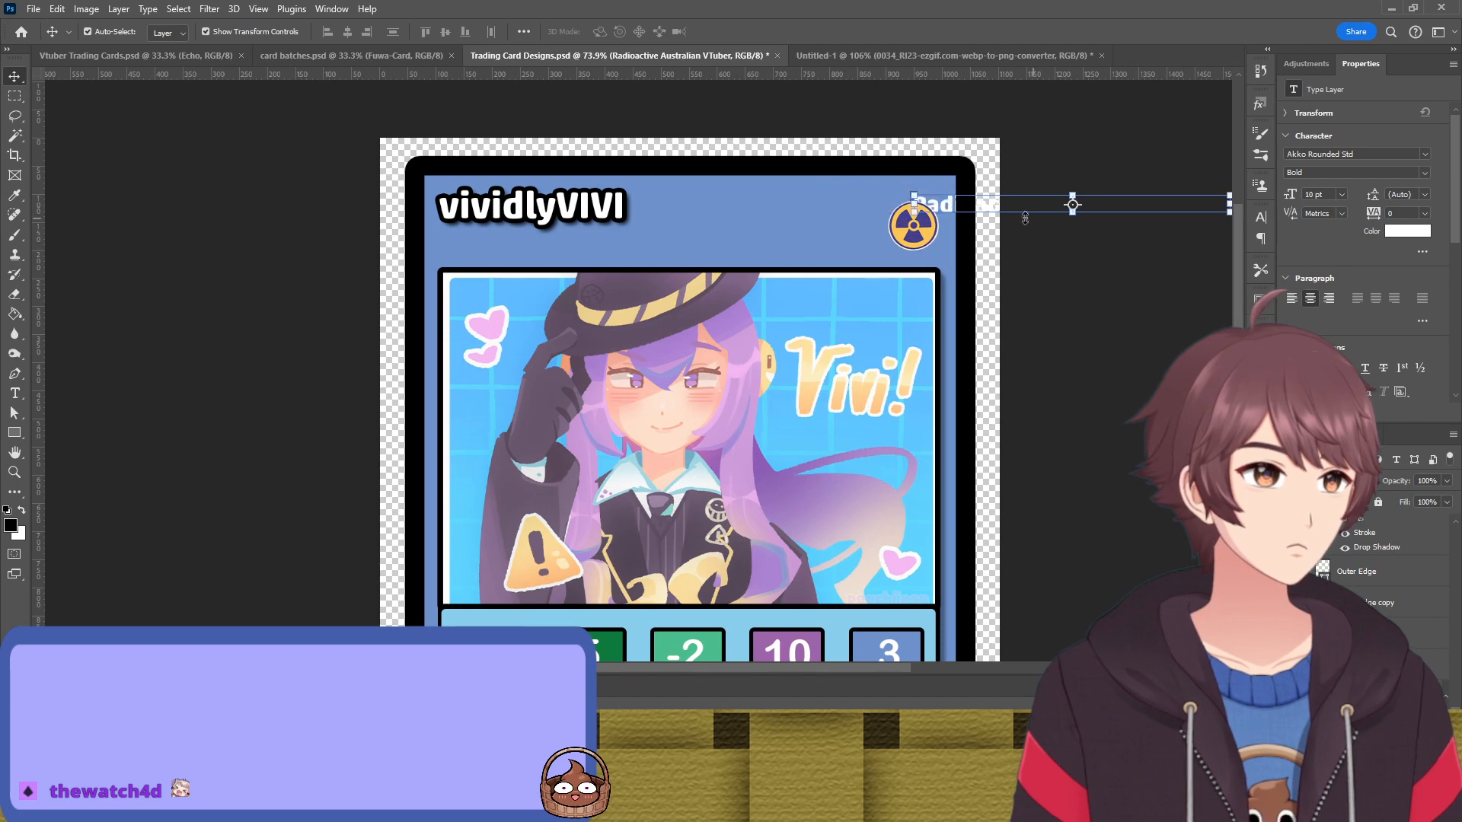
left_click_drag(966, 204, 518, 247)
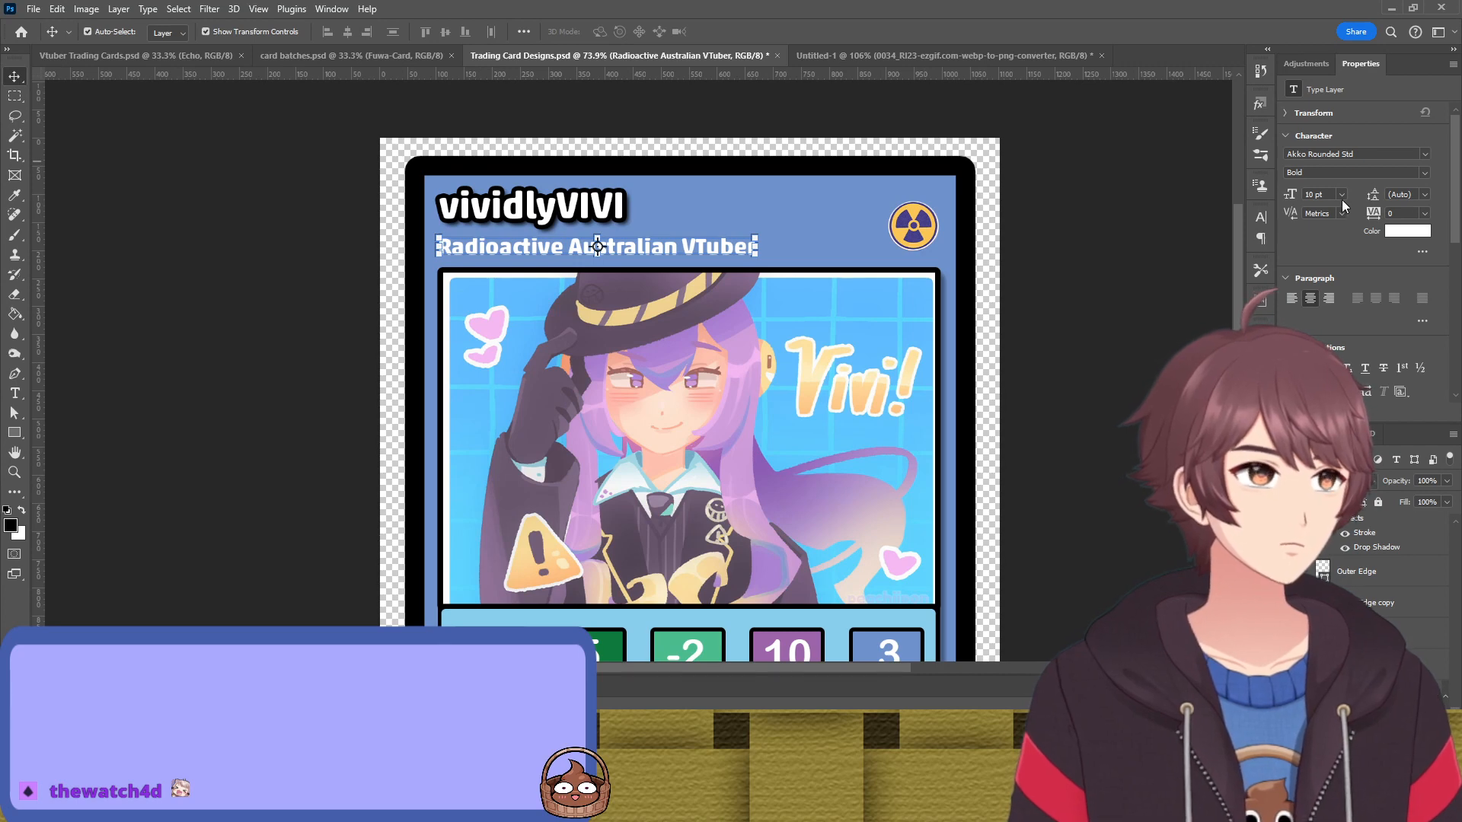
left_click(1085, 232)
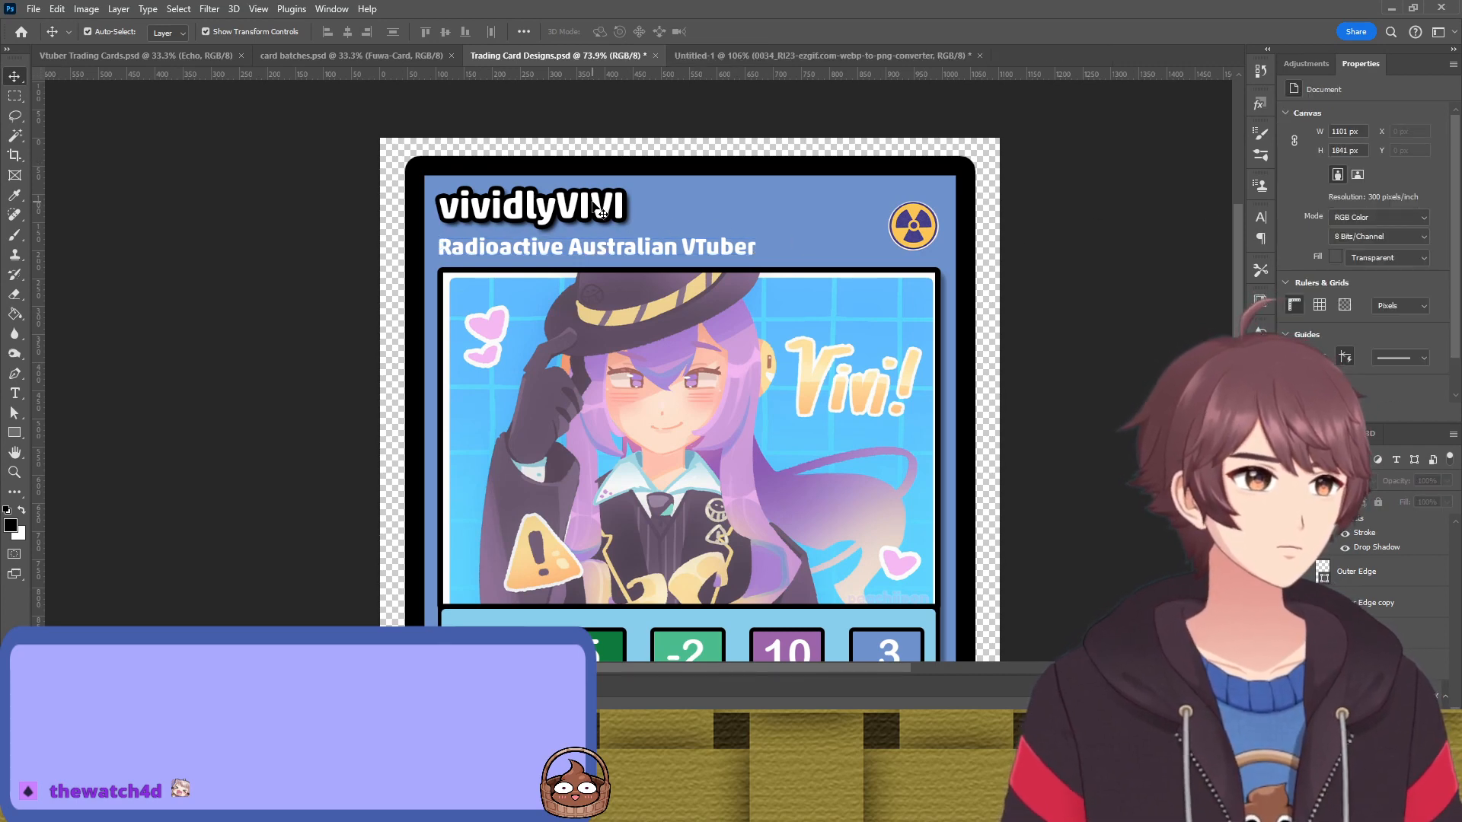
Enlarge the name text to 18 pt and shift it back into line with the subtitle's left edge
left_click(617, 207)
left_click(1332, 195)
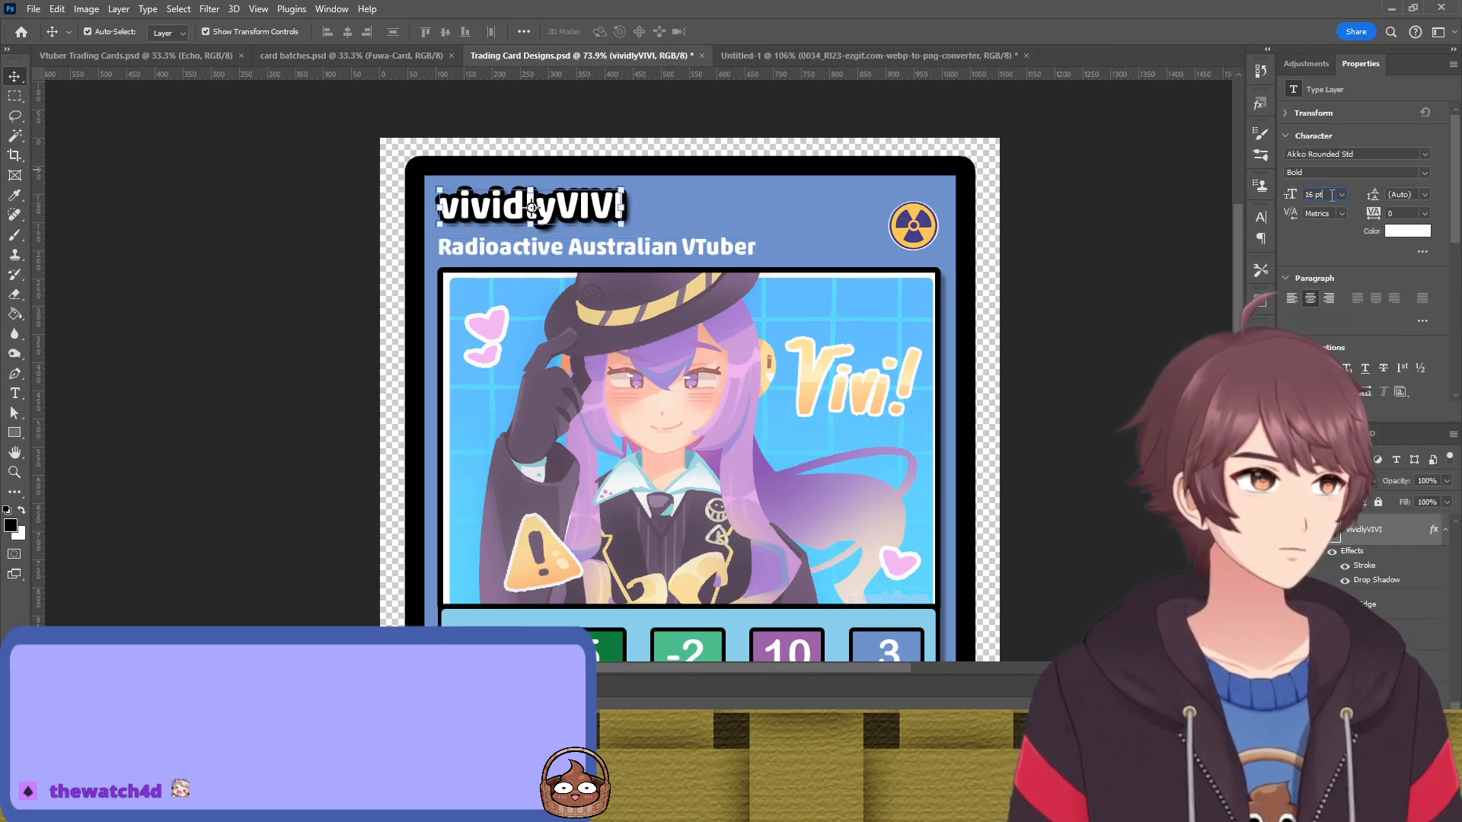
scroll(1331, 196, "up", 2)
scroll(1332, 195, "up", 1)
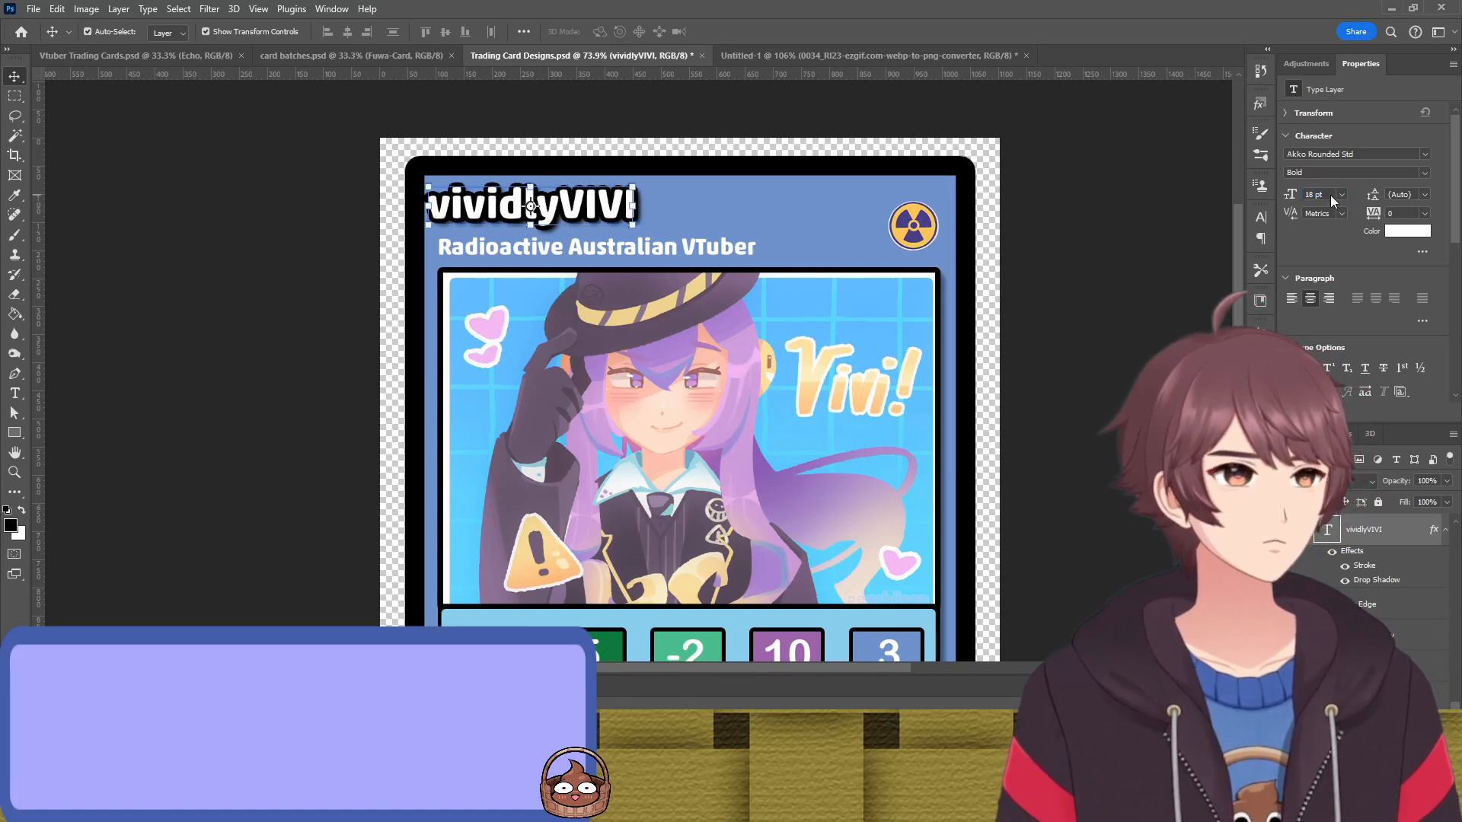
left_click_drag(584, 214, 596, 217)
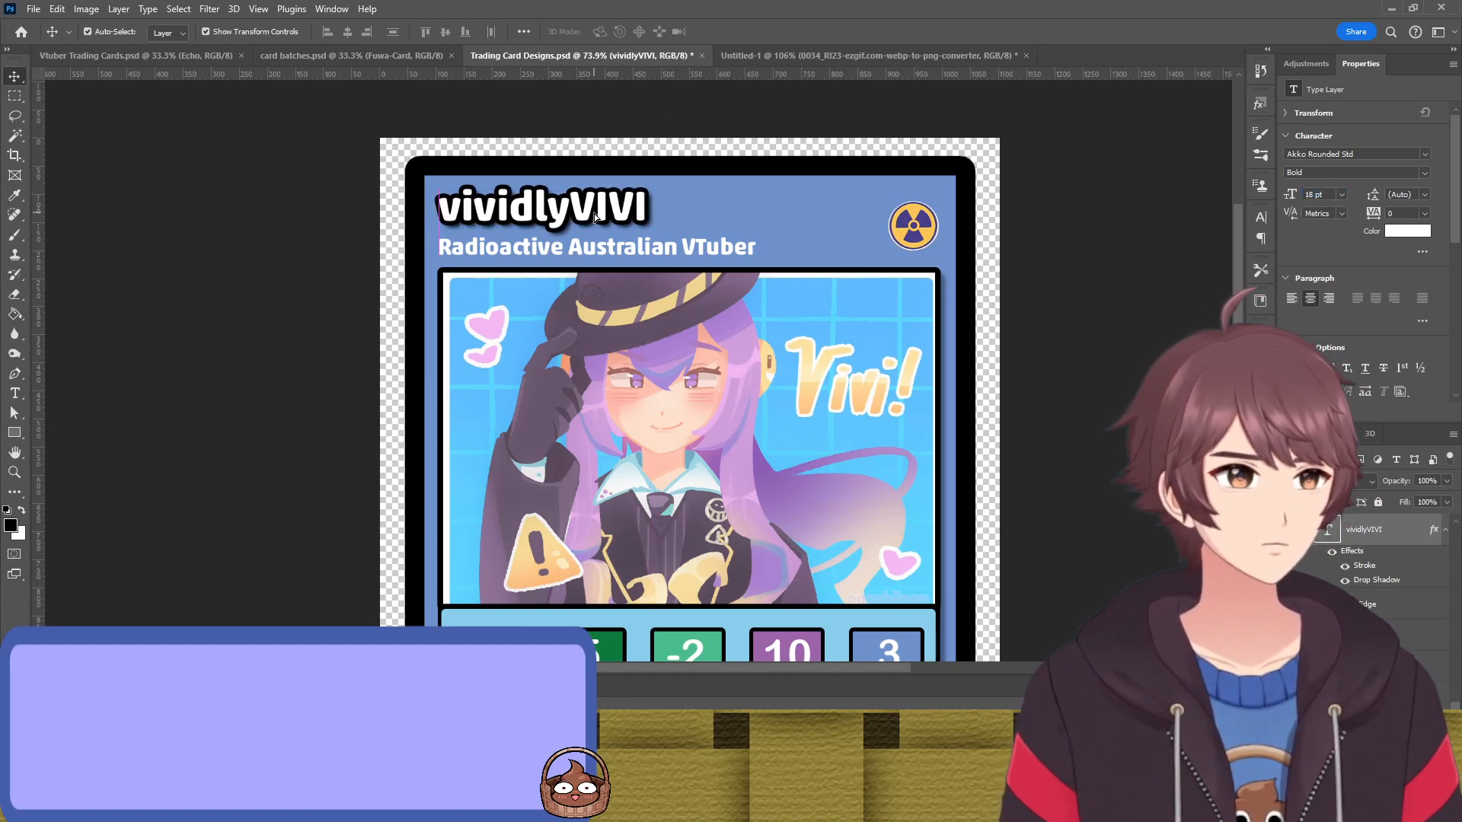
Give the subtitle the same stroke and drop shadow effects as the name text
left_click(598, 245)
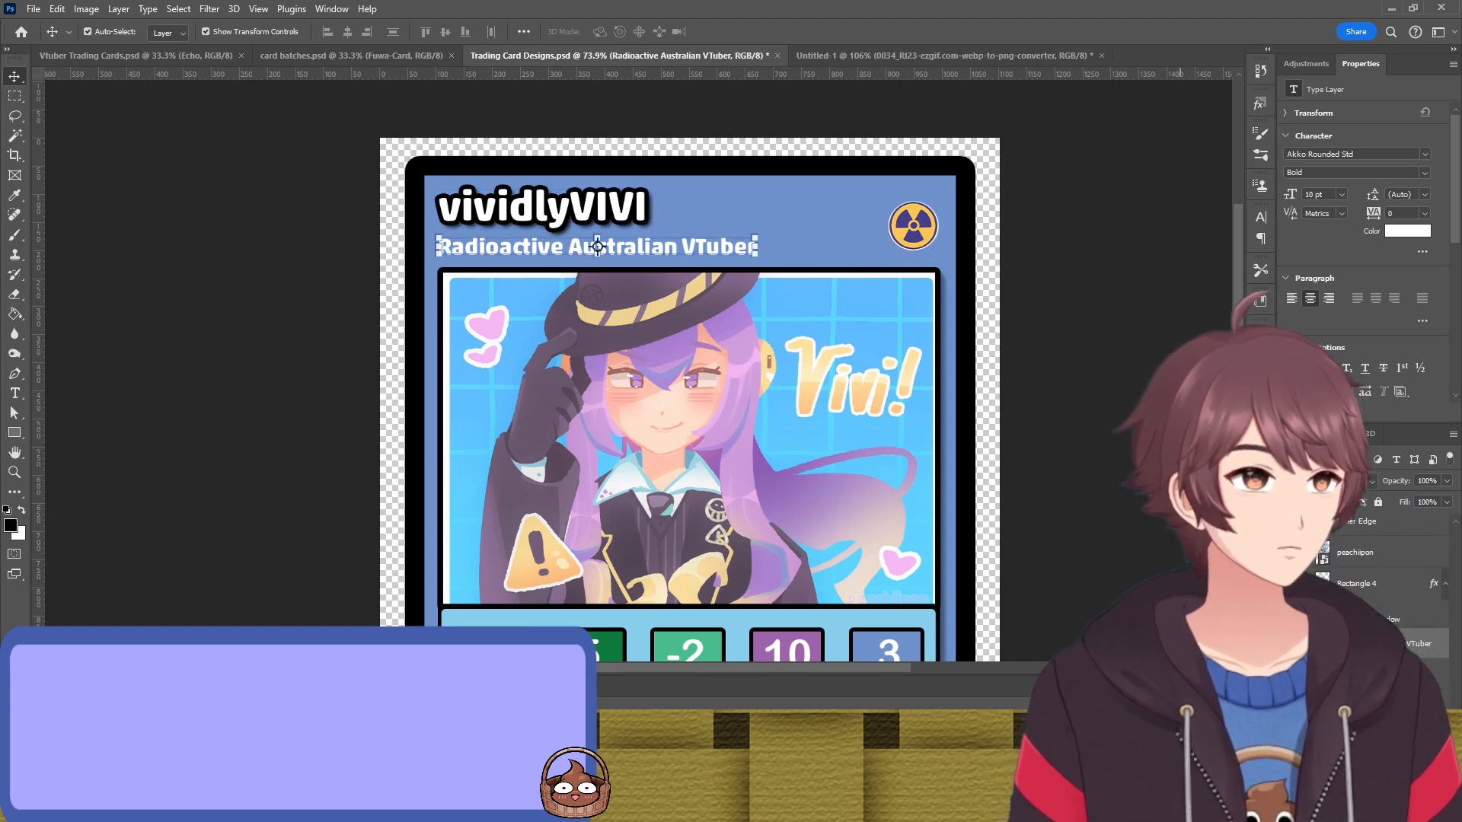
left_click(541, 207)
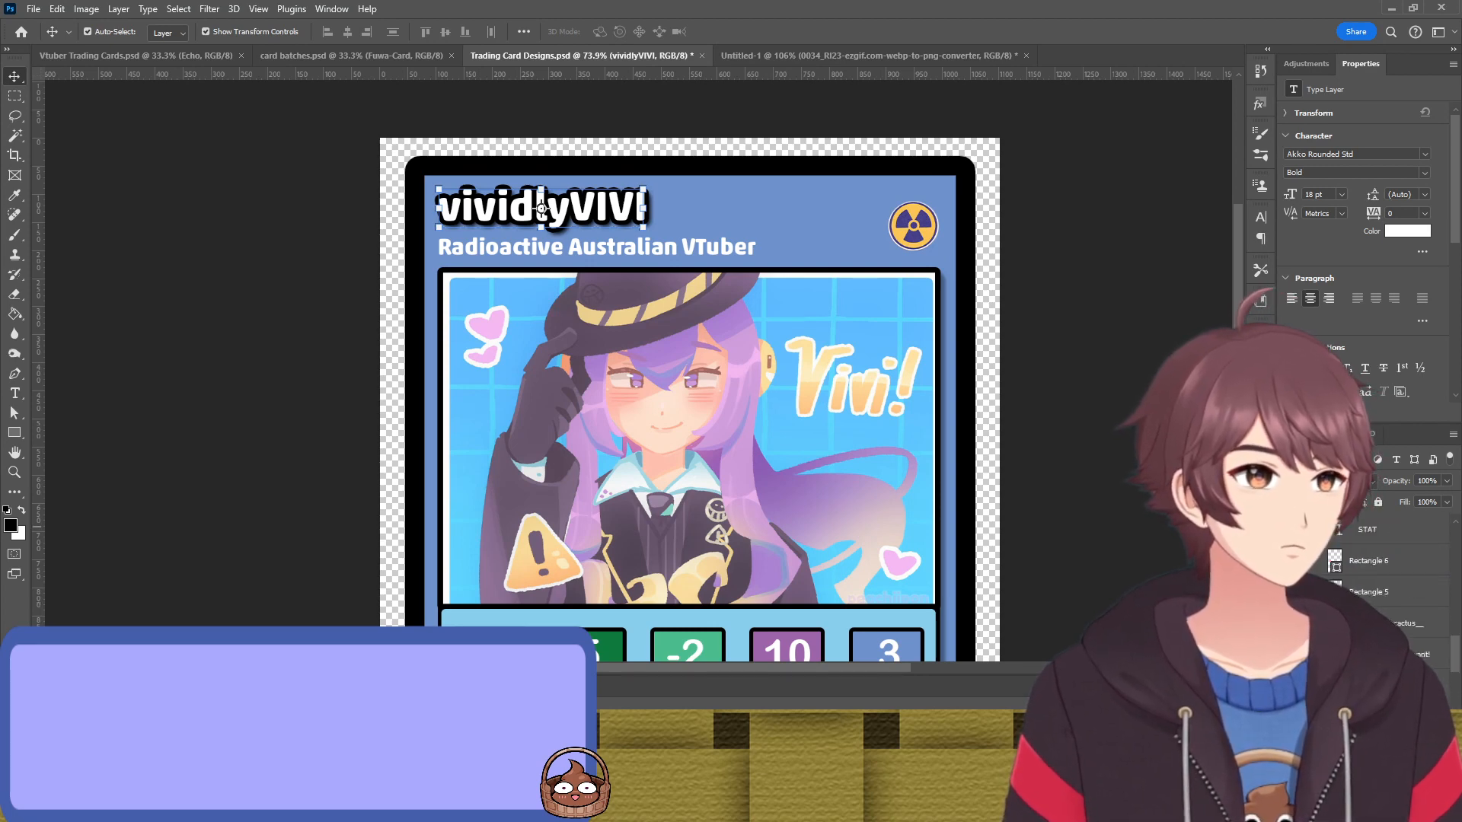
left_click_drag(1360, 558, 1360, 559)
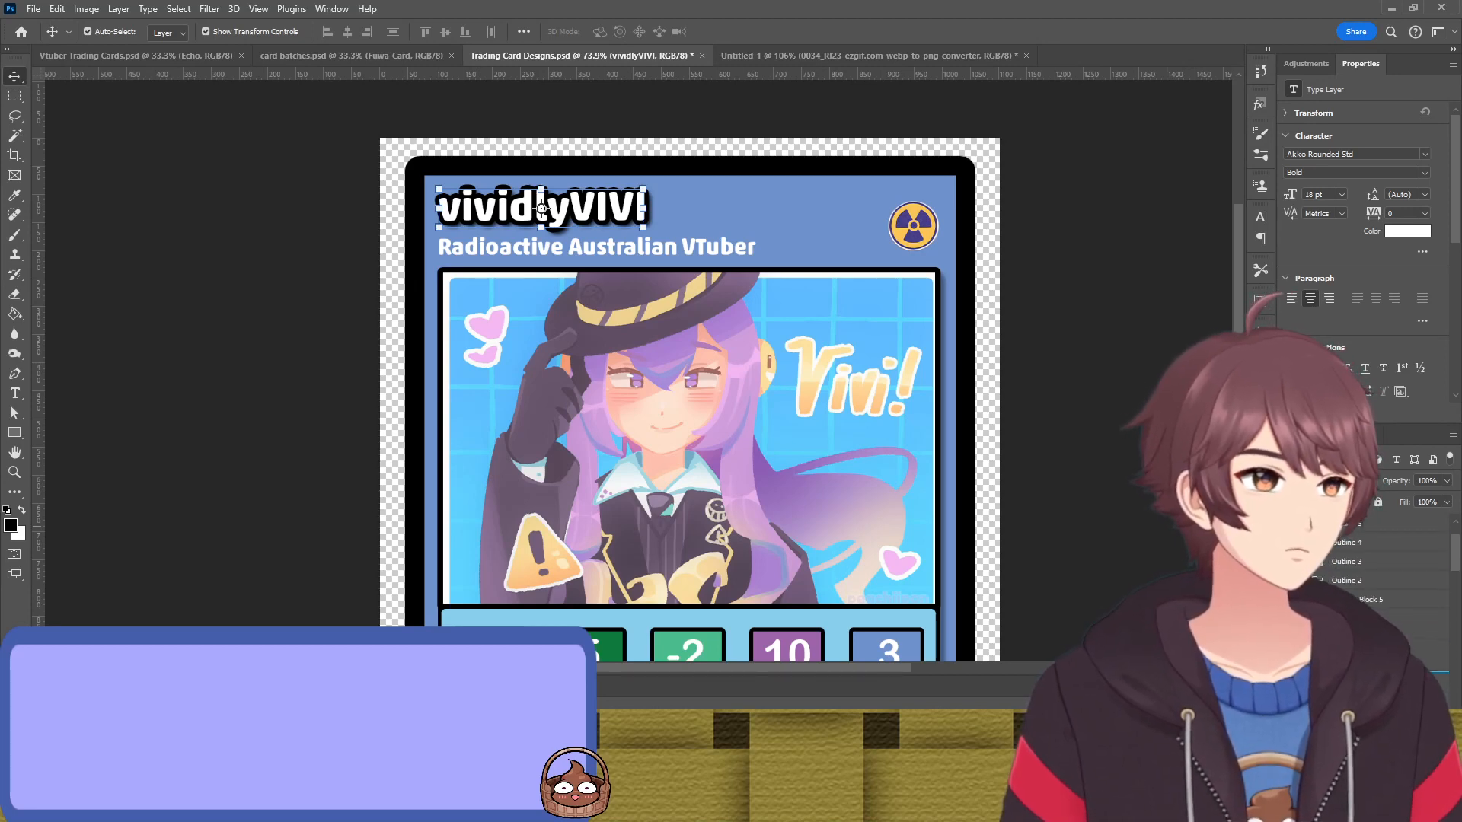
scroll(1370, 564, "down", 5)
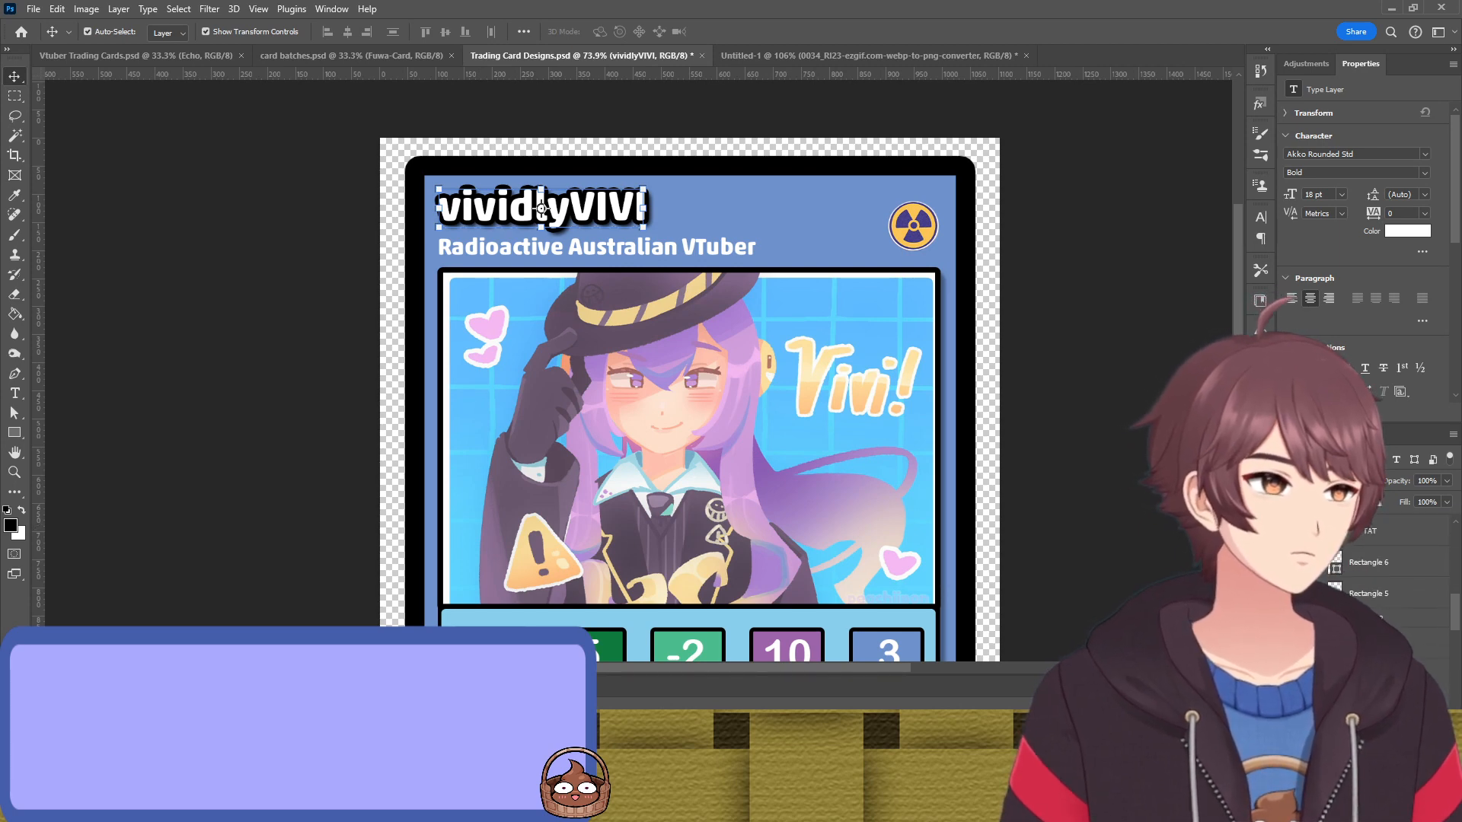
scroll(1393, 571, "down", 3)
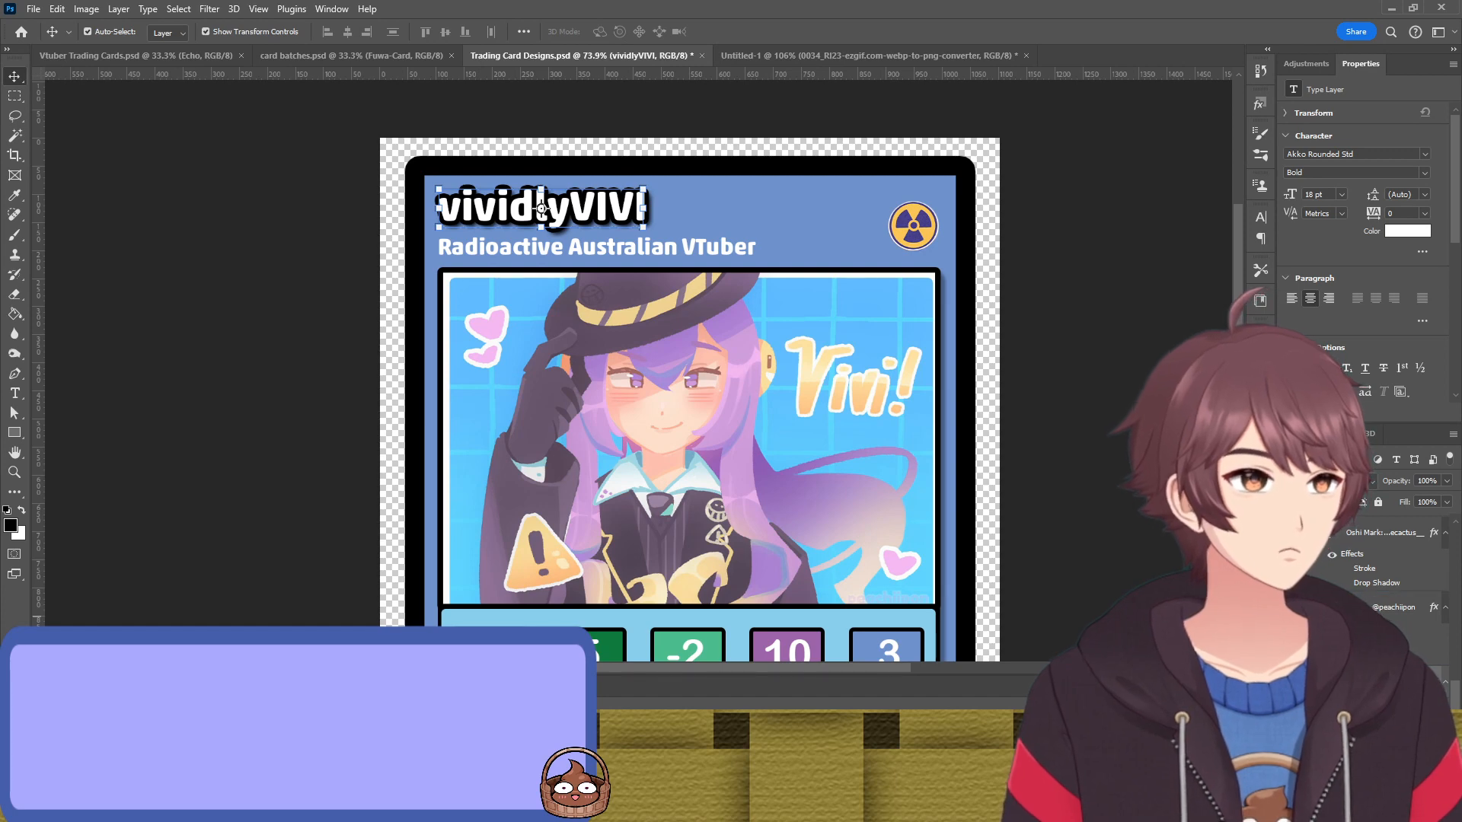
left_click(598, 246)
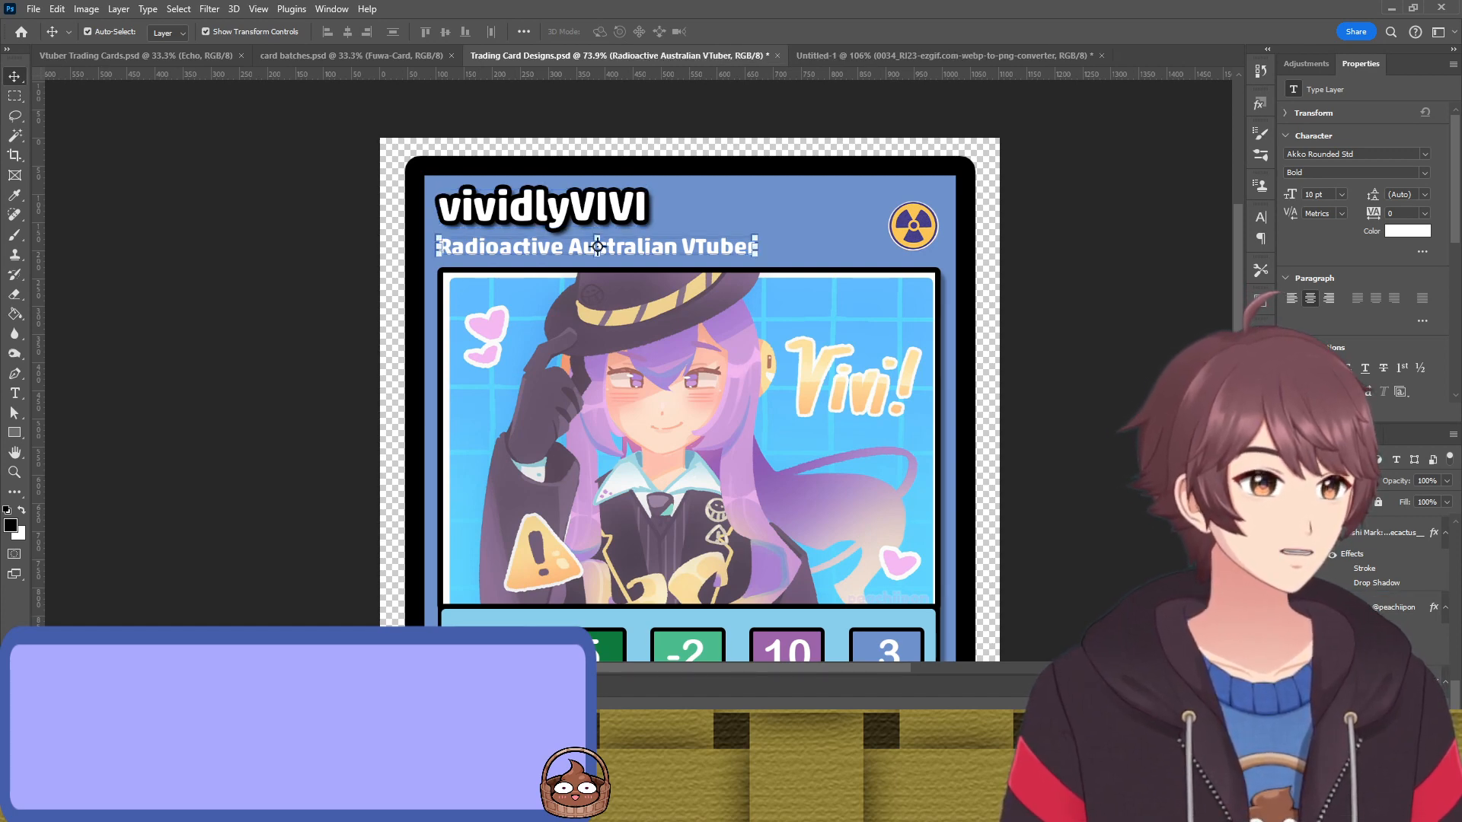
scroll(1393, 563, "down", 3)
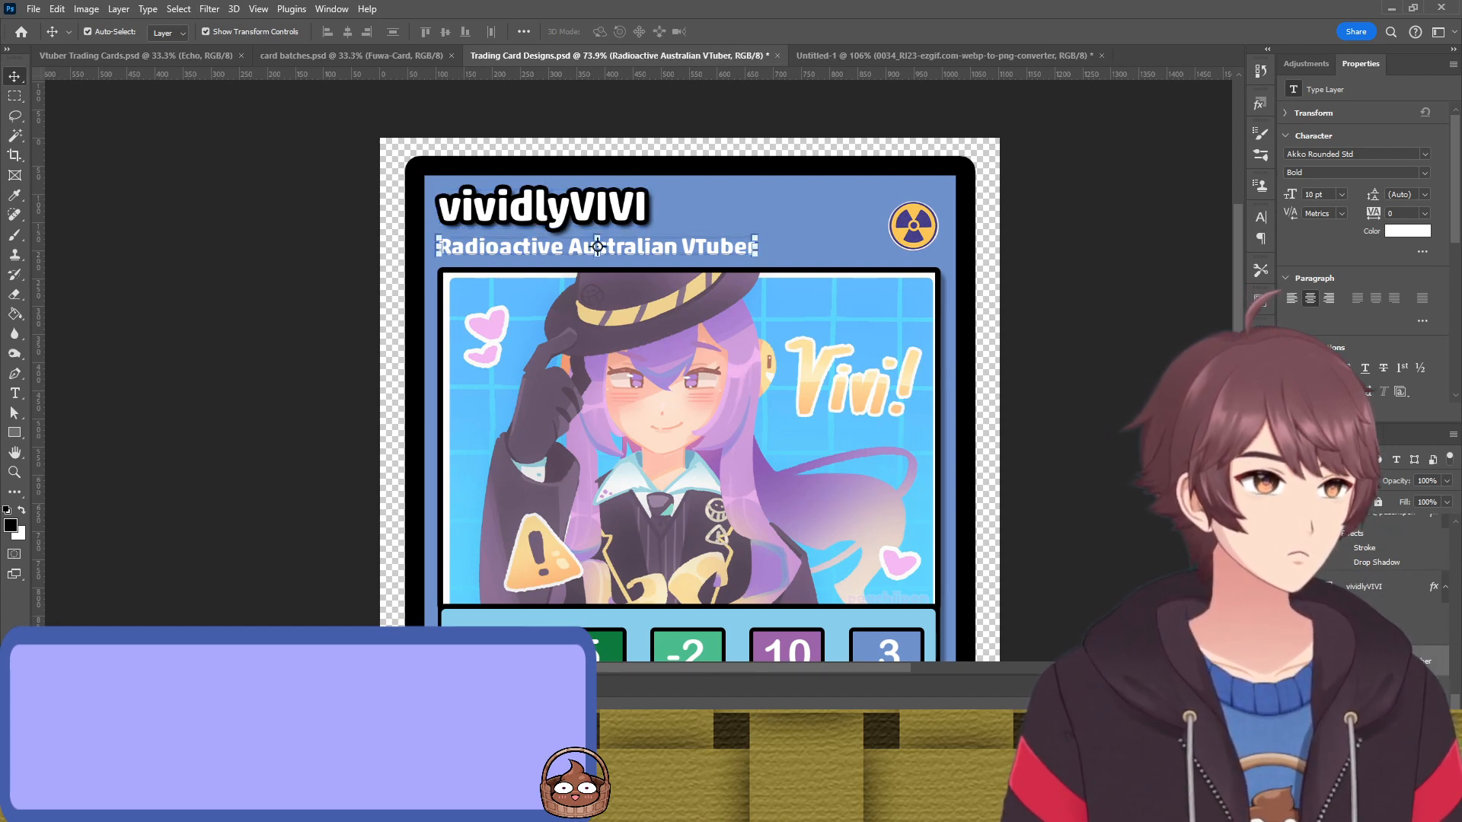
double_click(598, 245)
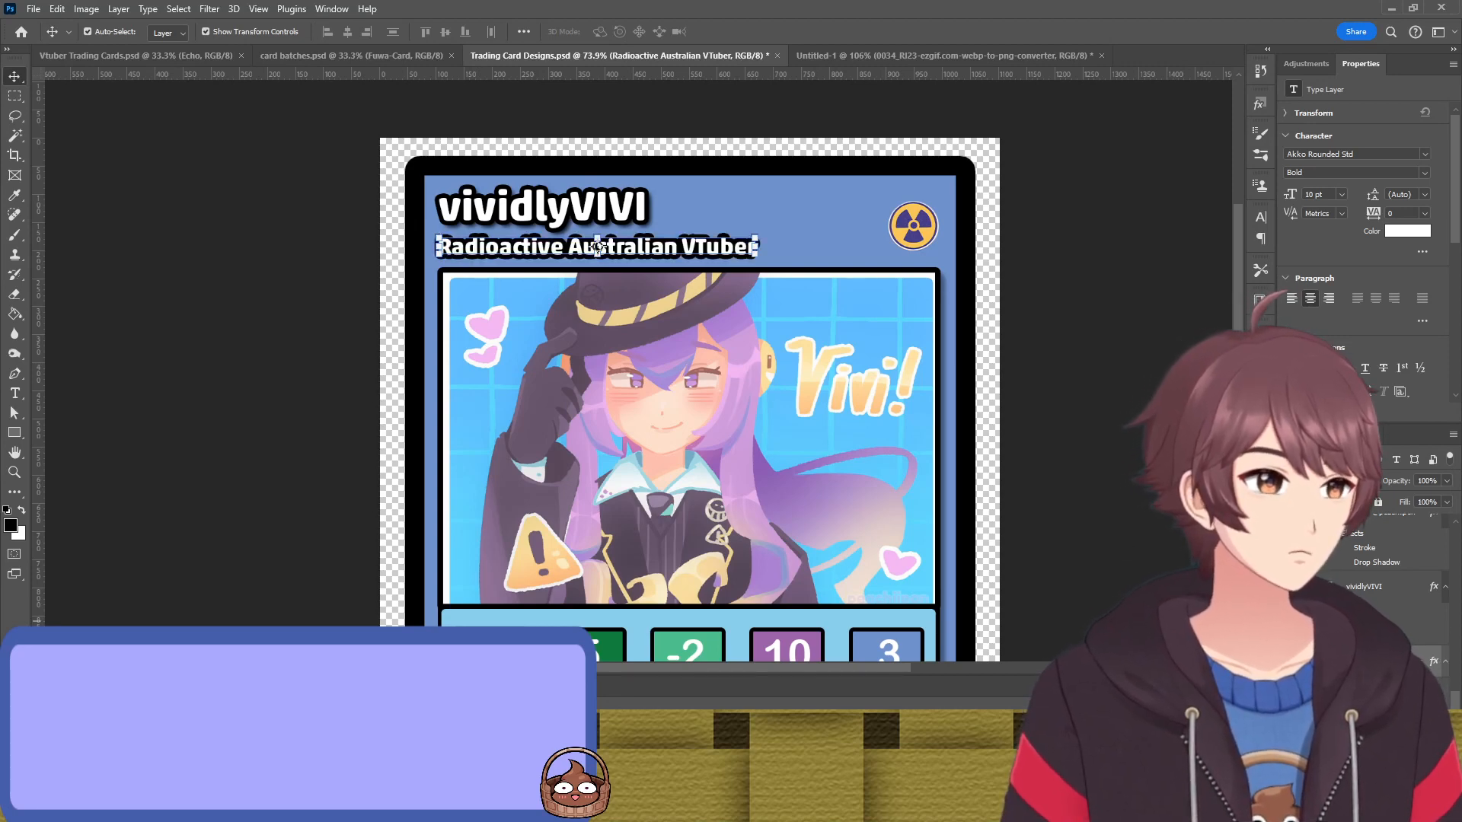
key("Escape")
Review the restyled header without selection handles, and examine the whole card from header to footer credits
key("h")
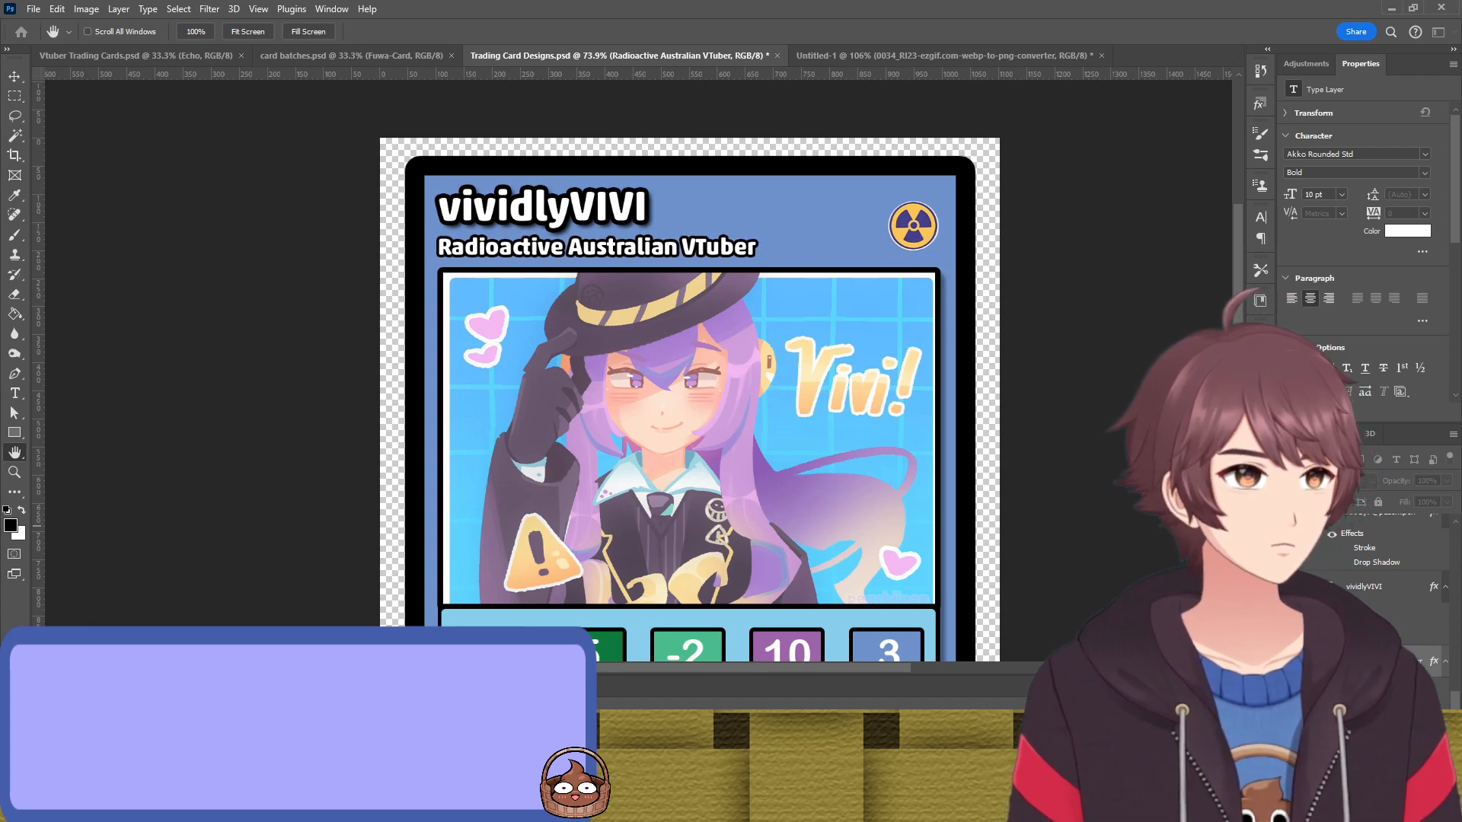
key("v")
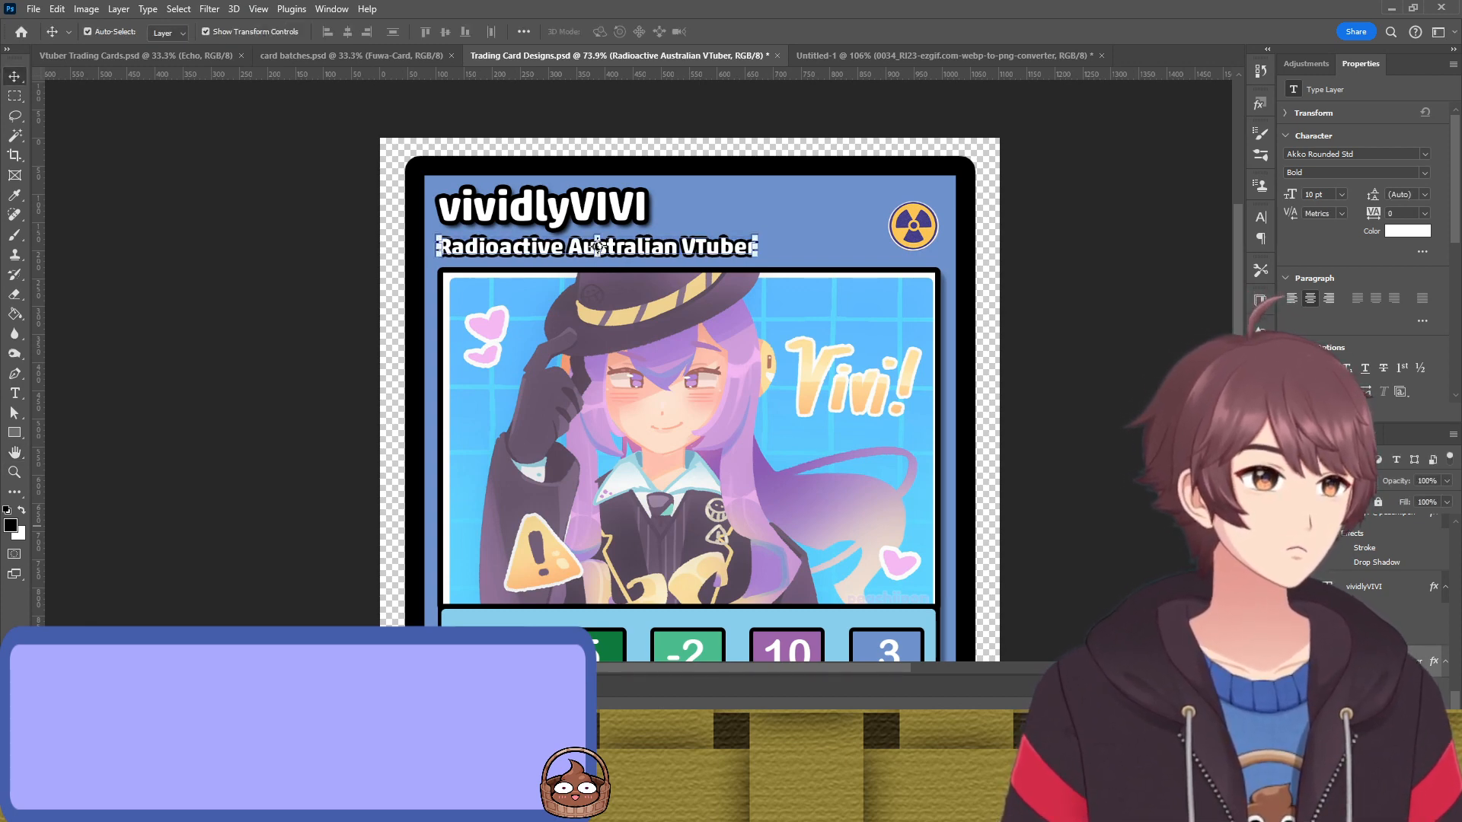
left_click(505, 199)
key("h")
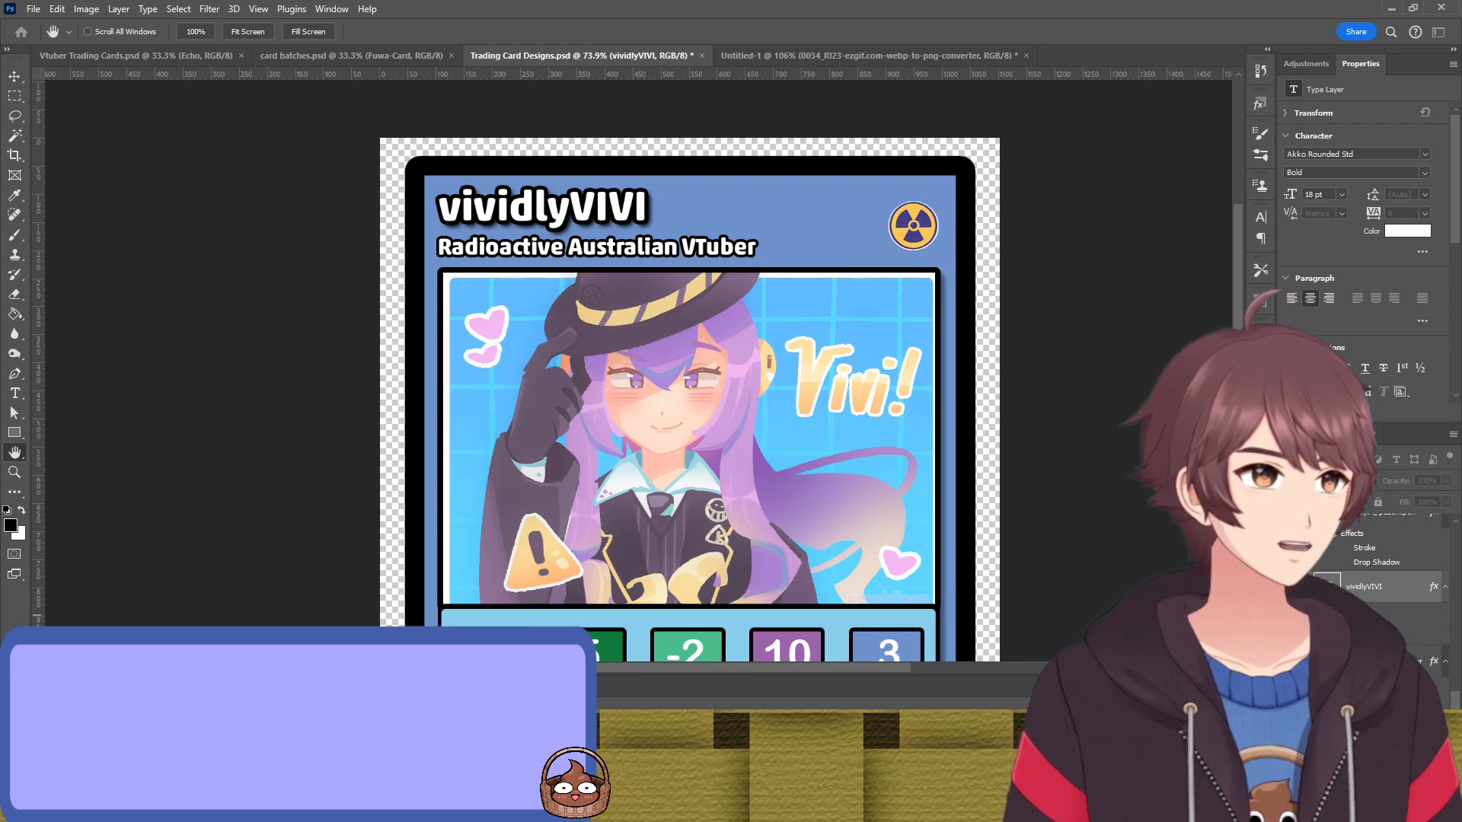
key("v")
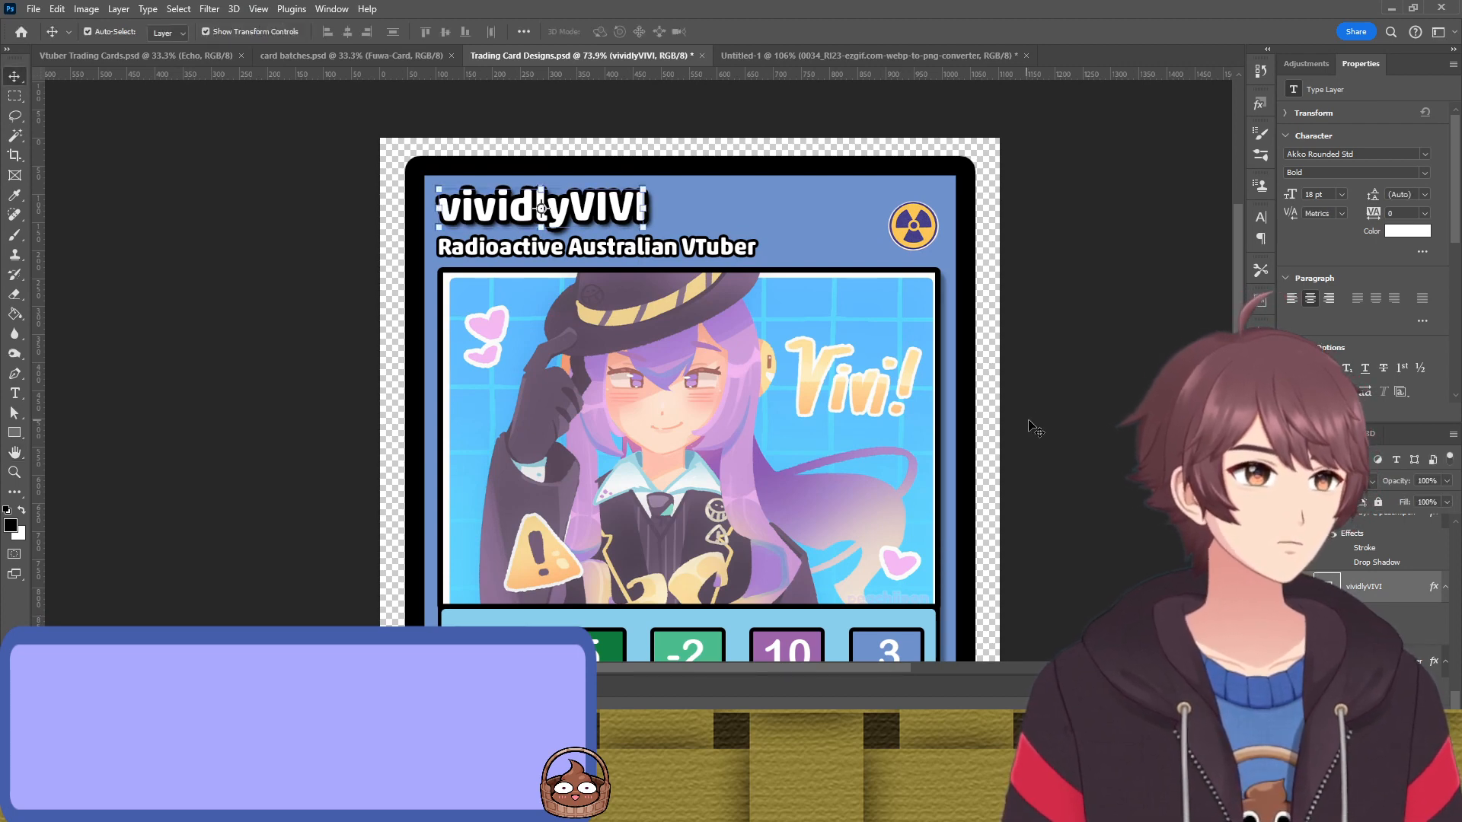
left_click(1090, 370)
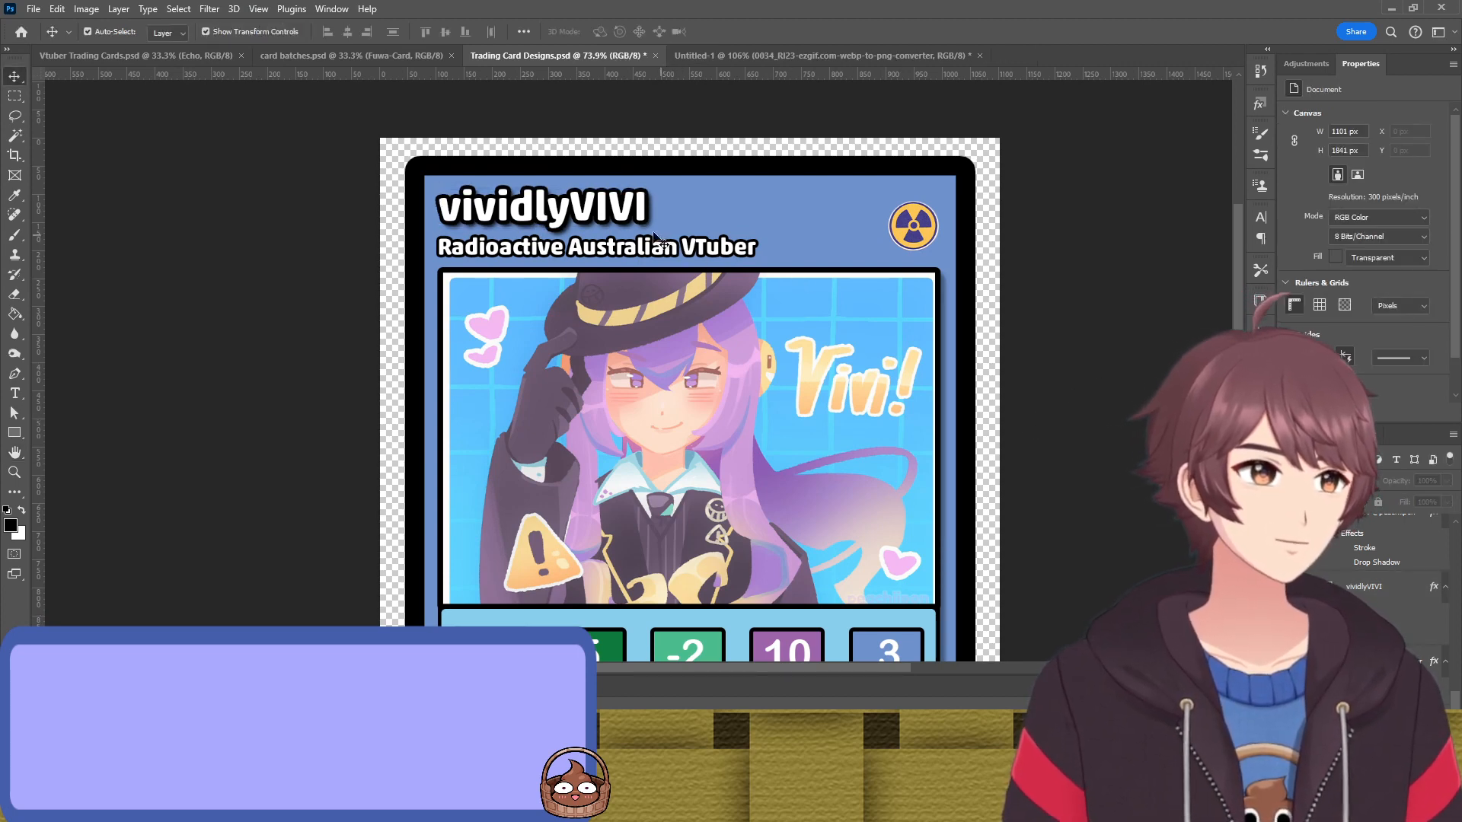
scroll(303, 306, "down", 3)
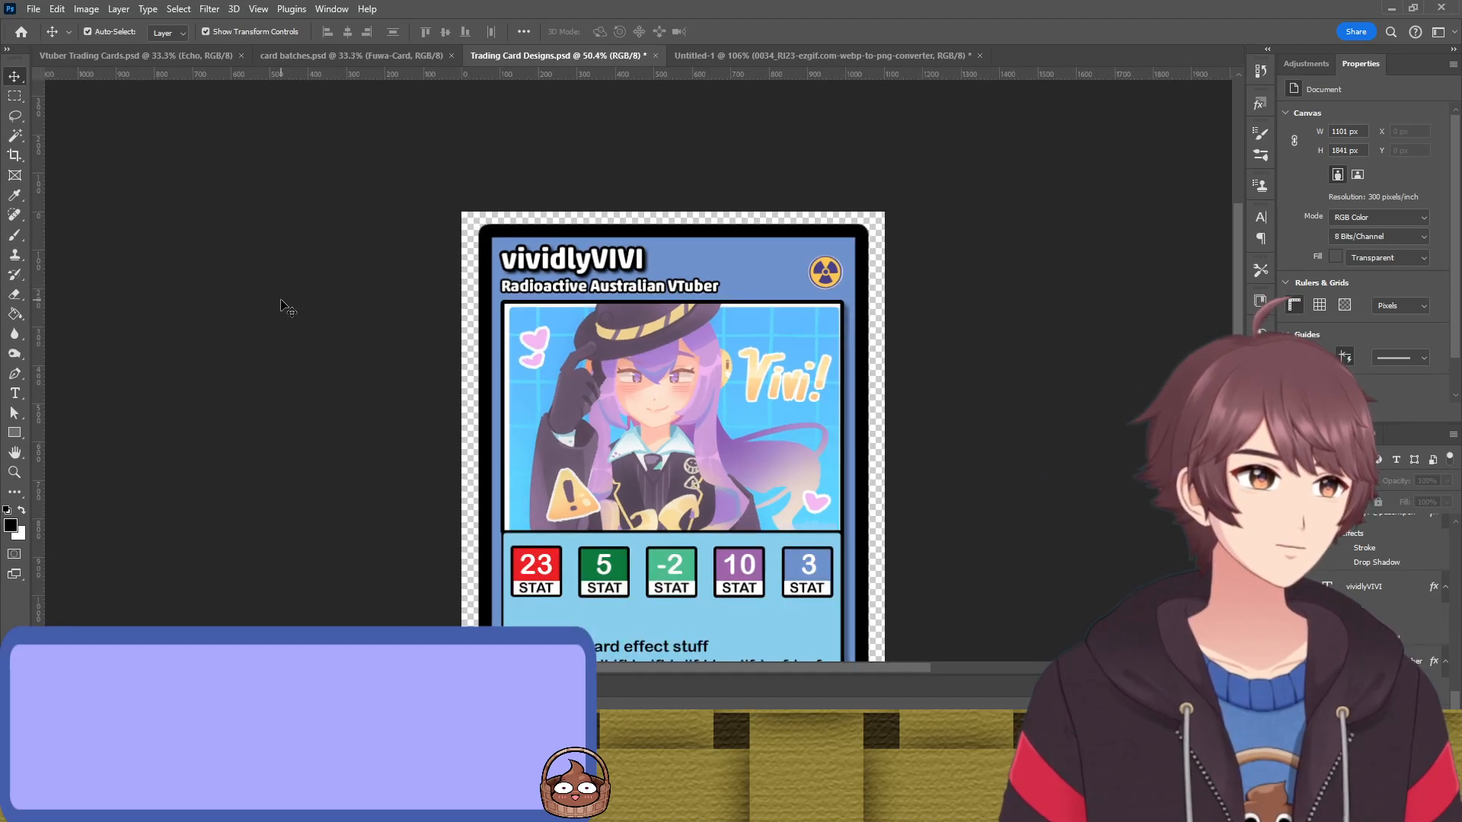
scroll(325, 300, "up", 2)
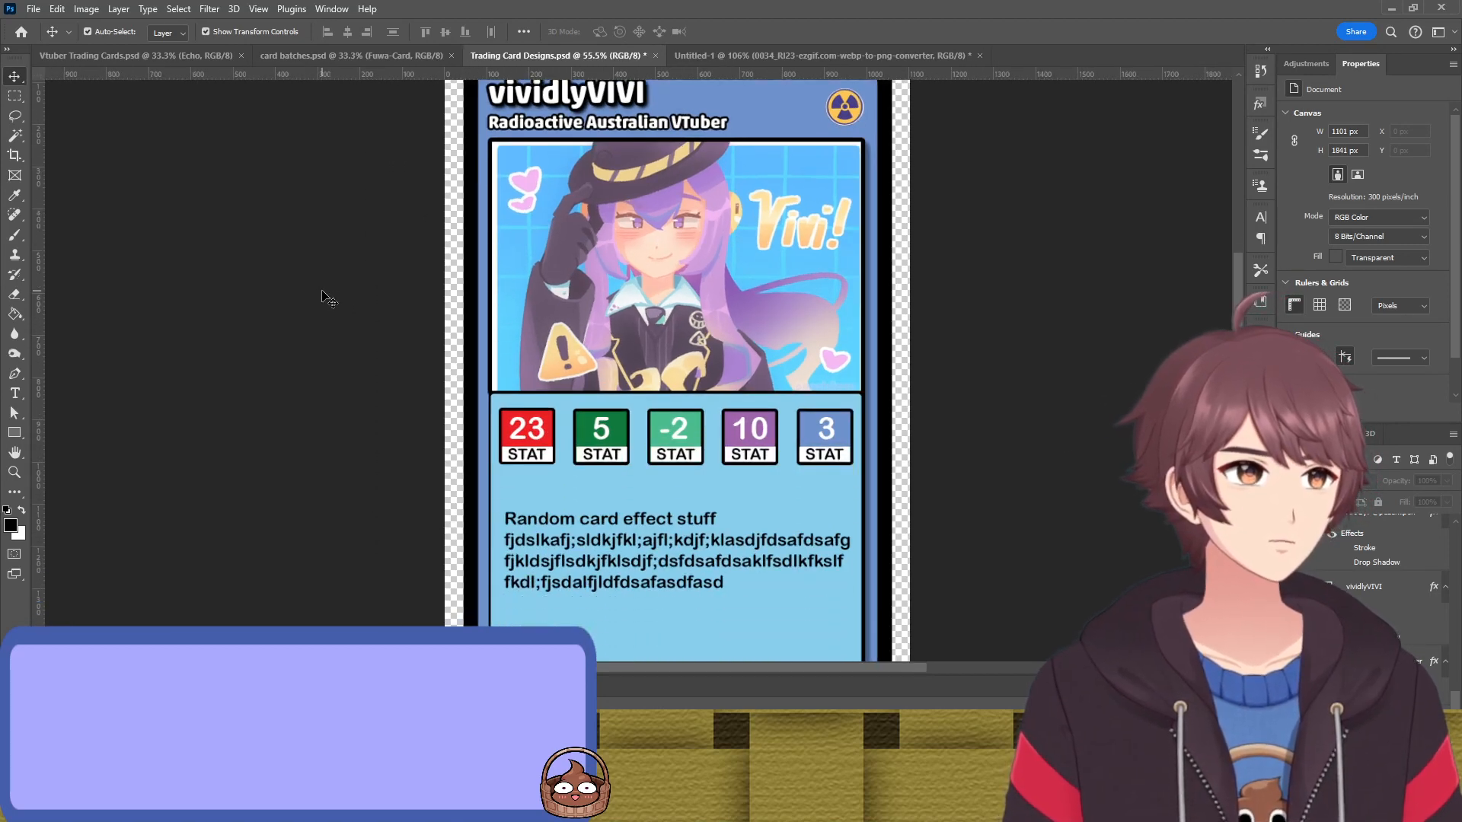
scroll(322, 293, "down", 1)
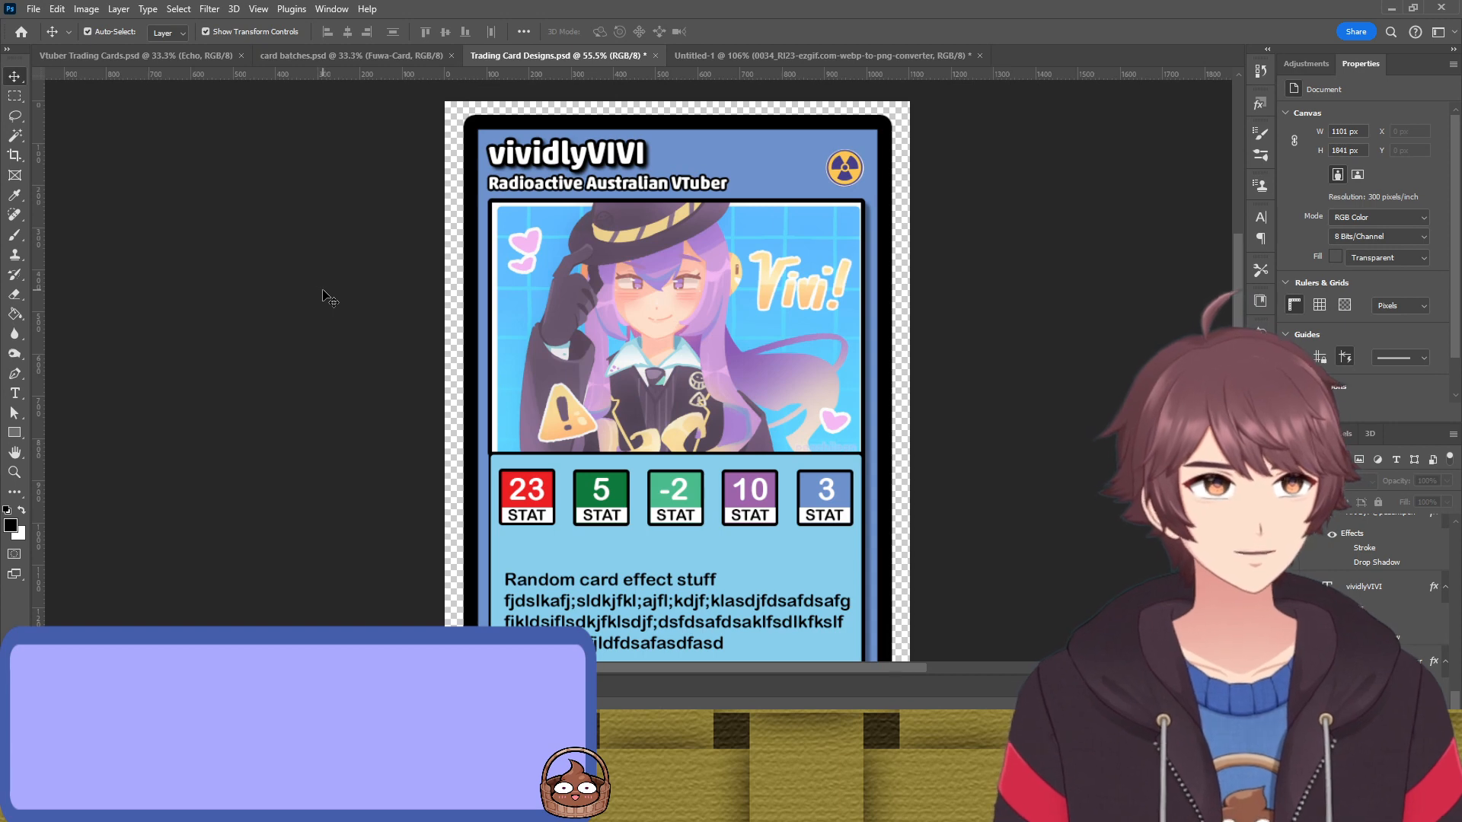
scroll(323, 293, "up", 1)
scroll(609, 133, "up", 2)
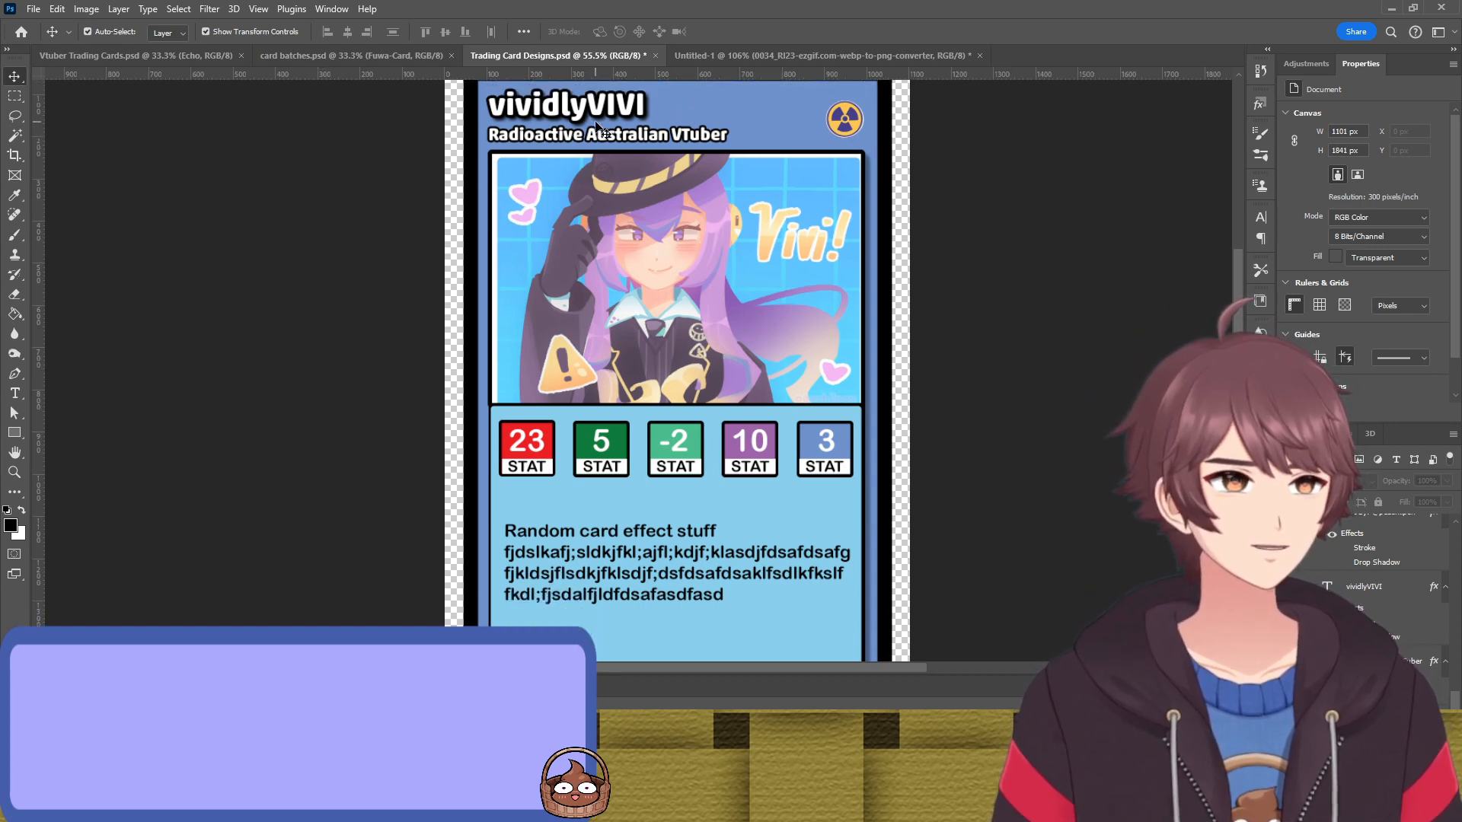
scroll(704, 179, "down", 5)
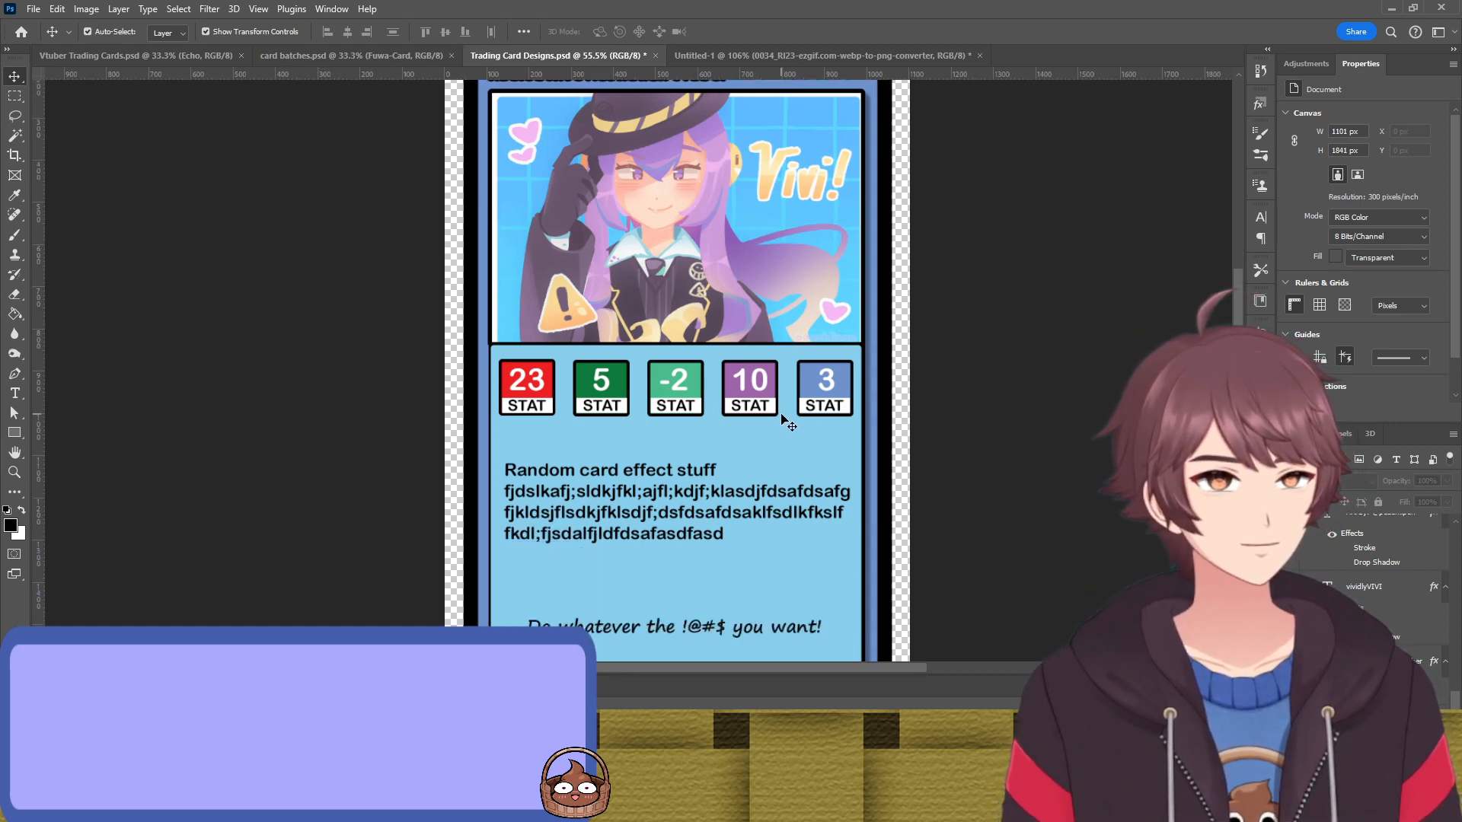
scroll(1035, 374, "down", 1)
scroll(1032, 371, "down", 6)
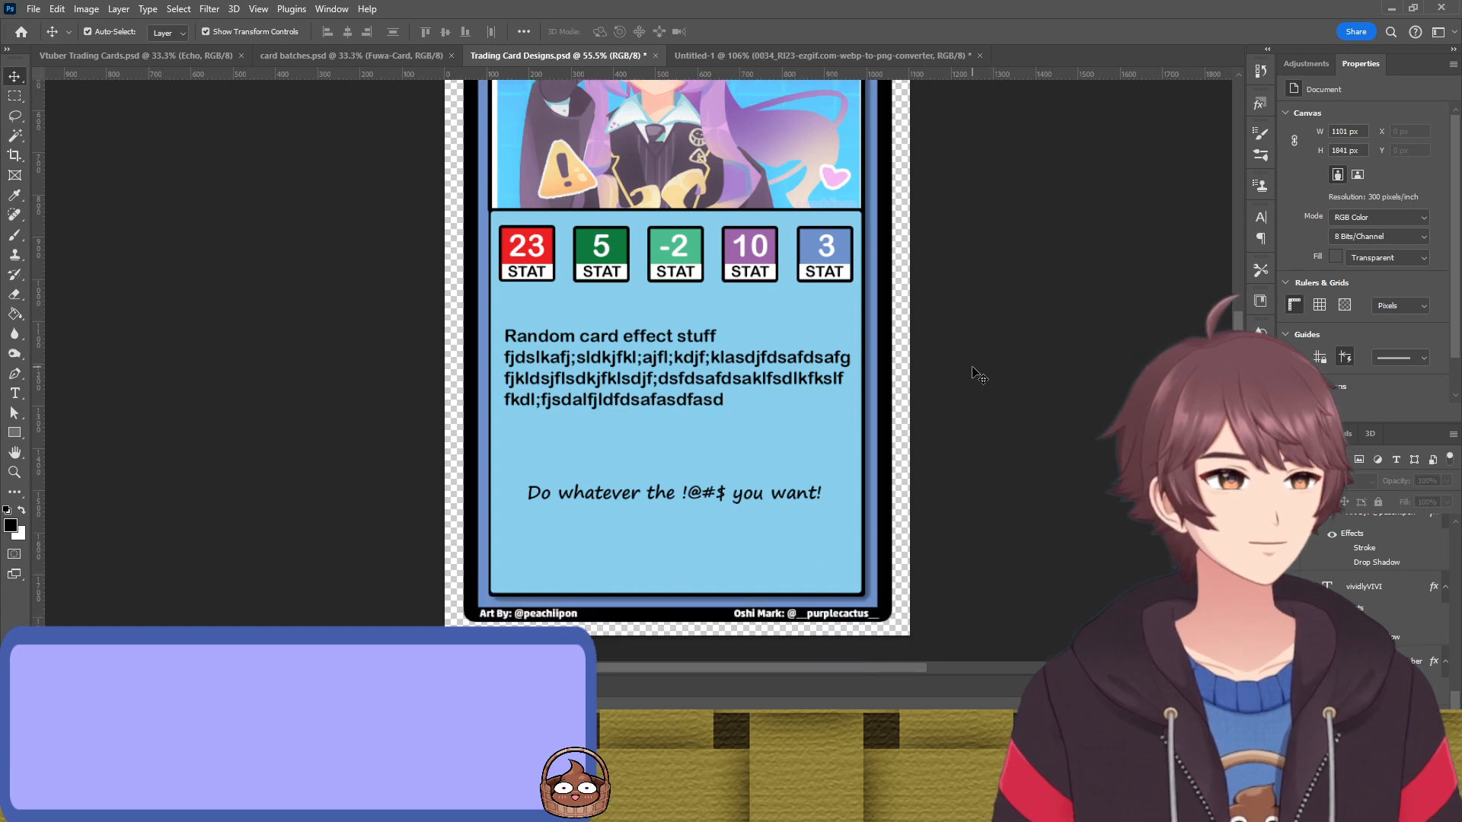
scroll(978, 374, "up", 12)
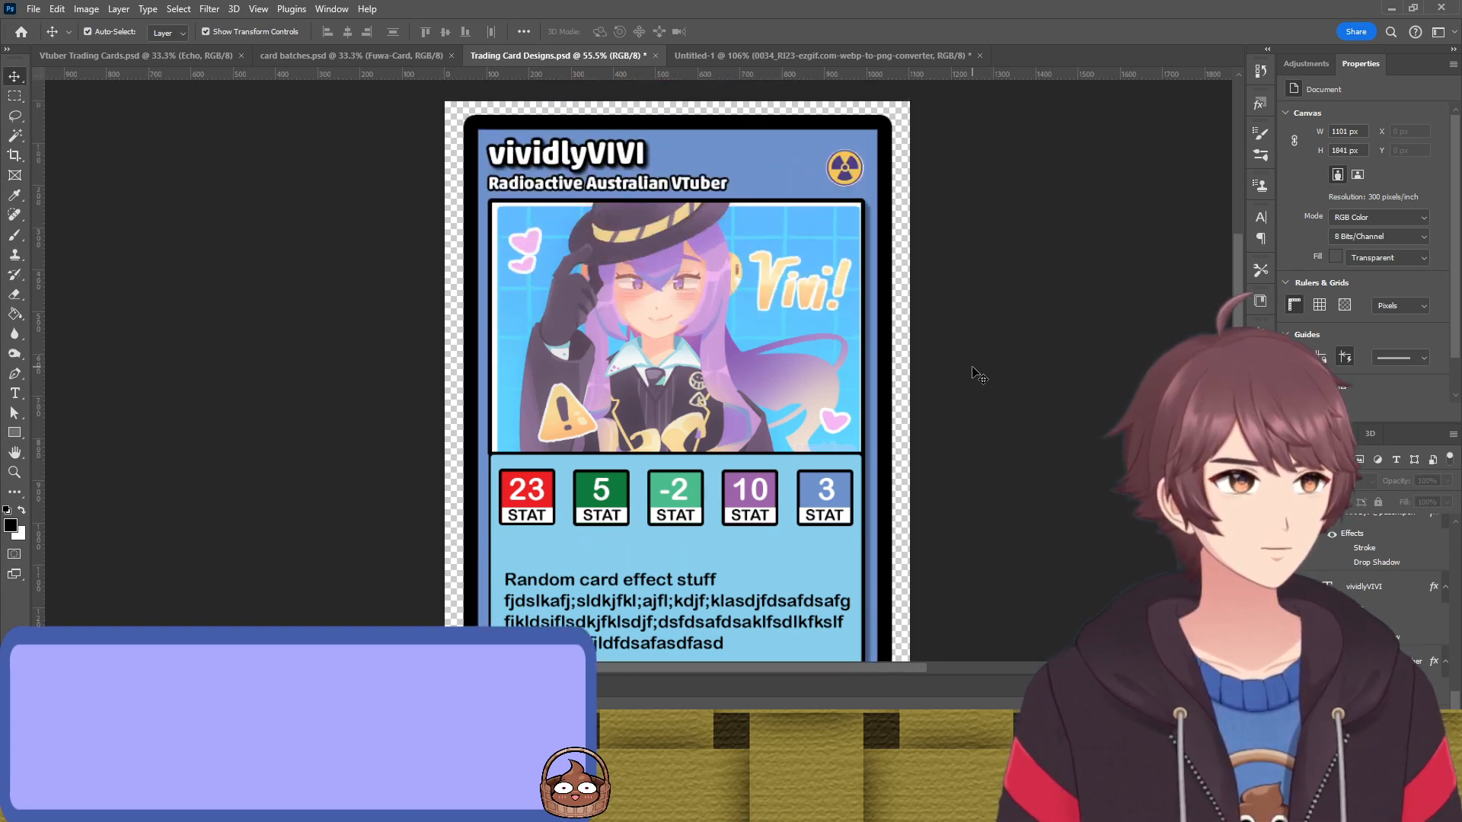
Save the trading card design
key("ctrl+s")
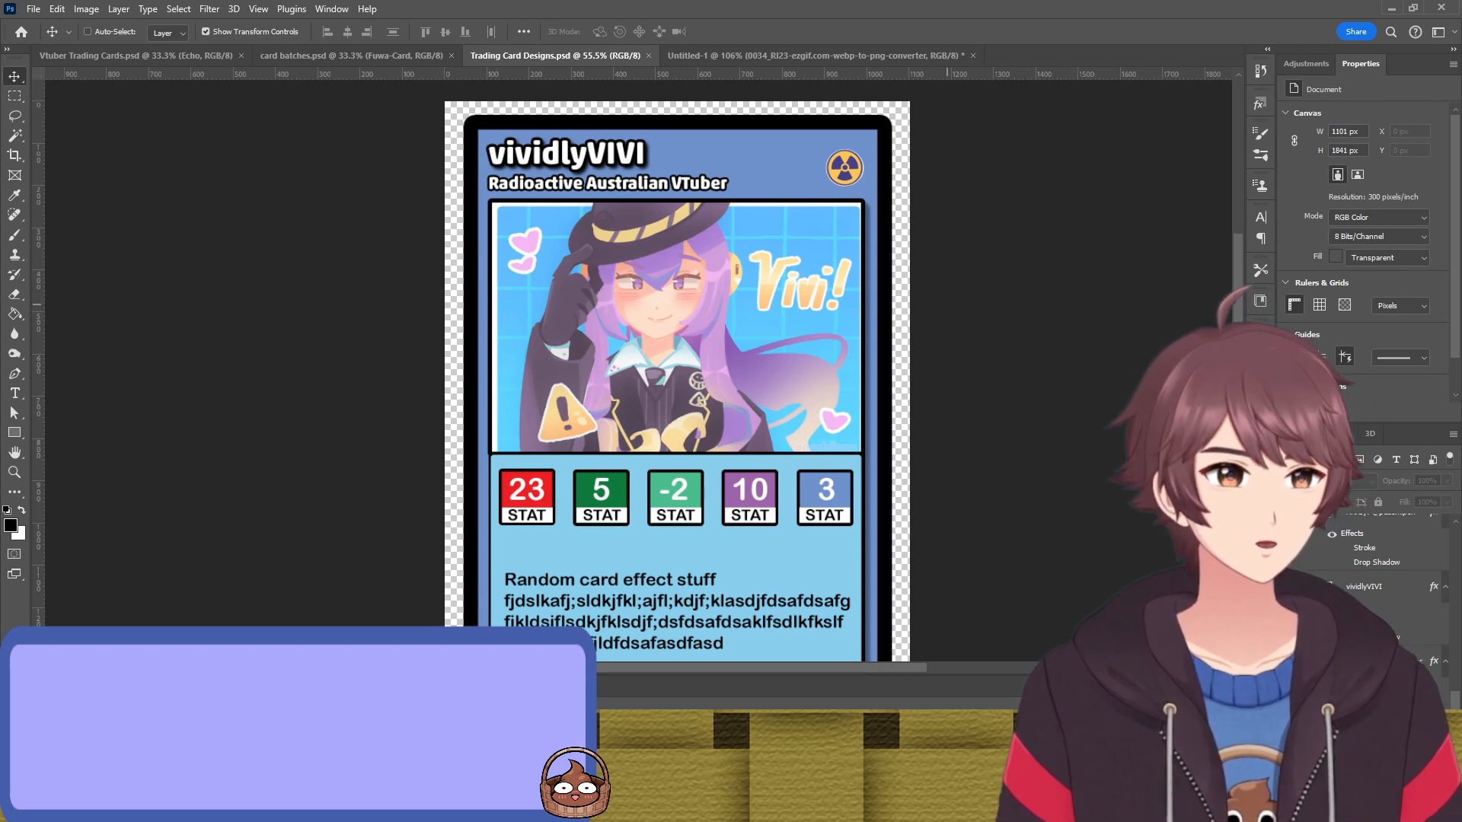
key("ctrl+z")
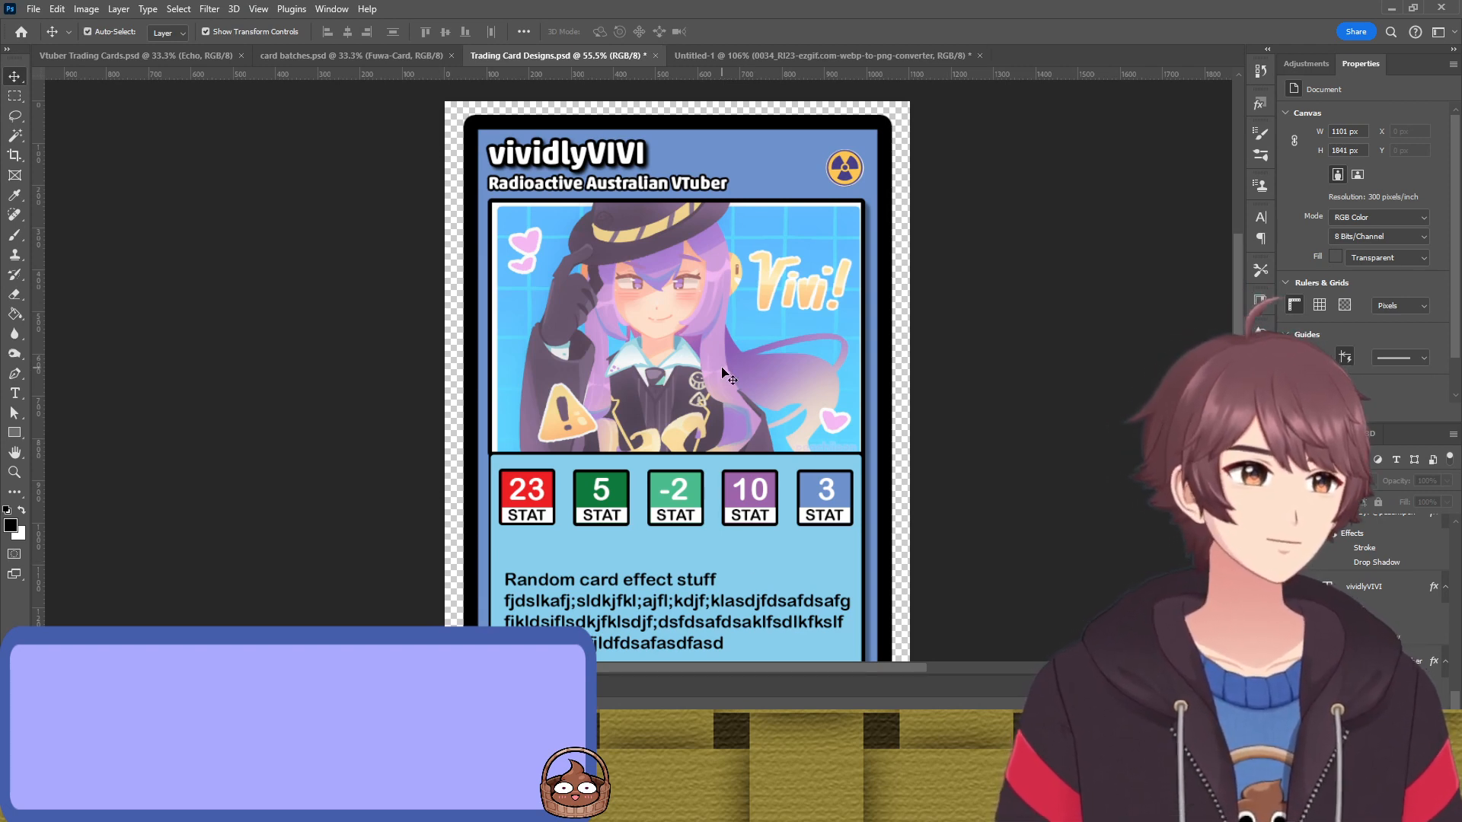
Switch to the reference sheet of existing trading cards and examine the upper row for comparison
left_click(726, 55)
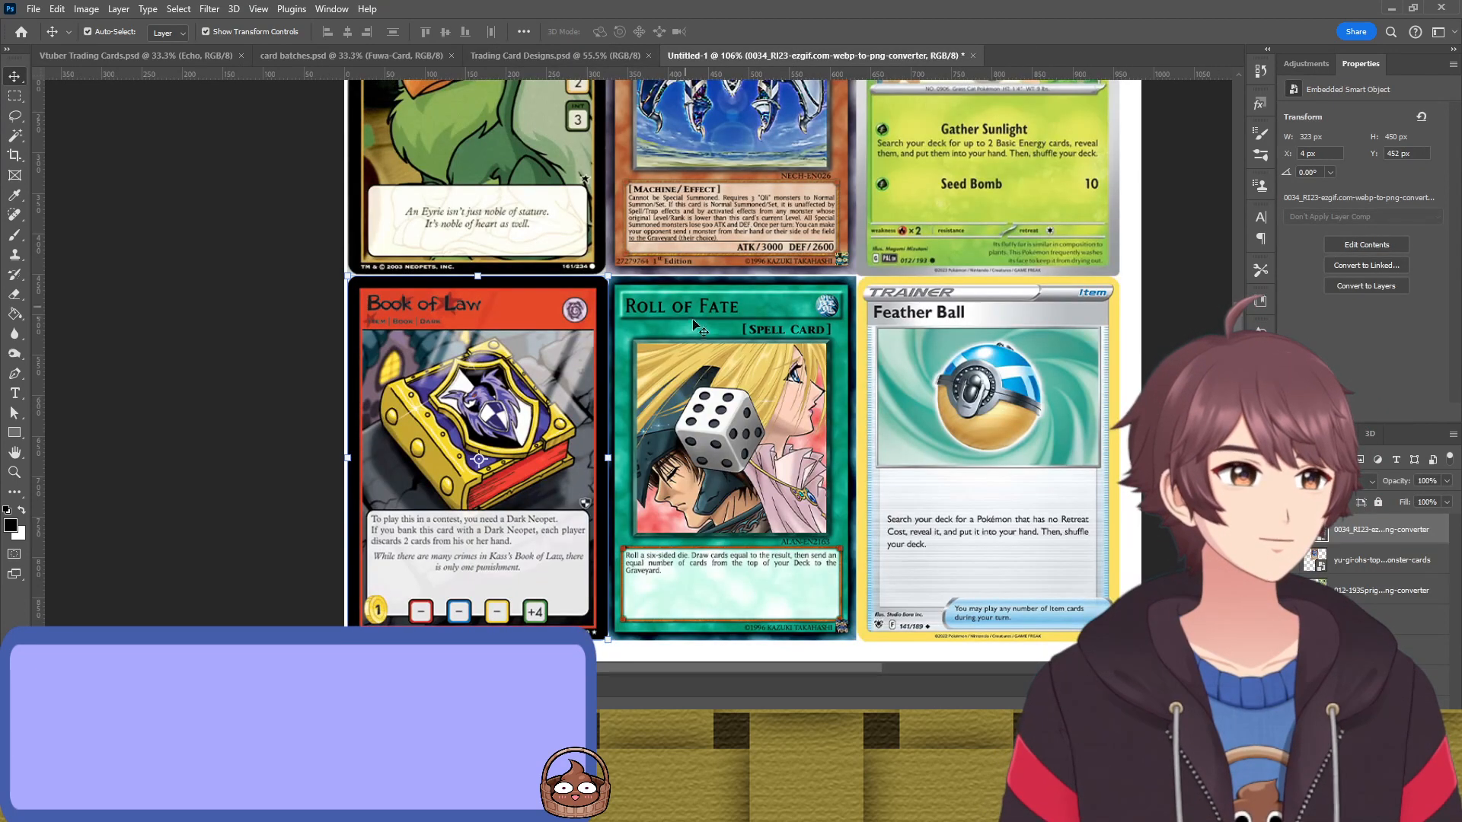
scroll(403, 330, "up", 3)
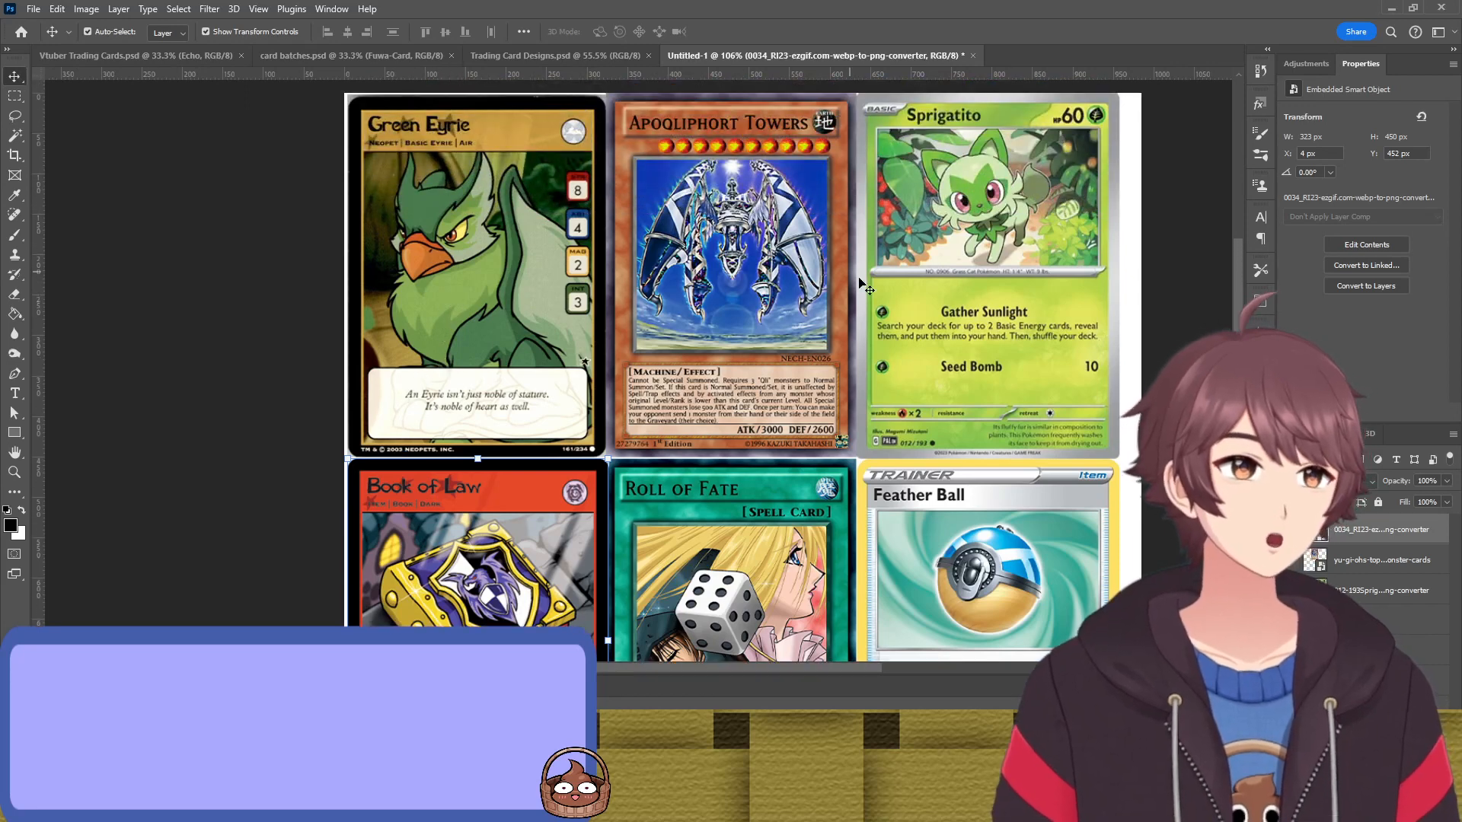
Compare the stat row and text area of the card design with the layouts of the existing trading cards
left_click(961, 303)
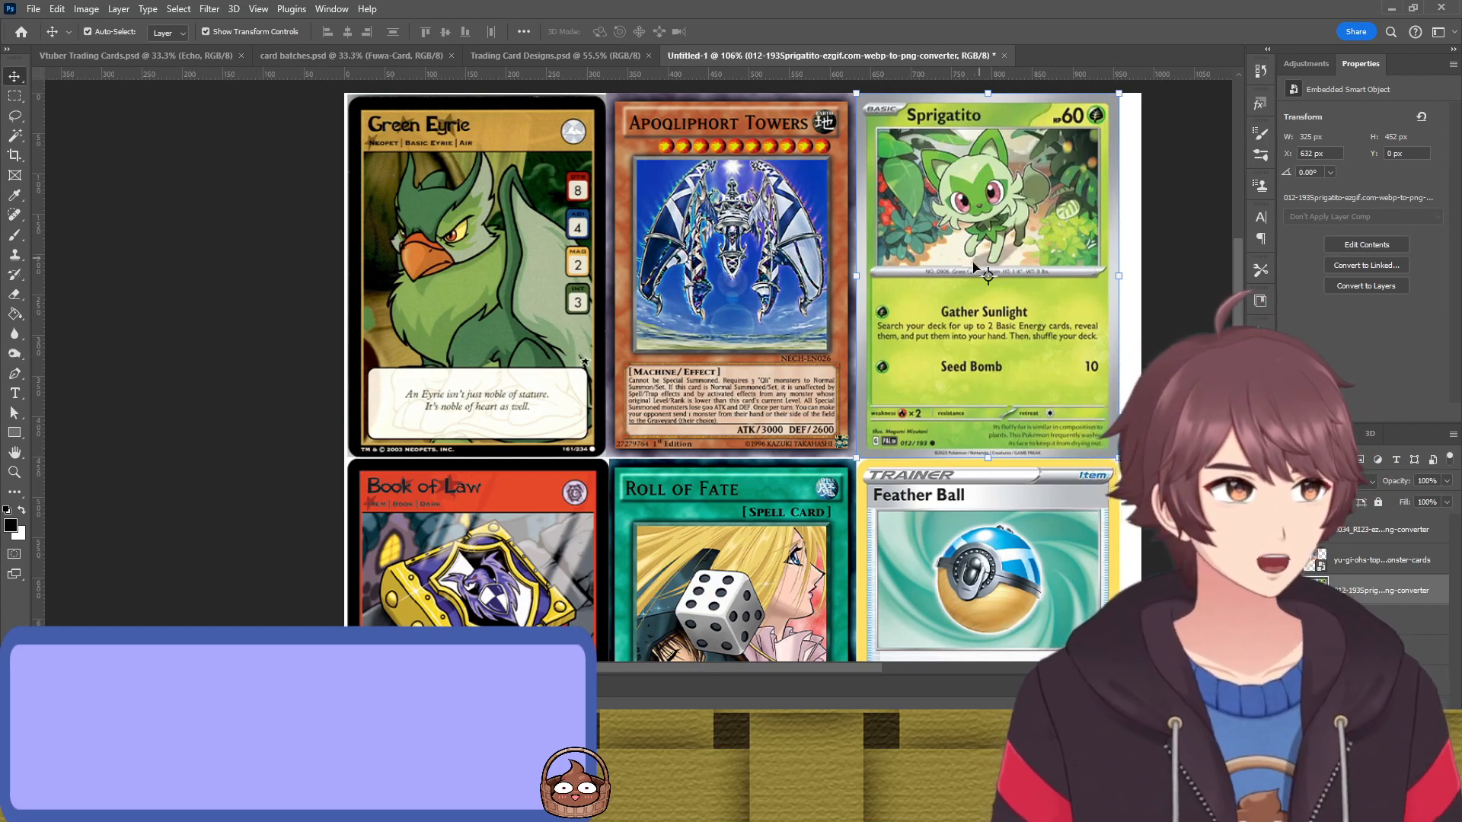
left_click(574, 56)
scroll(667, 509, "down", 3)
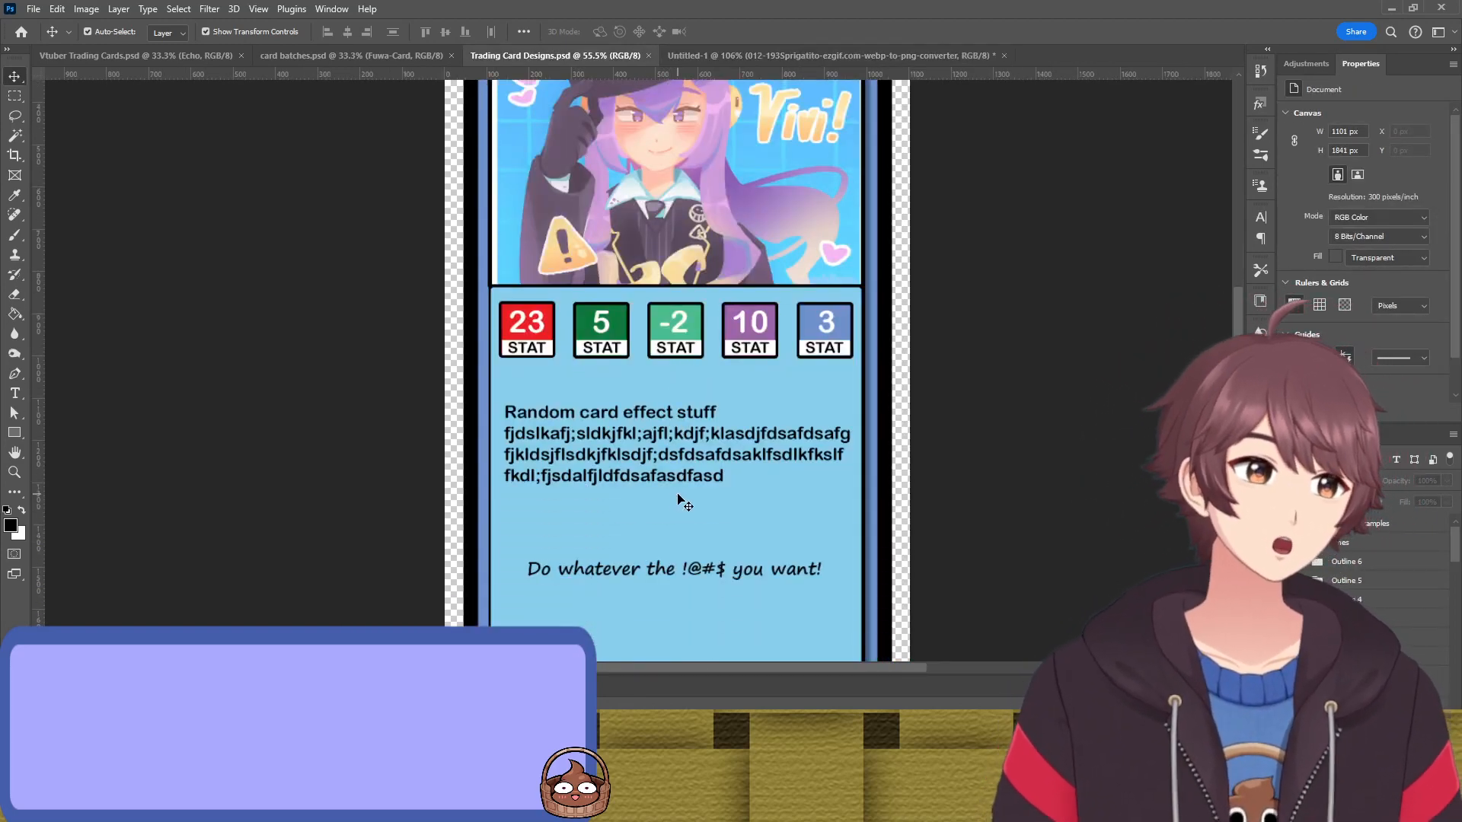
scroll(683, 502, "up", 1)
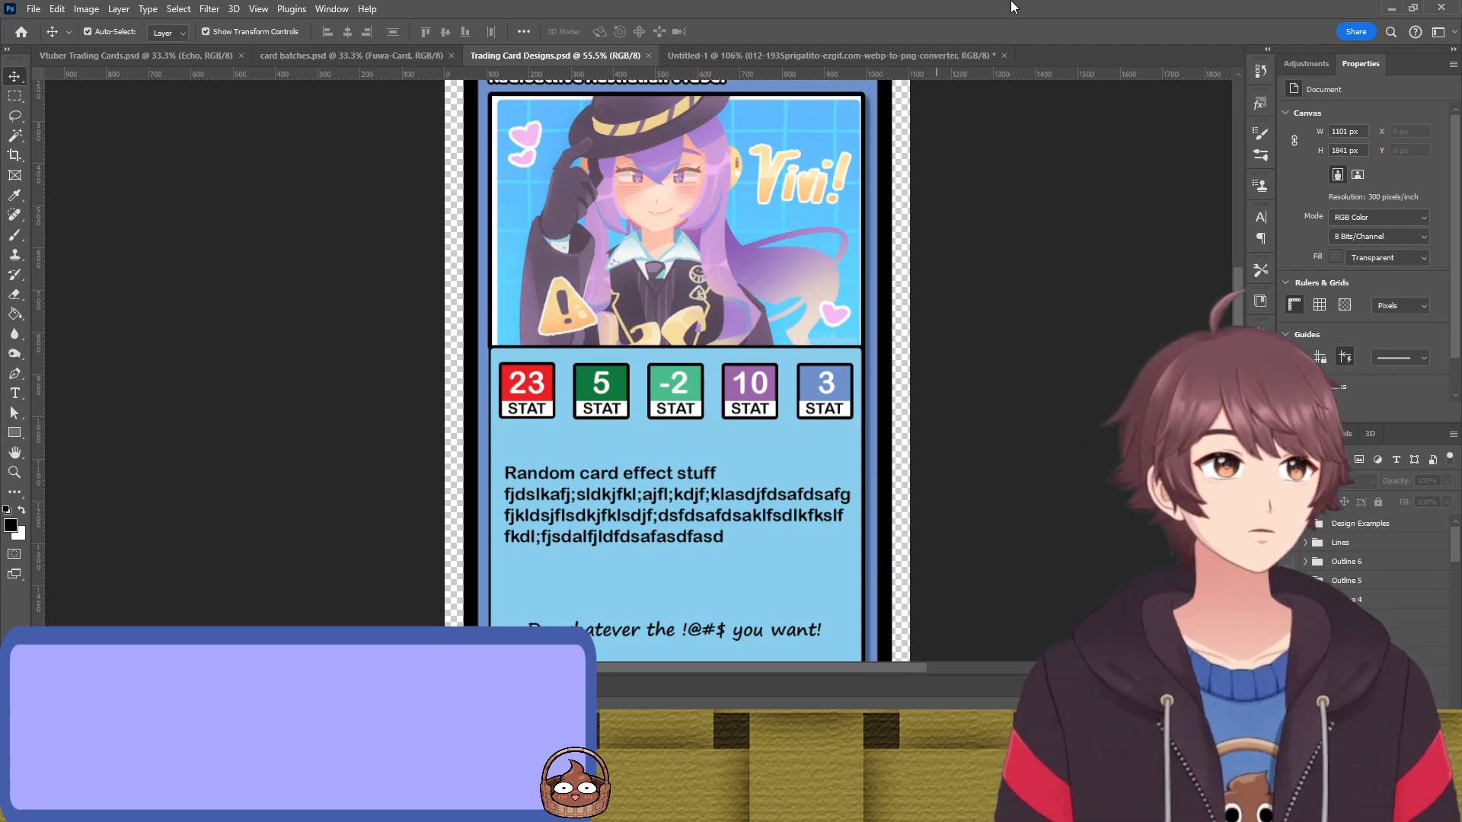
left_click(895, 57)
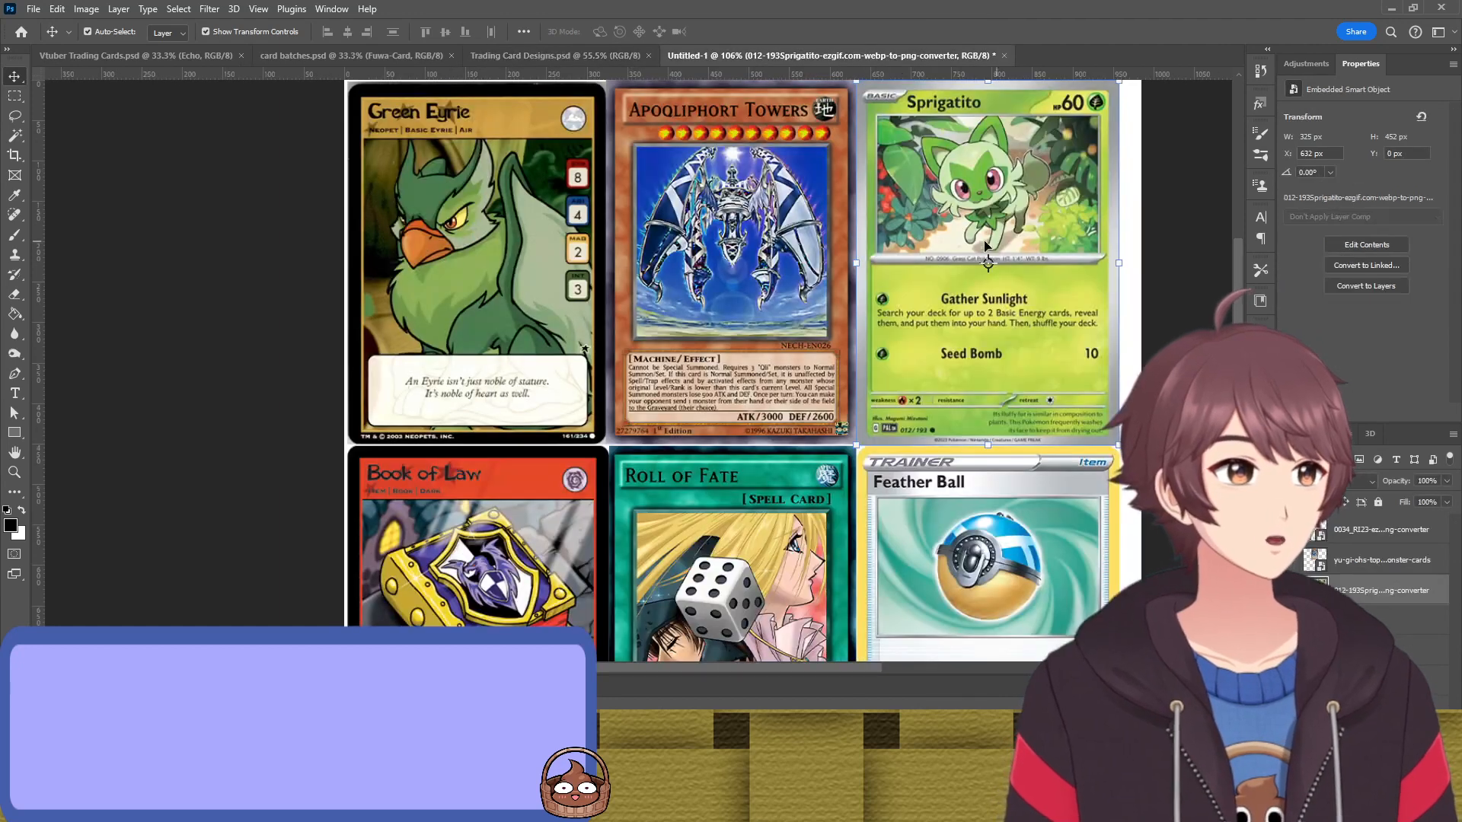
left_click(261, 384)
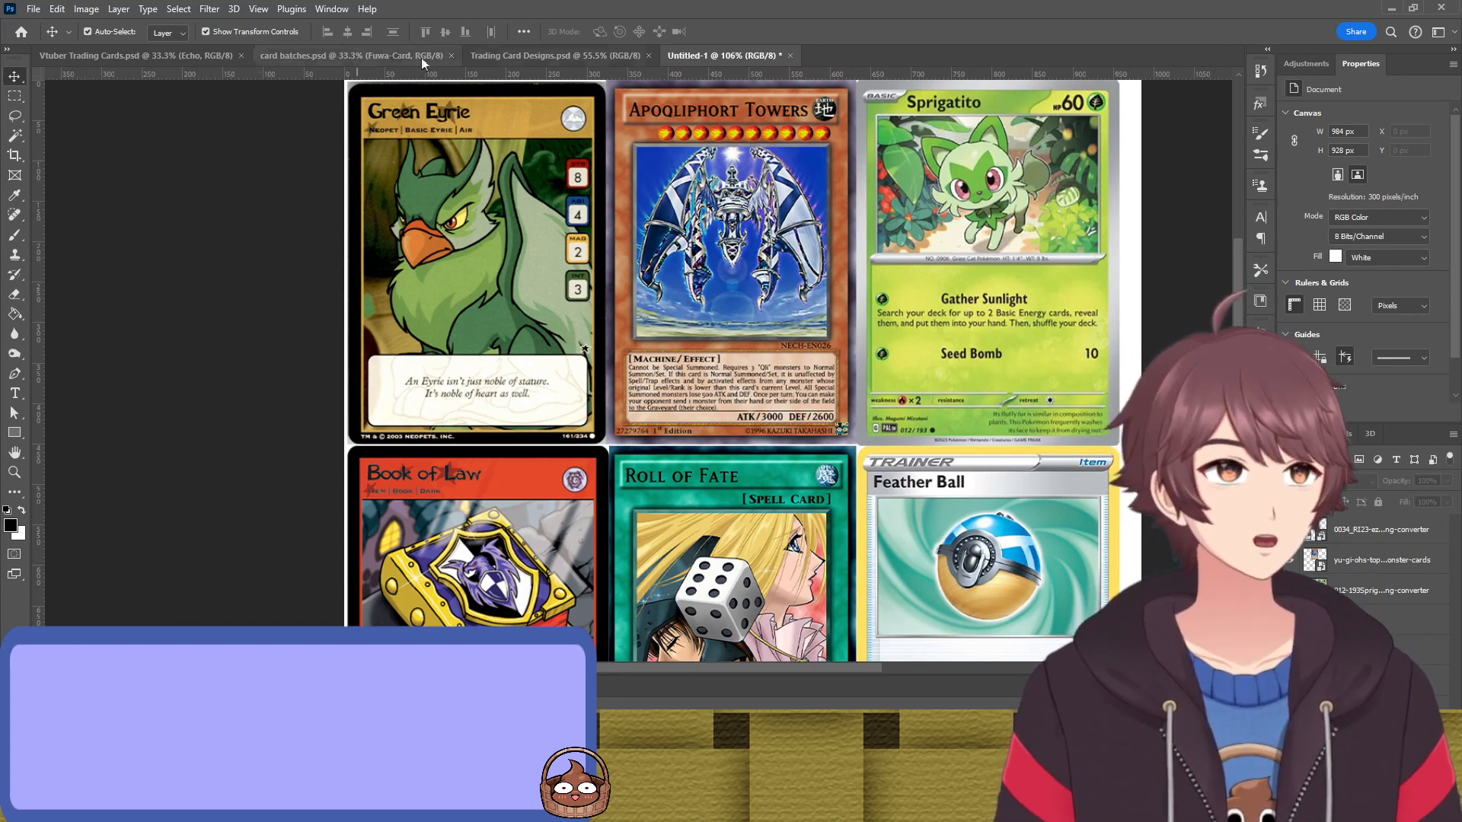
left_click(536, 58)
scroll(750, 433, "down", 2)
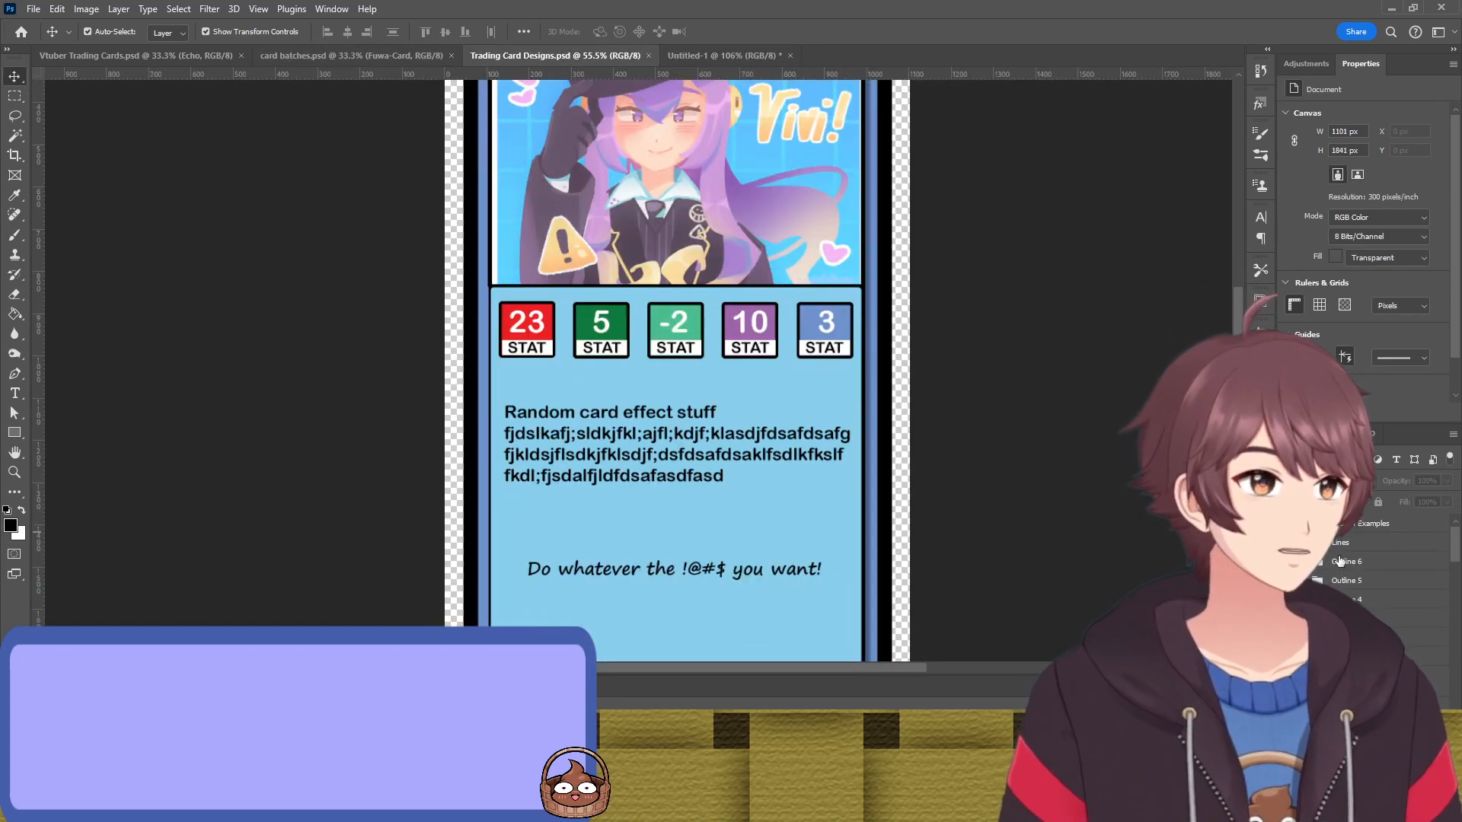
Duplicate the five stat blocks and move the copies up over the lower edge of the artwork
left_click(1304, 619)
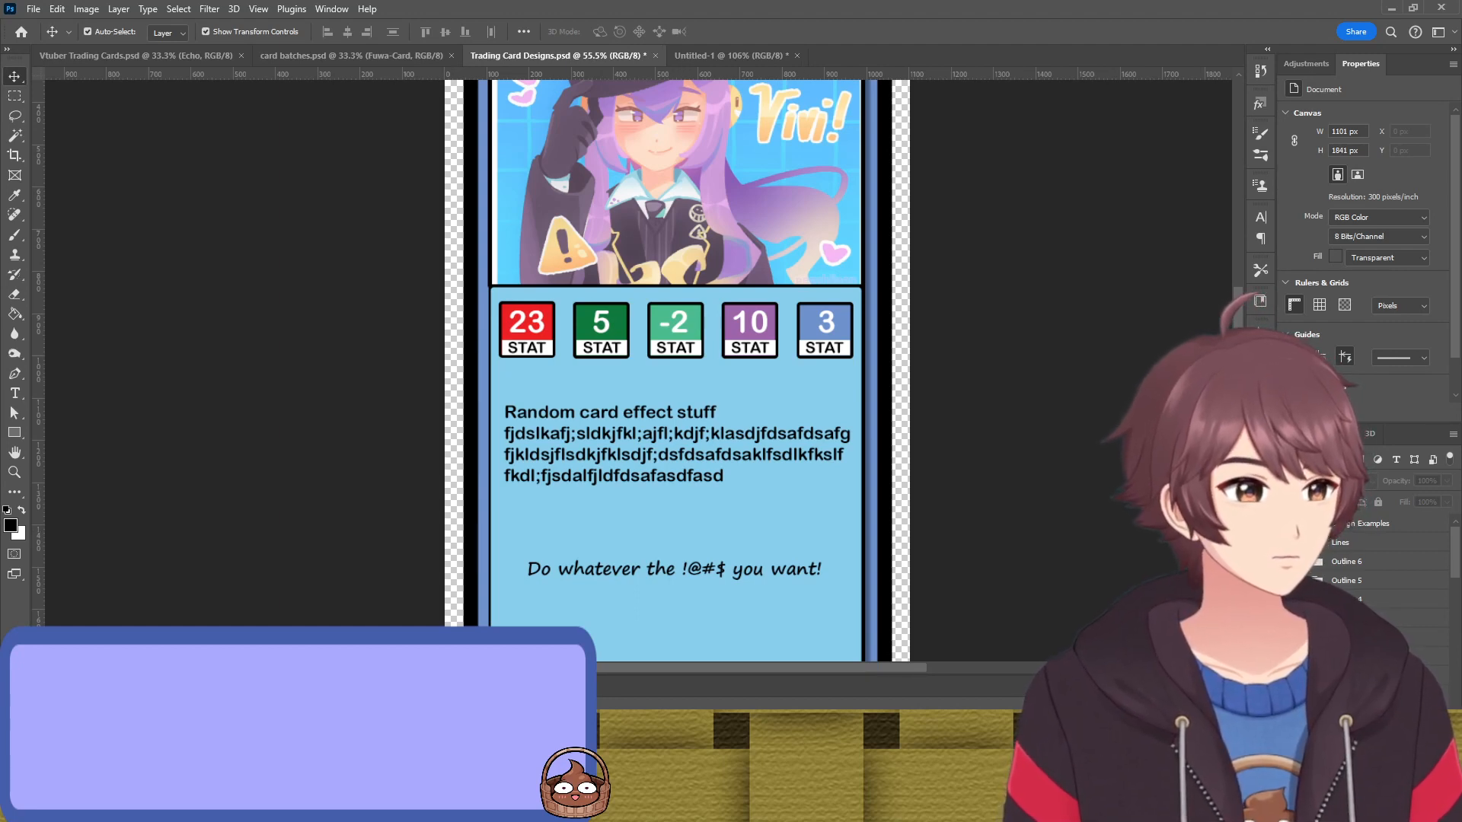
scroll(1370, 571, "down", 1)
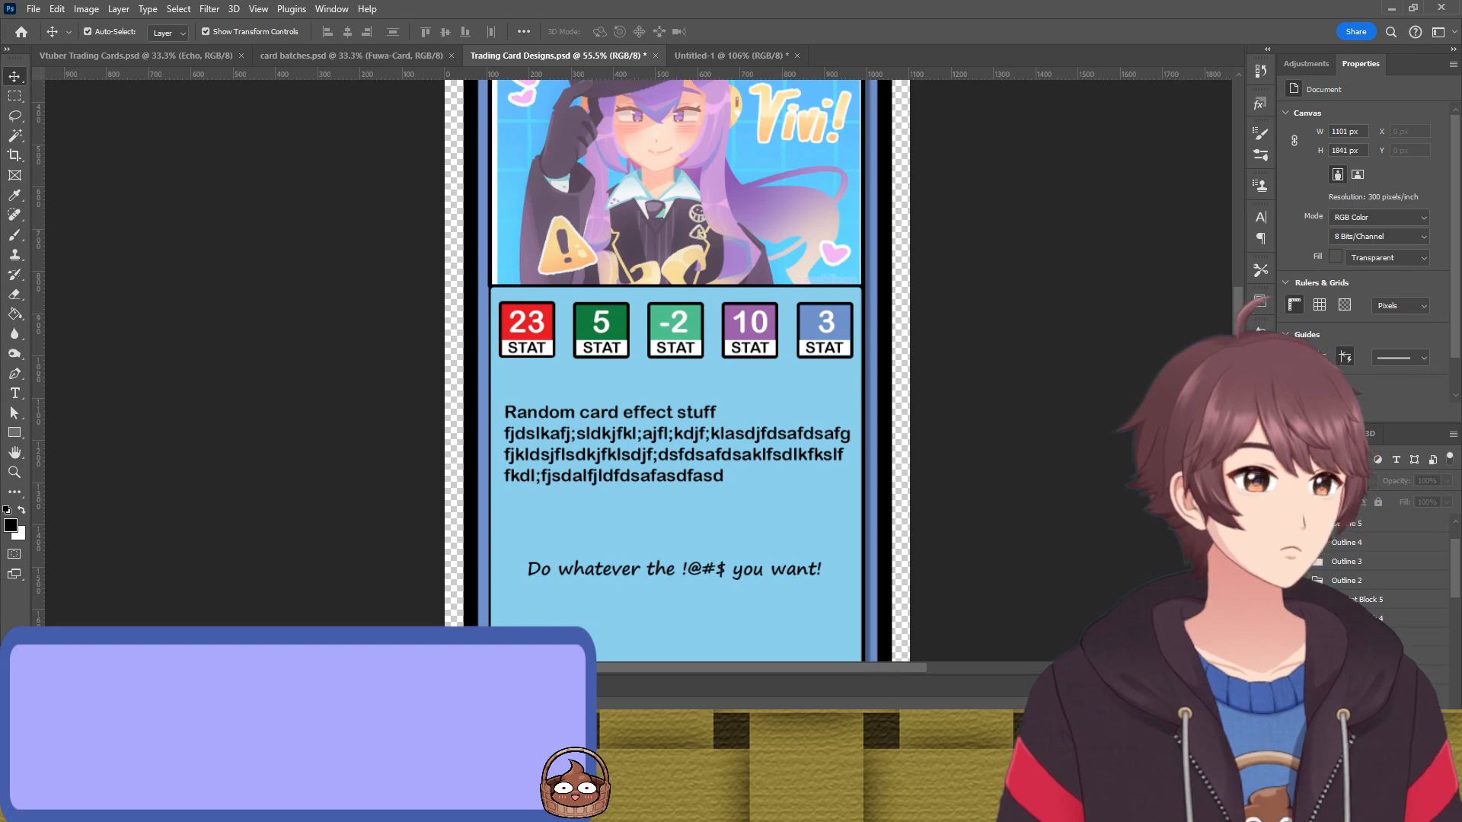
left_click(526, 329)
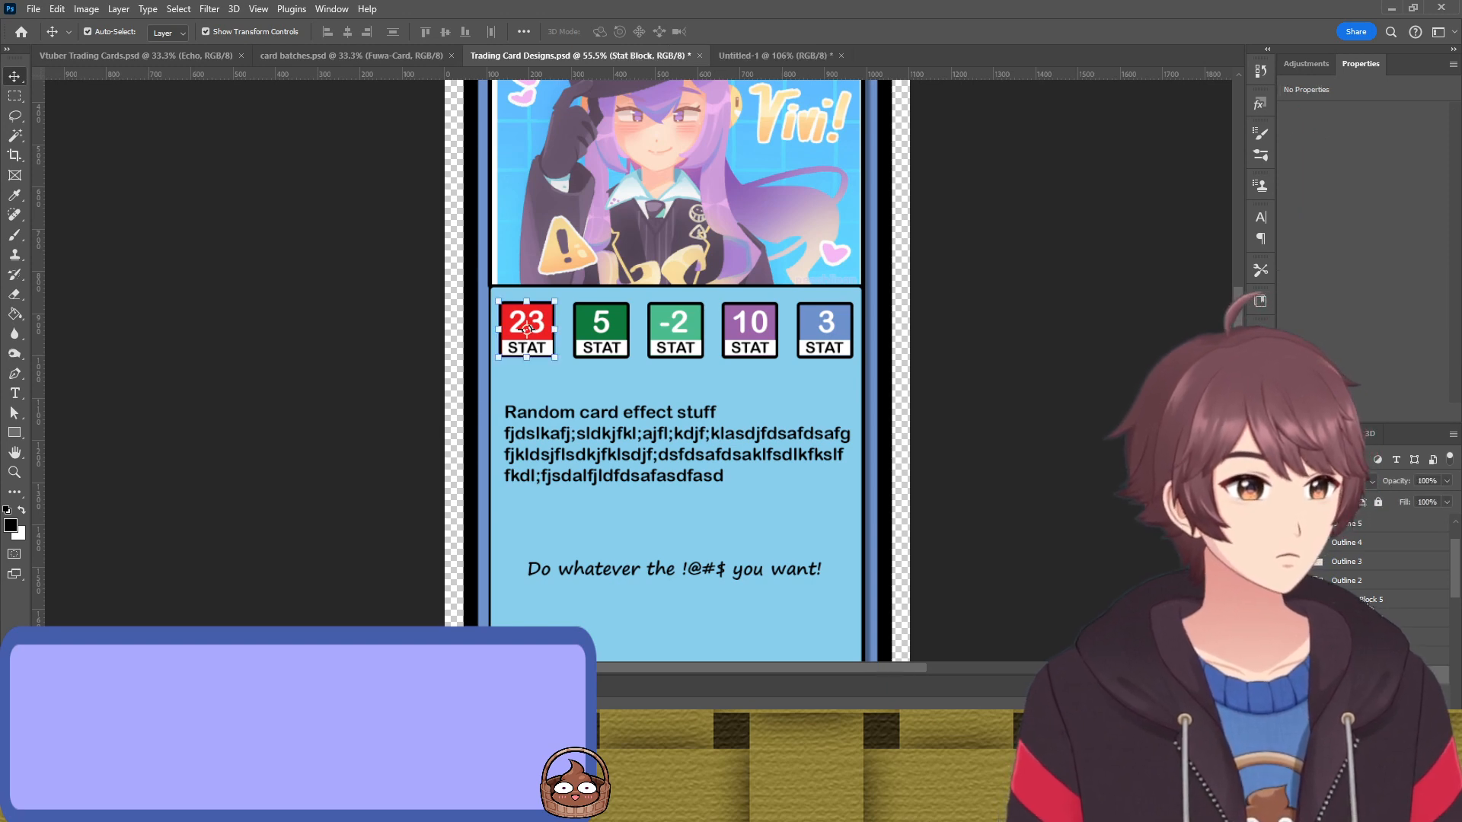
left_click(1351, 599, "shift")
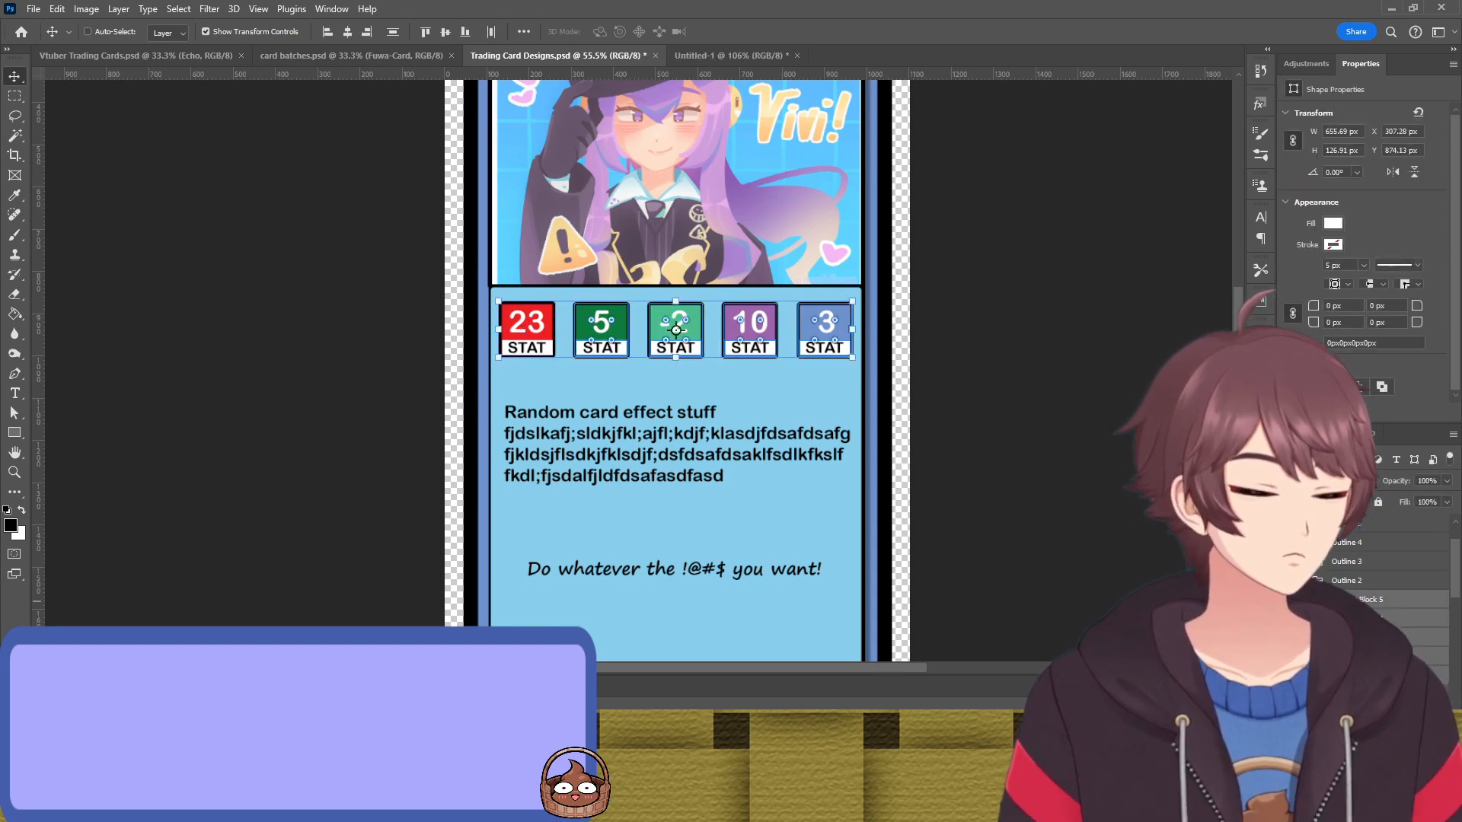
key("ctrl+j")
key("ctrl")
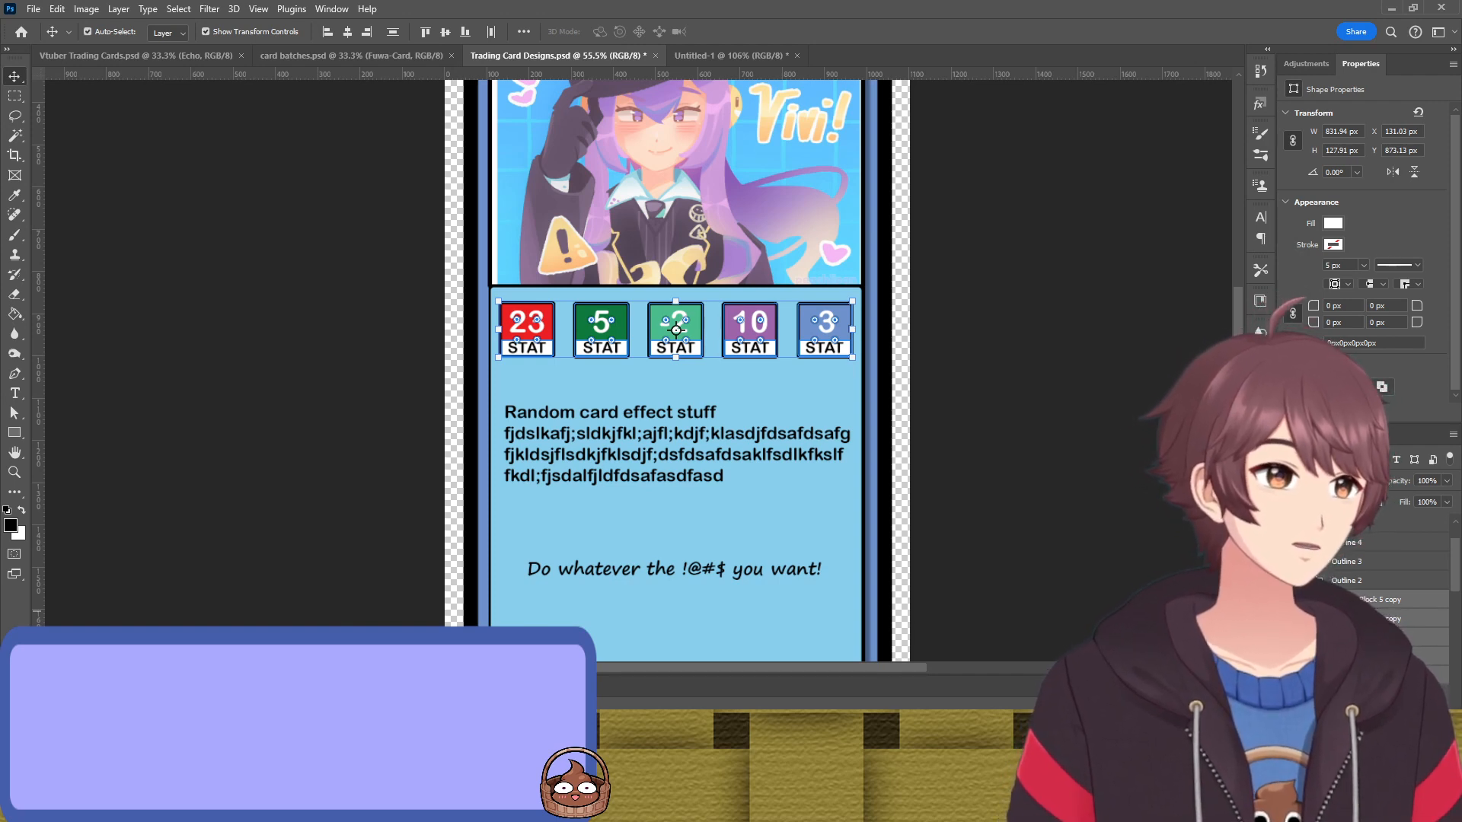
left_click_drag(777, 336, 785, 261)
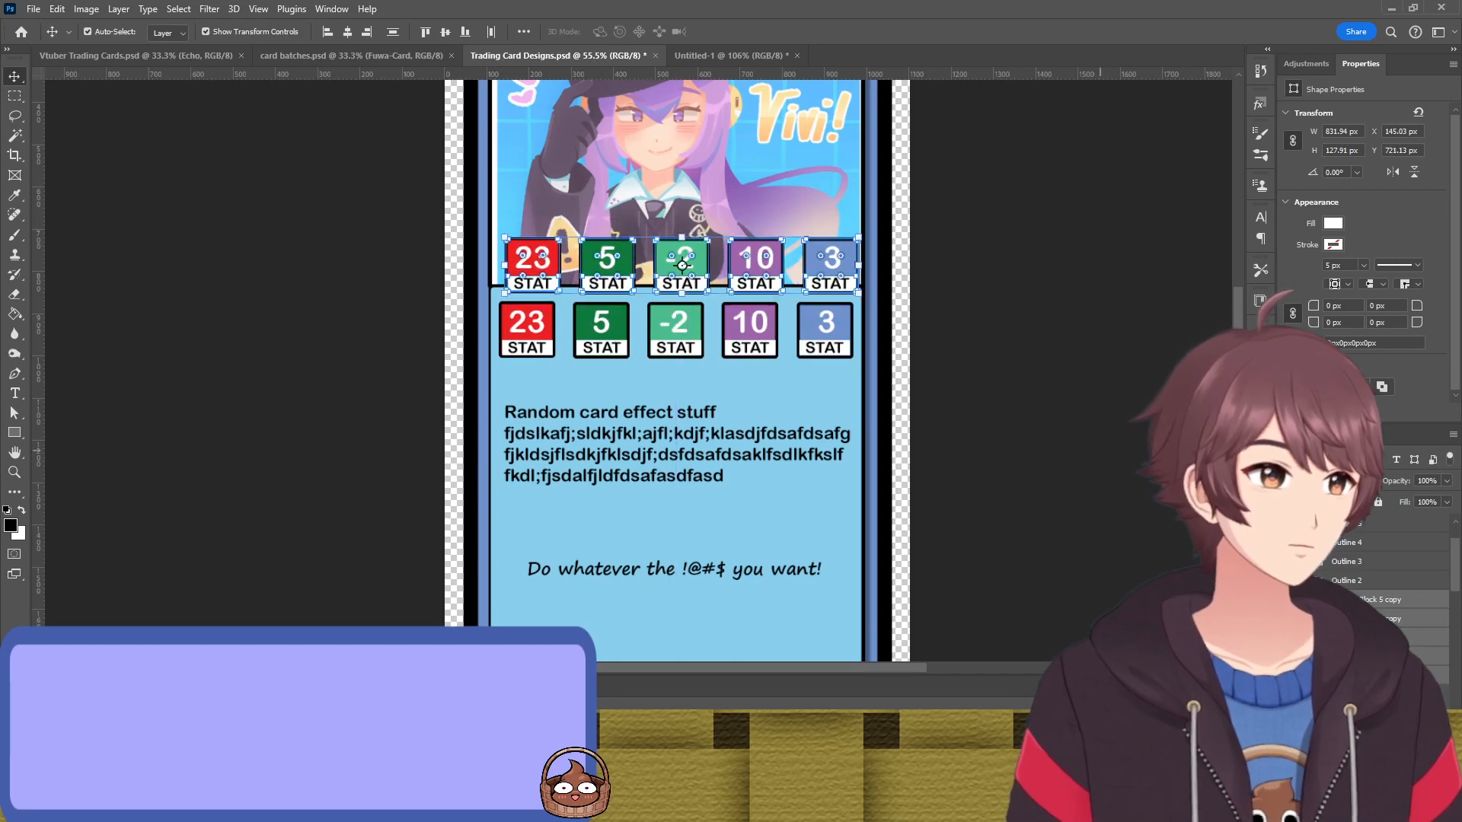
Delete the duplicated purple 10 and blue 3 stat blocks
left_click(1384, 607)
left_click(1385, 618)
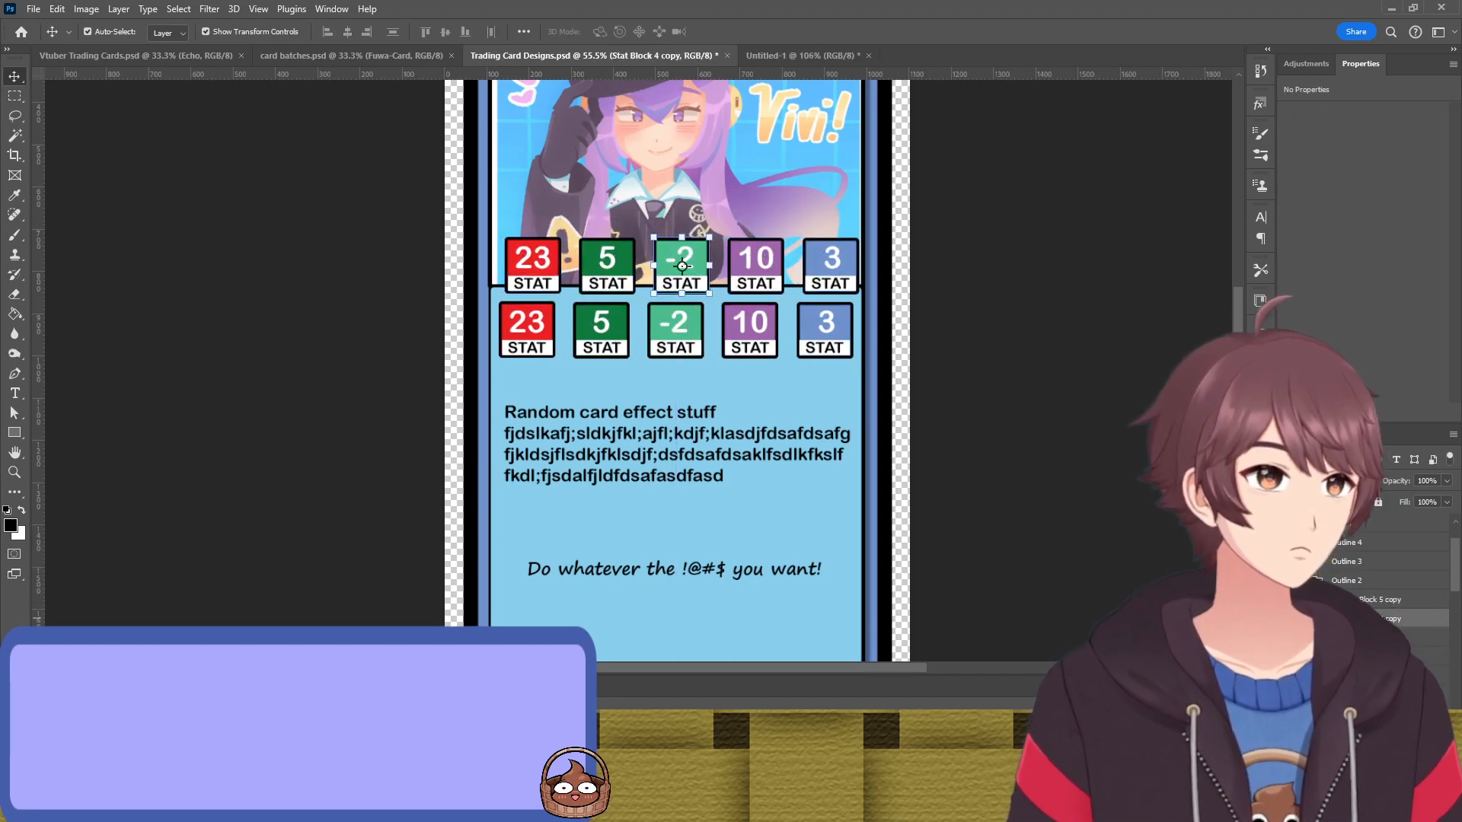
left_click(735, 288)
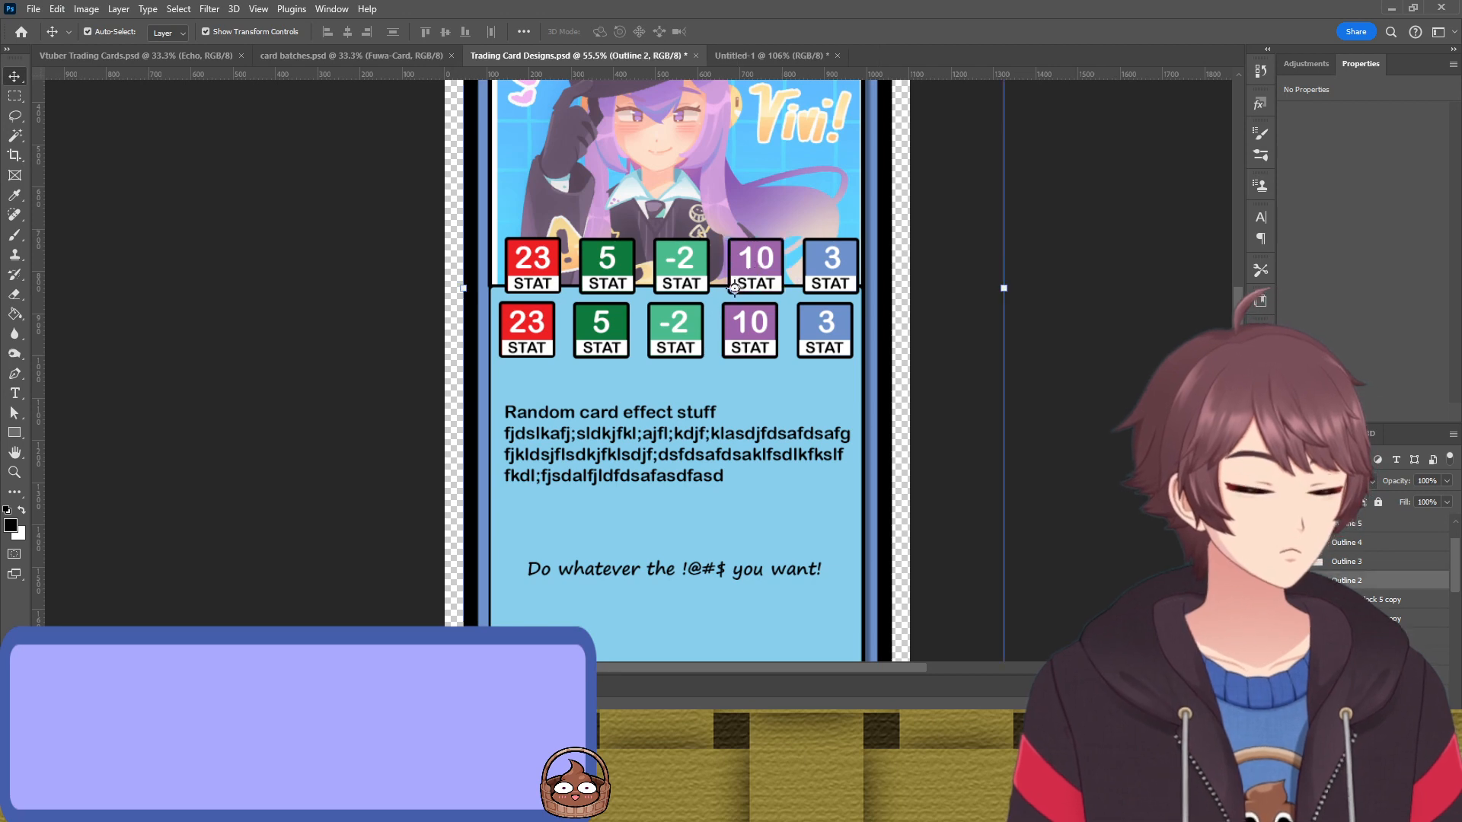
left_click(831, 266)
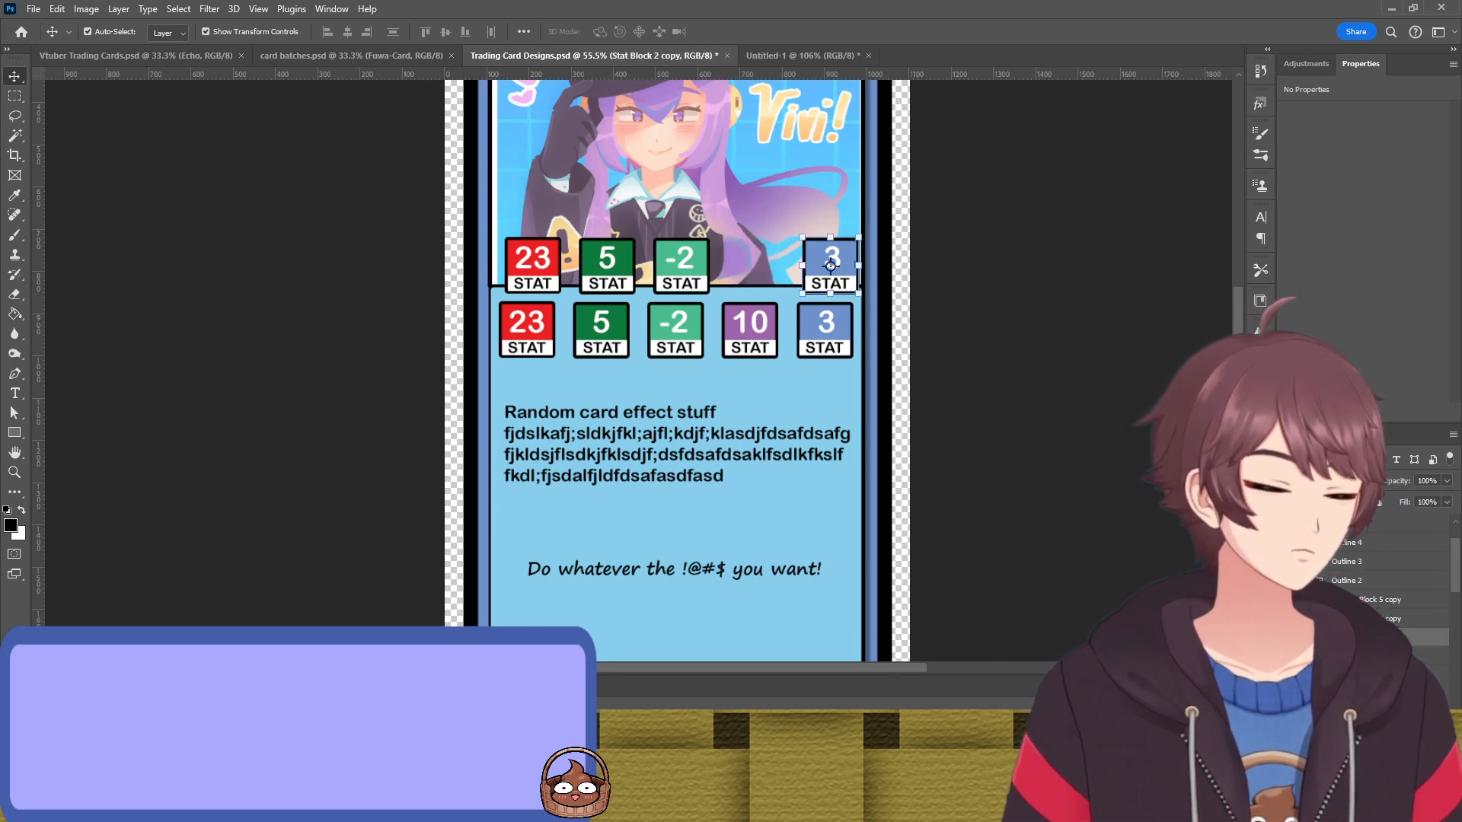
key("Delete")
Move the remaining three stat block copies toward the card's middle so they straddle the artwork's lower edge
left_click(1379, 600)
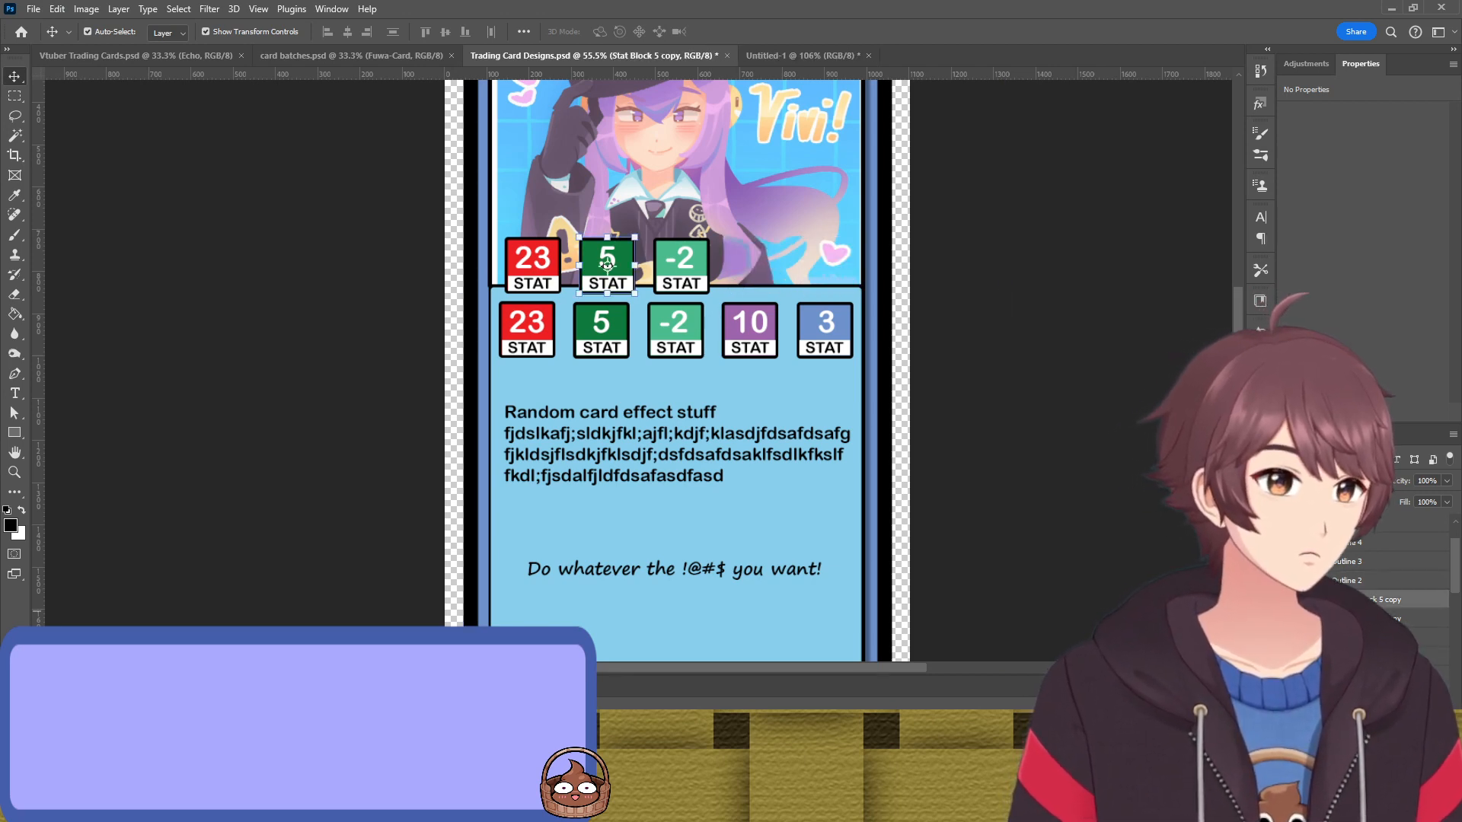
left_click(1379, 637, "shift")
left_click_drag(683, 268, 766, 274)
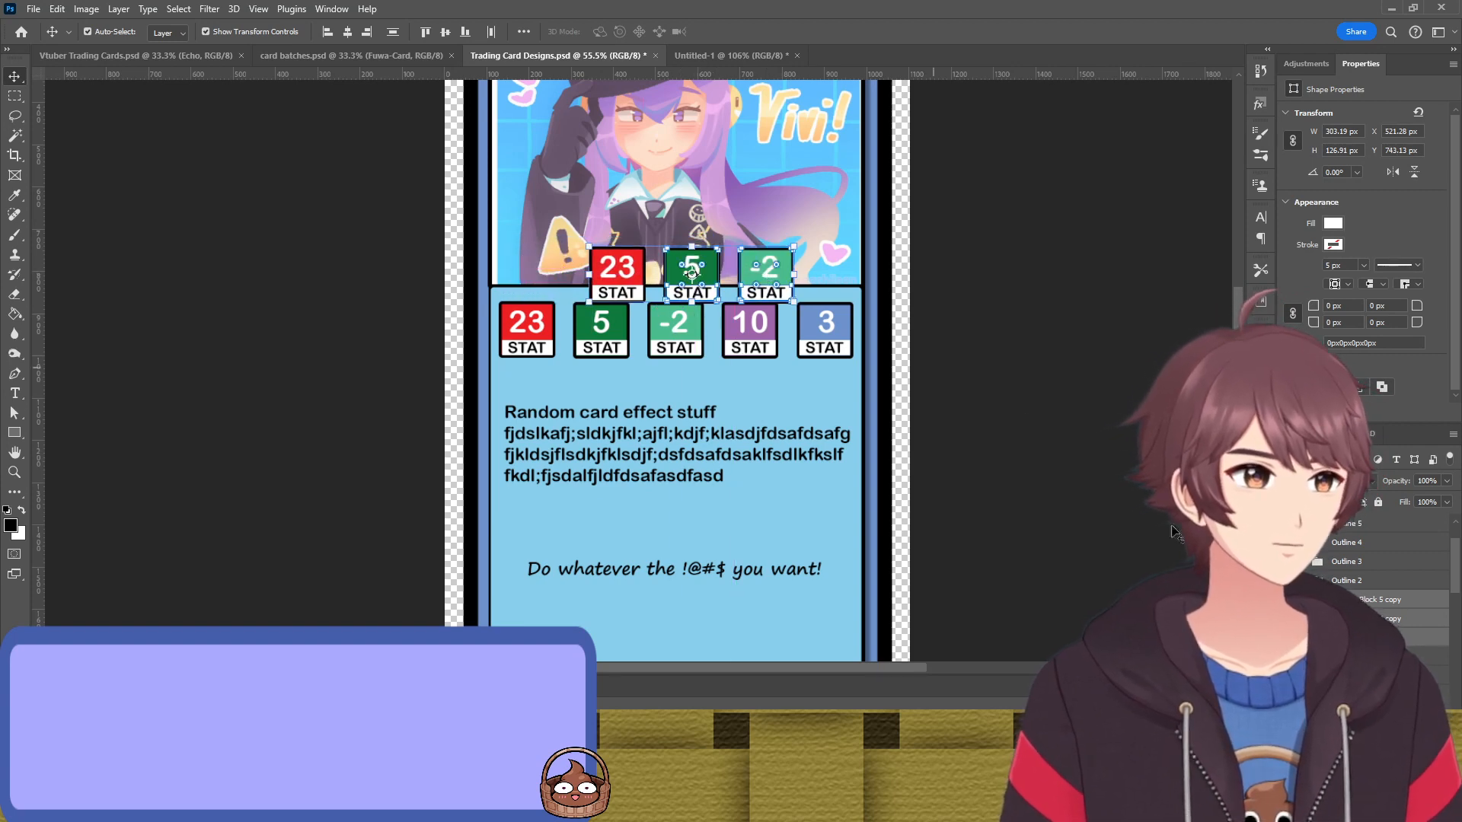
Hide the five original stat blocks below the artwork
left_click(1287, 581)
left_click(1286, 562)
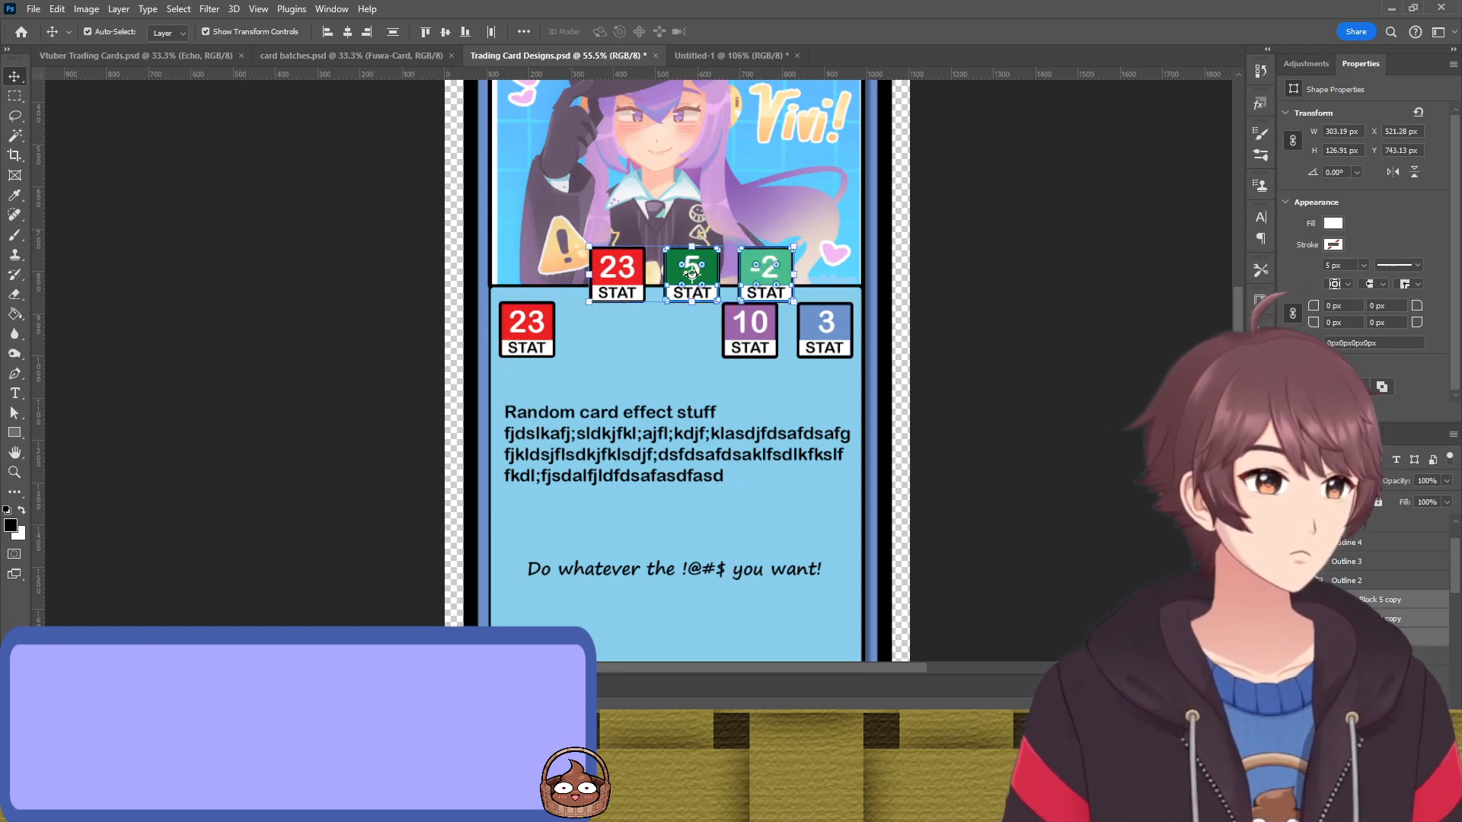
left_click(1287, 543)
left_click(1286, 524)
left_click(1286, 504)
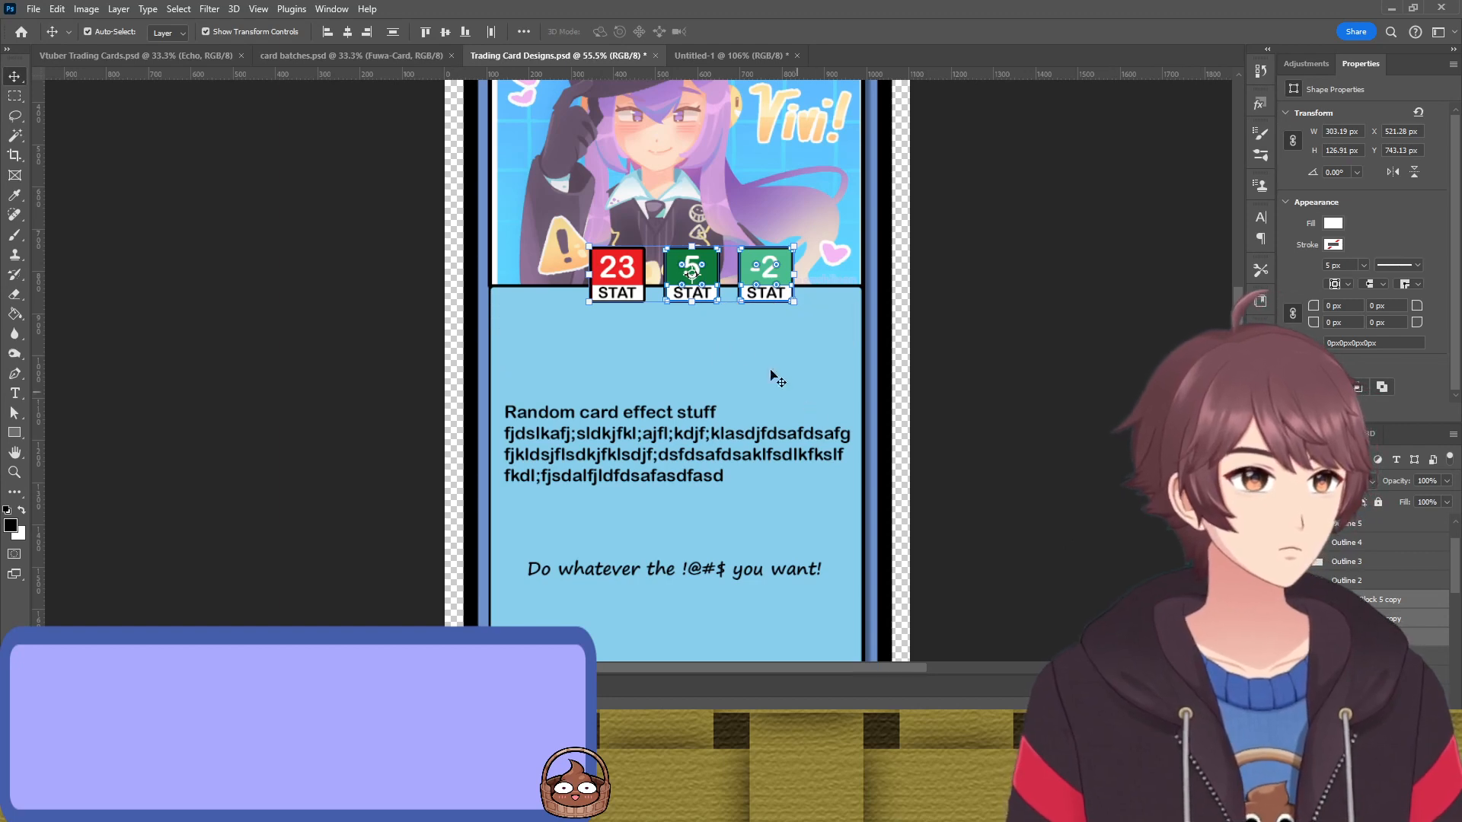
Hide the "Random card effect stuff" text in the blue text area
left_click(678, 491)
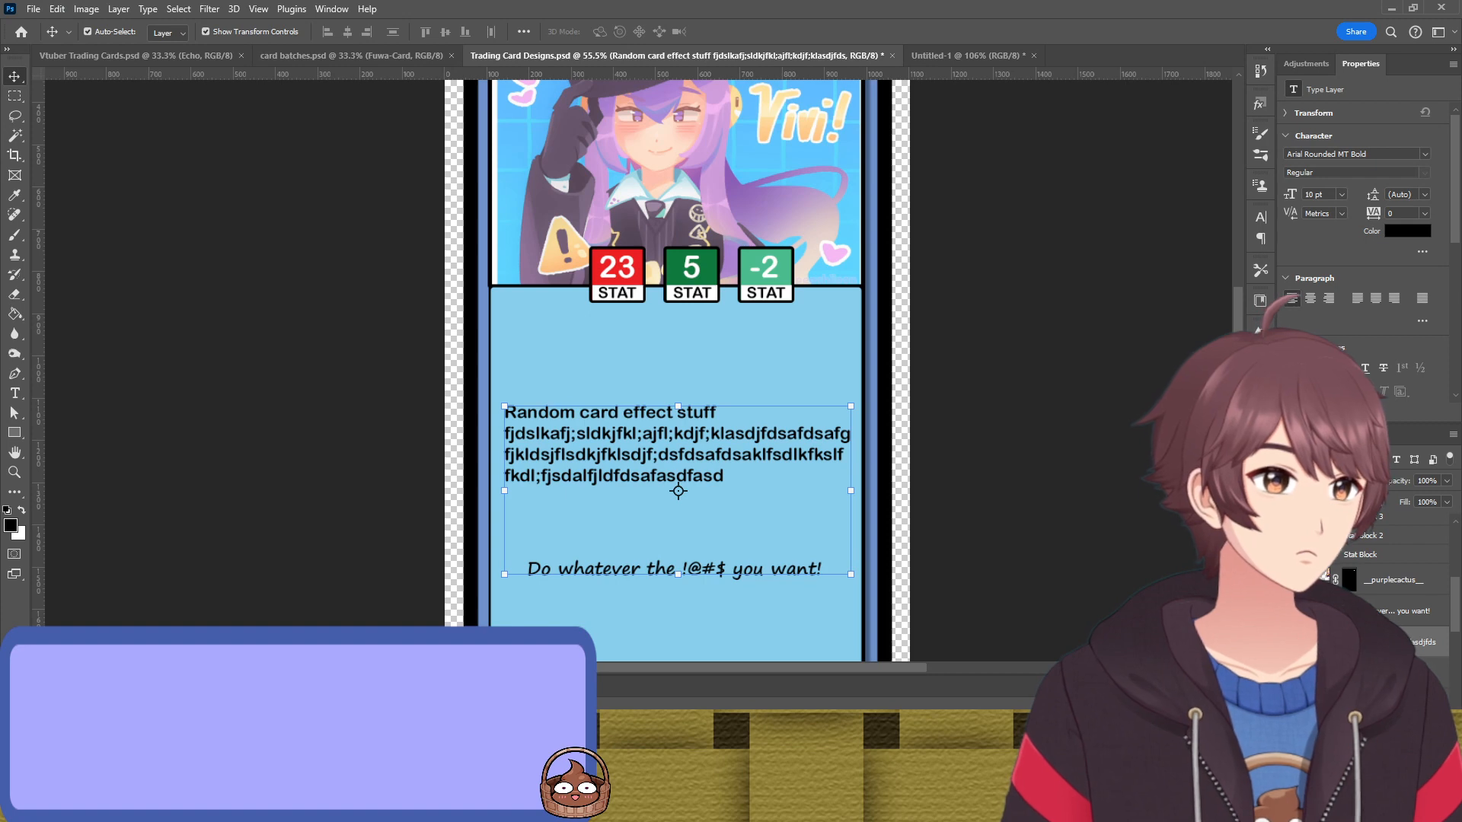
scroll(1393, 583, "up", 3)
scroll(1393, 582, "down", 4)
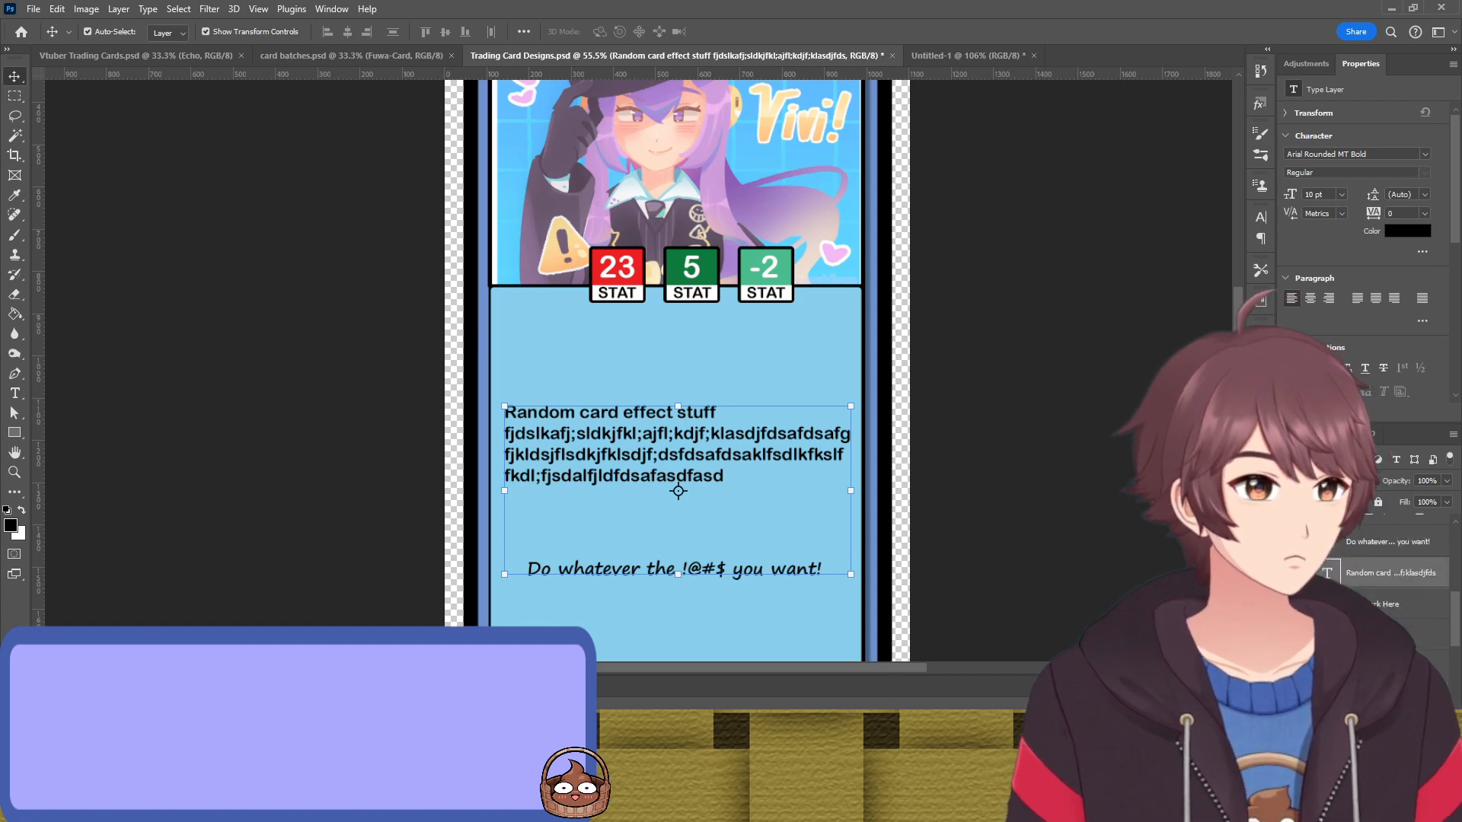
scroll(1393, 567, "down", 3)
scroll(1393, 567, "down", 1)
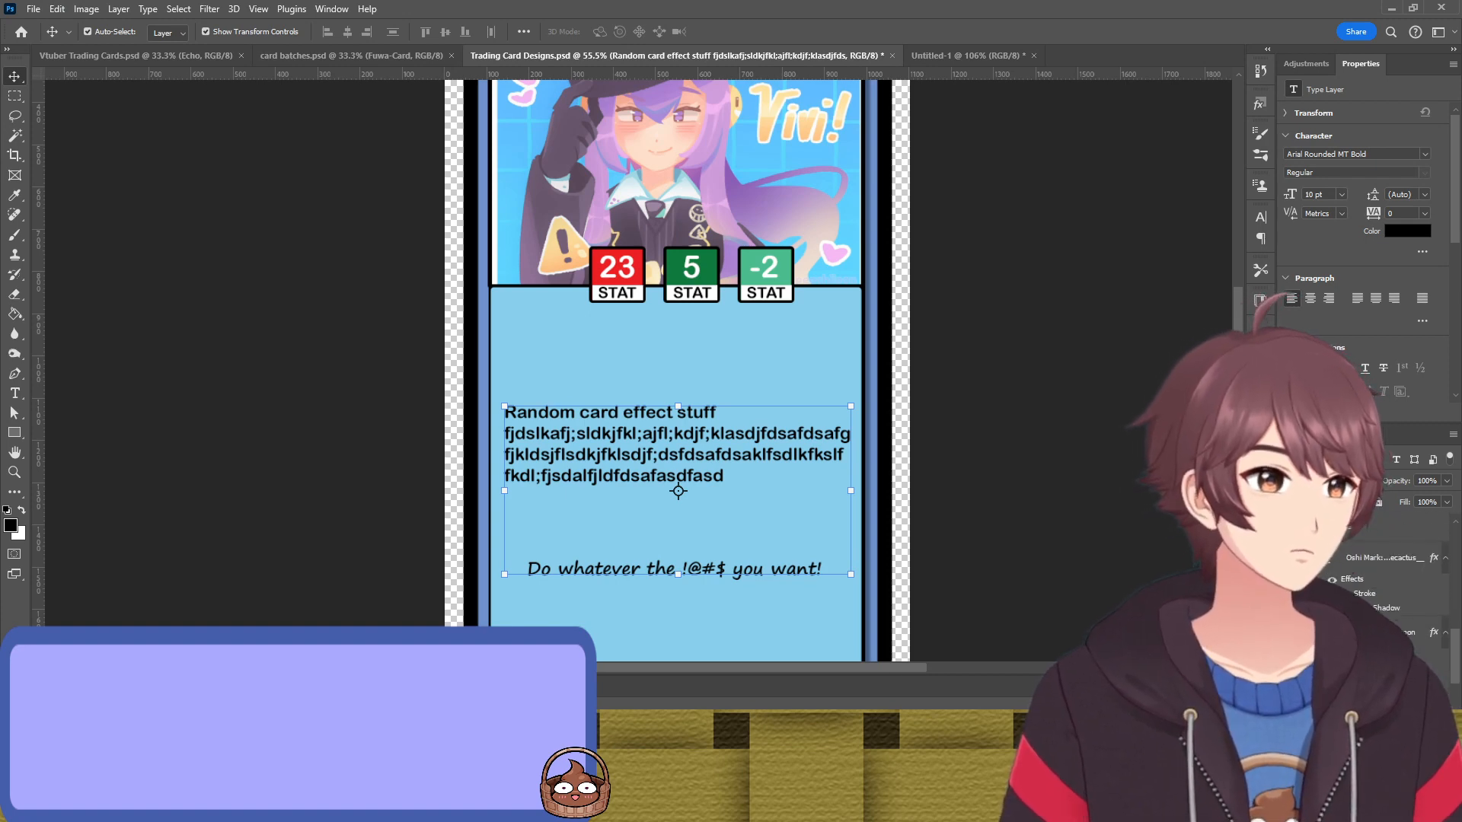
scroll(1393, 582, "up", 2)
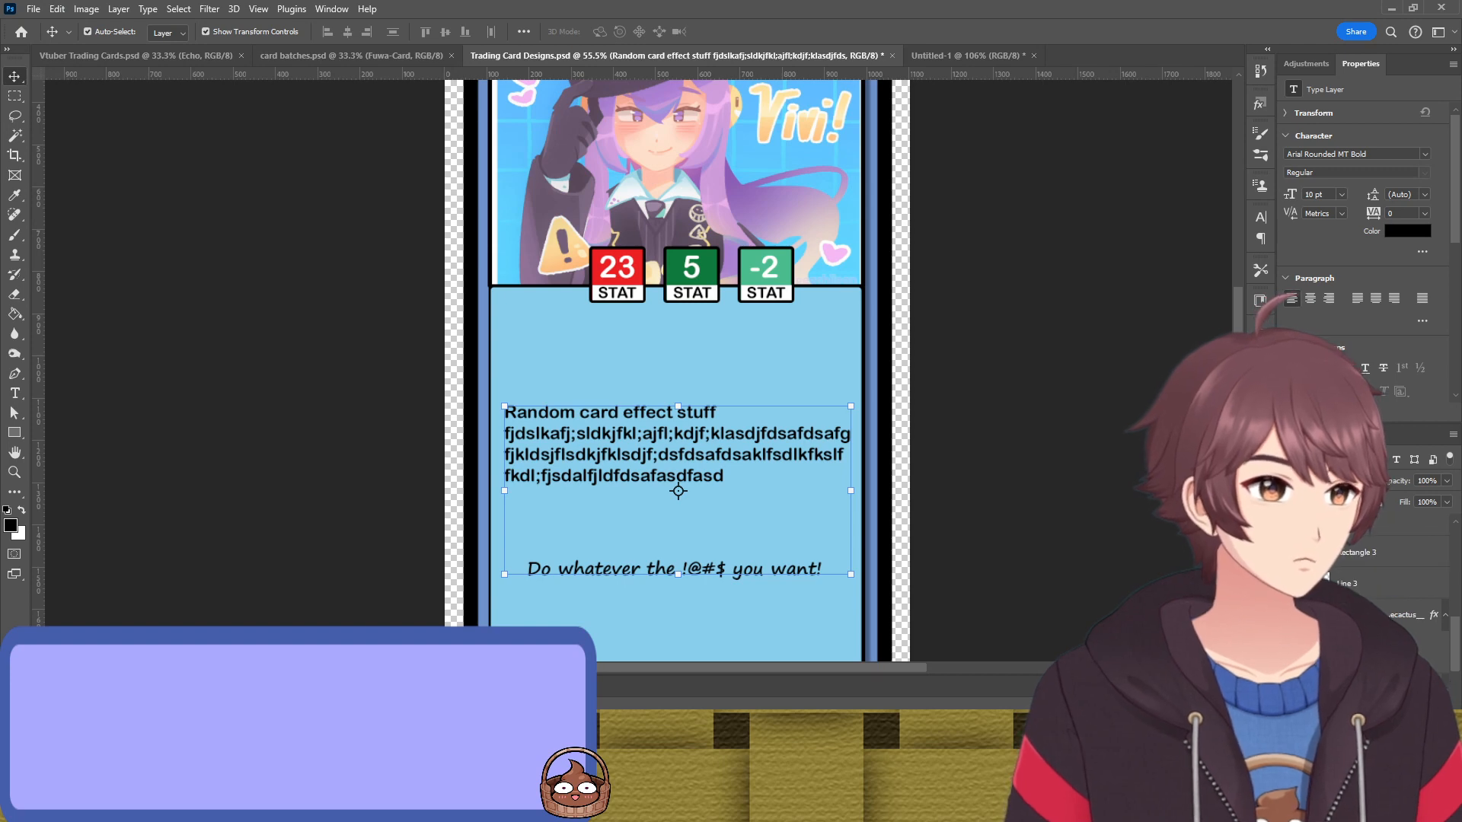
scroll(1393, 583, "up", 3)
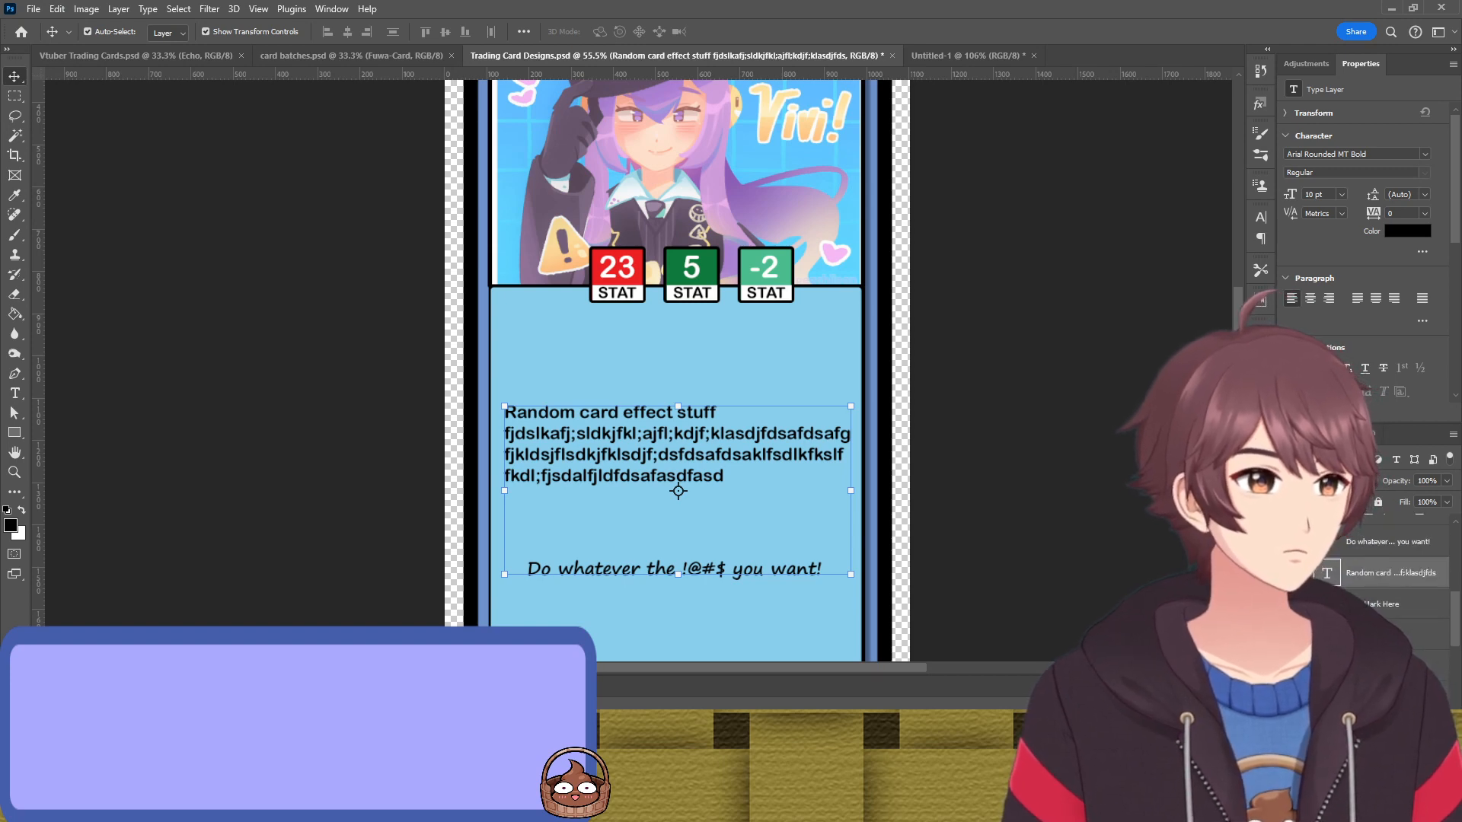
left_click(1287, 572)
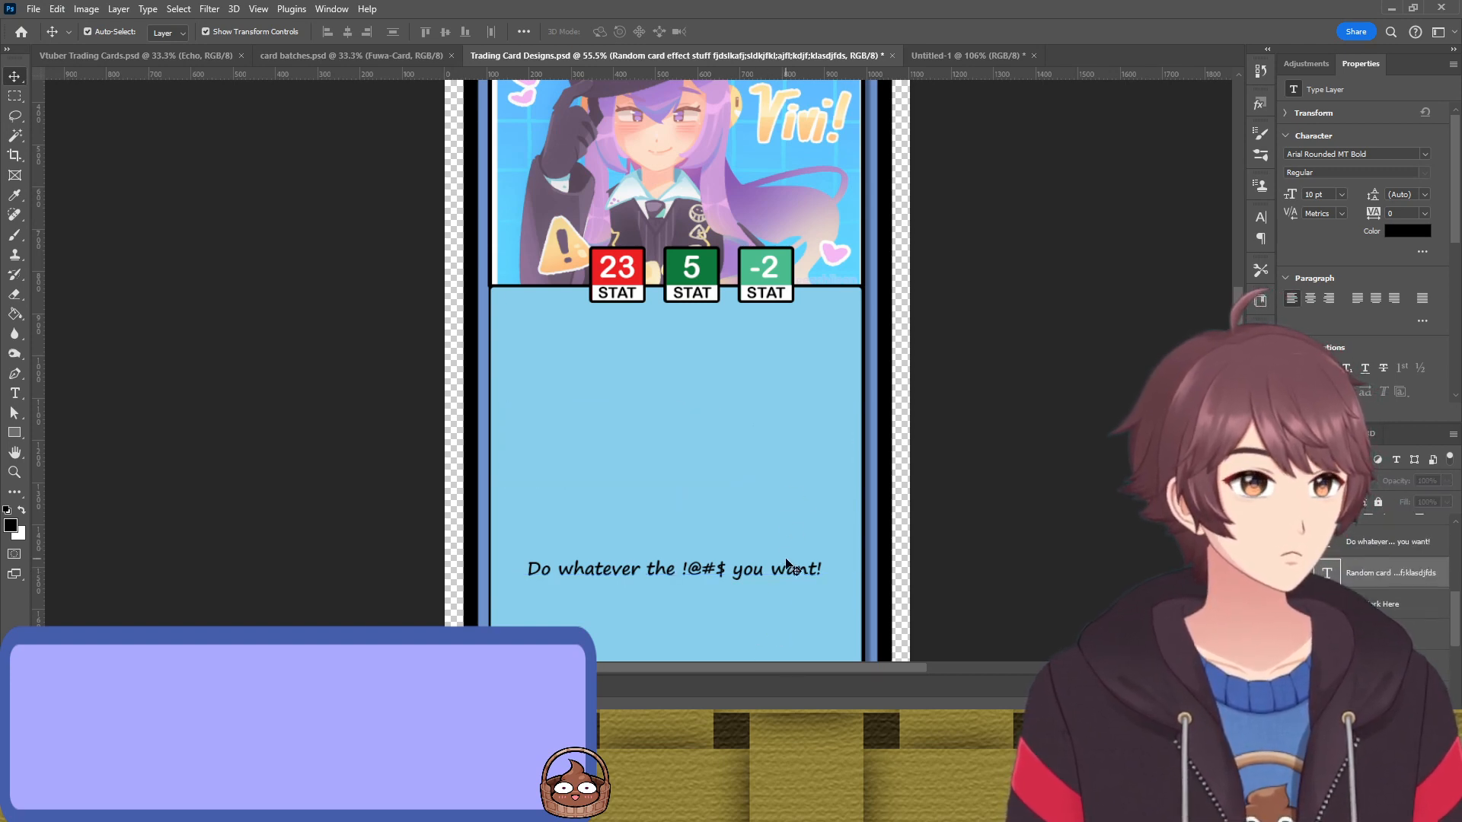
Move the quote "Do whatever the !@#$ you want!" down to the lower edge of the blue text area
scroll(795, 578, "down", 3)
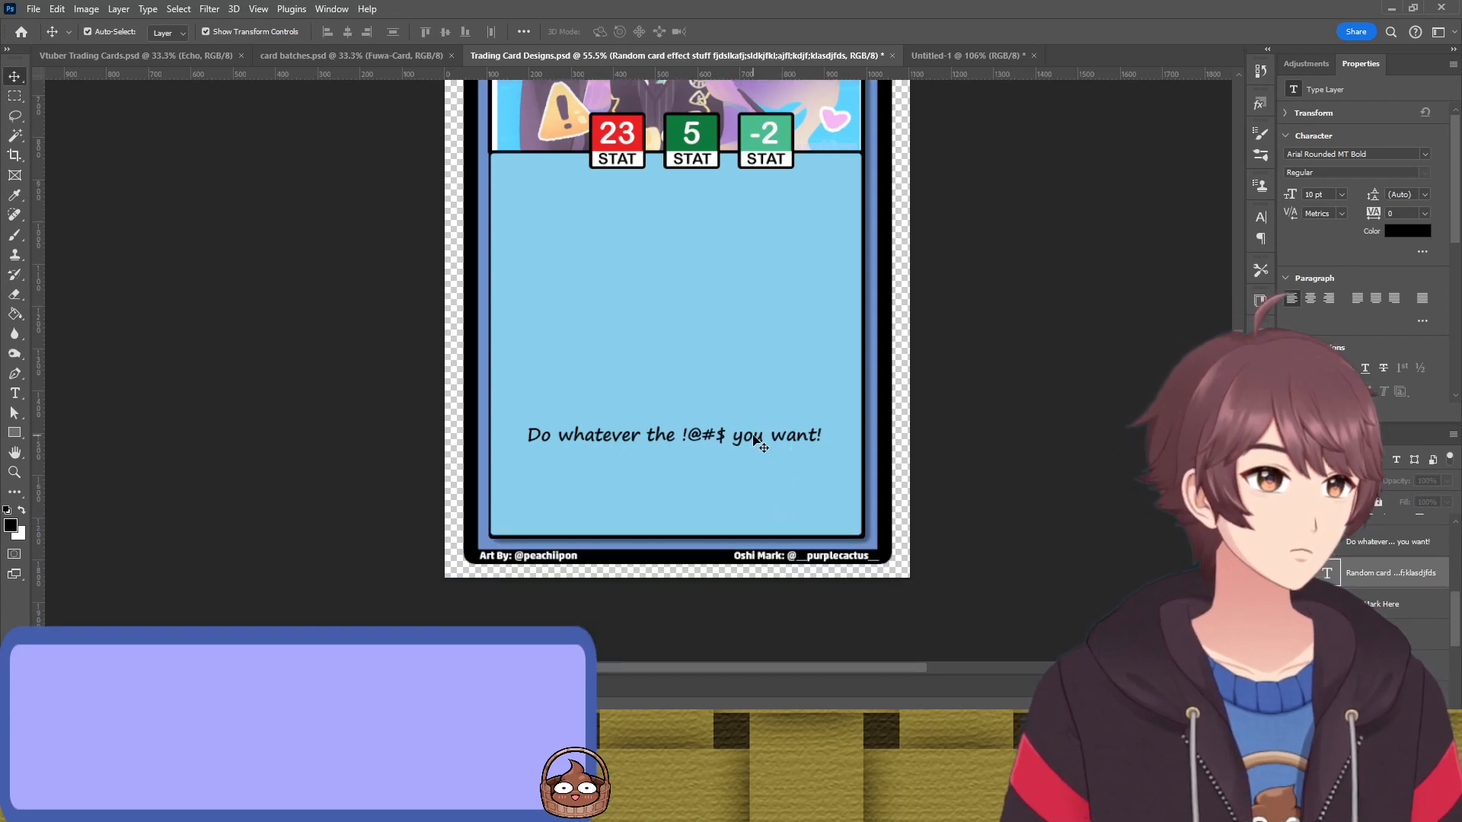
left_click_drag(759, 446, 748, 524)
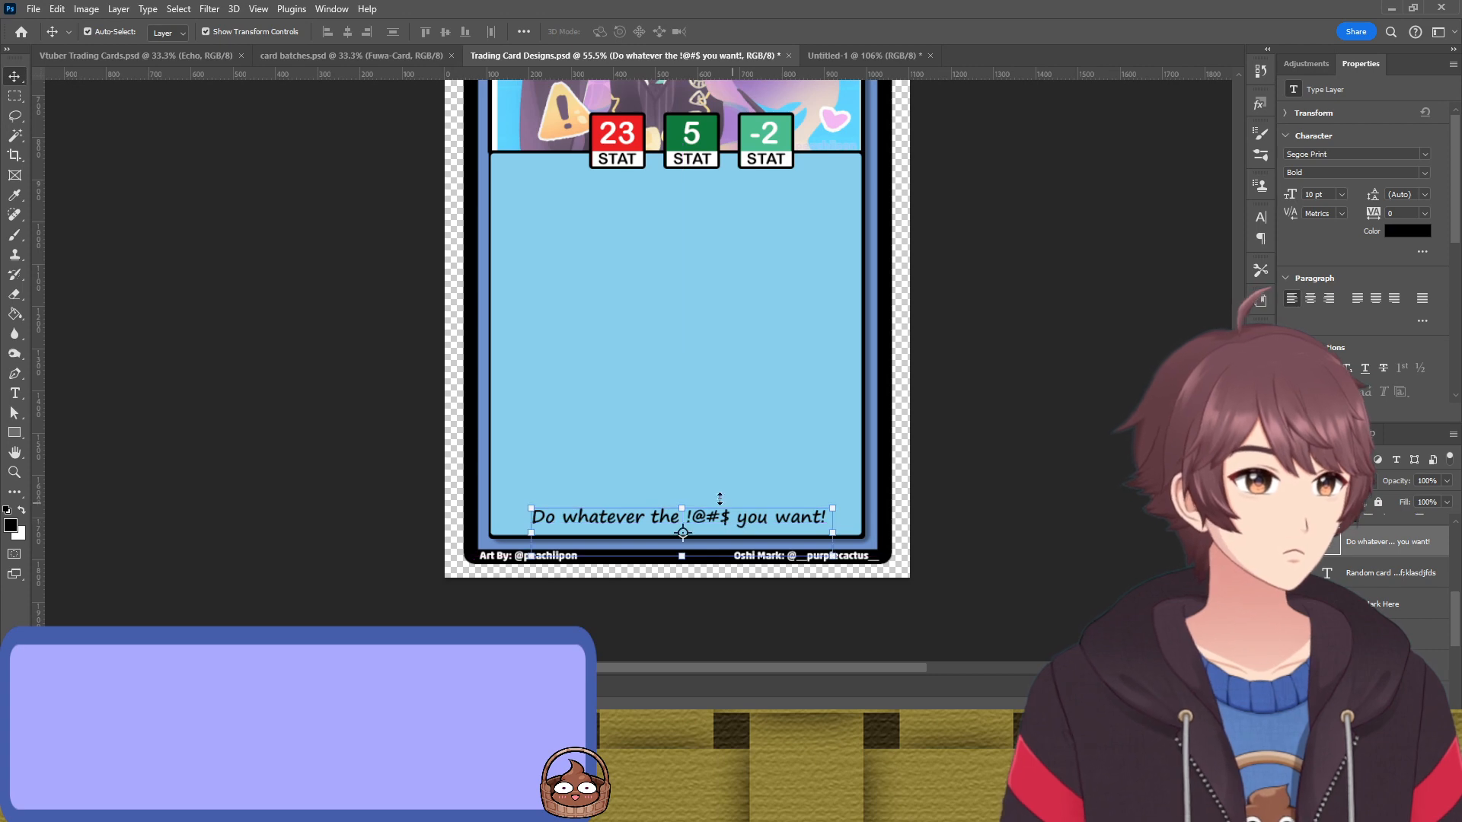
scroll(655, 381, "up", 3)
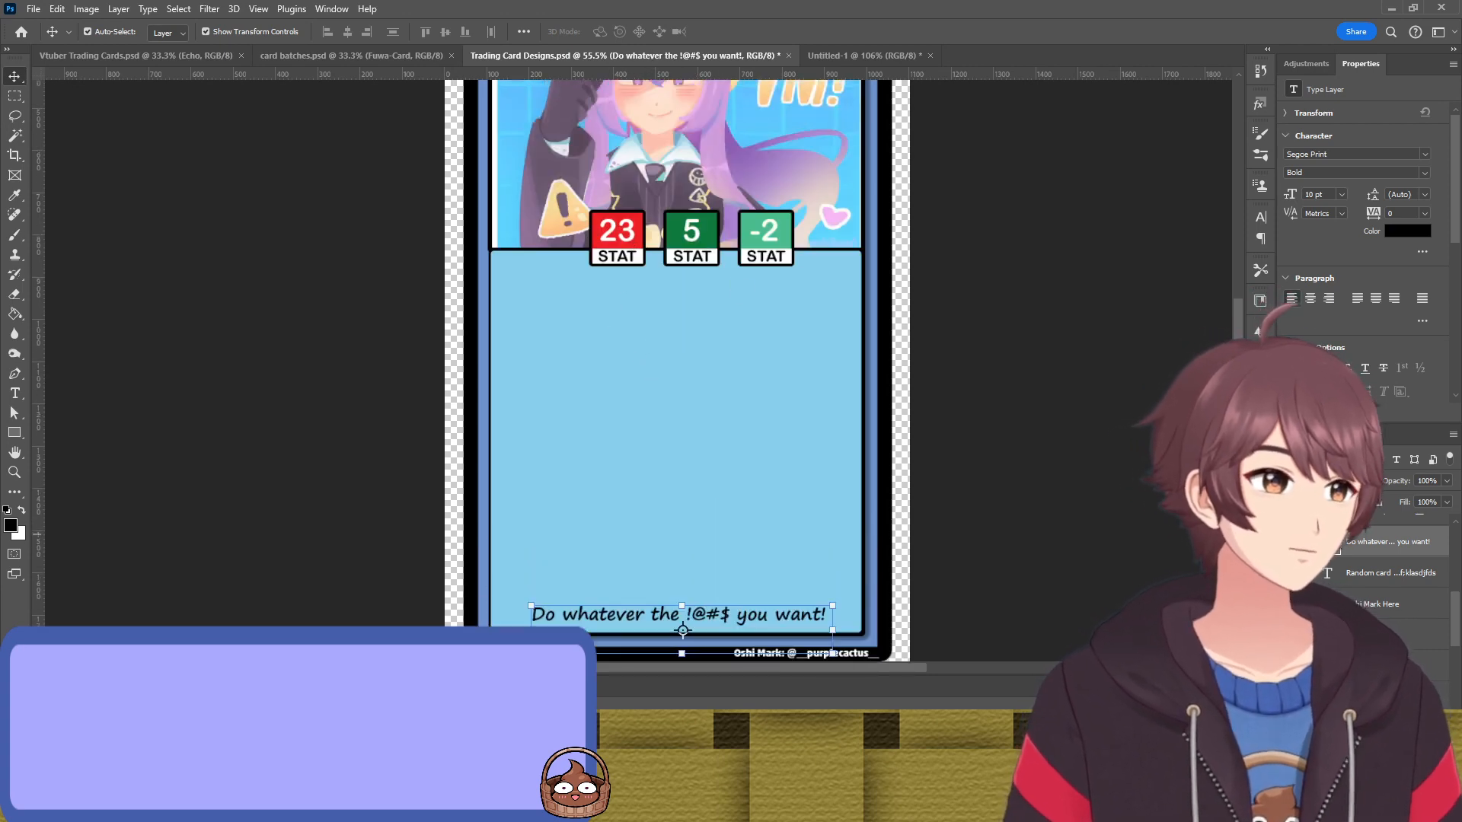
Move the three stat block copies into the Outline 3 group and make that group visible
scroll(1336, 534, "up", 3)
scroll(1343, 563, "up", 2)
left_click(1361, 618)
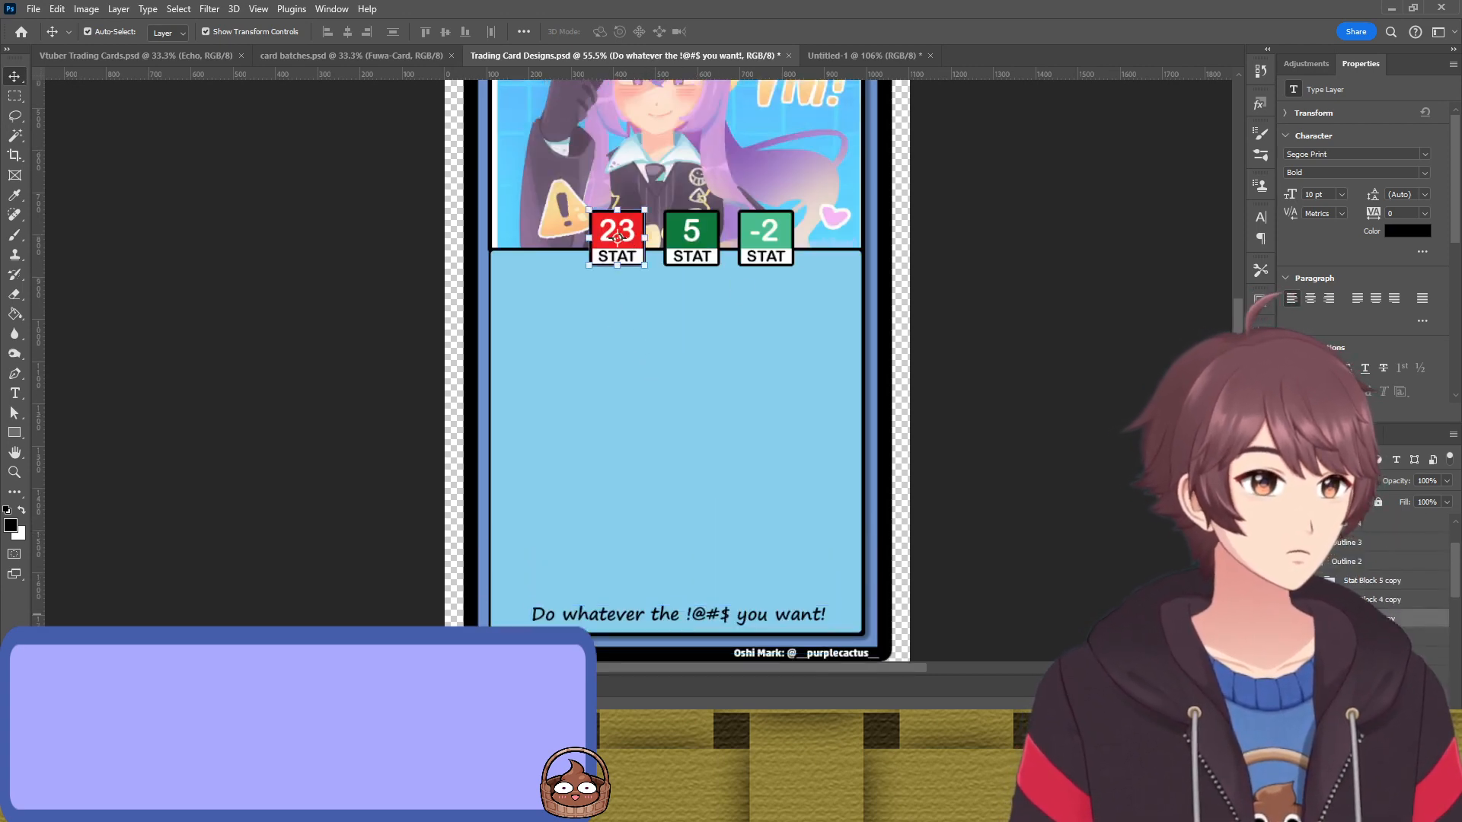
left_click(1362, 582, "shift")
scroll(655, 371, "up", 1)
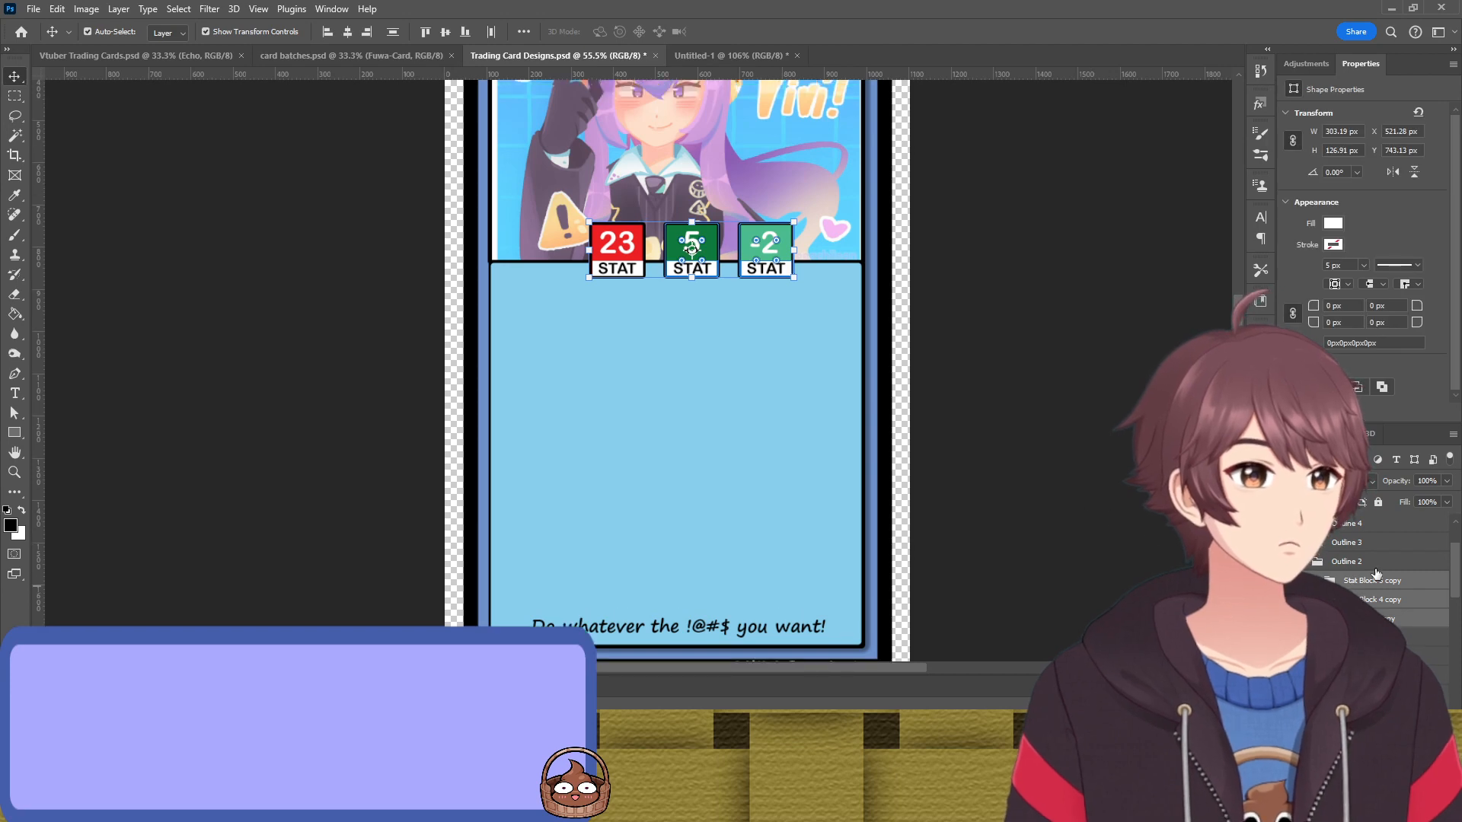
left_click_drag(1347, 537, 1366, 586)
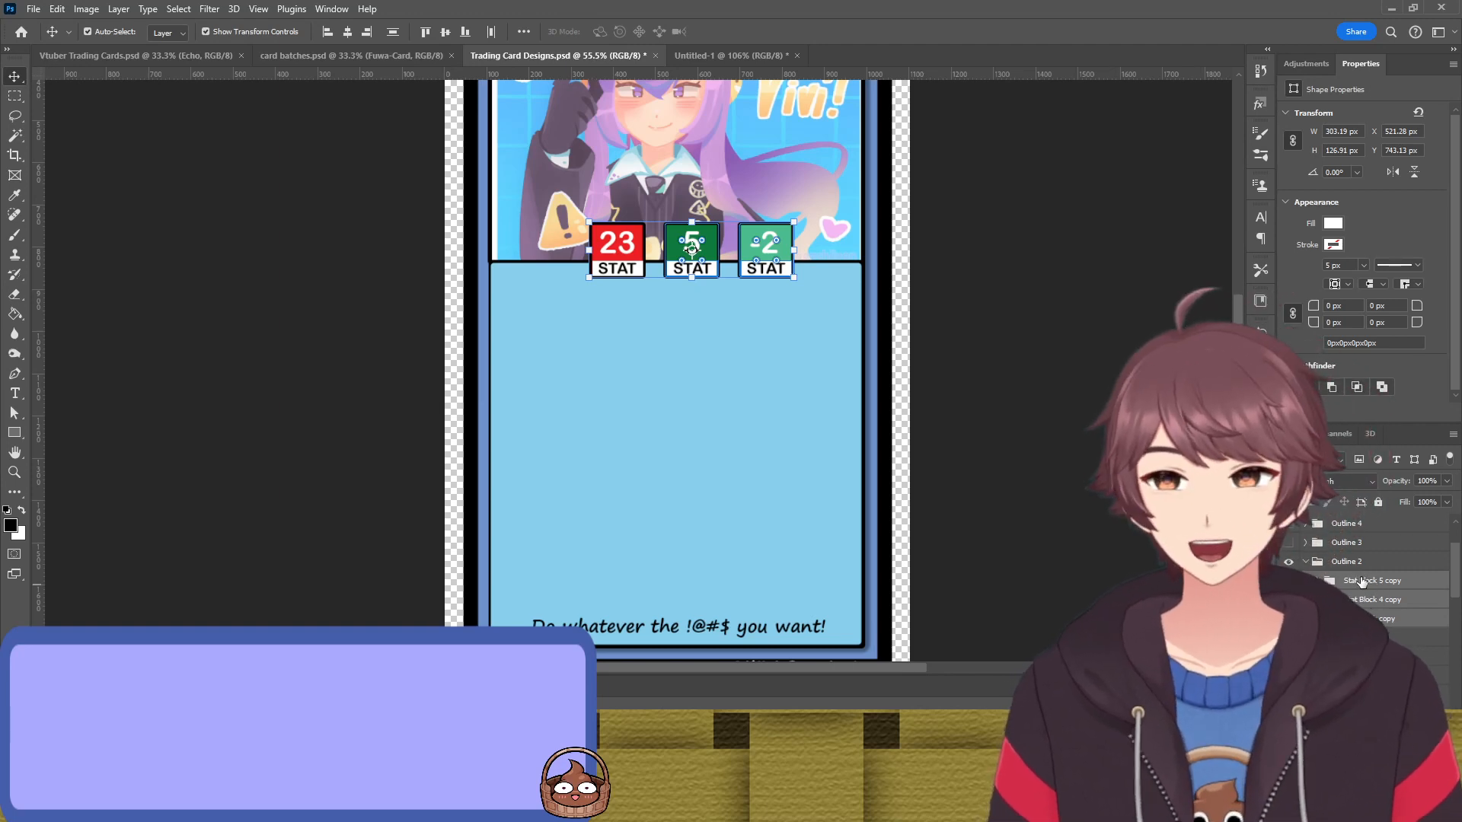
left_click_drag(1353, 546, 1352, 545)
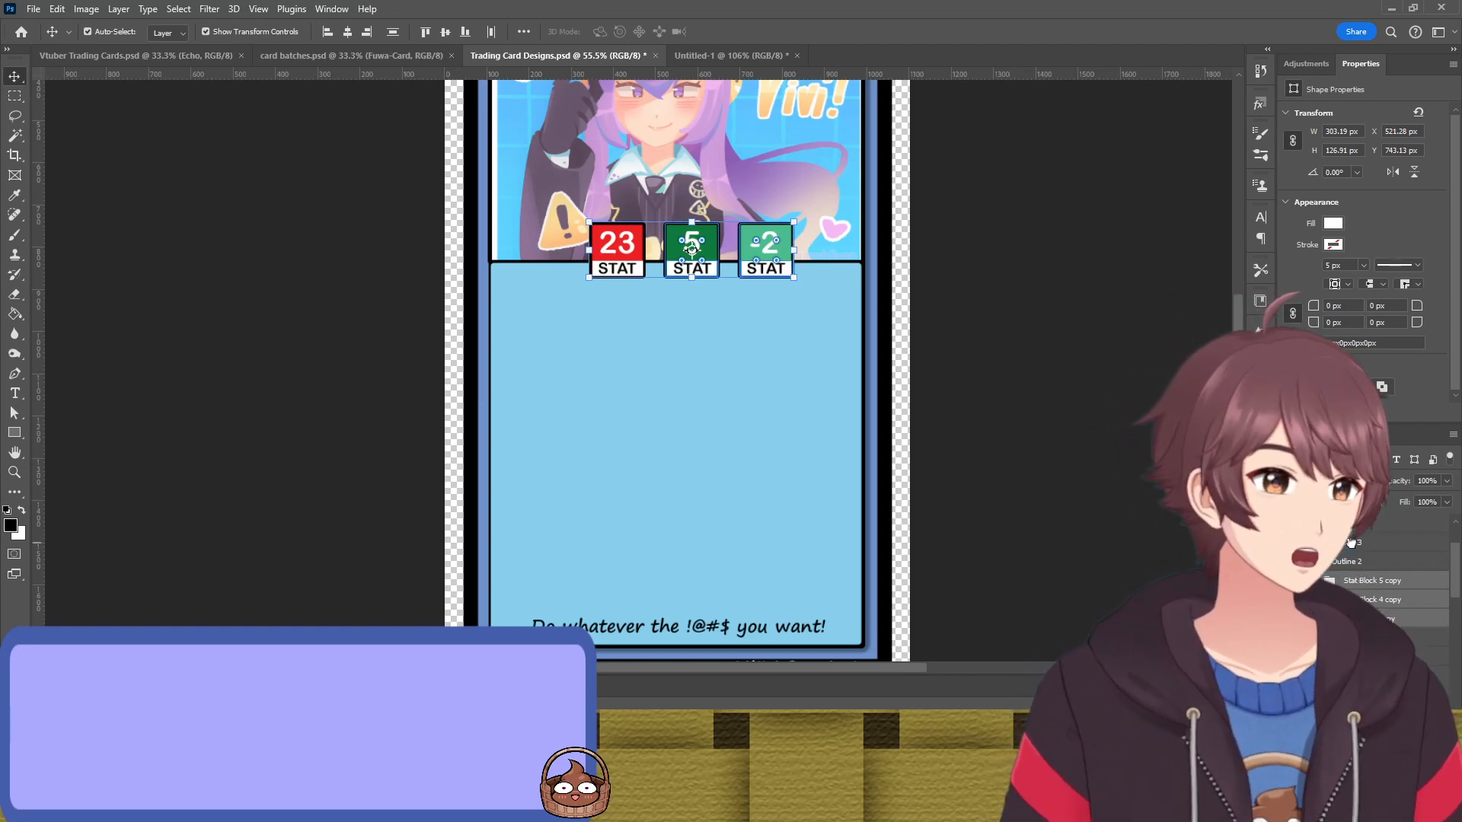
left_click(1305, 543)
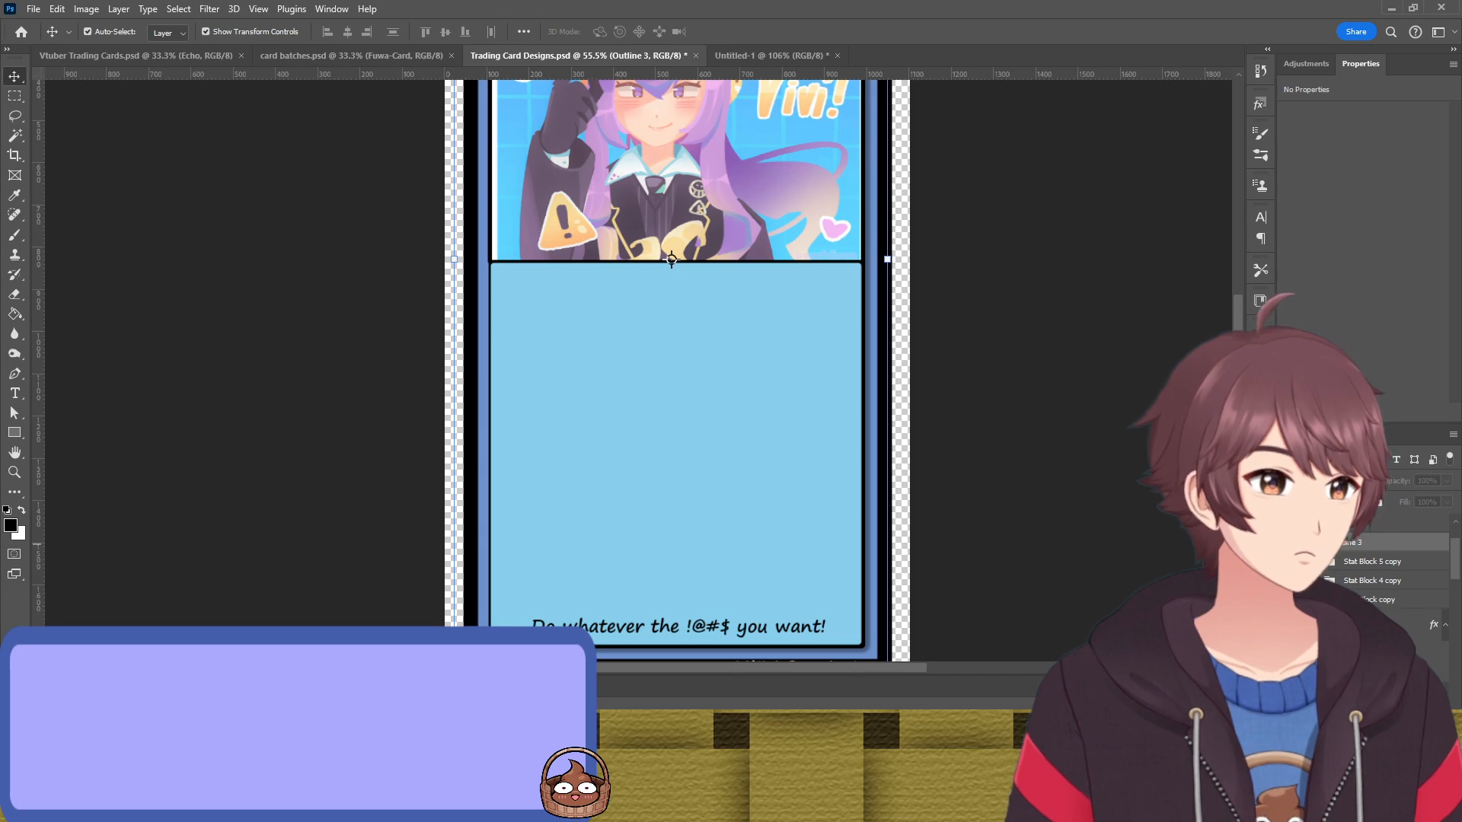
left_click(1285, 542)
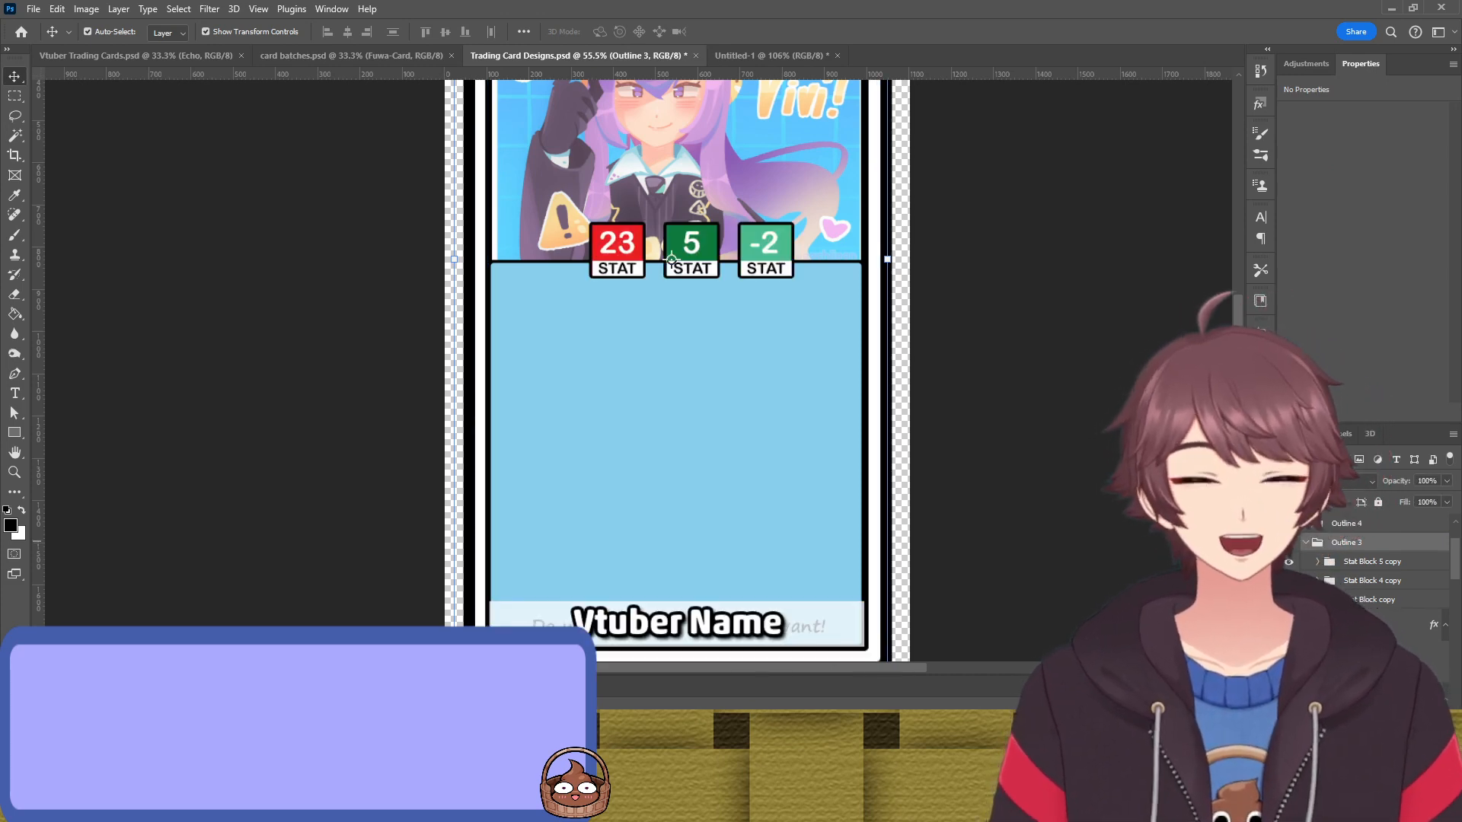
Undo the stat block regrouping, the quote's move and the hiding of the card effect text
key("ctrl+z")
key("ctrl+z")
key("ctrl+z")
key("ctrl+z")
key("ctrl+z")
key("ctrl+z")
key("ctrl+z")
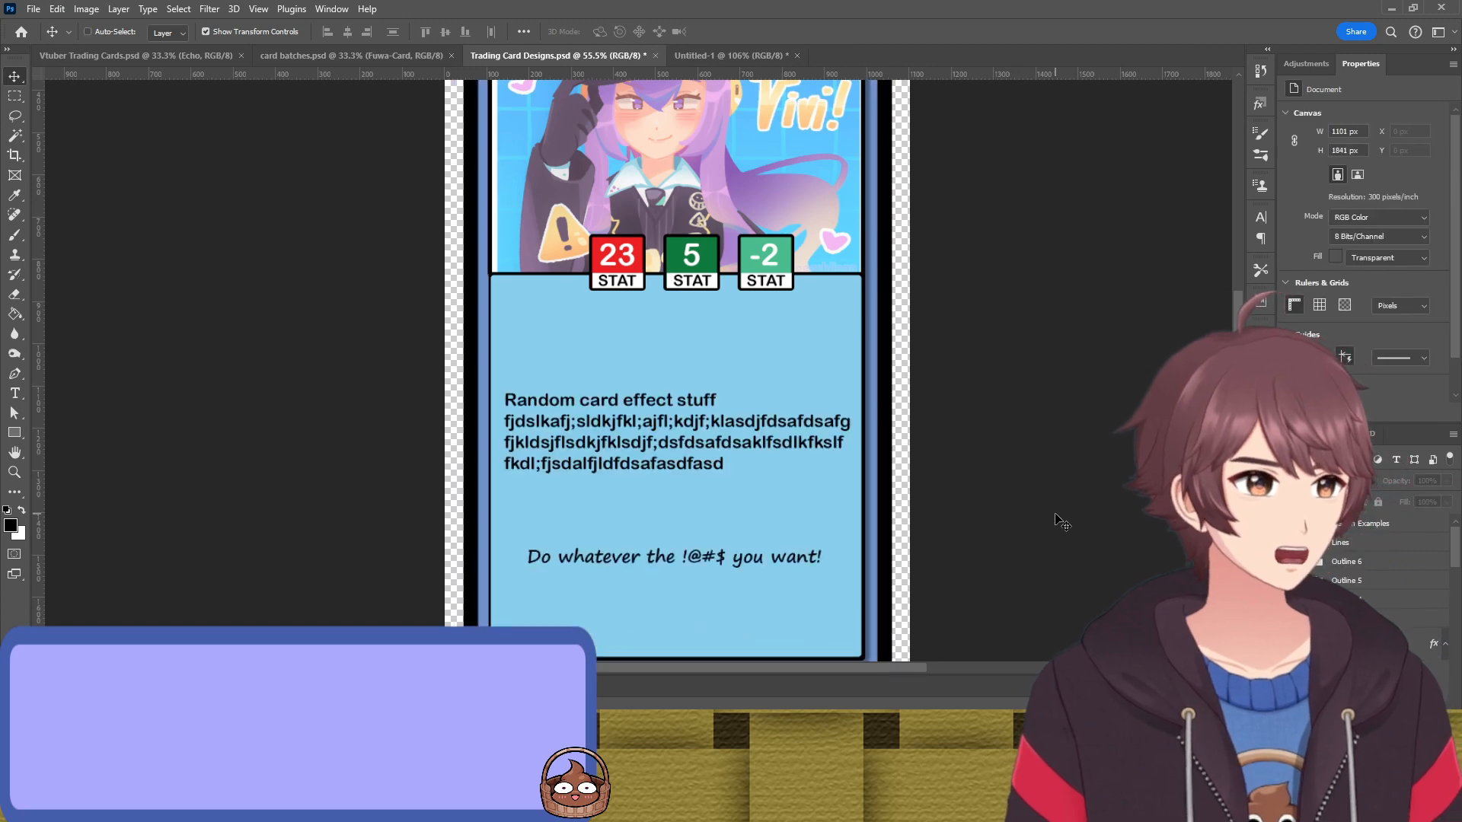
Undo the three-stat layout changes back to the row of five stat blocks below the artwork
key("ctrl+z")
key("ctrl+z")
key("ctrl+z")
key("ctrl+z")
key("ctrl+z")
key("ctrl+z")
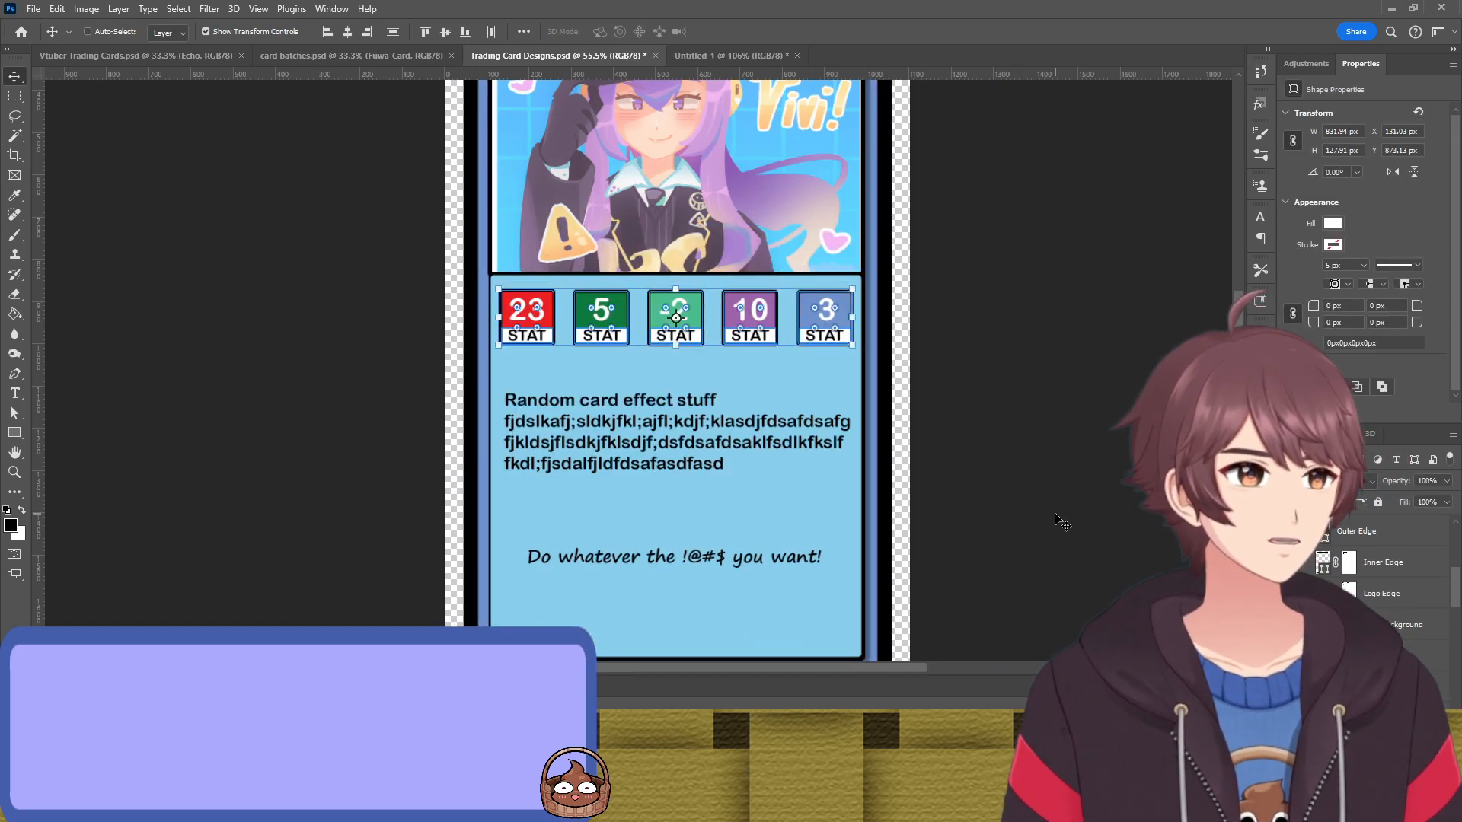
key("ctrl+z")
key("ctrl+z")
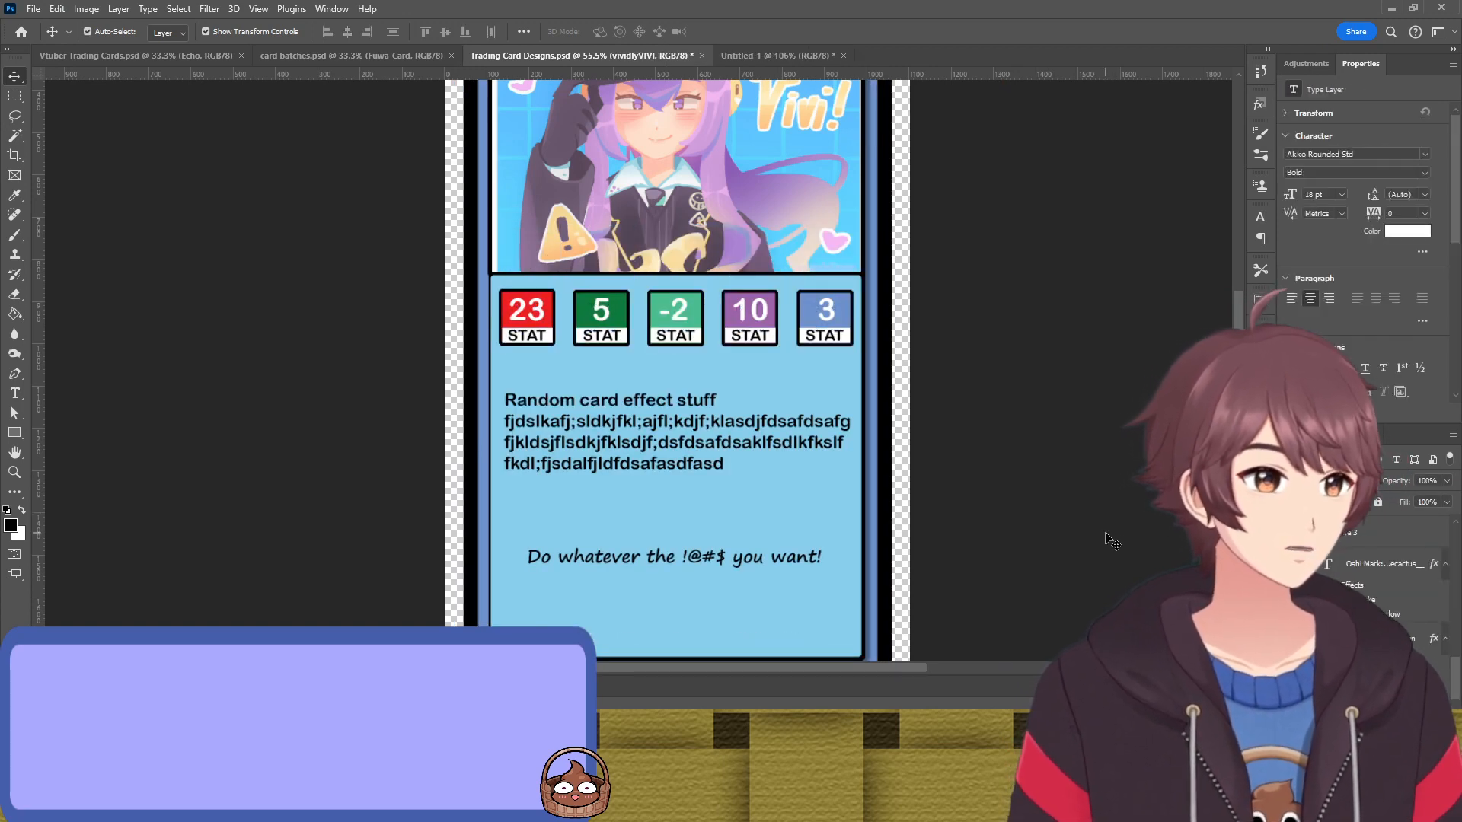
key("ctrl+z")
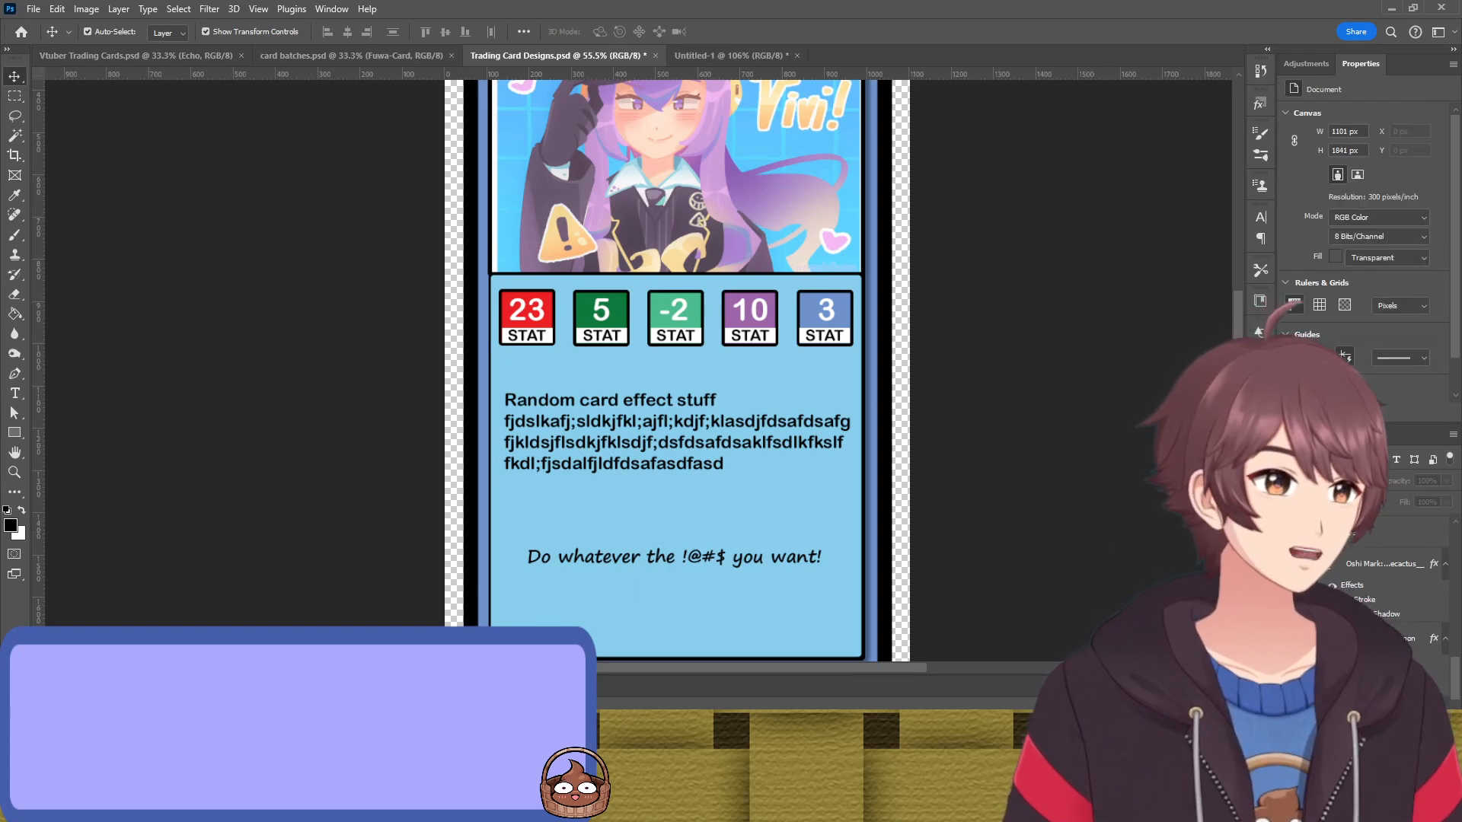
Delete the layer groups Outline 3 through Outline 6 from the card design
scroll(1015, 544, "up", 4)
scroll(1014, 544, "down", 5)
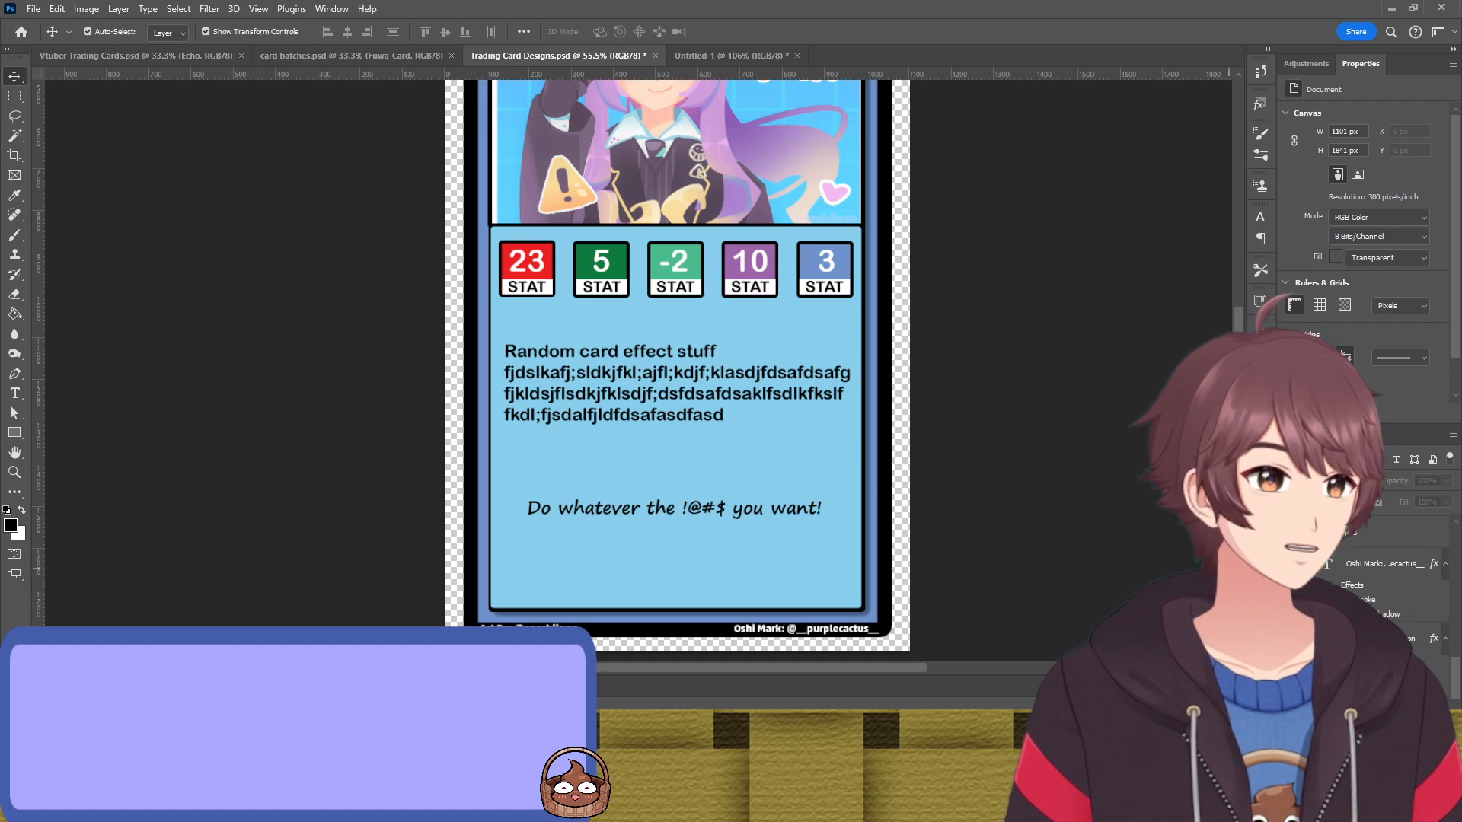
scroll(1360, 595, "down", 3)
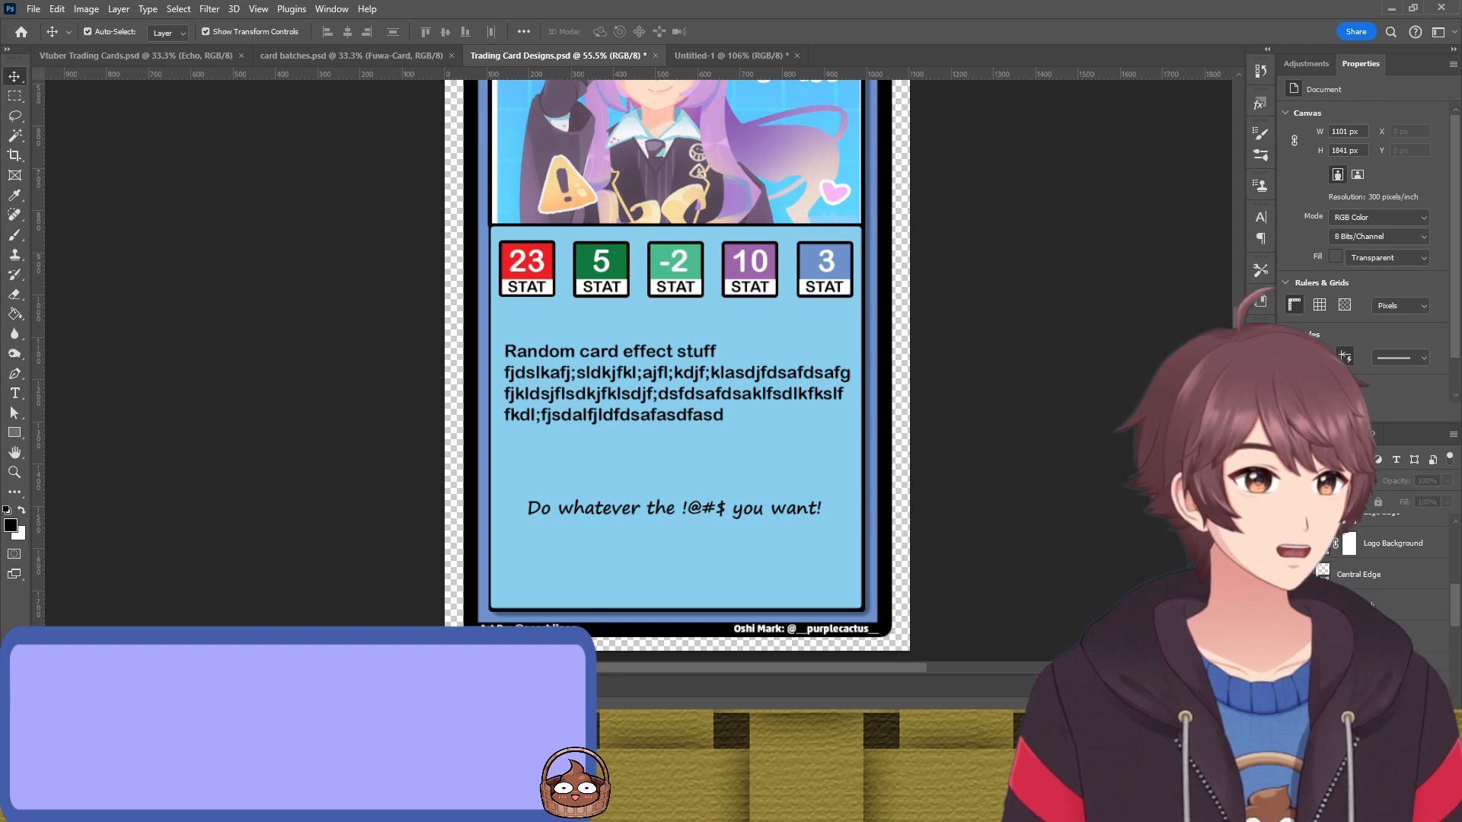
left_click(1393, 636)
left_click(1393, 605)
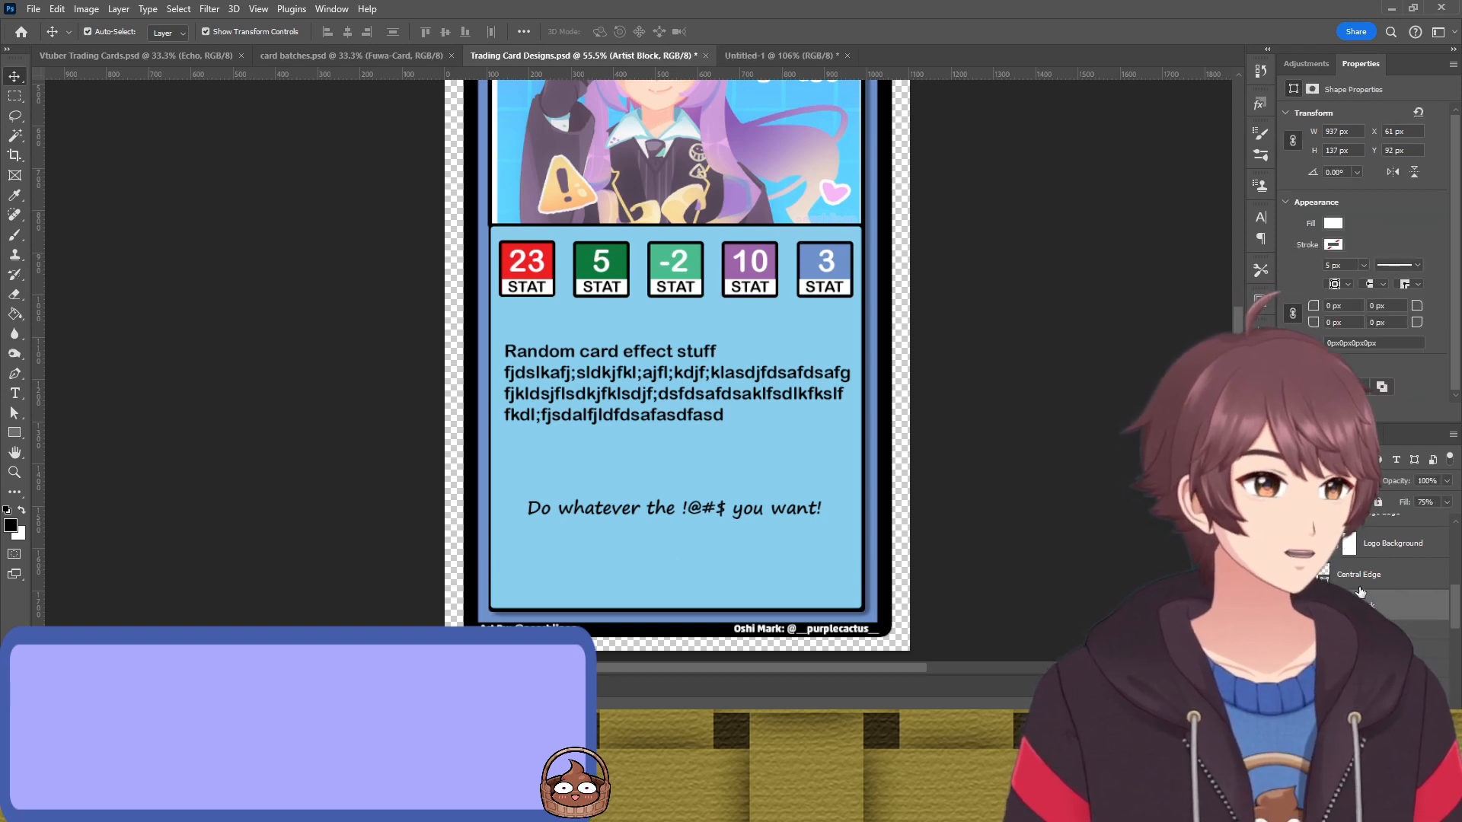
left_click(1393, 574)
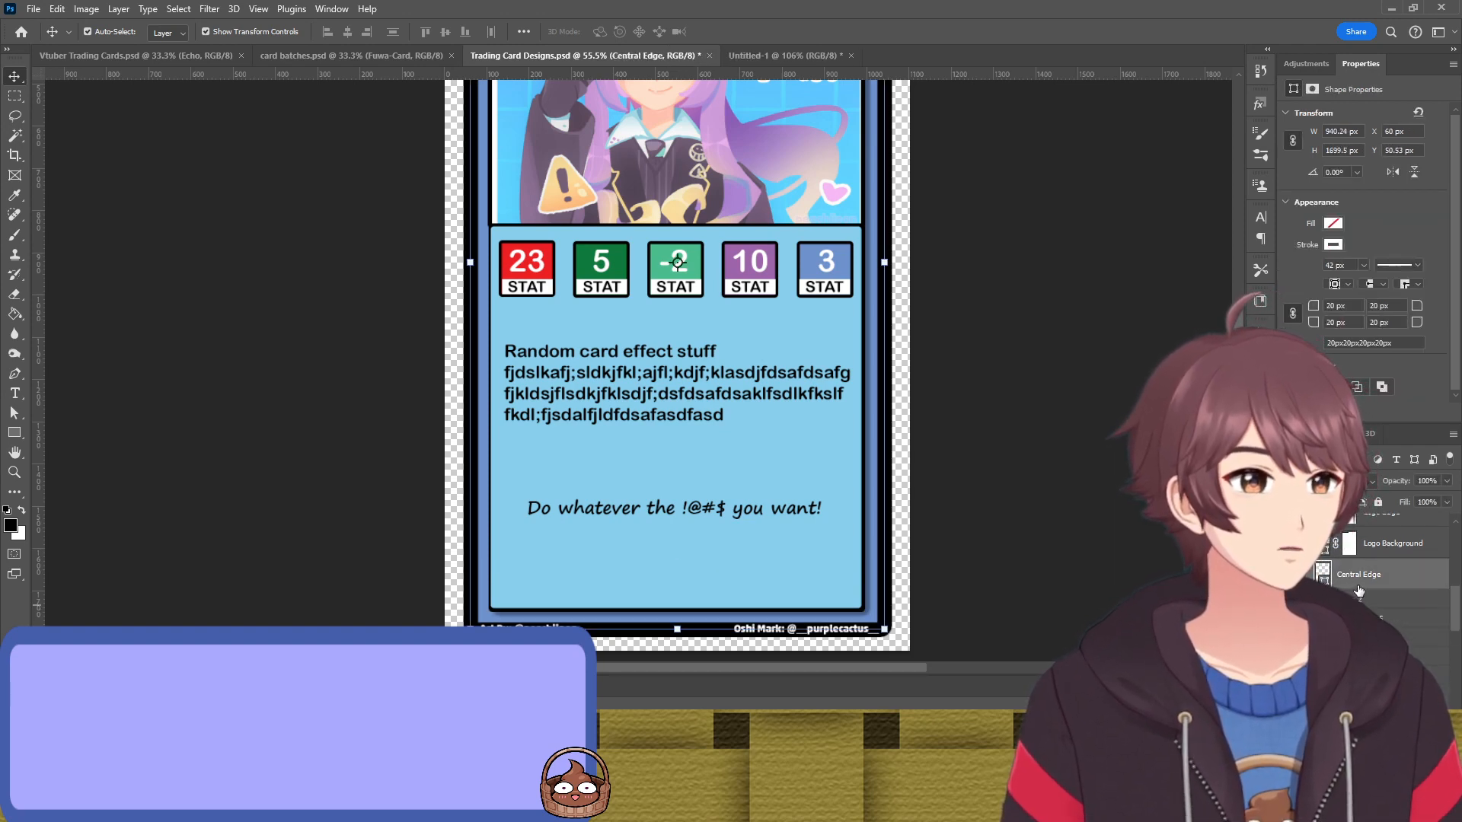
scroll(1358, 590, "up", 2)
scroll(1386, 564, "up", 3)
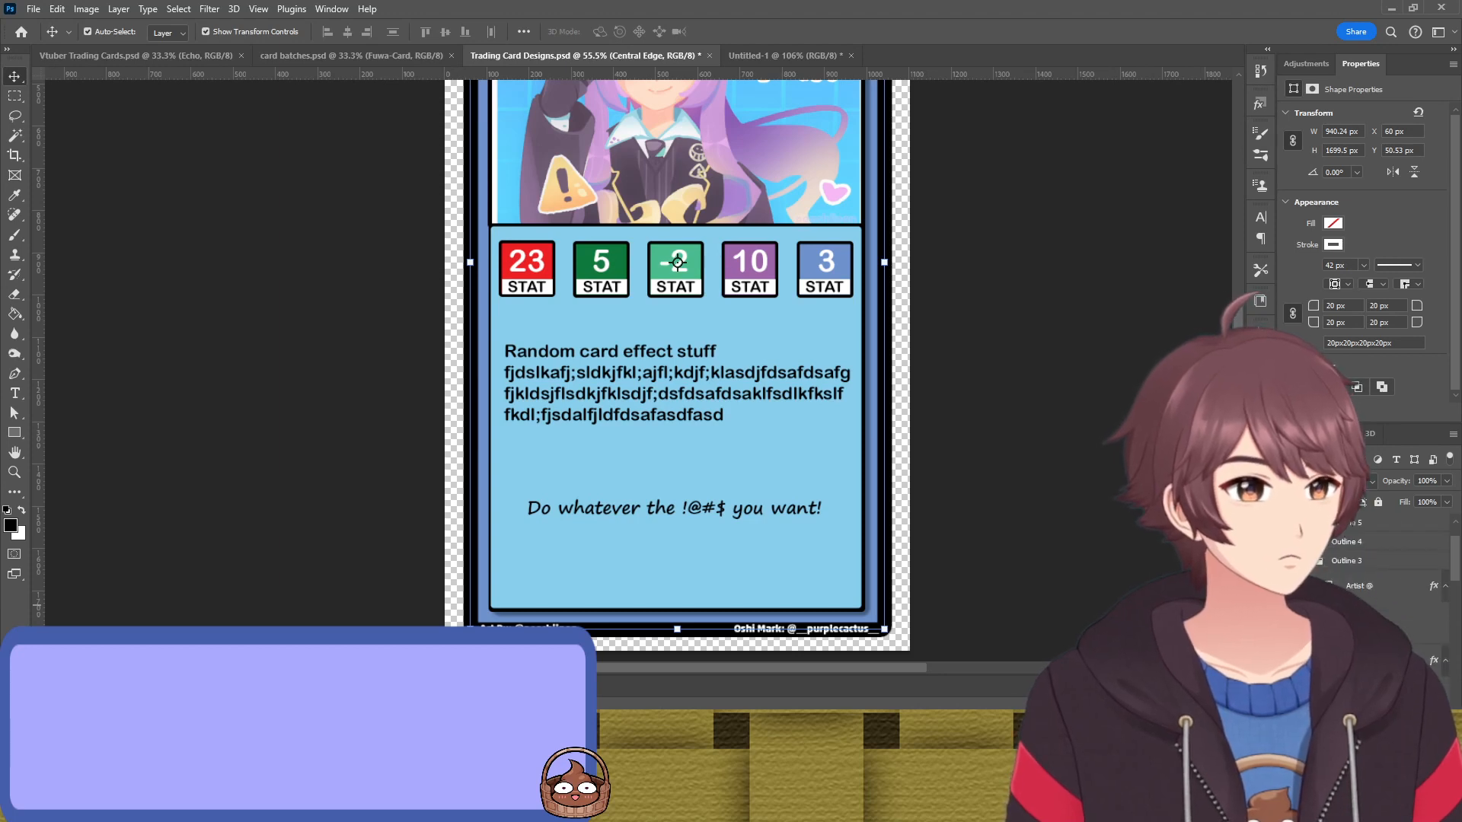
scroll(1385, 563, "up", 2)
left_click(1343, 580)
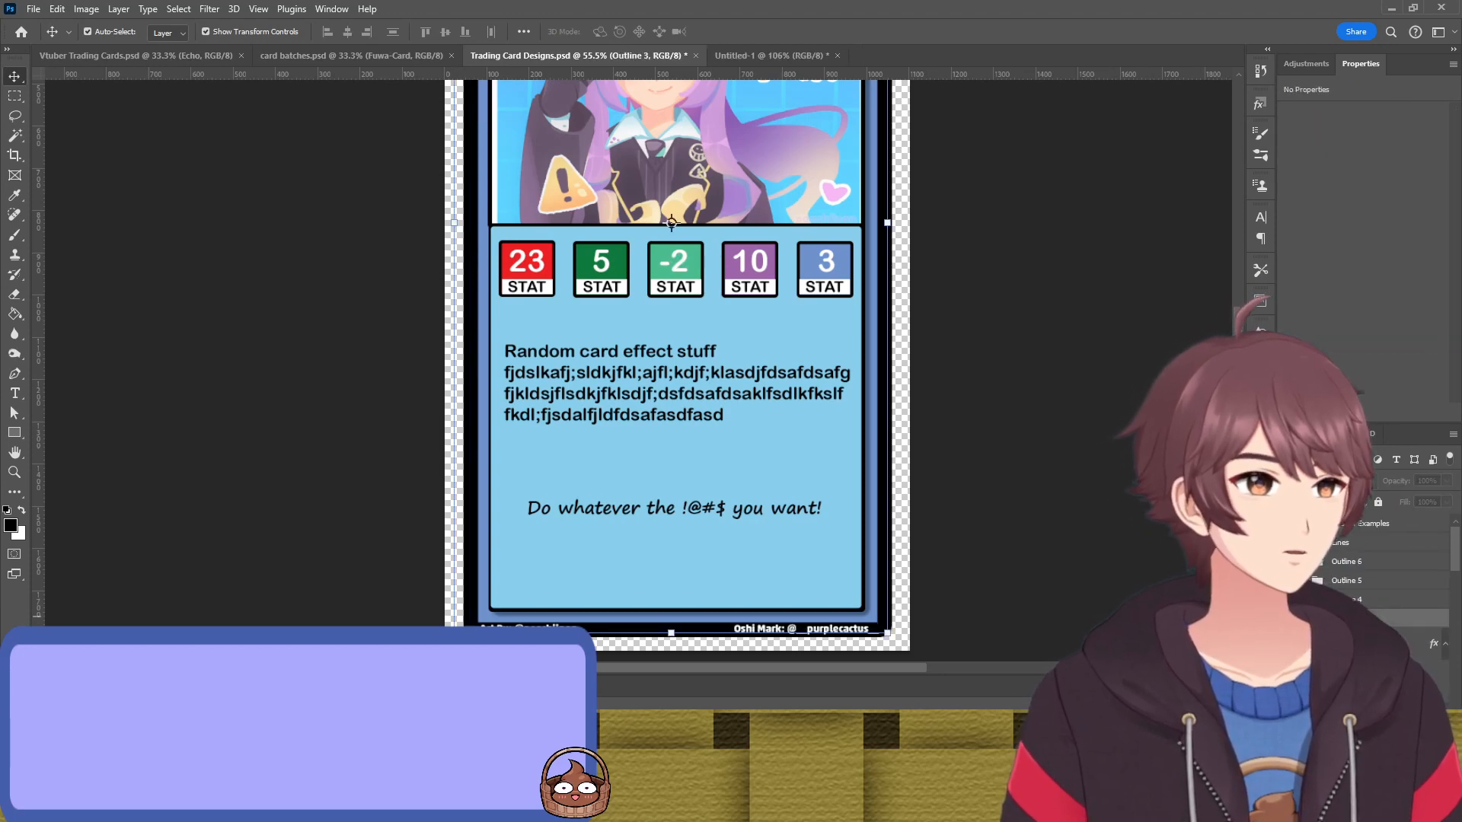
key("Delete")
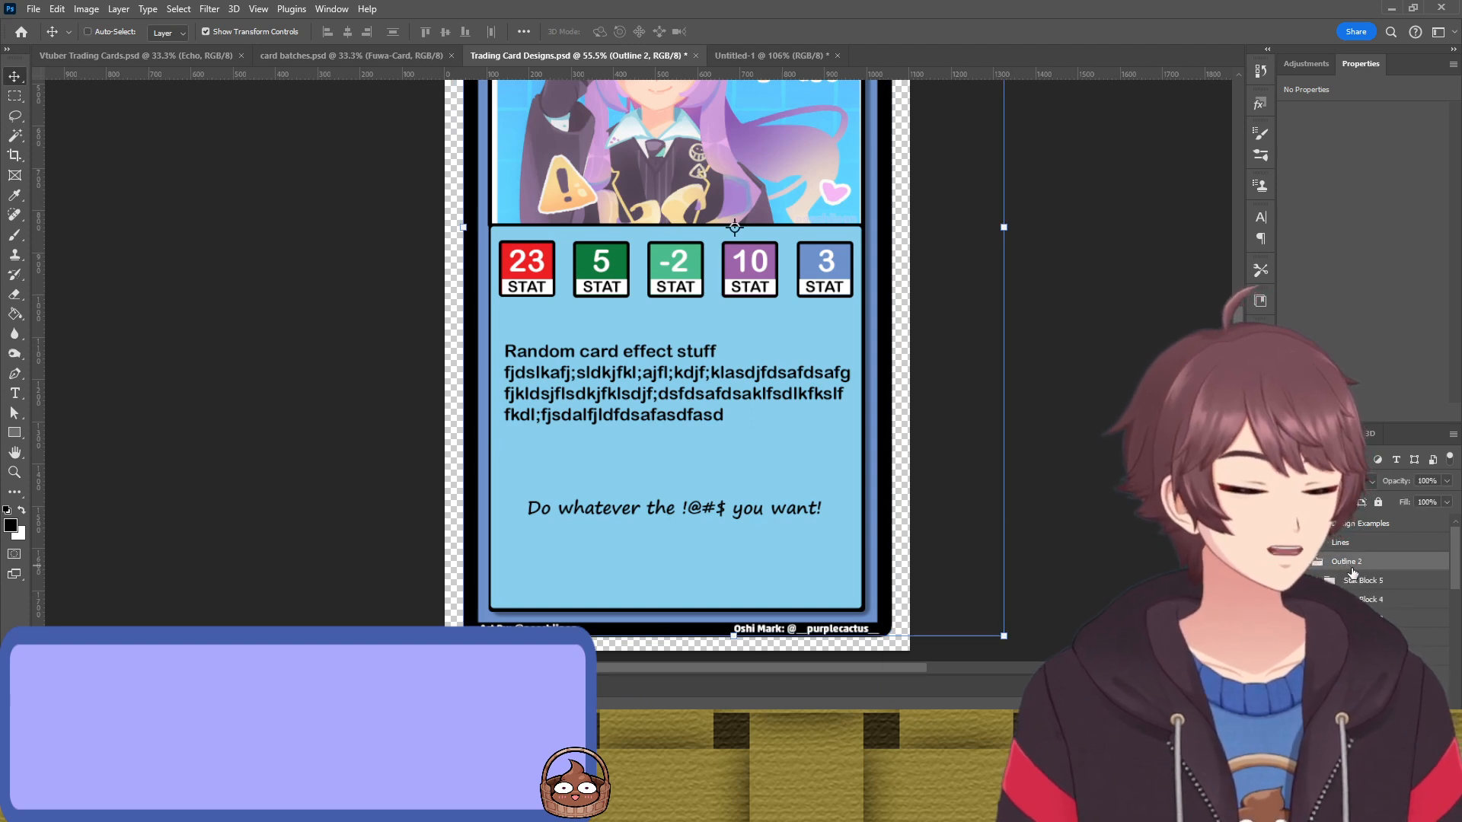
Duplicate the Outline 2 group and rename the copy as Outline 3
key("ctrl+j")
scroll(1370, 594, "down", 5)
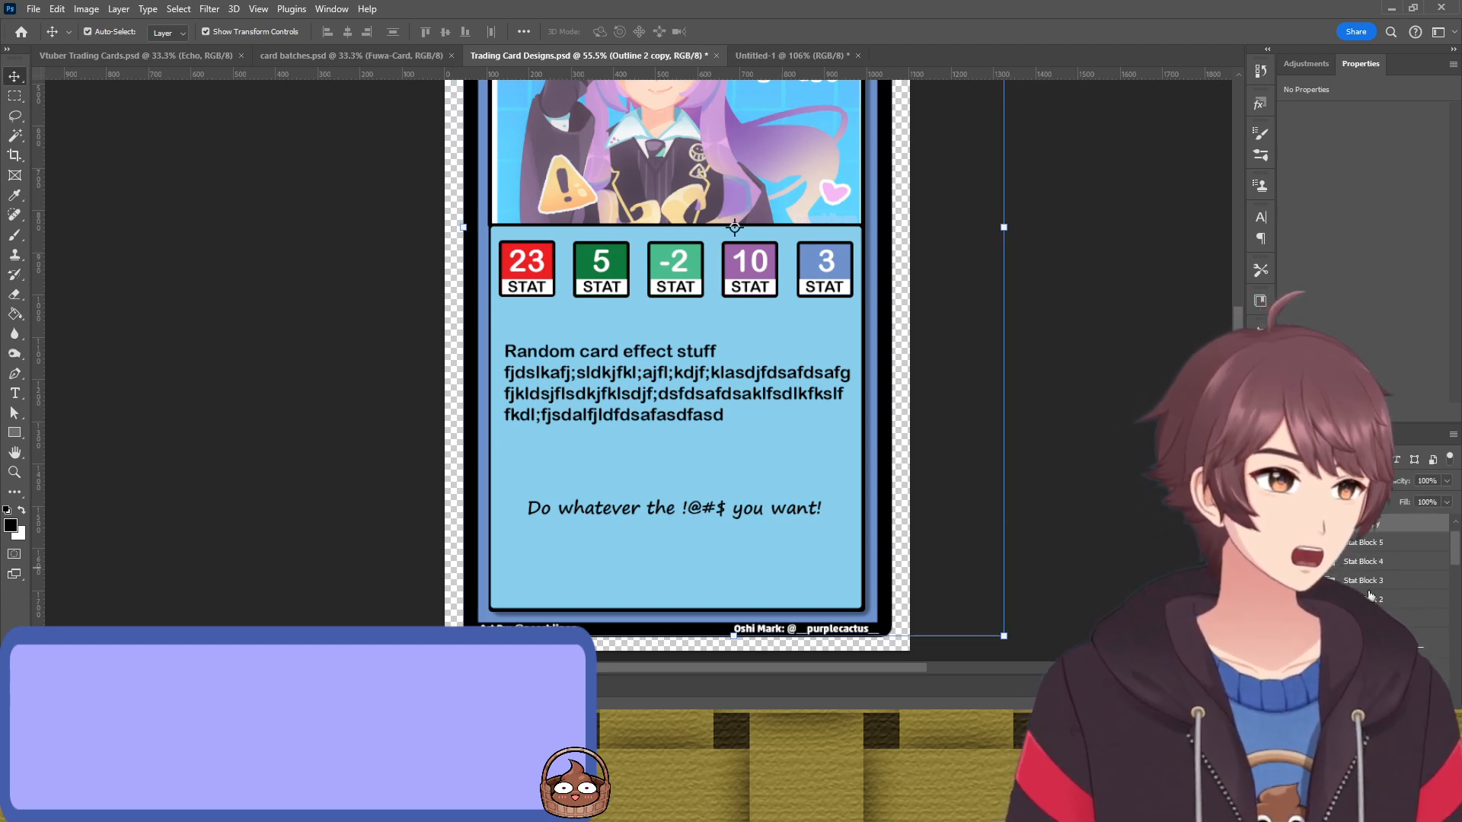
scroll(1370, 578, "down", 4)
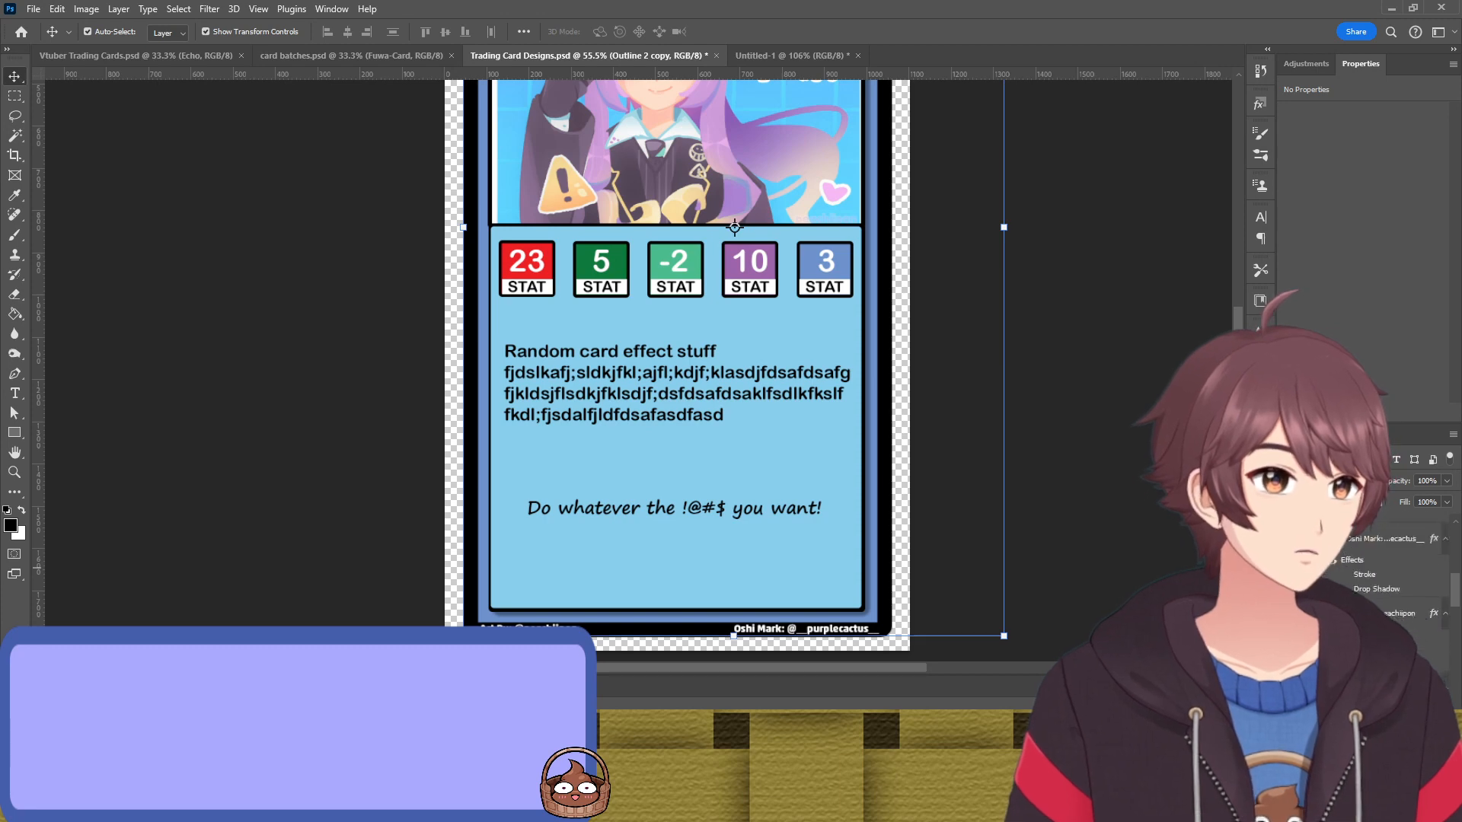
scroll(1370, 579, "down", 2)
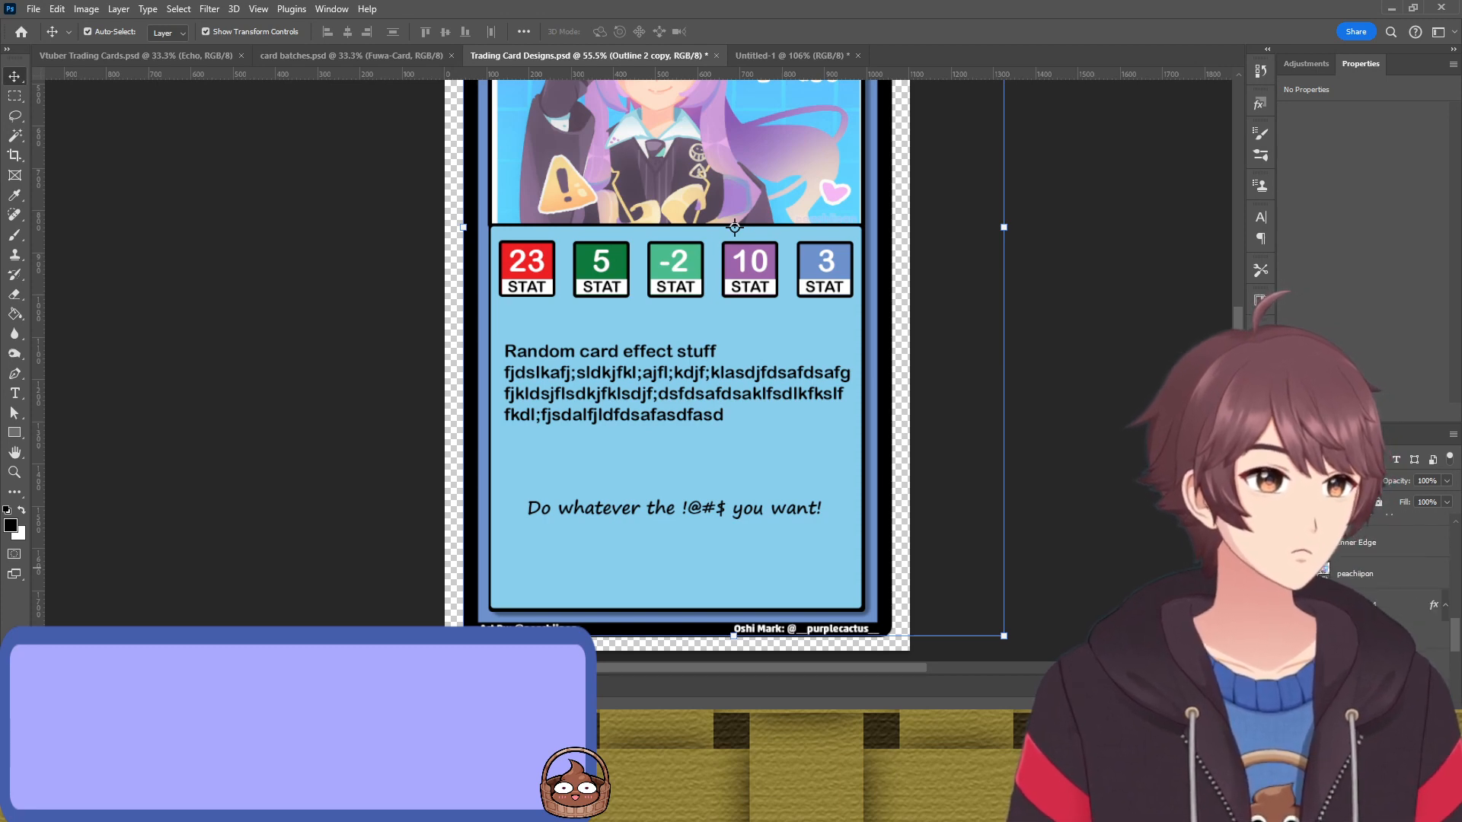
scroll(1370, 563, "up", 10)
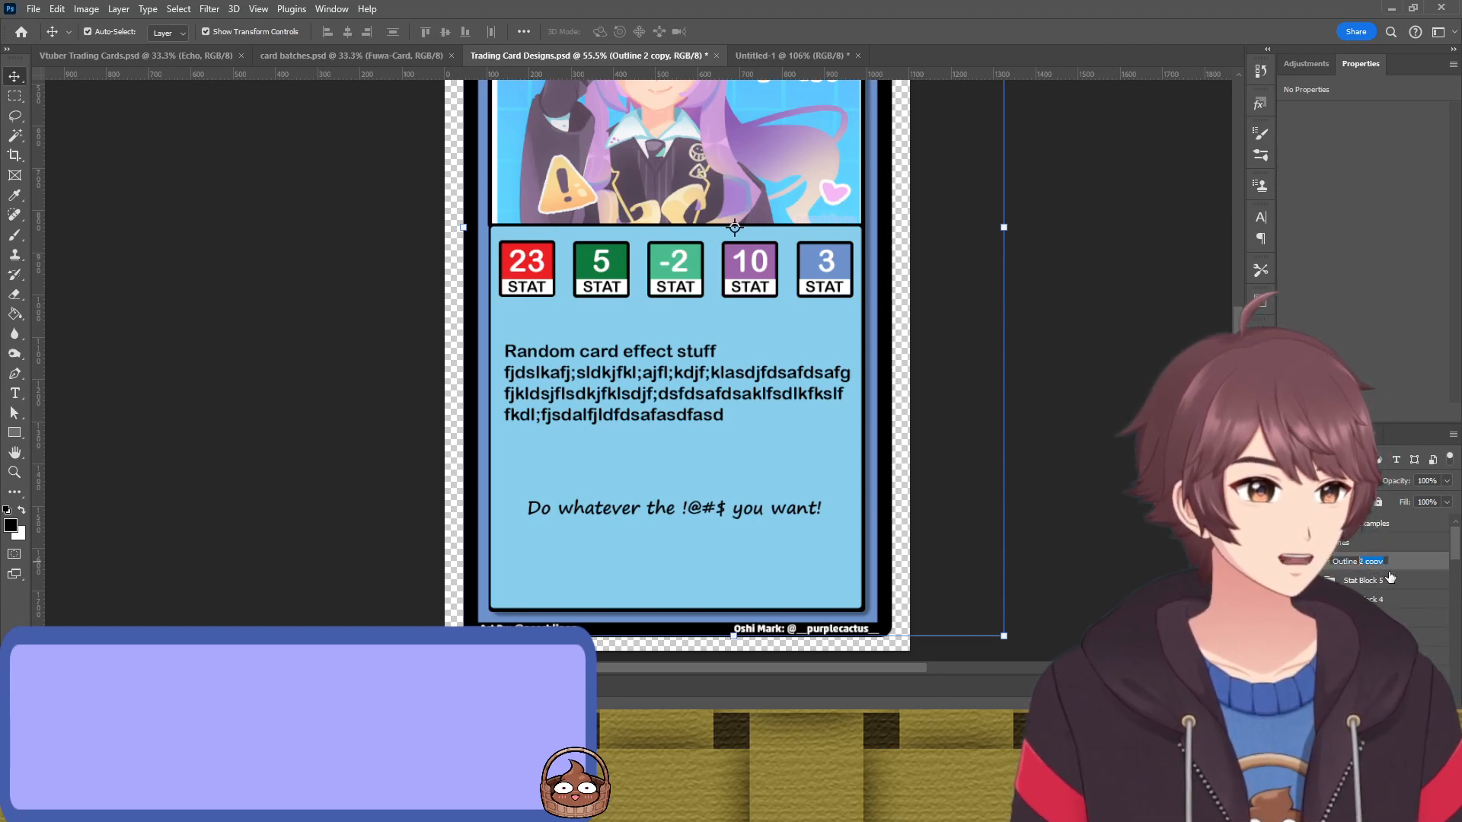
key("Return")
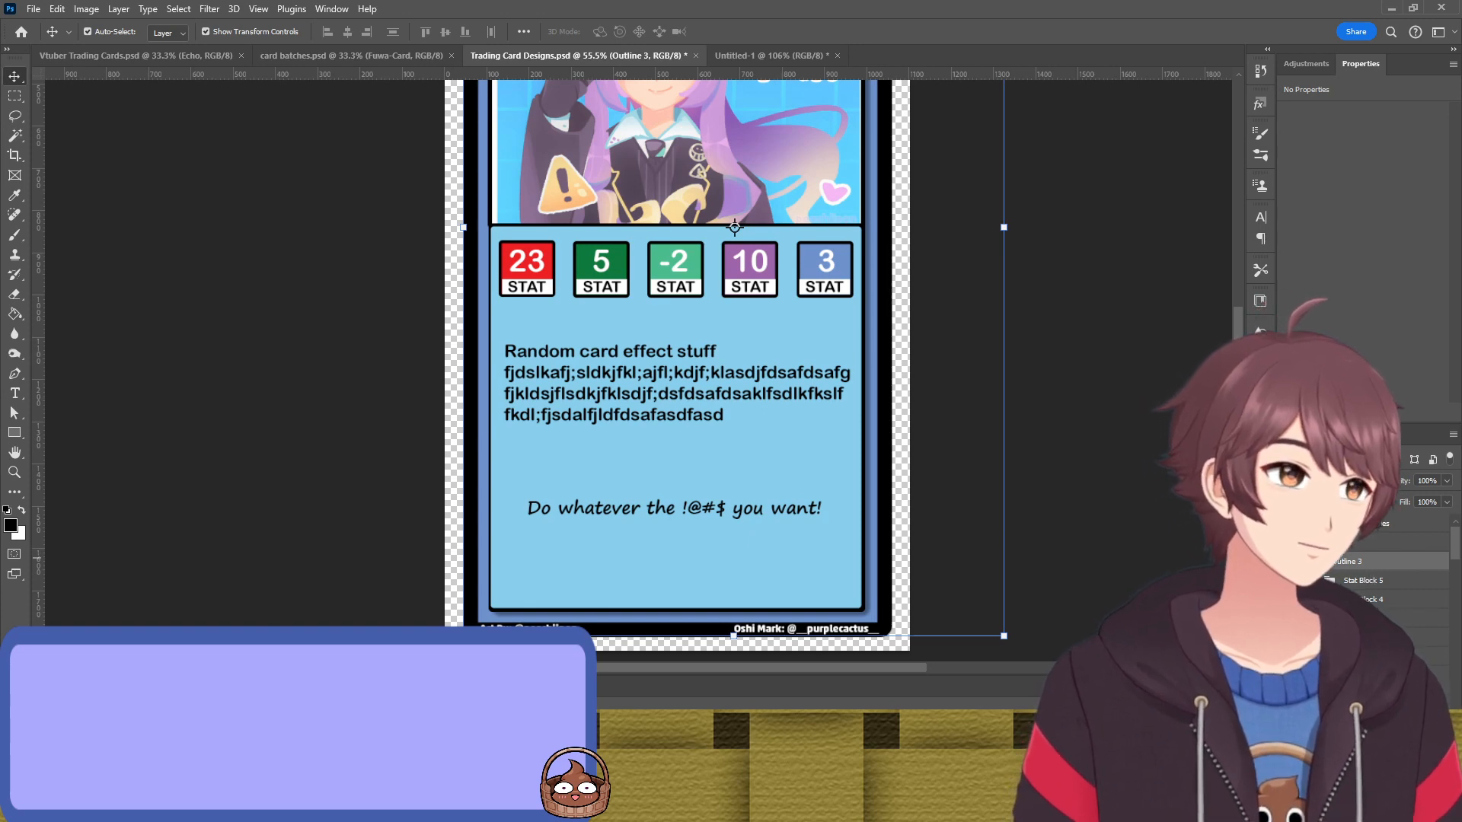
Delete all five stat block groups from the Outline 2 group and hide the Outline 3 group
scroll(1386, 563, "down", 2)
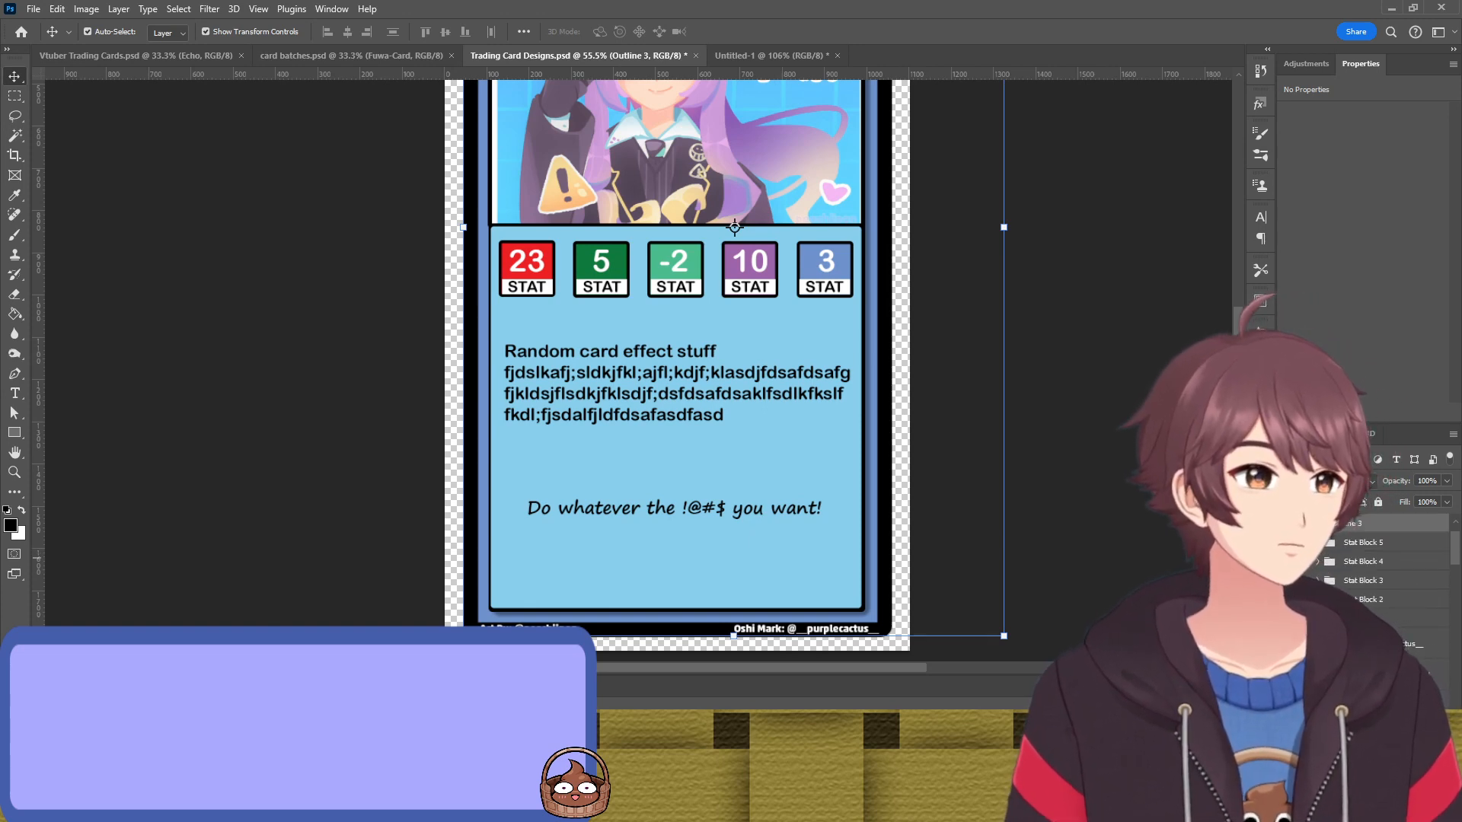
scroll(1386, 564, "up", 1)
left_click(1367, 566)
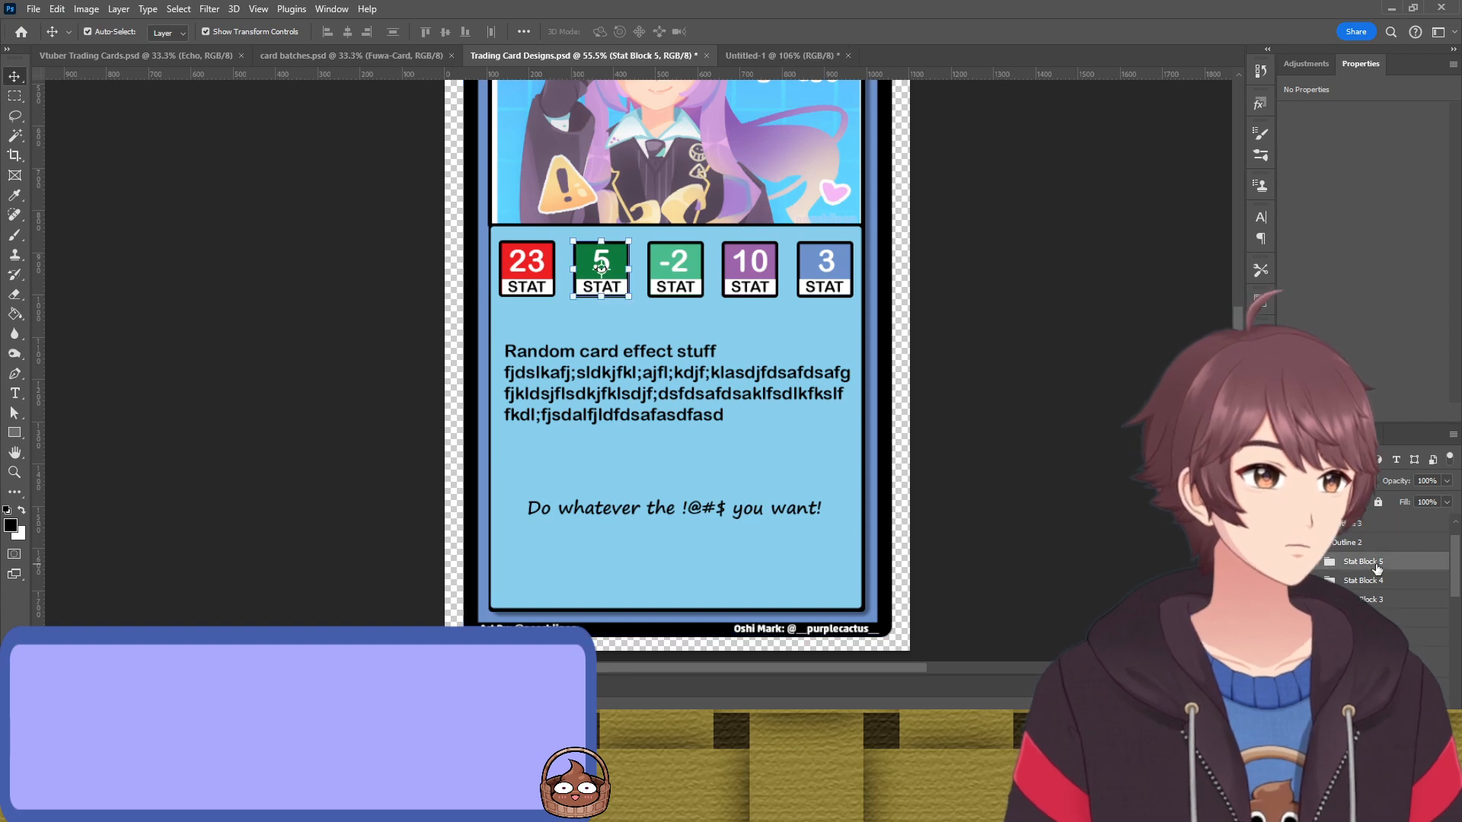
key("Delete")
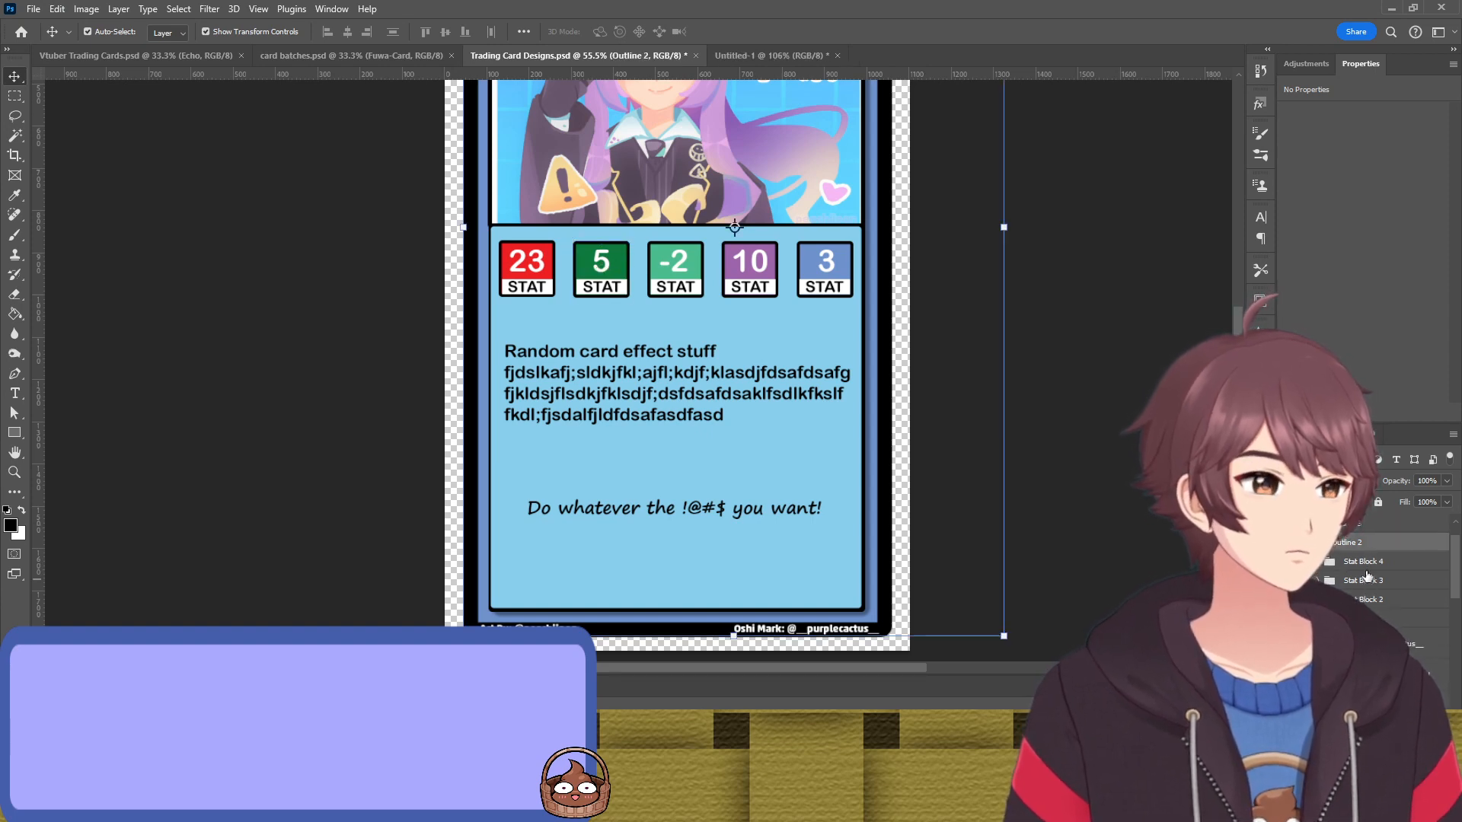
left_click(1367, 566)
key("Delete")
left_click(1367, 566)
key("Delete")
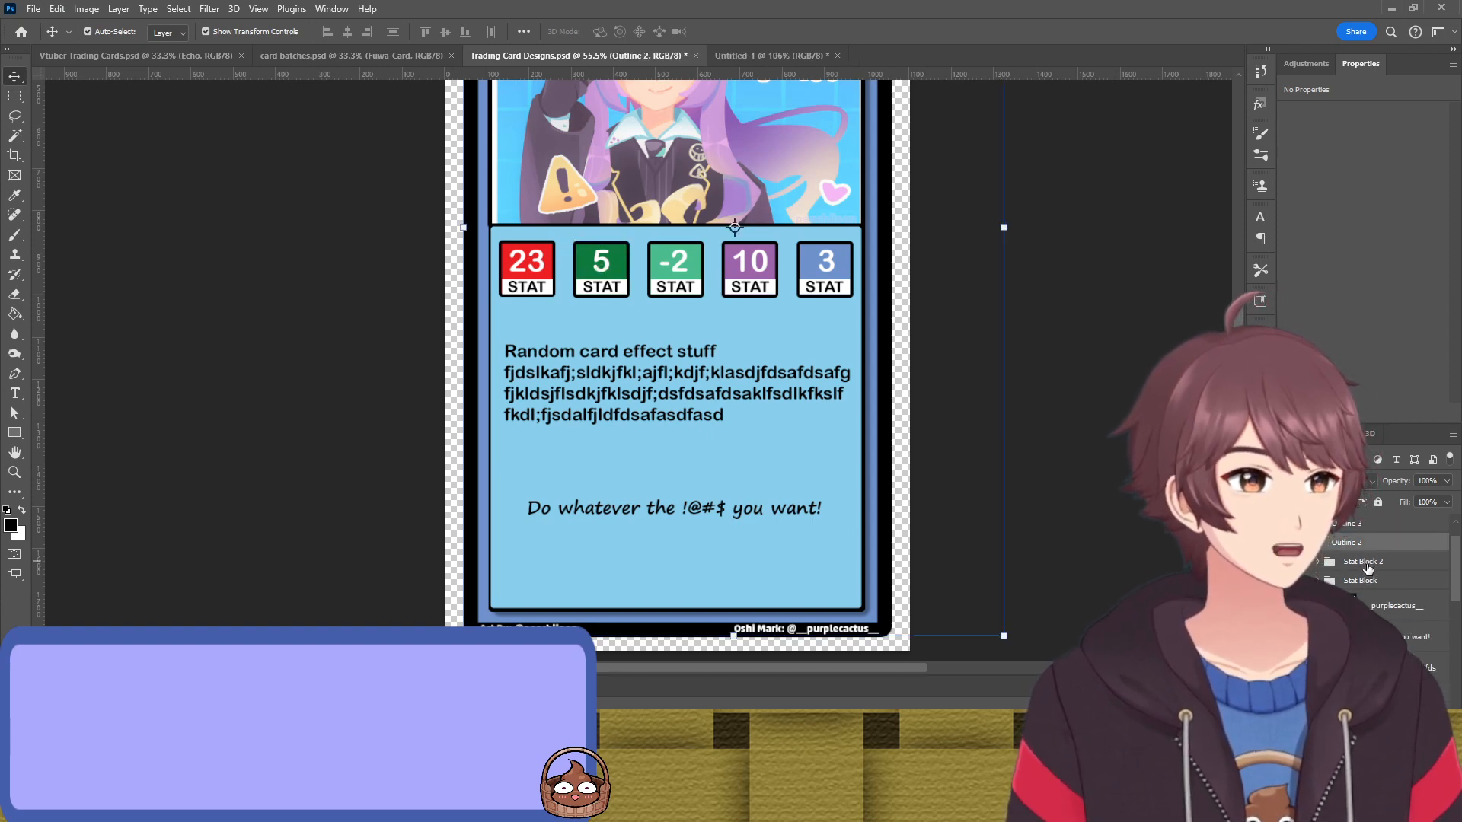
left_click(1368, 567)
key("Delete")
left_click(1368, 567)
key("Delete")
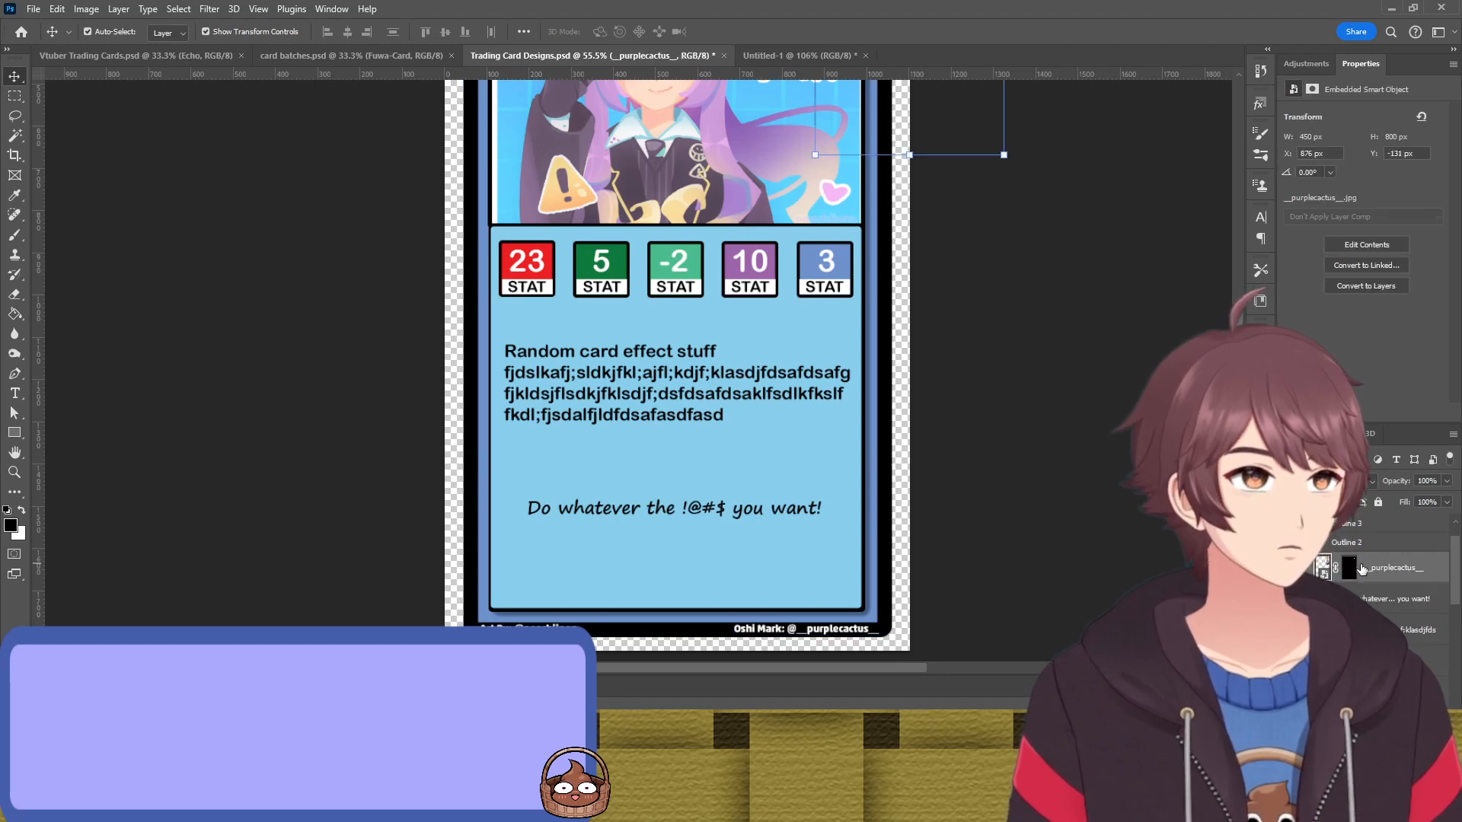
scroll(1340, 574, "up", 2)
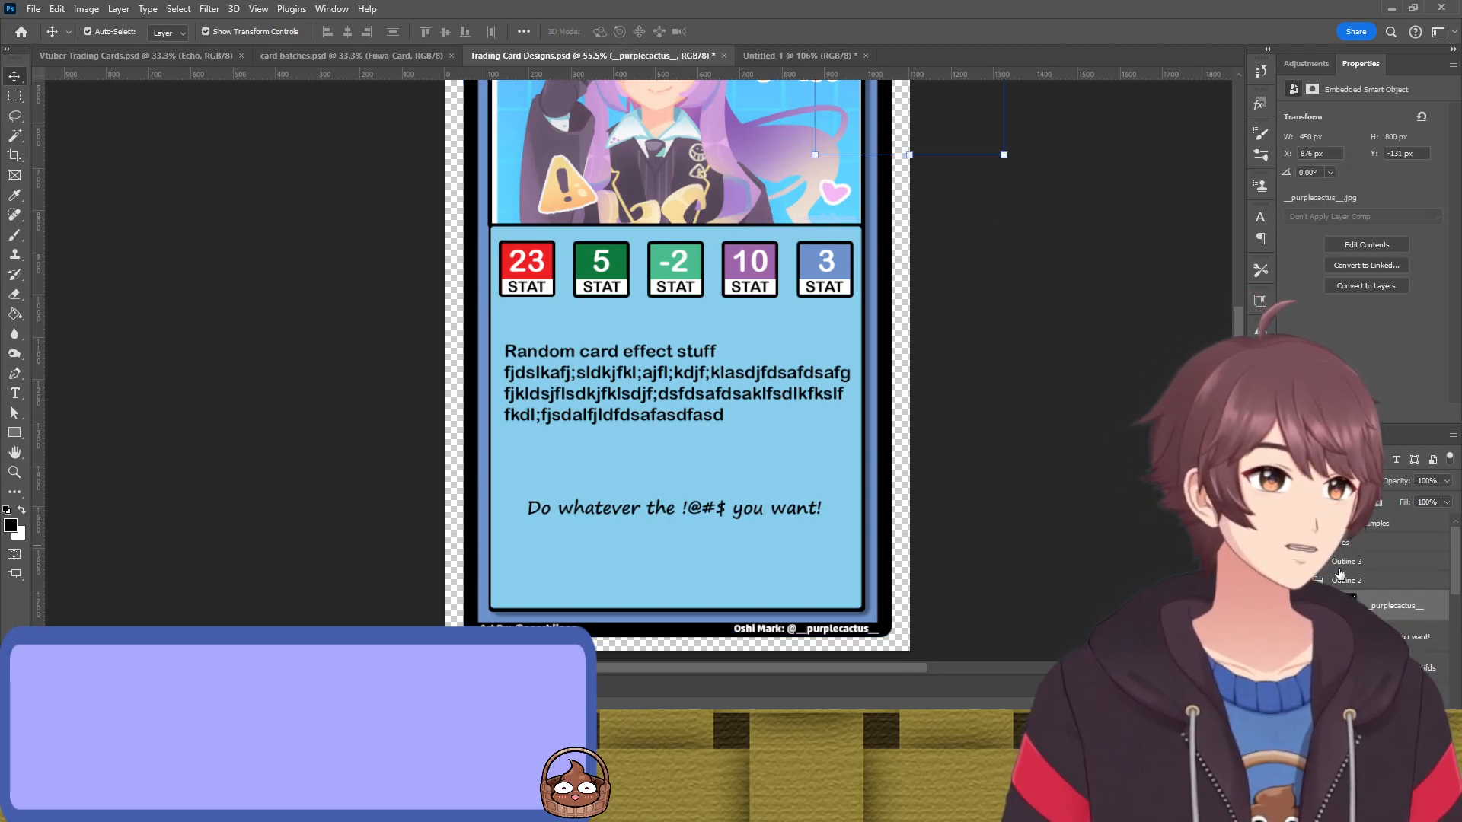
scroll(1021, 371, "up", 3)
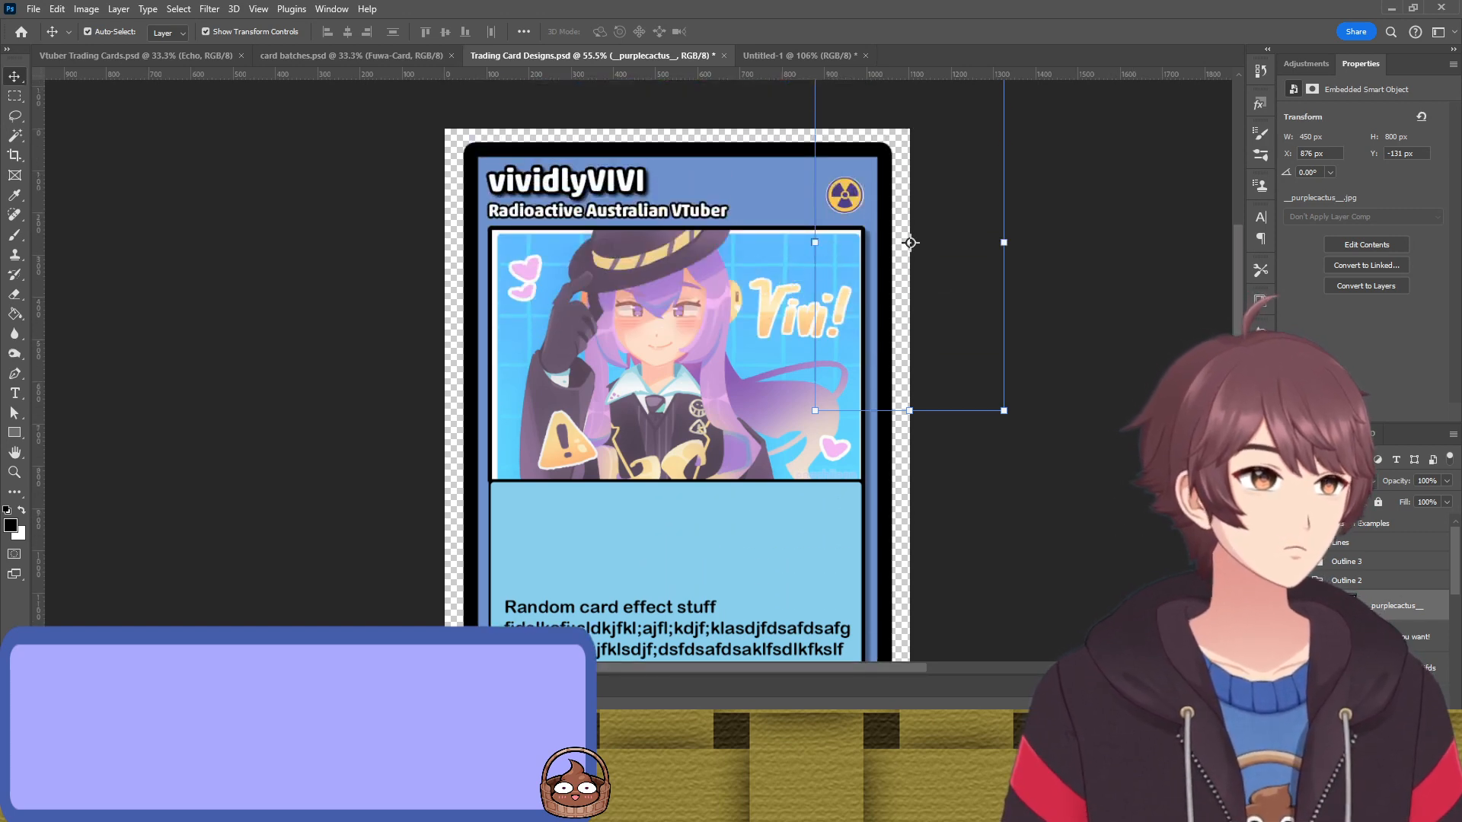
Replace the "Random card effect stuff" text in Outline 2 with the copied bio starting "I'm Vivi, radioactive Australian VTuber!"
left_click(1370, 636)
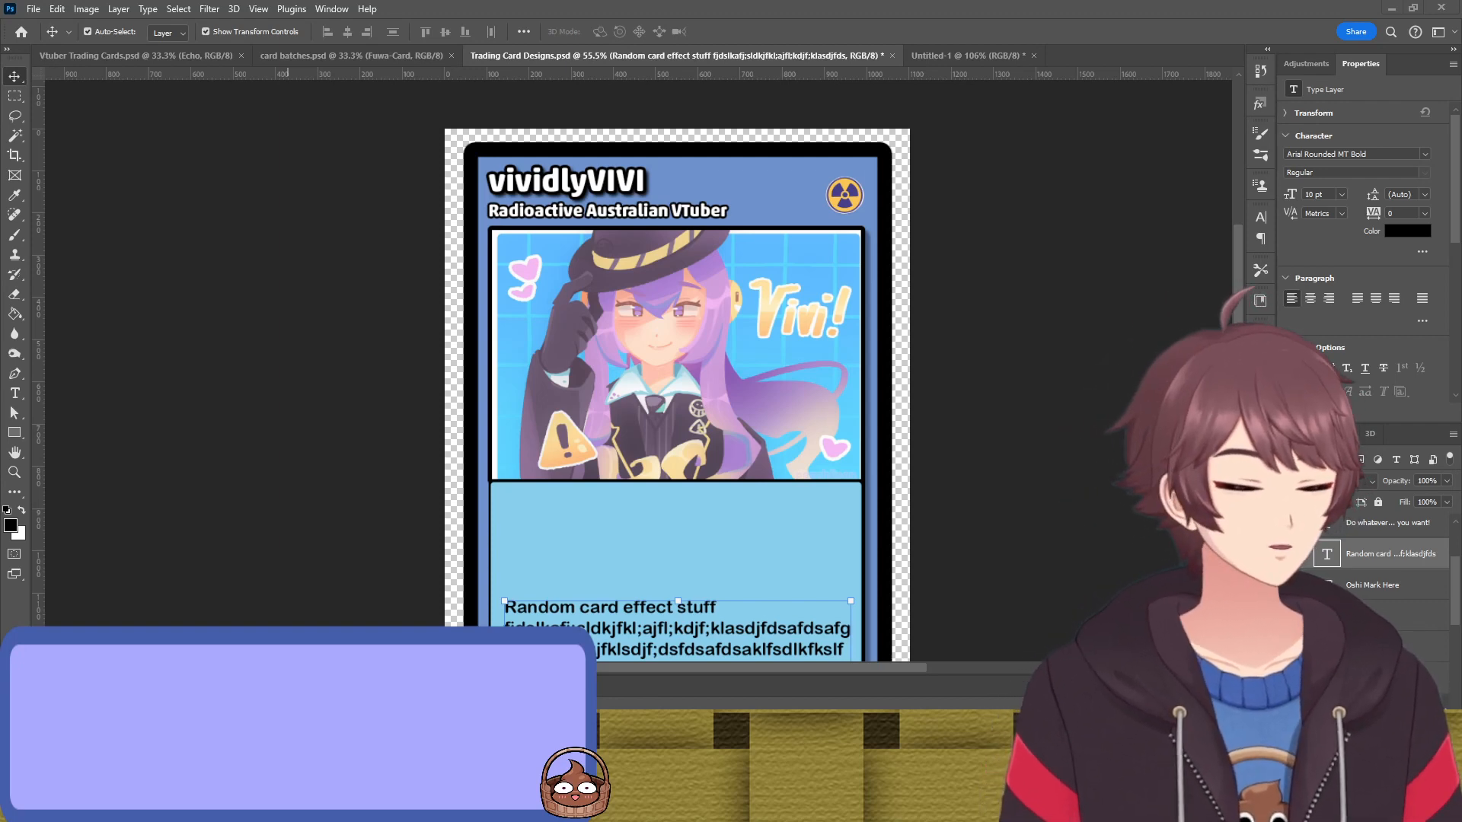
scroll(685, 587, "down", 2)
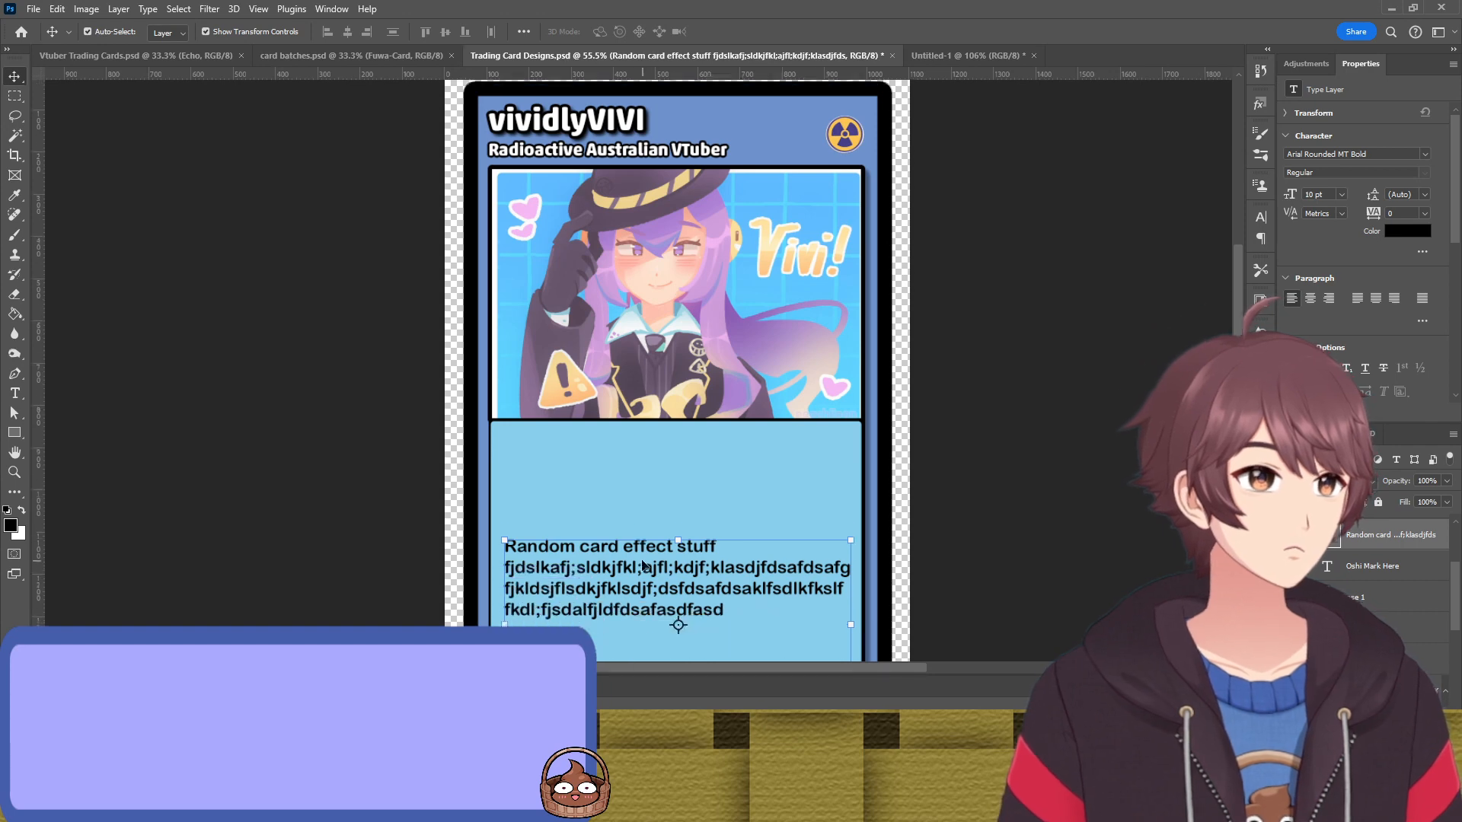
double_click(621, 554)
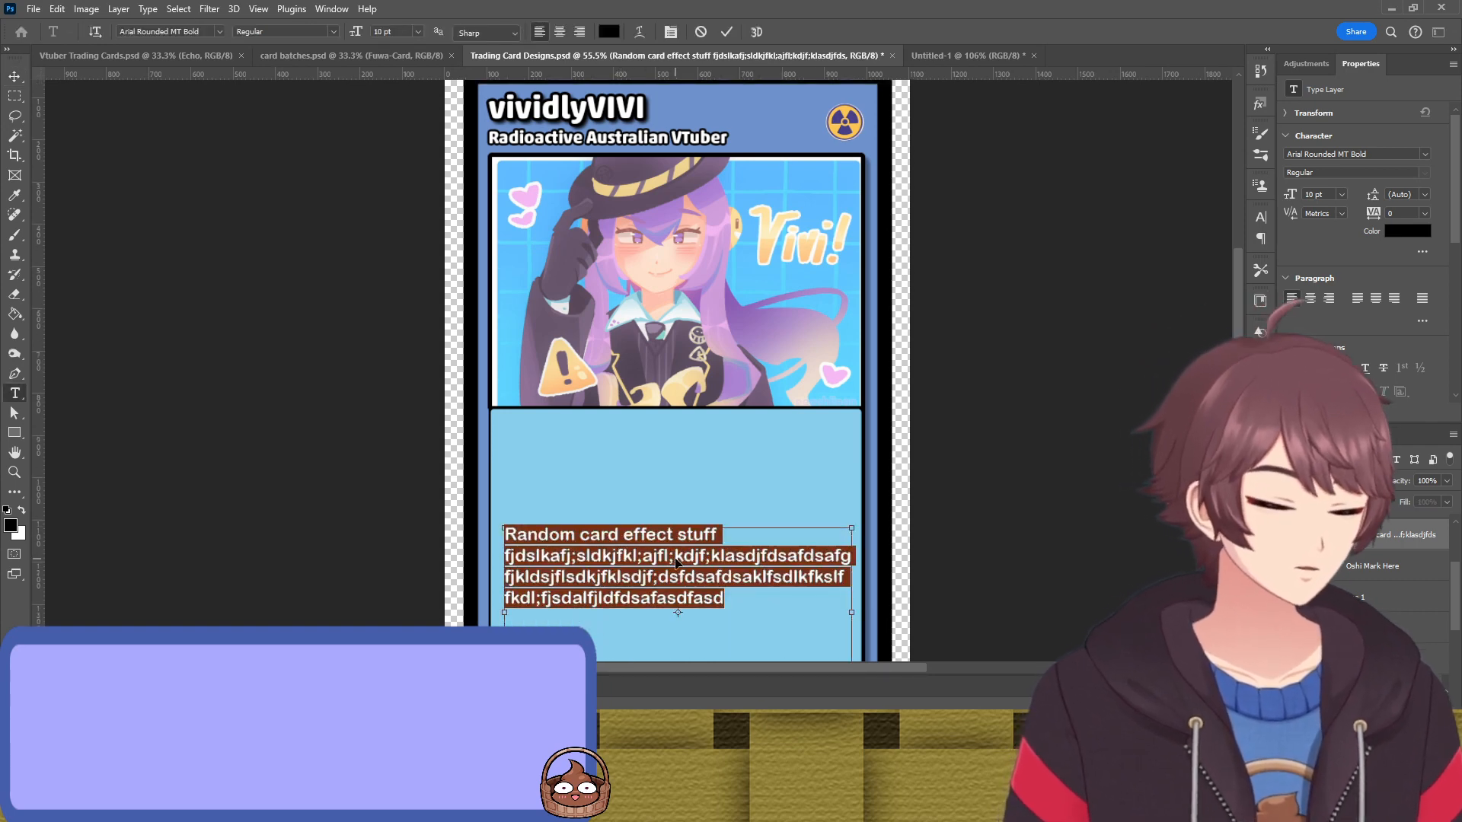
key("ctrl+v")
scroll(719, 515, "down", 2)
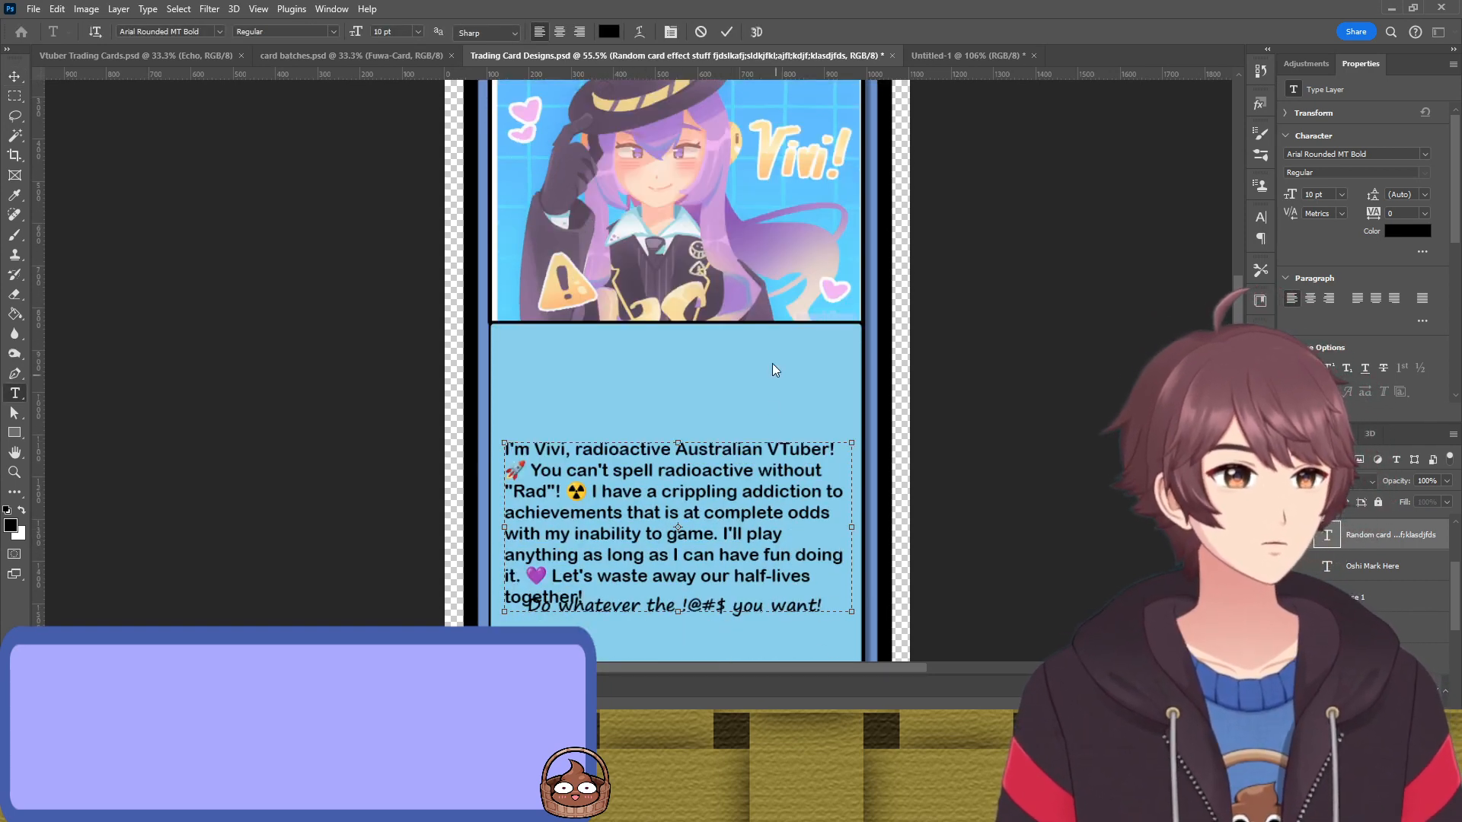
left_click(727, 34)
Move the bio paragraph up into the upper part of the blue text area, above the "Do whatever the !@#$ you want!" quote
key("v")
left_click_drag(661, 497, 673, 391)
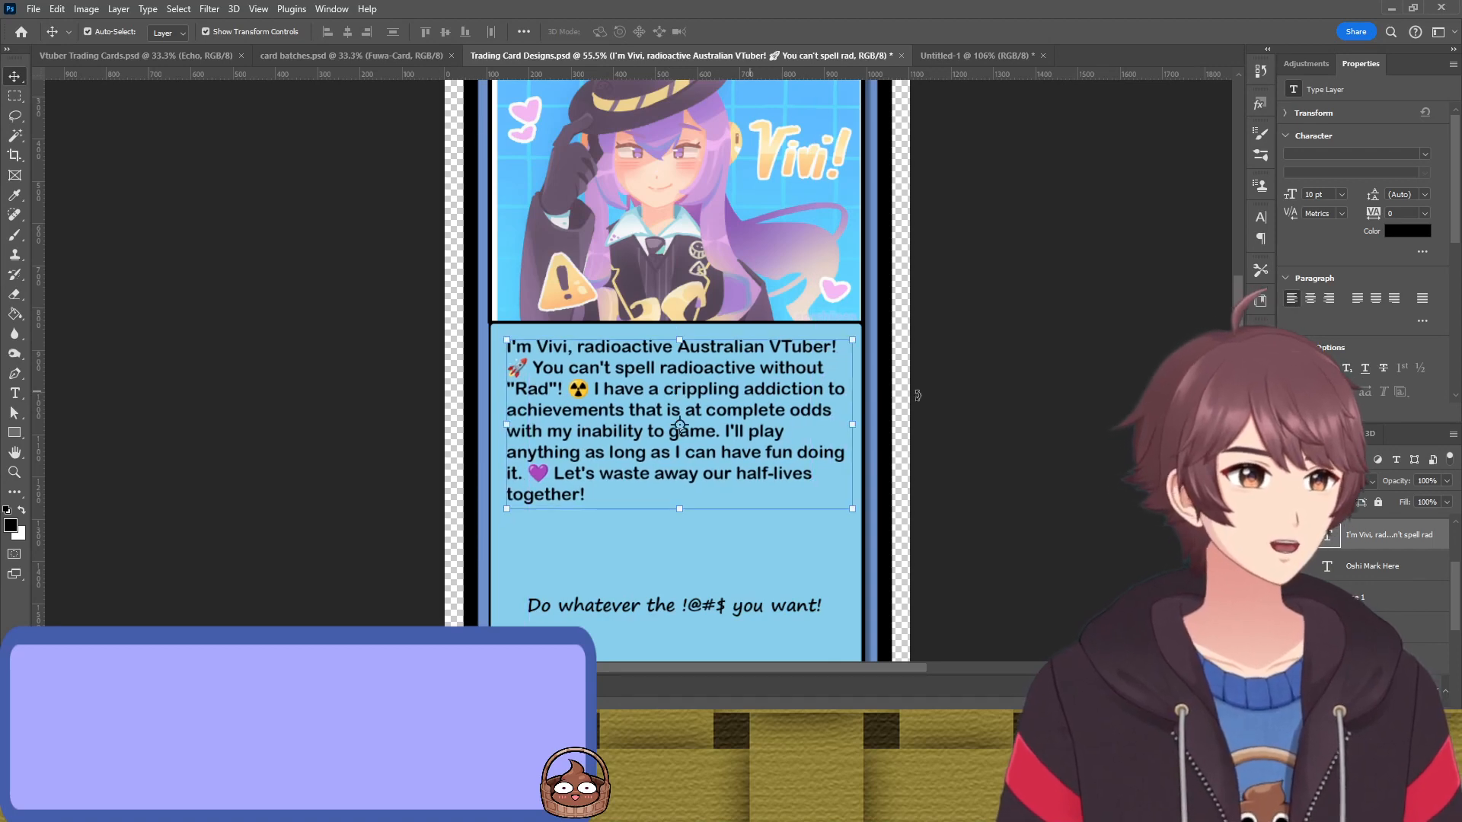
left_click(733, 525)
scroll(688, 537, "down", 1)
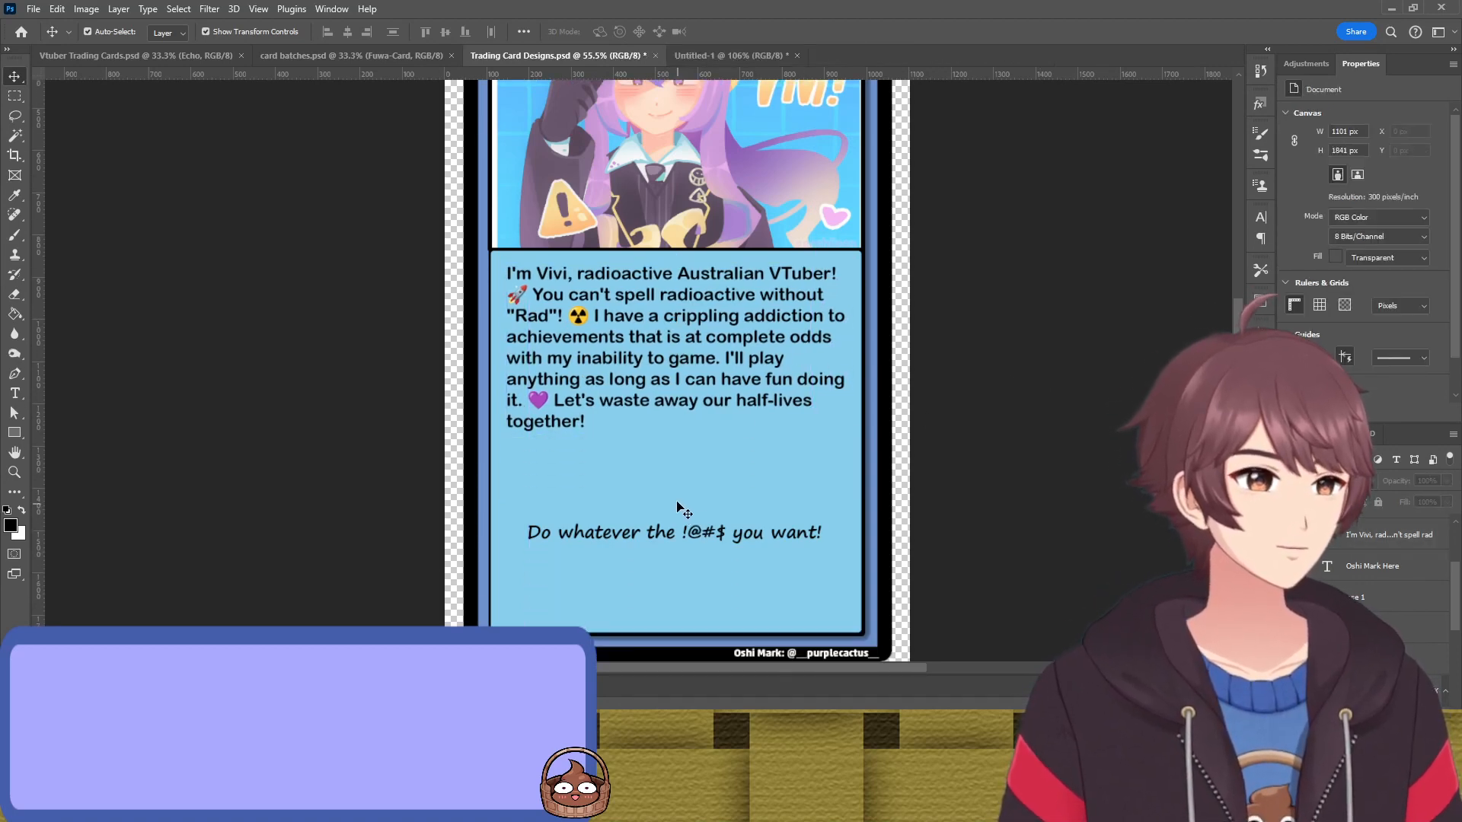
left_click_drag(654, 378, 659, 391)
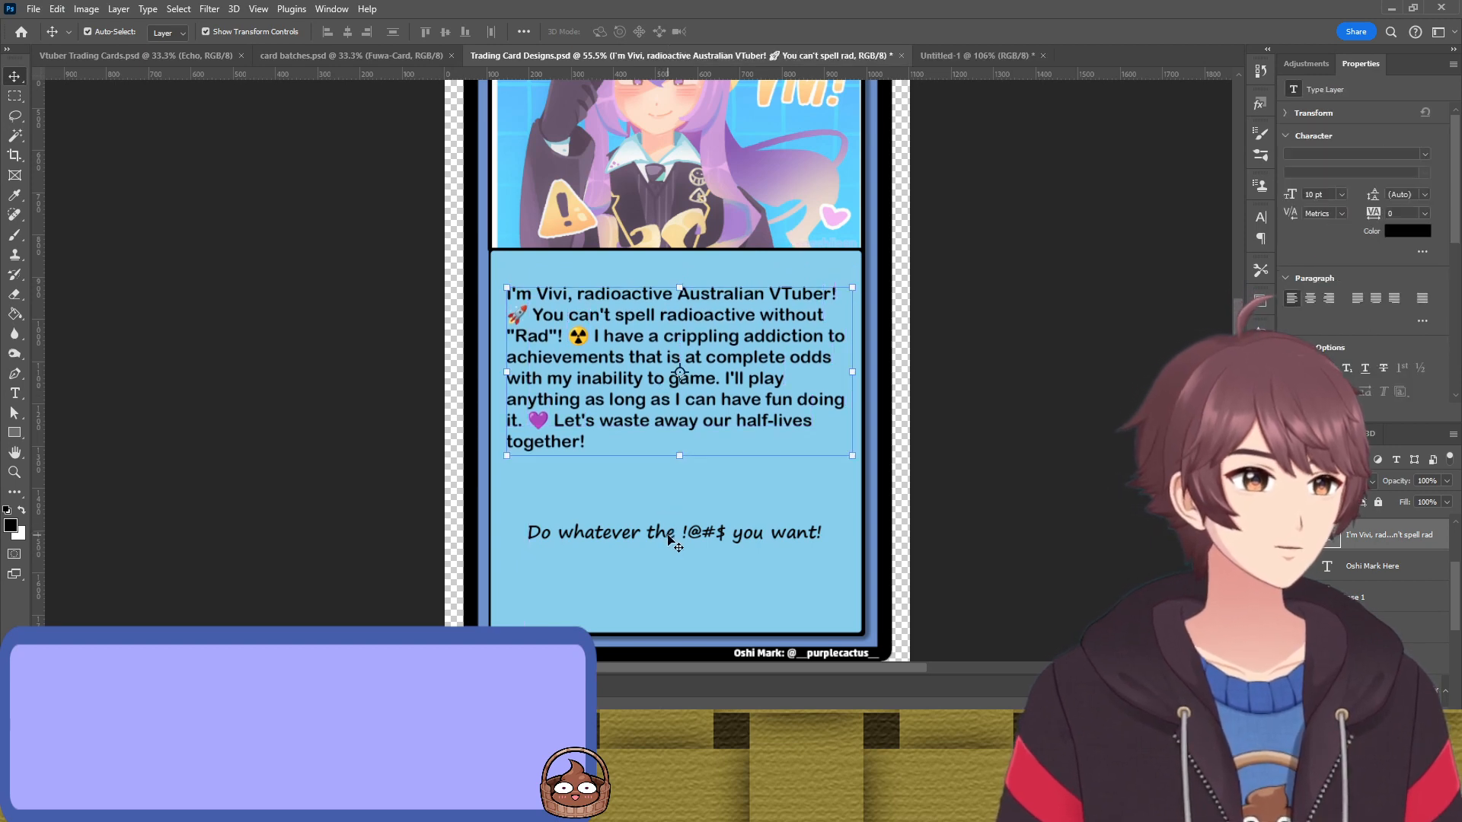
mouse_move(669, 538)
left_mouse_down()
mouse_move(670, 517)
mouse_move(671, 537)
left_mouse_up()
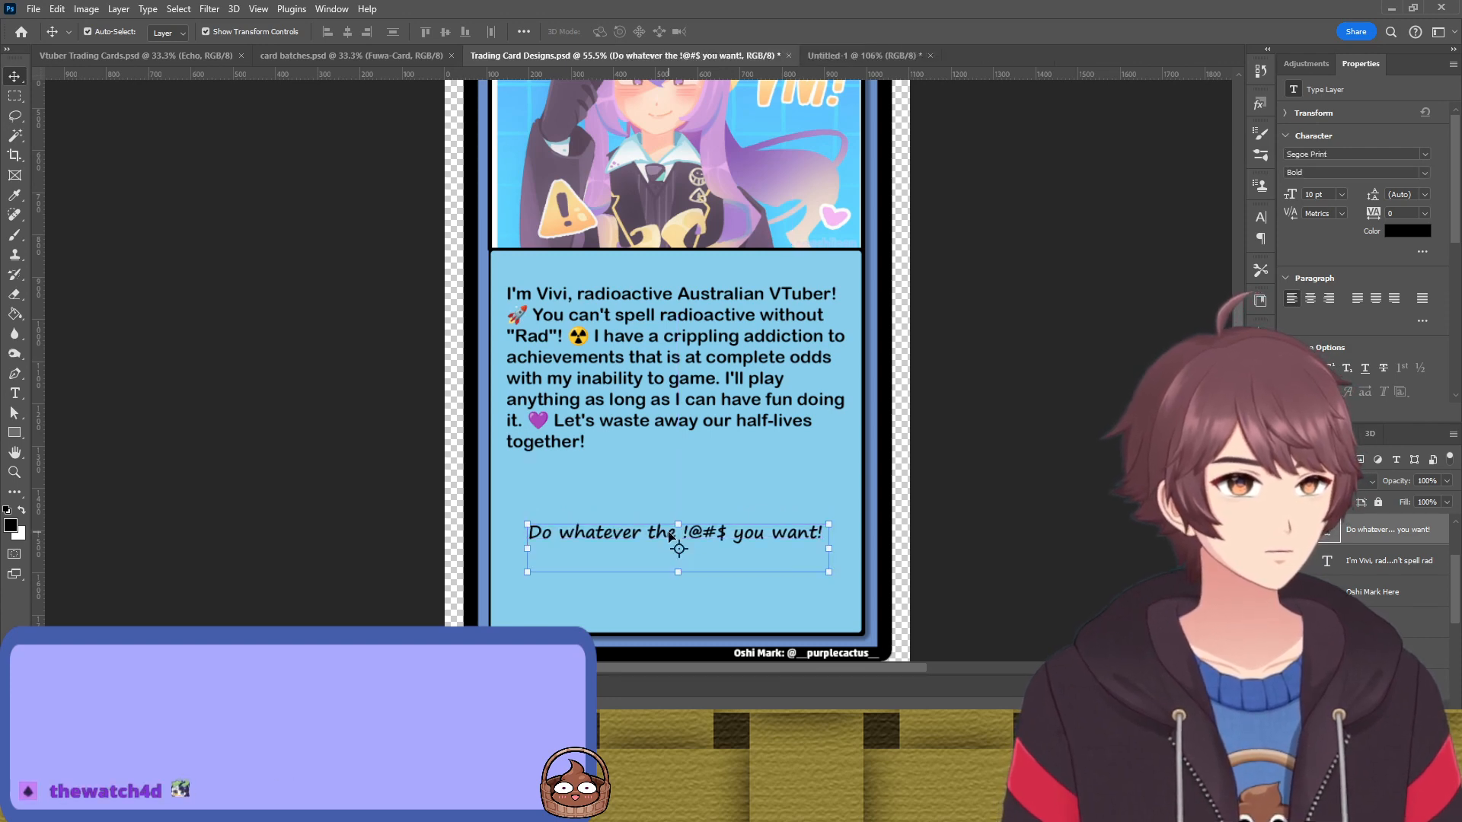
left_click(952, 437)
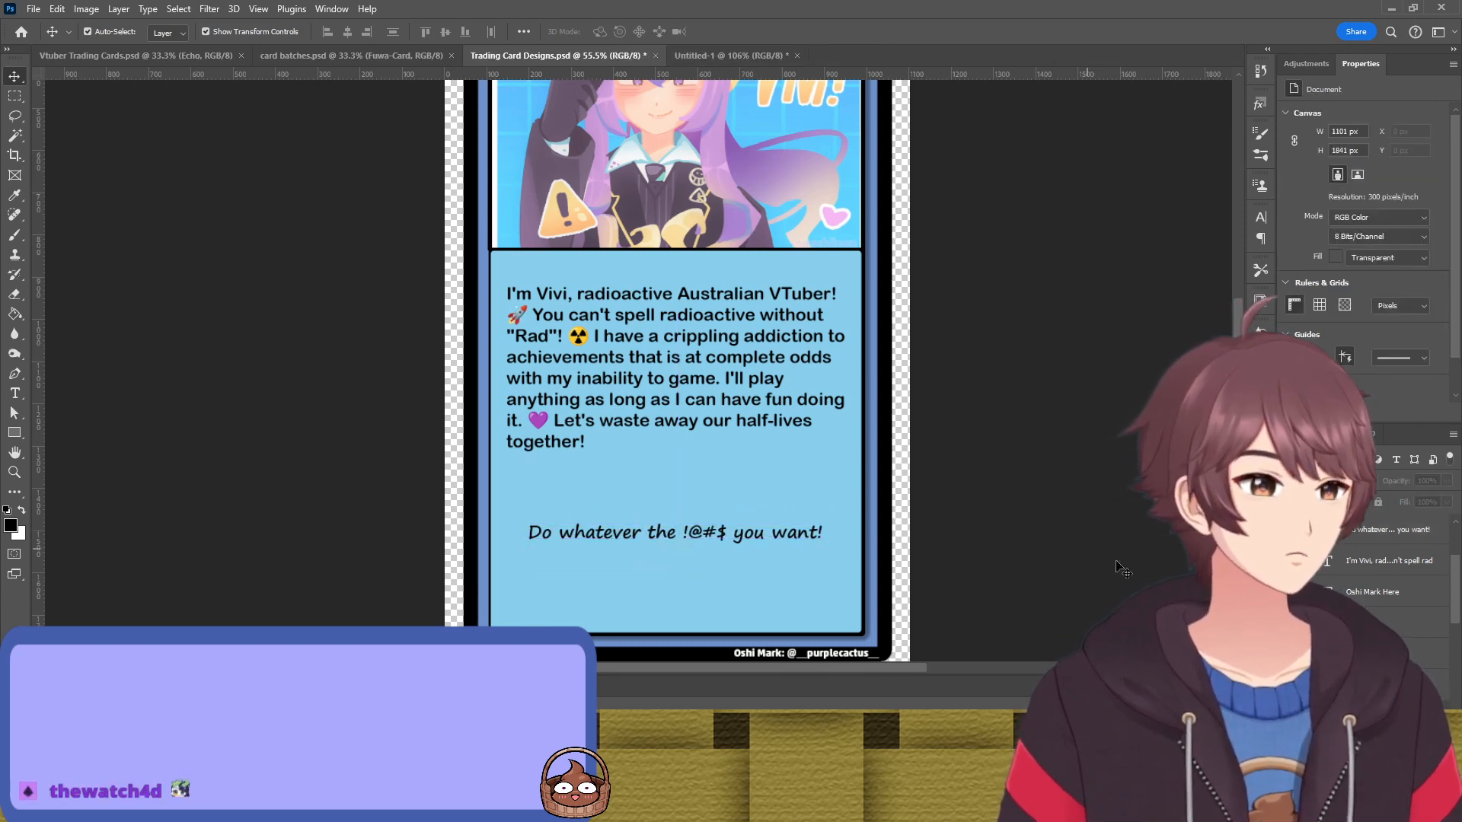
Collapse and hide the Outline 2 group, and show the Outline 1 group for comparison
scroll(1393, 563, "up", 1)
scroll(1393, 564, "up", 3)
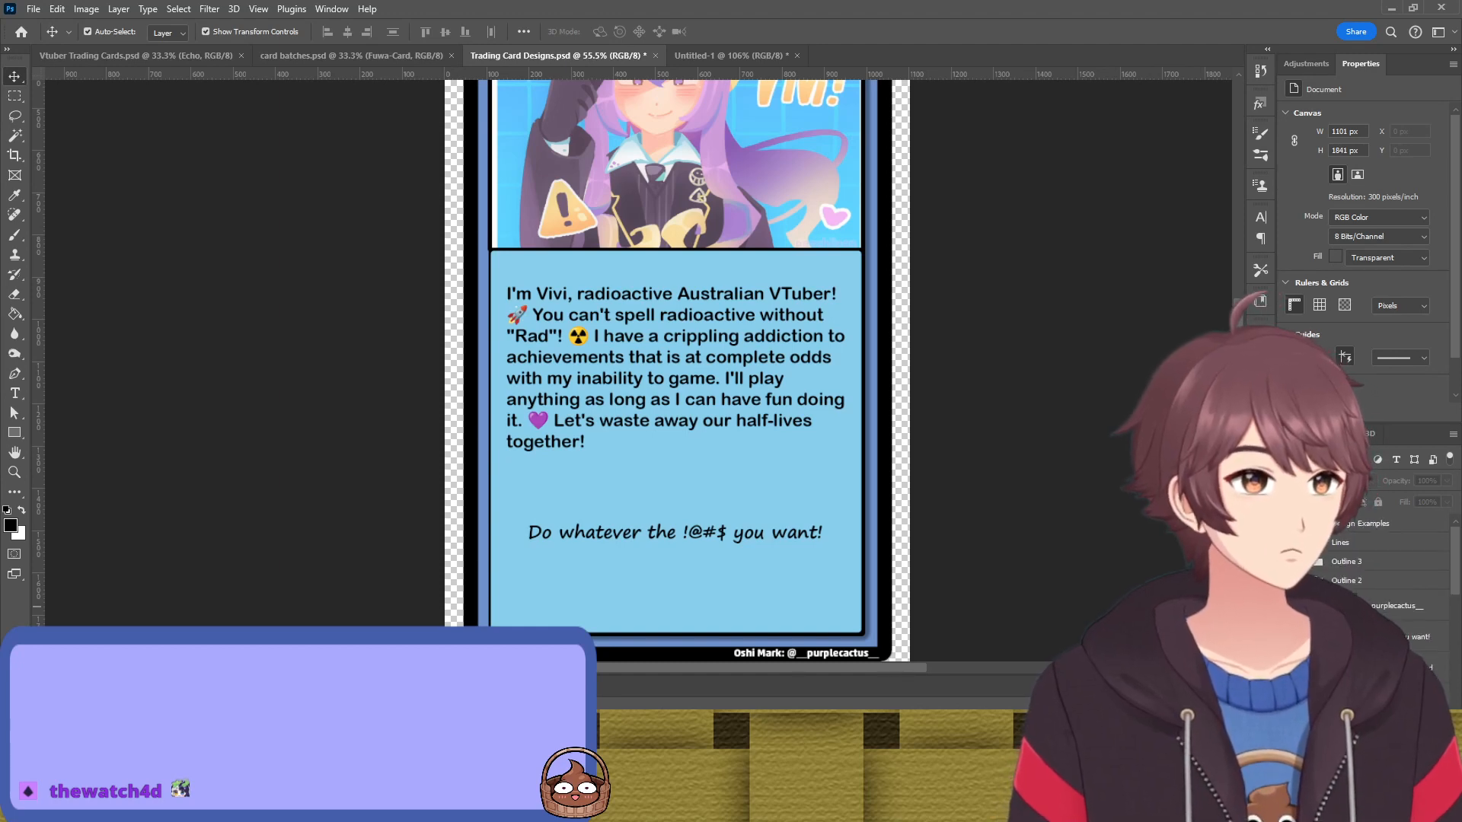
left_click(1346, 581)
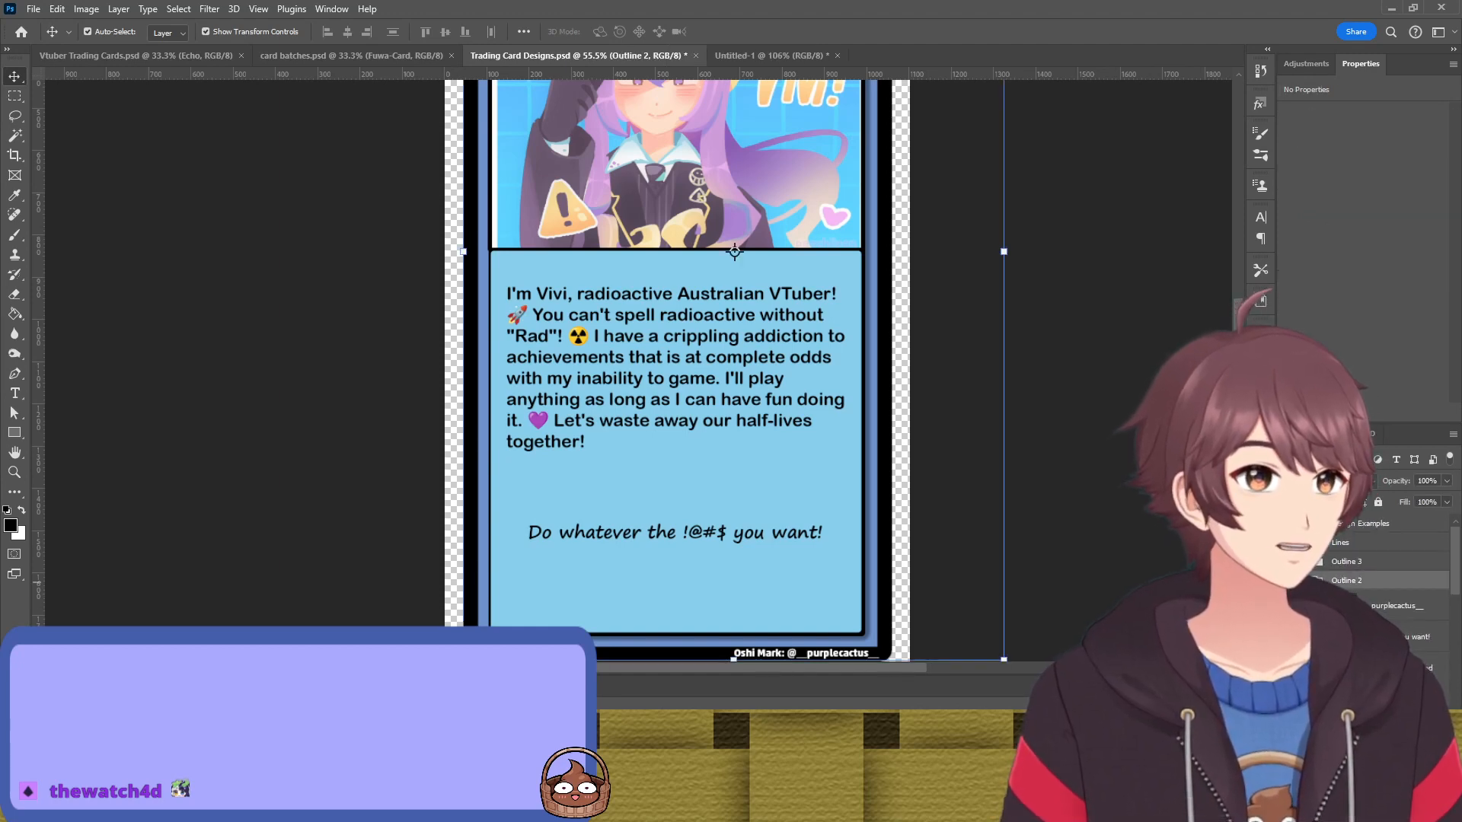
left_click(1304, 581)
left_click(1286, 581)
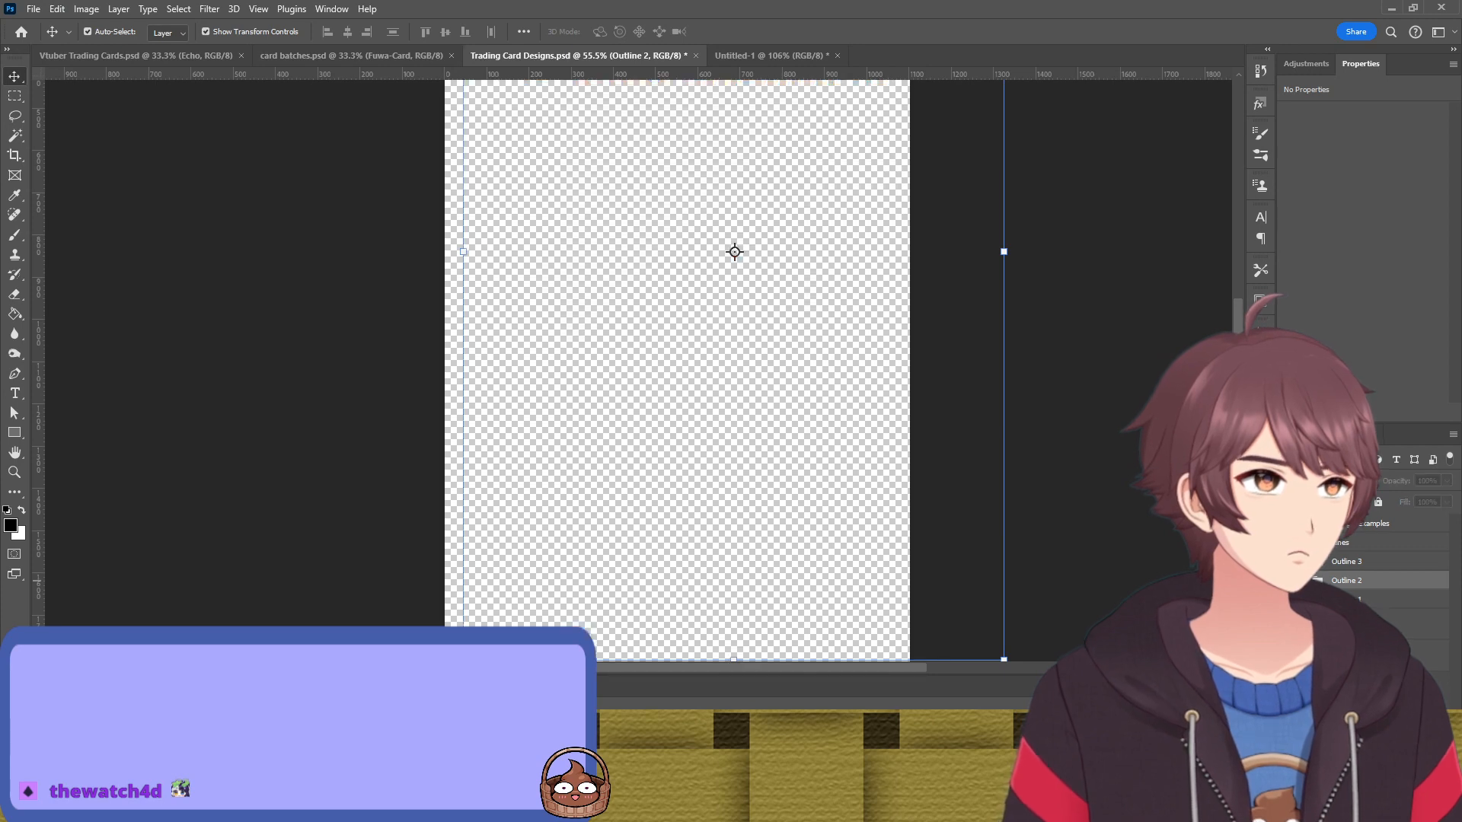
left_click(1286, 599)
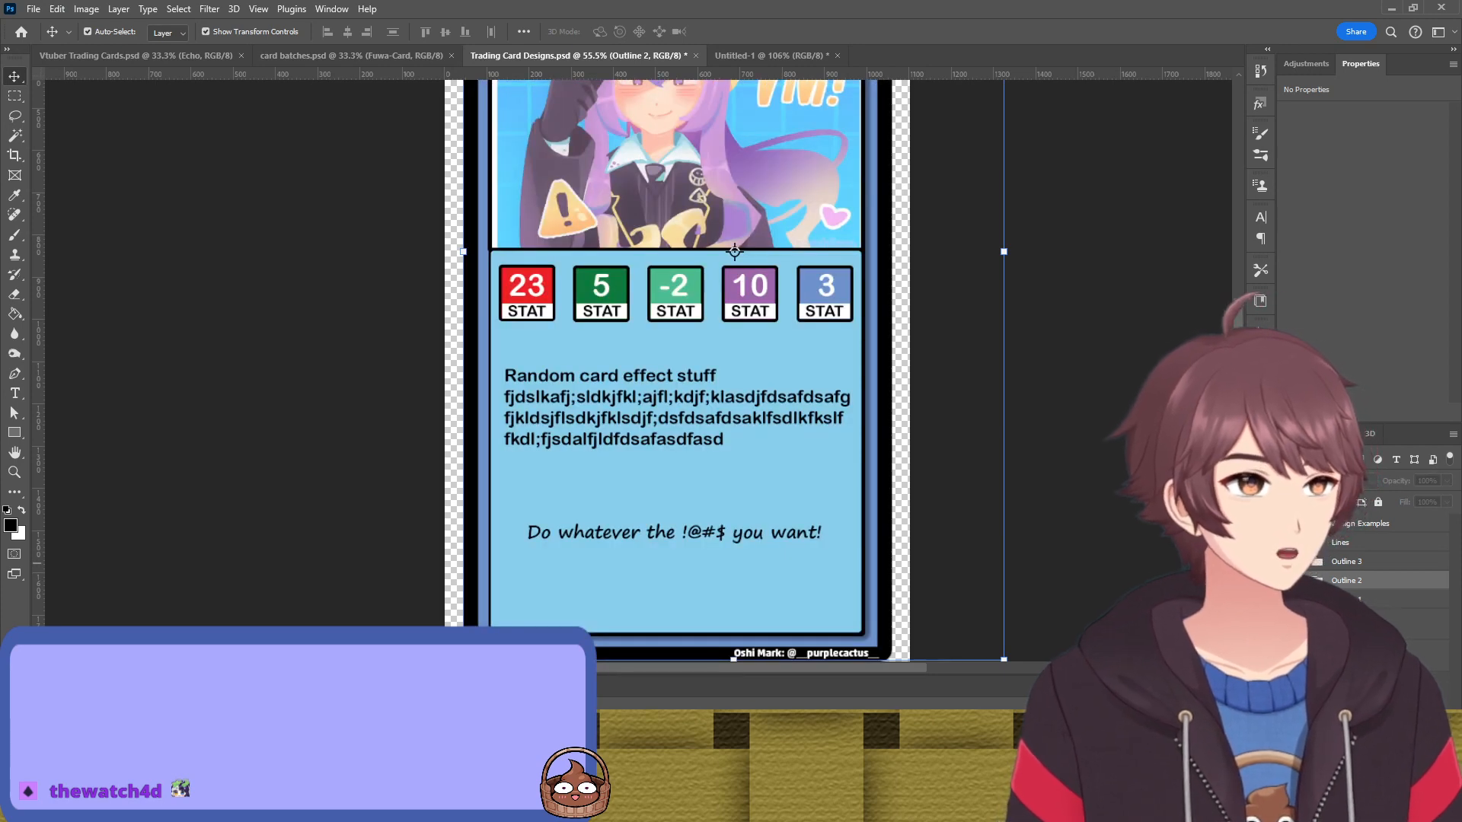
Duplicate the Outline 3 group and rename the copy Outline 4
left_click(1341, 562)
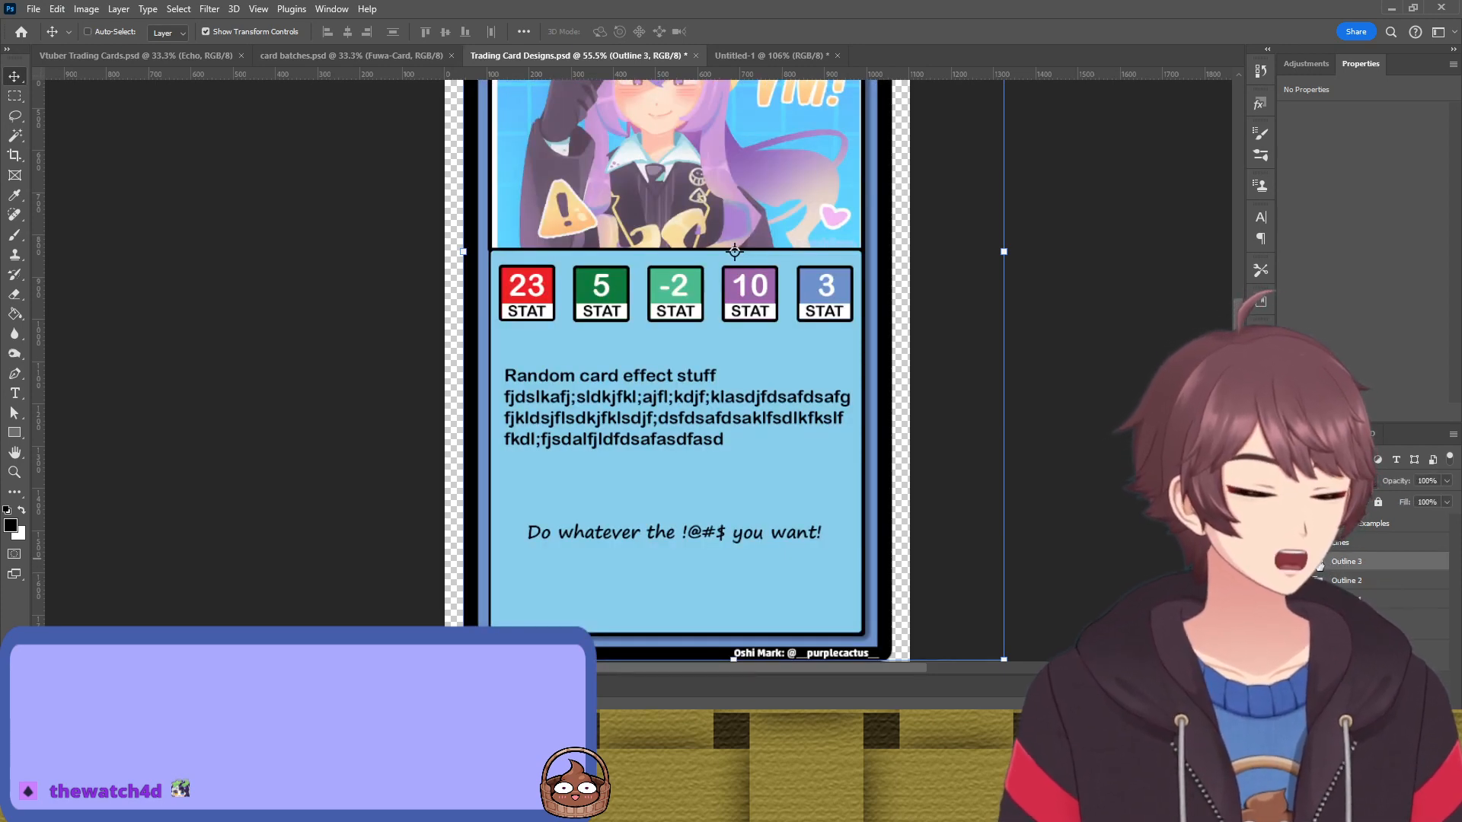
key("ctrl+j")
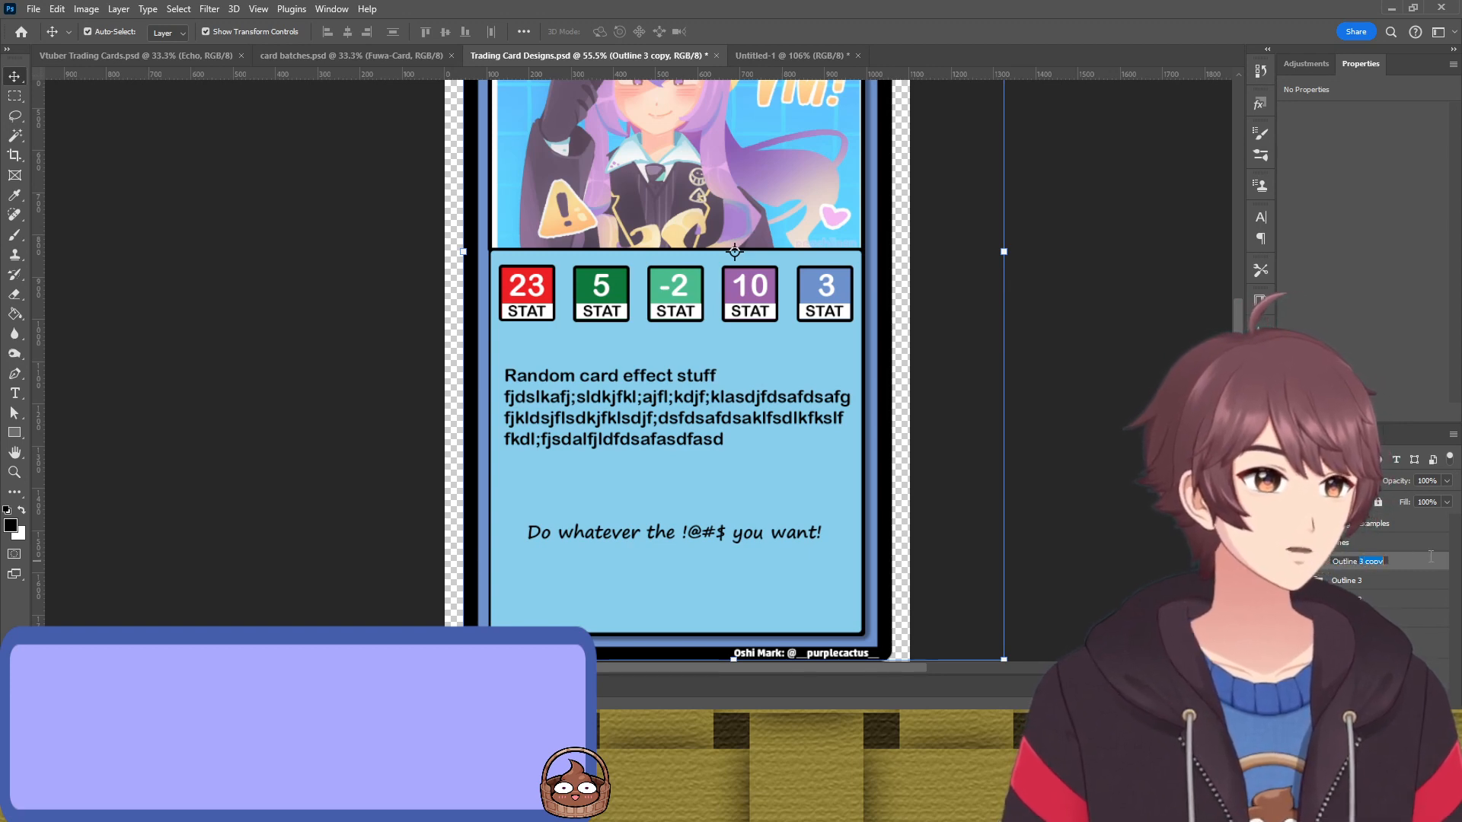
key("BackSpace")
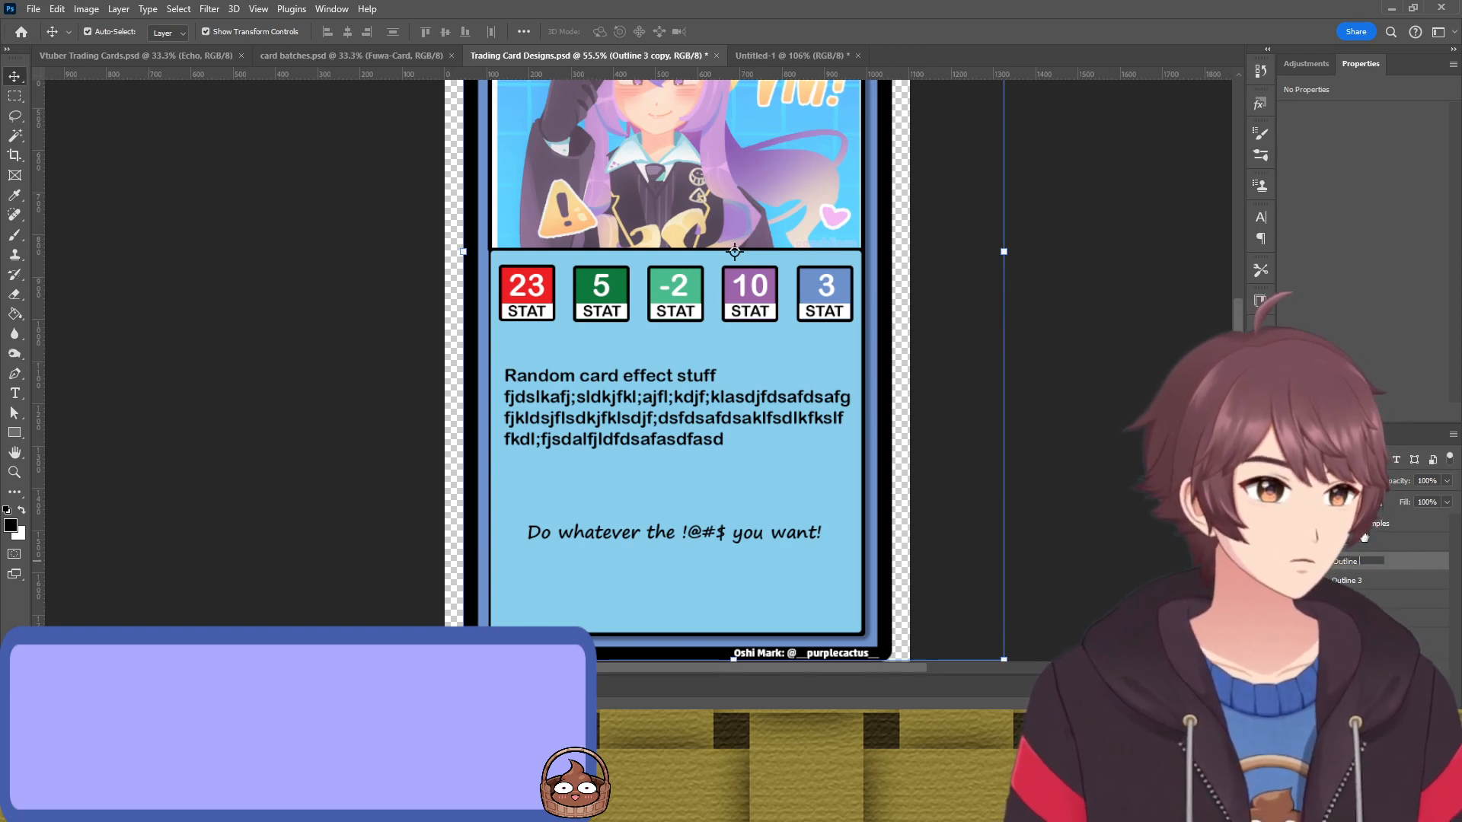
type("4")
key("Return")
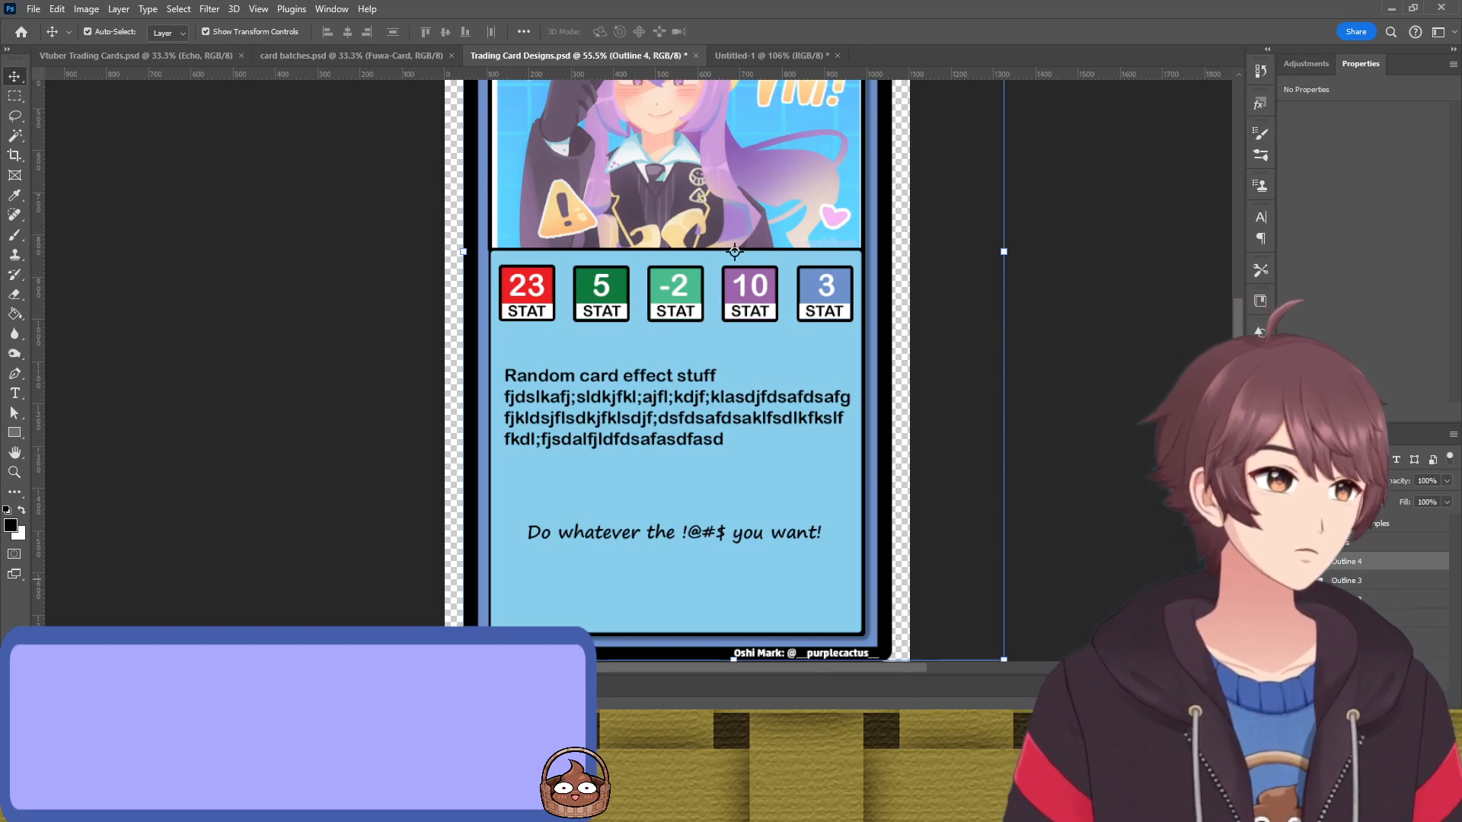
Delete the blue "3" and purple "10" stat blocks from the Outline 4 group
left_click(1306, 562)
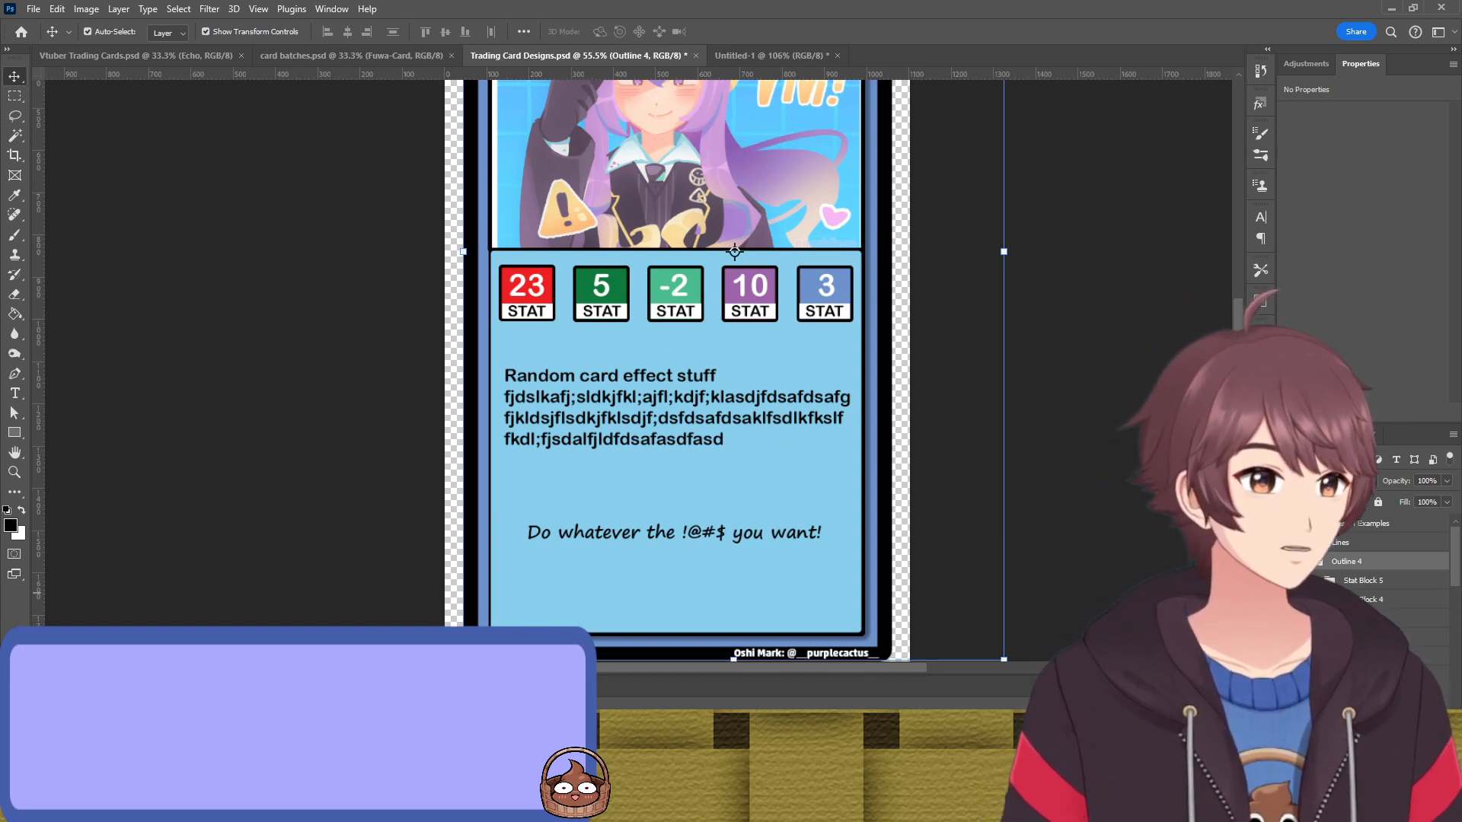
left_click(825, 292)
key("Delete")
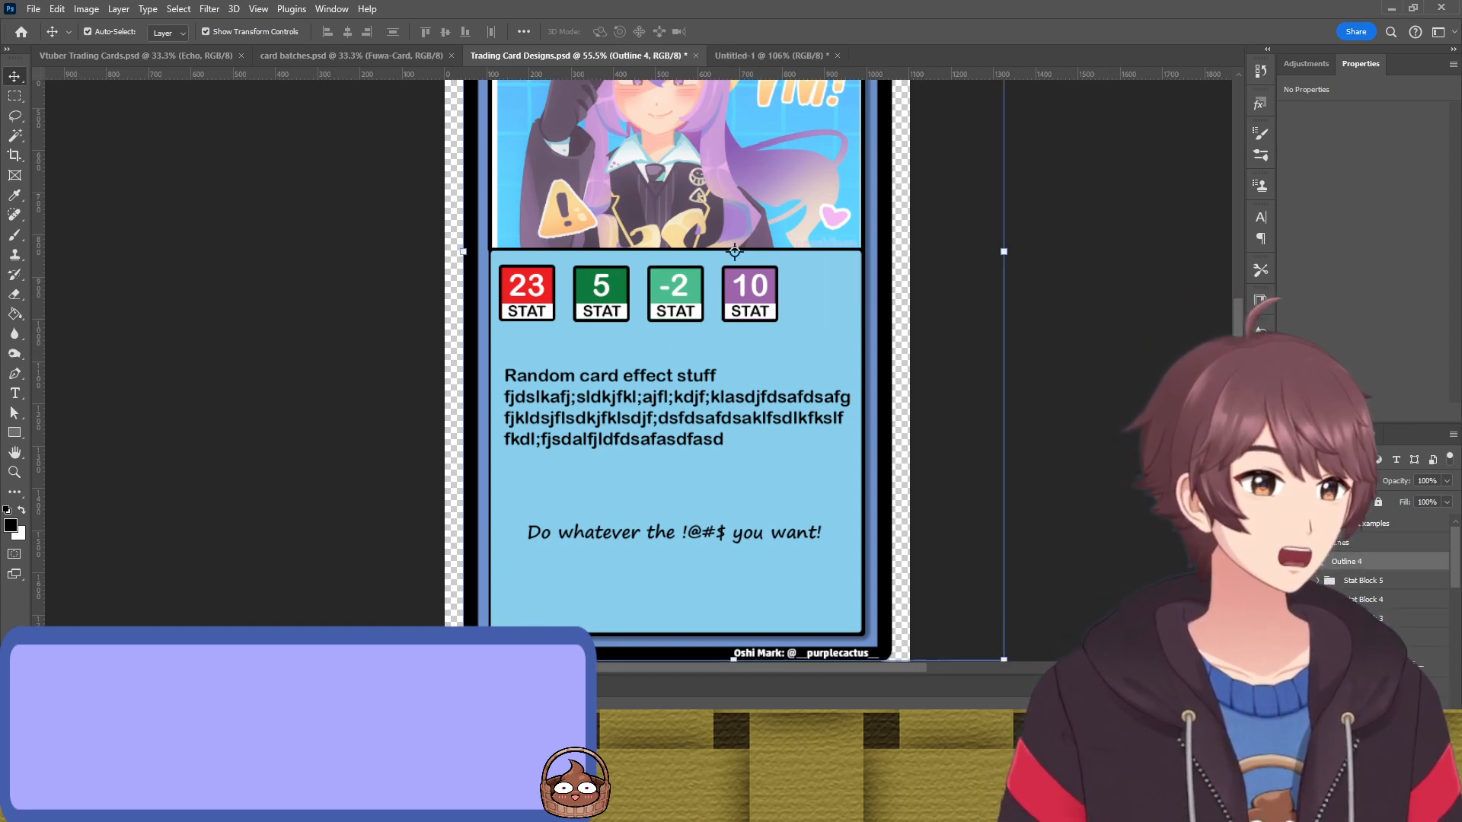
left_click(750, 293)
key("Delete")
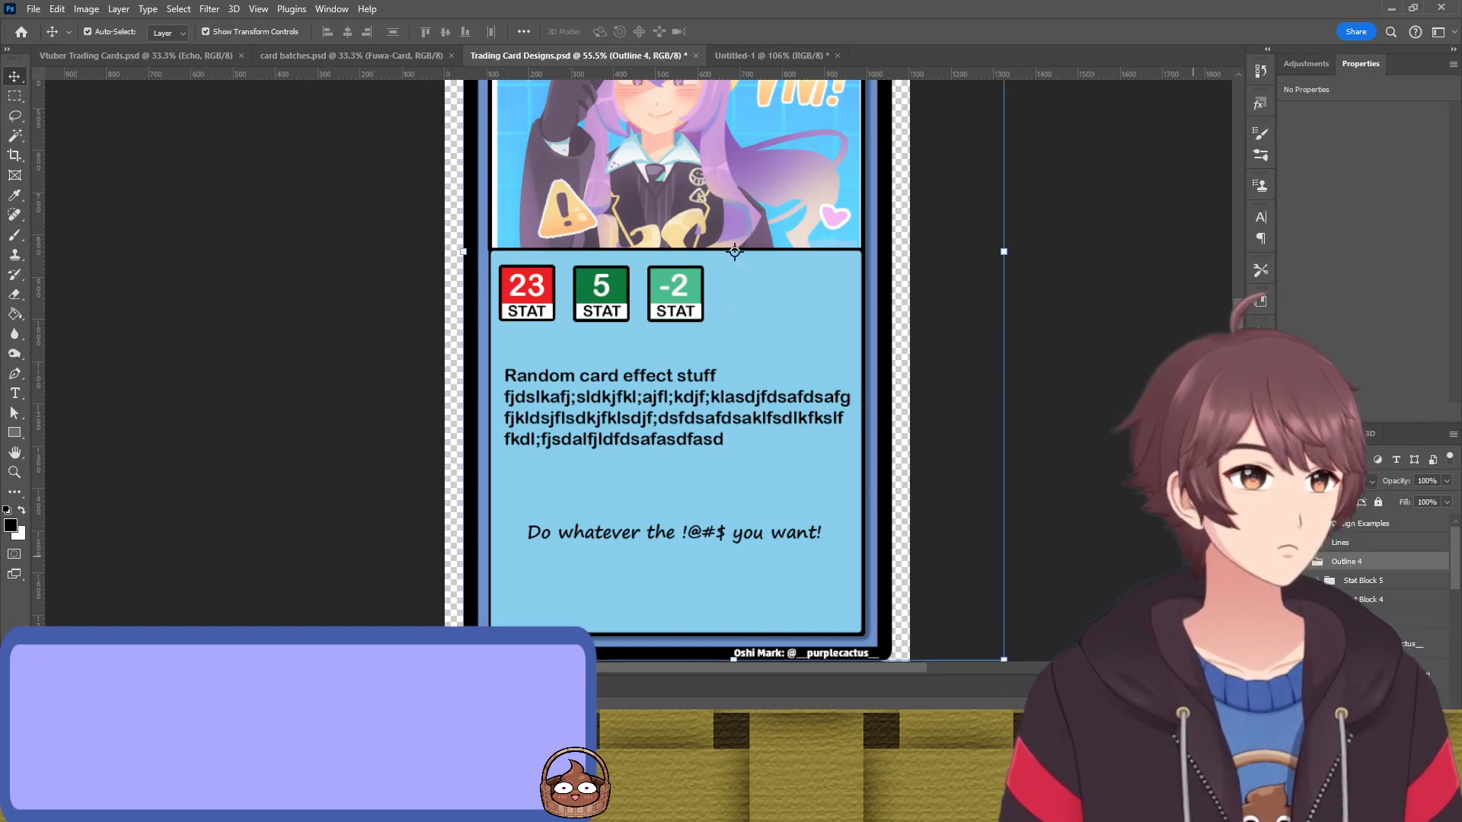
Move the 23, 5 and -2 stat blocks together onto the border between the artwork and the blue text area
left_click(675, 285)
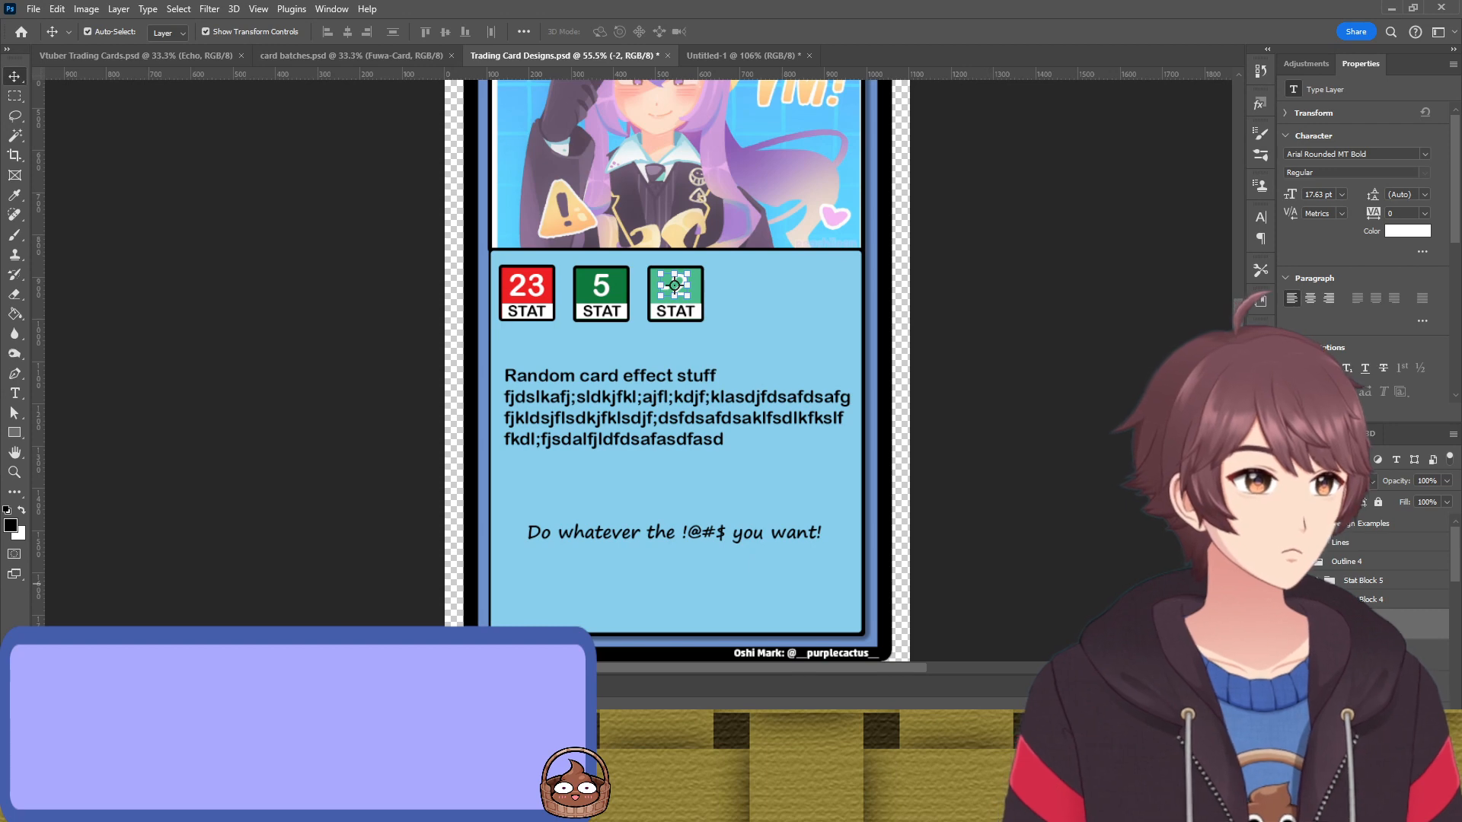
left_click(601, 292)
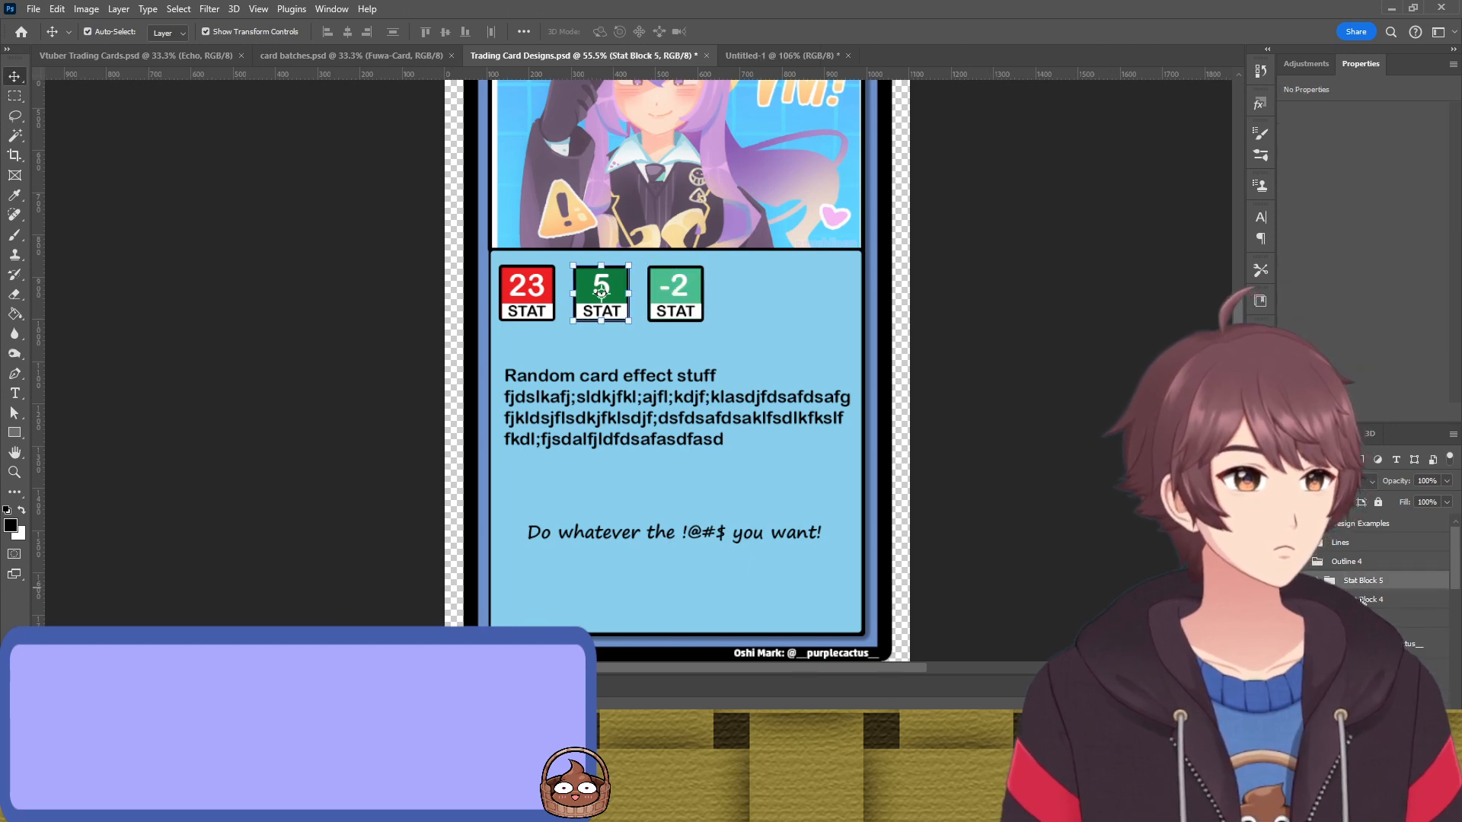
left_click(1344, 618, "shift")
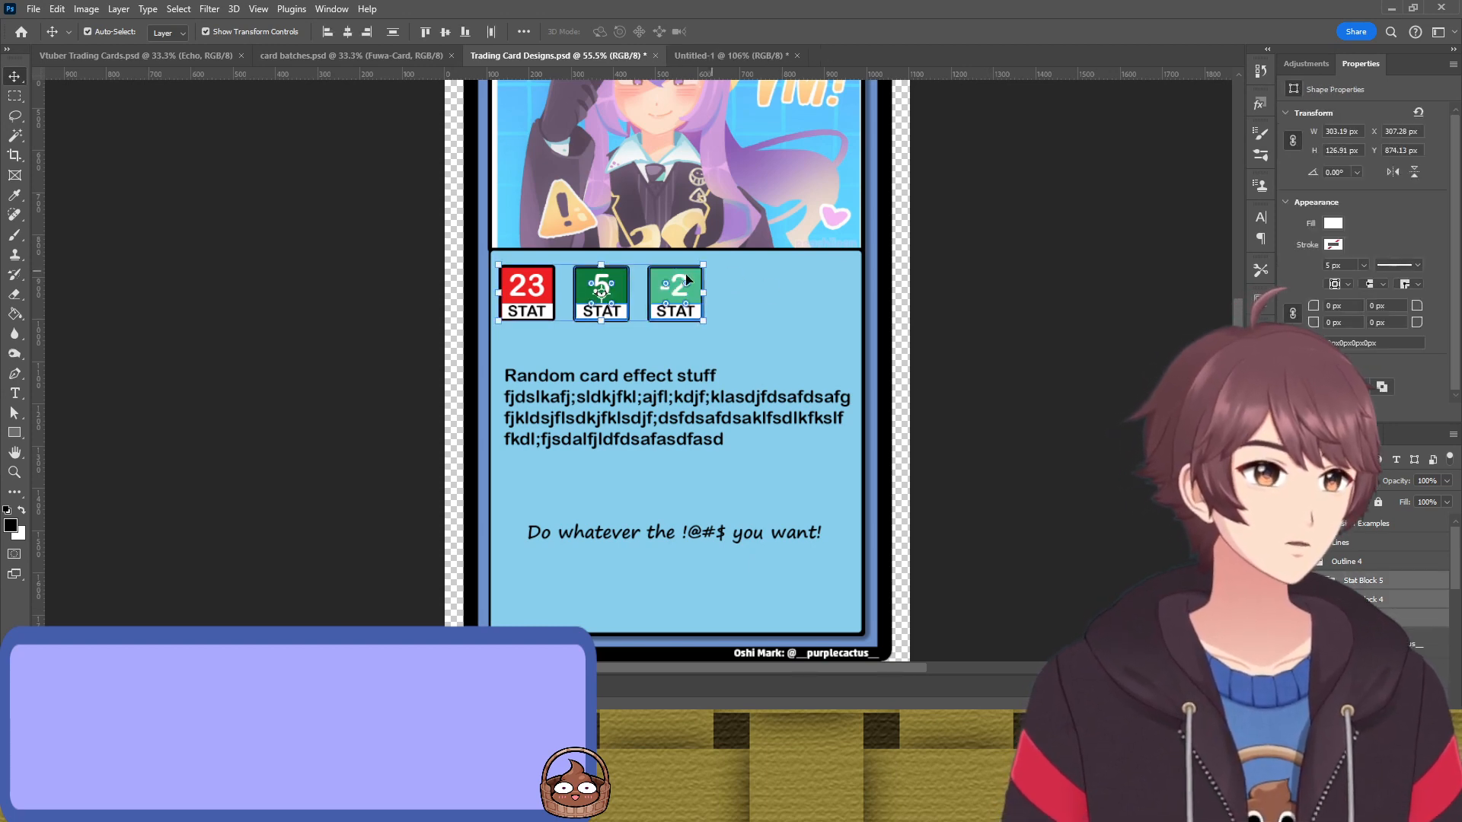
left_click_drag(681, 275, 756, 231)
scroll(701, 244, "up", 5)
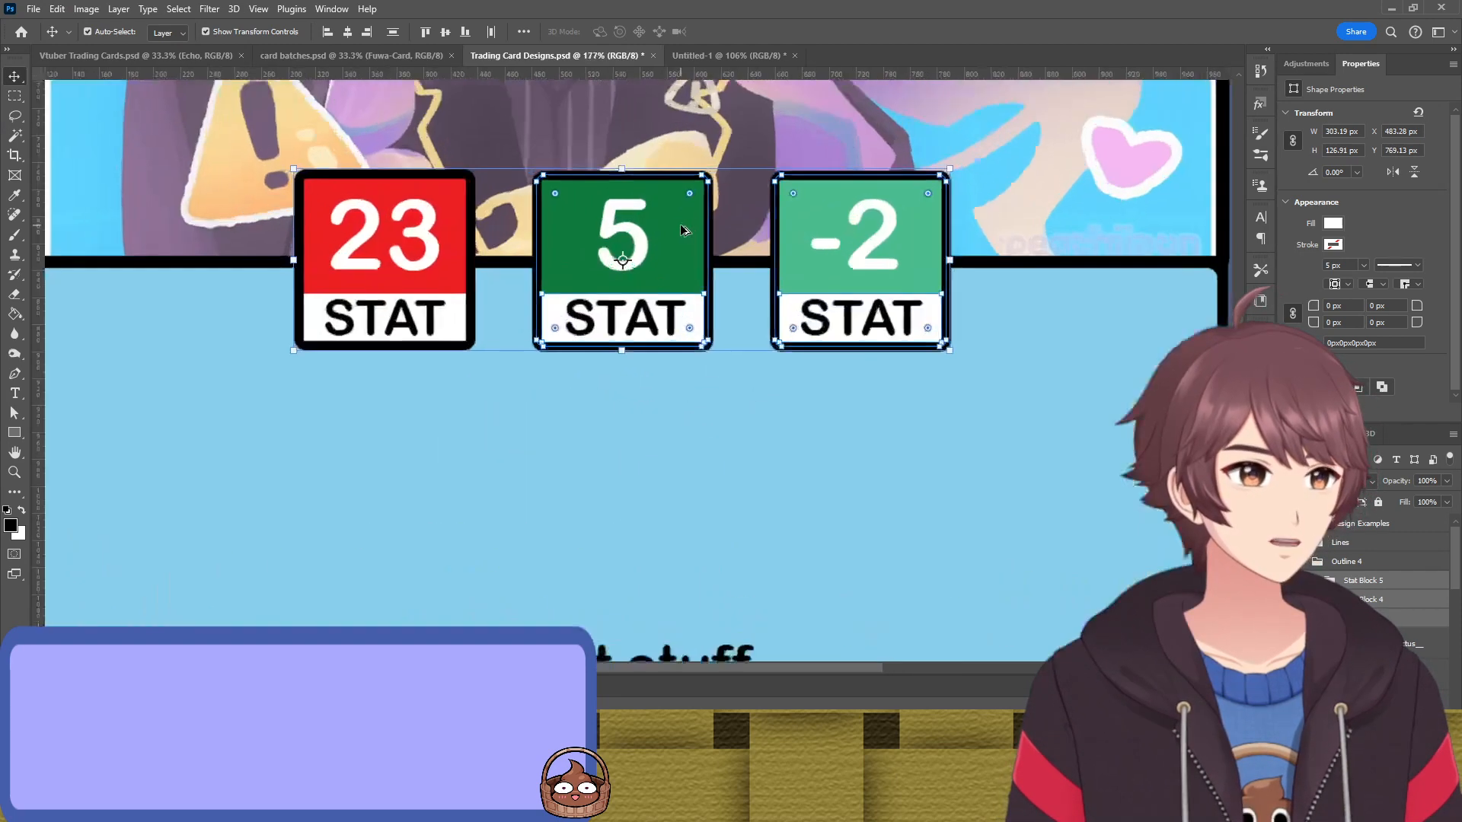
Scale the three stat blocks down to about 74% and center them over the line between artwork and text area
scroll(673, 264, "up", 1)
left_click_drag(672, 266, 639, 316)
scroll(679, 303, "down", 6)
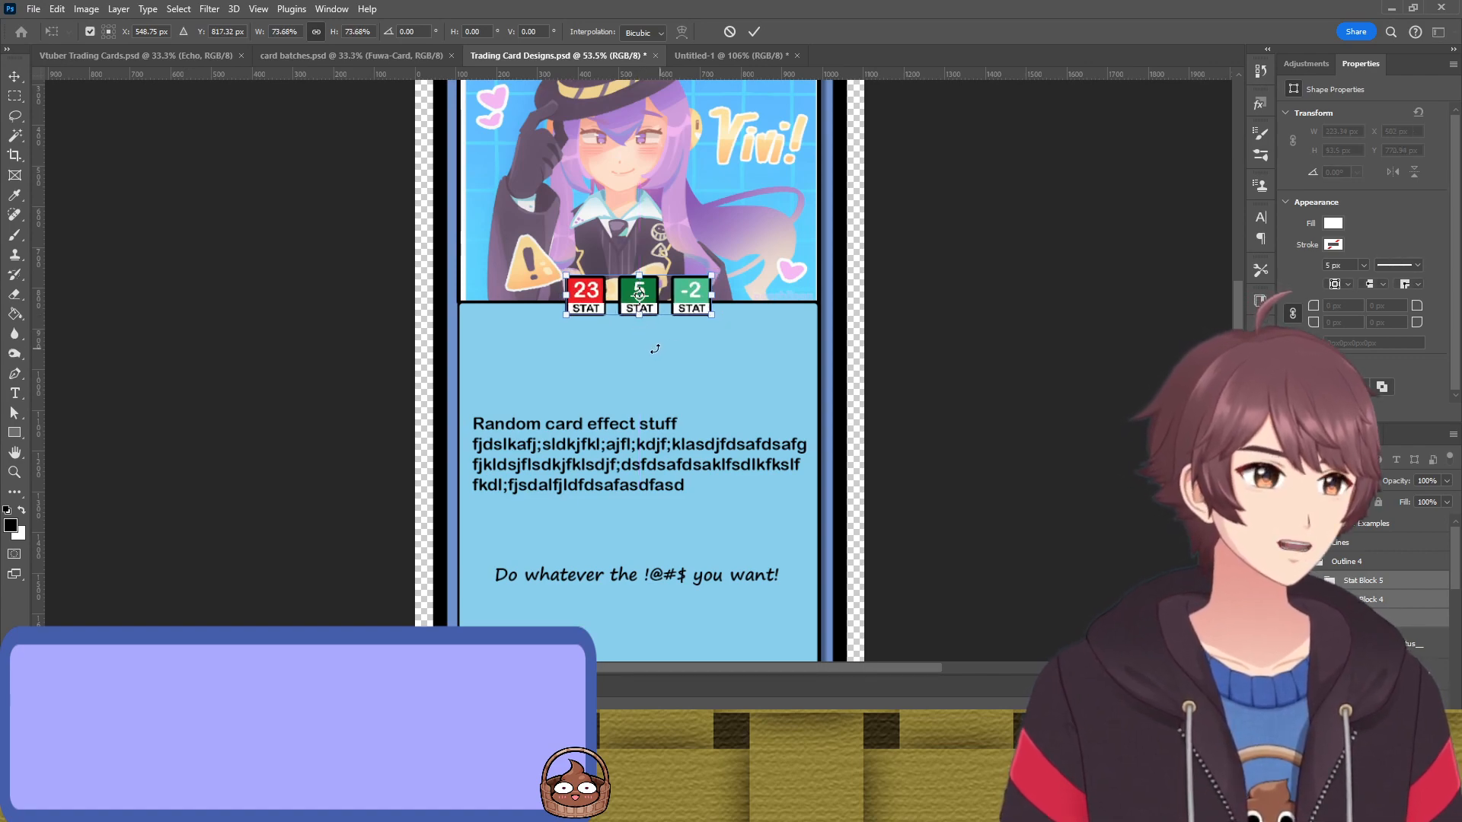
scroll(653, 349, "up", 5)
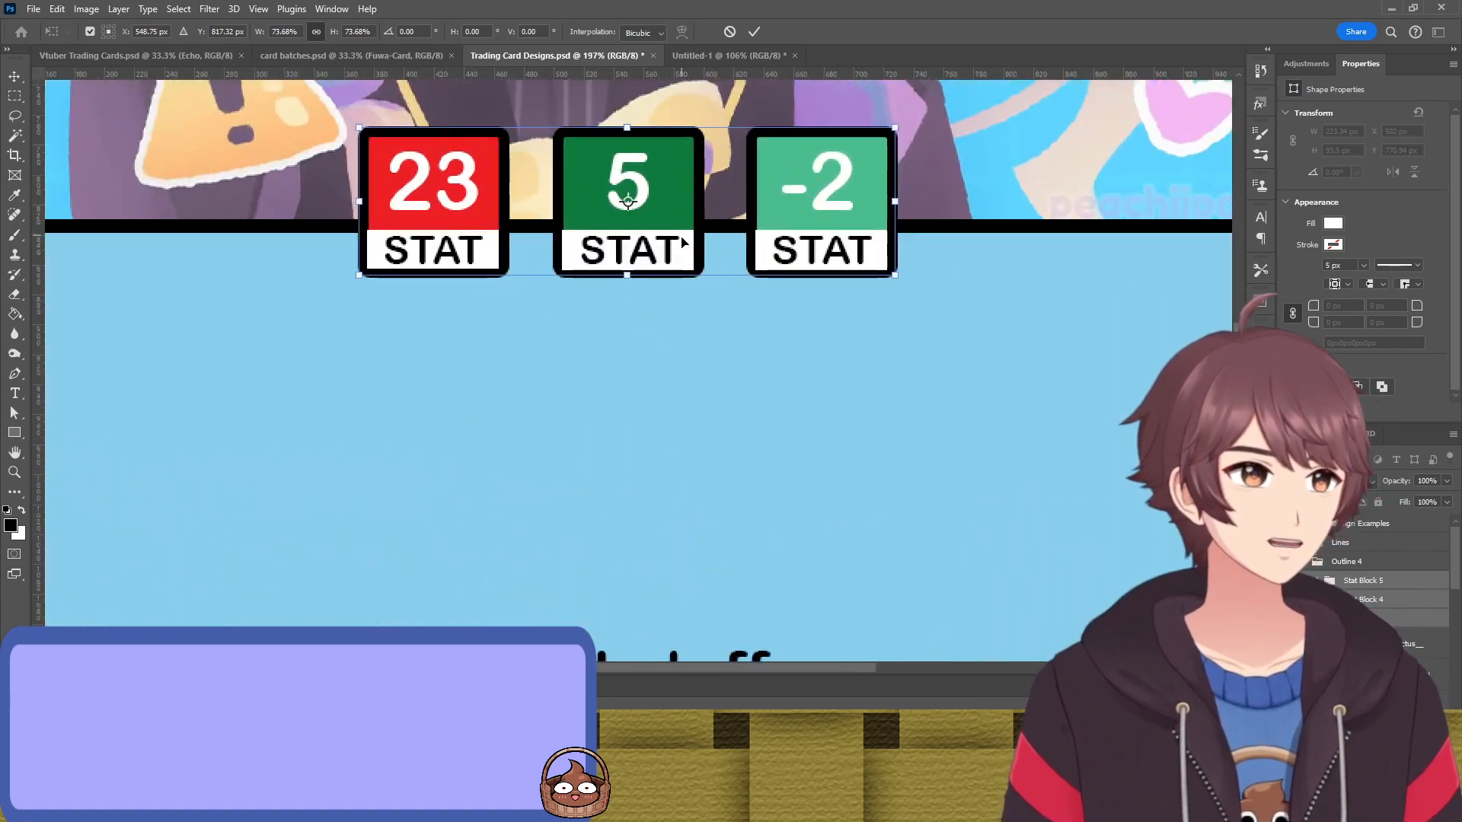
left_click_drag(668, 239, 664, 261)
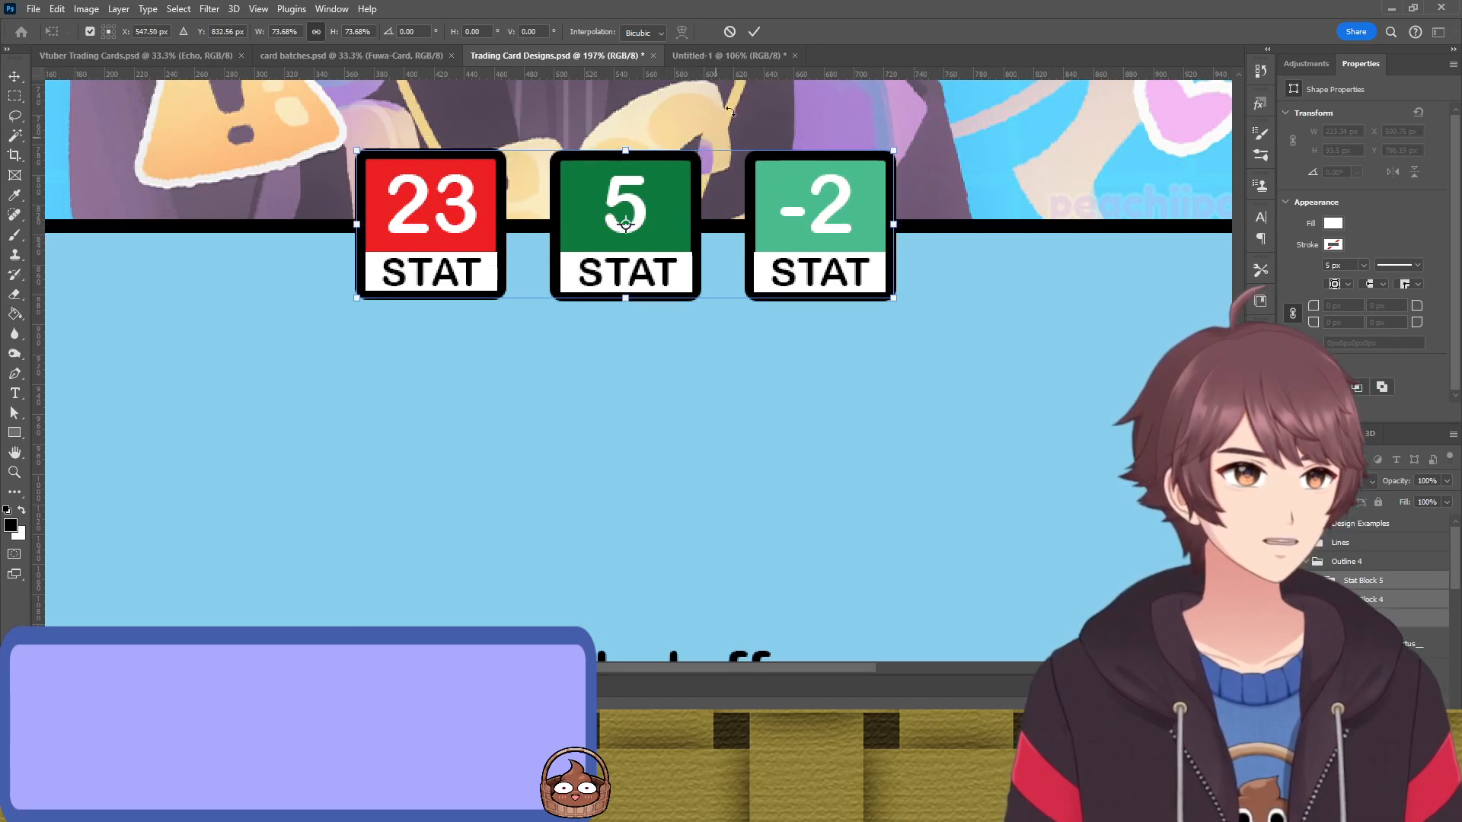
left_click(754, 33)
scroll(538, 381, "down", 5)
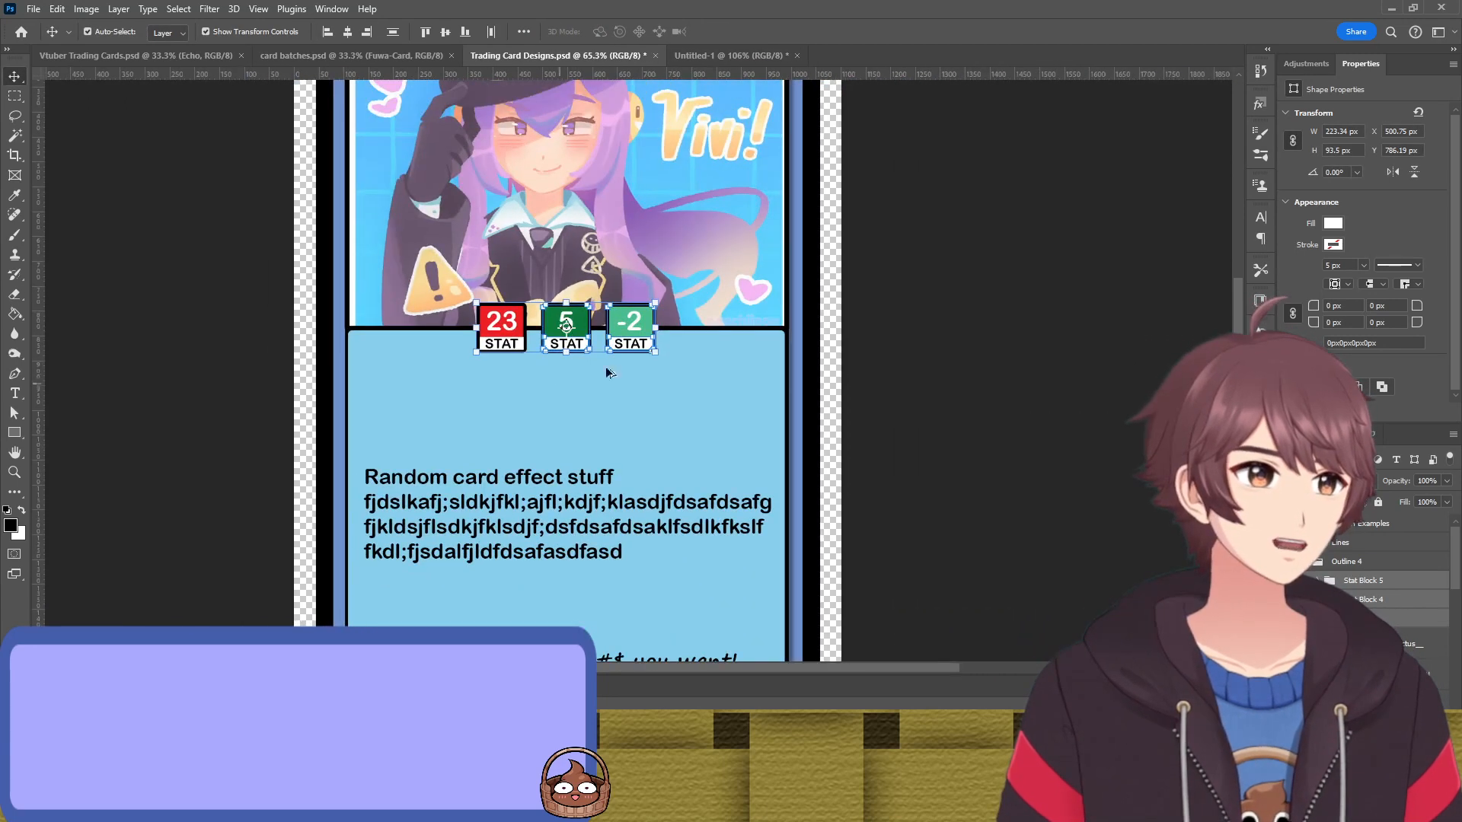
scroll(881, 376, "down", 2)
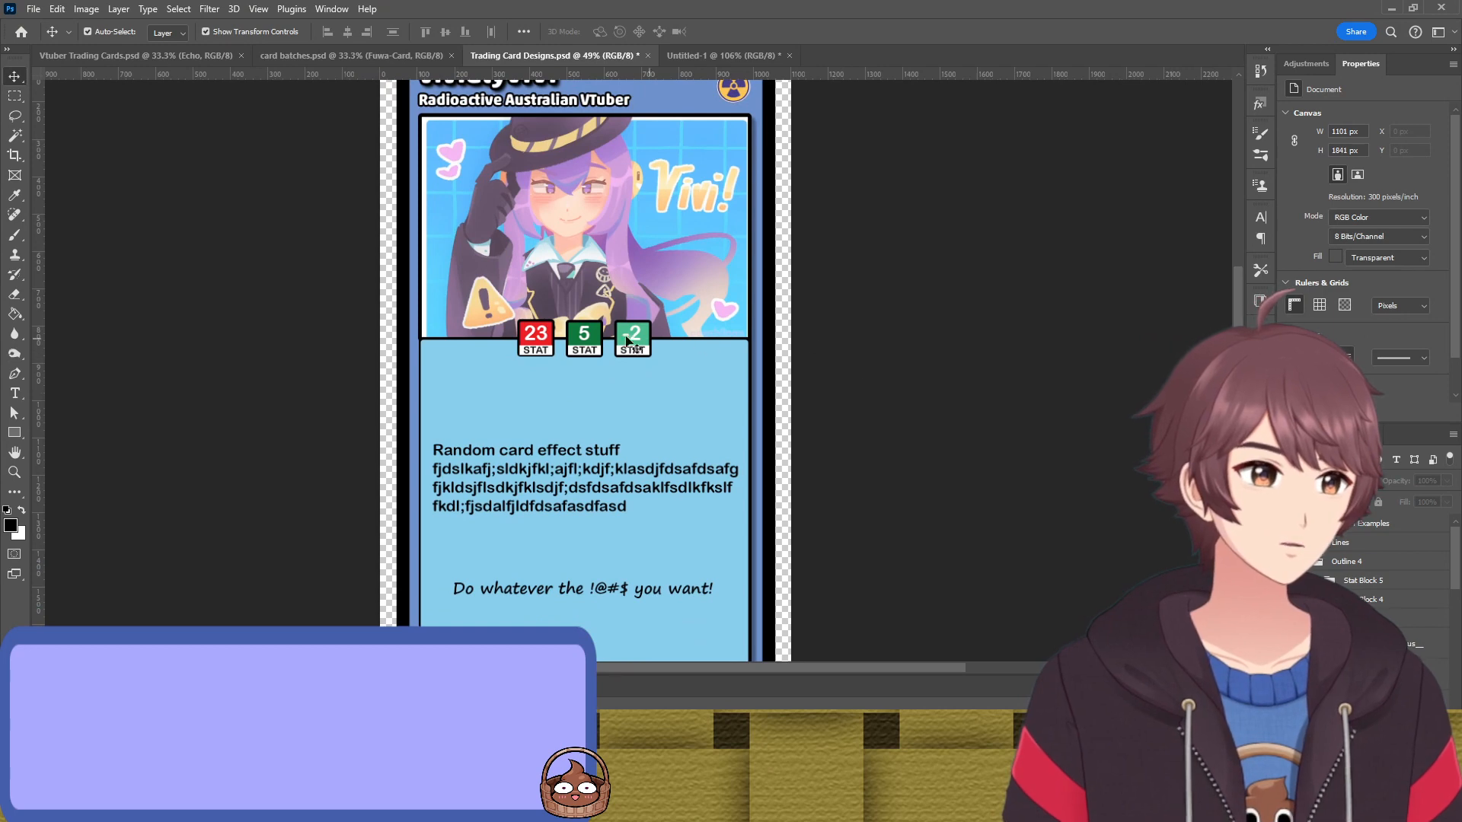
Relabel the three stat blocks HP for the red one, ATK for the dark green one and DEF for the light green one
double_click(536, 351)
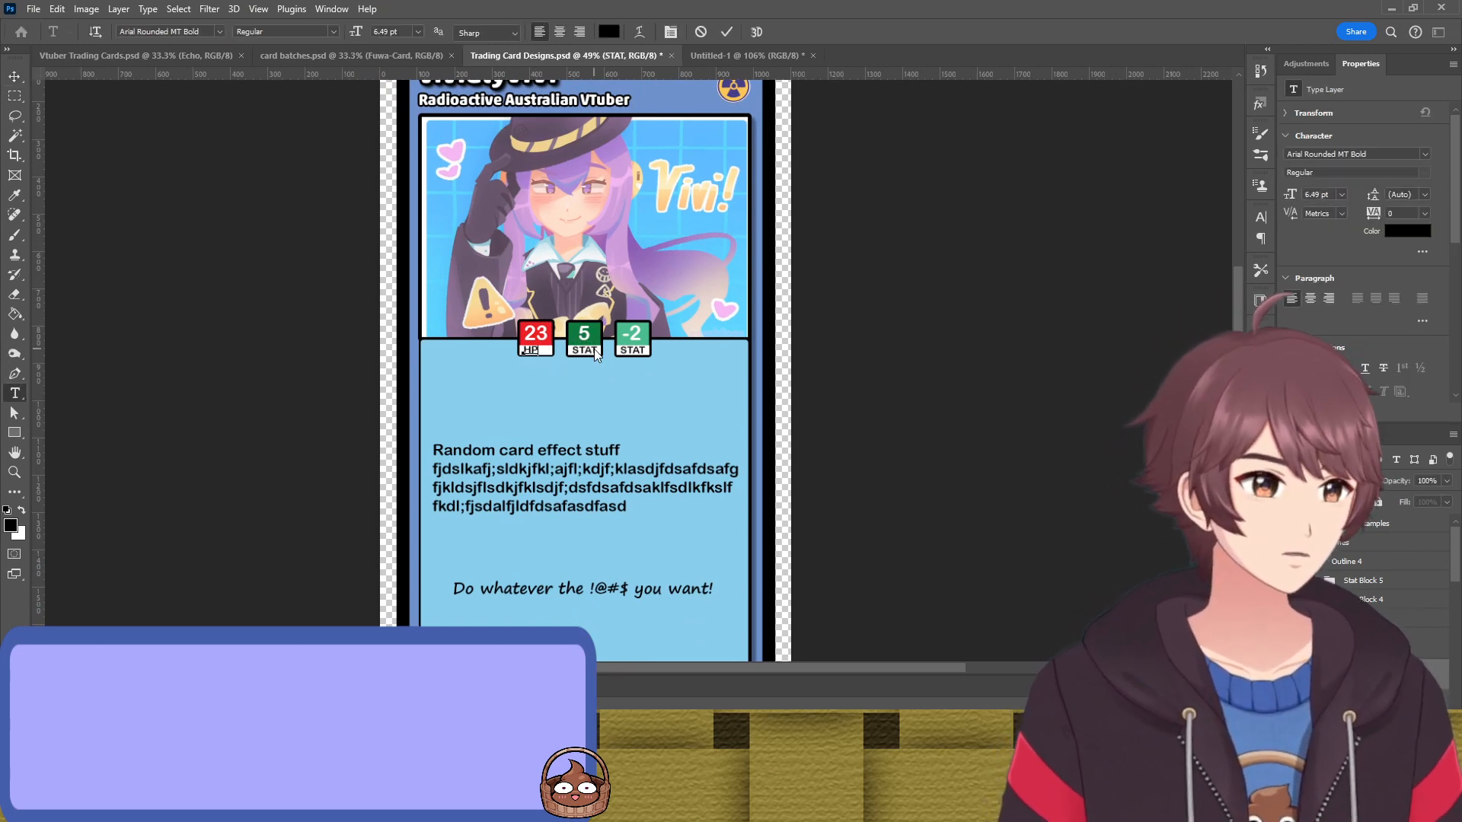
left_click(727, 31)
key("v")
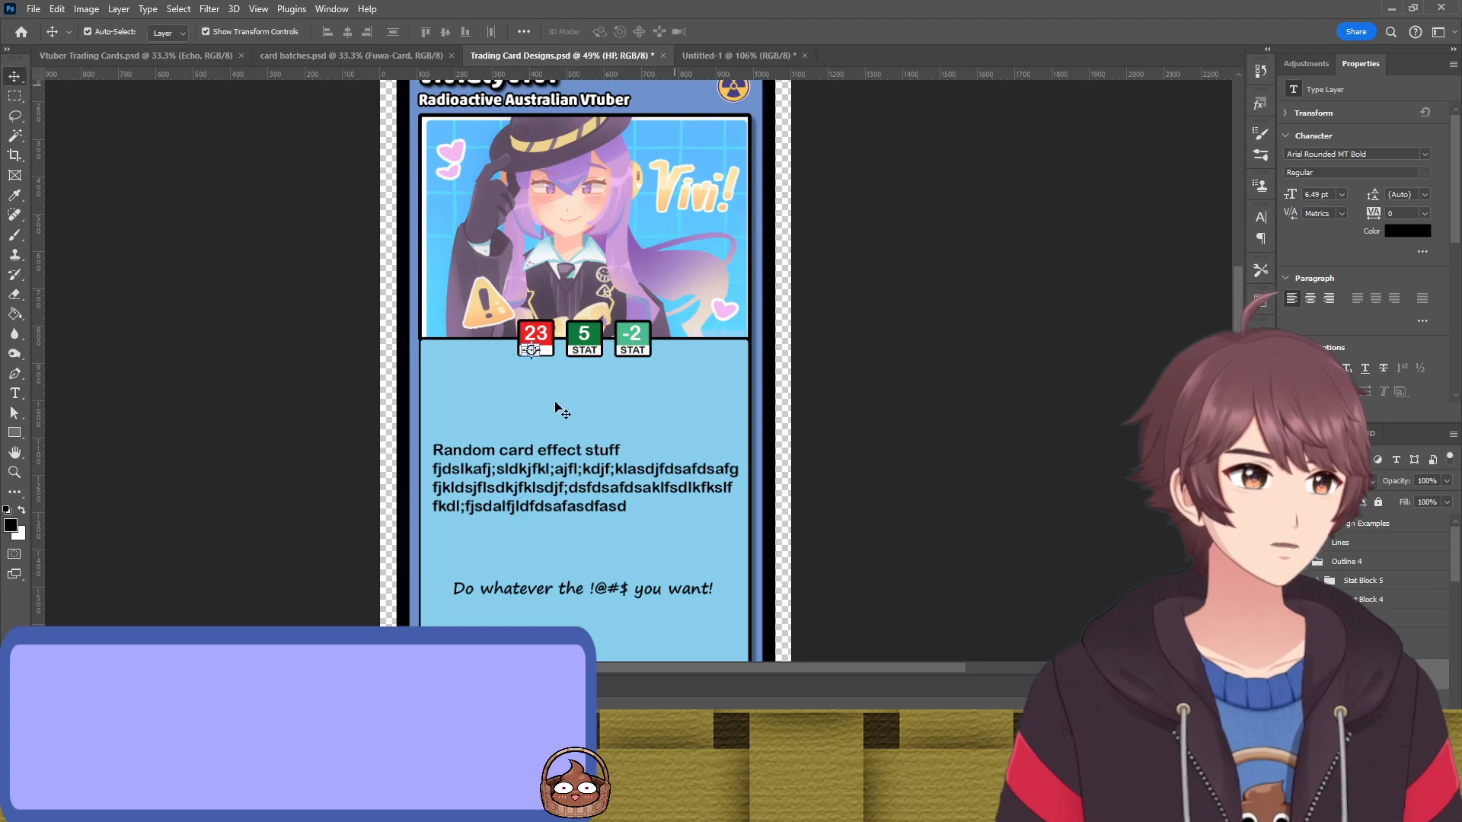
double_click(587, 348)
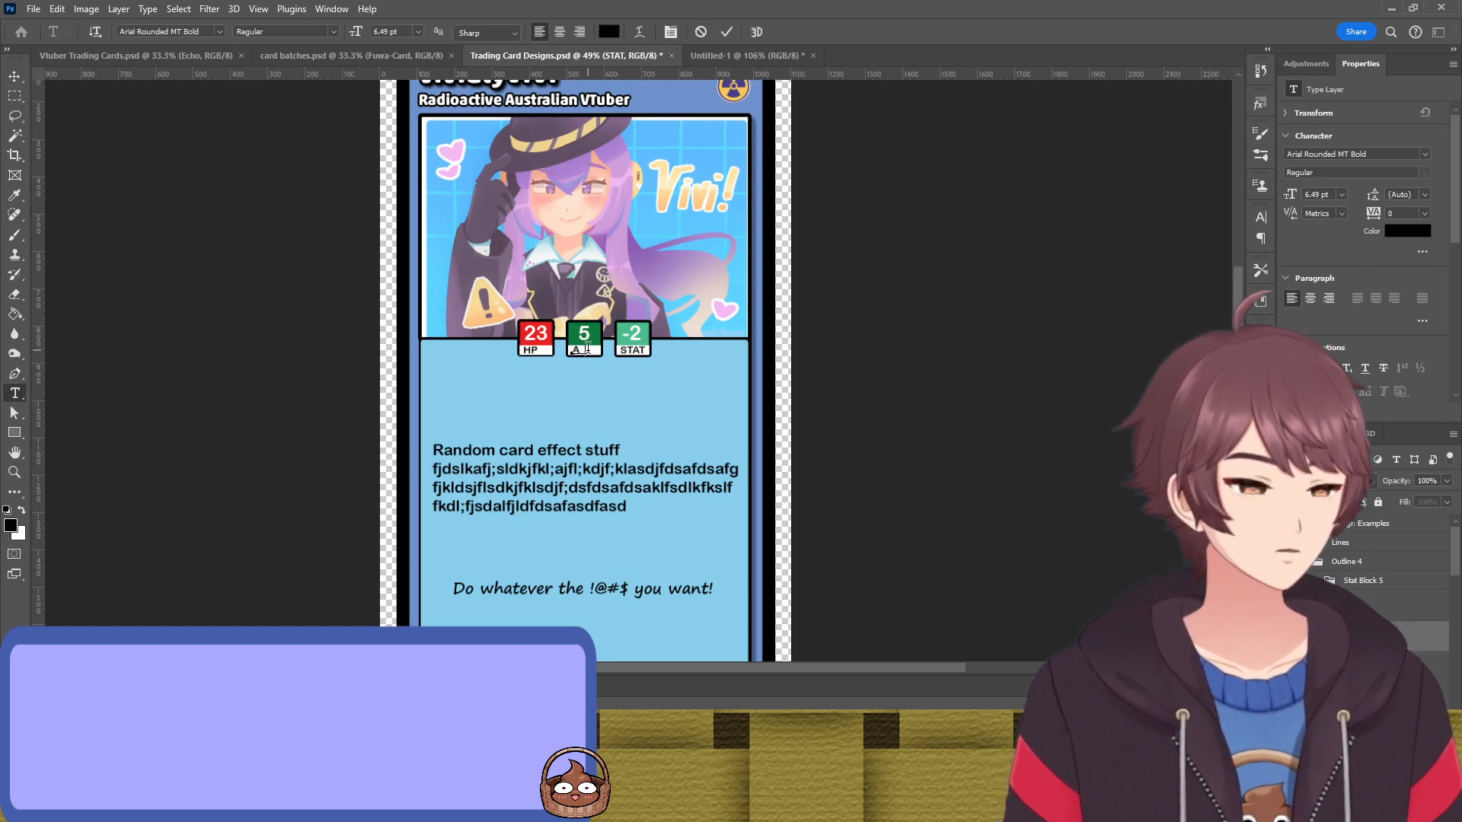
type("AT")
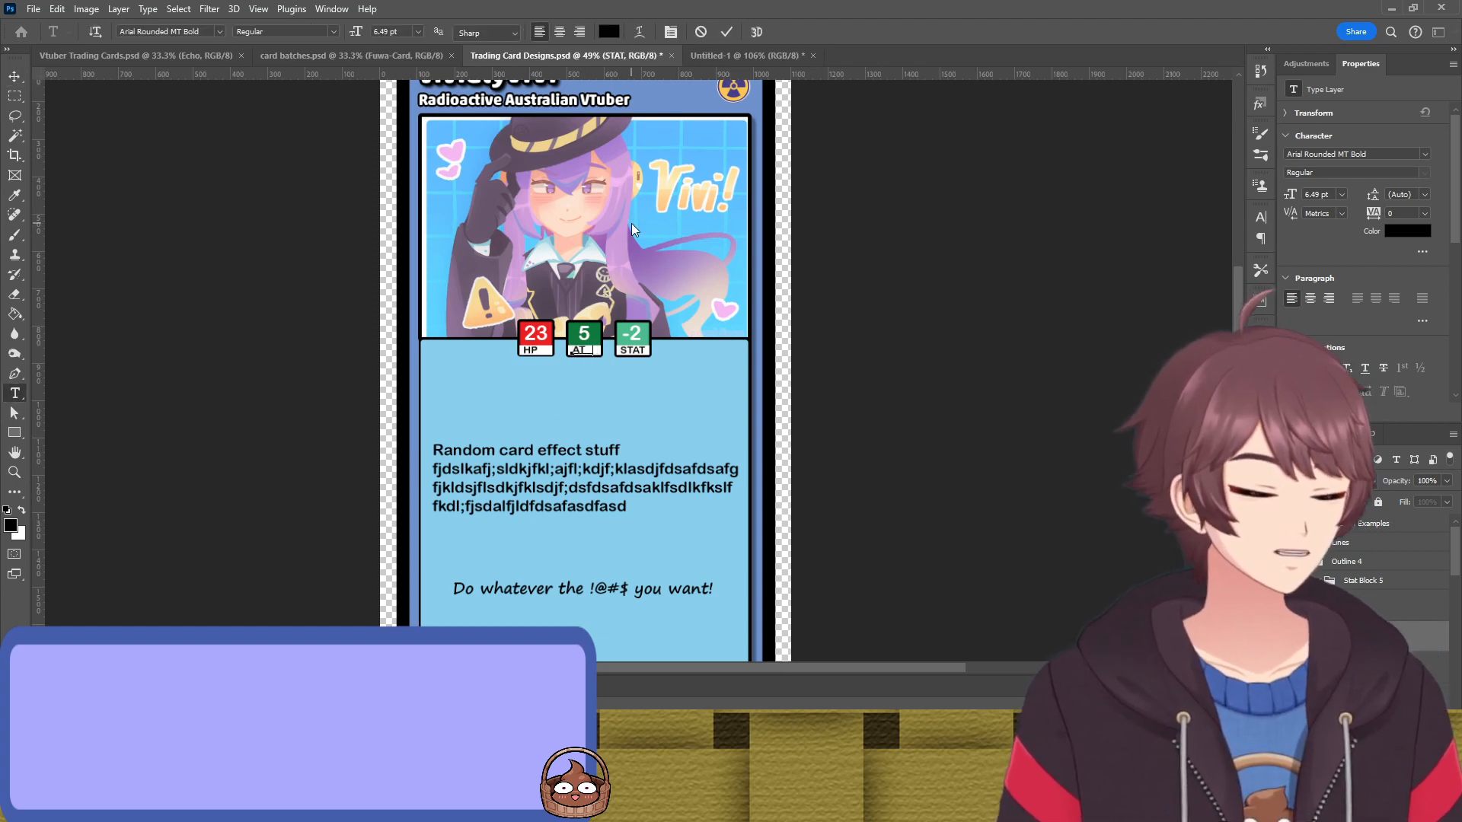
type("K")
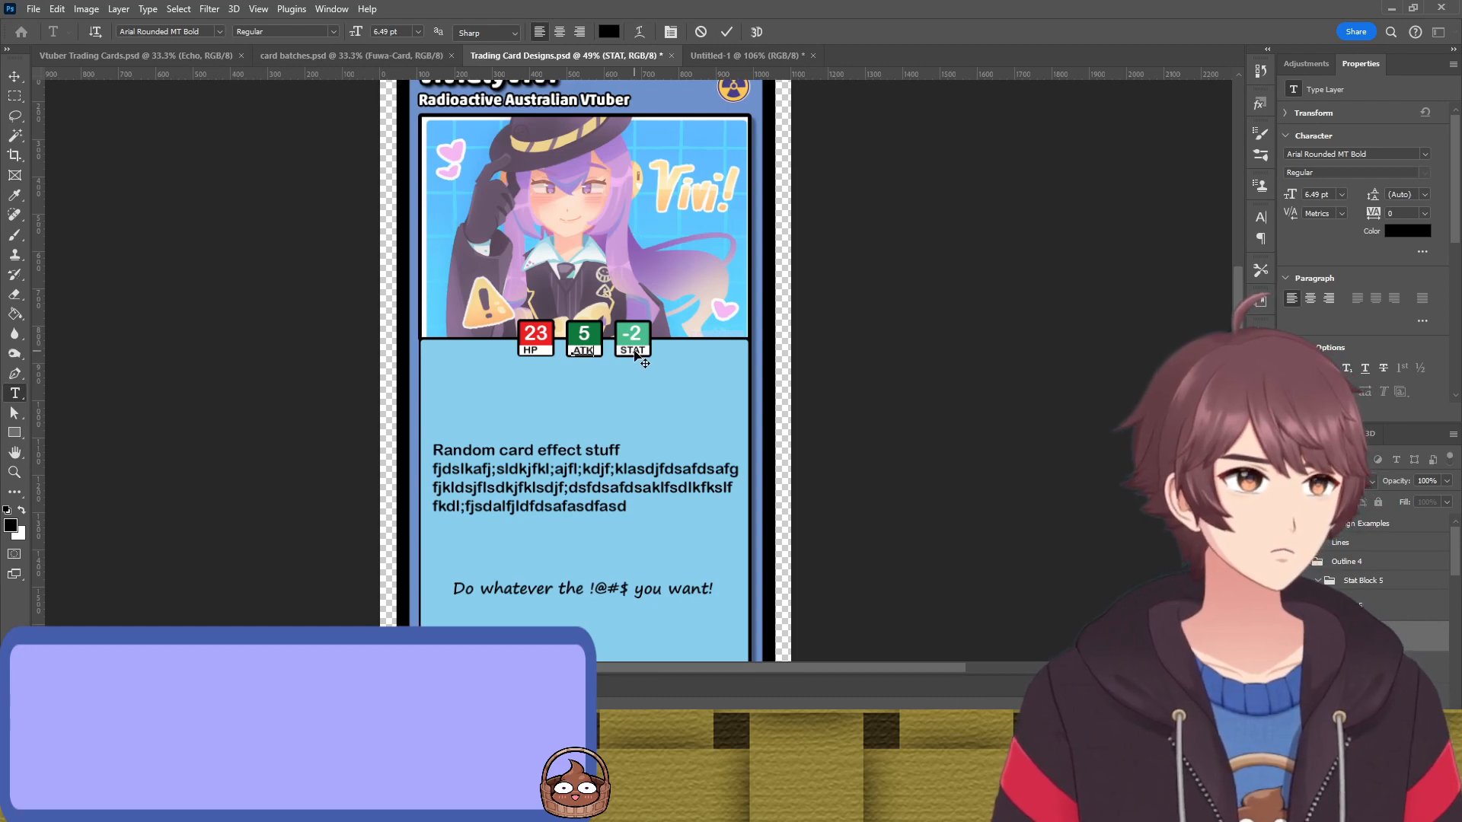
left_click(644, 350)
double_click(642, 349)
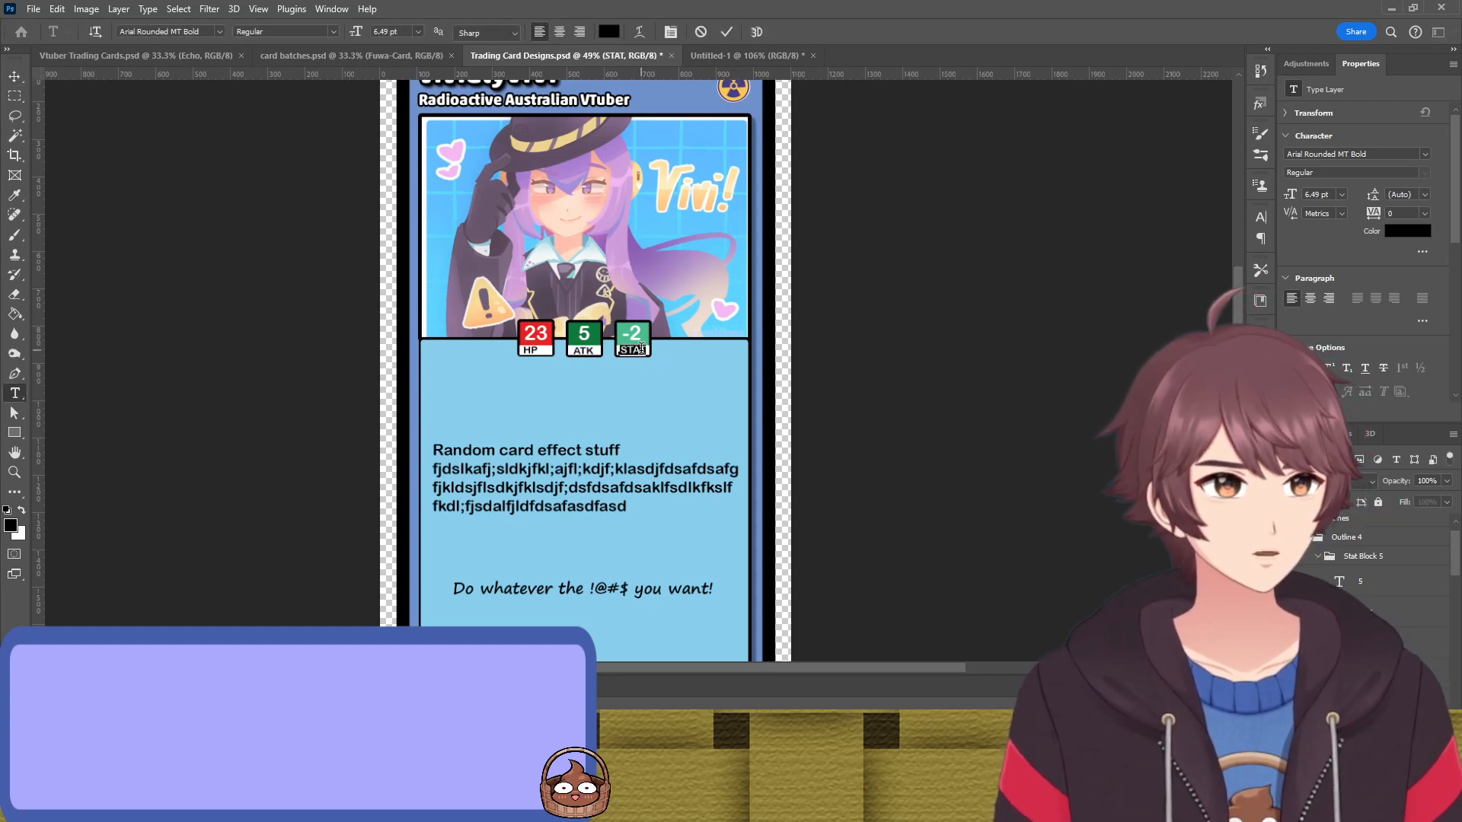
type("DEF")
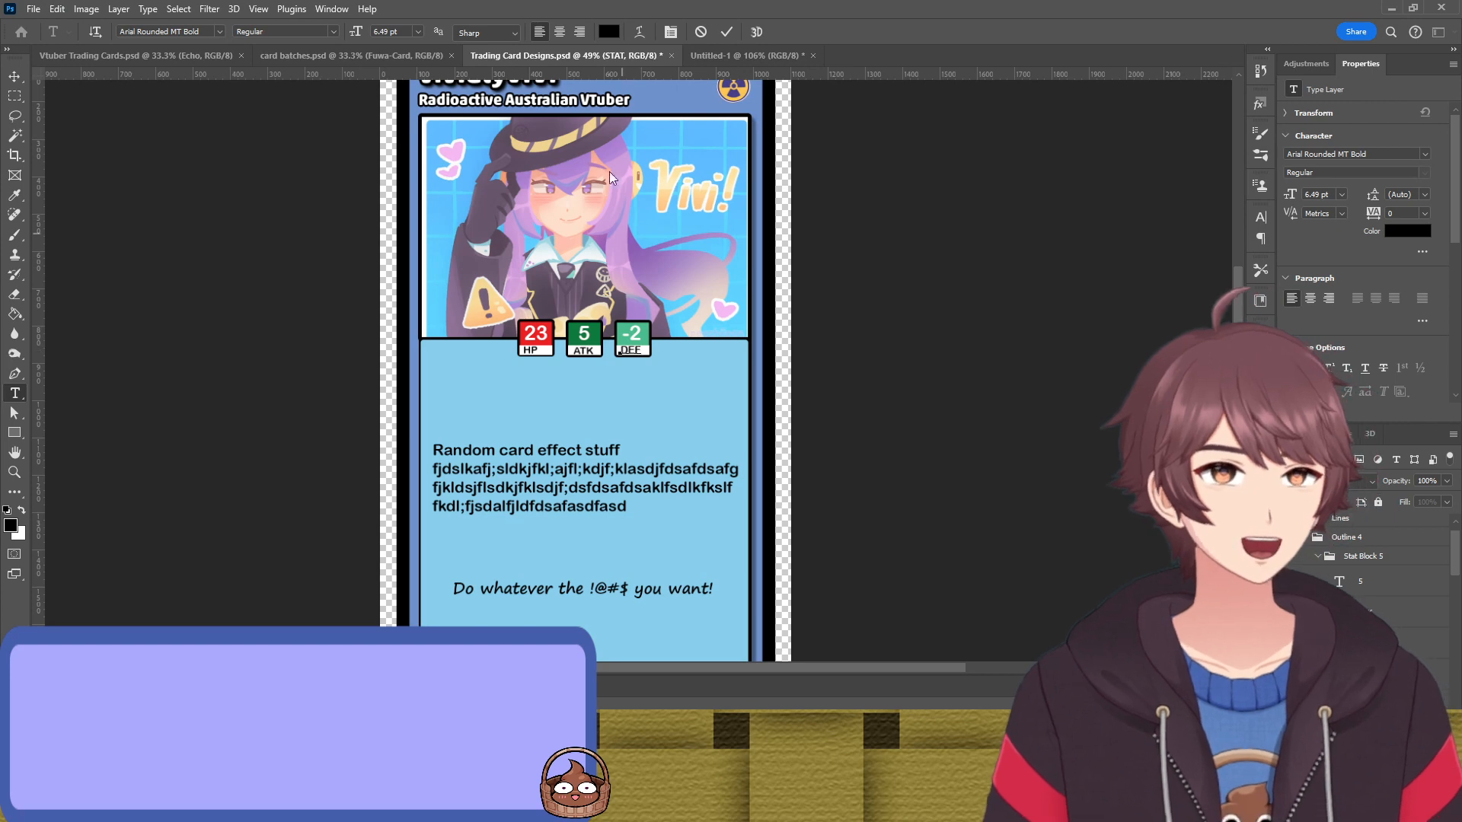
left_click(726, 32)
key("v")
Center the HP, ATK and DEF labels within the white boxes of their stat blocks
scroll(611, 369, "up", 6)
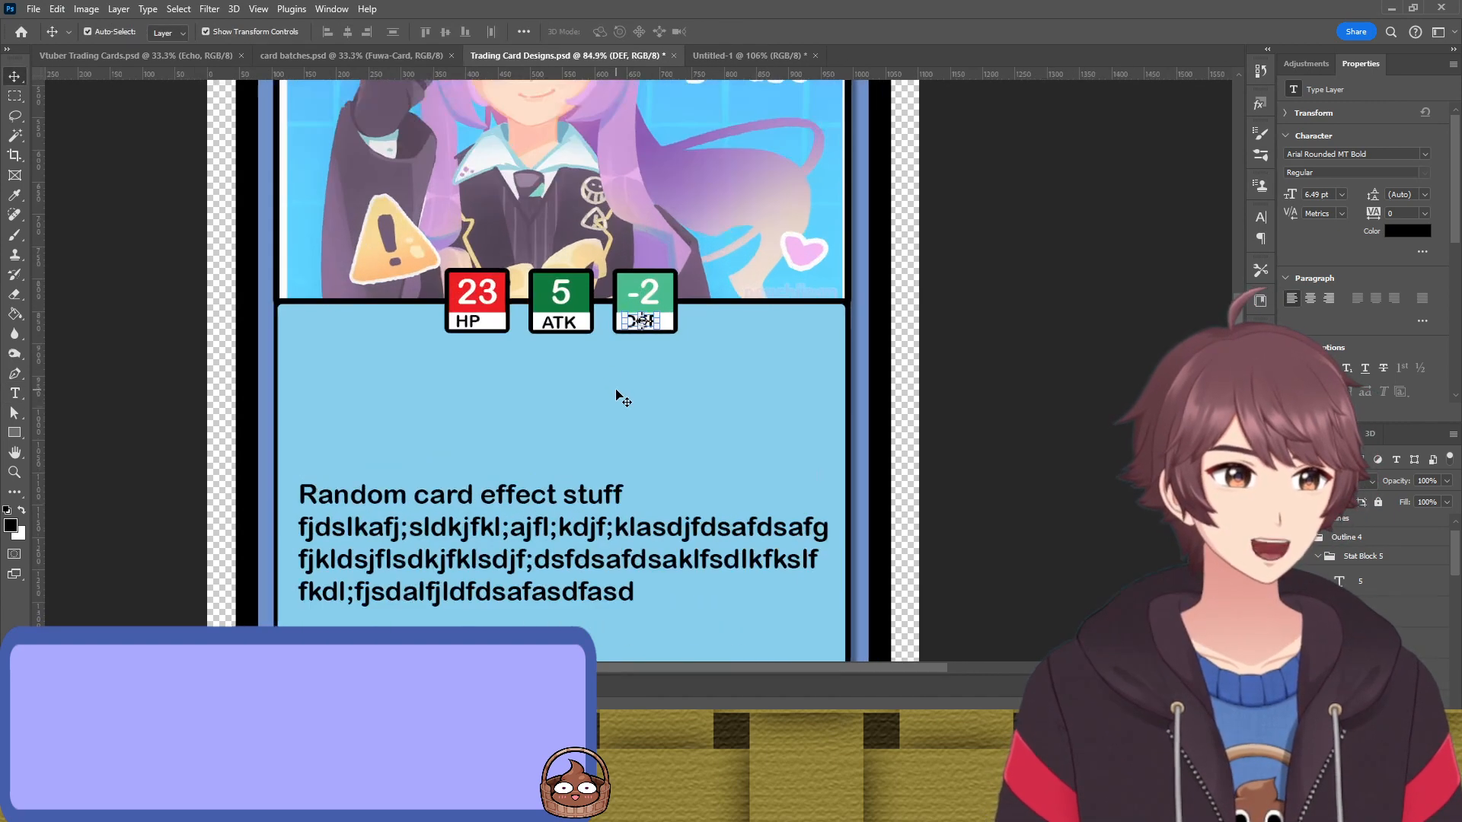
left_click_drag(402, 306, 416, 305)
left_click_drag(540, 308, 544, 310)
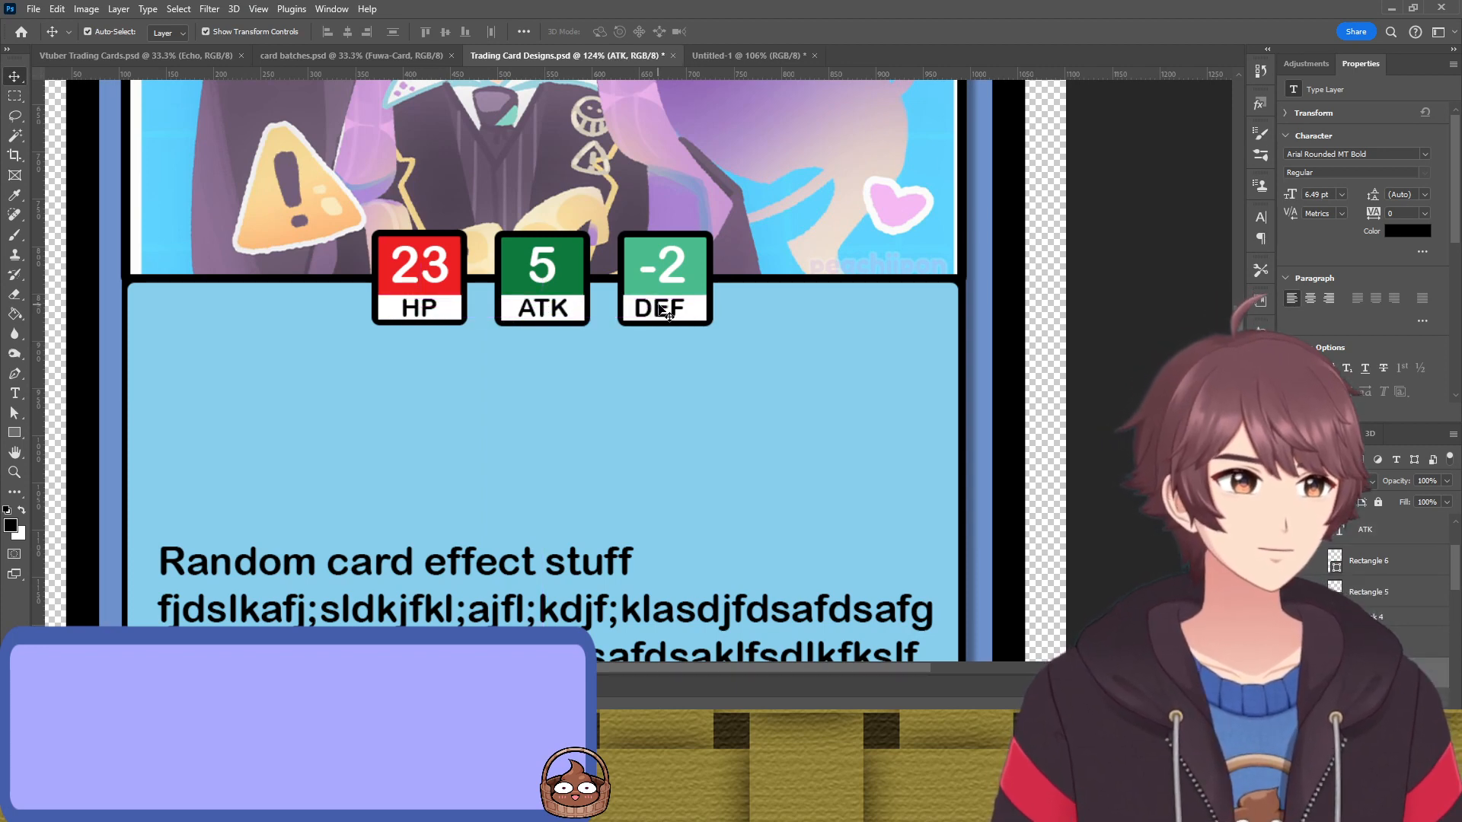
left_click_drag(659, 308, 668, 310)
left_click(696, 361)
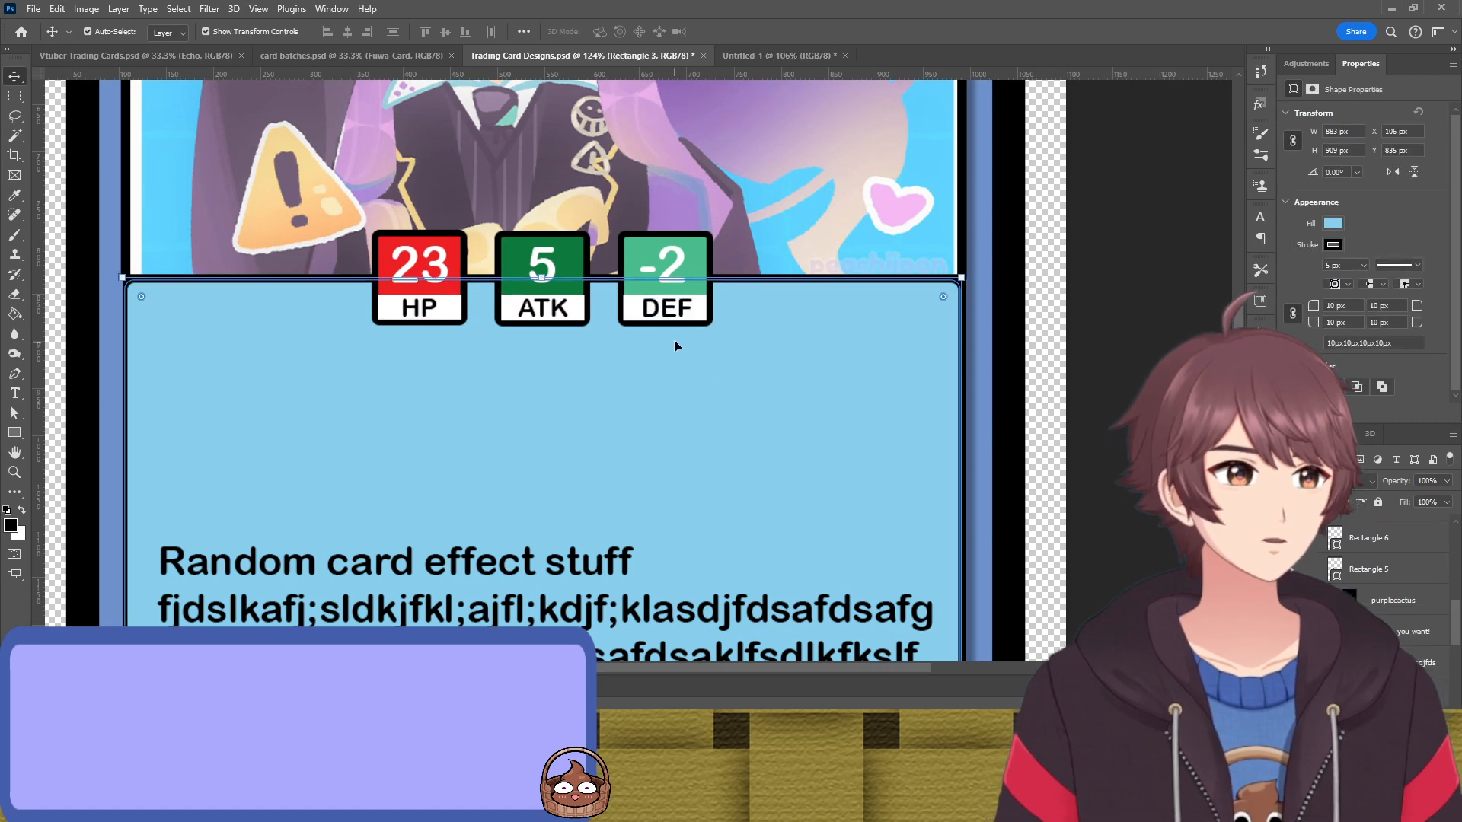
scroll(653, 333, "up", 6)
left_click(606, 296)
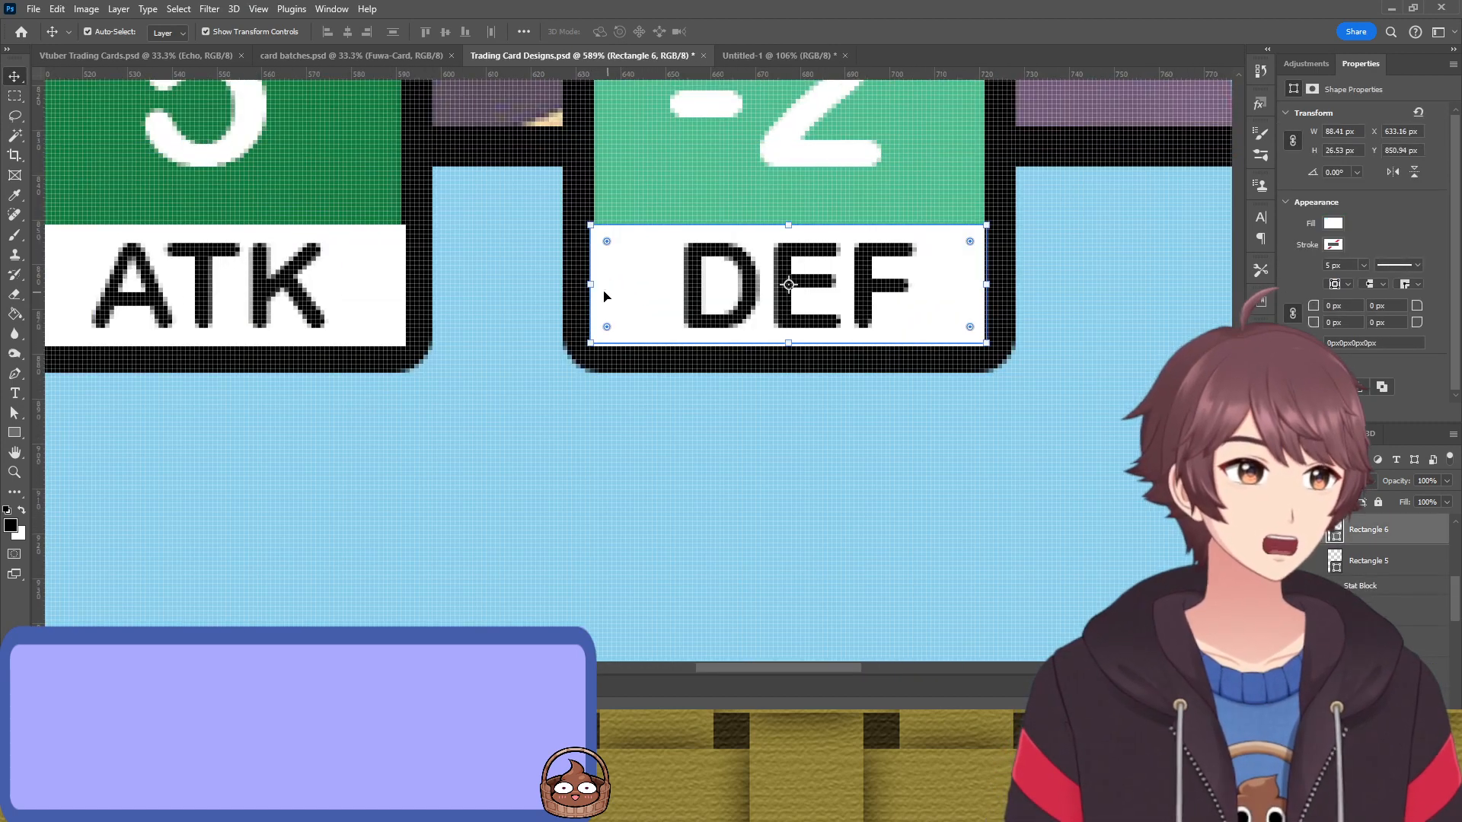
left_click_drag(588, 282, 594, 283)
scroll(516, 373, "down", 1)
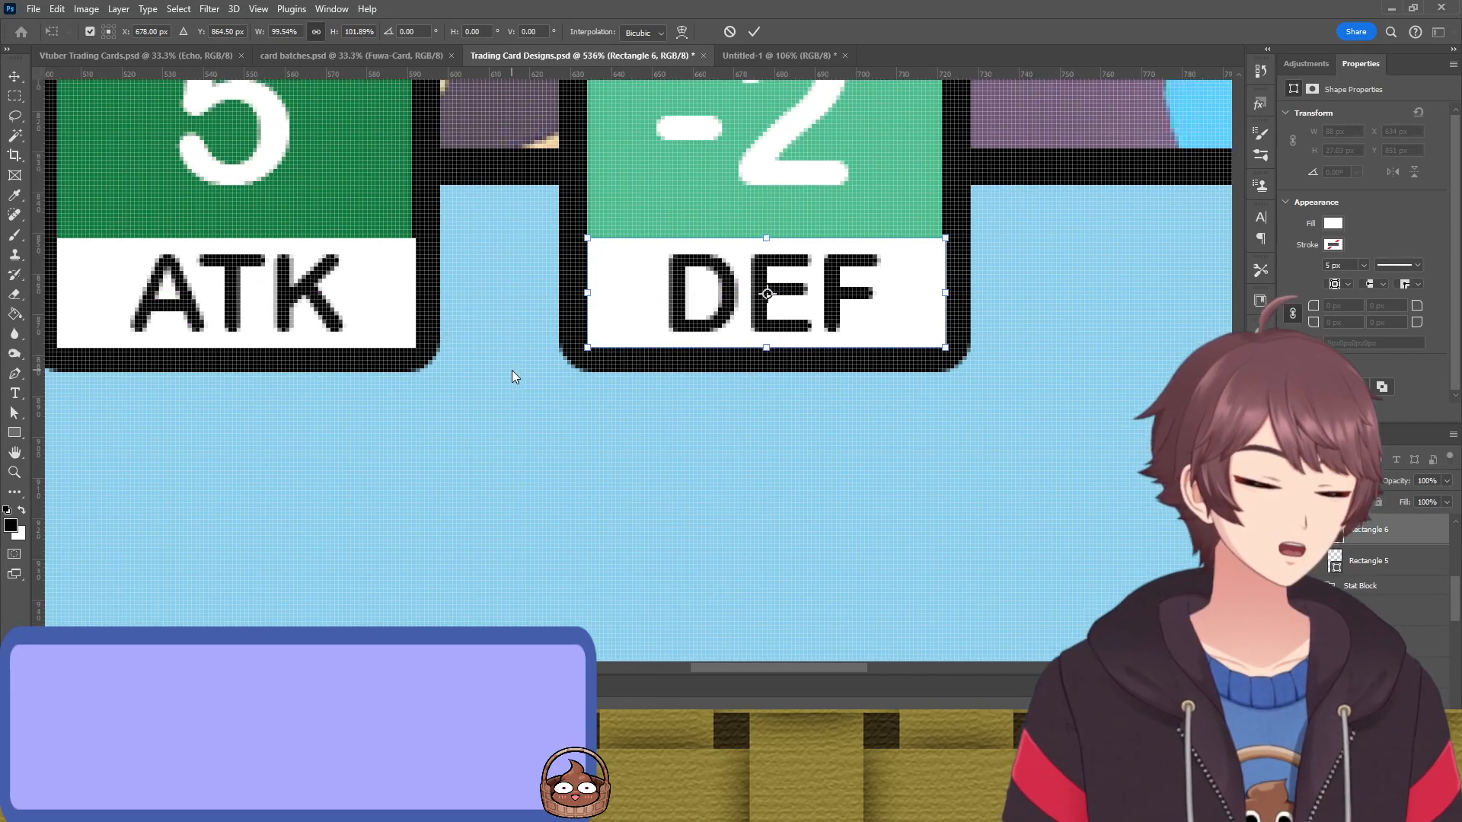
left_click(729, 31)
Set the black stroke around the HP, ATK and DEF stat blocks to 5 px
scroll(532, 502, "down", 10)
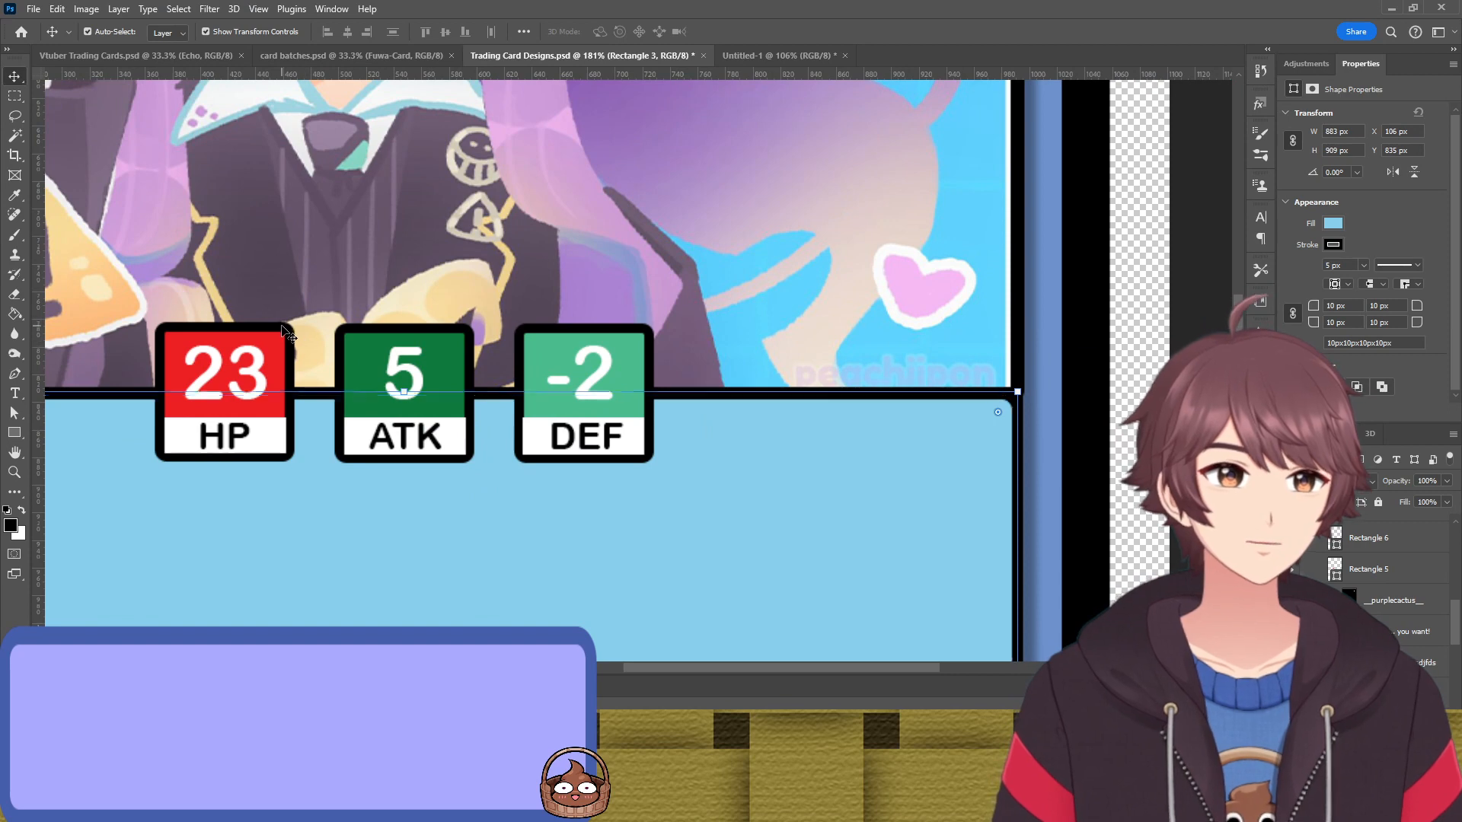
left_click(228, 381)
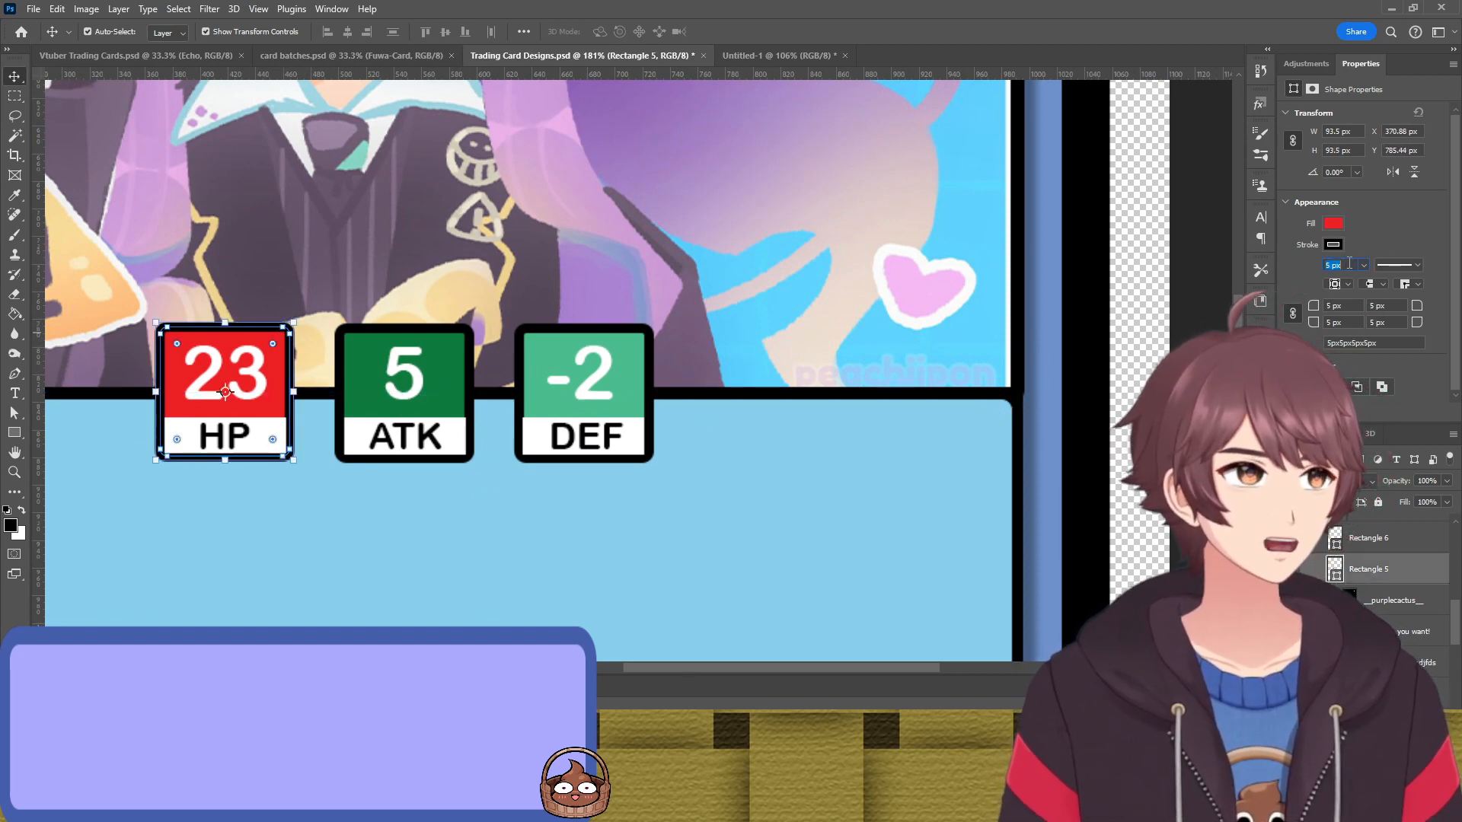
key("Return")
left_click(857, 502)
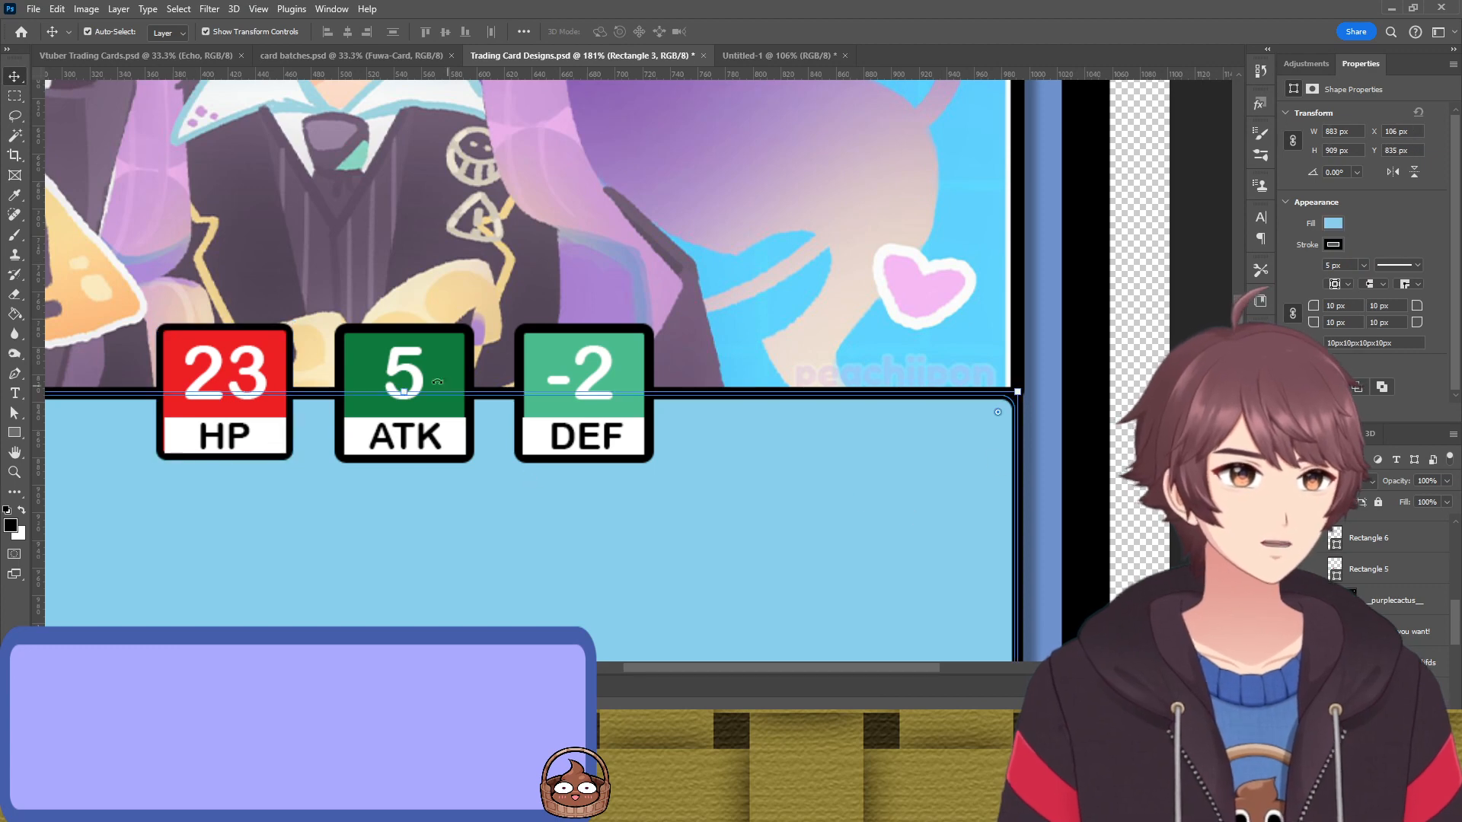
left_click(367, 335)
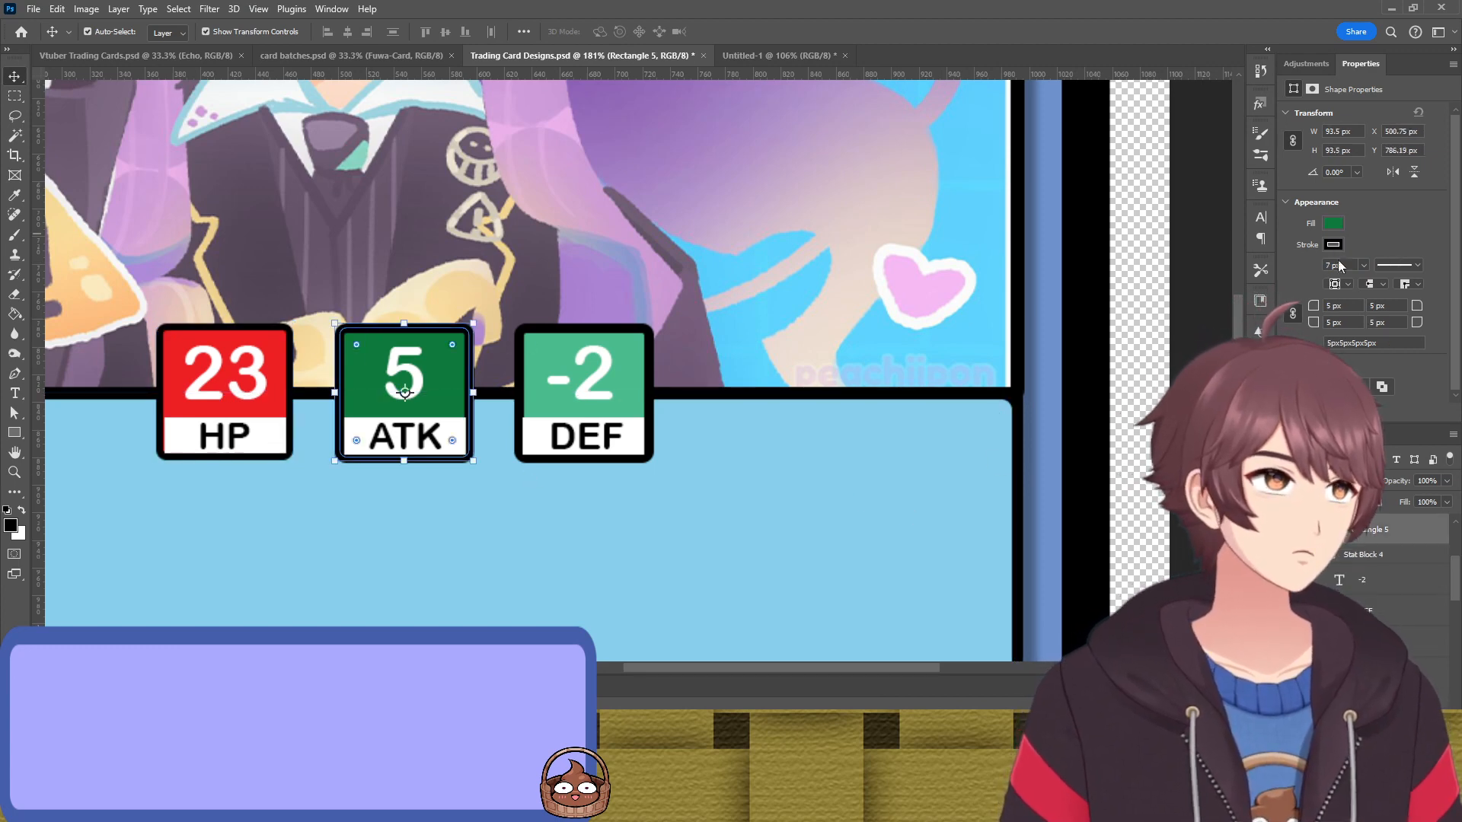
type("5")
key("Return")
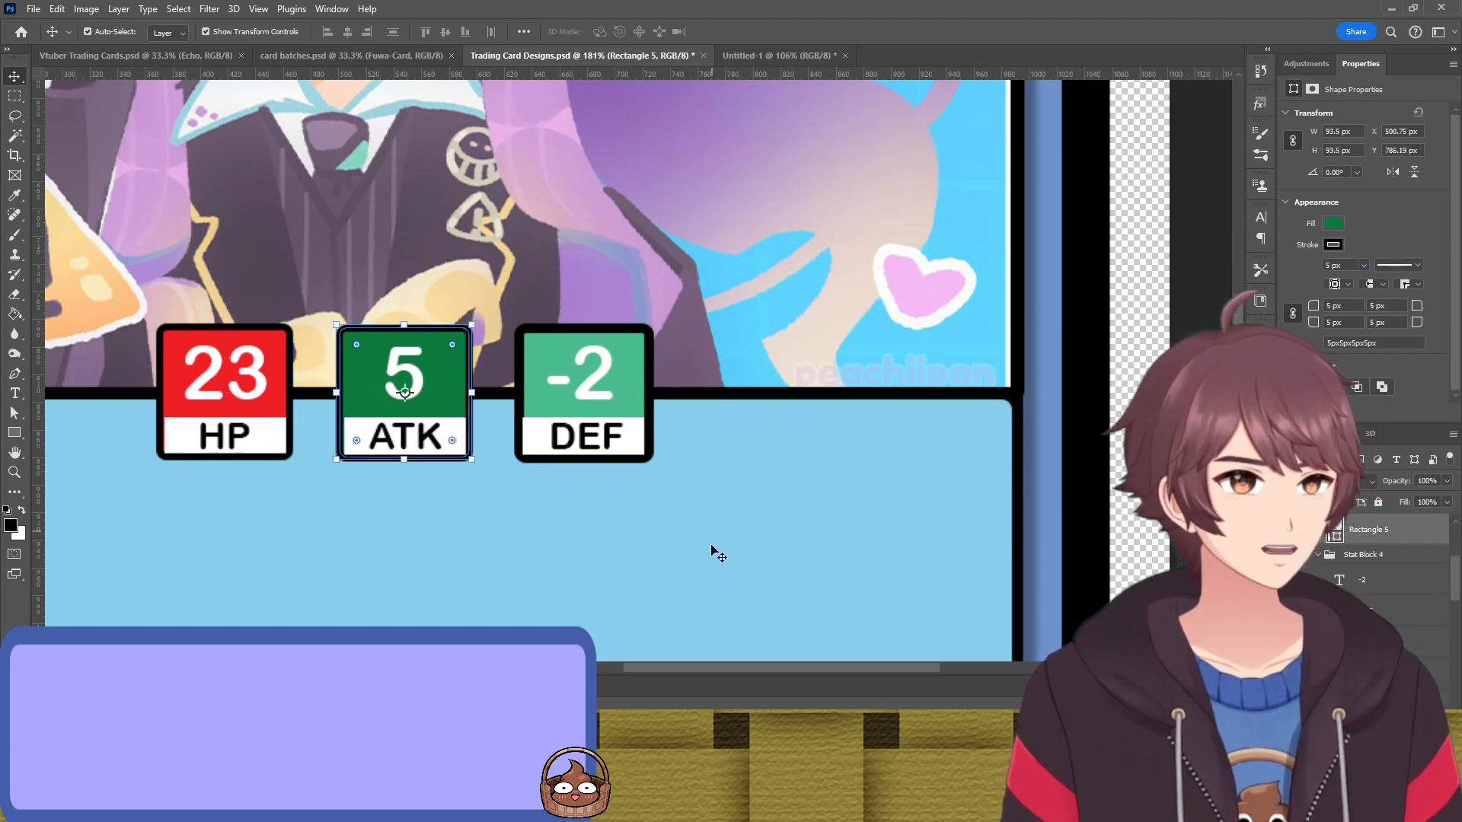
left_click(659, 412)
left_click(615, 337)
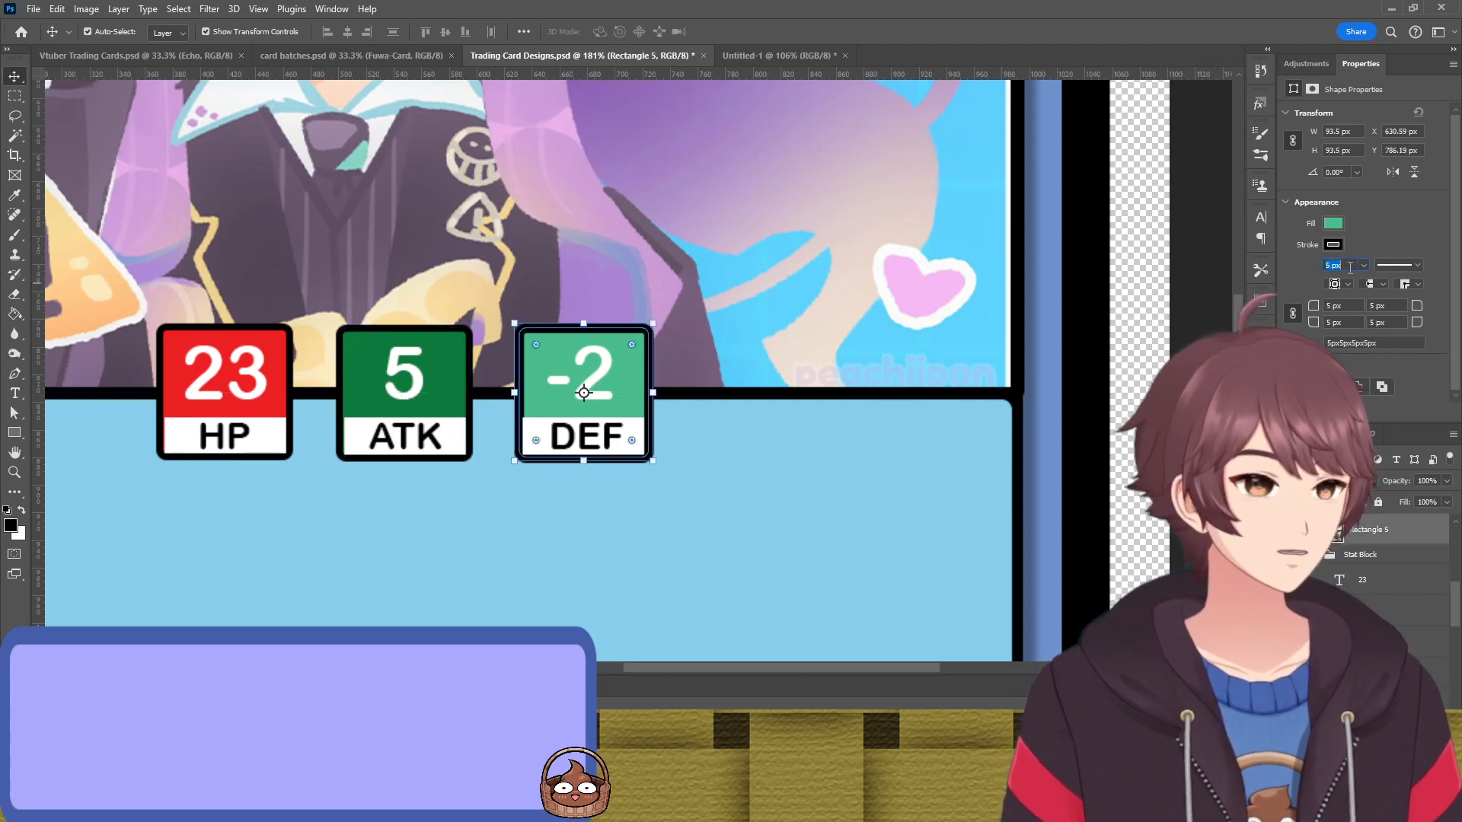
key("Return")
scroll(608, 465, "up", 5)
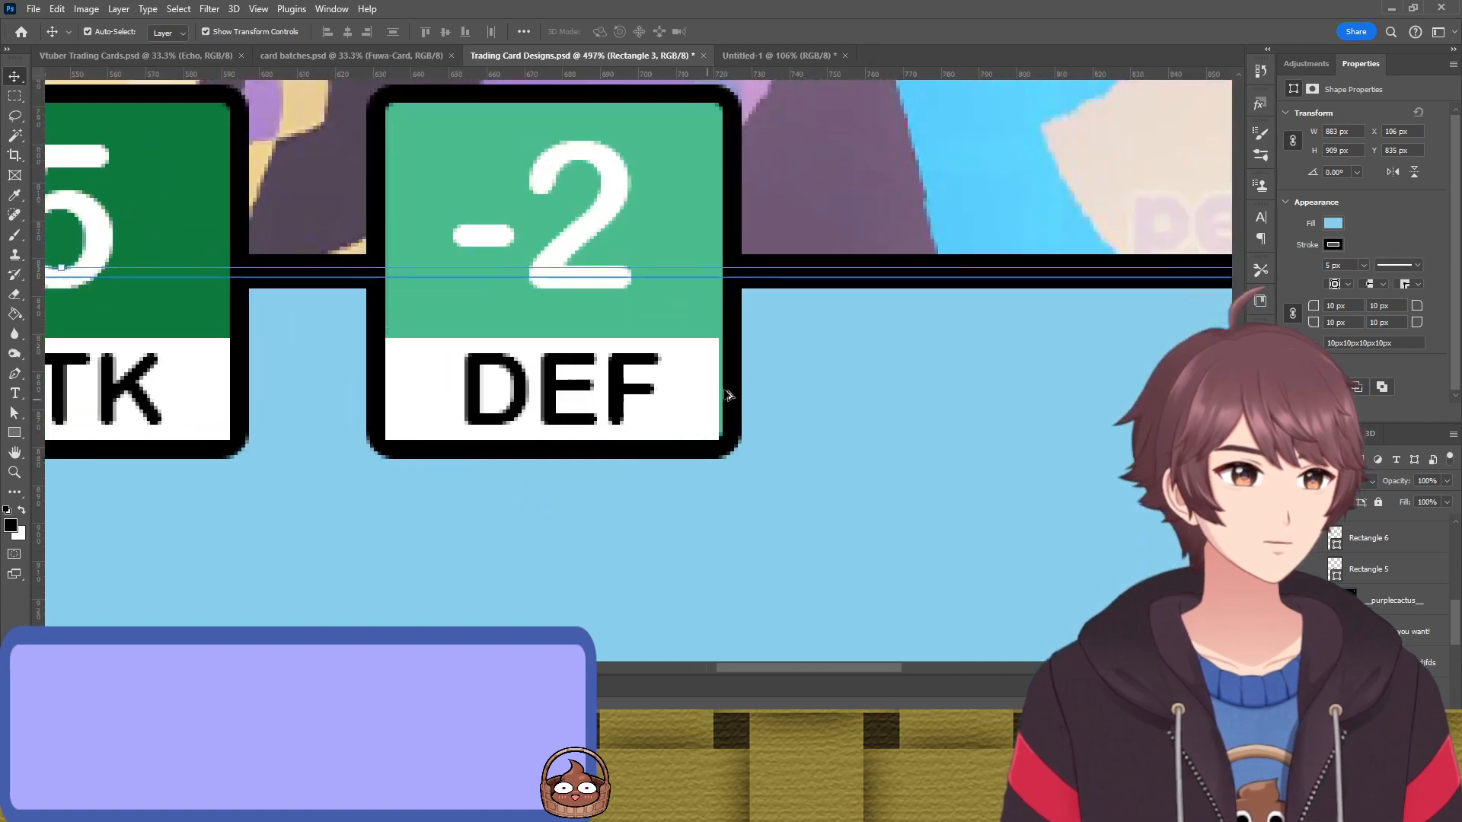
Enlarge the white DEF label box to about 89 by 28 px, covering the green gap beside the black stroke and reaching under it
left_click(678, 382)
scroll(685, 415, "up", 3)
scroll(705, 415, "up", 2)
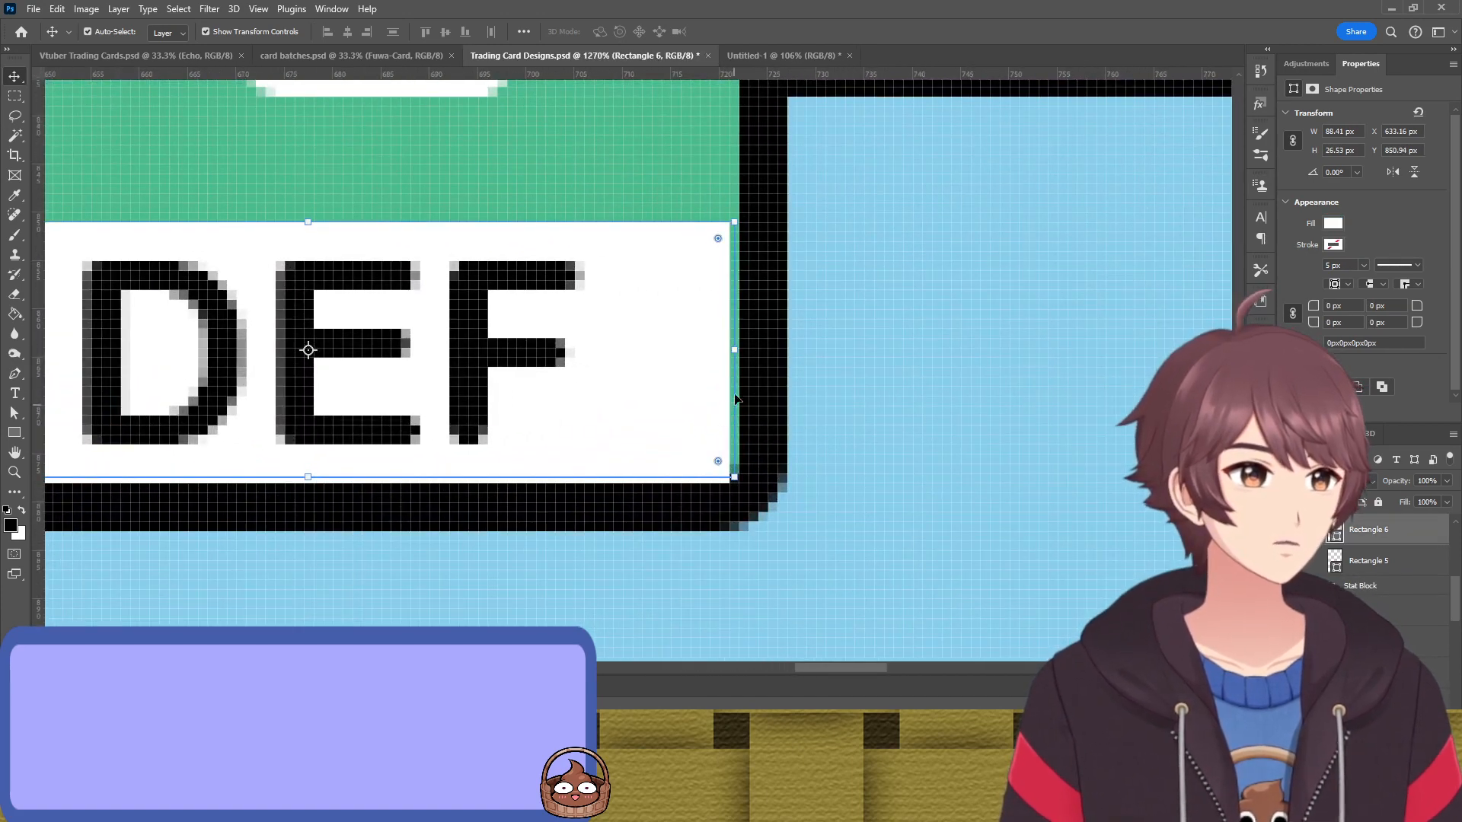
left_click_drag(738, 359, 739, 352)
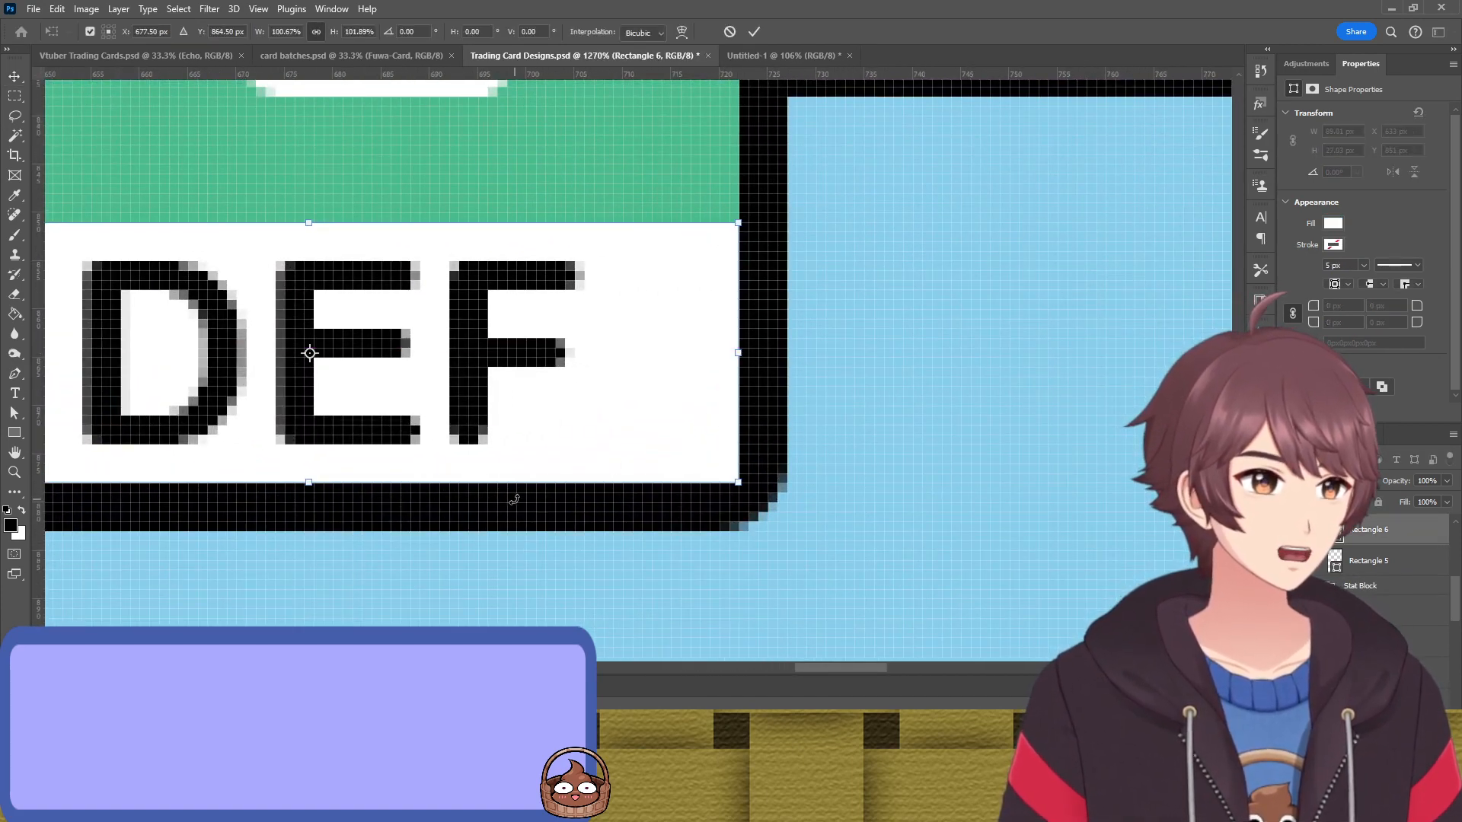
left_click_drag(377, 480, 380, 492)
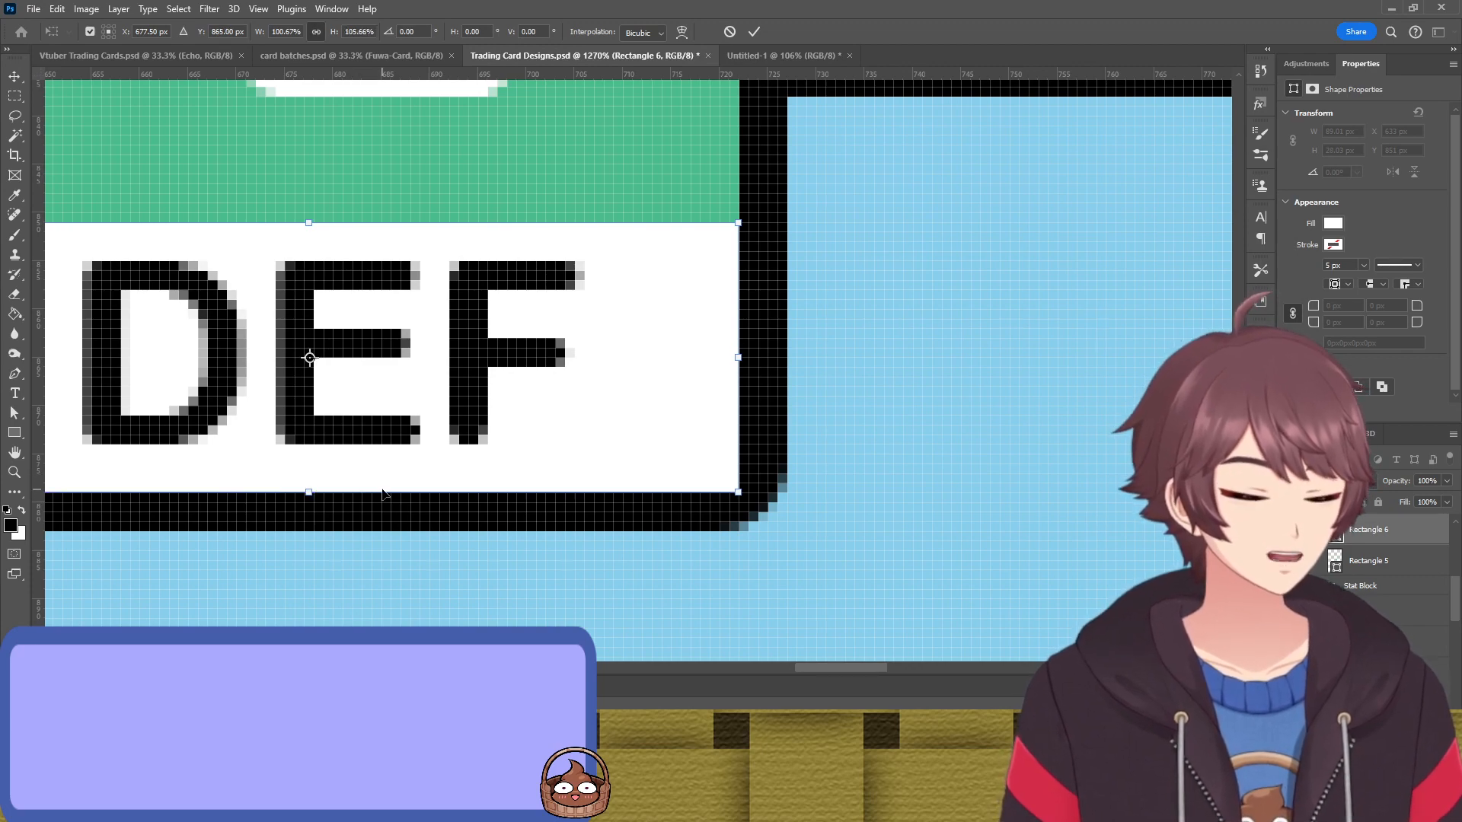
key("Return")
Enlarge the white ATK label box to about 89 by 27 px so it covers the green gaps along the black stroke
left_click_drag(310, 358, 711, 604)
left_click_drag(600, 564, 851, 550)
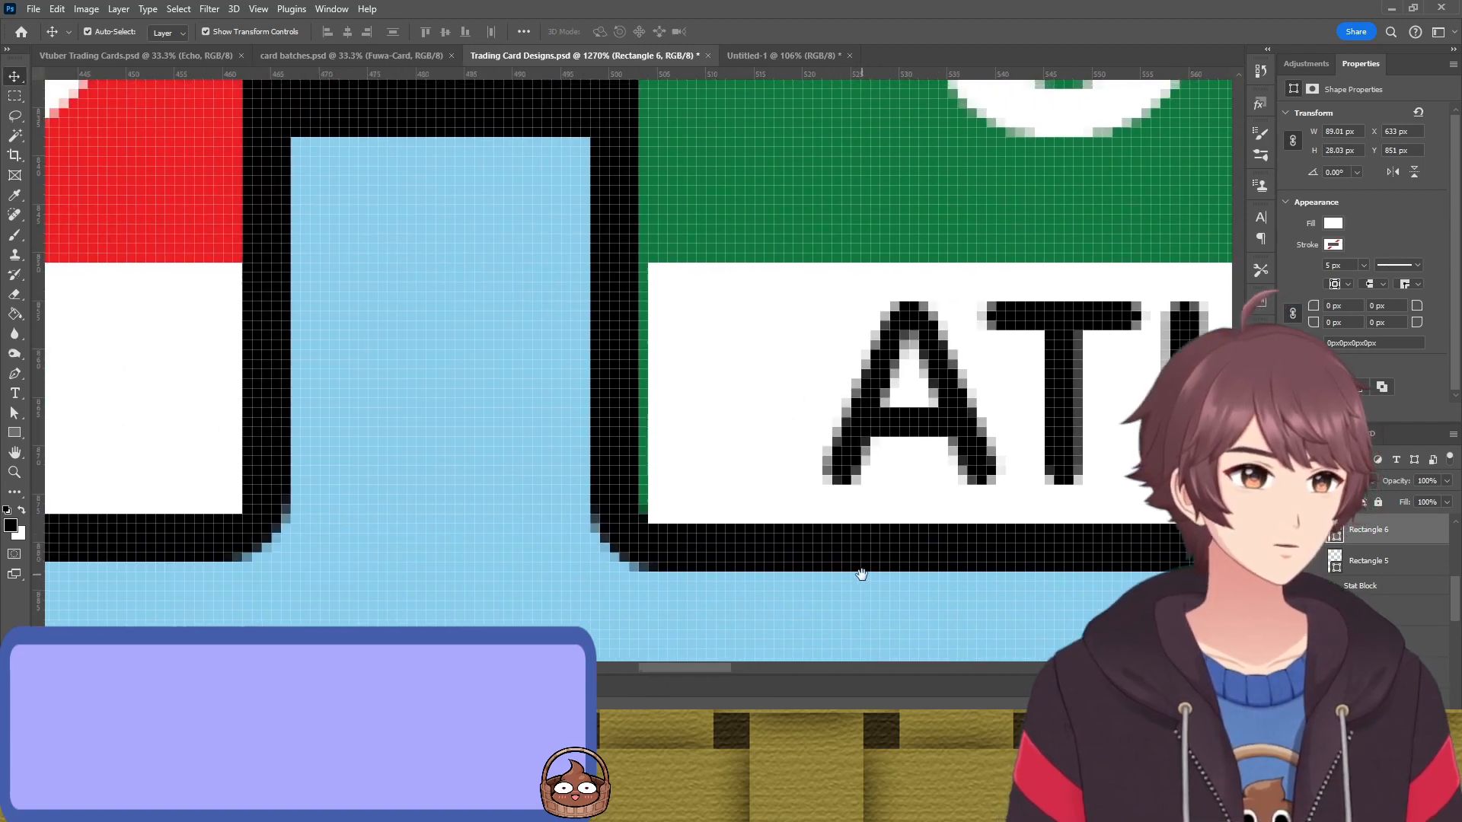
left_click(715, 436)
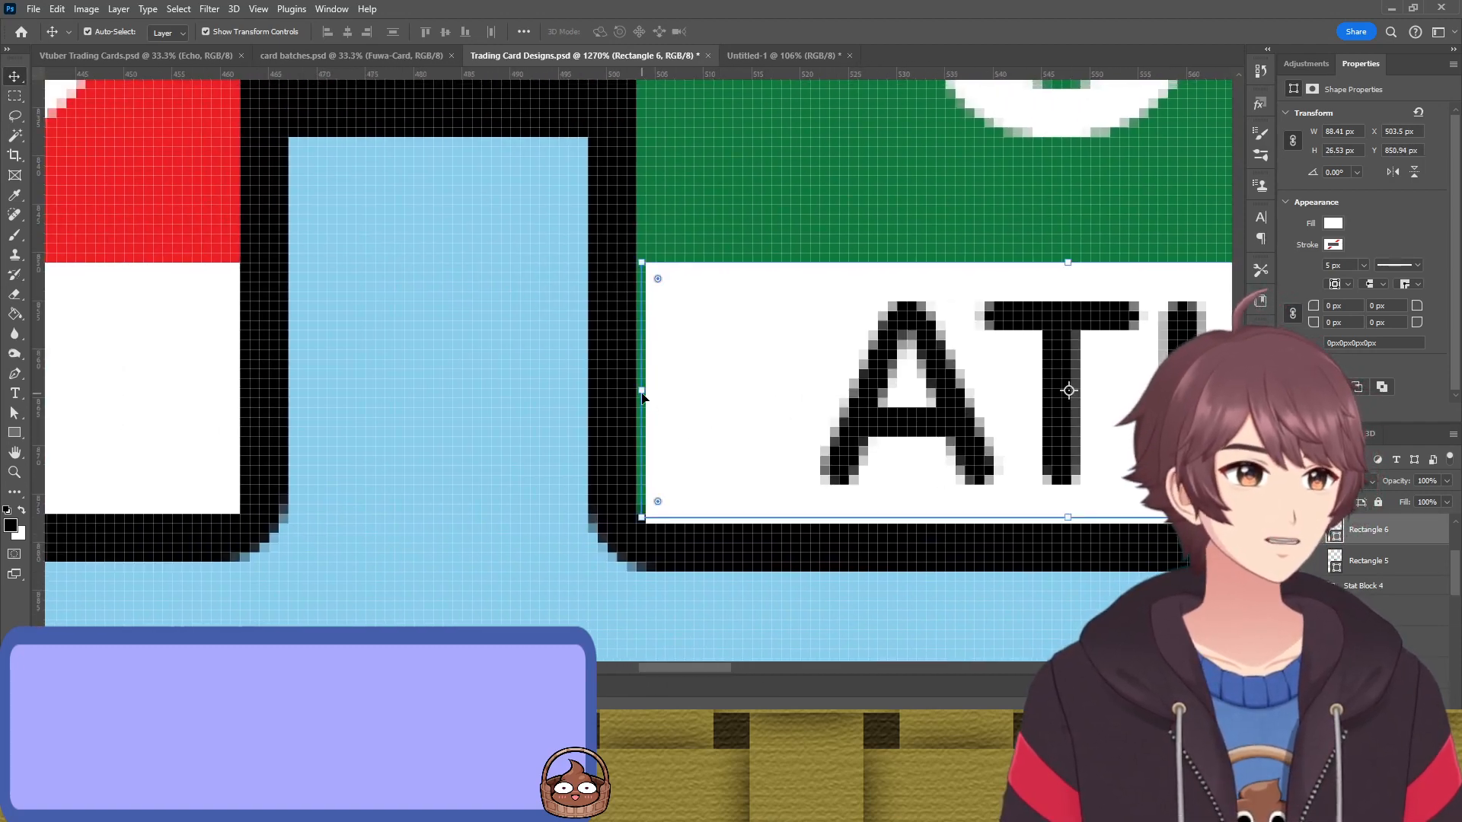
scroll(647, 404, "up", 3)
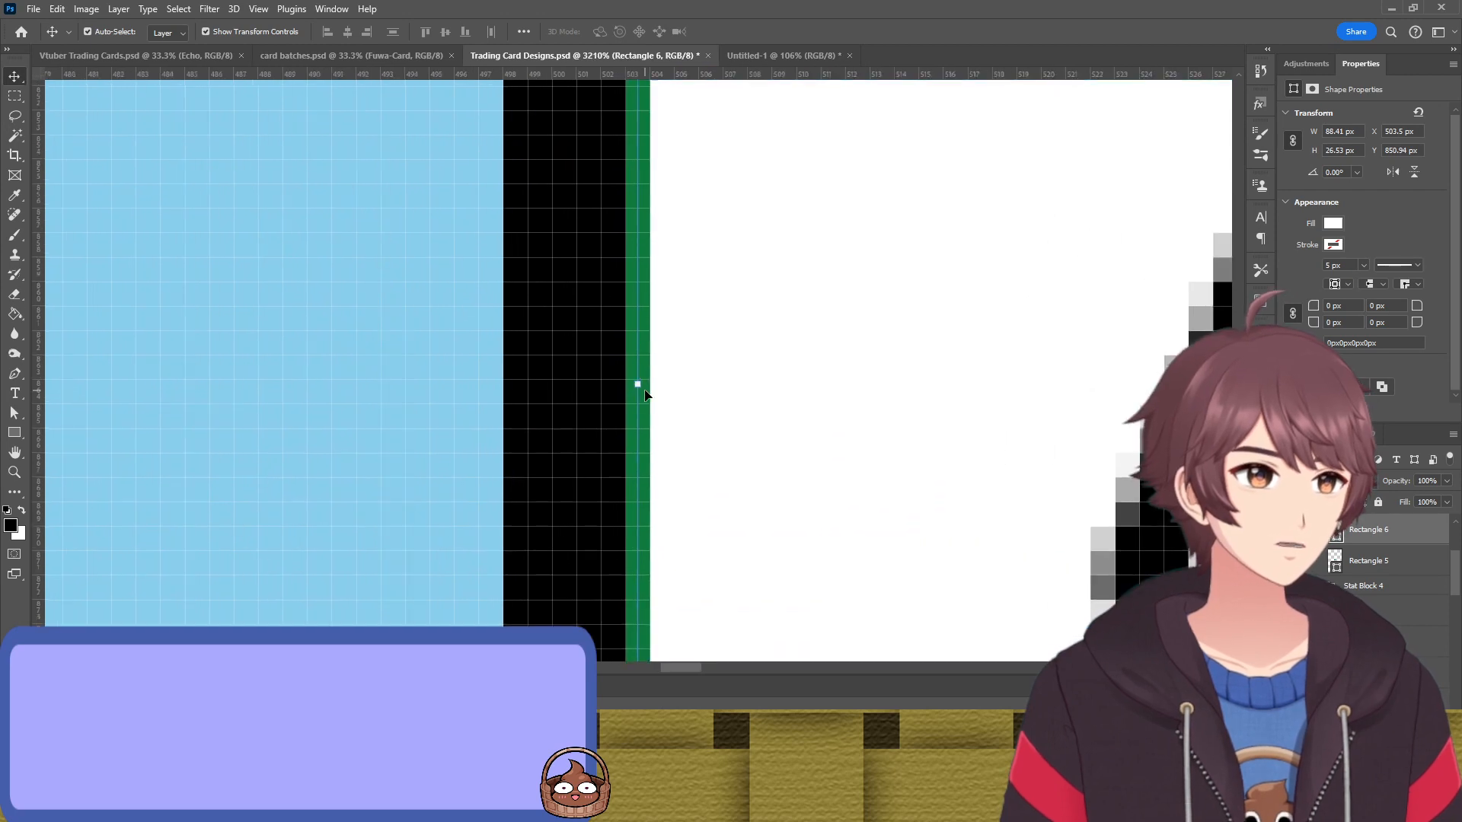
left_click(635, 384)
left_click_drag(617, 385, 613, 390)
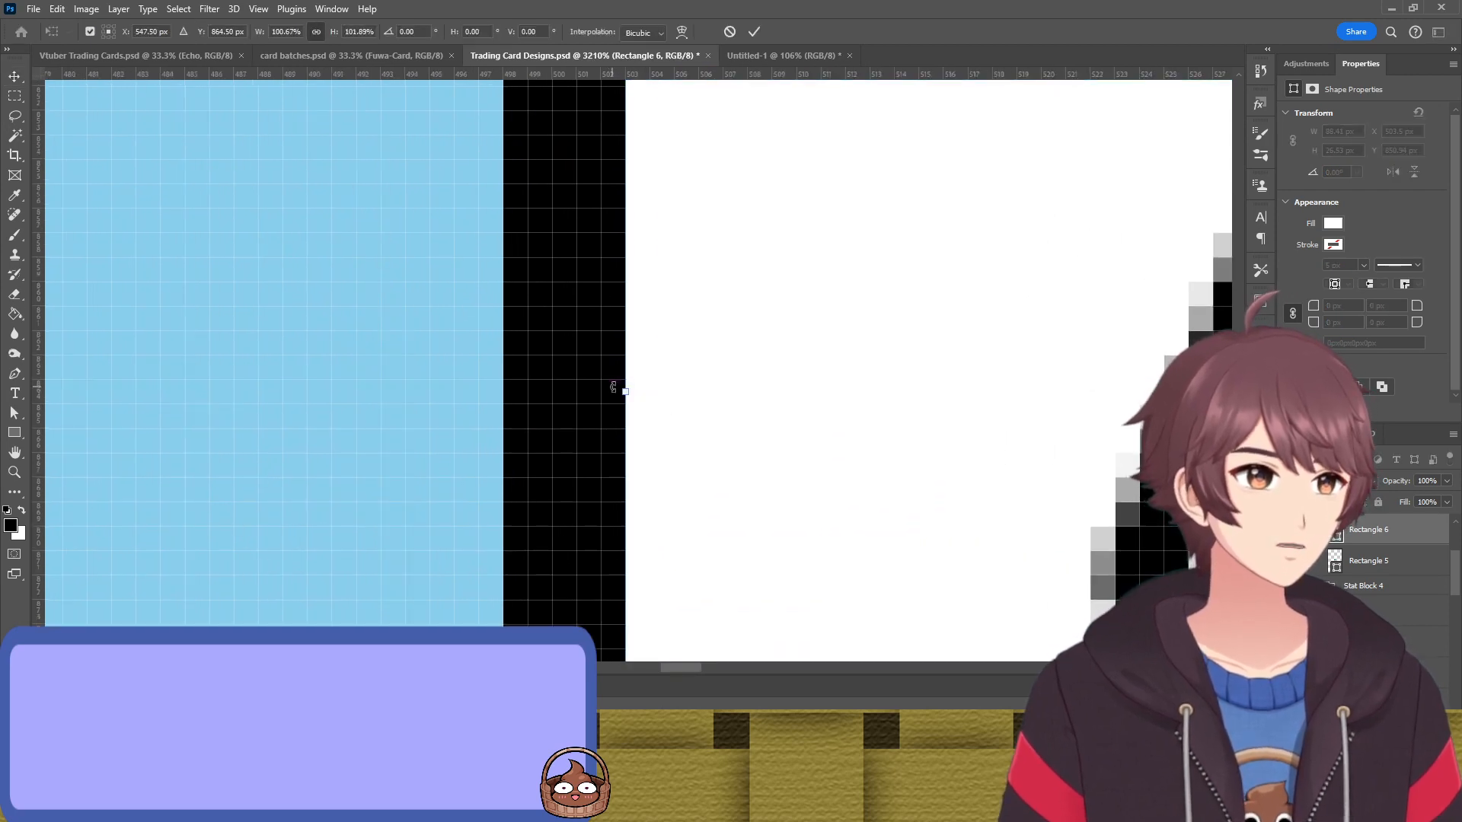
scroll(750, 450, "down", 2)
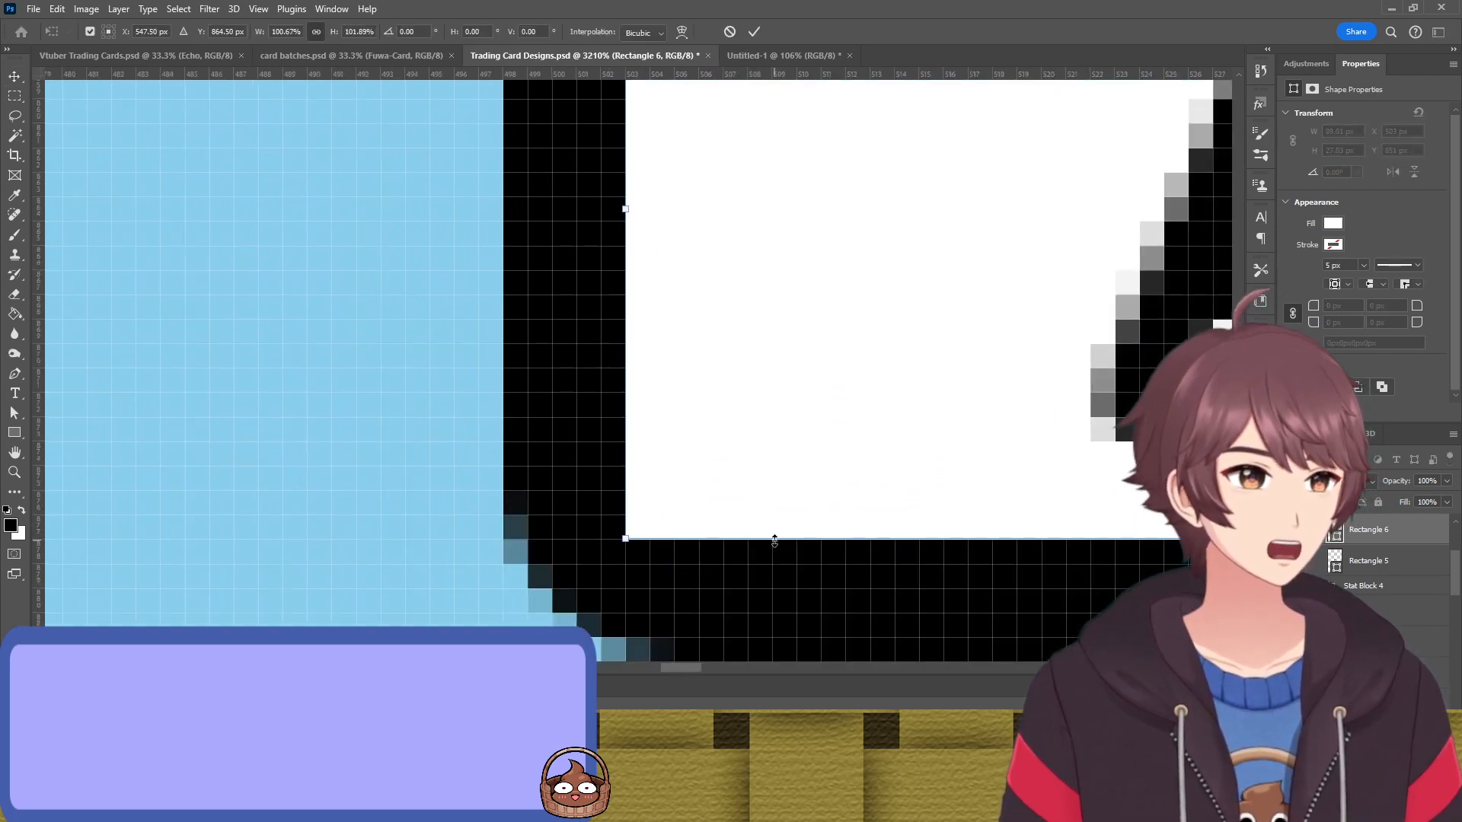
mouse_move(774, 540)
left_mouse_down()
mouse_move(770, 509)
mouse_move(773, 553)
left_mouse_up()
key("Return")
Extend the white HP label box's left edge to X 373 px, flush with the inside of the black stroke
scroll(732, 555, "down", 3)
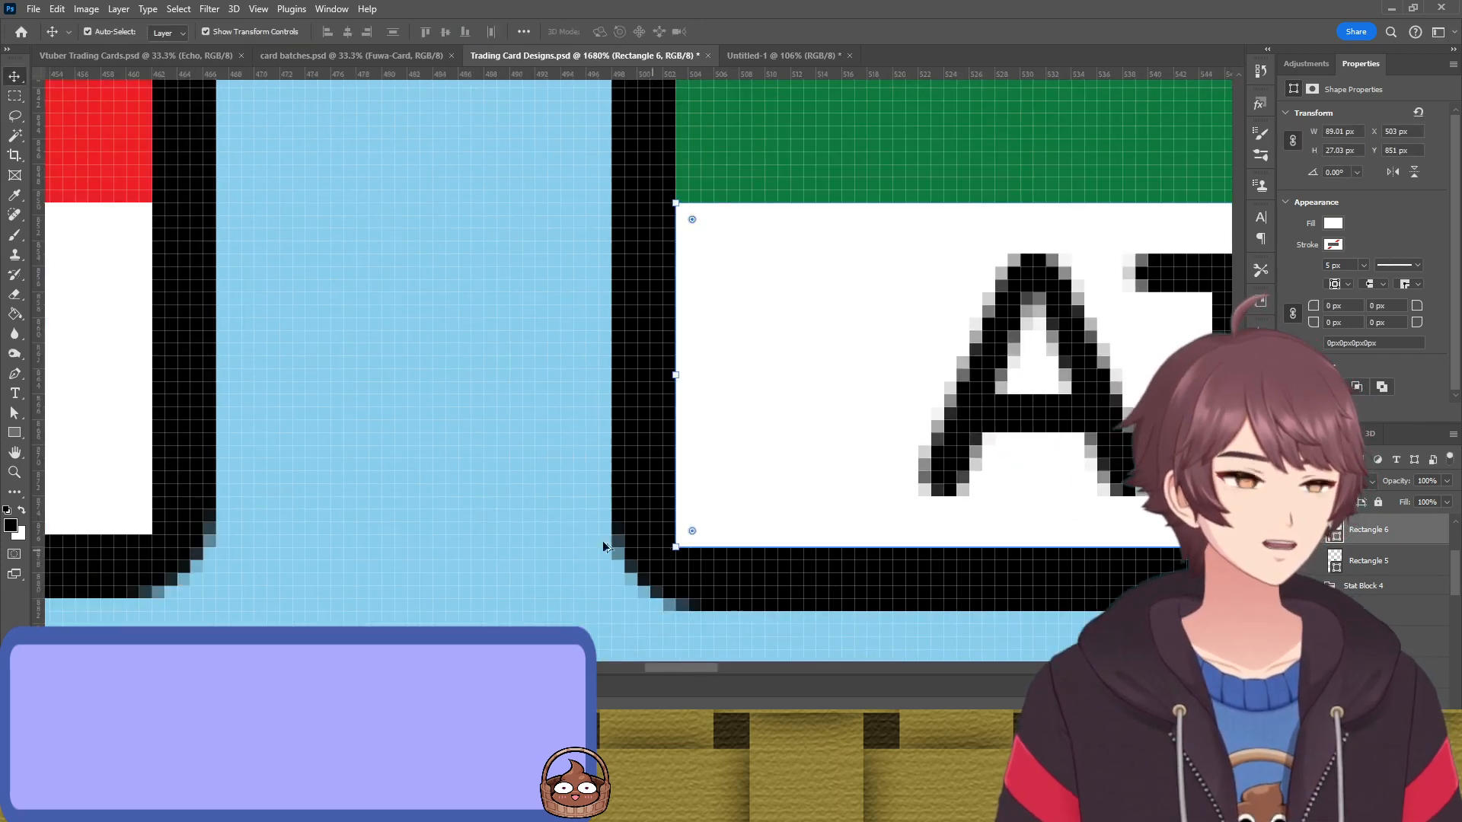
scroll(604, 546, "down", 3)
scroll(629, 468, "left", 5)
left_click(629, 467)
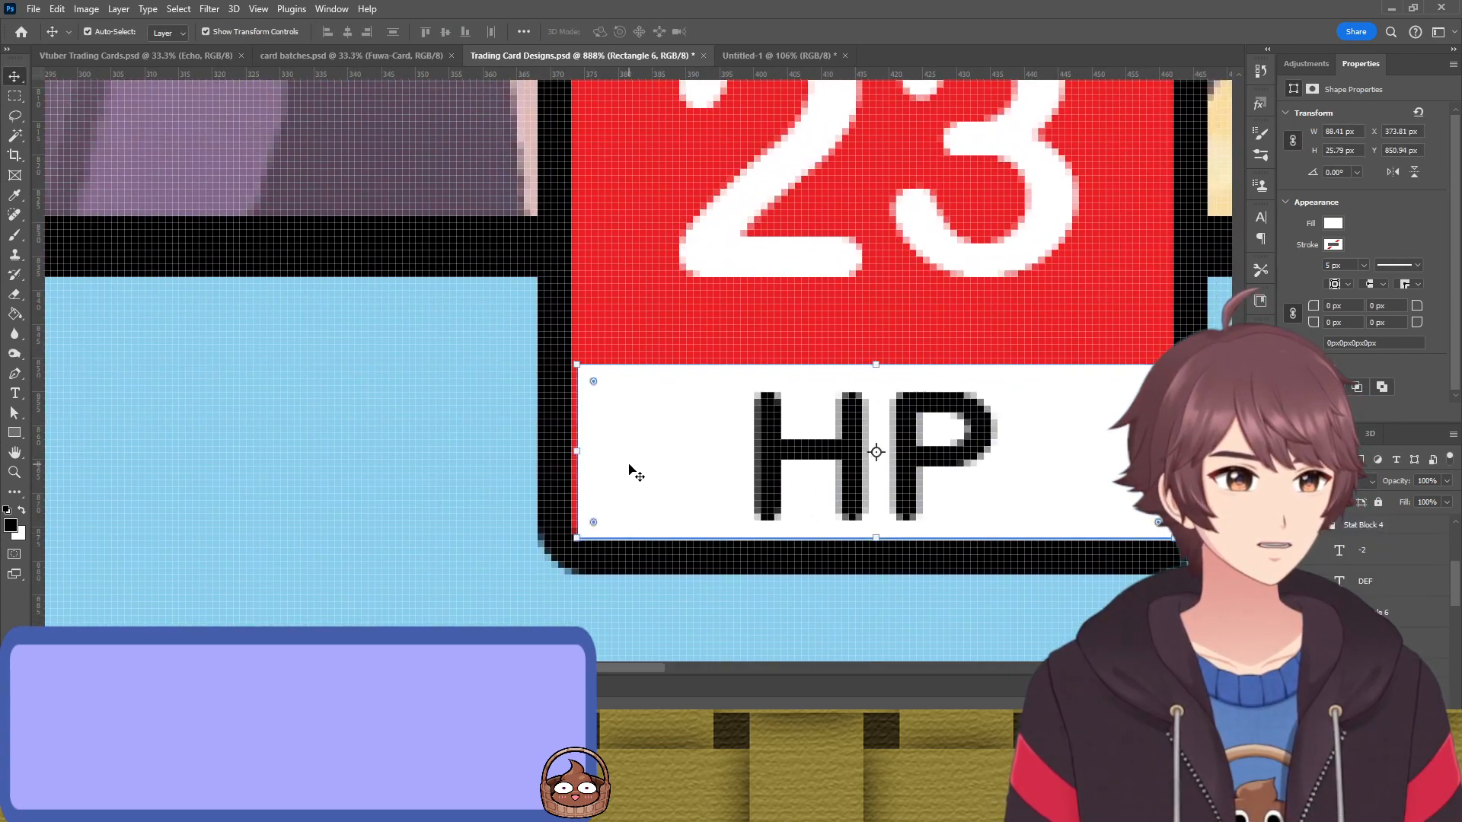
scroll(585, 473, "up", 2)
key("ctrl+t")
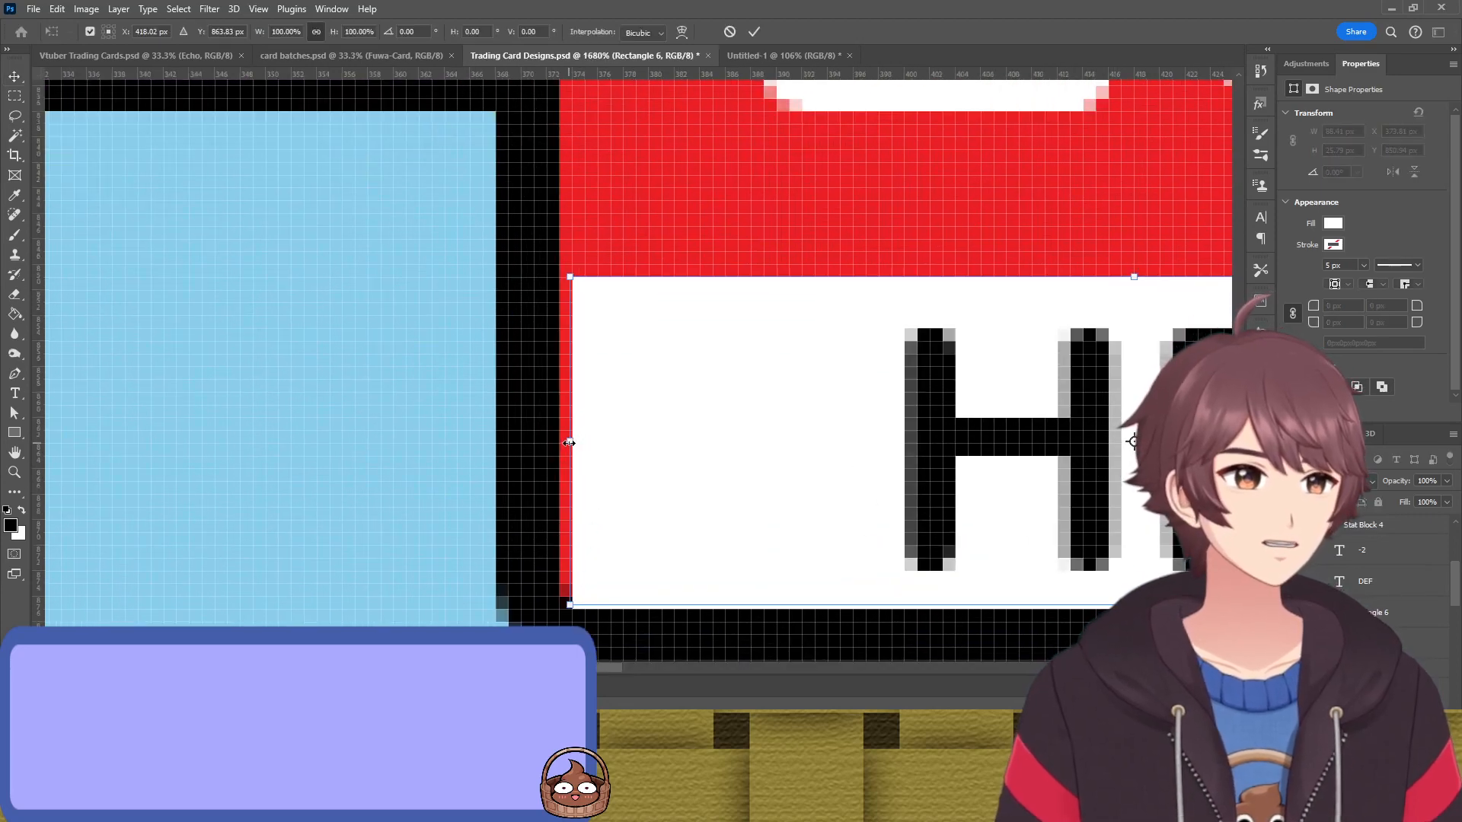
left_click_drag(570, 443, 555, 443)
key("Return")
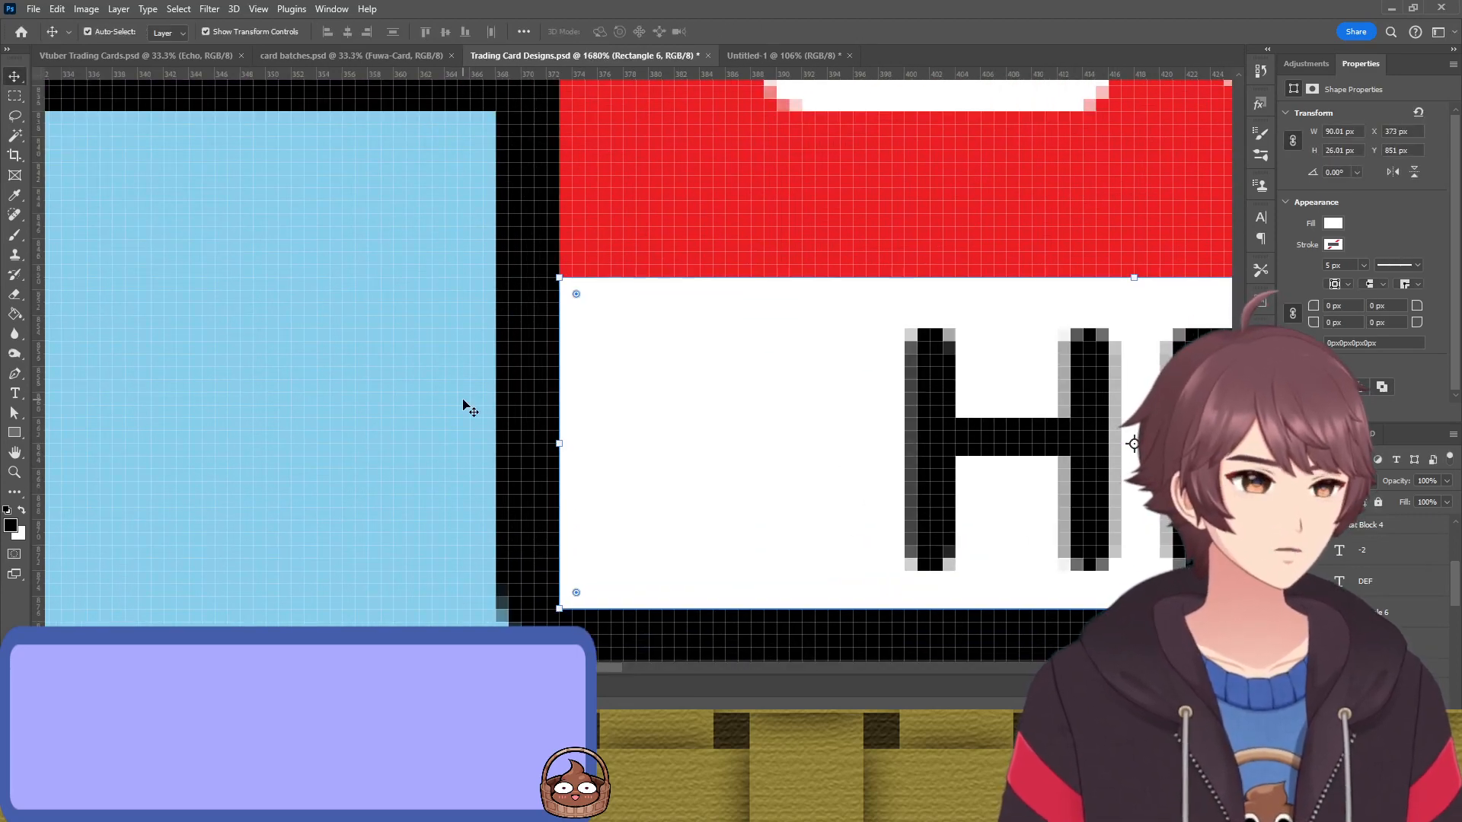
Pull the white HP label box's right edge in line with the red area, making it about 89 px wide
scroll(586, 404, "down", 3)
scroll(583, 399, "down", 6)
left_click(772, 524)
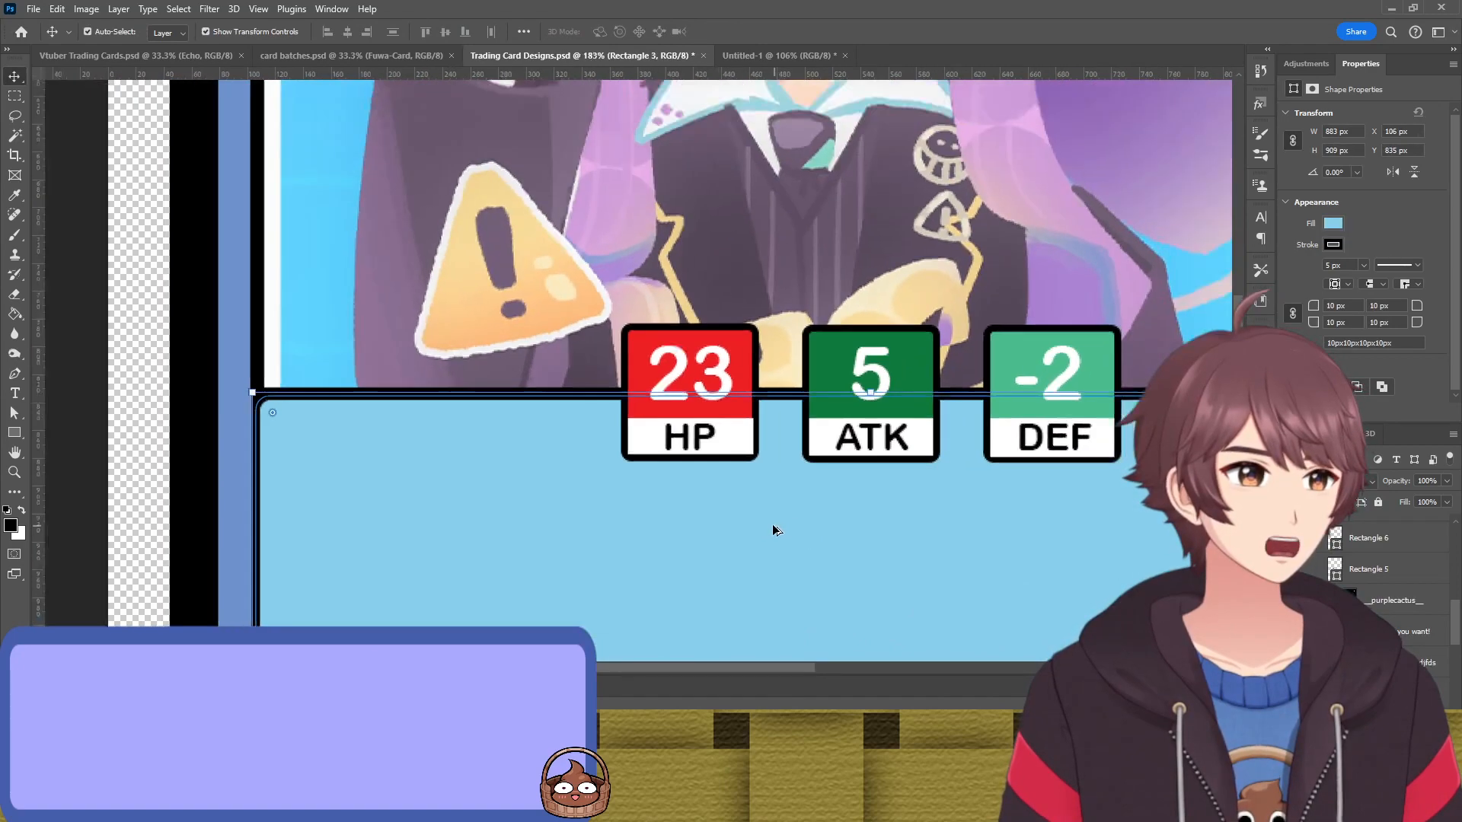
left_click_drag(772, 523, 653, 533)
scroll(505, 443, "up", 5)
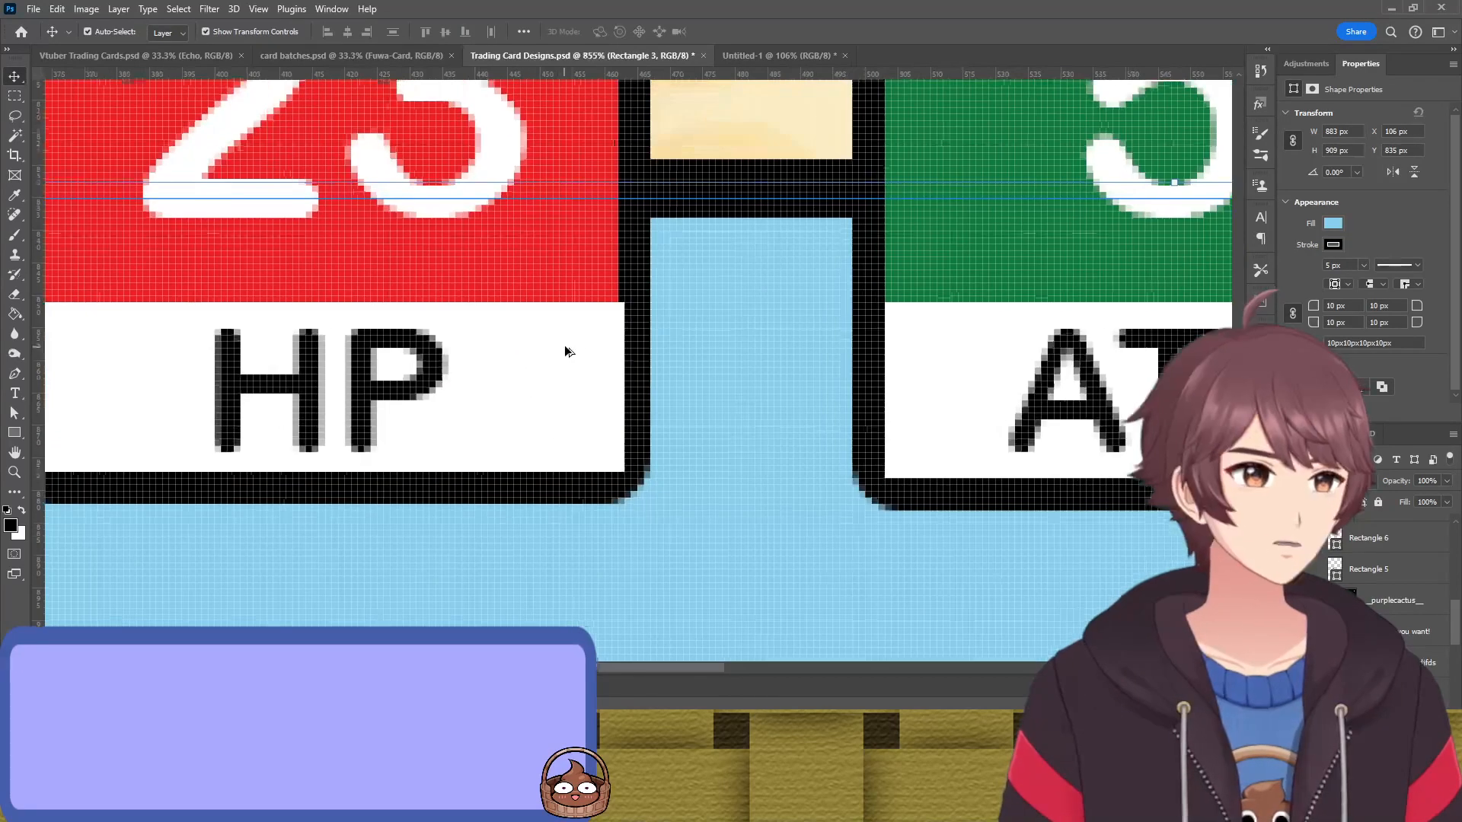
left_click(615, 363)
left_click_drag(632, 387, 625, 386)
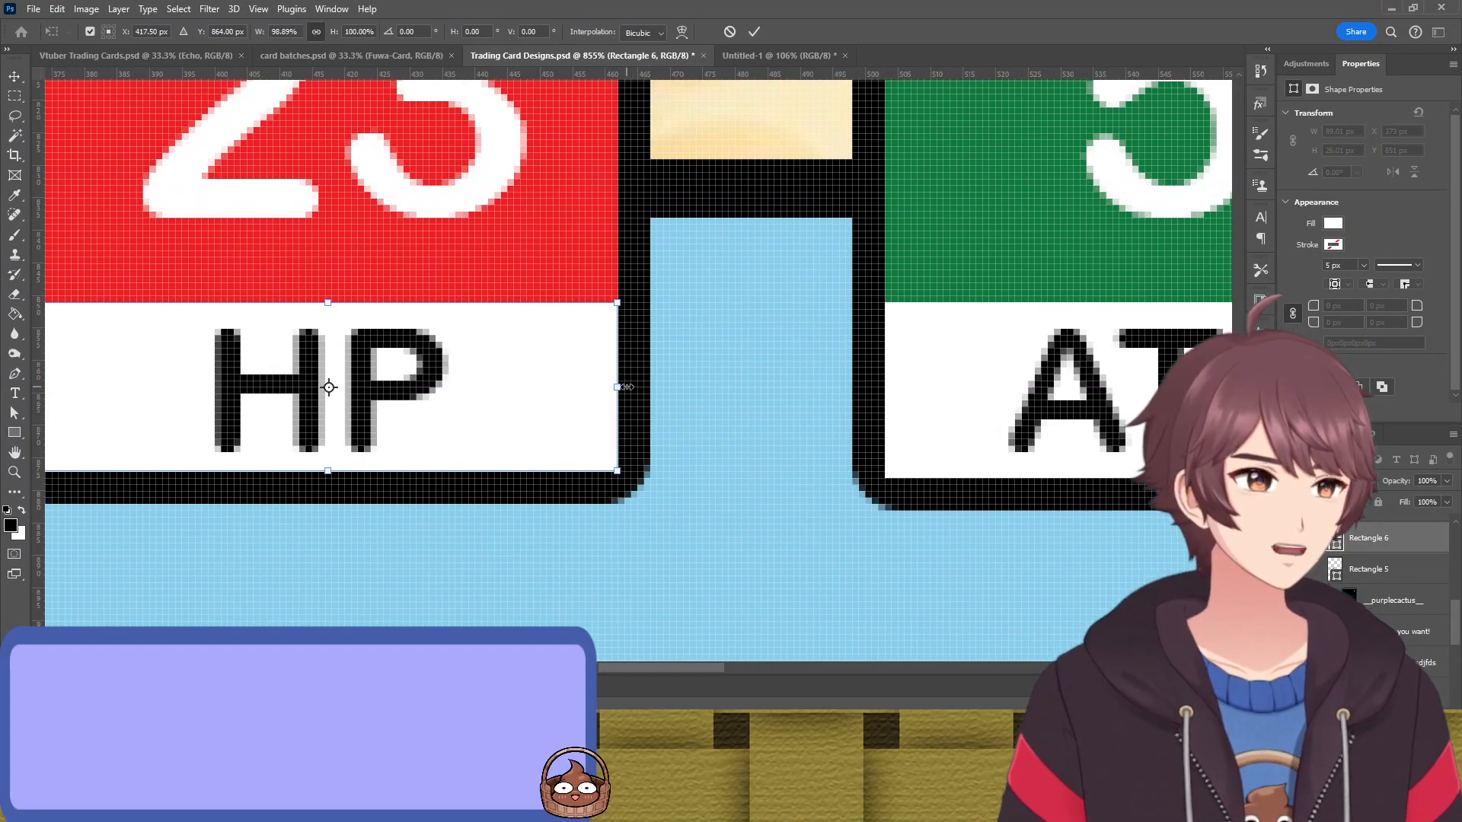
key("Return")
Change the DEF stat block's light green fill to a medium blue like the card's border
scroll(646, 497, "down", 1)
scroll(646, 497, "down", 6)
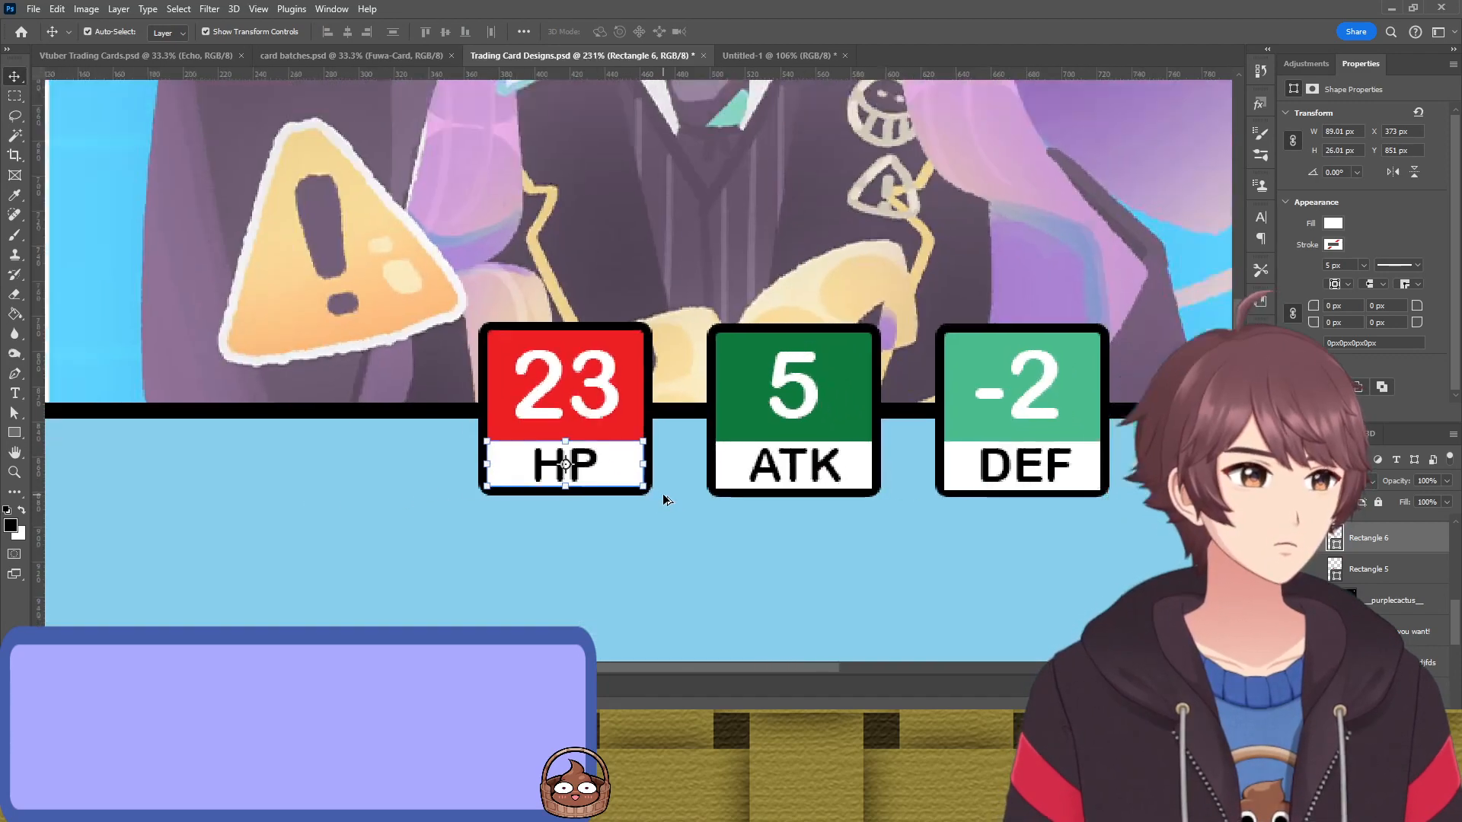
scroll(676, 525, "down", 5)
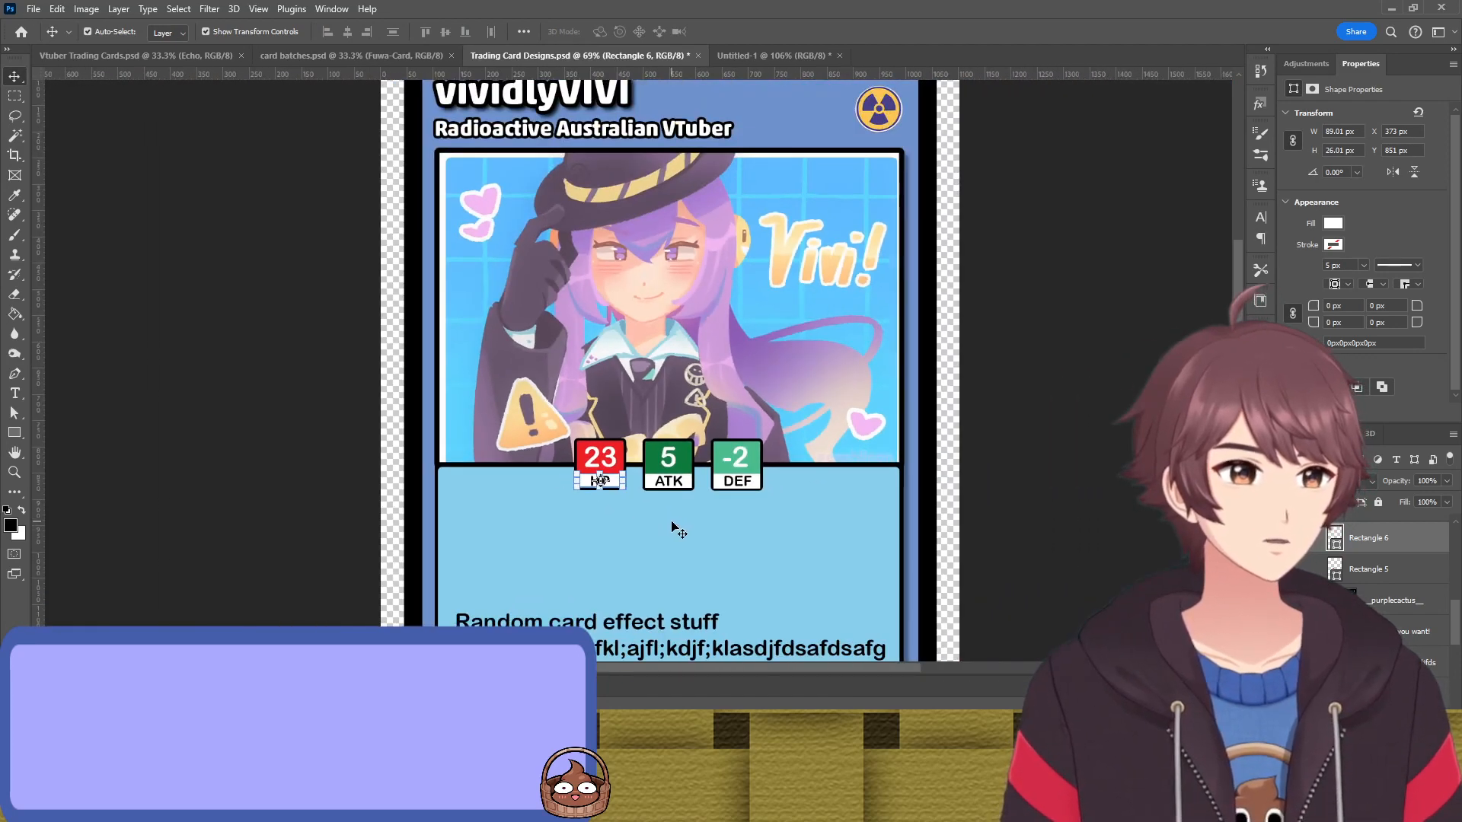
left_click(913, 470)
scroll(913, 469, "down", 2)
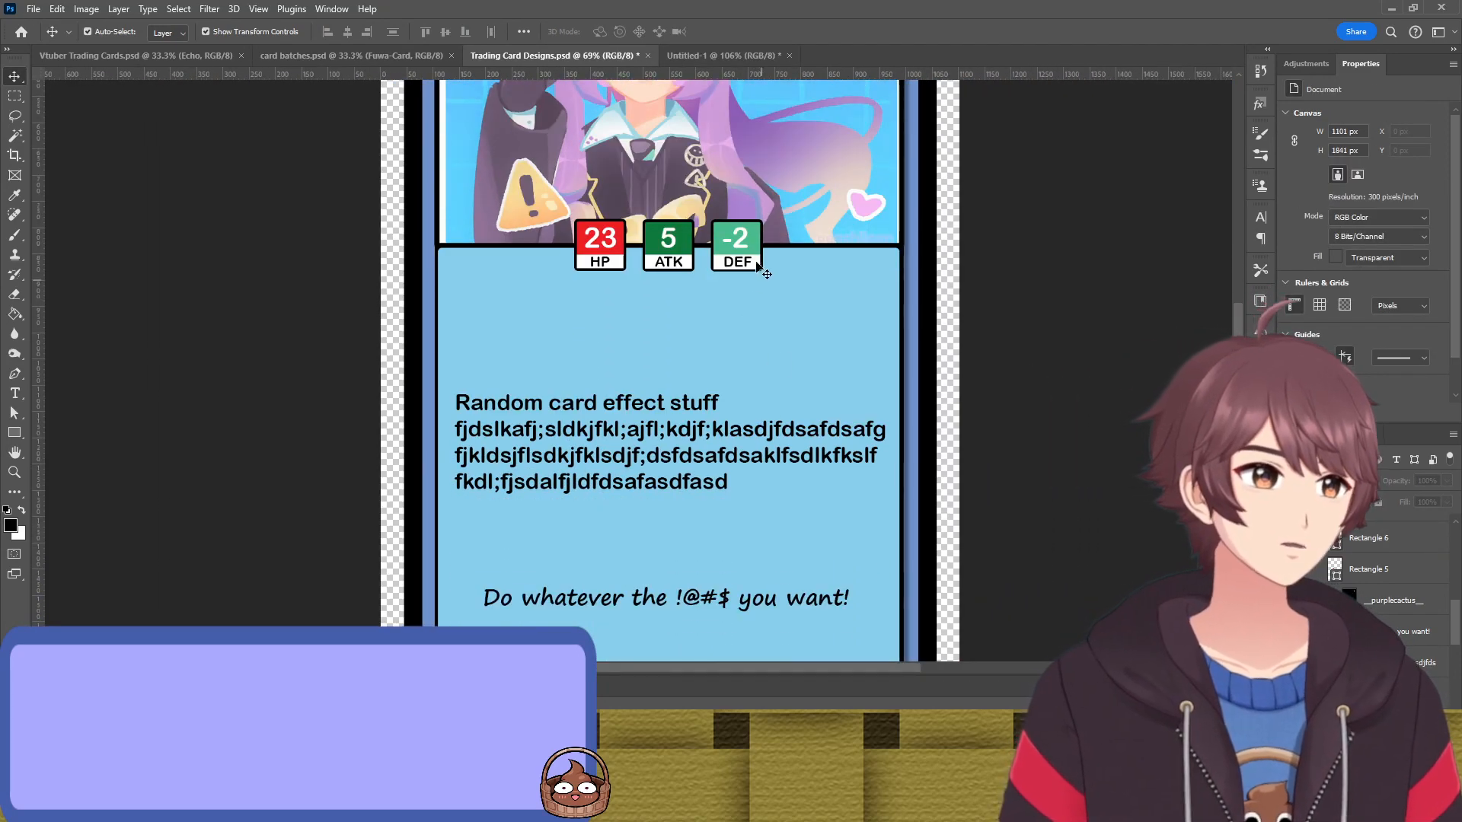
left_click(756, 237)
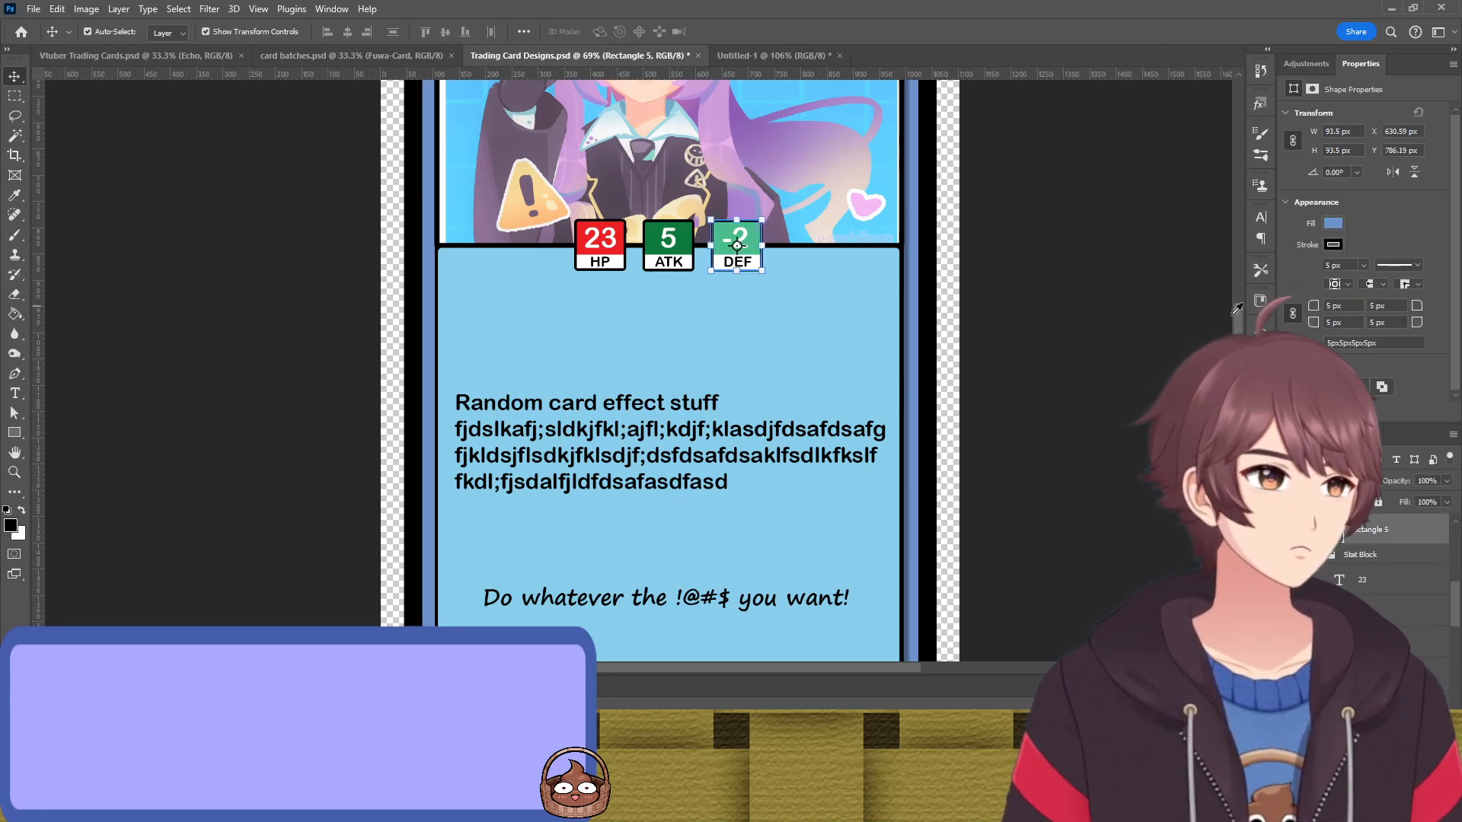
left_click(1134, 349)
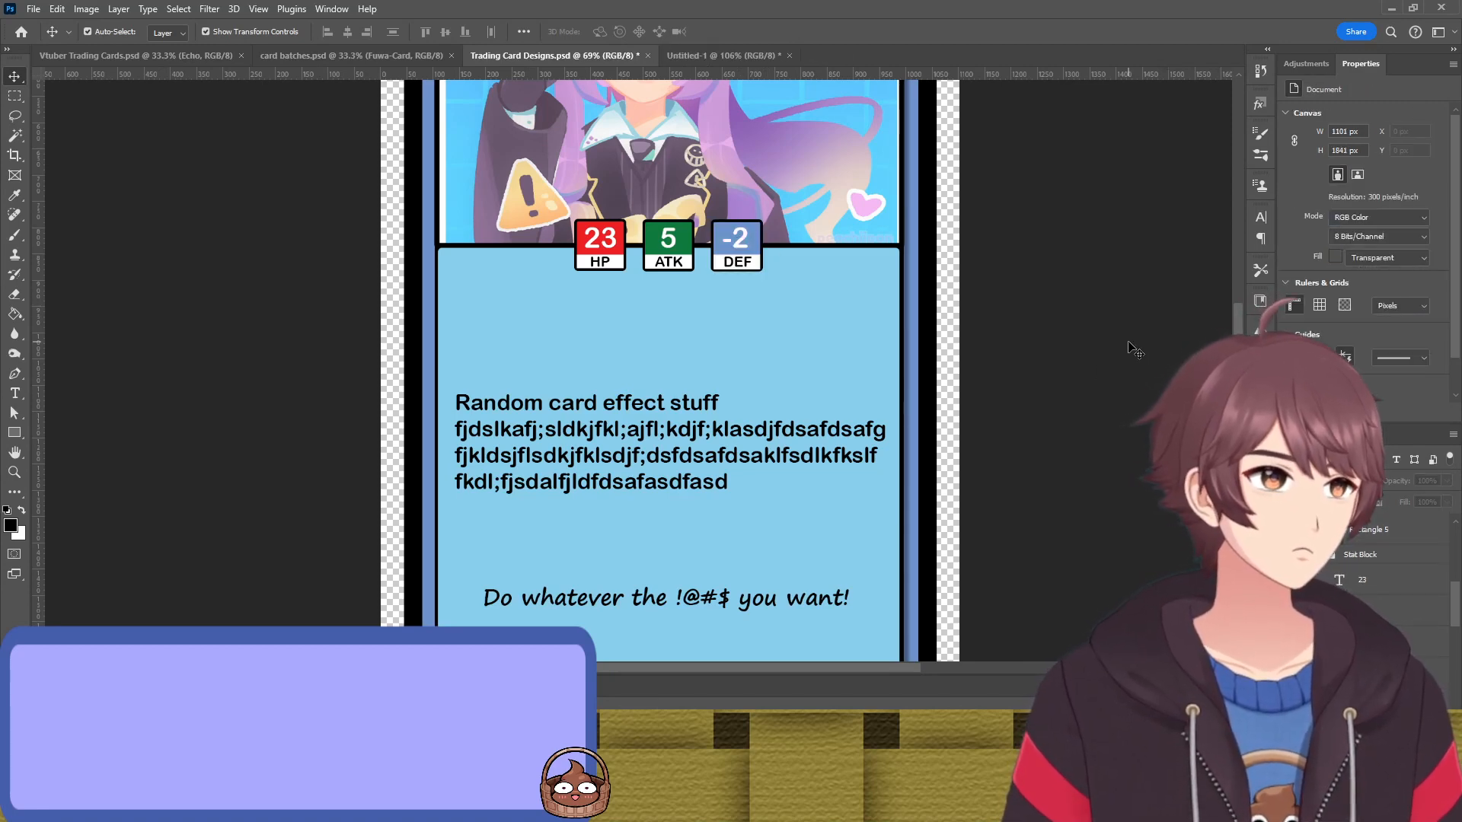
Shorten the random card effect text frame to just below its last line and replace its text with "Attack/Effect 1"
left_click(591, 446)
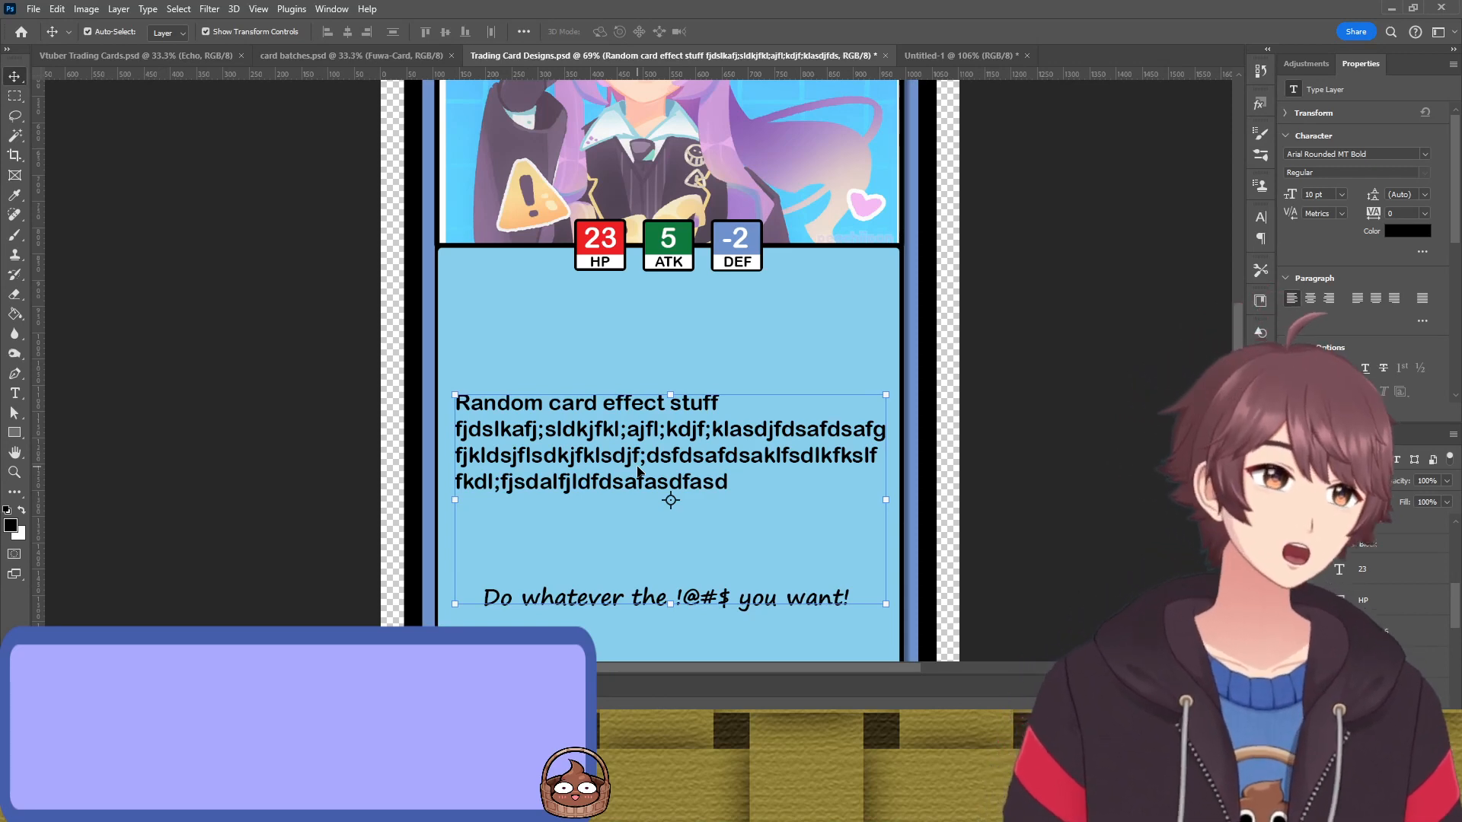
double_click(640, 474)
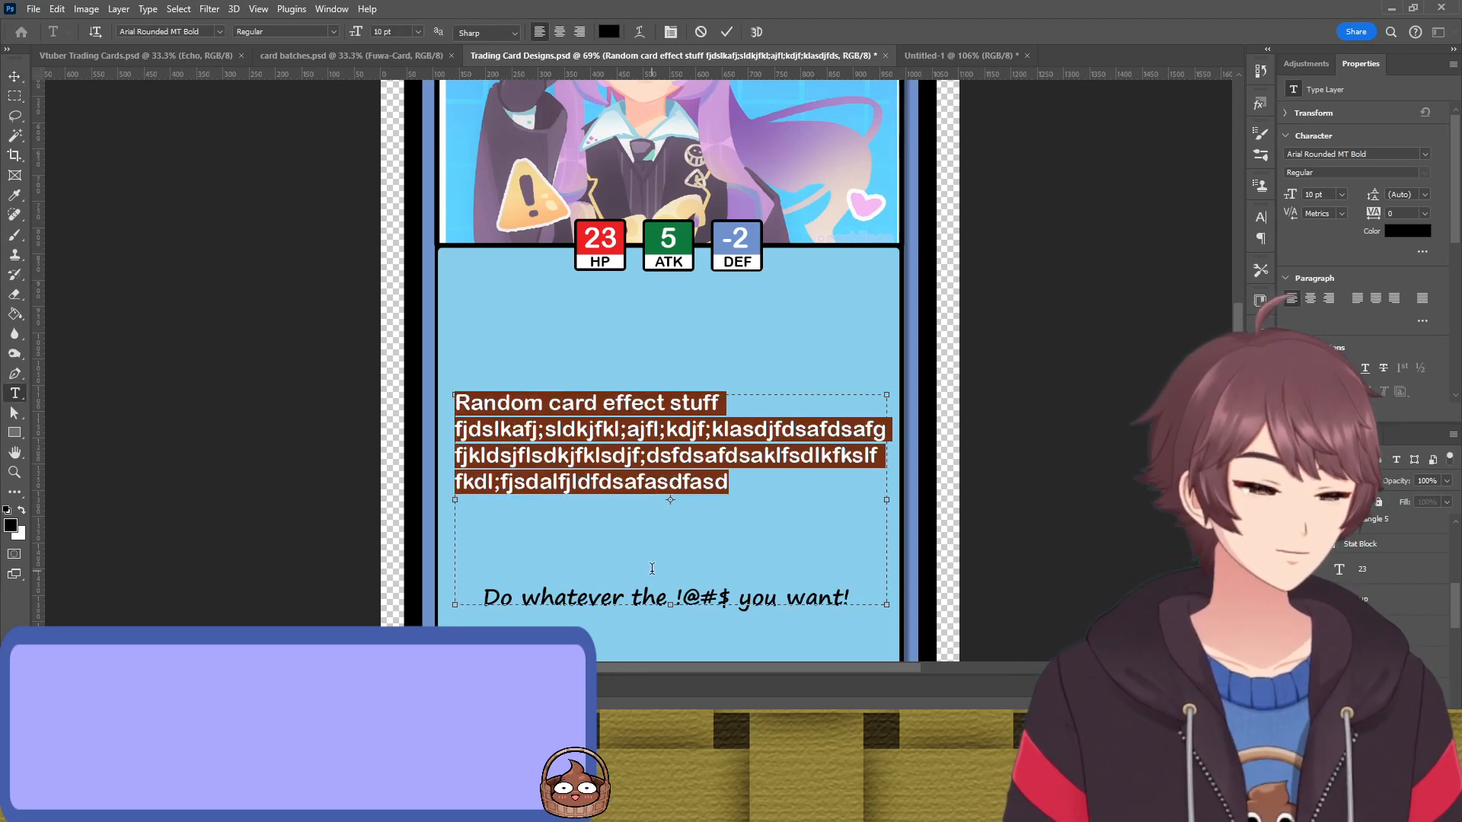
left_click_drag(666, 613, 668, 498)
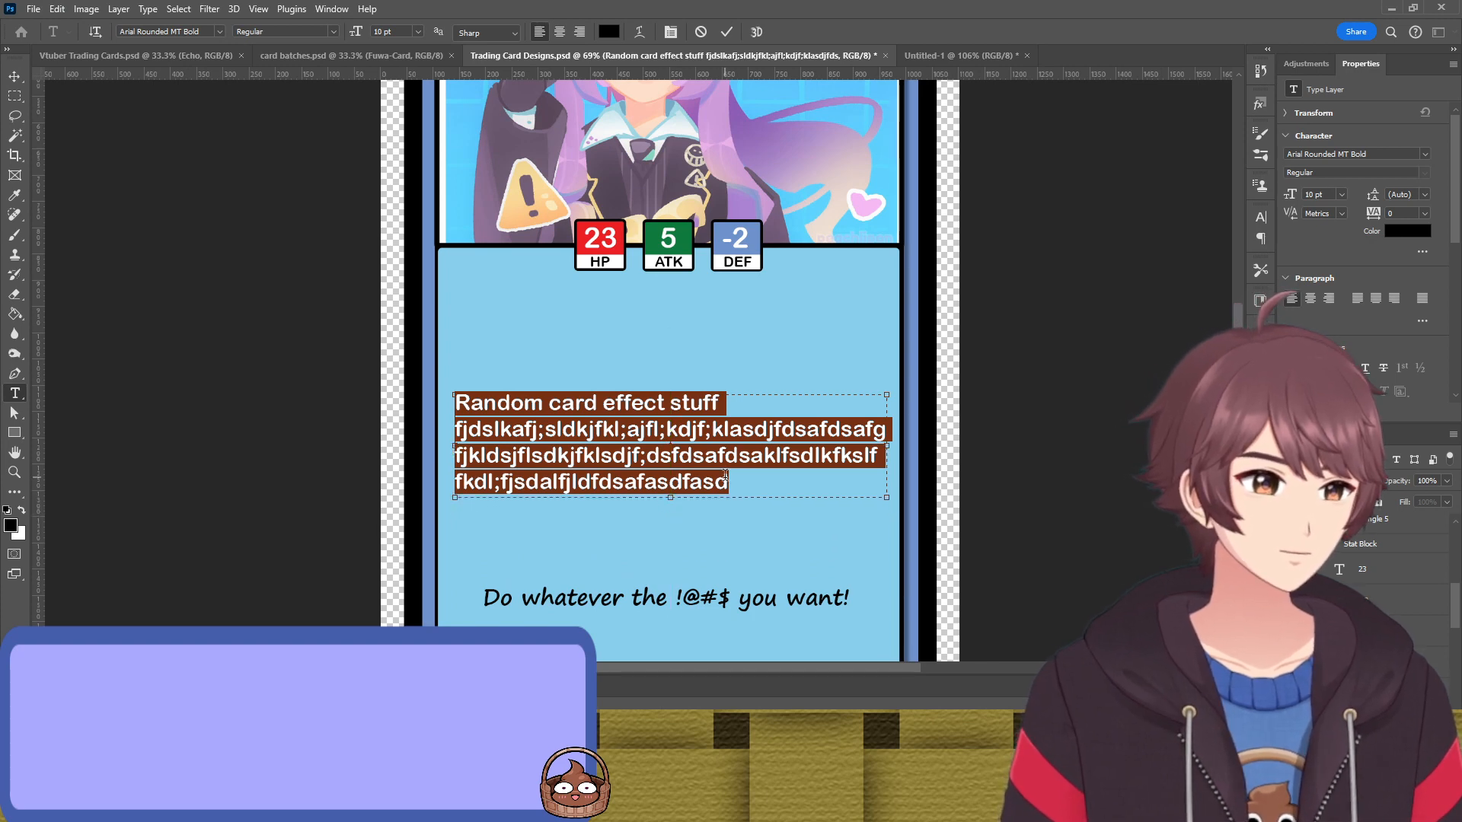
key("BackSpace")
type("A")
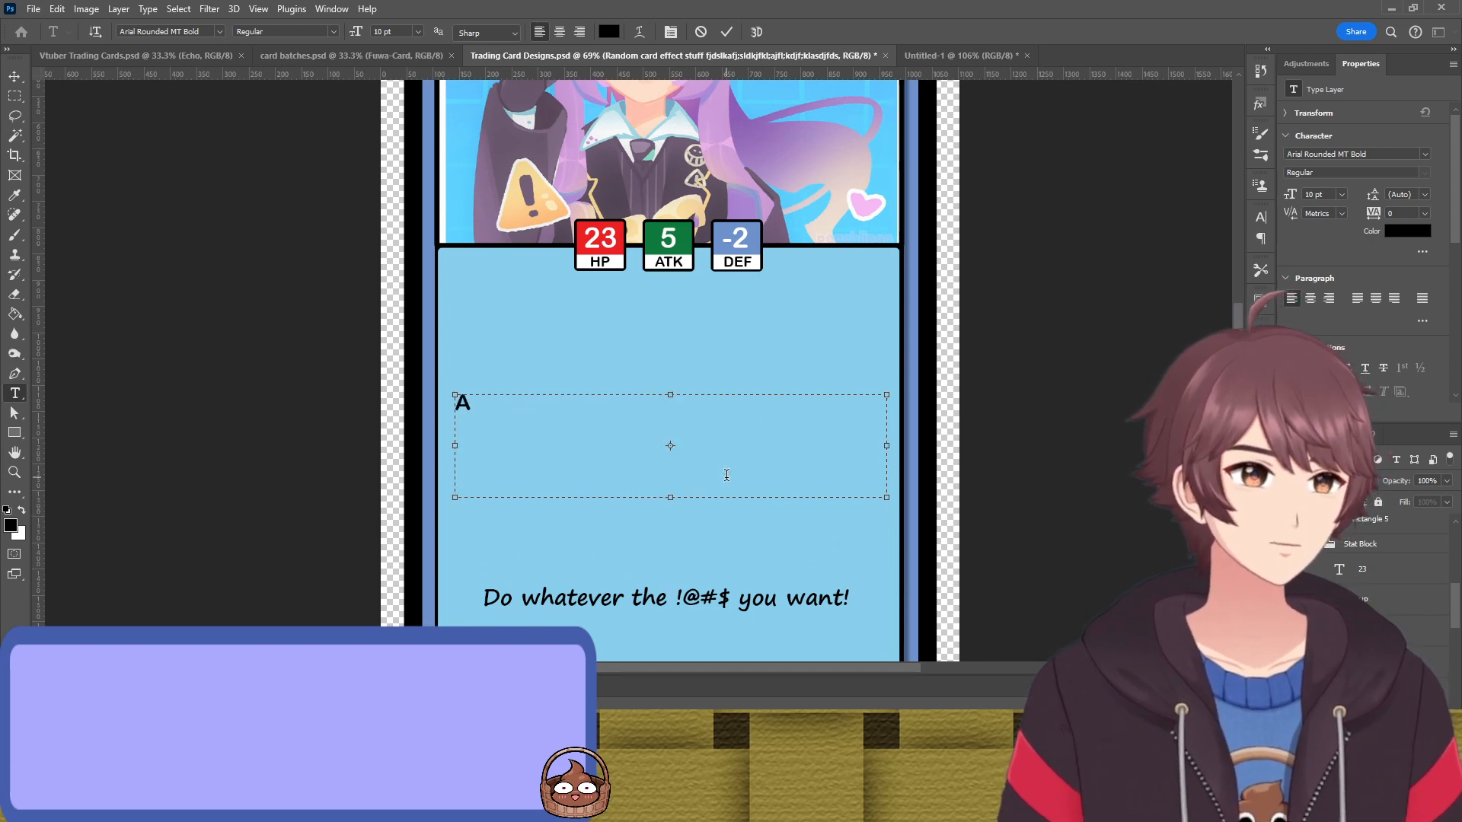
type("ttack")
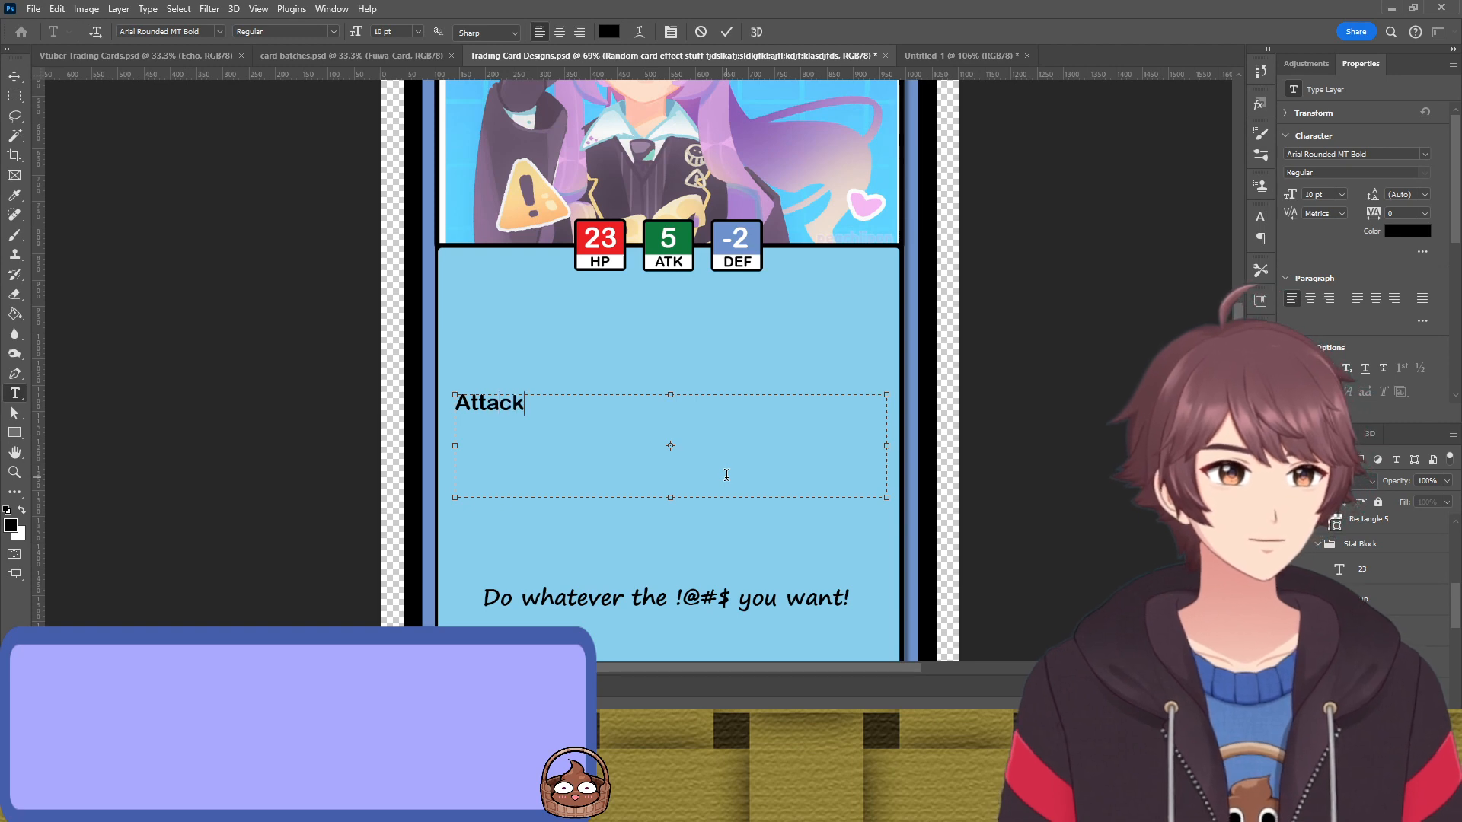
type("/Effect ")
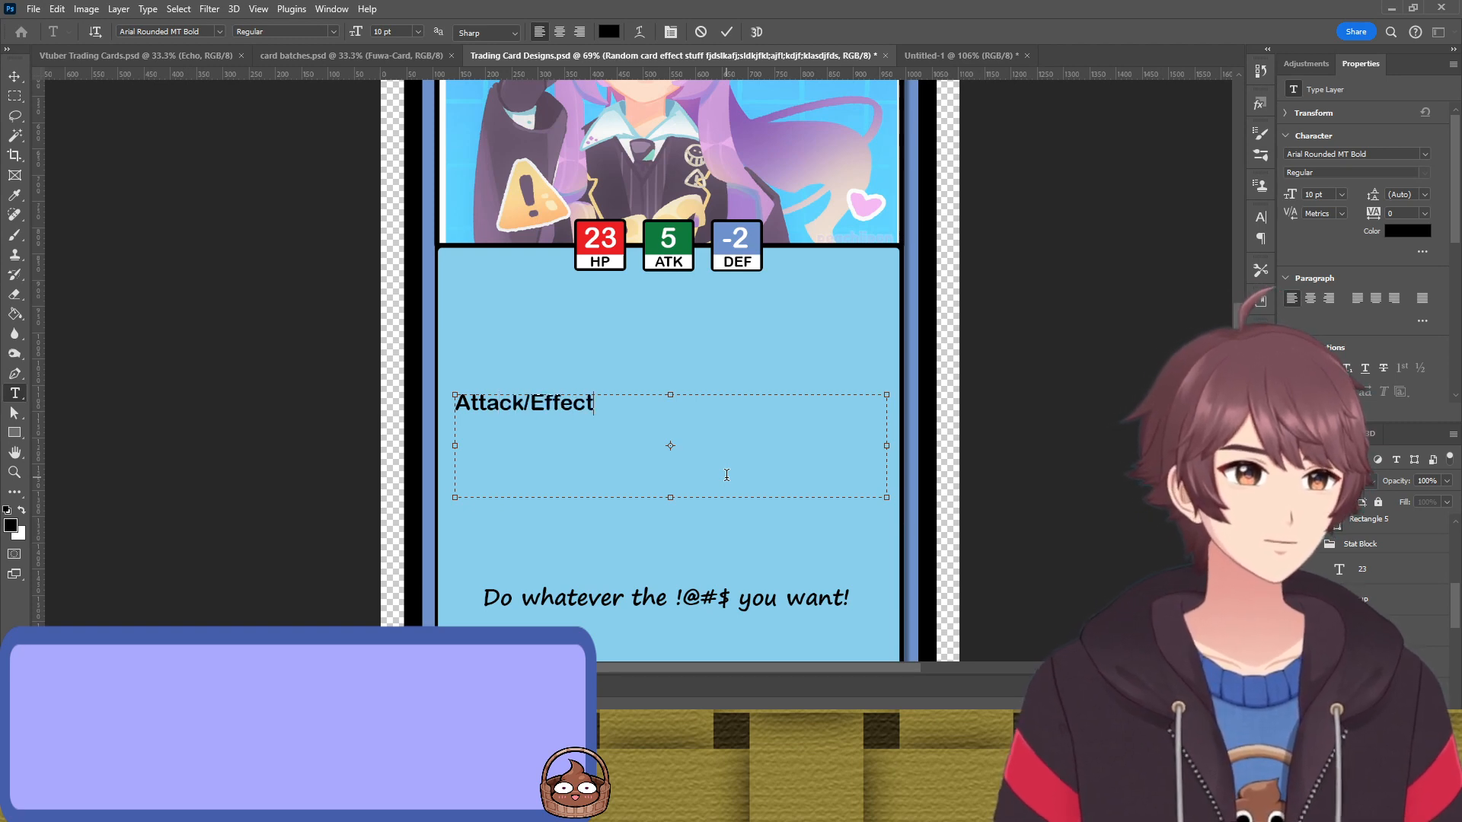
type("1")
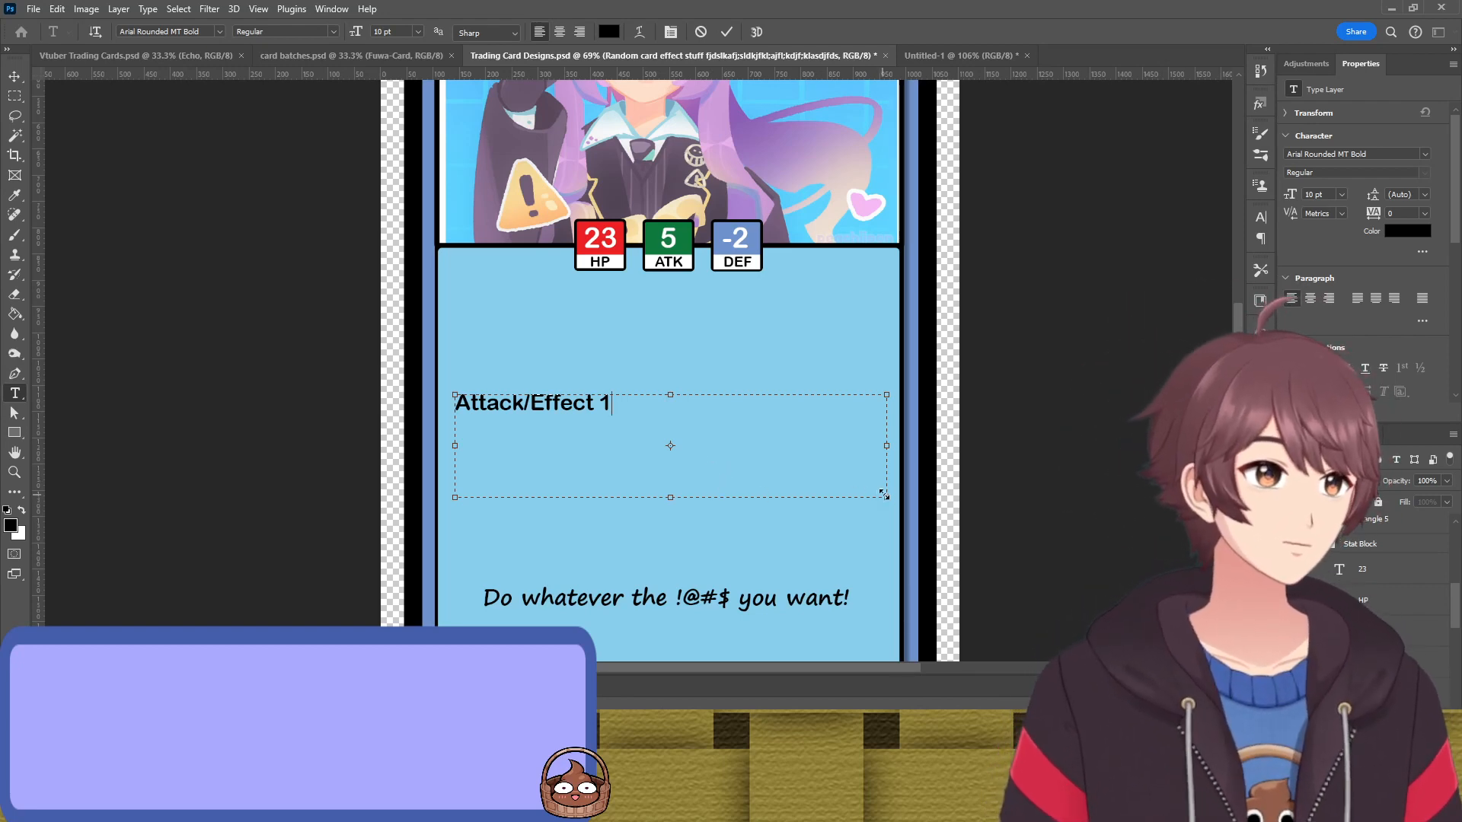
Try to set the font to Akko Rounded Std Bold while the Attack/Effect 1 text is open for editing
left_click(1425, 154)
left_click(1316, 213)
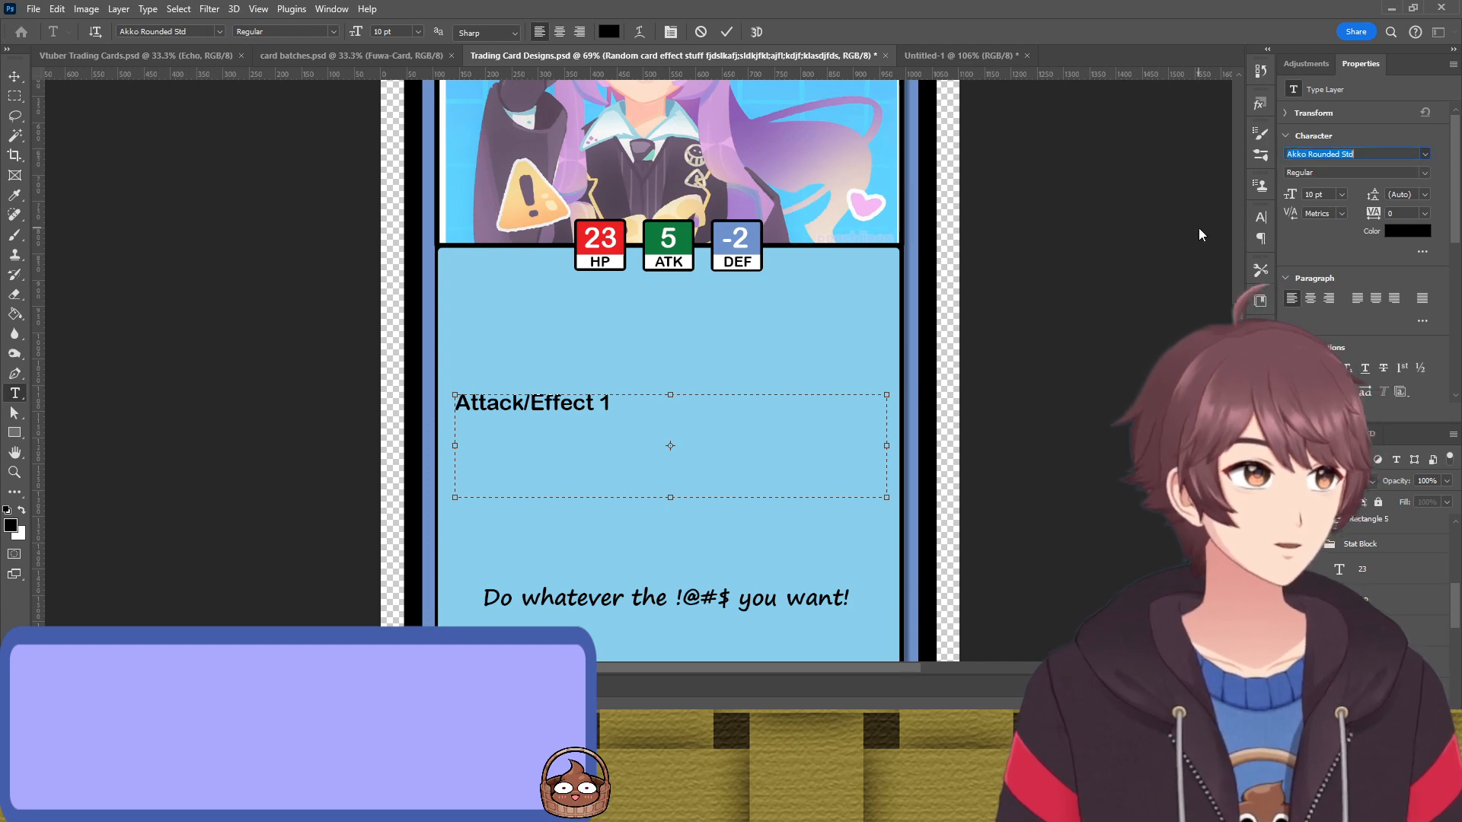
key("Down")
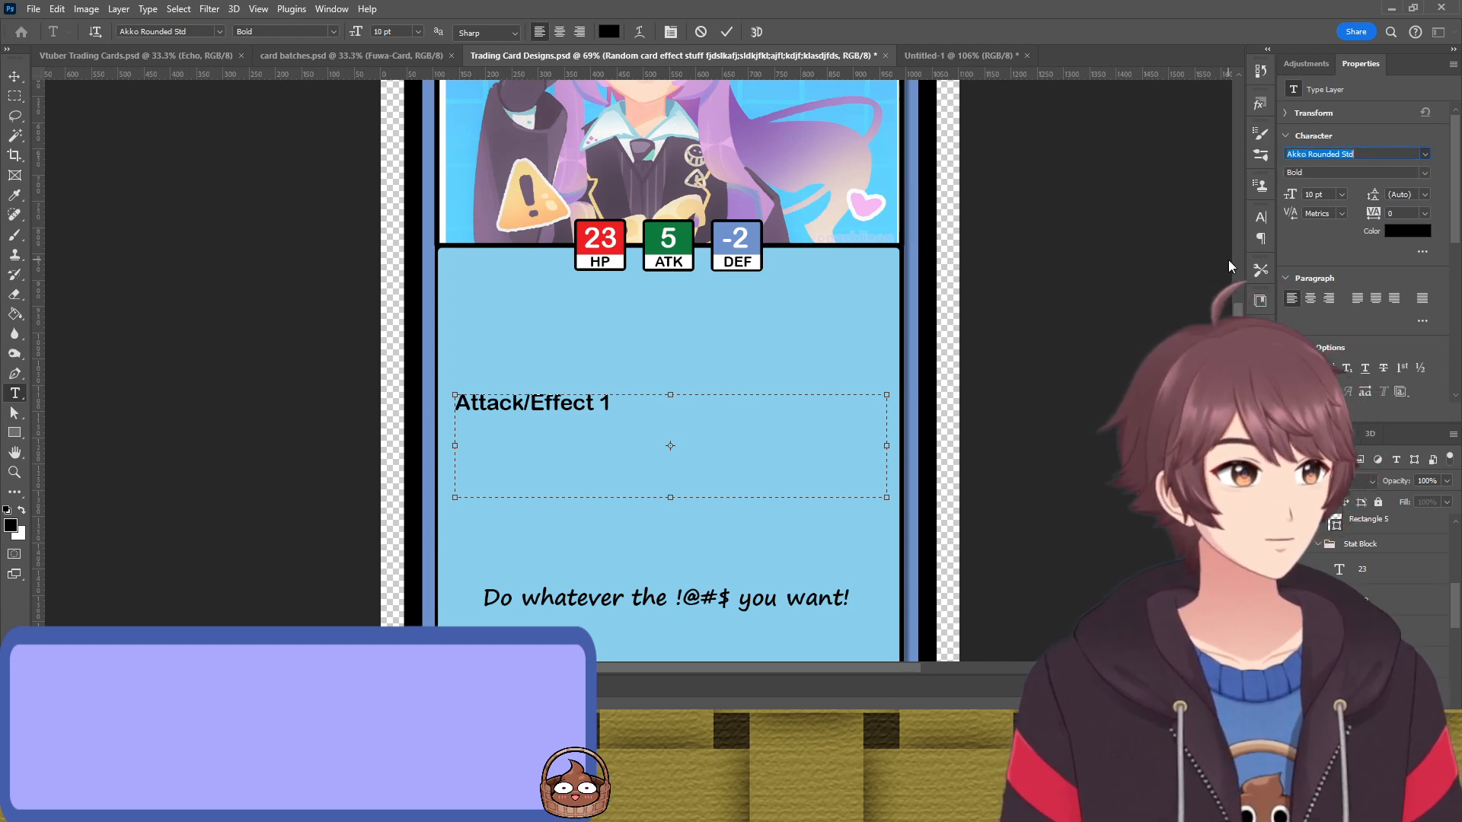
key("Return")
key("Escape")
key("v")
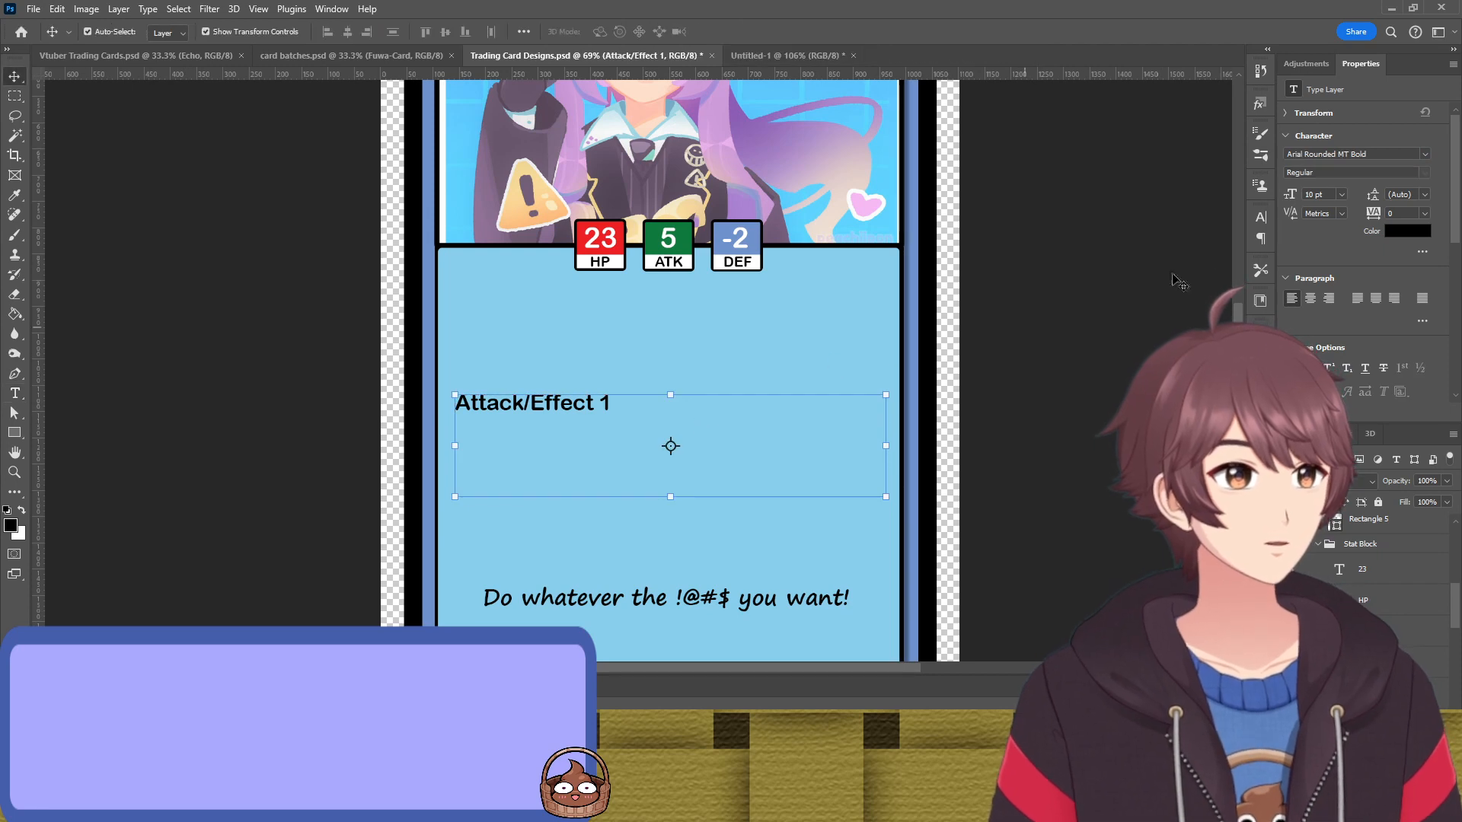
Set the font of the Attack/Effect 1 text to Akko Rounded Std Bold, undoing any accidental move of the light blue text area
left_click(1356, 154)
key("Down")
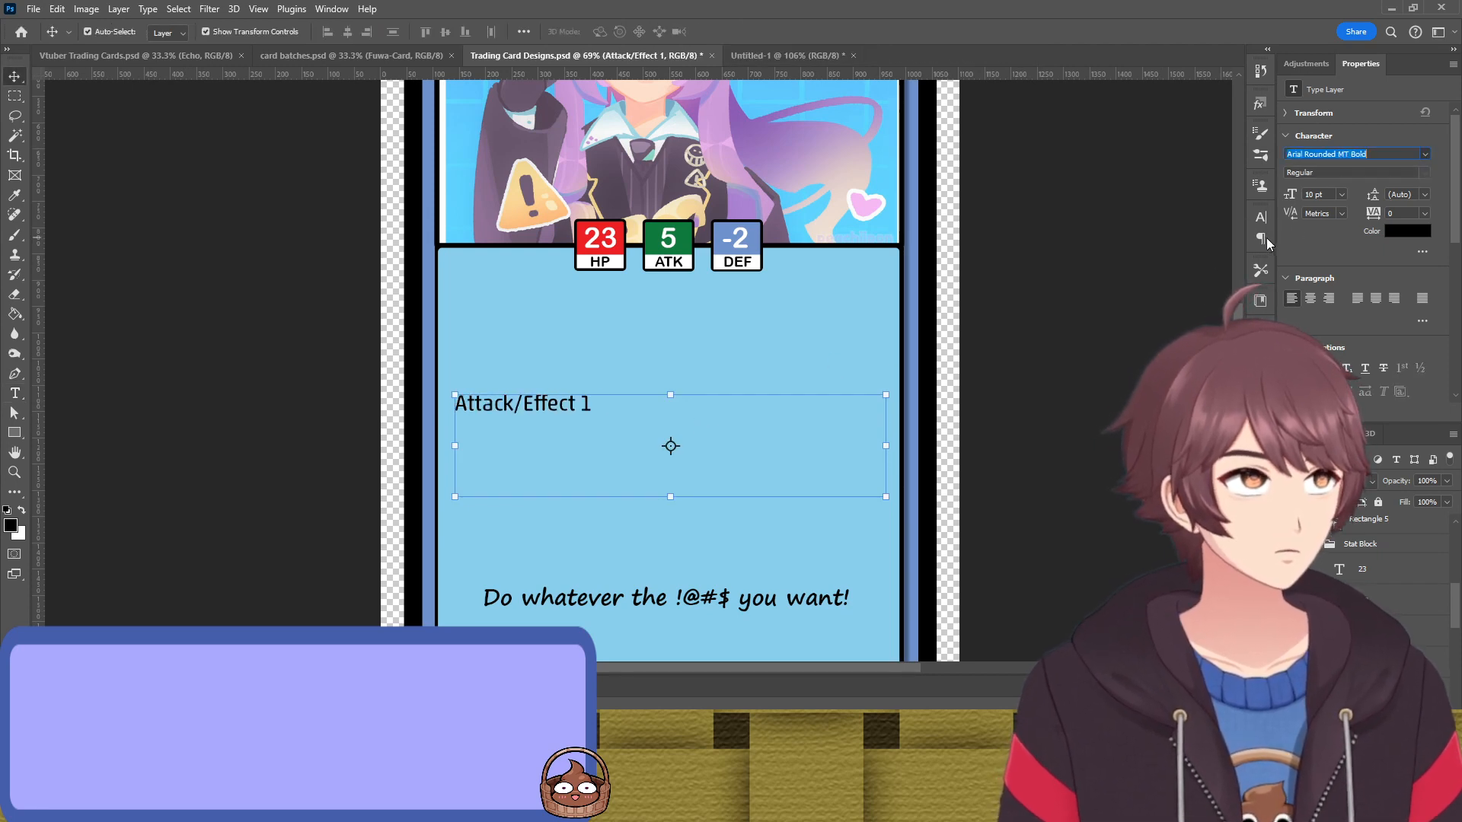
key("Up")
key("Up")
key("Up")
key("Up")
key("Up")
key("Up")
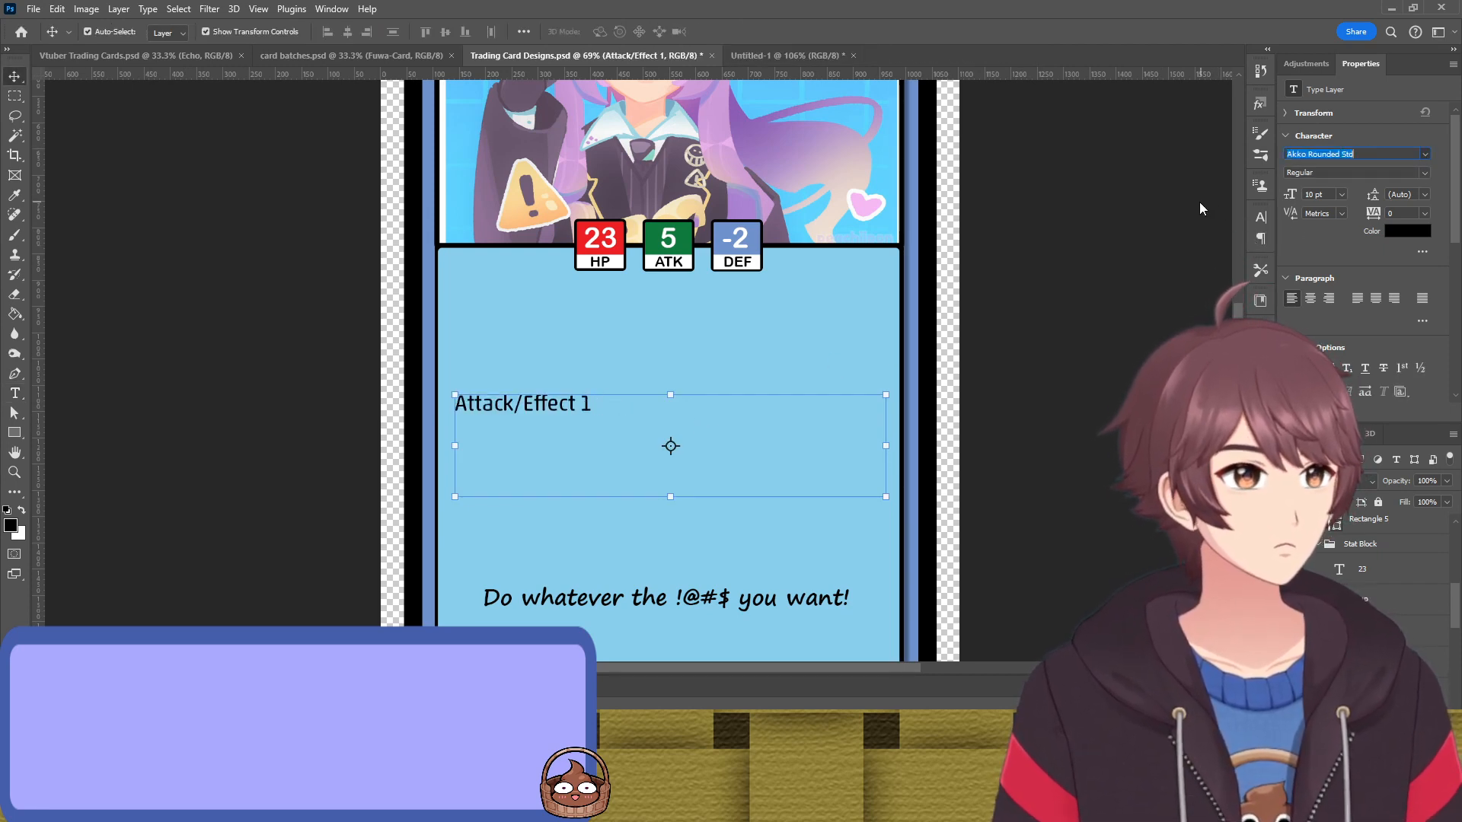
key("Up")
key("Down")
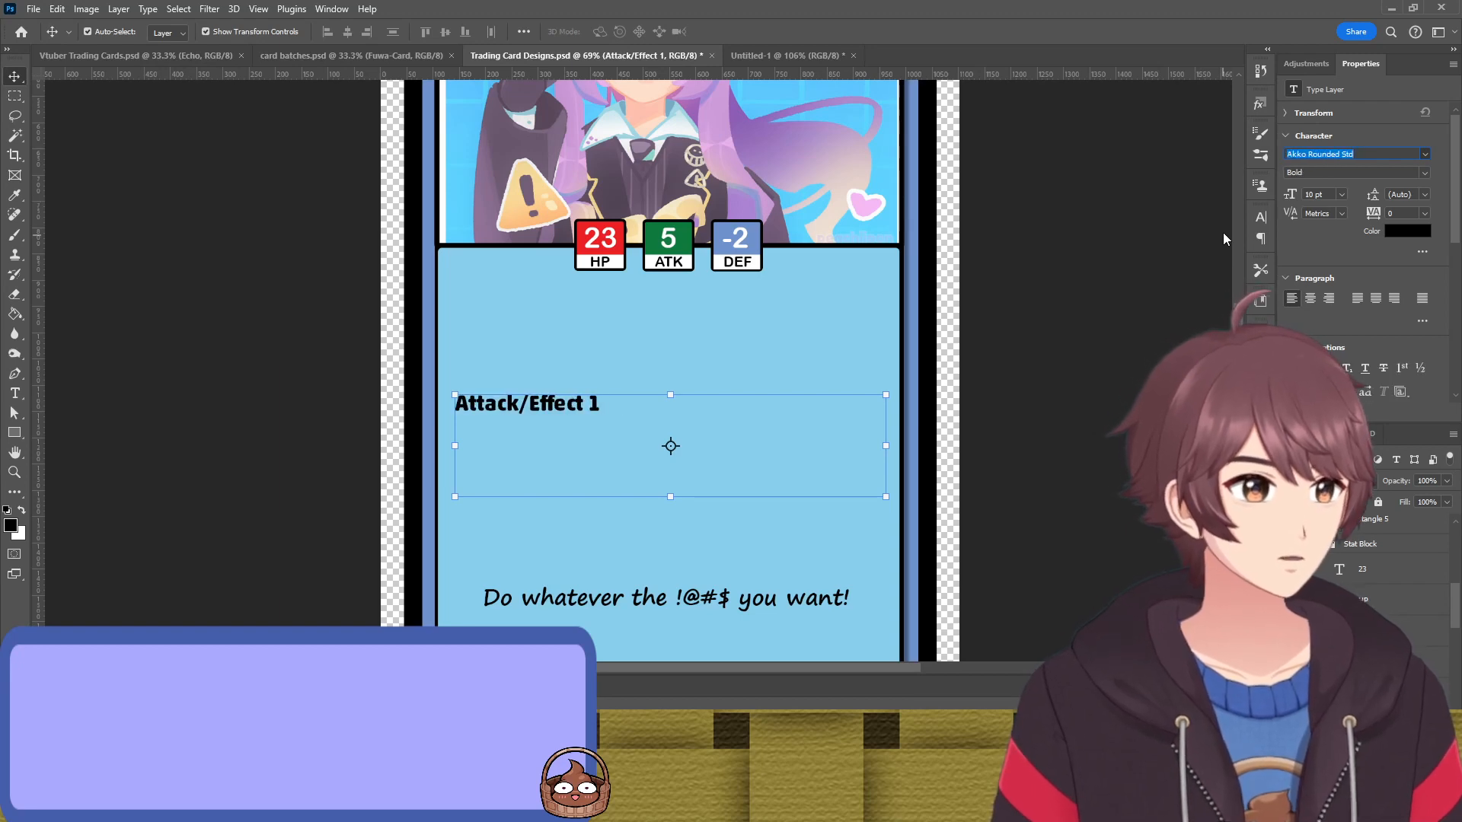
key("Return")
left_click_drag(721, 449, 723, 403)
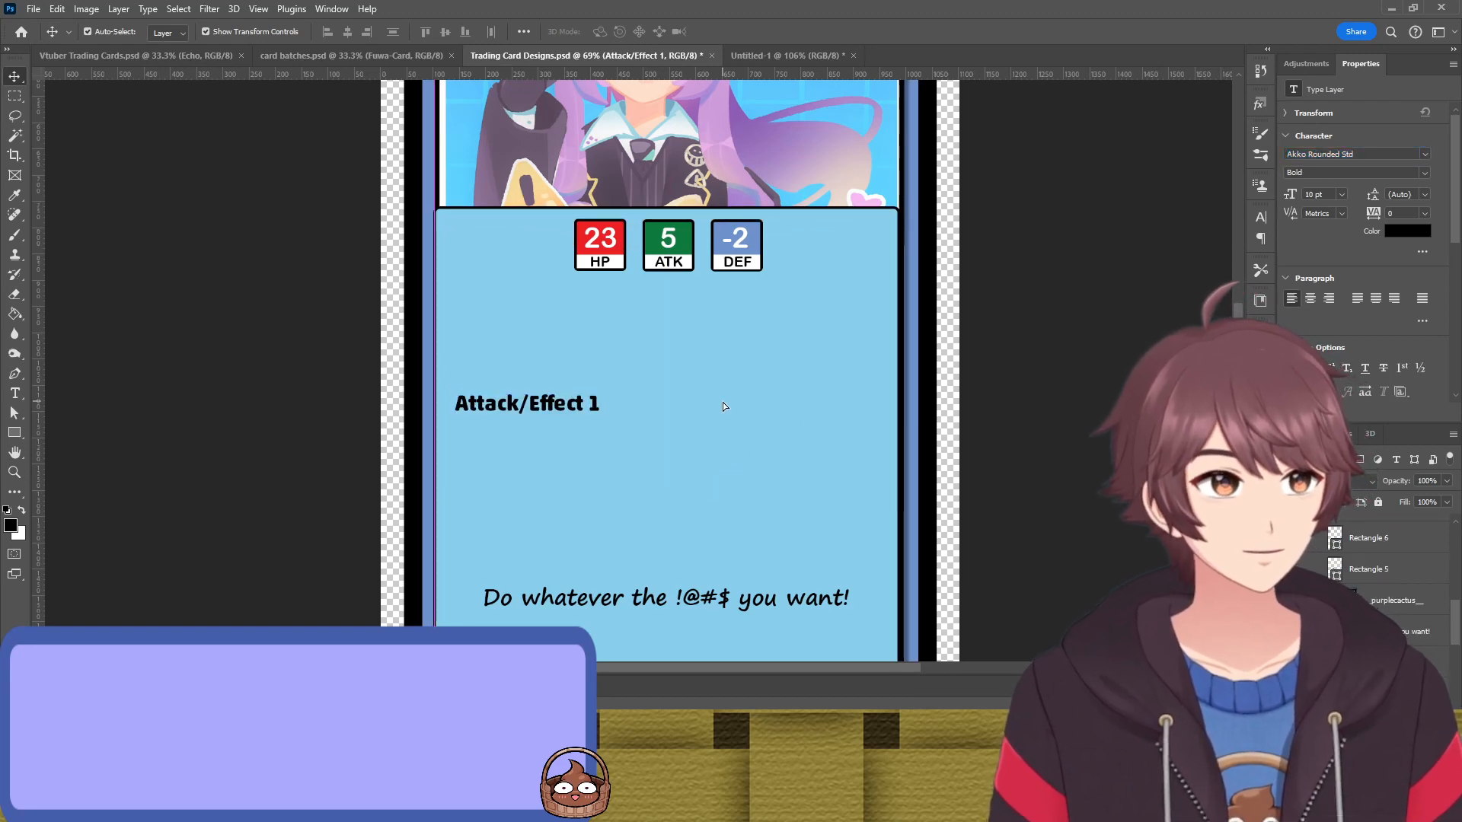
key("ctrl+z")
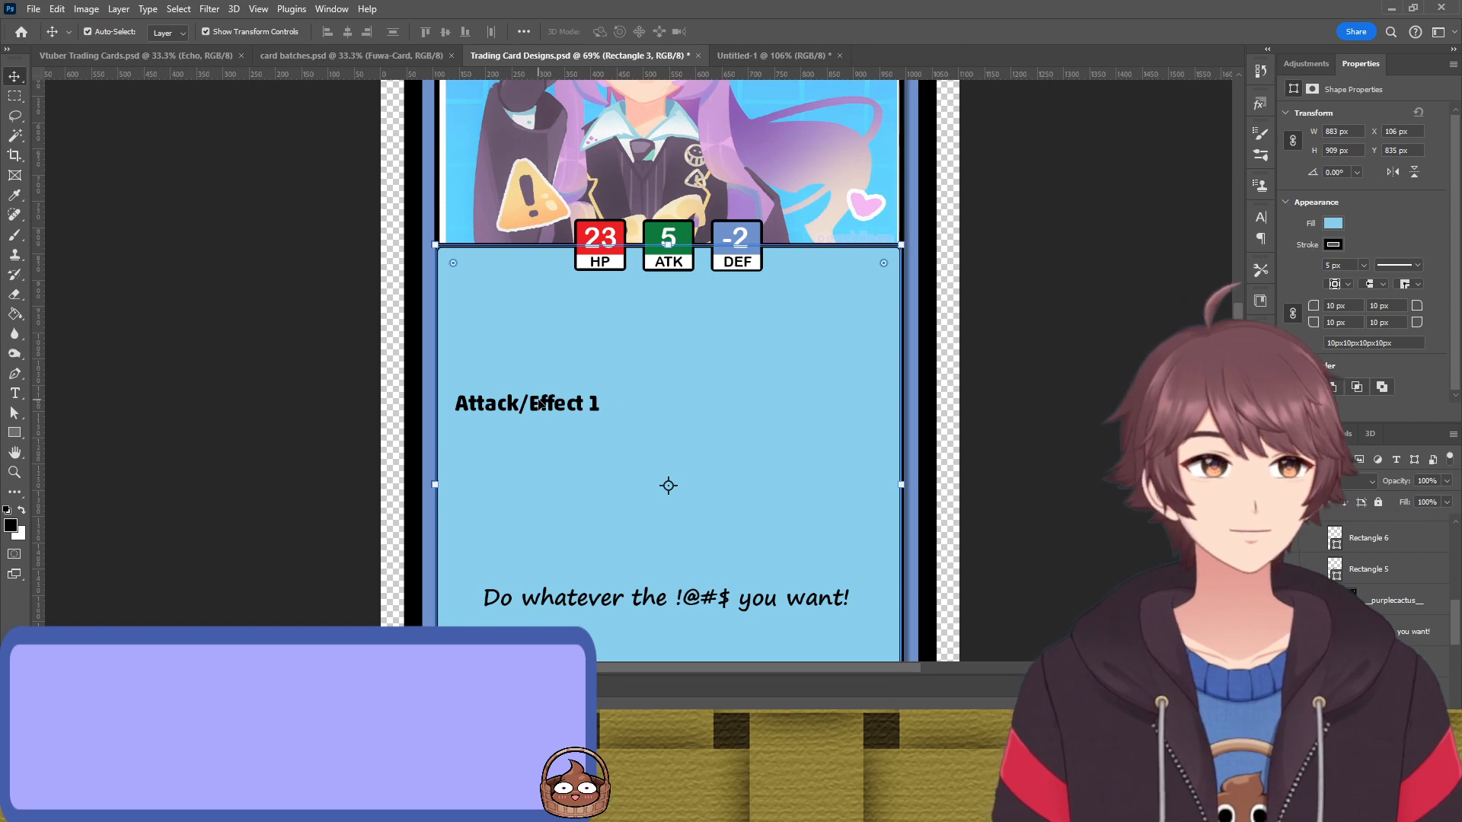
Move the Attack/Effect 1 text up to the upper part of the light blue area, below the stat blocks
left_click_drag(538, 402, 542, 319)
left_click(575, 376)
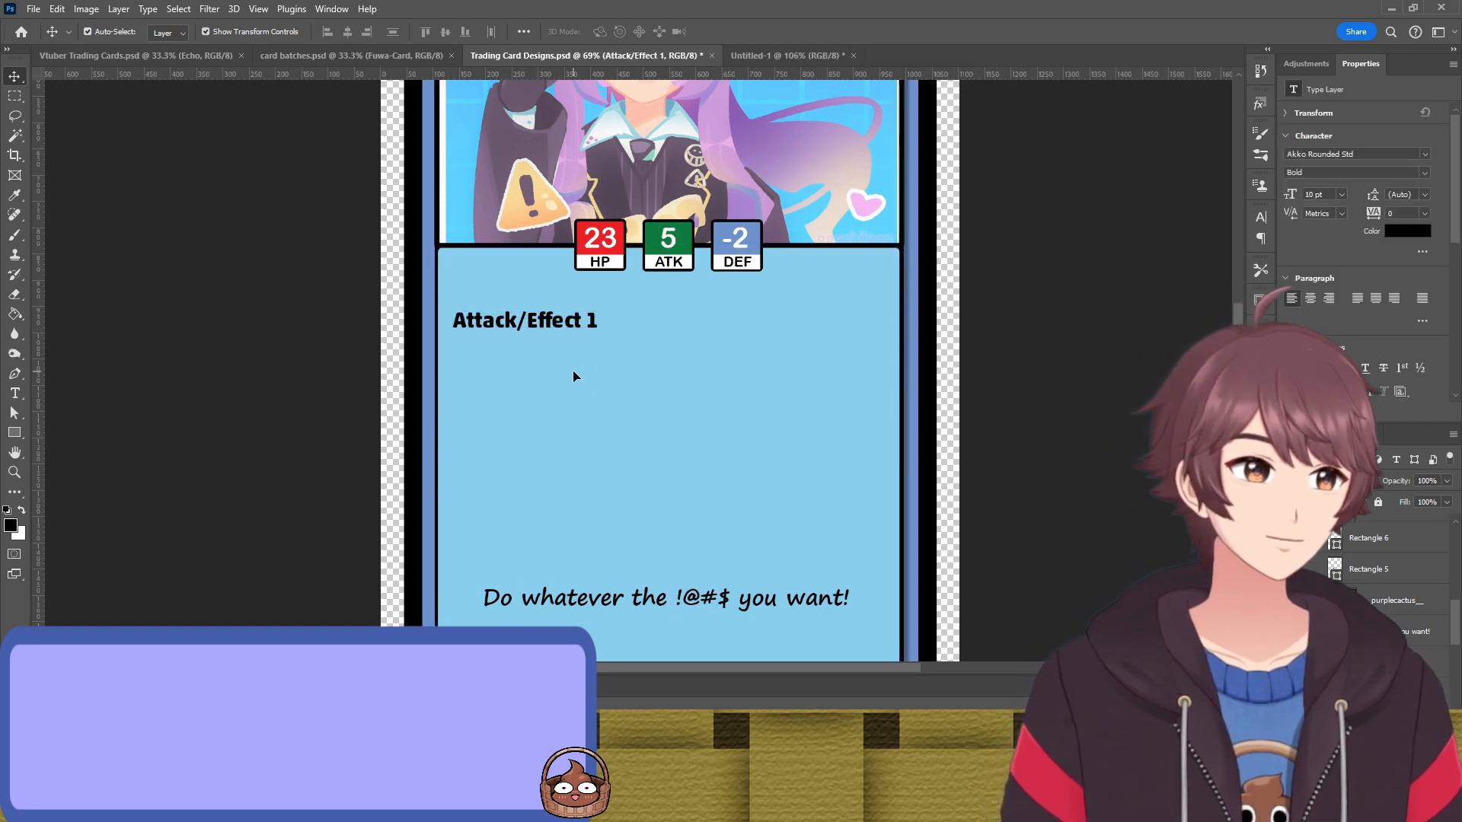
left_click(578, 320)
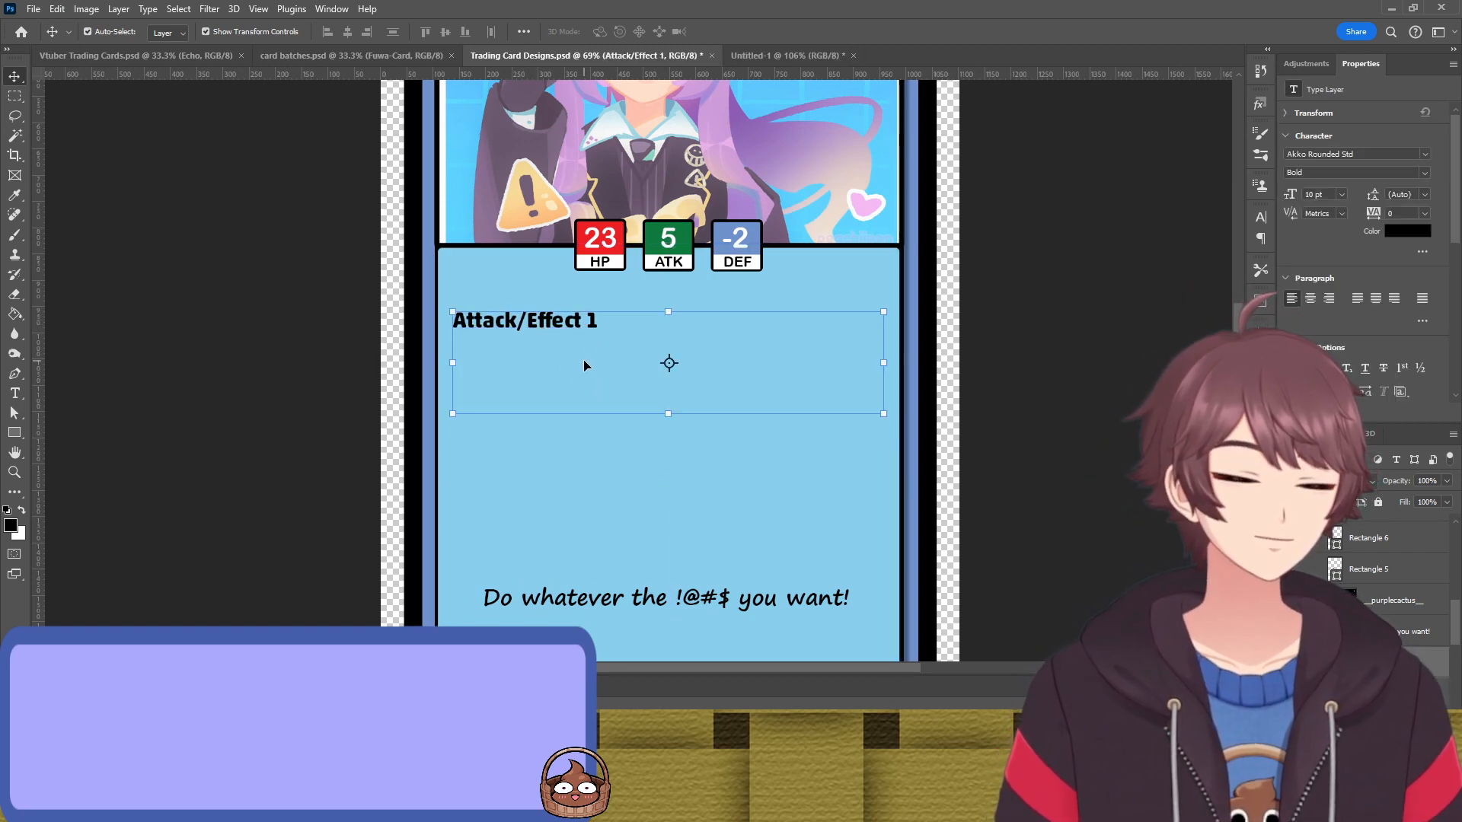
key("t")
left_click(597, 320)
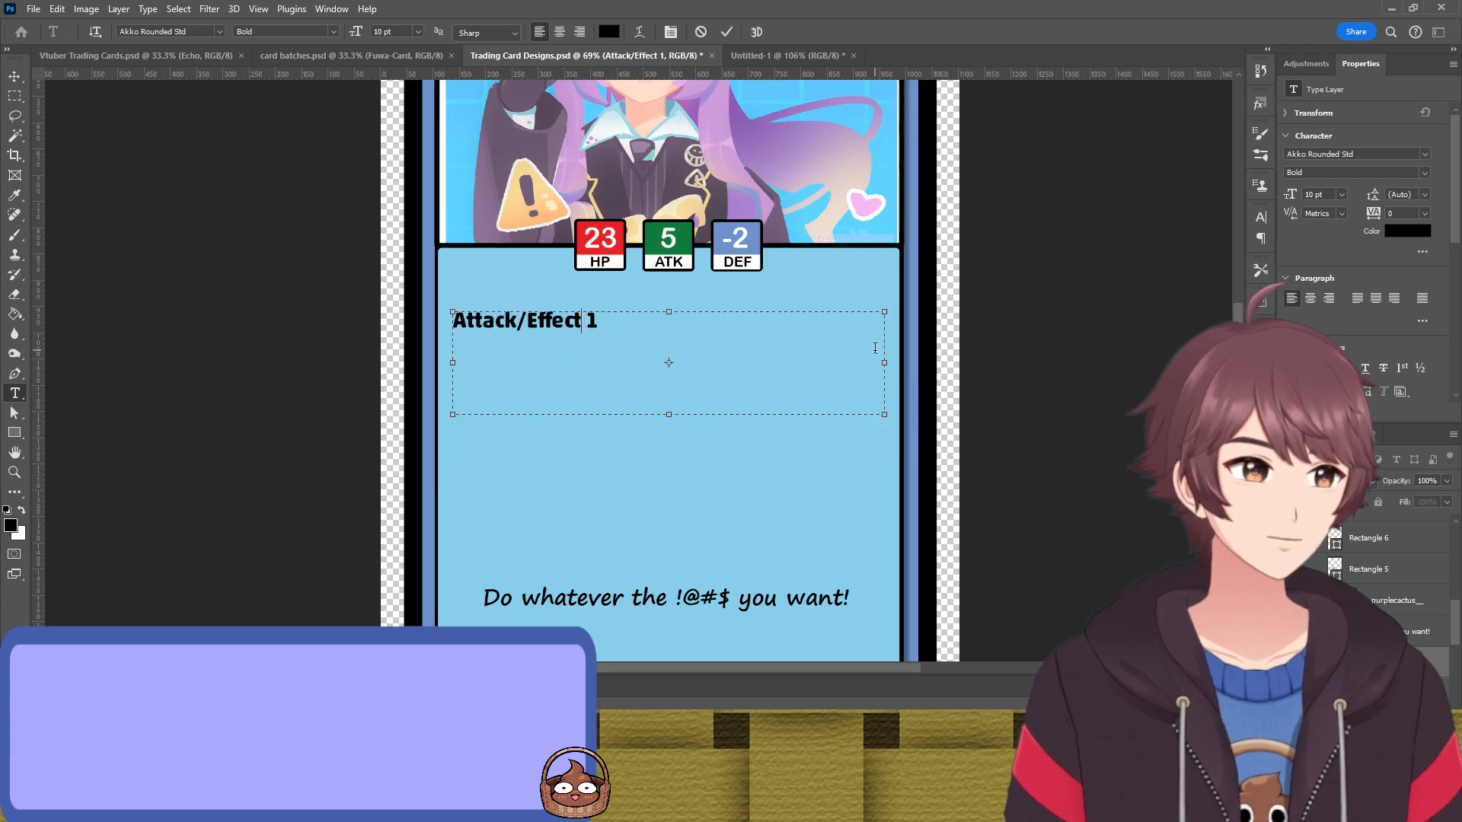
left_click_drag(885, 364, 604, 338)
left_click_drag(528, 416, 528, 408)
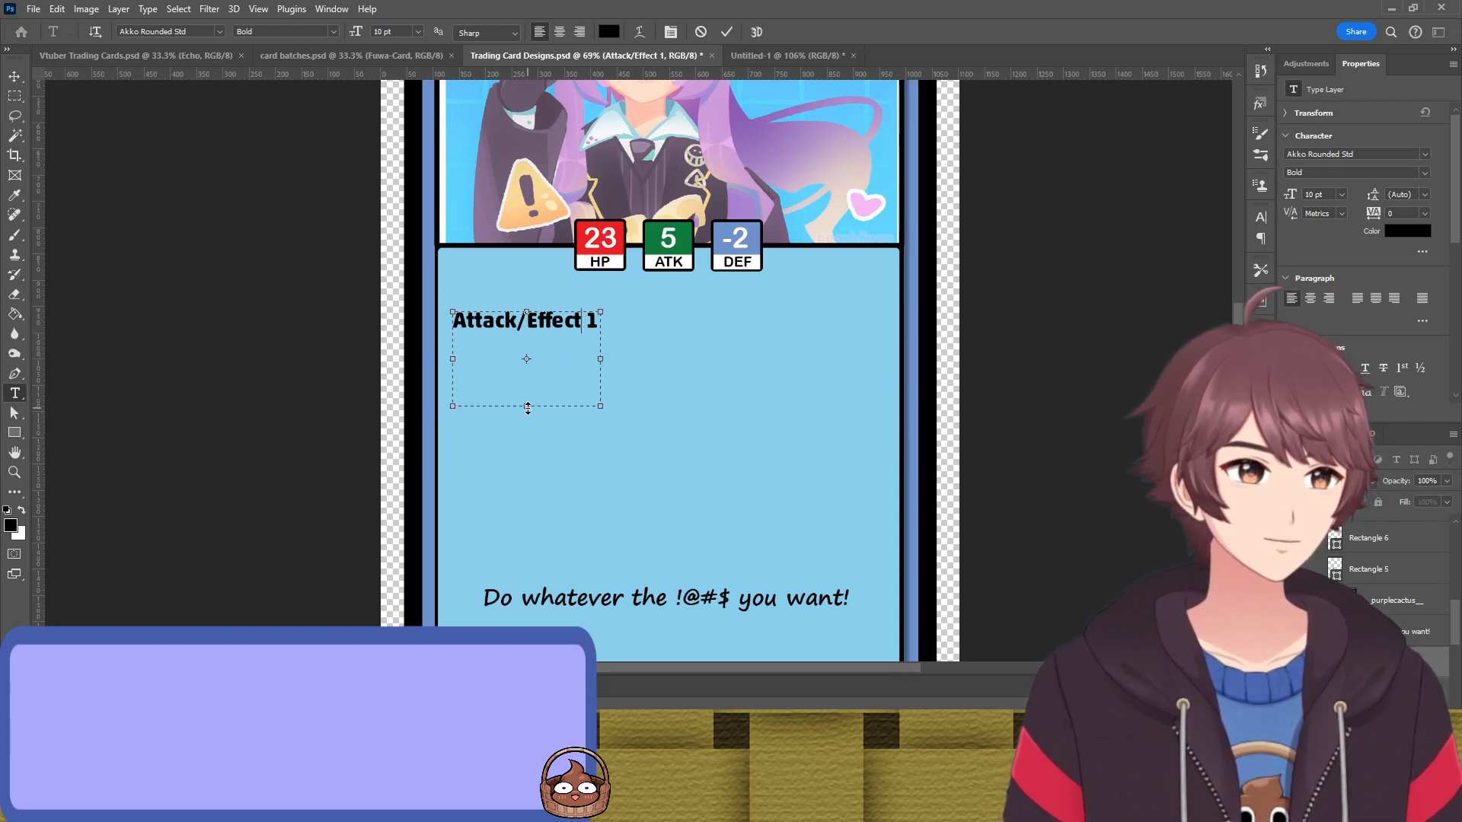
key("ctrl+z")
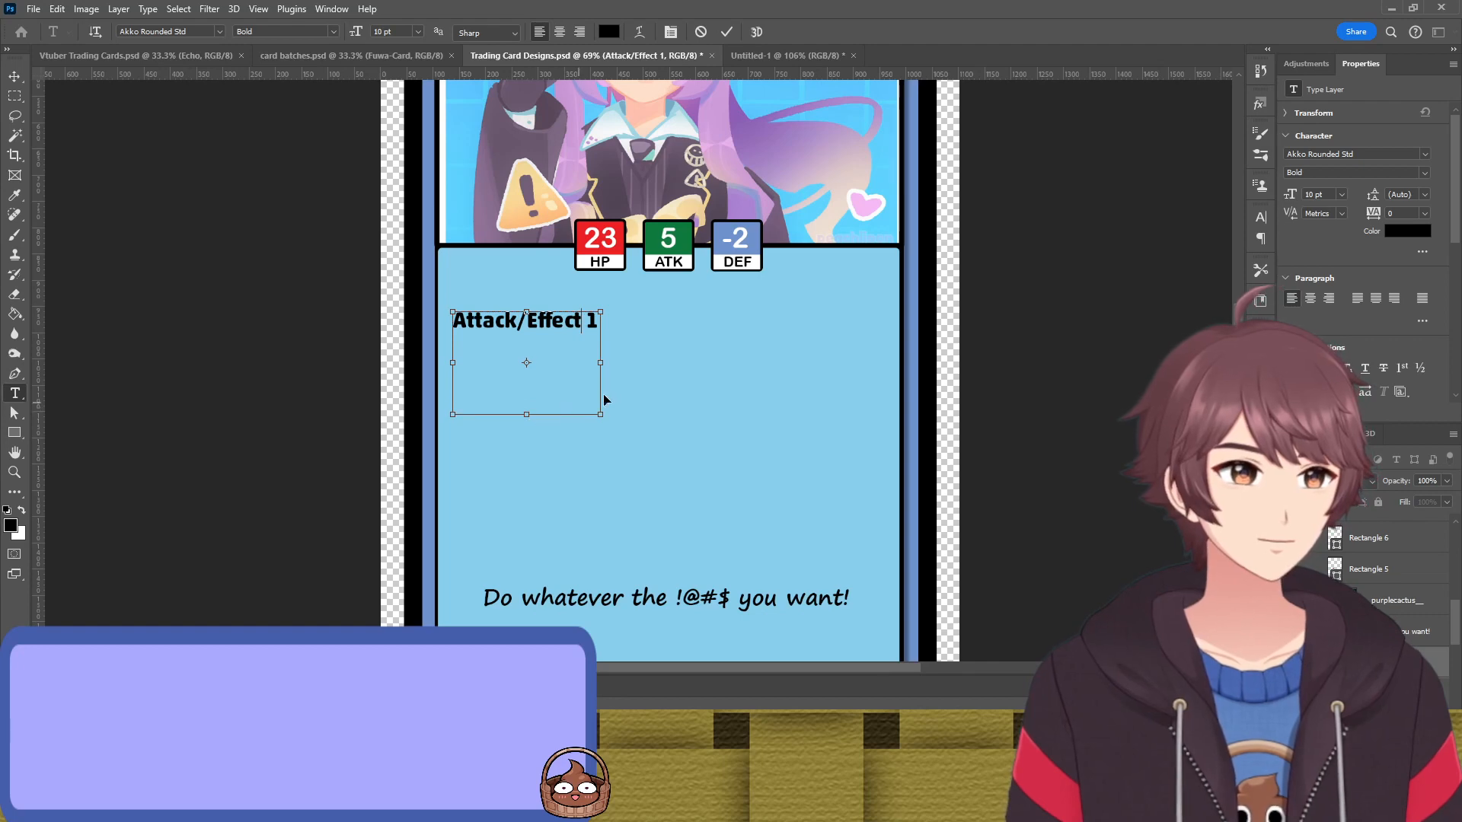
left_click(699, 32)
Add two filler lines, "fdksjaflejwoiqajfkldsjiowqjfkofj" and "fjdklsajfoiewqjfiosjkljvodsiqajfe", one blank line below the Attack/Effect 1 heading
left_click(621, 317)
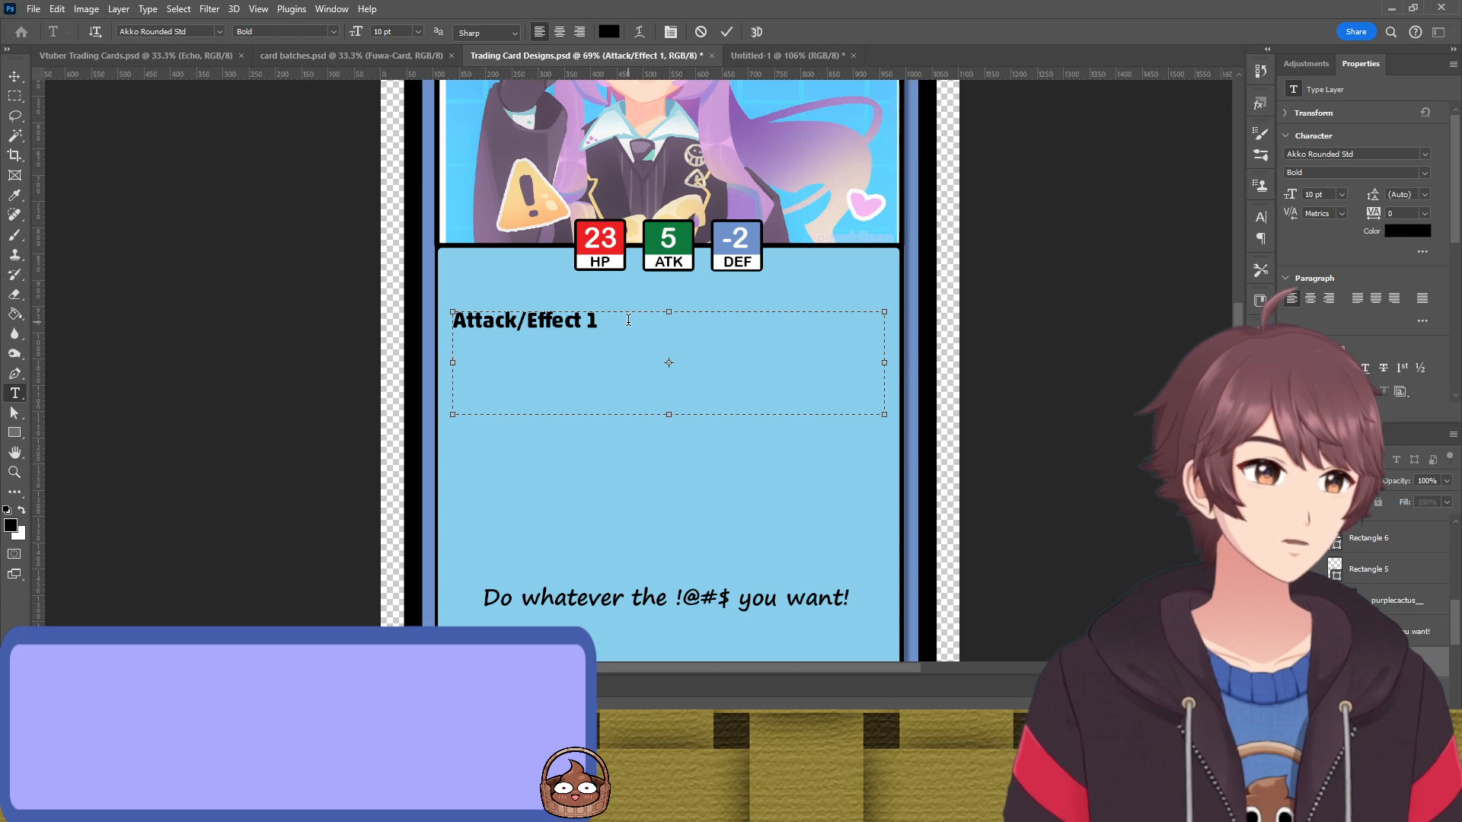
type("fdksjaflejwoi")
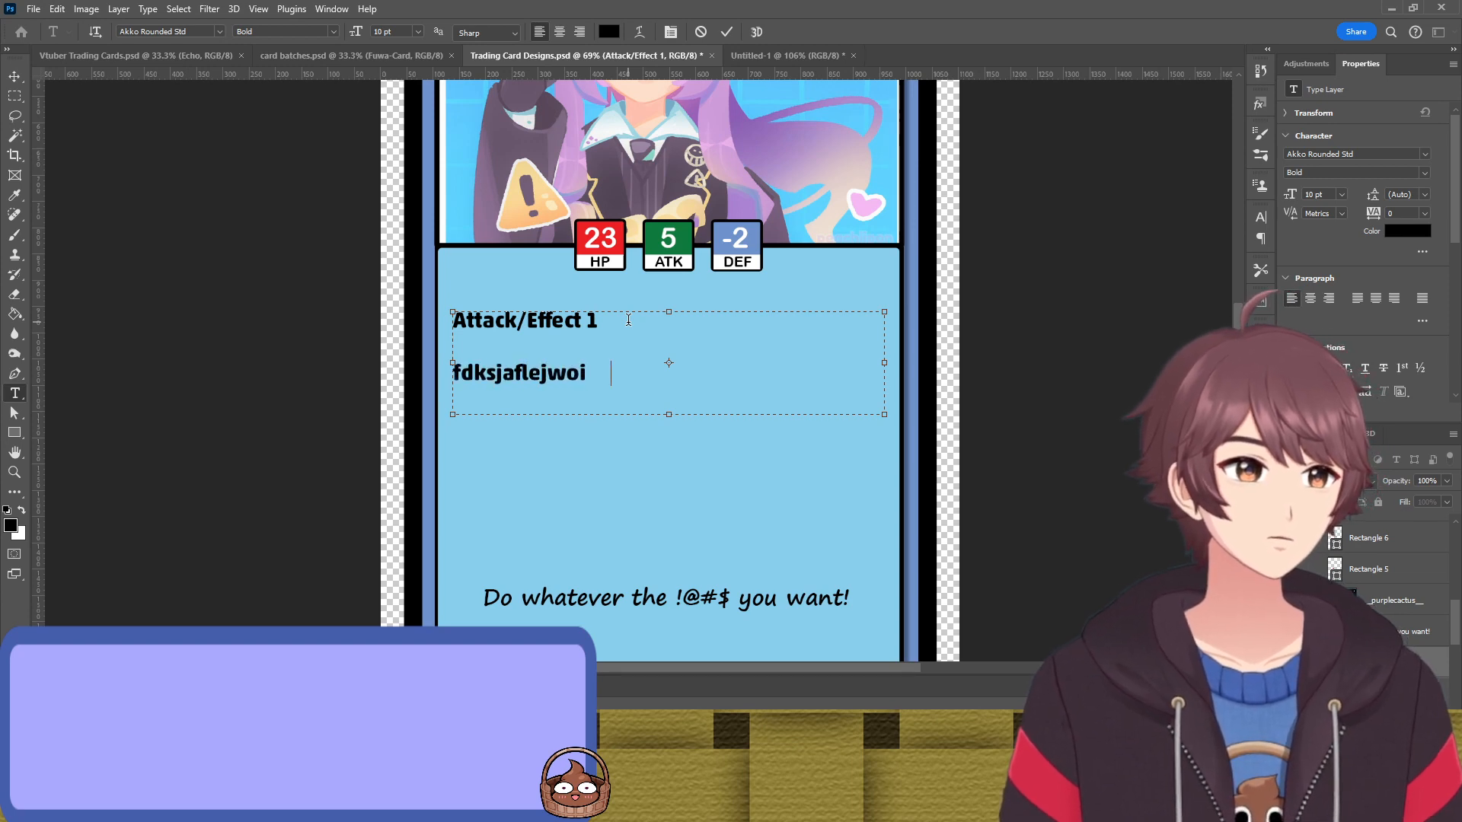
type("qajfkldsjiowqjfkofj ")
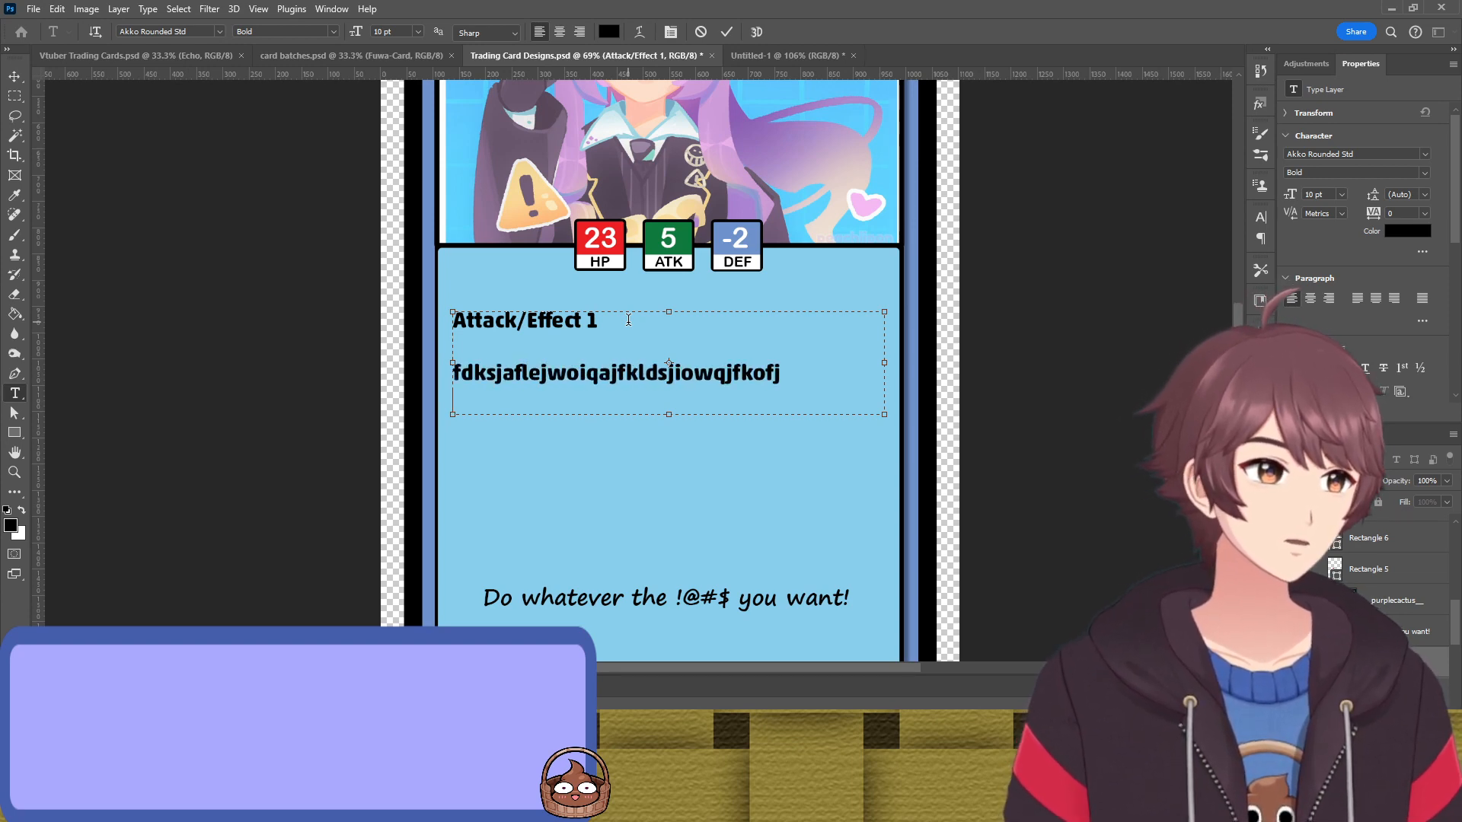
type("fjdklsajfoiewqjfiosjkljvodsiqajfe")
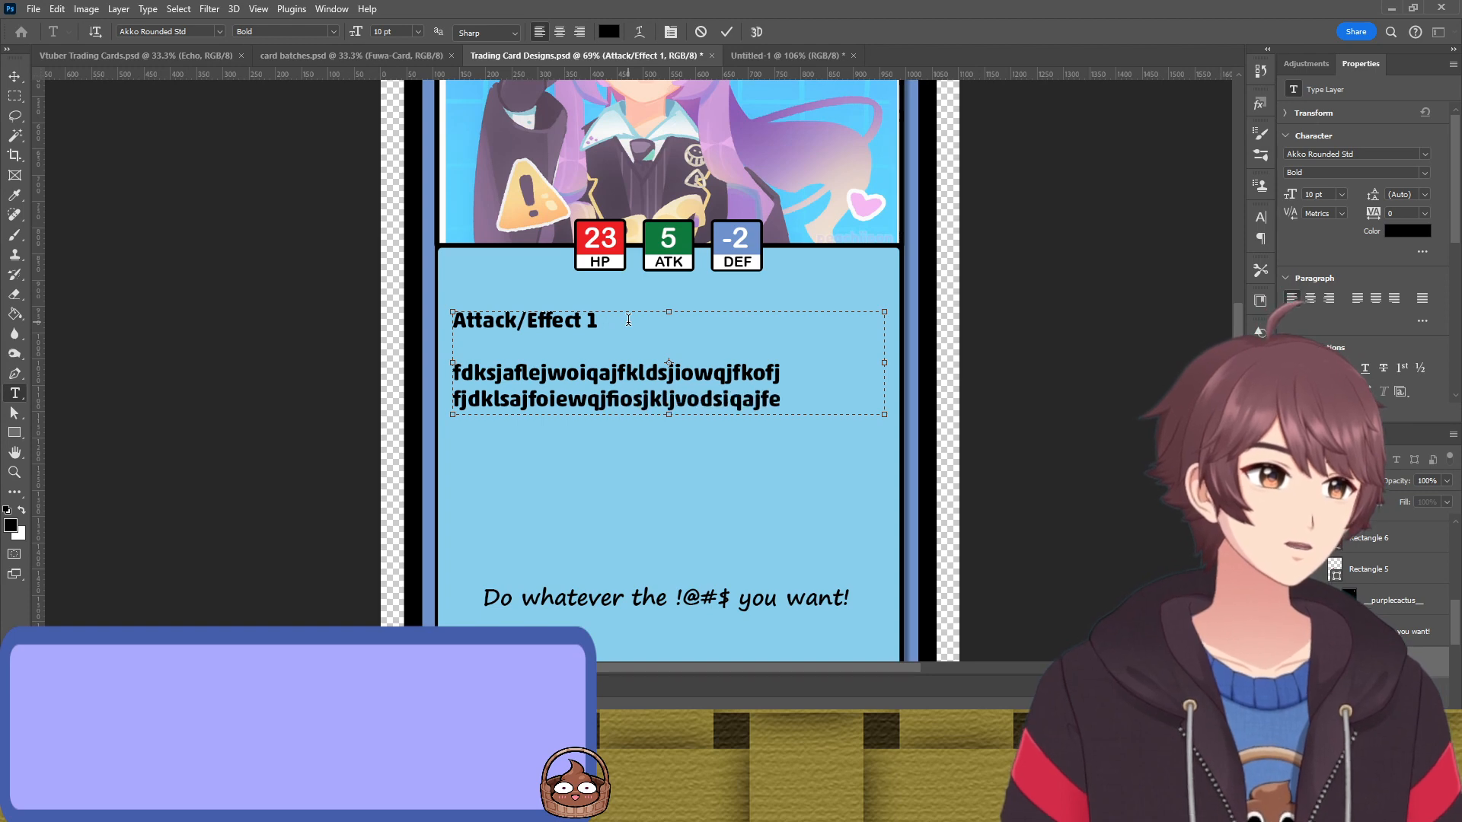
left_click(727, 31)
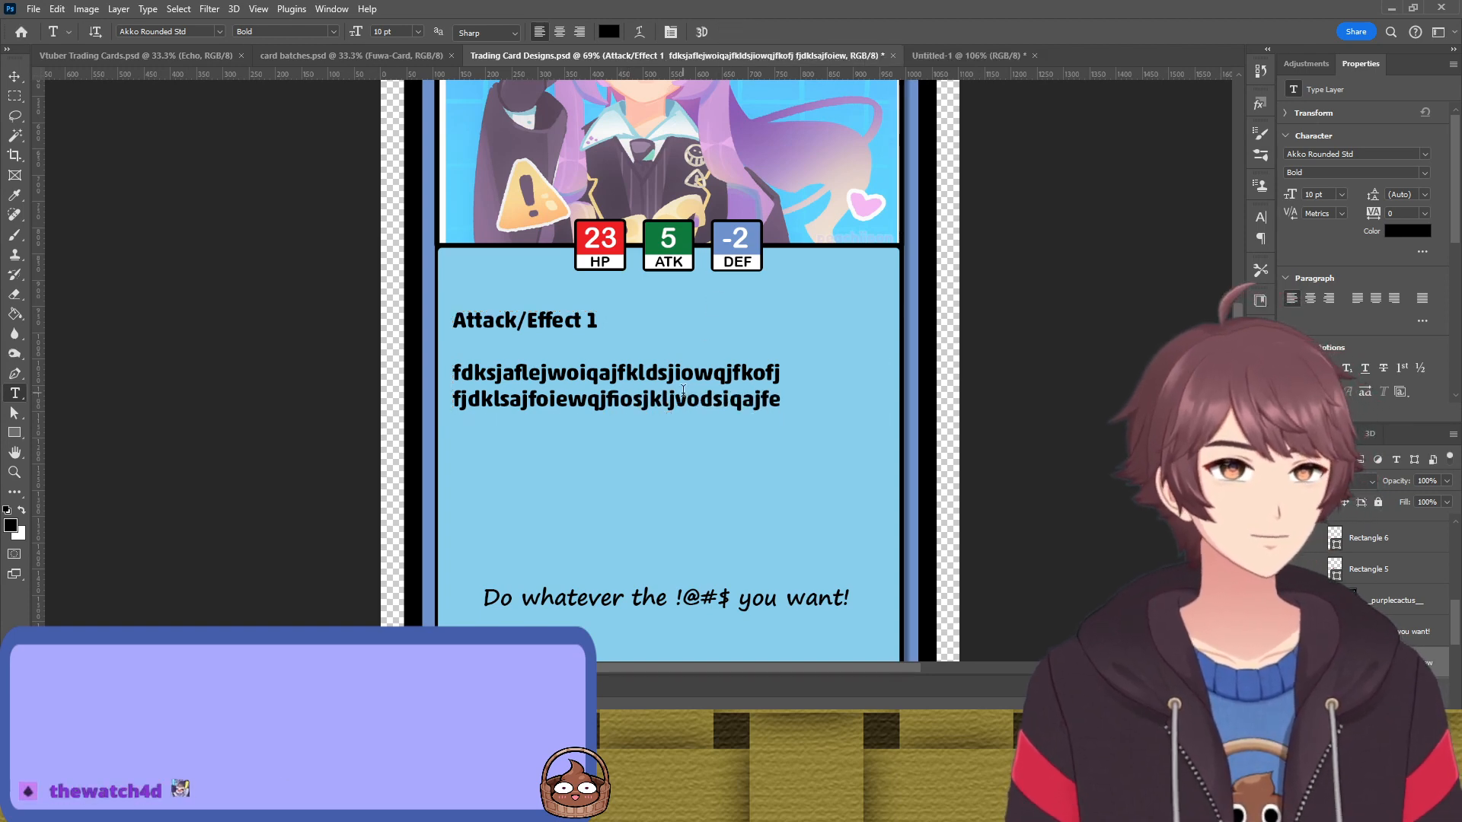
Set the font of the two filler lines under Attack/Effect 1 to Arial Rounded MT Bold, keeping the heading's font
key("v")
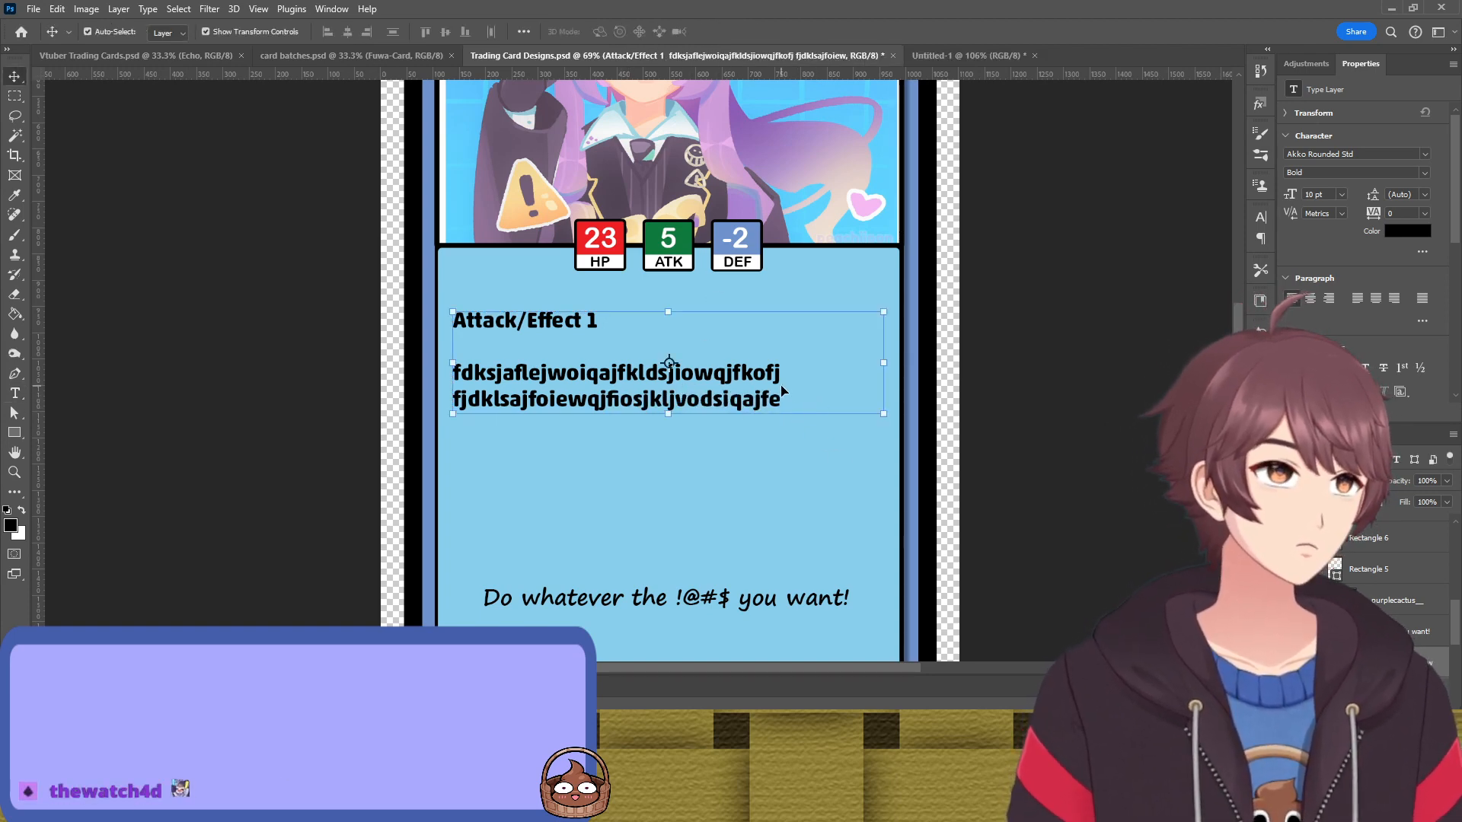
double_click(763, 411)
left_click_drag(780, 400, 412, 363)
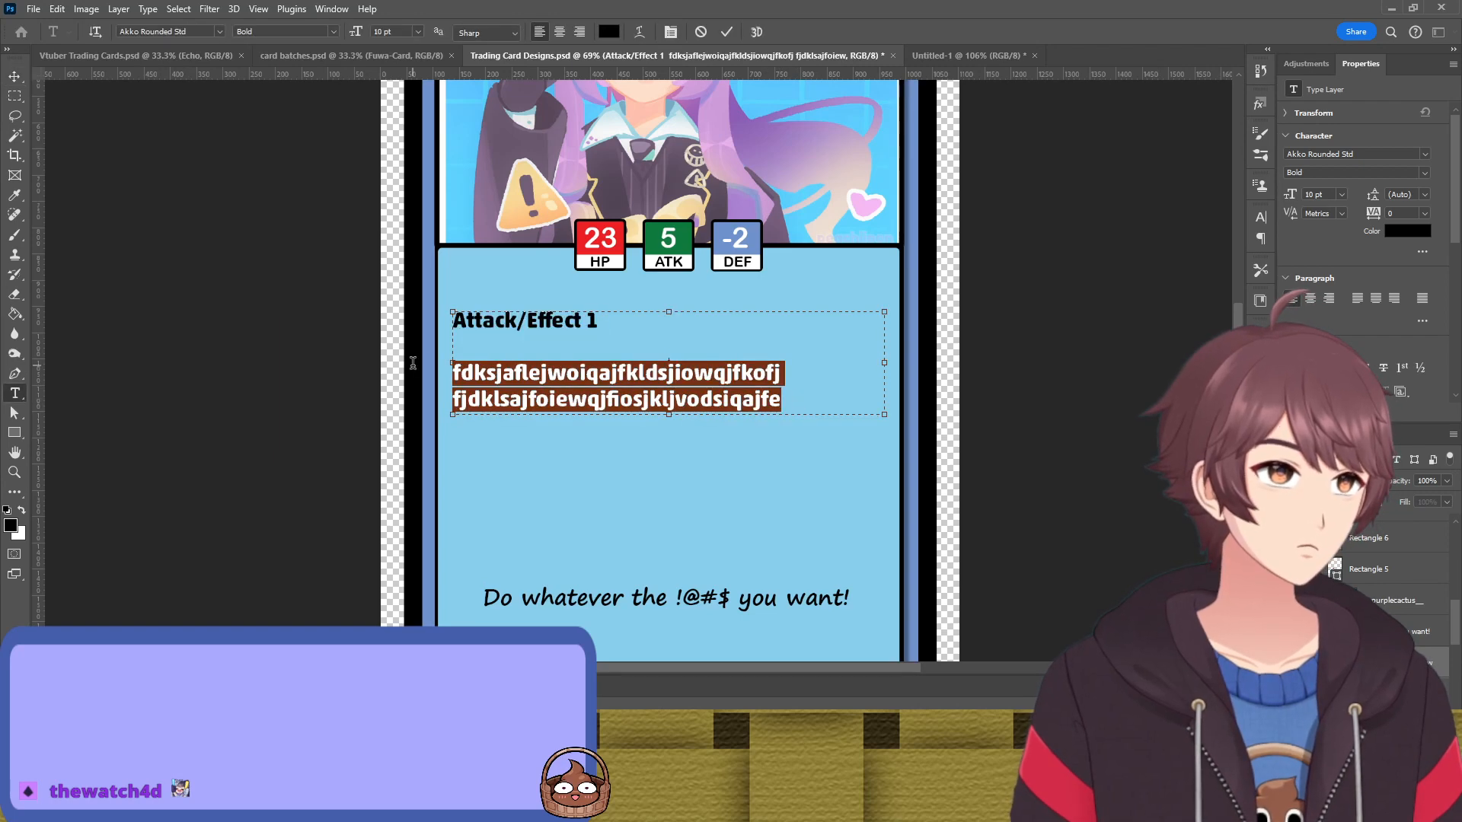
left_click(1426, 154)
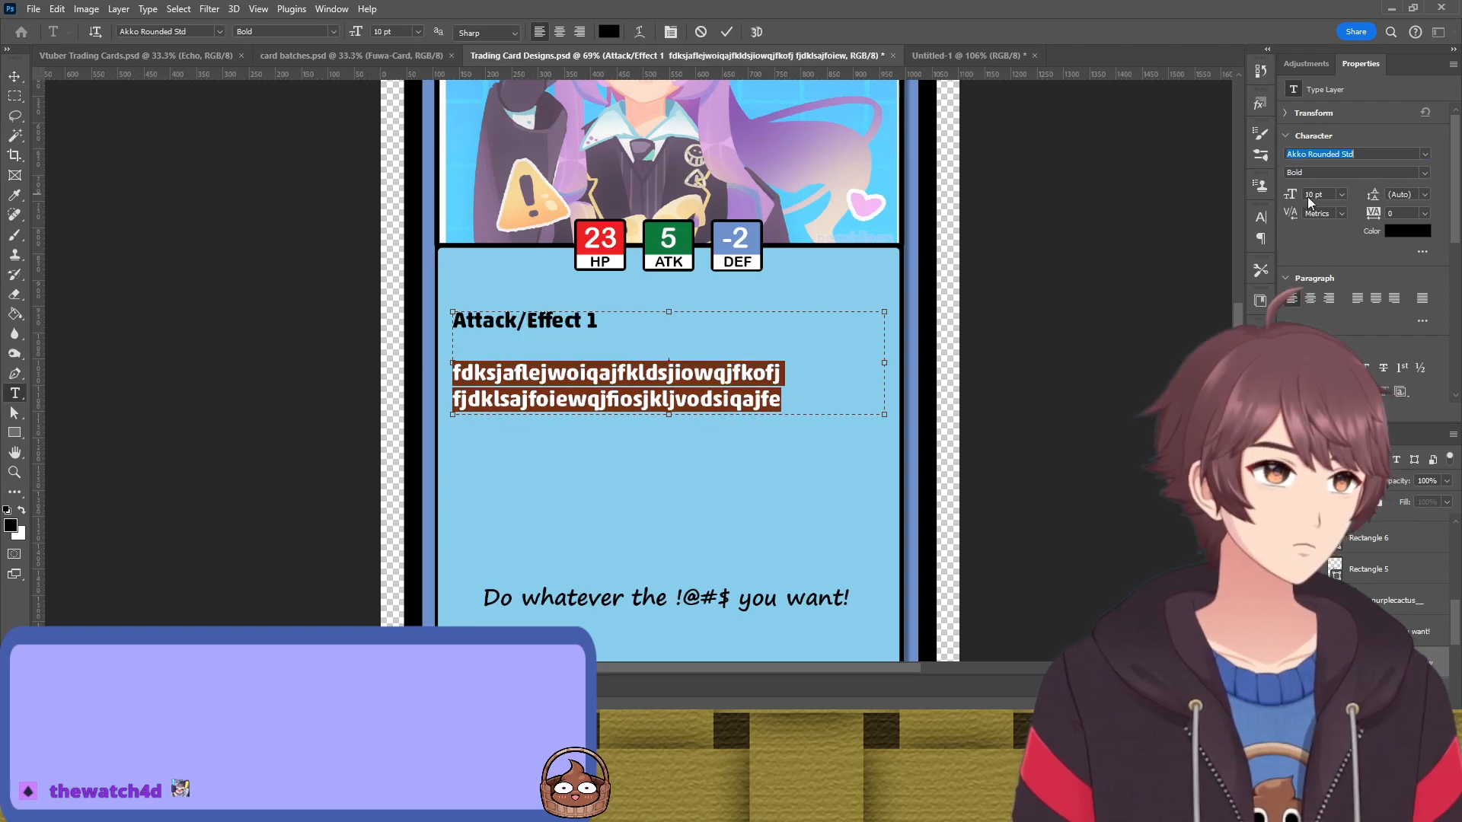
left_click(1267, 234)
left_click(1046, 424)
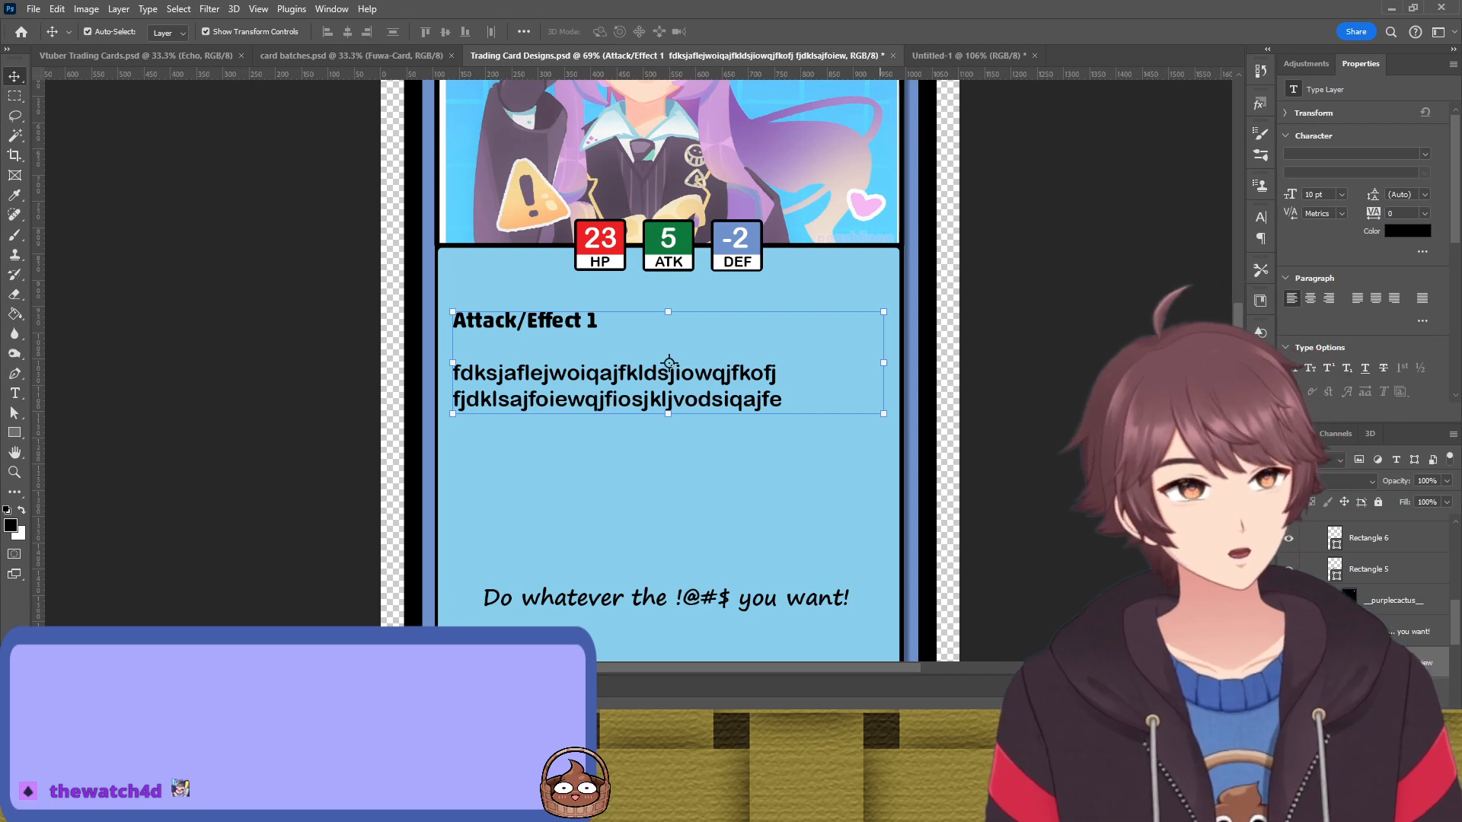
Examine how the reference trading cards in the Untitled-1 document lay out their attack and effect text, and return to Trading Card Designs.psd
left_click(947, 54)
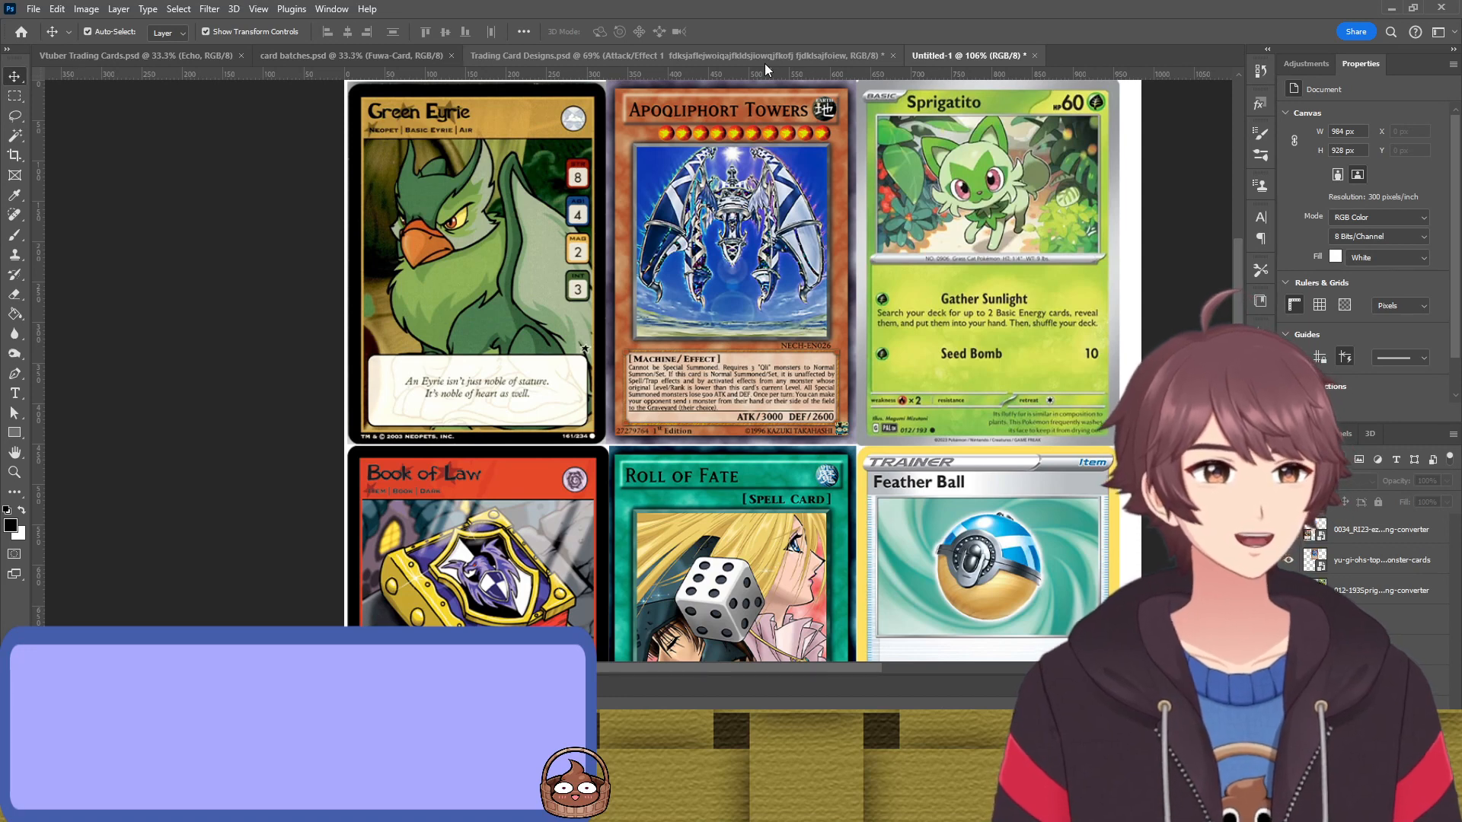
scroll(493, 301, "down", 3)
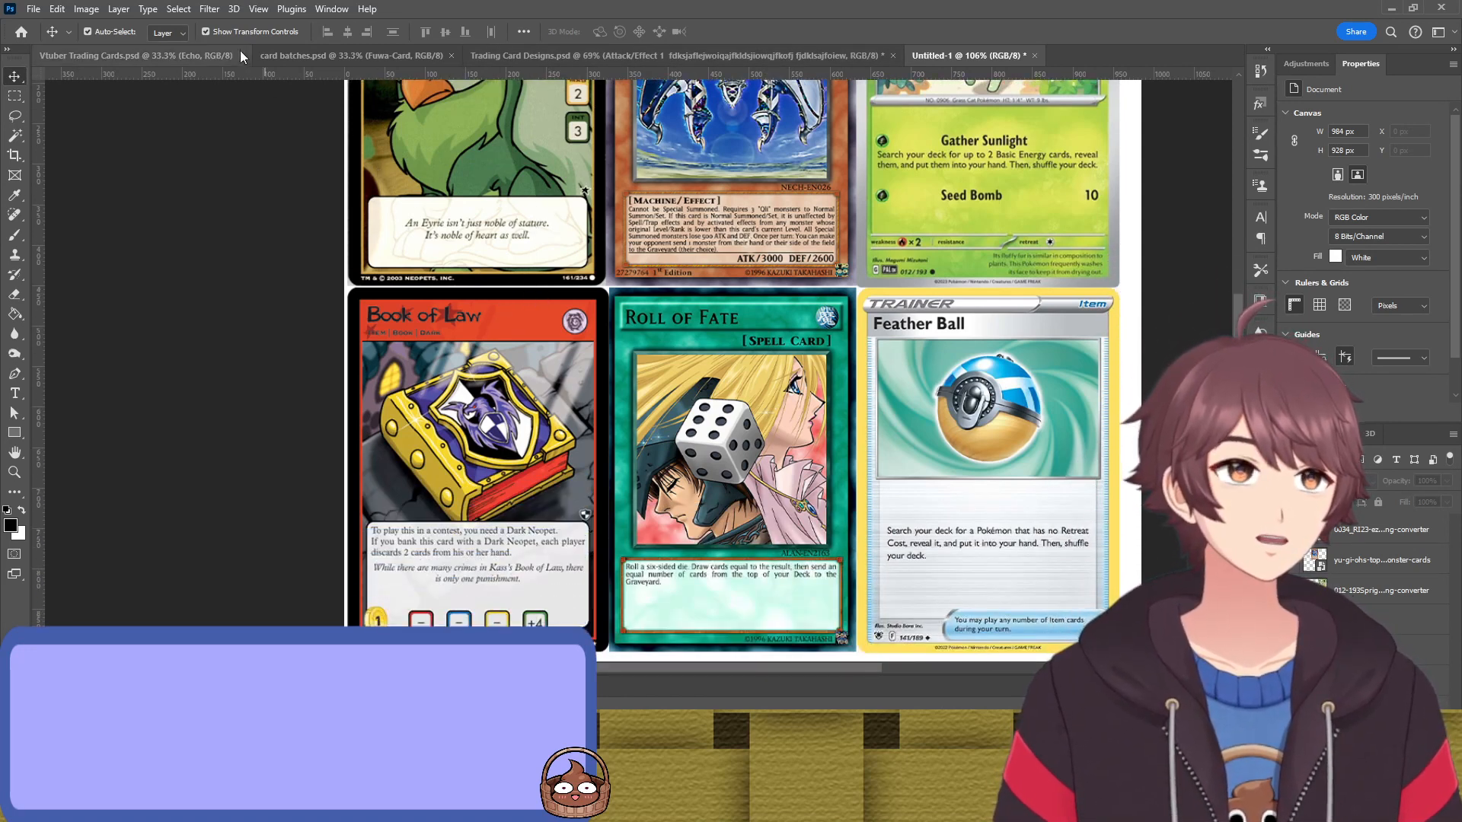
scroll(923, 328, "up", 1)
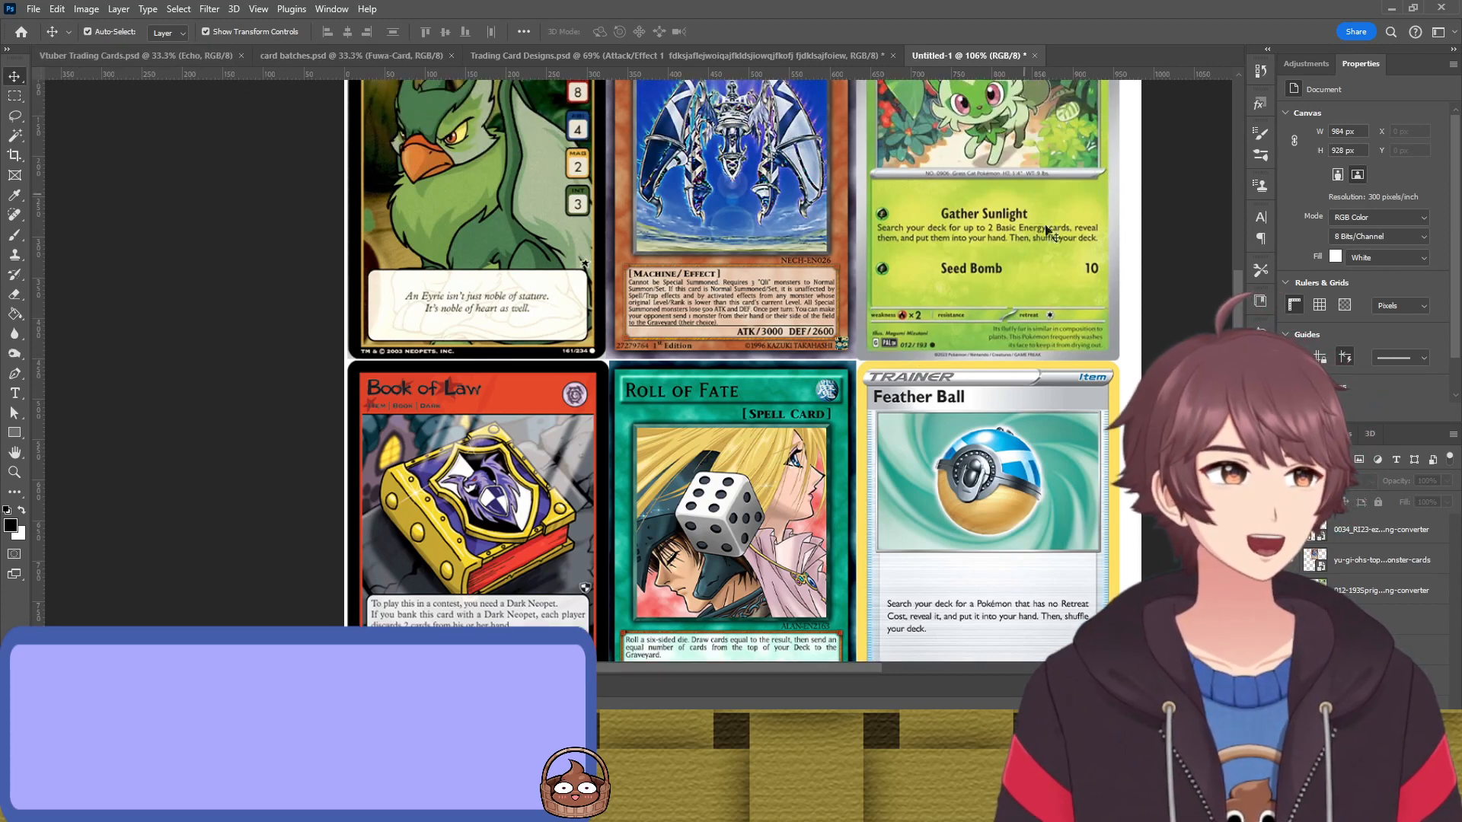
left_click(836, 53)
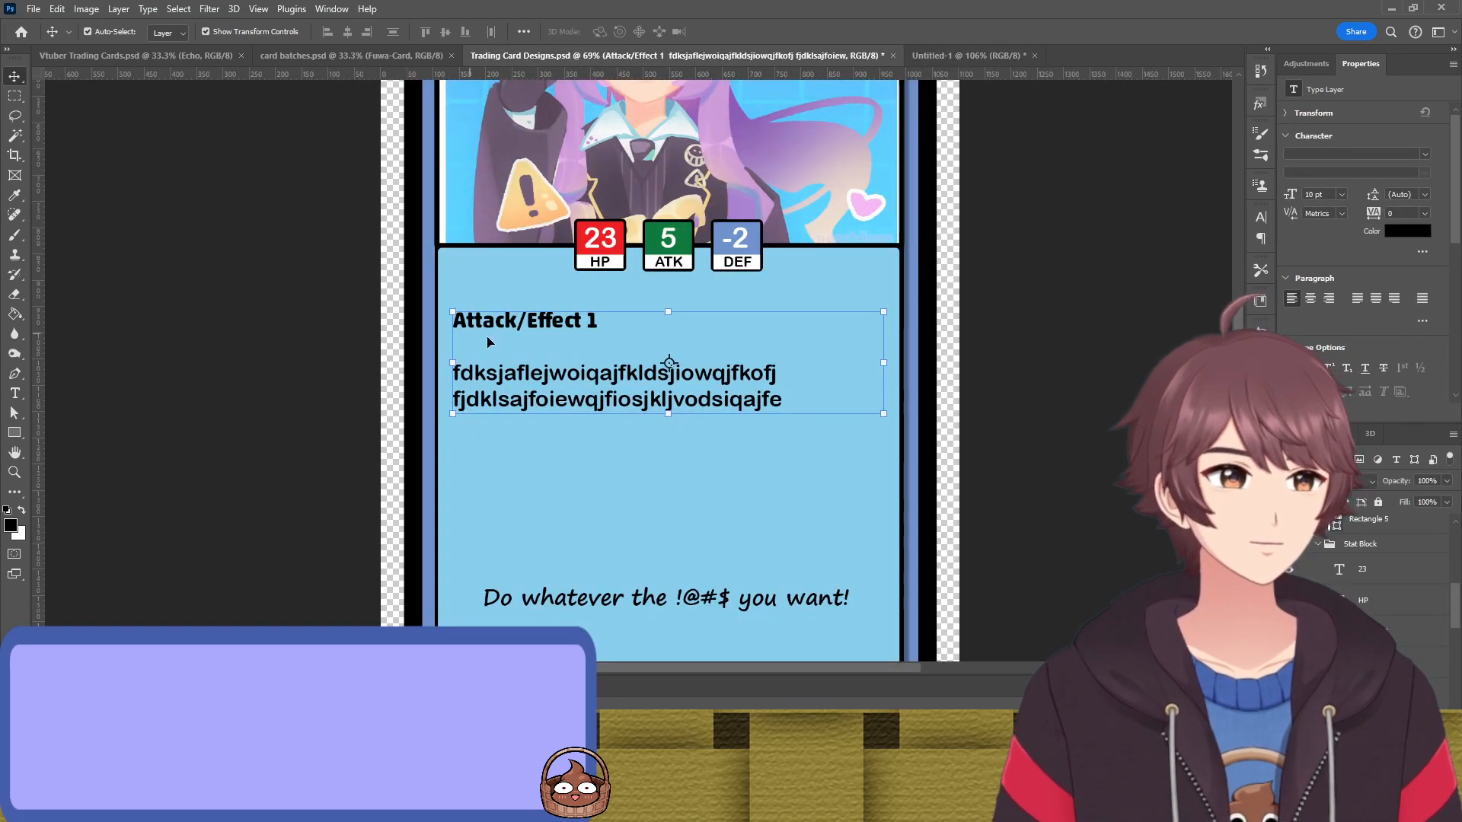
Move the "Do whatever the !@#$ you want!" text down to just above the lower edge of the light blue area
left_click(1018, 281)
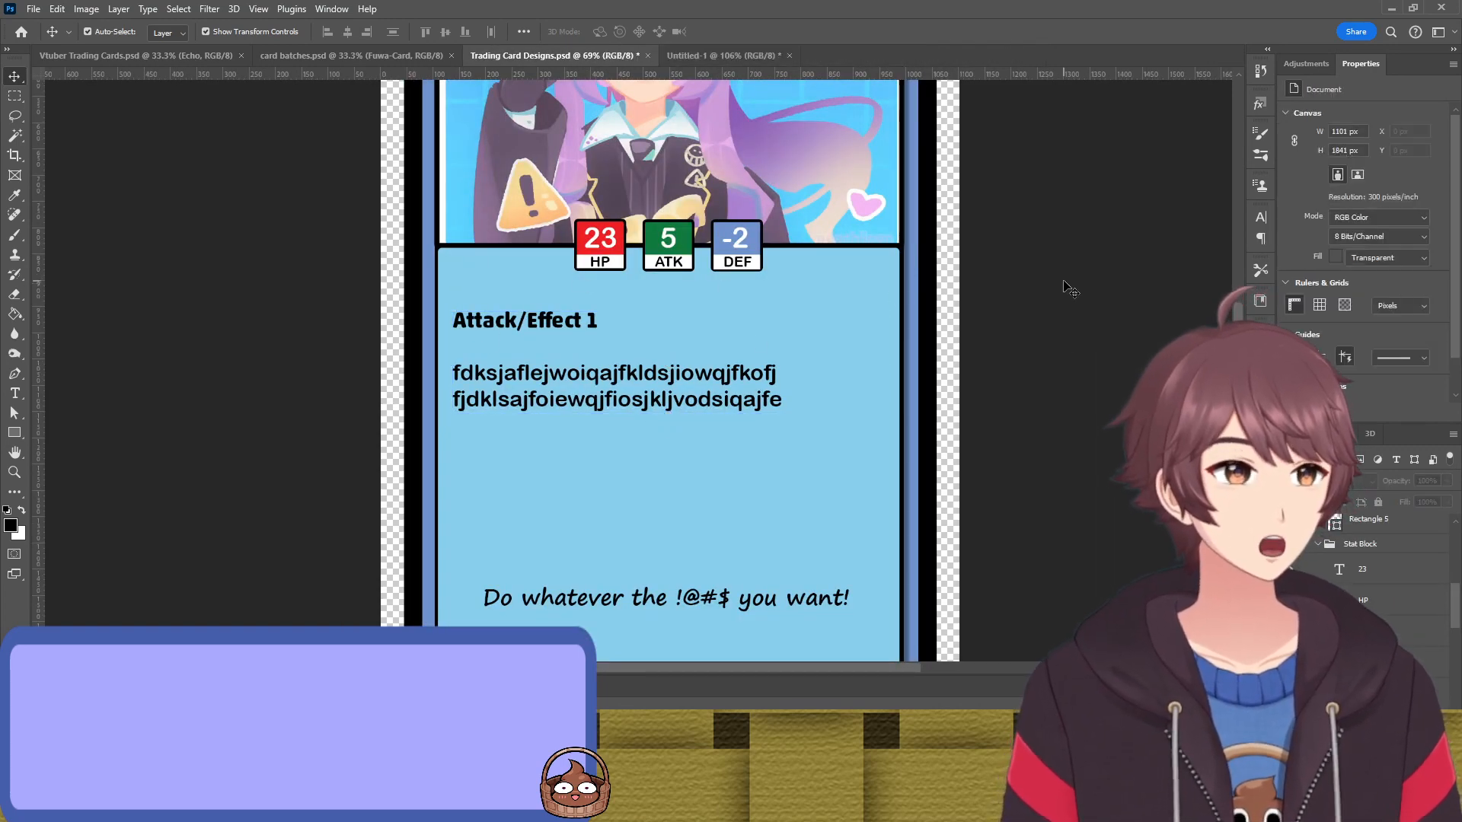
scroll(997, 314, "down", 2)
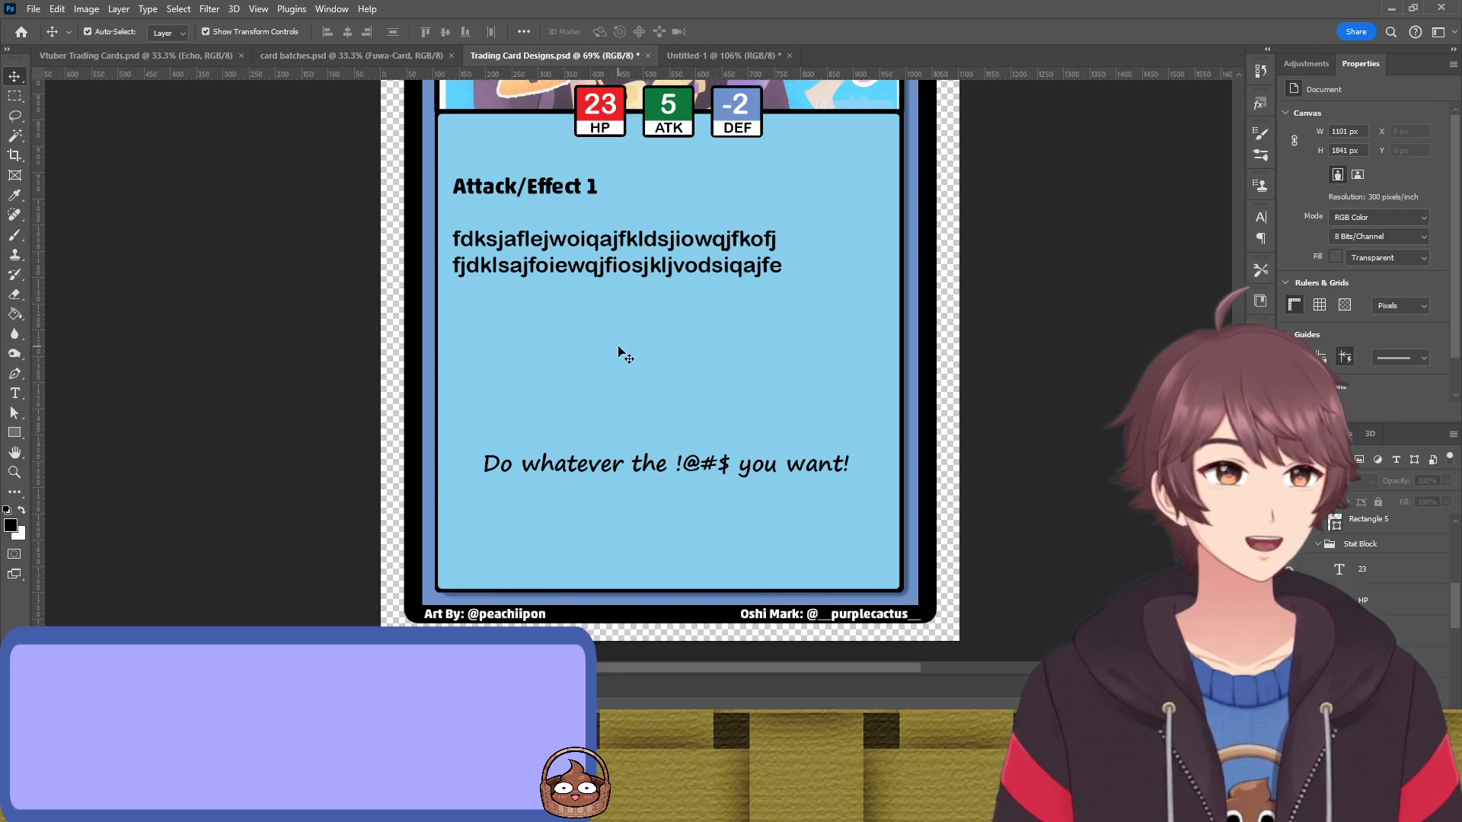
scroll(621, 352, "down", 2)
left_click_drag(656, 465, 647, 567)
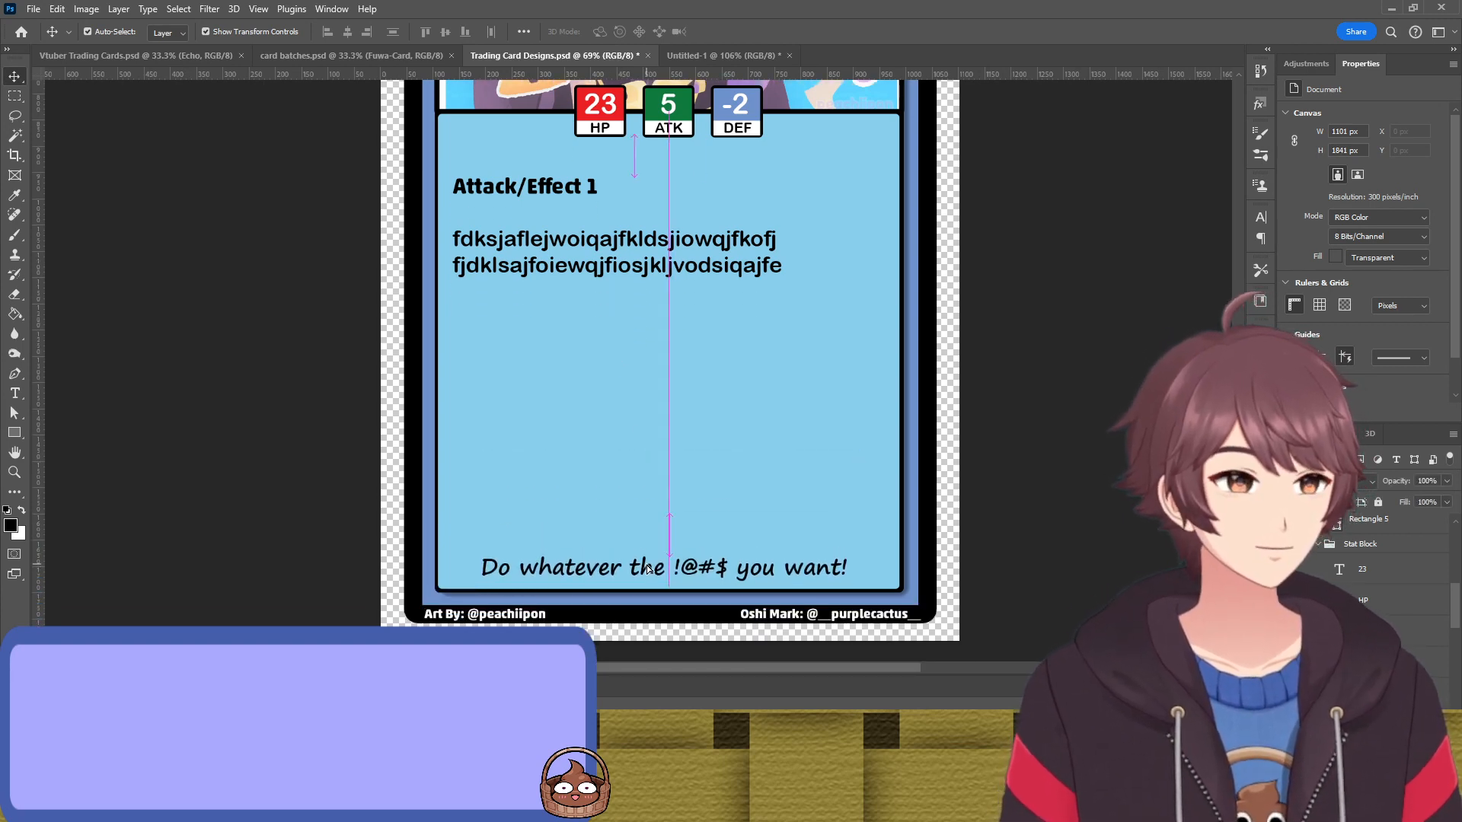
Duplicate the Attack/Effect 1 text block and place the copy directly below the original, aligned with its left edge
left_click(598, 254)
left_click_drag(598, 253, 595, 389, "alt")
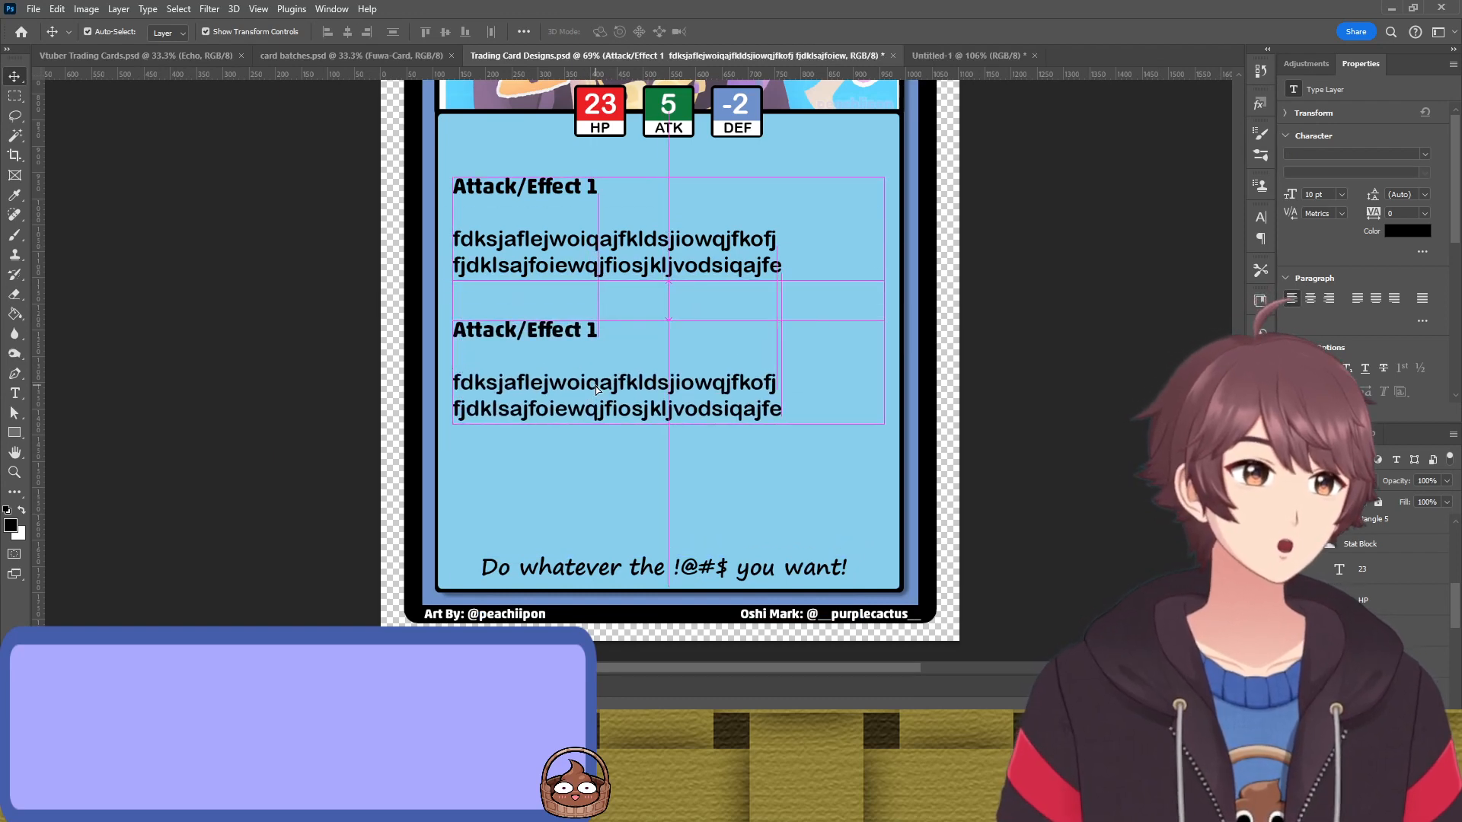
key("ctrl+t")
key("Return")
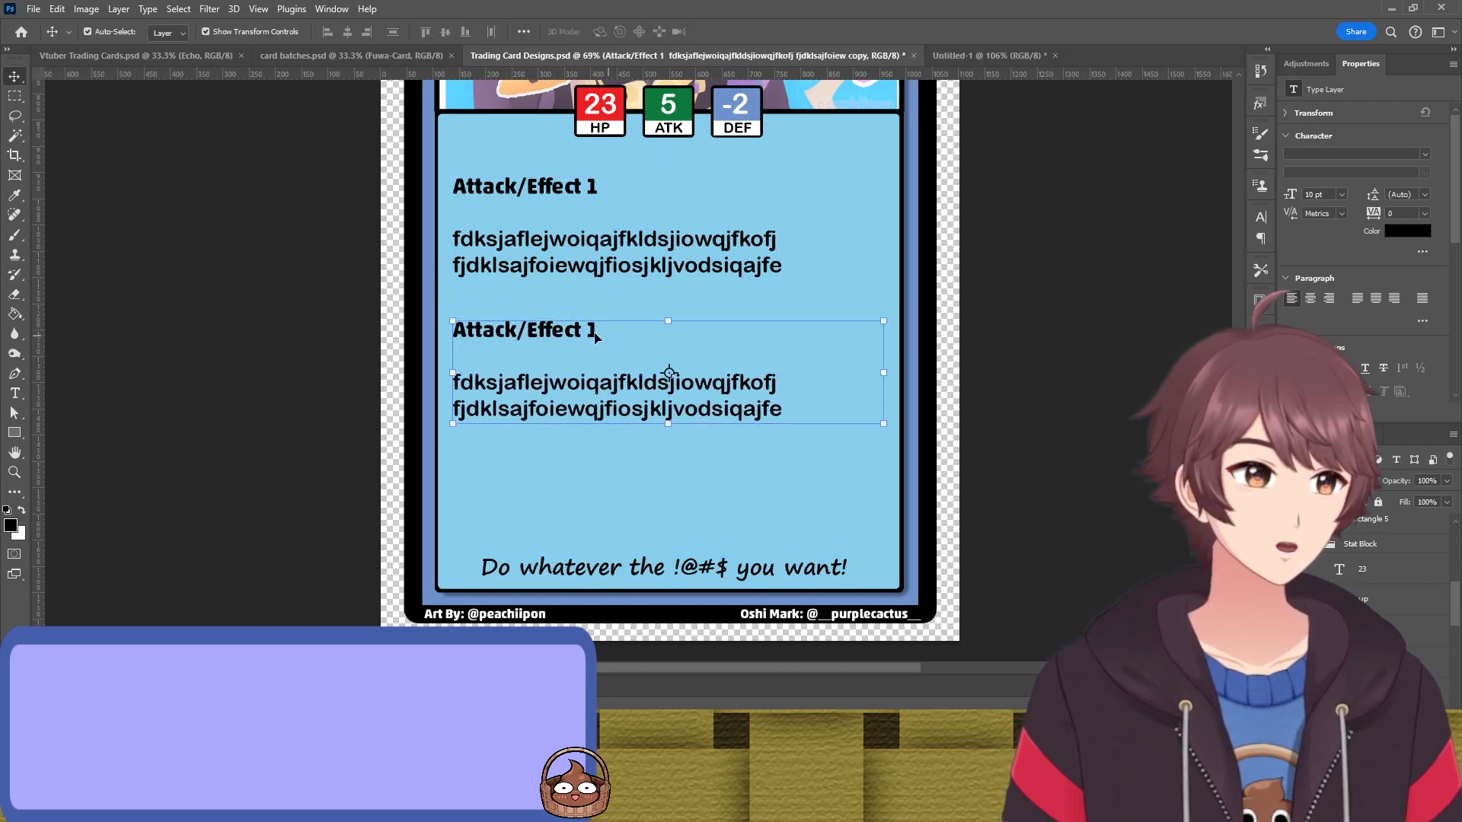
Change the copy's heading to "Attack/Effect 2" and its body to "kljfioewqjfoeiwjqeklfjiodsjfklqwejfioejwlifjewoiqjfdkslafjeiowqjfeklwjfoidsjaej"
double_click(617, 334)
left_click(618, 333)
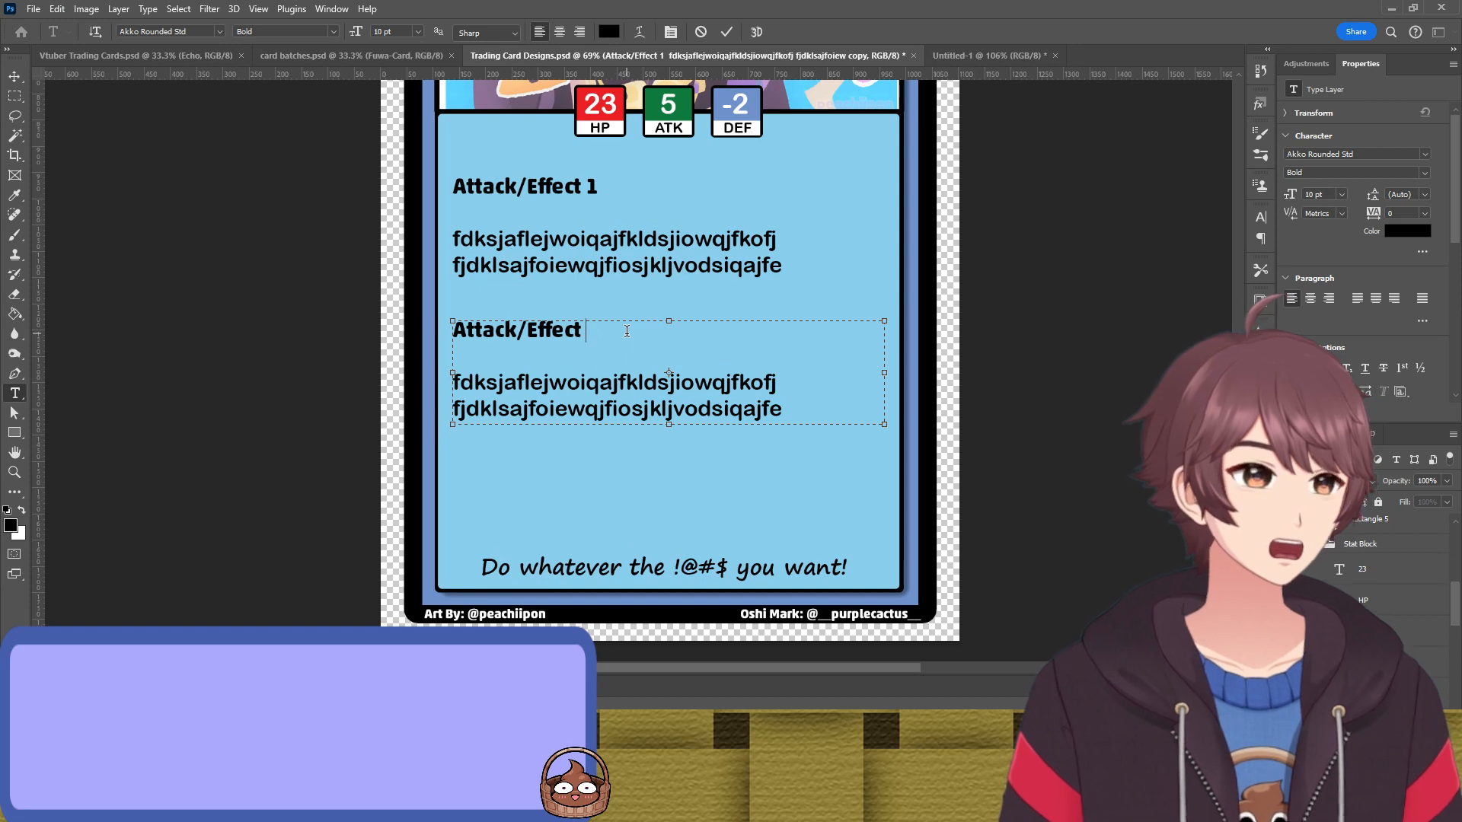
left_click(620, 383)
left_click_drag(800, 411, 334, 386)
type("kljfioewqj")
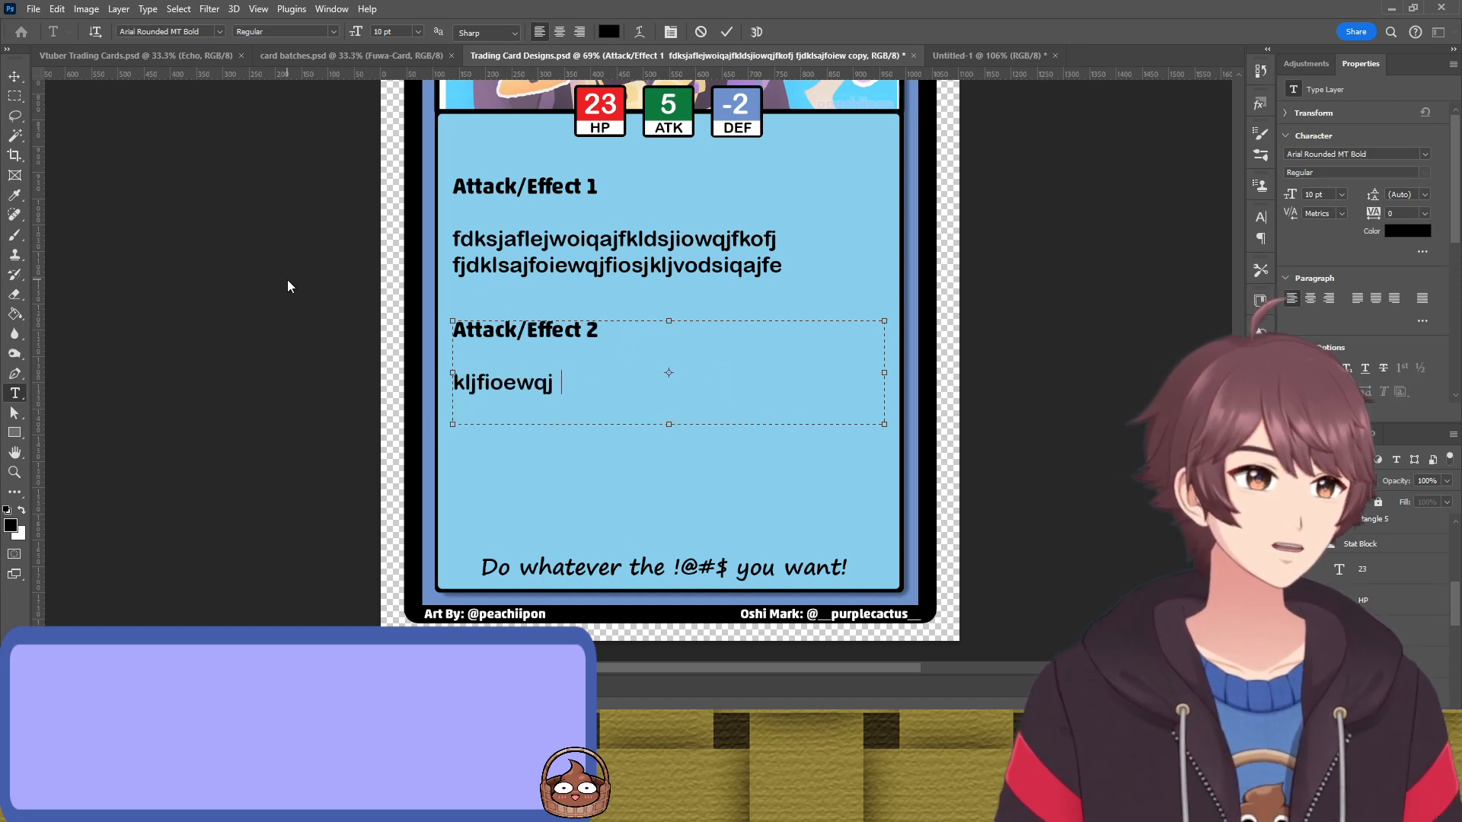
type("foeiwjqeklfjiodsjfklqwejfioejwlifjewoiqjfdkslafjeiowqjfeklwjfoi")
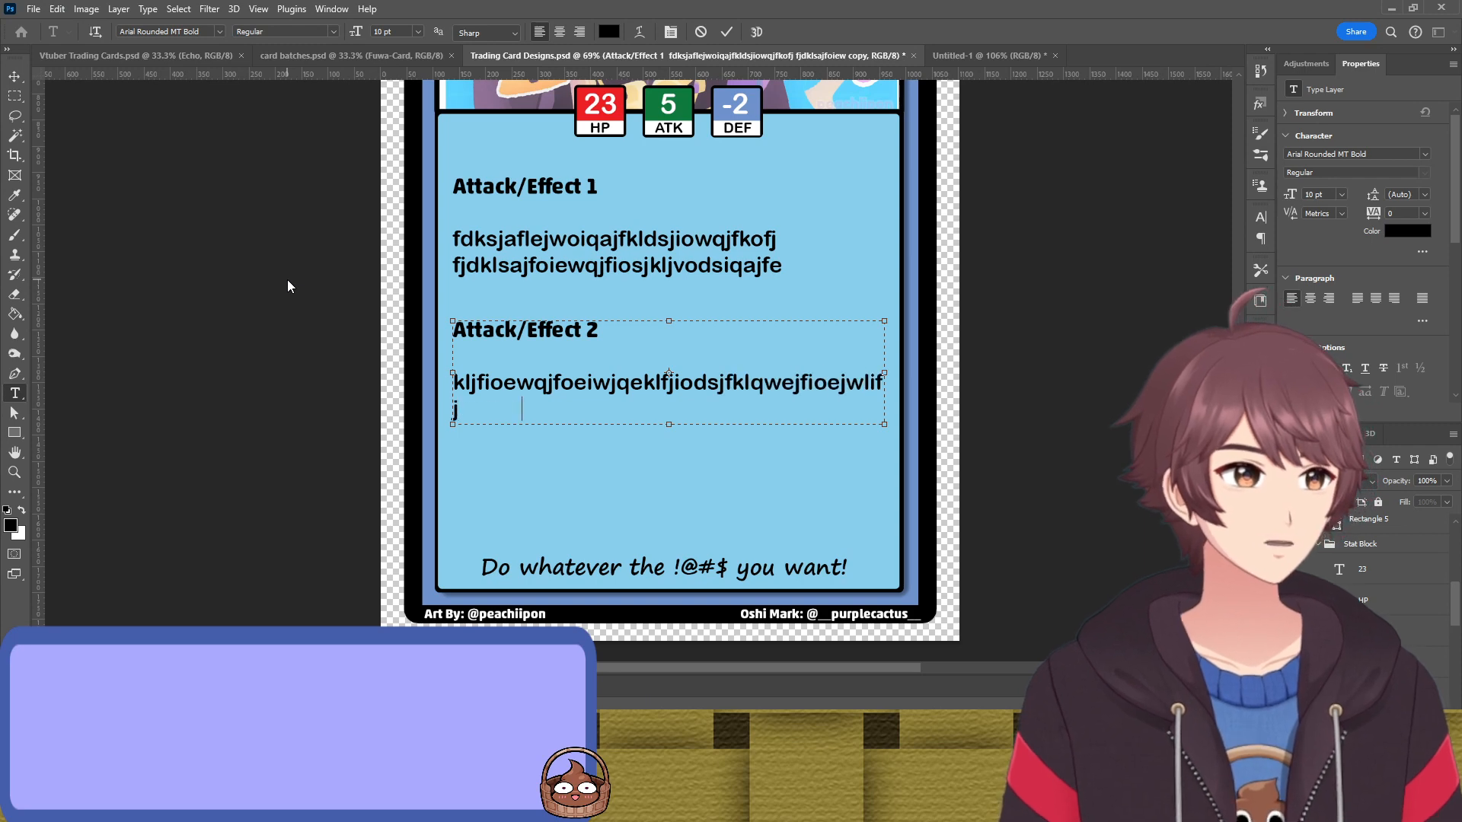
type("dsjaej")
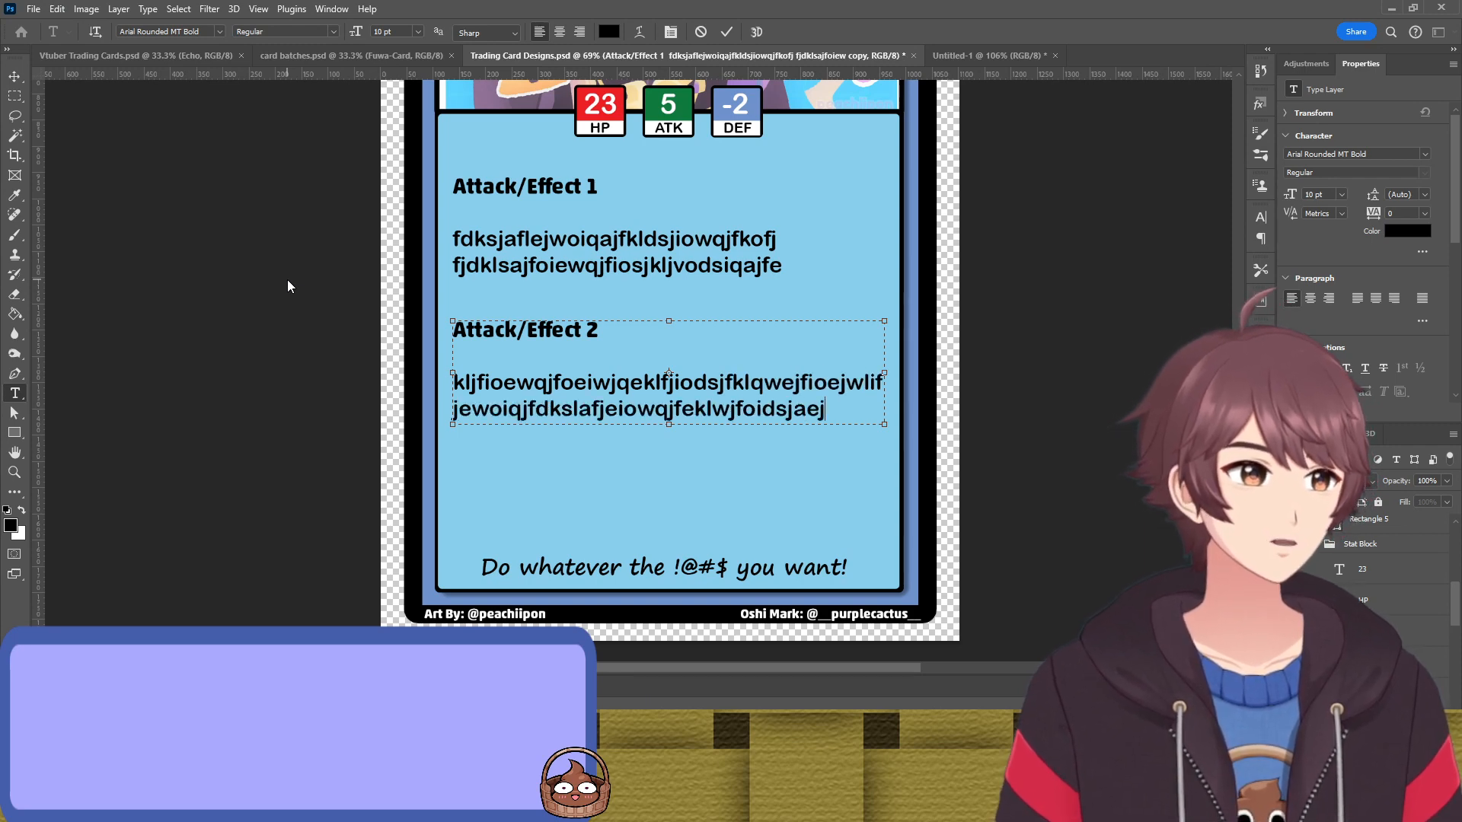
Append "fdsafewqf" to the first filler line under Attack/Effect 1 so it spans the text frame's width
left_click(777, 239)
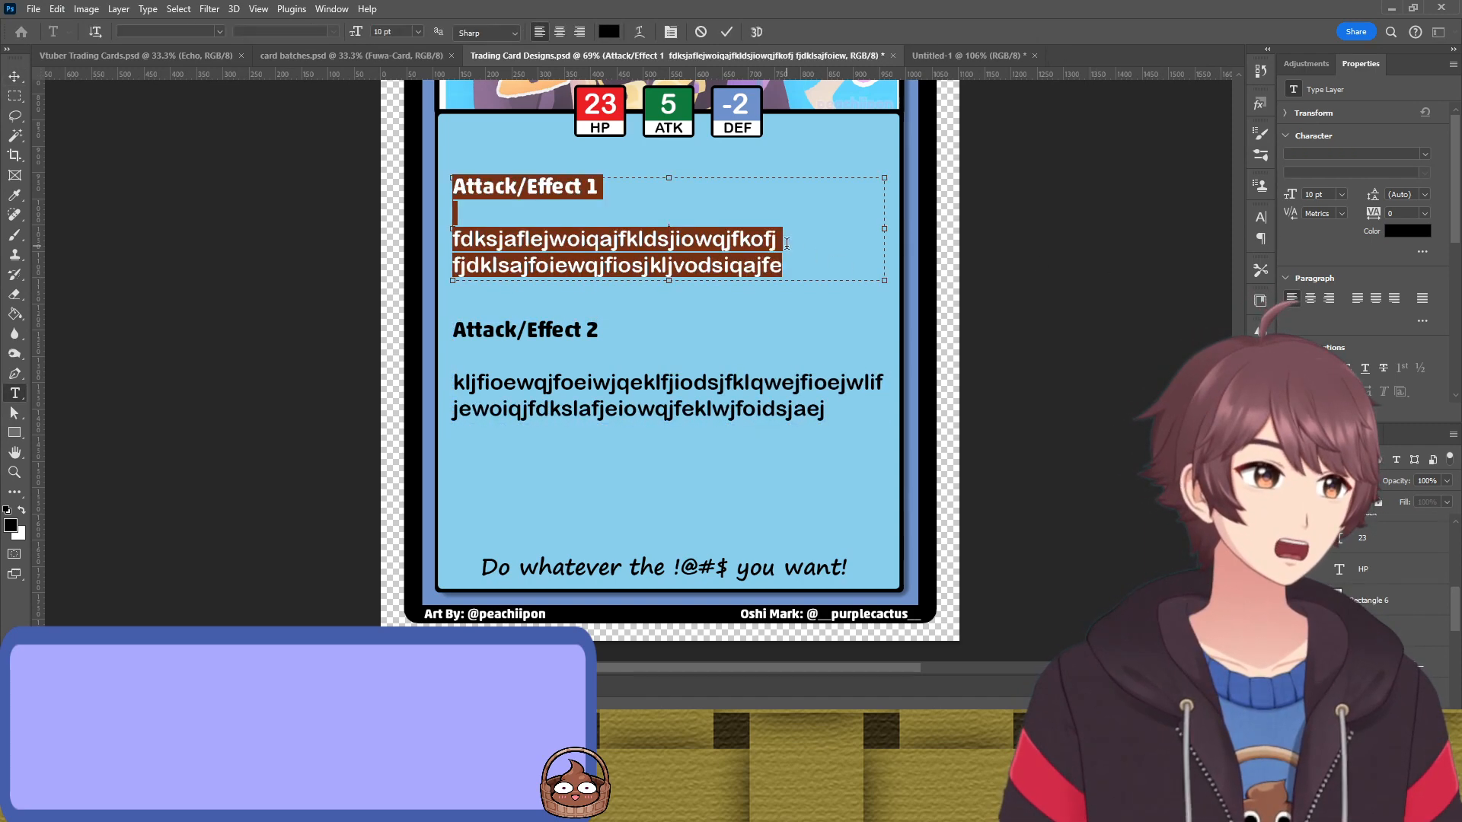
left_click(777, 239)
type("fdsafewqf")
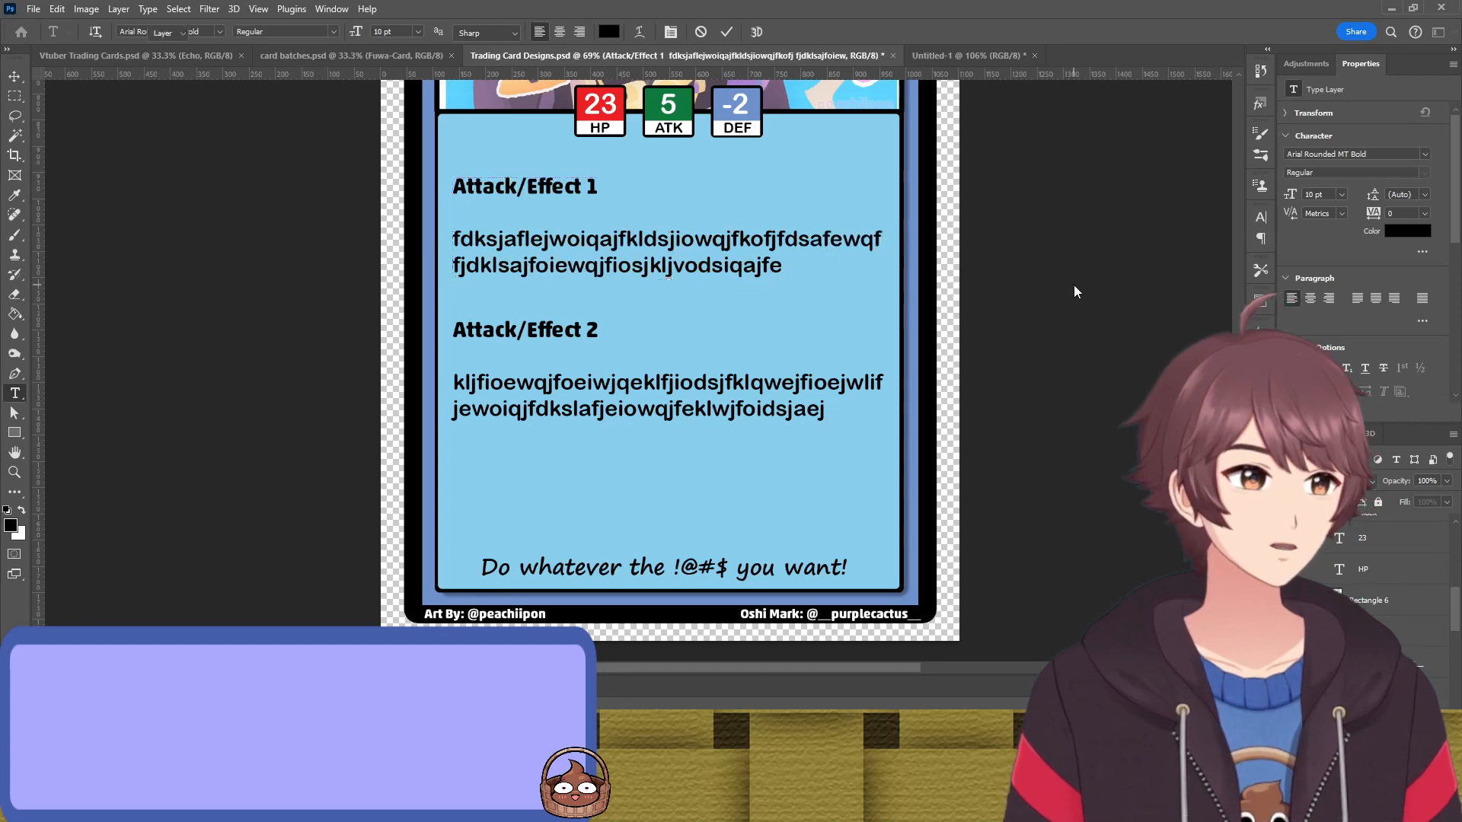
key("ctrl+Return")
key("v")
left_click(1027, 308)
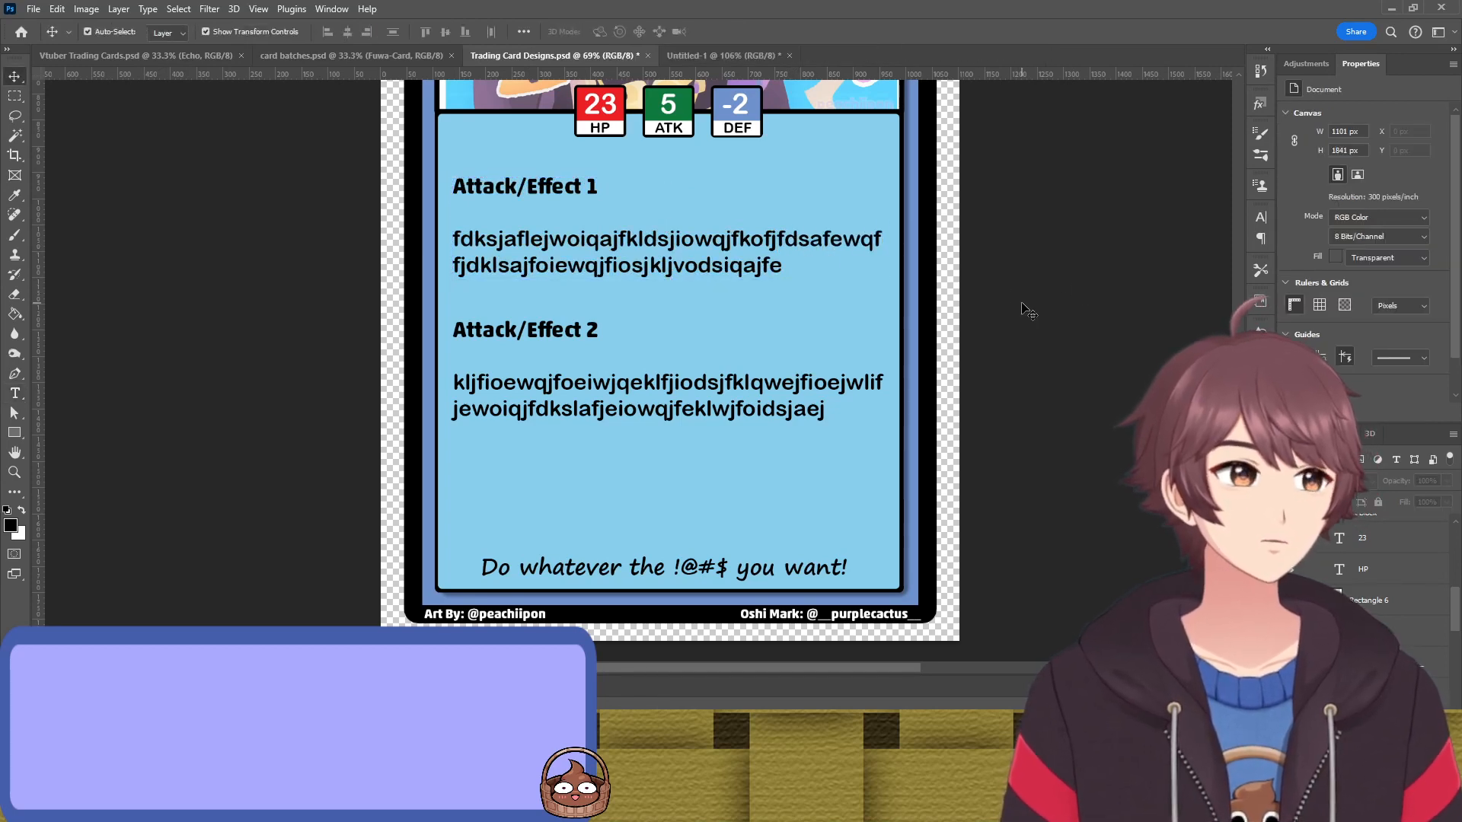
Review the card's overall layout, from the character art and stat blocks down to the attack/effect texts and credits
scroll(1024, 321, "up", 3)
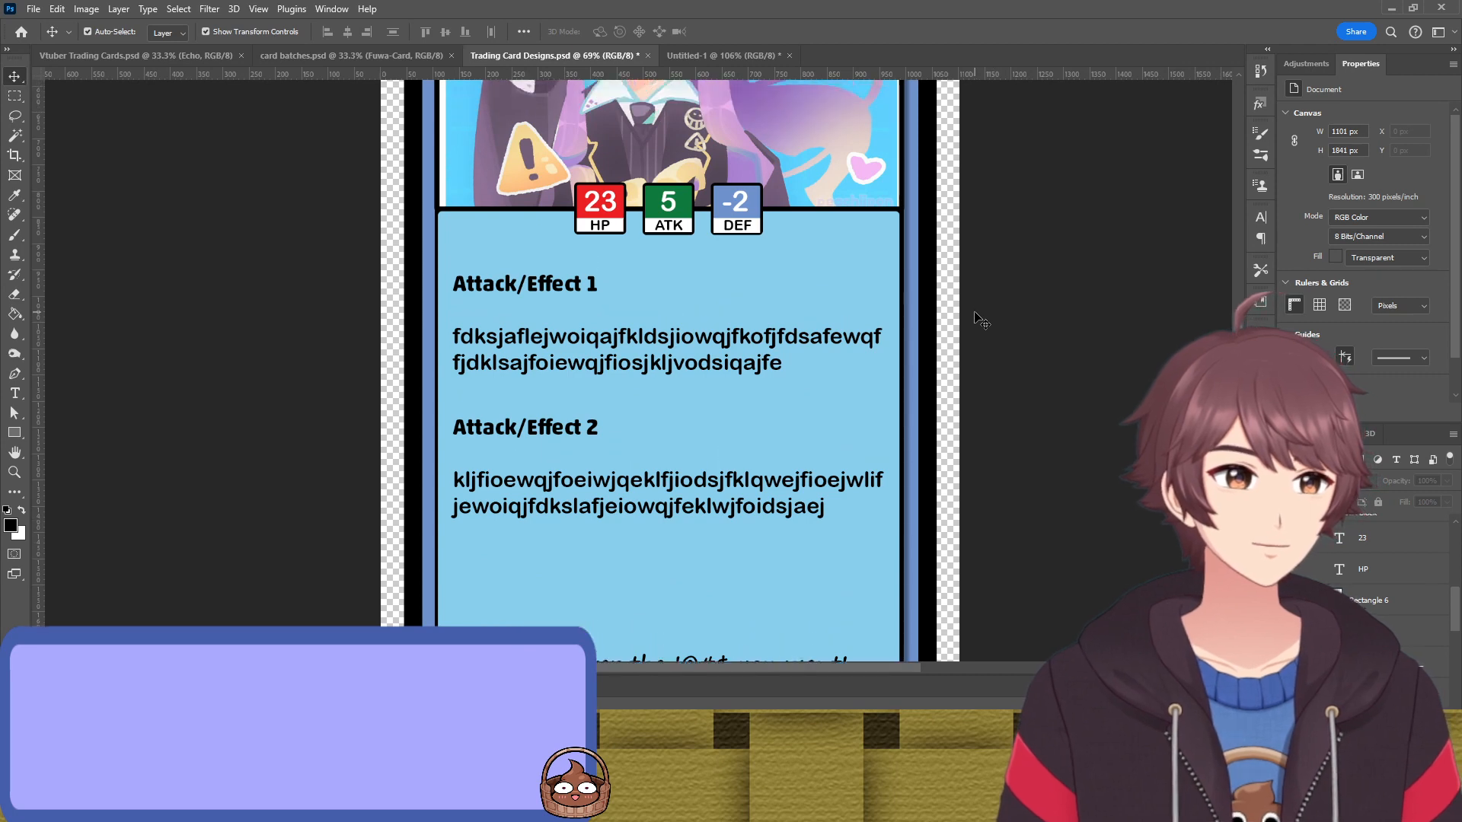
scroll(948, 318, "up", 7)
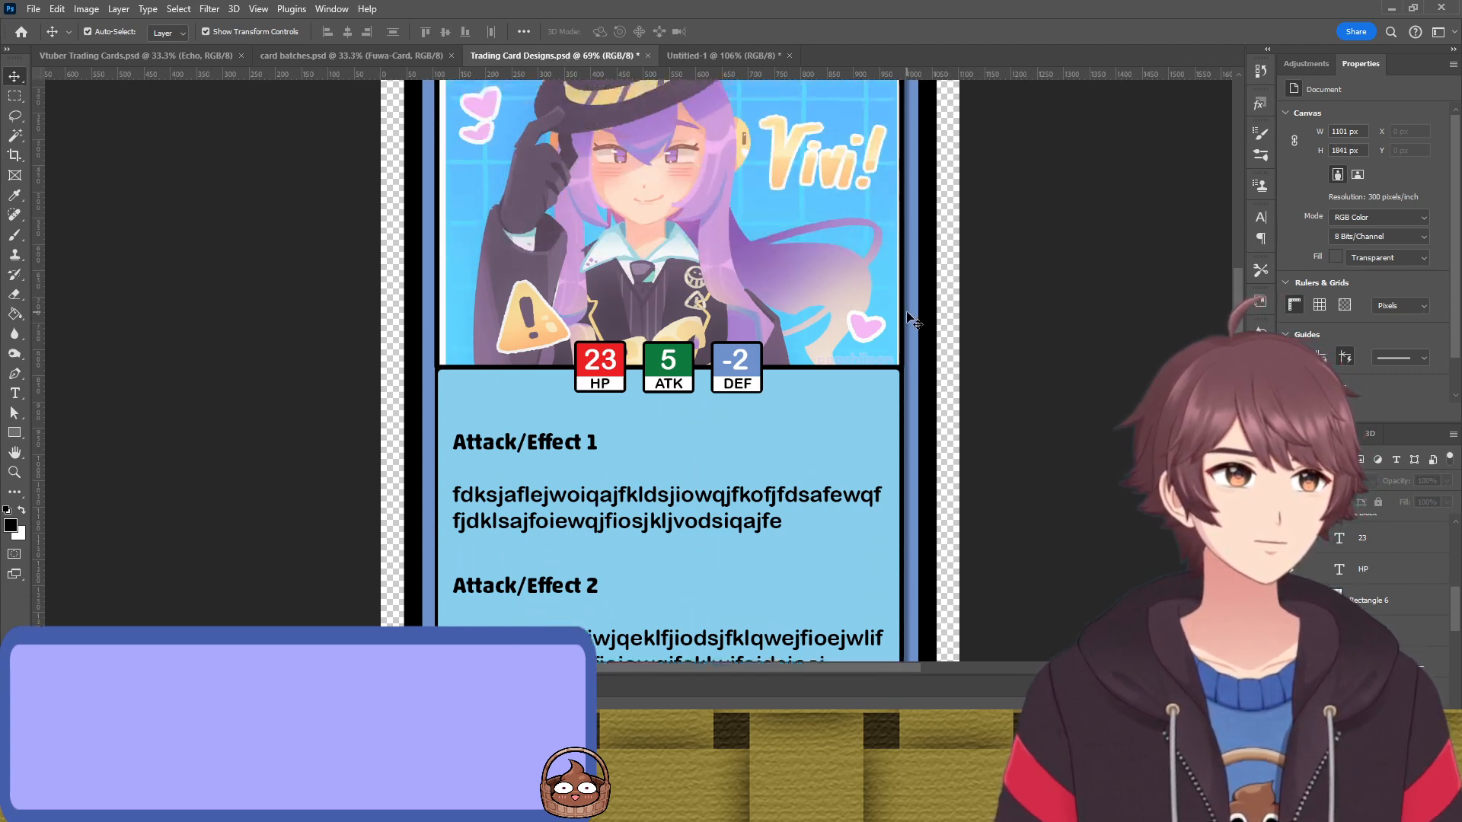
scroll(883, 296, "down", 4)
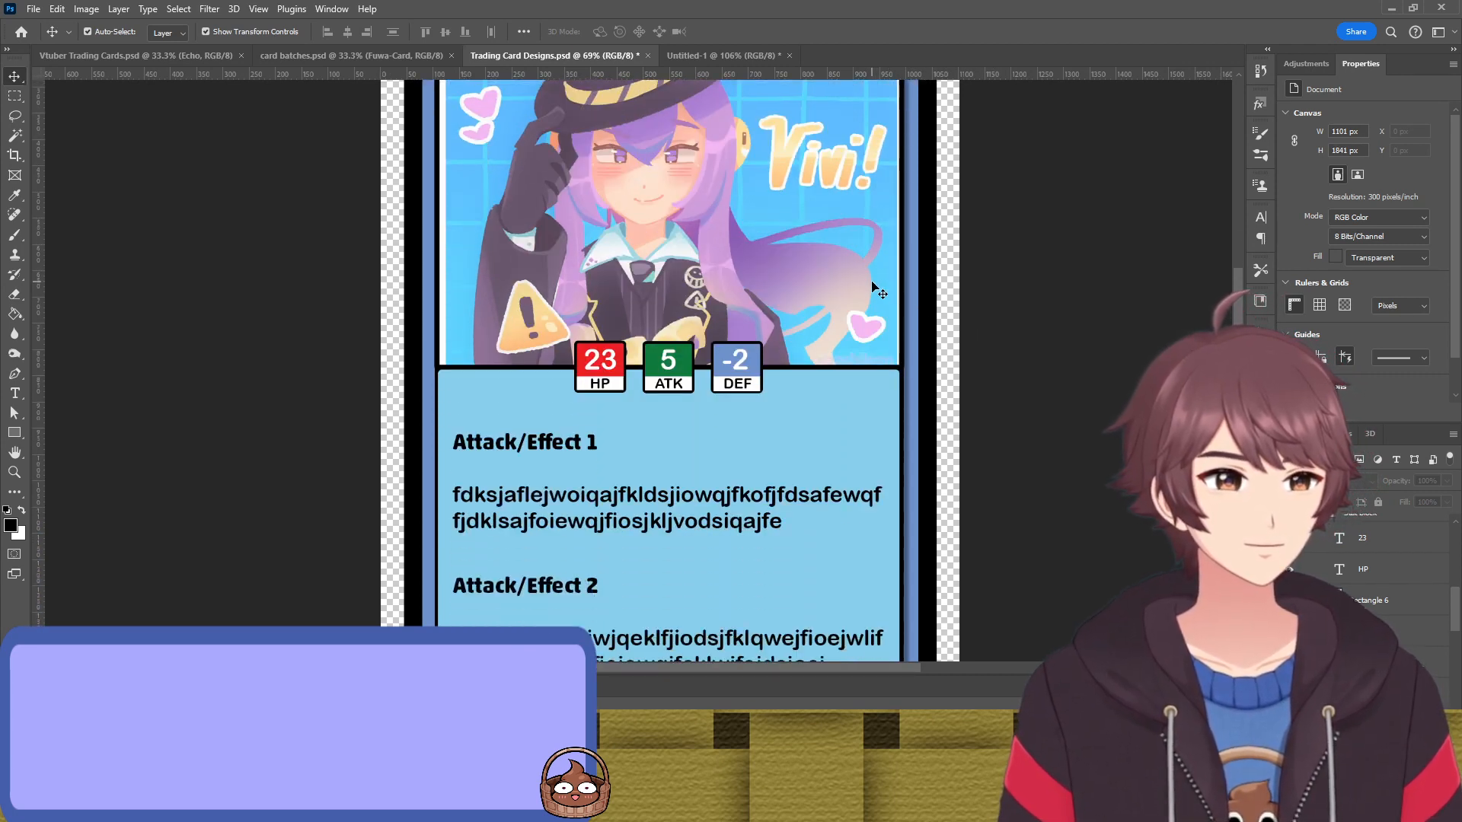
scroll(872, 286, "down", 5)
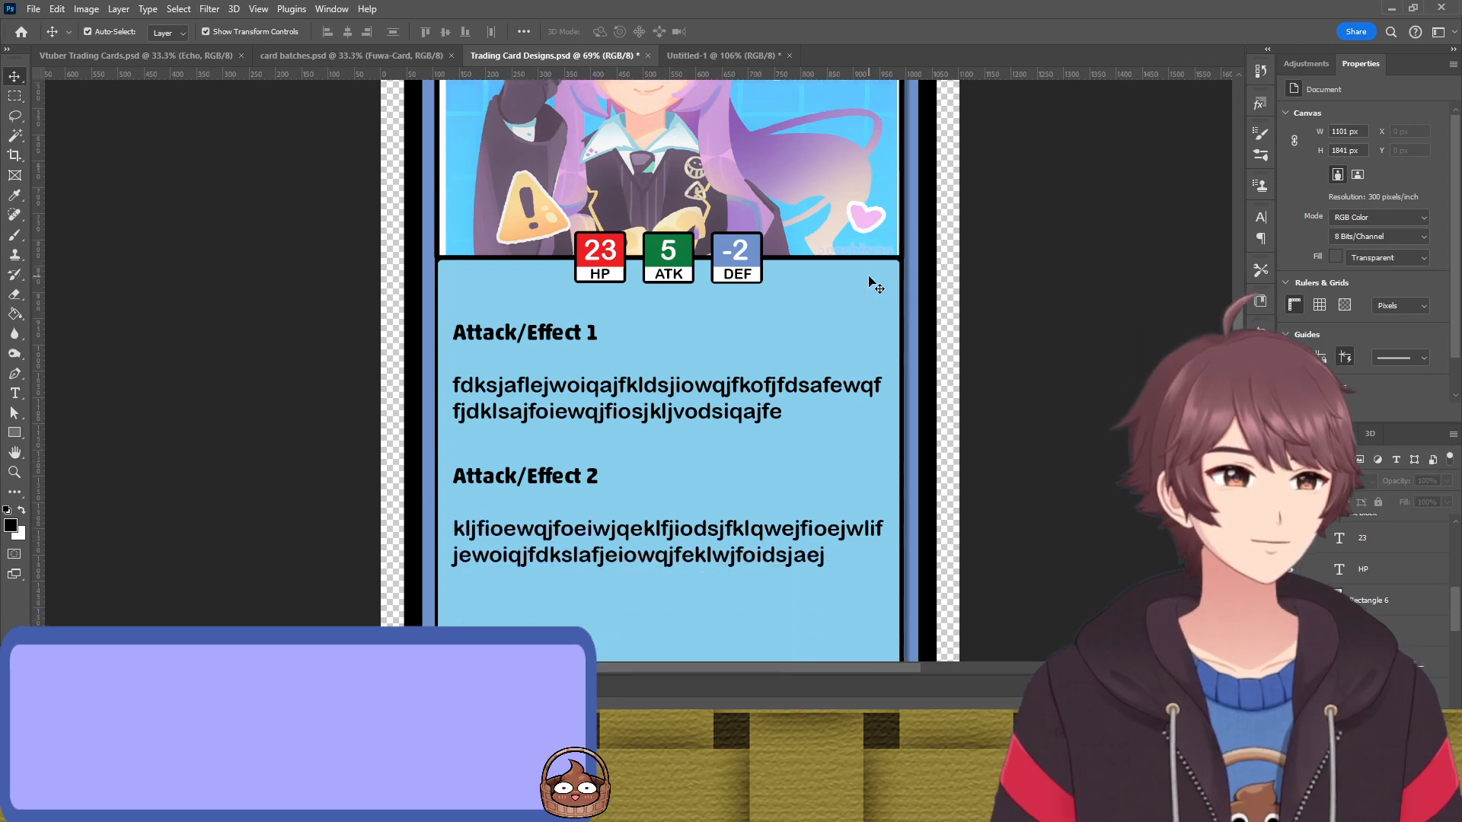
scroll(864, 276, "down", 3)
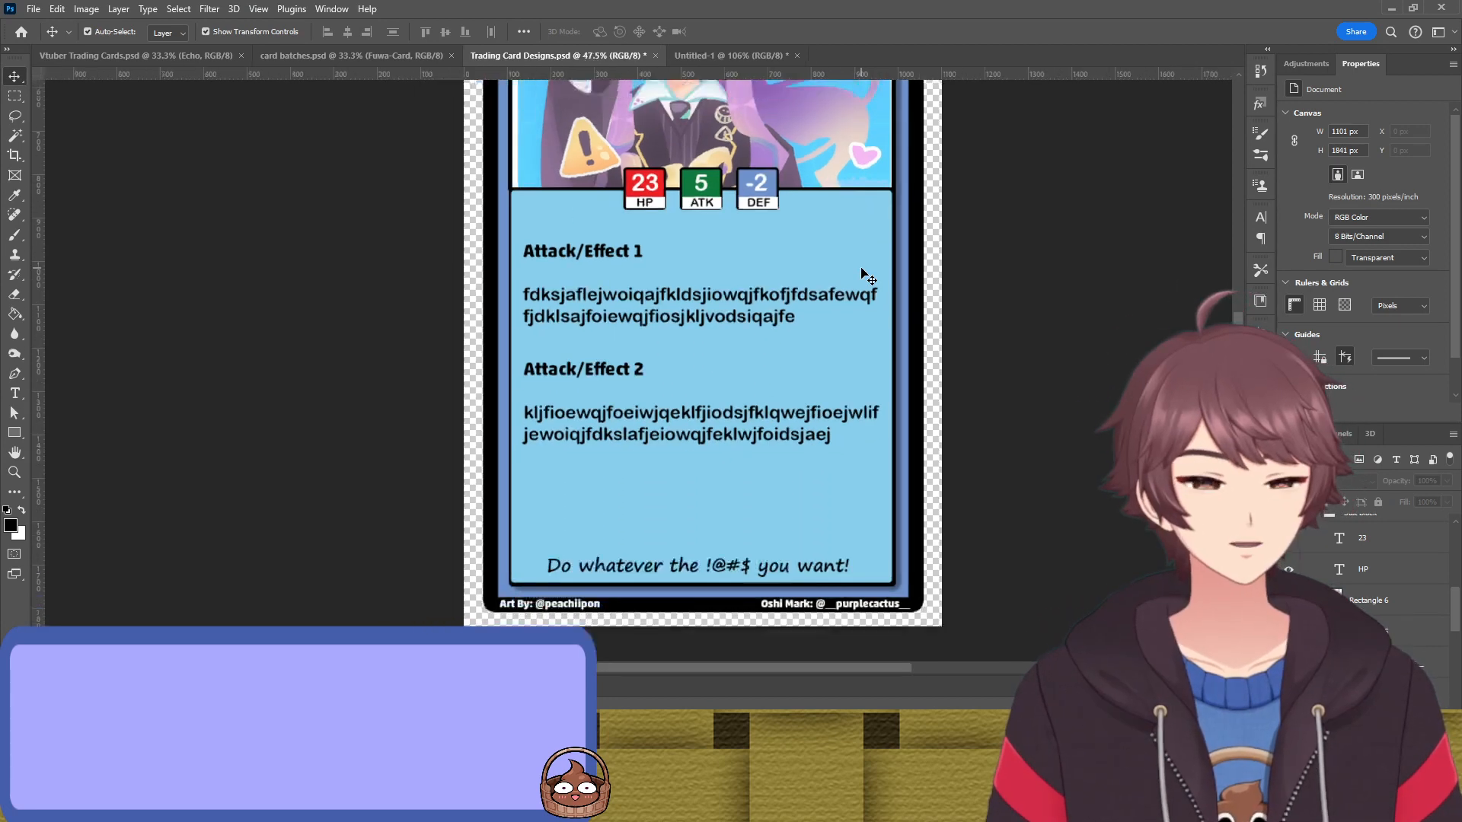
Compare the card's overall layout and stat blocks with the reference trading cards in the Untitled-1 document
scroll(790, 303, "up", 3)
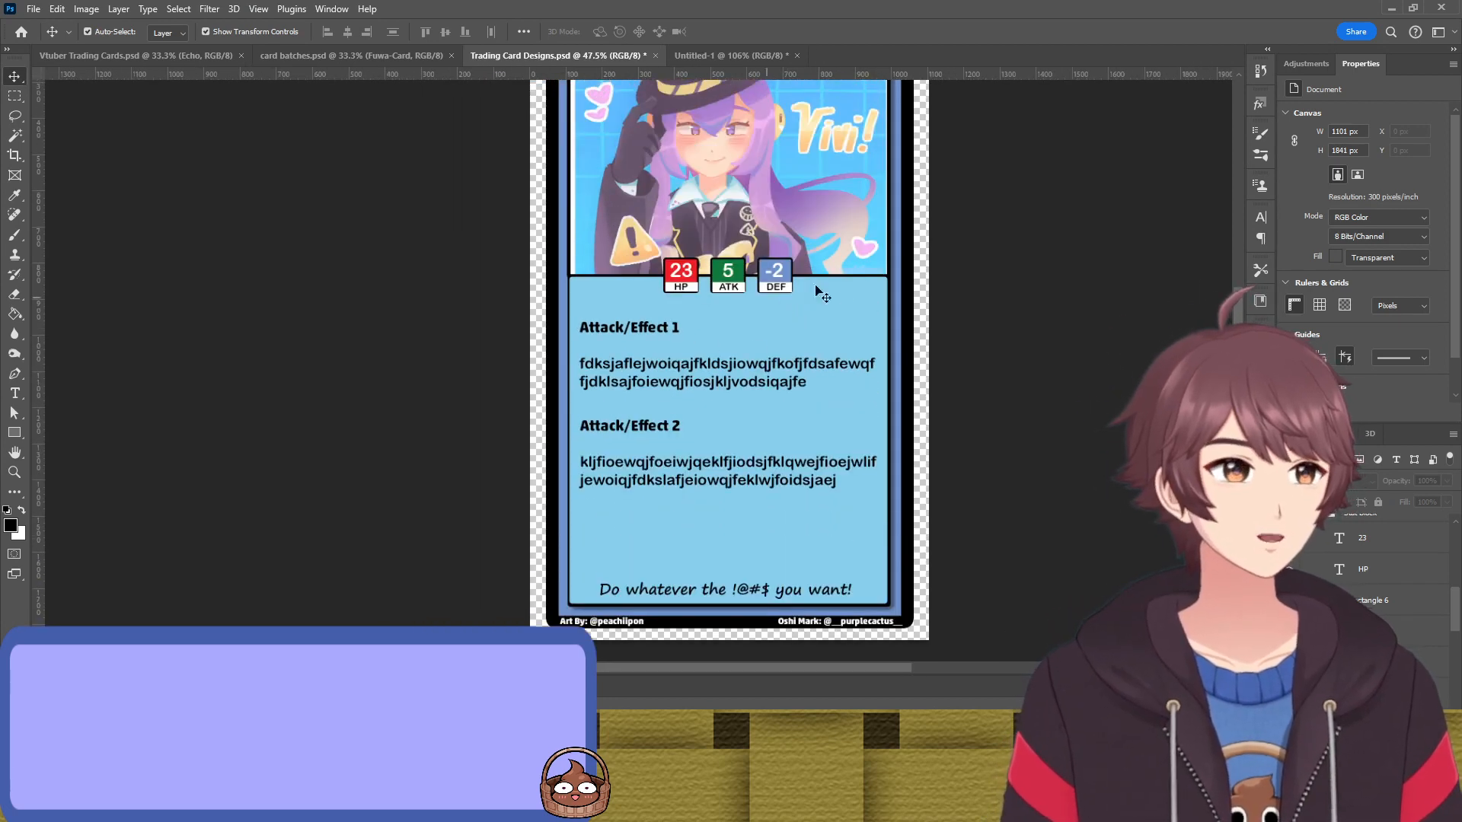
scroll(770, 326, "down", 1)
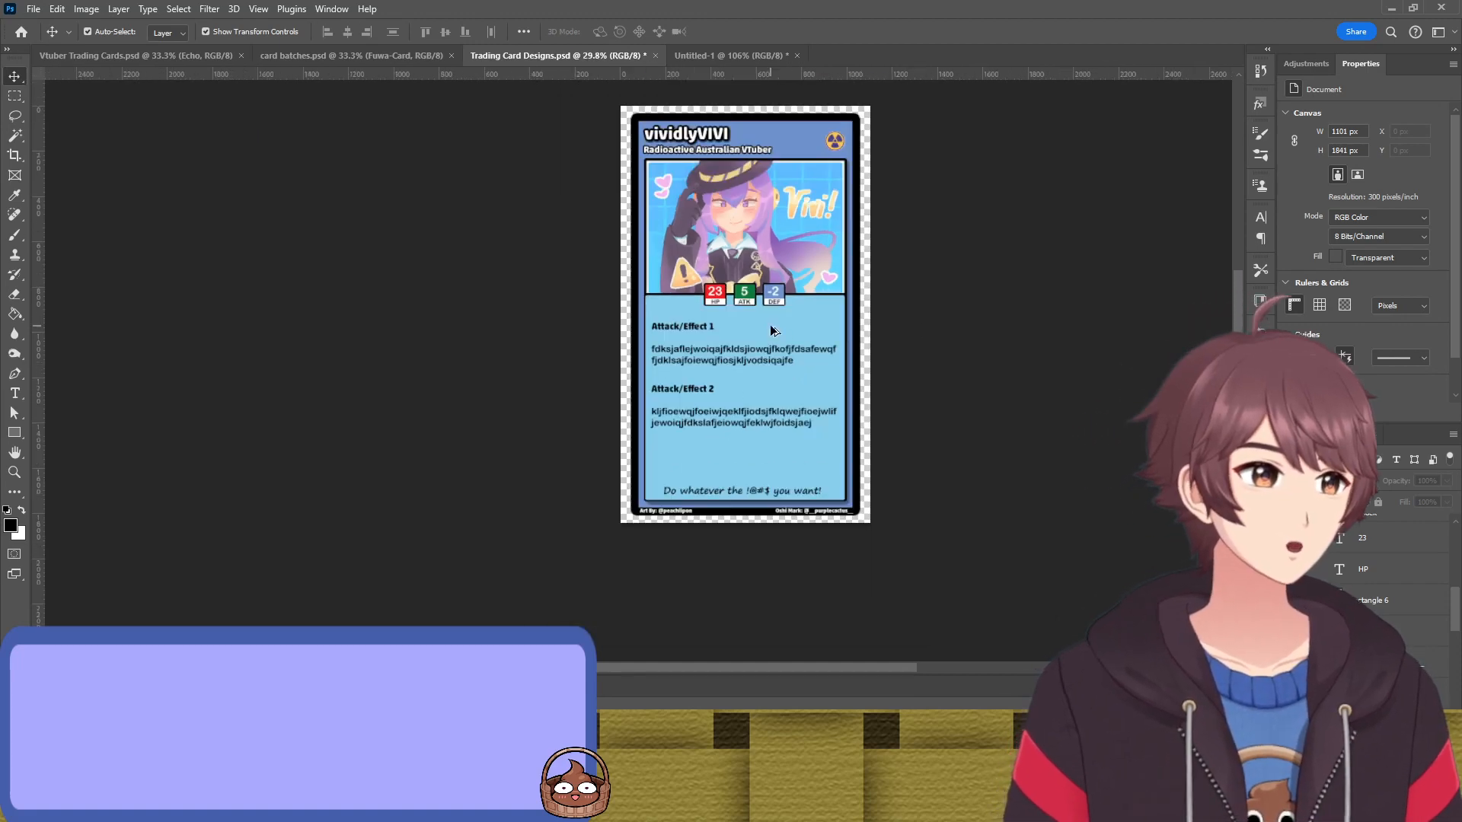
scroll(787, 312, "up", 5)
scroll(701, 304, "down", 1)
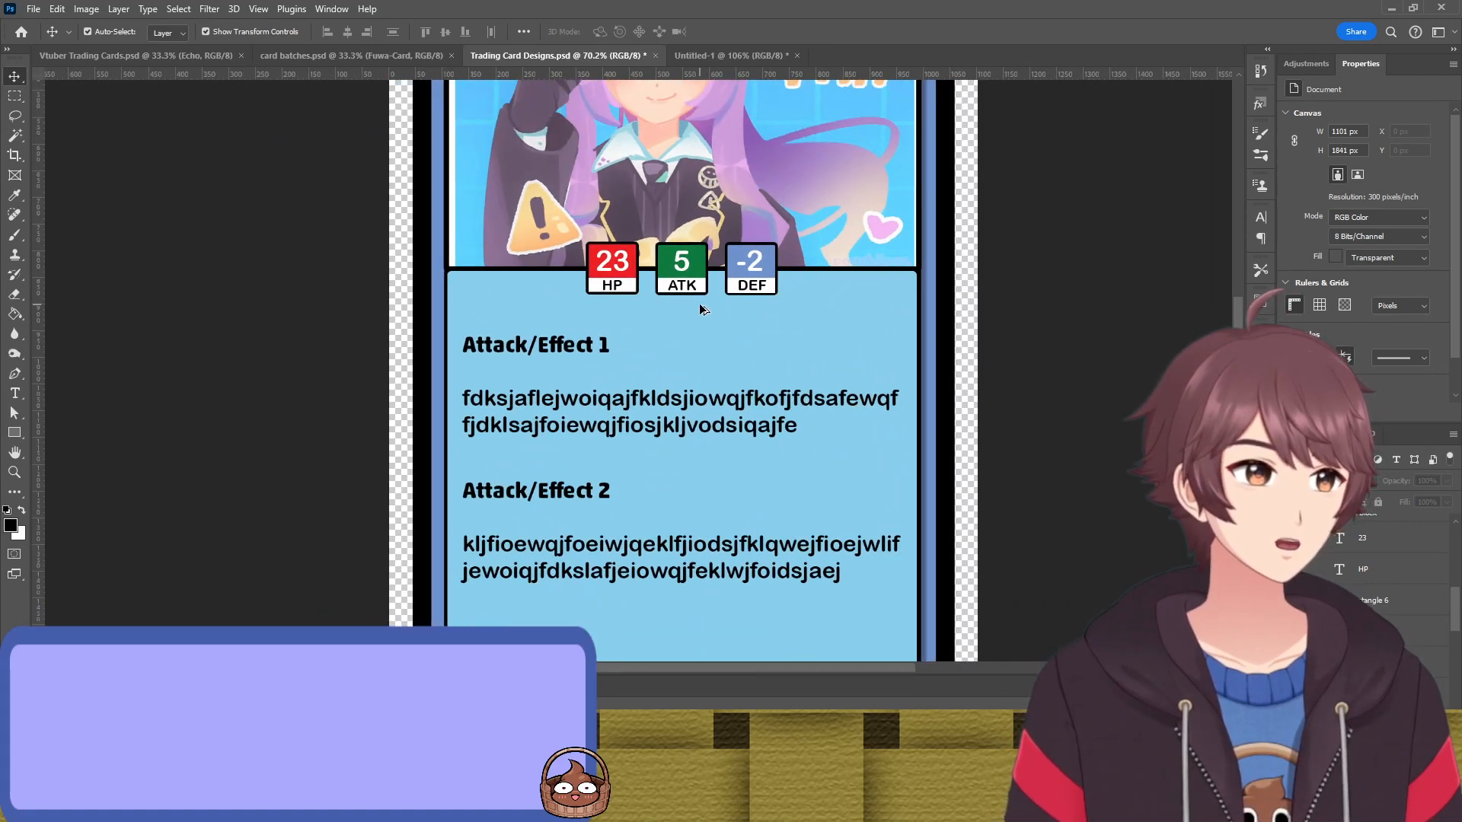
scroll(699, 303, "up", 6)
scroll(694, 280, "down", 6)
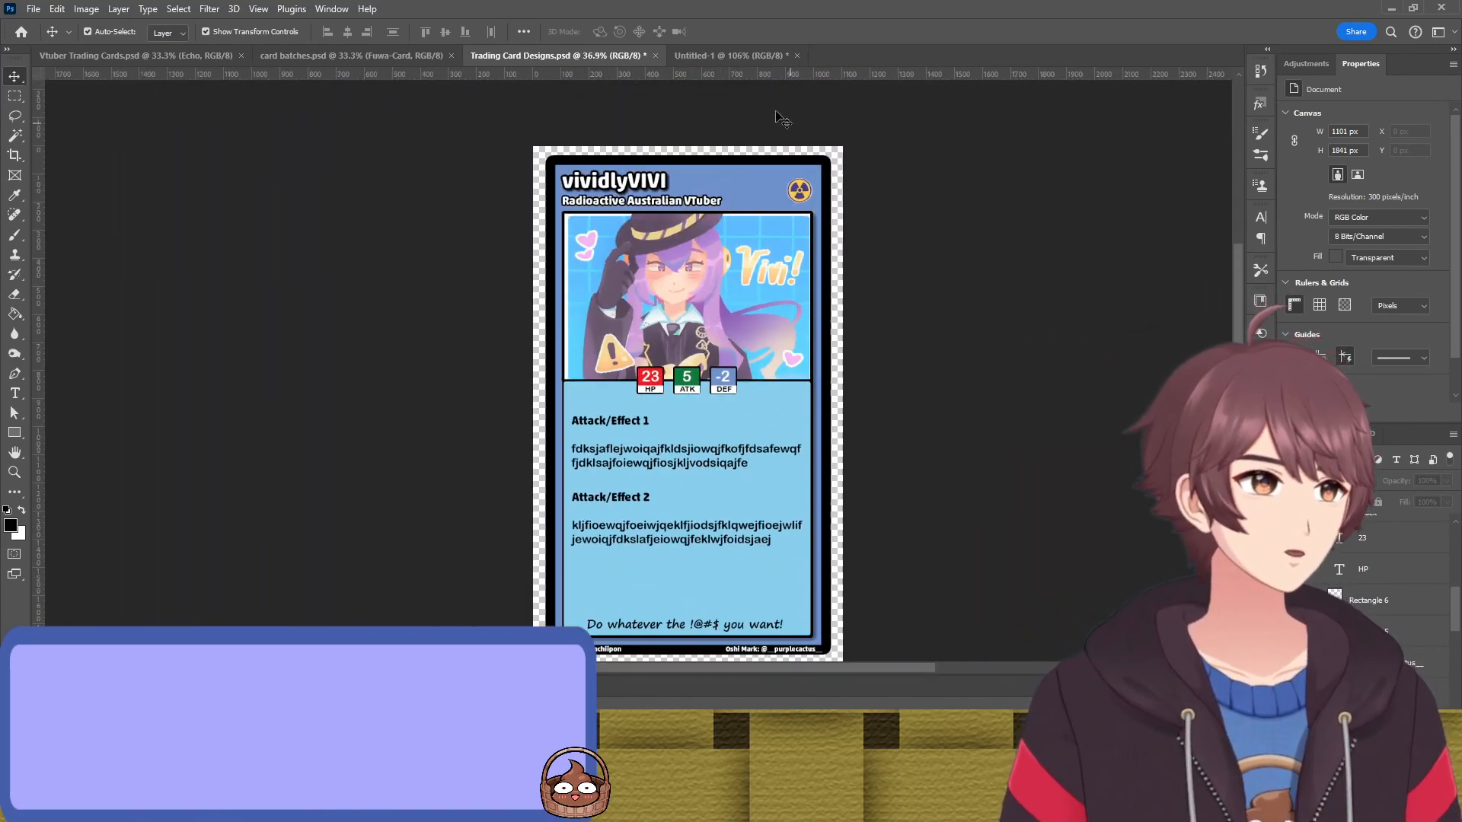
left_click(742, 56)
scroll(790, 246, "up", 2)
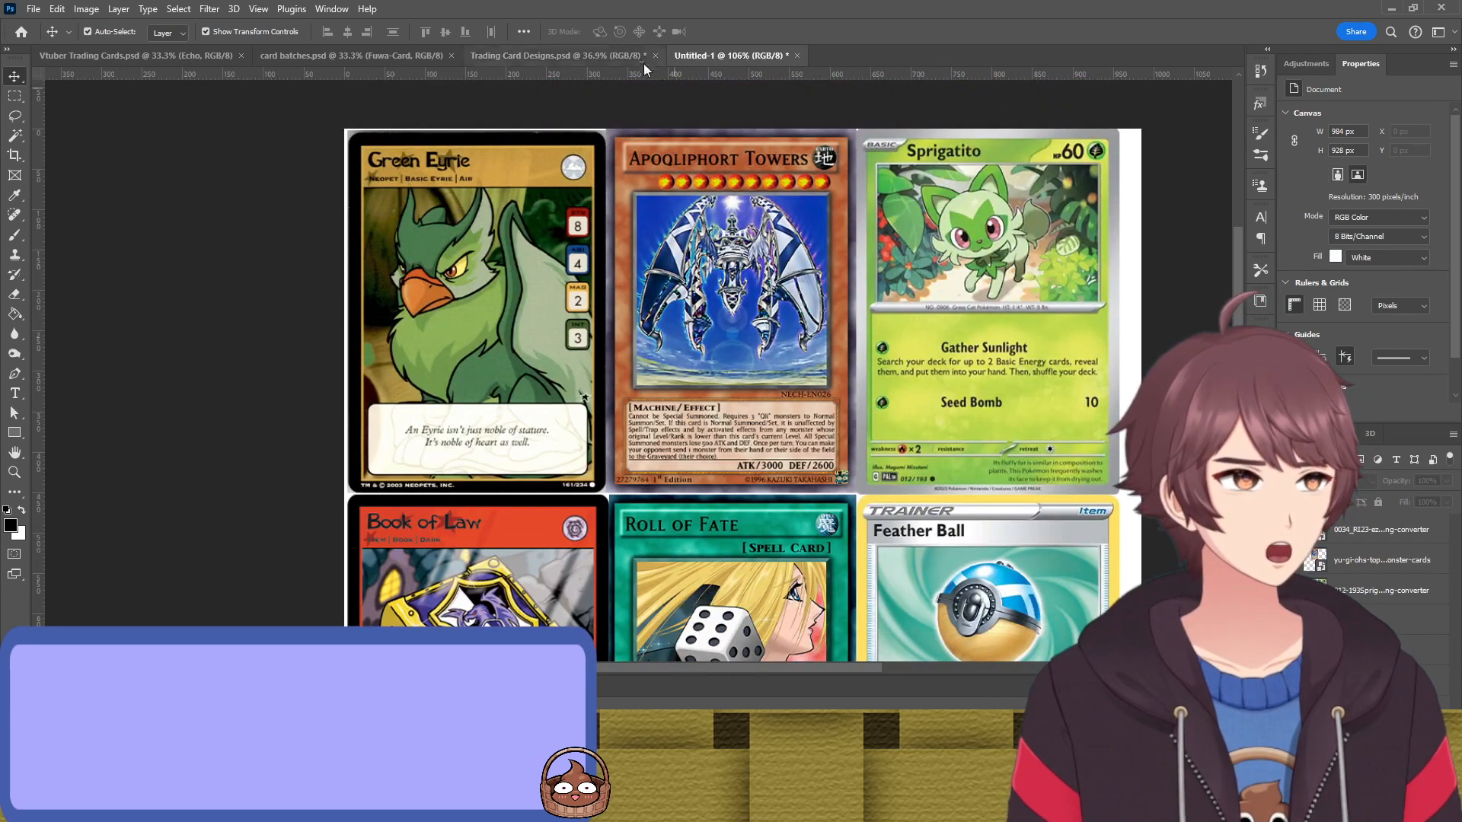
Delete the "Radioactive Australian VTuber" subtitle on the card and enlarge the vividlyVIVI name to 20 pt, centred vertically in the header band
left_click(642, 60)
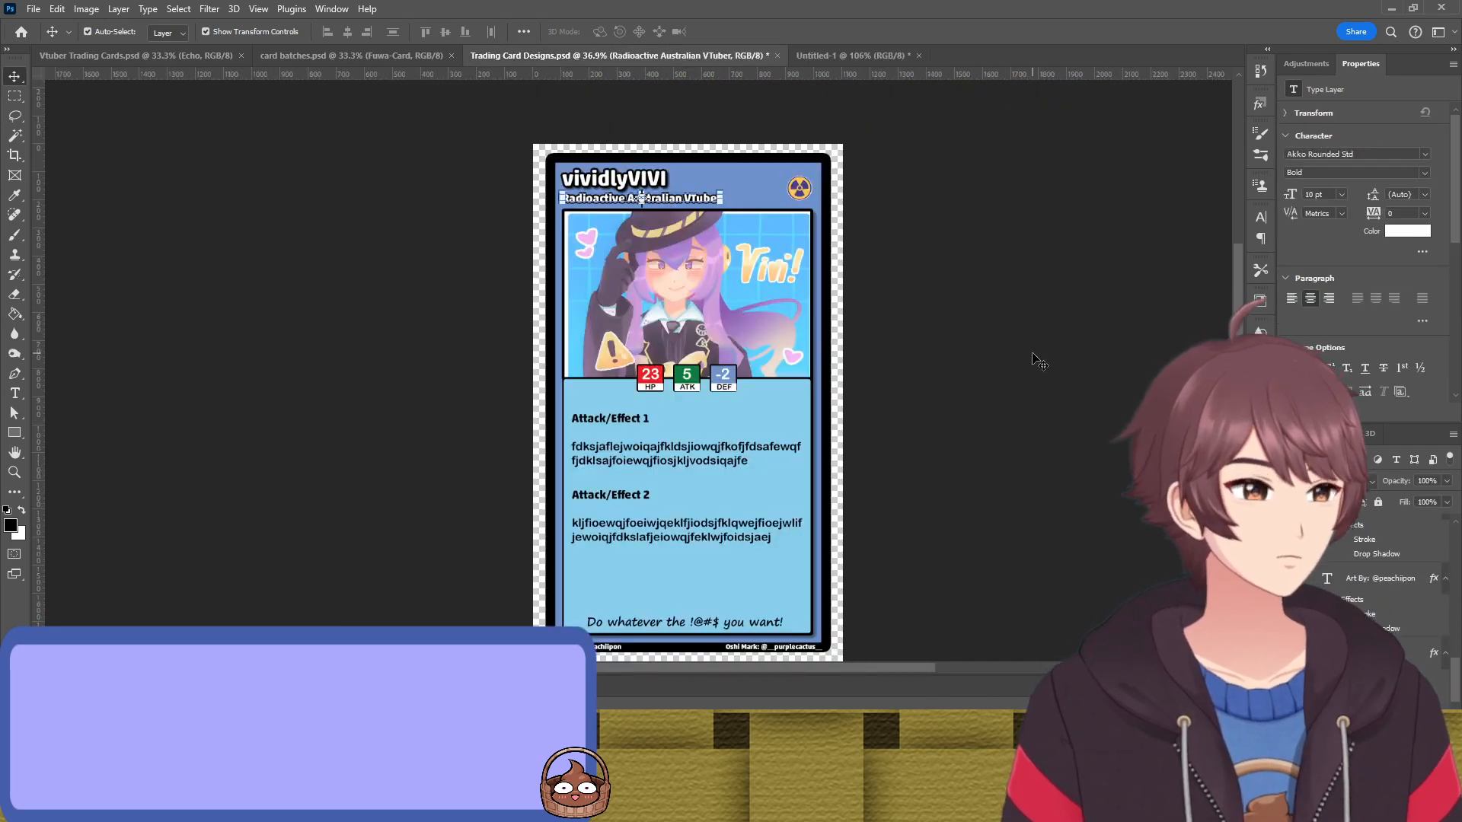
key("Delete")
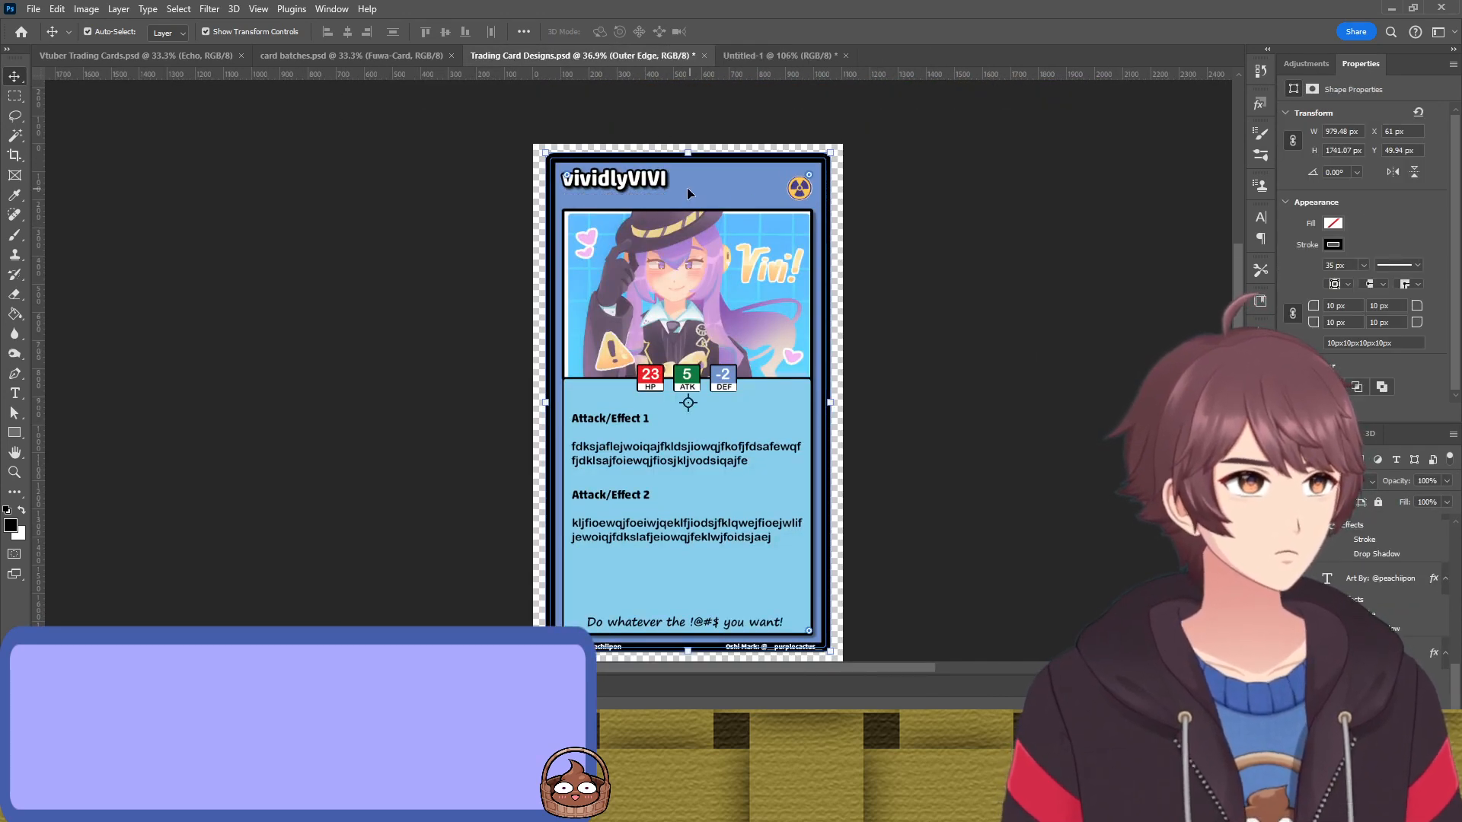
left_click(656, 181)
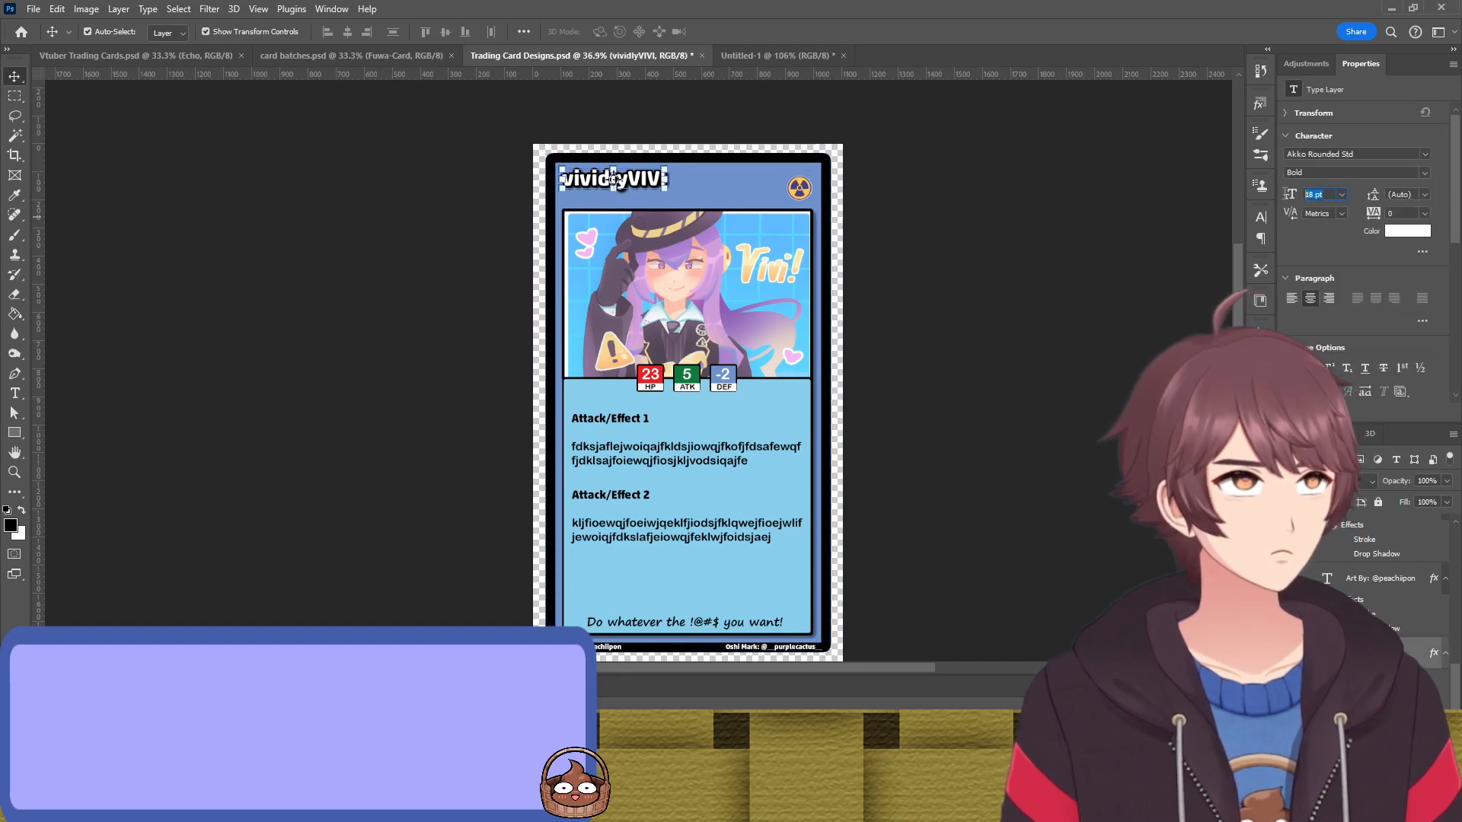
type("20")
key("Return")
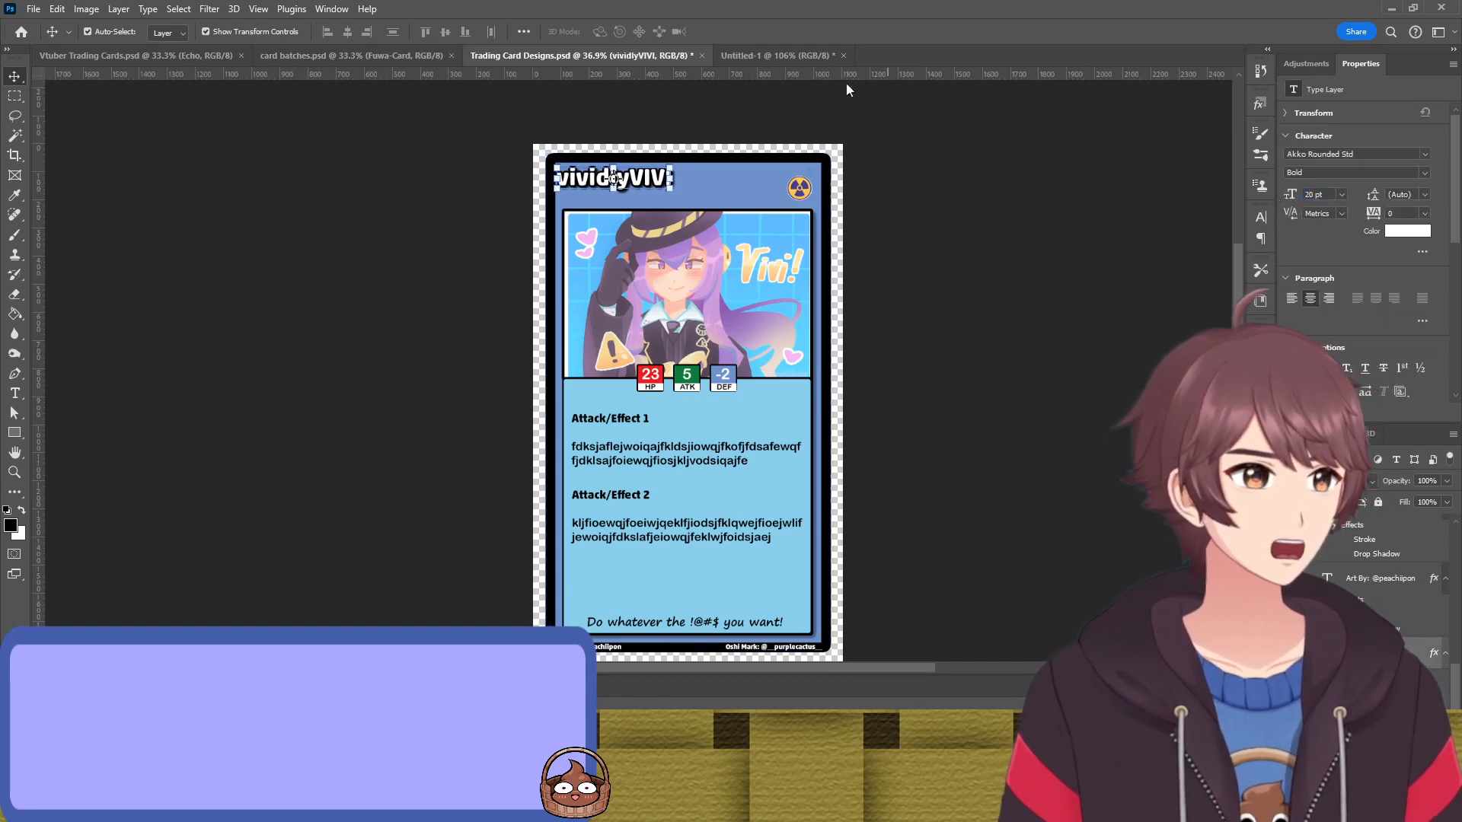
left_click_drag(614, 178, 621, 187)
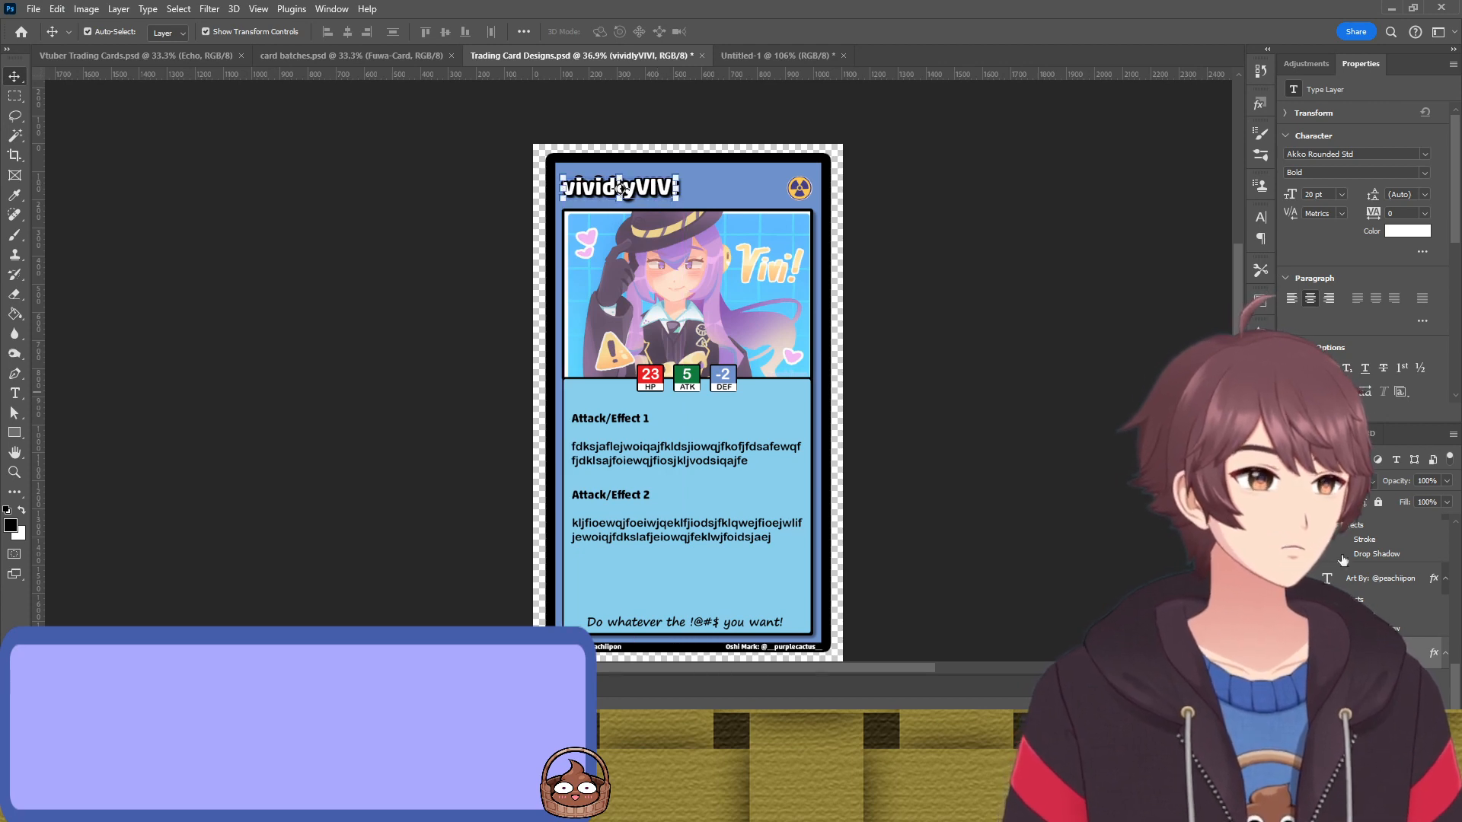
Open and accept the layer style settings of the vividlyVIVI name, leaving nothing selected
double_click(1364, 688)
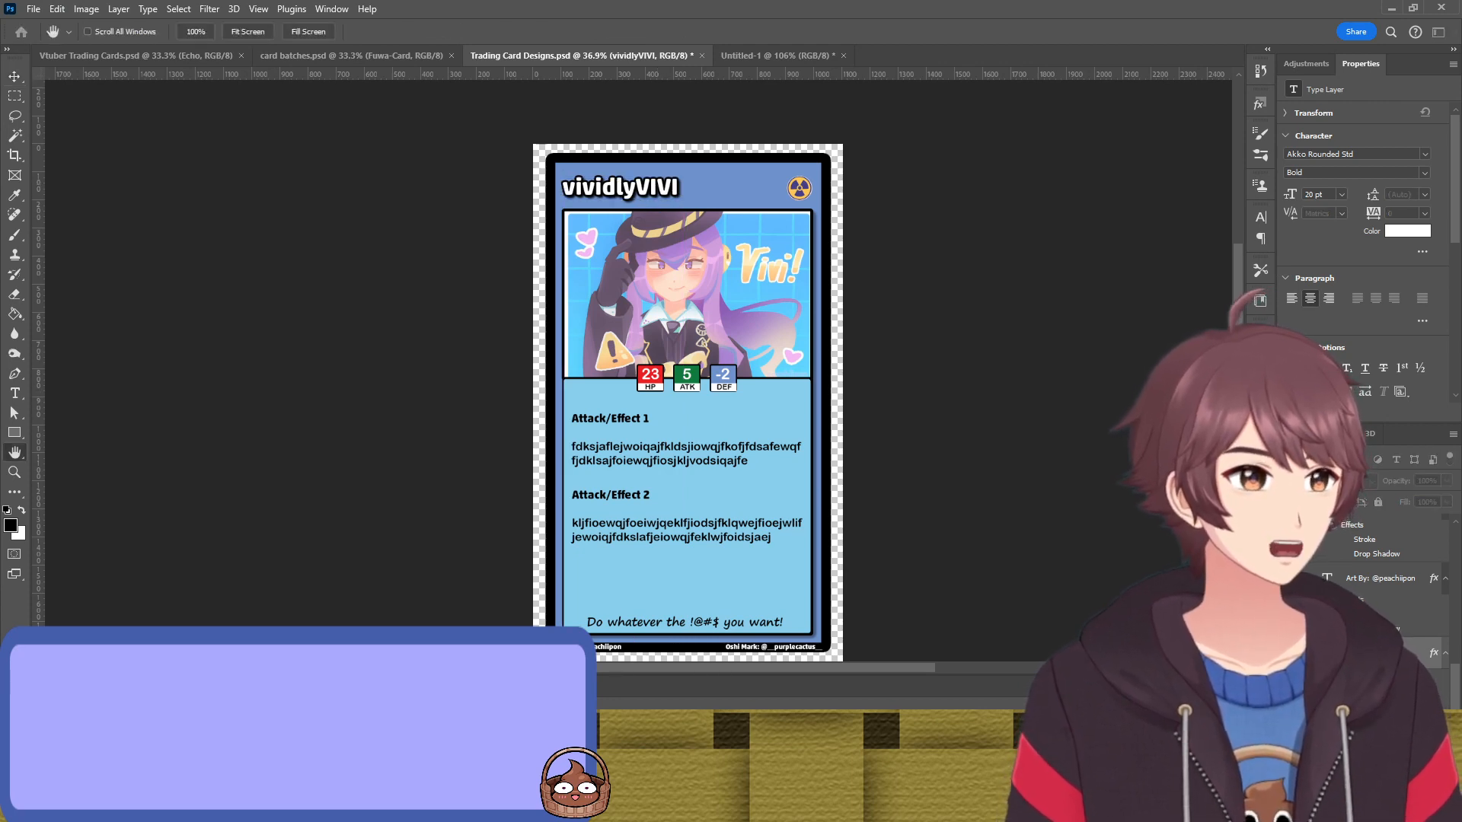
key("Return")
left_click(1092, 542)
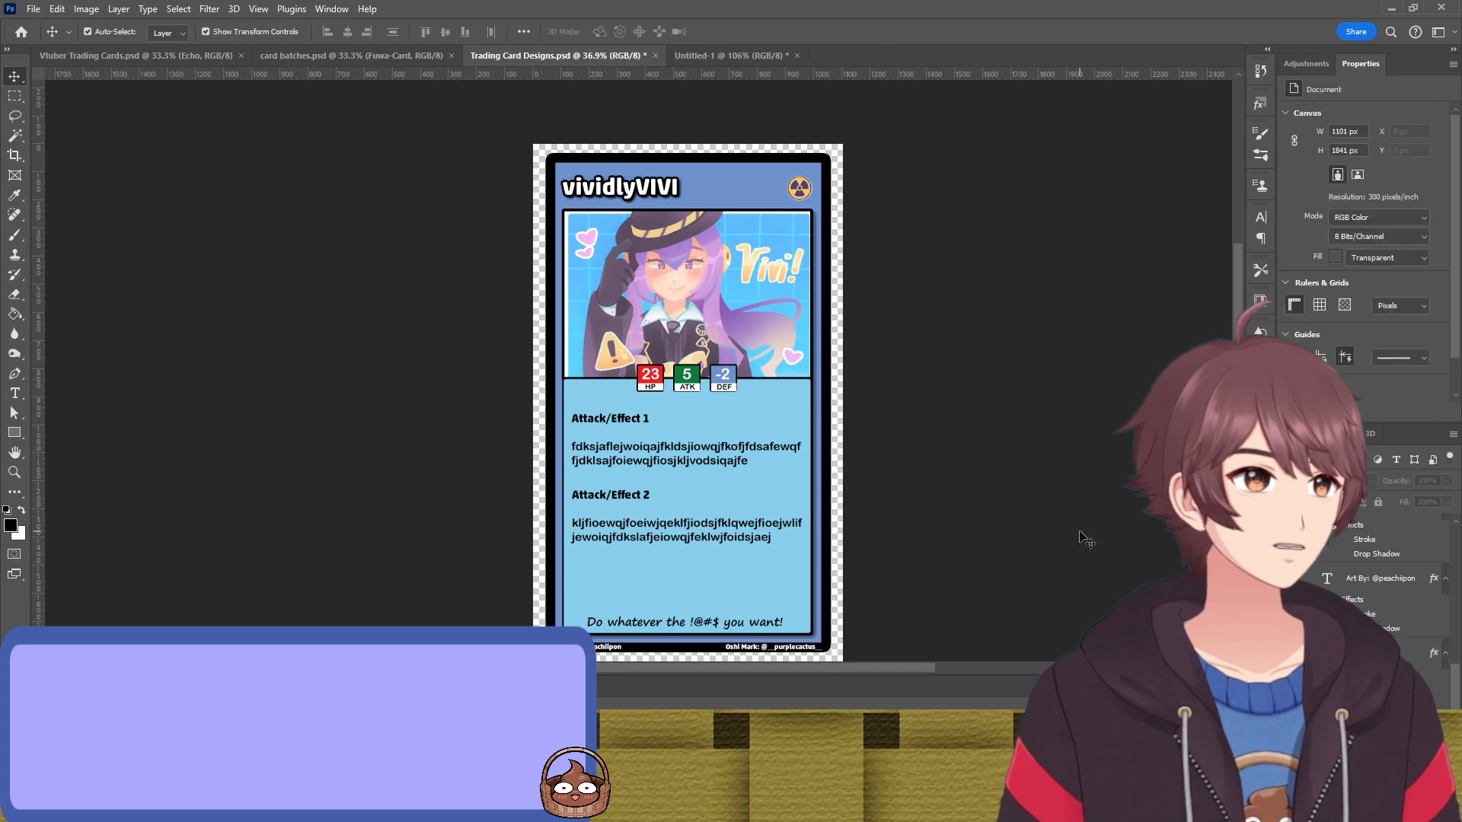
Examine the card with its simplified header, from the name and art down to the empty space above the flavour text
scroll(883, 204, "up", 2)
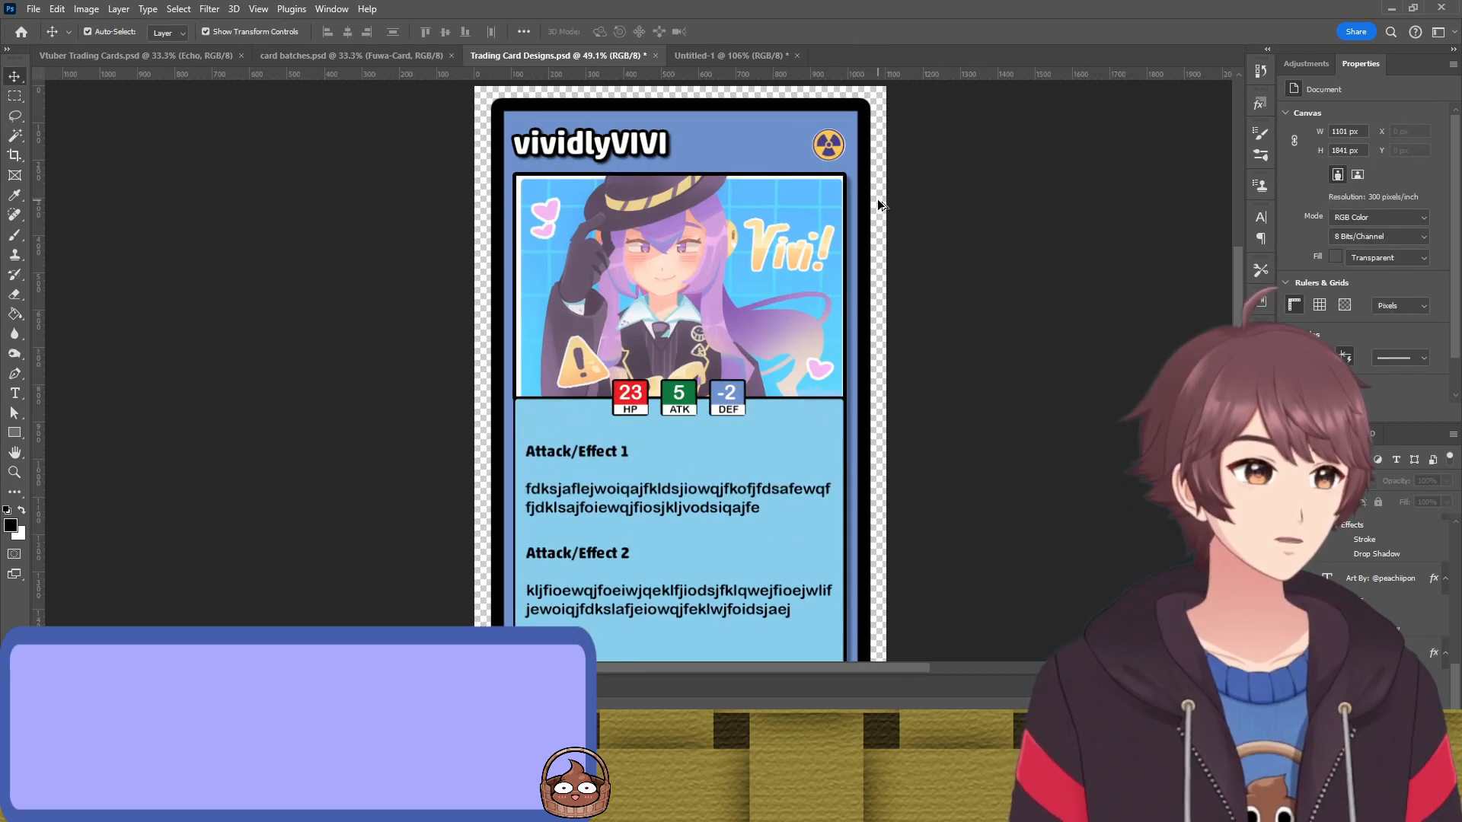
scroll(820, 196, "down", 3)
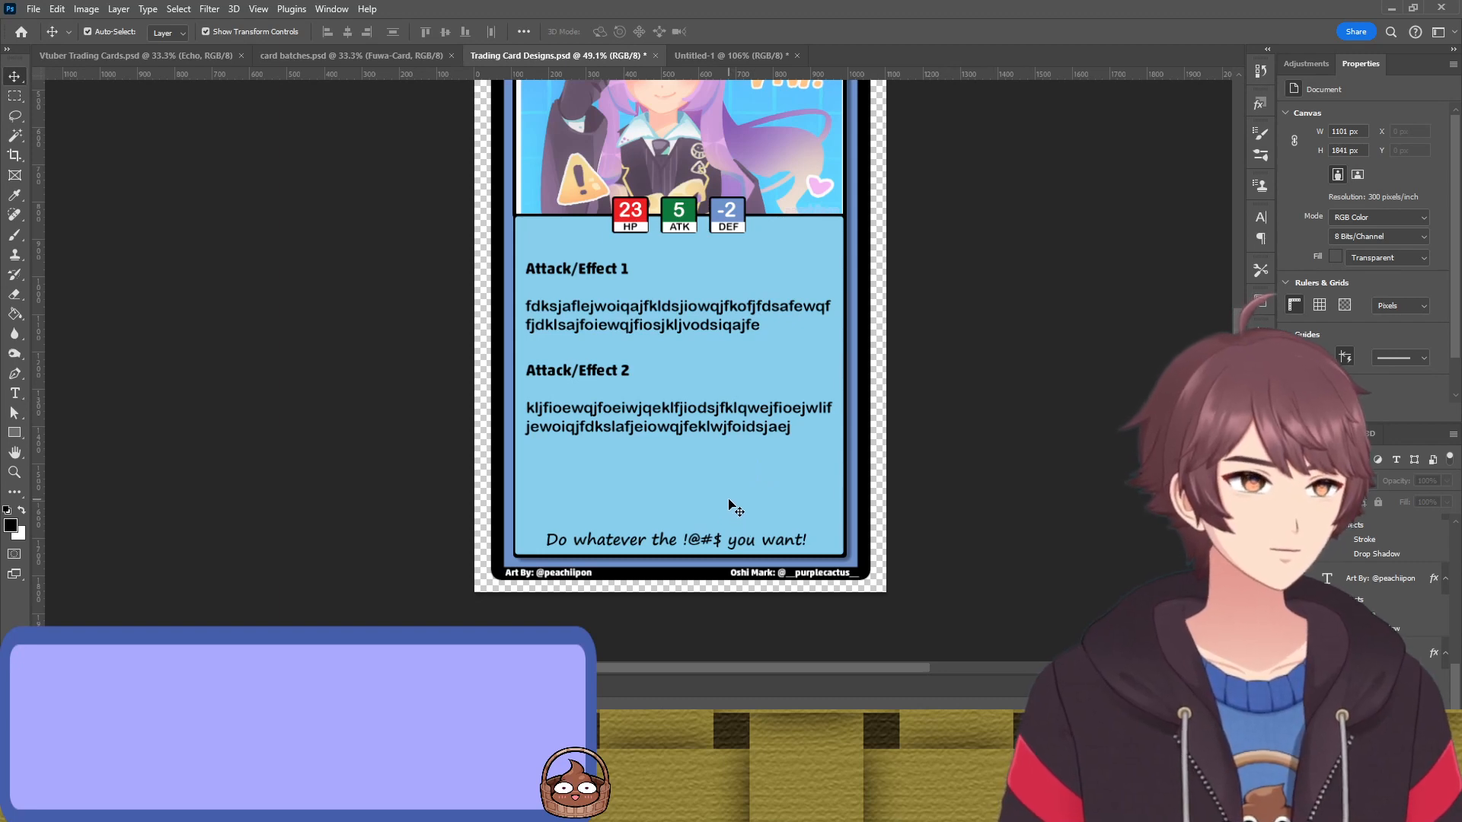
scroll(730, 489, "up", 1)
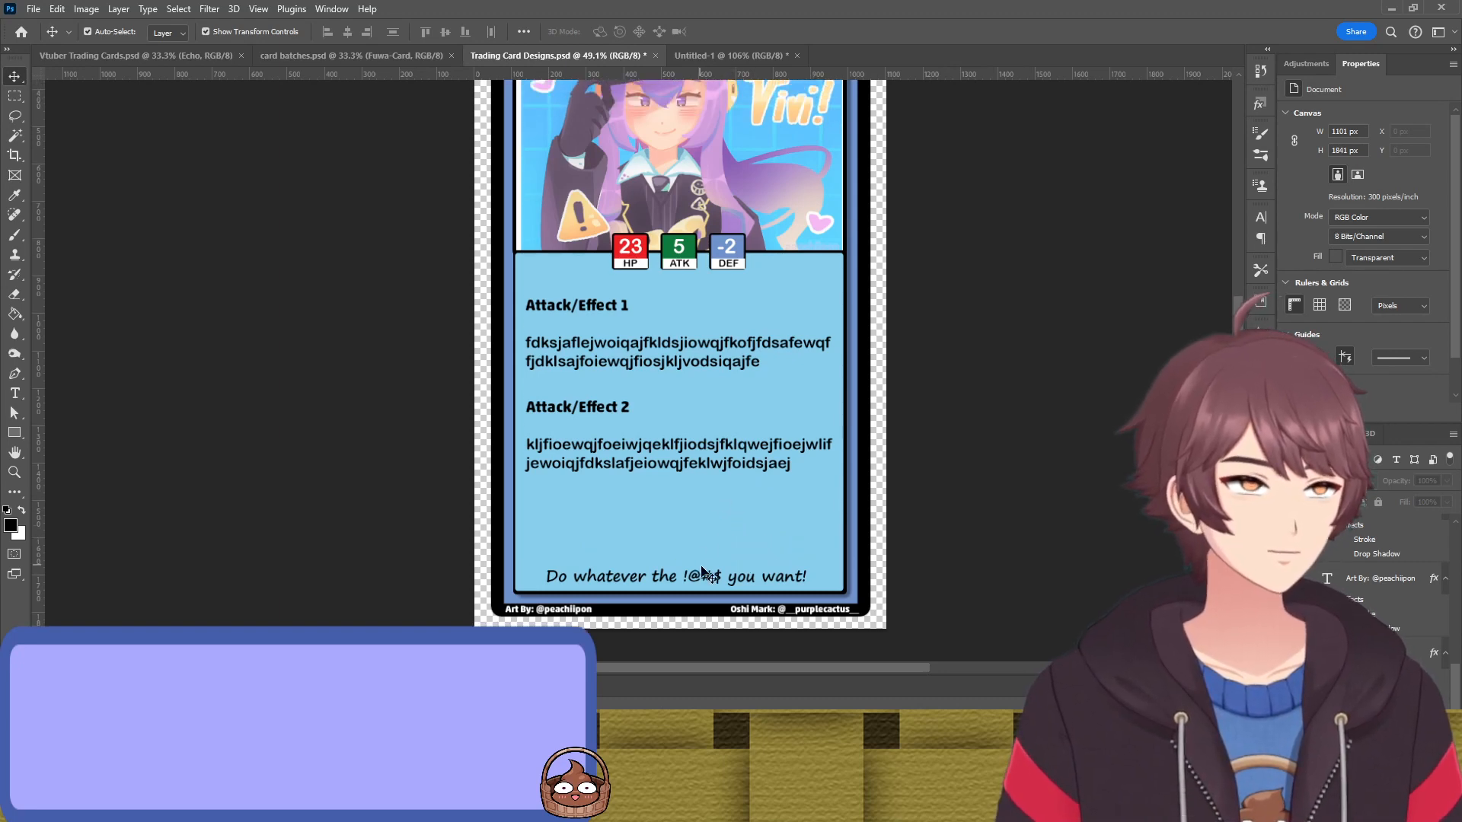
scroll(694, 527, "up", 1)
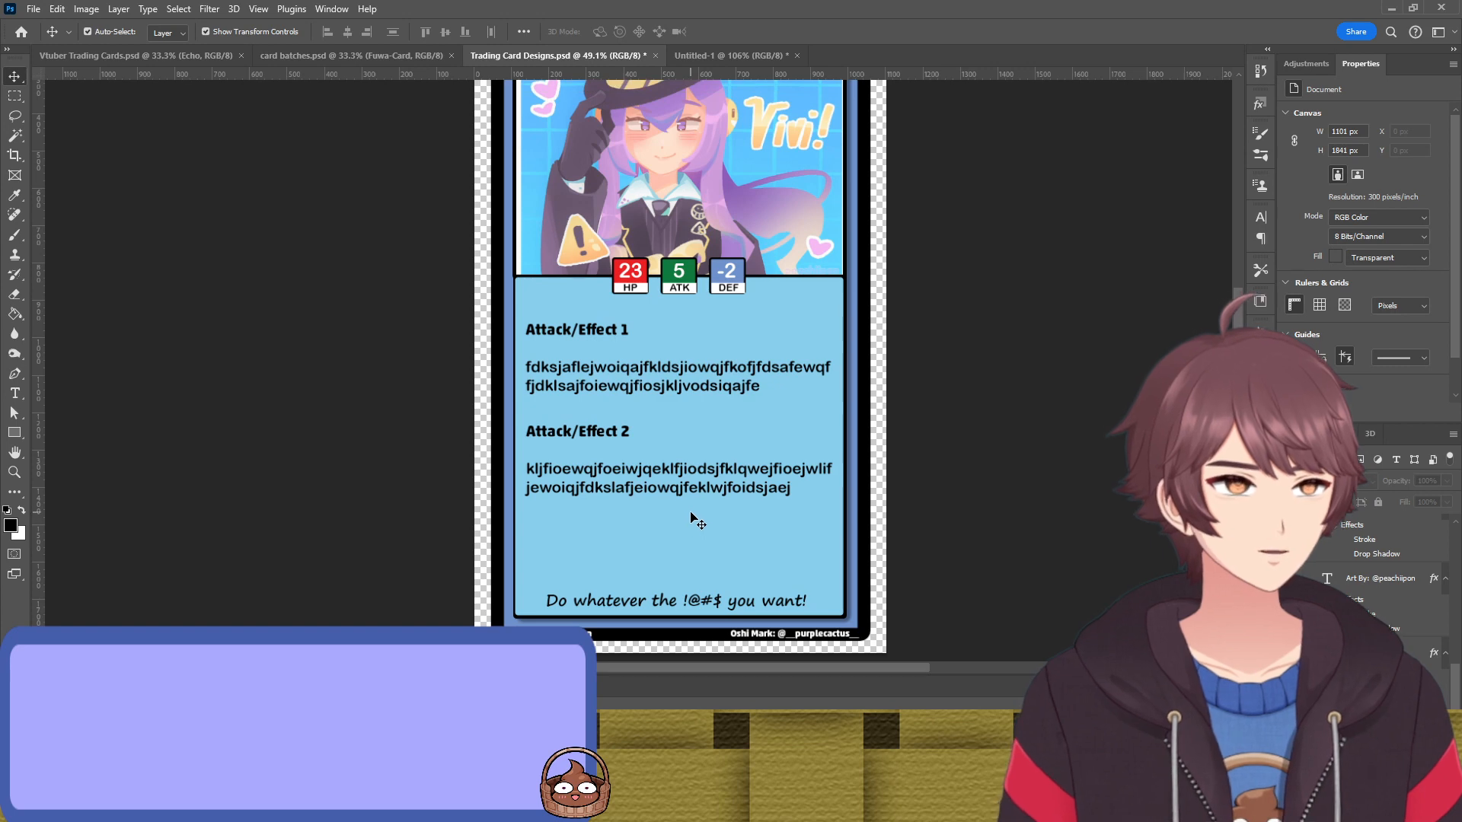
scroll(694, 520, "up", 2)
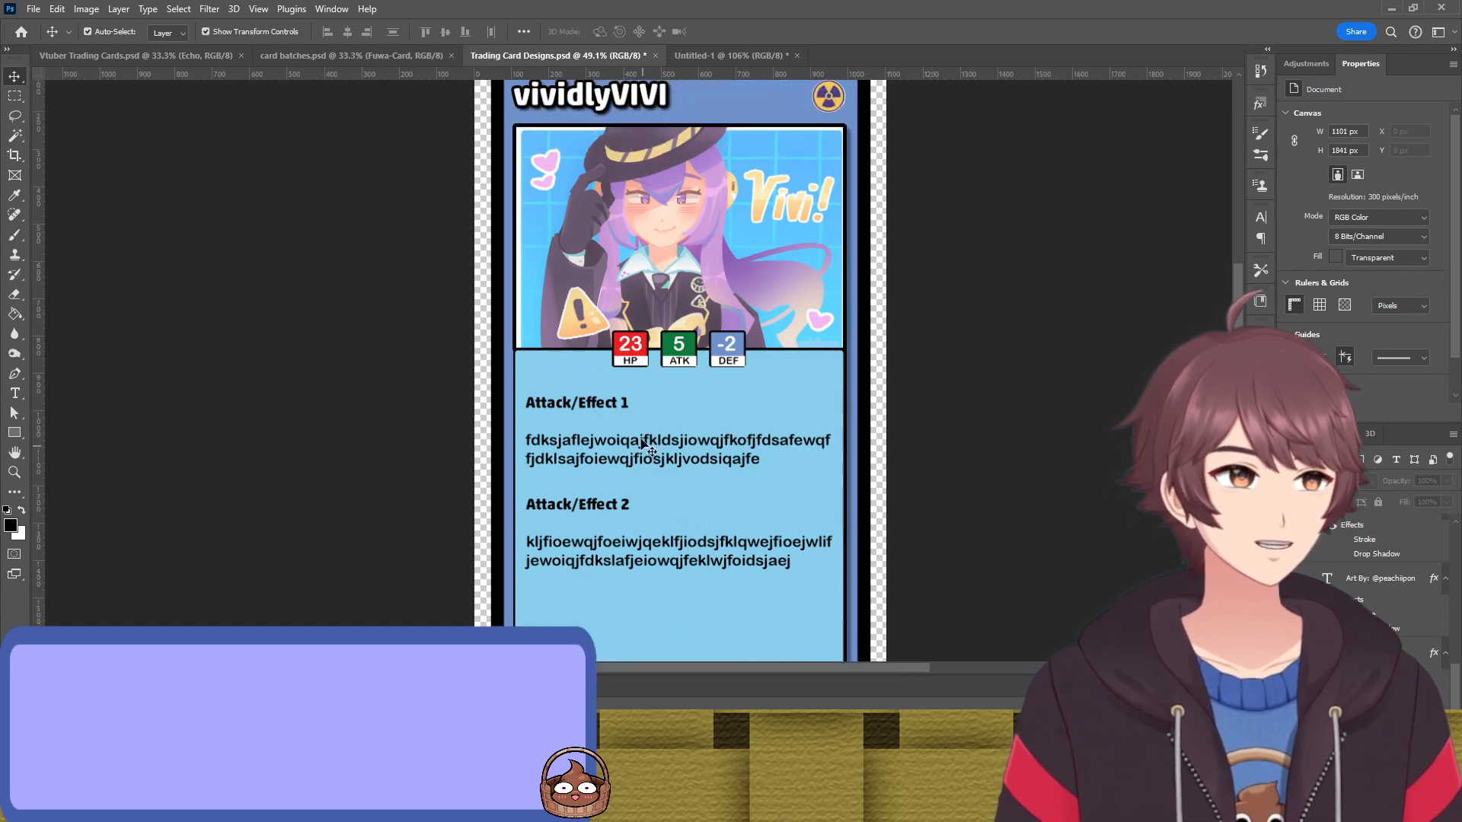
scroll(641, 444, "up", 2)
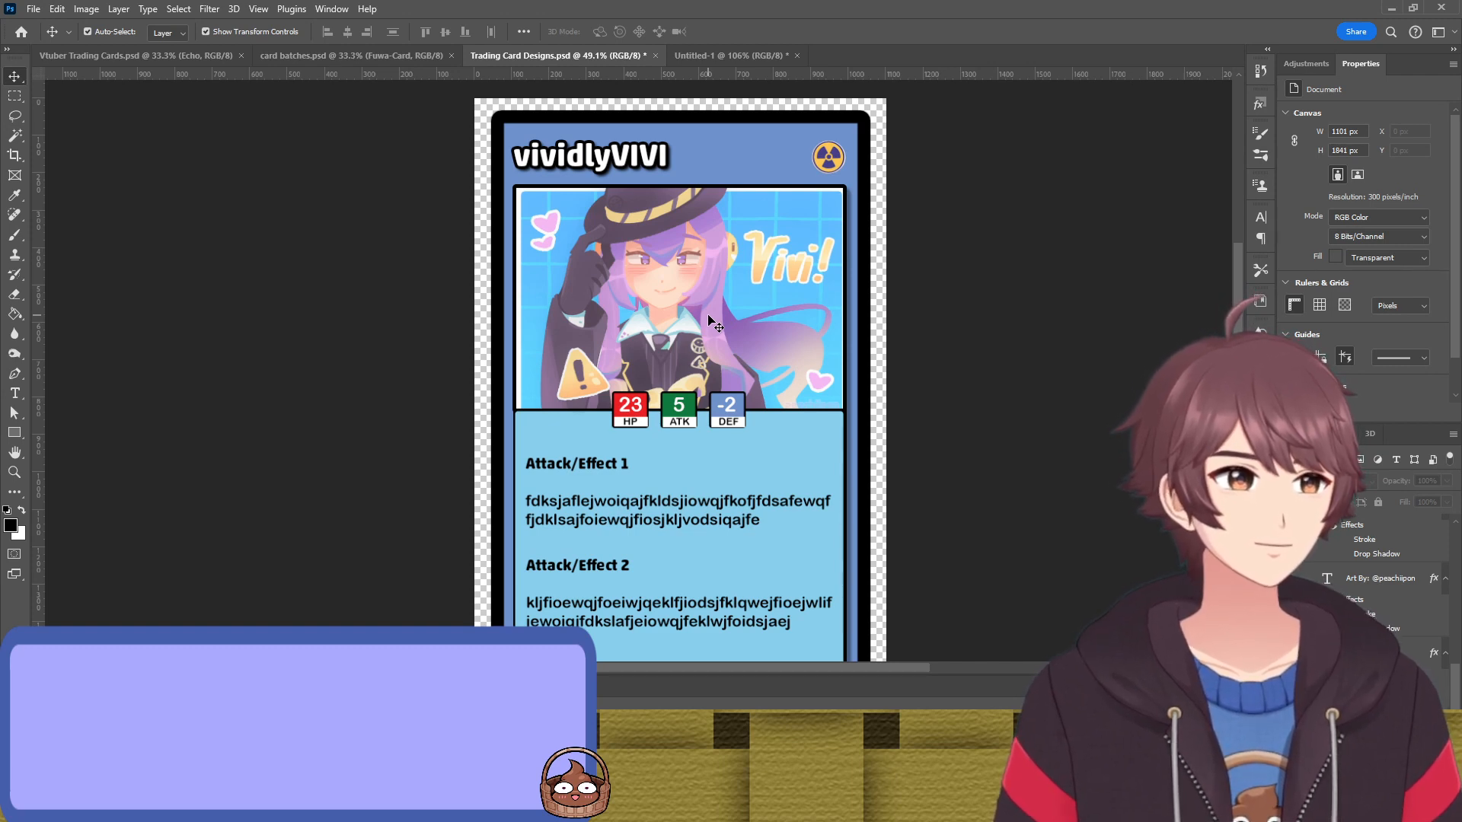
double_click(781, 517)
left_click(781, 518)
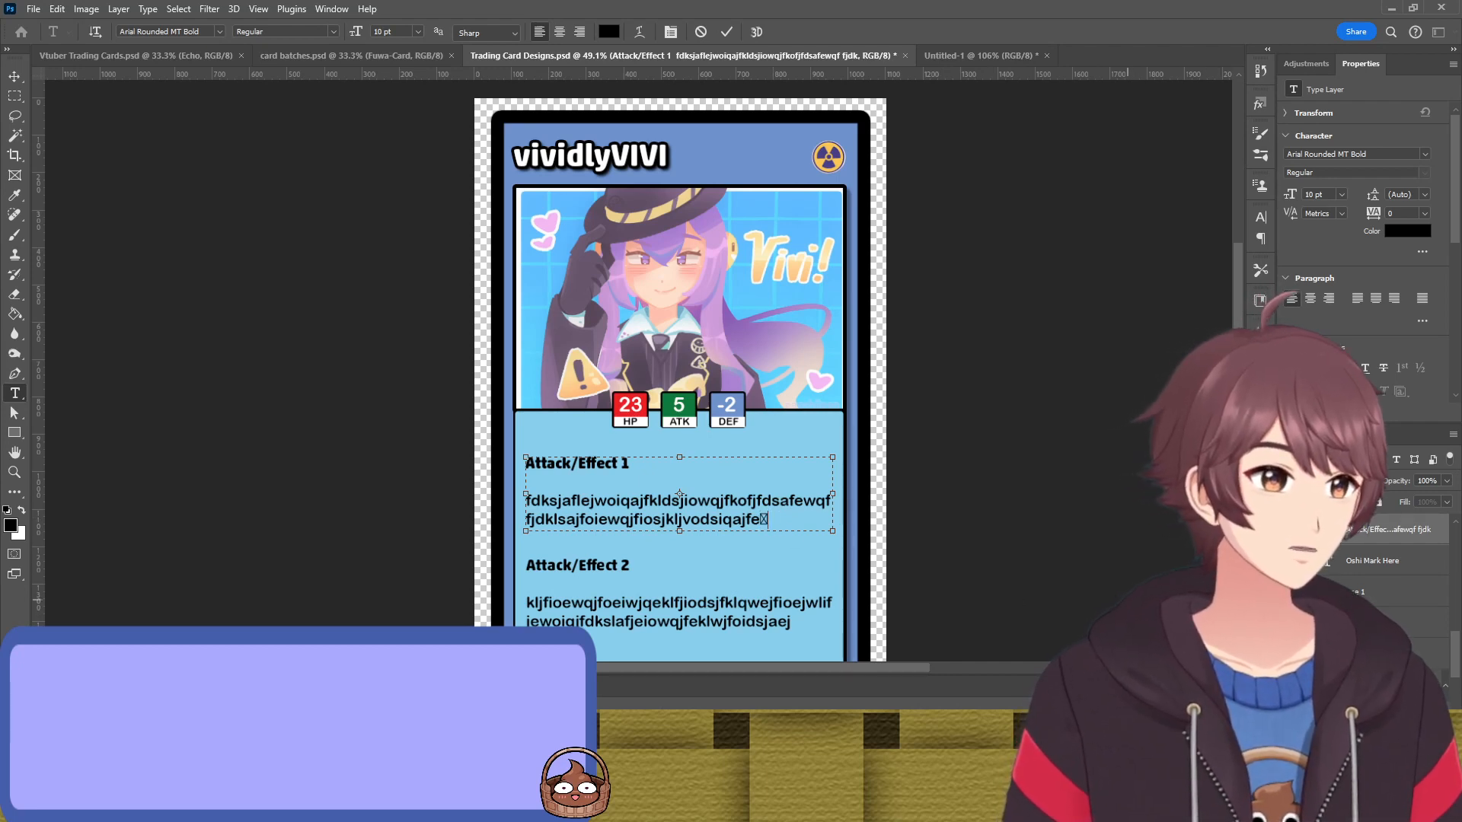
left_click_drag(778, 523, 747, 520)
left_click(767, 519)
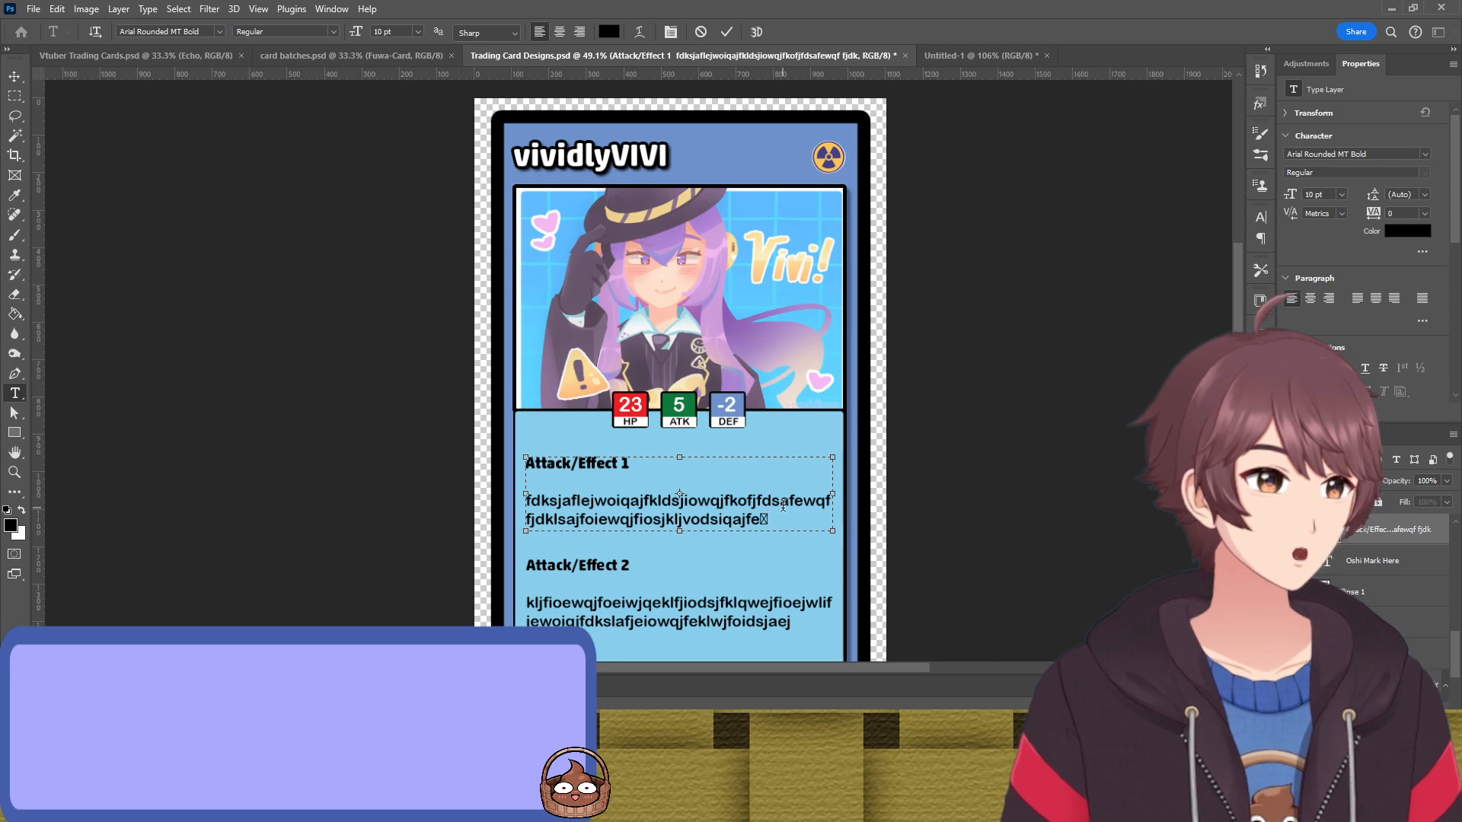
left_click(987, 498)
key("v")
left_click(987, 497)
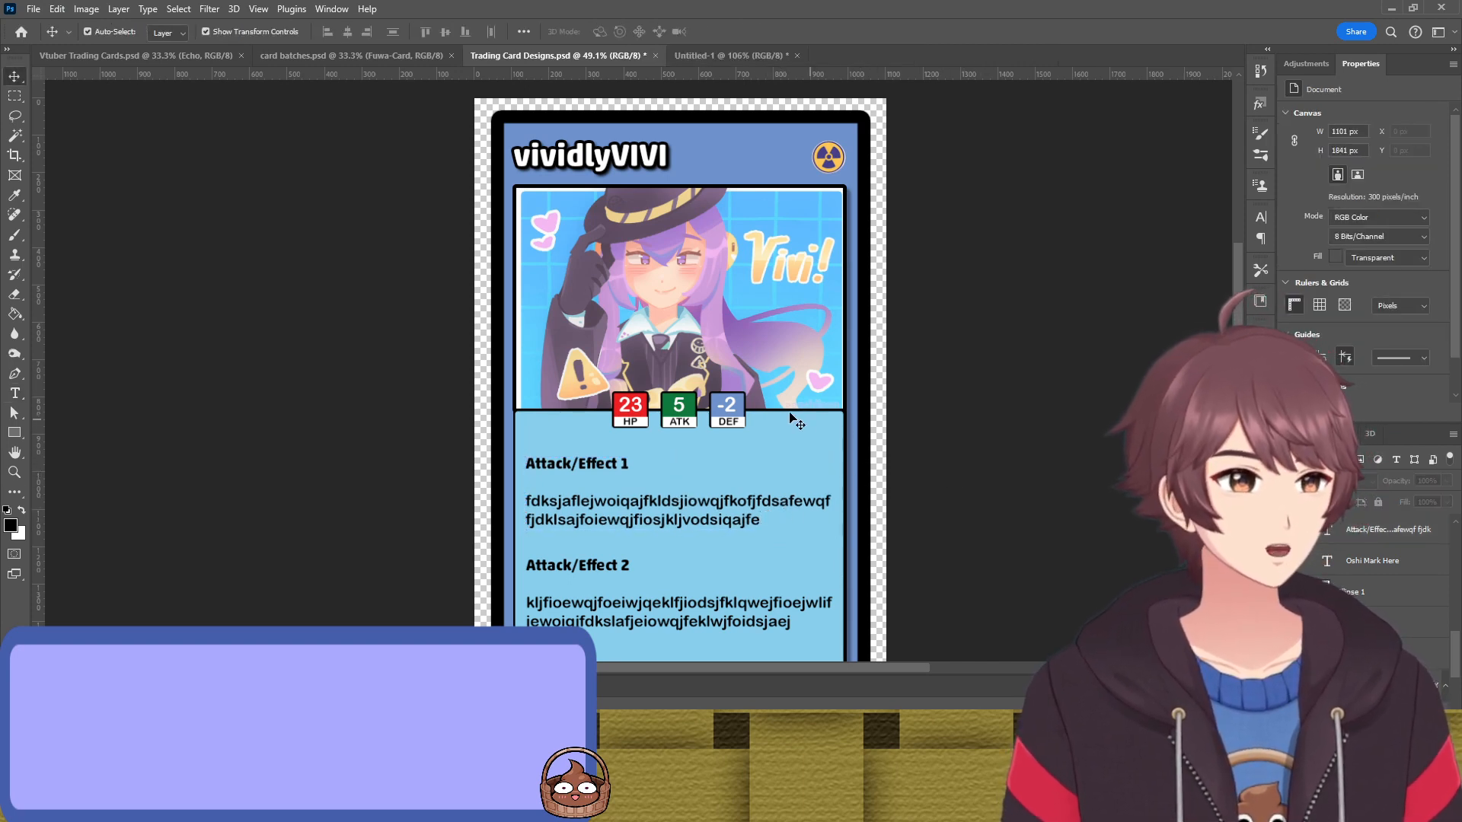
Narrow the white rectangle behind the HP label from its right edge to about 87 px wide
scroll(902, 228, "down", 2)
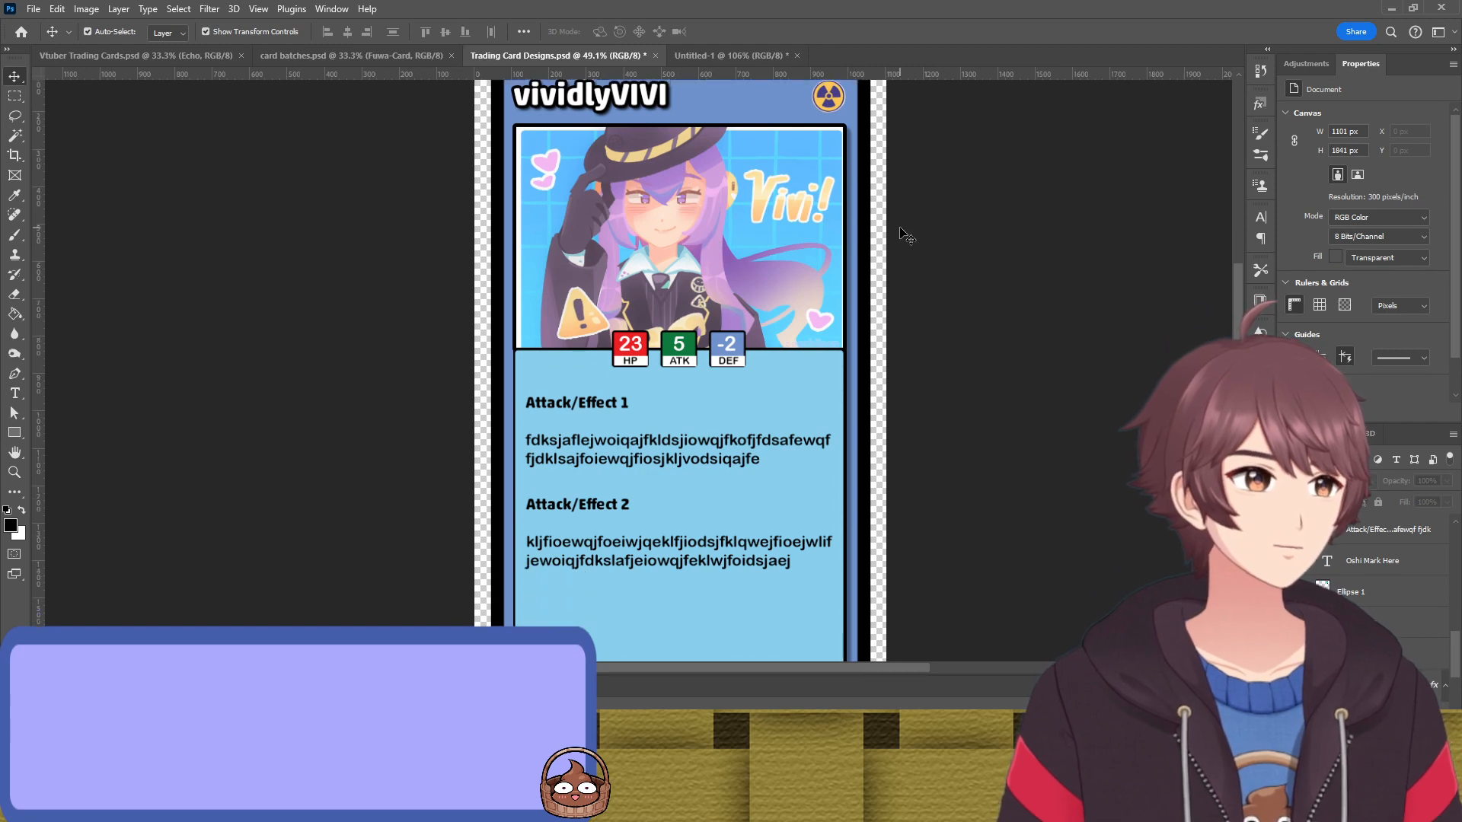
scroll(904, 229, "up", 2)
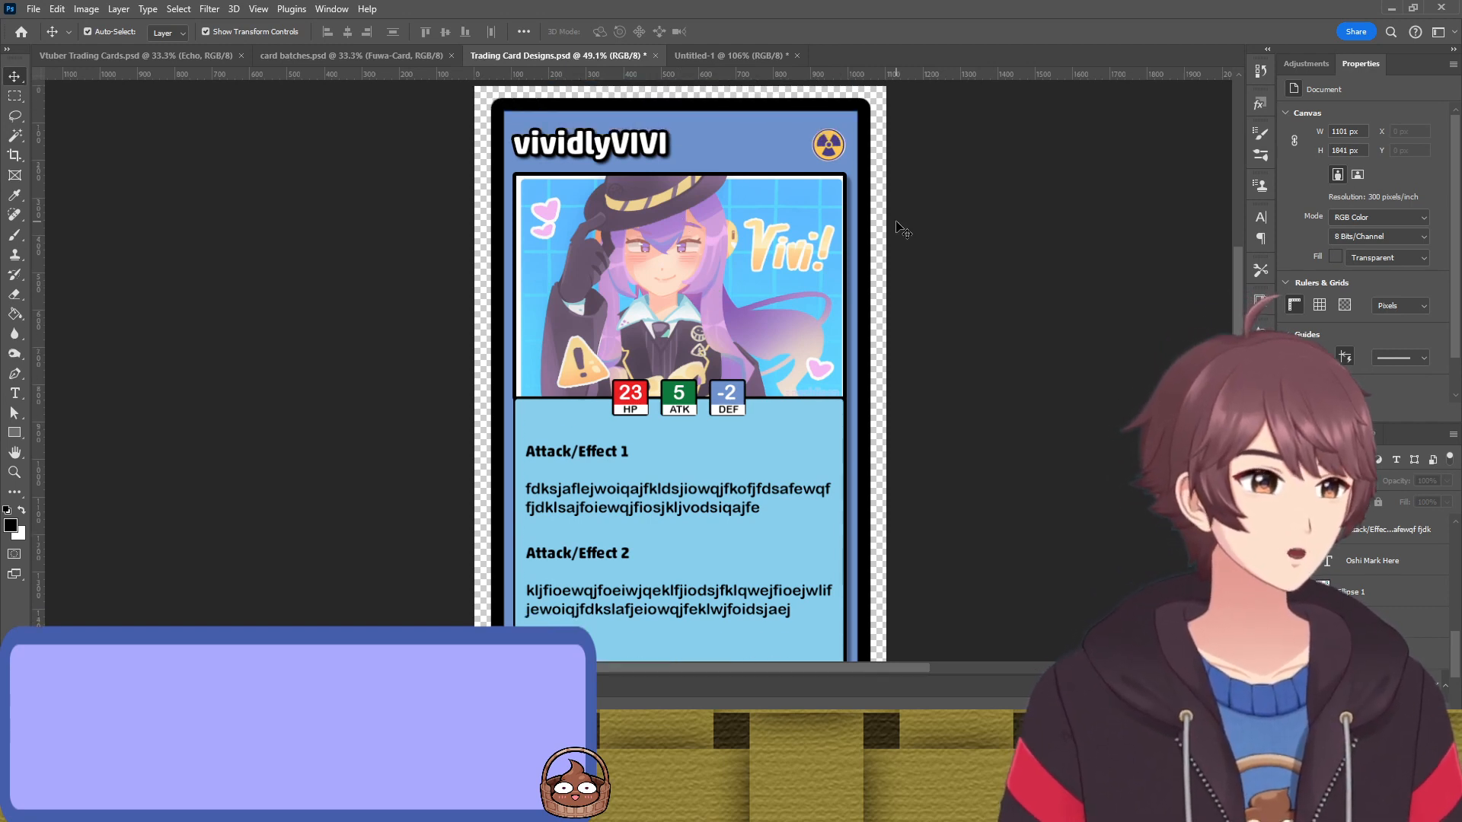
scroll(629, 394, "up", 10)
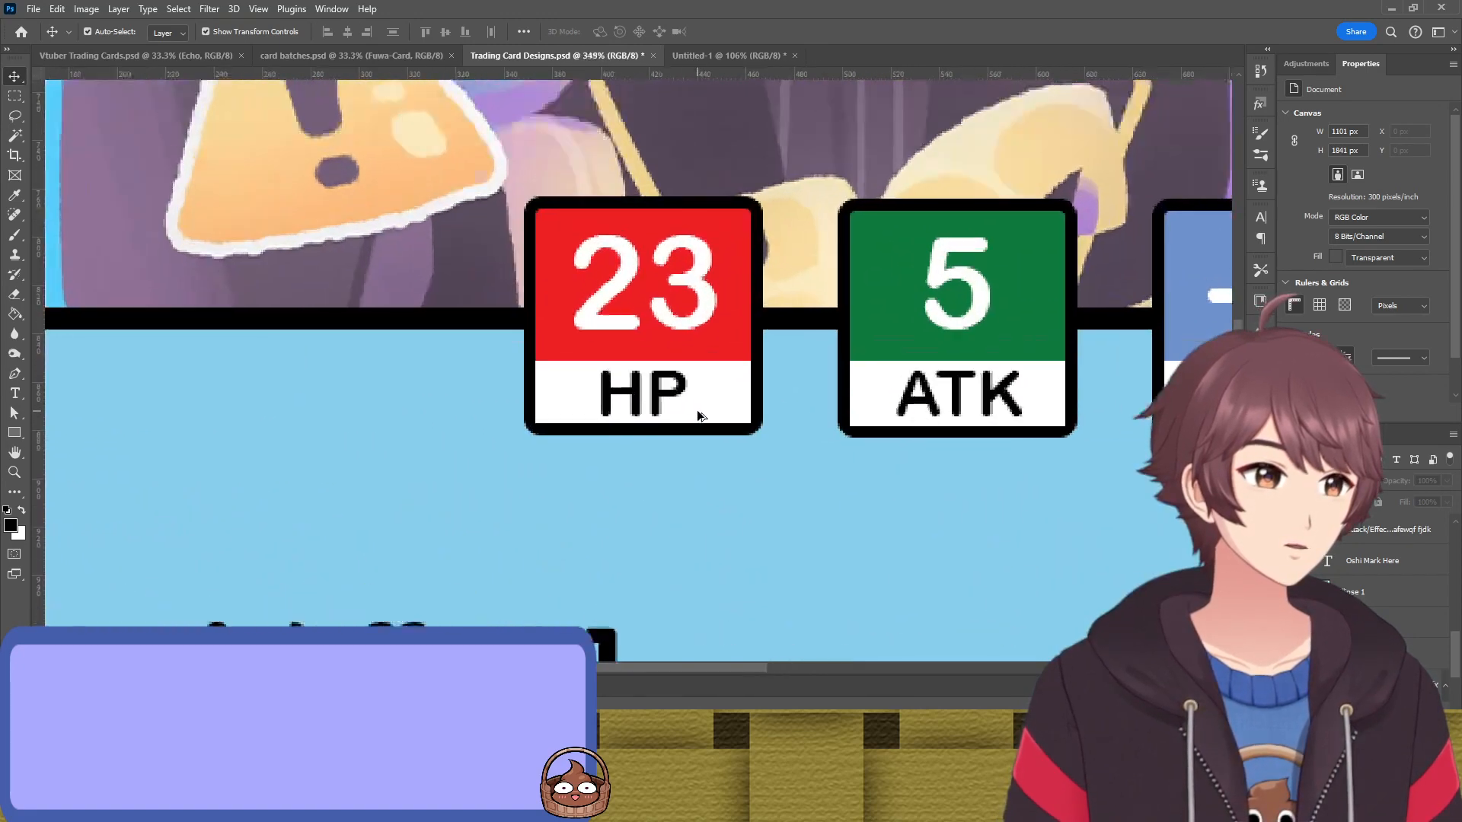
scroll(699, 415, "up", 1)
left_click(734, 391)
left_click_drag(768, 385, 763, 385)
key("Return")
scroll(764, 387, "down", 8)
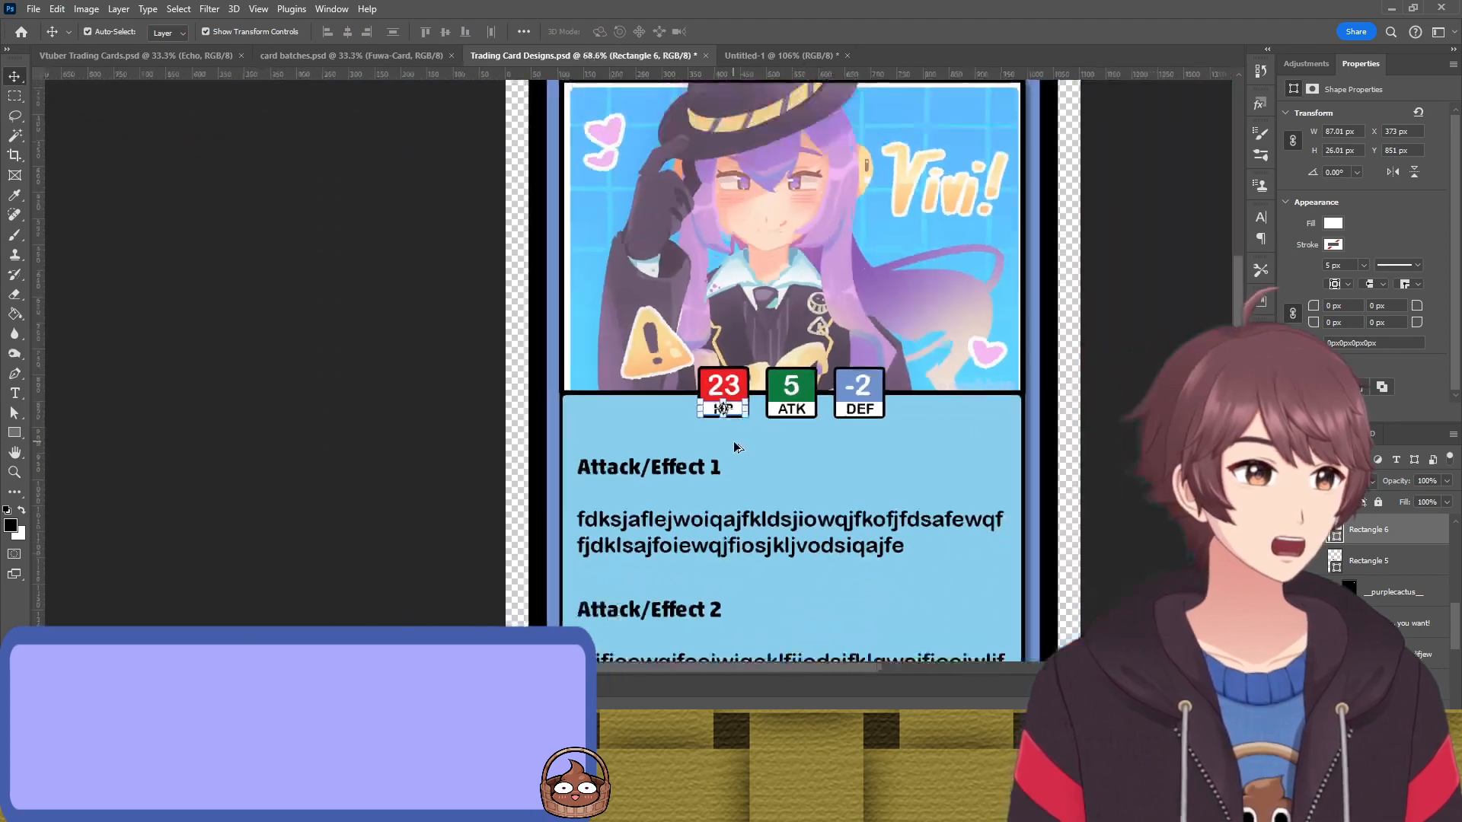
Check the HP block's edges, clear the layer selection and save Trading Card Designs.psd
left_click(735, 450)
scroll(738, 440, "up", 4)
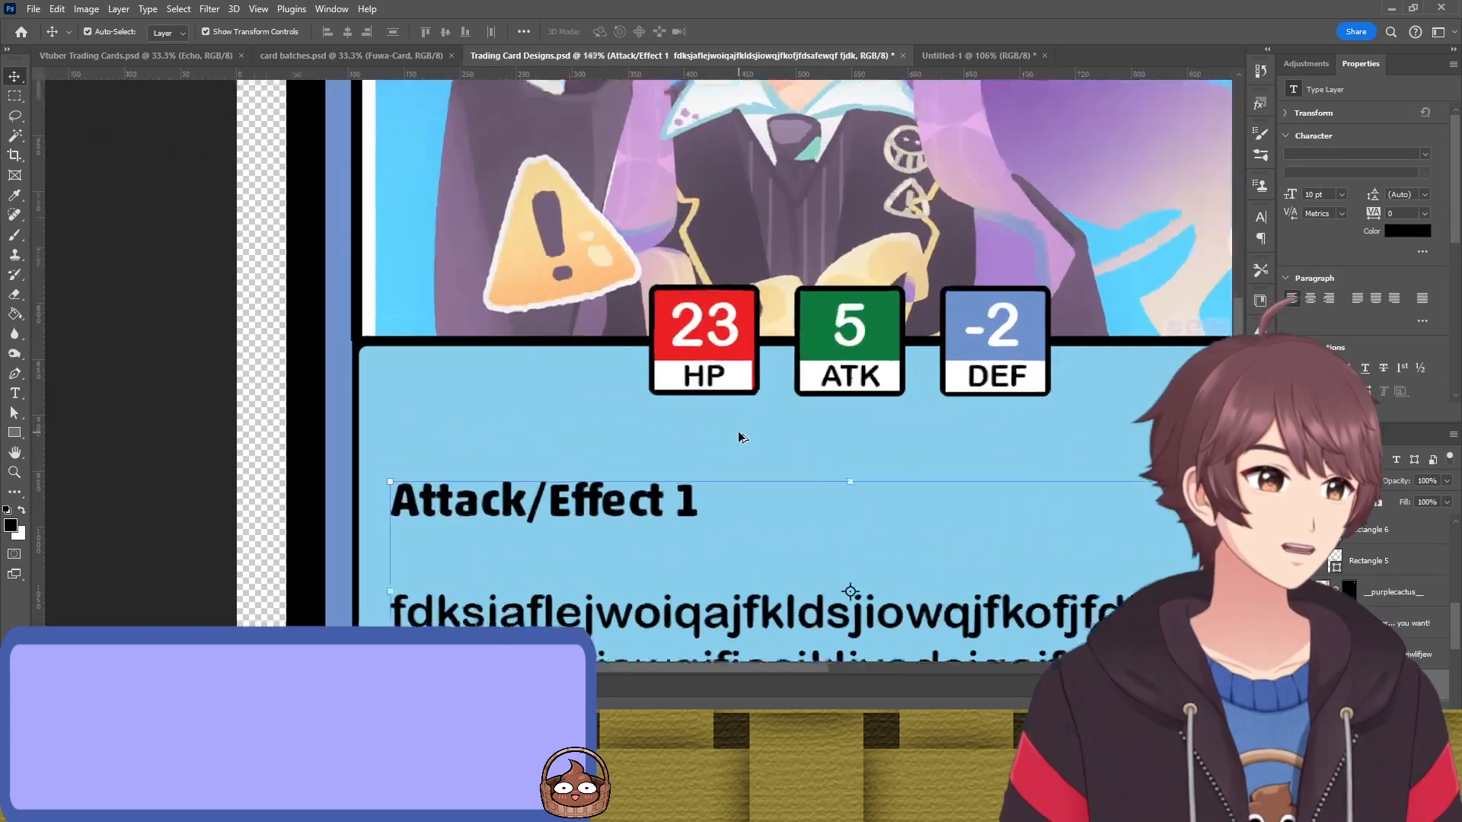
scroll(740, 435, "up", 2)
scroll(742, 432, "down", 5)
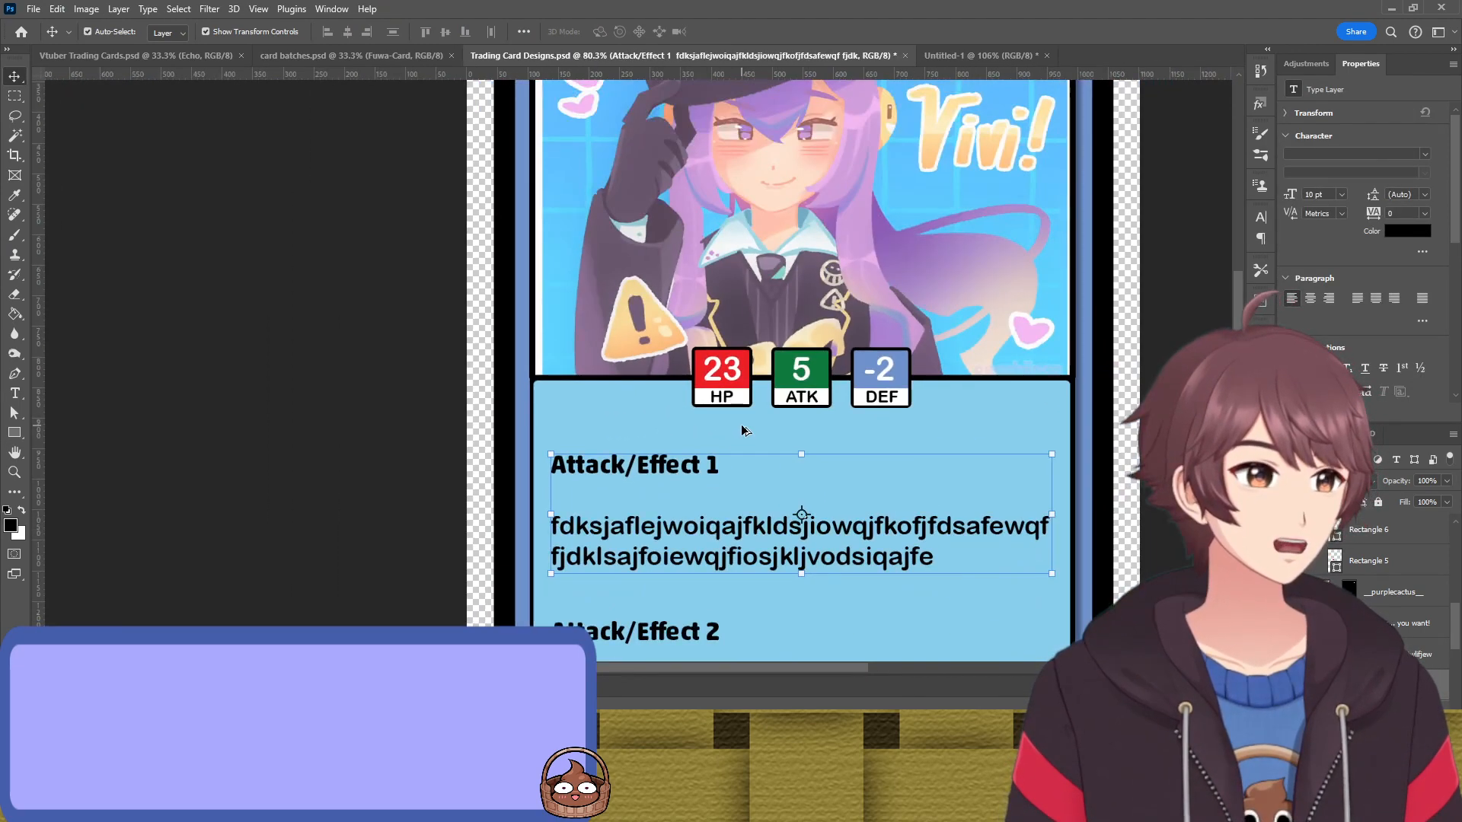
left_click(1164, 350)
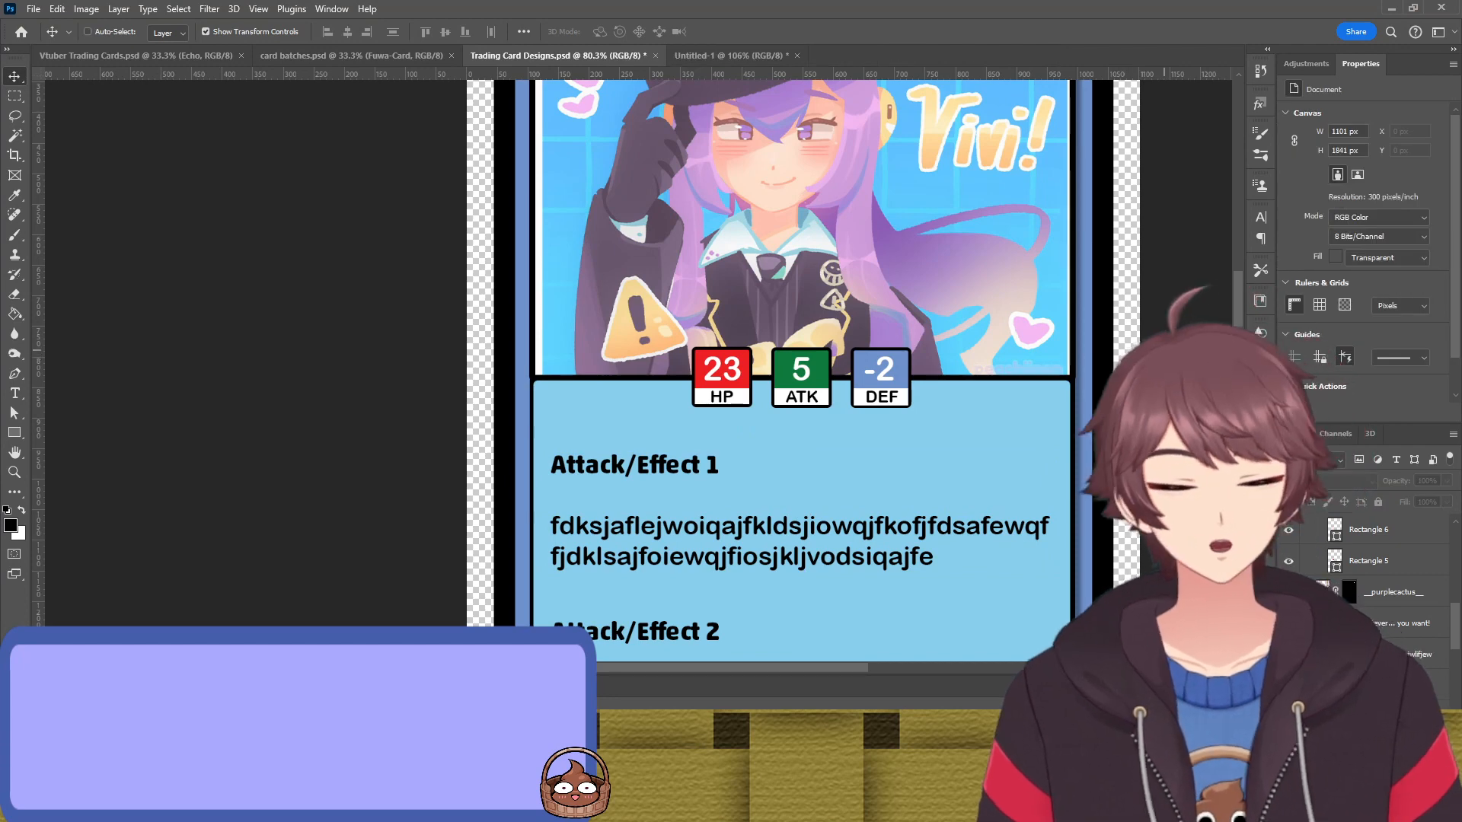
key("ctrl+s")
Review the saved card from header to credits against the reference trading cards in the Untitled-1 document
scroll(1142, 365, "down", 3)
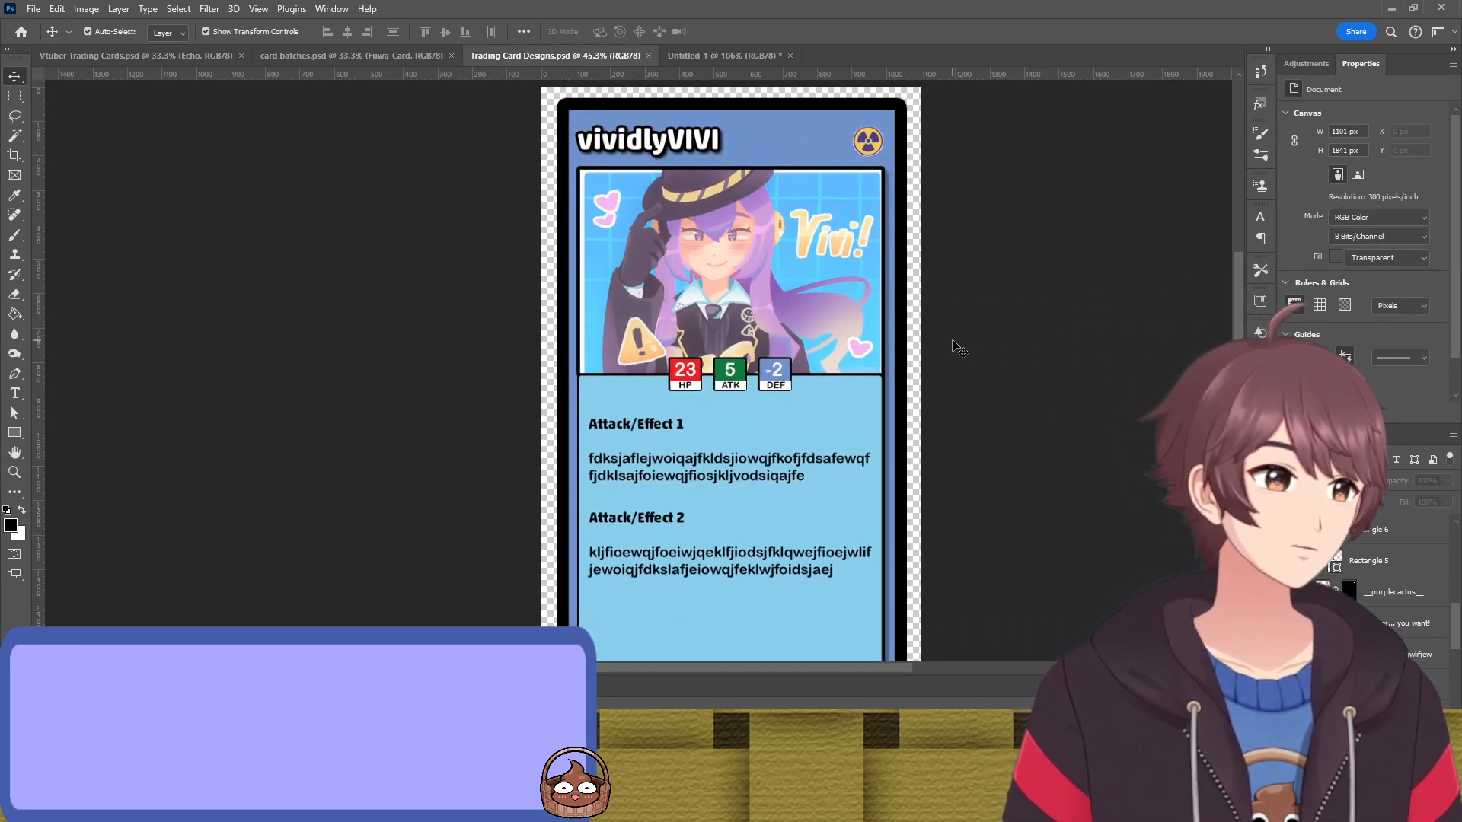
scroll(911, 357, "up", 2)
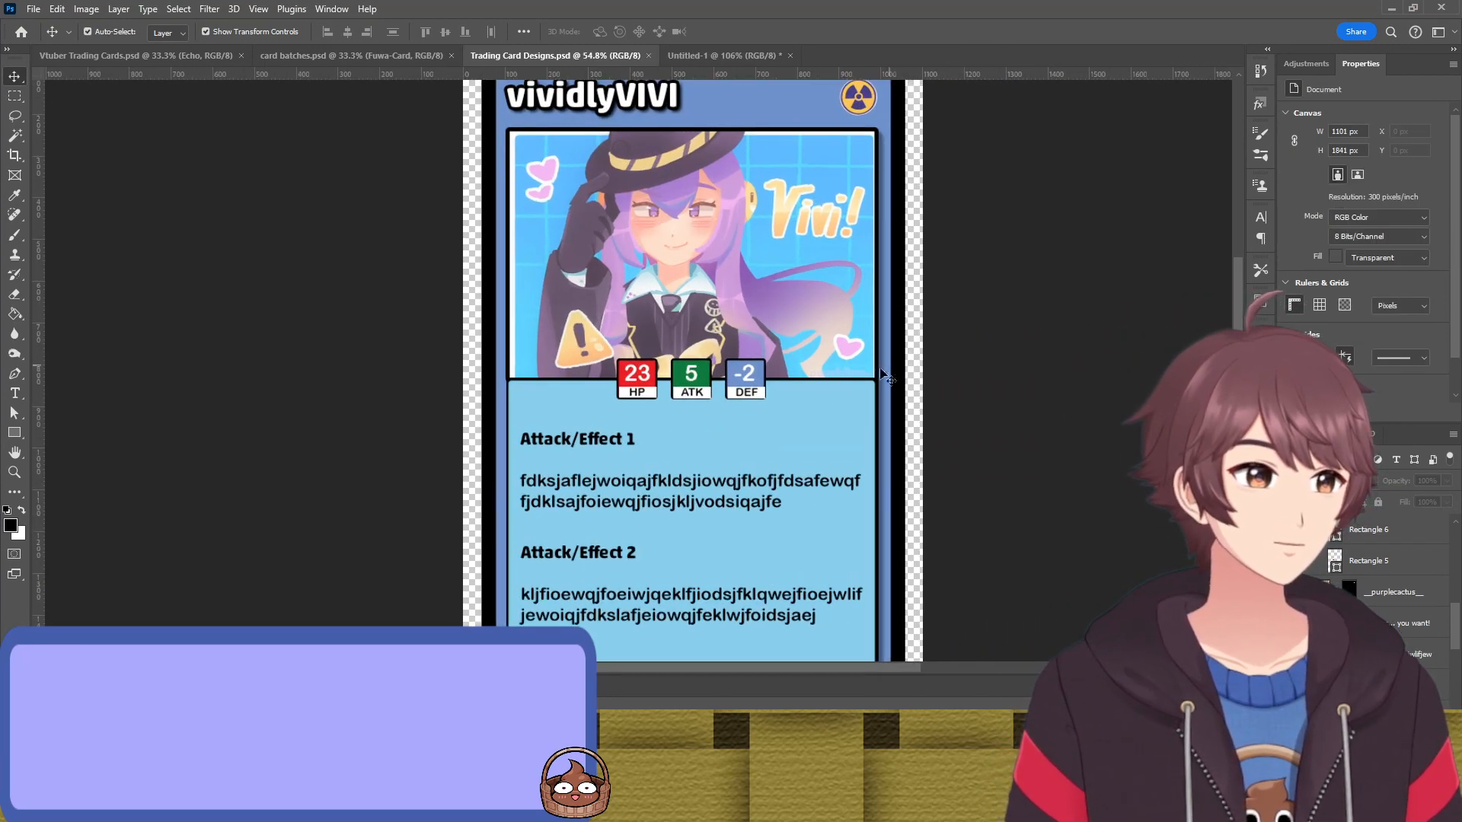
scroll(529, 438, "down", 2)
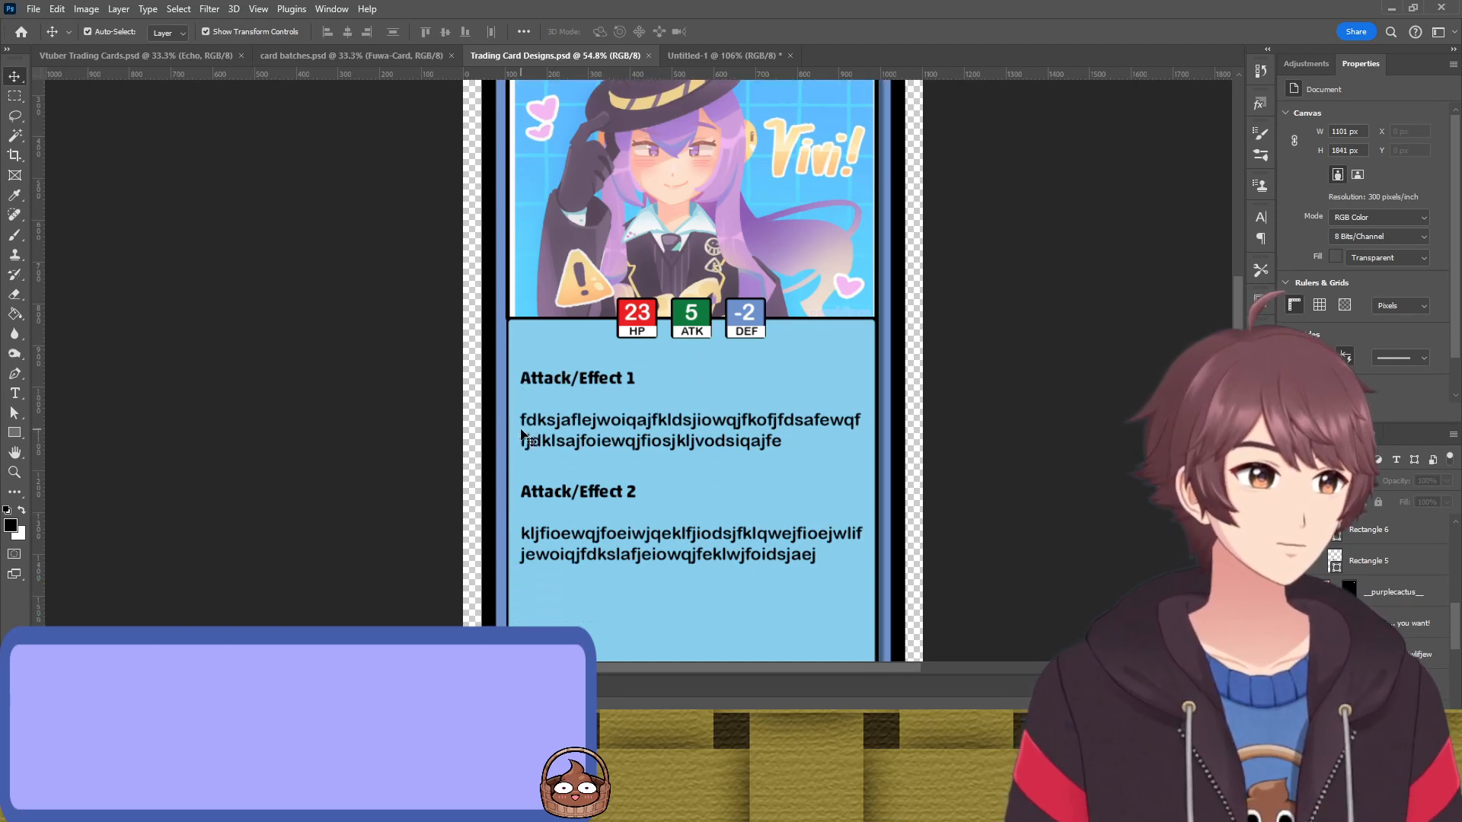
scroll(522, 435, "up", 2)
scroll(523, 433, "down", 1)
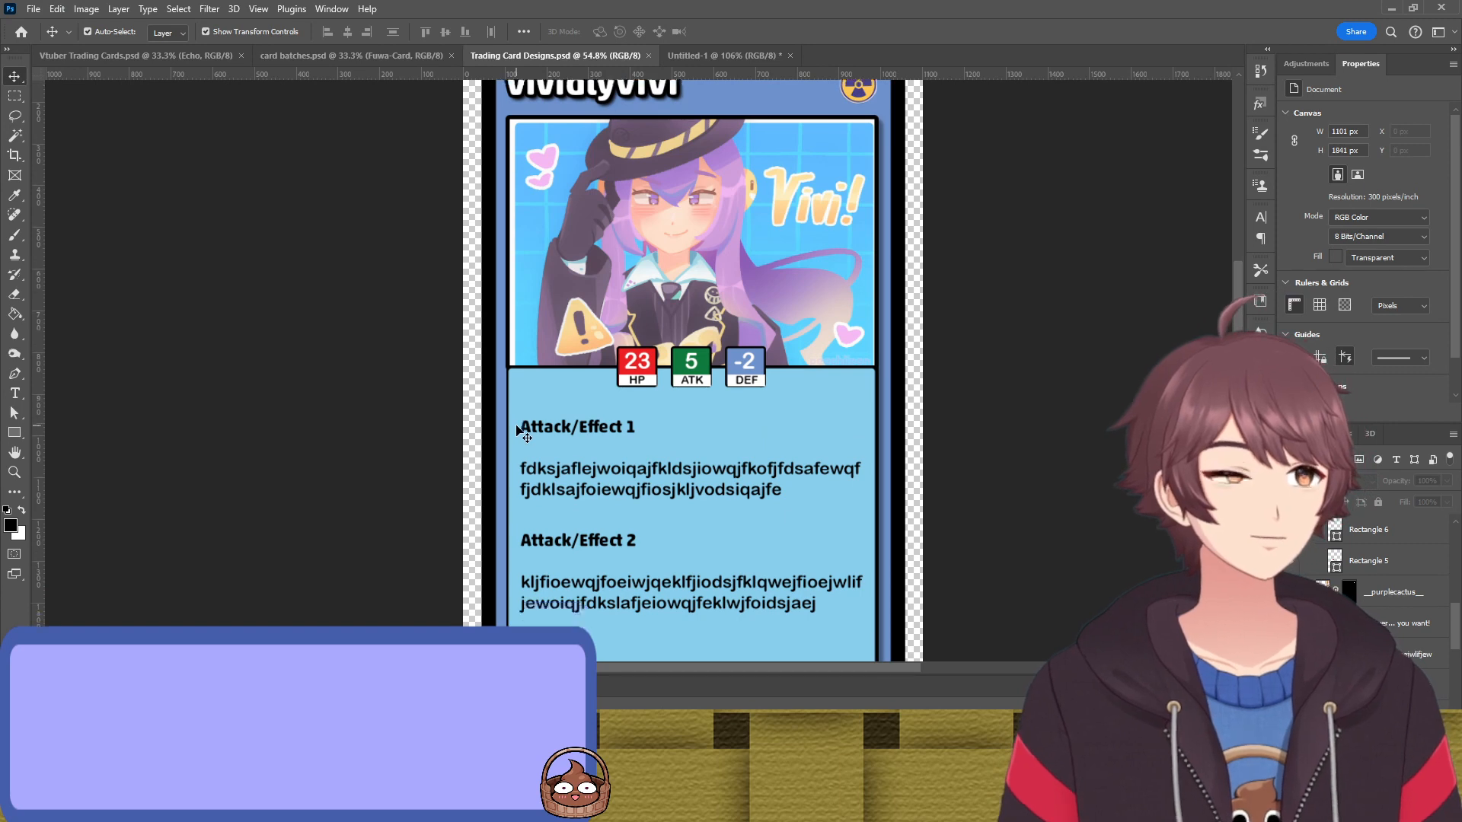
scroll(524, 434, "down", 4)
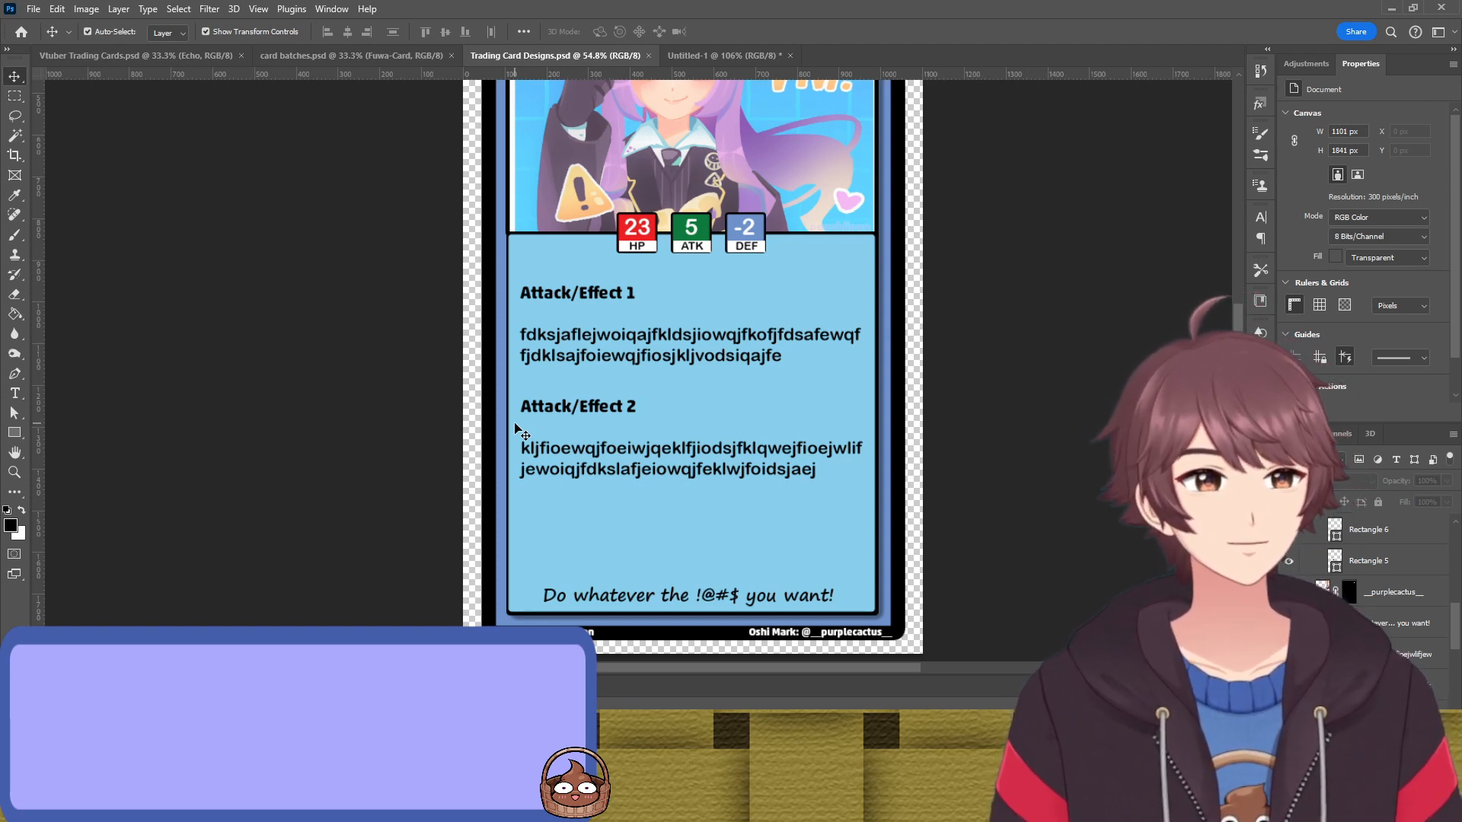
scroll(518, 430, "up", 5)
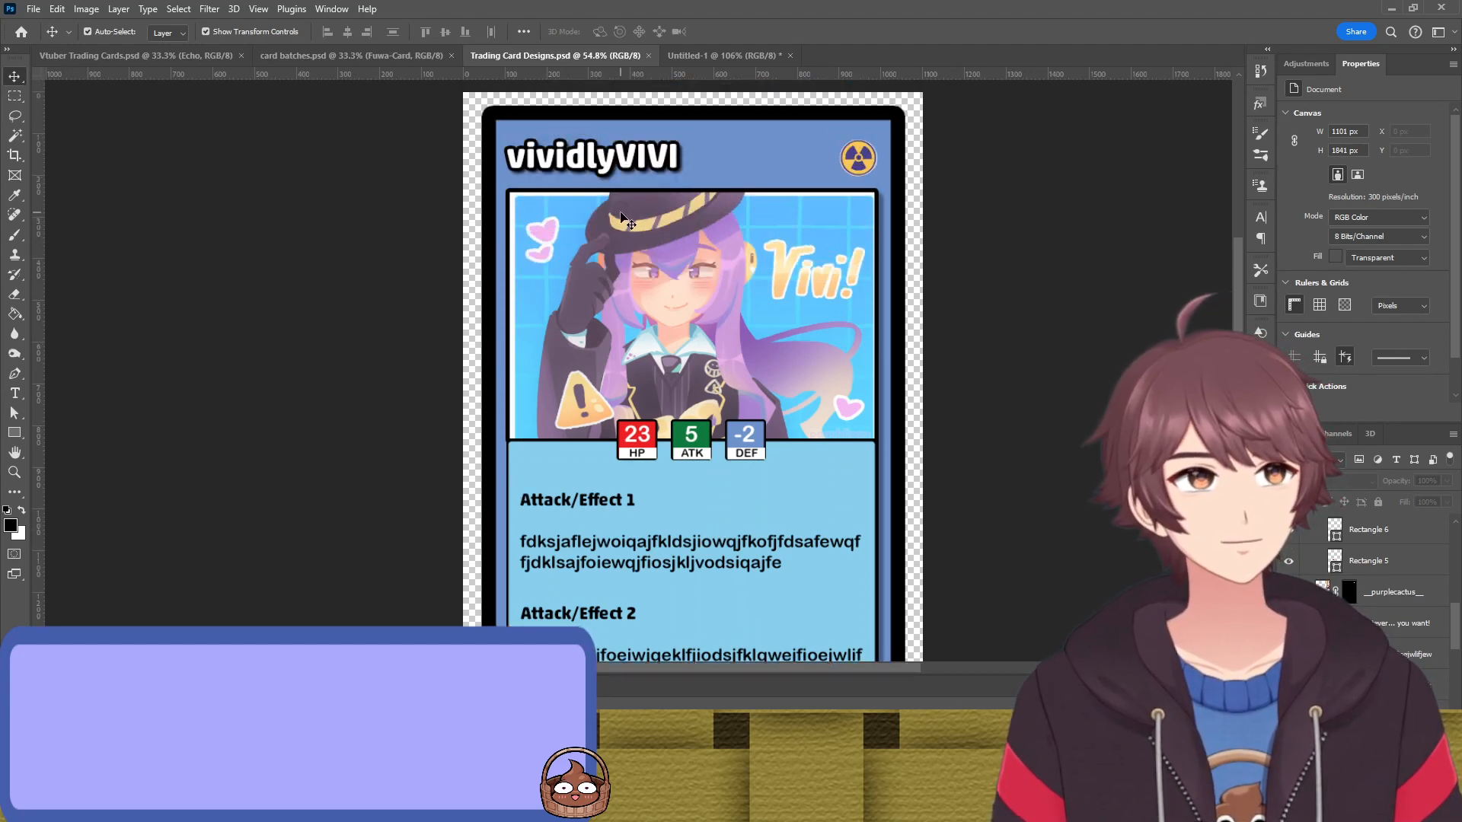
left_click(694, 57)
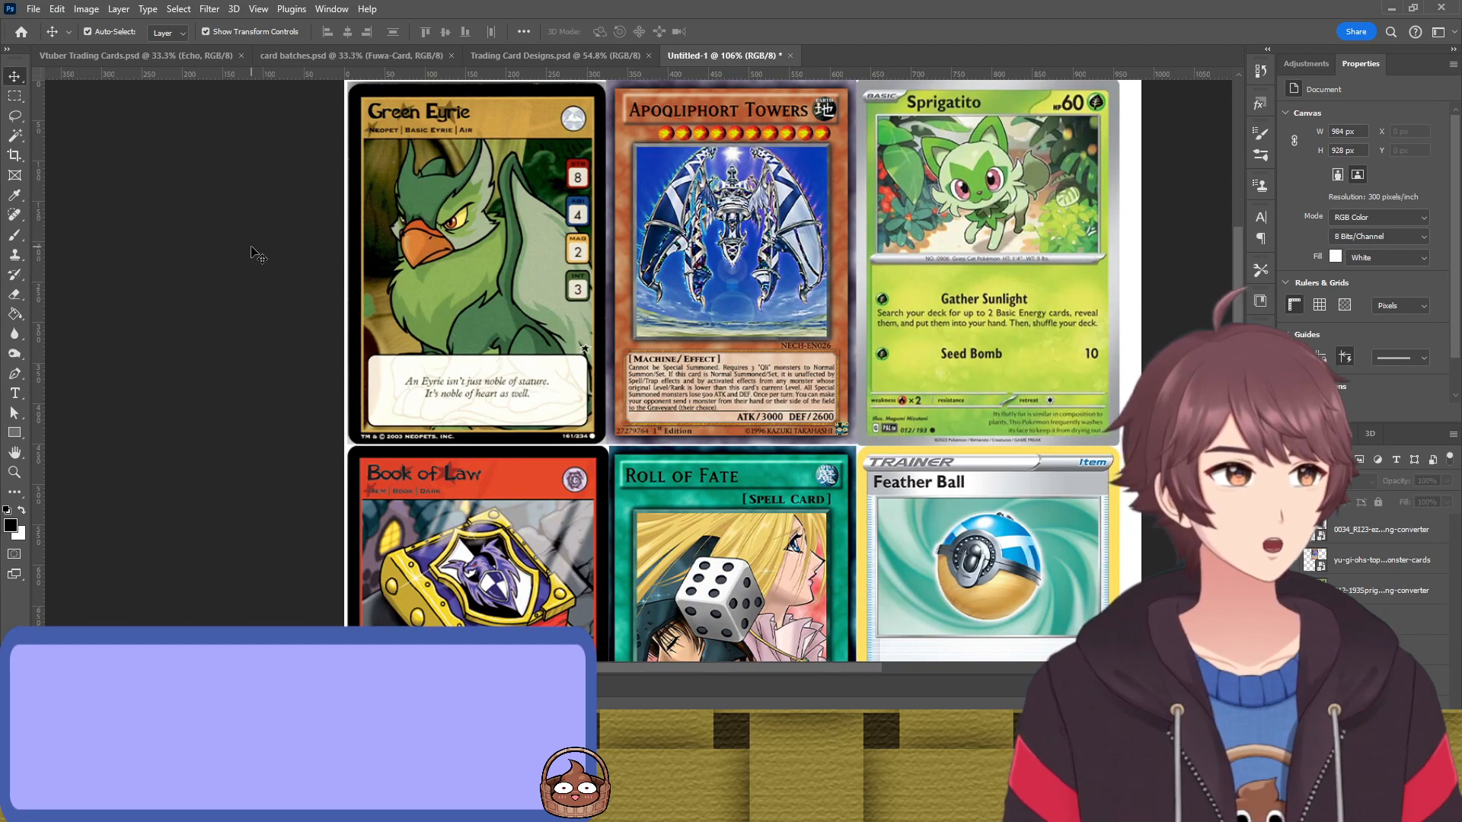
Compare the layouts of the upper and lower rows of reference cards, from their art to their text boxes
scroll(252, 253, "down", 4)
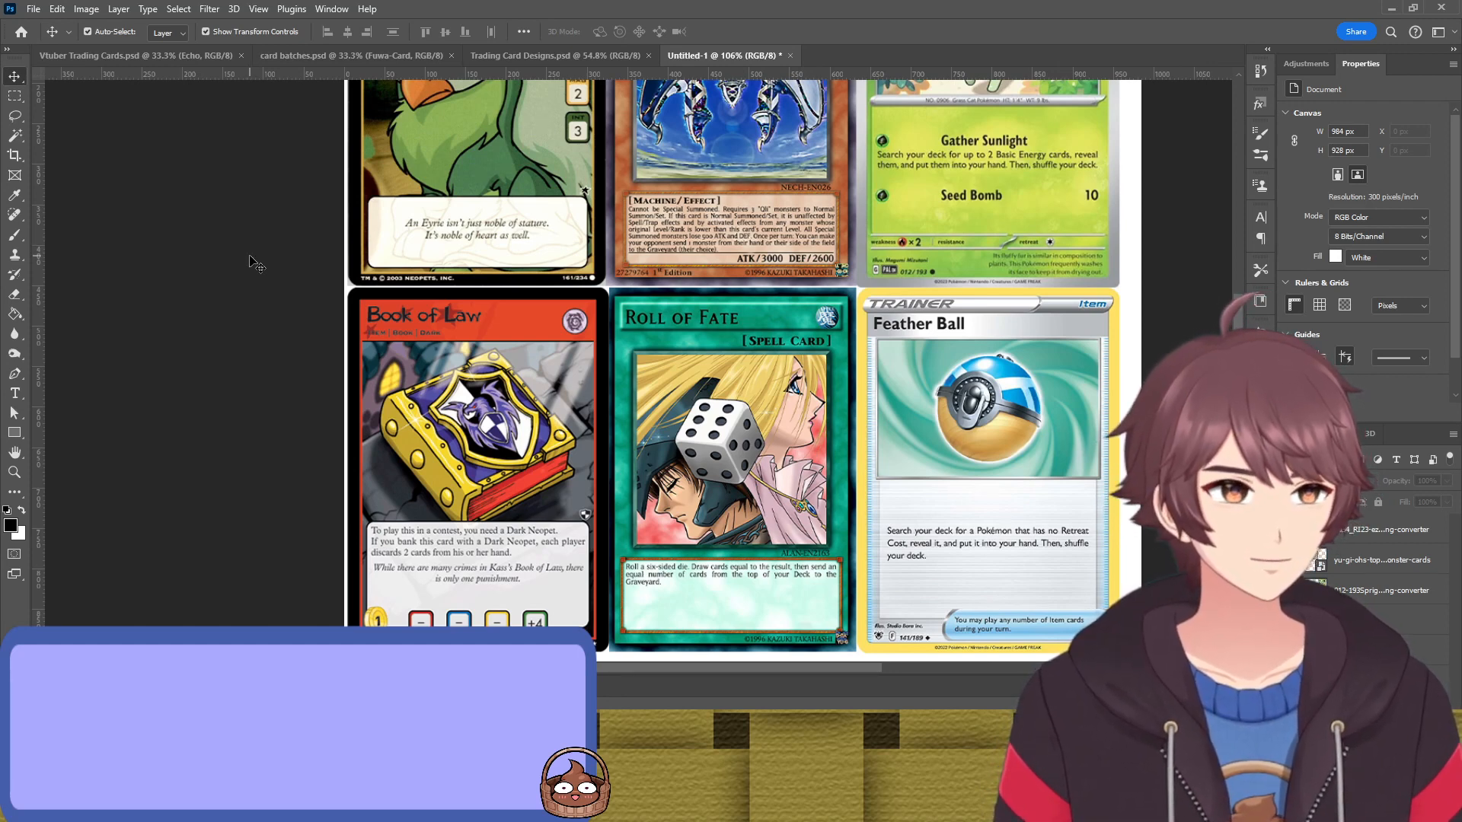
scroll(251, 264, "up", 5)
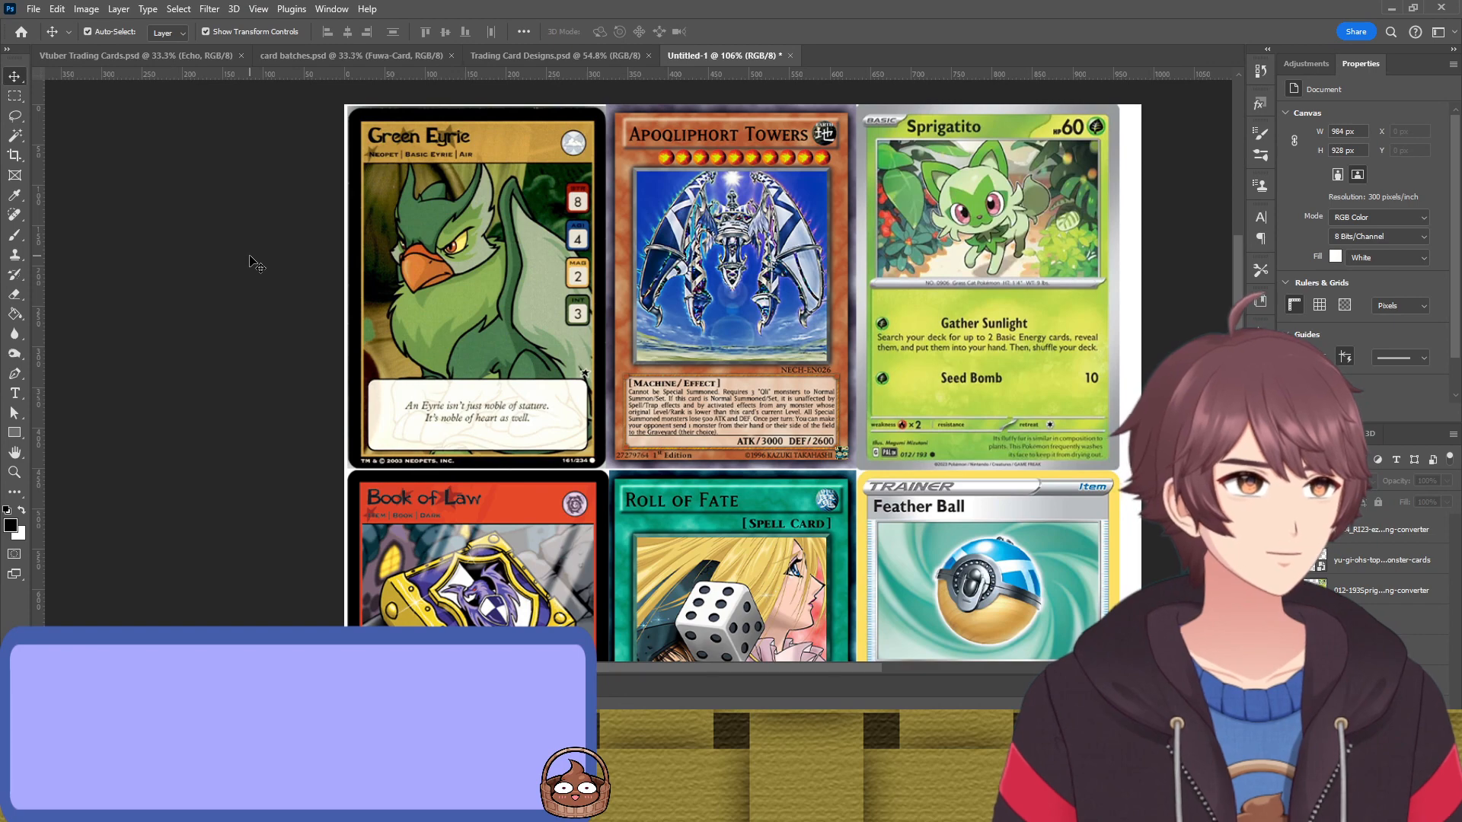
scroll(252, 265, "down", 5)
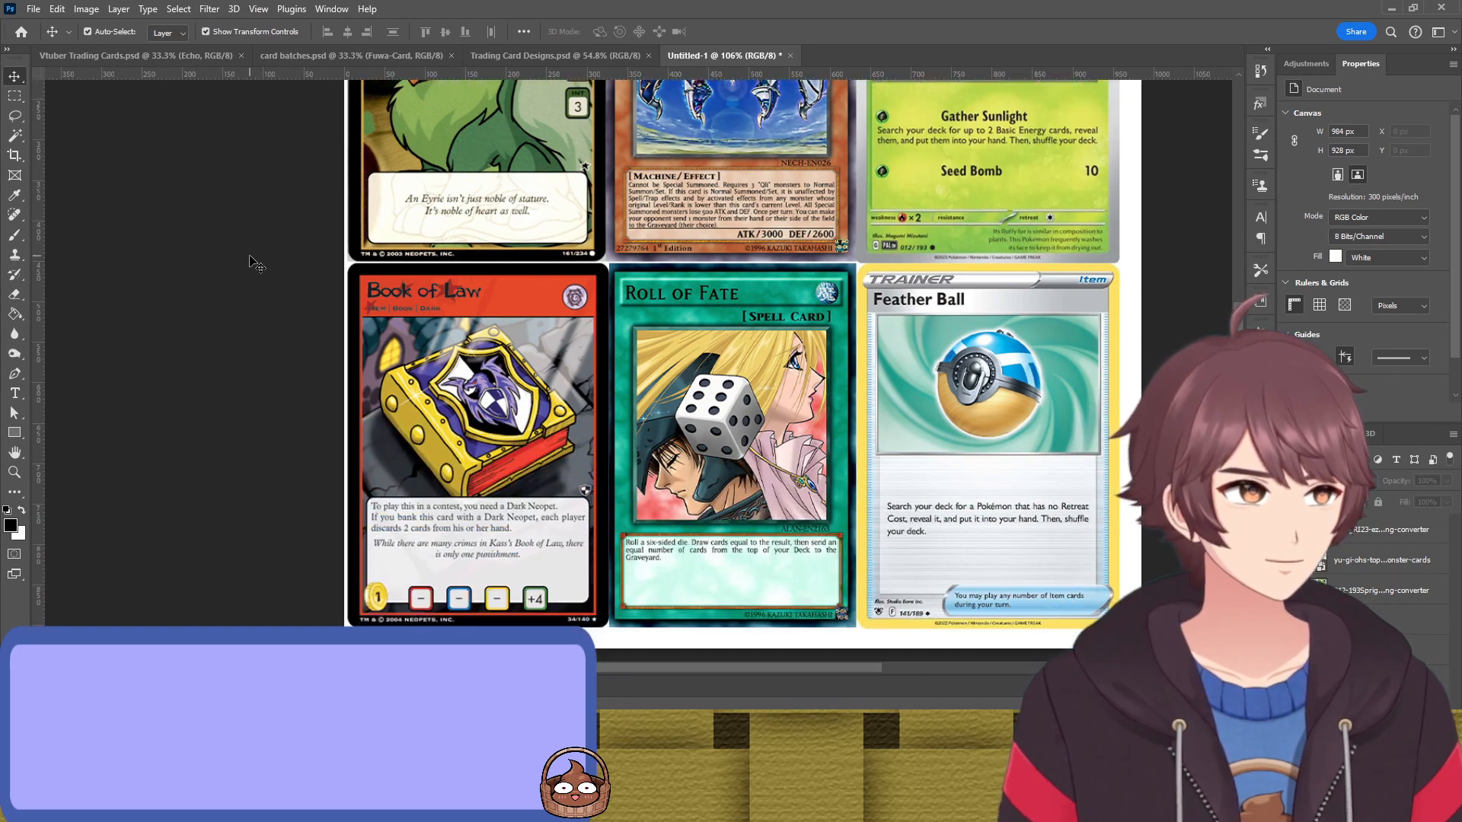
scroll(252, 264, "down", 1)
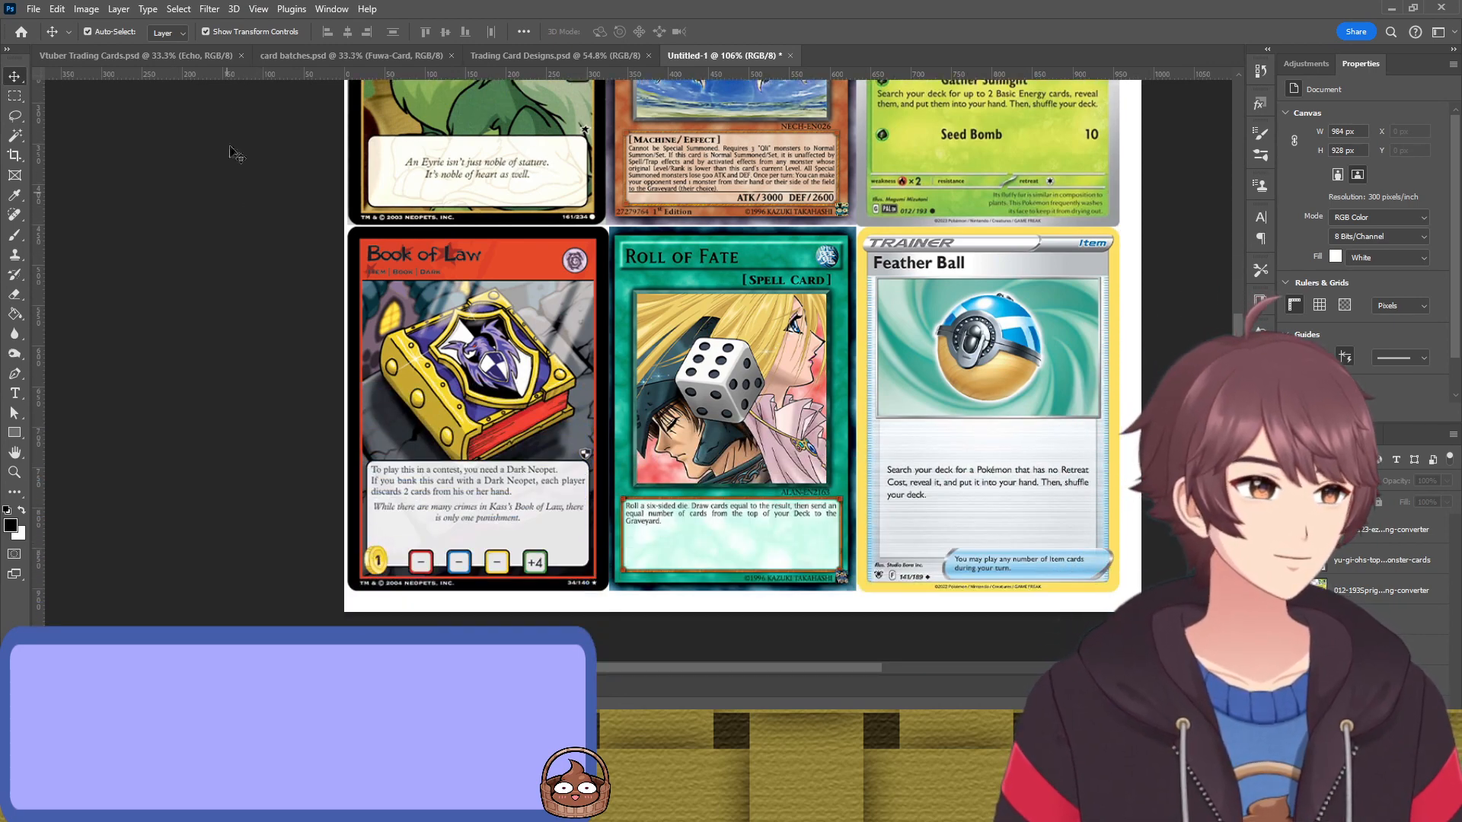
Place the fanned Ljósálfar card image in the Untitled-1 reference document and scale it down to 16.50%
left_click(583, 56)
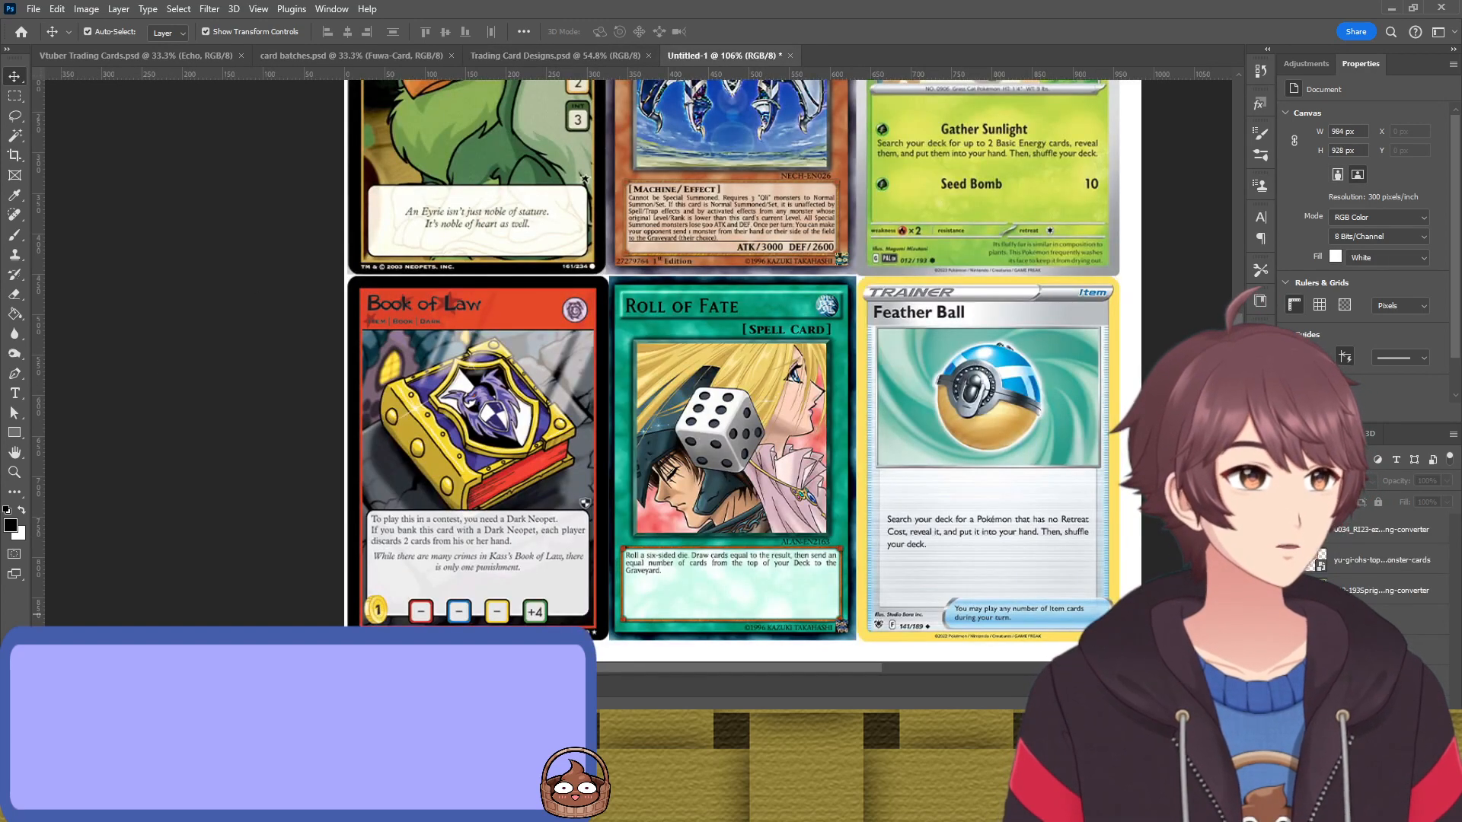
left_click(1287, 620)
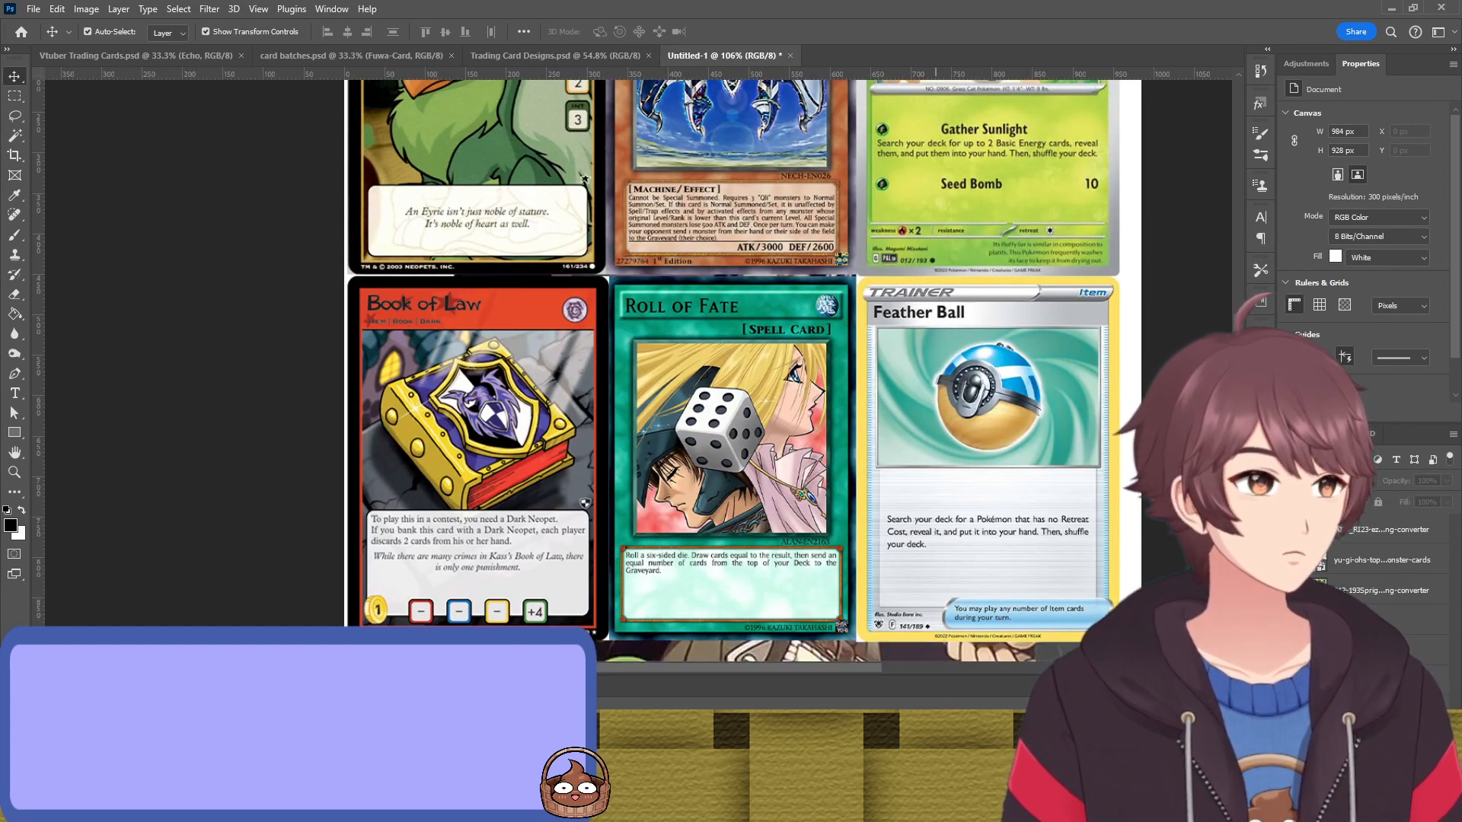
left_click_drag(1376, 651, 1378, 516)
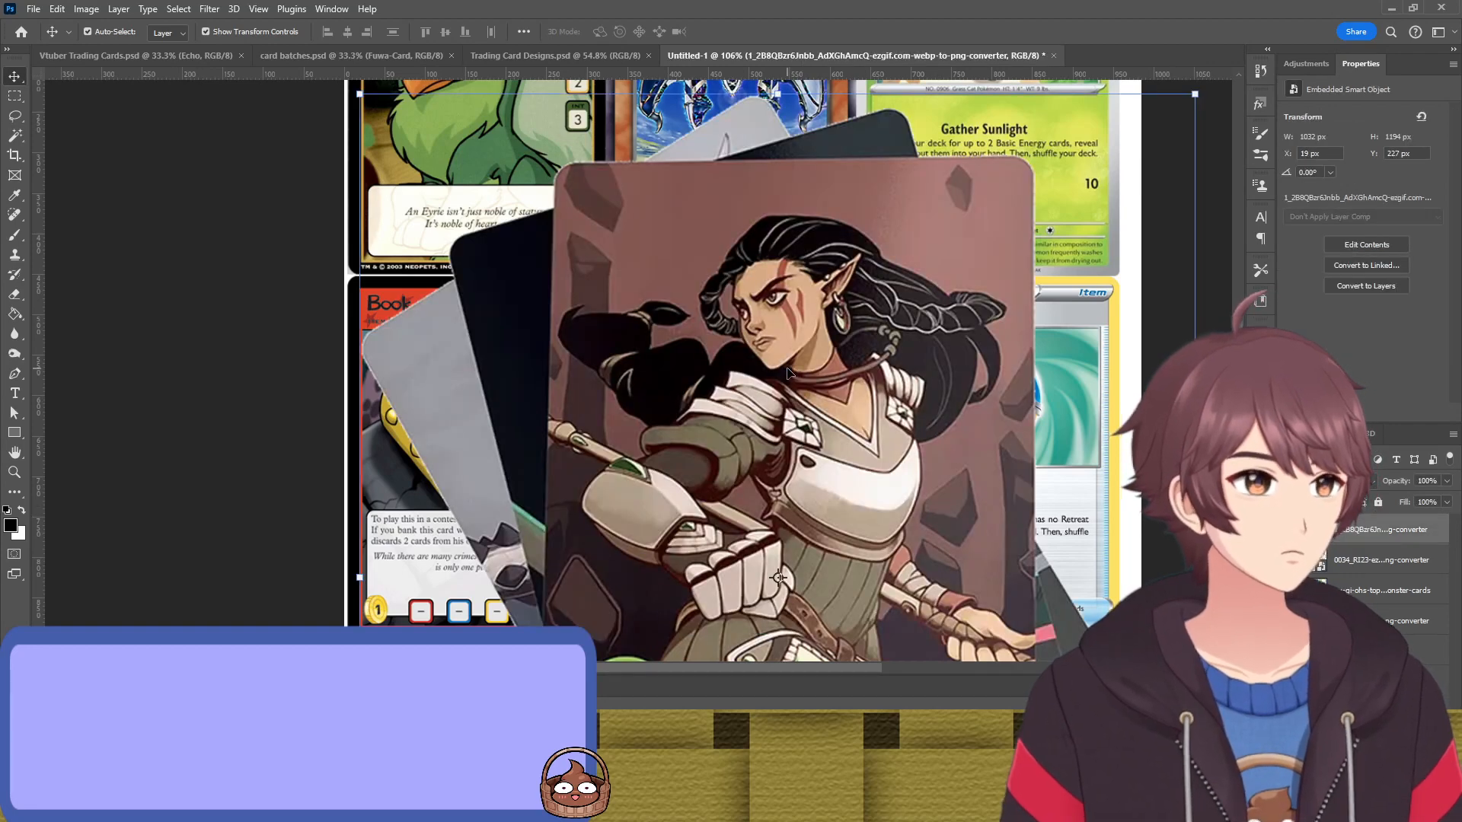
scroll(1202, 389, "down", 2)
left_click_drag(1202, 389, 892, 232)
scroll(892, 232, "up", 2)
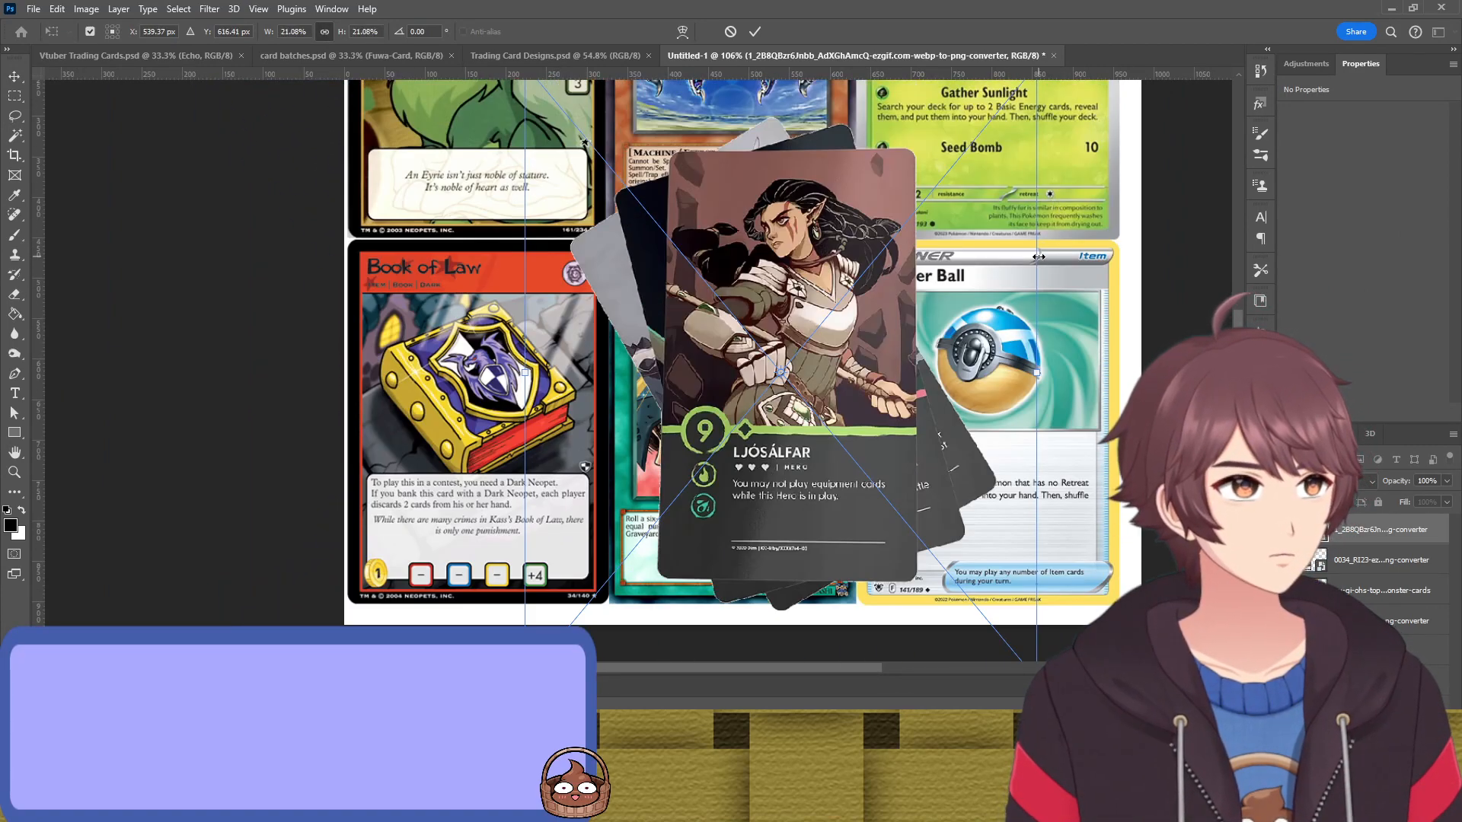
left_click_drag(1039, 261, 925, 261)
left_click_drag(816, 317, 845, 225)
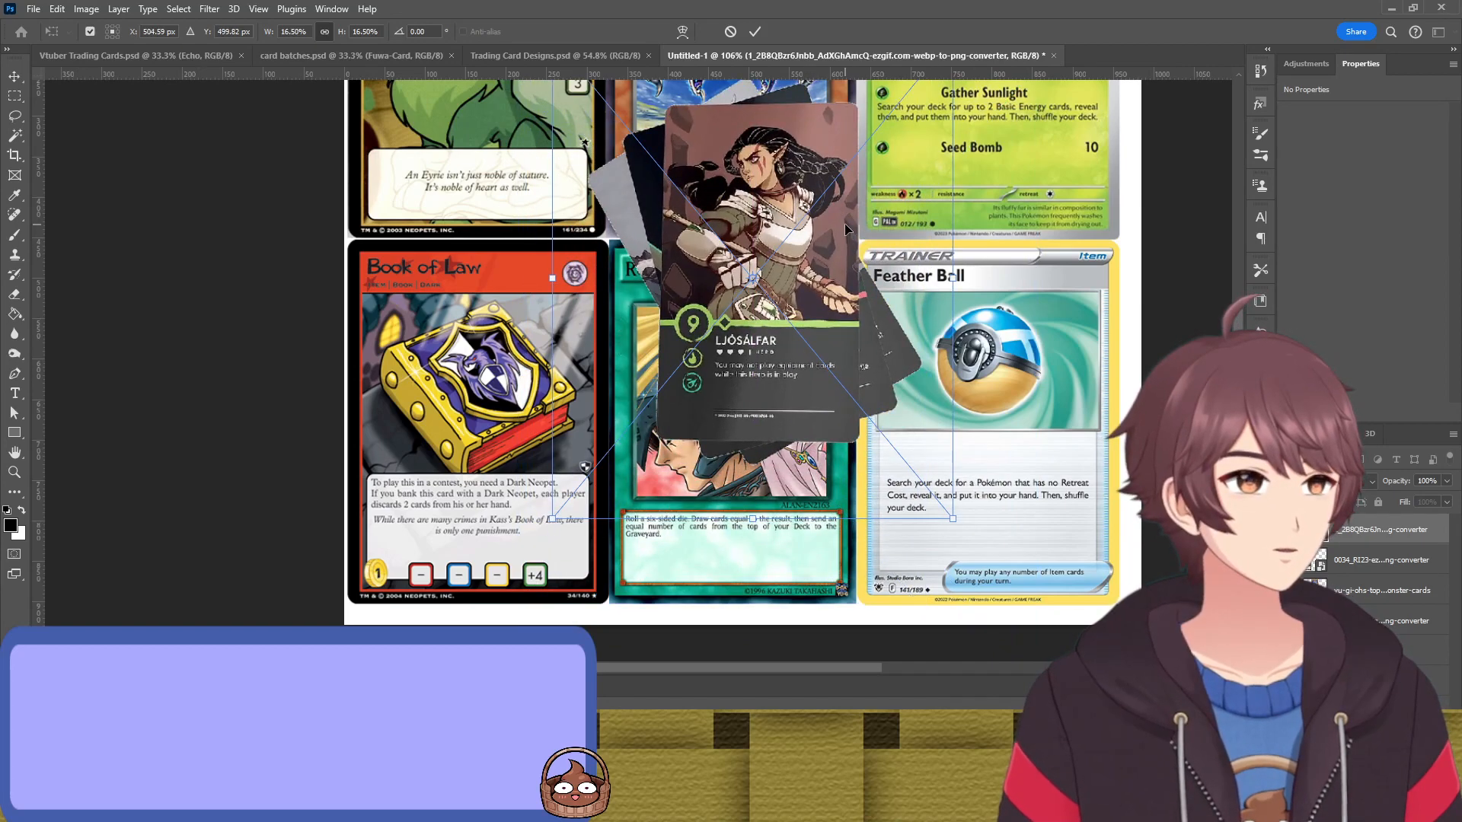
key("Return")
Move the Ljósálfar card image to X 285 px, Y 213 px and clear the layer selection
scroll(852, 242, "up", 1)
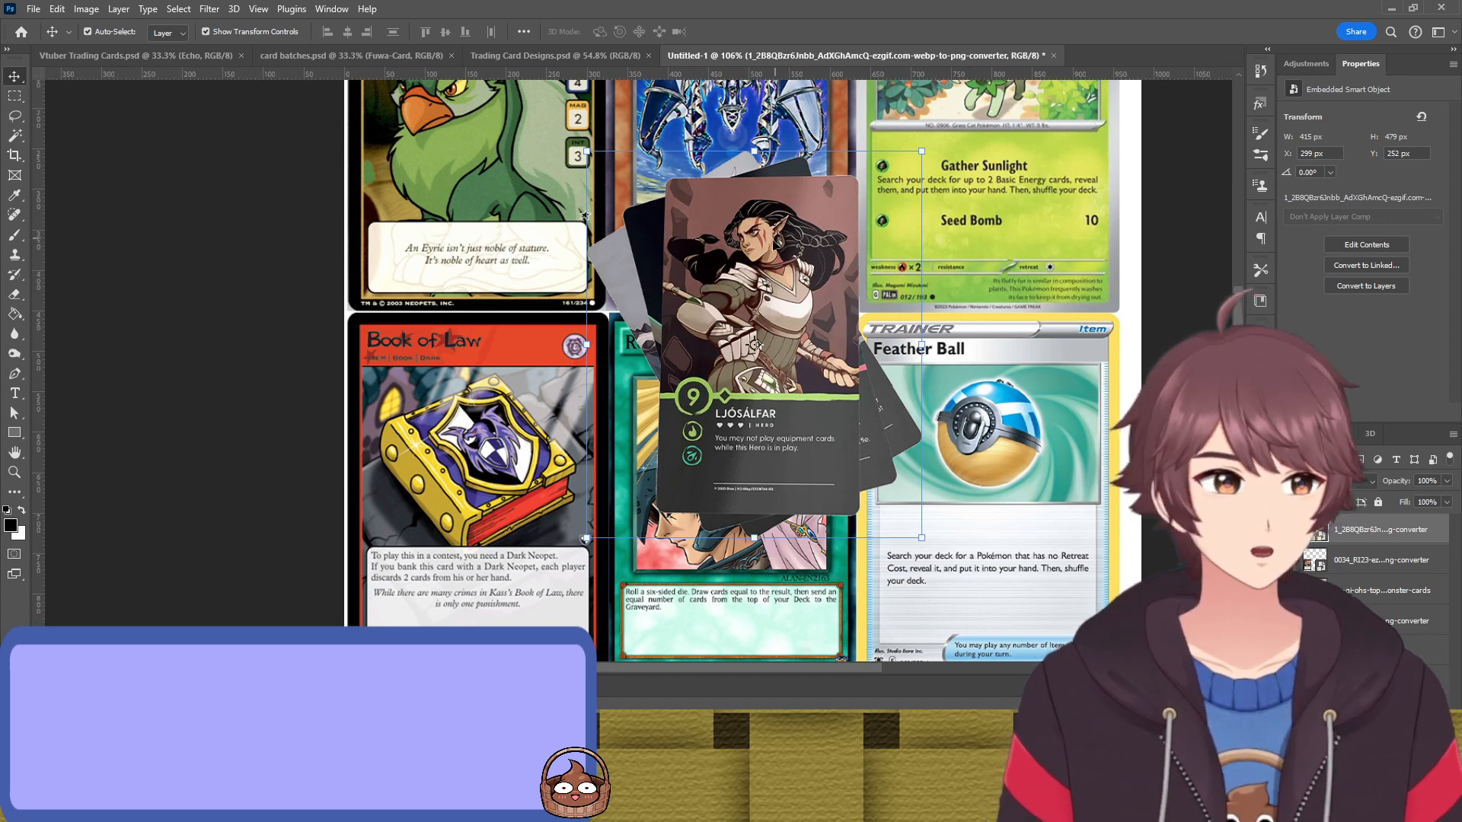
scroll(768, 250, "up", 3)
scroll(743, 254, "up", 1)
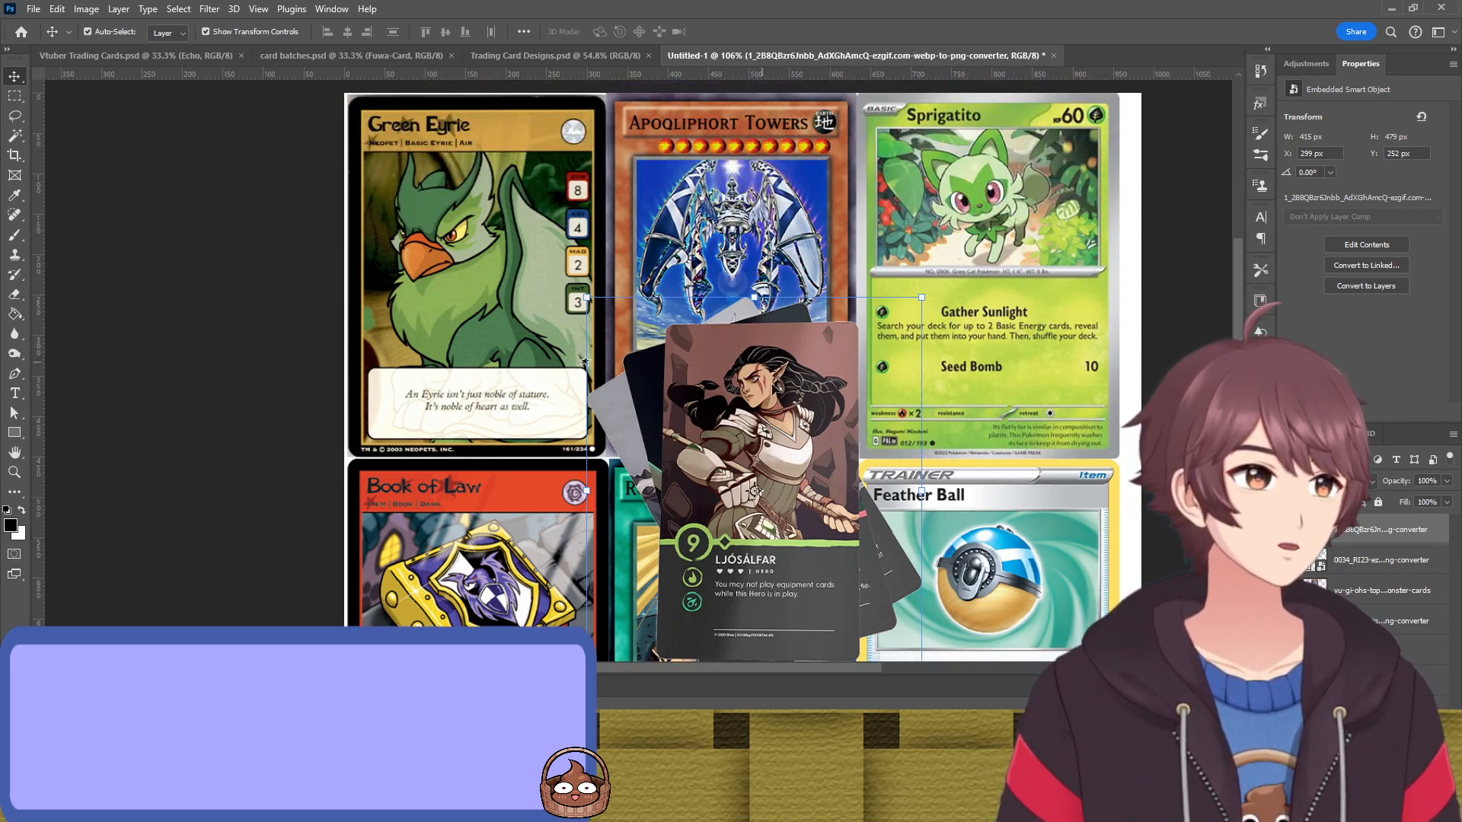
left_click_drag(775, 392, 759, 369)
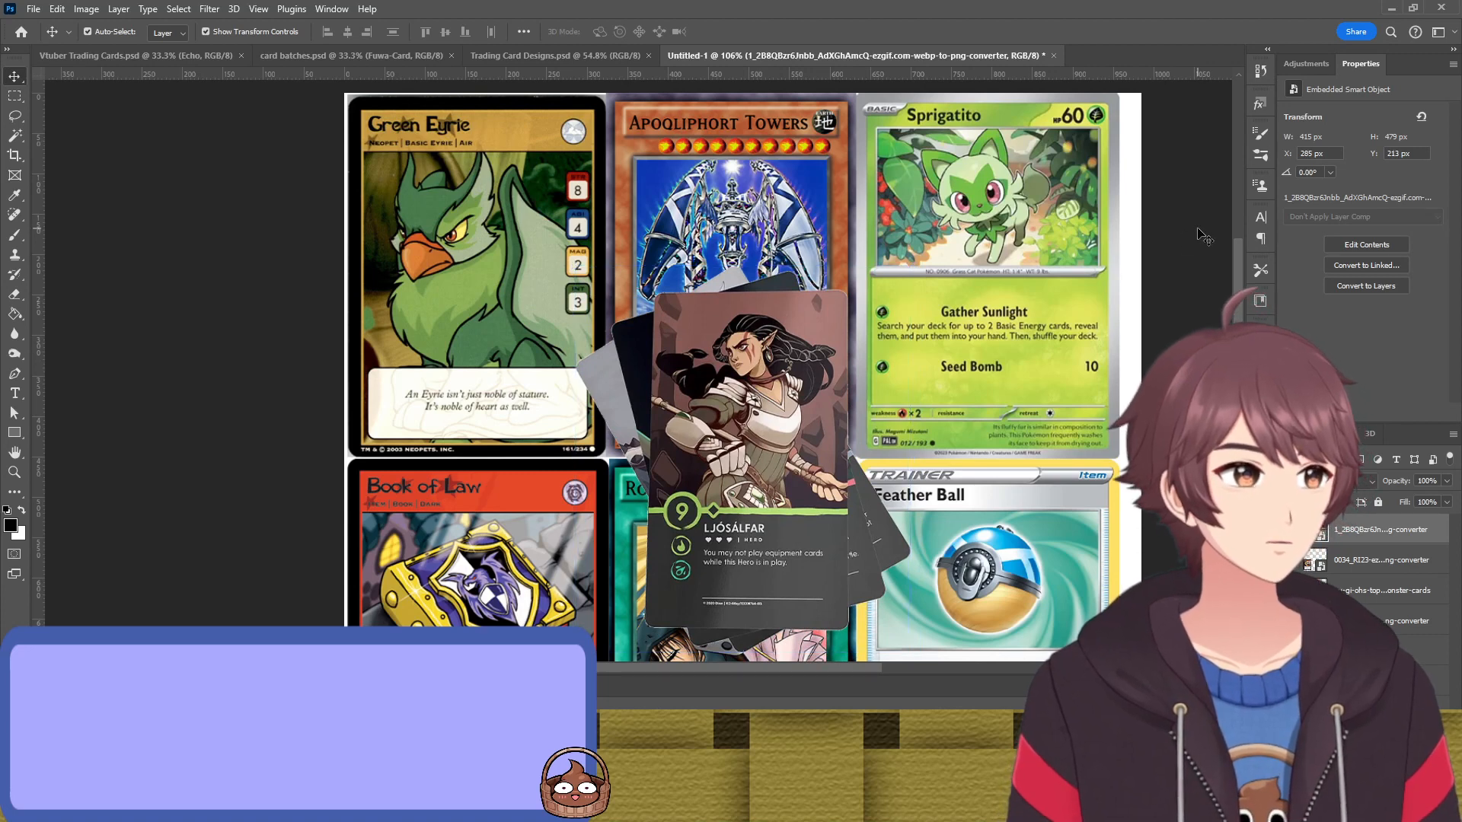
left_click(825, 83)
Review the vividlyVIVI card in Trading Card Designs.psd, from its header down to the attack/effect entries
left_click(523, 52)
scroll(430, 320, "down", 6)
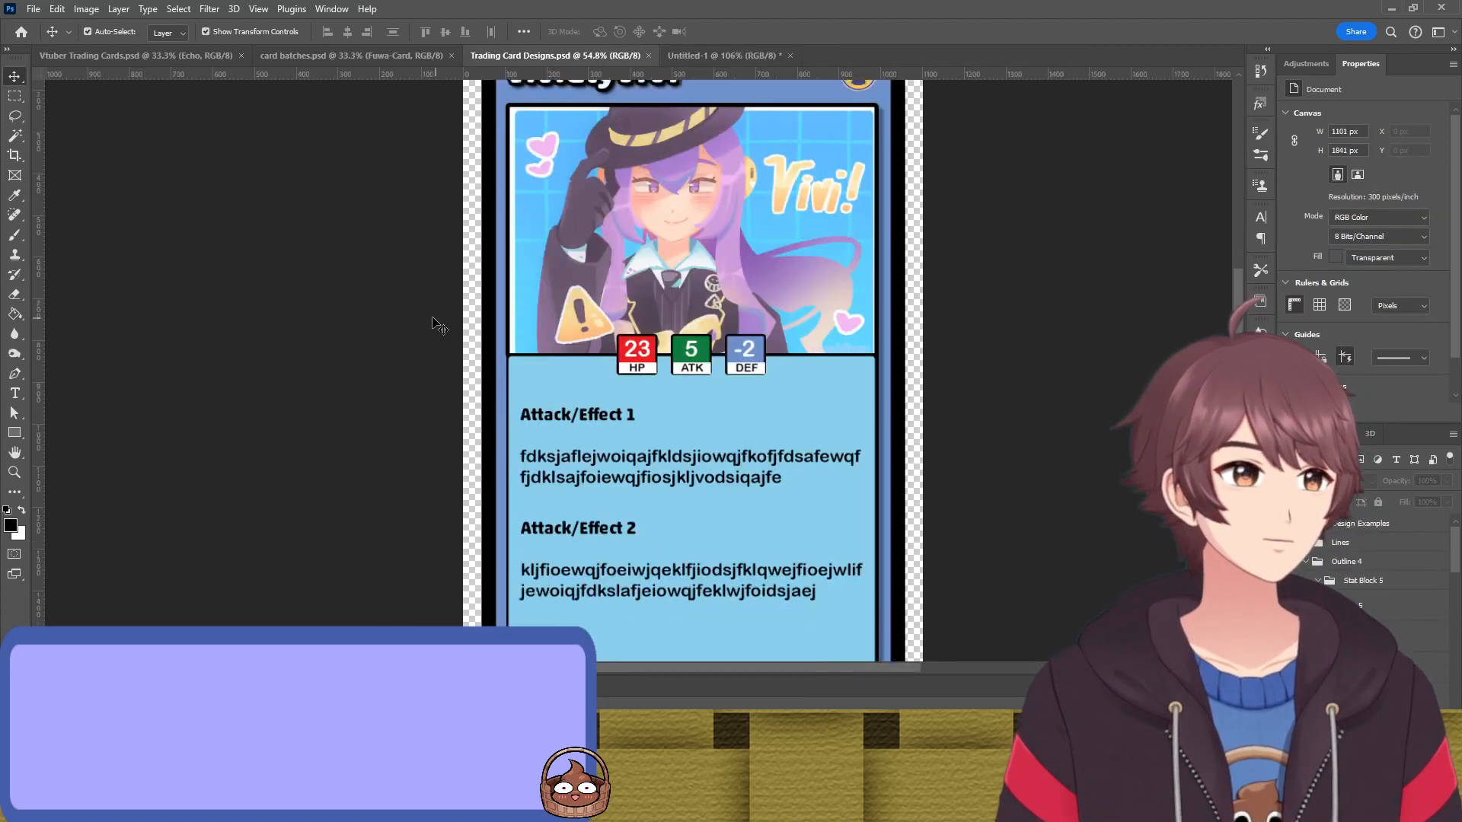
scroll(427, 316, "up", 6)
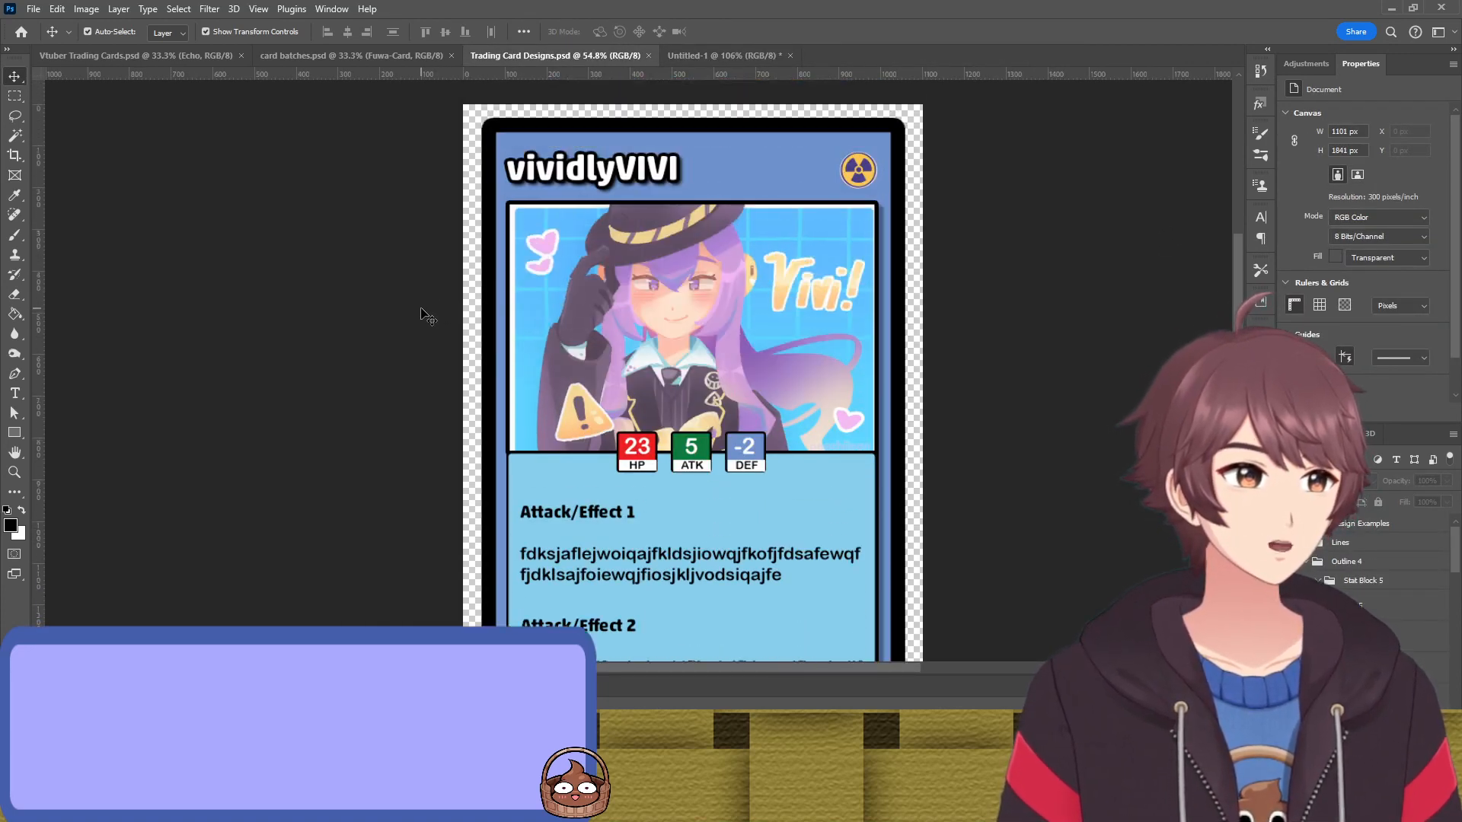
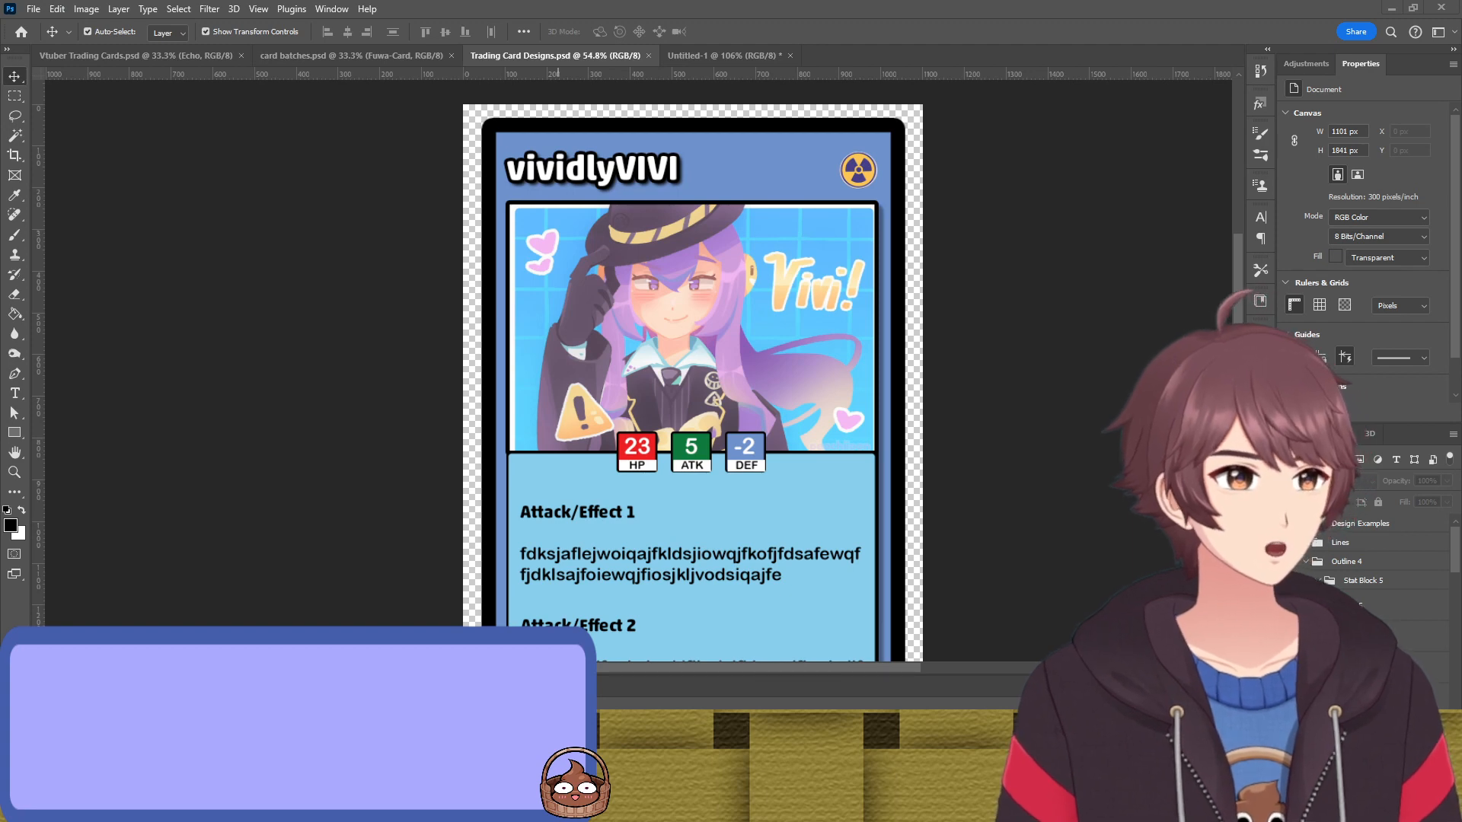
Place the pmx0253 illustration over the card's art and scale it to 594 × 594 px, matching the art window's height
left_click_drag(558, 323, 535, 321)
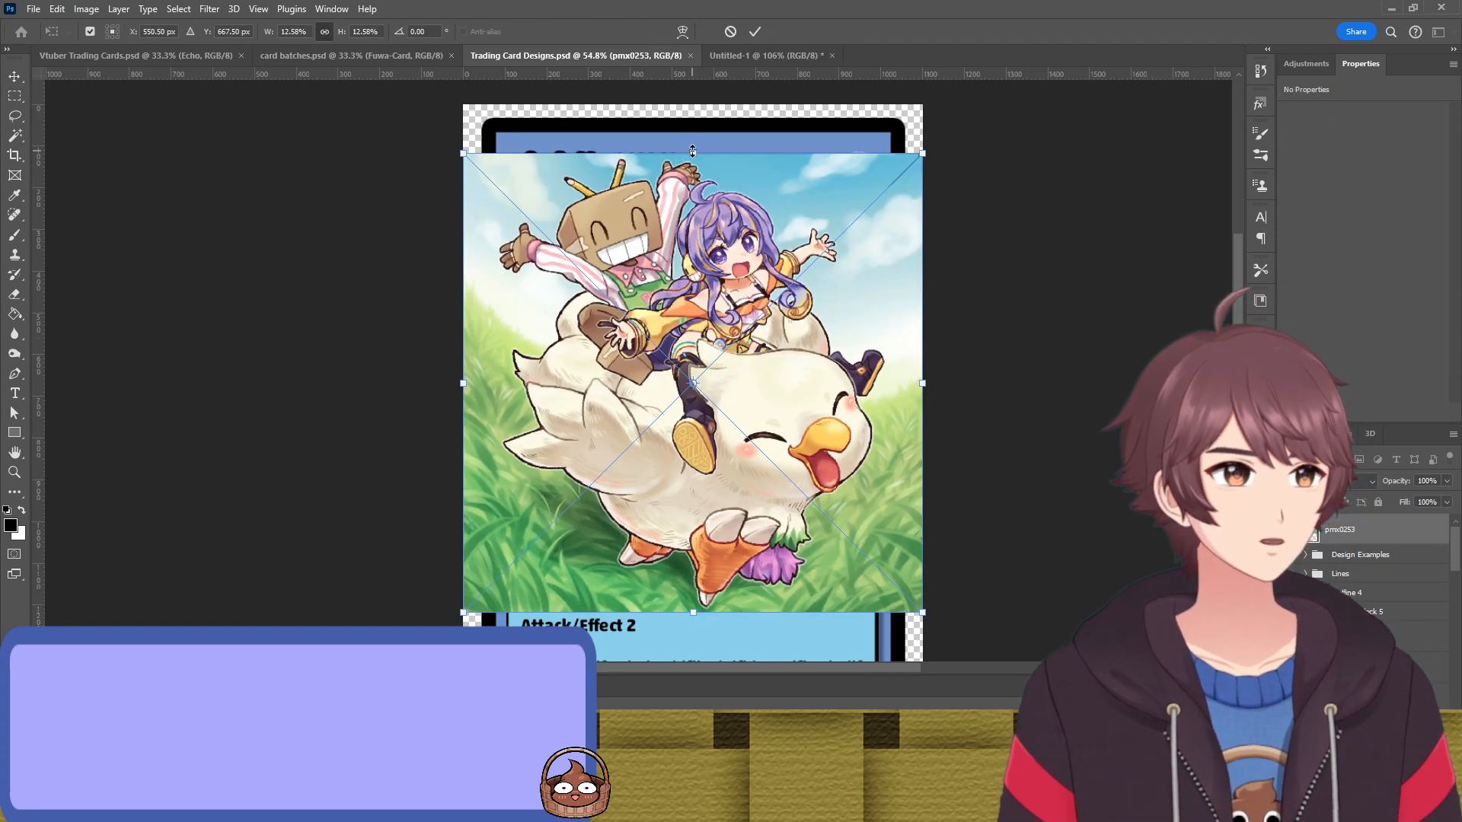
left_click_drag(693, 153, 692, 329)
left_click_drag(759, 432, 754, 306)
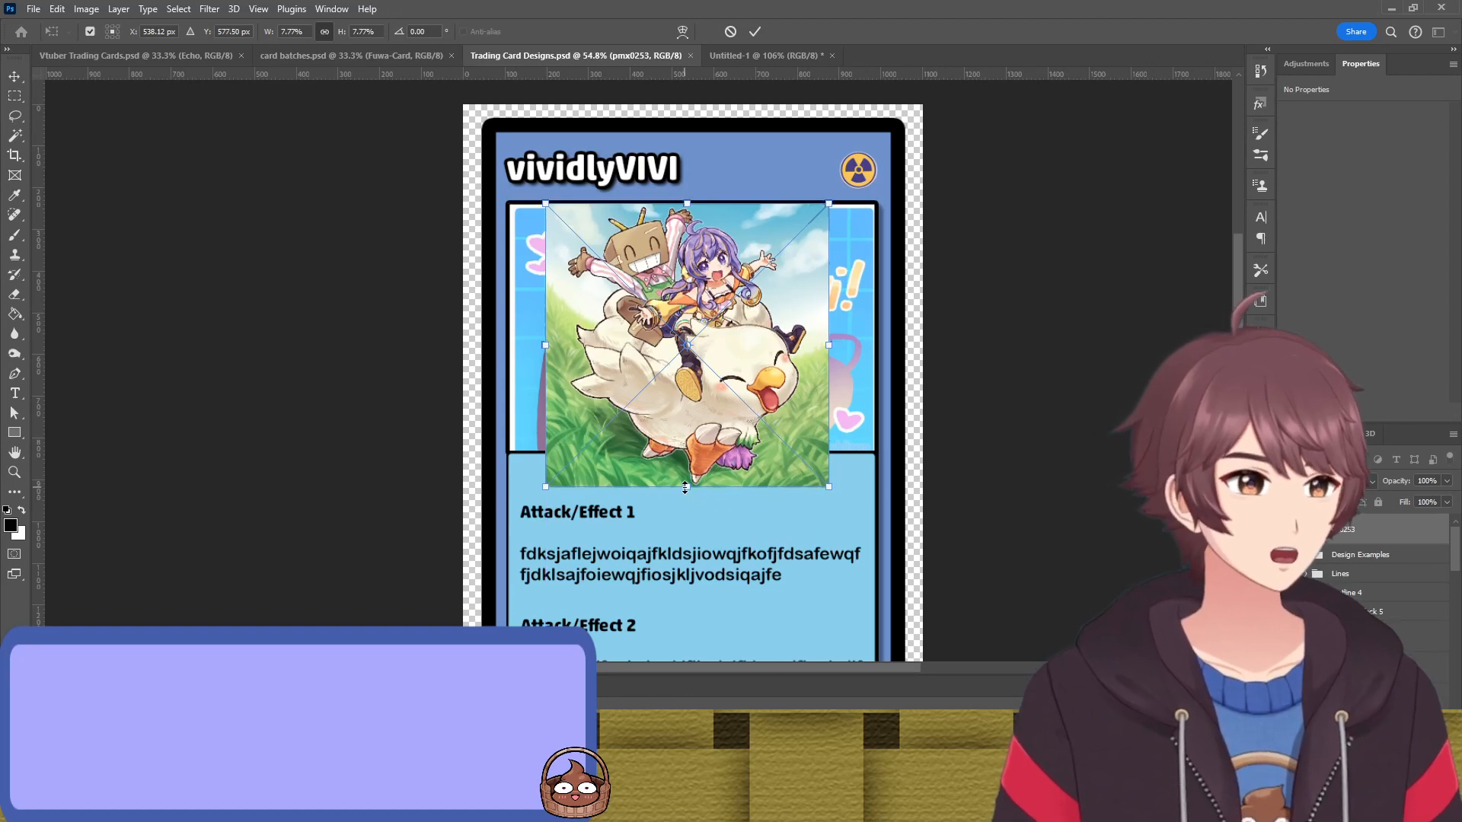
left_click_drag(687, 487, 682, 457)
key("Return")
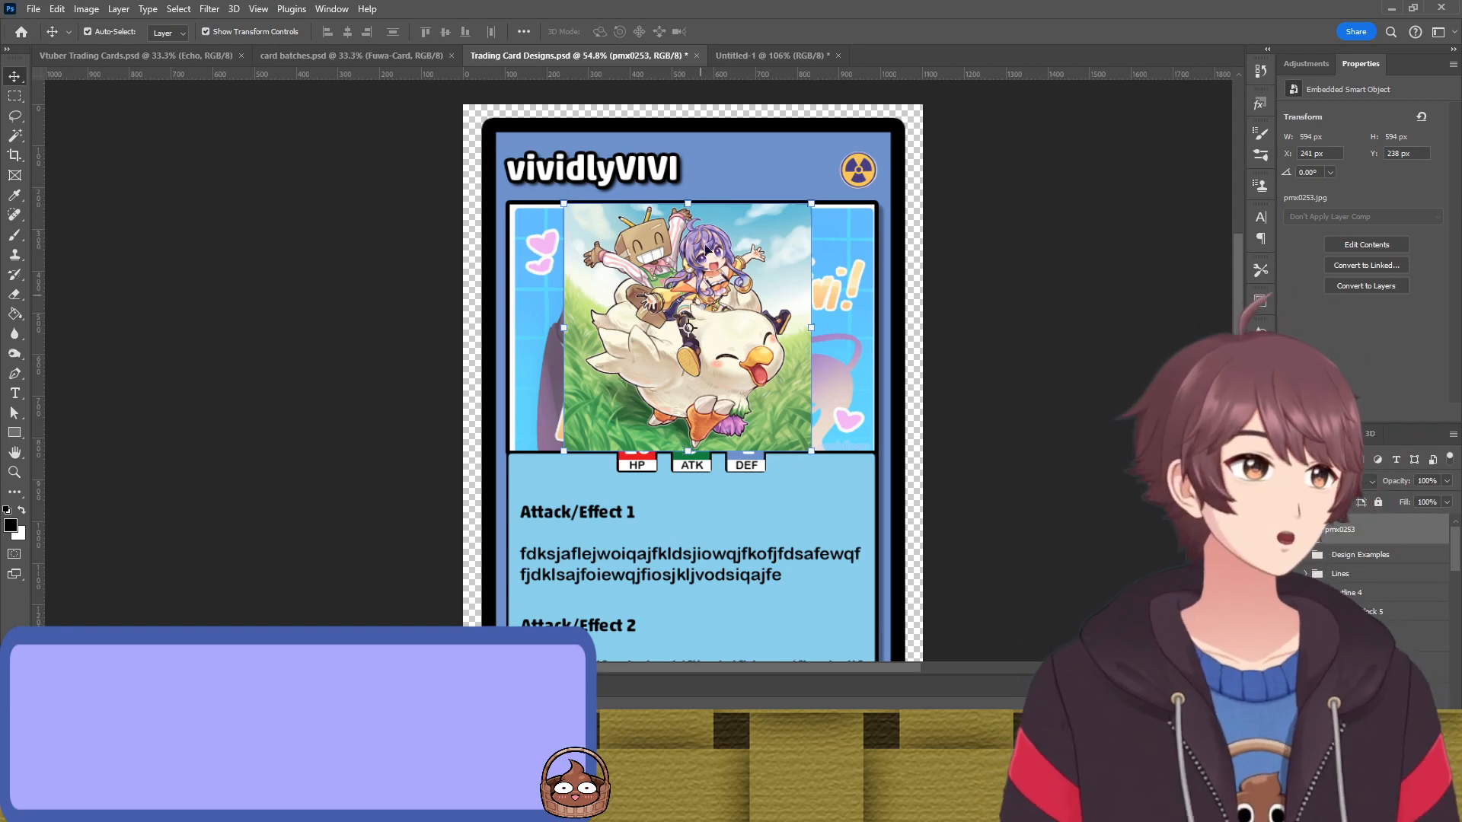
In the Untitled-1 document, move the Ljósálfar card image off the Apoqliphort Towers card to X 648 px, Y 55 px
left_click(760, 57)
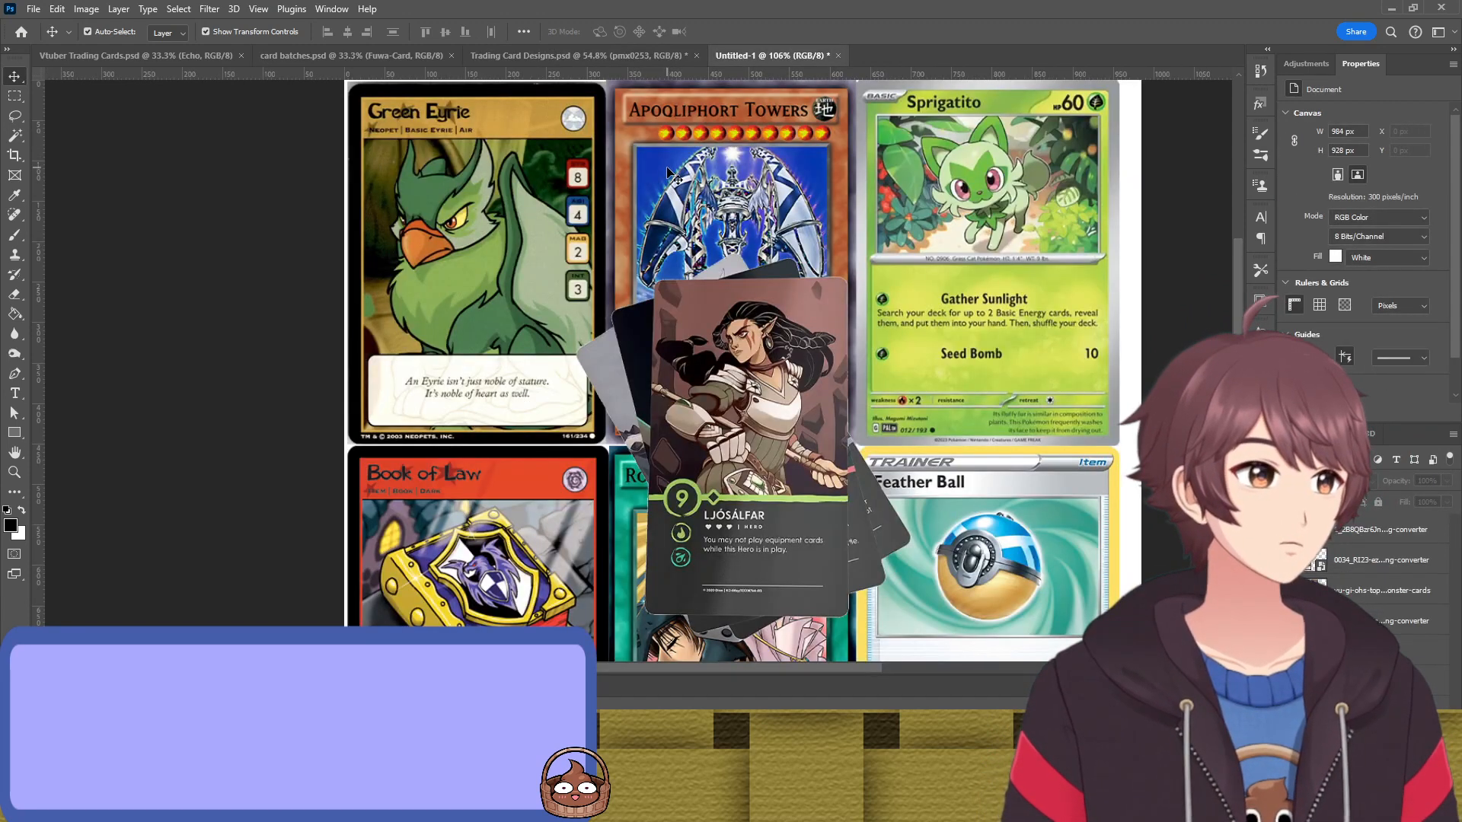
left_click(708, 219)
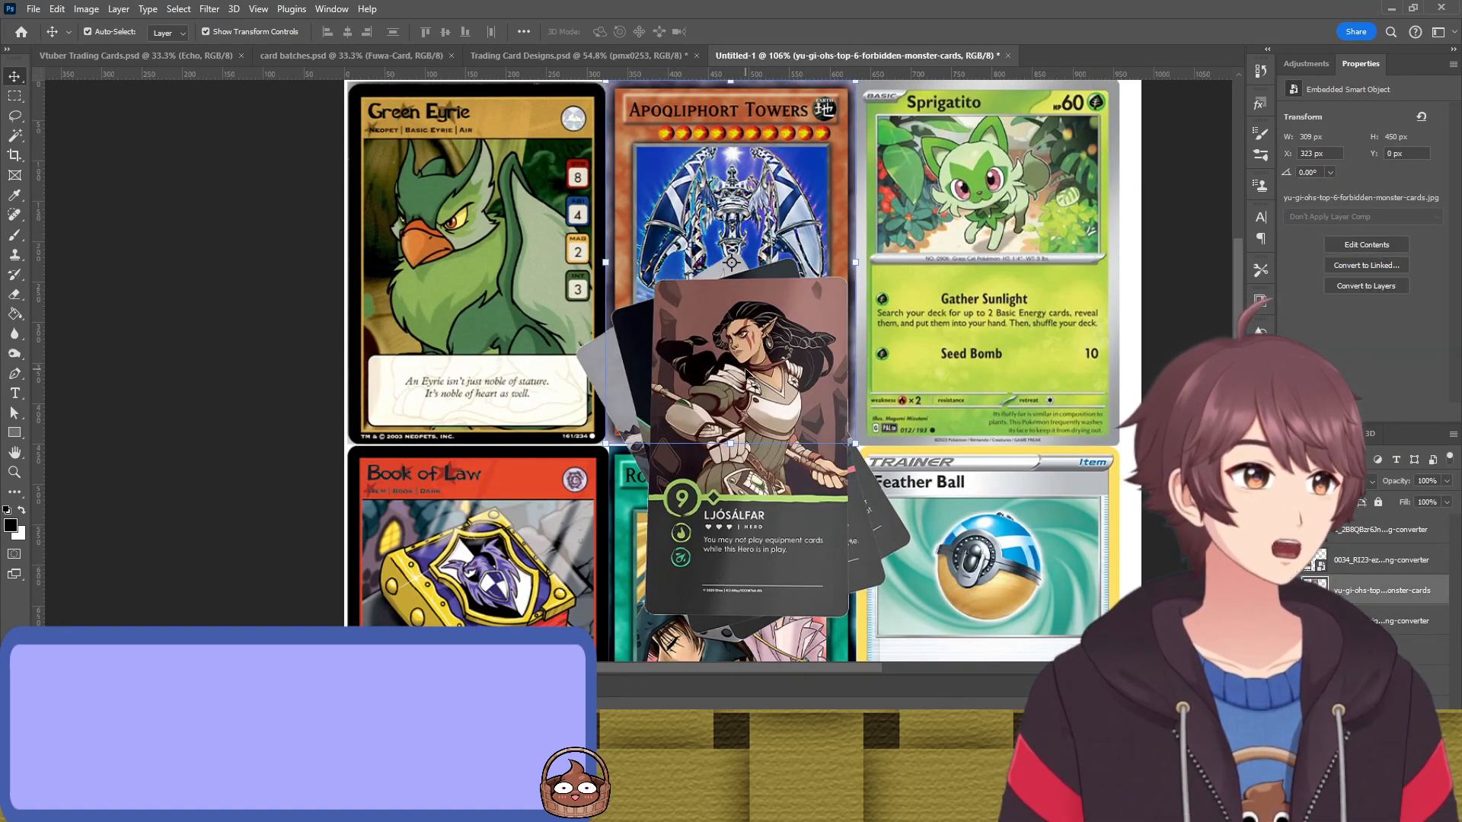
left_click_drag(731, 381, 1018, 253)
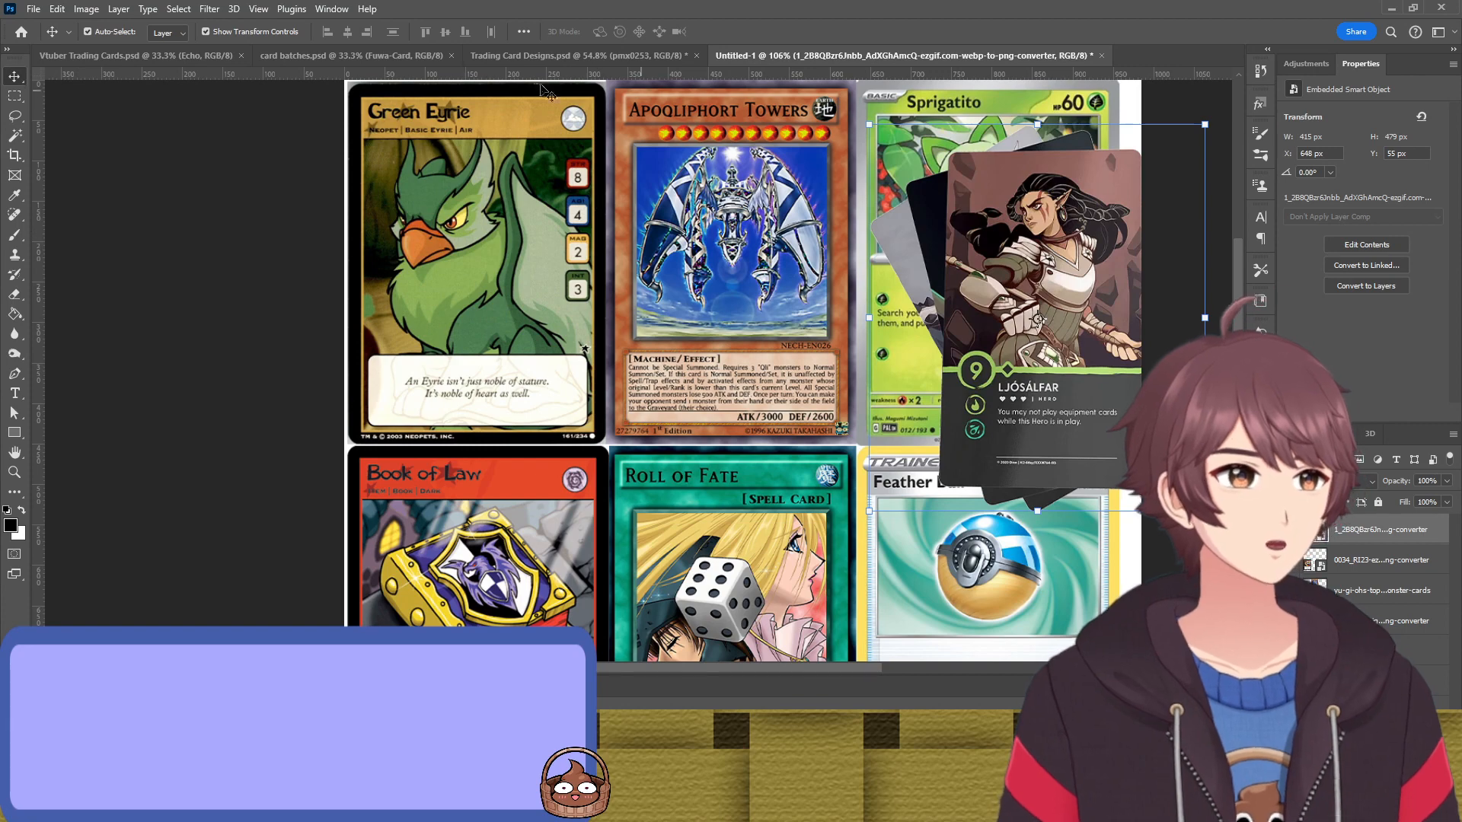
Switch to Trading Card Designs.psd and duplicate the Outline 4 group
left_click(549, 52)
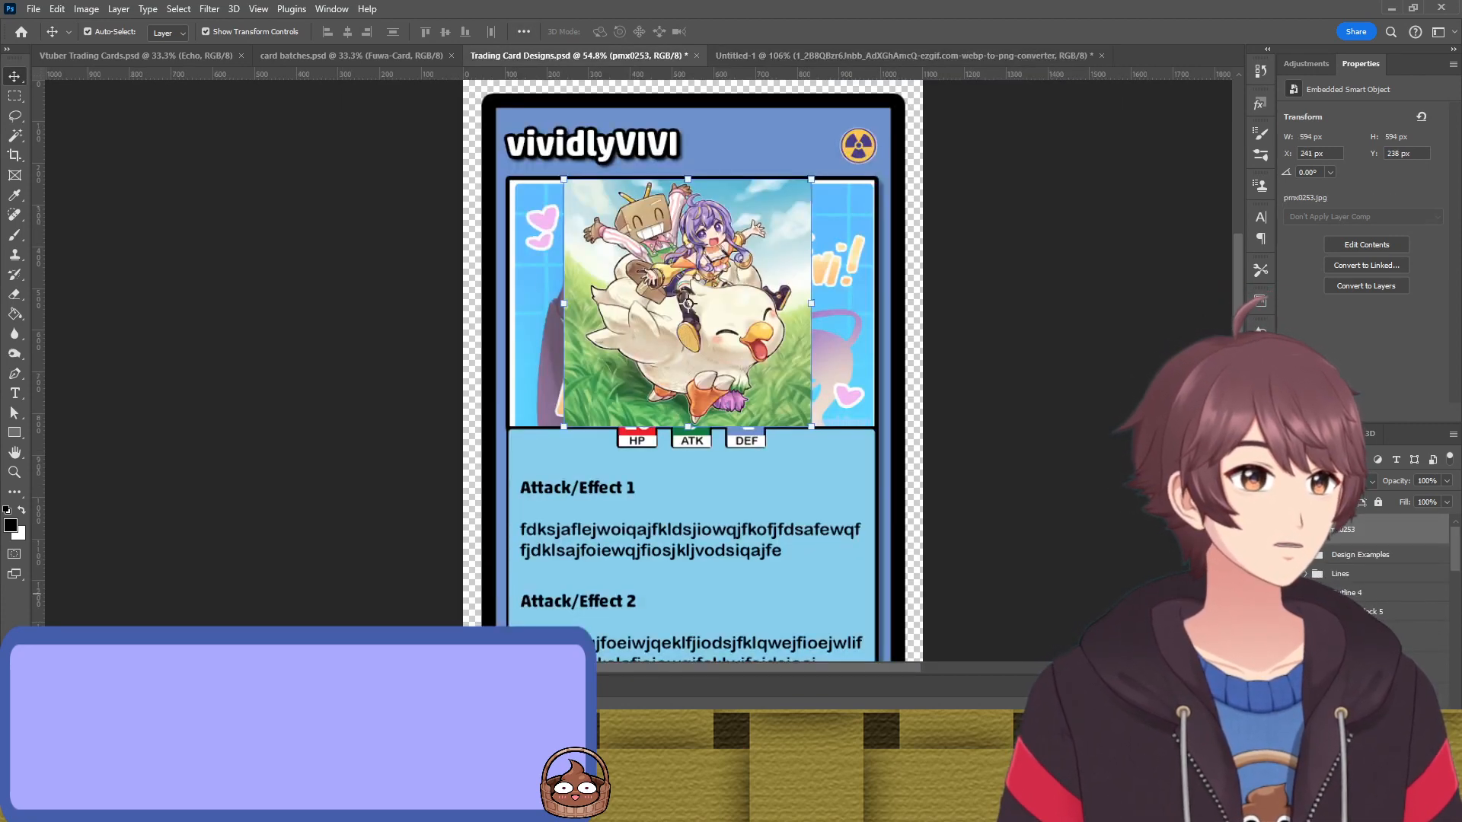
left_click(748, 430)
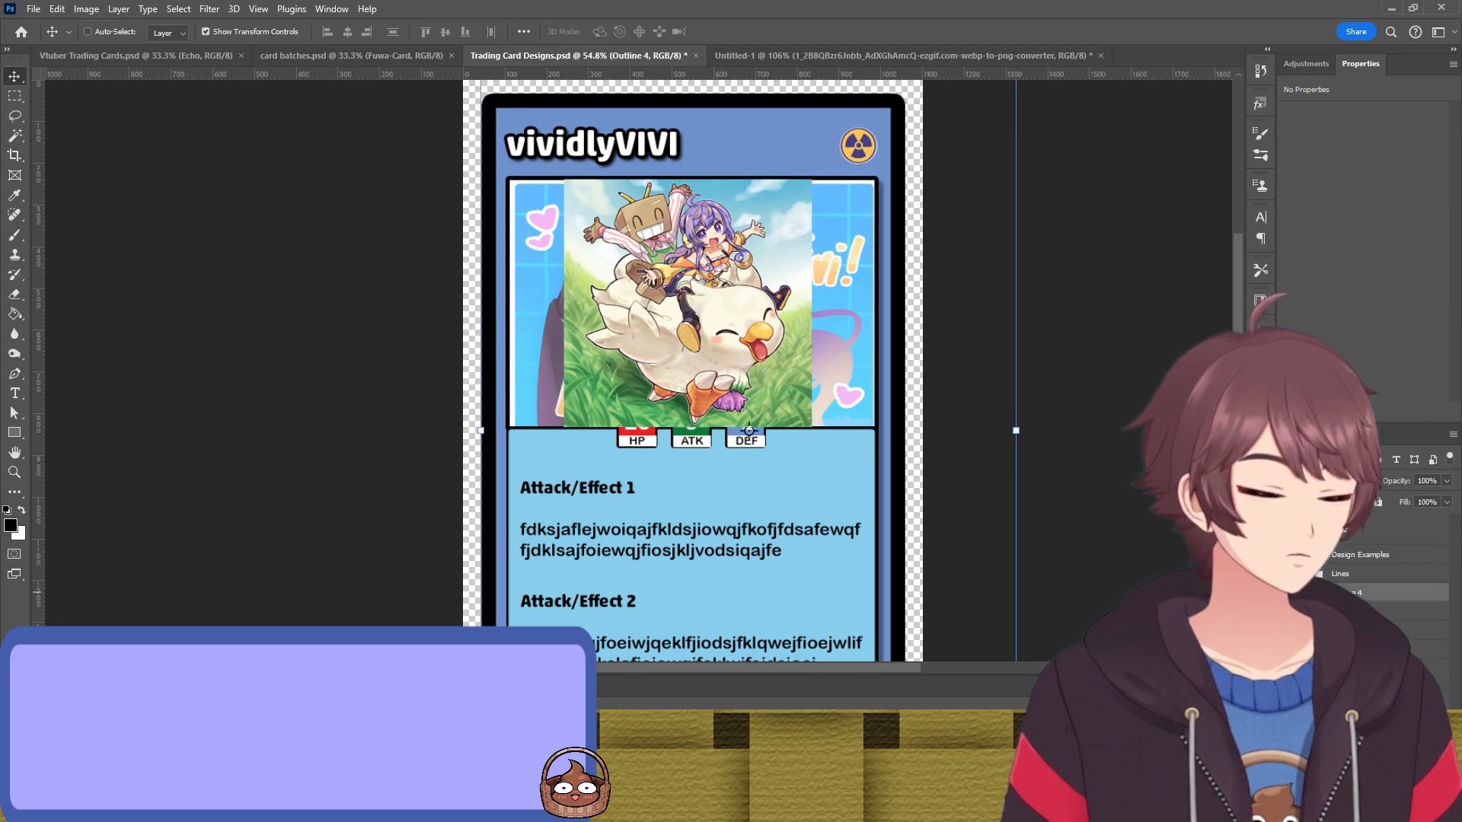
key("ctrl+j")
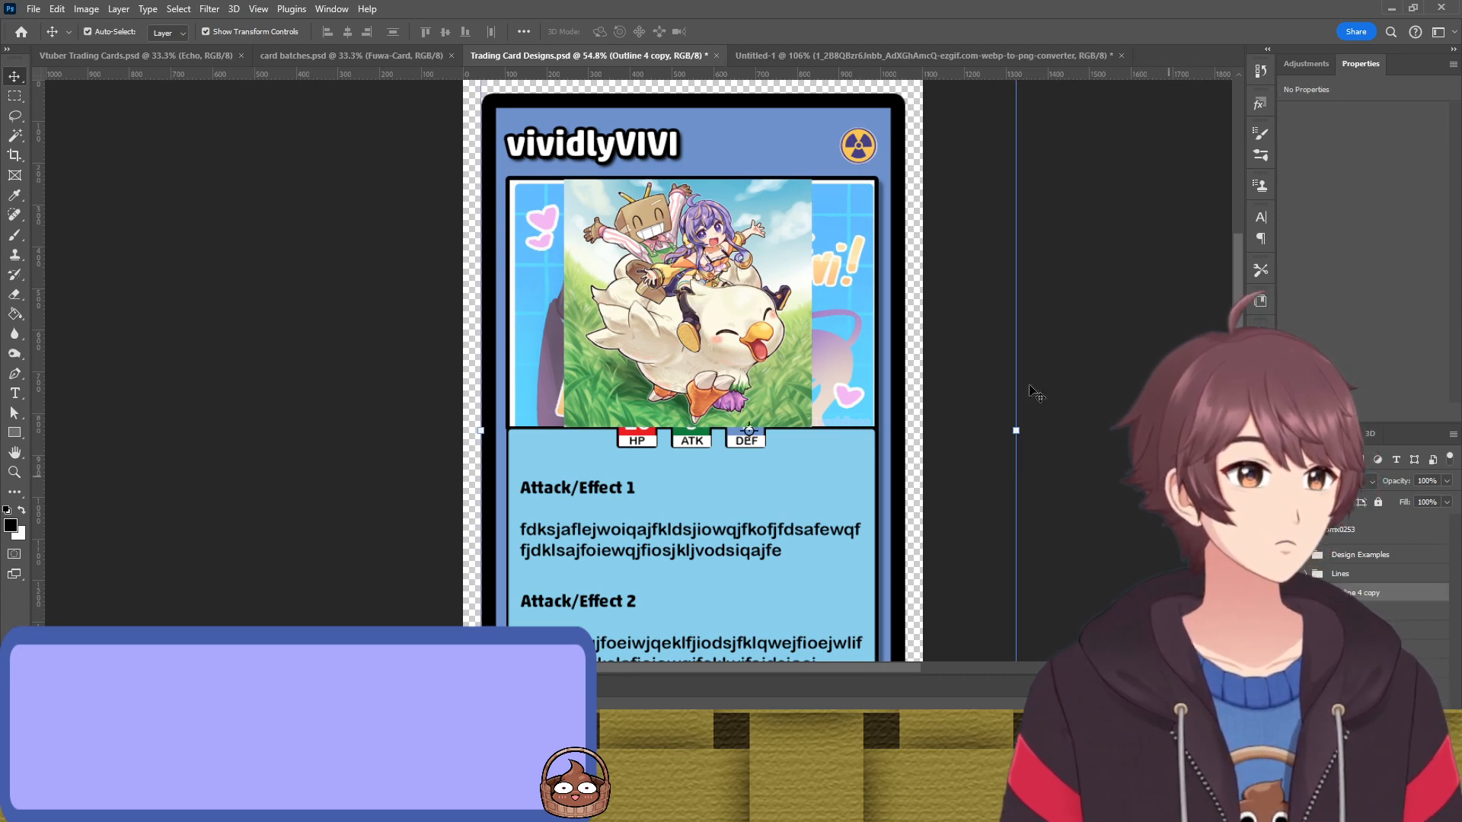
Enlarge the pmx0253 illustration to 8.60%, extending it down from the art window's top edge, and clear the selection
left_click(748, 299)
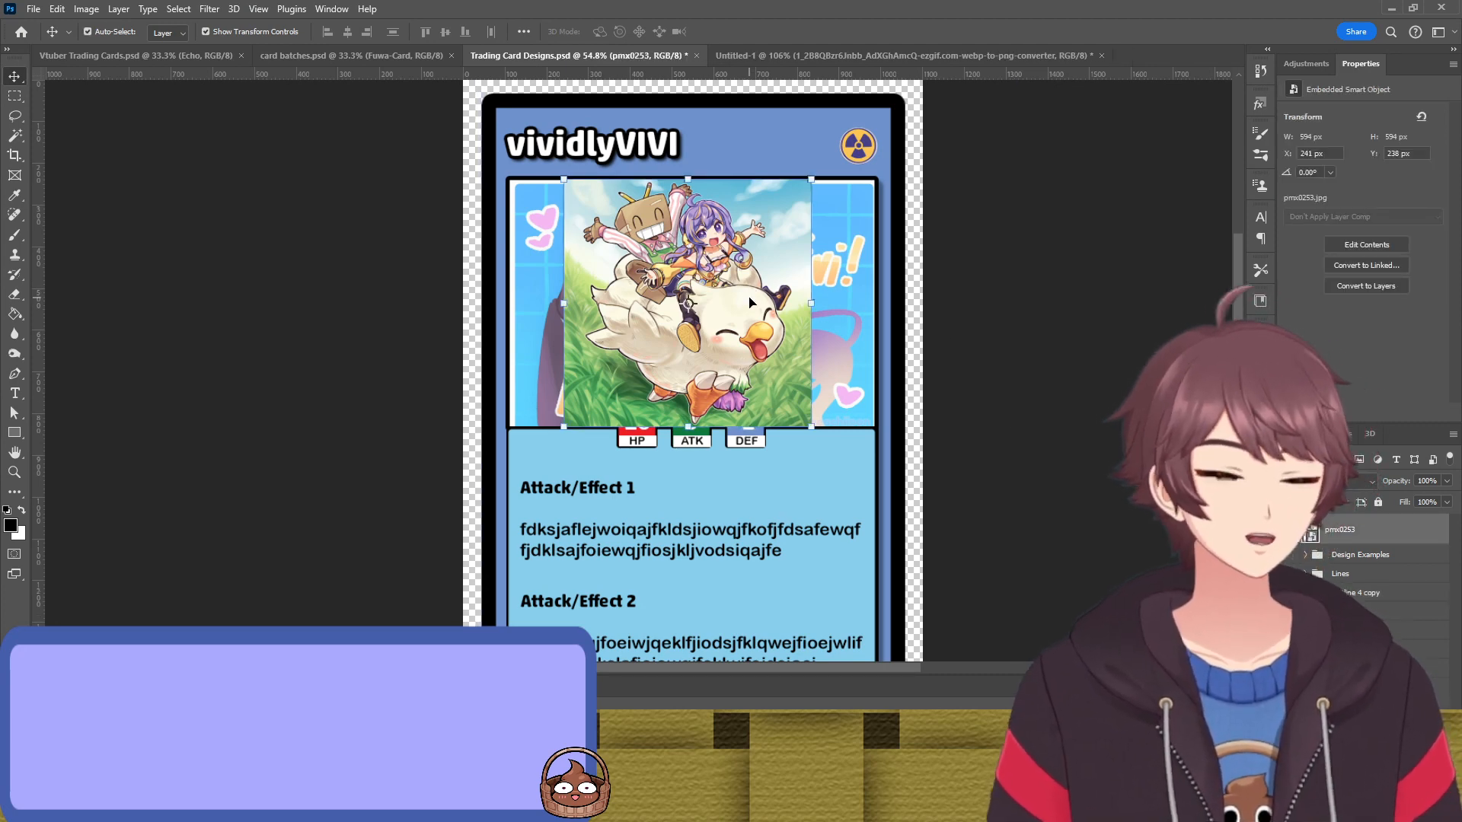
left_click(813, 303)
left_click_drag(812, 303, 784, 329)
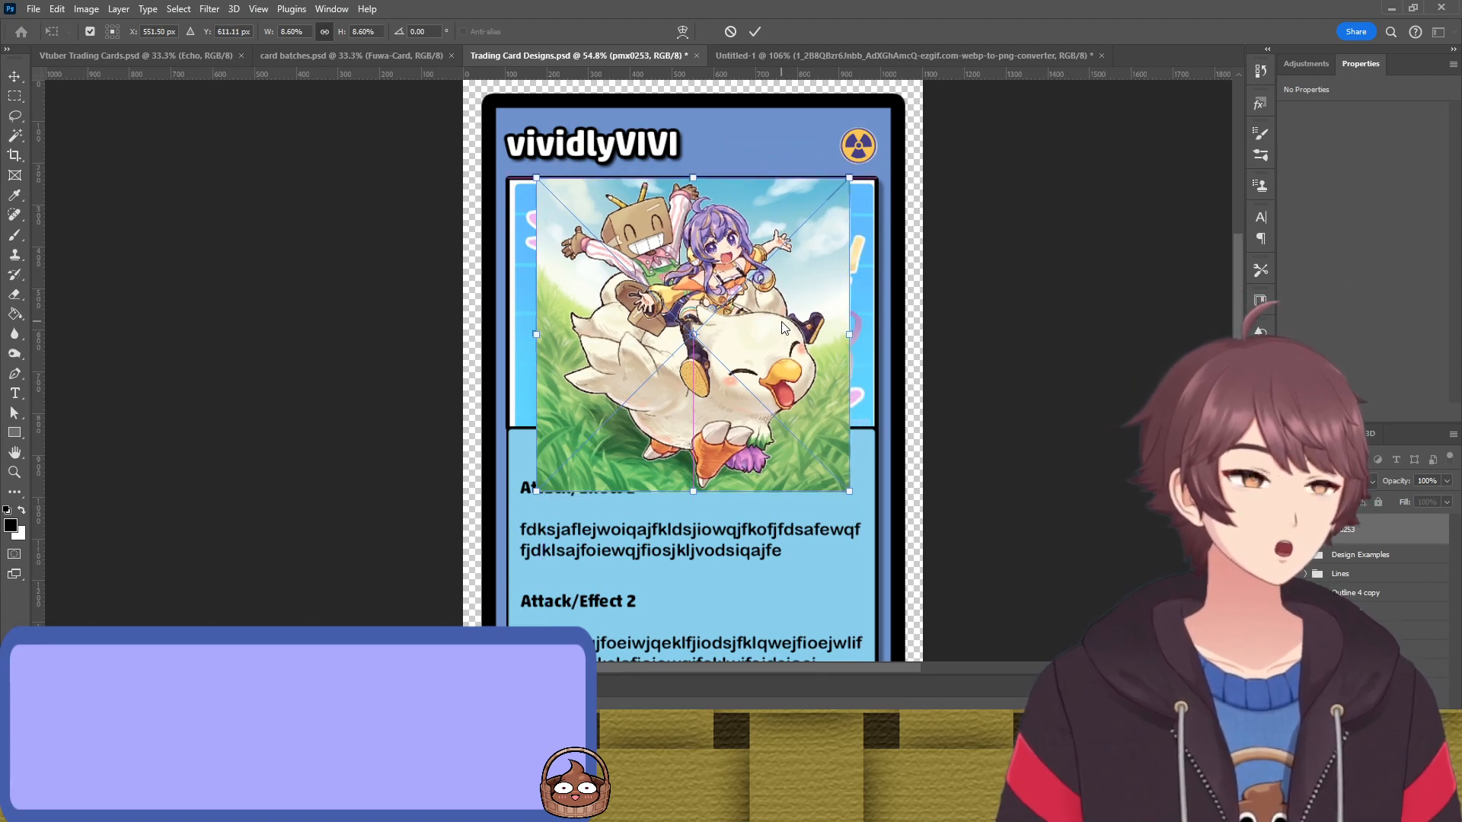
scroll(784, 329, "down", 2)
key("Return")
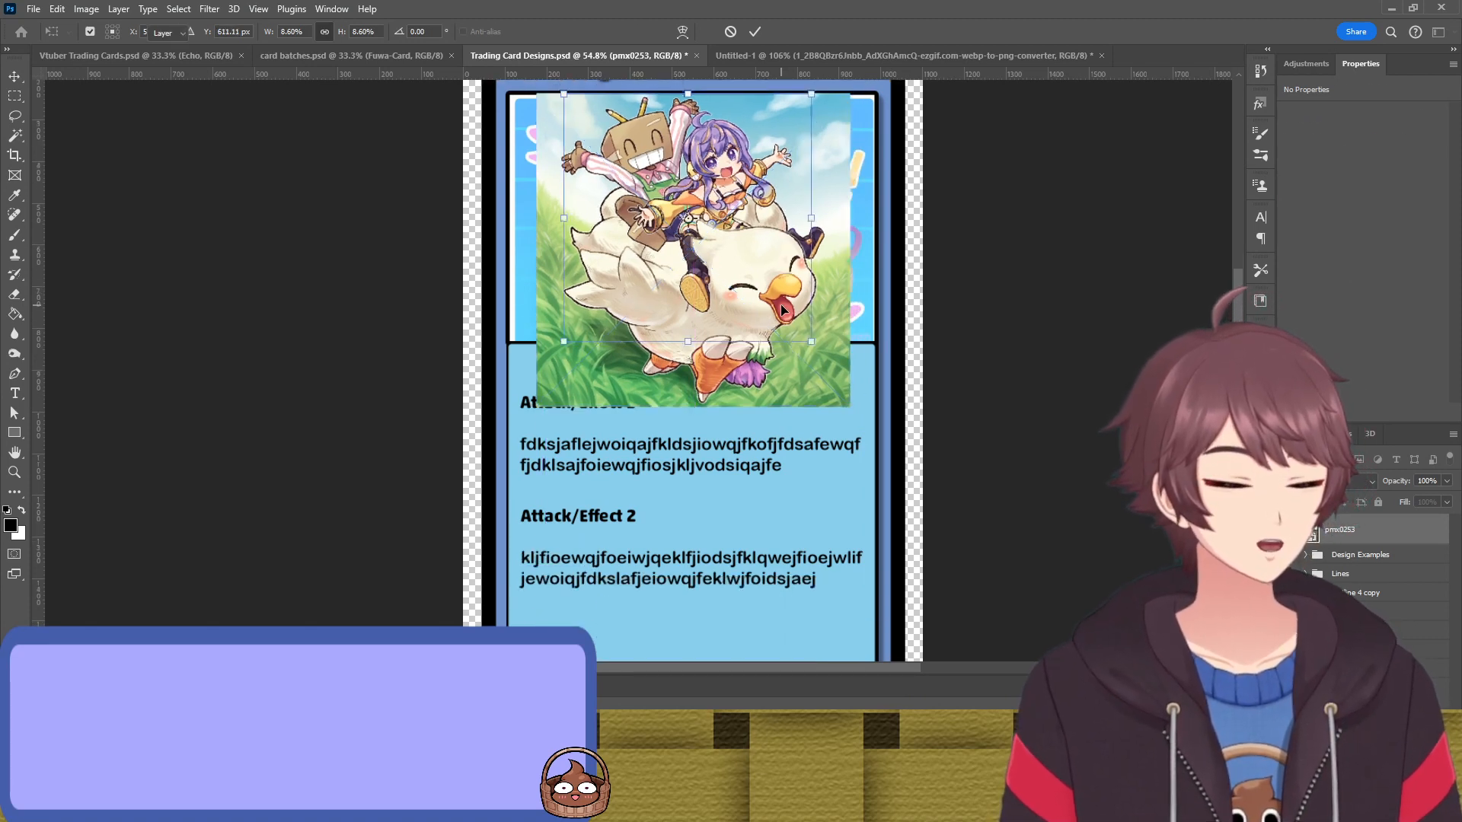
left_click(1012, 318)
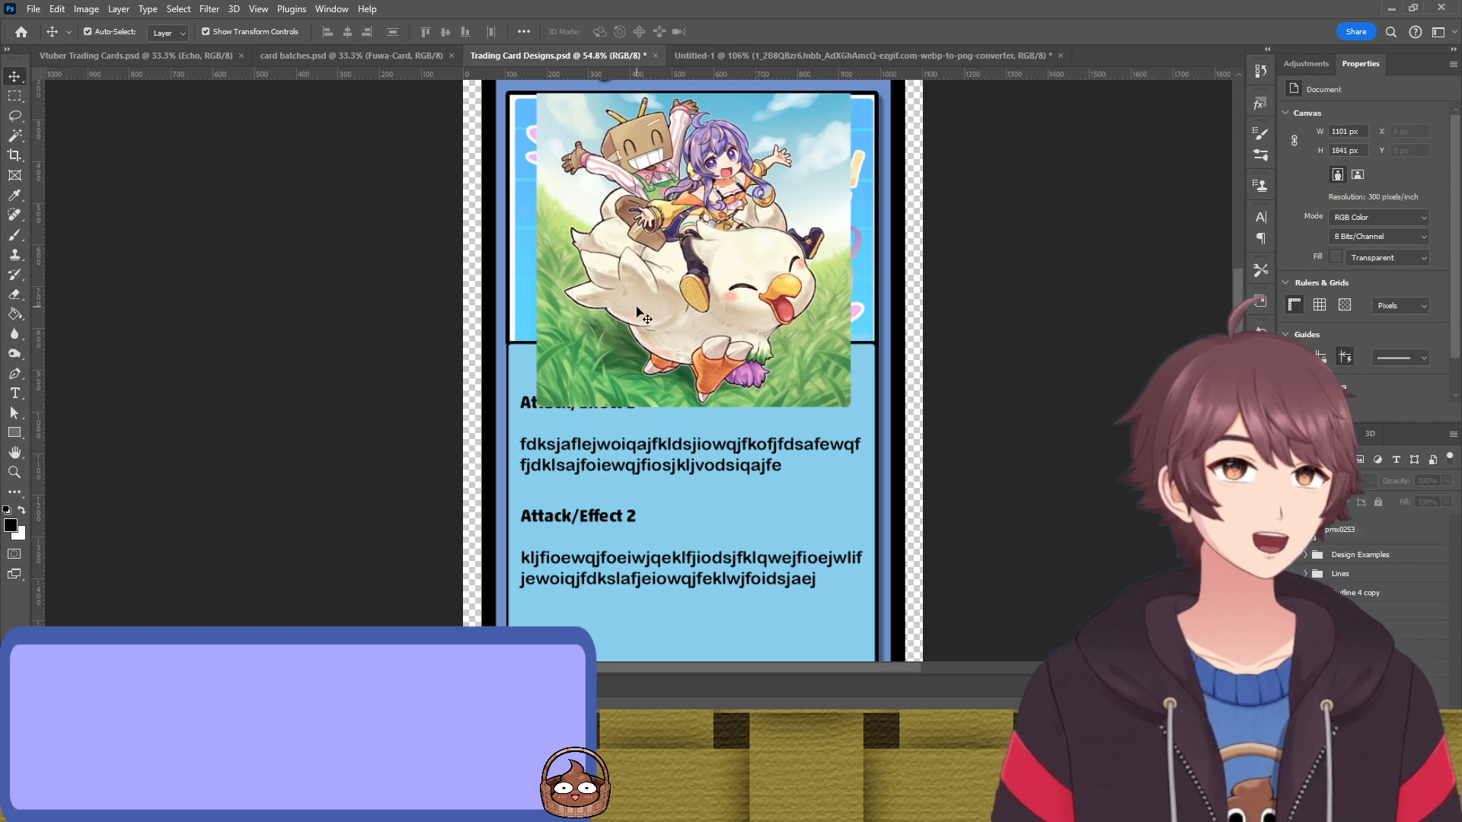
Enlarge the pmx0253 illustration to about 9.95% so it nearly spans the card's inner width
scroll(617, 301, "down", 3)
scroll(617, 301, "up", 3)
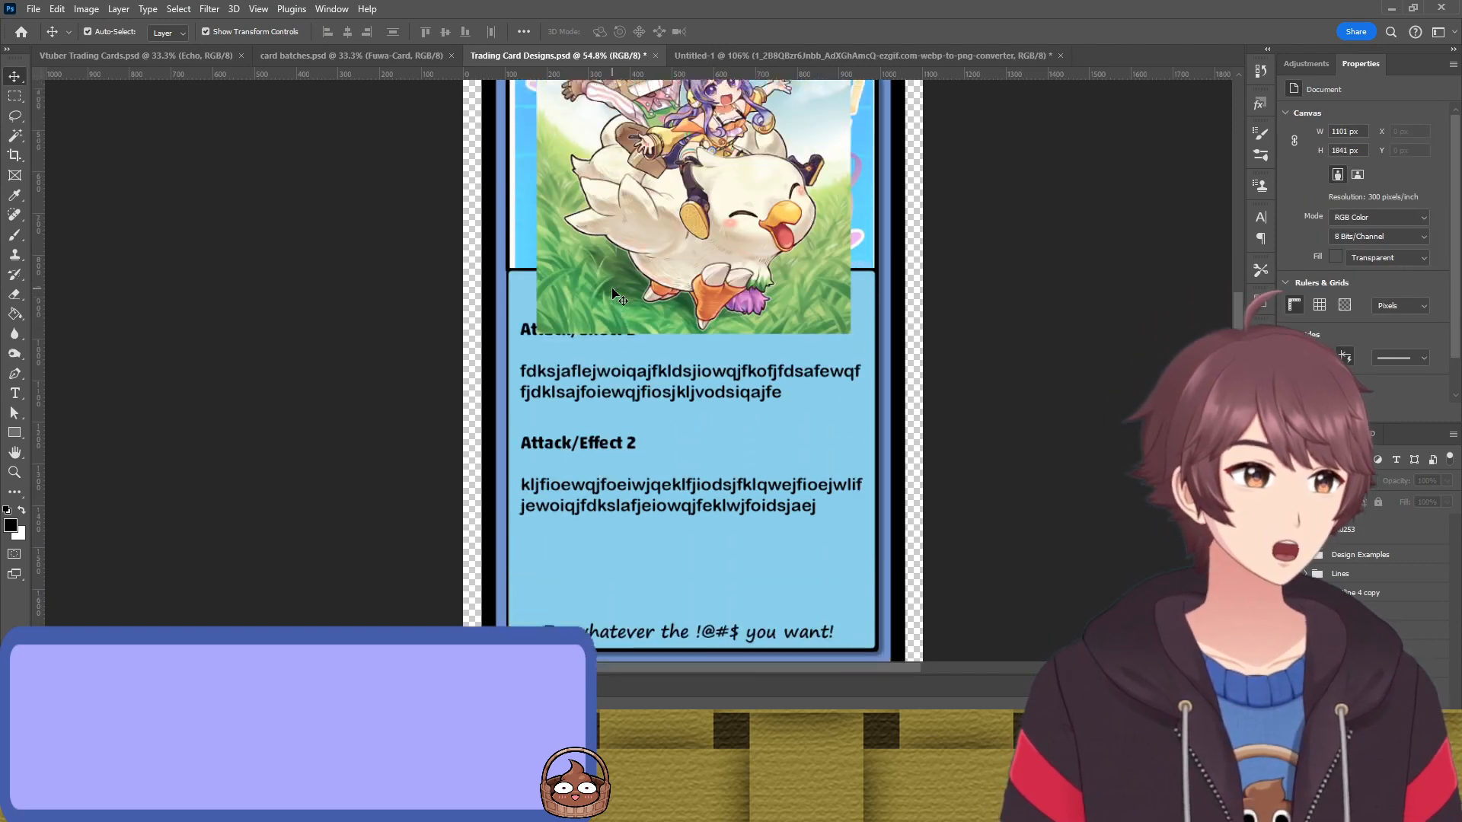
left_click(691, 361)
left_click_drag(695, 383, 693, 435)
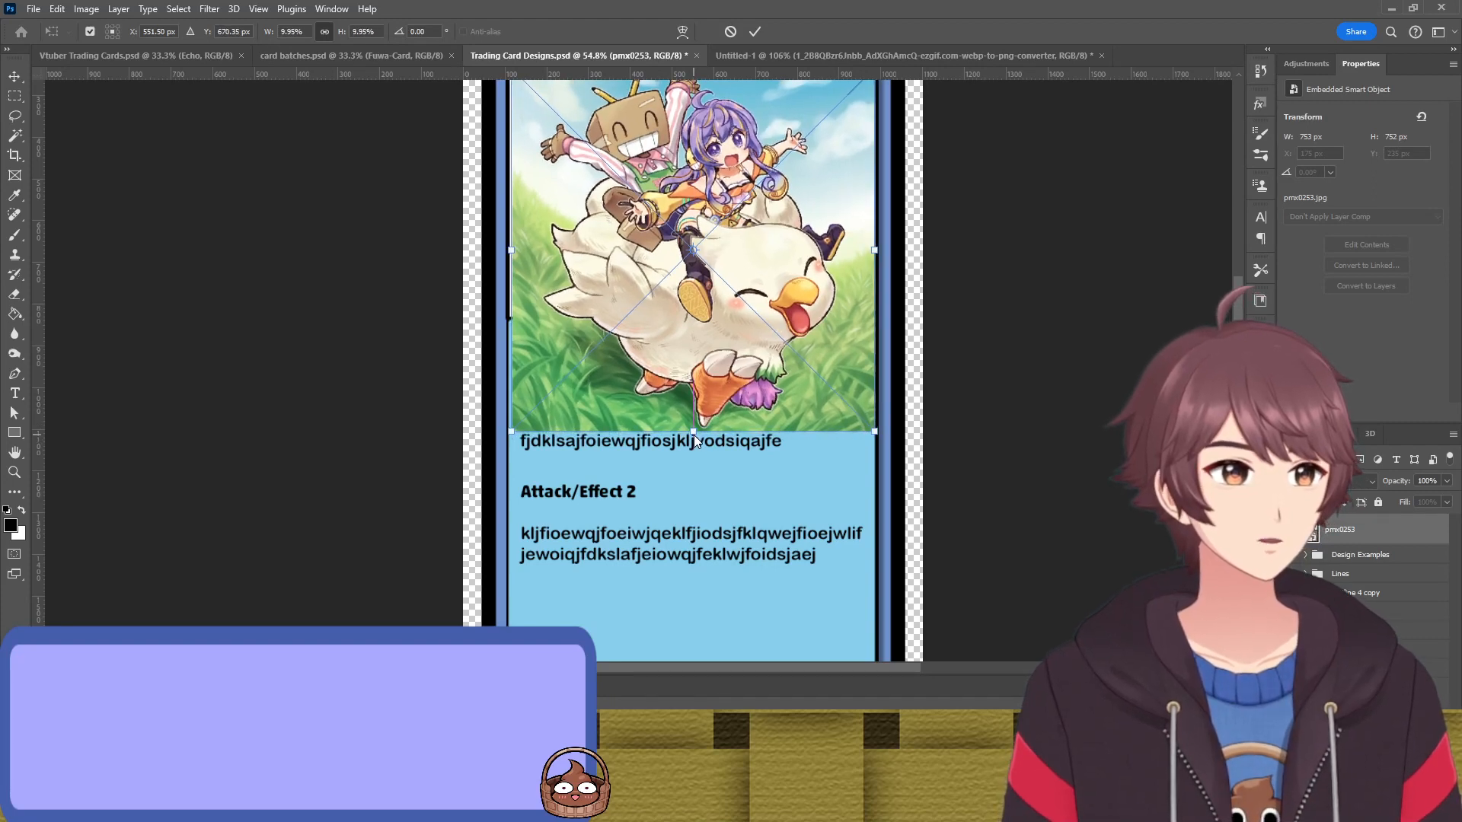
scroll(725, 358, "up", 2)
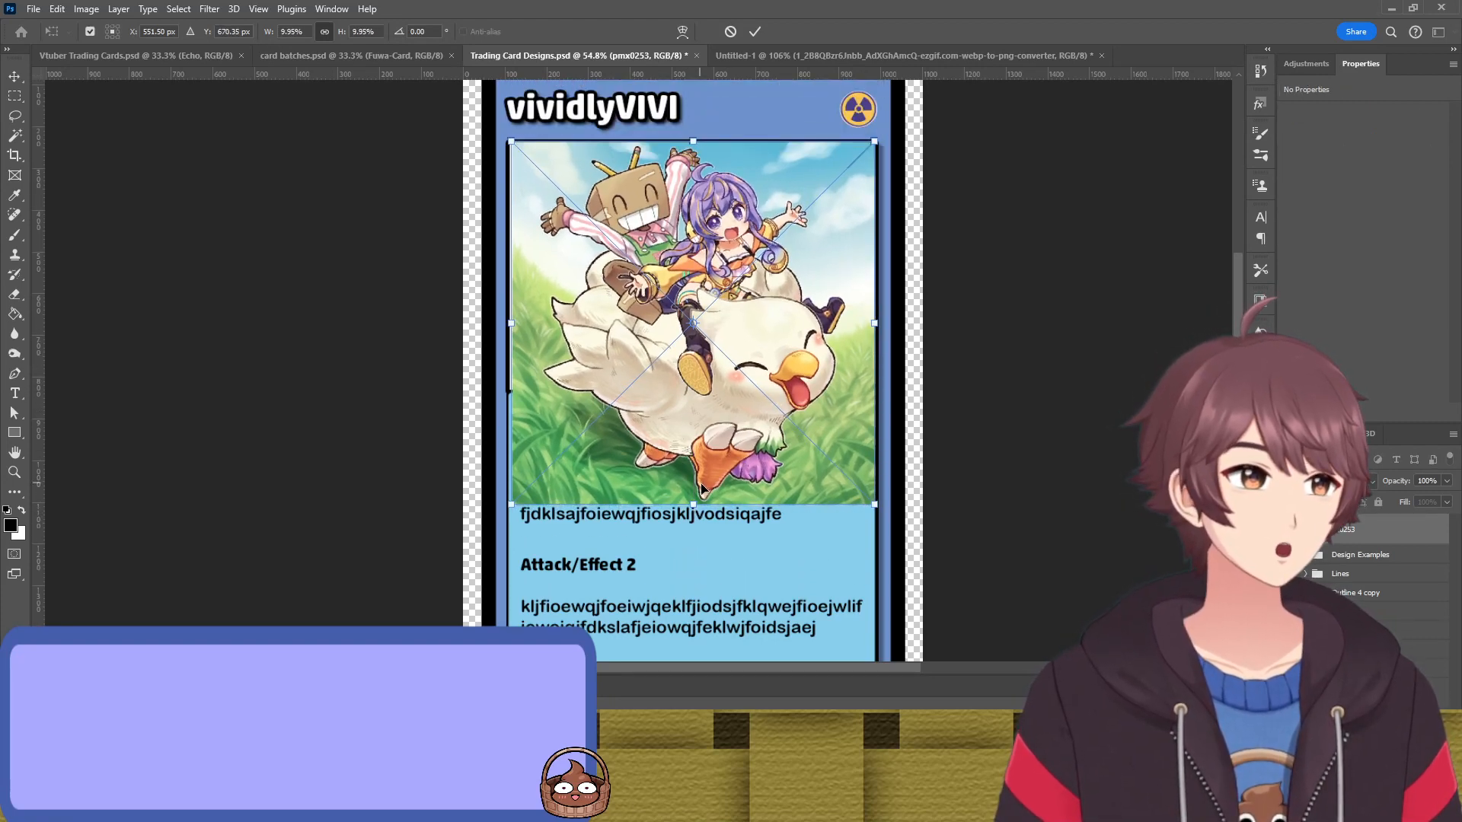
left_click_drag(691, 504, 691, 510)
Align the enlarged illustration within the art frame's sides at X 547.90 px, Y 674.68 px, apply the transform and clear the selection
key("Left")
key("Left")
key("Left")
key("Left")
key("Left")
key("Left")
key("Left")
key("Left")
key("Left")
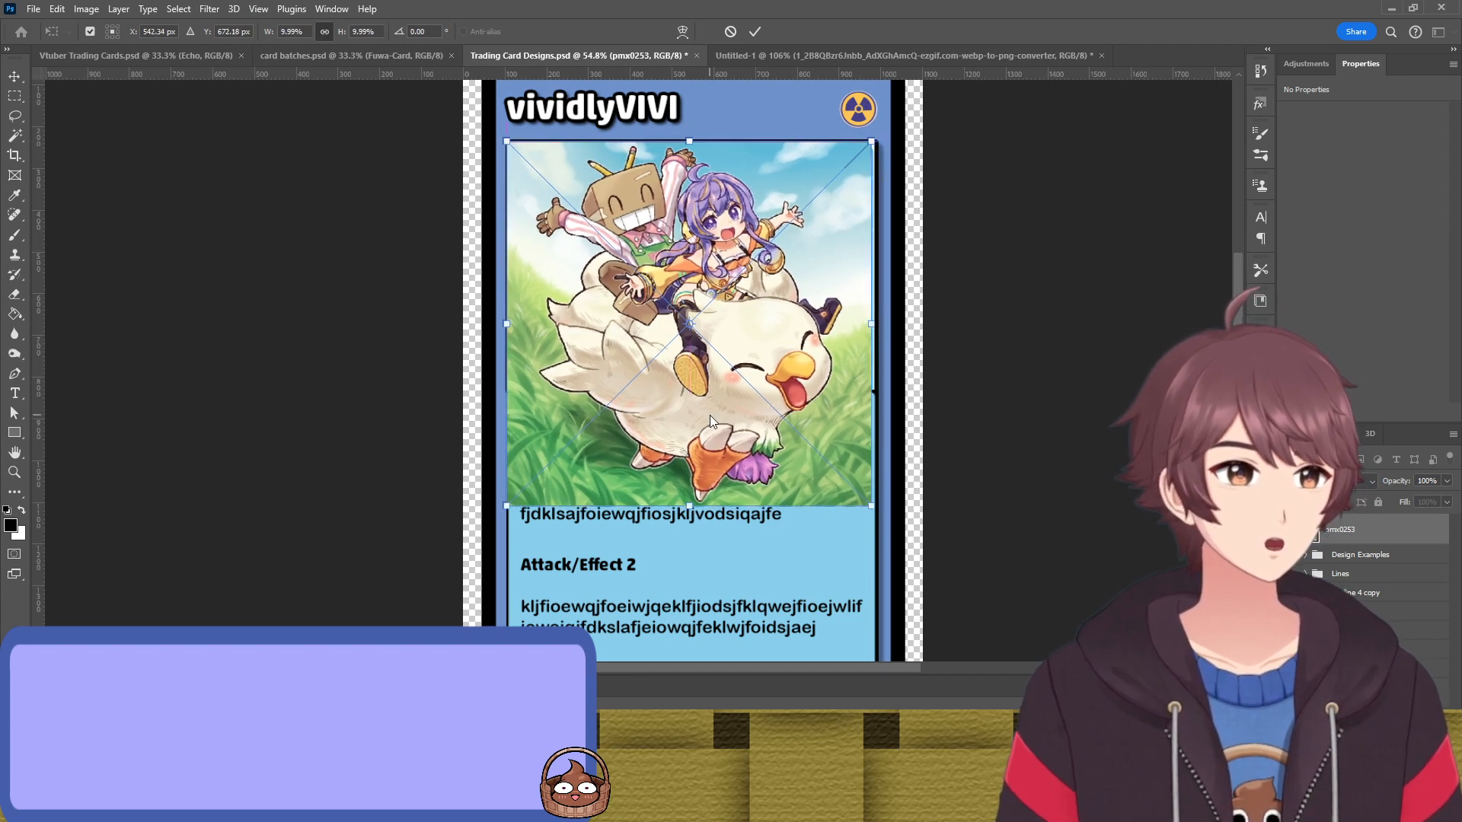
left_click_drag(710, 414, 712, 416)
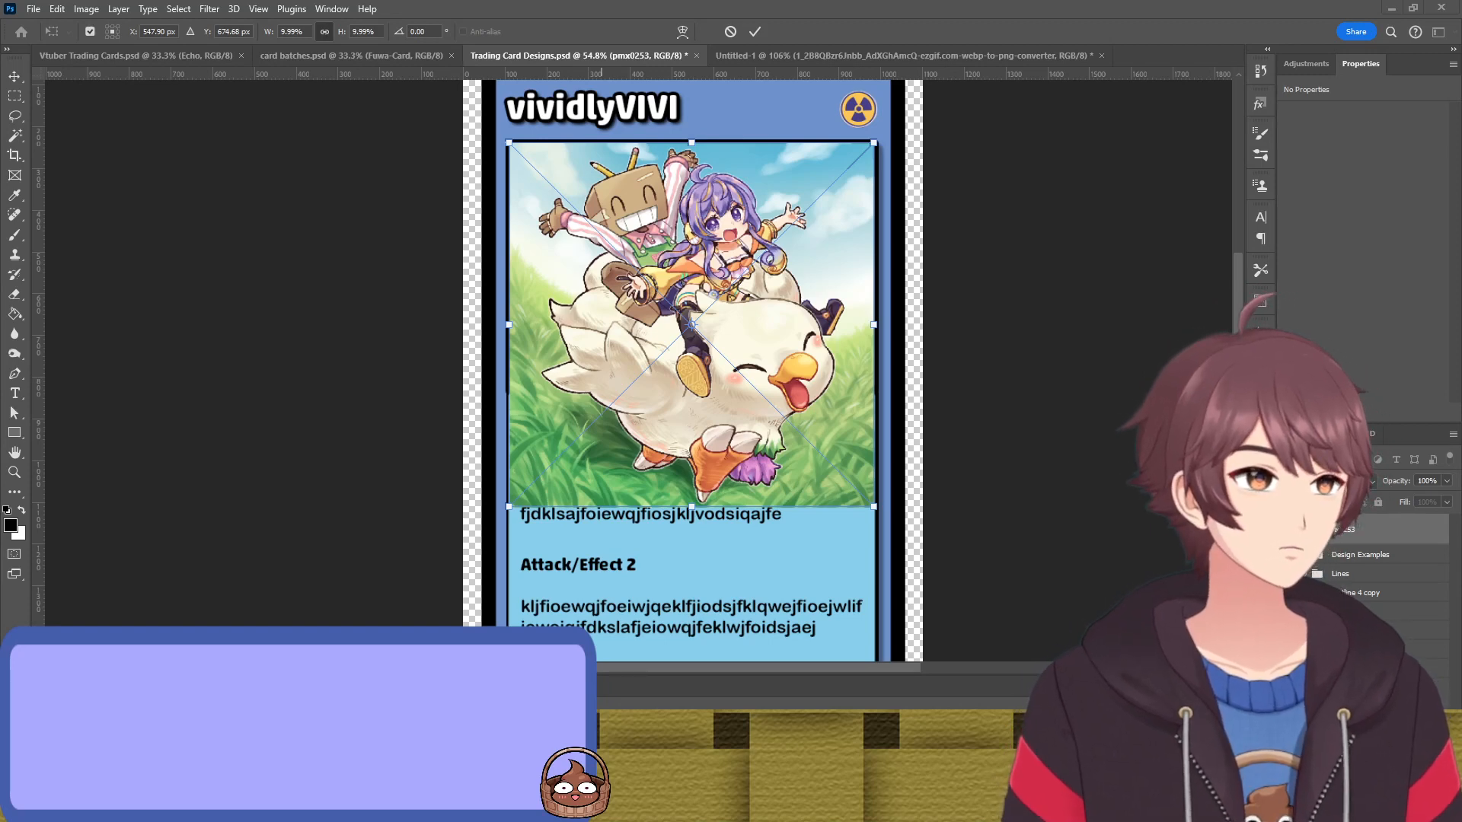
scroll(979, 313, "up", 1)
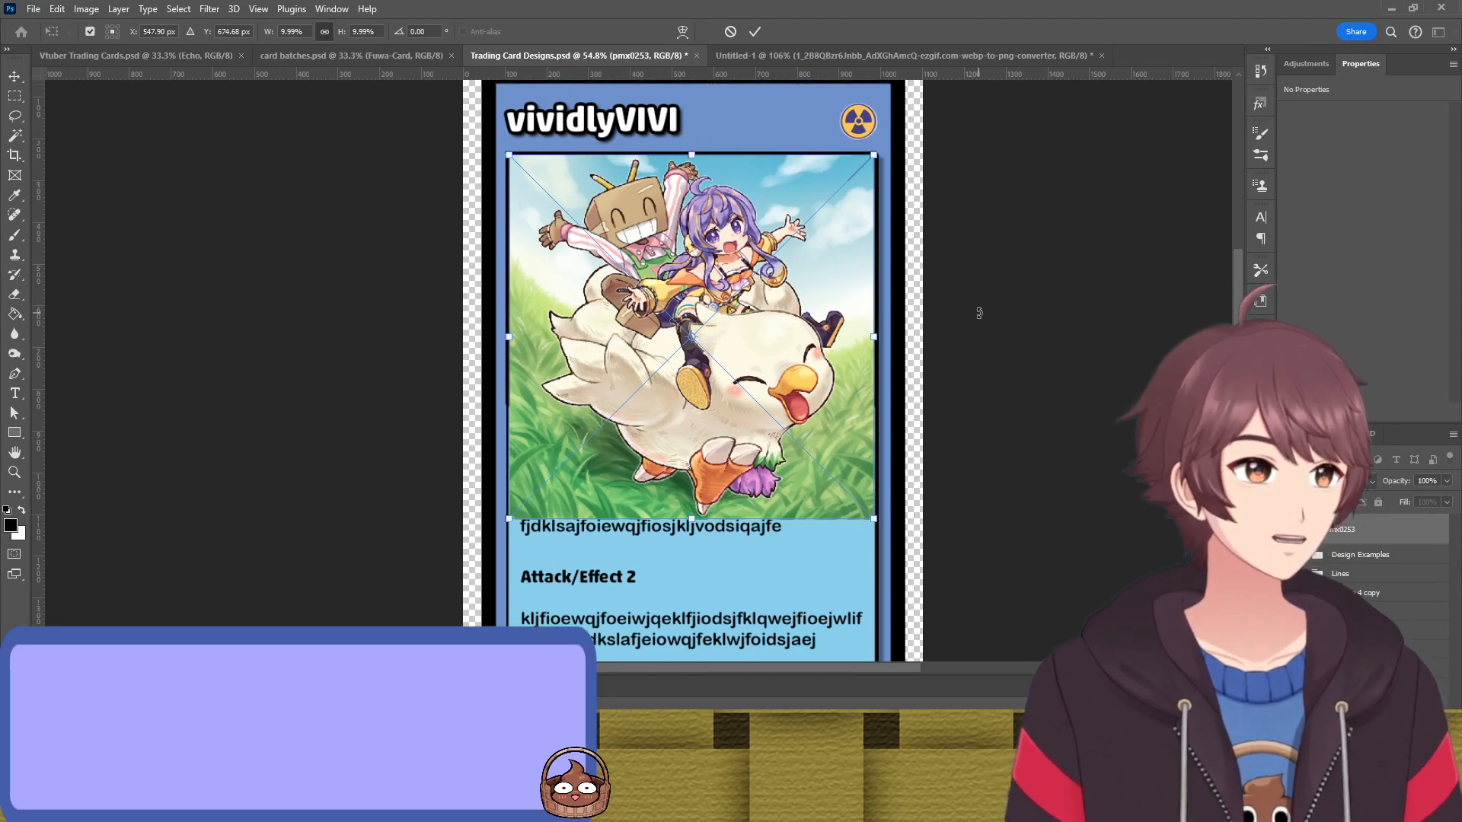
key("Return")
left_click(979, 313)
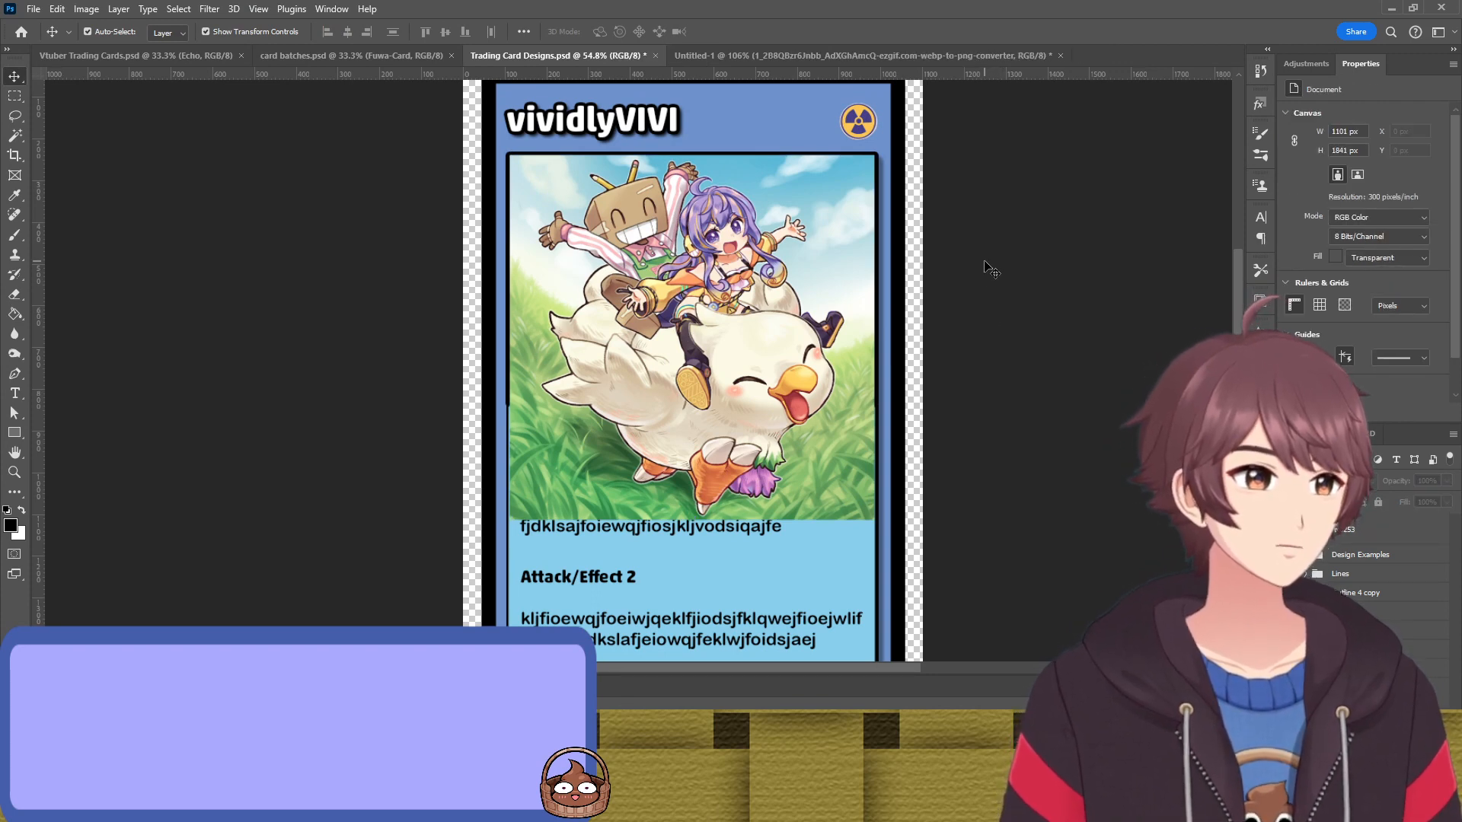
Add a black stroke effect around the pmx0253 illustration and clear the selection
left_click(807, 286)
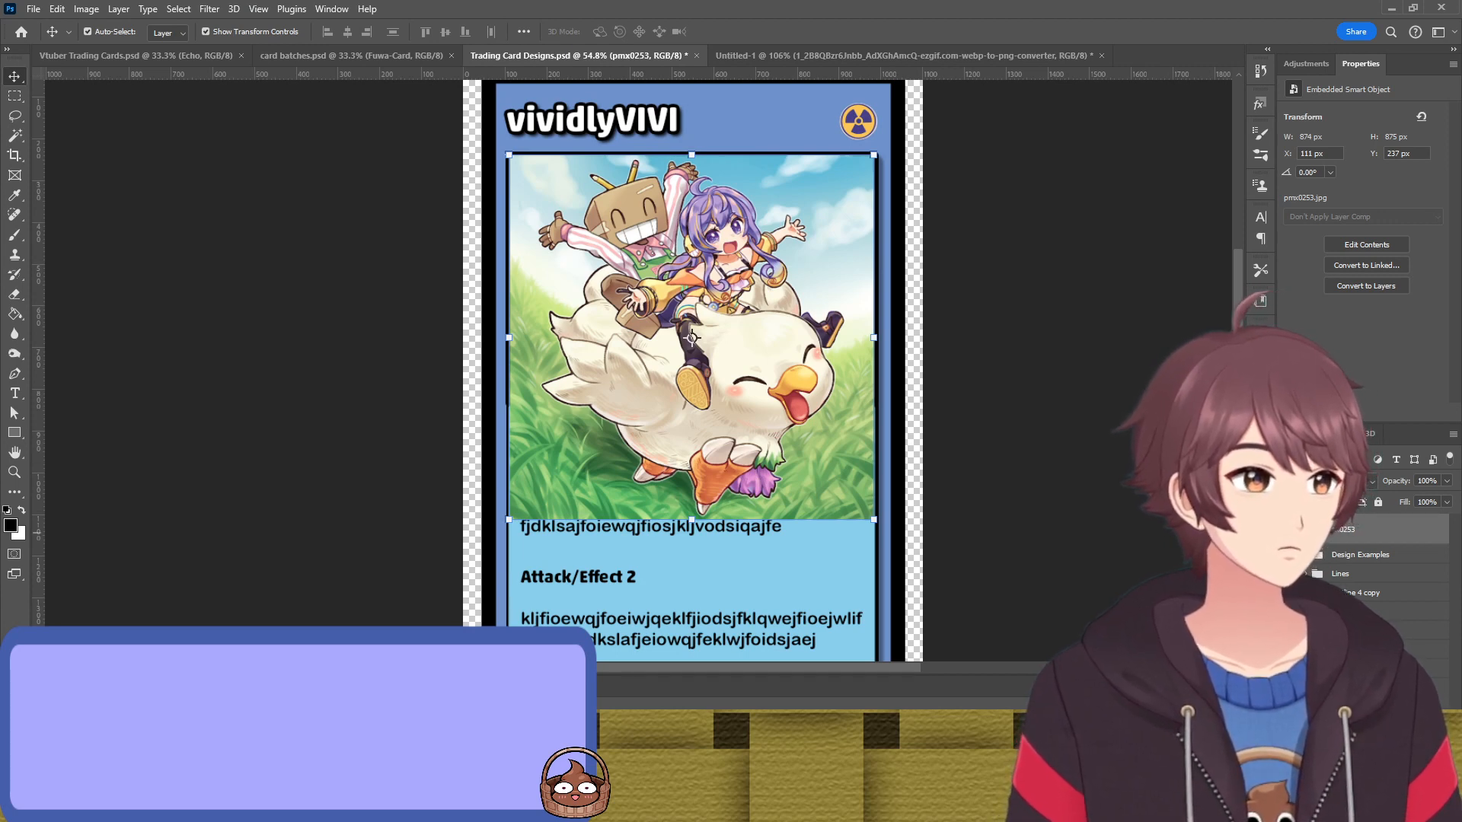
left_click(1107, 585)
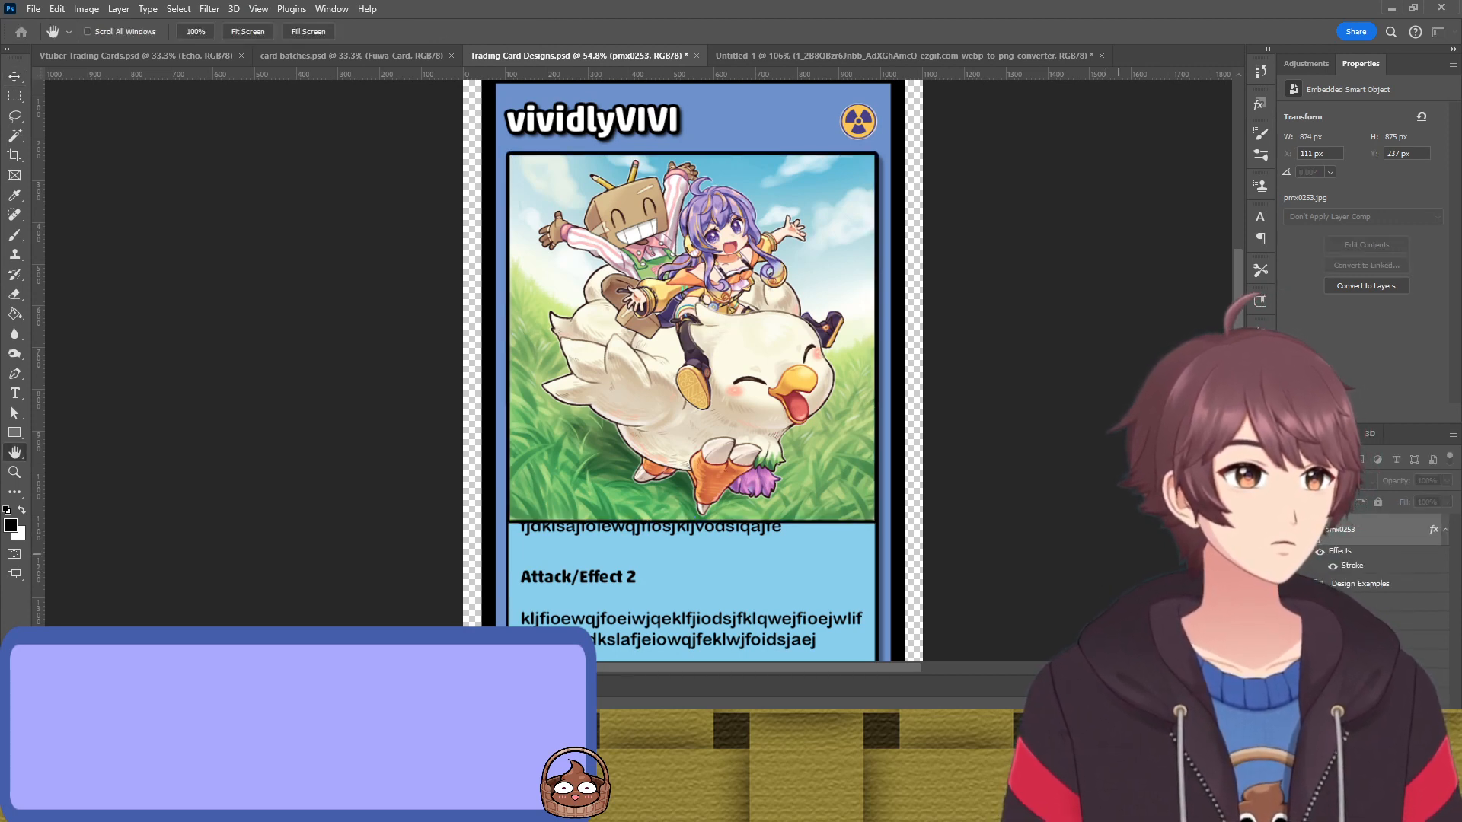
left_click(1376, 193)
left_click(1108, 273)
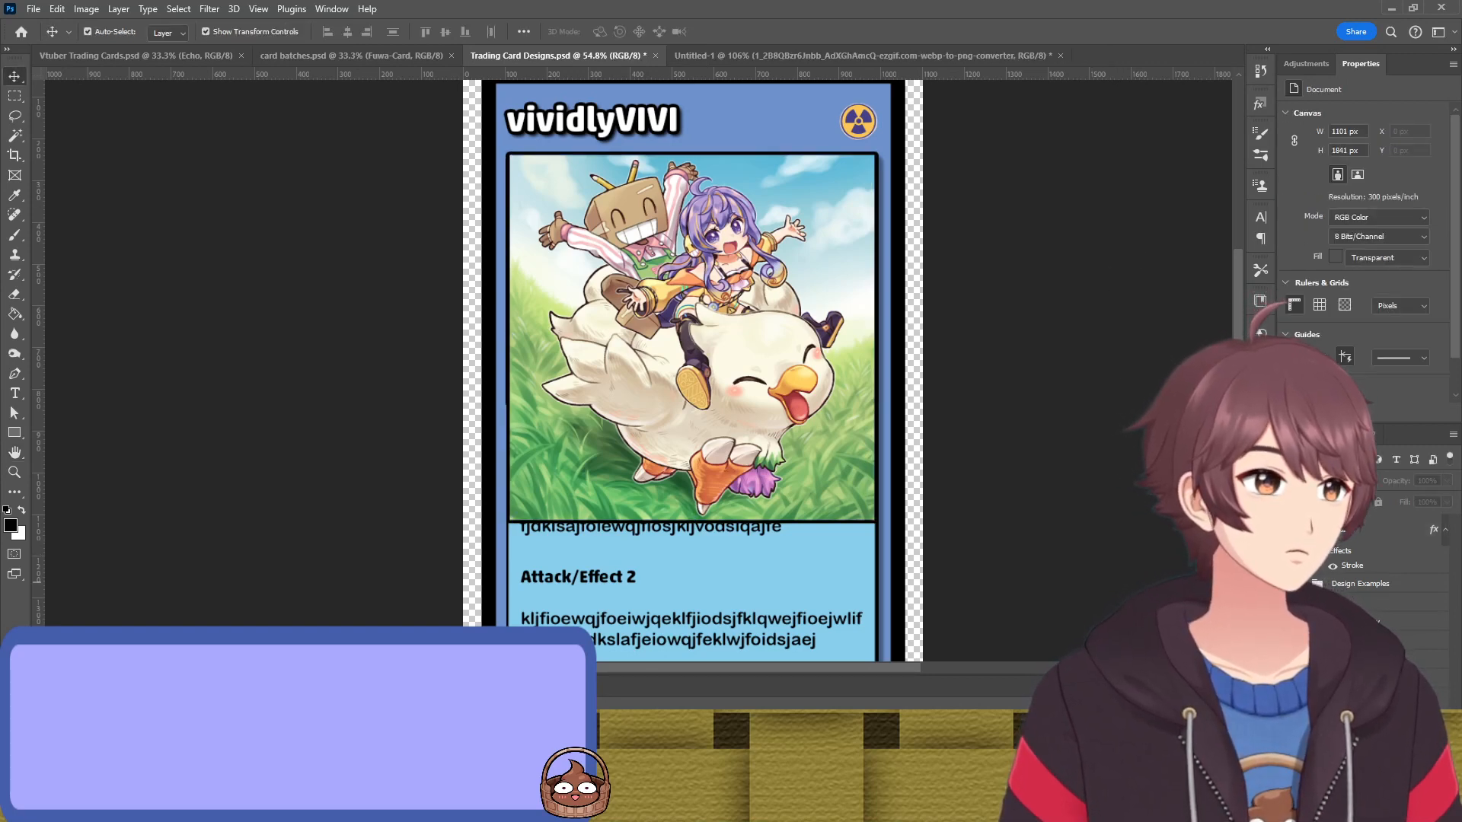
Move the pmx0253 illustration layer into the Outline 4 copy group
left_click(1342, 530)
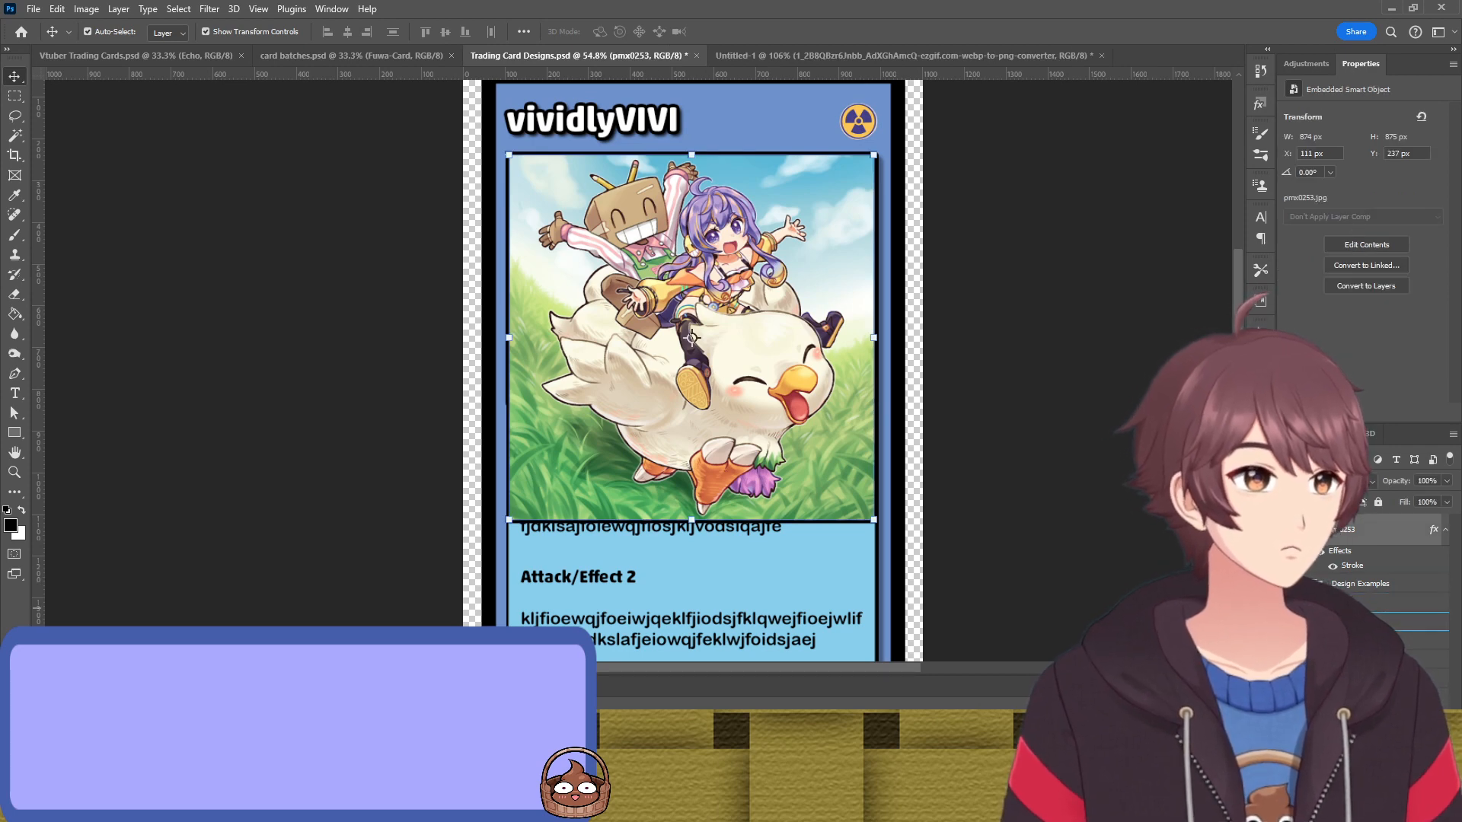
left_click(749, 406)
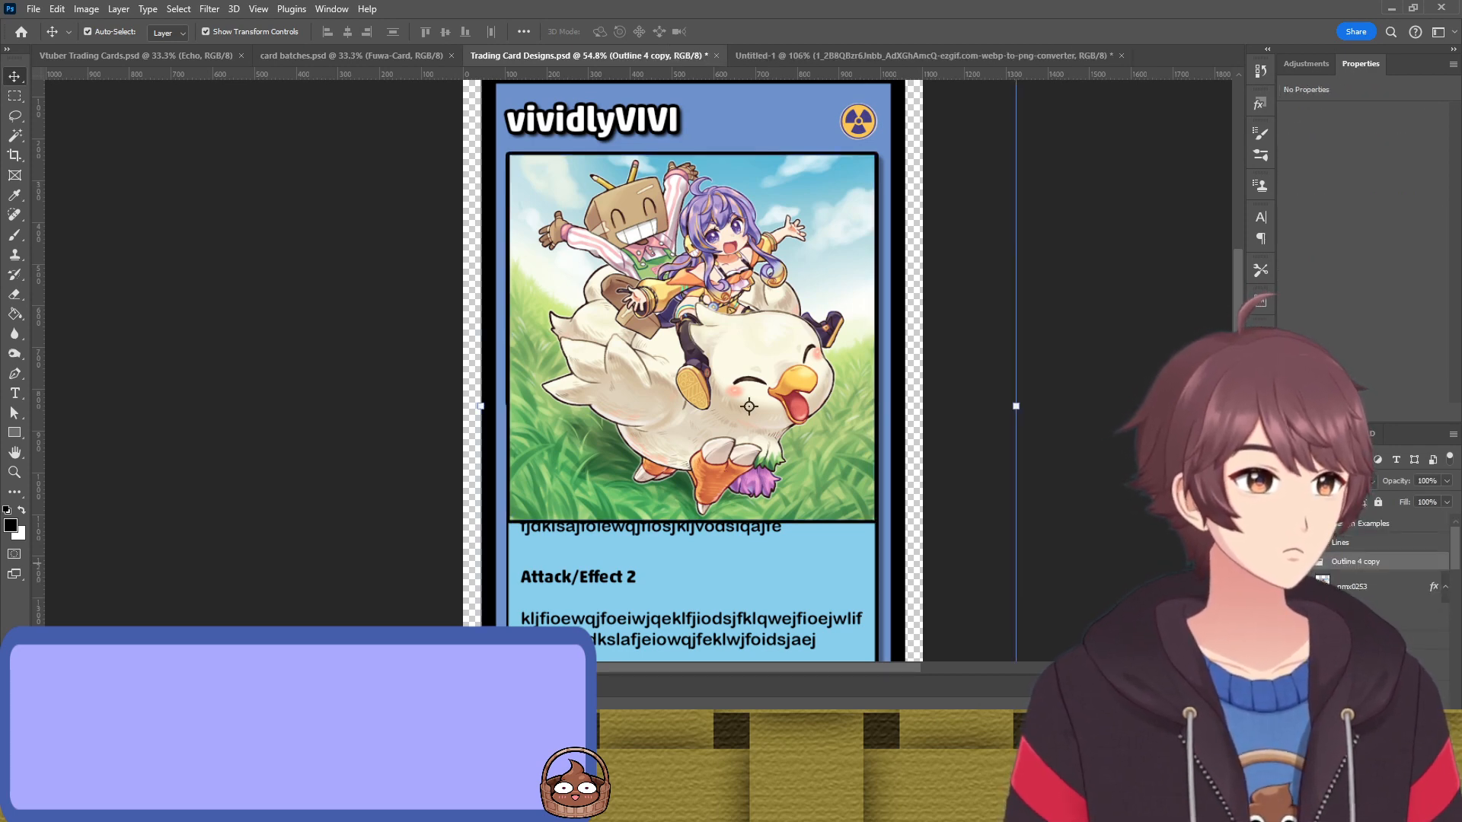
left_click(691, 337)
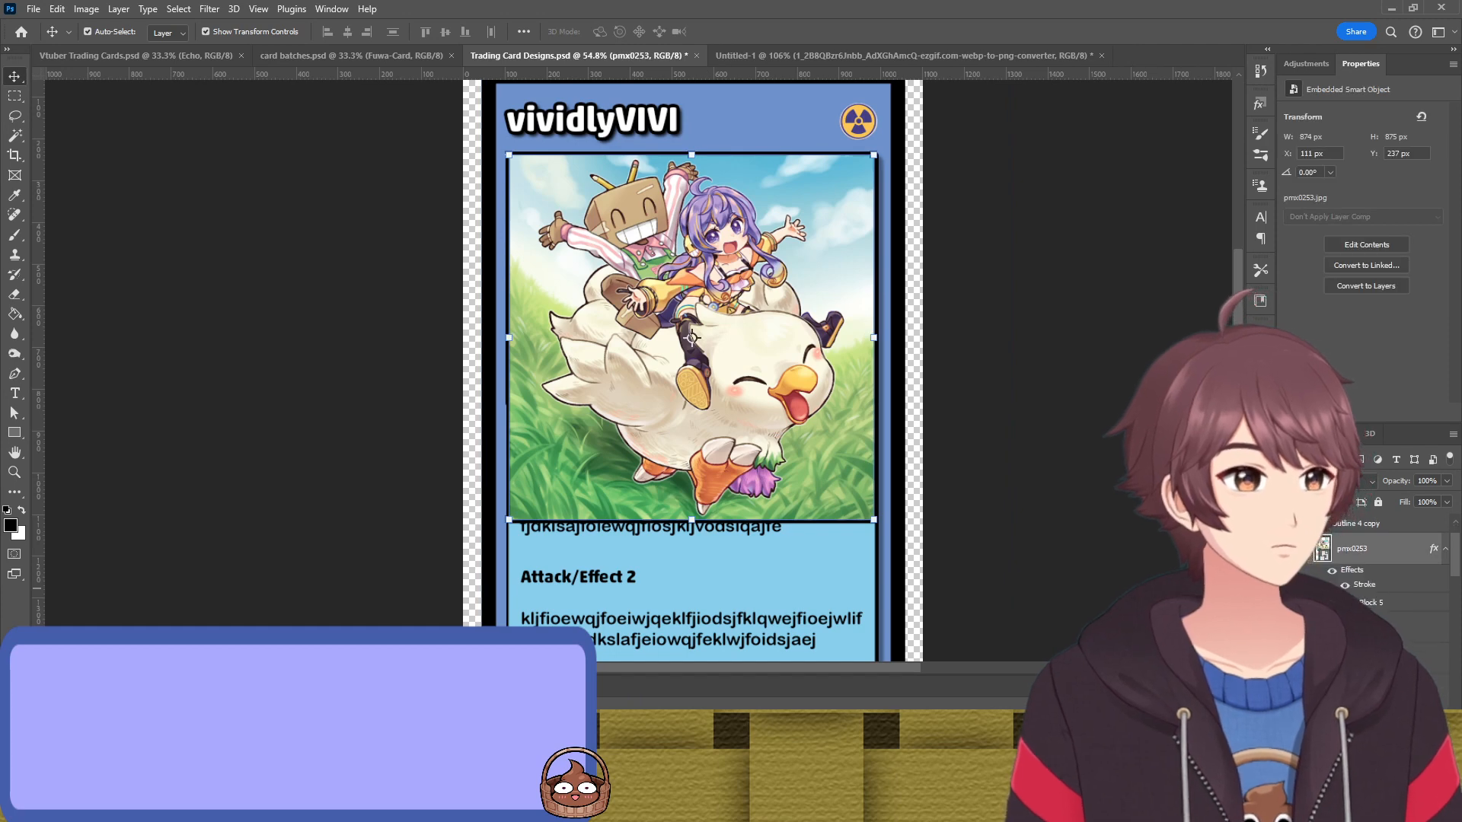
Hide the Attack/Effect 2 text layer in the Outline 4 copy group
left_click(691, 403)
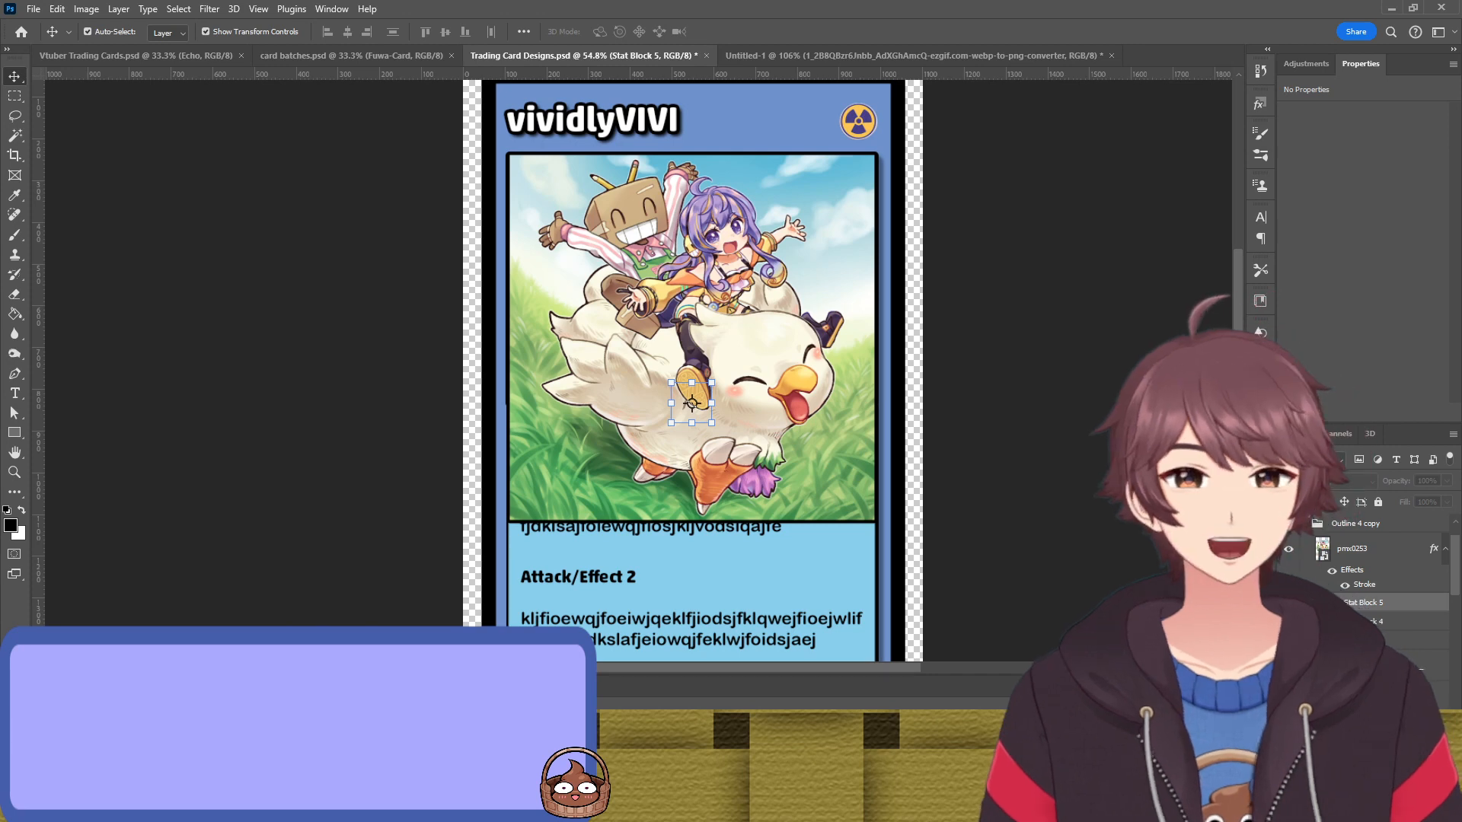
scroll(1387, 594, "down", 1)
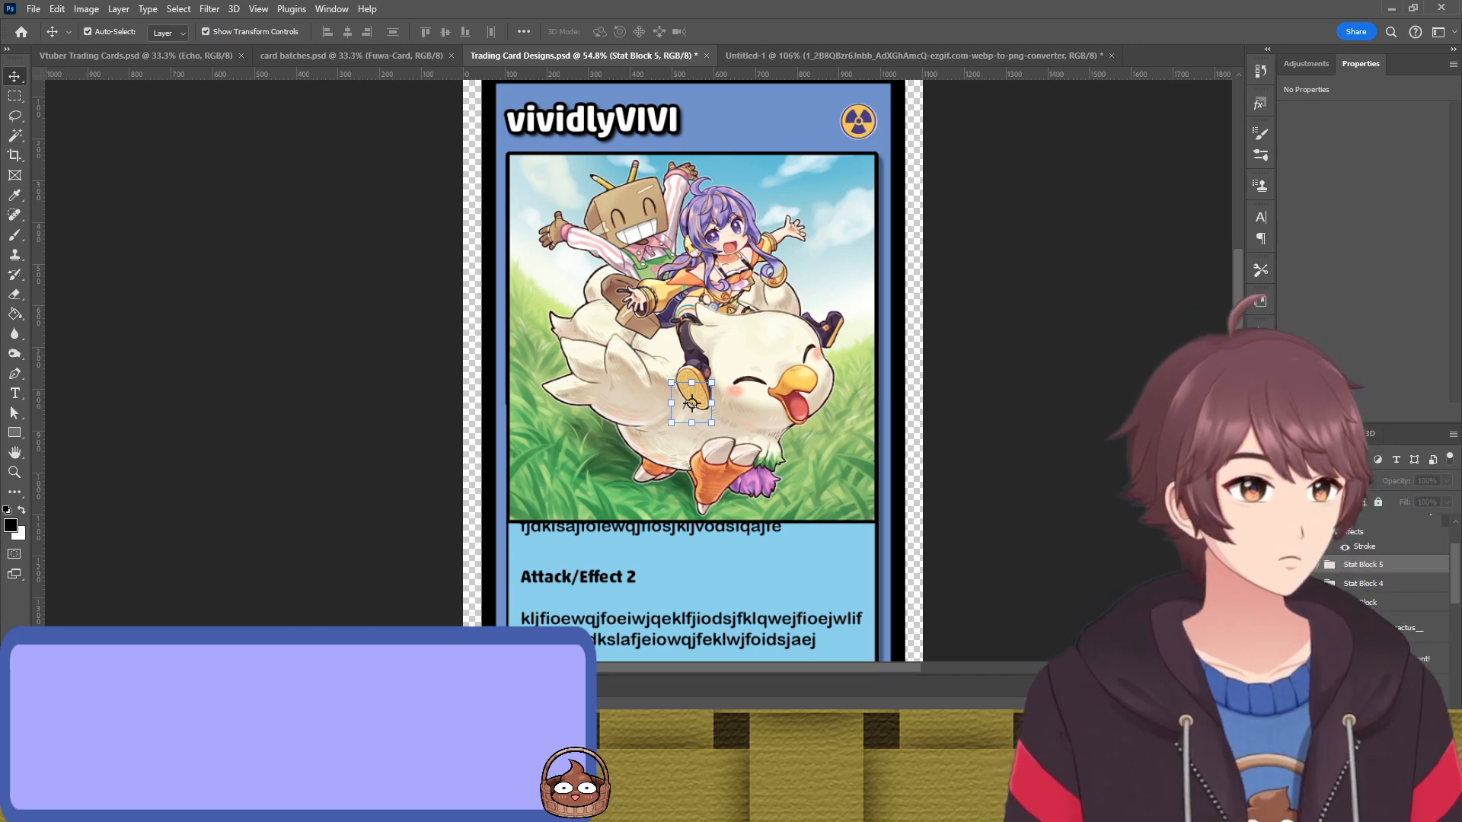
scroll(1393, 579, "down", 1)
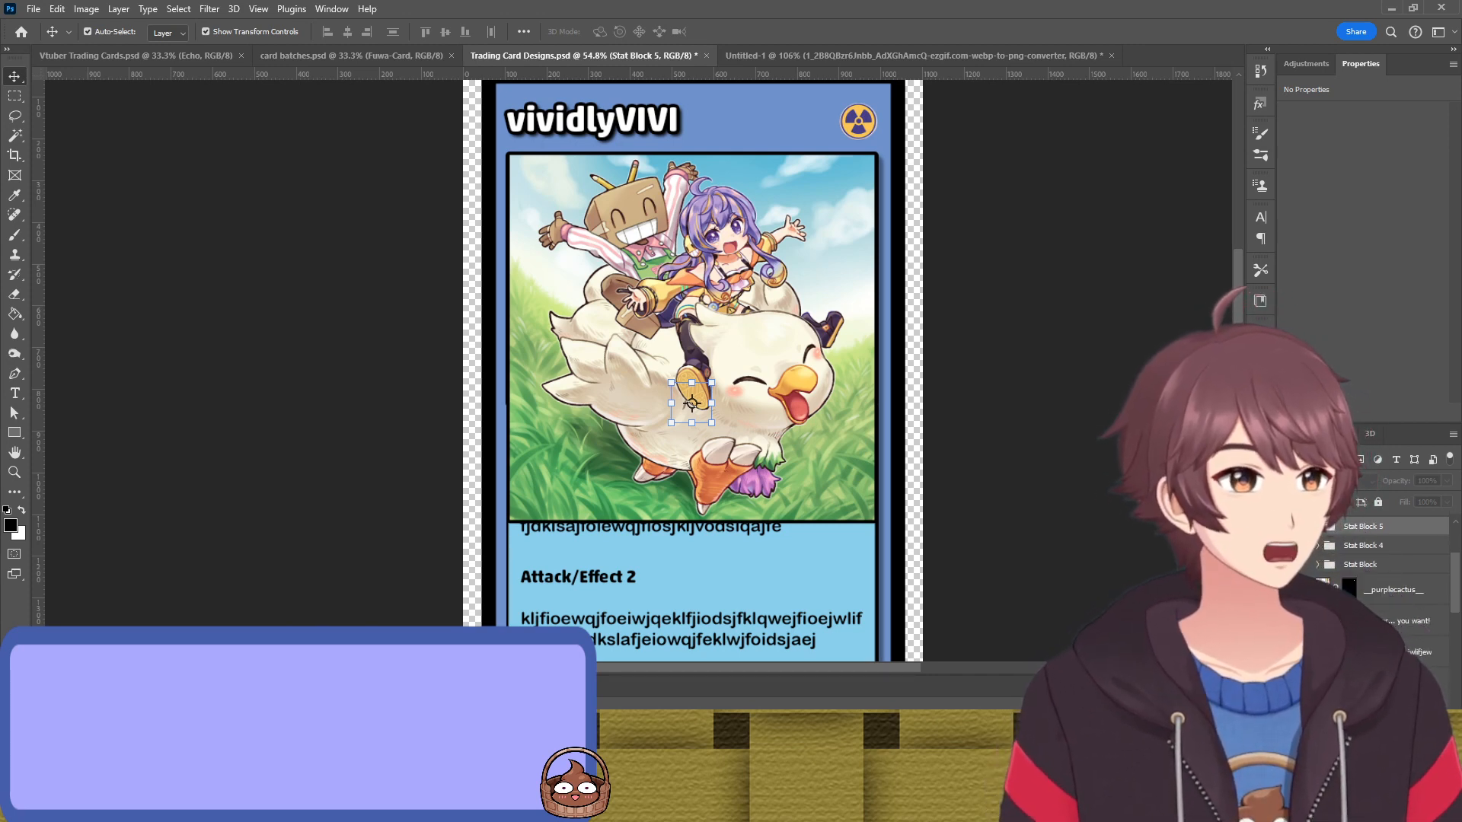
scroll(1393, 578, "down", 1)
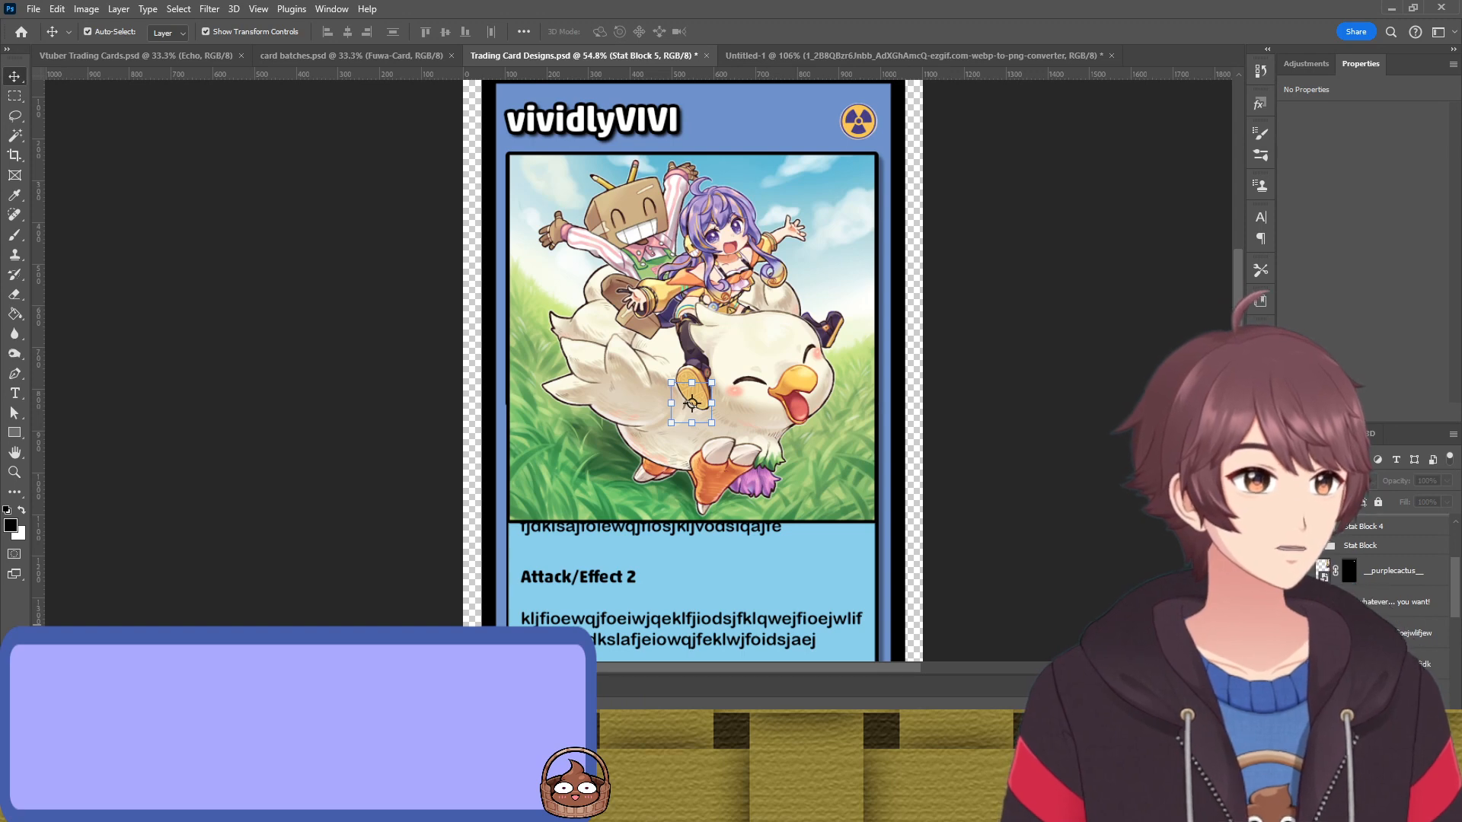
left_click(1287, 632)
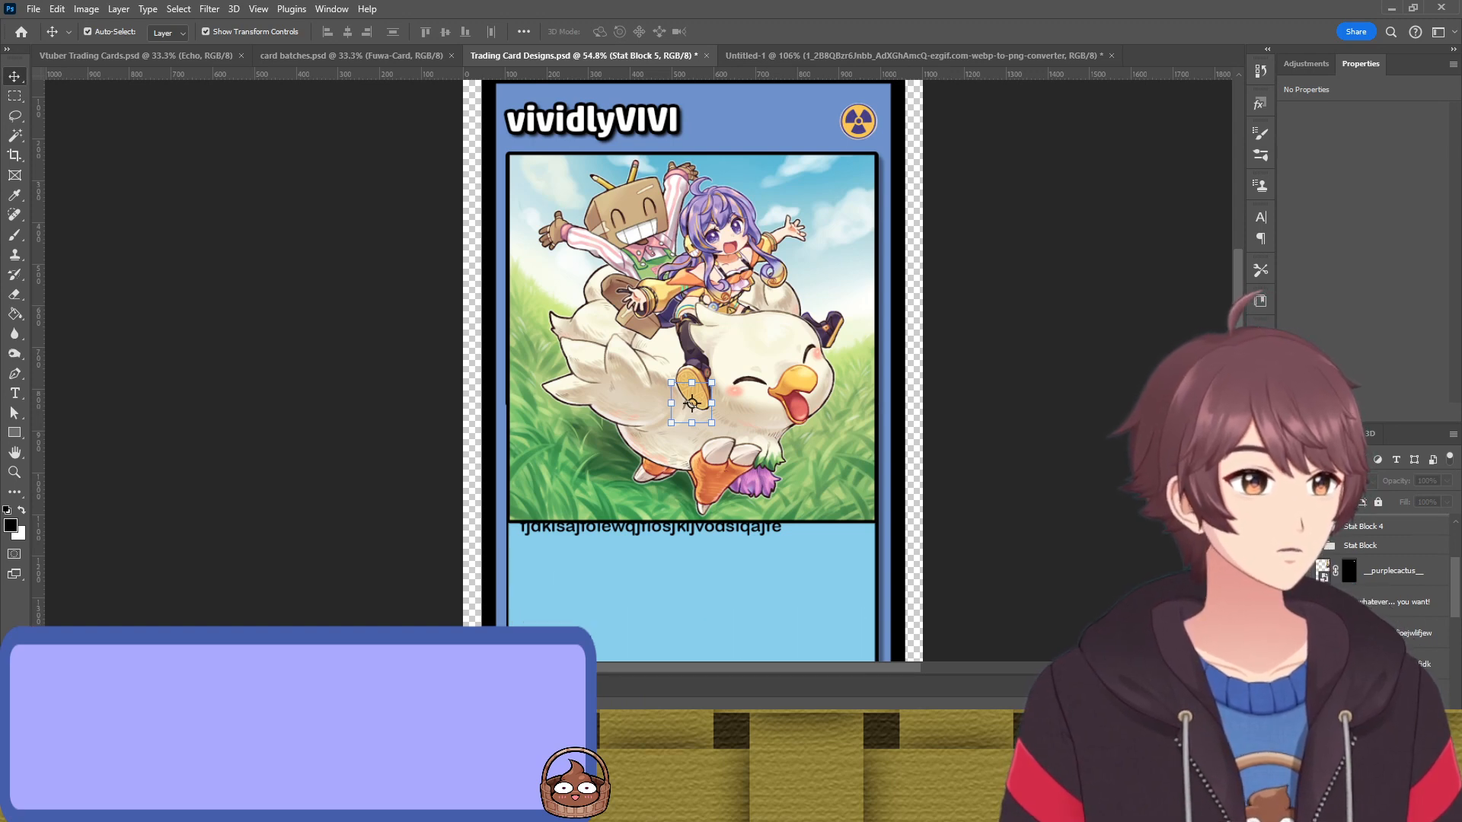
Shorten the light blue text panel, Rectangle 3, to 69.47% height so its top edge meets the illustration's lower edge
scroll(1287, 632, "down", 1)
scroll(1345, 504, "down", 2)
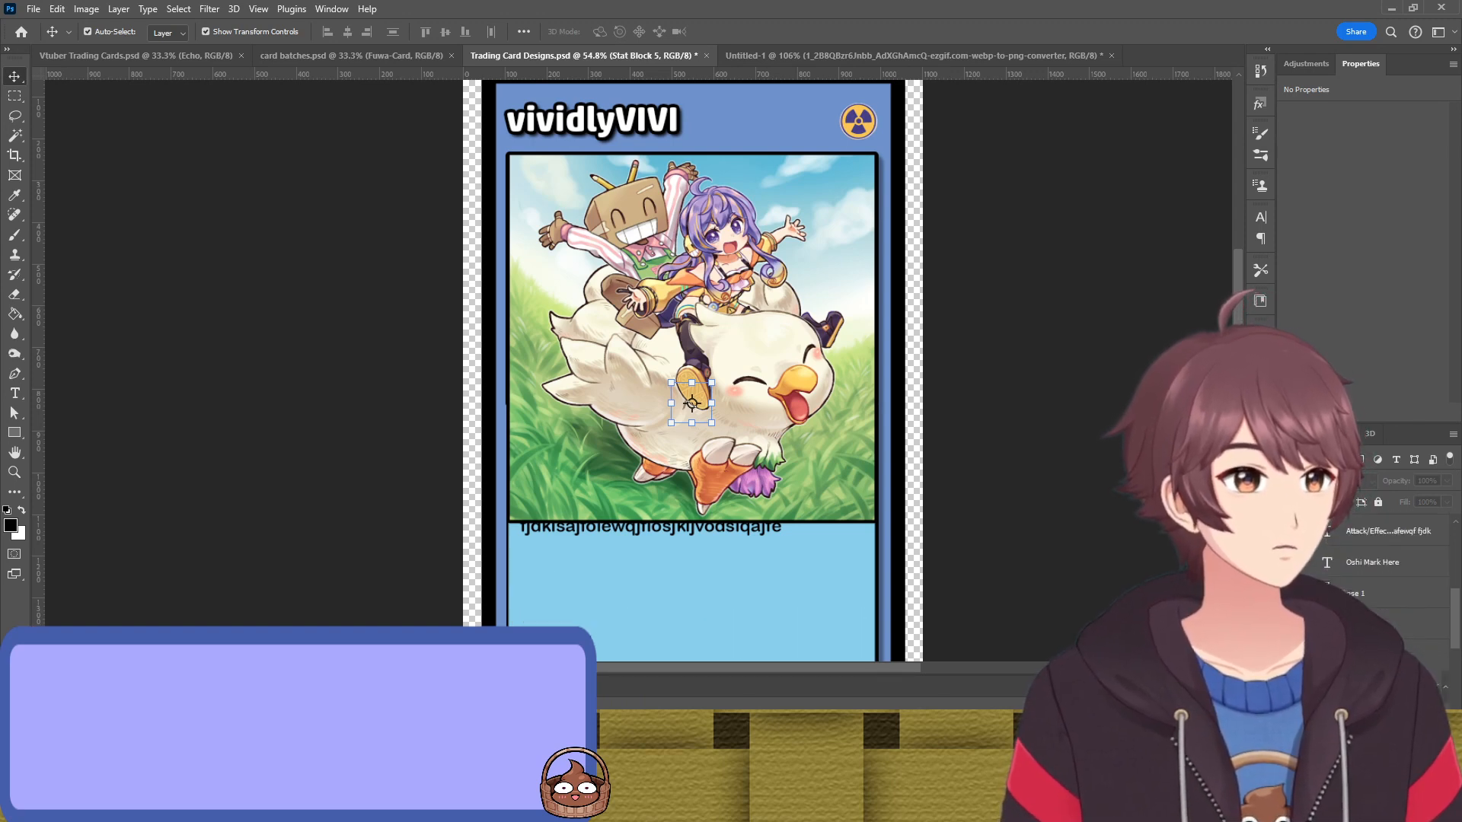
left_click(1370, 605)
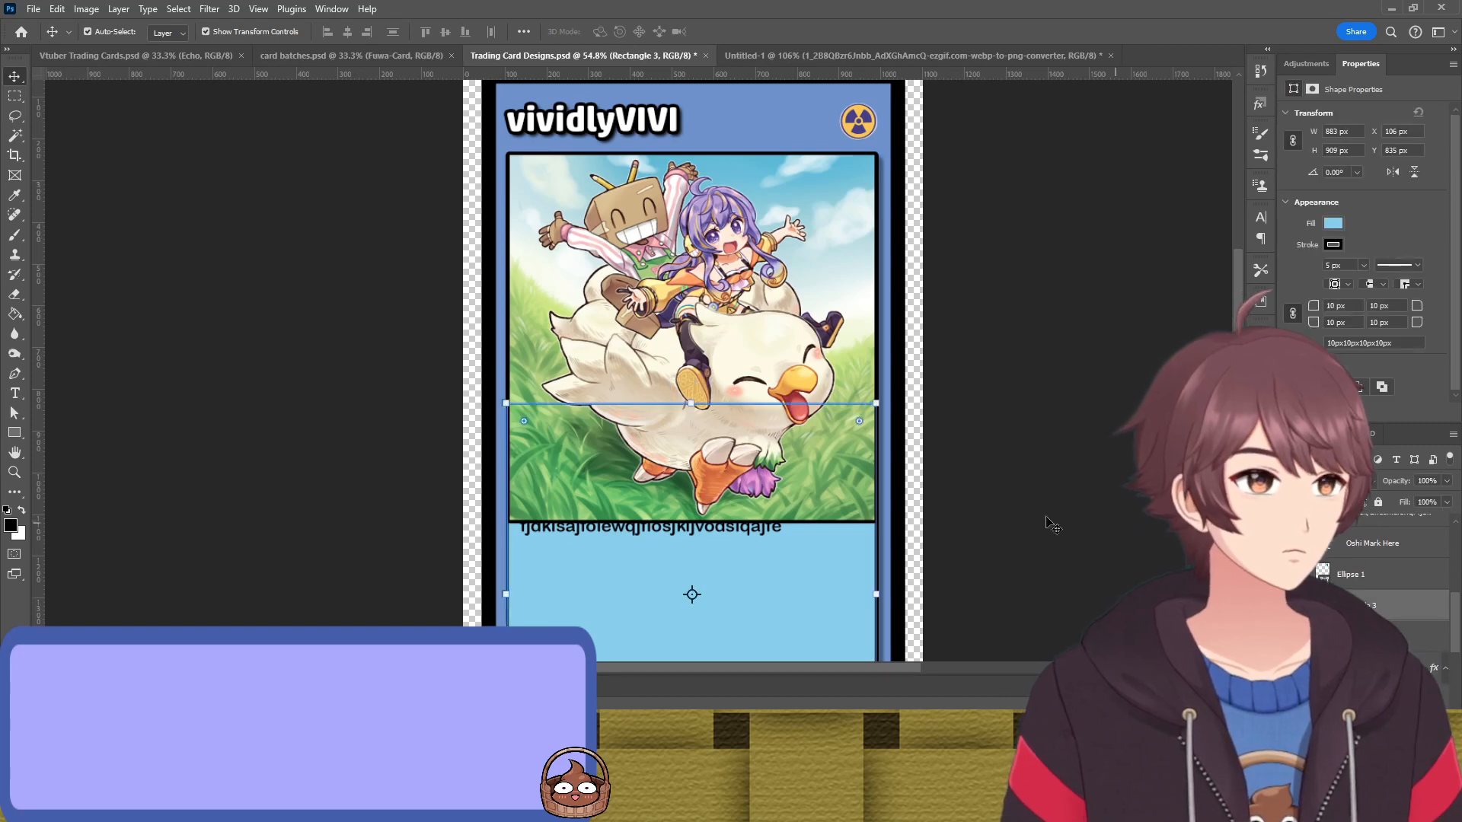
scroll(1134, 520, "down", 4)
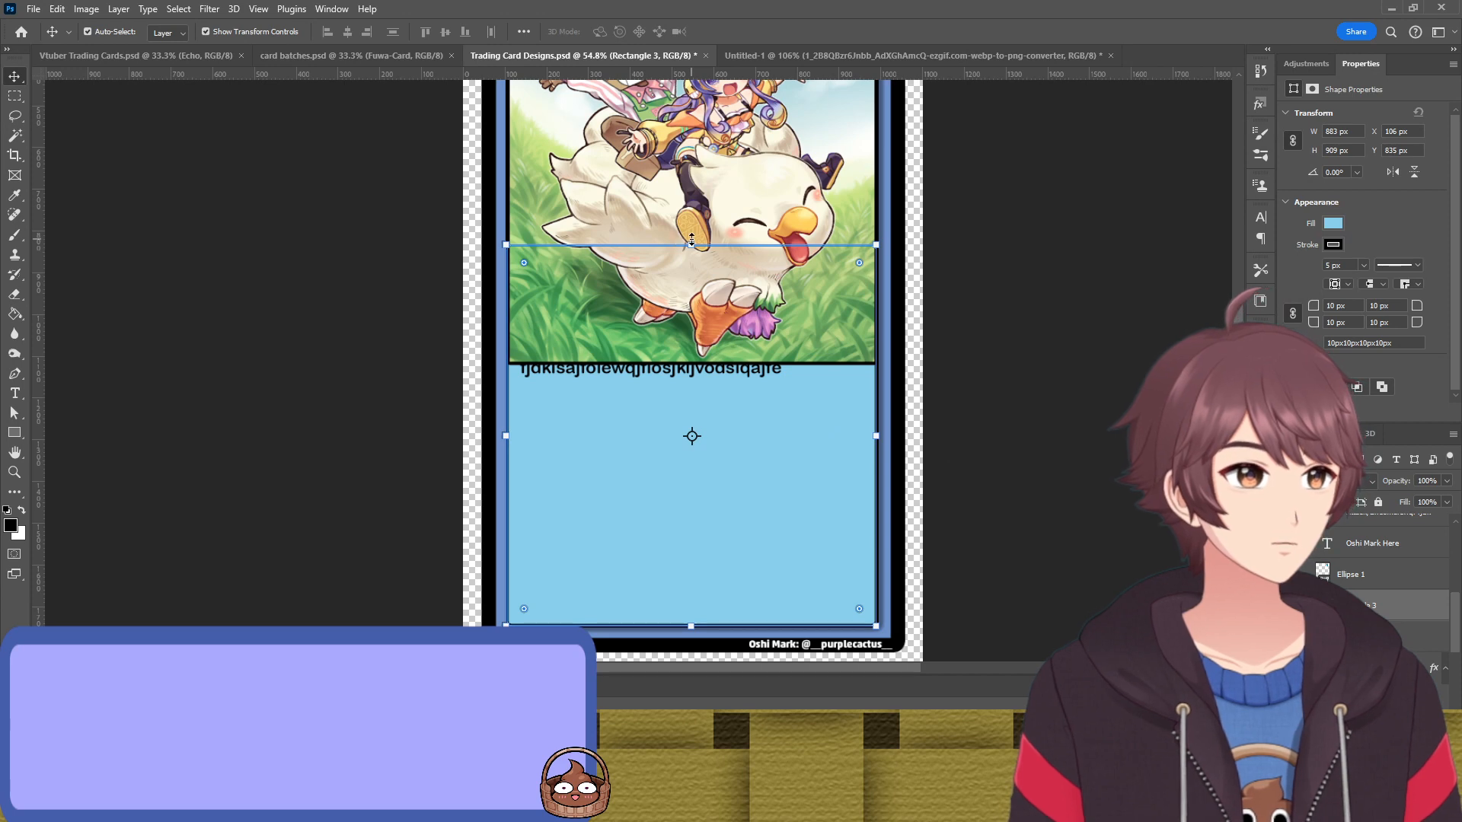
left_click_drag(690, 245, 857, 354)
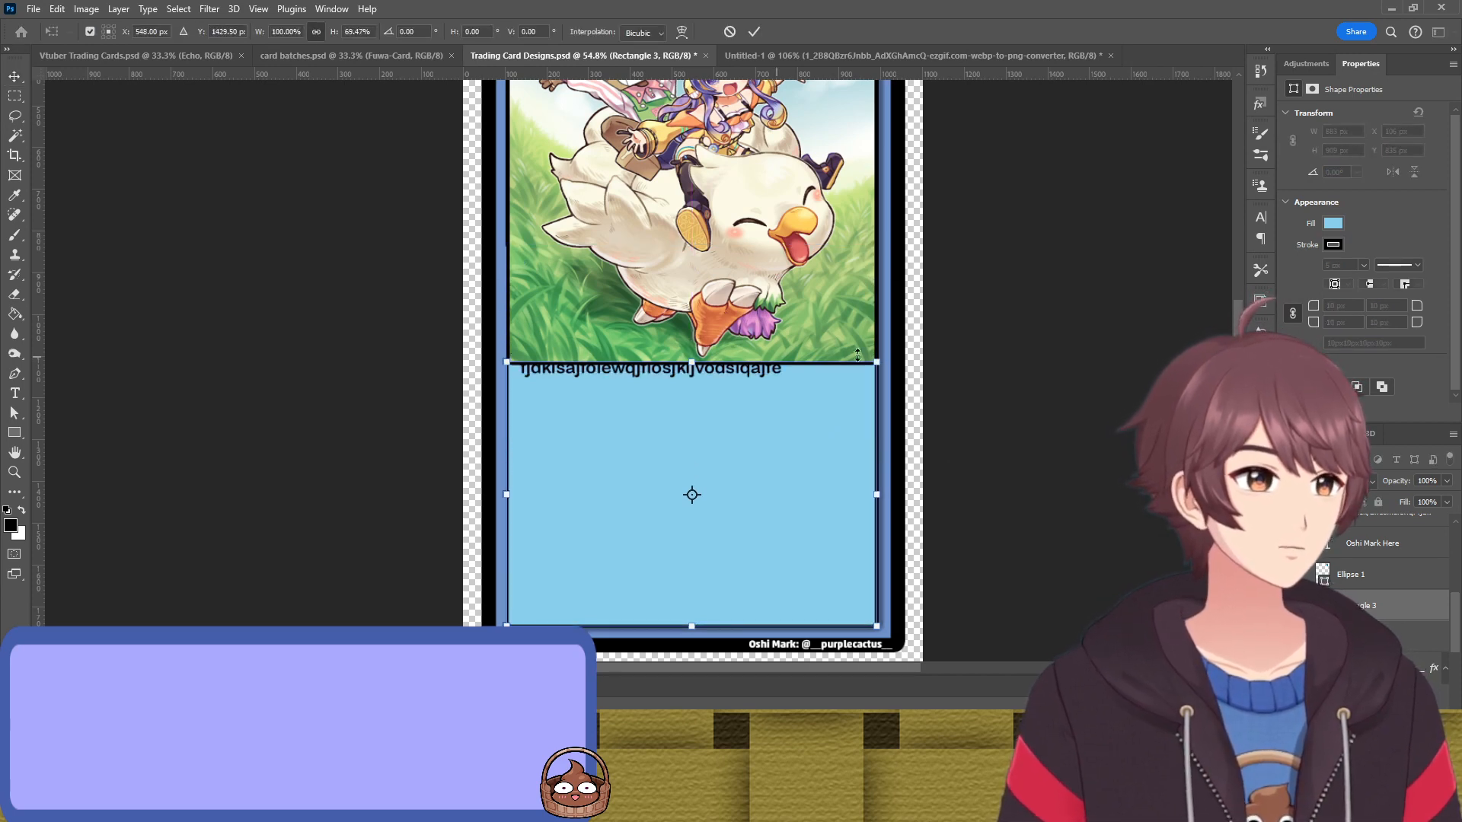
key("Return")
left_click(1085, 355)
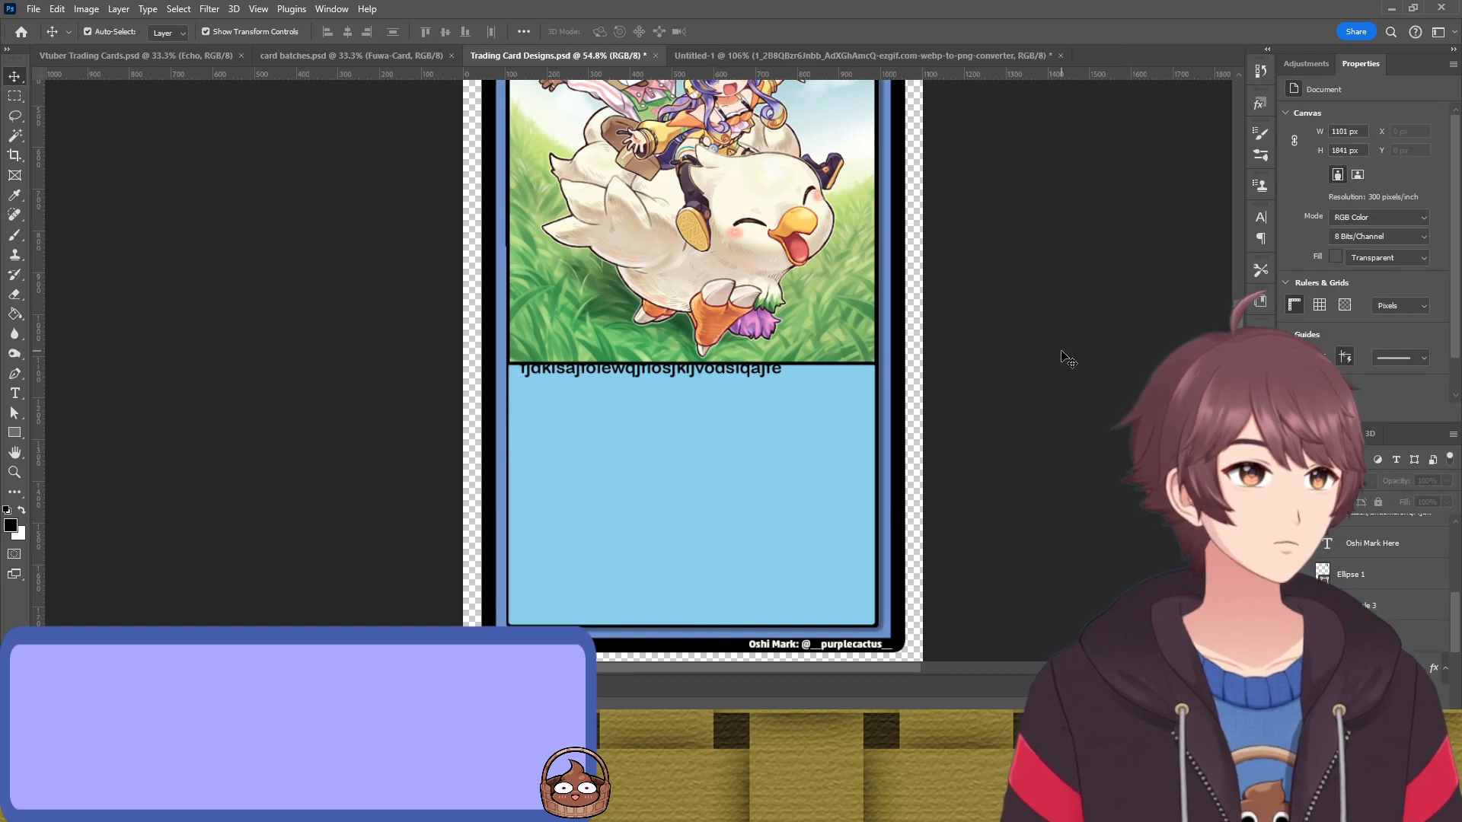
Remove the old Inner Edge and Inner Edge copy frame outlines behind the illustration and clear the selection
scroll(1076, 369, "up", 1)
left_click(1370, 606)
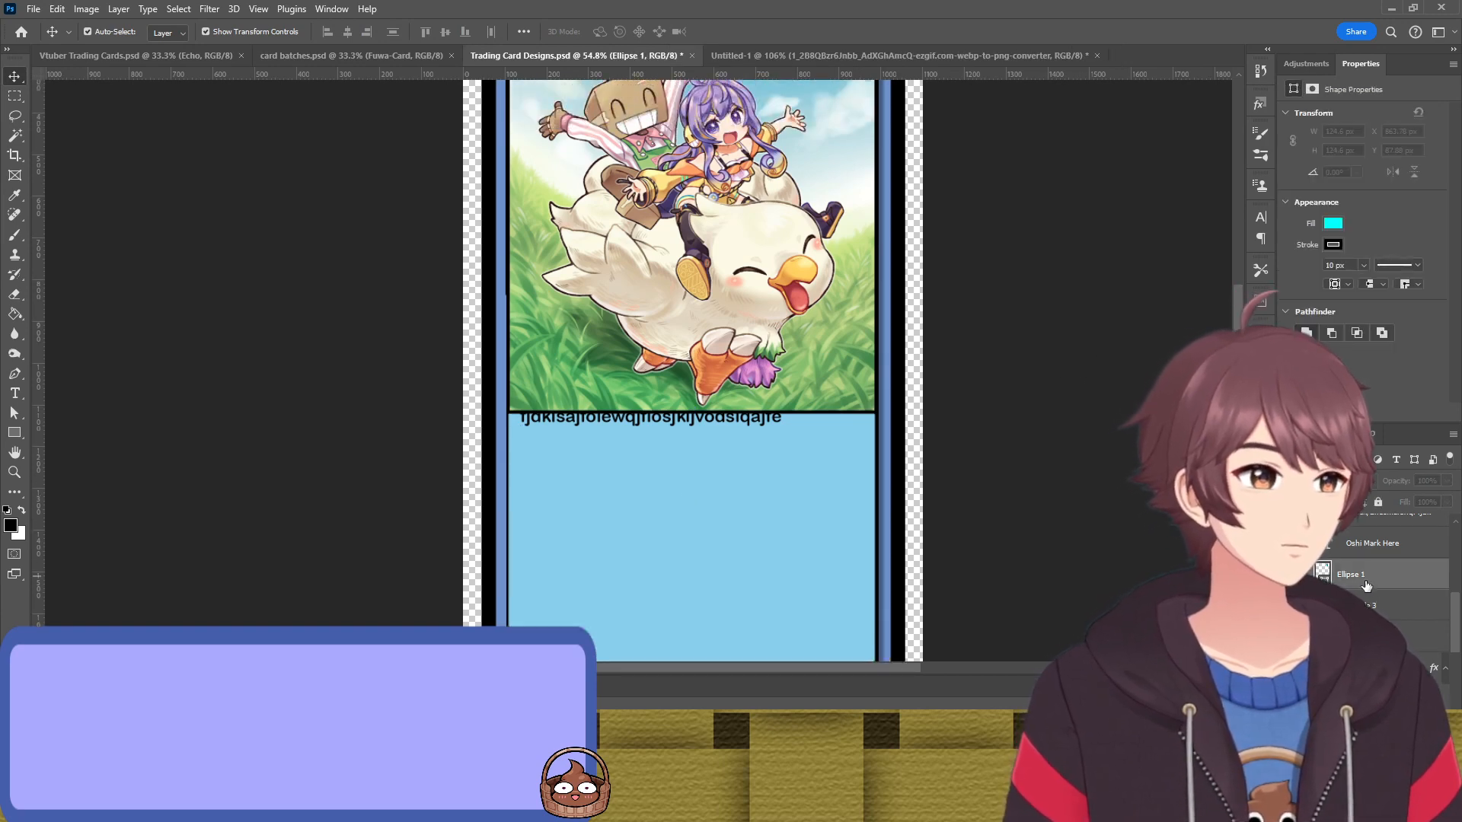
scroll(1370, 593, "down", 1)
scroll(1371, 579, "down", 3)
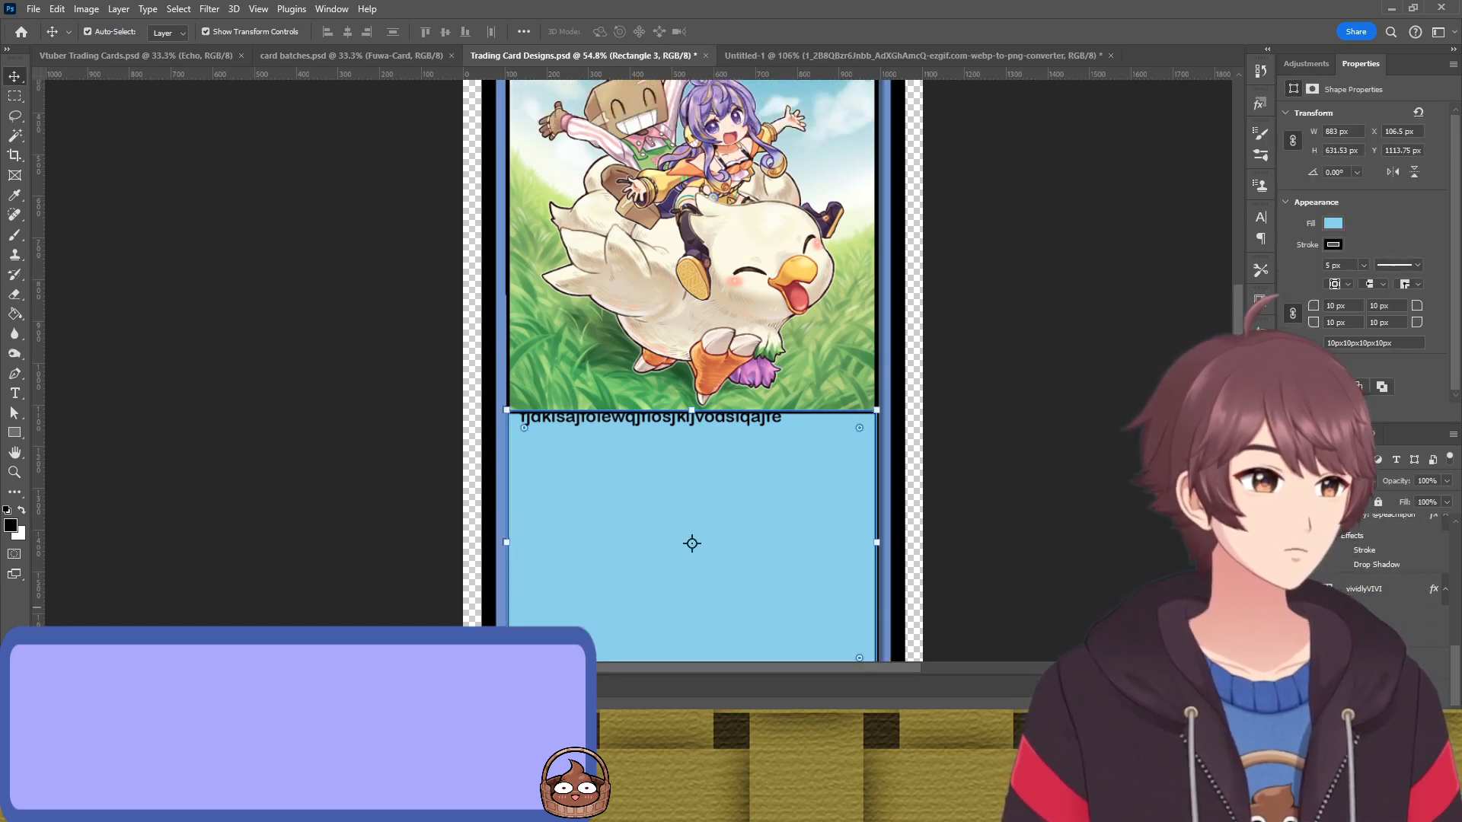
left_click(1370, 602)
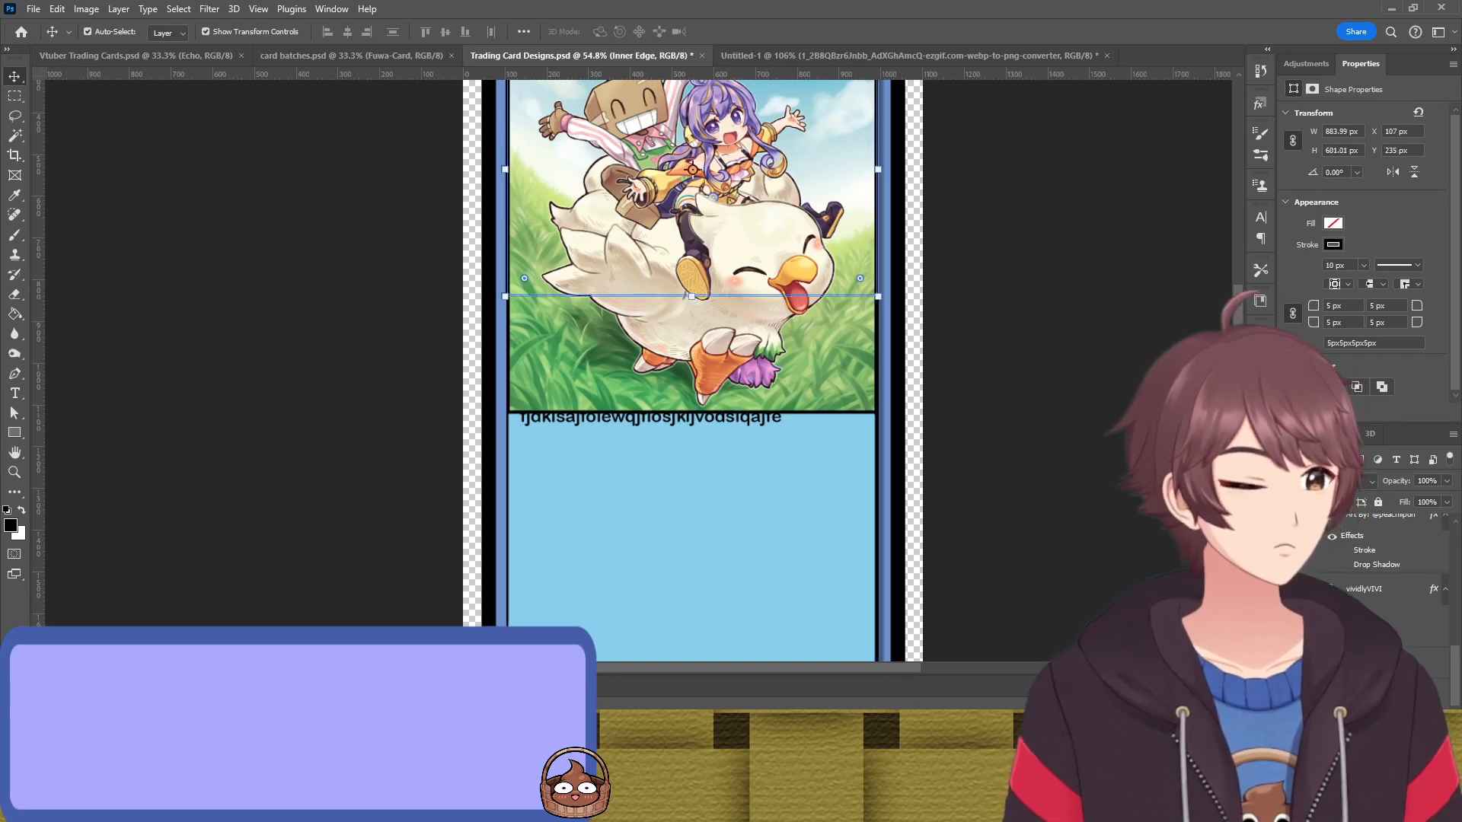
left_click(1370, 602)
left_click(1104, 399)
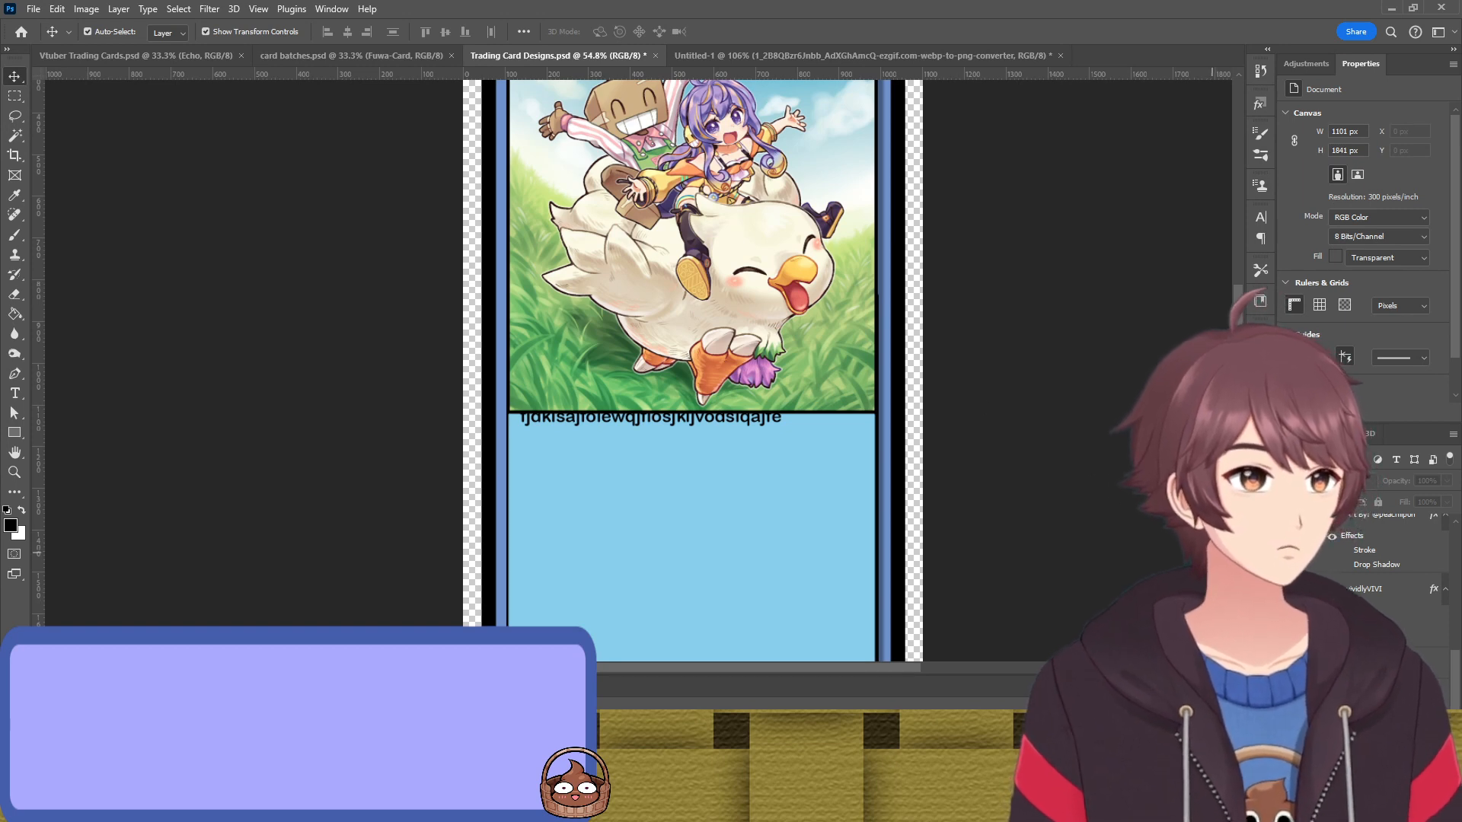
left_click(1370, 694)
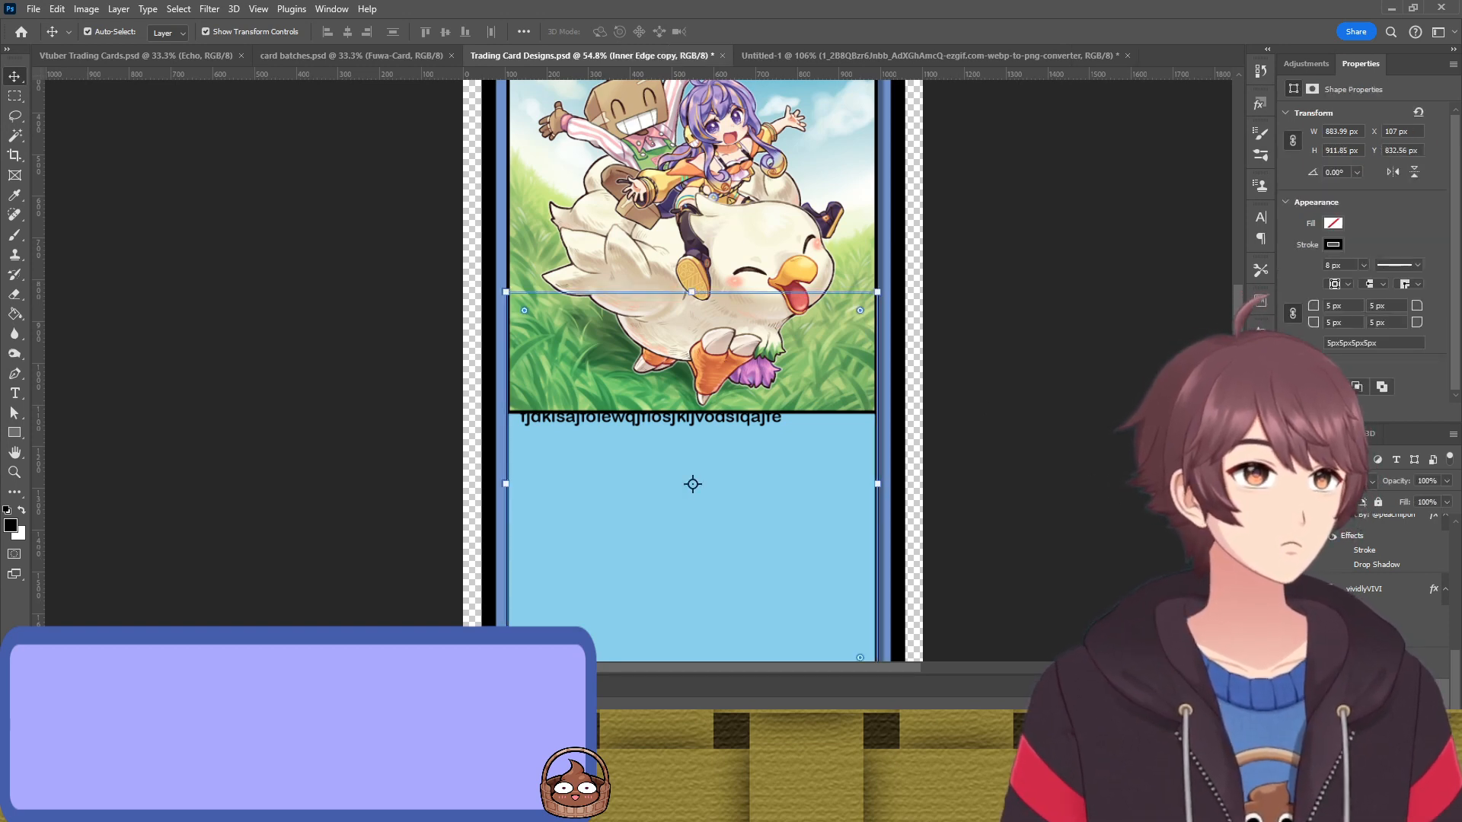
key("Delete")
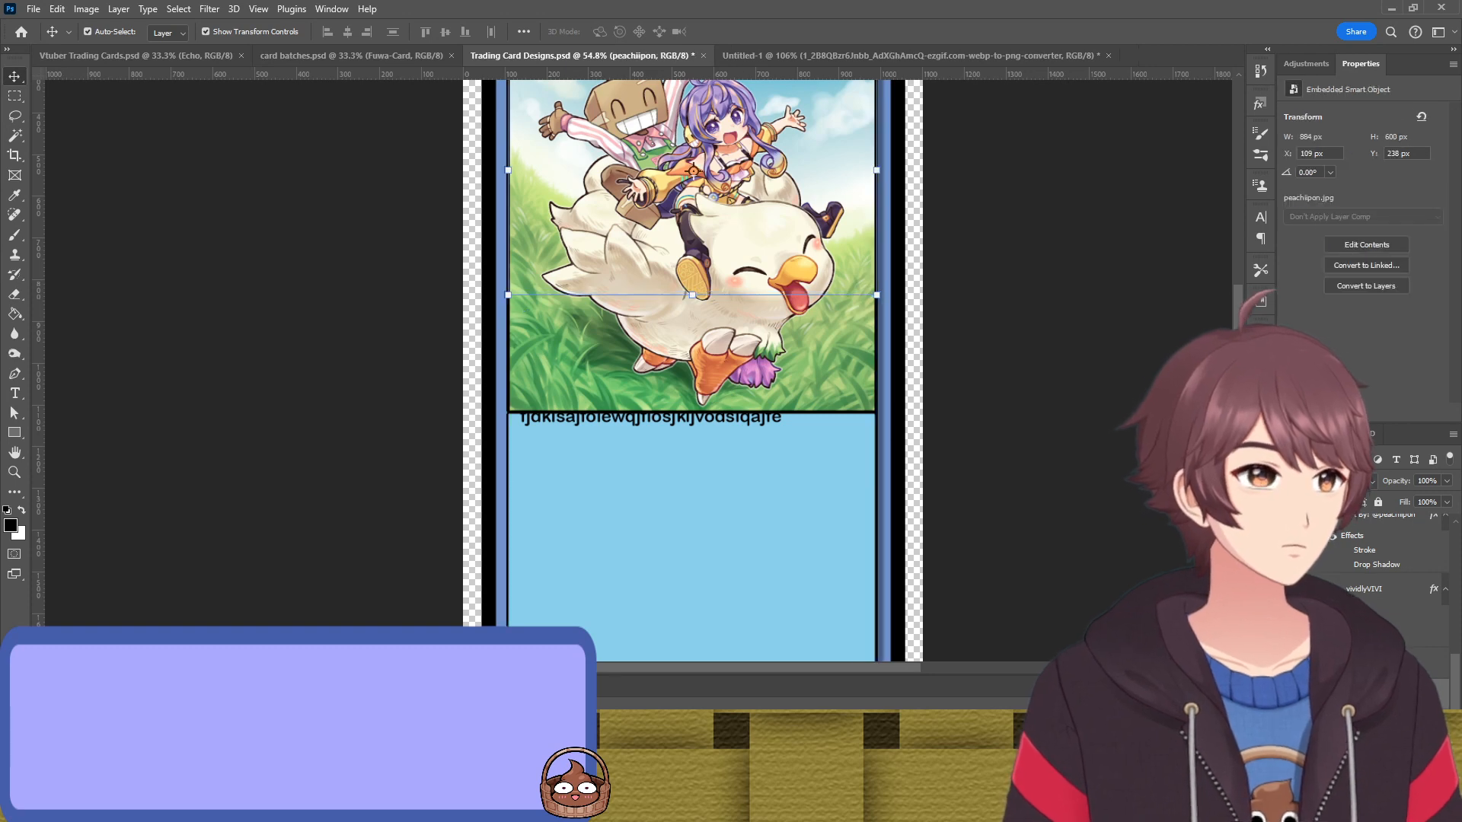
left_click(1039, 344)
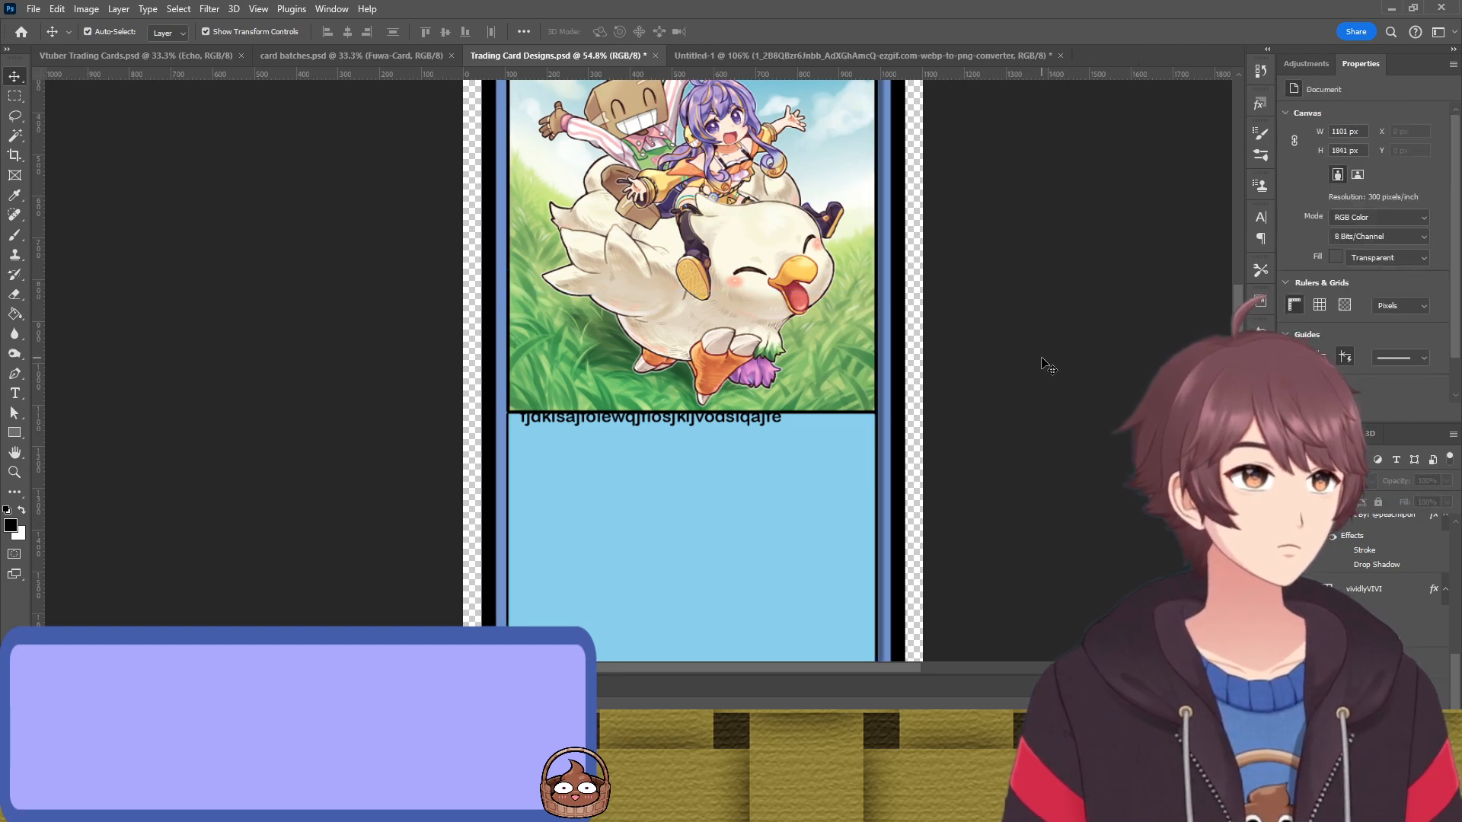
Remove the dark drop shadow running alongside the illustration and text panel on the card frame
left_click(877, 446)
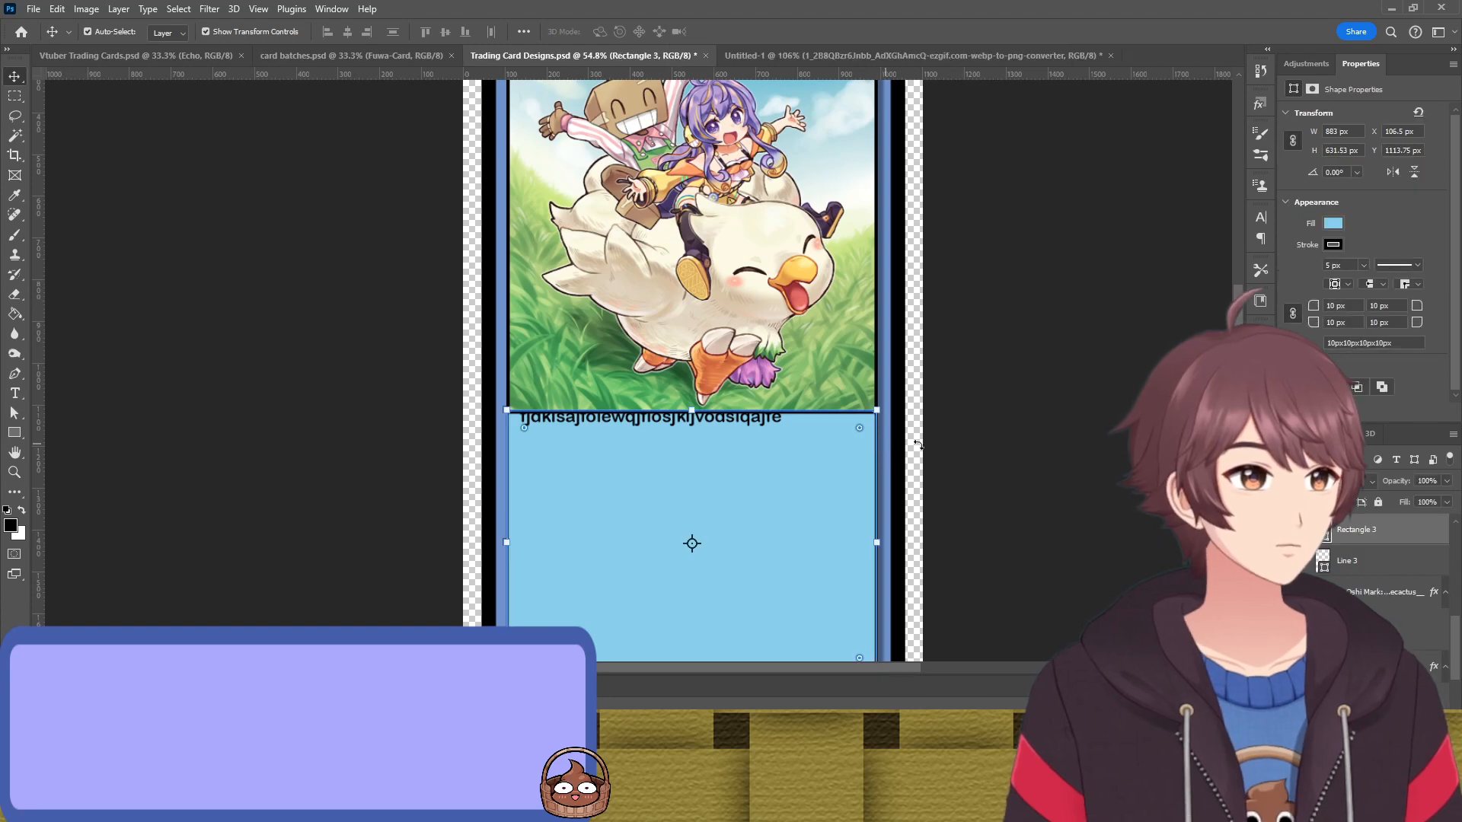
left_click(961, 453)
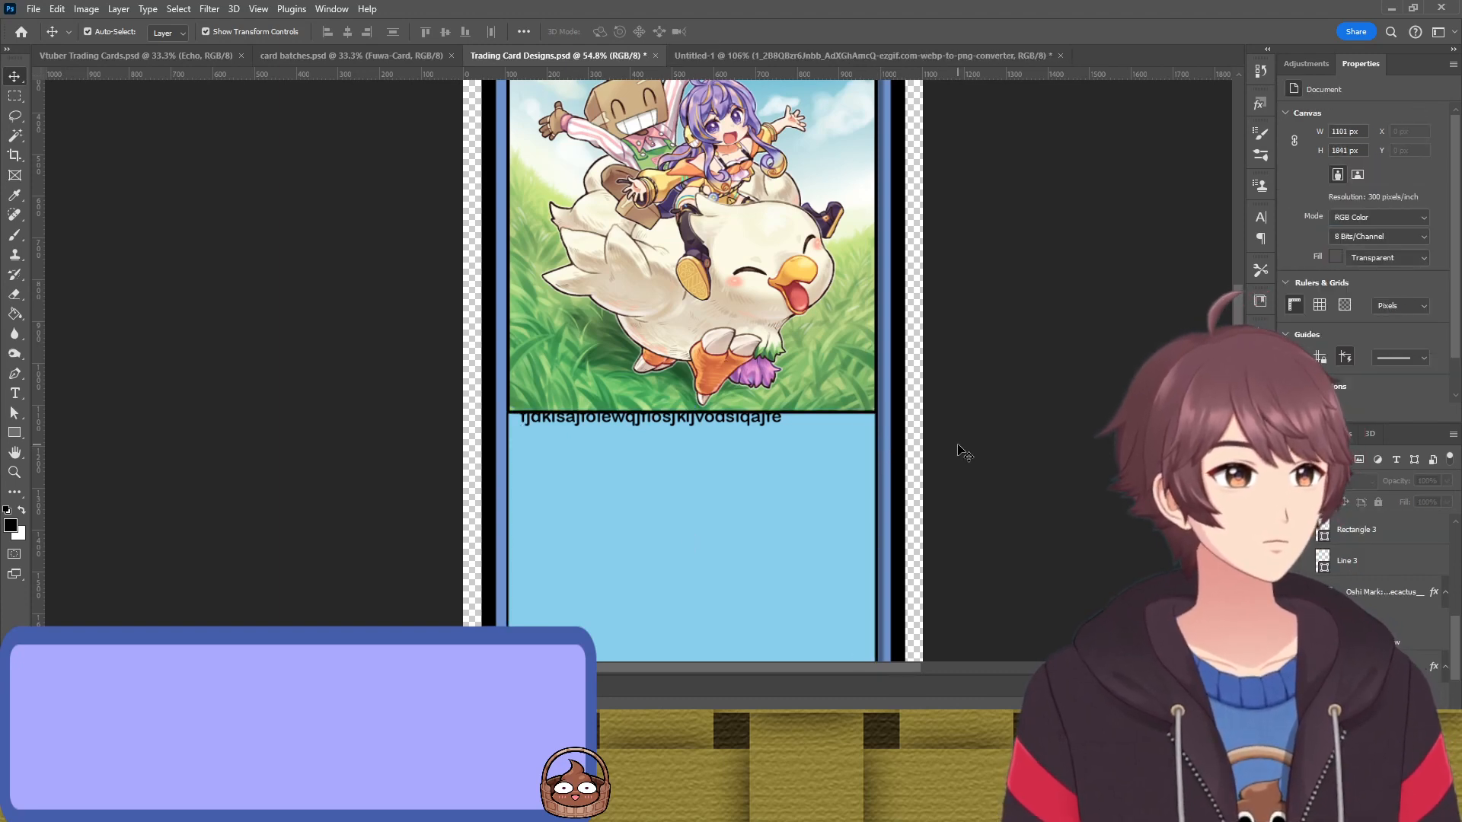
scroll(982, 393, "up", 3)
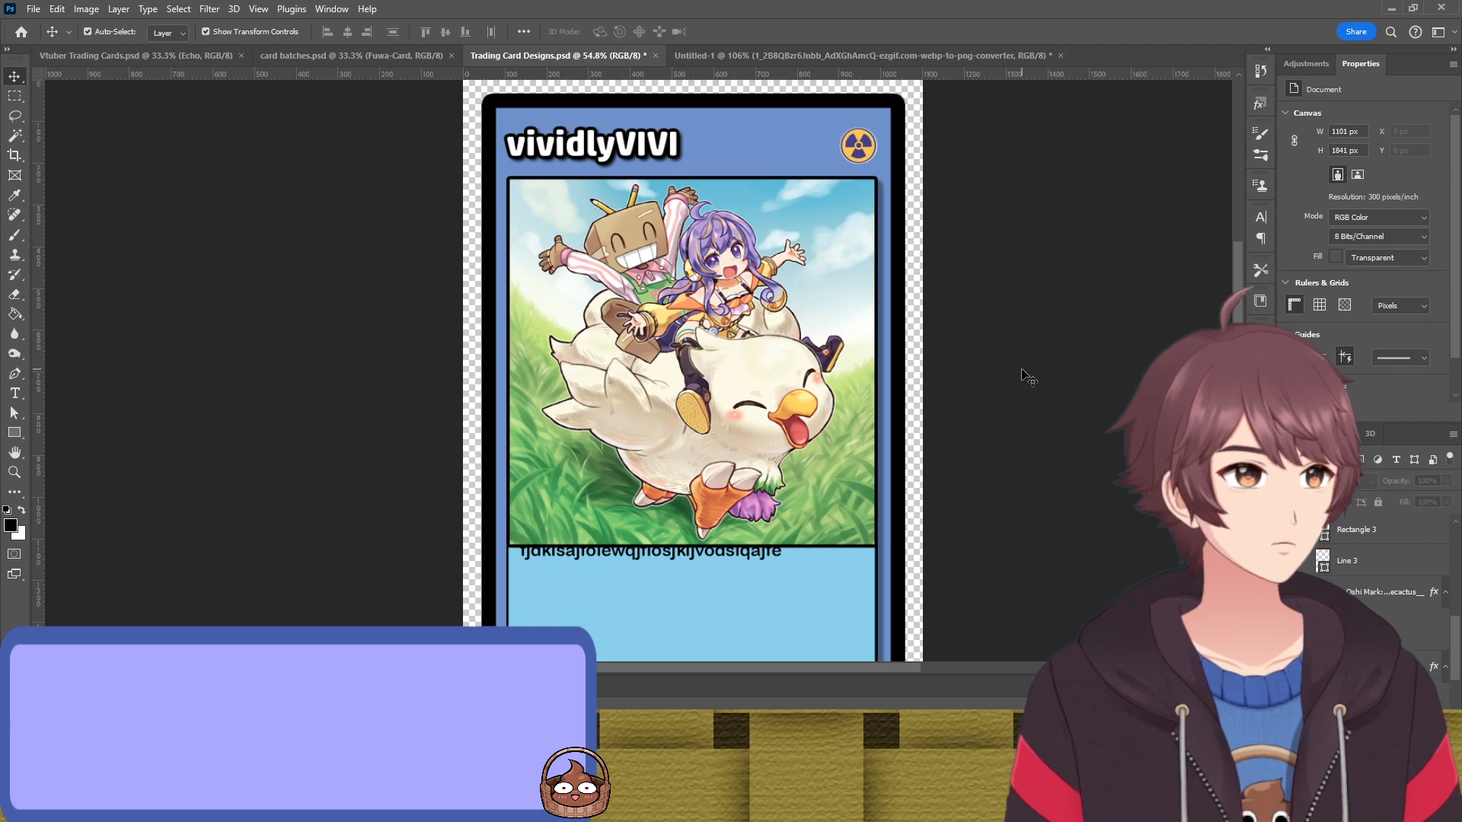
scroll(1018, 366, "down", 3)
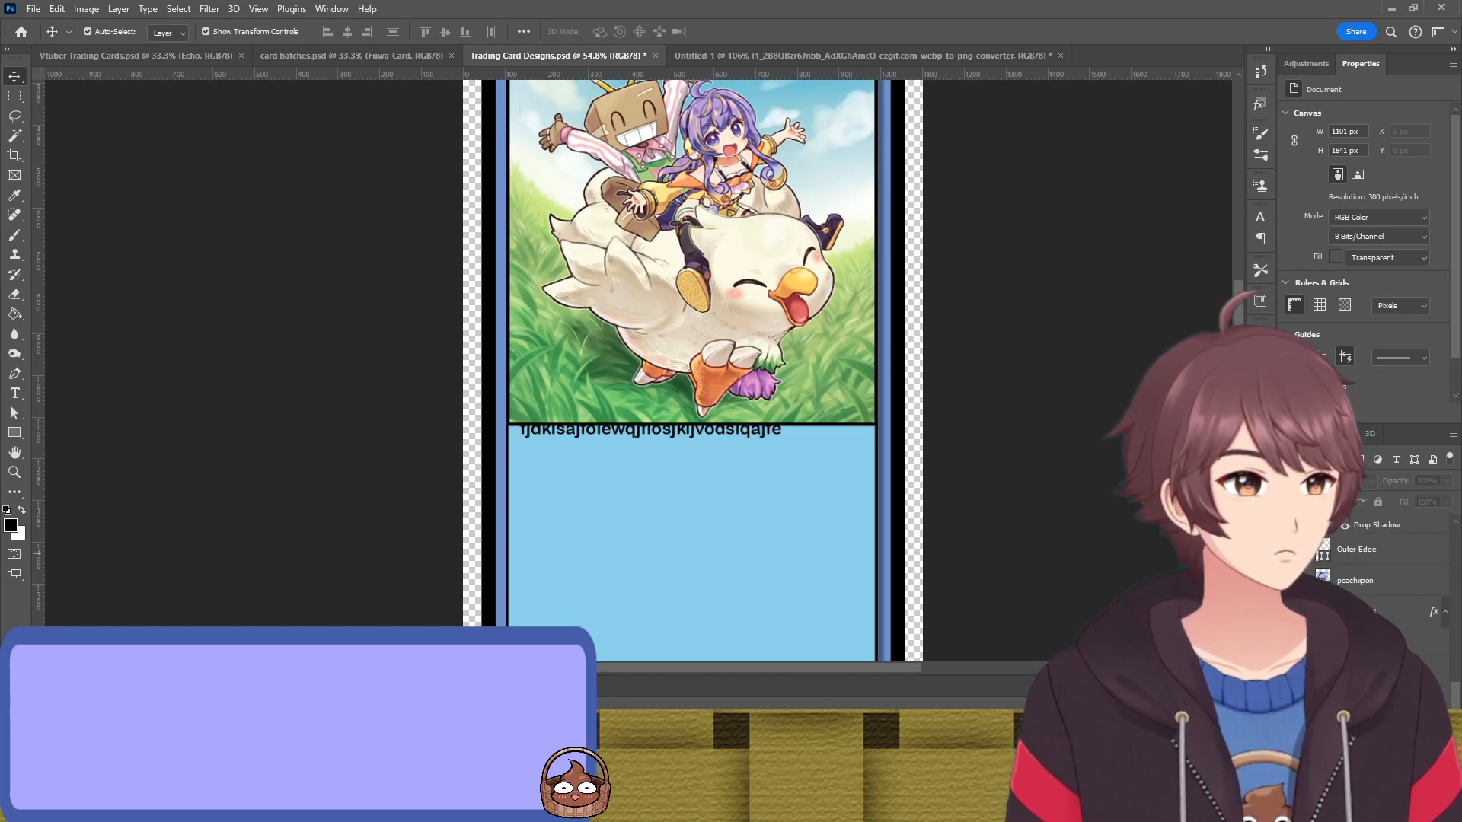
key("Left")
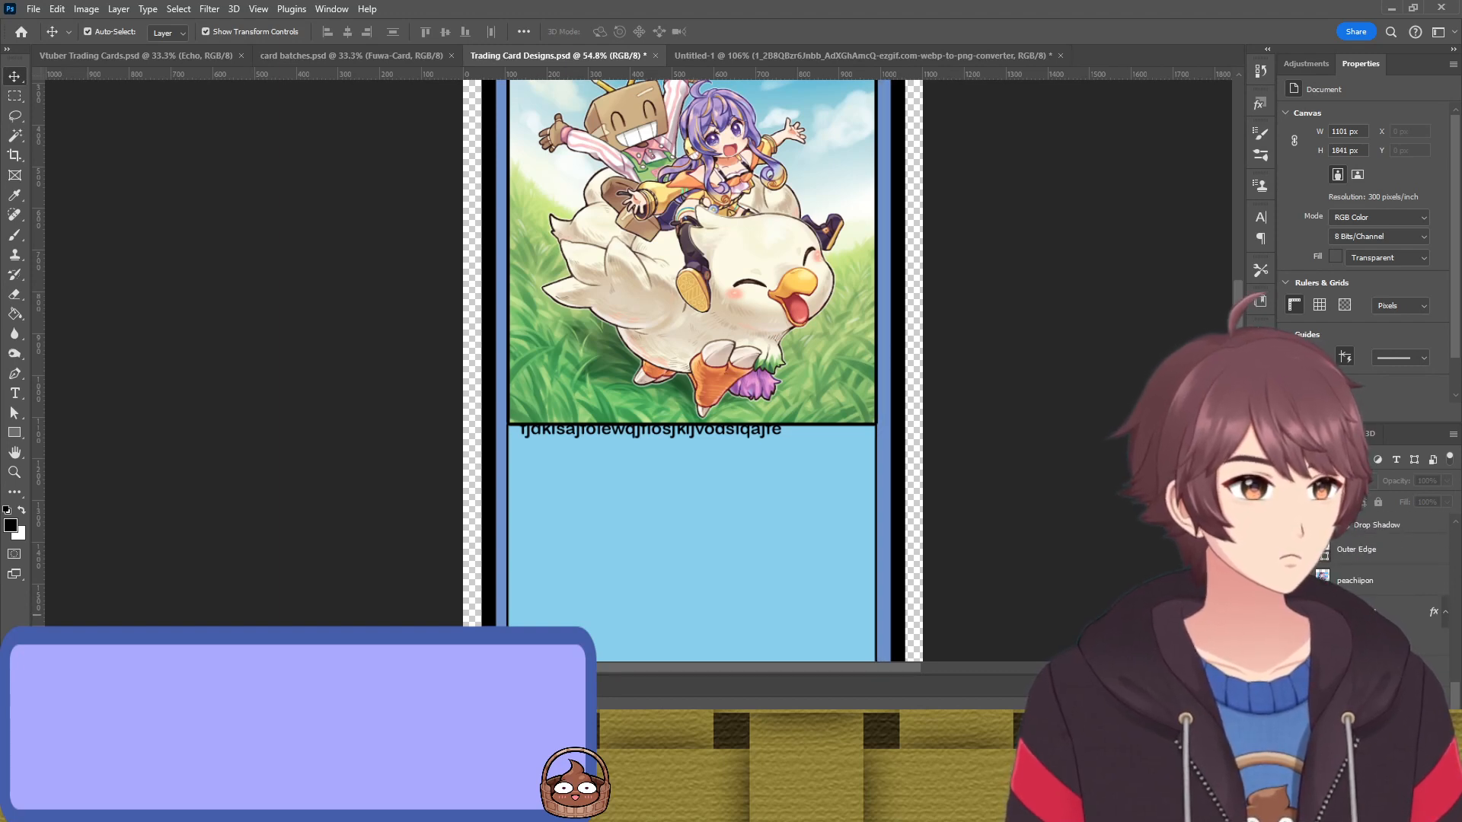
Shrink the light blue text panel to 92.54% height, leaving a gap beneath the illustration, and set its stroke to 8 px
left_click(869, 511)
scroll(708, 424, "down", 3)
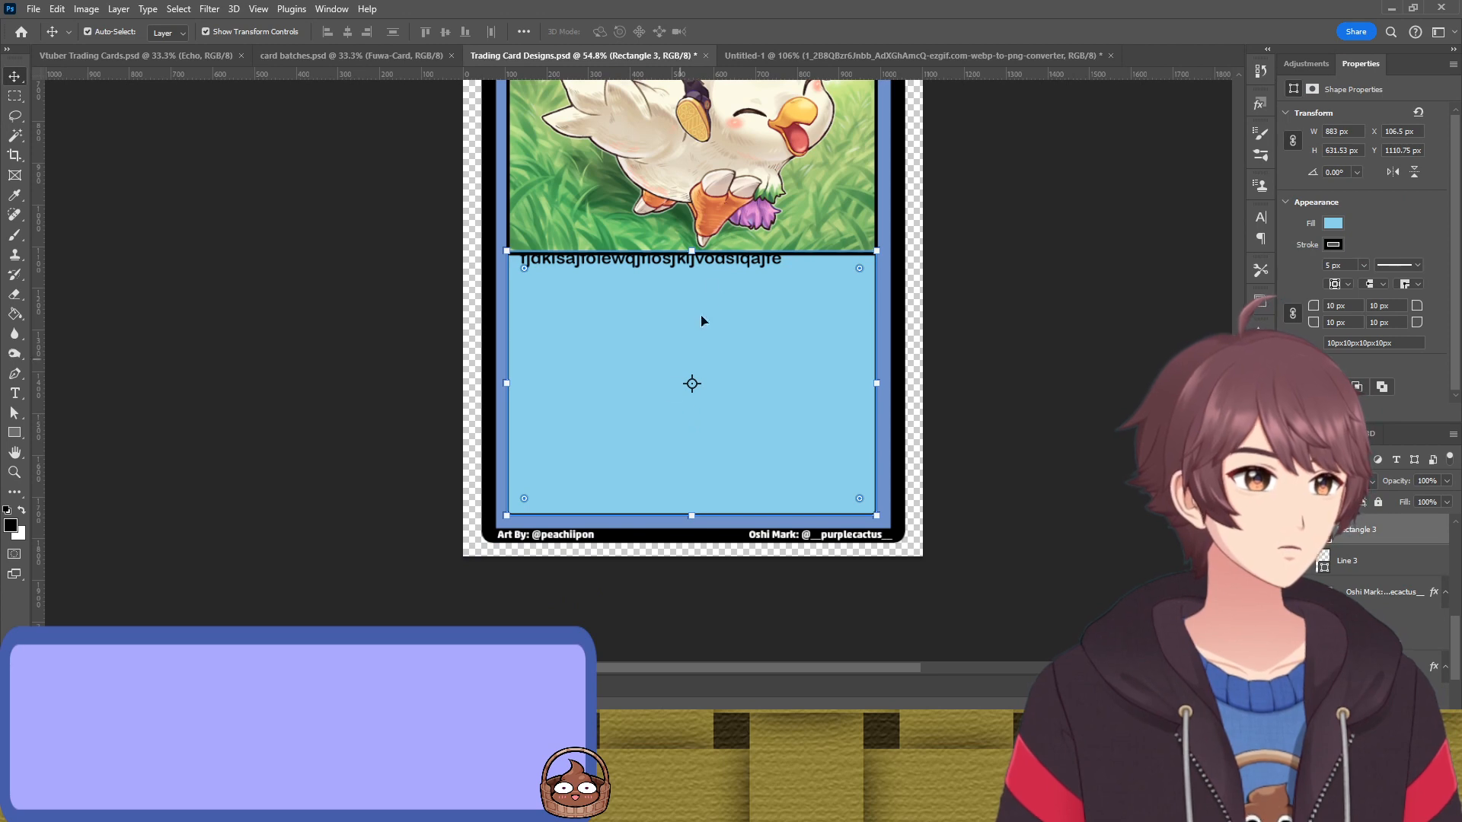
mouse_move(691, 248)
left_mouse_down()
mouse_move(690, 283)
mouse_move(689, 270)
left_mouse_up()
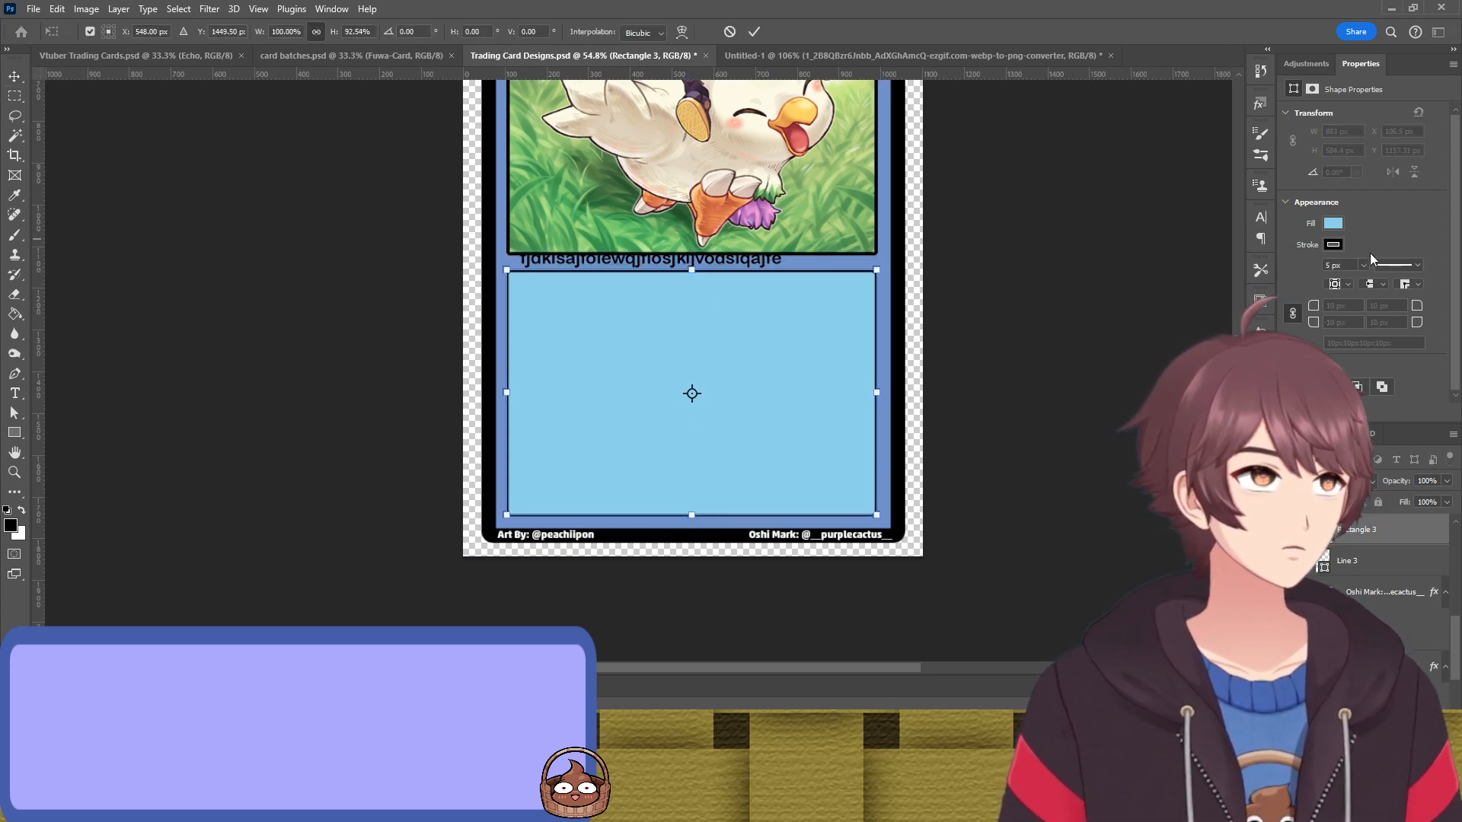
key("Return")
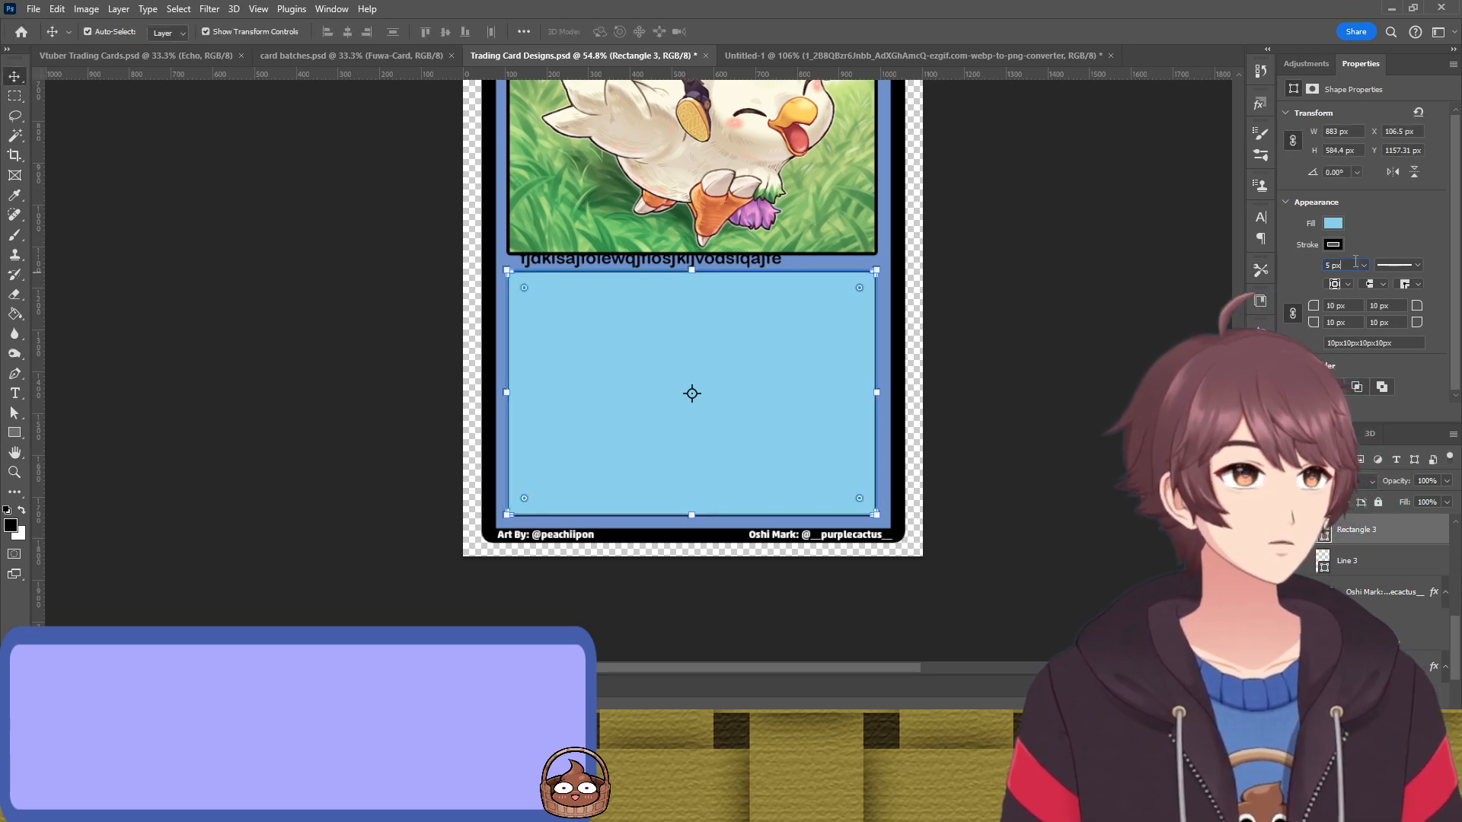
type("8")
key("Return")
left_click(989, 274)
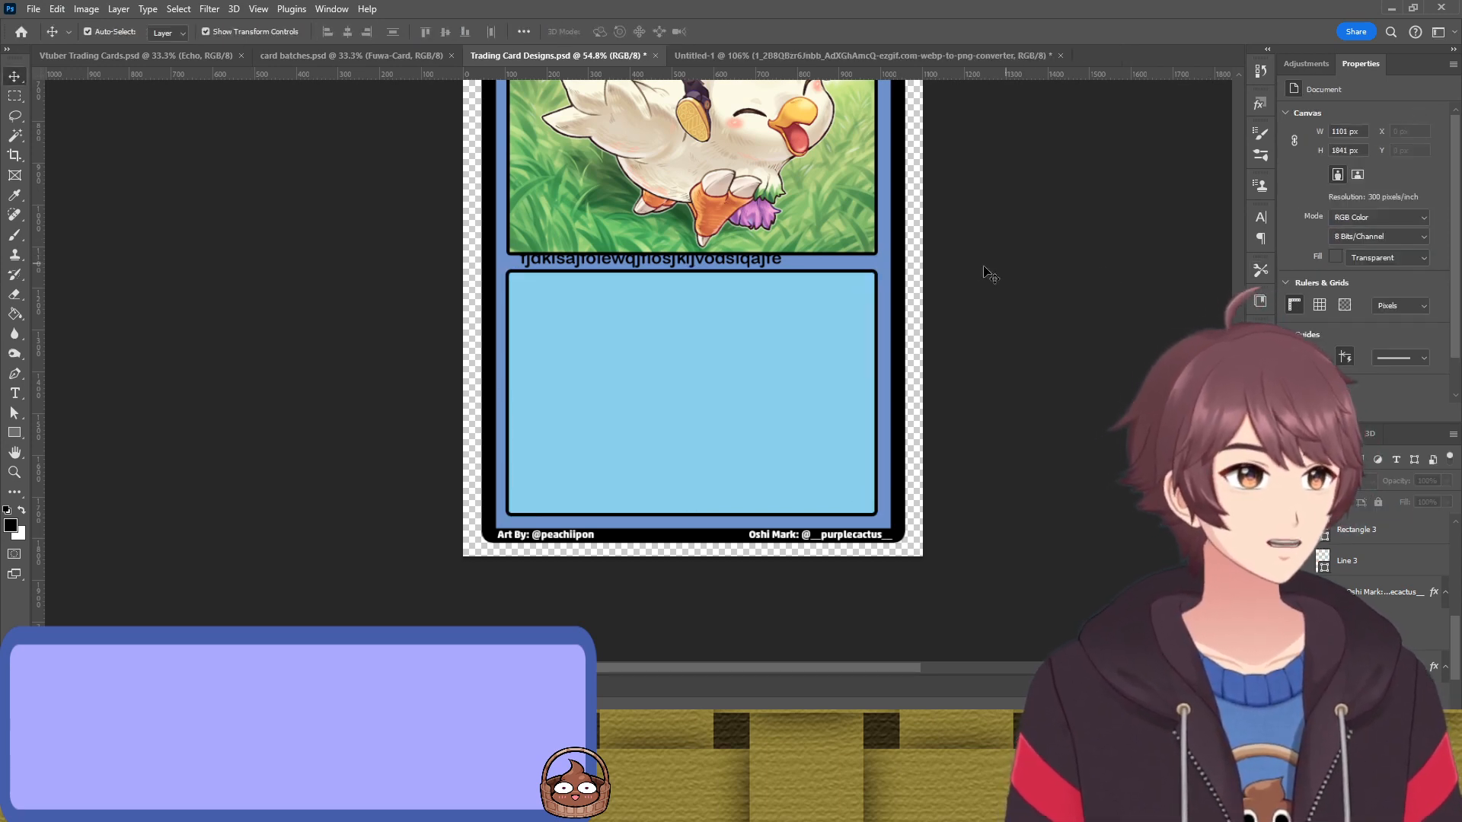
Nudge the light blue panel up slightly and move the Attack/Effect 1 text down inside its upper part
scroll(941, 259, "up", 3)
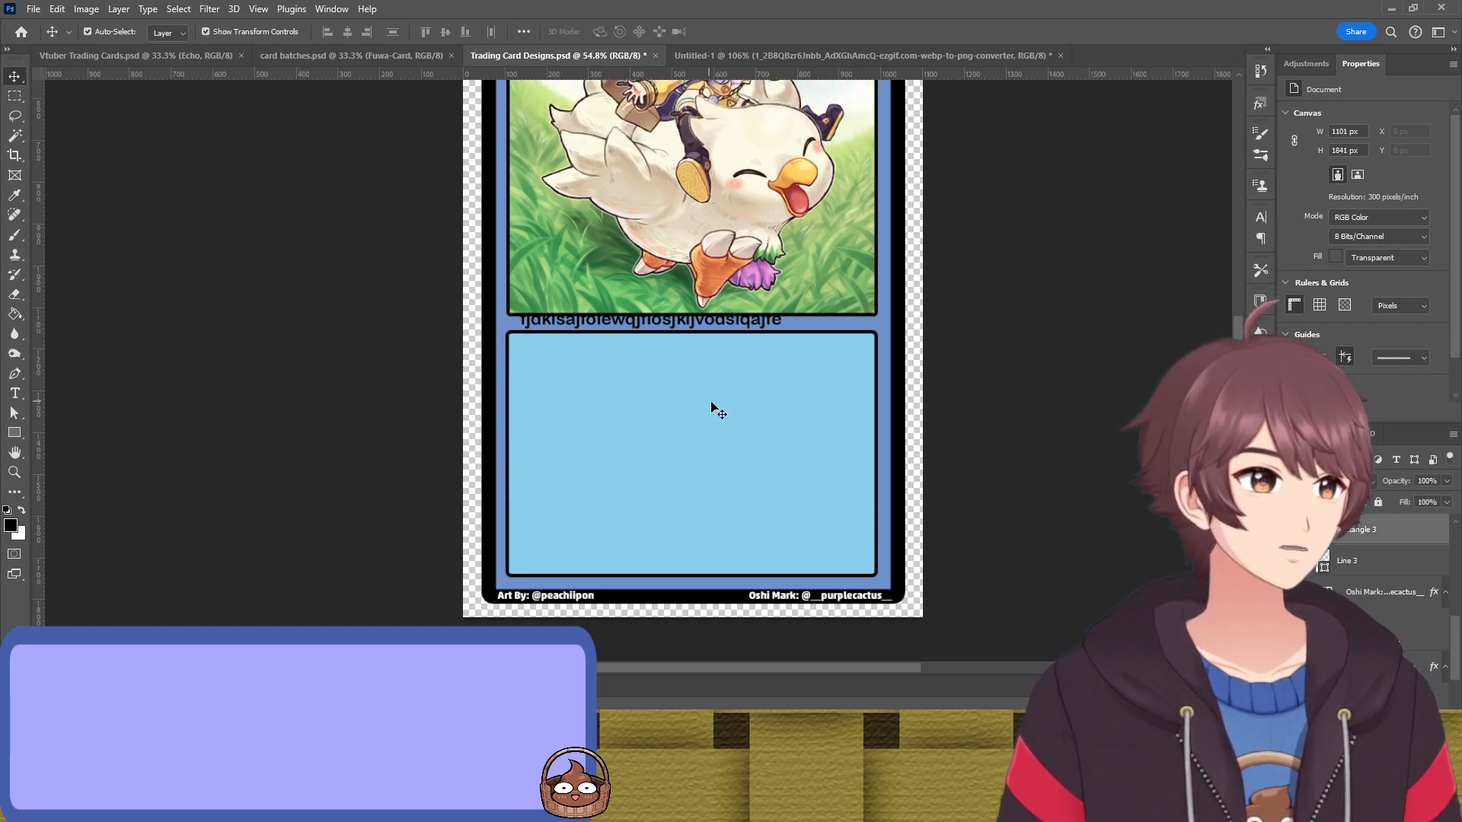
left_click_drag(712, 403, 708, 404)
left_click(1039, 350)
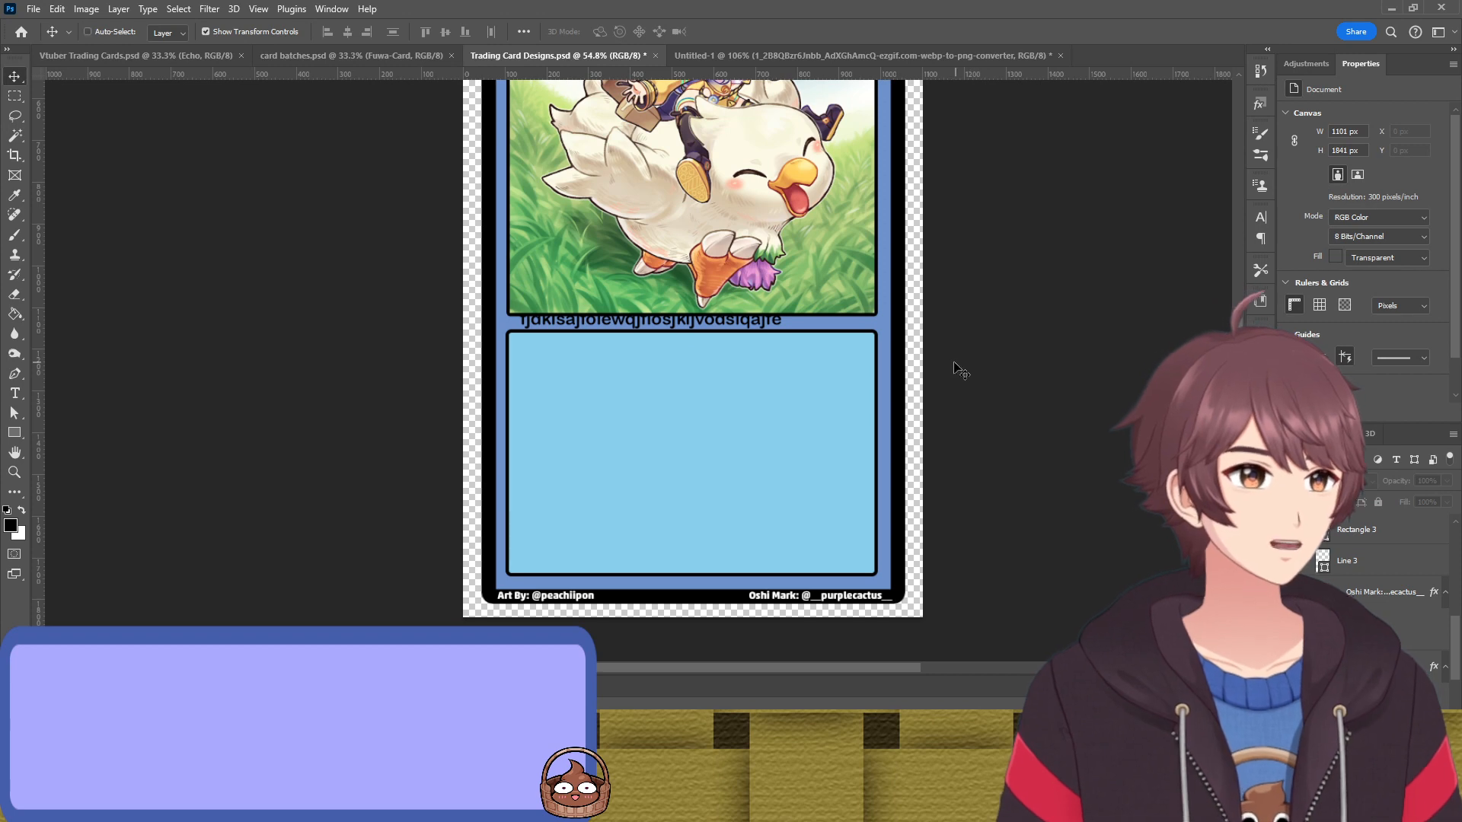
left_click_drag(762, 322, 761, 418)
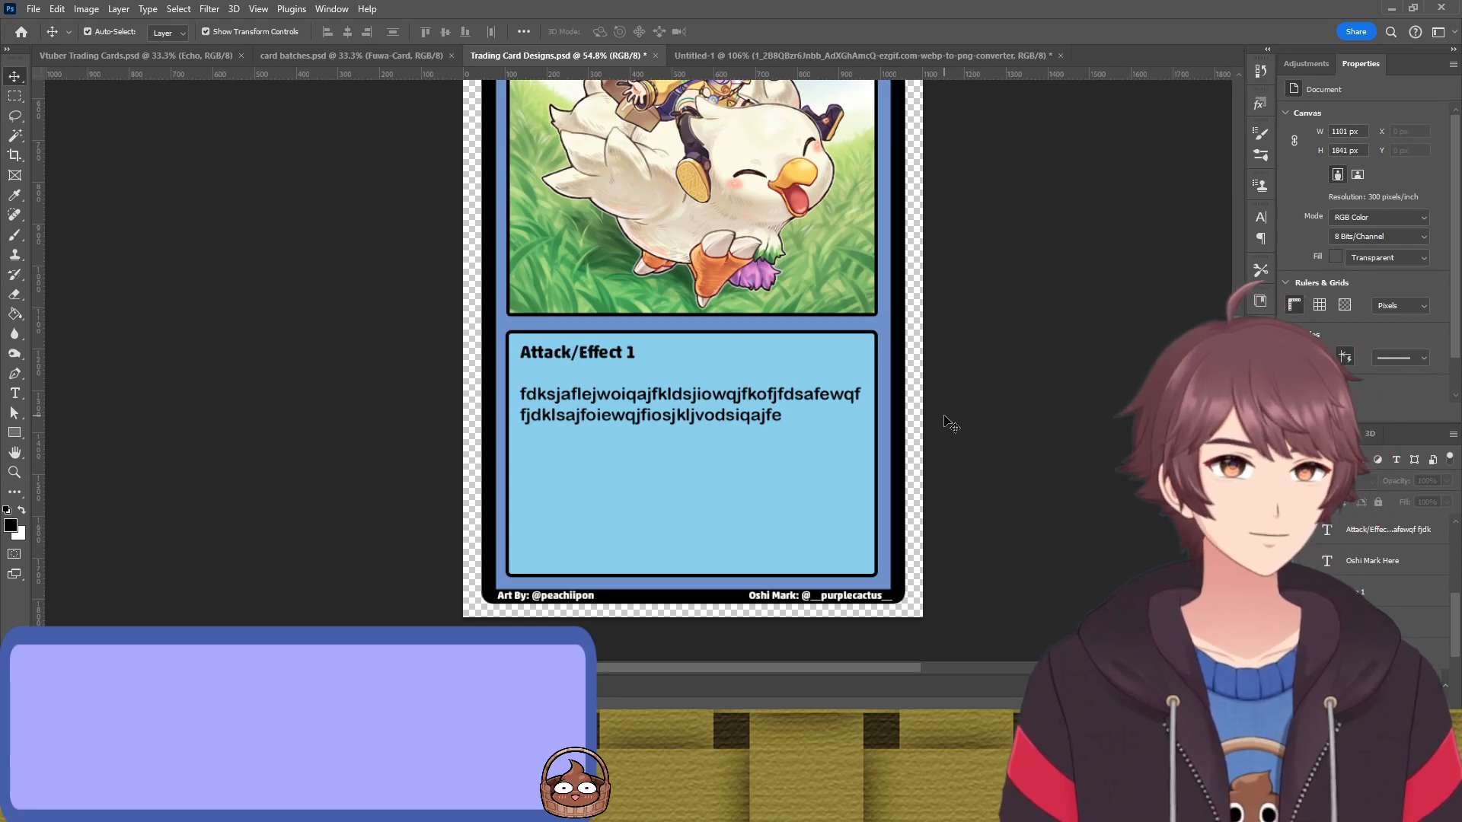
Try to move the stat block groups lower on the card and undo the move
scroll(944, 396, "up", 5)
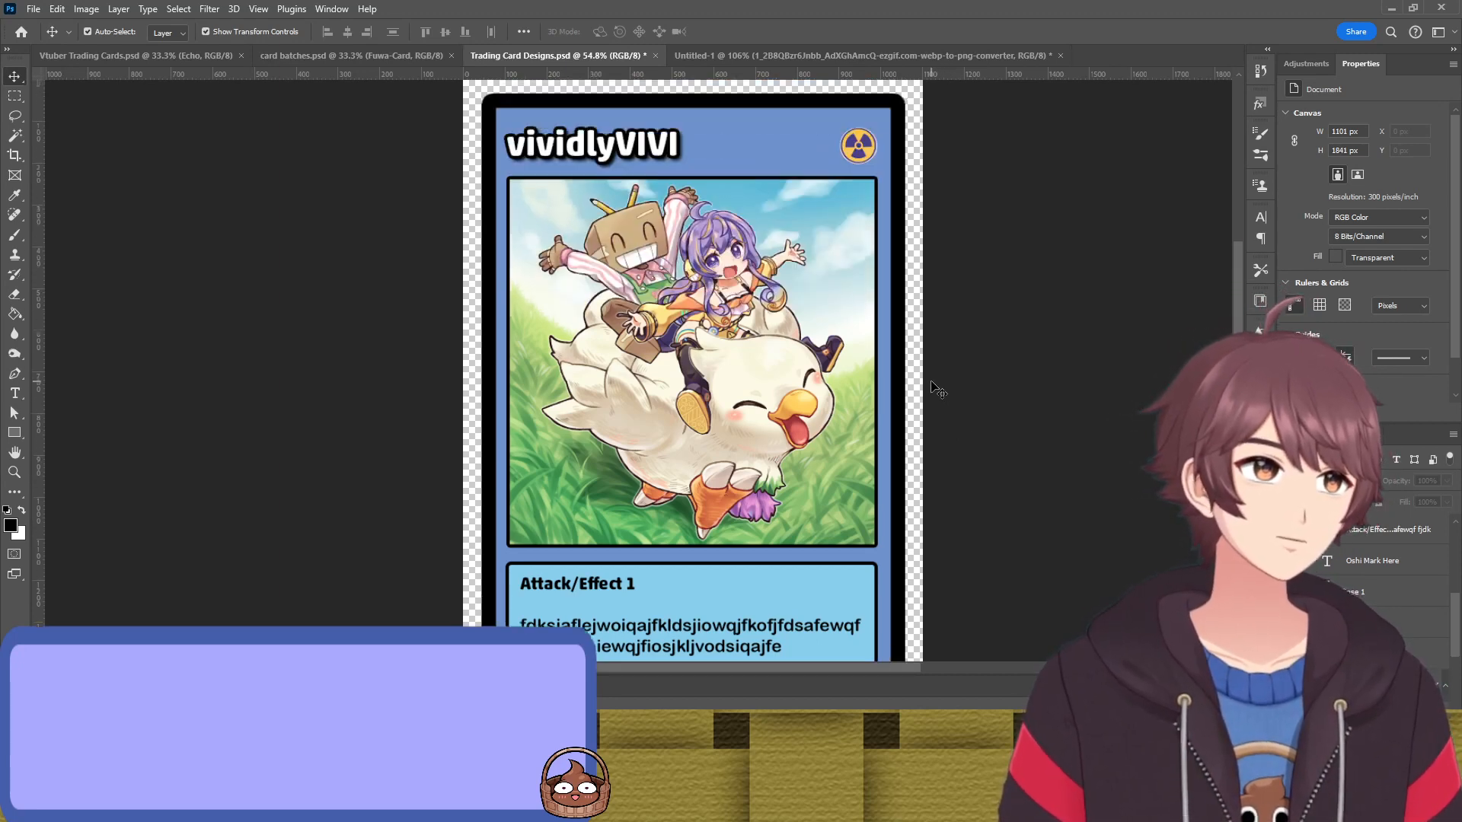
scroll(924, 384, "down", 1)
scroll(1317, 563, "down", 3)
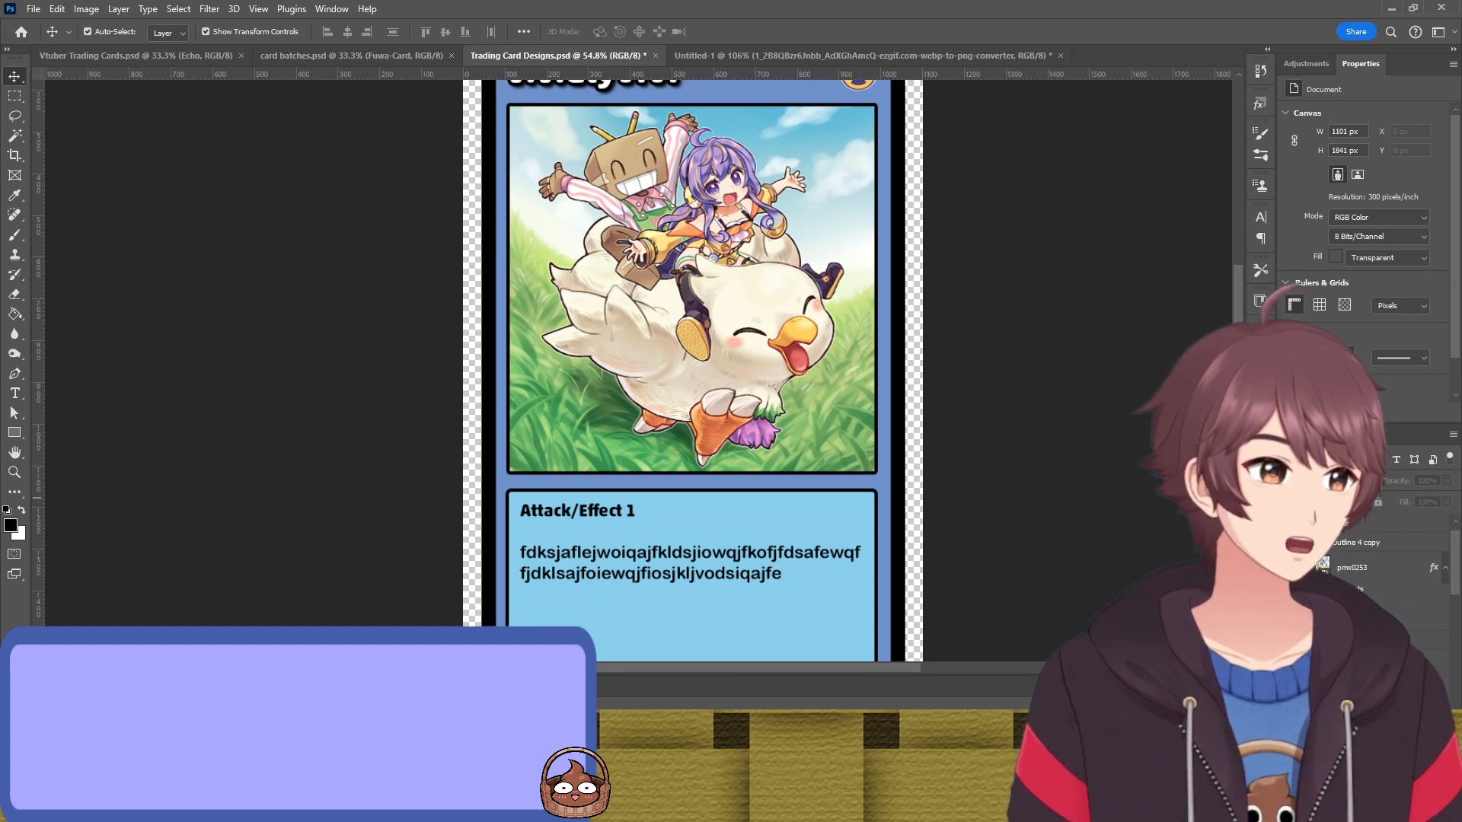
left_click(692, 354)
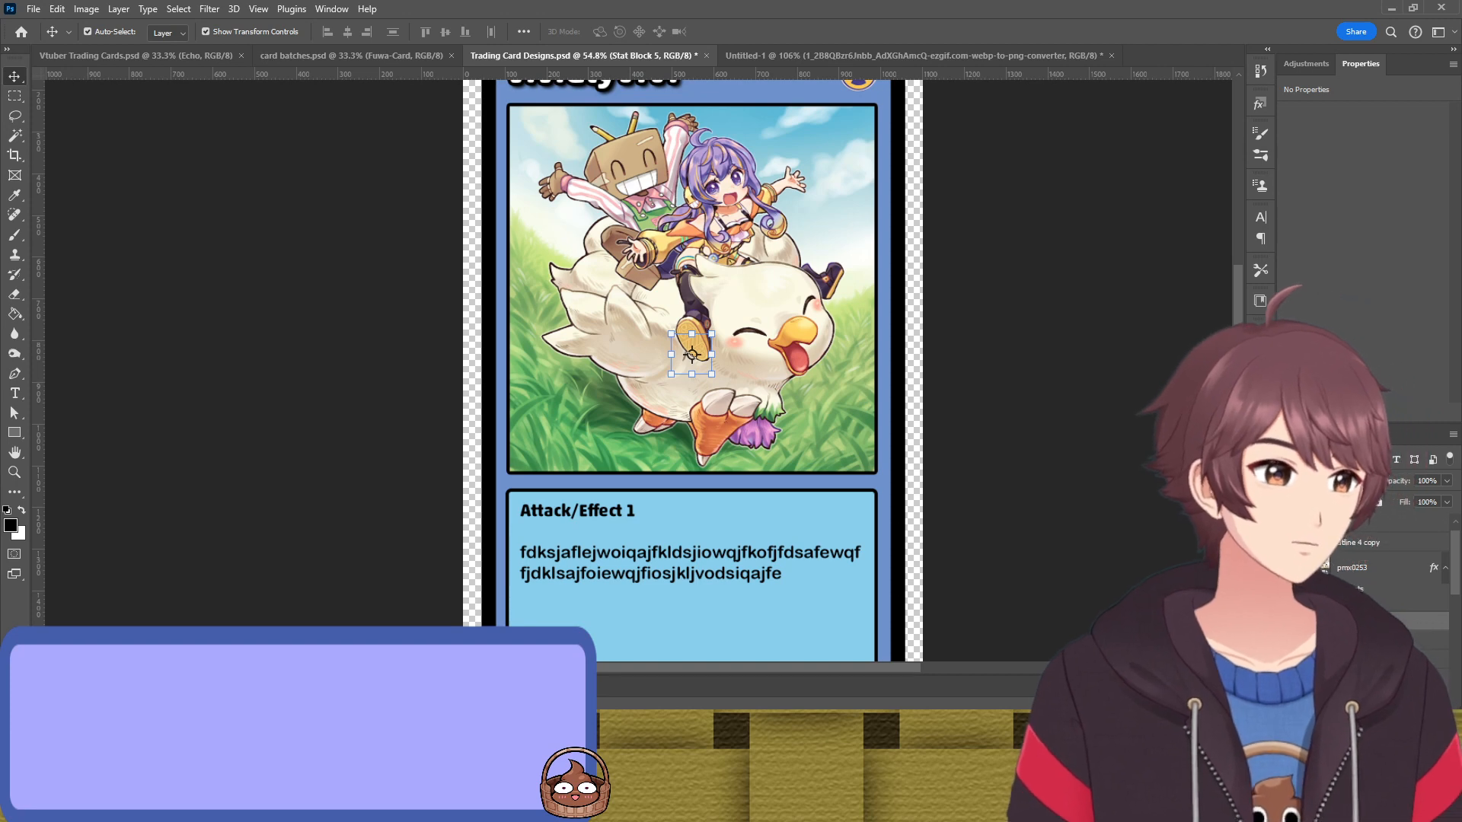
left_click(1363, 659, "shift")
left_click_drag(693, 289, 685, 388)
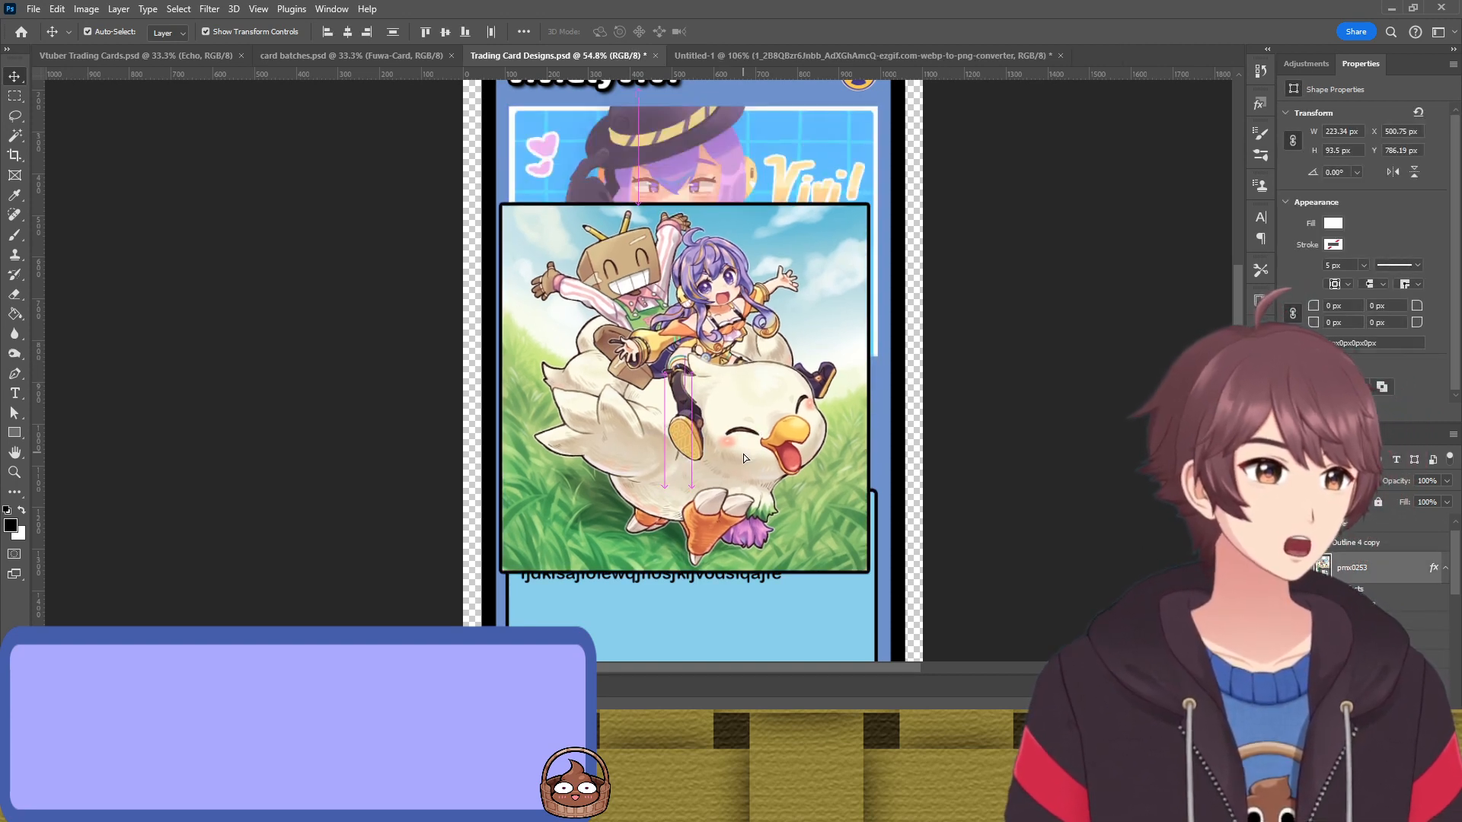
key("ctrl+z")
key("ctrl+z")
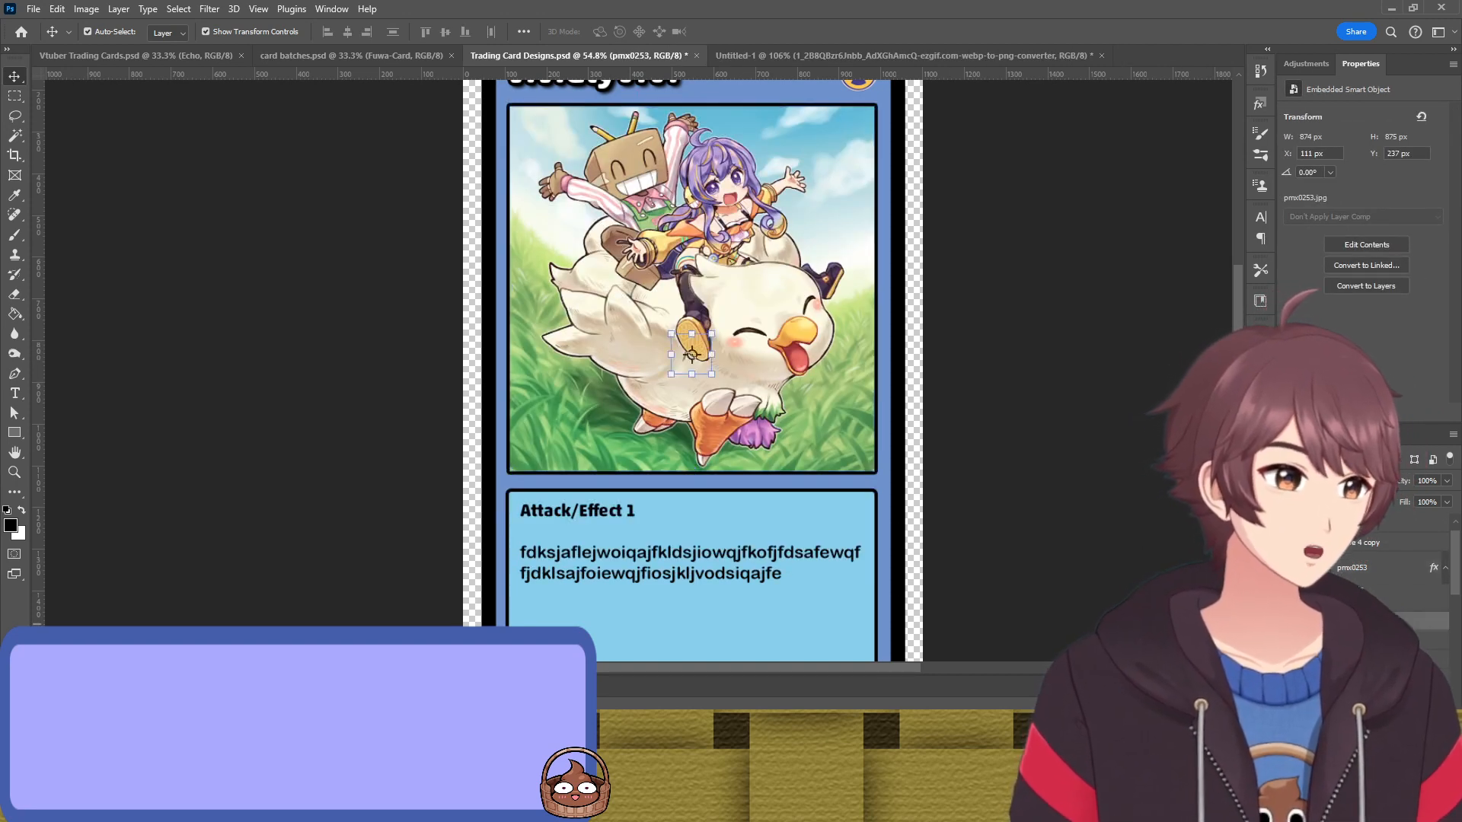
Select the HP, ATK and DEF stat blocks hidden behind the artwork and nudge them down slightly
key("ctrl+shift+z")
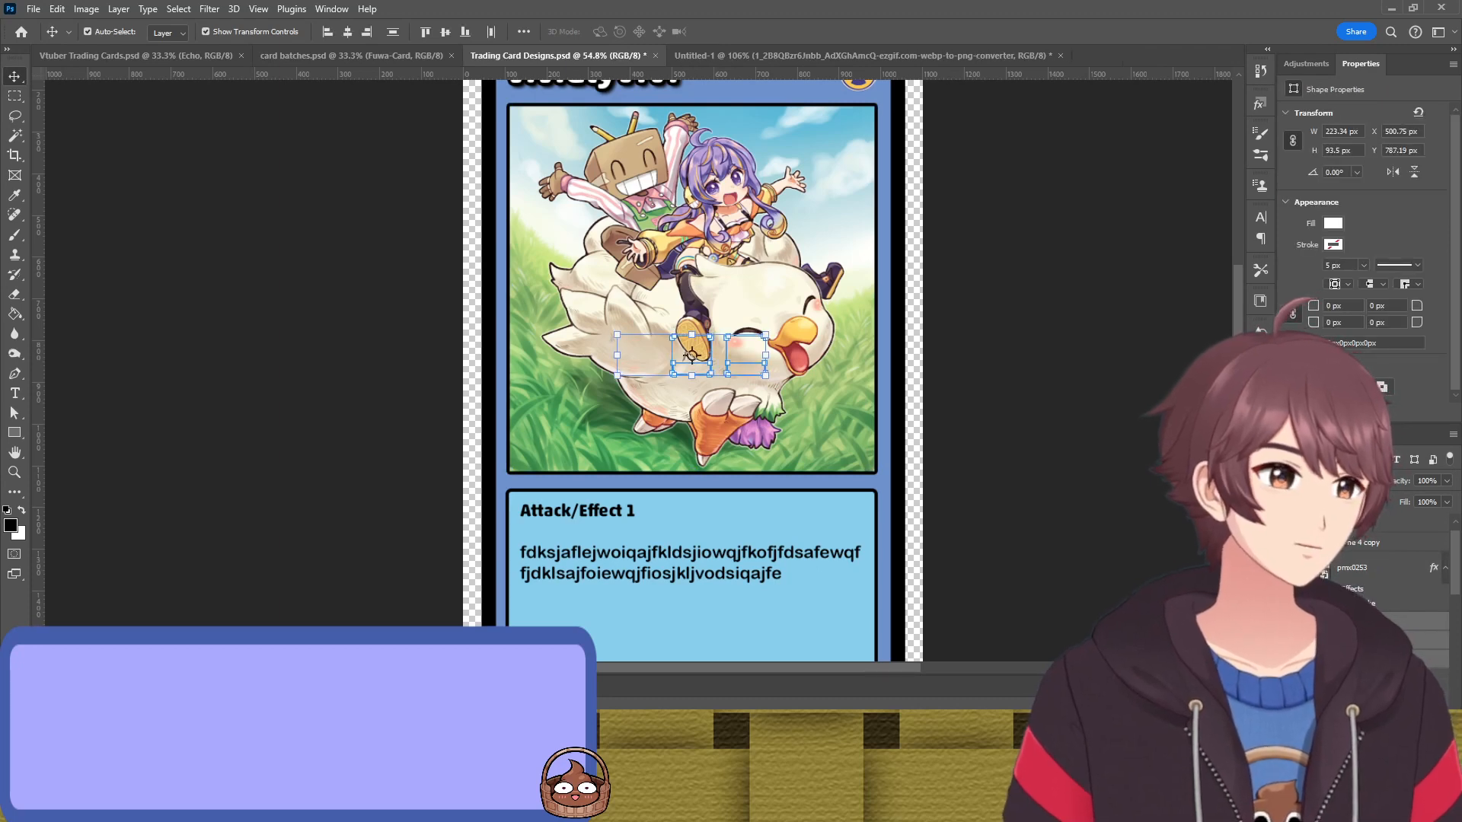
key("Down")
key("Down")
key("Down")
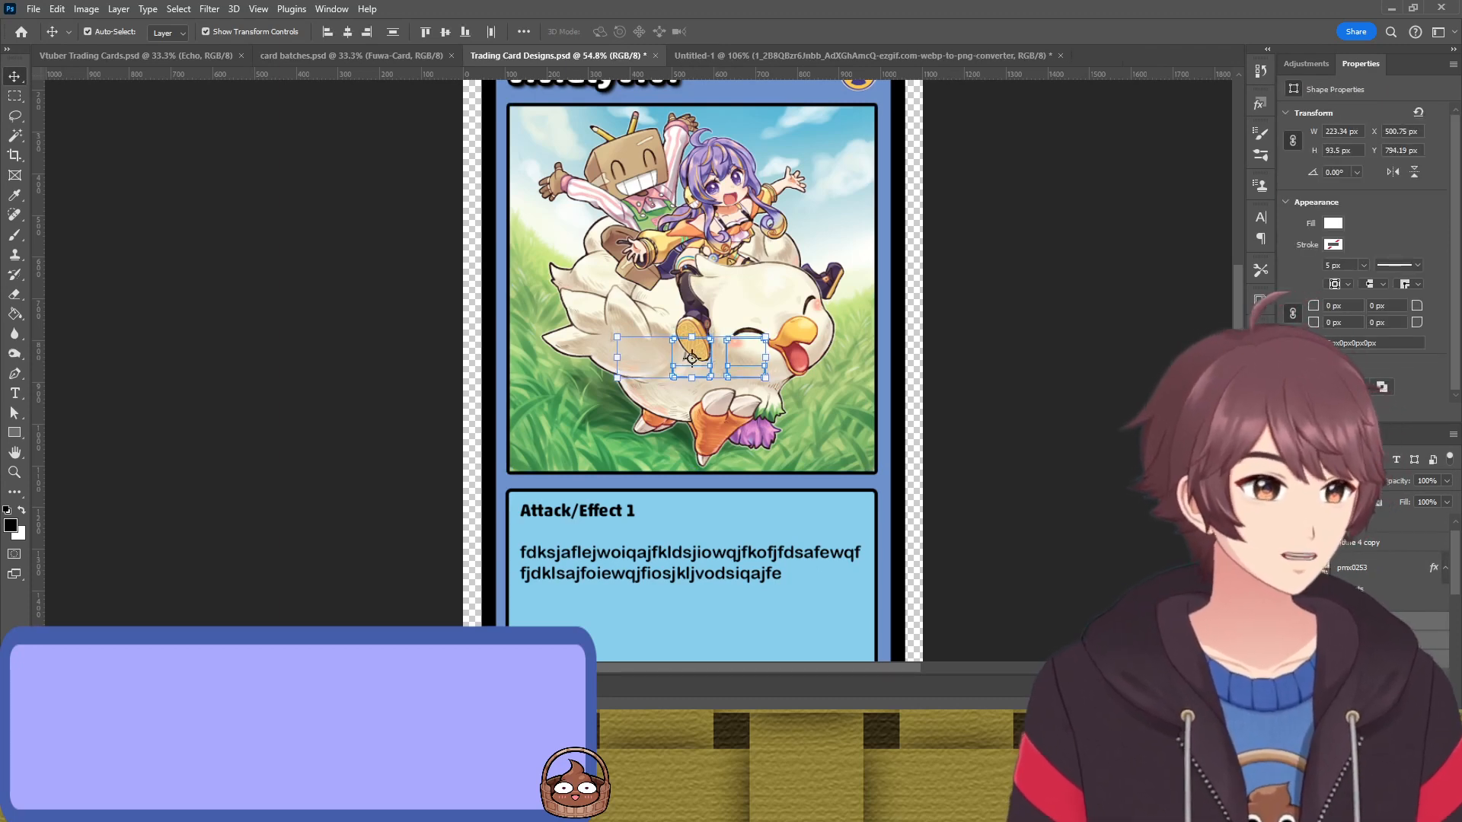
With the artwork layer locked, move the HP, ATK and DEF blocks to the lower part of the Attack/Effect box and scale them to 128.58%
left_click(1395, 569)
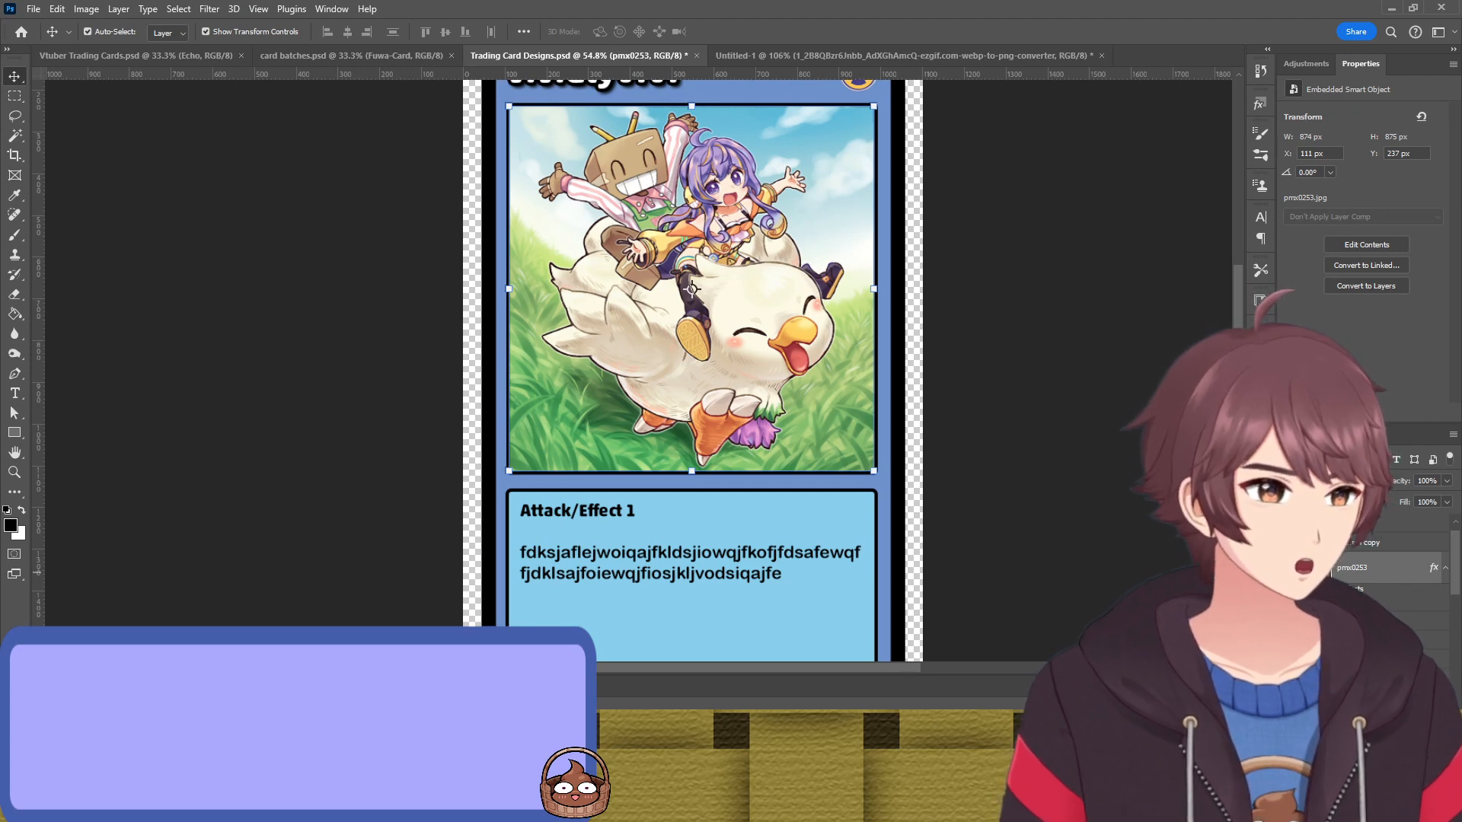
left_click(1386, 503)
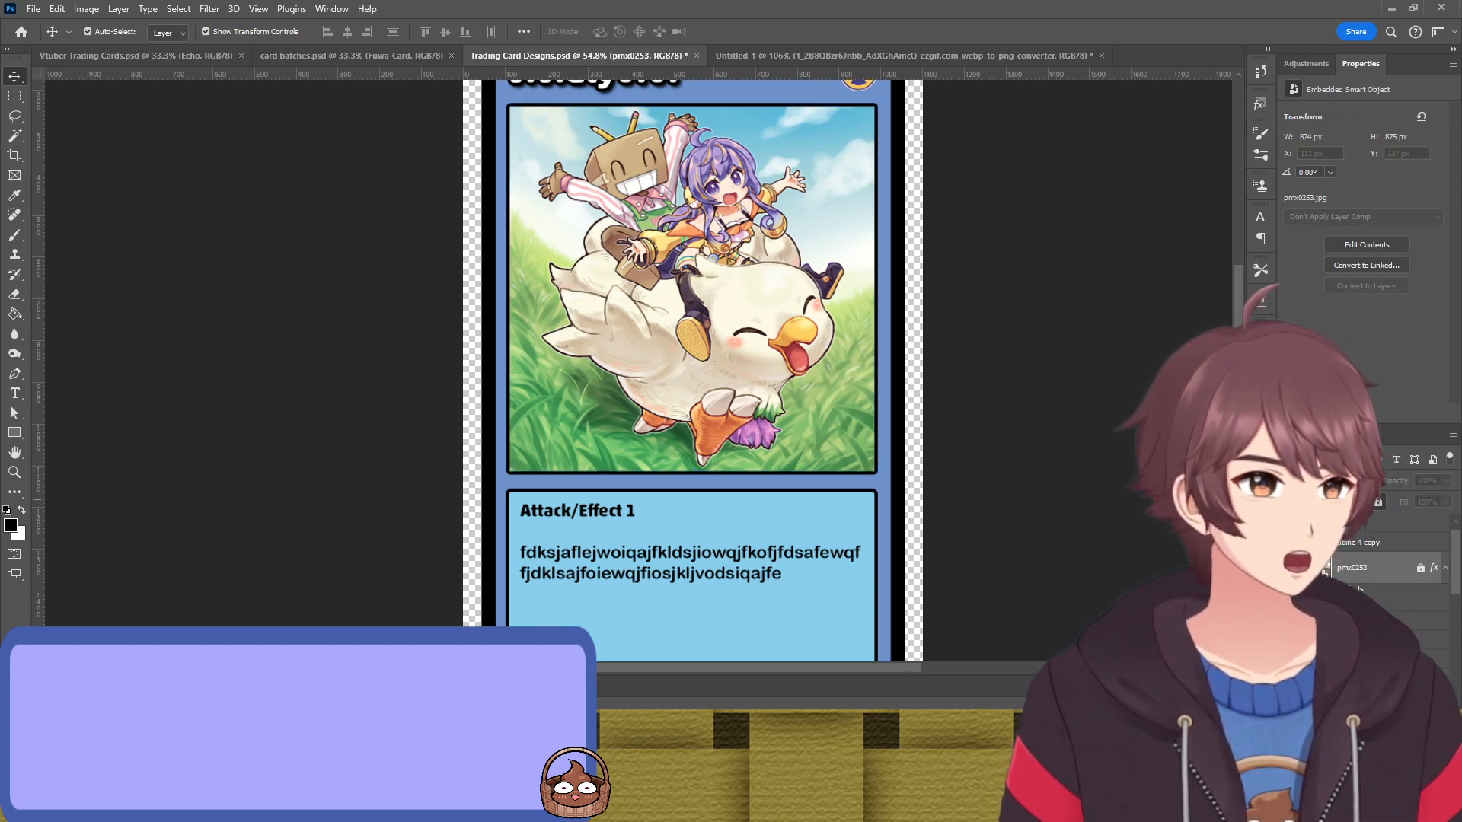
left_click(743, 368)
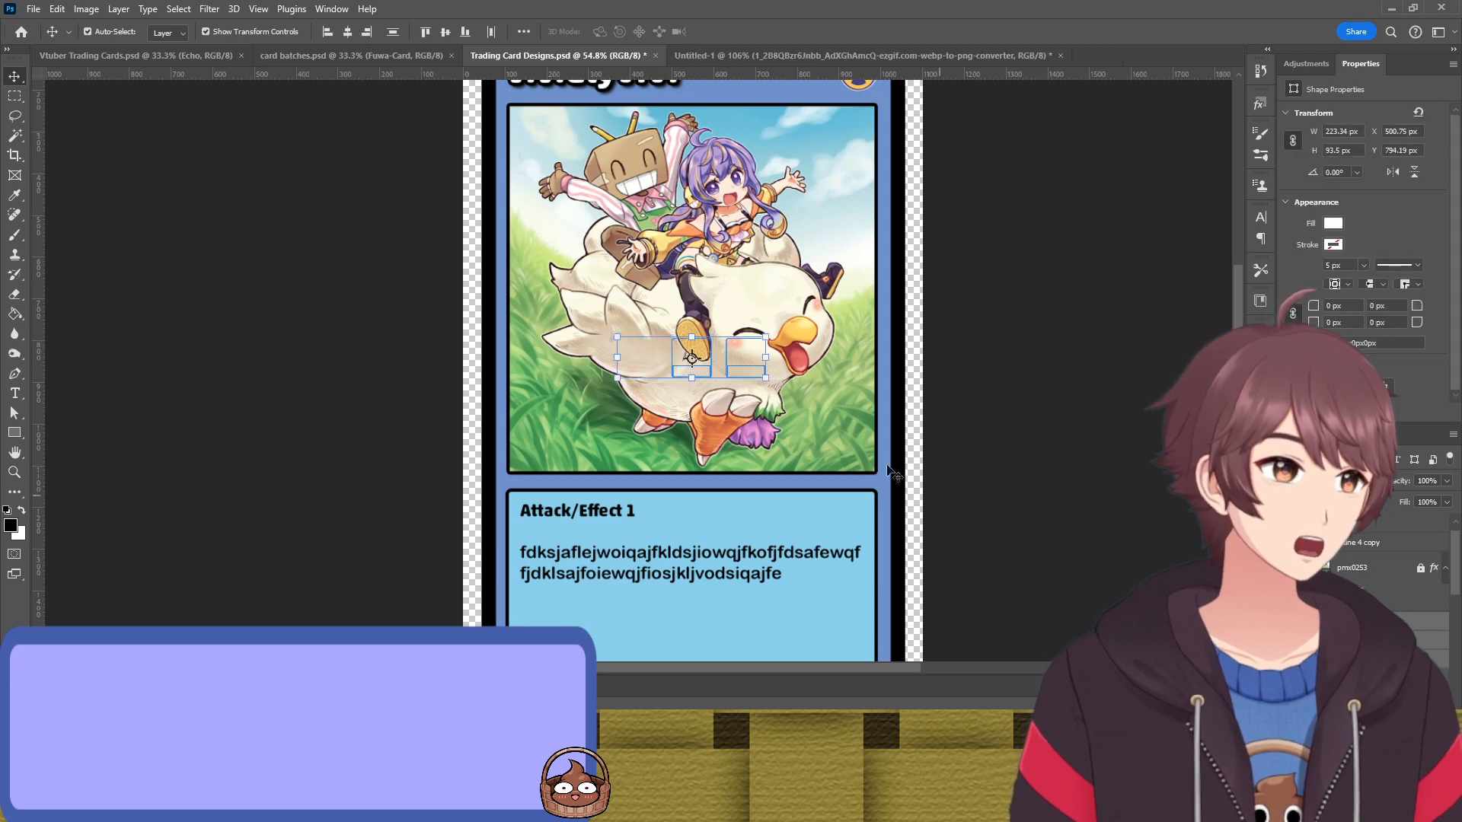
left_click_drag(742, 368, 753, 533)
key("ctrl+t")
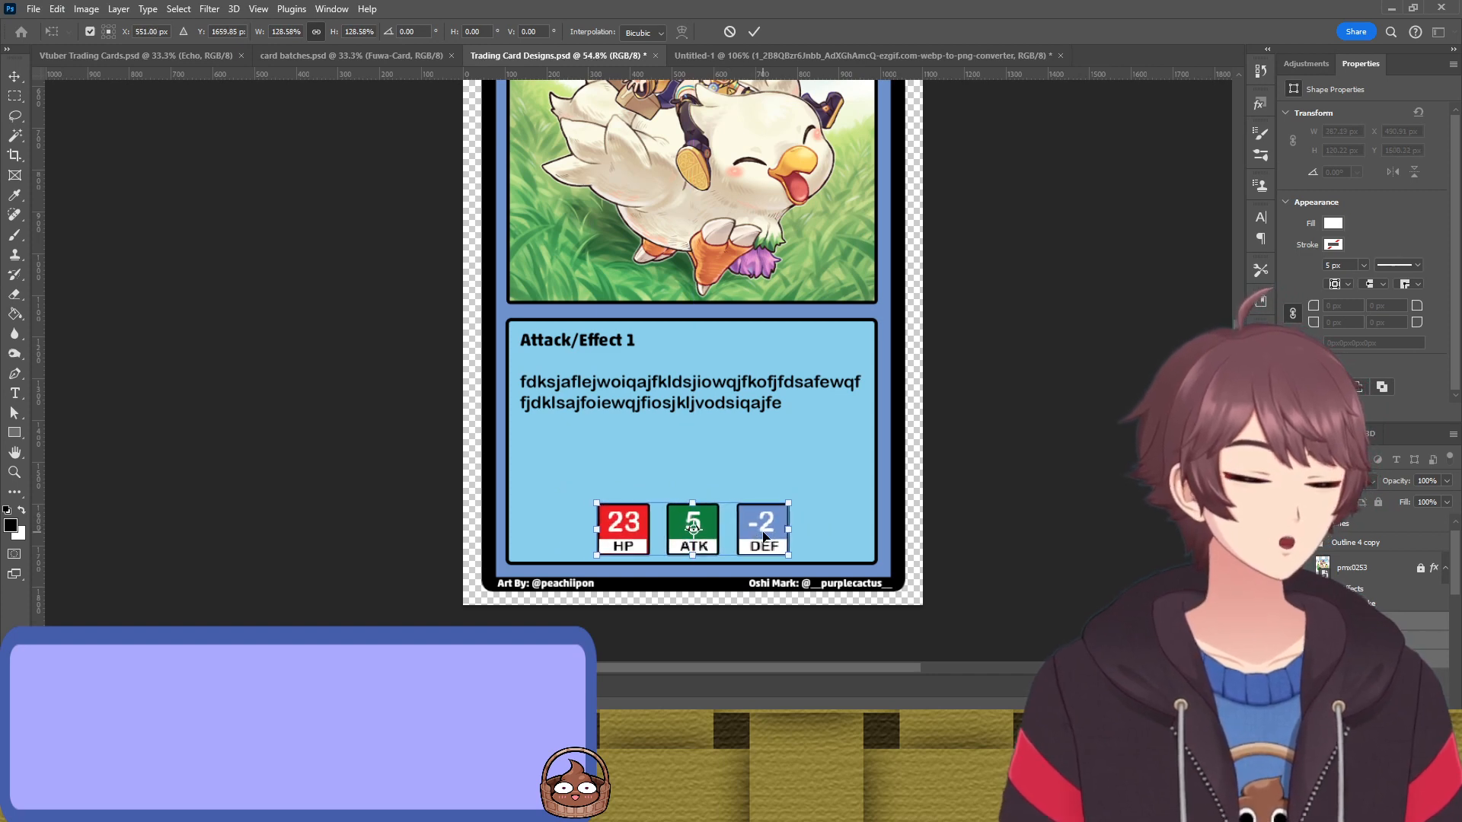
key("Return")
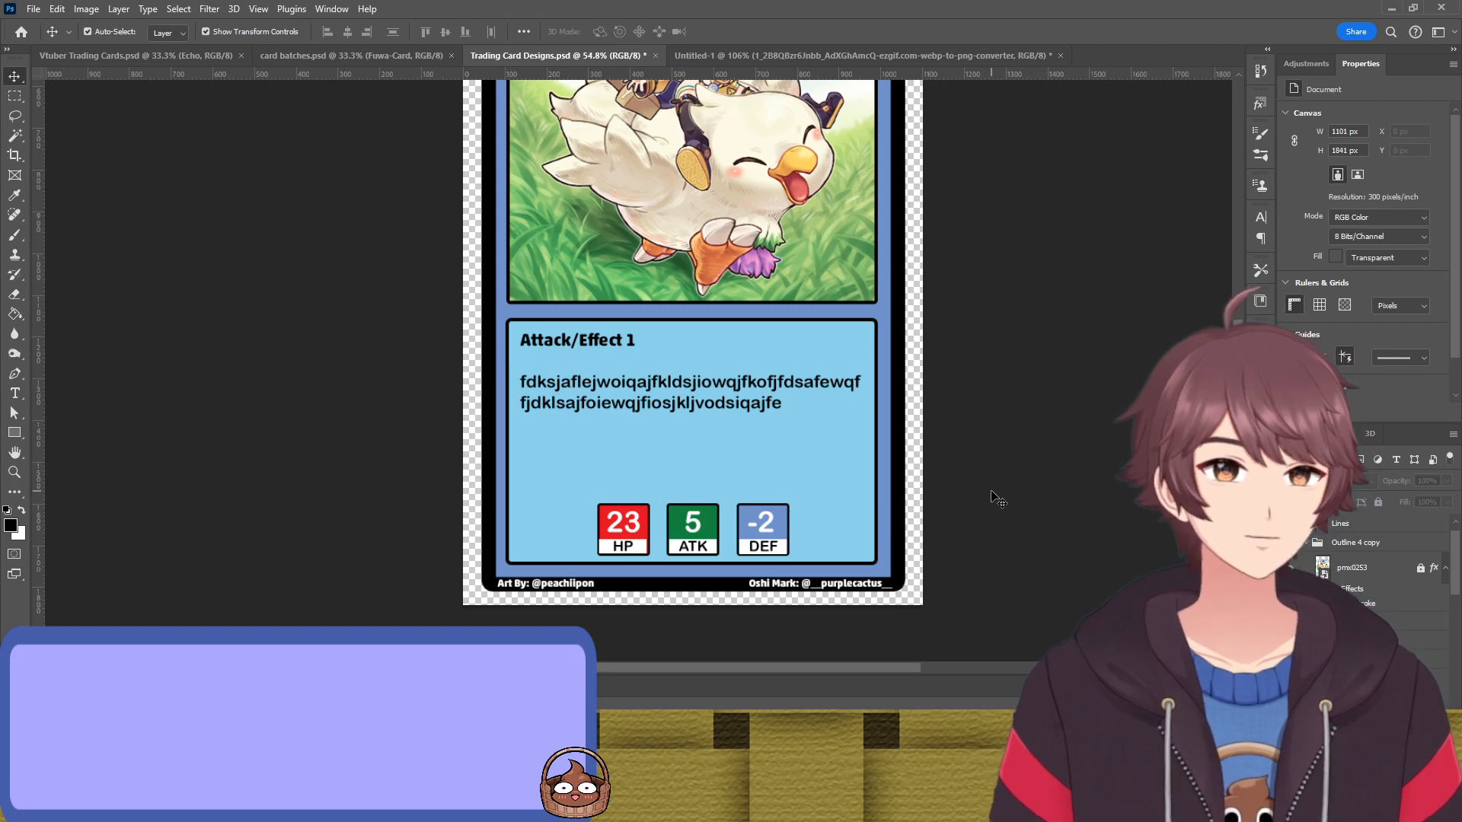
Delete the old artwork image hidden beneath the new illustration, along with the Rectangle 4 shape layer
scroll(667, 378, "up", 5)
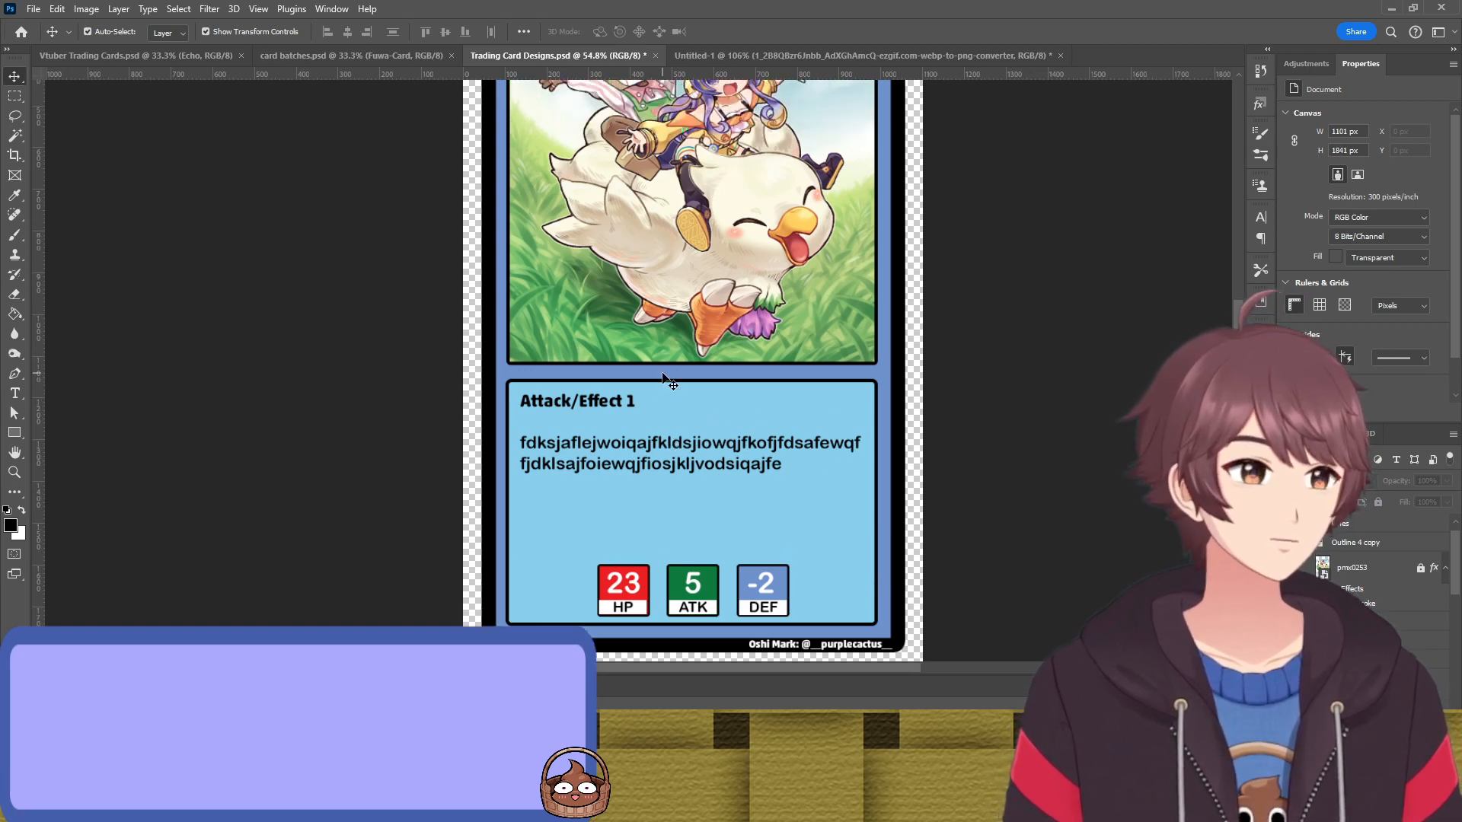
left_click(842, 338)
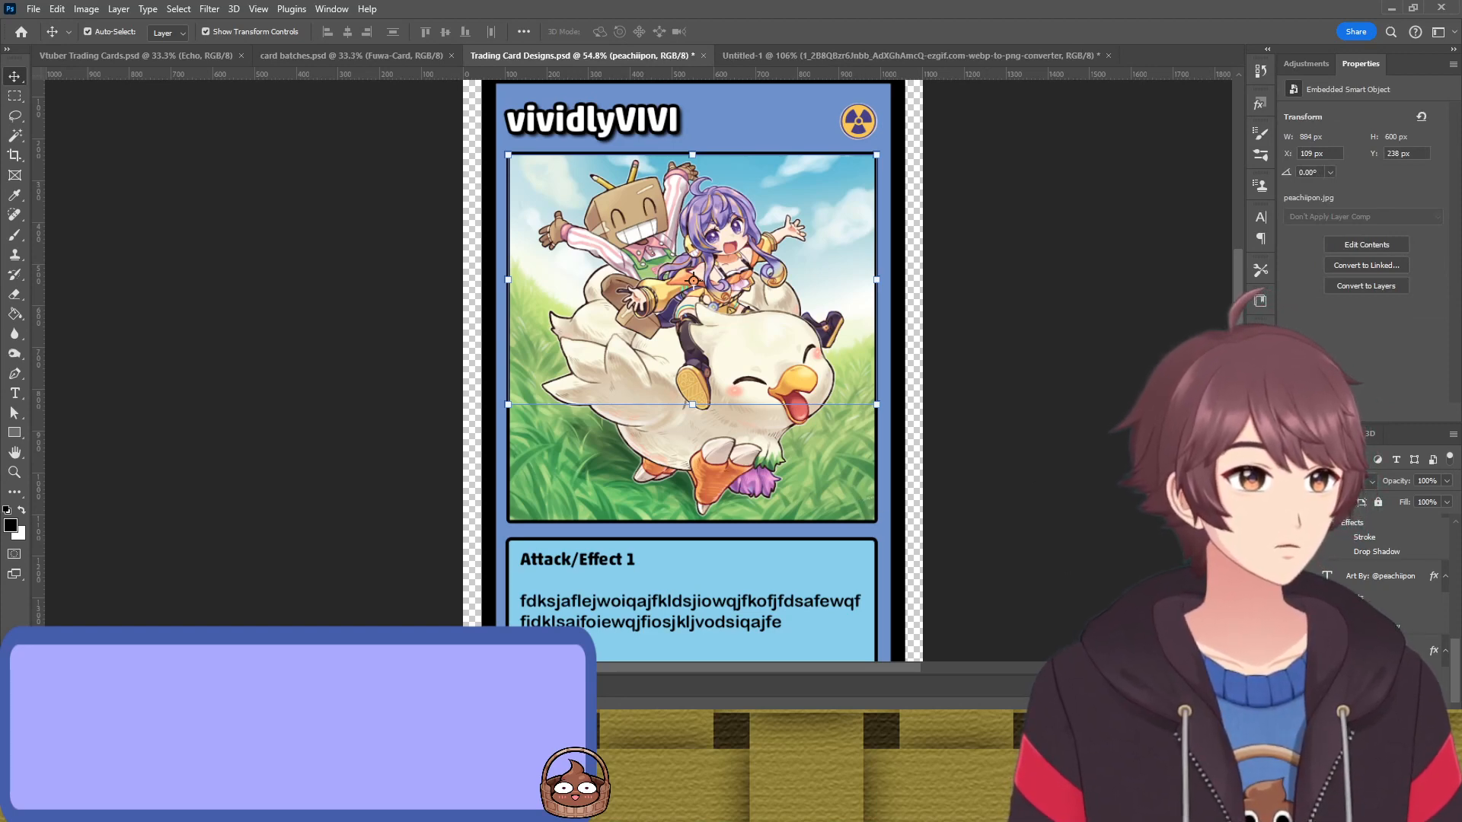
key("Delete")
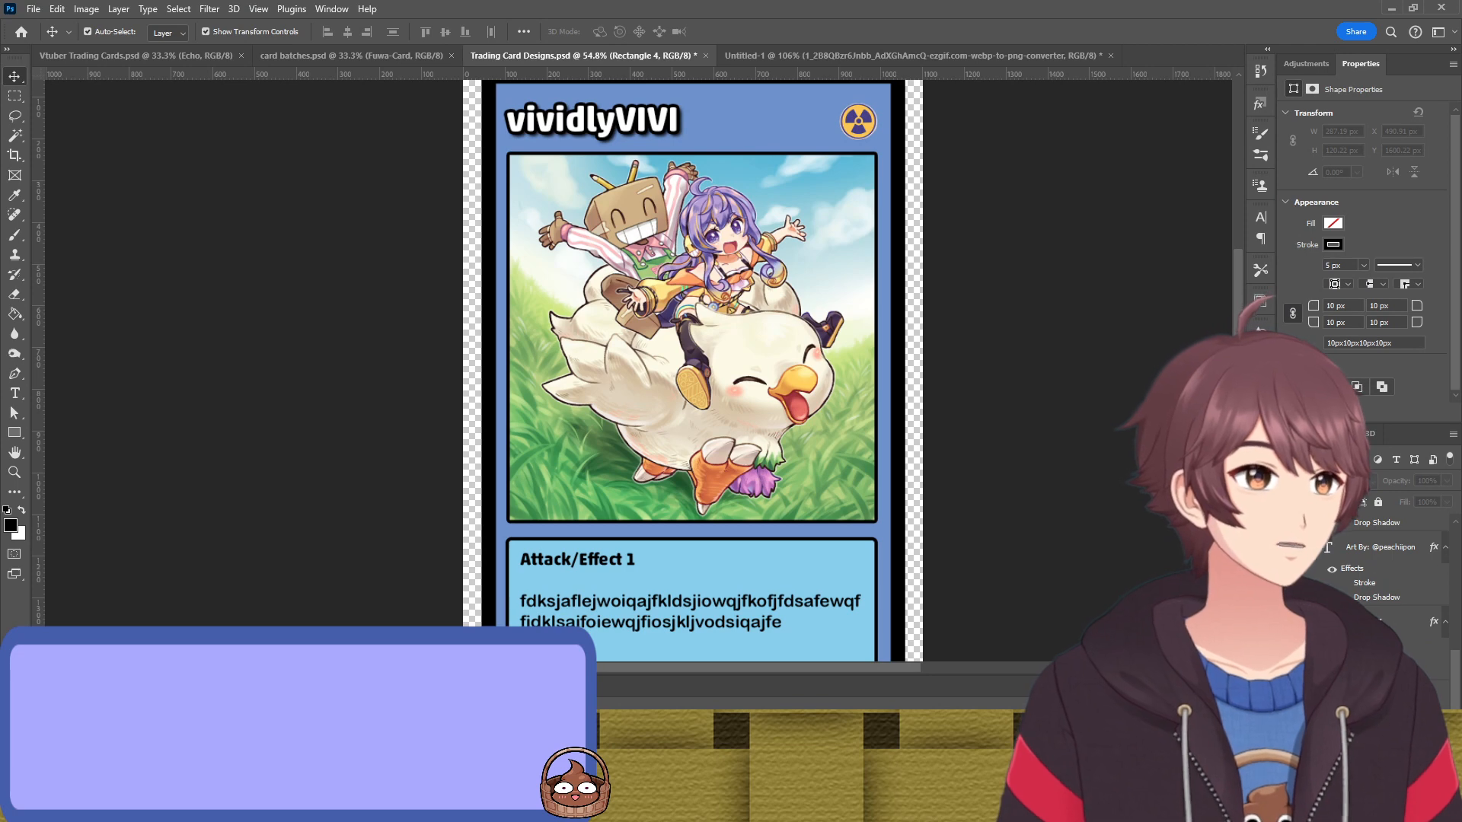
scroll(1371, 610, "down", 4)
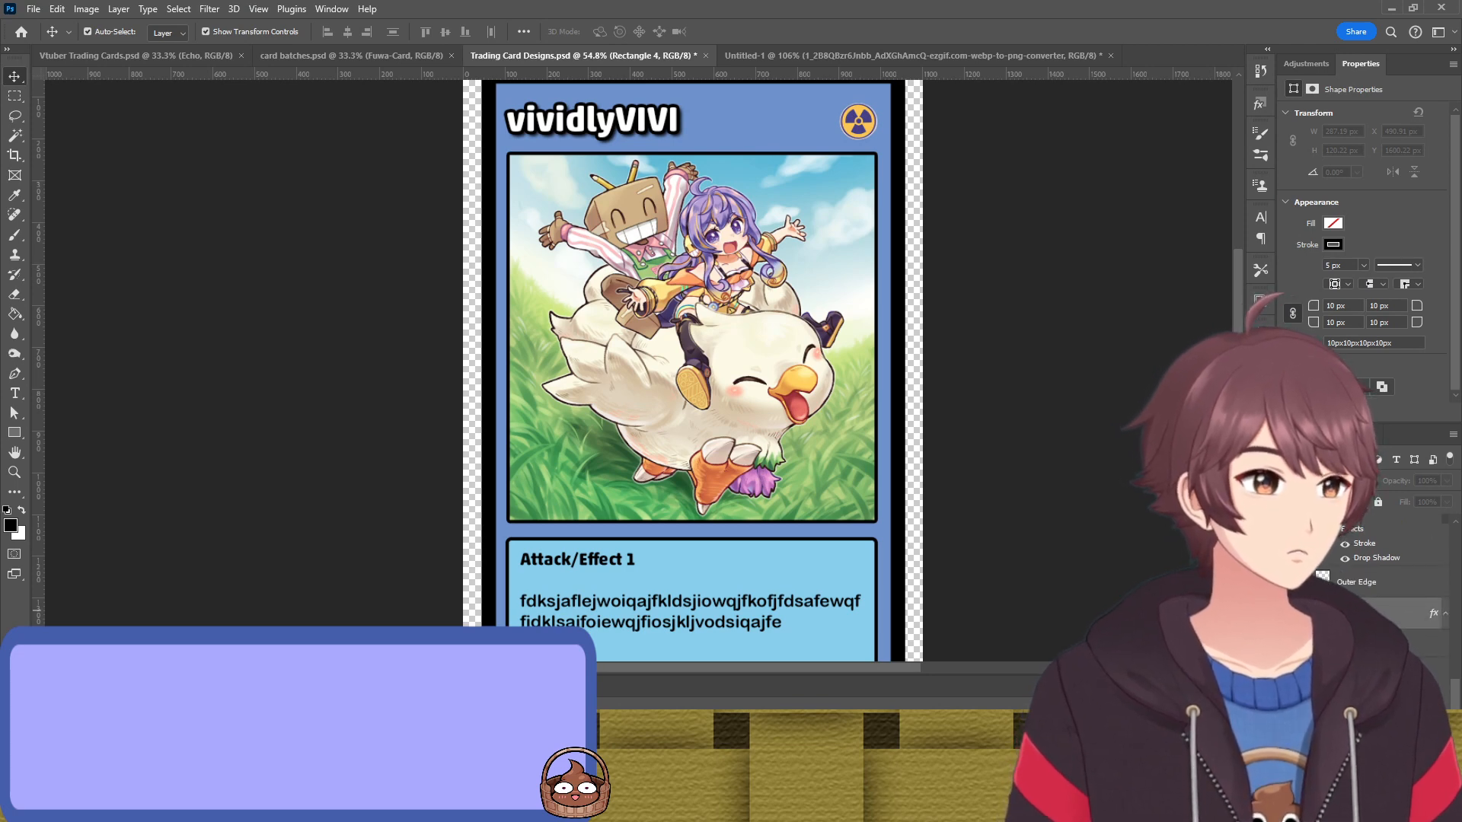
key("Delete")
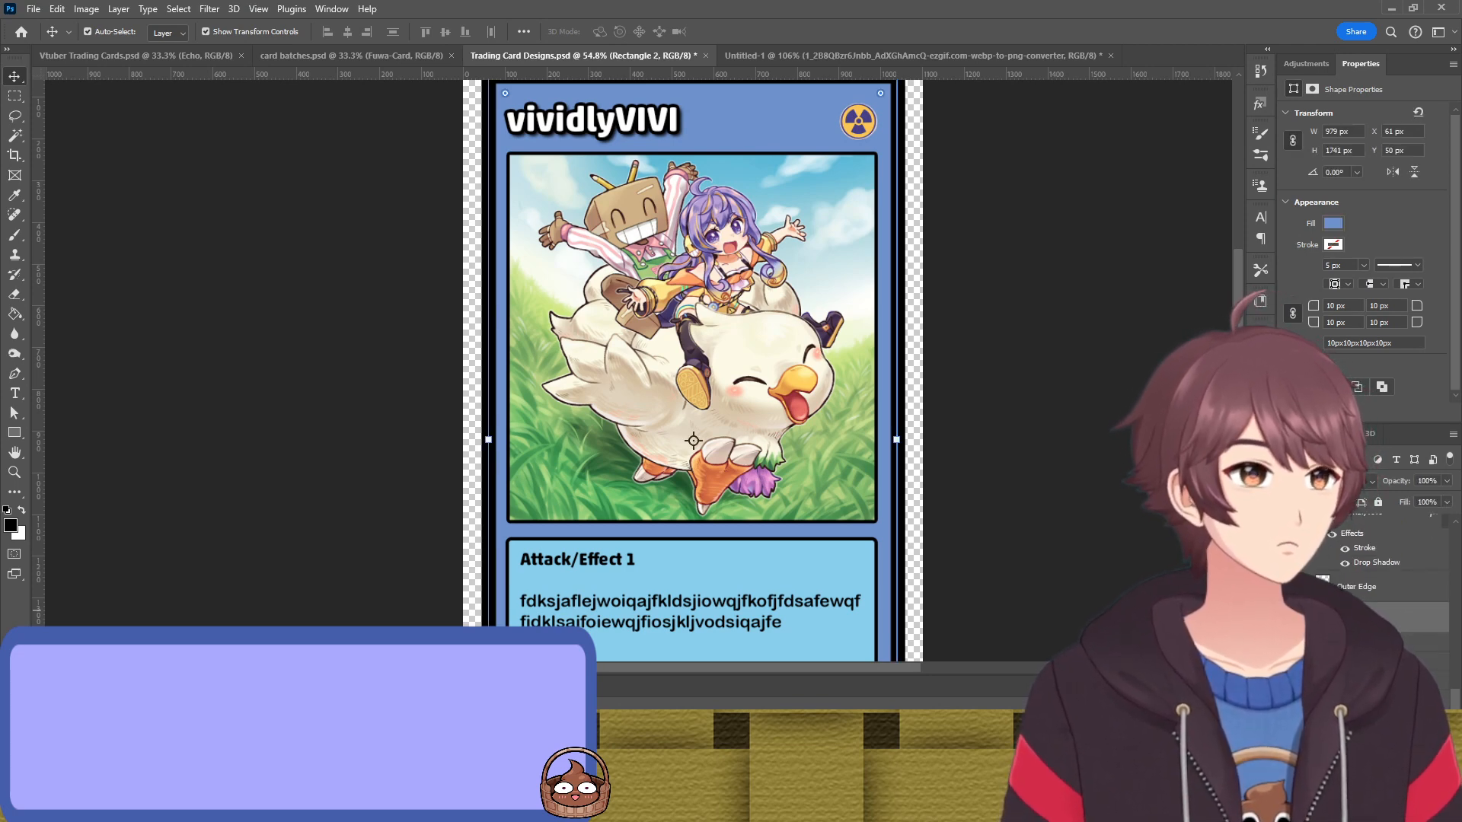
Unlock the illustration layer and add a Drop Shadow effect to it alongside its stroke
scroll(1380, 600, "up", 2)
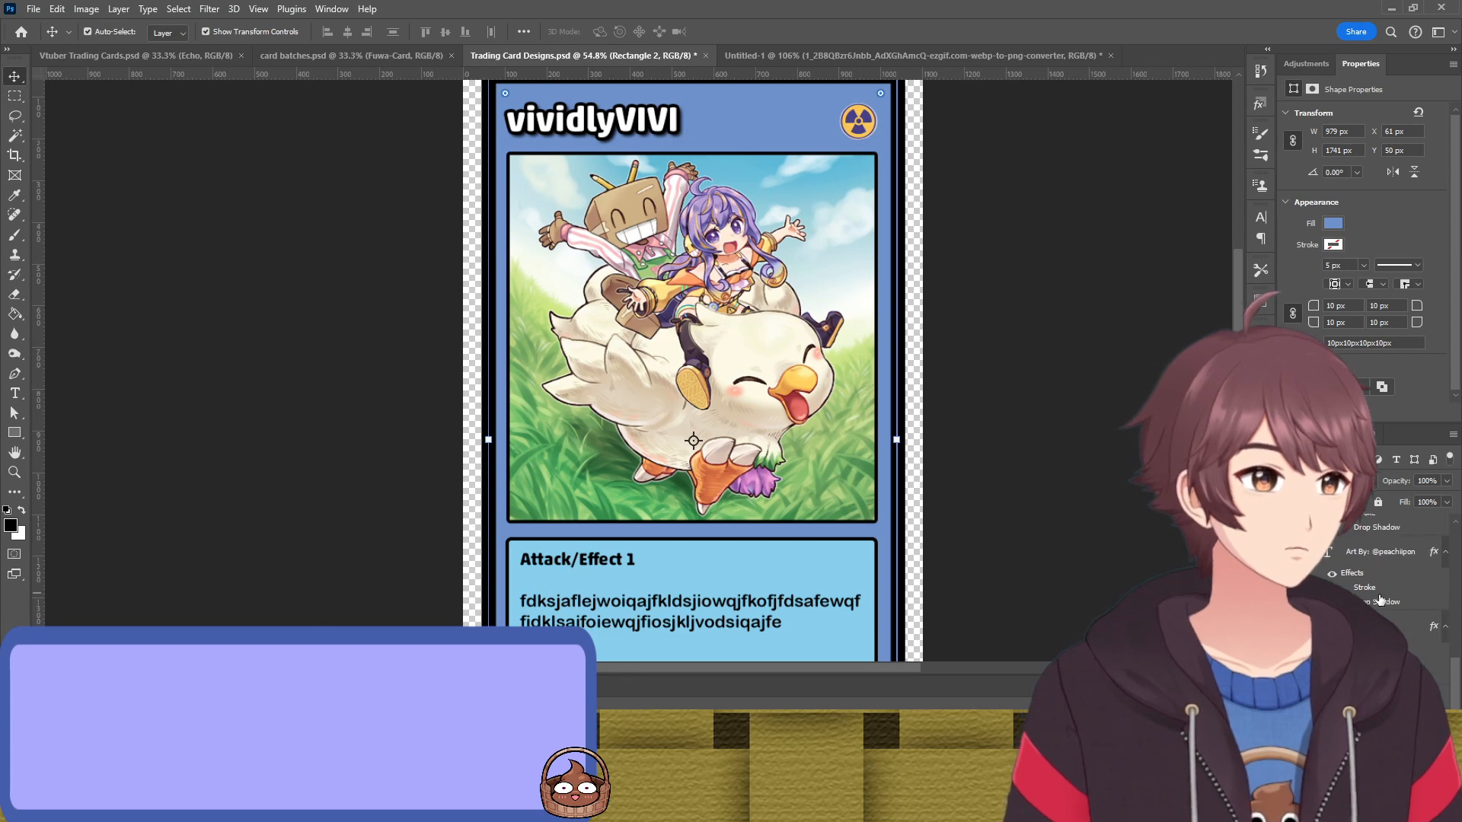
scroll(1382, 595, "up", 3)
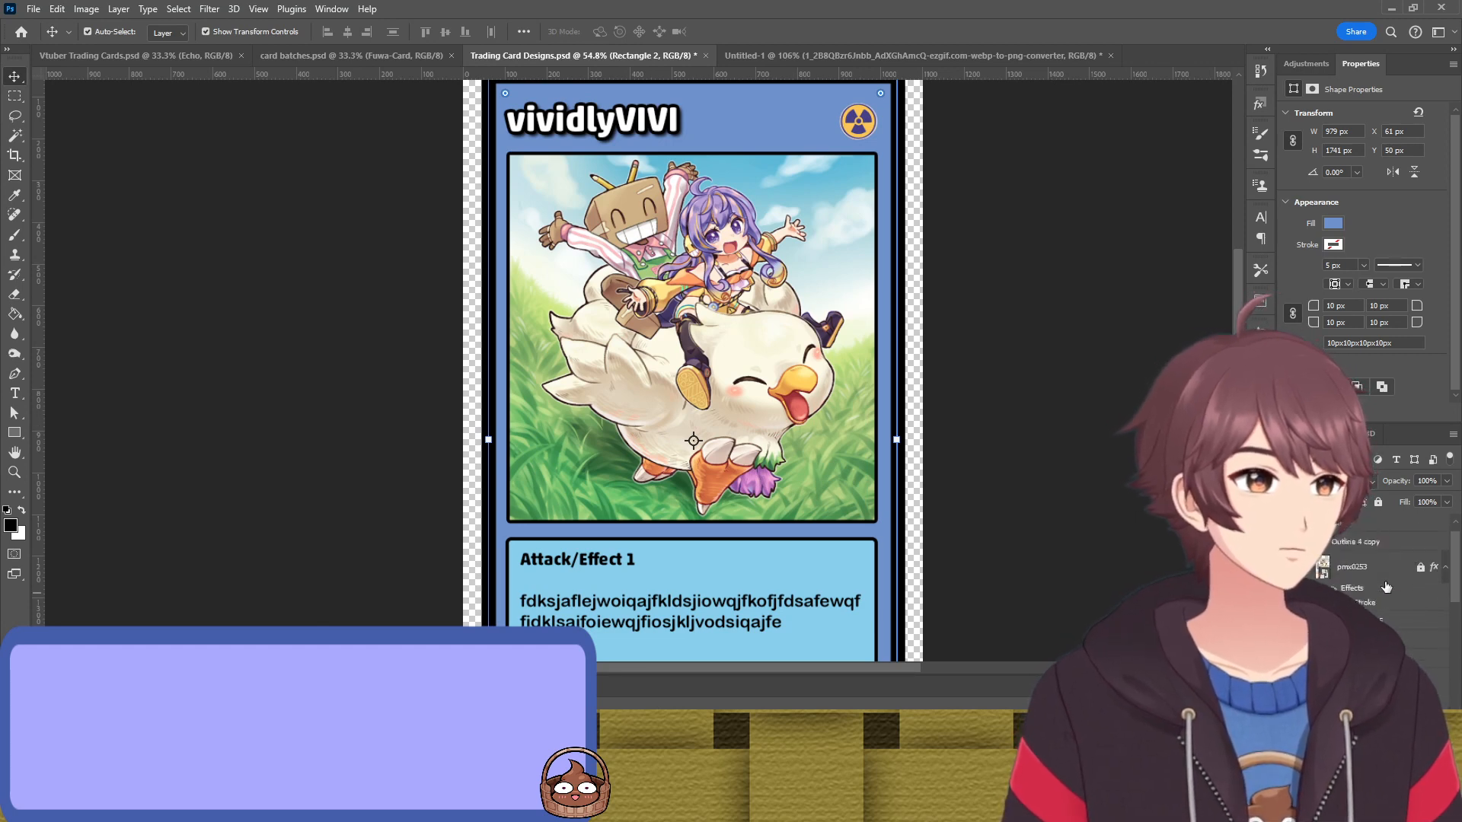
scroll(1383, 587, "up", 1)
left_click(1377, 586)
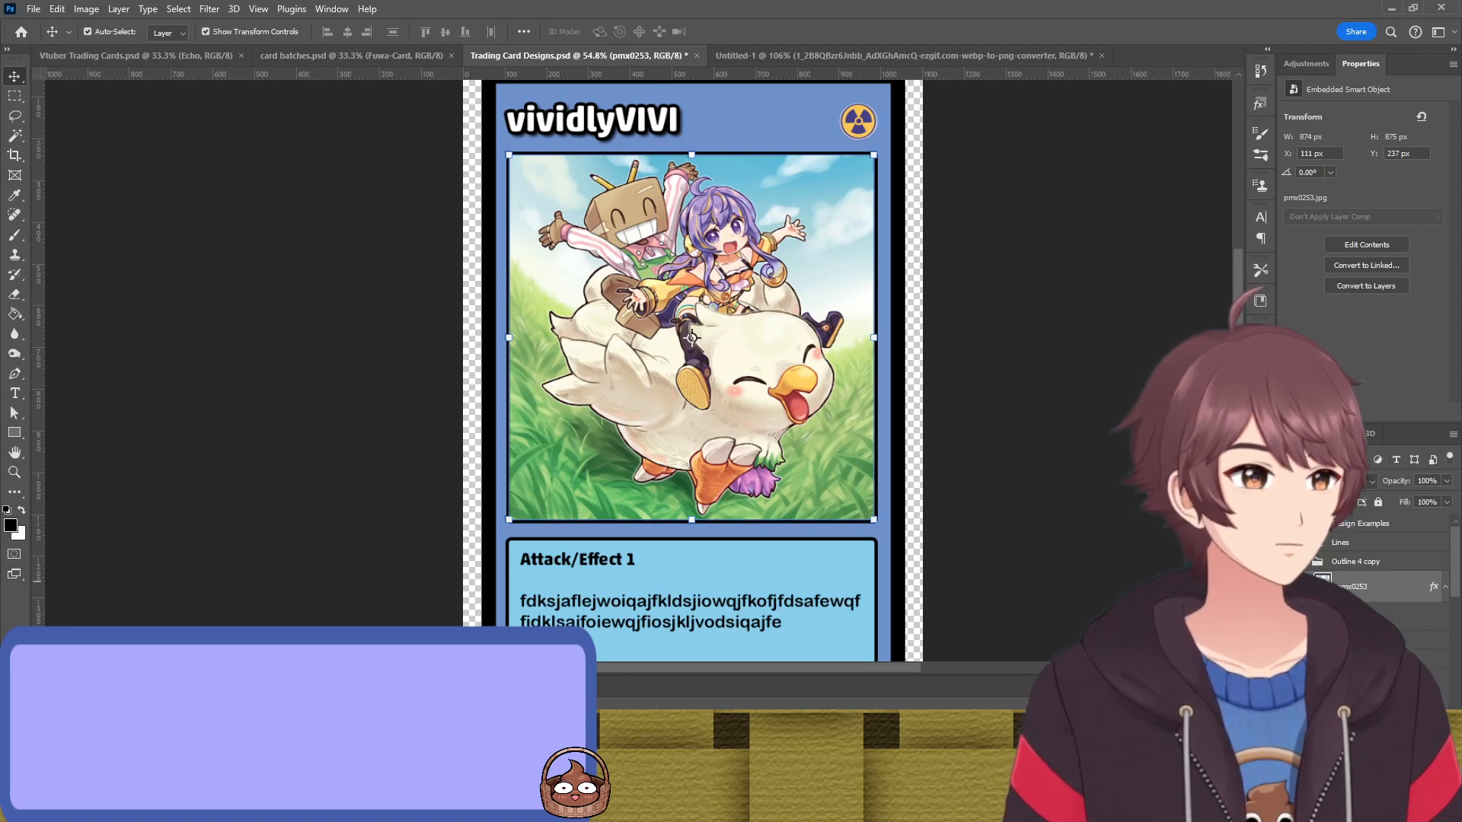
key("h")
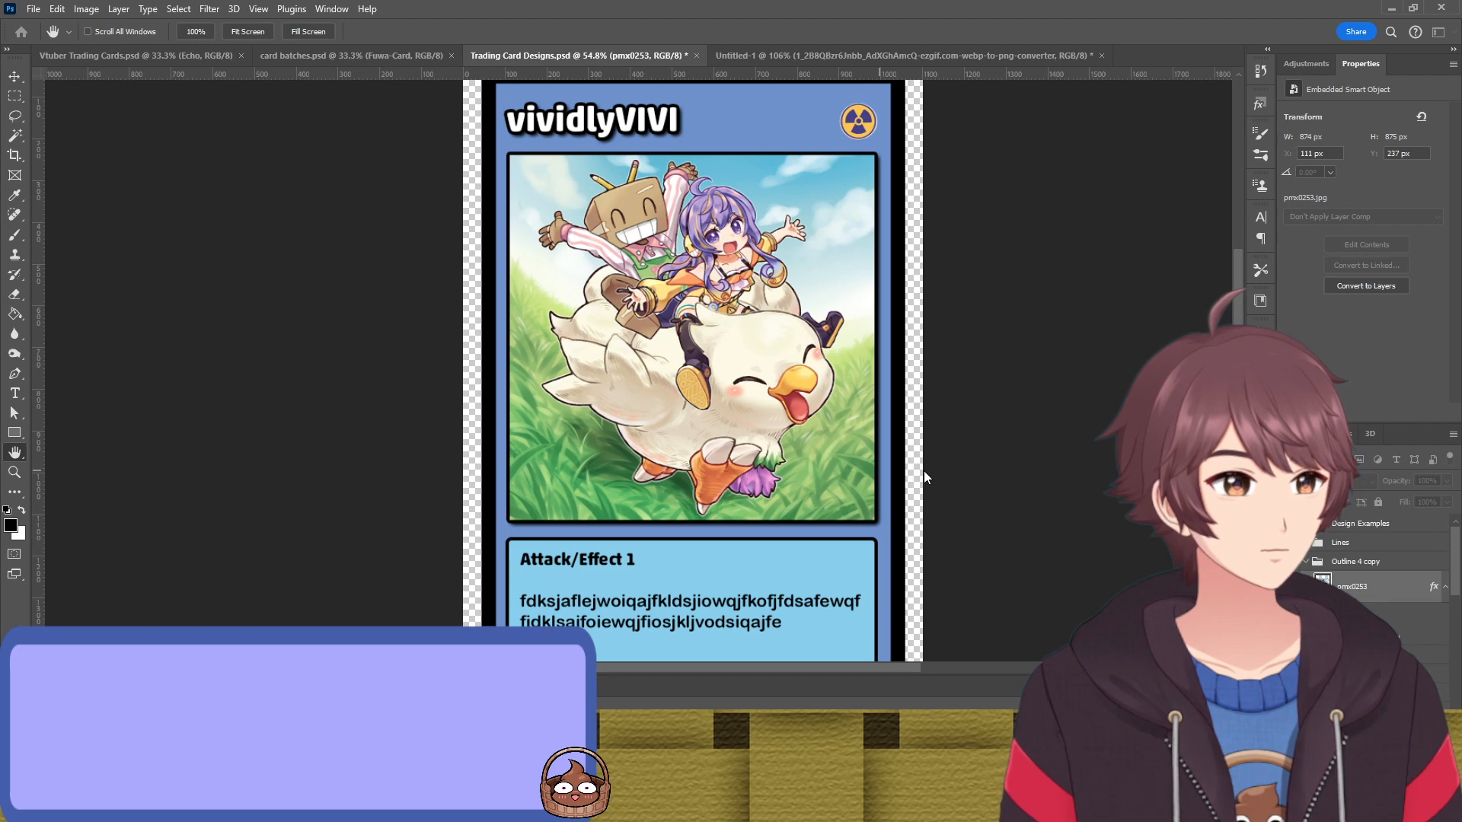
key("v")
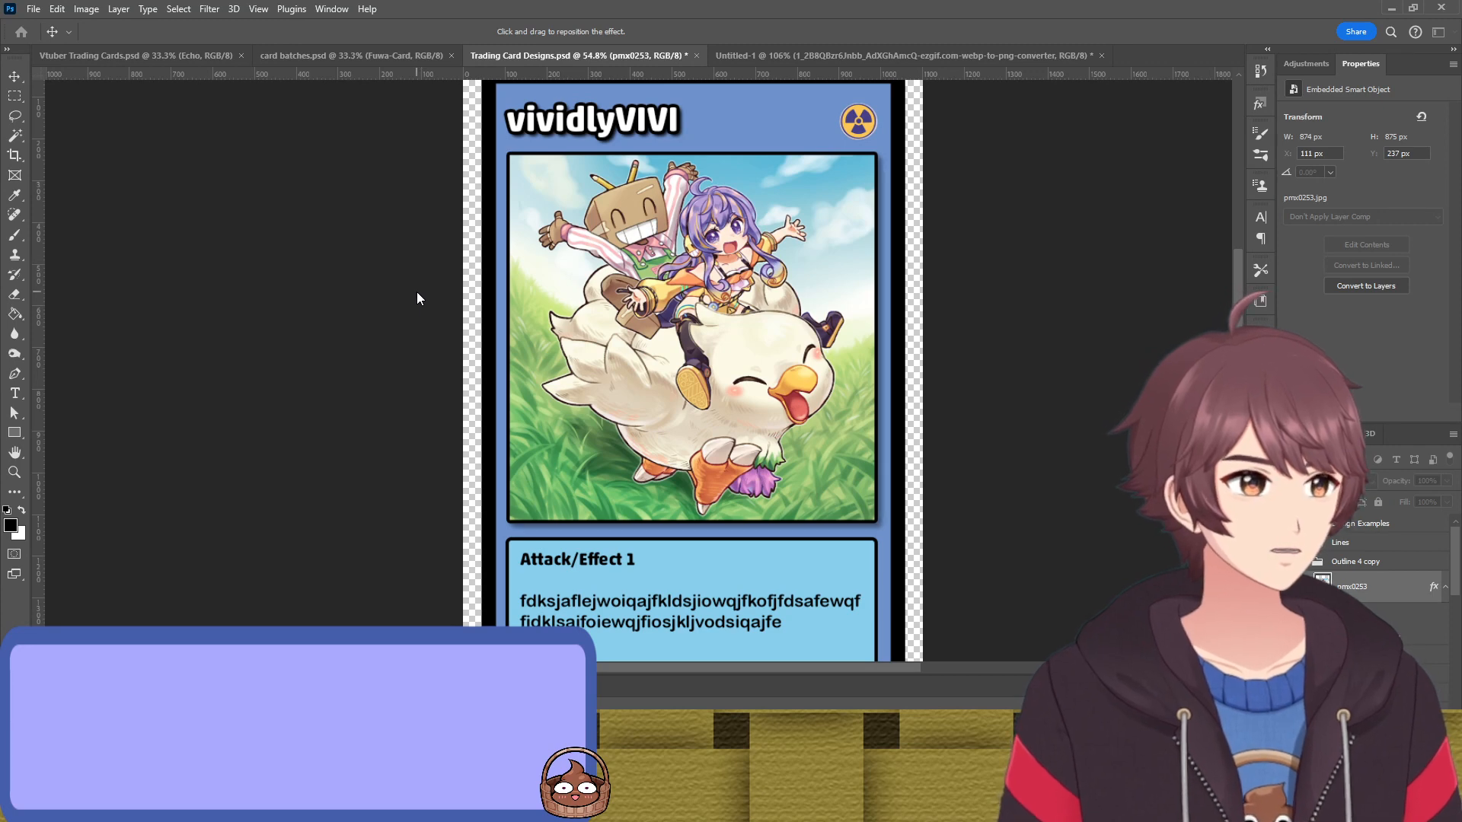
key("v")
left_click(1135, 396)
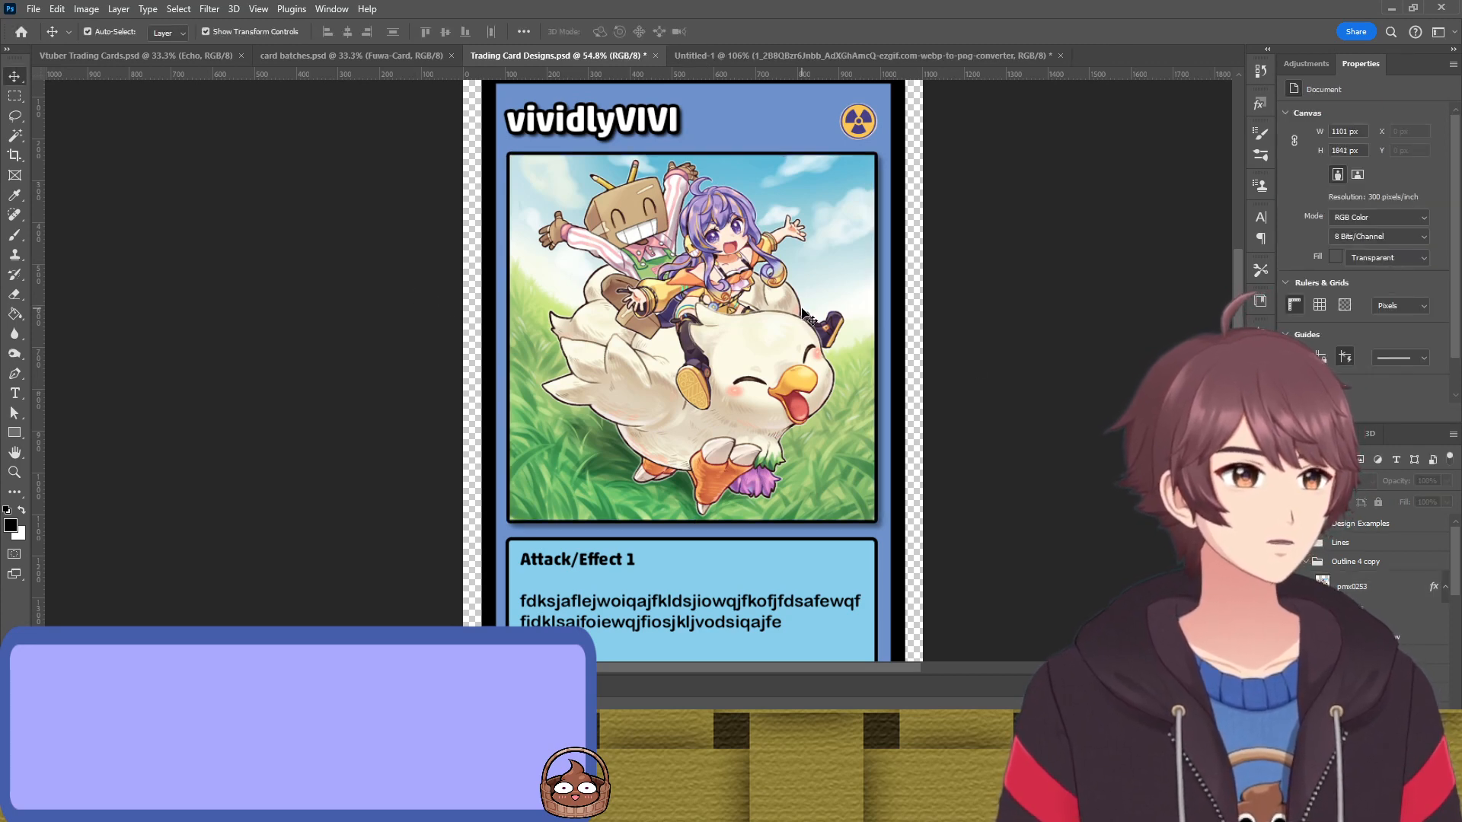
Copy the illustration's Drop Shadow effect onto the light-blue Attack/Effect box, Rectangle 3
scroll(819, 457, "down", 10)
scroll(819, 458, "down", 2)
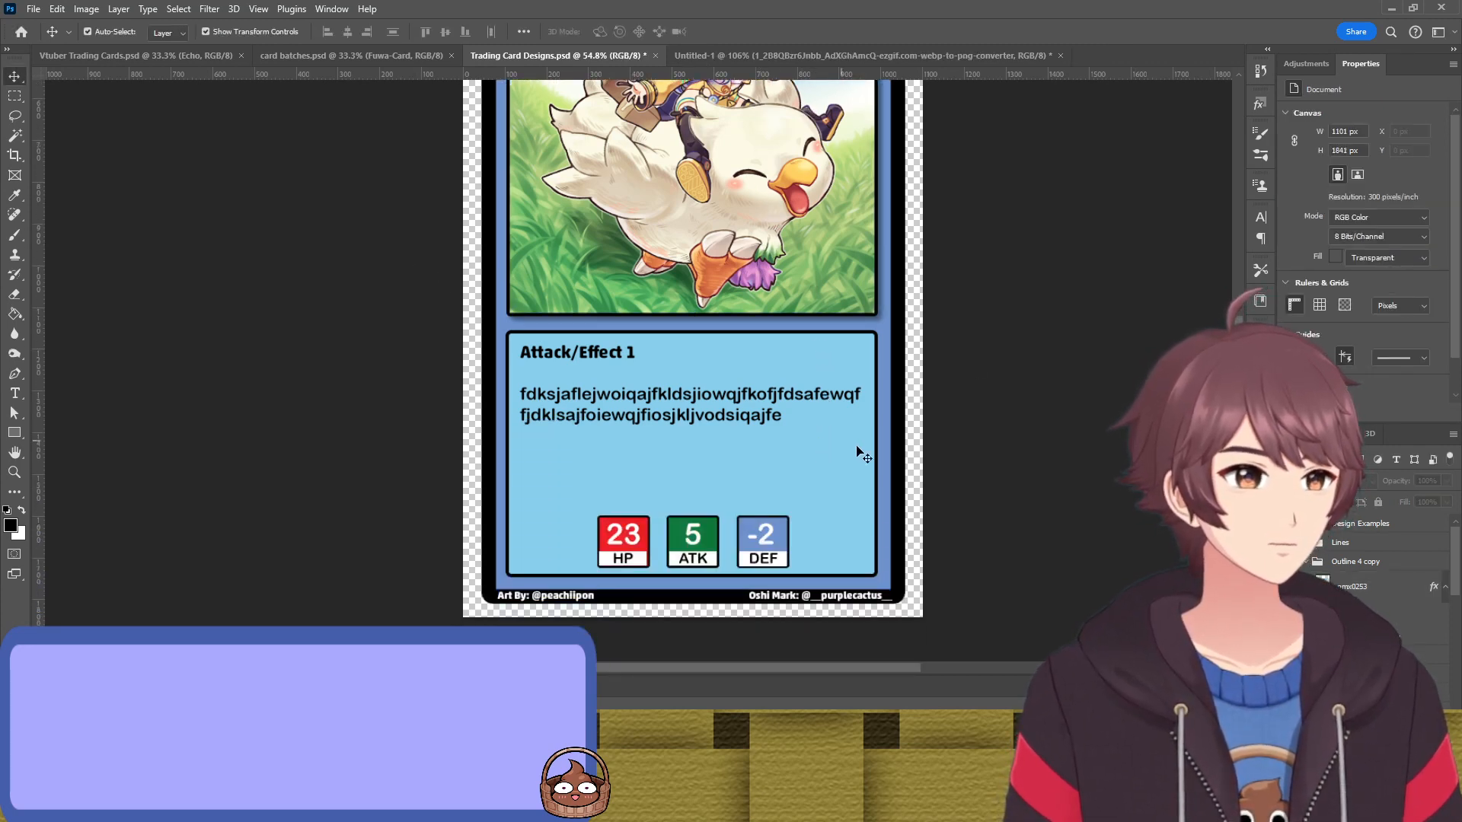
left_click(858, 453)
scroll(1386, 571, "down", 3)
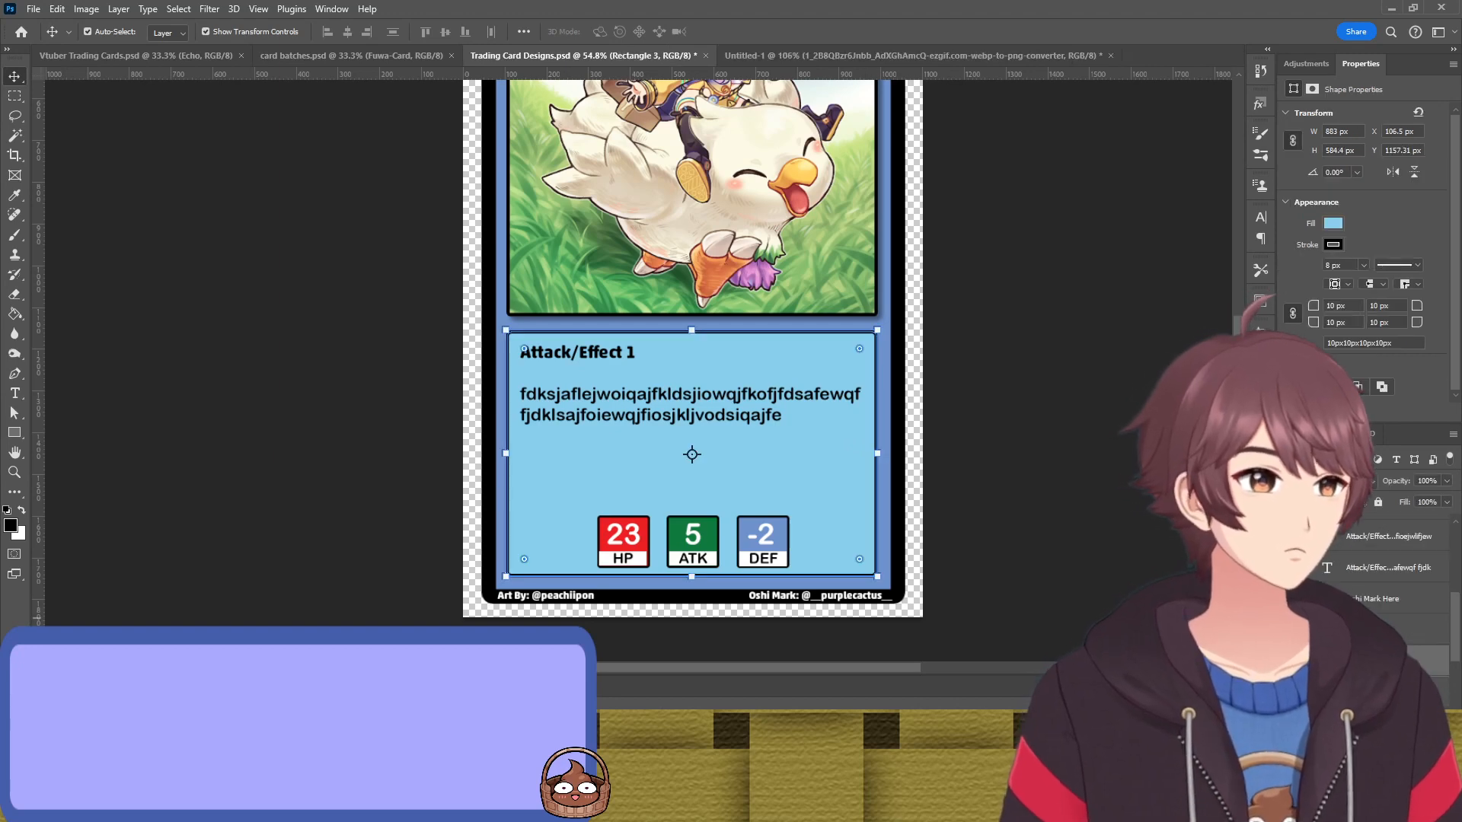
scroll(1393, 571, "up", 4)
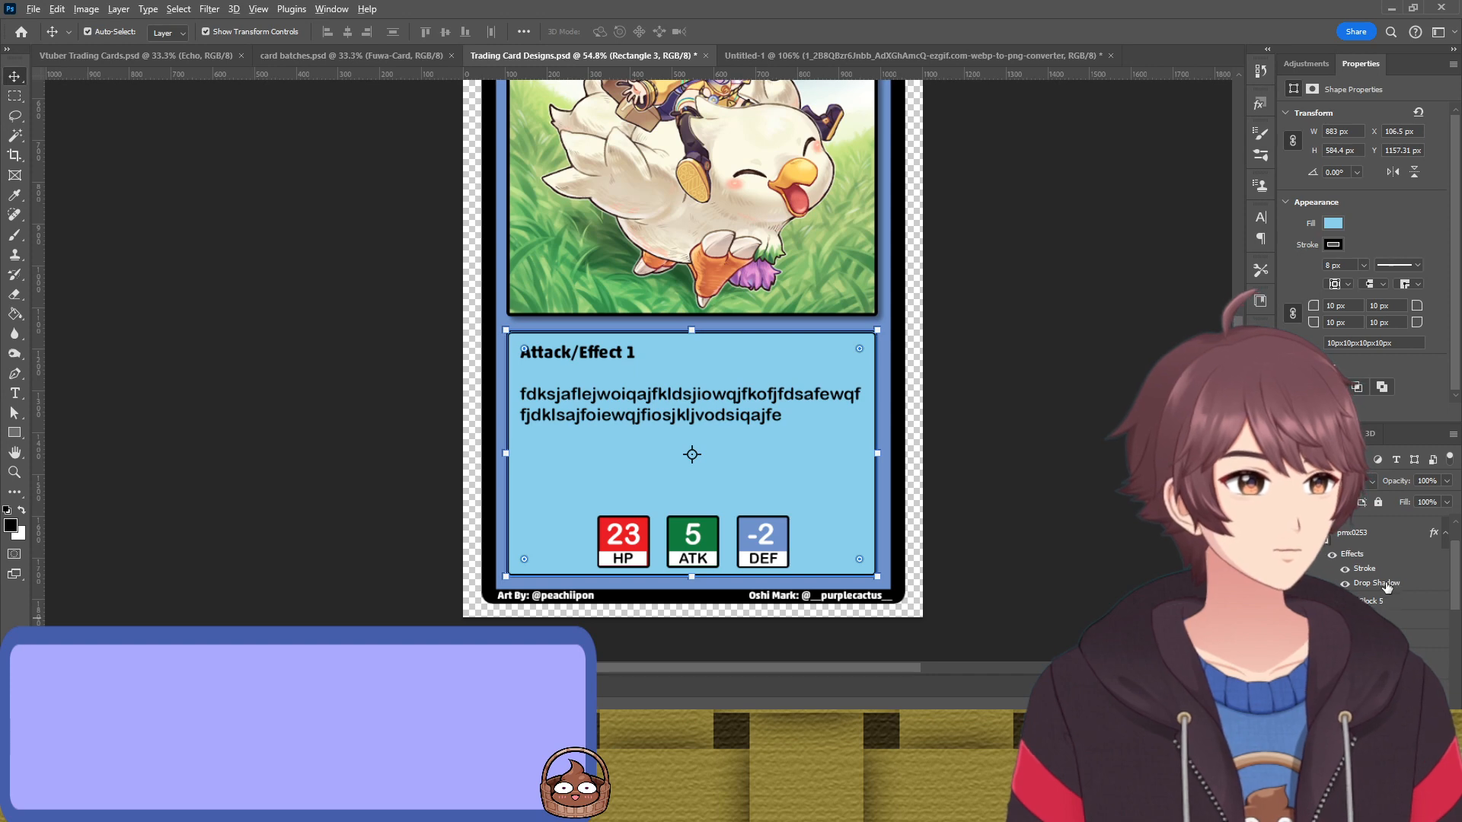
scroll(1393, 571, "down", 3)
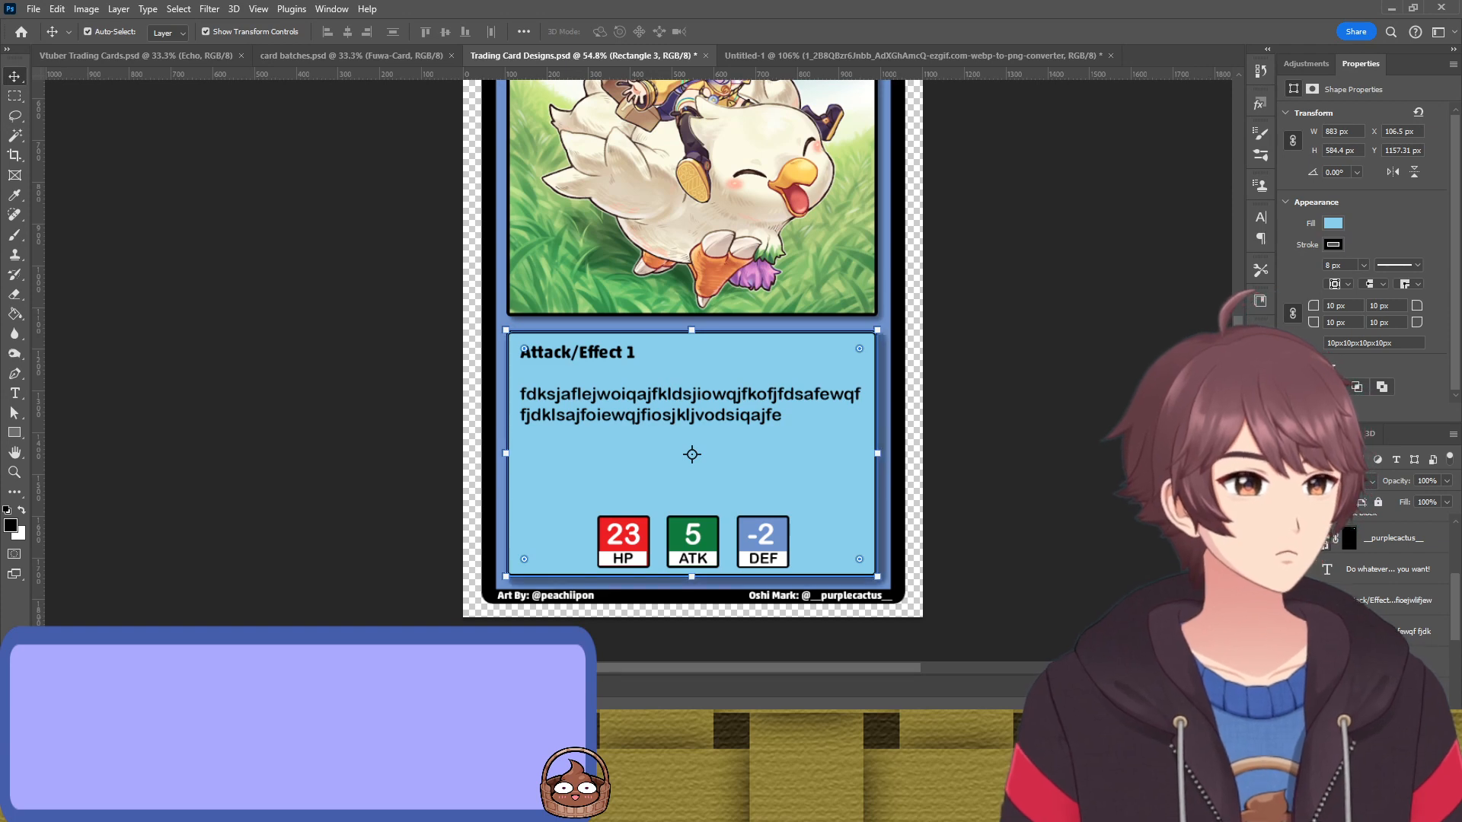
left_click(1050, 426)
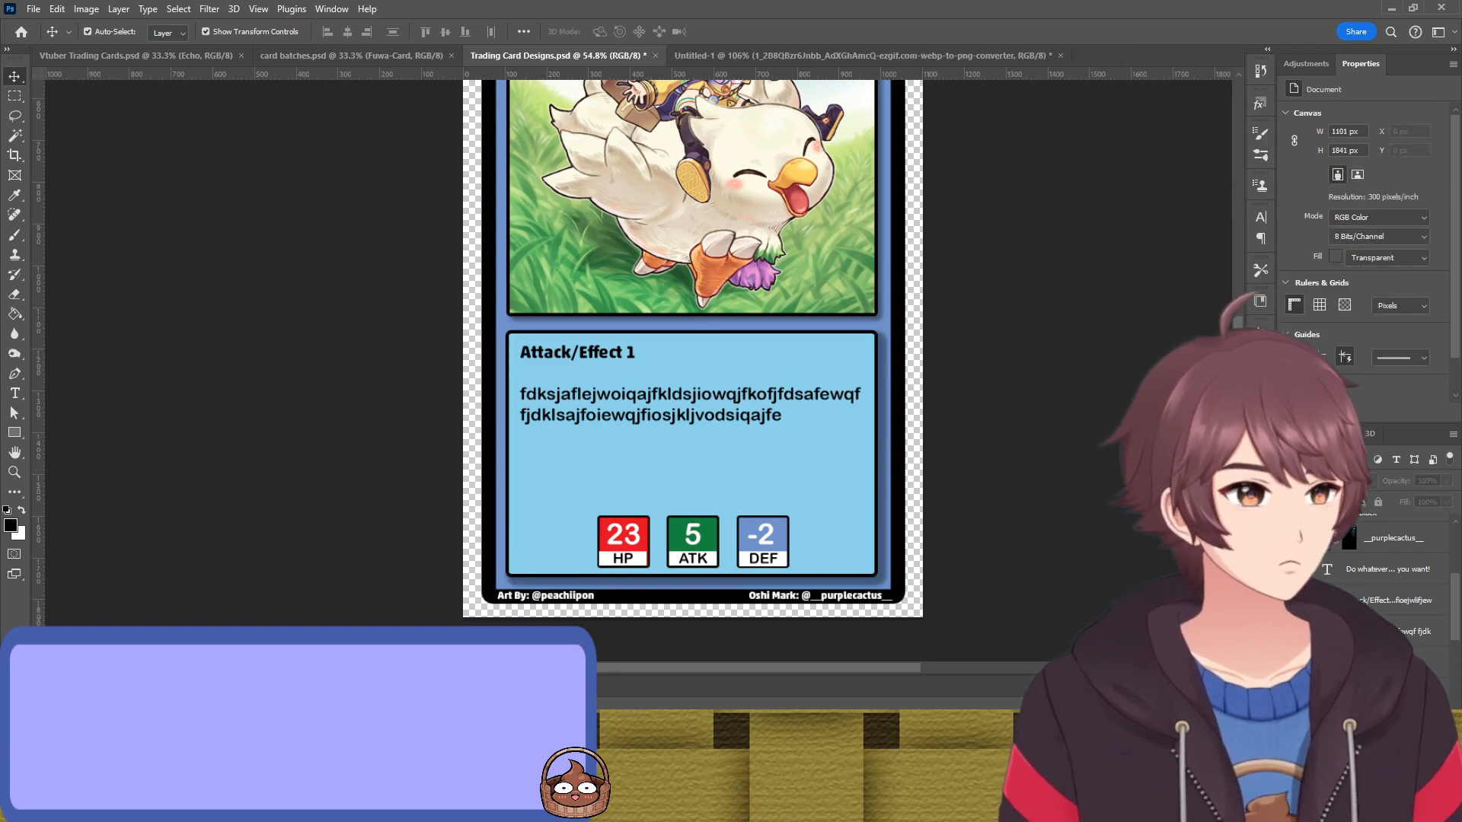
Adjust the Attack/Effect box's Drop Shadow so that it sits closer to the box edges
double_click(1370, 666)
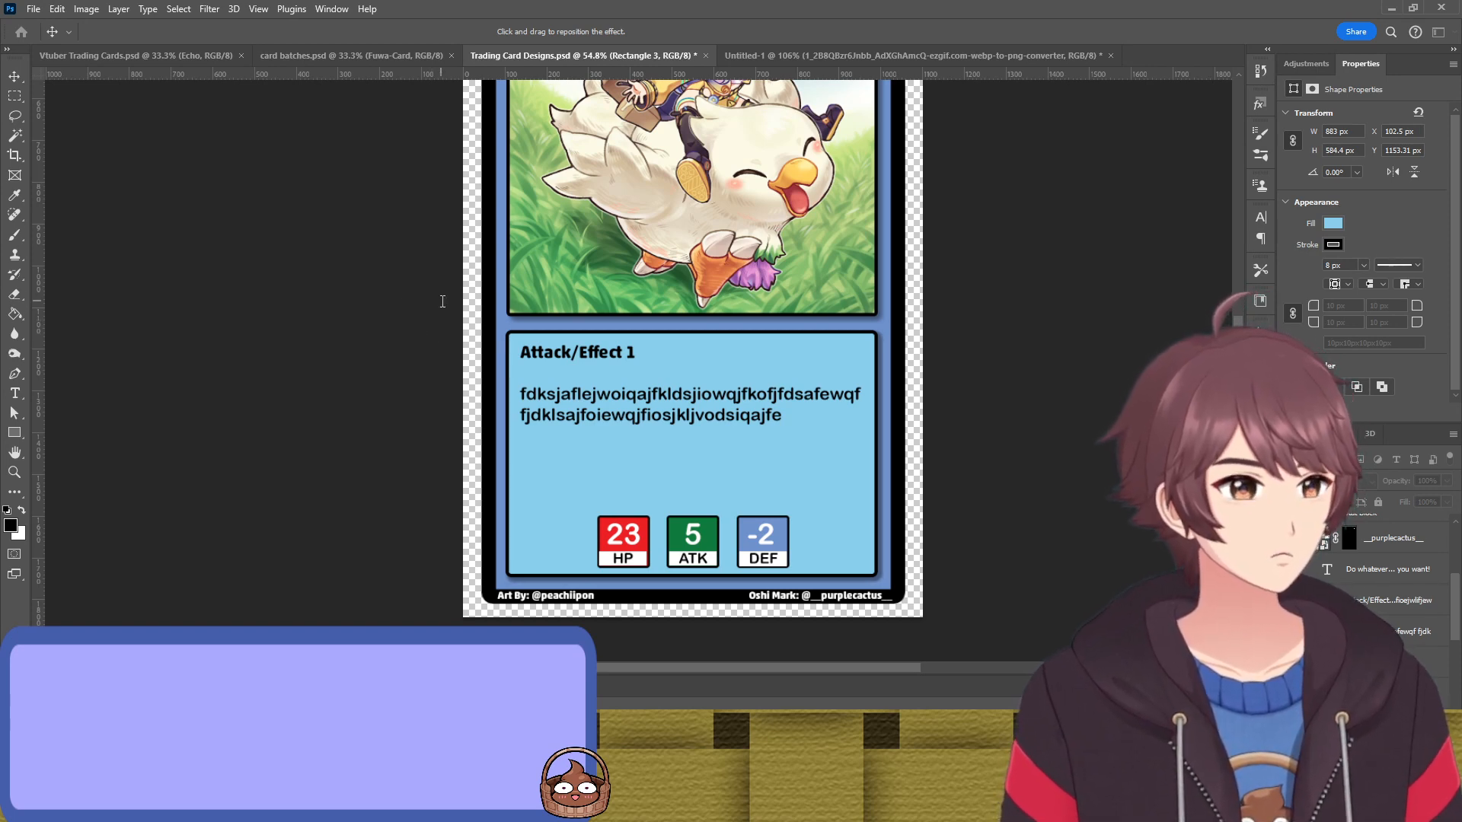
key("Return")
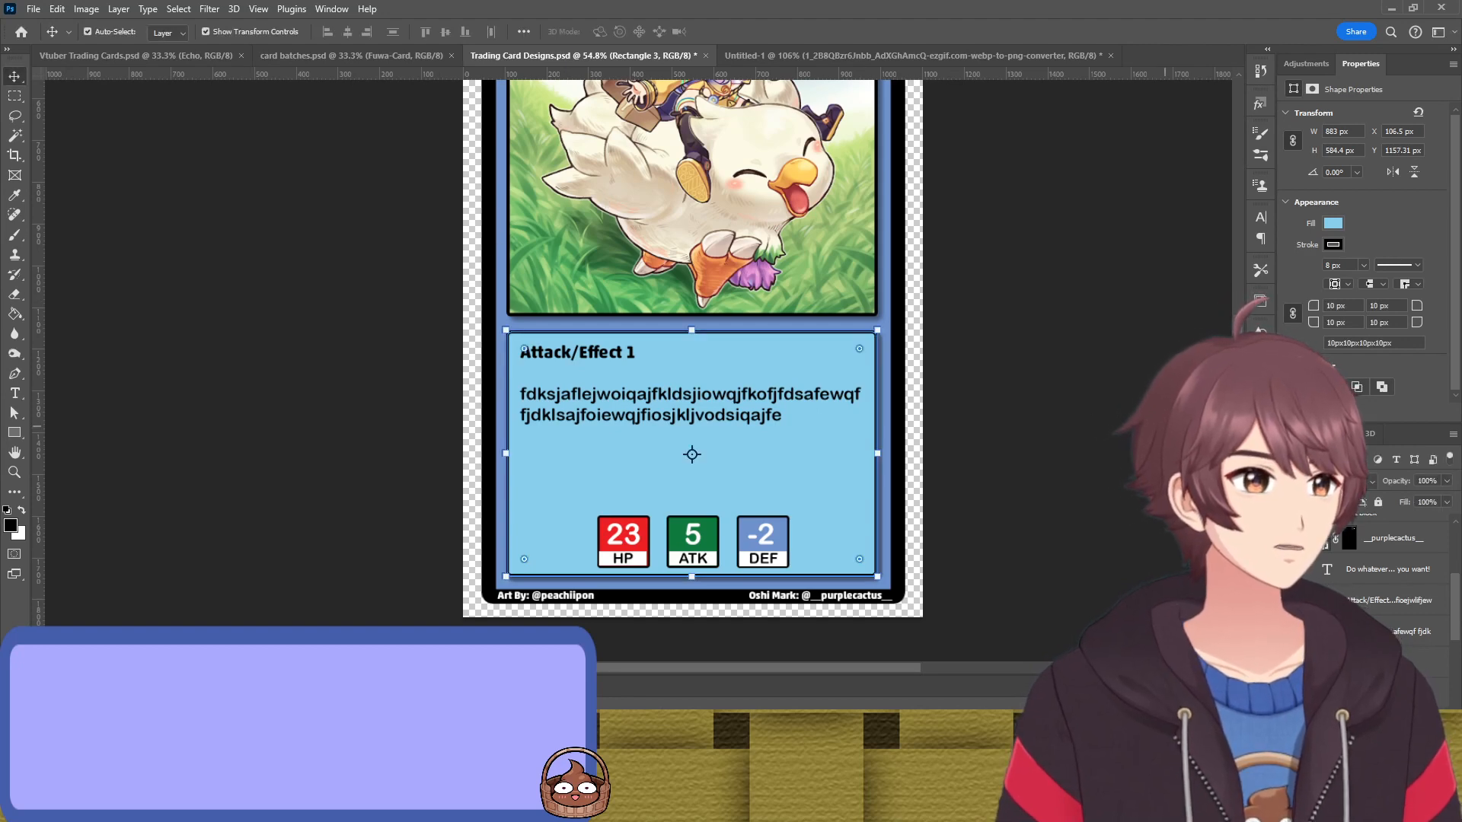
left_click(960, 425)
scroll(960, 425, "up", 2)
scroll(959, 425, "up", 1)
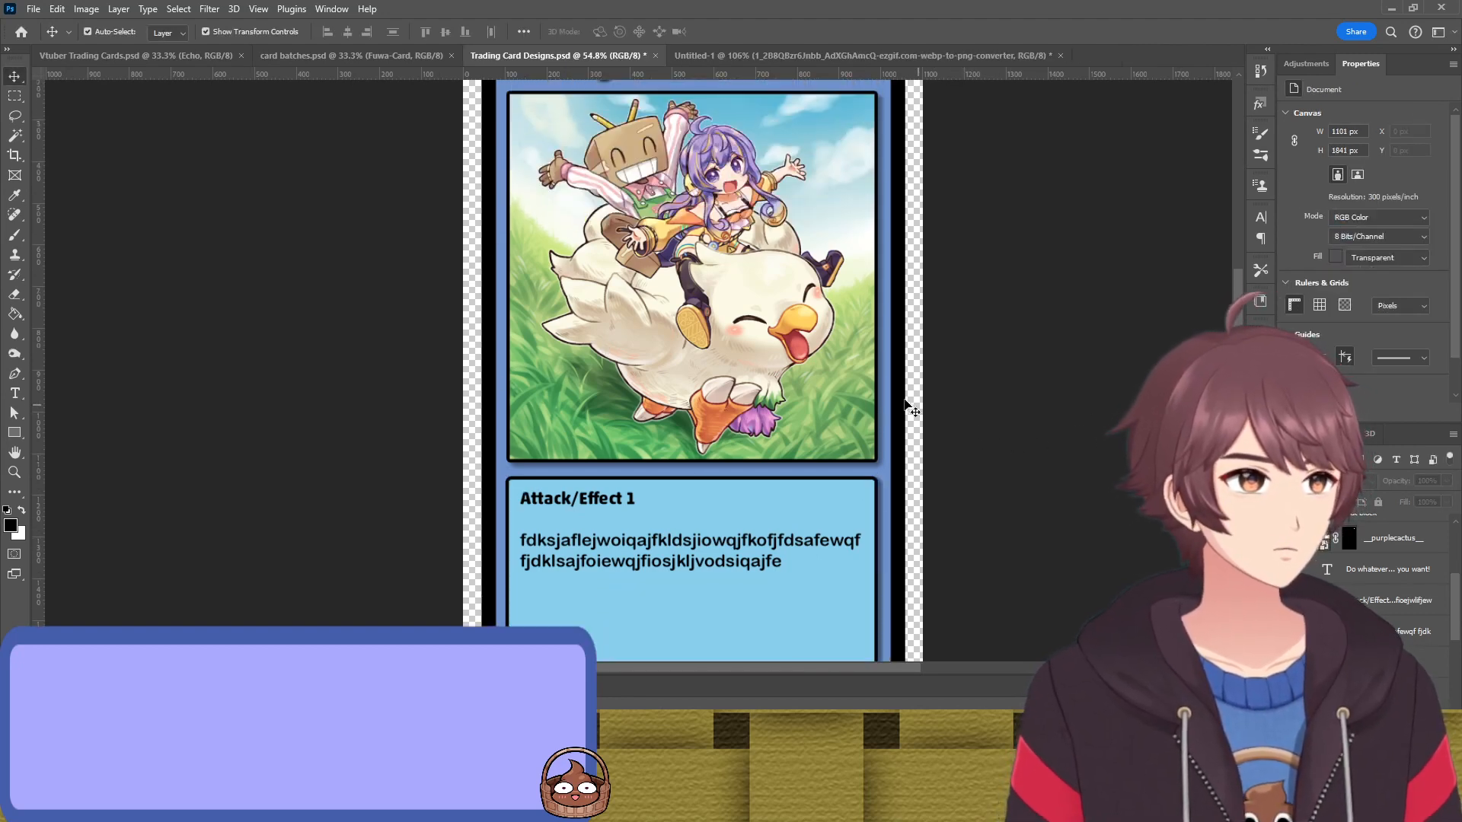
Replace the artist handle in the card's "Art By" credit with the name copied from the illustration layer
left_click(856, 373)
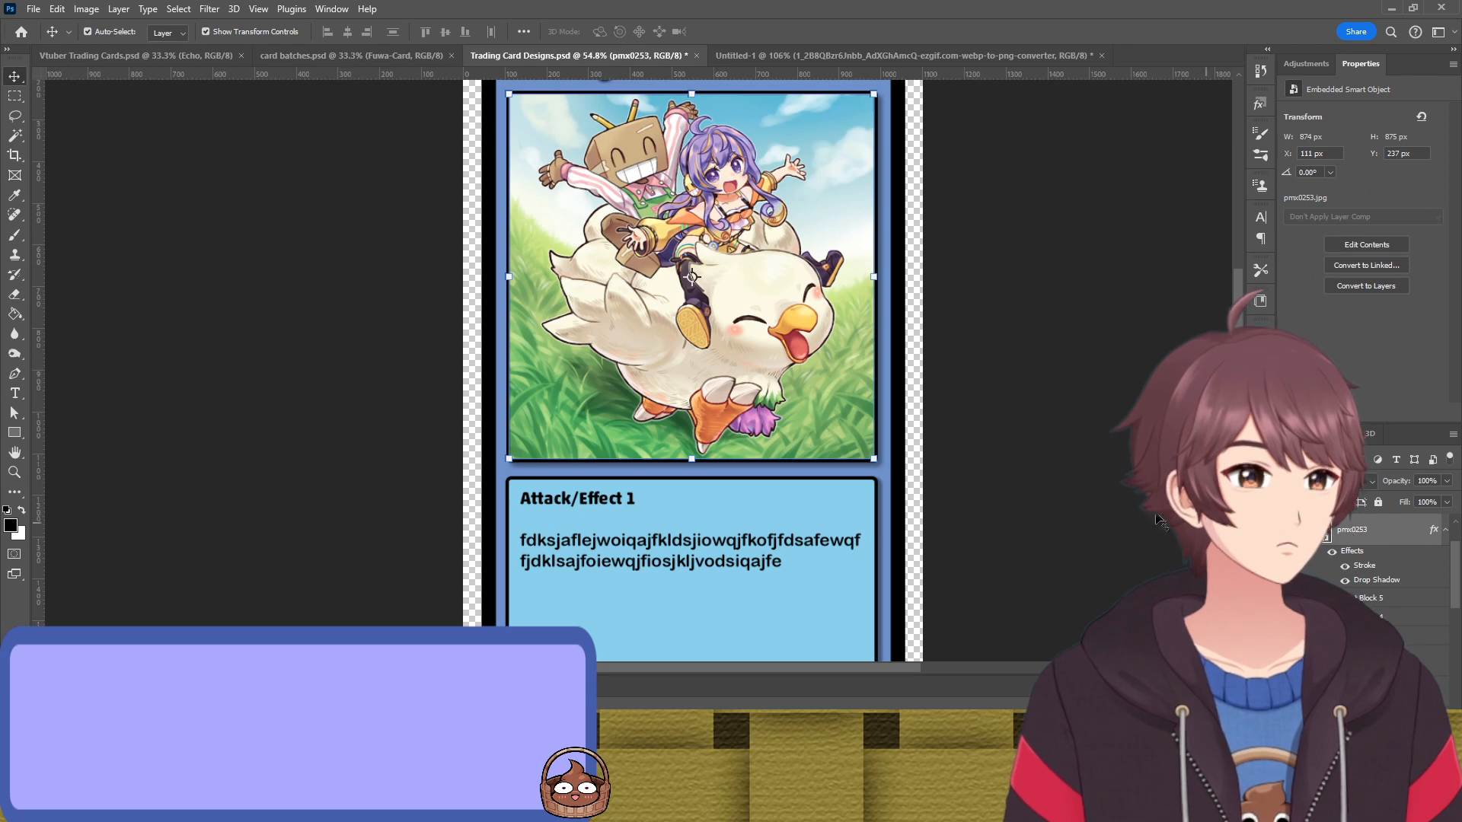
scroll(1348, 540, "down", 5)
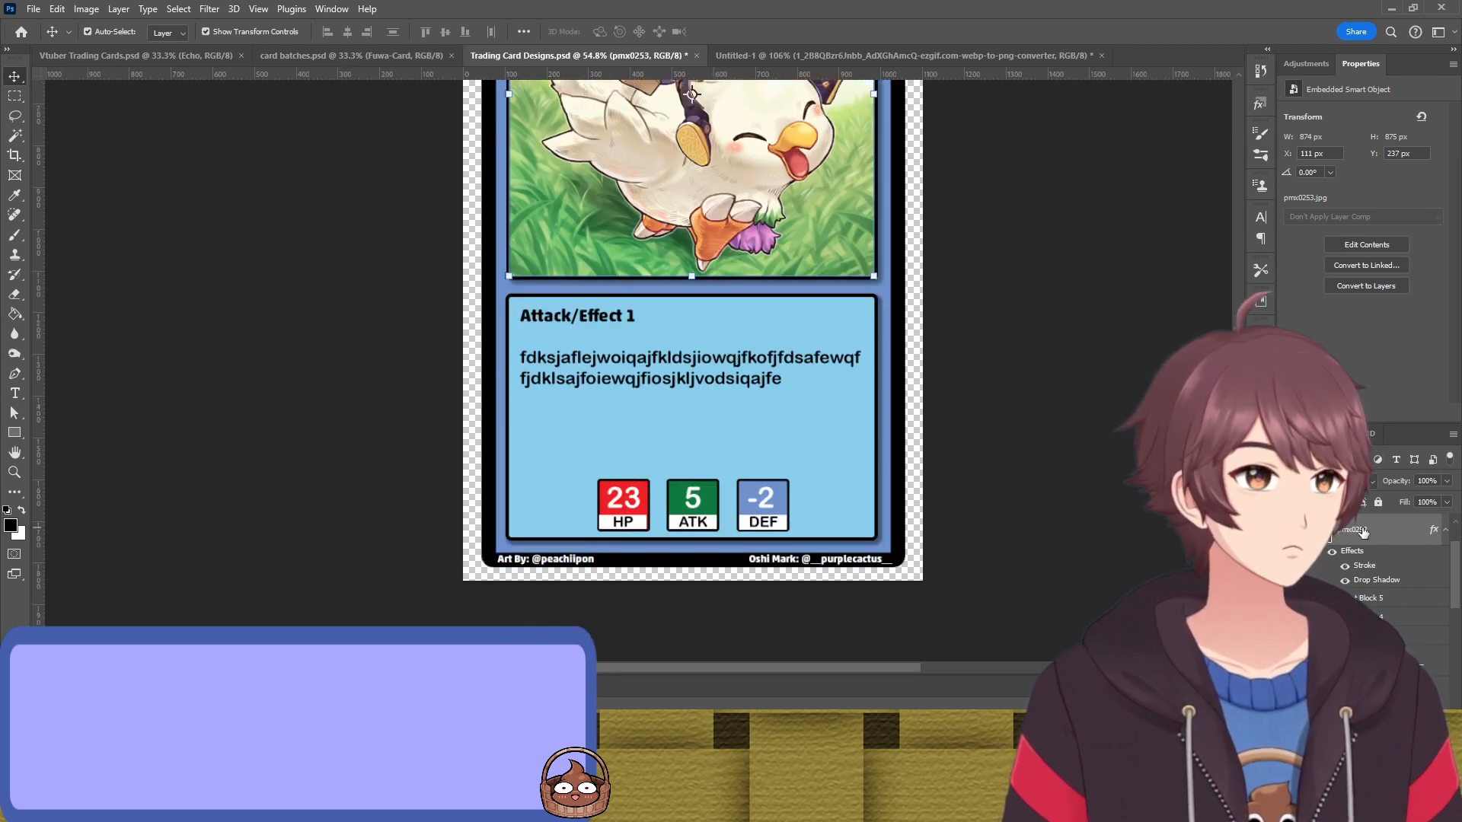
double_click(1367, 533)
key("ctrl+c")
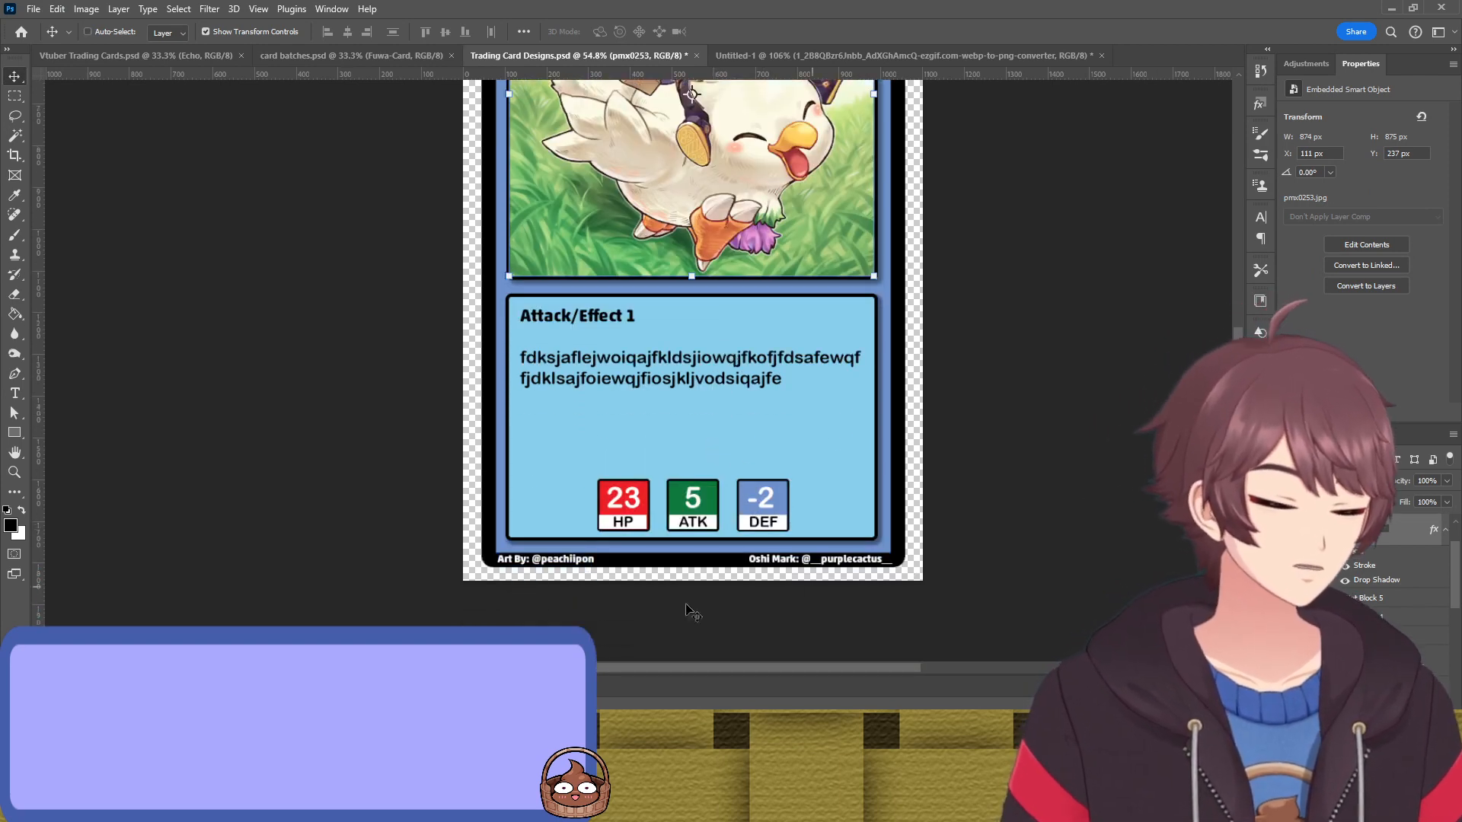
double_click(554, 558)
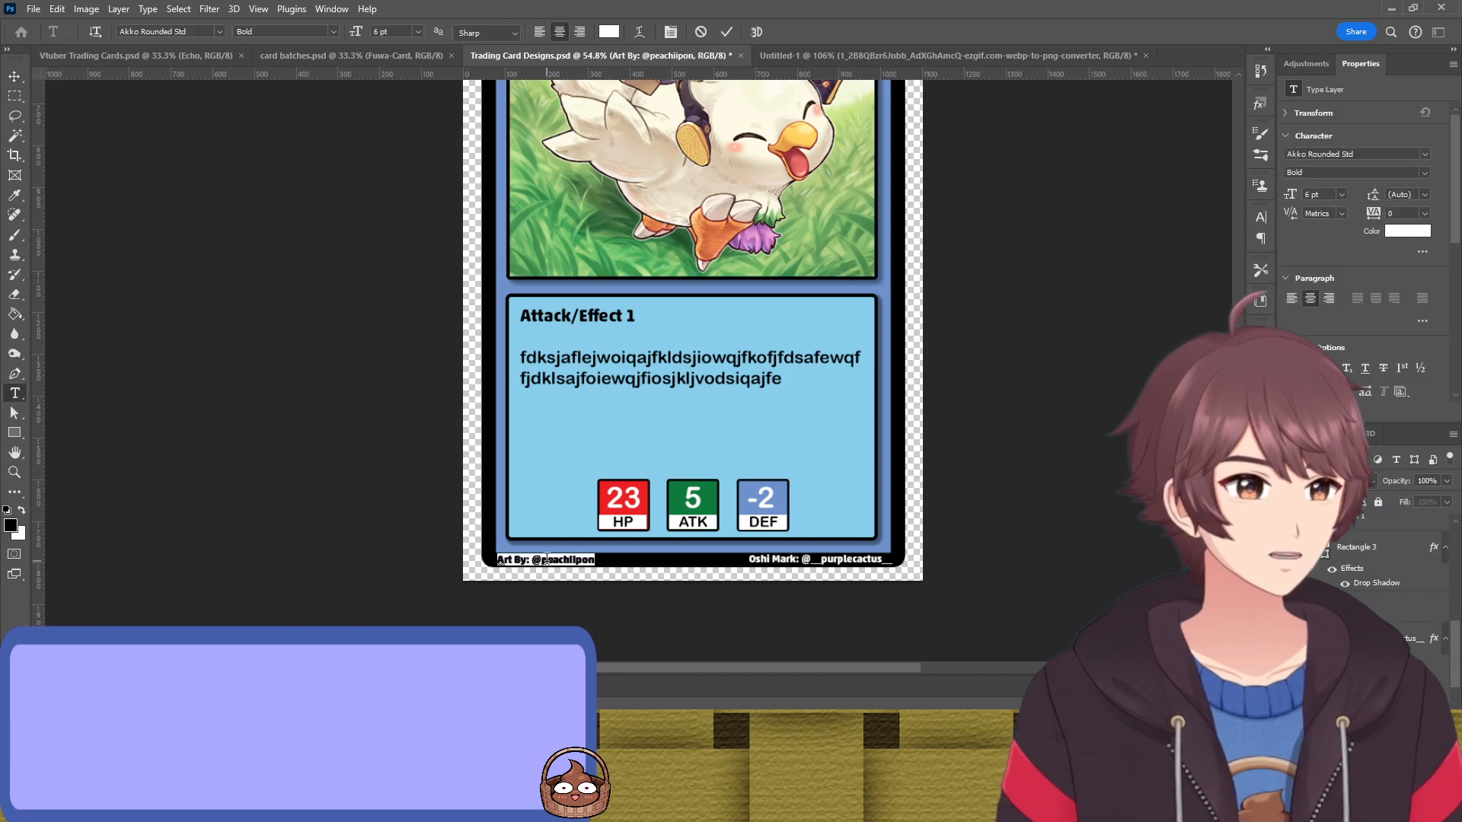
triple_click(553, 558)
key("ctrl+v")
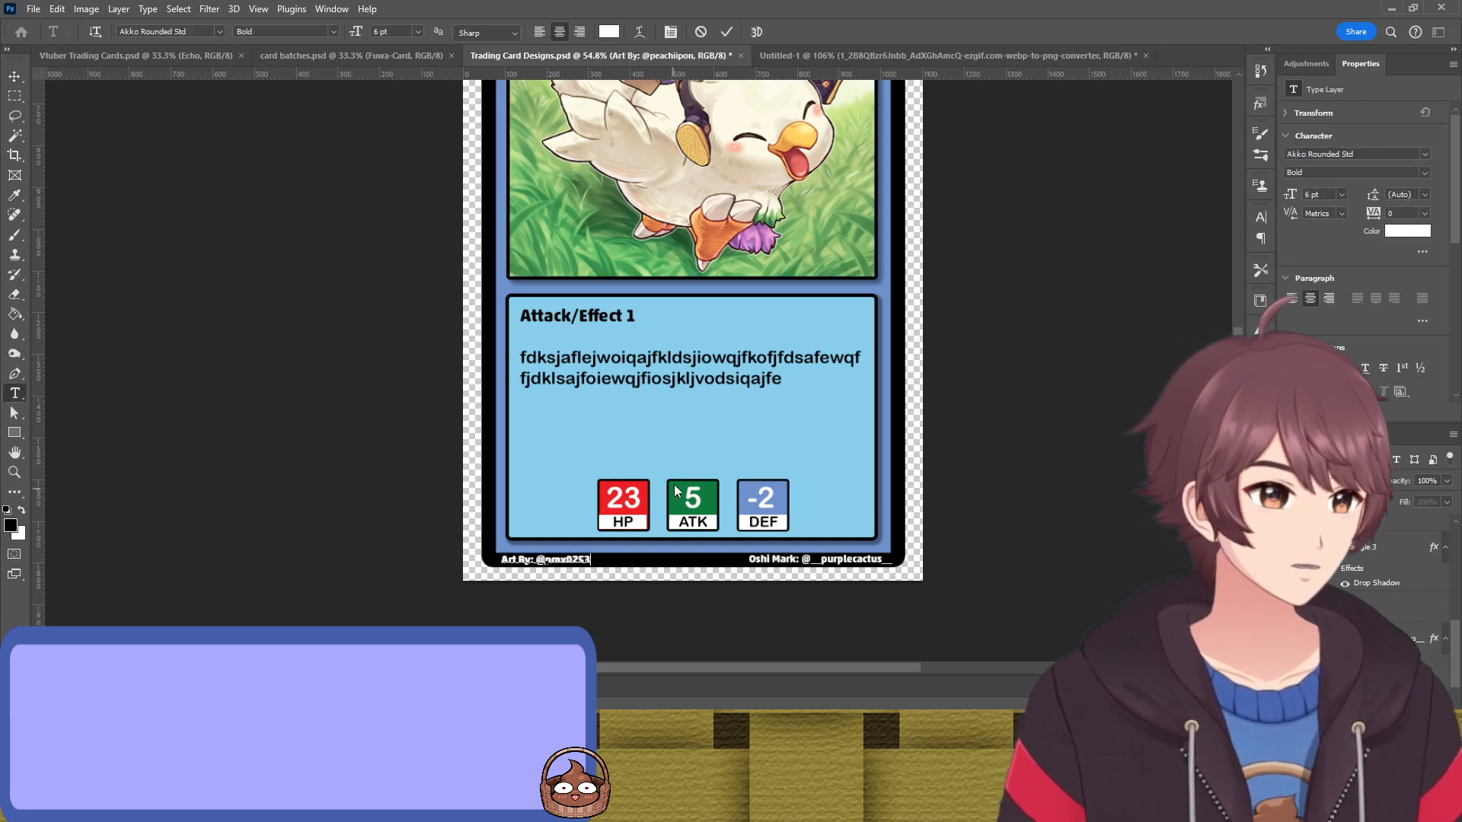
left_click(727, 31)
left_click(1060, 357)
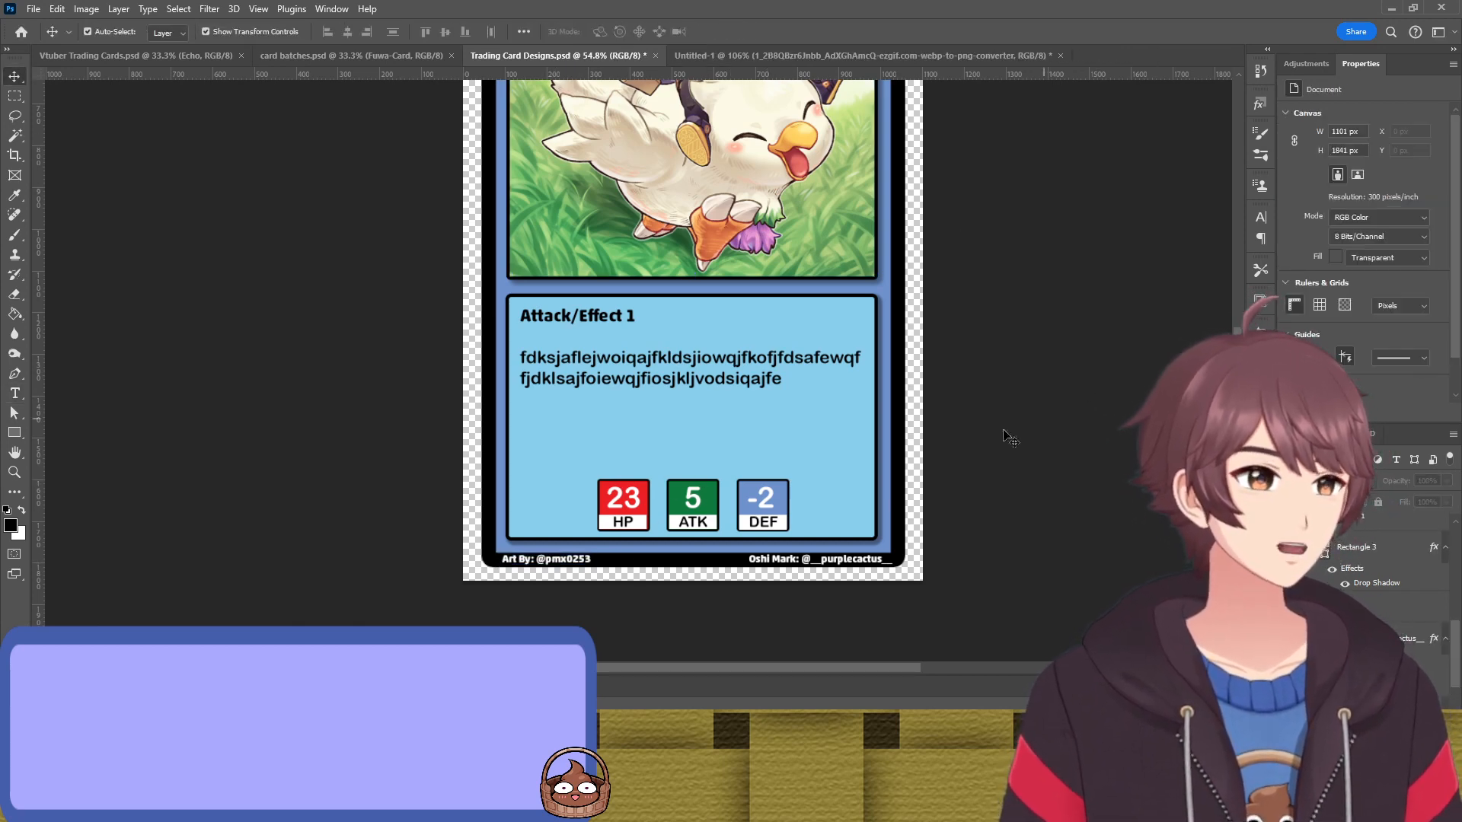
scroll(989, 396, "up", 2)
scroll(761, 474, "up", 5)
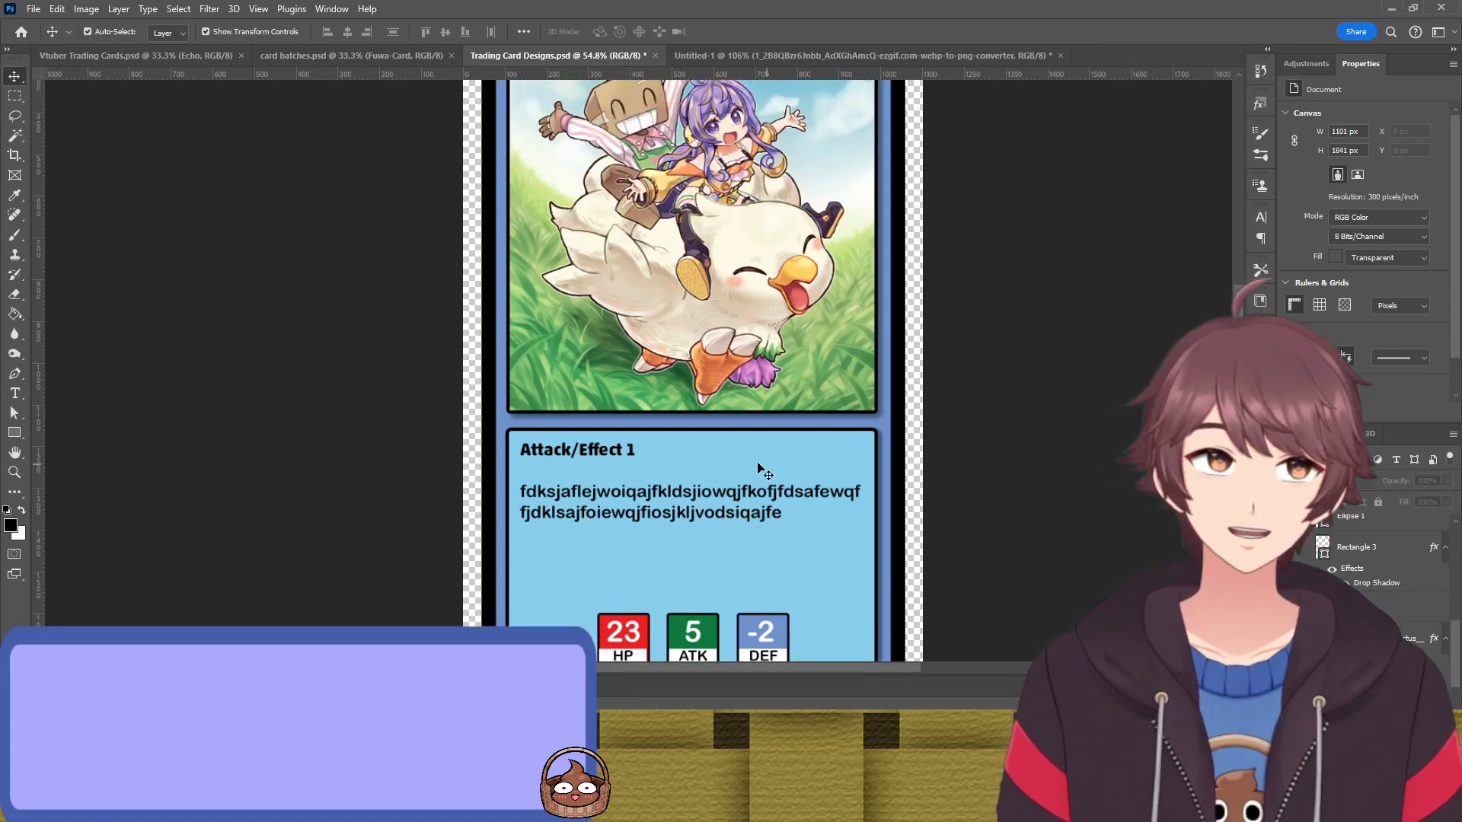
scroll(990, 305, "down", 6)
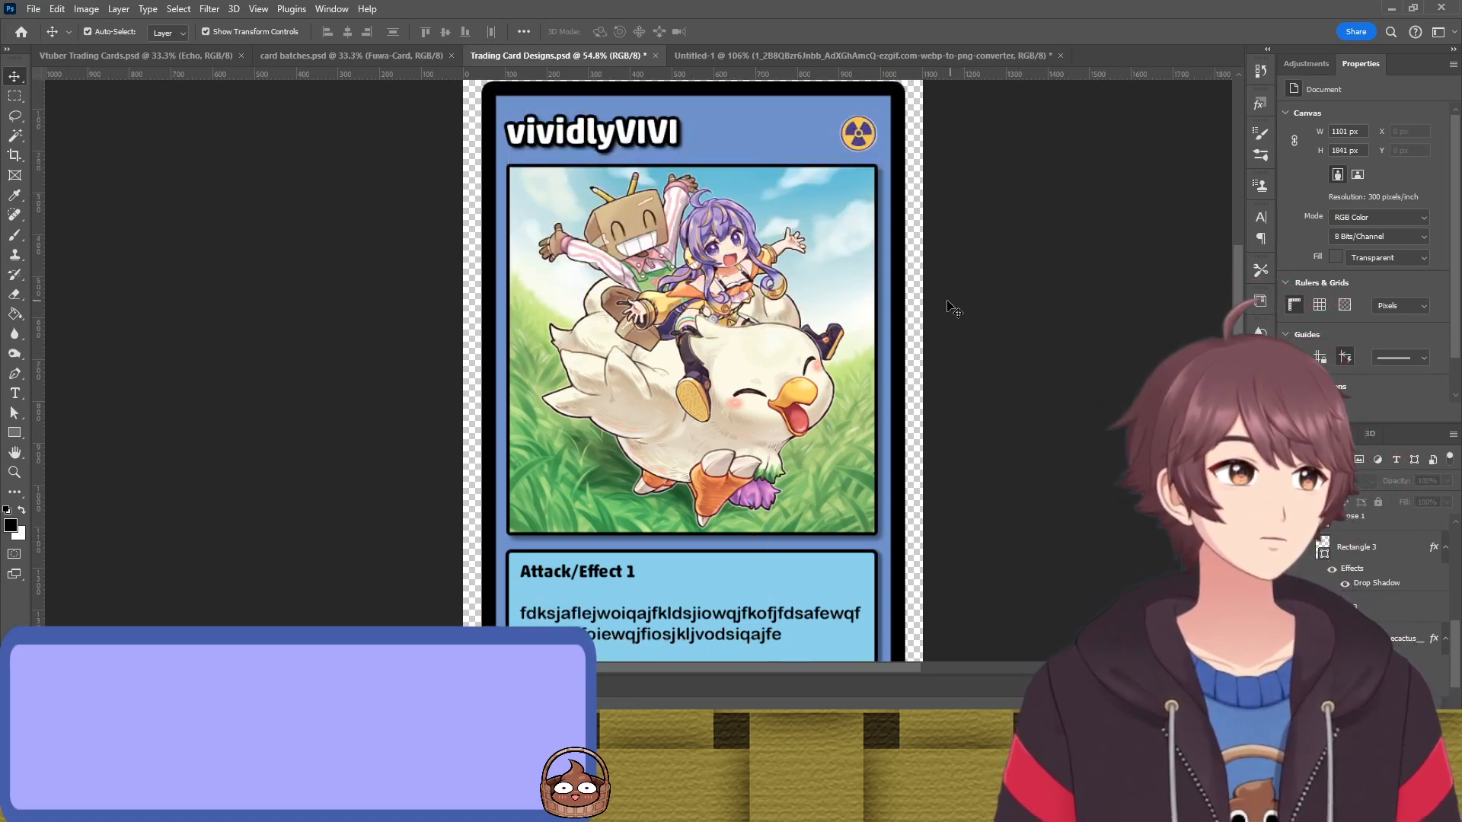
scroll(939, 292, "down", 1)
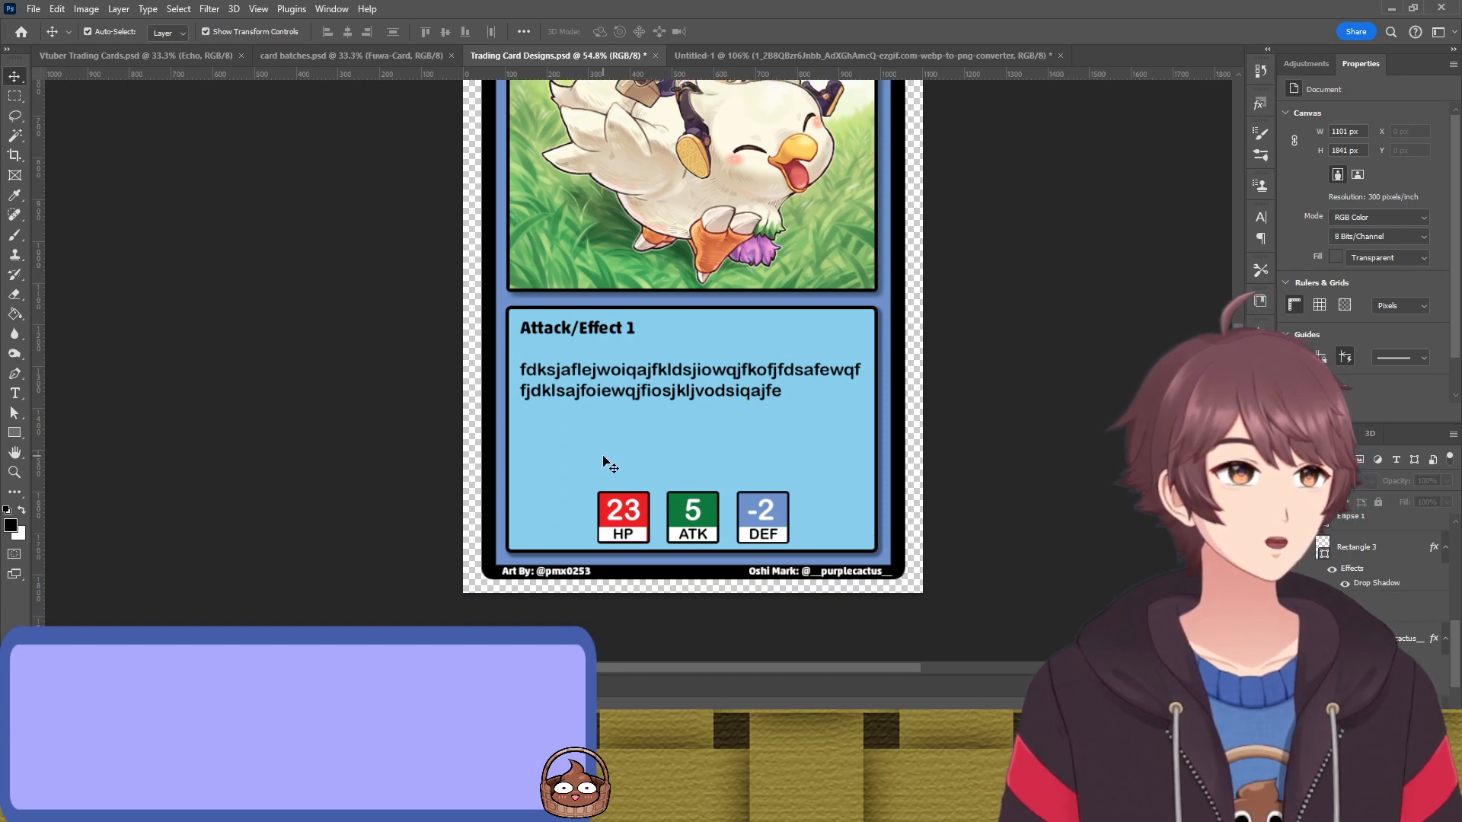
Nudge the Attack/Effect heading and placeholder text slightly upward within the light-blue box
scroll(609, 465, "up", 1)
left_click(600, 421)
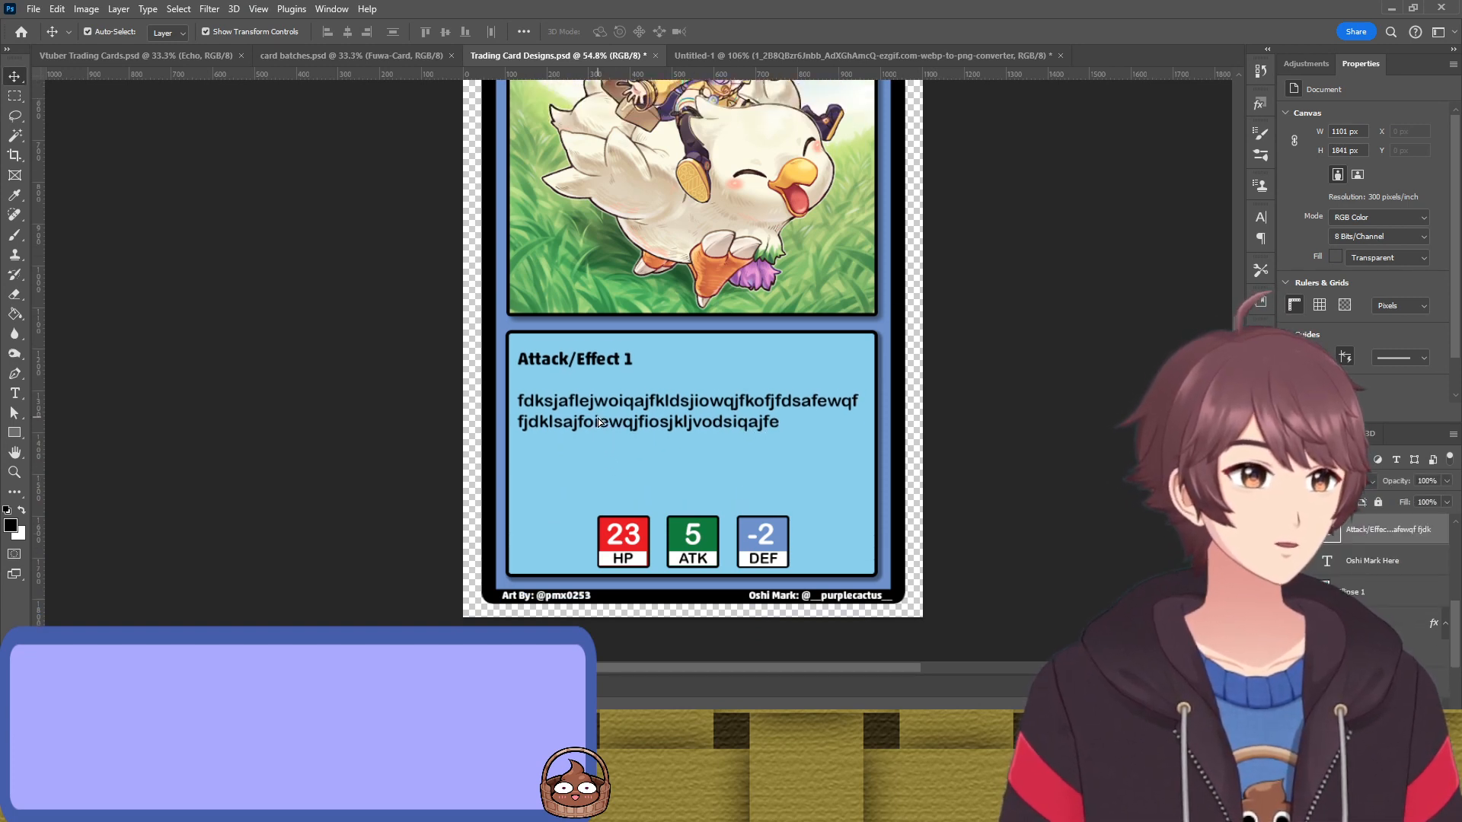
left_click_drag(600, 422, 602, 414)
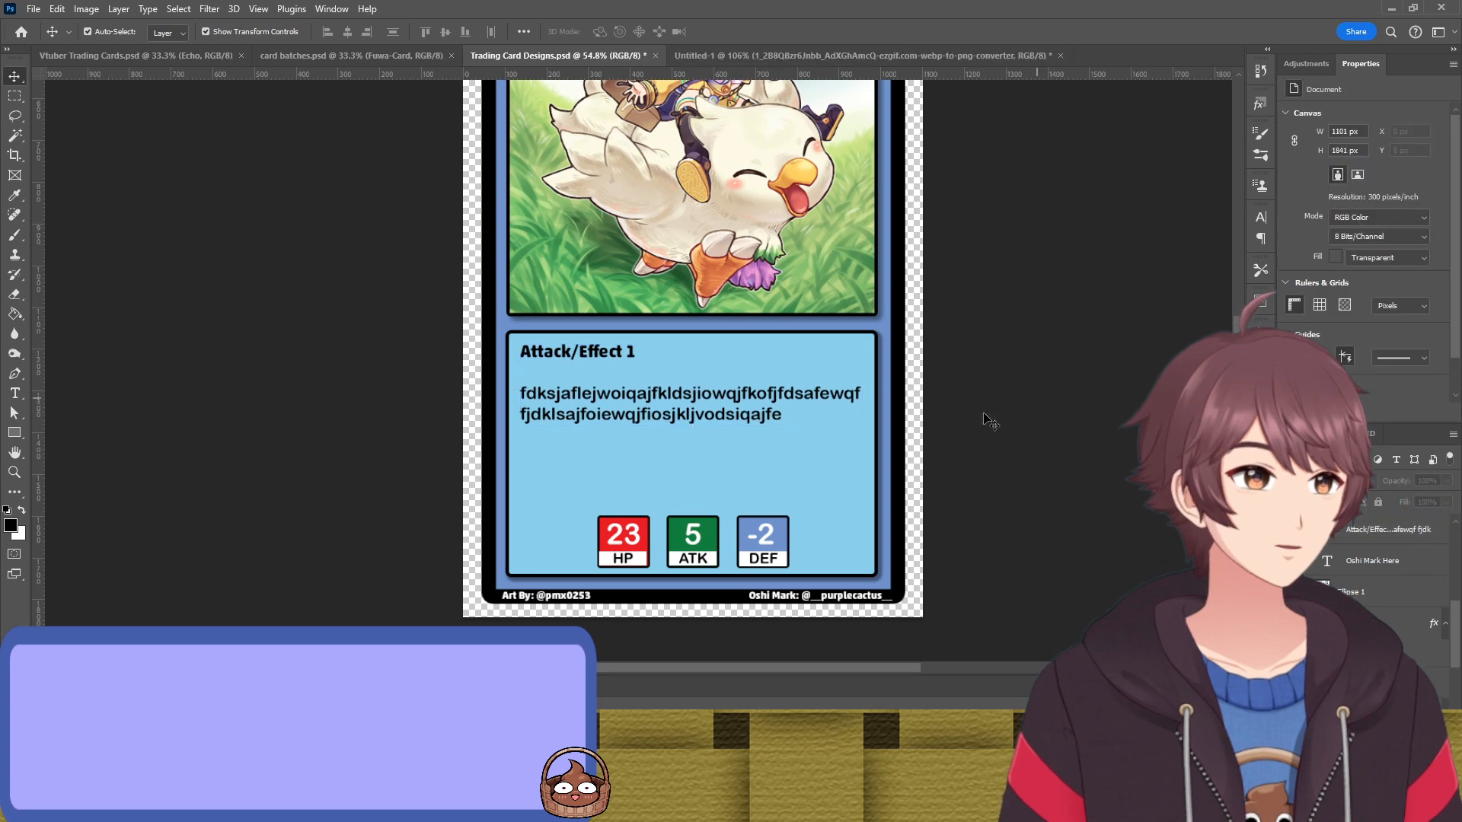
Select the HP, ATK and DEF stat blocks and move them up together inside the light-blue box
left_click(607, 495)
left_click_drag(607, 505, 596, 500)
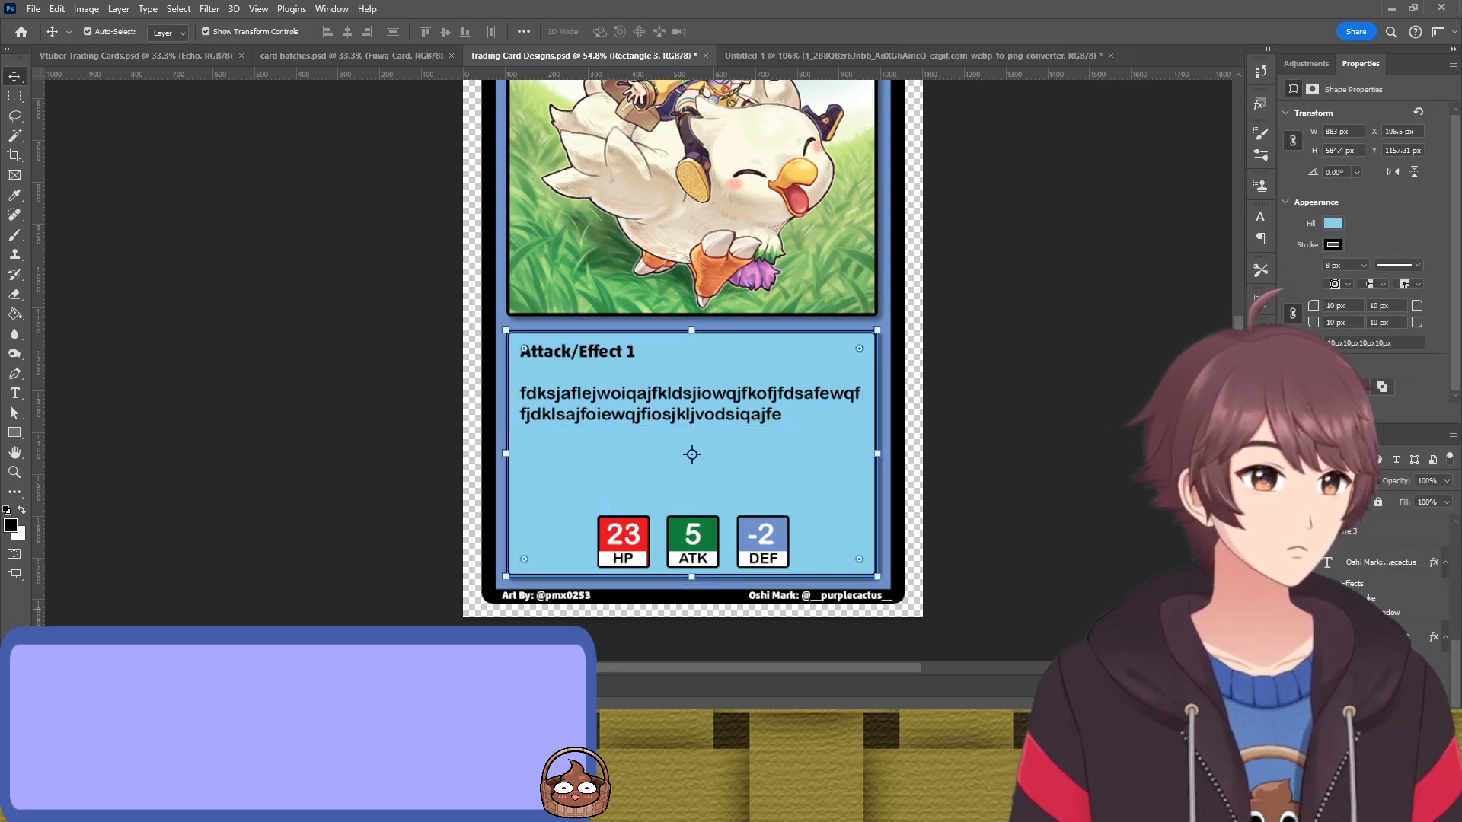
left_click(1359, 583)
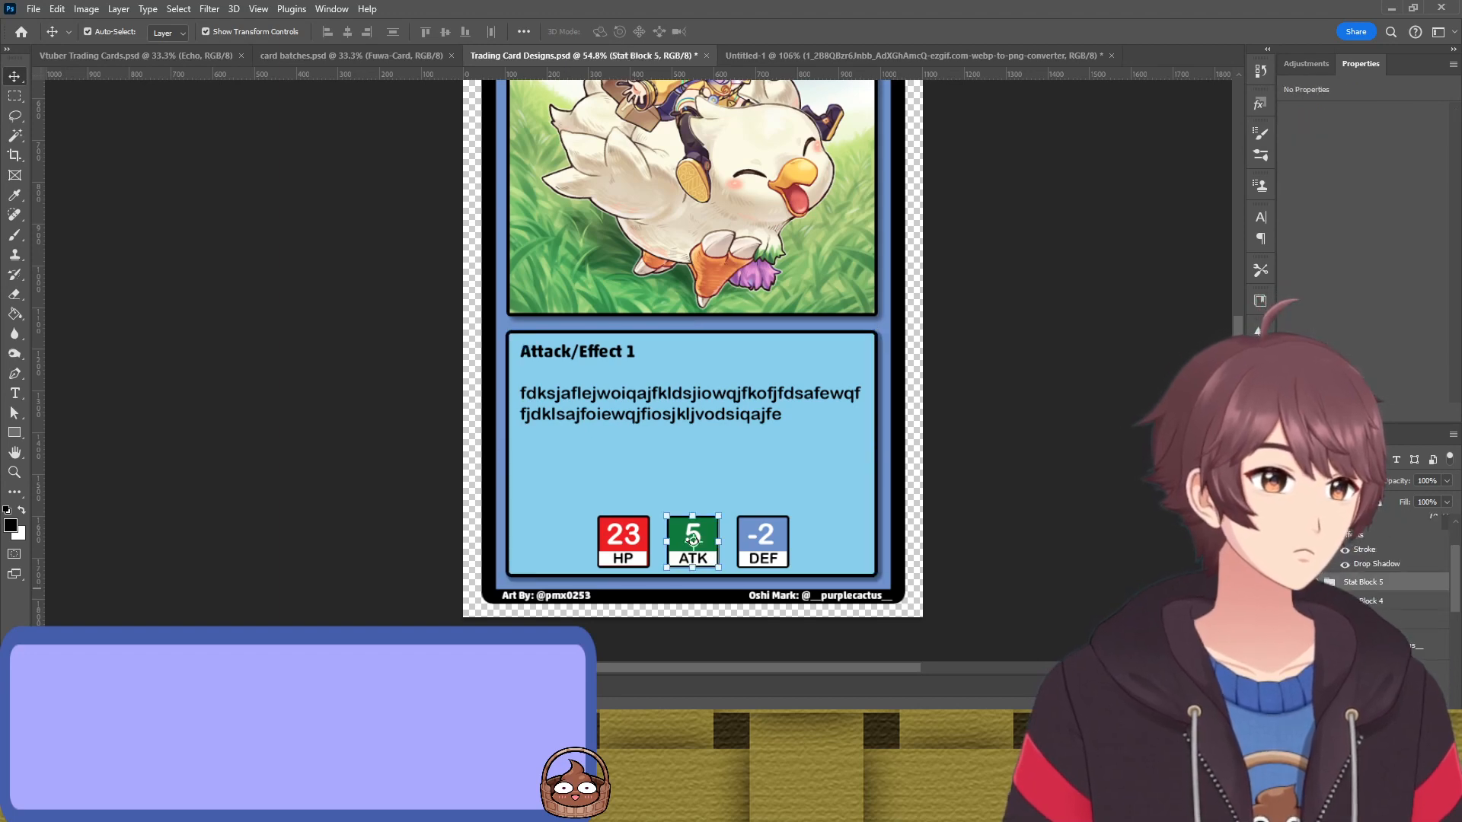
left_click(1359, 620, "shift")
left_click_drag(765, 542, 763, 510)
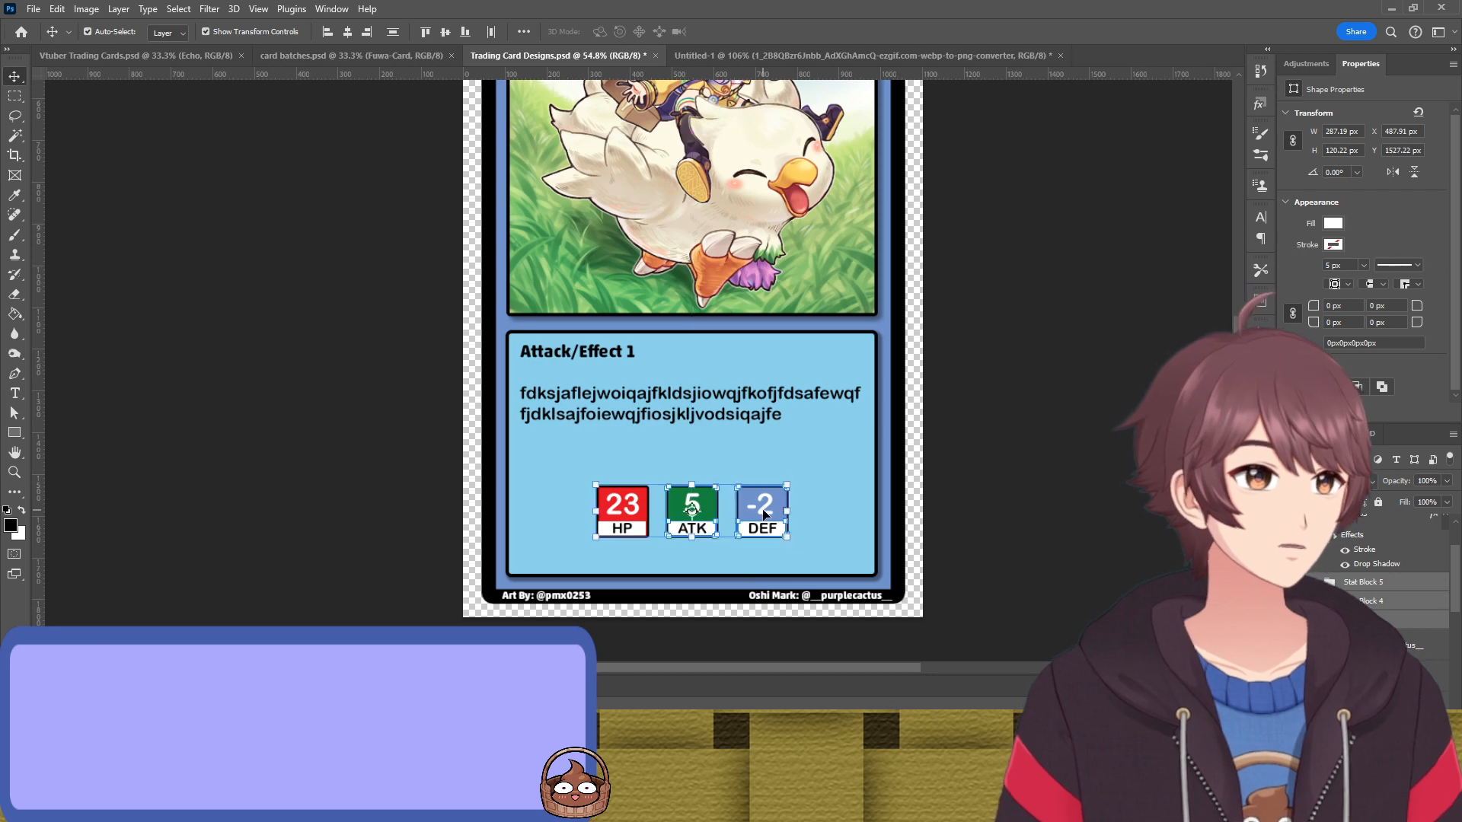
left_click(1037, 508)
Examine the whole card layout and the borders of the HP, ATK and DEF stat blocks up close
scroll(990, 461, "up", 2)
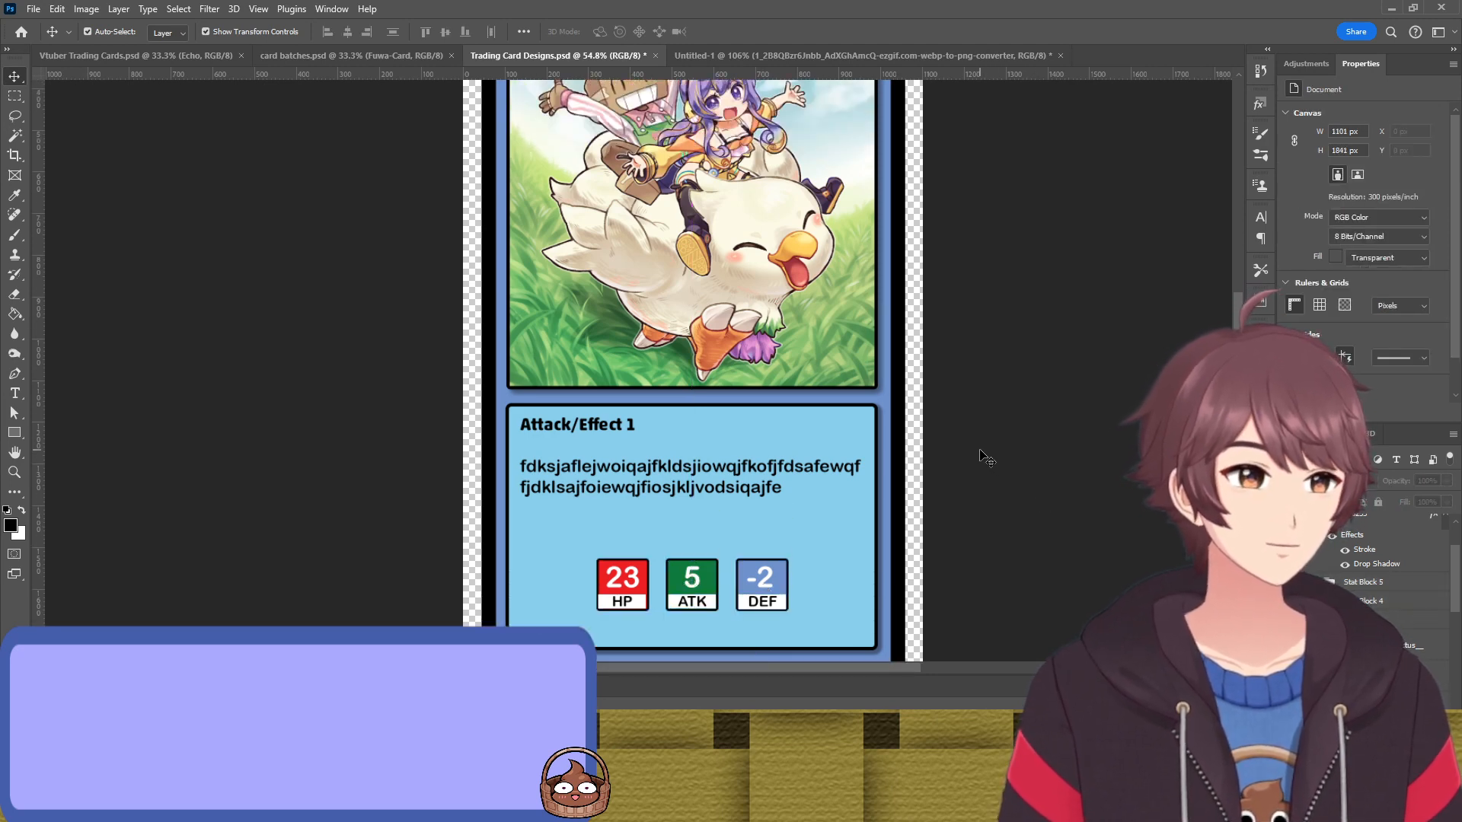
scroll(952, 426, "down", 3)
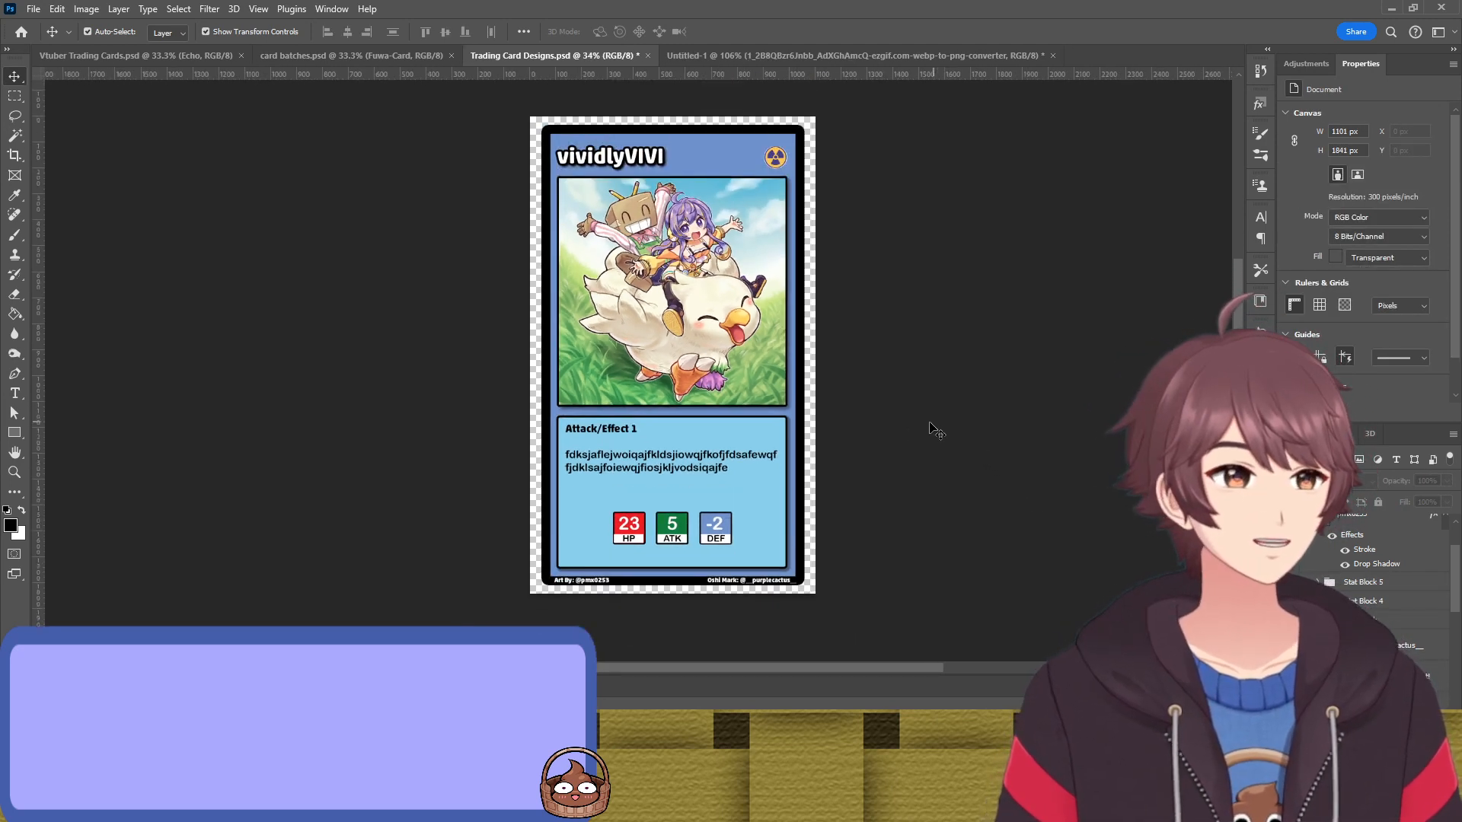
scroll(947, 428, "up", 1)
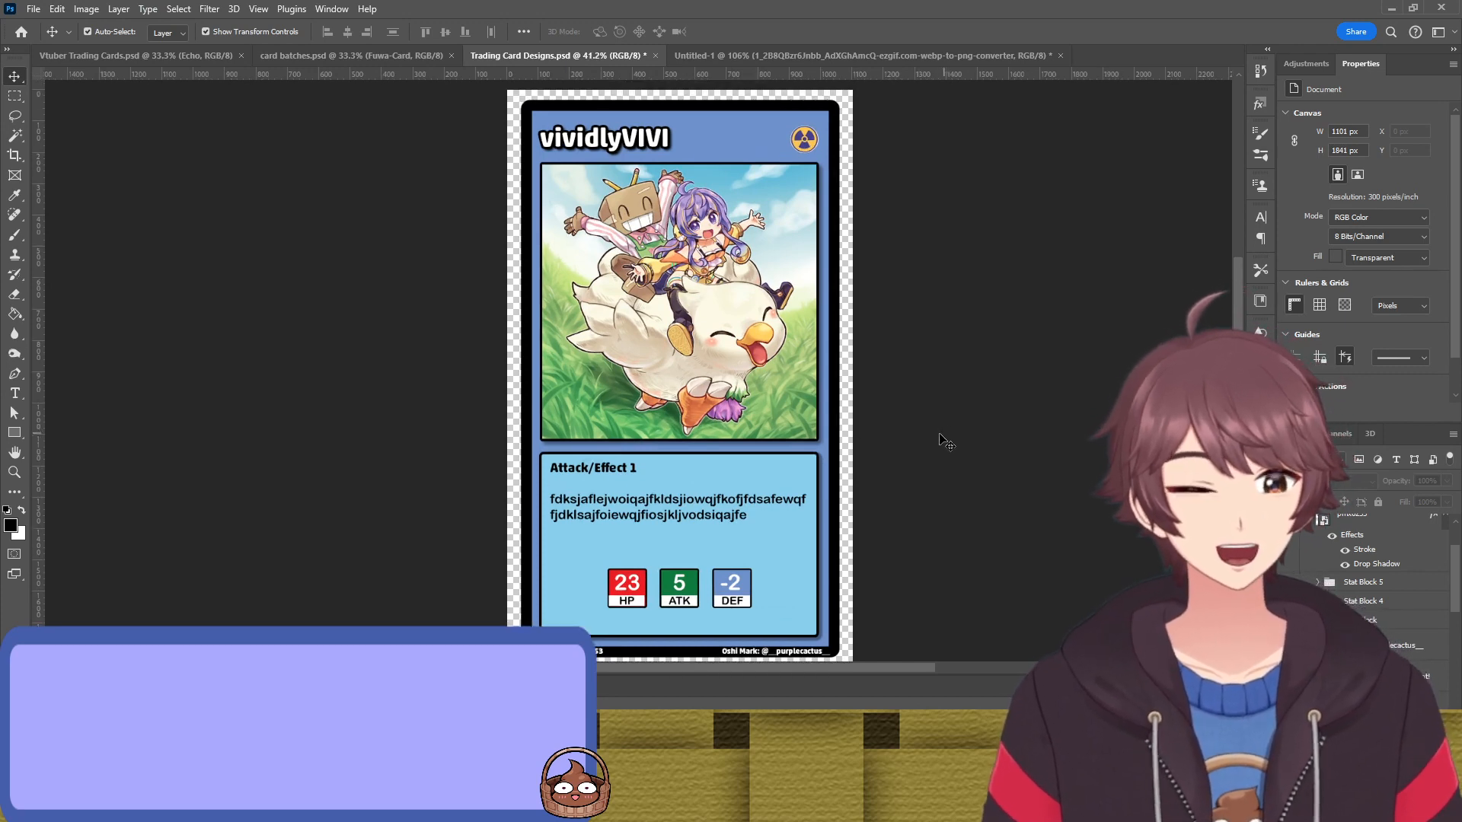
scroll(708, 582, "up", 8)
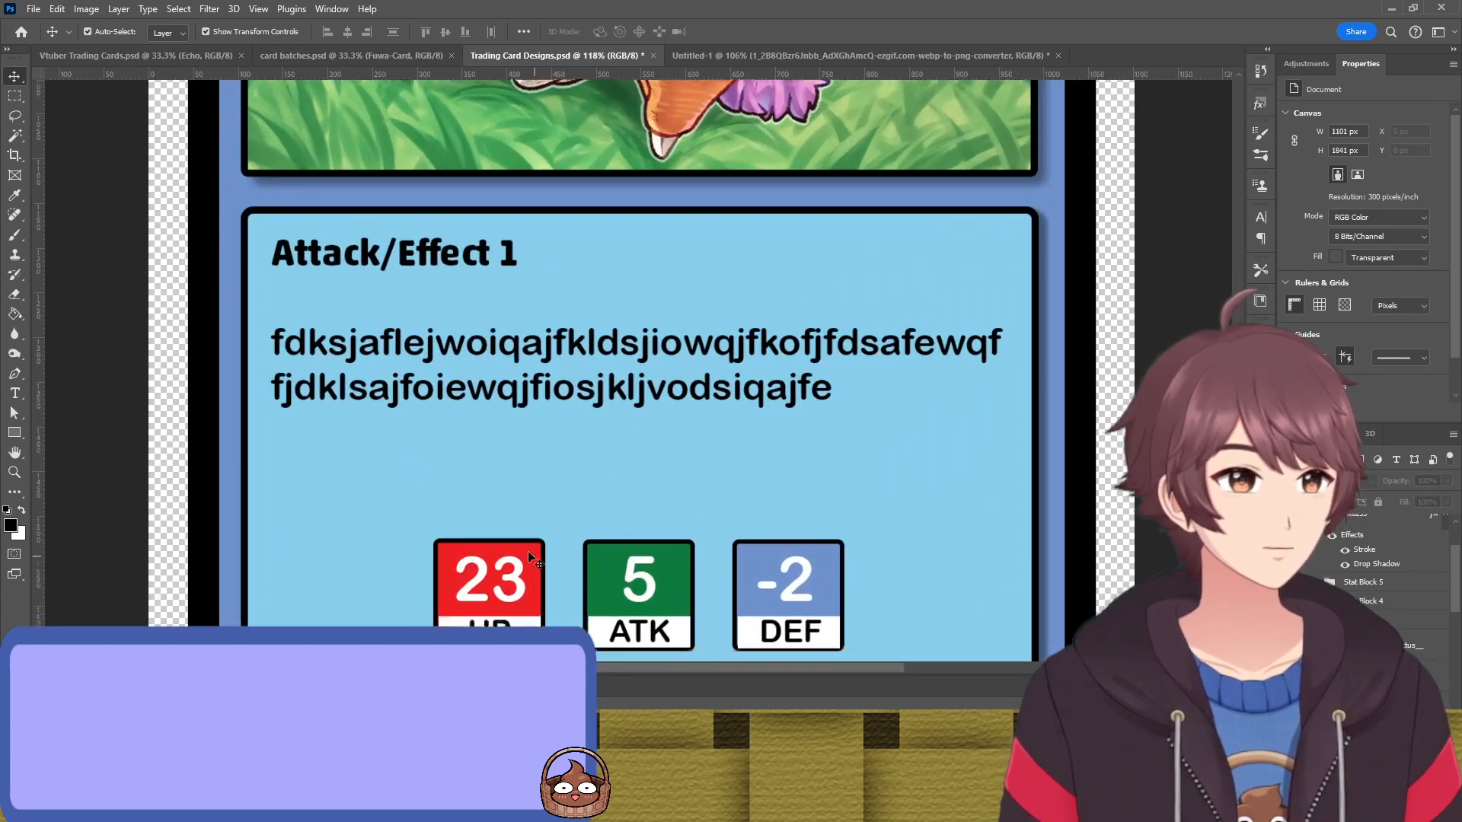
scroll(528, 550, "down", 3)
scroll(464, 541, "up", 6)
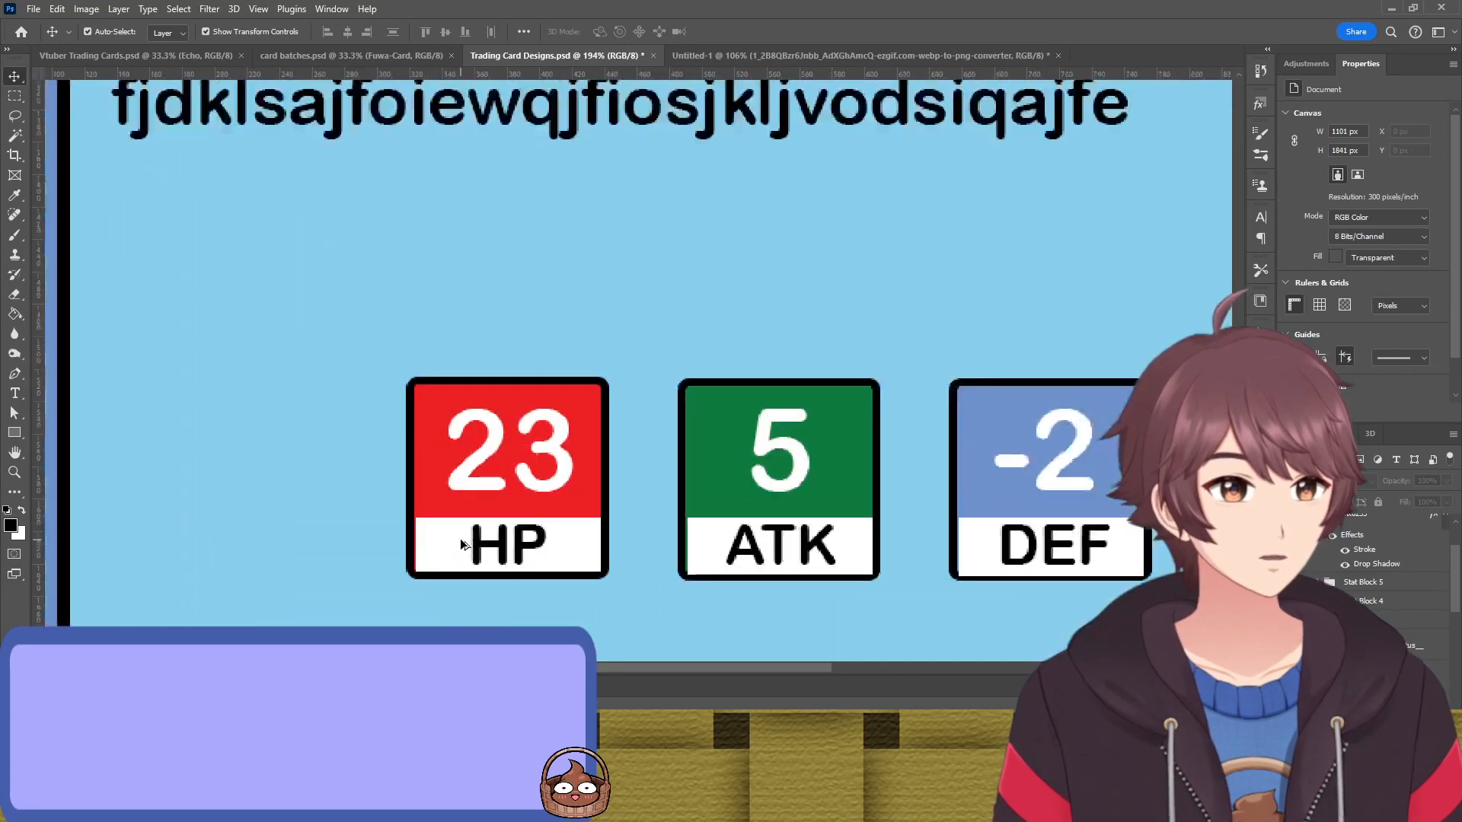
scroll(459, 534, "down", 5)
scroll(460, 533, "down", 2)
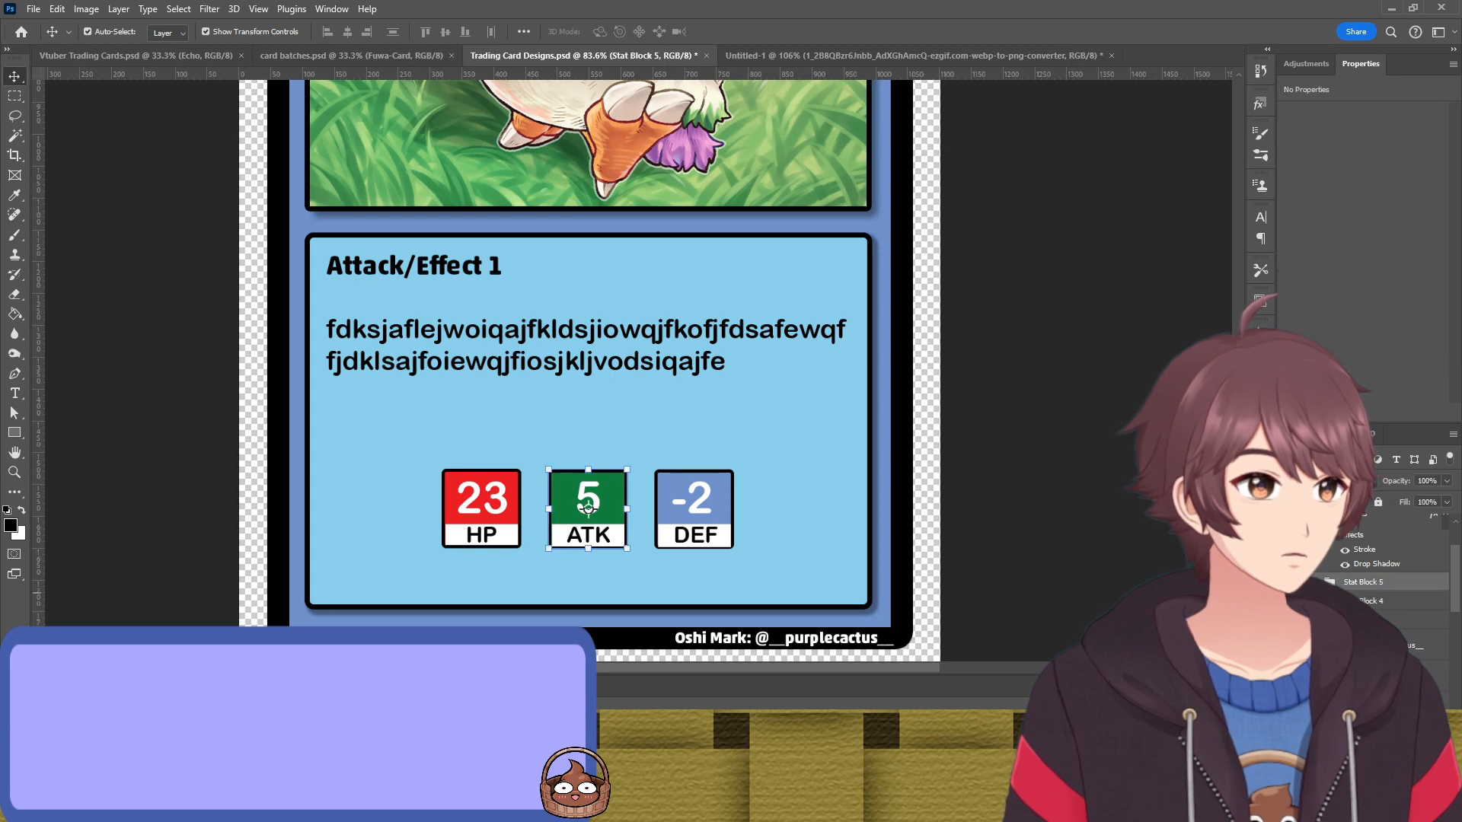
Scale up the three stat blocks together so that each is about 146 px wide
left_click(1366, 582)
mouse_move(737, 513)
left_mouse_down()
mouse_move(795, 513)
mouse_move(743, 510)
left_mouse_up()
key("Return")
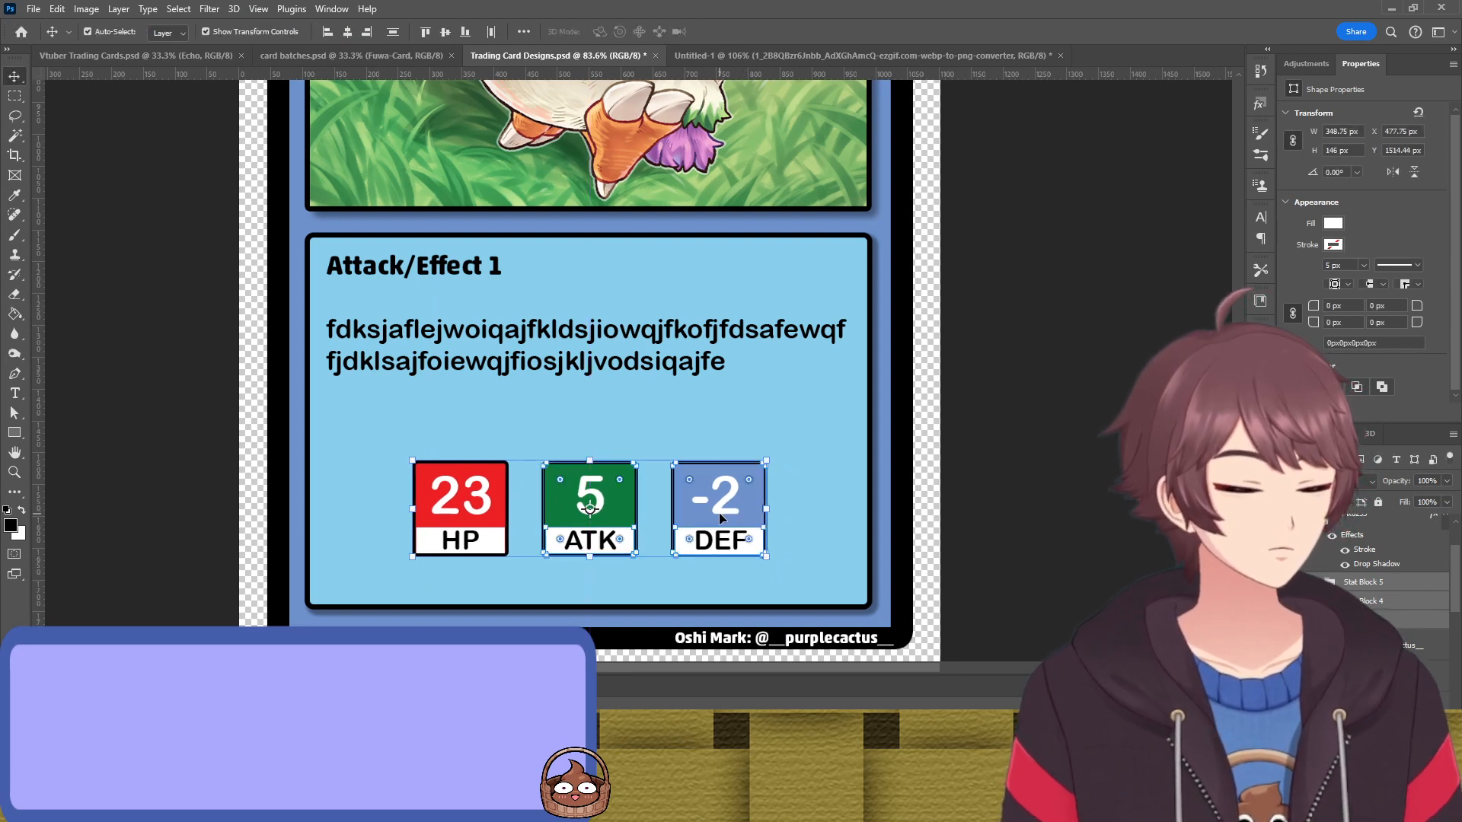
Set the stroke of the HP block's red rectangle to 8 px
left_click(1361, 537)
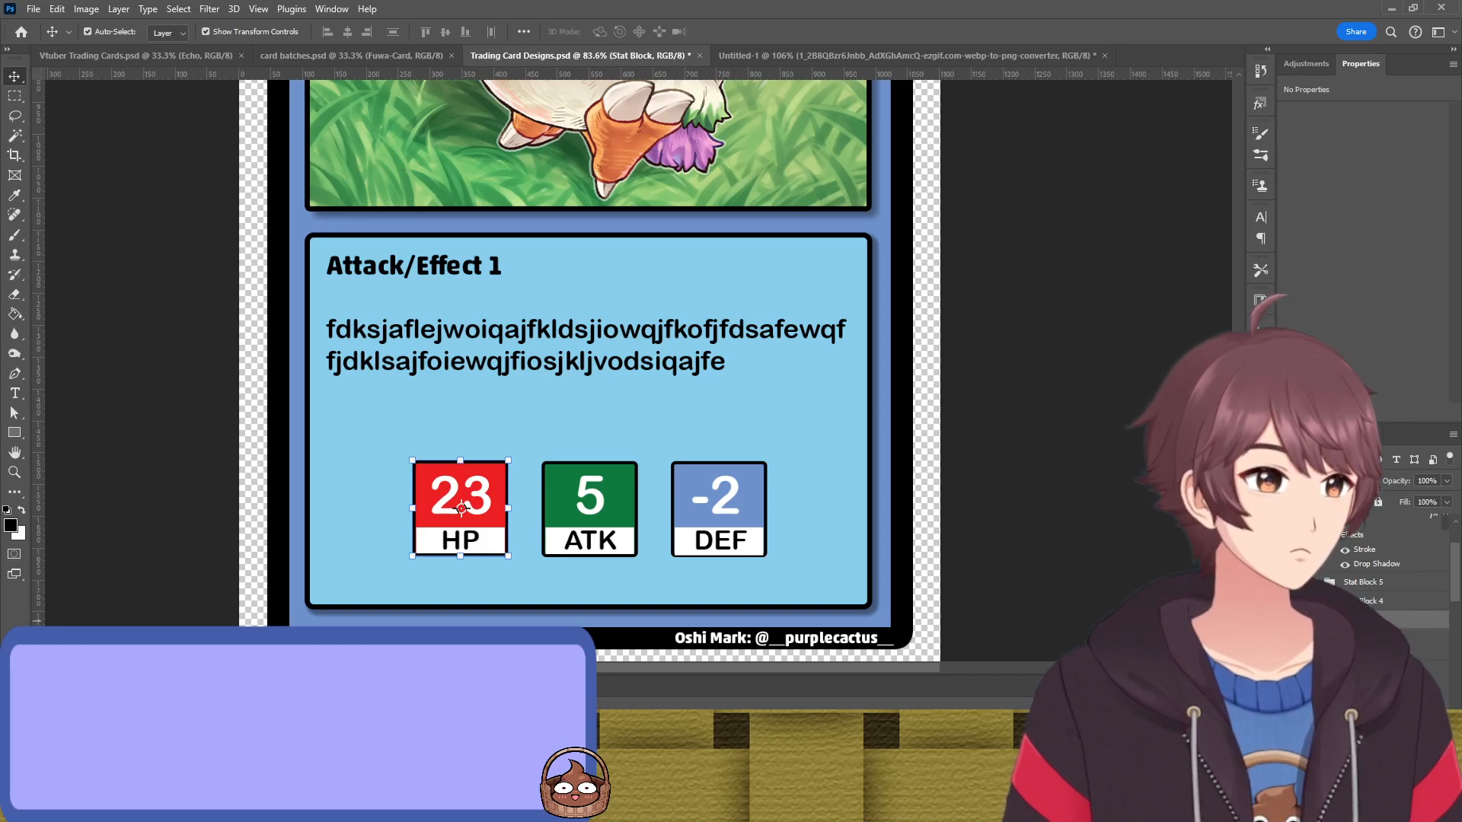
left_click(503, 457)
left_click(500, 467)
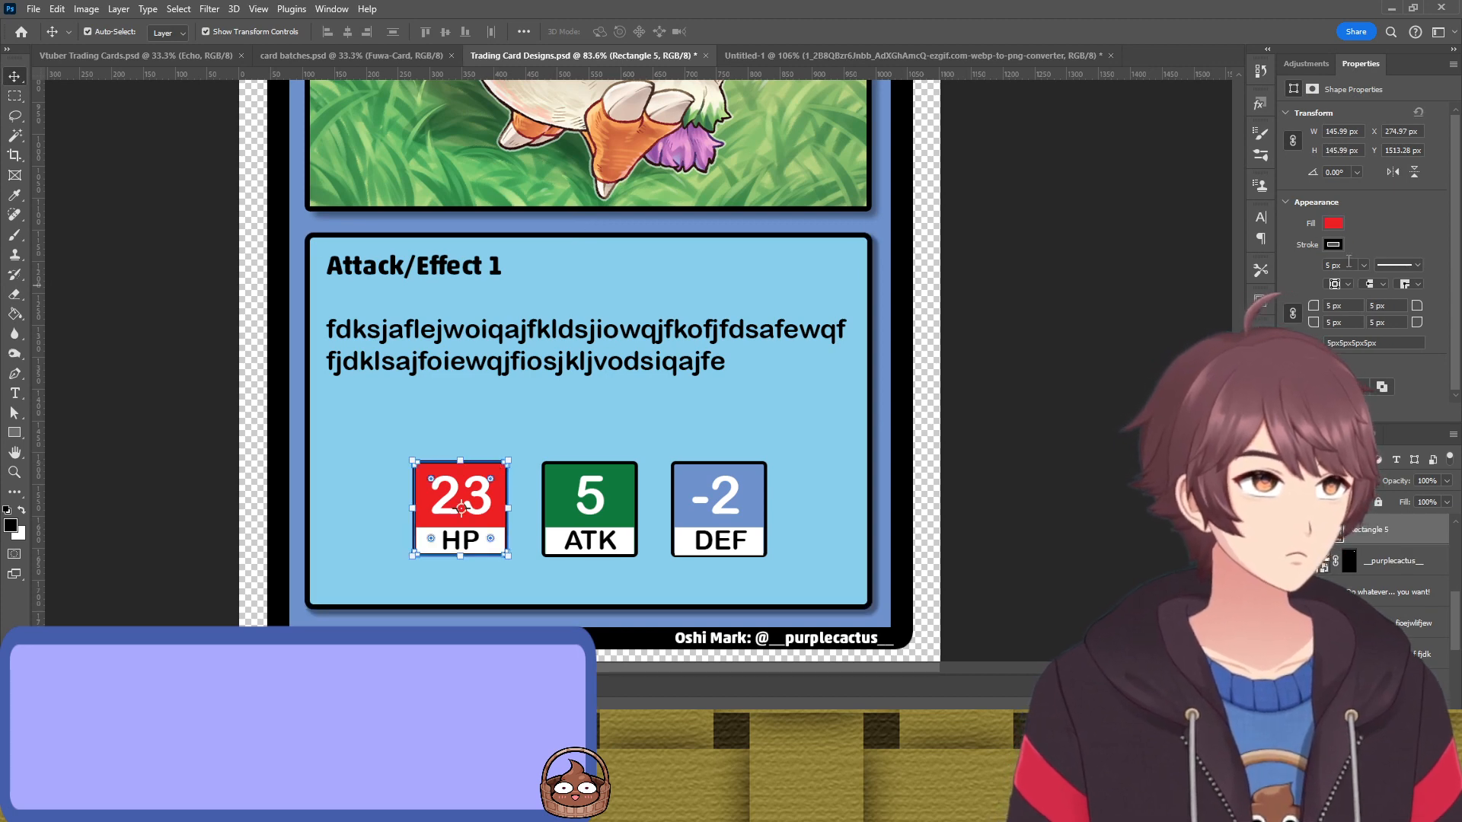
type("8")
key("Return")
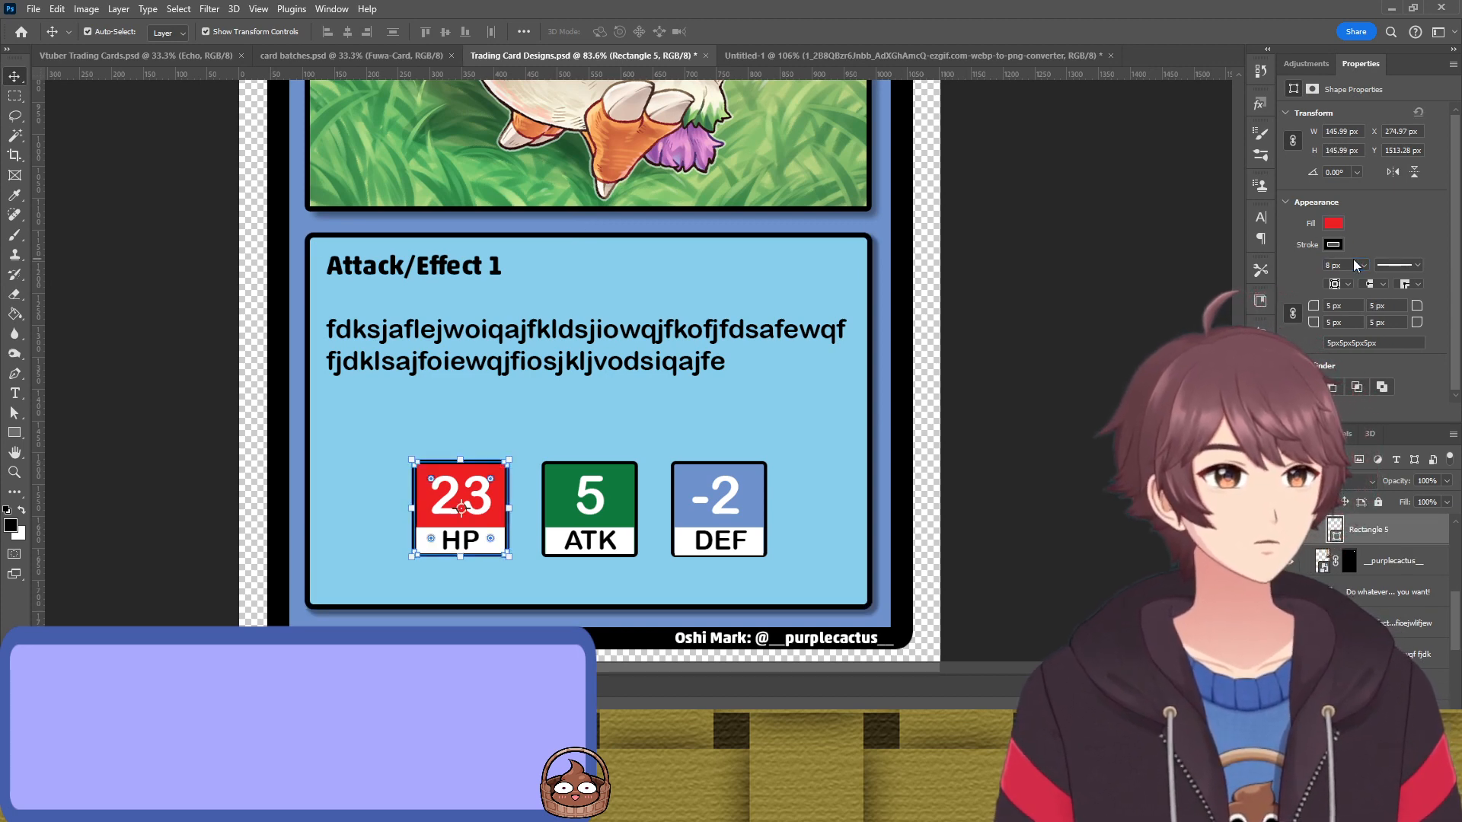
left_click(1127, 297)
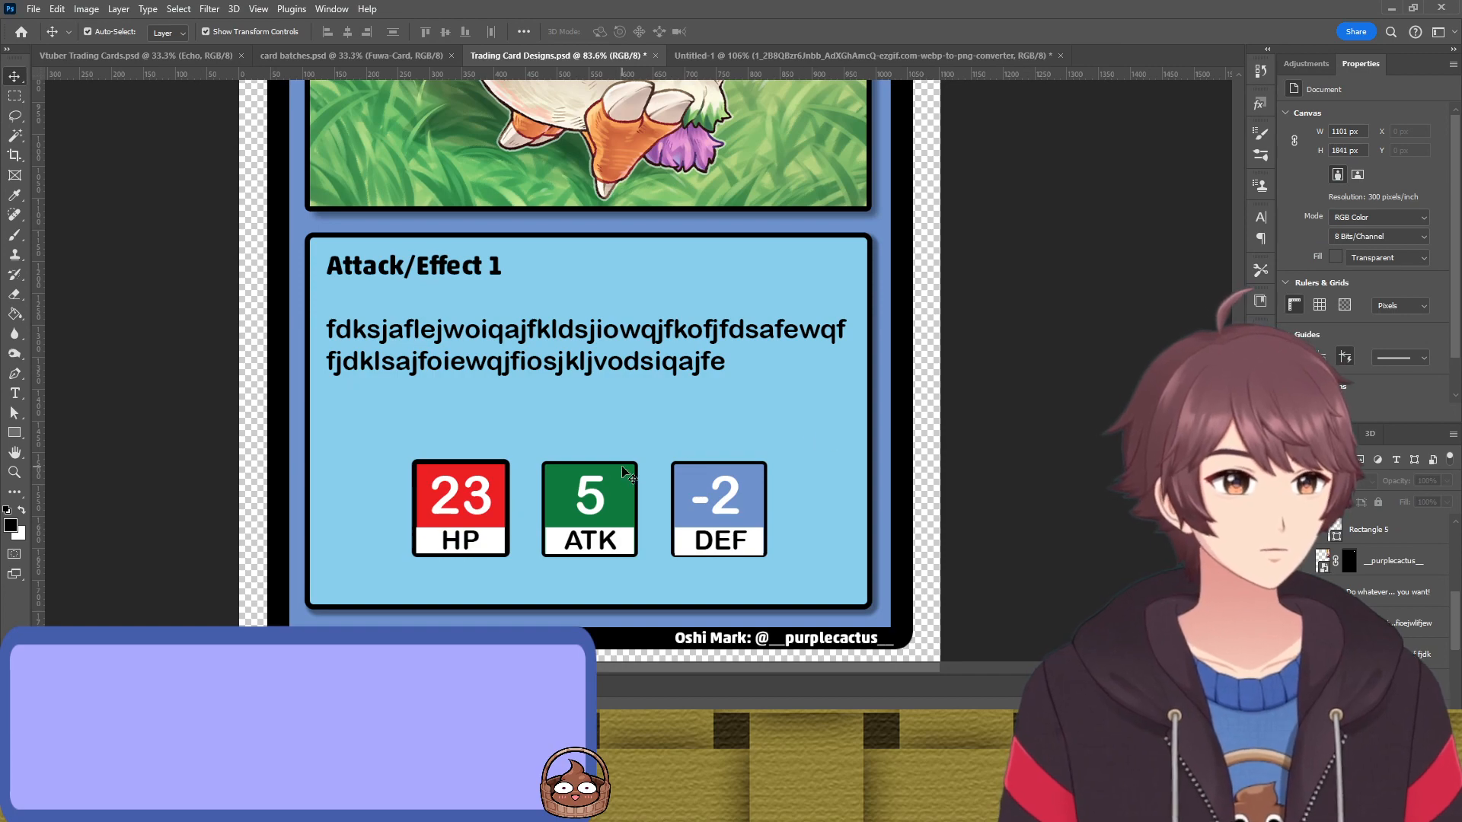
Set the stroke of the ATK block's green rectangle and the DEF block's blue rectangle to 8 px
scroll(551, 483, "down", 4)
scroll(551, 482, "up", 1)
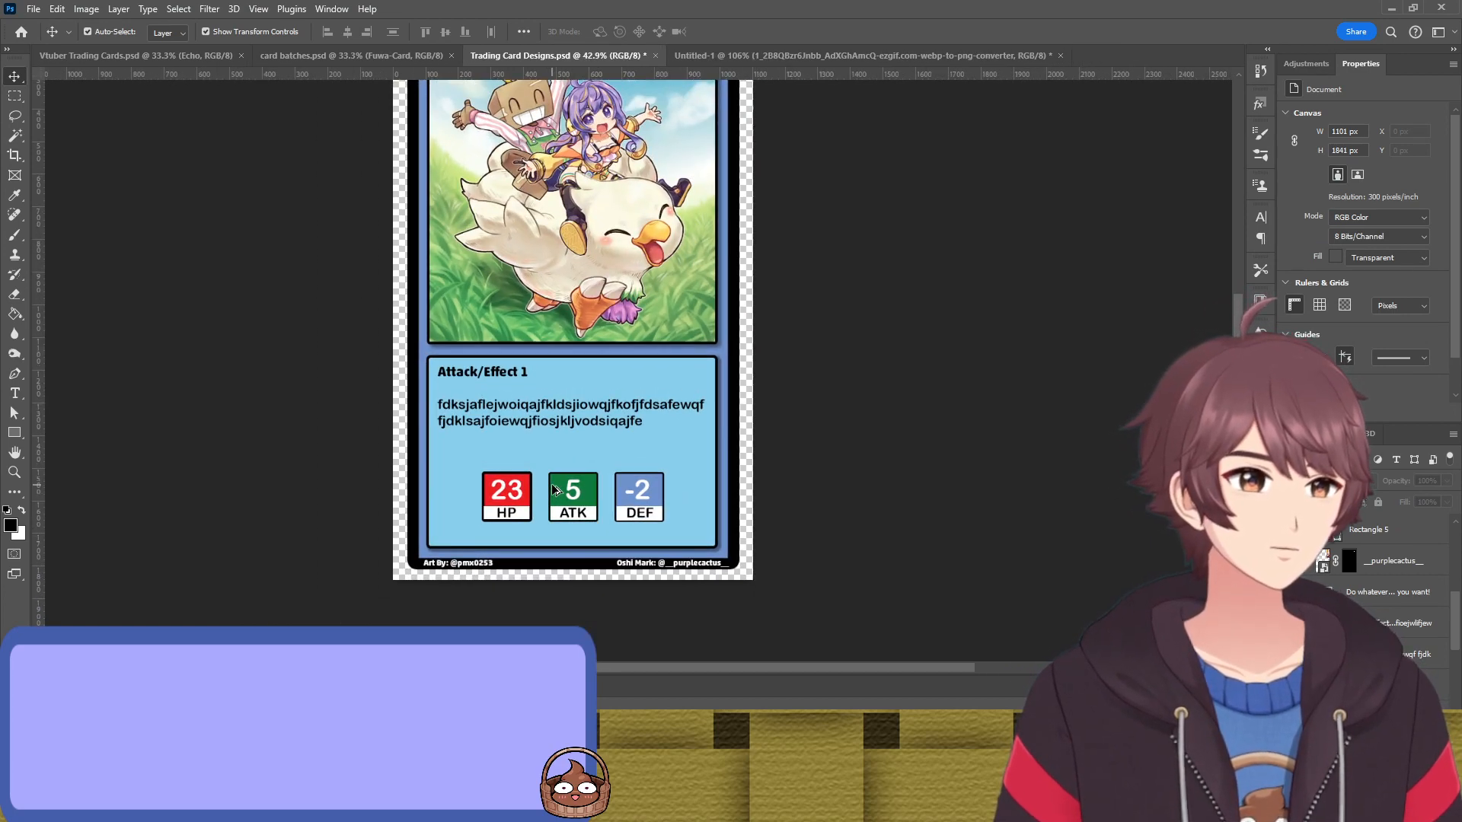
scroll(551, 483, "up", 4)
left_click(572, 468)
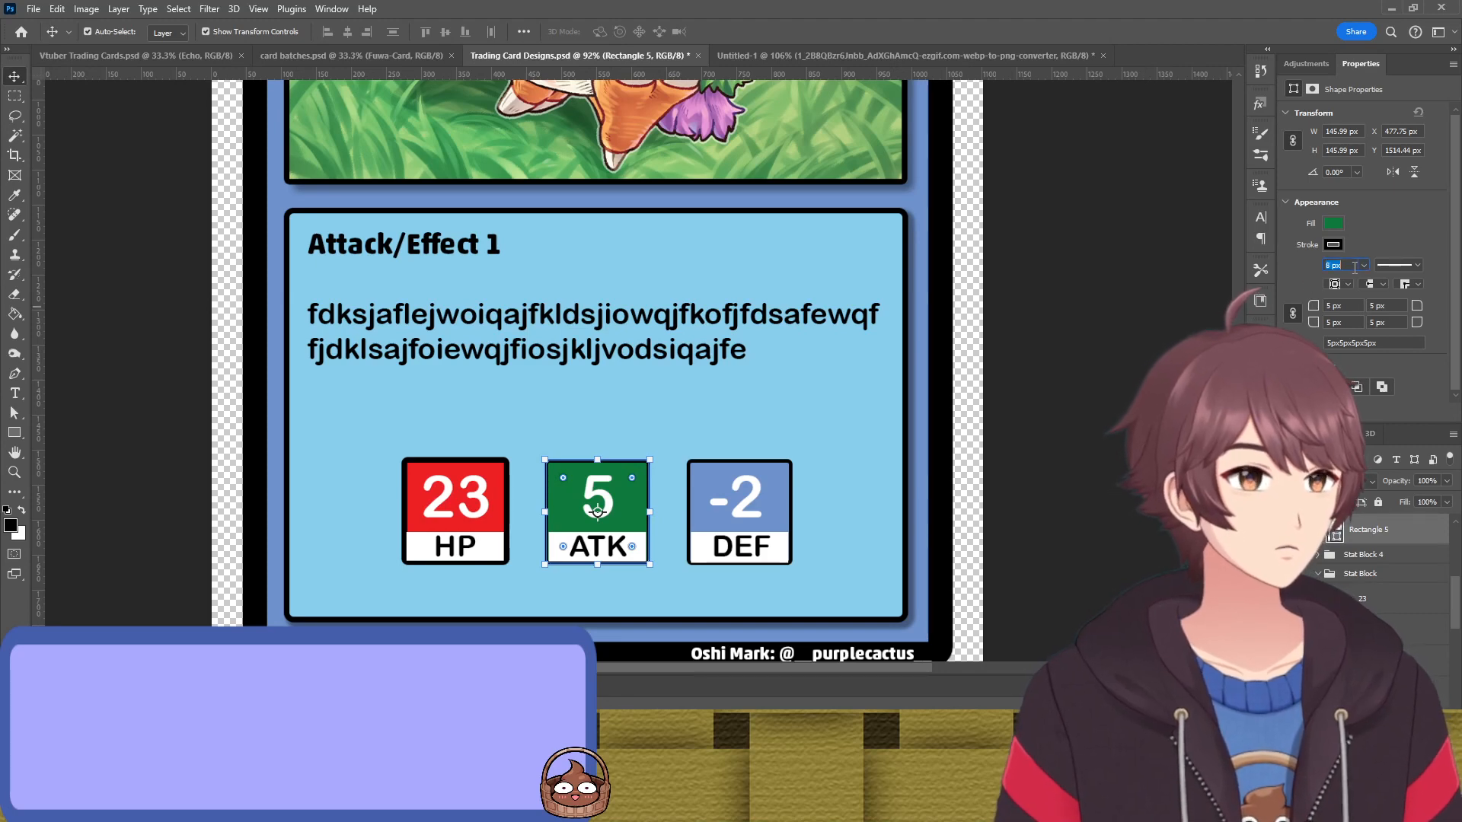
key("Return")
left_click(787, 469)
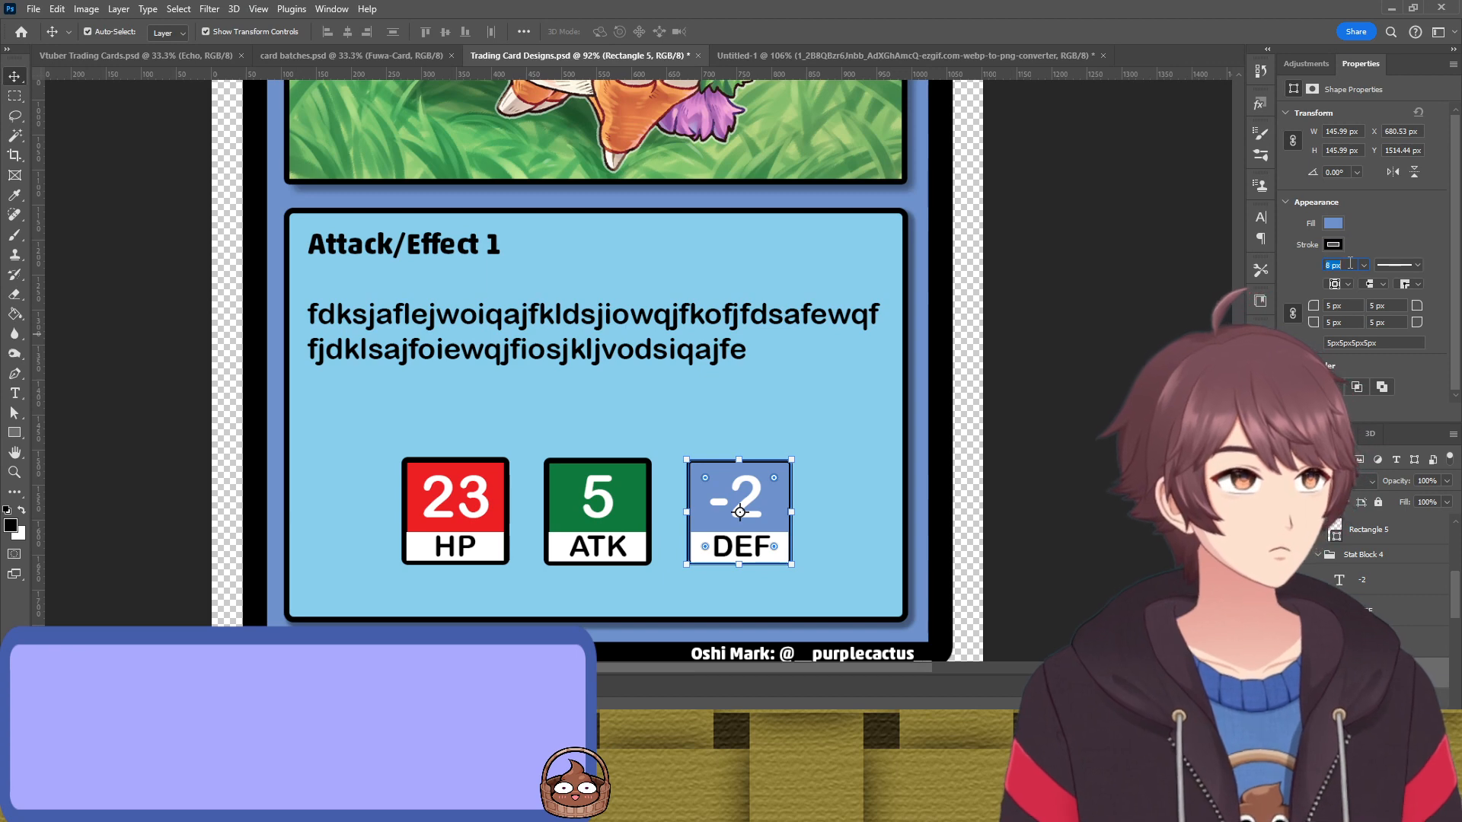
key("Return")
left_click(1046, 441)
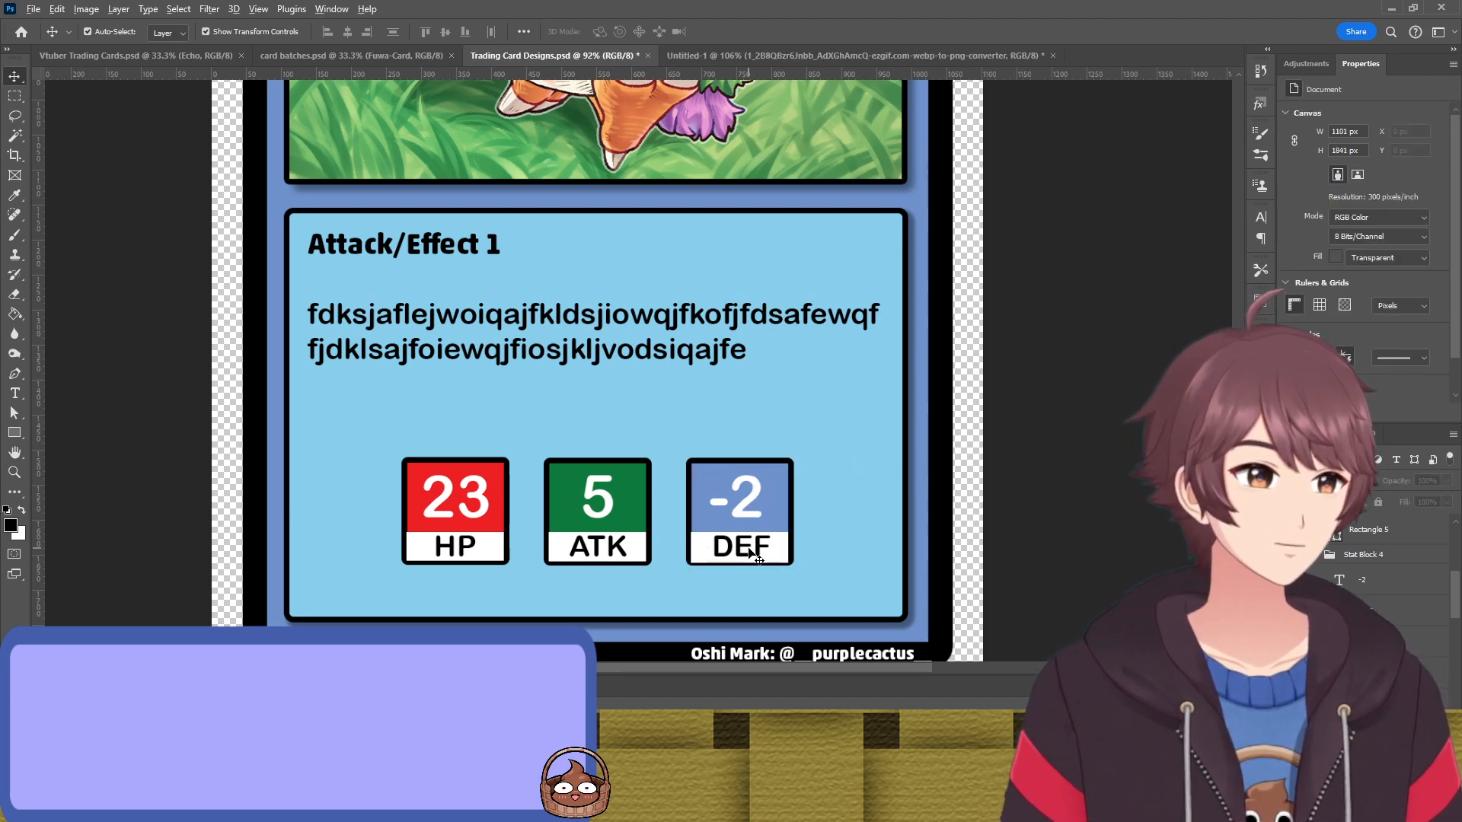
Resize the DEF block's white label rectangle to about 138 by 44 px, fitting it between the side borders
scroll(754, 554, "up", 5)
left_click(668, 529)
key("ctrl+t")
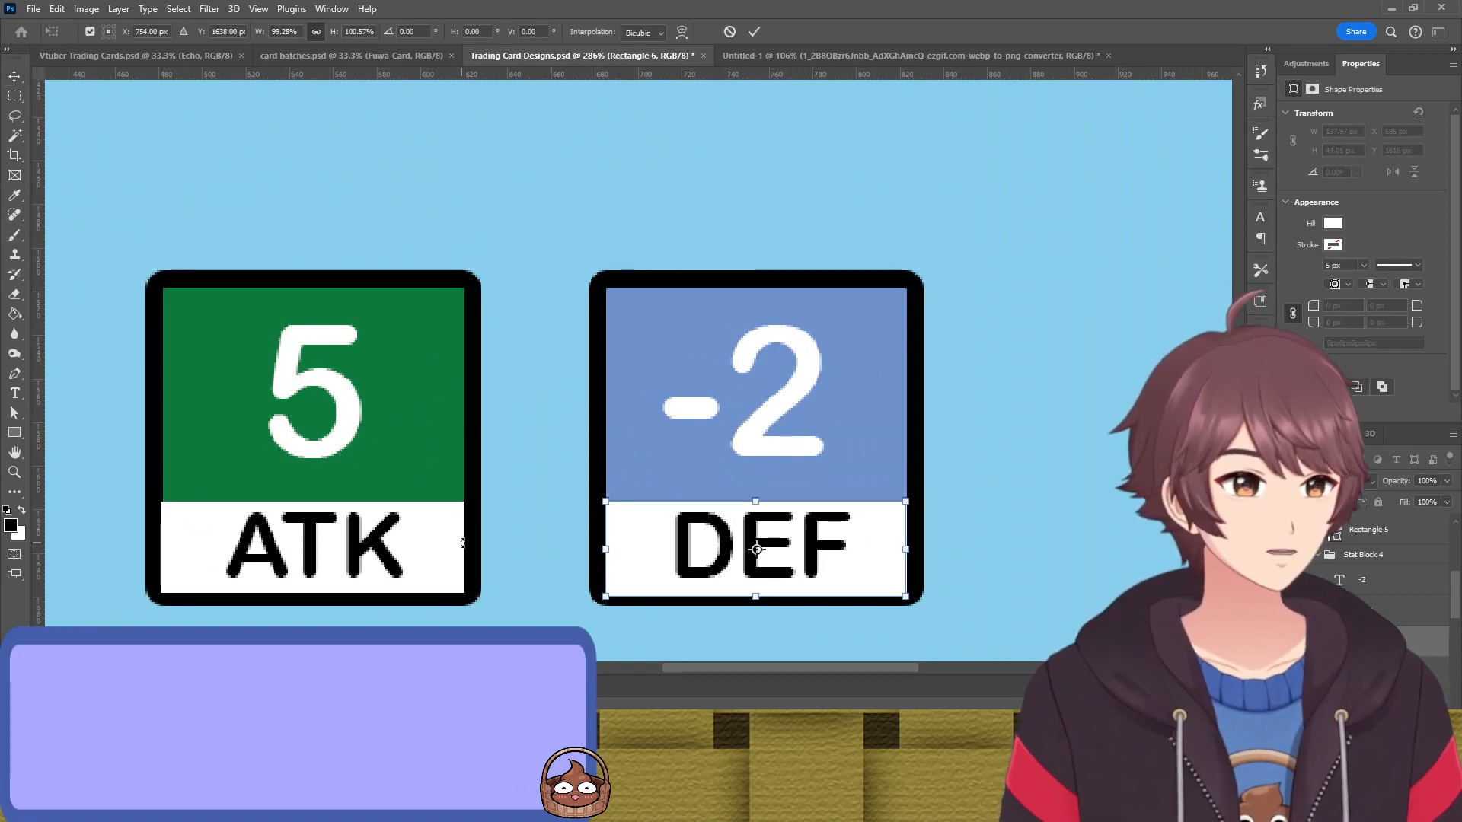
key("Return")
Resize the ATK block's white label rectangle to about 138 by 42 px, aligning its sides with the border's inner edges
left_click(194, 555)
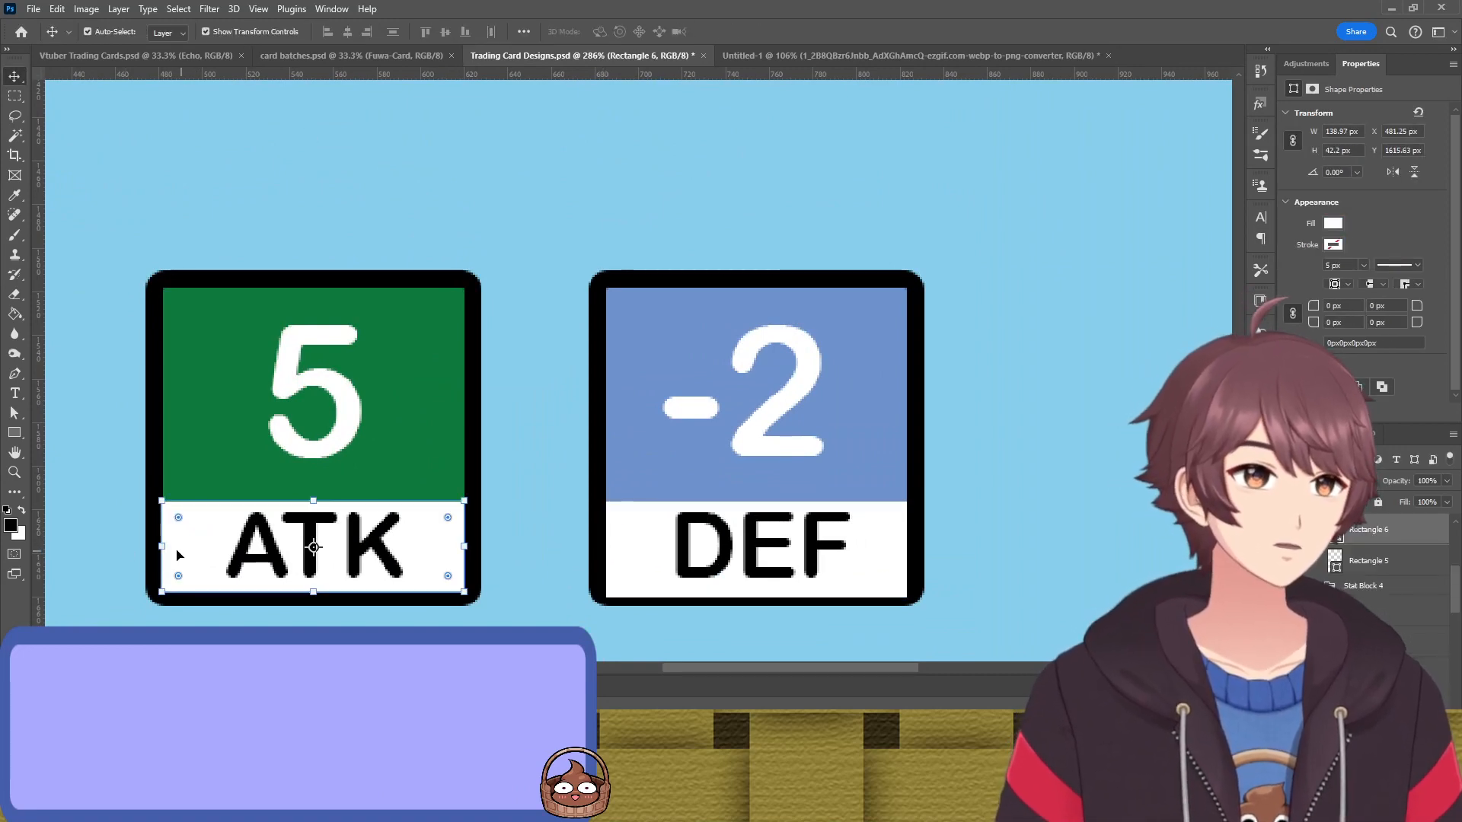
key("ctrl+t")
left_click_drag(163, 547, 171, 547)
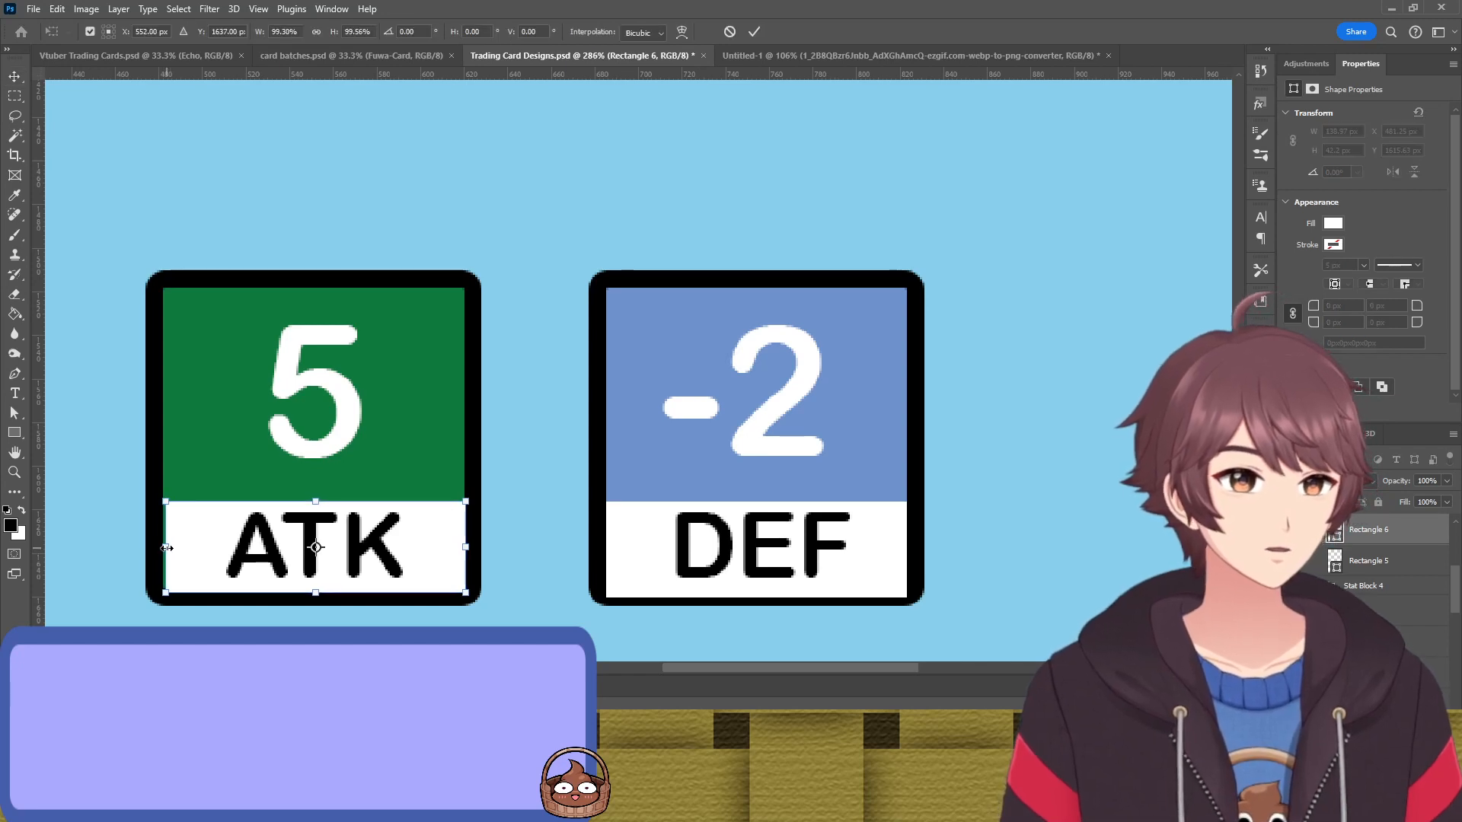
key("Return")
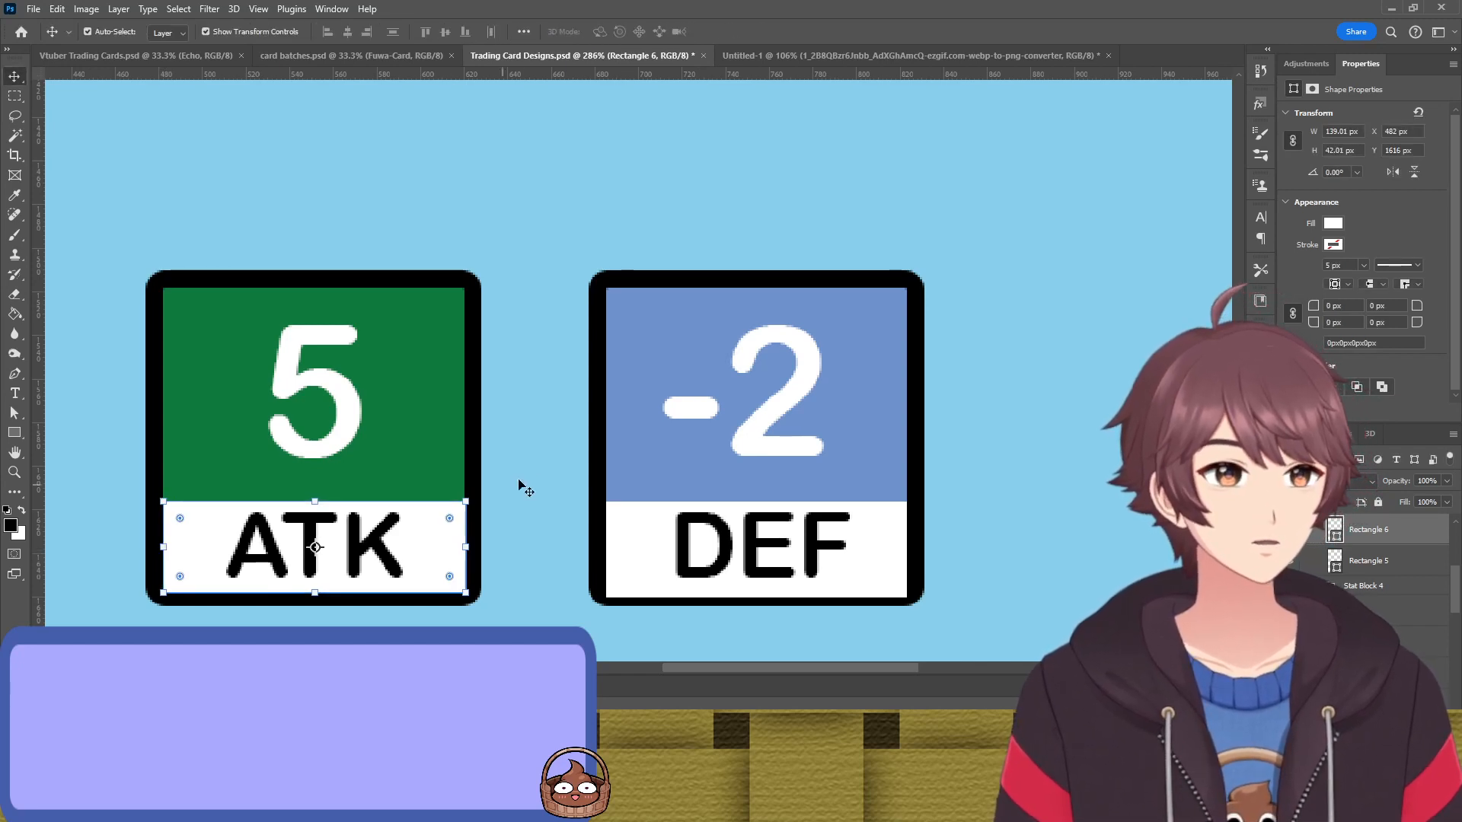
left_click(478, 494)
left_click(429, 542)
scroll(429, 542, "up", 3)
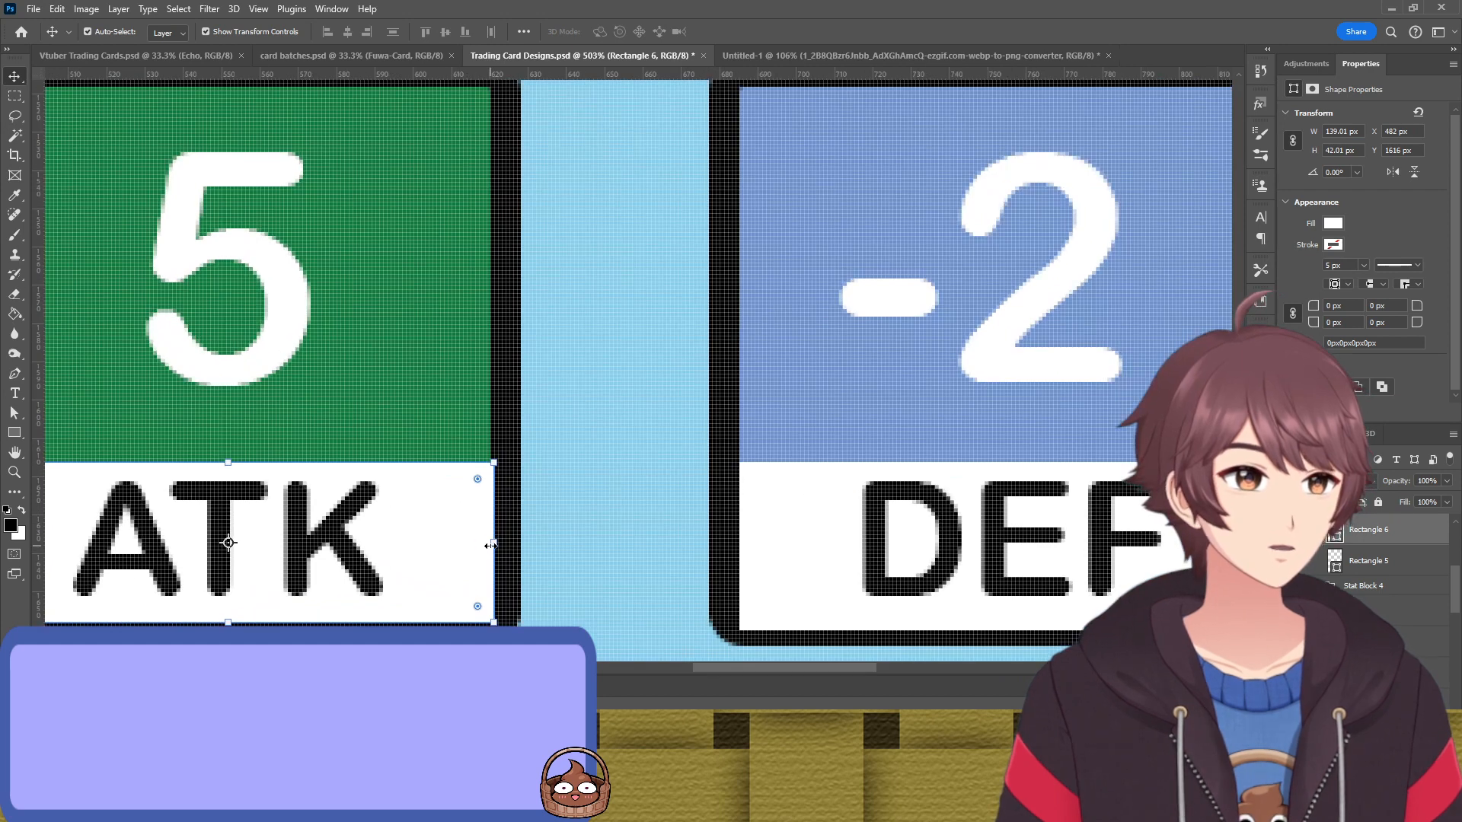
key("ctrl+t")
key("Return")
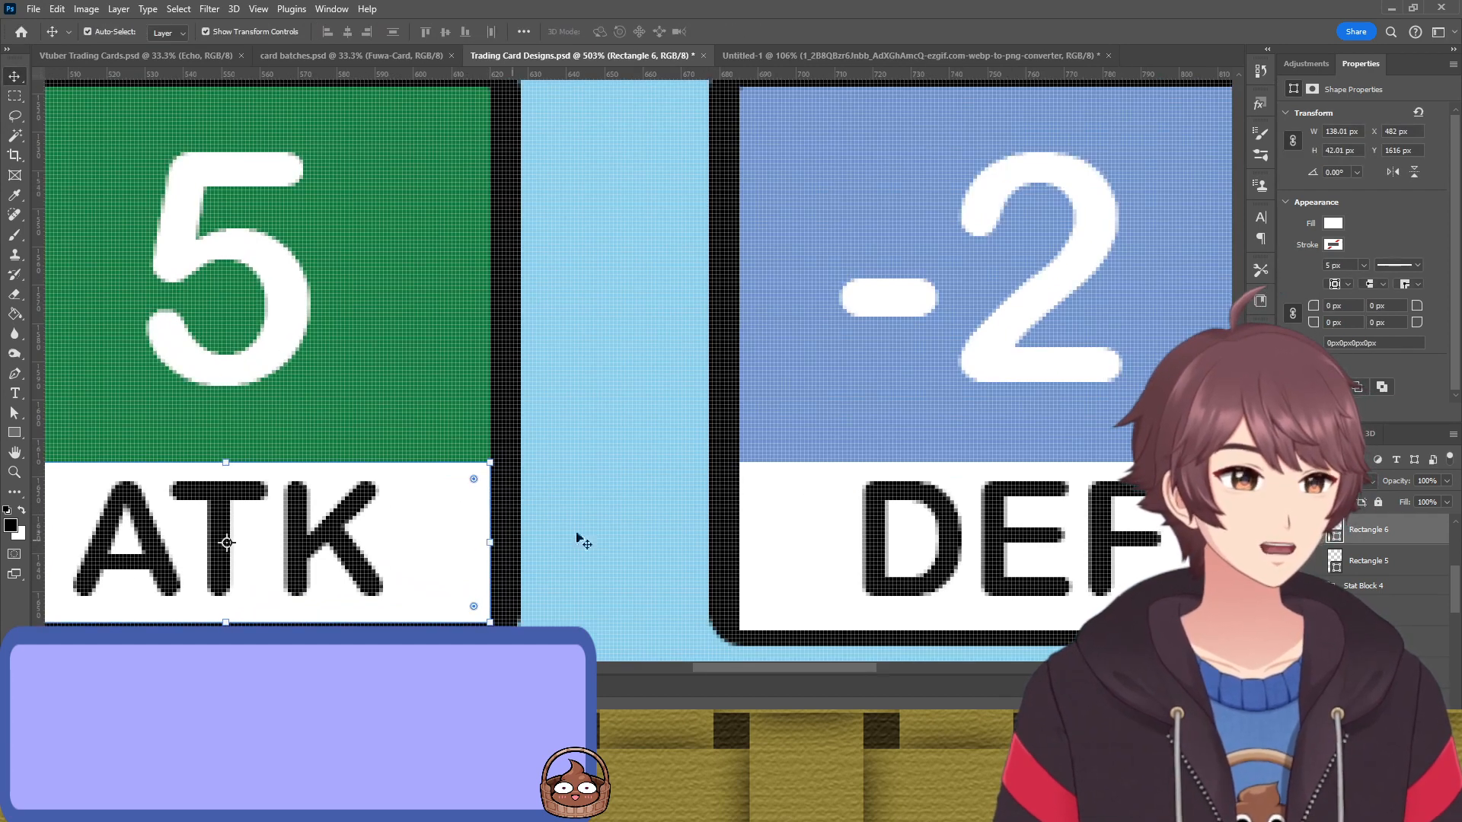
left_click(580, 539)
Resize the HP block's white label rectangle to about 138 by 41 px, aligning its sides with the border's inner edges
scroll(603, 537, "down", 3)
scroll(457, 554, "left", 5)
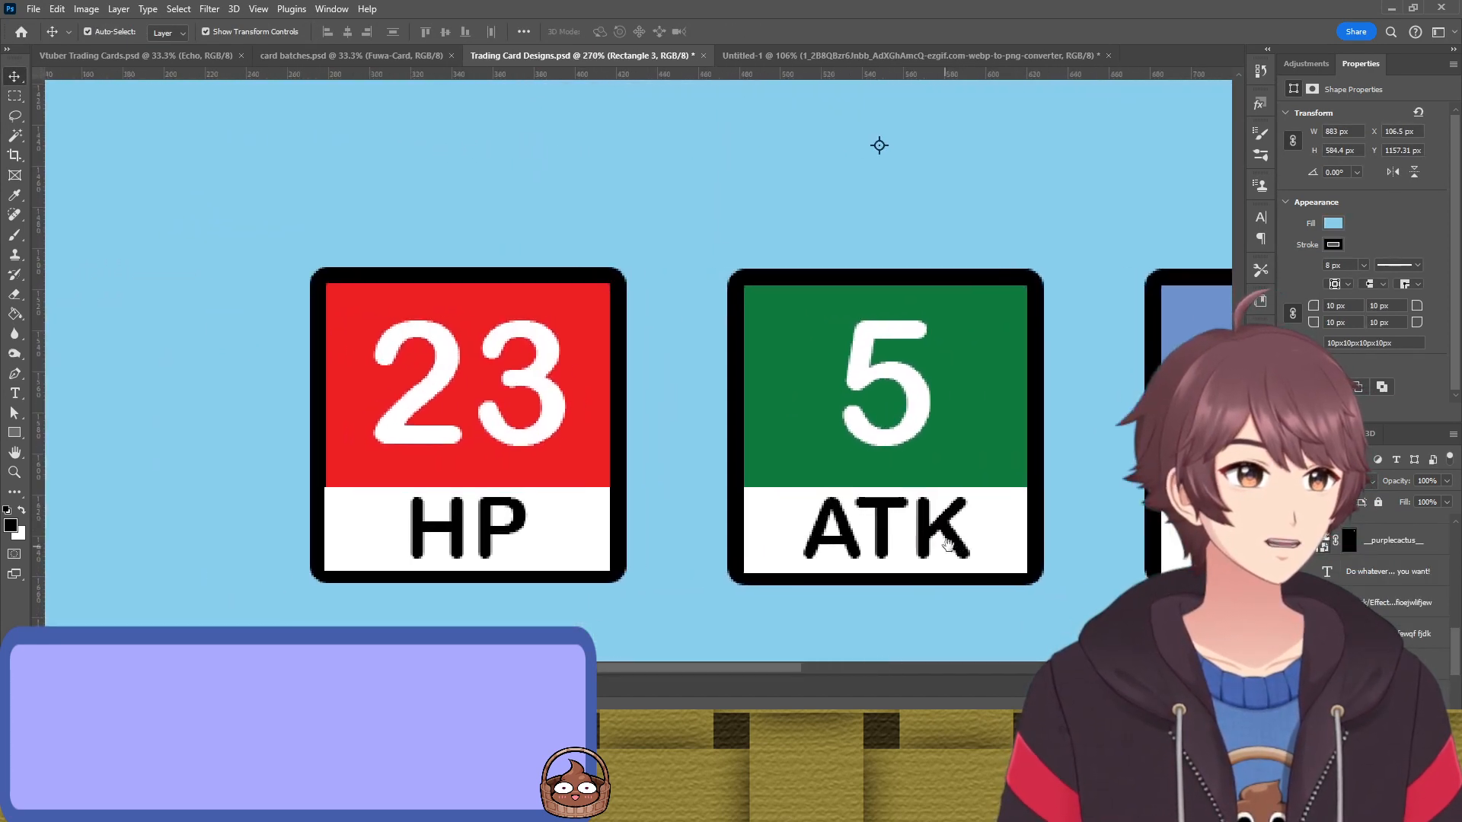
left_click(395, 525)
left_click_drag(347, 527, 351, 528)
scroll(349, 526, "up", 5)
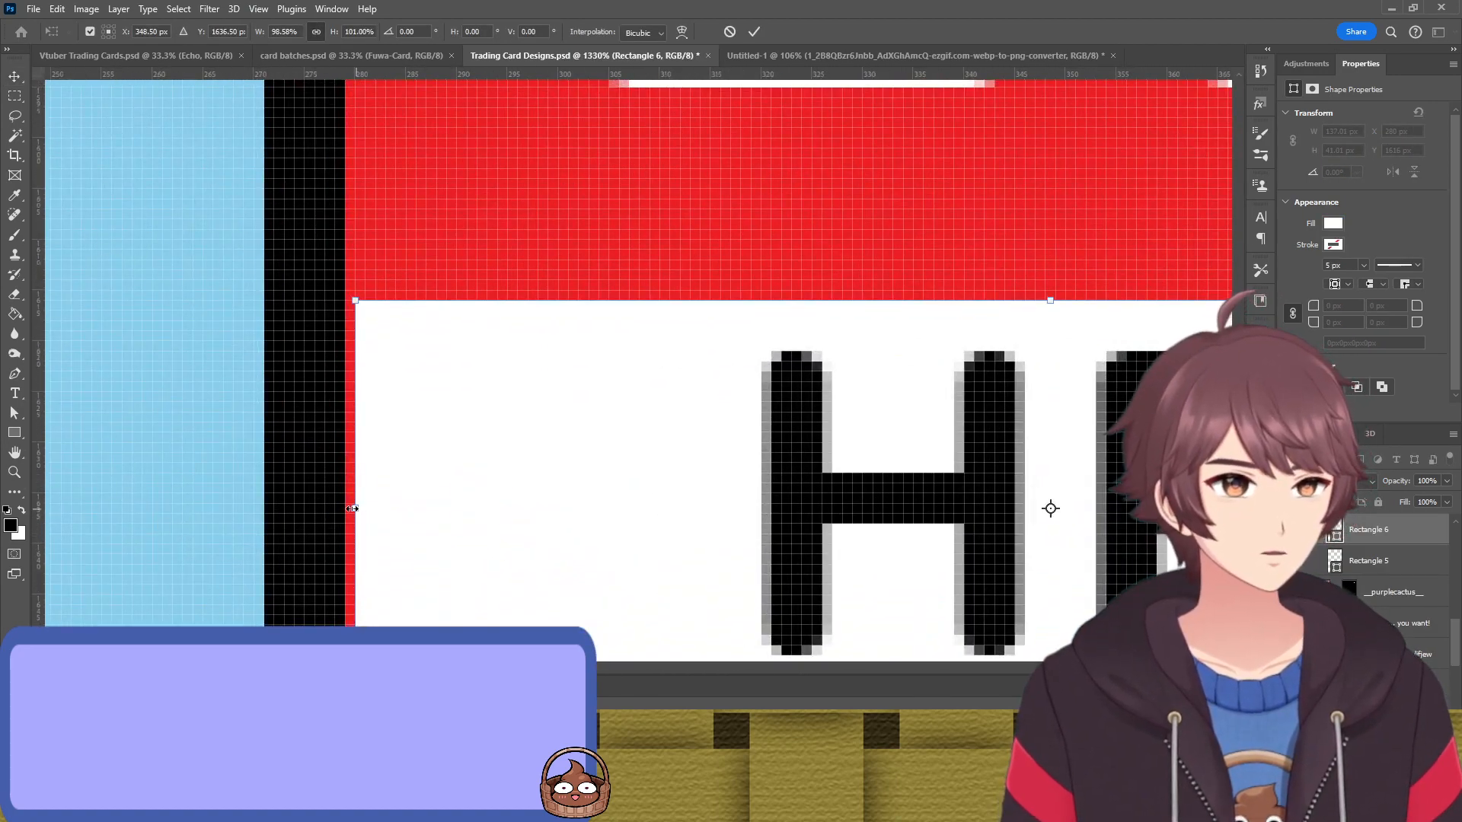
left_click_drag(352, 508, 345, 509)
key("Return")
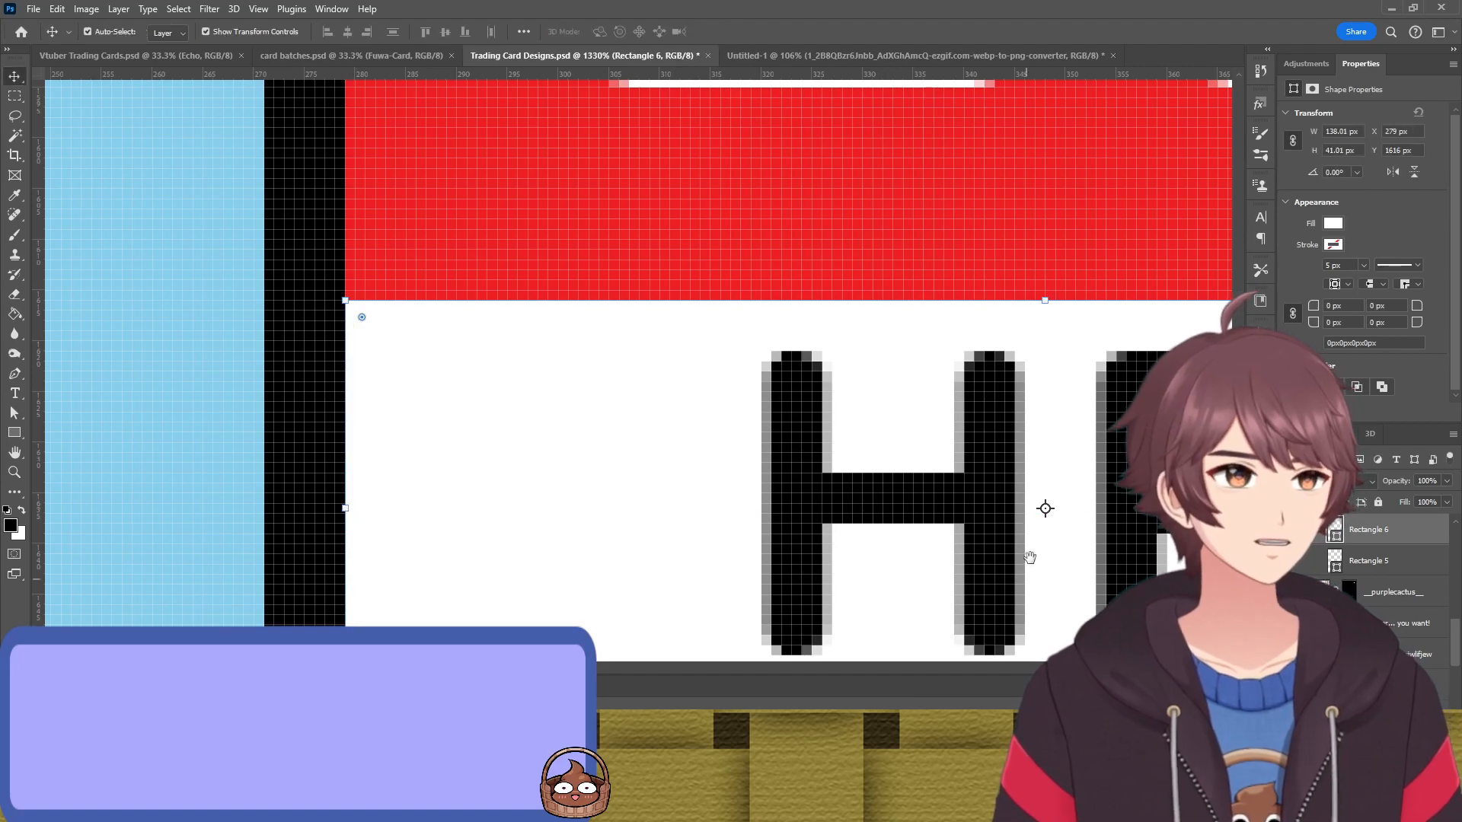
scroll(797, 444, "down", 6)
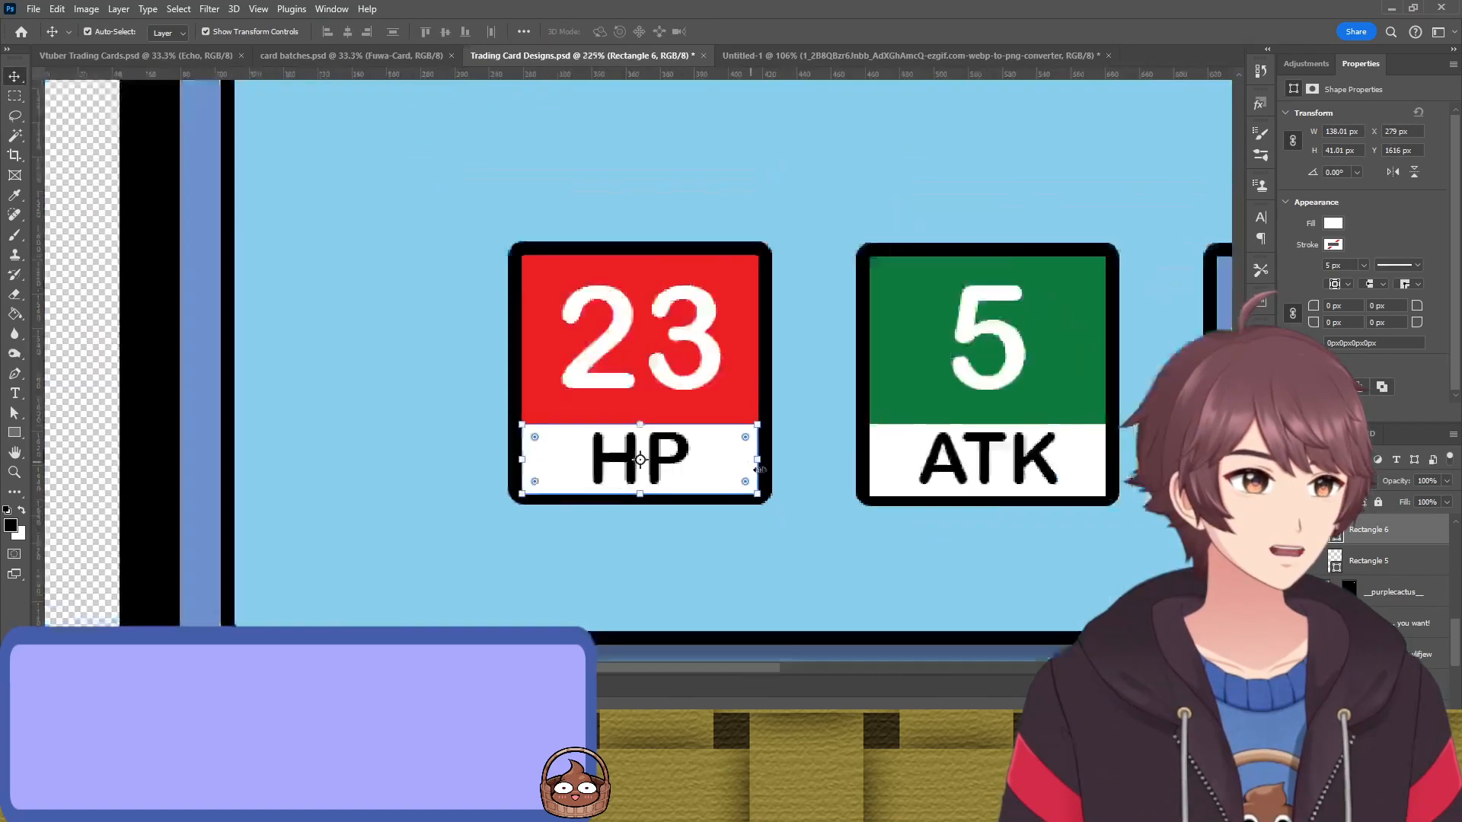
scroll(810, 482, "down", 5)
left_click(629, 463)
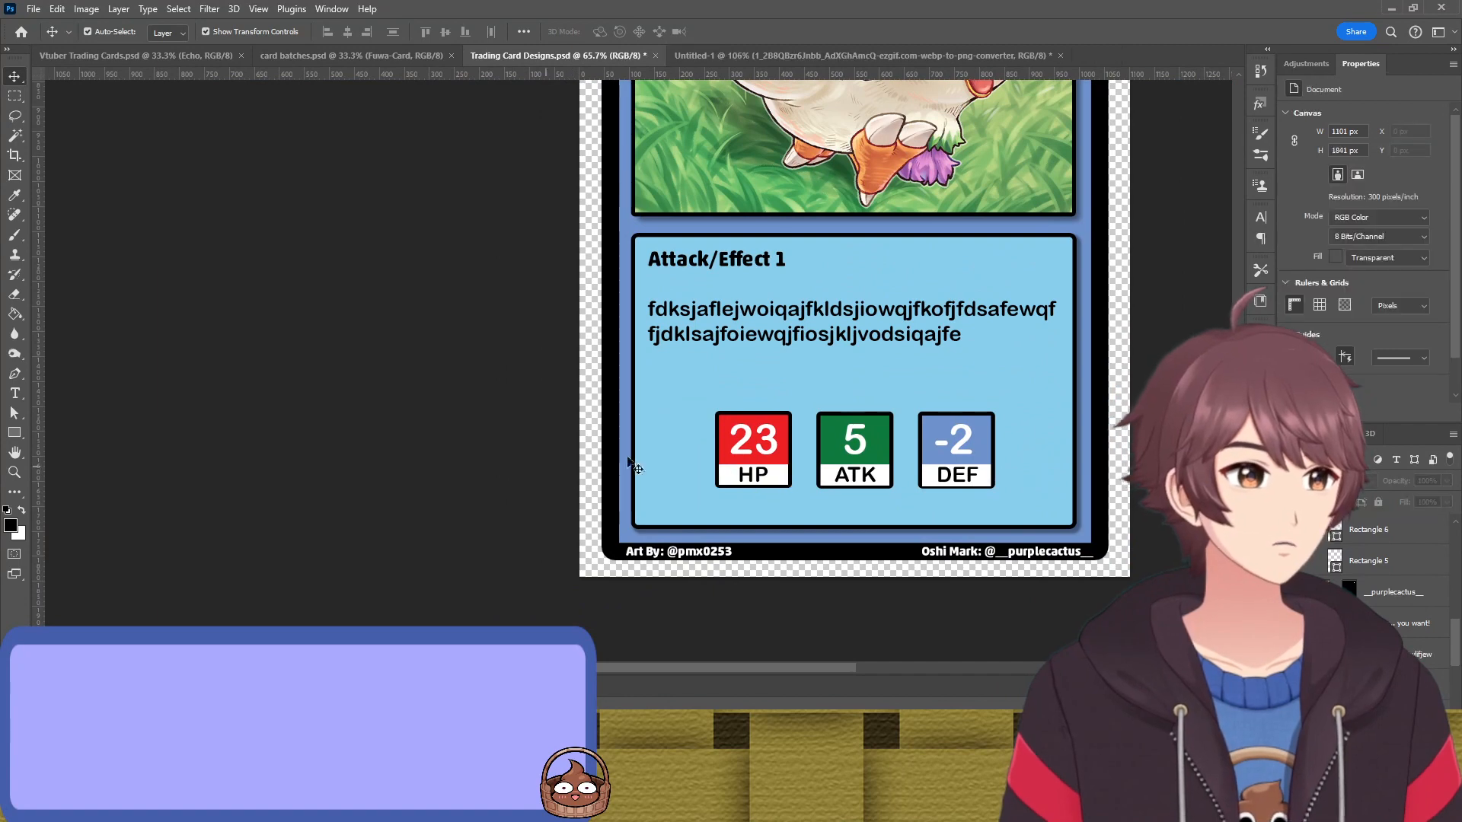
Shorten the DEF block's white label rectangle from below to a height of about 41 px
scroll(959, 464, "up", 6)
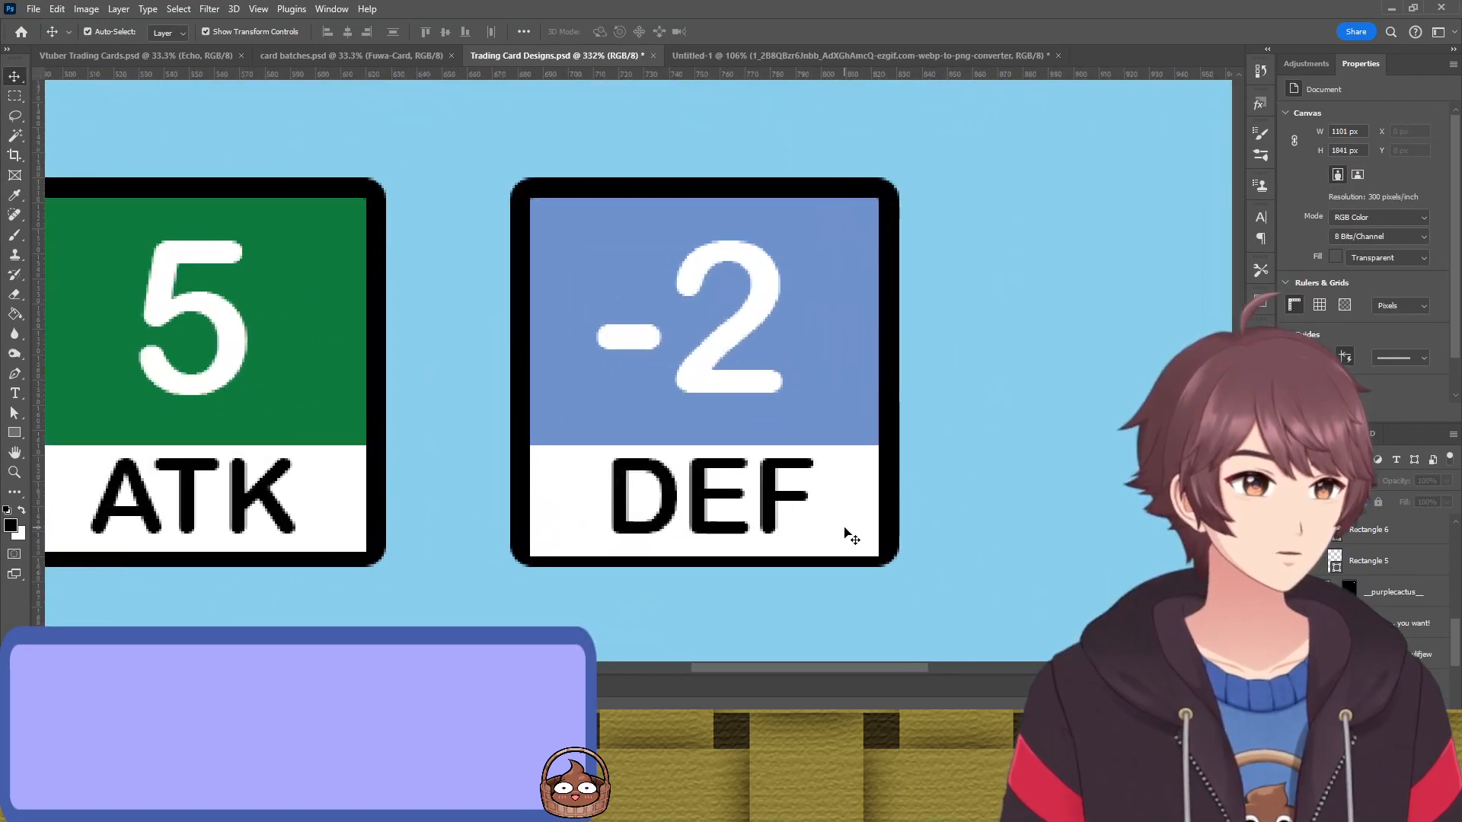
left_click(851, 529)
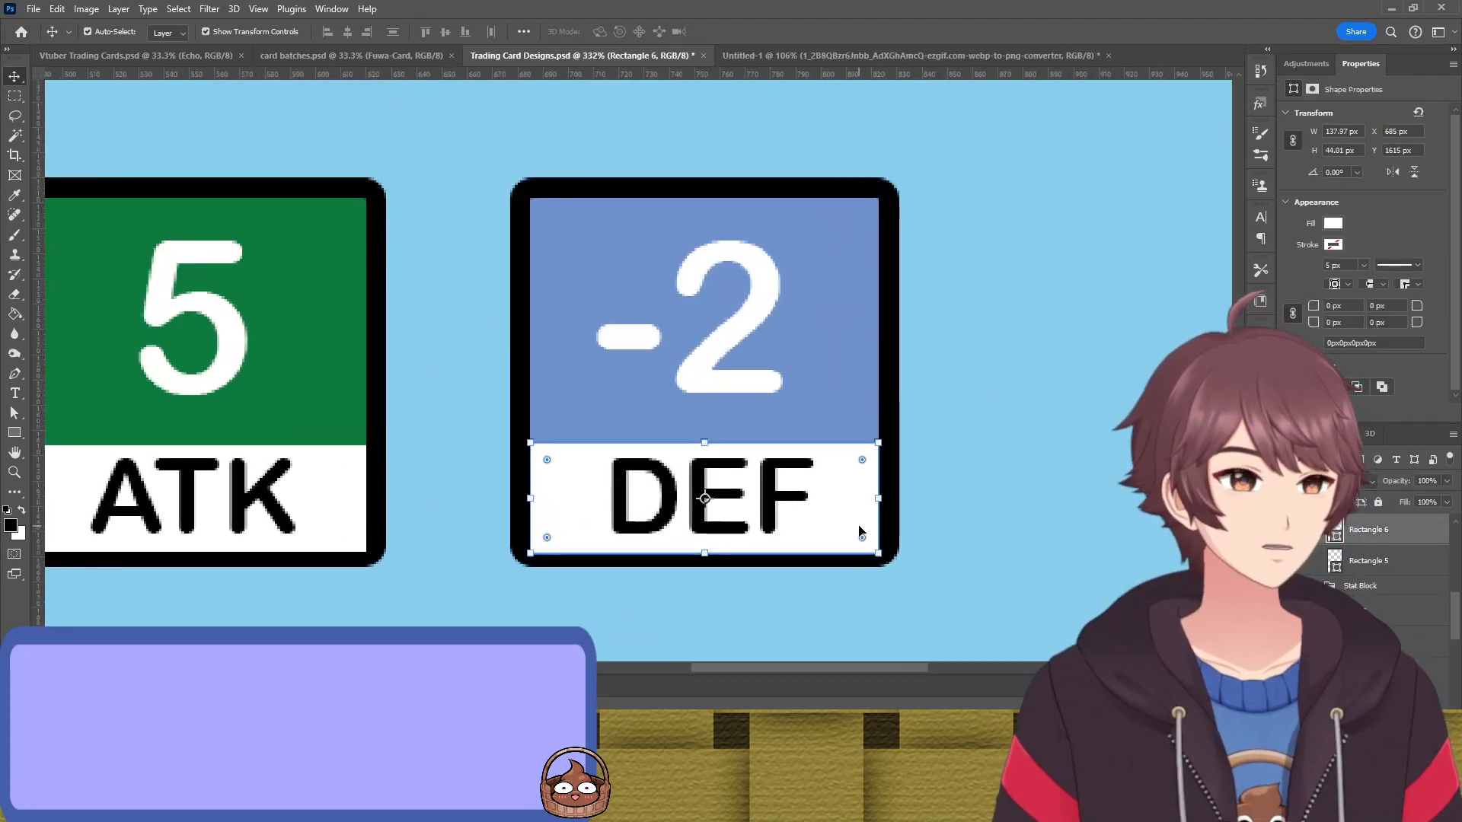
left_click(891, 528)
scroll(732, 548, "up", 4)
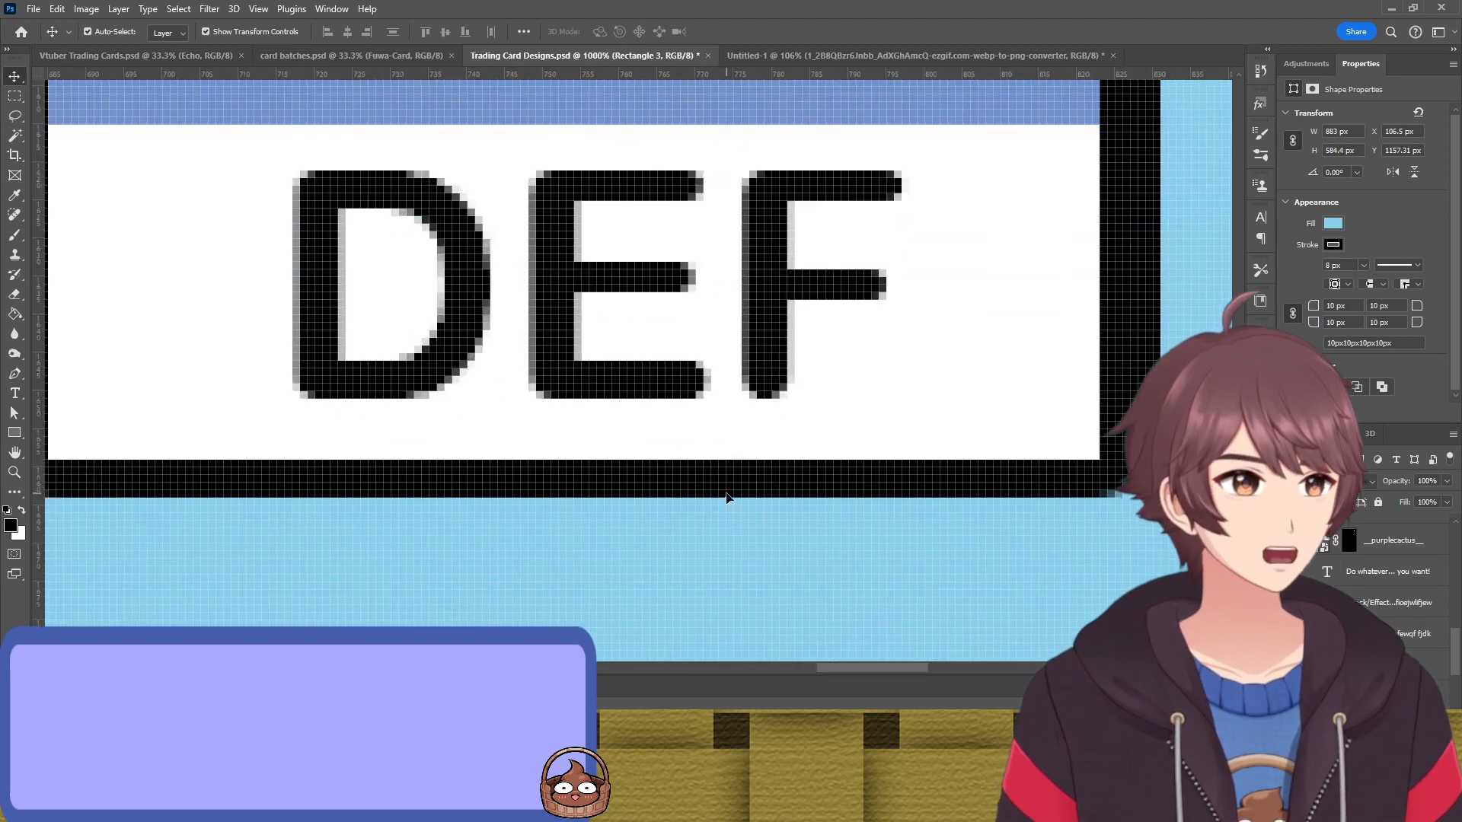
left_click(726, 438)
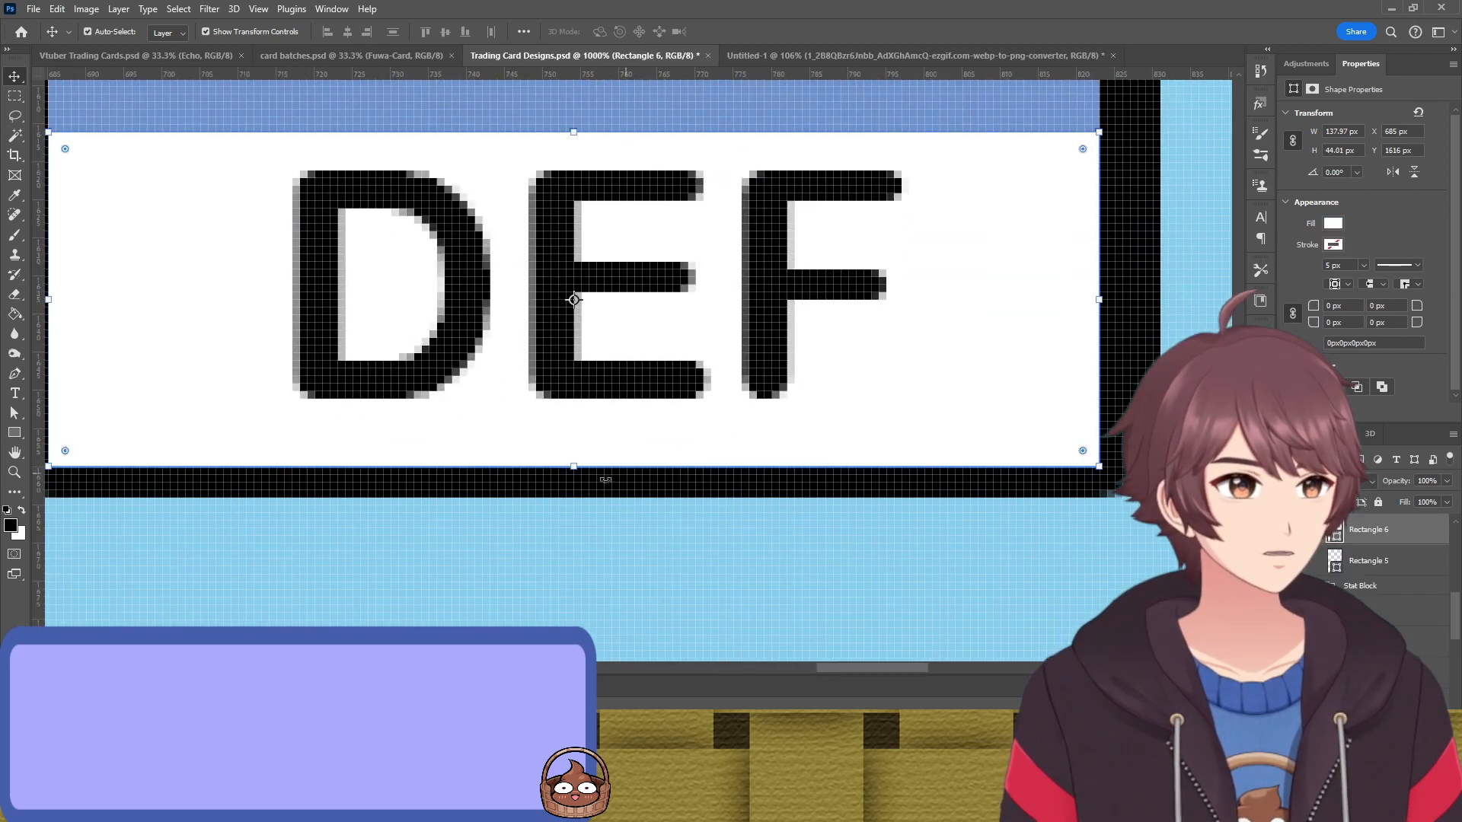
mouse_move(575, 466)
left_mouse_down()
mouse_move(573, 408)
mouse_move(574, 442)
left_mouse_up()
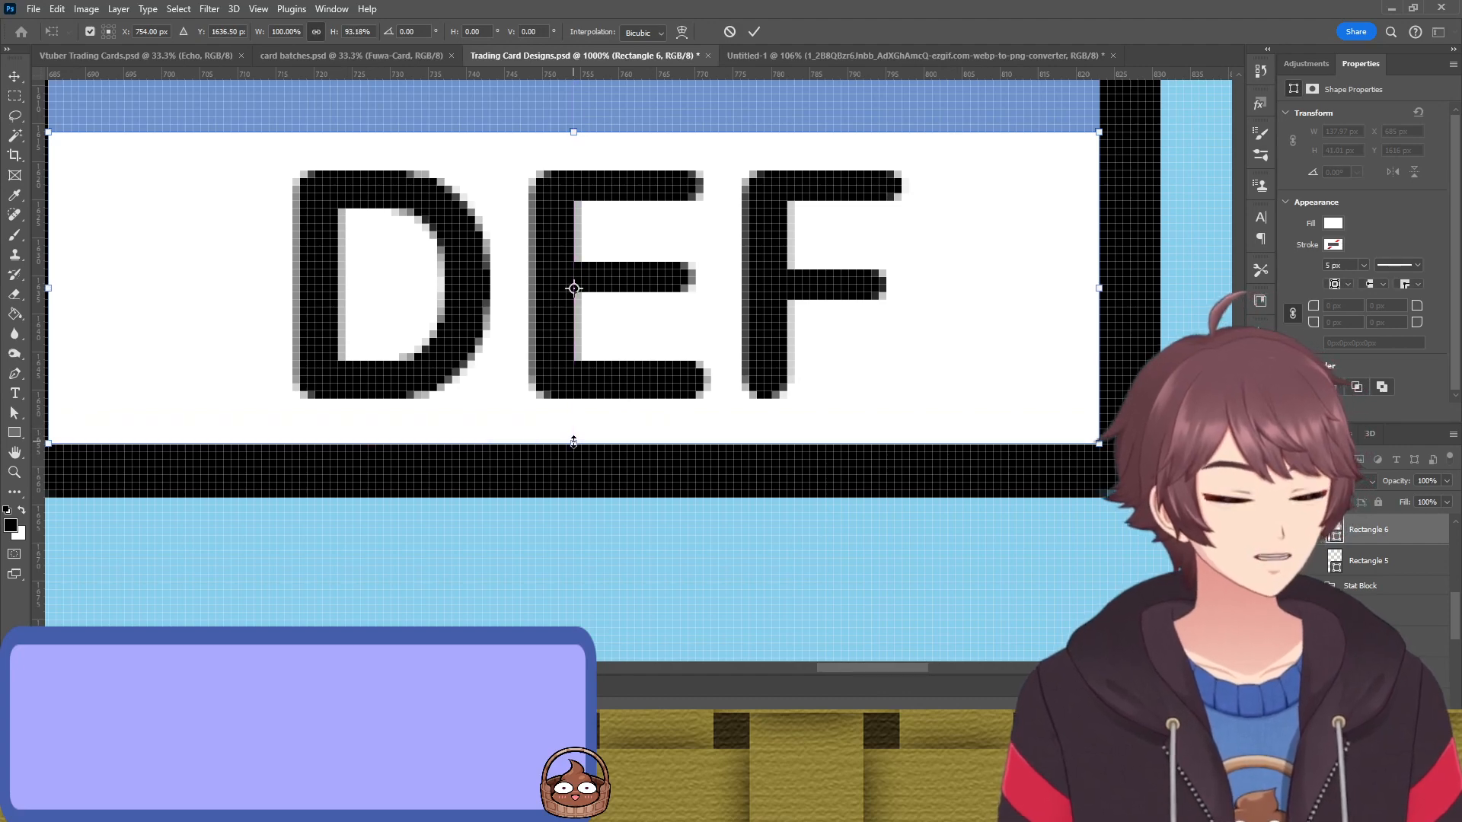
key("Return")
Shorten the ATK block's white label rectangle from below to a height of about 41 px
scroll(573, 443, "down", 10)
left_click_drag(584, 515, 887, 523)
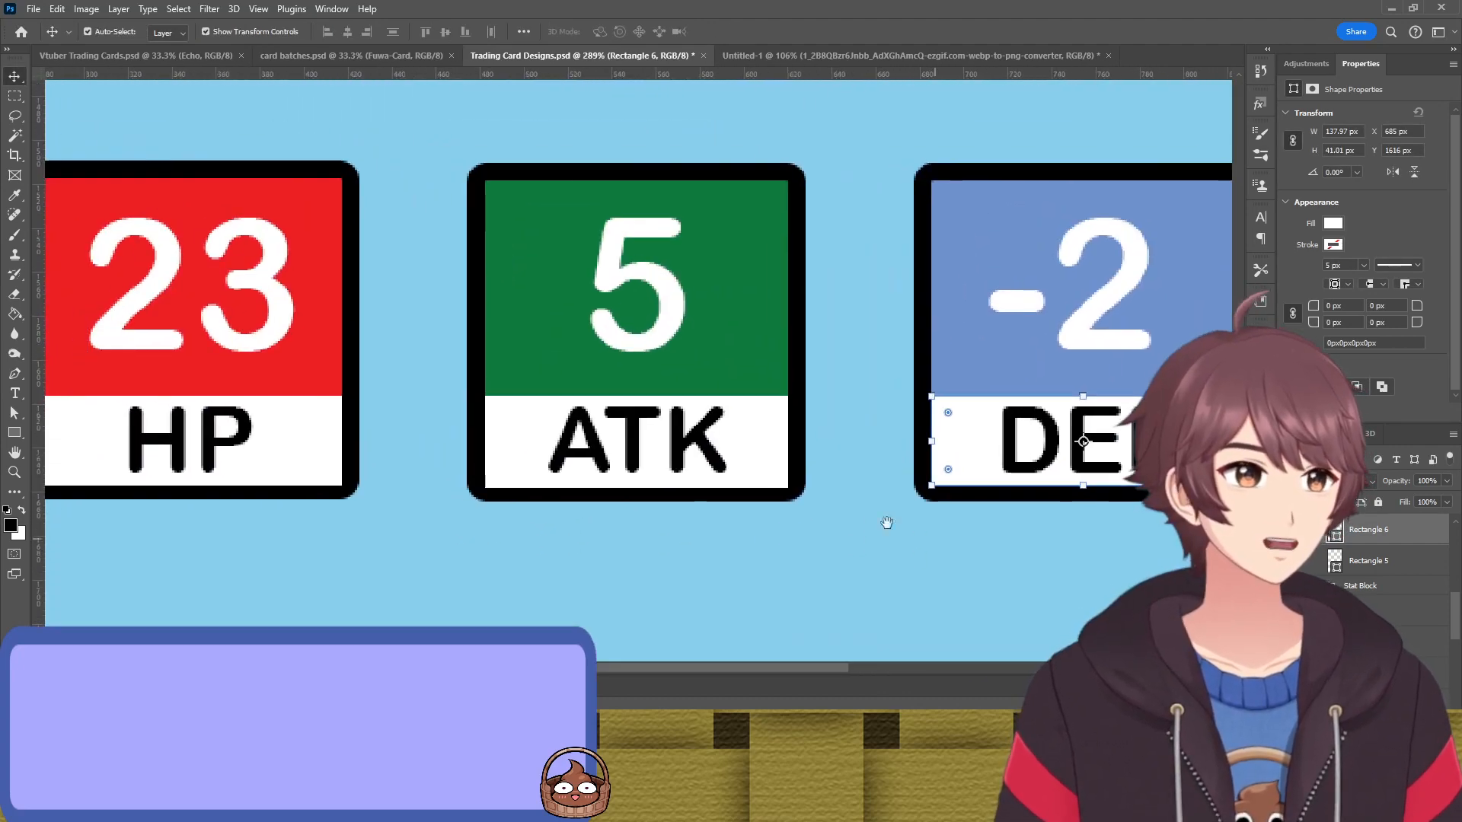
left_click(750, 466)
scroll(647, 524, "up", 6)
left_click(636, 487)
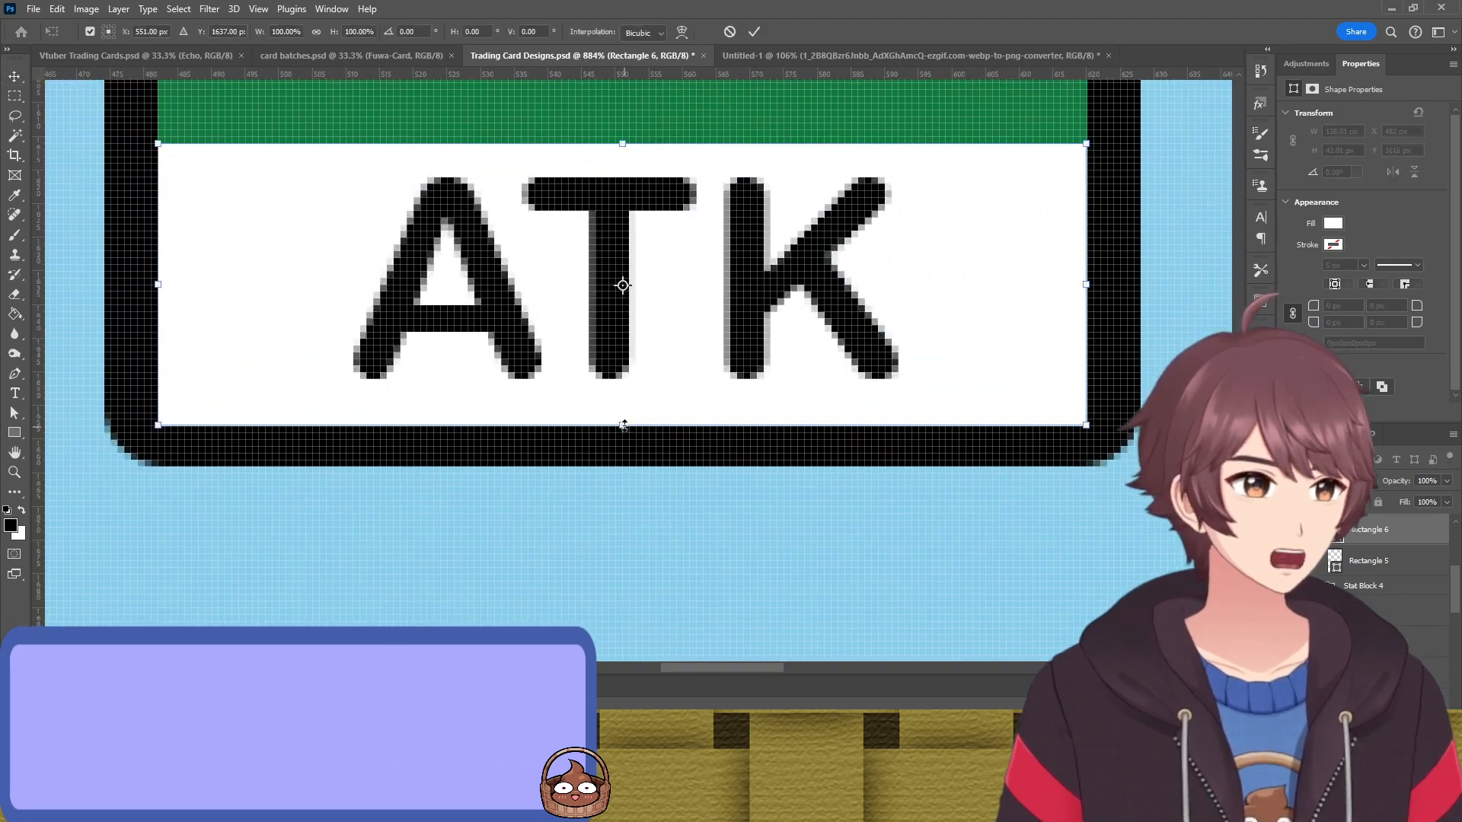
left_click_drag(623, 425, 621, 417)
key("Return")
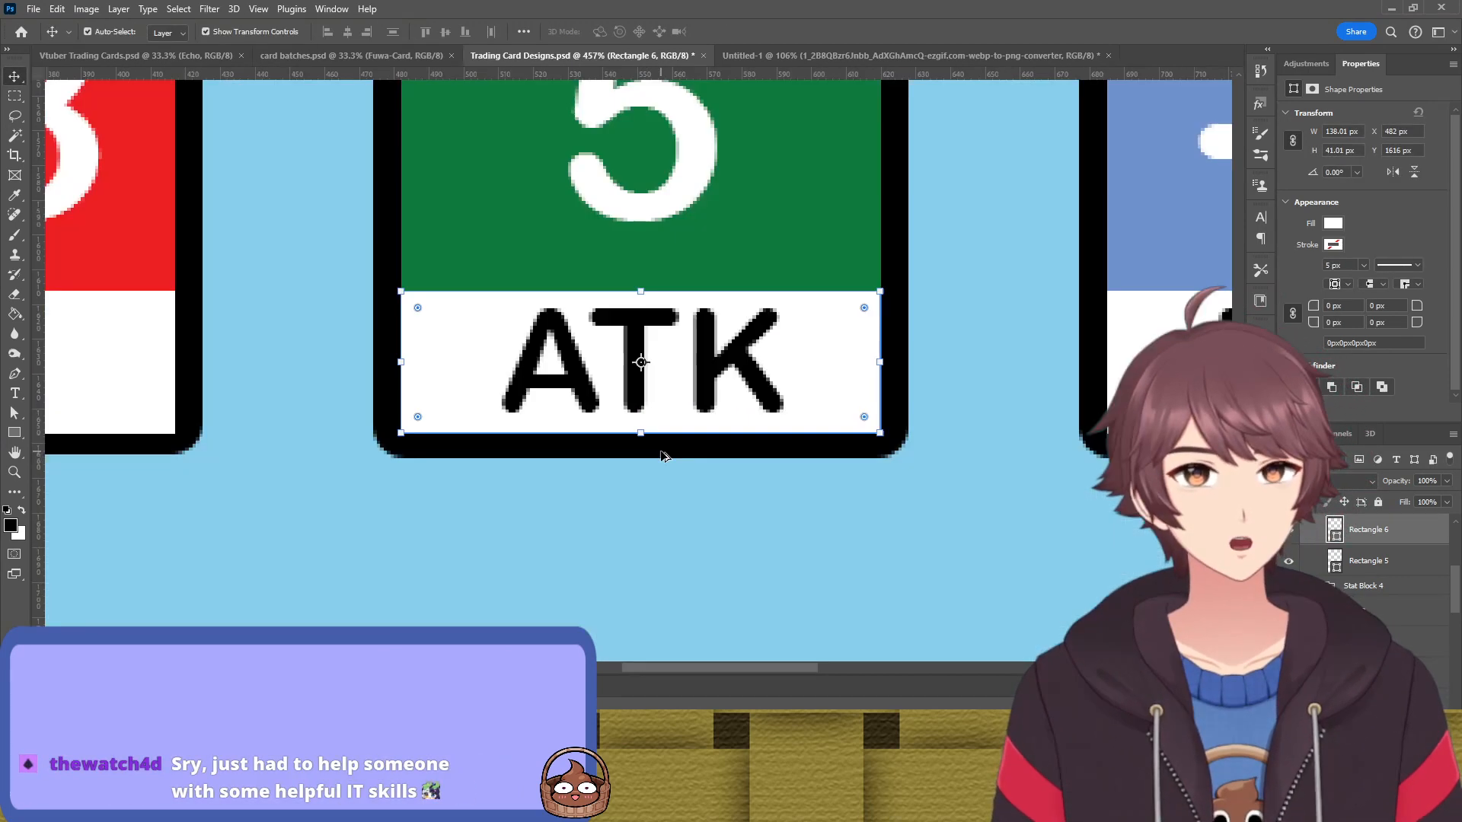
Shorten the HP block's white label rectangle from below to a height of about 39 px
scroll(663, 457, "down", 6)
left_click(594, 429)
scroll(533, 539, "up", 6)
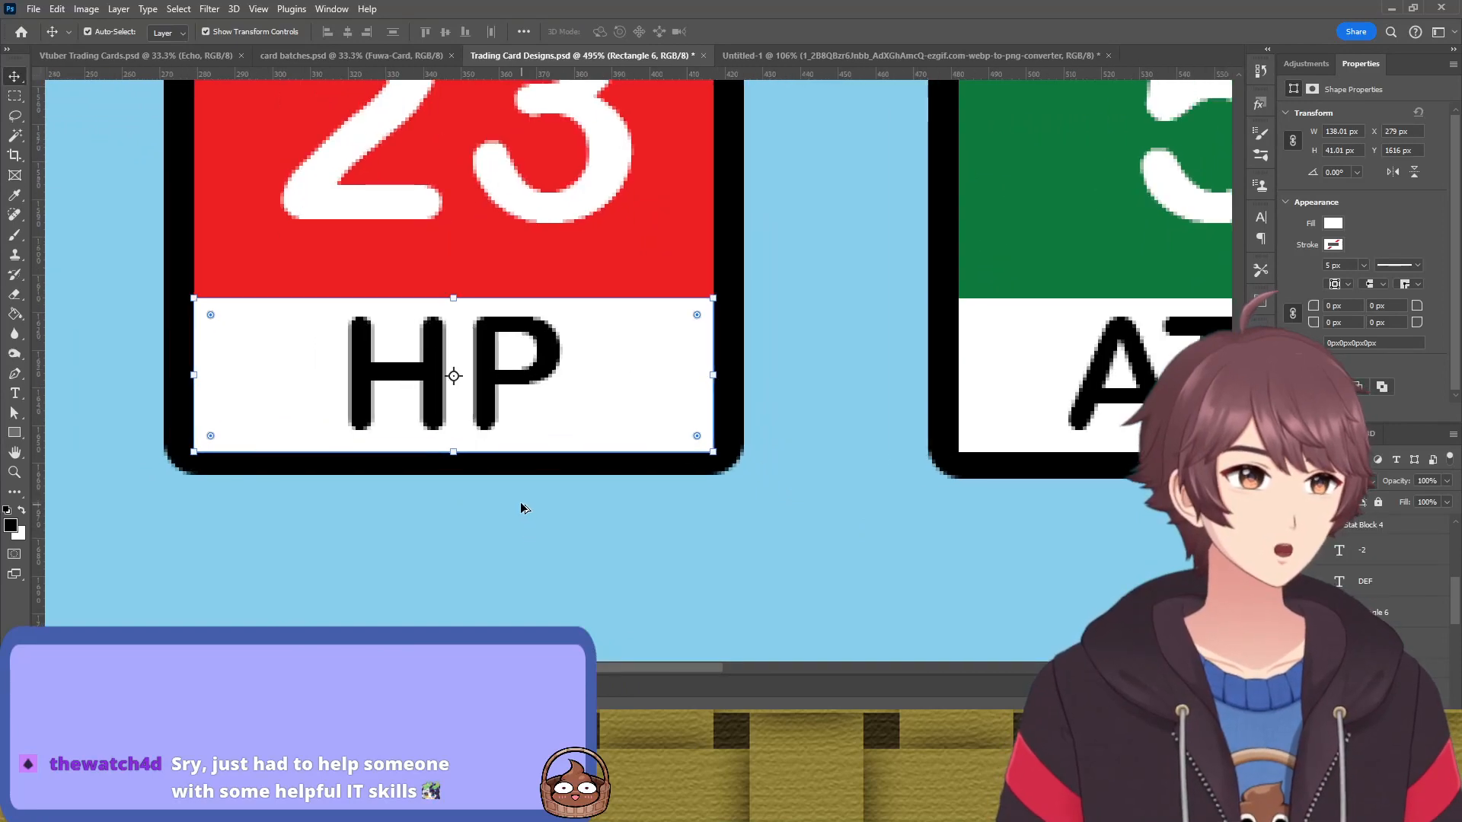
left_click_drag(408, 417, 403, 404)
key("Return")
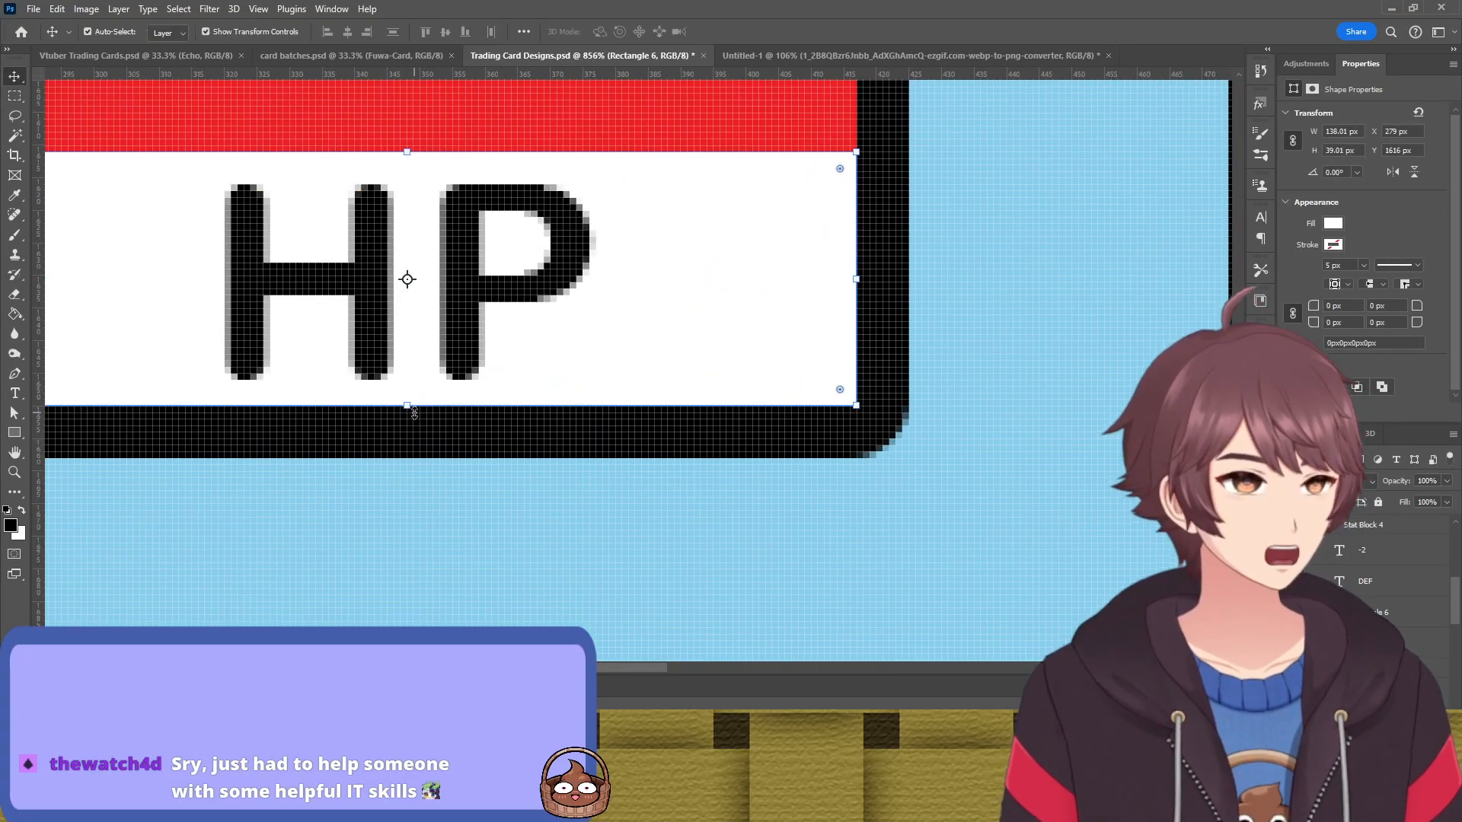
Deselect the HP label rectangle, review the whole card and save the document
scroll(682, 416, "down", 8)
left_click(364, 403)
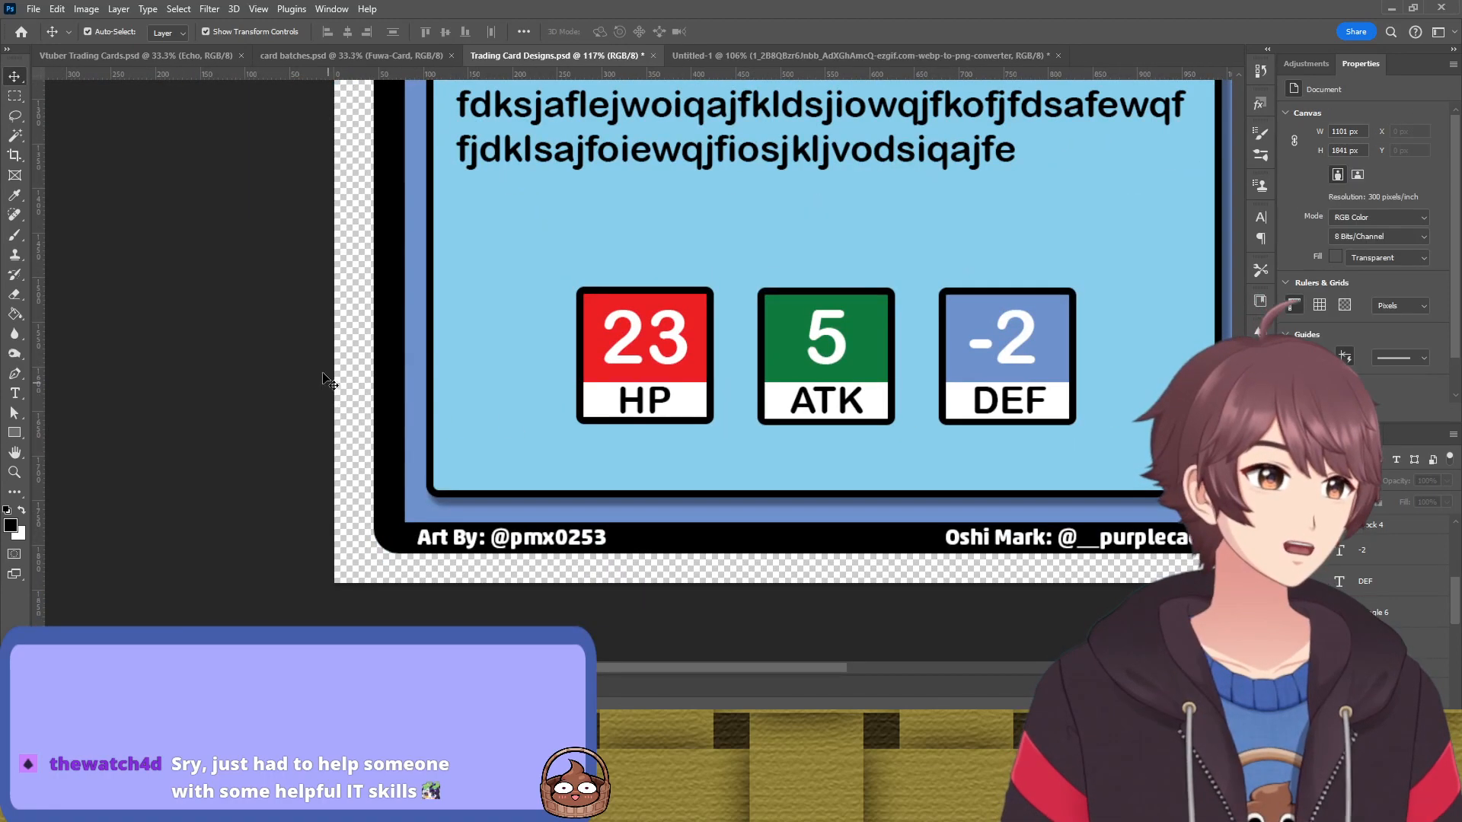
scroll(331, 388, "down", 3)
scroll(989, 344, "down", 3)
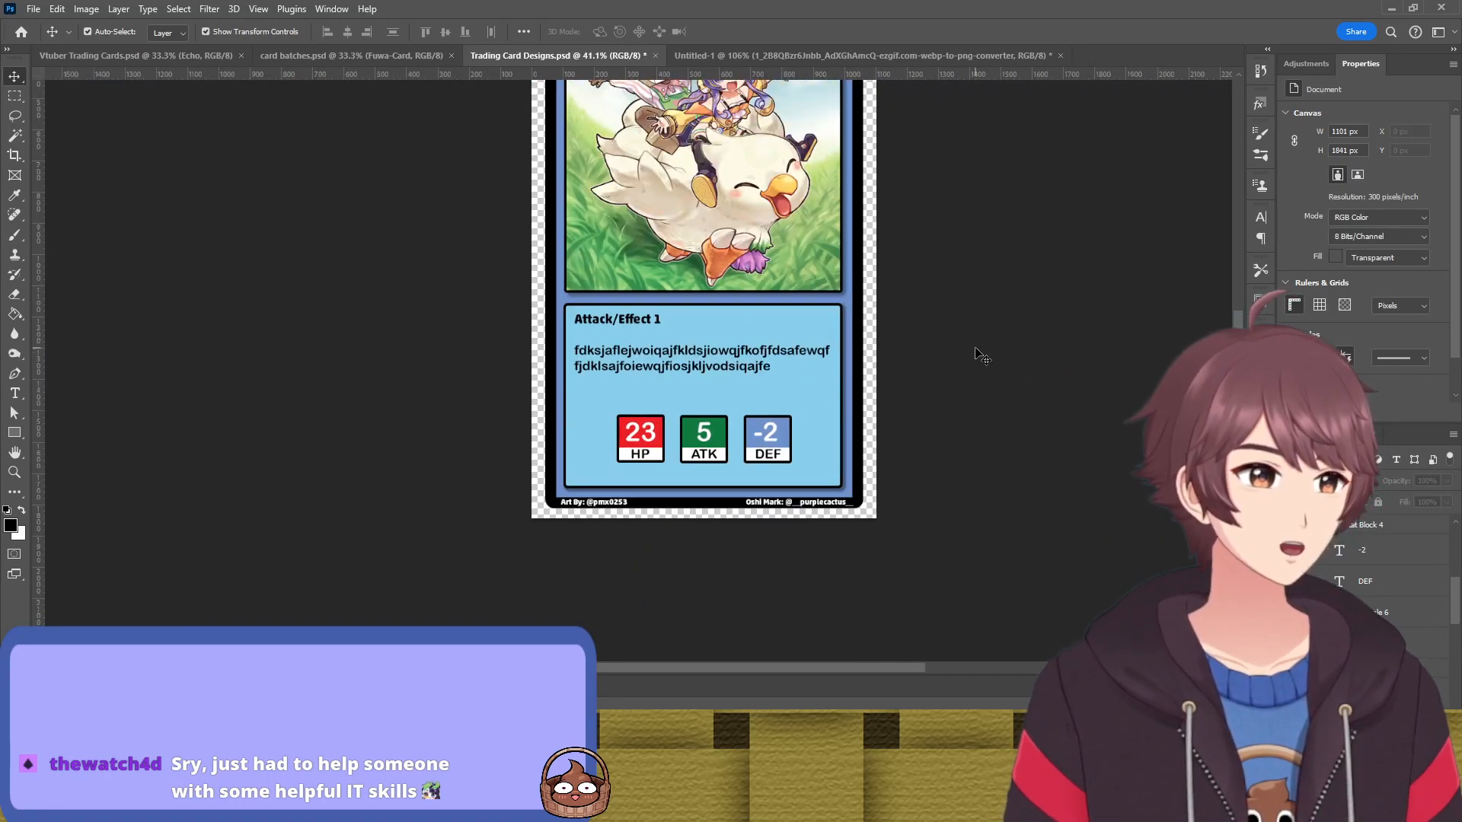
scroll(973, 350, "up", 1)
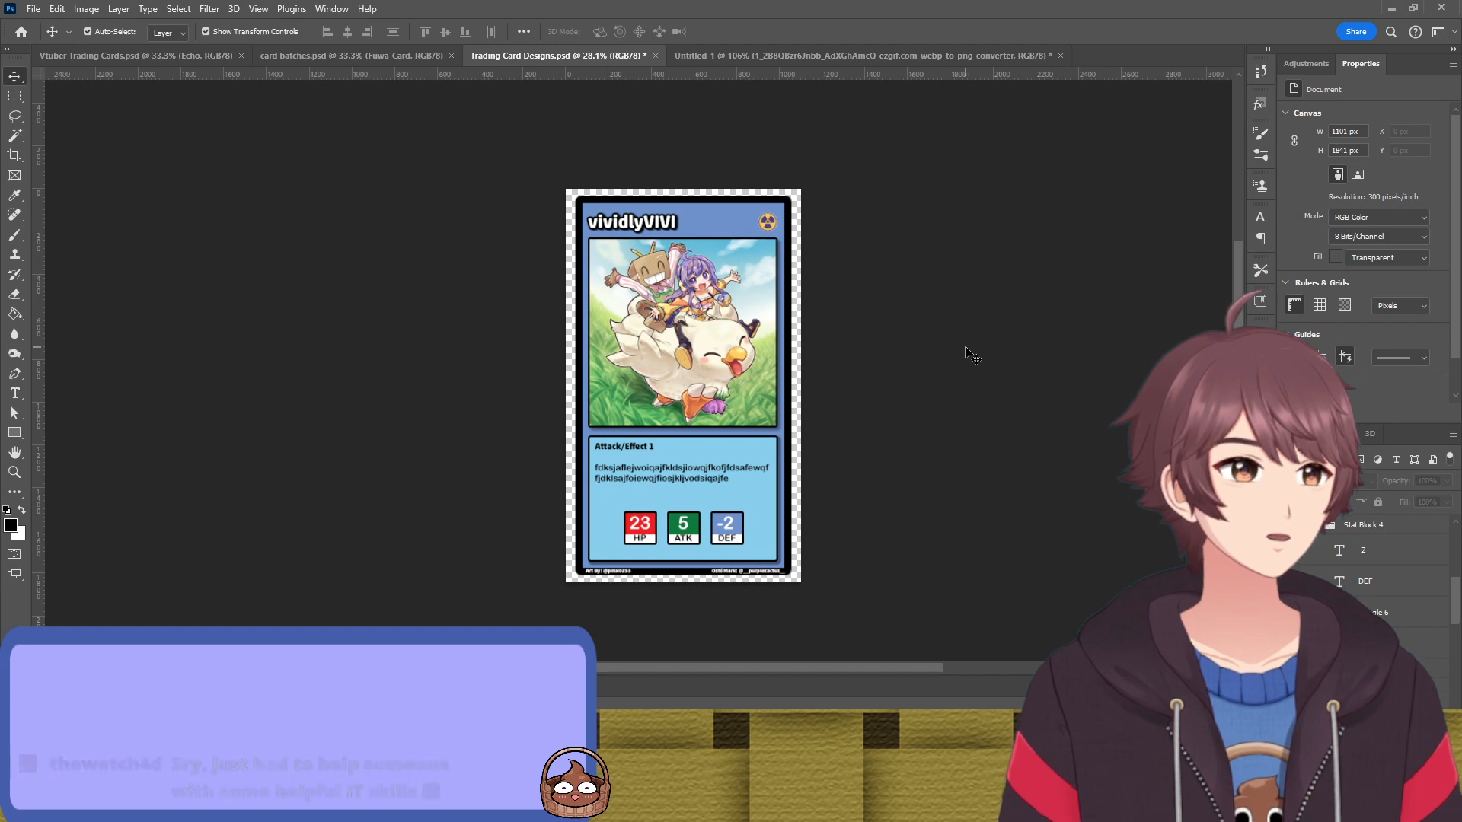
scroll(966, 349, "down", 2)
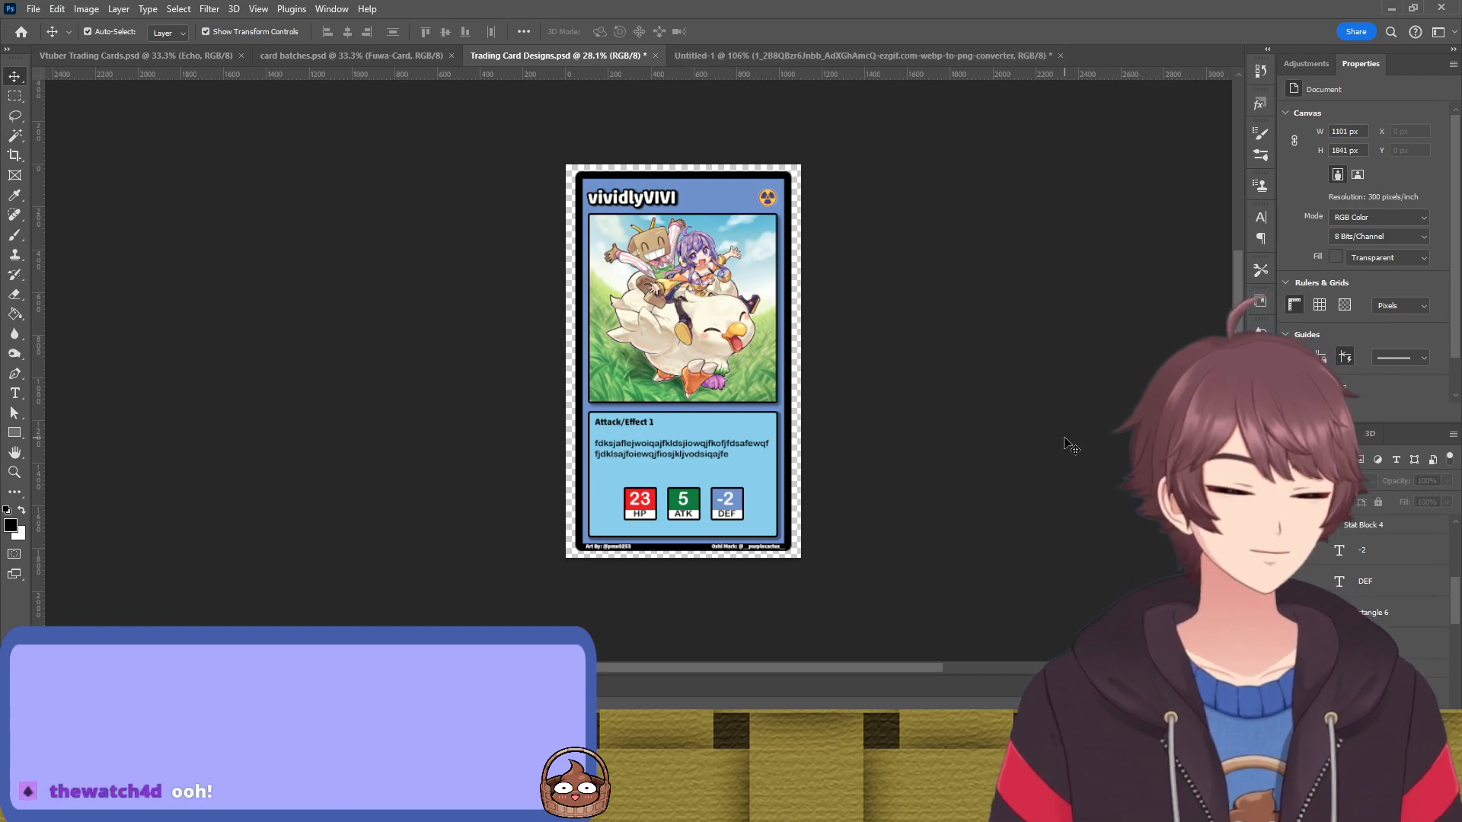
key("ctrl+s")
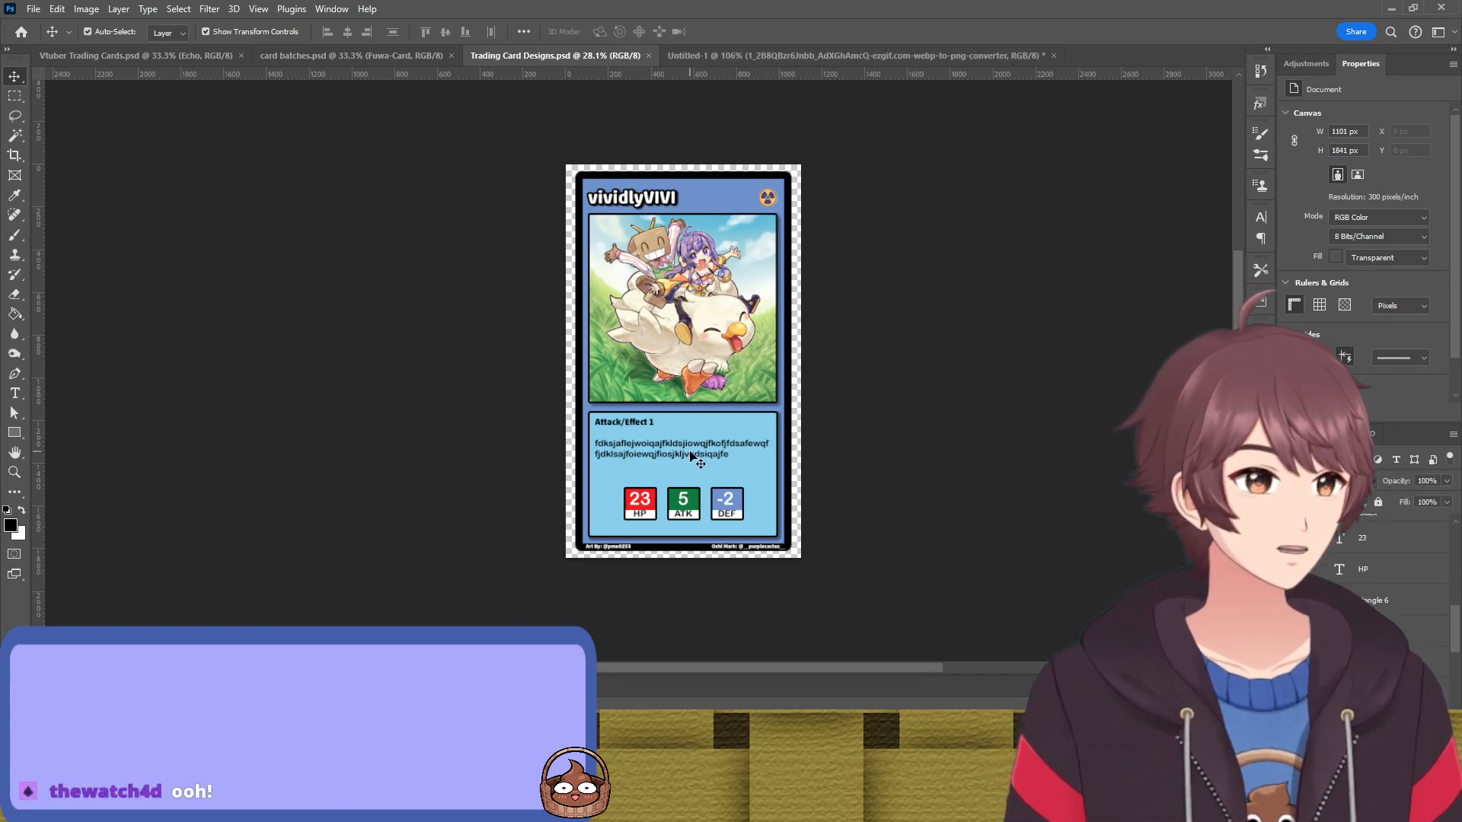
Try the card's lower panel without the Attack/Effect 1 text block
left_click(691, 457)
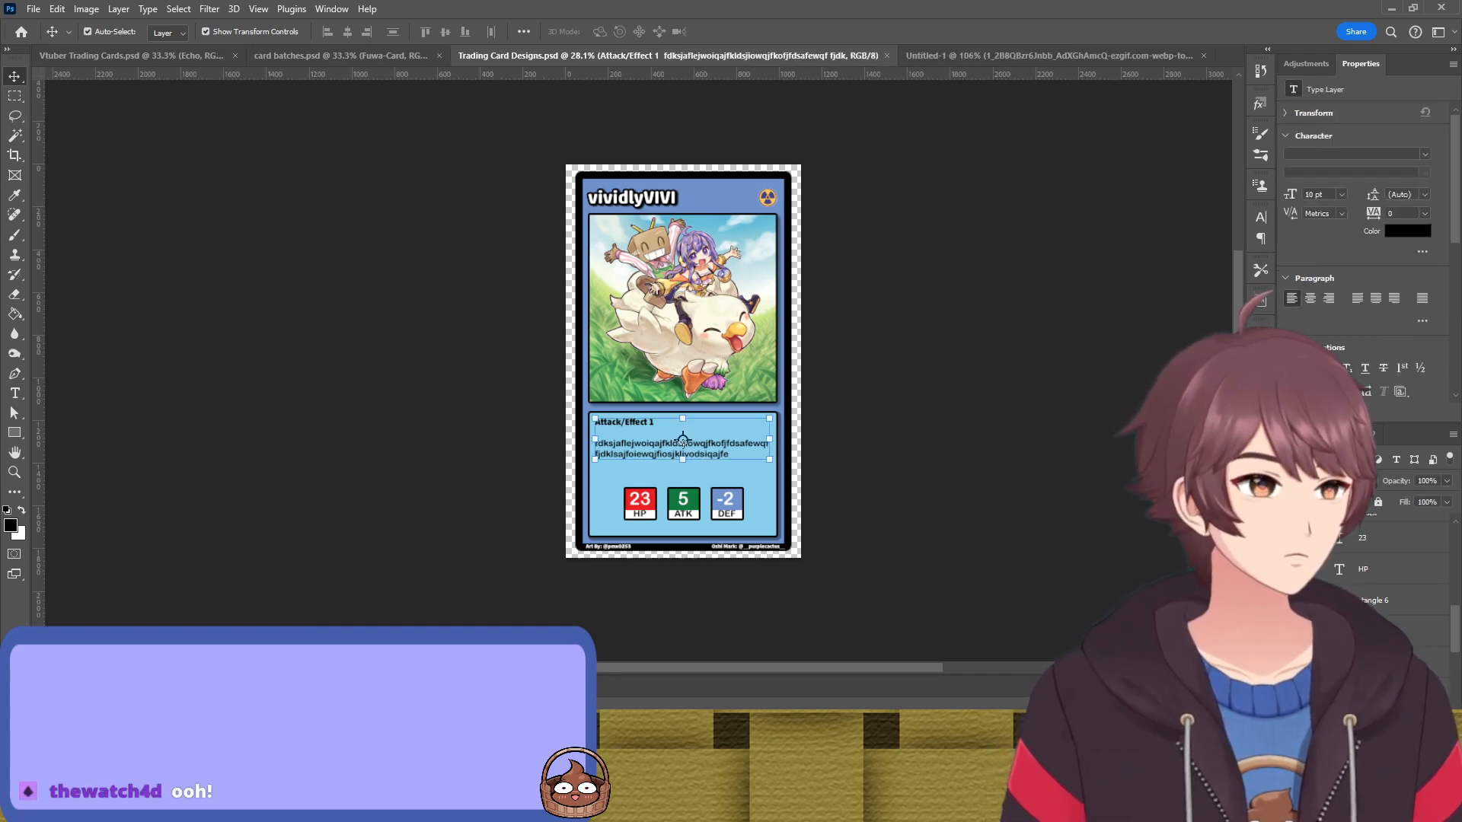
key("Delete")
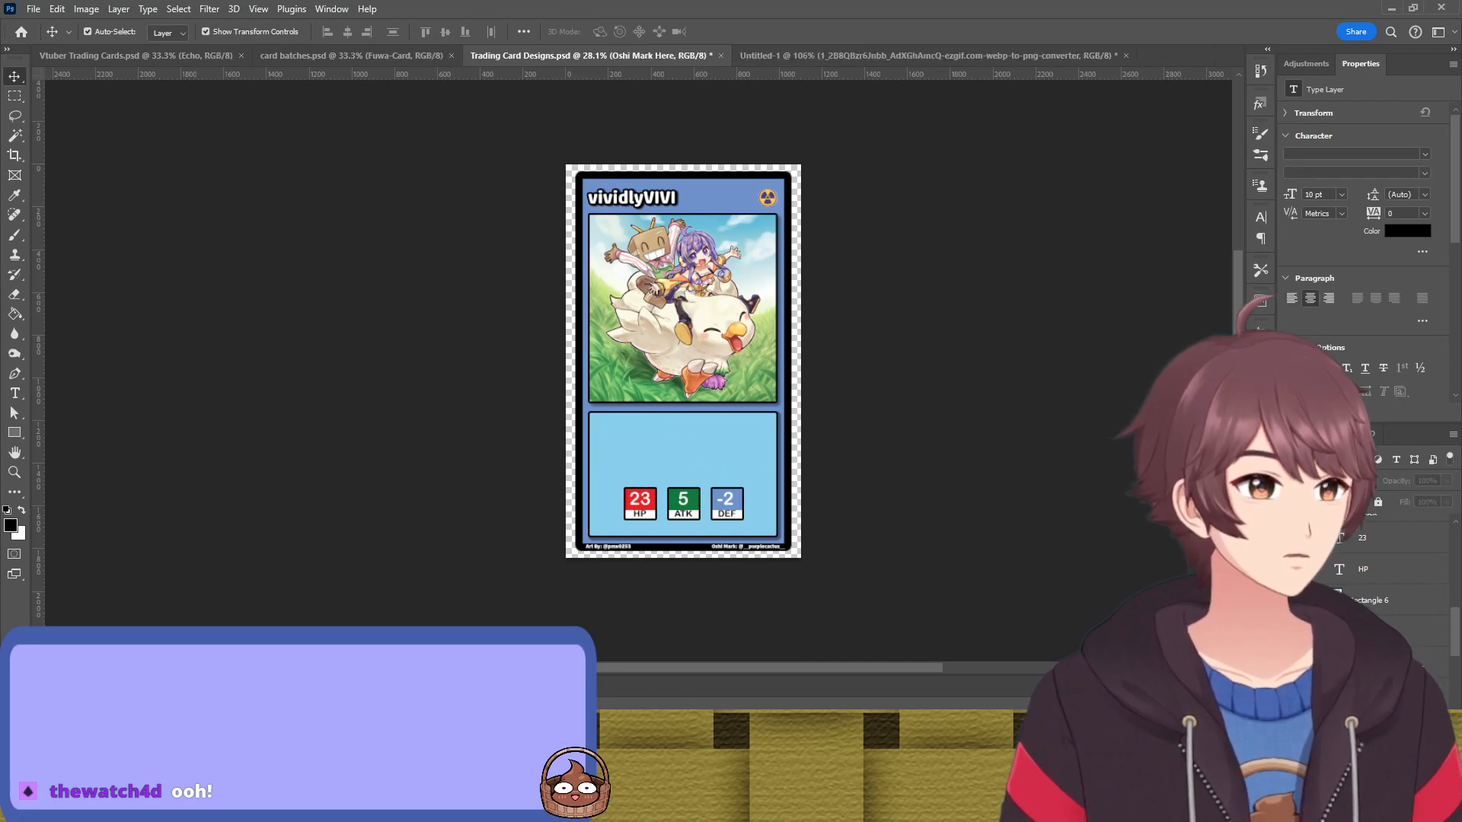
key("ctrl+z")
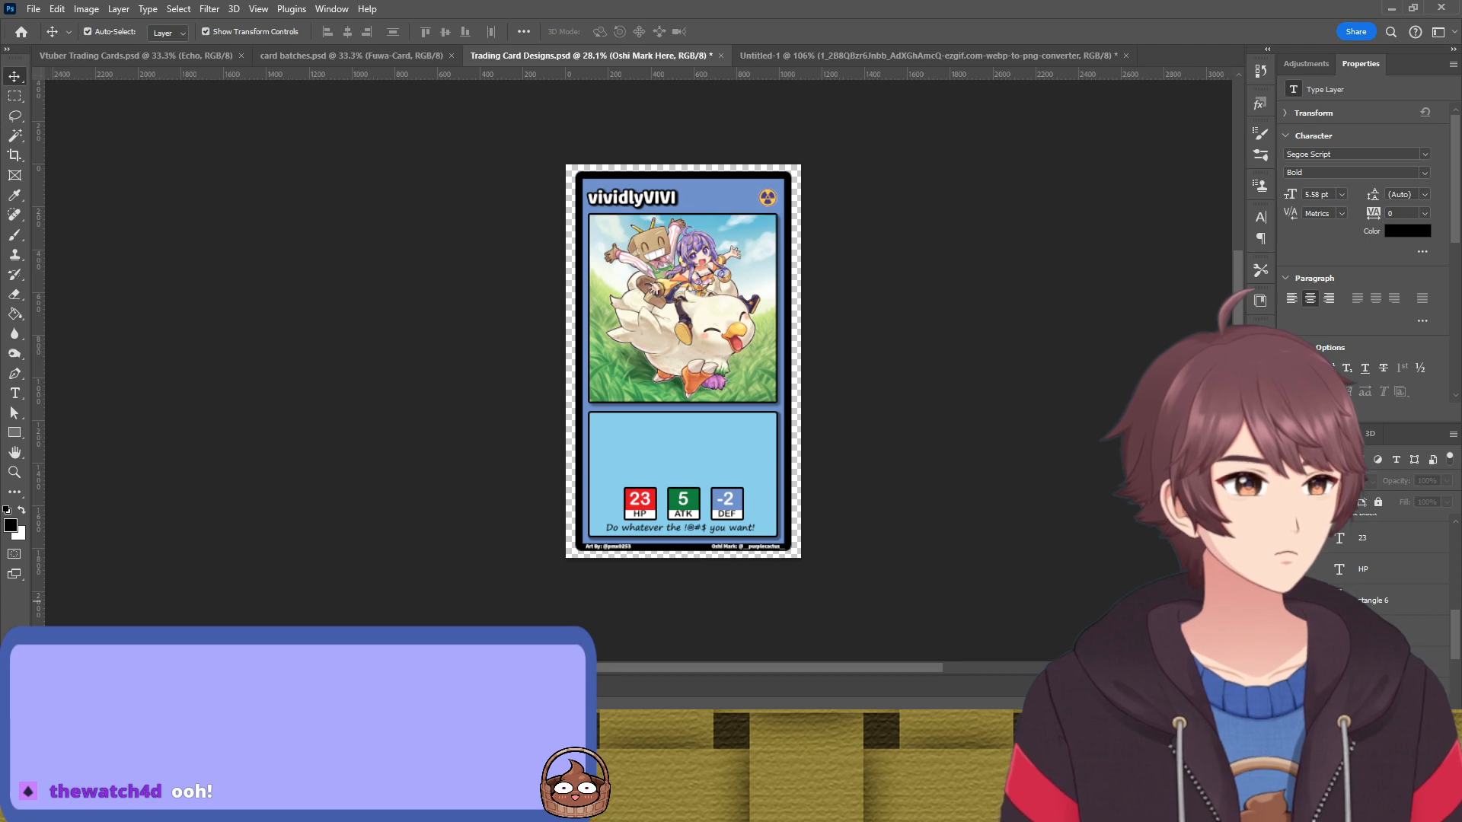
key("ctrl+z")
key("ctrl+z")
key("ctrl+z")
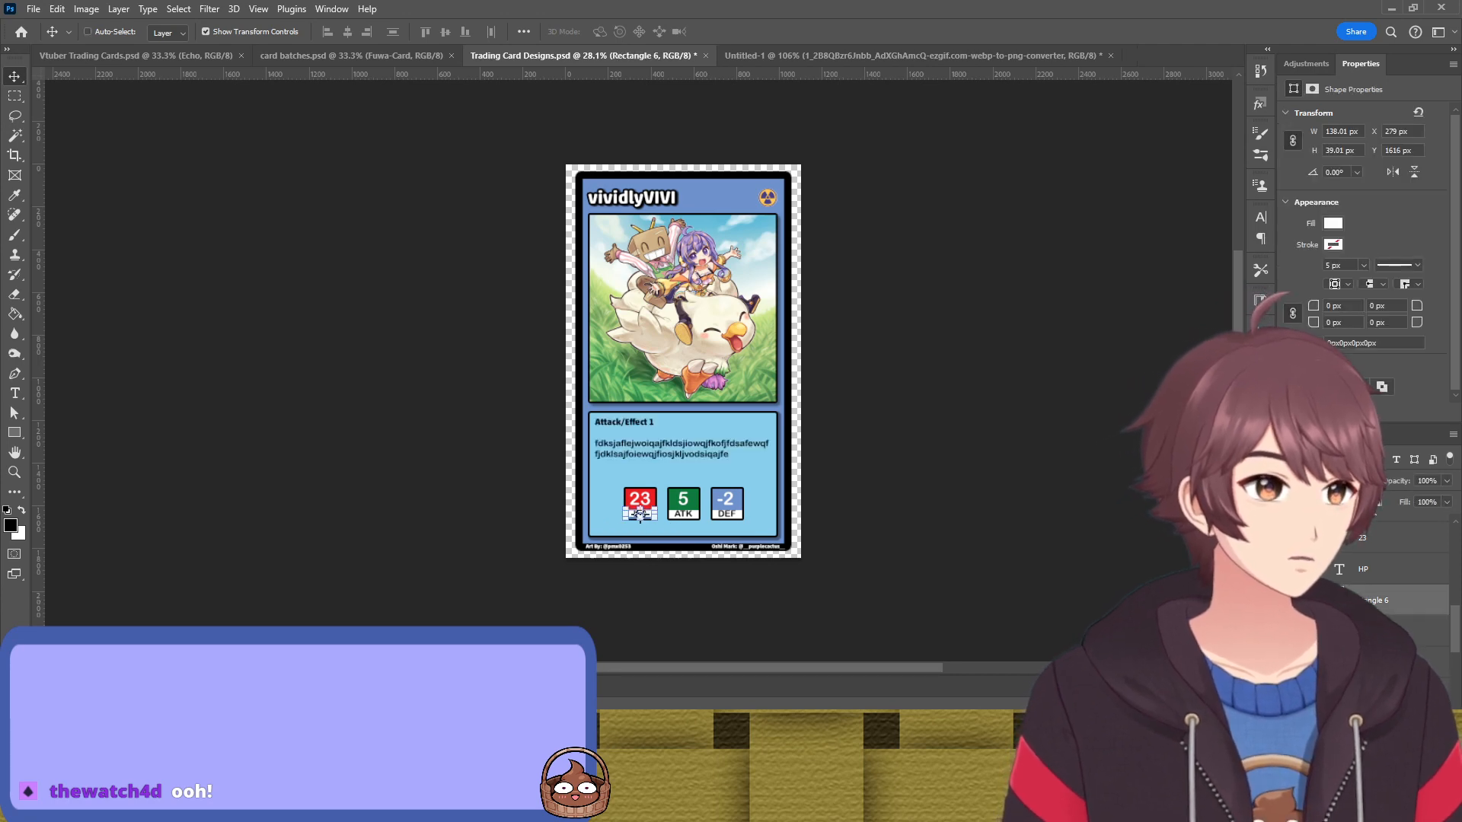
key("ctrl+z")
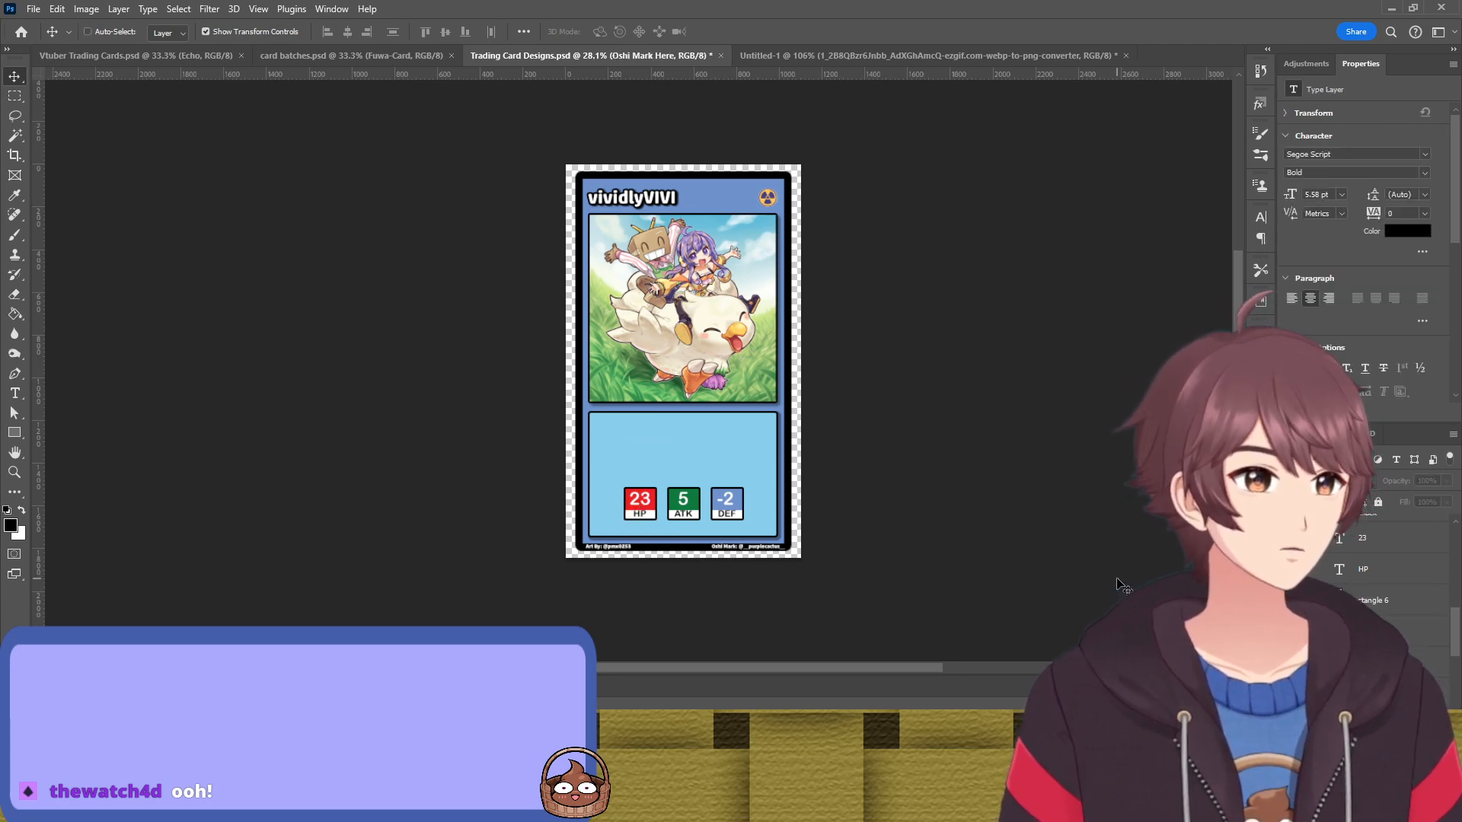
key("ctrl+shift+z")
key("ctrl+shift+z")
key("ctrl+shift+z")
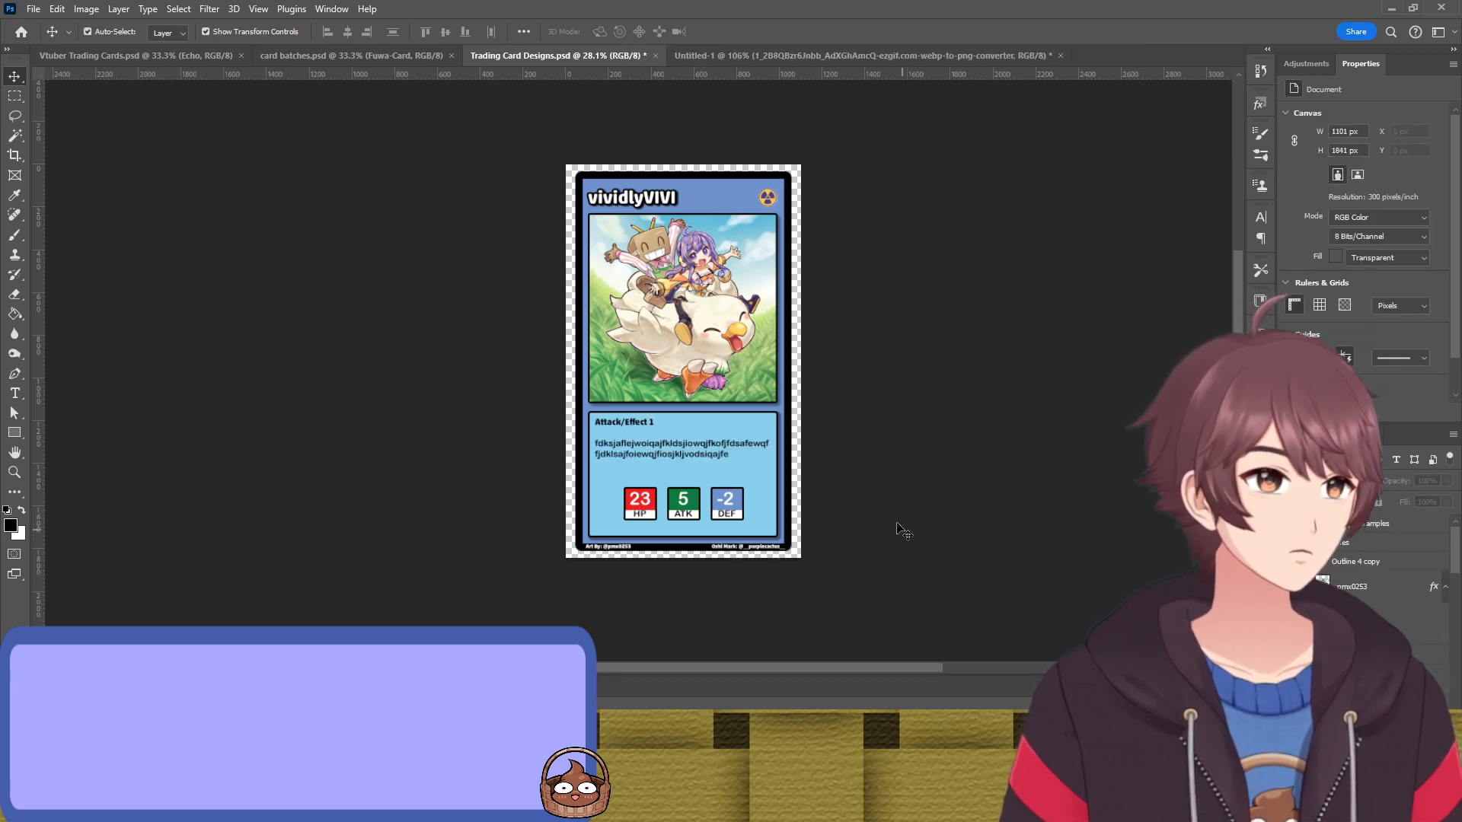
Examine the borders and label edges of the HP, ATK and DEF blocks up close and on the whole card
scroll(678, 526, "up", 5, "alt")
scroll(600, 522, "up", 3, "alt")
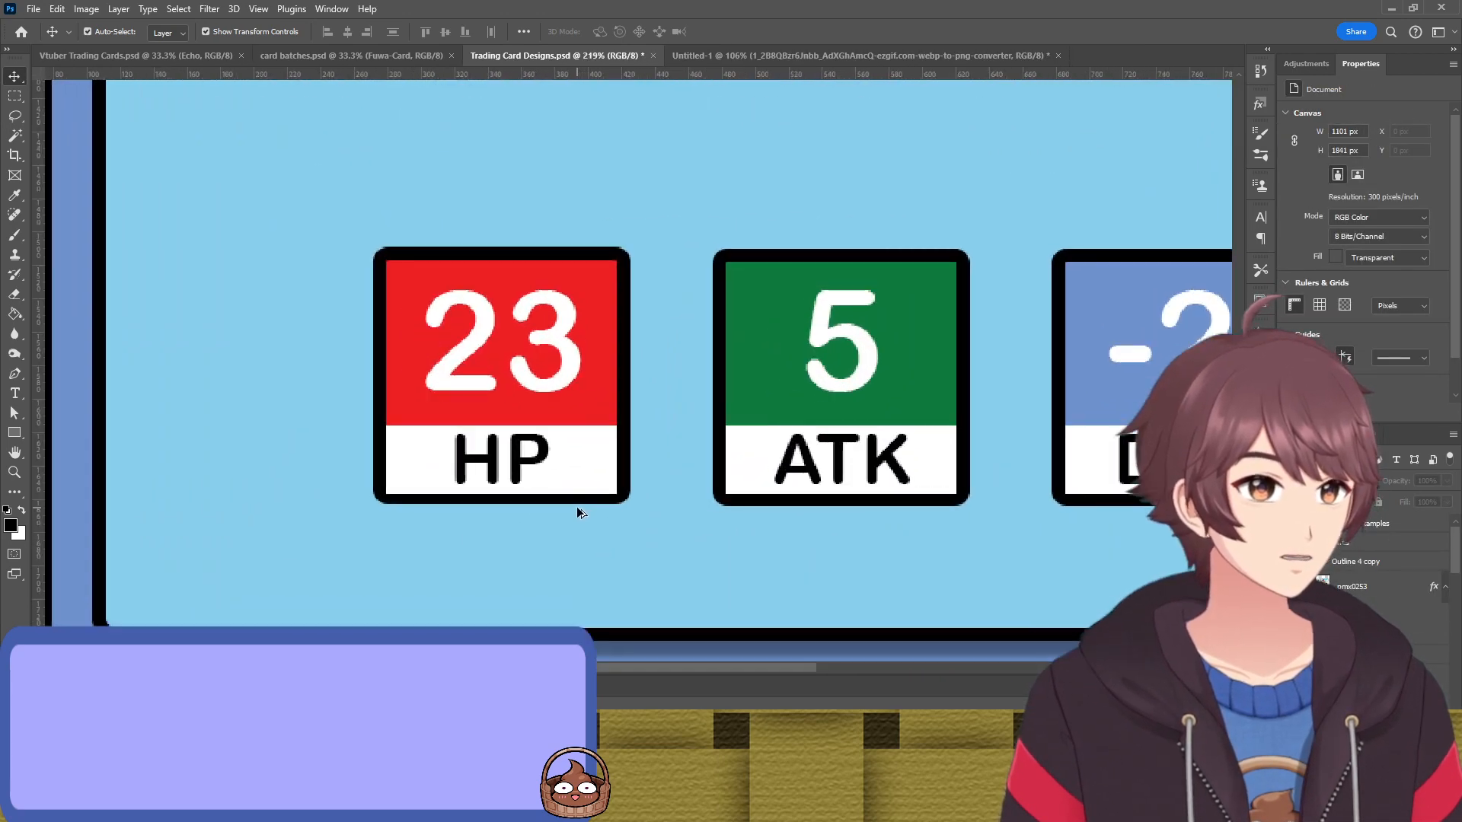
scroll(591, 509, "down", 2, "alt")
scroll(591, 505, "down", 4, "alt")
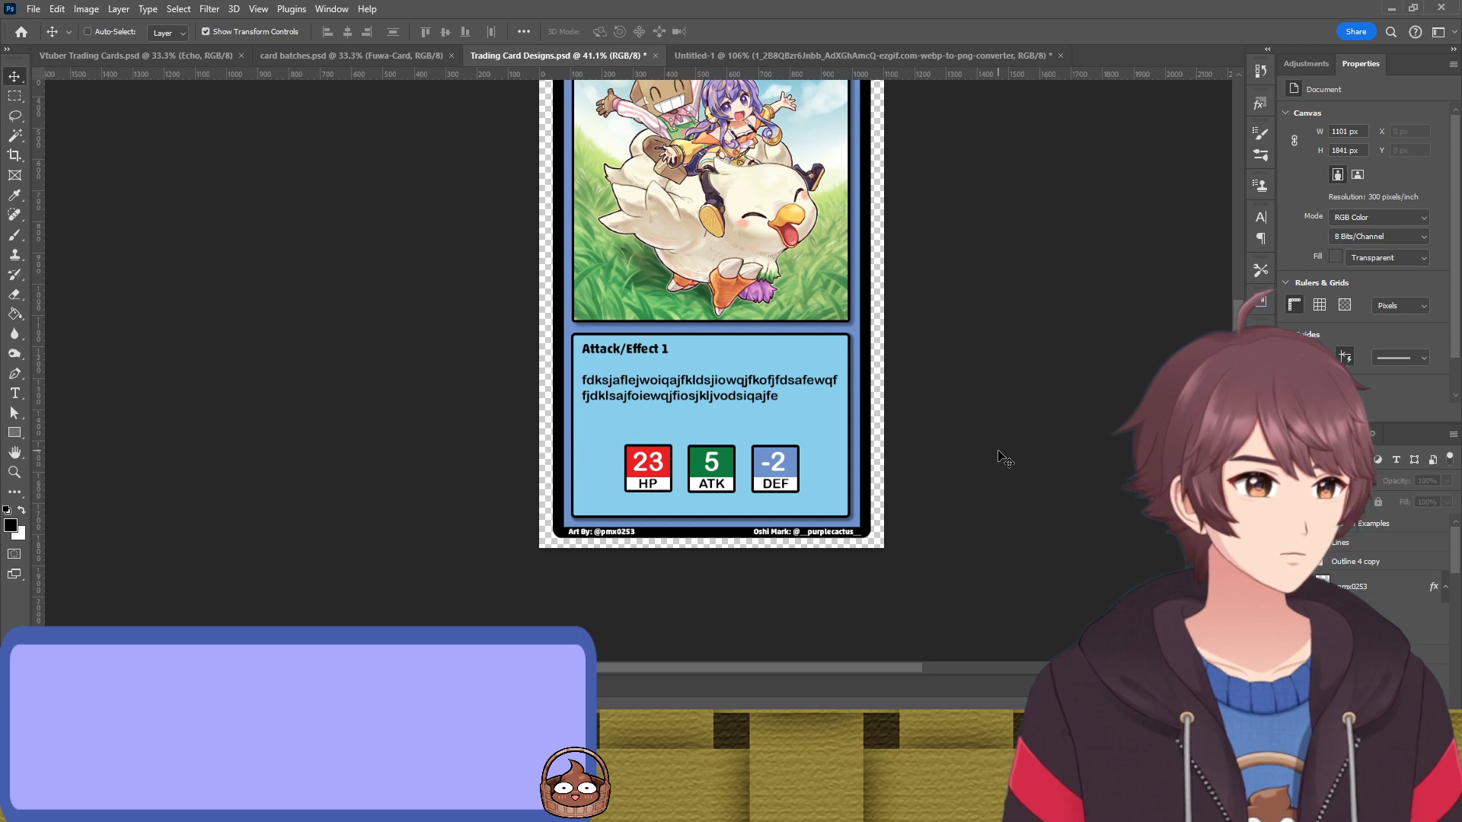
key("Delete")
key("ctrl+z")
key("ctrl+z")
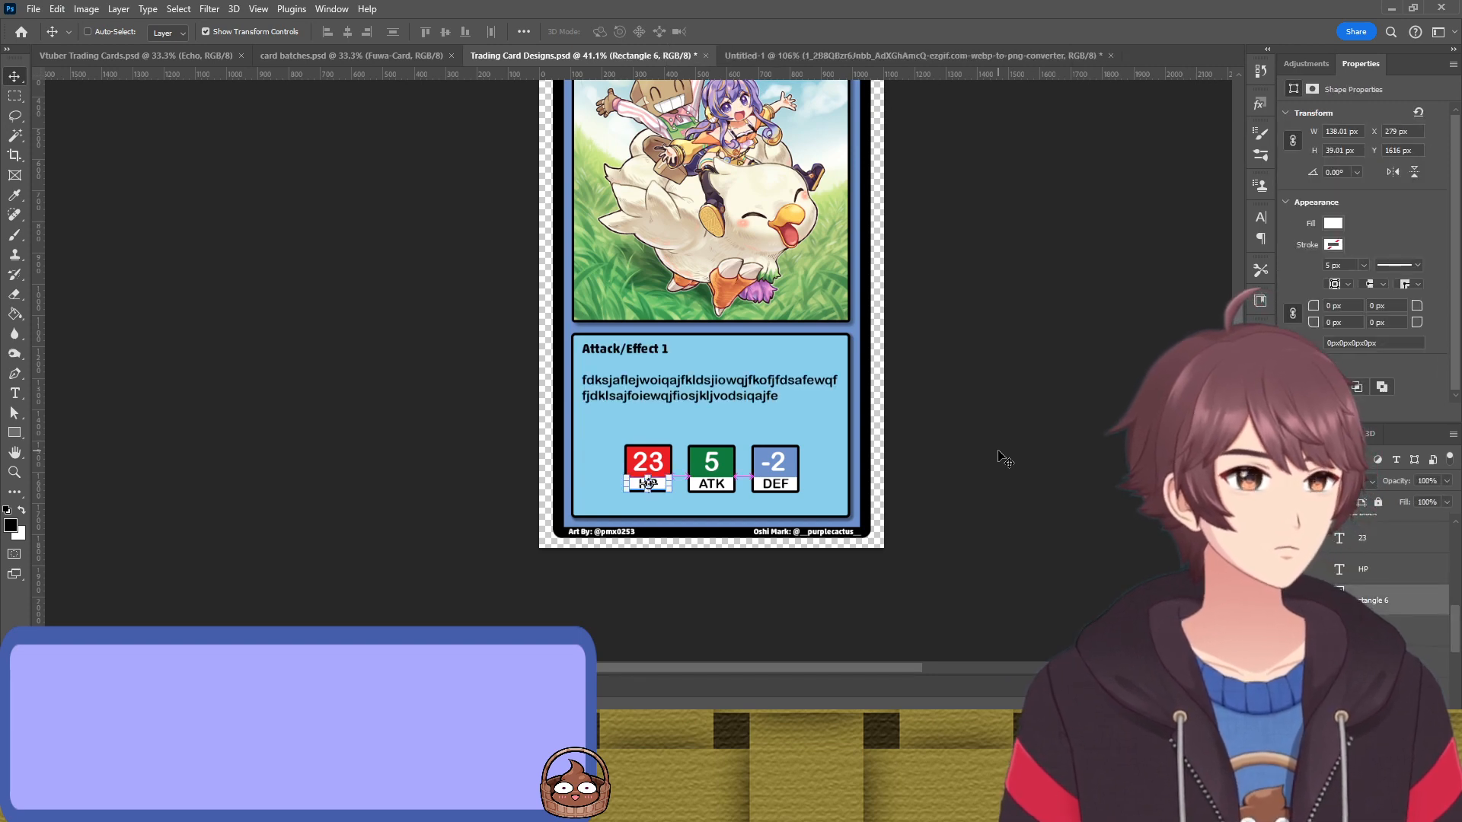
key("ctrl+s")
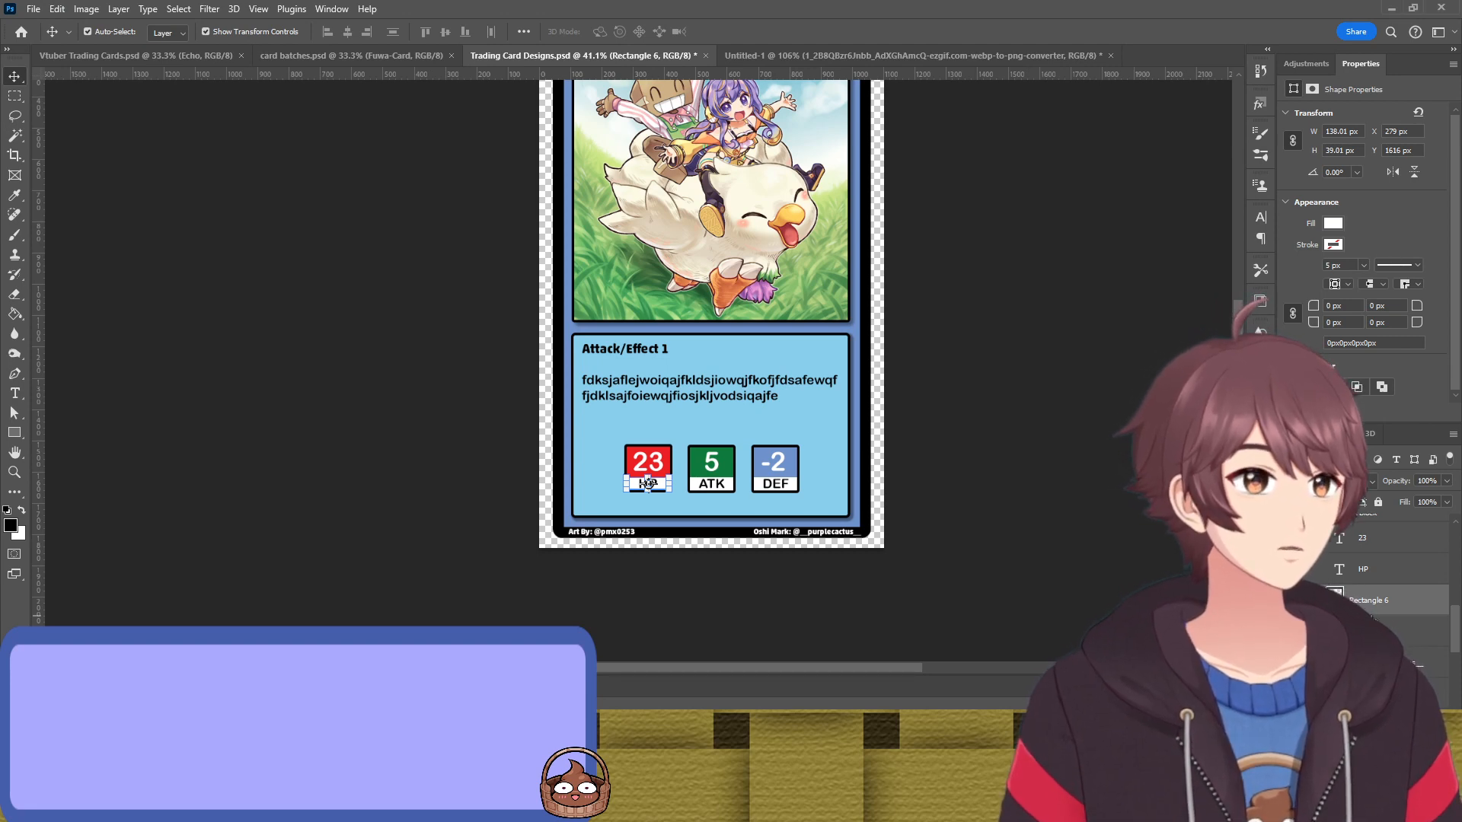
Compare the earlier card designs by showing the outline groups below Outline 4 copy one at a time
scroll(1367, 578, "up", 4)
scroll(1386, 556, "up", 4)
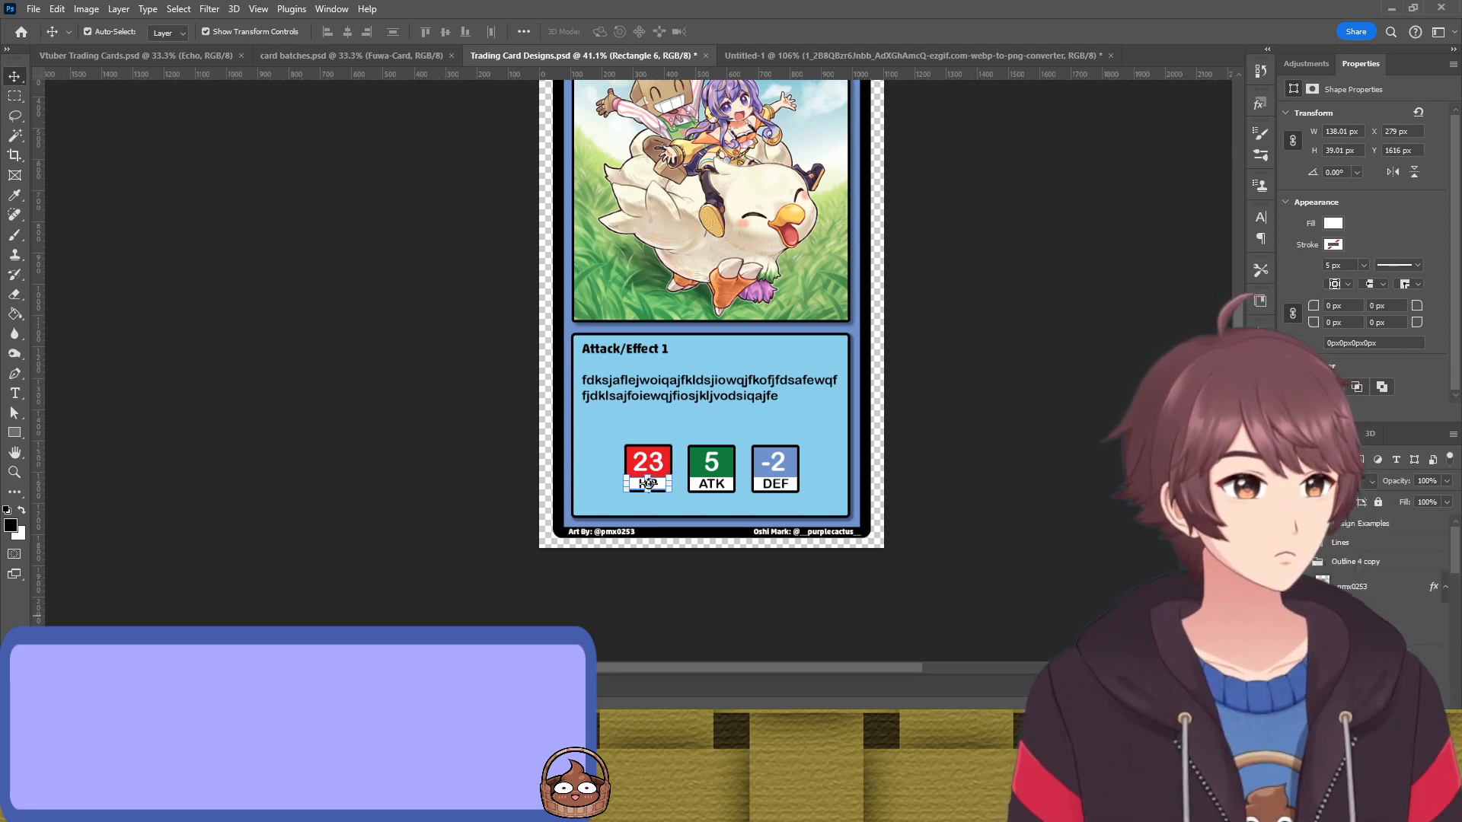
left_click(1355, 561)
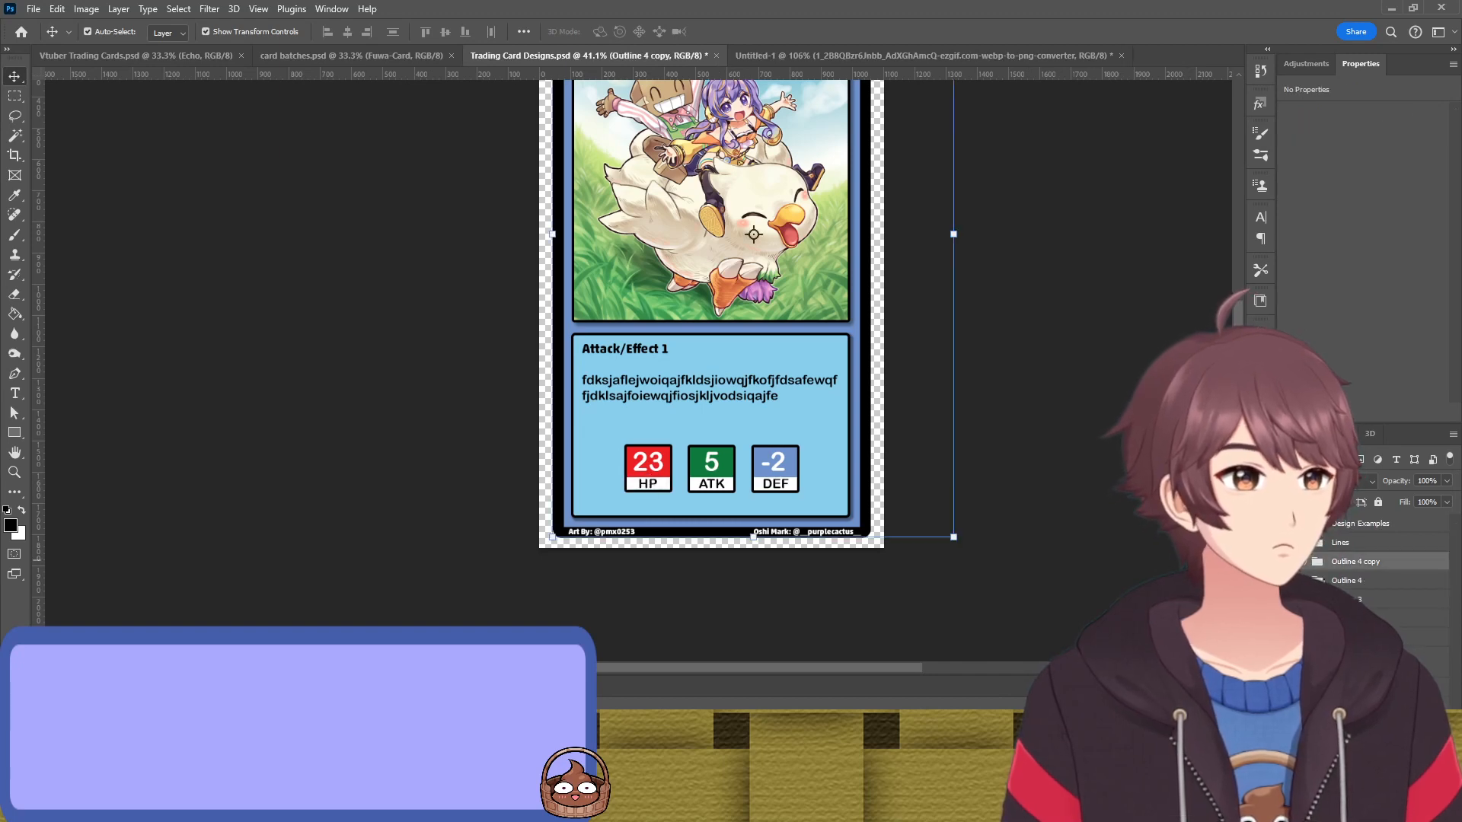
key("ctrl+z")
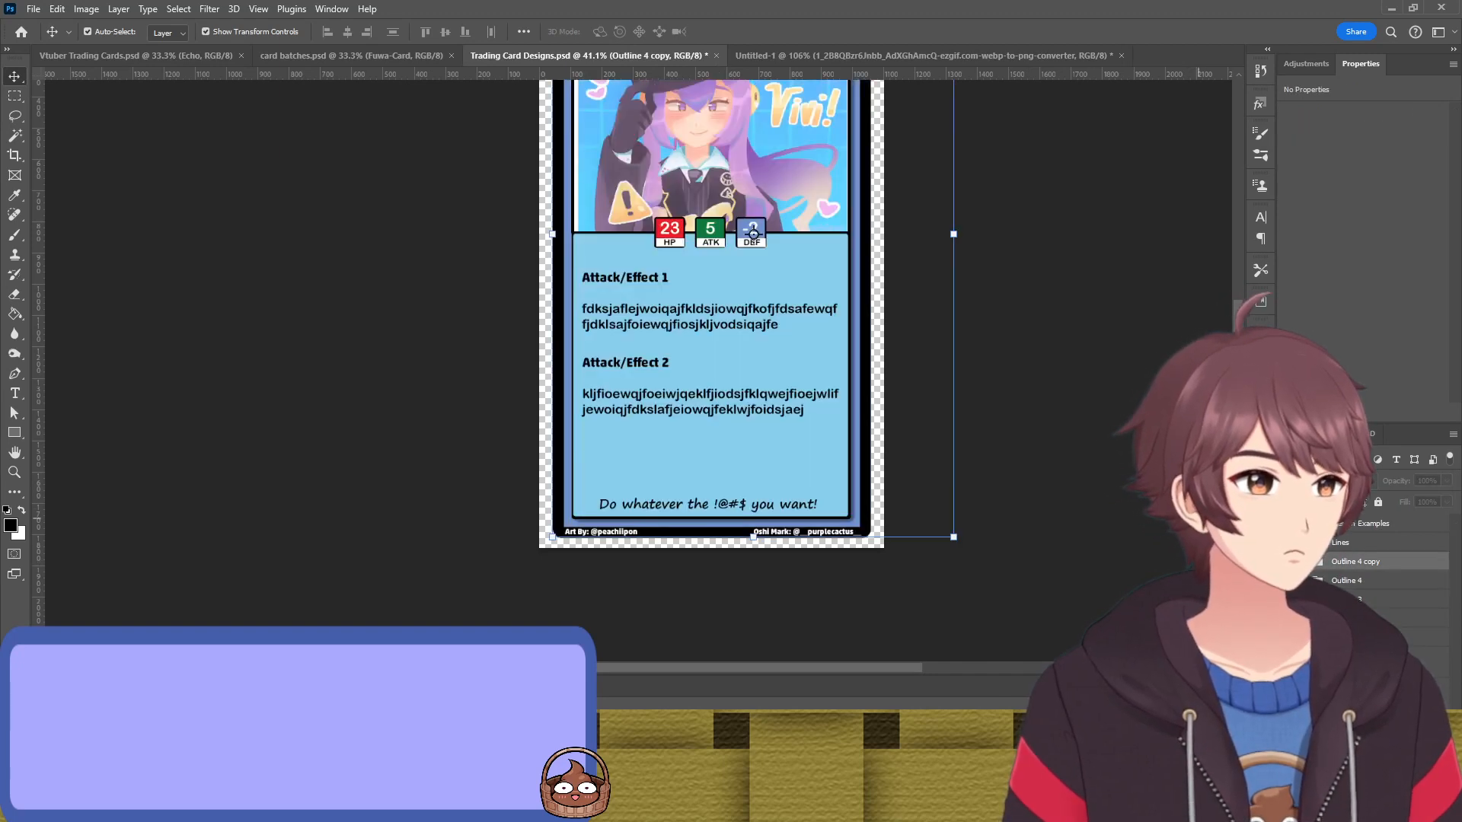
key("ctrl+z")
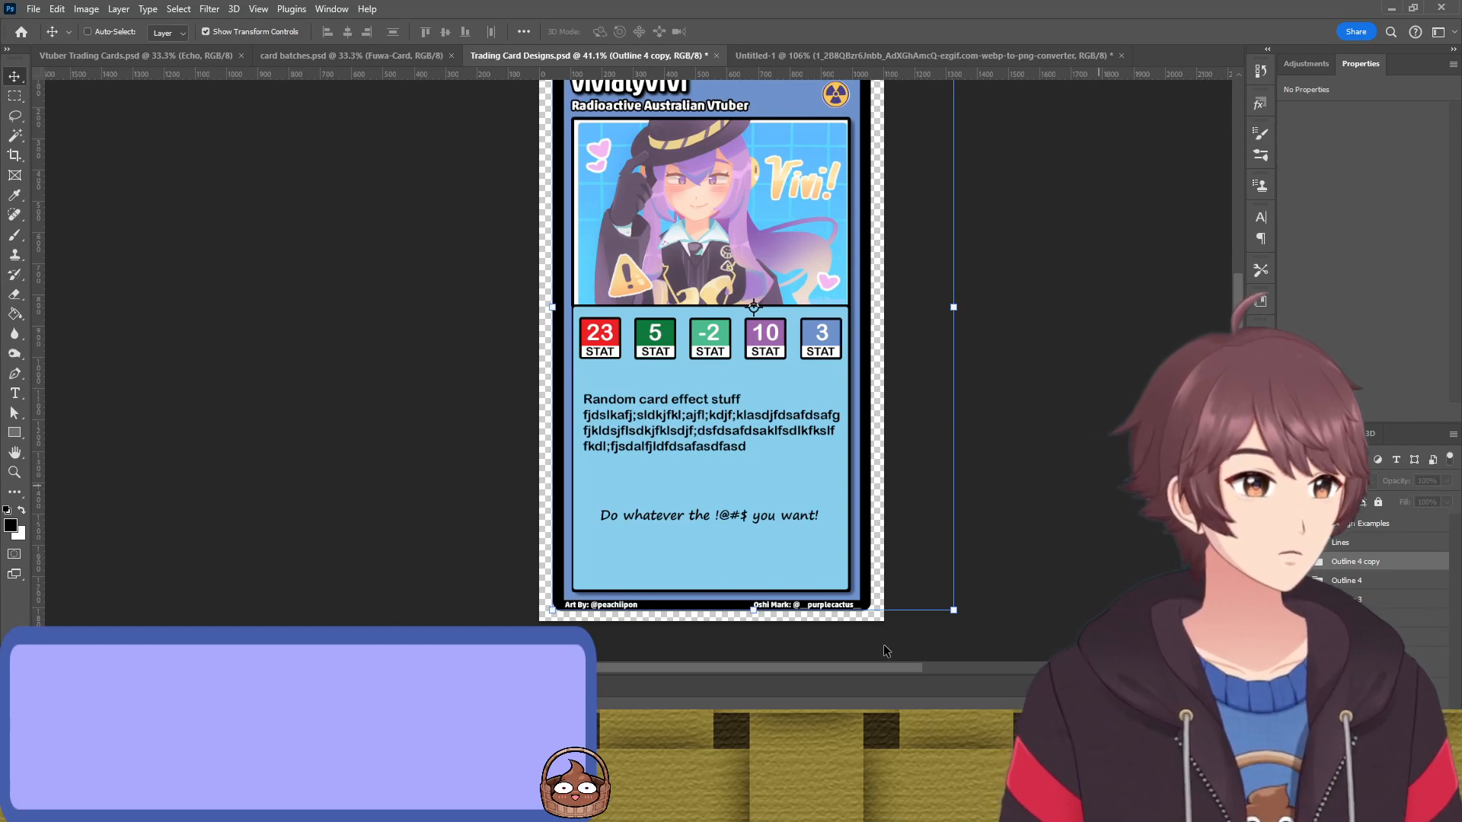
key("ctrl")
left_click(1286, 599)
left_click(1286, 617)
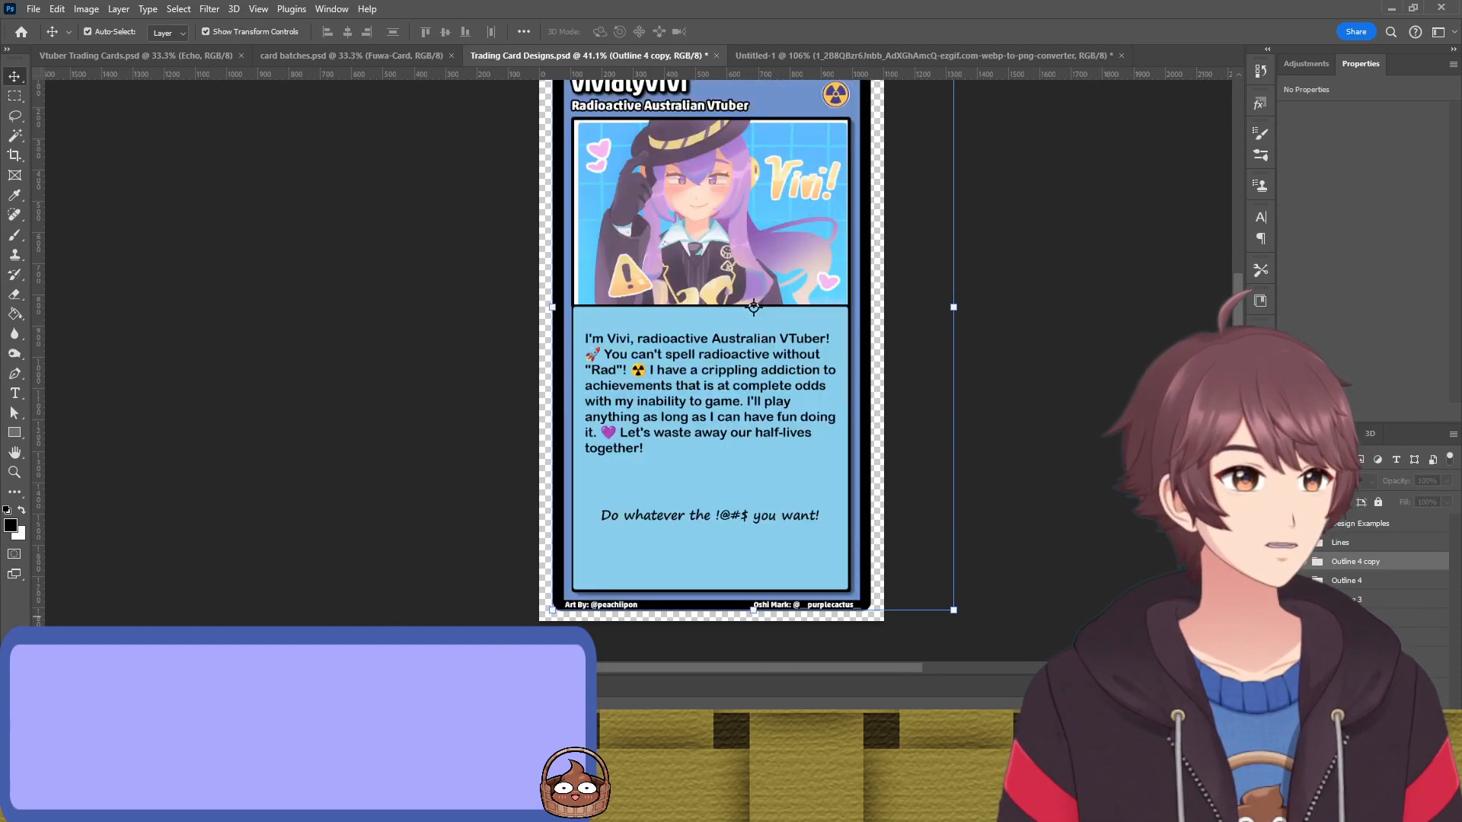
left_click(1287, 618)
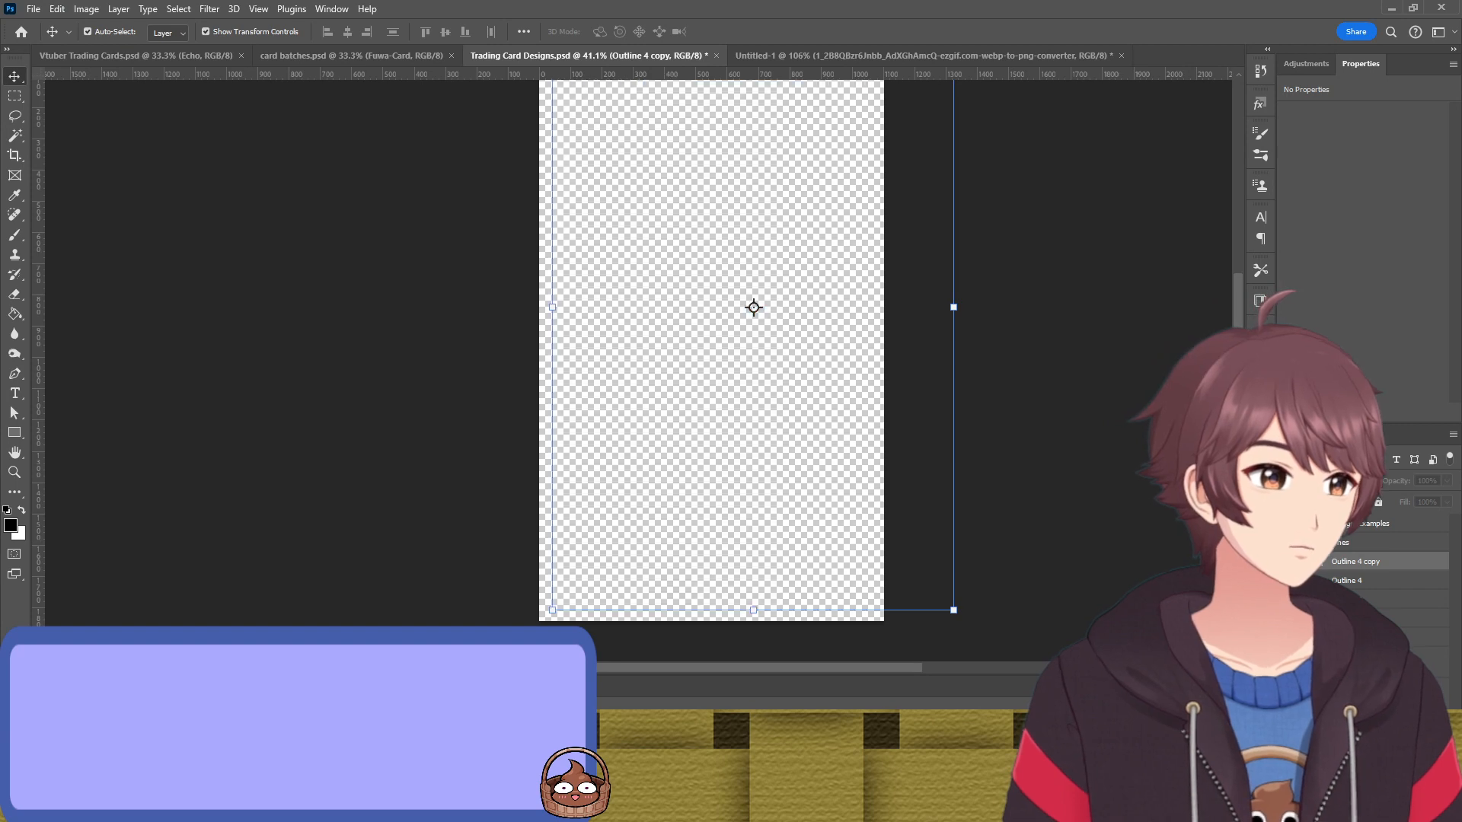
left_click(1287, 637)
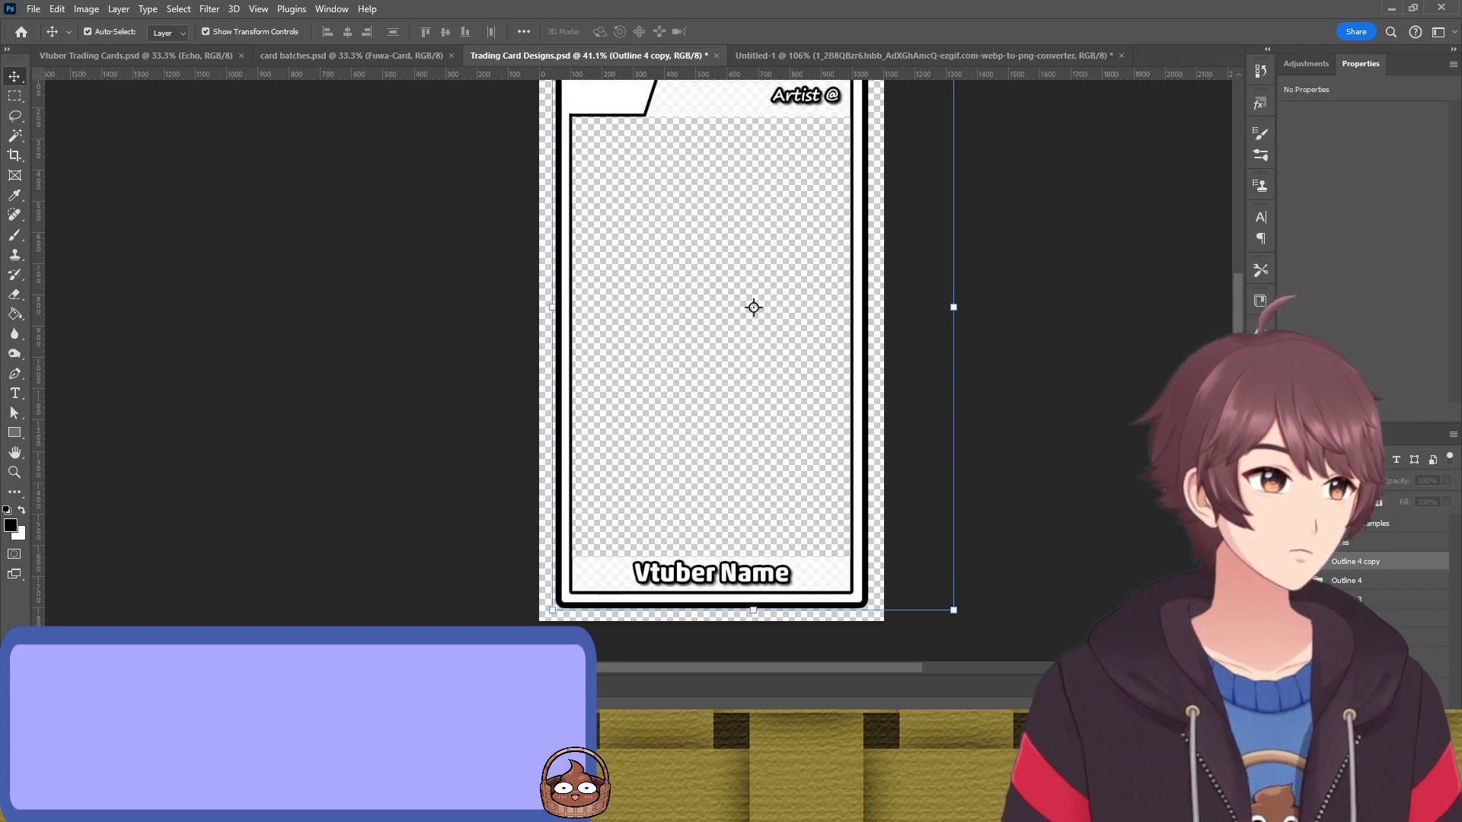
Hide the older outline designs, then show and select the Outline 4 group
left_click(1287, 637)
left_click(1287, 617)
left_click(1287, 618)
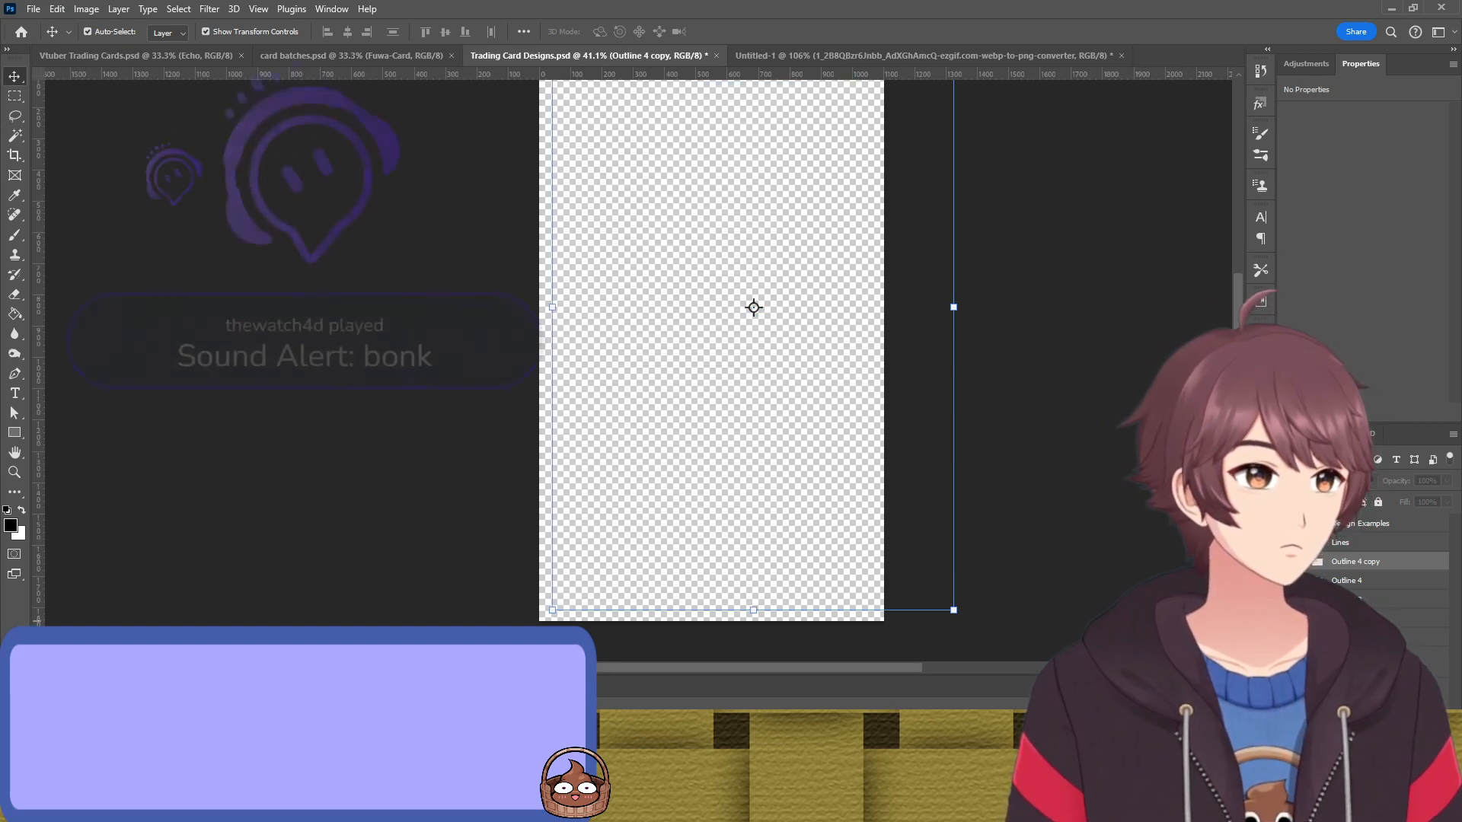
left_click(1287, 600)
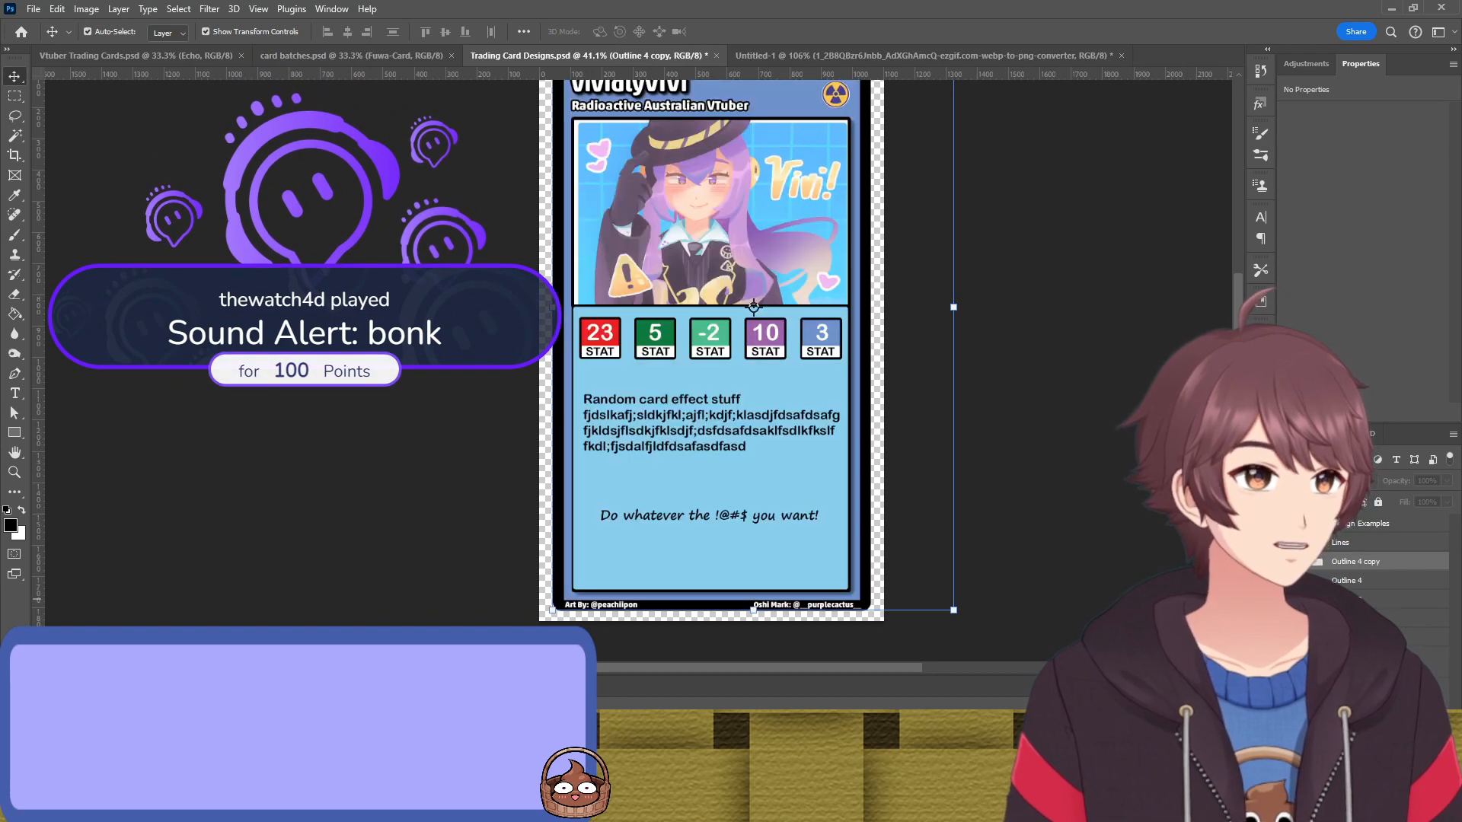
left_click(1286, 600)
left_click(1287, 581)
left_click(1355, 581)
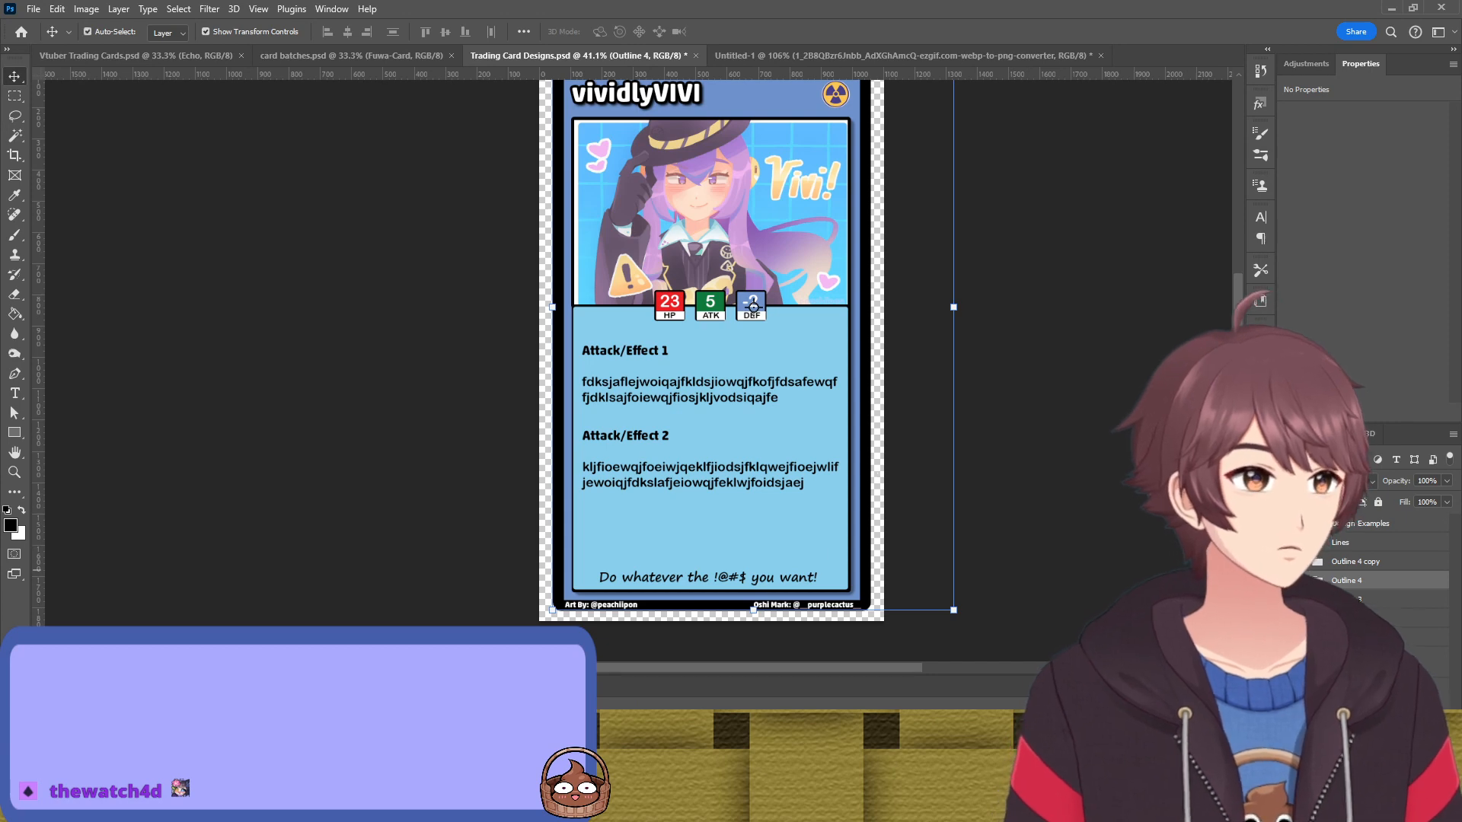
Rename the Outline 4 copy group as Outline 5
key("ctrl+comma")
key("ctrl+comma")
double_click(1386, 561)
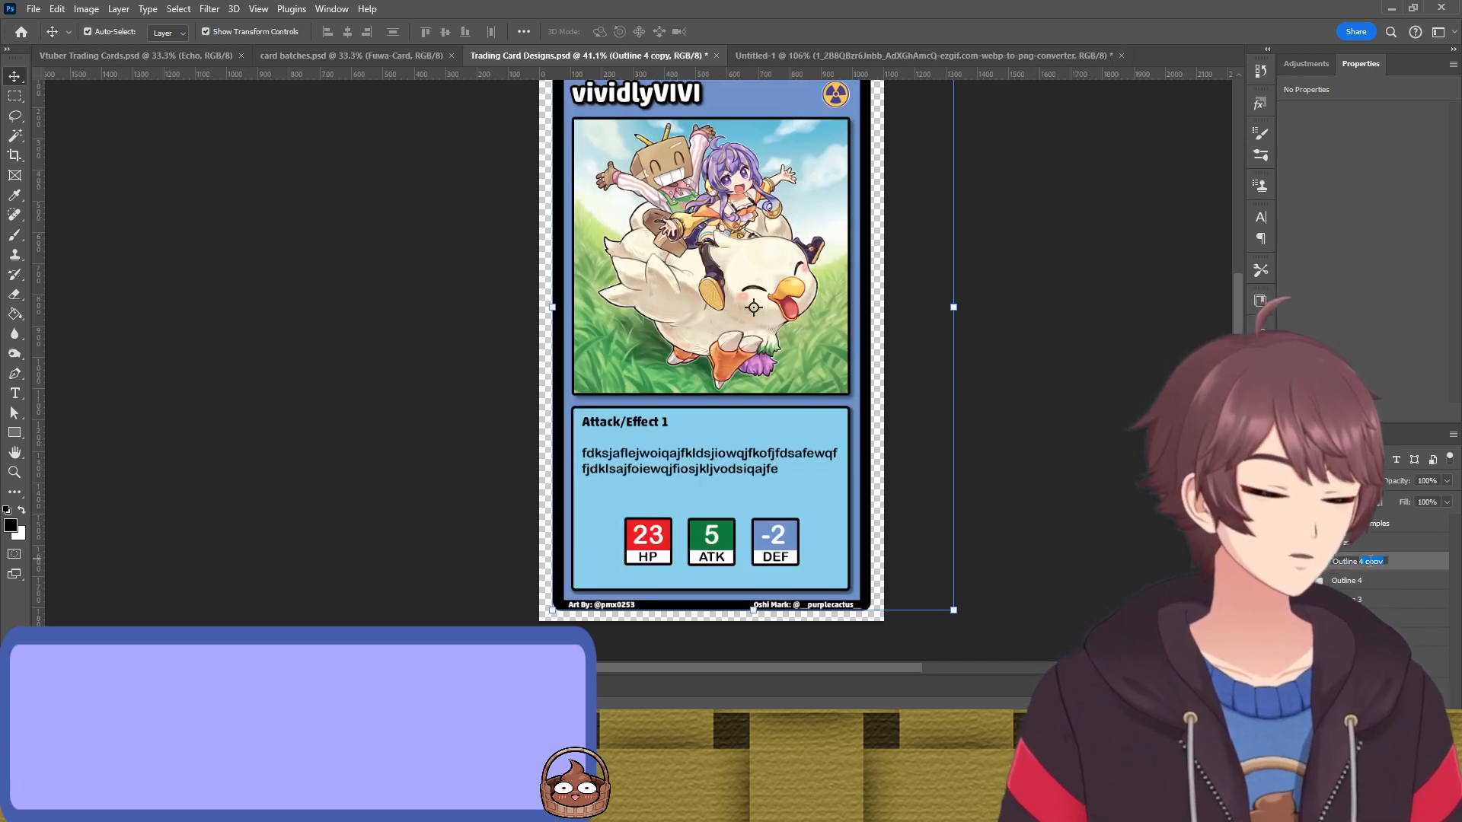
type("5")
left_click(1363, 580)
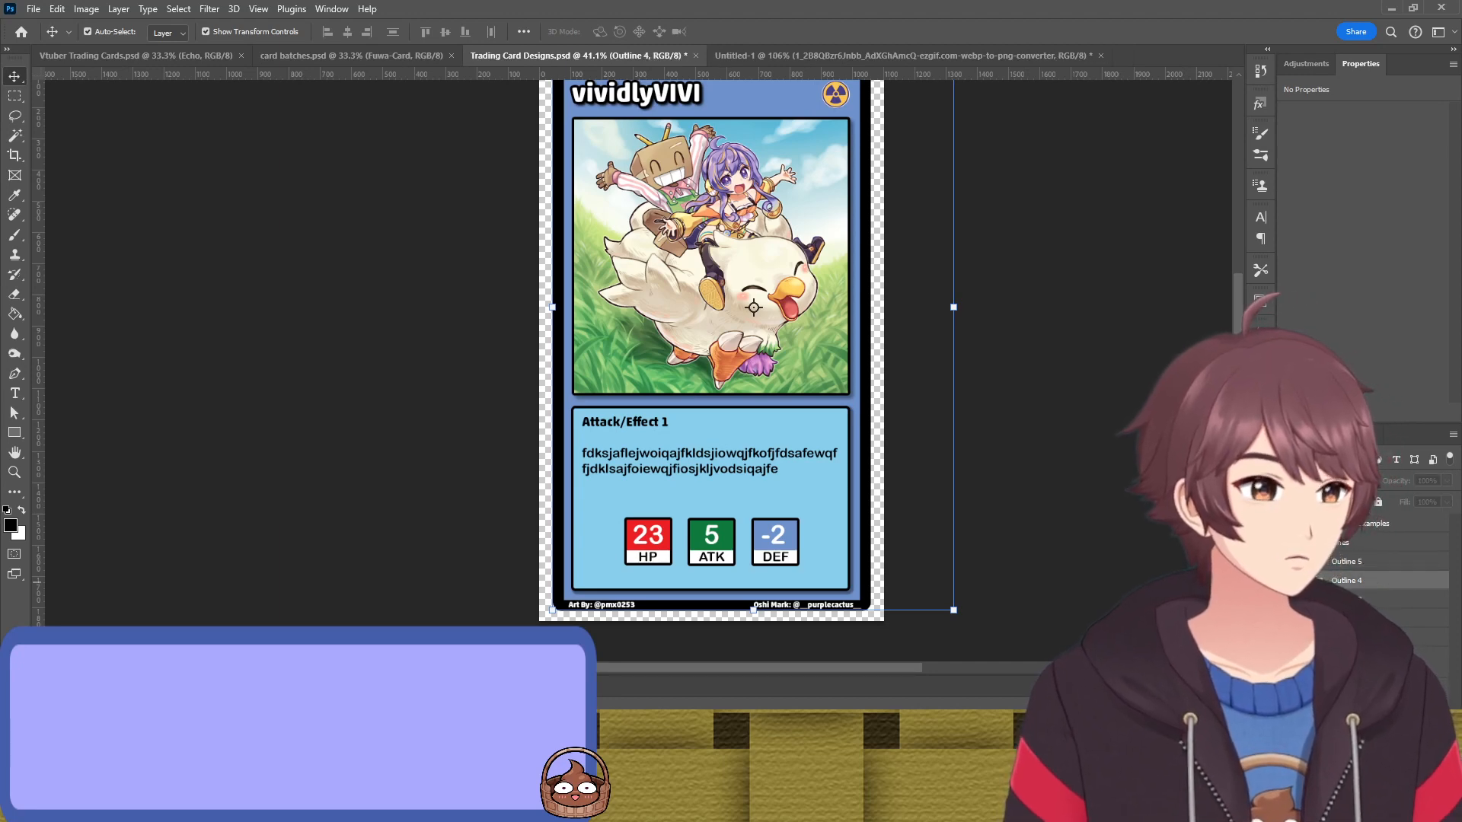
Rename the oldest outline group as Original Outline and renumber the groups above it as Outline 1 through Outline 4
left_click(707, 303)
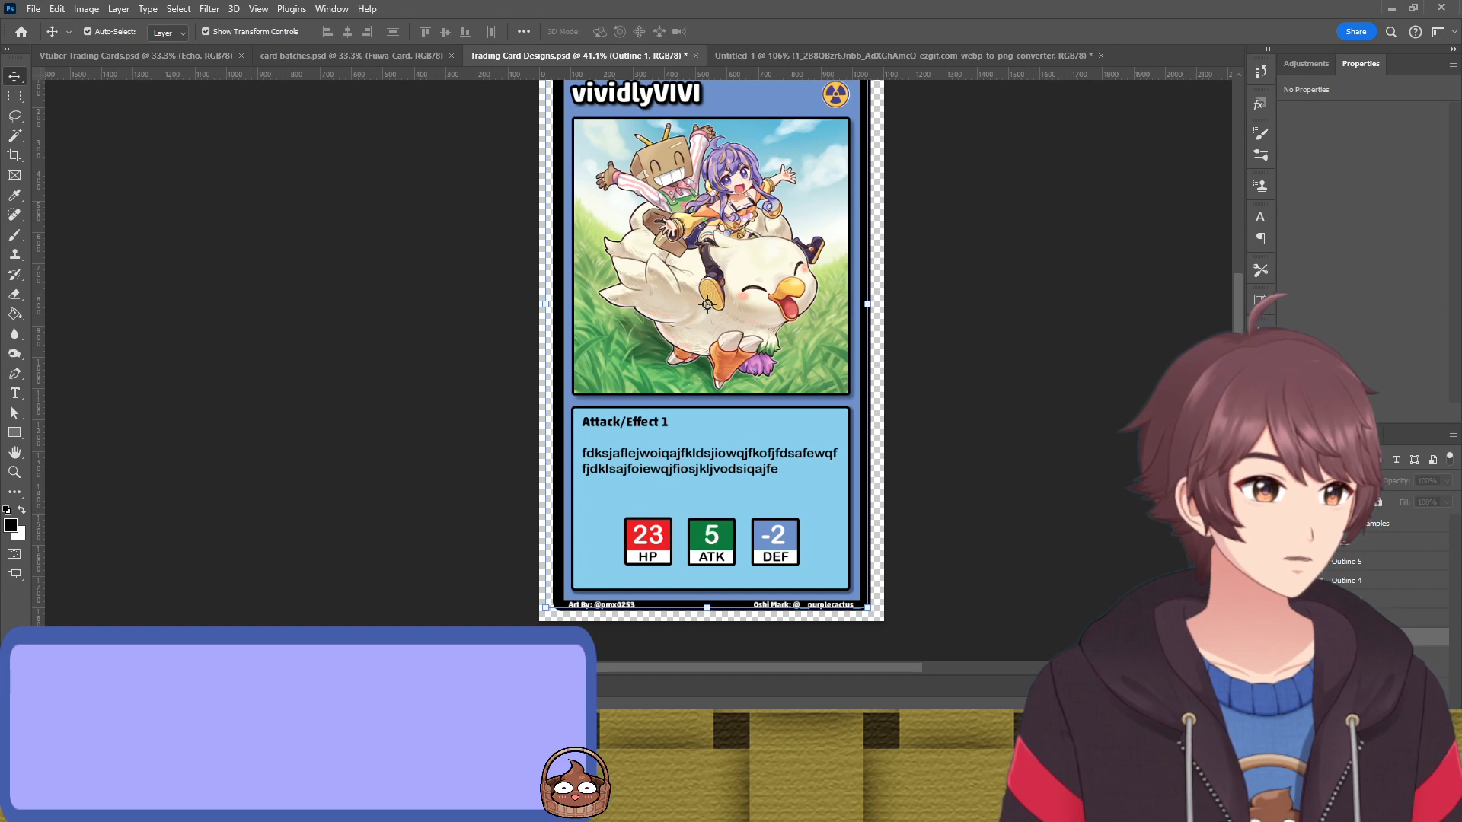
key("Return")
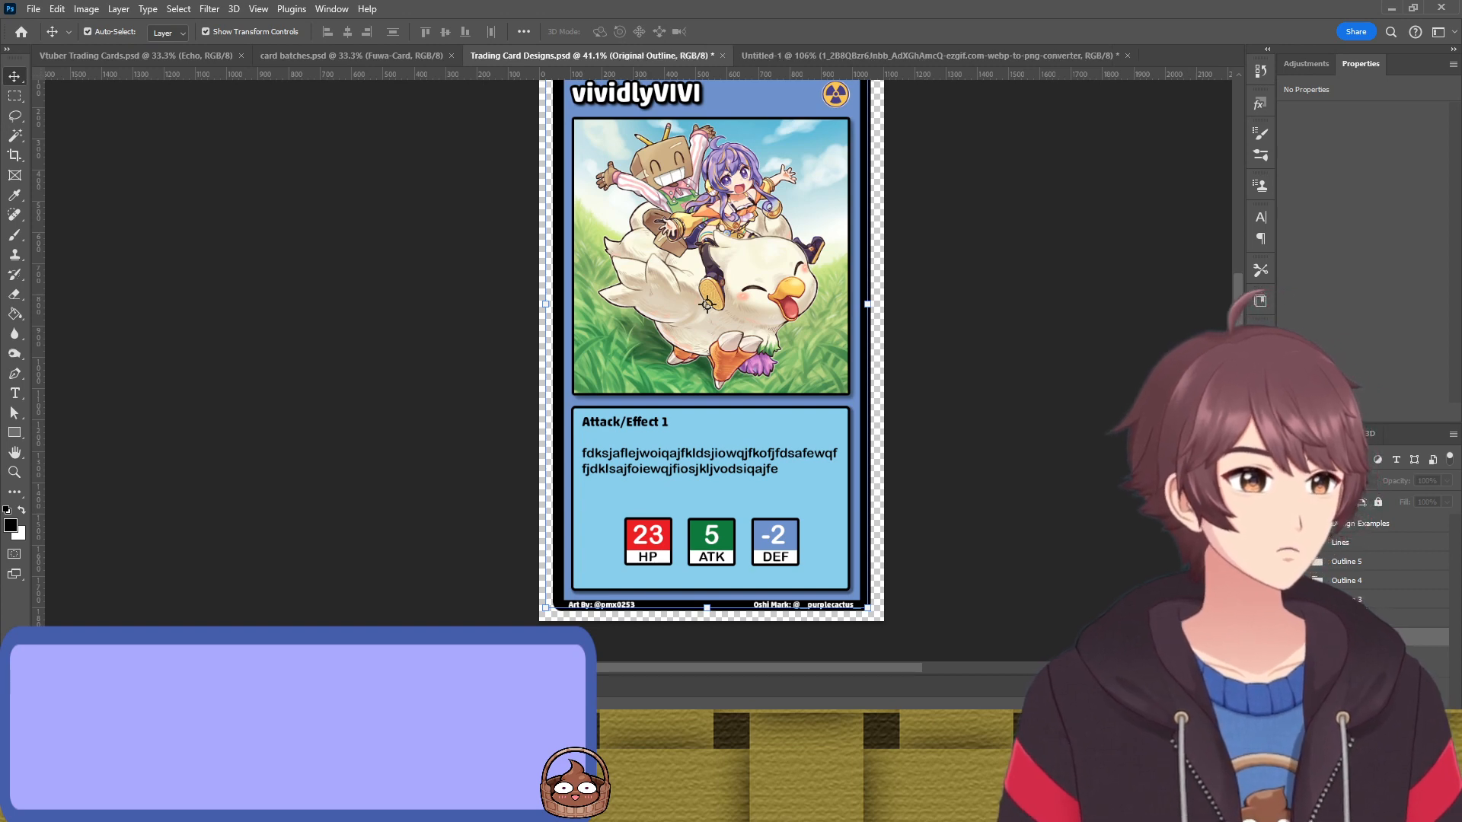
left_click(754, 307)
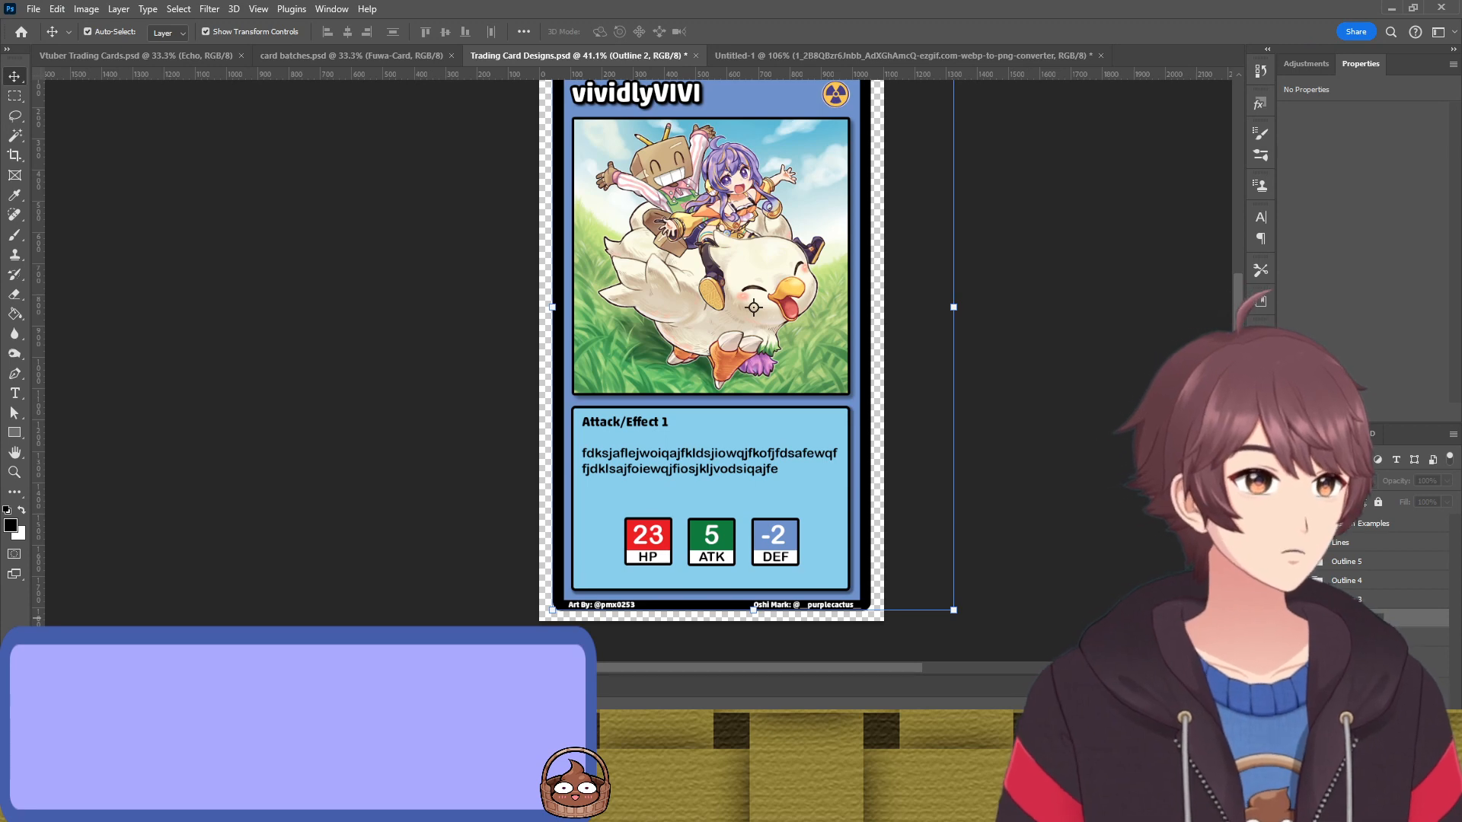
double_click(1360, 582)
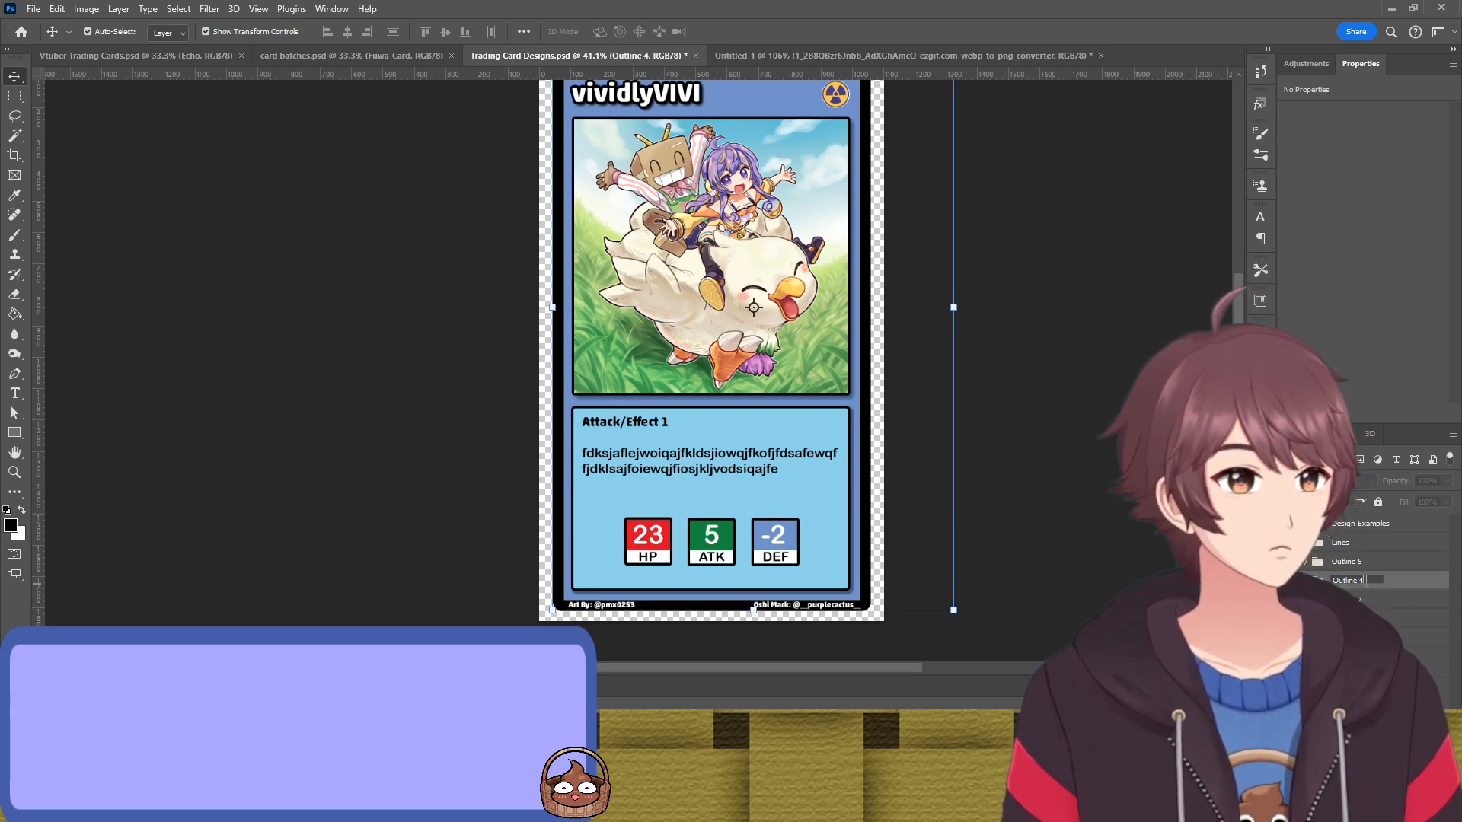
key("BackSpace")
type("3")
double_click(1348, 563)
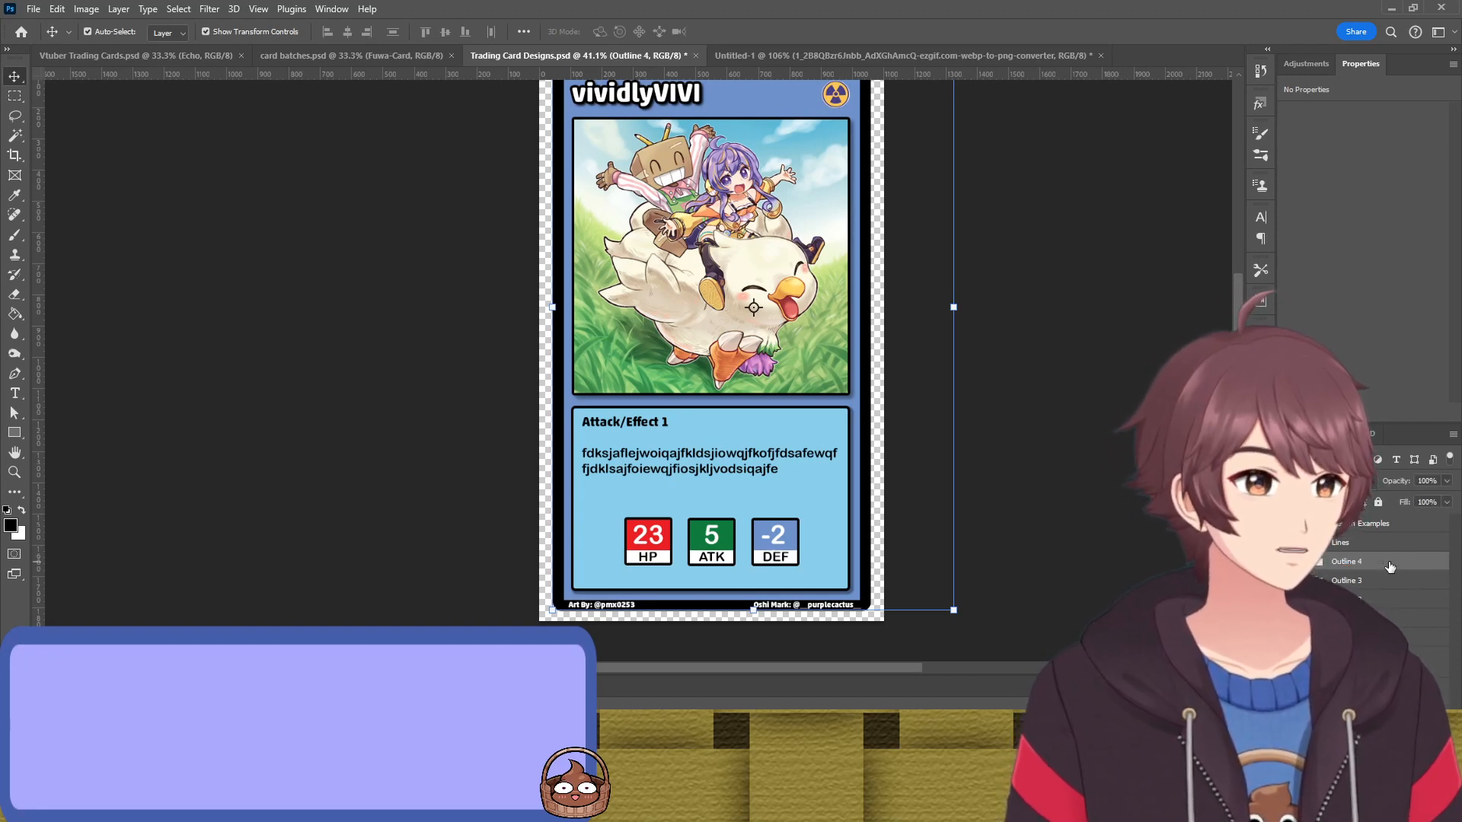
Duplicate the Outline 4 group, name the copy Outline 5 and hide the Outline 4 group
key("ctrl+j")
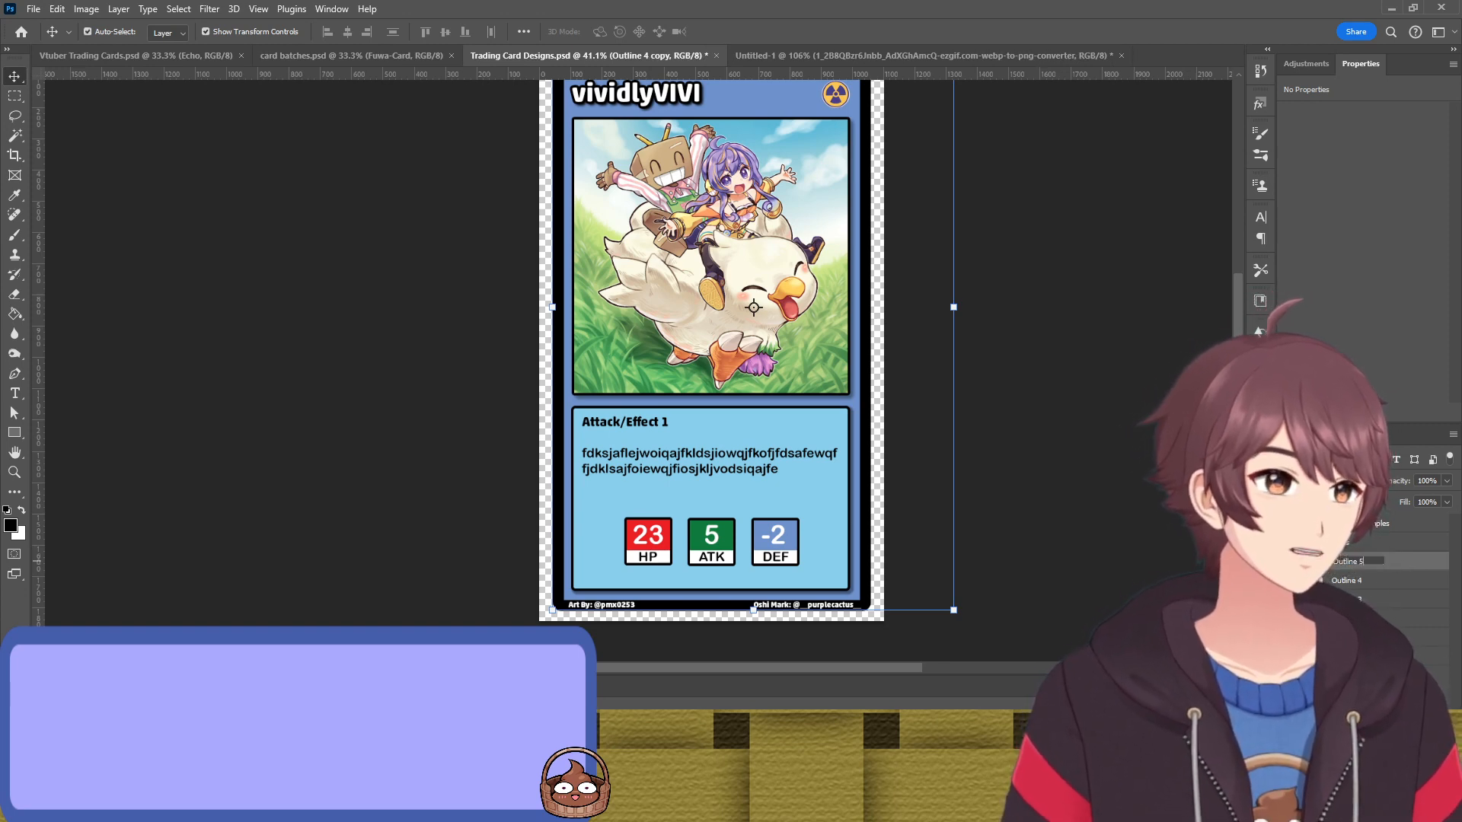
key("Return")
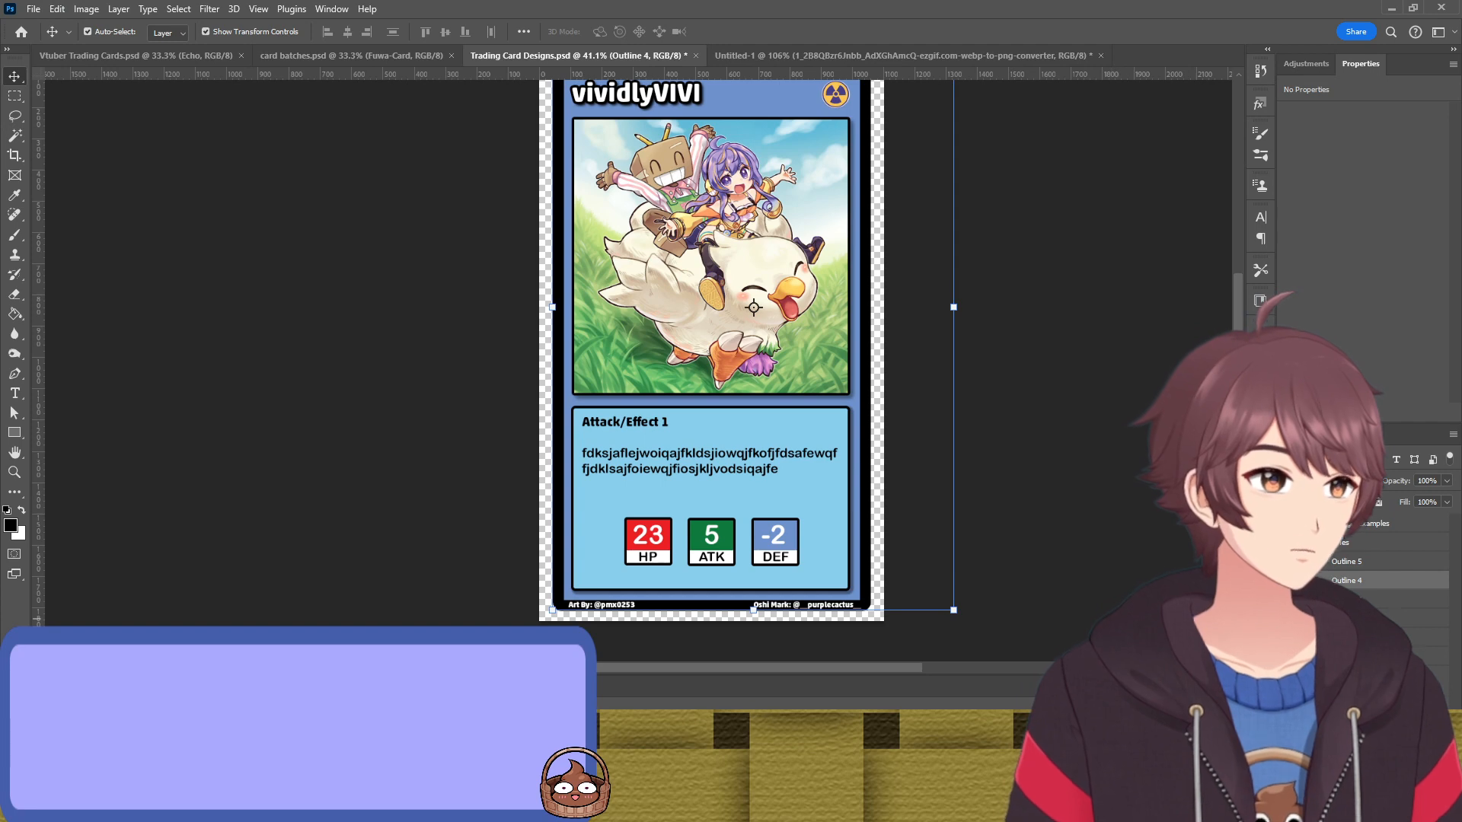
left_click(1285, 580)
left_click(1286, 580)
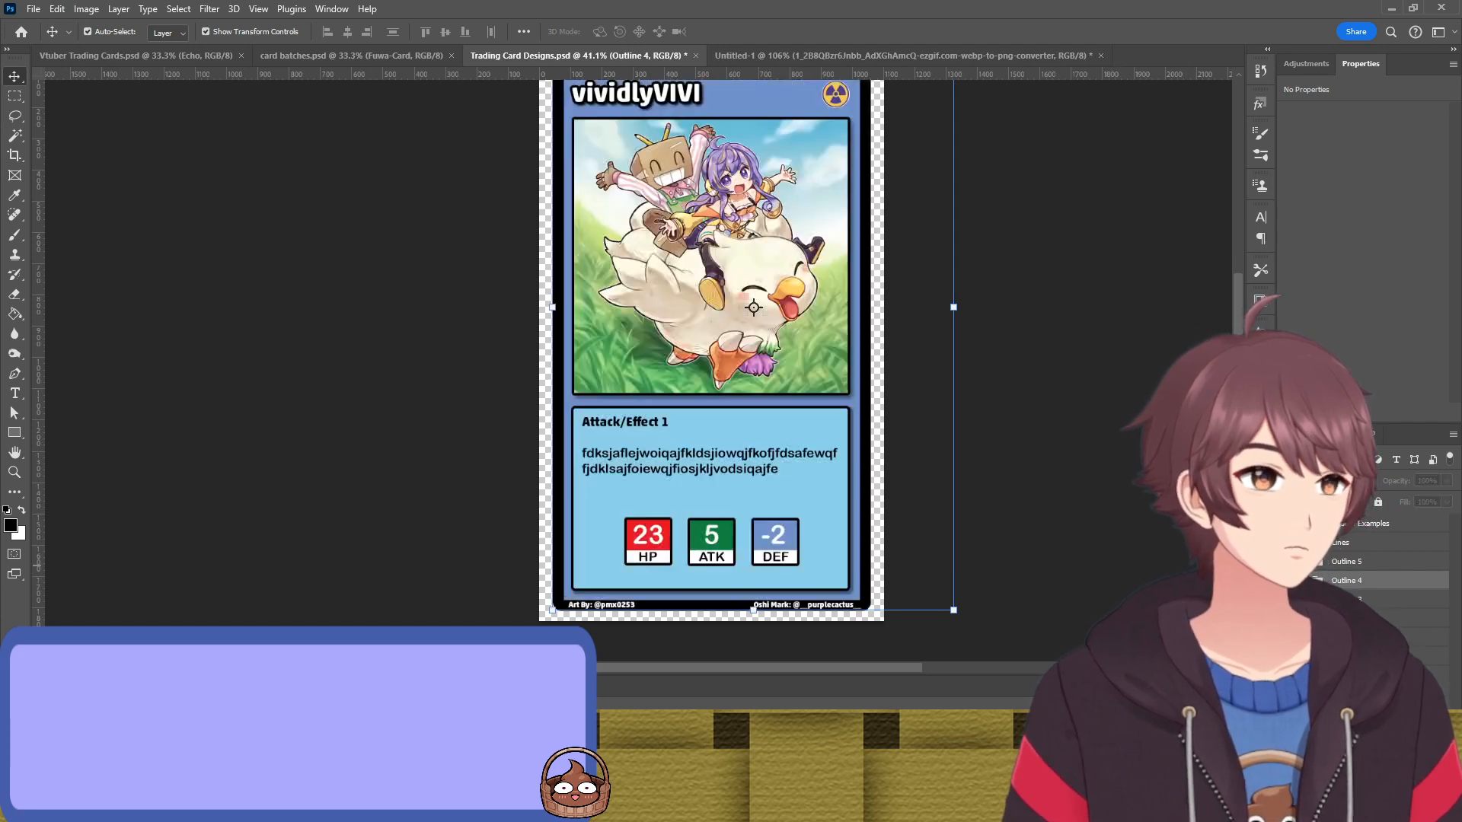
Delete the Attack/Effect 1 text block from the card's lower panel in Outline 5
left_click(1037, 469)
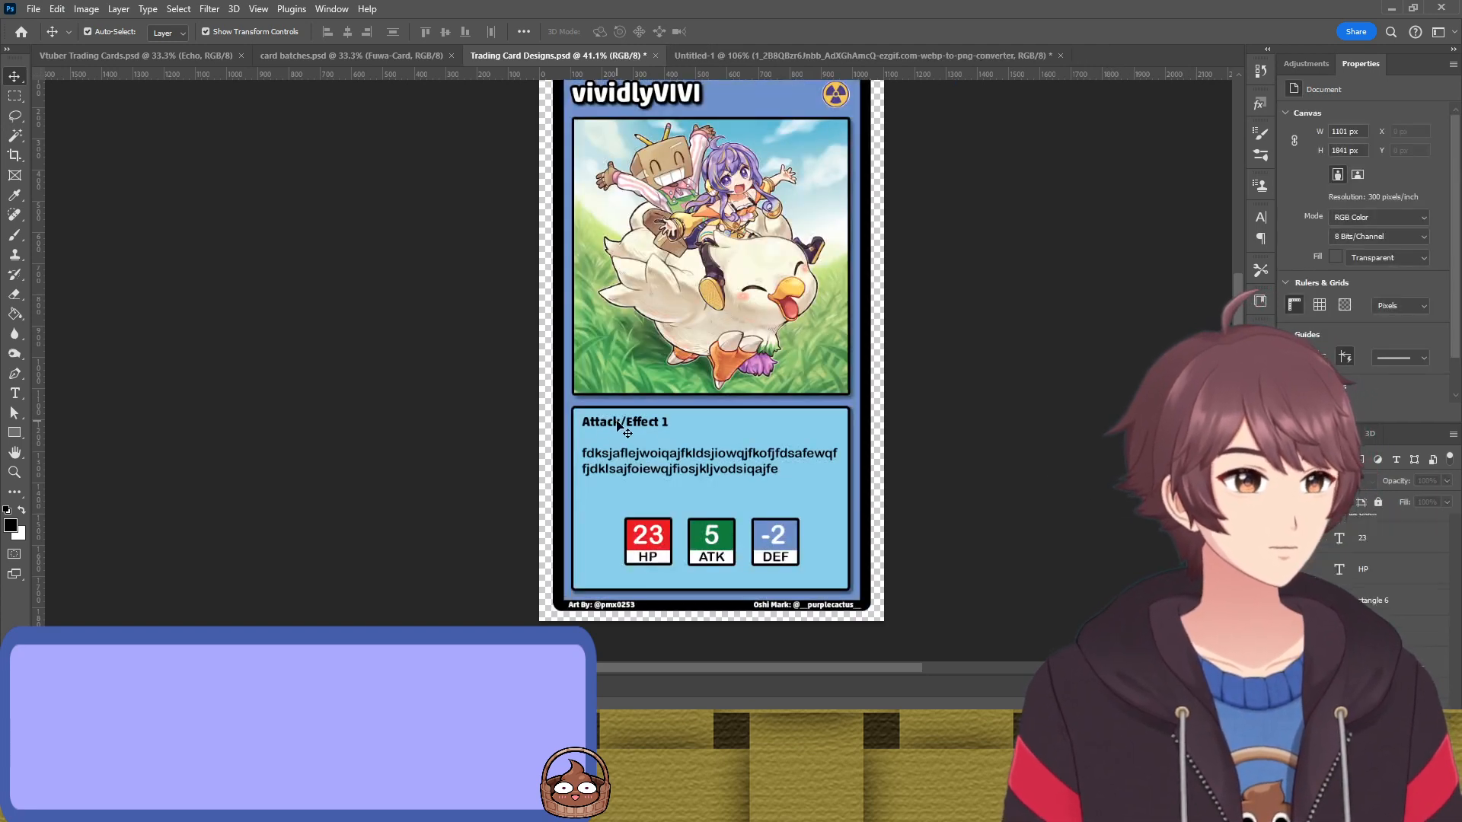
left_click(791, 471)
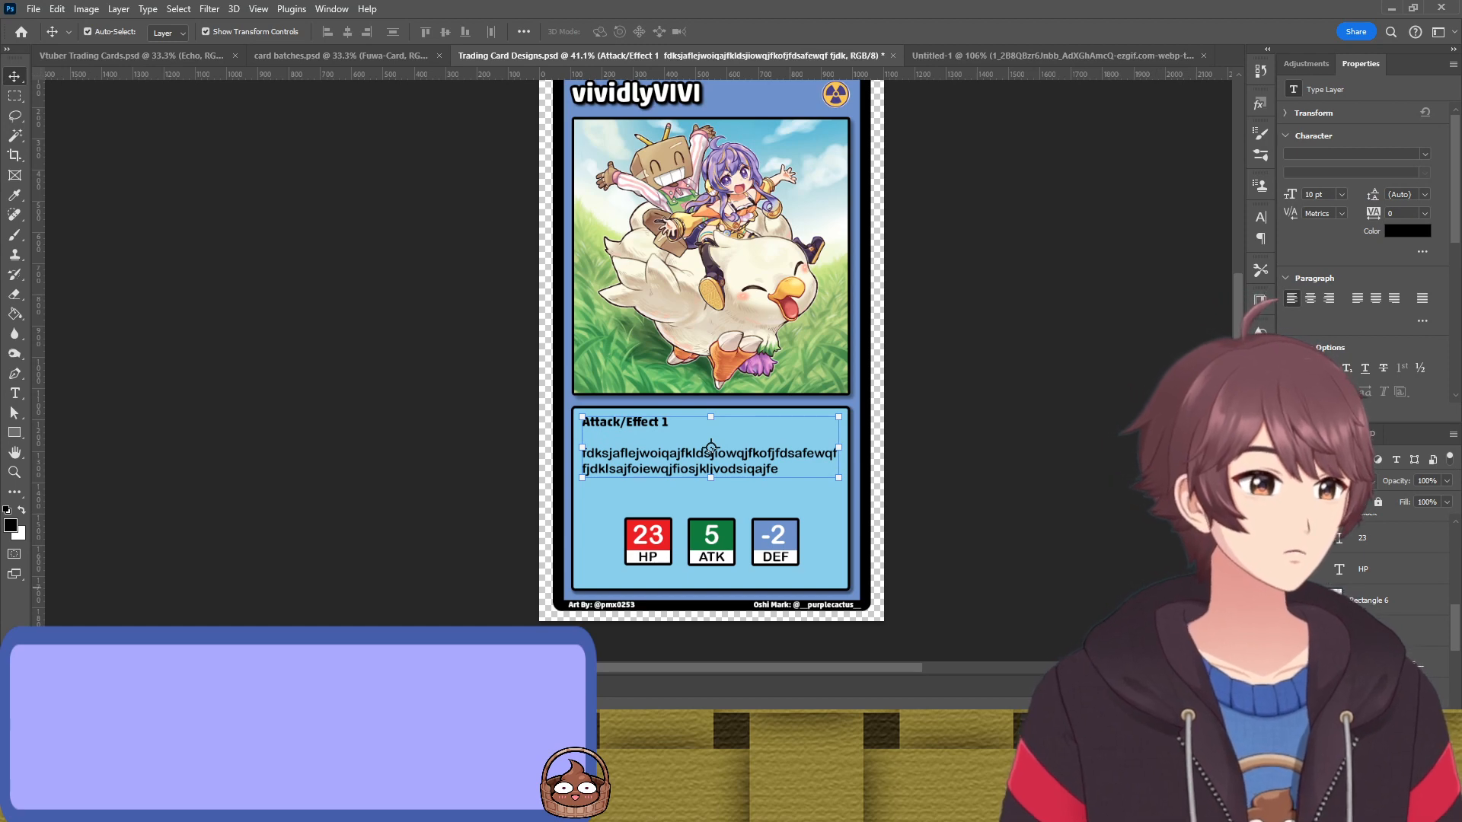
key("Delete")
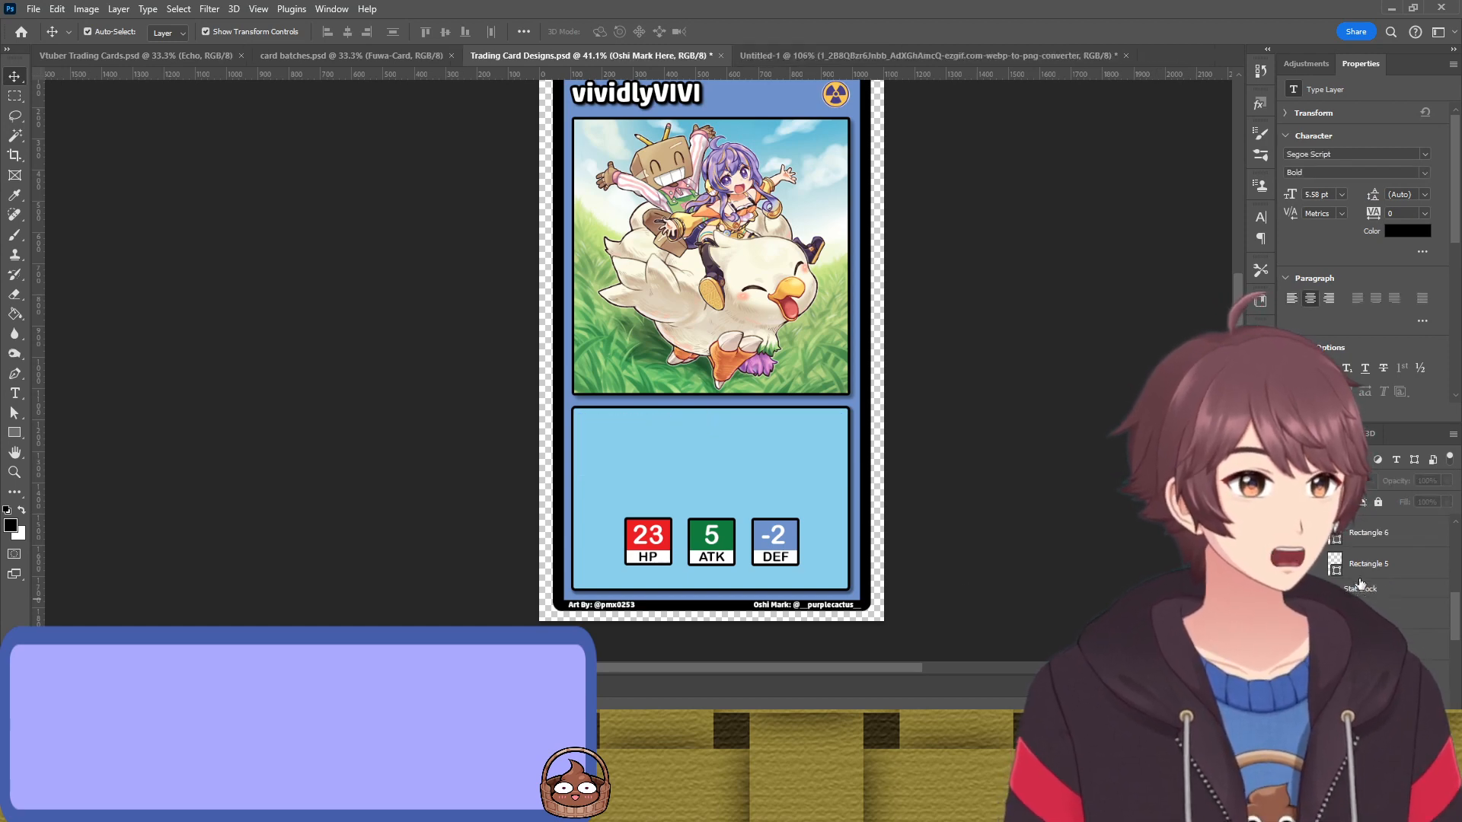
Delete the DEF, HP and ATK stat blocks from the card's lower panel
scroll(1361, 583, "up", 2)
scroll(1370, 571, "up", 1)
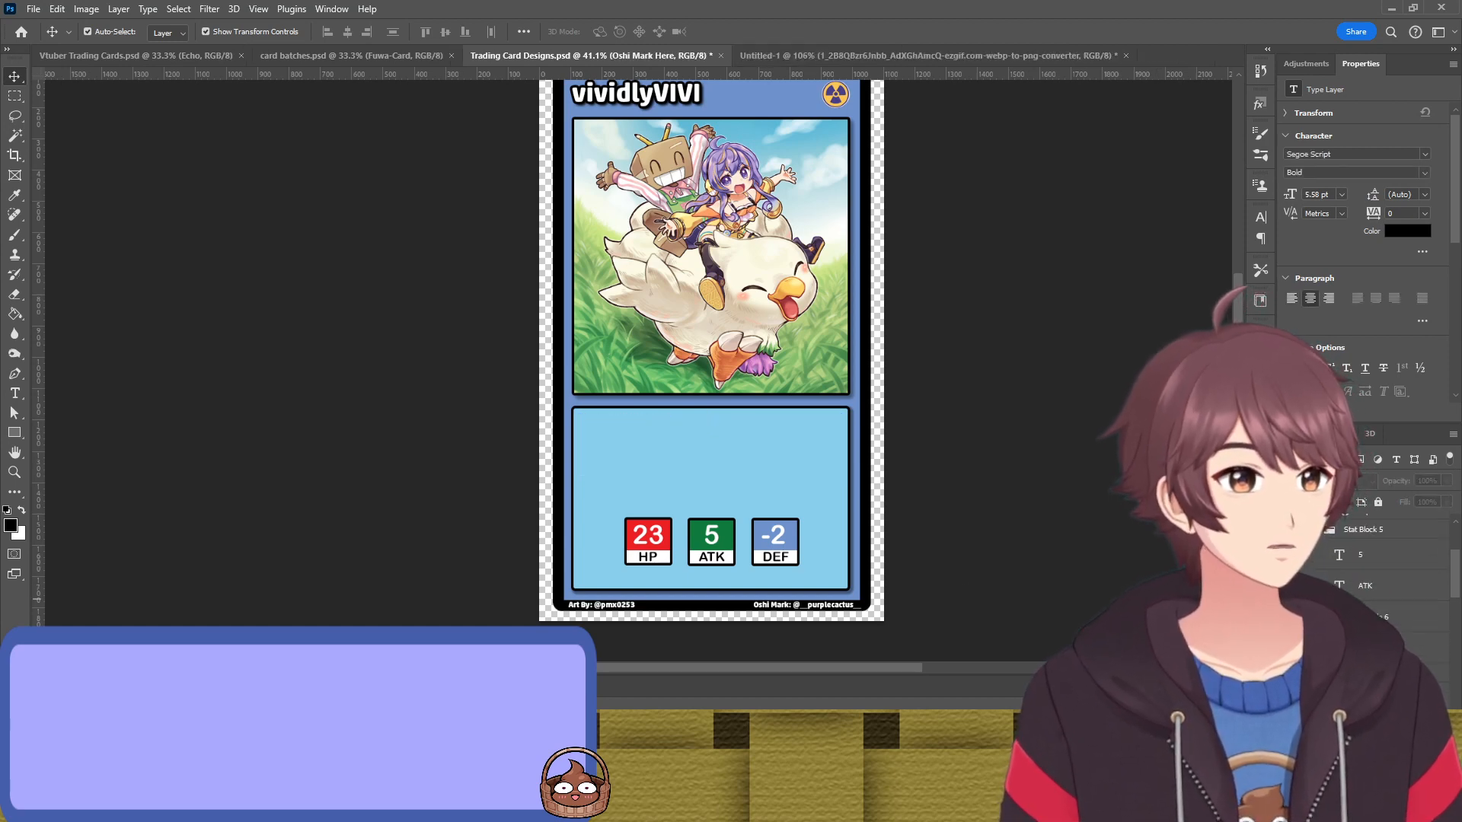
left_click(776, 541)
key("Delete")
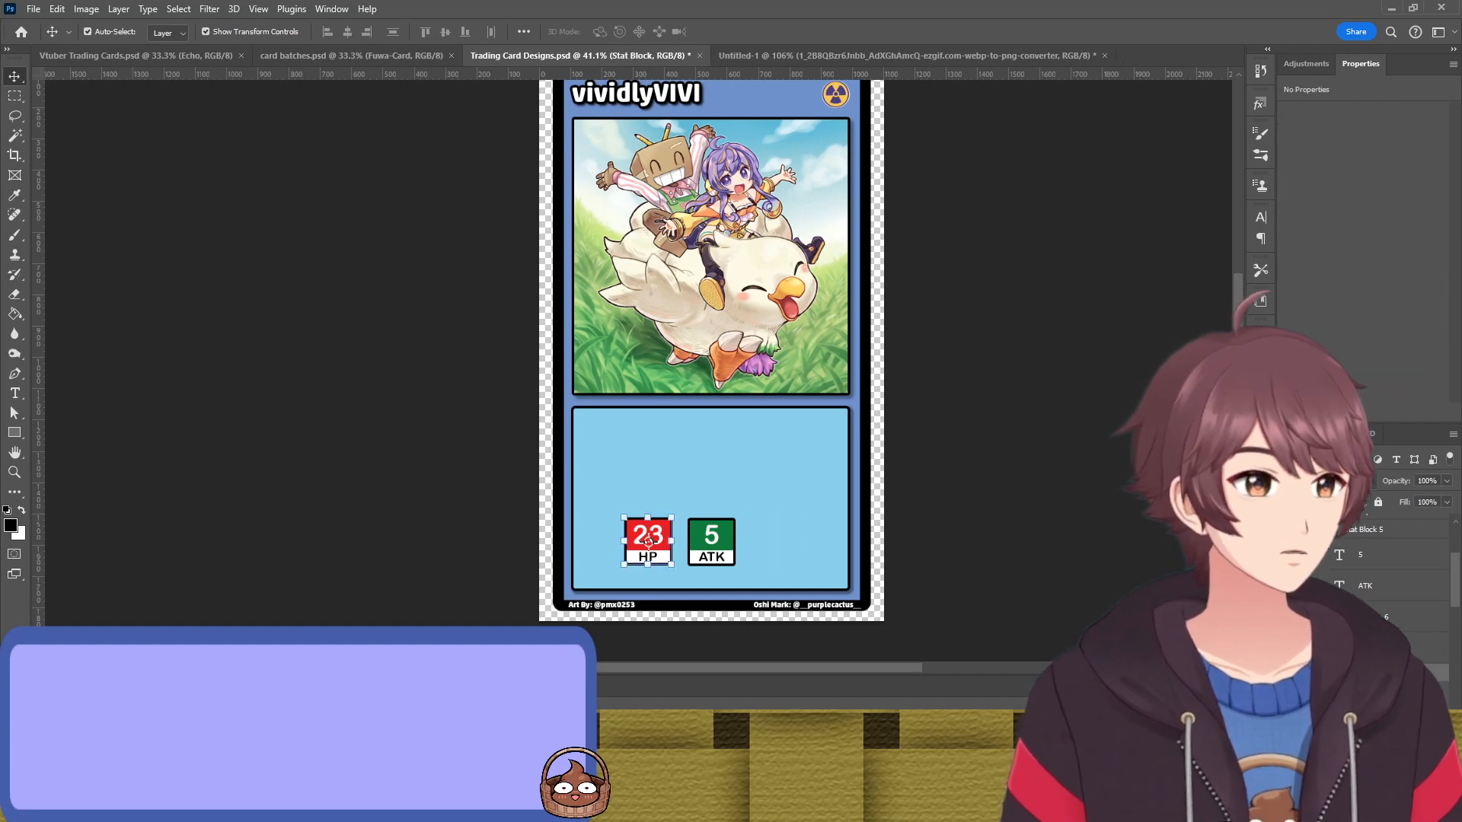
key("Delete")
scroll(1370, 579, "up", 3)
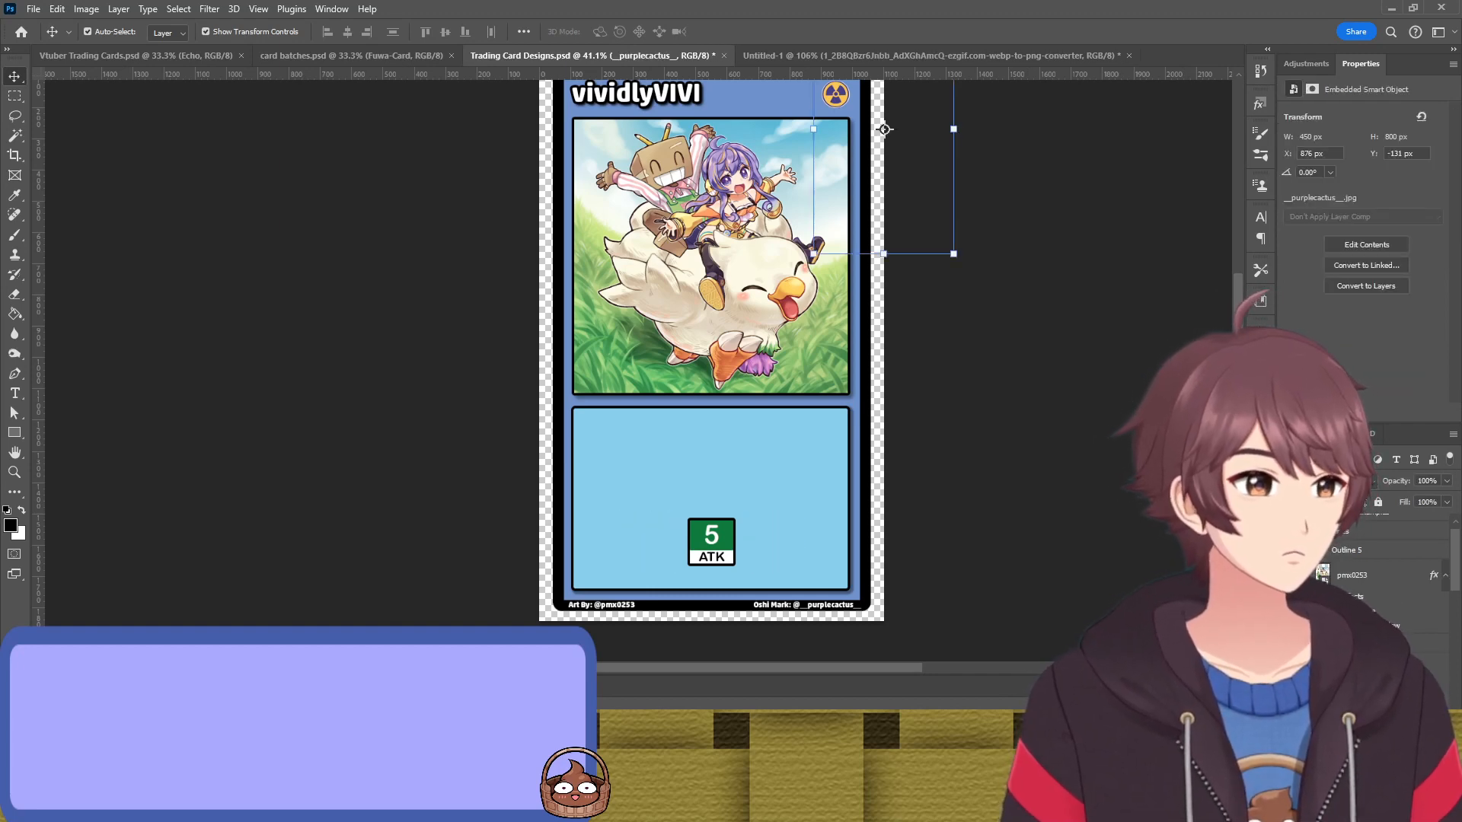
left_click(1370, 649)
key("Delete")
Show the "Do whatever the !@#$ you want!" tagline and delete the hidden Attack/Effect 2 text layer
scroll(1370, 578, "down", 2)
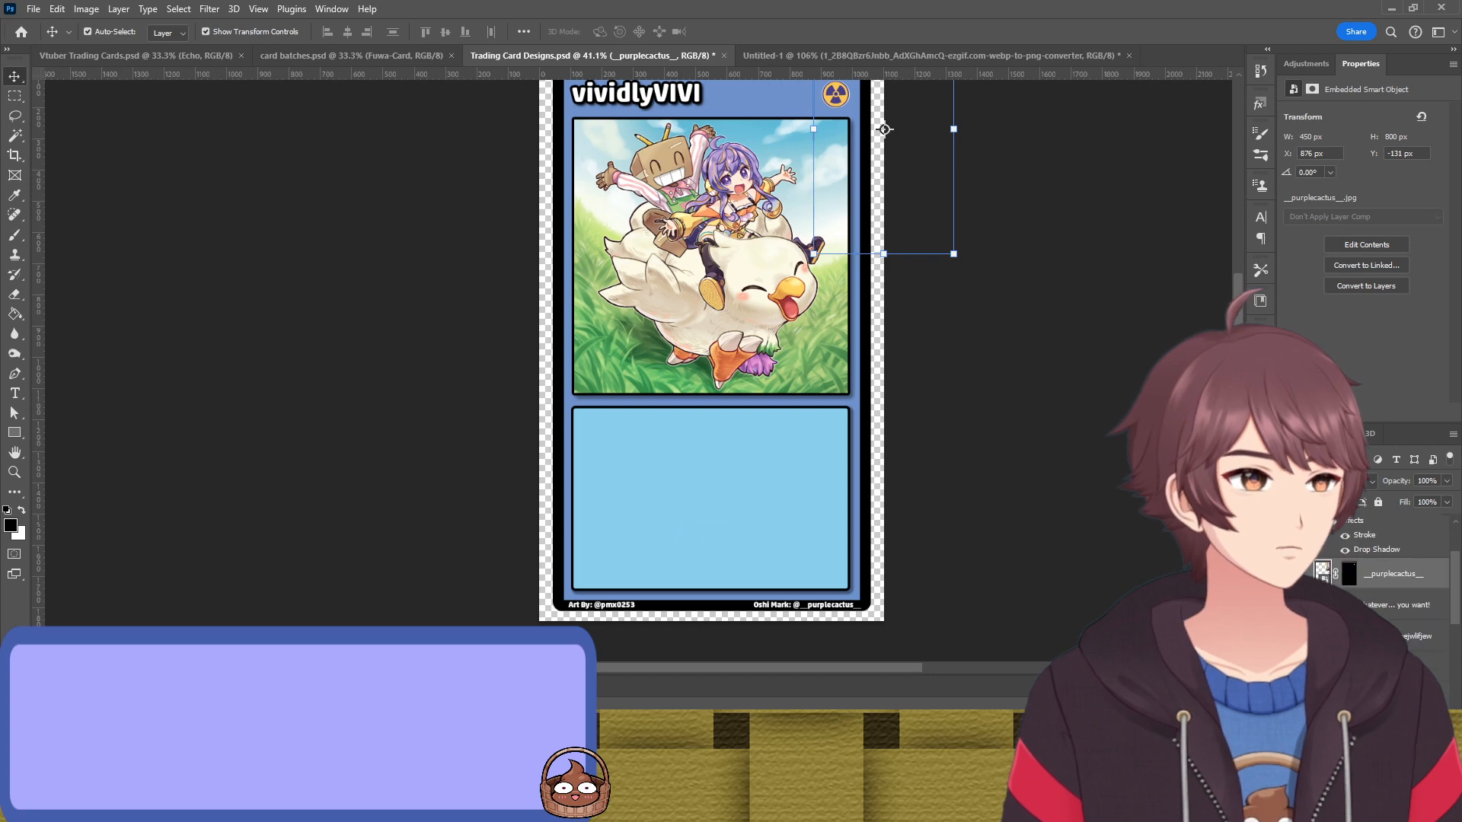
left_click(1288, 605)
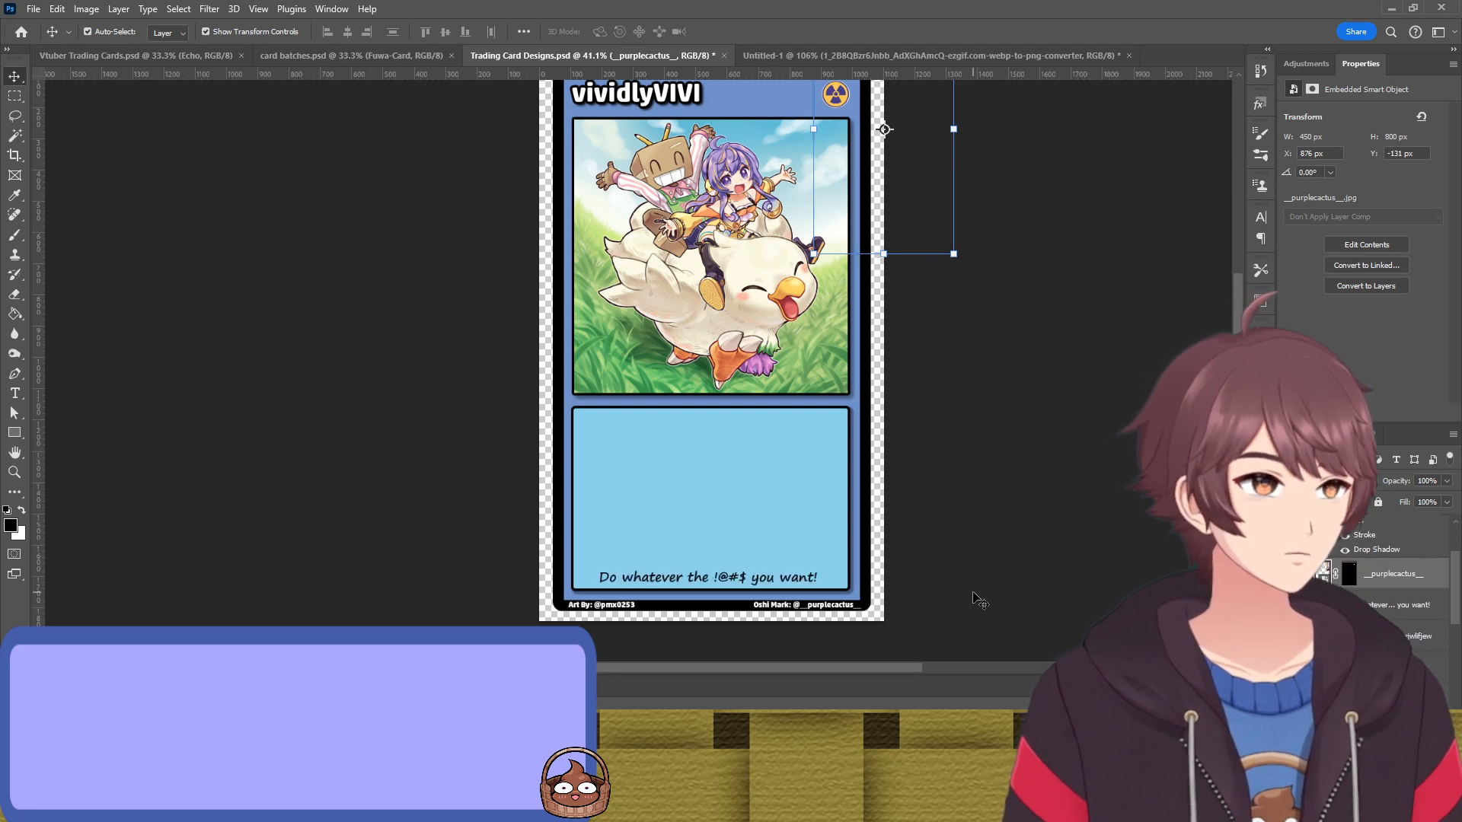
left_click(1416, 635)
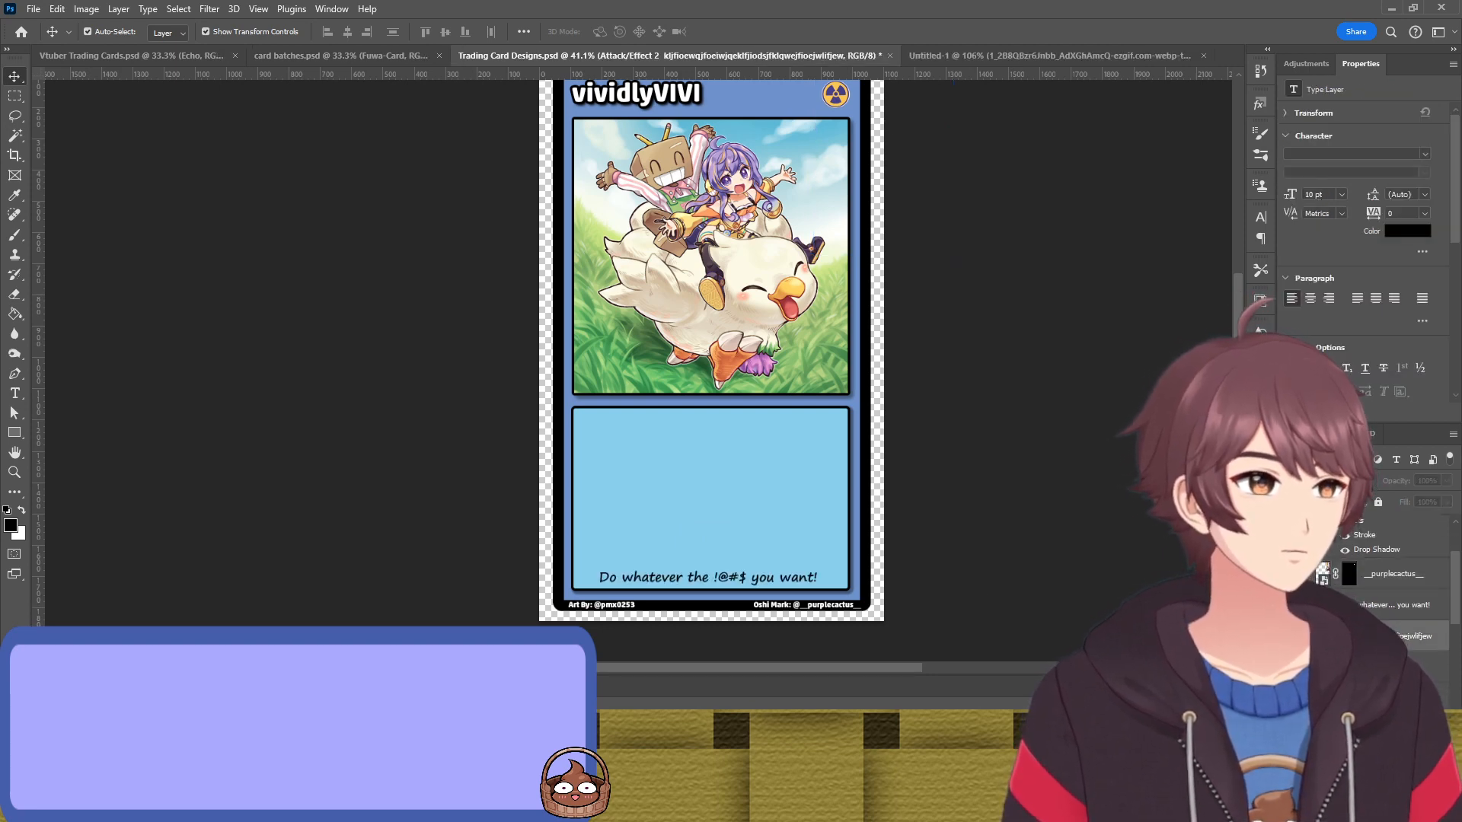
key("Delete")
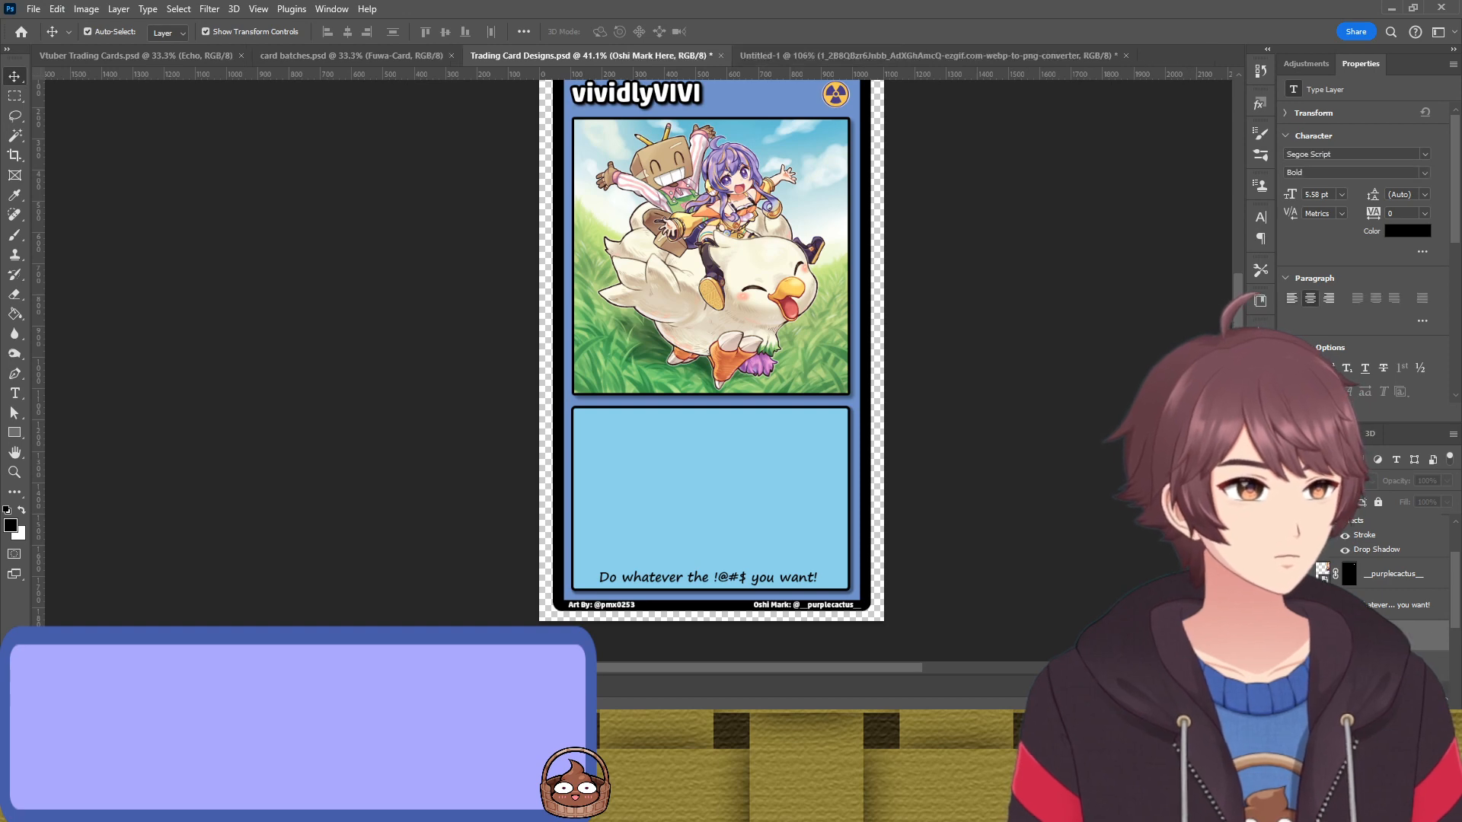
Bring a copy of the Vivi bio text from the Outline 1 group into Outline 5
scroll(1409, 616, "down", 10)
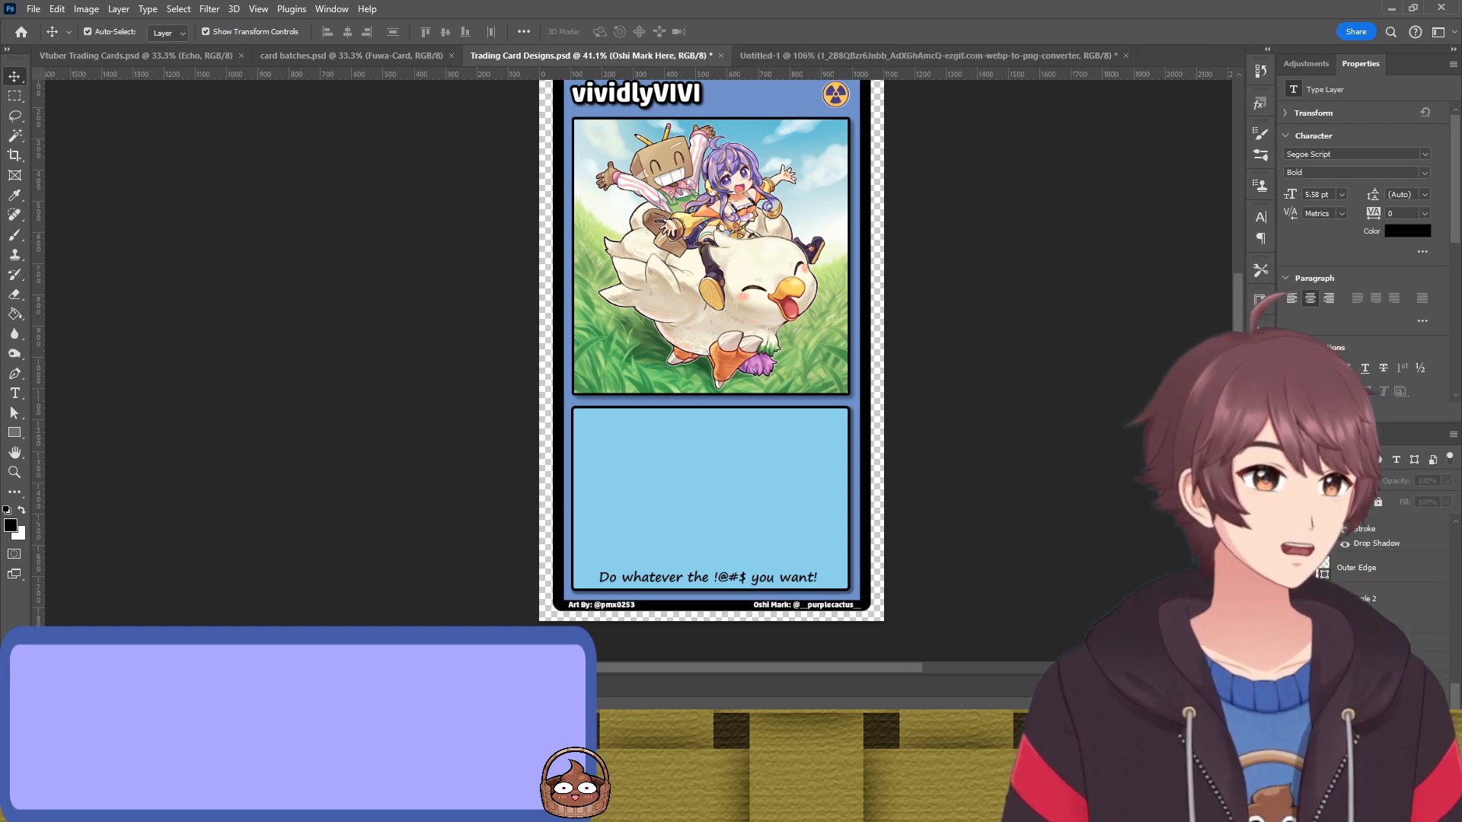
left_click(1370, 681)
scroll(1401, 620, "down", 4)
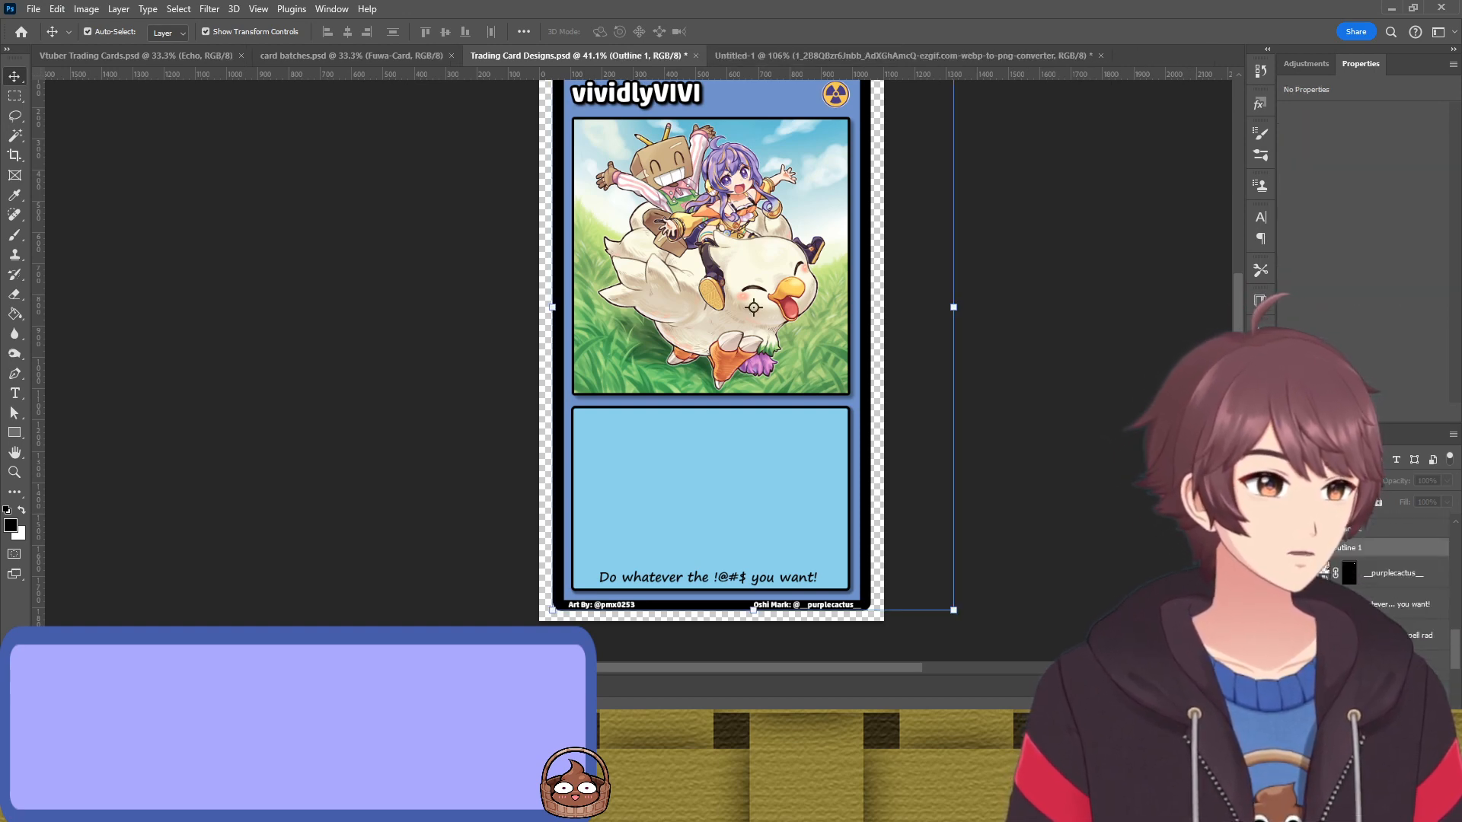
left_click_drag(1372, 548, 1375, 515)
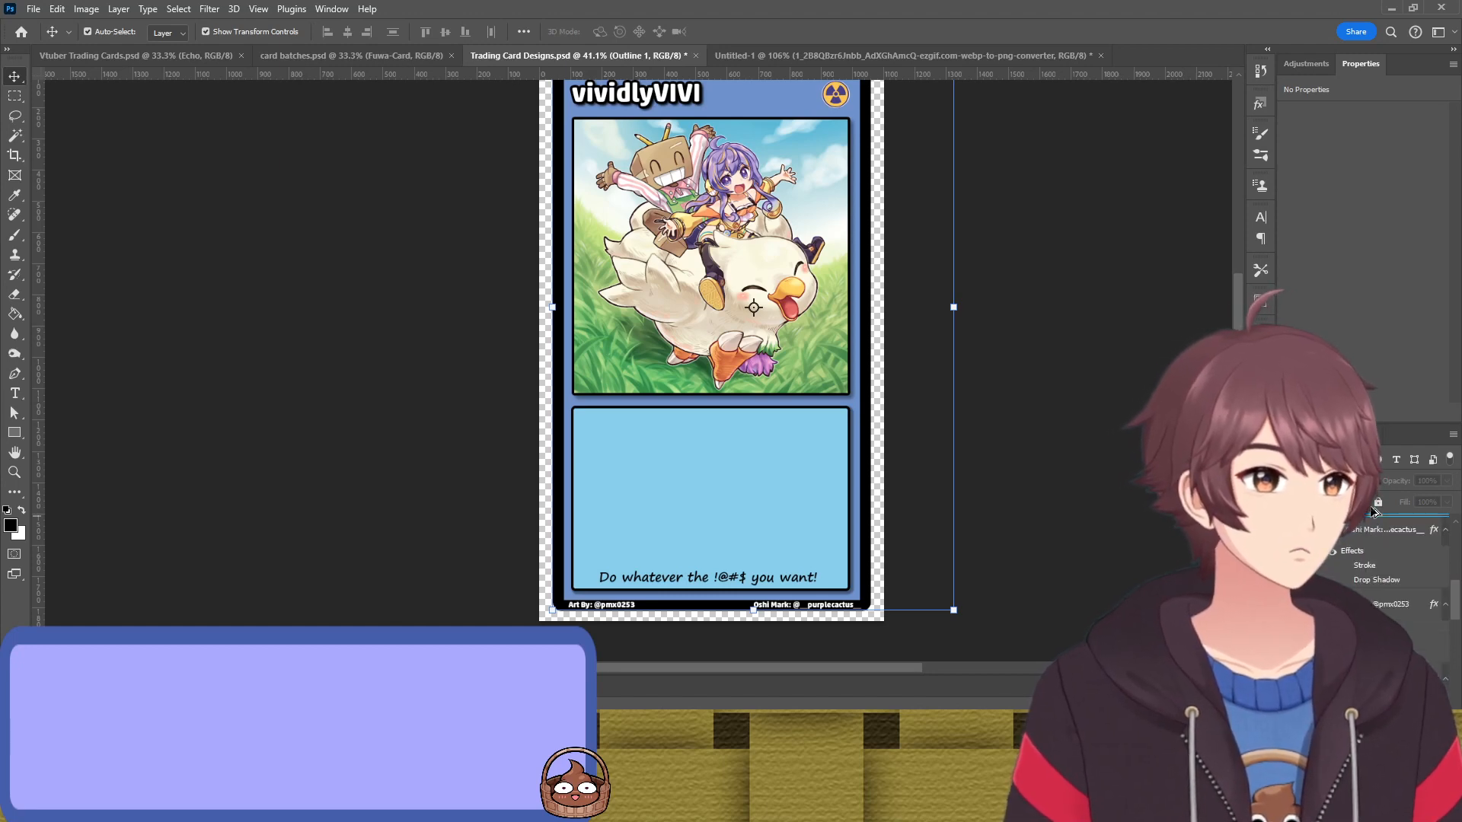
left_click(1287, 666)
scroll(1294, 647, "down", 4)
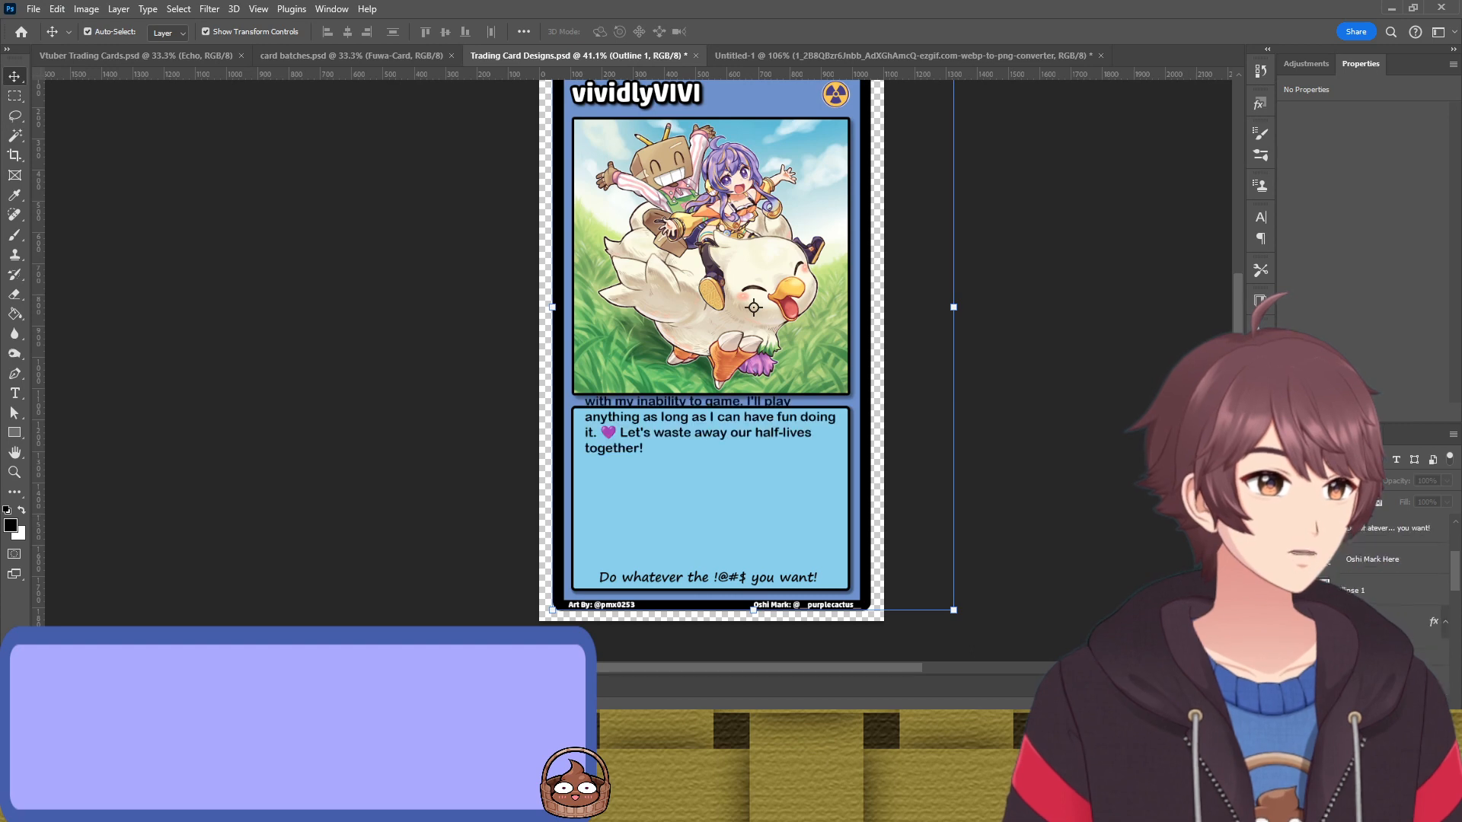
Place the Vivi bio text inside the lower panel and move its layer to just below the tagline layer
left_click(1287, 547)
scroll(1294, 609, "down", 3)
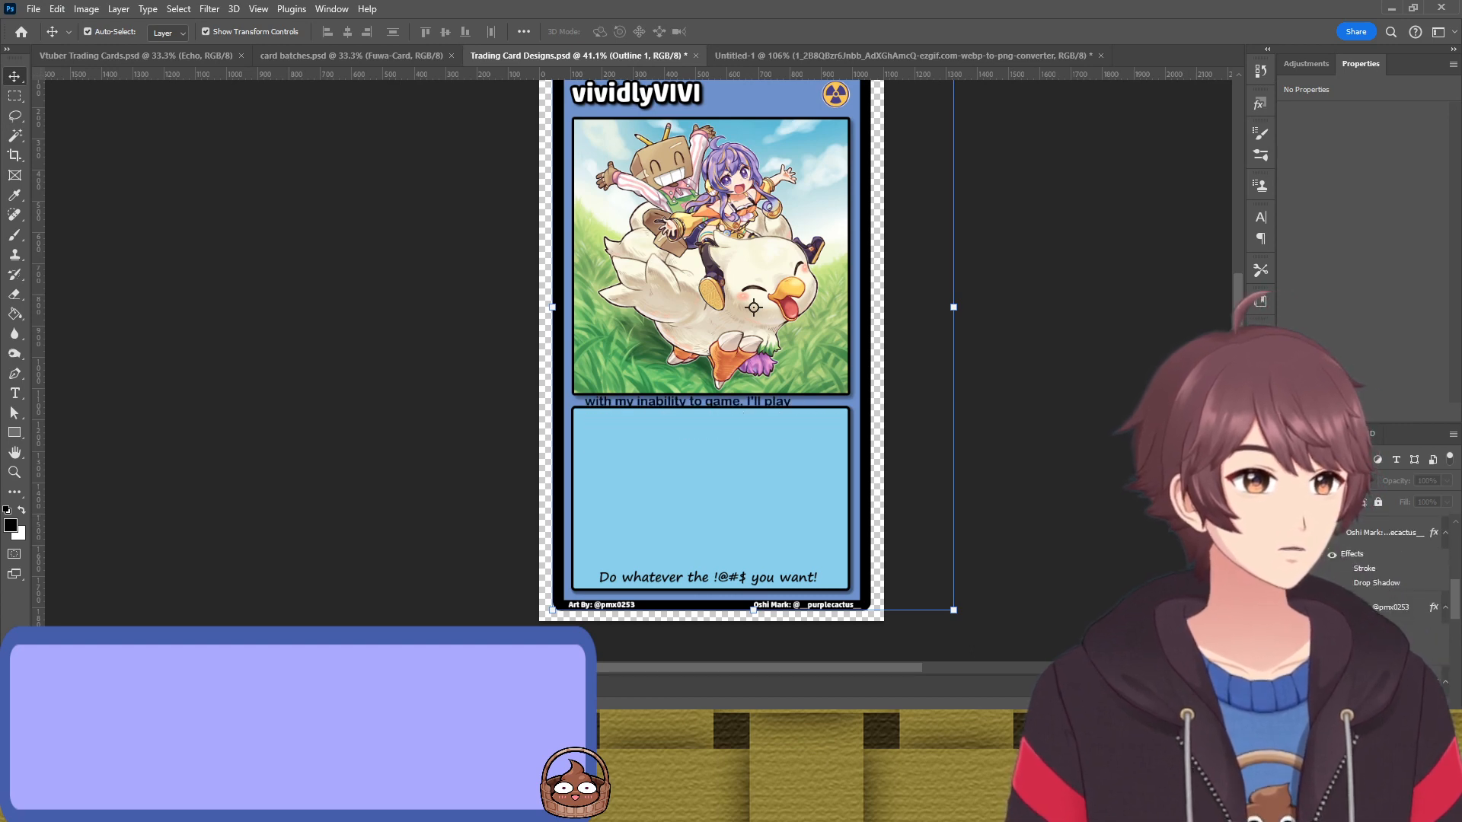
left_click(1324, 680)
left_click_drag(807, 404, 785, 478)
left_click_drag(1325, 680, 1361, 585)
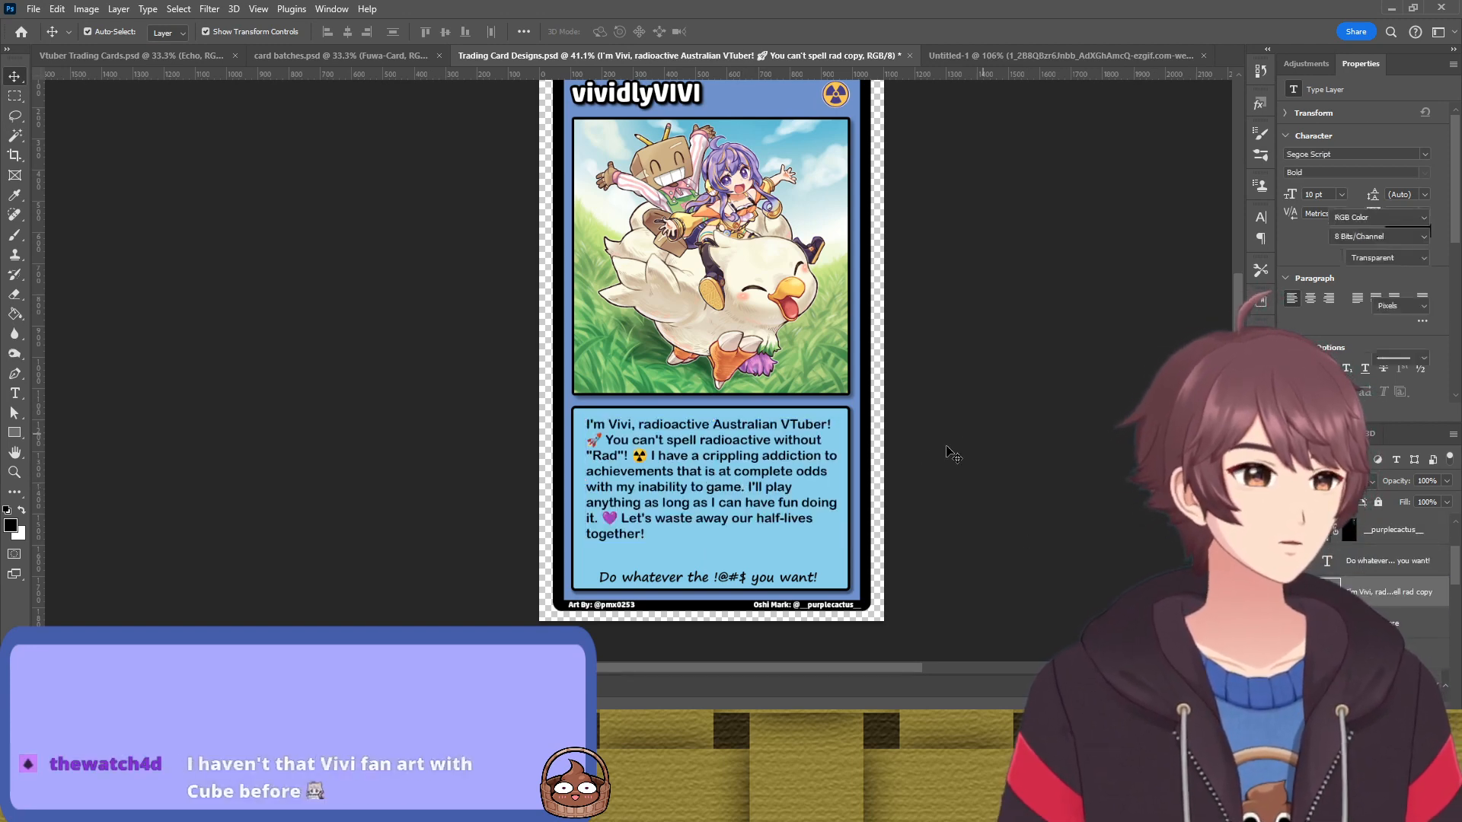
left_click(951, 454)
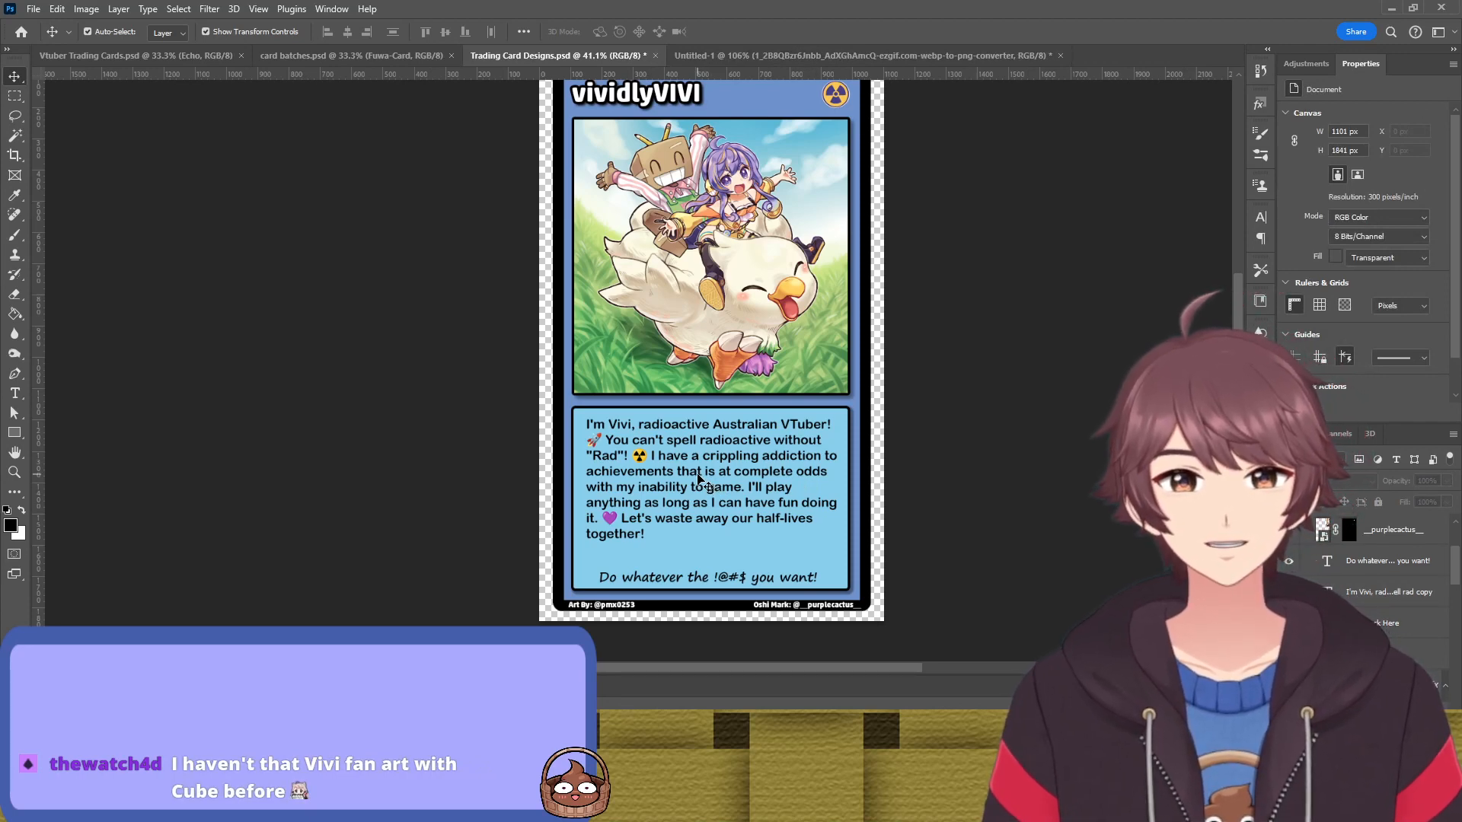
Nudge the "Do whatever the !@#$ you want!" tagline slightly upward in the lower panel
scroll(946, 423, "up", 2)
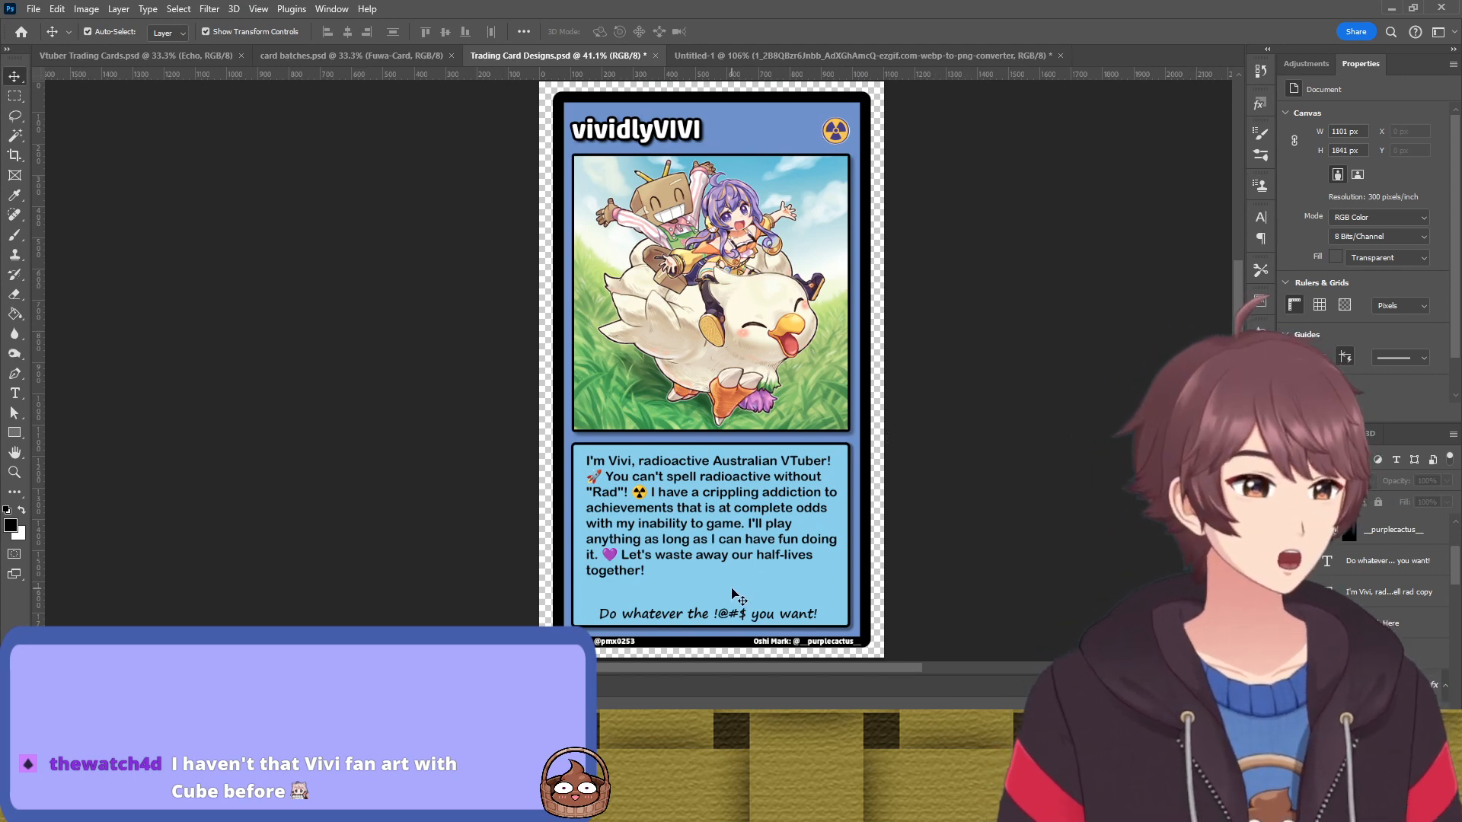
left_click_drag(733, 611, 733, 607)
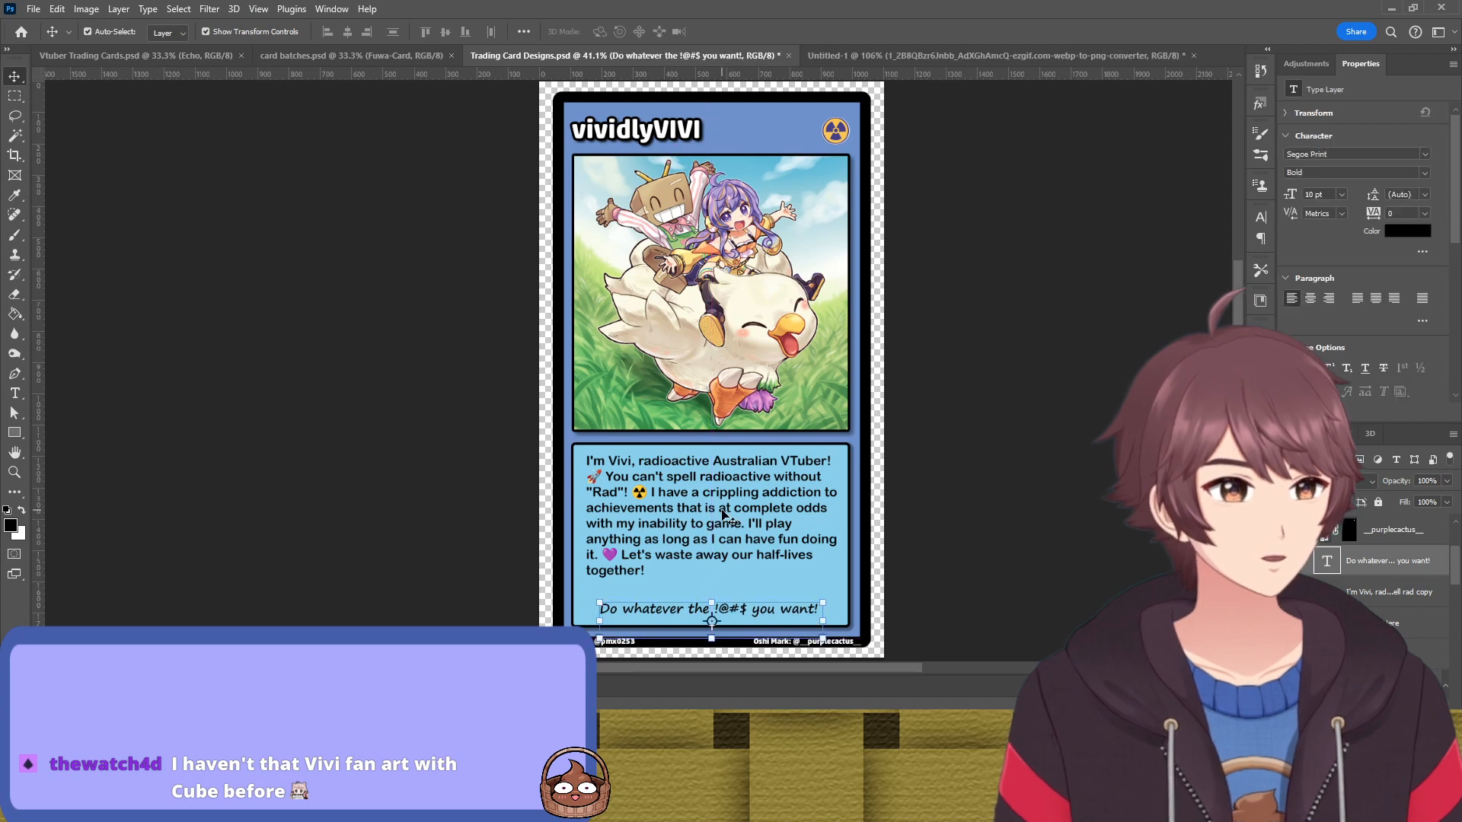
left_click(722, 514)
left_click(982, 515)
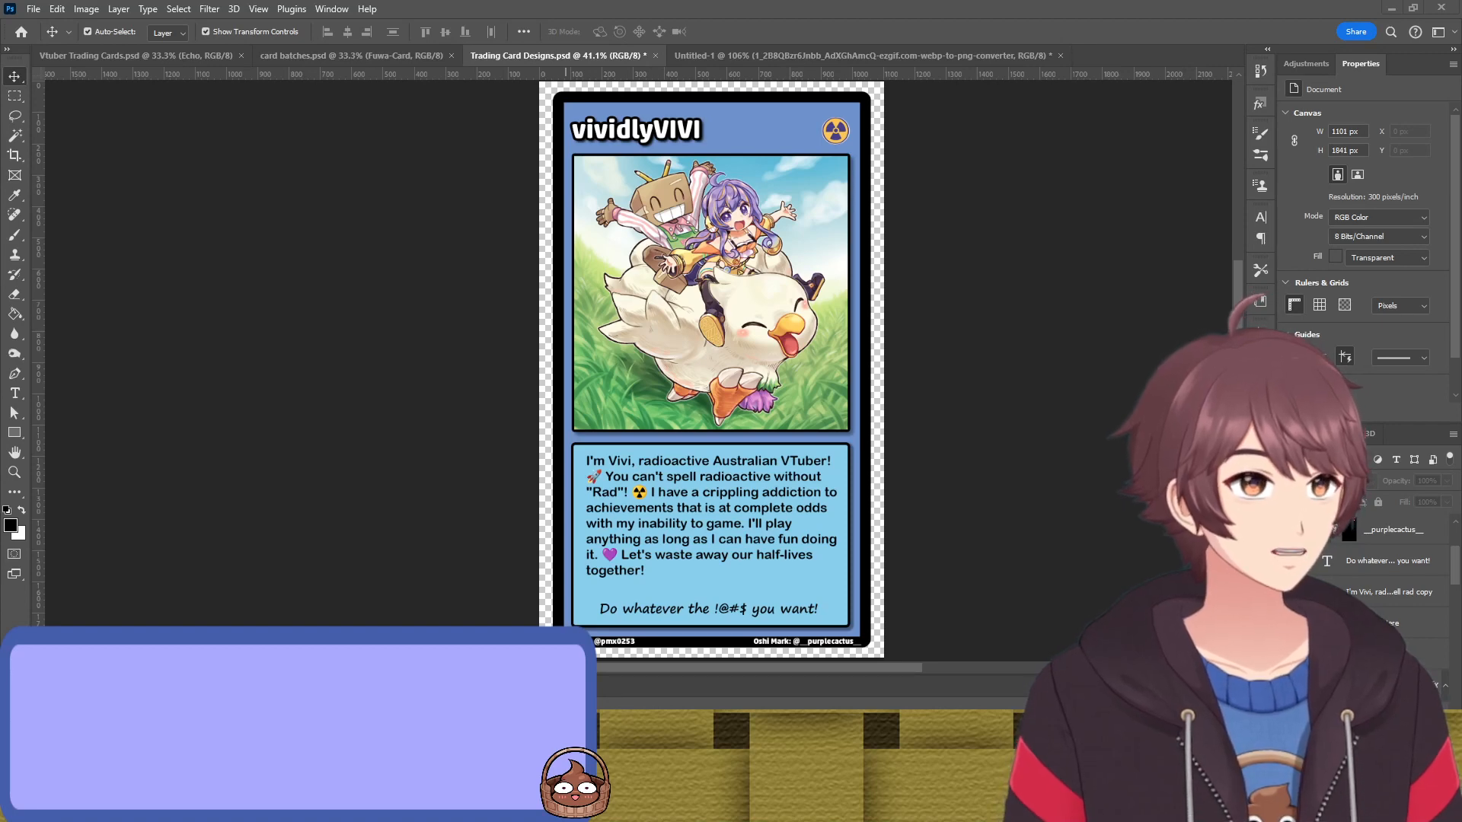
Place the pmx0252 artwork across the card's top edge and the pmx0251 artwork across its middle
key("ctrl+v")
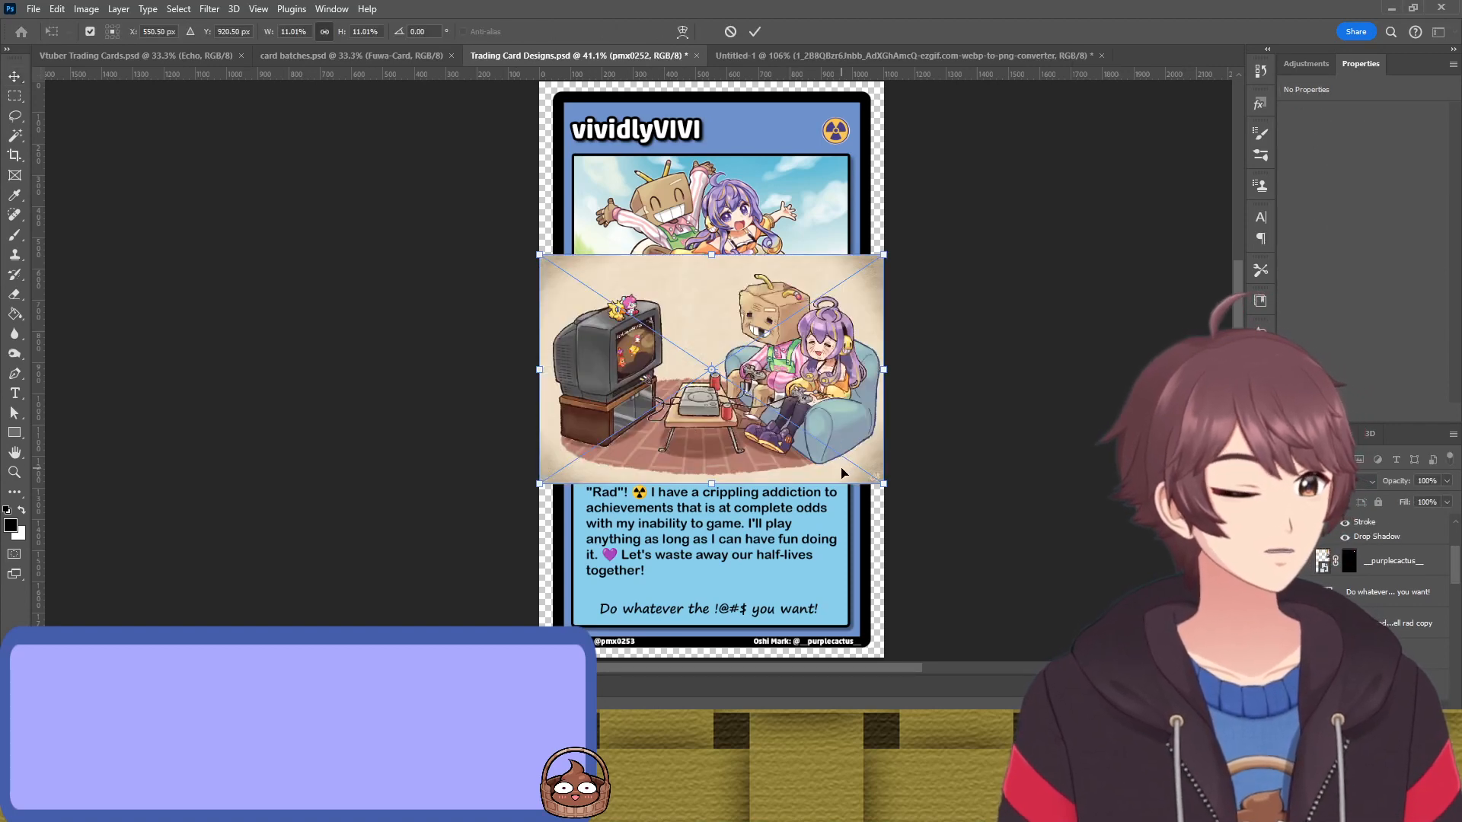
key("Return")
left_click_drag(830, 369, 834, 224)
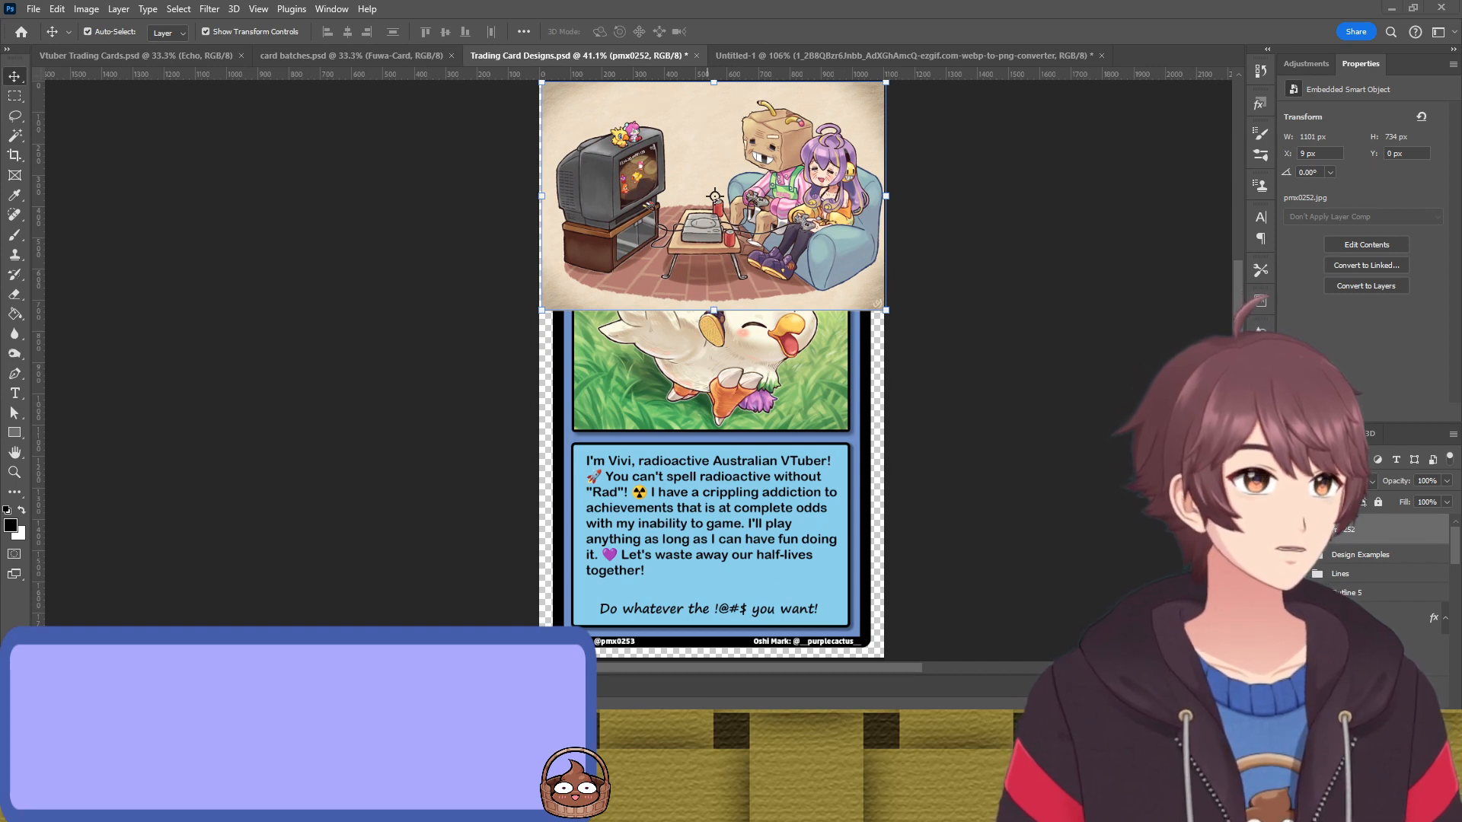
key("ctrl+v")
key("Return")
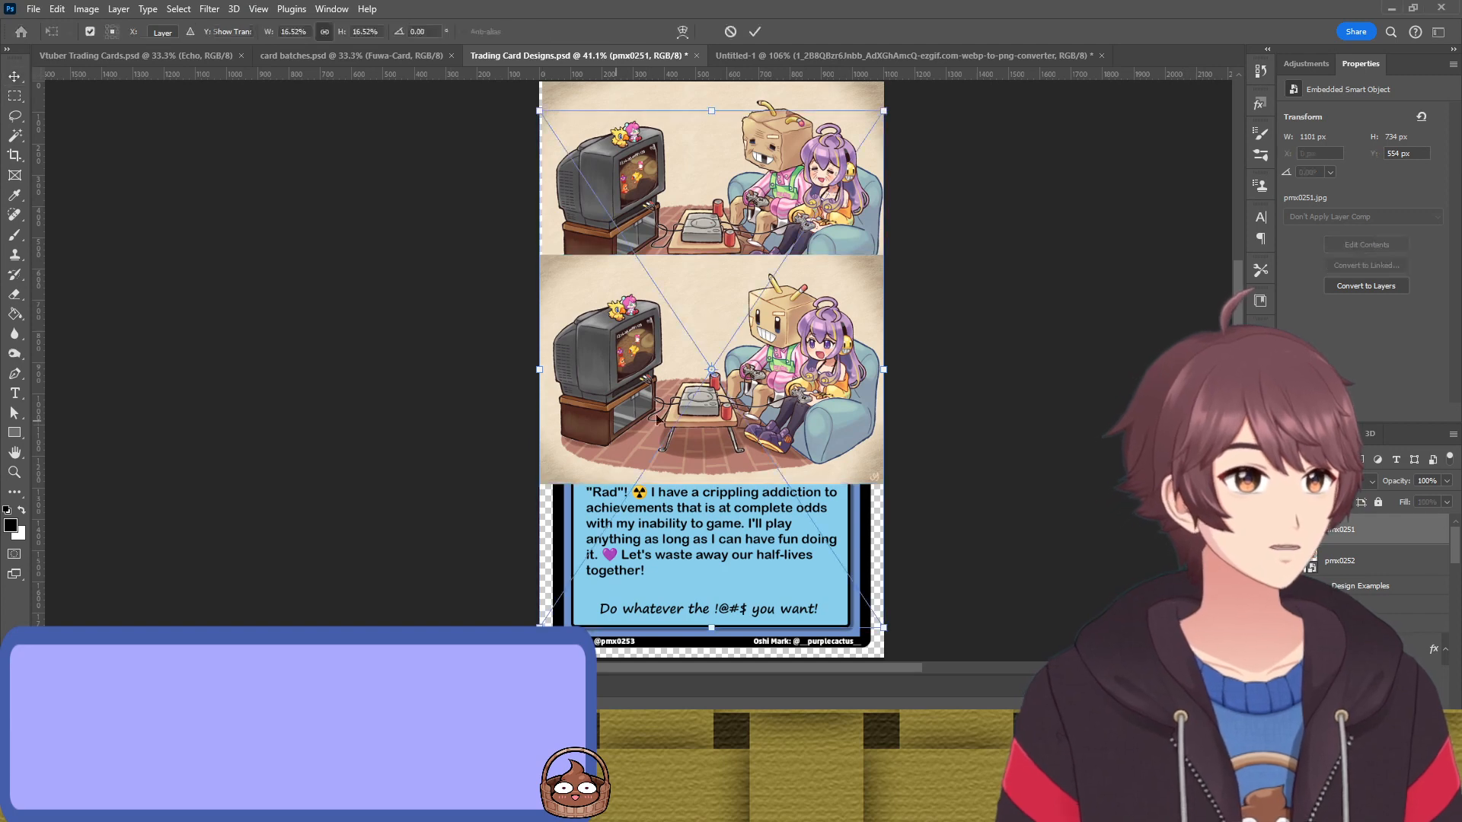
Place the pmx025 artwork at the card's lower-left corner, scaled to 524 by 786 px
key("ctrl+v")
left_click_drag(714, 111, 651, 447)
scroll(646, 303, "down", 2)
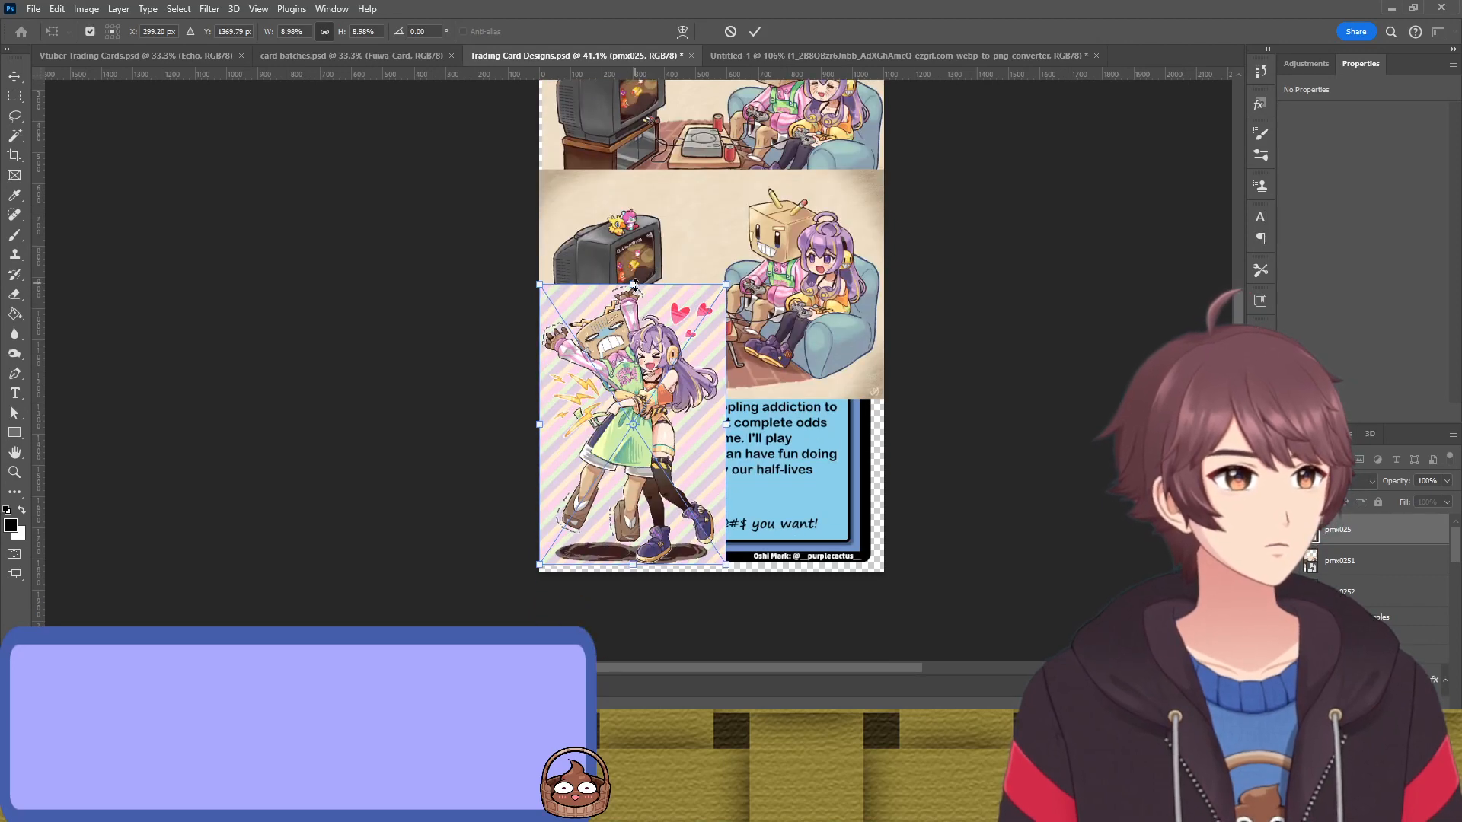
left_click_drag(635, 284, 632, 316)
left_click_drag(625, 427, 624, 445)
key("Return")
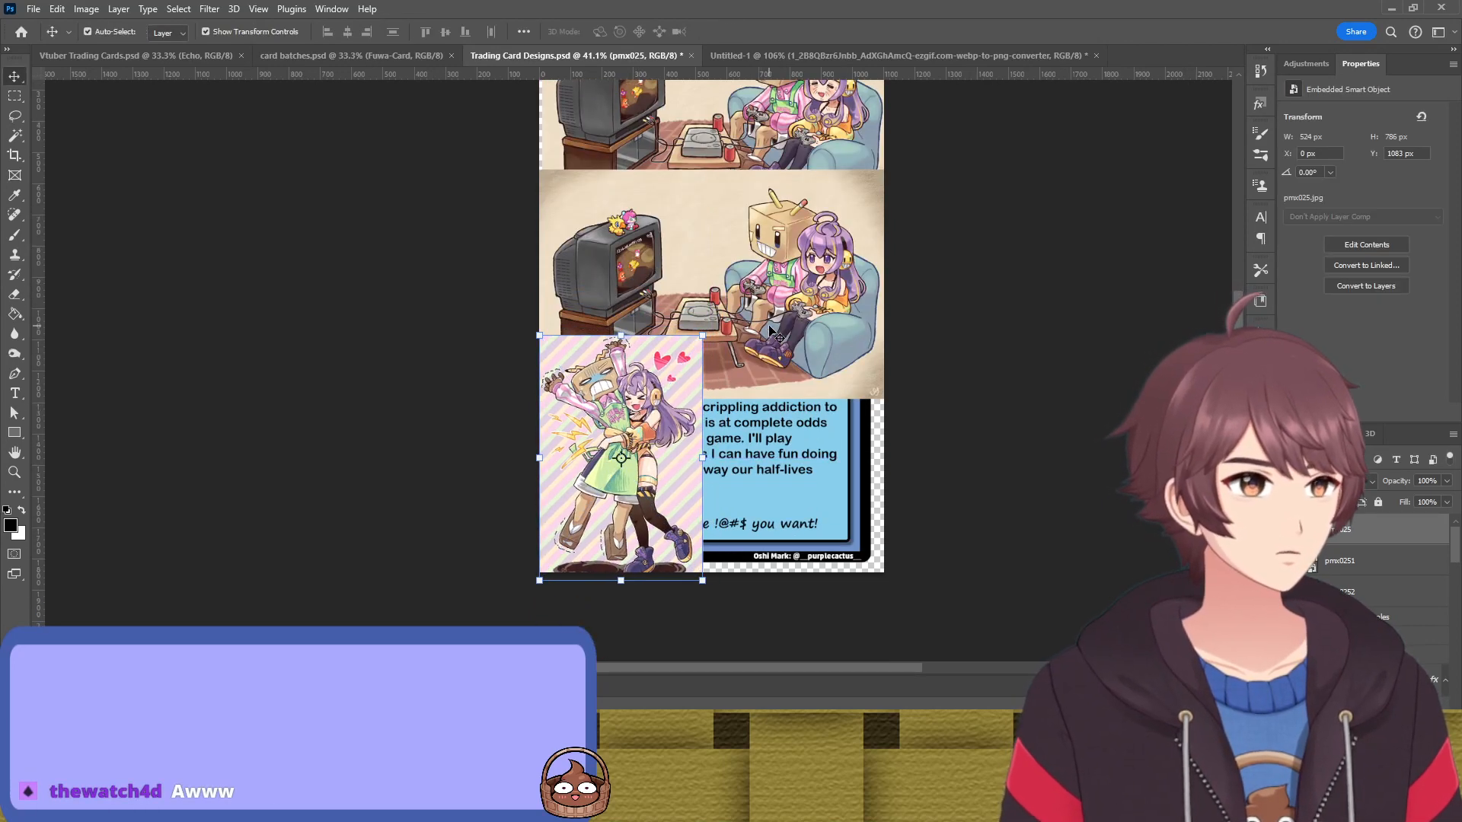
Scale the pmx0251 artwork to 860 by 573 px and move it to the card's middle at X 125, Y 584 px
left_click(771, 332)
left_click_drag(711, 169, 711, 220)
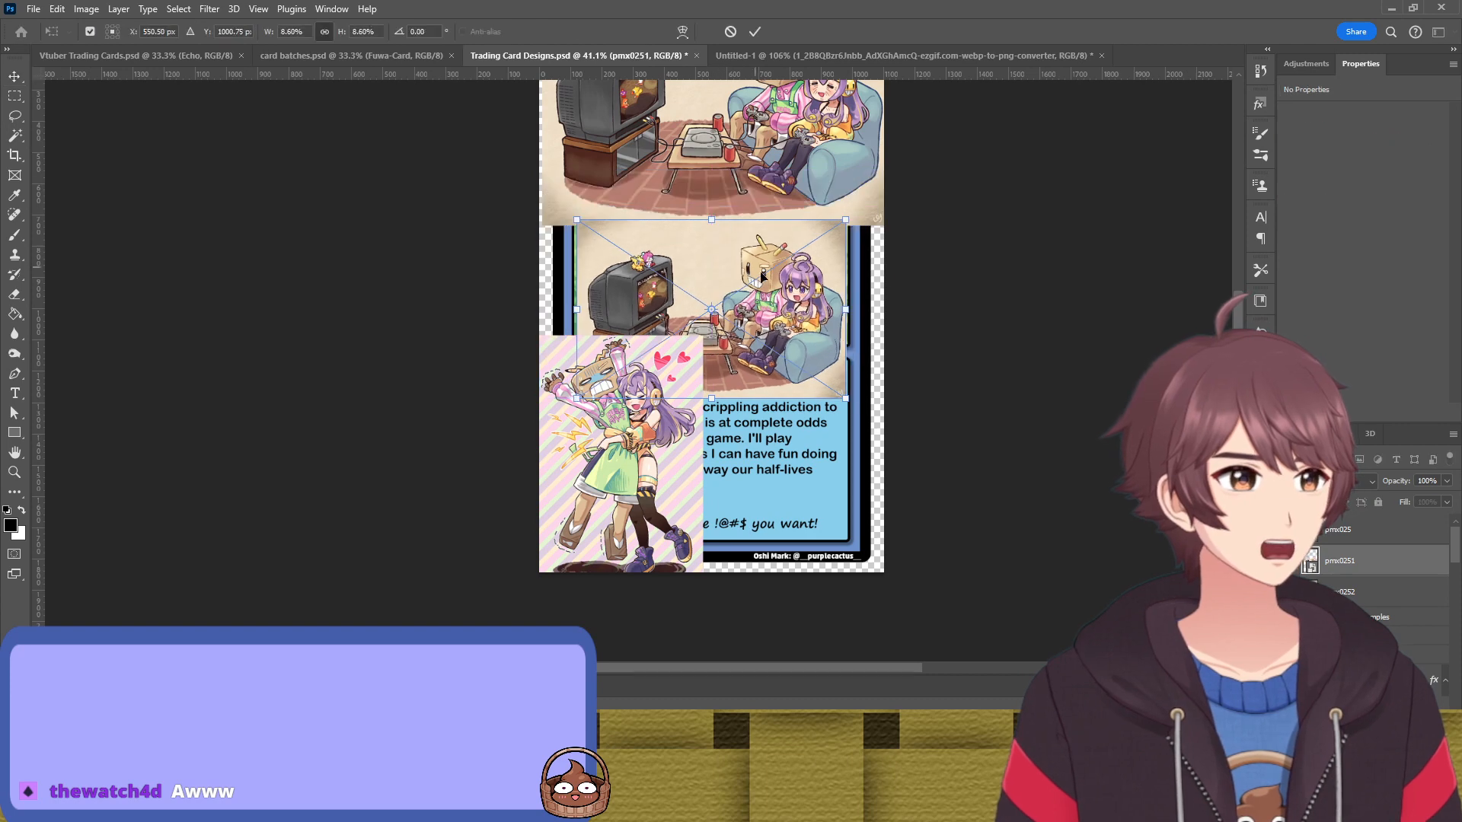
left_click_drag(763, 274, 763, 234)
key("Return")
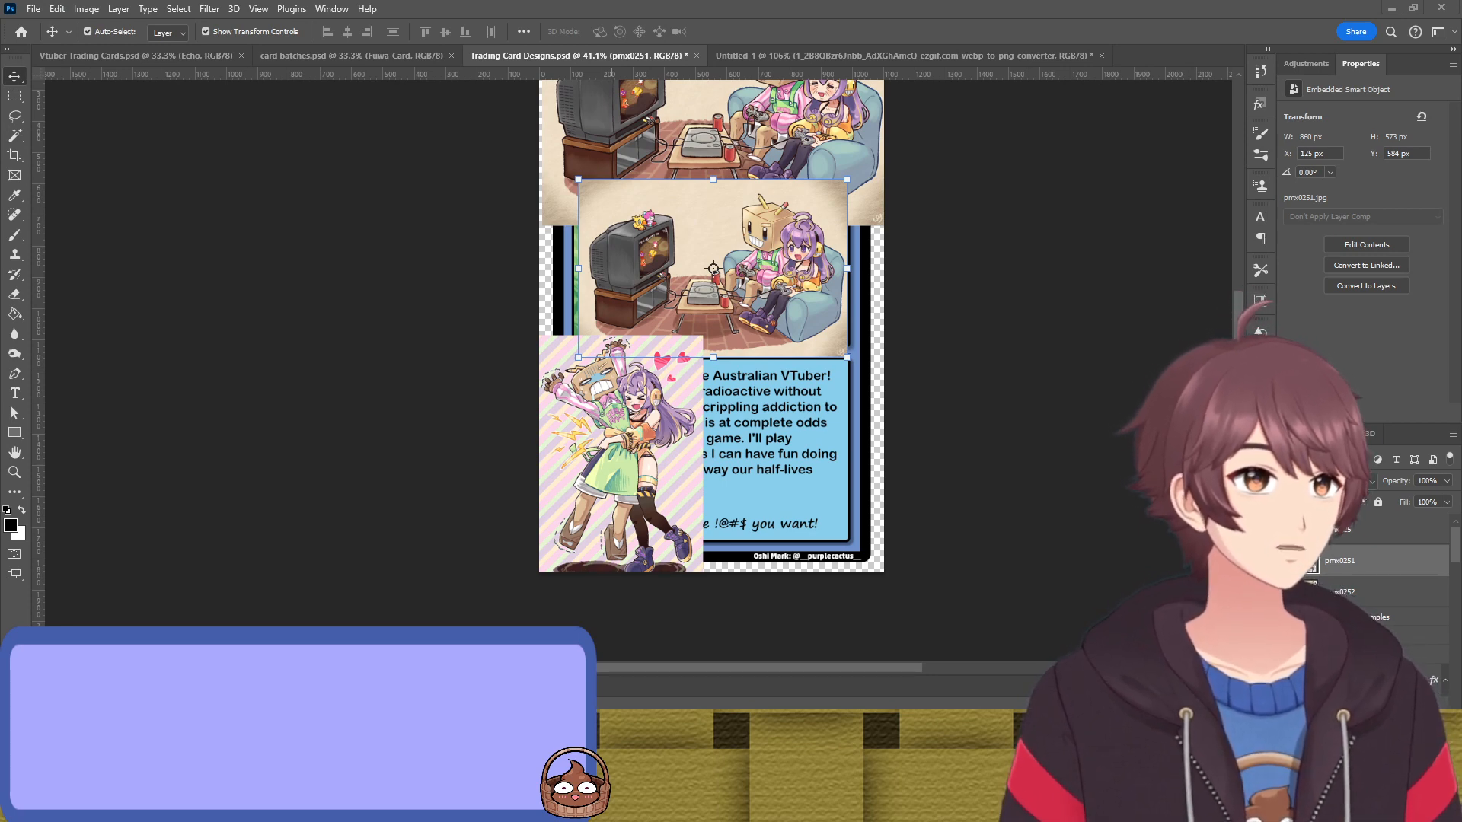
scroll(788, 289, "up", 4)
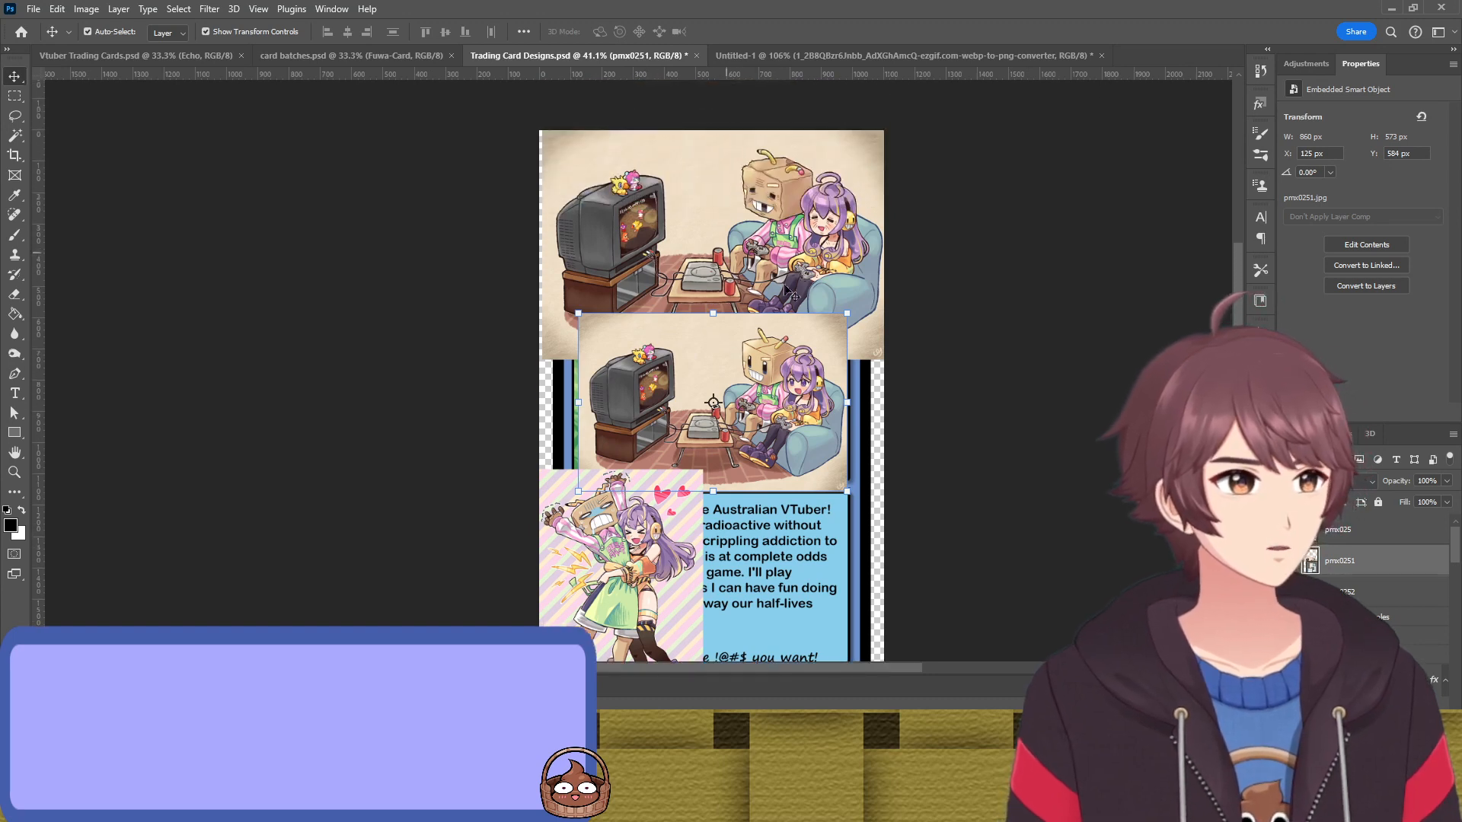
left_click(669, 504)
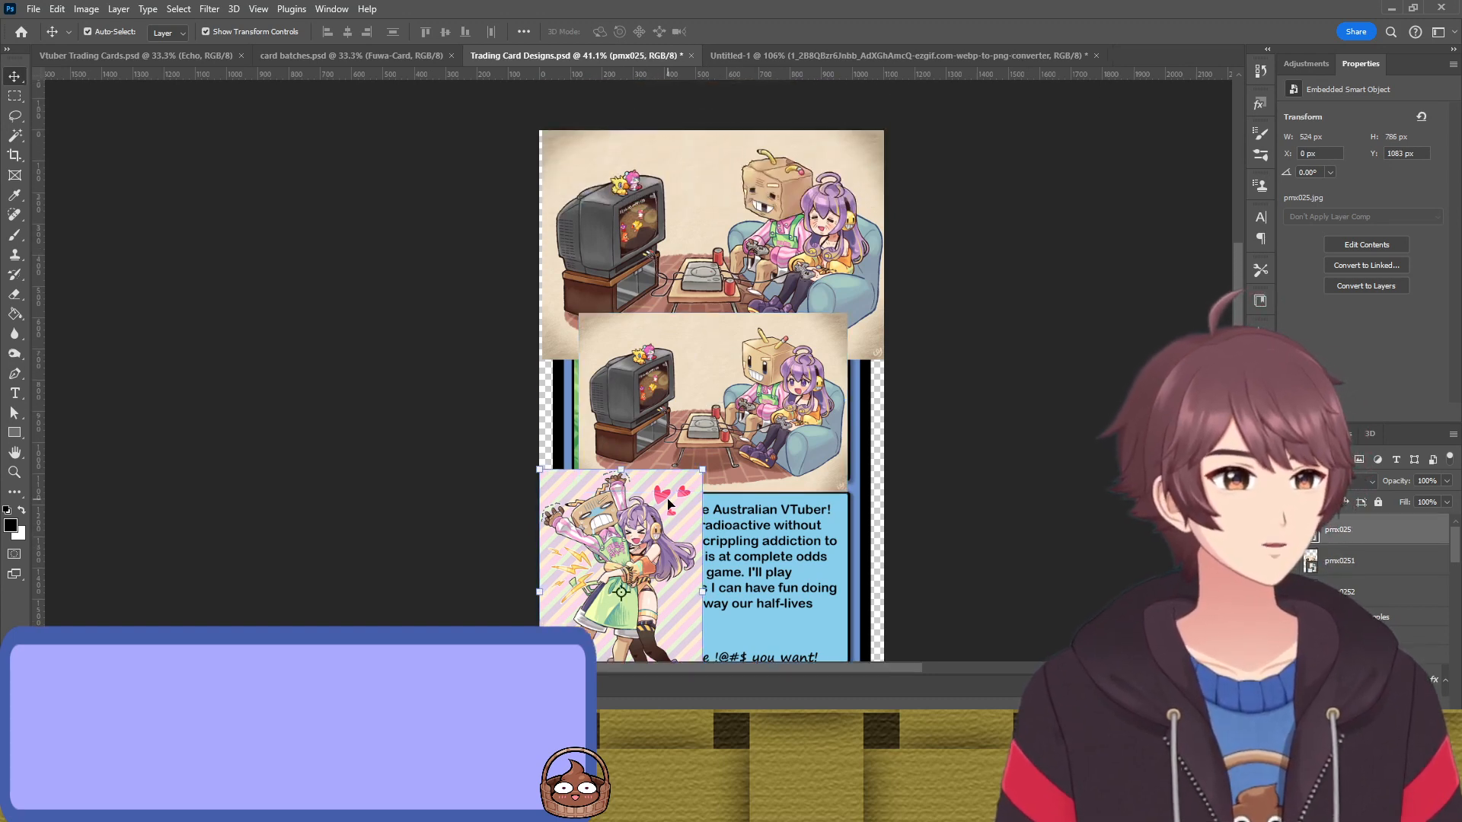
left_click(1080, 397)
scroll(810, 442, "down", 1)
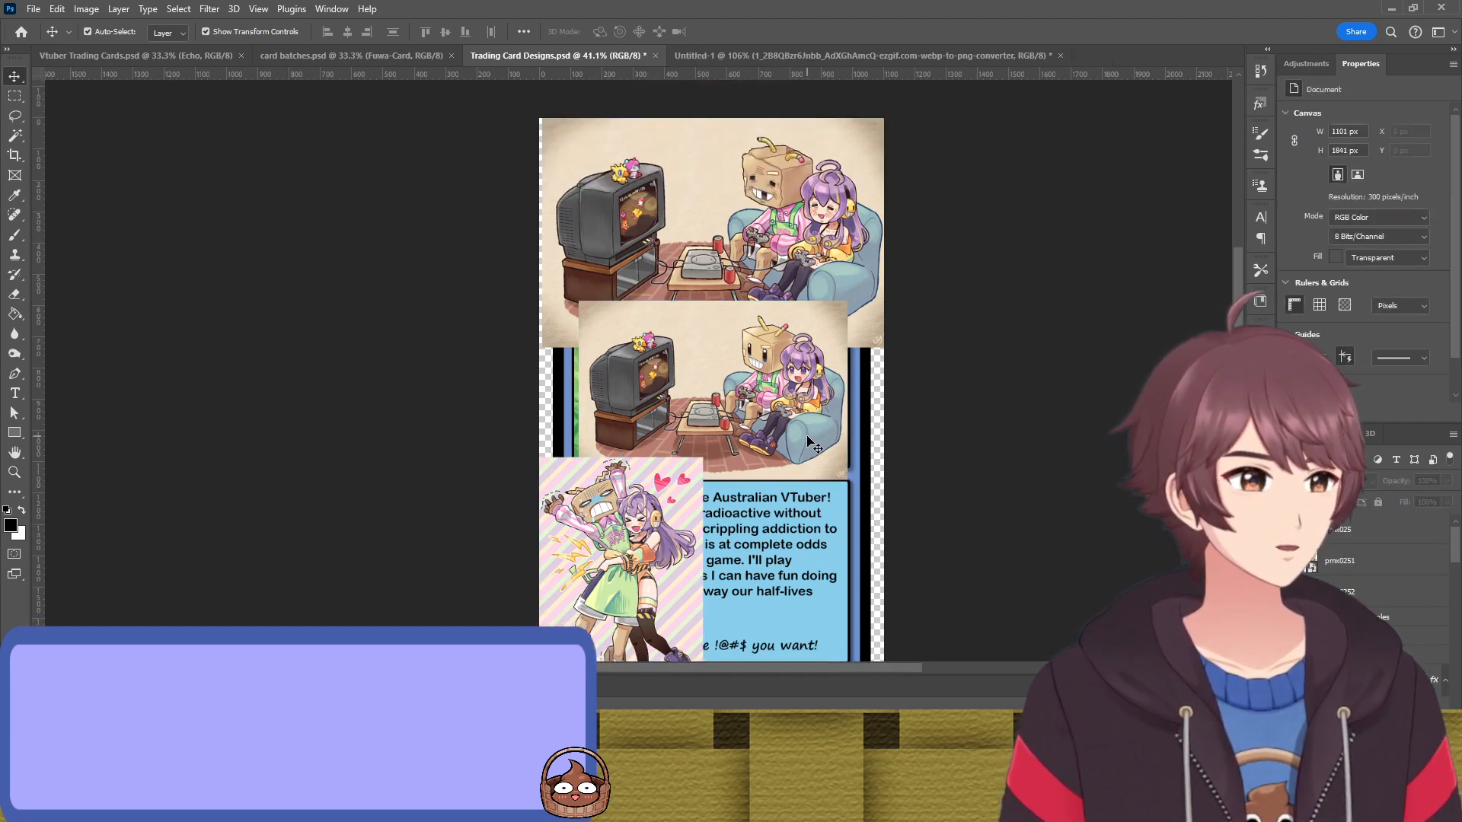
scroll(809, 443, "down", 2)
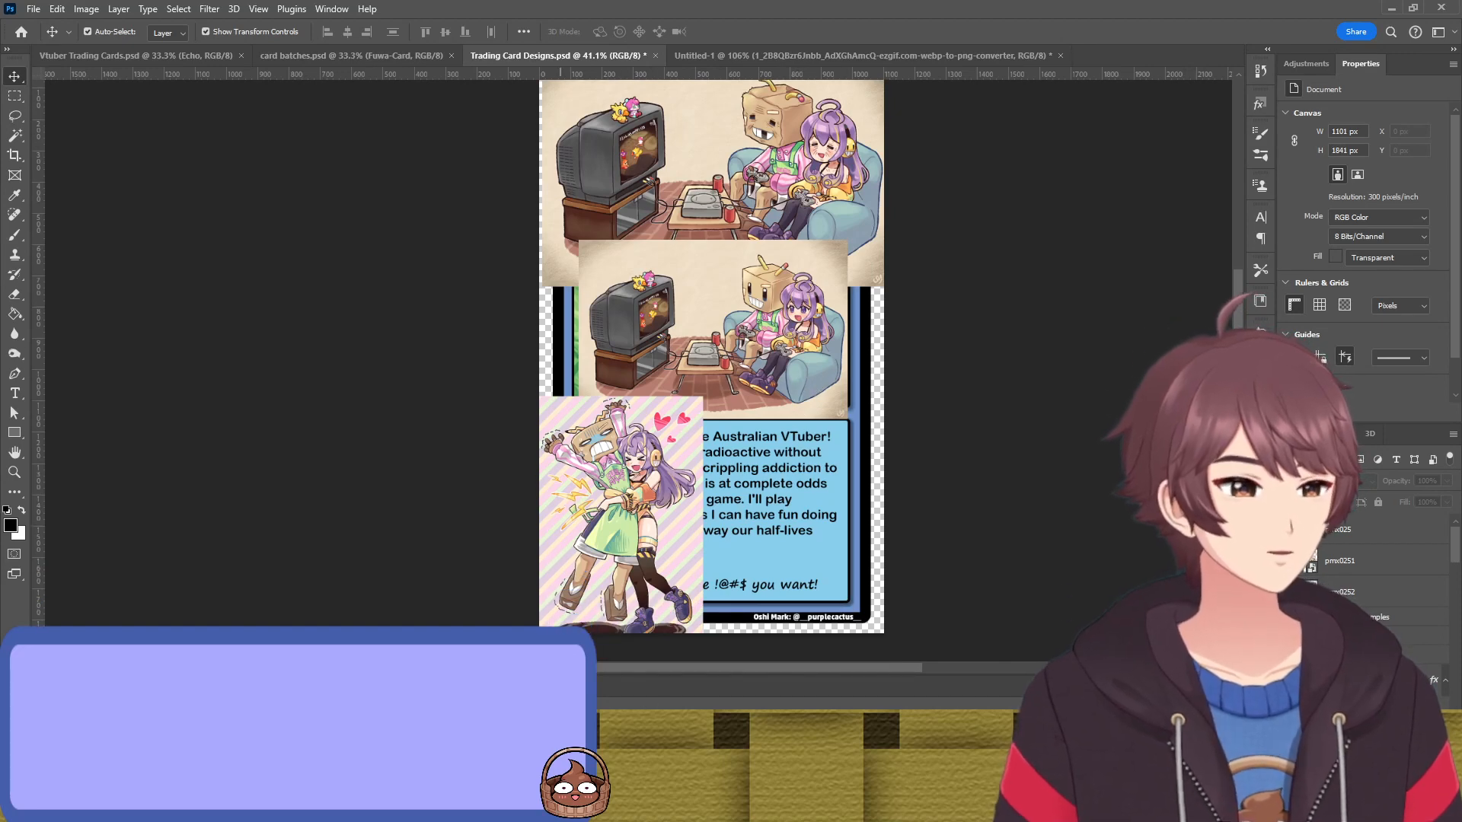
Place the CaptainCubeTube artwork across the card's full width, over the middle of the design
left_click(624, 522)
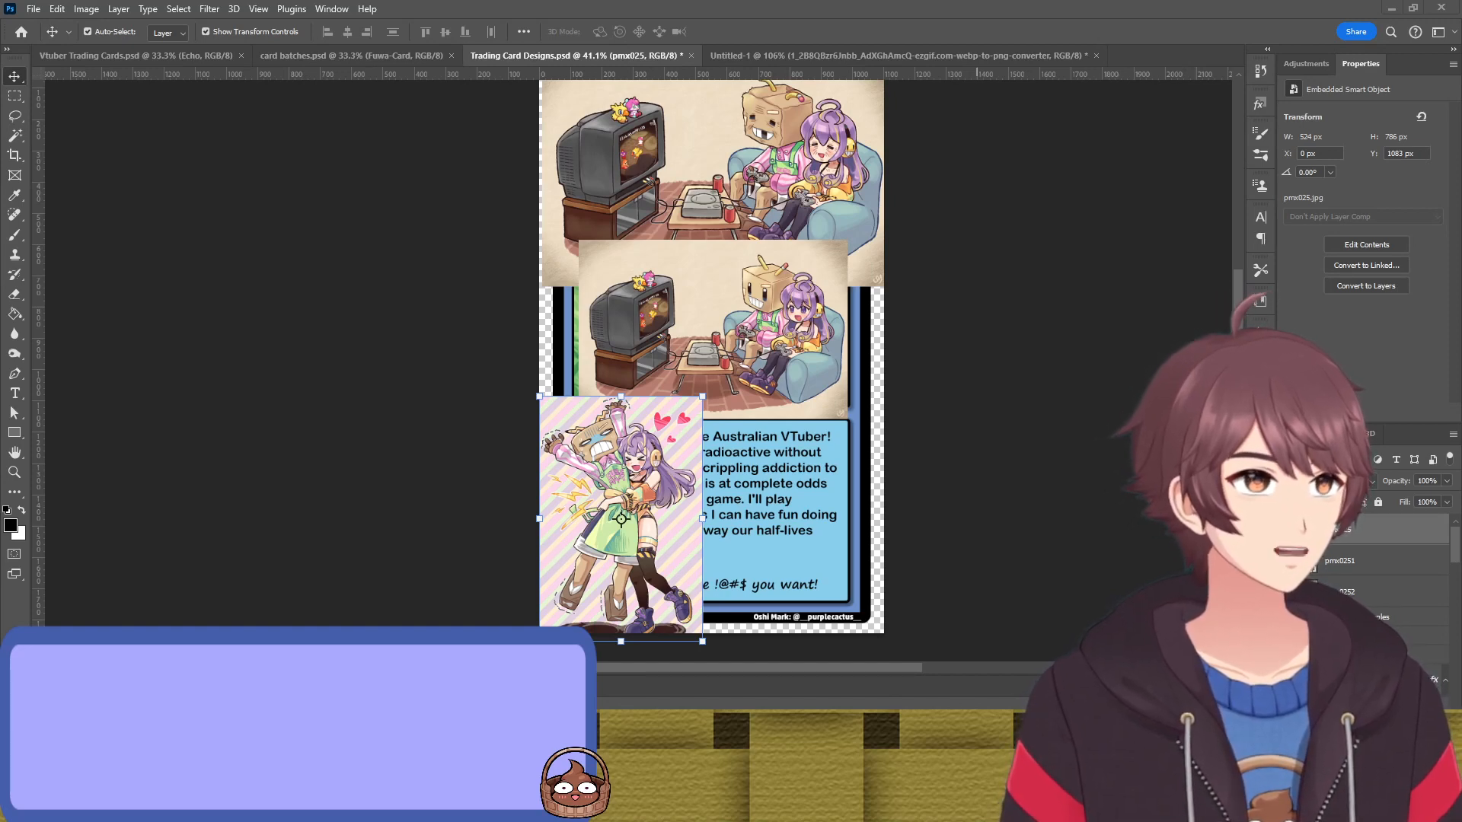
left_click_drag(1461, 426, 708, 425)
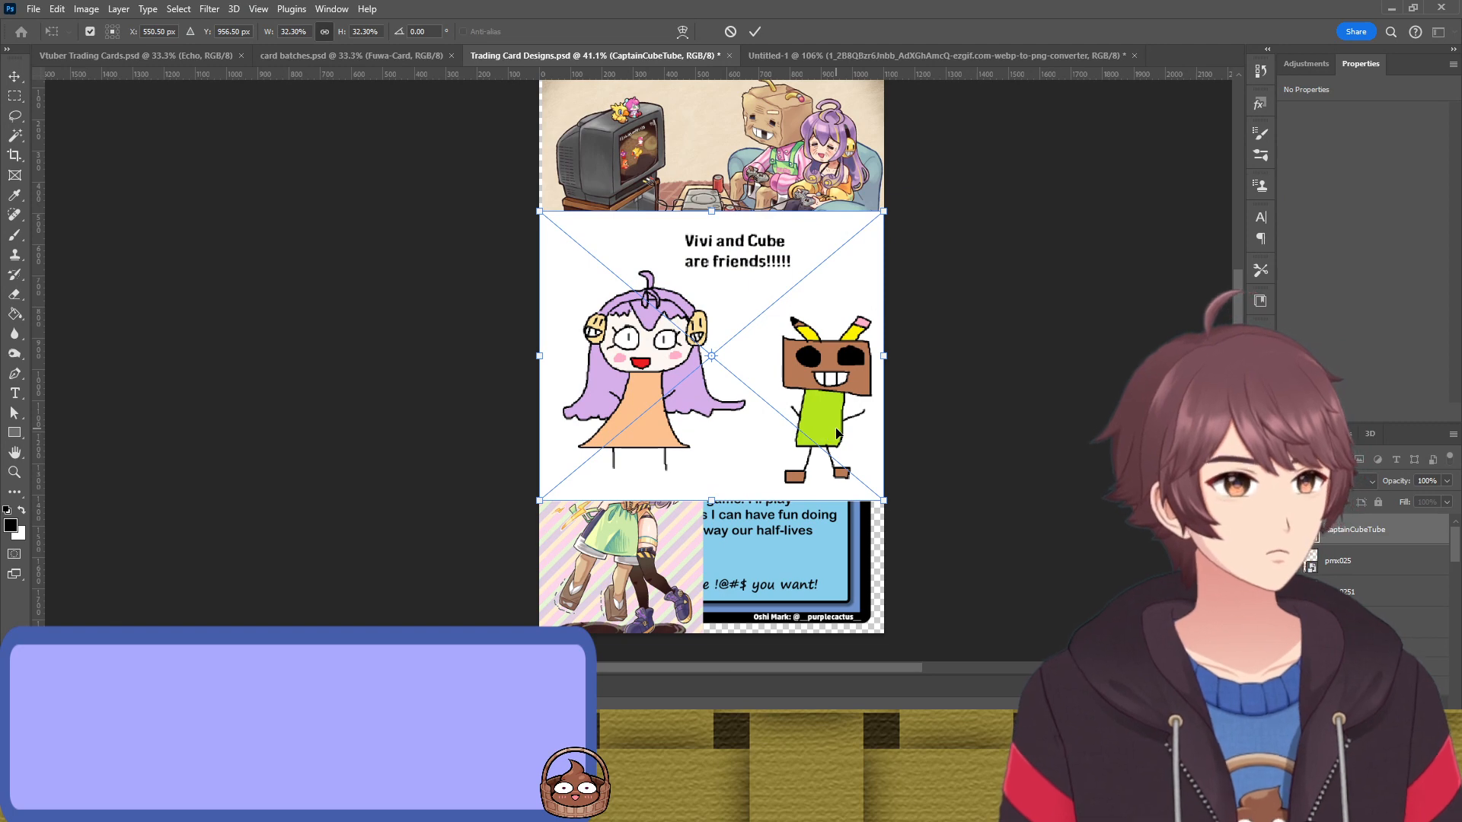
key("Return")
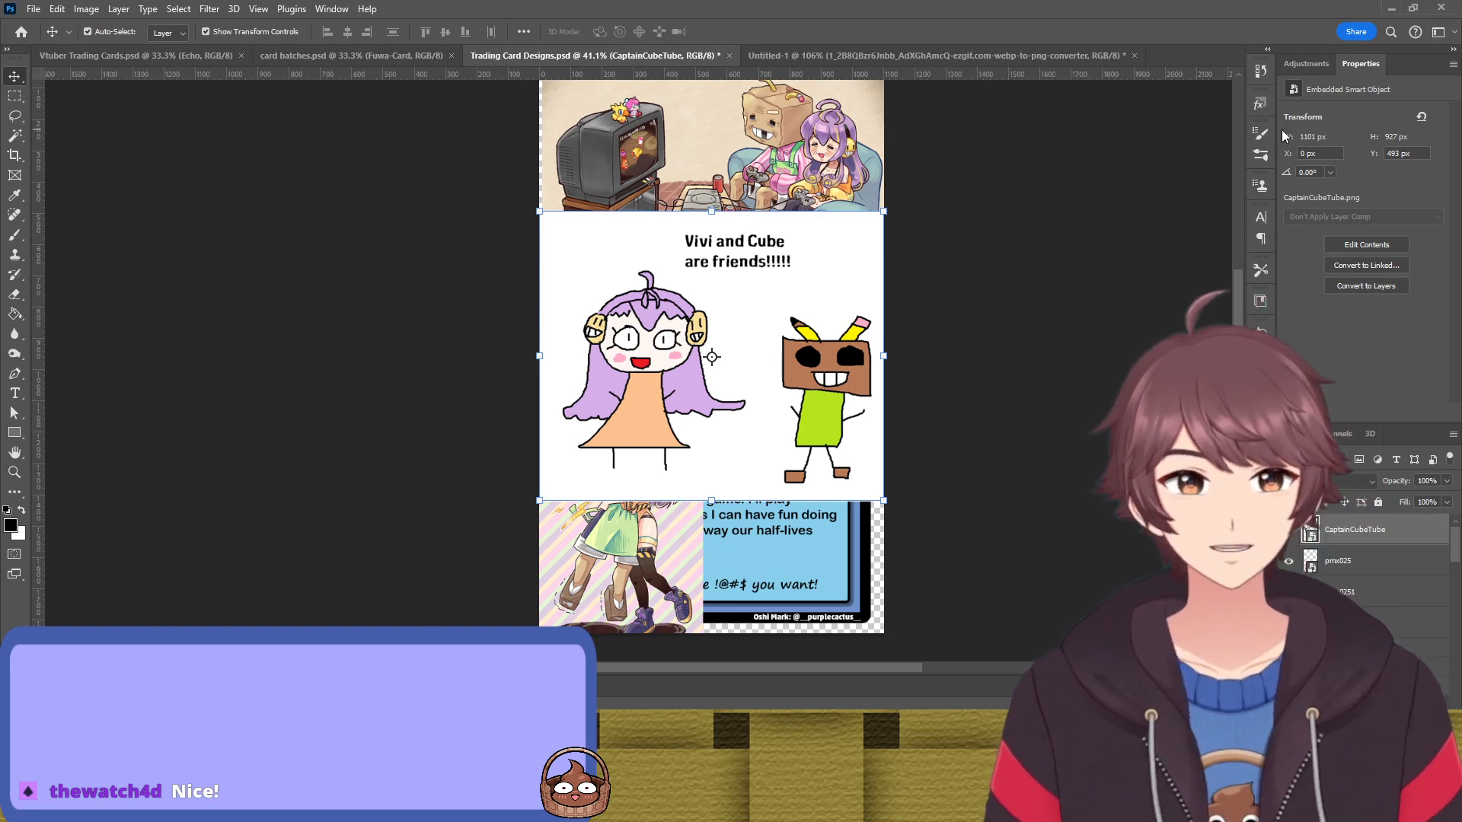
left_click(952, 495)
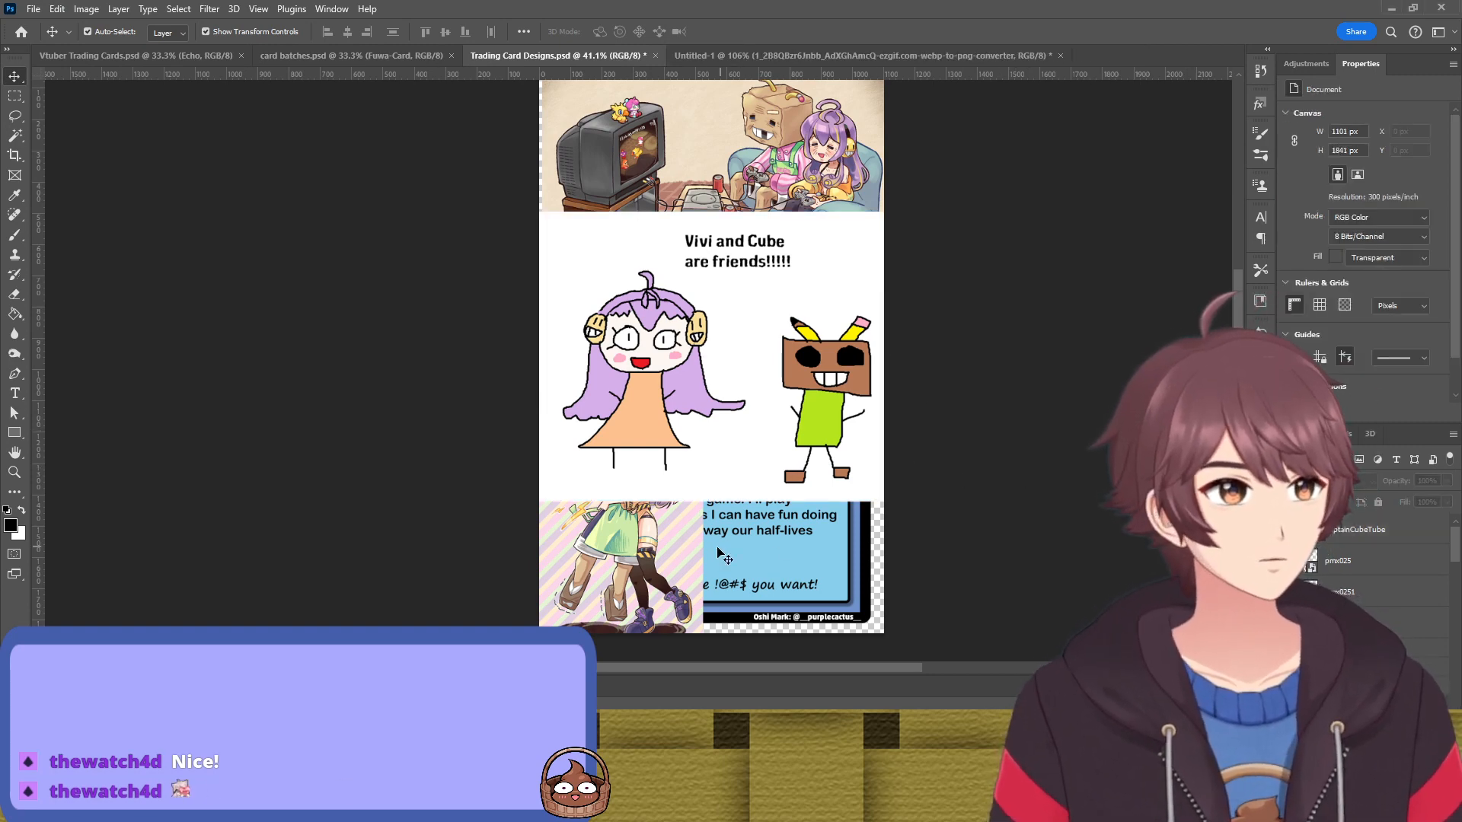
Delete the pmx025, pmx0251, pmx0252 and CaptainCubeTube artworks from the card design
left_click(668, 555)
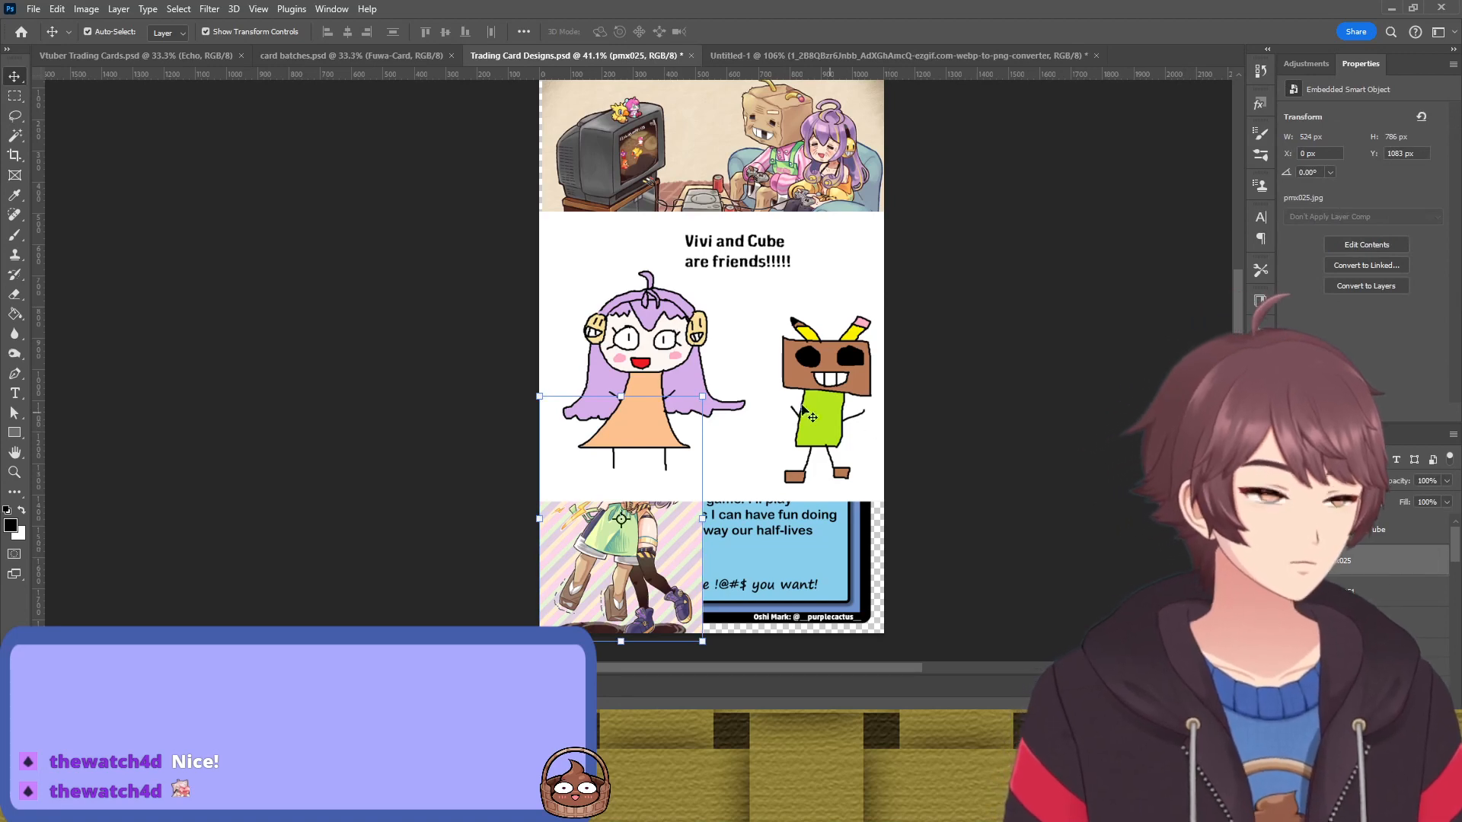
key("Delete")
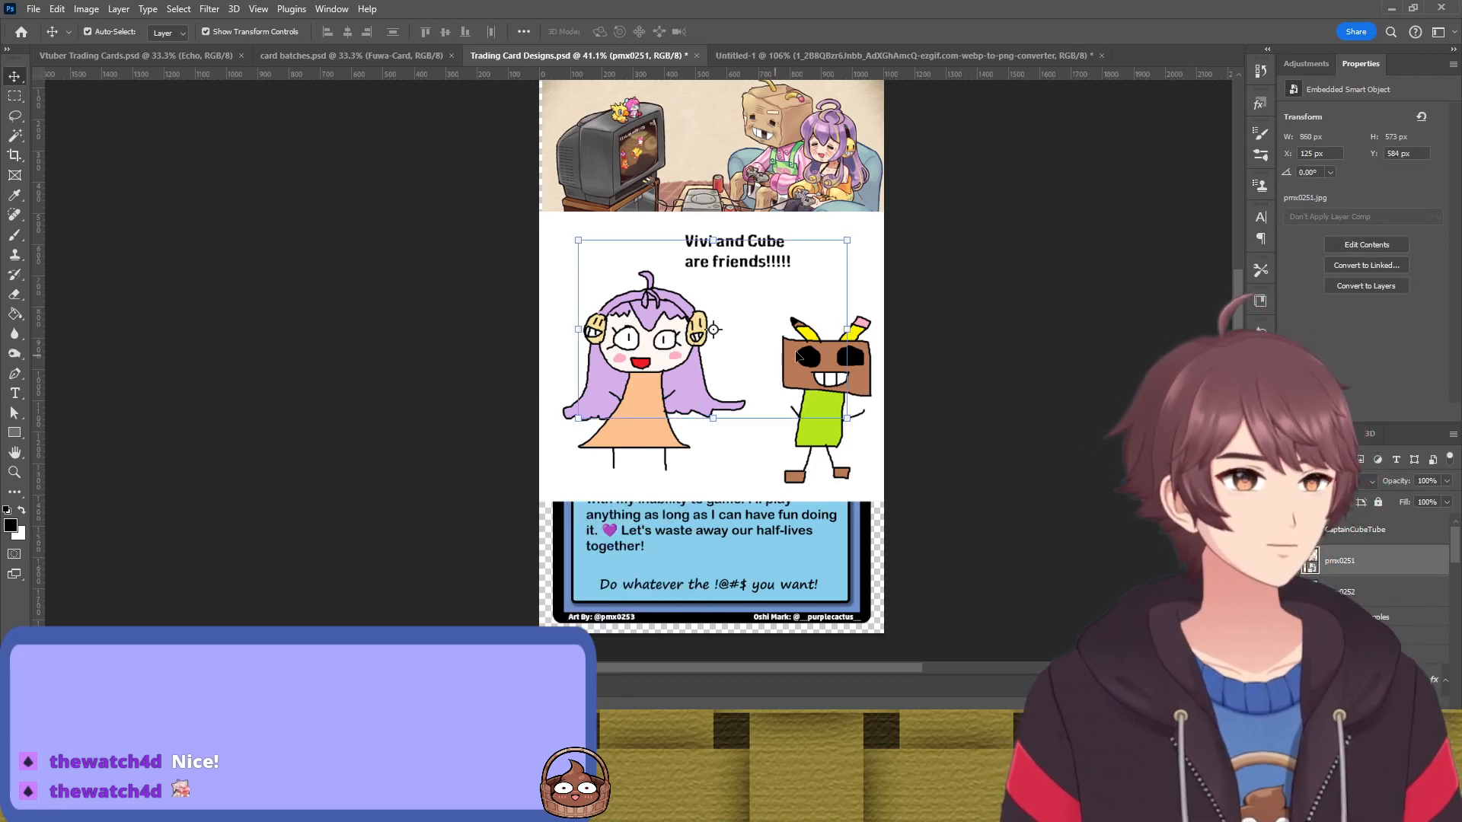
left_click(845, 447)
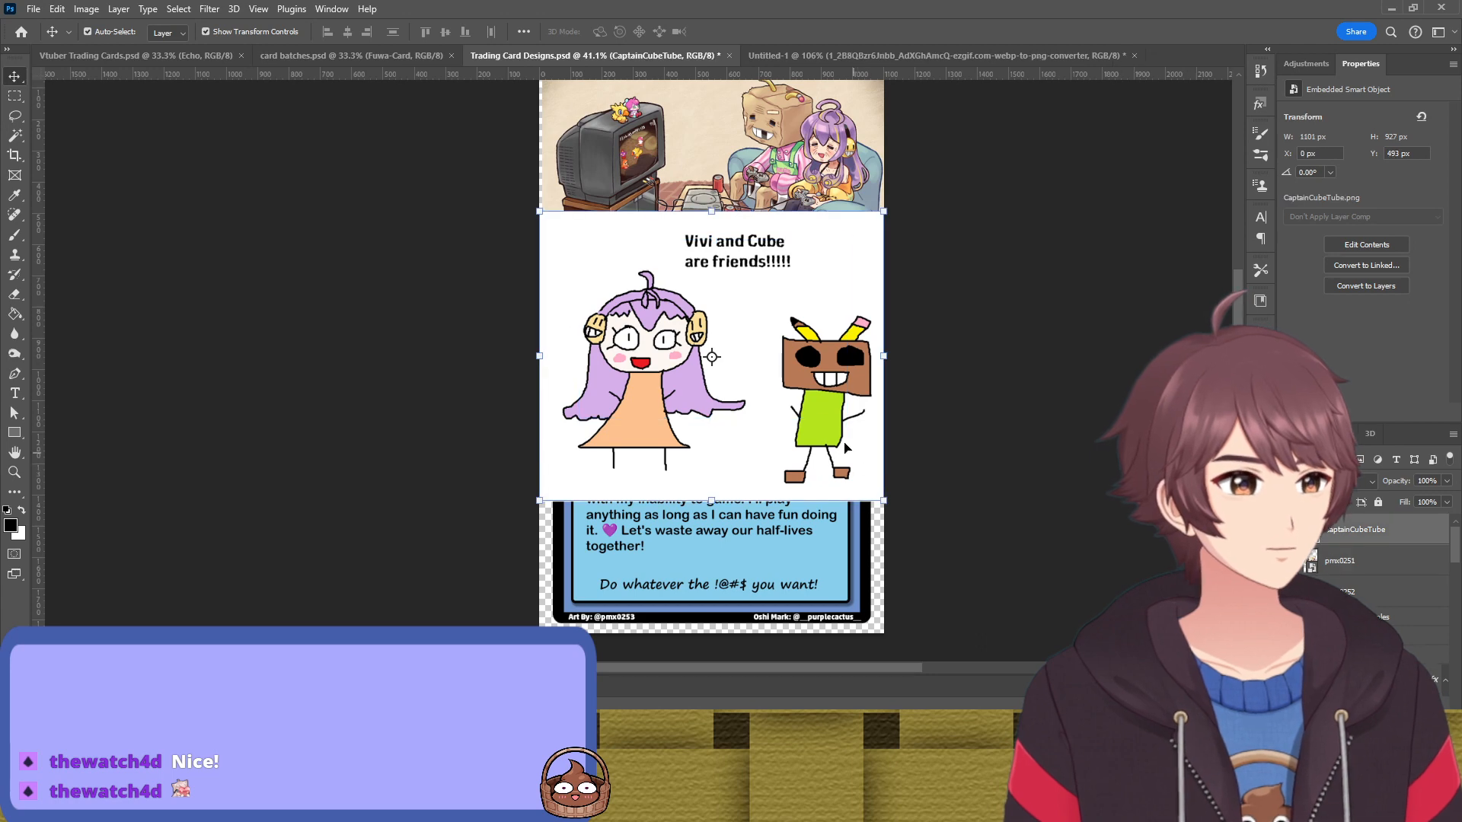
key("Delete")
key("Delete")
key("Delete")
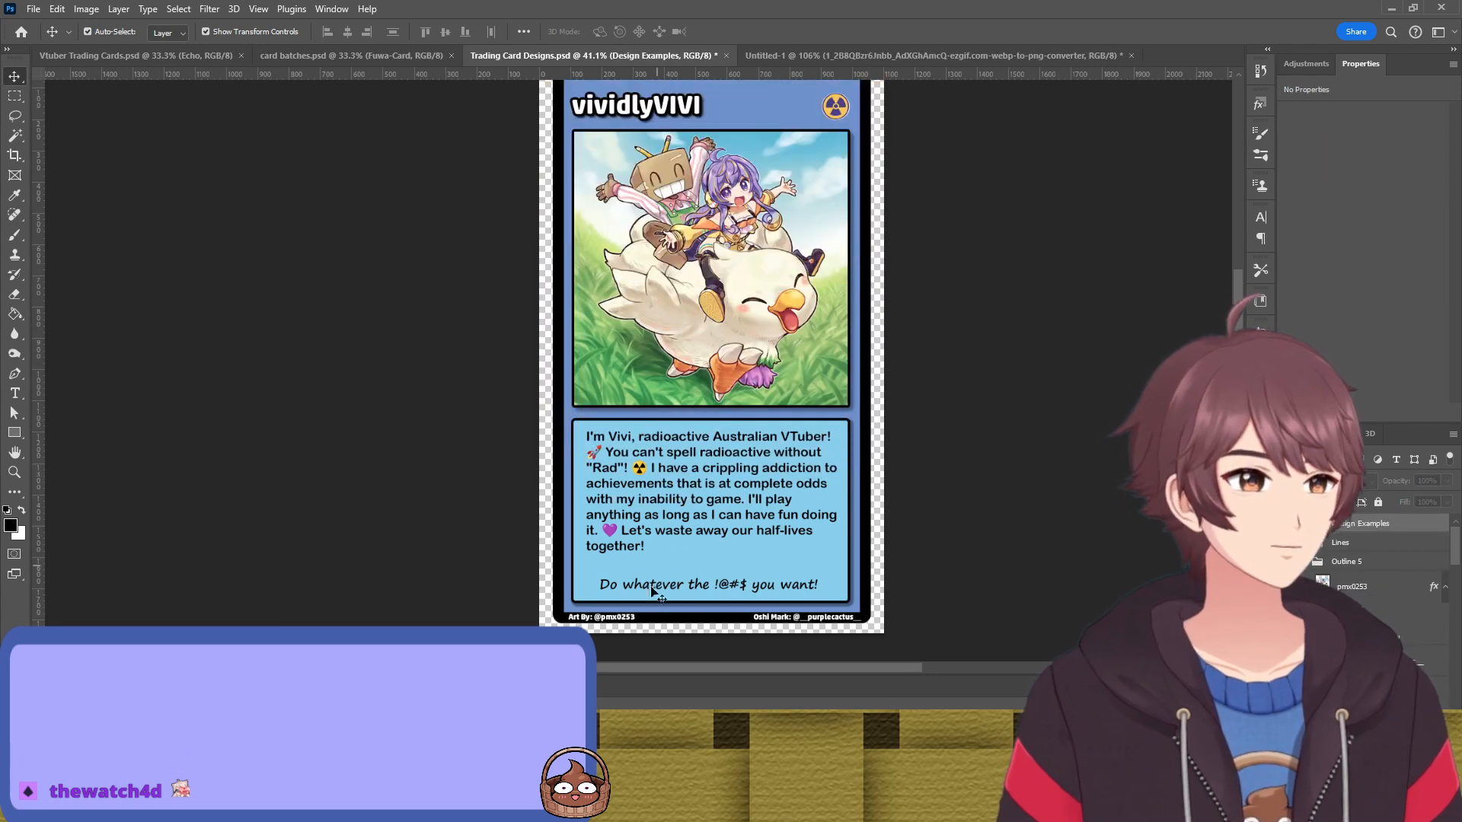
double_click(634, 615)
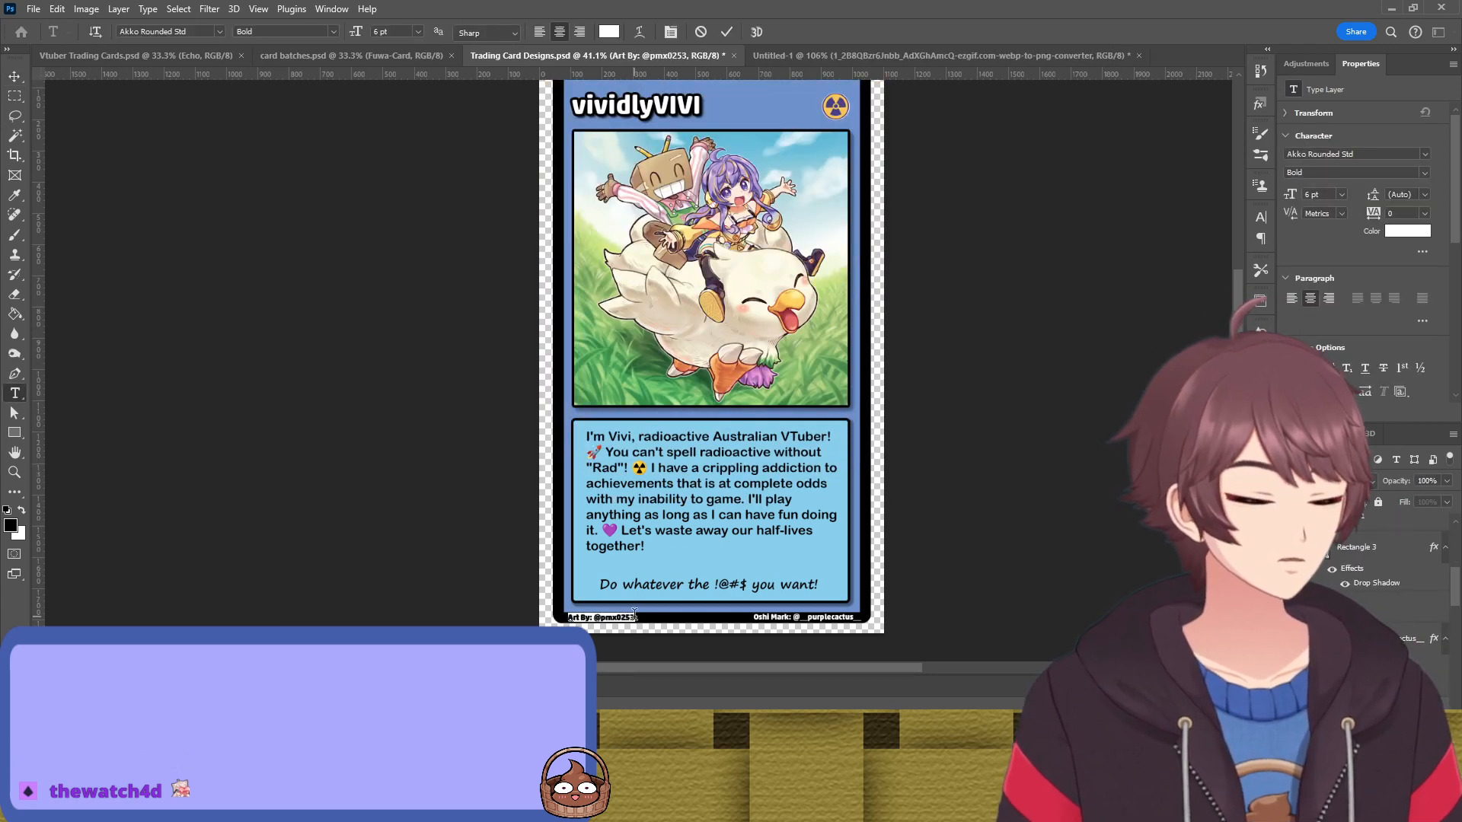
key("BackSpace")
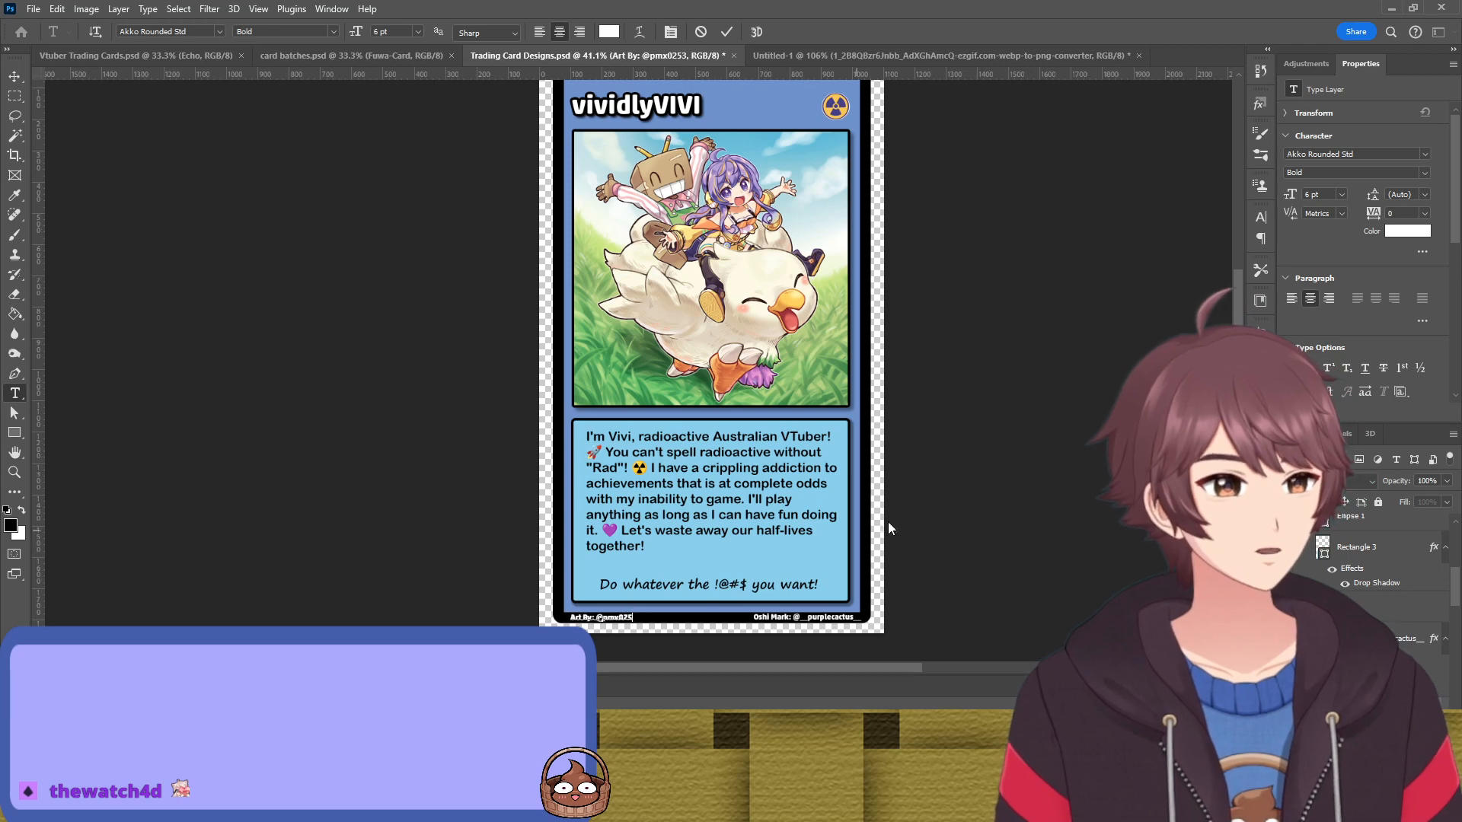
left_click(1086, 472)
left_click(1060, 457)
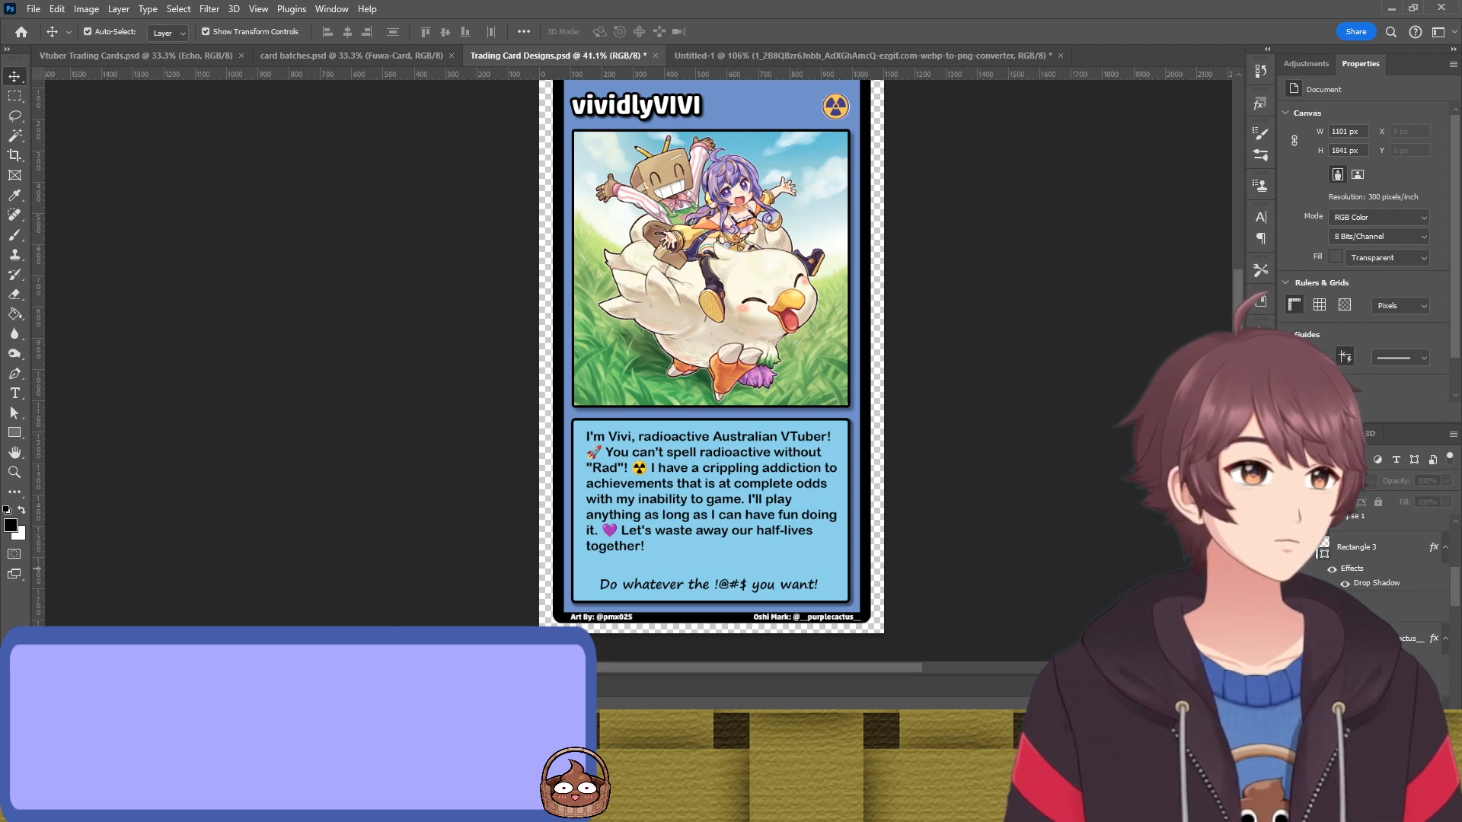
scroll(1385, 555, "up", 3)
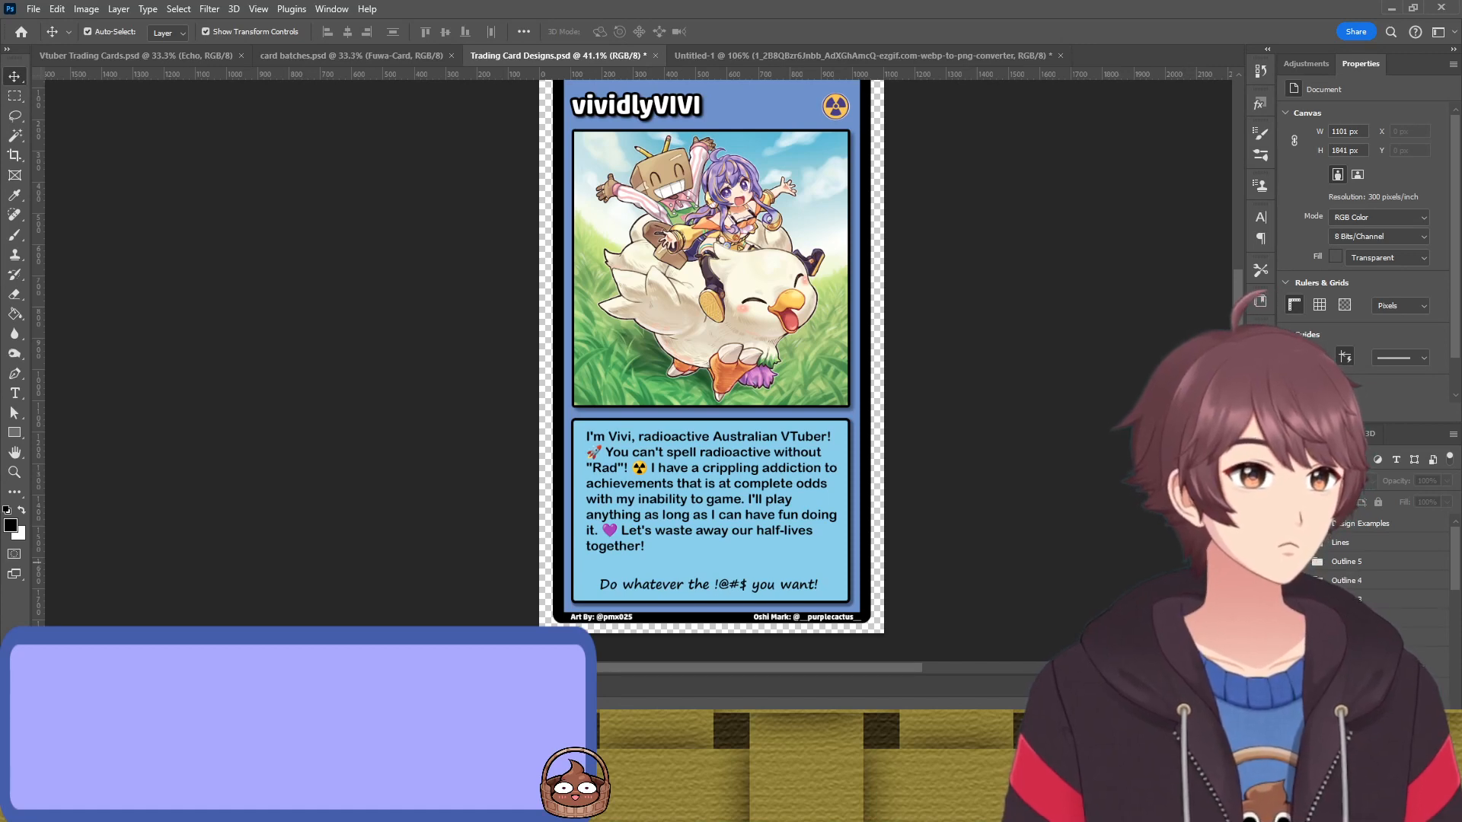
left_click(1286, 562)
left_click(1287, 580)
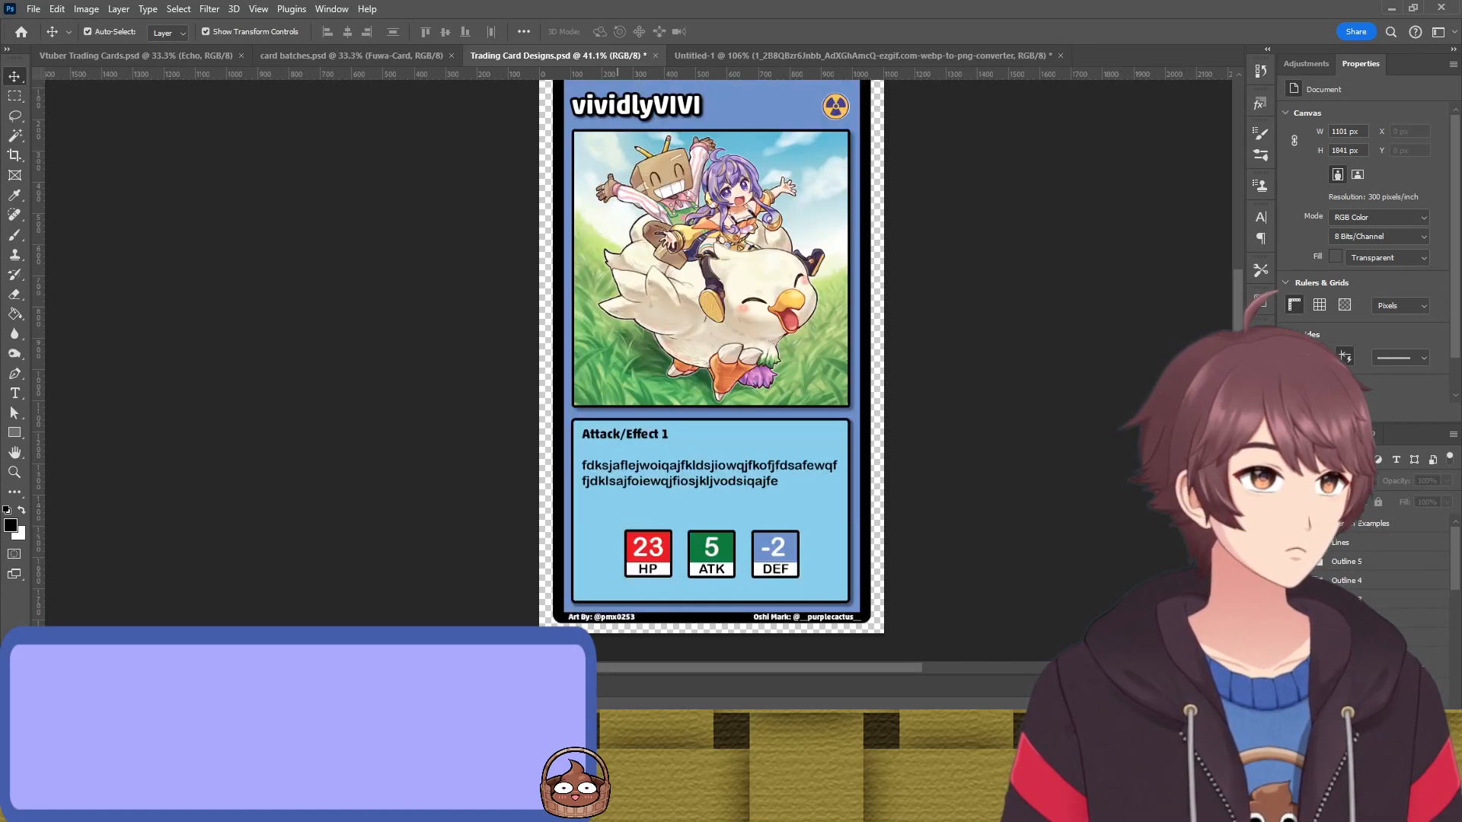
double_click(622, 617)
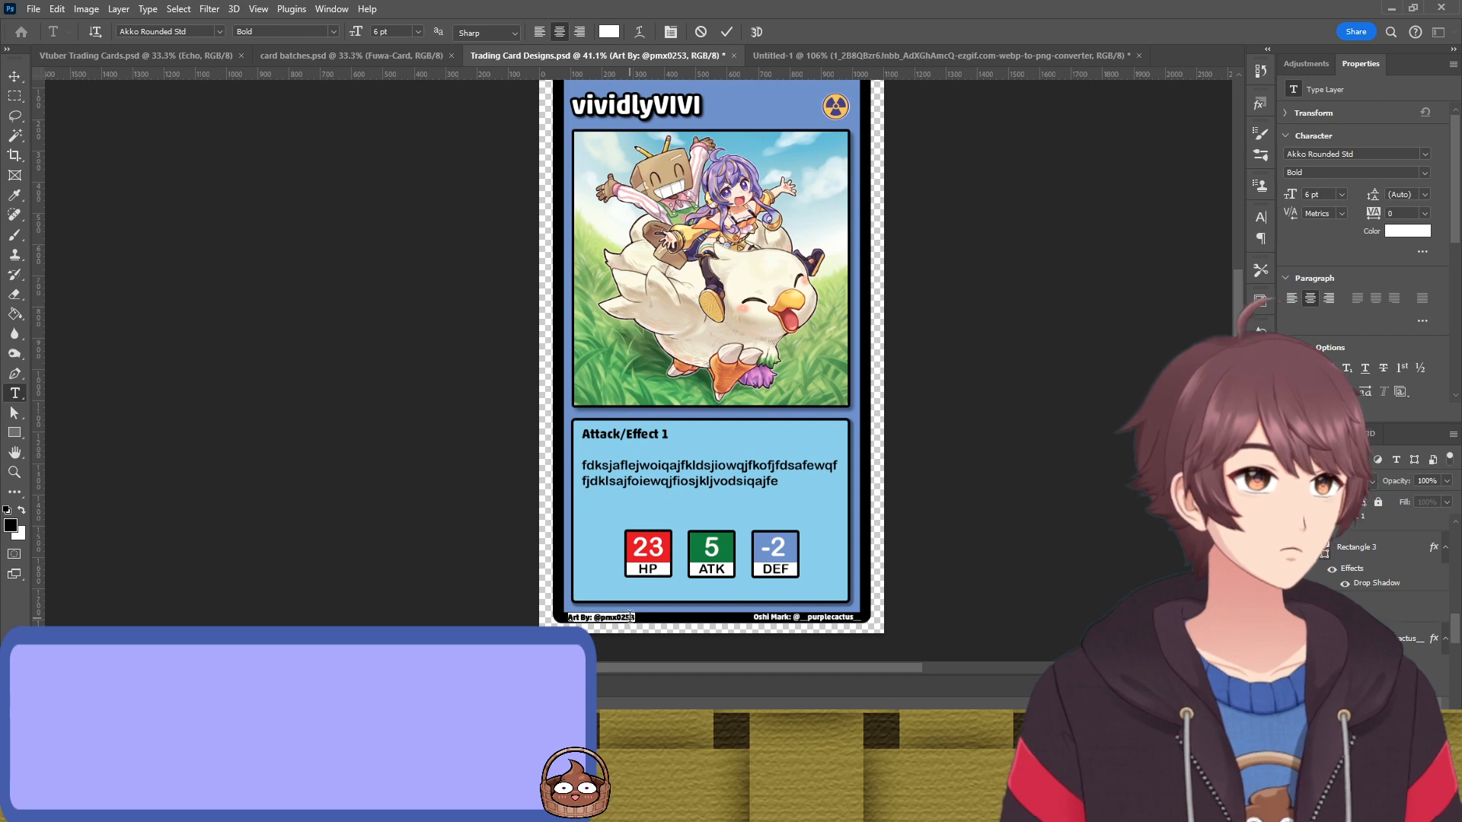
left_click(631, 617)
key("BackSpace")
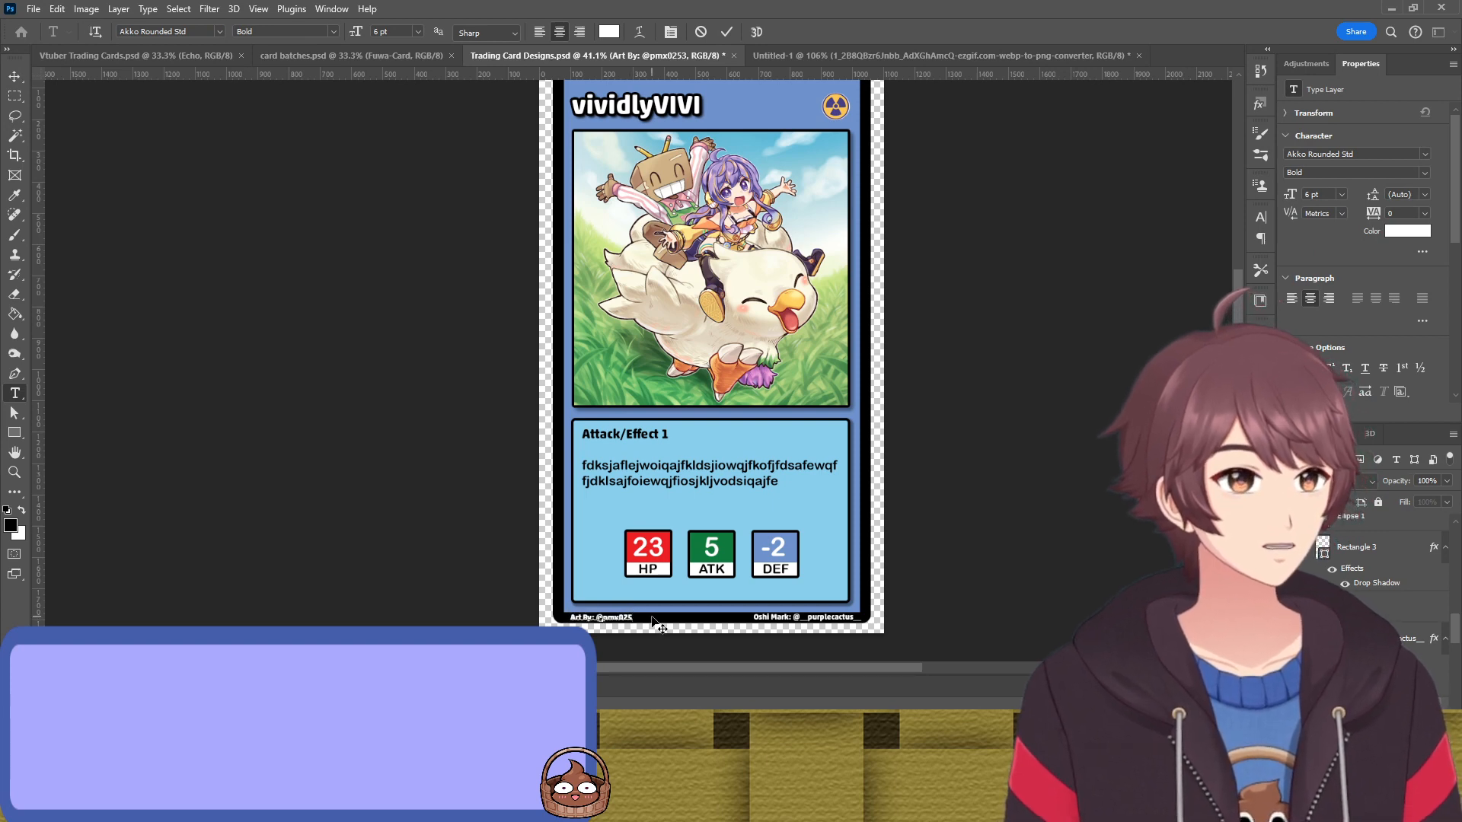
left_click(725, 32)
key("v")
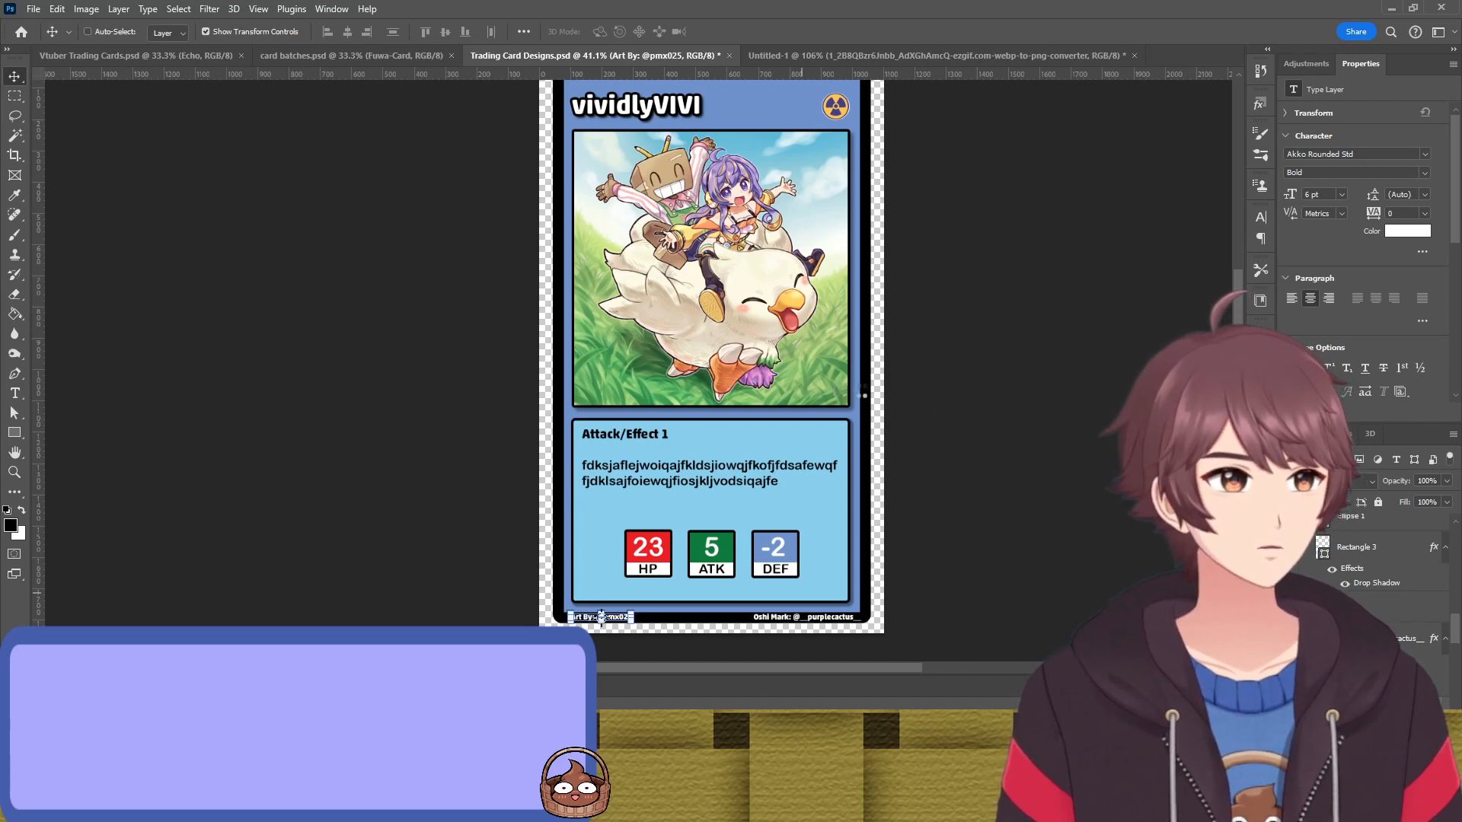
Hide Outline 4, show the Outline 5 bio-text version again and clear the layer selection
scroll(1378, 590, "up", 4)
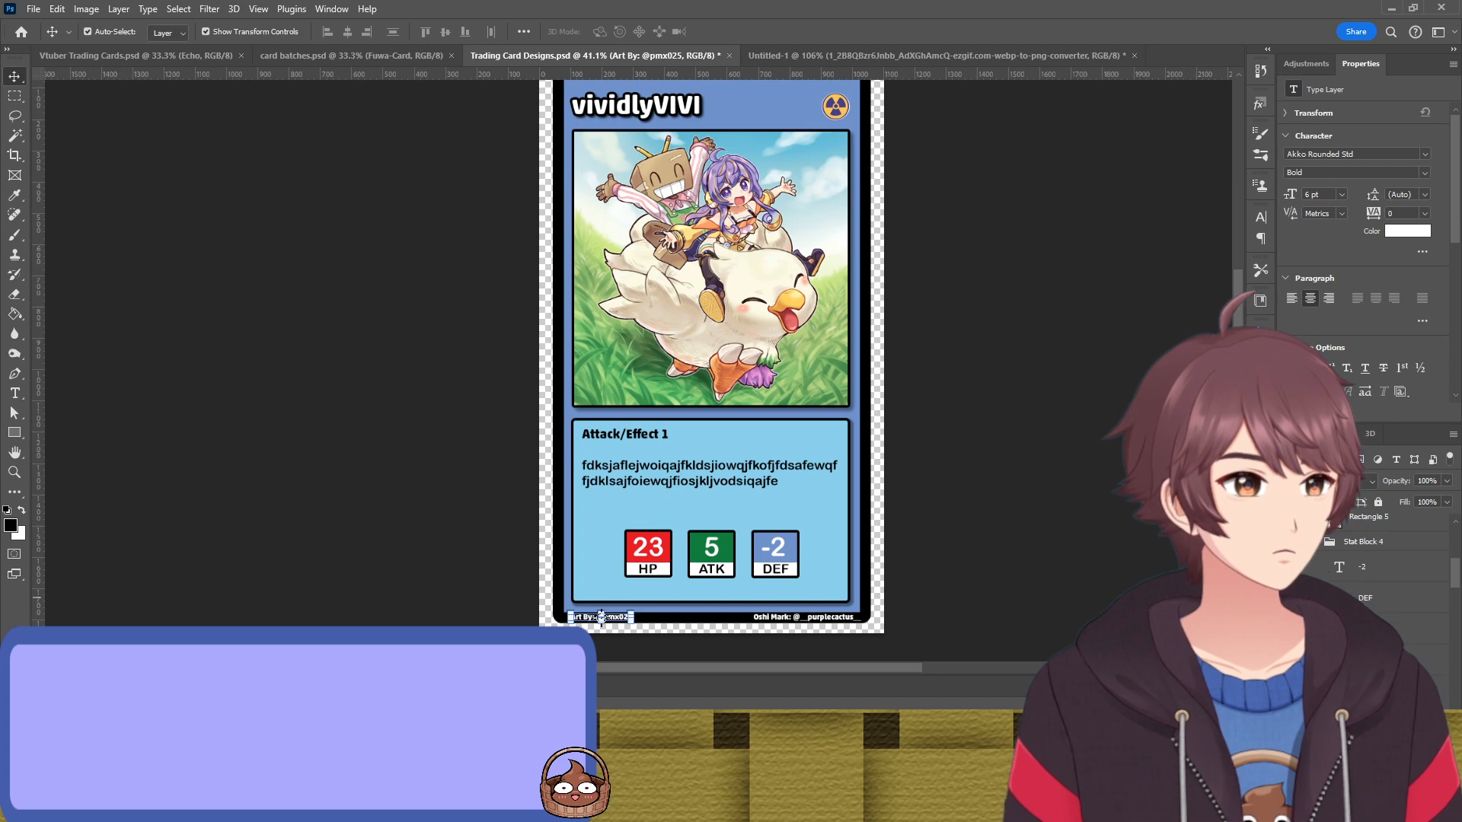
scroll(1377, 590, "down", 7)
scroll(1378, 590, "down", 2)
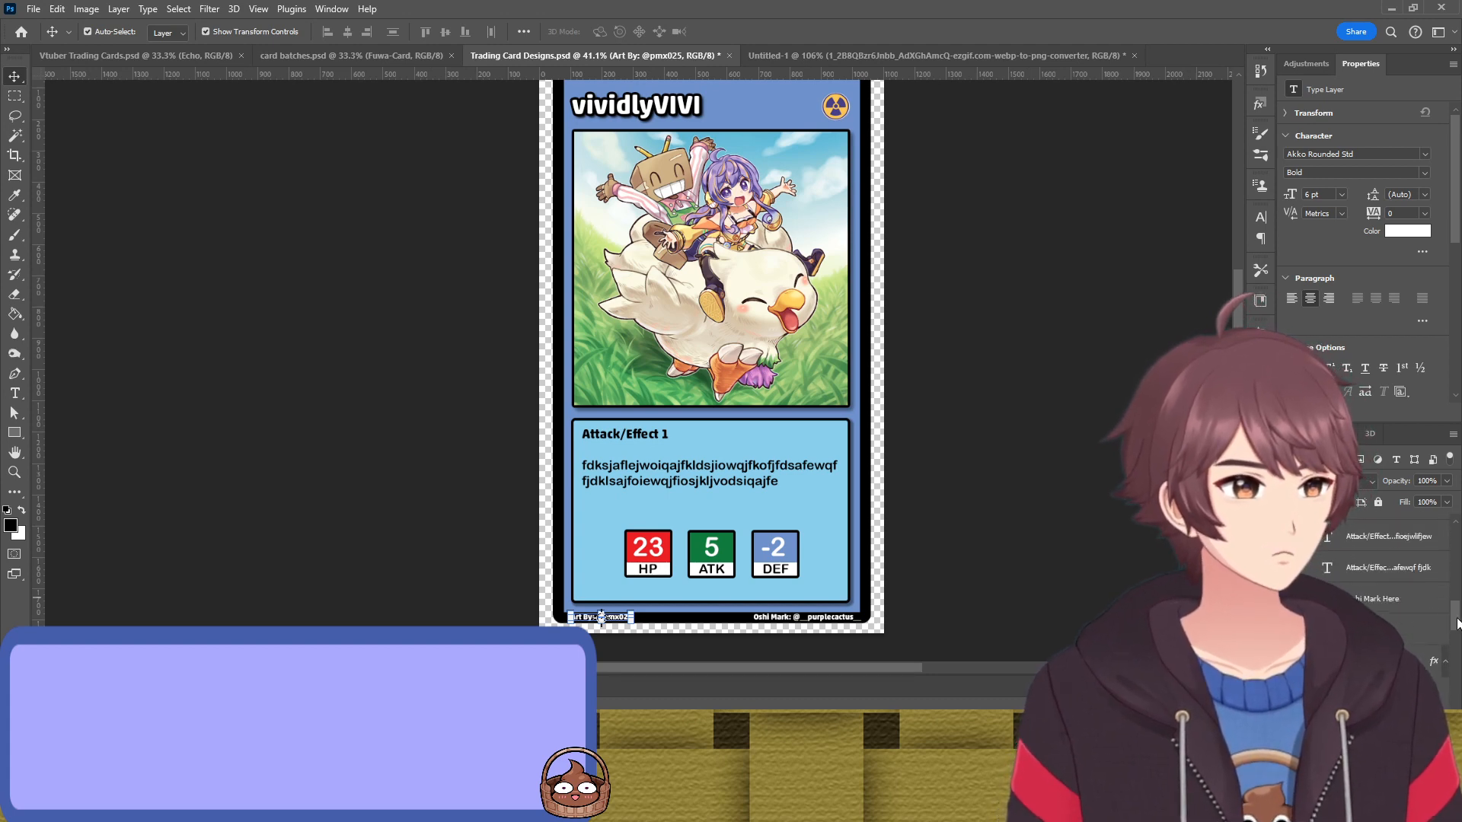
left_click_drag(1457, 622, 1456, 542)
left_click(1286, 581)
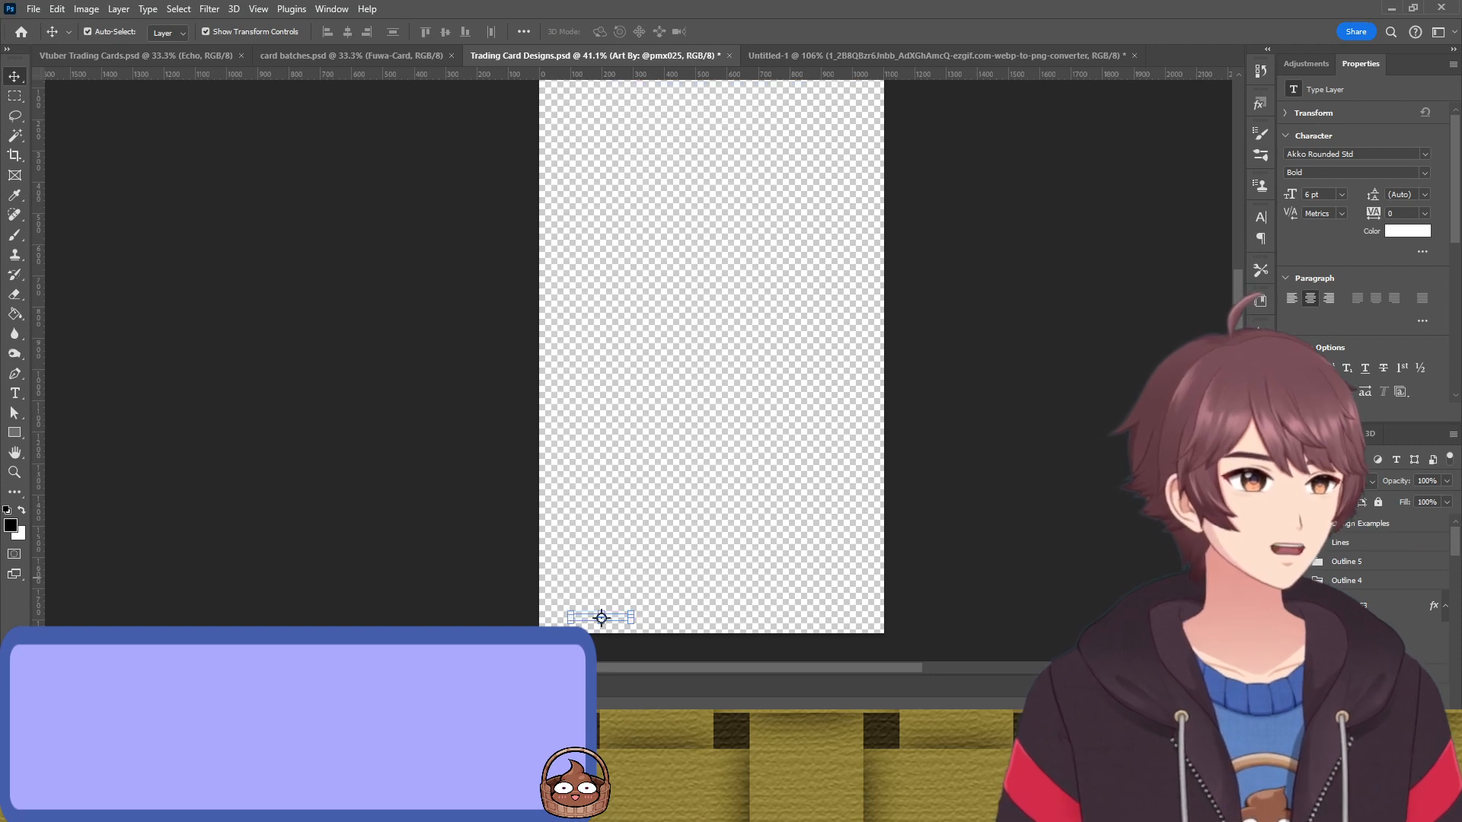
left_click(1285, 562)
left_click(602, 616)
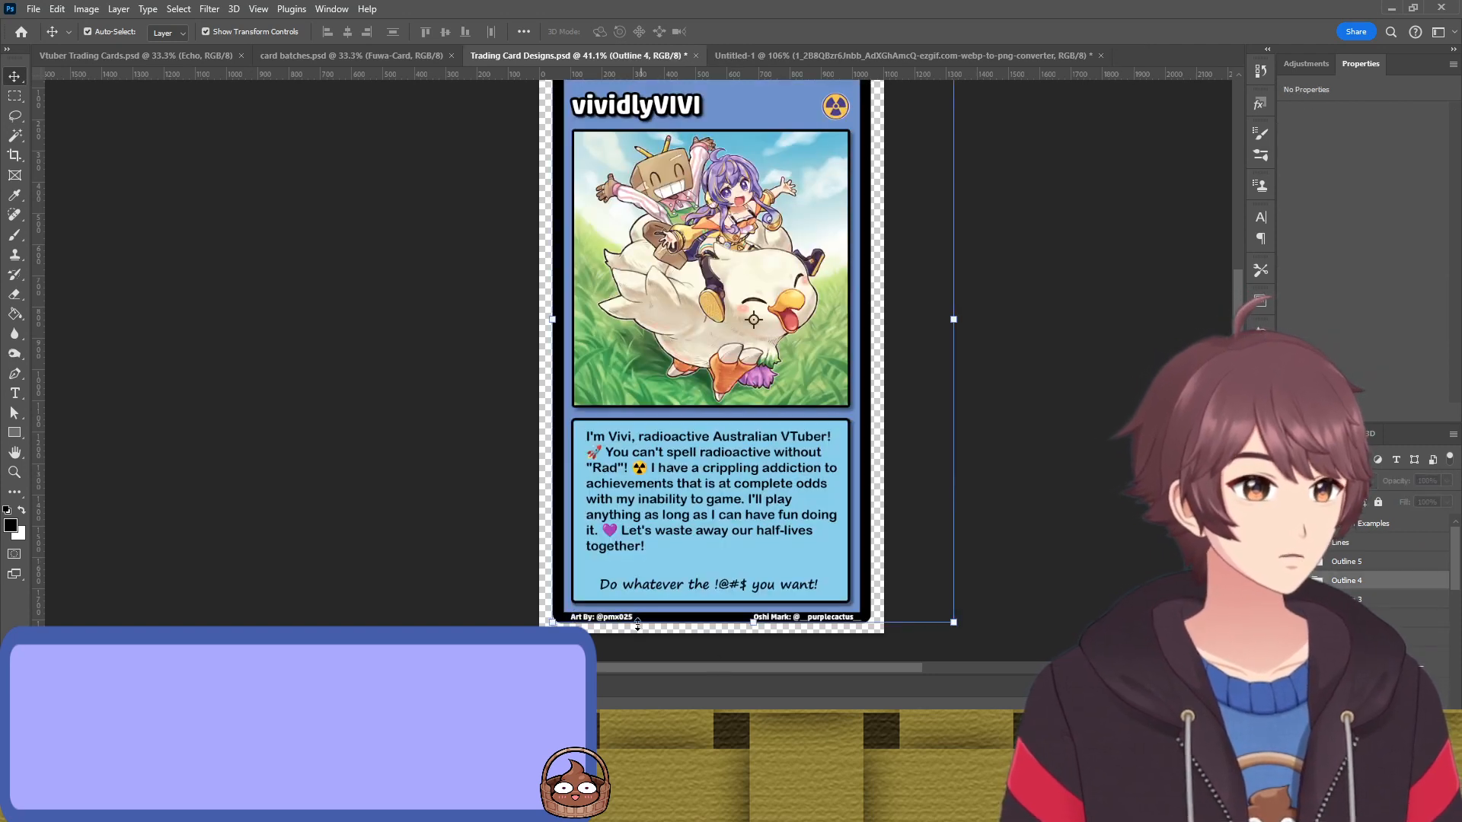
left_click(1099, 536)
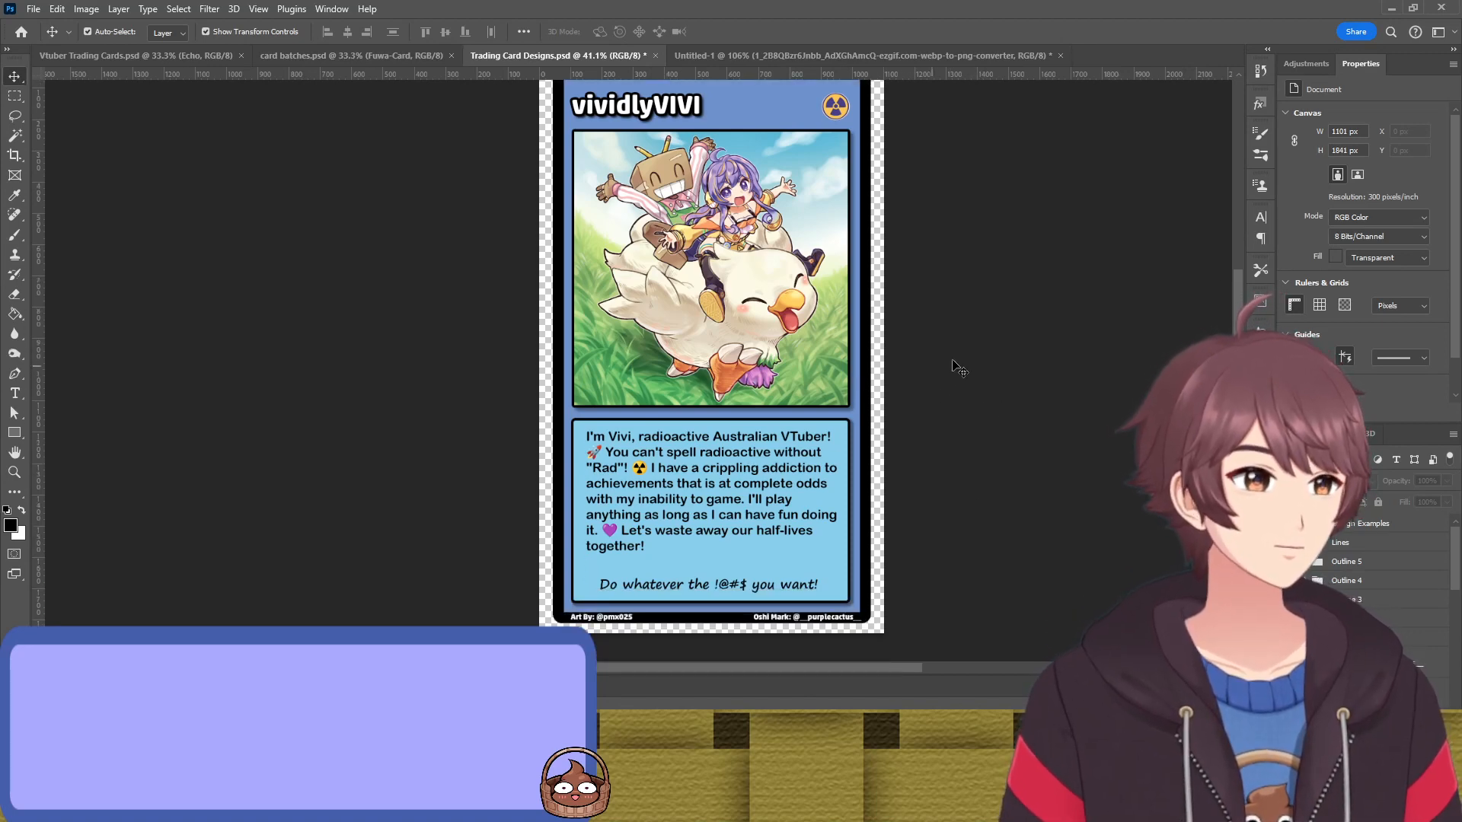
scroll(953, 364, "up", 1)
scroll(951, 357, "down", 1)
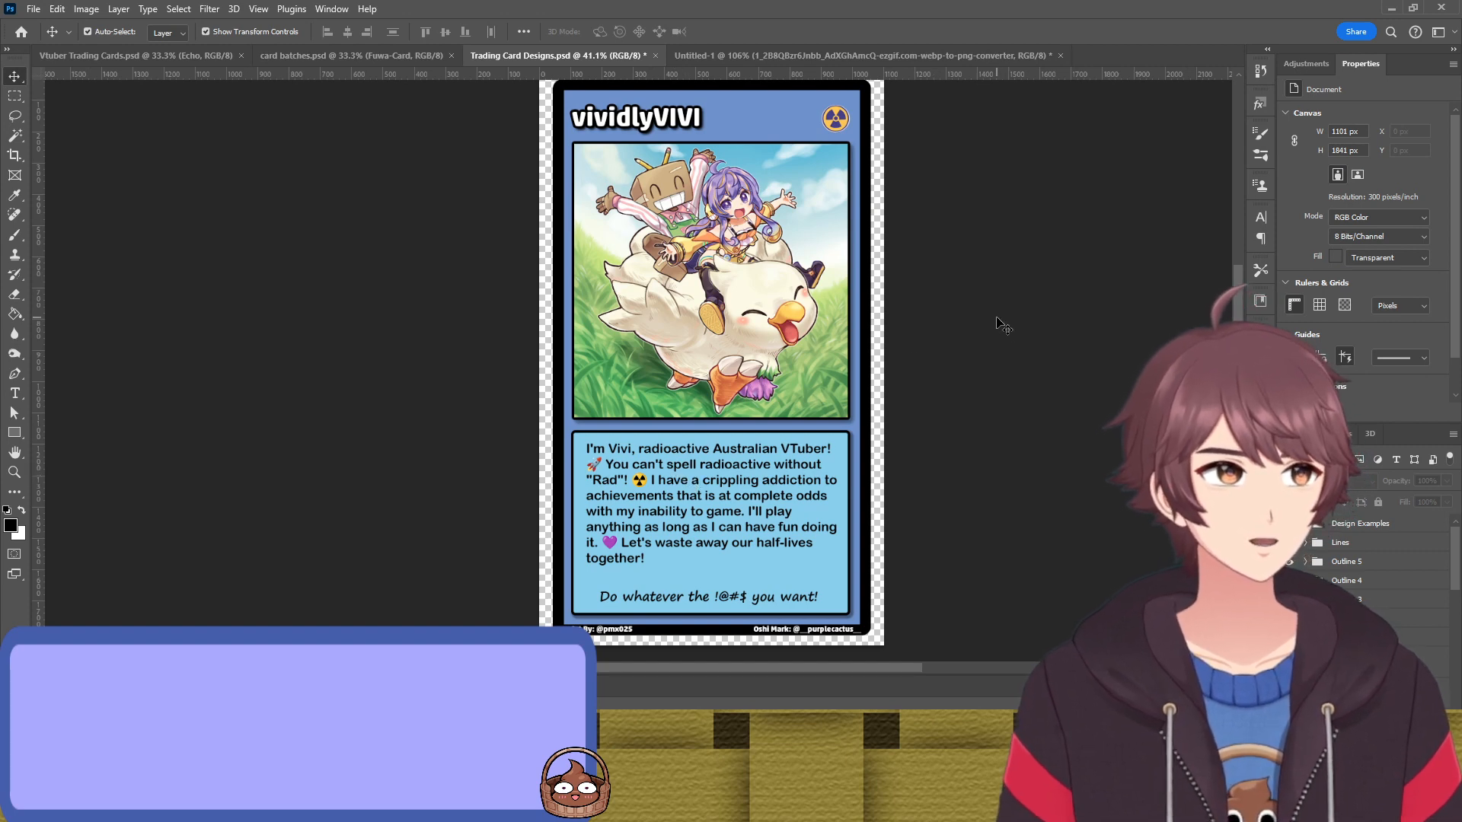
key("ctrl")
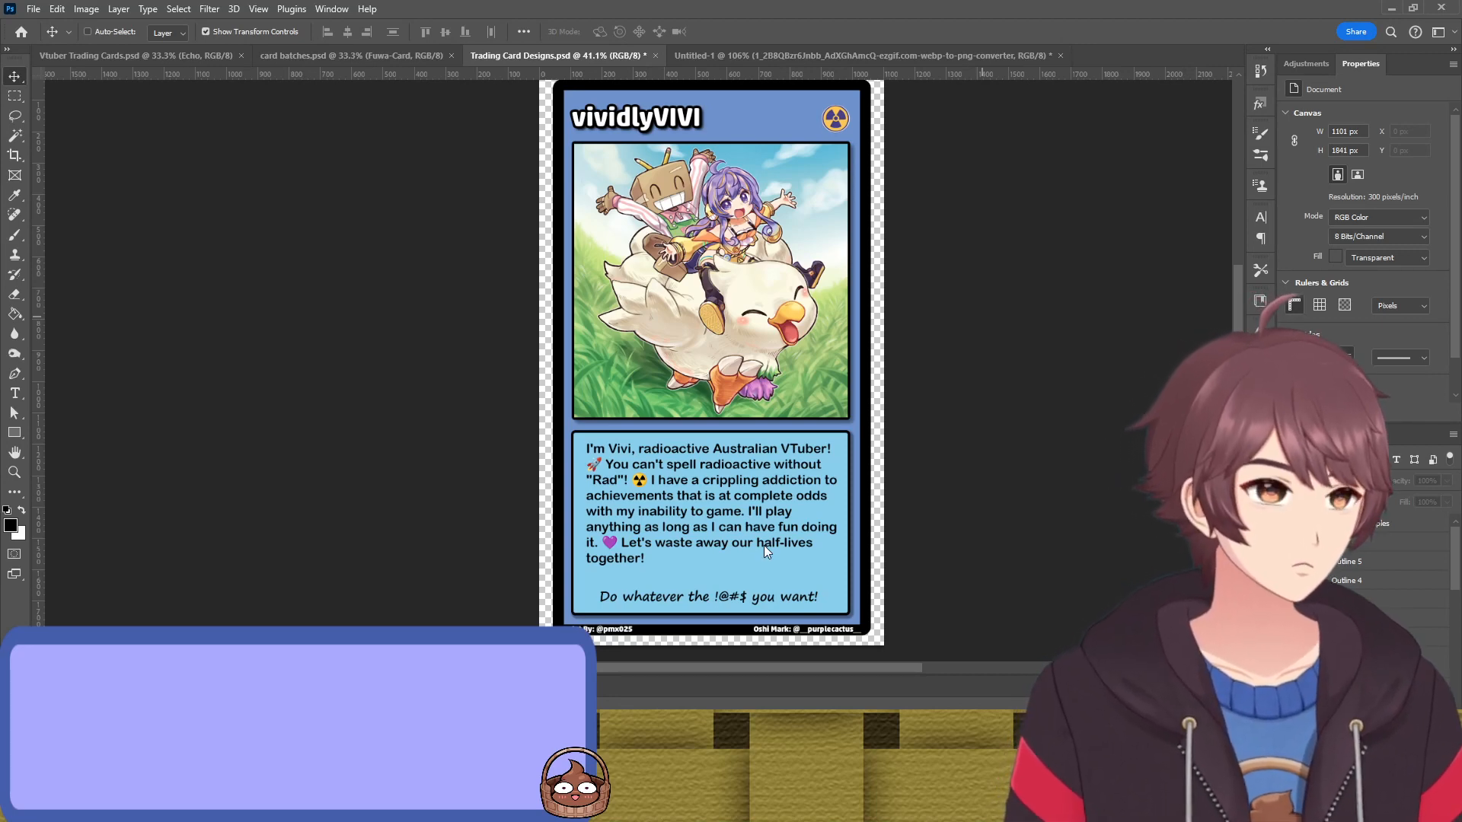
key("ctrl")
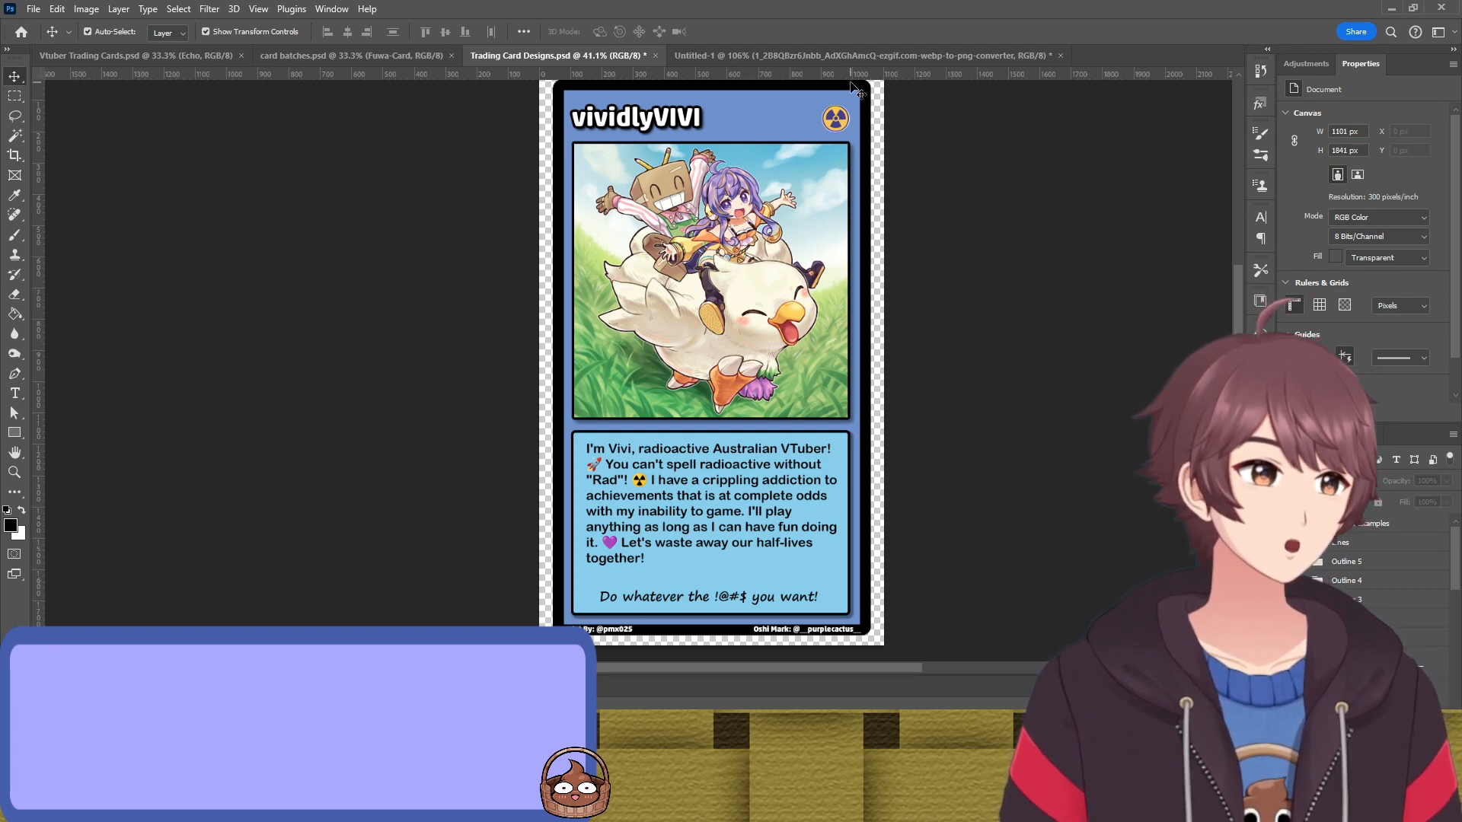
In the Untitled-1 reference document, move the Ljósálfar card image off Sprigatito, over the Green Eyrie and Apoqliphort Towers cards
left_click(878, 53)
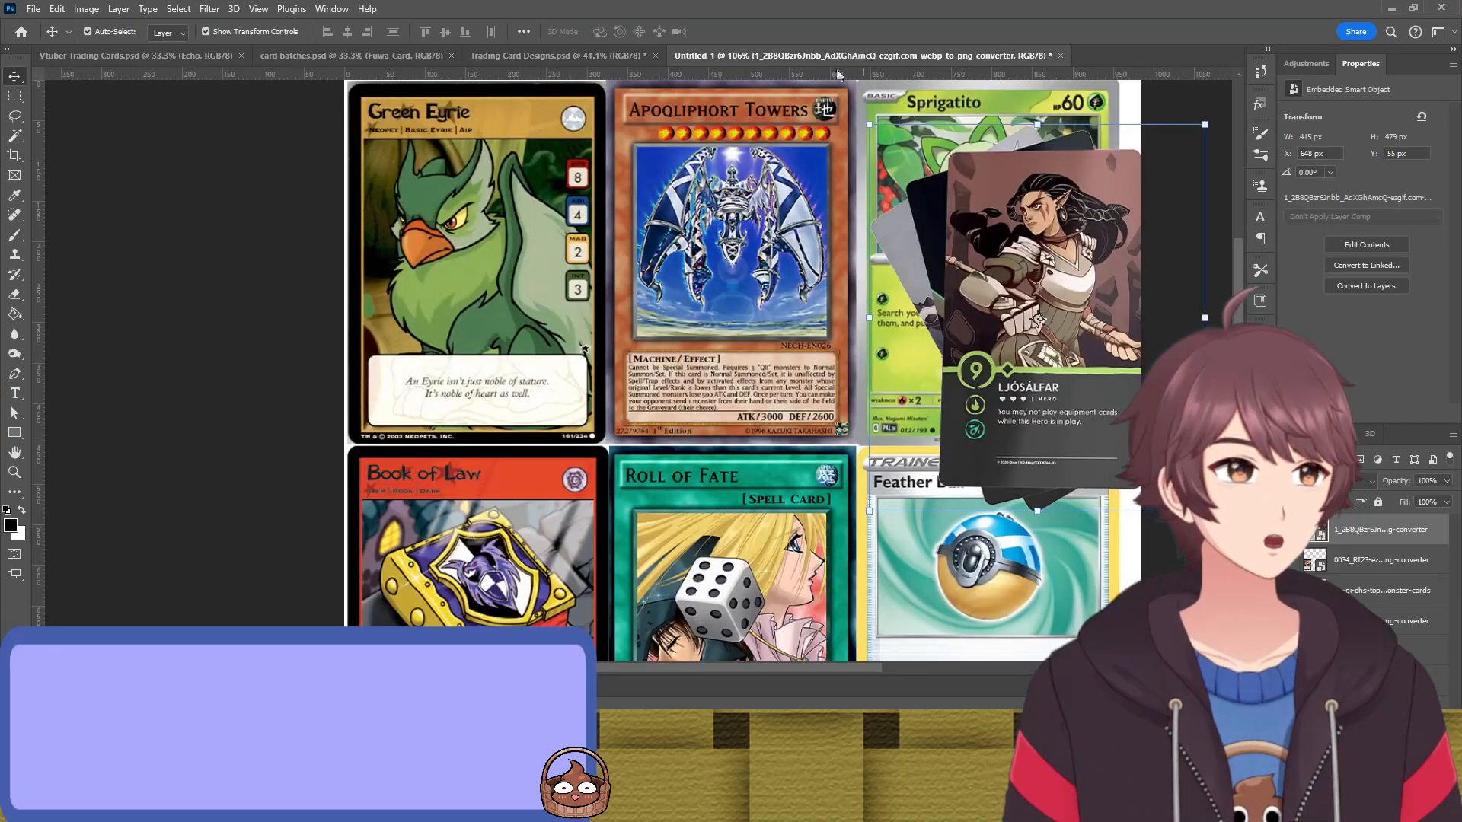
left_click_drag(1054, 296, 617, 259)
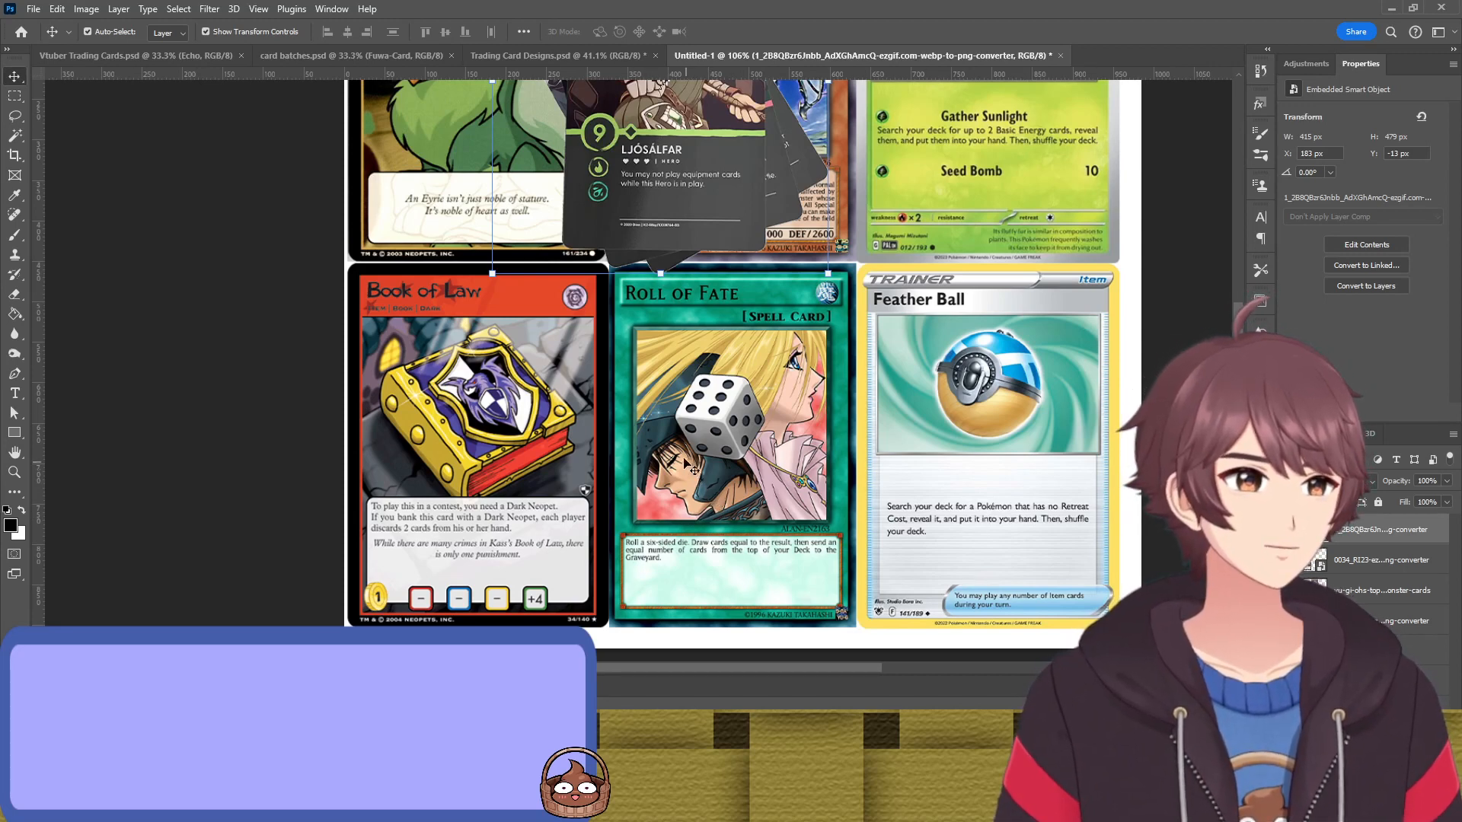
scroll(685, 464, "up", 5)
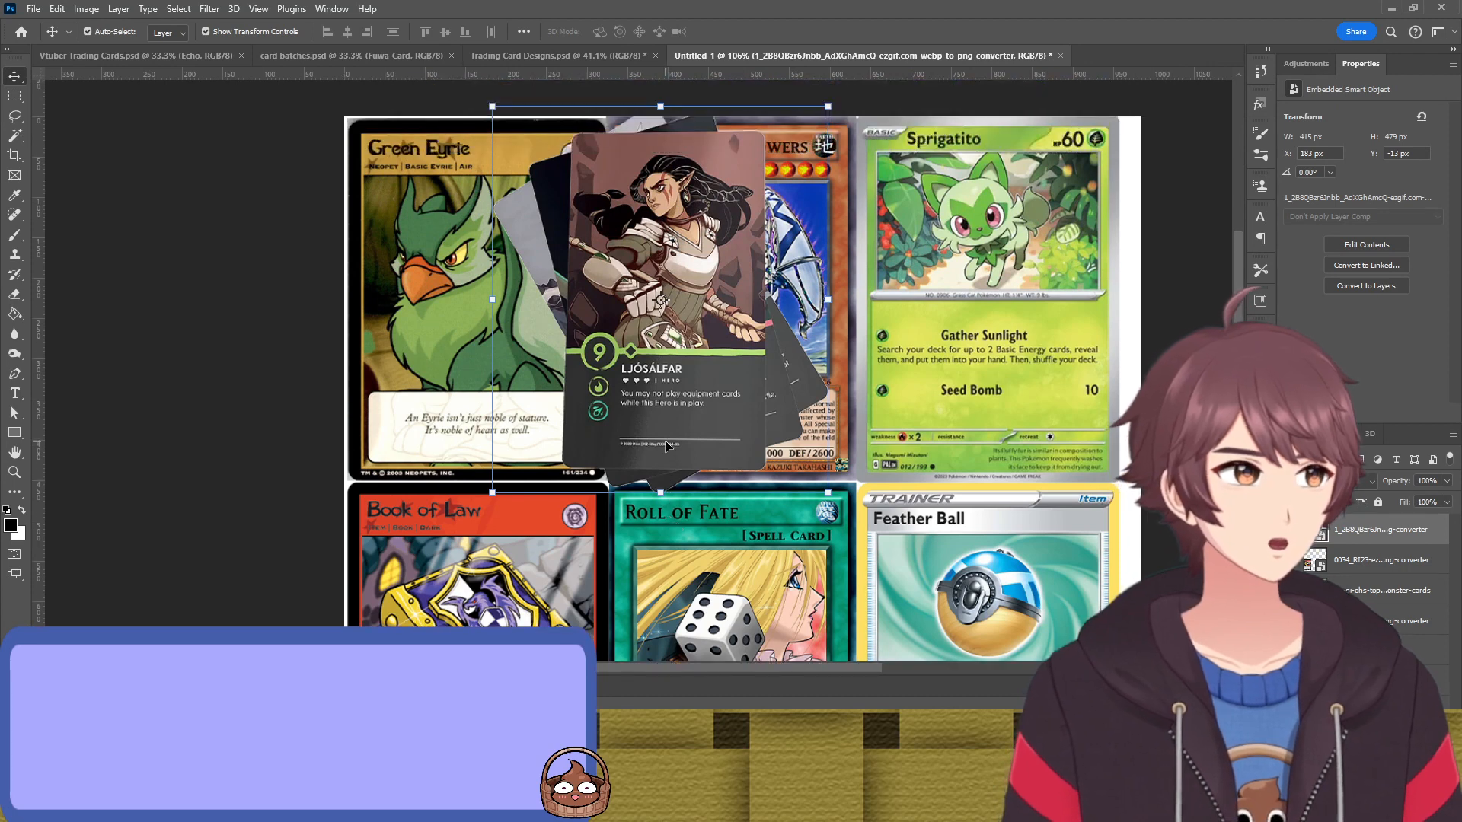
scroll(665, 445, "down", 2)
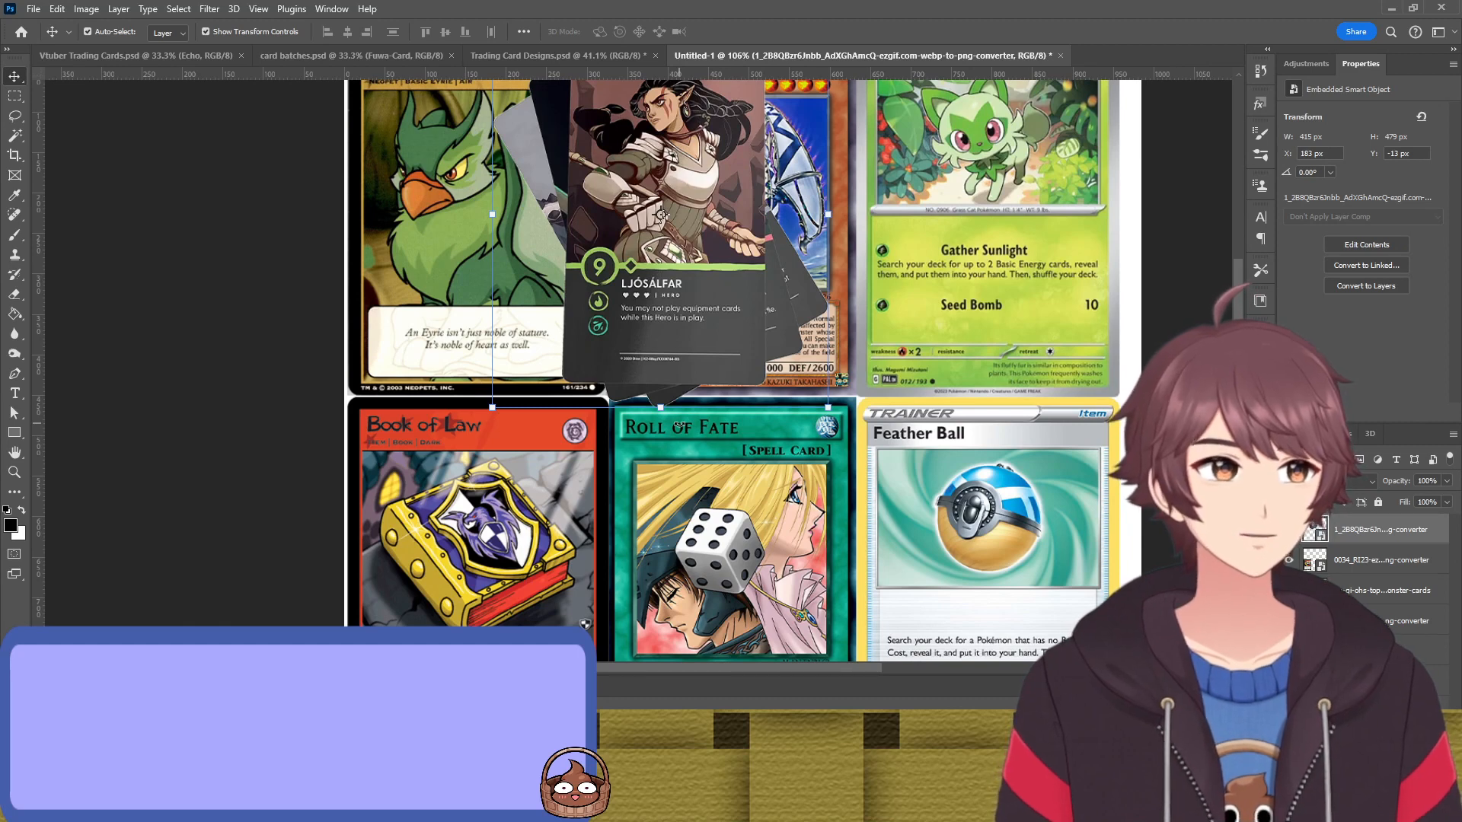
scroll(1062, 420, "down", 2)
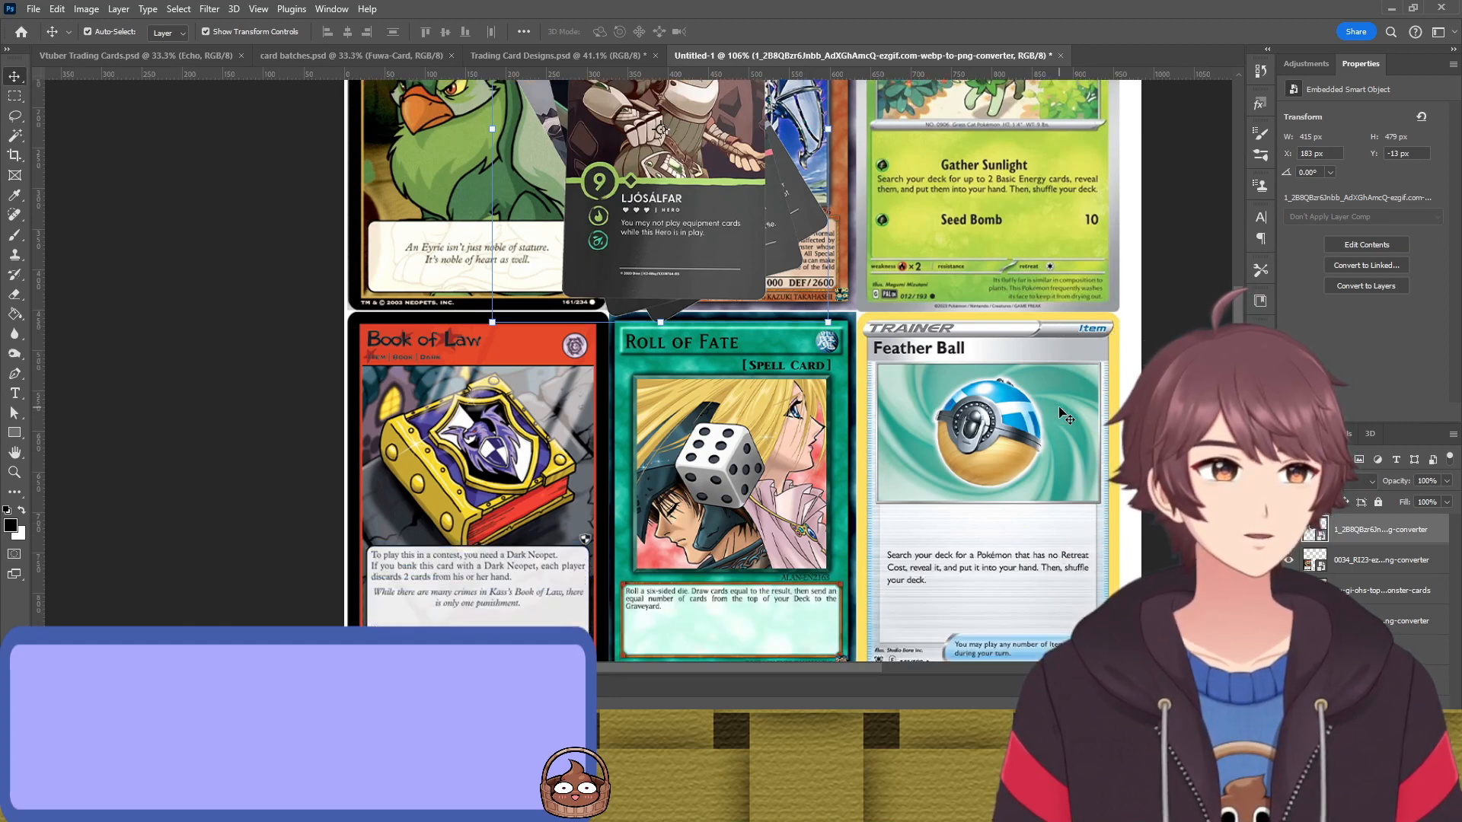
Return to the Trading Card Designs.psd document and save it
scroll(1062, 415, "down", 1)
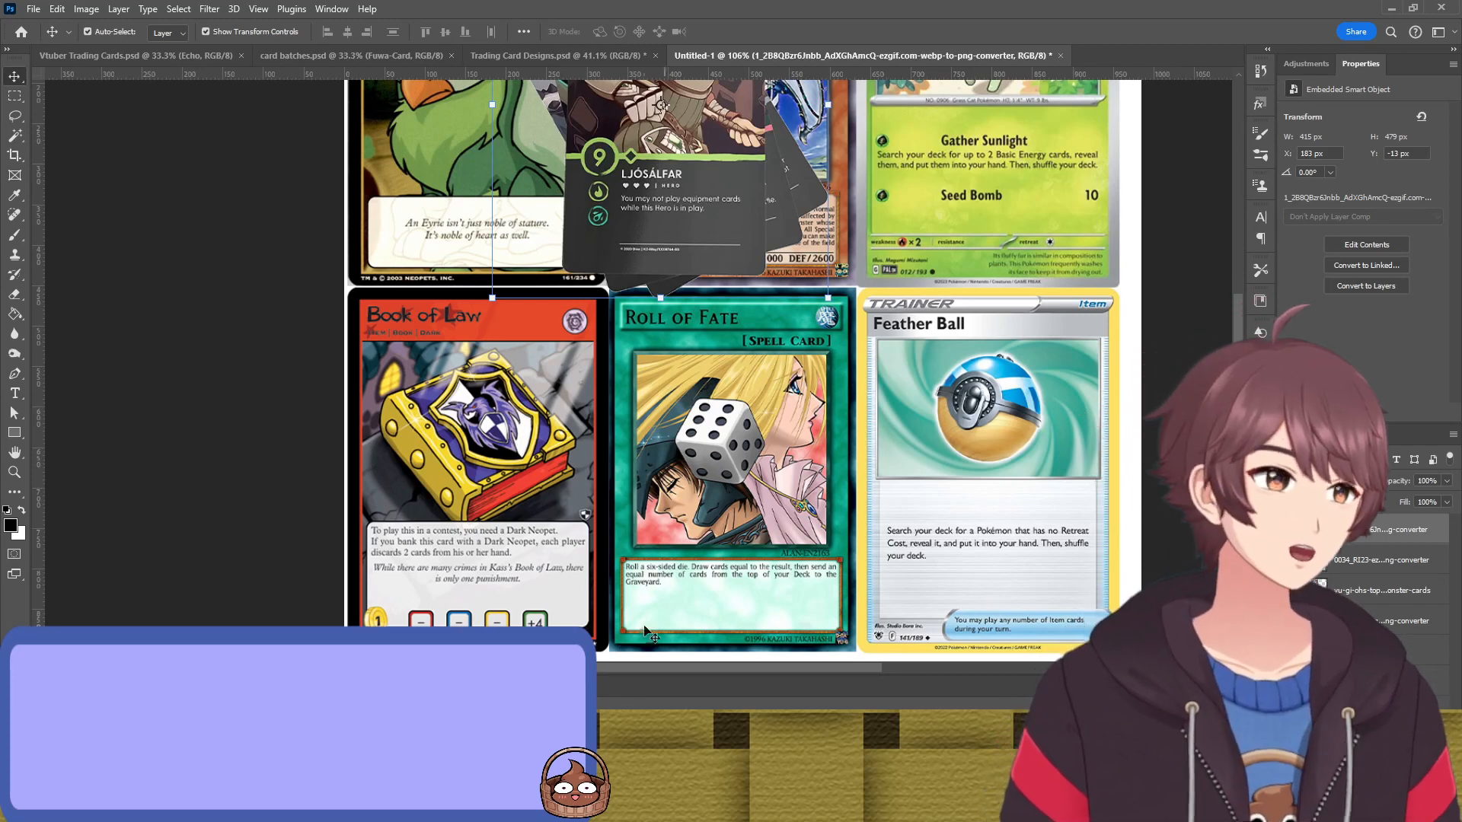
left_click(579, 56)
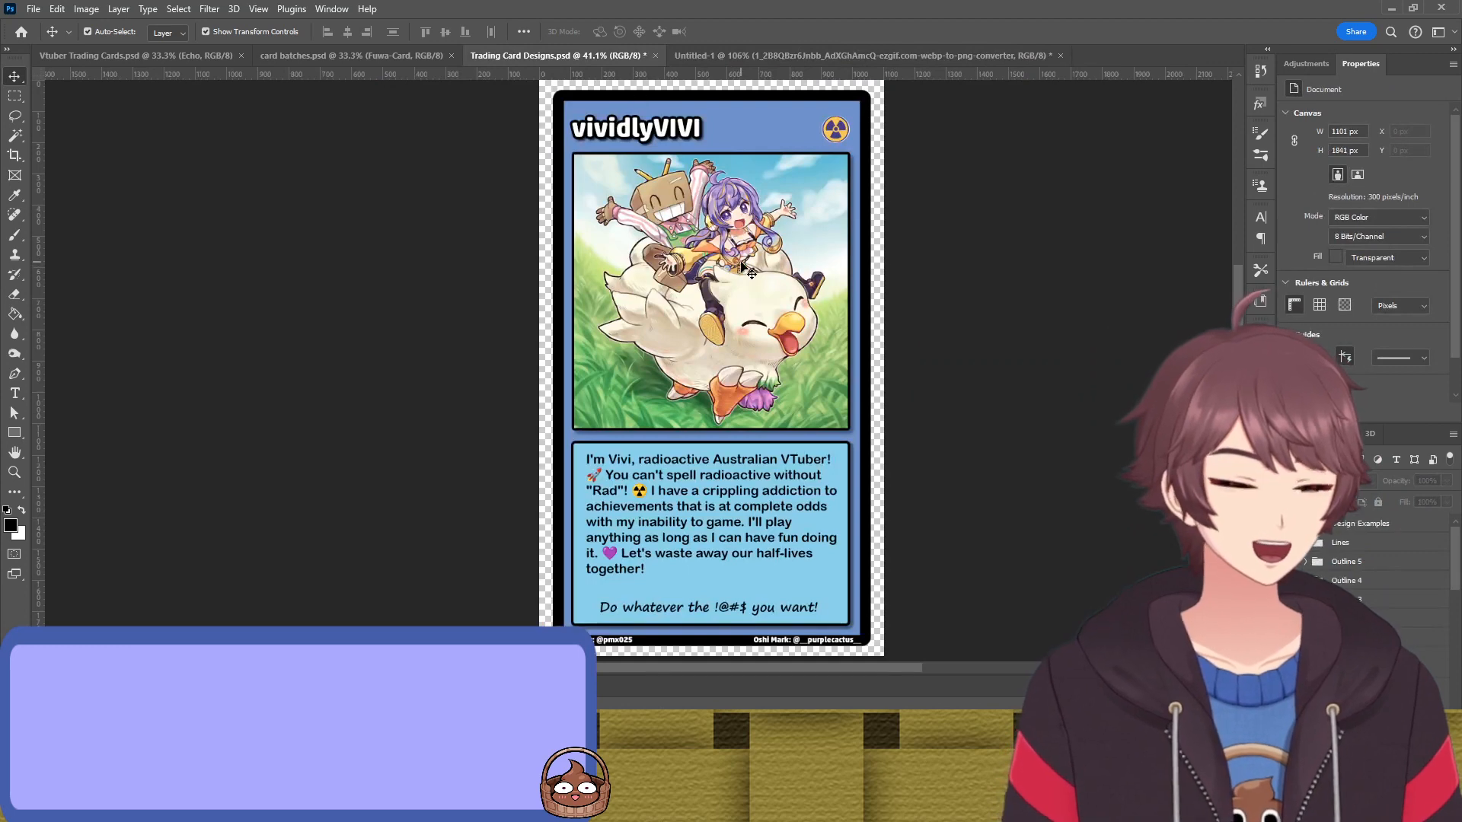
key("ctrl+s")
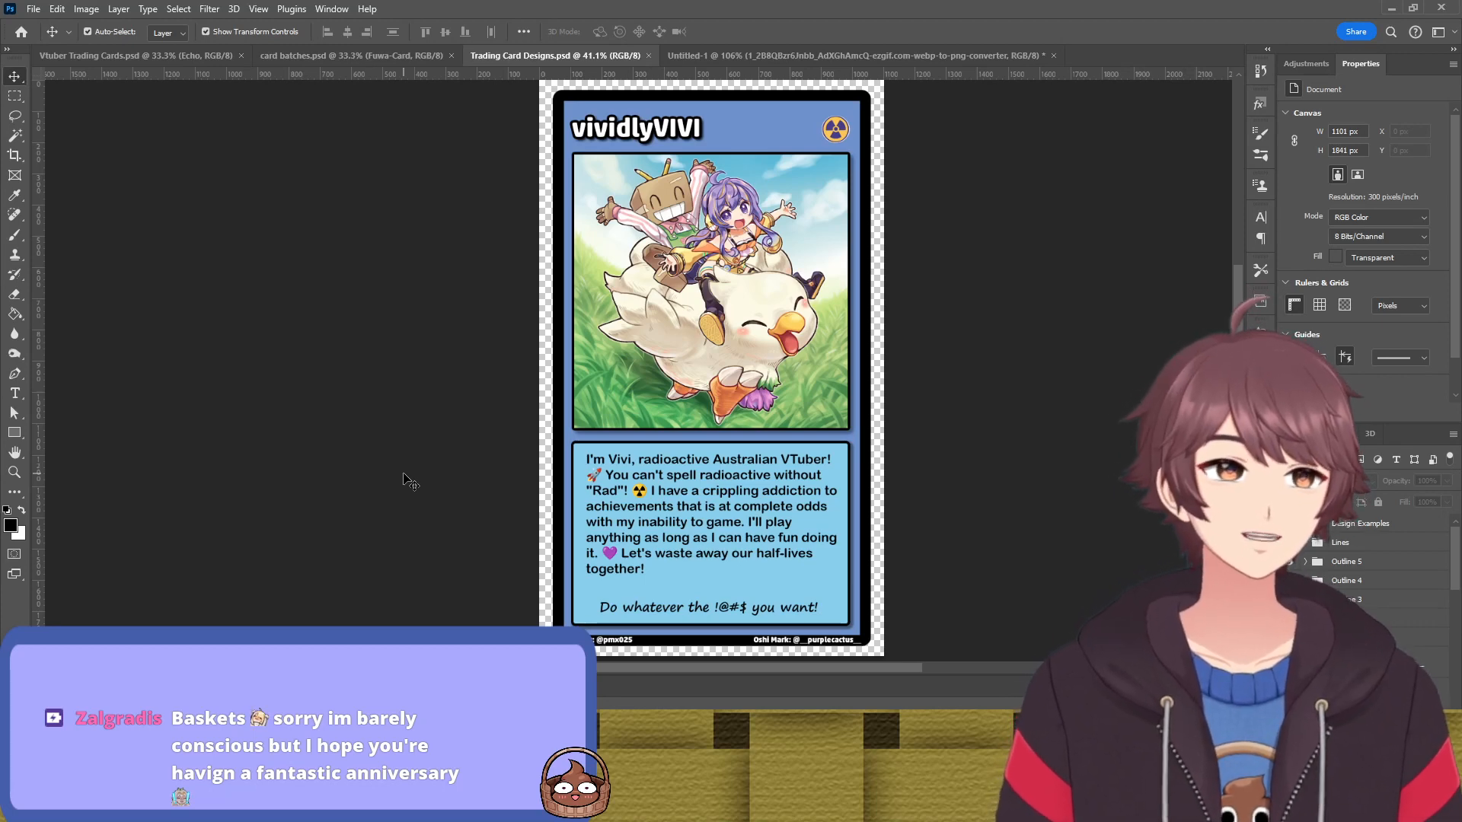
scroll(1071, 246, "down", 1)
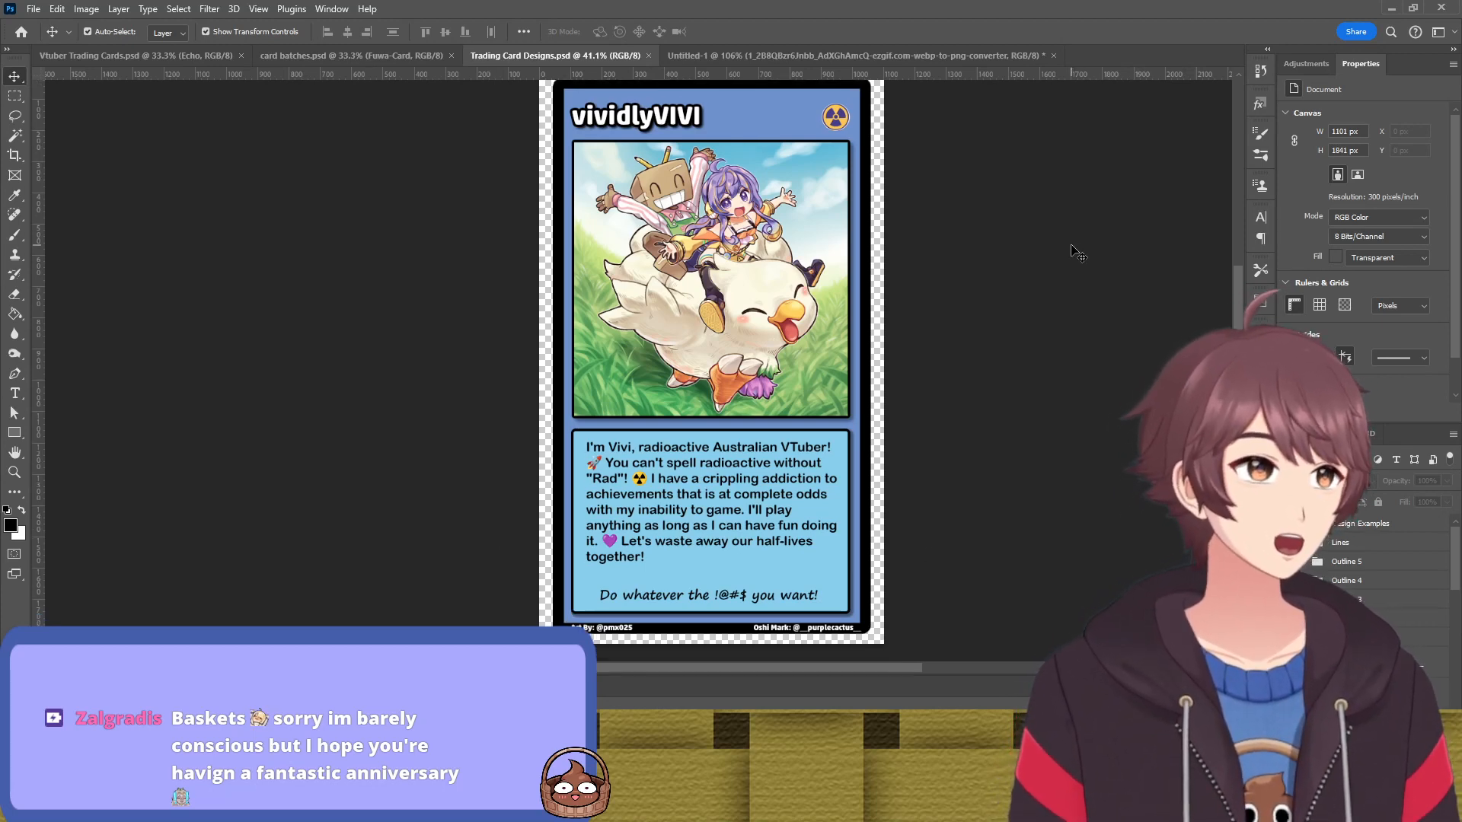
scroll(1072, 246, "up", 1)
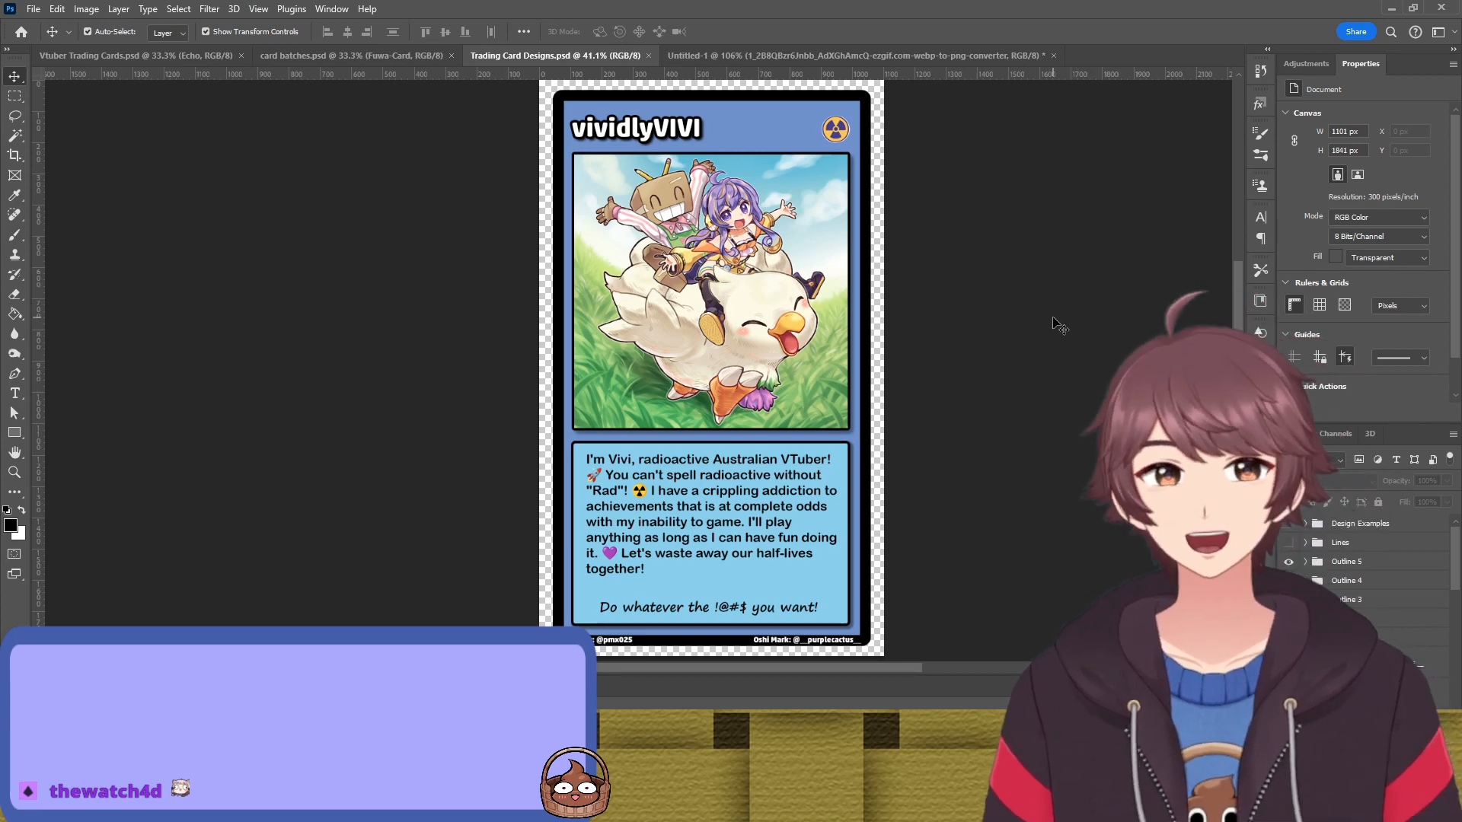
In the Untitled-1 reference document, move the Ljósálfar card image lower over the Roll of Fate card and hide it
left_click(870, 54)
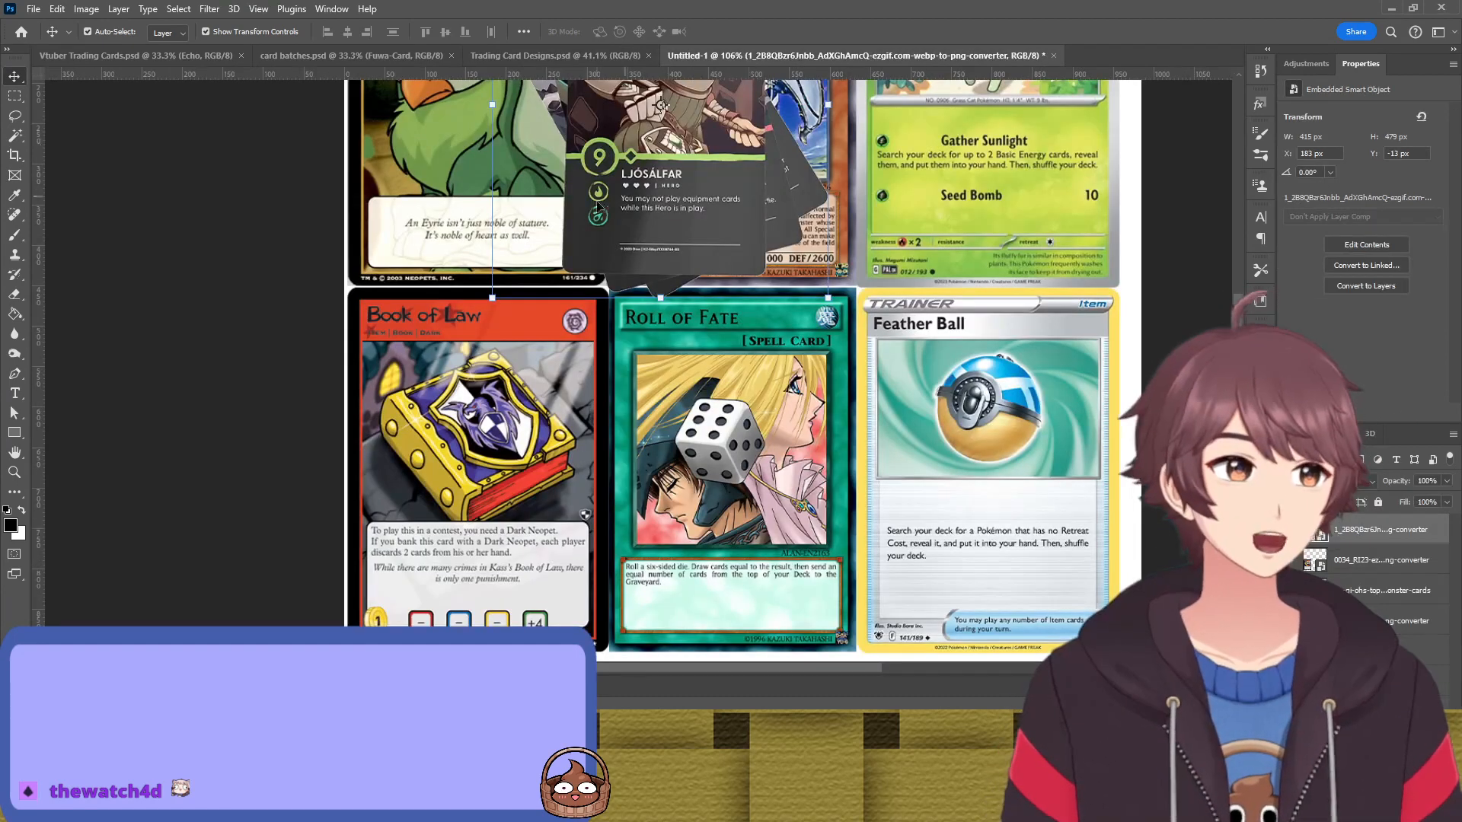
scroll(609, 255, "up", 3)
left_click_drag(694, 251, 751, 409)
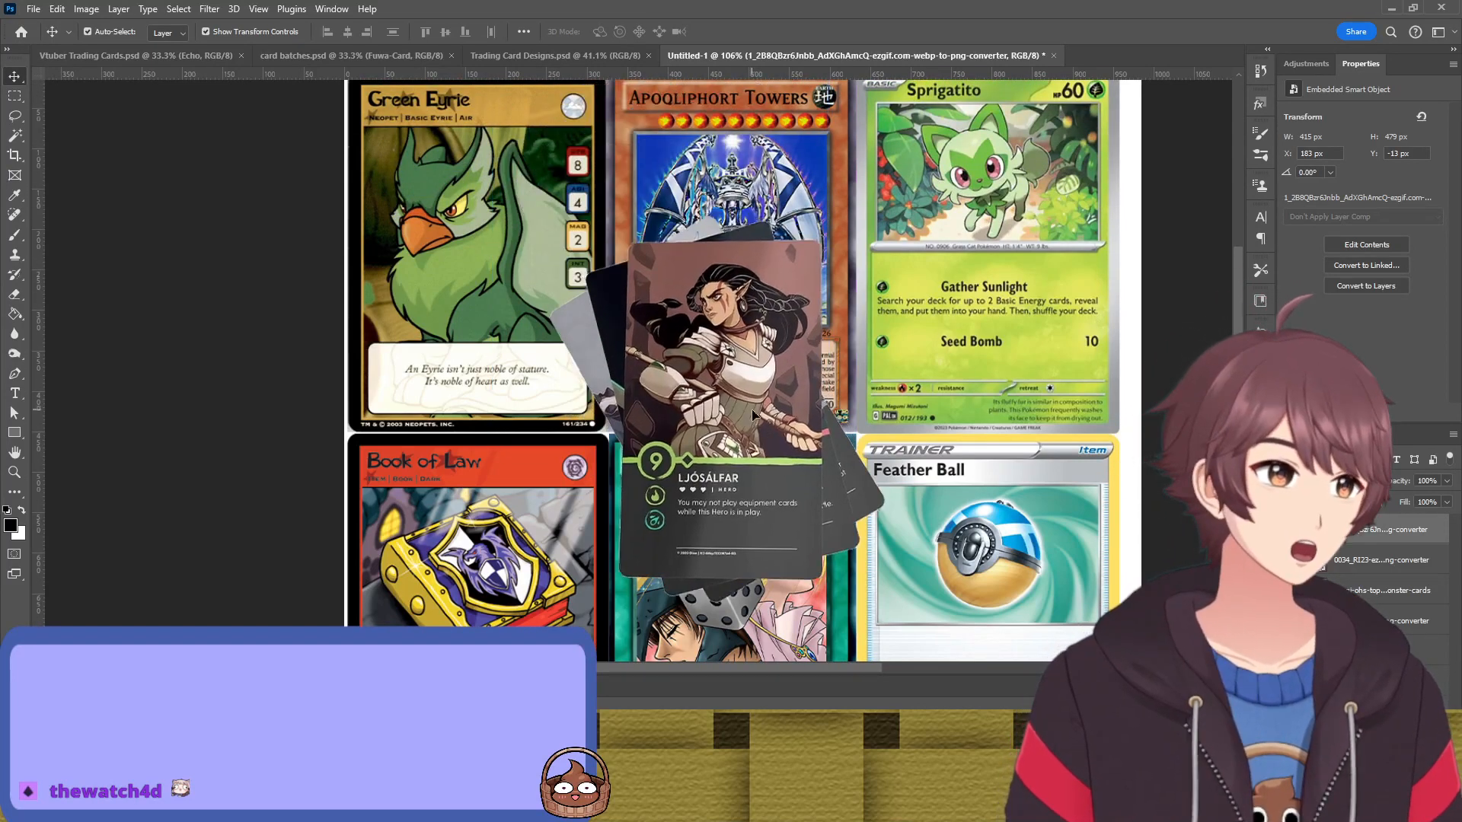
key("ctrl+comma")
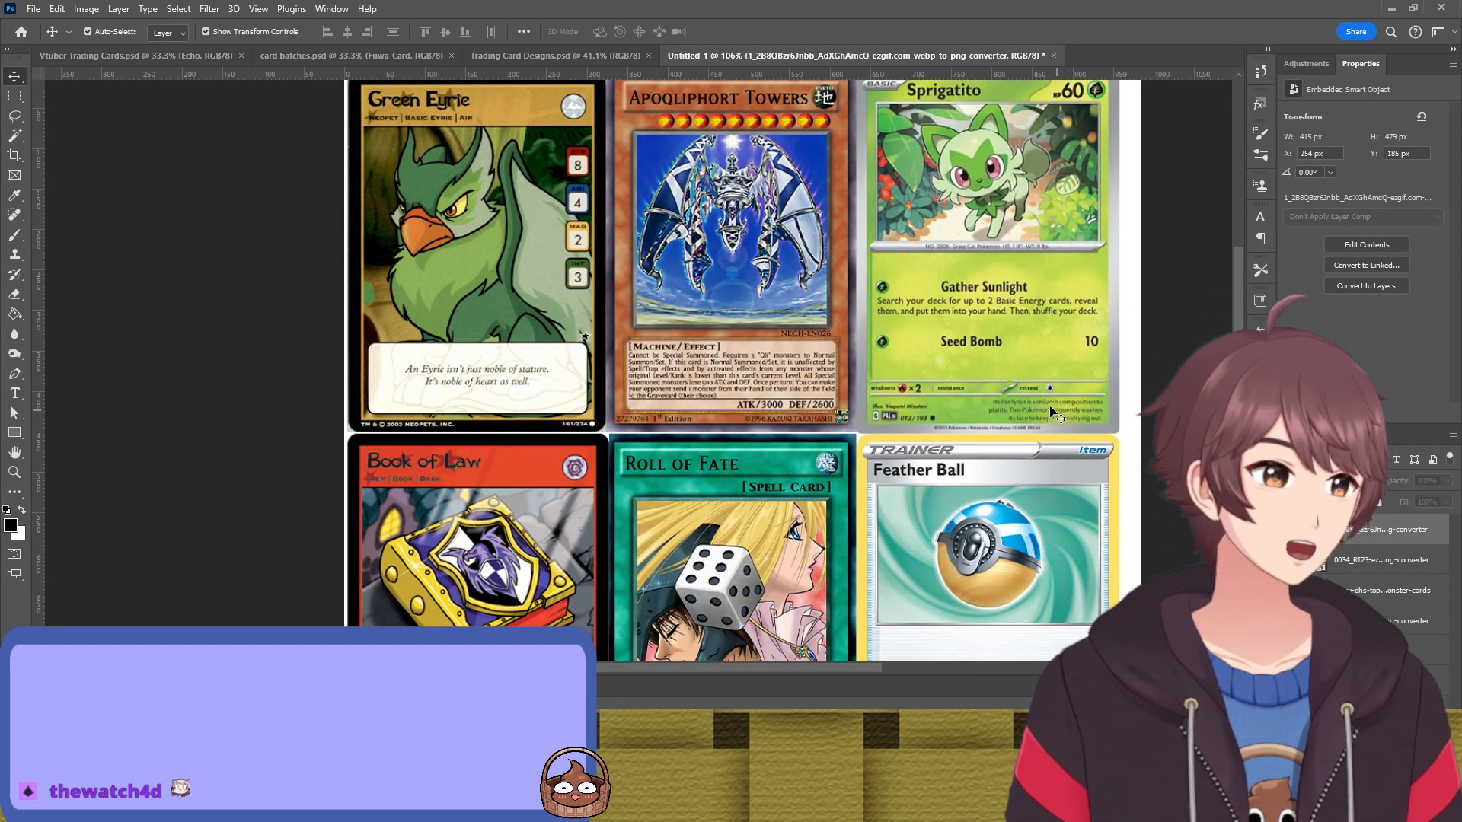
scroll(982, 402, "down", 1)
scroll(969, 400, "down", 1)
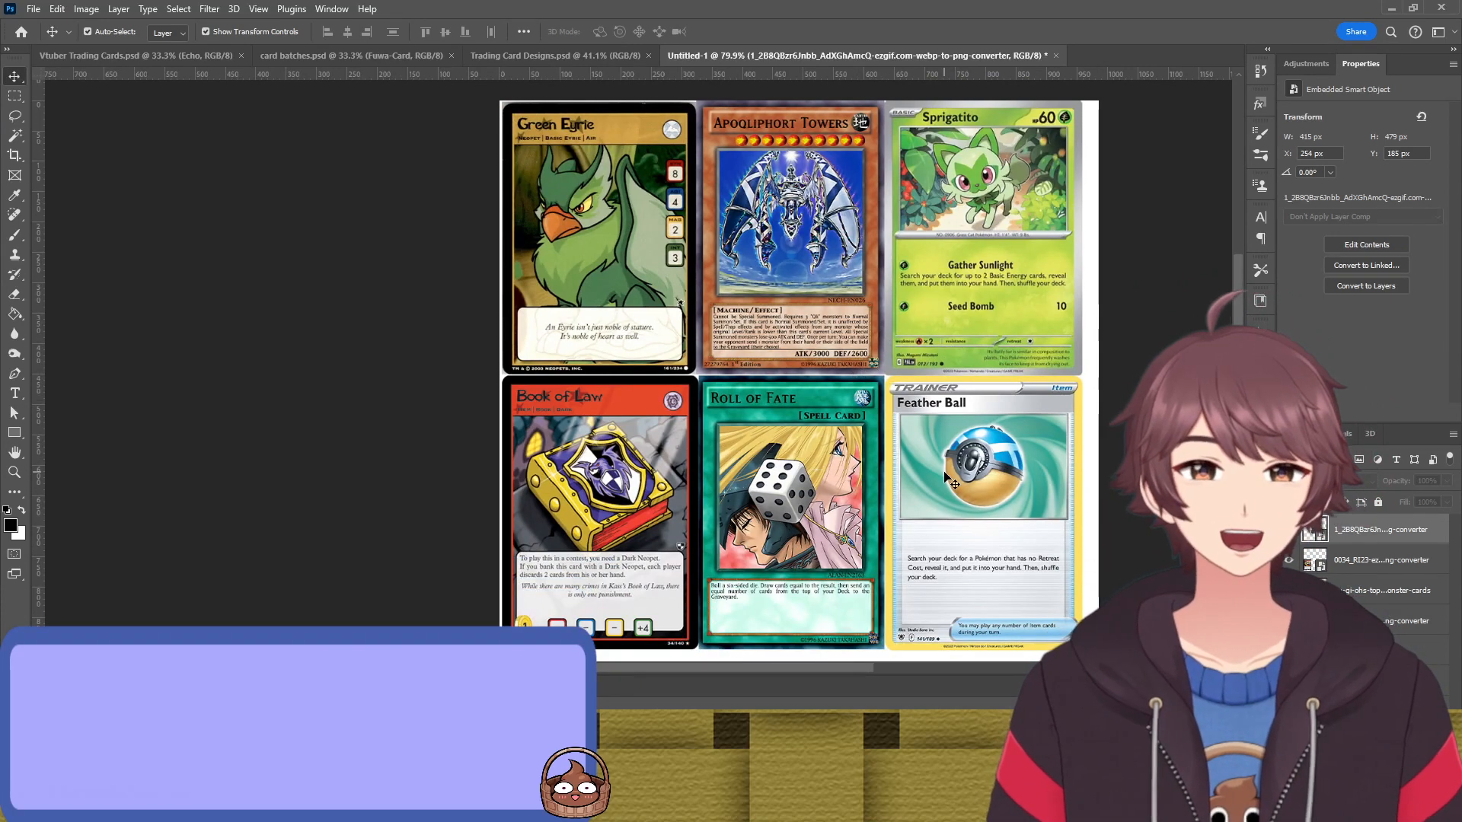
In Trading Card Designs.psd, hide Outline 5 and view Outline 4, followed by Outline 3 on its own
left_click(578, 53)
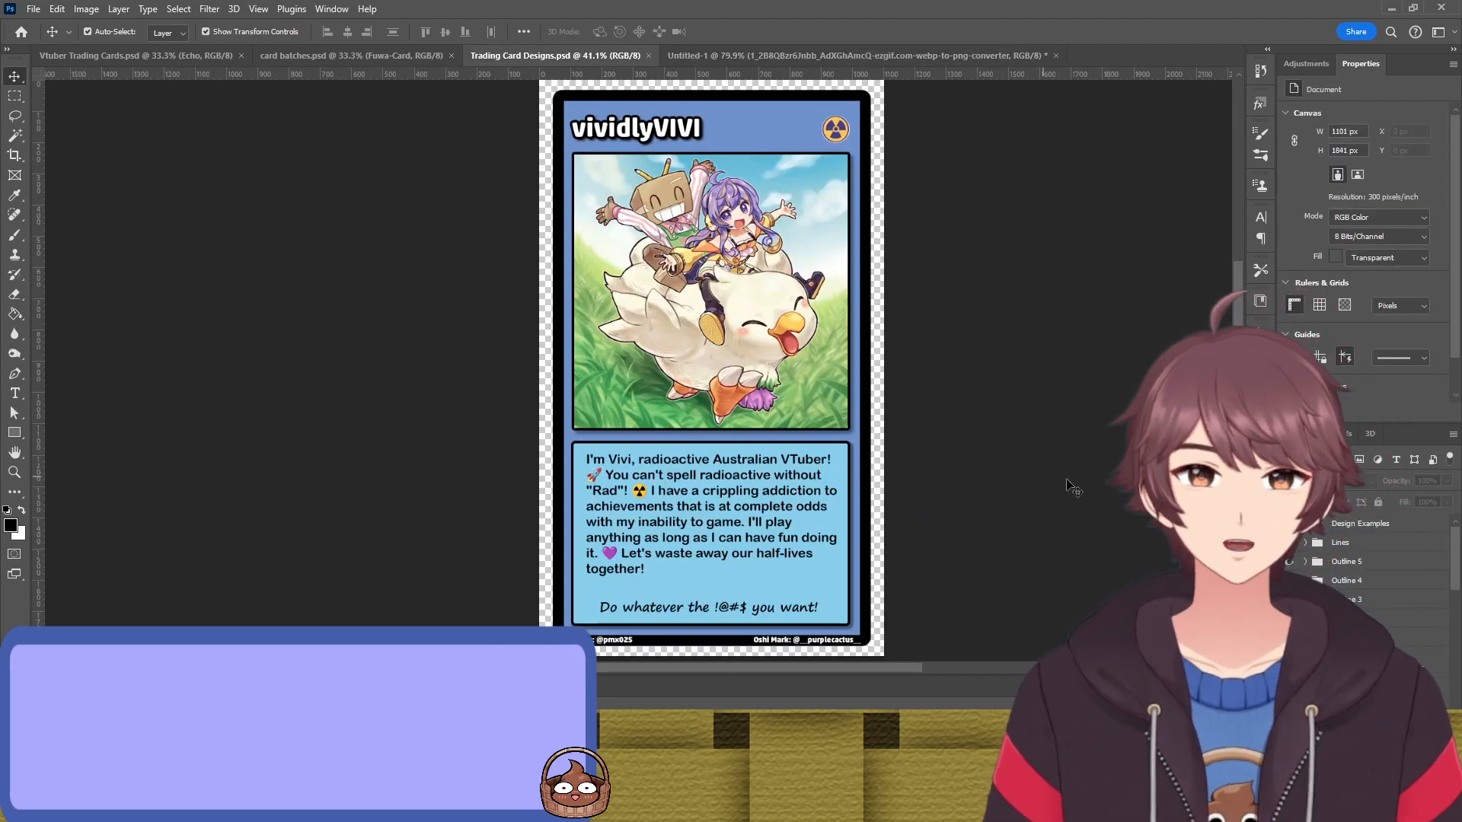
left_click(1294, 542)
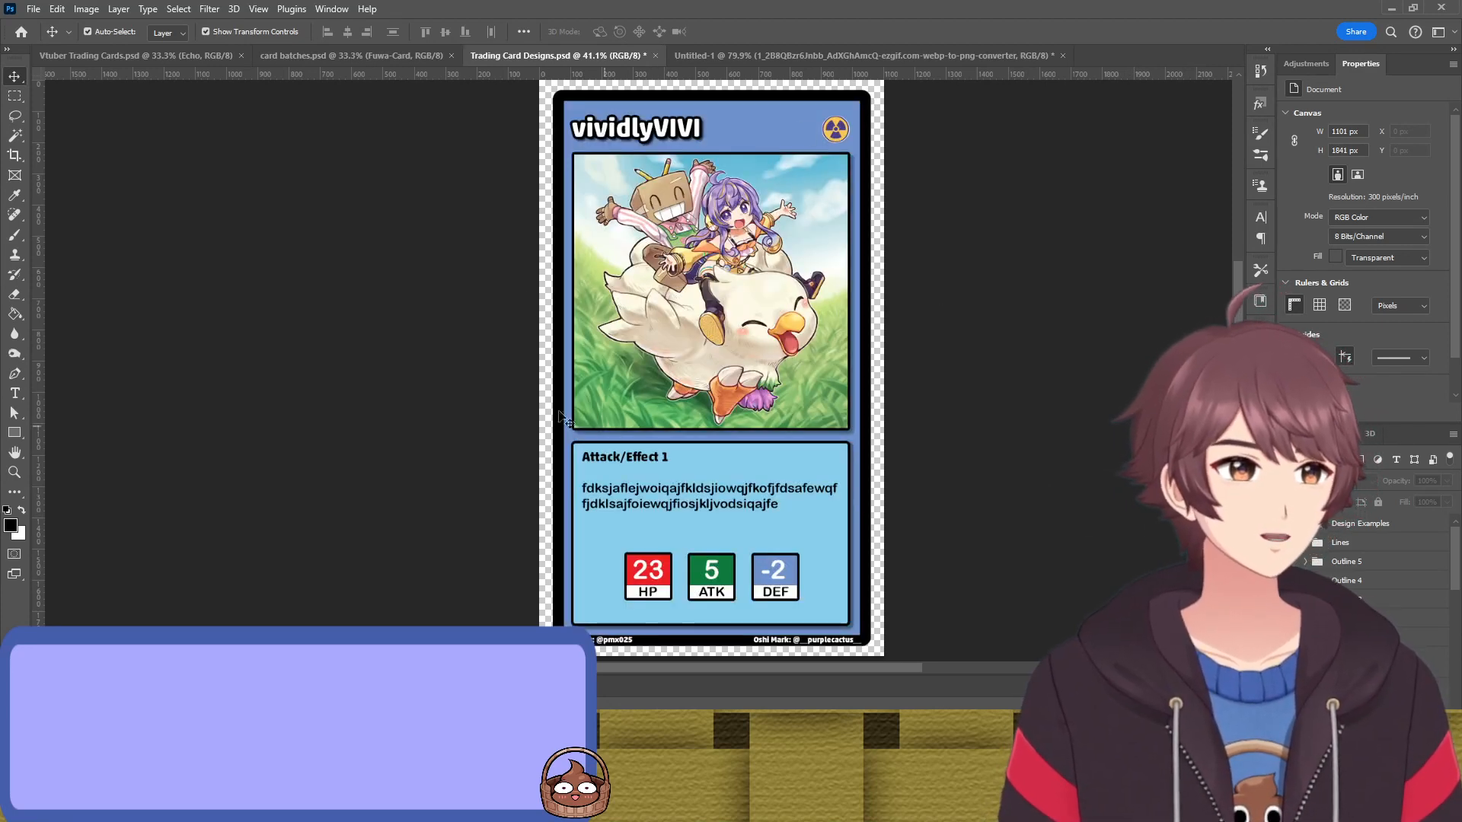
left_click(1286, 599)
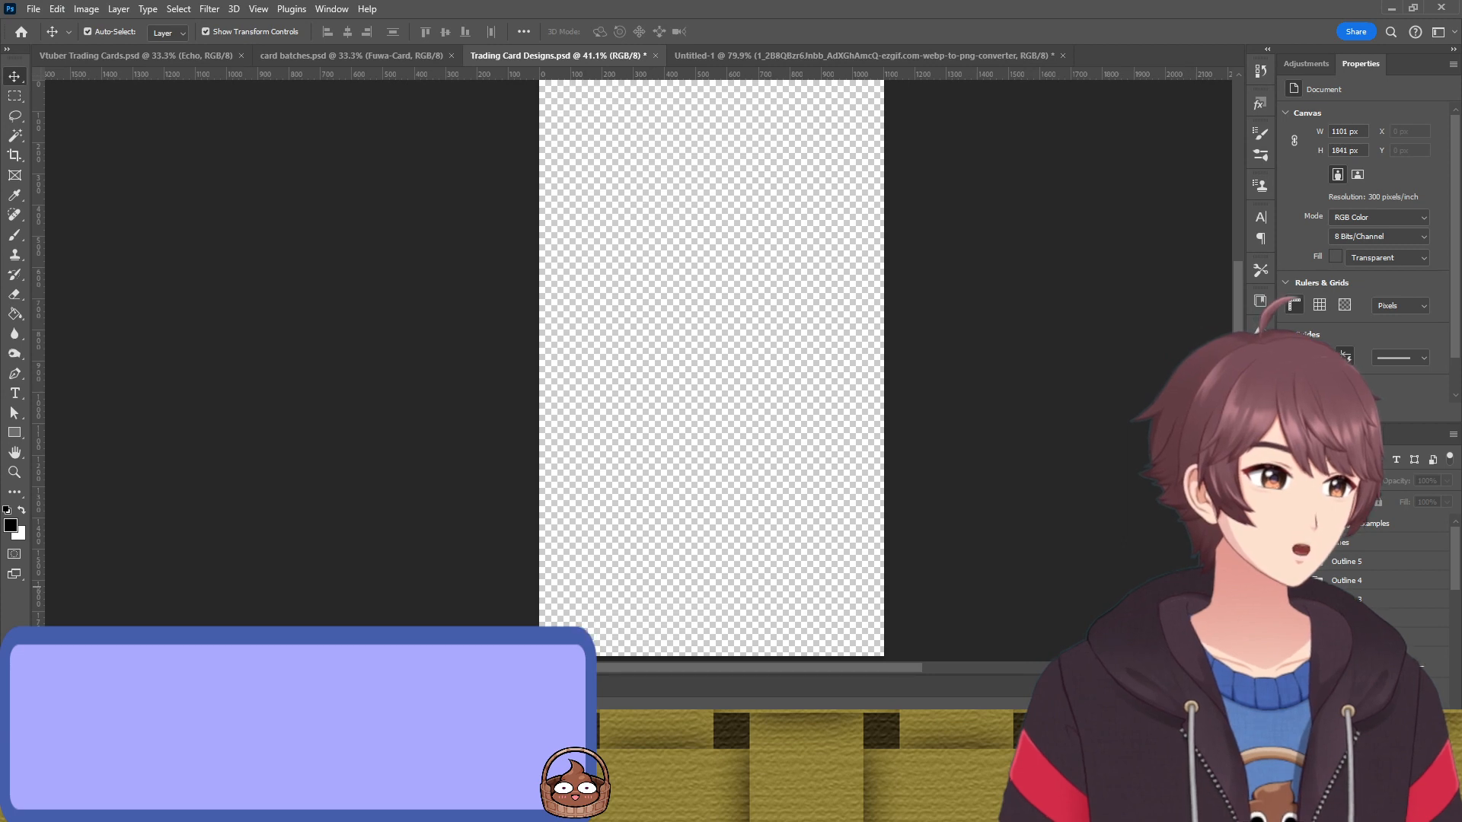
left_click(1287, 580)
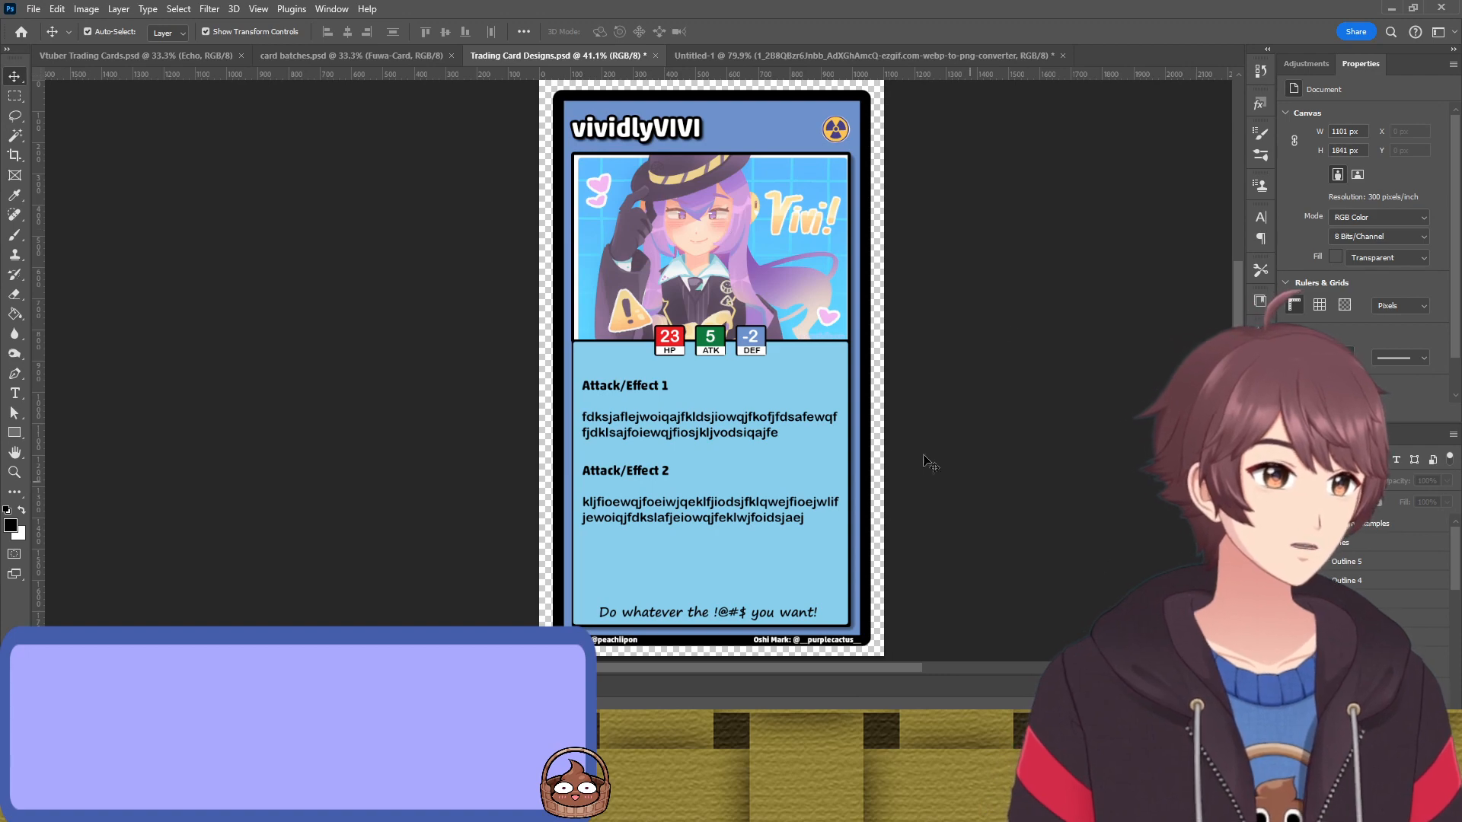
scroll(731, 366, "up", 3)
scroll(728, 366, "down", 3)
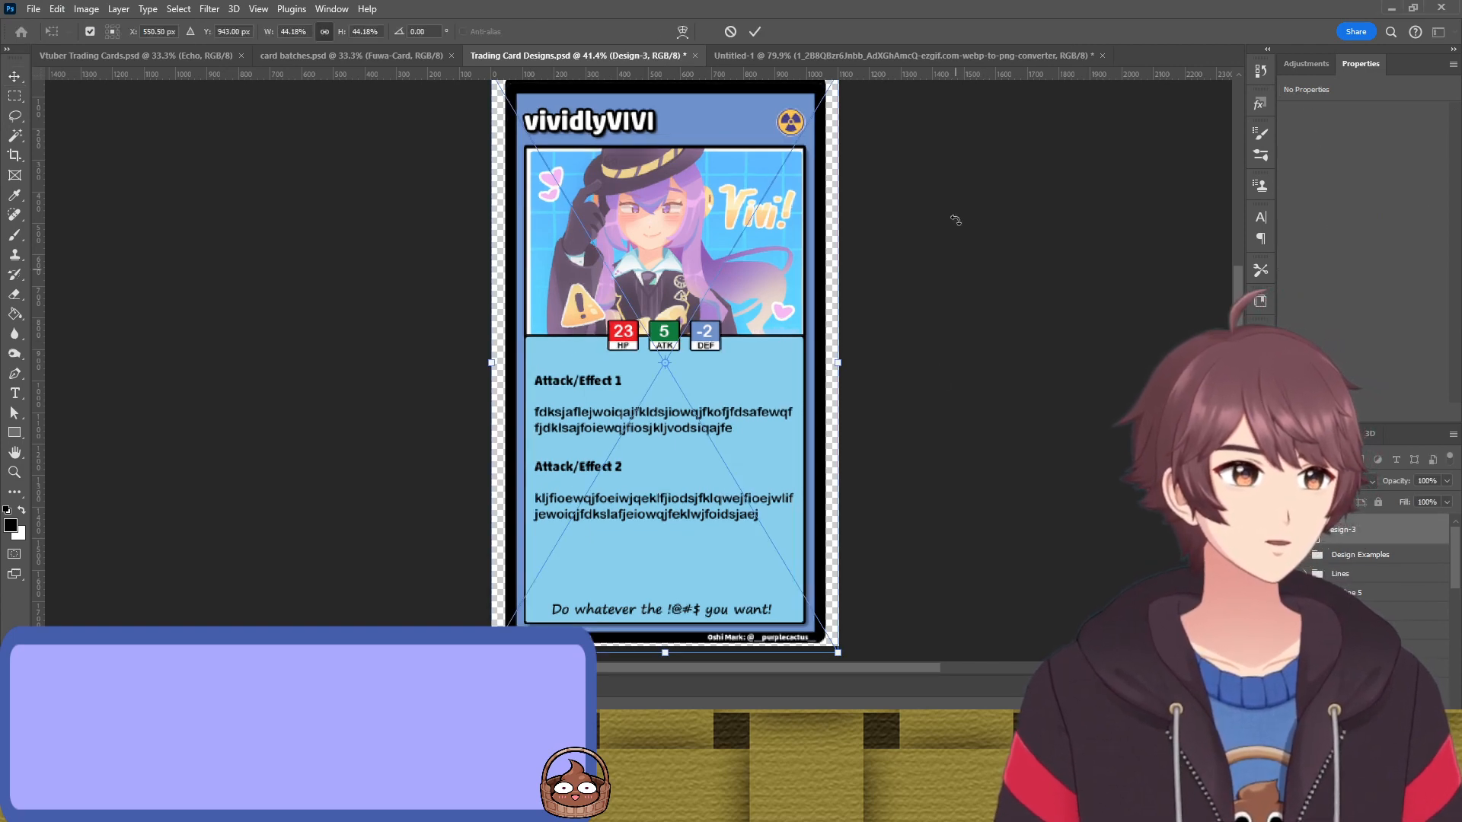
Try placing Design-3.png over the card and inspect its HP, ATK and DEF boxes up close
key("Return")
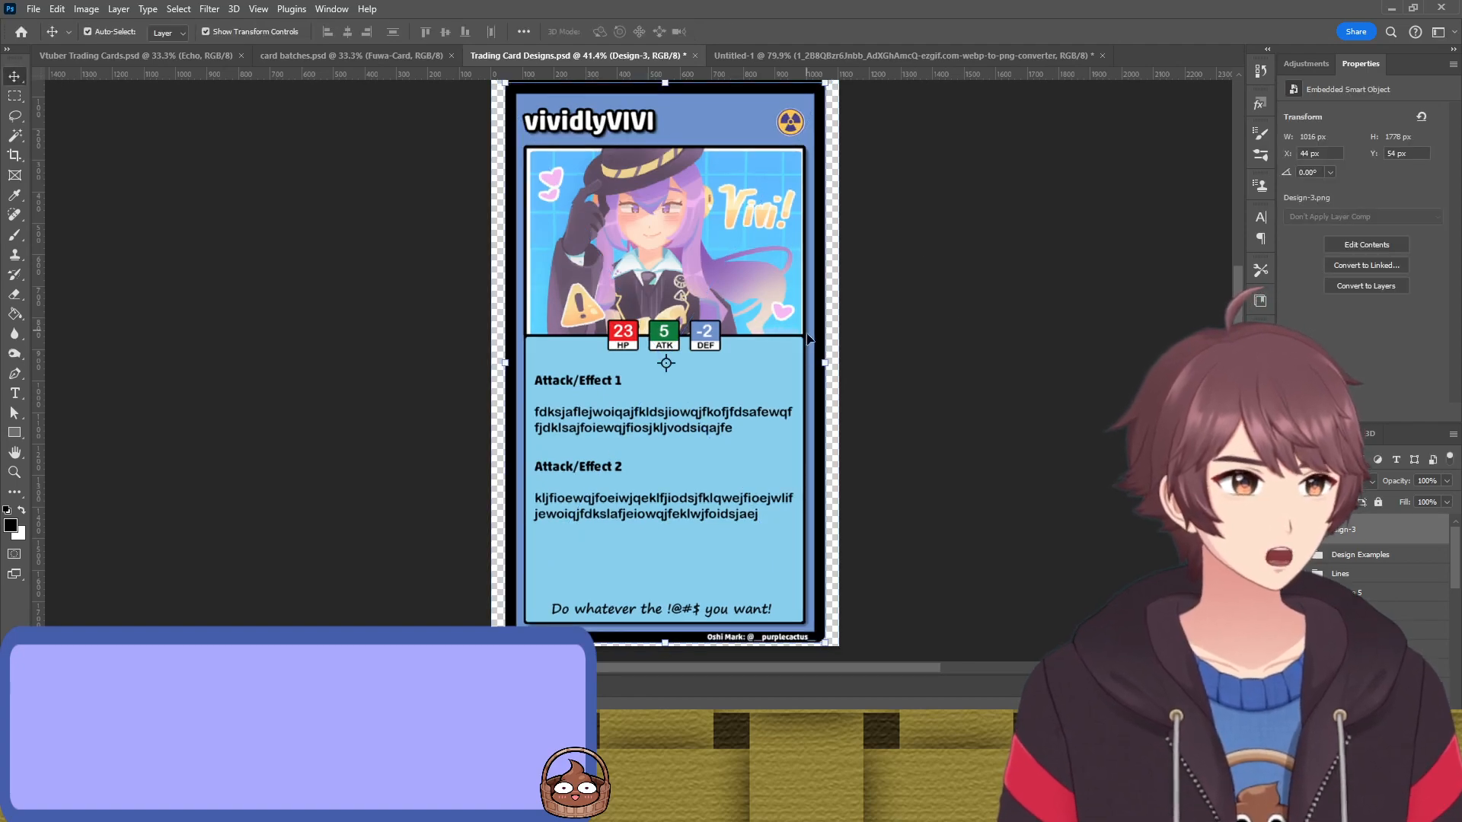
scroll(670, 340, "up", 4)
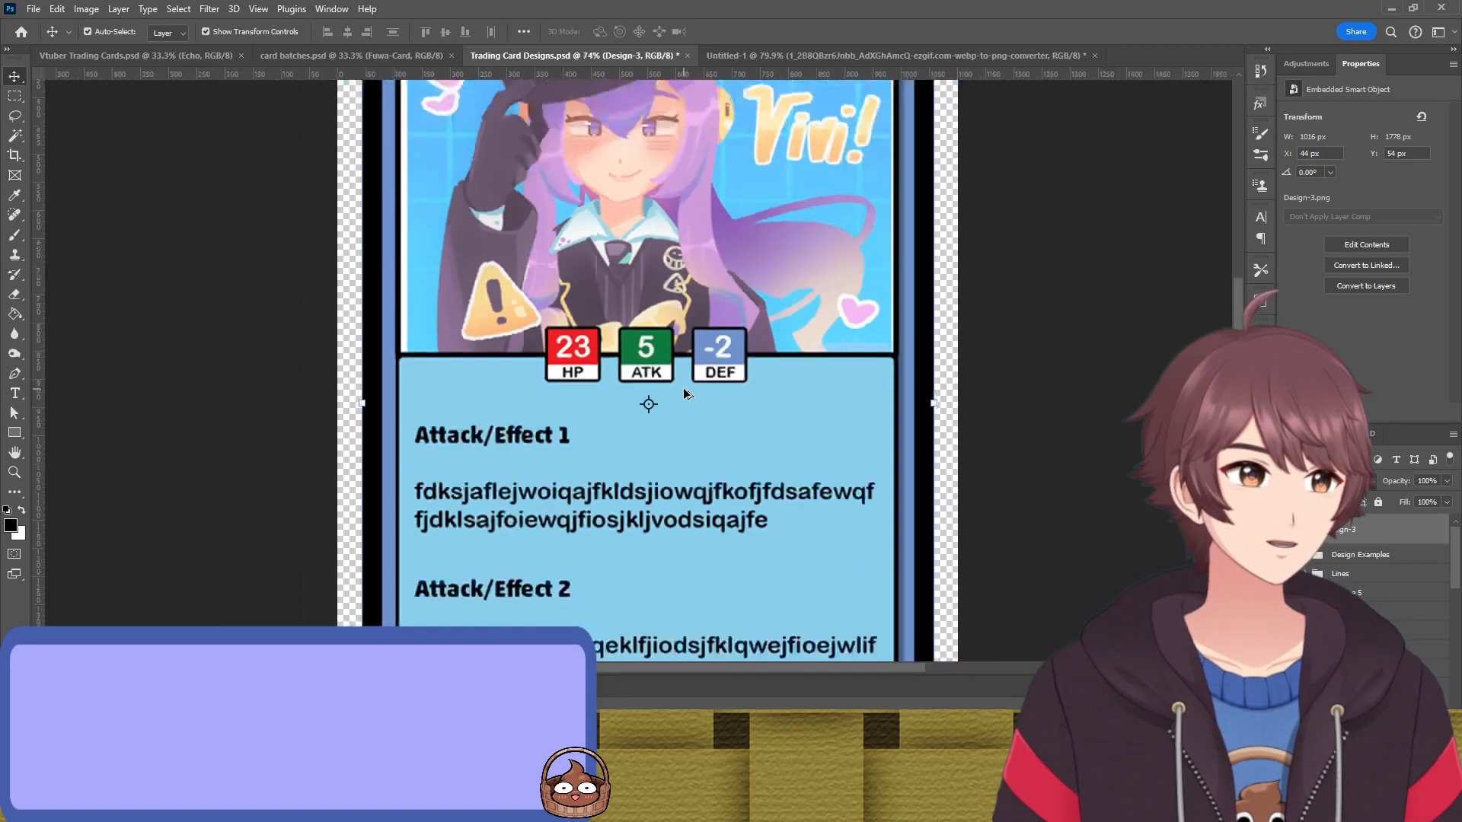
scroll(682, 386, "down", 3)
scroll(685, 384, "up", 4)
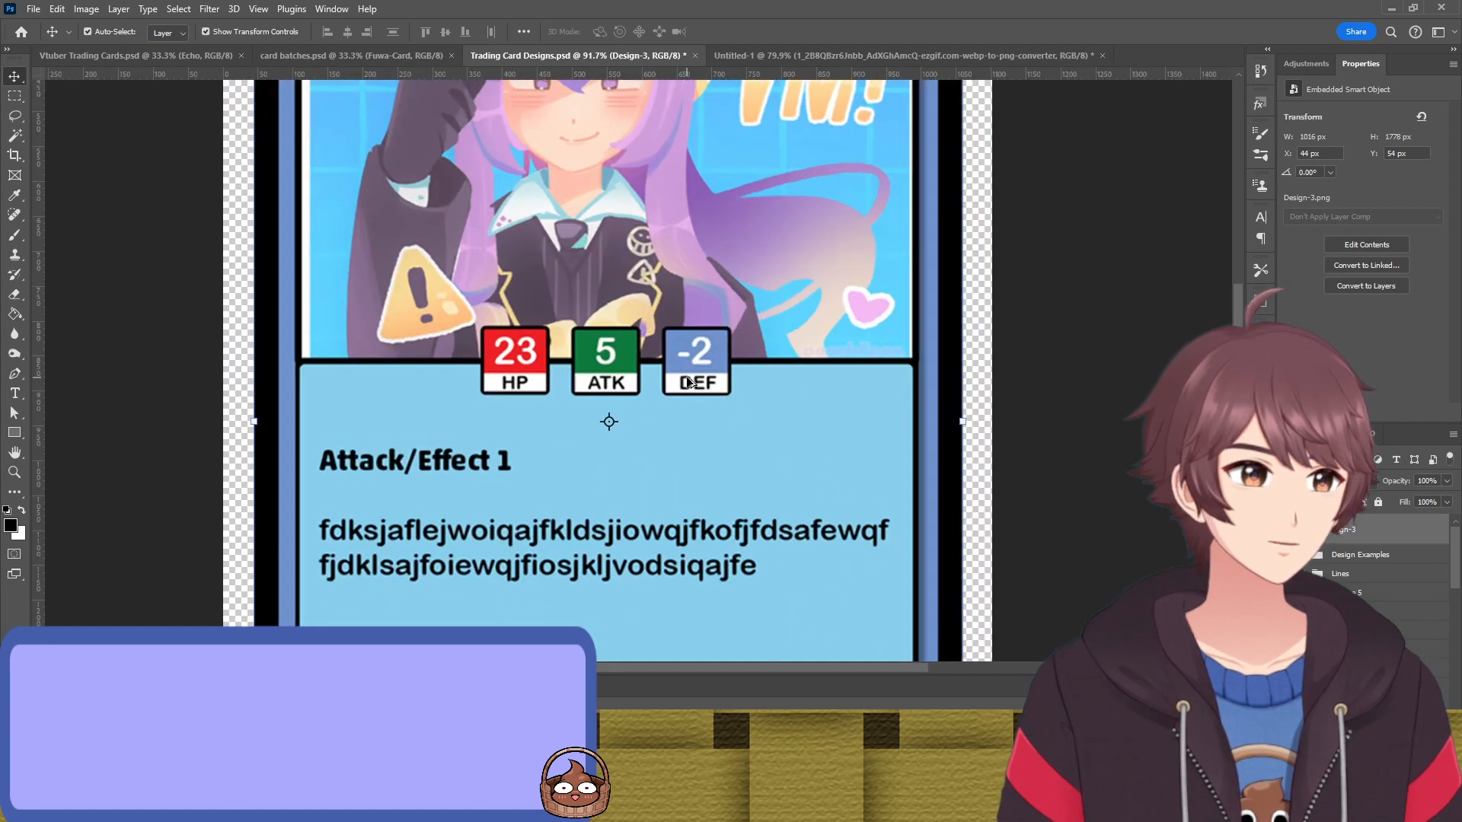
scroll(690, 382, "down", 3)
left_click(733, 360)
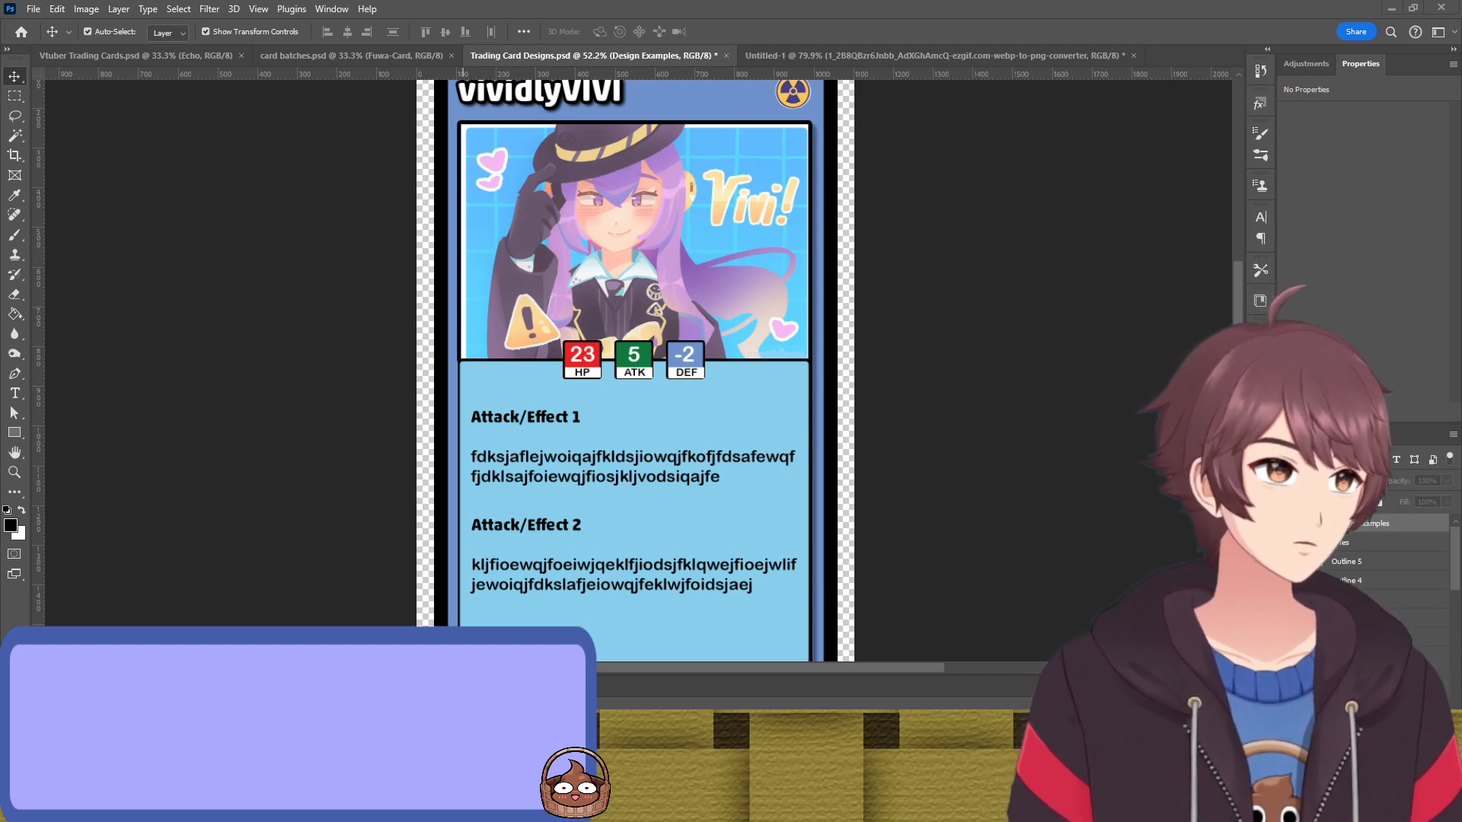
Review the Outline 3 layout, then replace it on the canvas with Outline 2 and finally the Outline 1 bio-text version
scroll(670, 436, "down", 2)
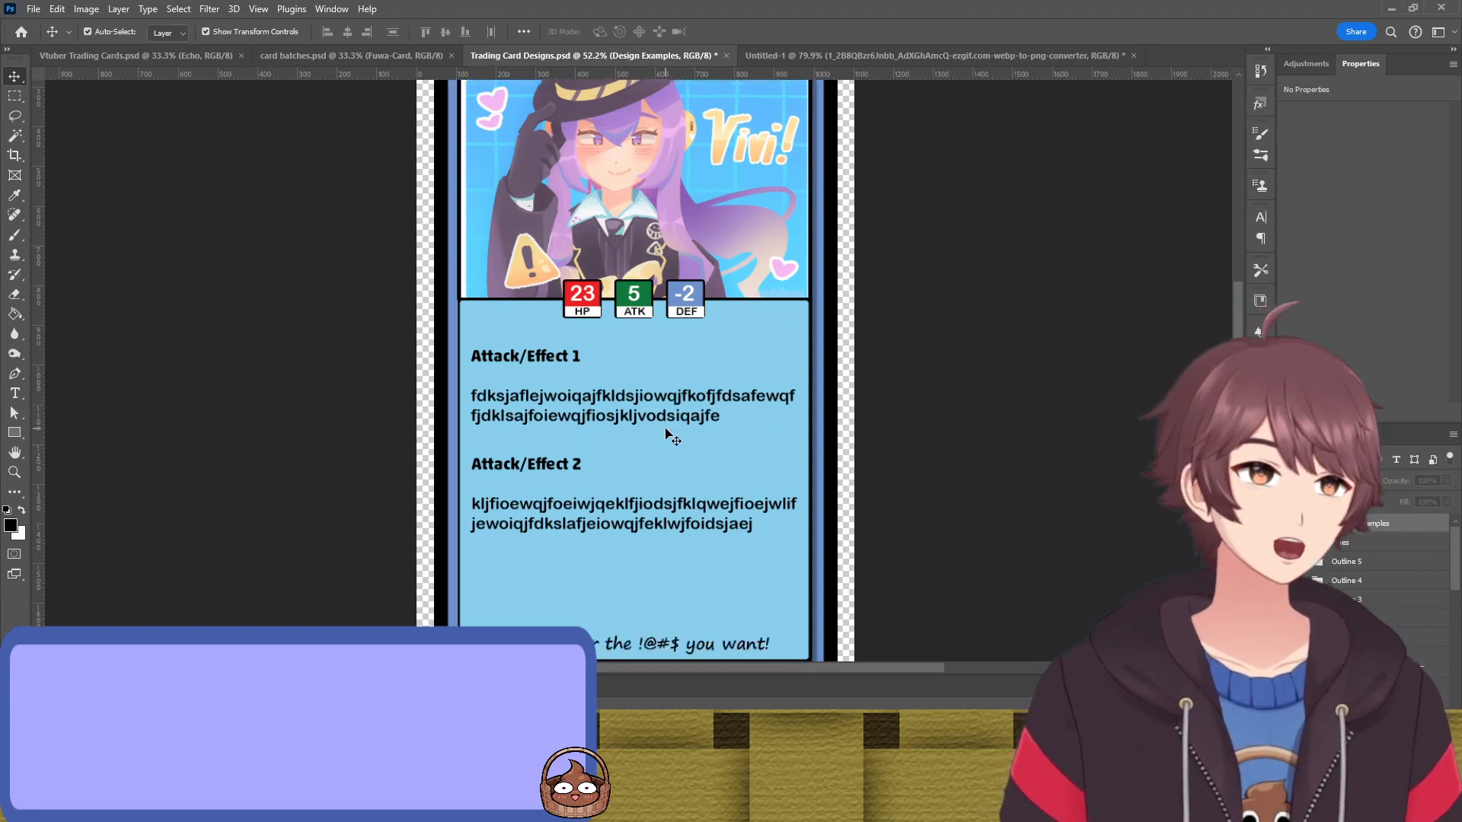
scroll(669, 436, "down", 2)
scroll(659, 418, "up", 6)
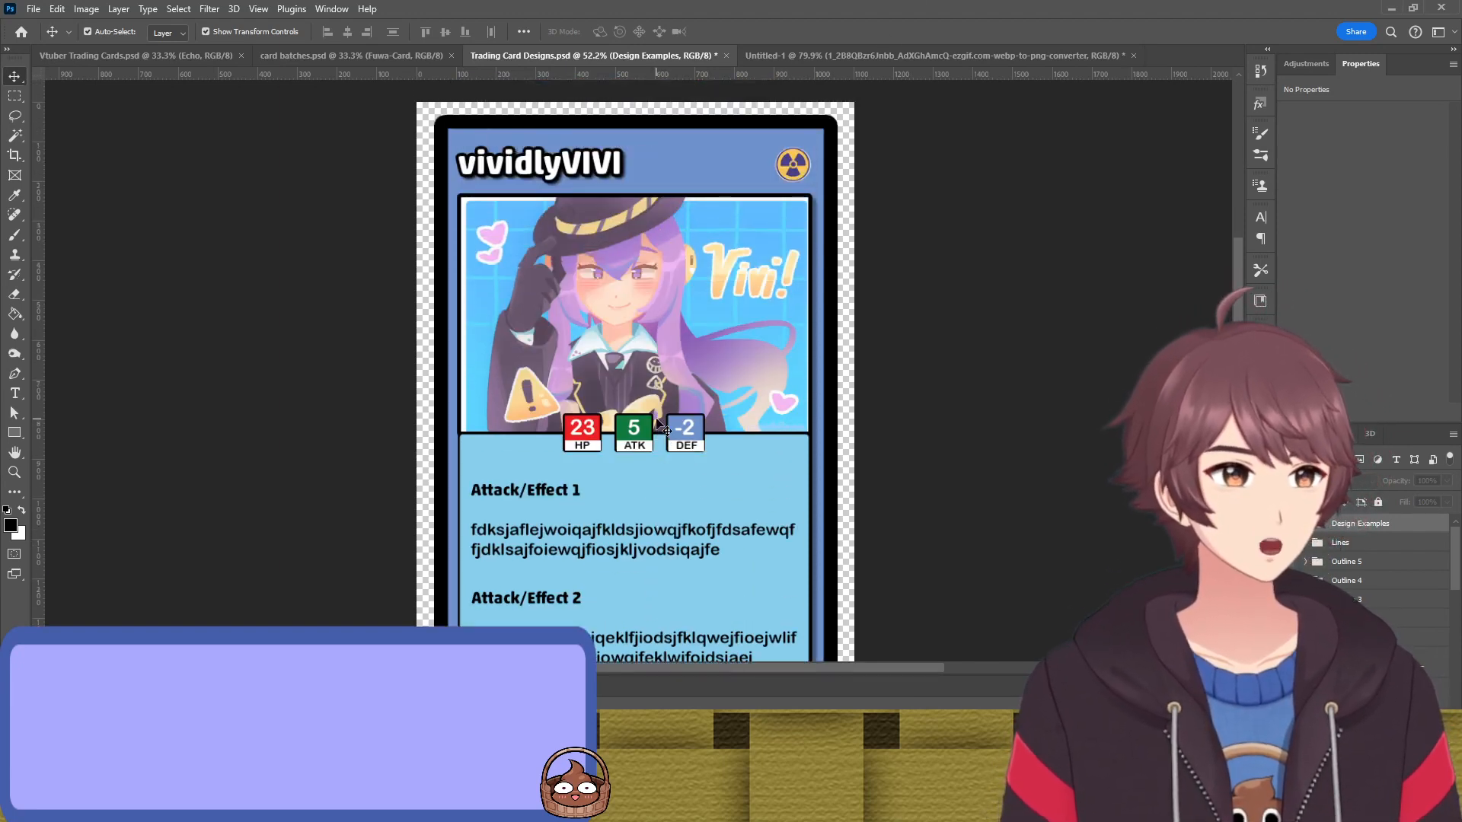
scroll(660, 425, "down", 2)
scroll(654, 434, "down", 3)
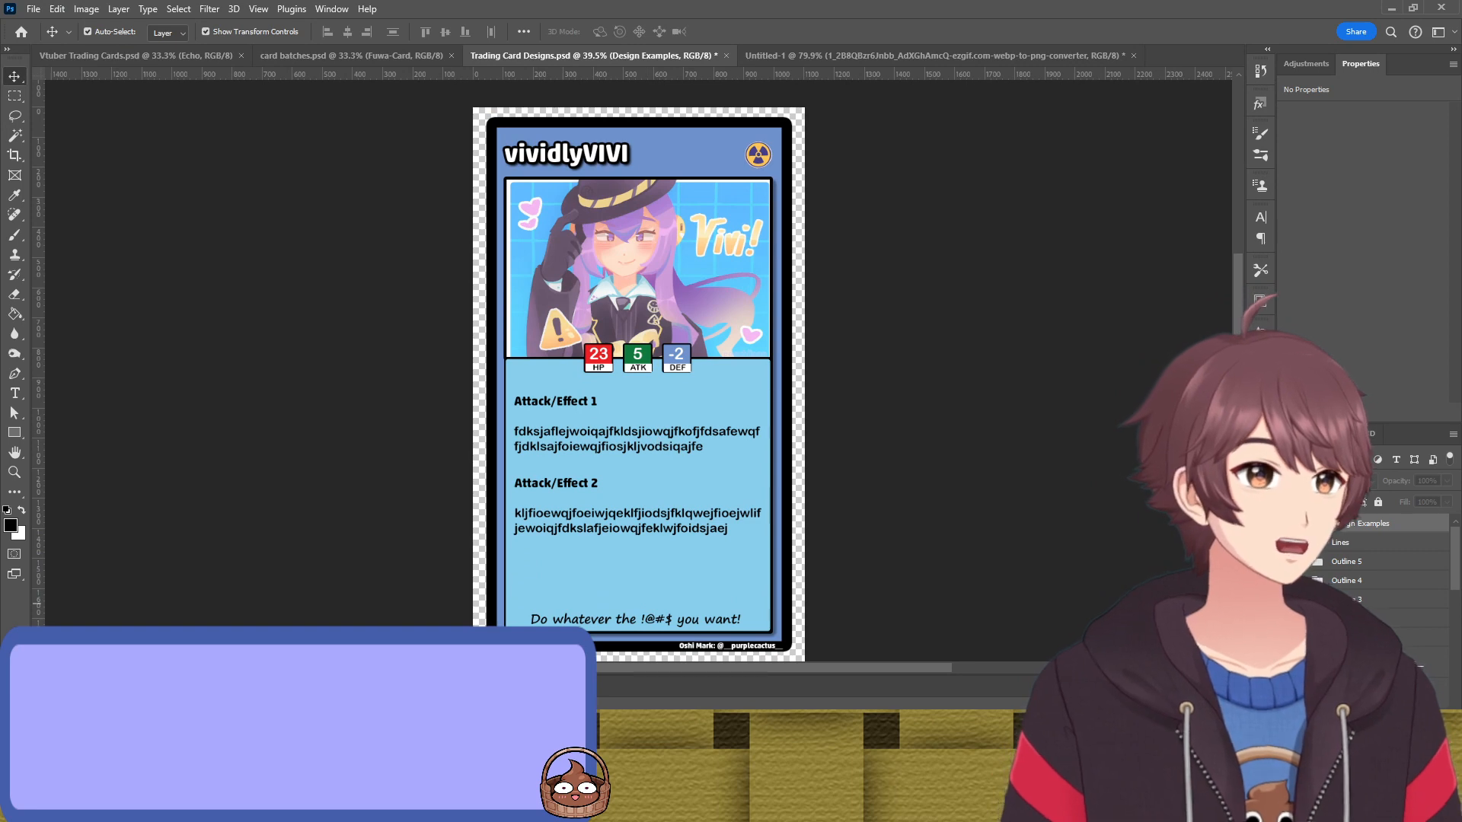
left_click(1286, 602)
left_click(1285, 618)
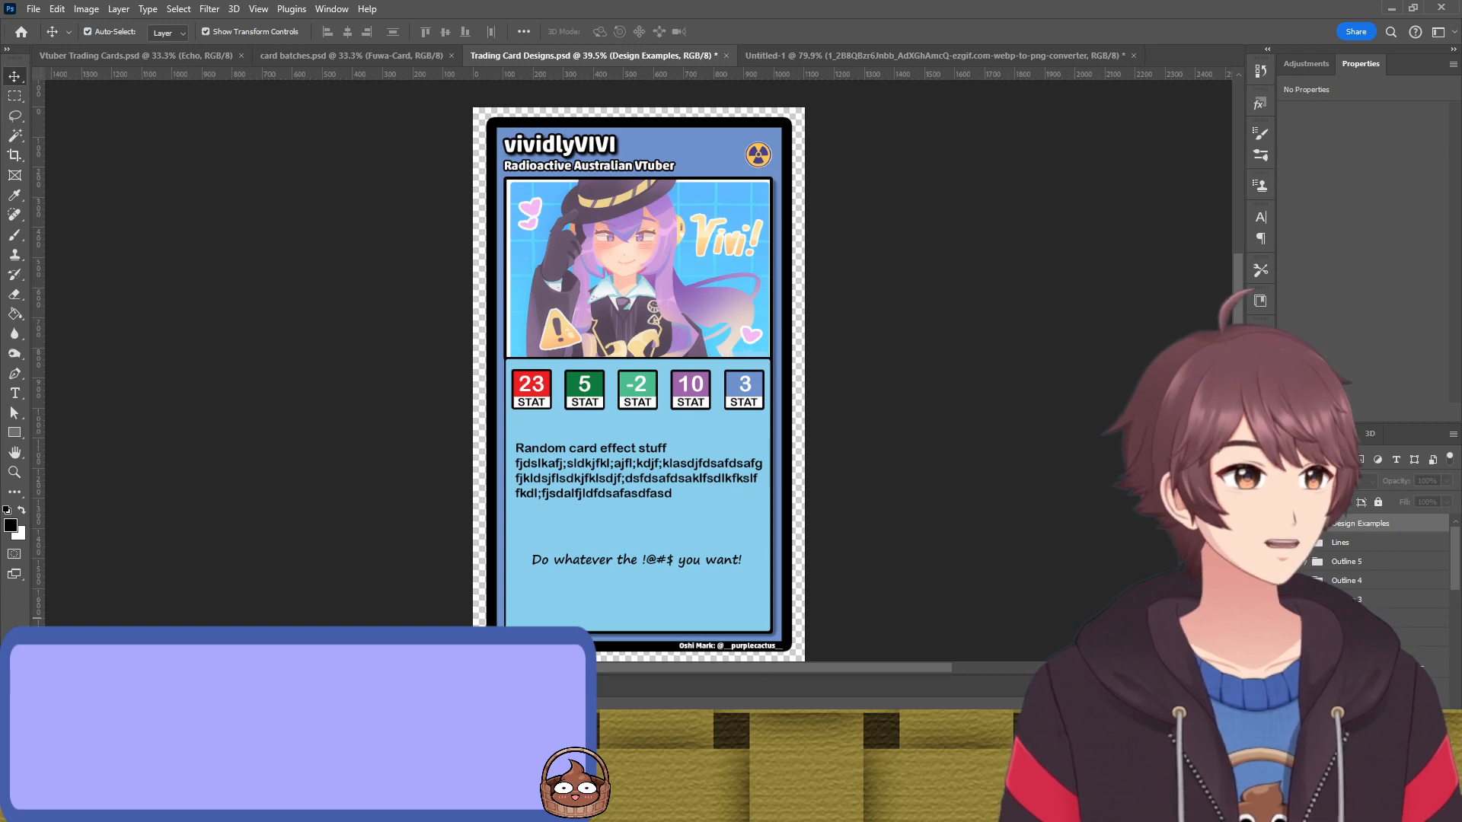
left_click(1286, 618)
left_click(1285, 637)
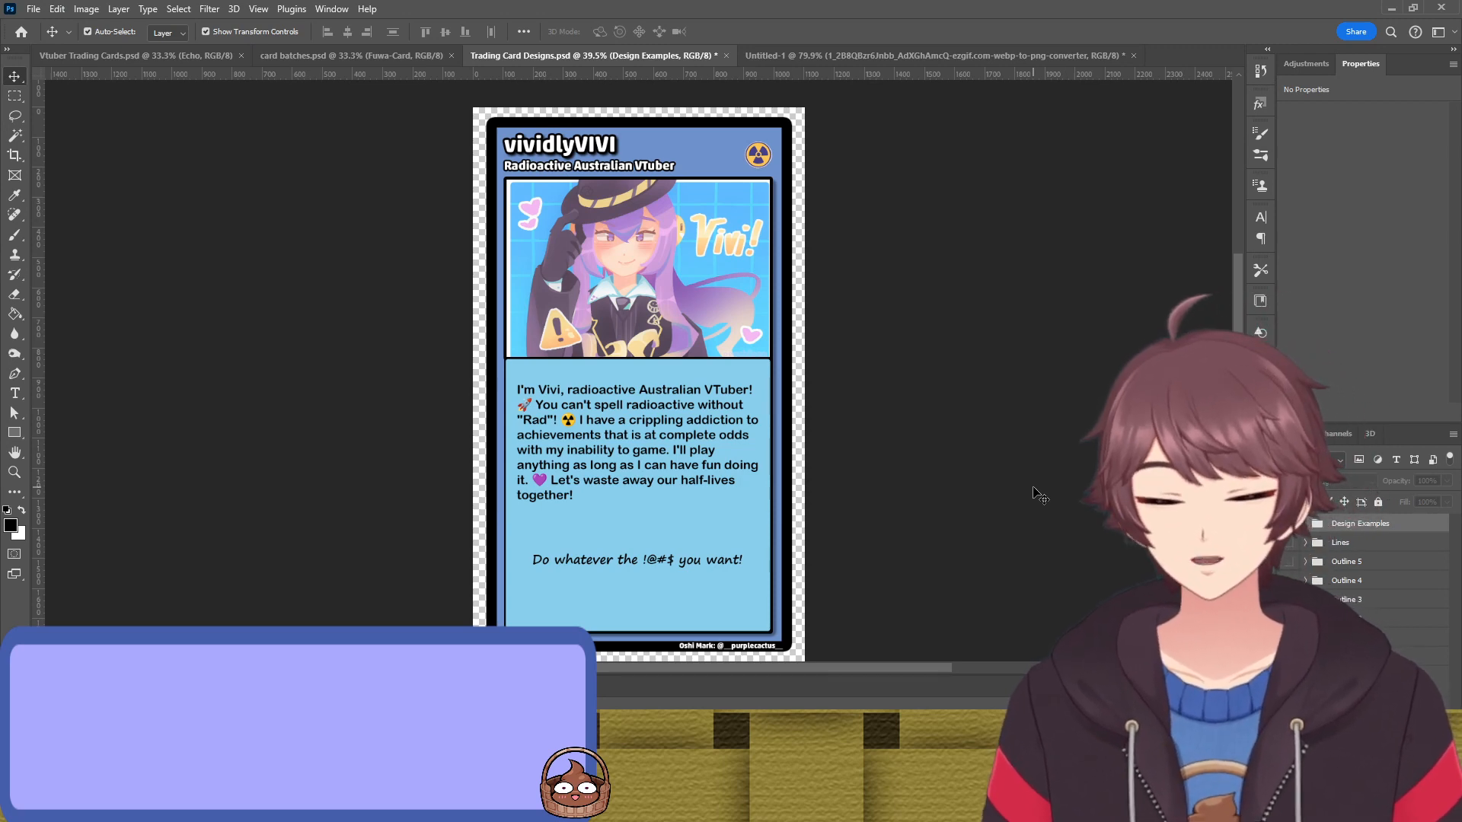
Check the Green Eyrie and Feather Ball cards in Untitled-1, then return to Trading Card Designs.psd and save it
left_click(935, 55)
left_click(574, 238)
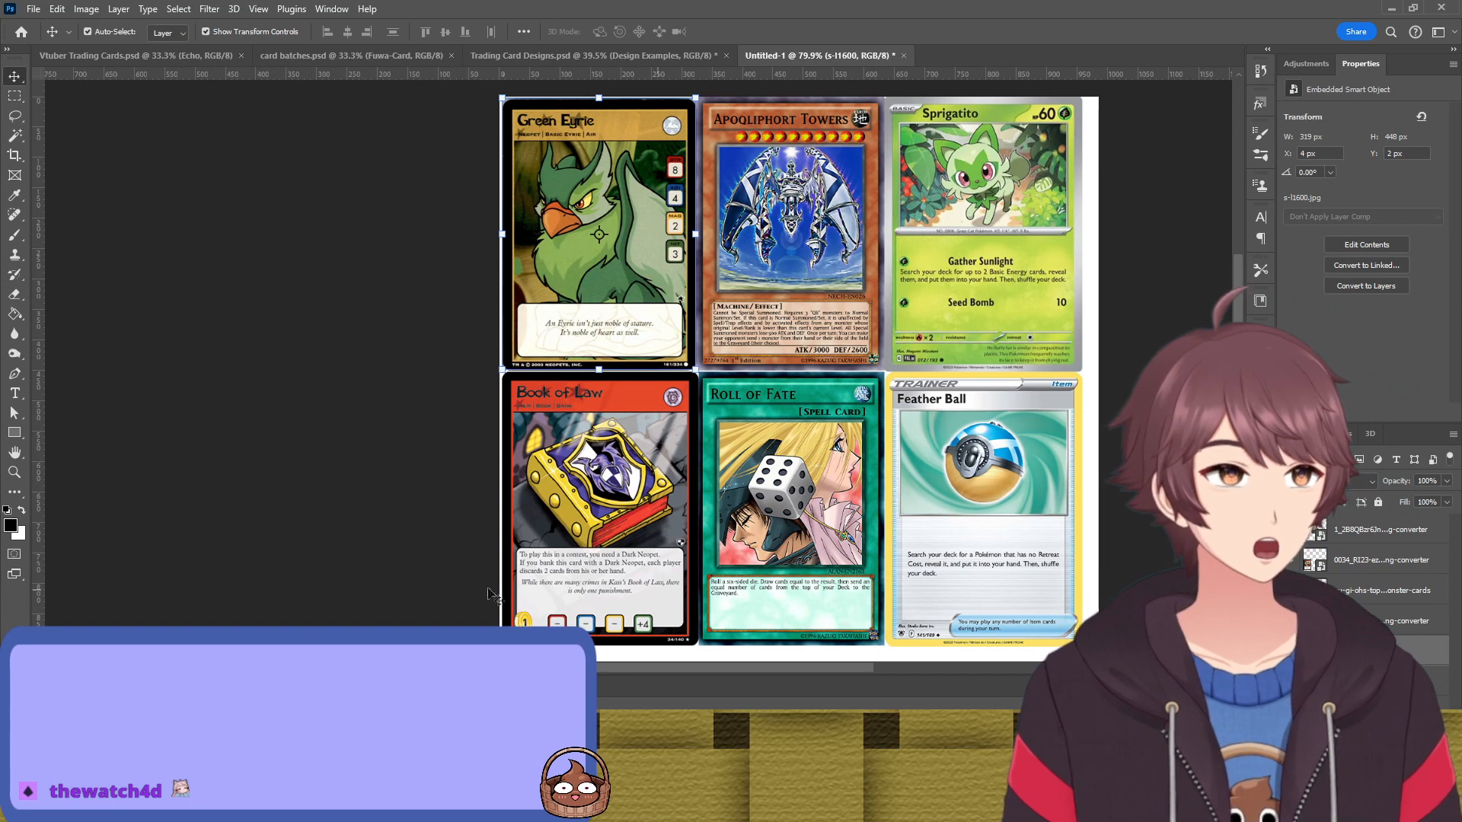
left_click(982, 459)
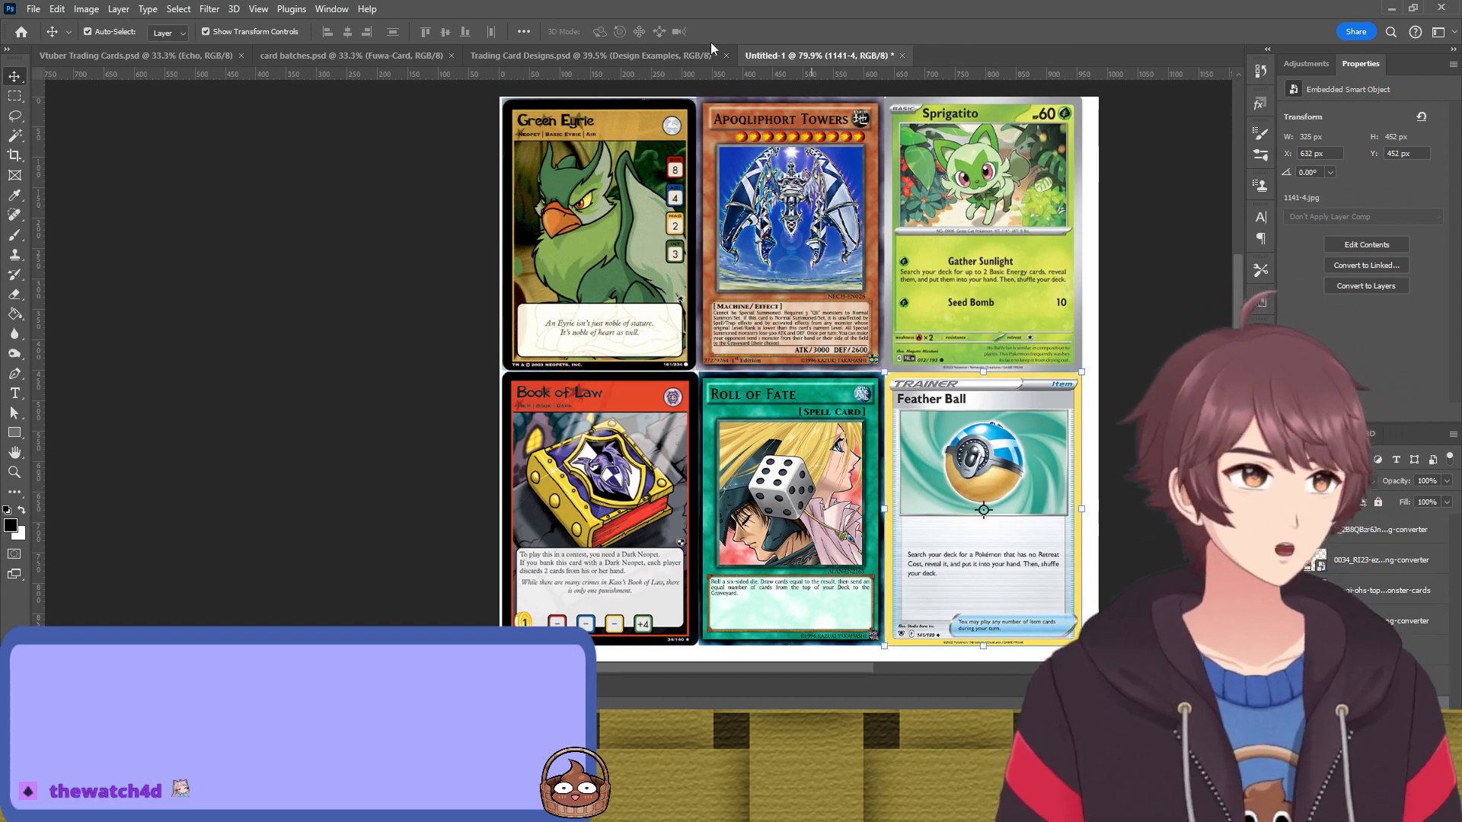
left_click(664, 61)
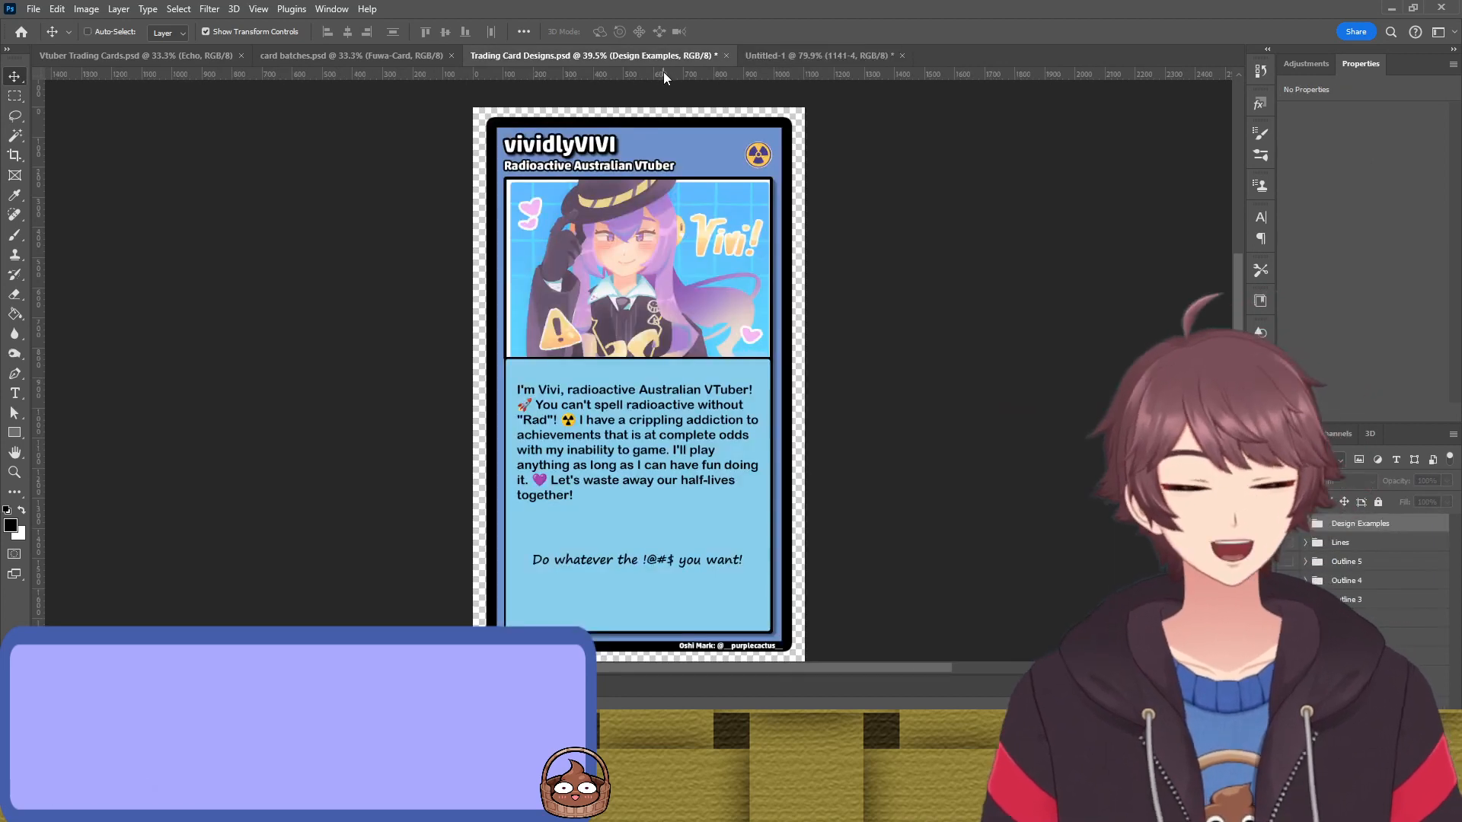
key("ctrl+s")
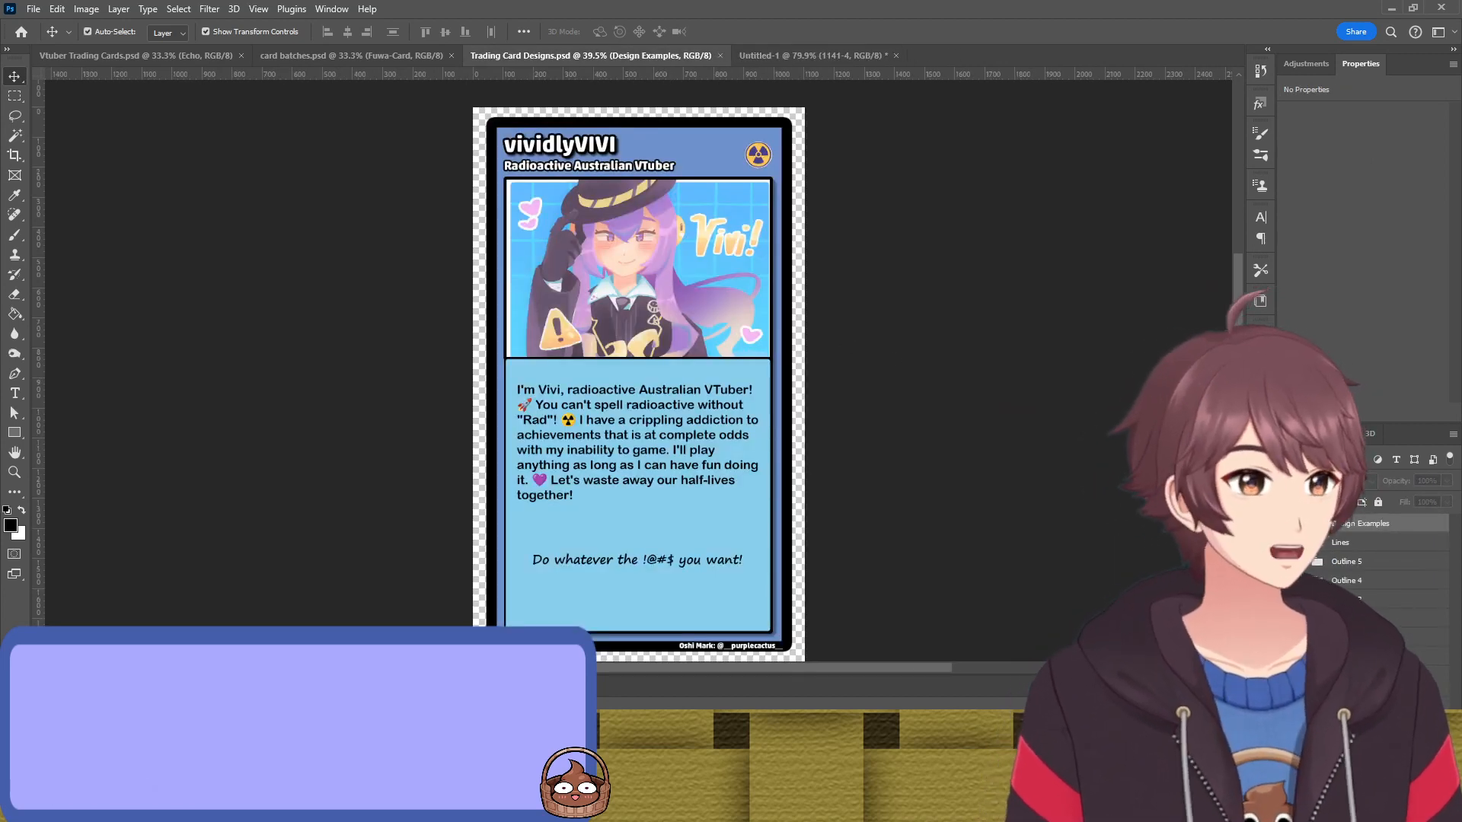
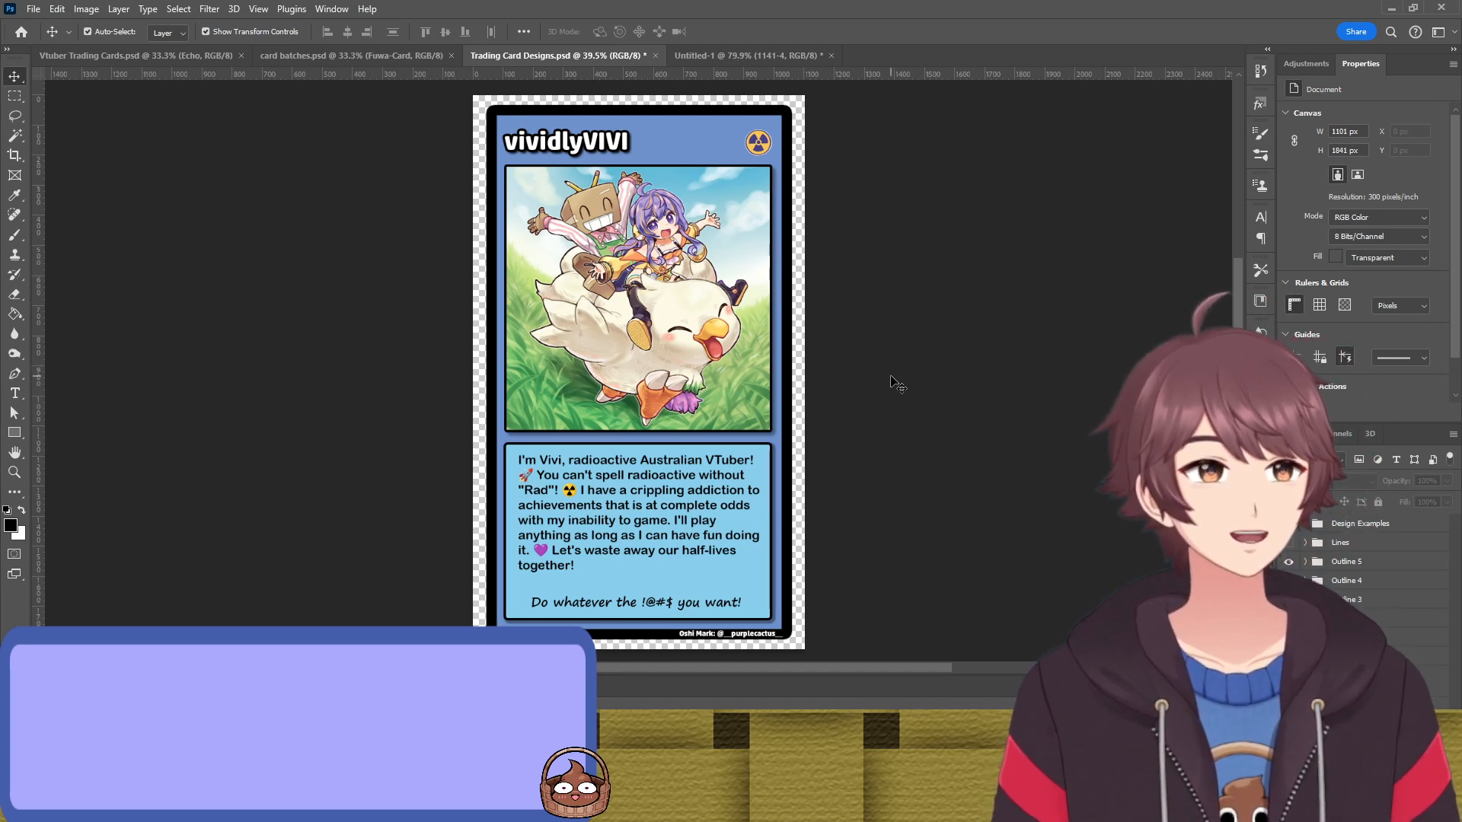
Hide the Outline 5 group, show the Outline 1 bio-text version and select the Outline 1 group
left_click(1346, 564)
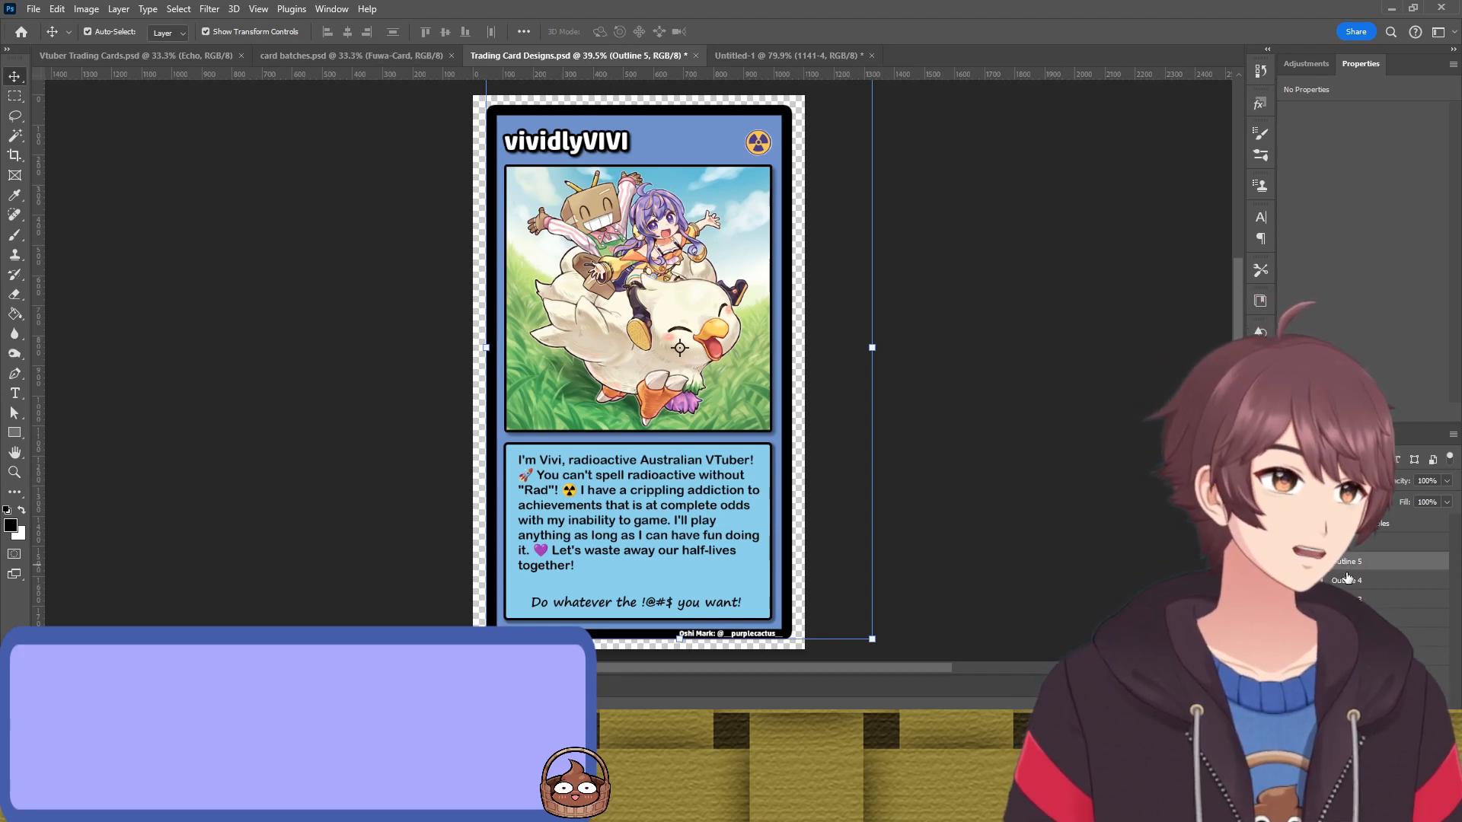
left_click(1288, 562)
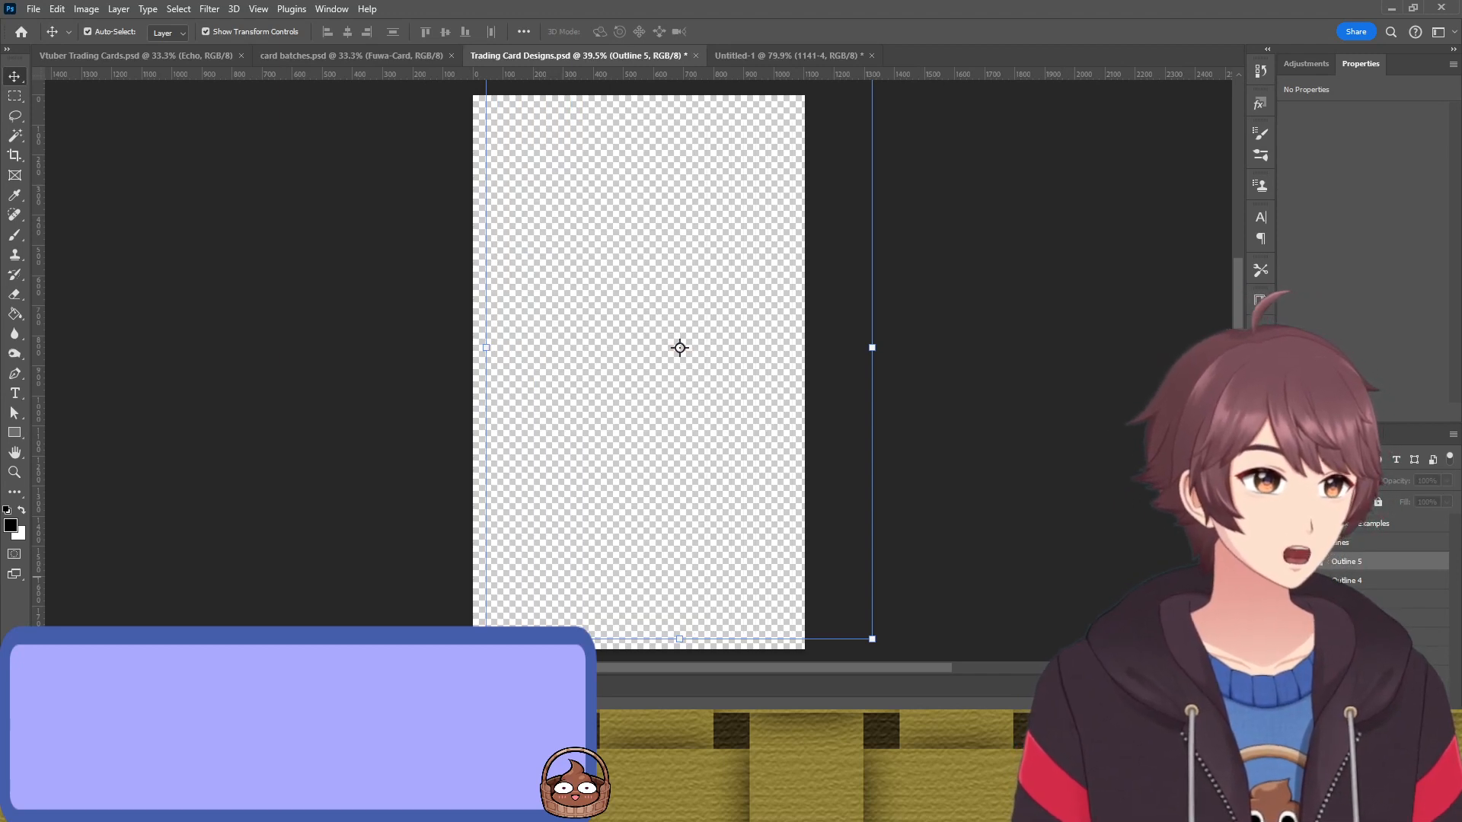
left_click(1288, 581)
left_click(1362, 636)
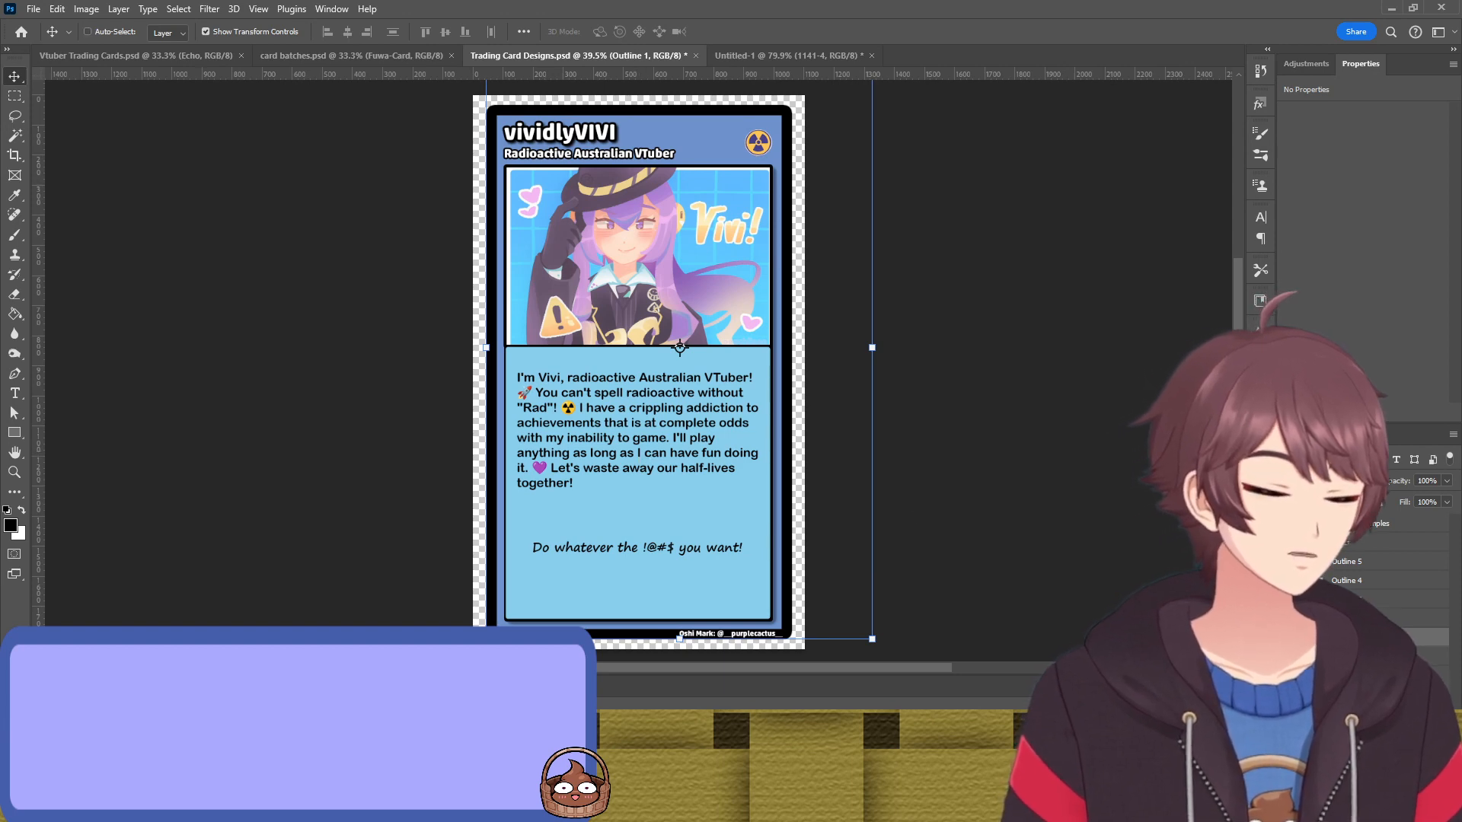
Duplicate the Outline 1 group, place the copy above Outline 5 and rename it "Outline 6"
key("ctrl+j")
left_click_drag(1370, 523, 1345, 556)
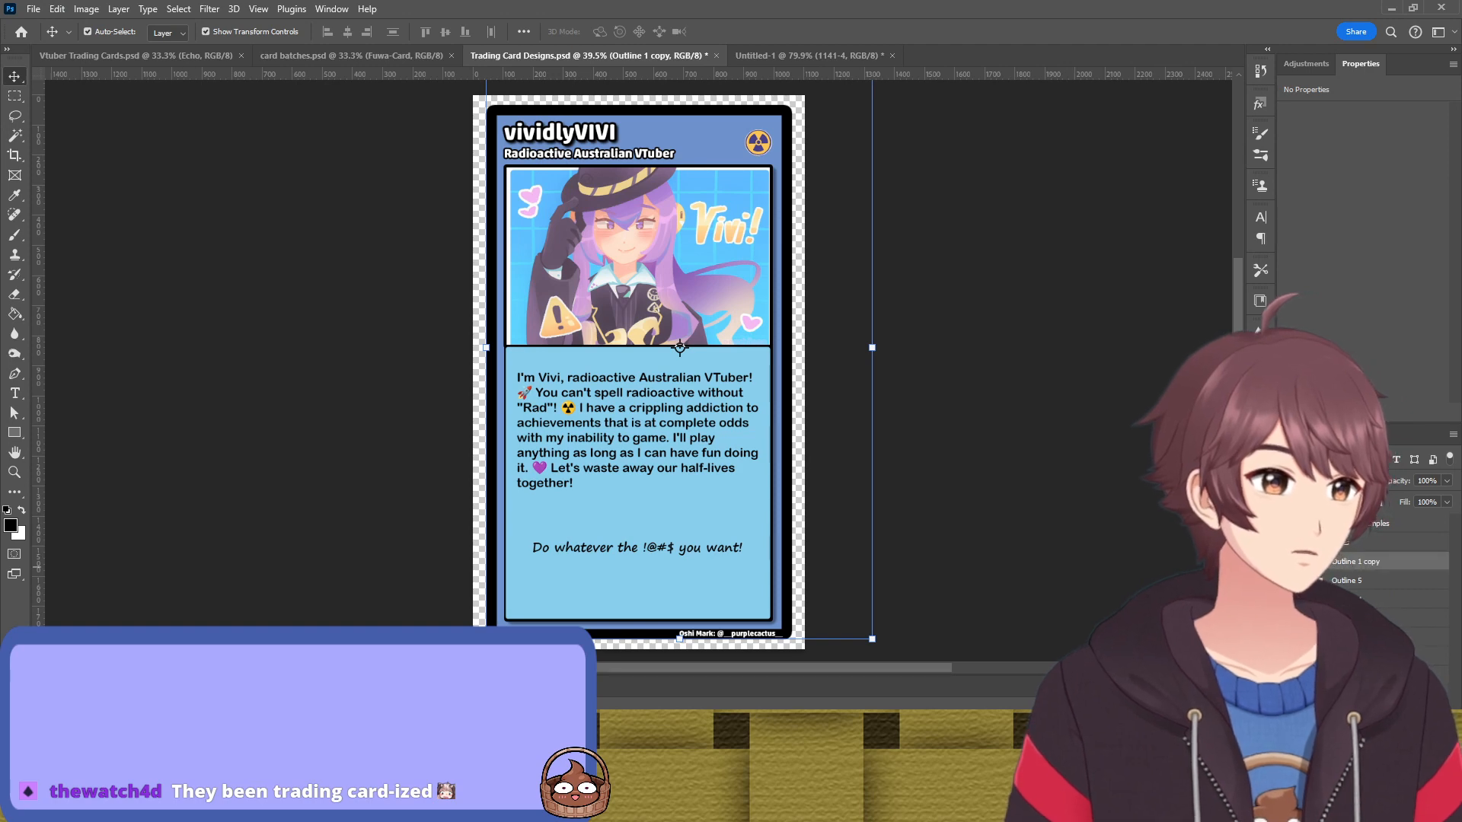
double_click(1357, 561)
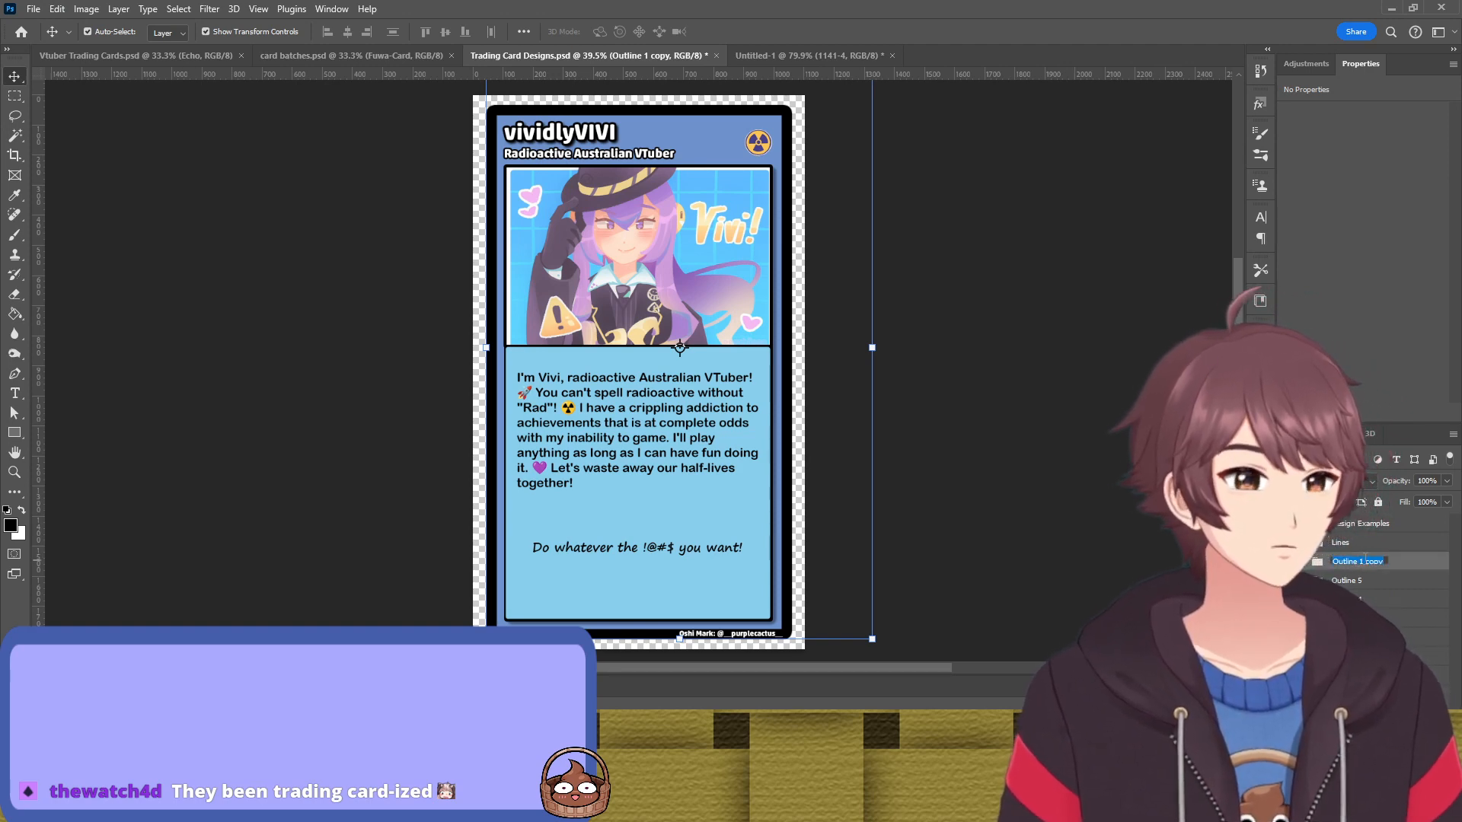
type("Outline6")
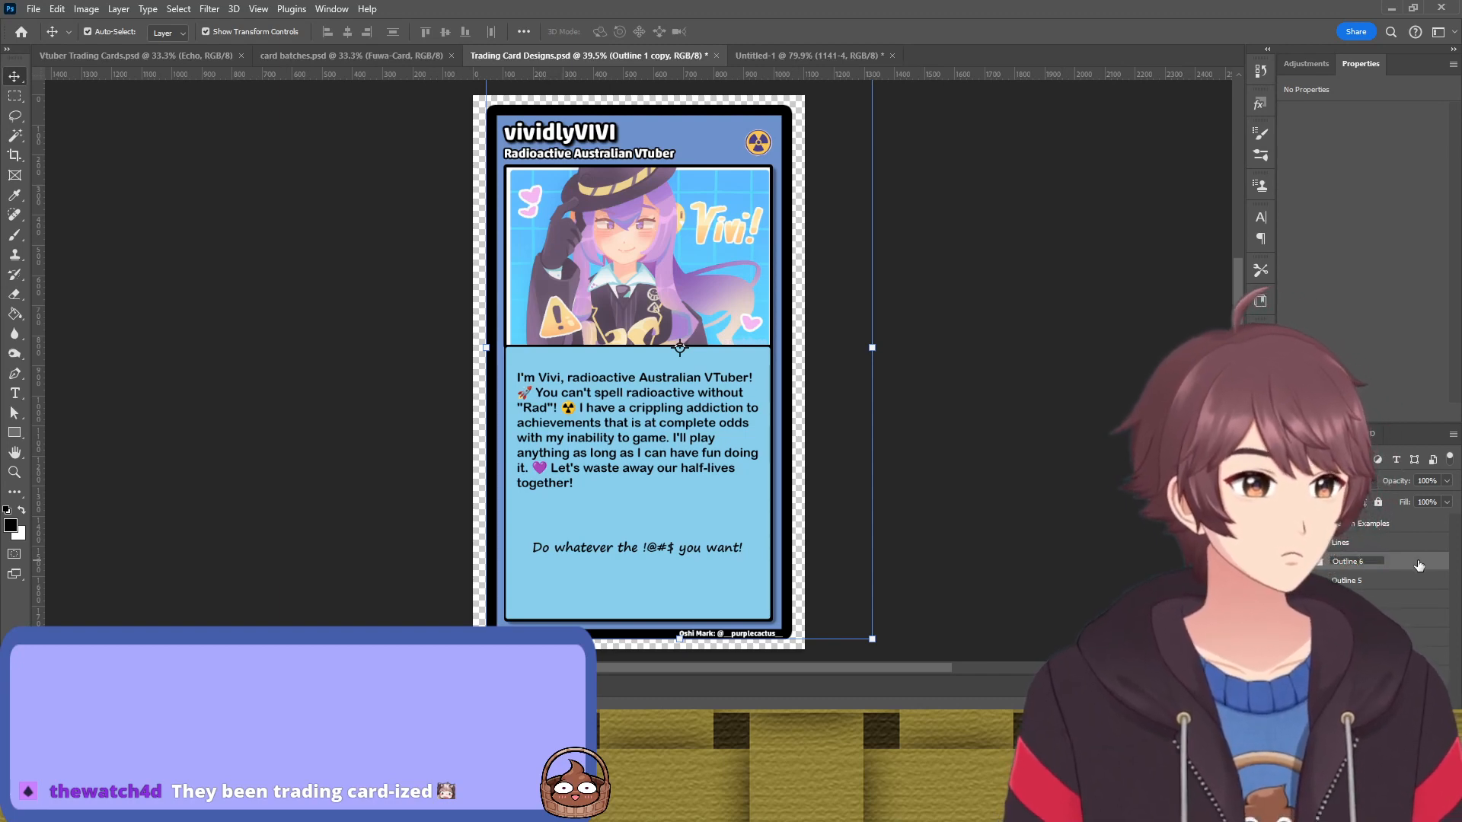
key("Return")
Delete the bio paragraph and the character illustration from the Outline 6 card
left_click(653, 463)
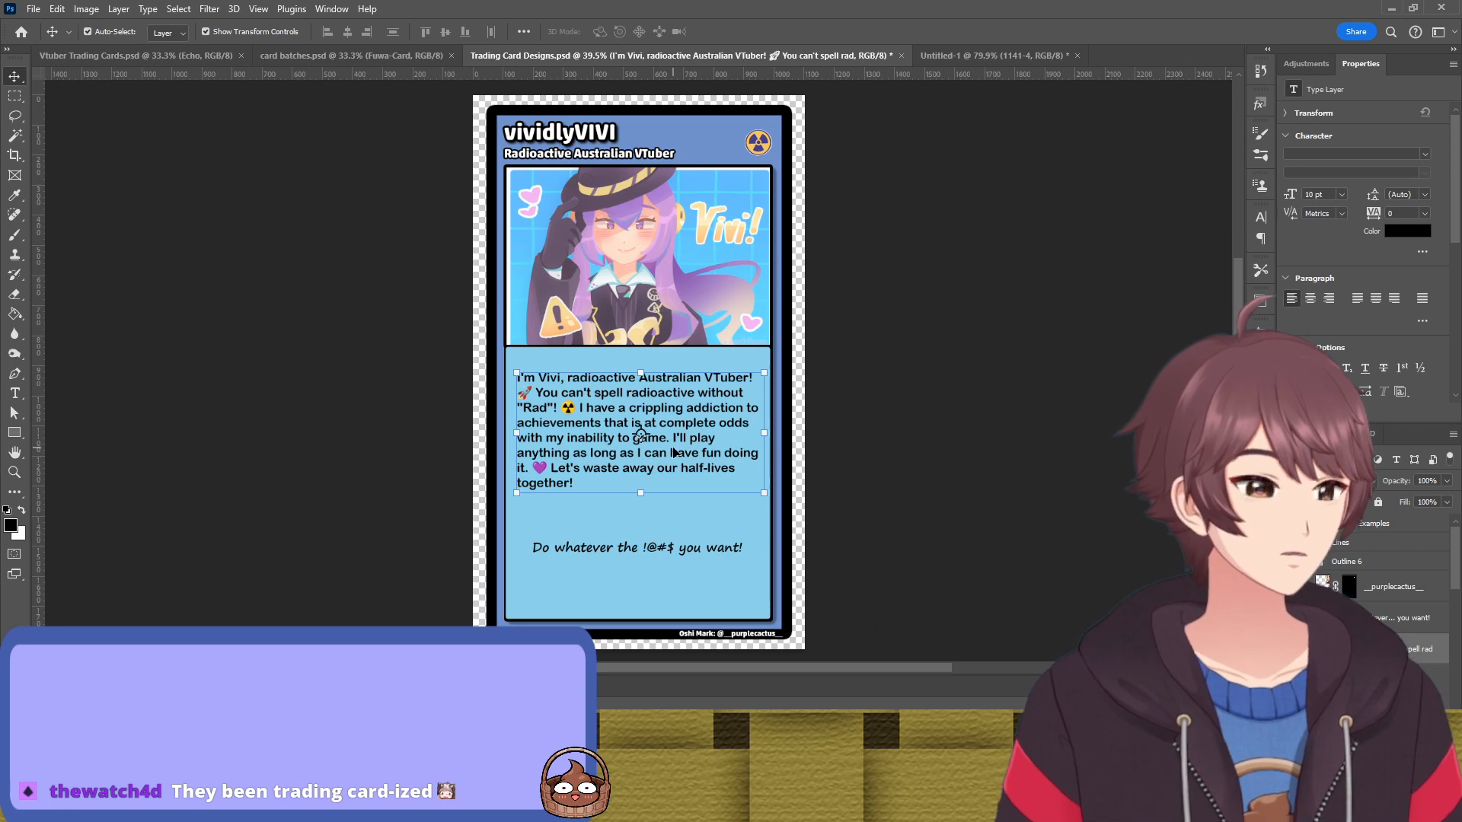
key("Delete")
left_click(651, 244)
key("Delete")
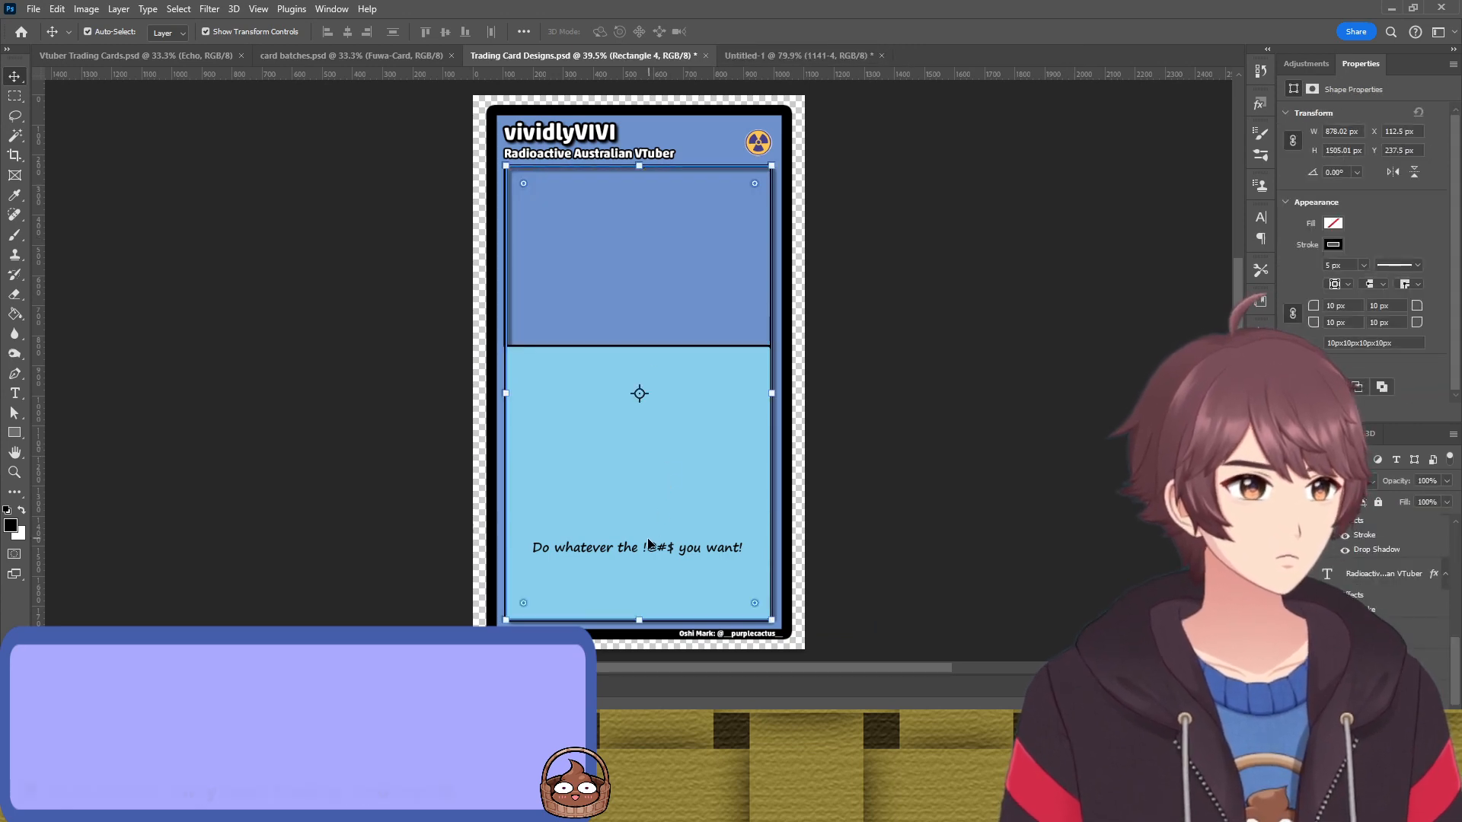
Replace the handwritten quote in the card's light-blue area with "Streamer Cute!"
left_click(653, 549)
double_click(653, 549)
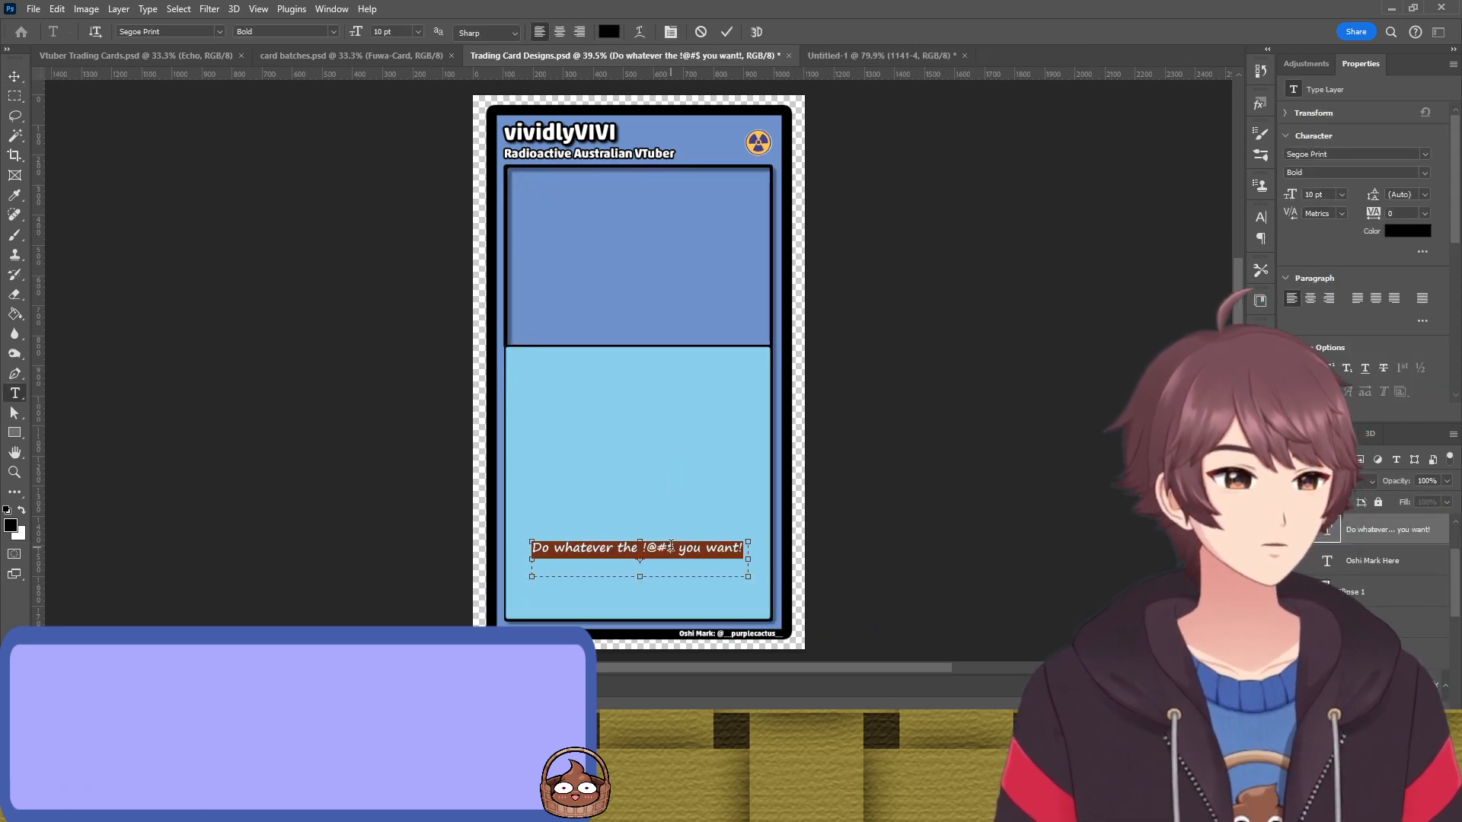
type("Streamer Cute")
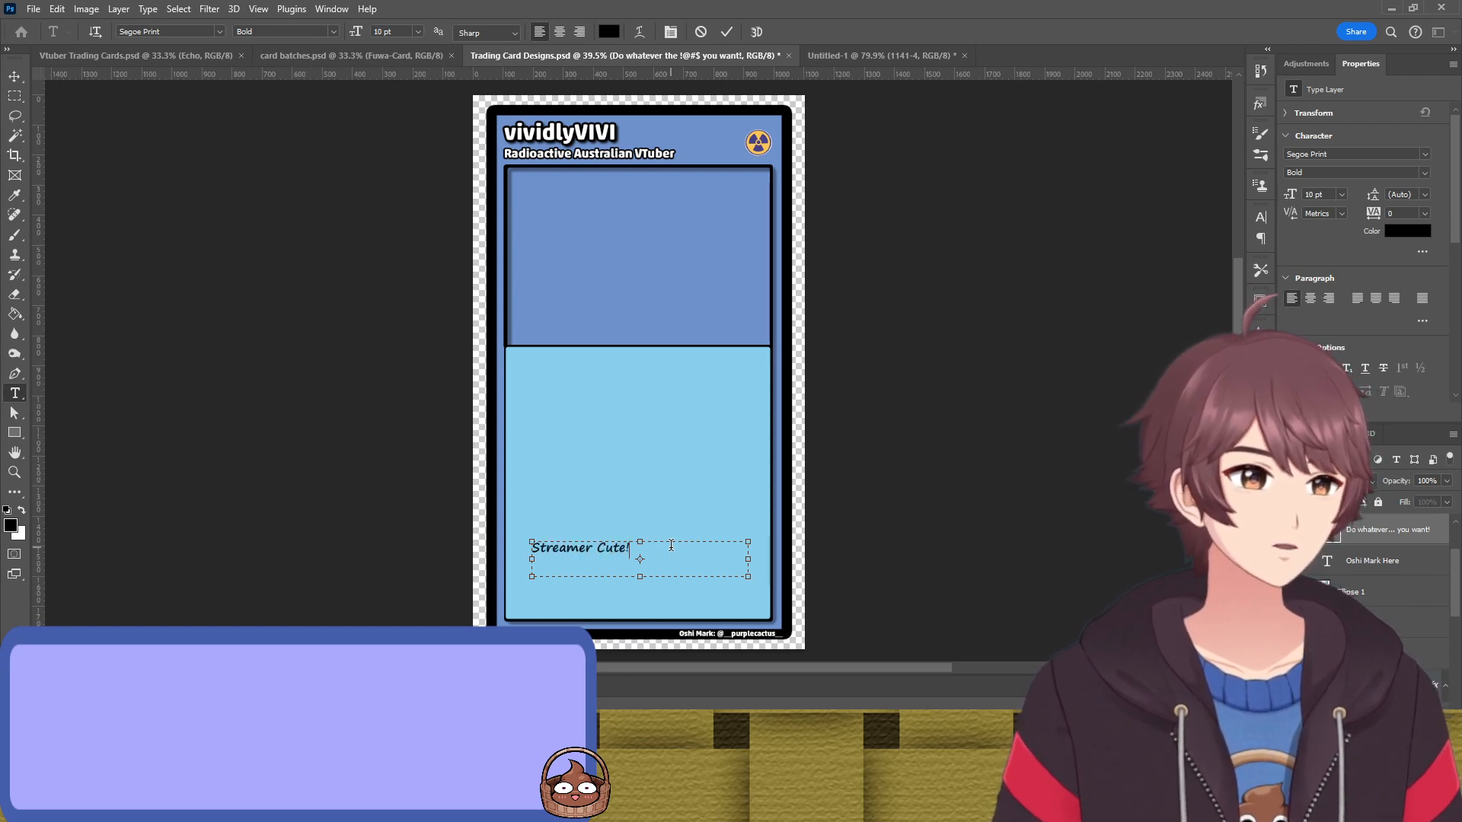
type("!")
left_click(729, 32)
key("v")
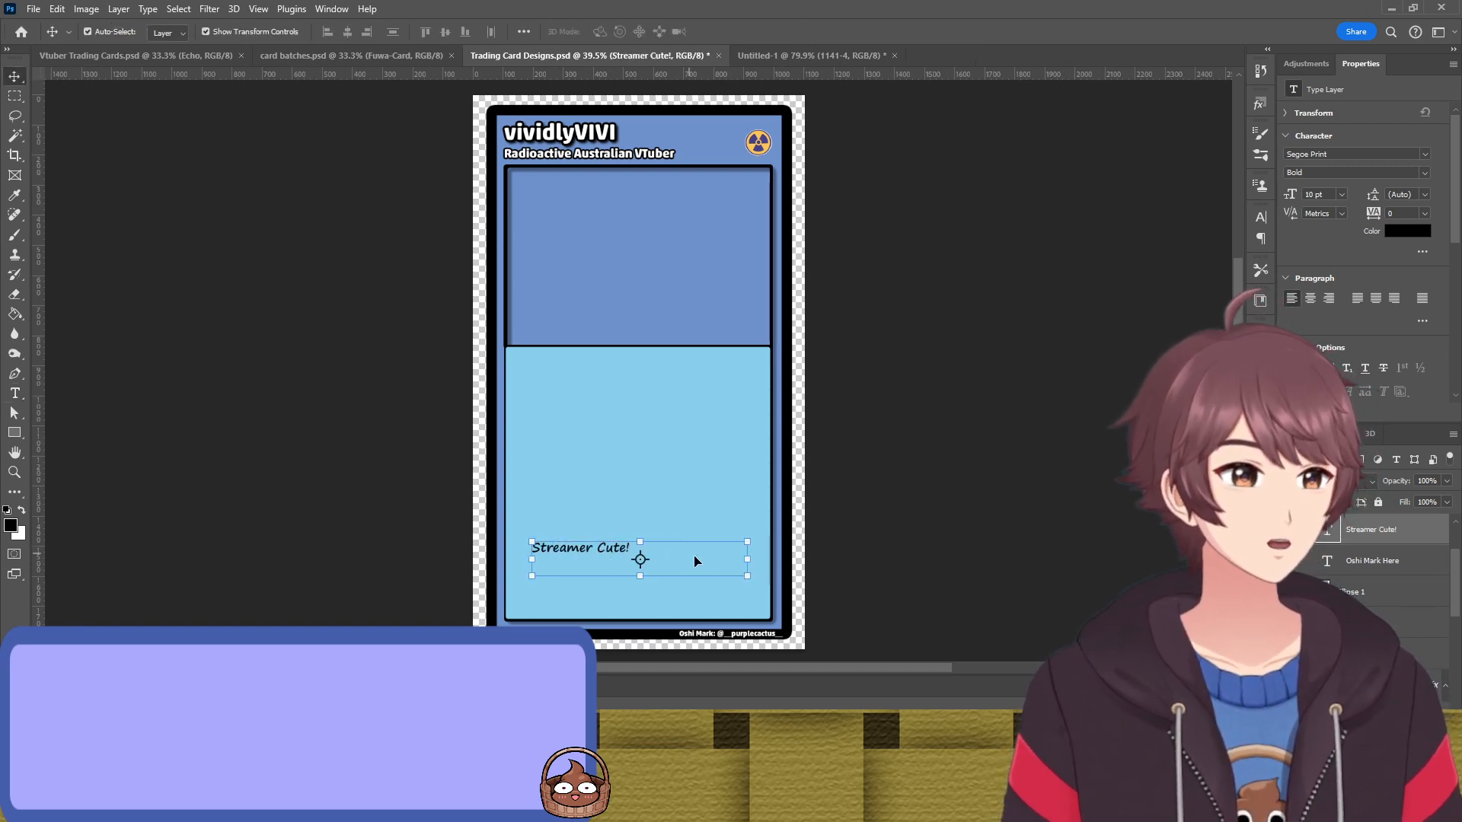
Narrow the "Streamer Cute!" text box so it fits tightly around the words
left_click(664, 548)
double_click(640, 555)
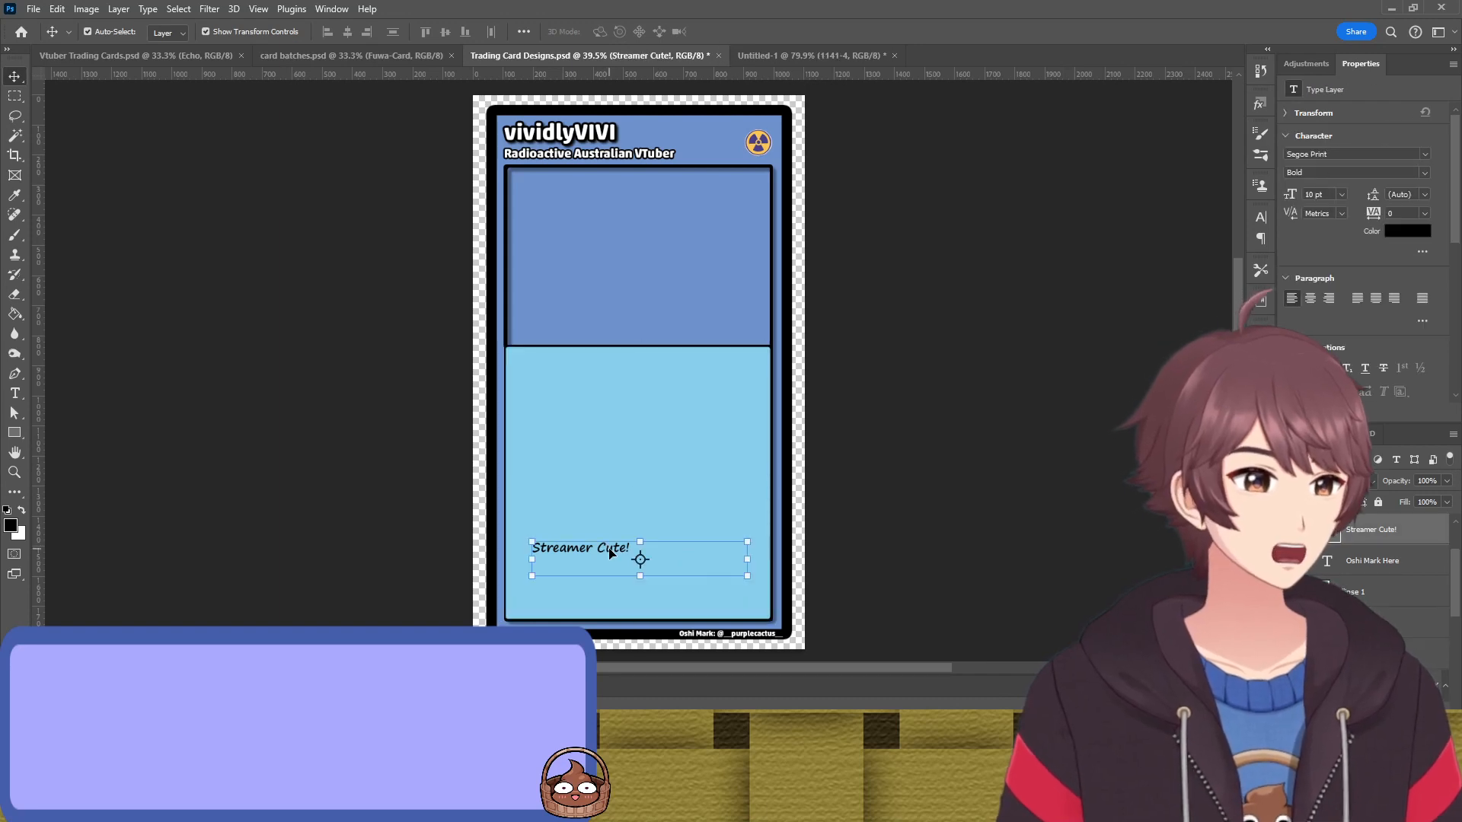
left_click_drag(747, 558, 576, 558)
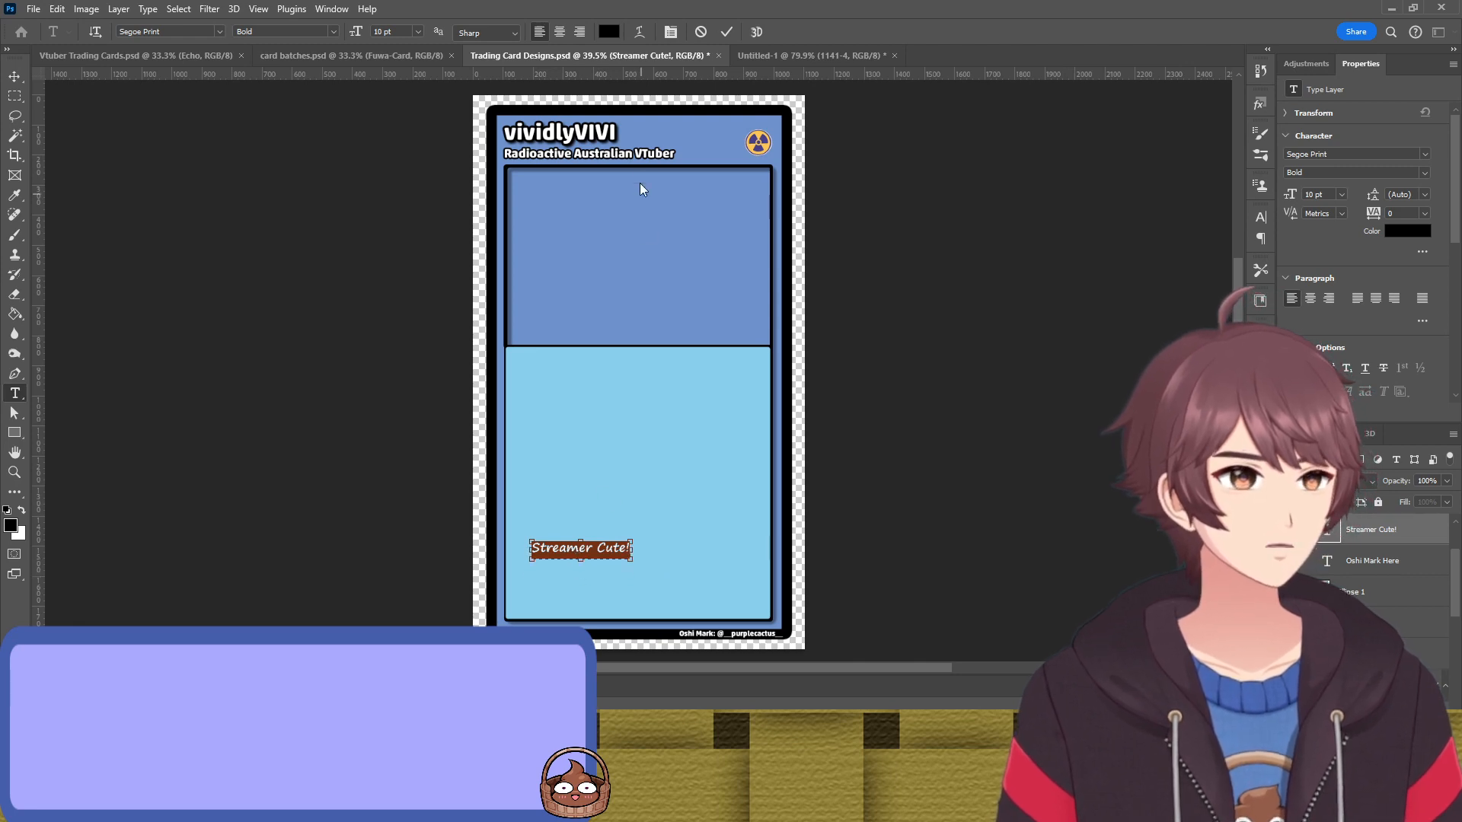
left_click(728, 33)
key("v")
Enlarge the "Streamer Cute!" quote to 17 pt and centre it within the light-blue area
left_click(675, 523)
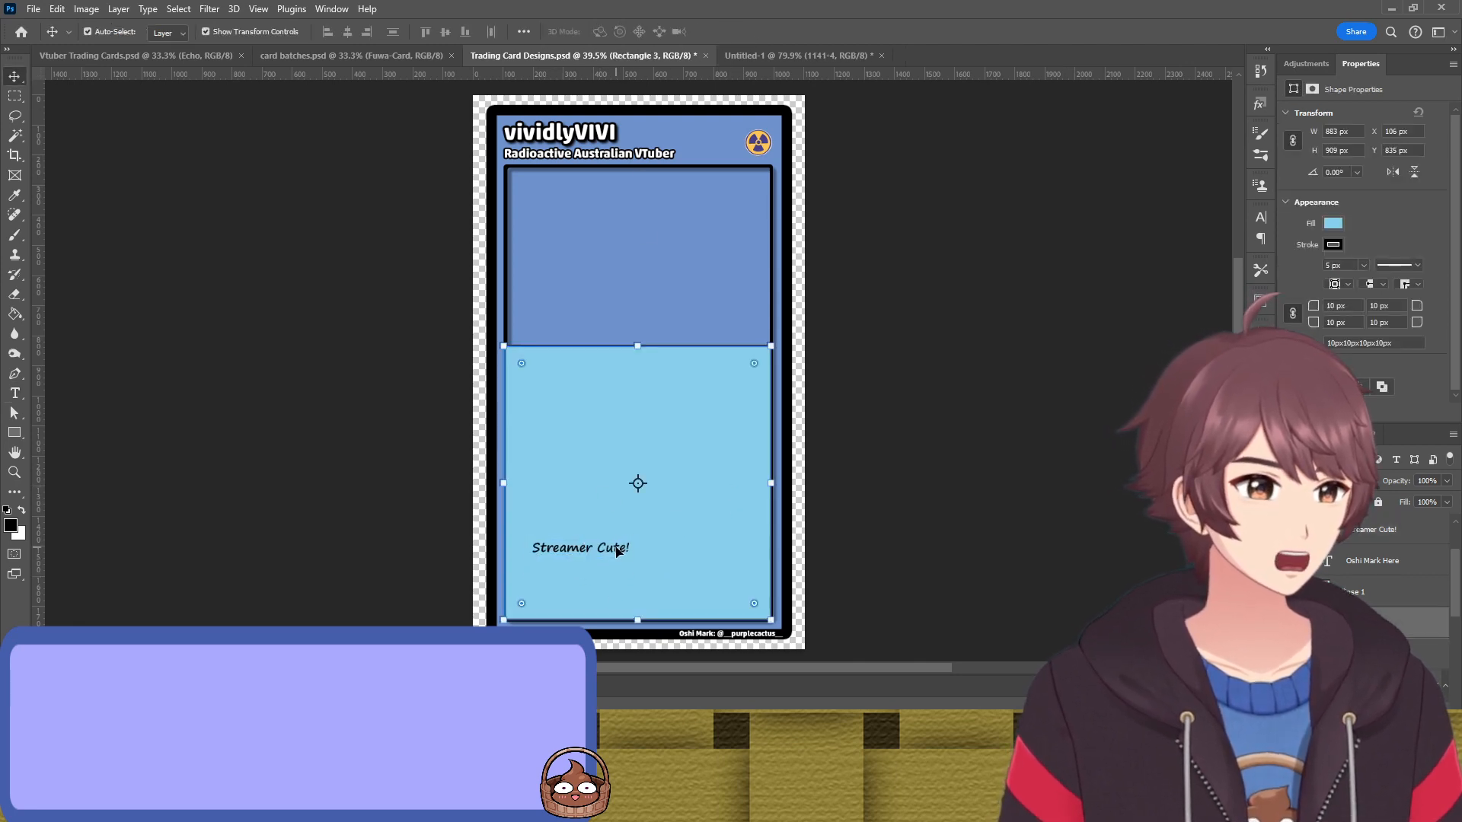
left_click_drag(622, 549, 701, 498)
key("Return")
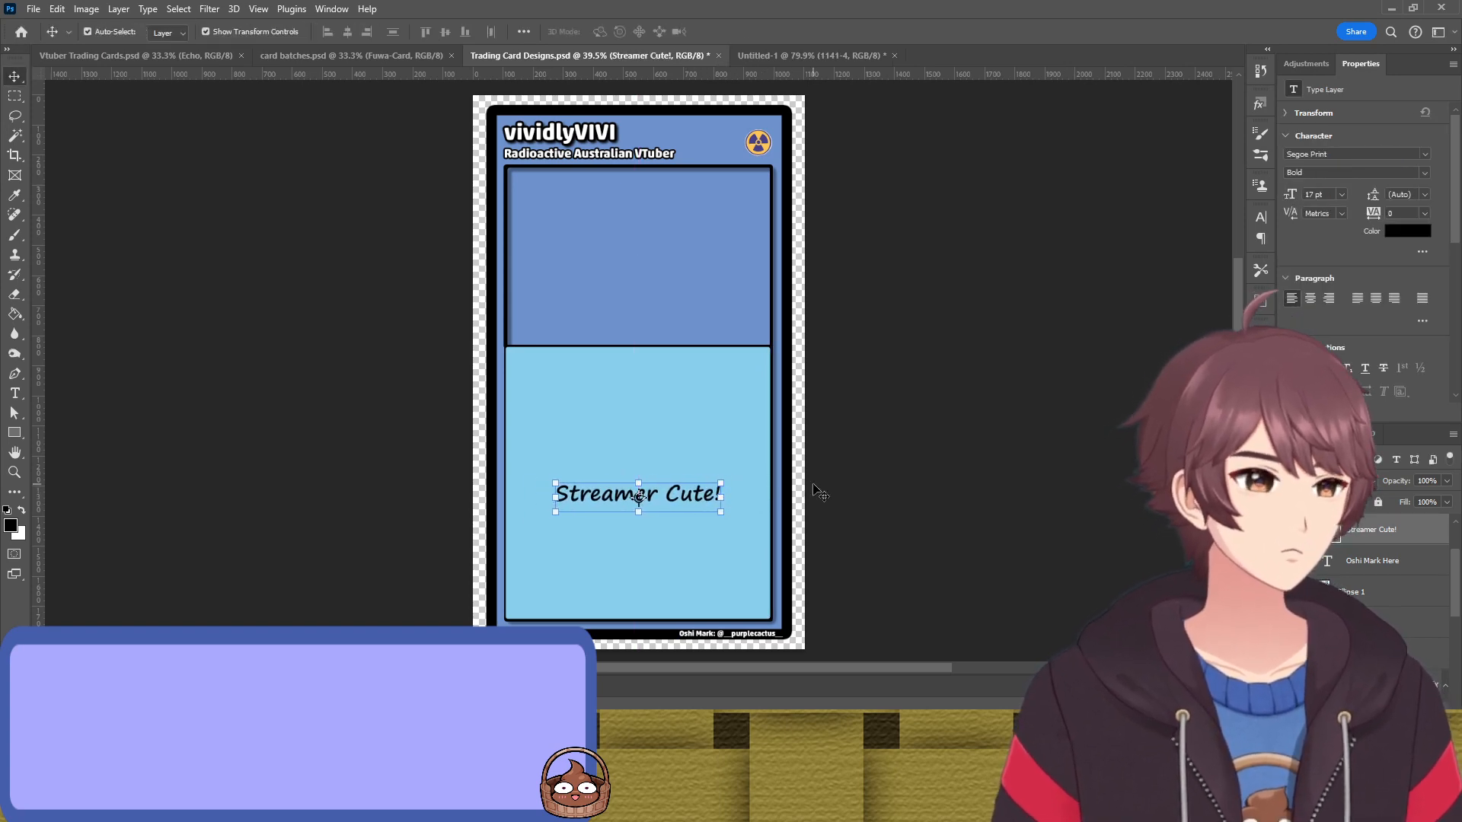
left_click(815, 485)
left_click_drag(674, 487, 676, 479)
left_click(910, 418)
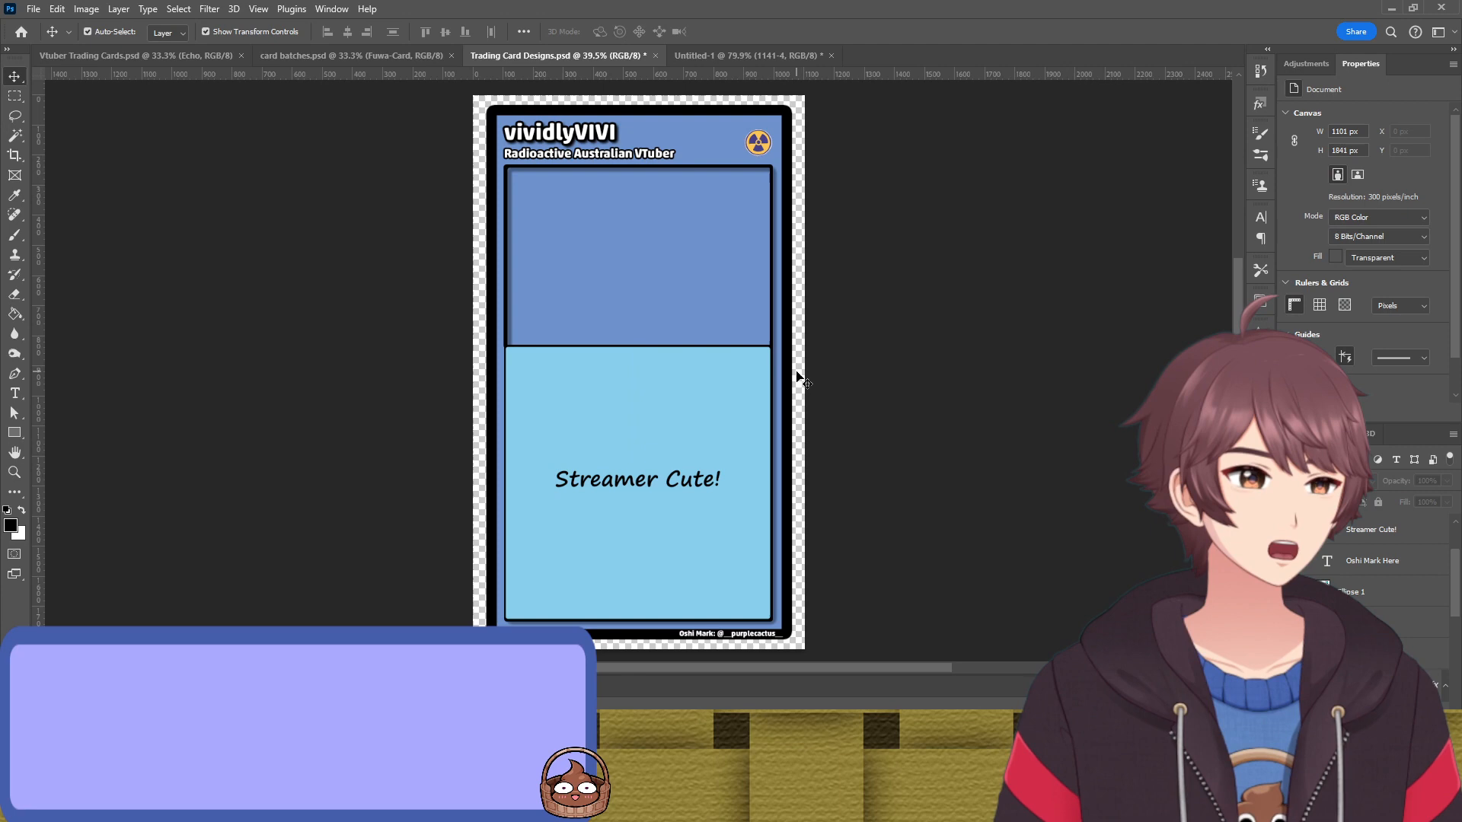
Change the card's title to "Streamer Cute" and line its start up with the frame's edge
left_click(601, 232)
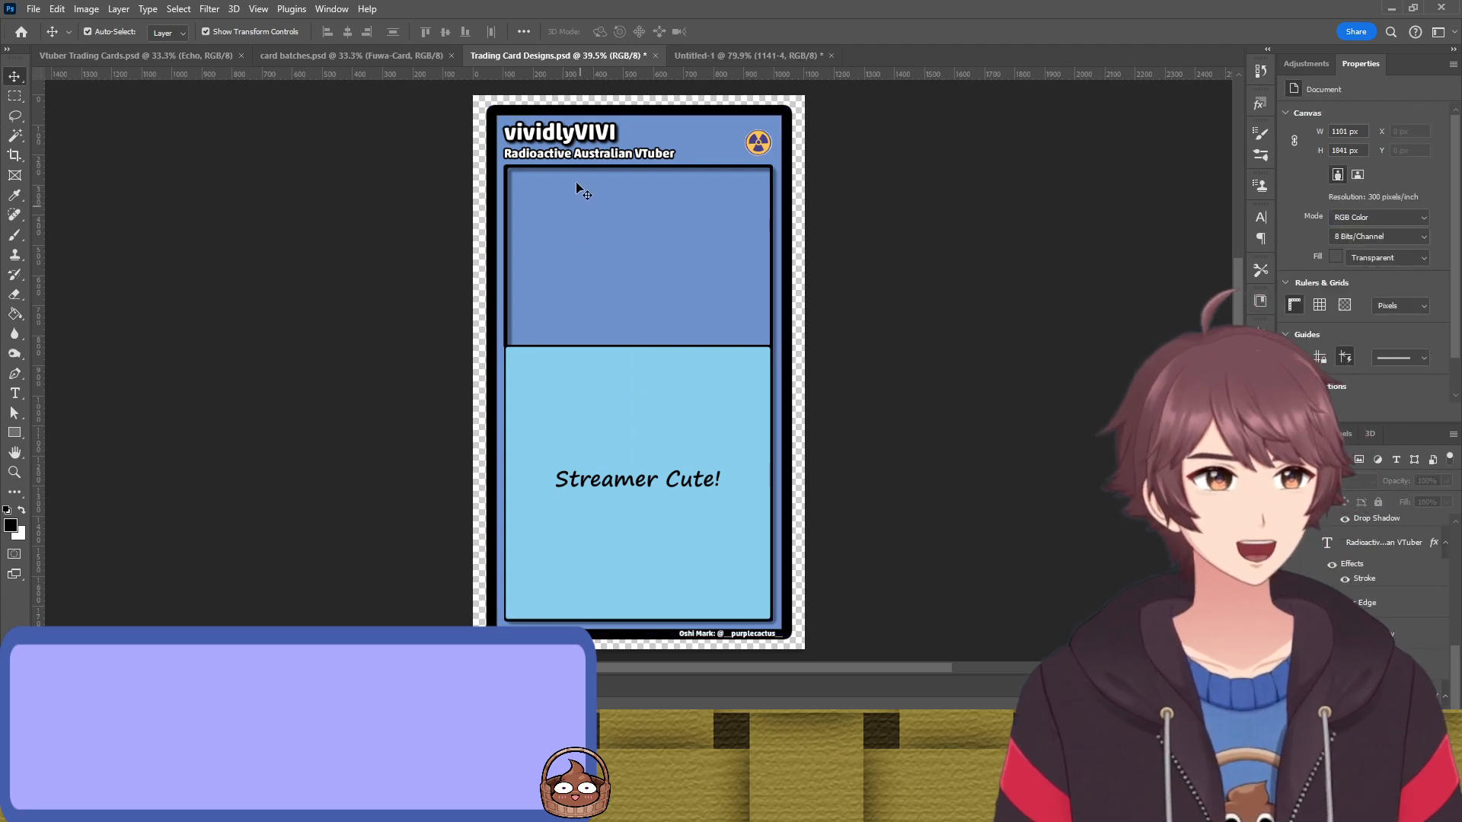
left_click(568, 136)
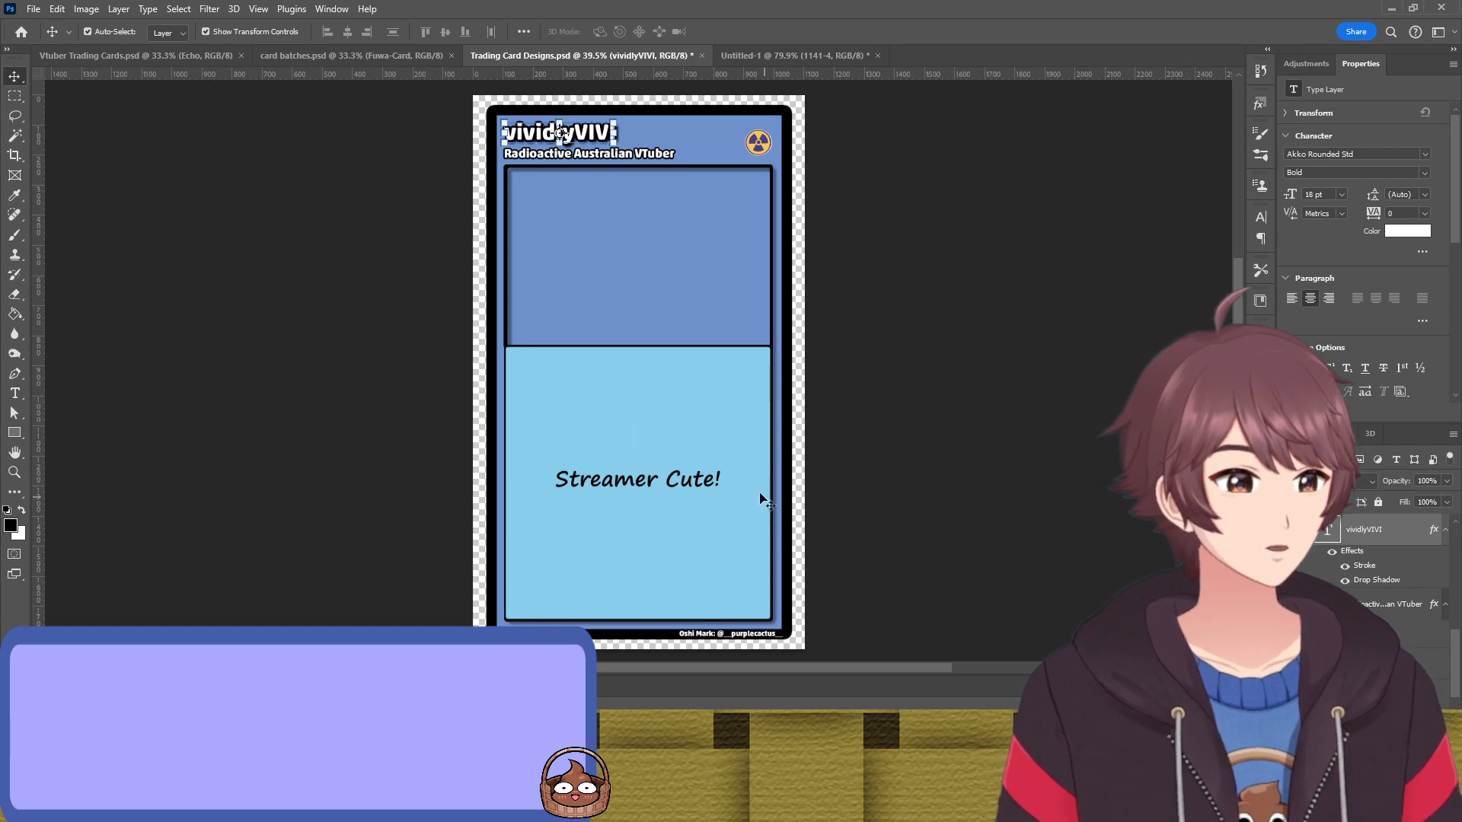
double_click(586, 137)
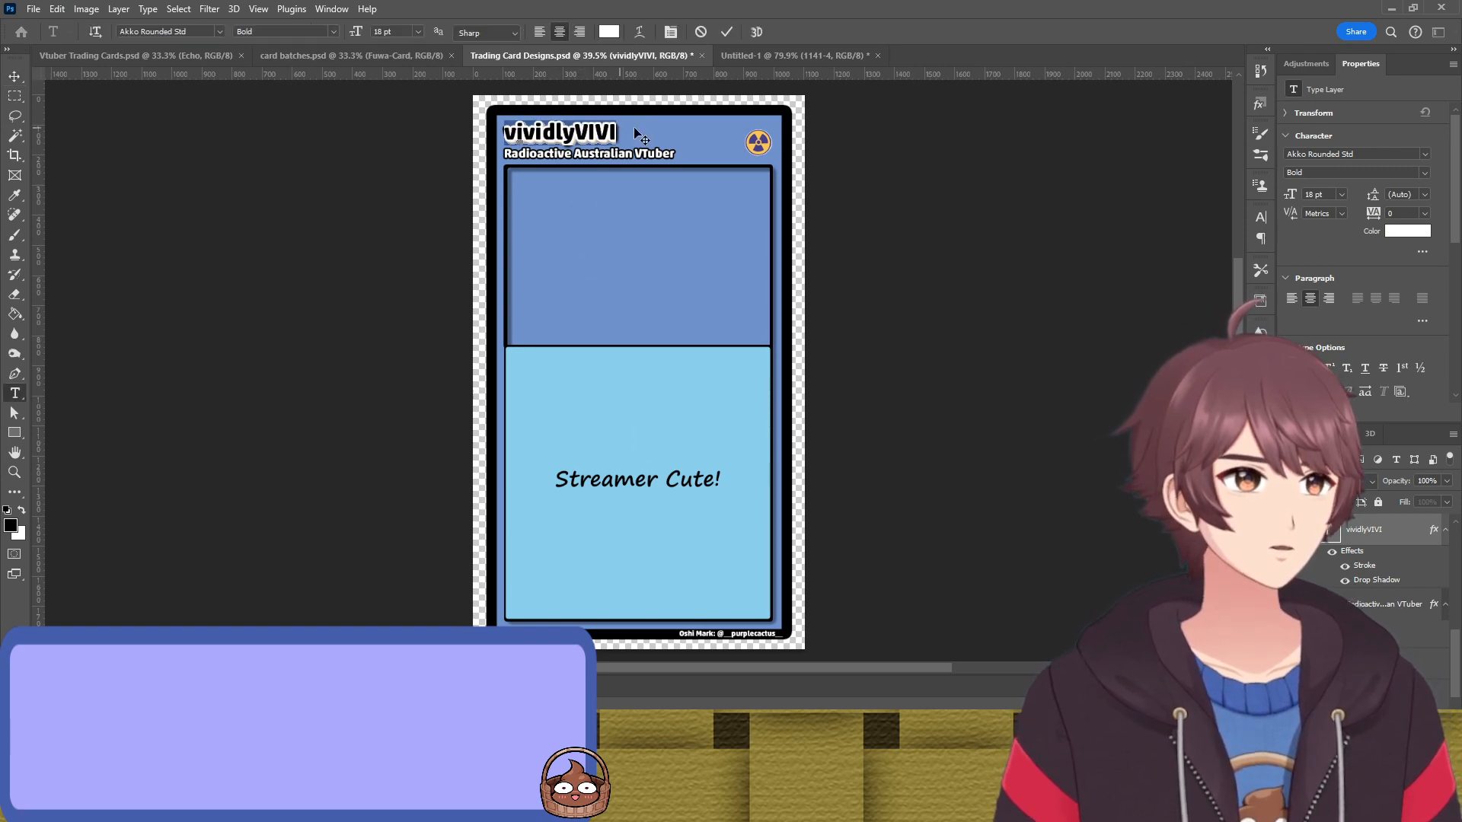
type("Streamer Cute")
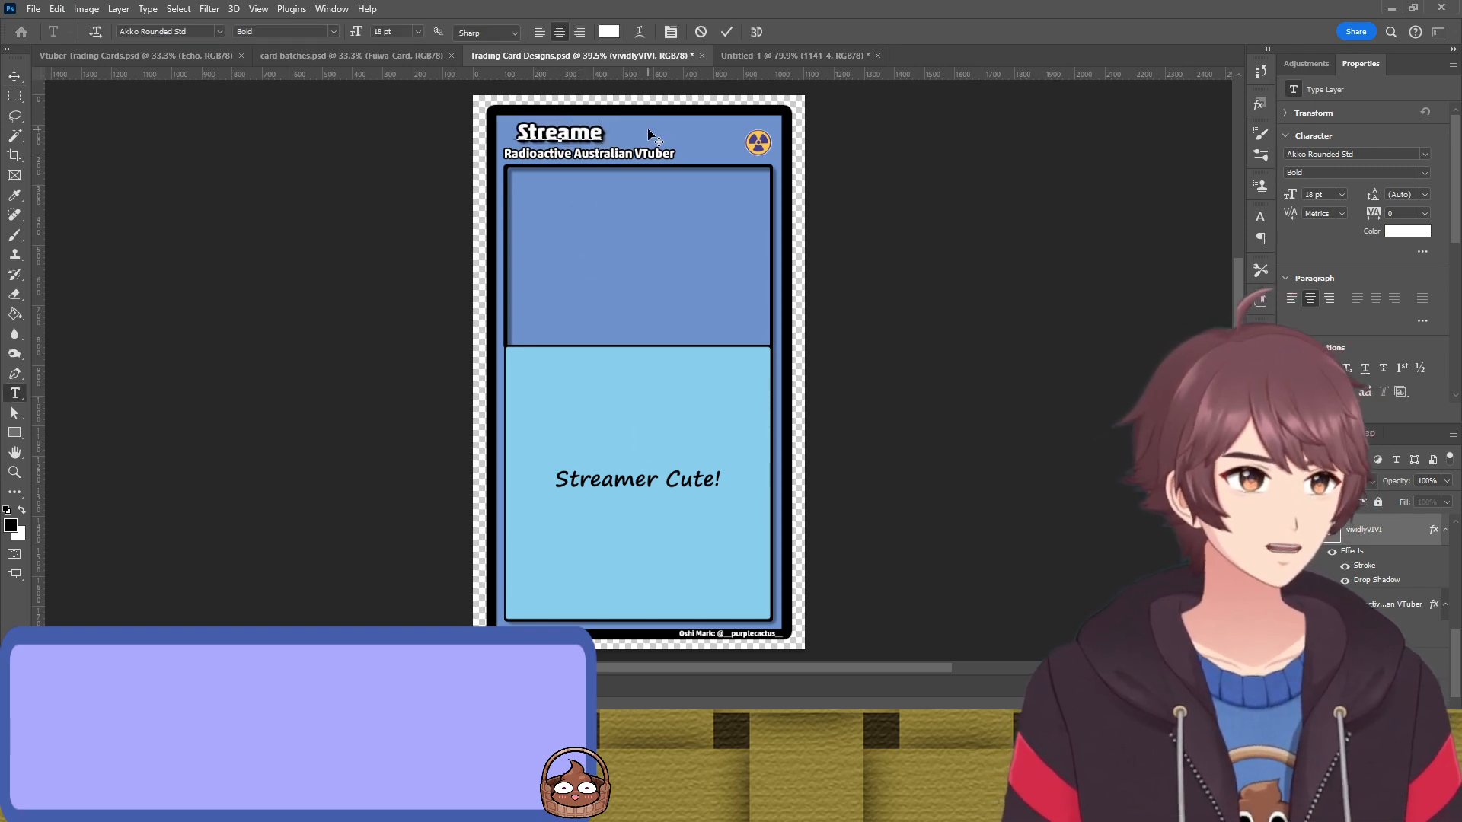
left_click(726, 31)
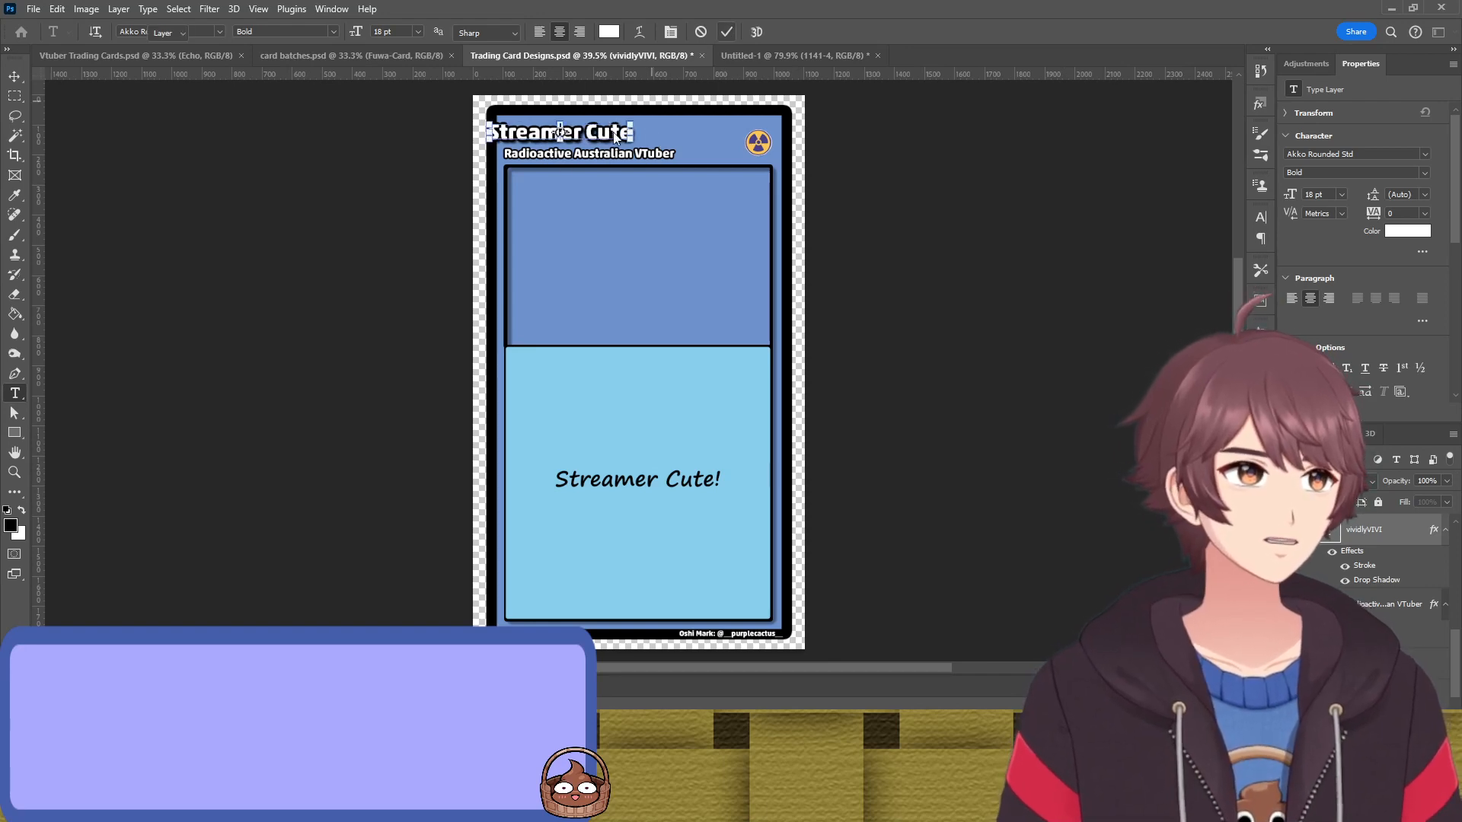
key("v")
left_click_drag(602, 133, 621, 134)
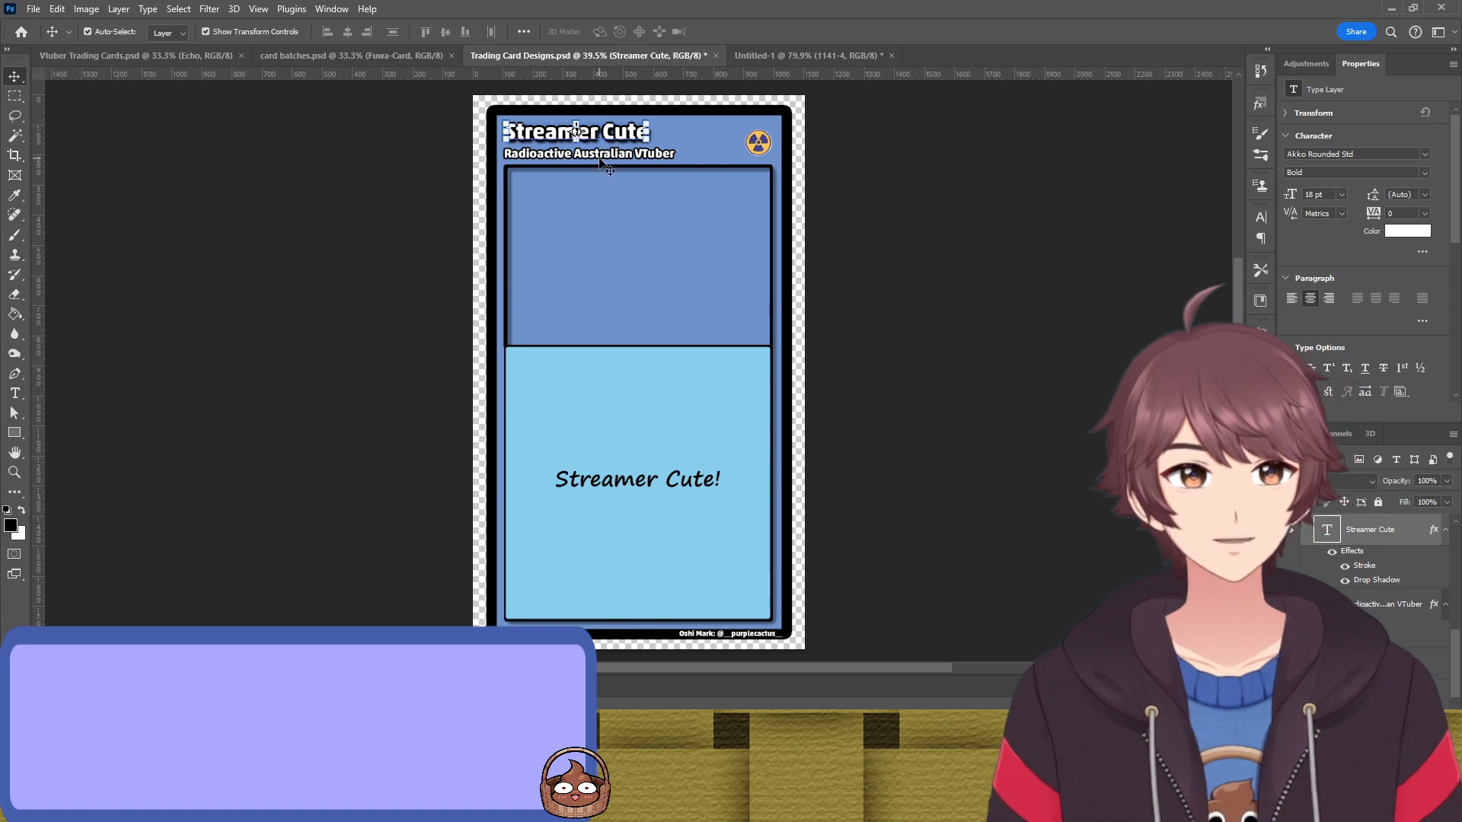
Delete the "Radioactive Australian VTuber" subtitle beneath the card's title
left_click(623, 161)
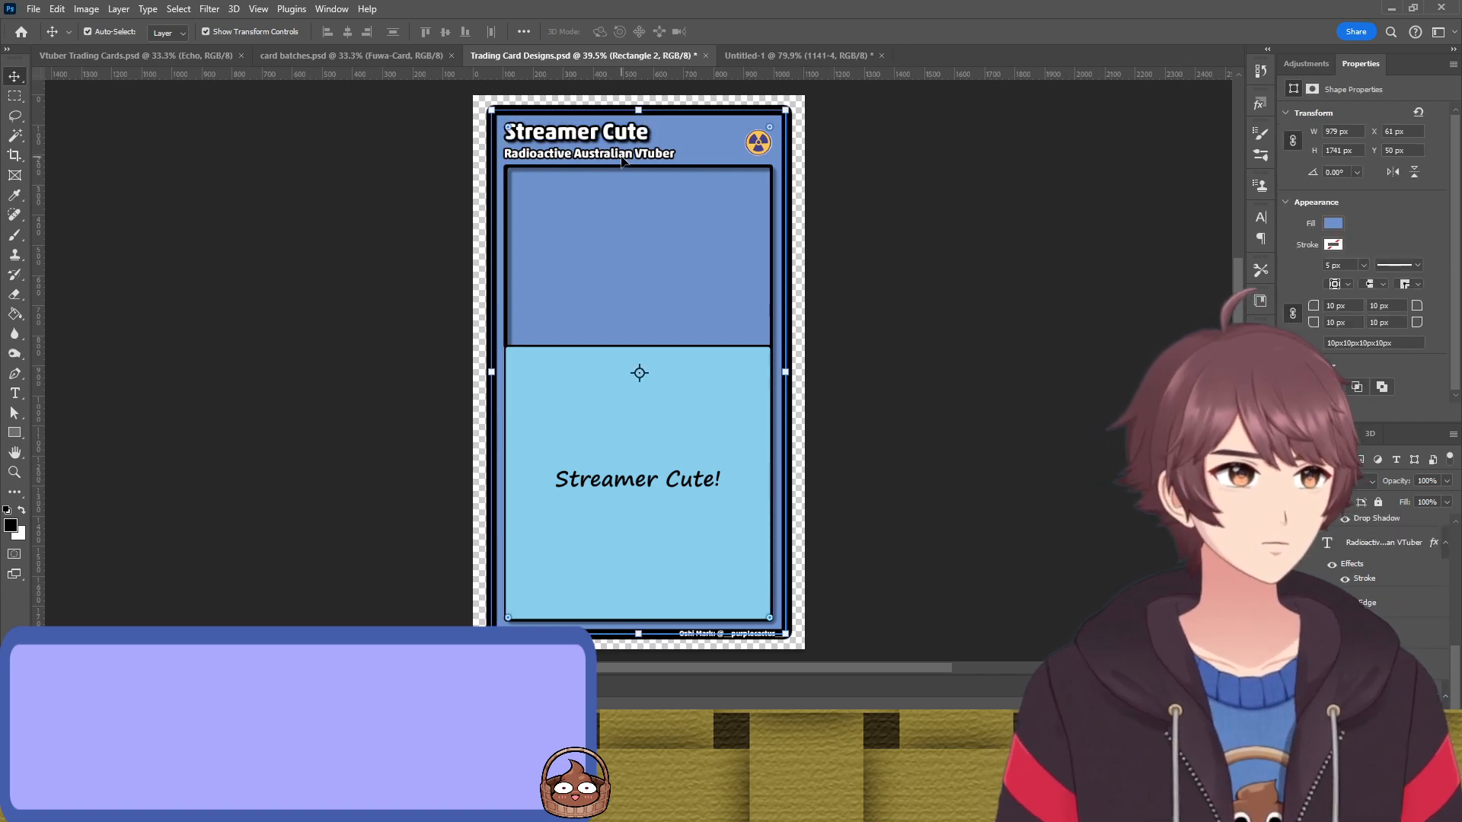
double_click(615, 156)
key("Delete")
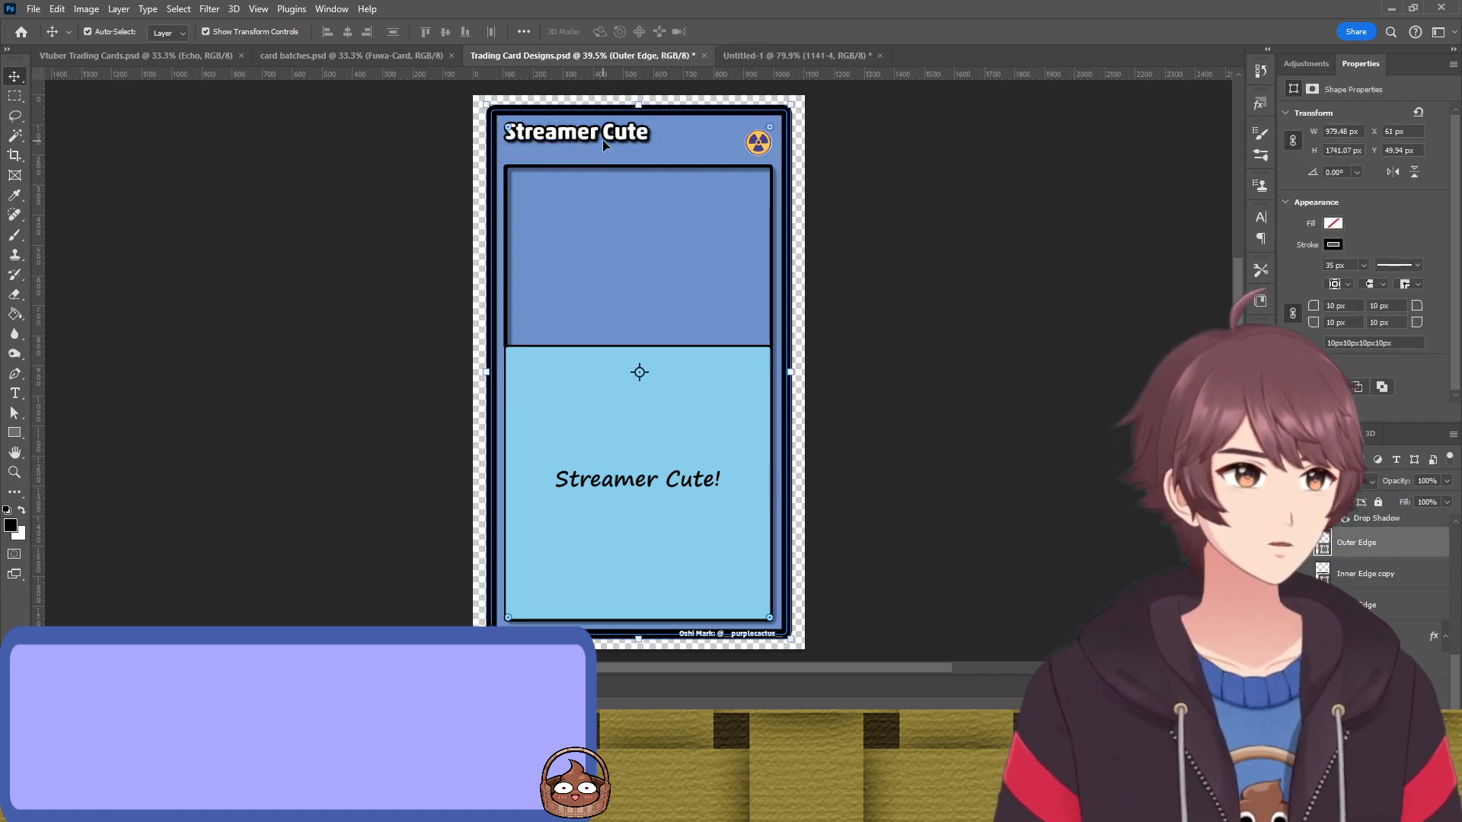
Shift the "Streamer Cute" title down to the middle of the header and remove the radiation icon
left_click_drag(602, 140, 605, 143)
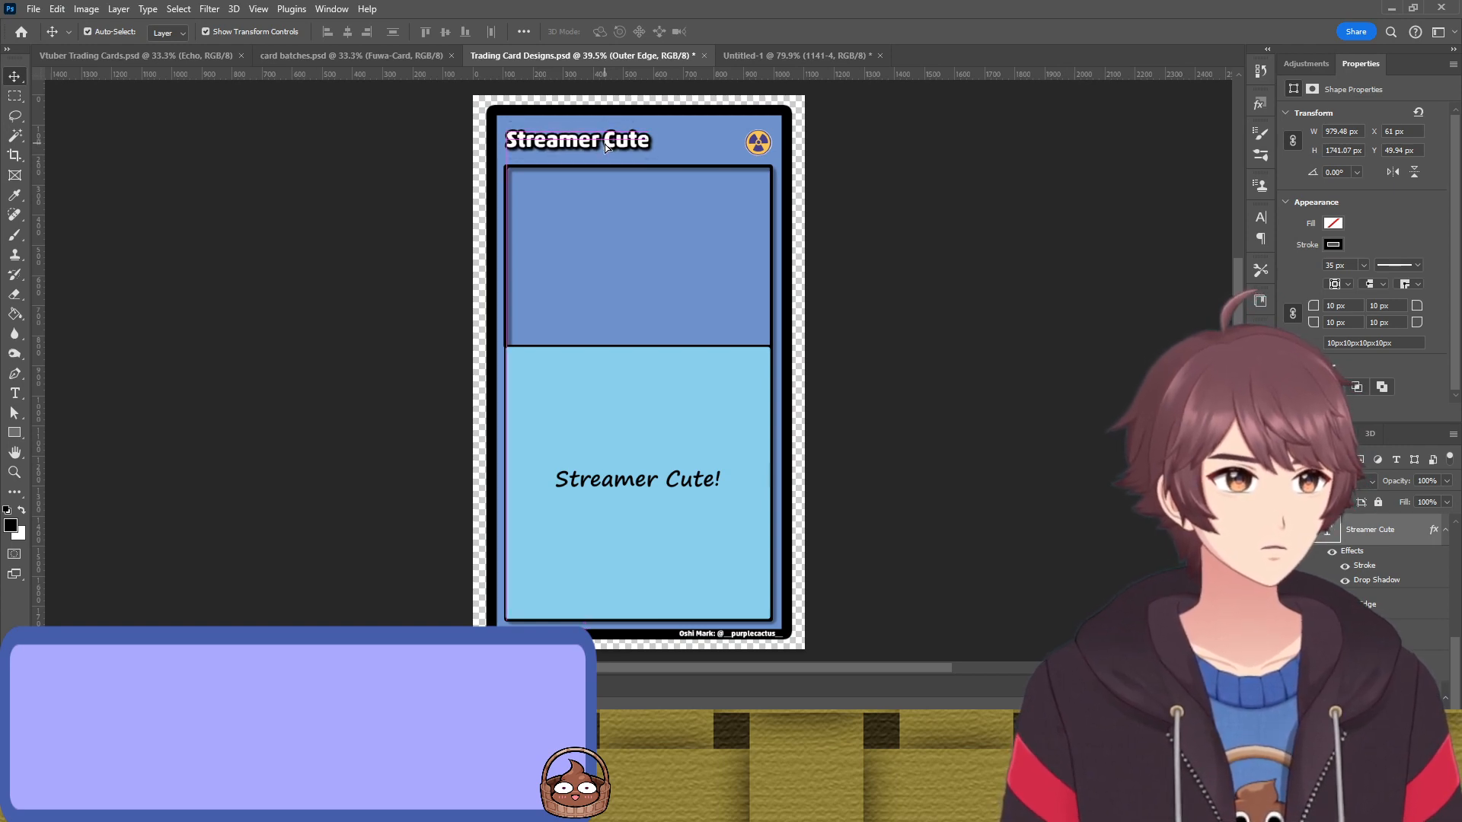
left_click_drag(605, 144, 603, 143)
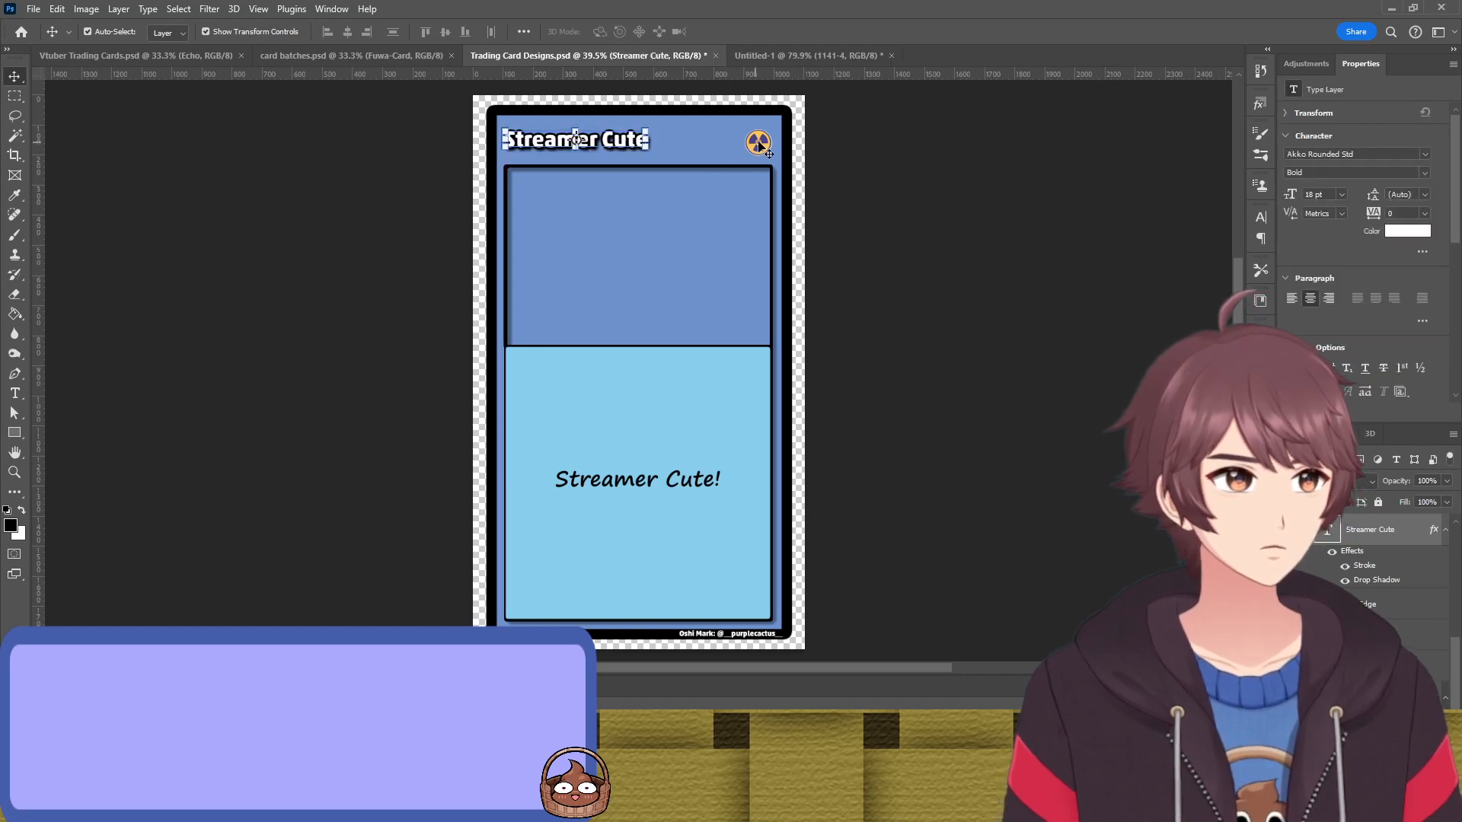
left_click_drag(695, 140, 805, 176)
key("Escape")
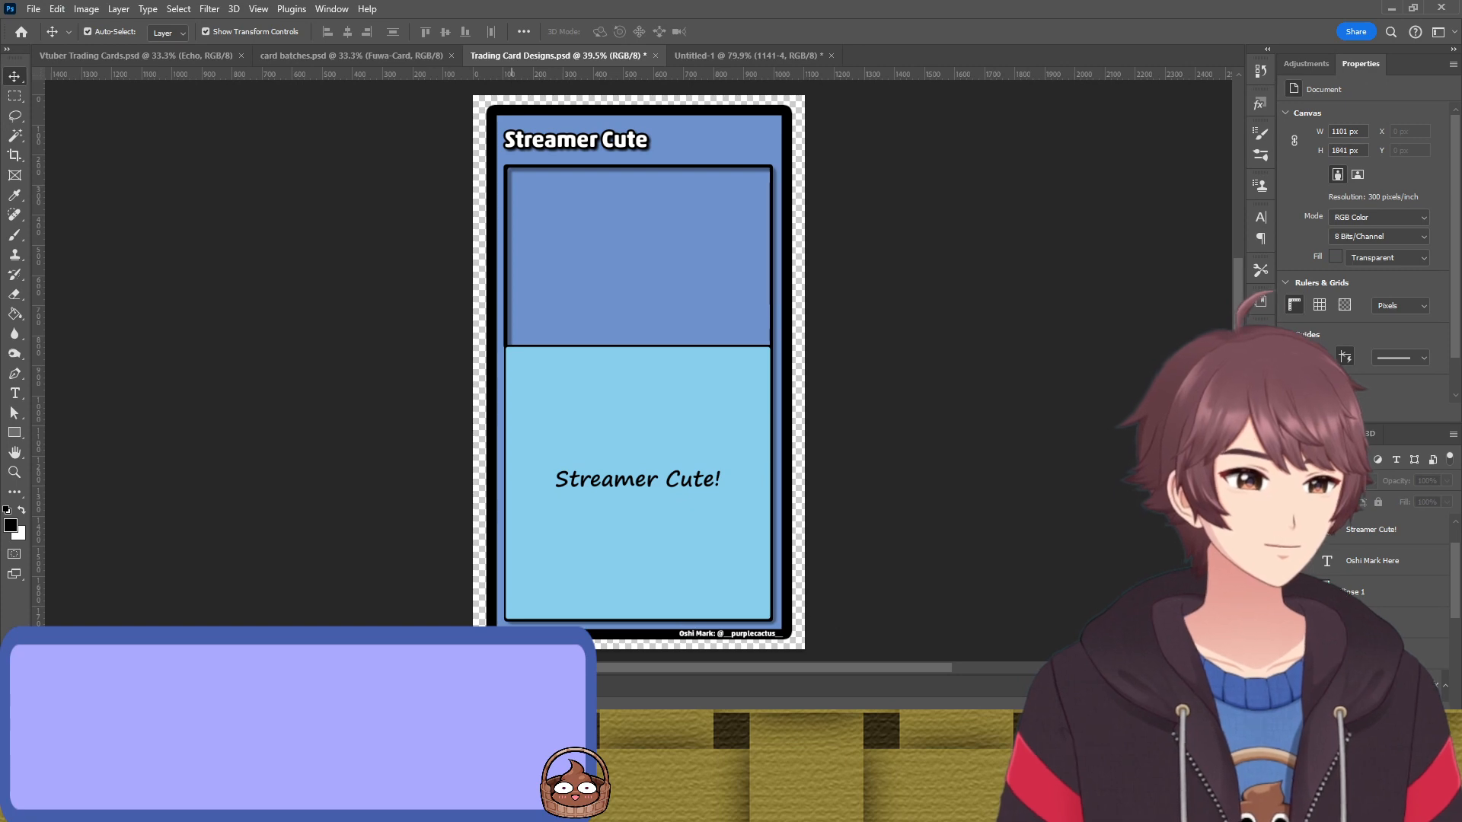
Shorten the artist credit in the card's lower border to "Art By:@" and align it with the inner frame's left edge
left_click(688, 631)
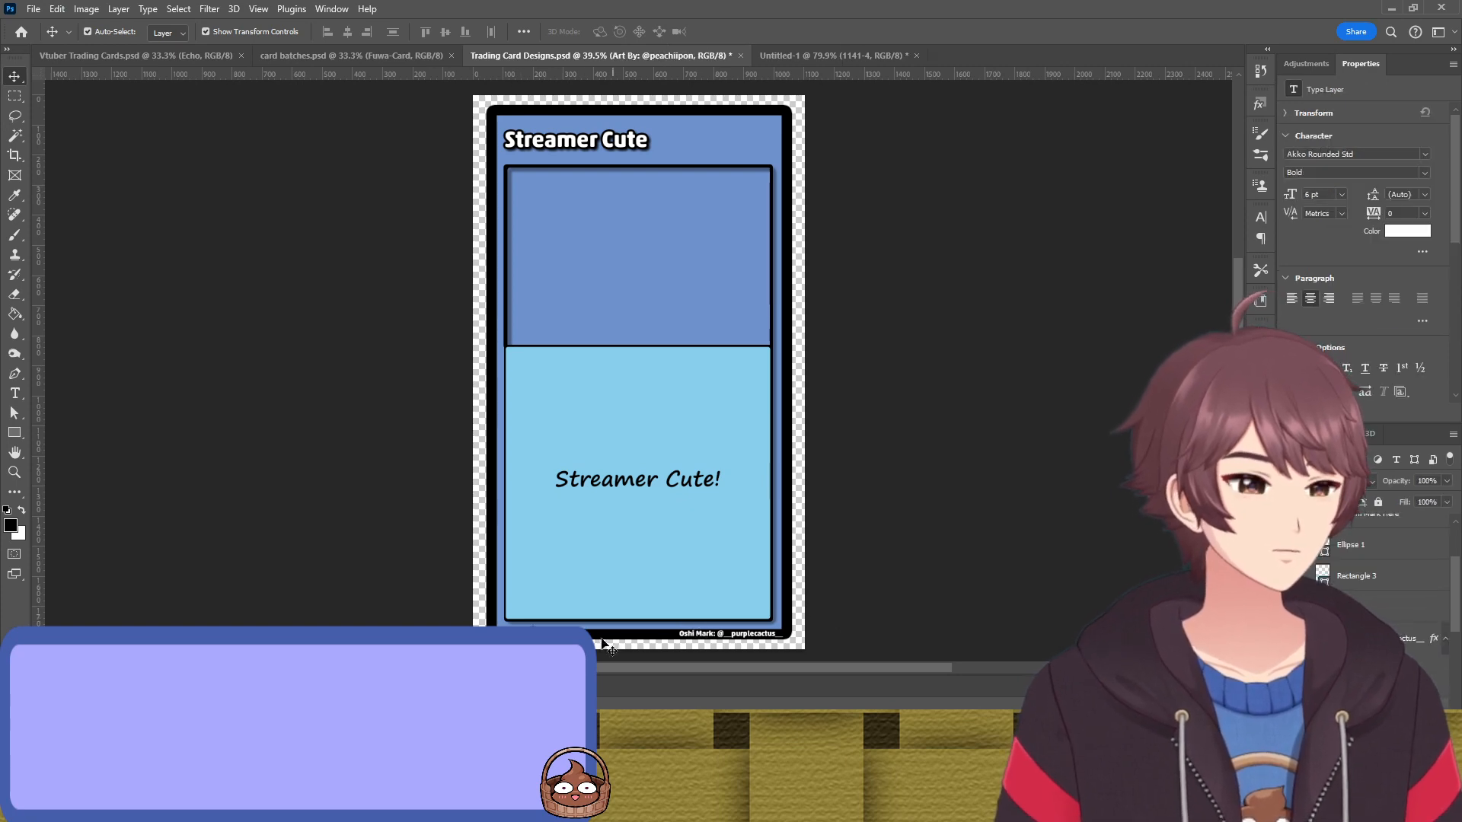
key("t")
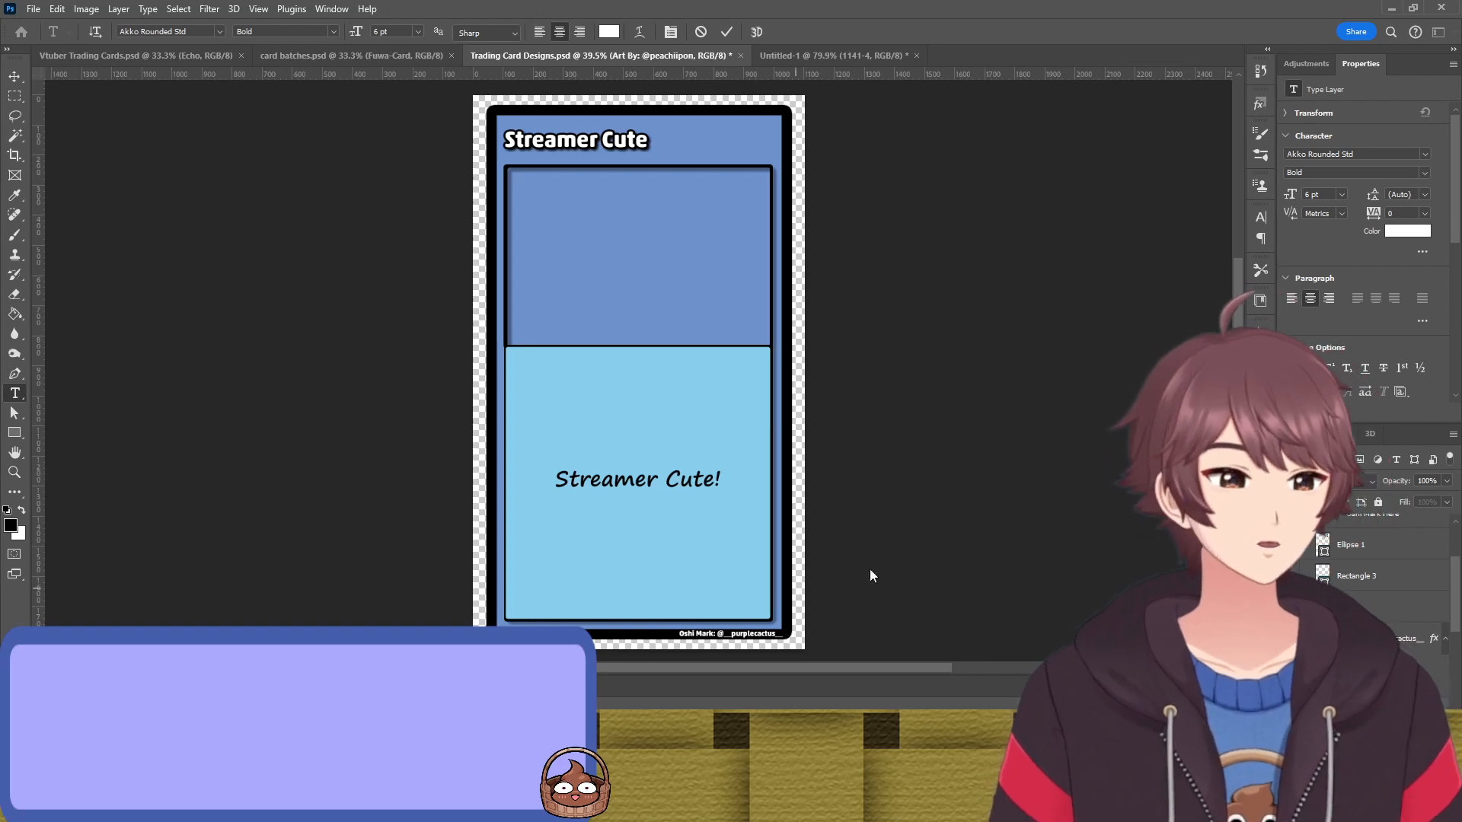
key("ctrl+Return")
key("v")
scroll(518, 632, "up", 5)
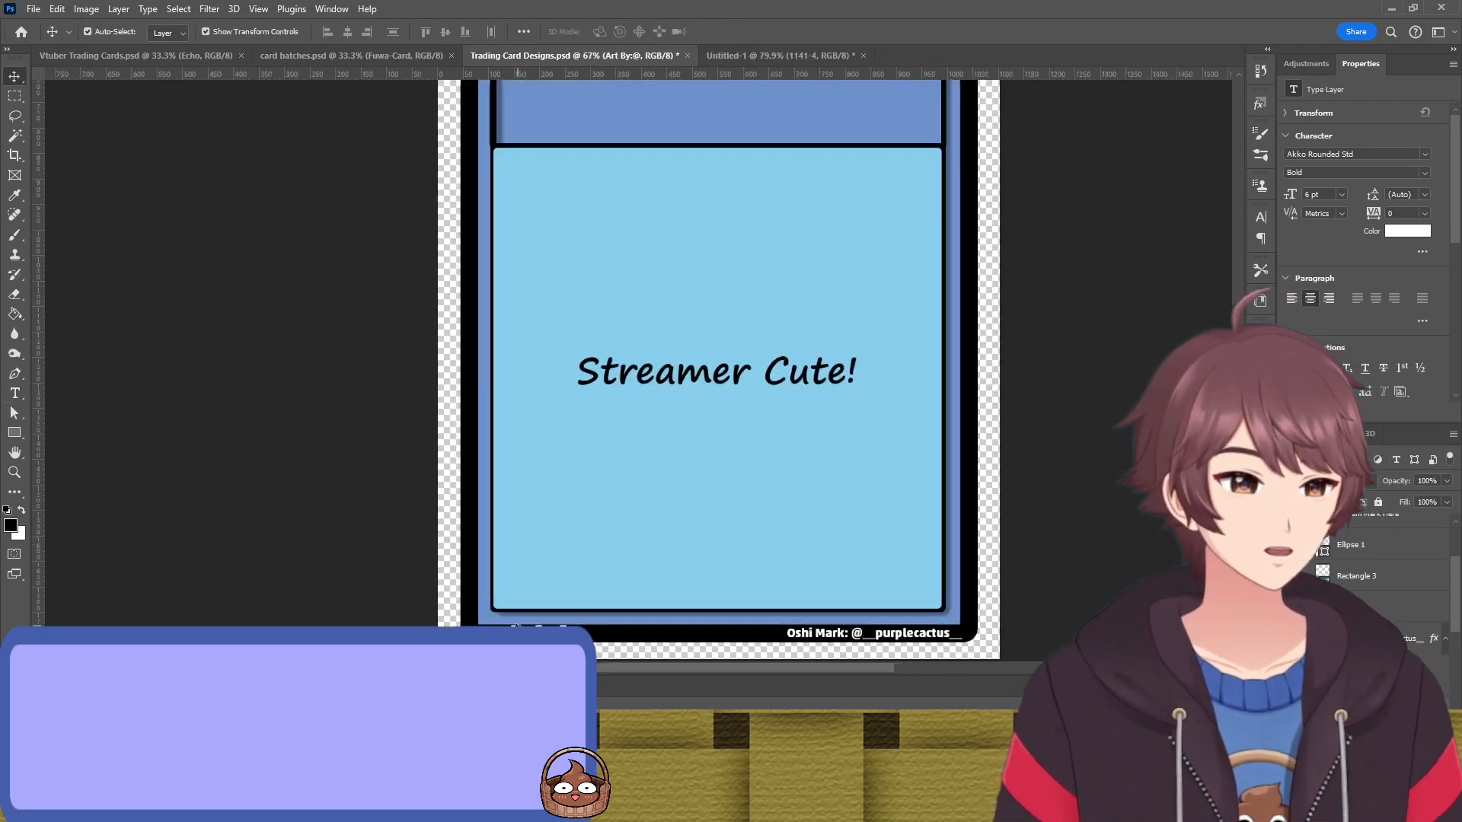
mouse_move(518, 562)
left_mouse_down()
mouse_move(485, 564)
mouse_move(499, 563)
left_mouse_up()
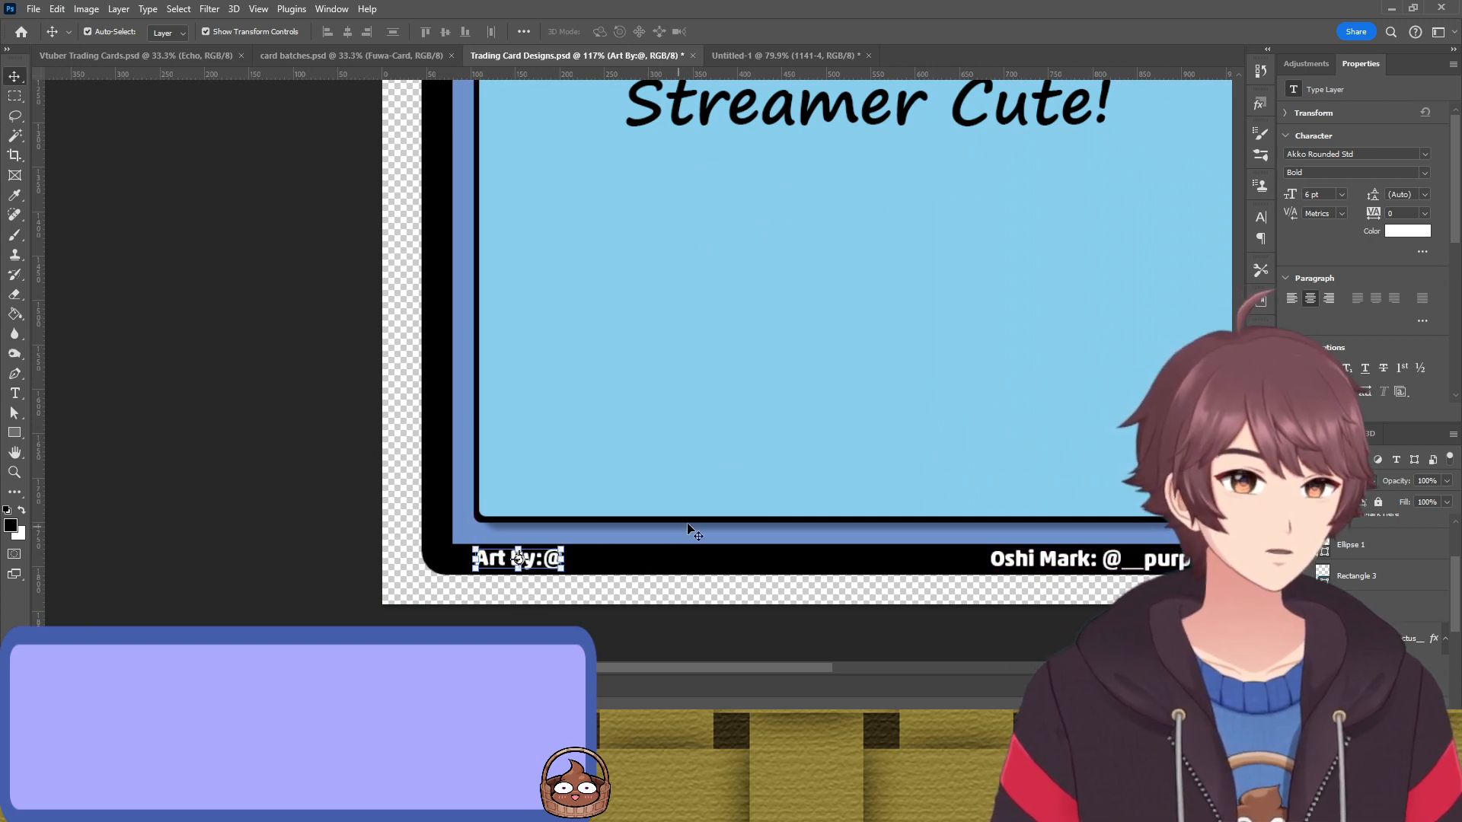
scroll(793, 505, "down", 3)
left_click(794, 499)
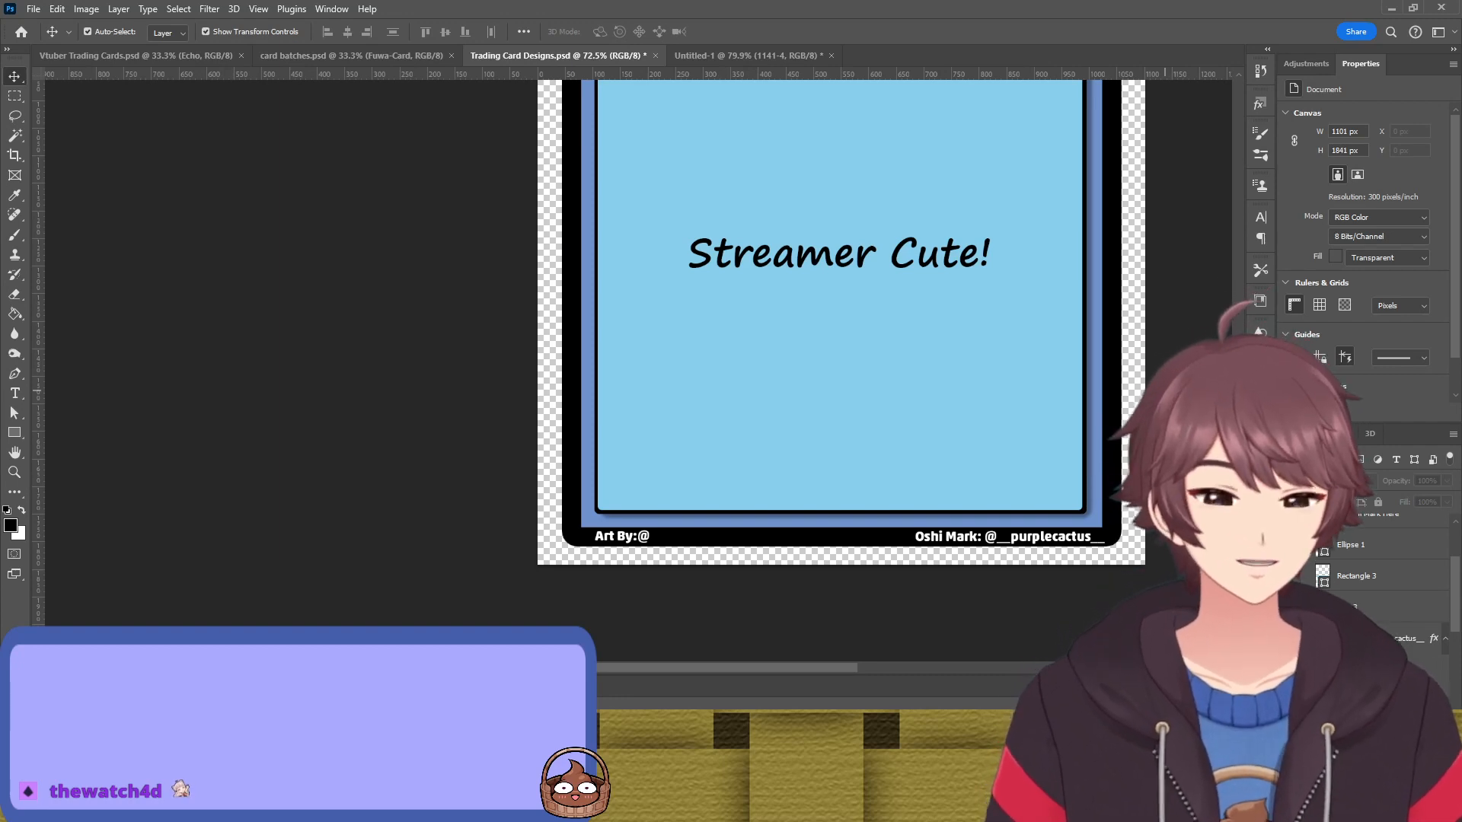
scroll(936, 426, "up", 2)
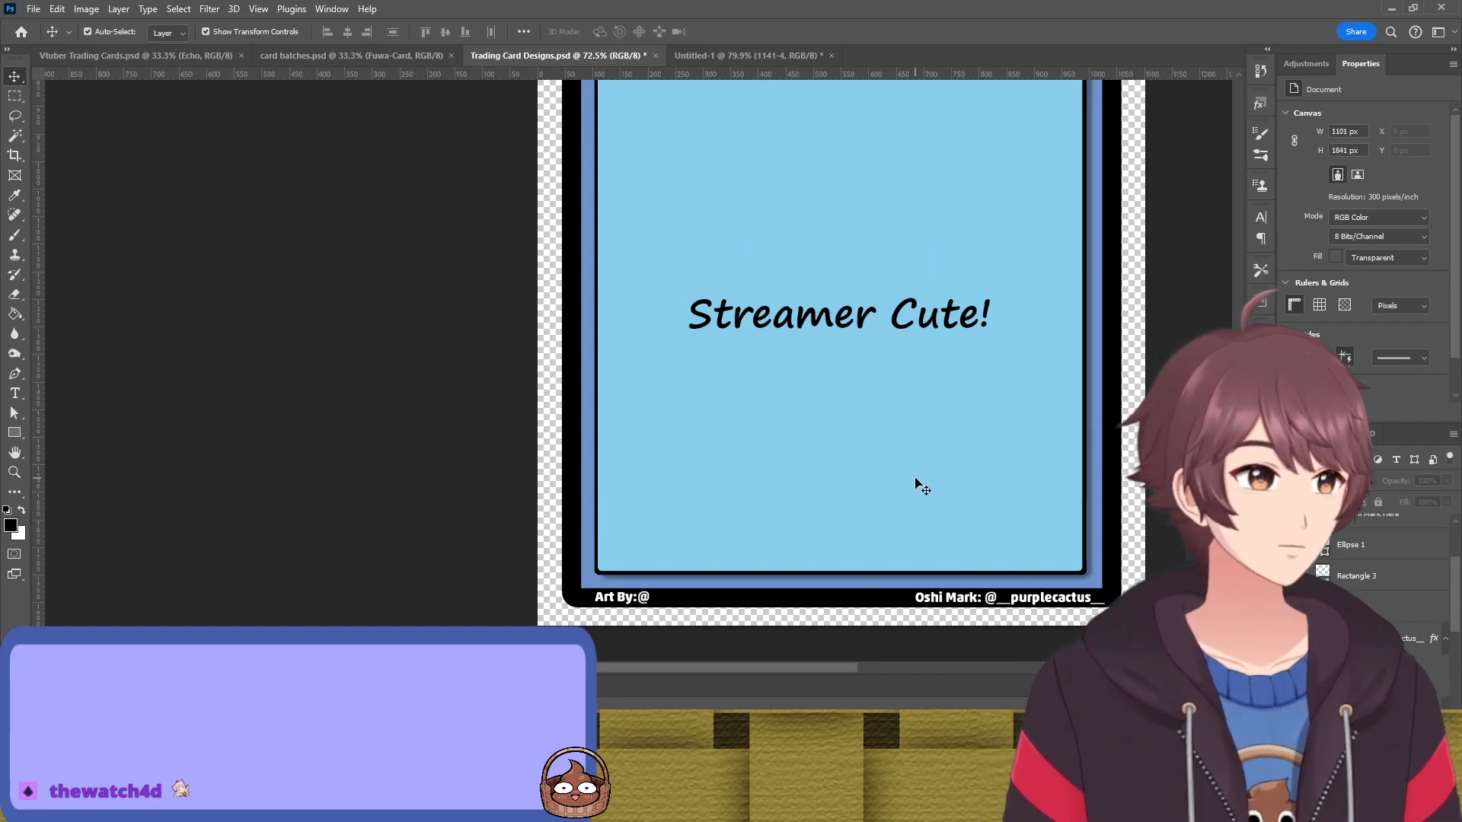
left_click(1024, 607)
double_click(1024, 606)
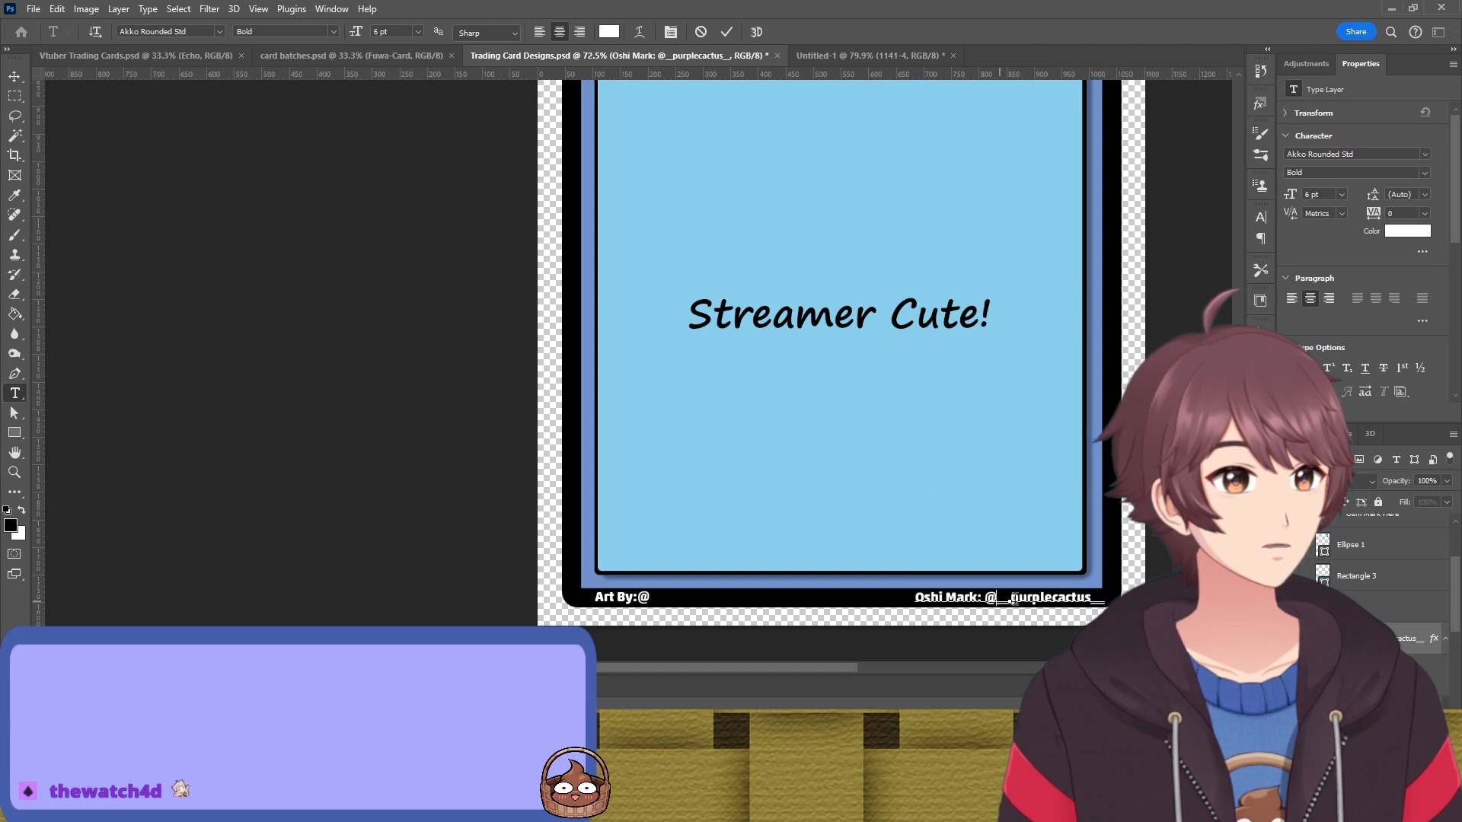
key("BackSpace")
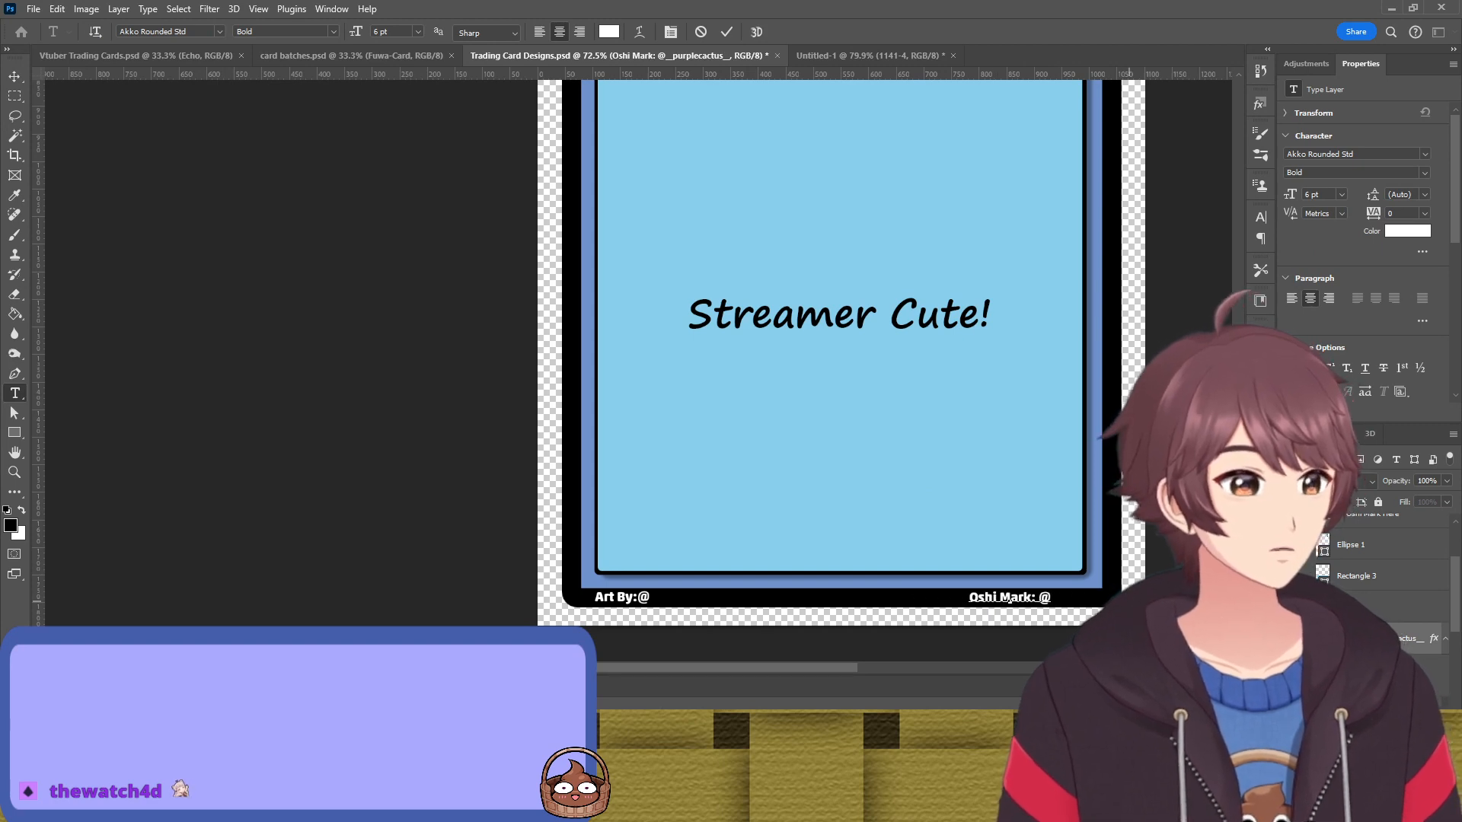
left_click_drag(1050, 597, 948, 597)
key("BackSpace")
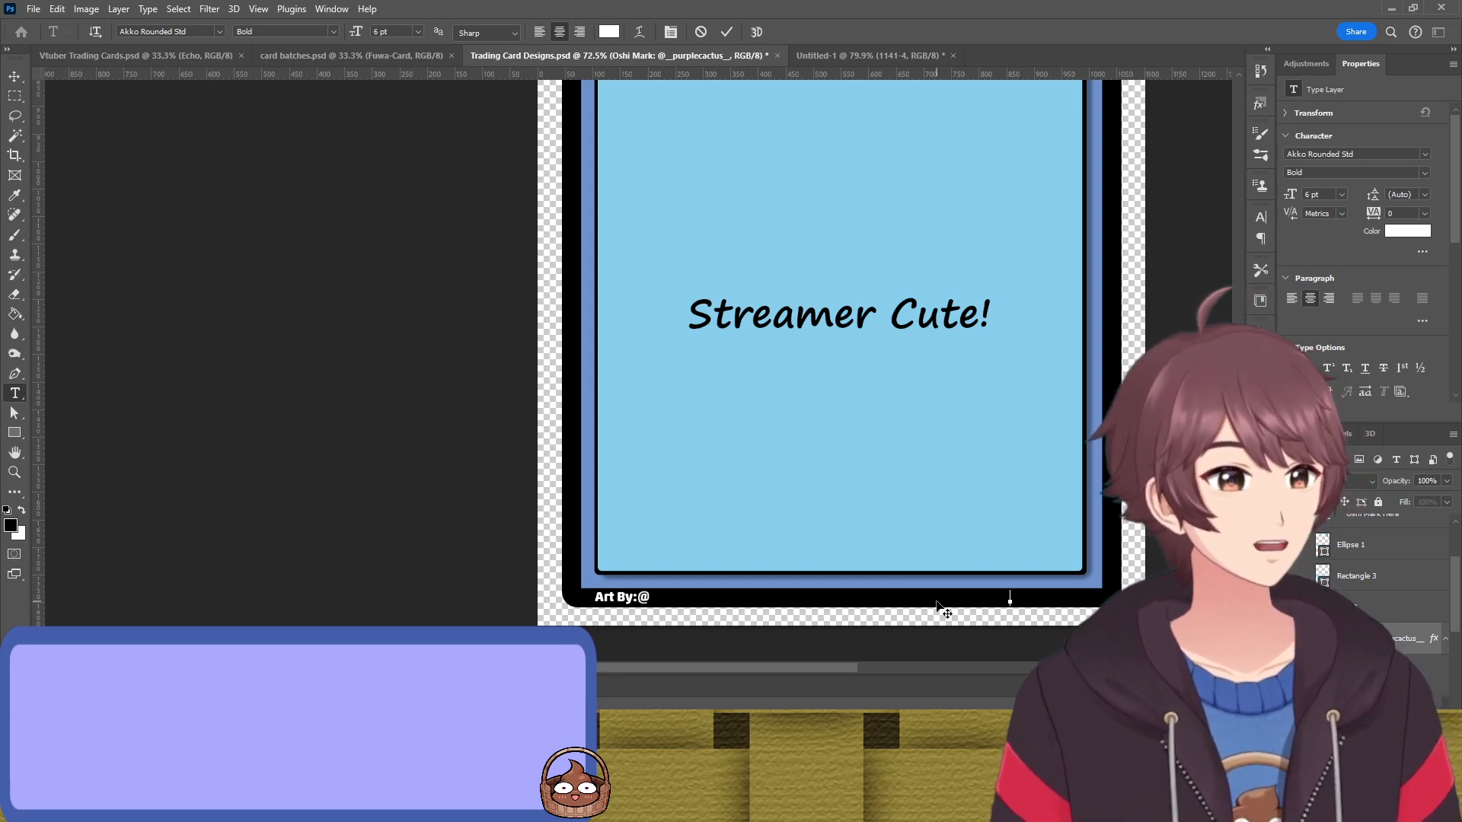
key("Escape")
key("v")
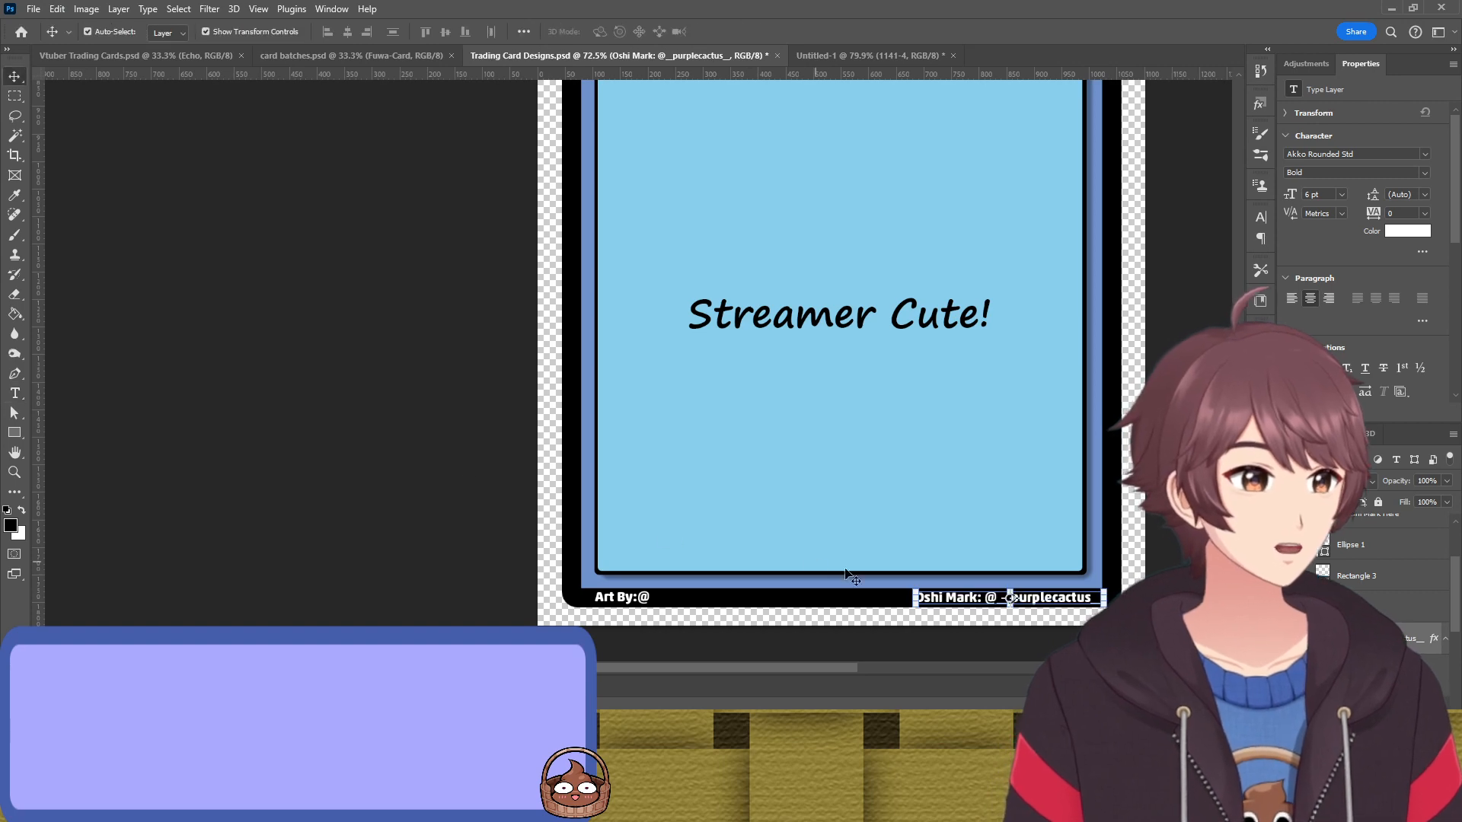
Delete the Oshi Mark credit layer from the card's lower border
key("Delete")
left_click(418, 509)
scroll(417, 509, "down", 3)
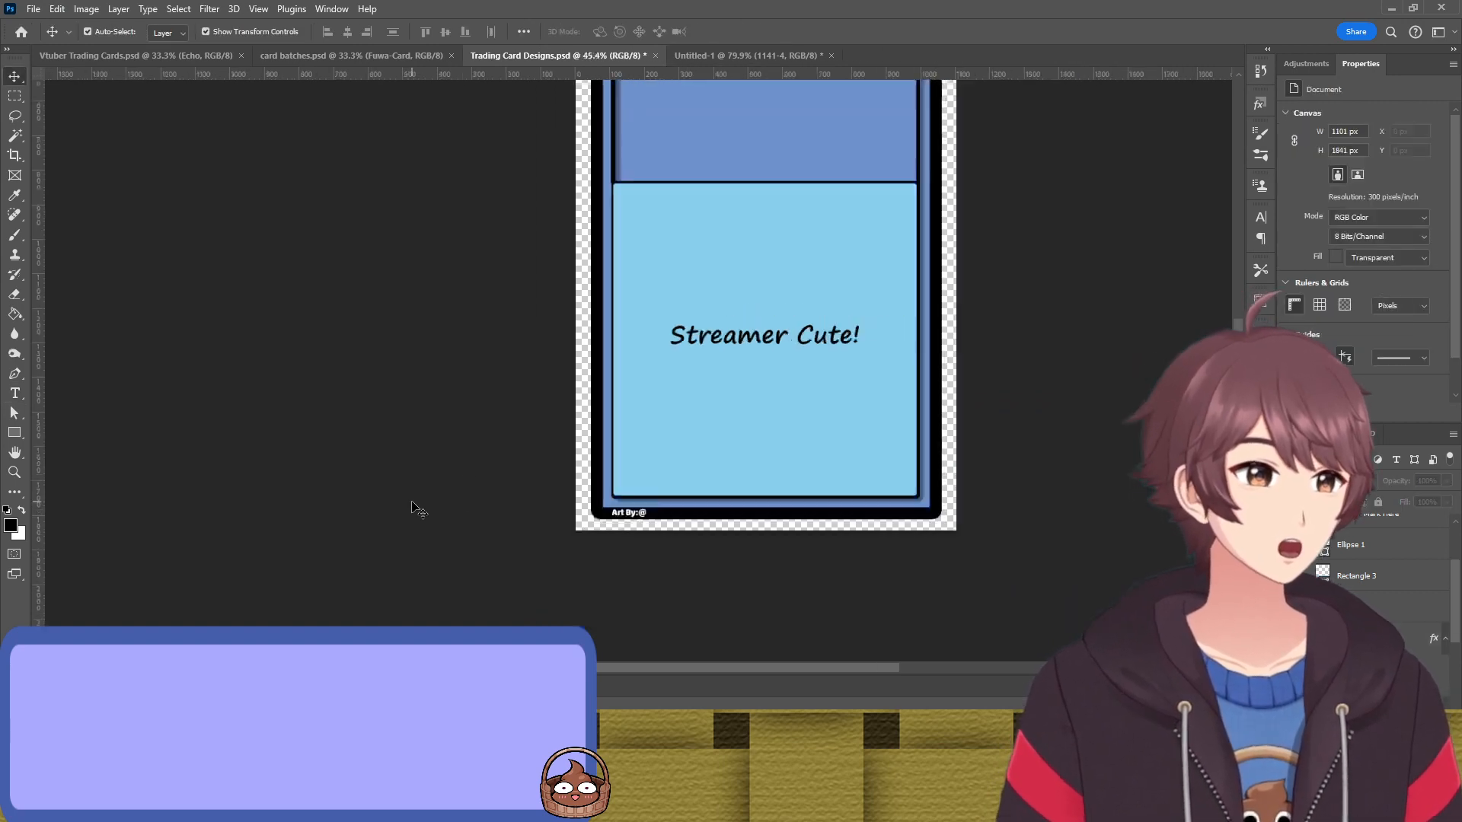
scroll(442, 491, "up", 2)
scroll(441, 491, "up", 1)
scroll(438, 483, "down", 1)
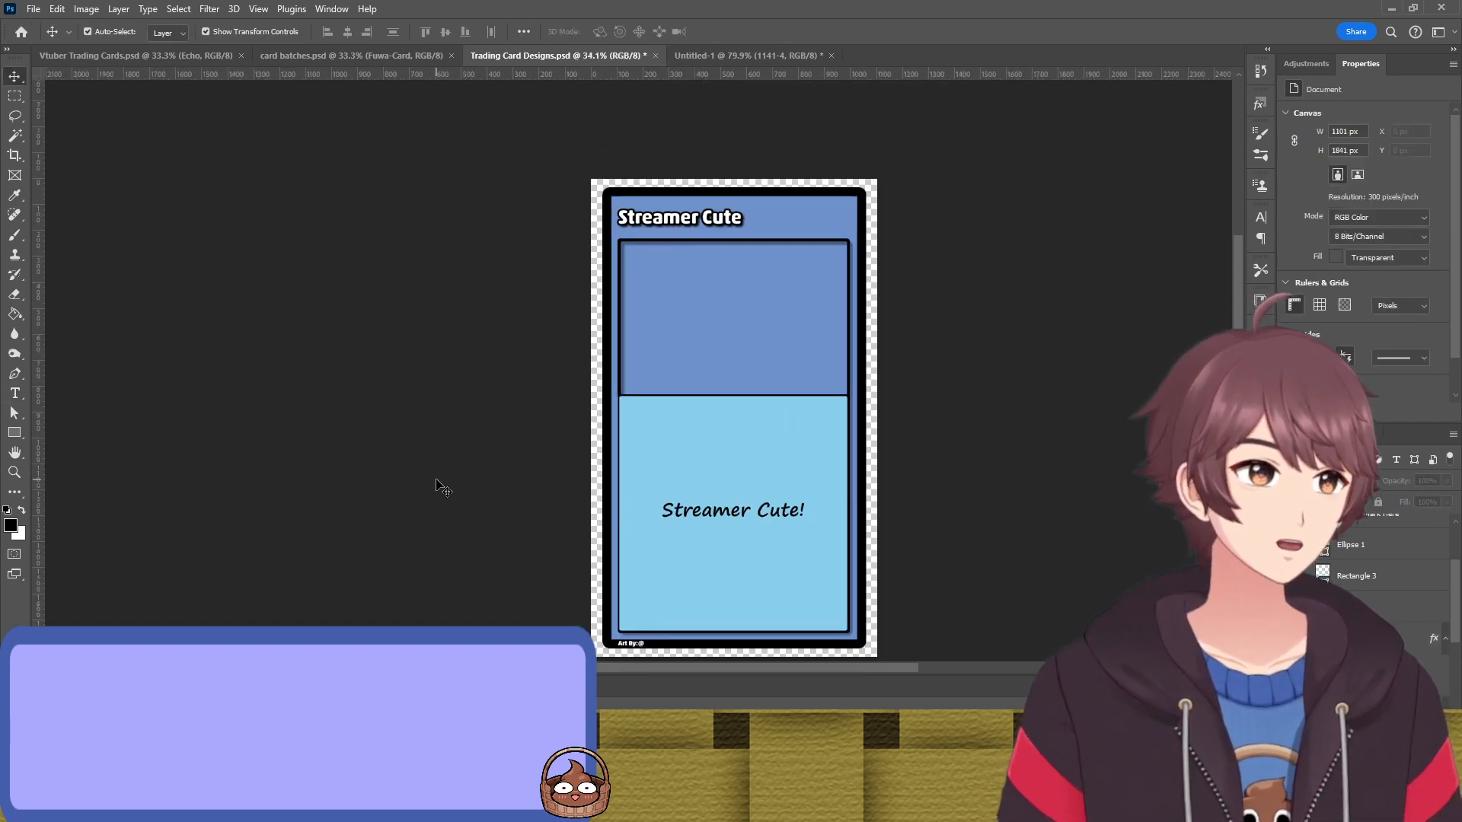
scroll(437, 484, "down", 1)
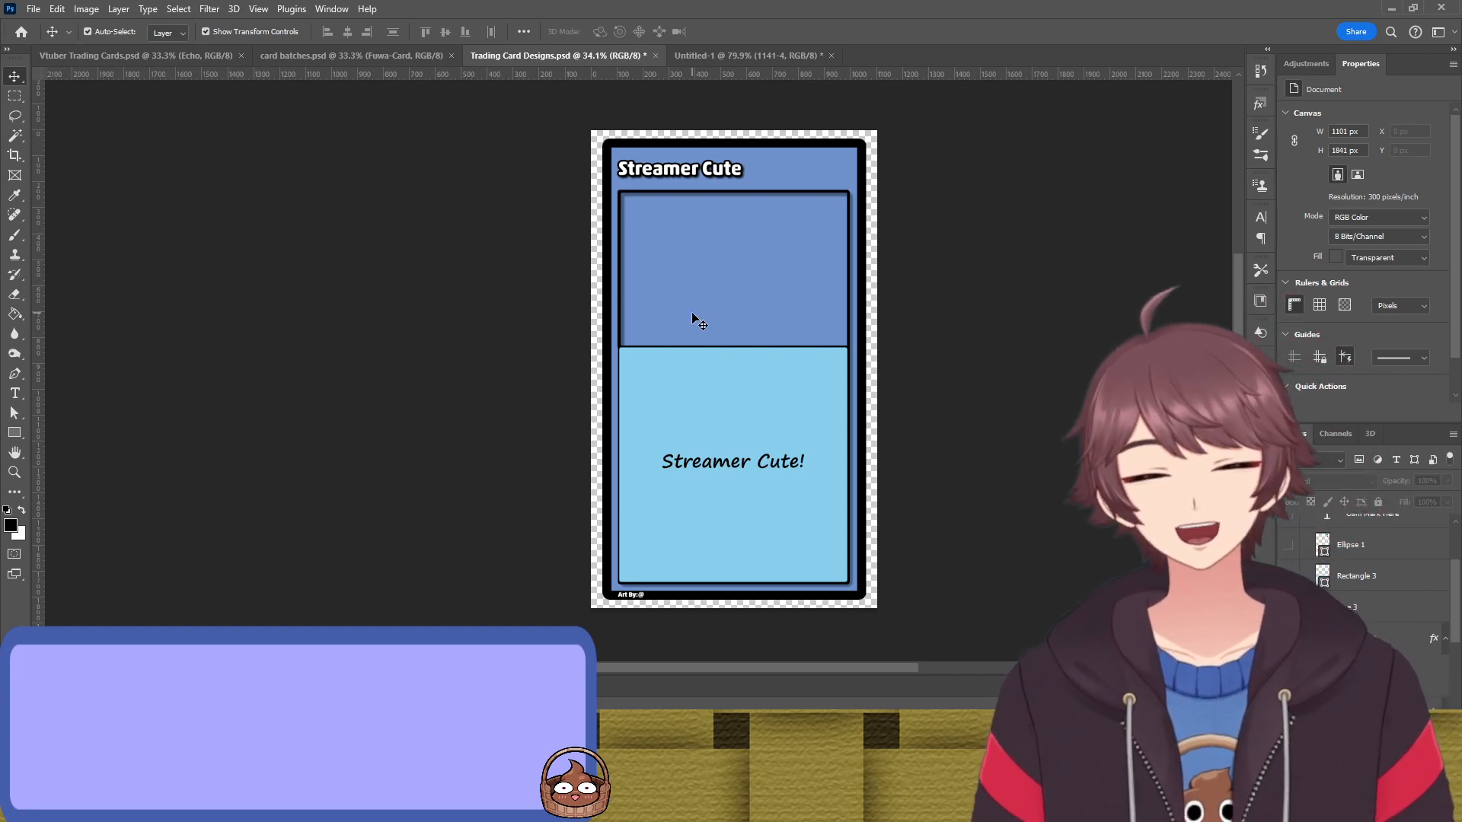
scroll(1386, 563, "up", 3)
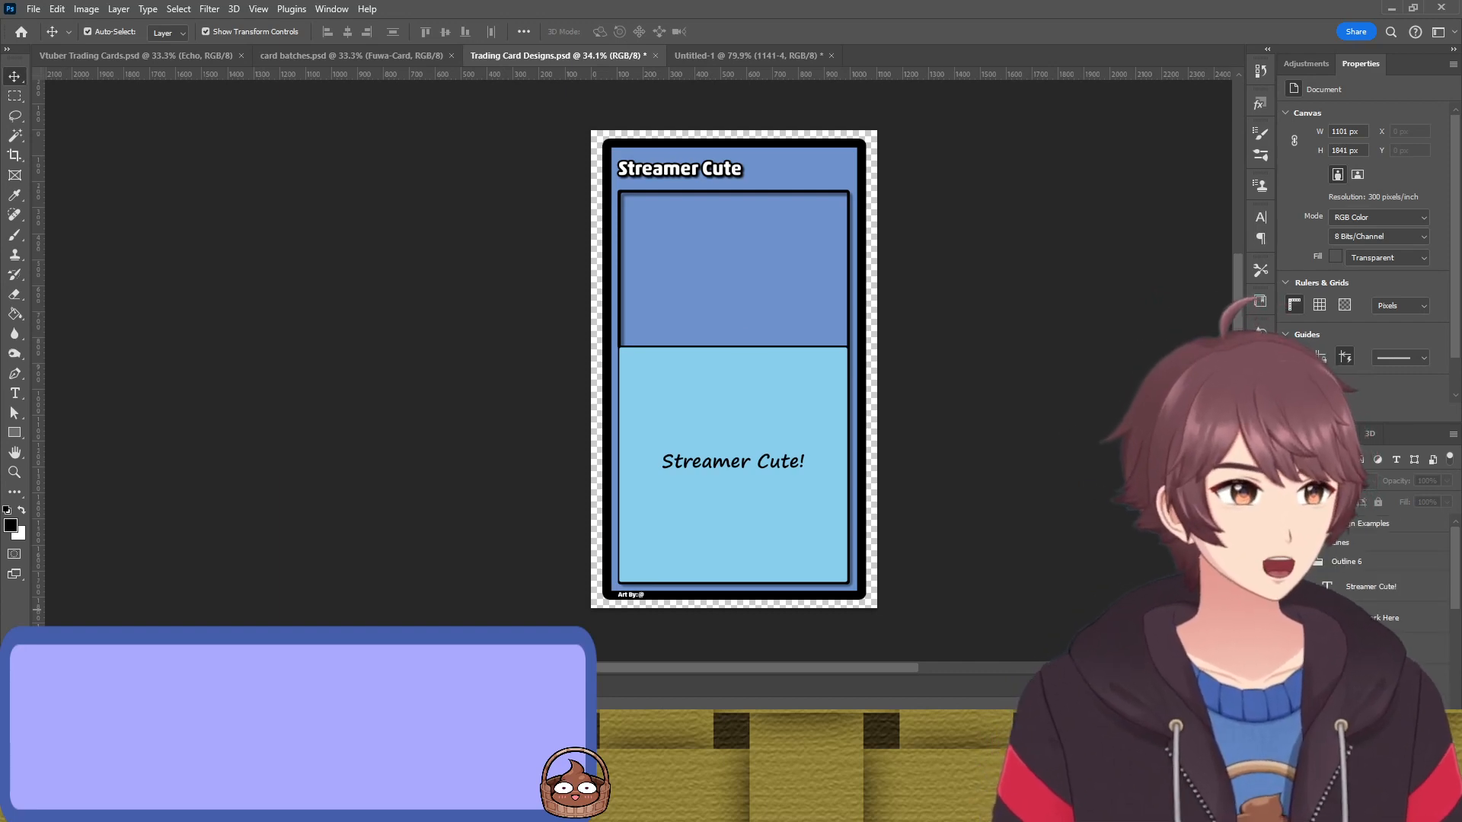
Duplicate the Outline 6 group and name the copy "Outline 7"
left_click(1346, 561)
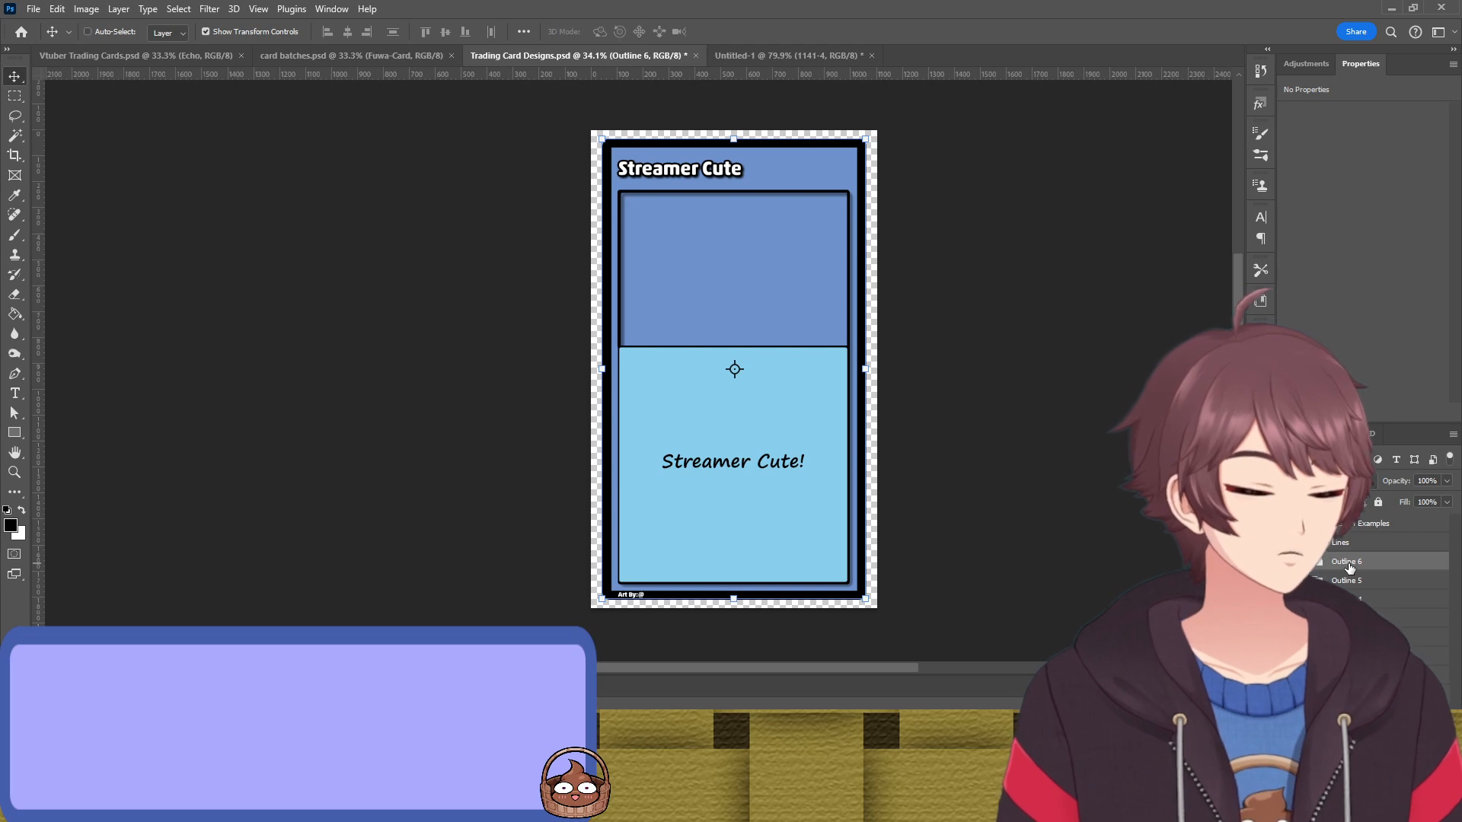
key("ctrl+j")
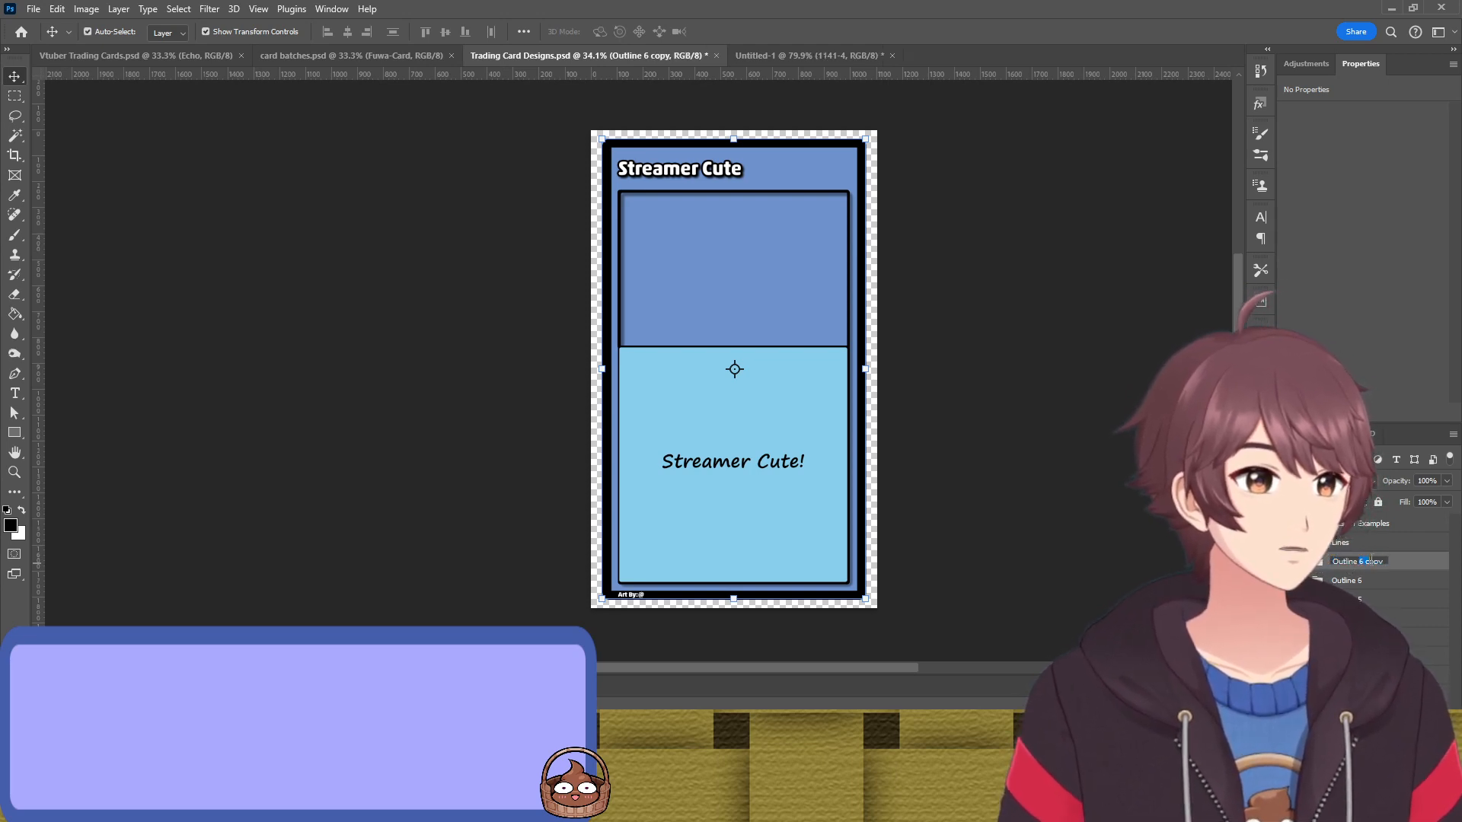
type("Outline 7")
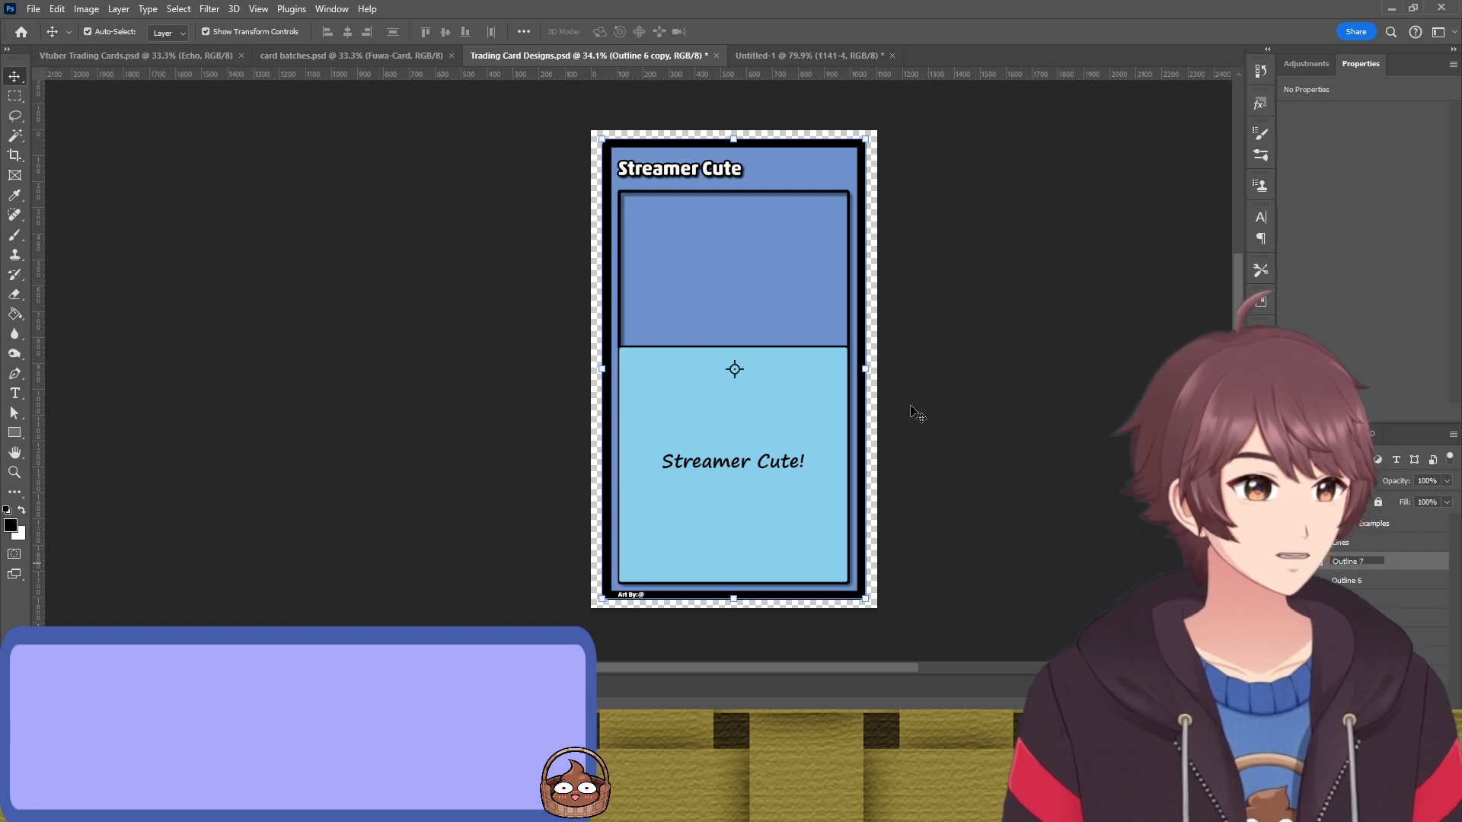
key("Return")
Move the "Streamer Cute!" text lower in the card's light blue box
left_click(699, 463)
left_click_drag(701, 461, 697, 497)
key("t")
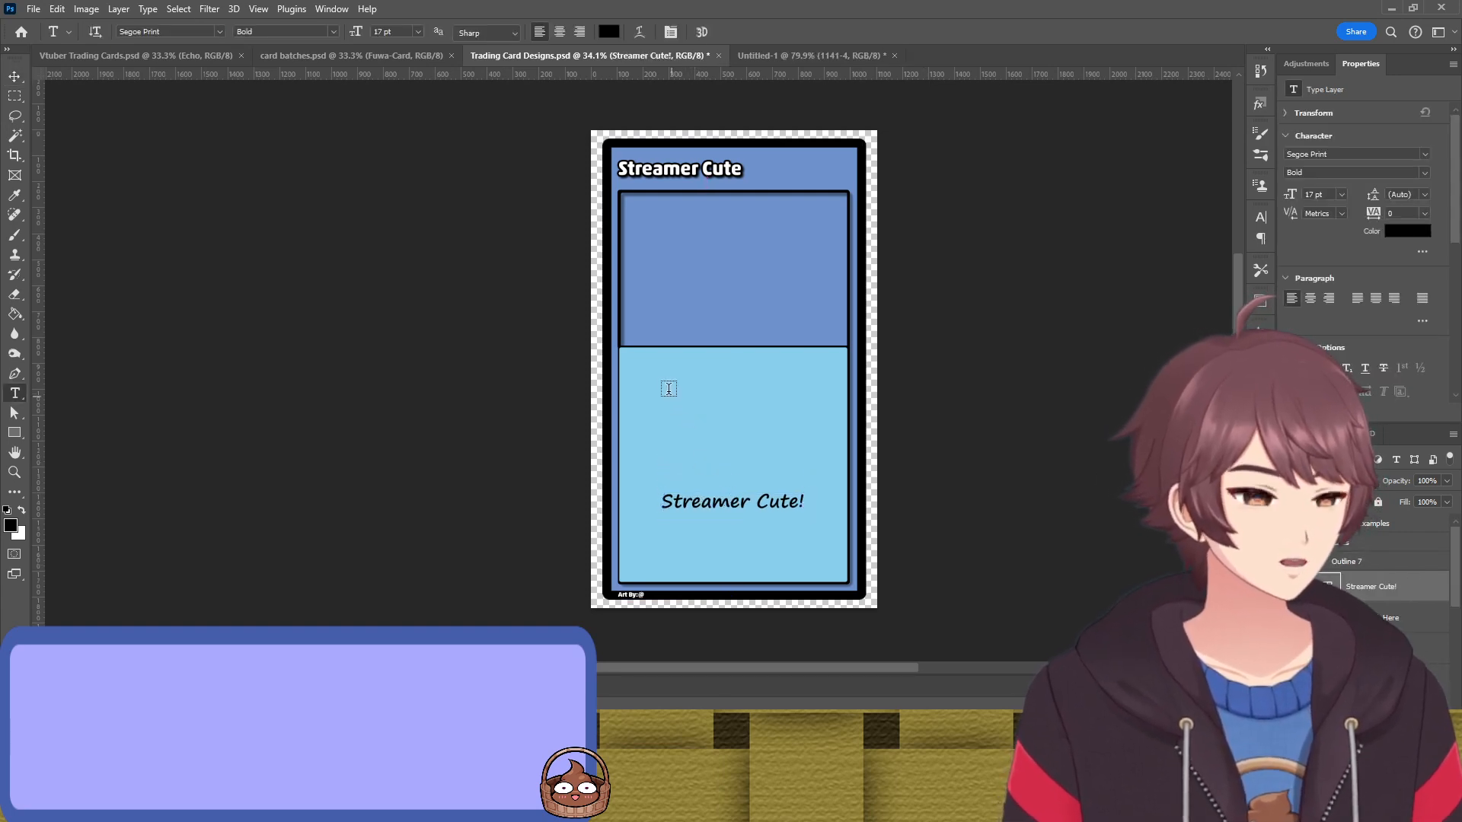
Bring the "Attack/Effect 1" text block into the Outline 7 group, just above the ellipse layer, so it shows in the light blue box
left_click(1370, 601)
scroll(1386, 563, "down", 2)
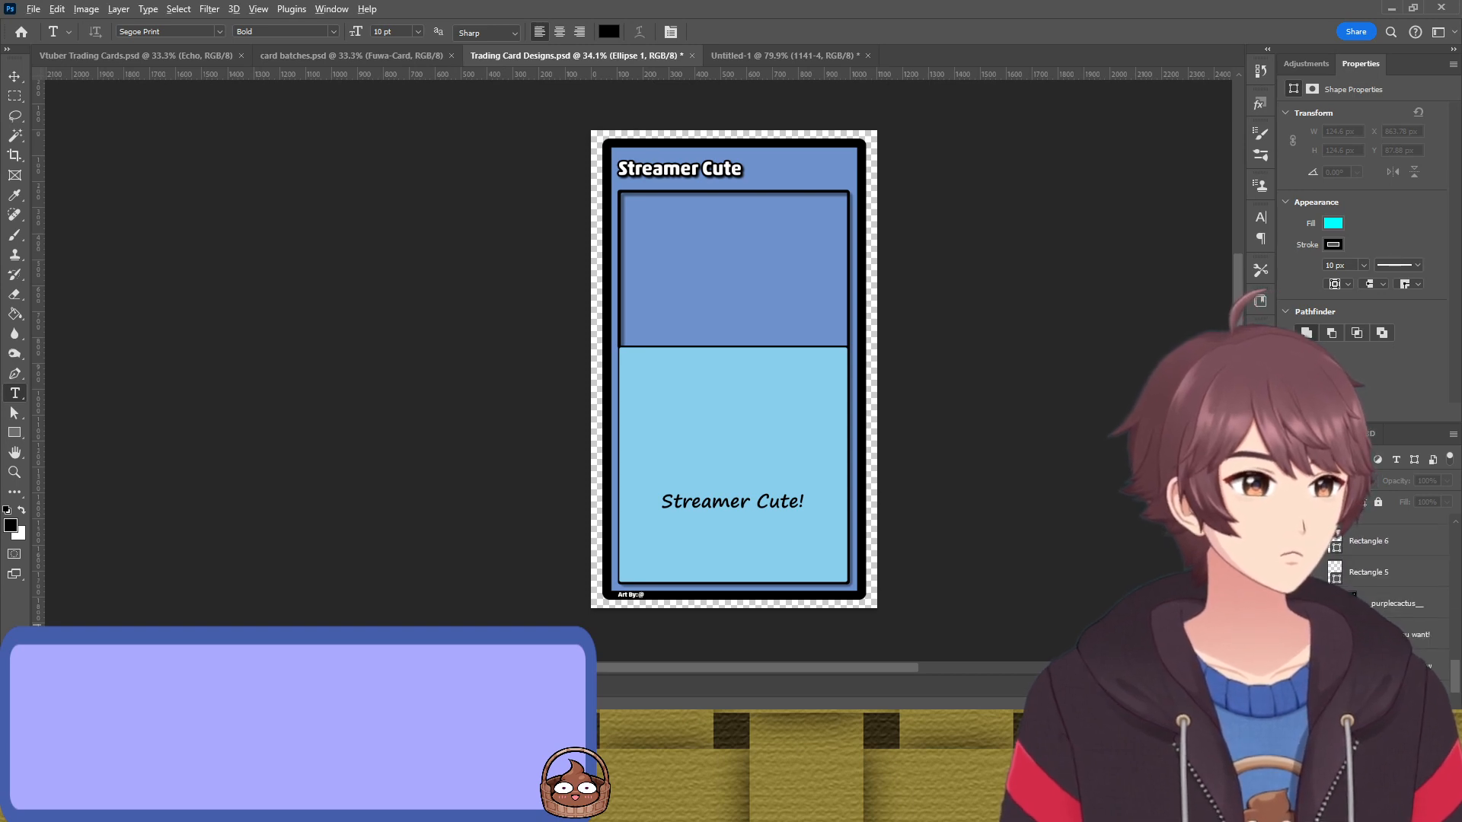
scroll(1386, 564, "up", 2)
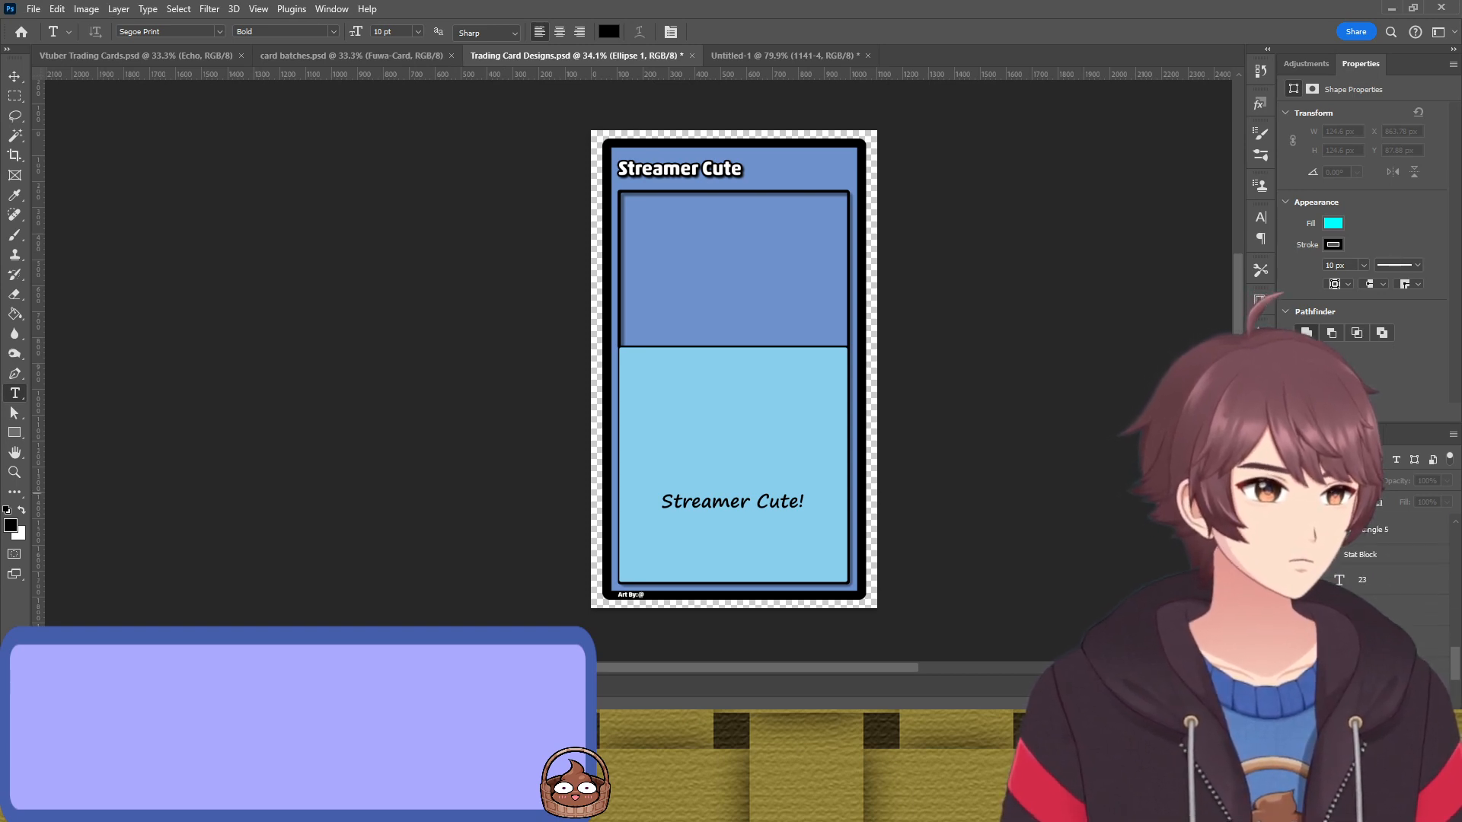
scroll(1385, 563, "up", 5)
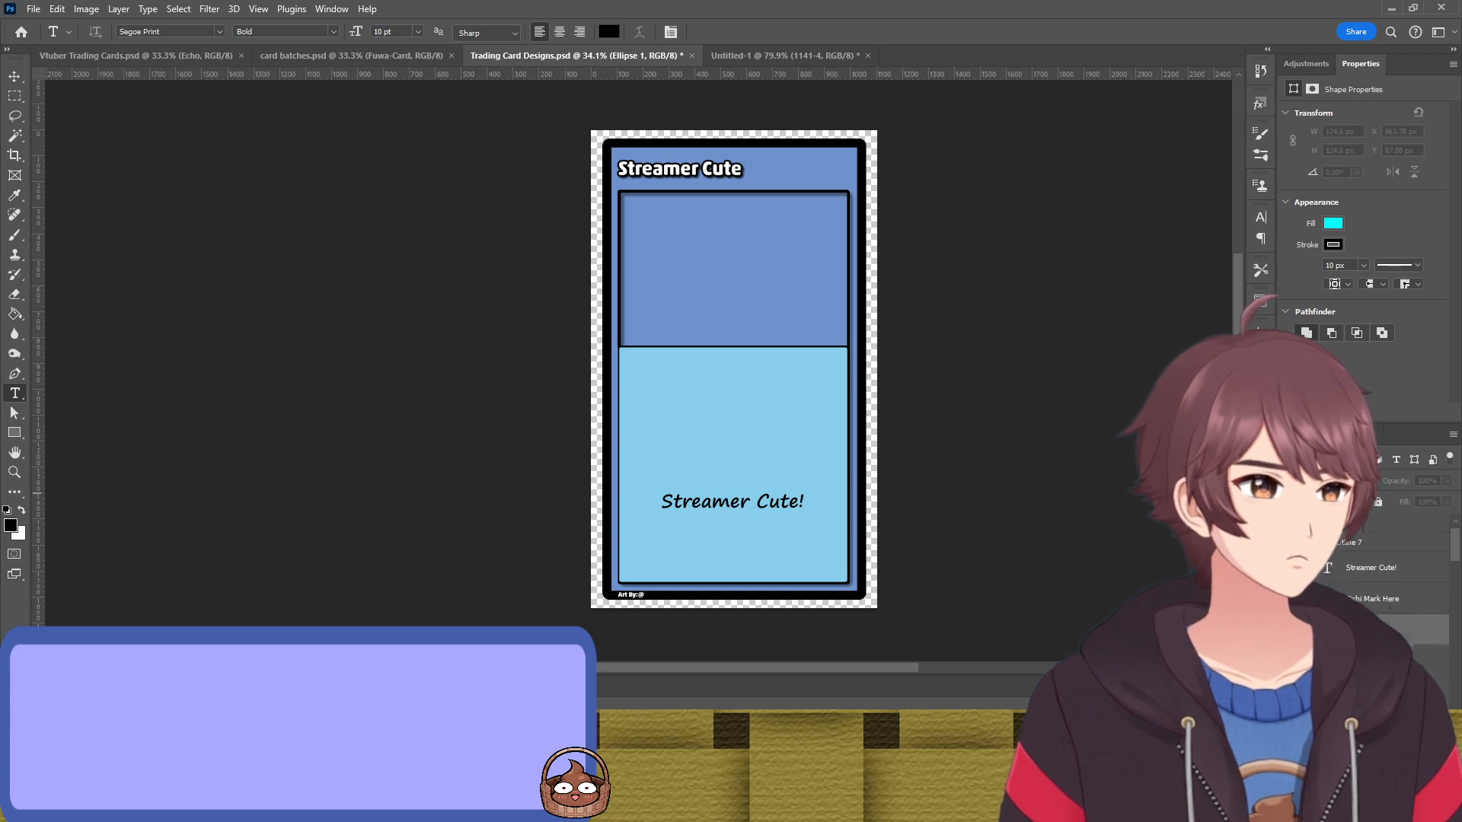
key("ctrl+bracketright")
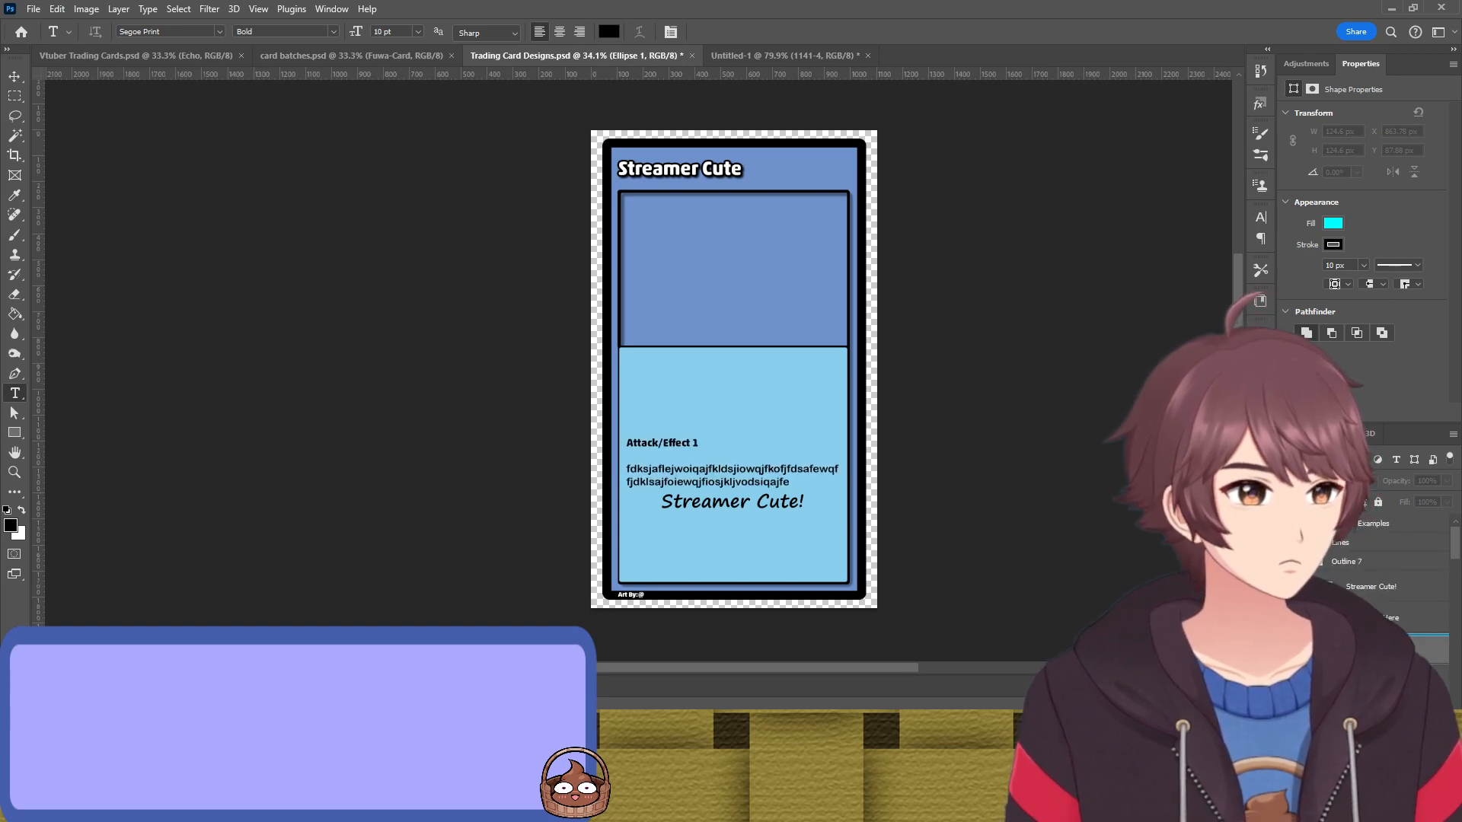
left_click(1416, 648)
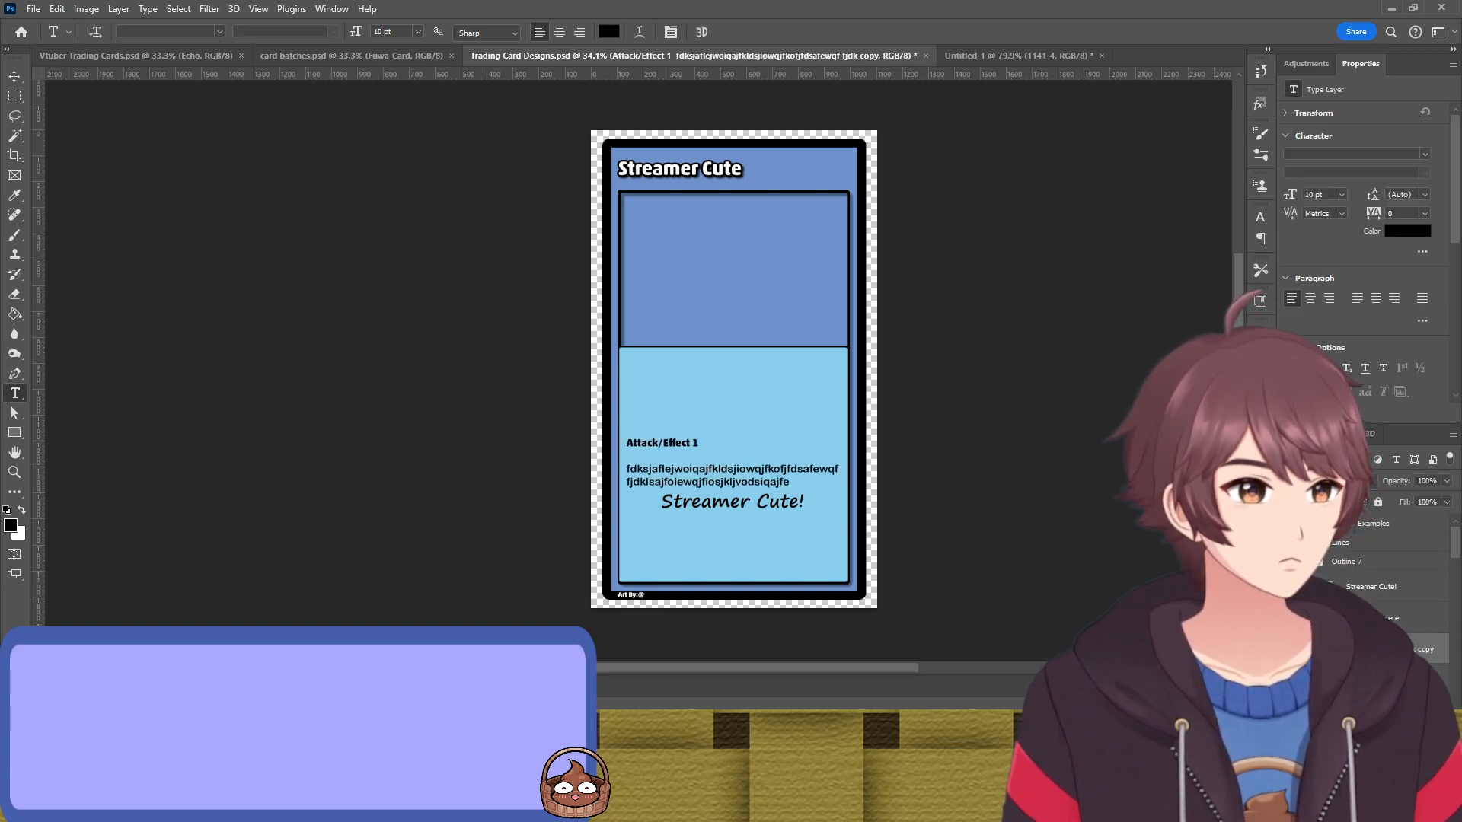
Shorten the "Attack/Effect 1" heading of the text block to "Effect"
left_click(659, 440)
left_click_drag(662, 442, 623, 447)
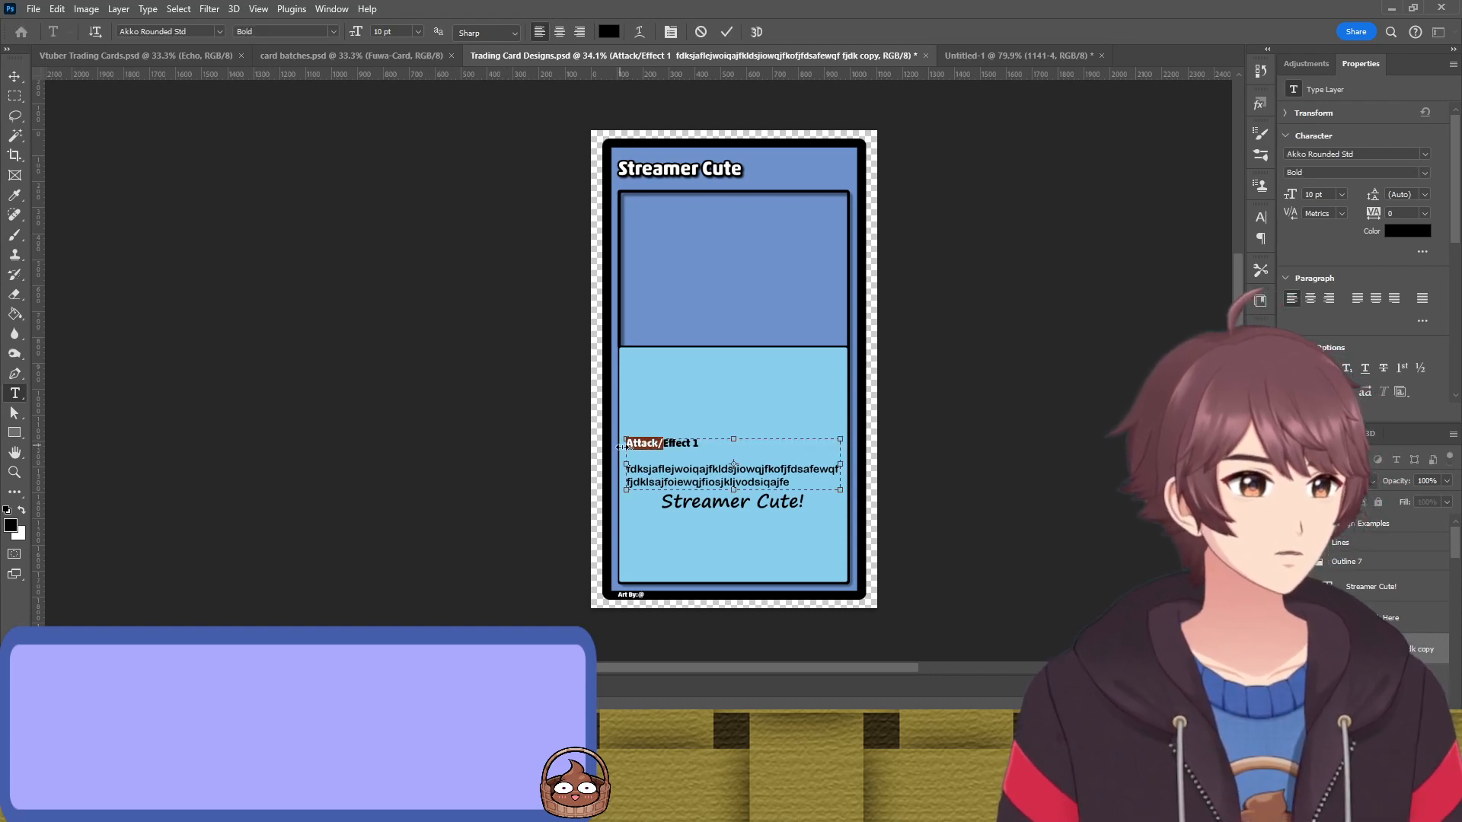
key("BackSpace")
key("End")
key("BackSpace")
key("BackSpace")
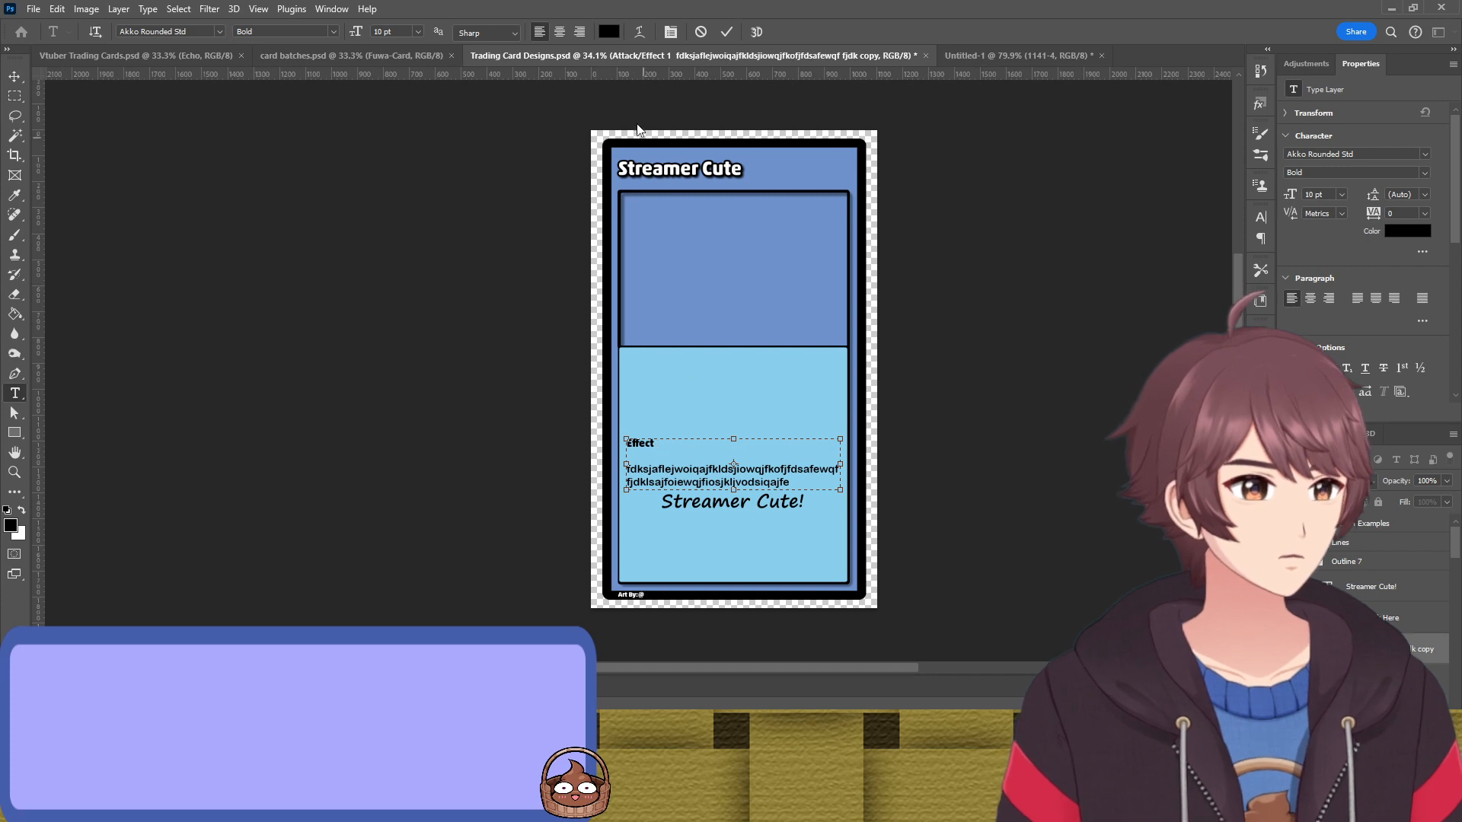
left_click(727, 32)
Move the Effect text block to the upper part of the light blue box and enlarge it to about 14.49 pt
key("v")
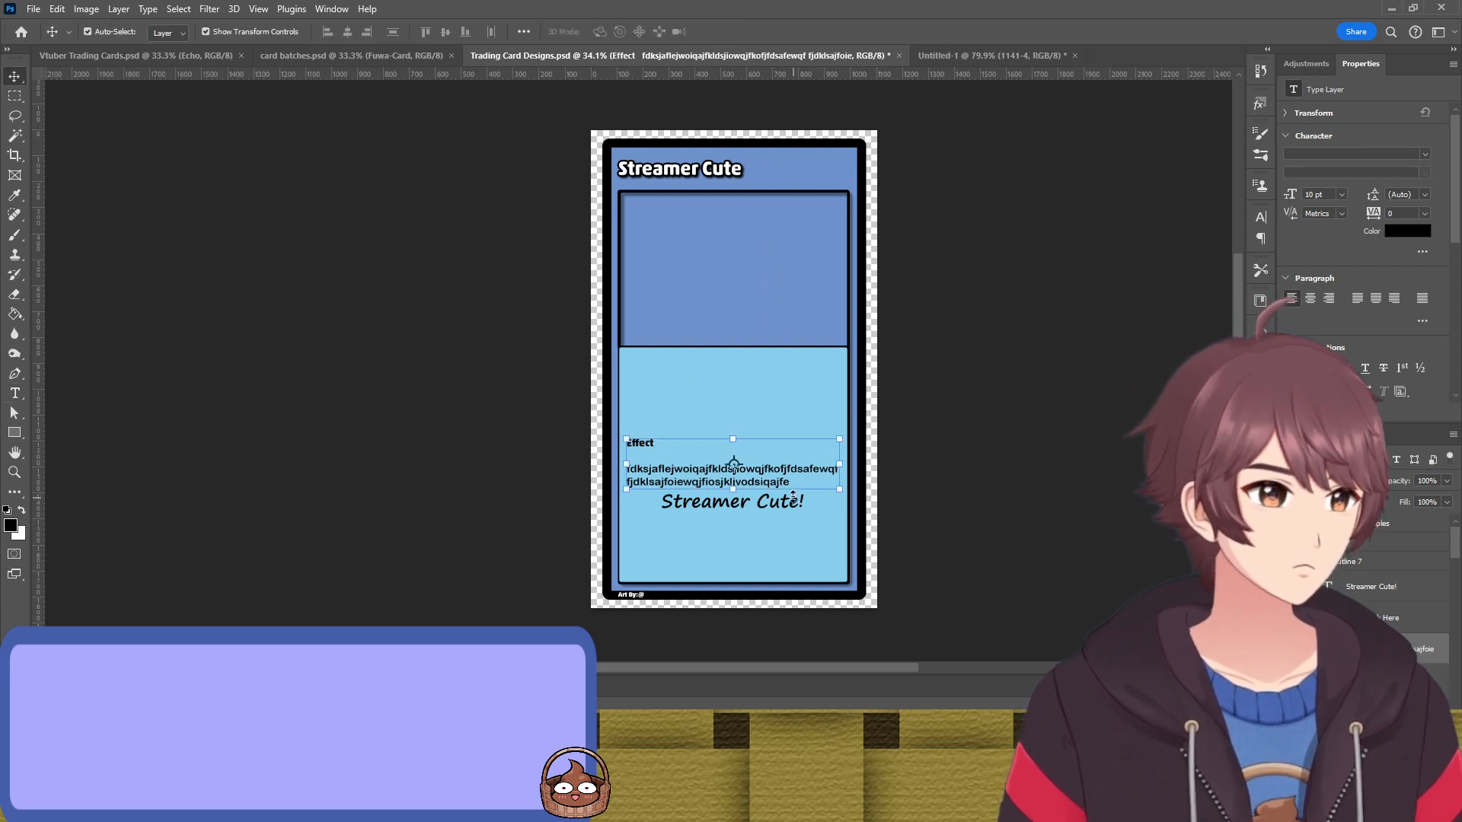
left_click_drag(780, 474, 935, 403)
key("ctrl+t")
key("Return")
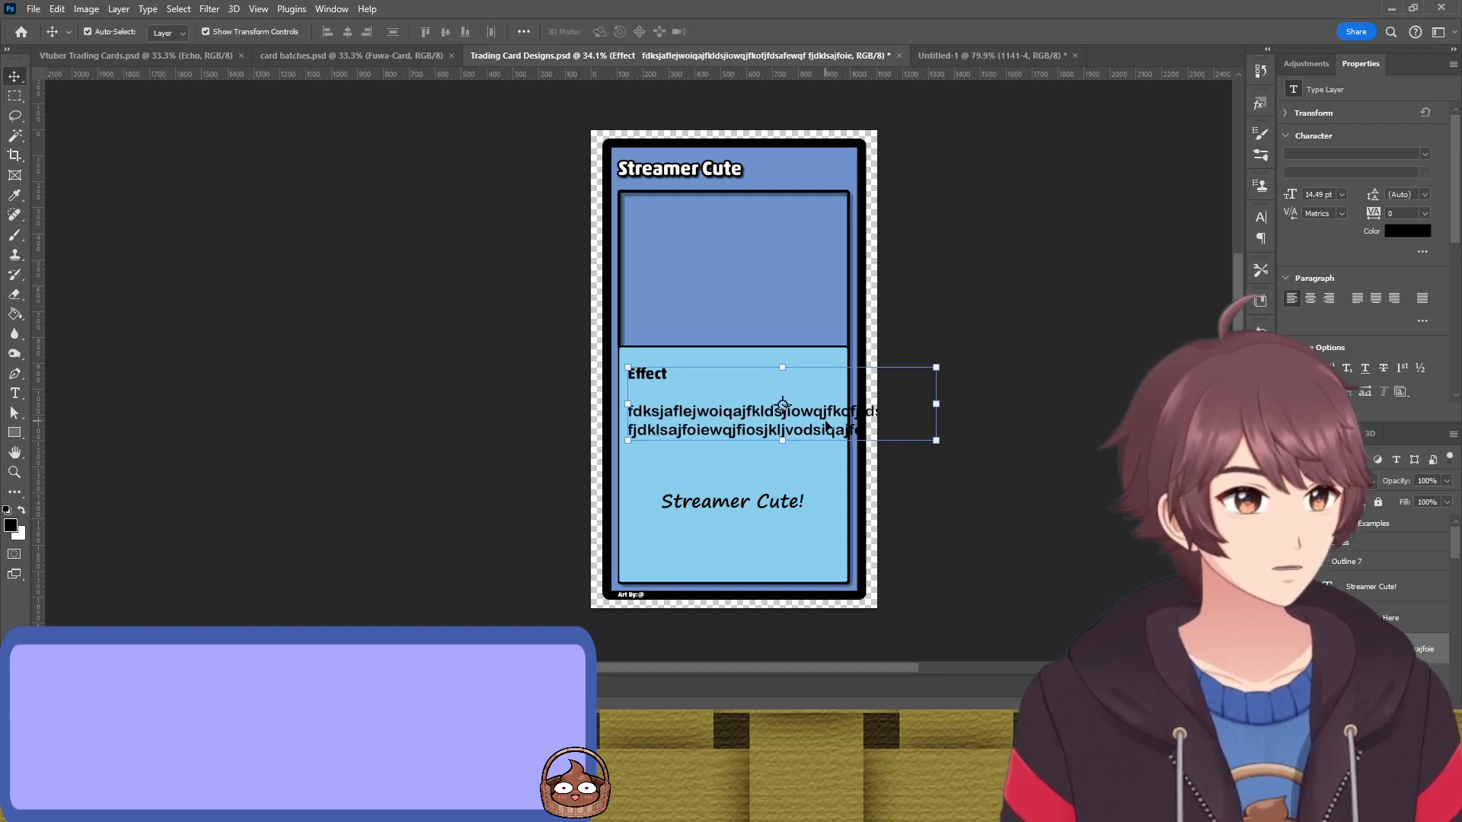
Narrow the Effect text frame to the light blue box's width so its lines wrap inside the card, and deselect the text
double_click(826, 425)
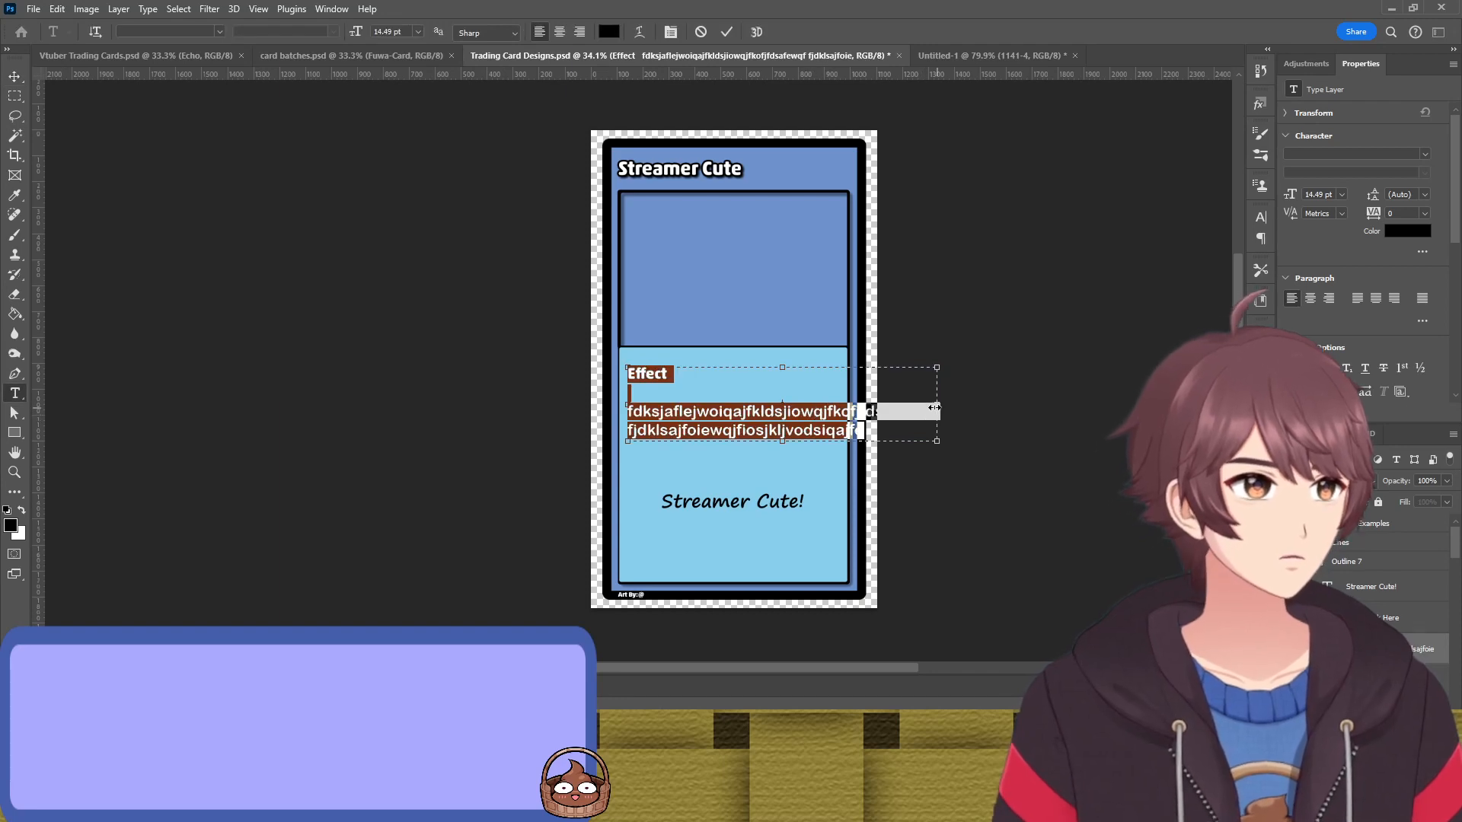
left_click_drag(934, 408, 845, 409)
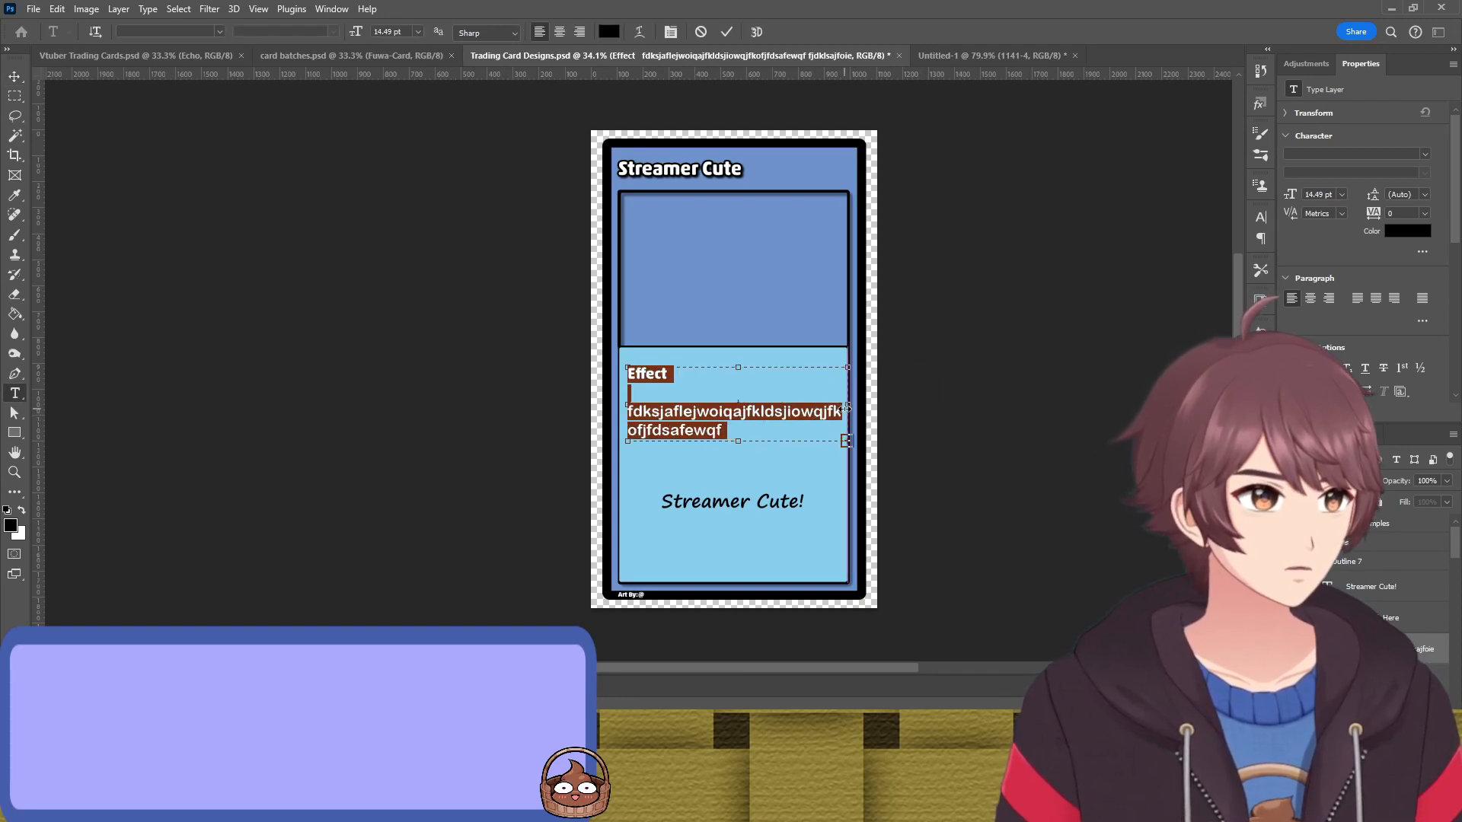
left_click(978, 397)
left_click(980, 400)
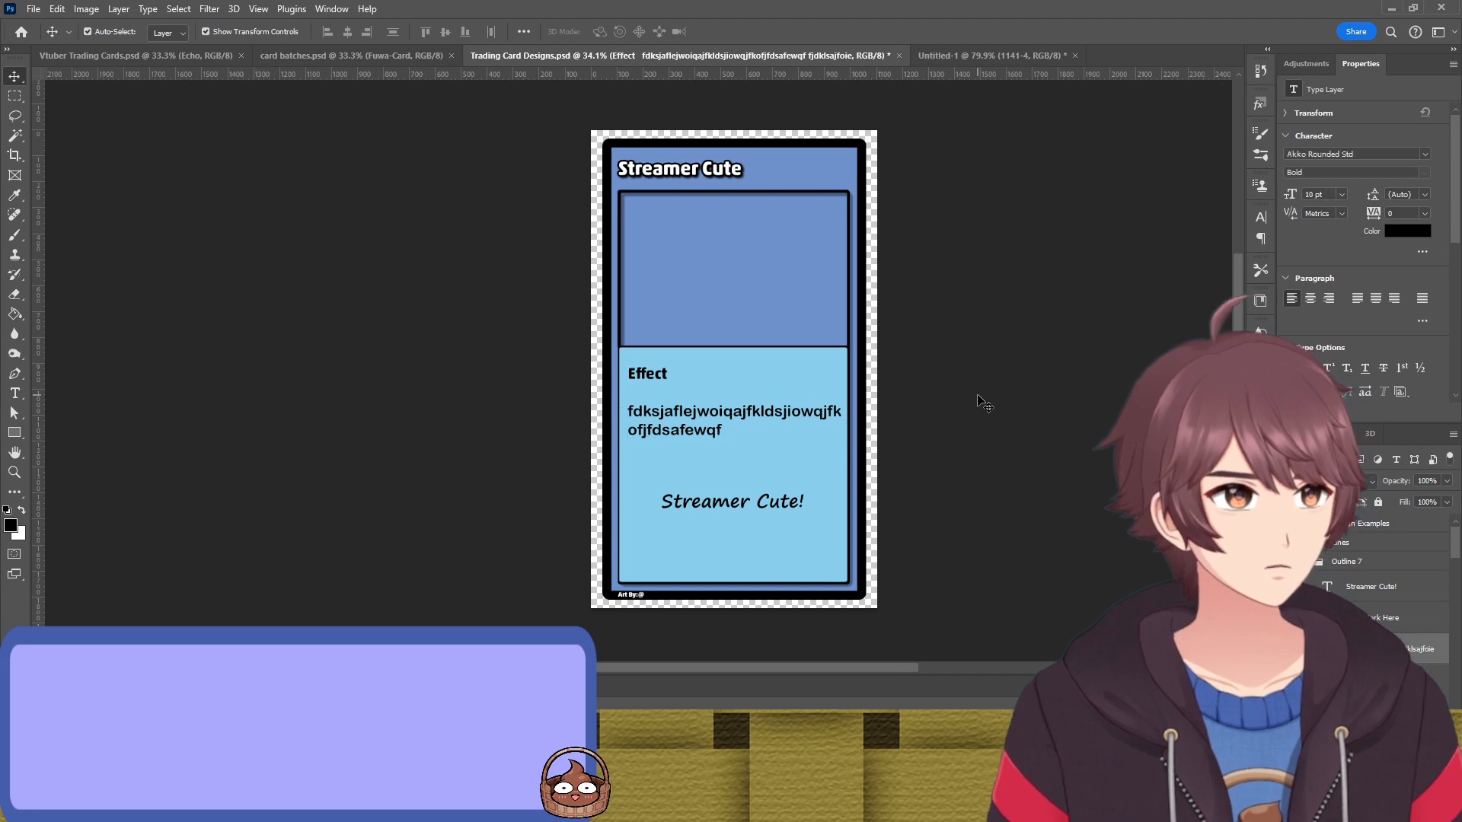
left_click(750, 504)
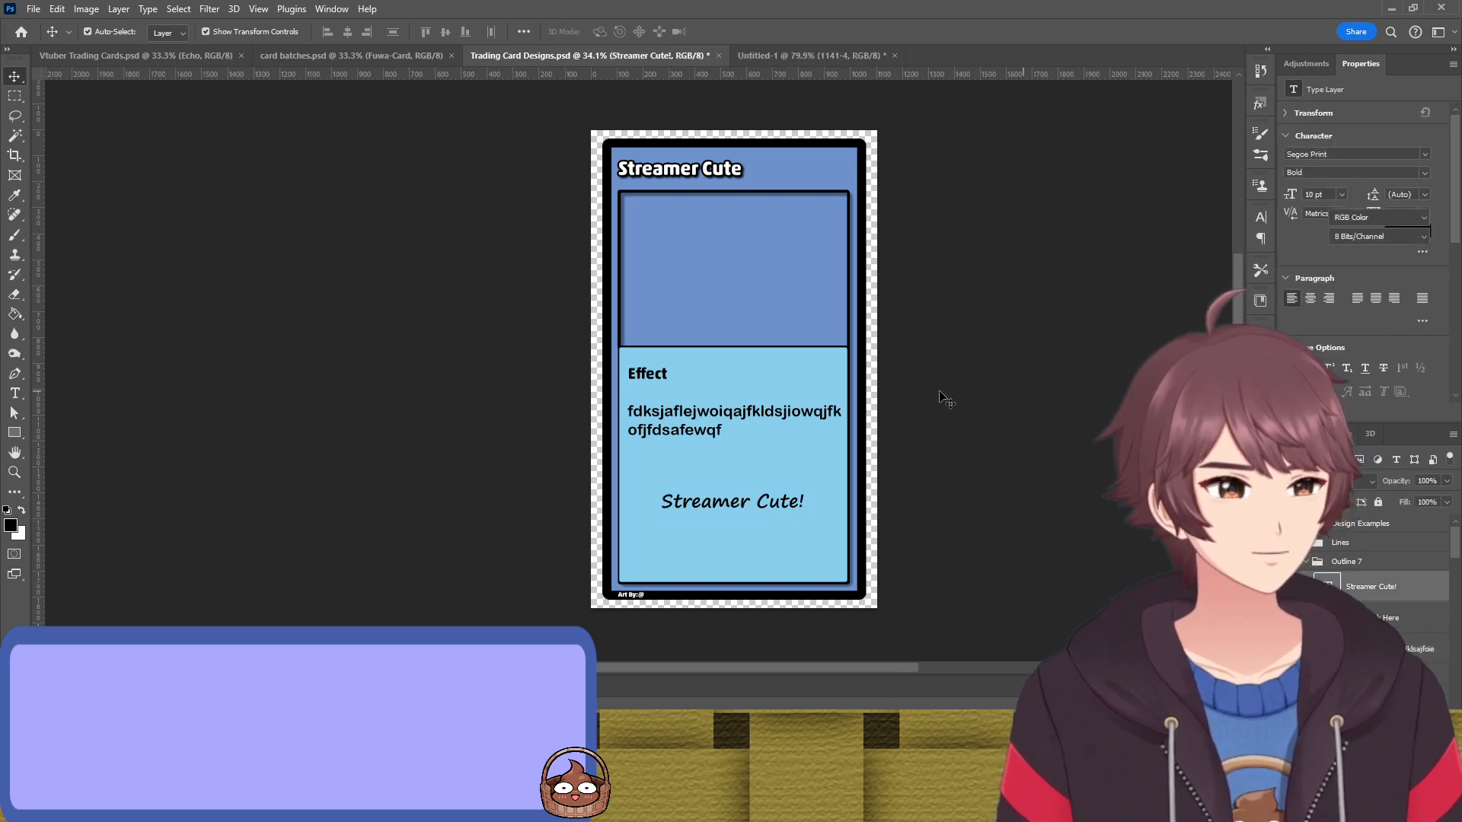
left_click(939, 398)
Collapse the Outline 7 group and draw a white-filled rectangle of about 871 x 595 px over the card's art window
scroll(803, 394, "up", 1)
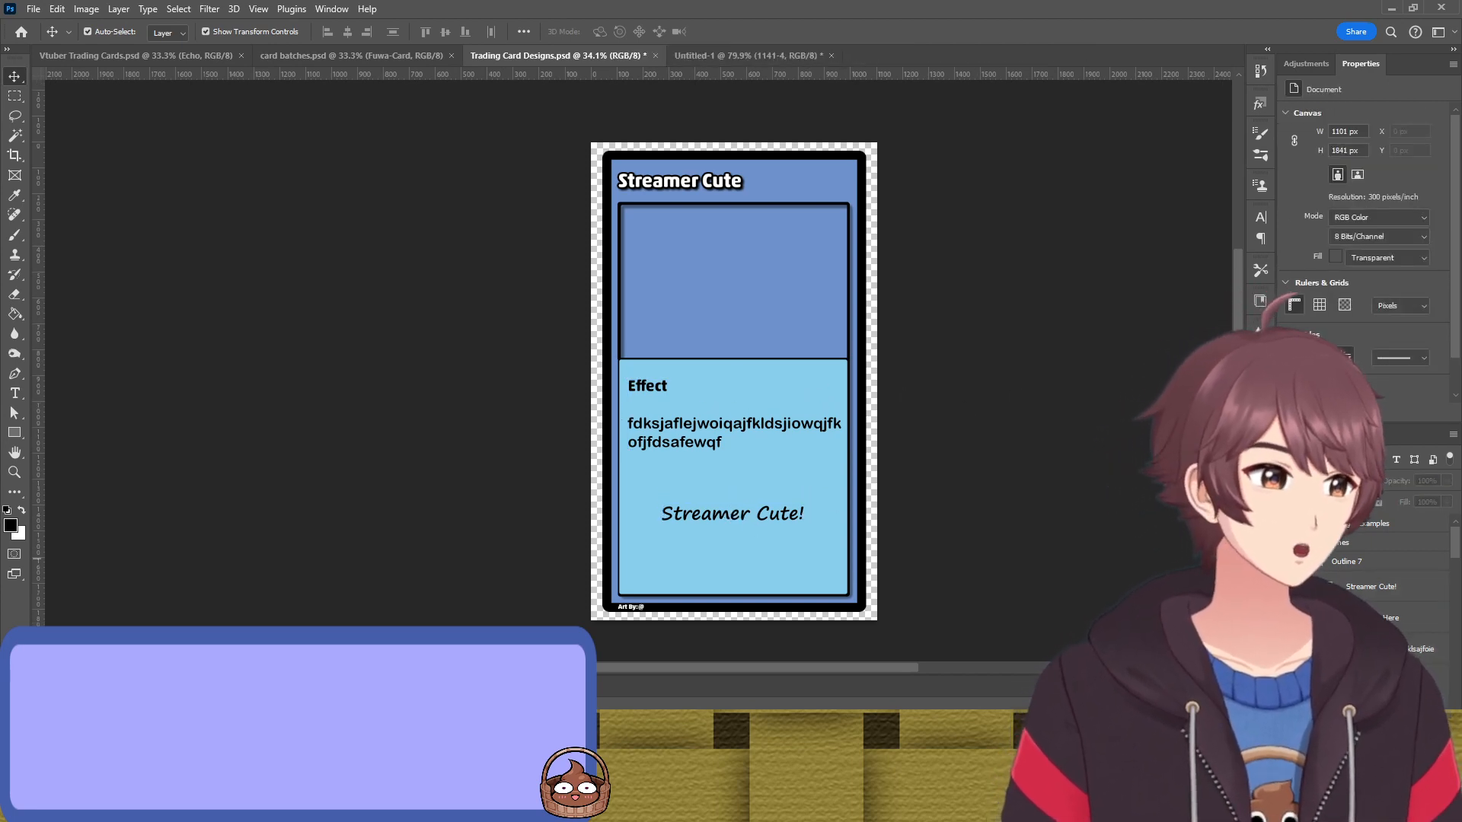
left_click(1303, 562)
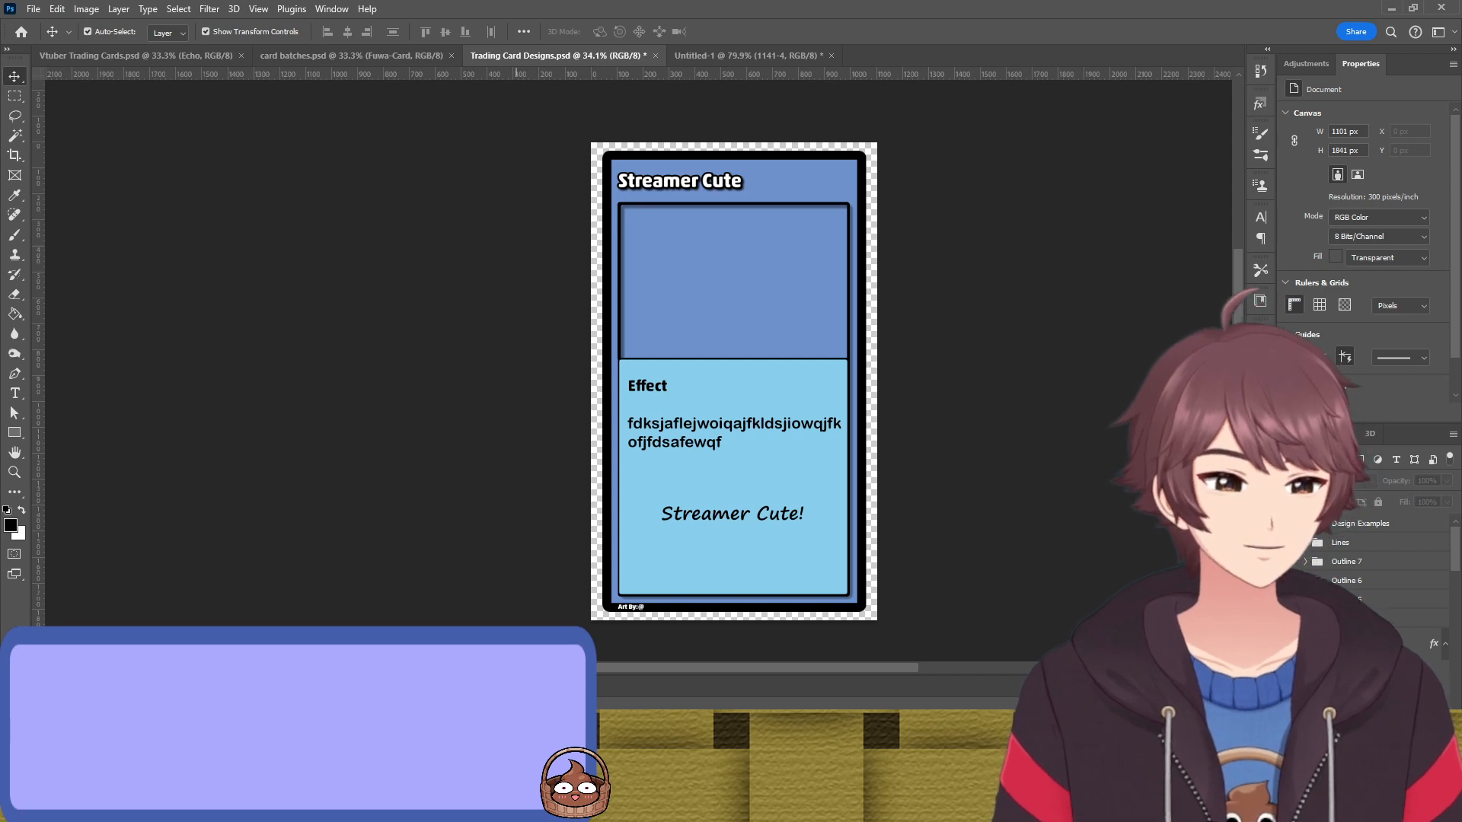
key("u")
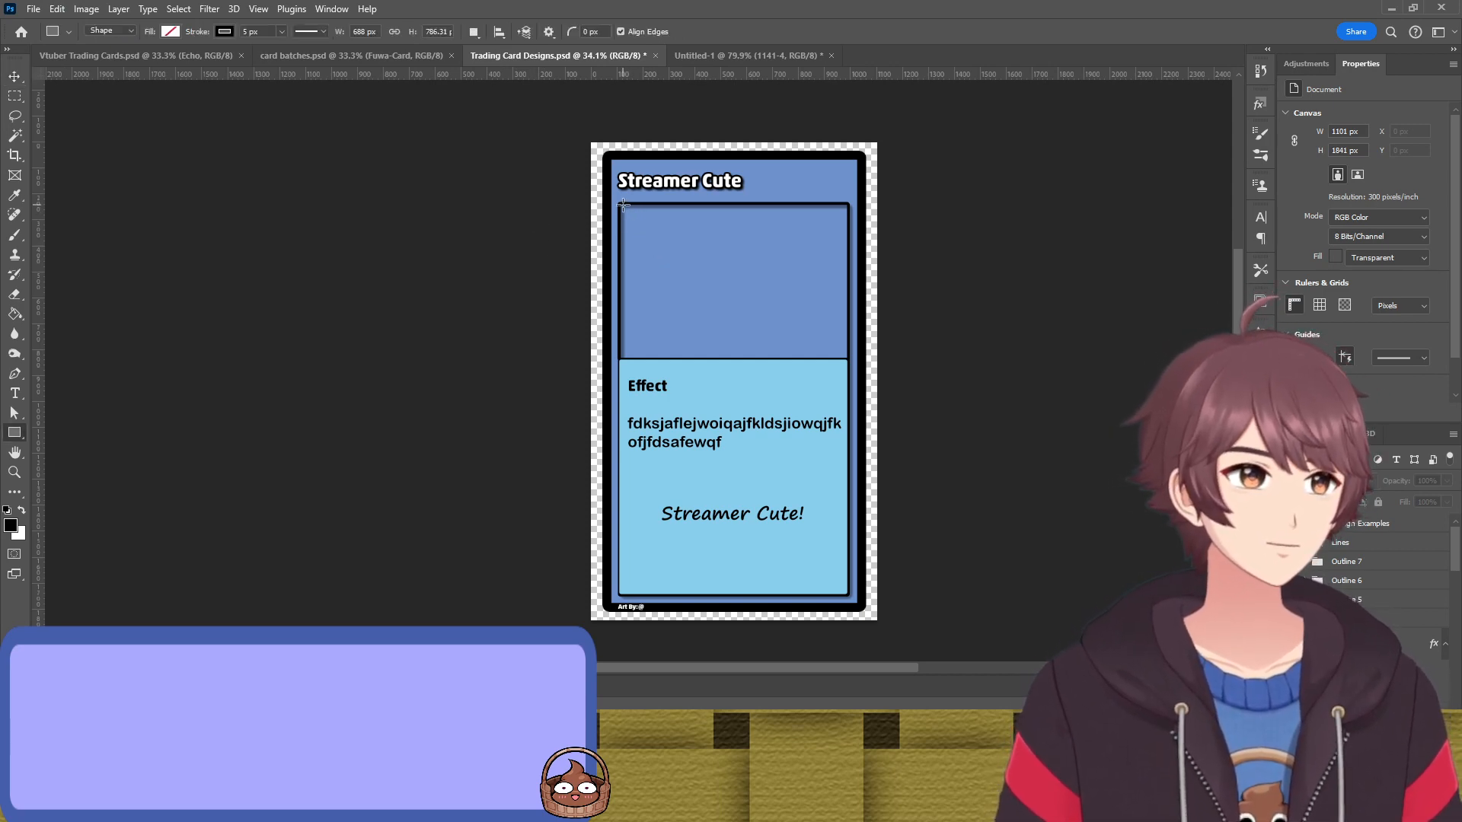
left_click_drag(621, 204, 847, 359)
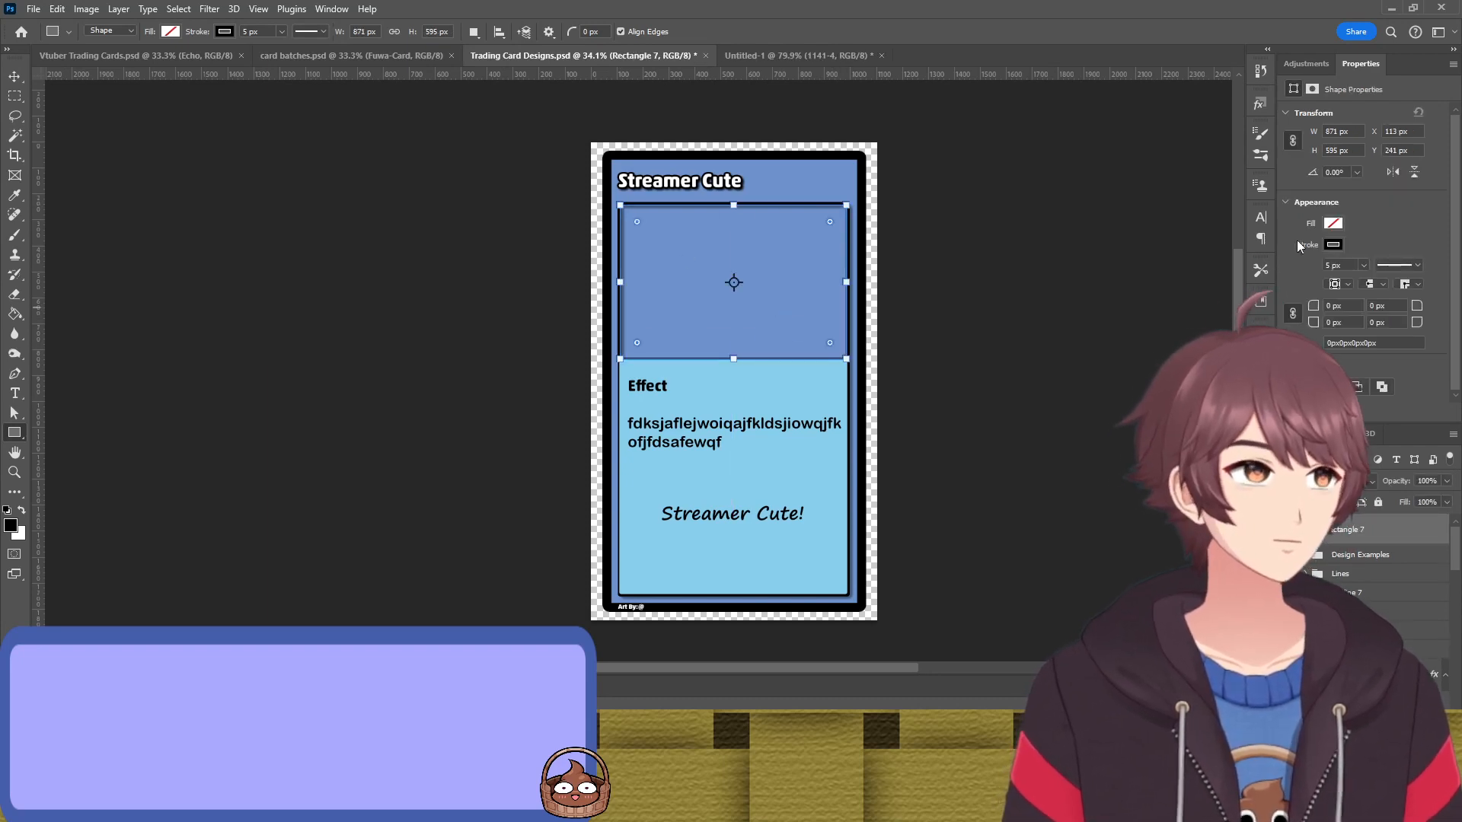
left_click(1332, 228)
left_click(1379, 268)
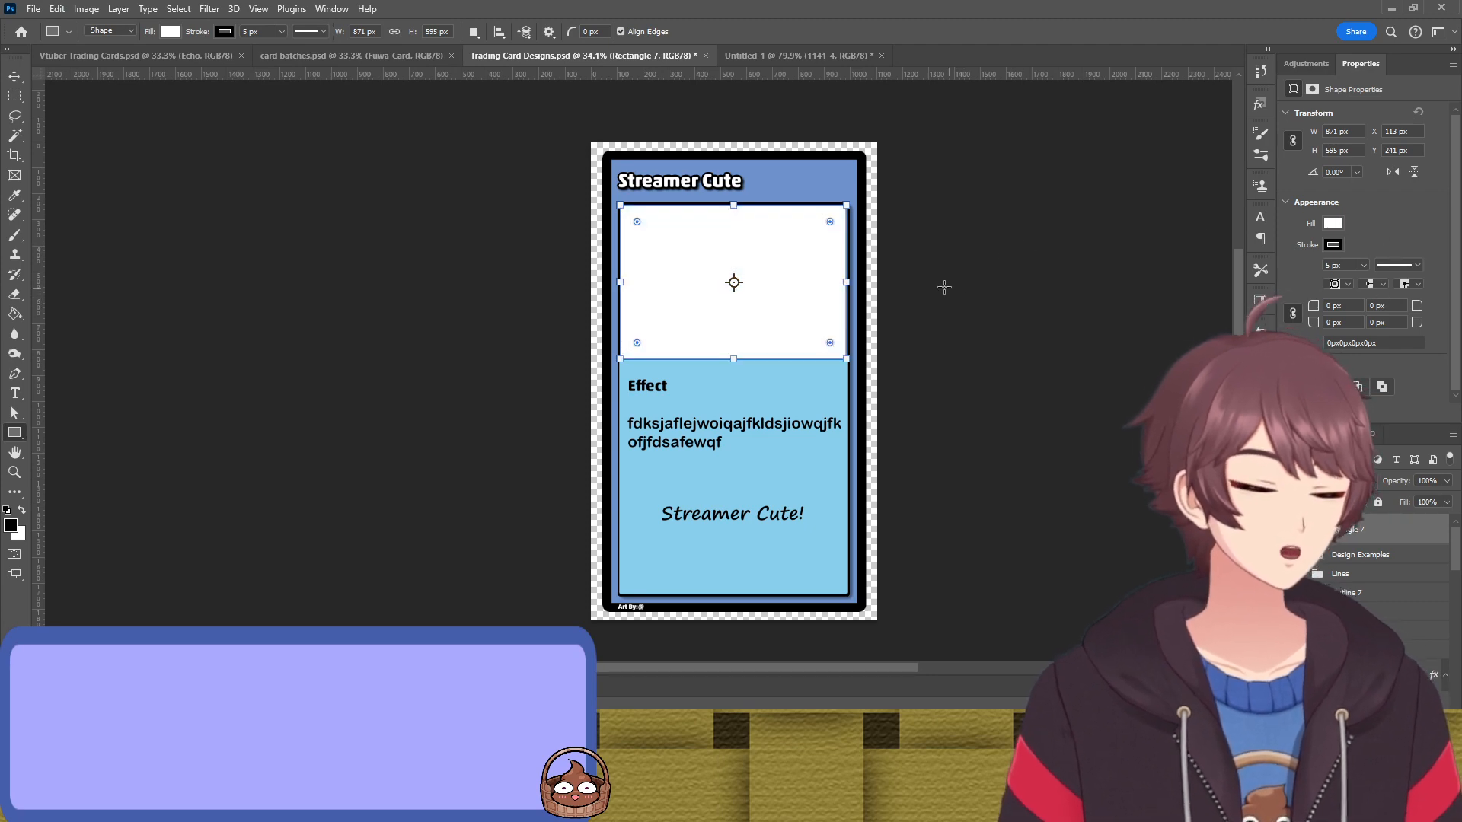
Shorten the white rectangle from its bottom edge to about 589 px high and remove its stroke
key("v")
scroll(656, 353, "up", 5)
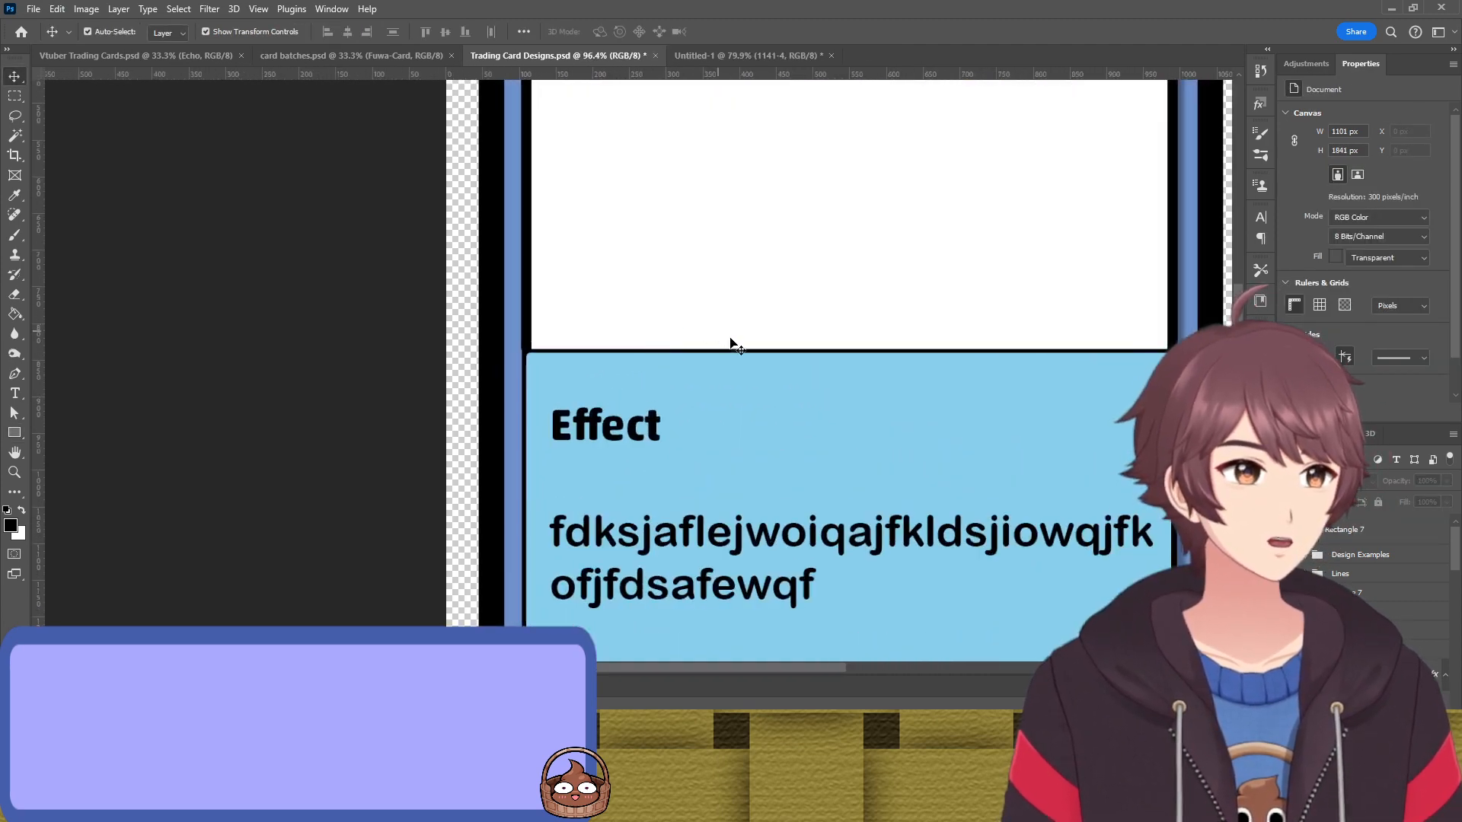
scroll(819, 432, "up", 3)
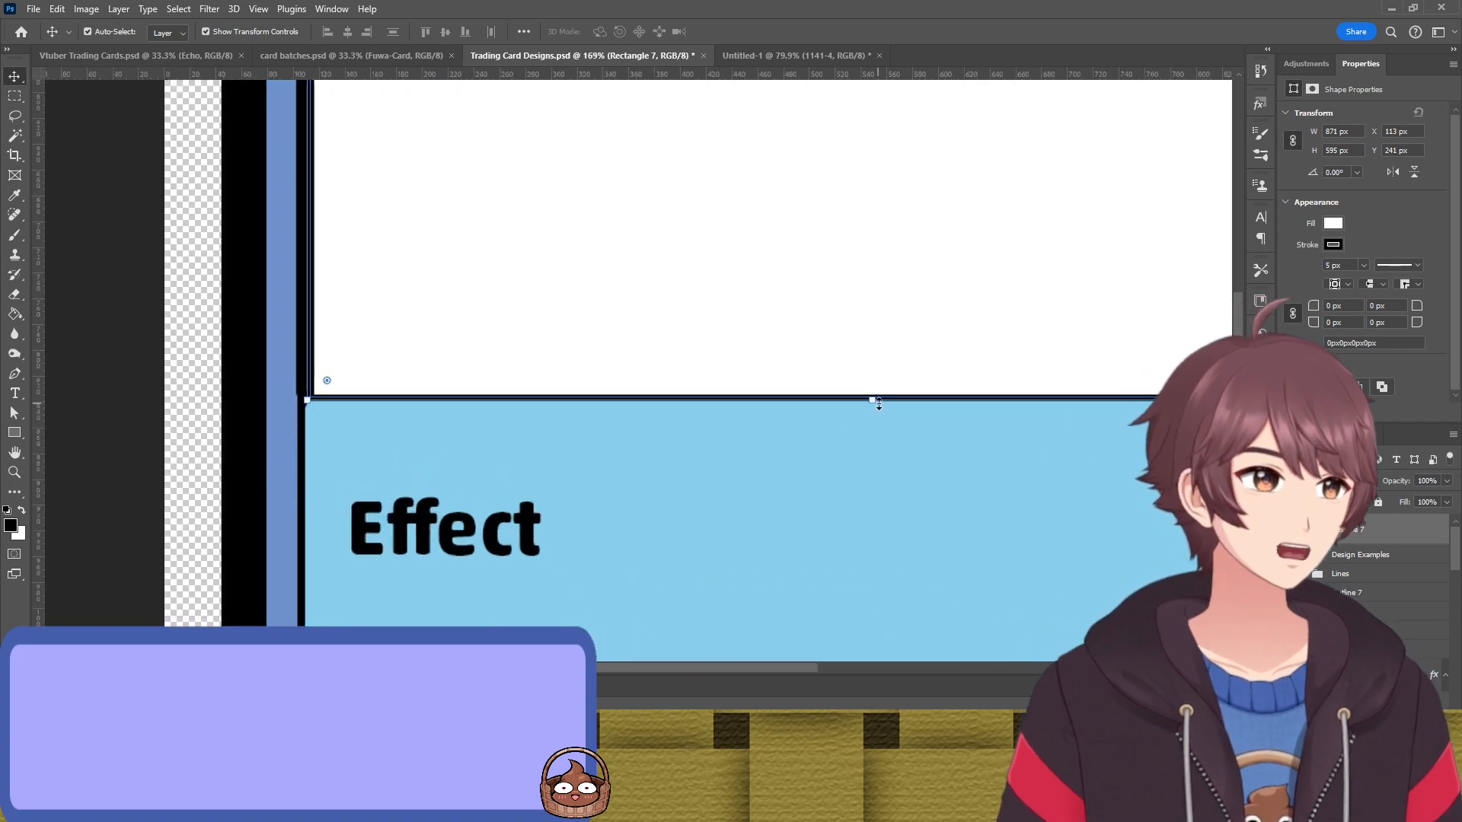
left_click(873, 398)
left_click_drag(875, 402, 872, 380)
left_click_drag(873, 385, 873, 392)
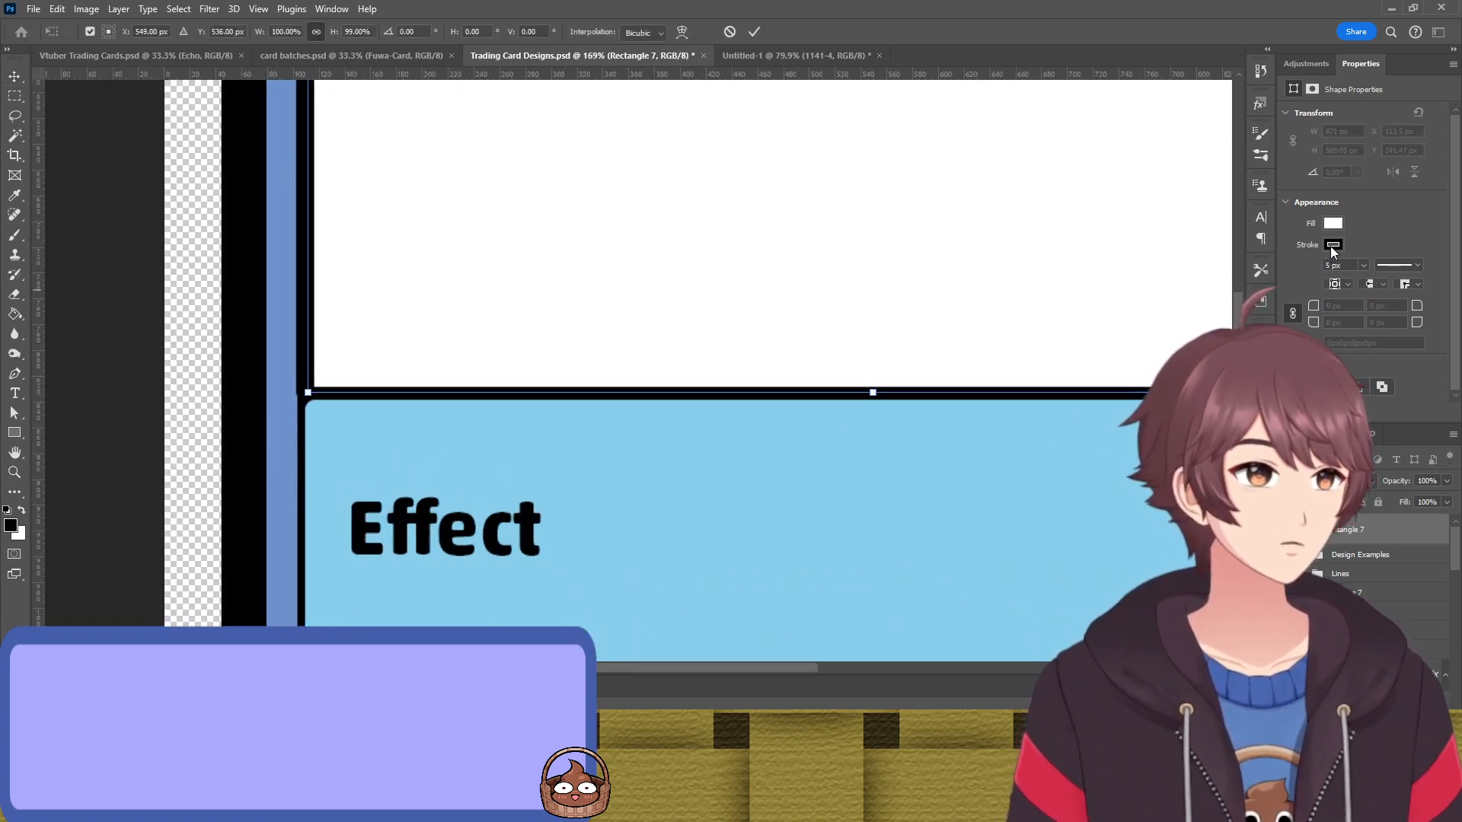
key("Return")
left_click(1263, 276)
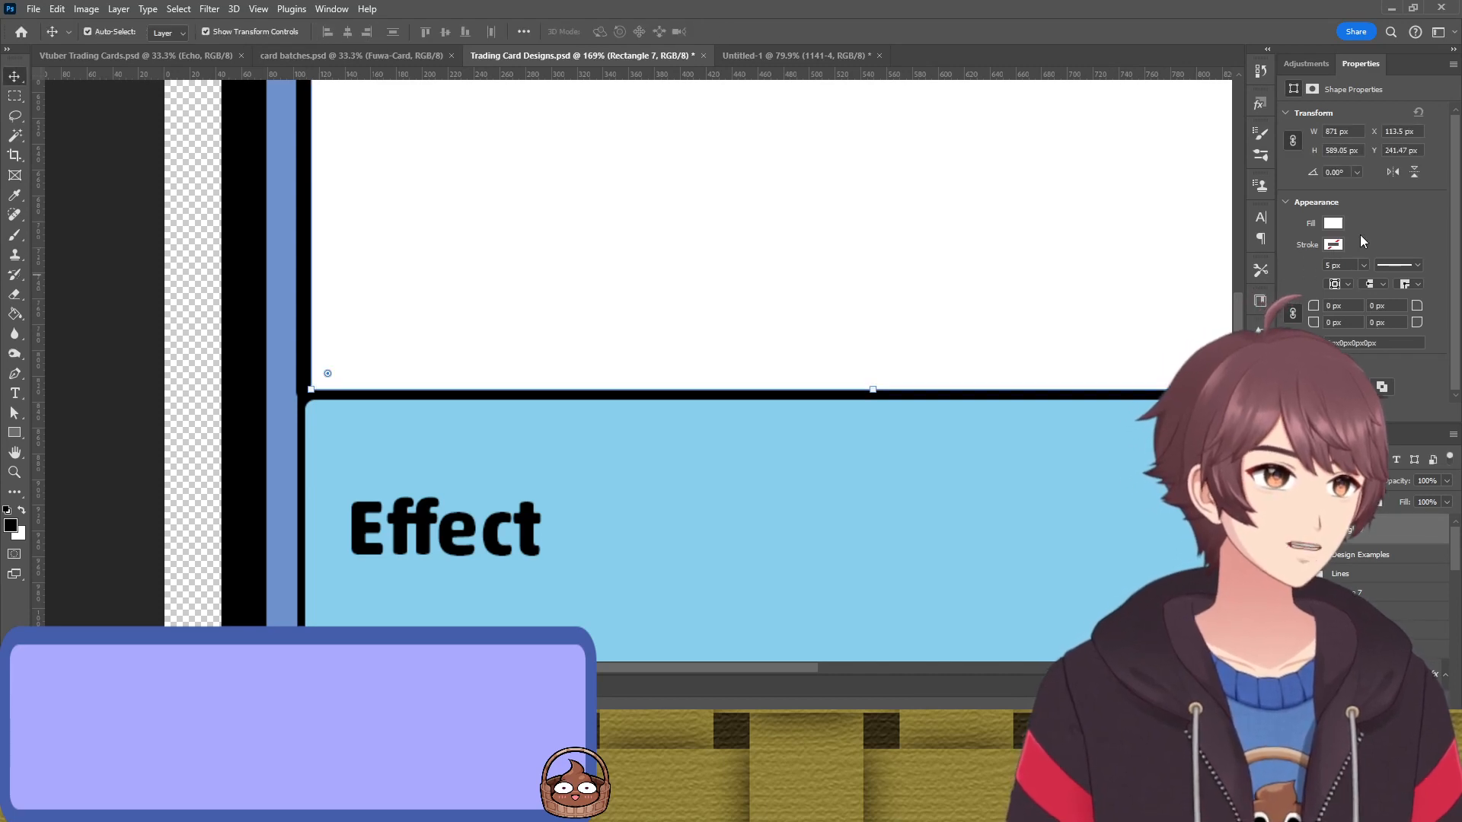
Shift the white rectangle's left edge slightly inward along the art window's black frame
left_click(1006, 473)
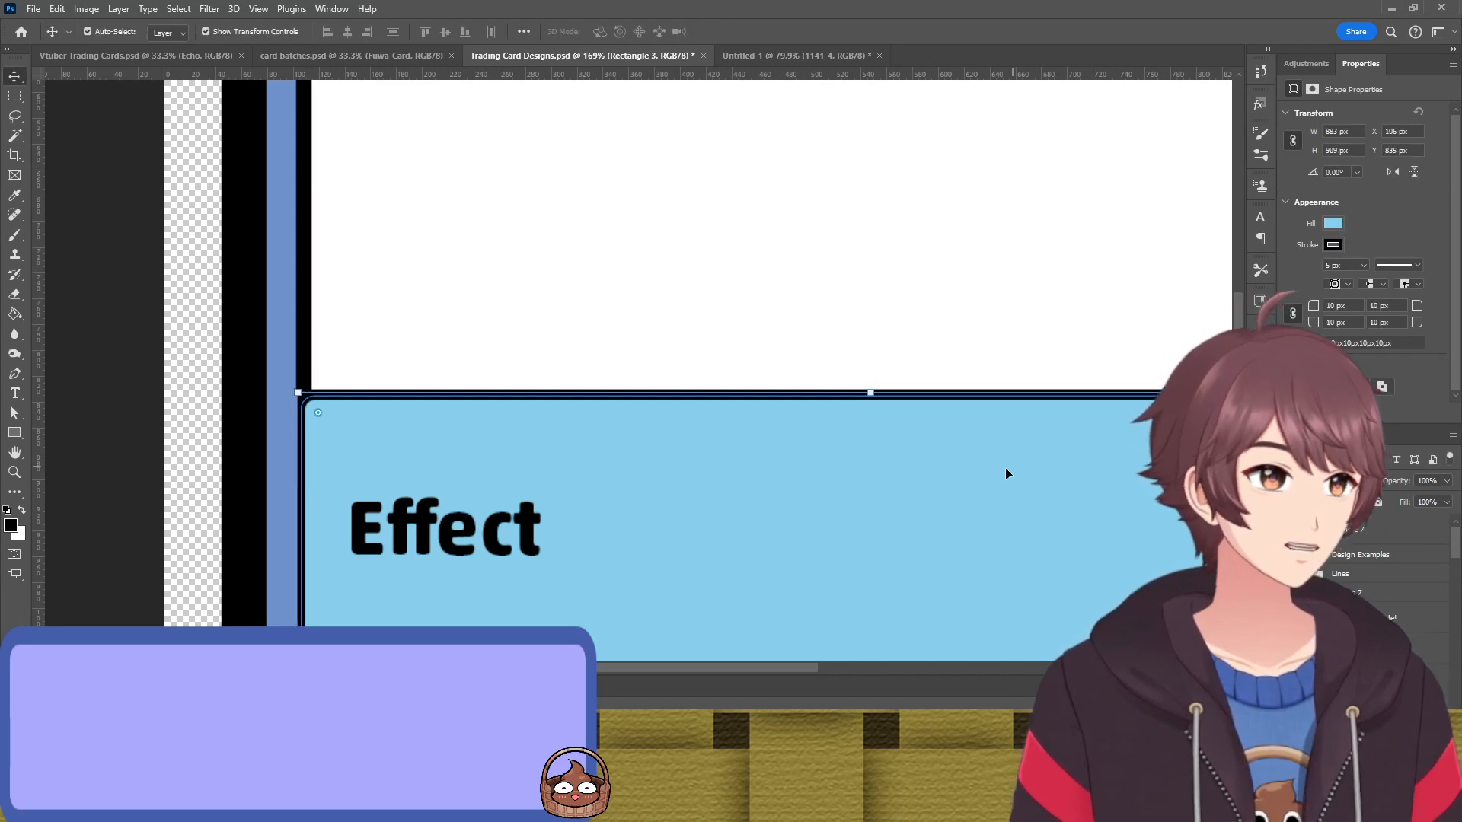
left_click(941, 327)
scroll(335, 166, "up", 2)
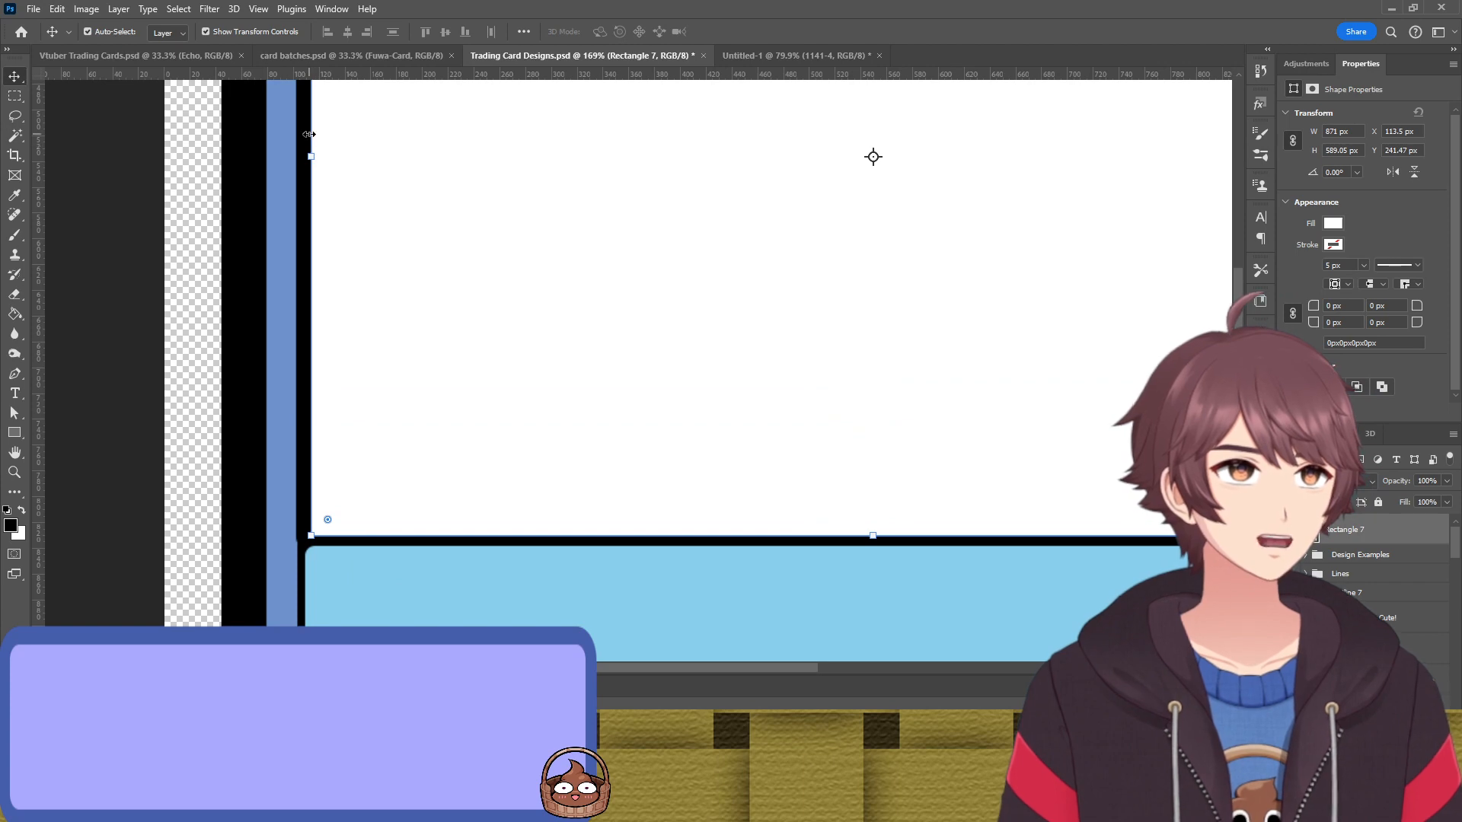
left_click(309, 133)
left_click_drag(309, 134, 313, 134)
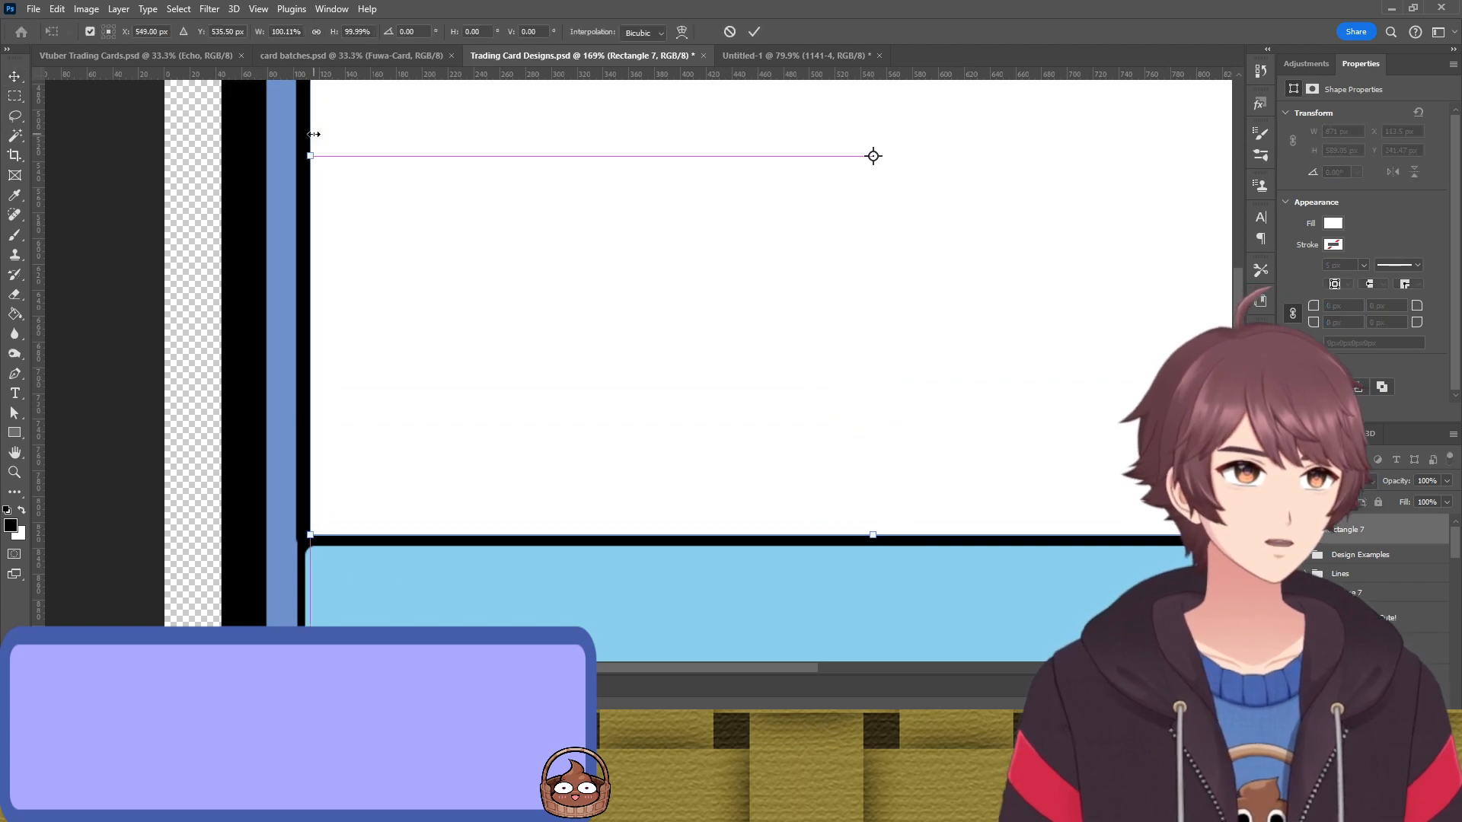
scroll(313, 139, "up", 8)
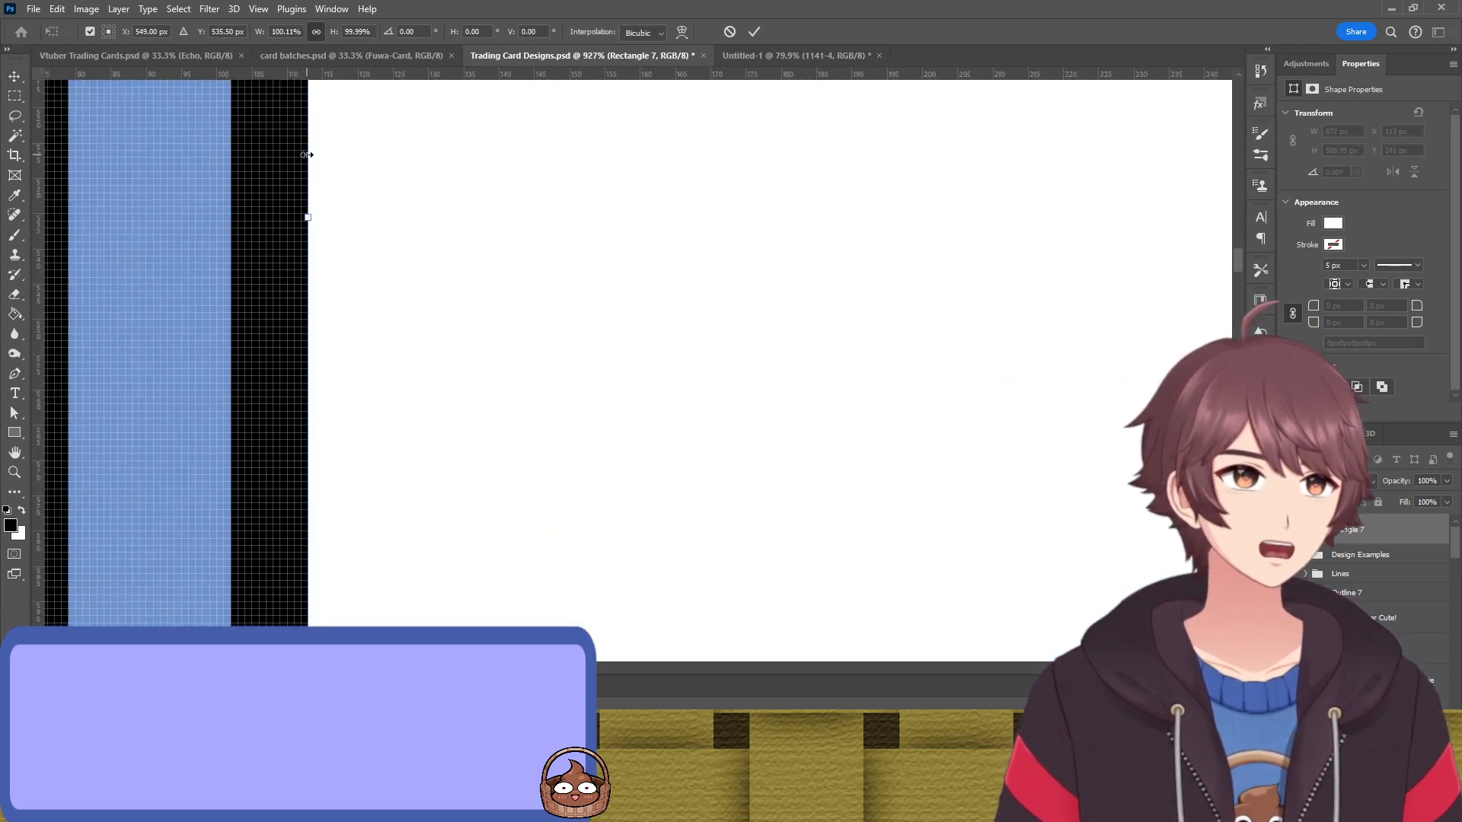
mouse_move(307, 155)
left_mouse_down()
mouse_move(334, 155)
mouse_move(314, 156)
left_mouse_up()
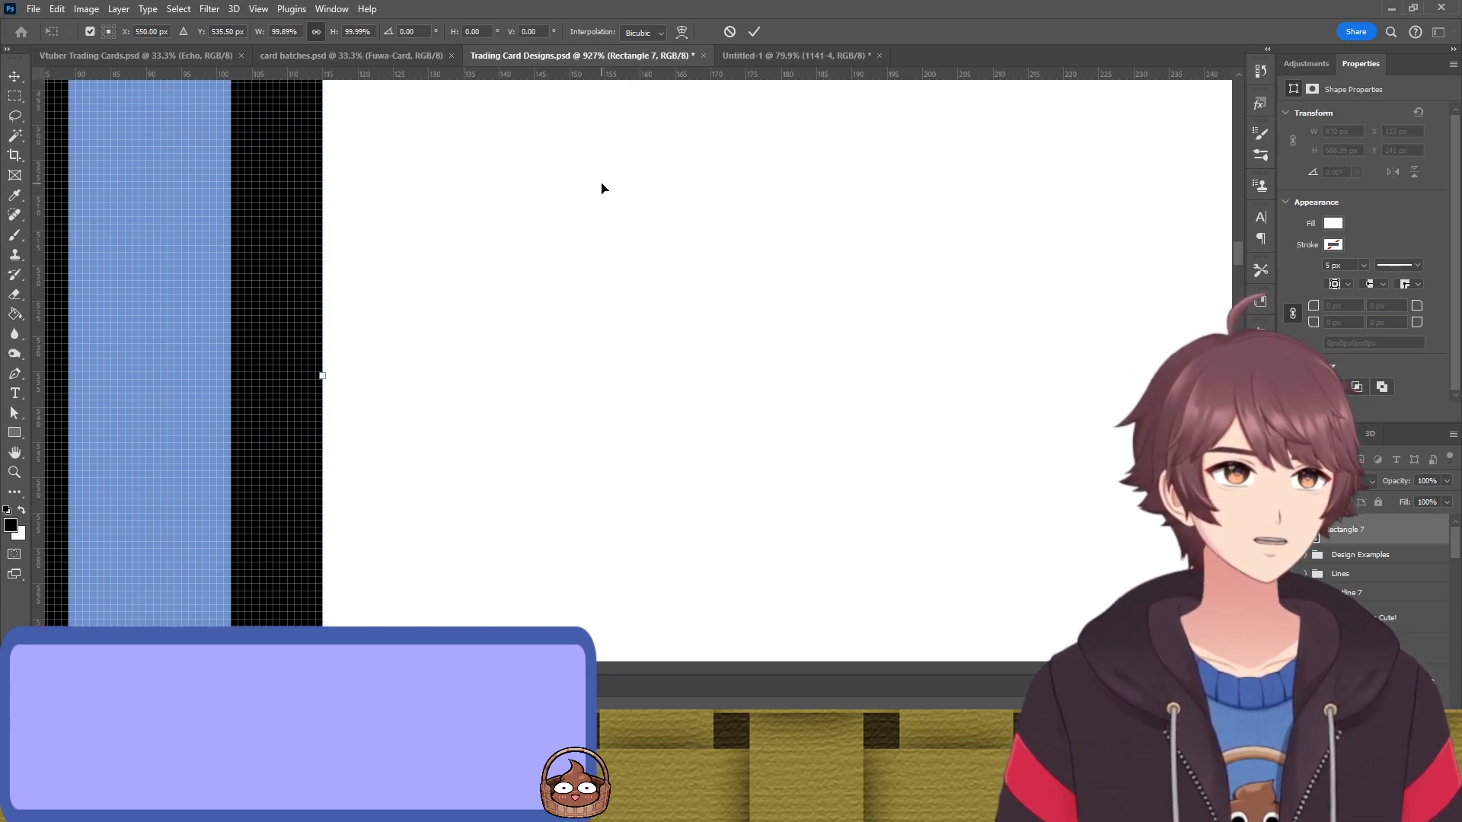
Extend the white rectangle's top edge up to the black frame, covering the thin blue gap
scroll(609, 376, "right", 5)
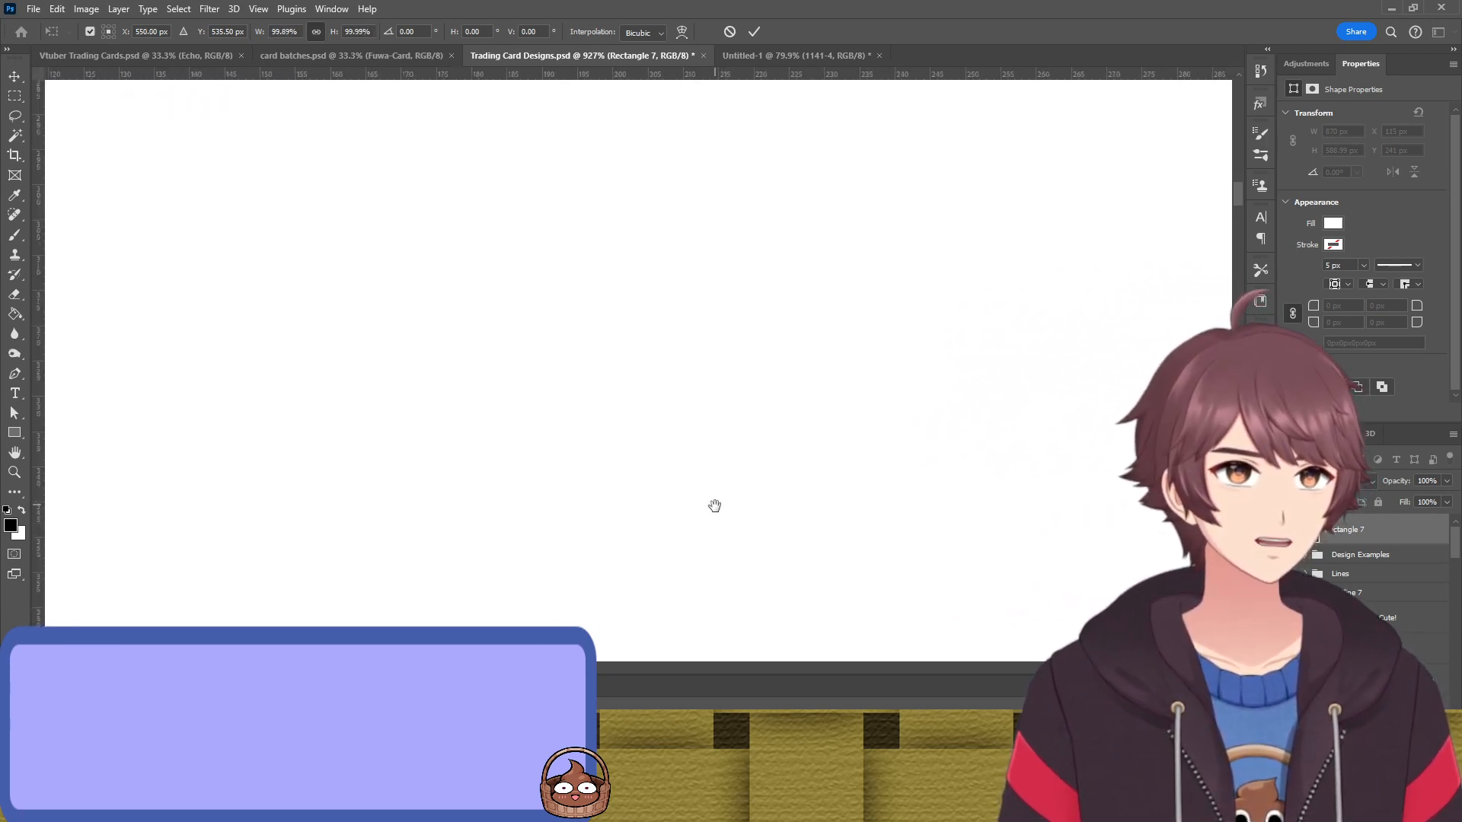
scroll(874, 522, "up", 5)
scroll(766, 297, "left", 2)
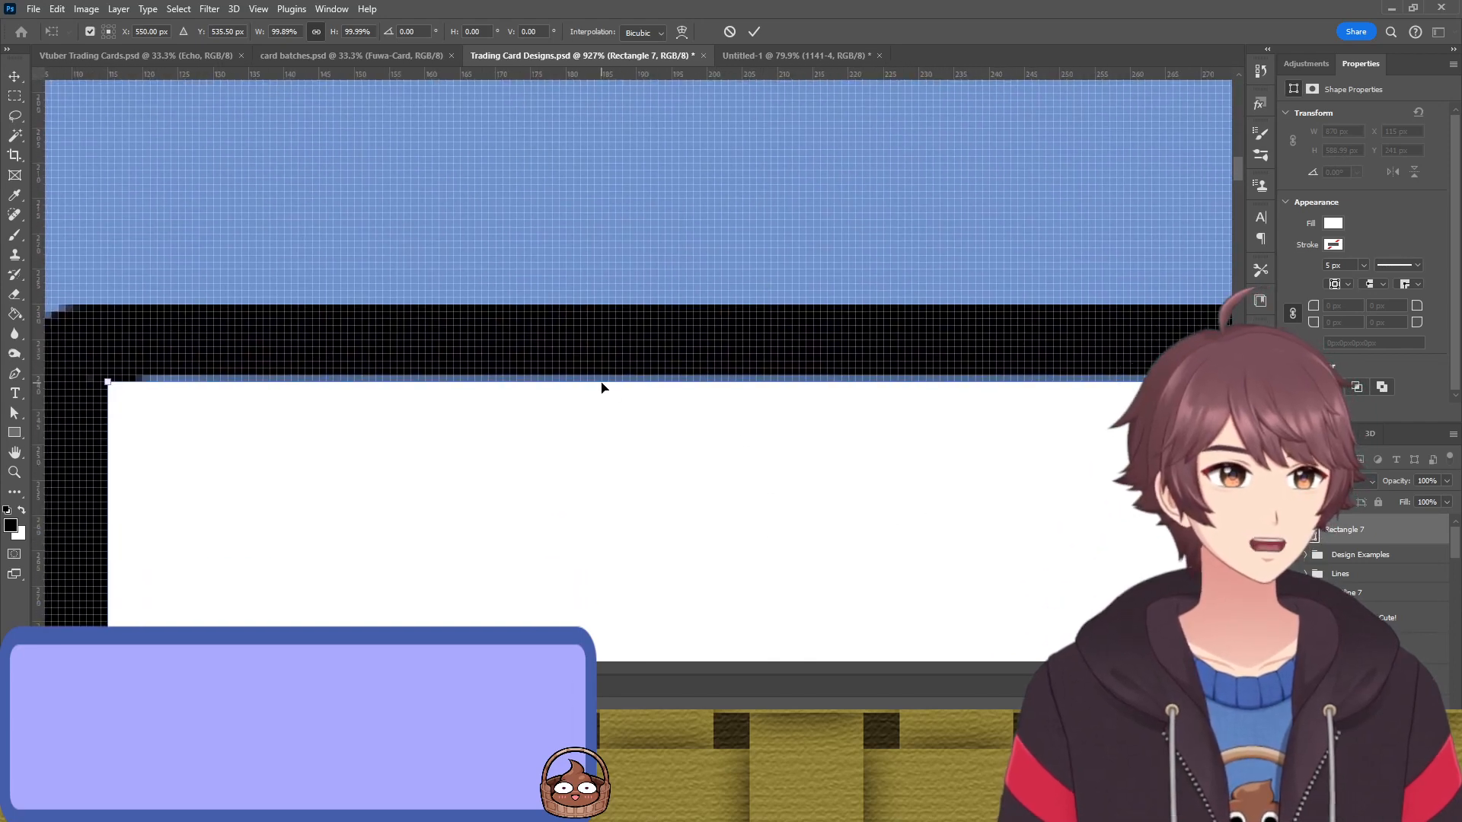
mouse_move(102, 412)
left_mouse_down()
mouse_move(135, 411)
mouse_move(98, 410)
left_mouse_up()
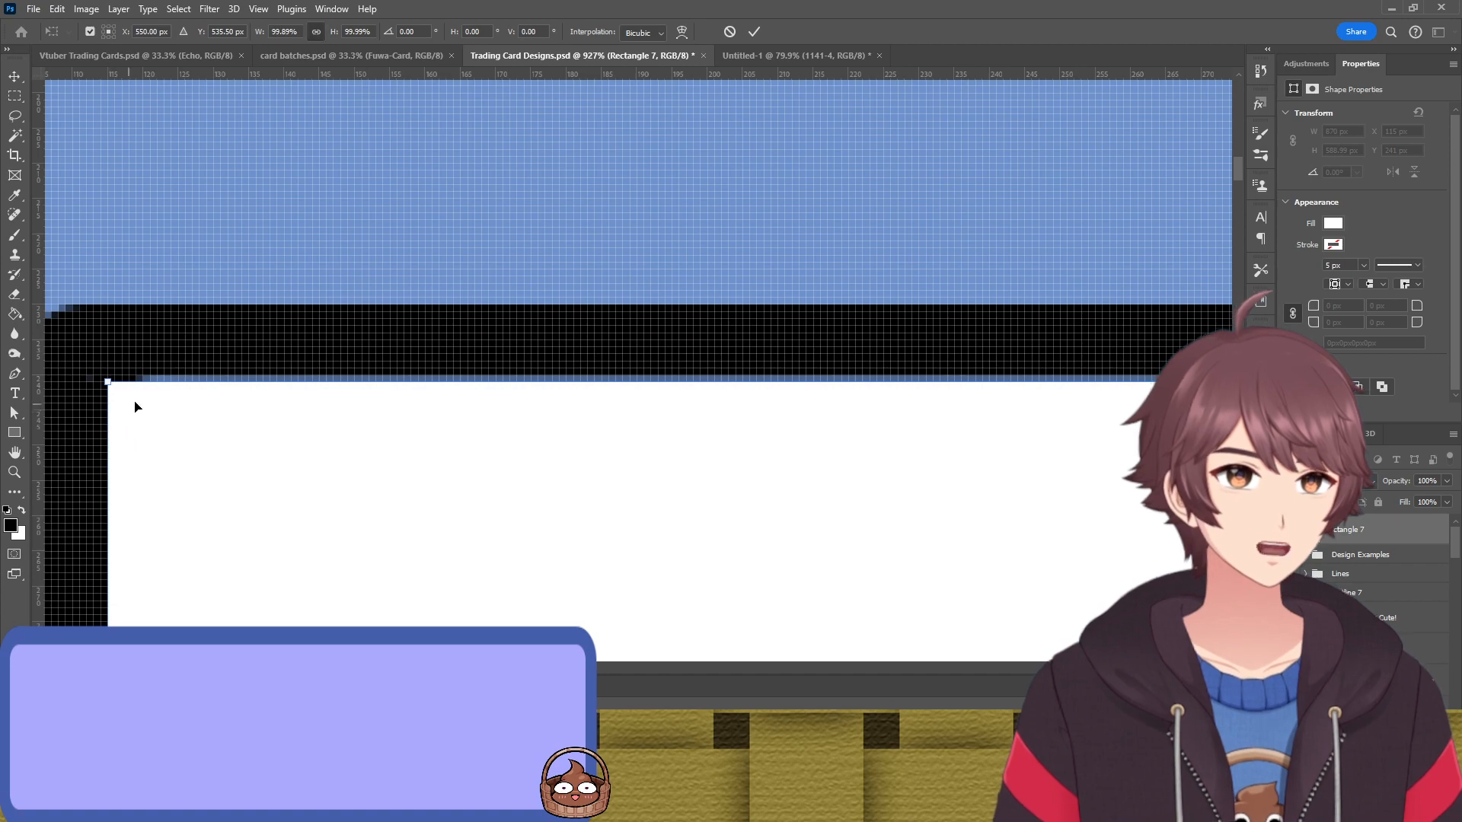
left_click_drag(171, 380, 171, 371)
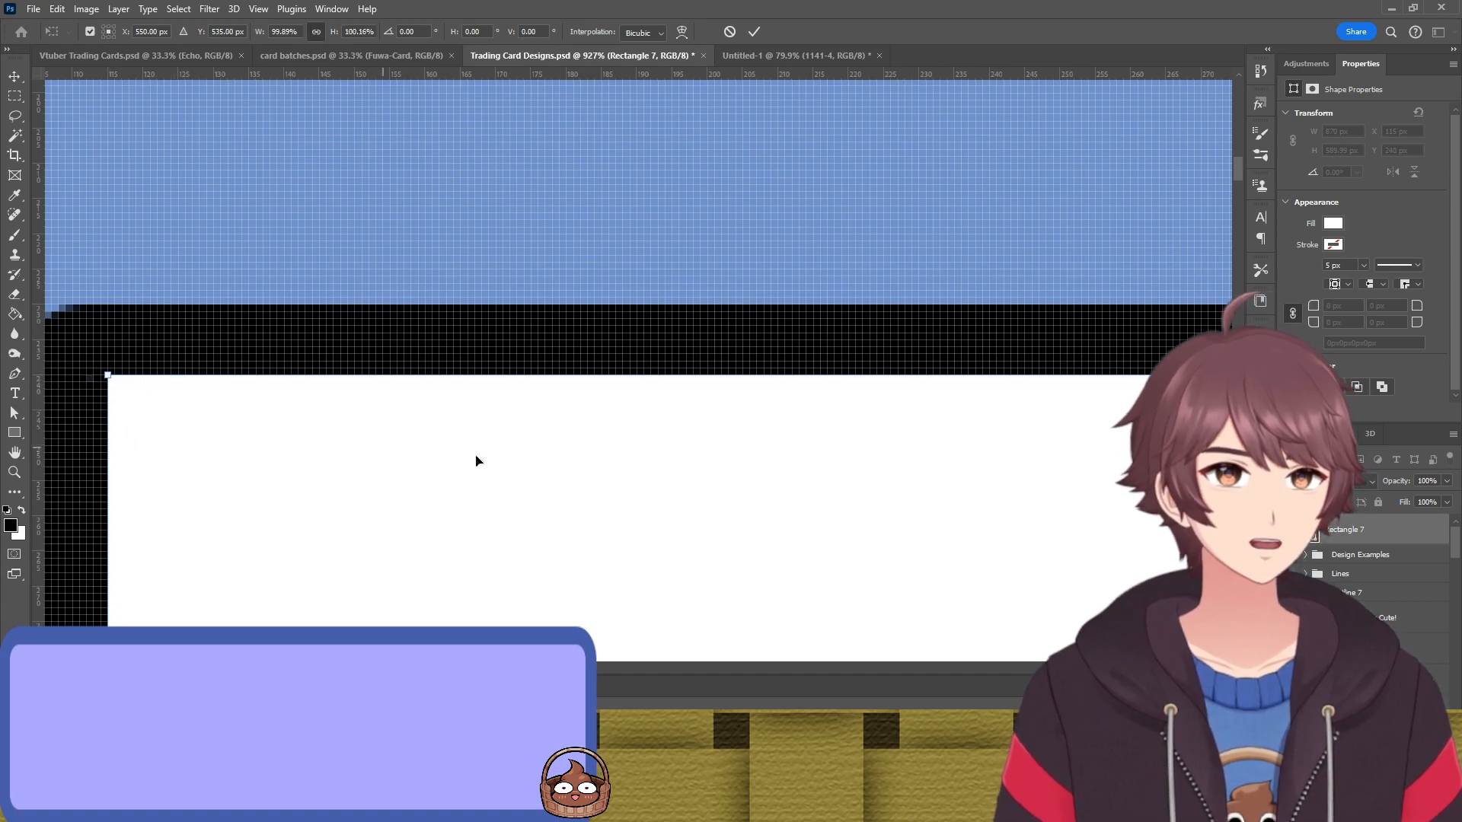
Extend the white rectangle's right edge to the art window's black frame, making it 871 px wide
left_click_drag(708, 458, 508, 454)
left_click_drag(761, 480, 329, 414)
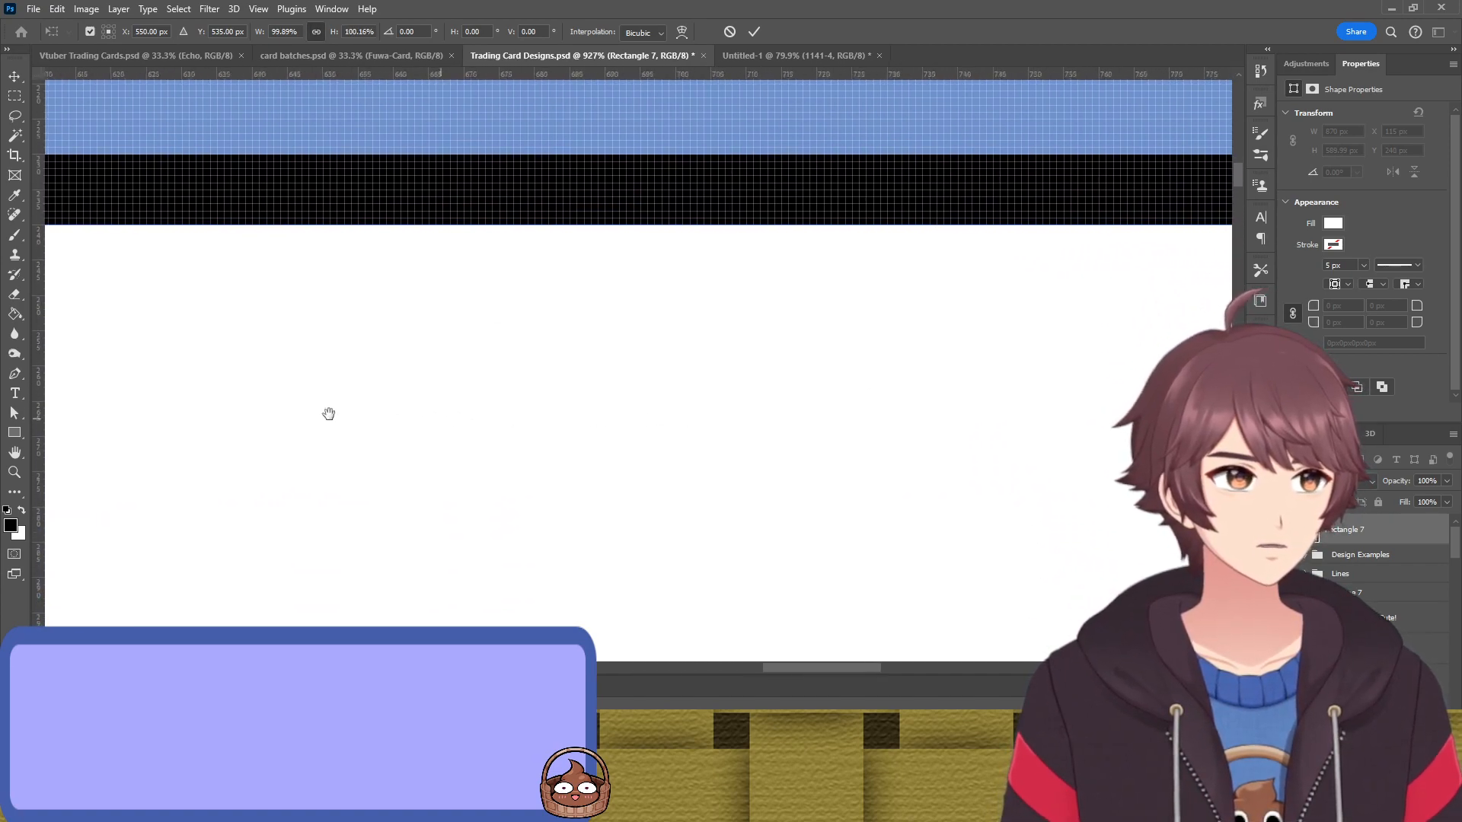
left_click_drag(1027, 420, 404, 408)
left_click_drag(1142, 411, 737, 400)
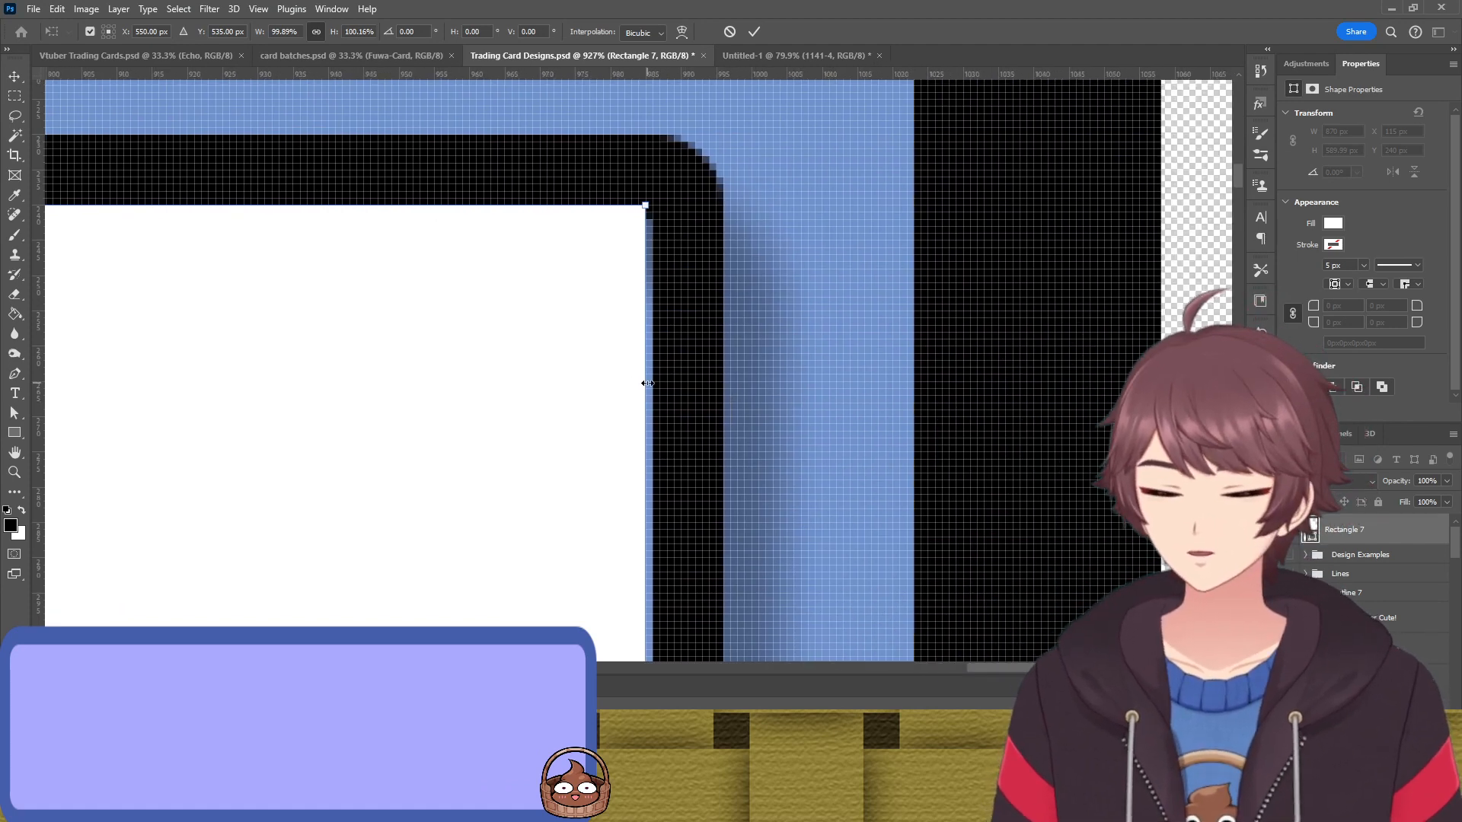
left_click_drag(647, 383, 652, 385)
scroll(674, 425, "down", 1)
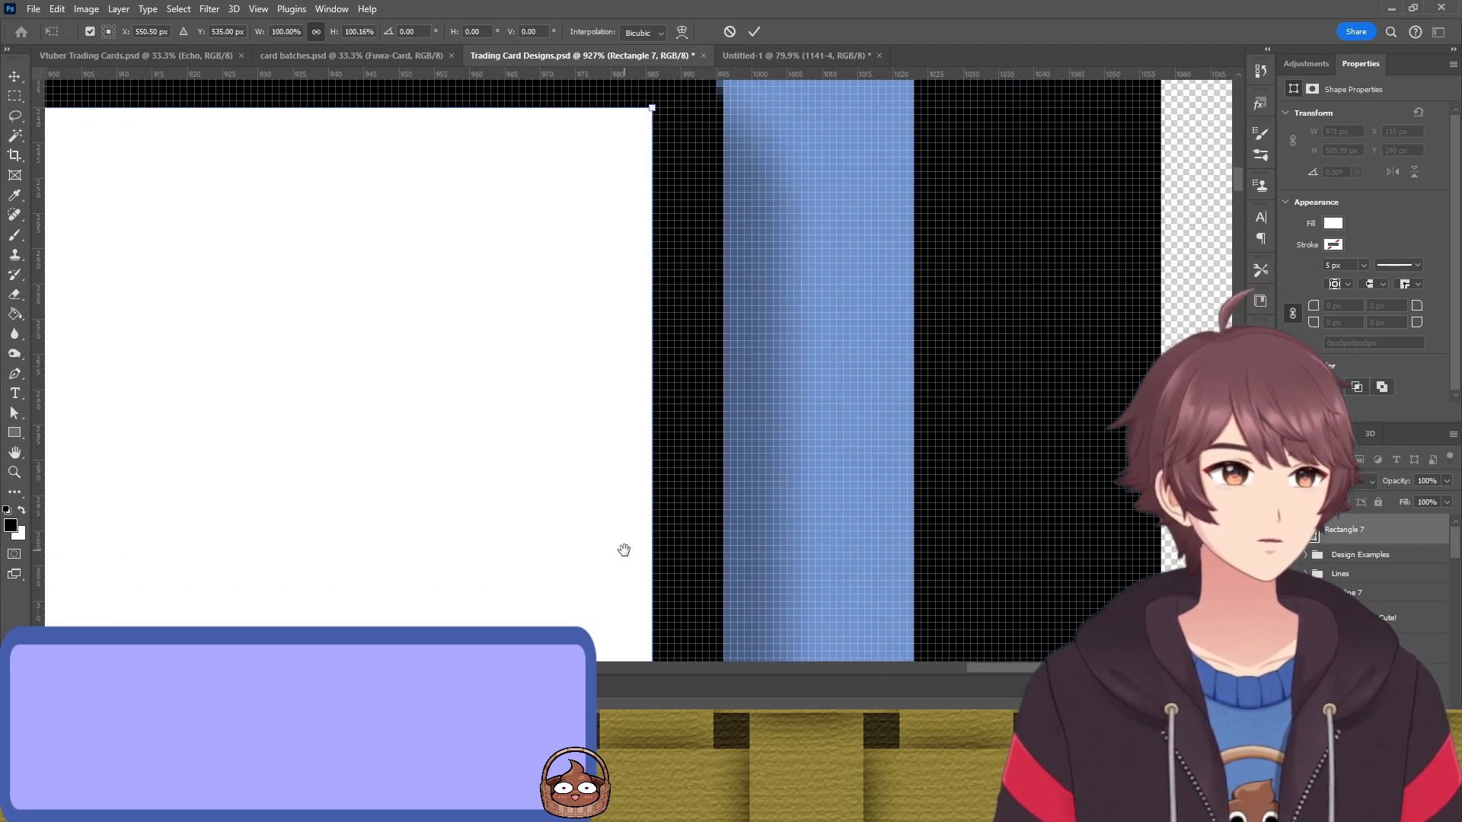
Raise the white rectangle's bottom edge slightly to a height of 588.99 px along the black frame and commit the transform
left_click_drag(623, 549, 689, 69)
left_click_drag(624, 594, 694, 46)
left_click_drag(639, 609, 720, 11)
left_click_drag(664, 632, 752, 6)
left_click_drag(700, 609, 790, 10)
left_click_drag(723, 597, 764, 104)
mouse_move(704, 248)
left_mouse_down()
mouse_move(704, 223)
mouse_move(704, 241)
left_mouse_up()
key("Return")
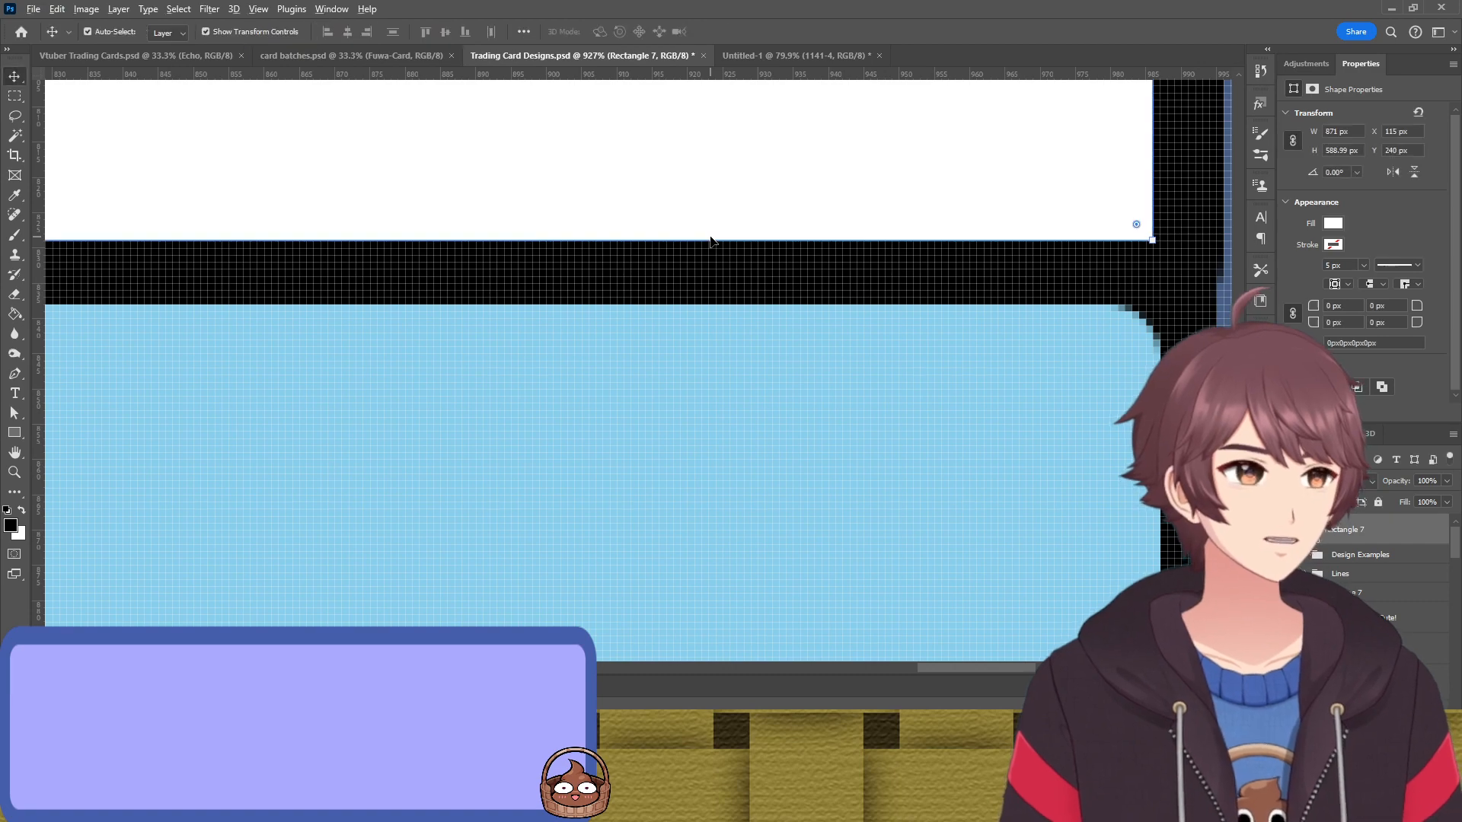
scroll(708, 237, "down", 7)
left_click_drag(676, 305, 845, 657)
scroll(764, 408, "down", 10)
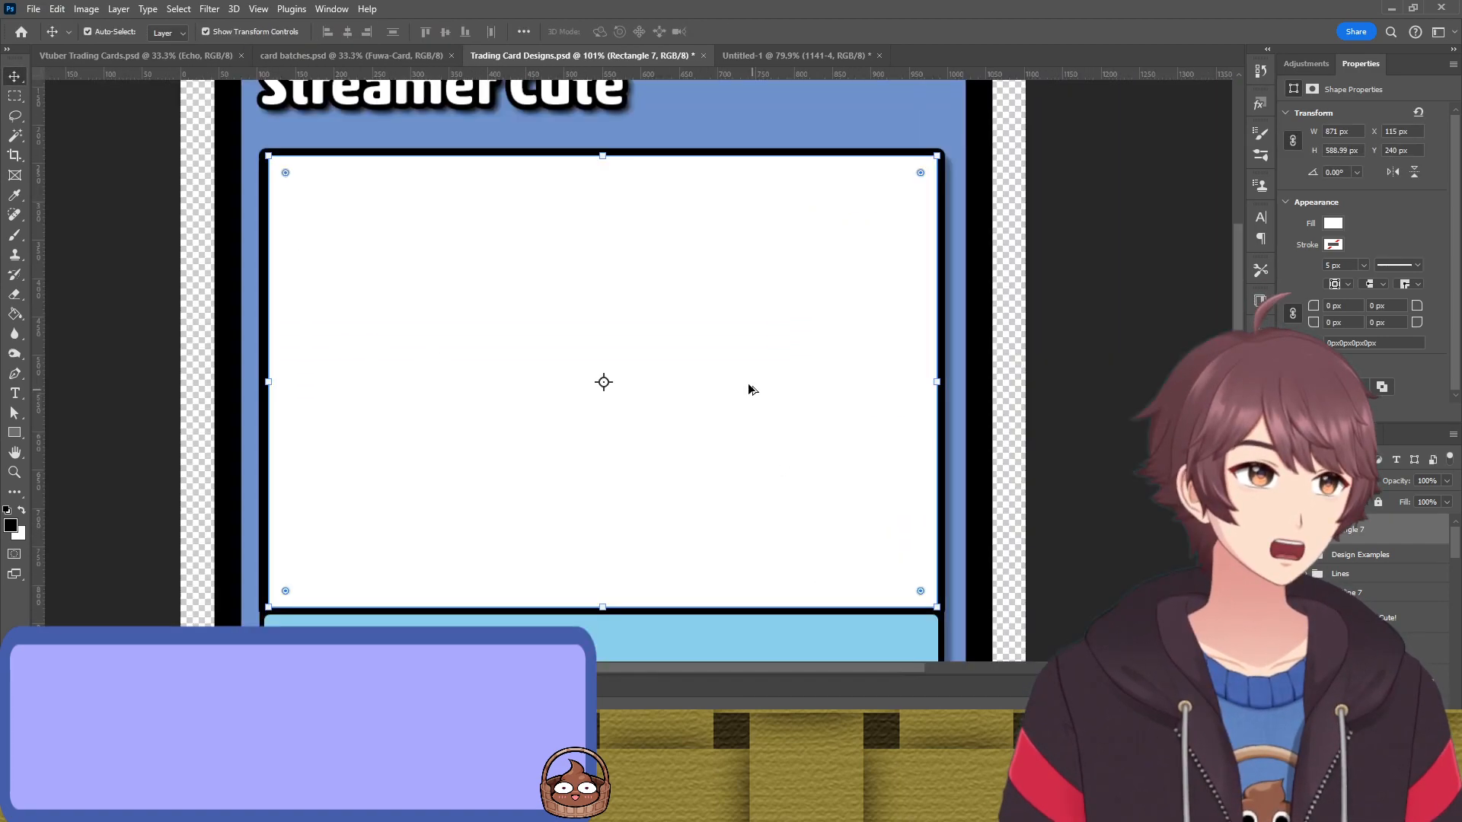
scroll(729, 457, "down", 2)
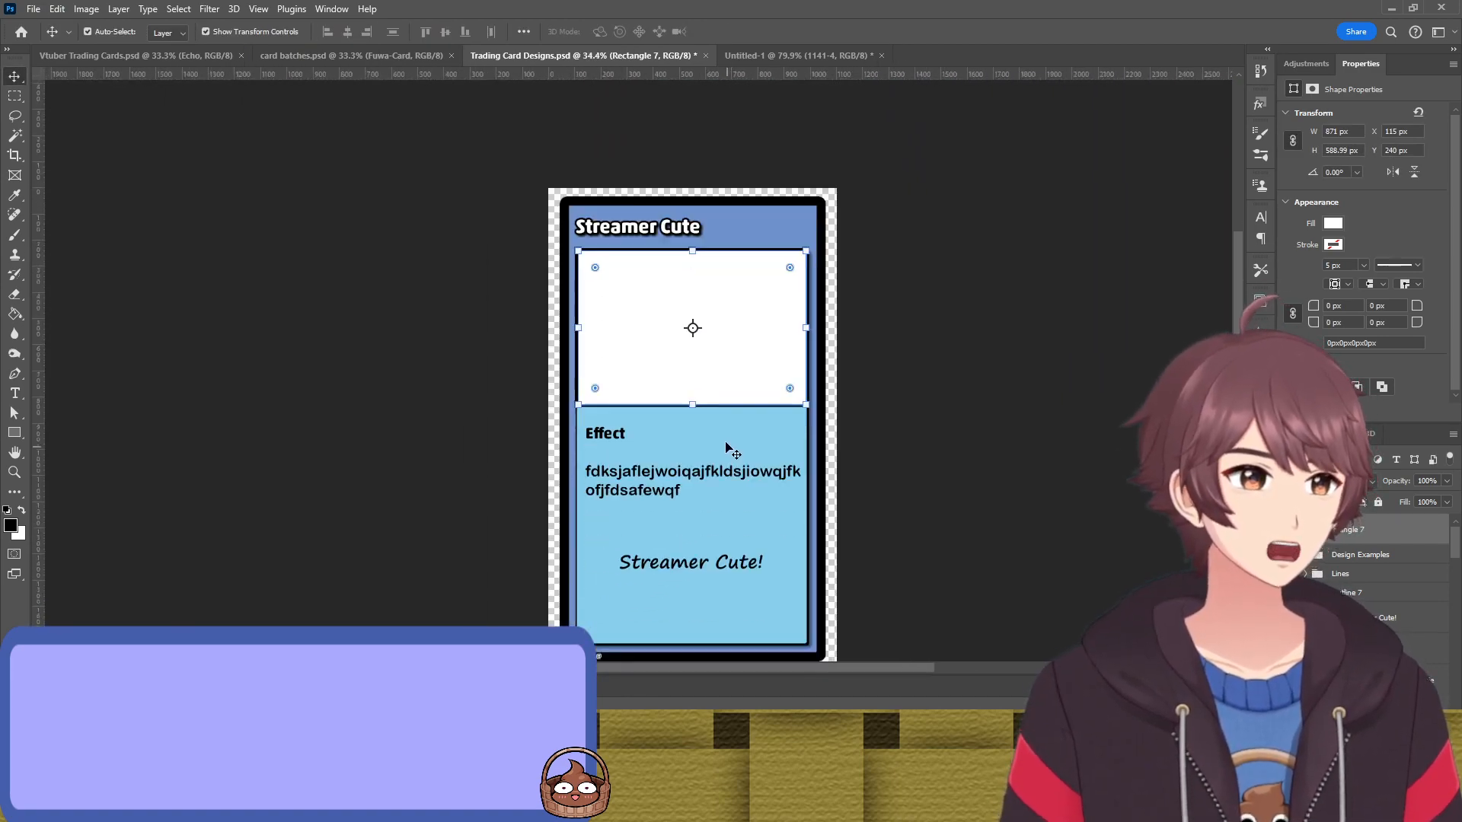
key("t")
left_click(939, 328)
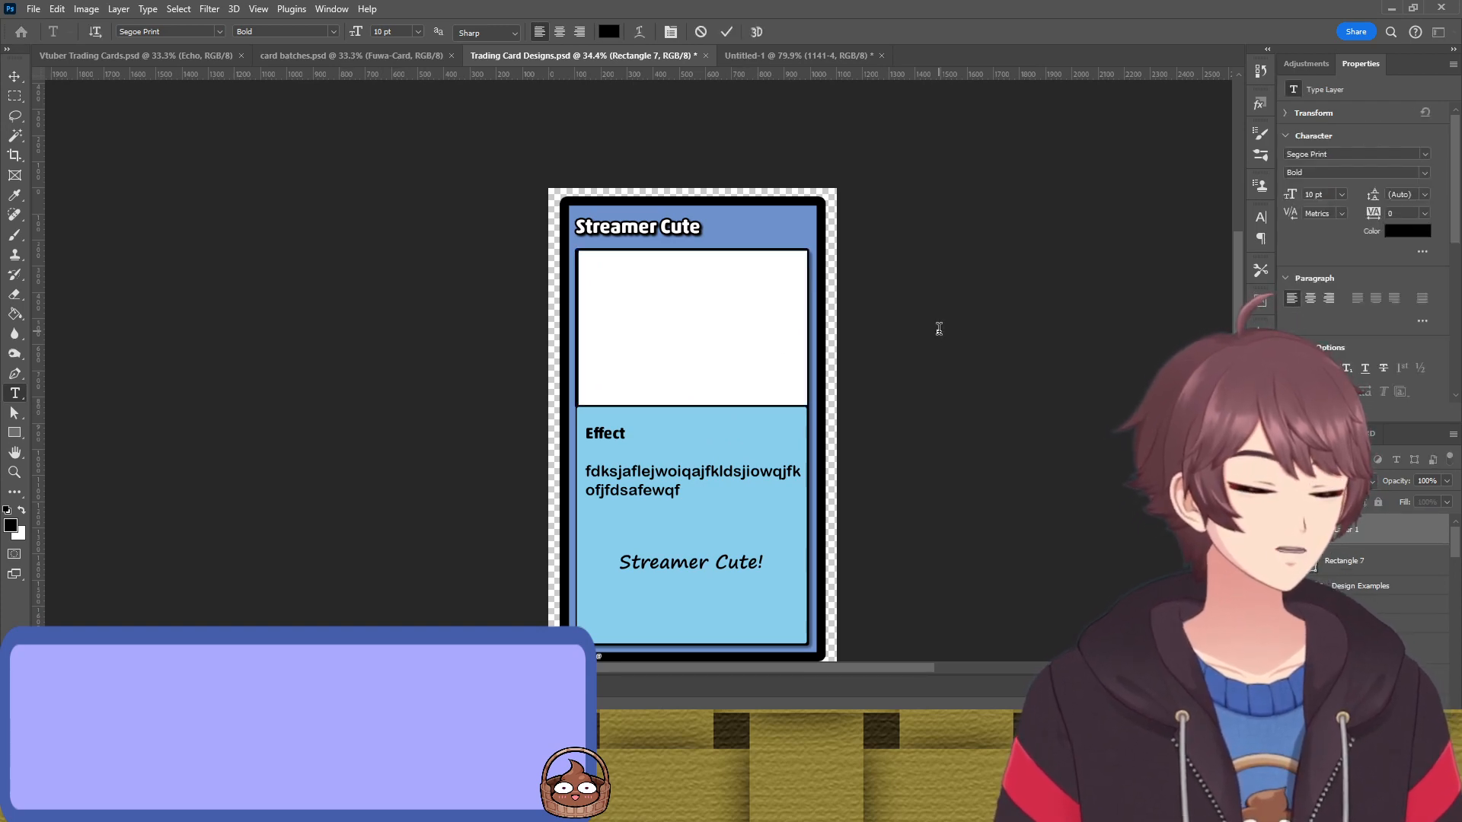
key("Escape")
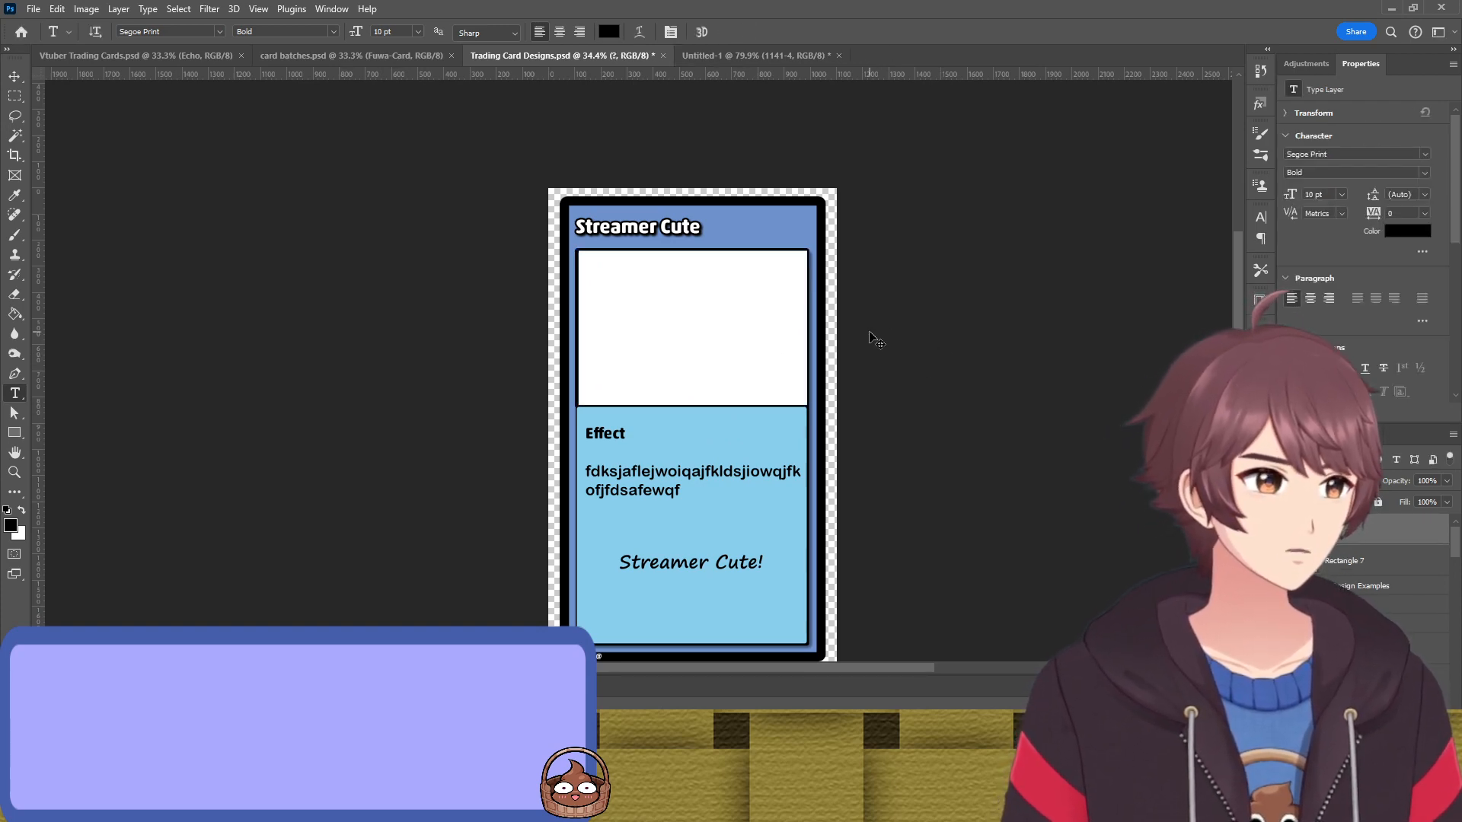
Add a text layer reading "?" inside the white art window
left_click(835, 333)
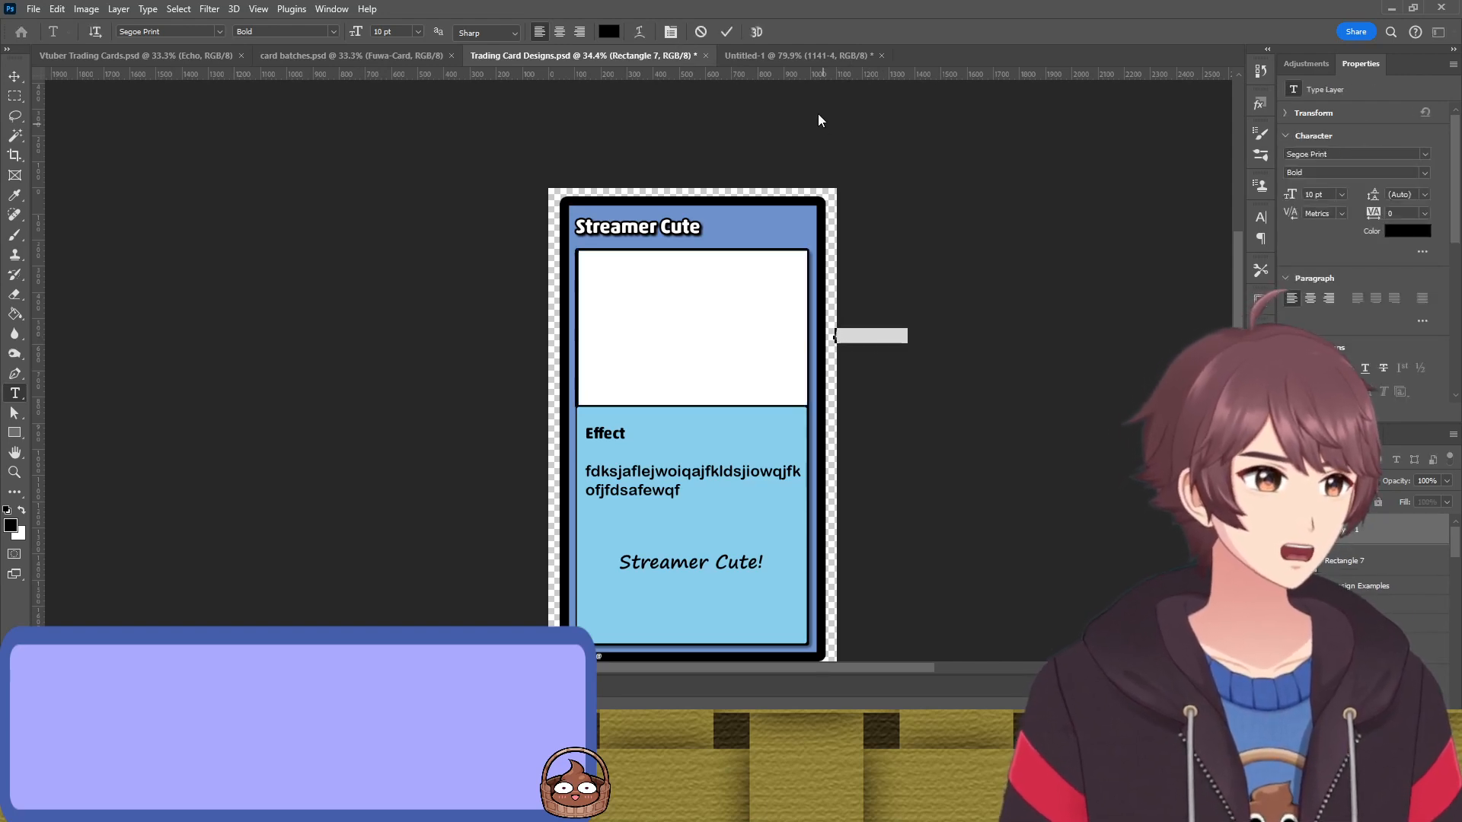
key("Escape")
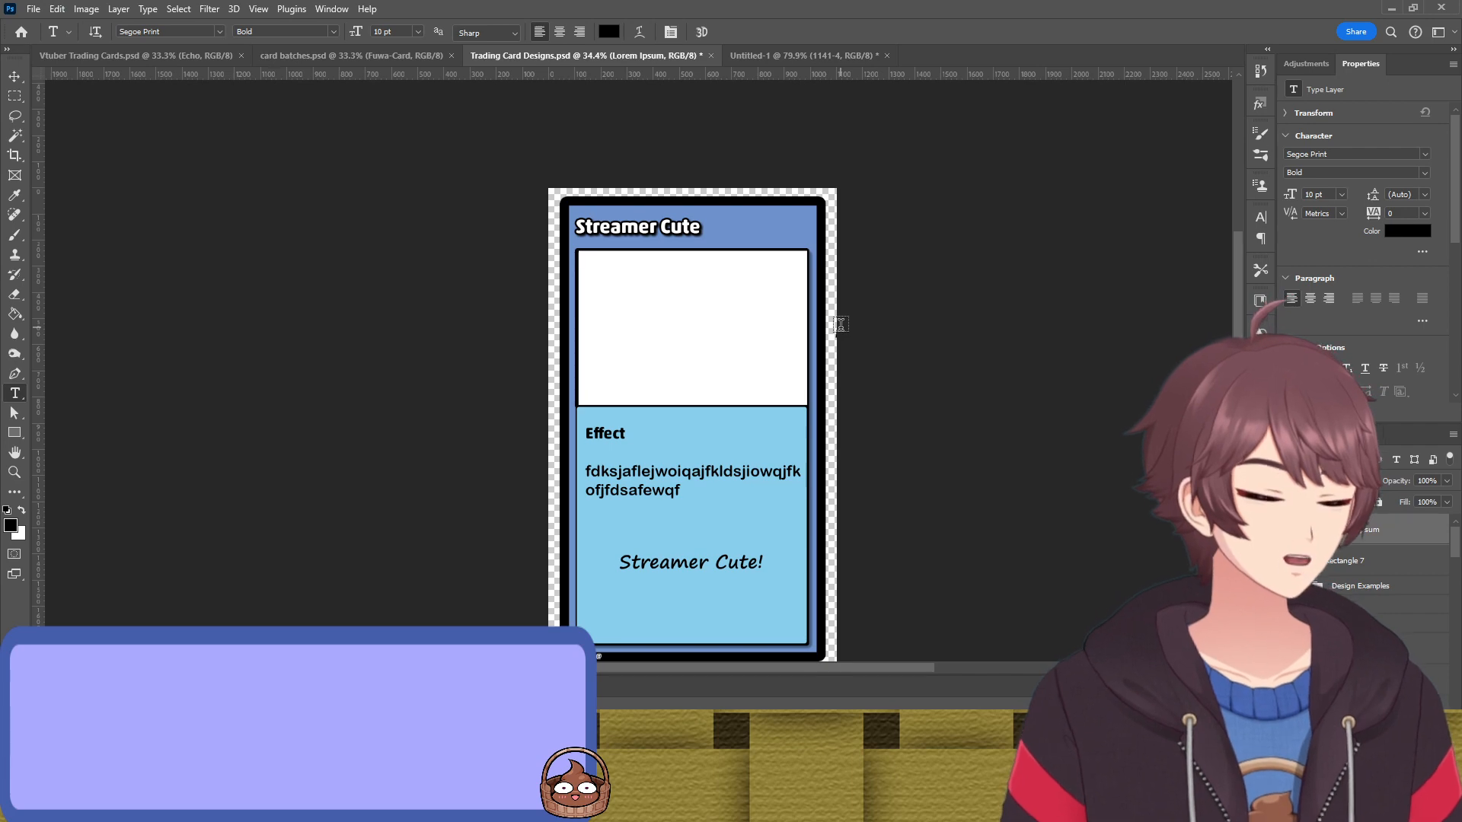
key("v")
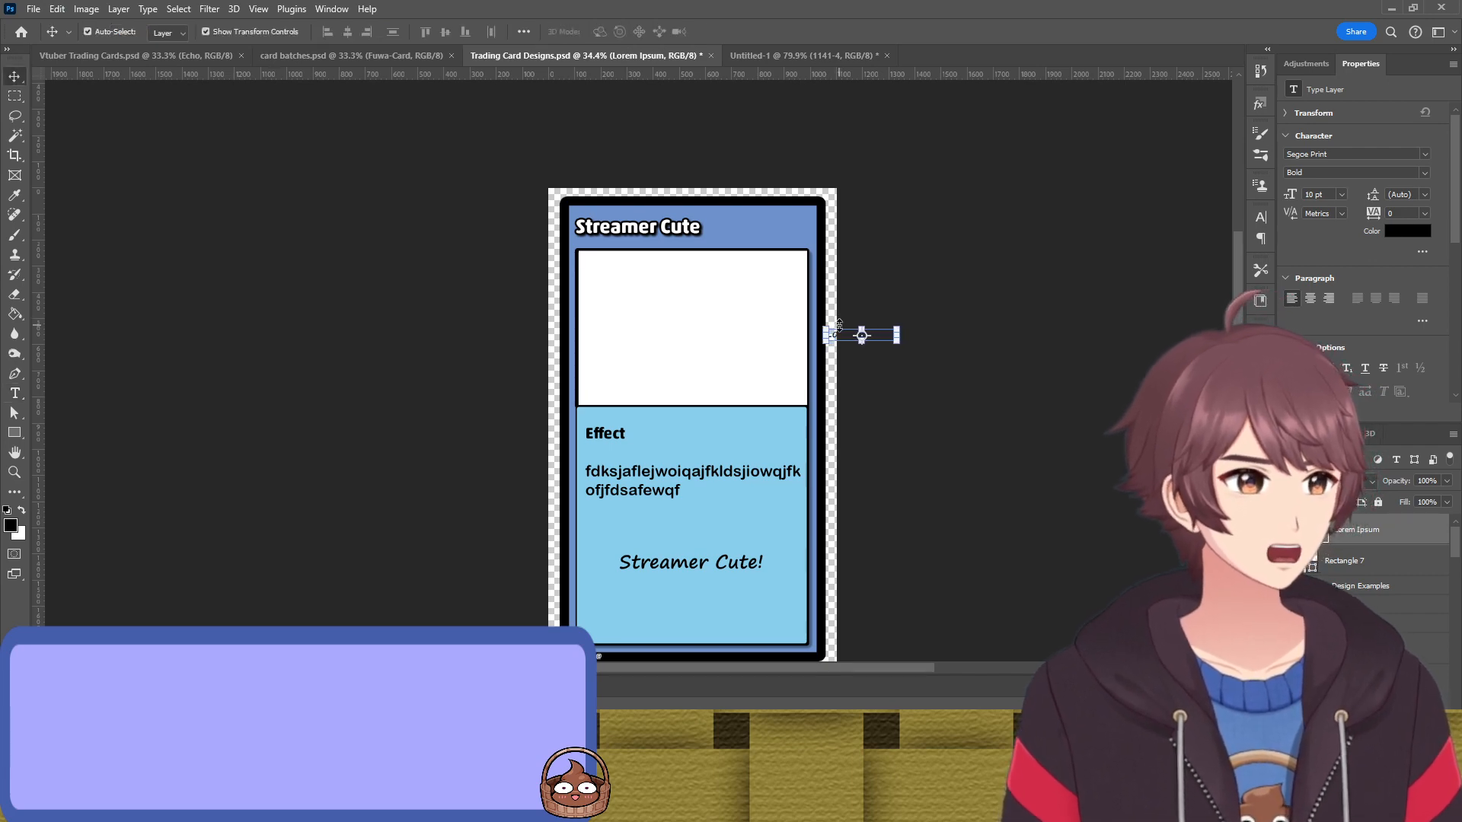
key("shift+Left")
key("shift+Left")
key("shift+Left")
left_click_drag(835, 340, 629, 322)
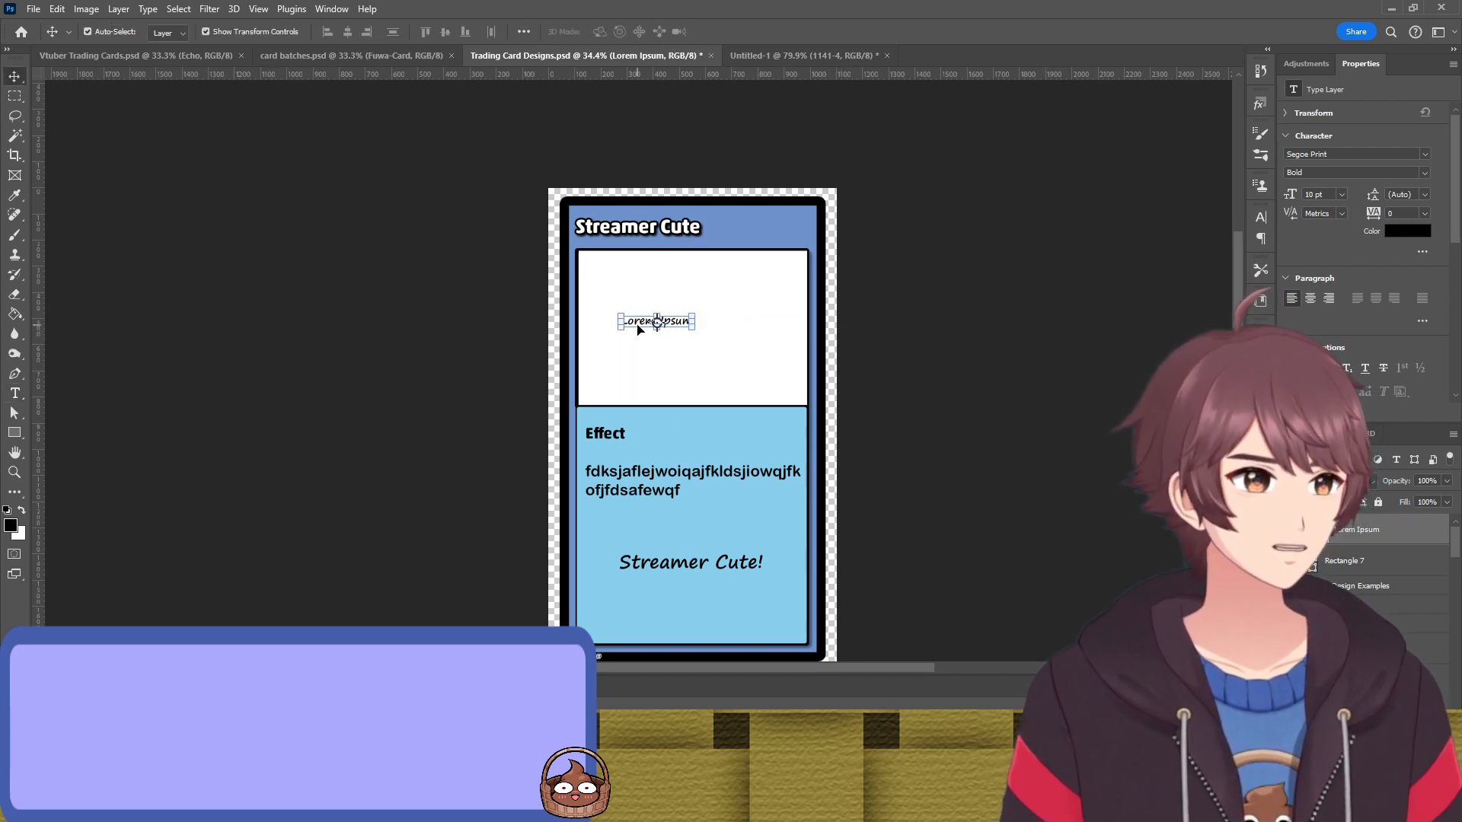
double_click(631, 320)
type("2")
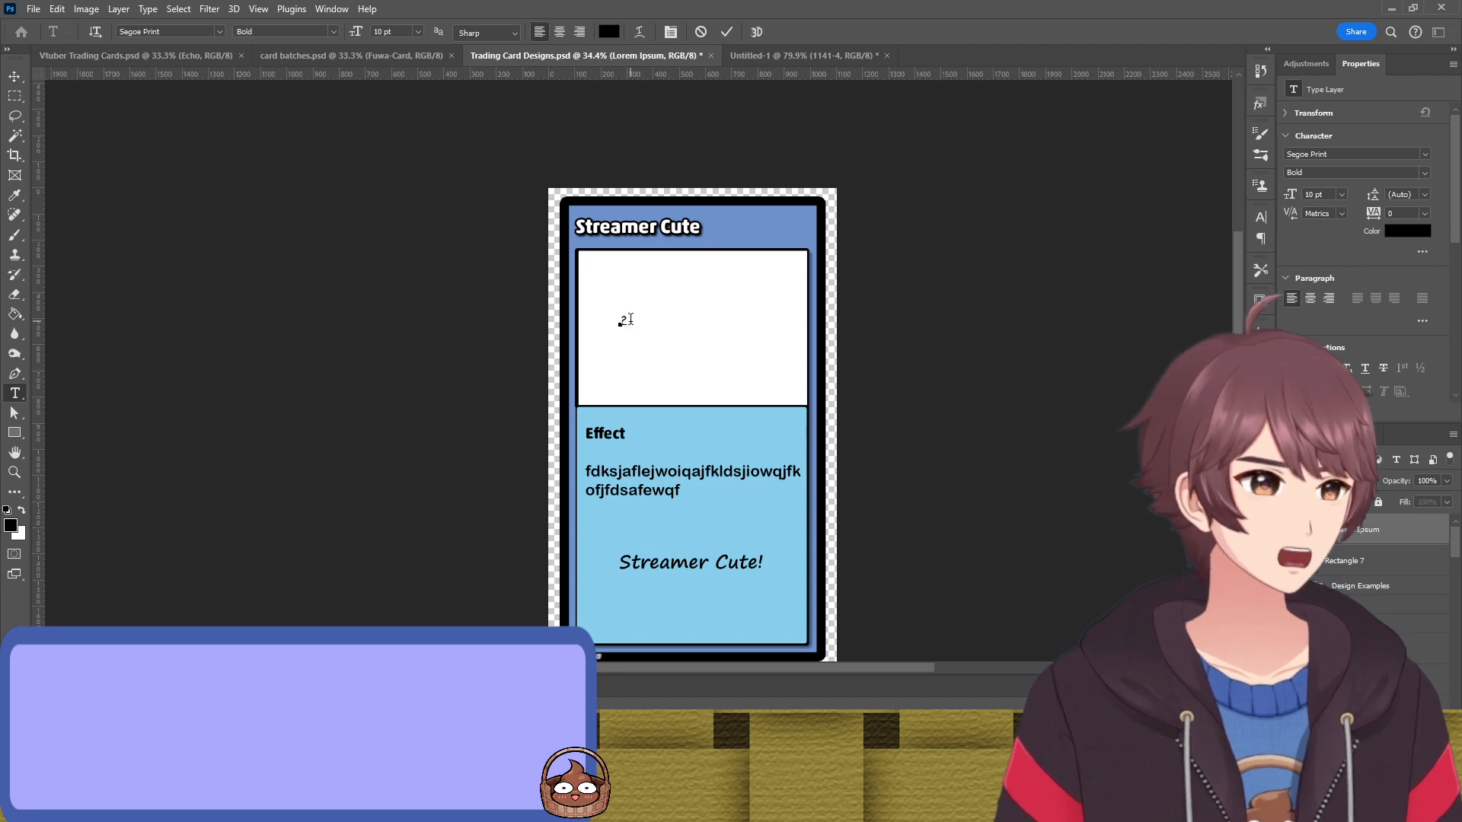
left_click(728, 31)
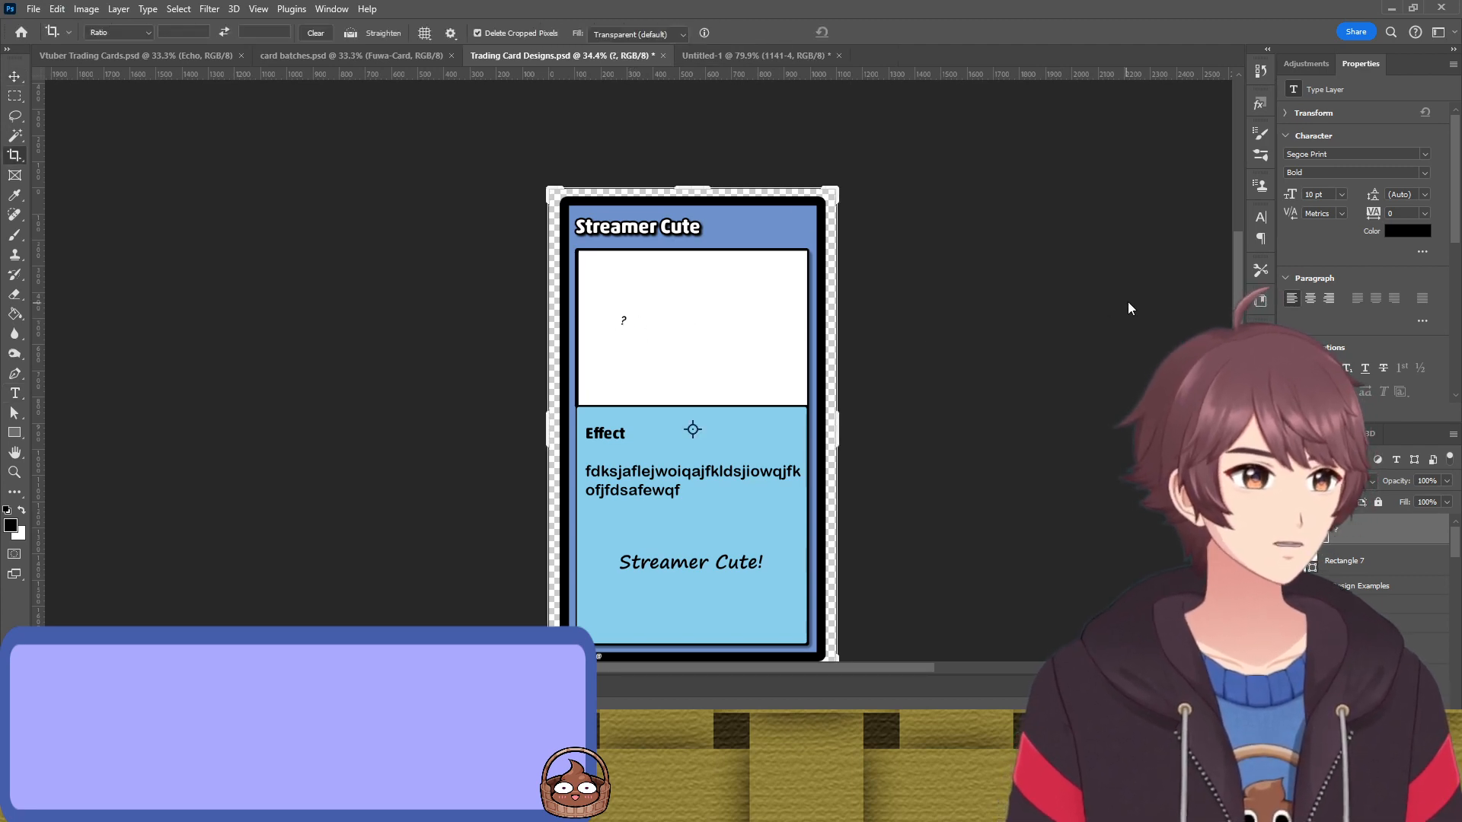
Set the question mark's font to Akko Rounded Std Black at 36 pt
left_click(1424, 155)
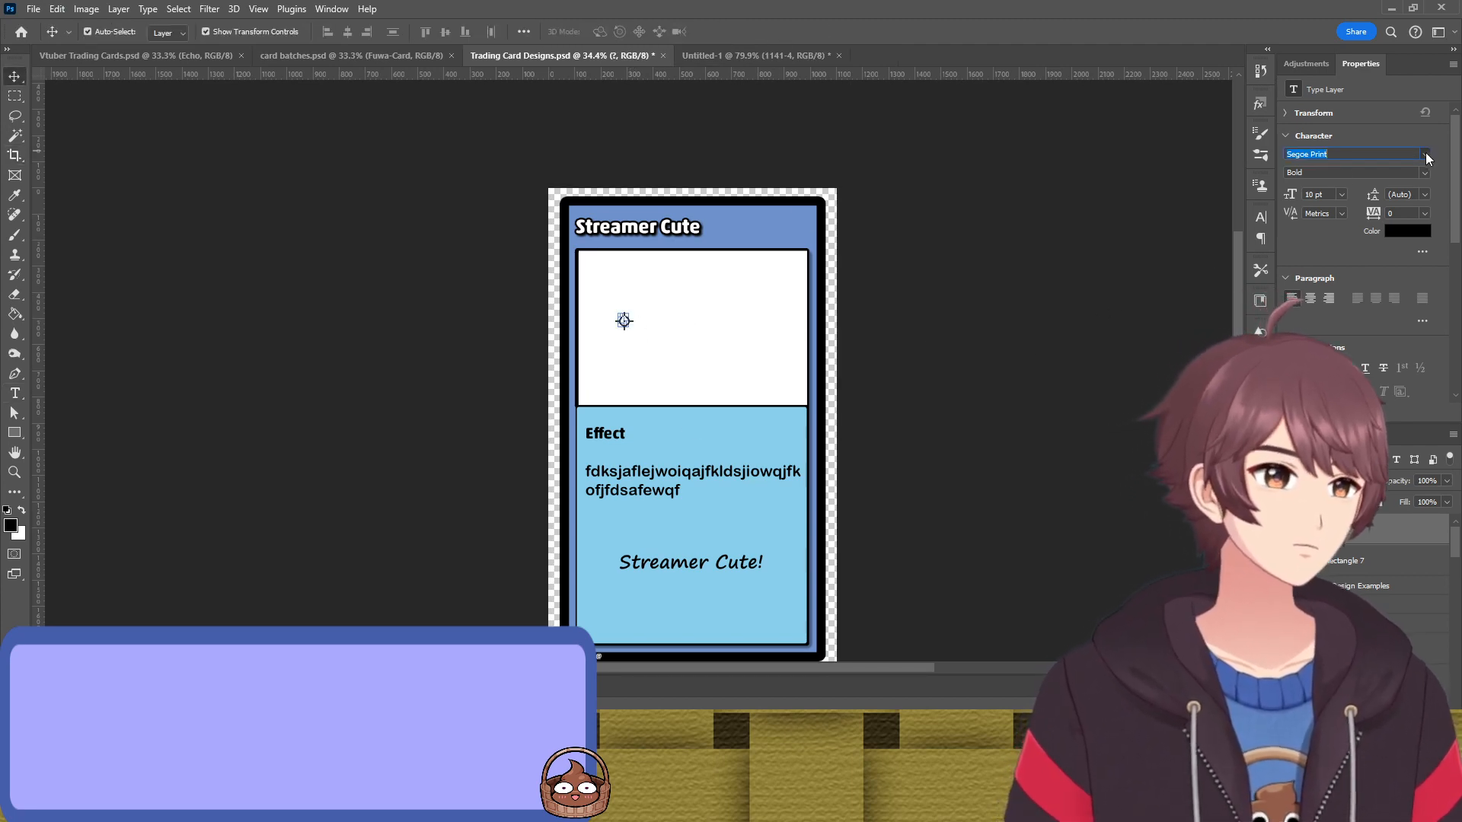
key("Down")
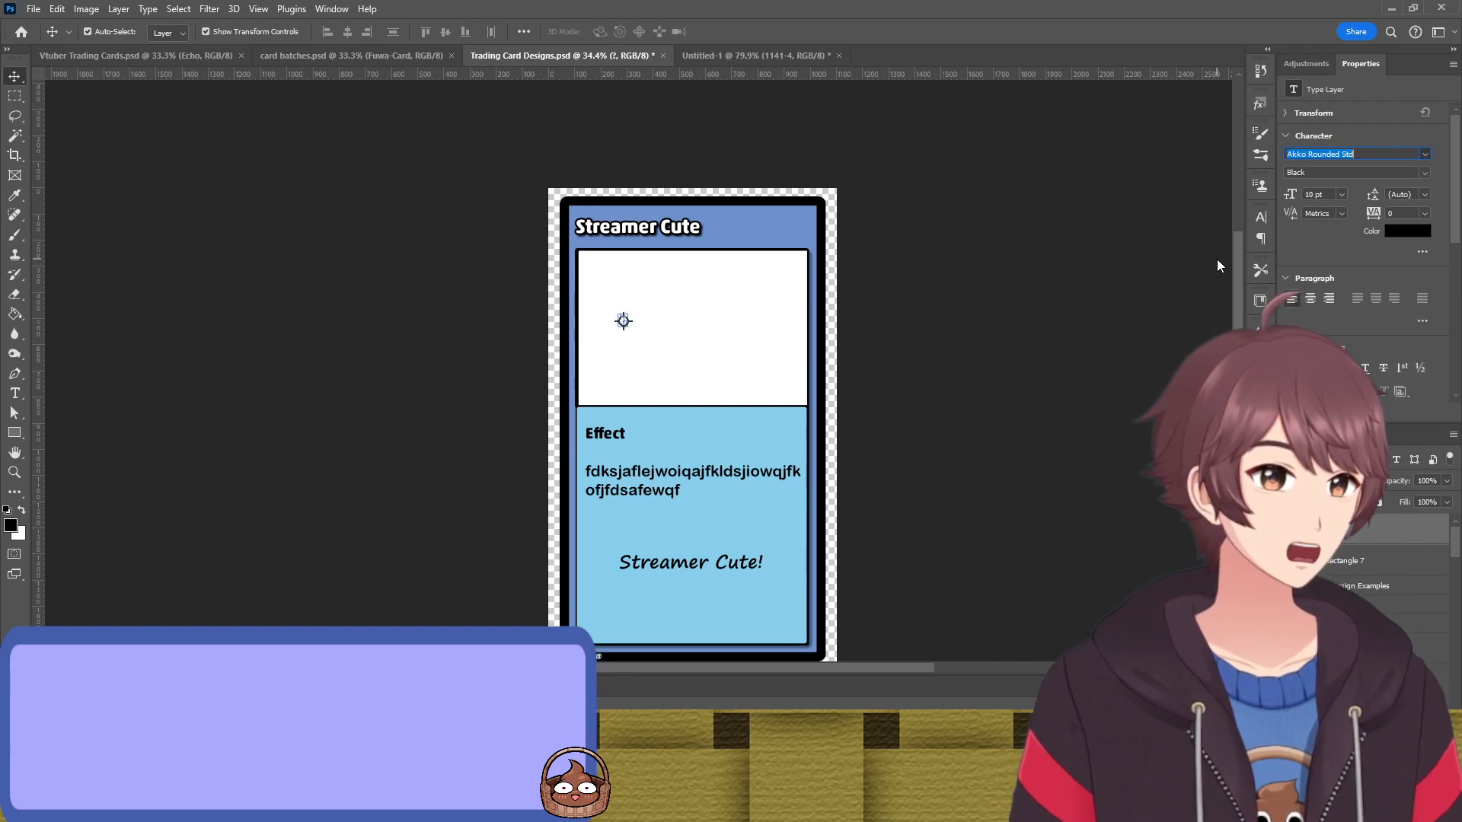
key("Return")
left_click(1339, 199)
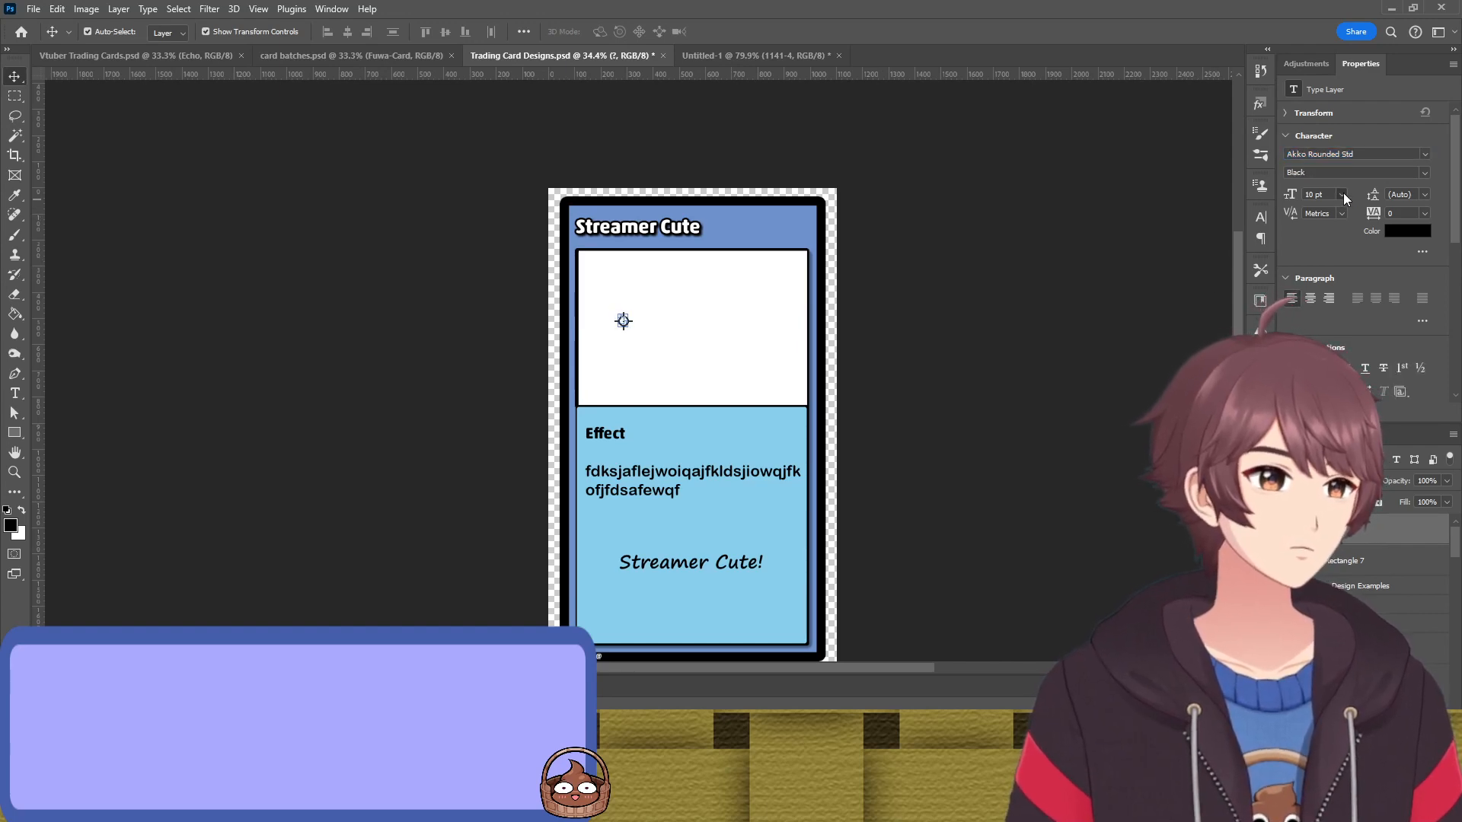
left_click(1323, 335)
Scale the question mark to about 387% and center it horizontally in the white art window
key("ctrl+t")
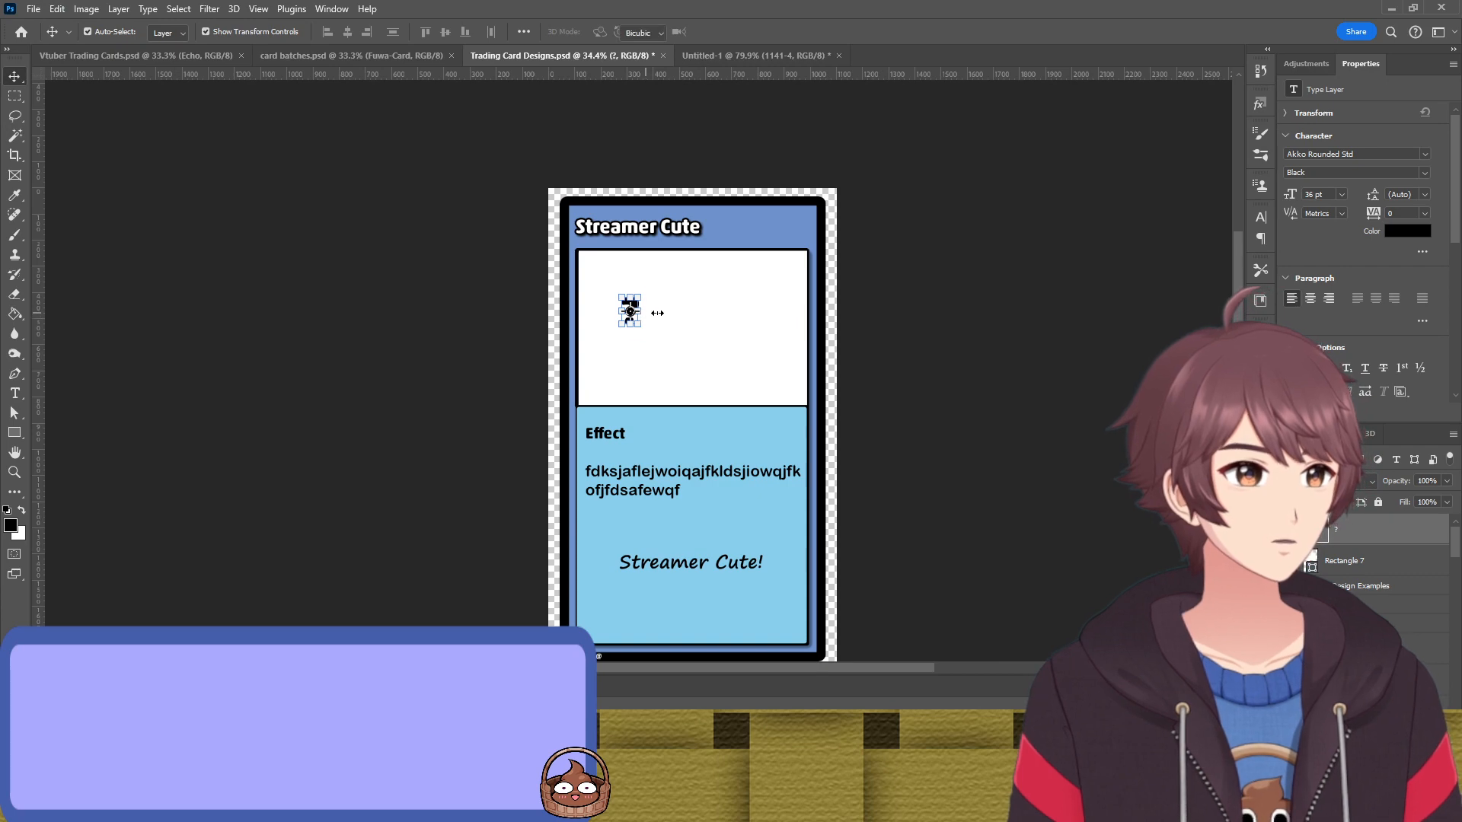
left_click_drag(641, 310, 711, 299)
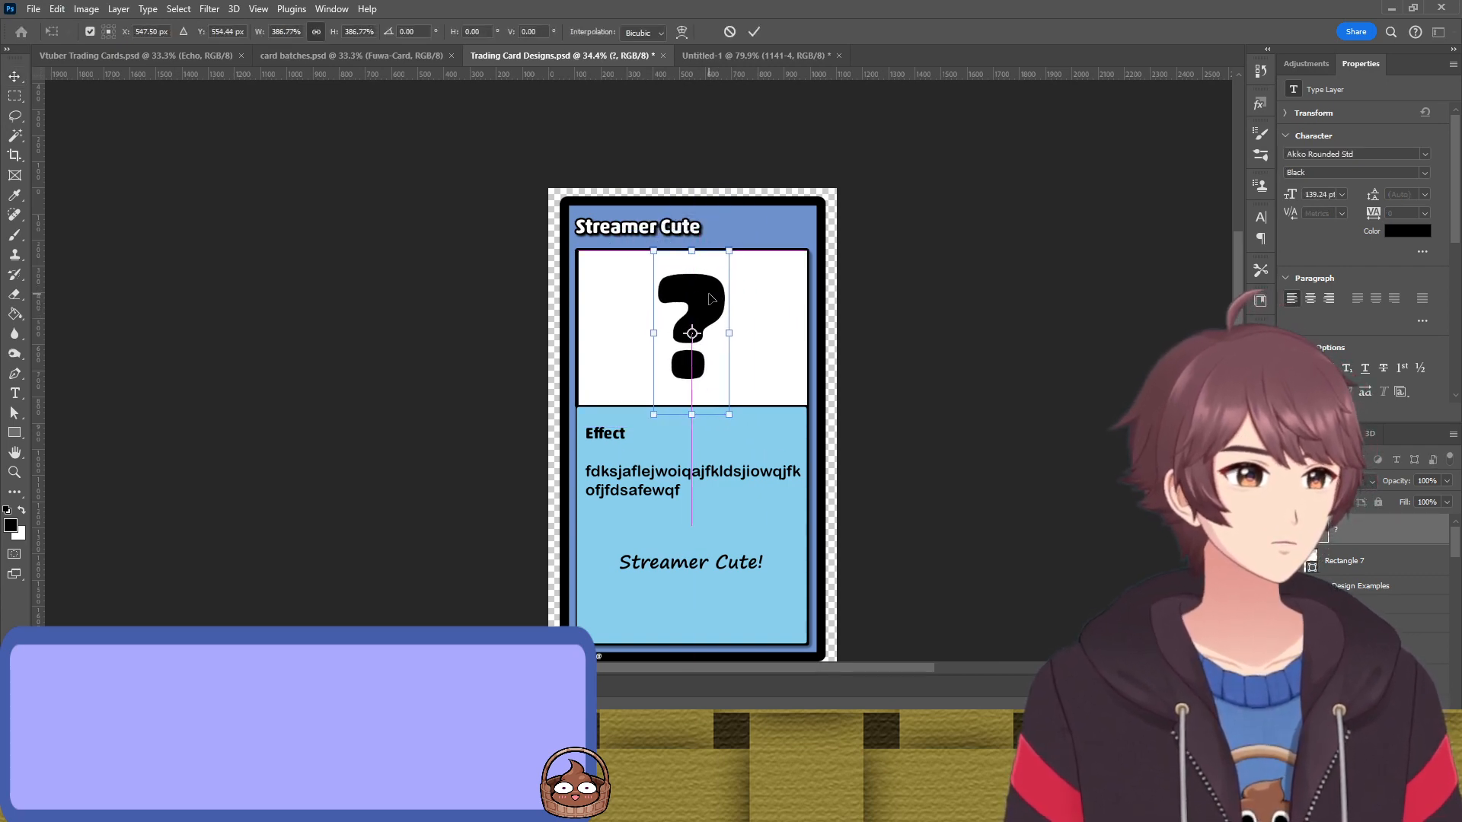
key("Return")
left_click(1028, 421)
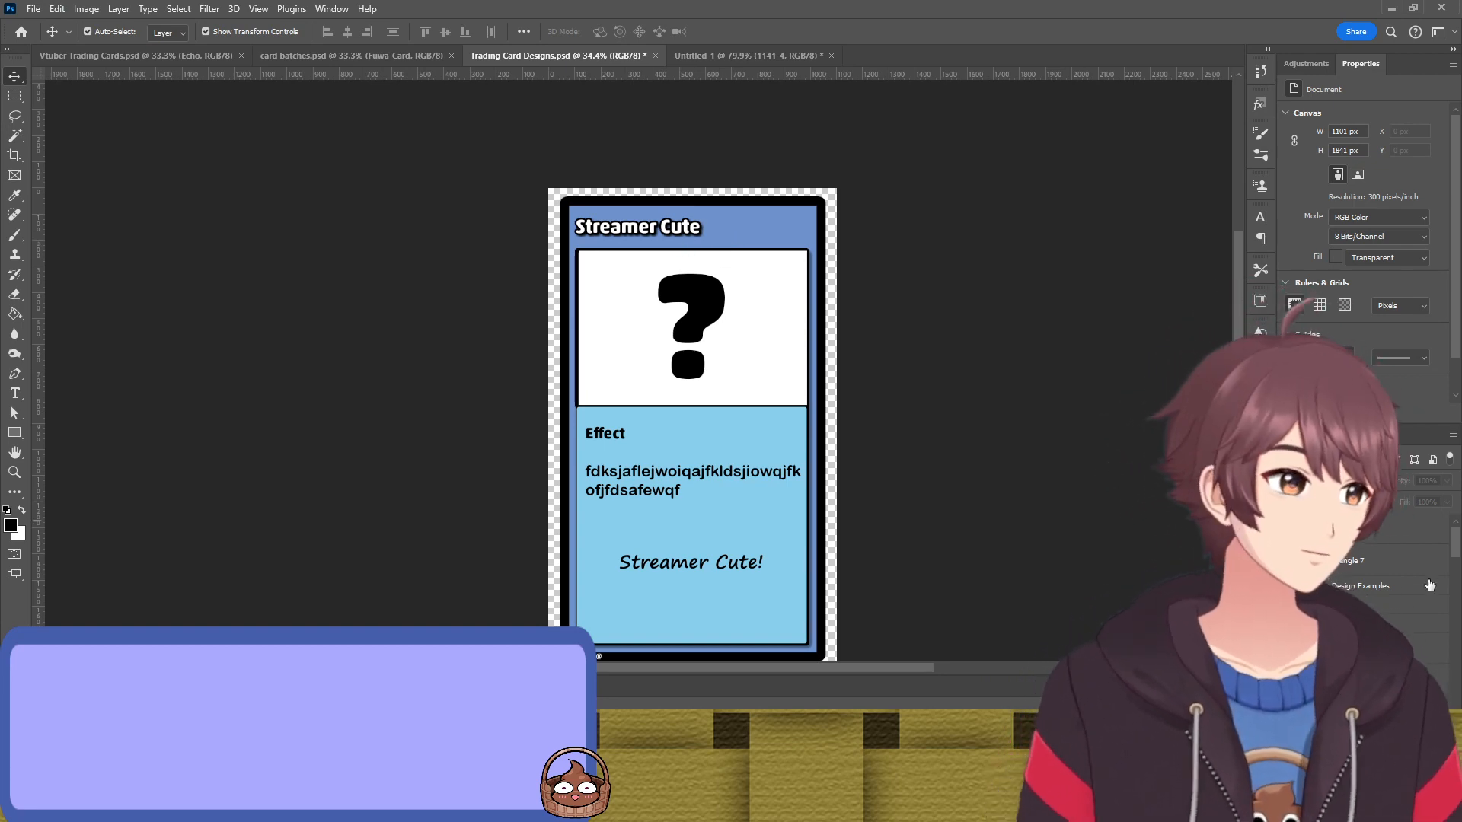
Move the Streamer Cute title up in the card header and add a white "Item" text line beneath it
double_click(609, 229)
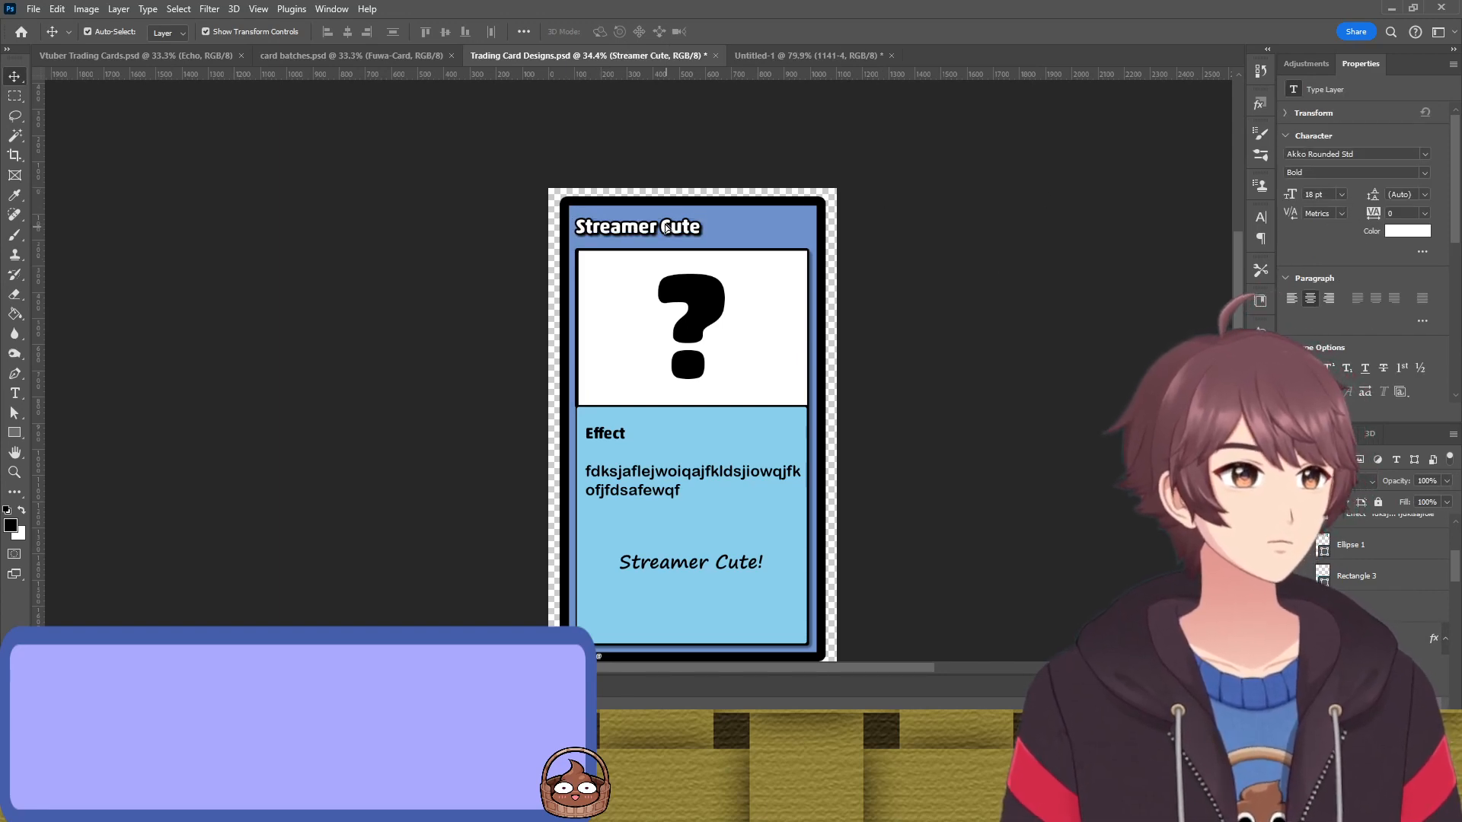
left_click_drag(666, 226, 664, 216)
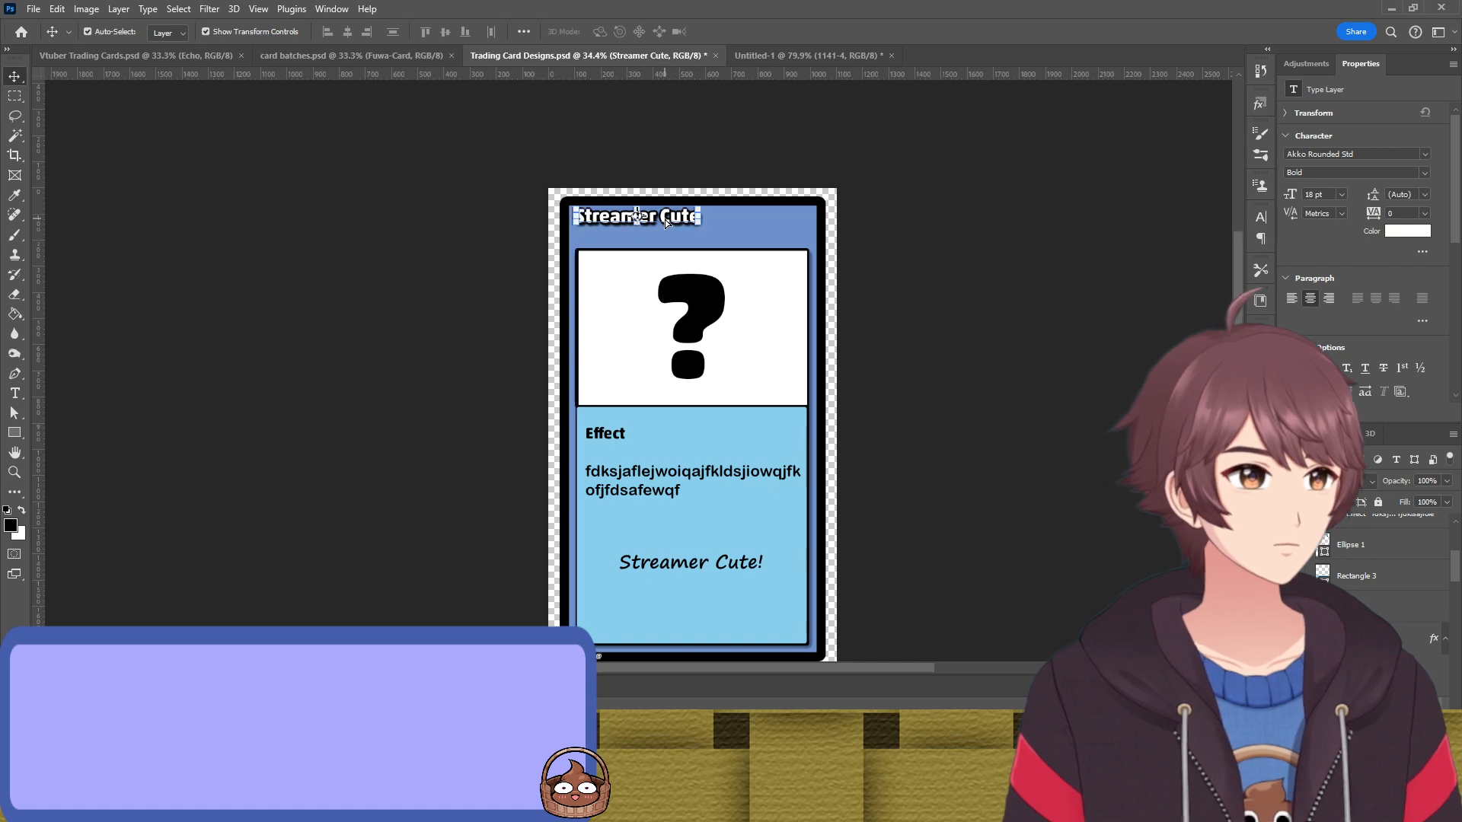
scroll(598, 270, "up", 3)
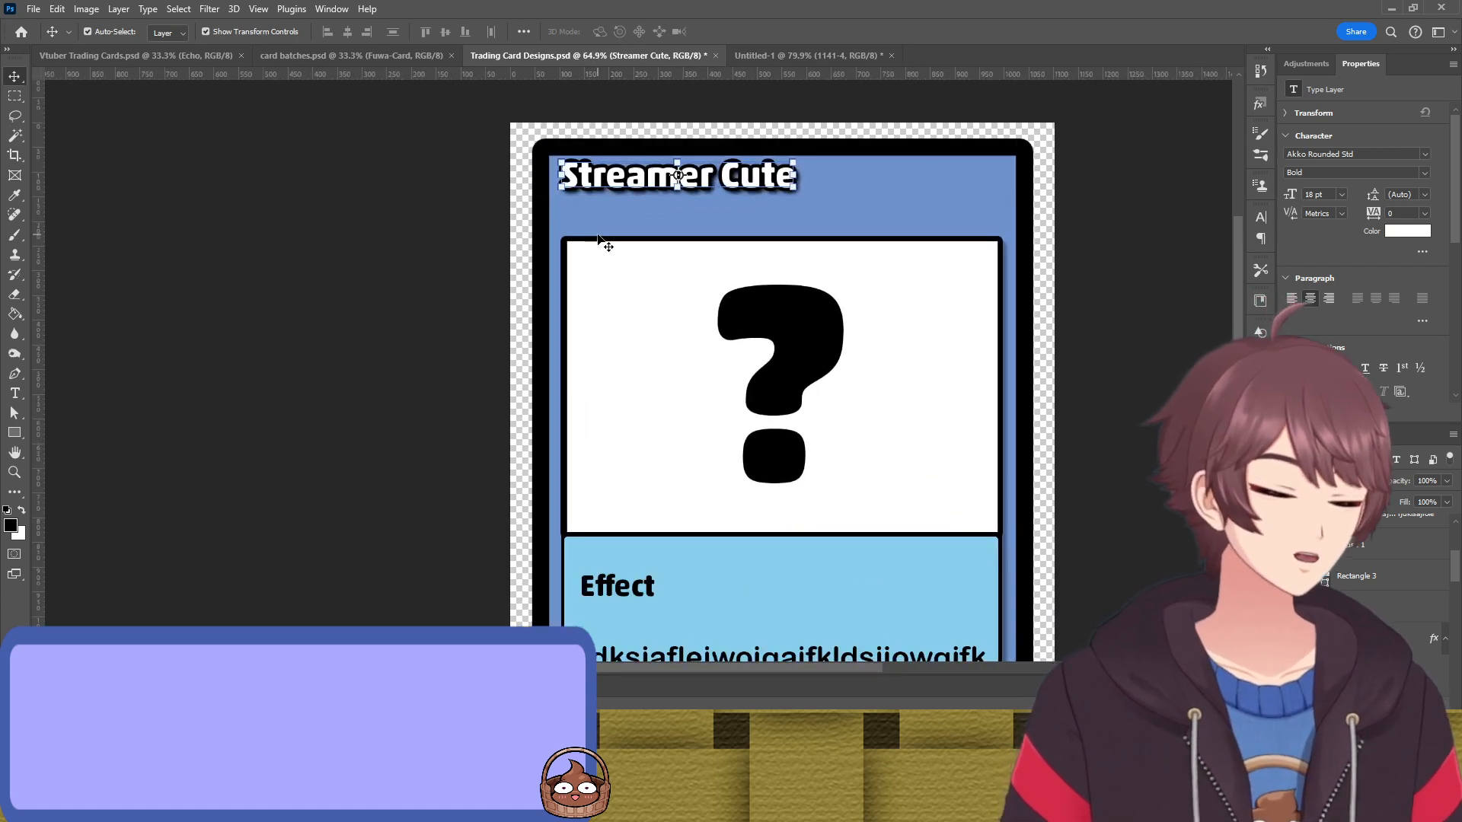
key("t")
left_click(597, 227)
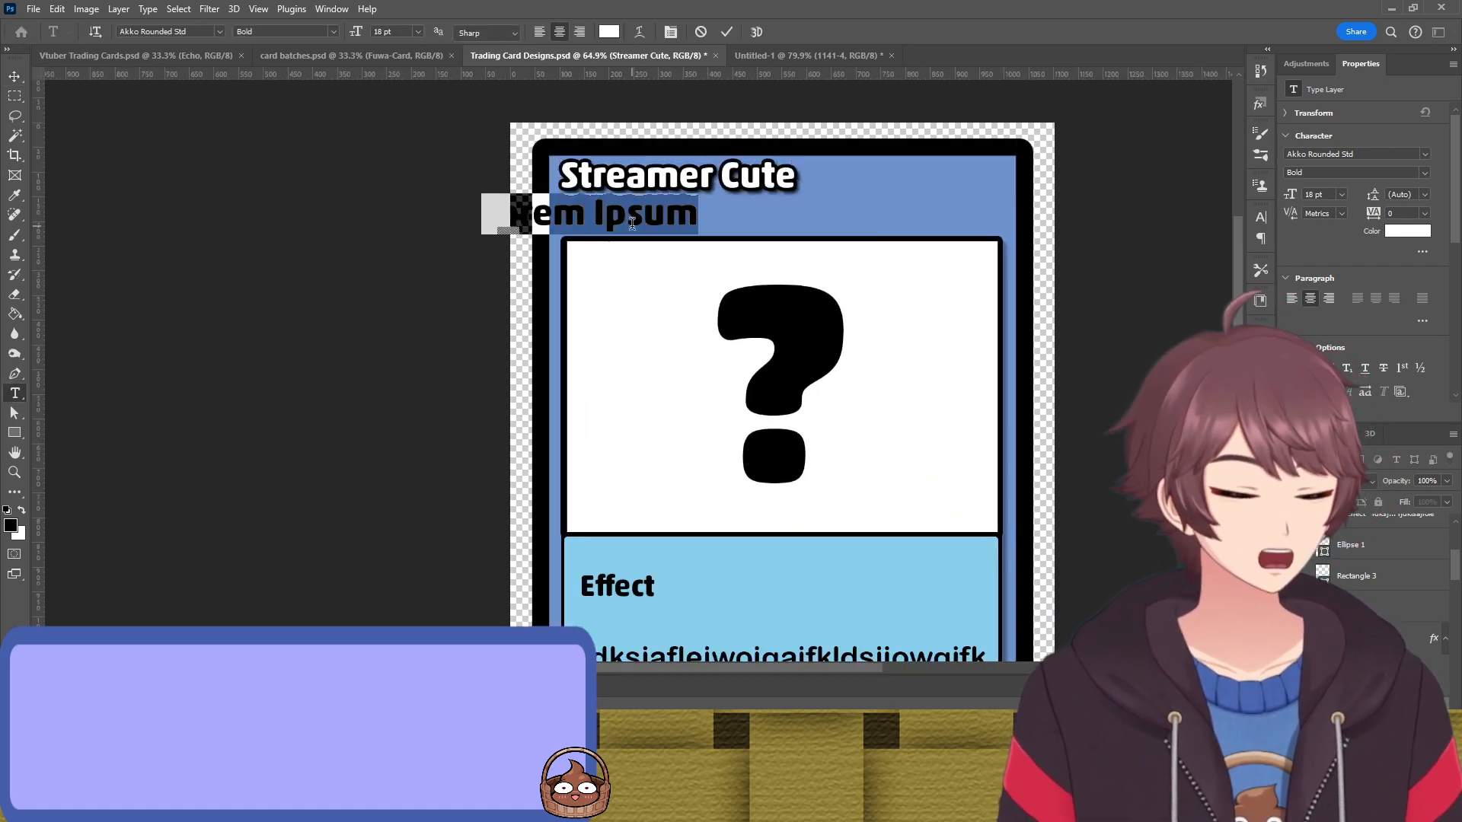
key("BackSpace")
type("Ito")
key("BackSpace")
type("em")
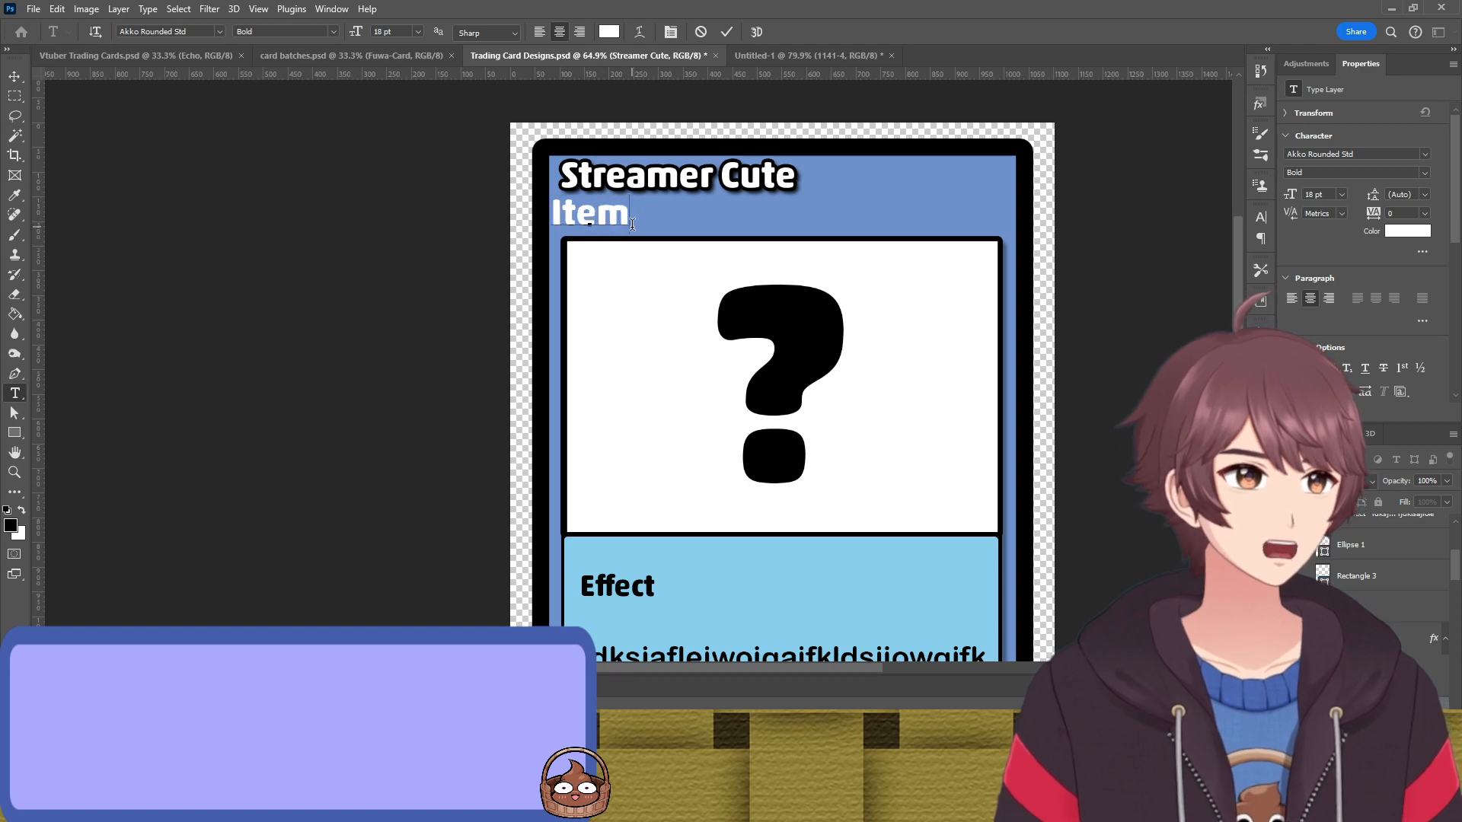
left_click(727, 33)
Place the Item text under the start of the title and reduce its font size to a smaller preset
key("v")
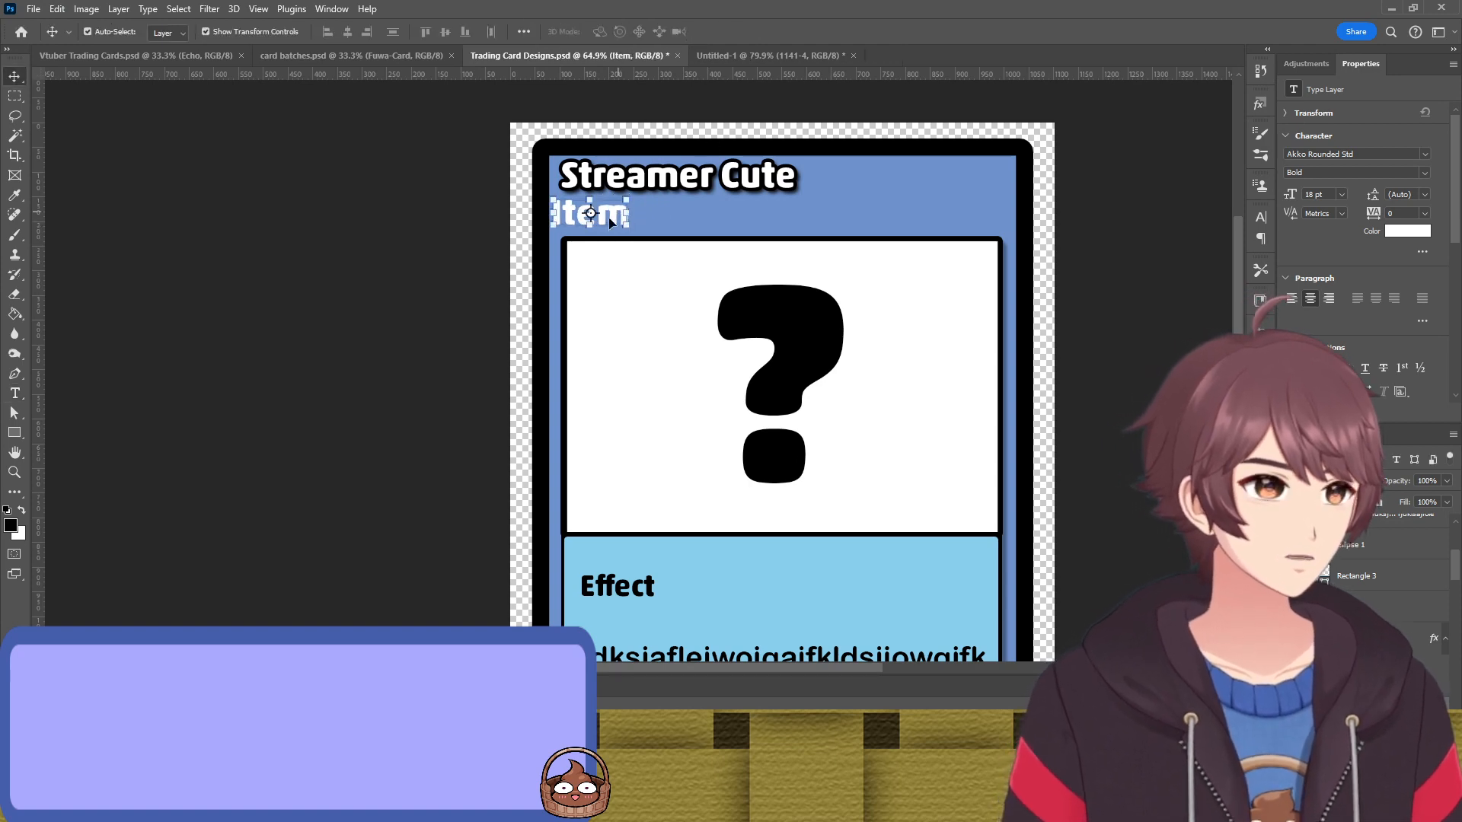
mouse_move(606, 217)
left_mouse_down()
mouse_move(632, 217)
mouse_move(613, 225)
left_mouse_up()
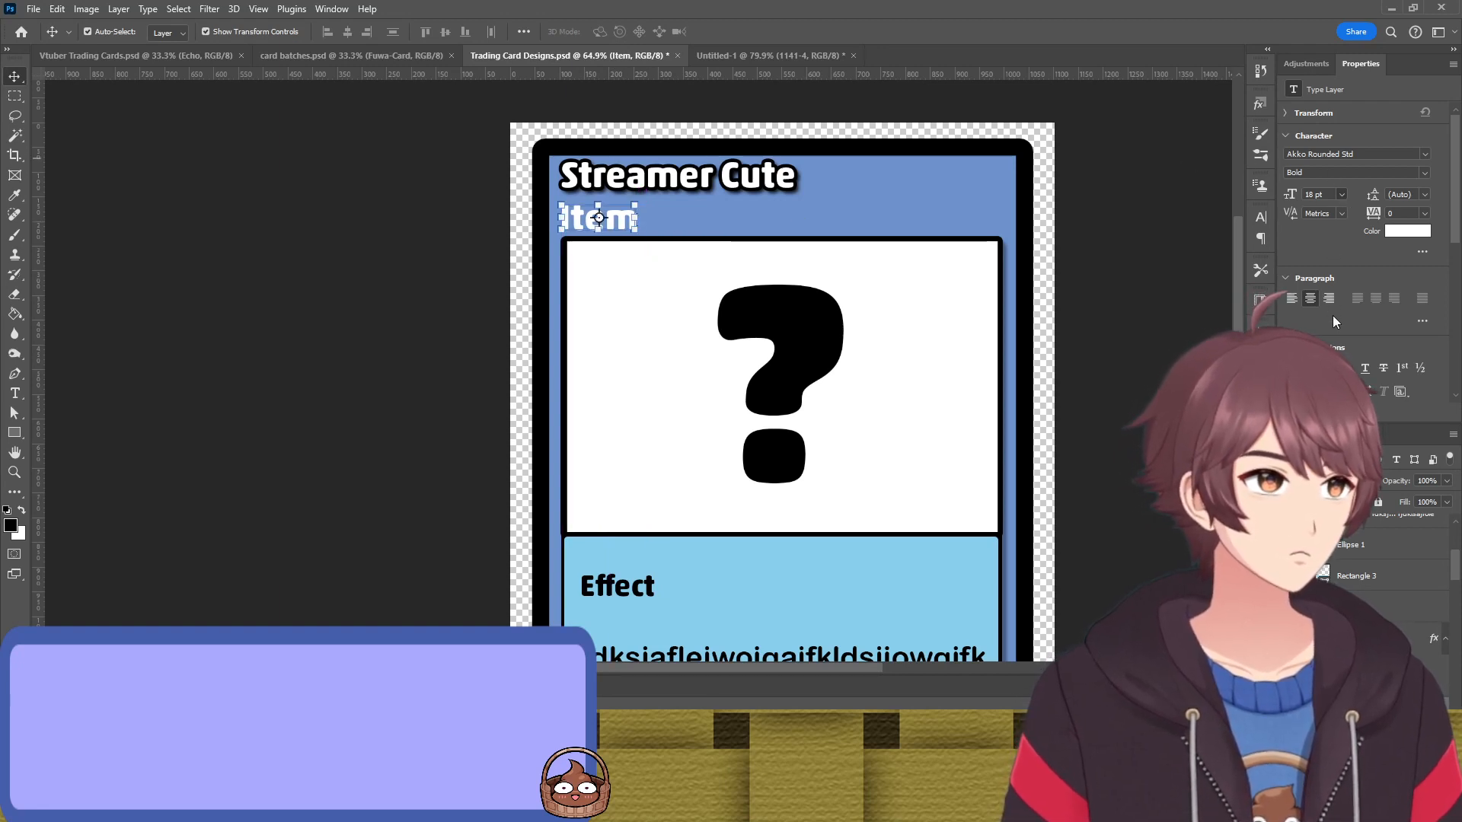
key("ctrl+z")
left_click(1342, 196)
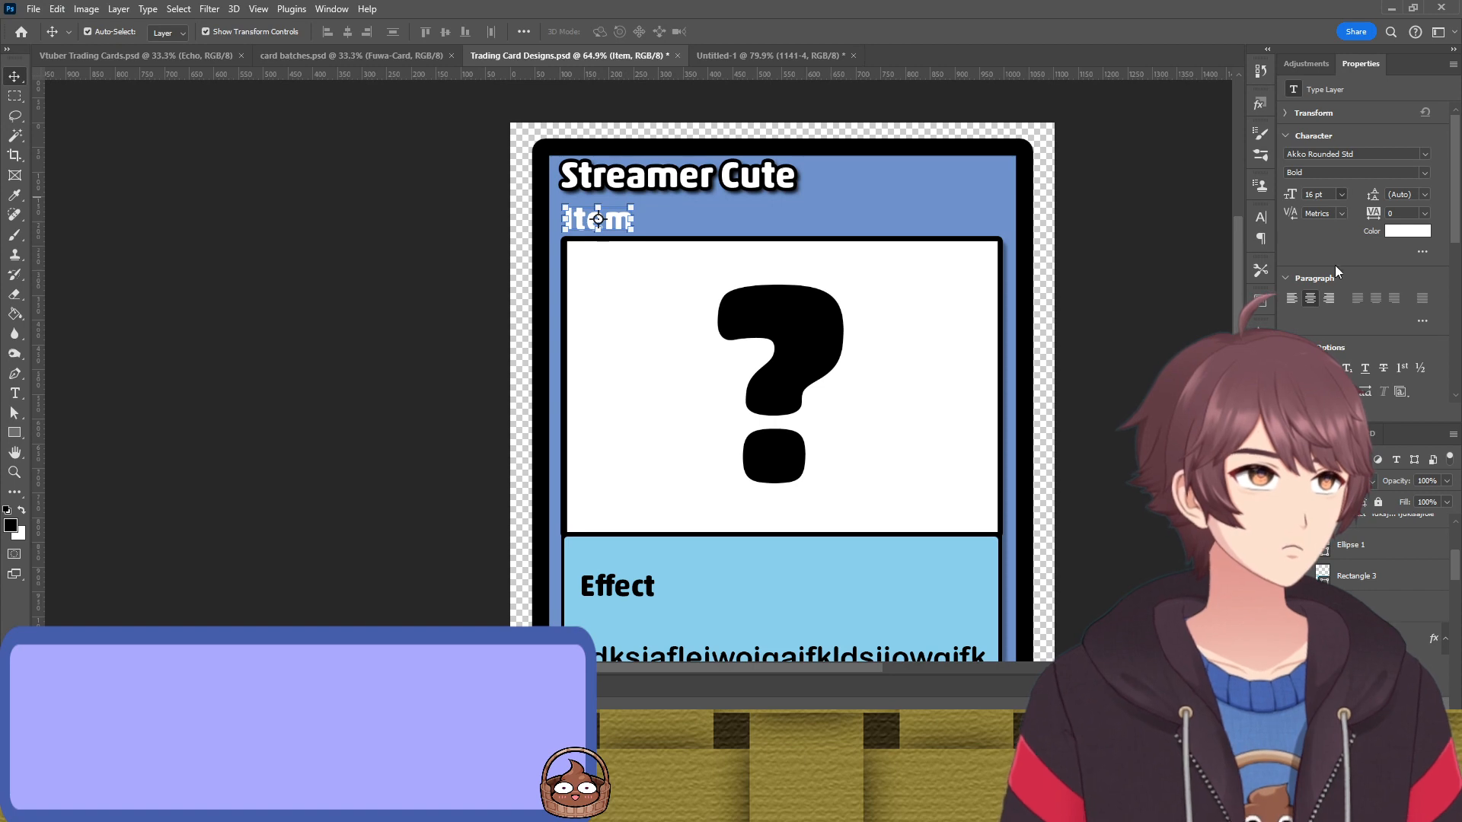
left_click(1337, 290)
left_click(655, 211)
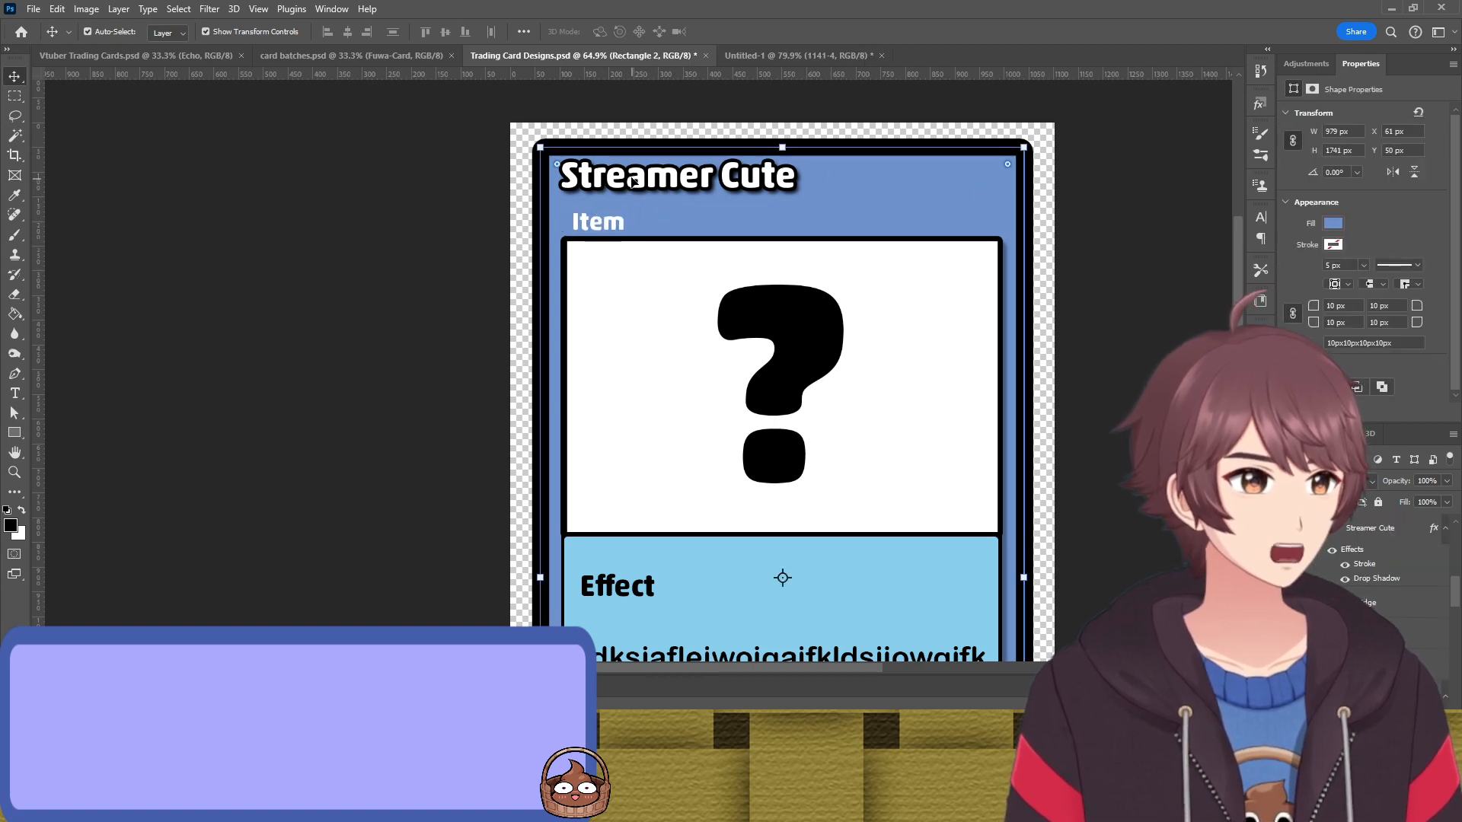
Lower the Streamer Cute title slightly and copy its Stroke and Drop Shadow effects onto the Item text
left_click_drag(629, 178, 630, 188)
left_click(673, 194)
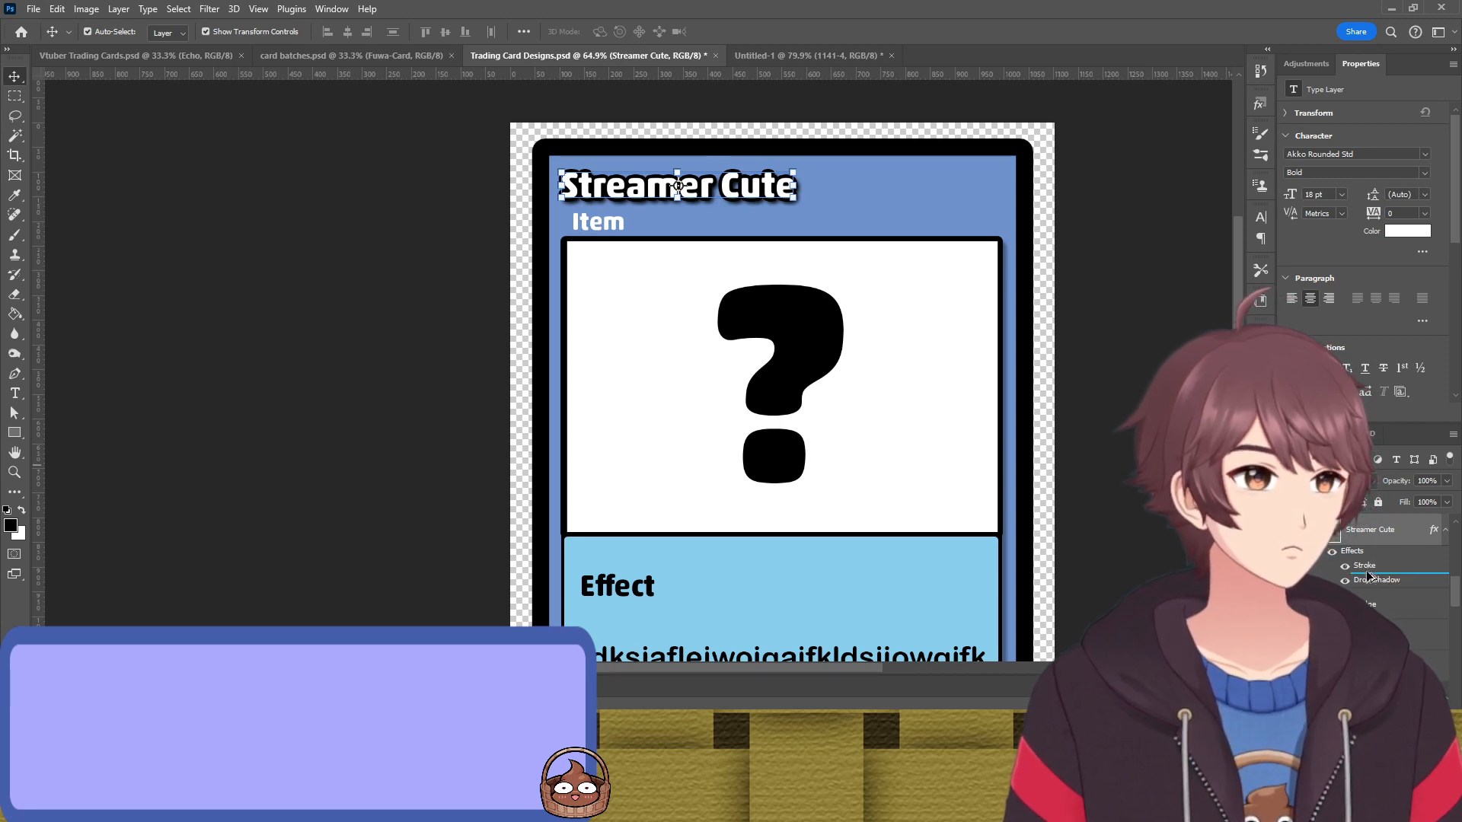
scroll(1366, 569, "up", 1)
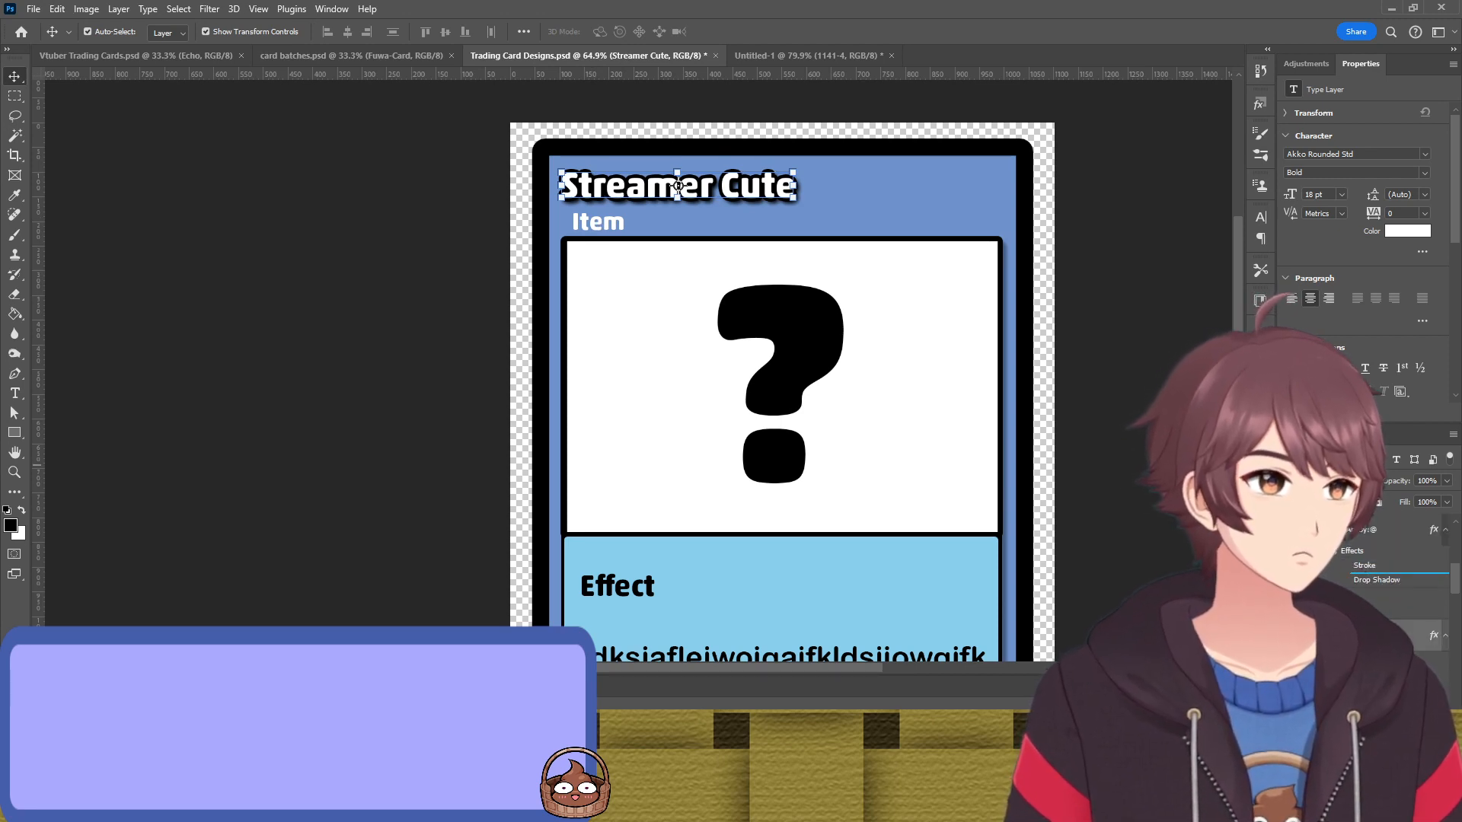
left_click_drag(1351, 581, 1370, 664)
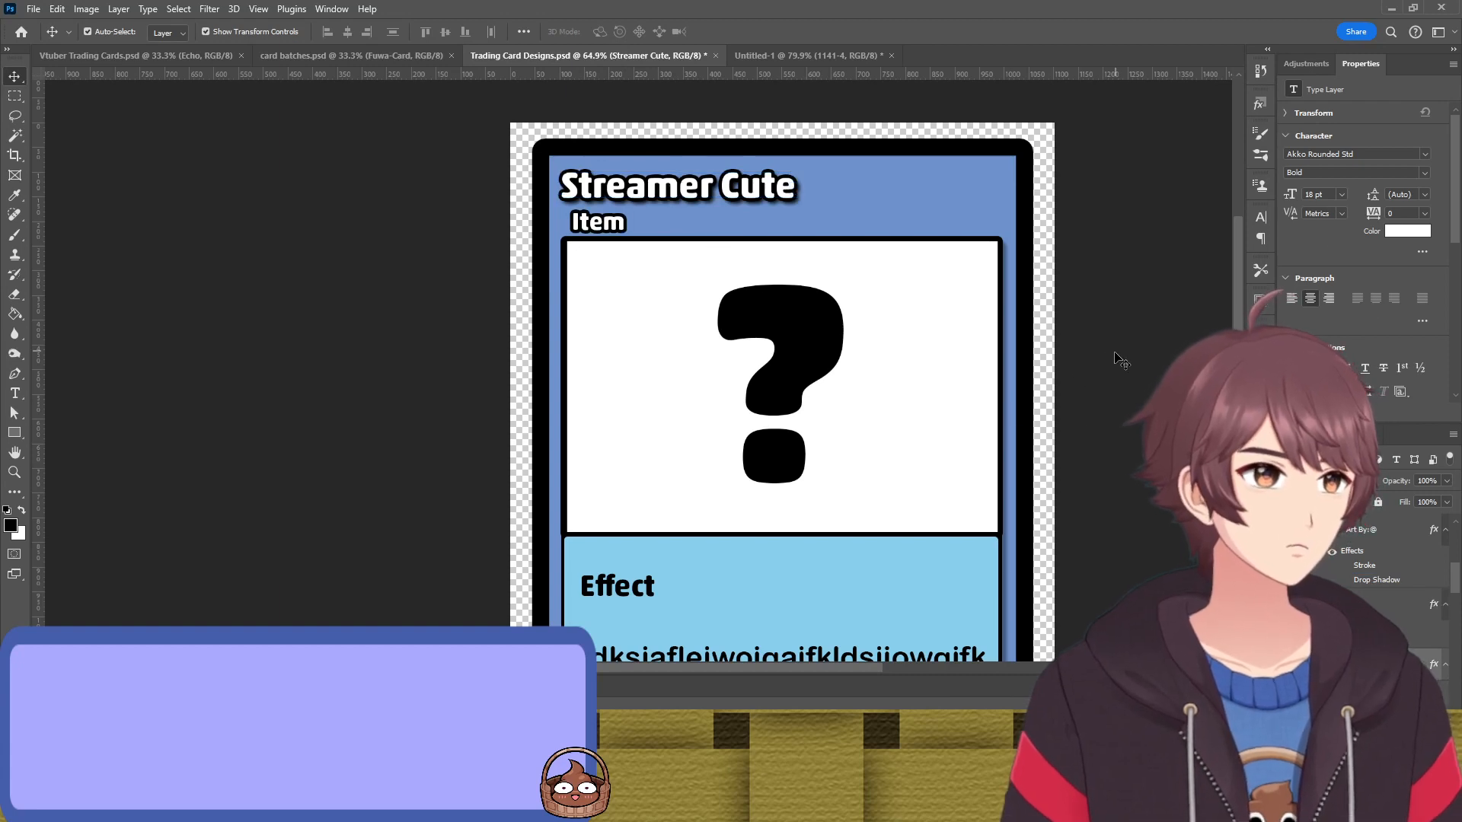
left_click(1119, 282)
Switch from the edited card outline to the variant without Item and Effect text, and select its Streamer Cute title
scroll(1119, 272, "down", 1)
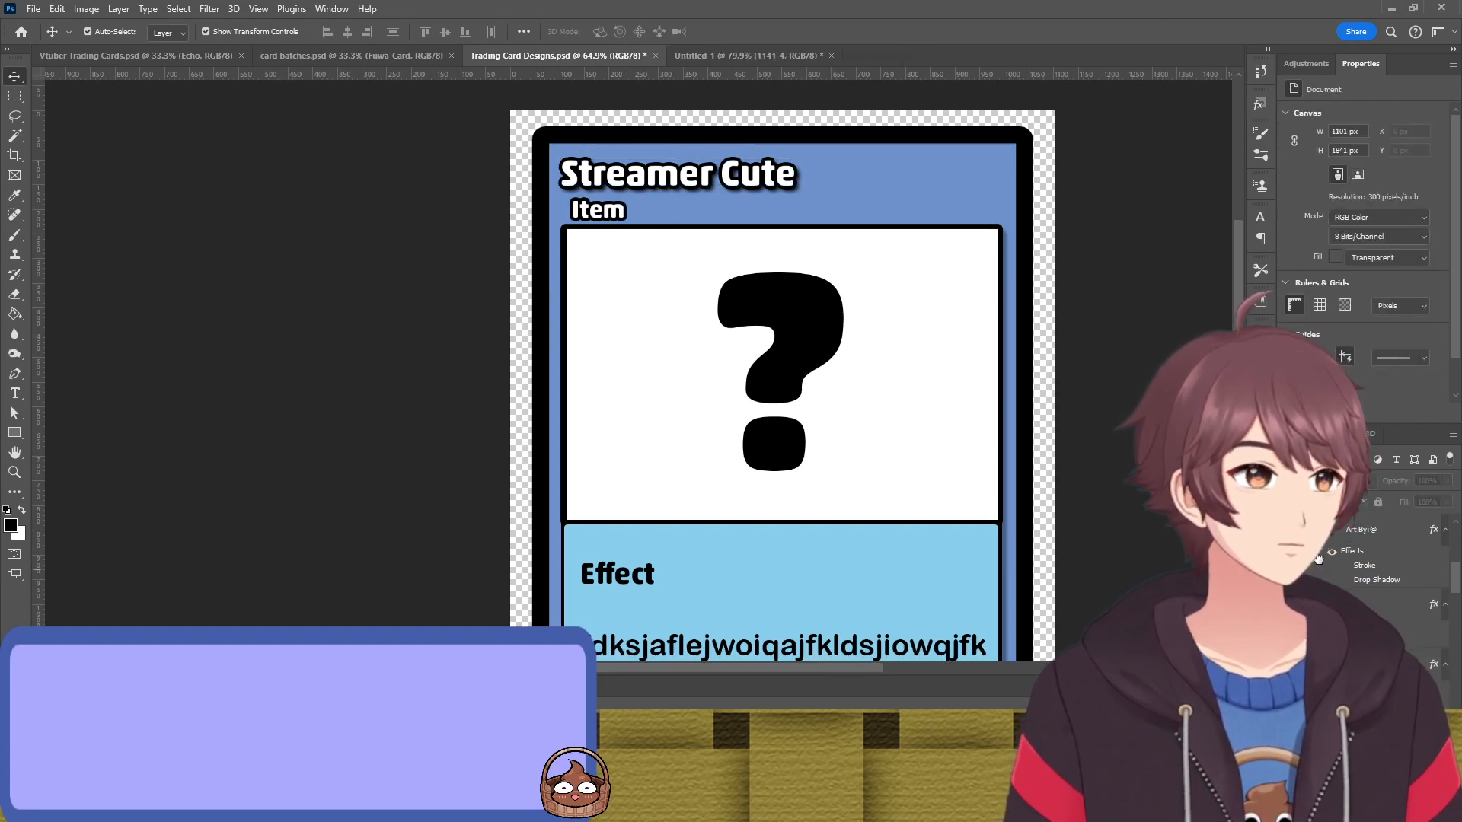
scroll(1393, 571, "down", 3)
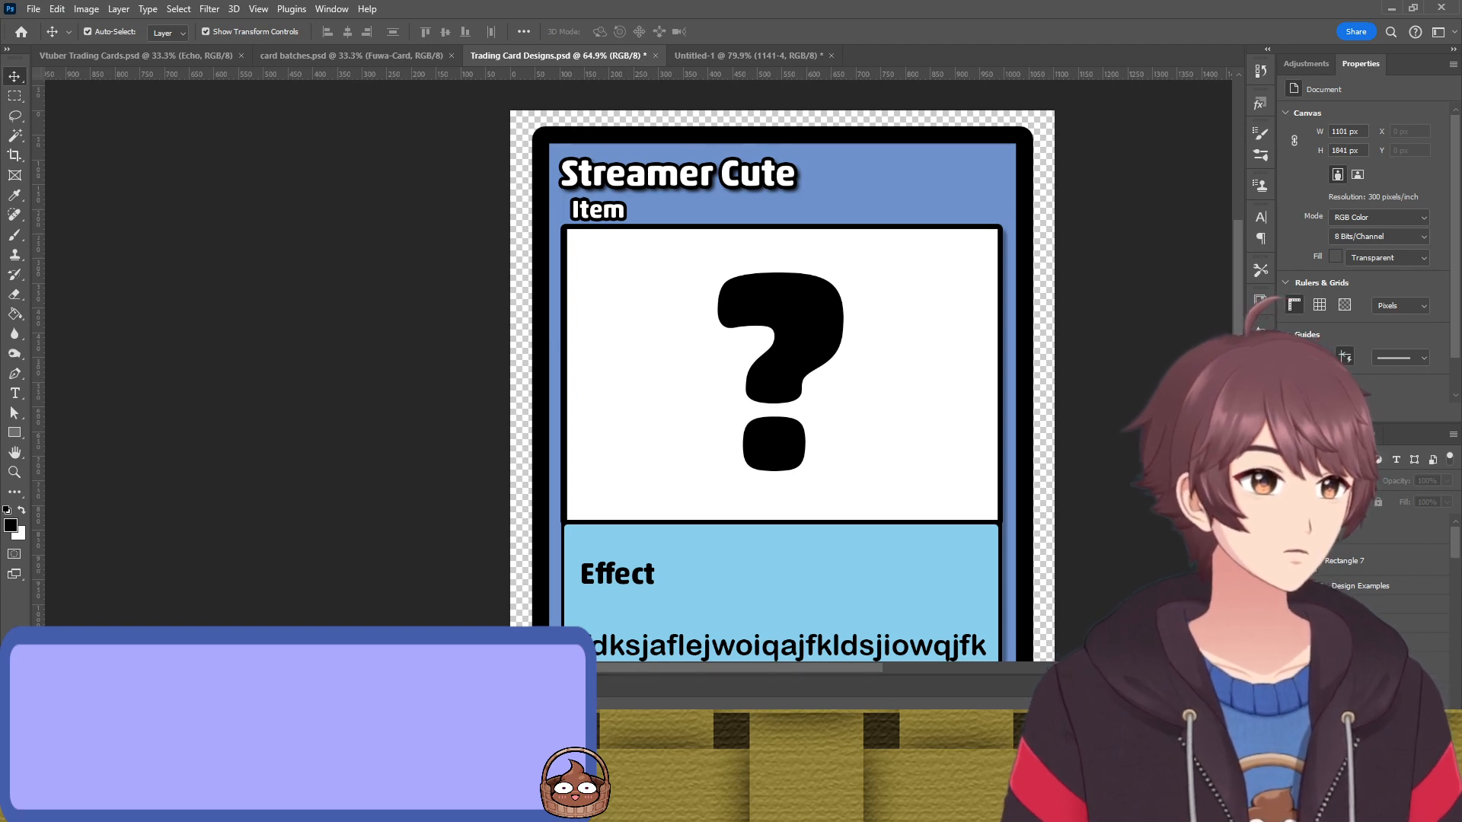
left_click(1286, 604)
left_click(1378, 623)
left_click(750, 182)
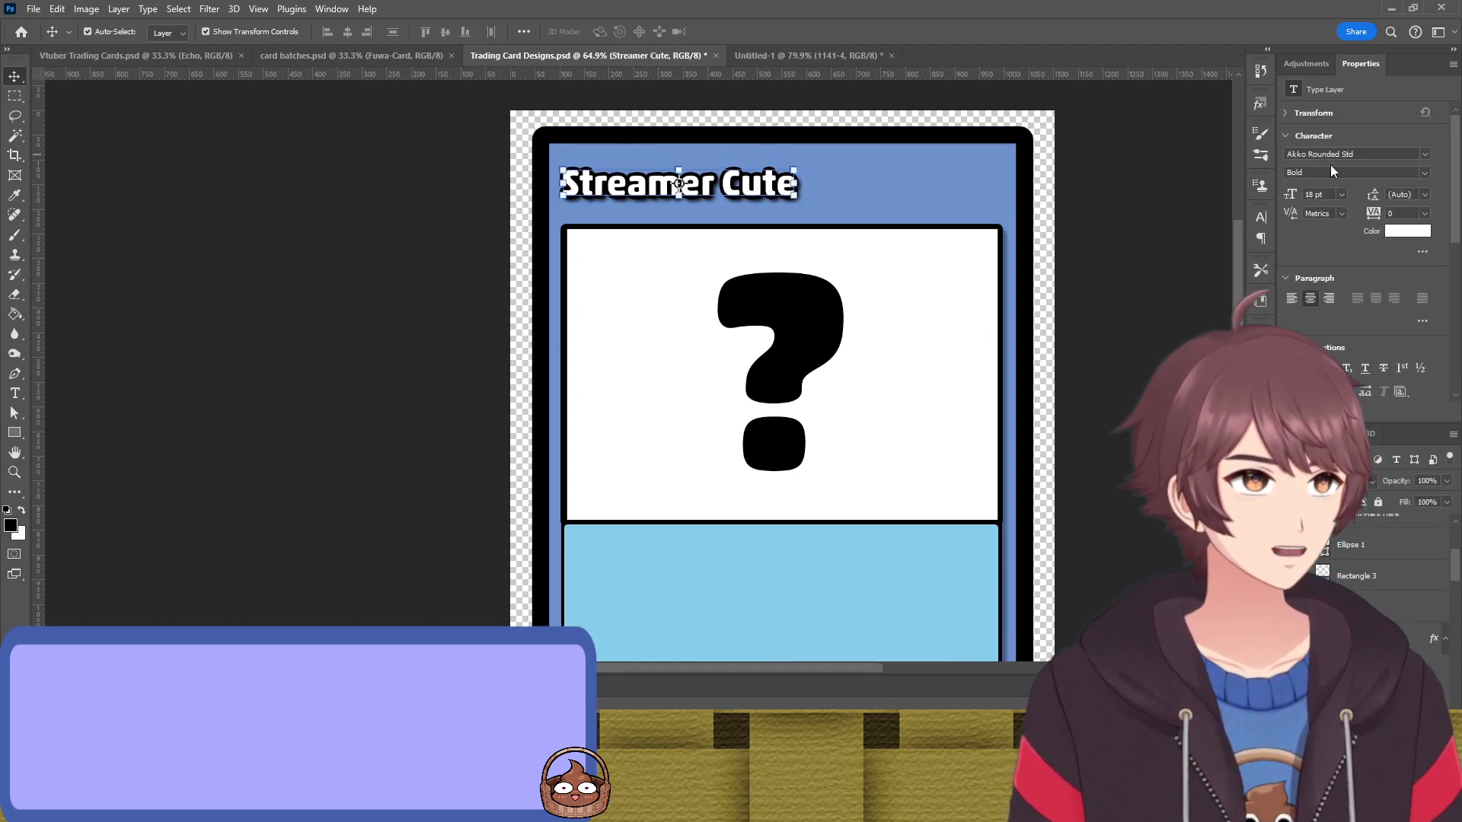
Set the Streamer Cute title's font size to 20 pt and move it right to line up with the art frame's left edge
left_click(1337, 199)
type("20")
key("Return")
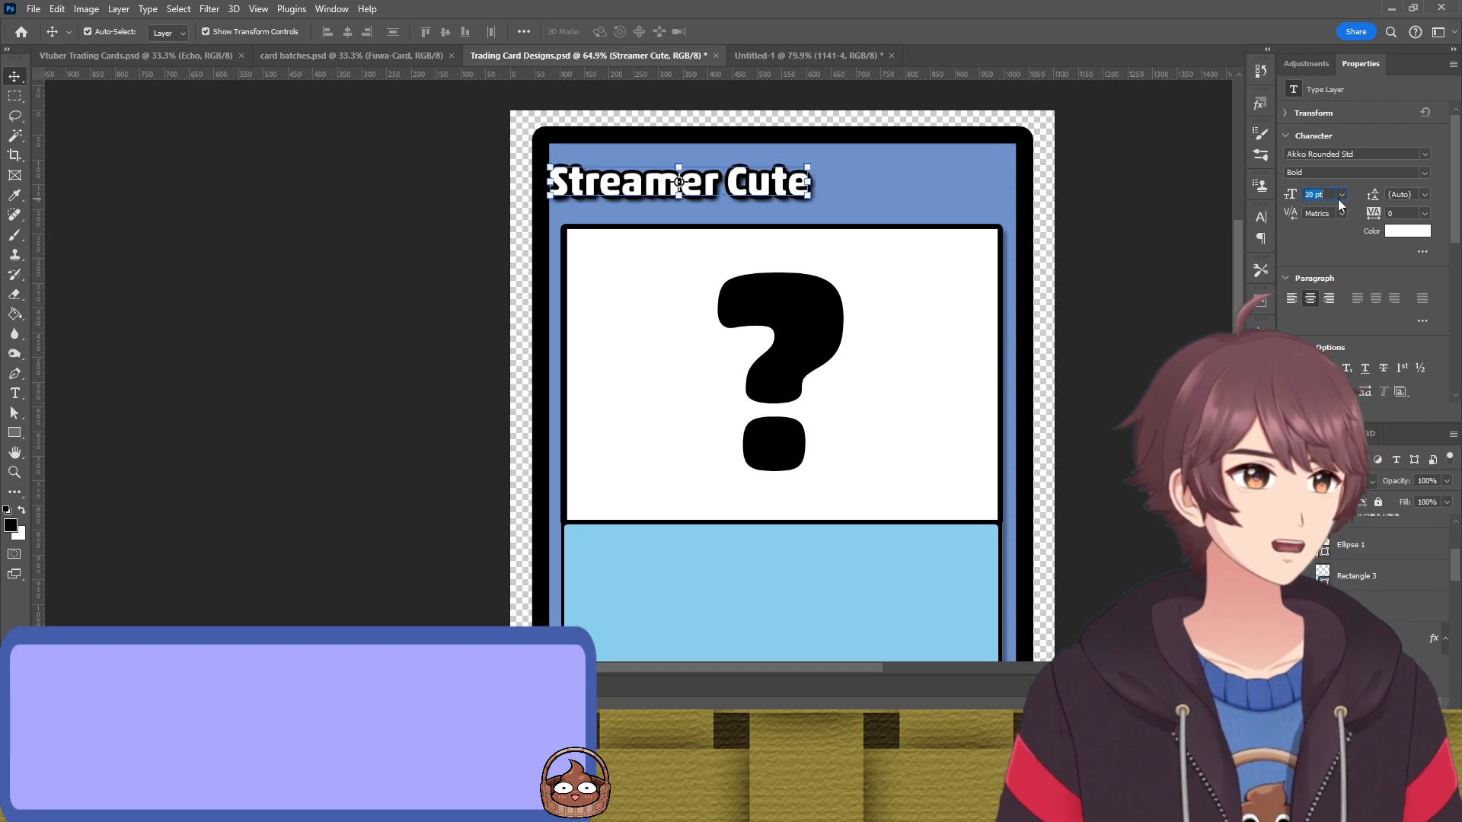
left_click_drag(765, 181, 777, 180)
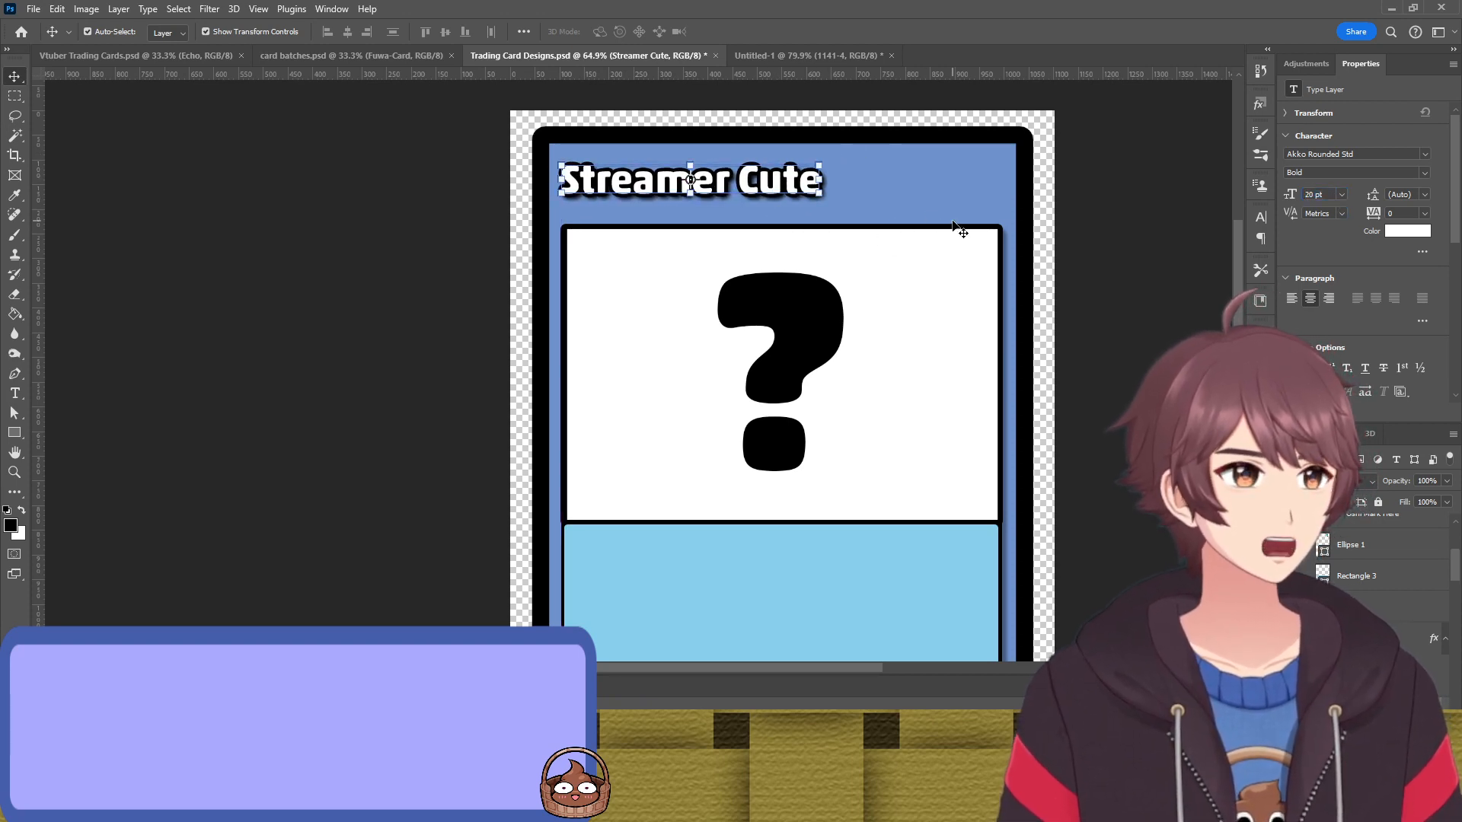
Nudge the Streamer Cute title slightly higher in the card header
key("Up")
key("Up")
key("Up")
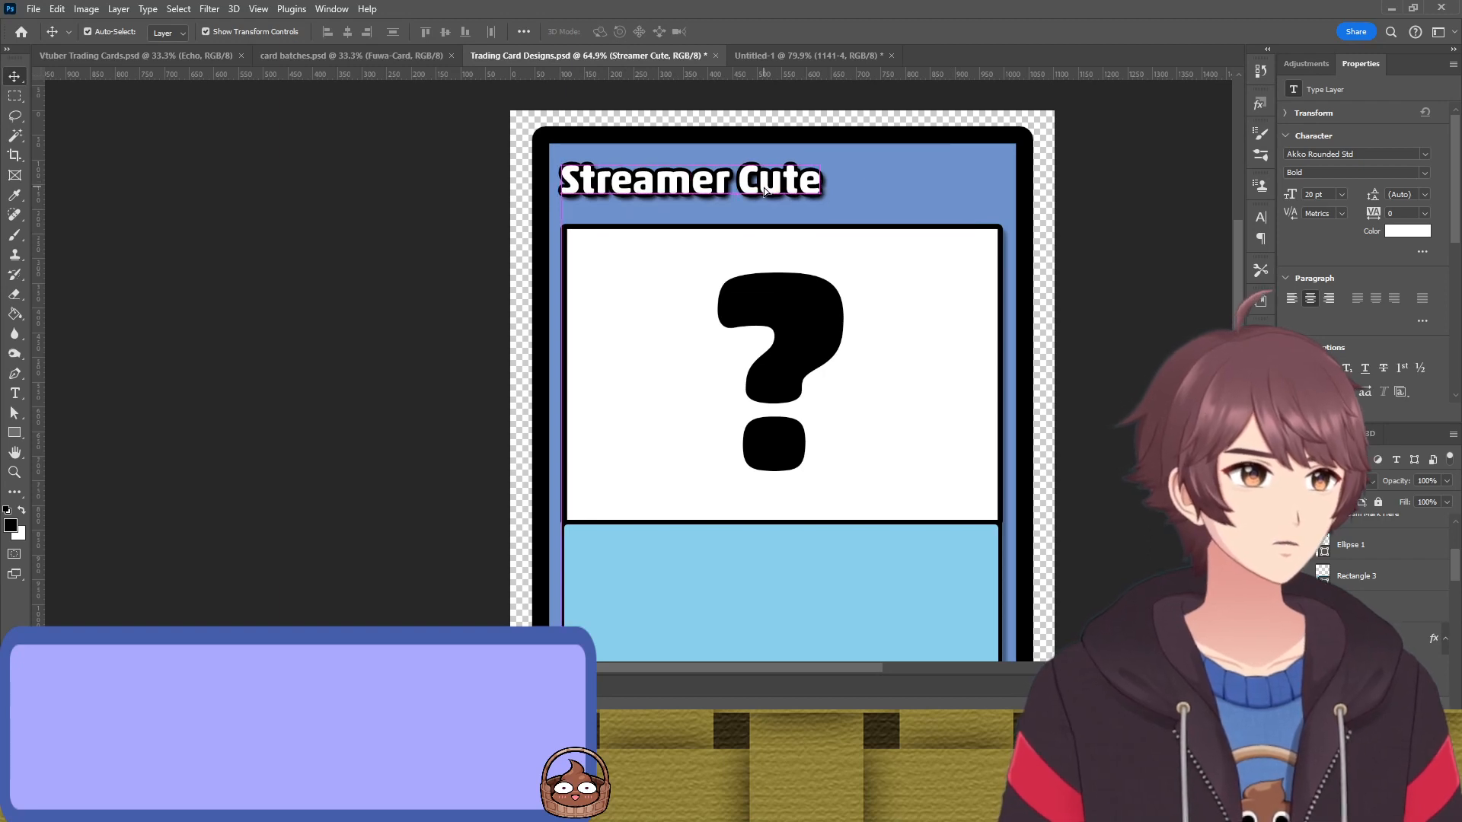
key("ctrl+t")
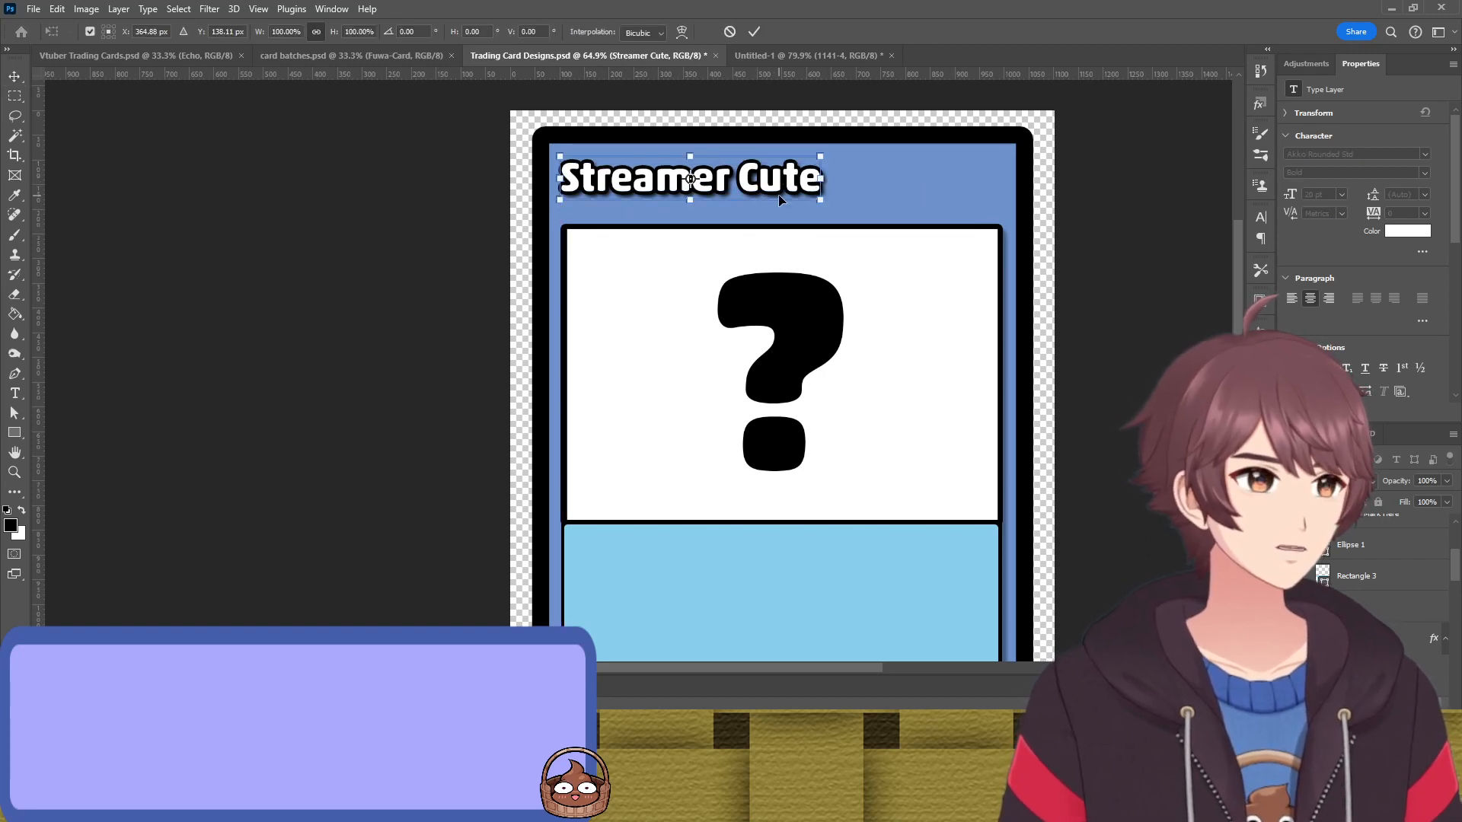
left_click(729, 31)
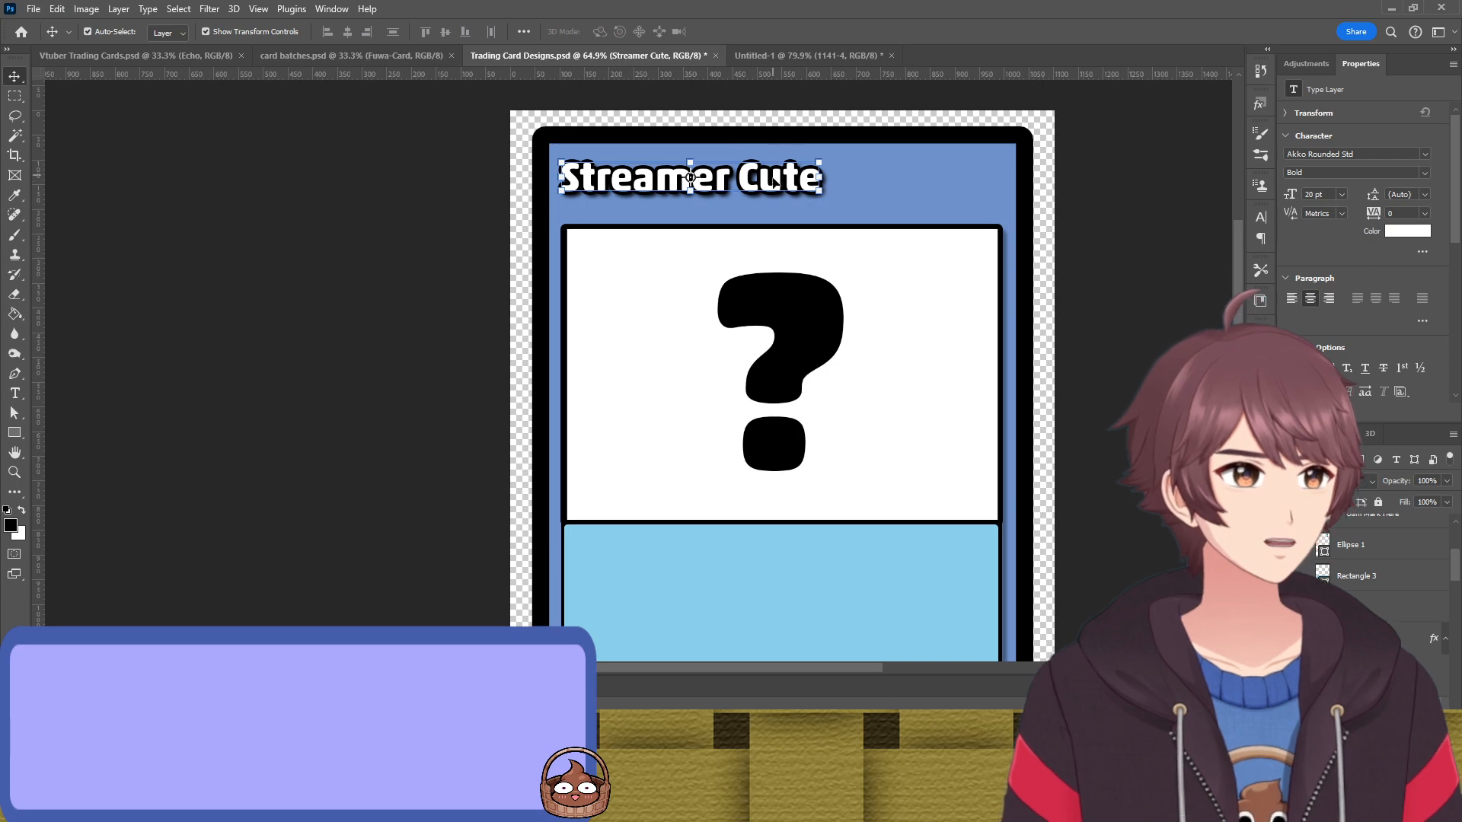
key("Up")
key("Up")
key("Up")
key("Up")
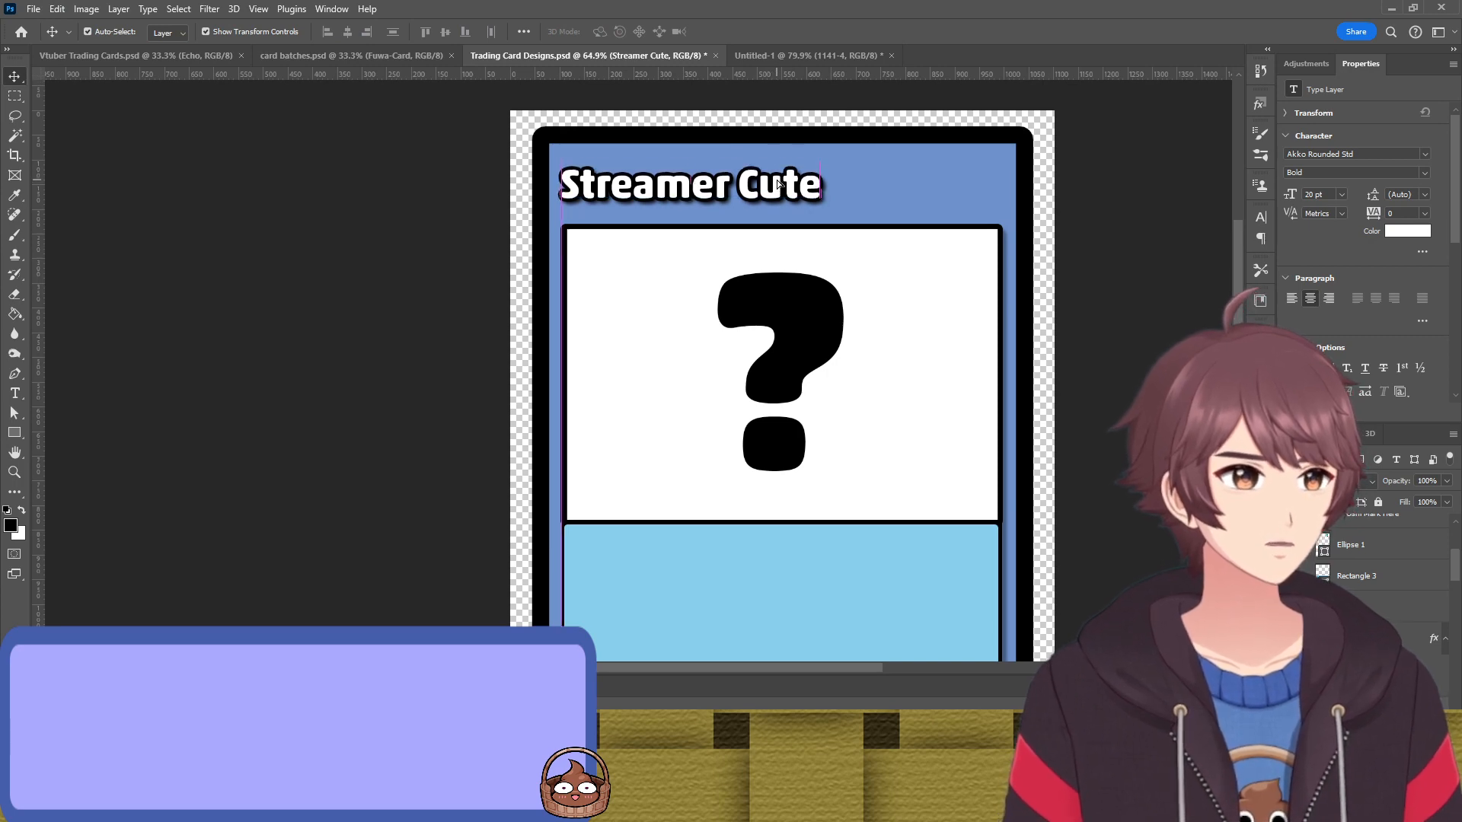
left_click(333, 281)
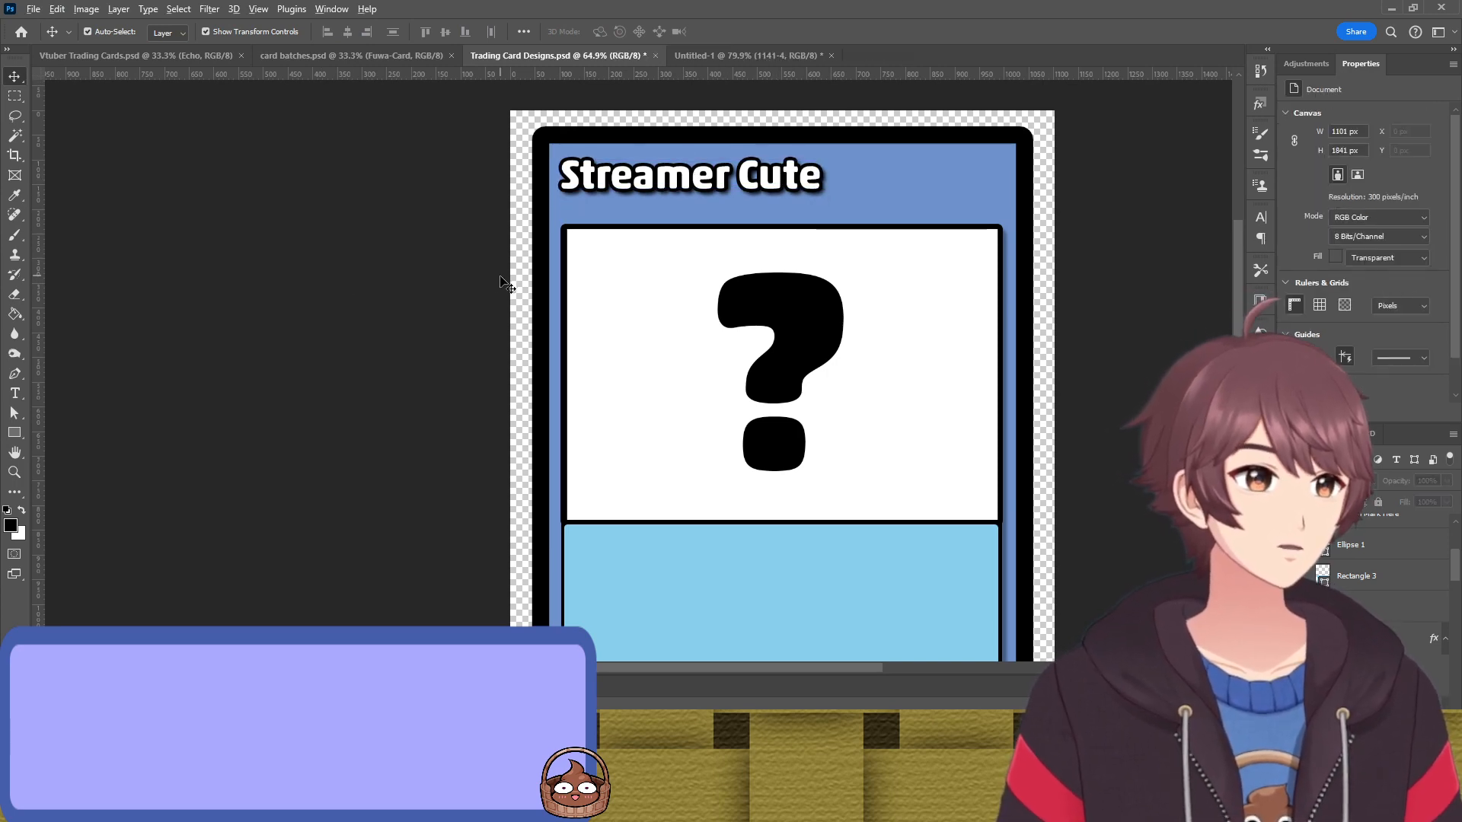
Move the question mark and its white rectangle from above the Design Examples group down into the card outline groups
scroll(471, 296, "down", 4)
left_click_drag(446, 323, 351, 265)
scroll(357, 294, "down", 2)
scroll(358, 294, "down", 1)
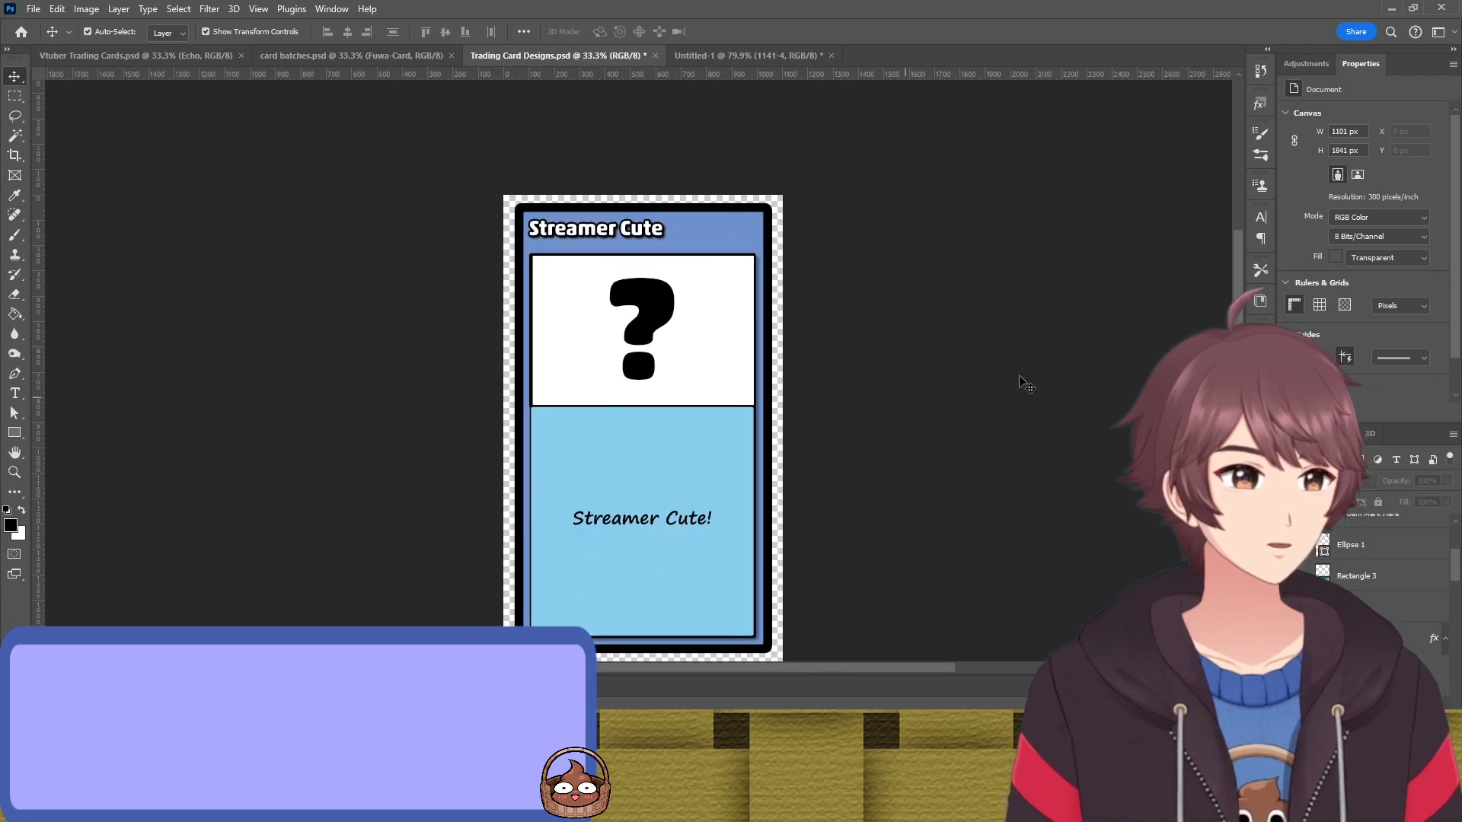
scroll(1020, 378, "down", 4)
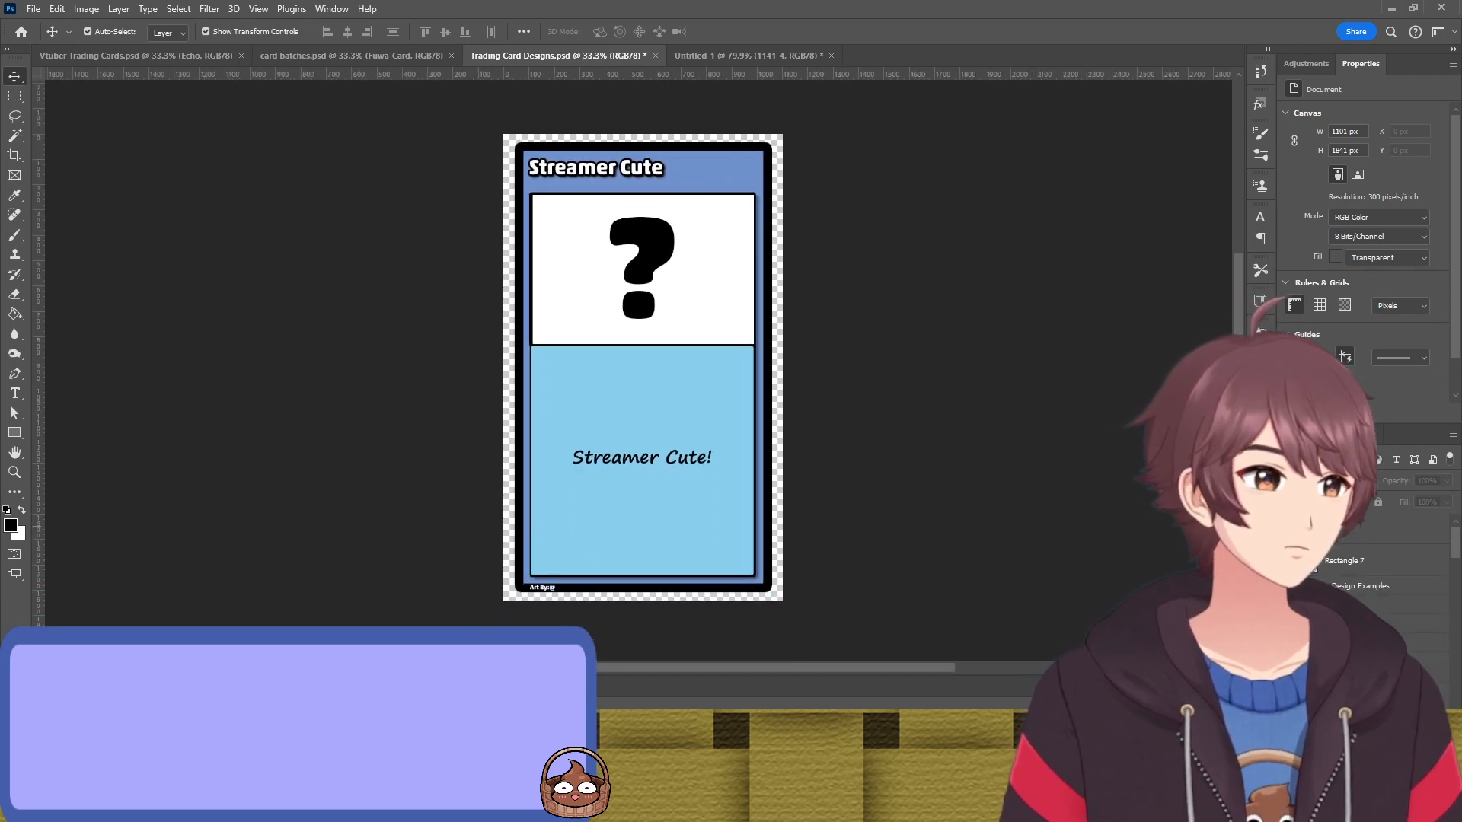
left_click(1340, 568)
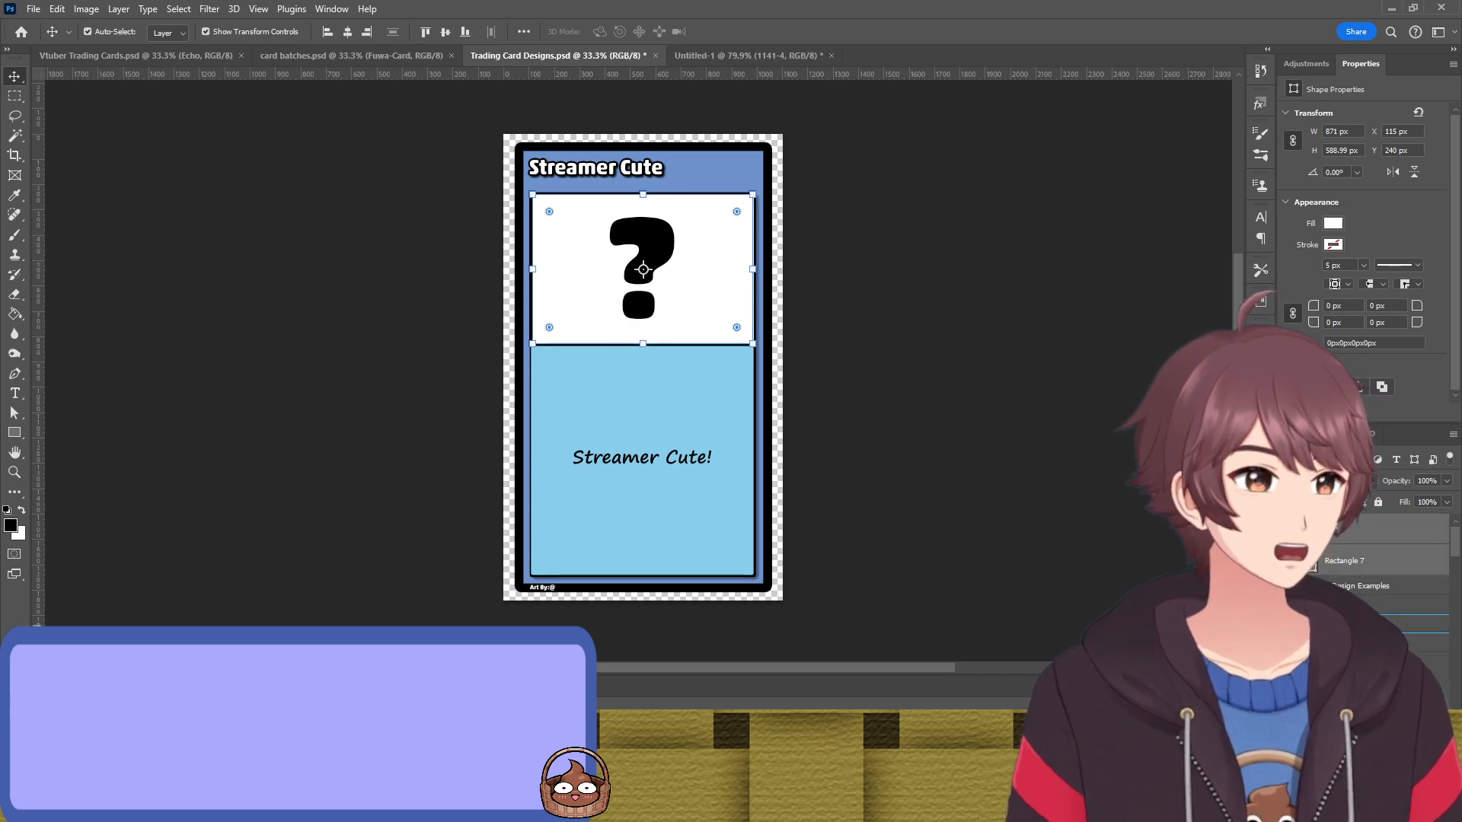
left_click(642, 368)
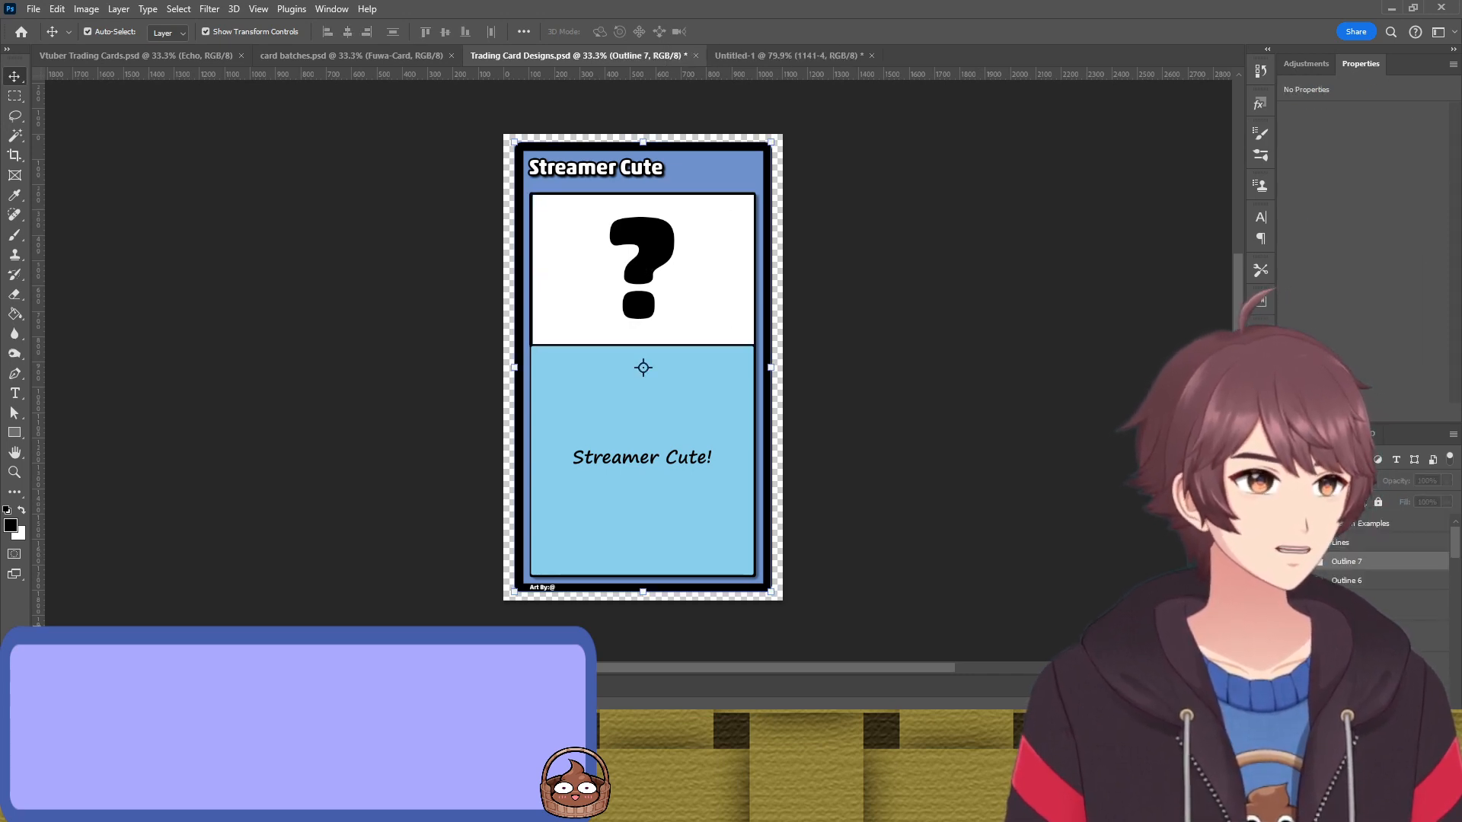
left_click(1061, 505)
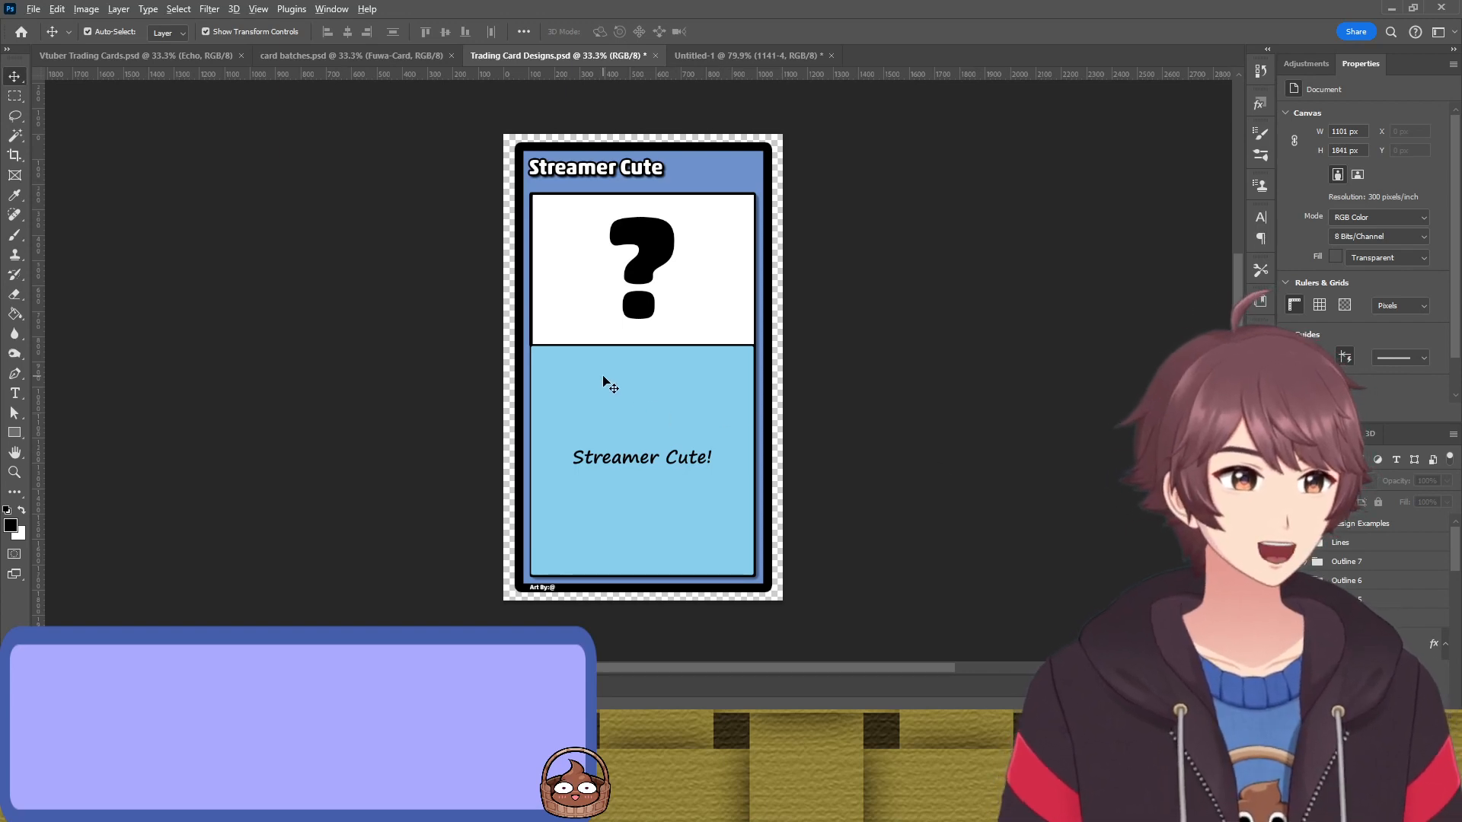
Nudge the light blue text box down beneath the art frame, settling its vertical position at Y 843 px
scroll(609, 385, "up", 8)
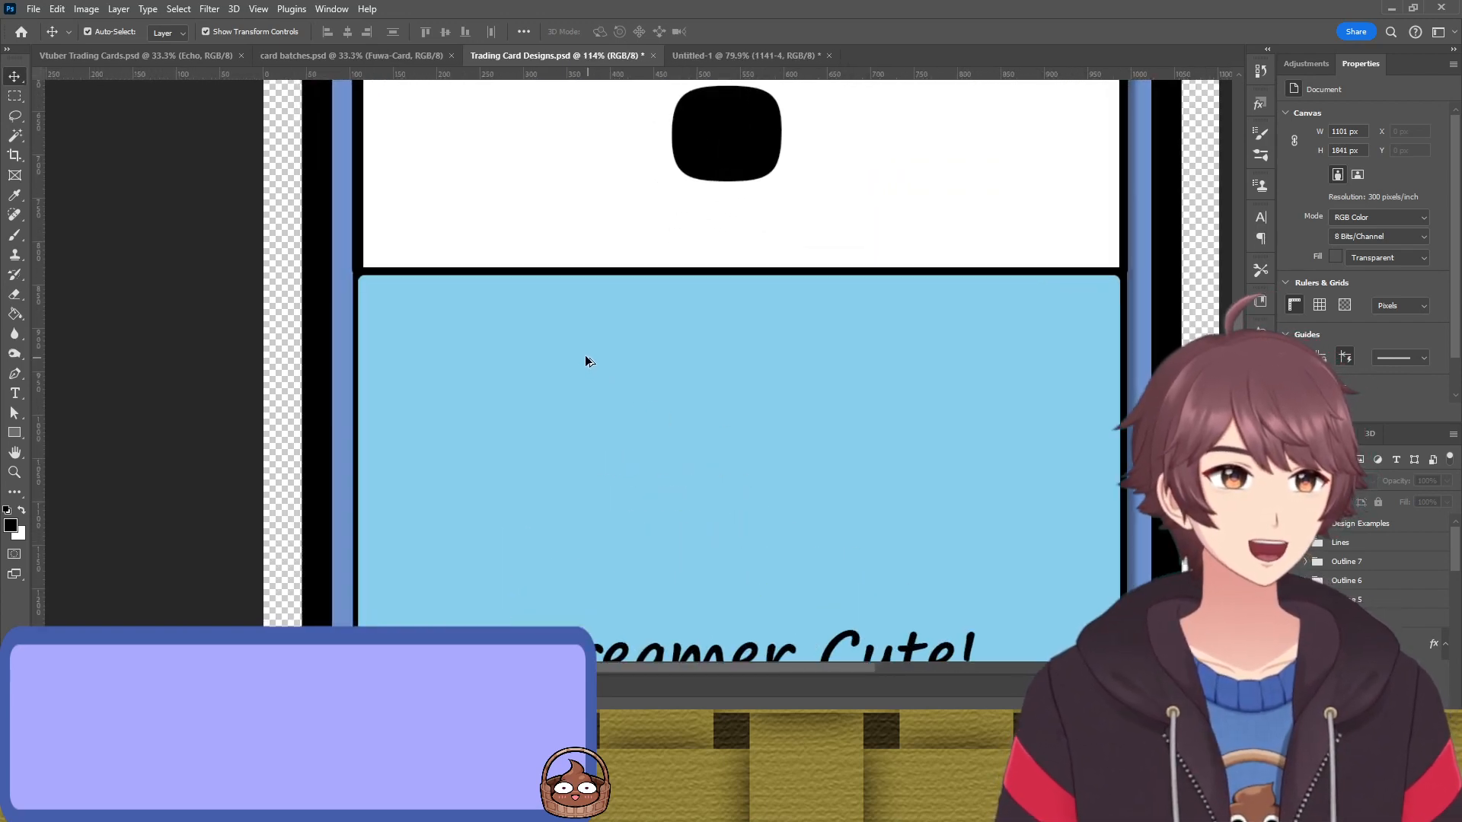
left_click(586, 361)
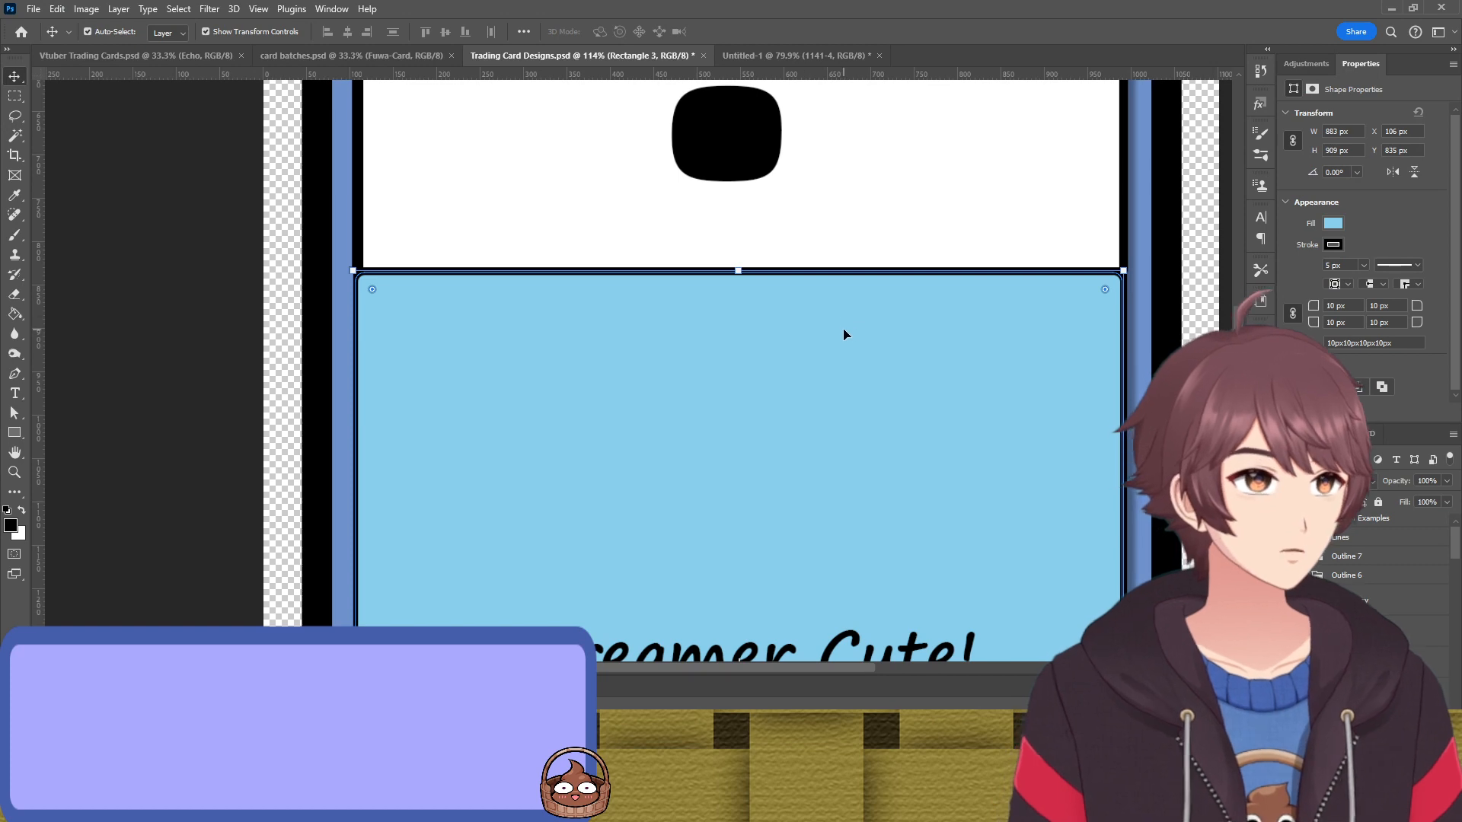
left_click(1193, 292)
scroll(1195, 293, "down", 7)
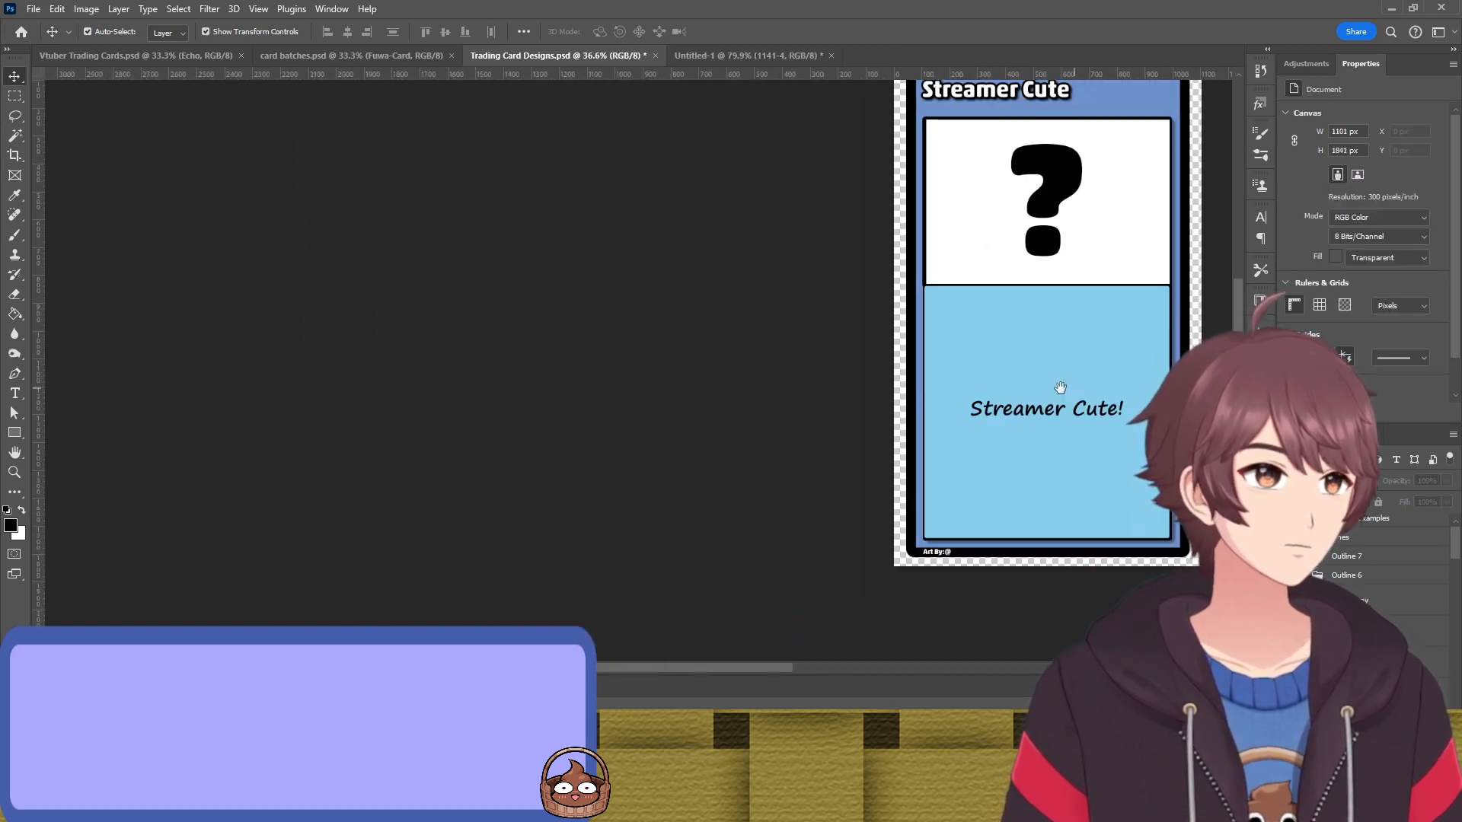
left_click_drag(1060, 387, 589, 425)
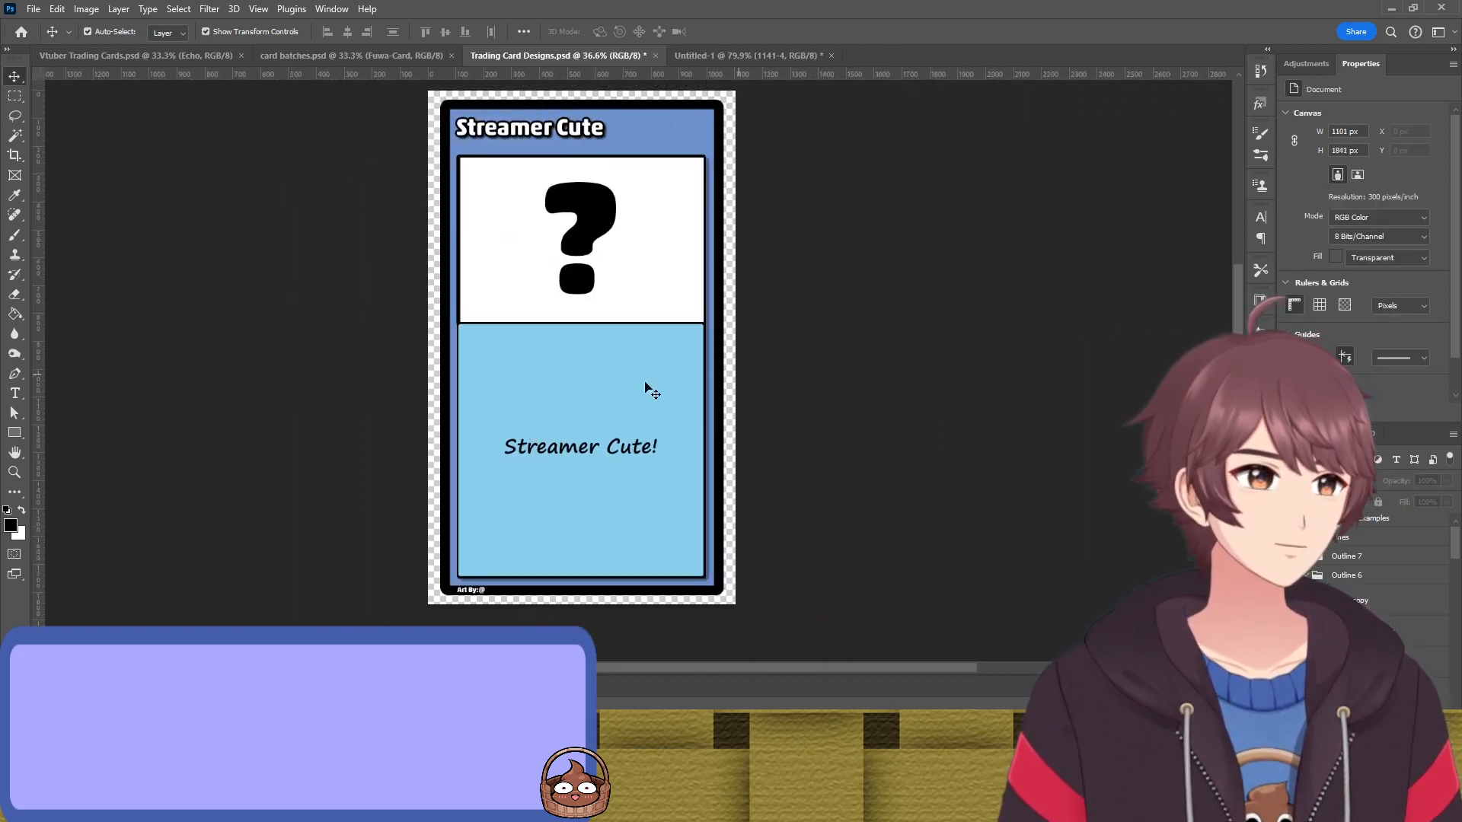
left_click(564, 387)
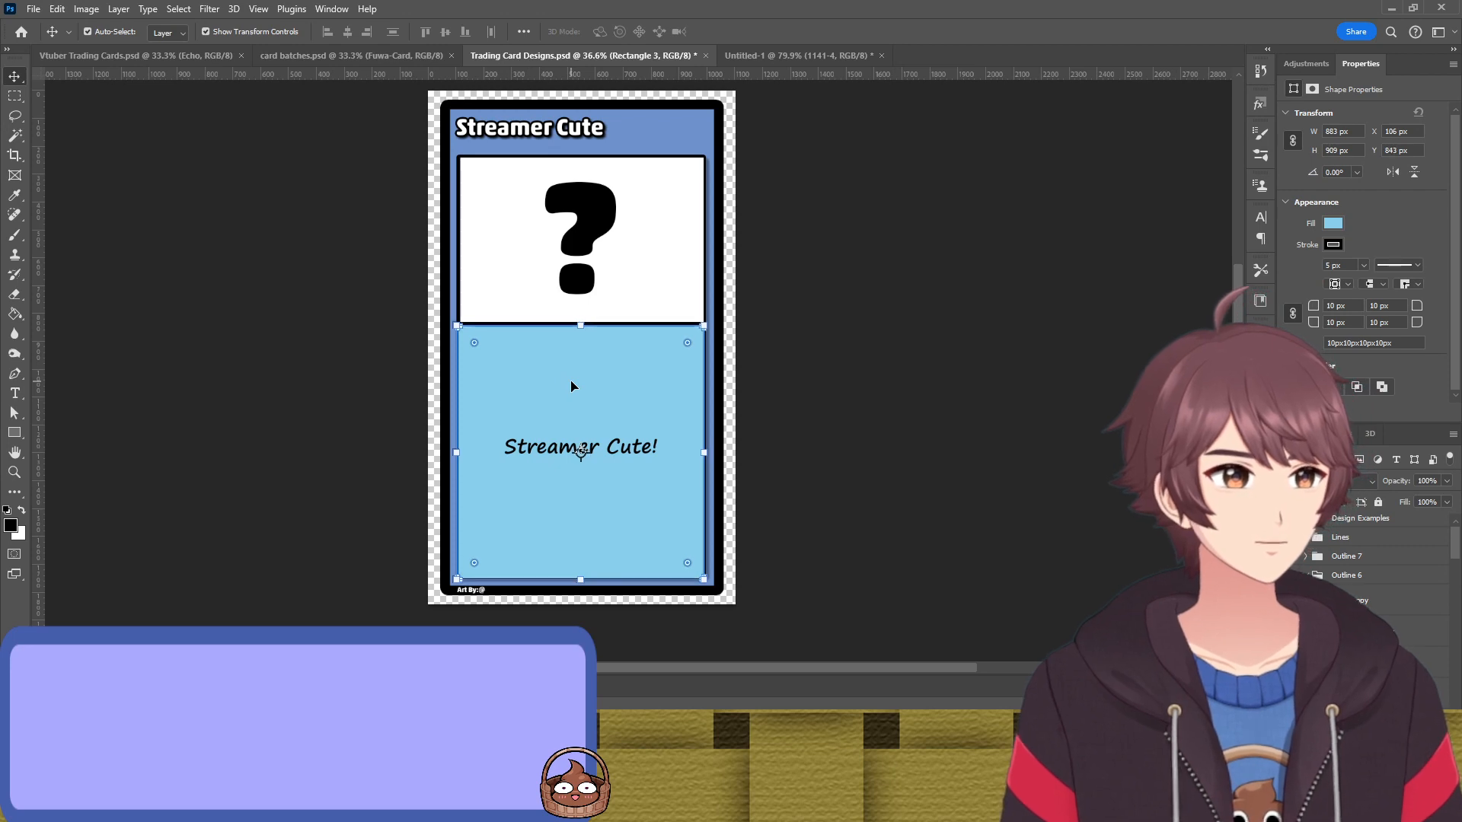
left_click(929, 404)
left_click(648, 413)
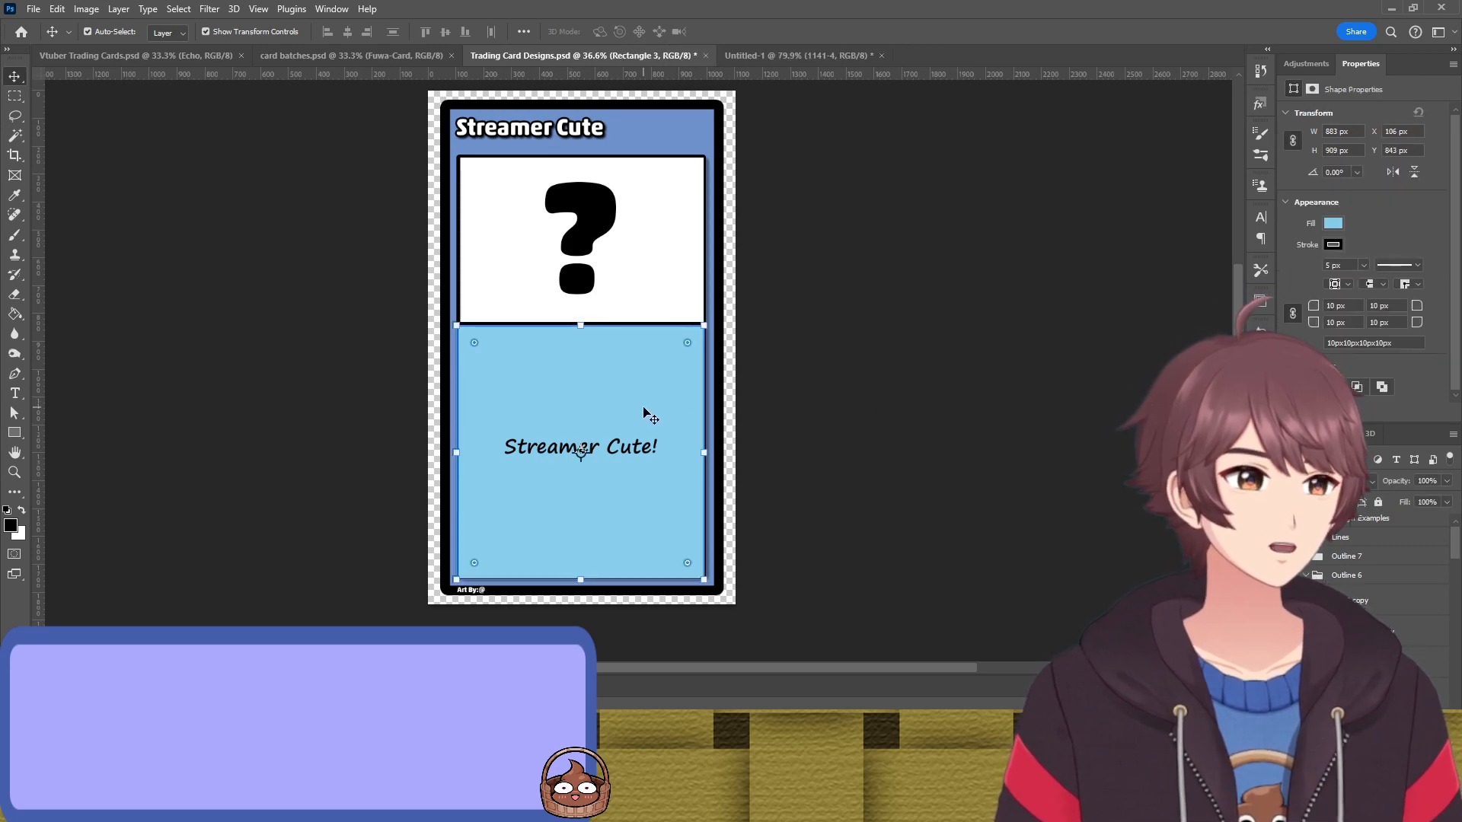
key("Up")
key("Up")
key("Up")
key("Up")
key("Up")
key("Up")
key("Up")
key("Up")
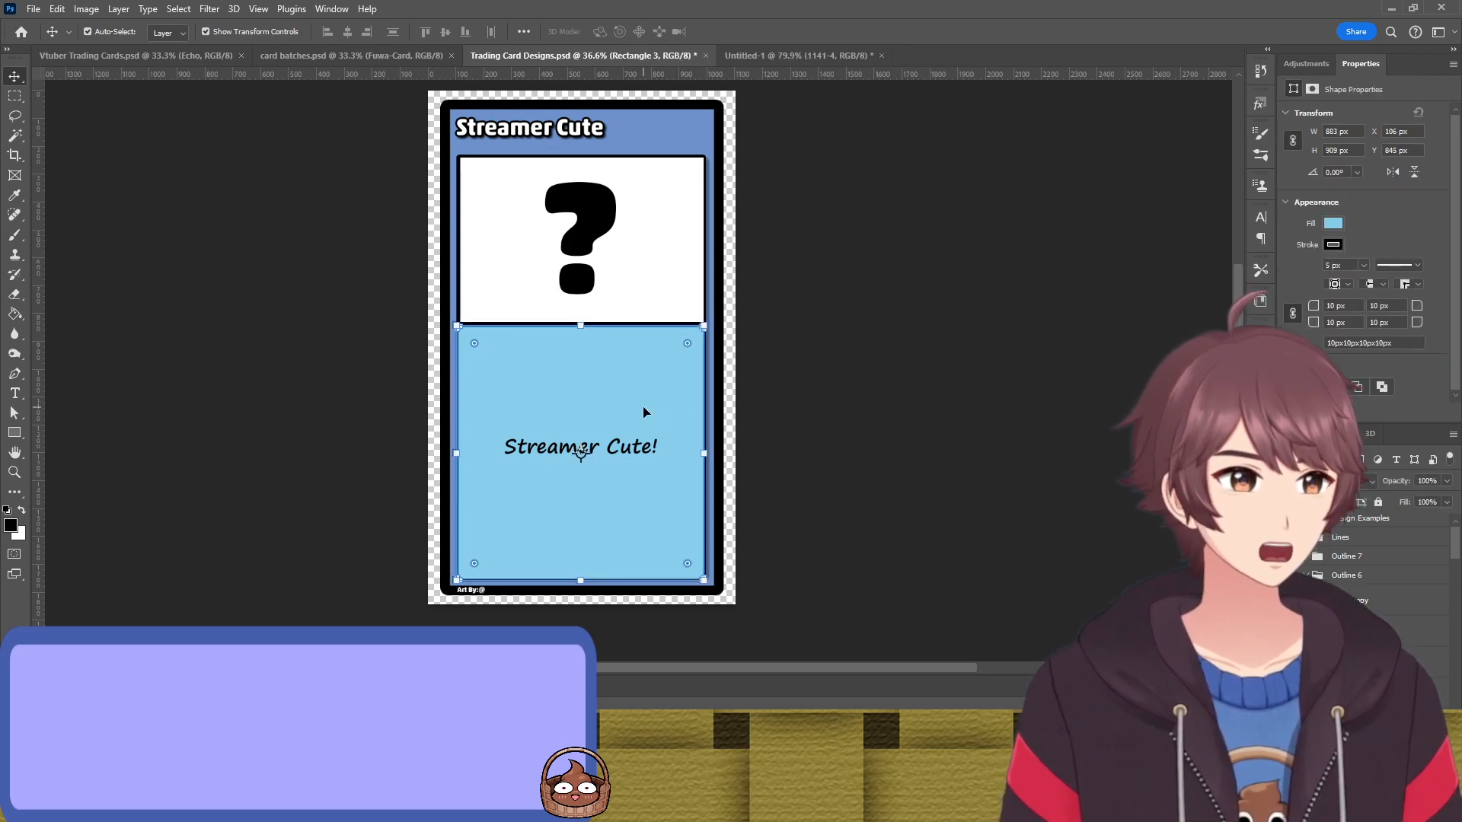
key("Down")
key("Down")
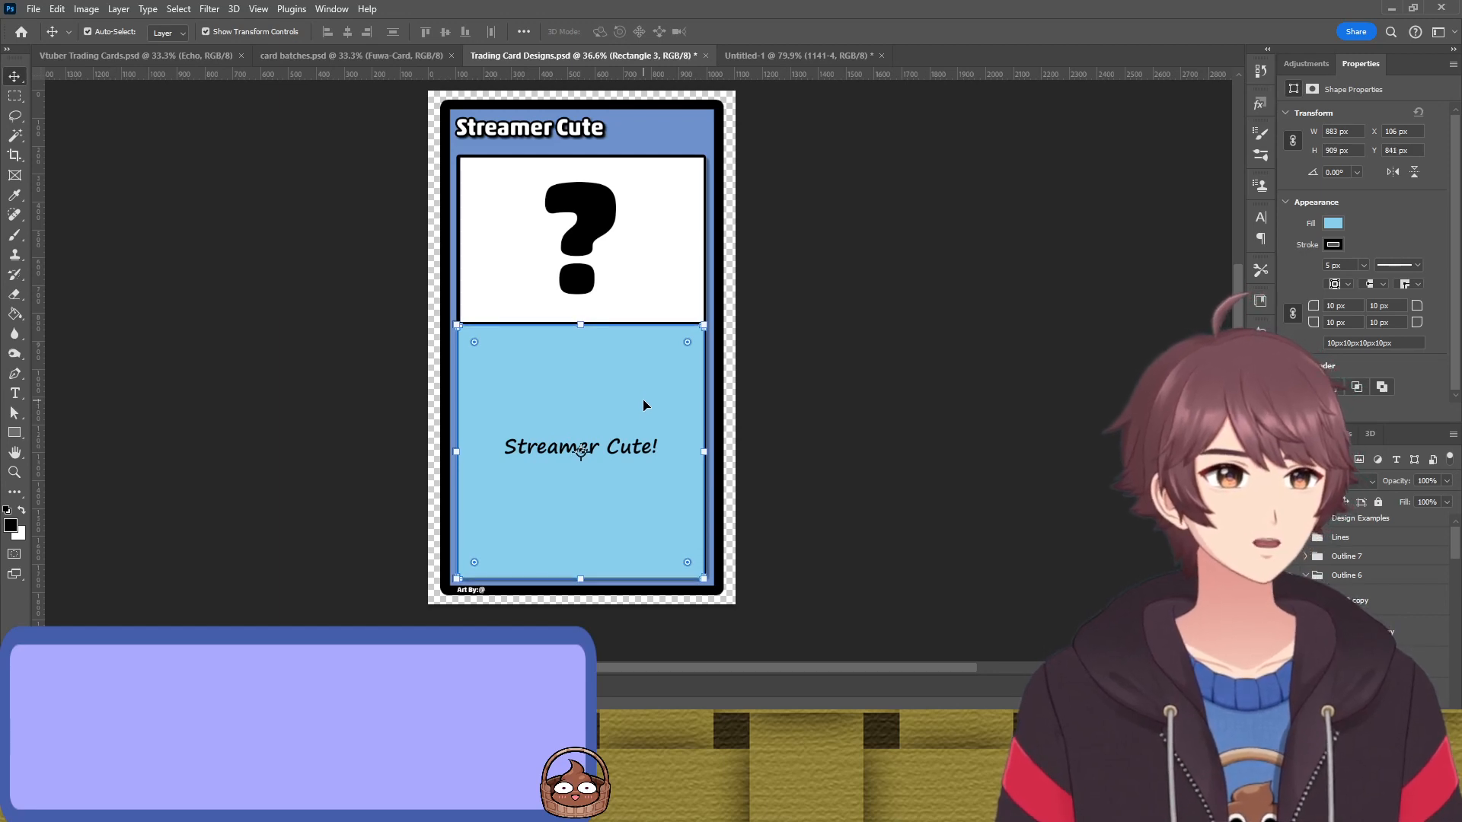
left_click(1041, 437)
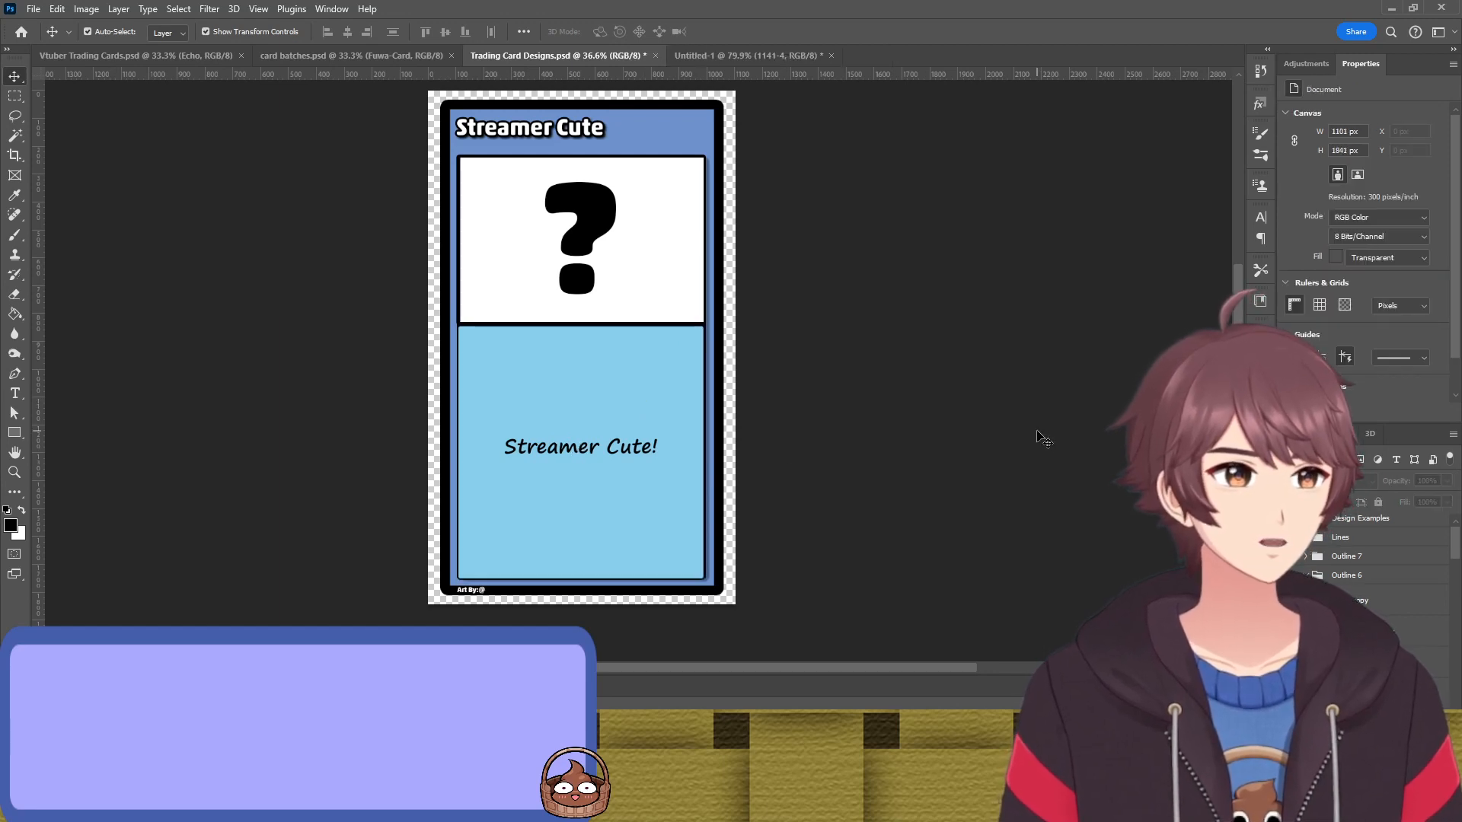
left_click(648, 402)
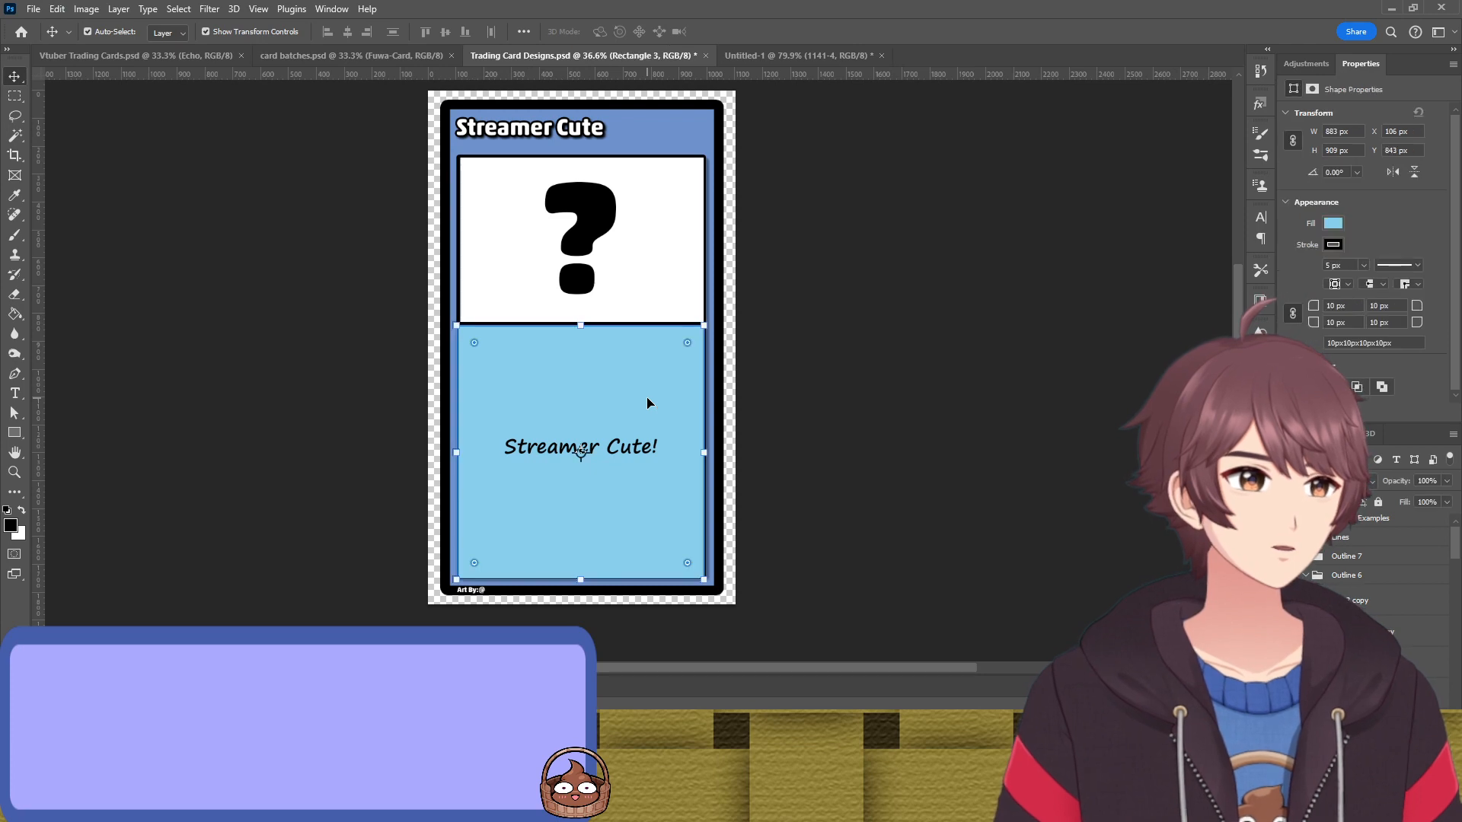
left_click(861, 469)
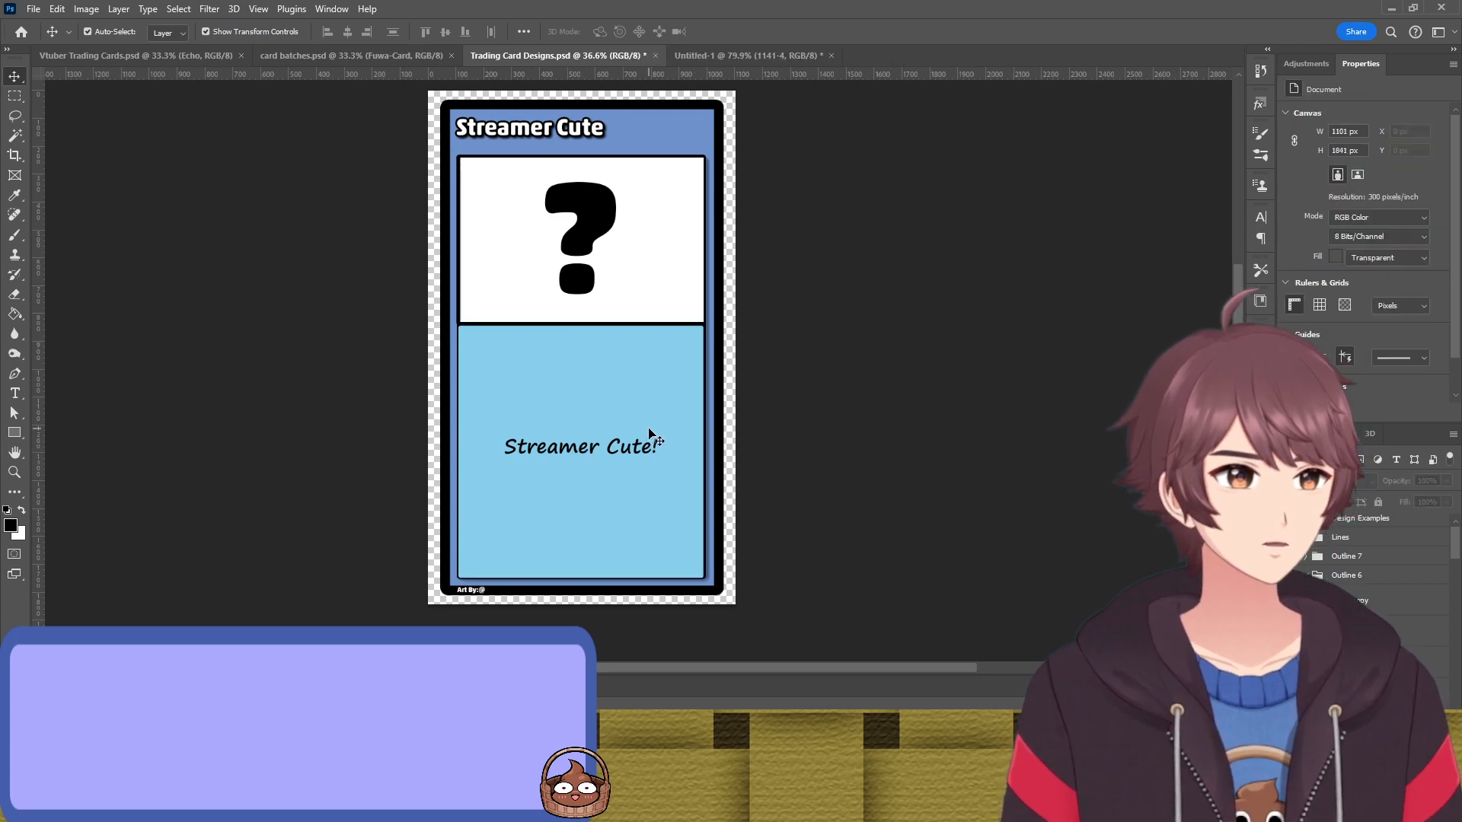
left_click(656, 318)
scroll(677, 259, "up", 5)
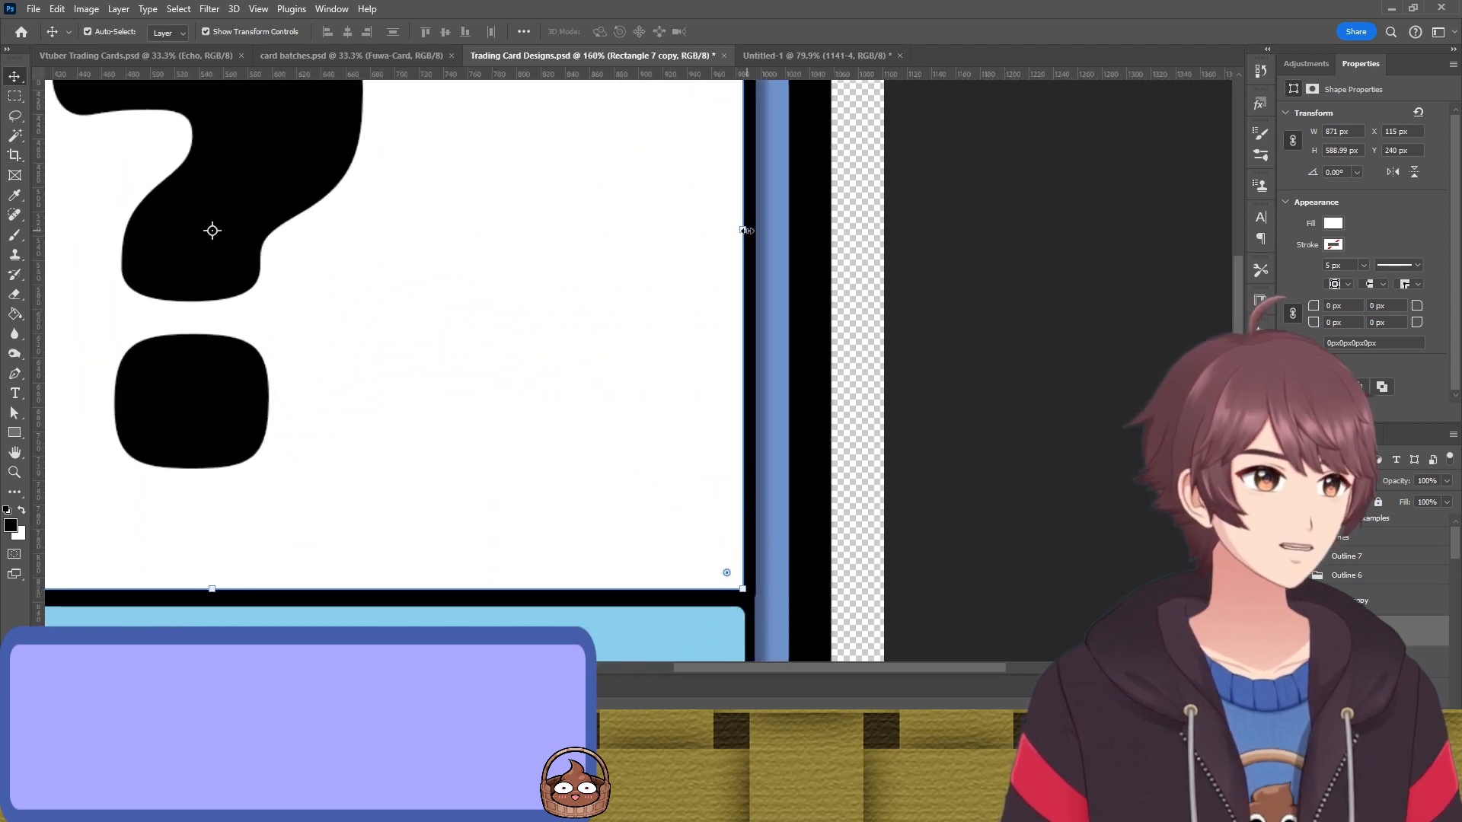
mouse_move(745, 231)
left_mouse_down()
mouse_move(725, 231)
mouse_move(742, 234)
left_mouse_up()
left_click(729, 31)
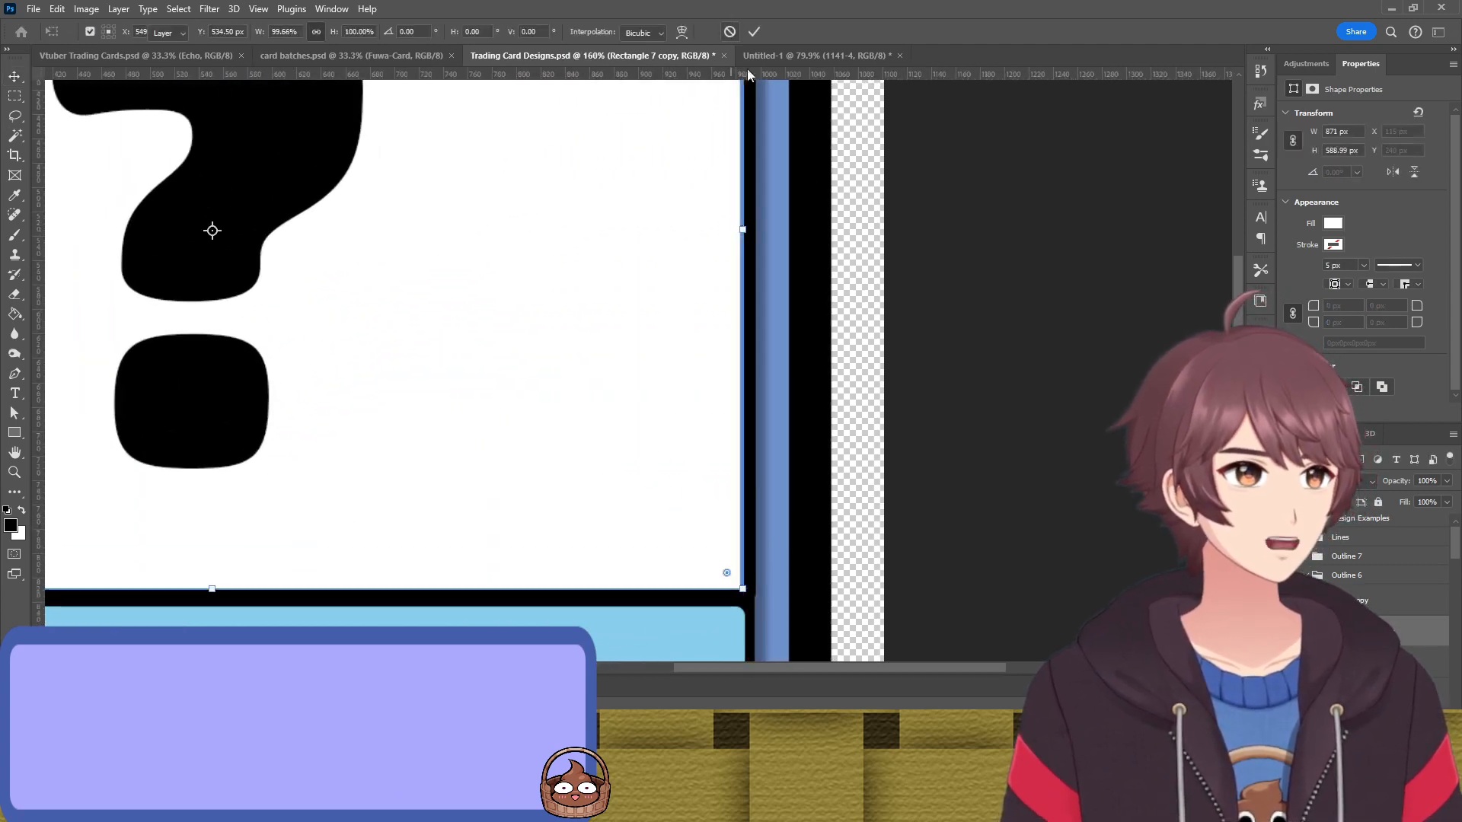
Examine the alignment of the borders around the question mark art area, including the Inner Edge shape
scroll(761, 271, "down", 6)
left_click(871, 295)
scroll(370, 226, "up", 4)
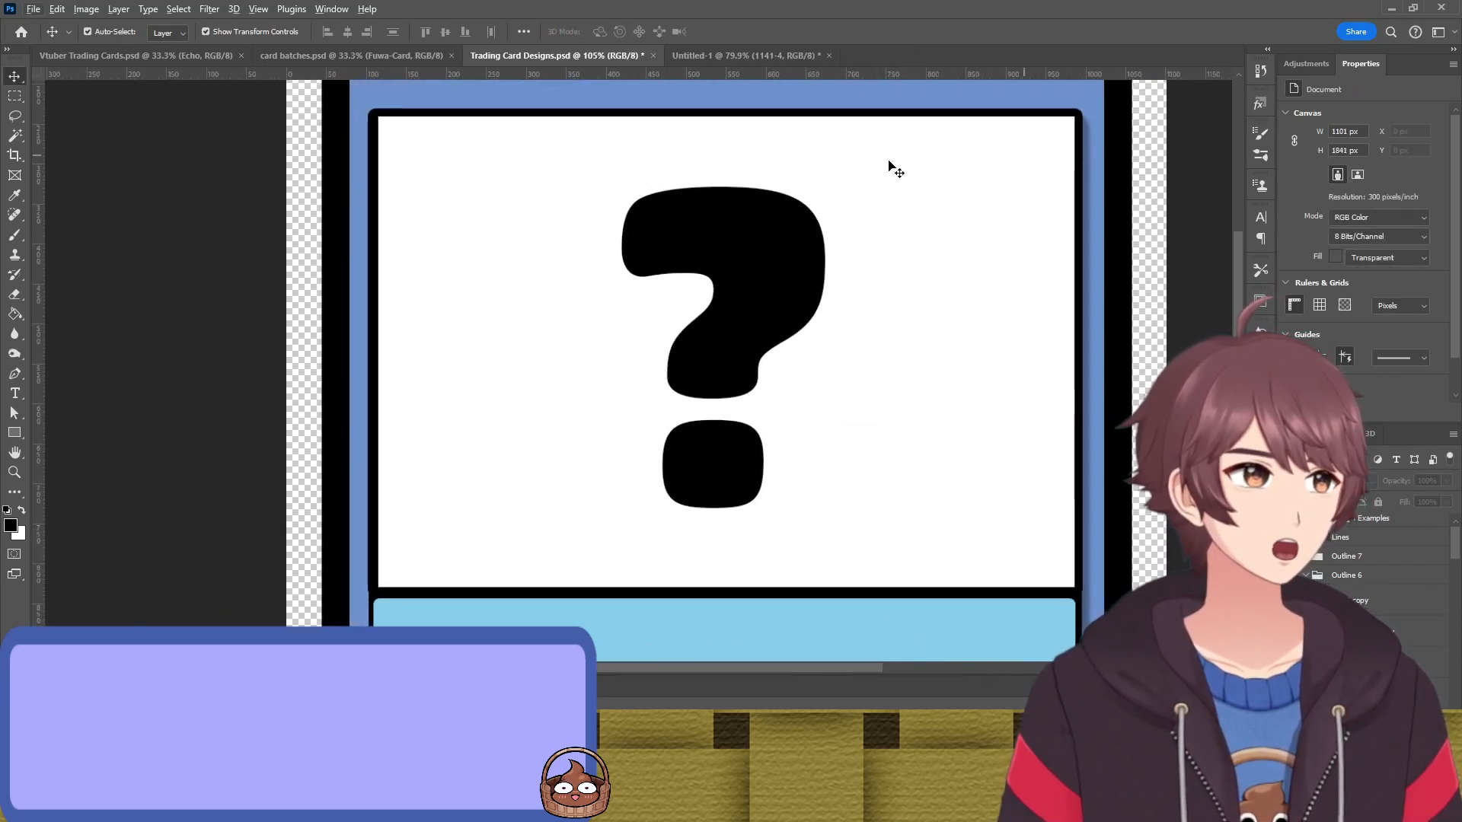
scroll(378, 326, "down", 2)
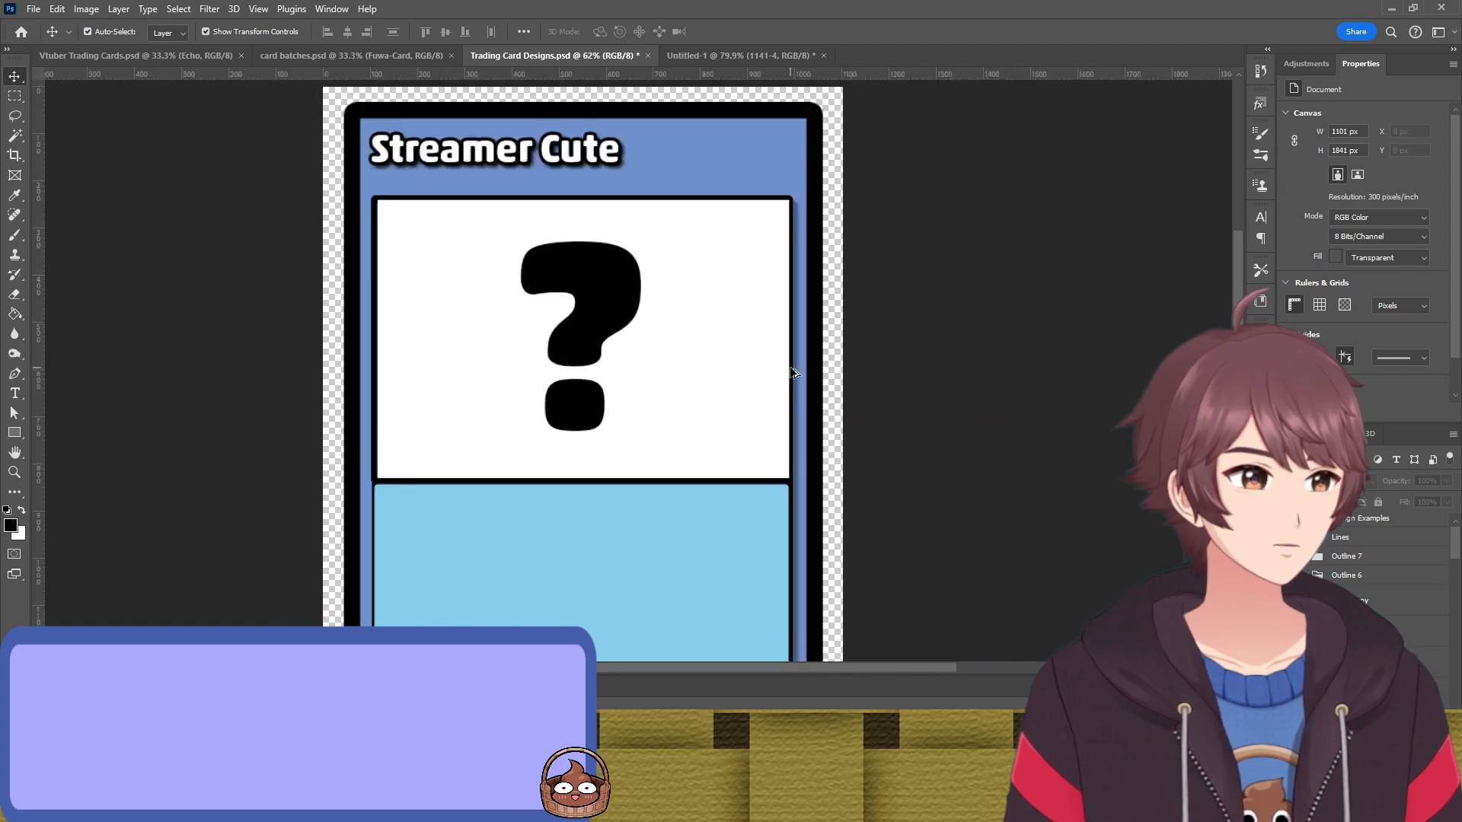
scroll(791, 372, "down", 2)
scroll(684, 390, "down", 1)
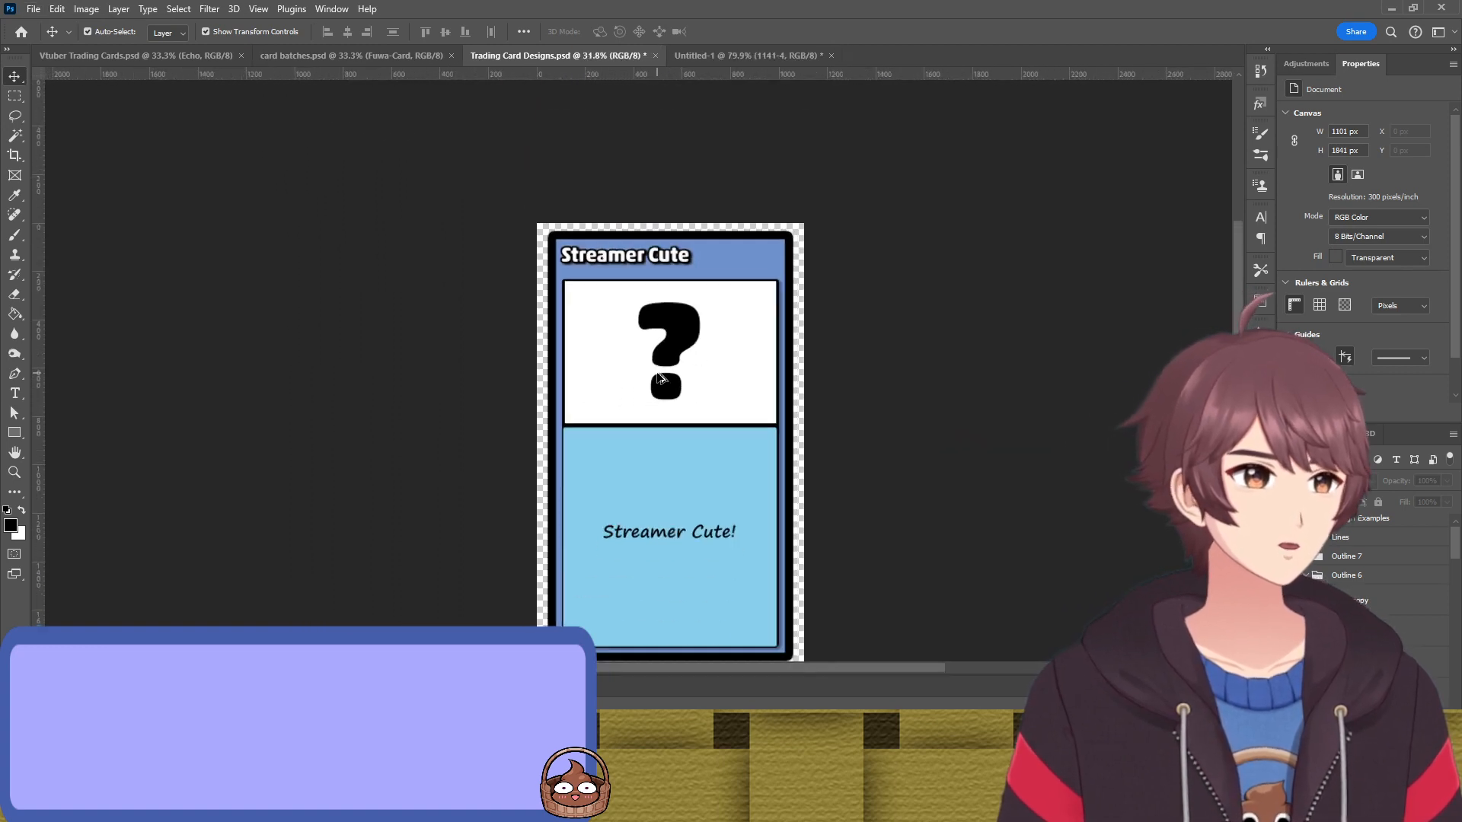
left_click(729, 345)
left_click(502, 323)
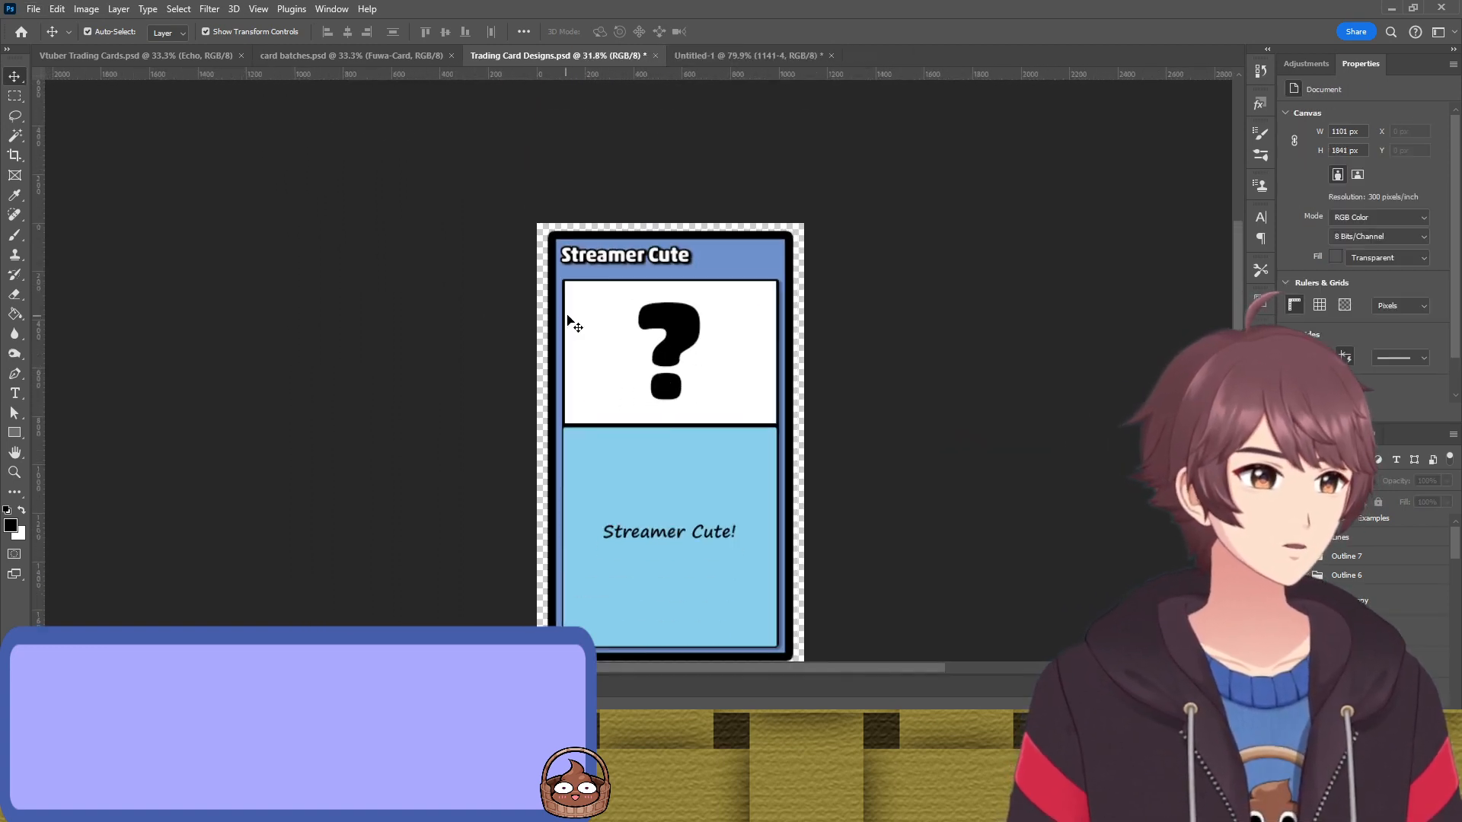
left_click(564, 319)
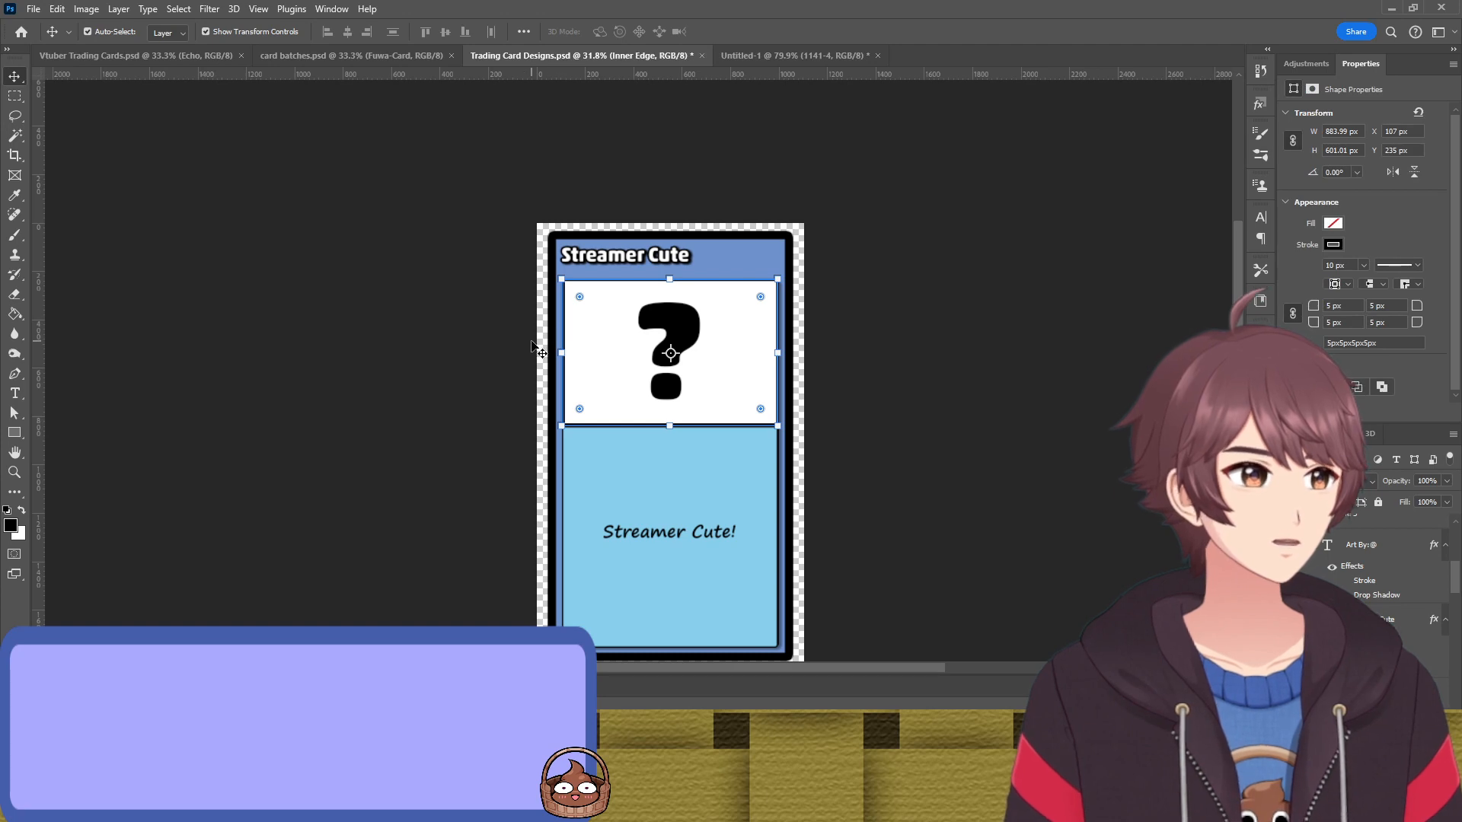
left_click(454, 376)
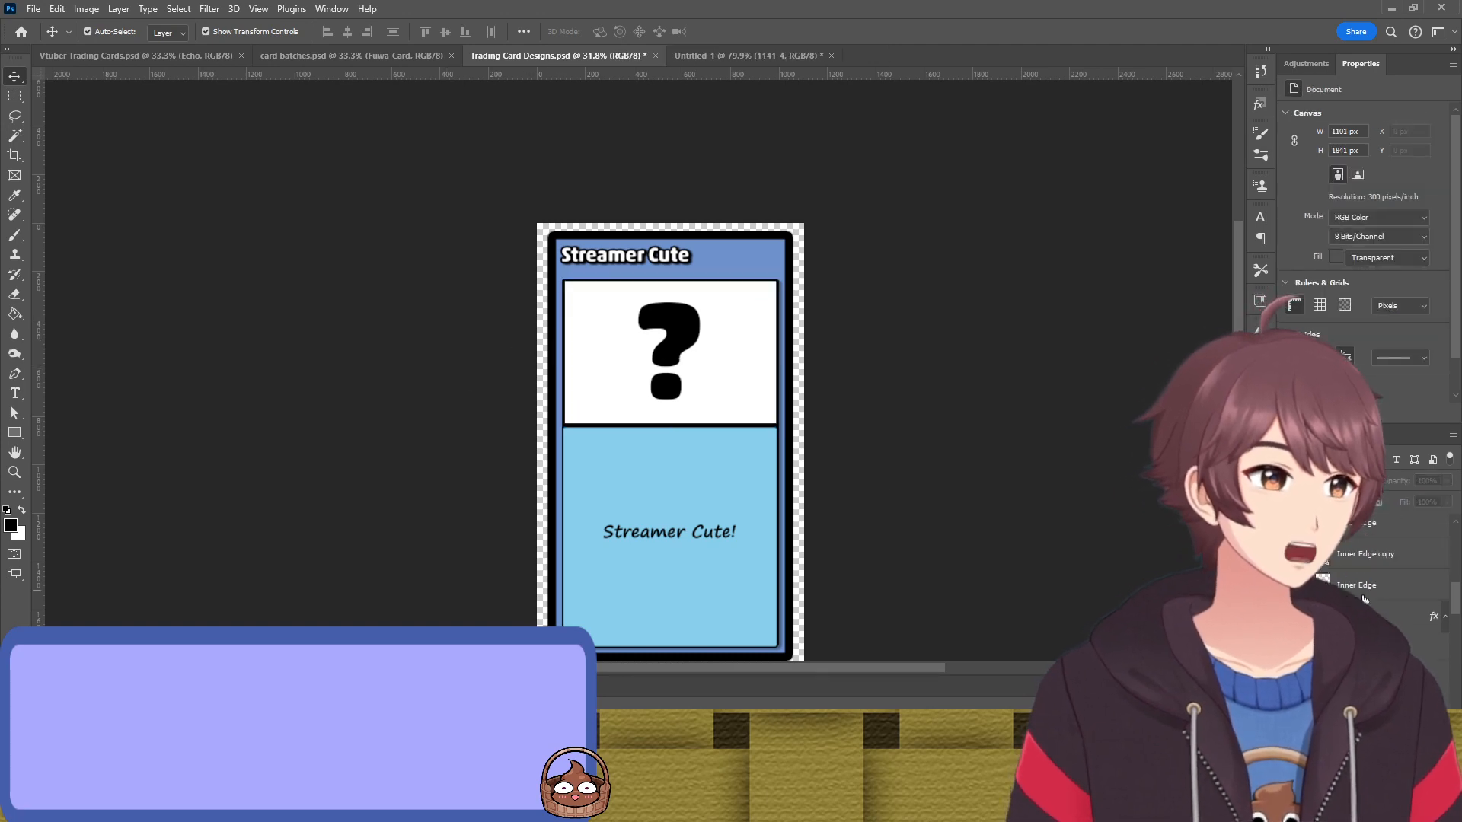
Nudge the drop-shadowed Rectangle 4 outline slightly left and check its alignment around the art area
left_click(1349, 565)
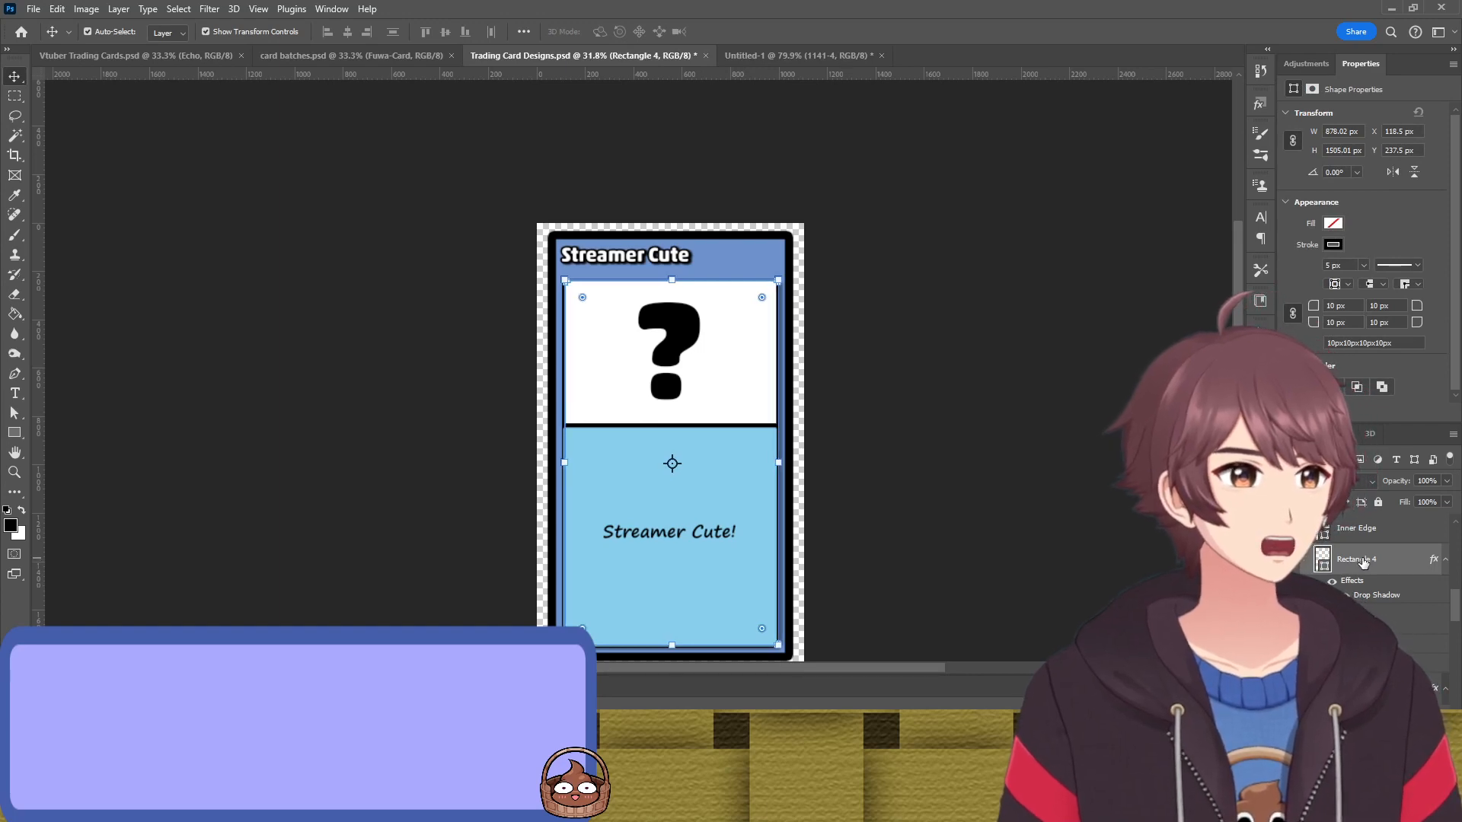
key("Left")
left_click(823, 437)
scroll(712, 337, "up", 4)
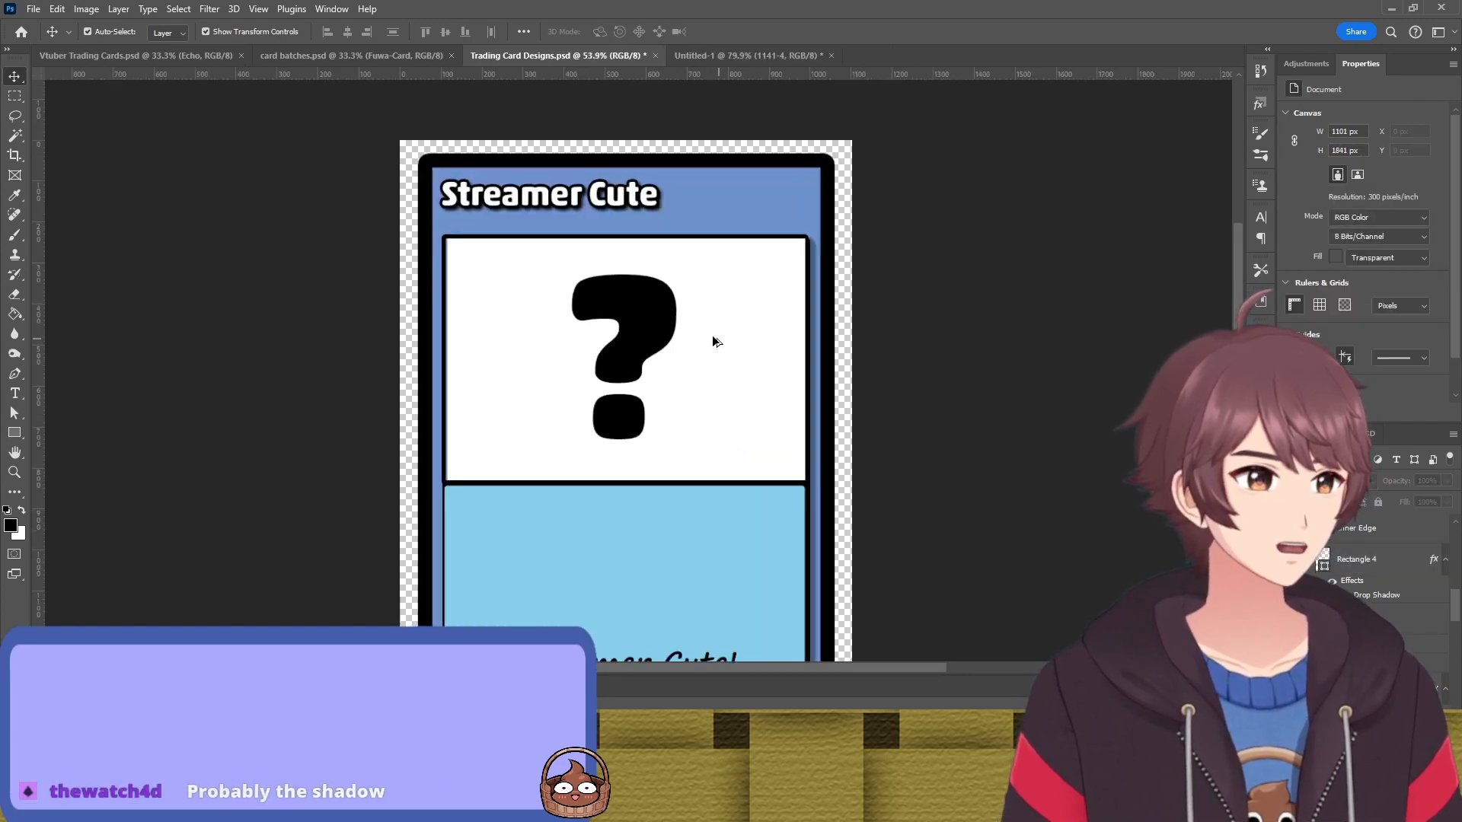
scroll(666, 313, "up", 2)
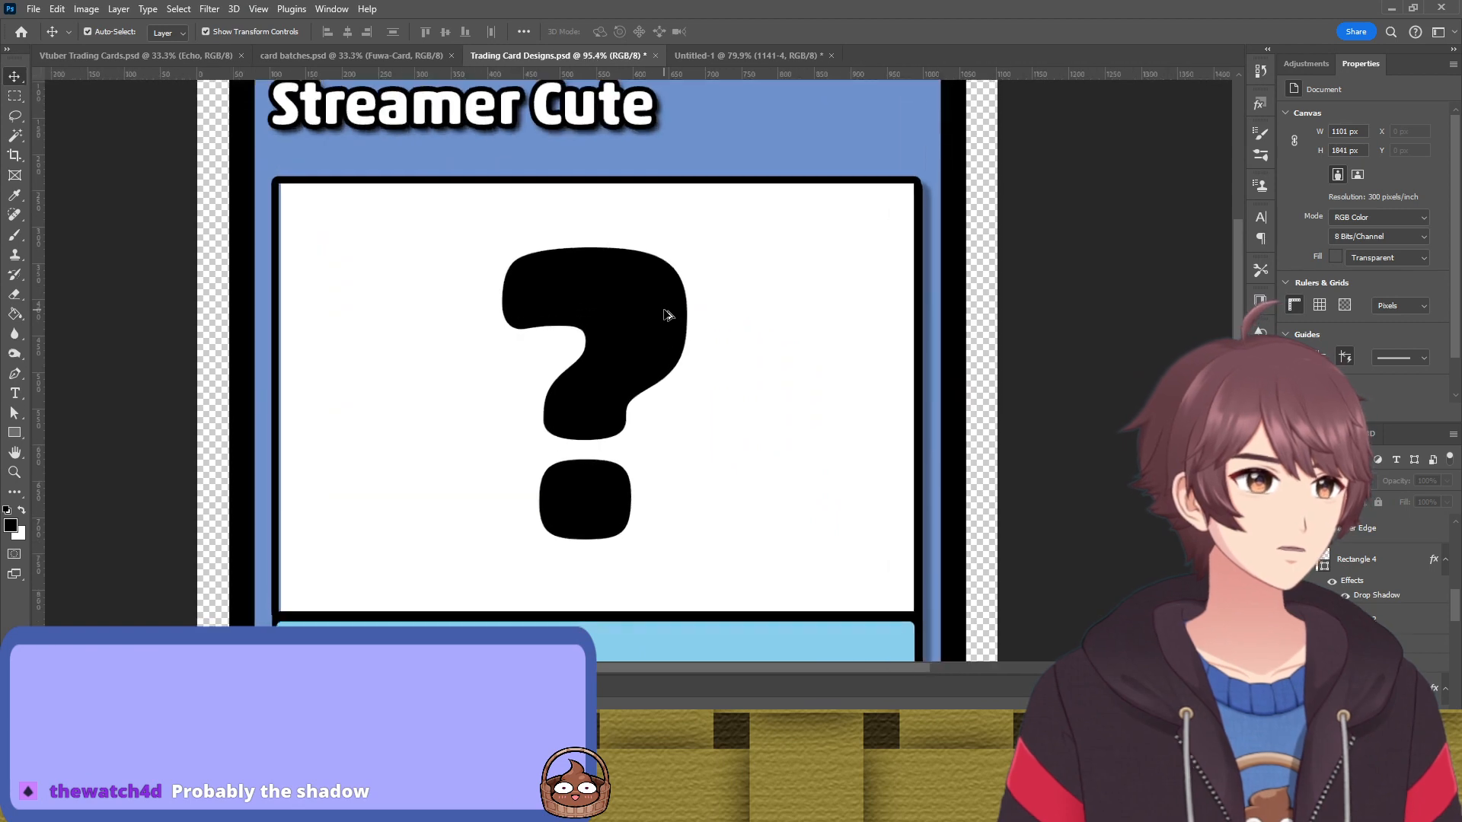
scroll(750, 326, "down", 3)
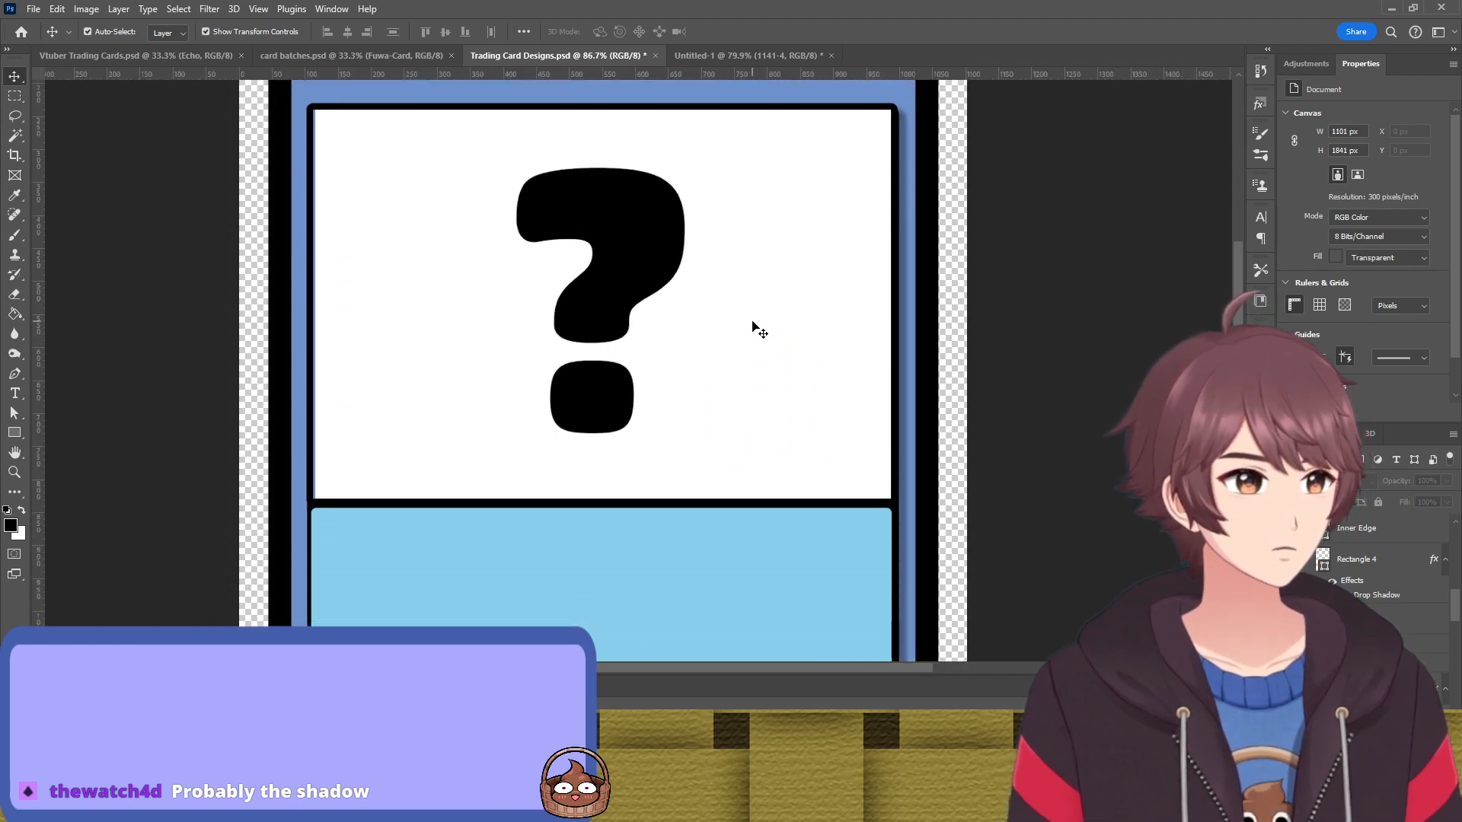
Nudge the white rectangle behind the question mark left until its horizontal position is X 111 px
left_click(742, 326)
key("Left")
key("Left")
key("Left")
key("Left")
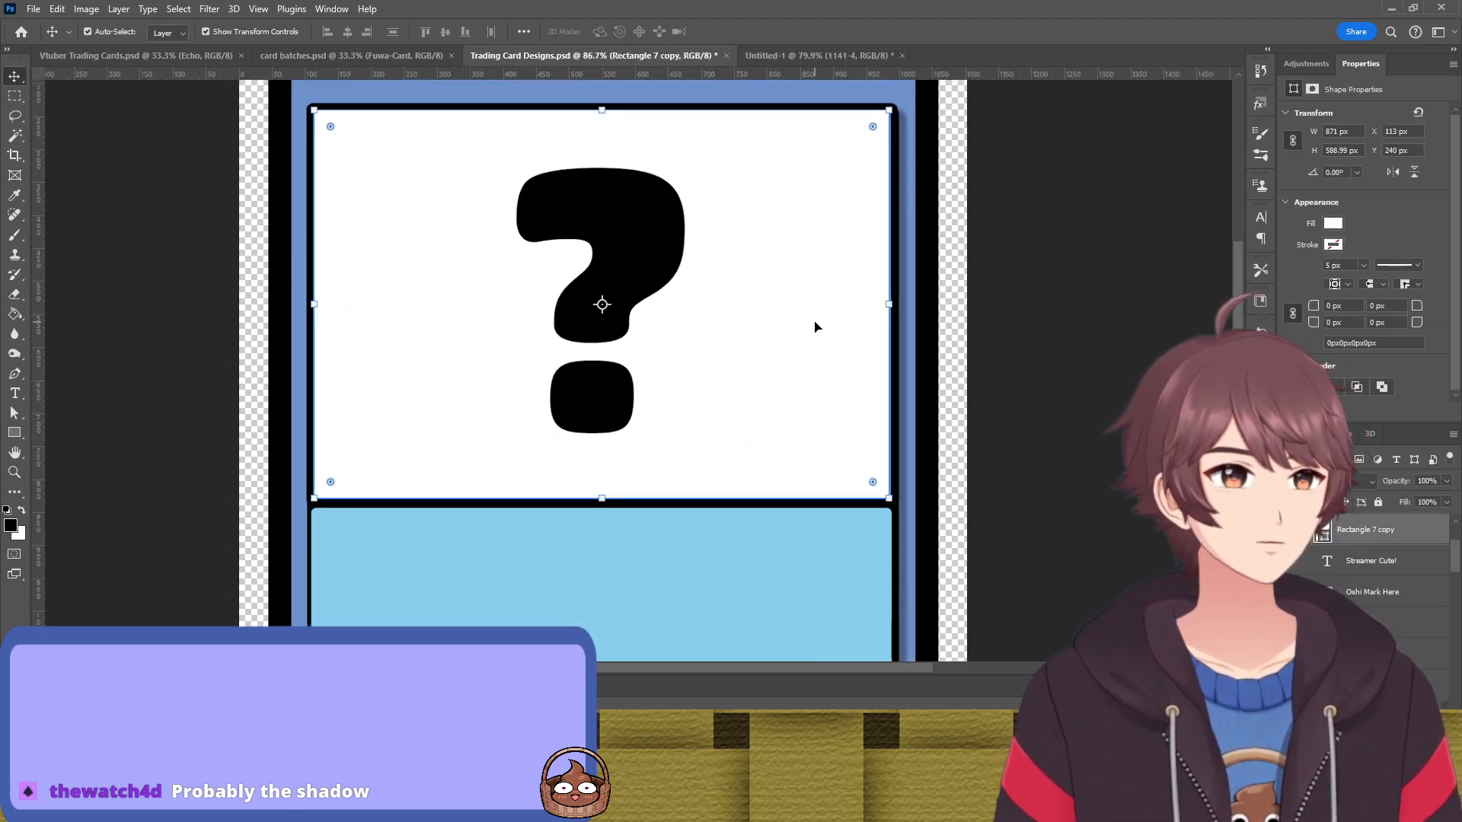
Stretch the white rectangle's right edge slightly outward to meet the black border of the art frame
scroll(844, 312, "up", 3)
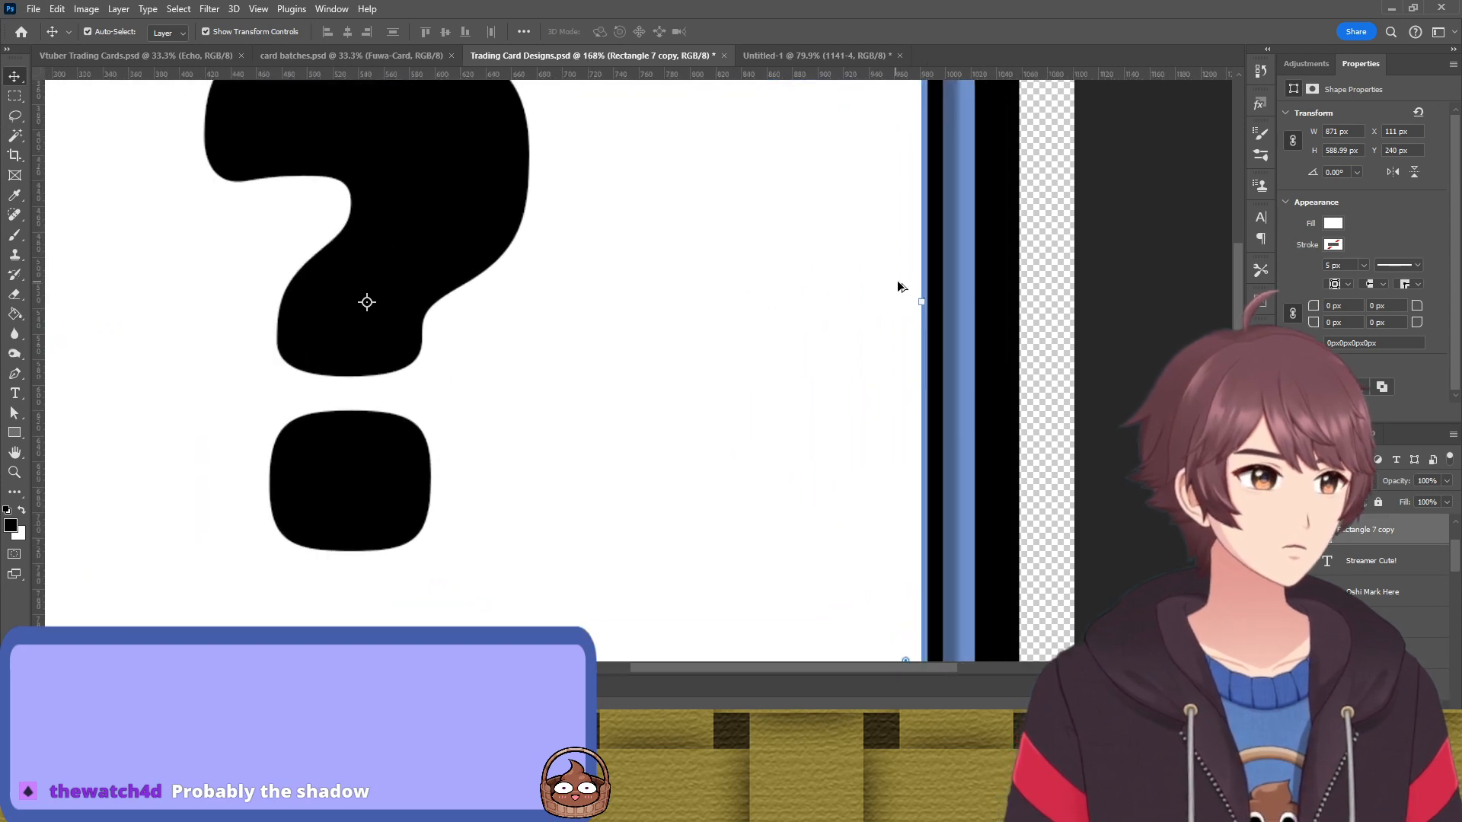
left_click_drag(926, 305, 932, 307)
key("Return")
left_click(1051, 322)
scroll(1051, 321, "down", 3)
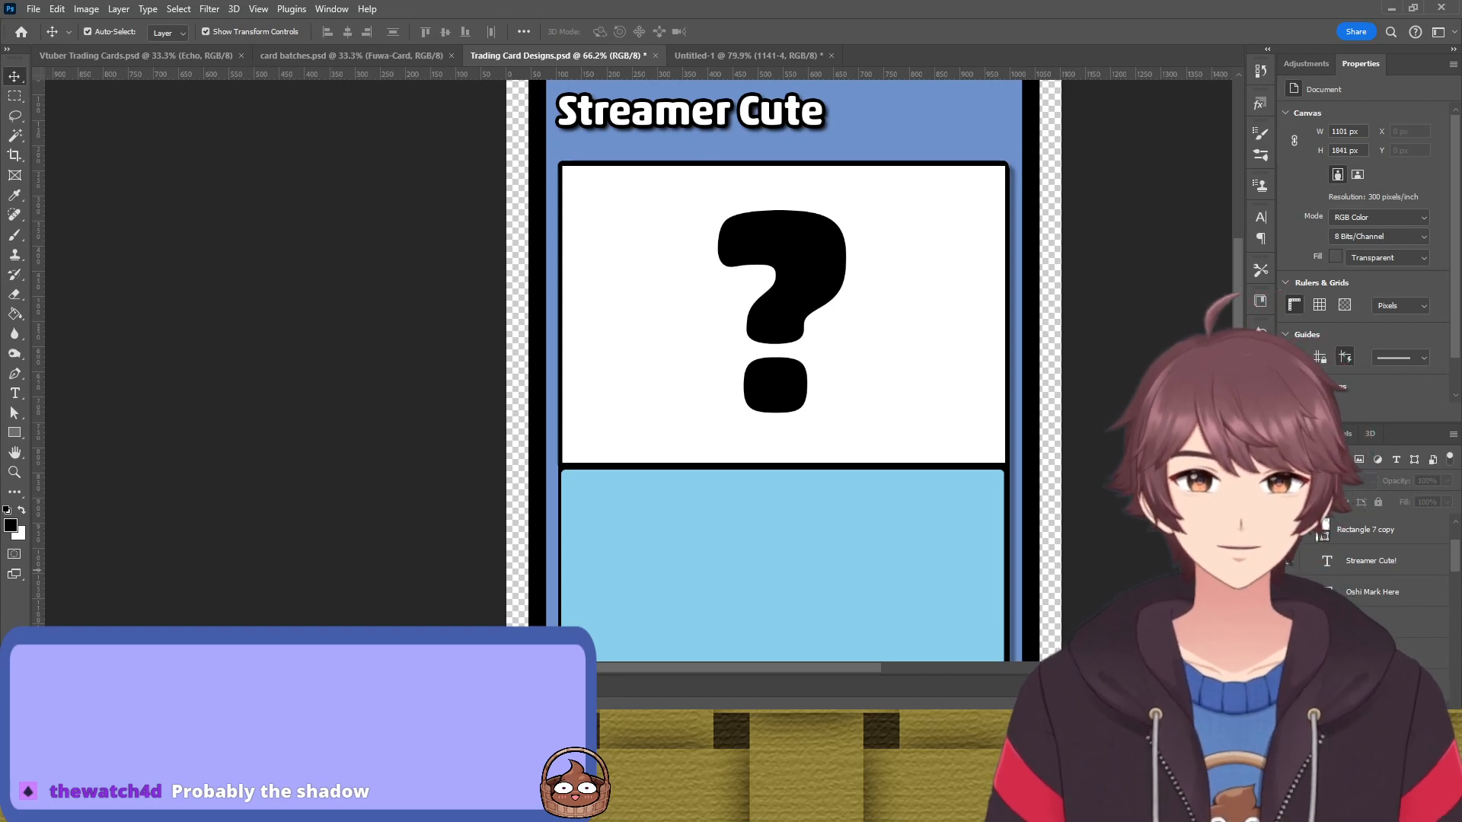
Try a 1 px stroke width on the drop-shadowed Rectangle 4 outline and check the border without the selection
scroll(1348, 597, "down", 3)
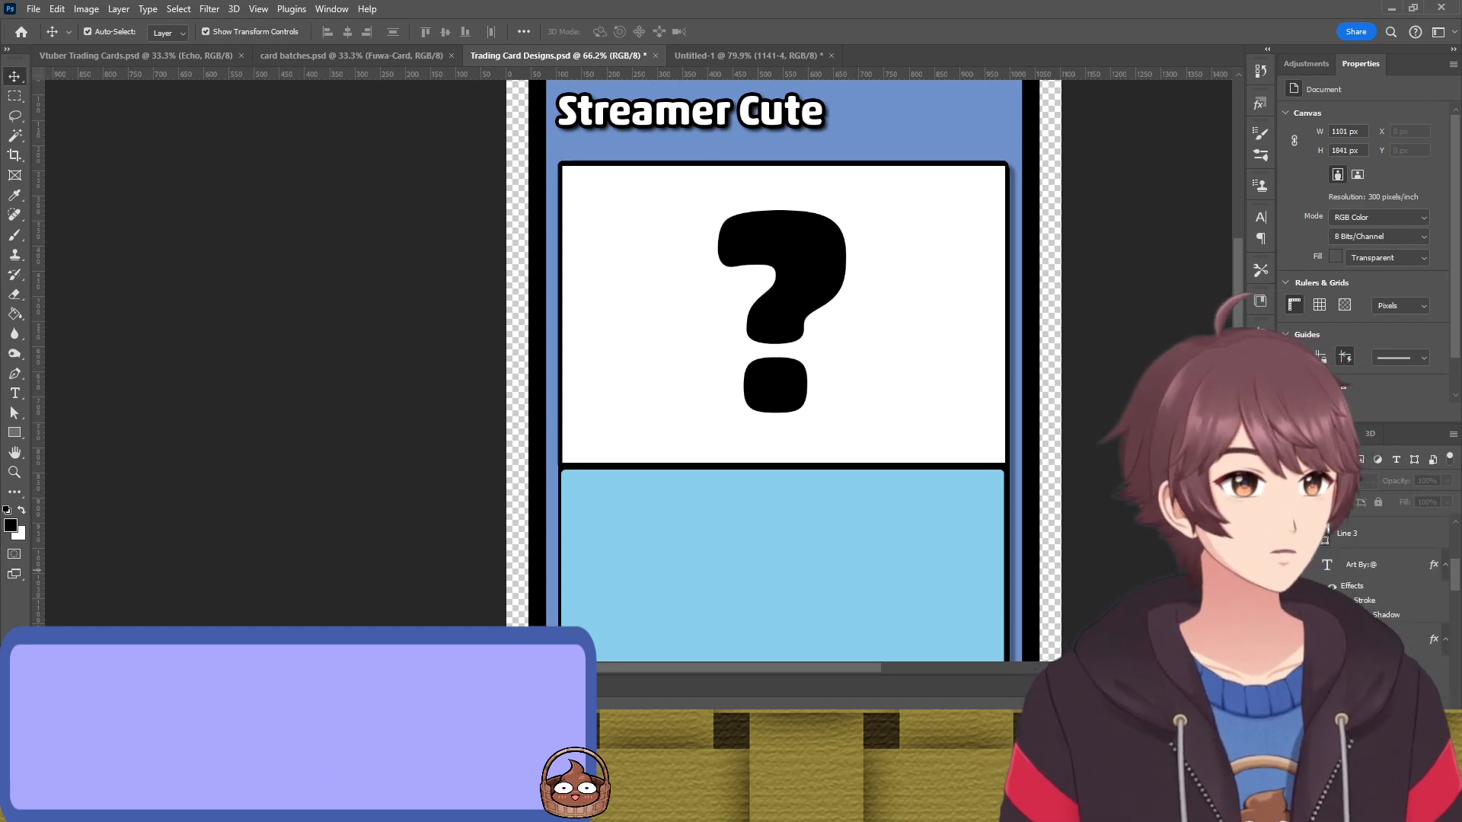
scroll(1349, 596, "down", 2)
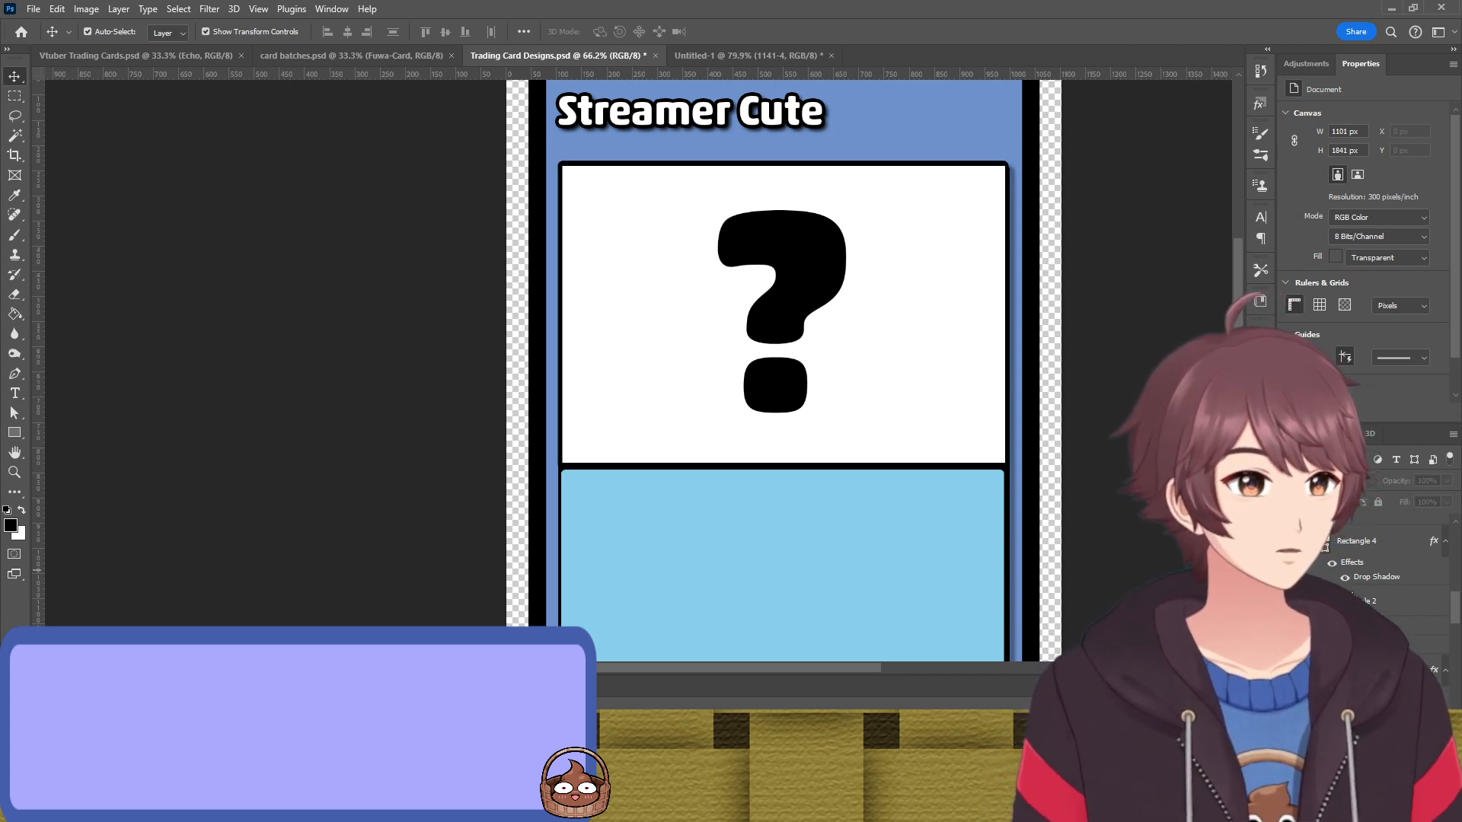
left_click(1356, 545)
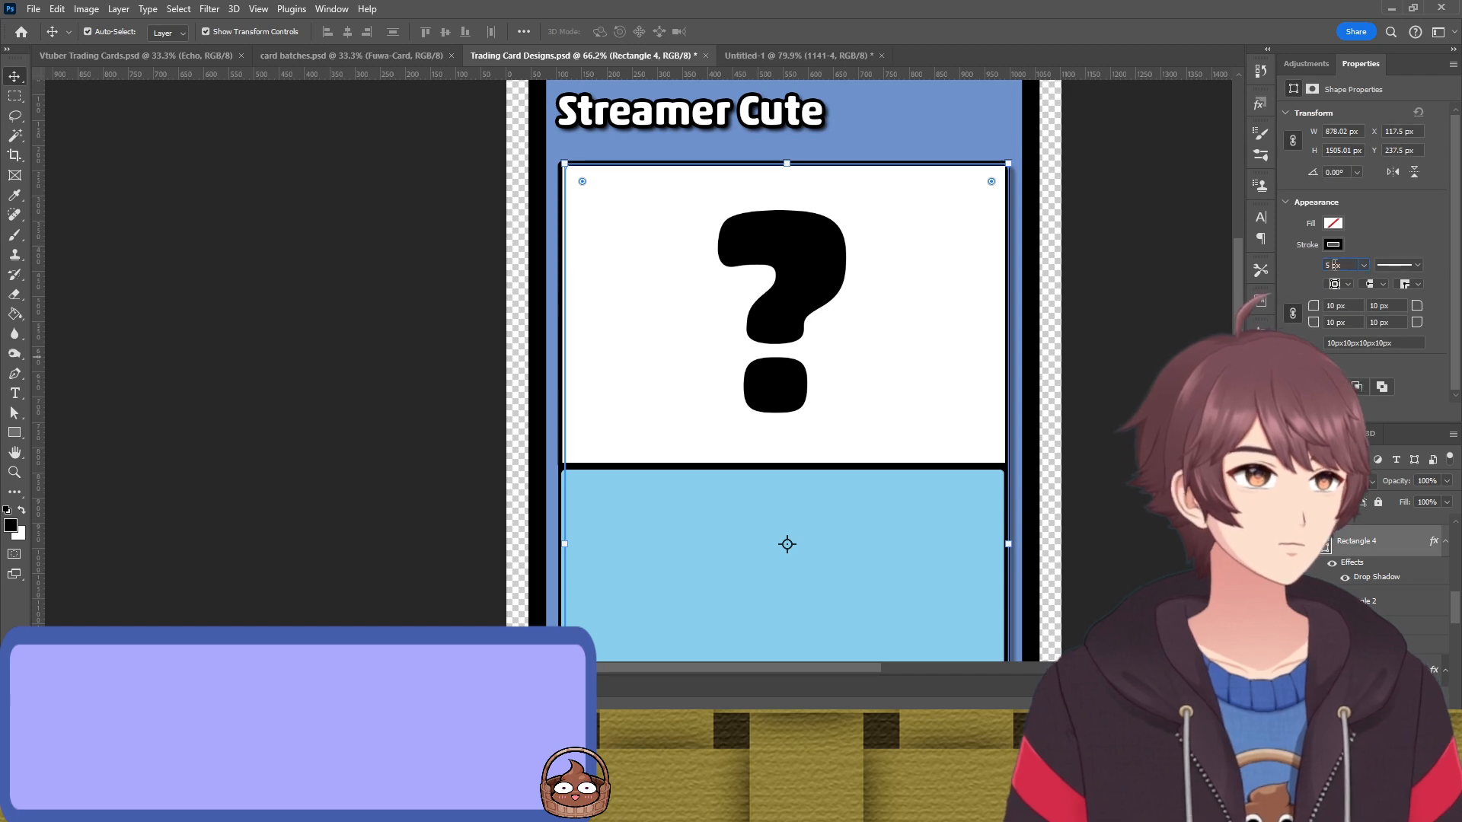
type("1")
key("Return")
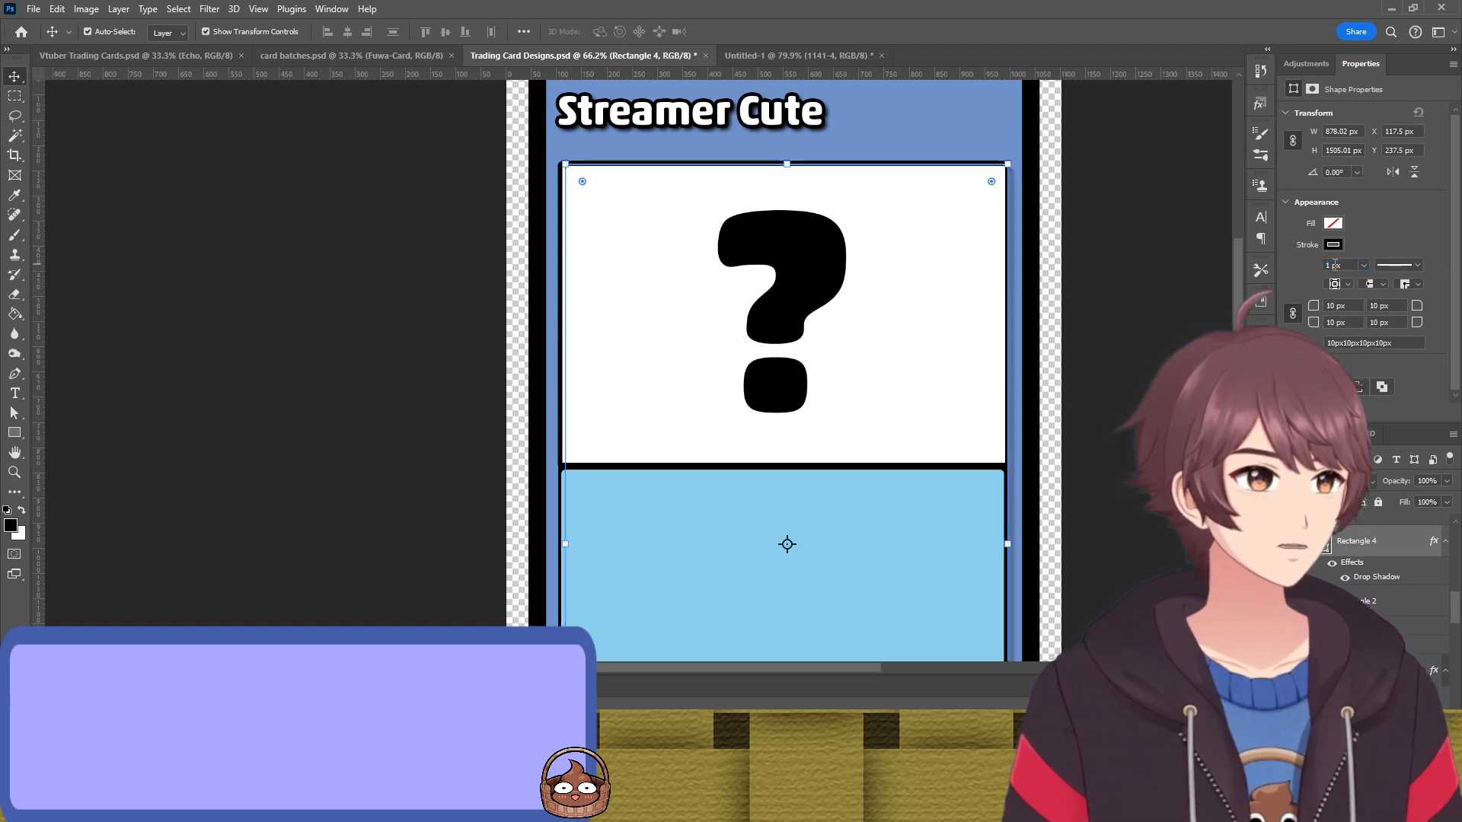
left_click(1126, 204)
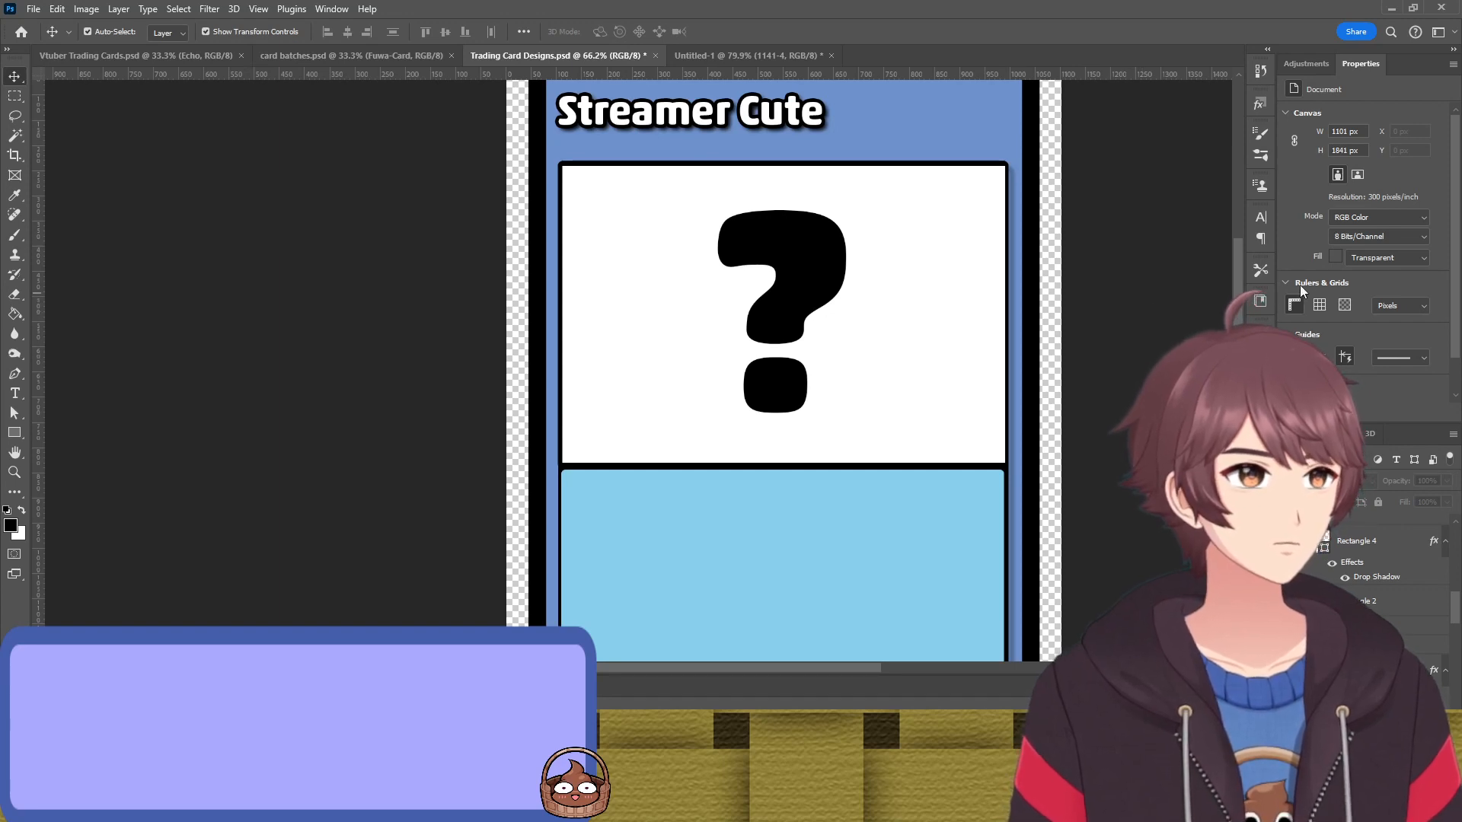
Set the stroke width of the drop-shadowed Rectangle 4 outline to 2 px
left_click(1382, 540)
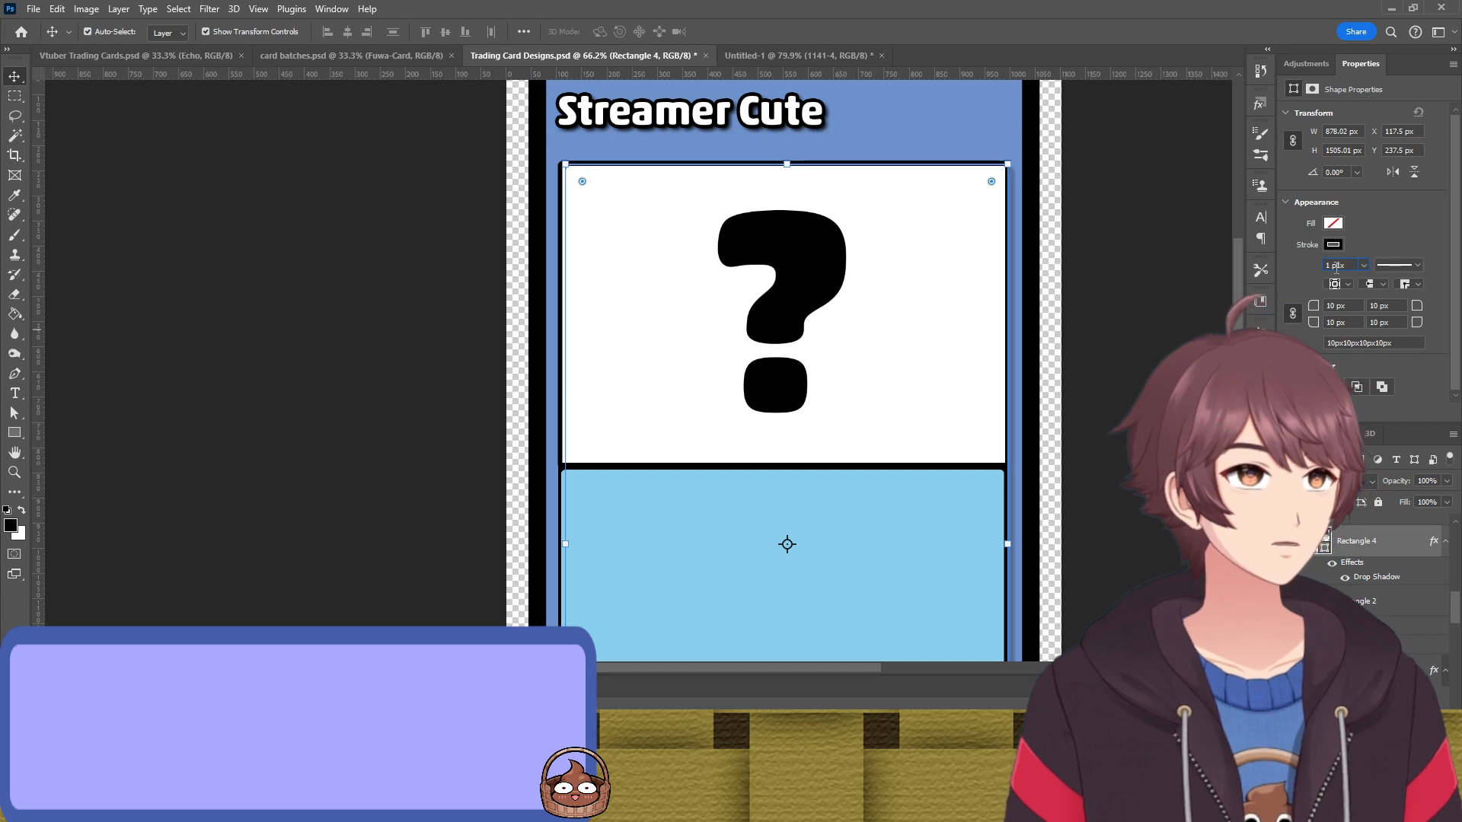
left_click(1336, 265)
type("2")
key("Return")
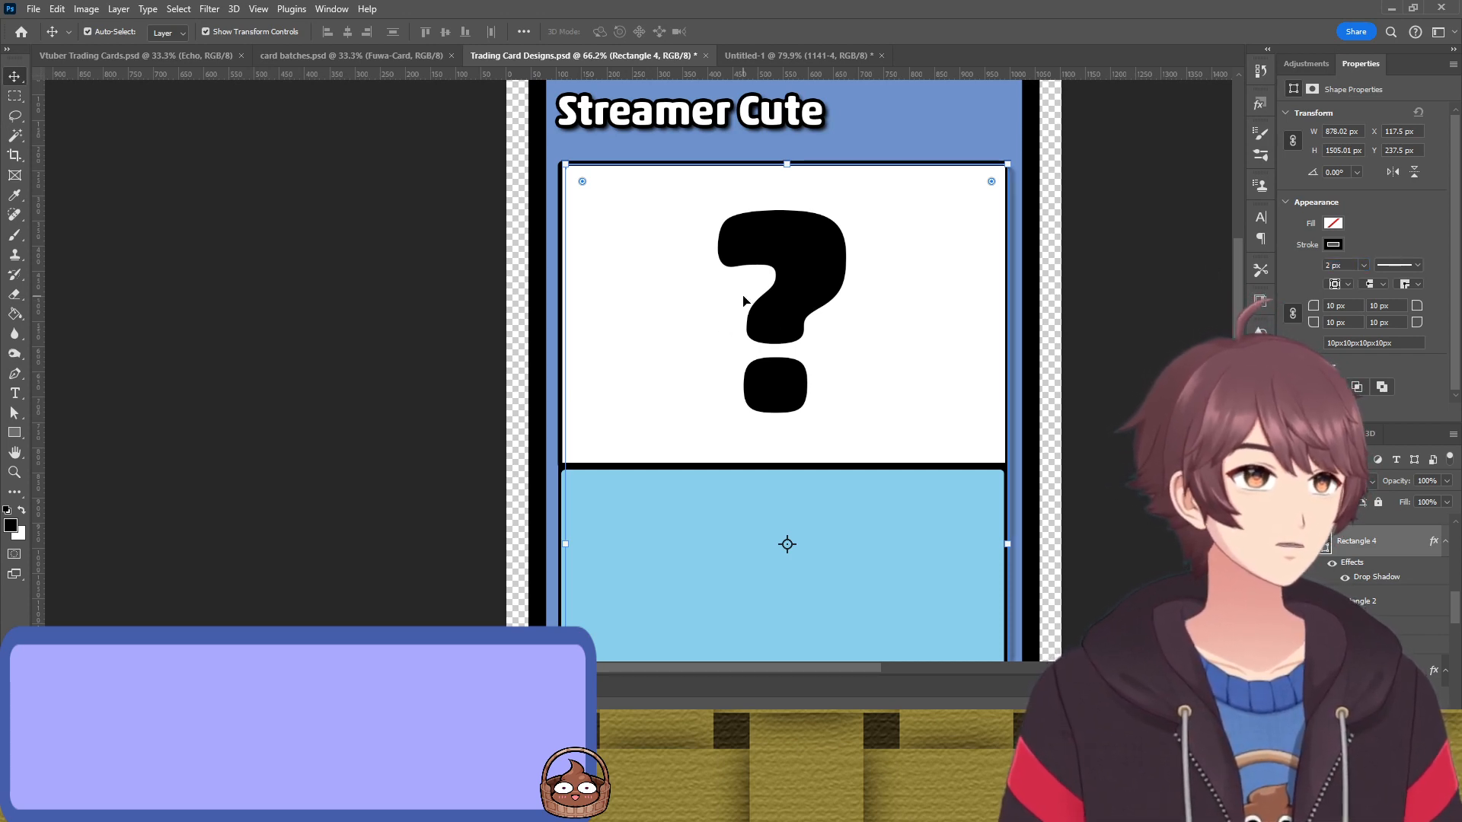
Set the stroke width of the Rectangle 4 outline around the card's panels to 1 px
left_click(1087, 332)
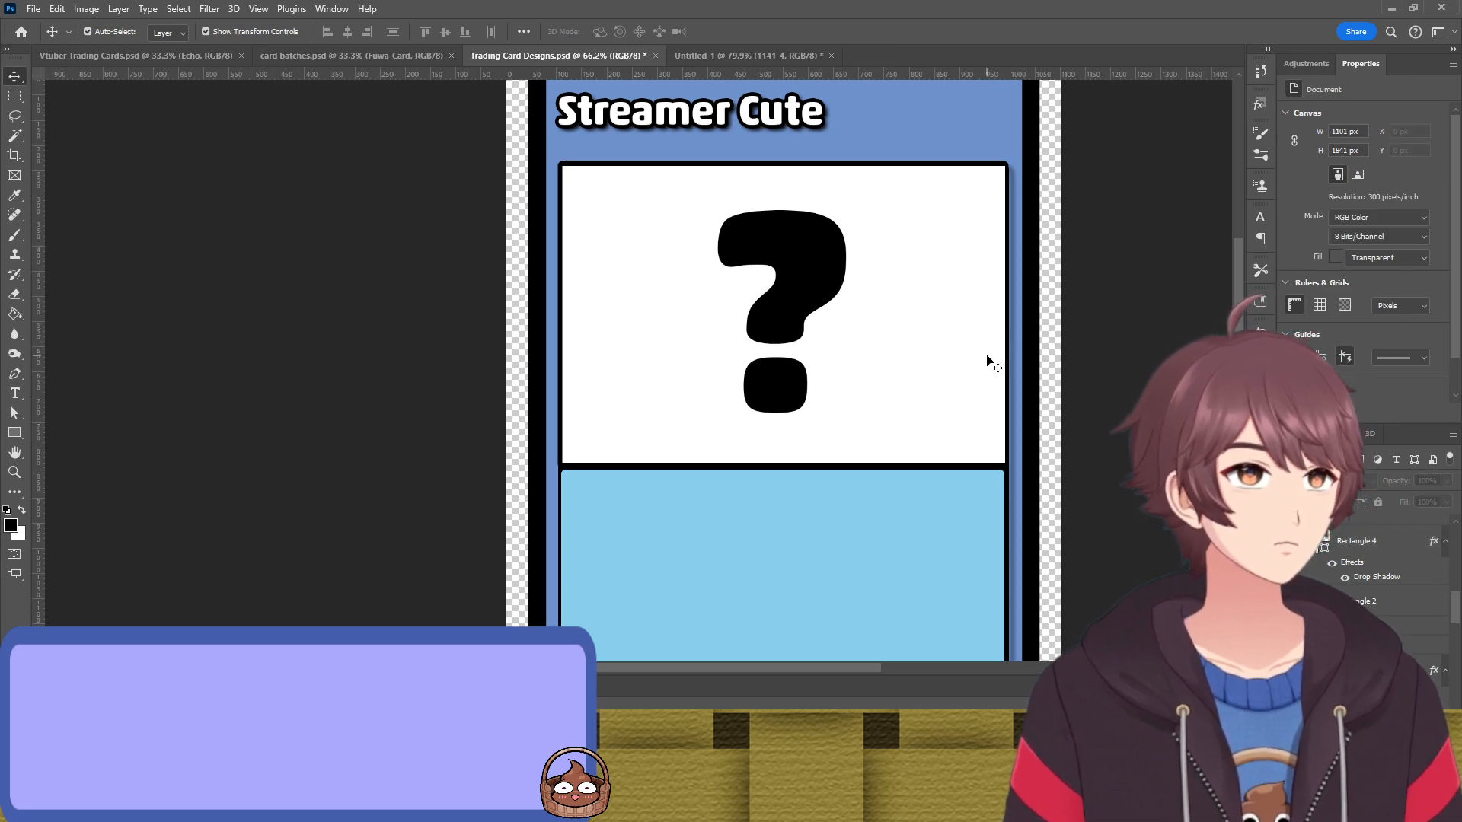
left_click(1360, 541)
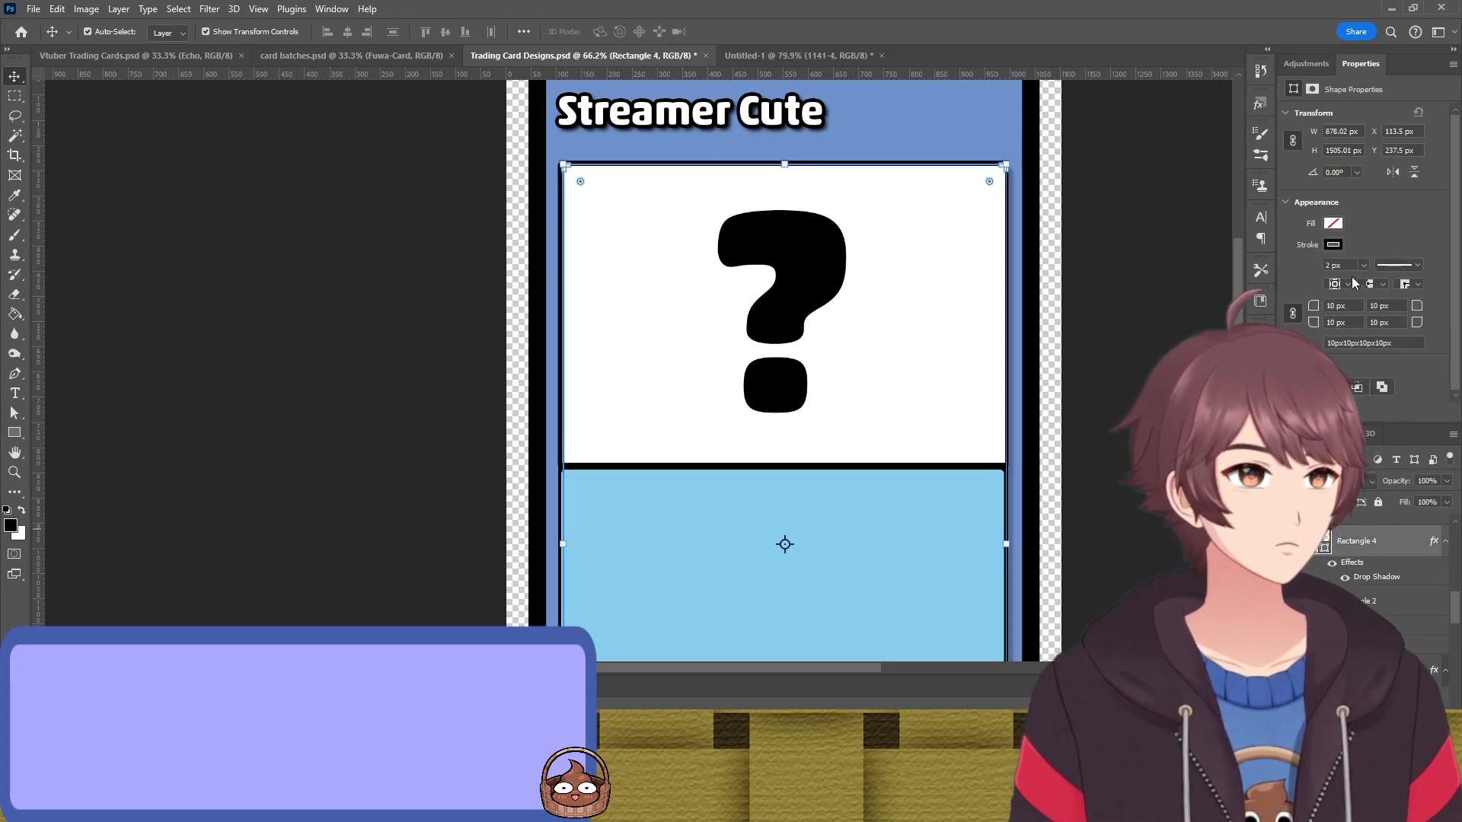
type("1")
key("Return")
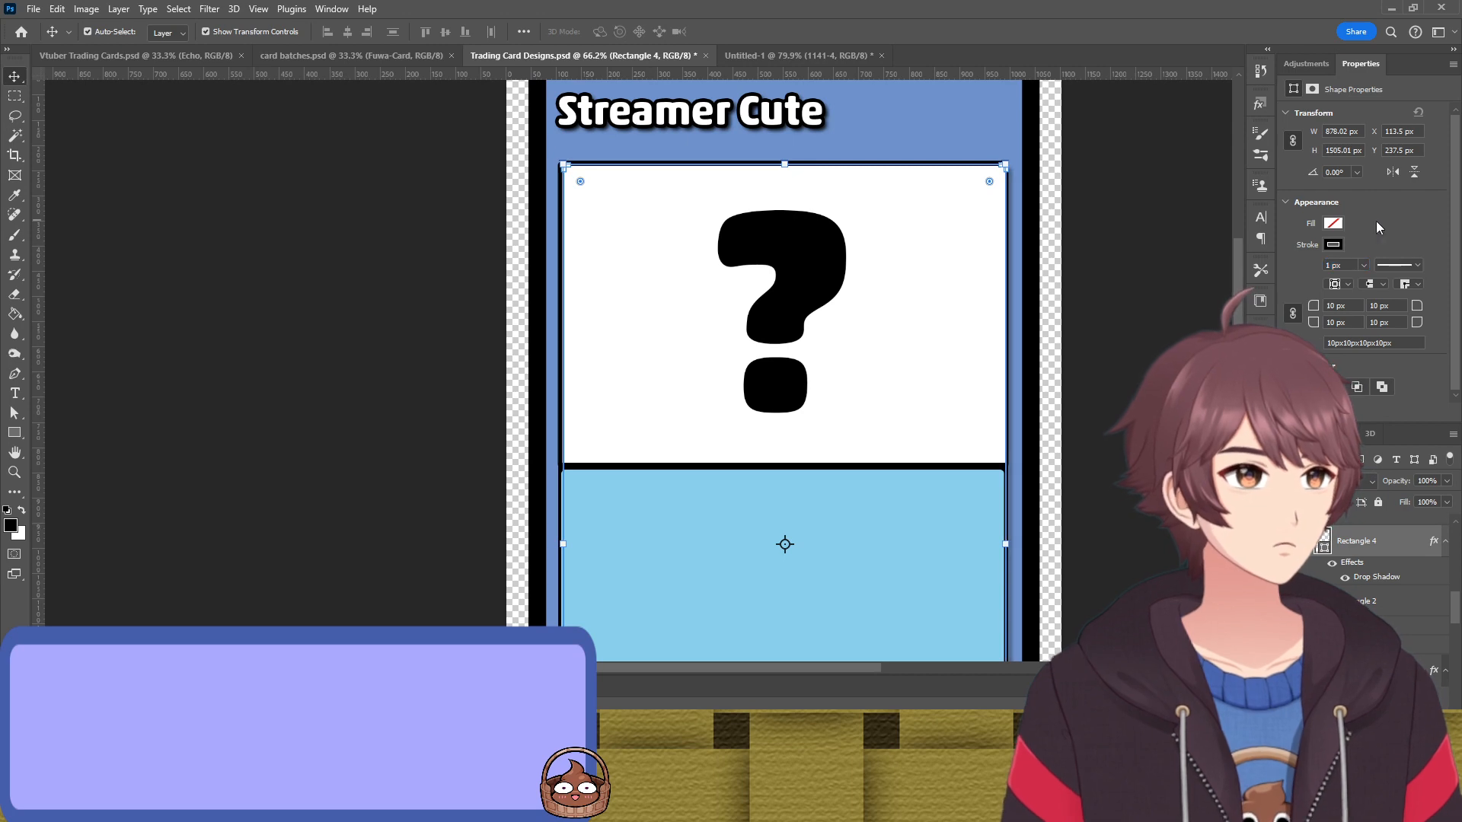
left_click(1051, 316)
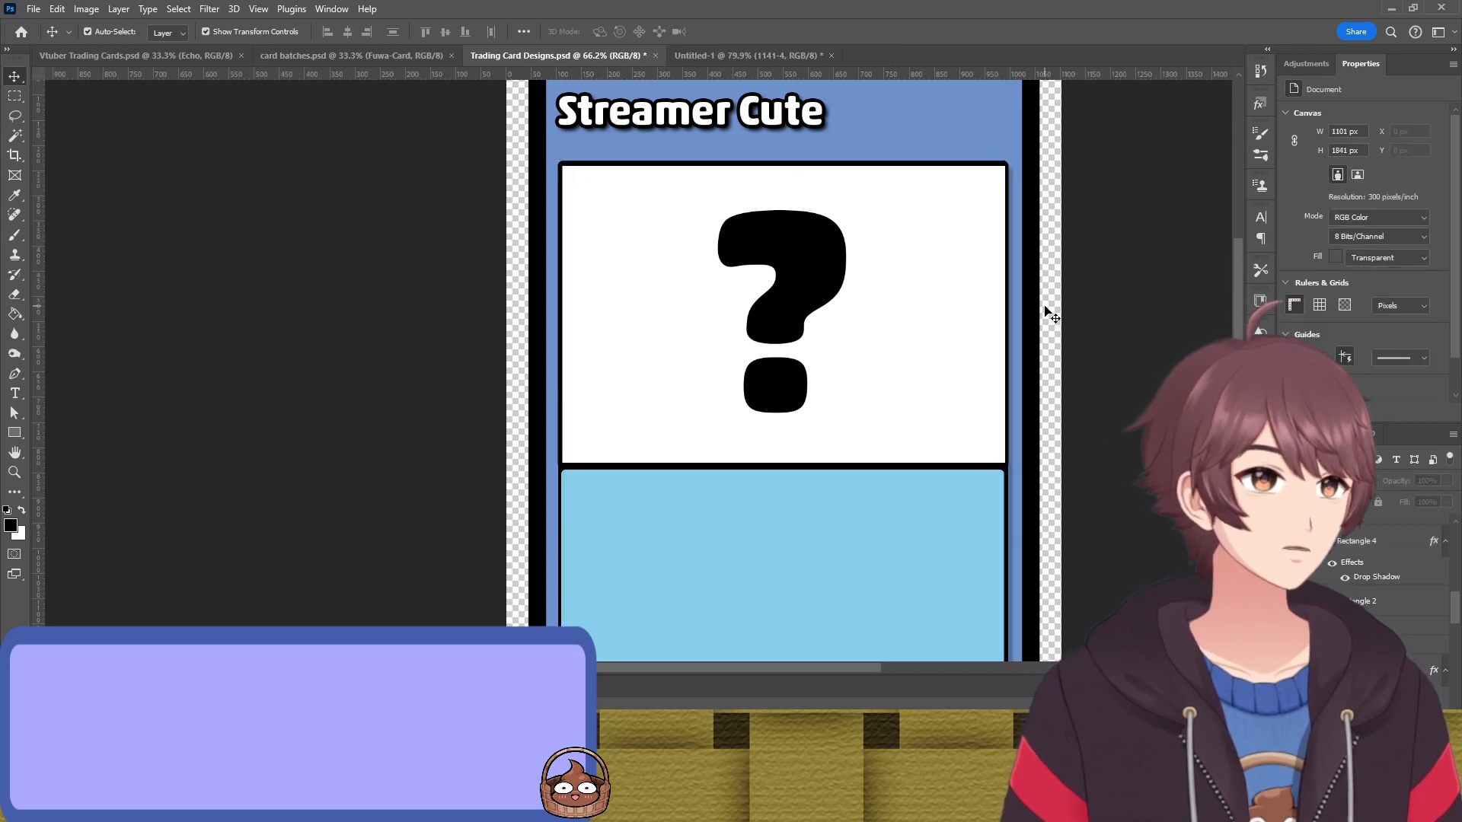
Adjust the left edge of the white artwork rectangle behind the question mark so it starts at X 112 px
left_click(944, 341)
scroll(952, 319, "up", 5)
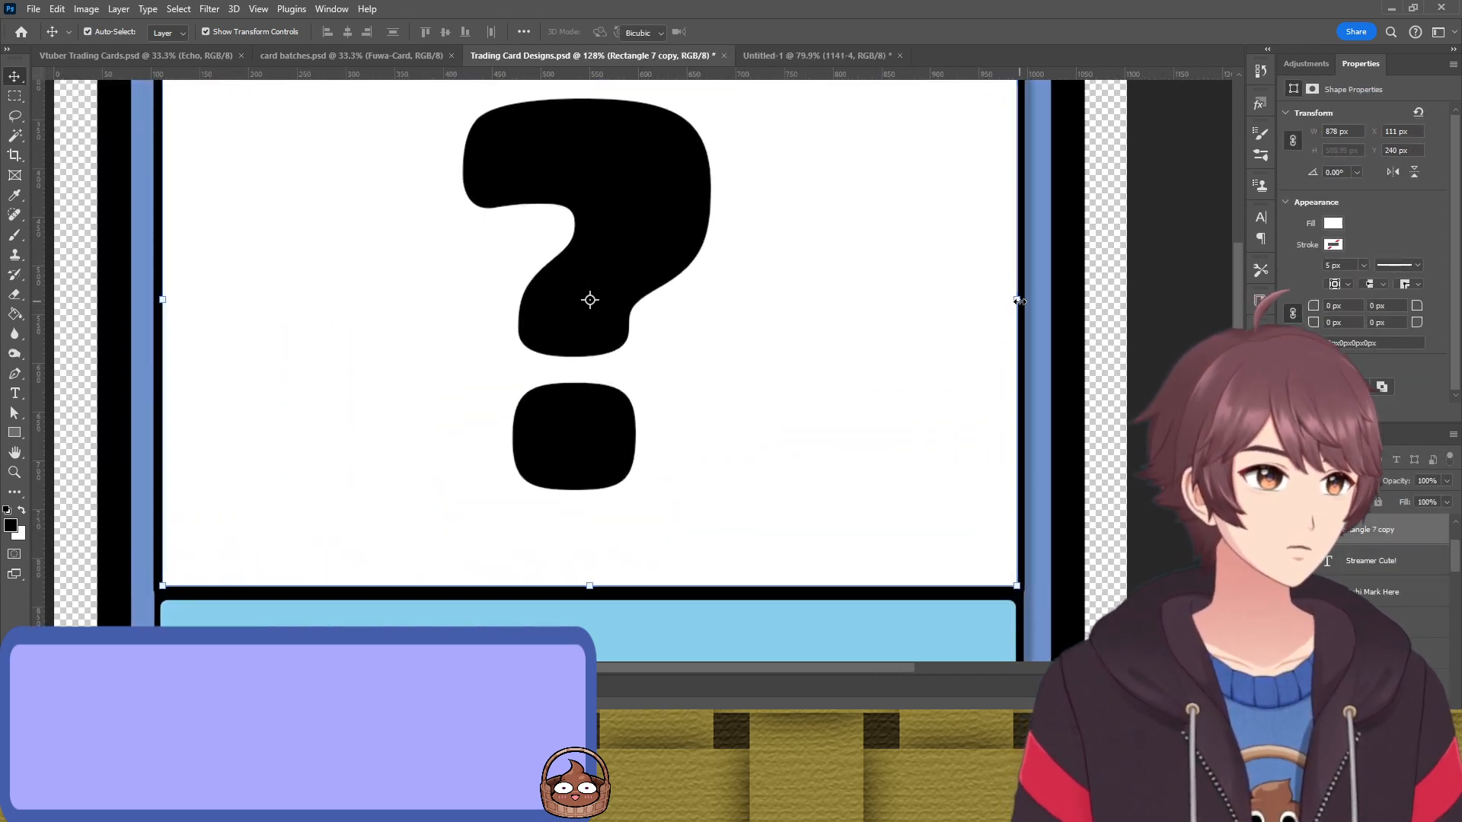
left_click(1018, 302)
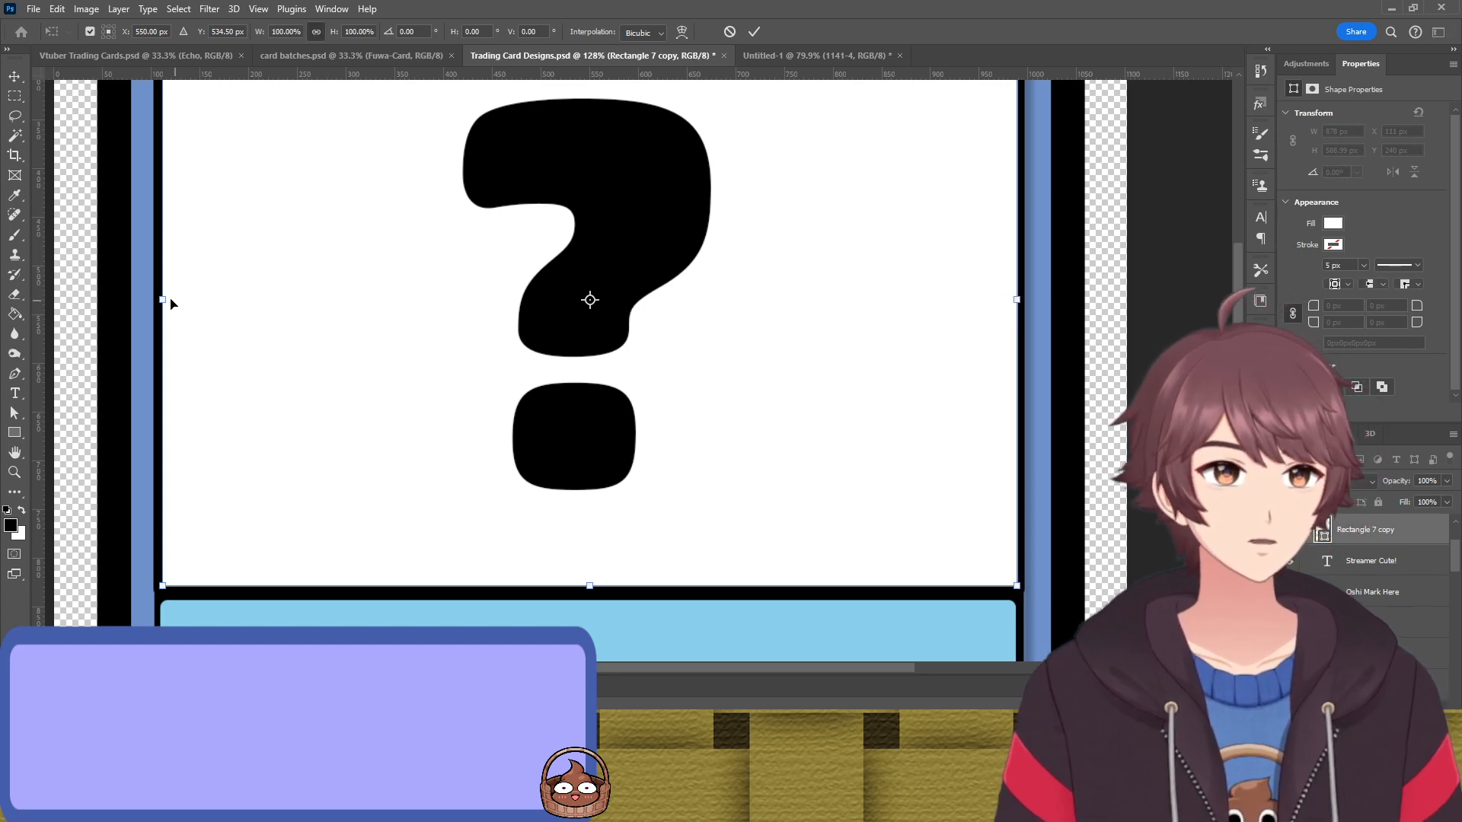
left_click_drag(162, 300, 166, 307)
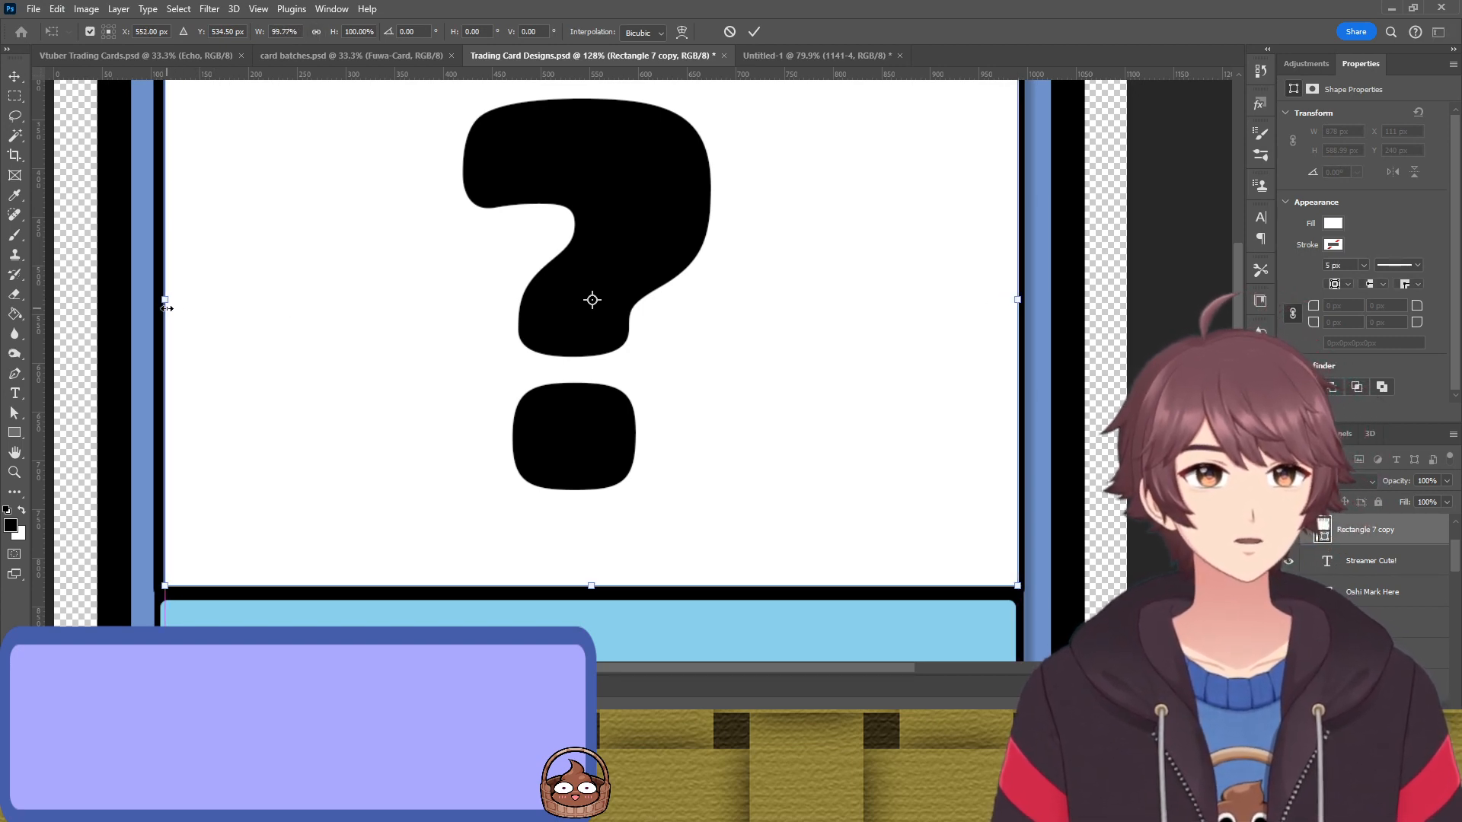
scroll(167, 307, "up", 10)
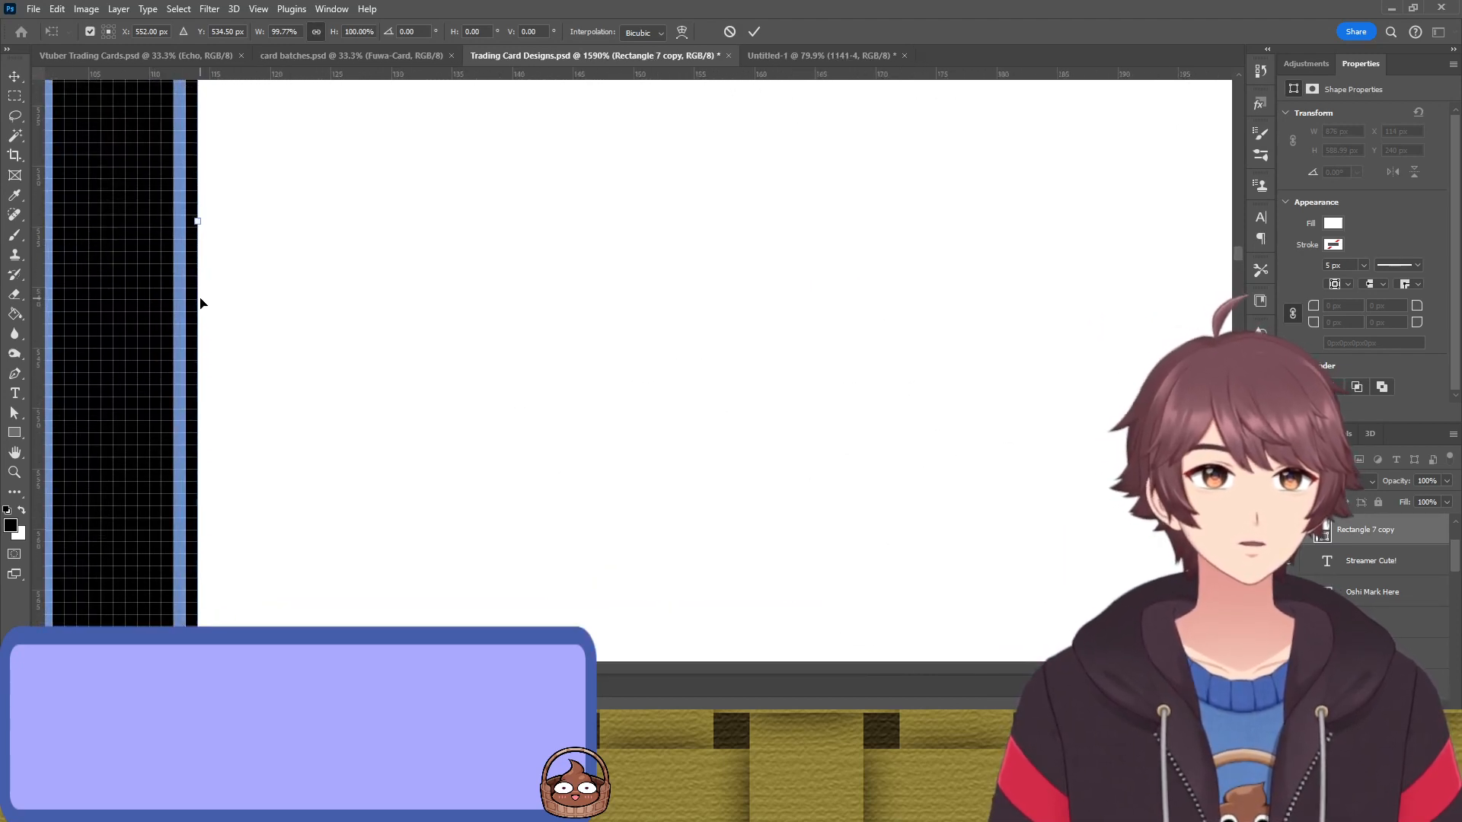
left_click_drag(189, 302, 164, 303)
key("Return")
scroll(404, 323, "down", 10)
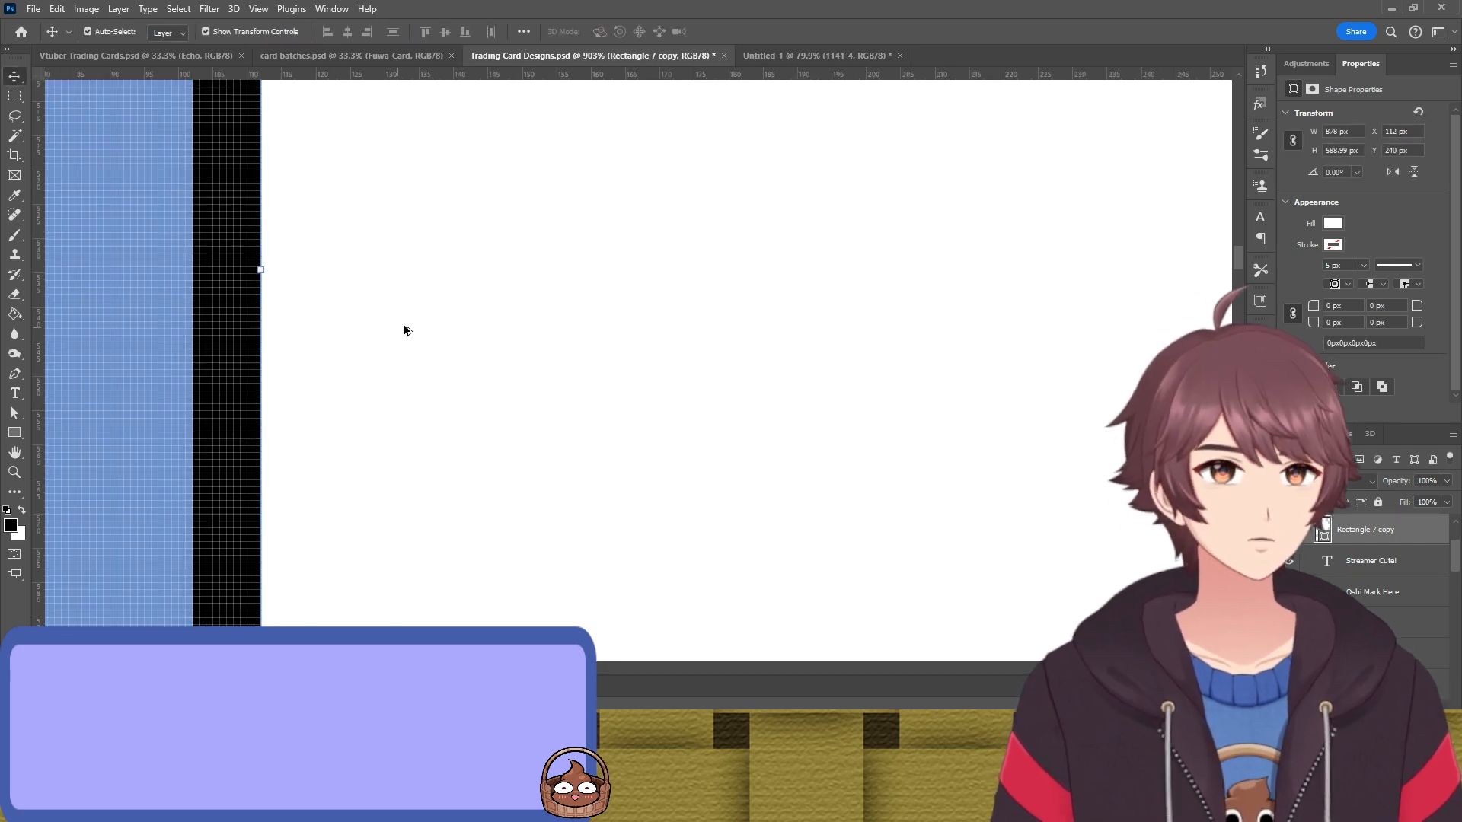
scroll(457, 323, "down", 3)
left_click(887, 311)
Nudge the Rectangle 4 outline horizontally to X 110.5 px so it lines up with the card's panels
scroll(881, 277, "up", 4)
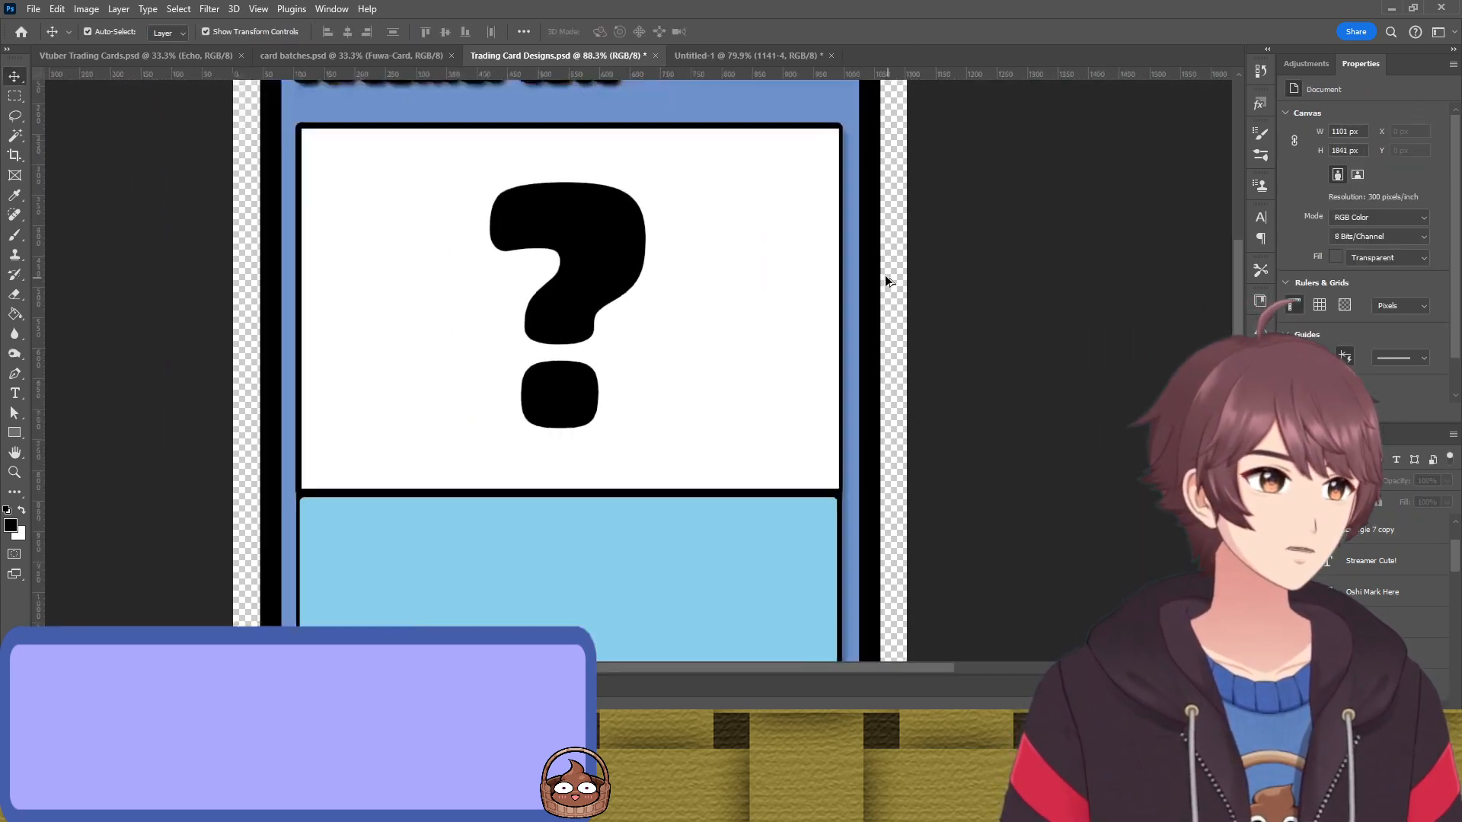
left_click(840, 264)
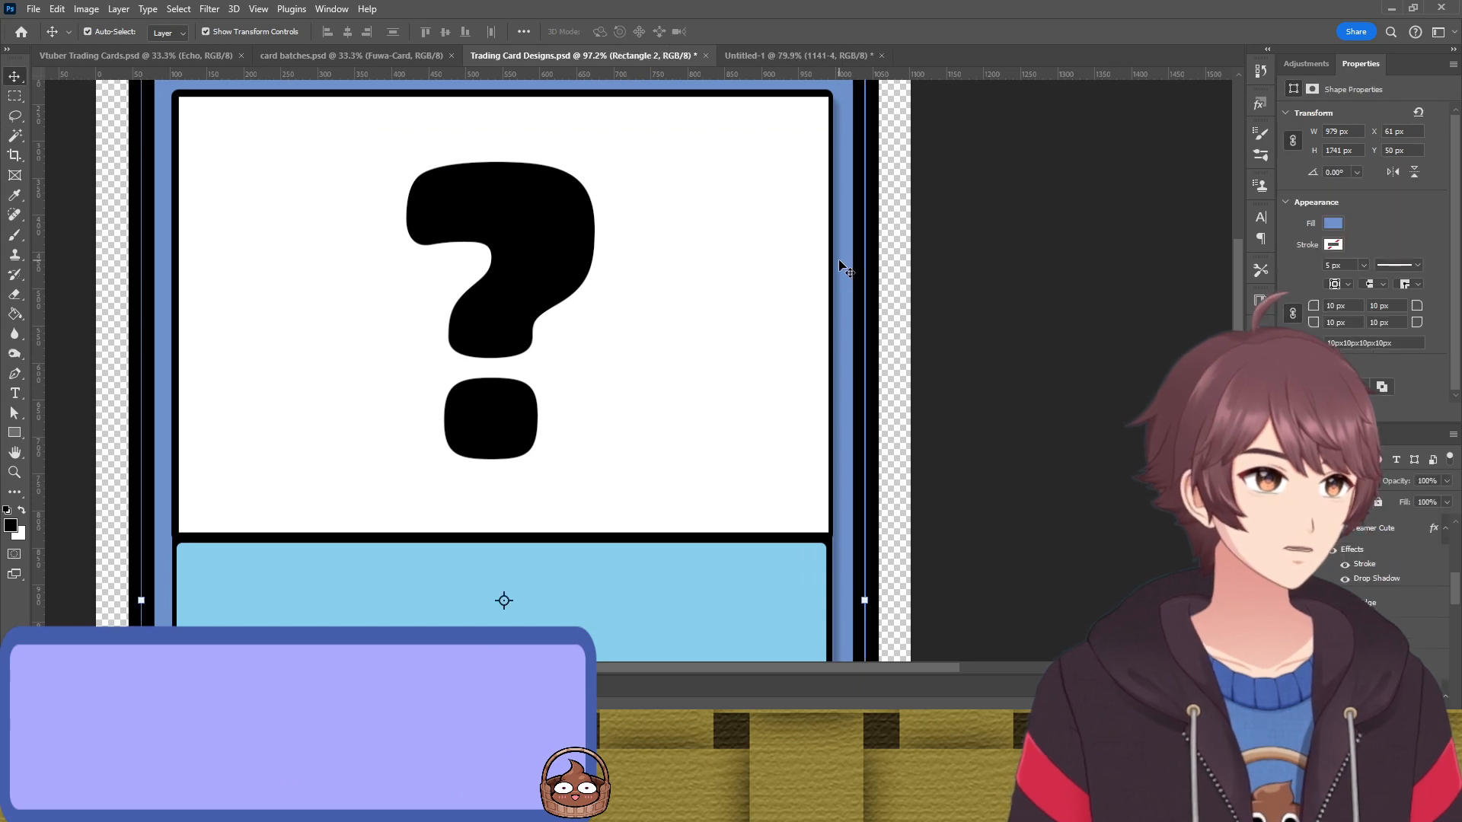
left_click(1374, 687)
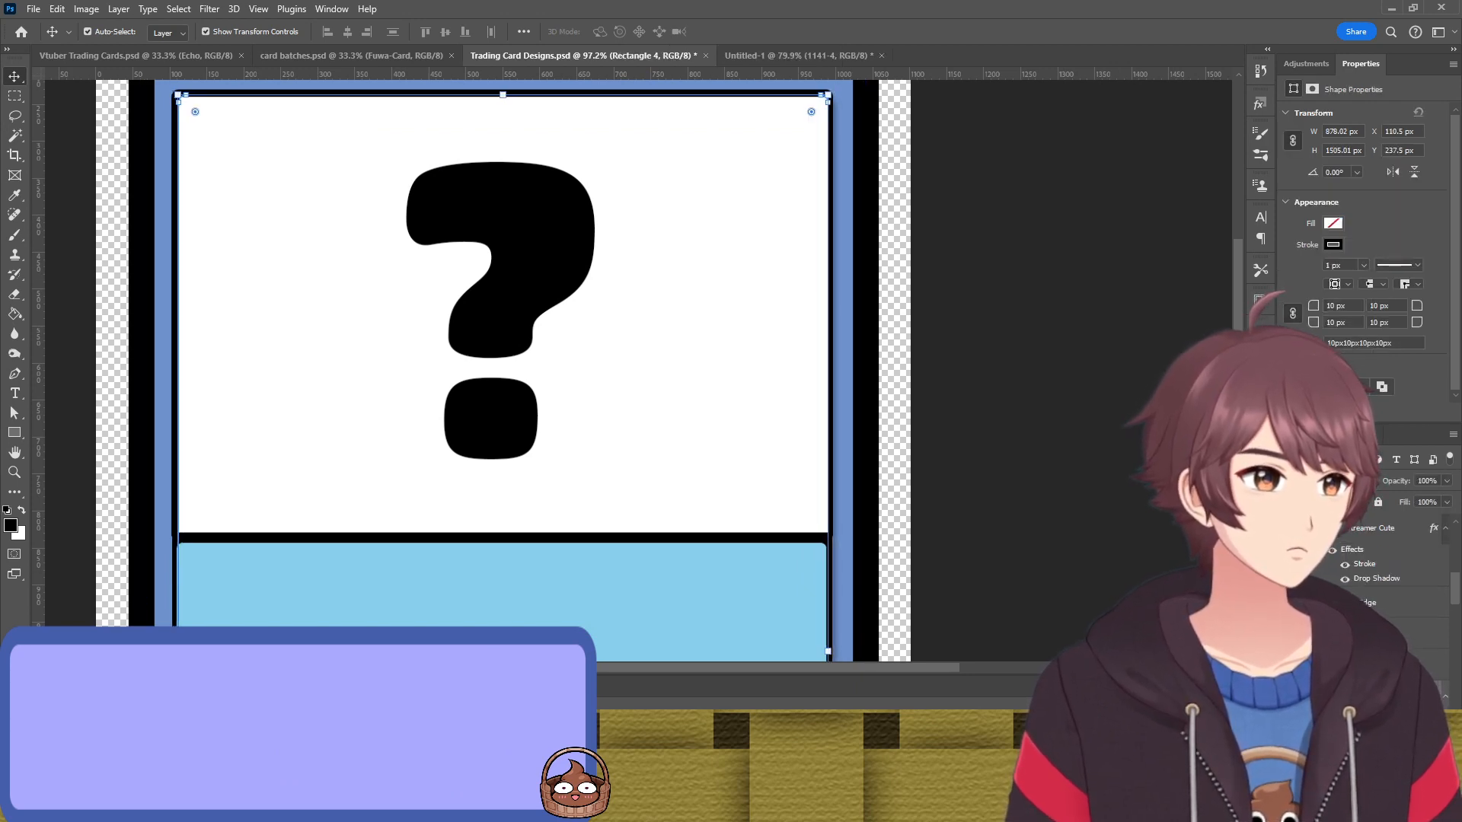
key("Right")
key("Left")
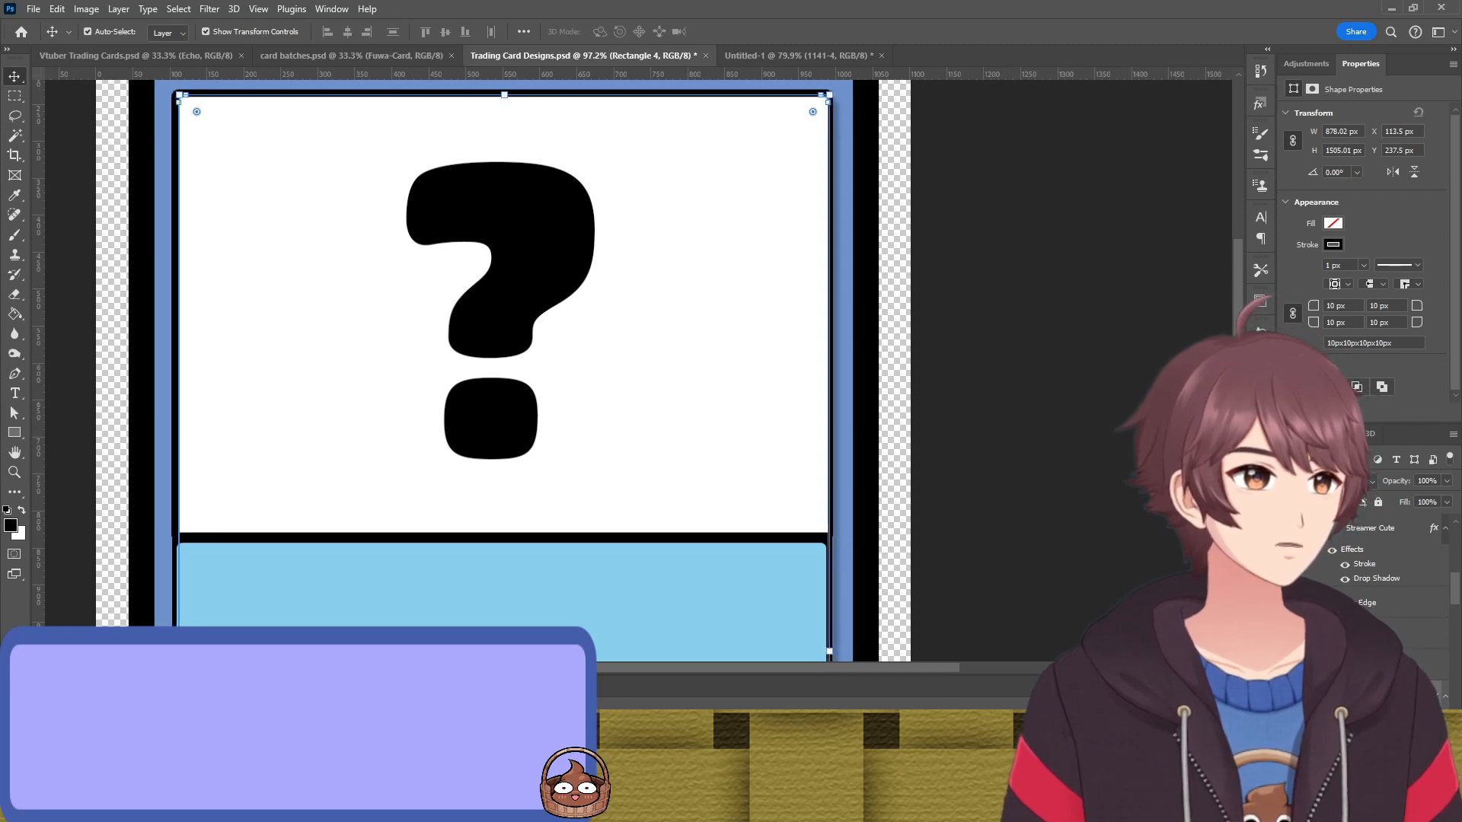
key("Right")
key("Left")
key("Right")
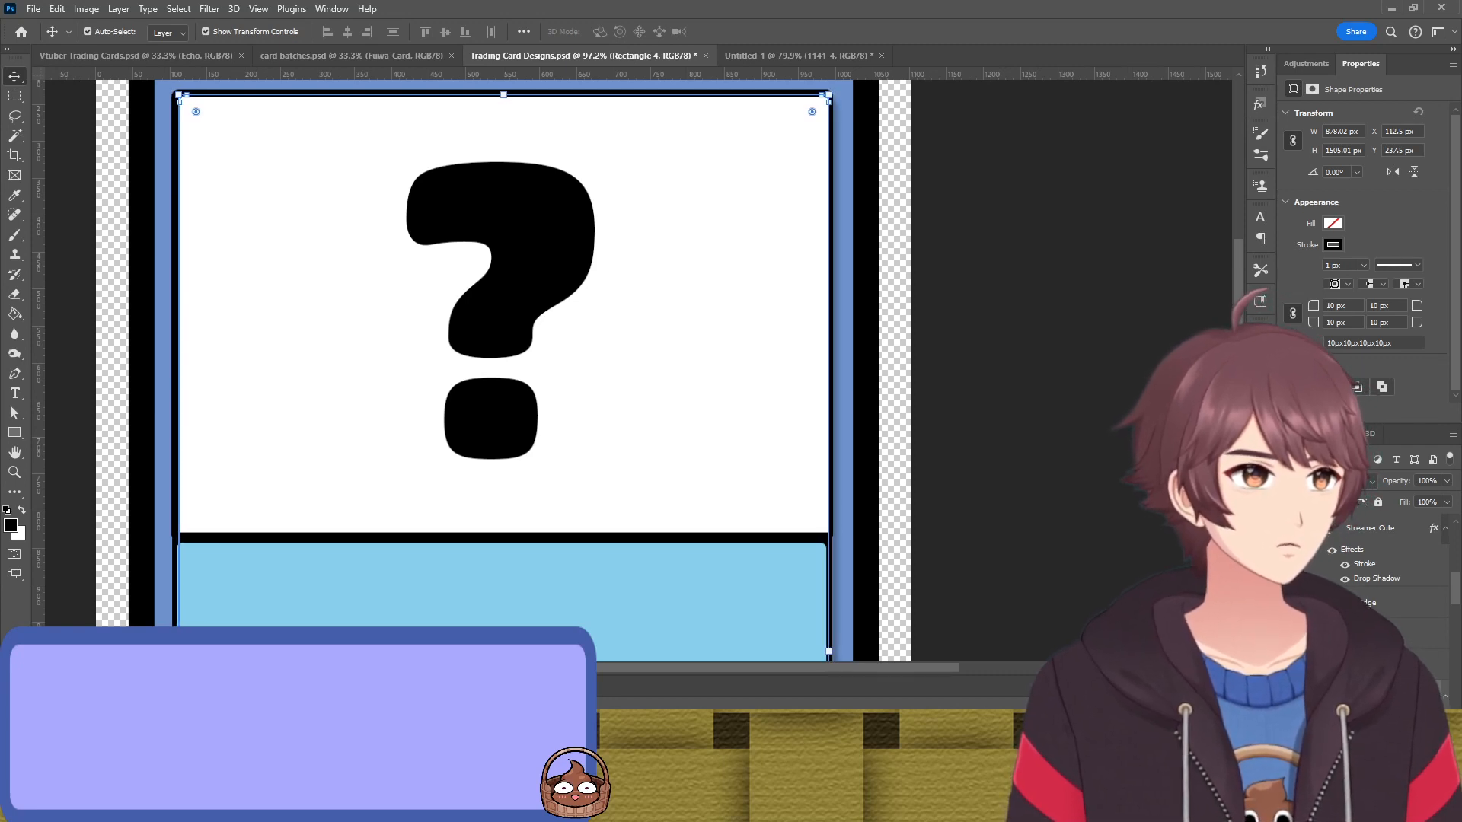
key("Left")
key("Right")
key("Left")
key("Right")
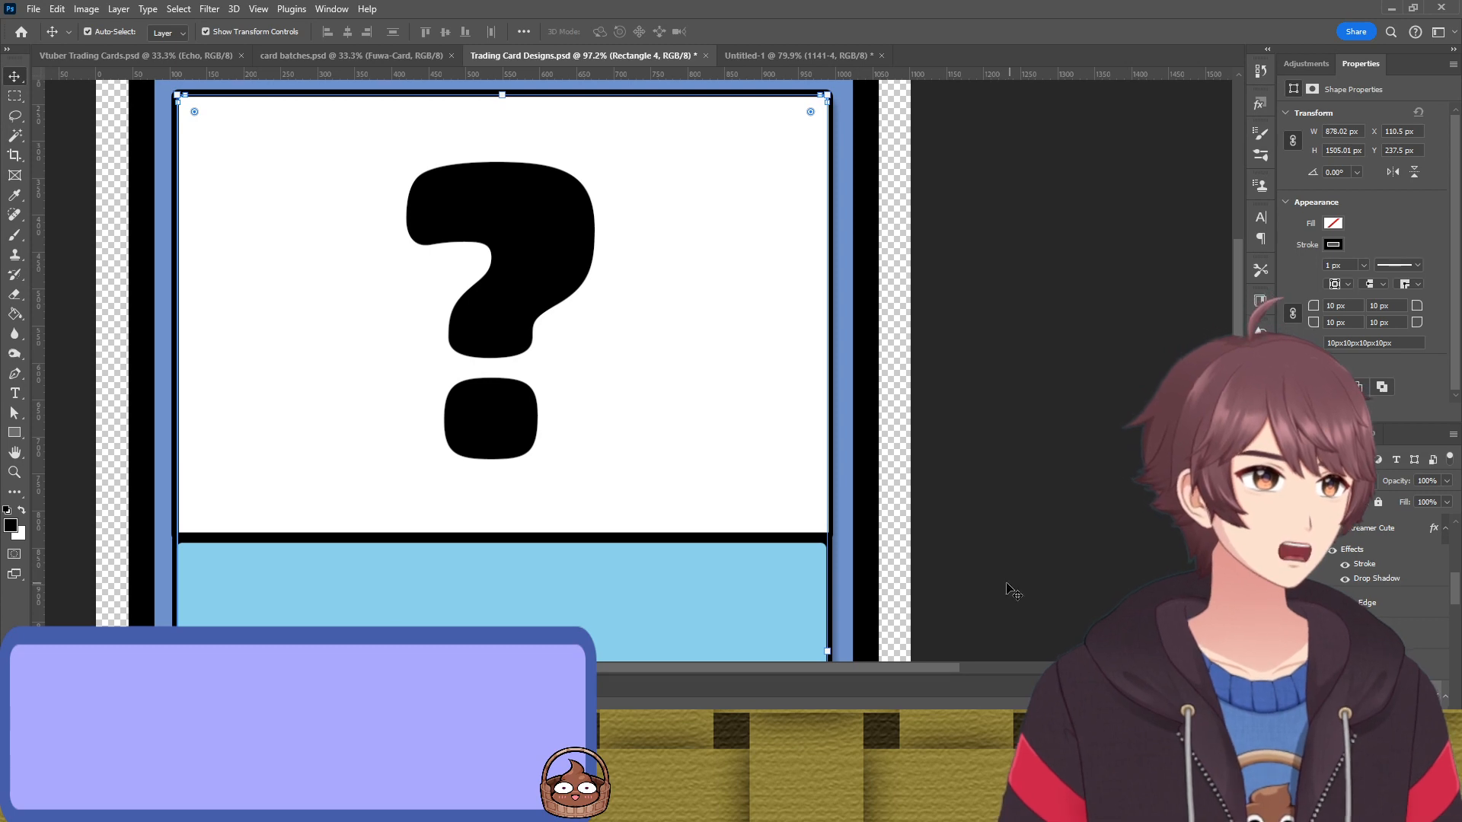
left_click(1004, 515)
Adjust the drop shadow effect of the Rectangle 4 outline and apply it
scroll(944, 511, "down", 4)
scroll(750, 505, "up", 3)
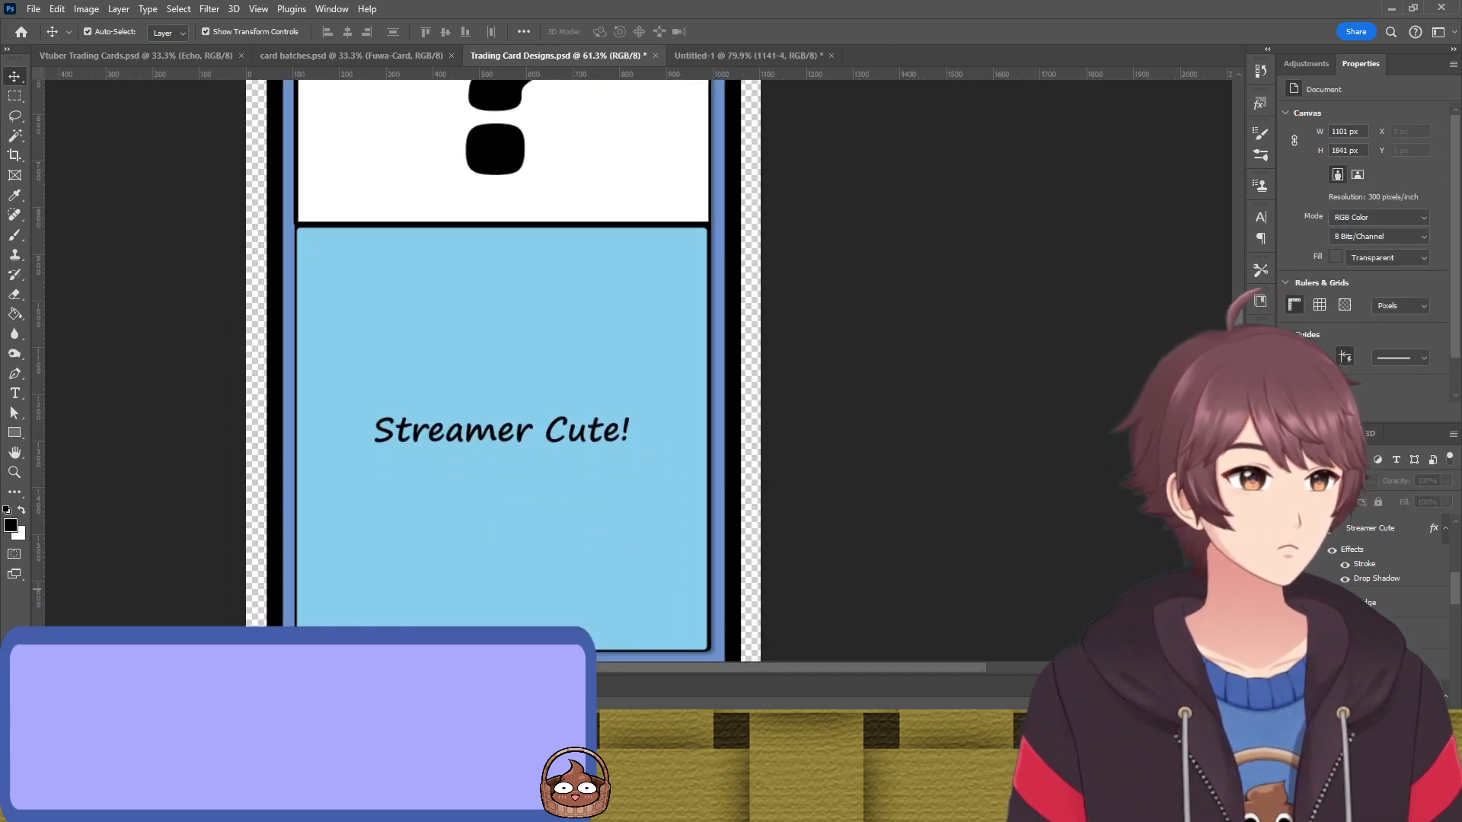
left_click(1408, 626)
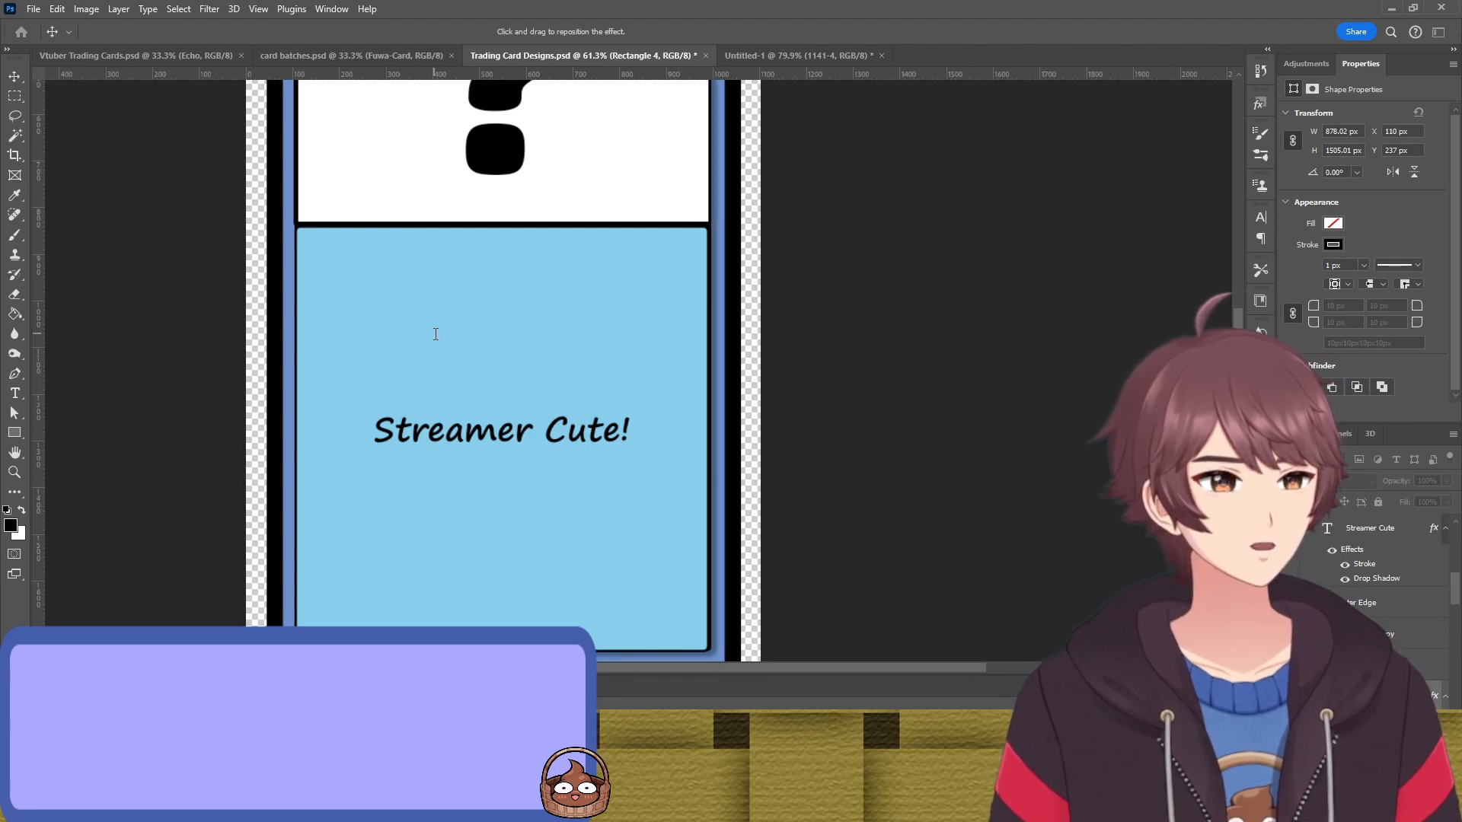
key("Return")
left_click(917, 473)
Nudge the white artwork rectangle behind the question mark horizontally to X 107 px
scroll(829, 411, "down", 6)
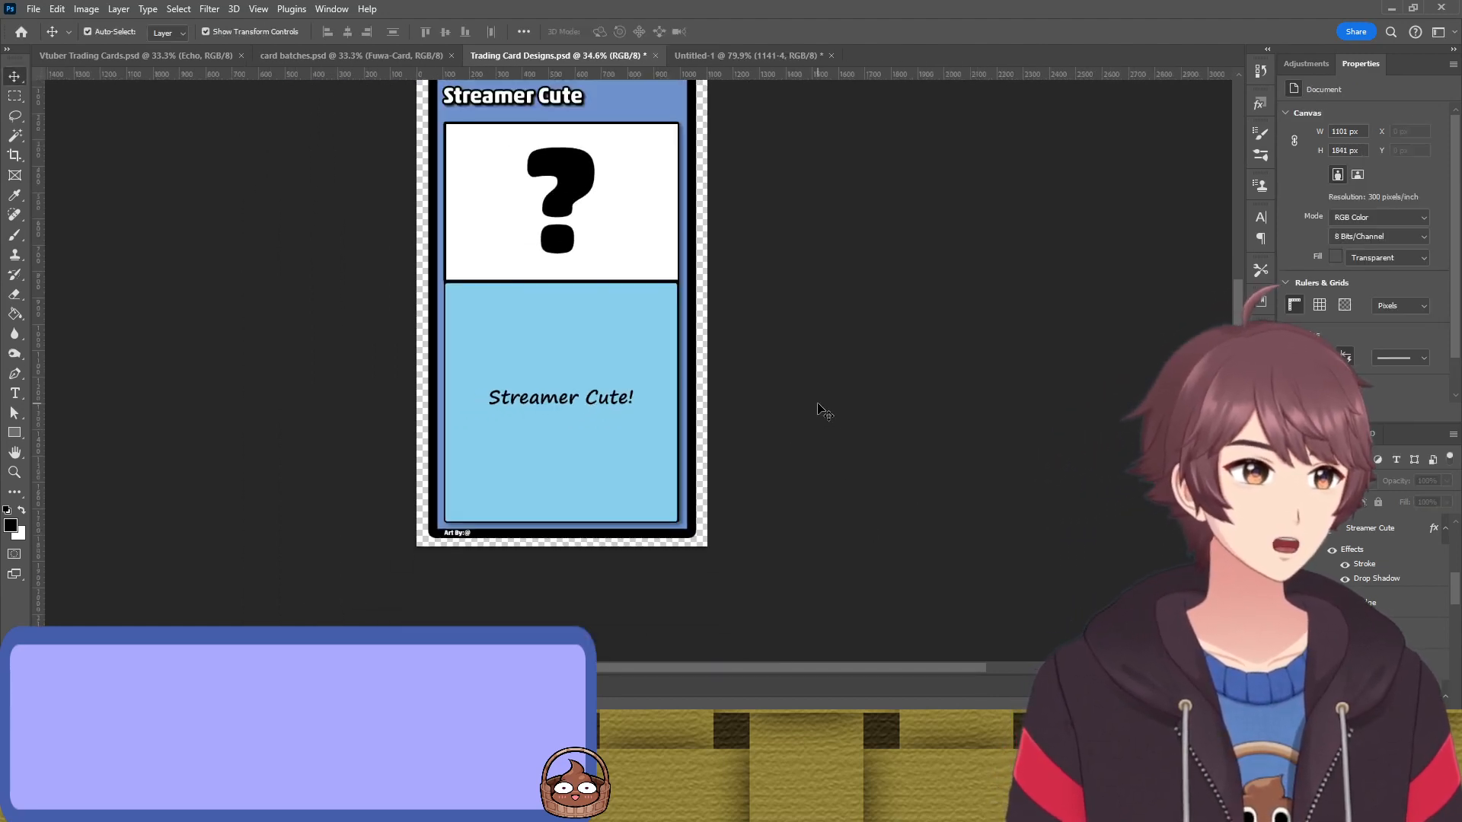
scroll(828, 434, "up", 1)
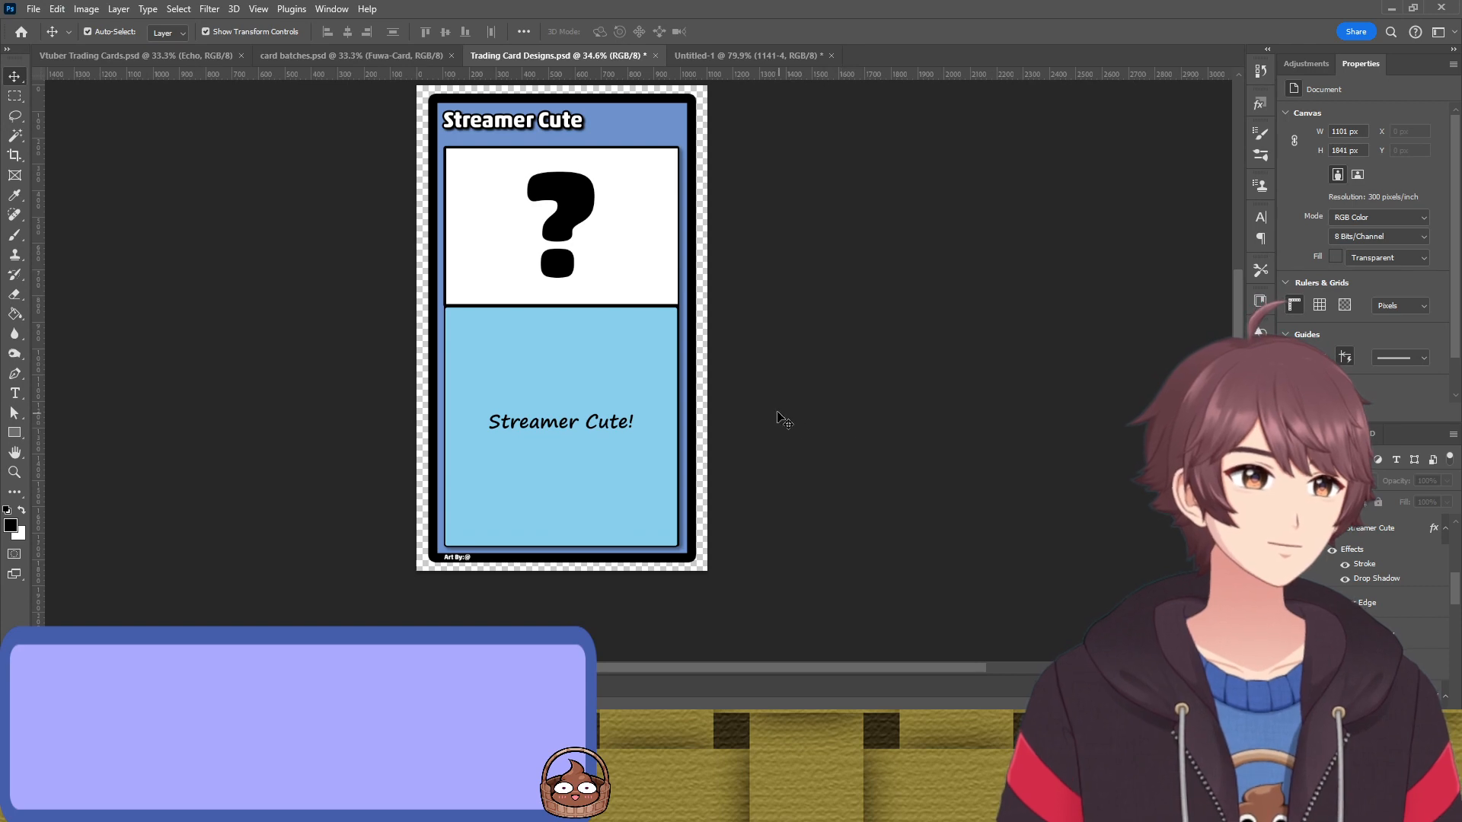
scroll(777, 417, "up", 1)
scroll(776, 417, "up", 2)
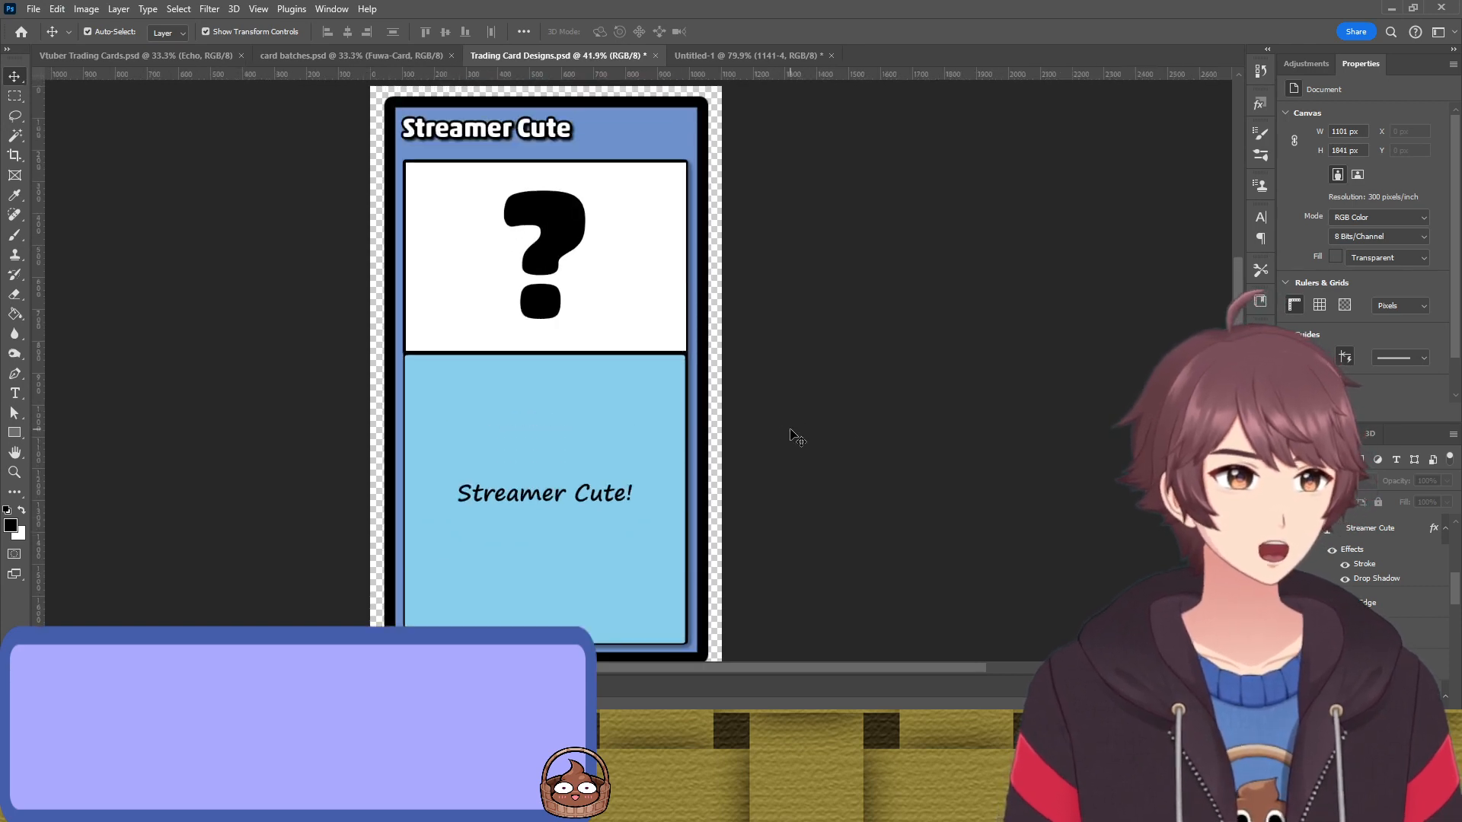
scroll(587, 230, "up", 4)
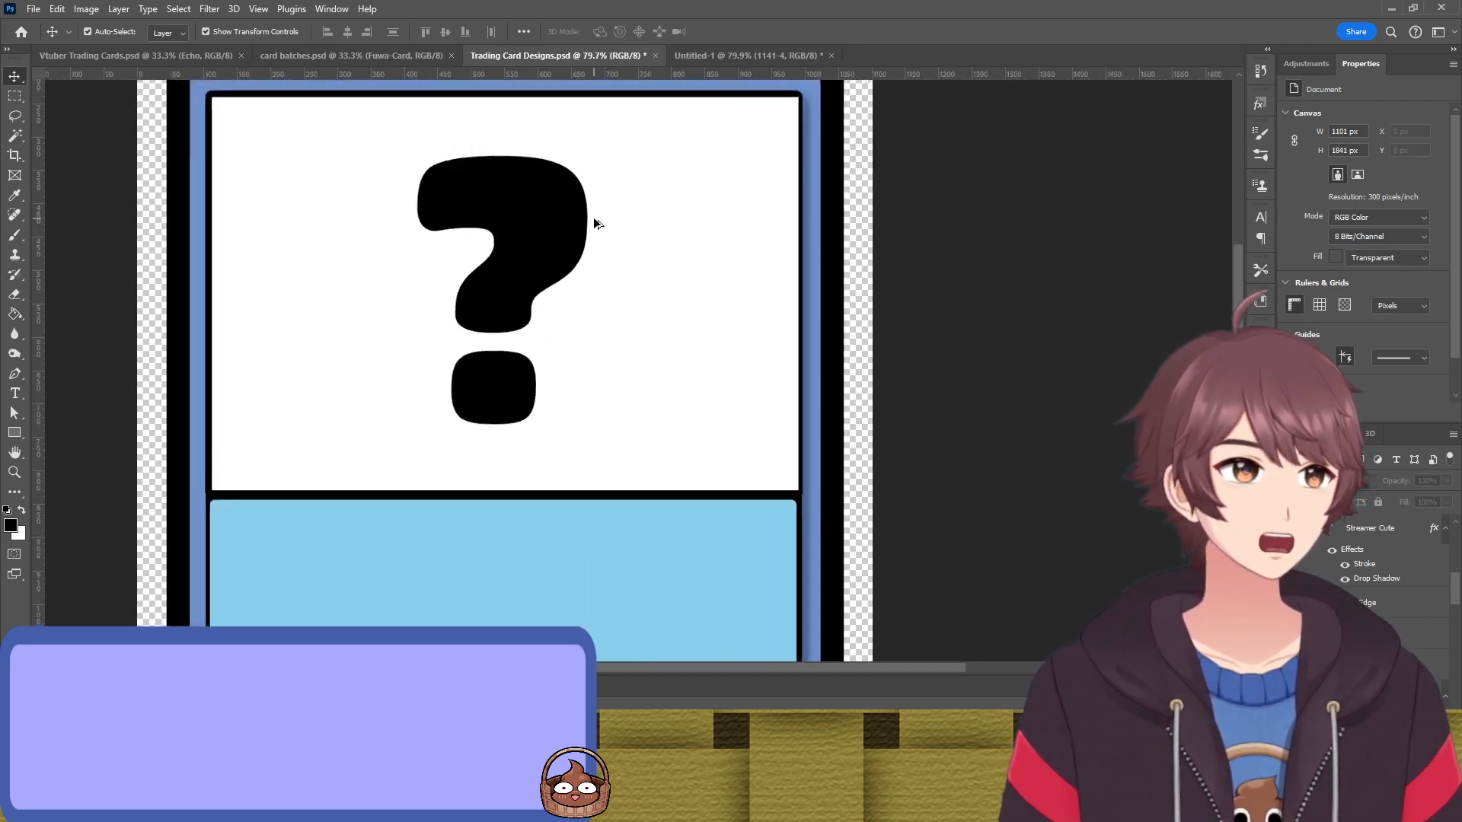
left_click(347, 274)
key("Left")
key("Left")
key("Left")
key("Left")
key("Left")
key("Left")
key("Left")
key("Left")
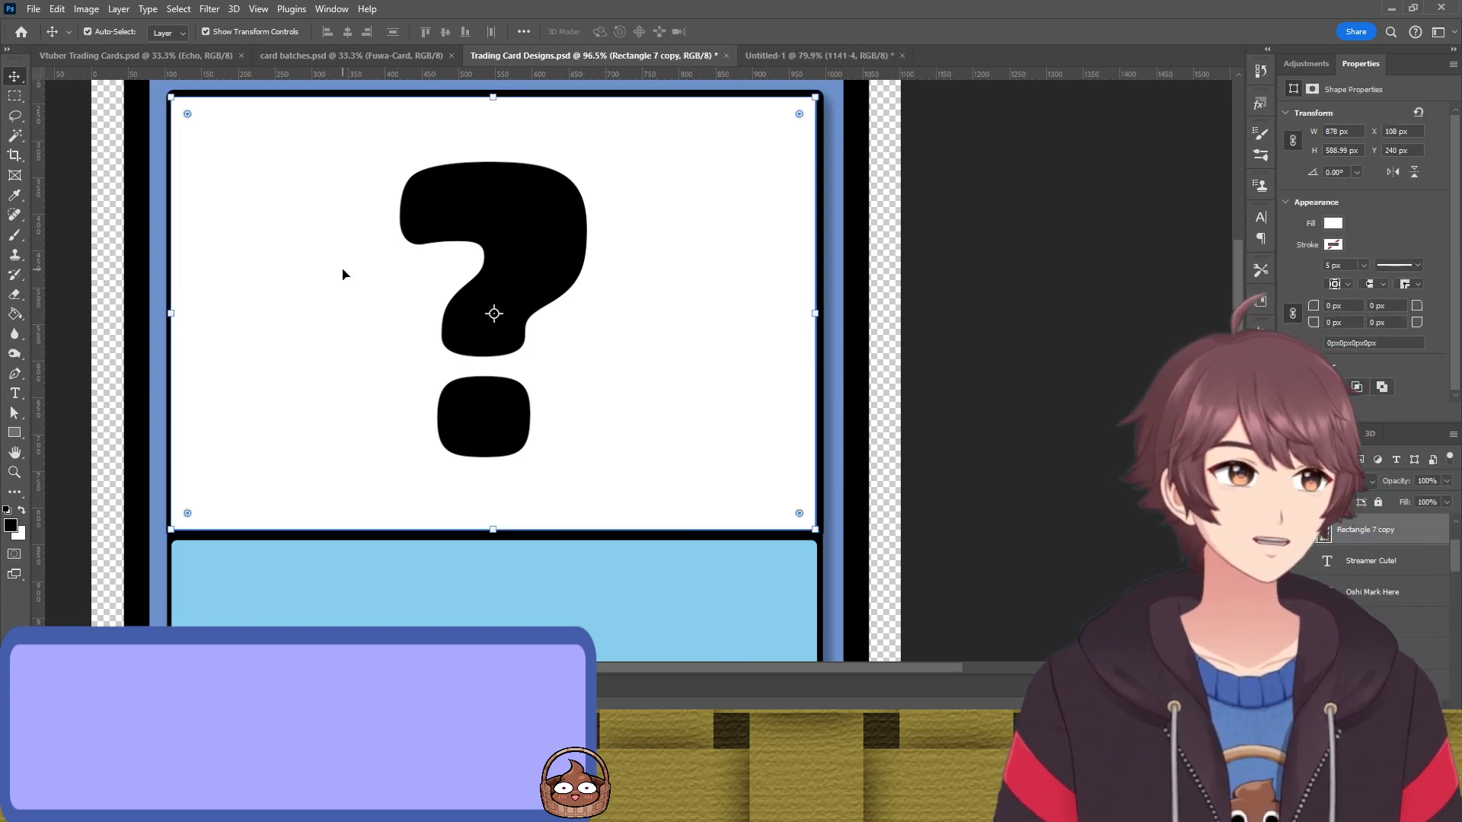
key("Right")
key("Right")
key("Right")
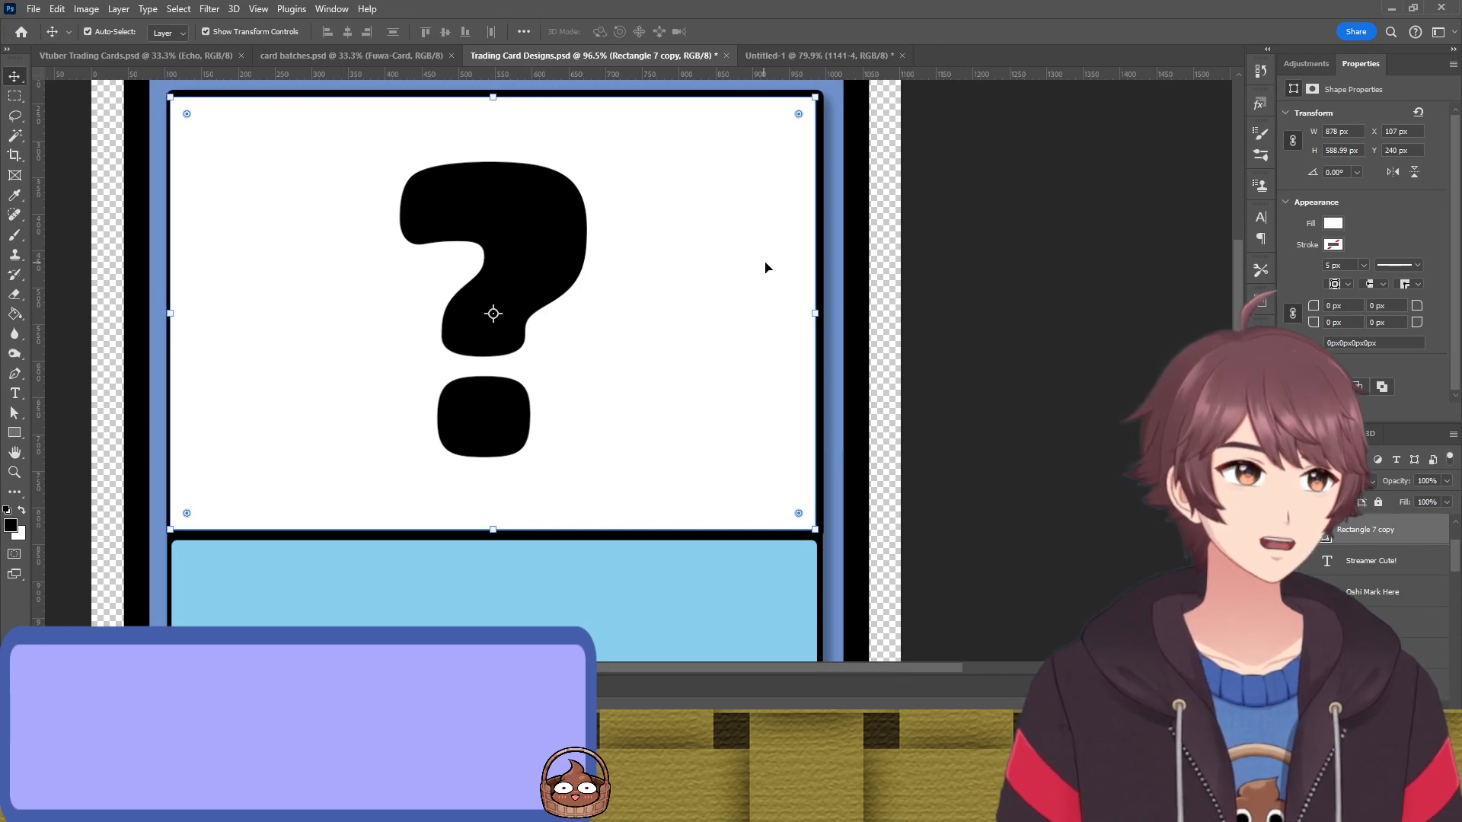
Extend the white artwork rectangle's right edge slightly and trim its left edge, making it 876 px wide starting at X 111 px
scroll(785, 315, "up", 7)
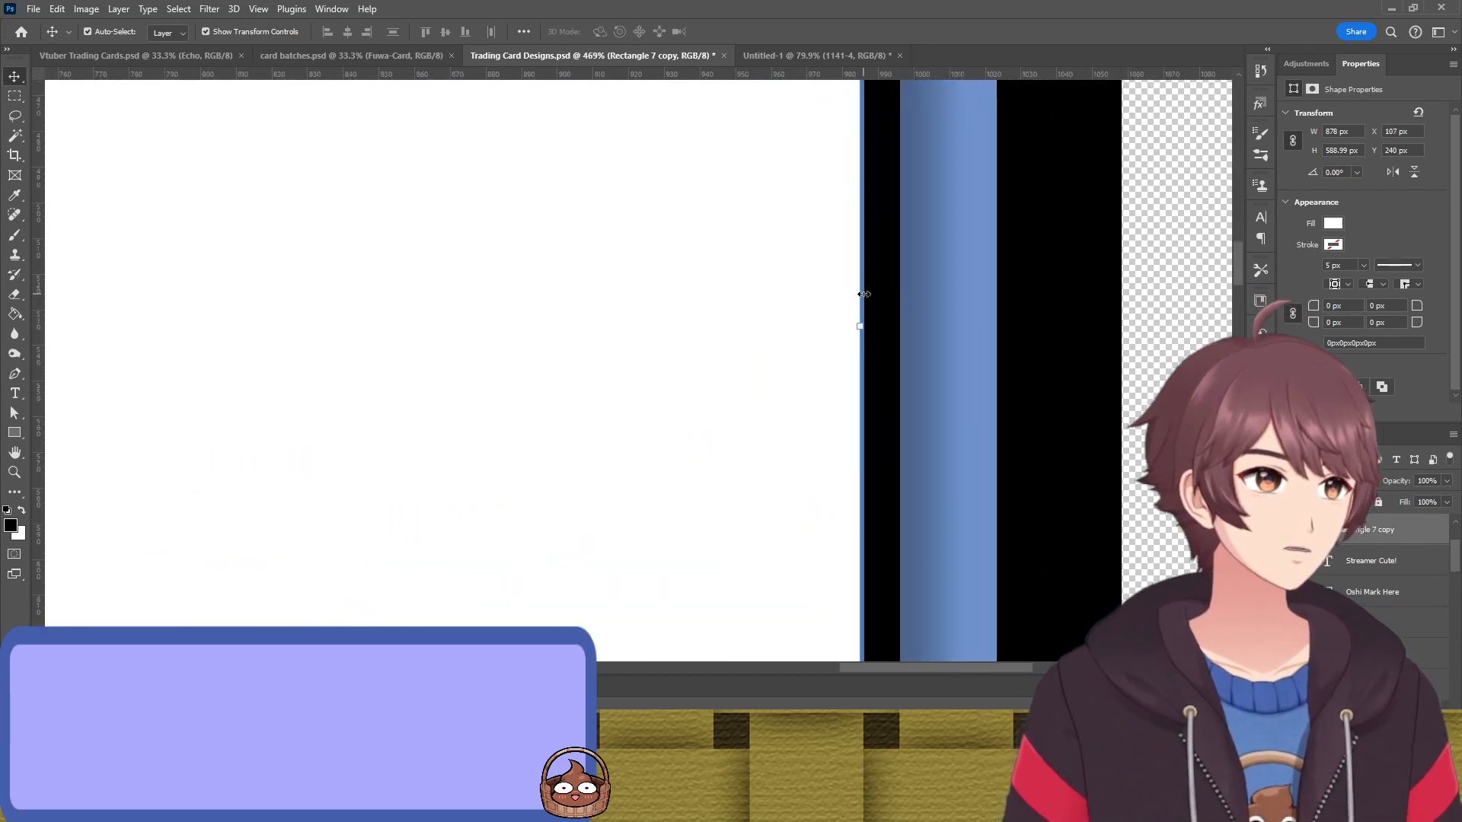
left_click_drag(863, 294, 867, 295)
left_click_drag(613, 320, 957, 342)
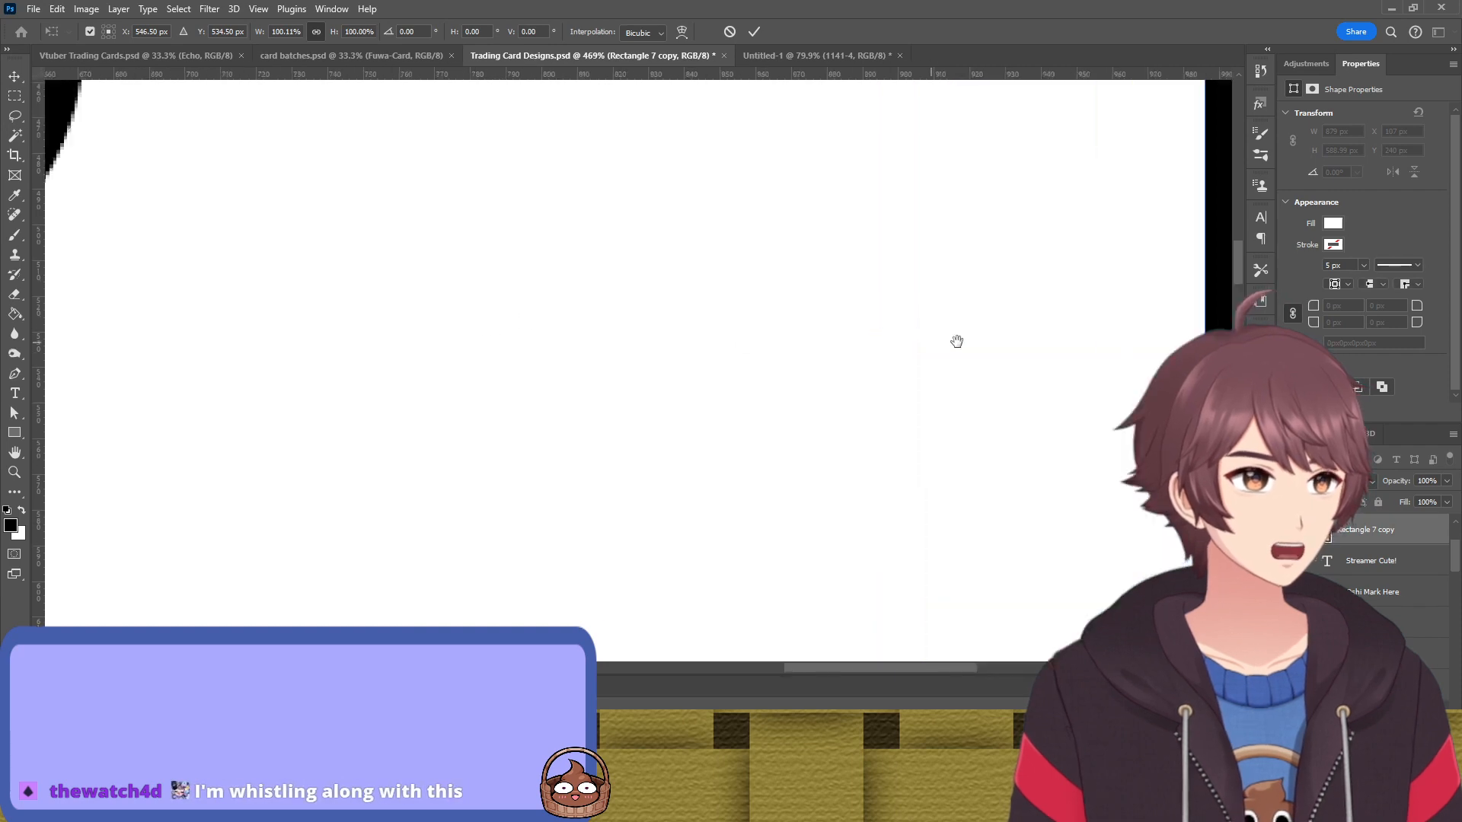
left_click_drag(308, 323, 956, 347)
left_click_drag(315, 323, 879, 345)
left_click_drag(304, 327, 943, 352)
left_click_drag(580, 349, 809, 375)
left_click_drag(369, 359, 575, 364)
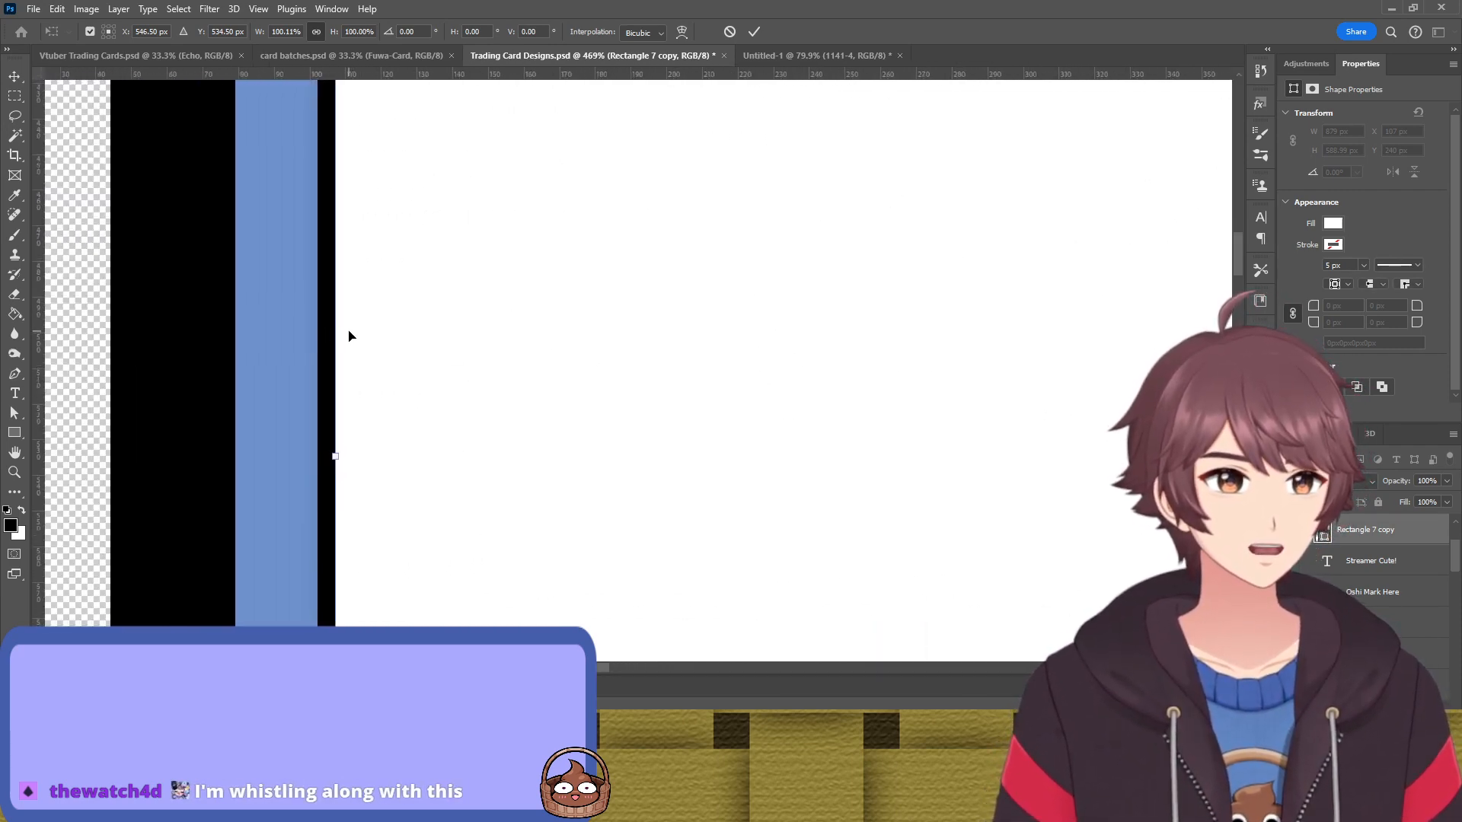
mouse_move(333, 331)
left_mouse_down()
mouse_move(535, 343)
mouse_move(341, 338)
left_mouse_up()
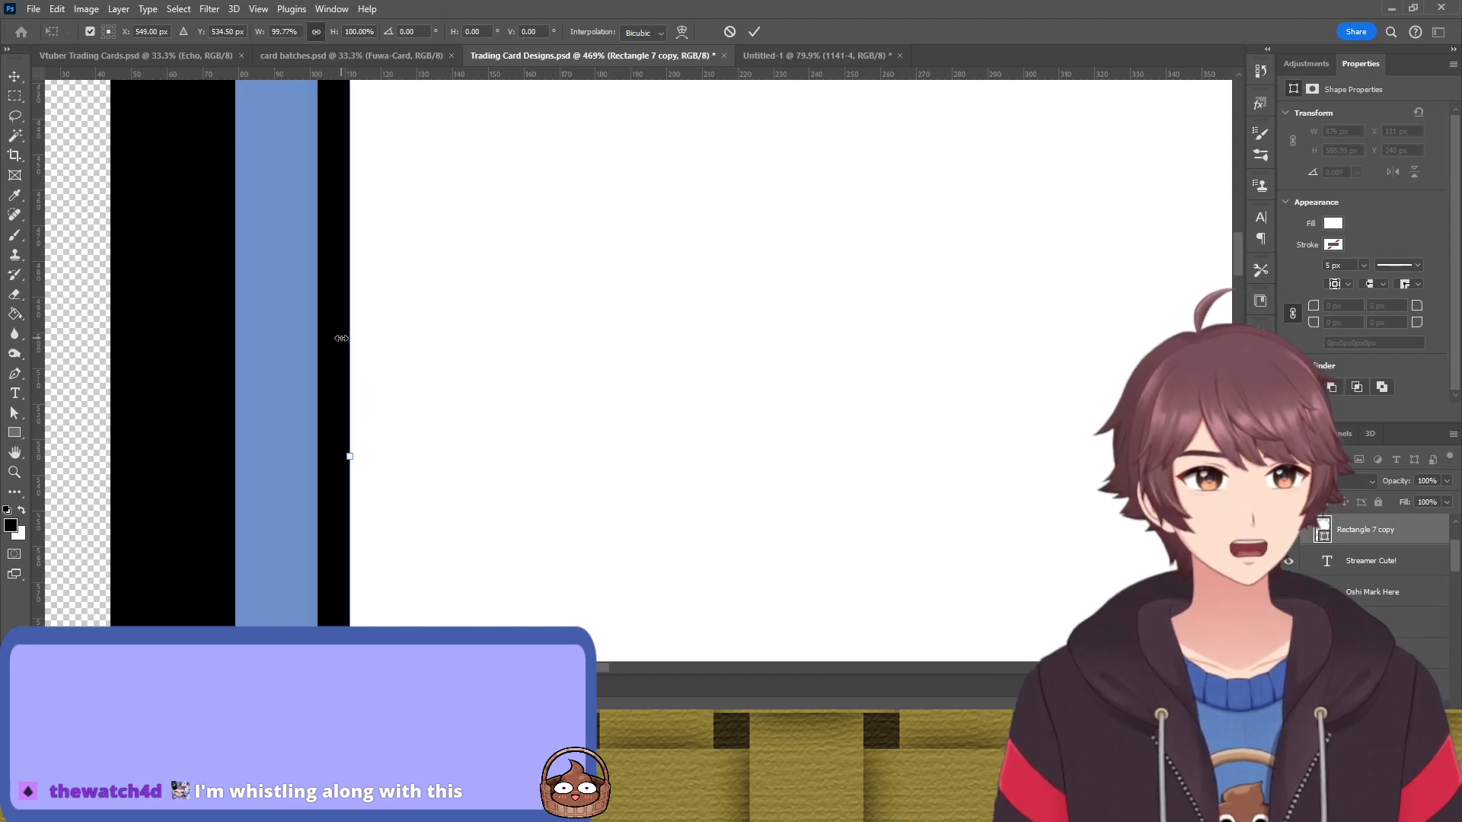
key("Return")
scroll(563, 300, "down", 10)
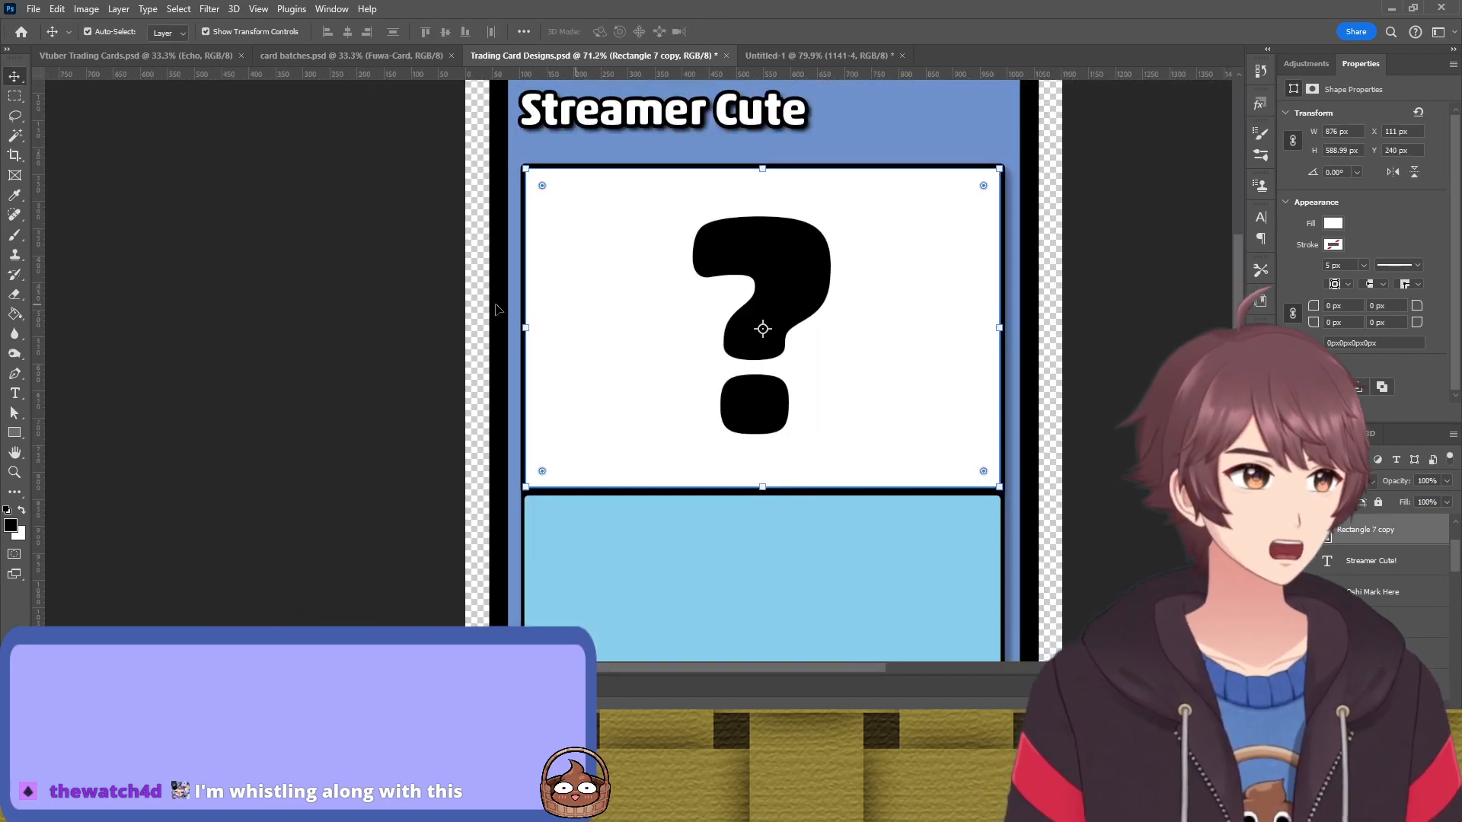
left_click(335, 310)
scroll(578, 343, "down", 3)
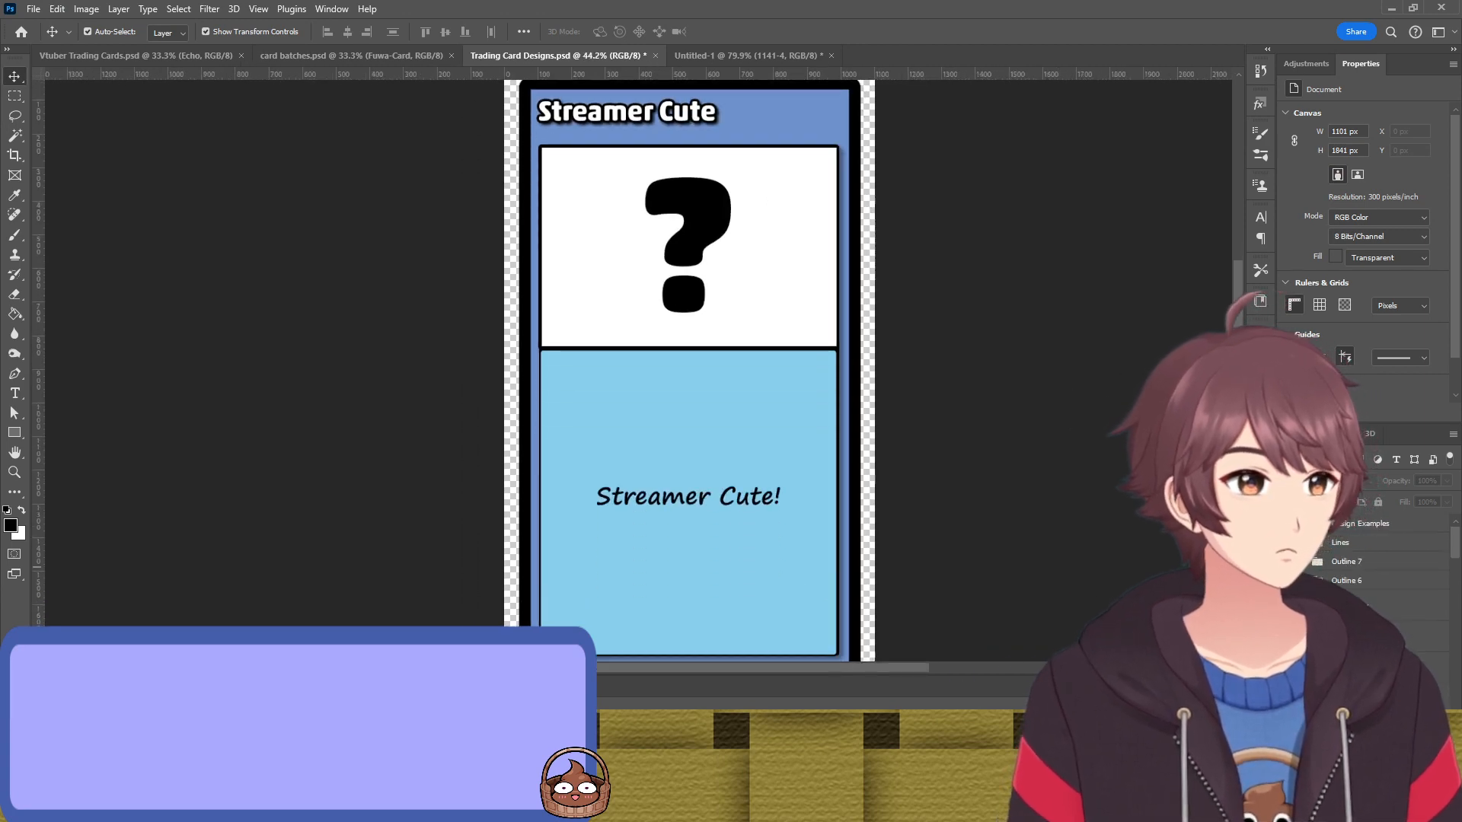
Compare the Outline 6 and Outline 7 card designs, ending with Outline 6 hidden and Outline 7 shown
left_click(1287, 578)
left_click(1286, 562)
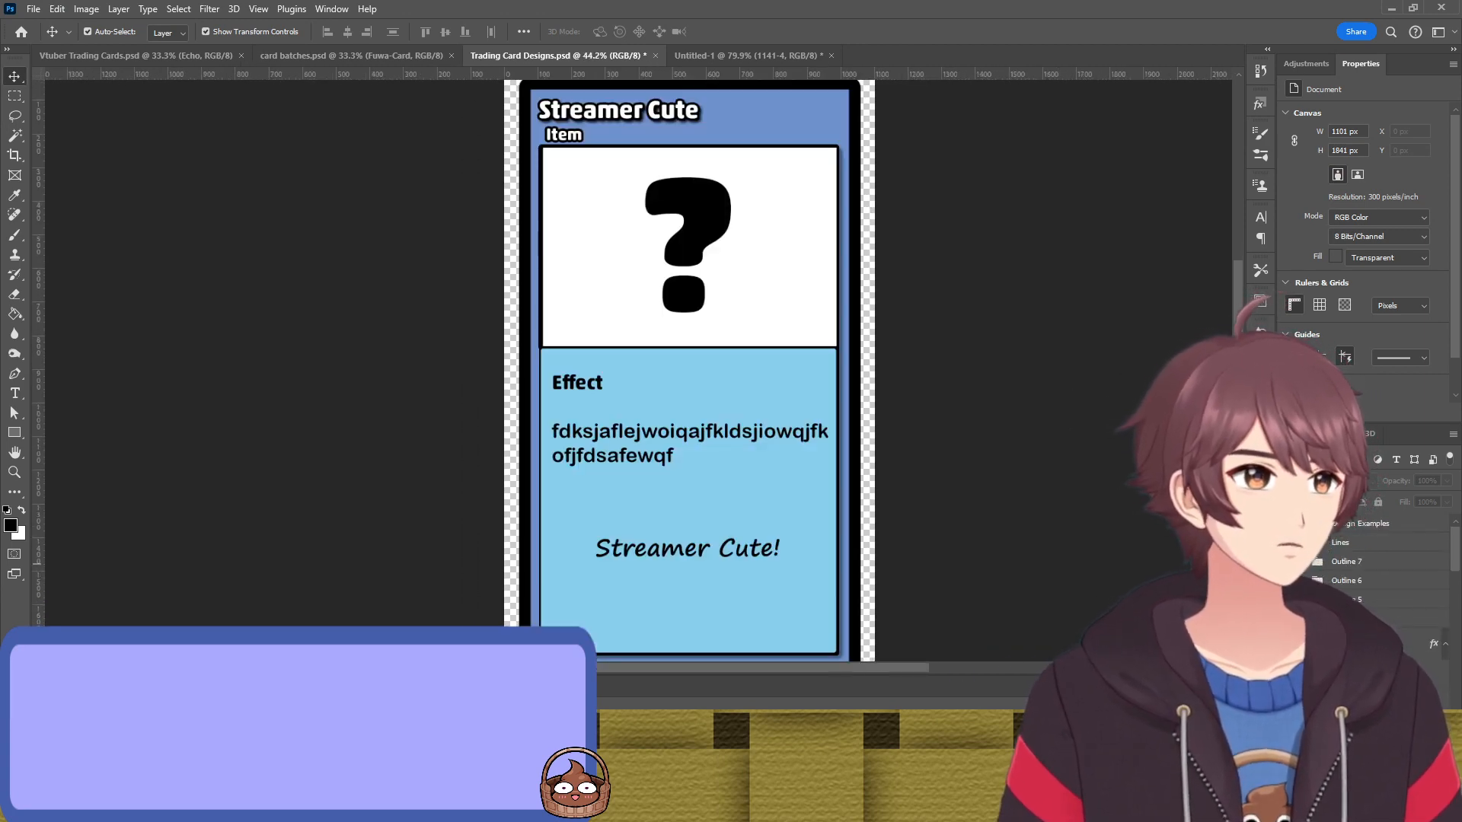
left_click(1286, 562)
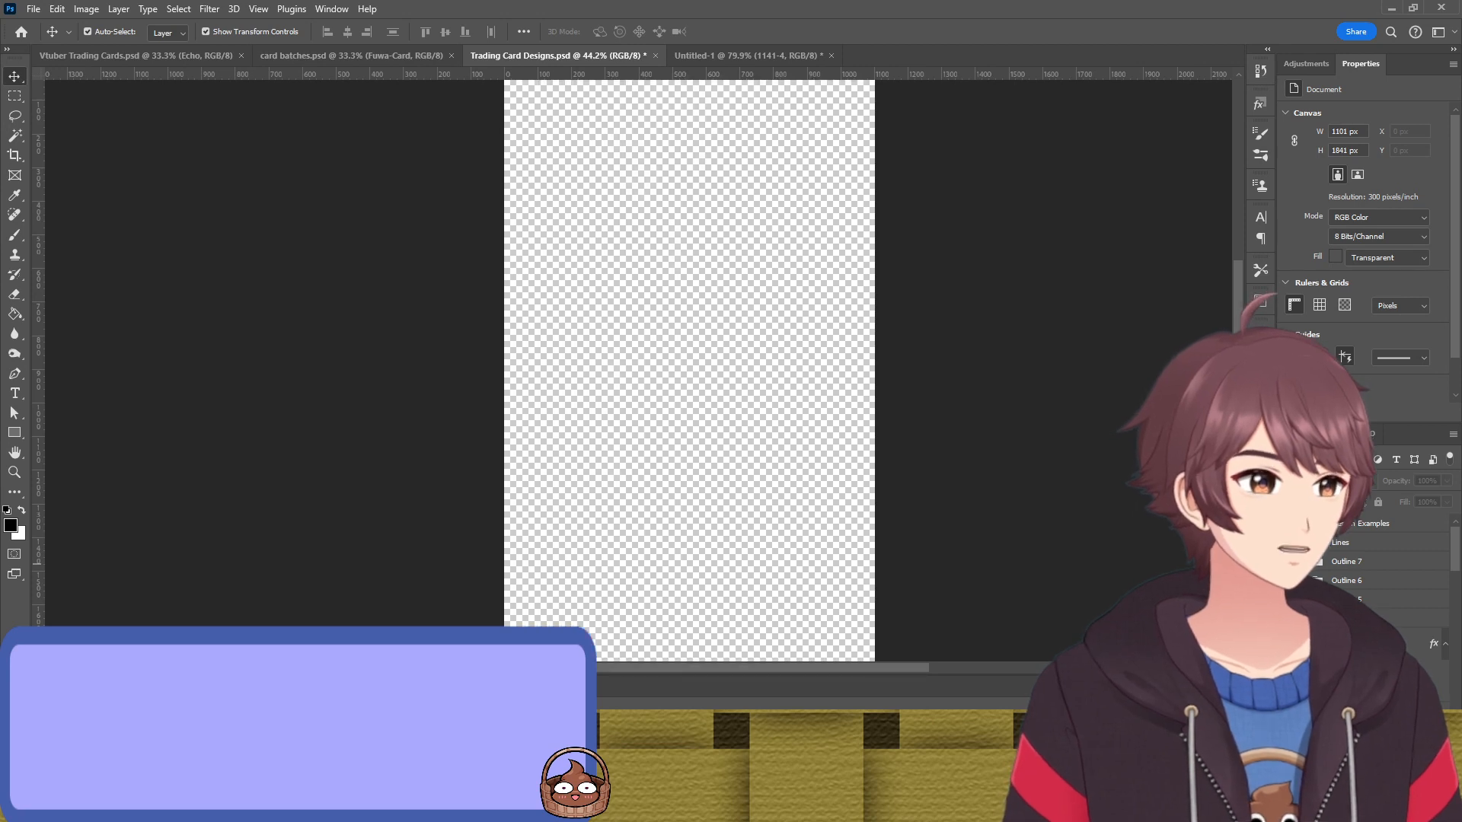
left_click(1287, 580)
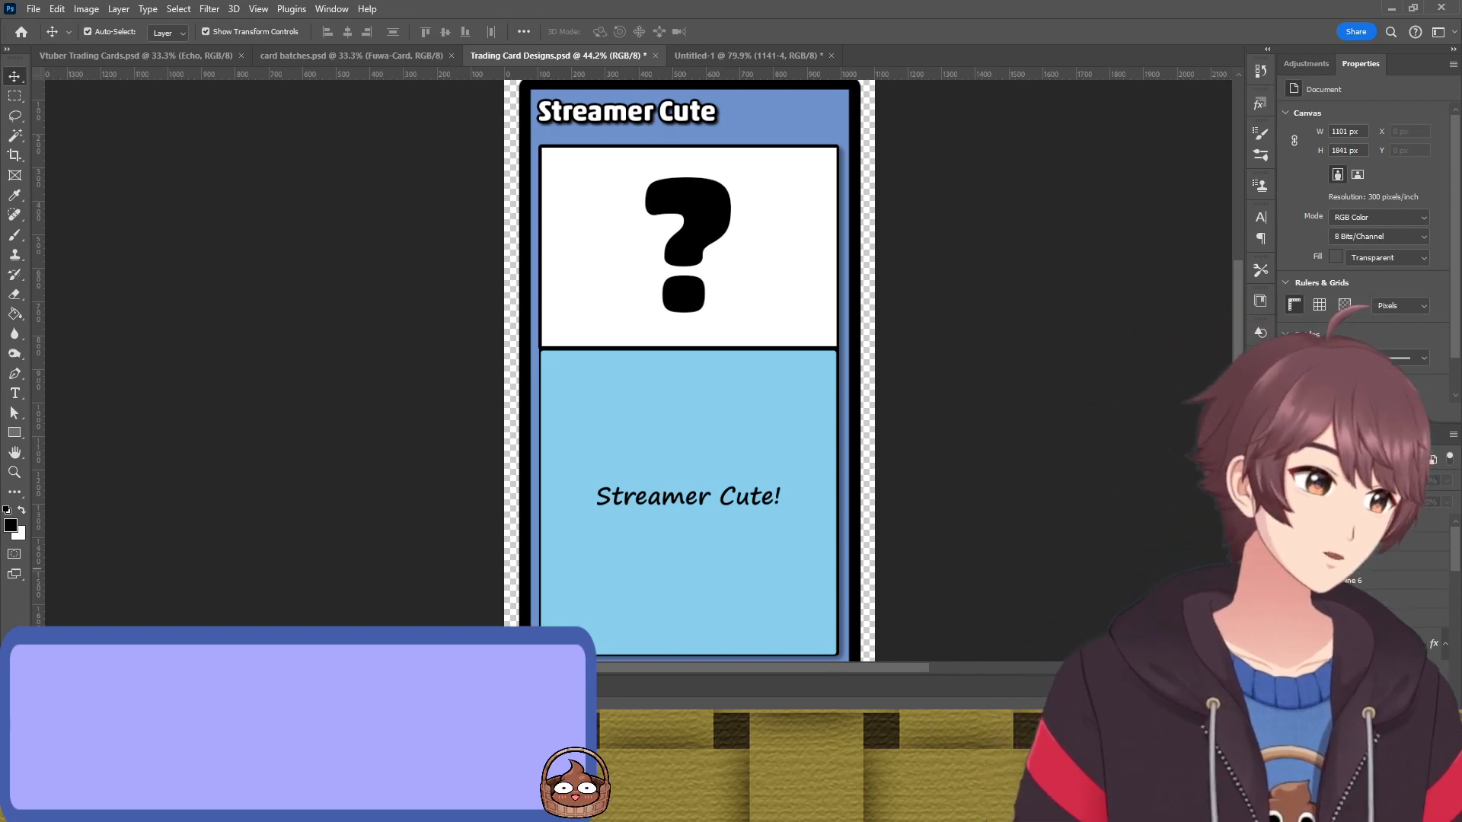
left_click(1287, 580)
left_click(1286, 562)
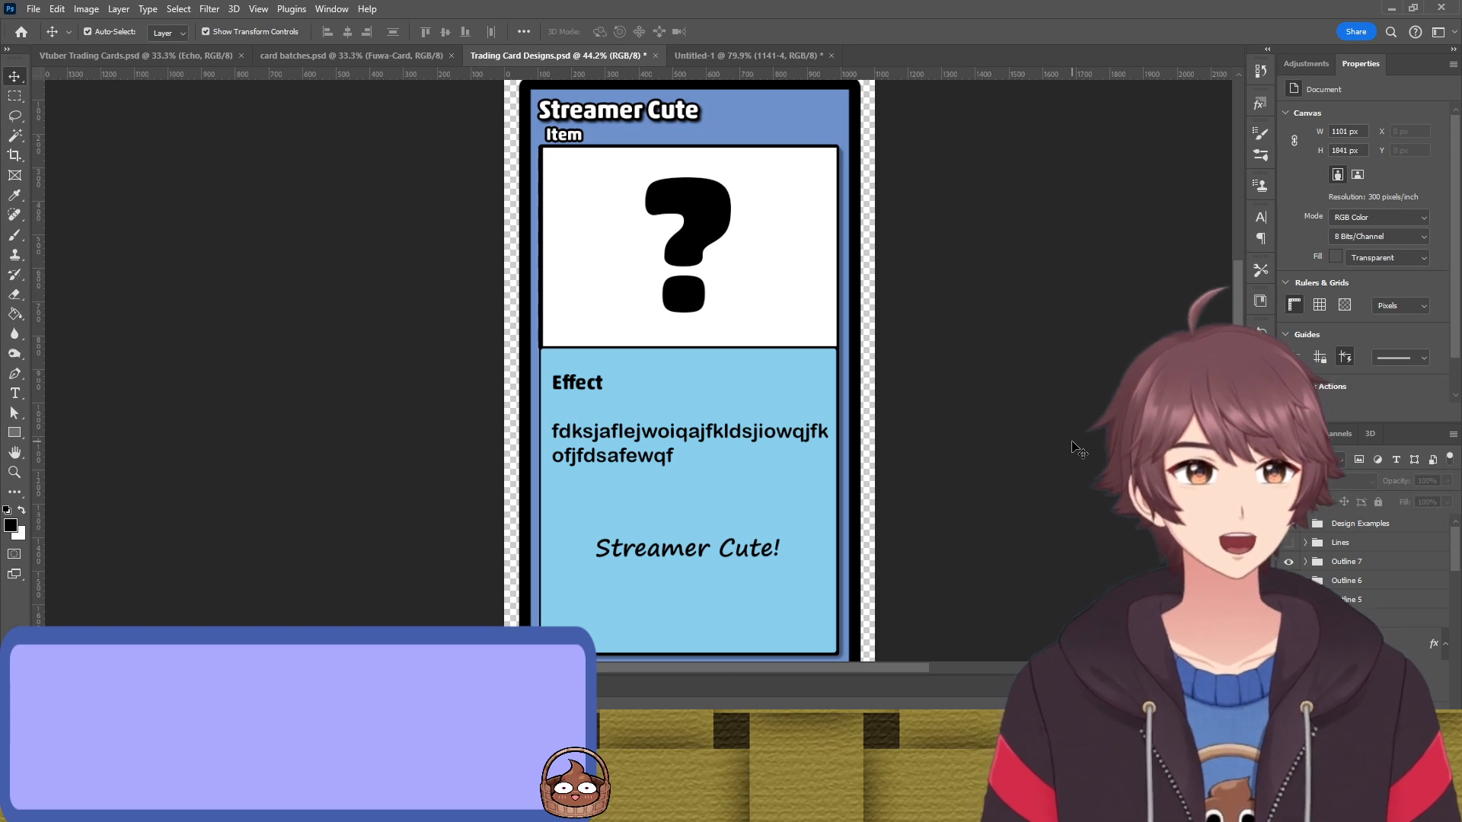
Nudge the "Streamer Cute" title of the Outline 7 card slightly upward, away from the "Item" label
left_click(643, 111)
key("Up")
key("Up")
key("Up")
key("Up")
key("Up")
key("Up")
key("Up")
key("Up")
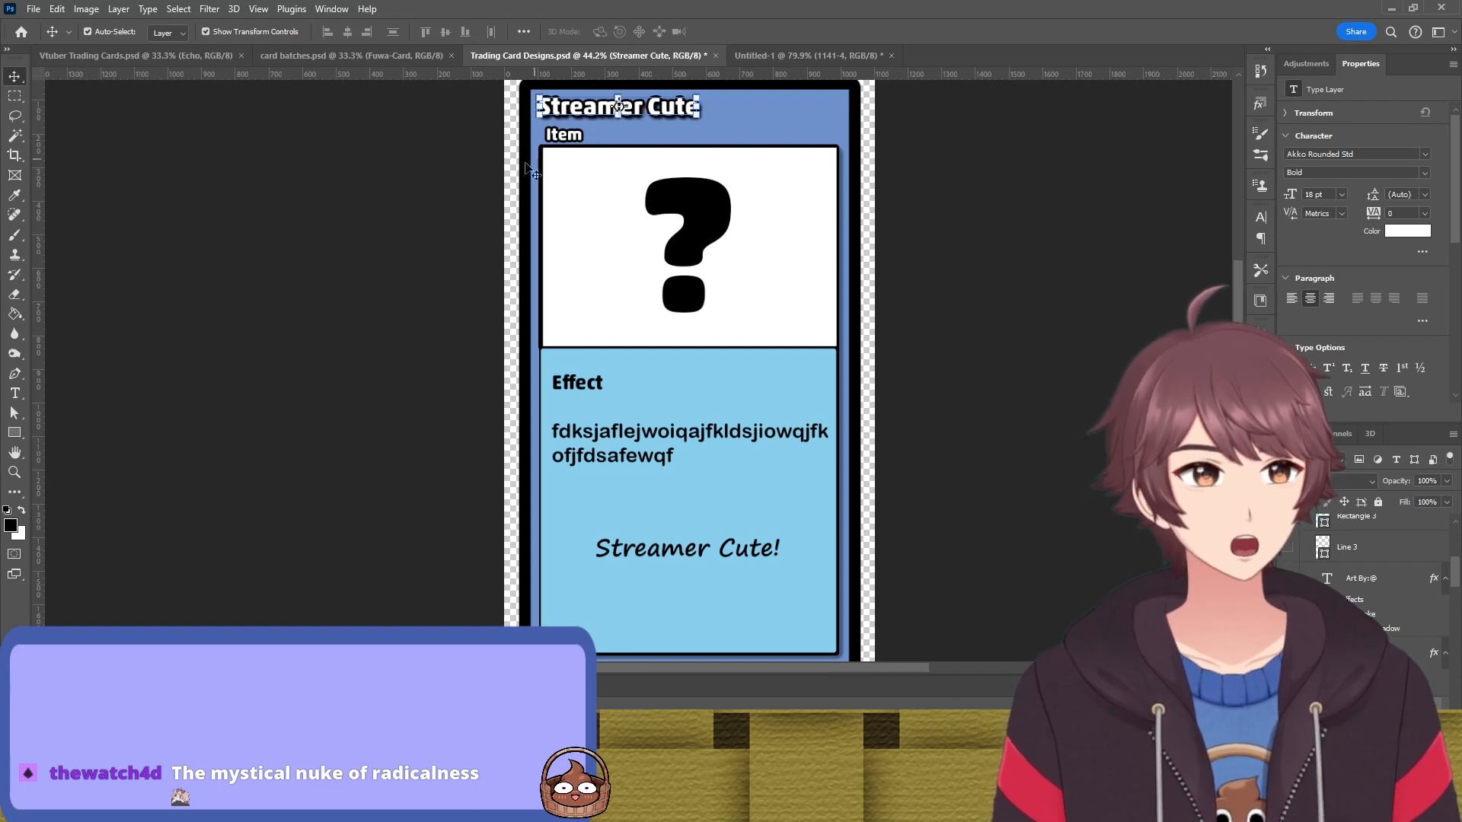
left_click(466, 221)
scroll(466, 220, "up", 1)
left_click(555, 183)
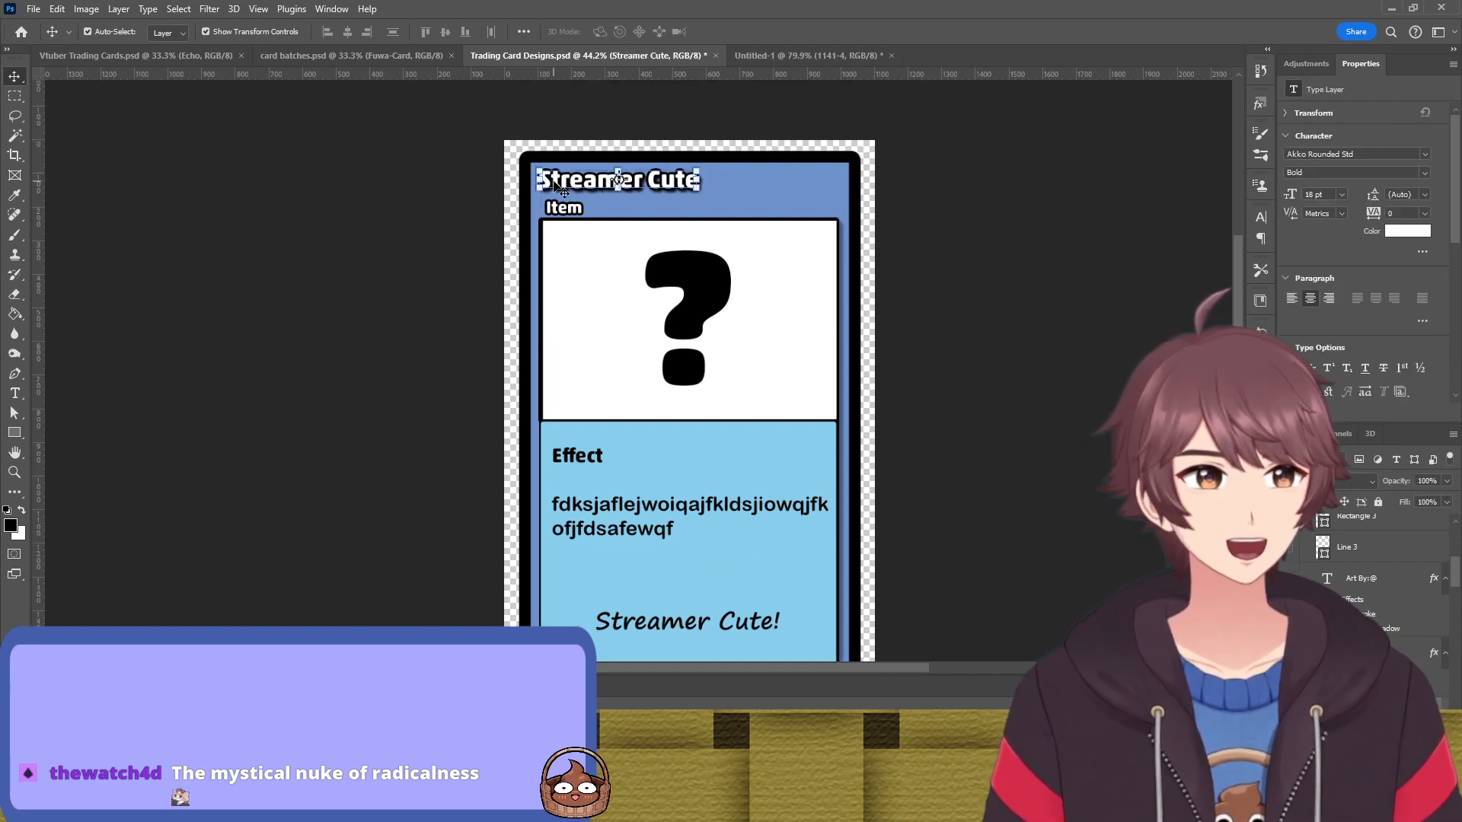
Tidy the Outline 7 card's outline layers by taking the thin Rectangle 4 copy out from beneath the "Streamer Cute" title layer
left_click(313, 255)
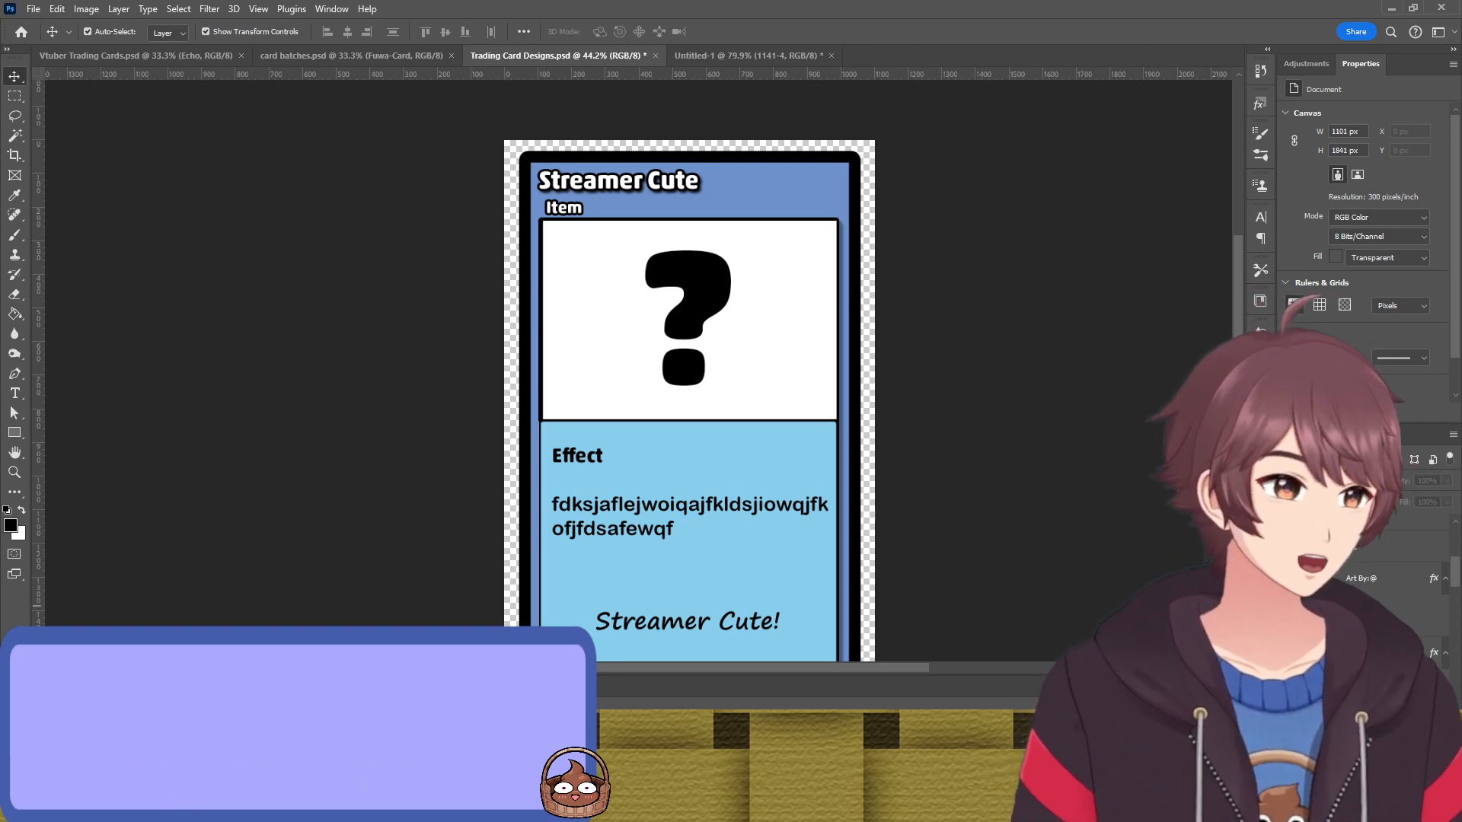
scroll(1386, 555, "down", 3)
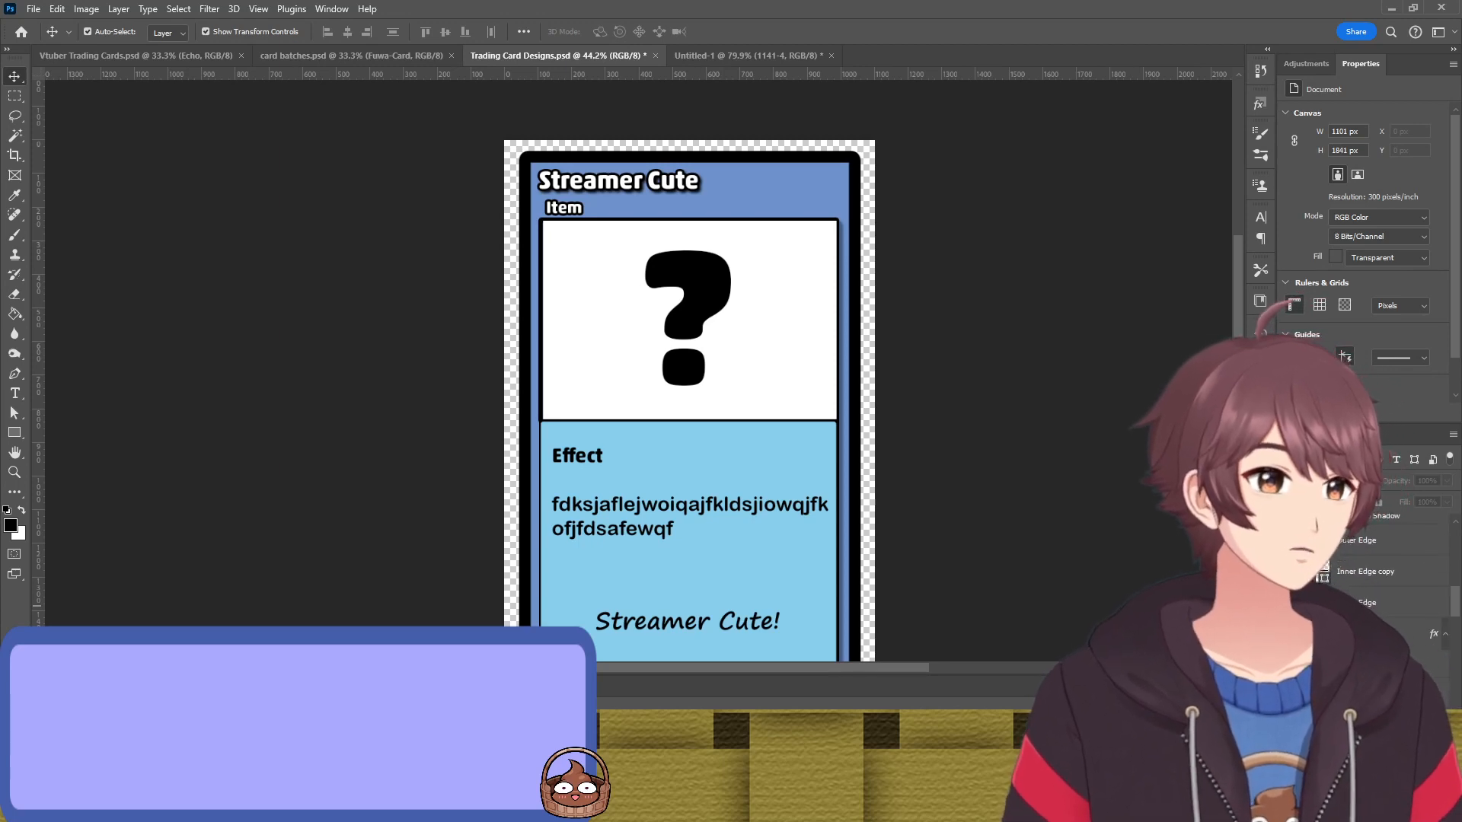
left_click(1370, 634)
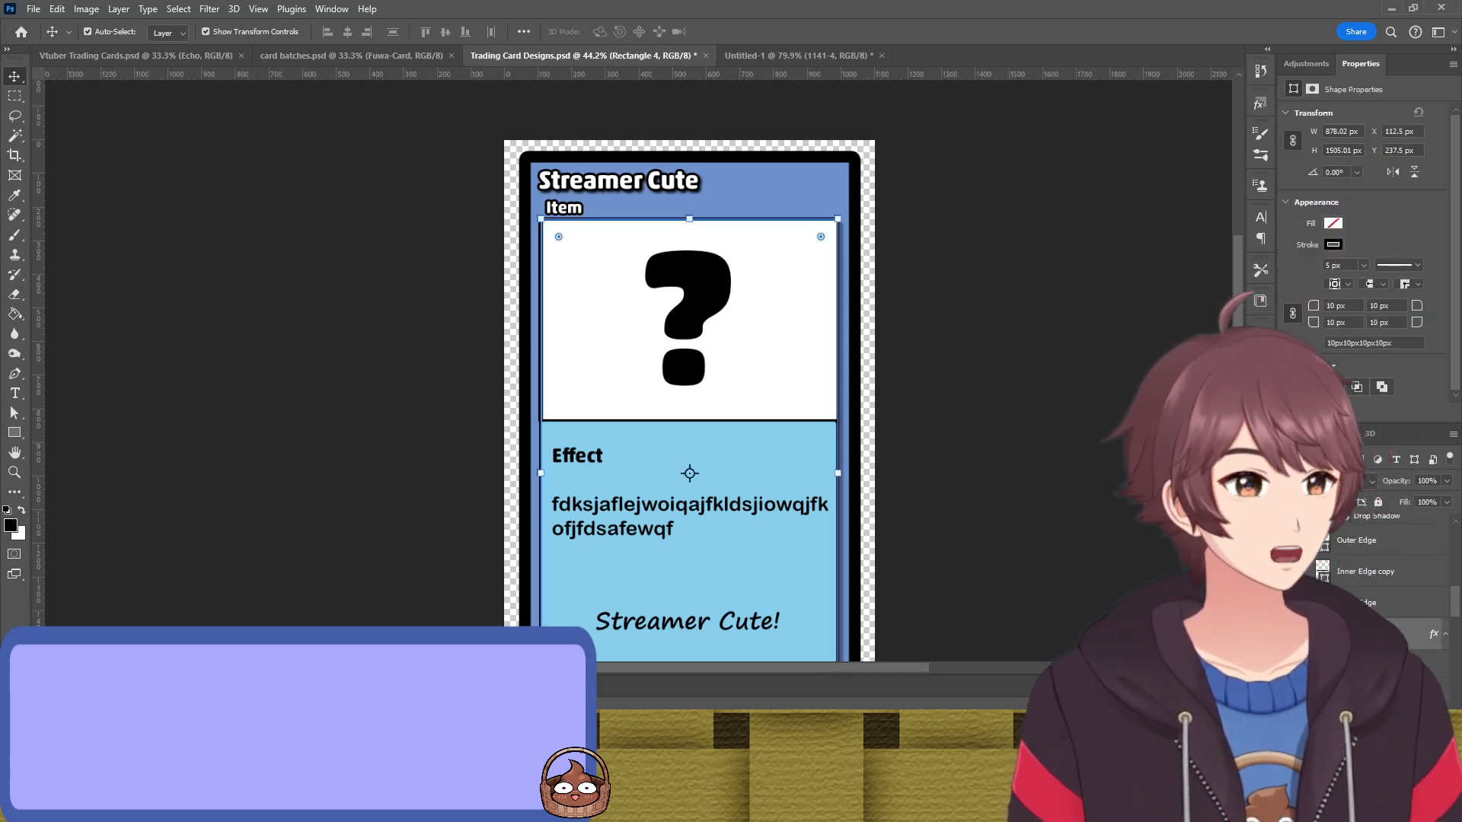
left_click(689, 451)
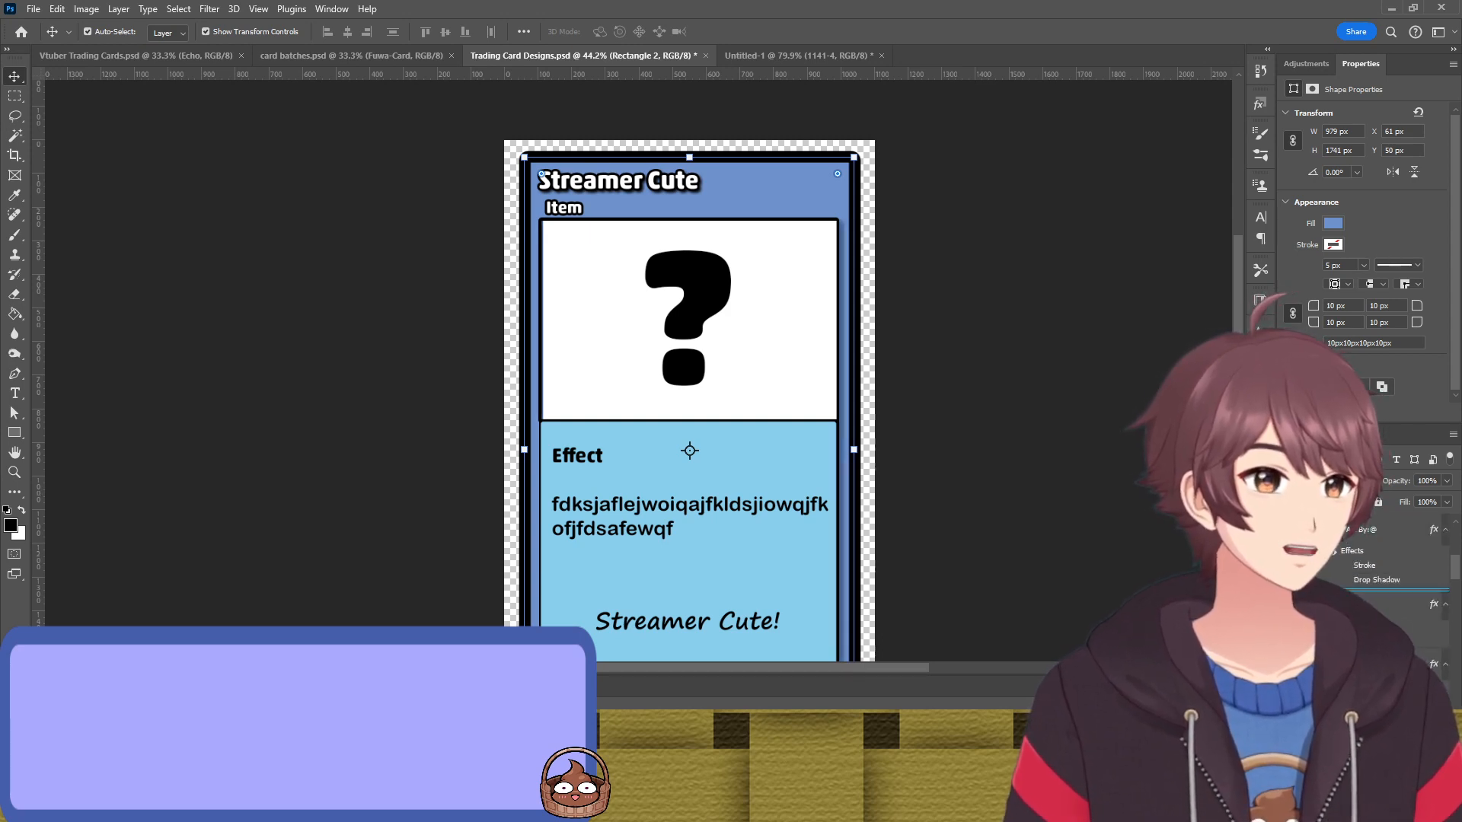
left_click(689, 456)
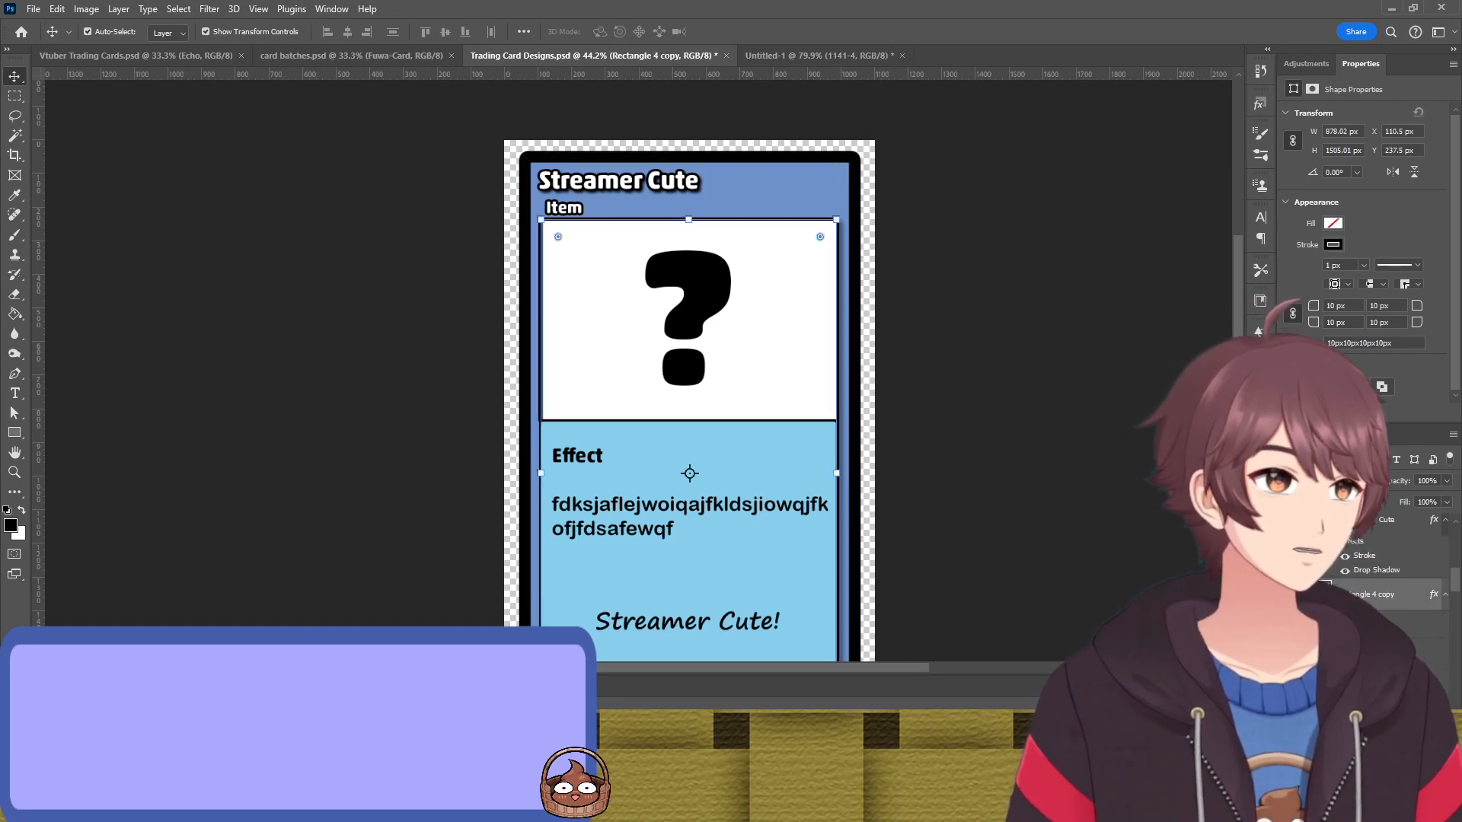
left_click(1145, 535)
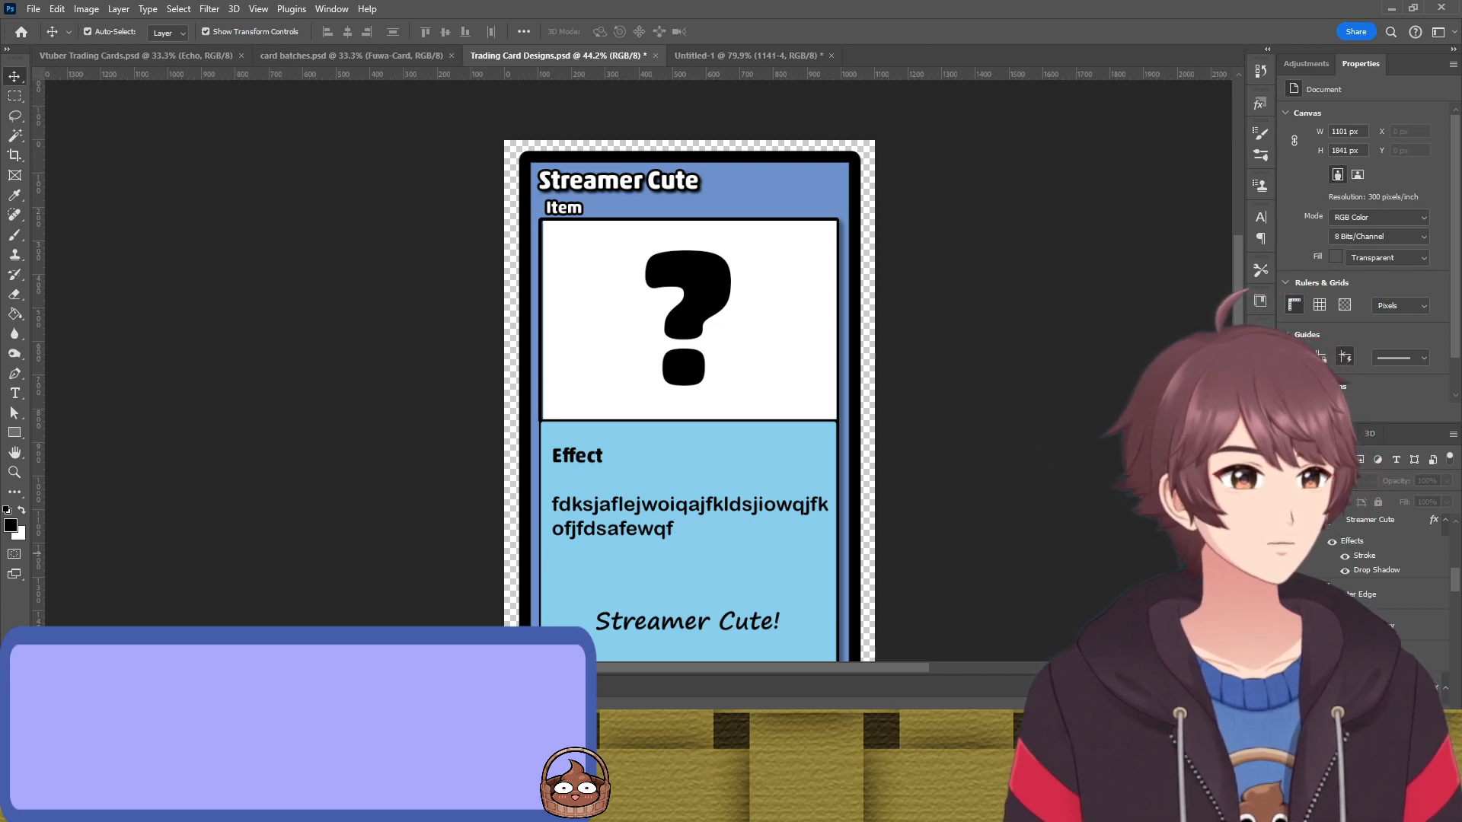
Delete the old white Rectangle 7 artwork panel and place Rectangle 7 copy 2 directly beneath the question mark layer
left_click(797, 375)
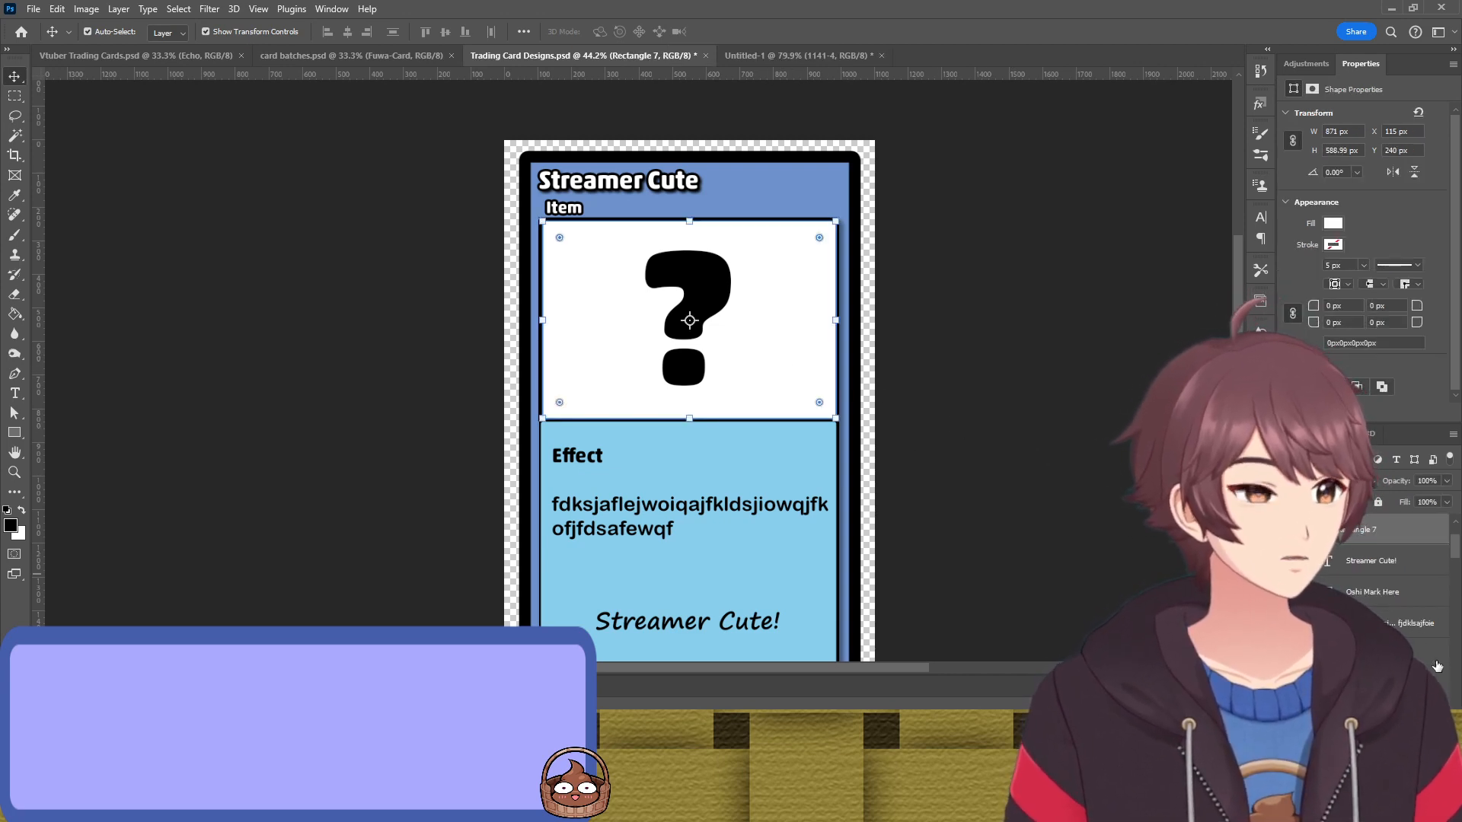
left_click(689, 624)
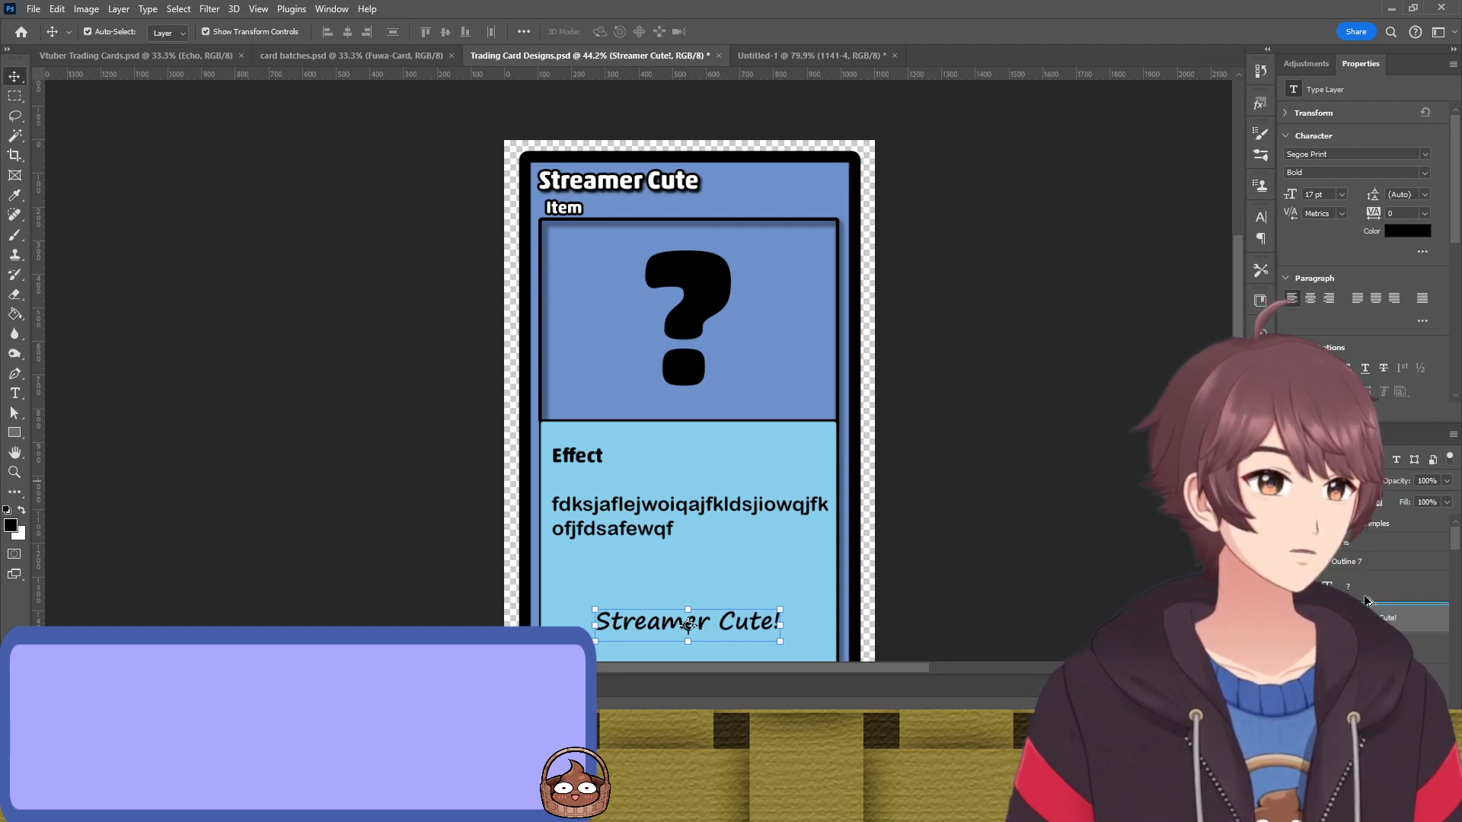
left_click_drag(1368, 601, 1366, 602)
left_click(1128, 502)
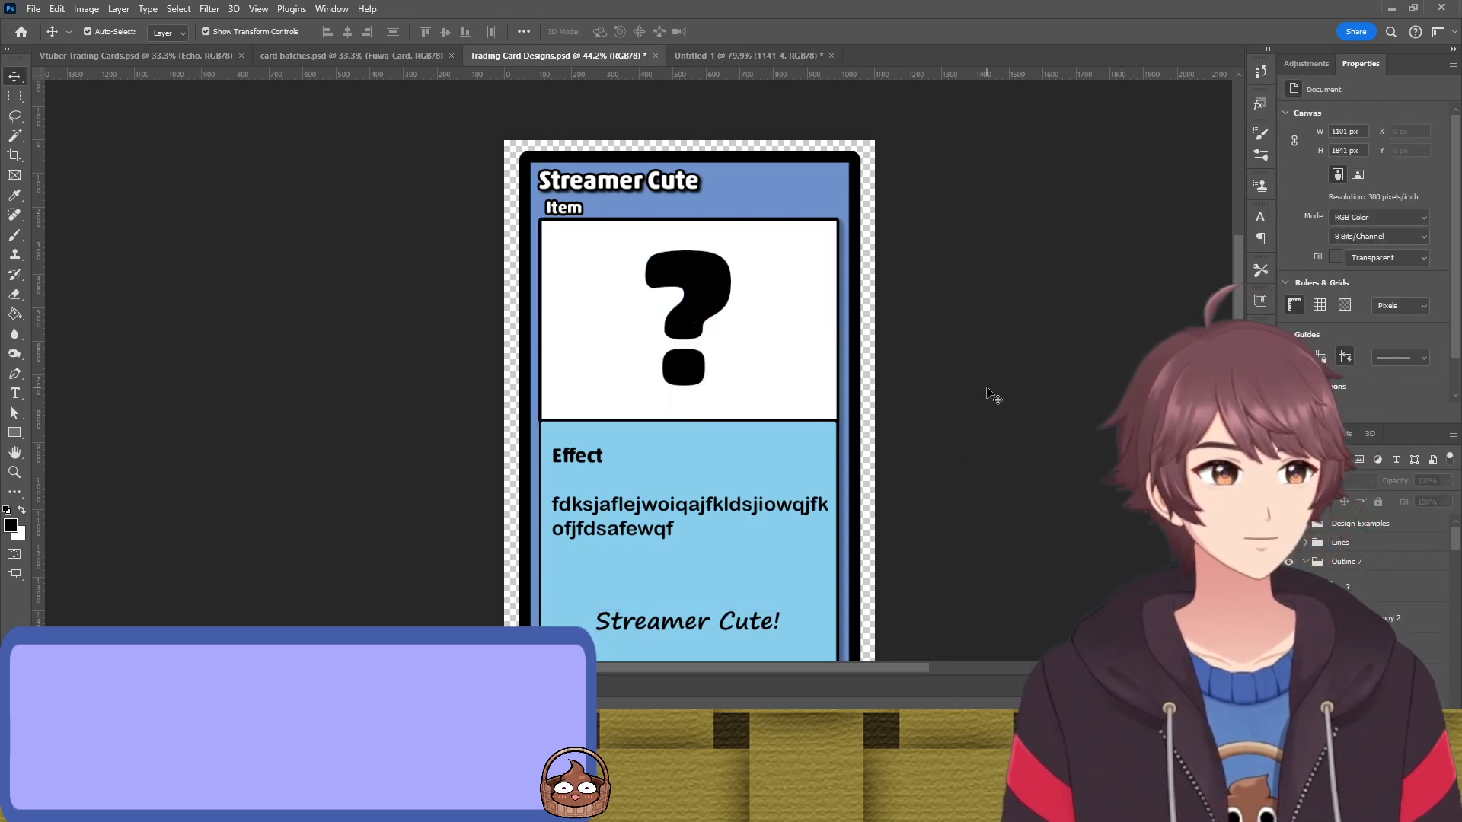
Nudge the white Rectangle 7 copy 2 panel horizontally to X 110 px and check its left edge against the black outline
scroll(786, 335, "up", 4)
left_click(838, 336)
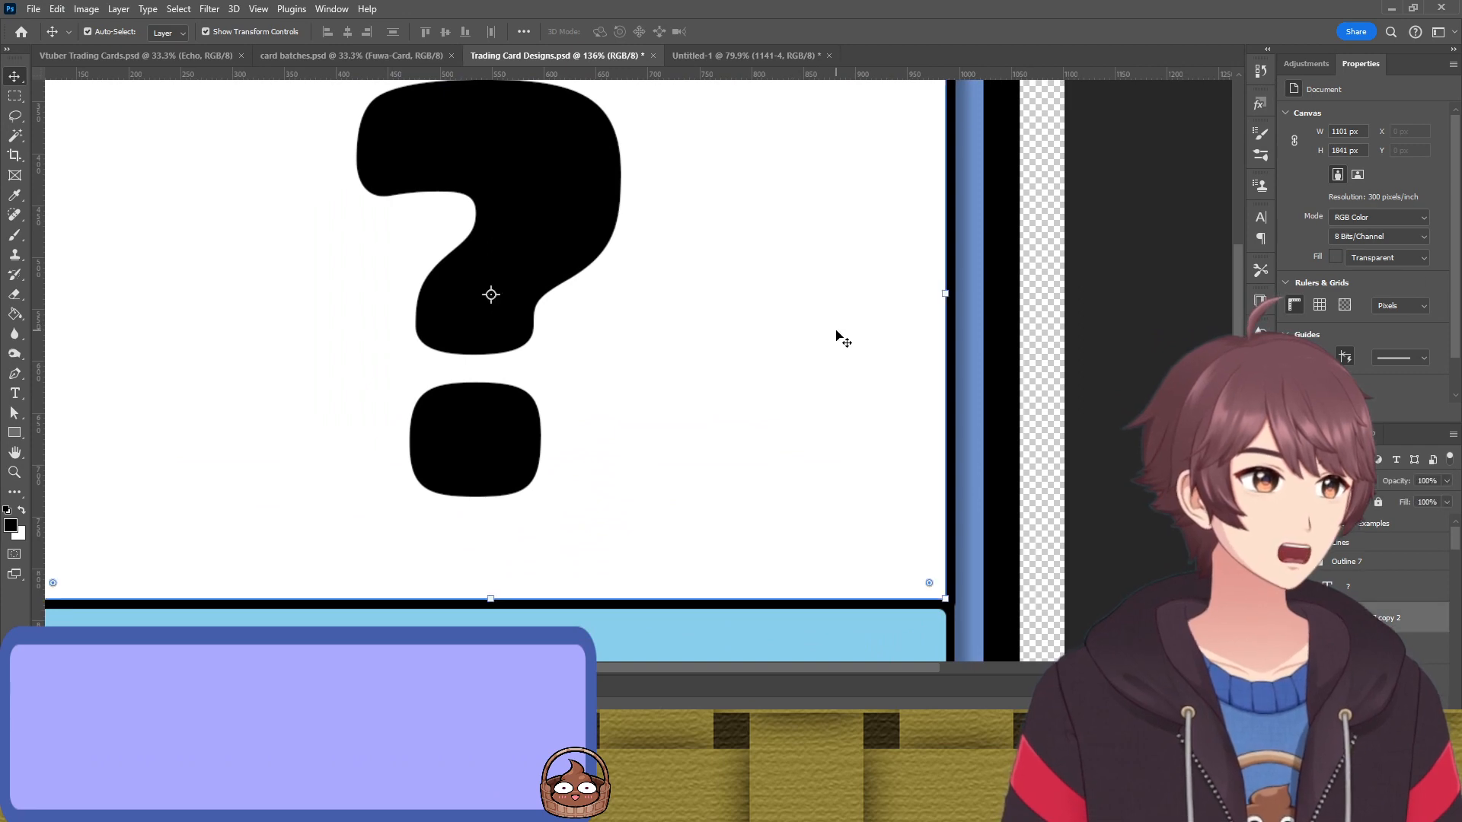
key("Left")
key("Left")
key("Left")
key("Left")
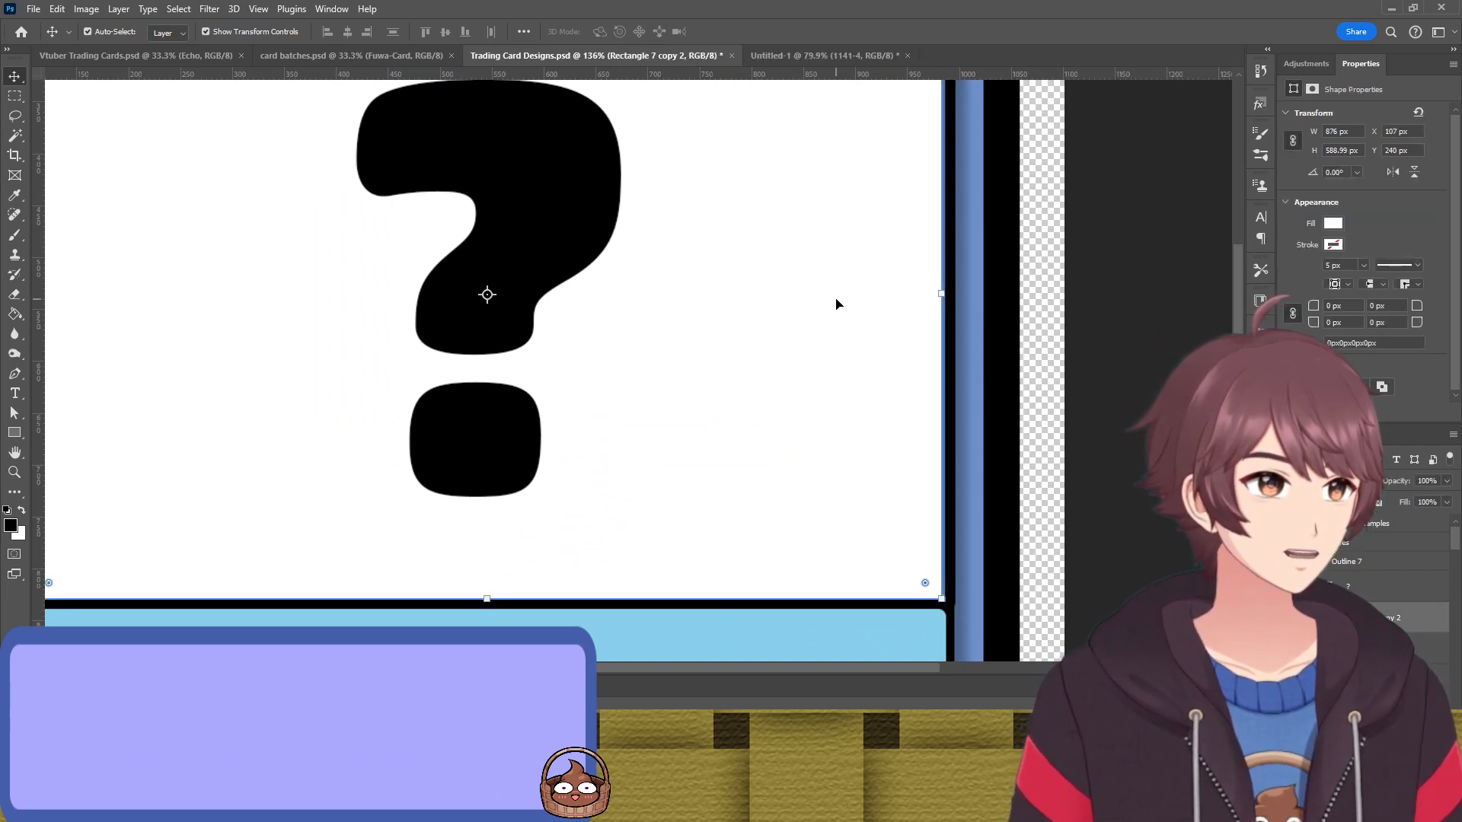
key("Right")
key("Right")
key("Right")
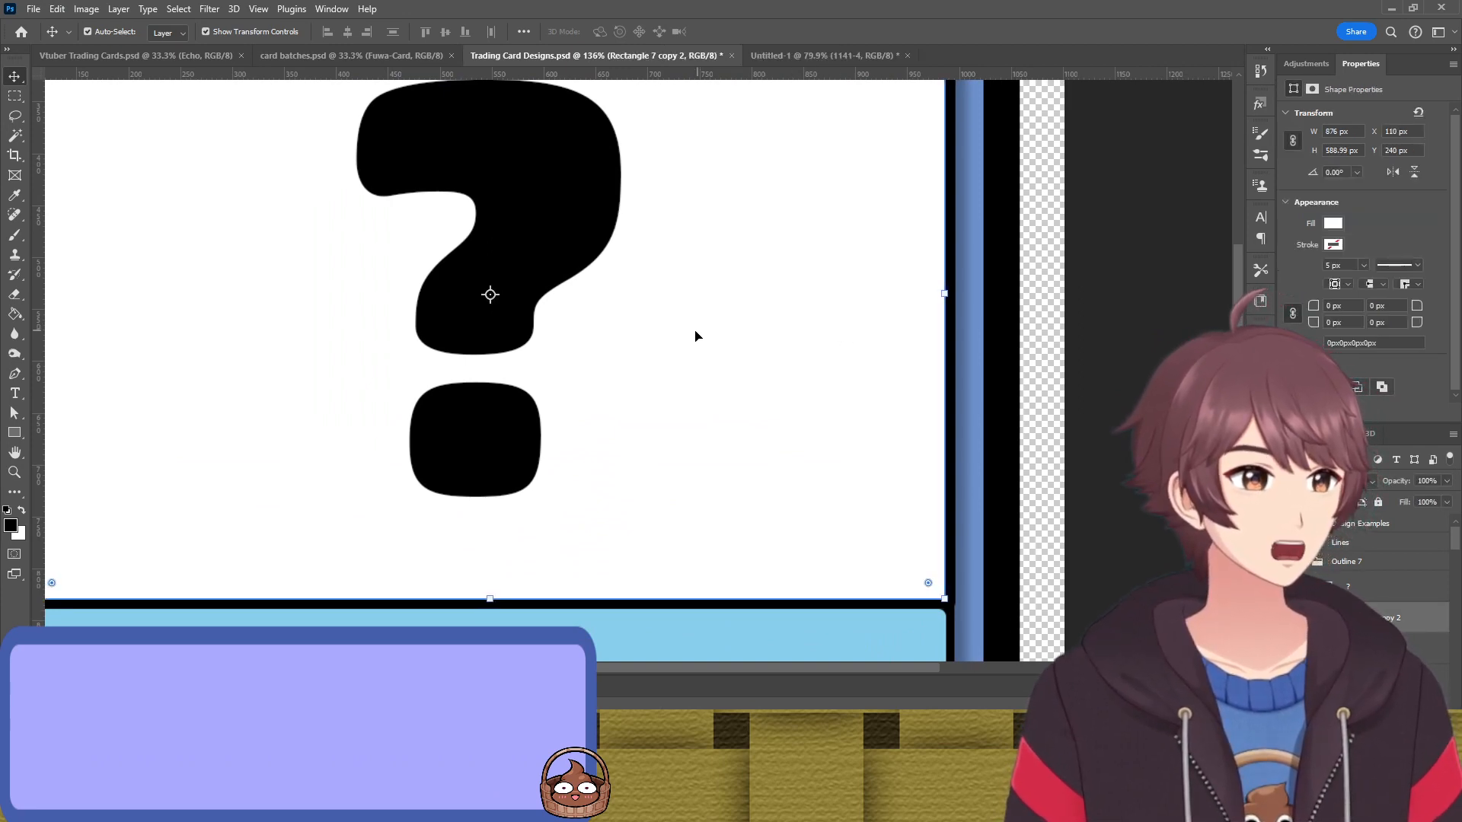
scroll(646, 316, "left", 5)
scroll(689, 300, "up", 2)
scroll(750, 310, "left", 2)
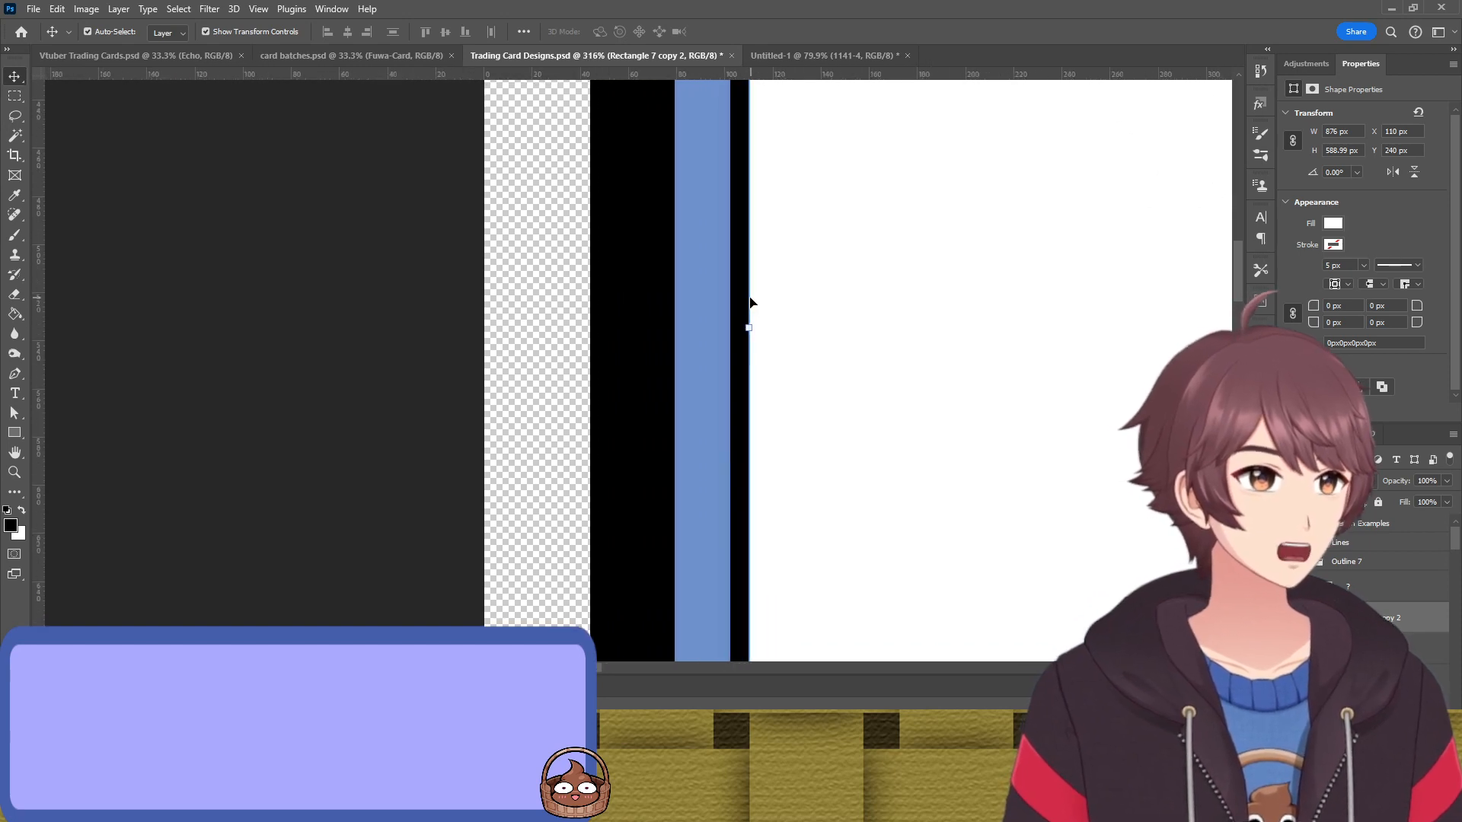
scroll(705, 317, "down", 5)
left_click(1096, 242)
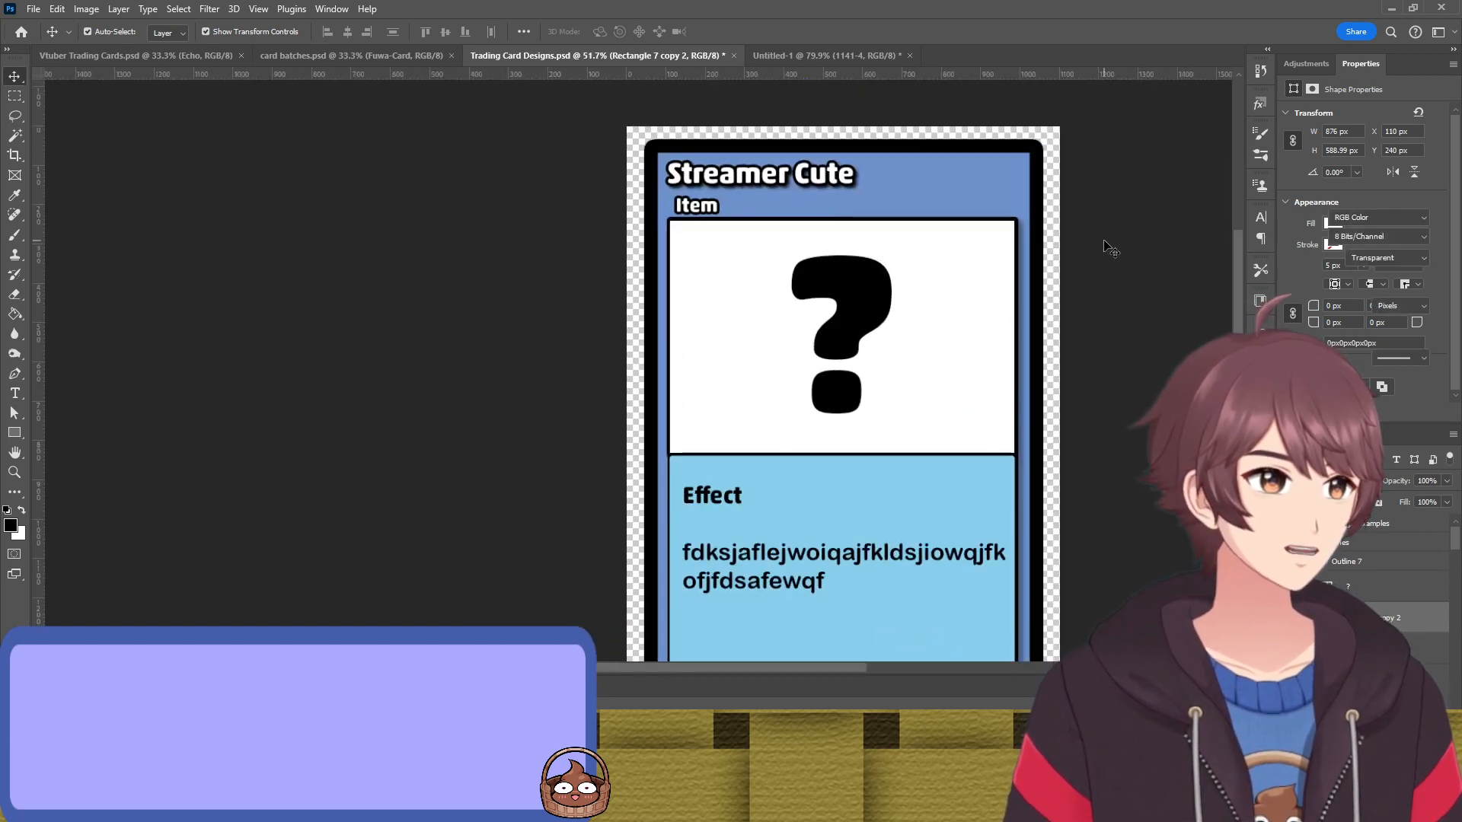
Save the Trading Card Designs document
scroll(1102, 240, "down", 2)
scroll(1101, 240, "down", 2)
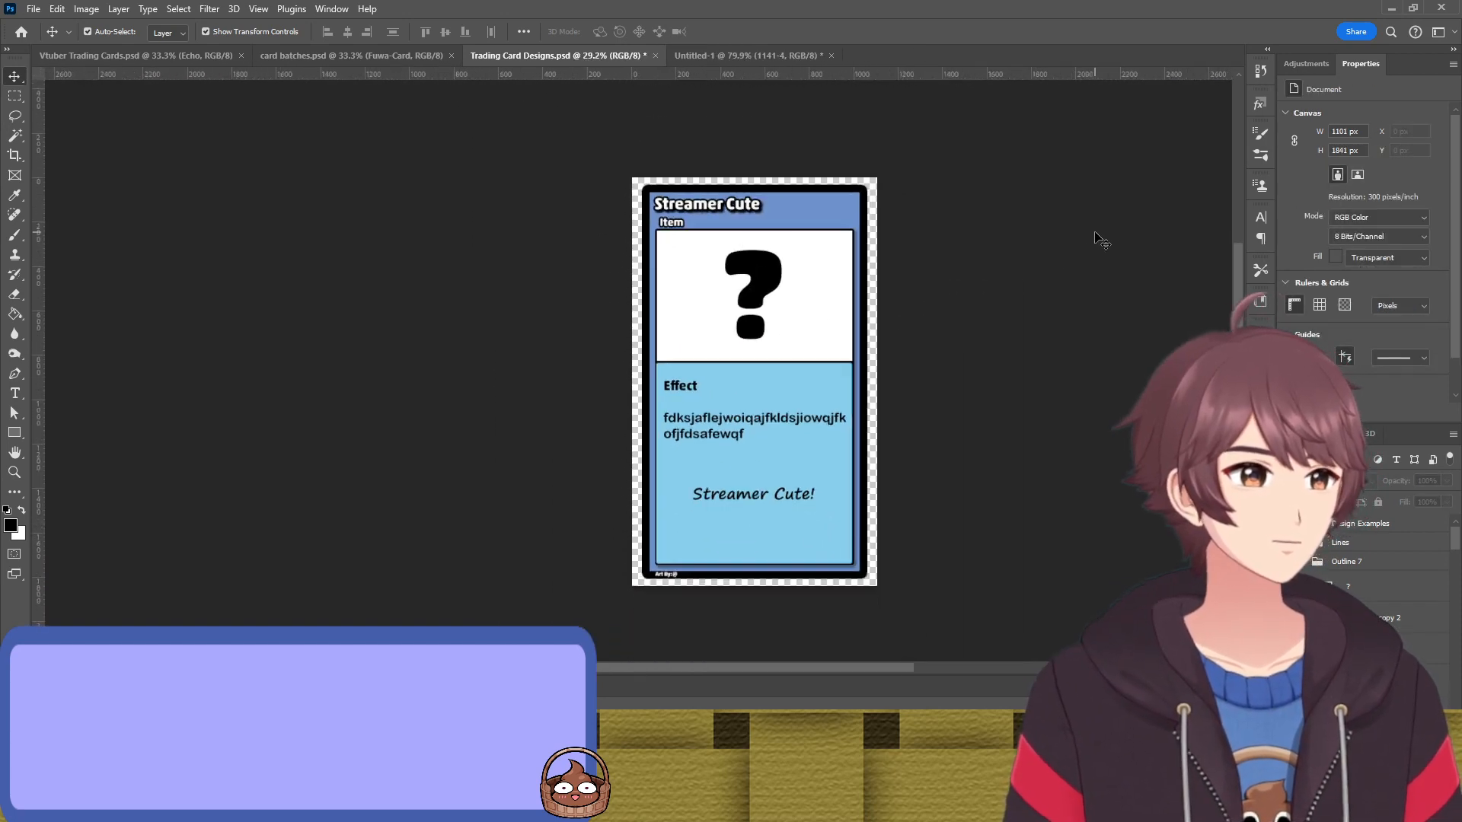
scroll(1096, 236, "down", 1)
key("ctrl+s")
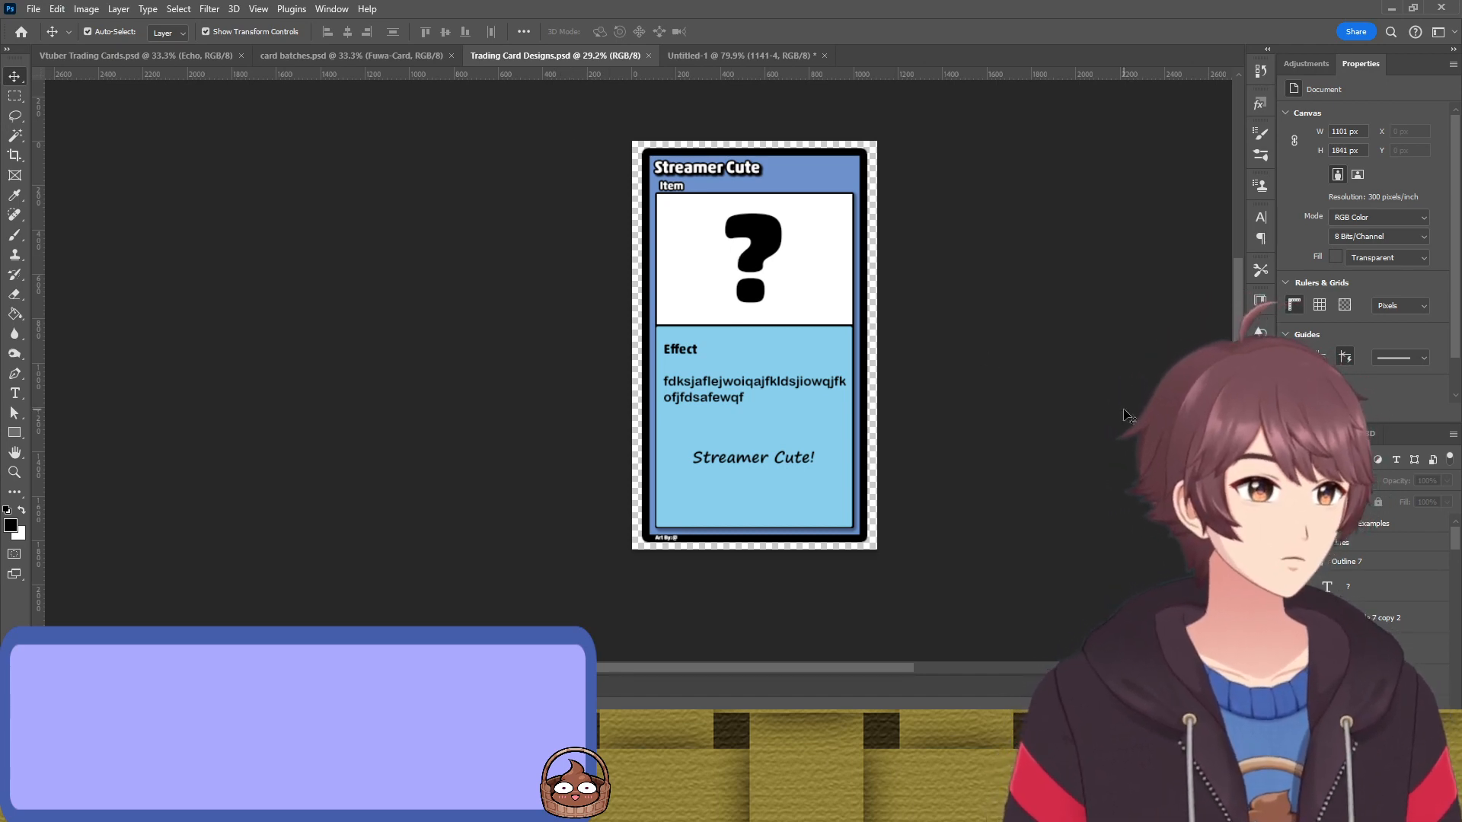
Nudge the "Item" label slightly upward, away from the artwork panel, and save the document
left_click(670, 195)
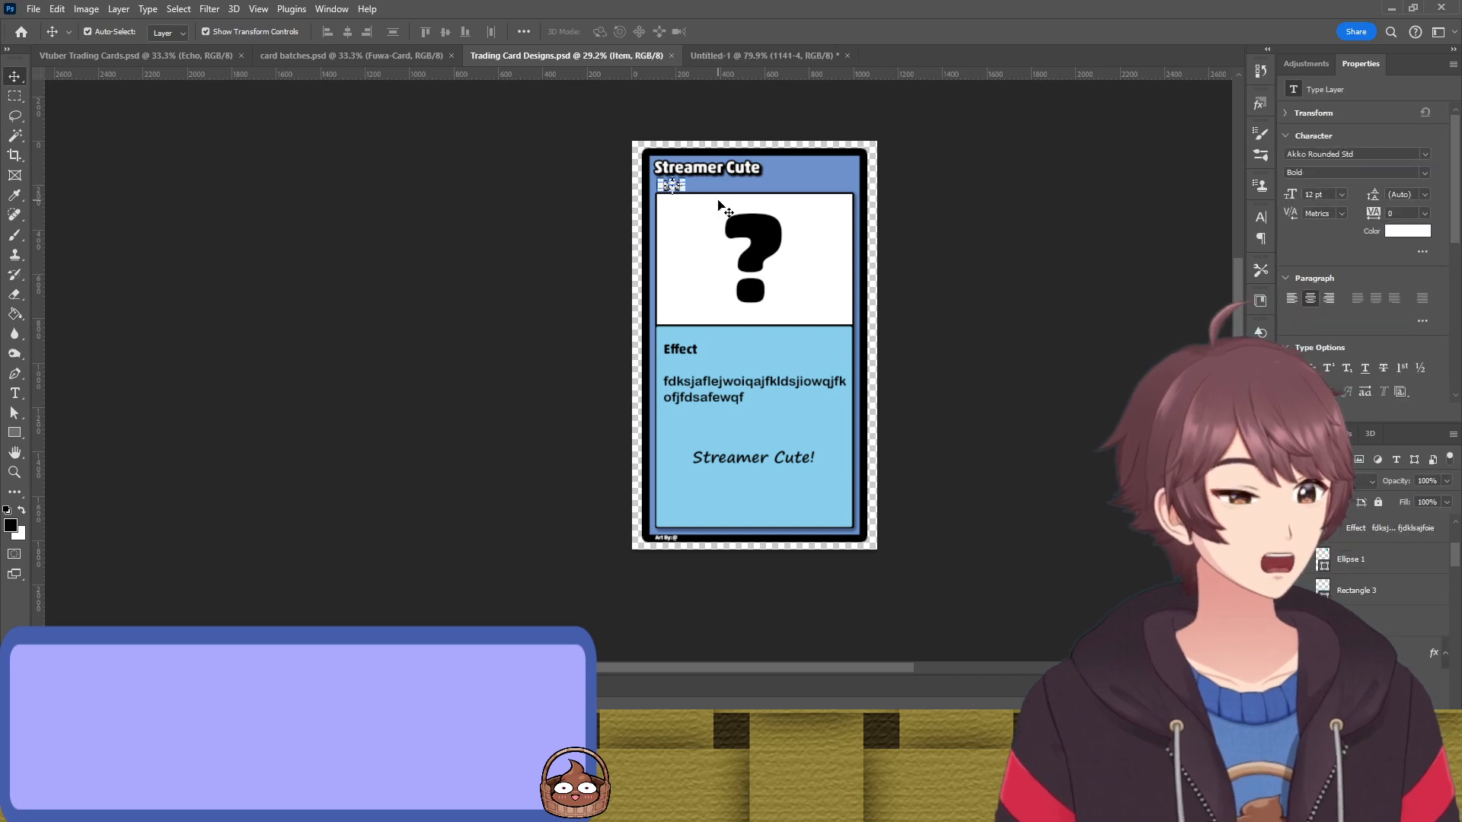
left_click(1009, 308)
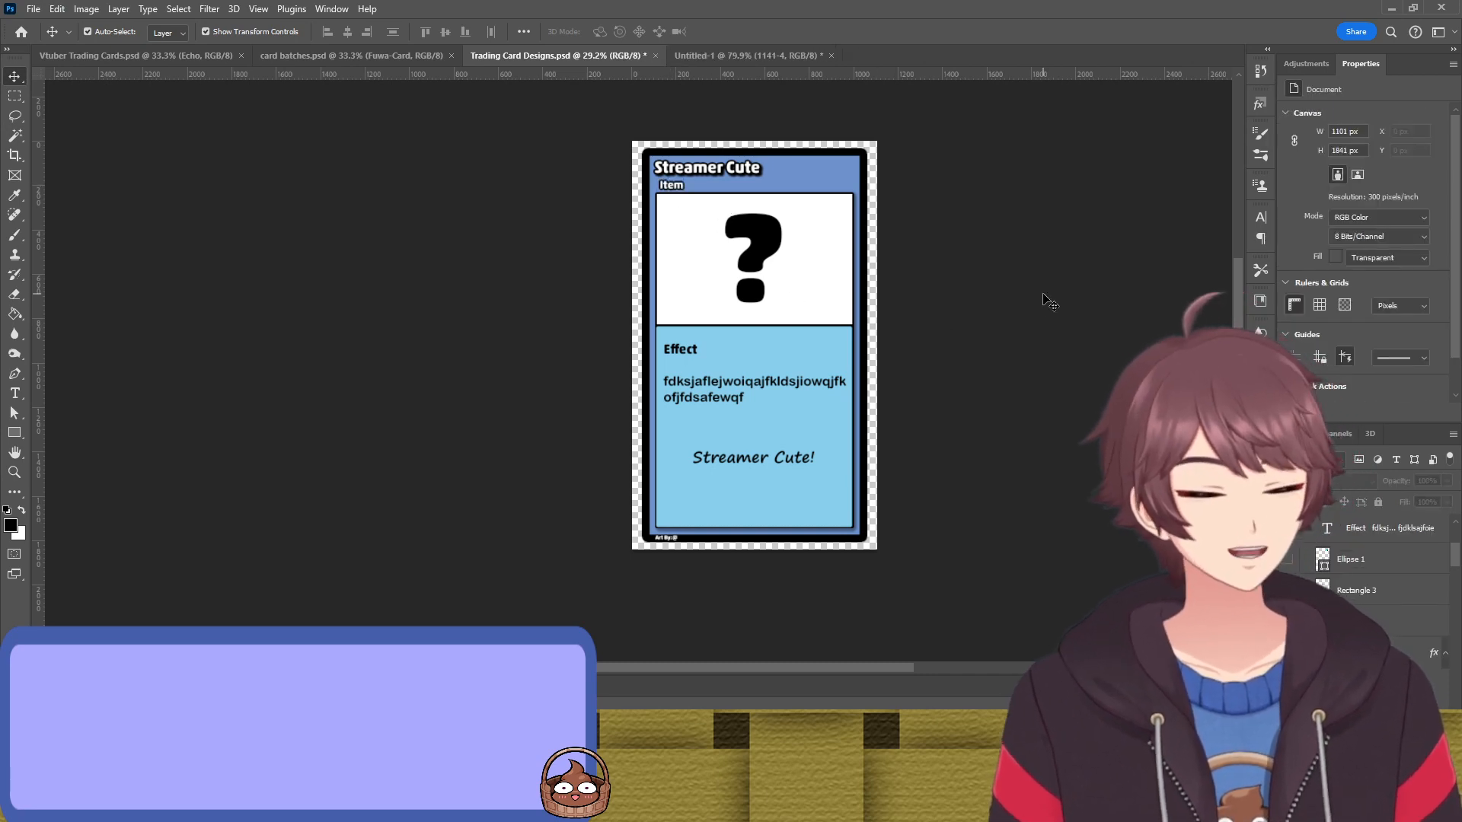
key("ctrl+s")
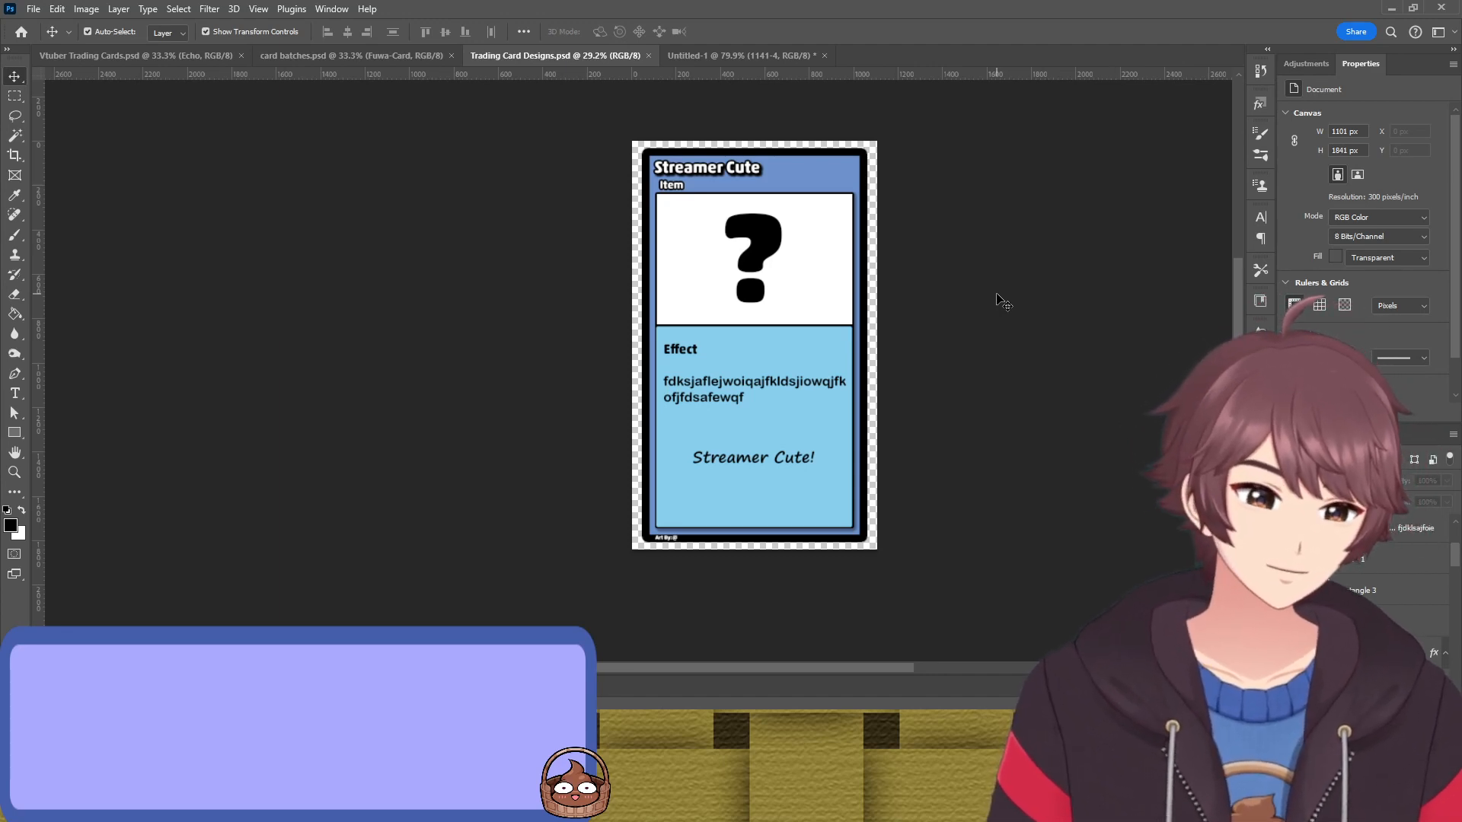
Collapse the Outline 7 layer group and look over the reference game cards in the Untitled-1 document before returning to the card designs
scroll(1408, 570, "up", 3)
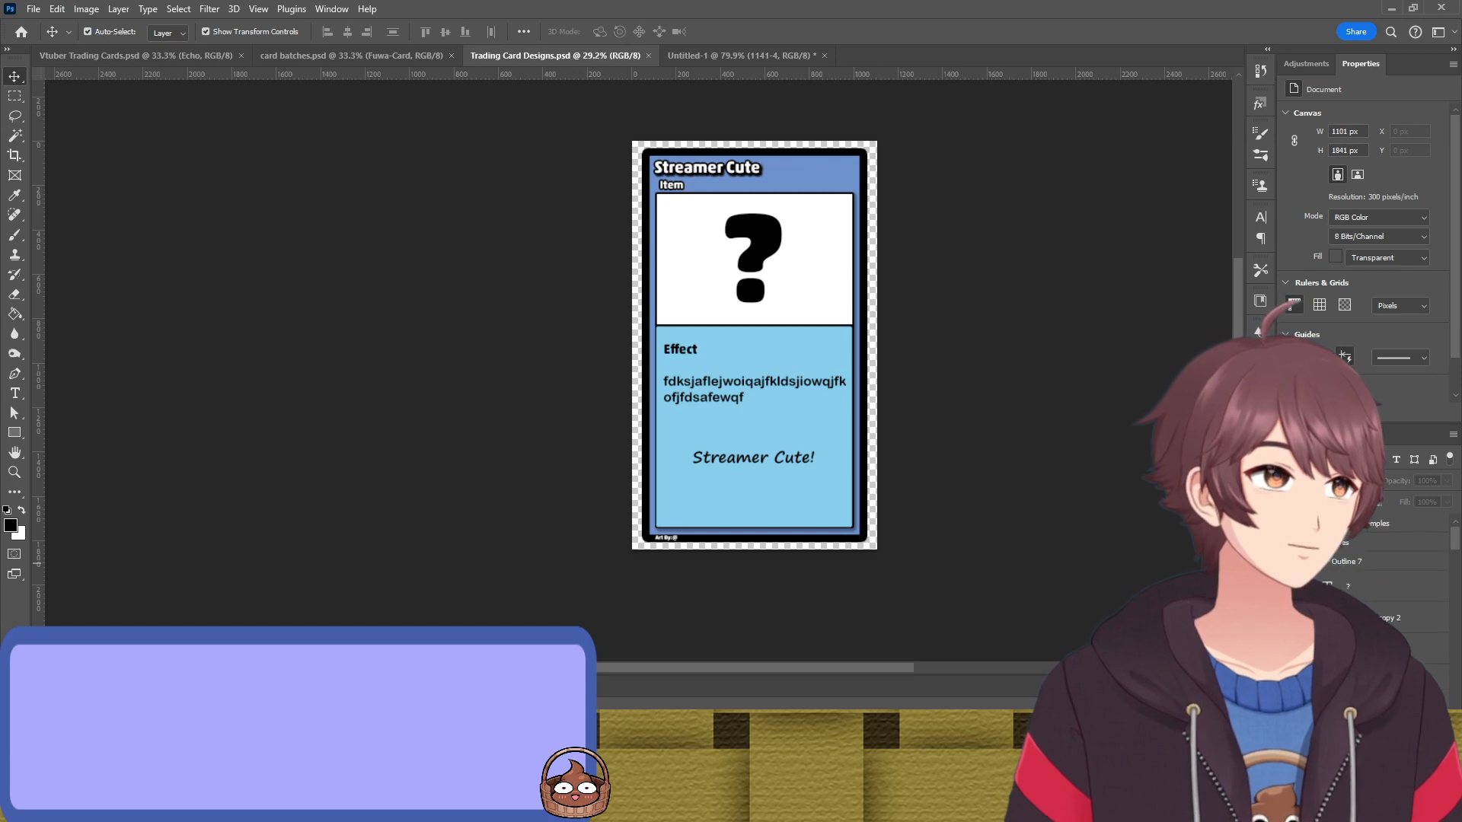
left_click(1305, 563)
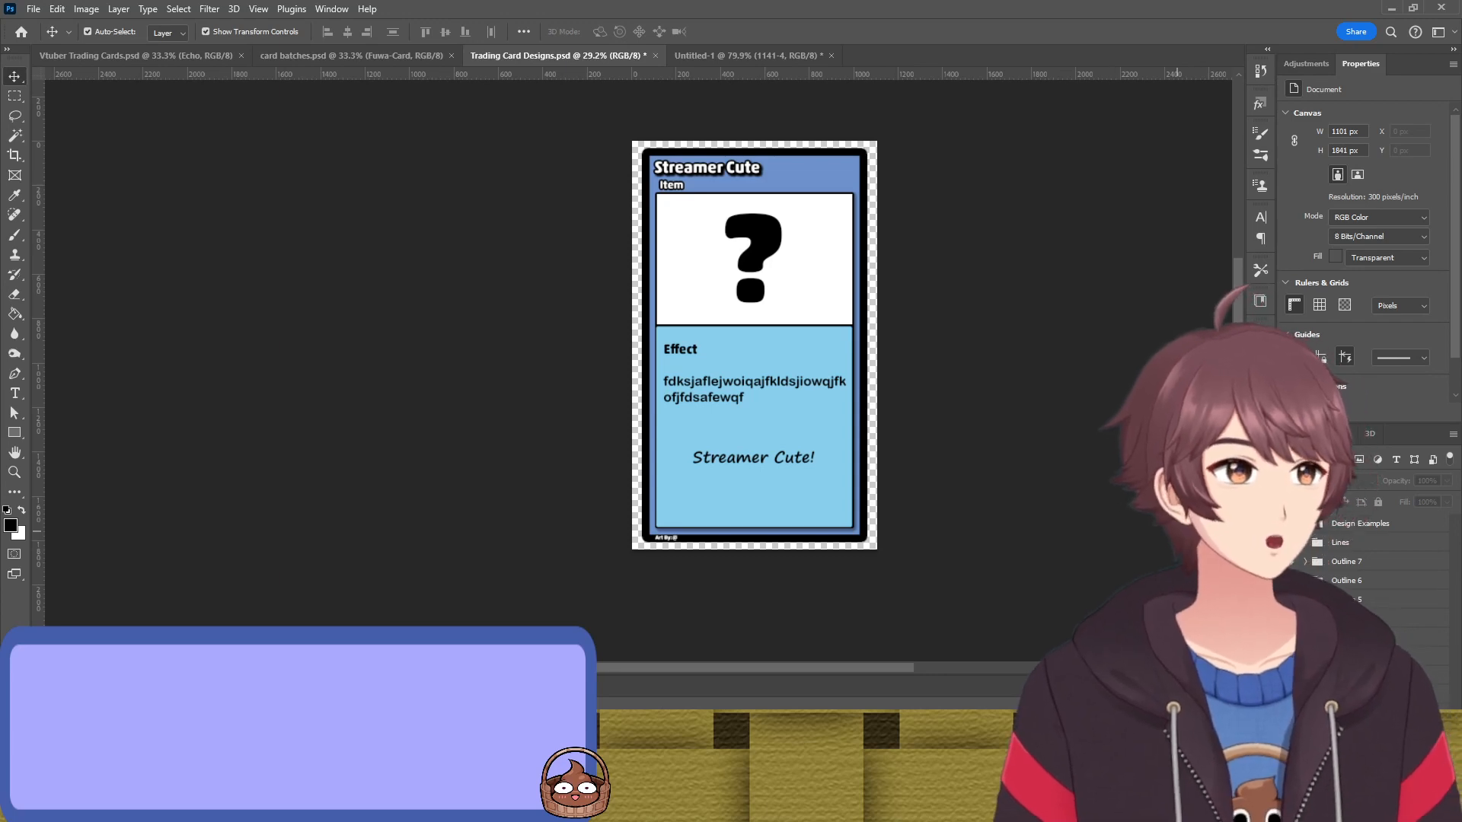
left_click(778, 56)
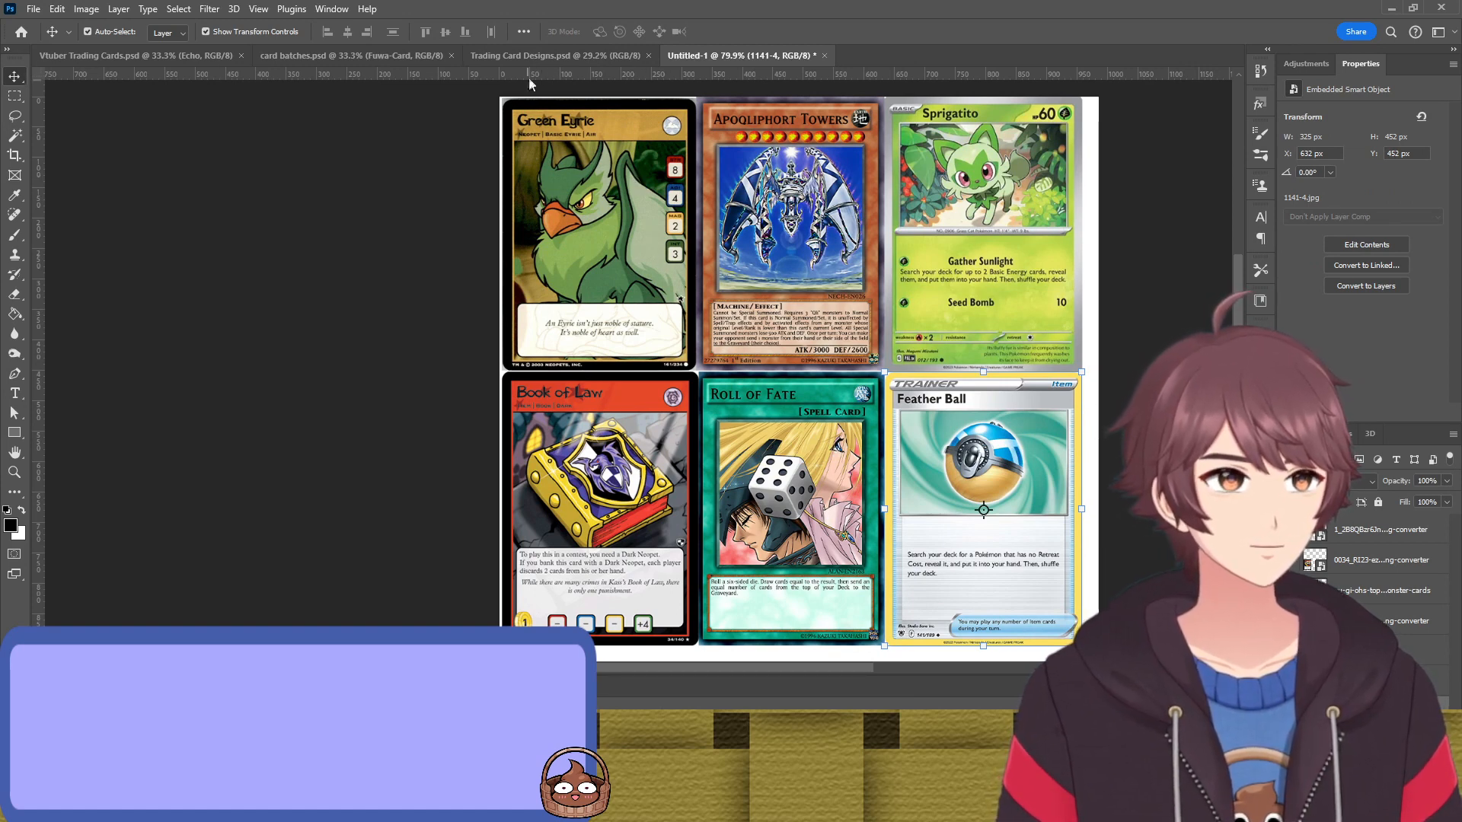
left_click(550, 56)
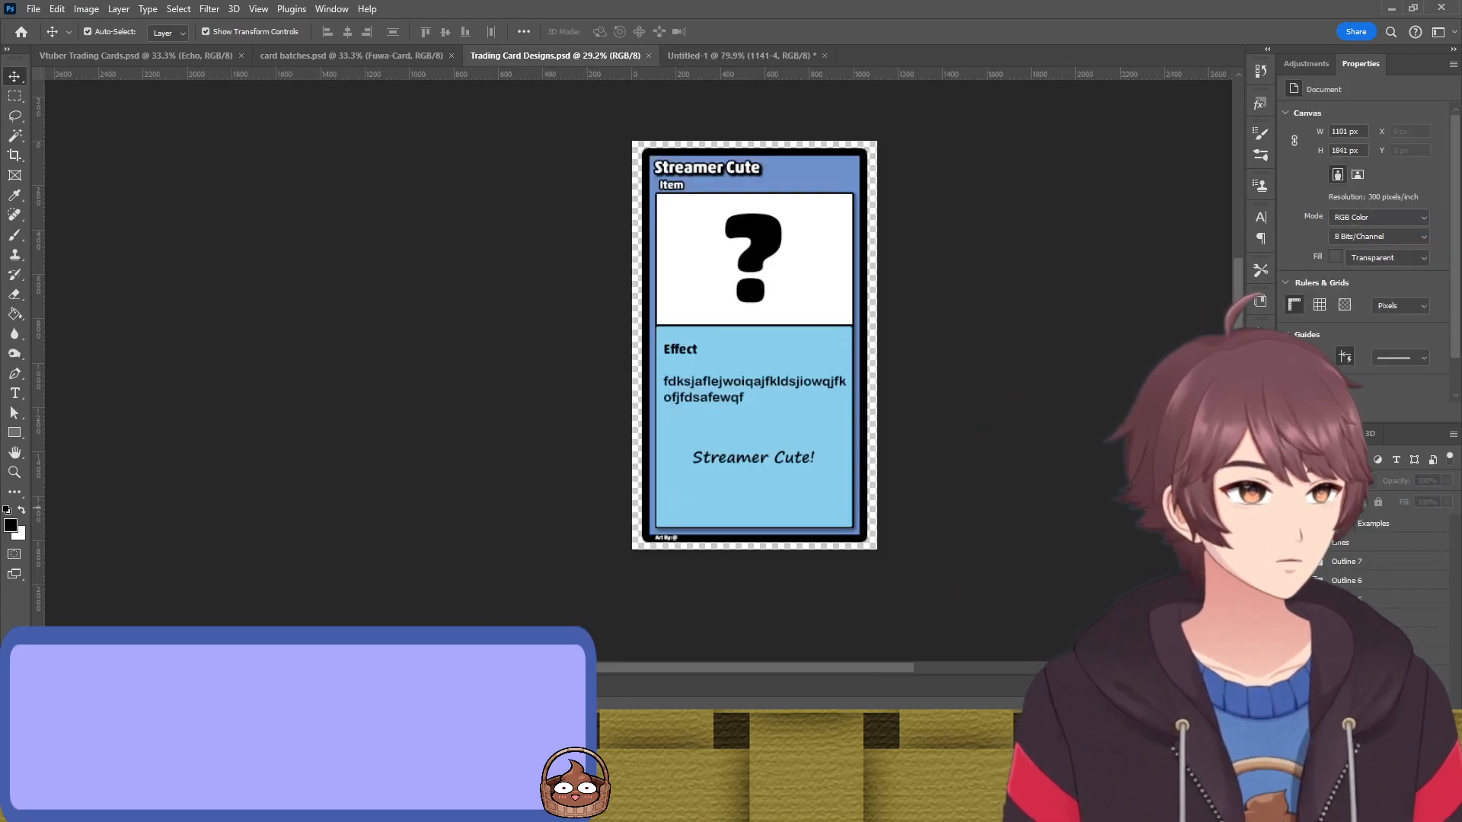
Hide Outline 7 and compare the Outline 6 and Outline 5 card designs, ending with only Outline 5 shown
left_click(1287, 562)
left_click(1287, 581)
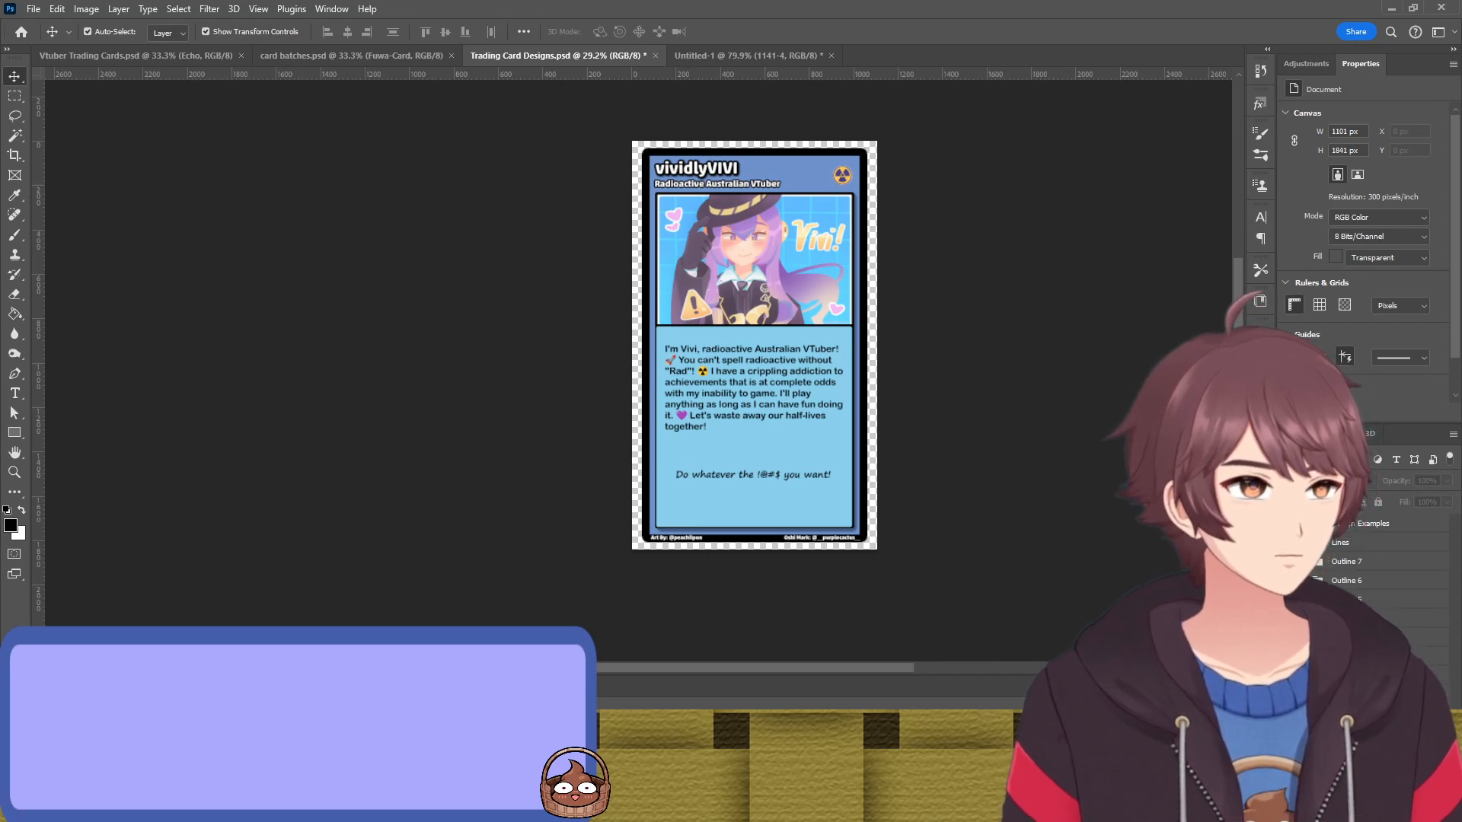
left_click(1287, 581)
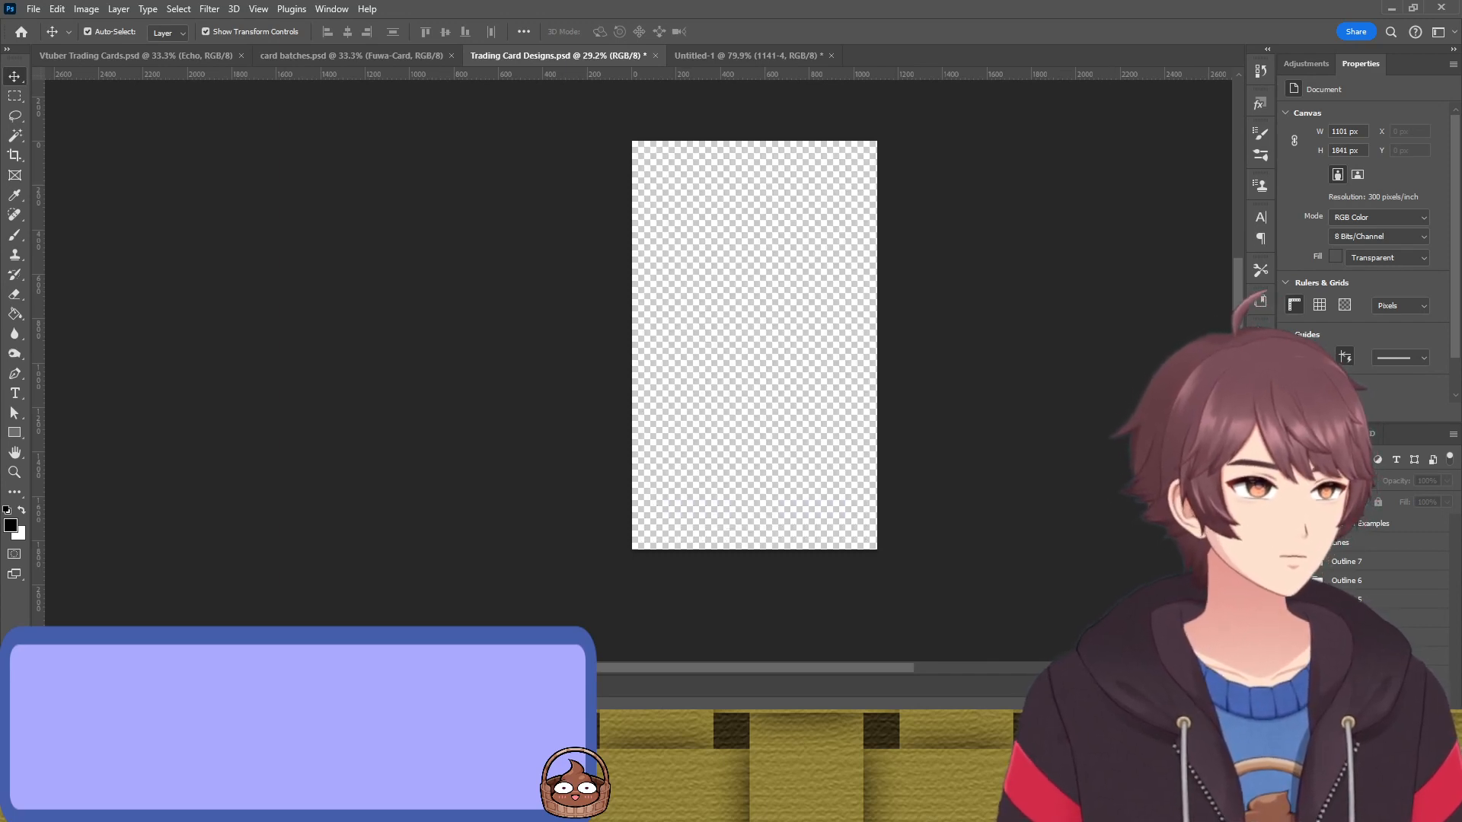
left_click(1286, 600)
left_click(1287, 600)
left_click(1286, 581)
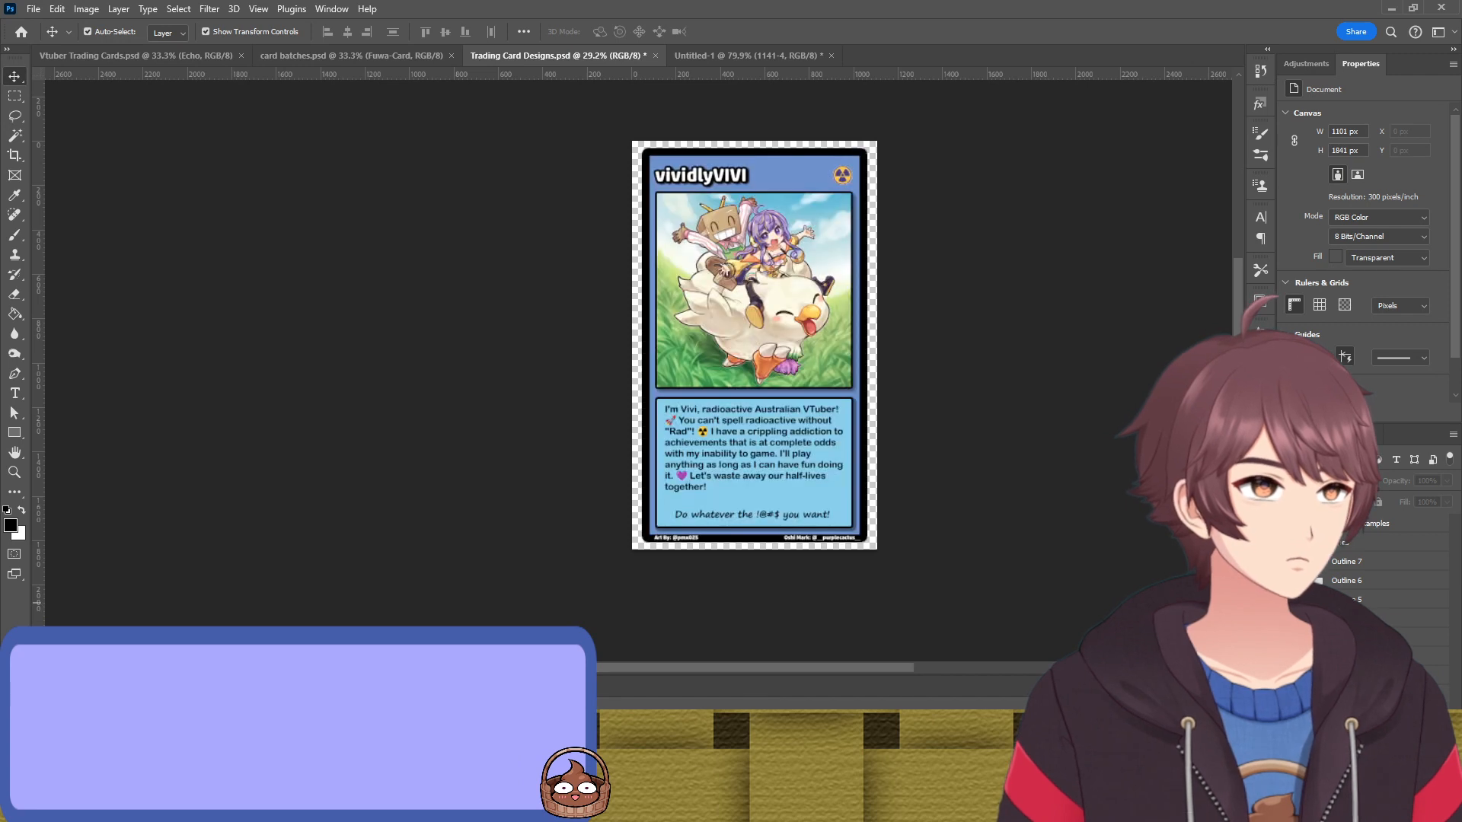
Duplicate the Outline 5 group, place the copy above Outline 7 and name it "Outline 8"
left_click(1355, 599)
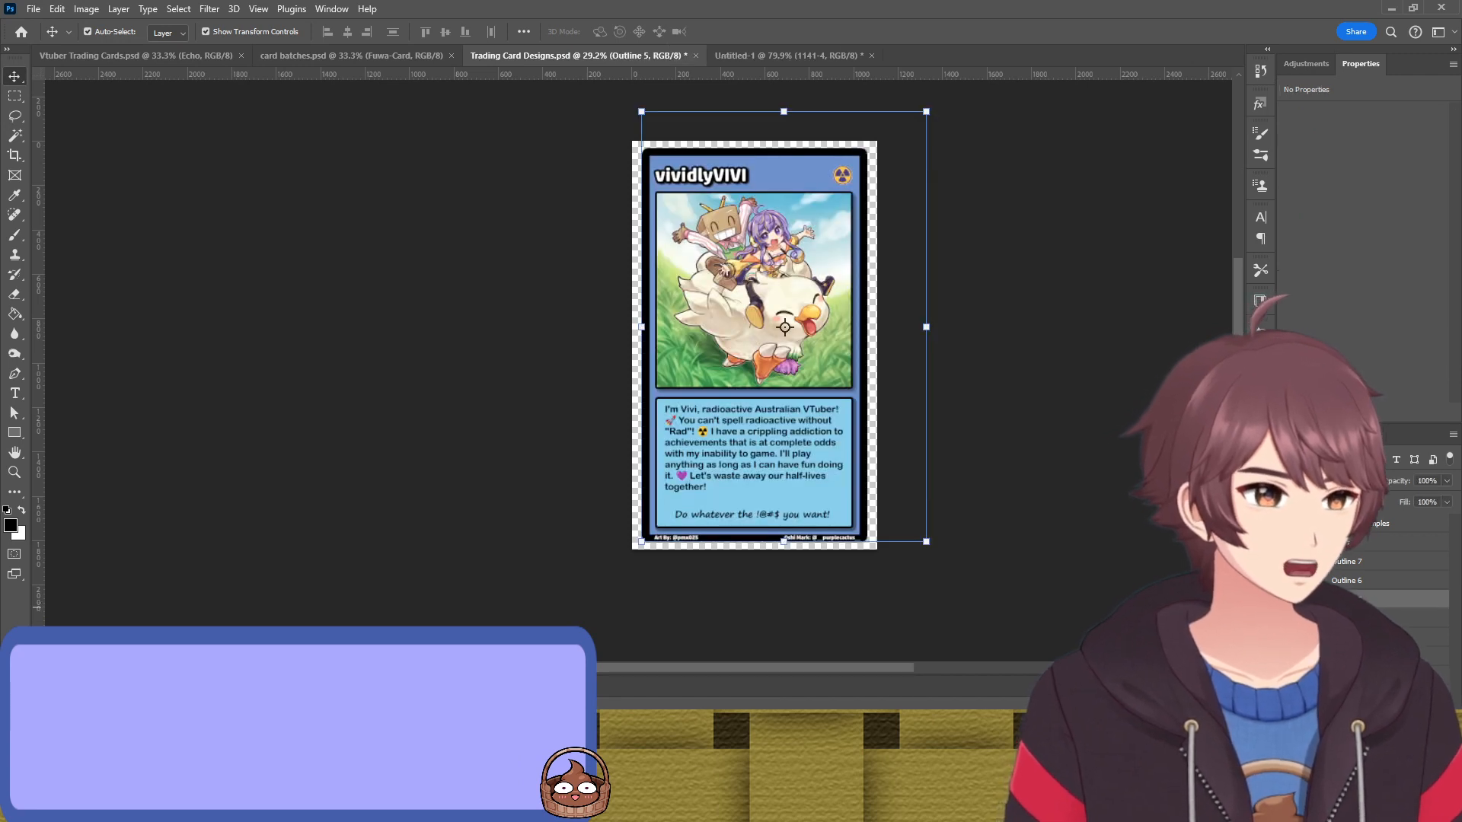
key("ctrl")
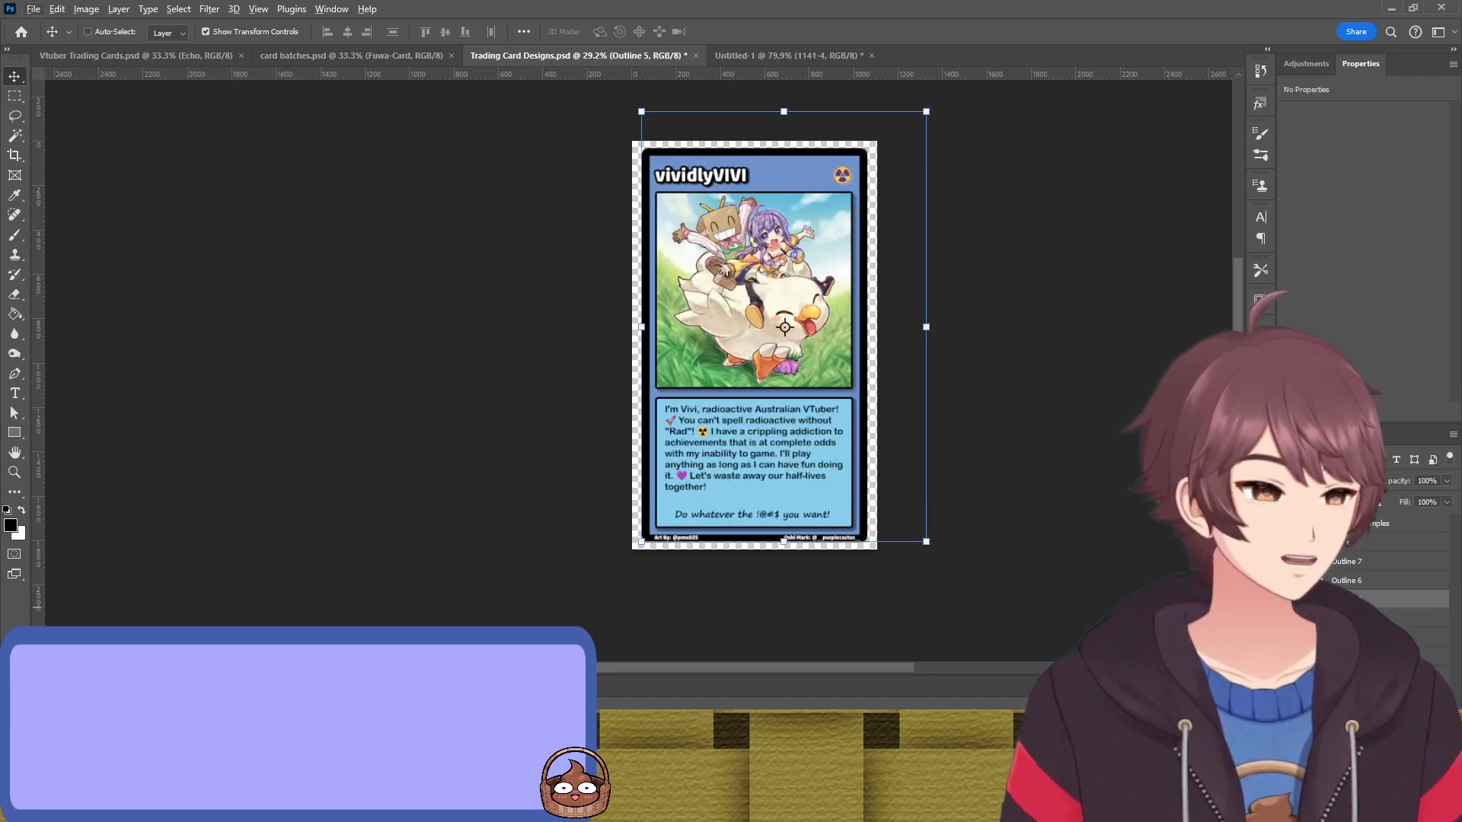
key("ctrl+j")
left_click_drag(1355, 600, 1348, 554)
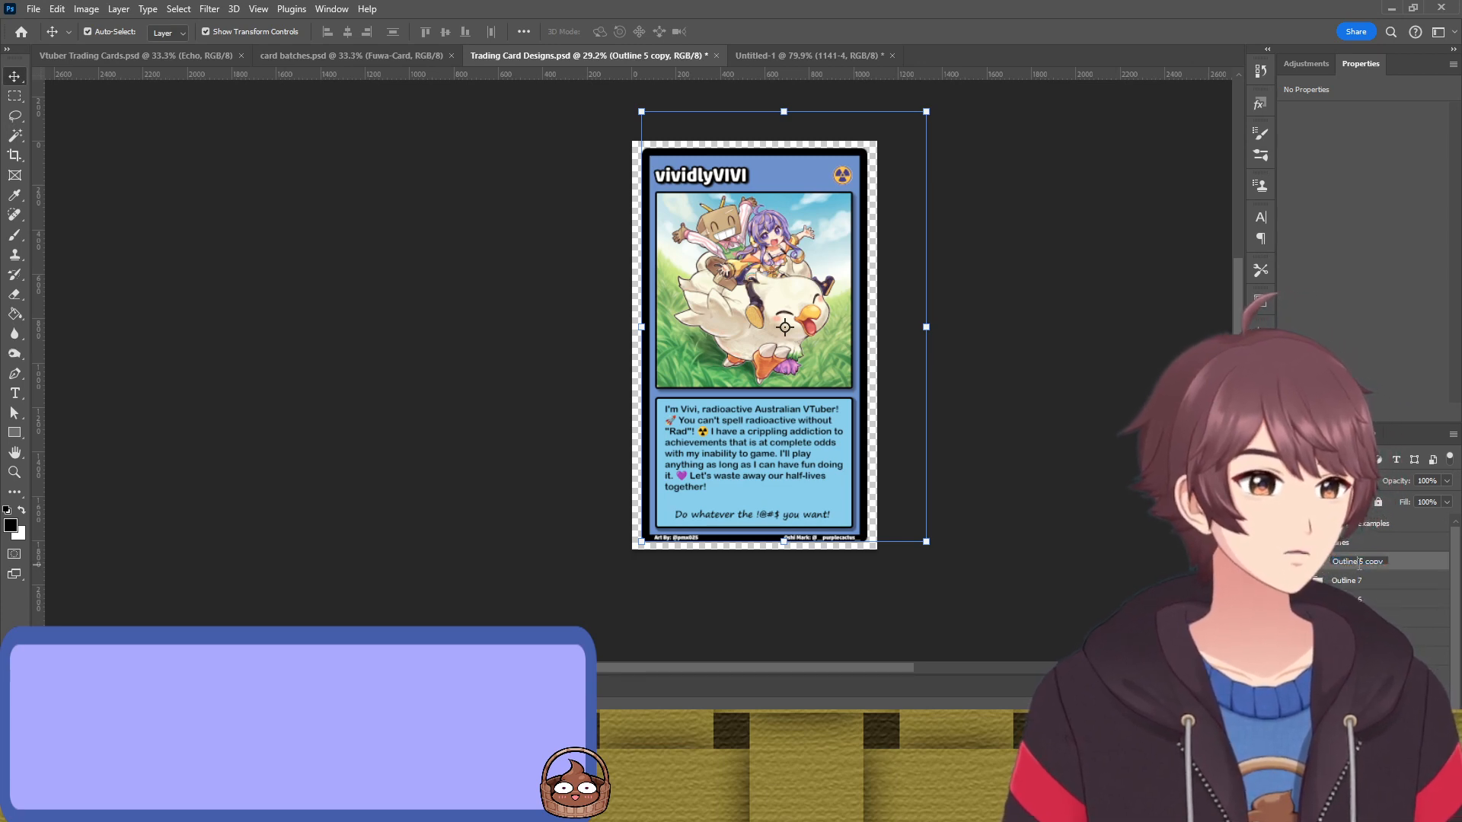
type("Outline 8")
key("Return")
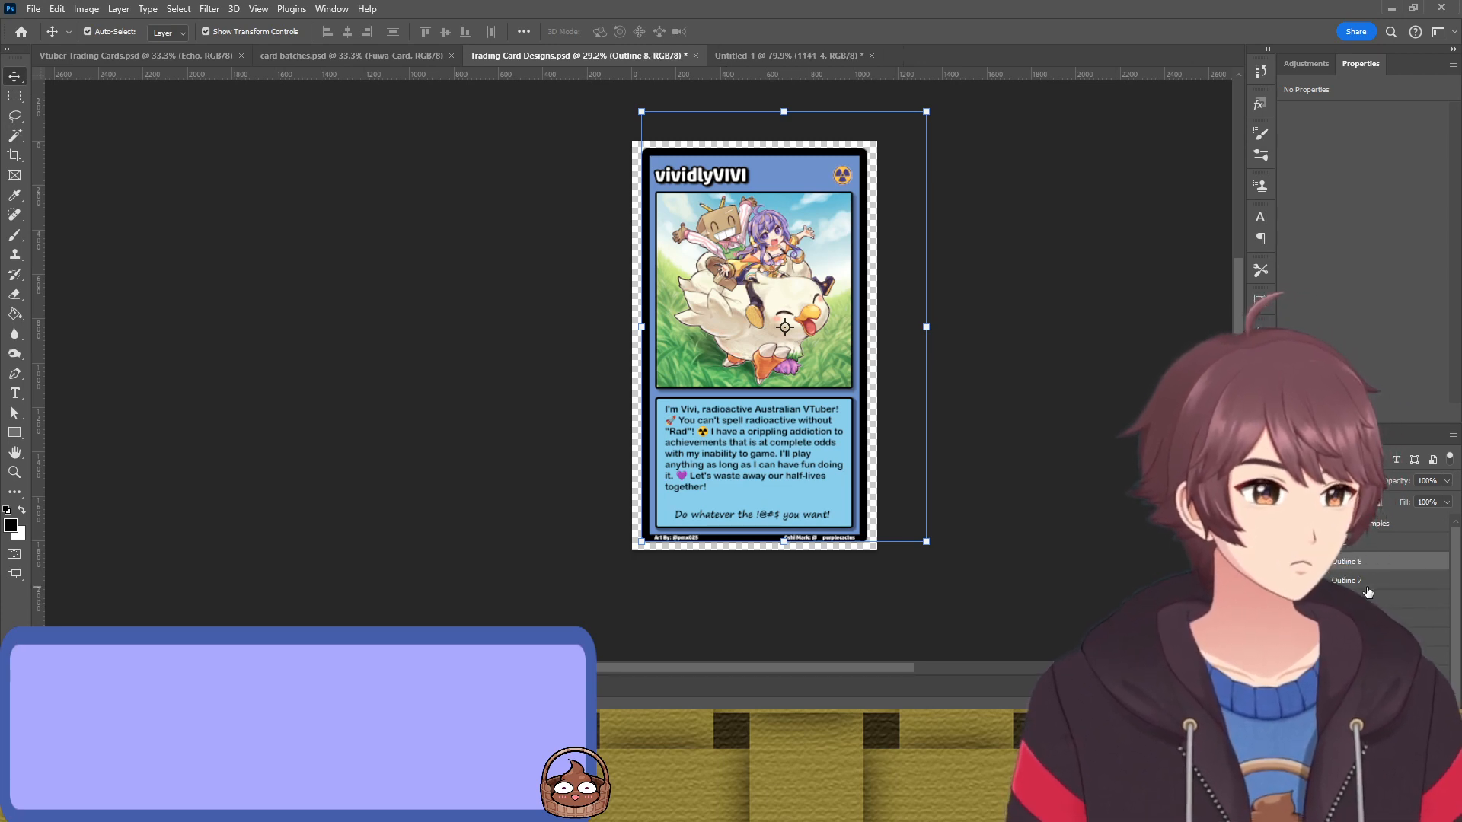
Delete the large character artwork from the Outline 8 card, leaving the blue background in its place
left_click(1365, 584)
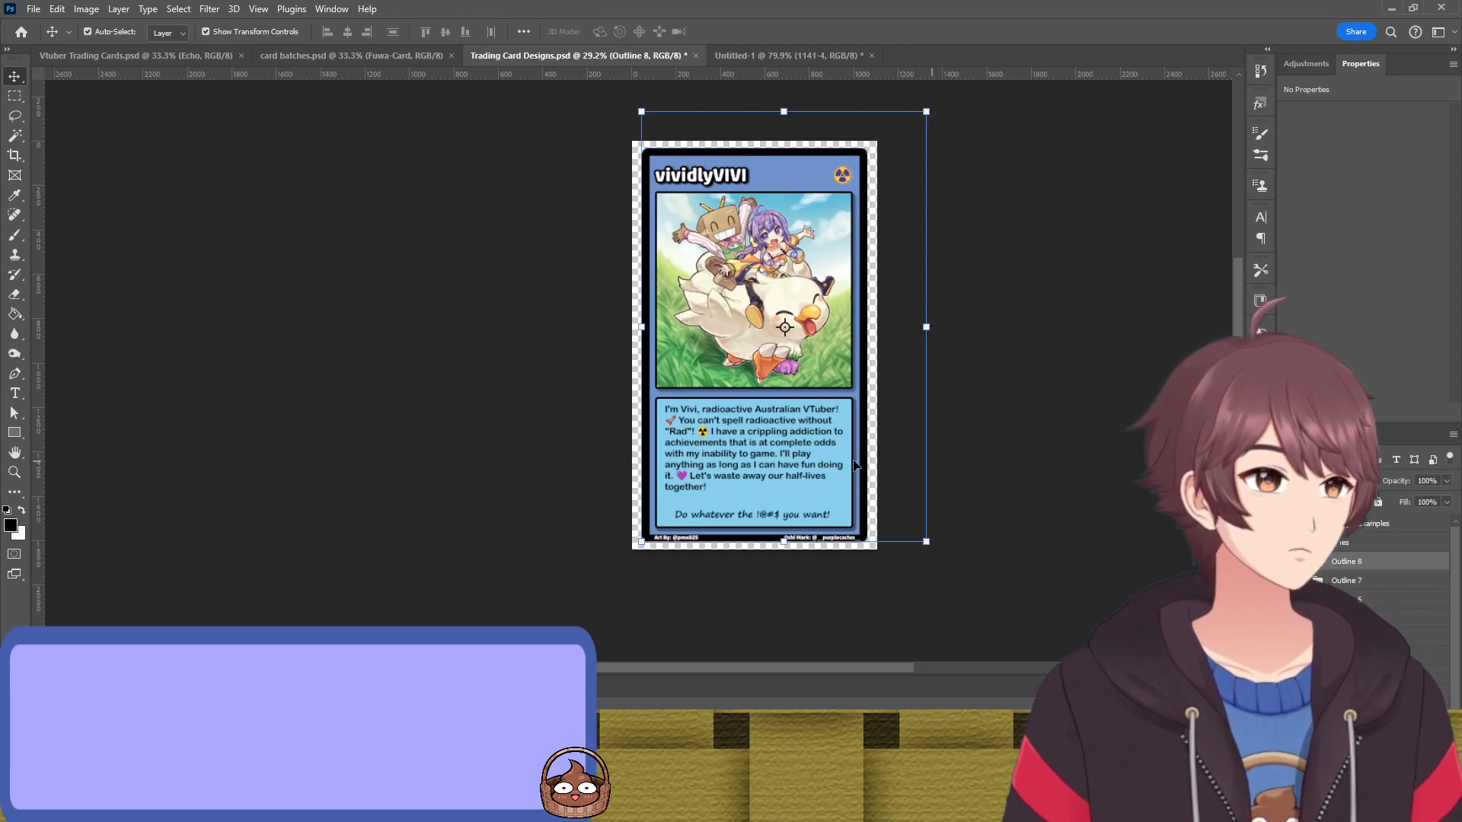
left_click(1346, 561)
left_click(774, 275)
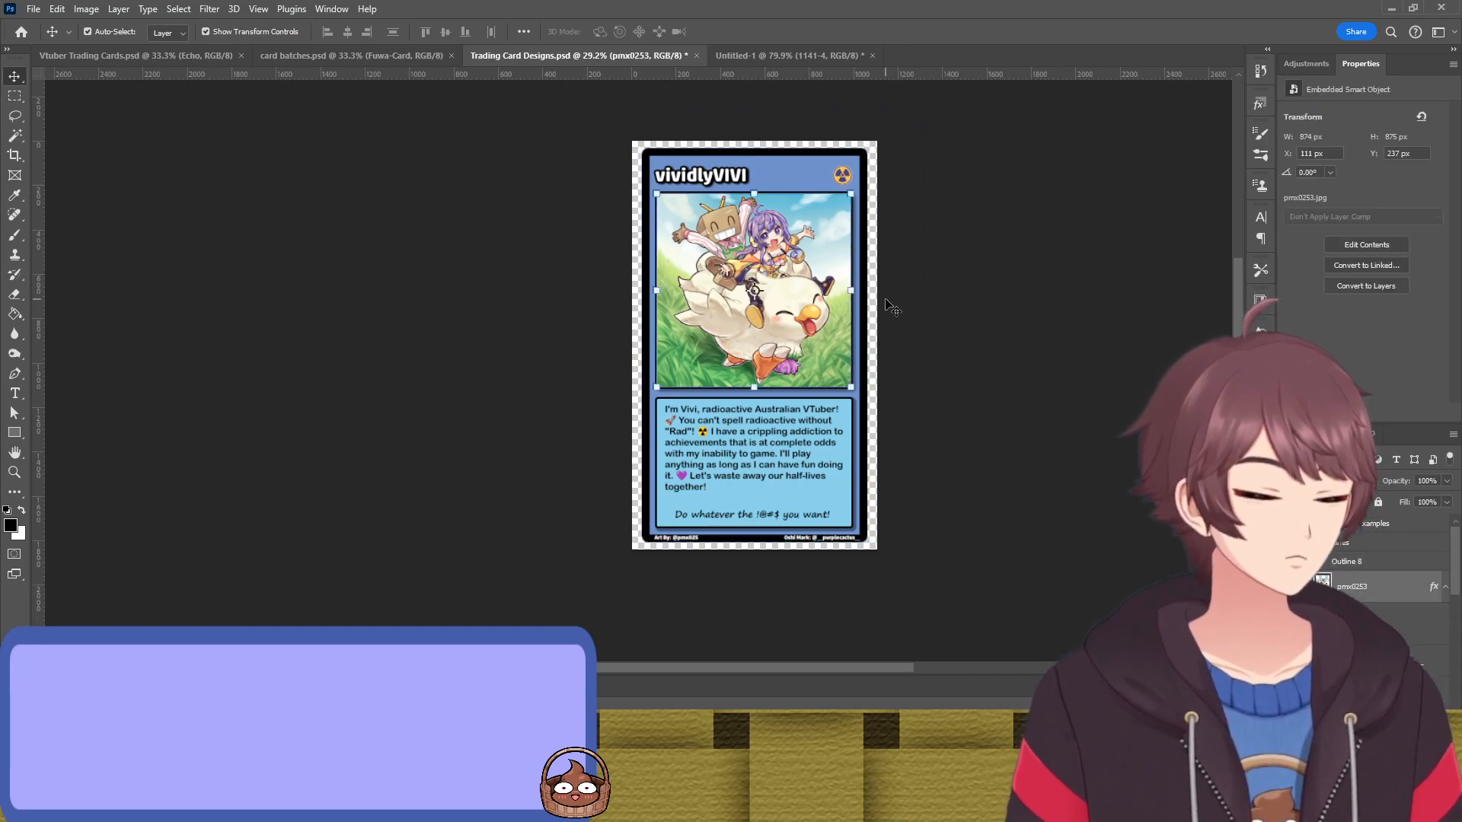
key("Delete")
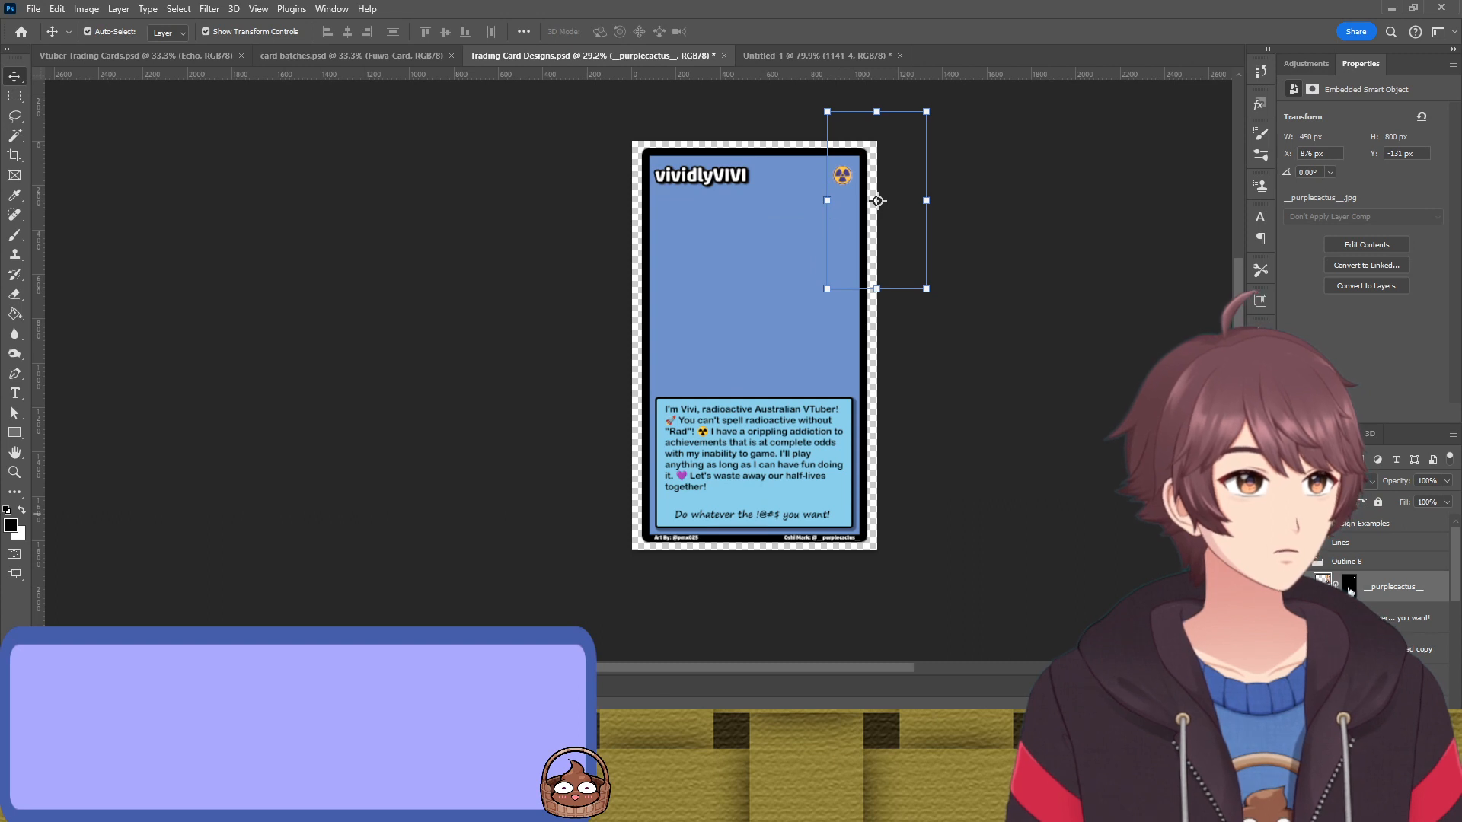
left_click(1089, 529)
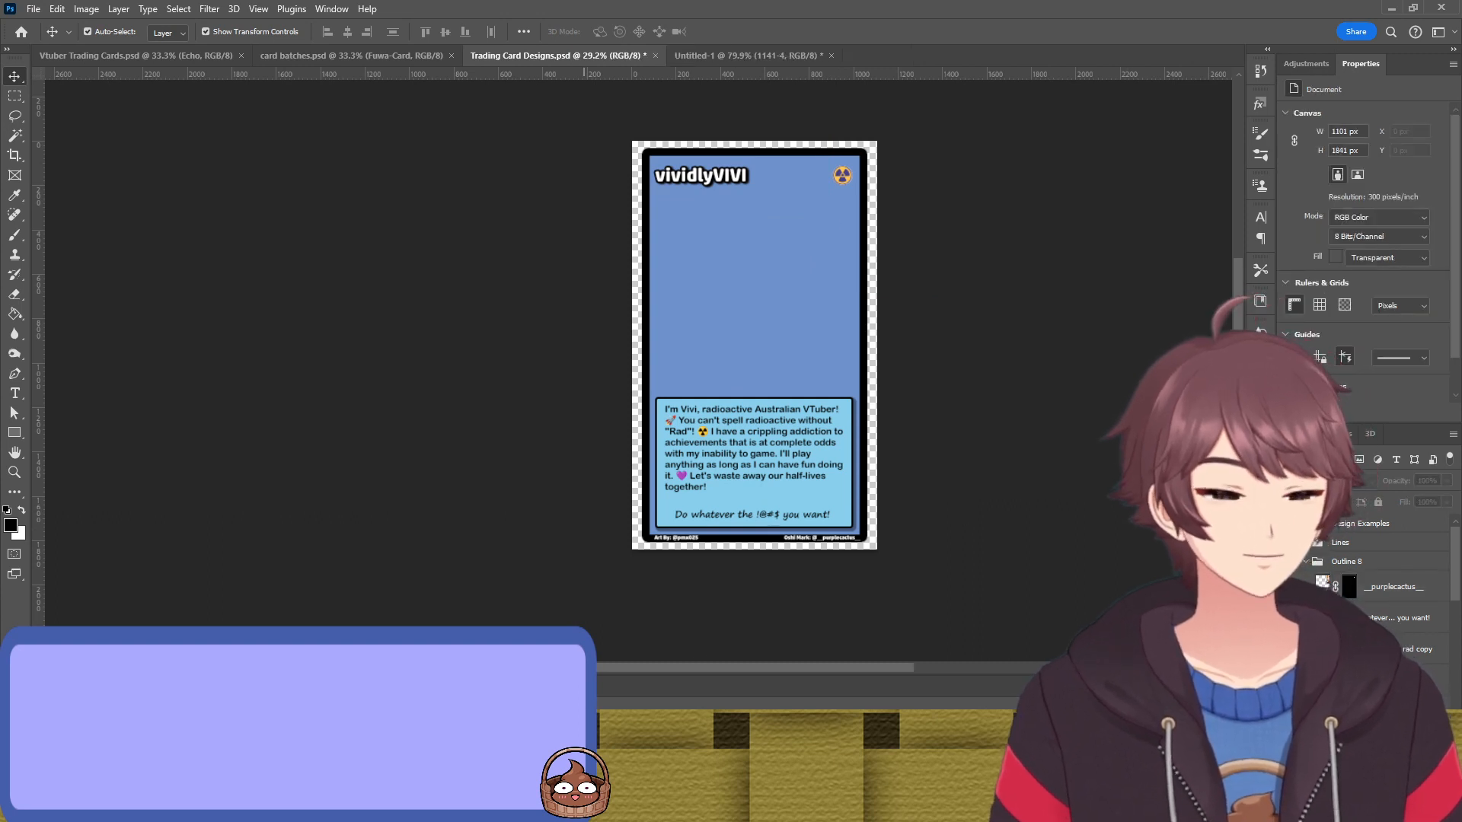
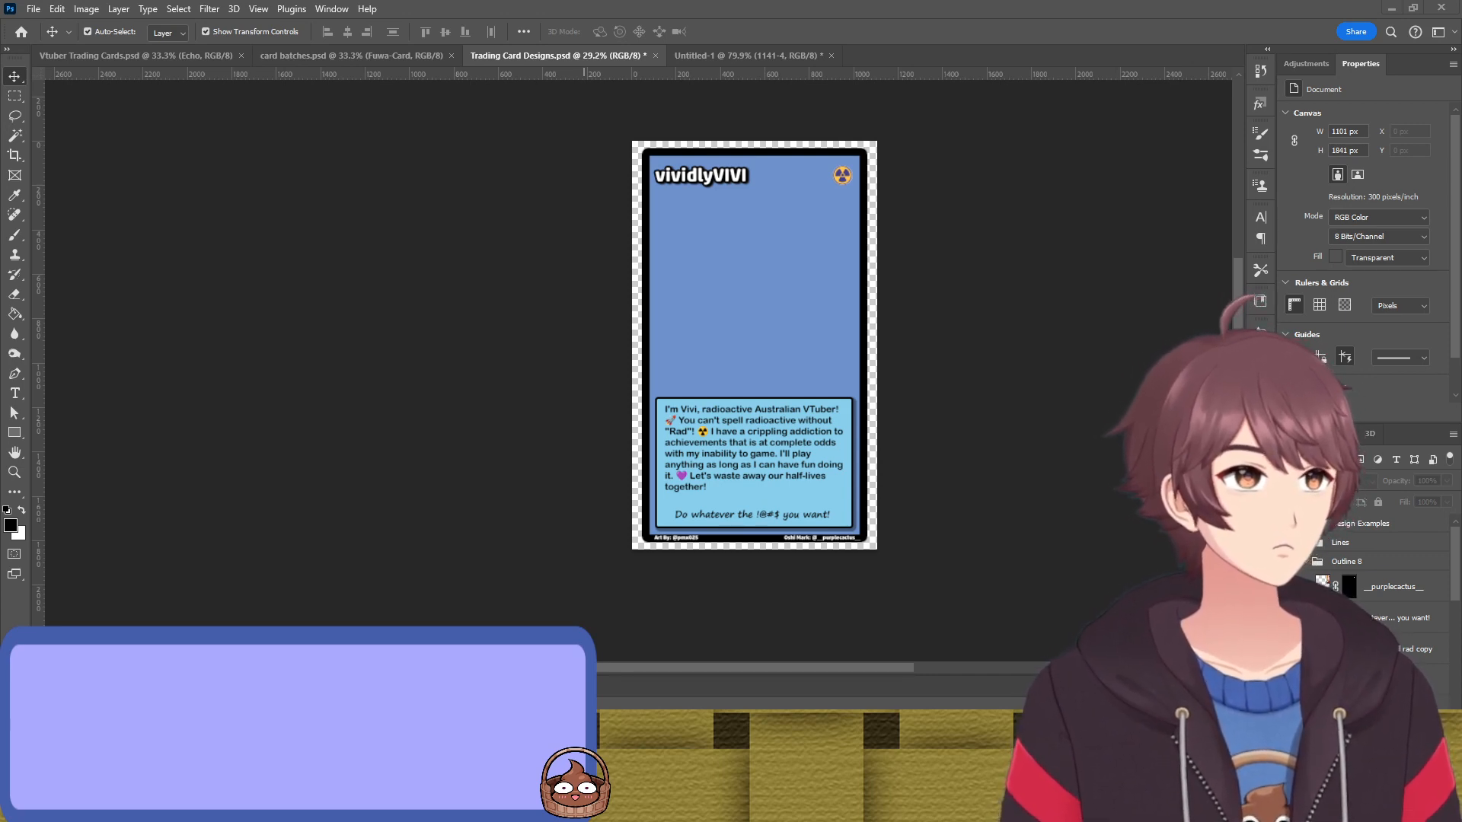
Place the image FABLhtzVEAI8CHu.jpg on the Outline 8 card, scaled to about 53% and centred just below the name header
left_click_drag(583, 372, 825, 371)
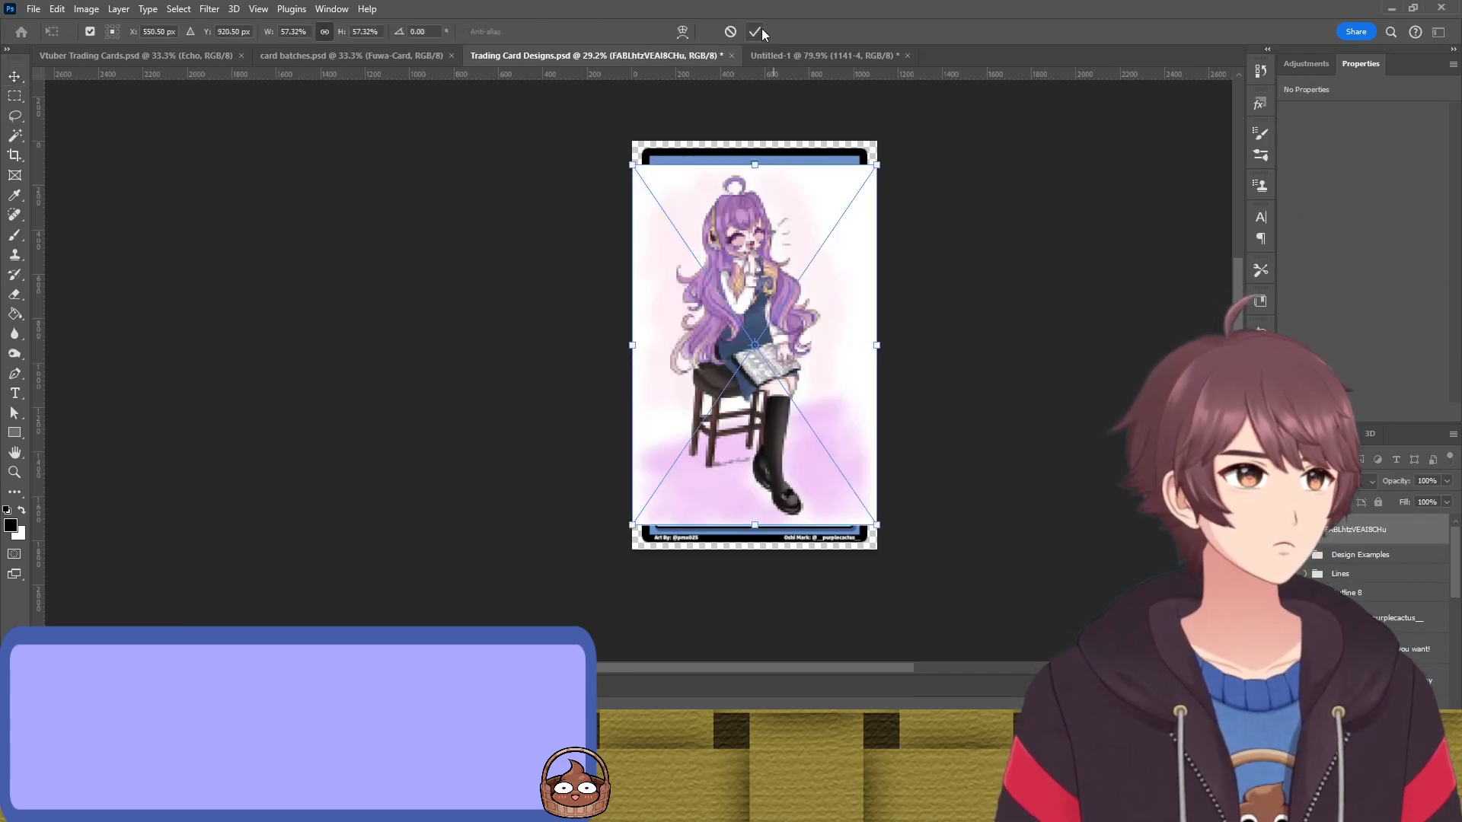
mouse_move(755, 165)
left_mouse_down()
mouse_move(769, 190)
mouse_move(755, 190)
left_mouse_up()
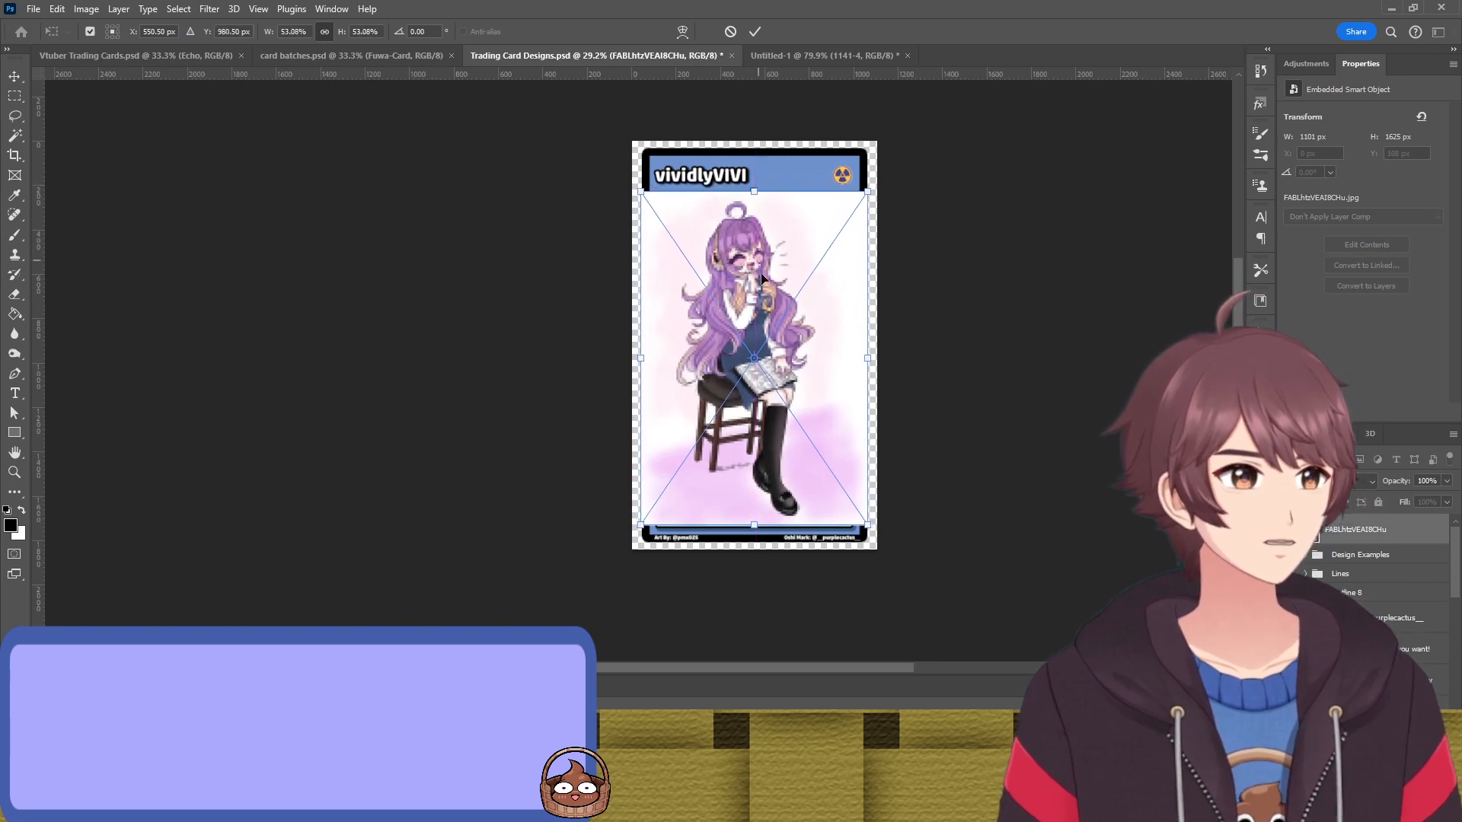
left_click_drag(764, 280, 764, 278)
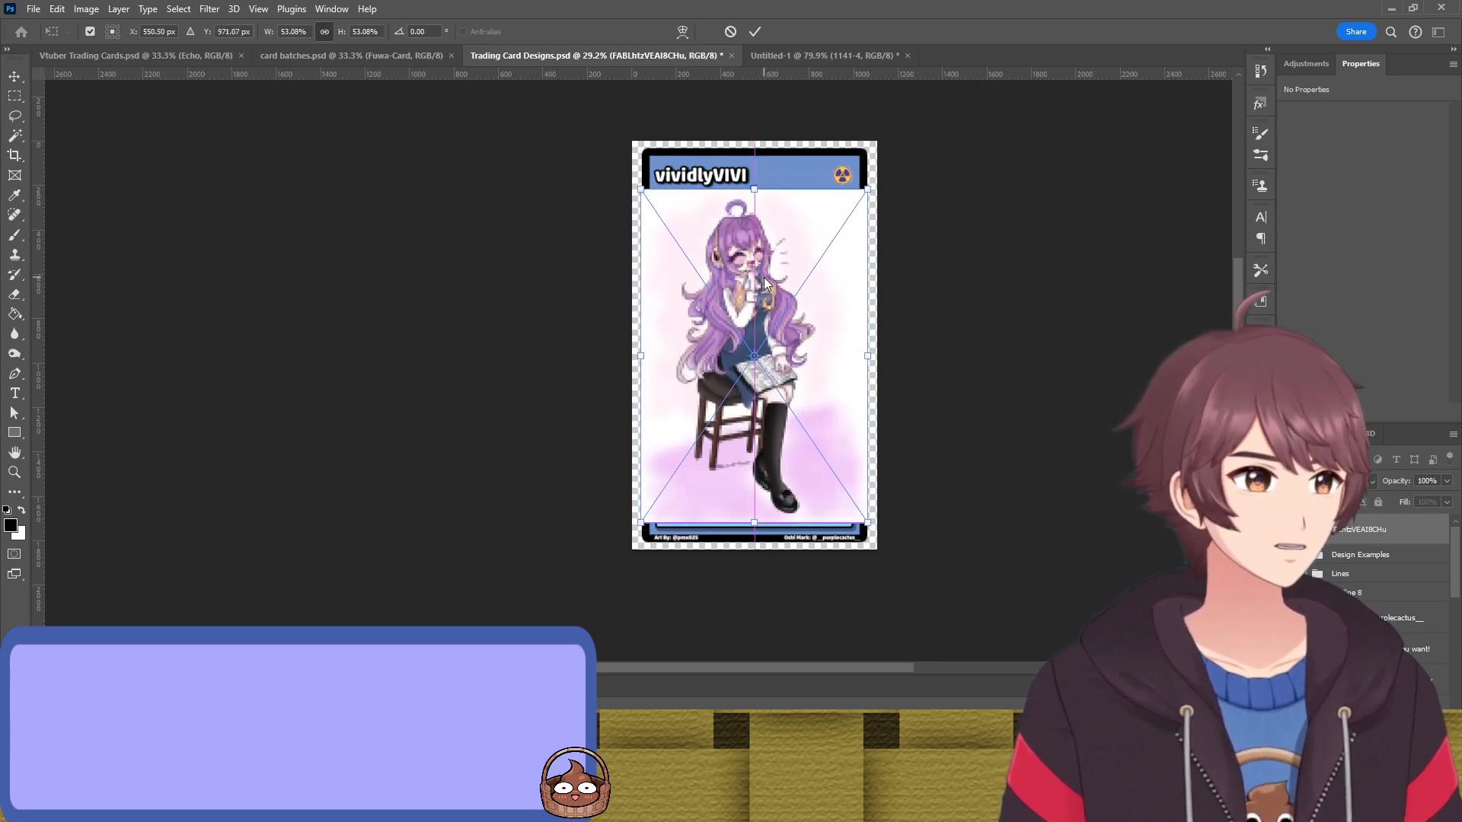
key("Return")
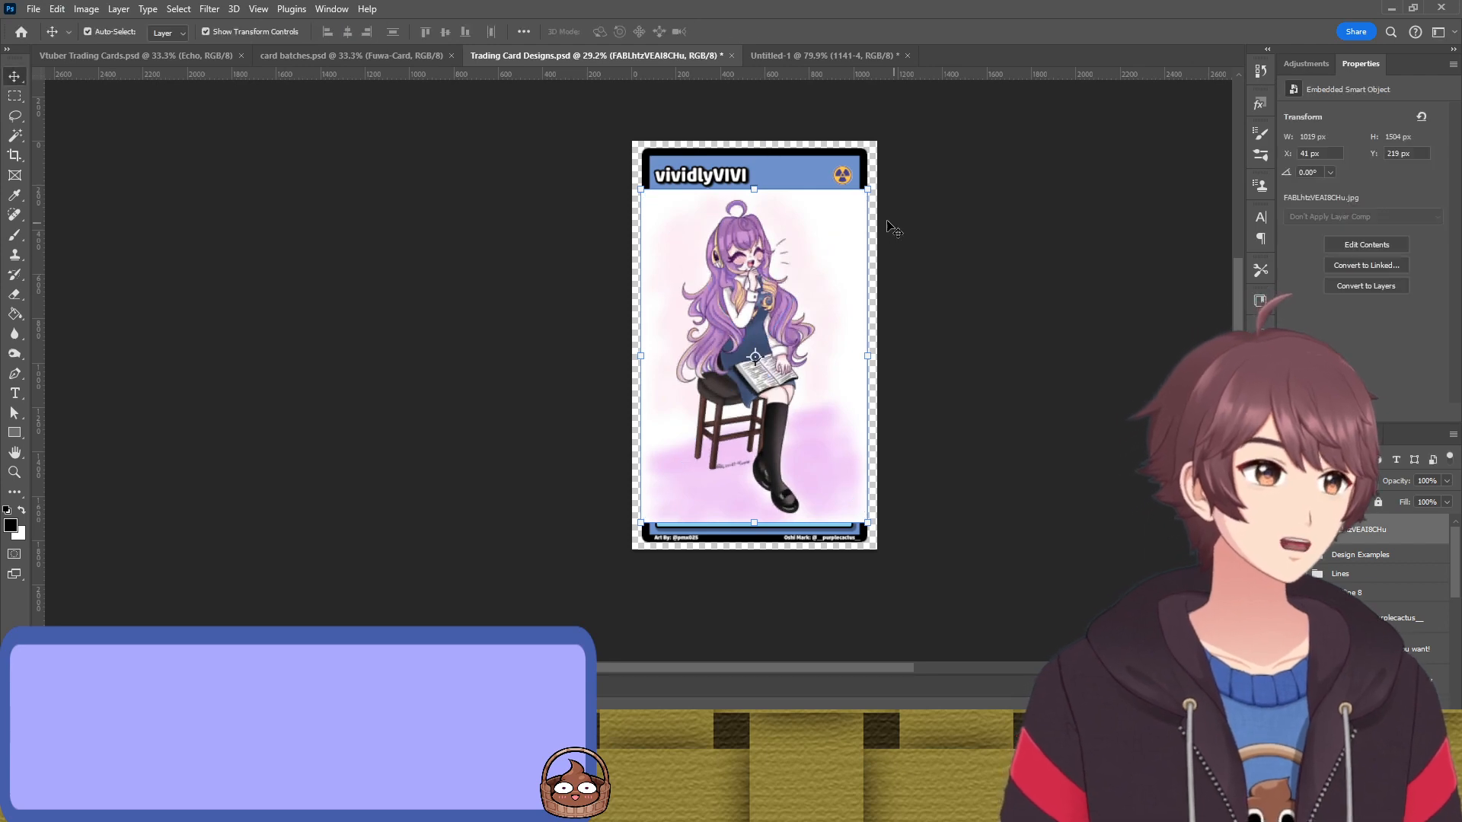
Add a layer mask to the placed purple-haired character artwork
scroll(798, 255, "up", 2)
scroll(654, 297, "up", 1)
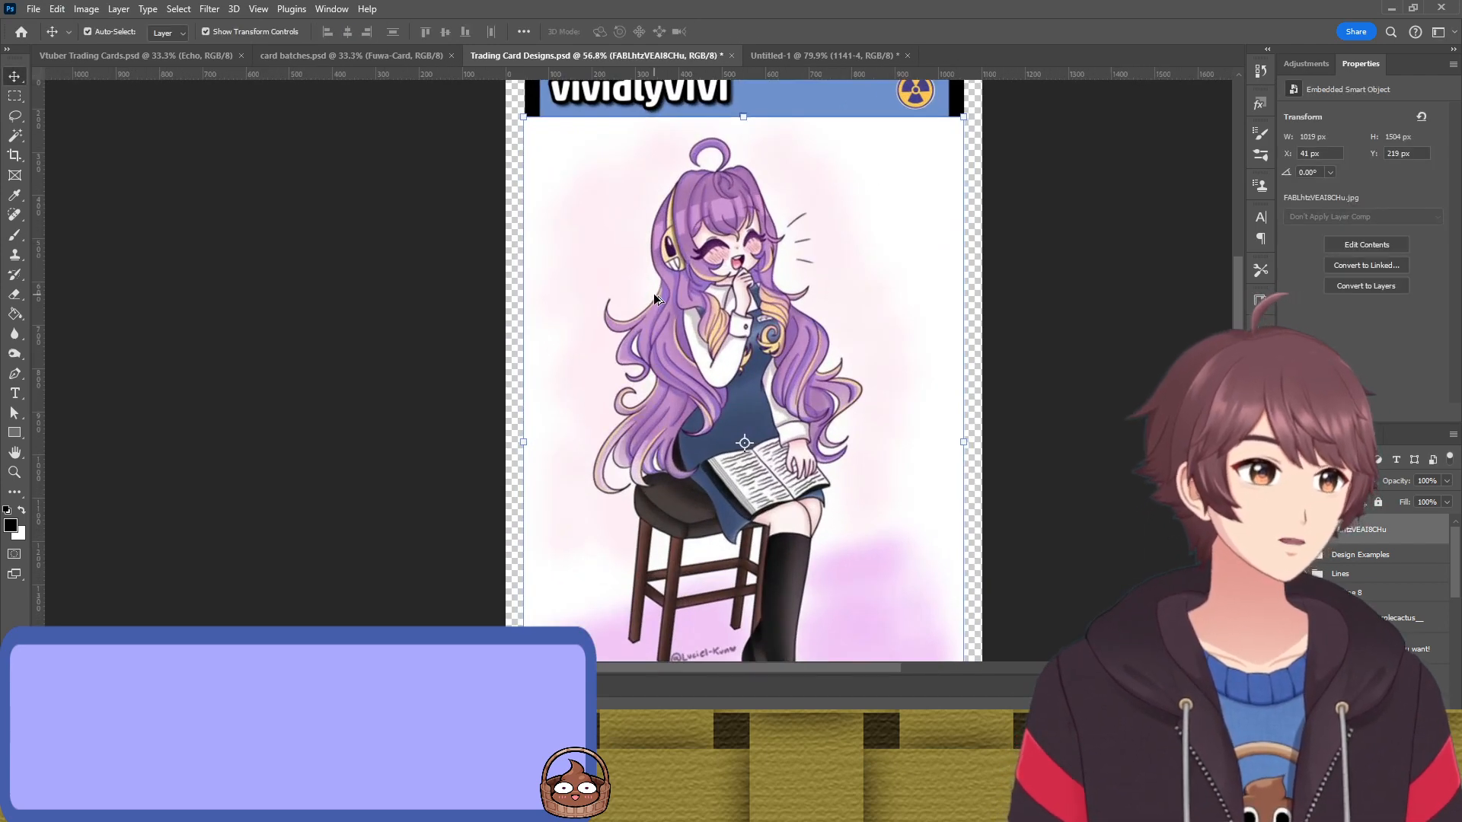
scroll(855, 317, "down", 1)
scroll(854, 317, "up", 2)
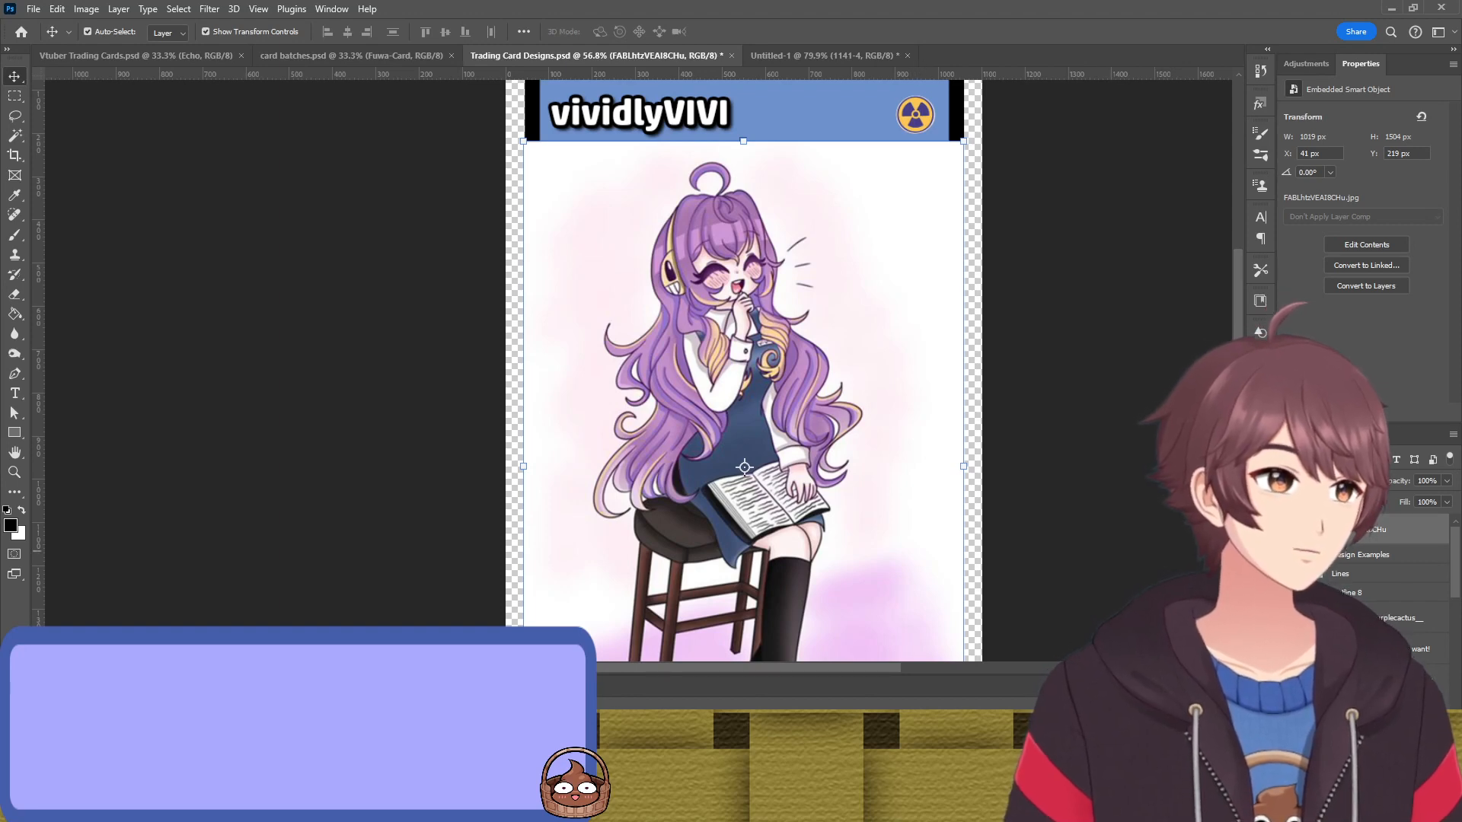
left_click(1347, 702)
Paint black on the artwork's mask with a 90 px soft brush to hide the image along the card's right border
key("b")
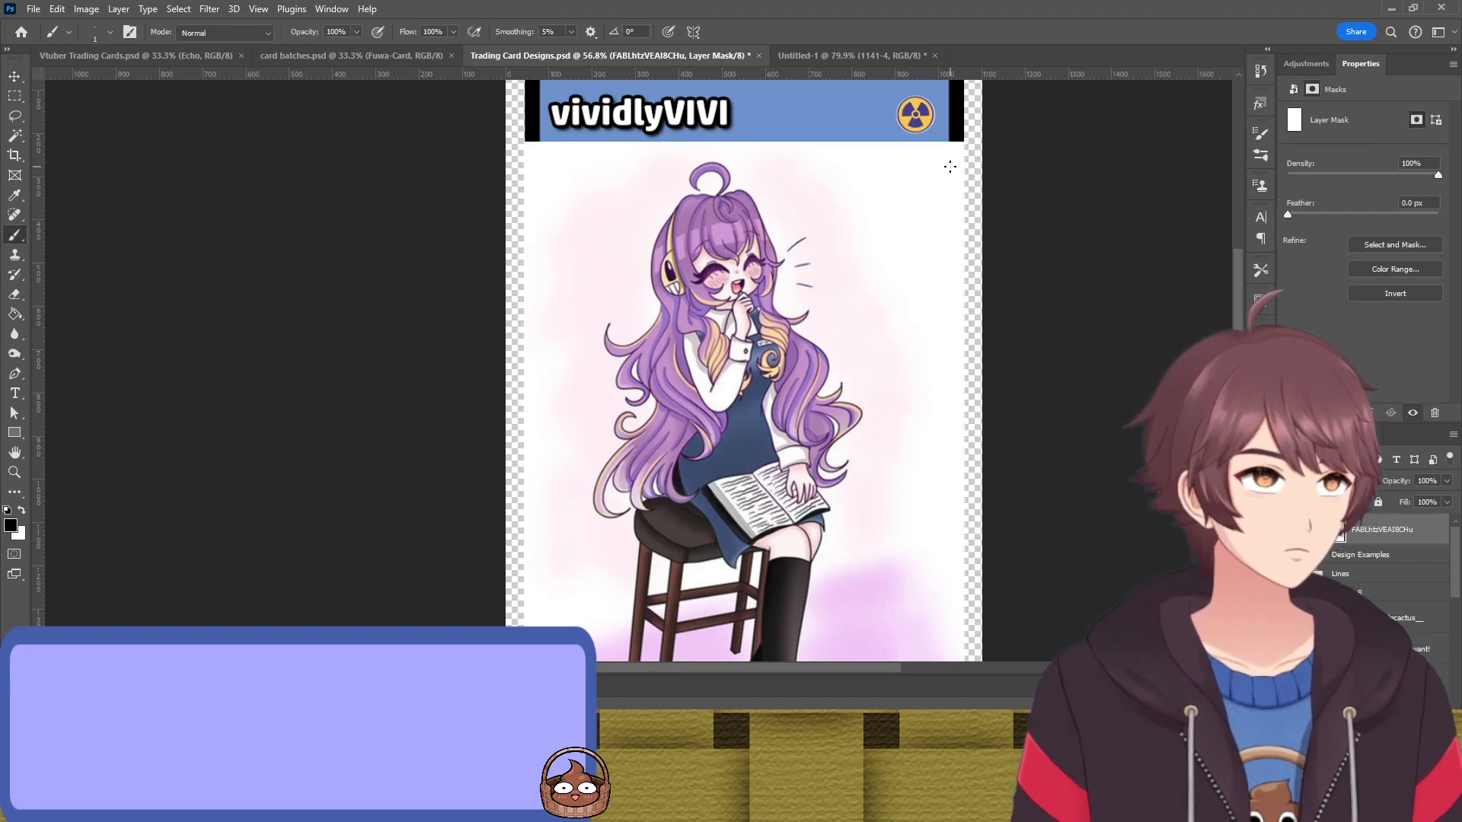
key("bracketright")
key("bracketright")
key("bracketright")
key("bracketright")
key("bracketright")
key("bracketright")
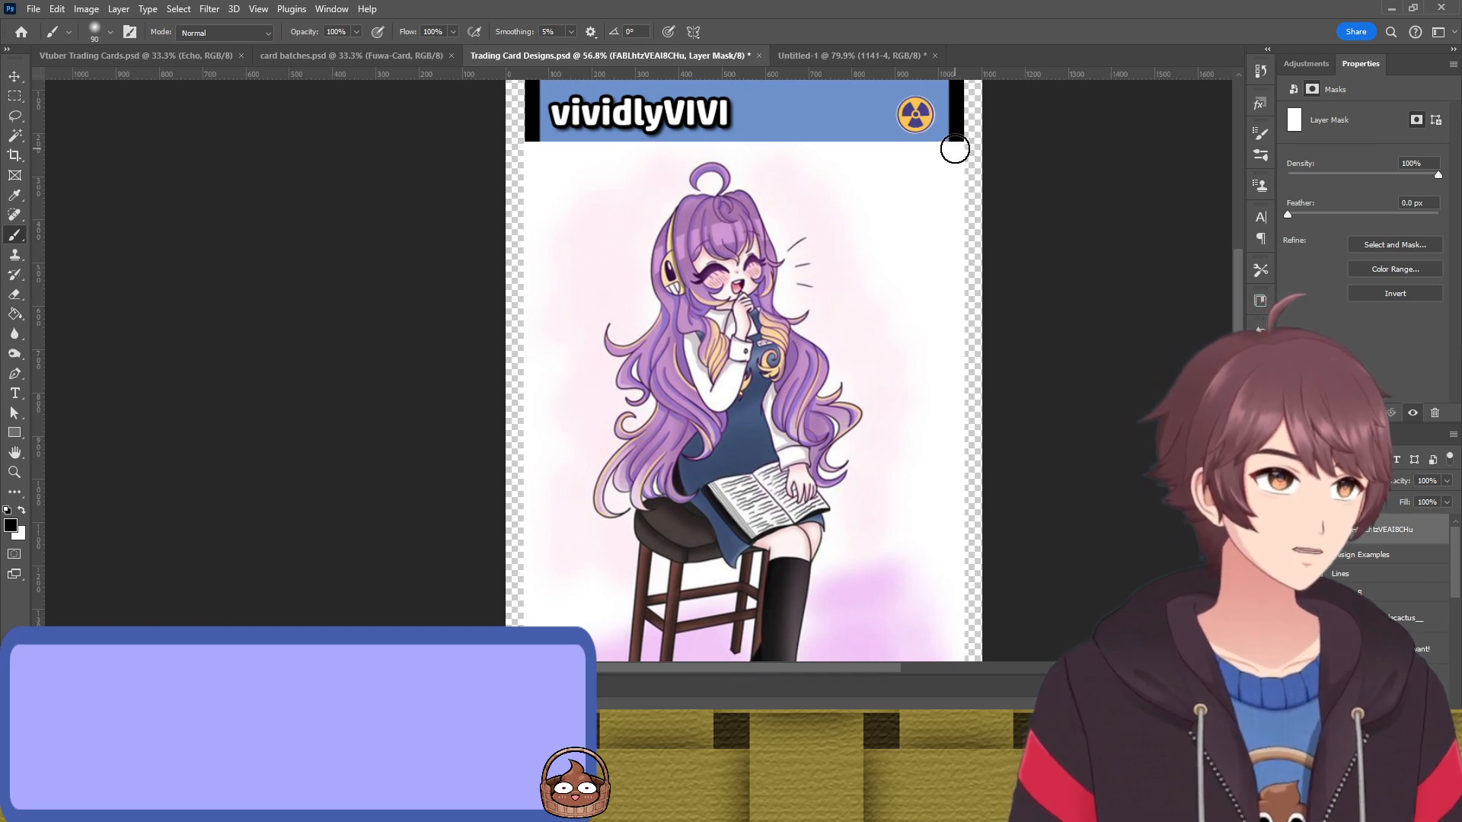
mouse_move(956, 148)
left_mouse_down()
mouse_move(955, 334)
mouse_move(949, 92)
mouse_move(967, 554)
left_mouse_up()
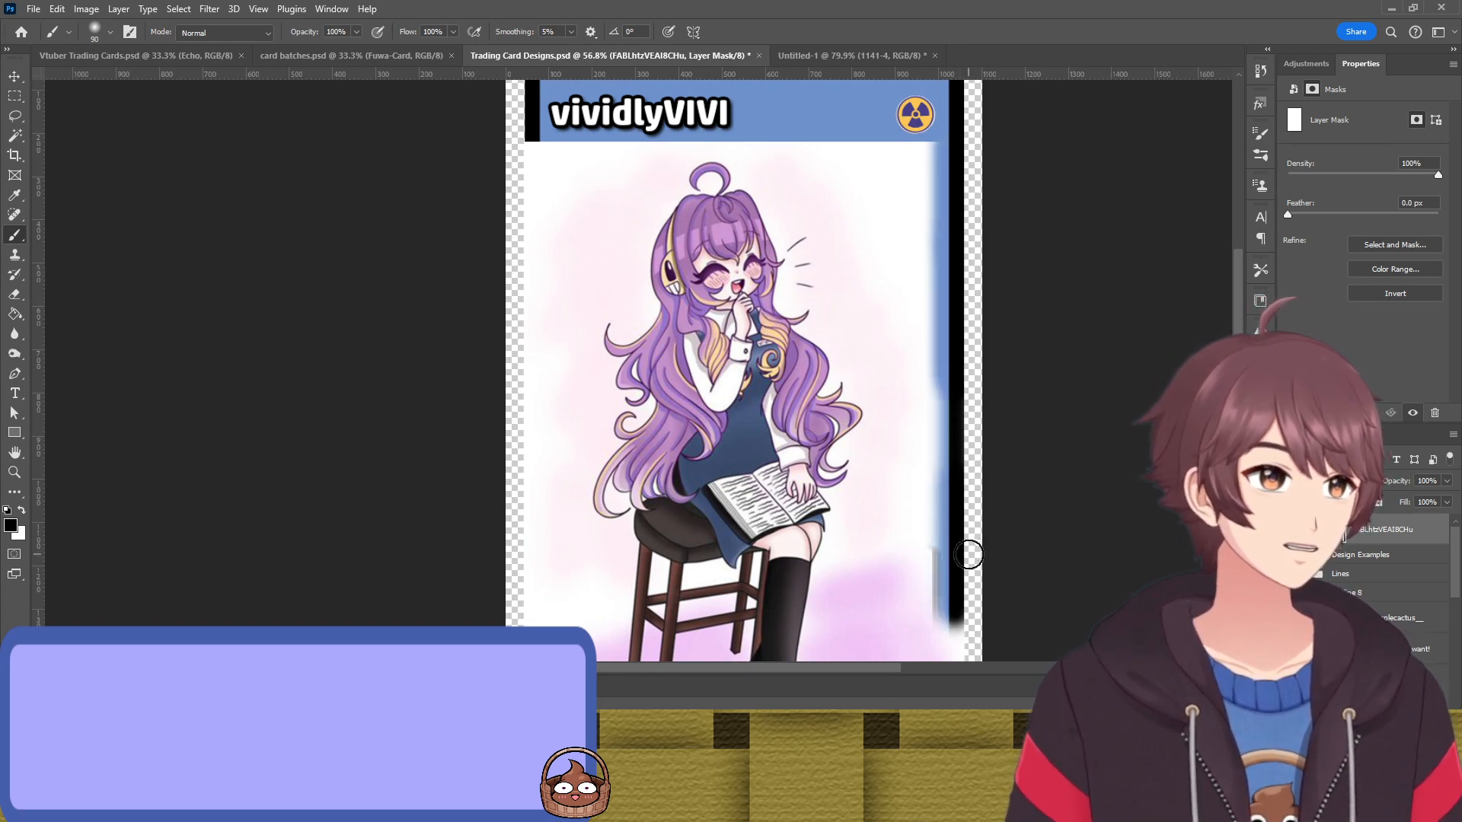
scroll(992, 414, "down", 5)
scroll(996, 505, "up", 2)
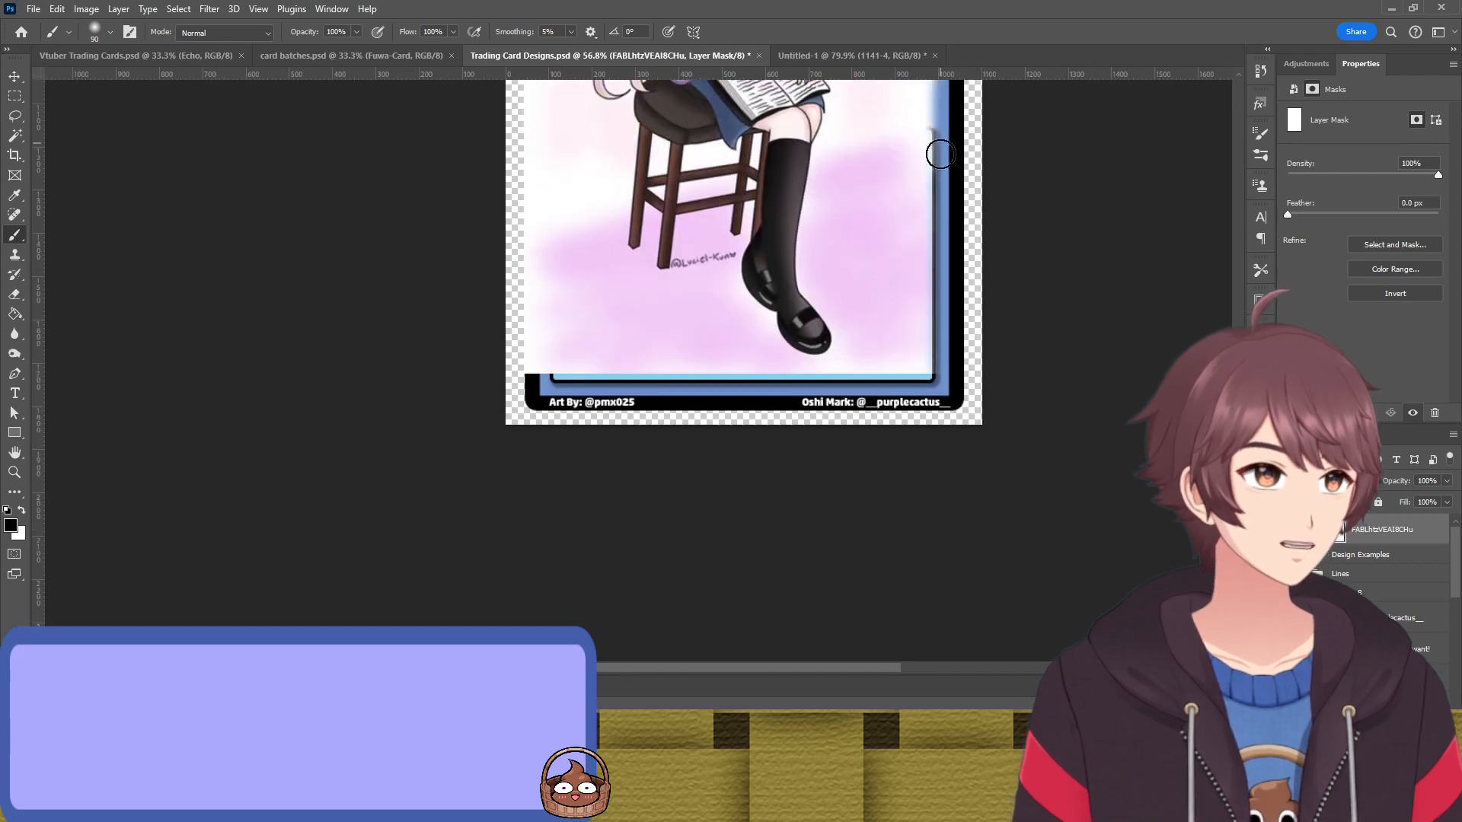
scroll(990, 488, "up", 4)
scroll(950, 411, "up", 4)
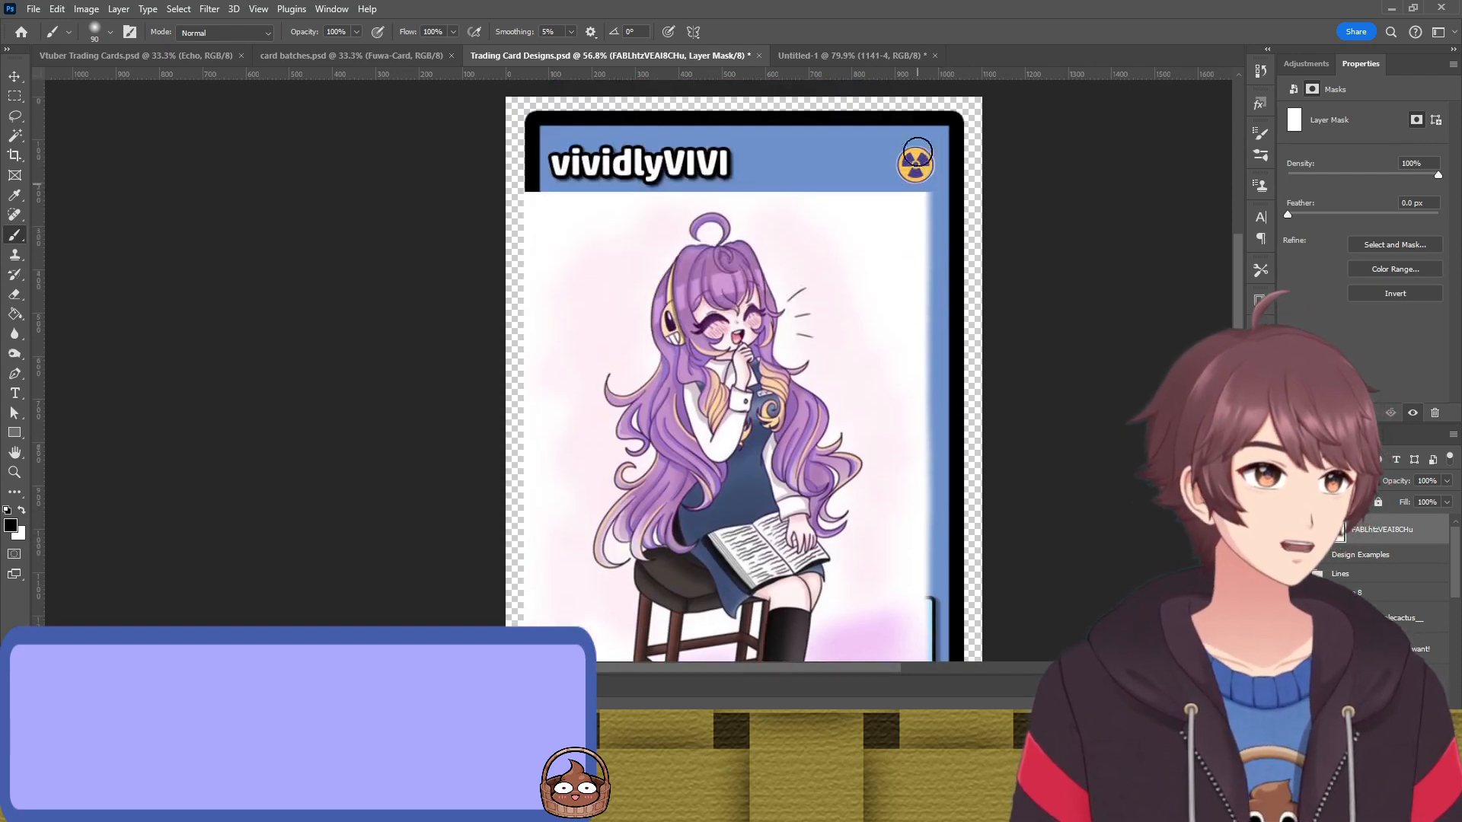
scroll(938, 514, "down", 8)
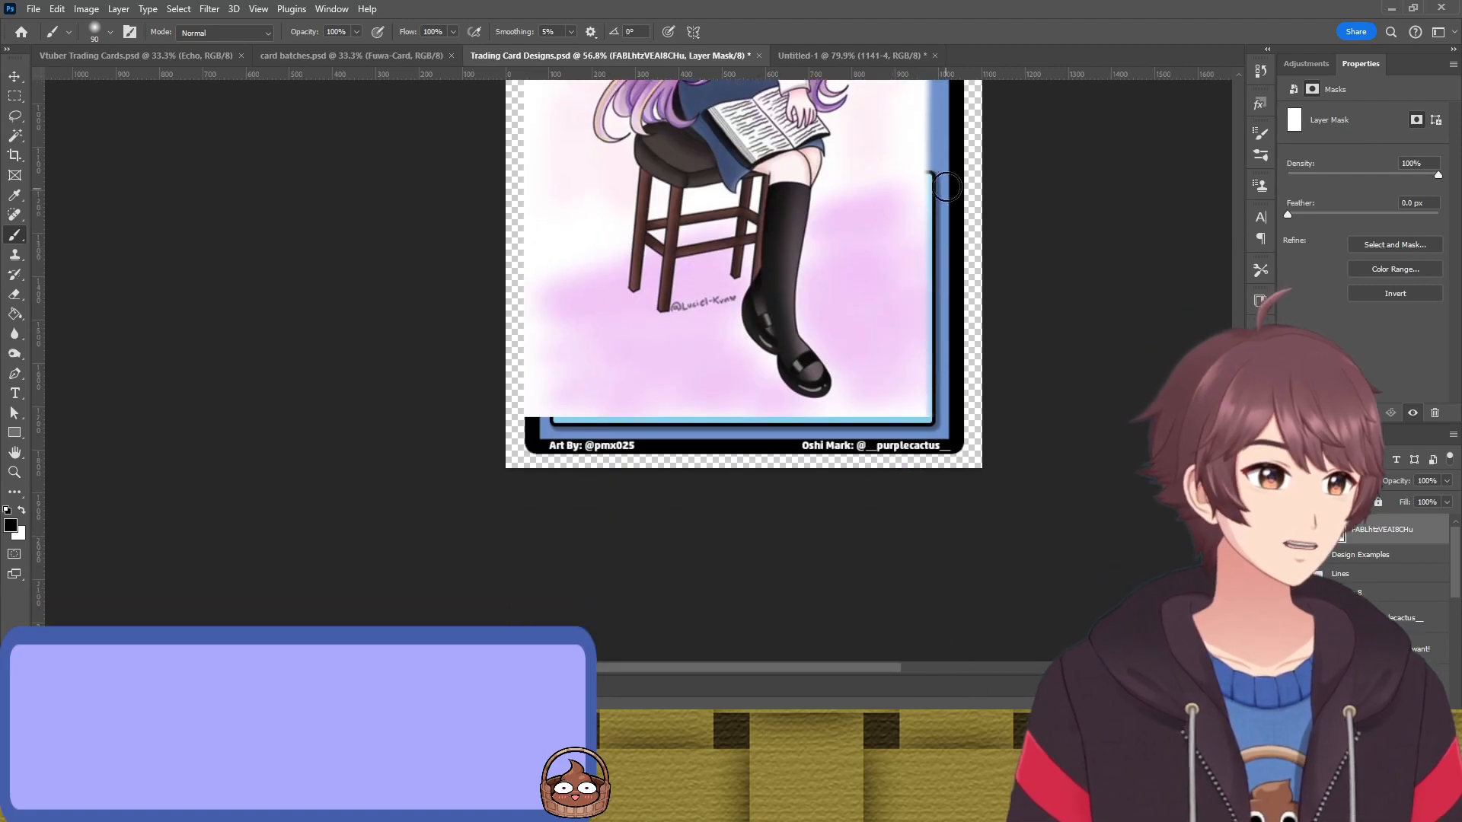
Mask out the artwork along the full height of the card's left border with the same brush
scroll(938, 514, "up", 10)
scroll(914, 516, "down", 5)
scroll(910, 330, "up", 2)
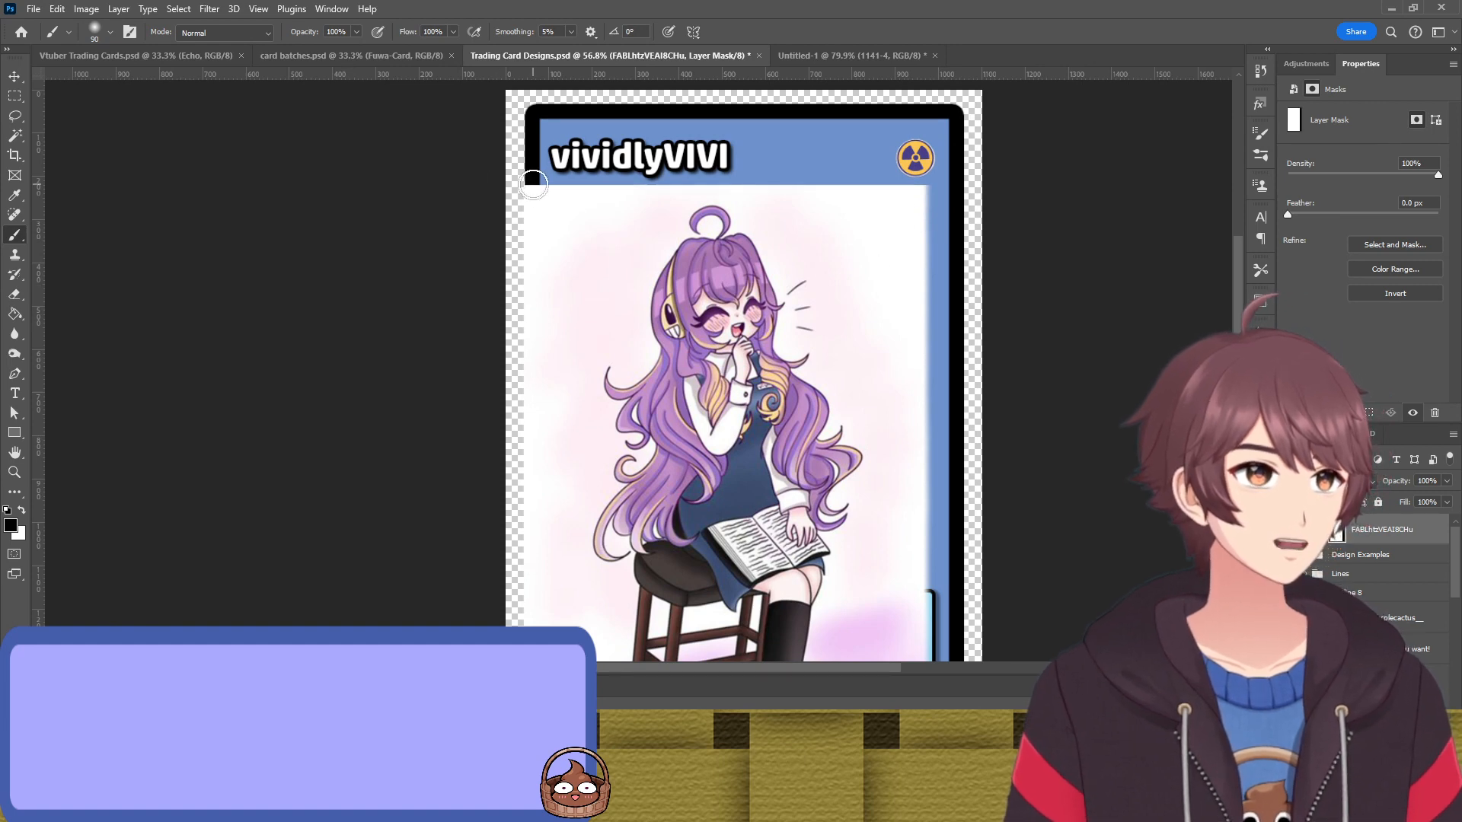
mouse_move(535, 182)
left_mouse_down()
mouse_move(531, 162)
mouse_move(535, 594)
left_mouse_up()
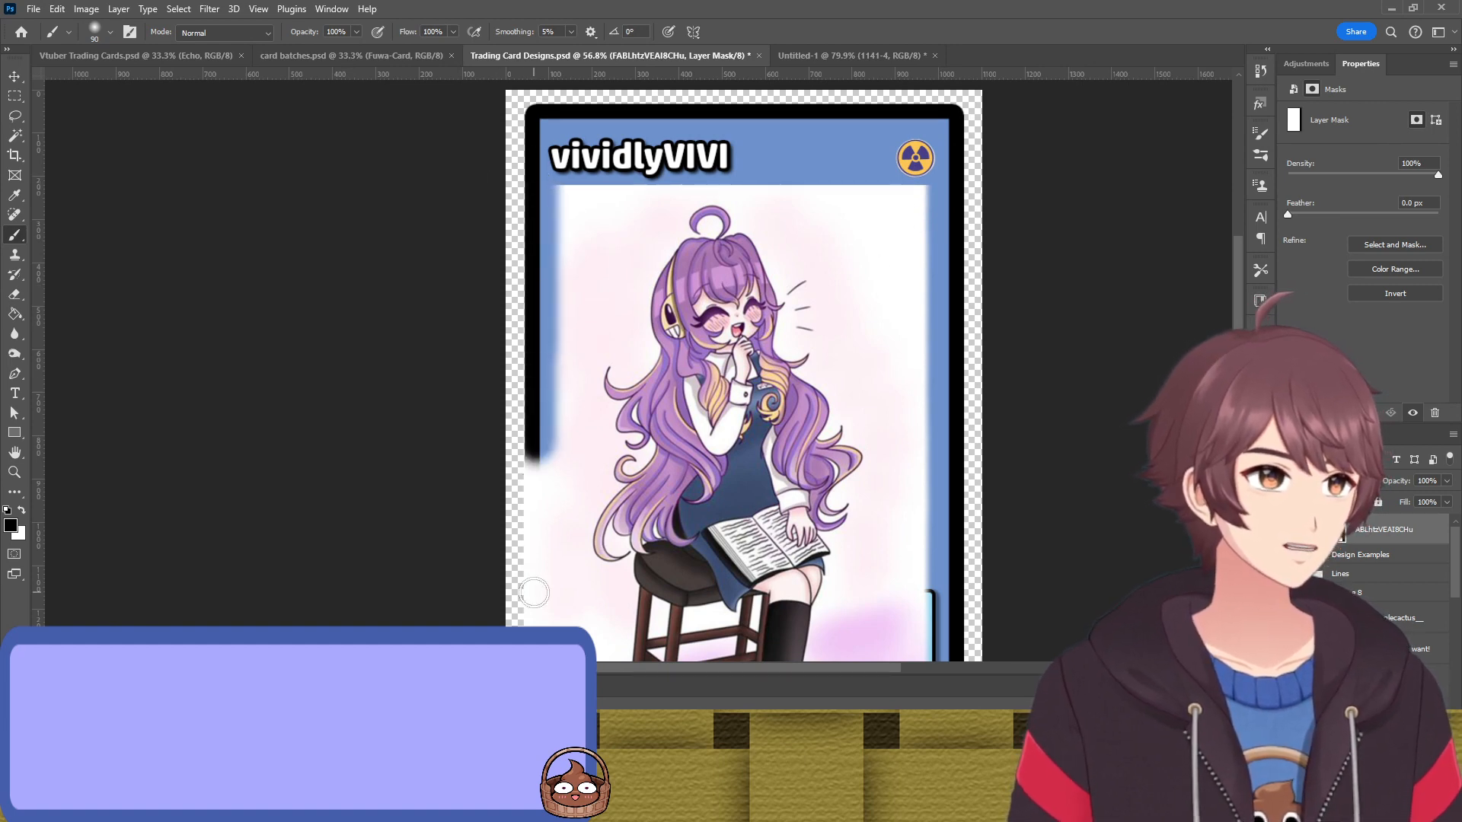
scroll(533, 594, "down", 11)
left_click_drag(528, 388, 528, 283)
scroll(528, 284, "up", 5)
scroll(533, 304, "up", 5)
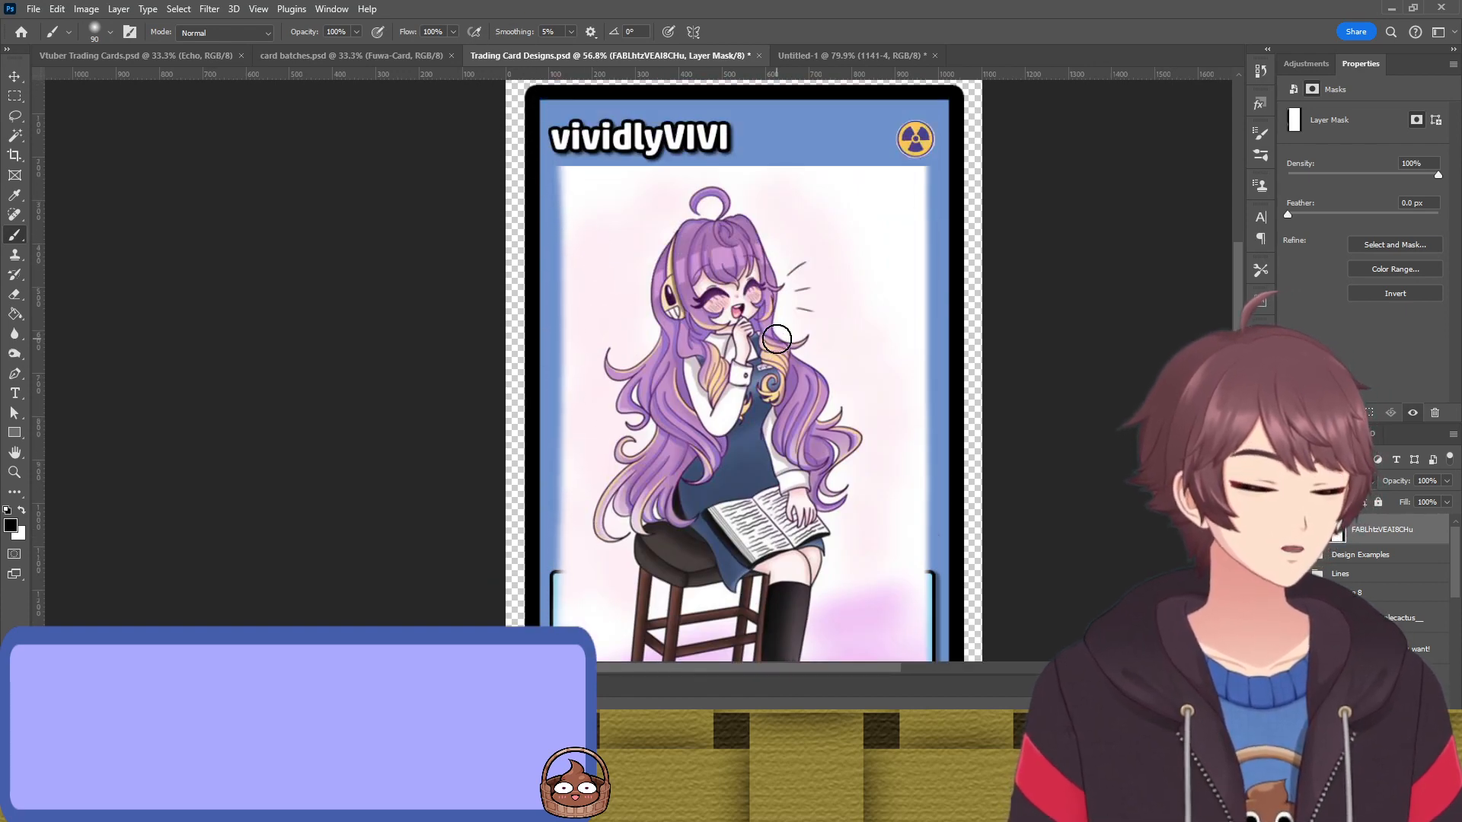
Move the masked artwork layer to the top of the Outline 8 group
scroll(815, 329, "down", 2)
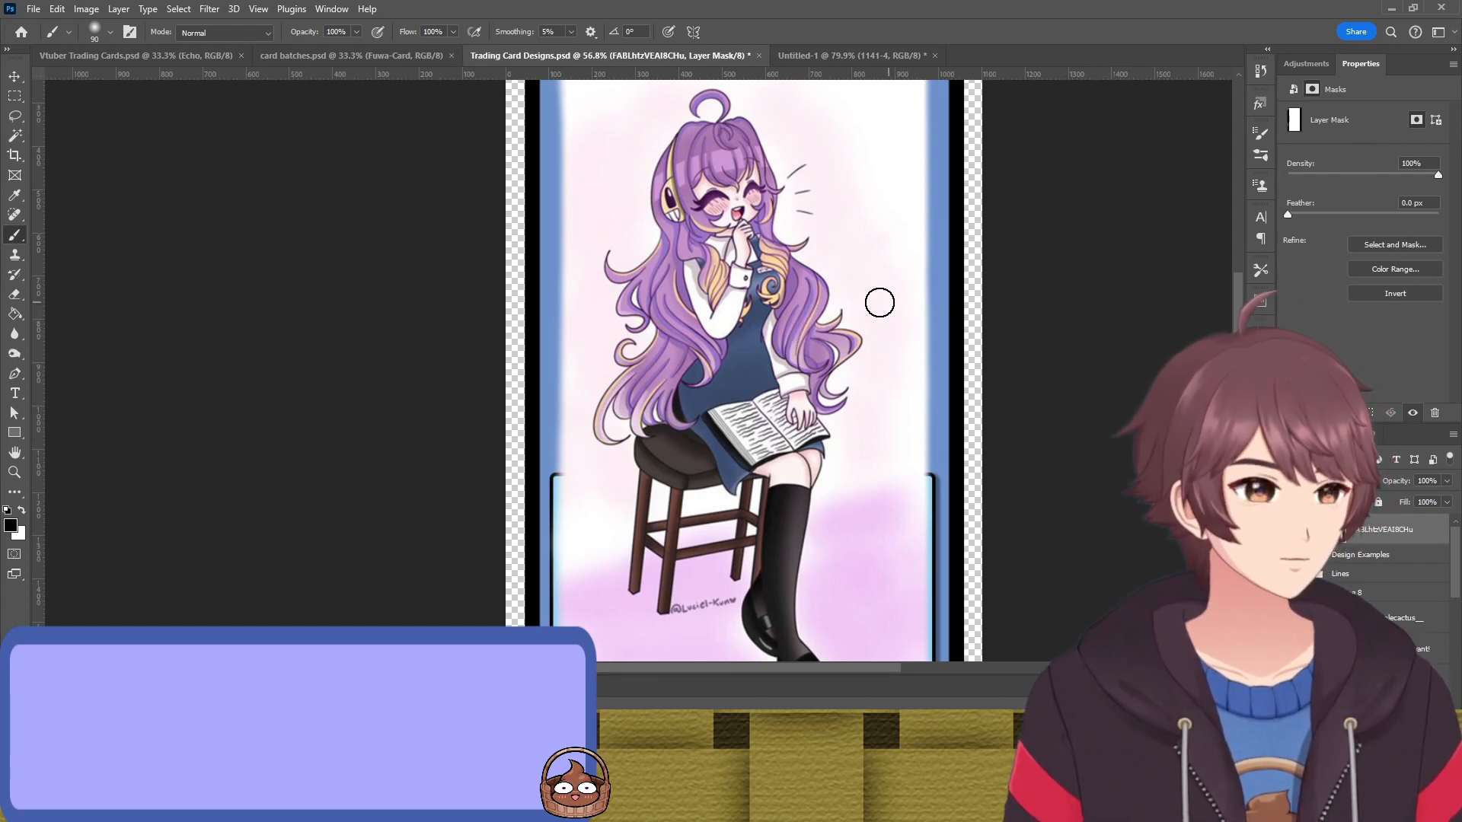
scroll(777, 269, "up", 3)
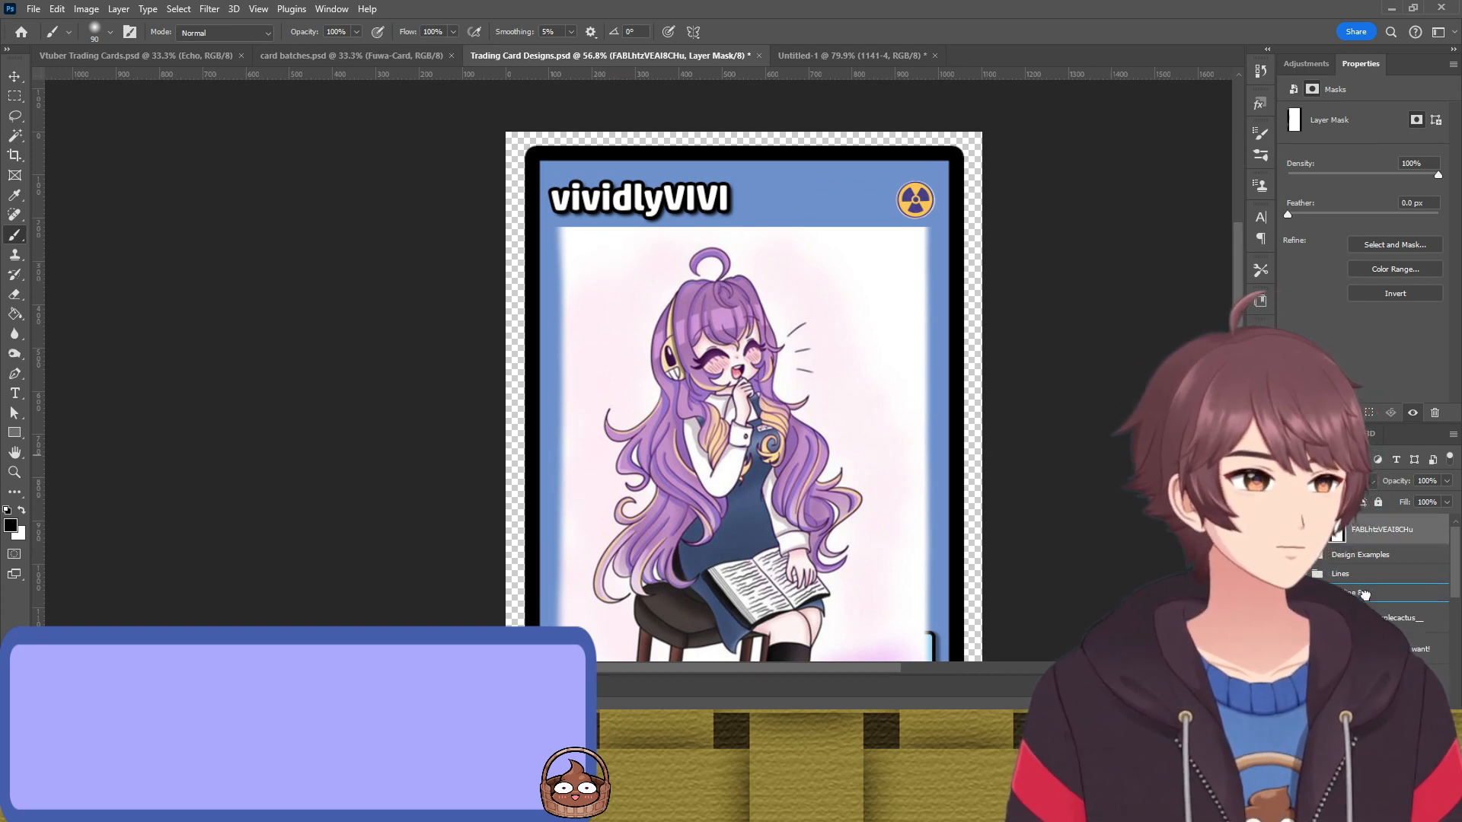
key("ctrl+2")
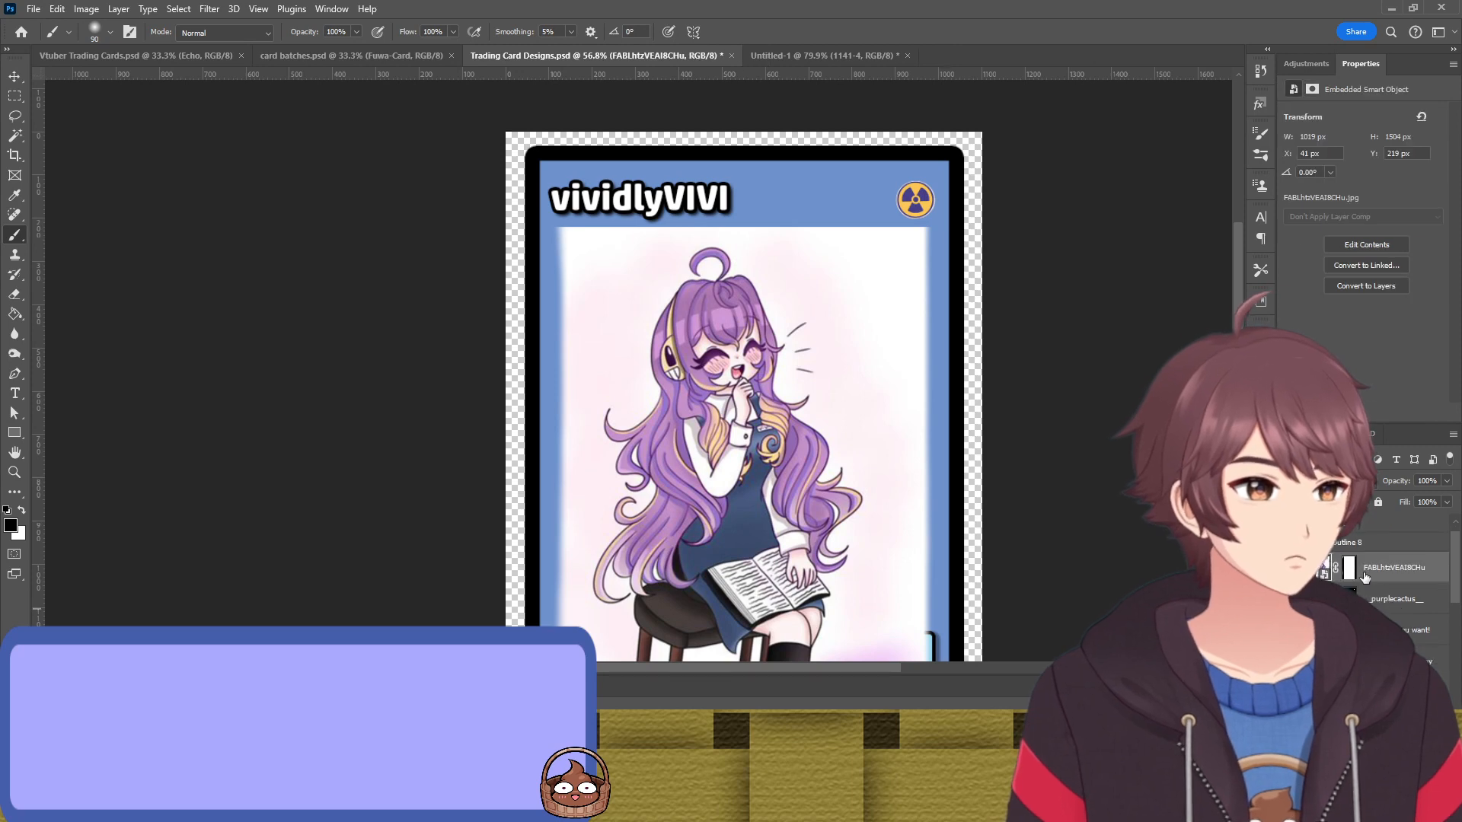
key("v")
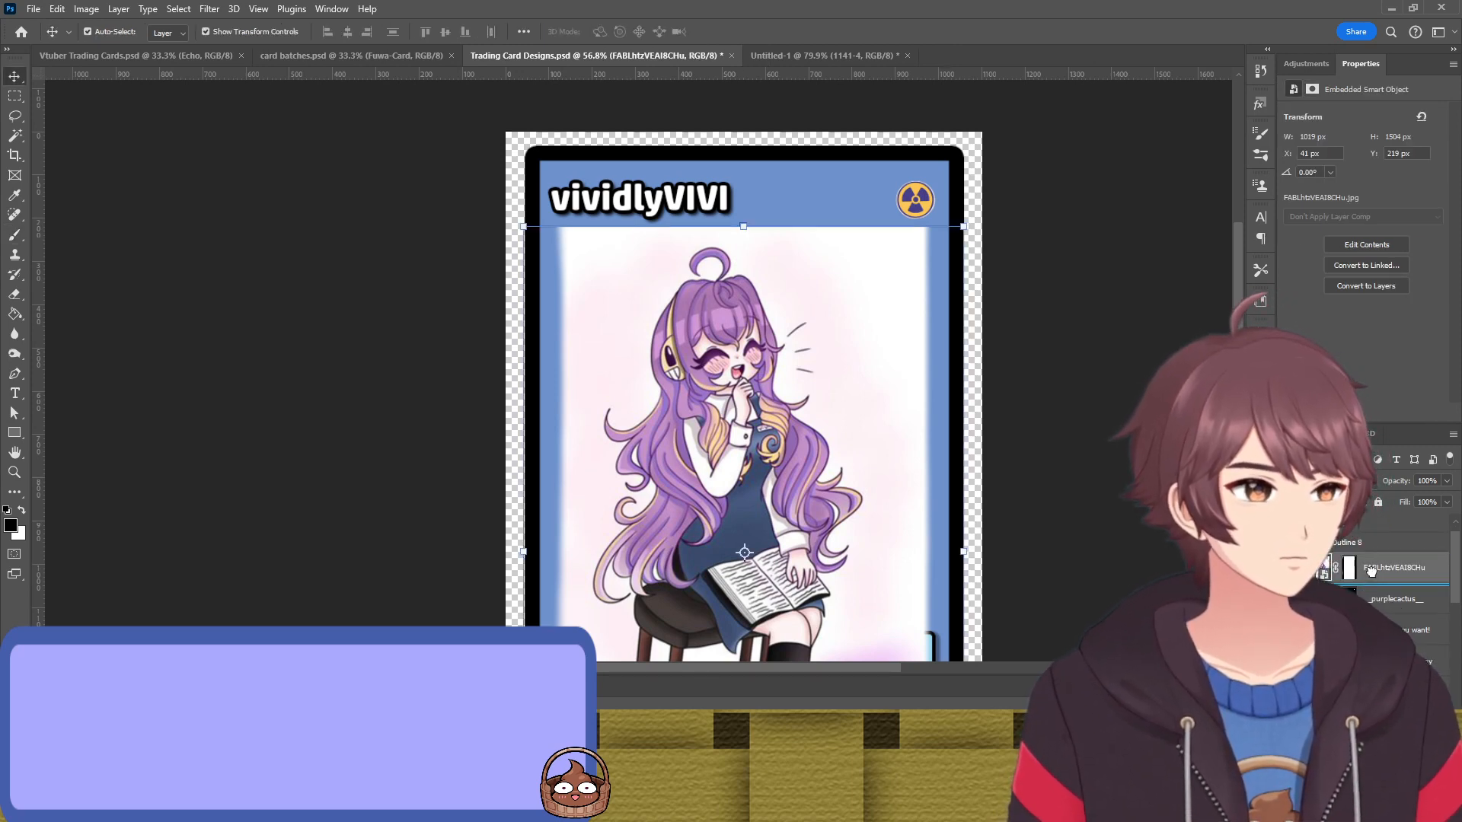
Find the Inner Edge copy 2 frame among the Outline 8 layers and place it above the character artwork
scroll(1373, 576, "down", 3)
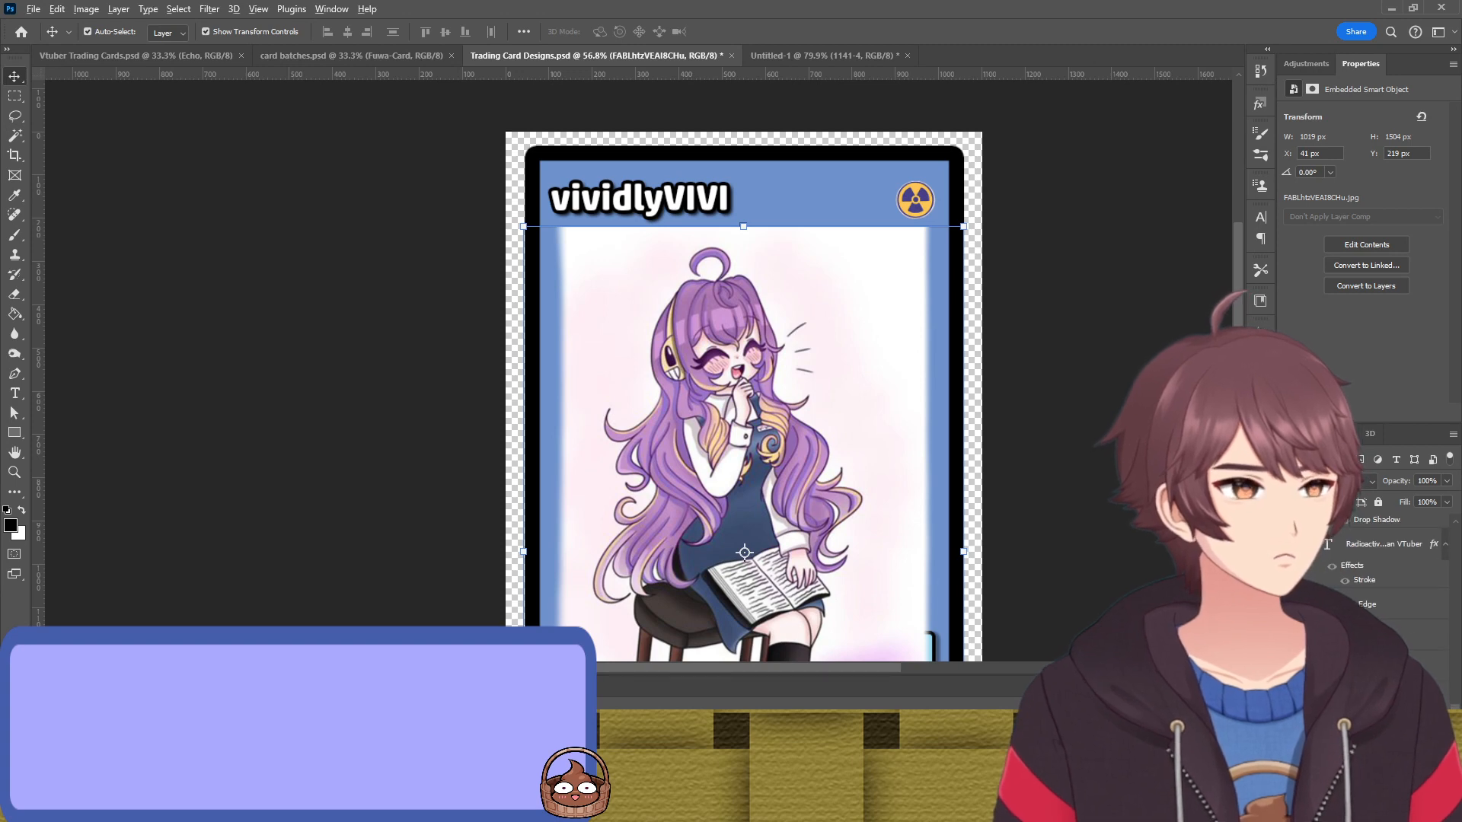
left_click(742, 365)
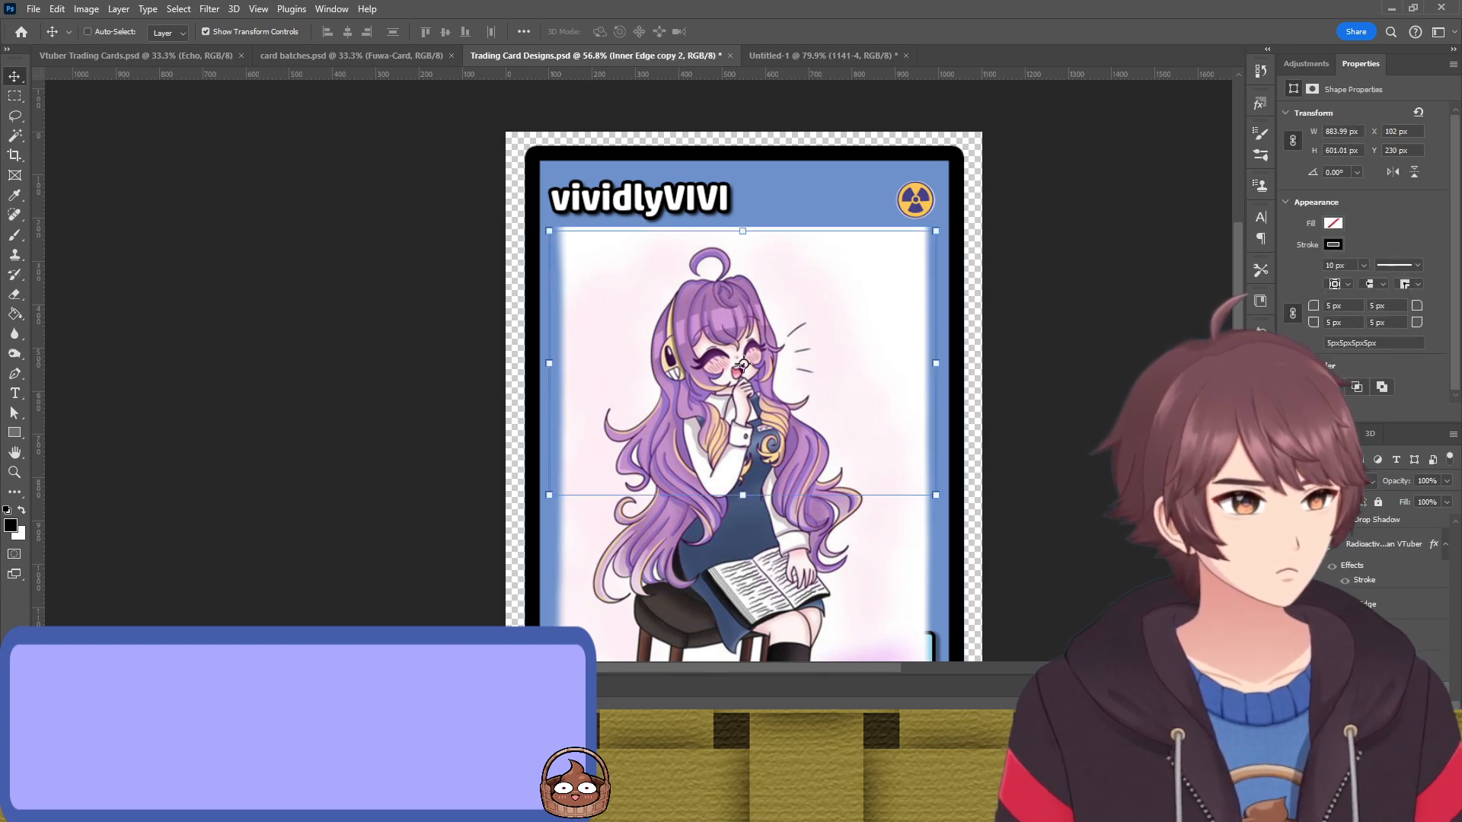
left_click(743, 364, "ctrl")
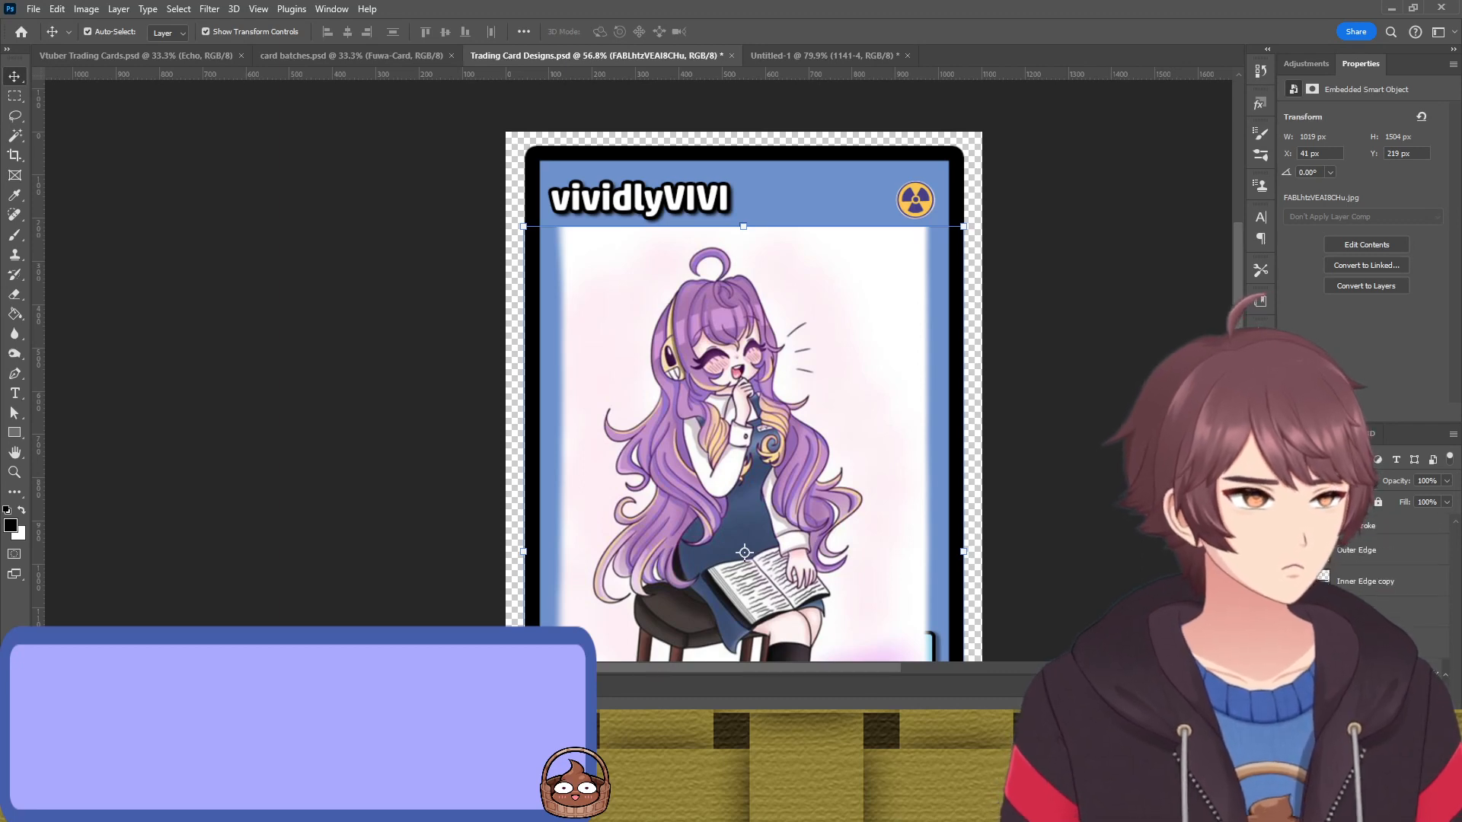
left_click(1369, 586)
left_click(1376, 609)
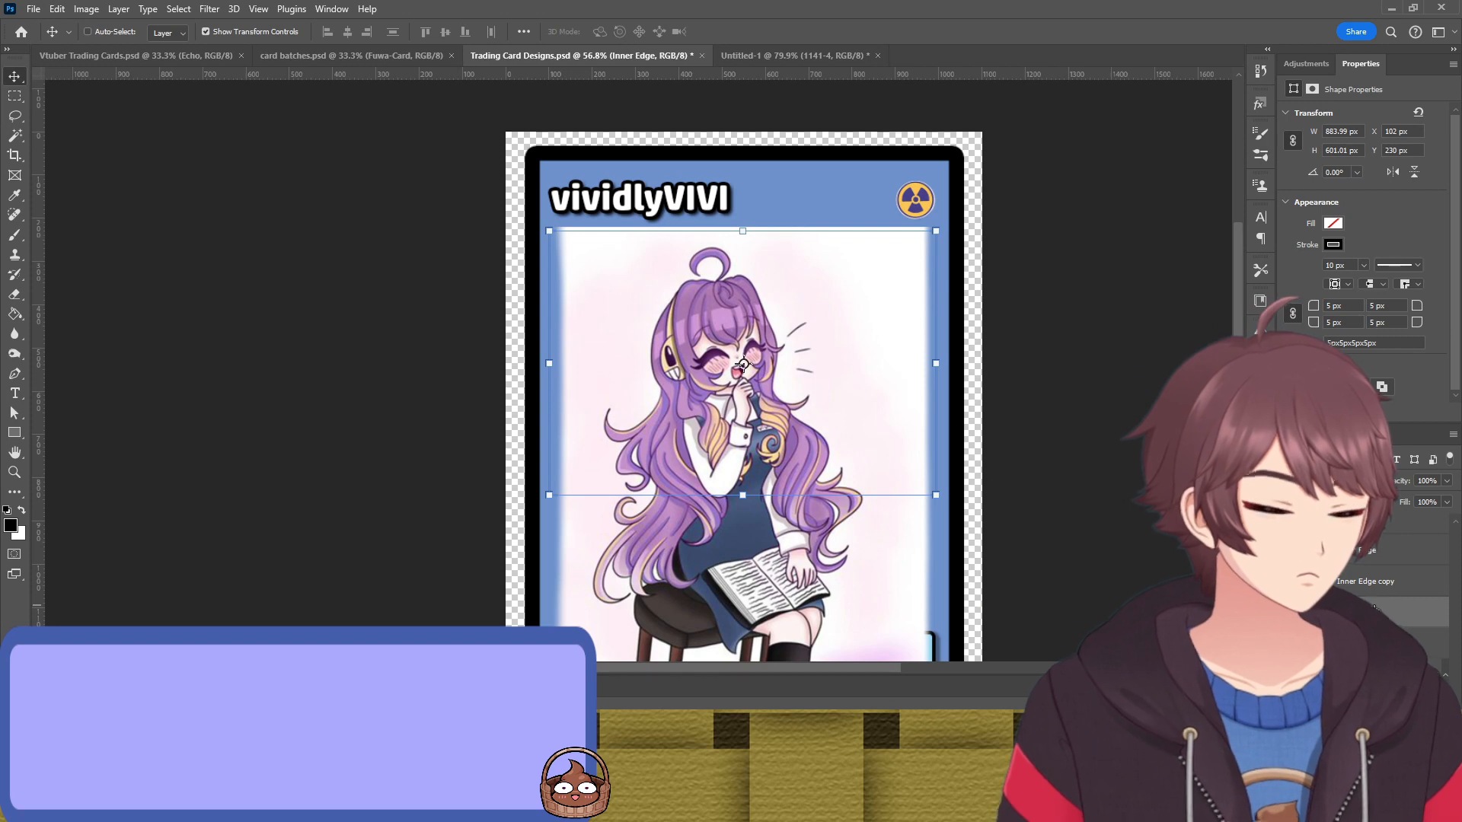
left_click(743, 364, "ctrl")
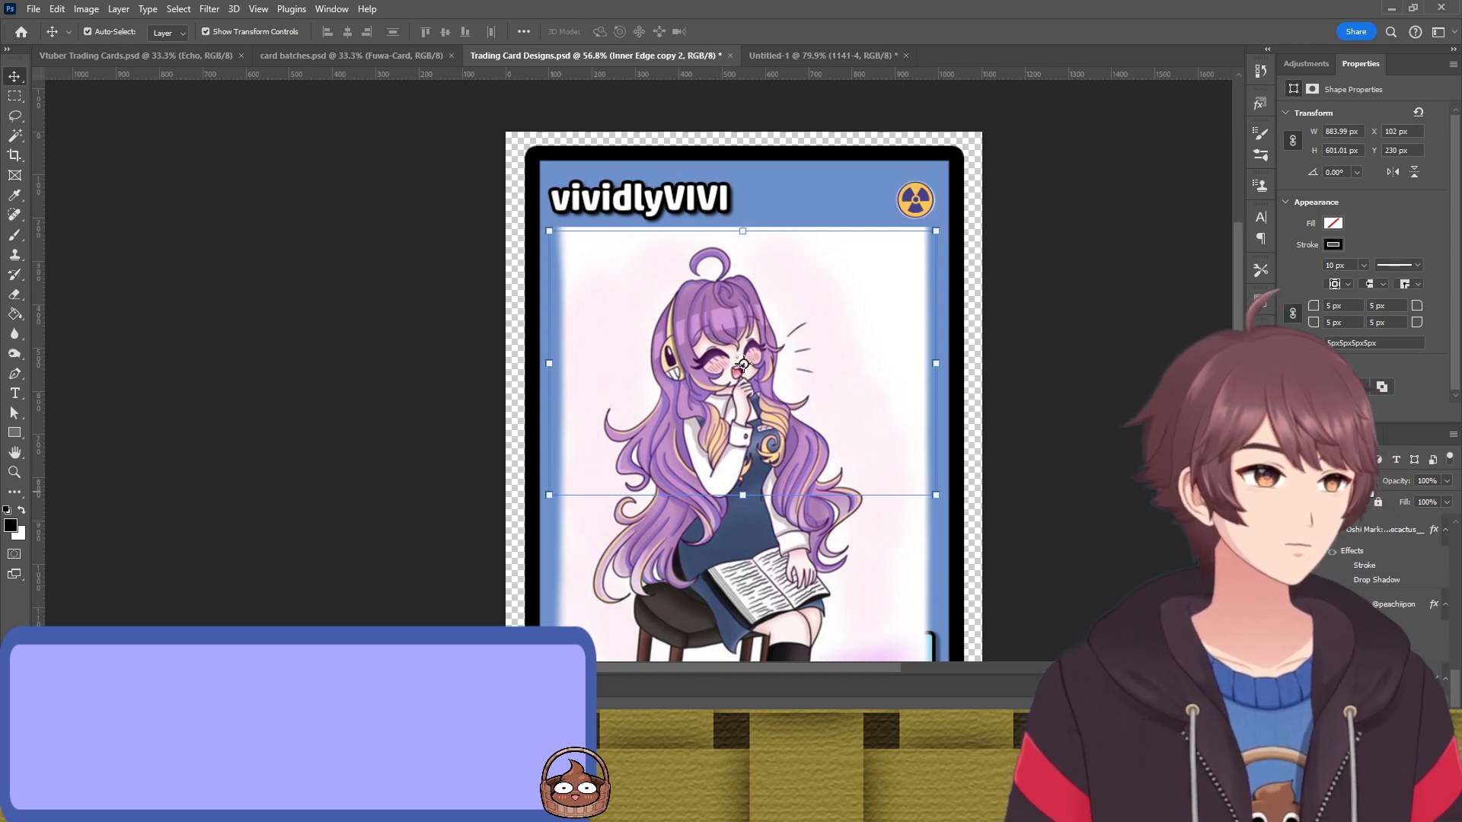
scroll(1369, 491, "up", 3)
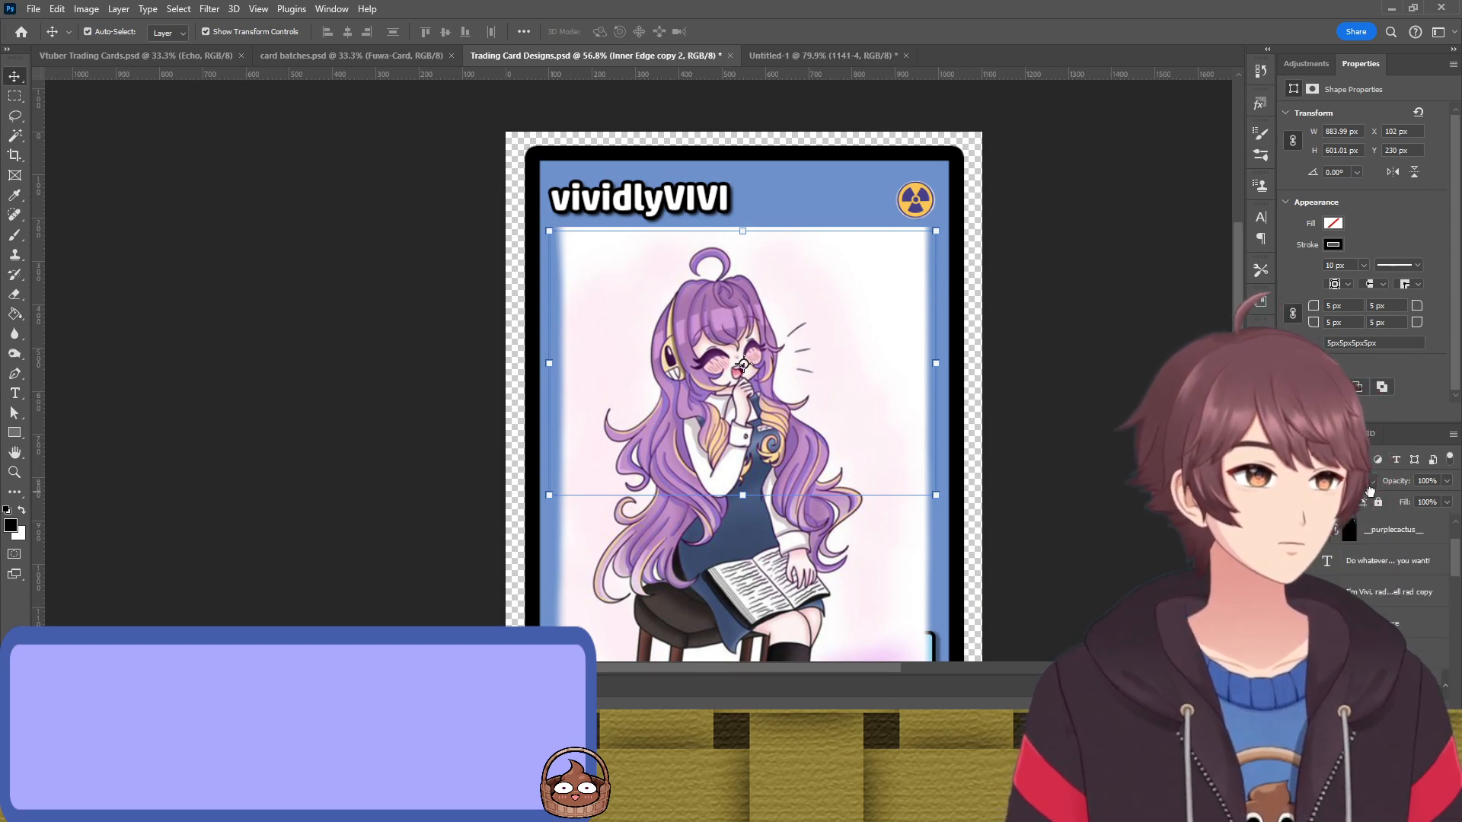
left_click_drag(1369, 491, 1368, 589)
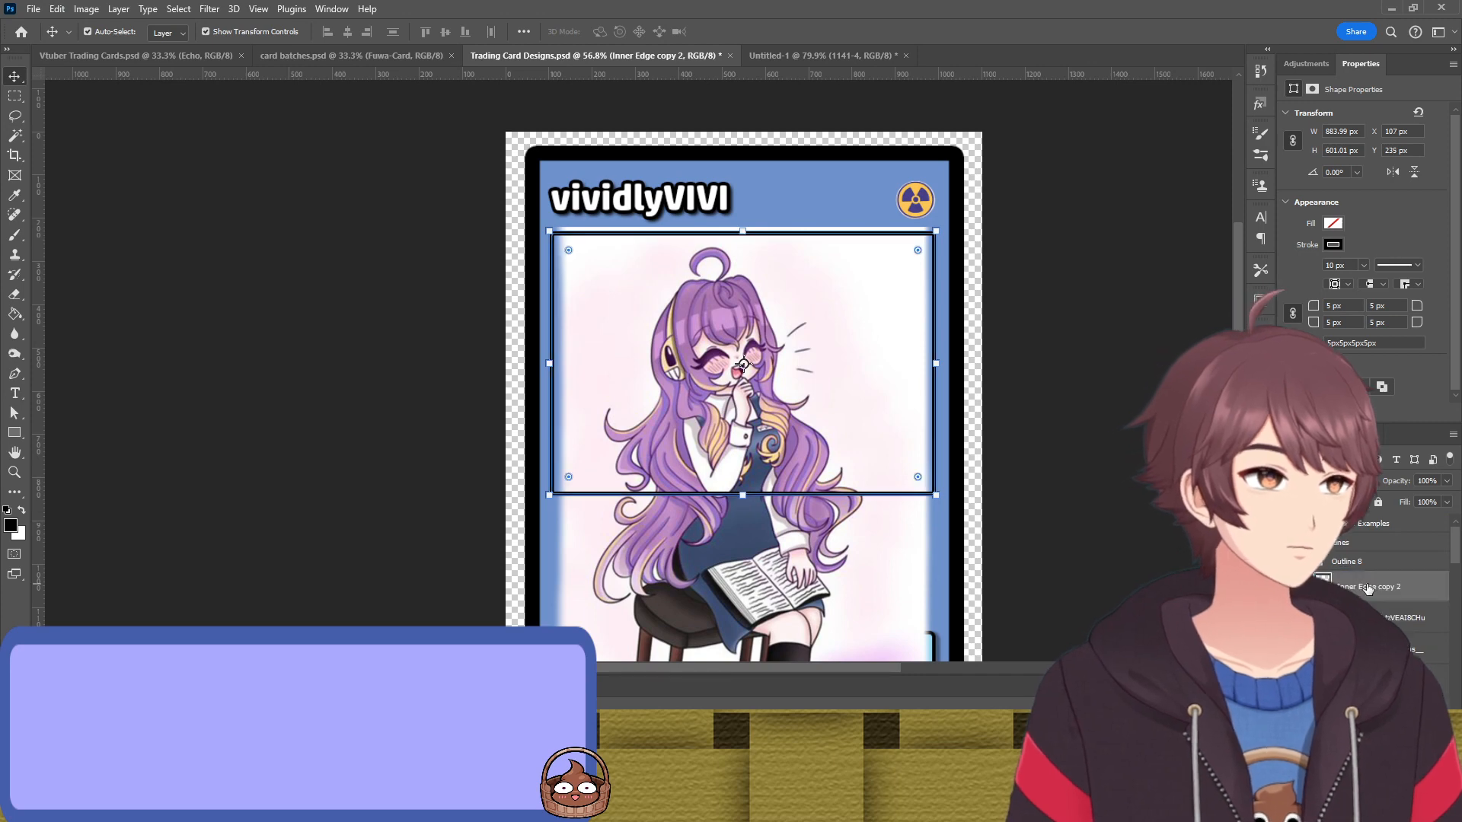
Stretch the right side of the Inner Edge copy 2 frame out to the card's black border, making it about 911 px wide
left_click(942, 362)
scroll(938, 363, "up", 8)
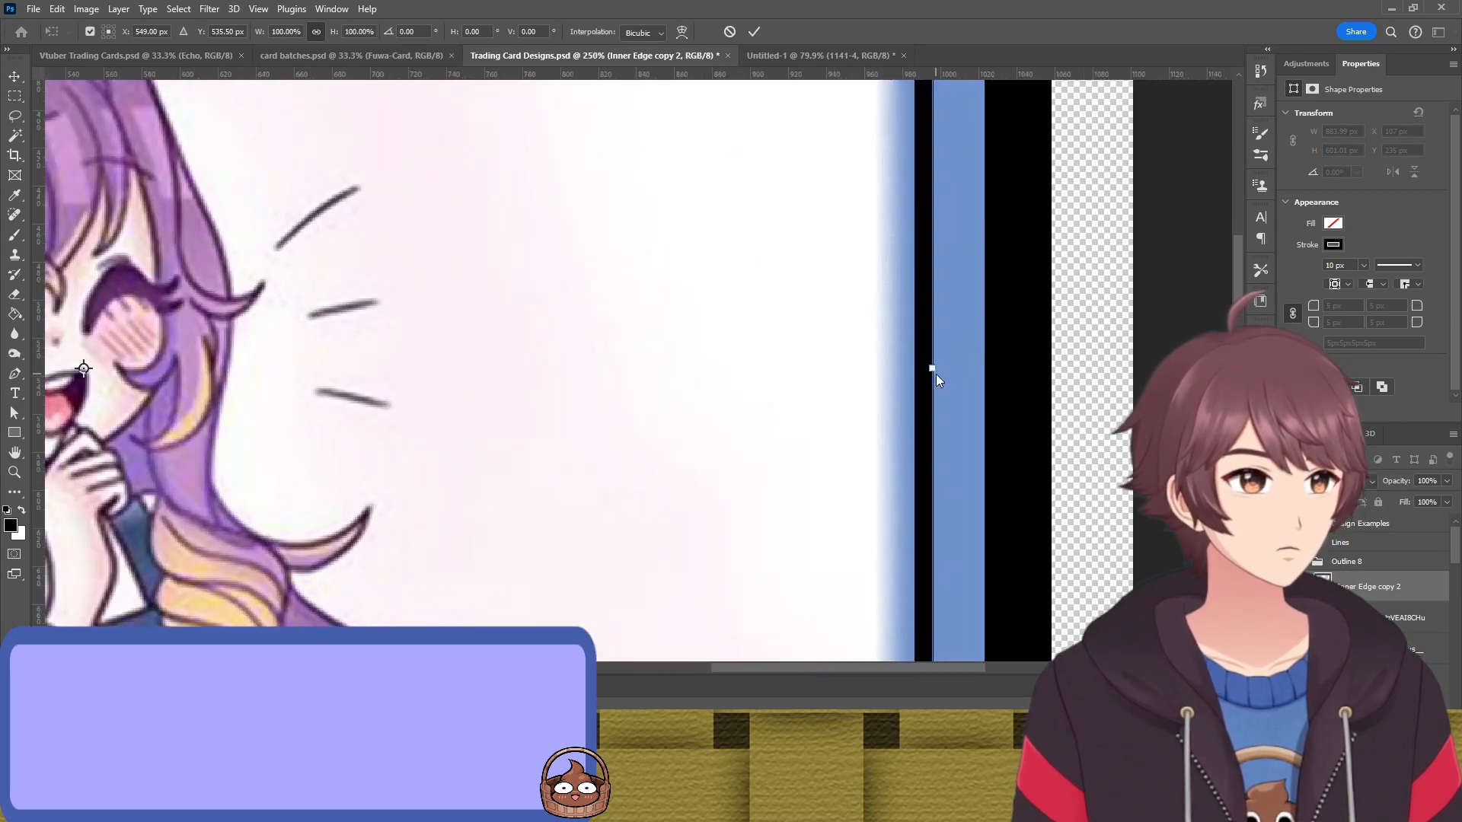
left_click_drag(933, 370, 984, 369)
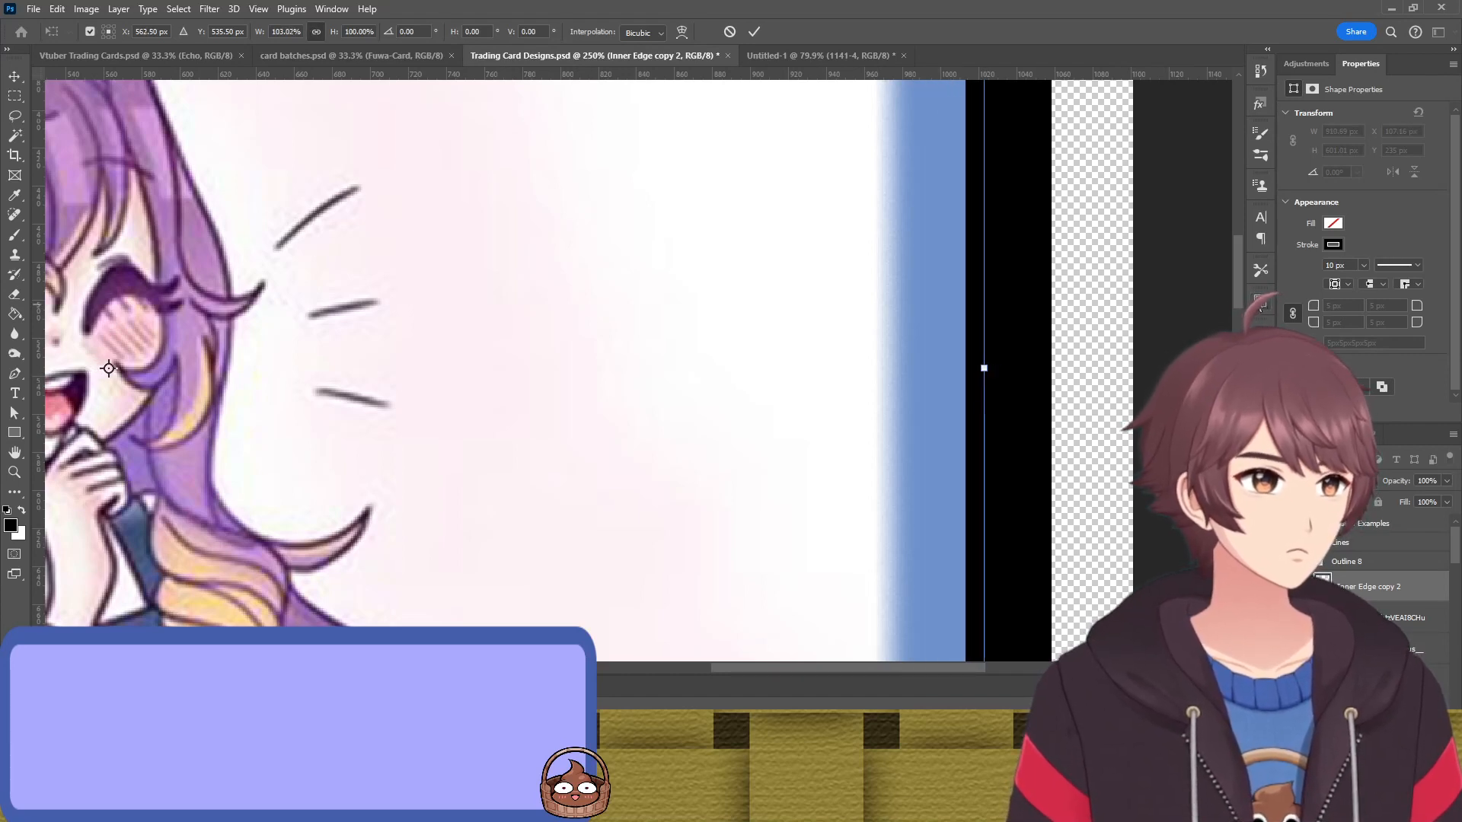
key("Return")
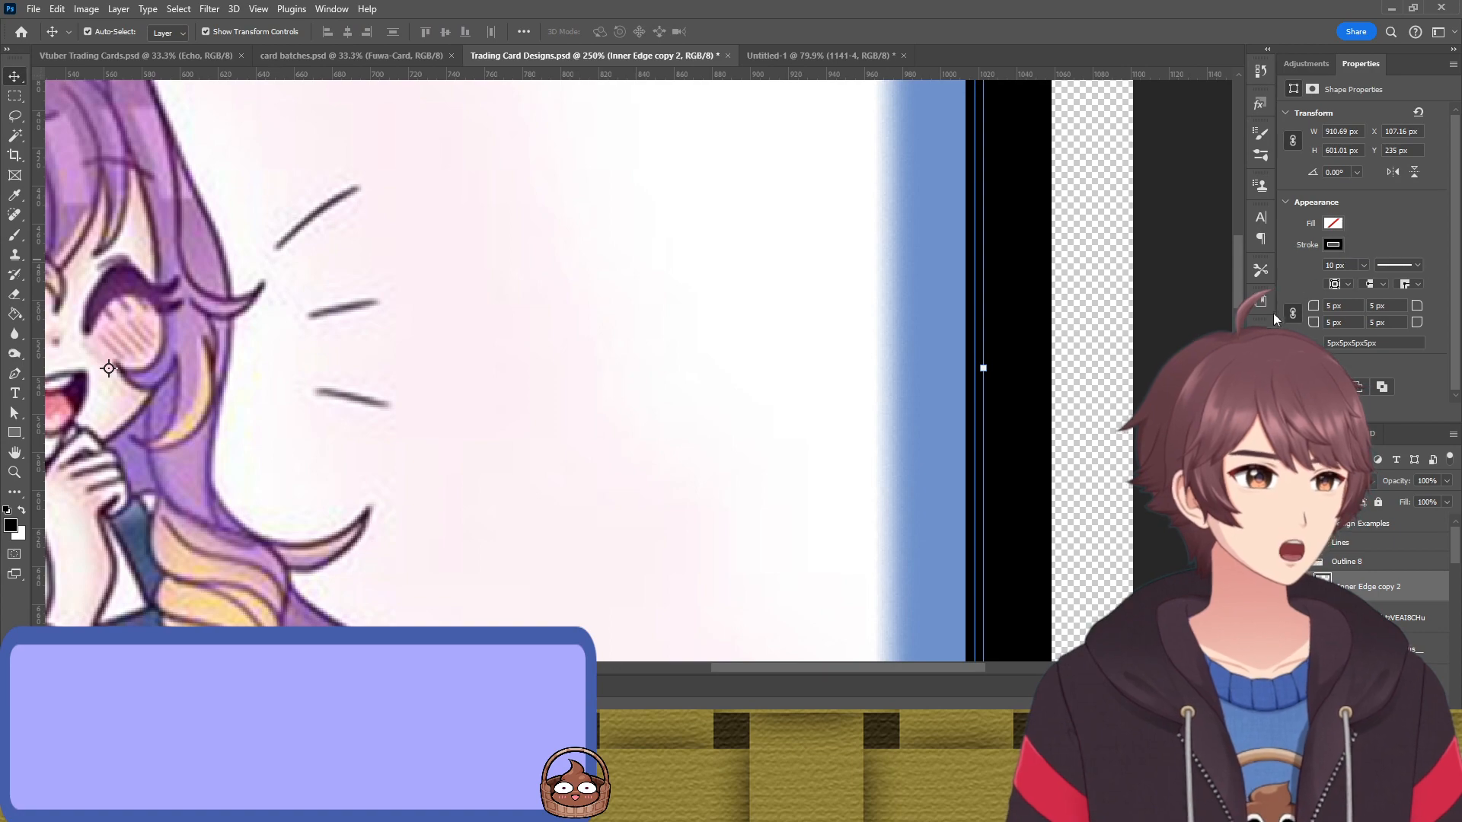
Change the stroke colour of the Inner Edge copy 2 frame to red
left_click(1388, 328)
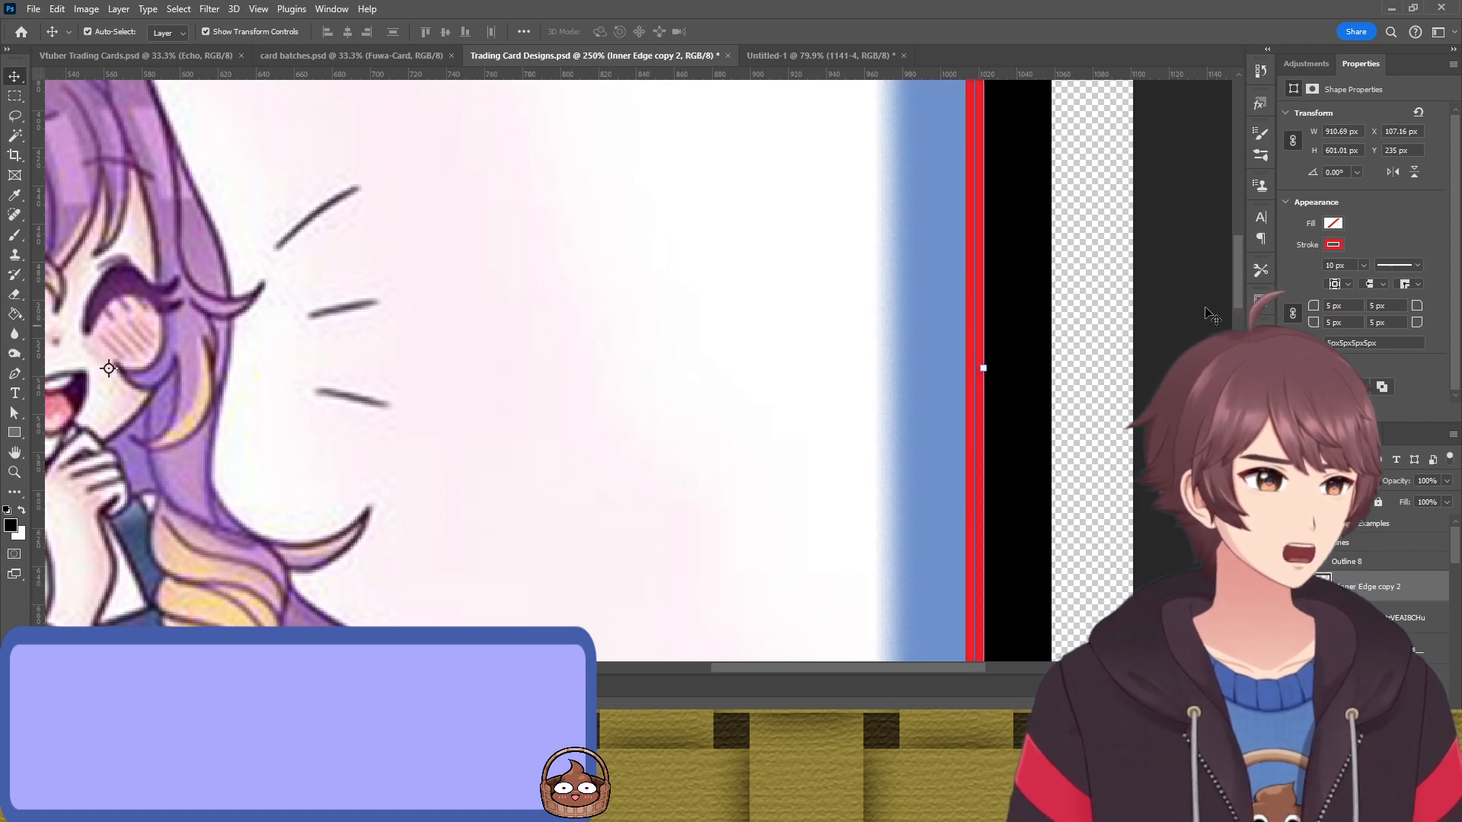
left_click(1210, 315)
left_click(984, 354)
Fine-tune the red frame's right edge to sit exactly against the card's black border, with a frame width of 911 px
scroll(984, 354, "up", 5)
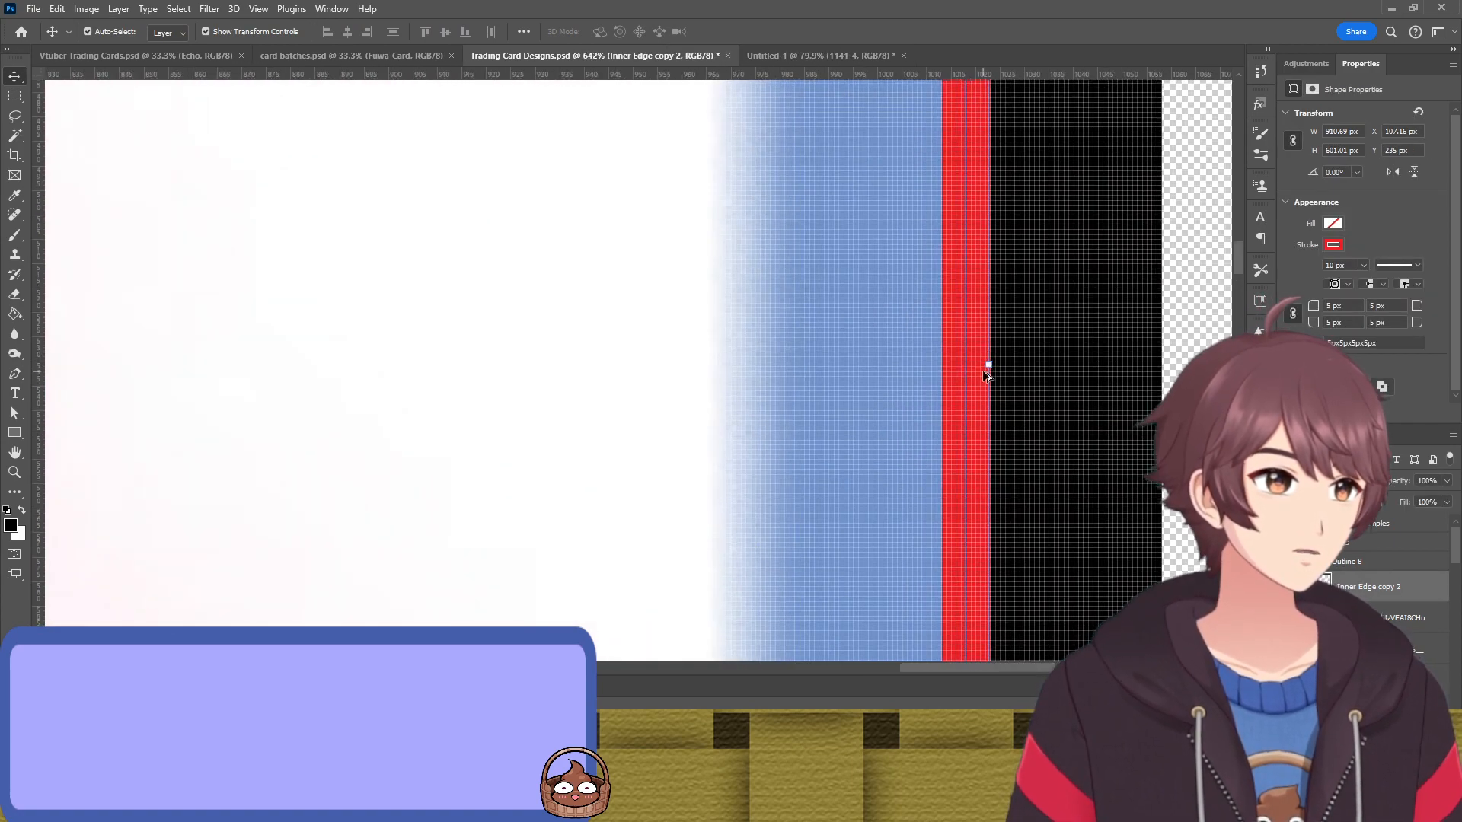
scroll(988, 367, "up", 3)
key("ctrl+t")
left_click_drag(986, 362, 980, 362)
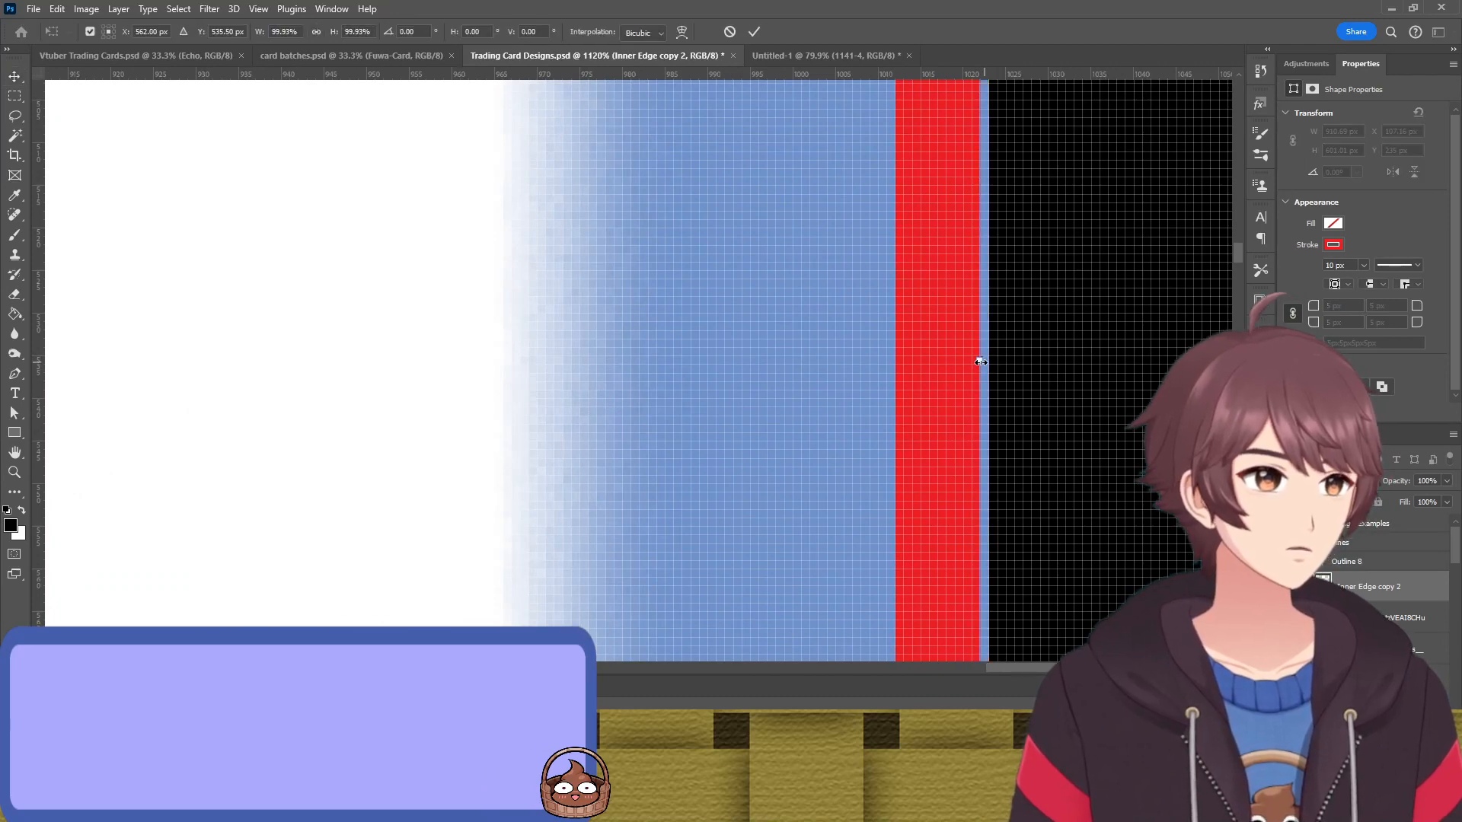
key("Return")
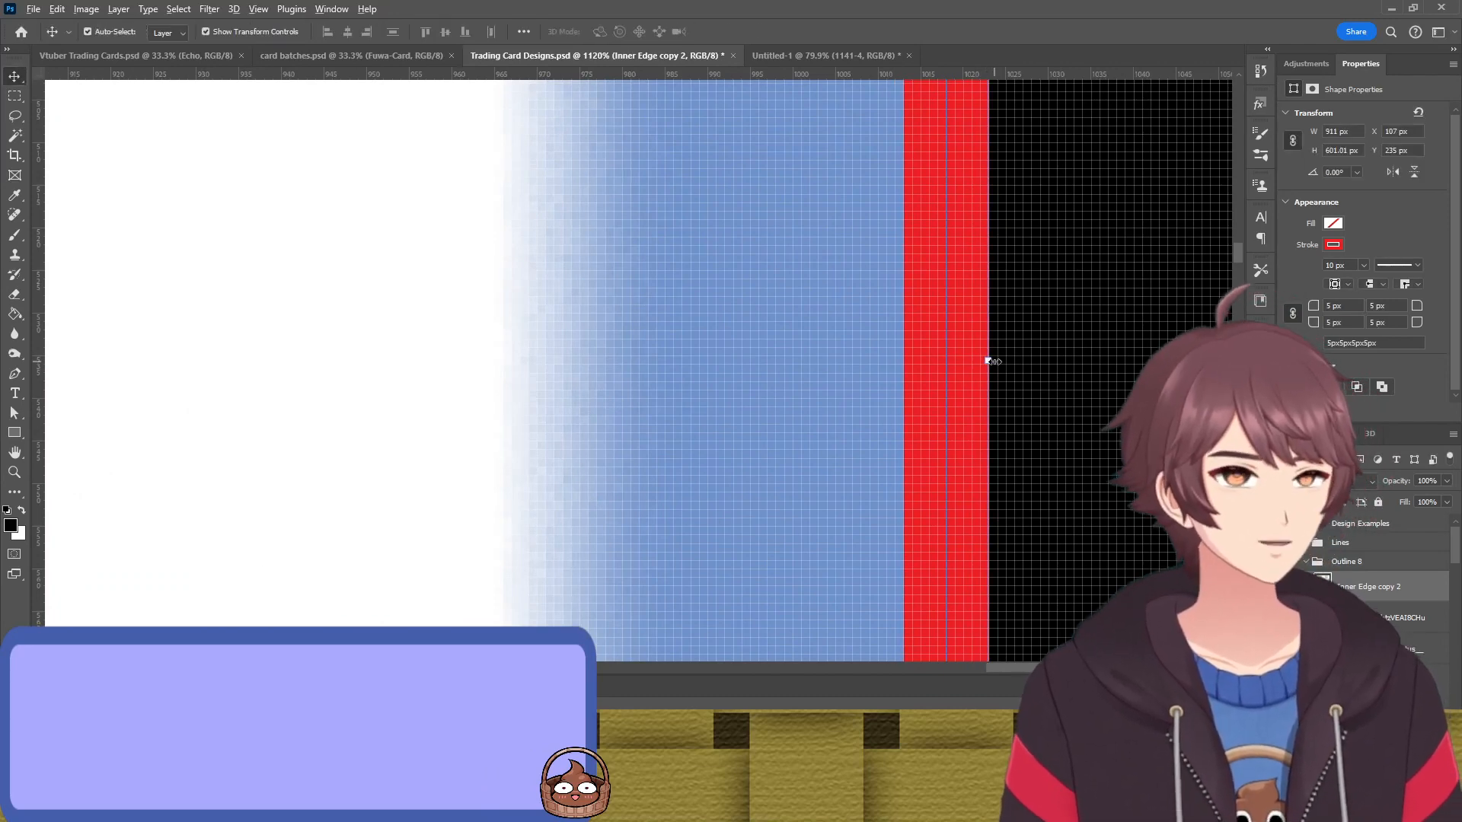
Stretch the left side of the red Inner Edge copy 2 frame out to the card's black border, making it about 934 px wide
scroll(989, 369, "down", 3)
scroll(988, 369, "down", 5)
scroll(602, 384, "left", 3)
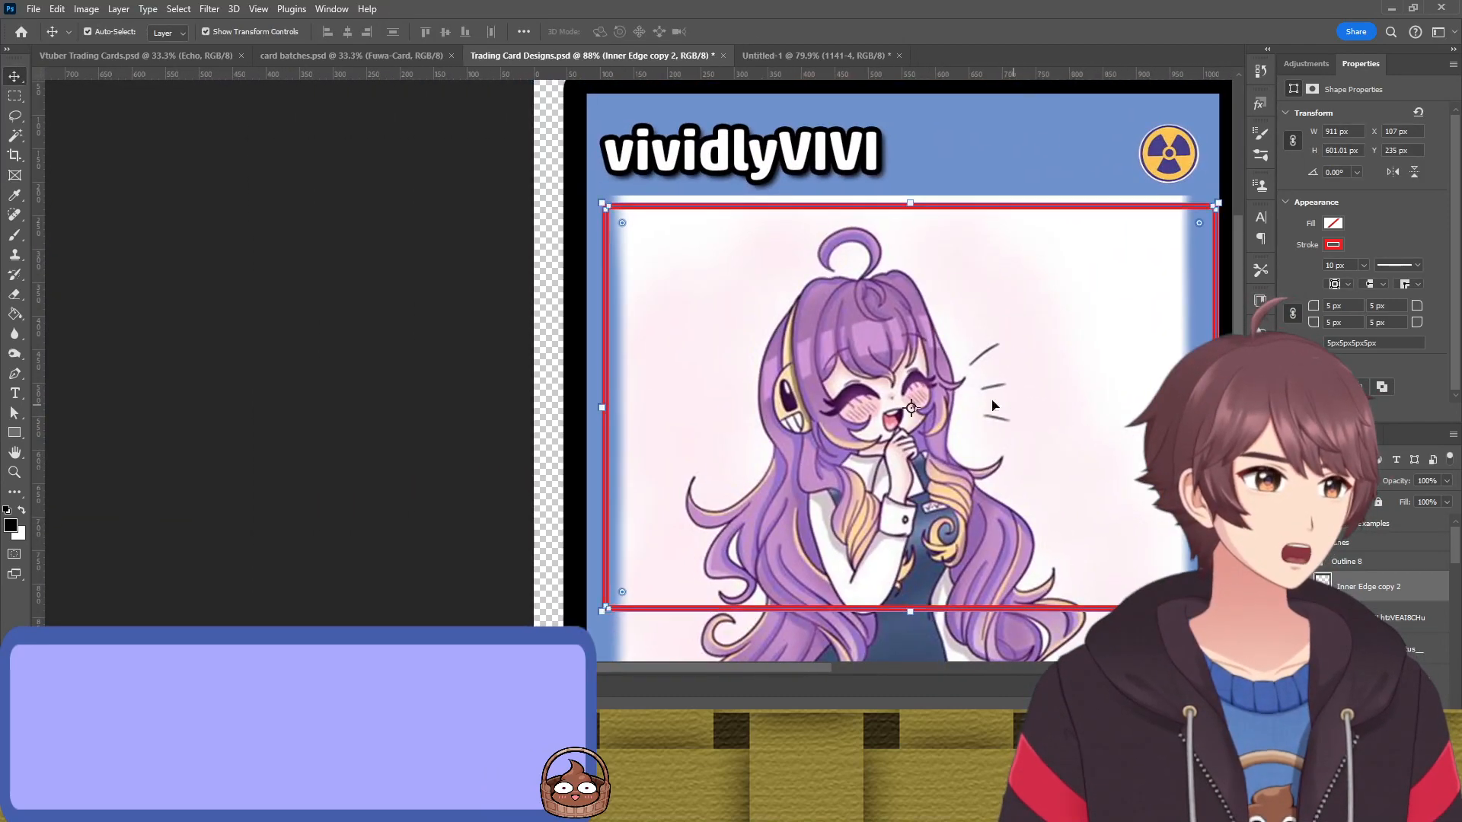
scroll(602, 385, "up", 3)
scroll(601, 386, "up", 4)
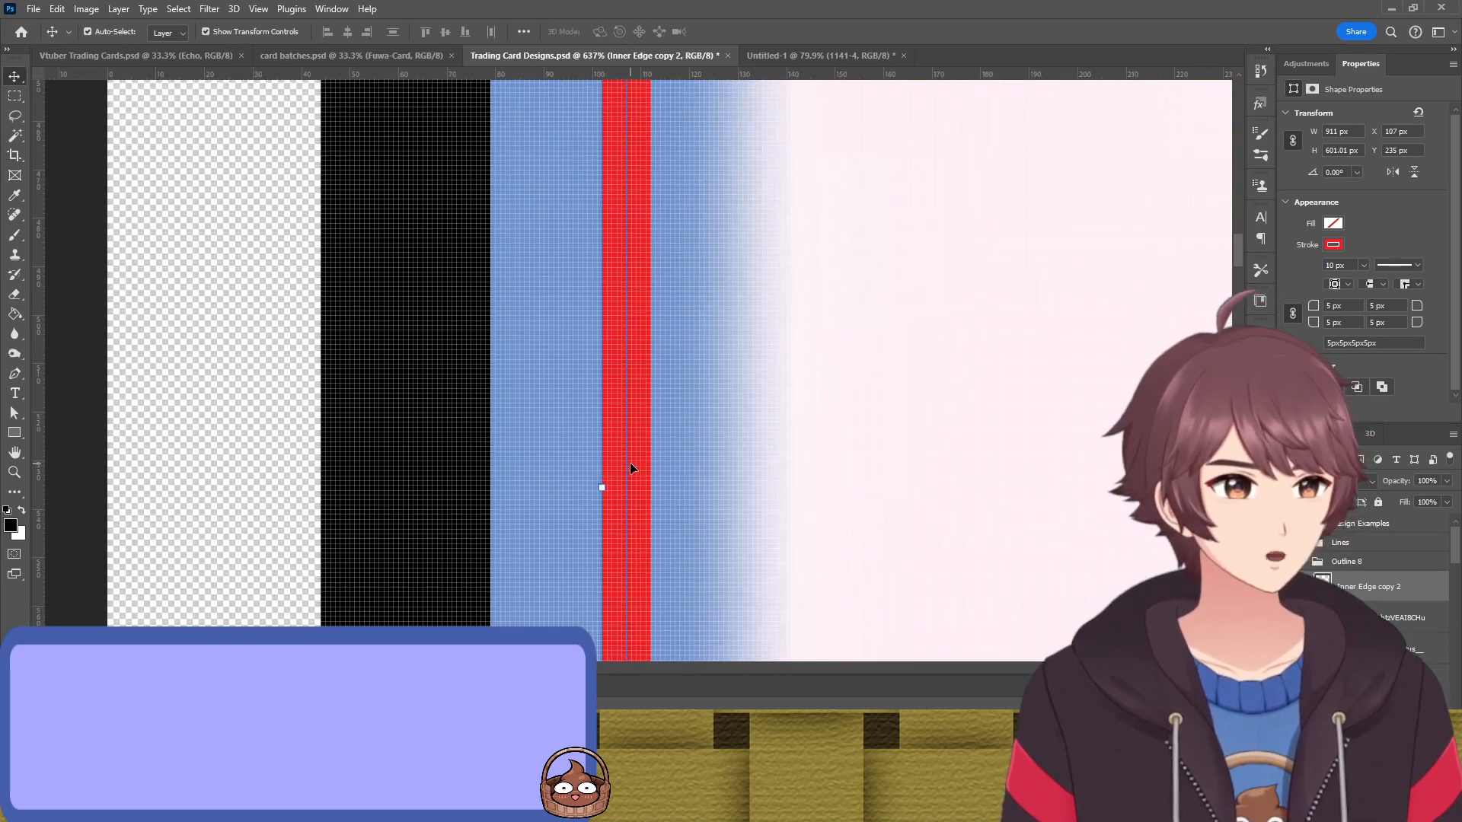
left_click_drag(602, 469, 483, 463)
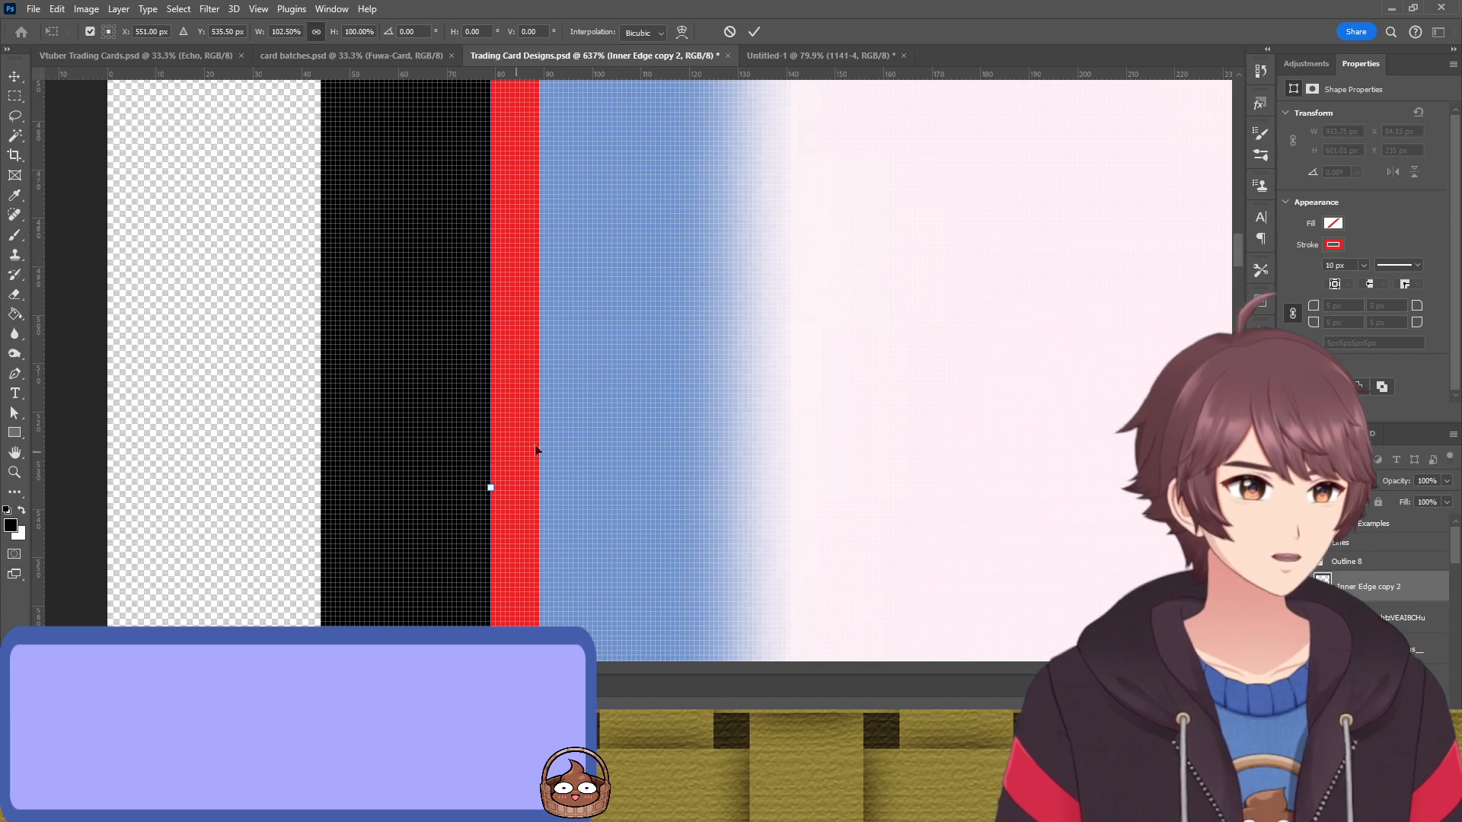
key("Return")
Extend the bottom of the red frame down to the black border above the credits, making it about 1525 px high
scroll(705, 401, "down", 8)
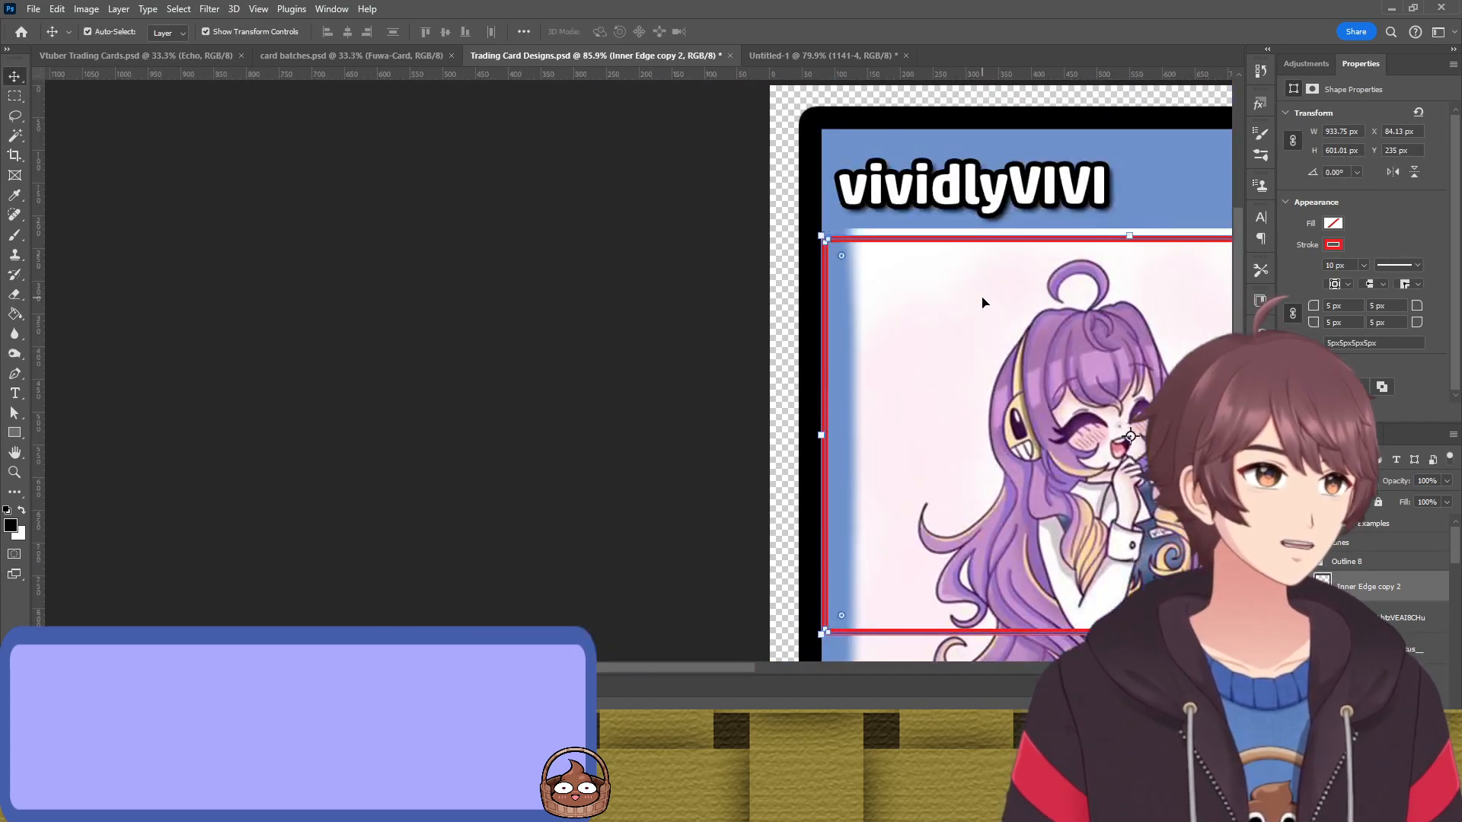
left_click_drag(1103, 347, 871, 300)
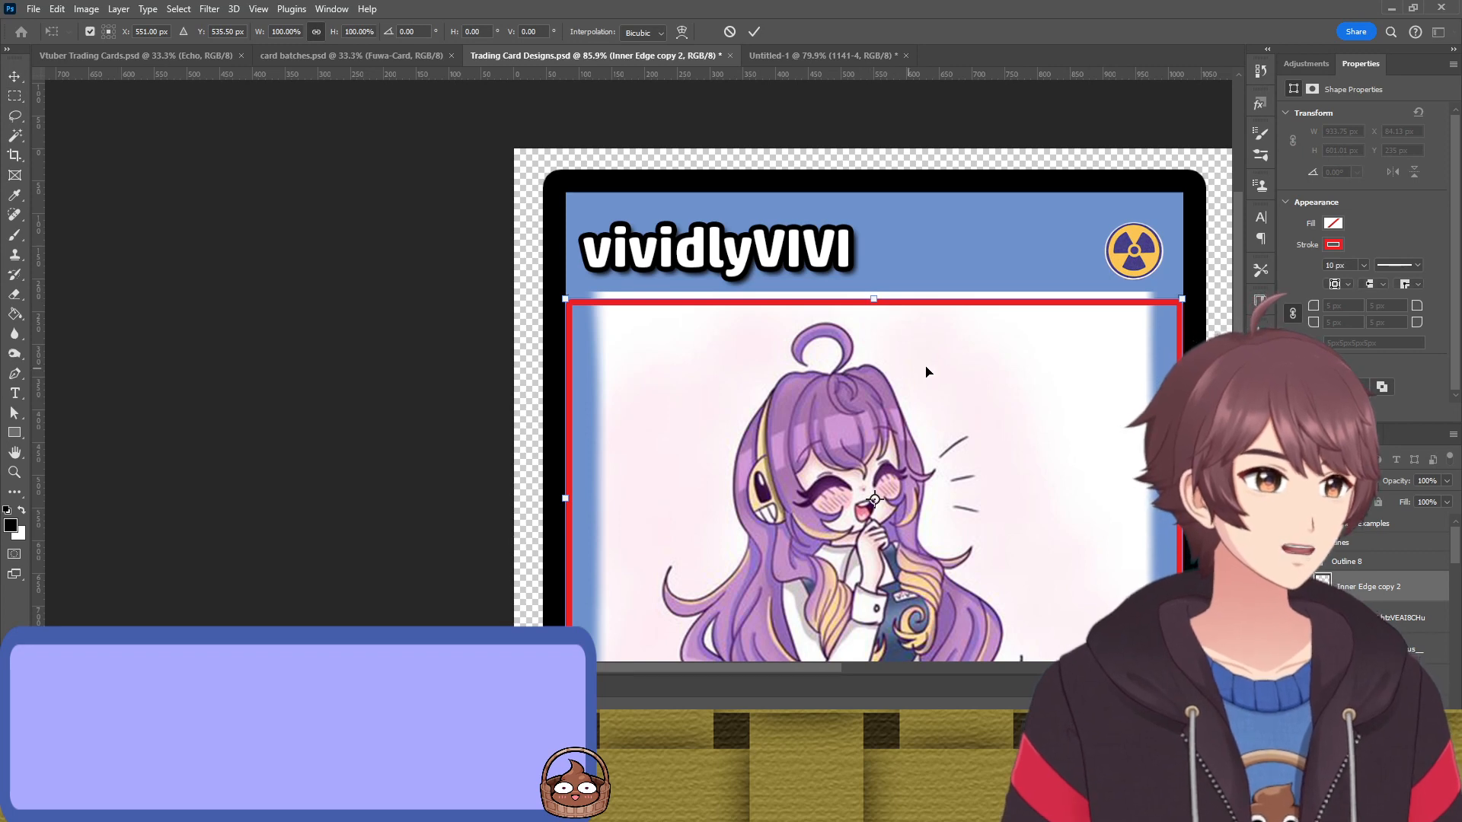
scroll(927, 371, "down", 10)
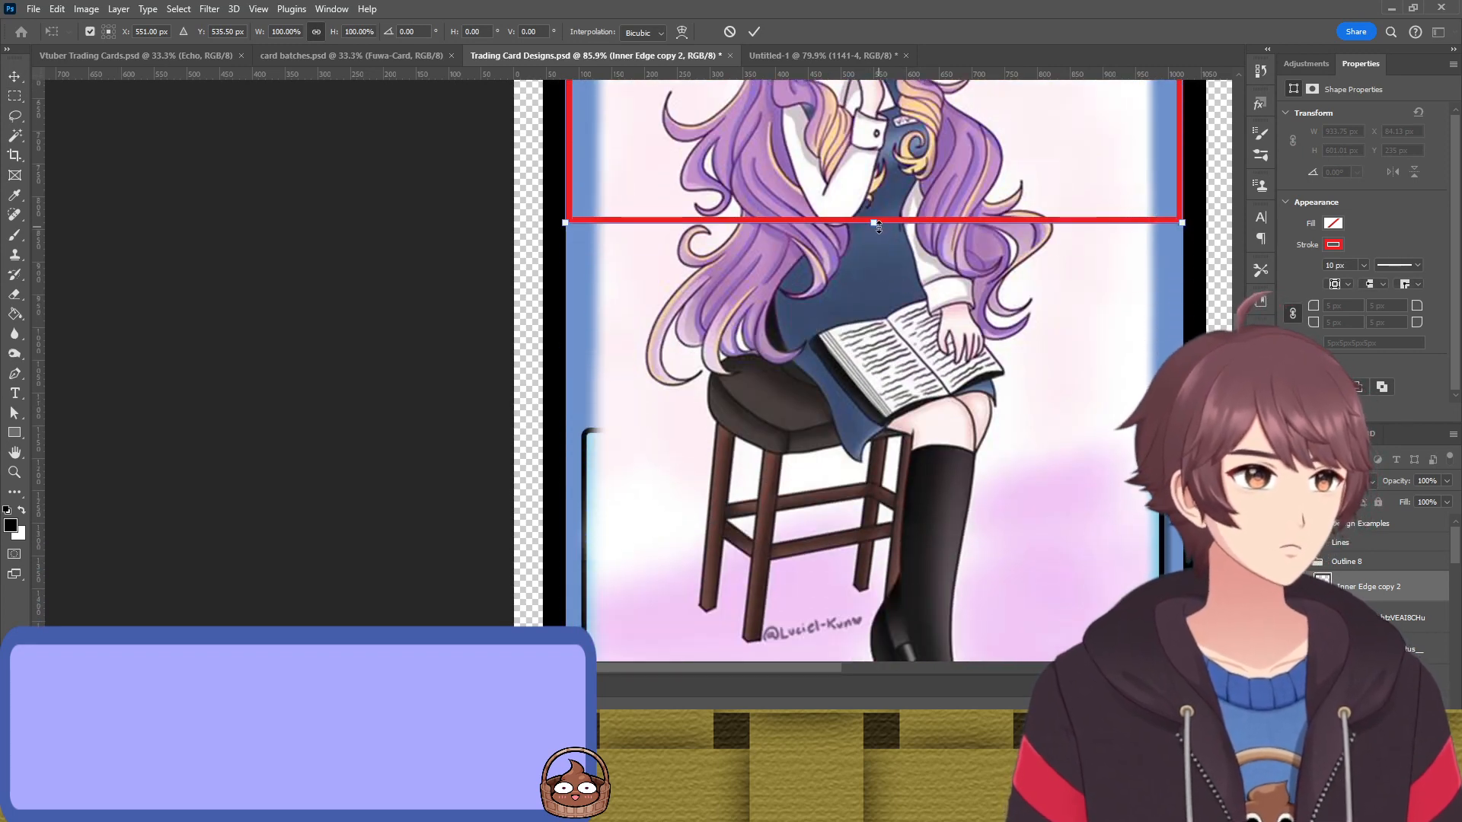
left_click_drag(875, 226, 834, 294)
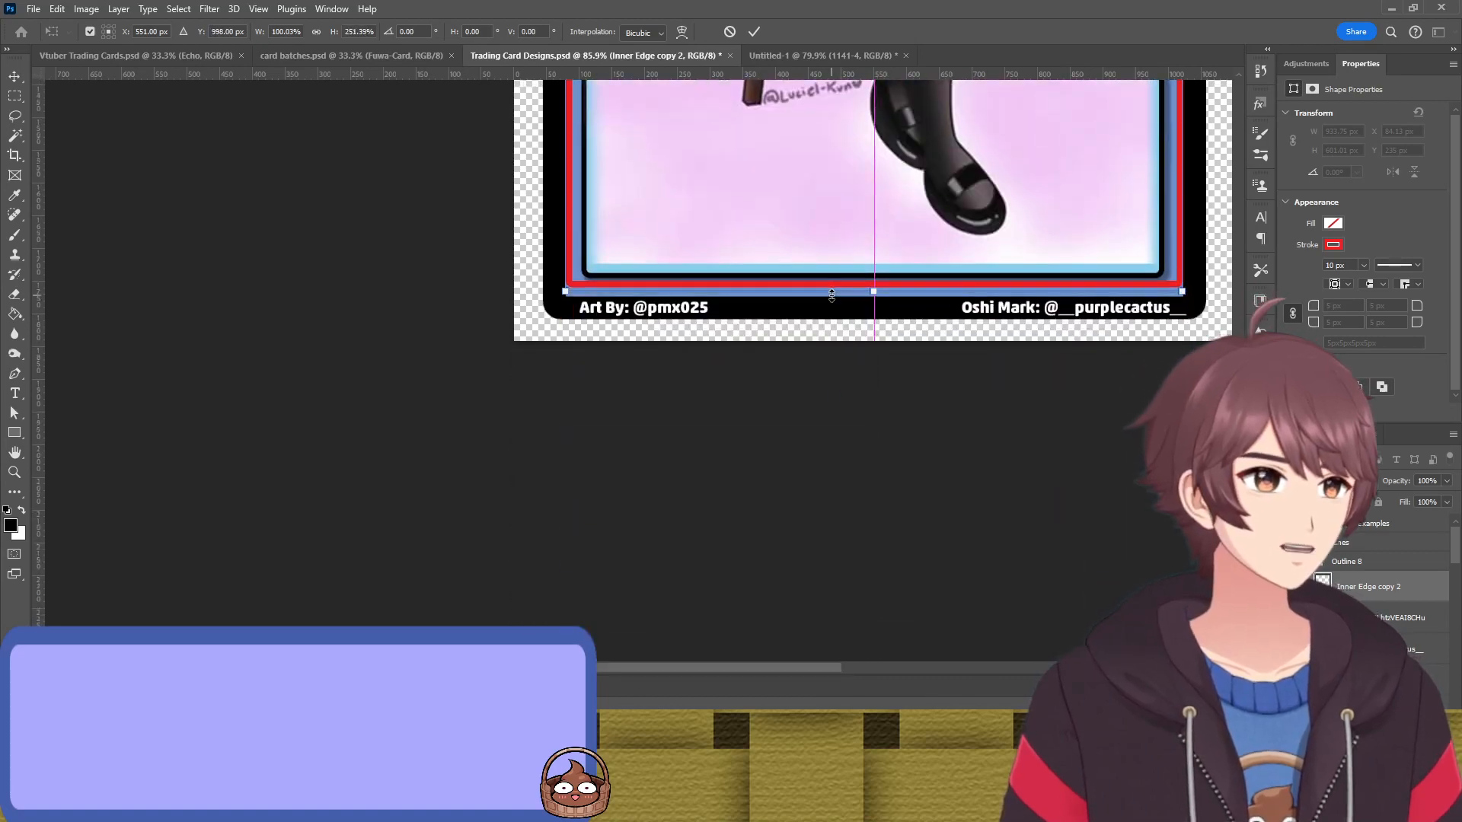
scroll(851, 312, "up", 3)
scroll(878, 287, "up", 3)
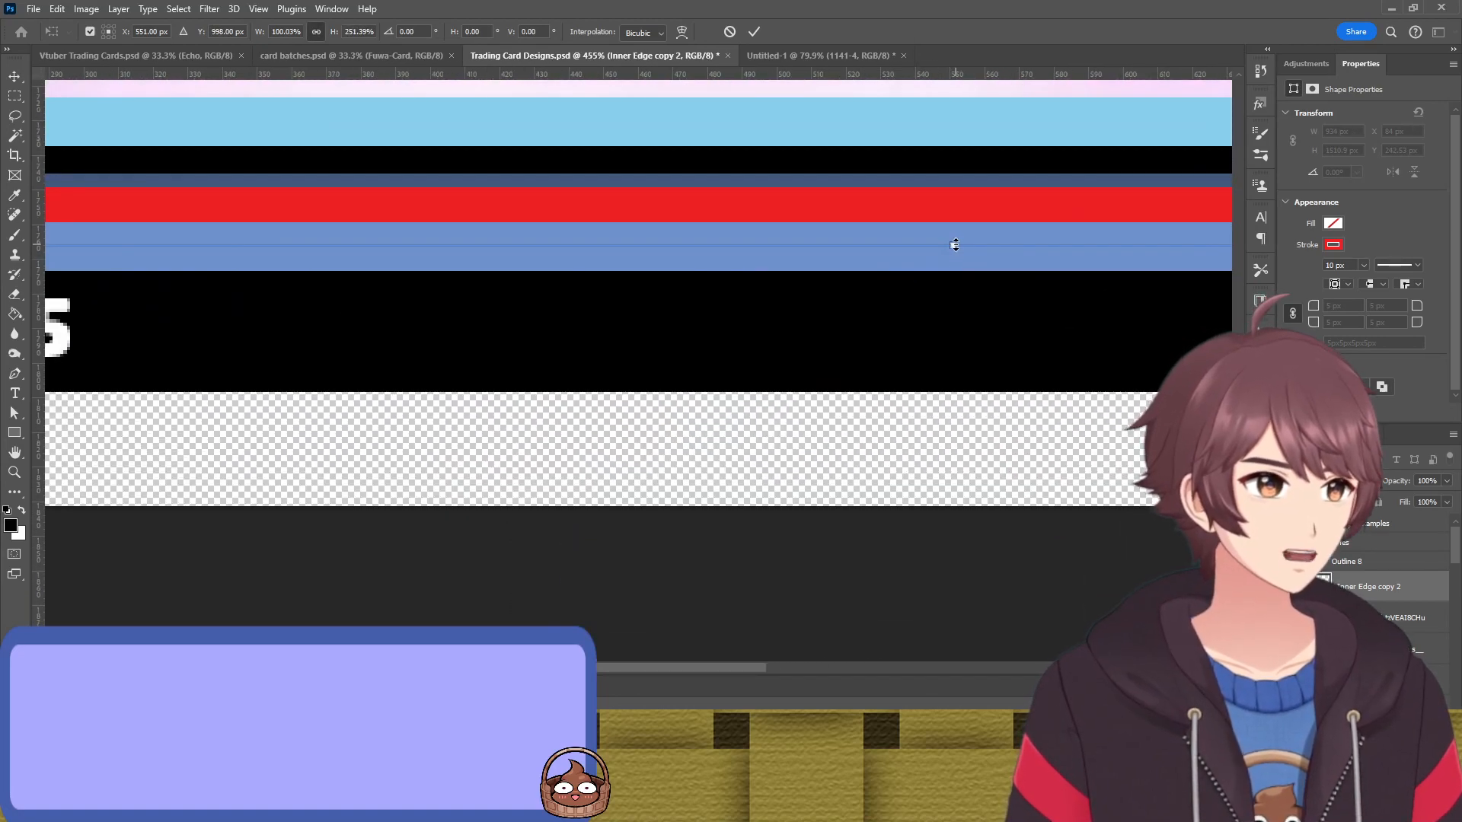
left_click_drag(953, 244, 953, 293)
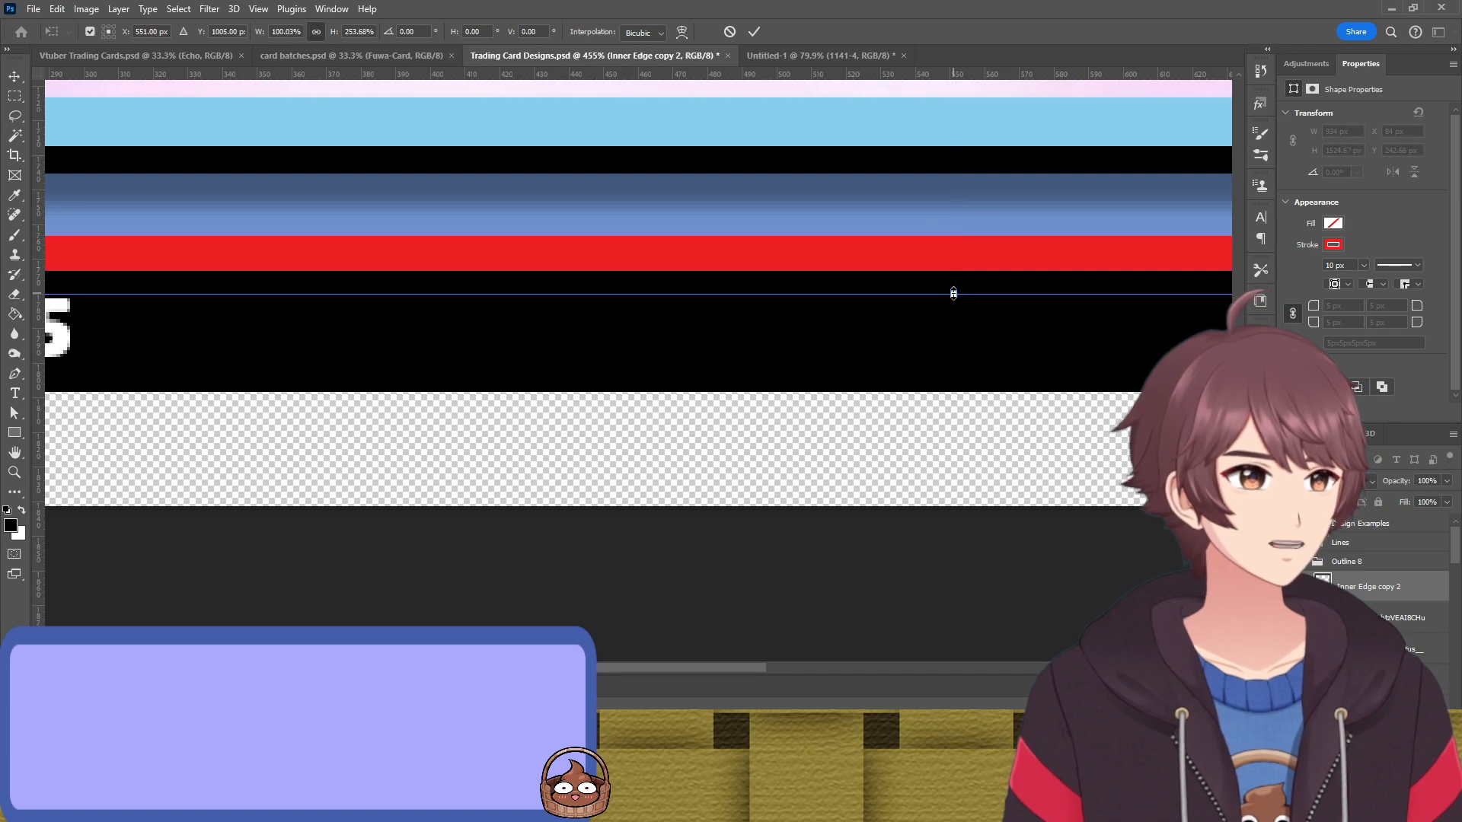
Examine the border layout of the reference trading cards in the Untitled-1 document, then return to Trading Card Designs.psd
left_click(754, 57)
scroll(668, 343, "up", 5)
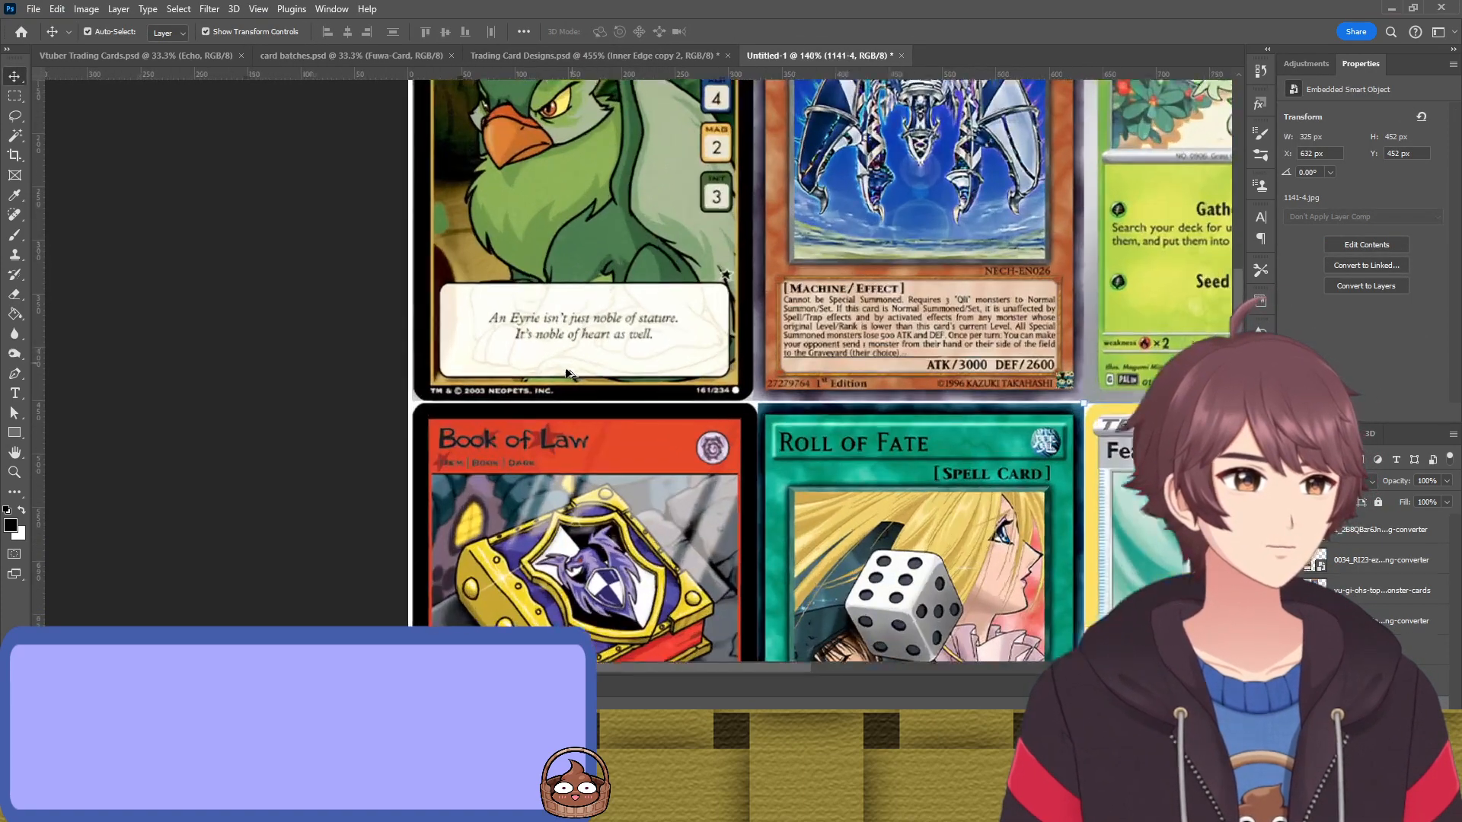
scroll(522, 379, "down", 5)
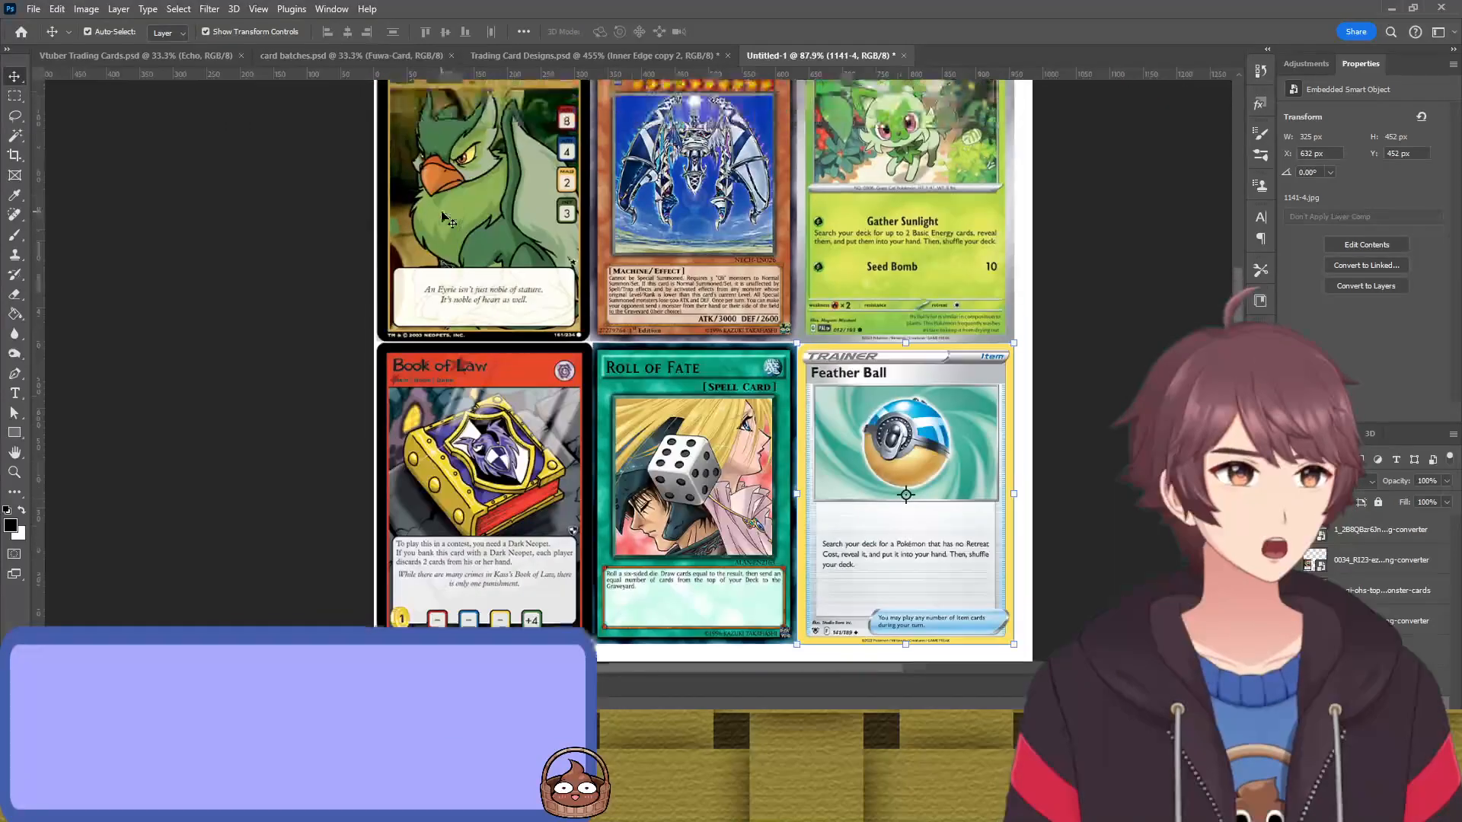
left_click(622, 57)
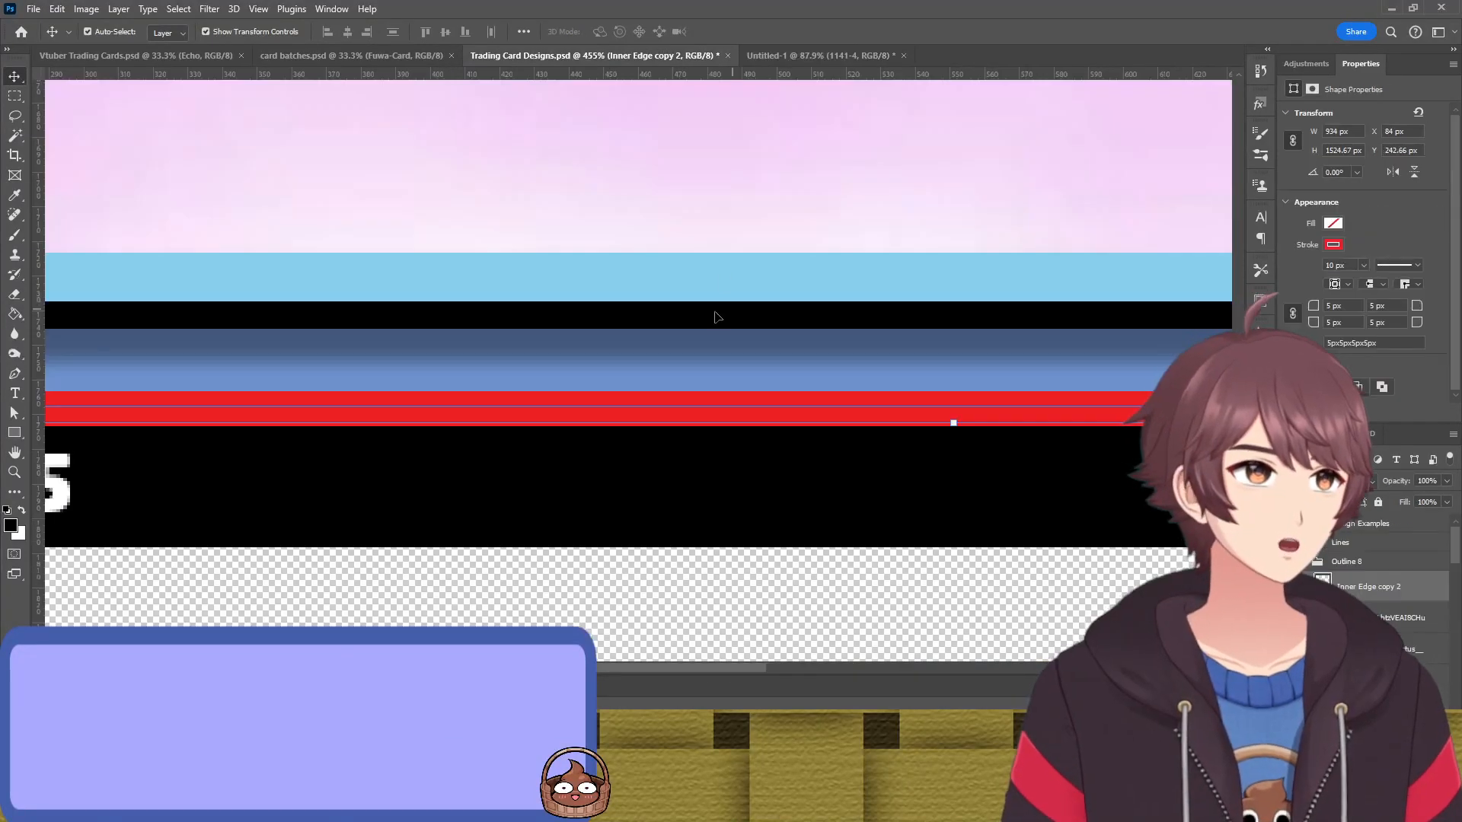
Scale the character artwork to about 1042 × 1537 px so its top and bottom edges line up with the red frame
scroll(574, 308, "down", 5)
scroll(574, 308, "down", 2)
scroll(602, 289, "up", 6)
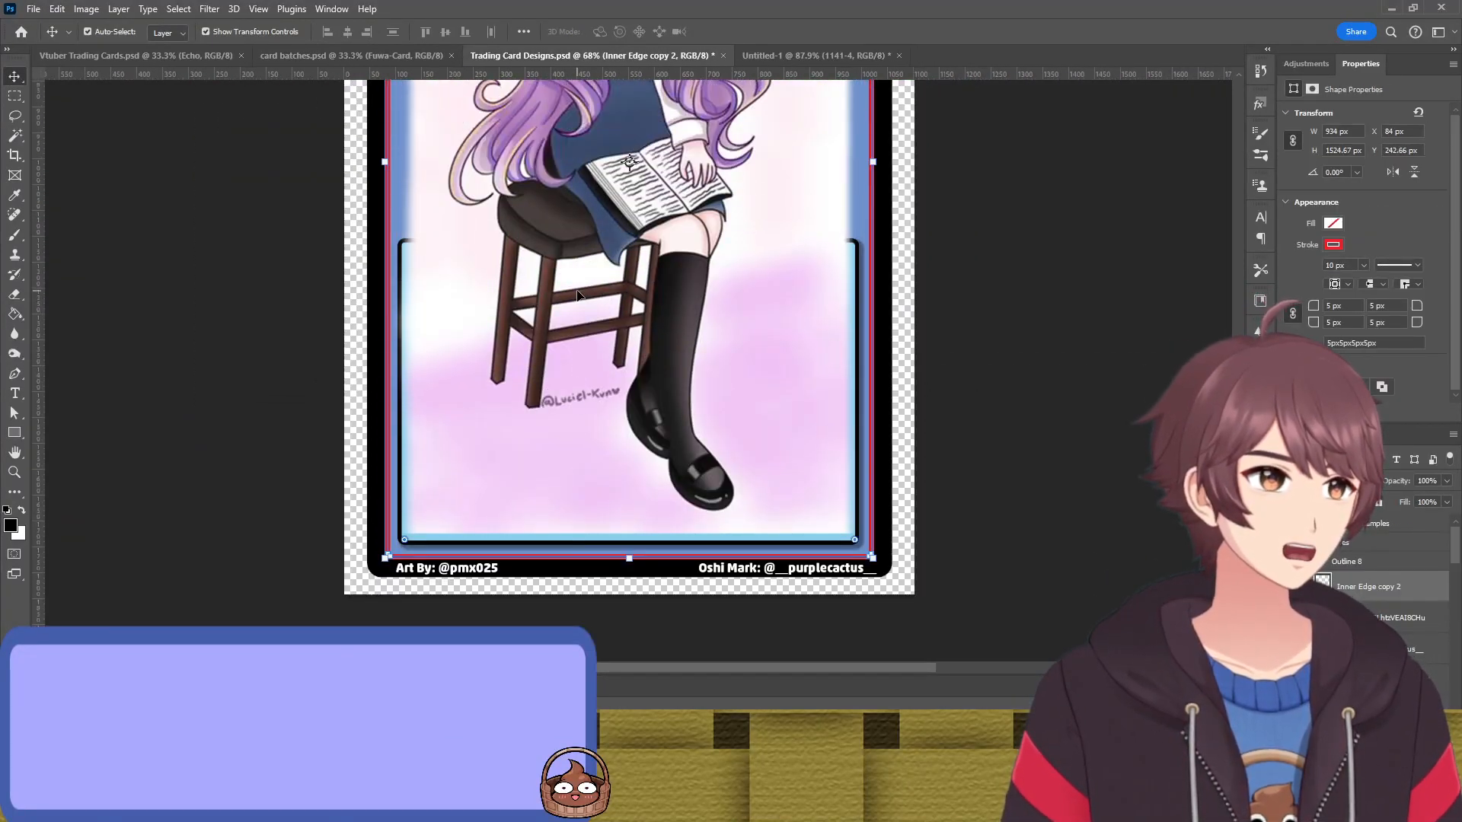
left_click(586, 309)
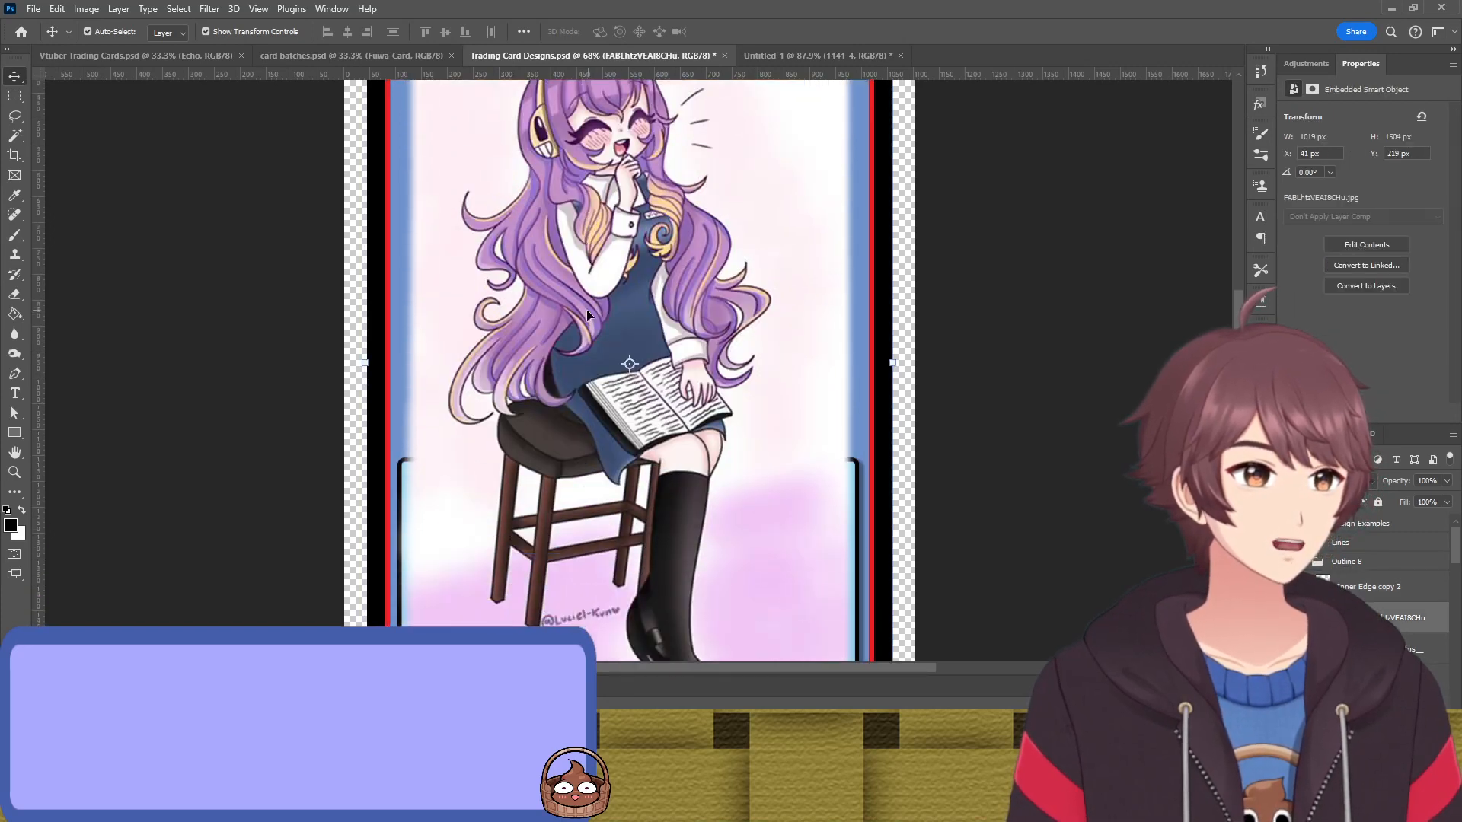
scroll(587, 309, "down", 6)
left_click_drag(625, 490, 622, 512)
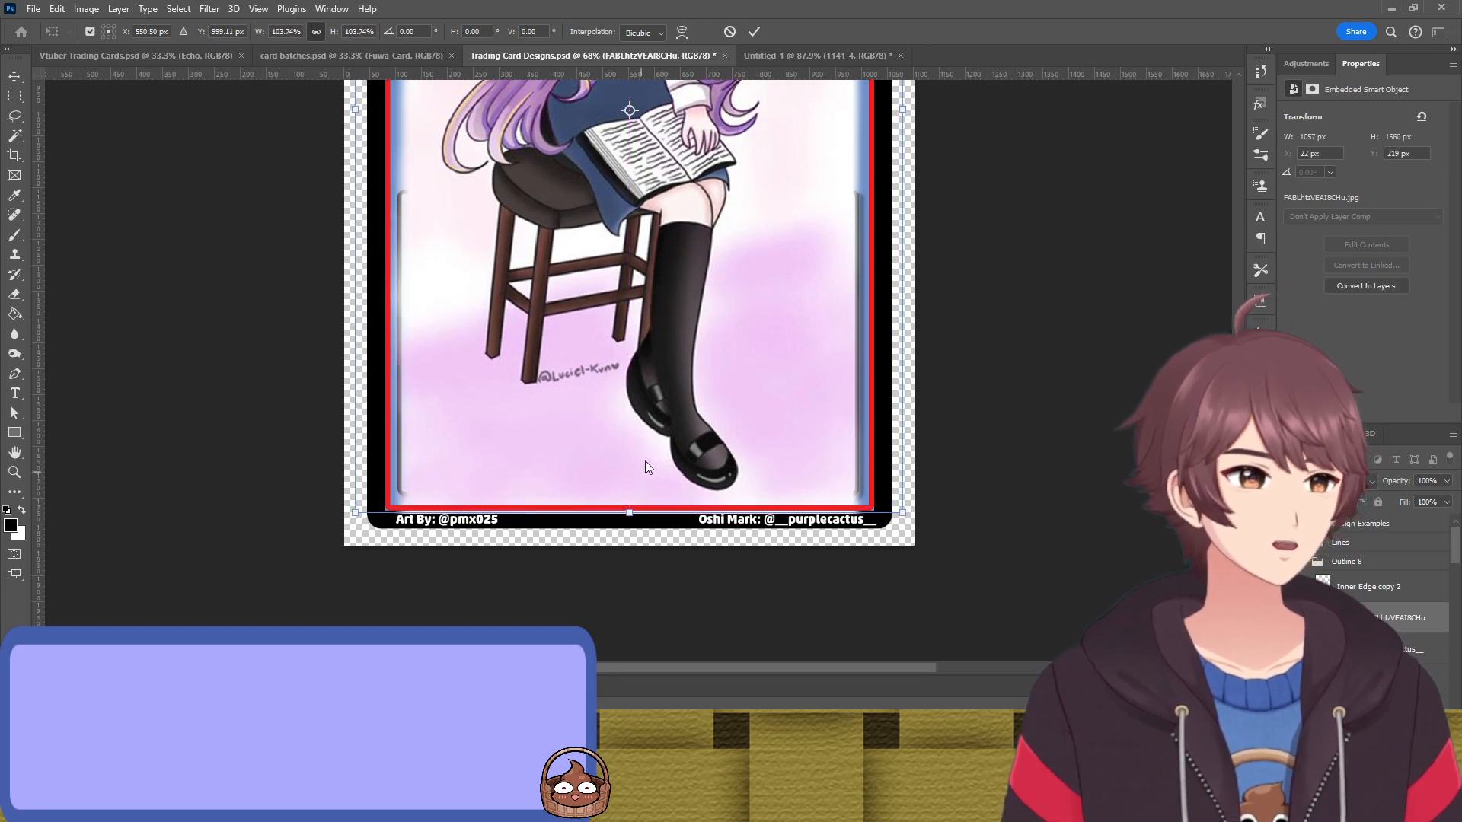
scroll(702, 290, "up", 10)
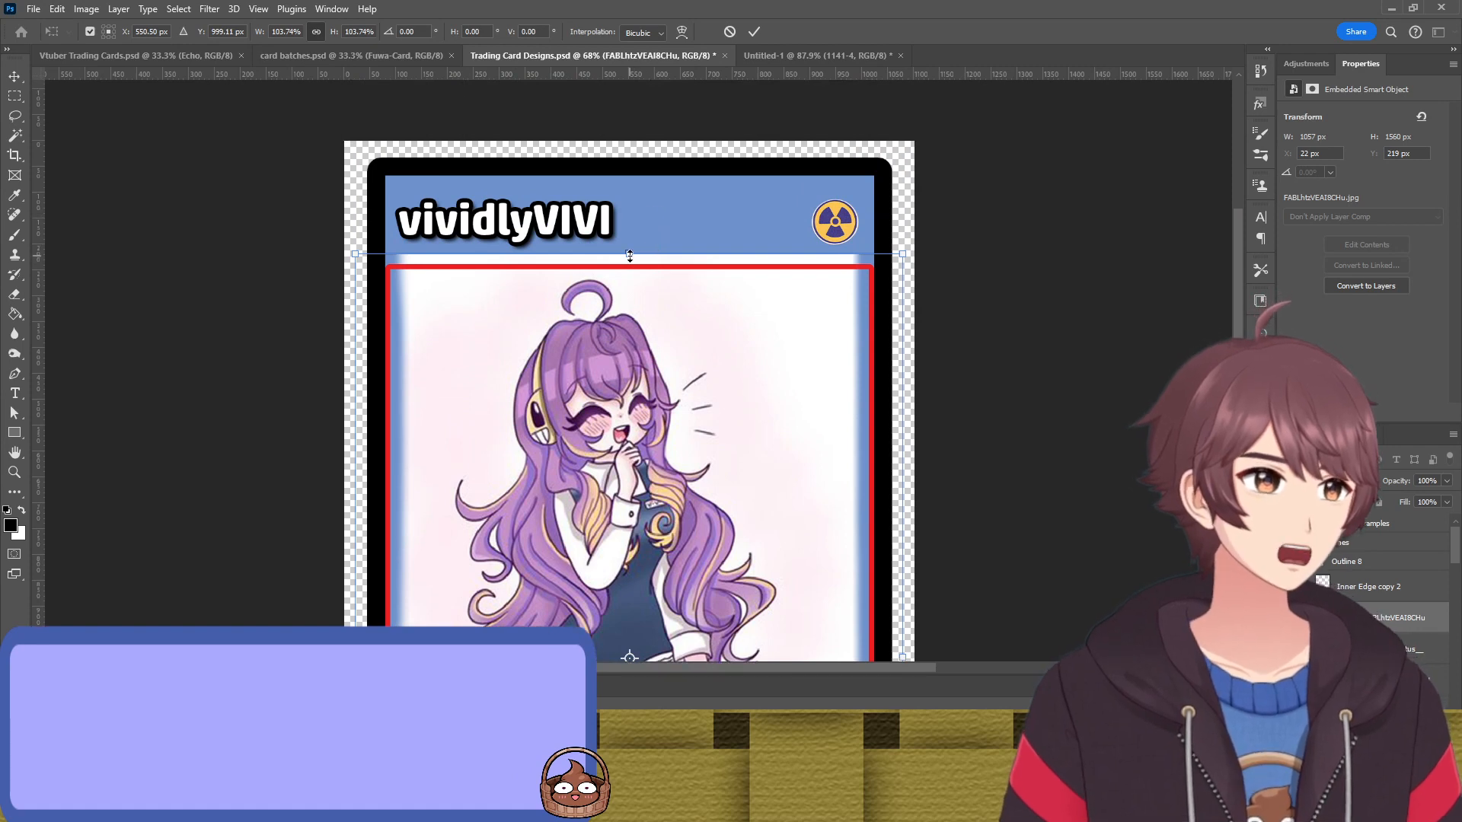
left_click_drag(627, 253, 627, 266)
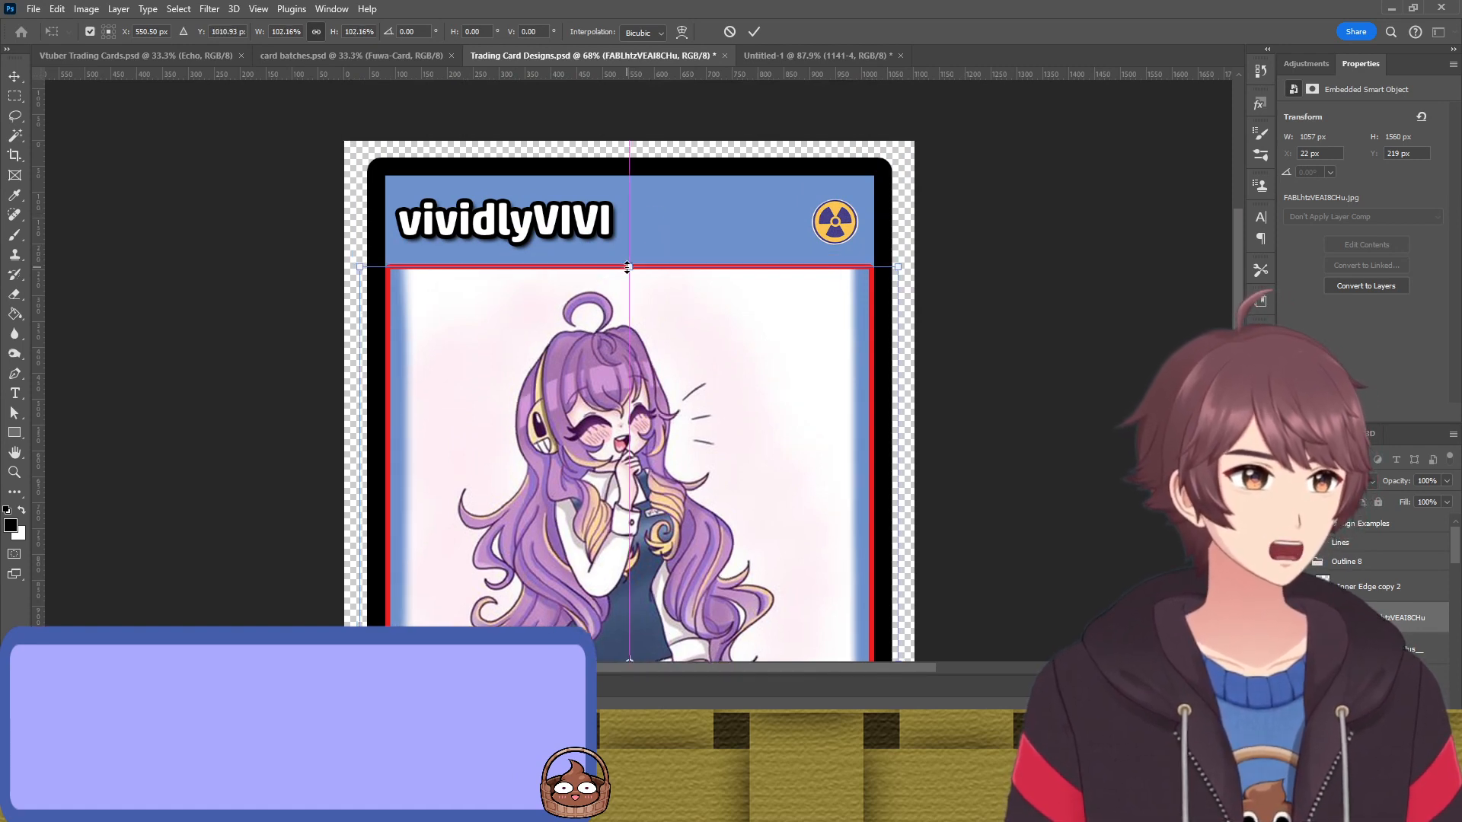
scroll(627, 270, "down", 10)
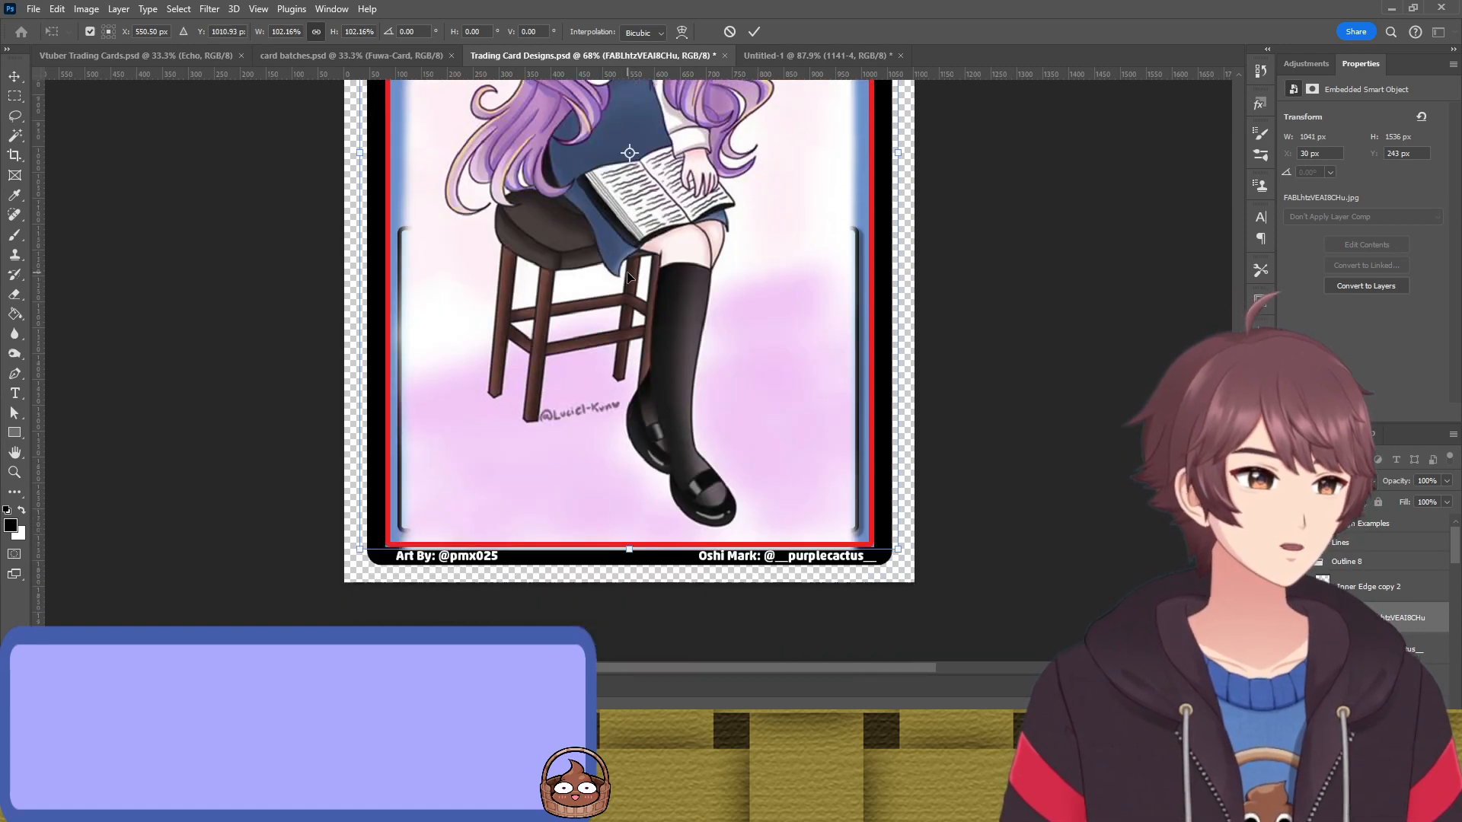
key("Return")
scroll(482, 371, "up", 2)
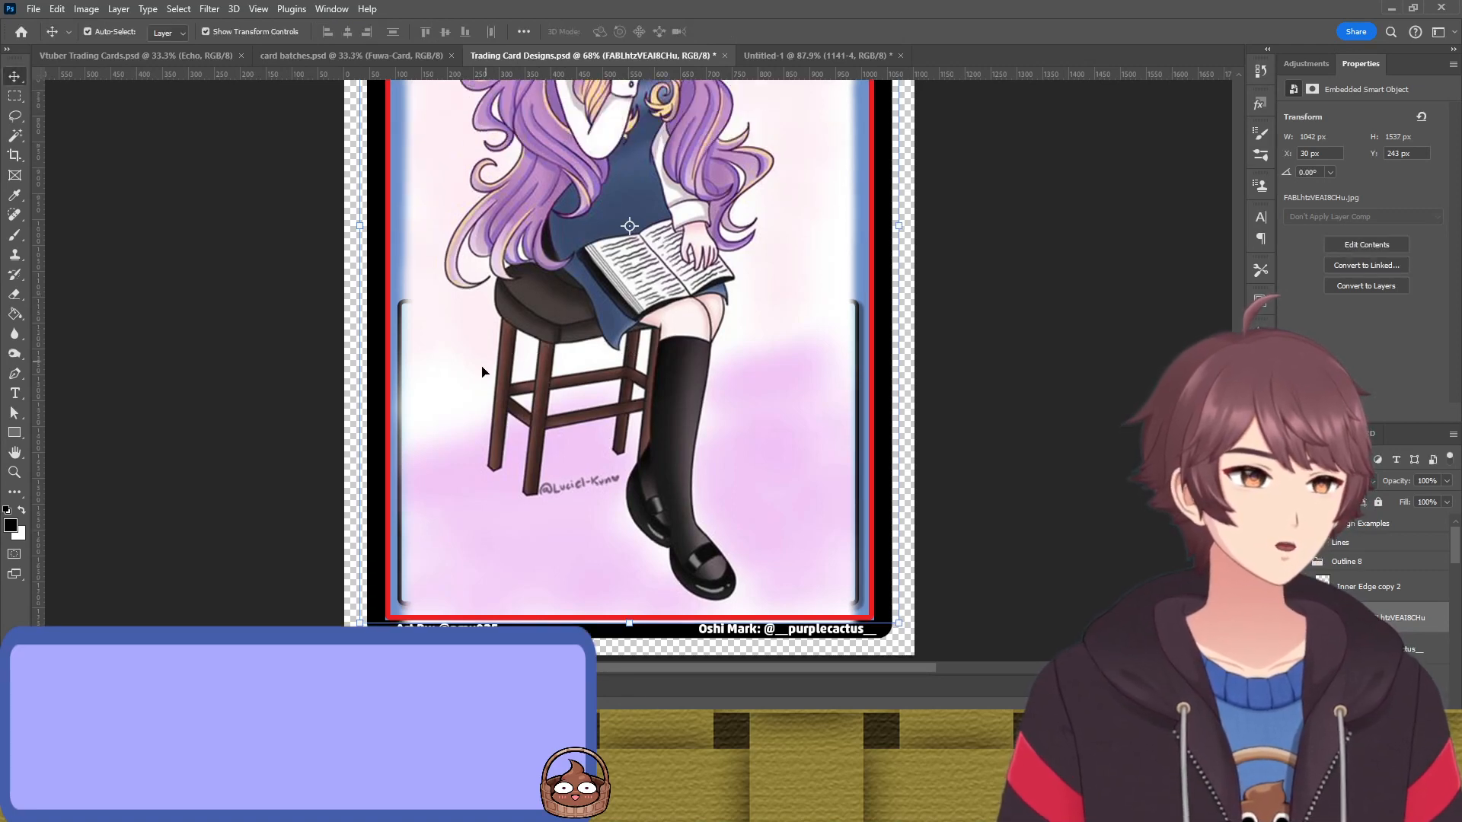
key("b")
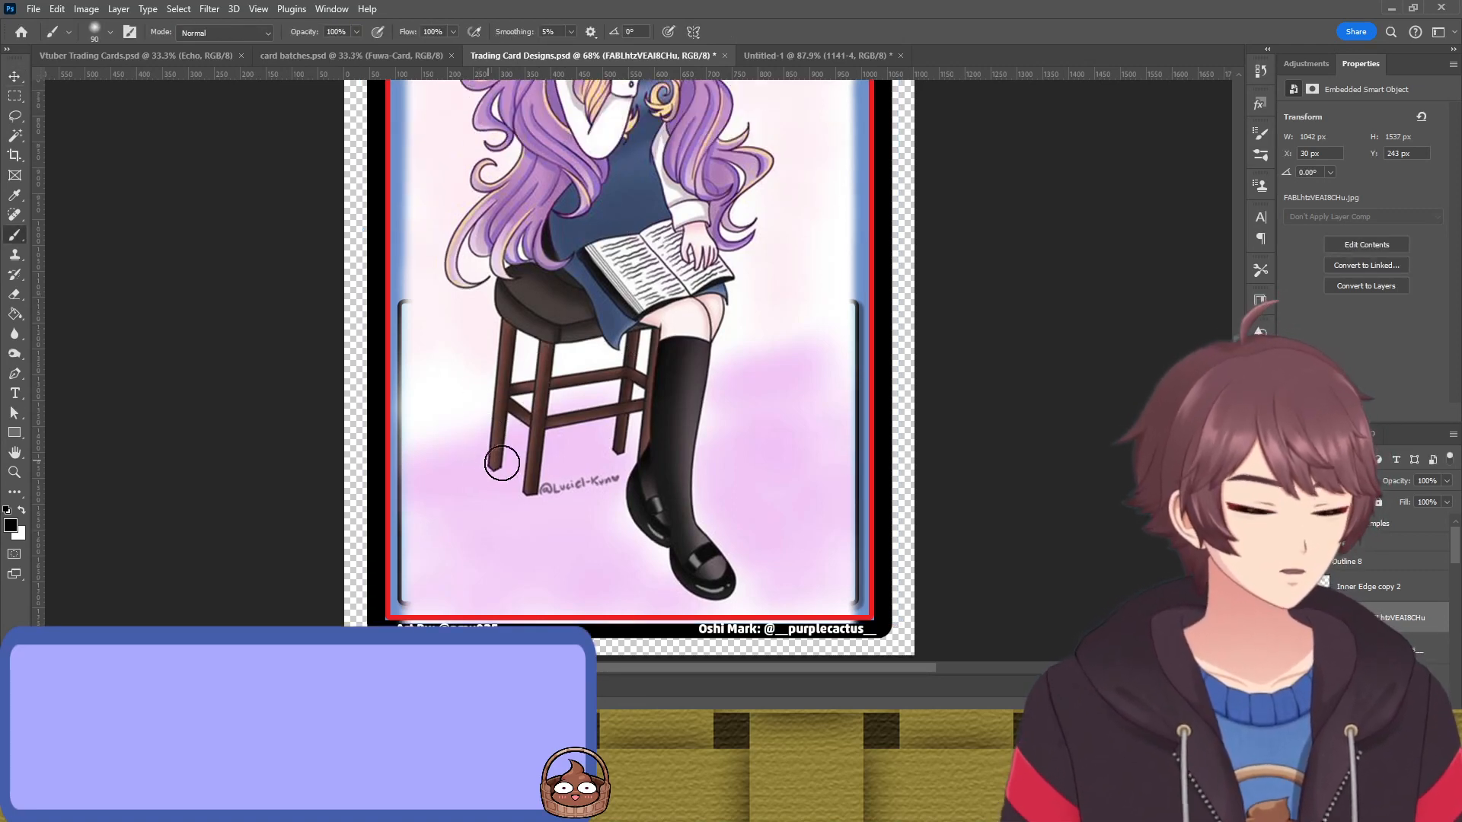
key("x")
key("ctrl+alt+shift+n")
mouse_move(408, 528)
left_mouse_down()
mouse_move(402, 621)
mouse_move(418, 480)
left_mouse_up()
key("Delete")
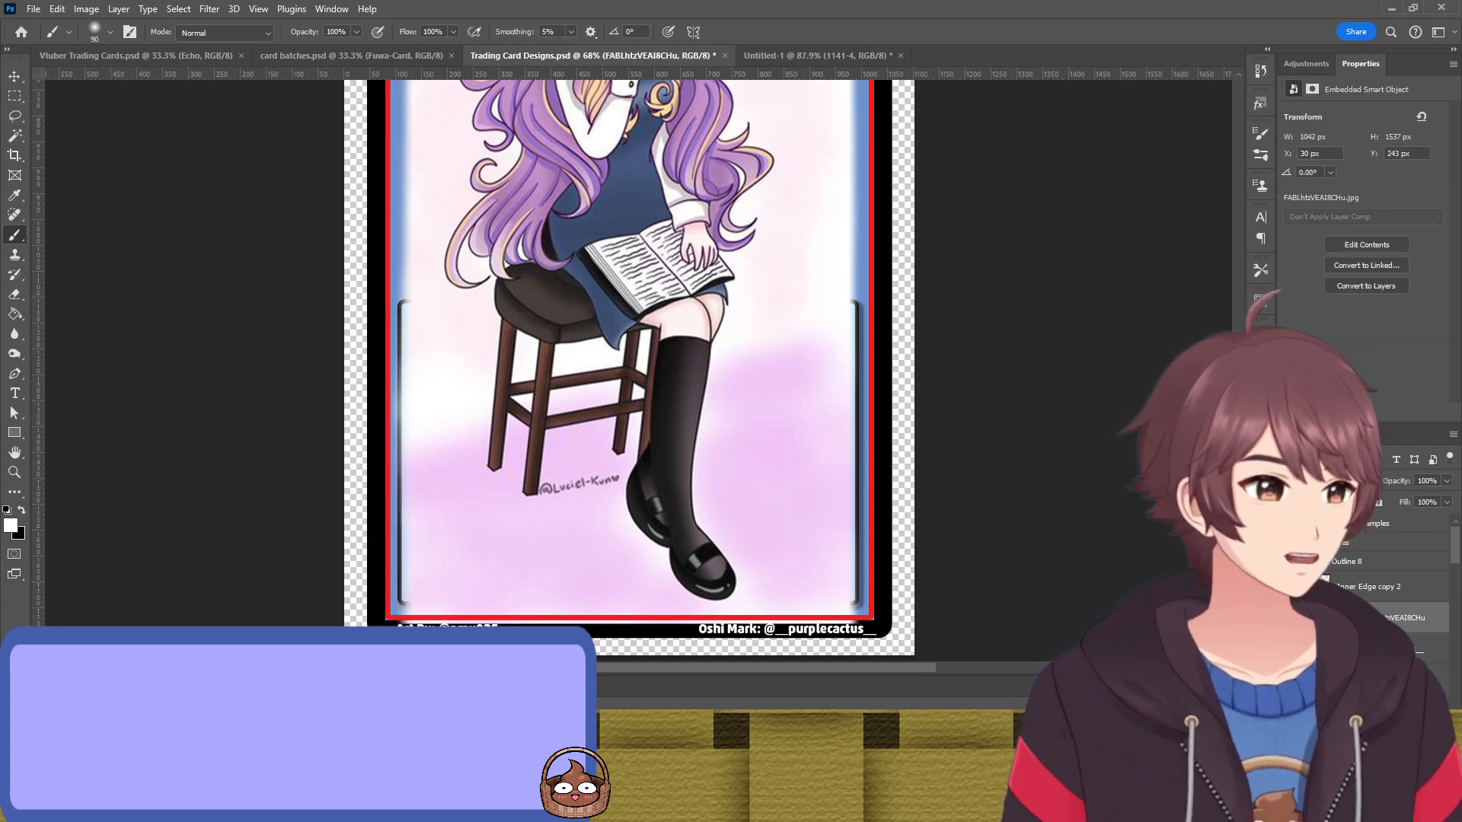
Paint white on the artwork's layer mask along both side edges to reveal the image out past the red frame
left_click(1349, 617)
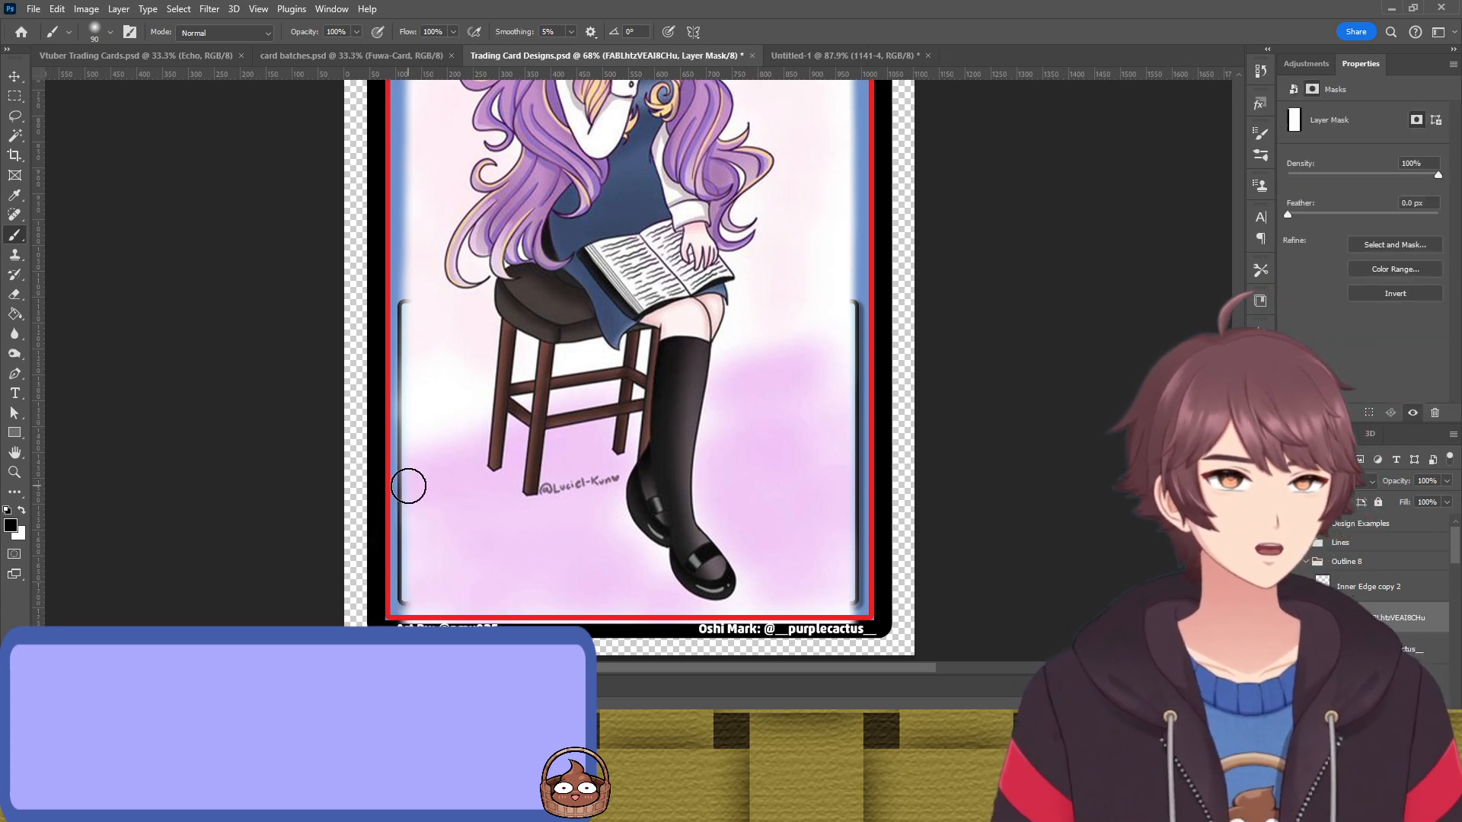
key("x")
mouse_move(408, 486)
left_mouse_down()
mouse_move(404, 522)
mouse_move(414, 463)
mouse_move(395, 482)
mouse_move(385, 426)
left_mouse_up()
mouse_move(384, 601)
left_mouse_down()
mouse_move(418, 574)
mouse_move(375, 509)
mouse_move(404, 404)
mouse_move(388, 225)
mouse_move(404, 84)
mouse_move(423, 195)
mouse_move(385, 130)
mouse_move(381, 156)
left_mouse_up()
scroll(411, 226, "up", 5)
mouse_move(864, 106)
left_mouse_down()
mouse_move(876, 121)
mouse_move(860, 183)
mouse_move(875, 104)
mouse_move(842, 221)
mouse_move(861, 228)
mouse_move(844, 532)
mouse_move(858, 632)
left_mouse_up()
scroll(839, 505, "down", 5)
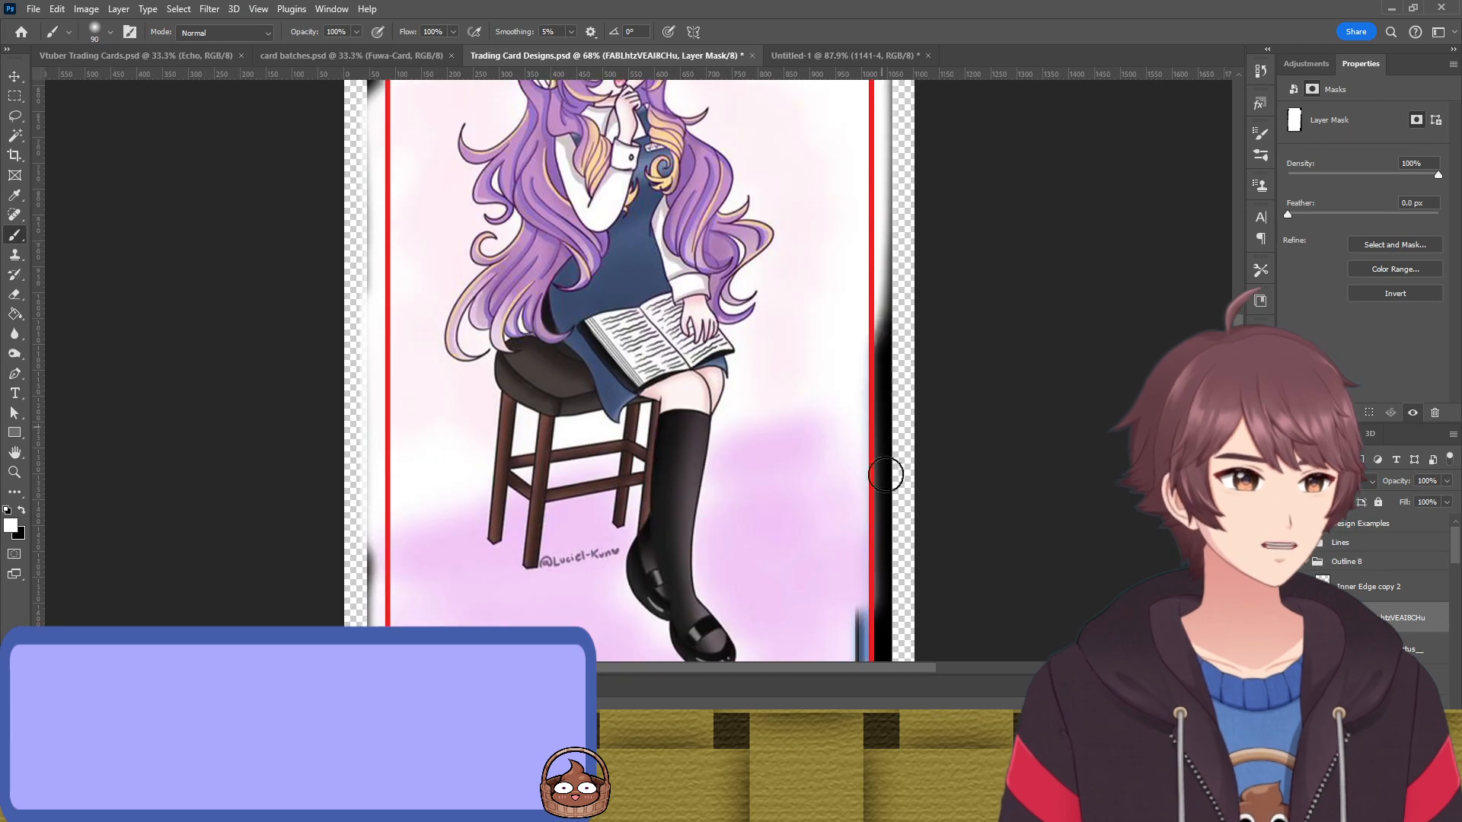
mouse_move(883, 335)
left_mouse_down()
mouse_move(866, 492)
mouse_move(869, 479)
left_mouse_up()
scroll(842, 533, "down", 4)
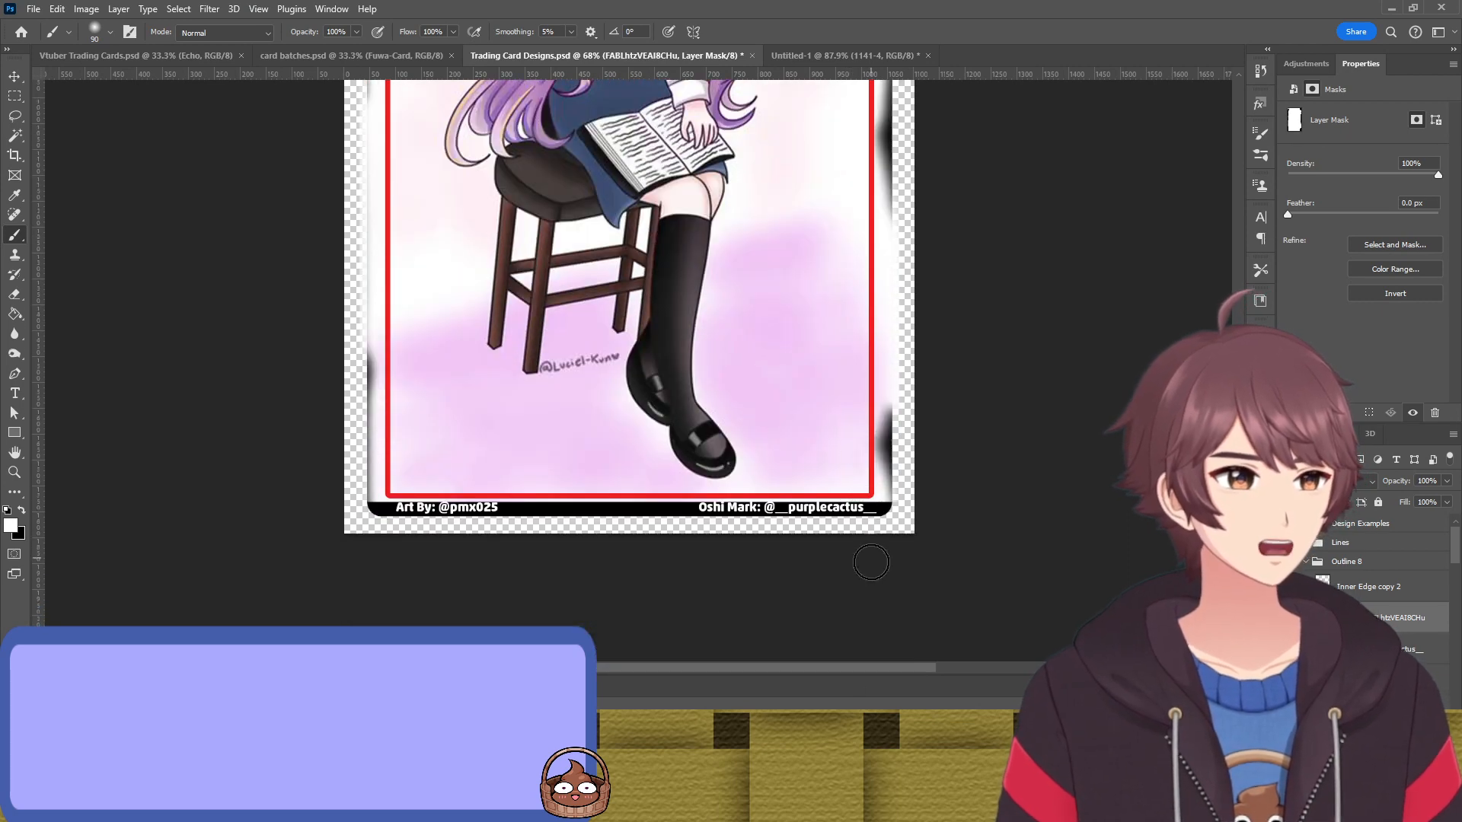
scroll(809, 427, "up", 4)
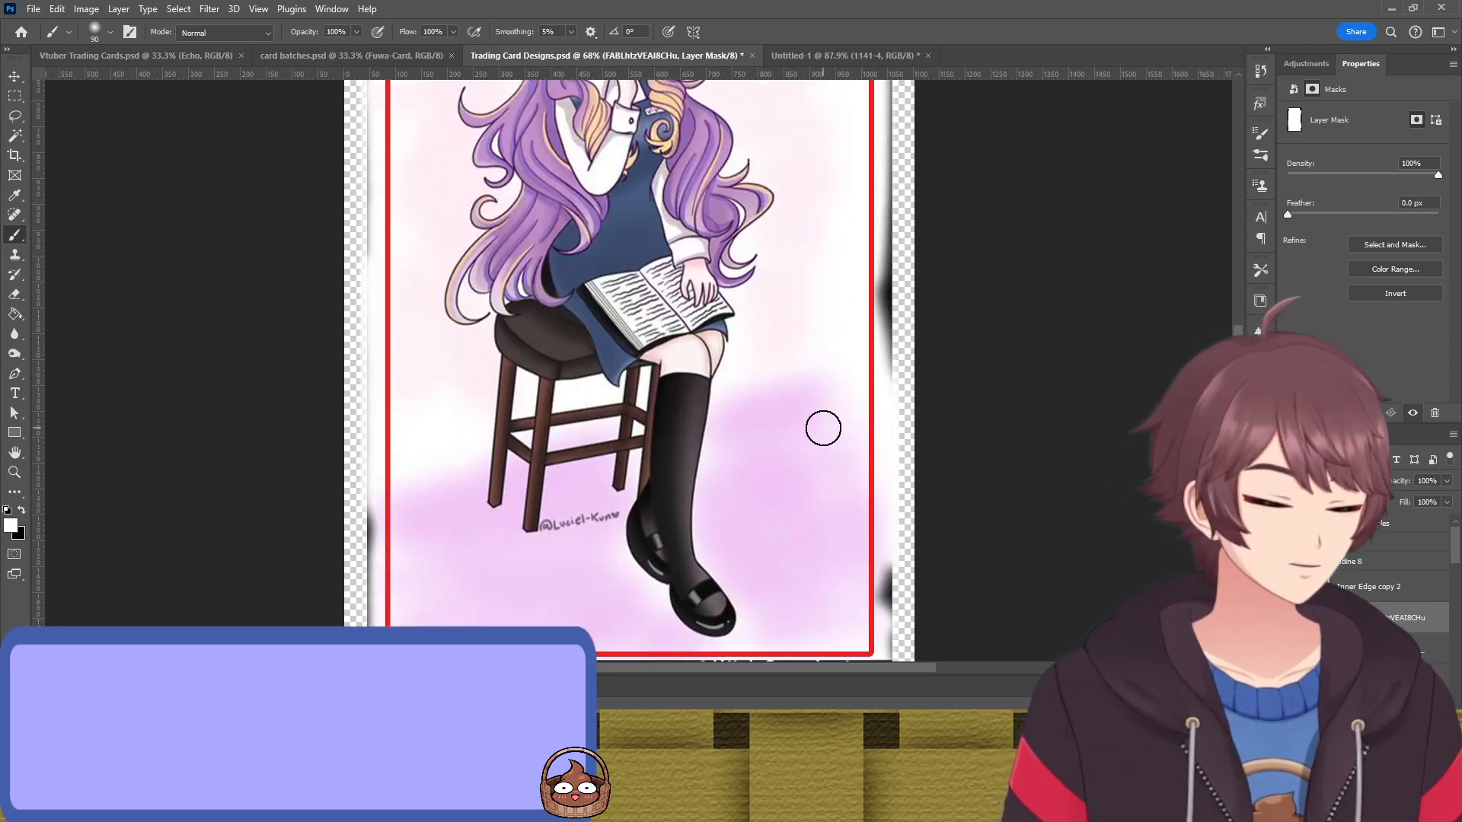
key("l")
scroll(946, 328, "up", 6)
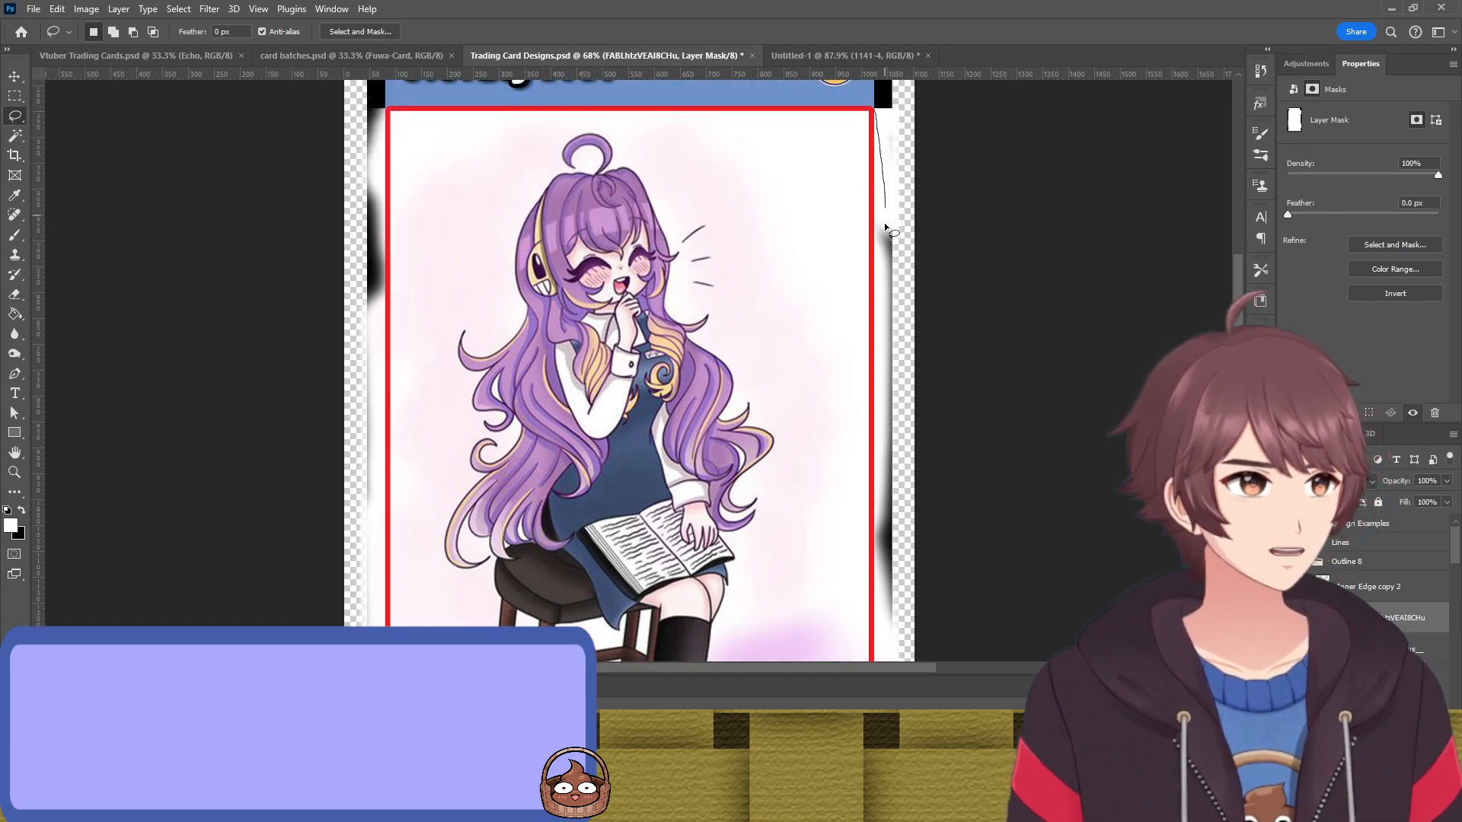
left_click_drag(884, 222, 883, 207)
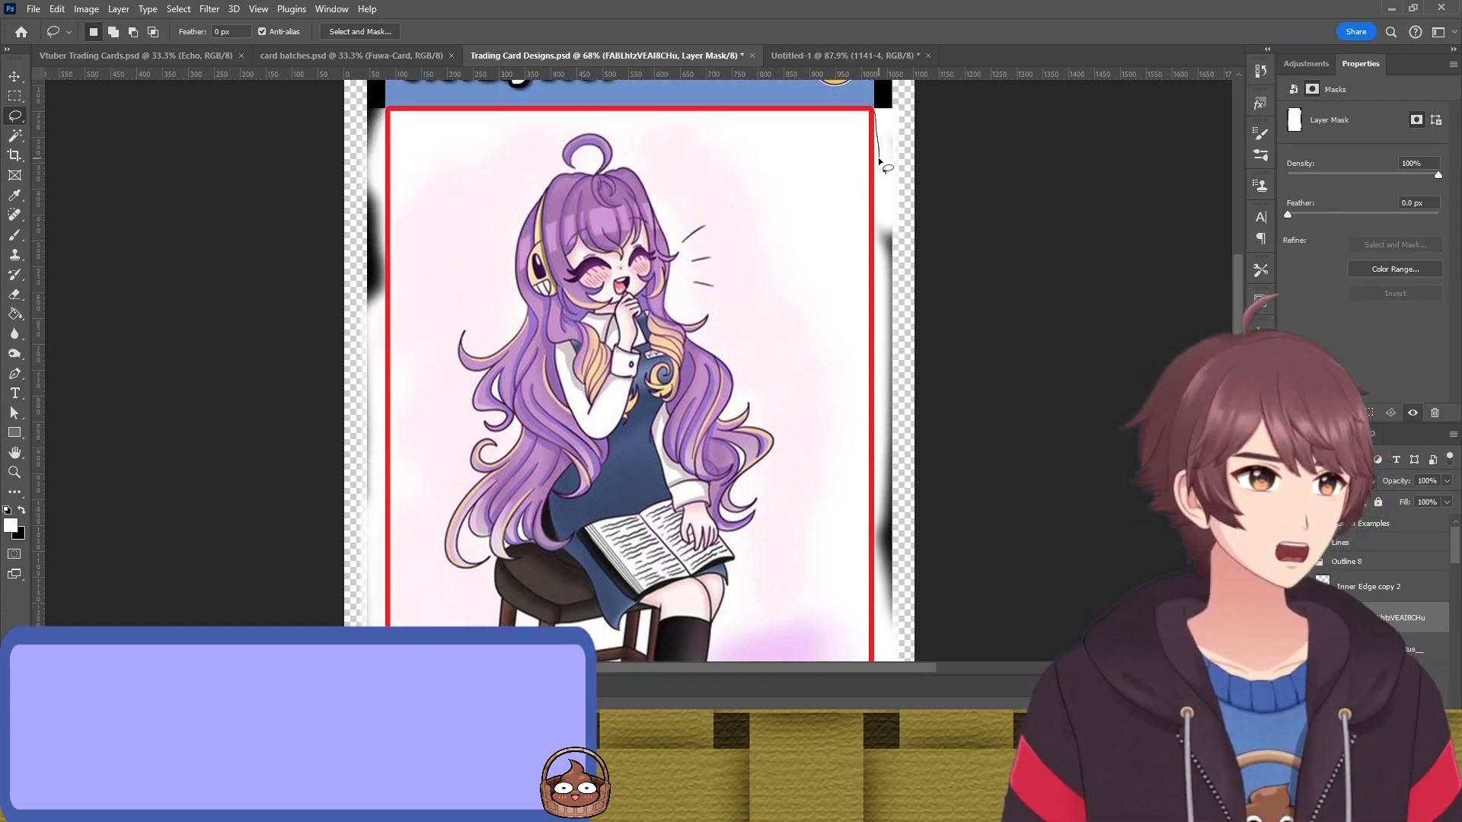
key("ctrl+d")
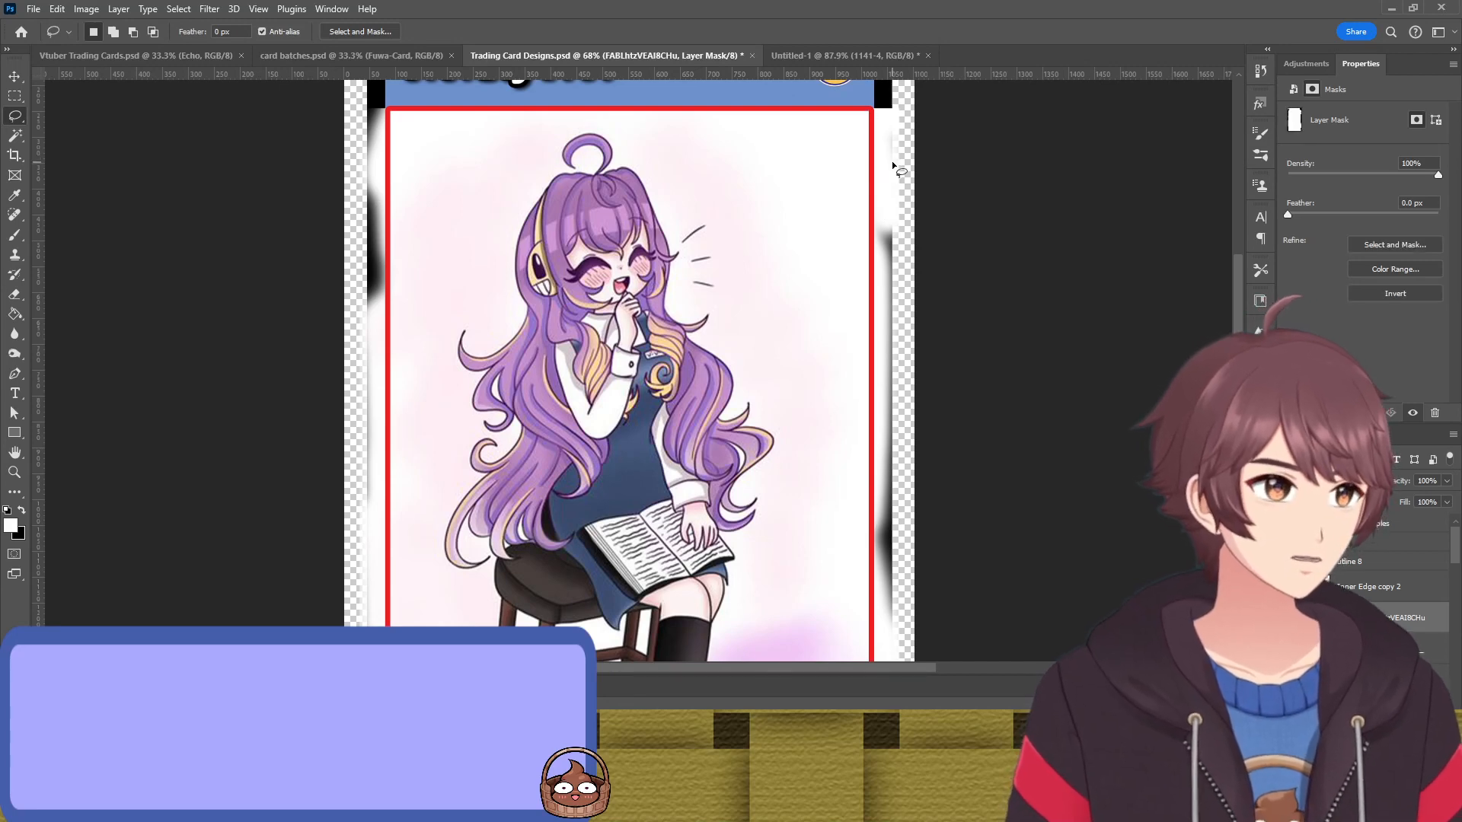
Paint black on the artwork's layer mask with a 30 px brush to hide the image outside the red frame's right edge
key("b")
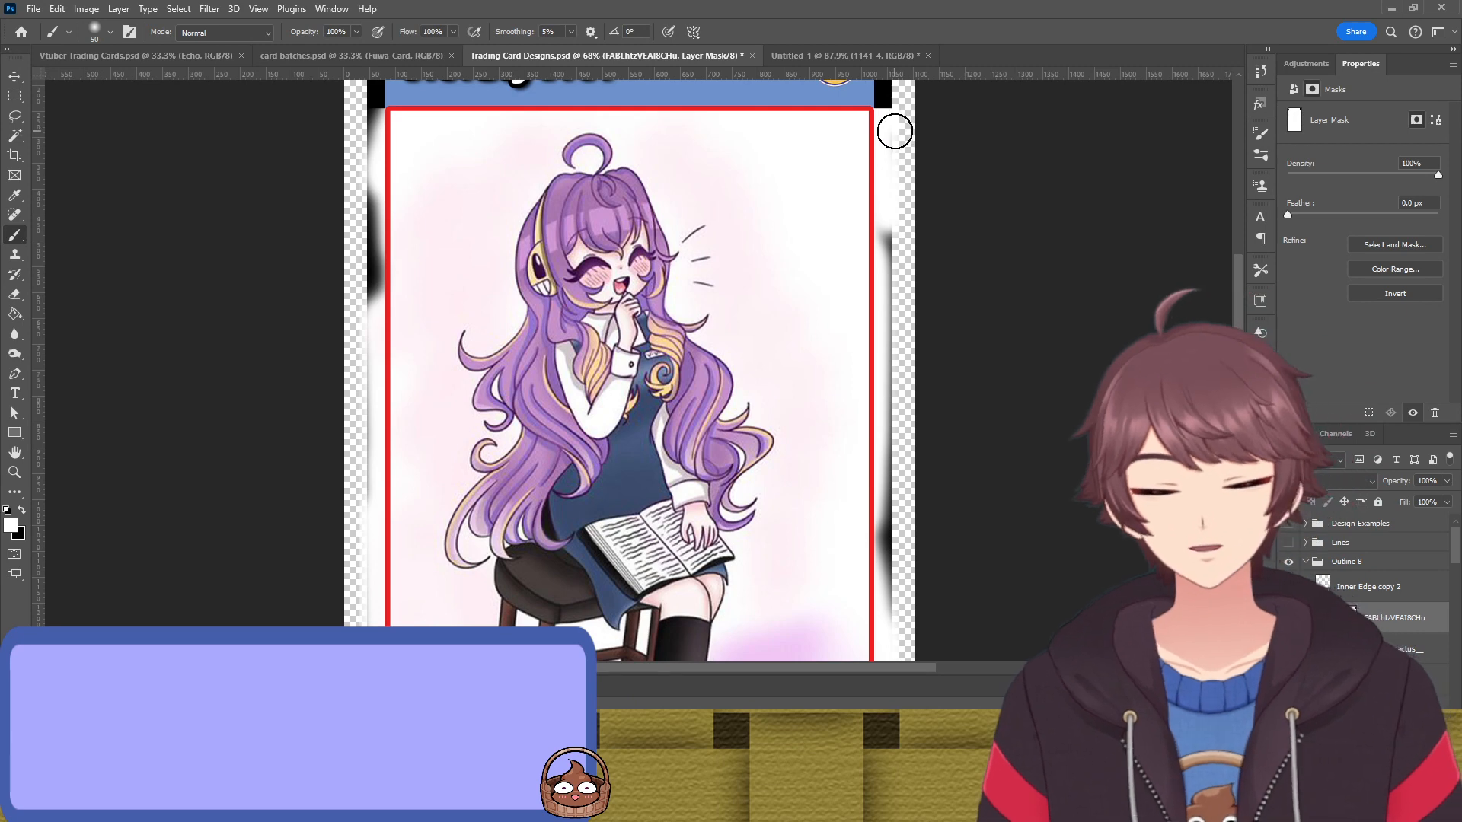
key("x")
key("bracketleft")
key("bracketleft")
key("bracketleft")
key("bracketleft")
key("bracketleft")
key("bracketleft")
key("bracketleft")
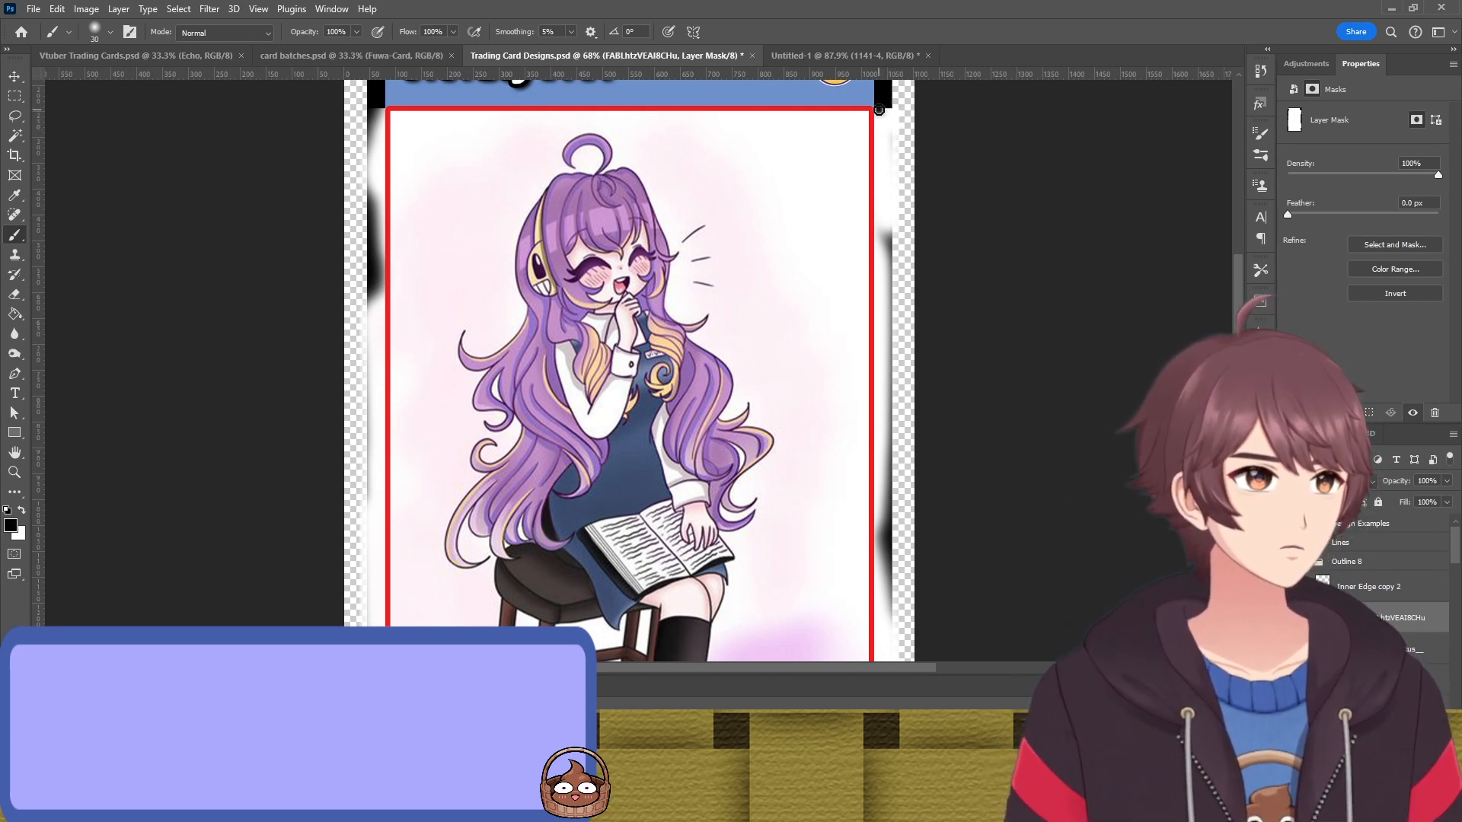
mouse_move(887, 164)
left_mouse_down()
mouse_move(888, 126)
mouse_move(885, 228)
mouse_move(889, 163)
left_mouse_up()
mouse_move(883, 300)
left_mouse_down()
mouse_move(882, 415)
mouse_move(881, 251)
mouse_move(882, 656)
mouse_move(887, 543)
left_mouse_up()
scroll(883, 657, "down", 1)
scroll(905, 457, "down", 10)
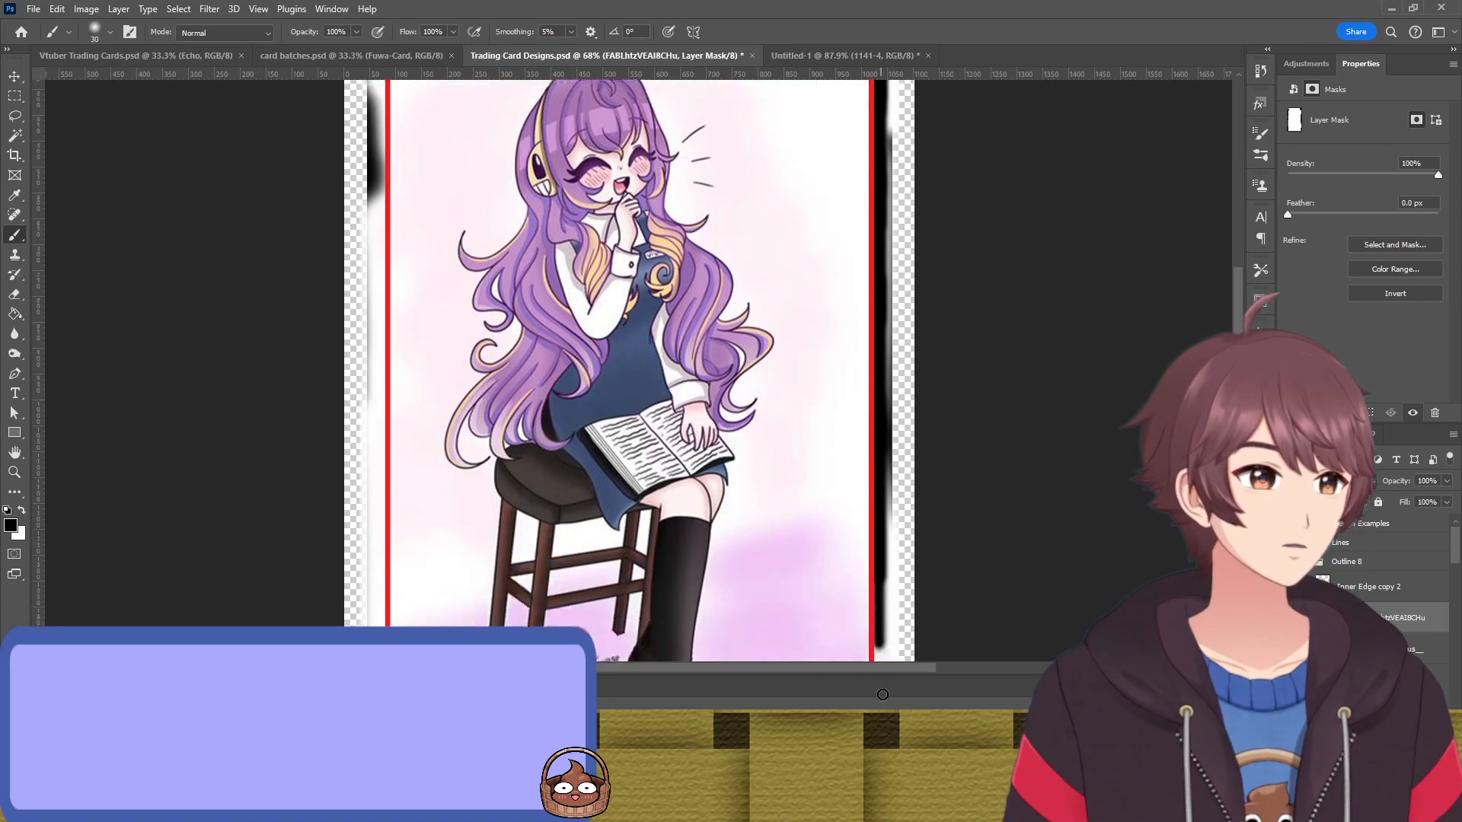
scroll(915, 380, "up", 5)
left_click_drag(886, 164, 884, 420)
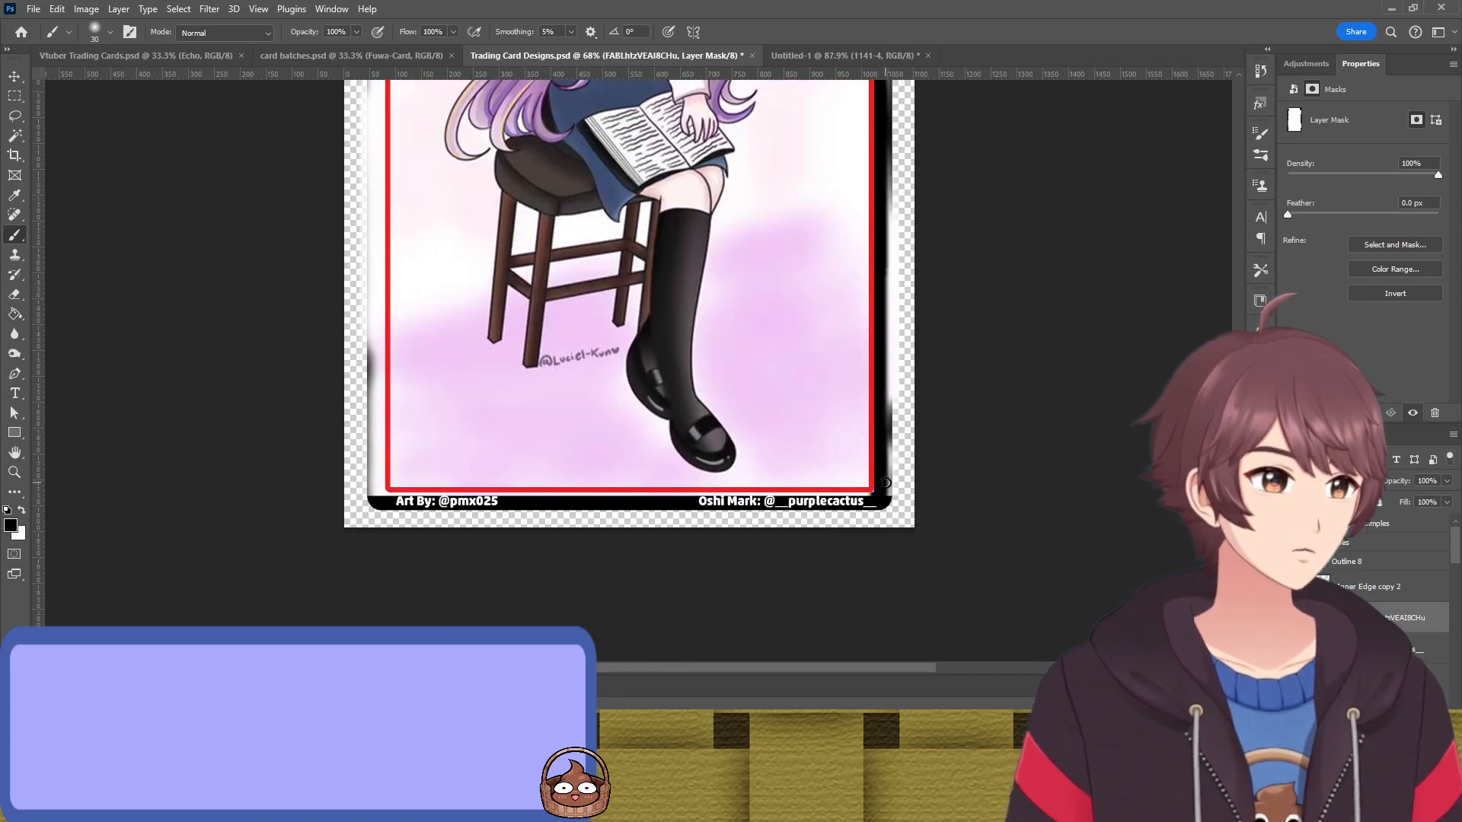
left_click_drag(895, 490, 898, 422)
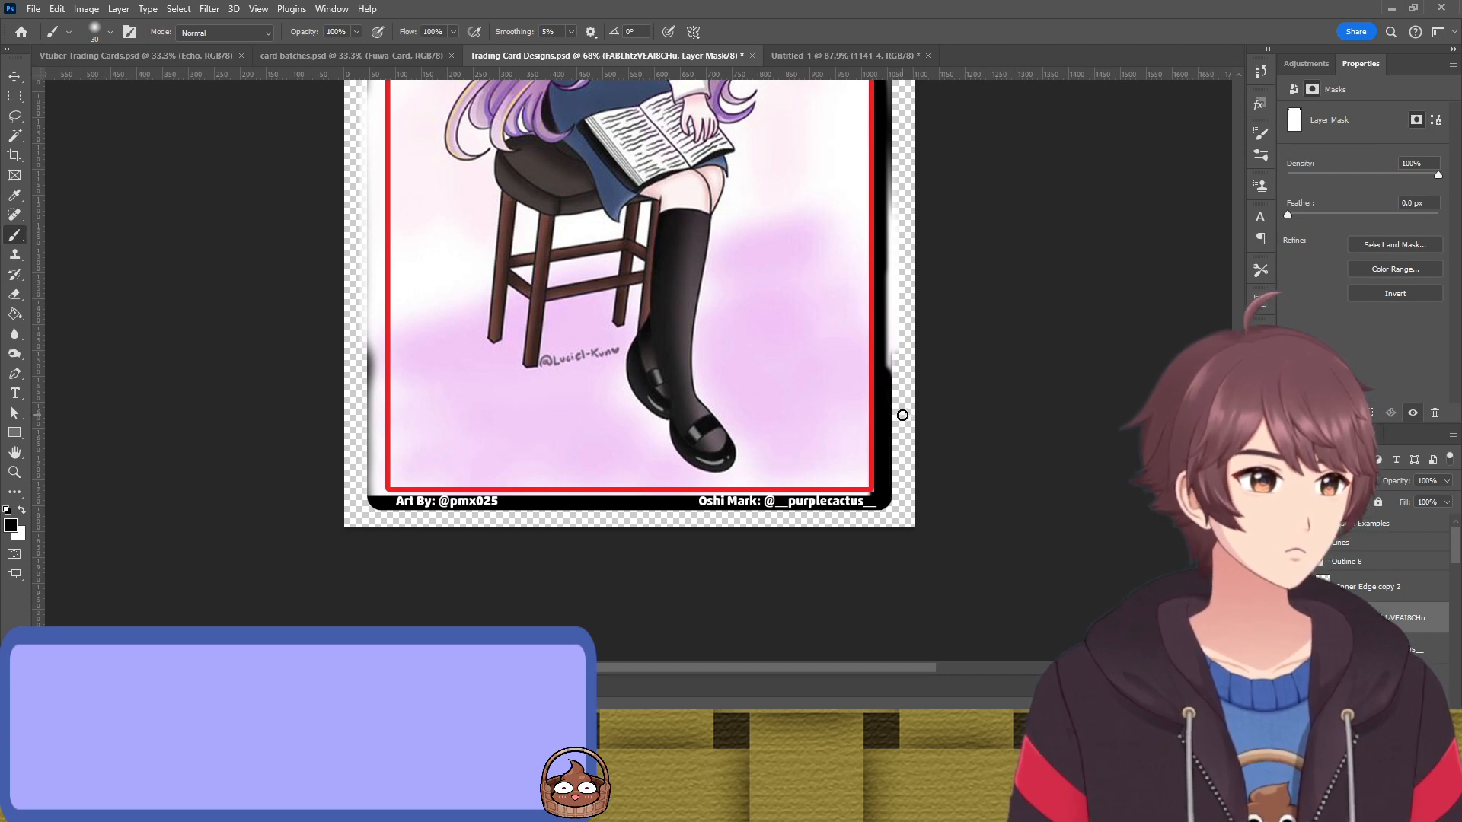
Enlarge the brush to 50 px and mask out the leftover artwork patches along the lower right black border
key("bracketright")
key("bracketright")
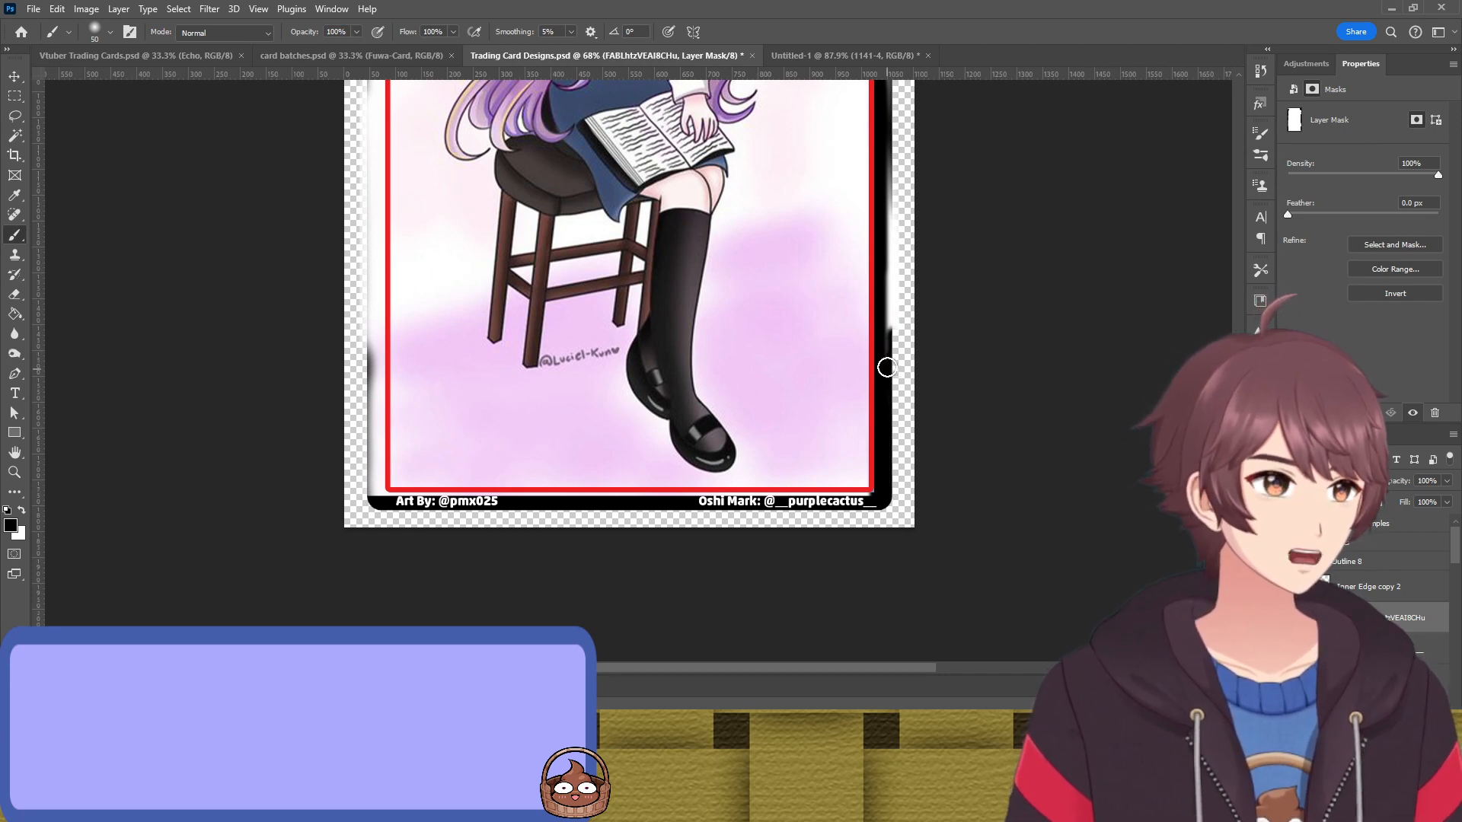
left_click_drag(889, 356, 895, 277)
left_click_drag(896, 183, 893, 283)
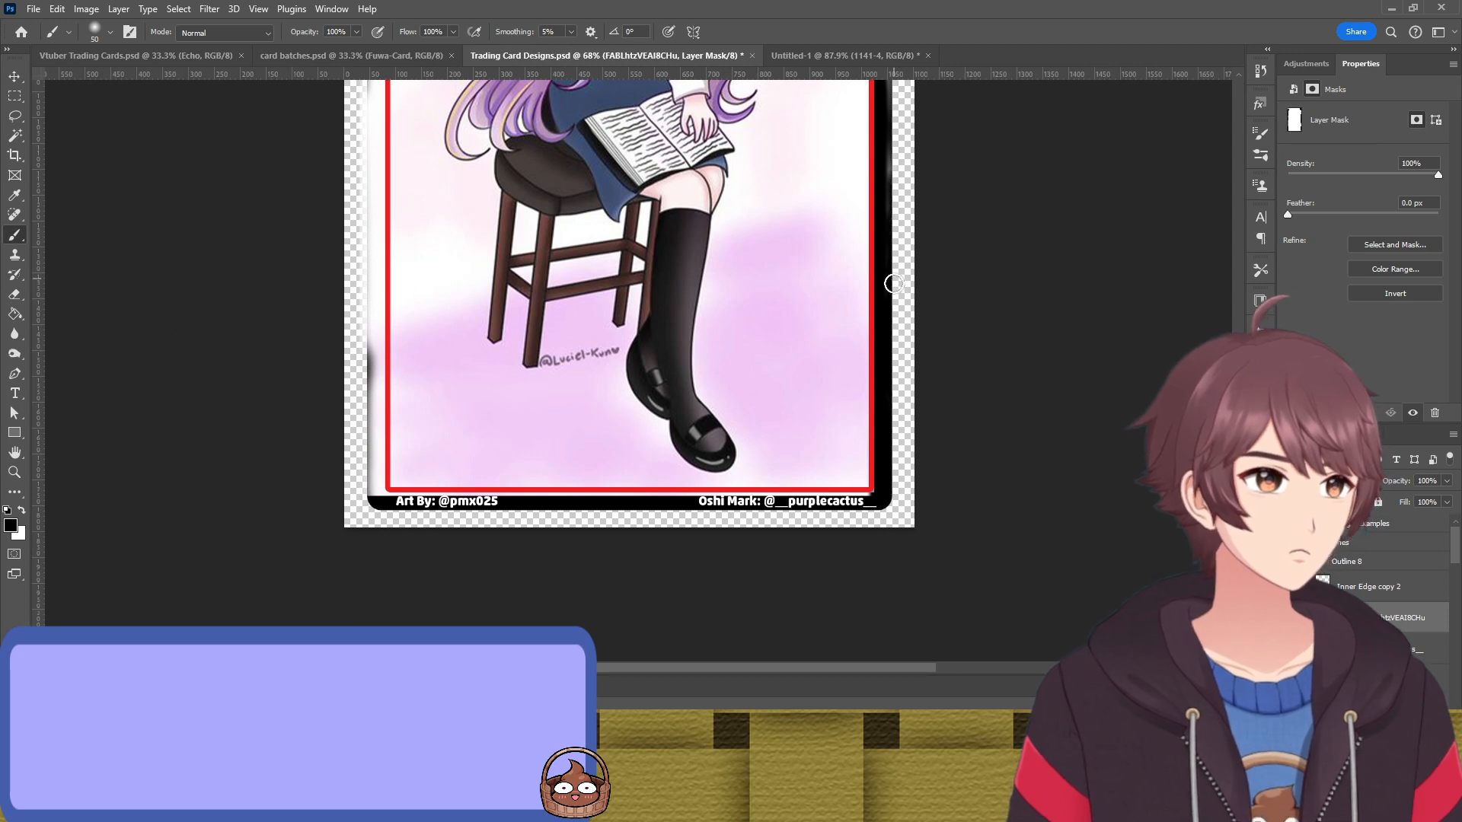
Mask out the leftover artwork patches along the upper part of the card's right black border with the 50 px brush
scroll(895, 271, "up", 3)
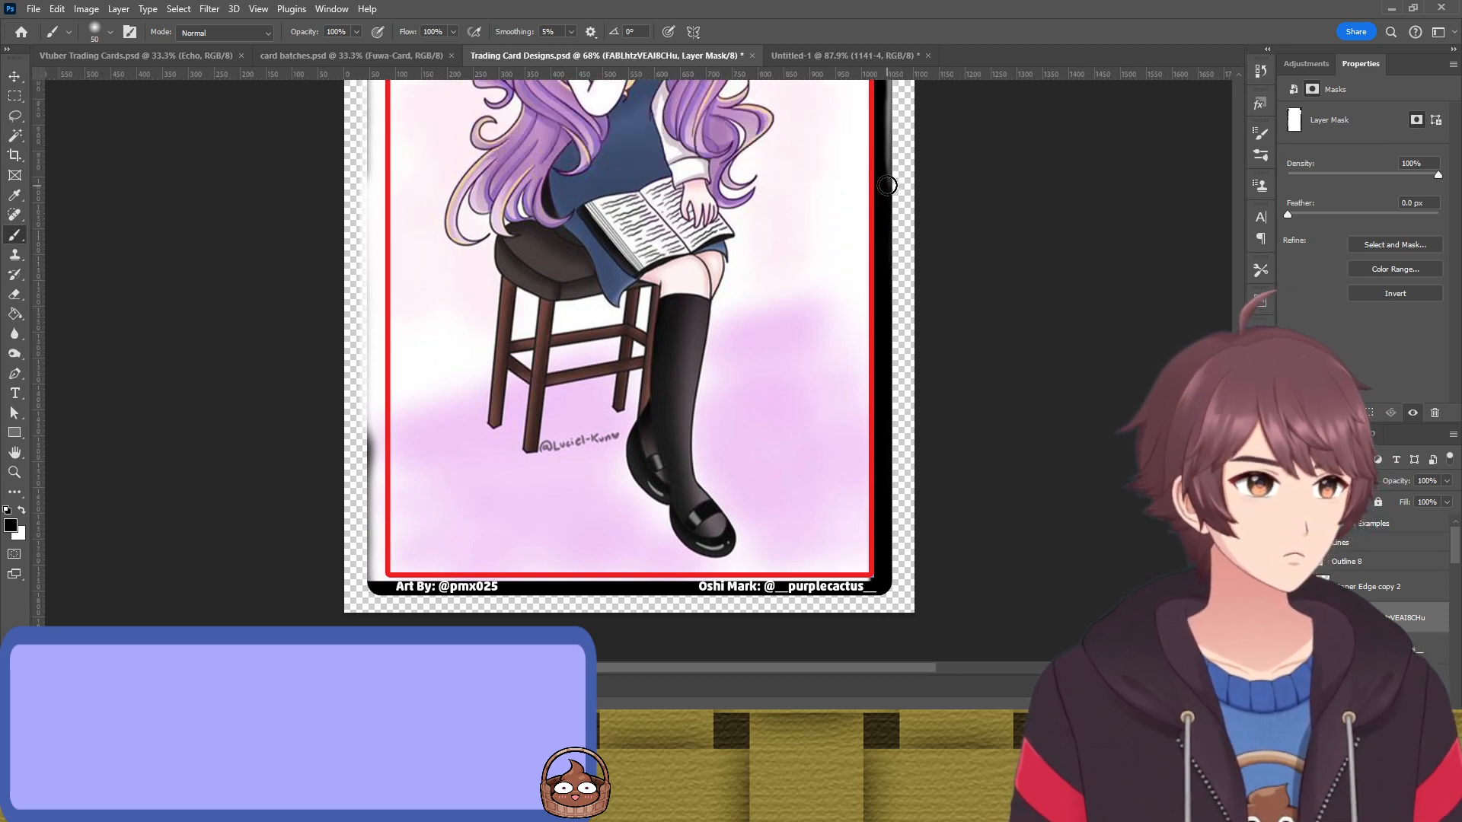
scroll(887, 185, "up", 2)
left_click_drag(899, 266, 890, 233)
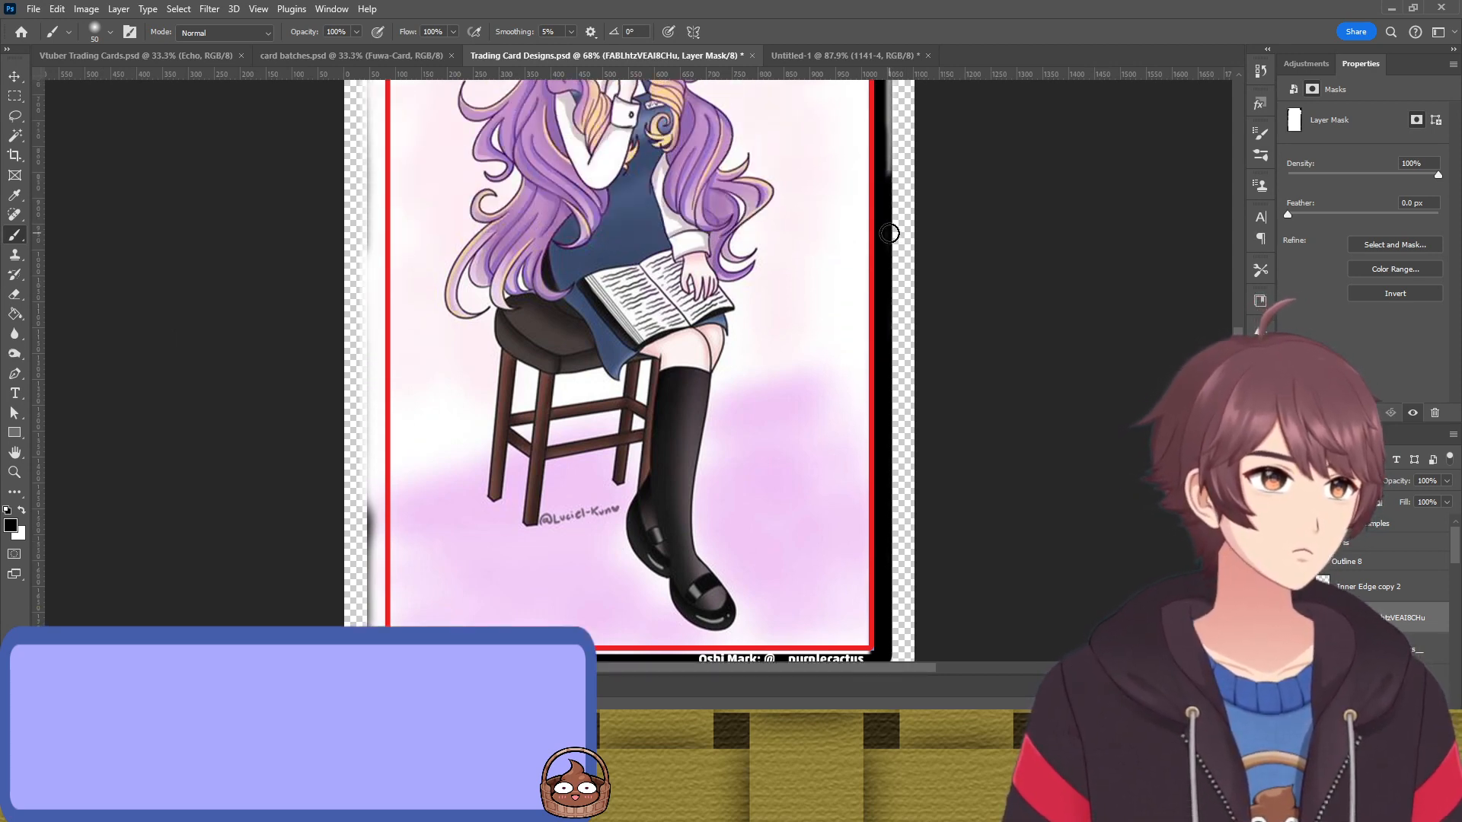
scroll(887, 143, "up", 4)
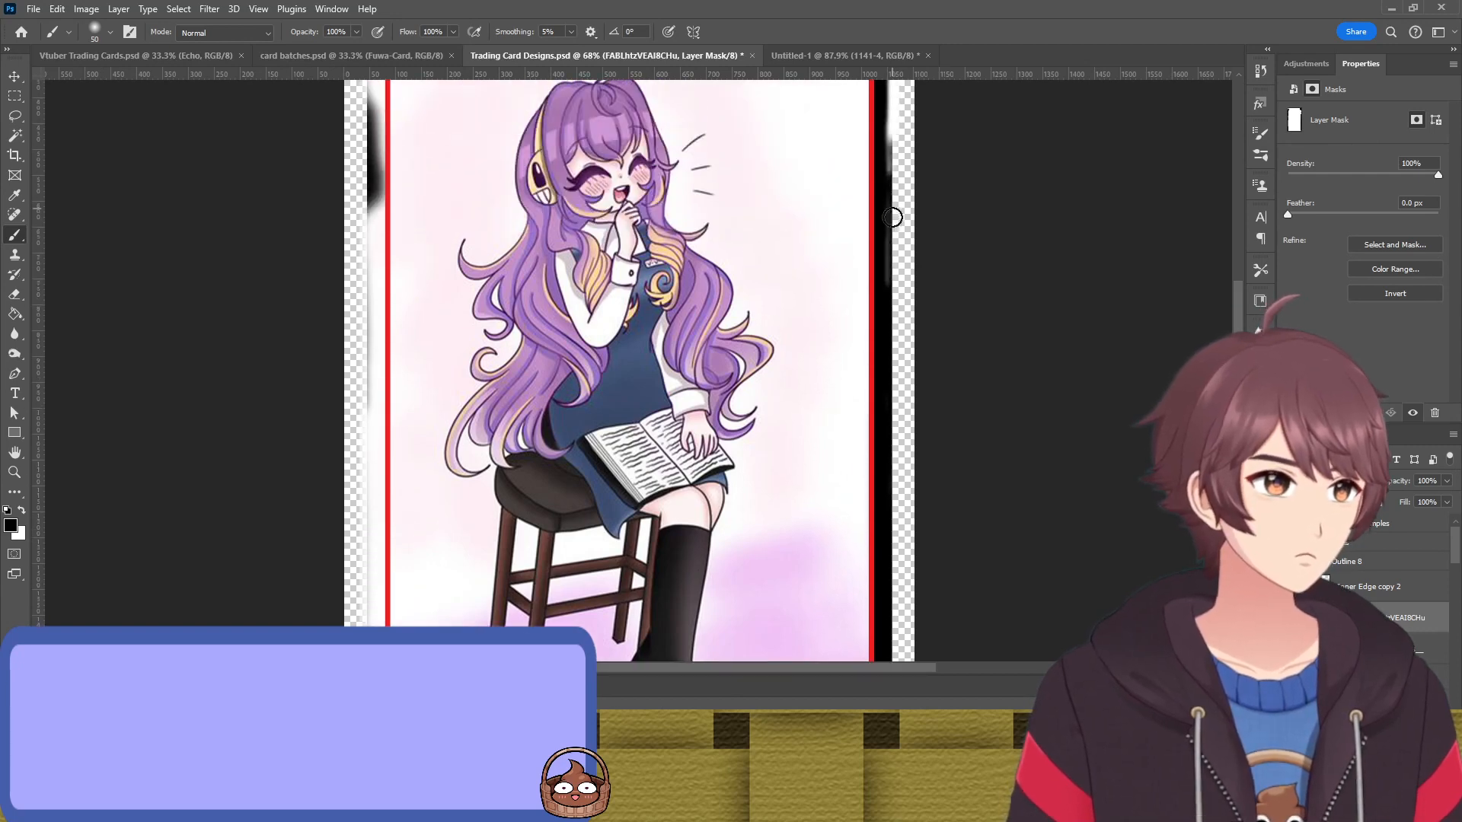
scroll(892, 266, "up", 2)
left_click_drag(892, 264, 896, 102)
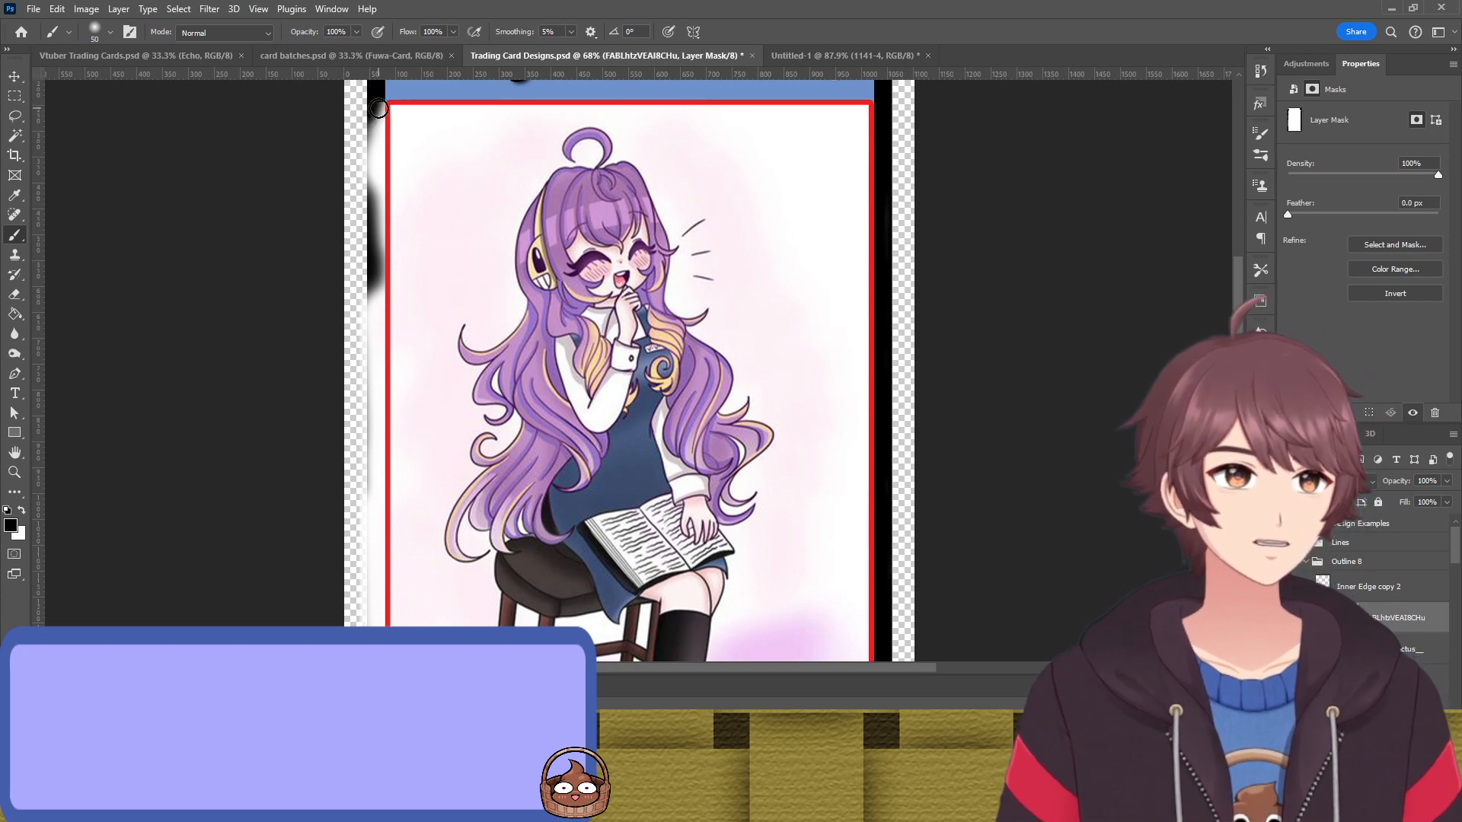
Reduce the brush to 20 px and paint black on the artwork's mask along the outside of the red frame's left edge
key("bracketleft")
key("bracketleft")
key("bracketleft")
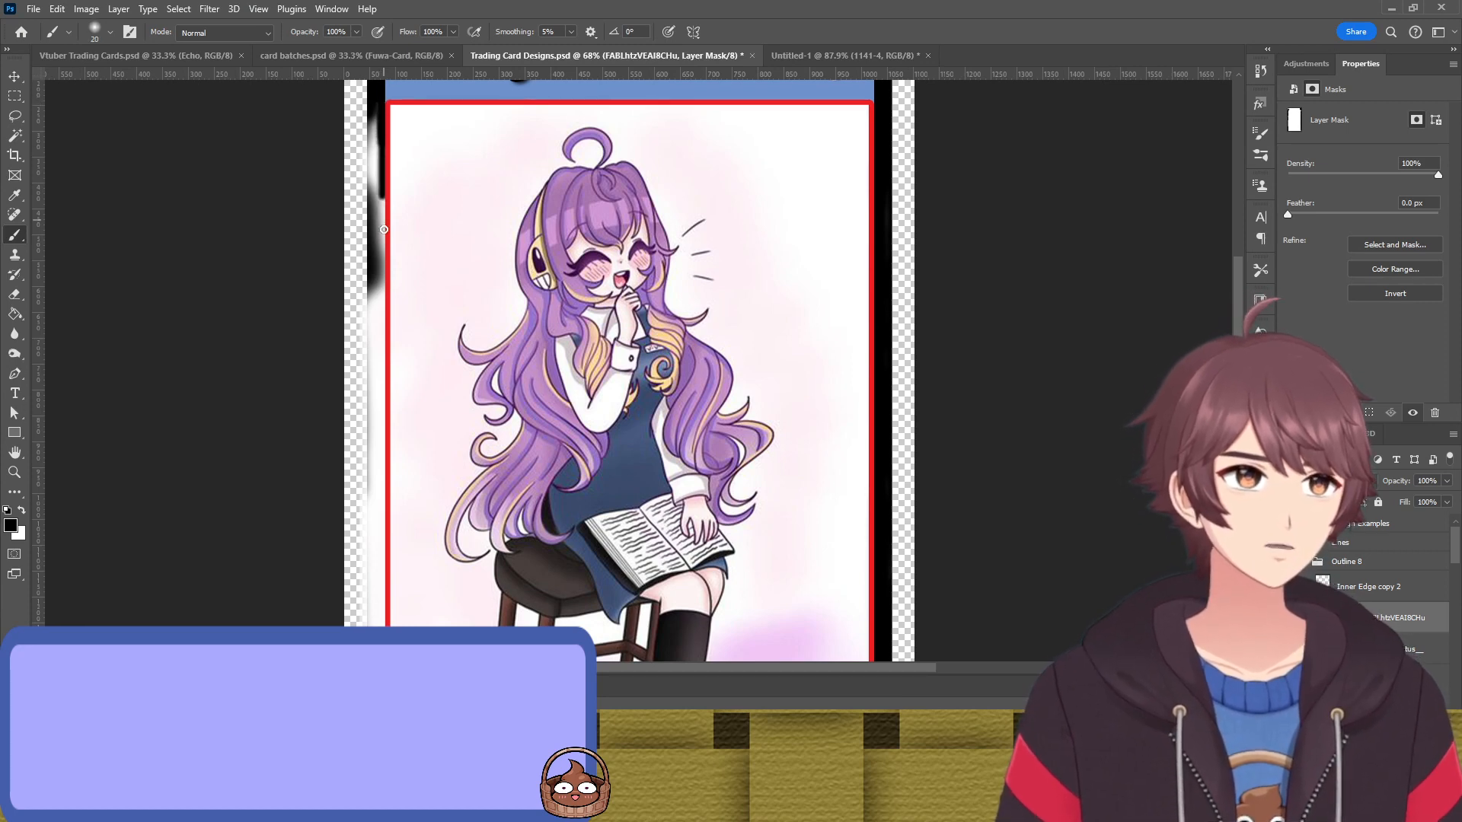
left_click_drag(384, 229, 375, 214)
mouse_move(387, 360)
left_mouse_down()
mouse_move(374, 474)
mouse_move(355, 173)
left_mouse_up()
left_click_drag(387, 329, 376, 626)
scroll(375, 626, "down", 5)
scroll(380, 609, "down", 2)
left_click_drag(381, 463, 392, 539)
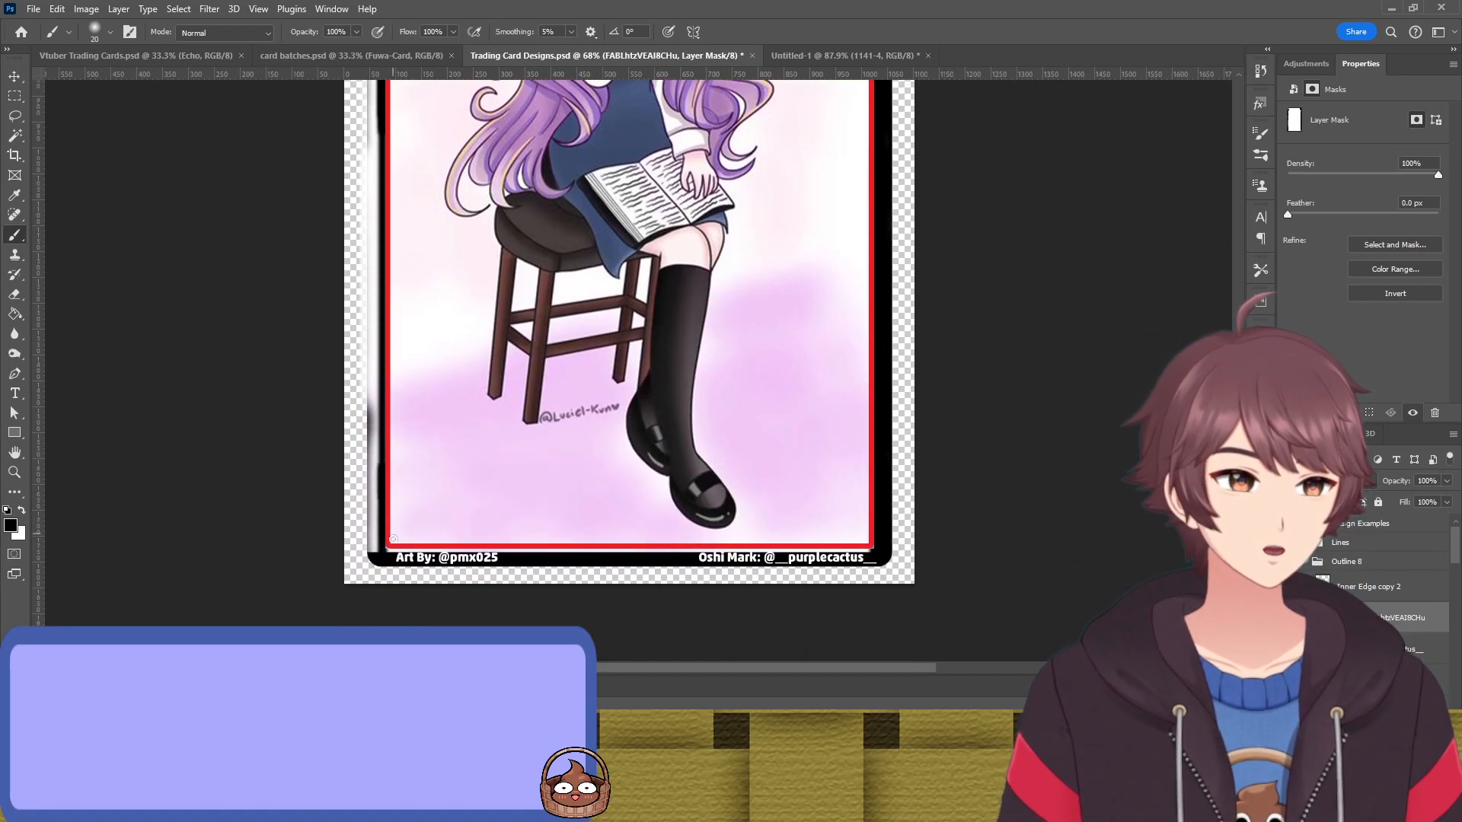
Enlarge the brush to 60 px and mask out the remaining artwork across the card's whole left black border
scroll(381, 488, "up", 10)
scroll(363, 303, "down", 5)
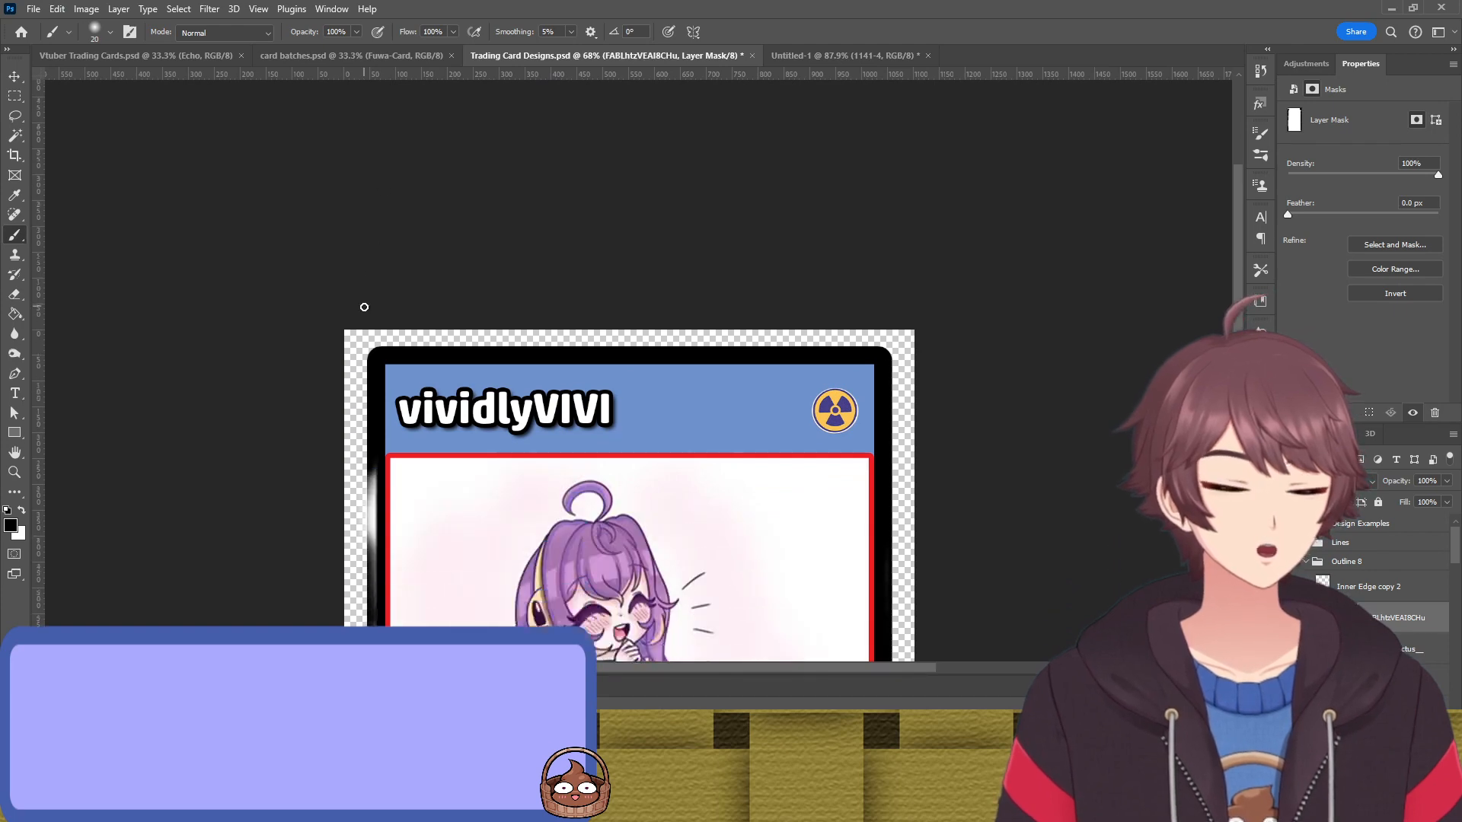
scroll(372, 303, "down", 1)
key("bracketright")
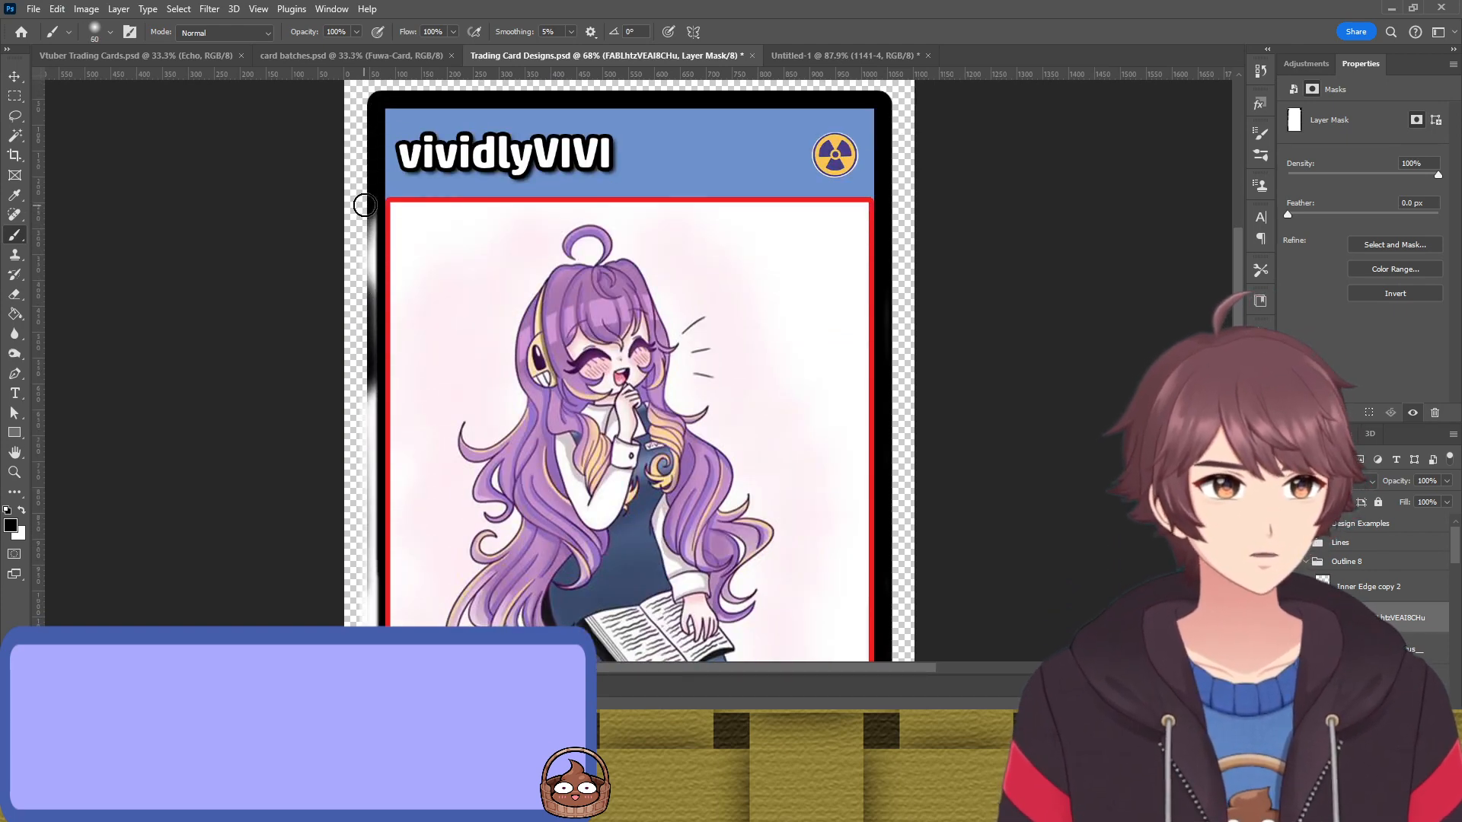
left_click_drag(365, 204, 373, 353)
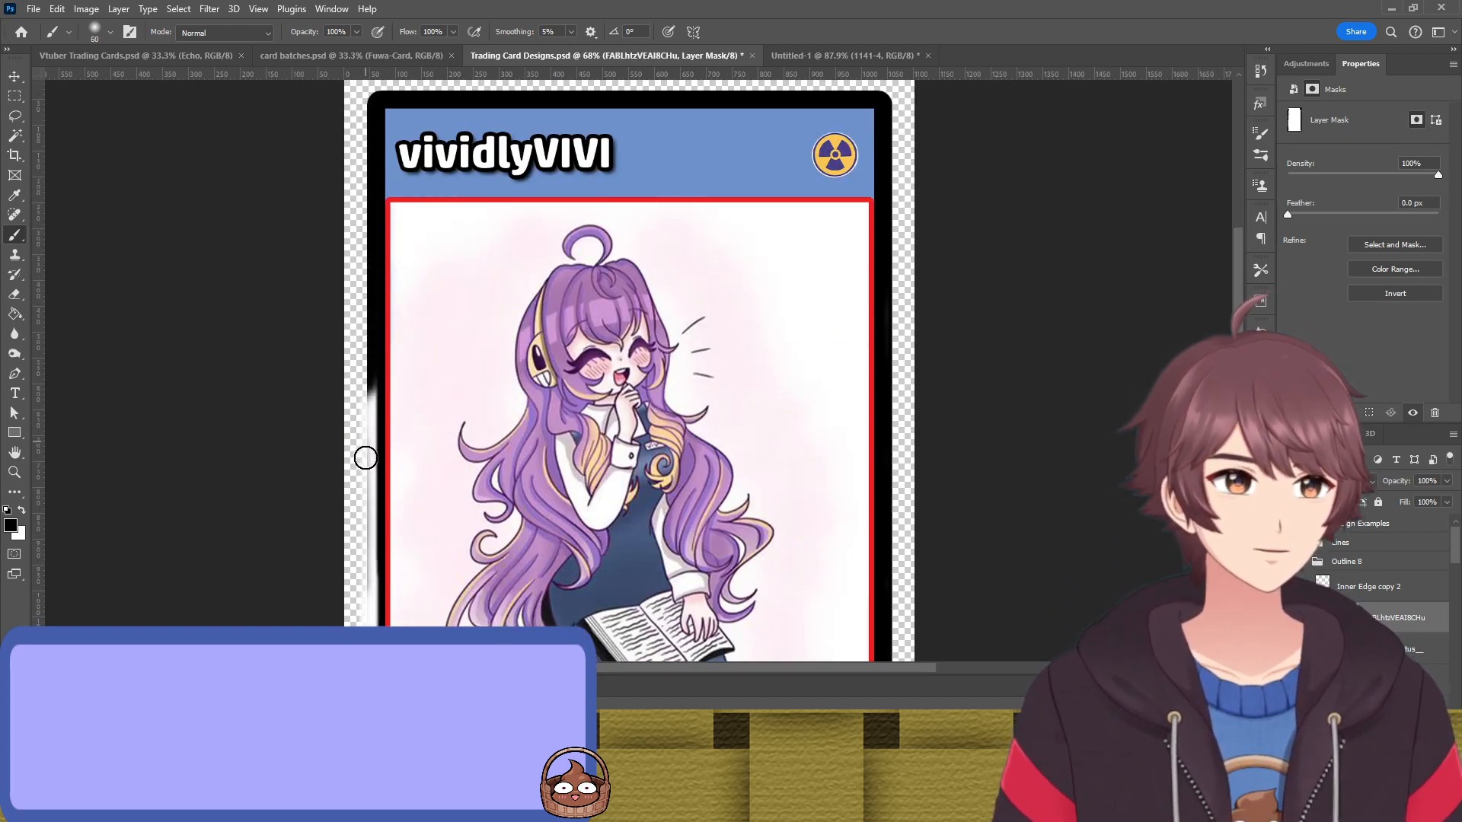
mouse_move(366, 457)
left_mouse_down()
mouse_move(357, 352)
mouse_move(371, 418)
mouse_move(370, 385)
mouse_move(359, 518)
left_mouse_up()
scroll(352, 457, "down", 2)
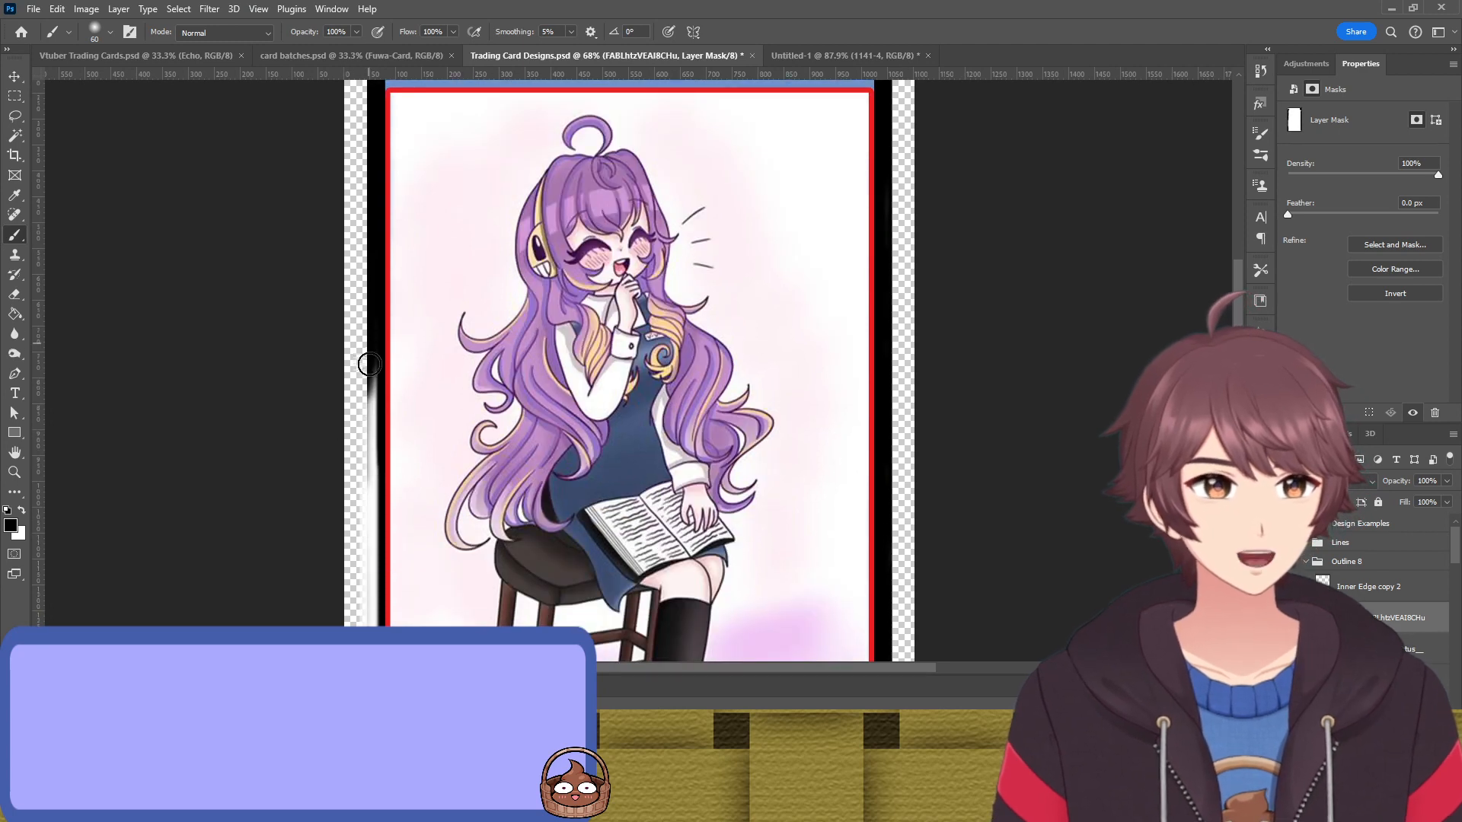
left_click_drag(367, 366, 357, 561)
scroll(352, 518, "down", 2)
scroll(353, 380, "down", 2)
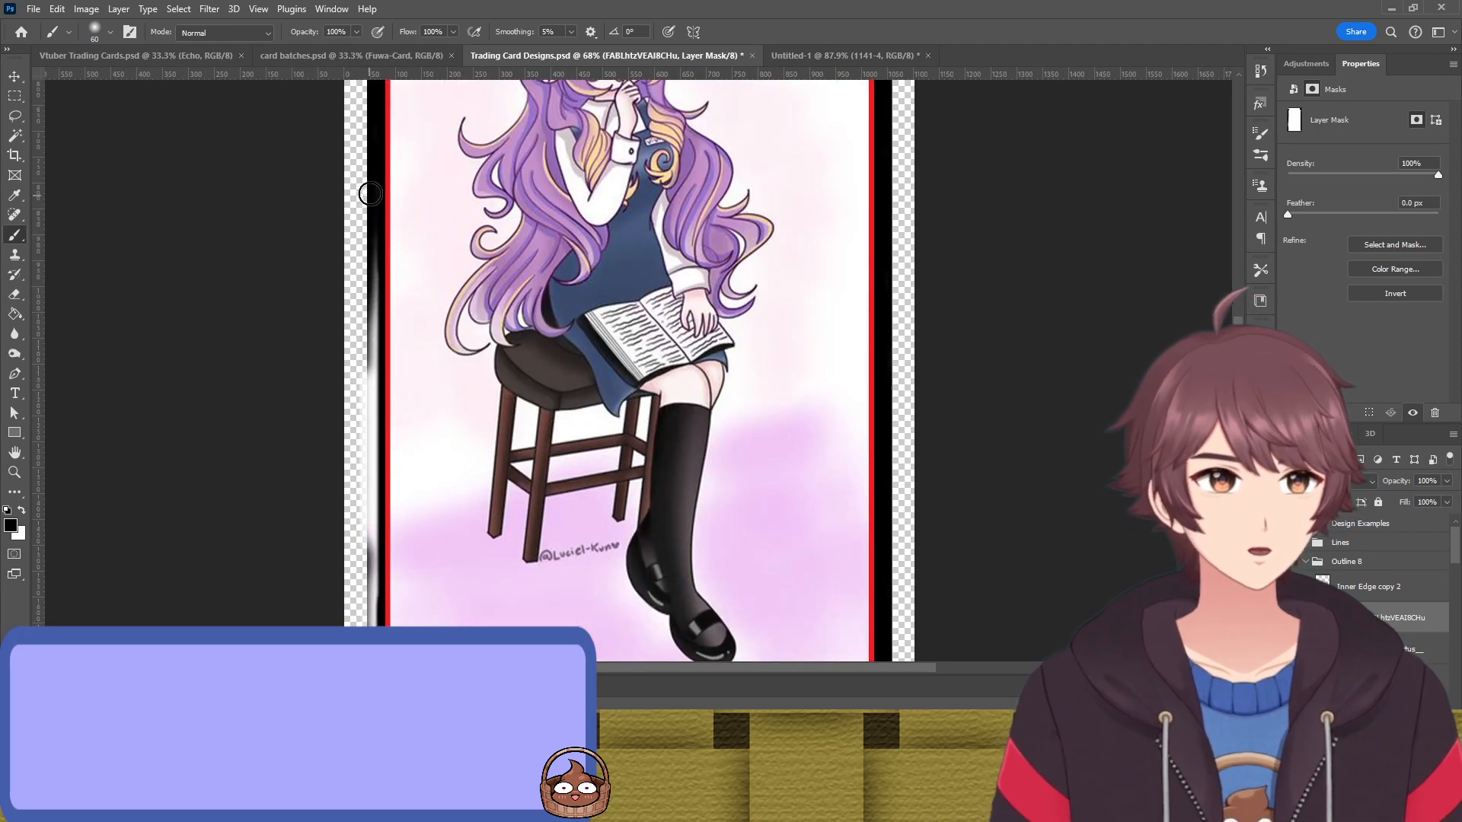
mouse_move(366, 327)
left_mouse_down()
mouse_move(361, 376)
mouse_move(363, 270)
left_mouse_up()
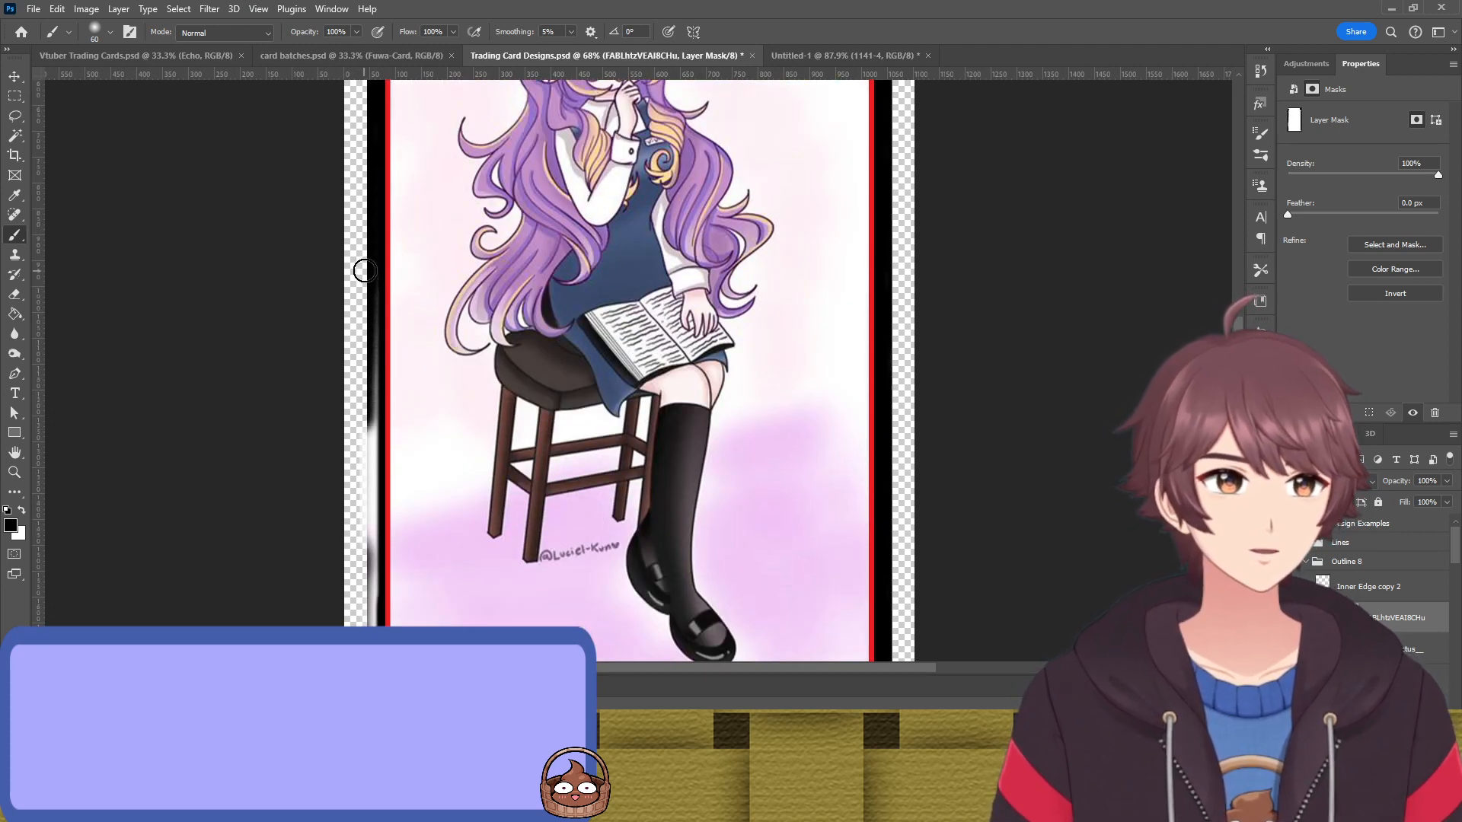
mouse_move(366, 432)
left_mouse_down()
mouse_move(367, 477)
mouse_move(369, 376)
mouse_move(358, 526)
left_mouse_up()
scroll(355, 476, "down", 3)
left_click_drag(366, 395, 370, 586)
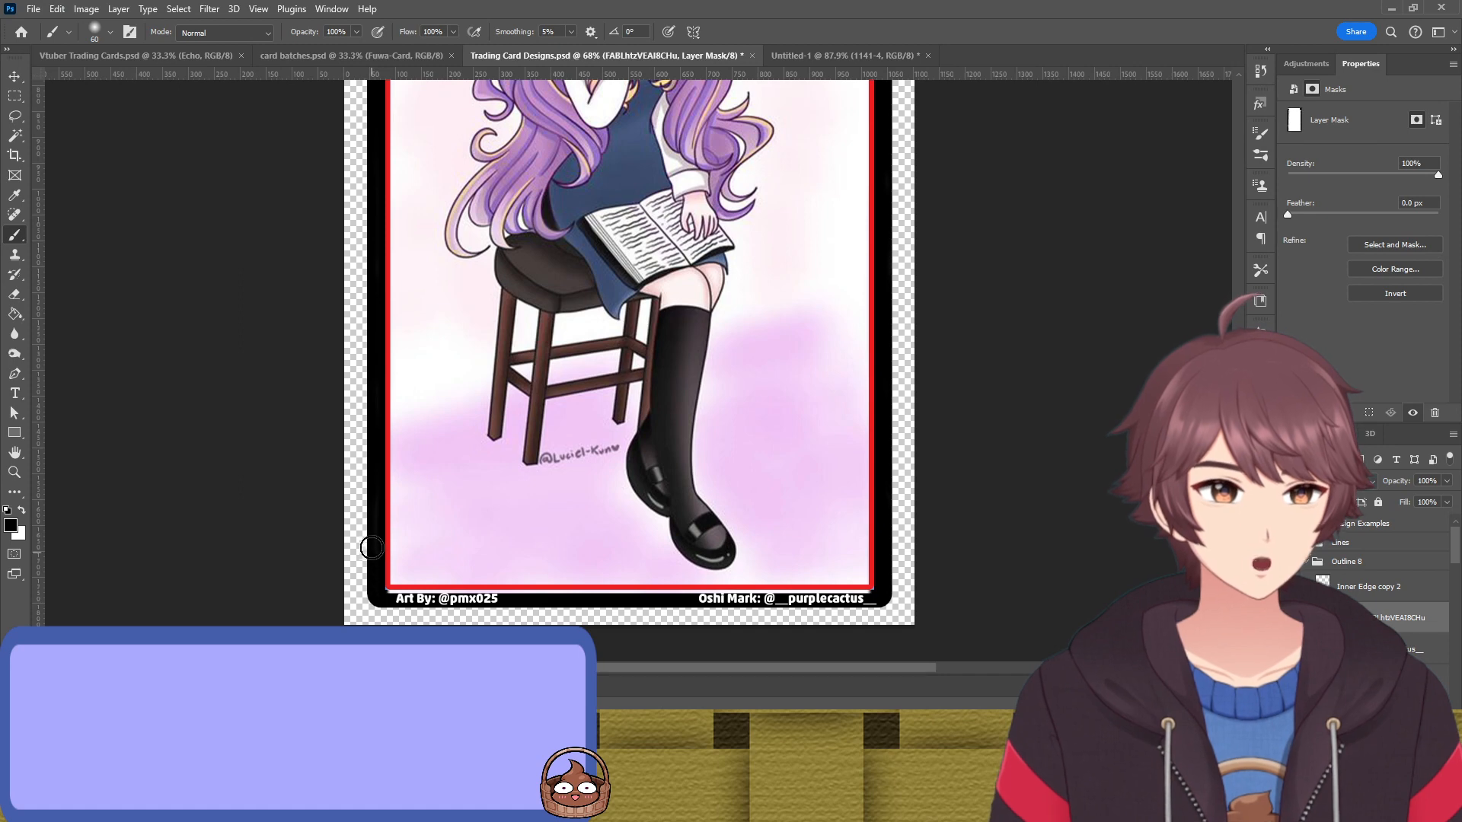
Shrink the brush to 9 px and mask out the artwork strip below the red frame's bottom edge
scroll(366, 486, "down", 2)
scroll(396, 567, "up", 5)
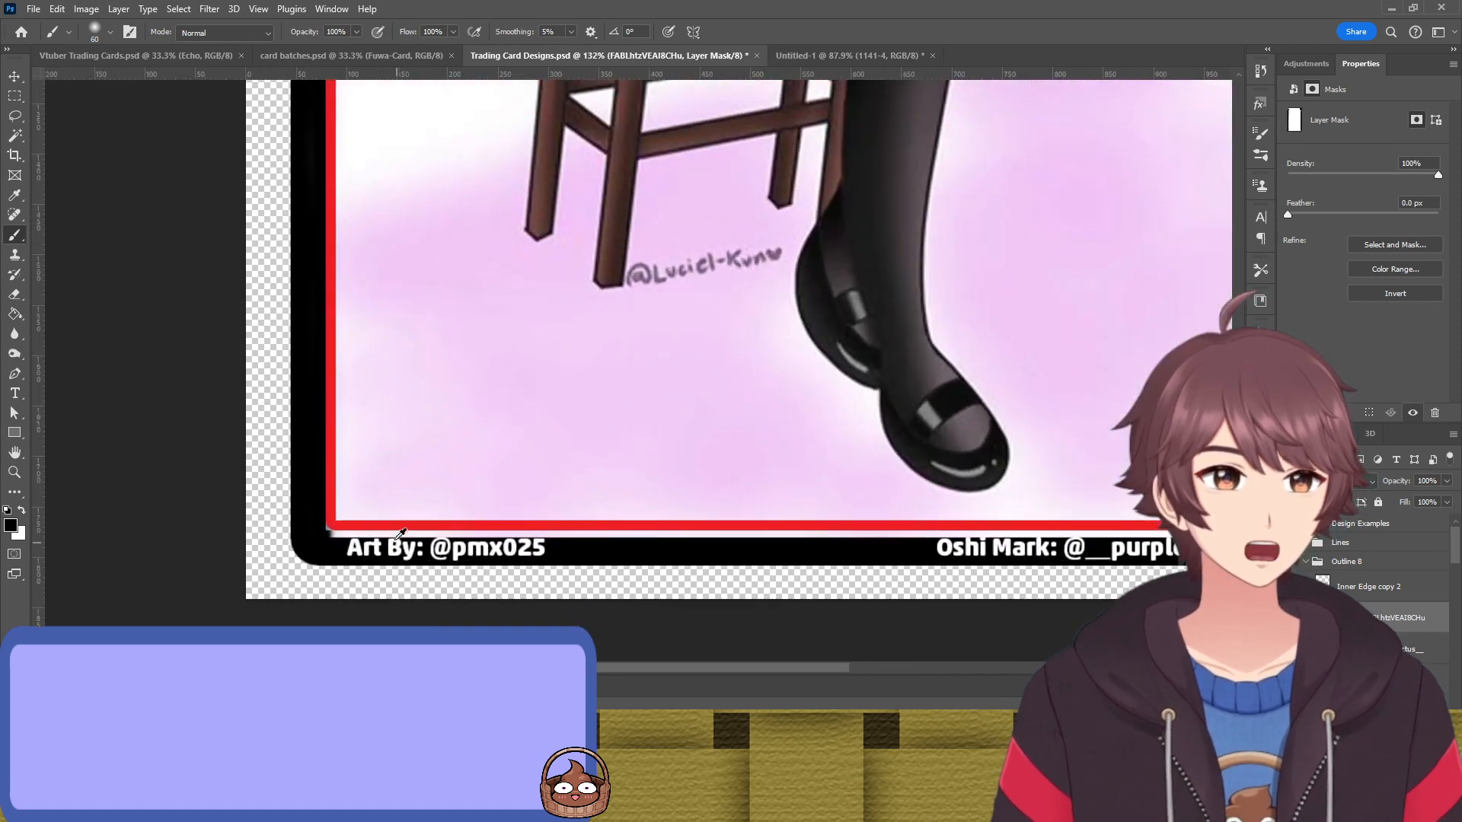
key("bracketleft")
key("bracketleft")
key("bracketleft")
key("bracketleft")
key("bracketleft")
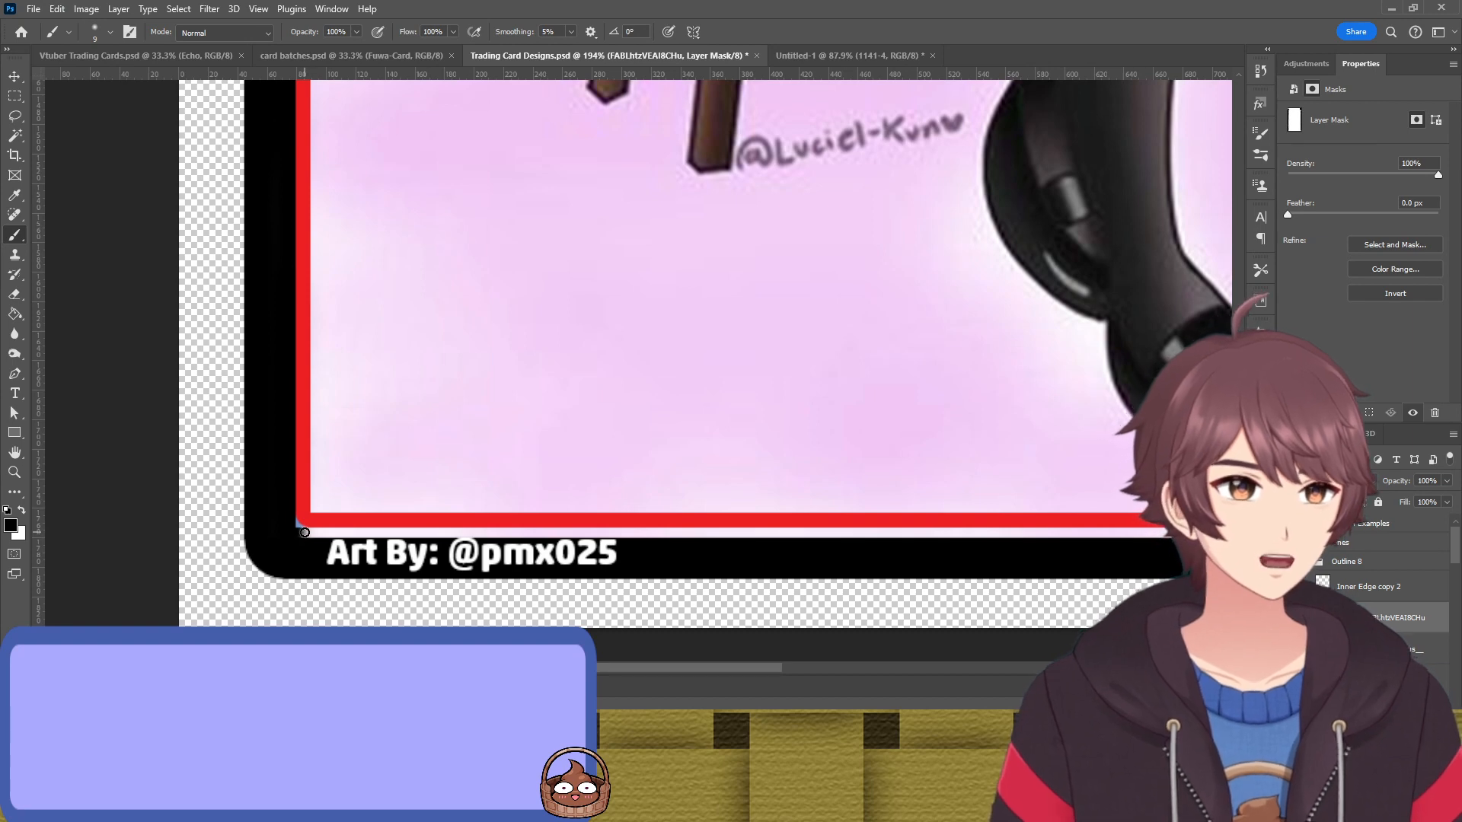
mouse_move(304, 532)
left_mouse_down()
mouse_move(435, 548)
mouse_move(290, 541)
mouse_move(581, 560)
mouse_move(315, 561)
mouse_move(809, 571)
mouse_move(648, 540)
mouse_move(1134, 553)
left_mouse_up()
Mask out the thin leftover artwork line between the red frame's bottom edge and the credit text
scroll(1134, 553, "right", 5)
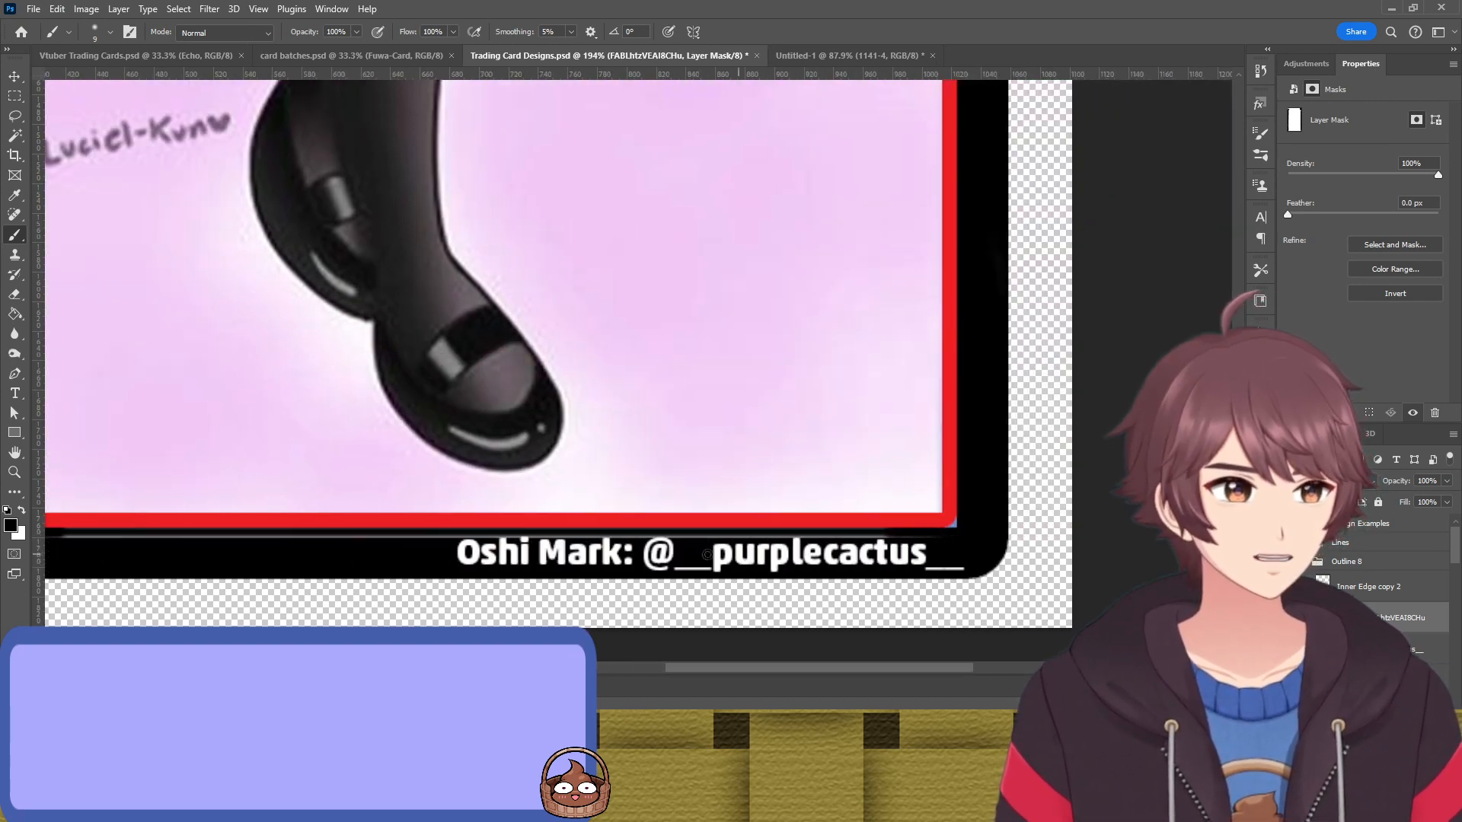
left_click_drag(707, 554, 564, 534)
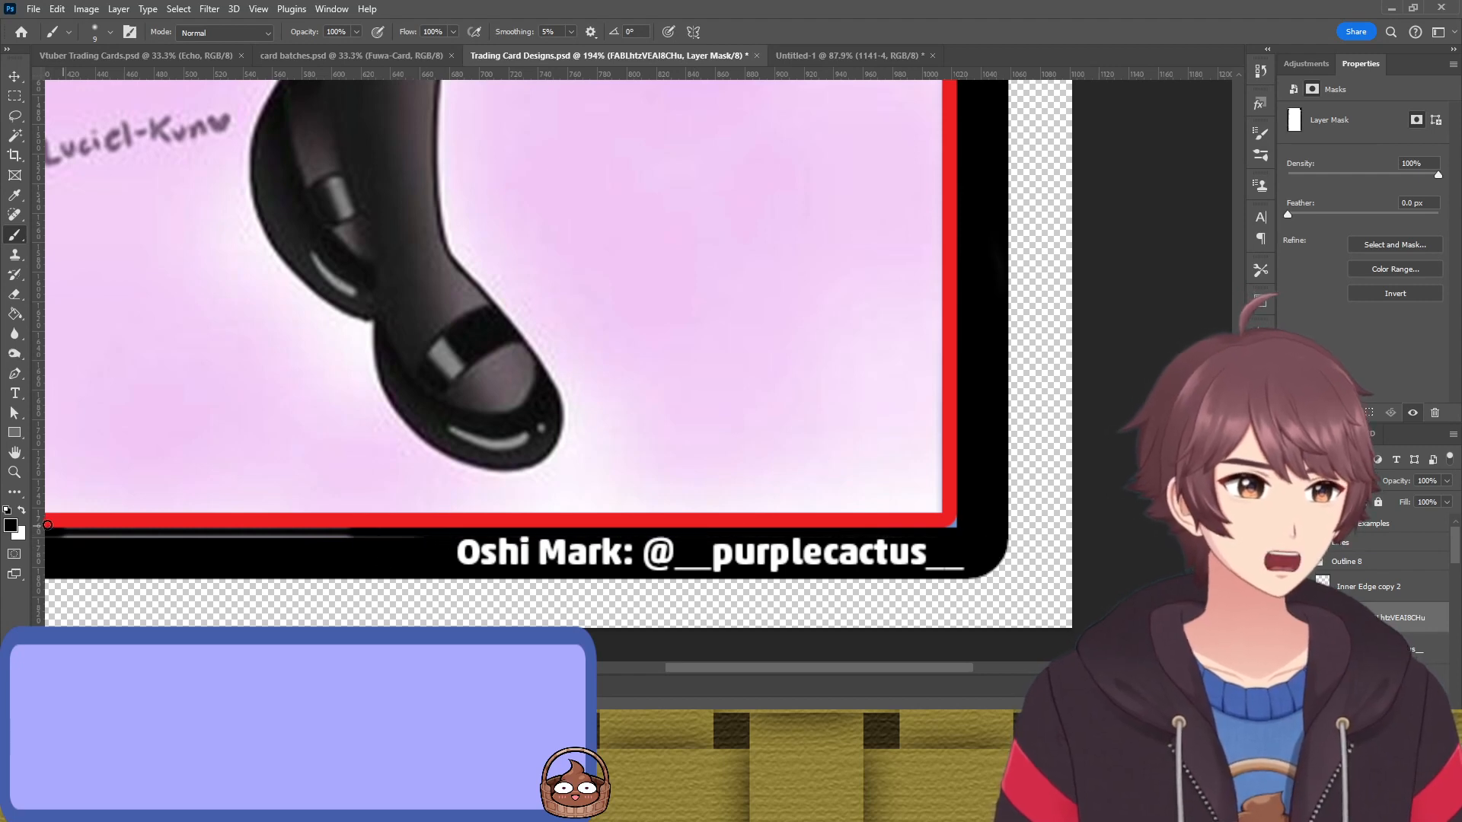
left_click_drag(47, 524, 416, 536)
scroll(199, 568, "left", 3)
scroll(102, 545, "left", 5)
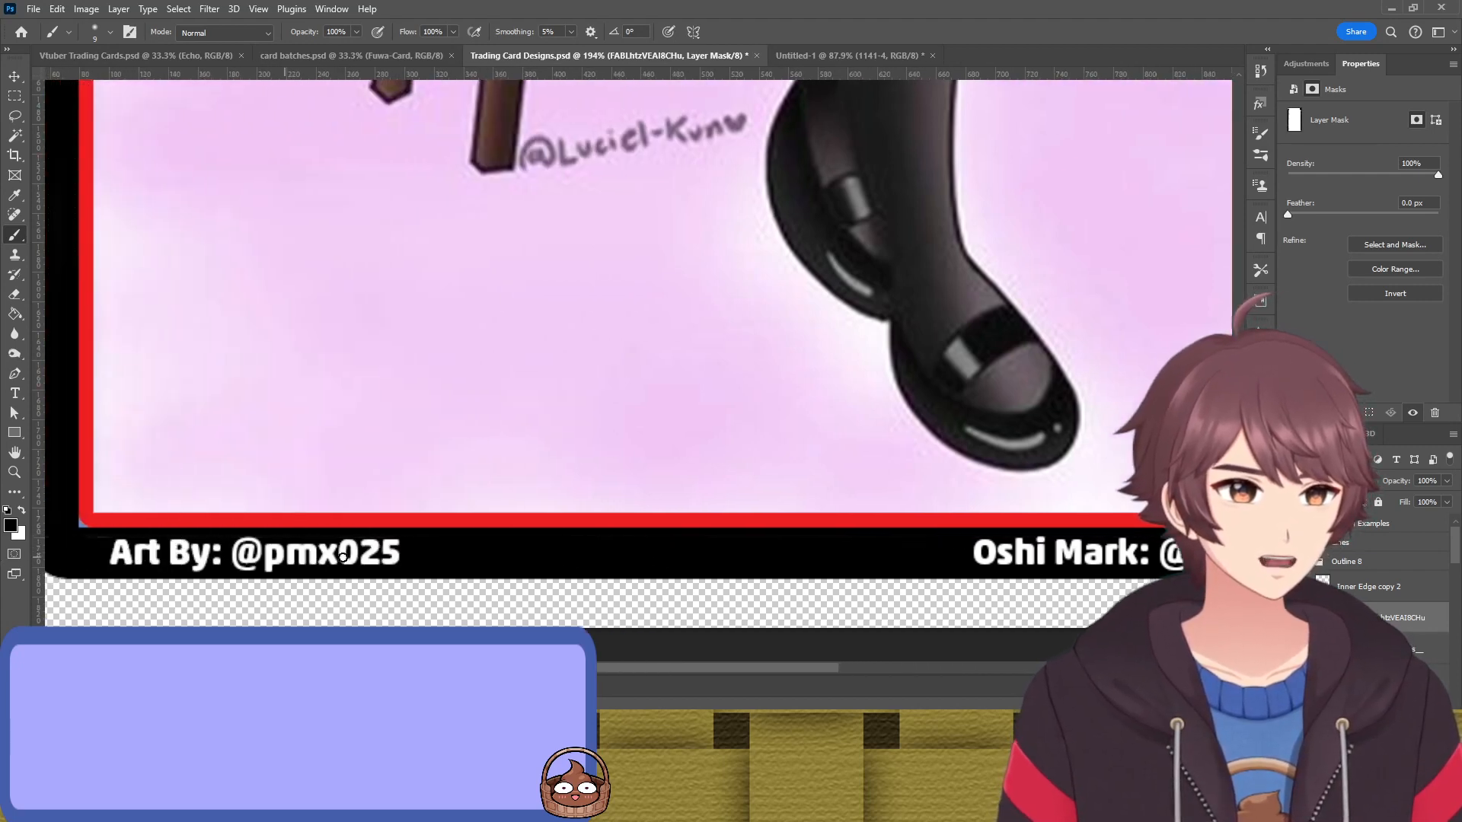
Examine the masked artwork's edges on the card with the red inner frame hidden
scroll(337, 553, "down", 10)
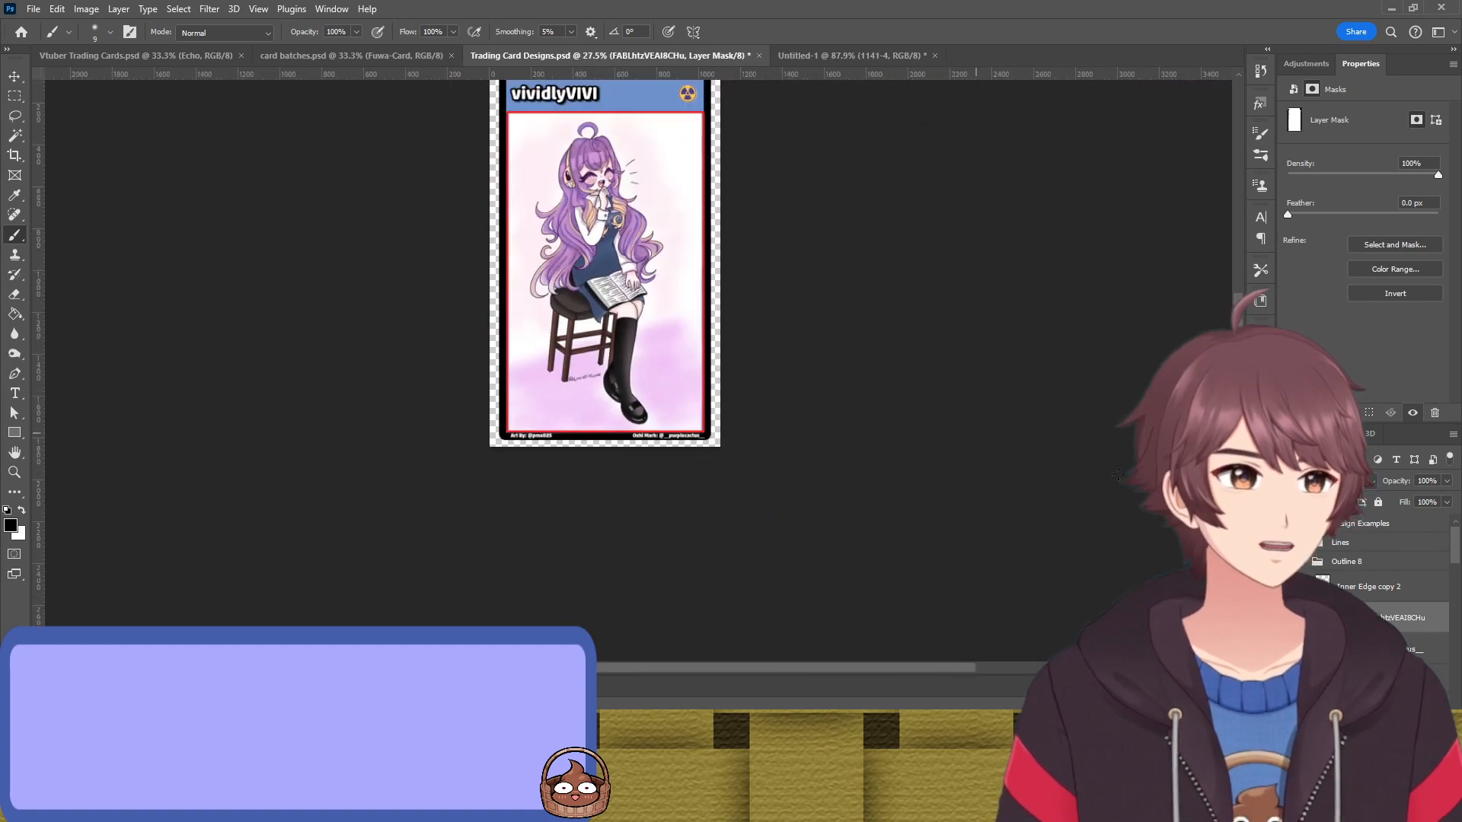
scroll(484, 231, "up", 8)
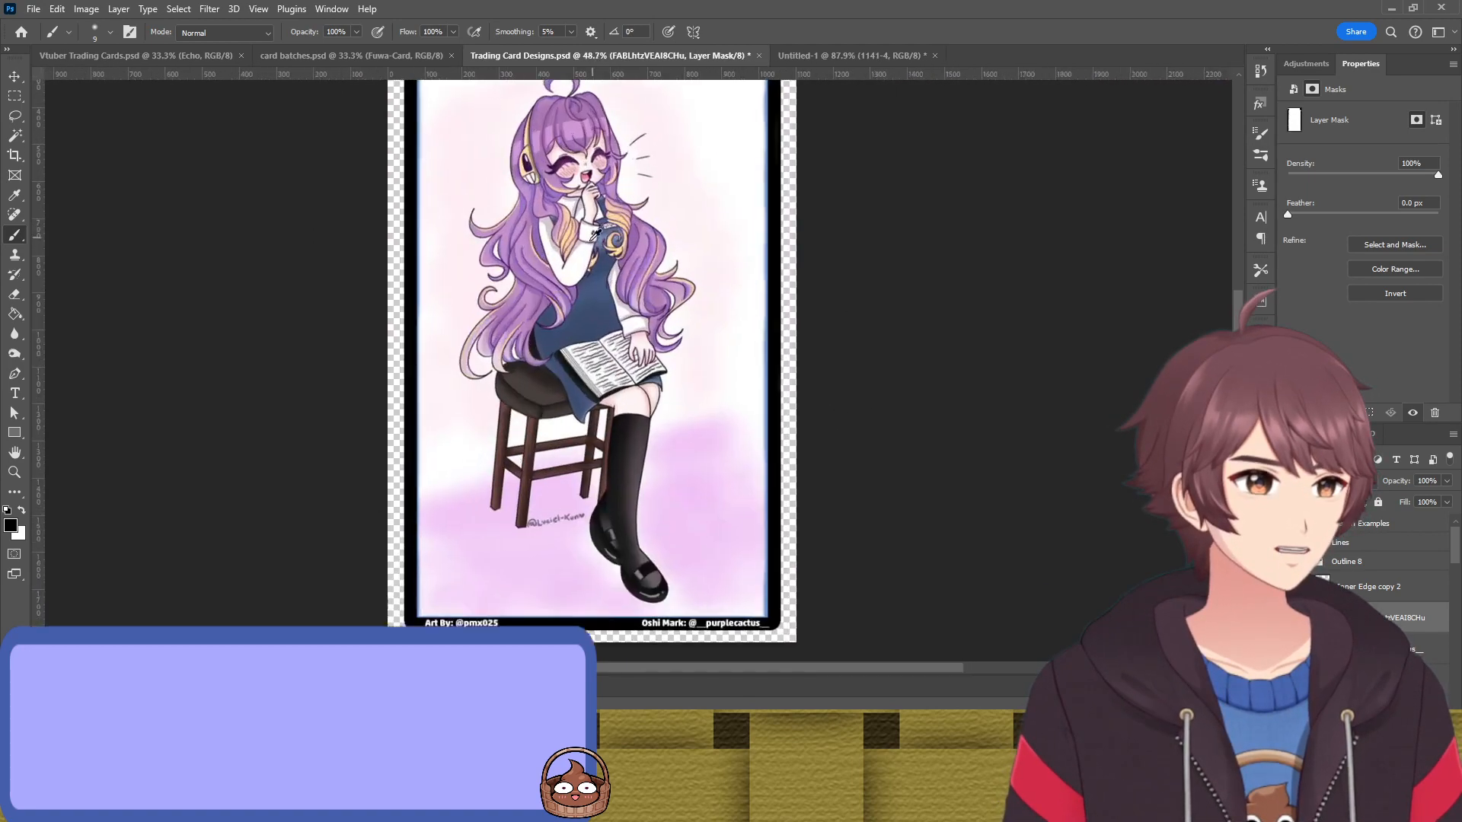
scroll(484, 230, "down", 3)
scroll(457, 221, "up", 3)
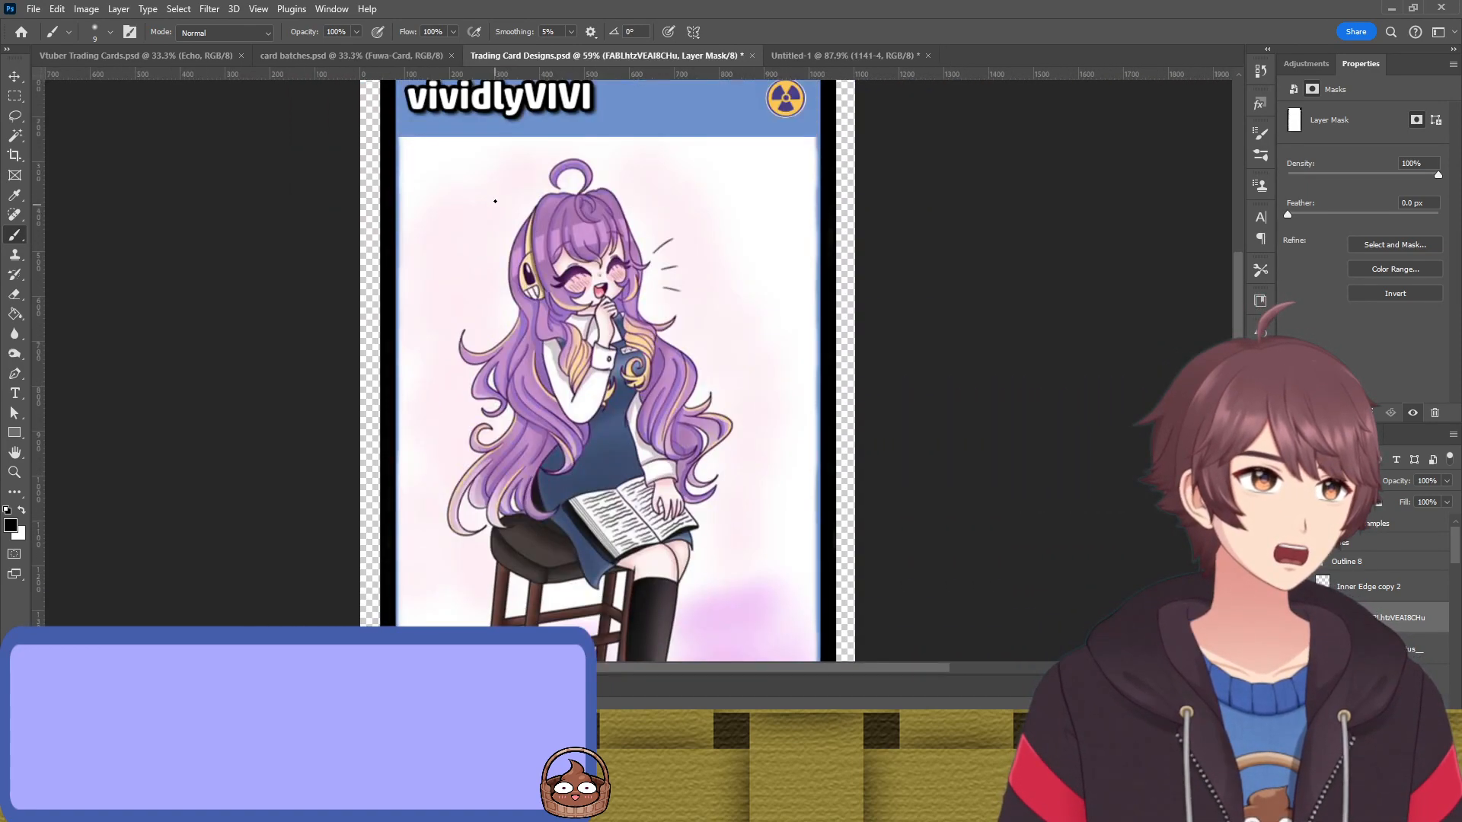
scroll(434, 205, "up", 3)
scroll(434, 205, "up", 1)
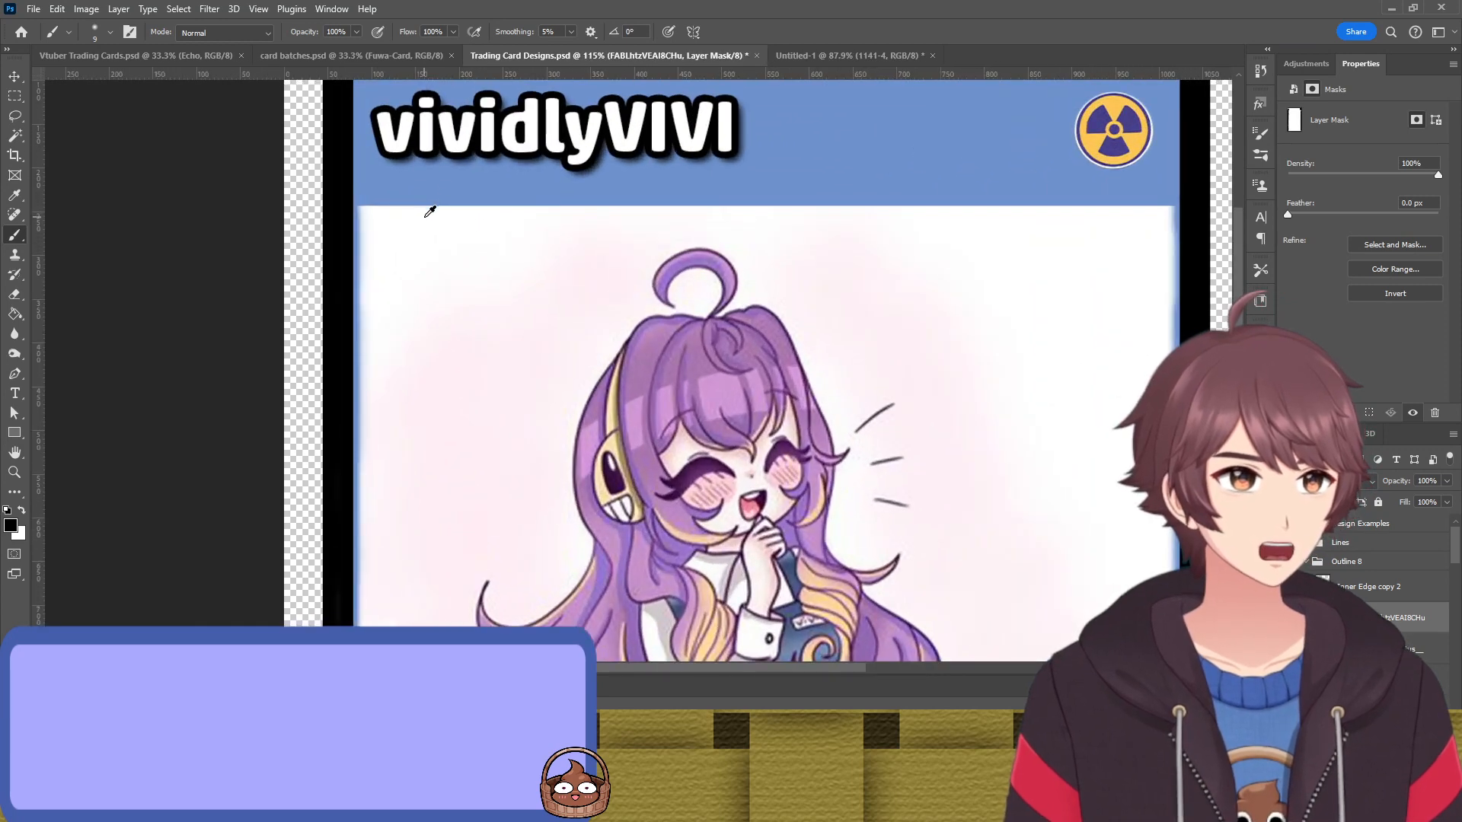
scroll(430, 211, "down", 5)
Try a black stroke layer style around the character artwork, and show the red inner frame again
key("v")
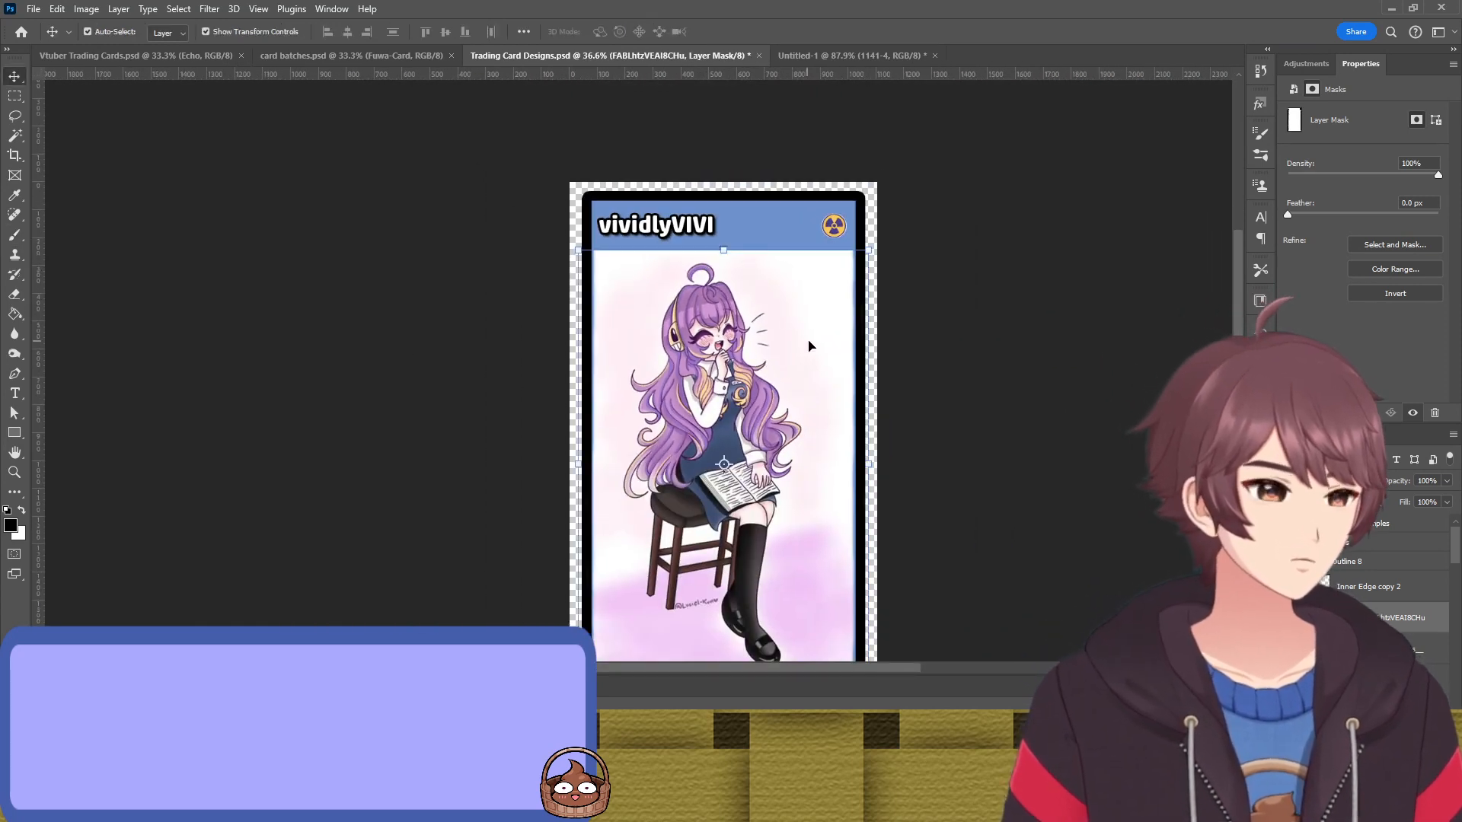
left_click(1000, 301)
left_click(804, 307)
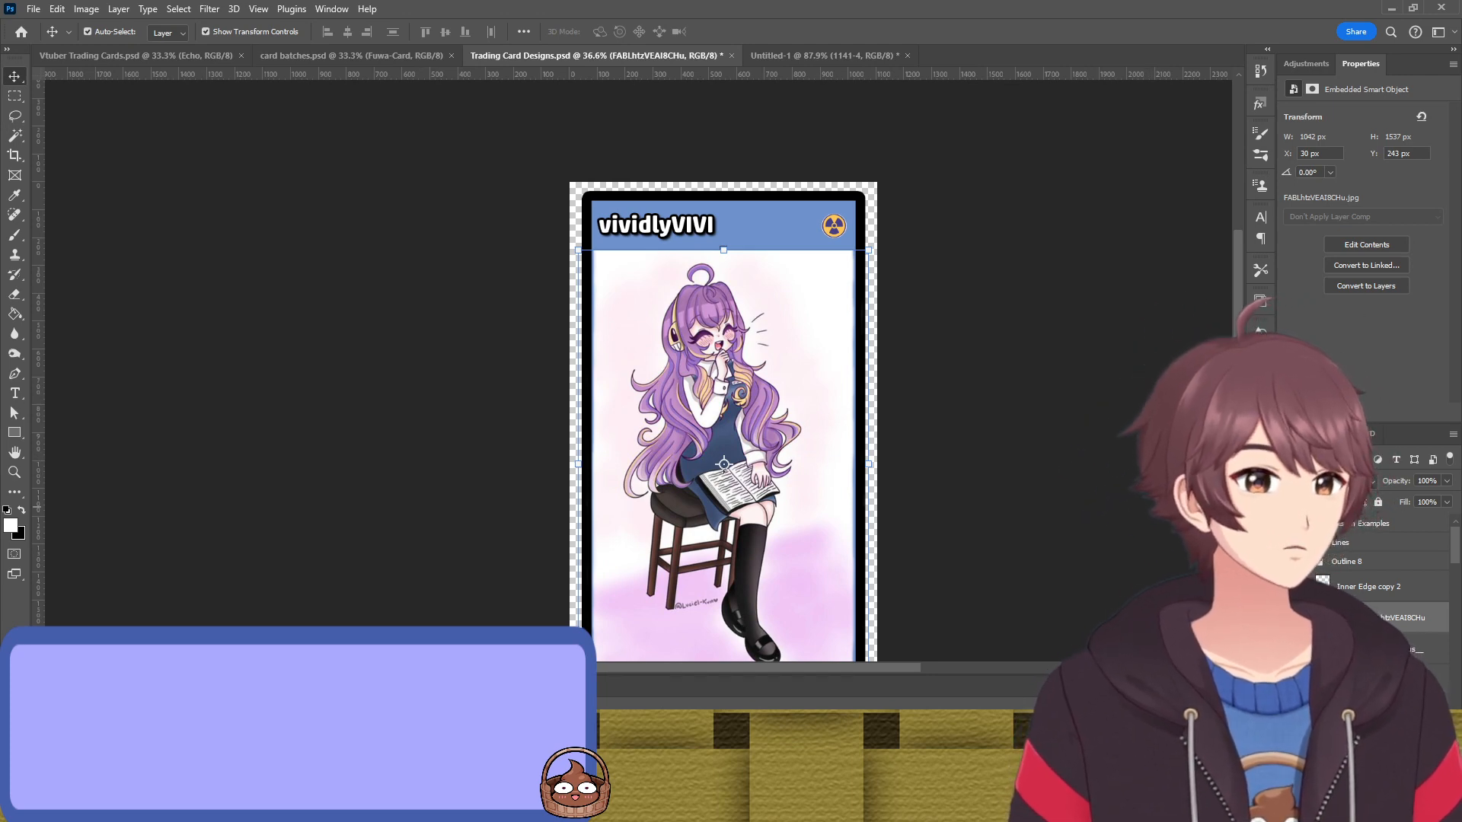
key("h")
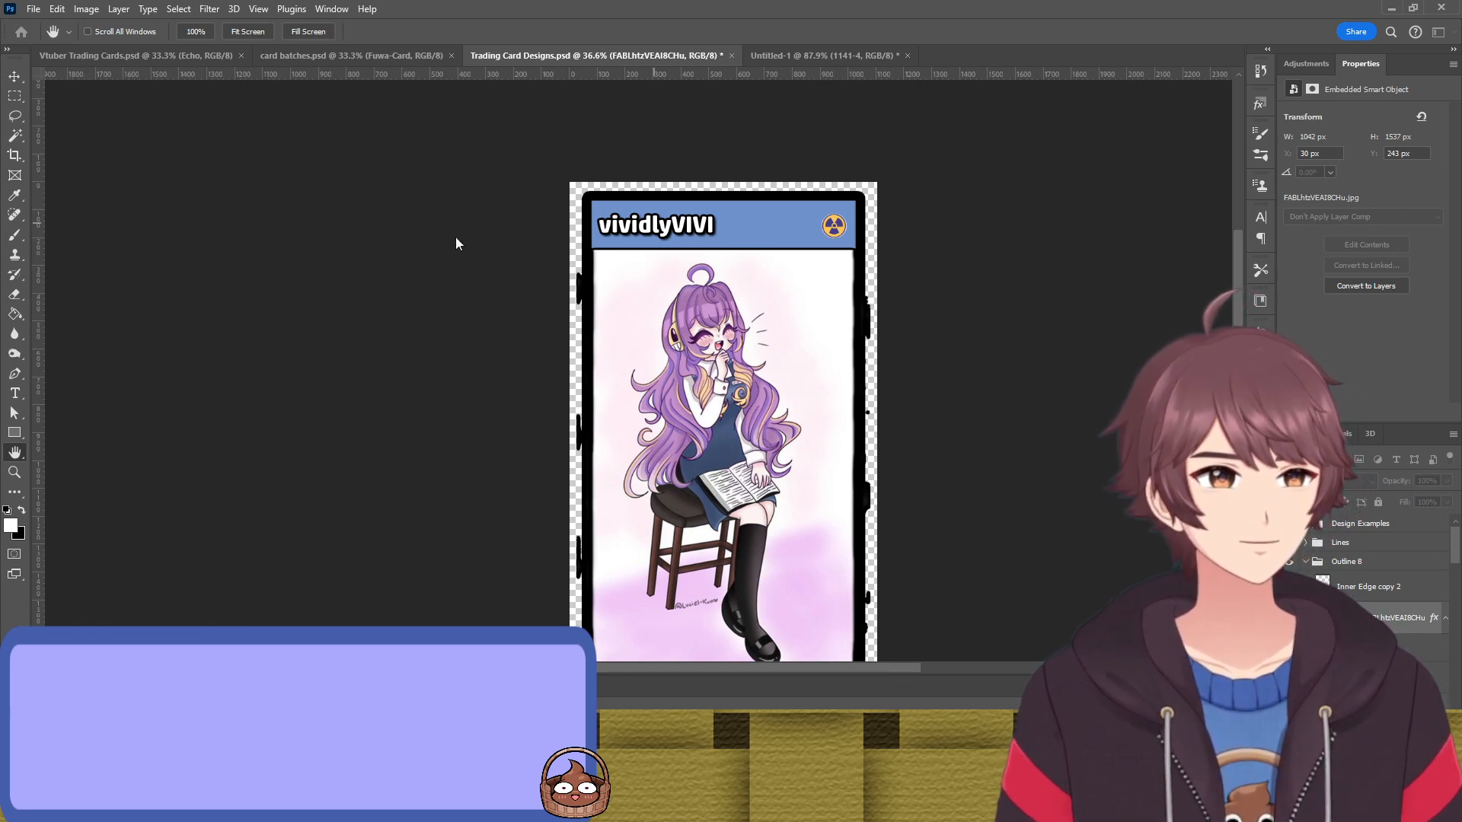
key("v")
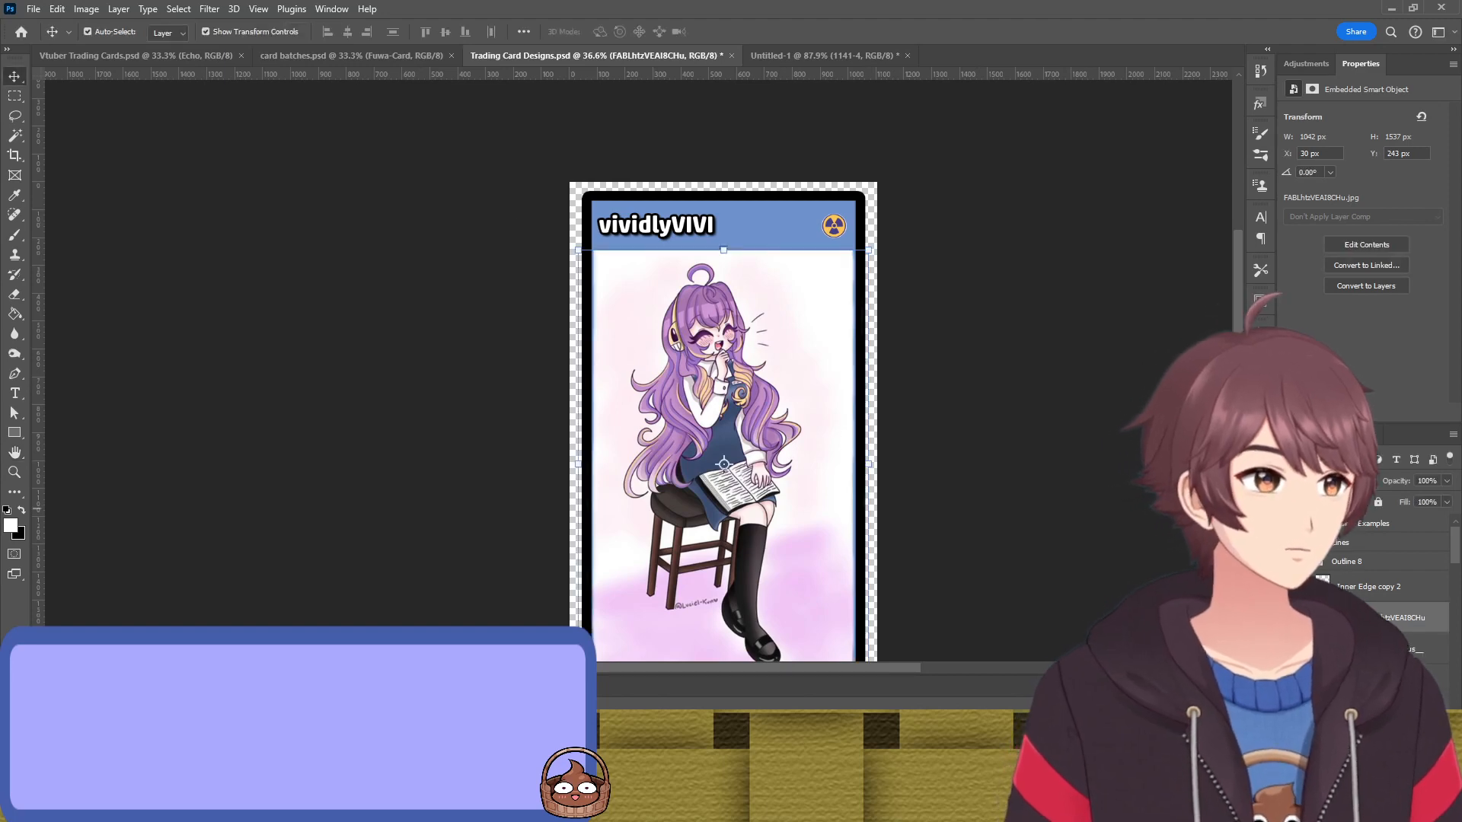
key("ctrl+comma")
key("ctrl+comma")
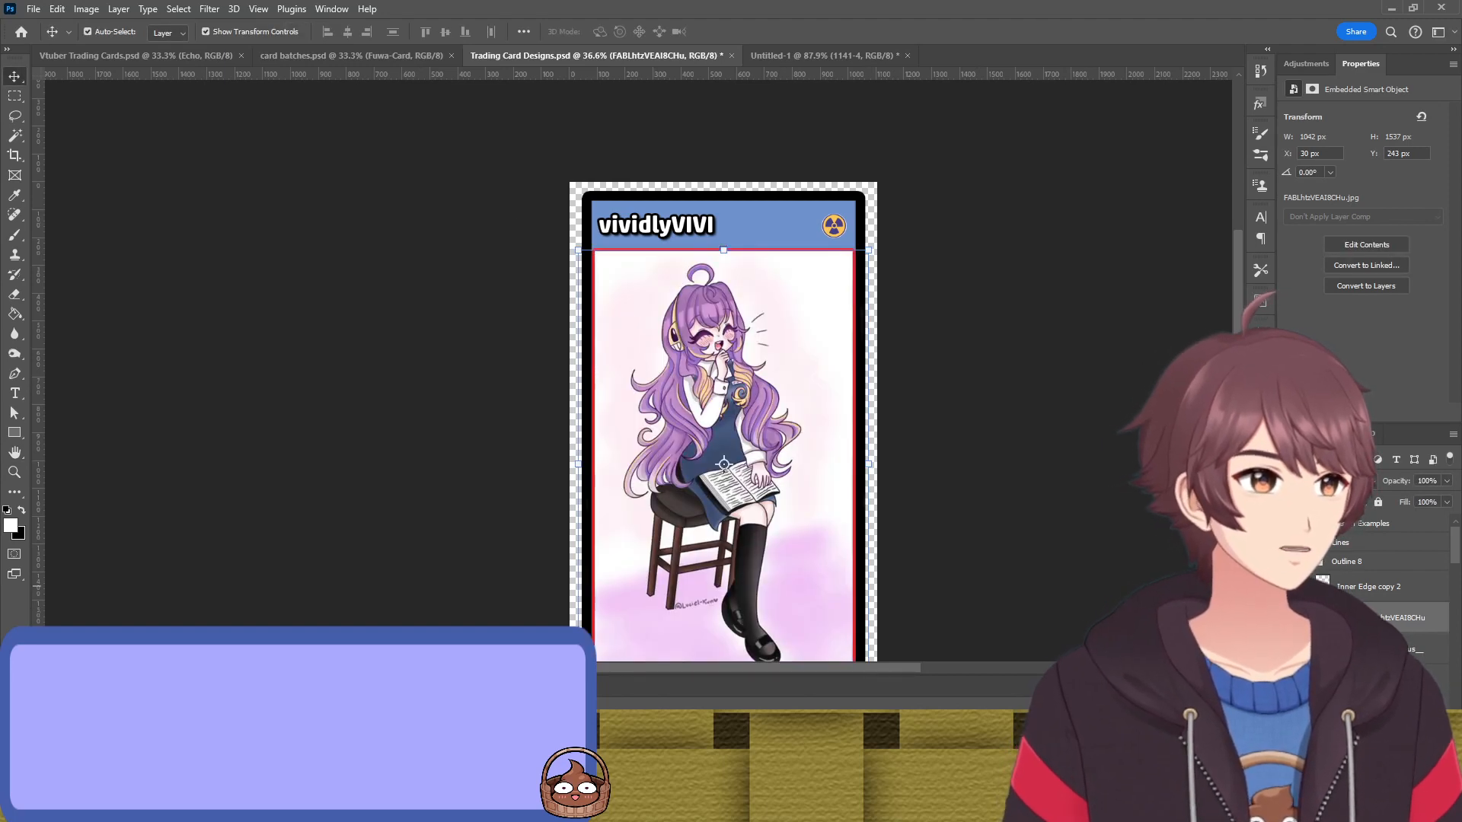
Lower the top edge of the Inner Edge copy 2 frame to Y 248 px, making it about 1519 px tall
left_click(1382, 595)
scroll(664, 272, "up", 5)
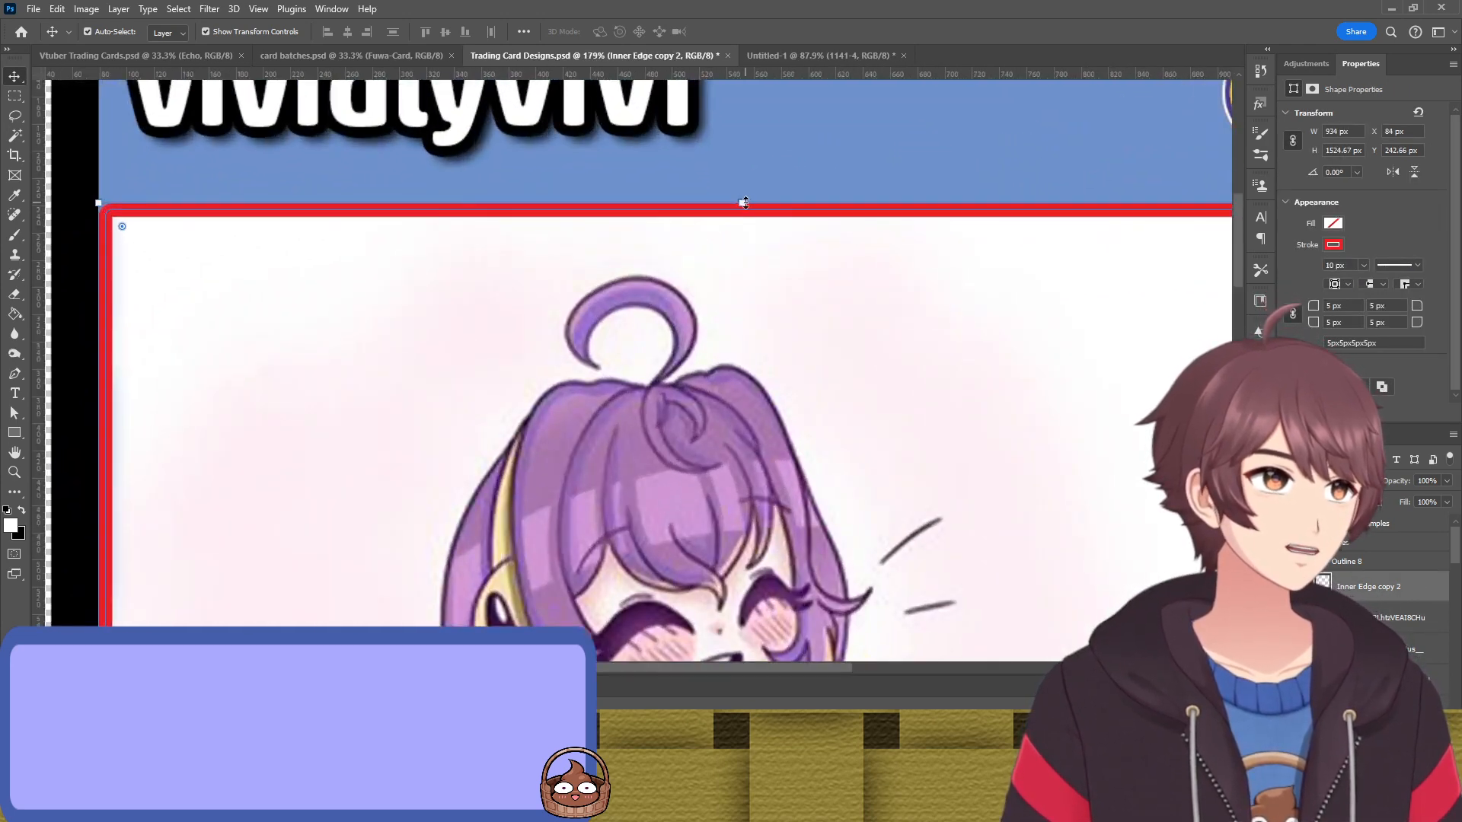
left_click_drag(745, 203, 743, 211)
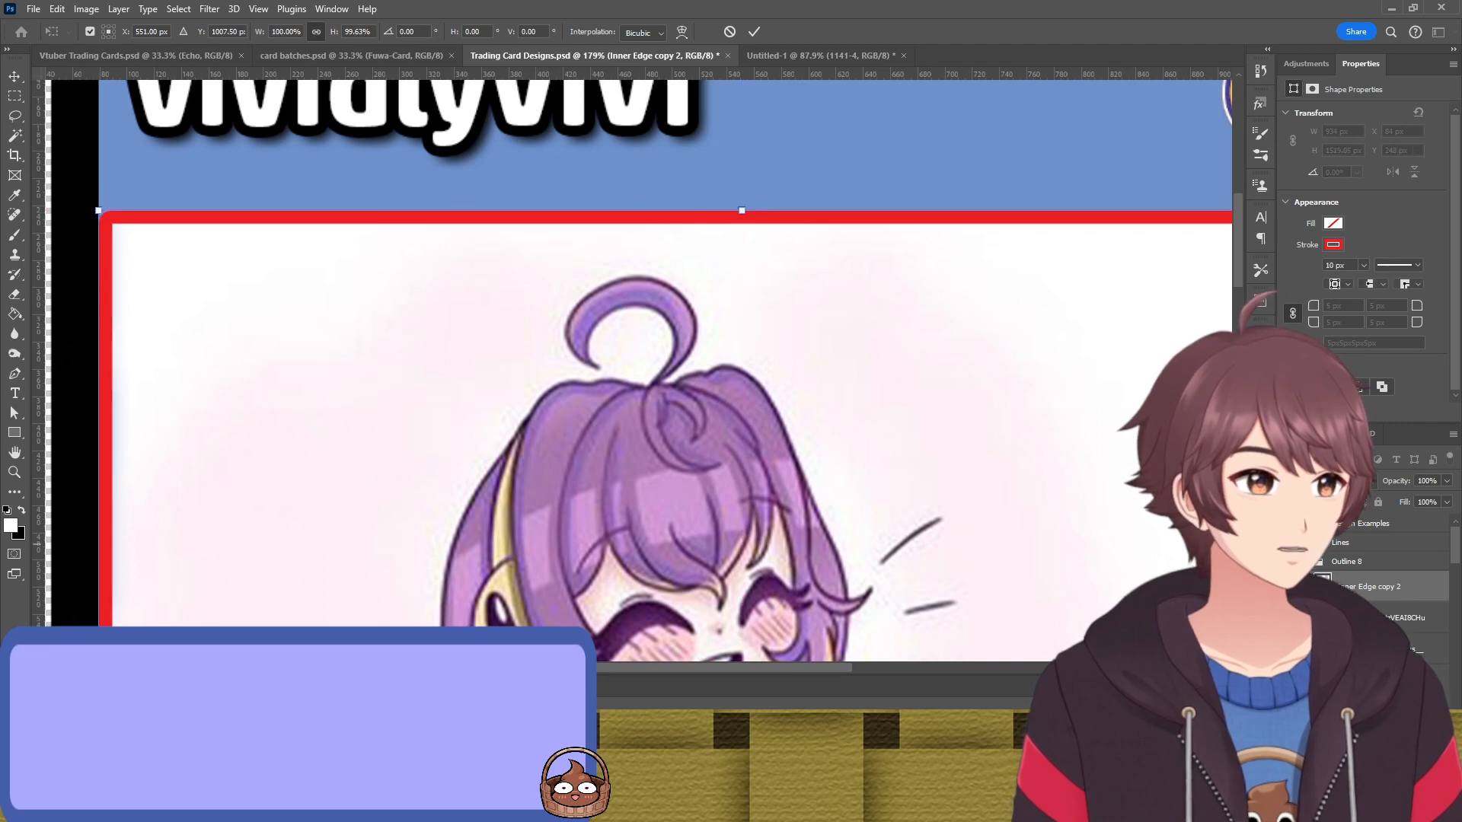
key("Return")
Try placing the red inner frame beneath the character artwork, and return it above the artwork
scroll(742, 375, "down", 2)
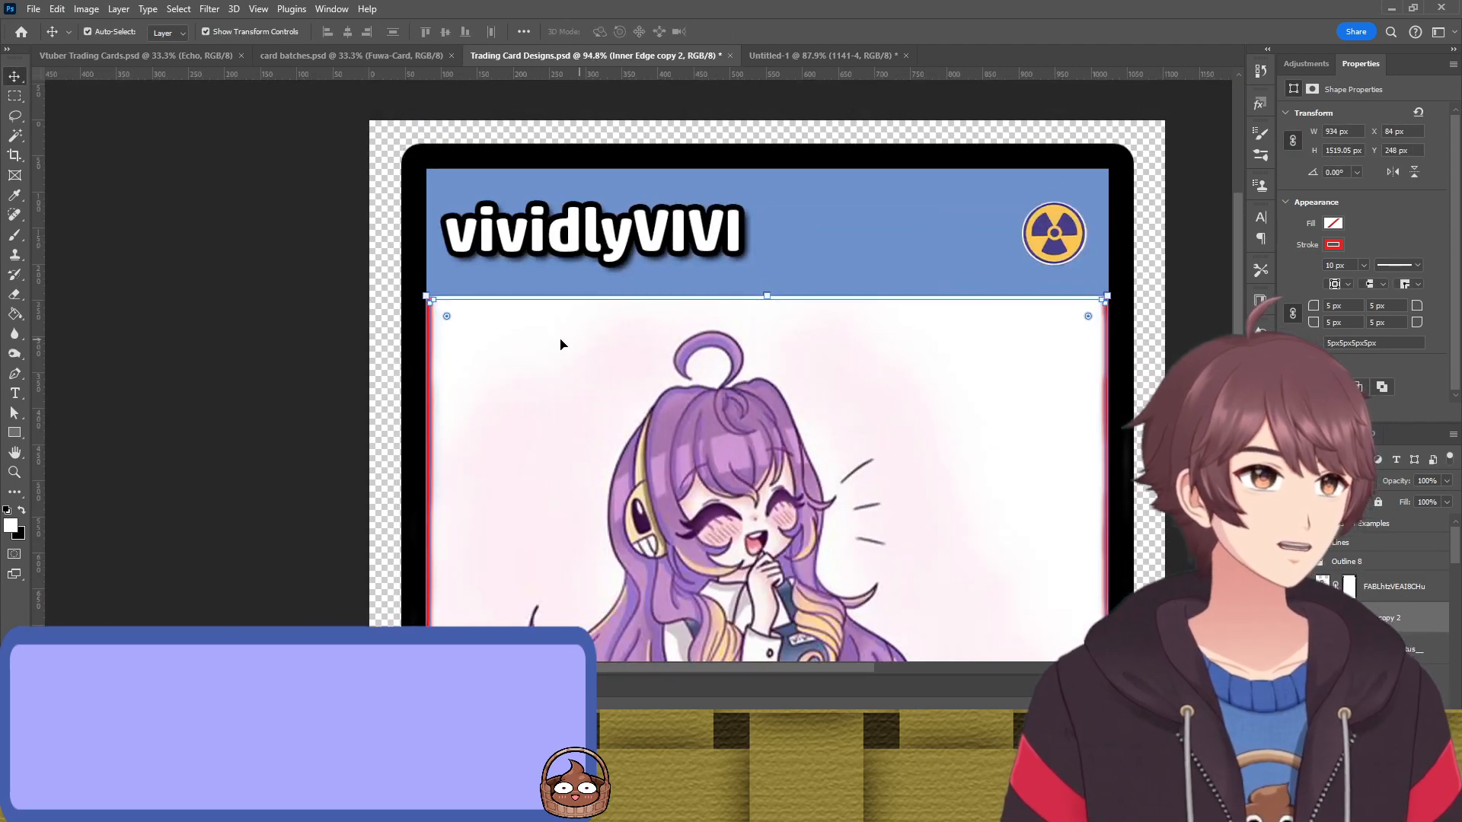
left_click(334, 350)
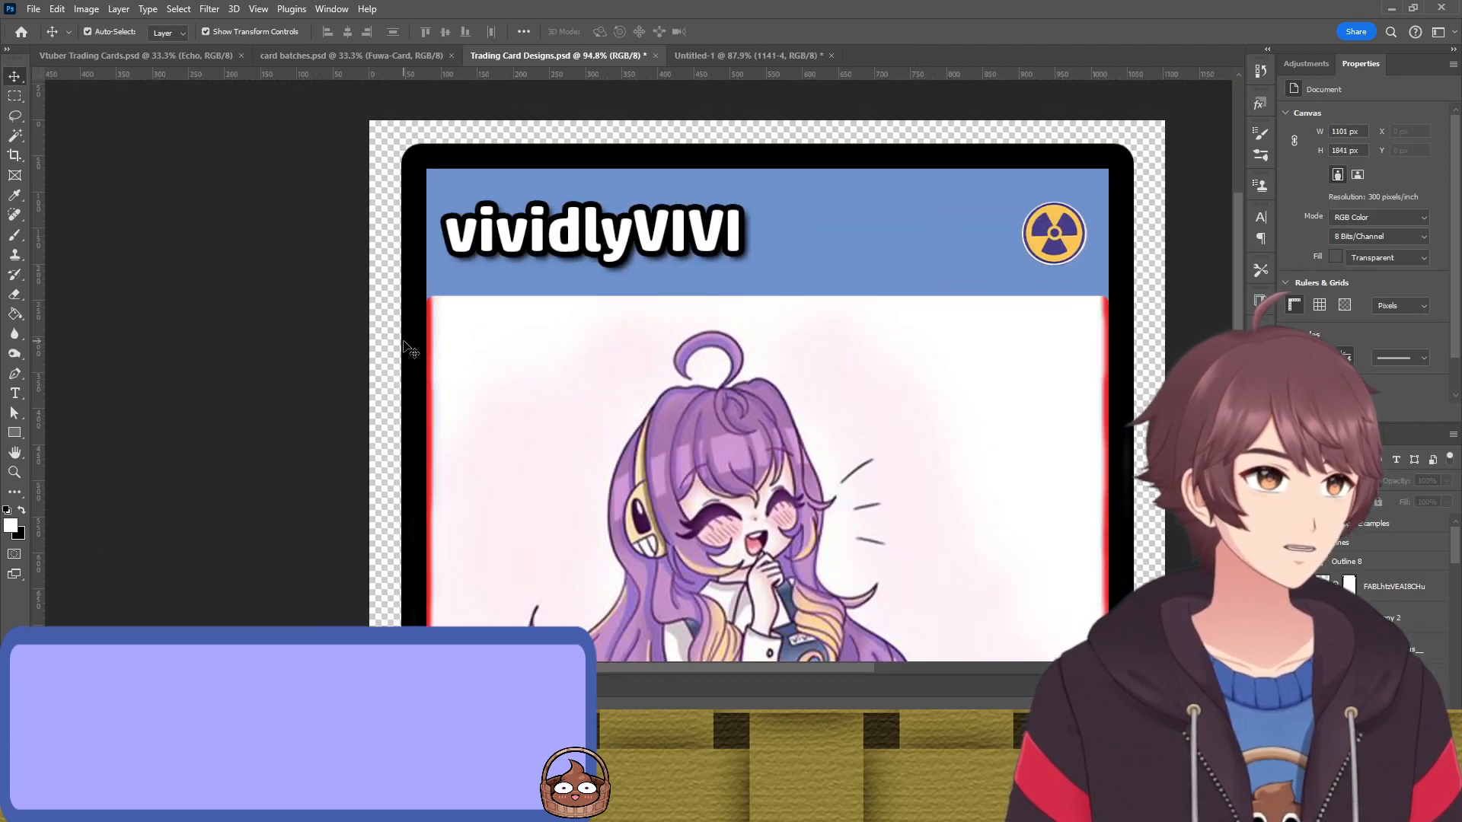
scroll(586, 334, "down", 1)
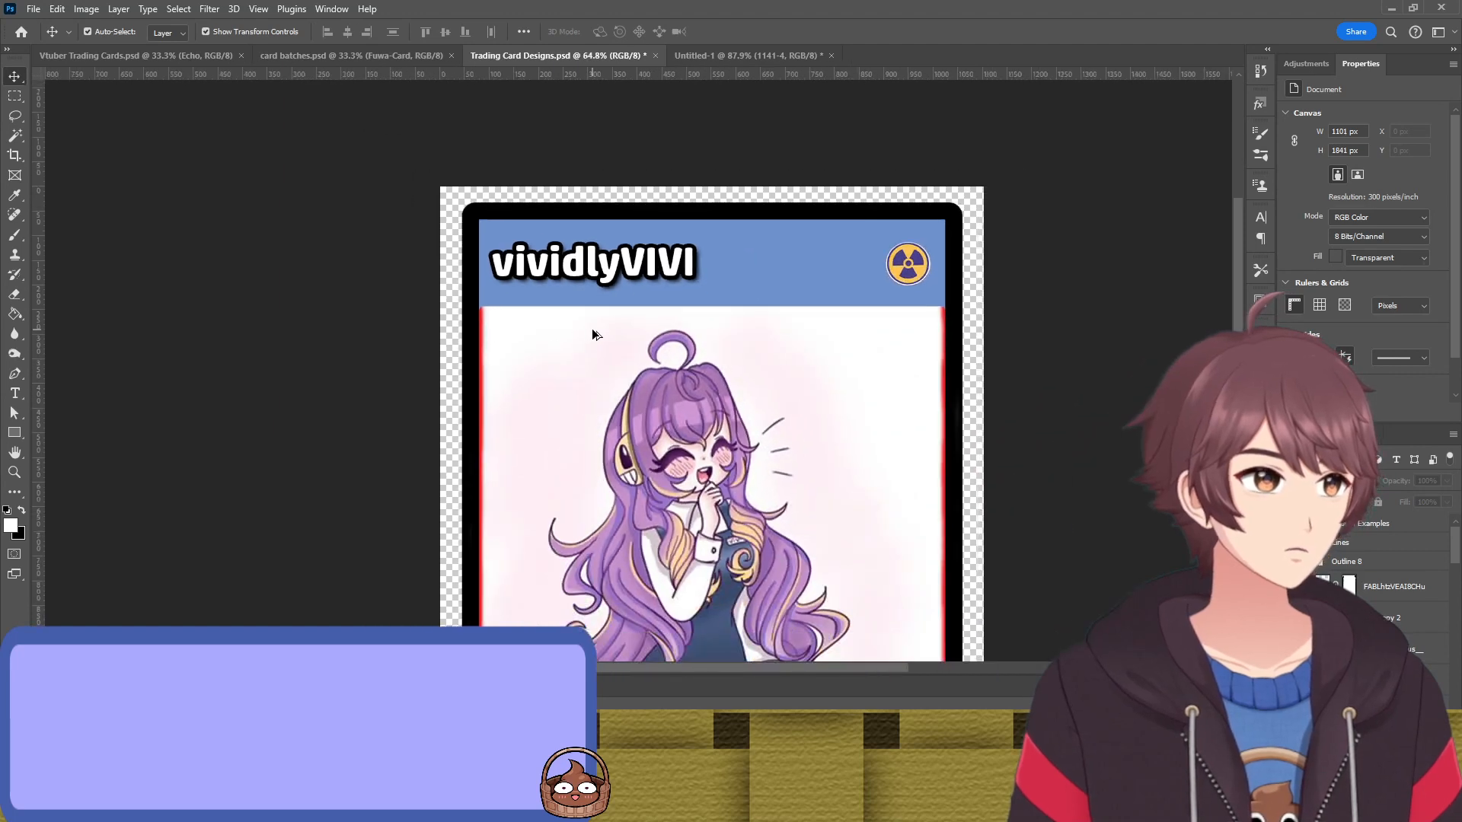
left_click(655, 390)
scroll(630, 385, "down", 1)
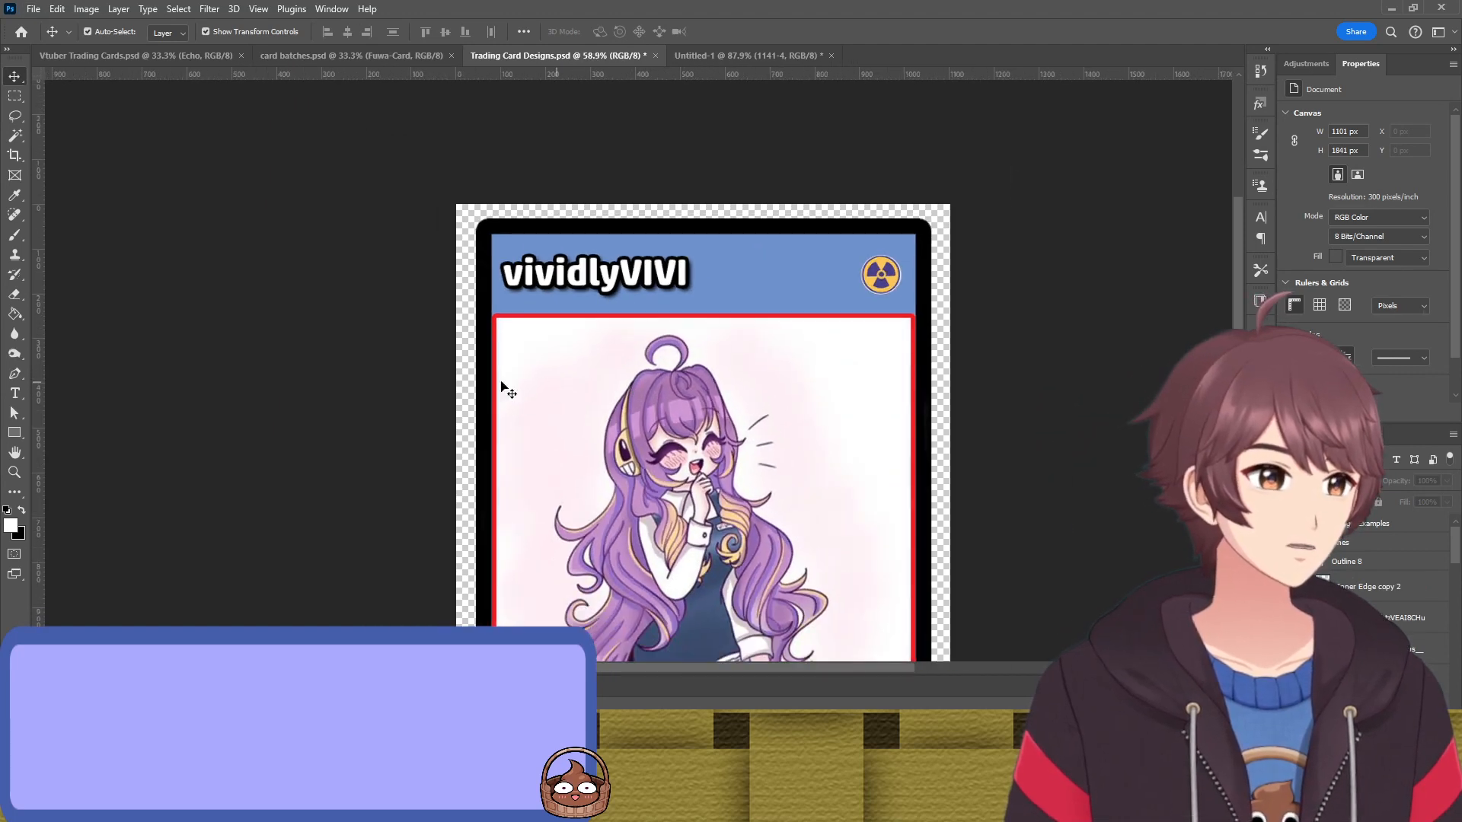
Compare the full card with the red inner frame shown and hidden, then show the frame again
scroll(472, 380, "down", 3)
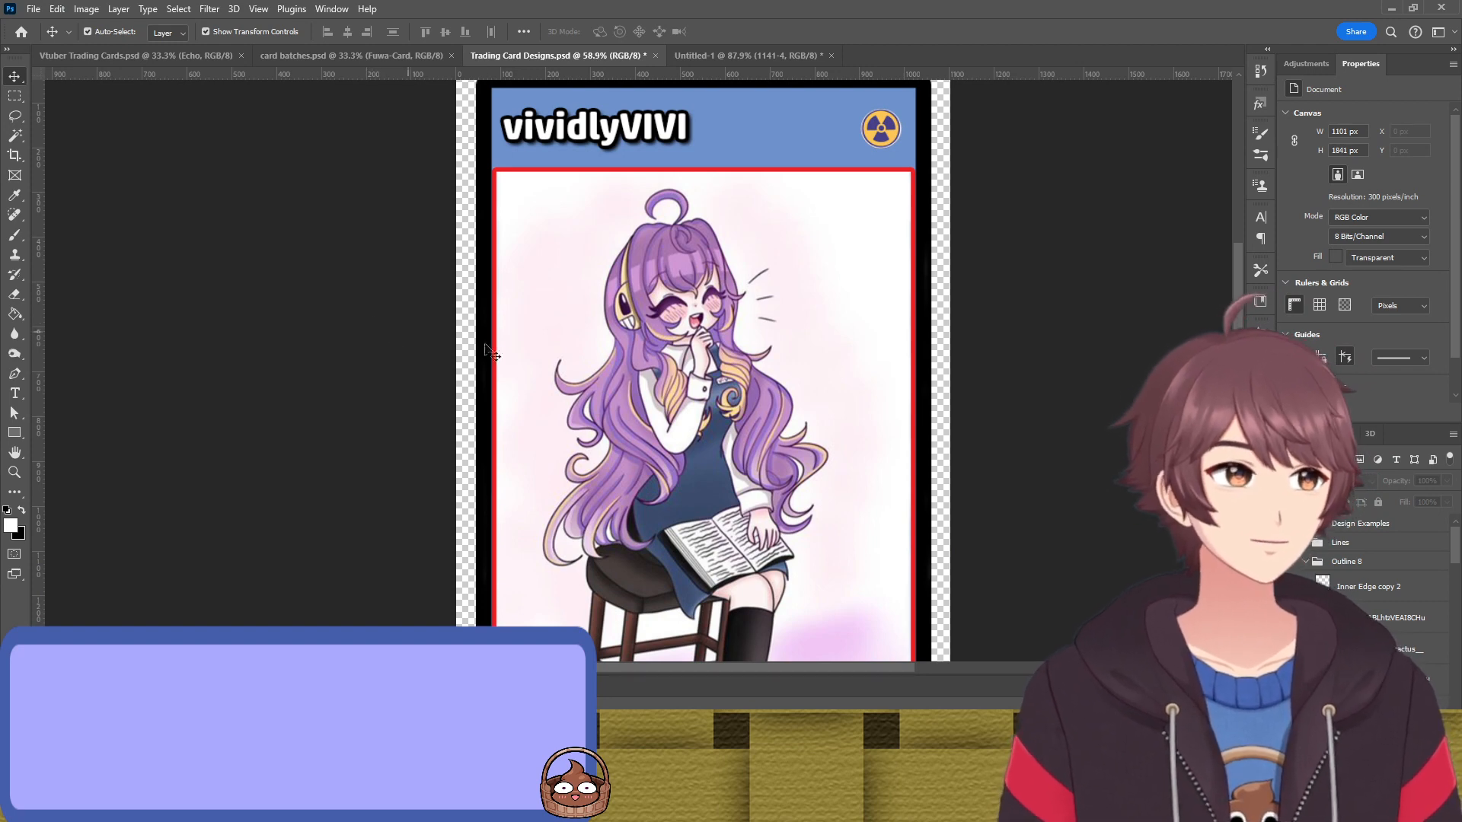
left_click(1400, 617)
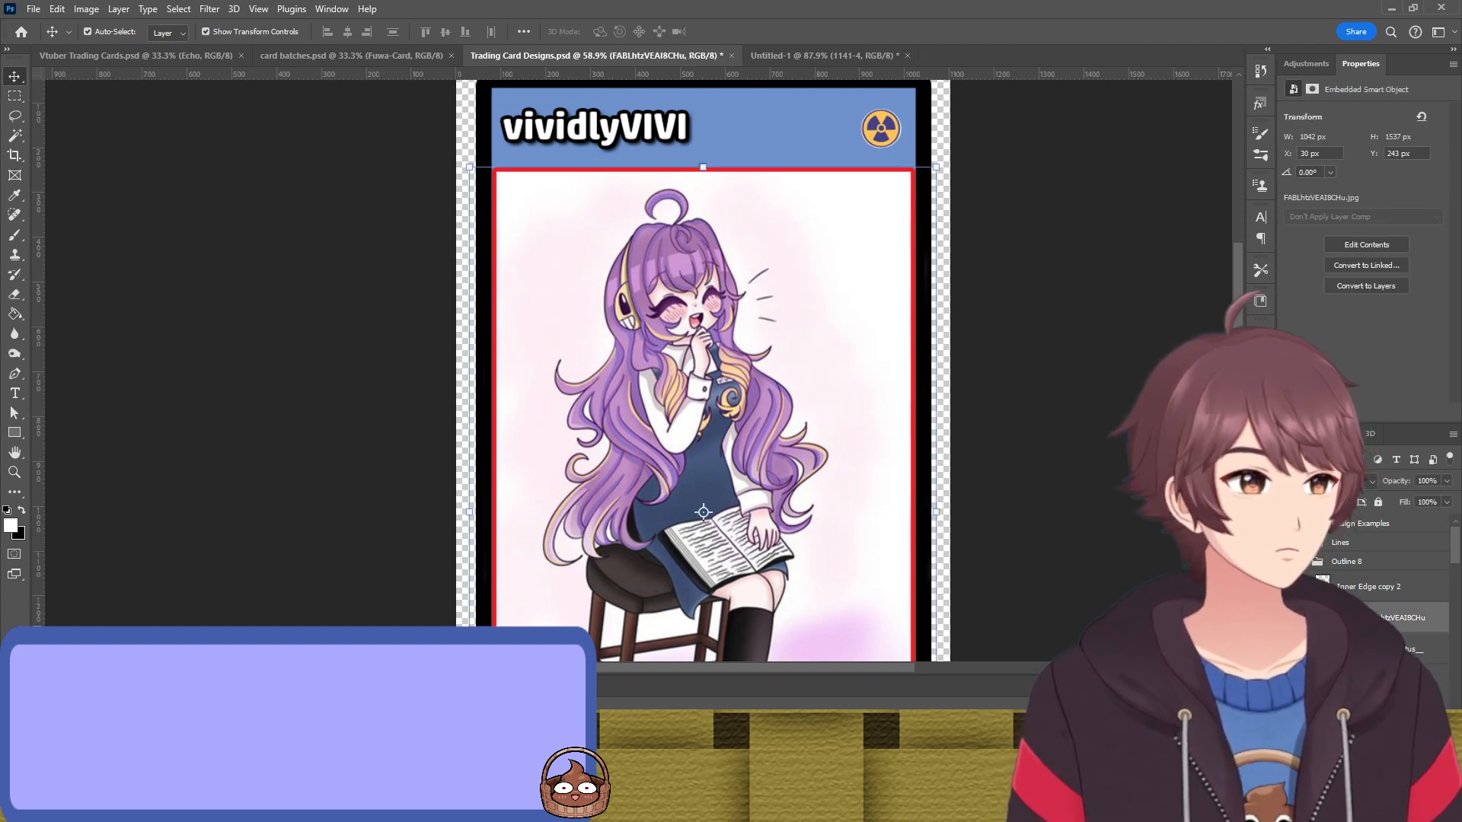
left_click(1362, 587)
left_click(411, 284)
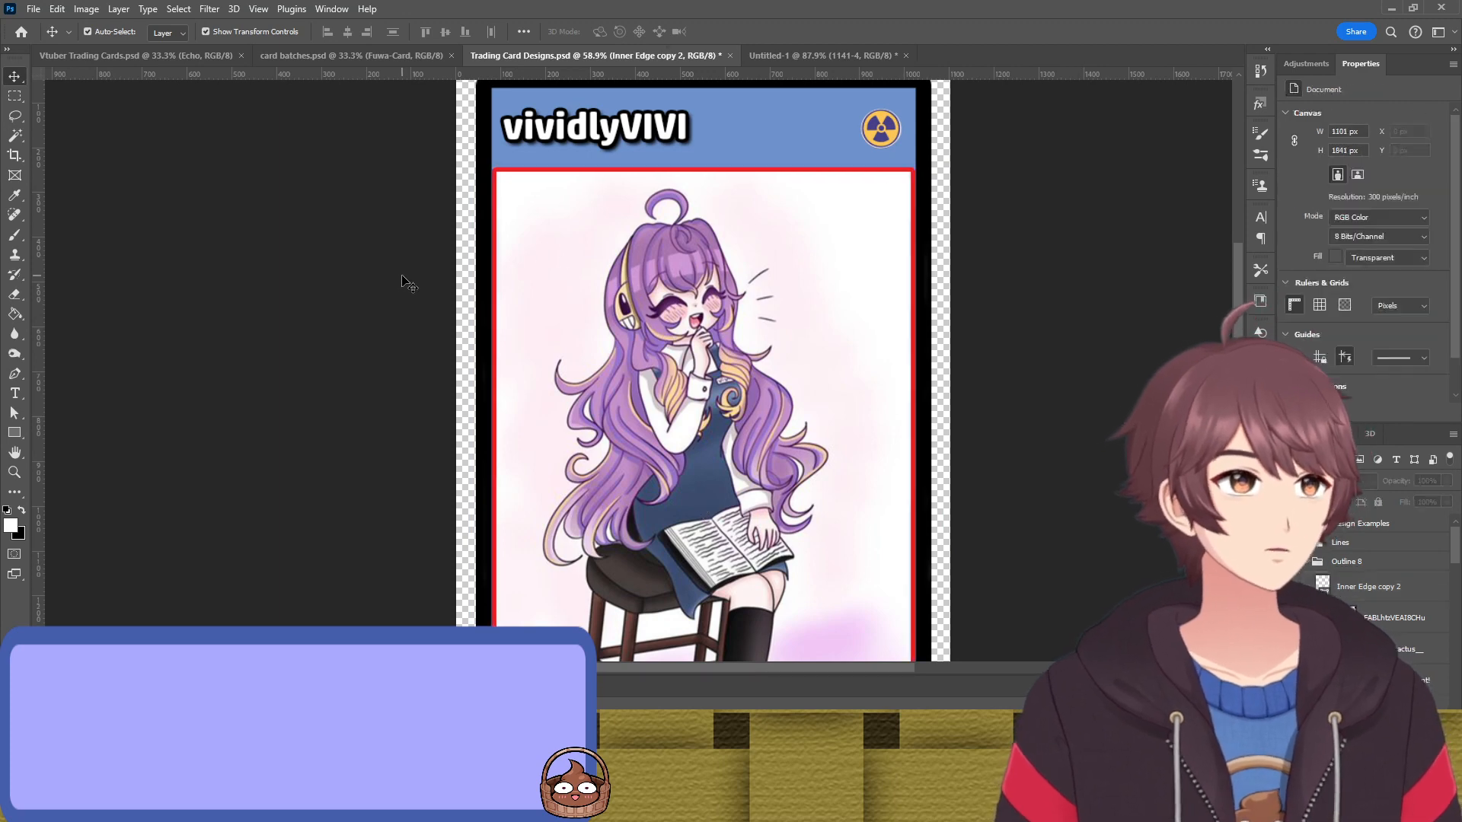
scroll(447, 280, "down", 5)
scroll(440, 274, "down", 2)
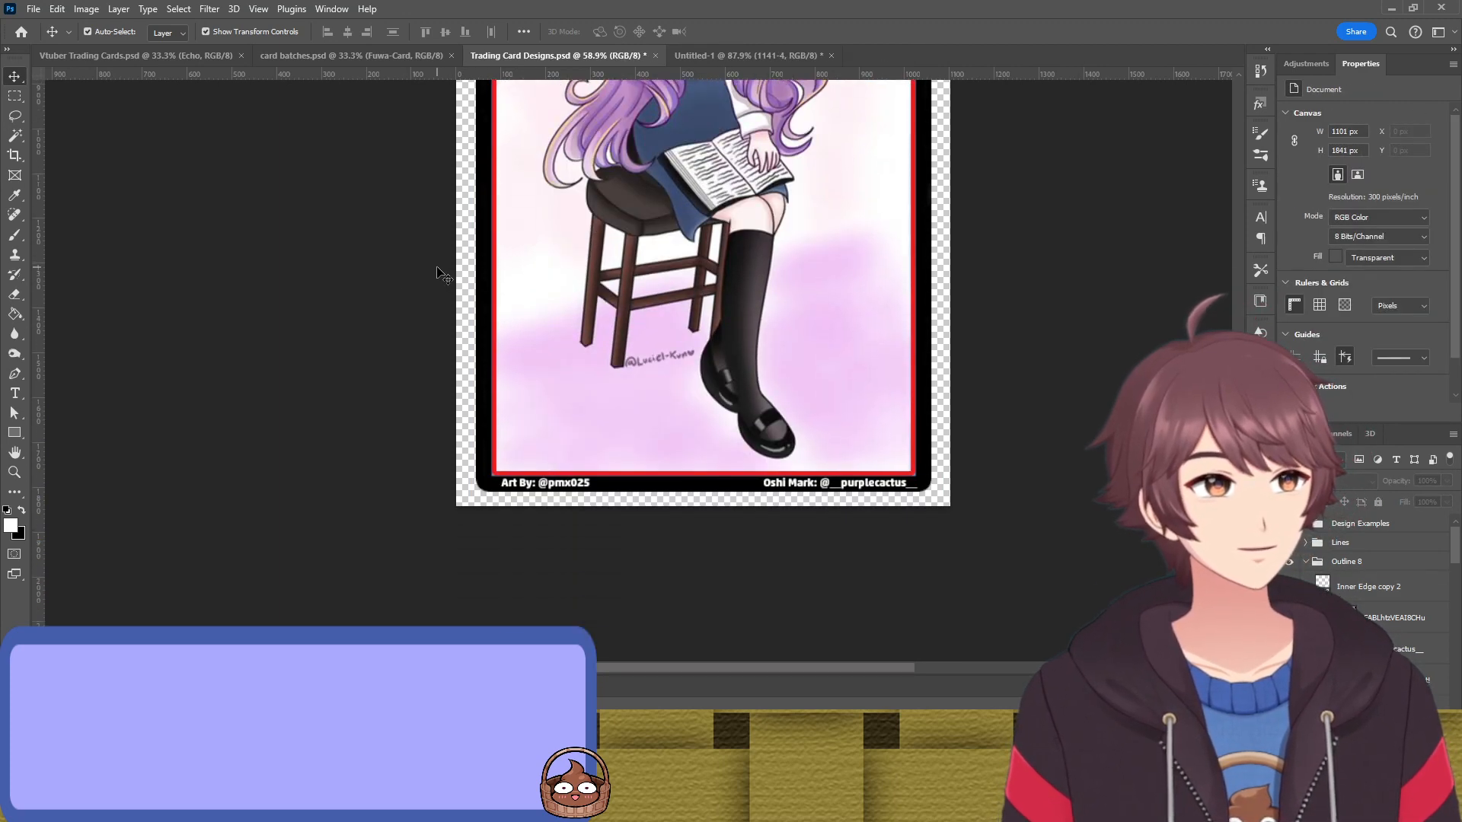
scroll(440, 275, "up", 2)
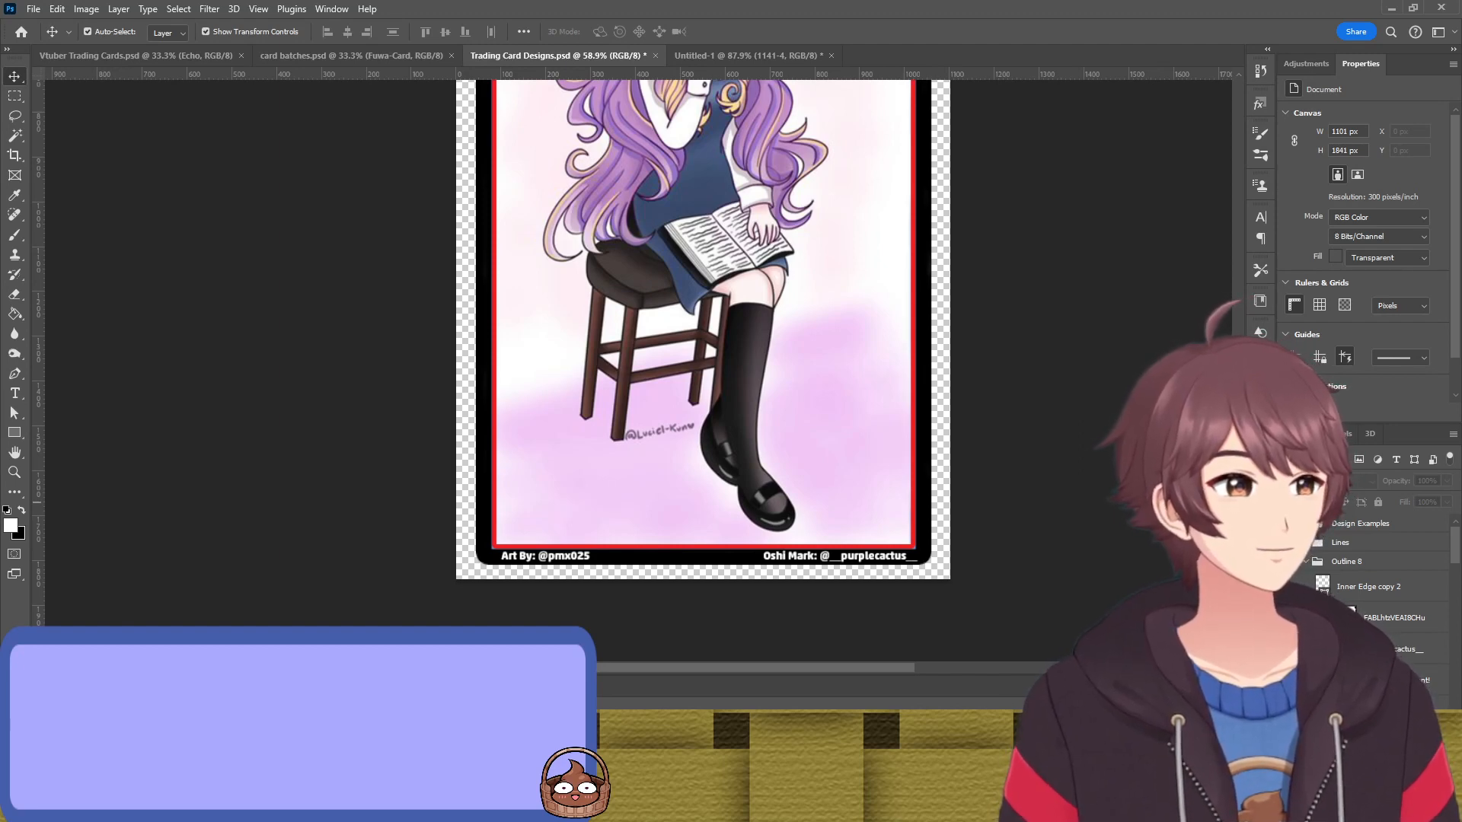
scroll(385, 408, "up", 6)
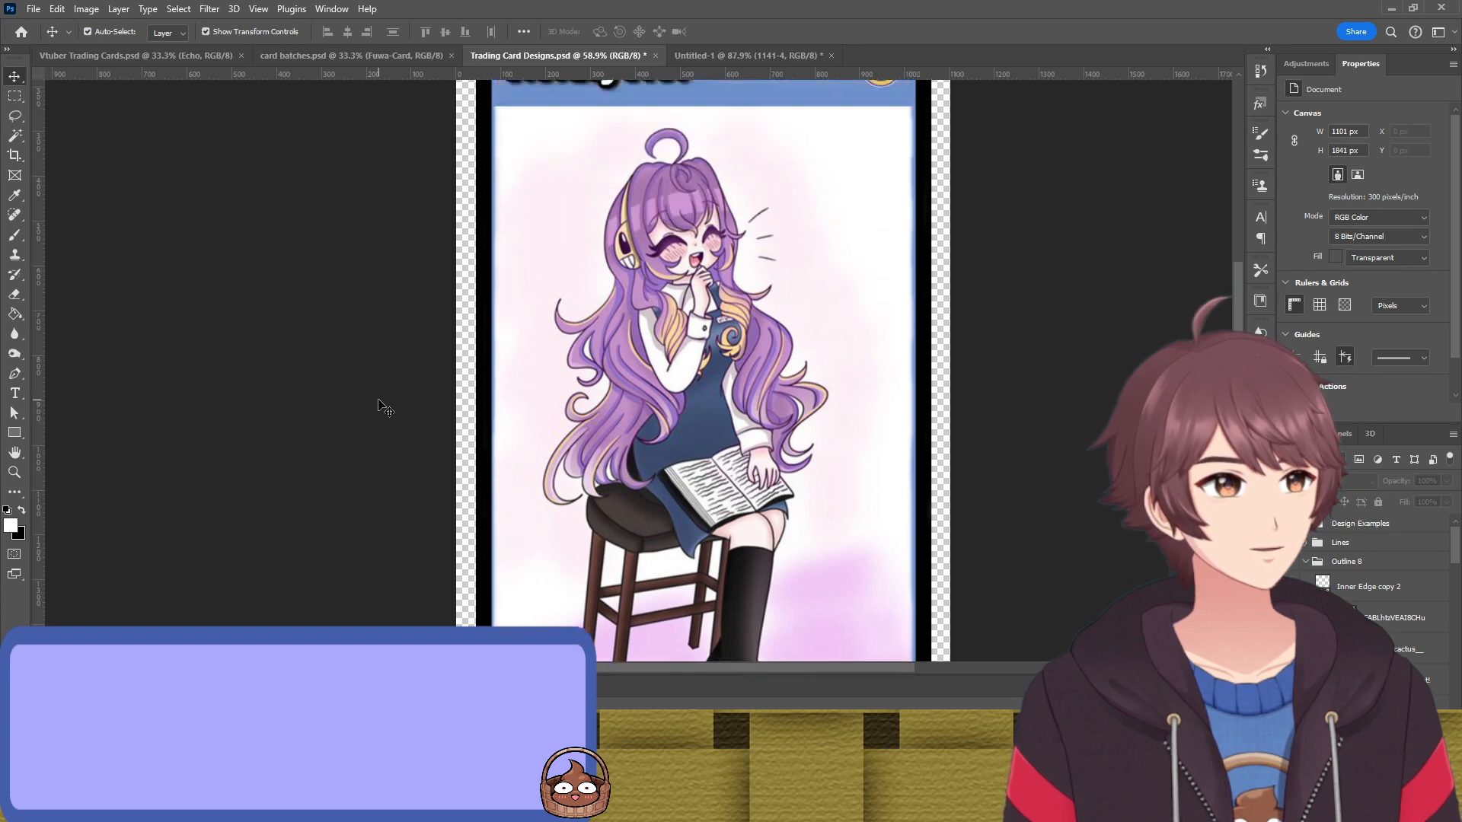
scroll(385, 407, "up", 1)
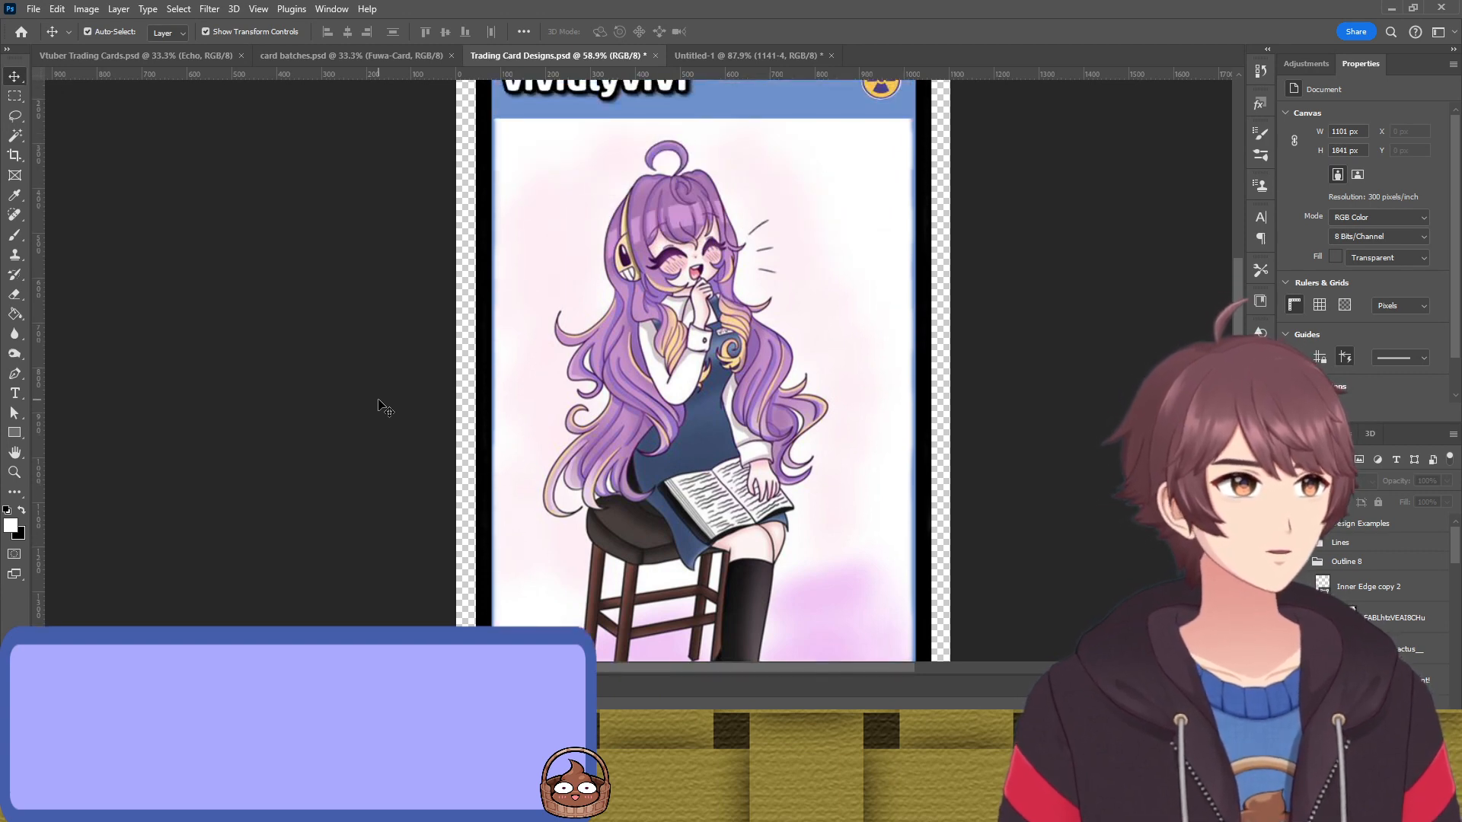
left_click(1287, 588)
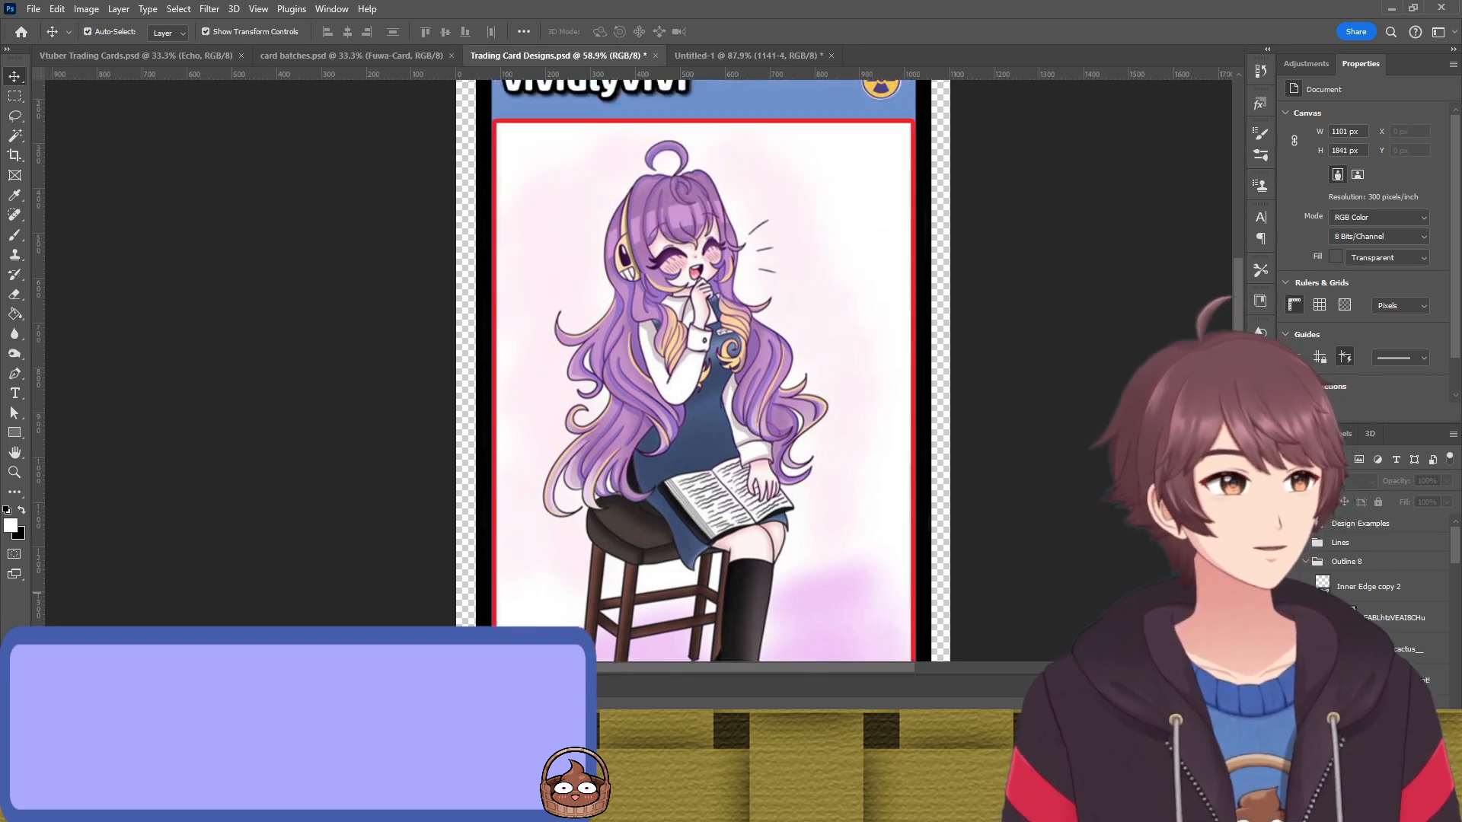
Try selecting the red outline of the Inner Edge copy 2 shape with the Magic Wand and Quick Selection tools
left_click(1368, 586)
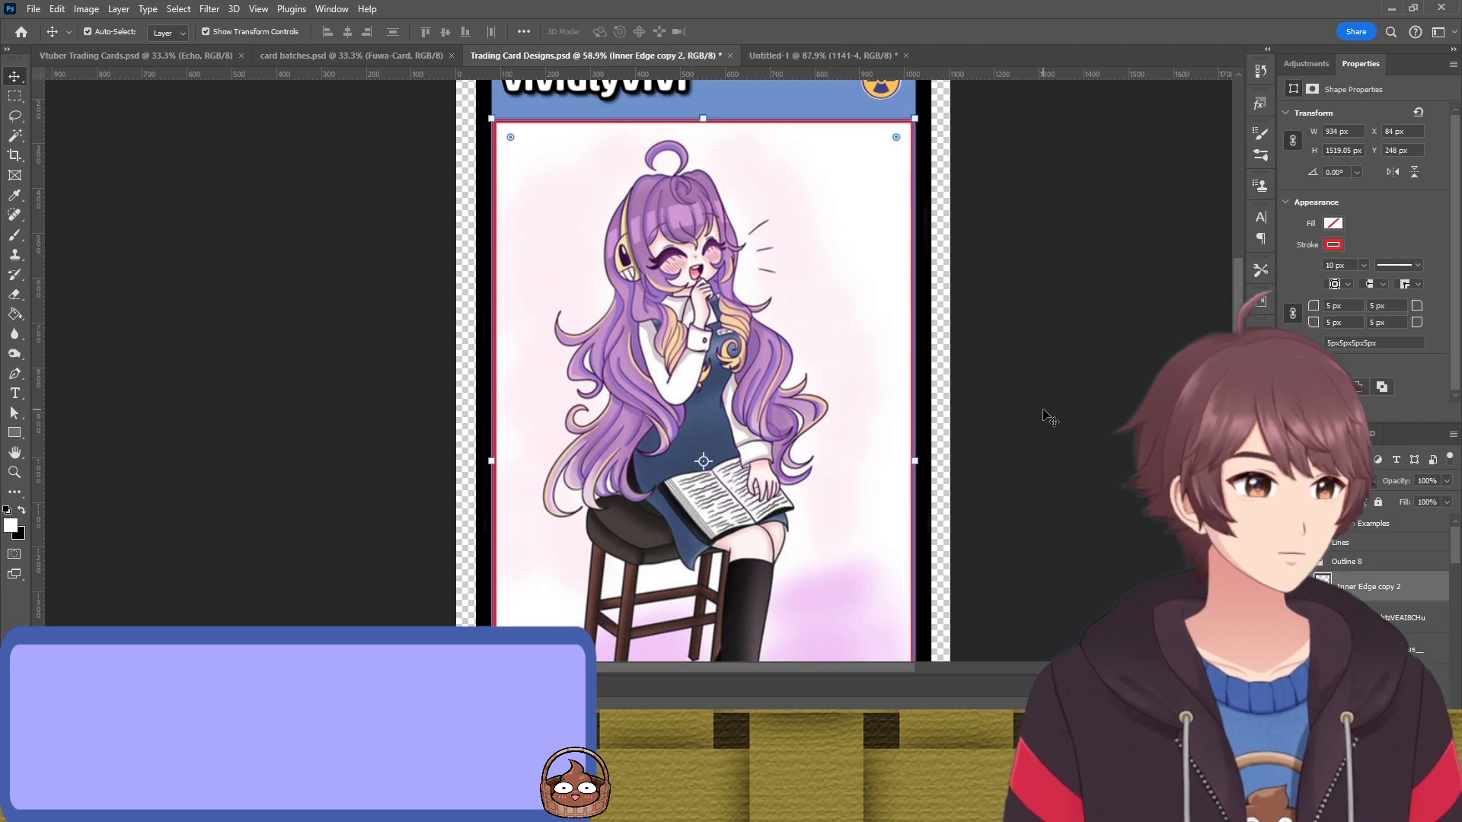
key("w")
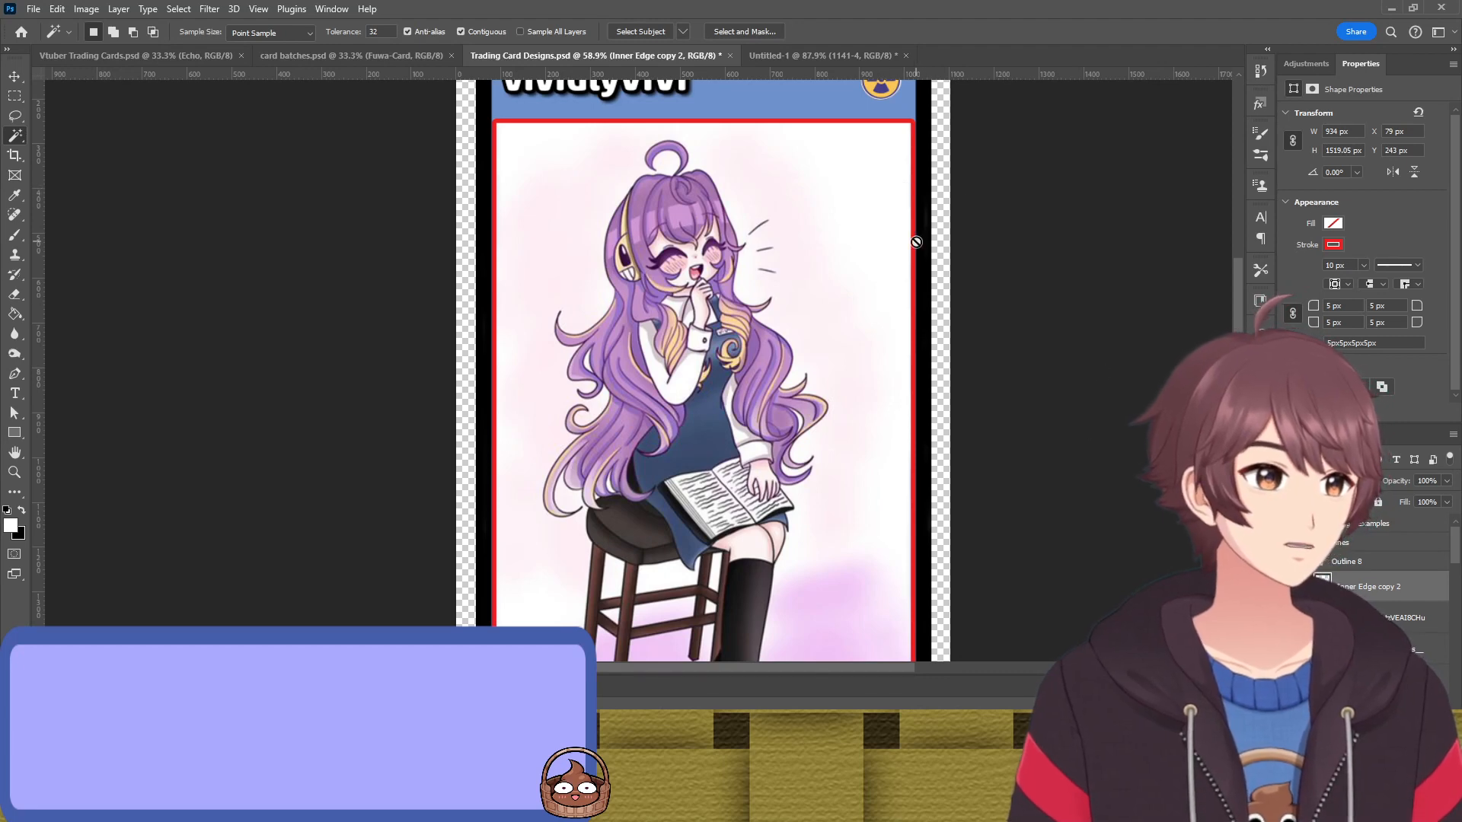
key("shift+w")
key("shift+w")
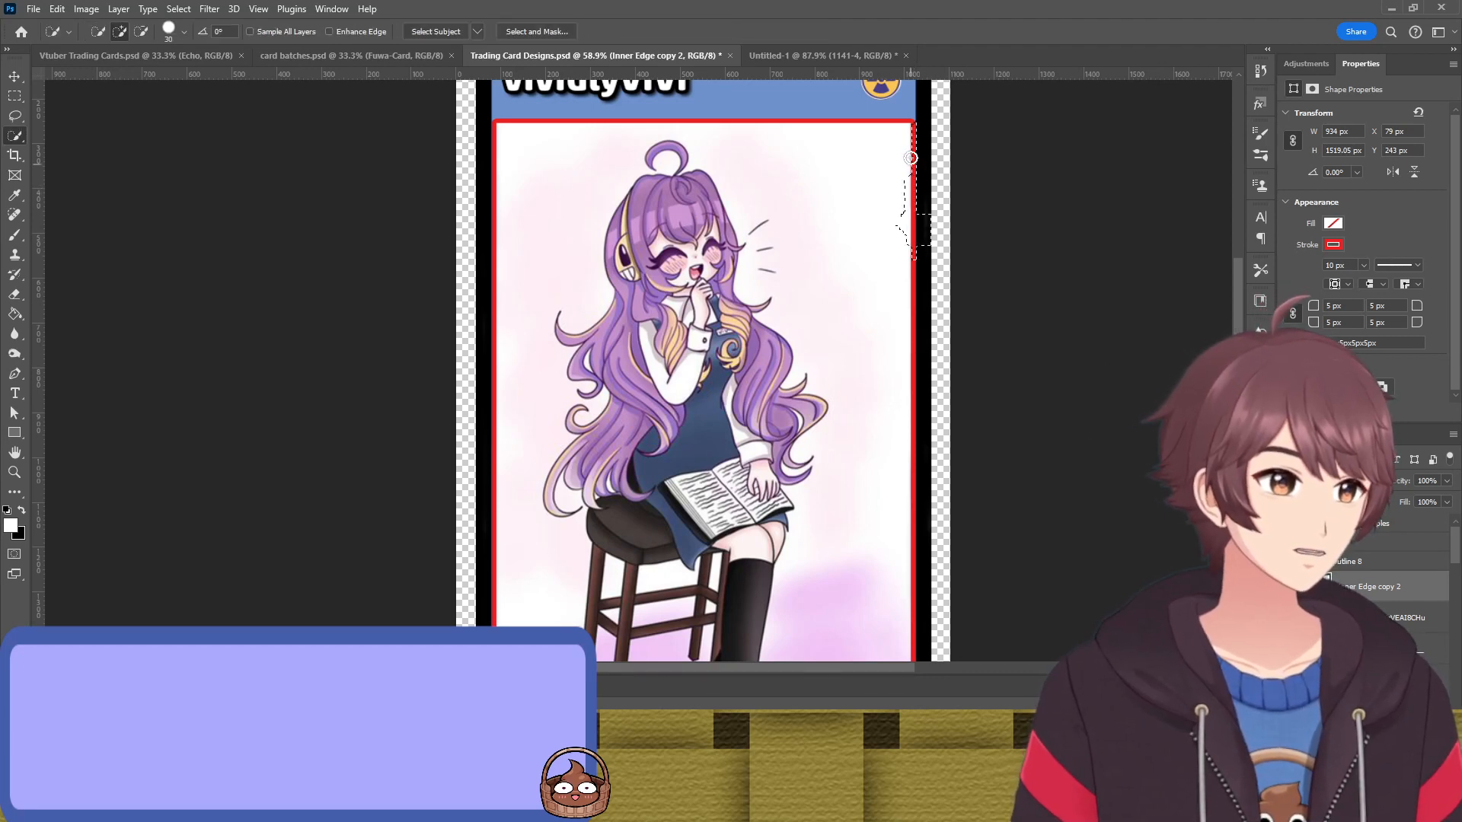
mouse_move(911, 158)
left_mouse_down()
mouse_move(857, 133)
mouse_move(710, 124)
mouse_move(868, 98)
mouse_move(530, 154)
left_mouse_up()
mouse_move(428, 141)
left_mouse_down()
mouse_move(464, 192)
mouse_move(758, 384)
mouse_move(868, 479)
mouse_move(742, 601)
mouse_move(314, 318)
mouse_move(182, 539)
left_mouse_up()
left_click_drag(852, 190, 764, 338)
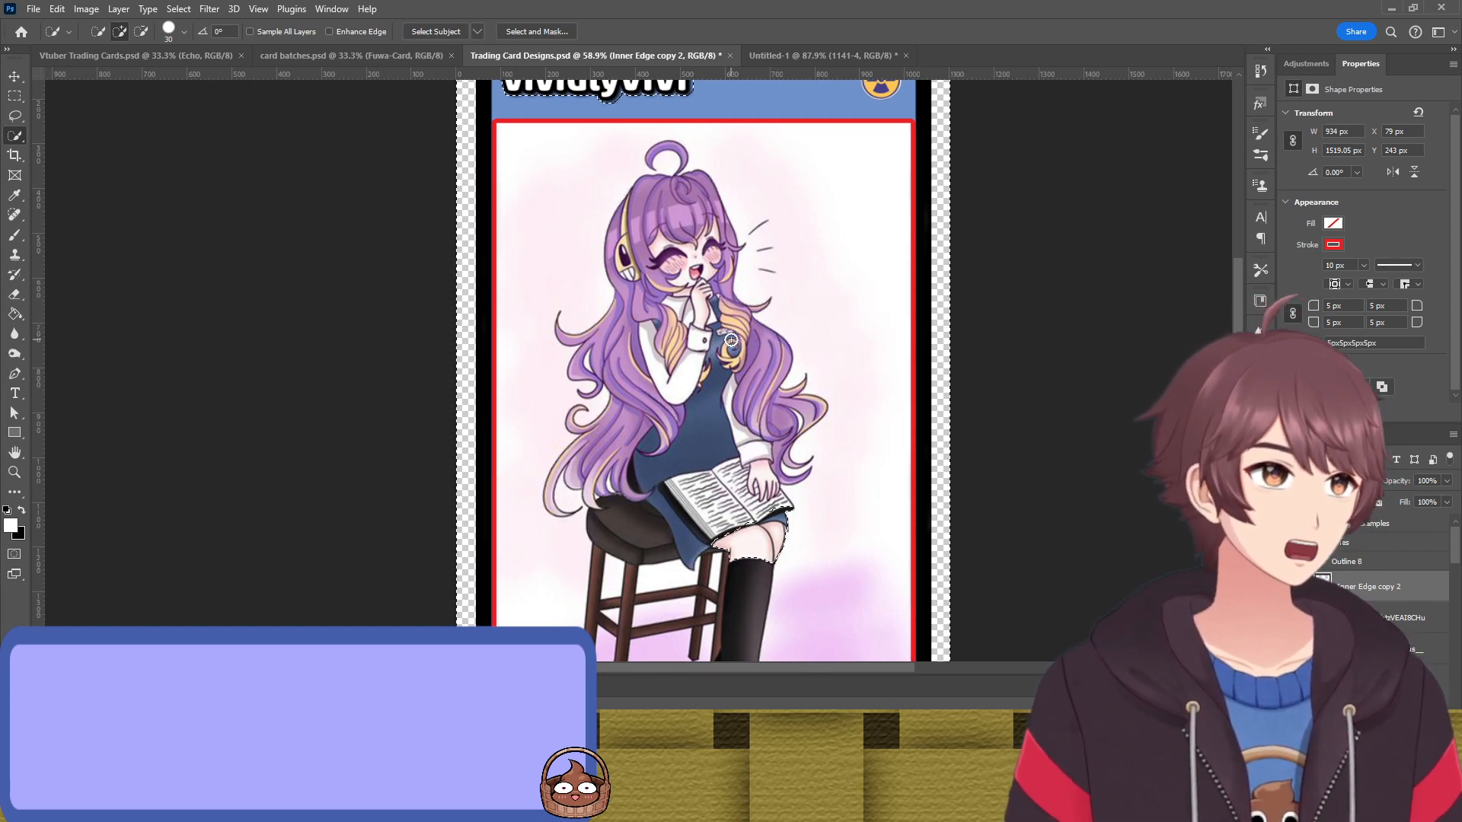
scroll(749, 441, "down", 5)
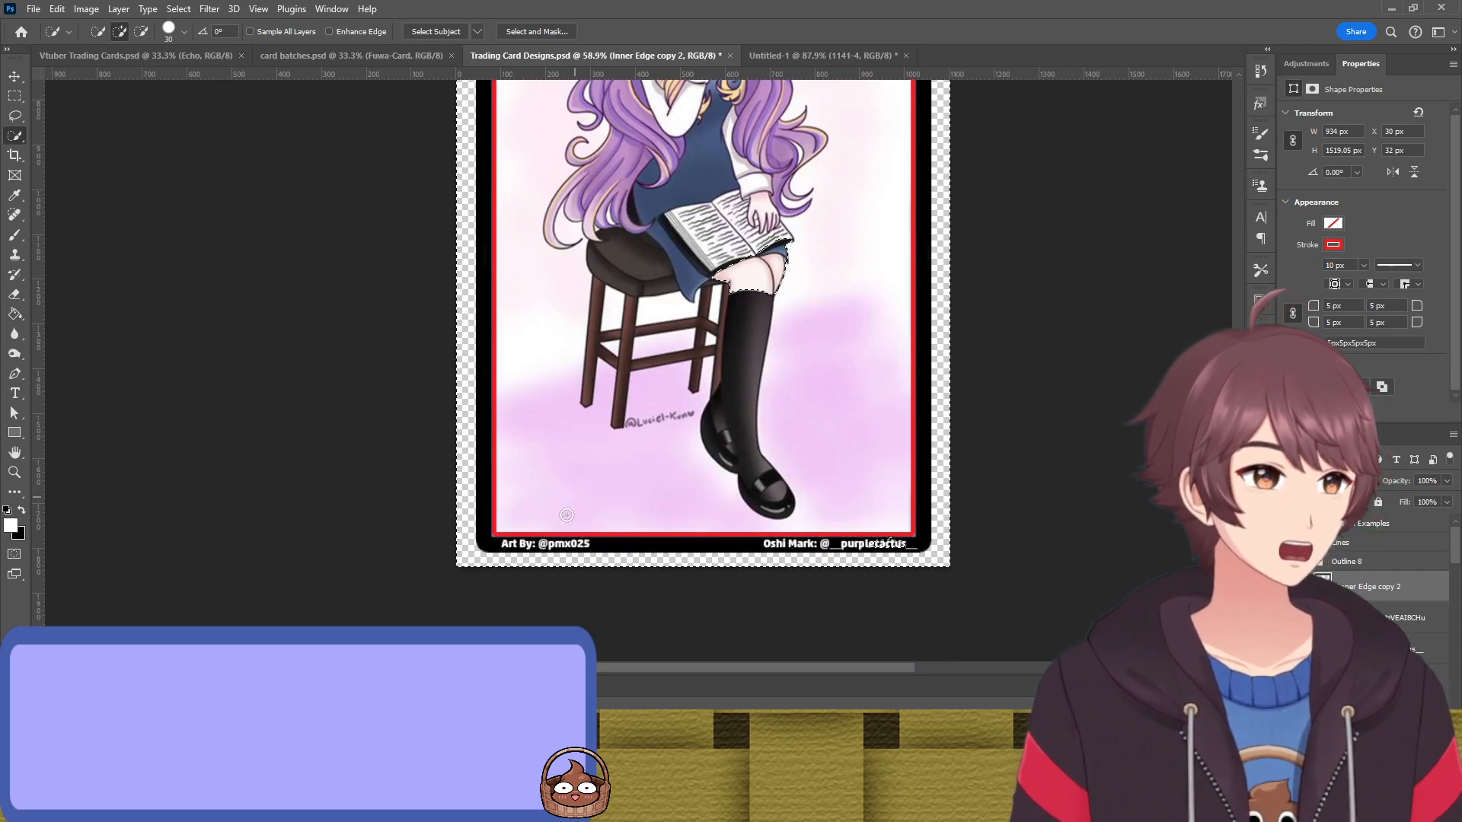
left_click(609, 522)
scroll(718, 495, "up", 3)
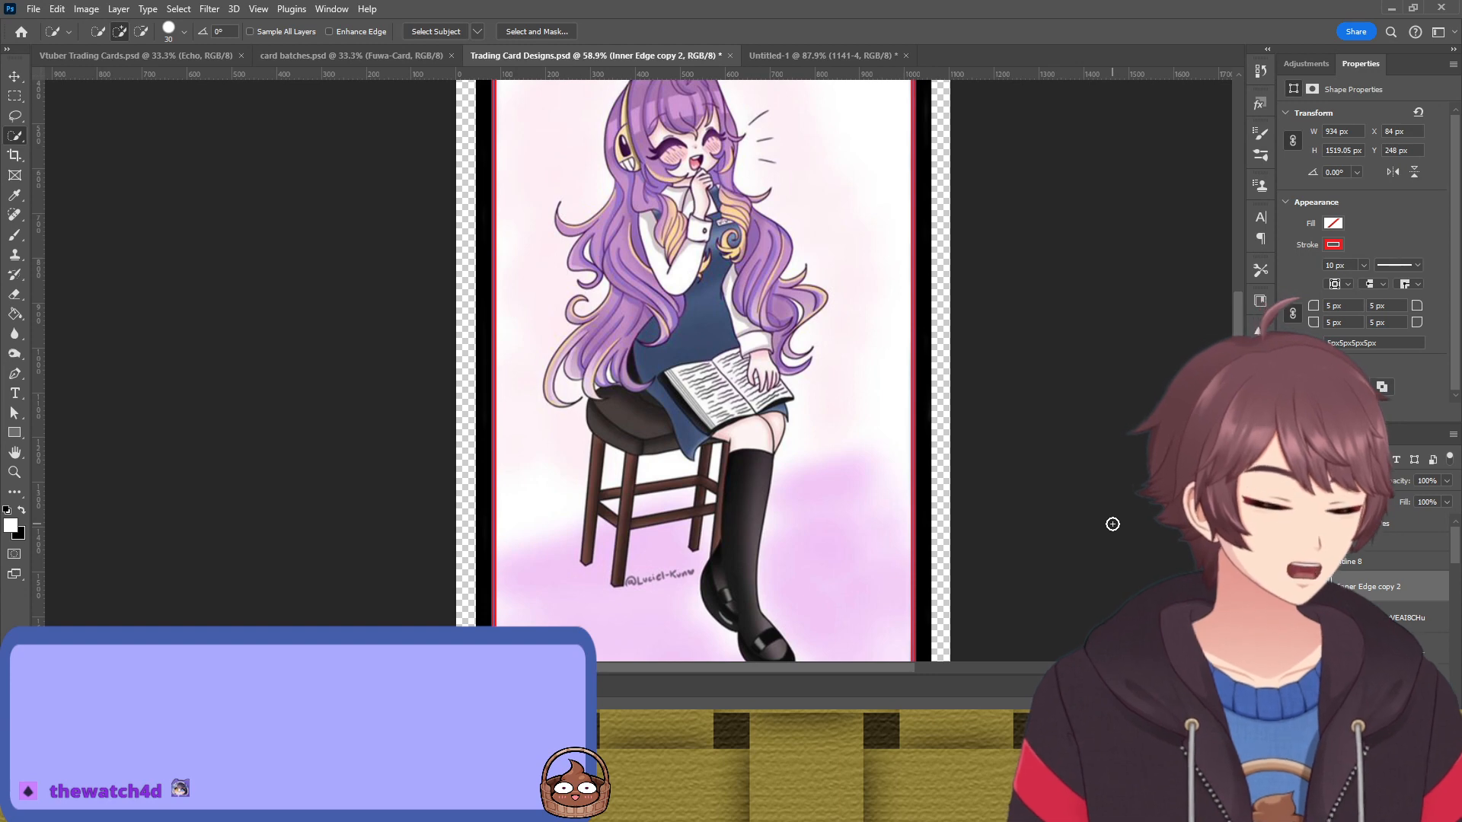
Rasterize the Inner Edge copy 2 frame layer and select its red outline with the Magic Wand
key("v")
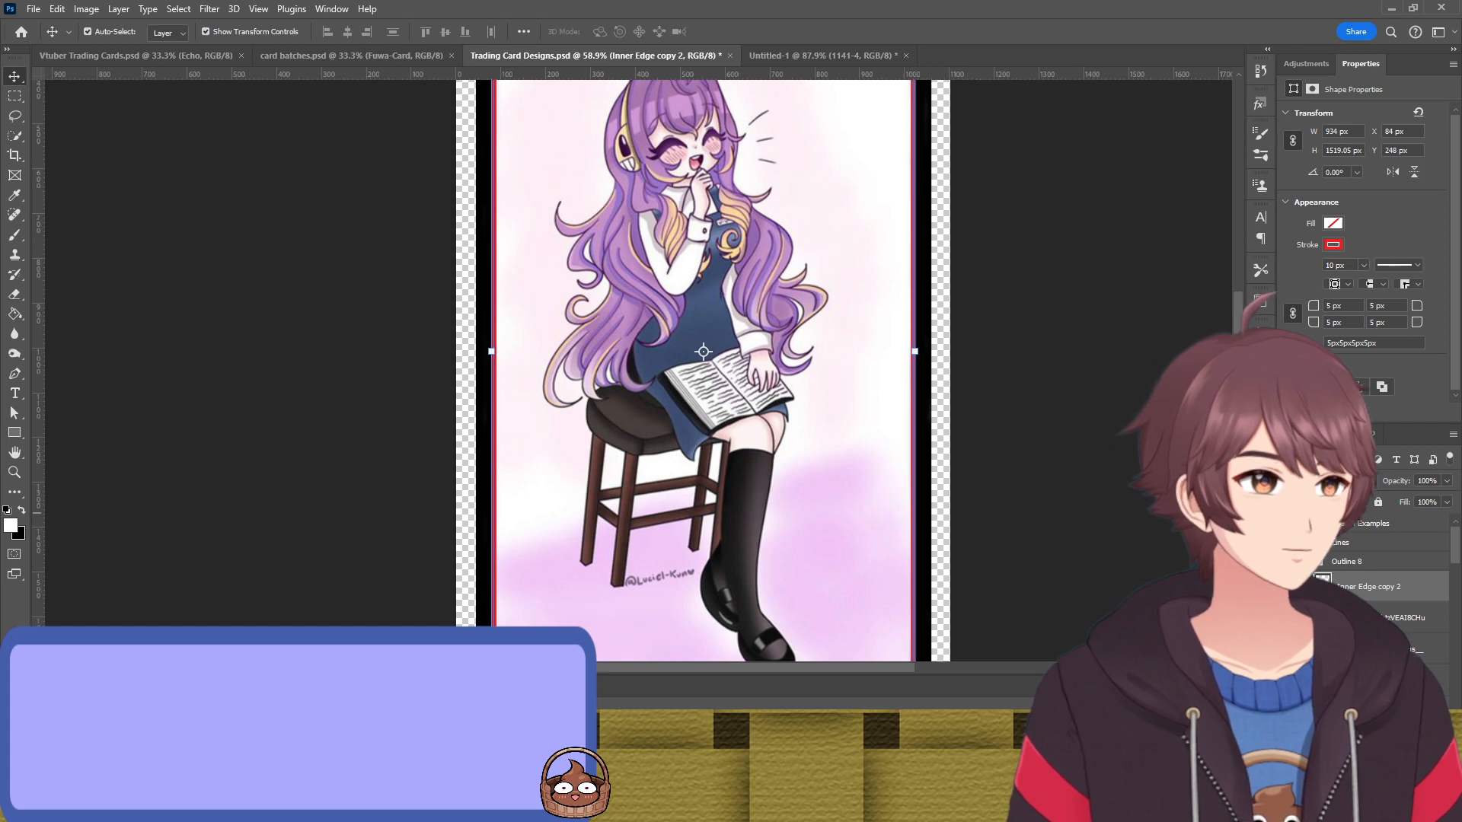
left_click(1335, 585)
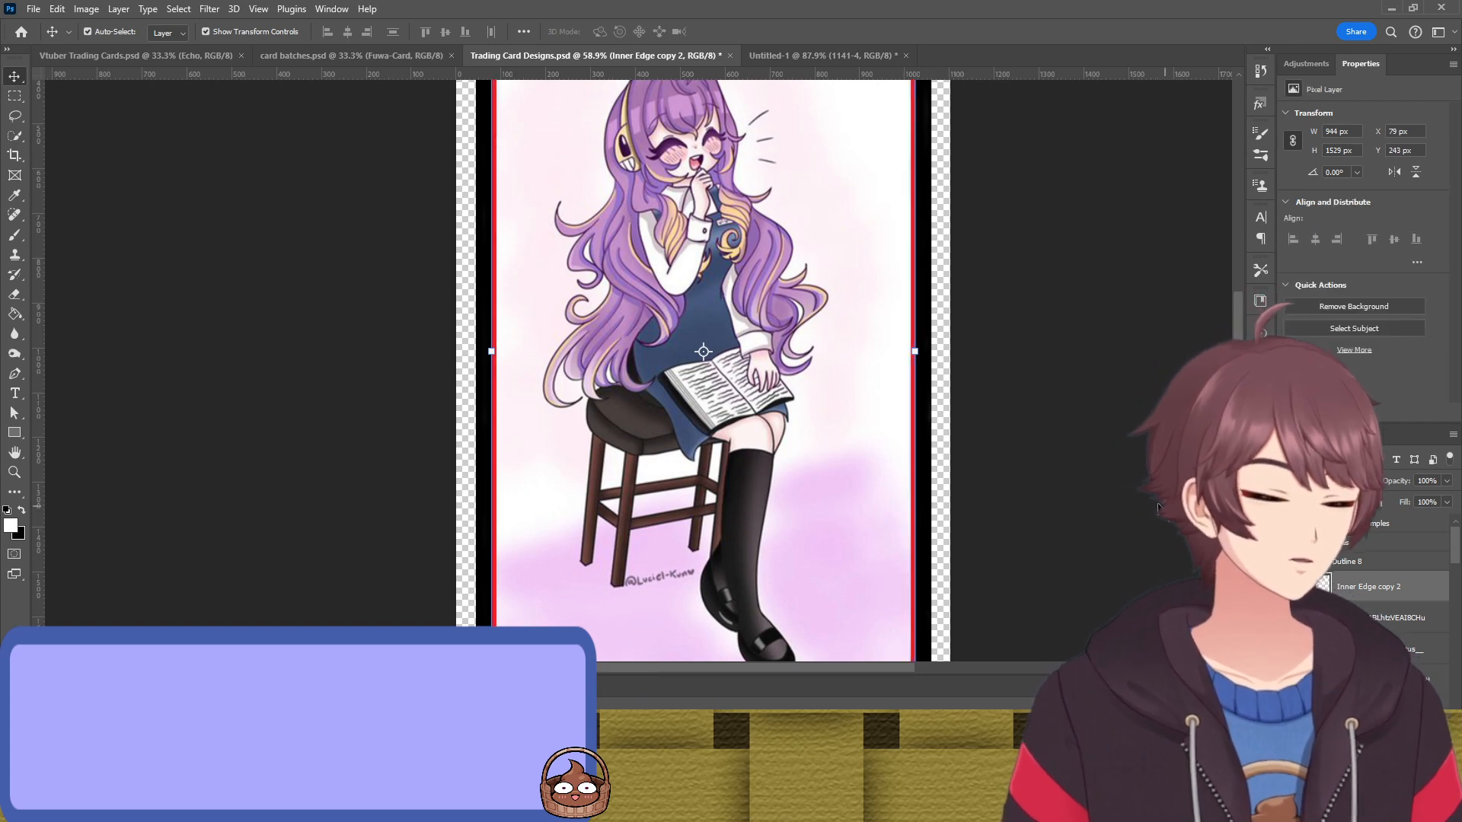
key("w")
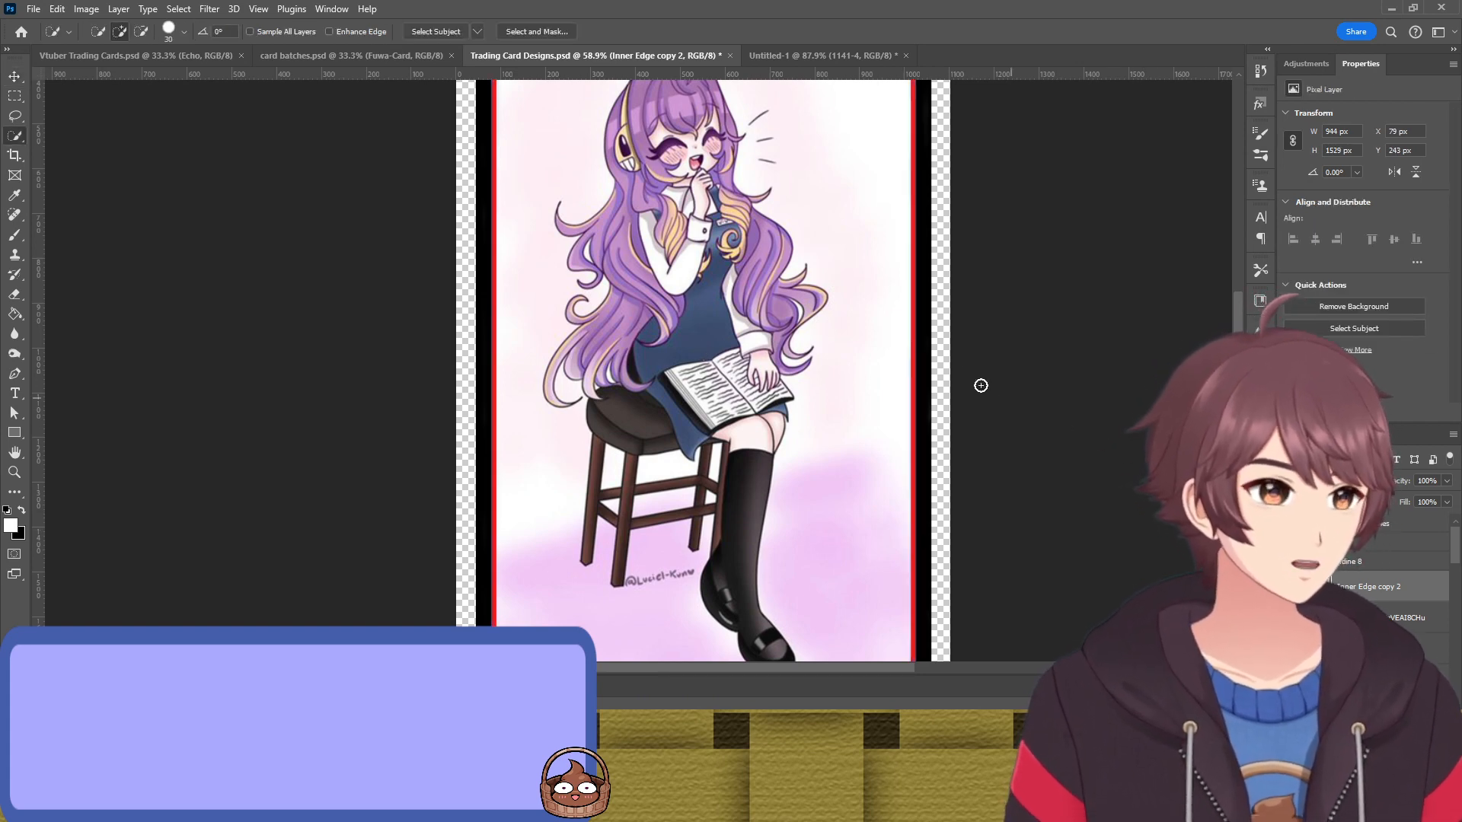
key("shift+w")
left_click(915, 359)
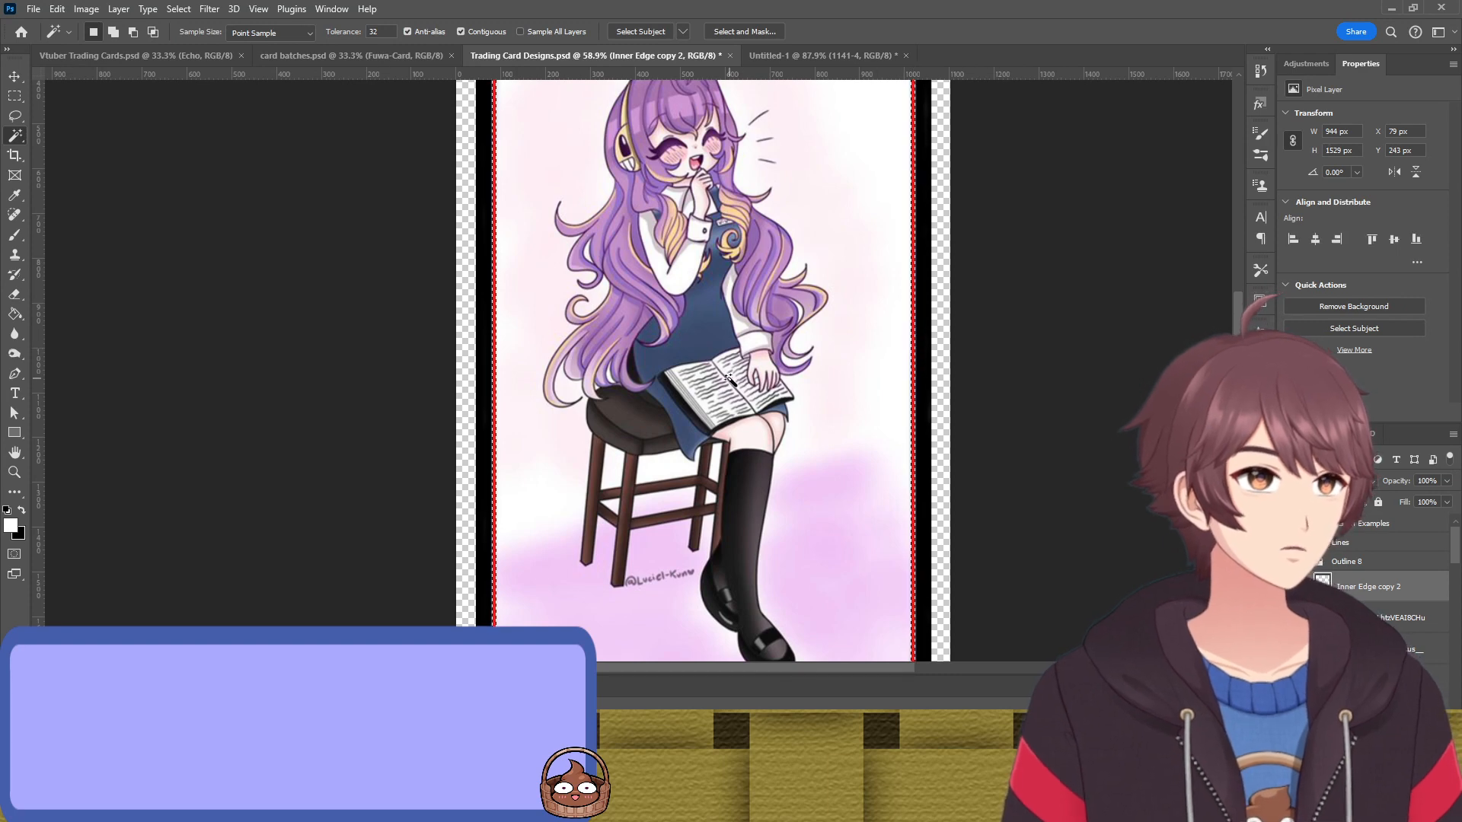
Paint black on the character artwork's layer mask inside the frame selection with a 150 px brush, then deselect and hide the red frame
left_click(1354, 620)
key("b")
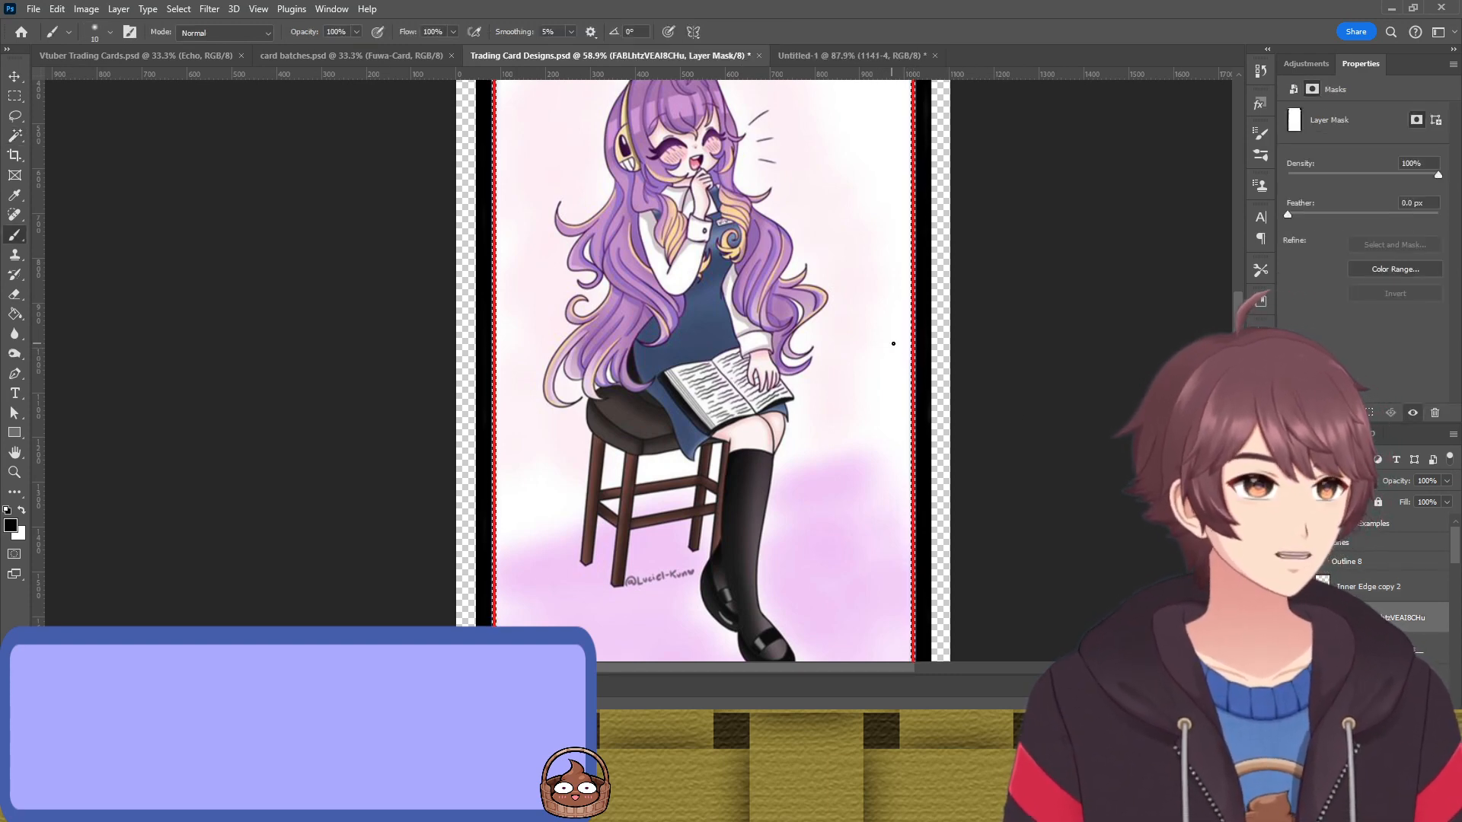
key("bracketright")
key("bracketright")
key("bracketright")
key("bracketright")
key("bracketright")
key("bracketright")
key("bracketright")
key("bracketright")
key("bracketright")
key("bracketright")
key("bracketright")
key("bracketright")
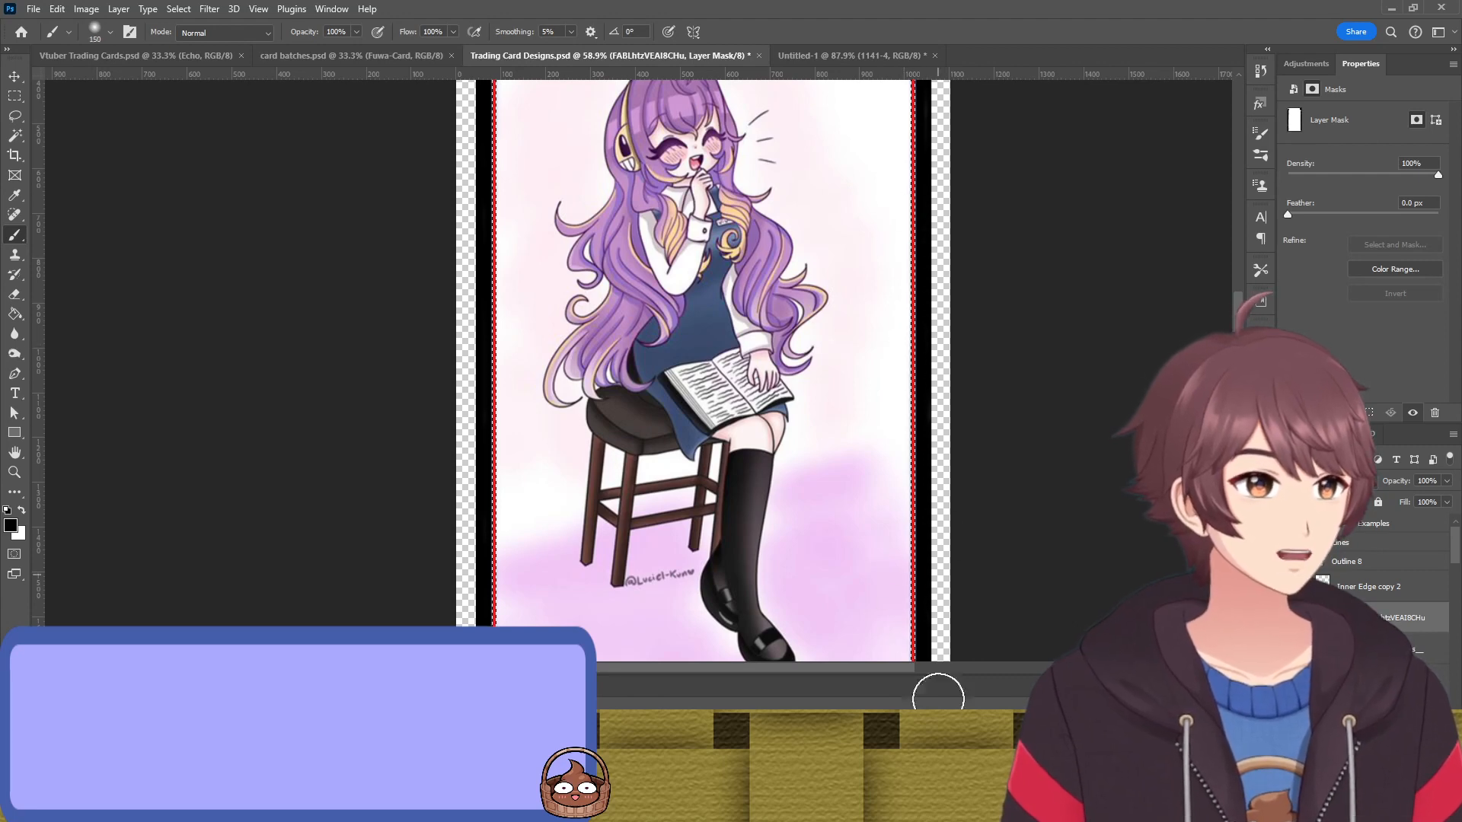
scroll(917, 490, "down", 5)
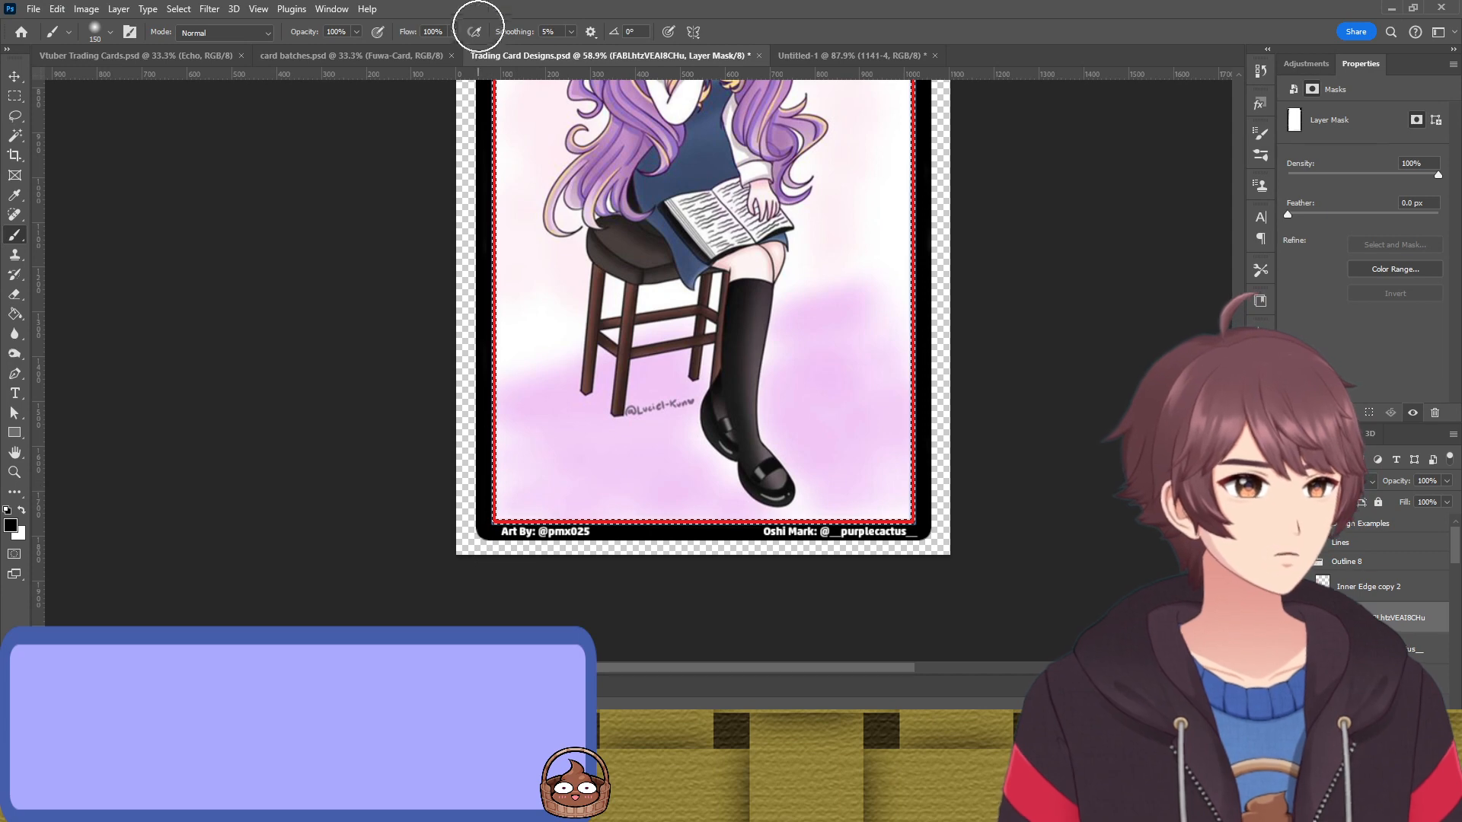
scroll(479, 457, "up", 5)
scroll(493, 461, "up", 1)
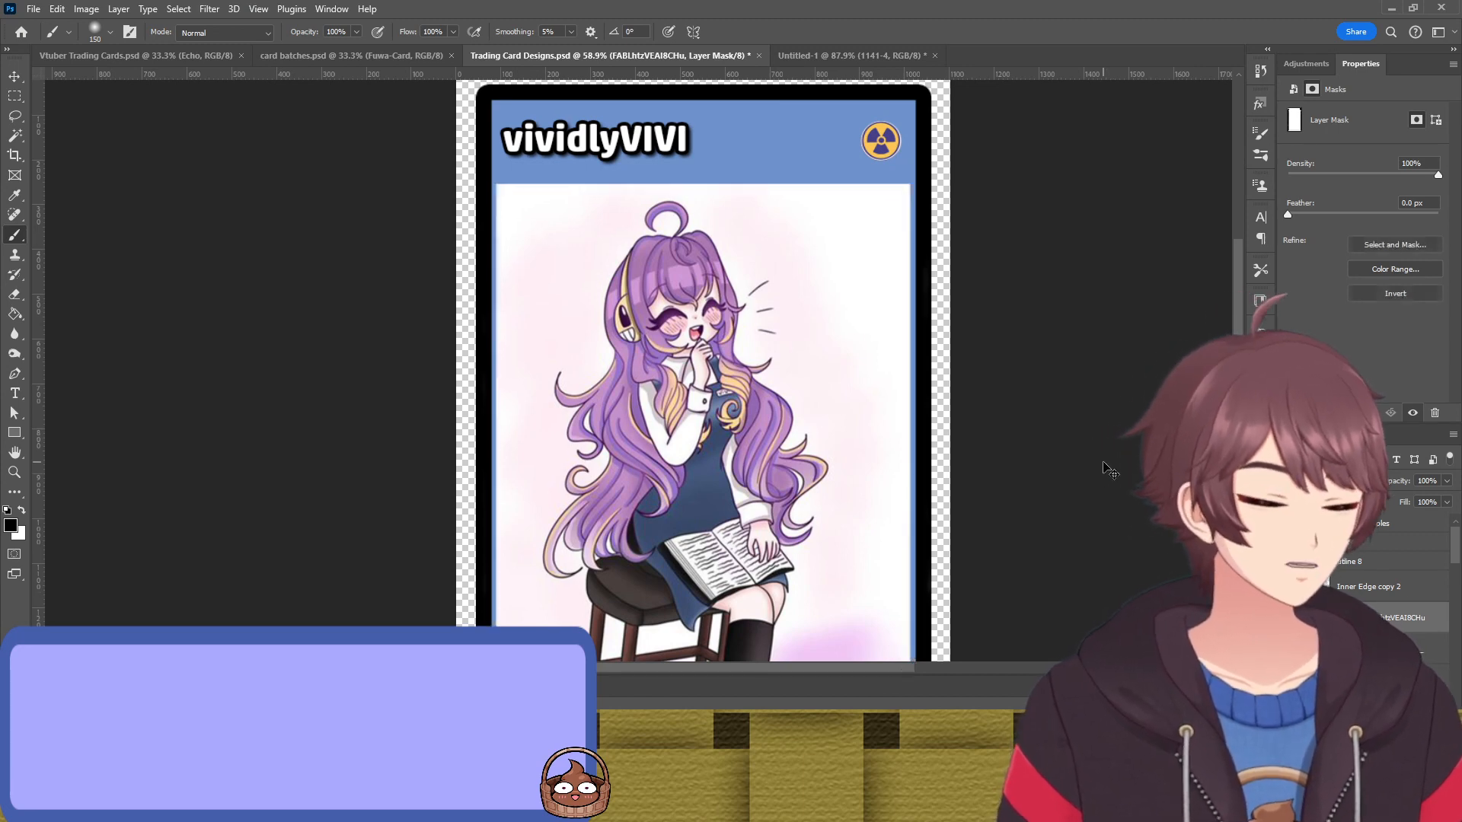
Examine the trimmed artwork edges against the blue inner border from the card's top to its bottom
scroll(1048, 414, "down", 2)
scroll(948, 414, "down", 2)
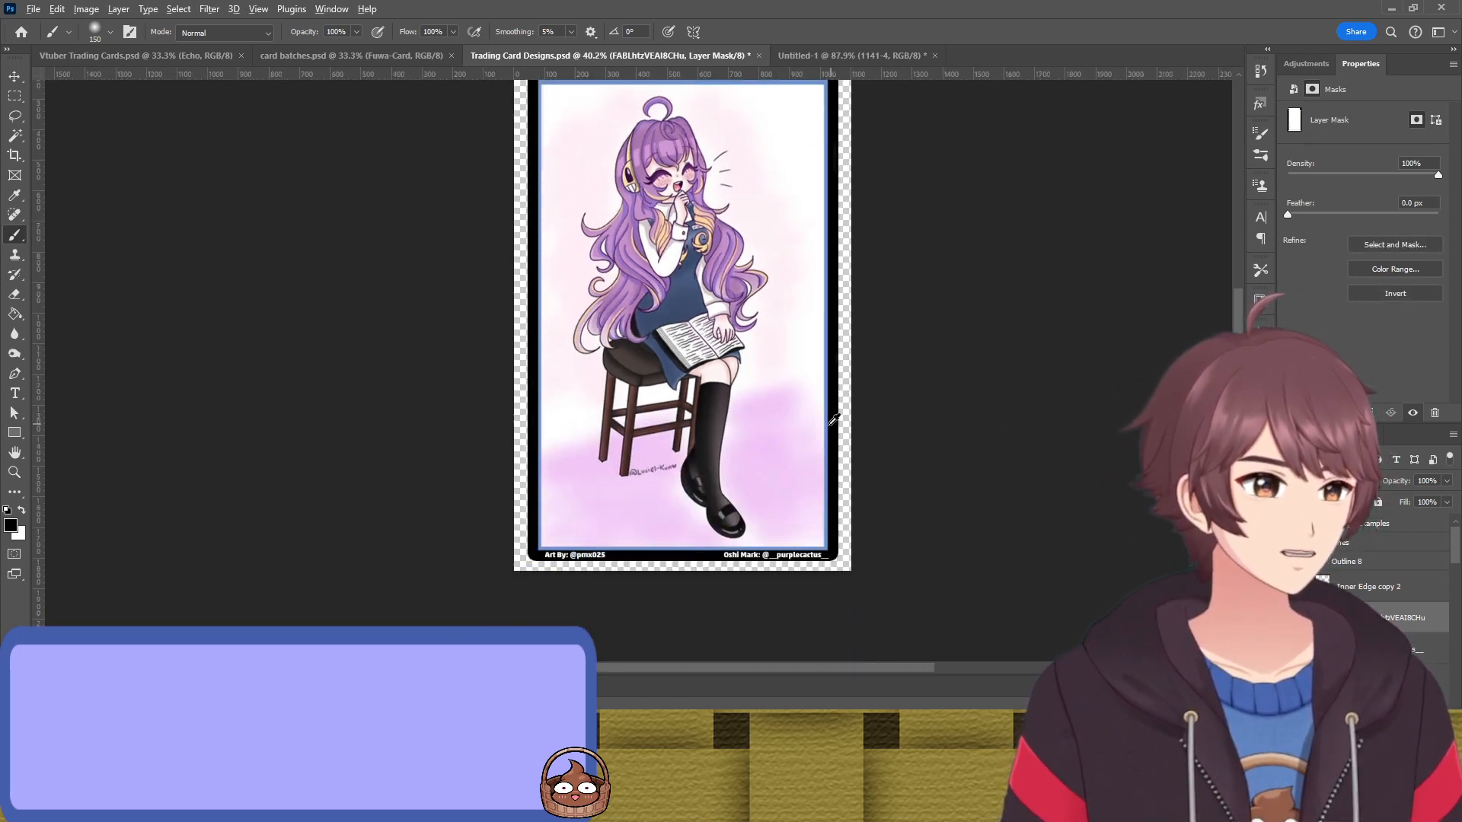
scroll(755, 424, "up", 1)
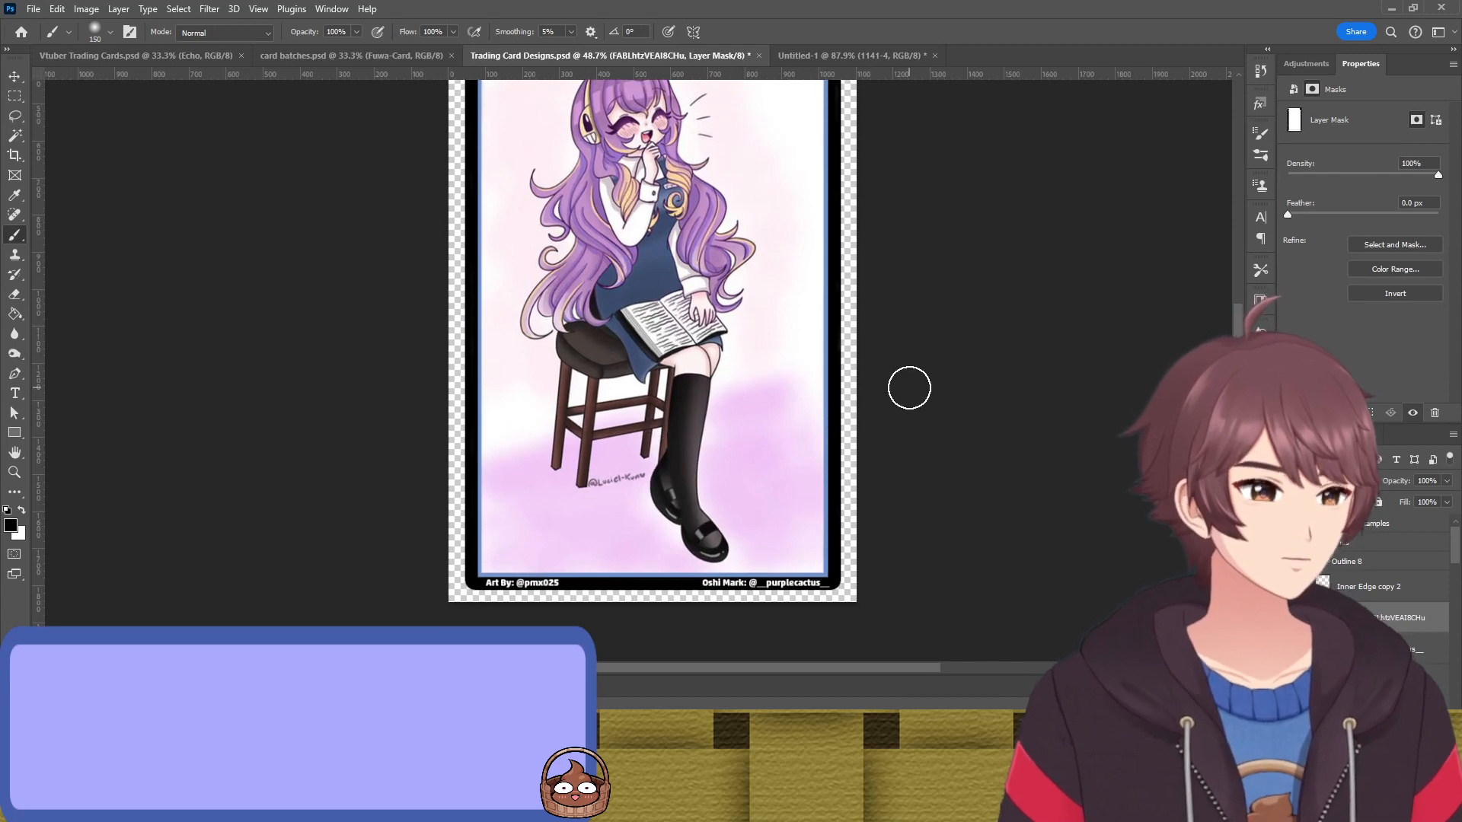
key("v")
left_click(963, 375)
scroll(951, 376, "up", 3)
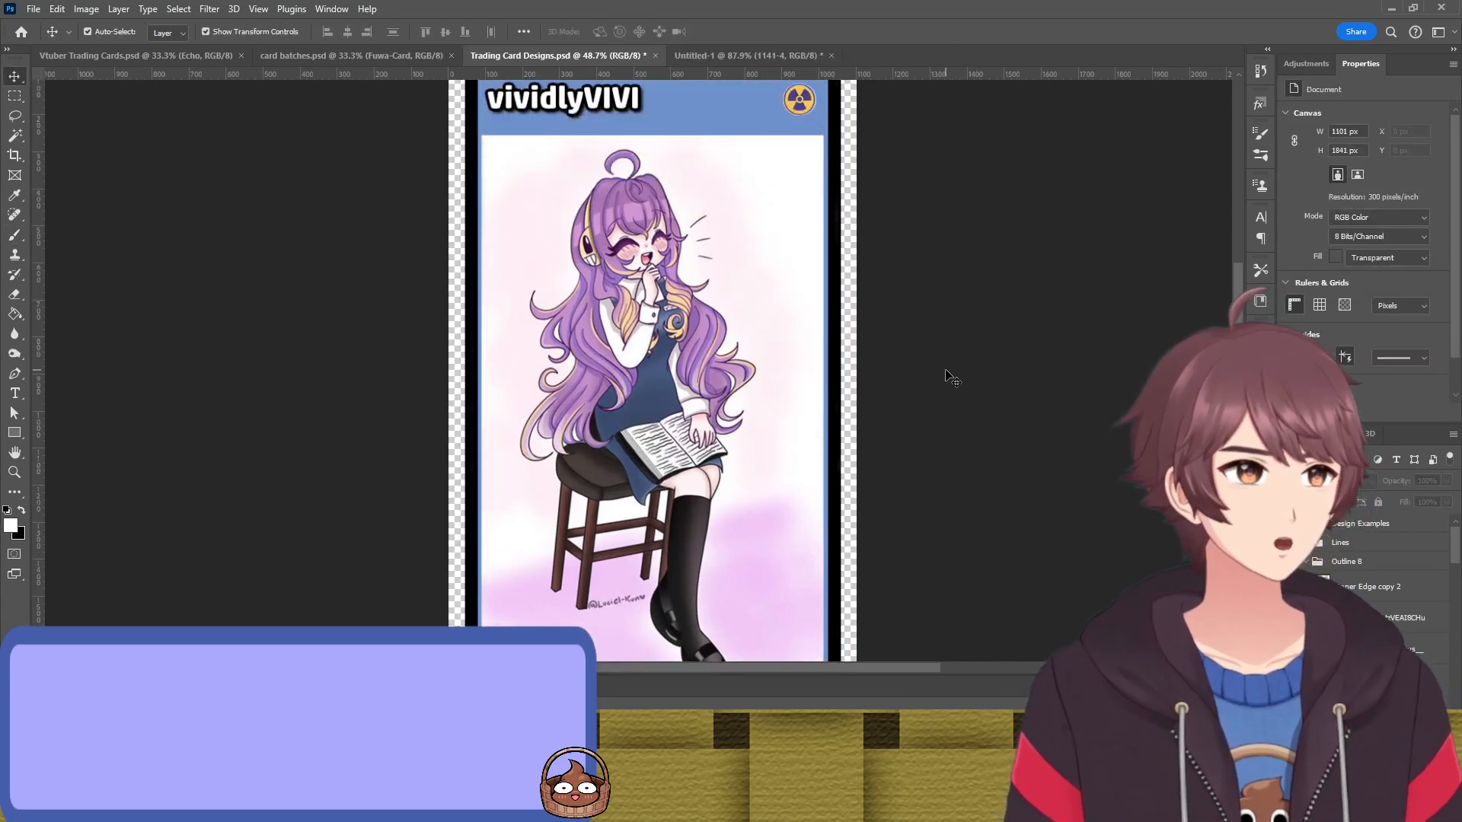
scroll(891, 366, "down", 3)
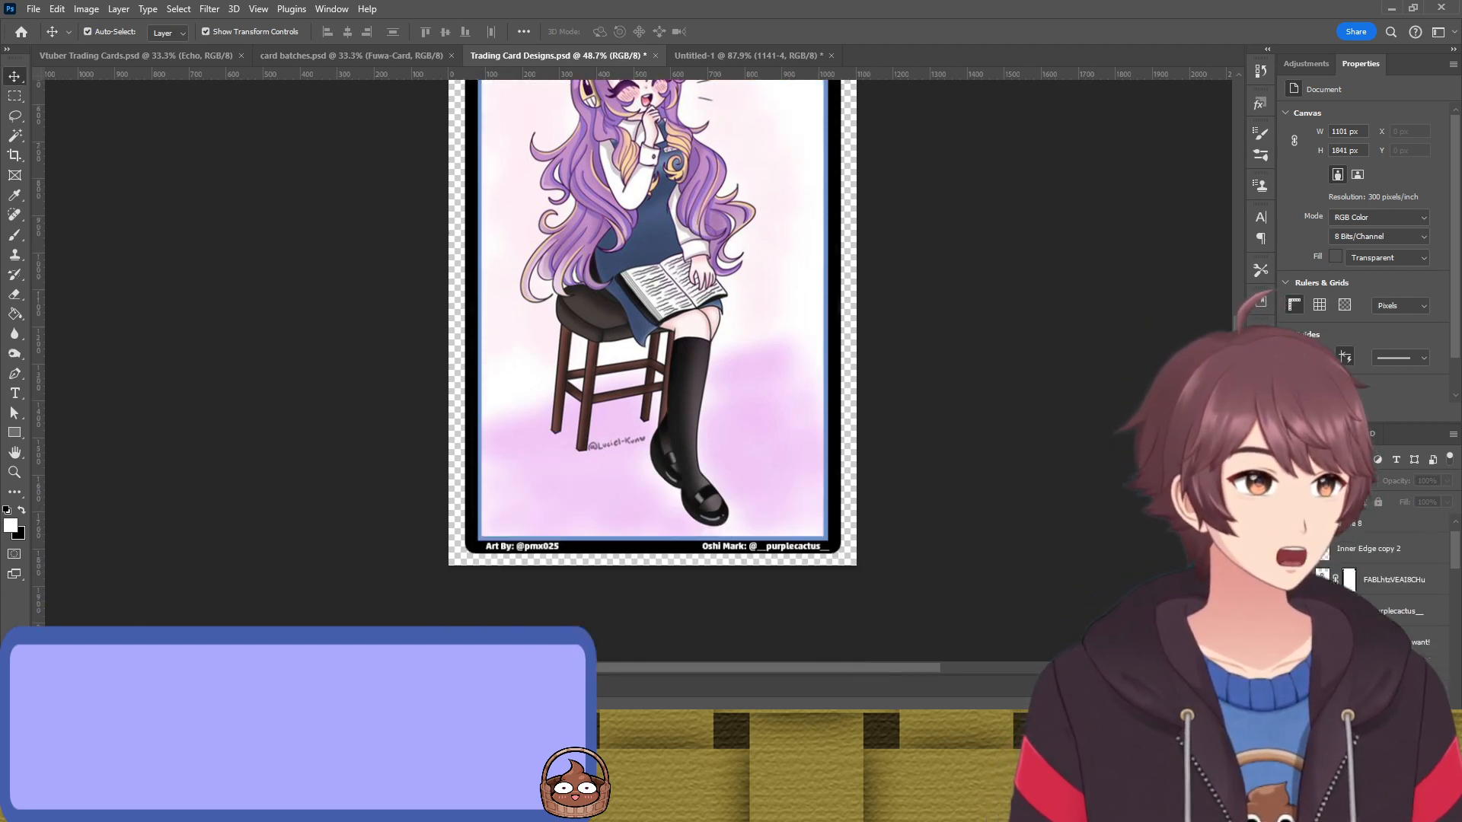
scroll(1393, 578, "up", 1)
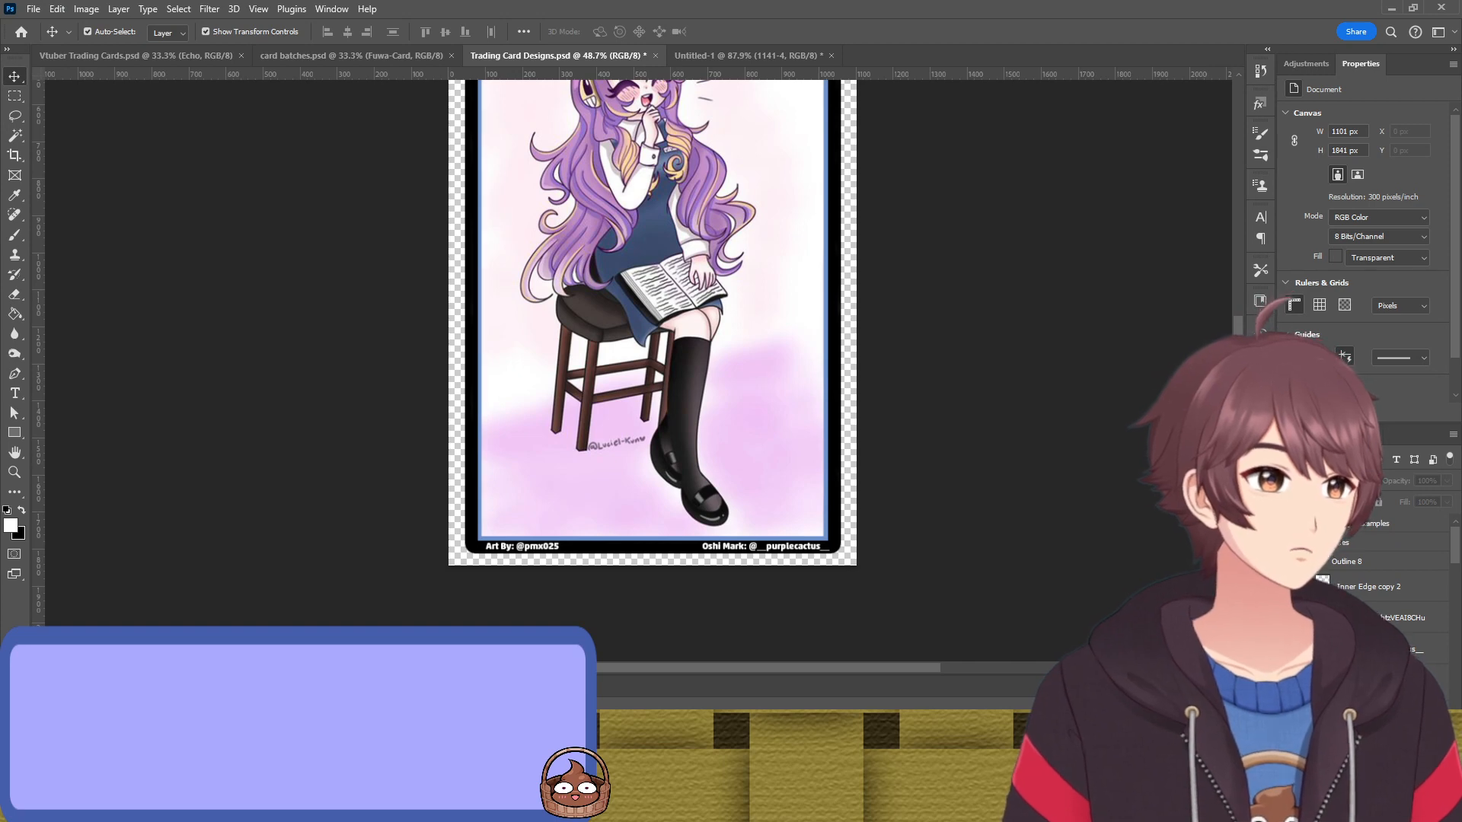
Show the bio text, the "Do whatever the !@#$ you want!" line and the light-blue text box on the card
scroll(1393, 578, "down", 3)
left_click_drag(1287, 602, 1287, 634)
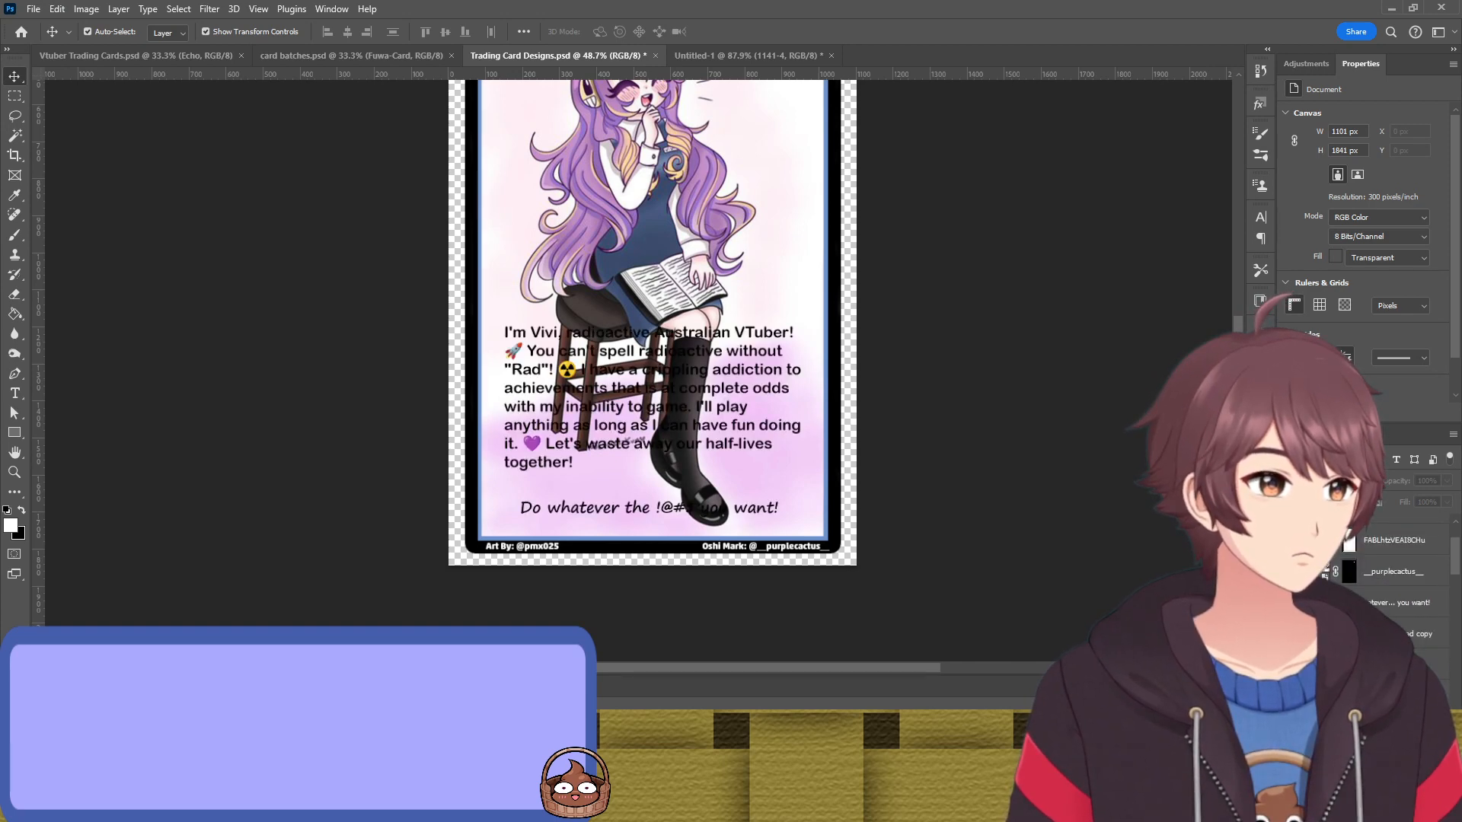
scroll(1393, 579, "down", 1)
left_click(1286, 635)
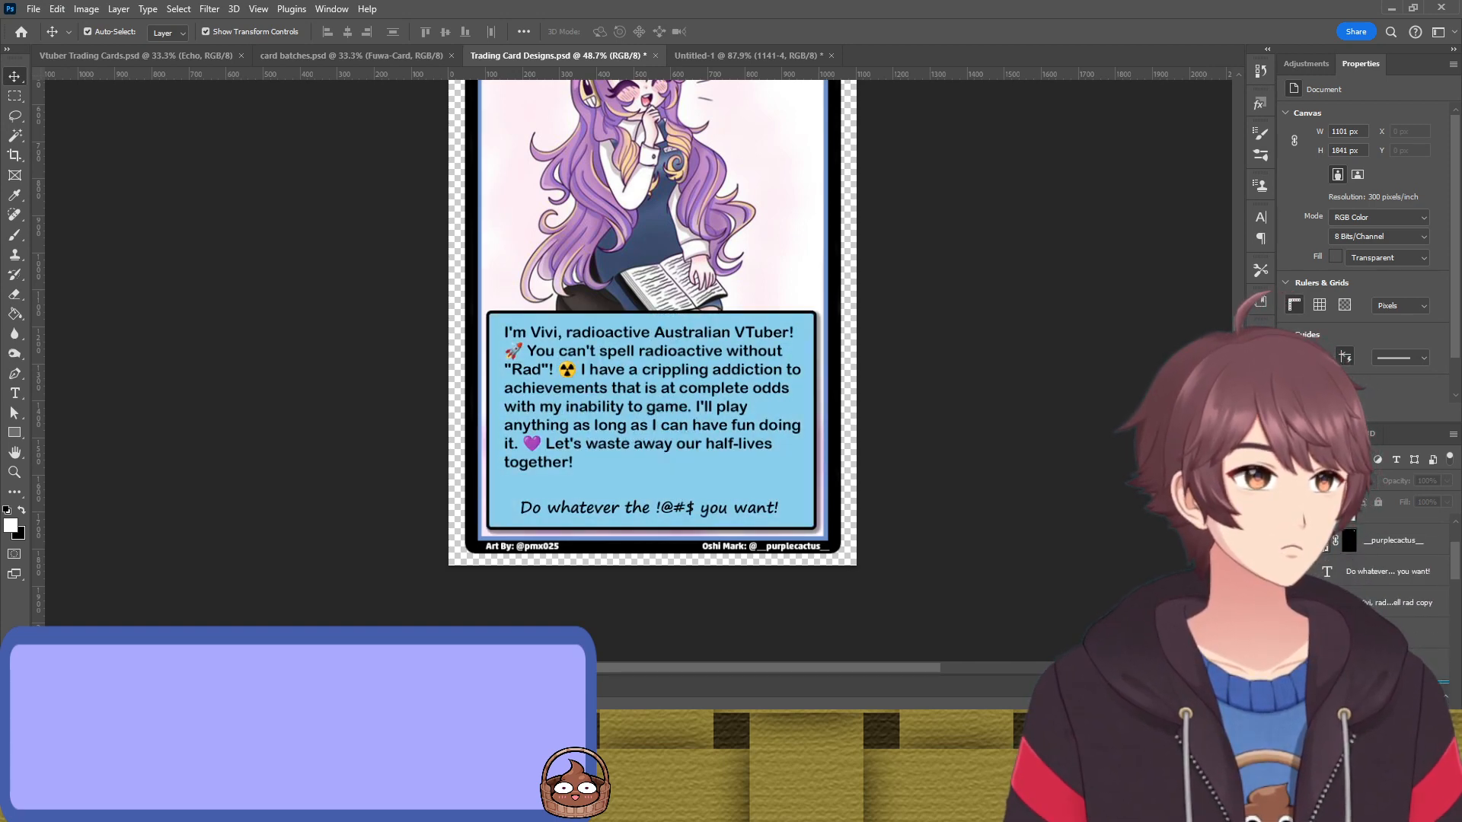
left_click(1370, 634)
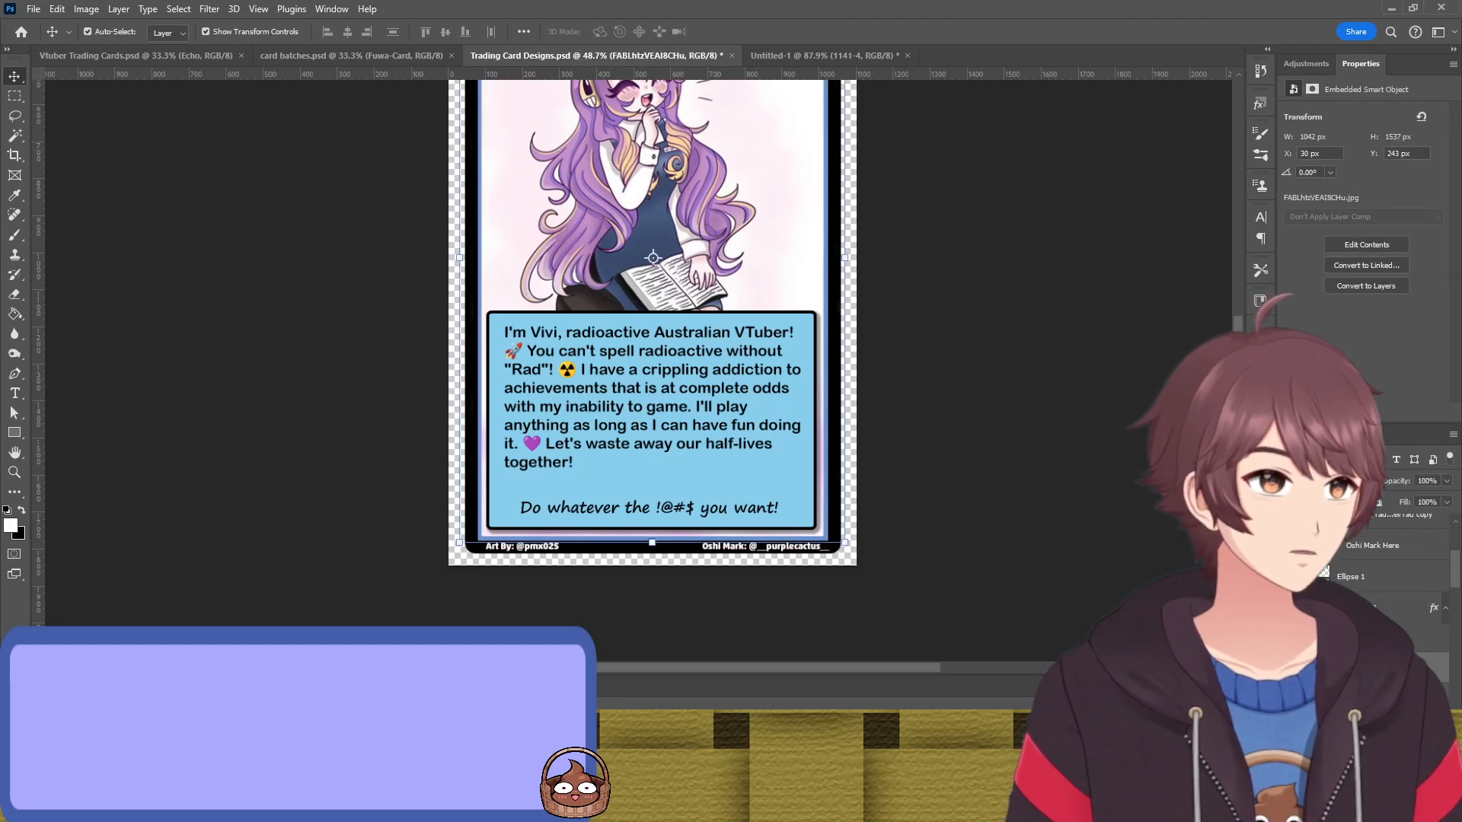
left_click(1012, 378)
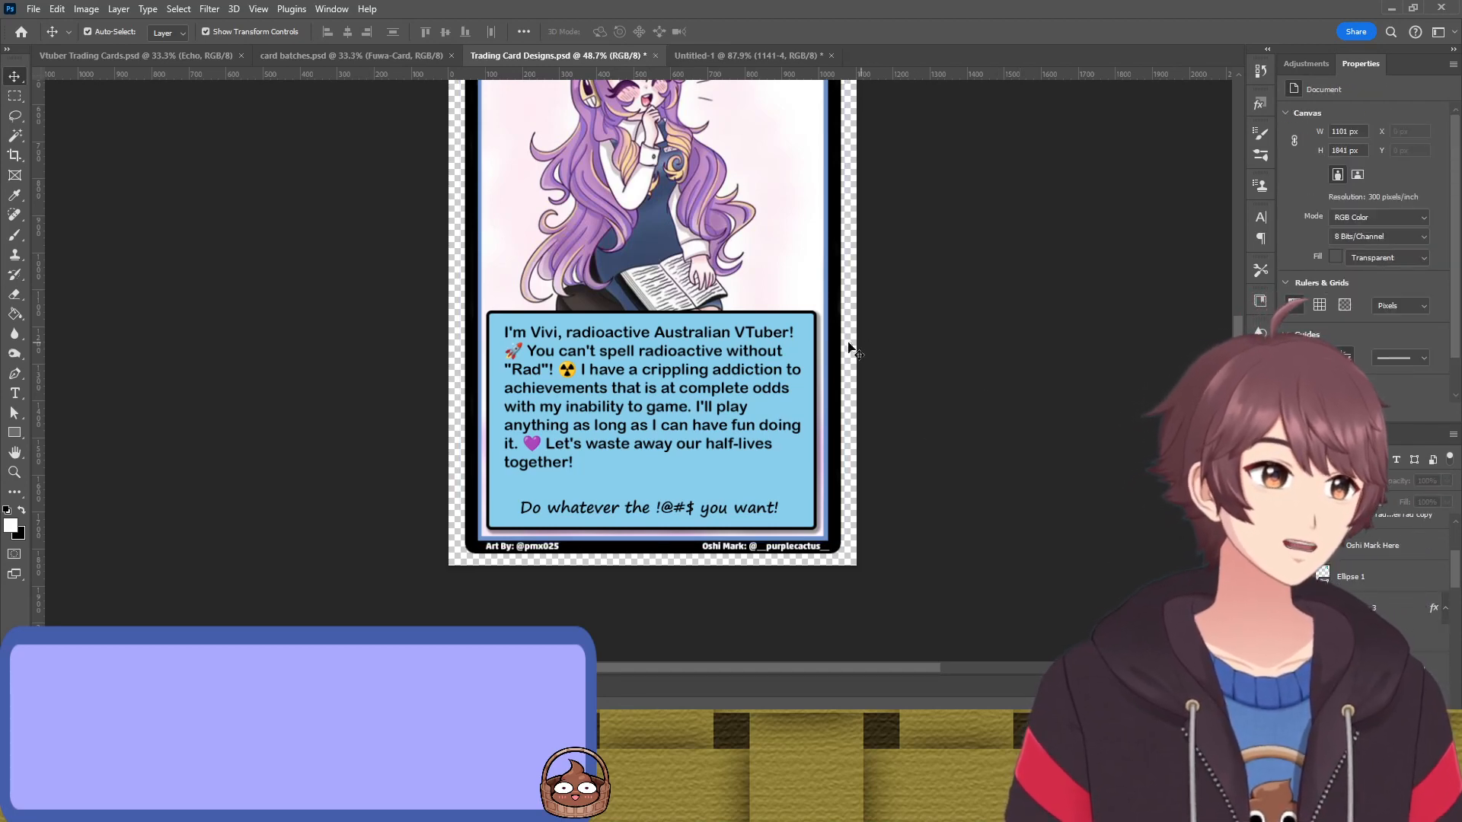
Delete the 10 pt copy of the bio text and show the 8 pt version in its place
left_click(689, 385)
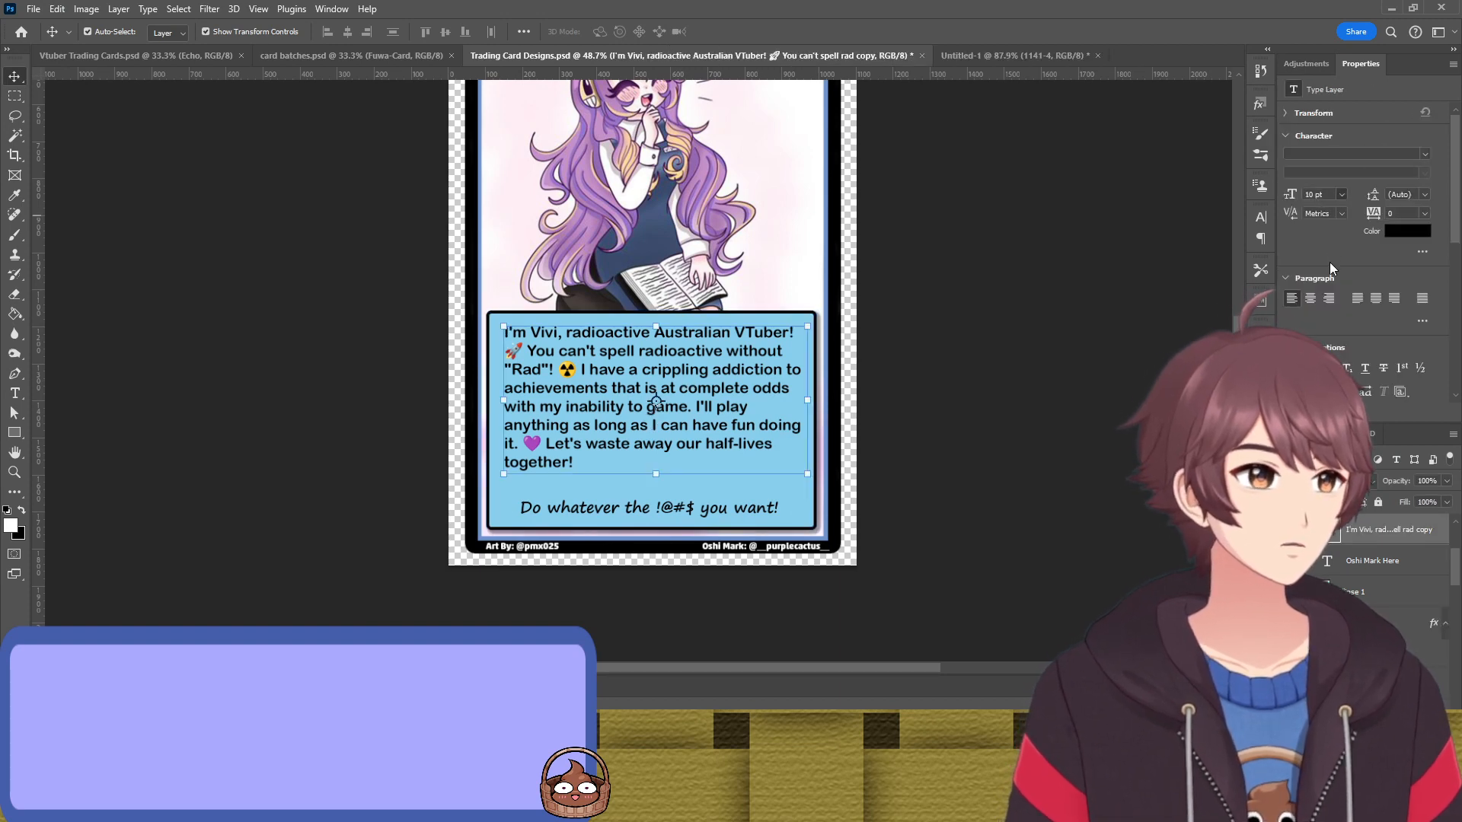
key("Delete")
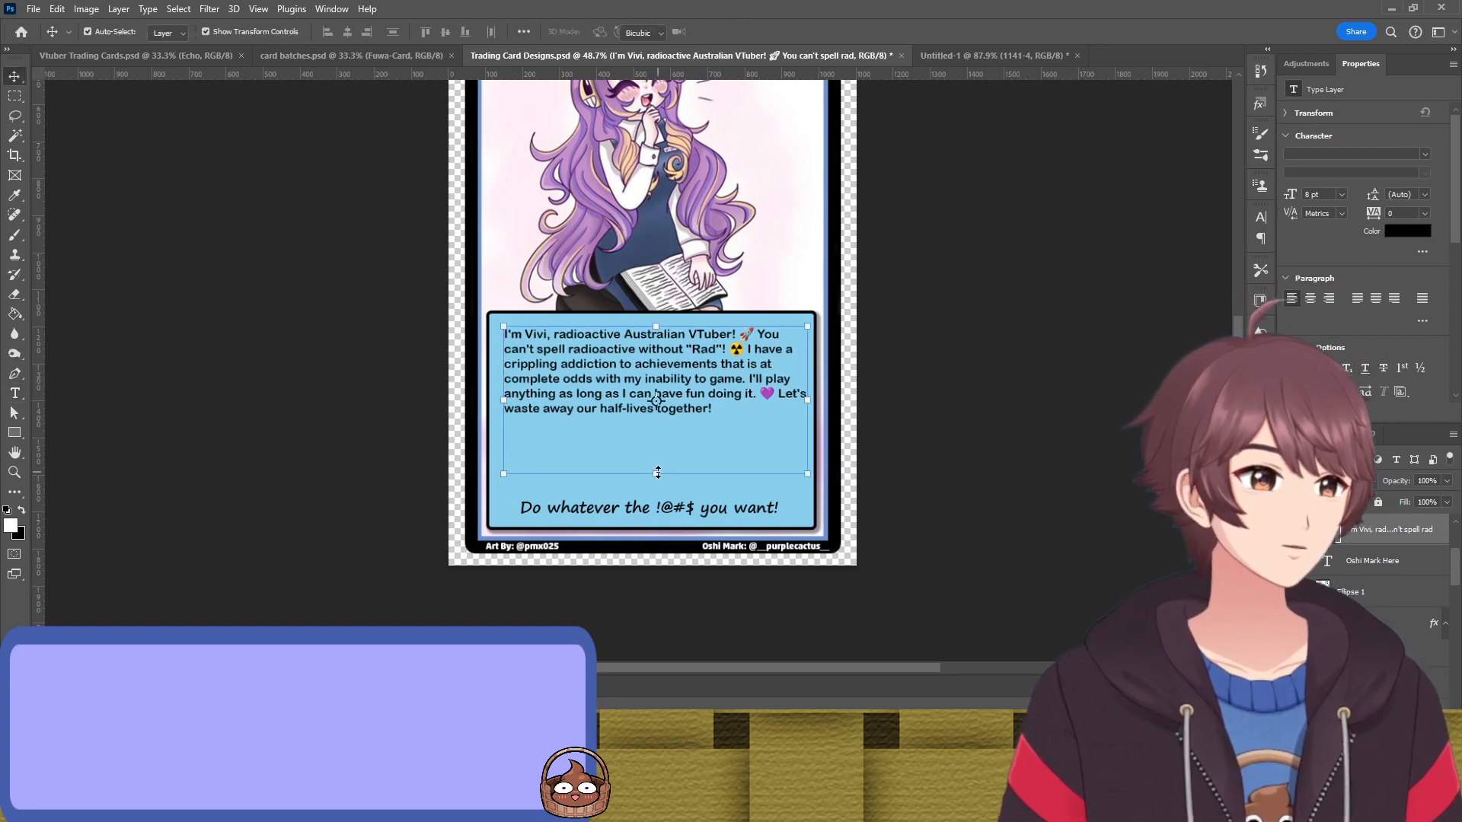
left_click_drag(656, 473, 657, 443)
key("Escape")
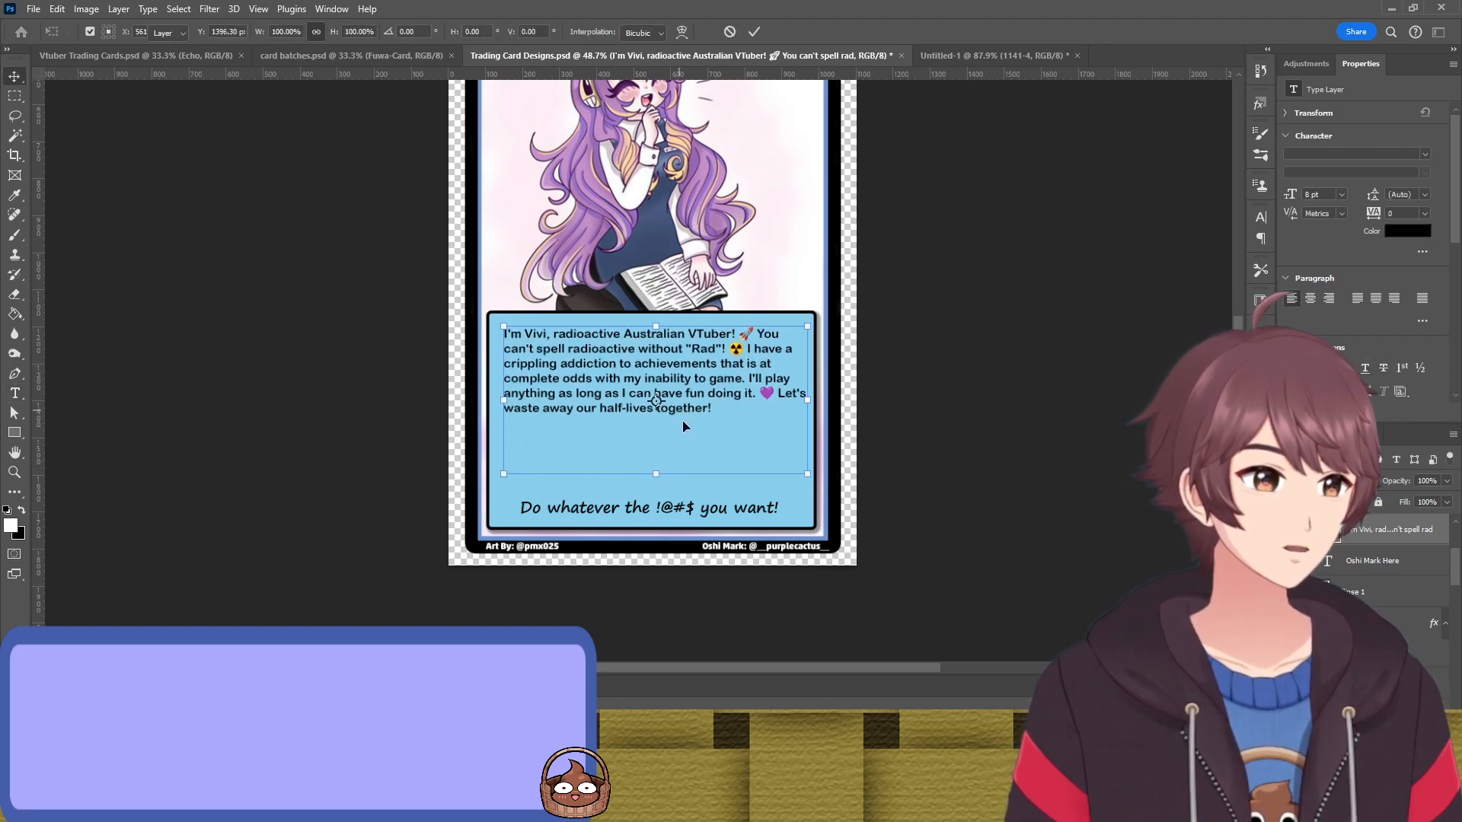
double_click(724, 415)
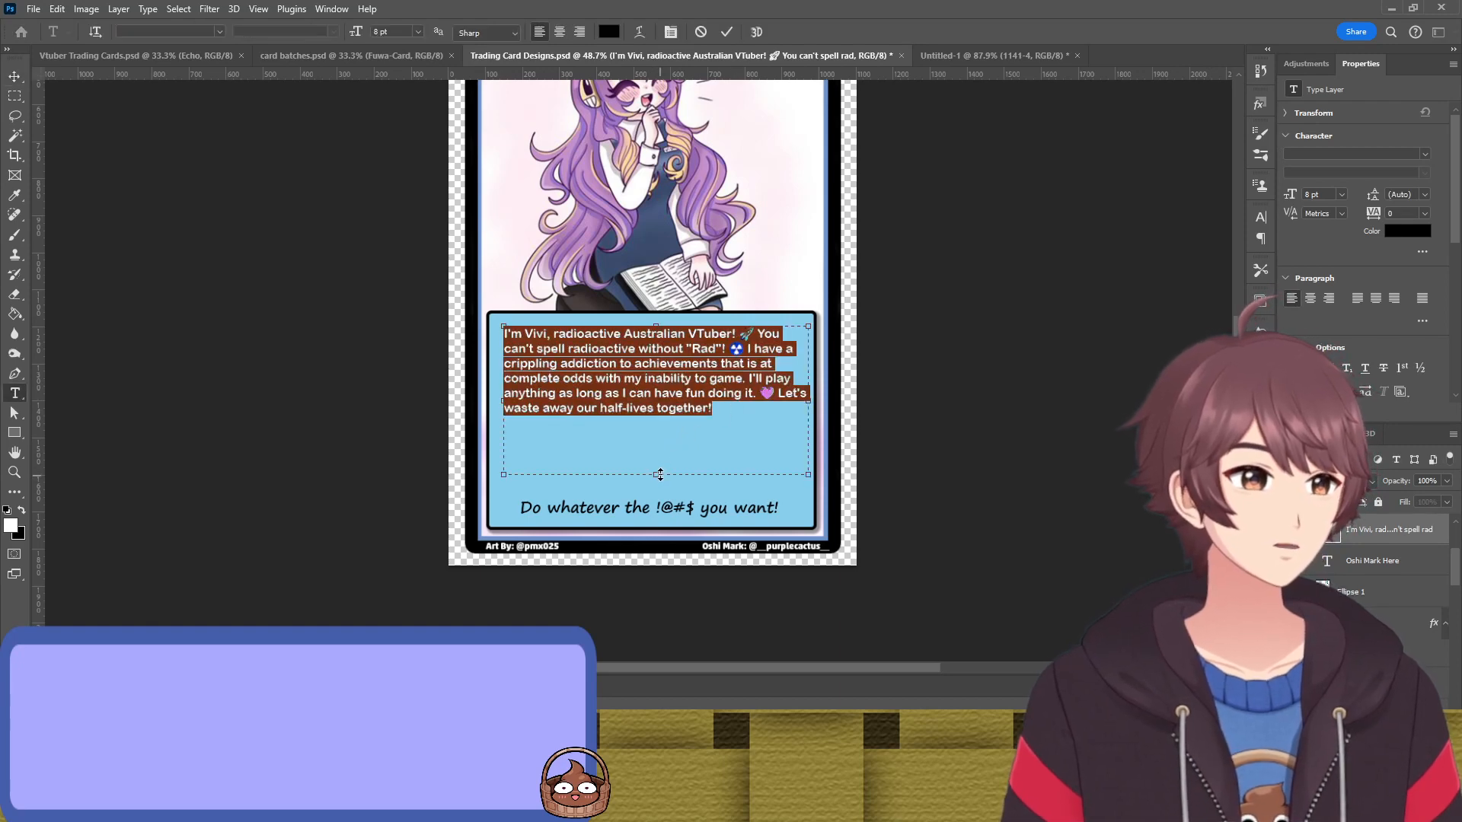
left_click_drag(656, 474, 658, 421)
key("Escape")
key("v")
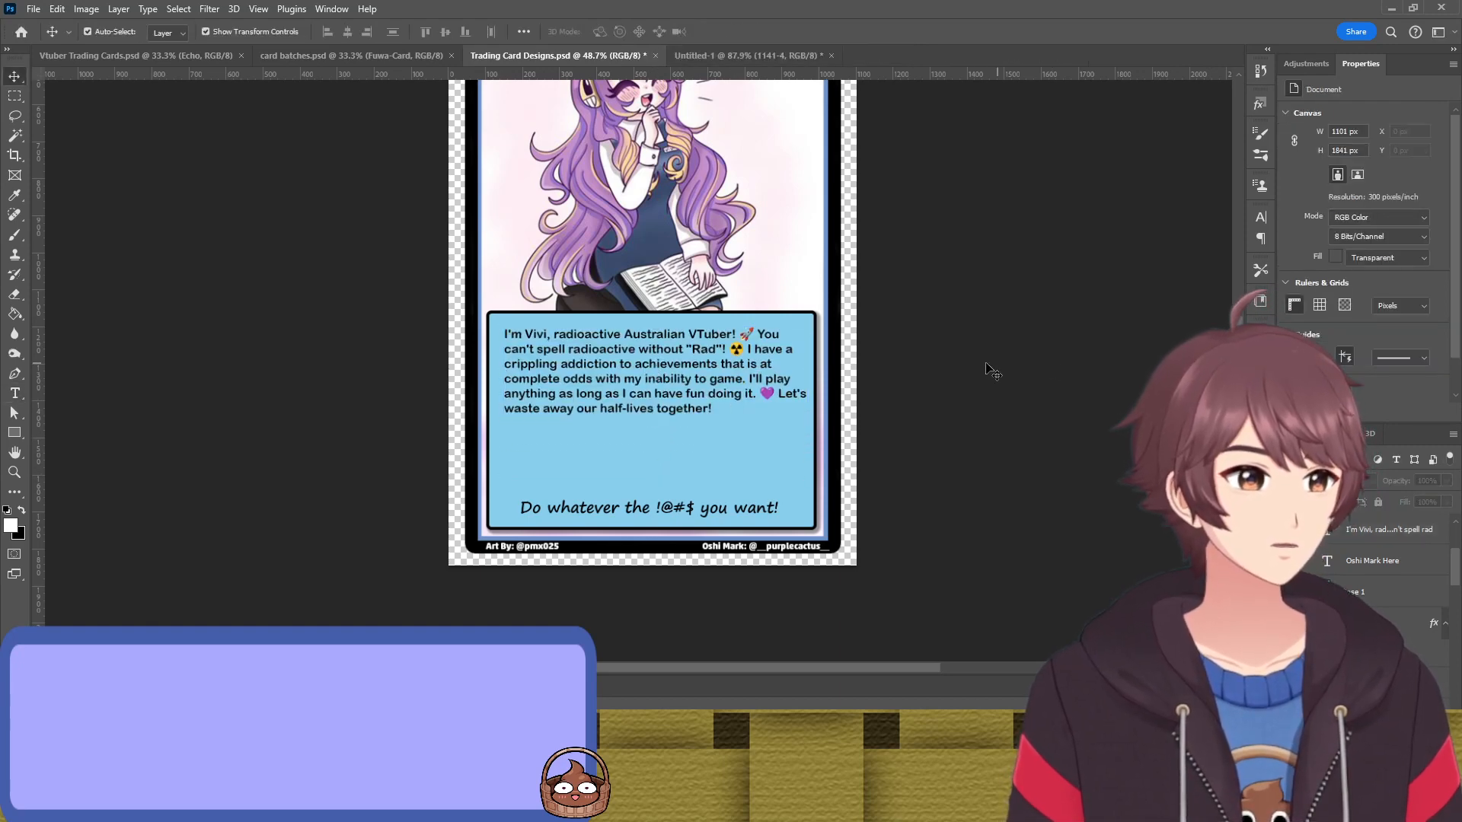
Move the bio text lower in the light-blue box, and shrink the "Do whatever the !@#$ you want!" line, keeping it centred below
left_click_drag(694, 356, 692, 422)
left_click(684, 499)
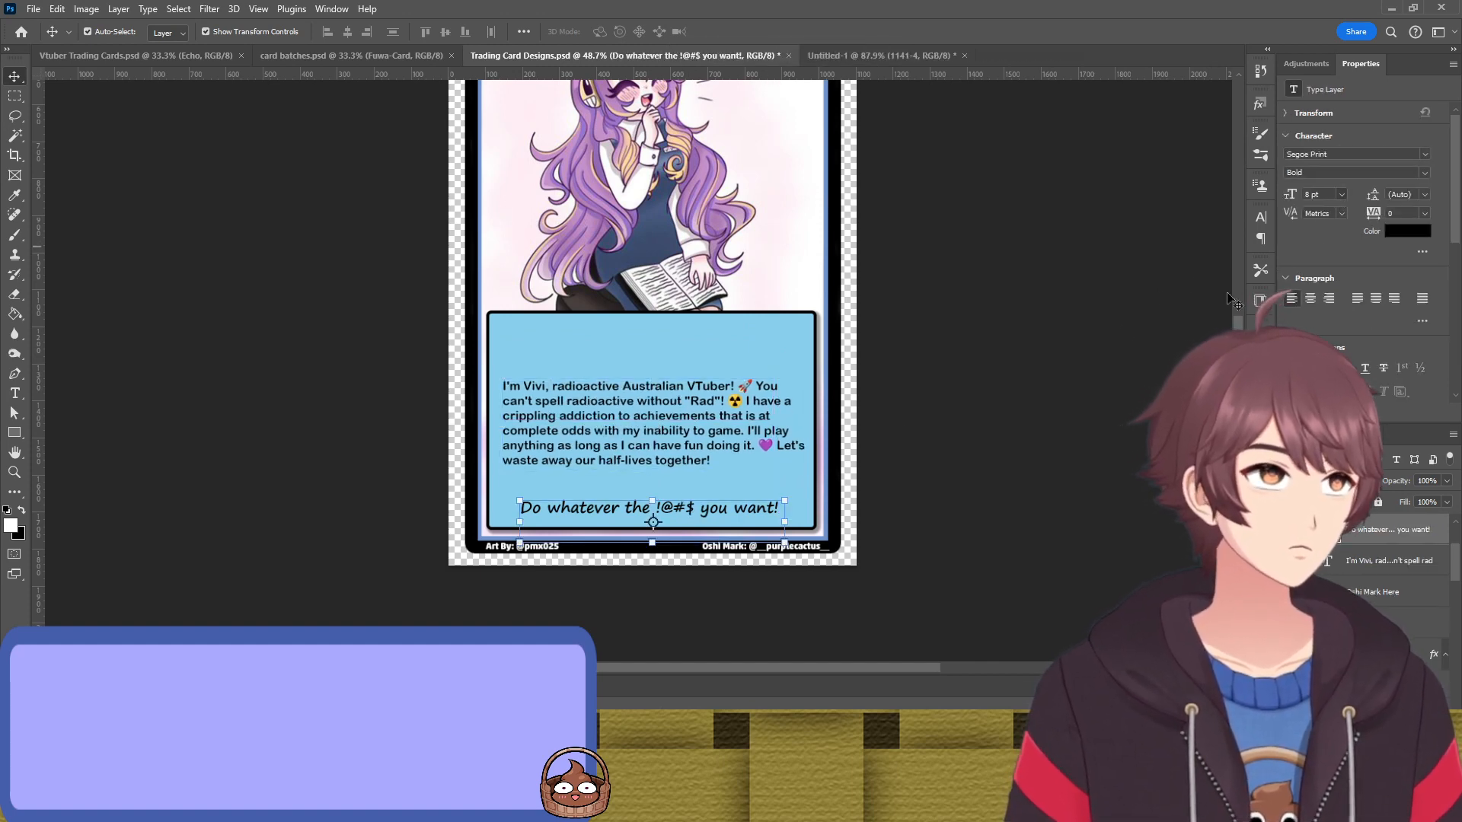
key("ctrl+shift+comma")
left_click(693, 509)
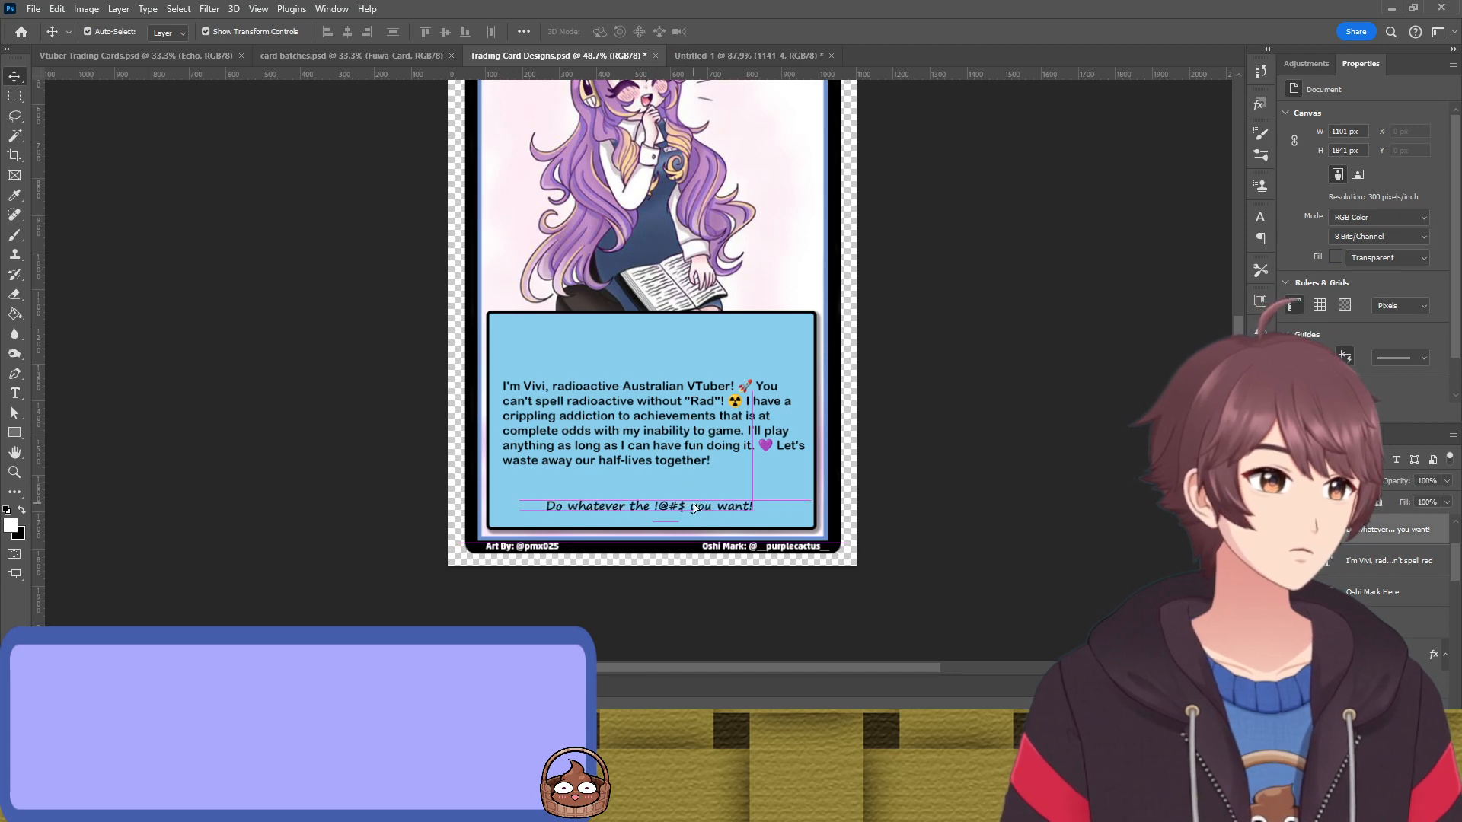
left_click_drag(658, 431, 652, 447)
Lower the light-blue text box's top edge to just above the bio, about 380 px high, and set its Fill to 80%
left_click(648, 312)
left_click_drag(648, 308, 643, 385)
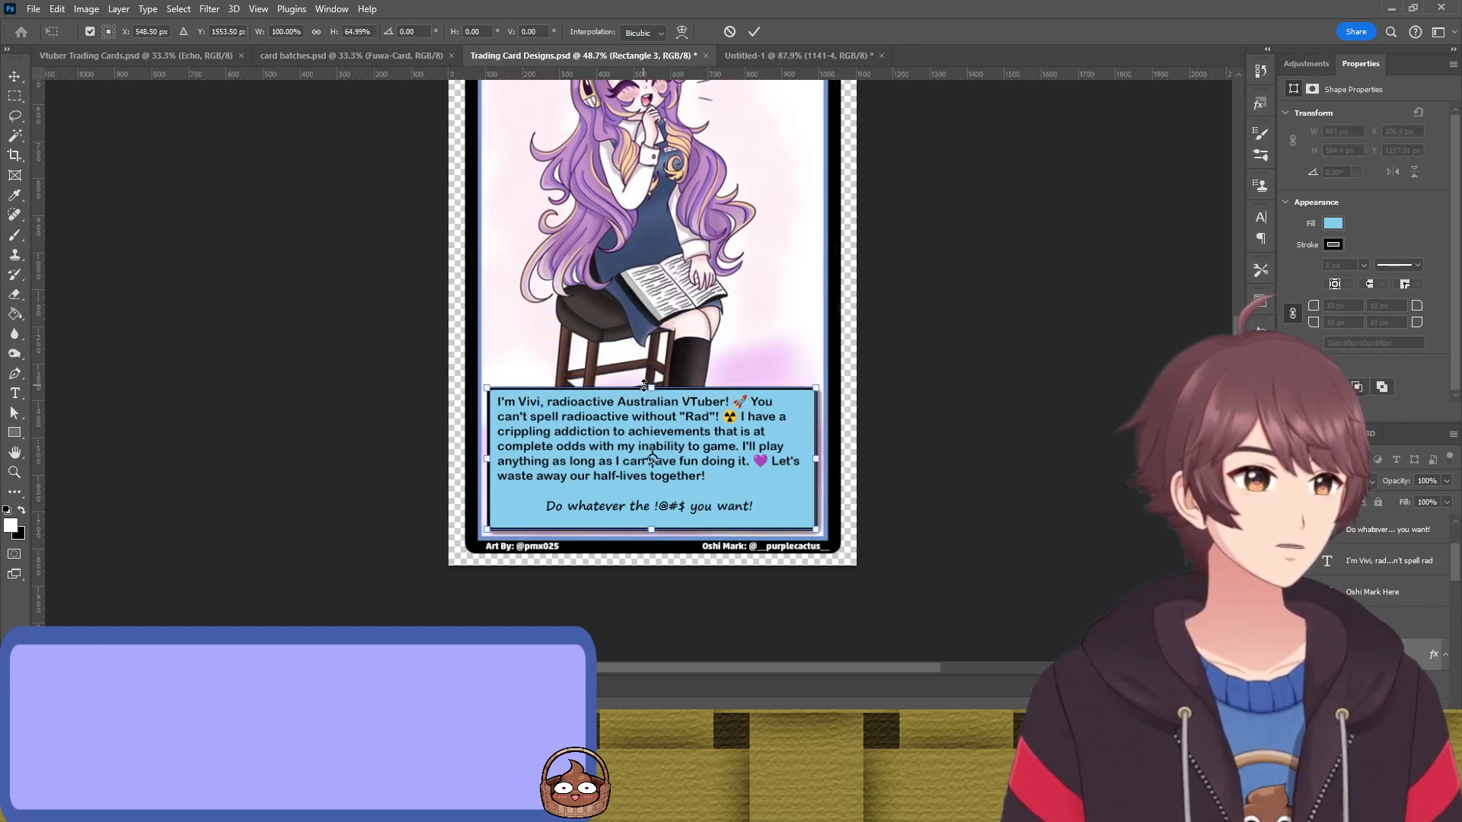
key("Return")
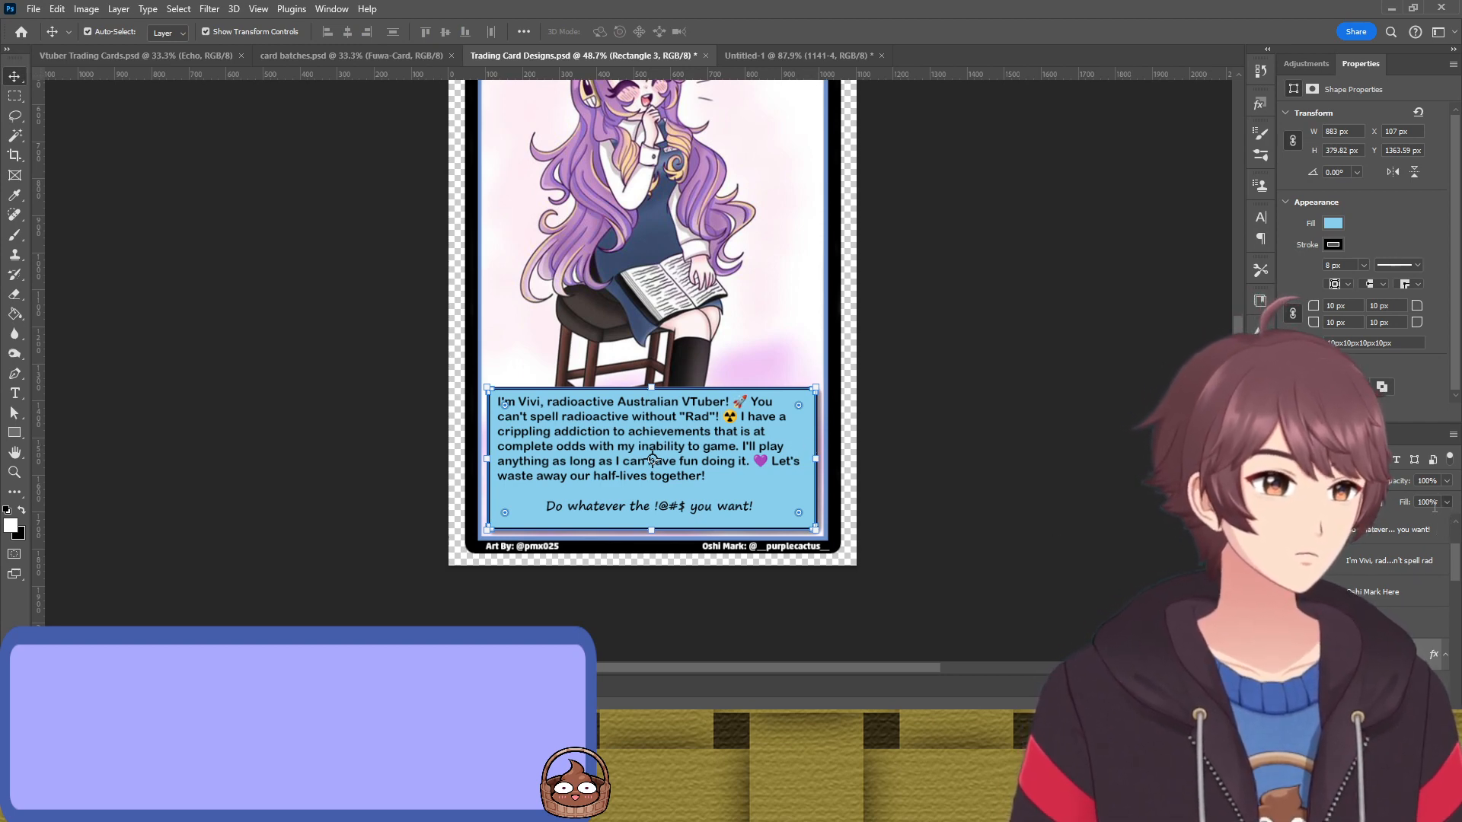
key("Return")
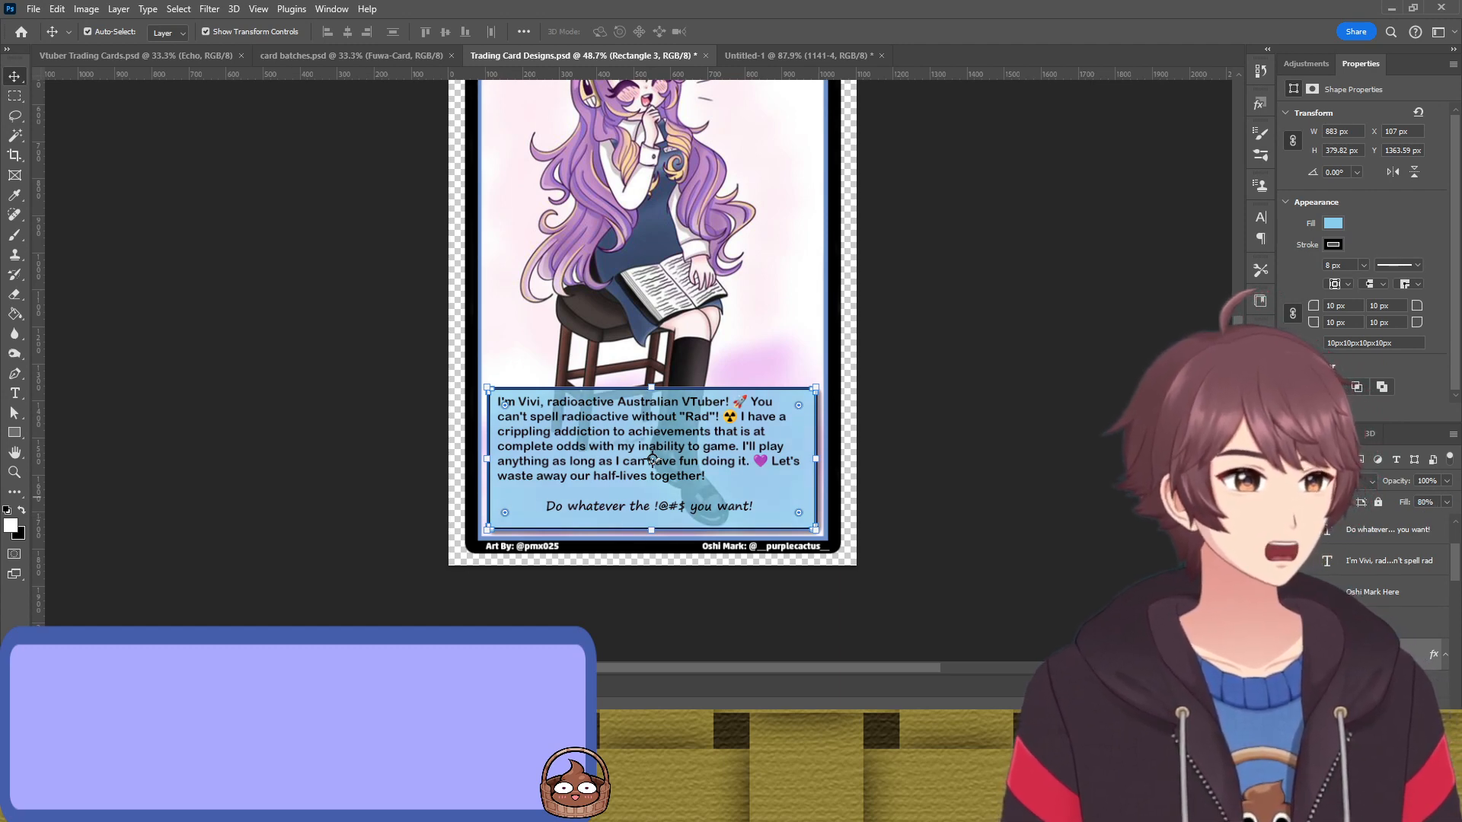
Review the whole card with the translucent text box and compare its layout with the reference cards in Untitled-1
left_click(876, 369)
scroll(875, 368, "up", 1)
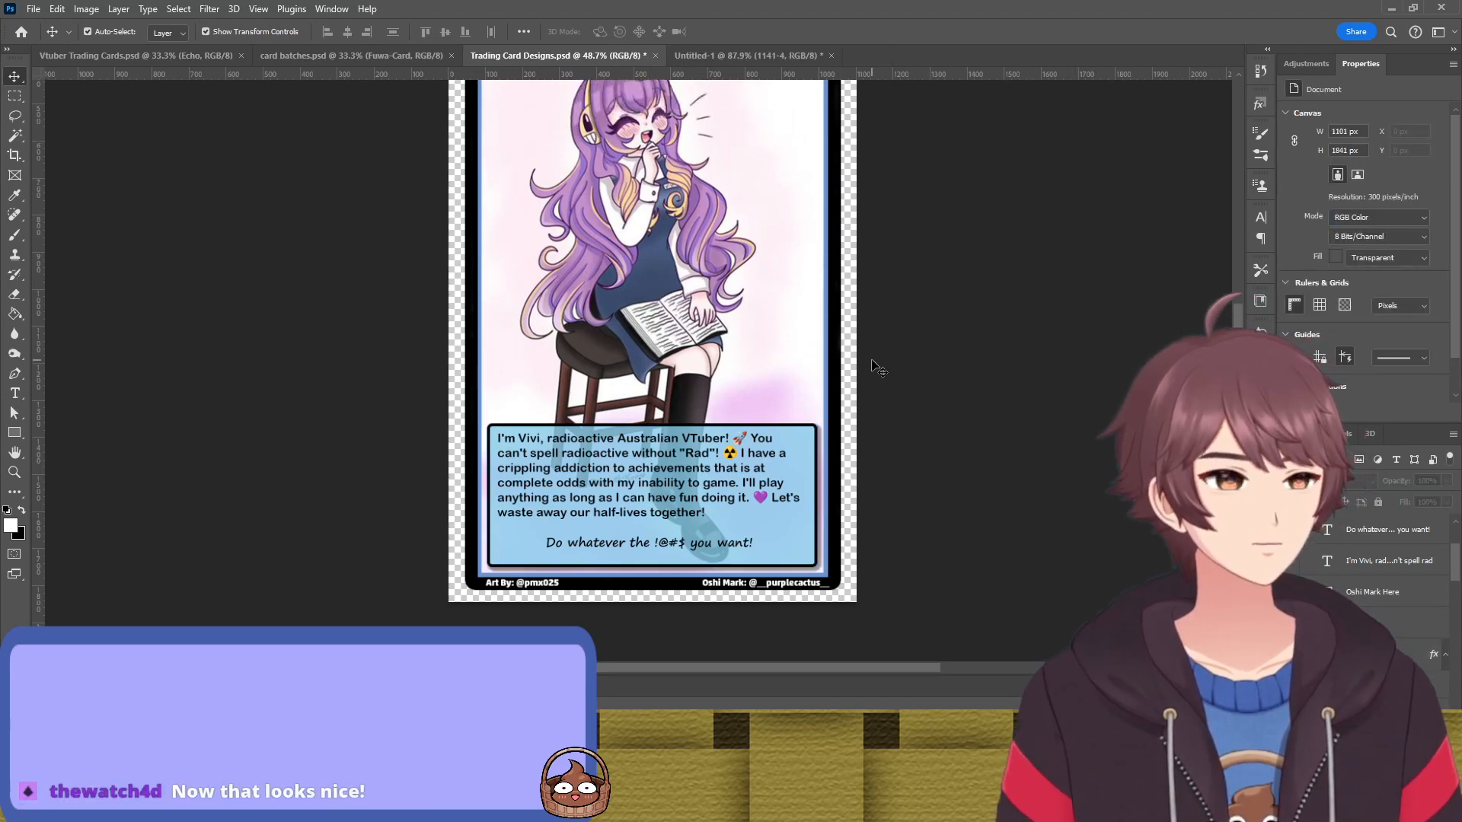
scroll(838, 366, "up", 4)
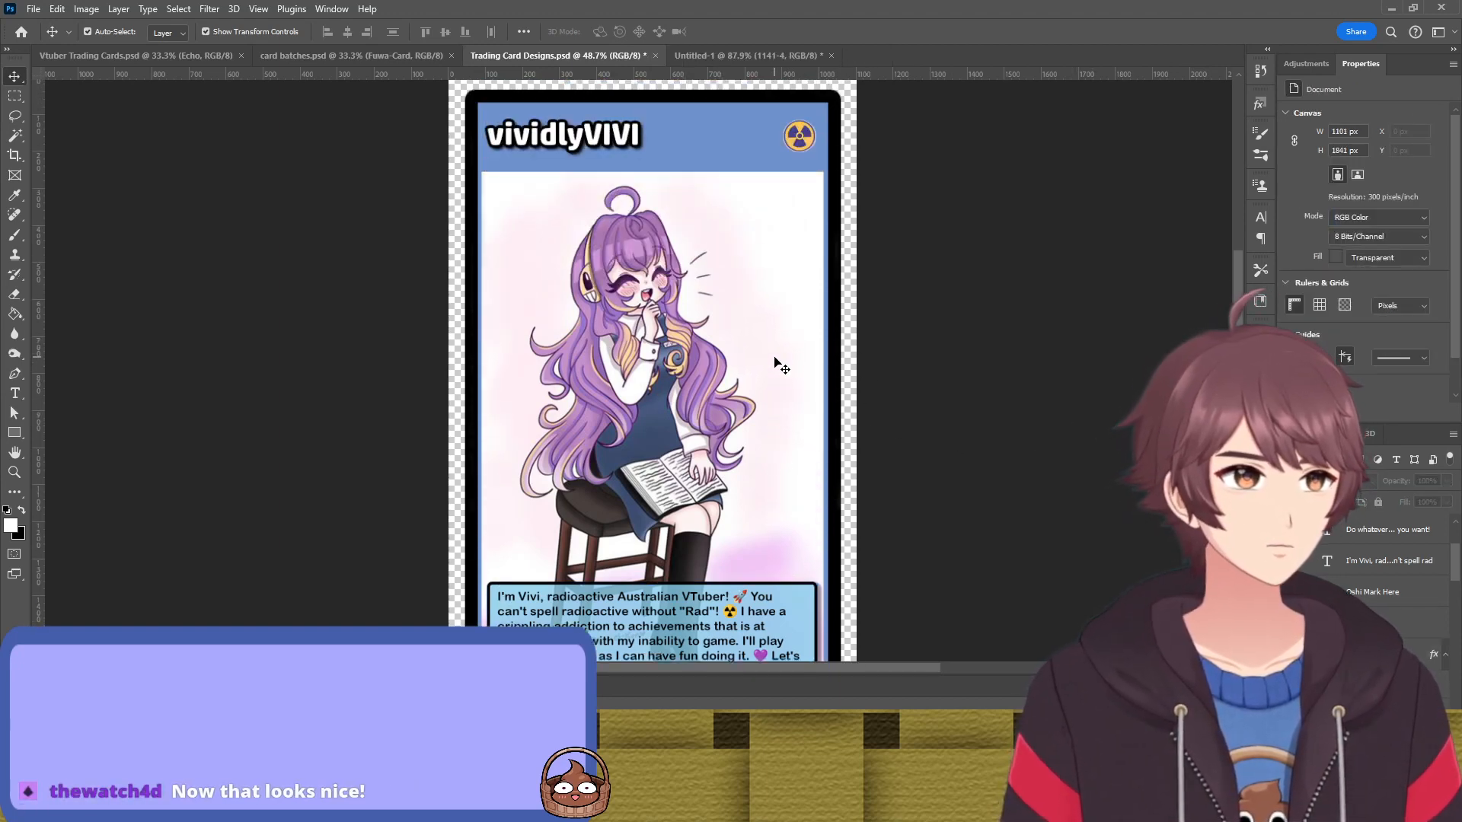
scroll(683, 353, "down", 2)
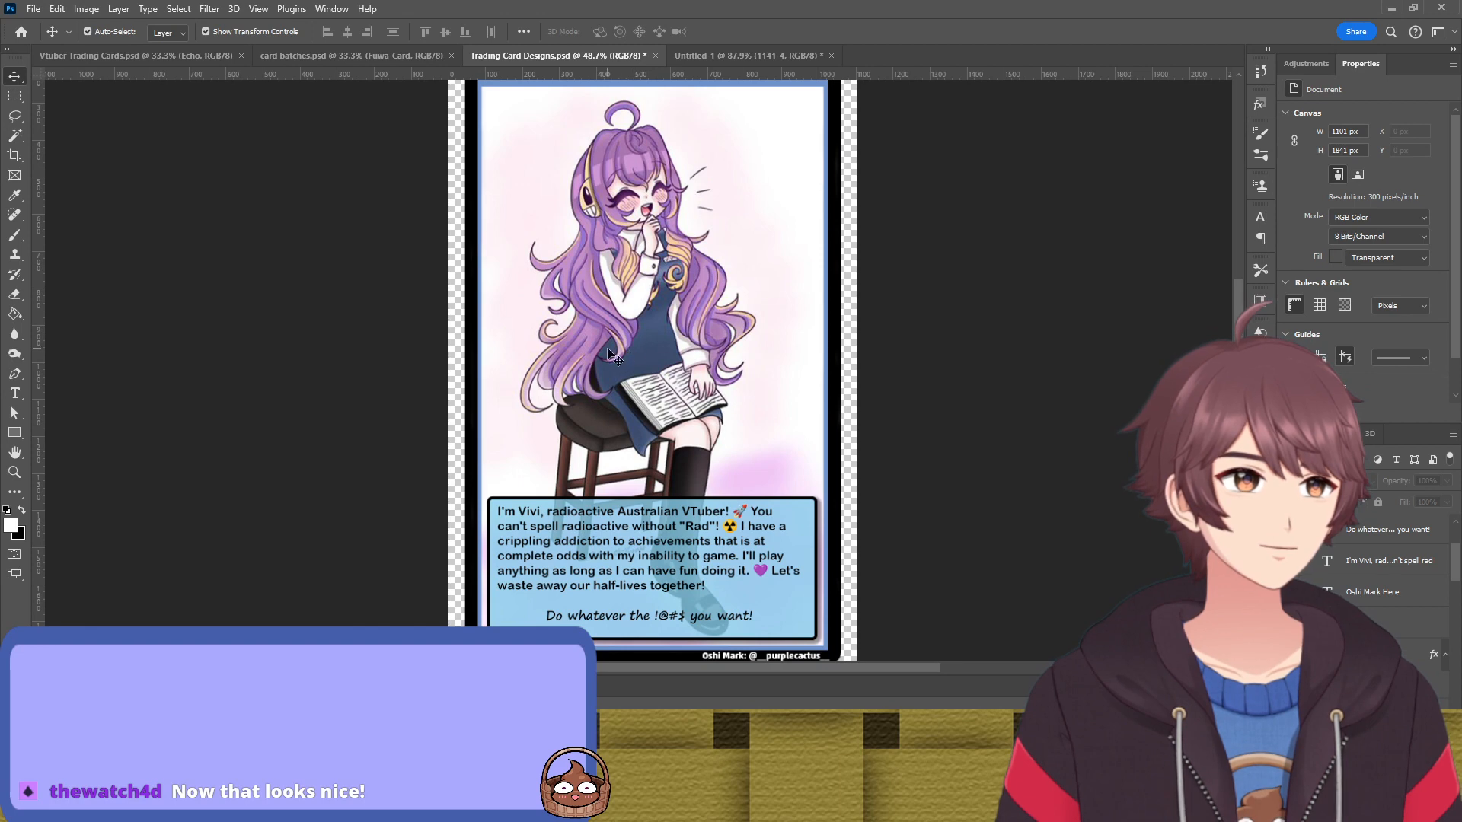
scroll(609, 352, "down", 5)
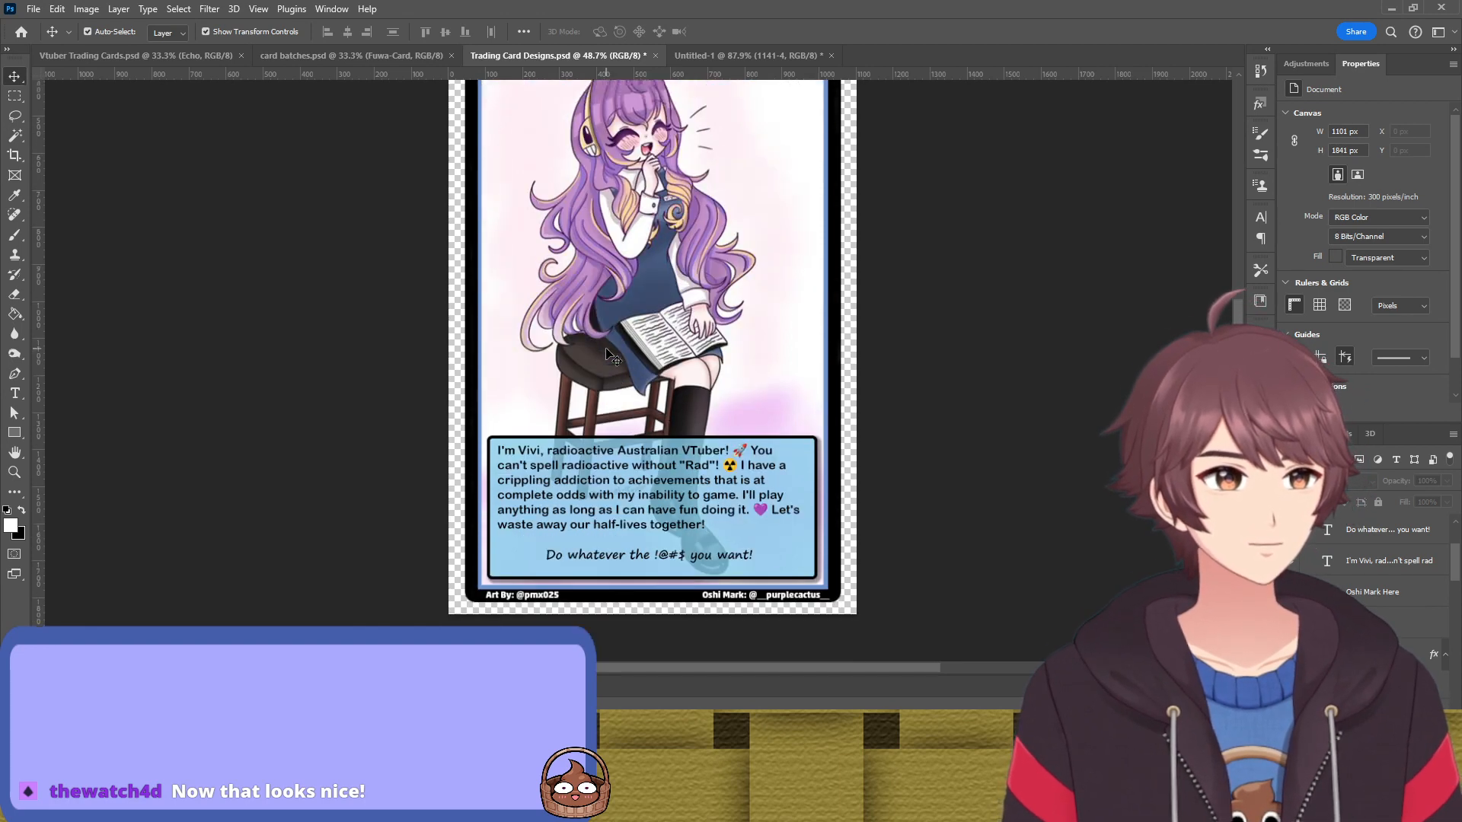
scroll(607, 351, "down", 1)
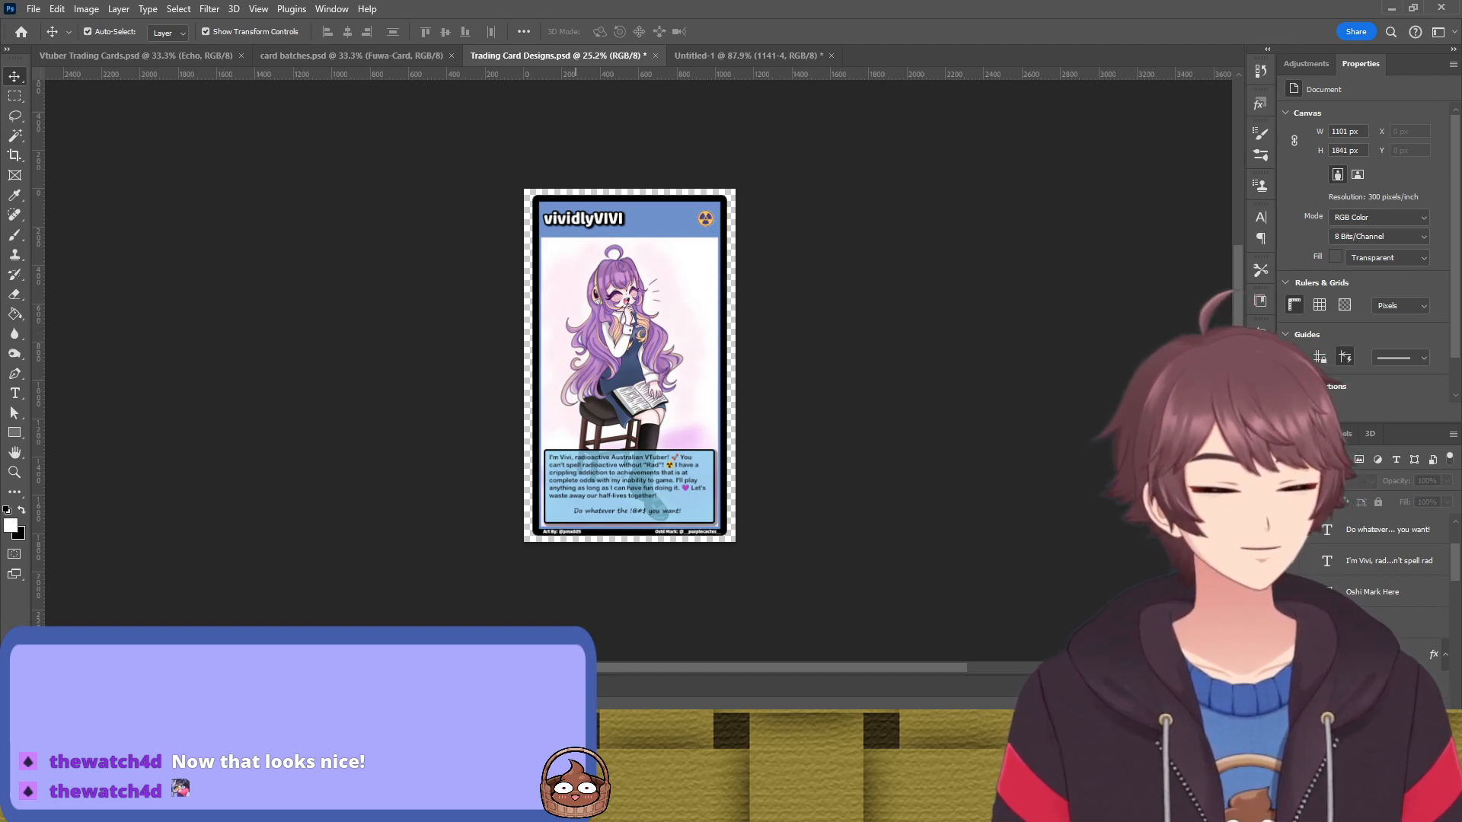
left_click(752, 56)
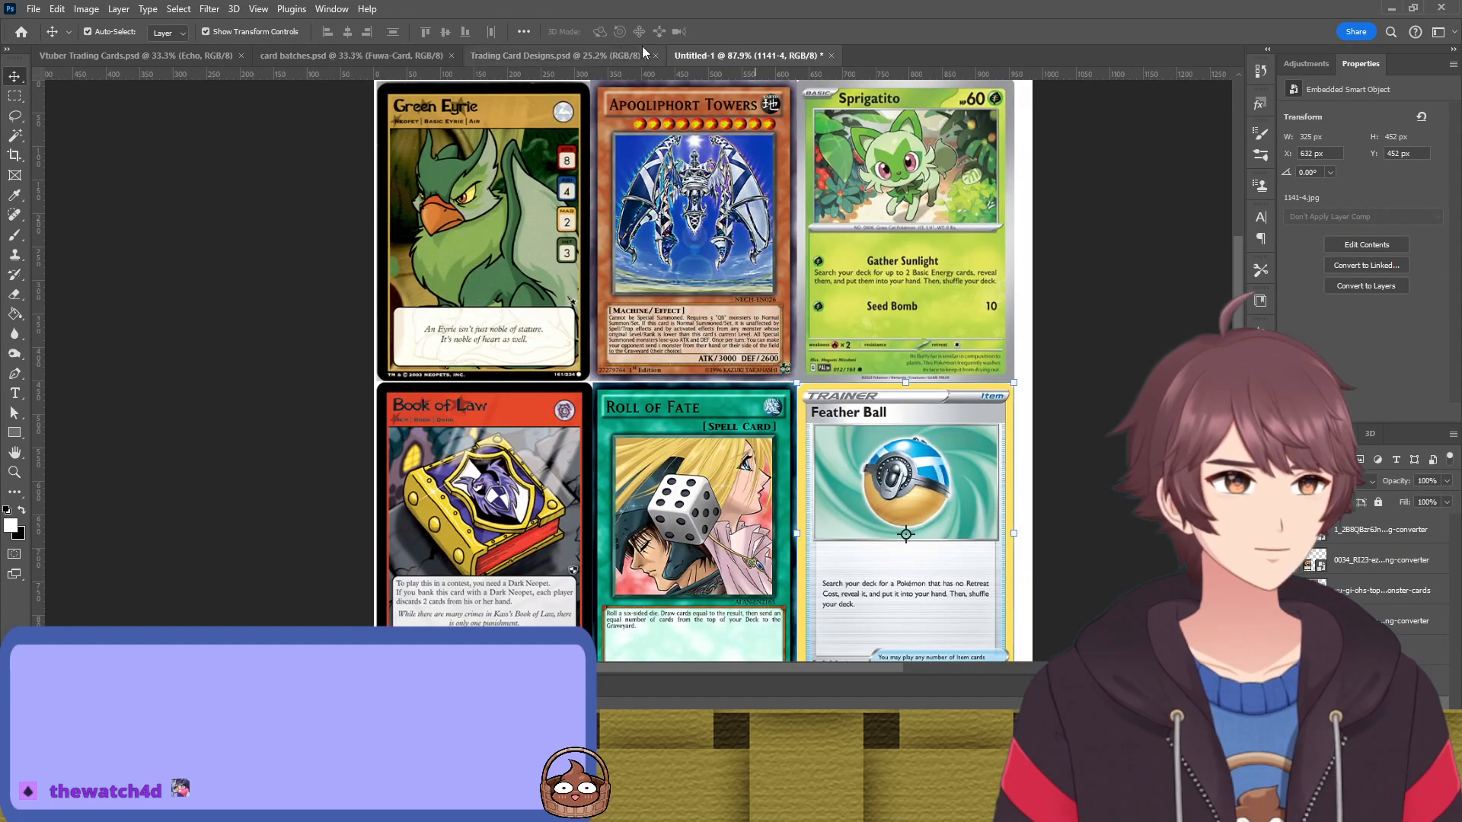
left_click(528, 53)
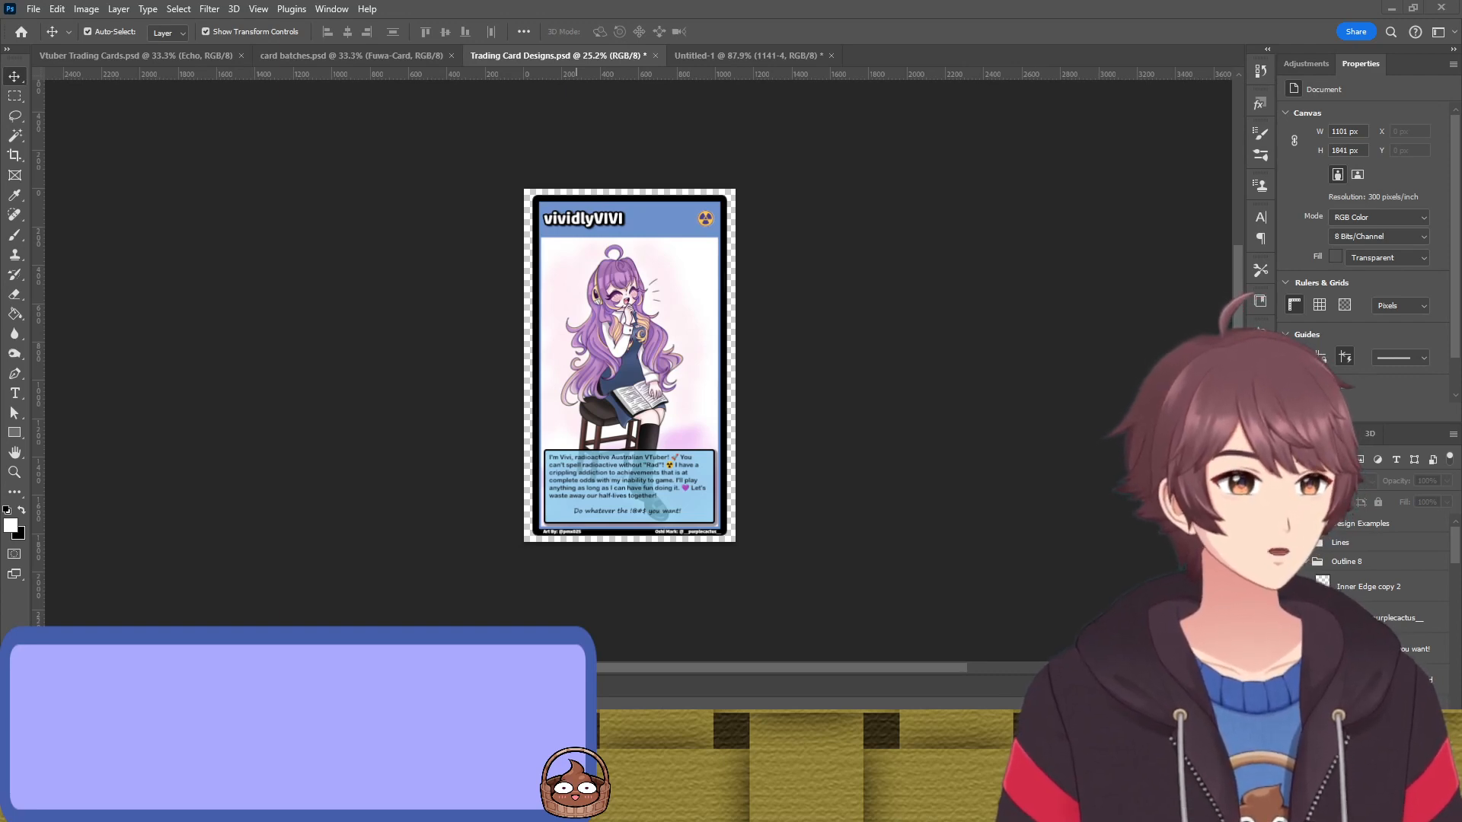
Place the fenganss artwork on the card, aligning its top edge just below the vividlyVIVI name header
left_click_drag(456, 438, 529, 423)
left_click_drag(663, 260, 656, 290)
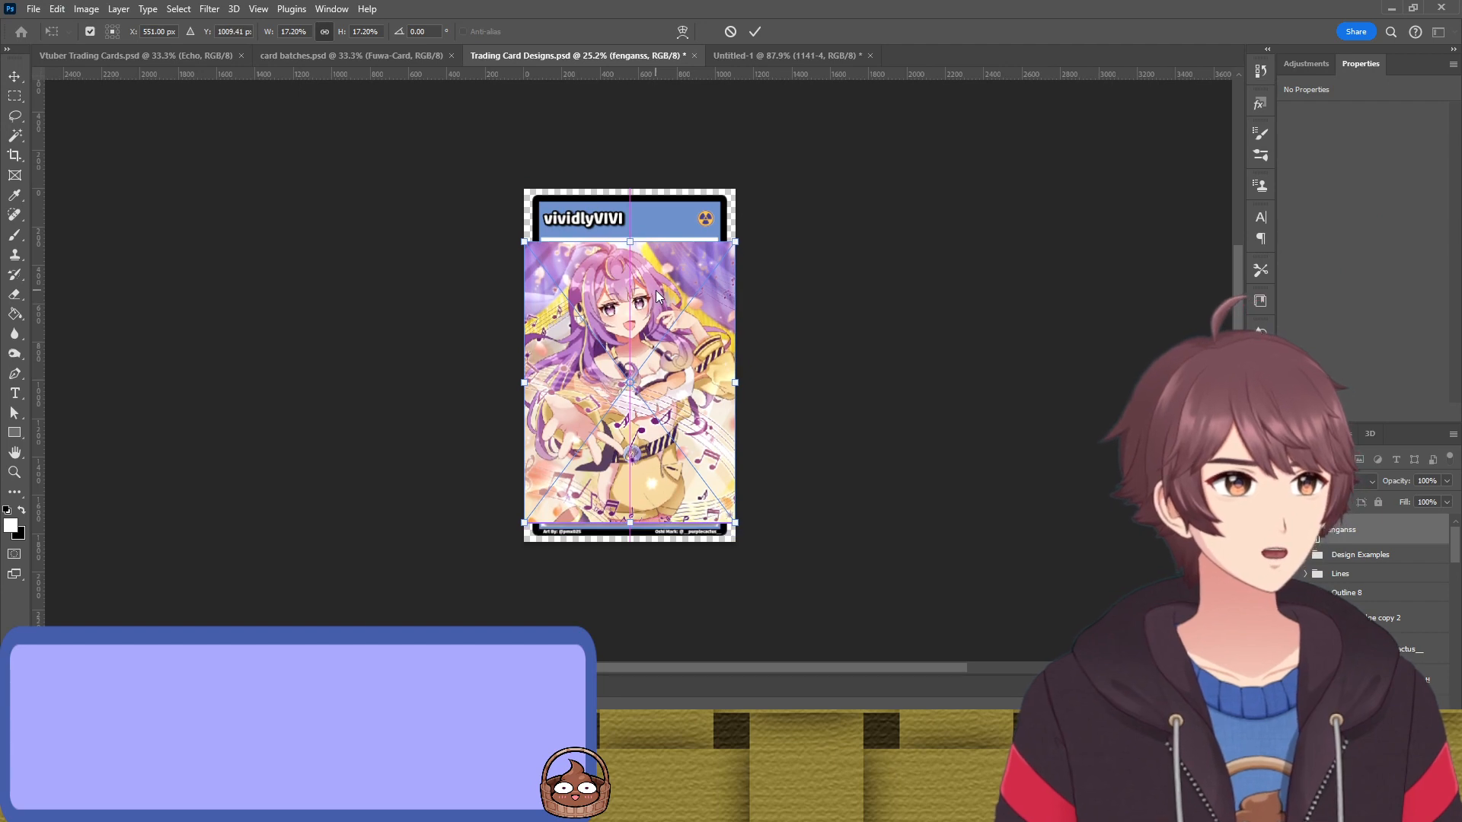
scroll(635, 290, "up", 5)
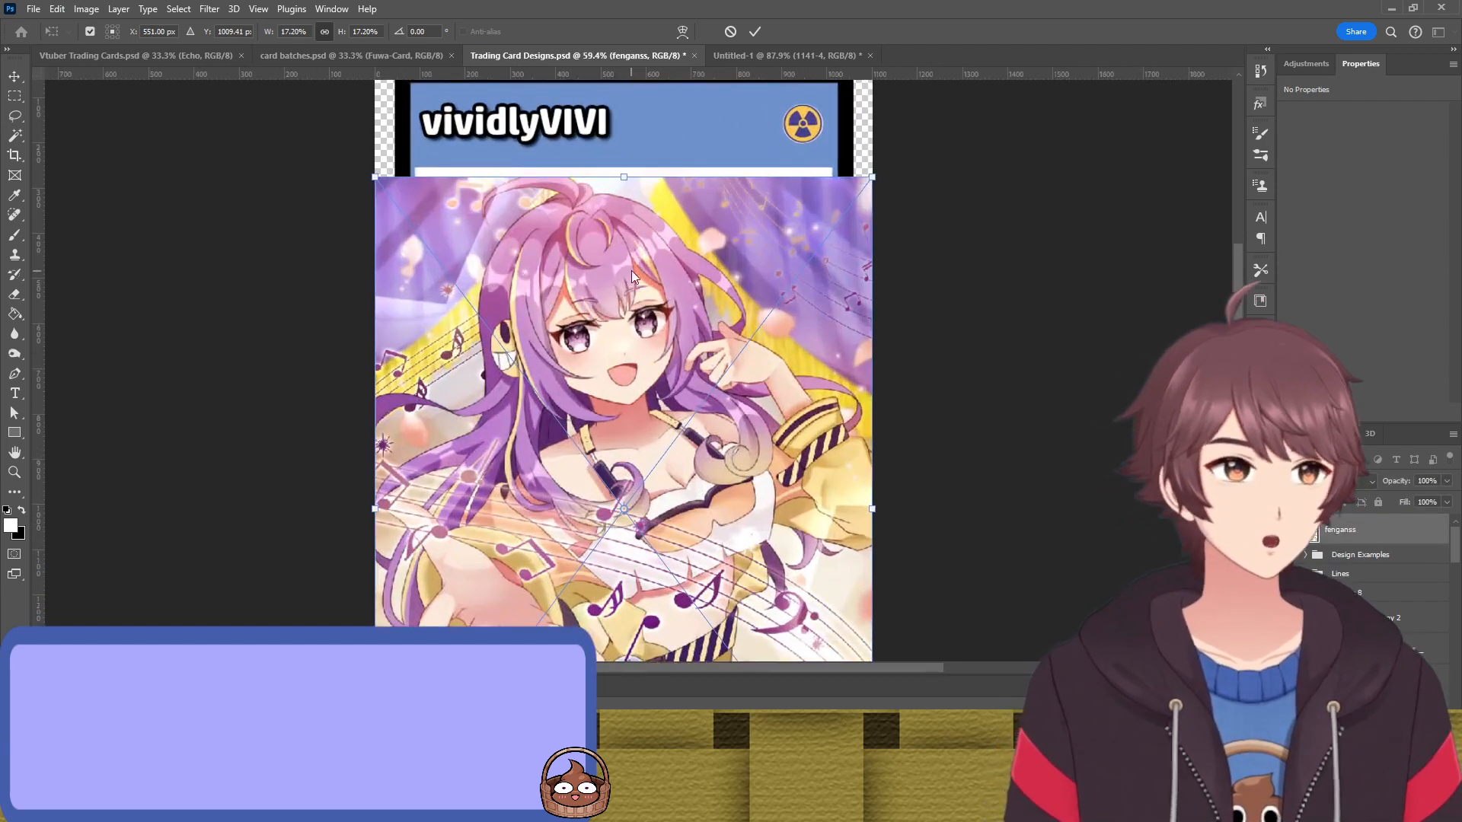
left_click_drag(672, 268, 671, 261)
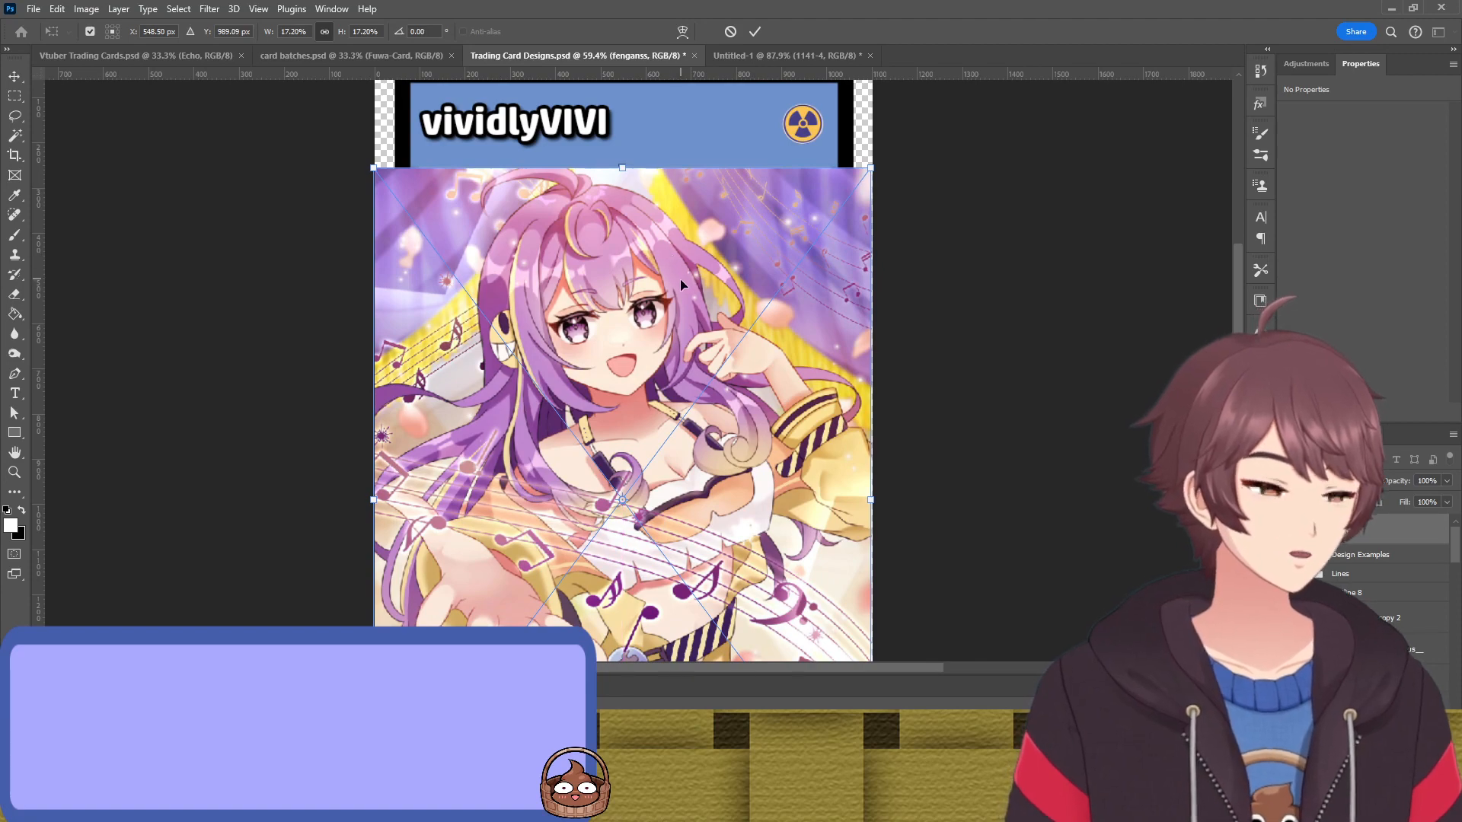
Scale the placed fenganss artwork proportionally to 18.25% so it spans from the name header to the credit line
scroll(673, 274, "down", 8)
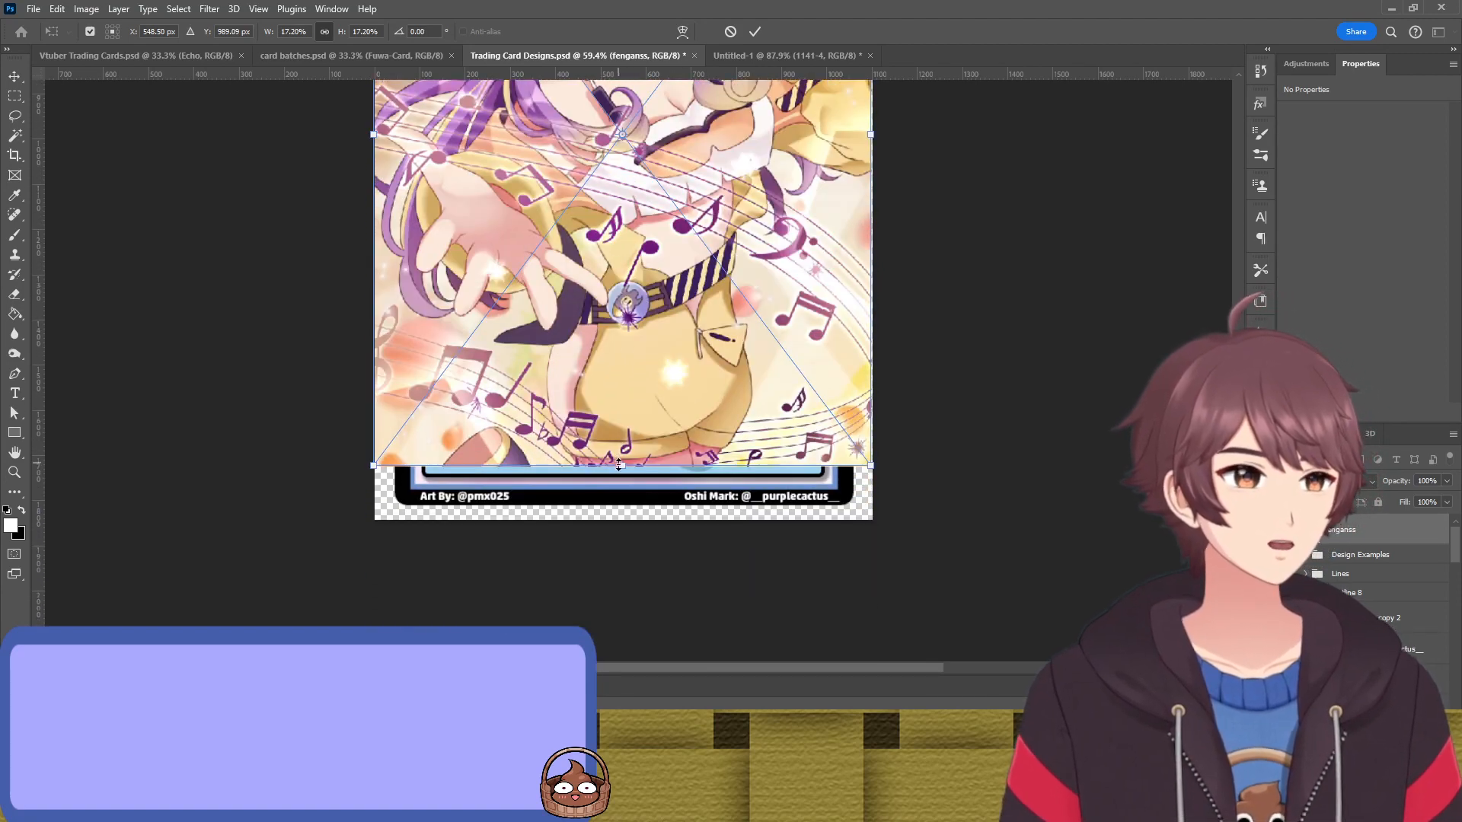
left_click_drag(618, 464, 624, 489)
key("ctrl+z")
scroll(632, 252, "up", 8)
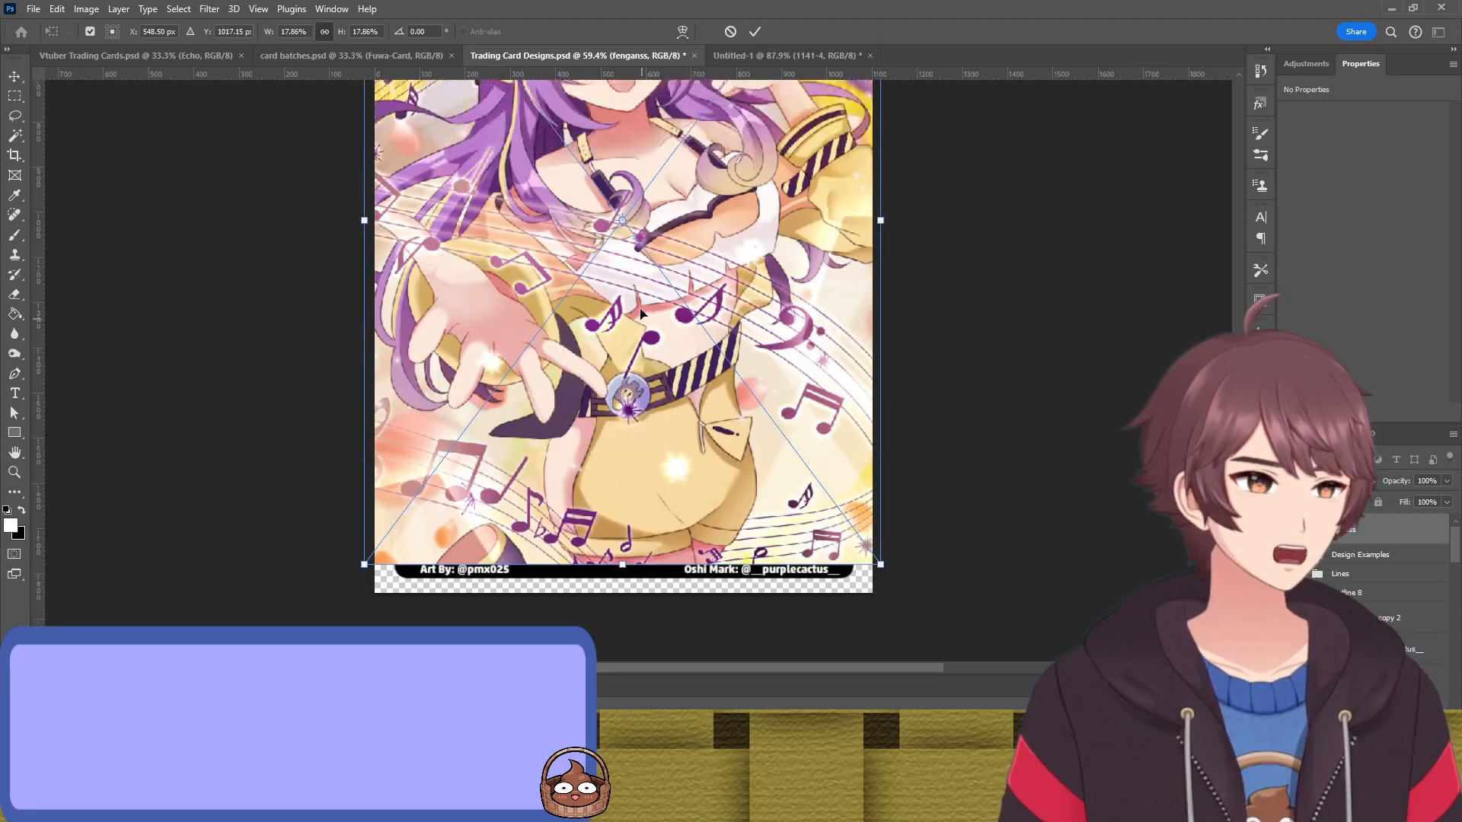
scroll(631, 251, "up", 2)
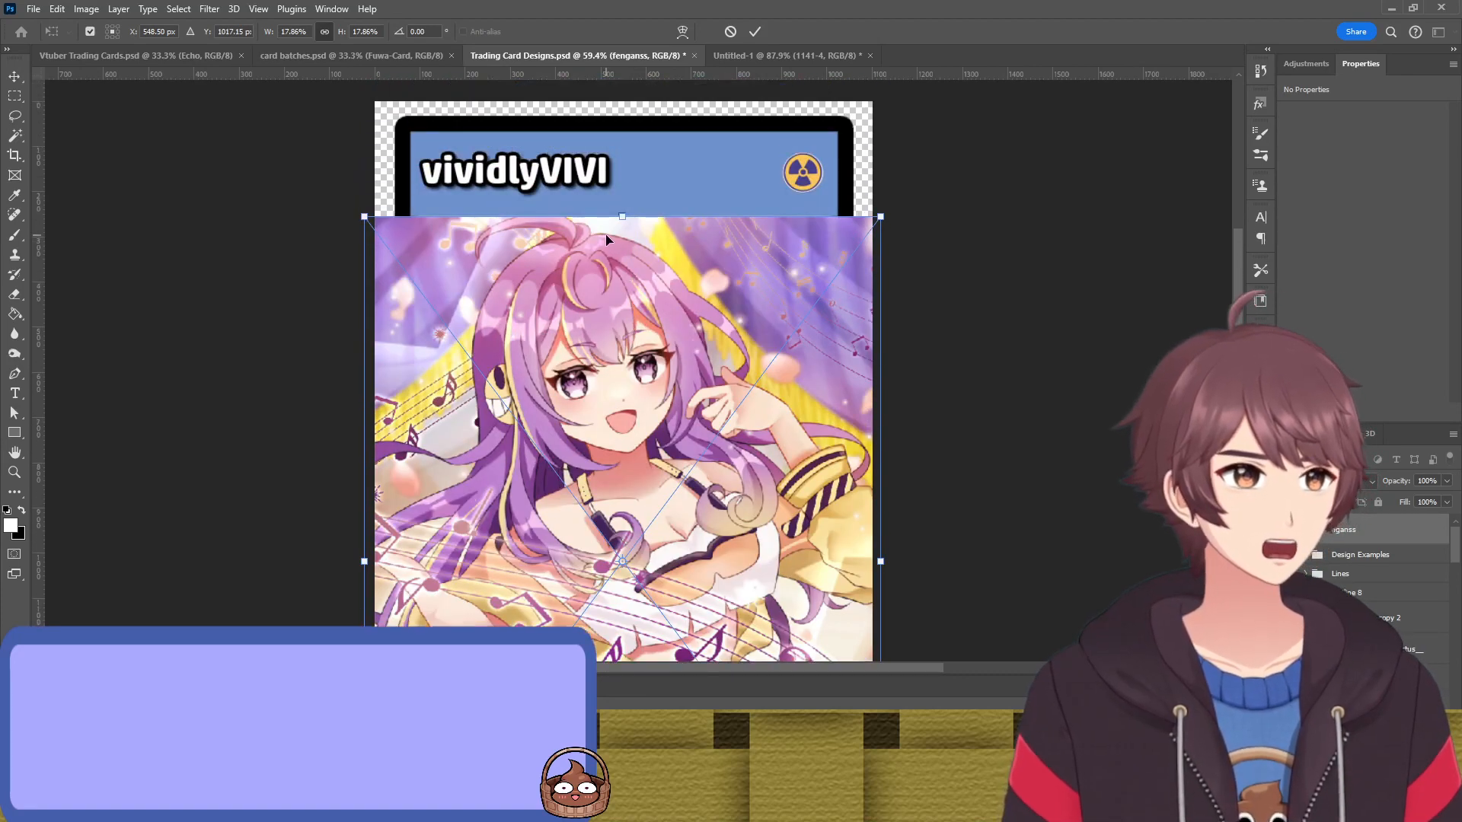
scroll(607, 240, "up", 5)
left_click_drag(644, 223, 651, 181)
key("Return")
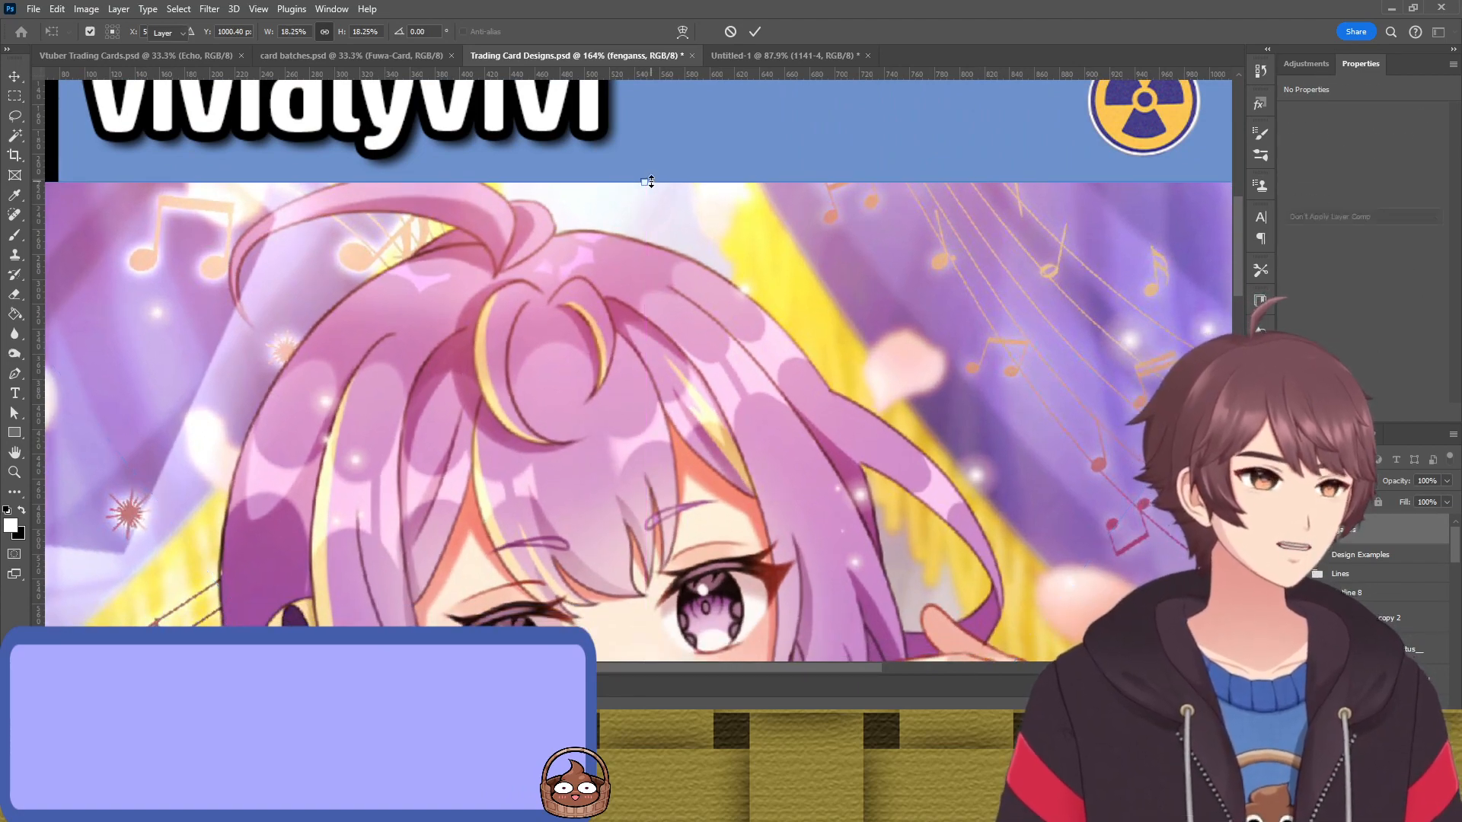
Move the fenganss layer beneath the light-blue text box and bio text layers
scroll(675, 206, "down", 6)
left_click(860, 274)
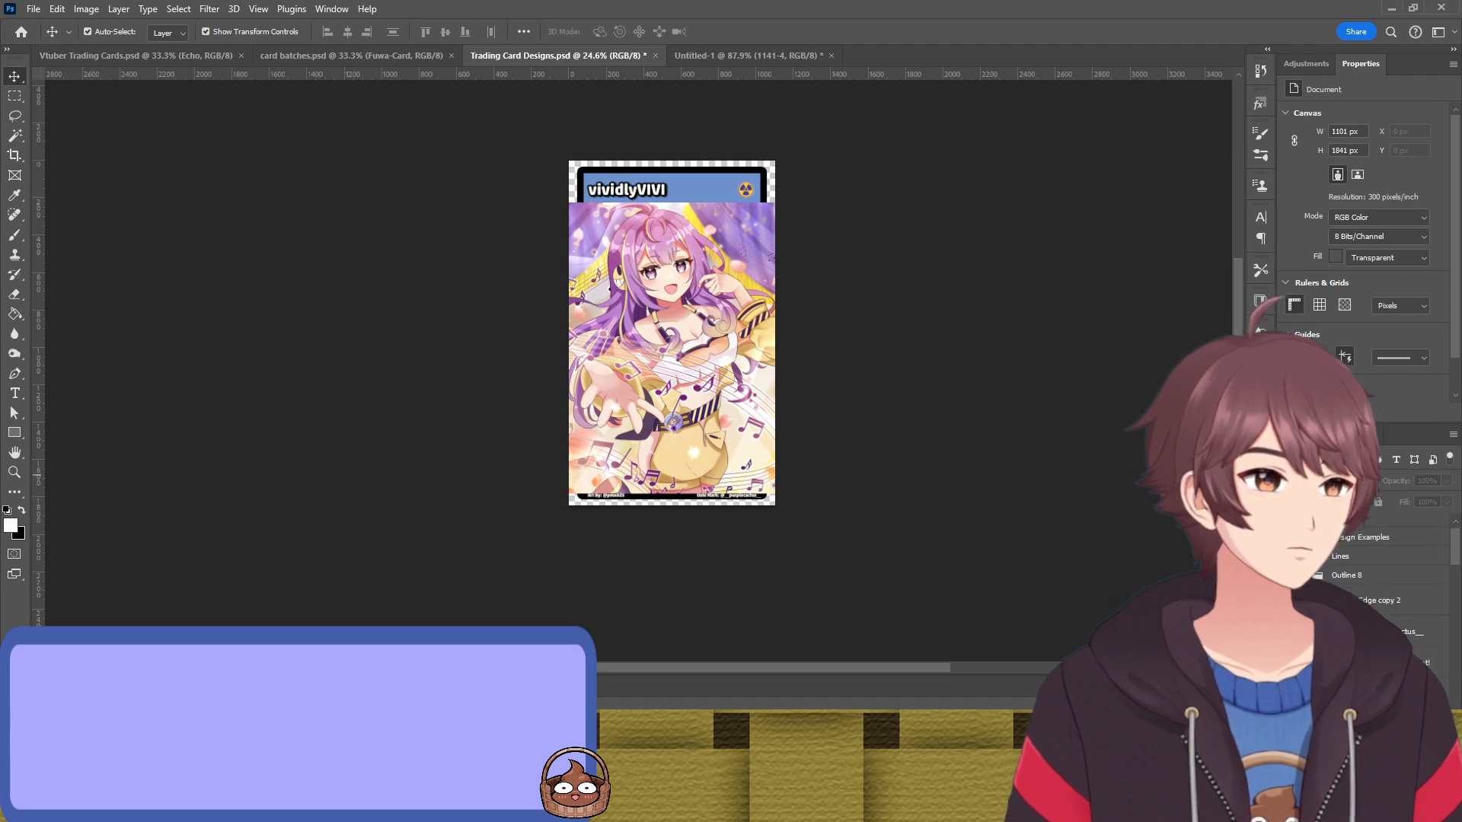
left_click_drag(1287, 647, 1287, 683)
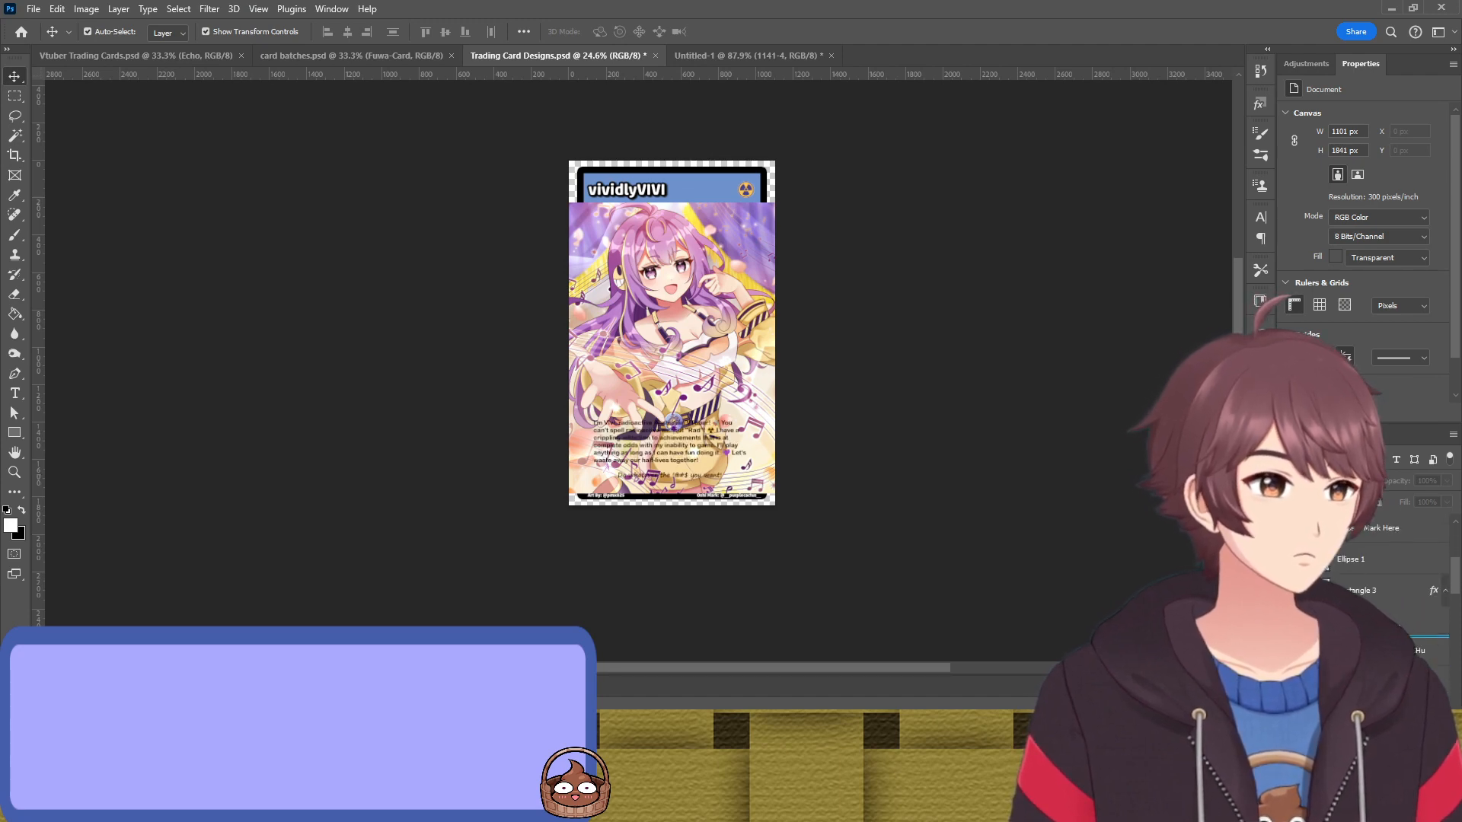
left_click(674, 419)
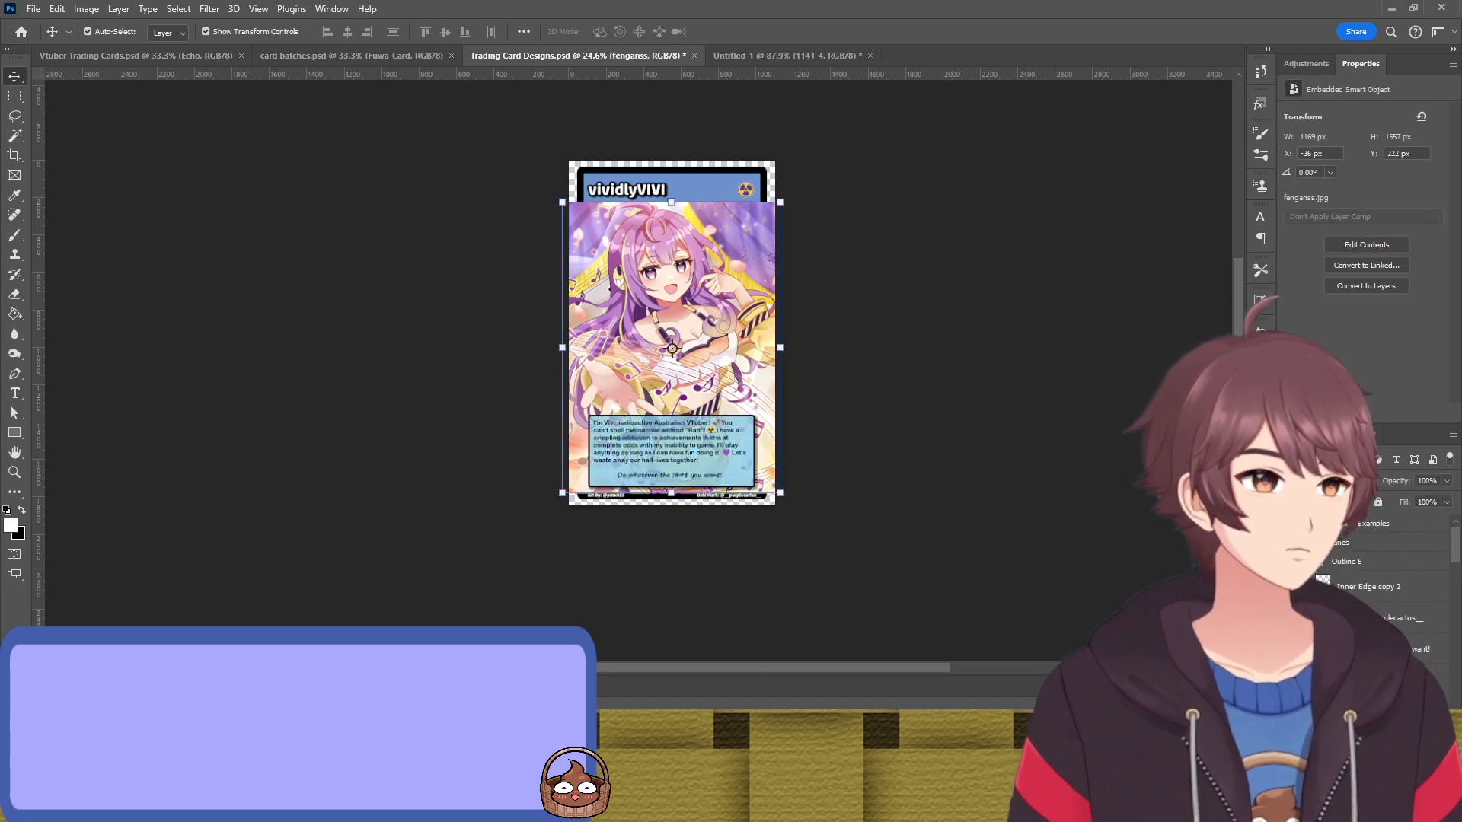
Show the red Inner Edge copy 2 frame, select its outline with the Magic Wand, and make the fenganss layer active
left_click(1287, 584)
scroll(778, 295, "up", 5)
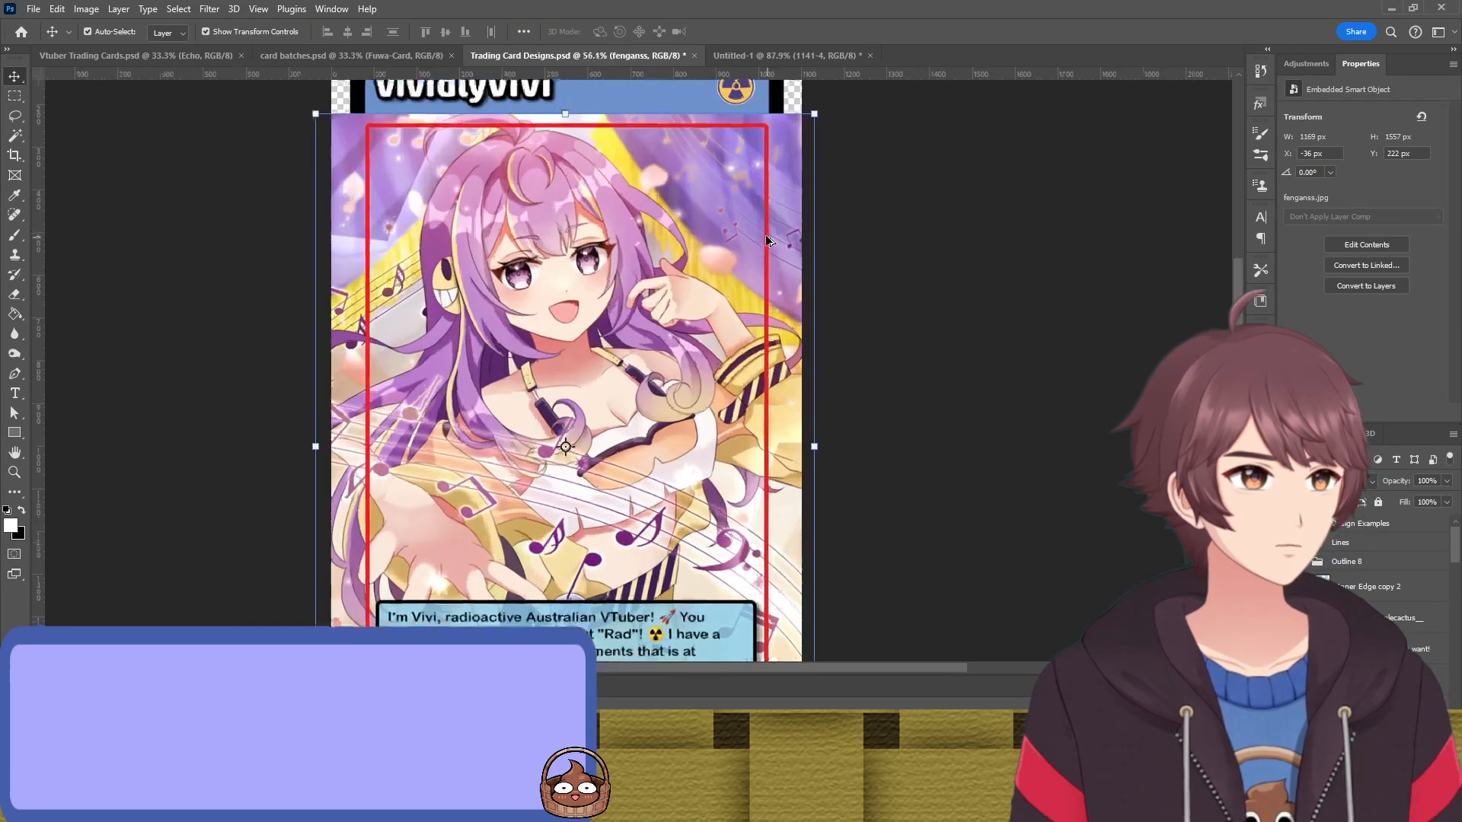
key("w")
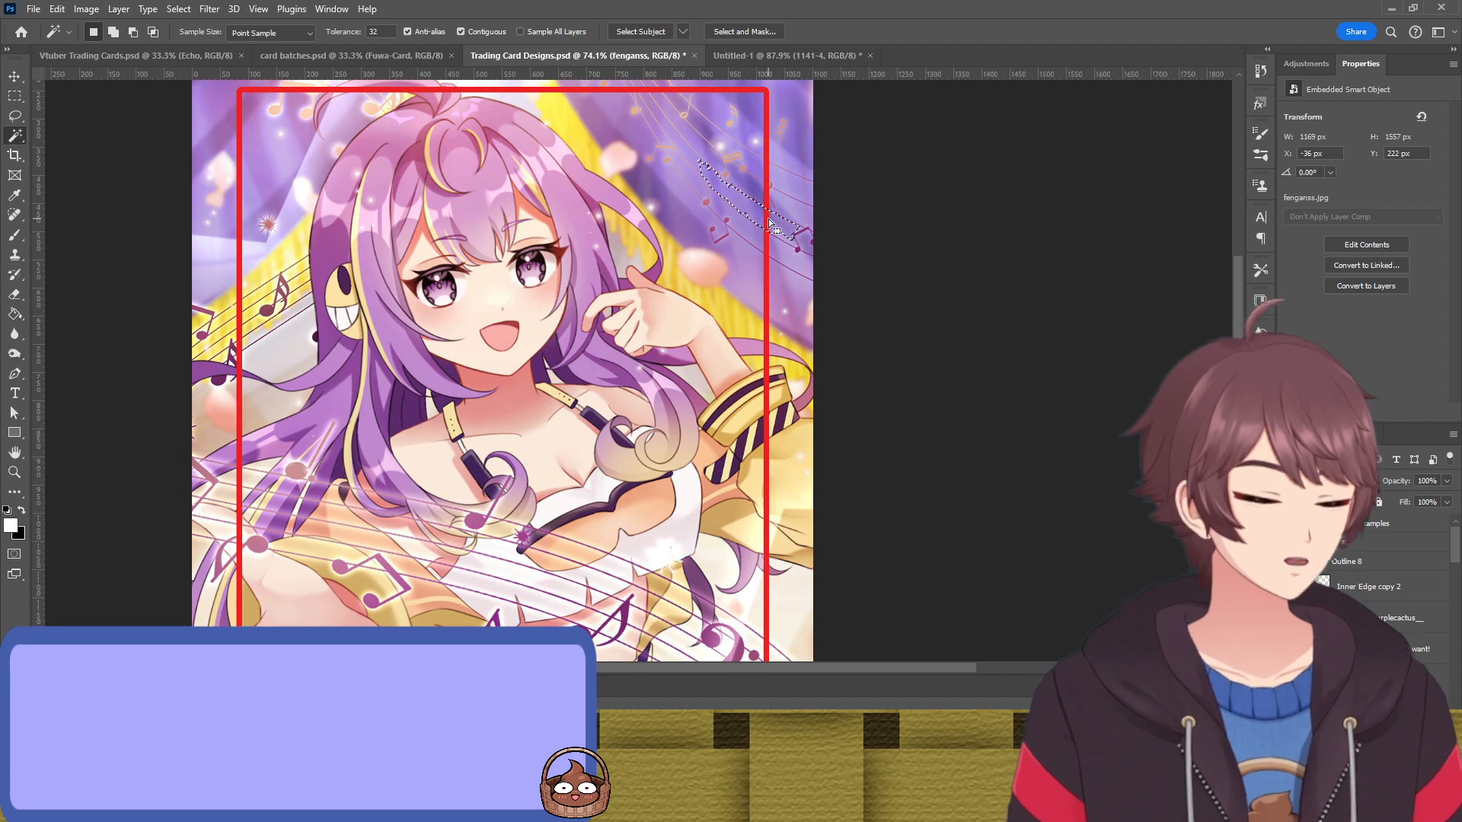
key("ctrl+d")
left_click(1326, 587)
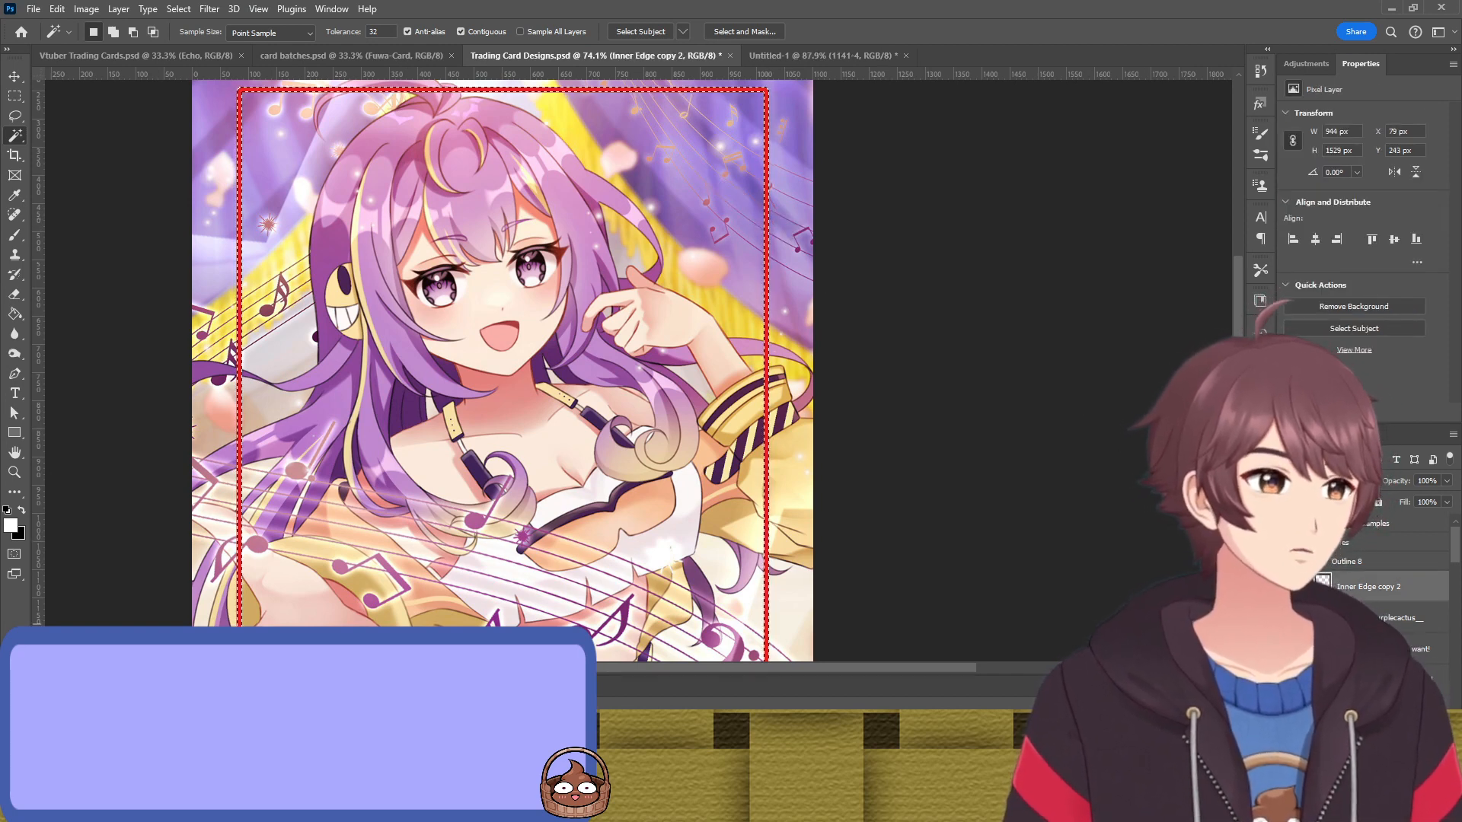
left_click(767, 221)
left_click(1363, 622)
left_click(1362, 680)
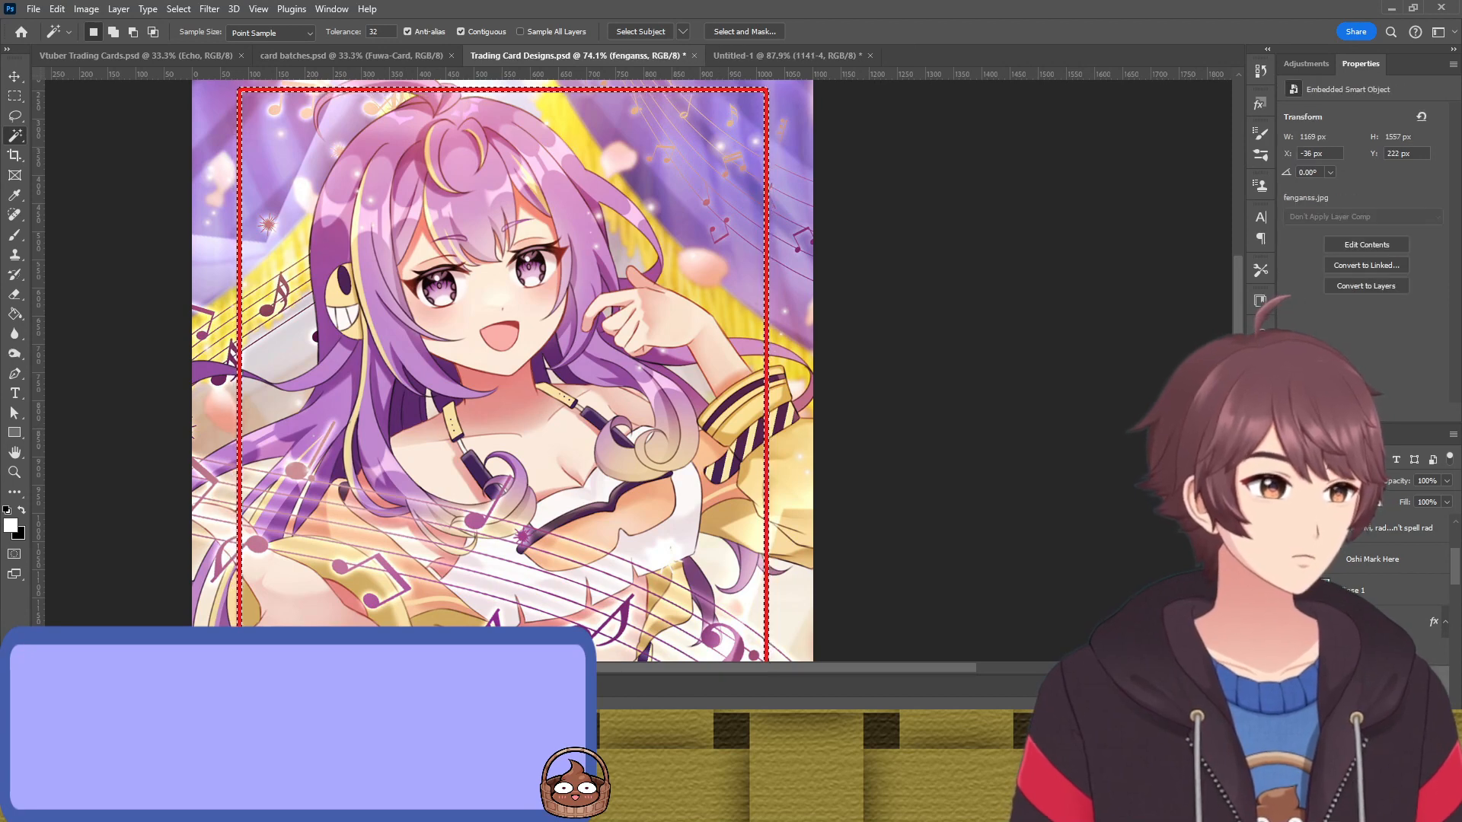
key("b")
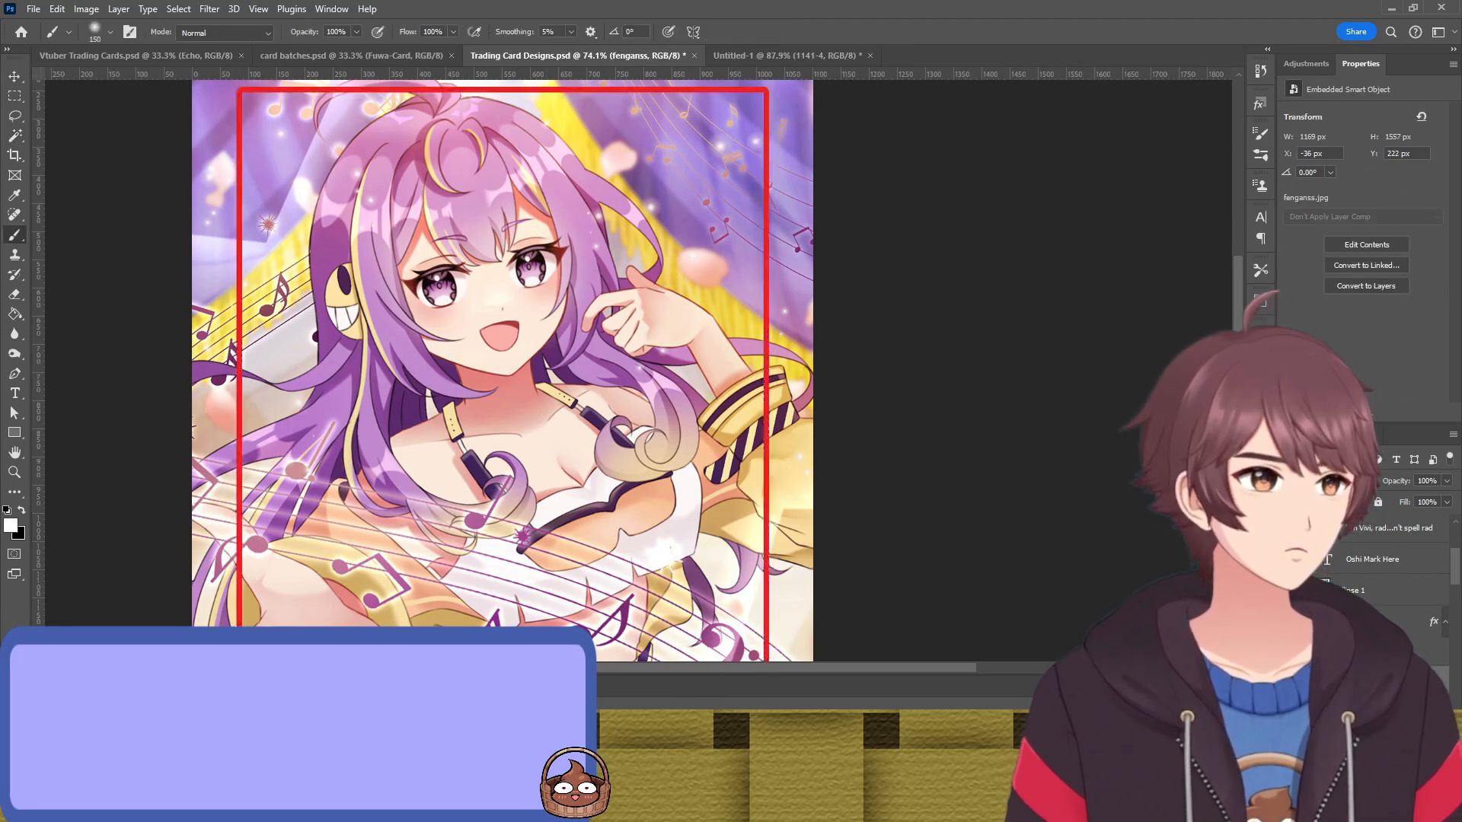
left_click(1348, 701)
key("ctrl+z")
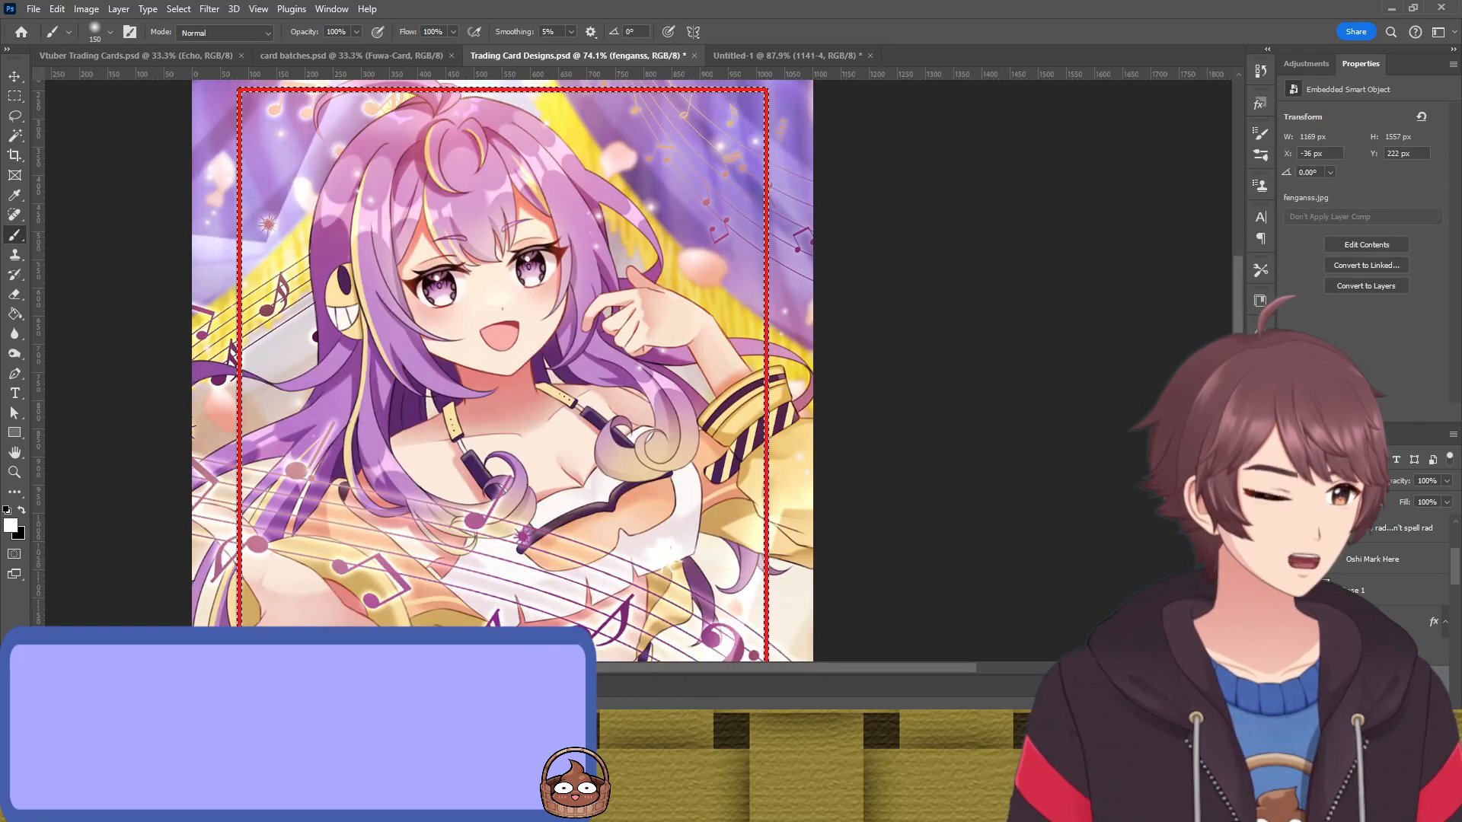
Invert the frame outline selection and add it as a layer mask on the fenganss artwork
key("w")
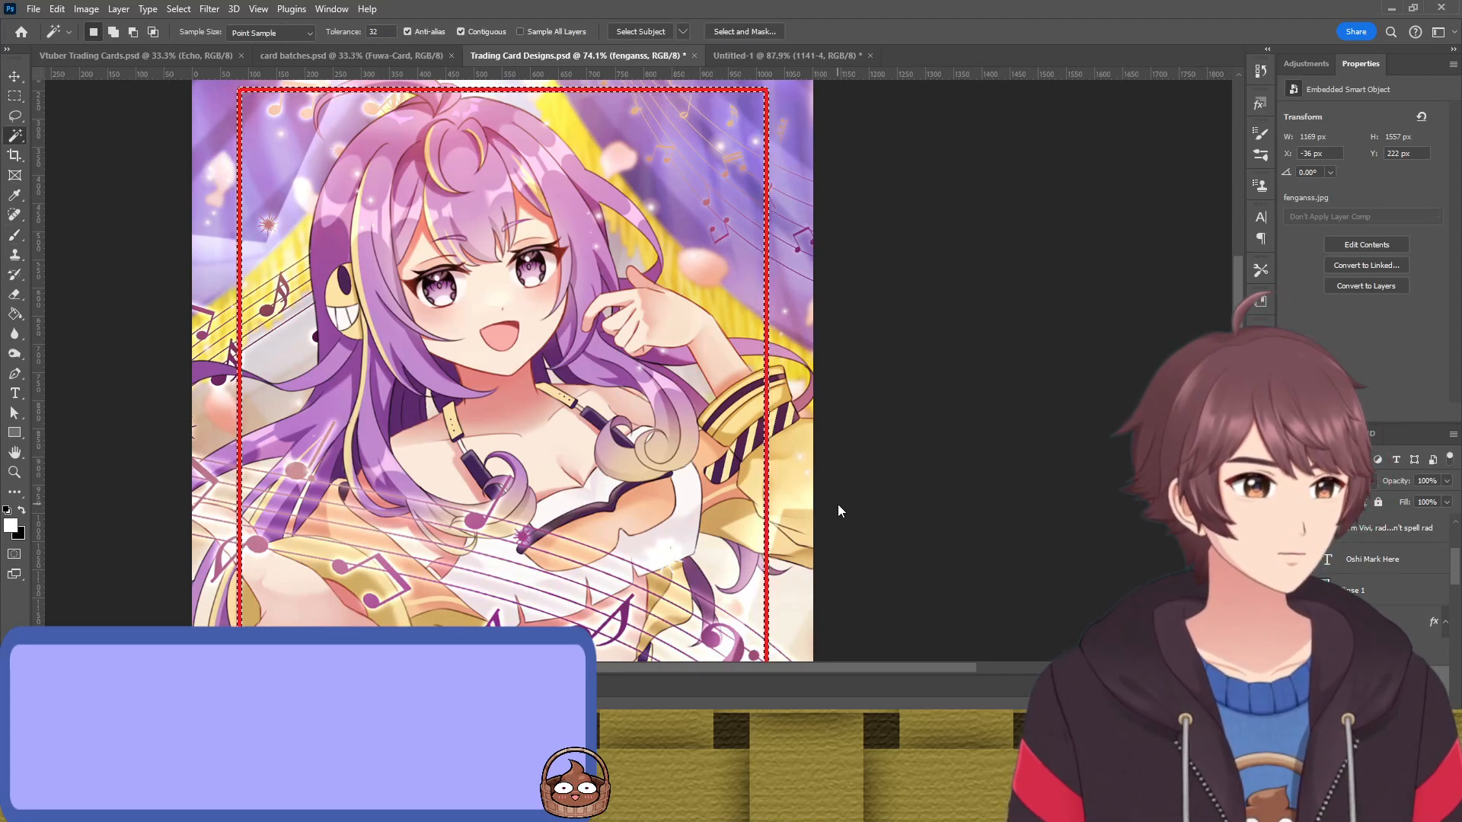
key("ctrl+shift+i")
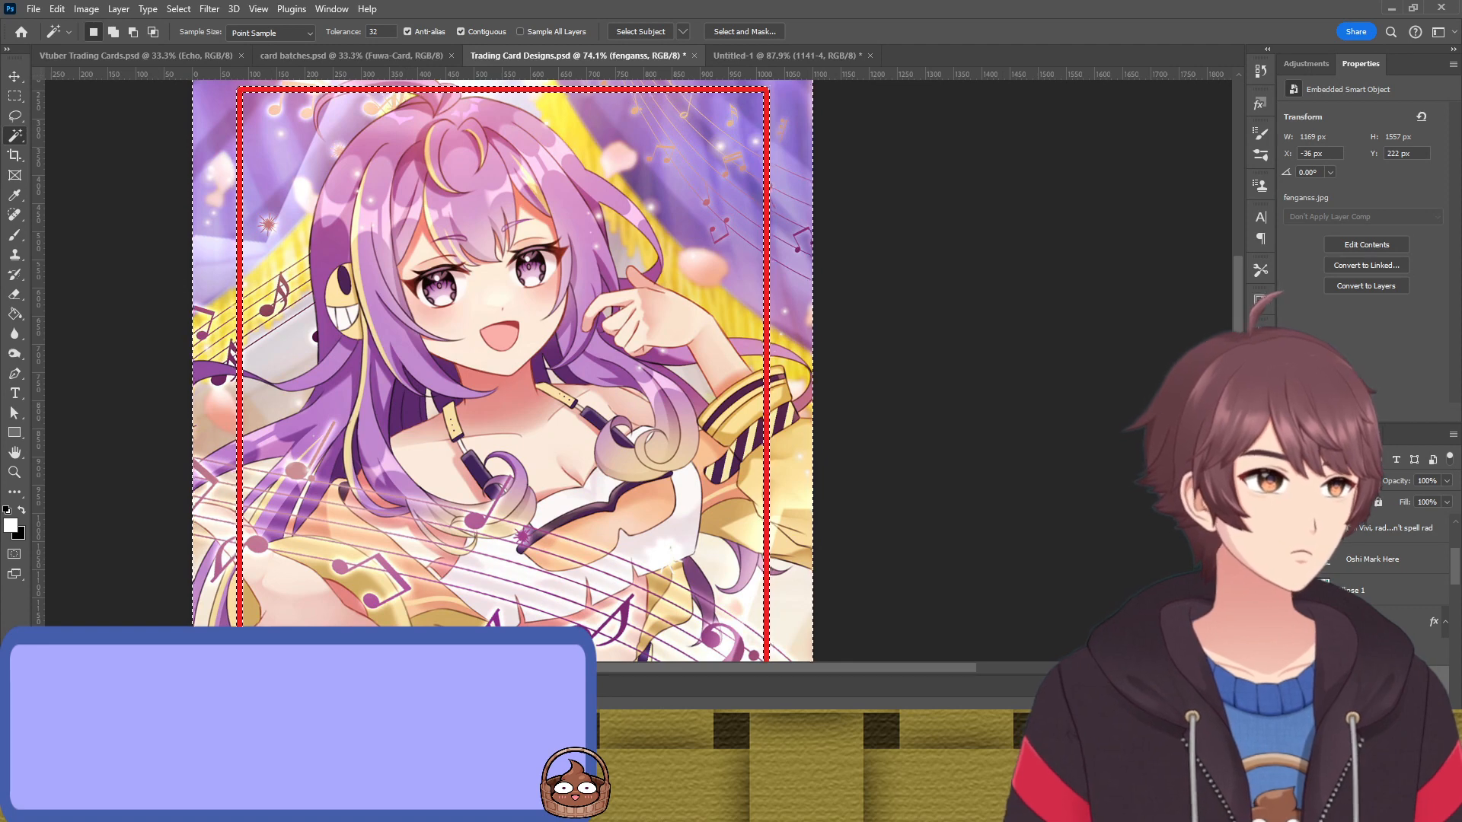
left_click(1348, 701)
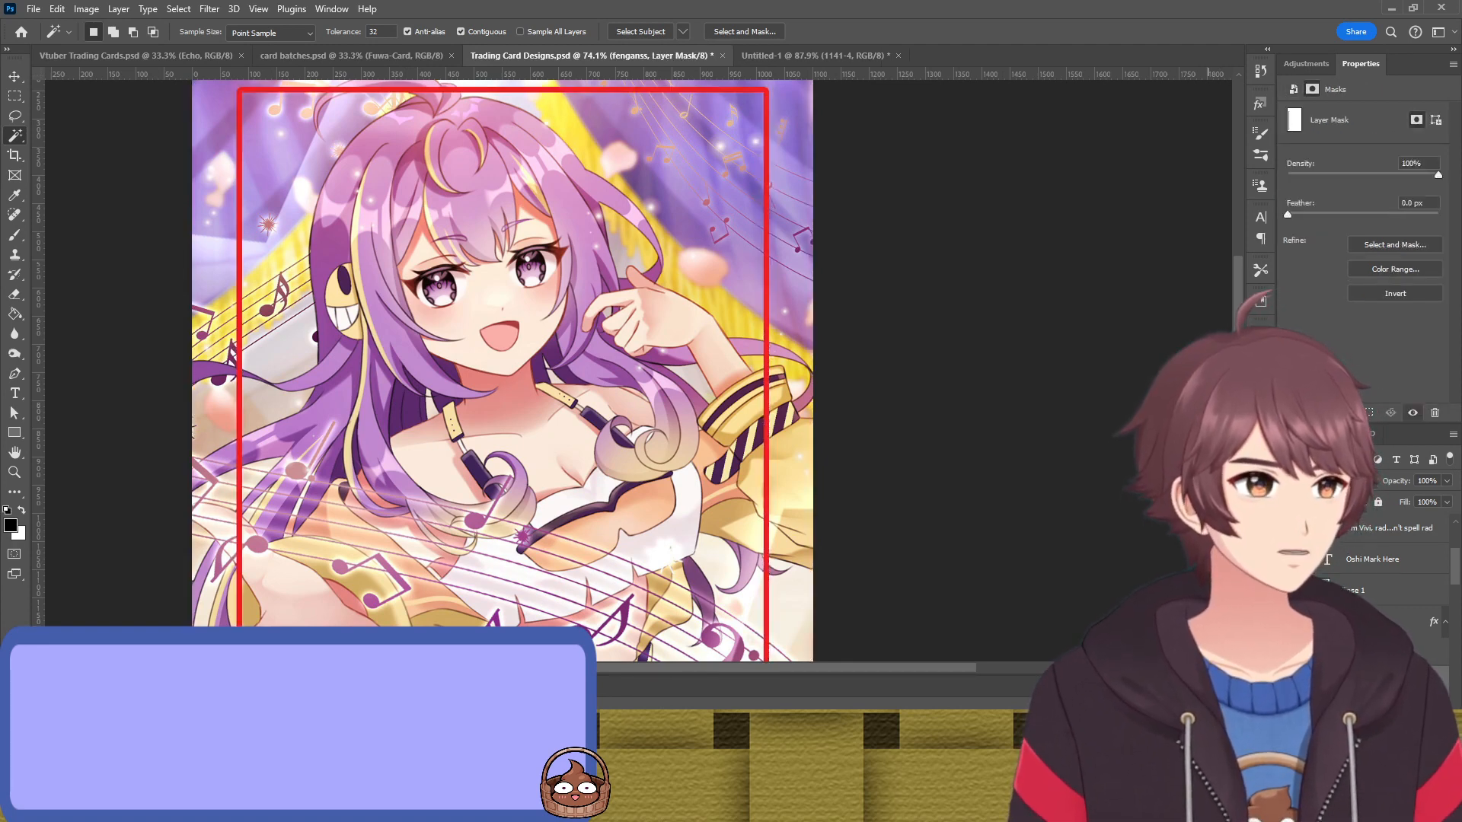
Hide the red Inner Edge copy 2 frame and reduce the brush size to 35 px
key("b")
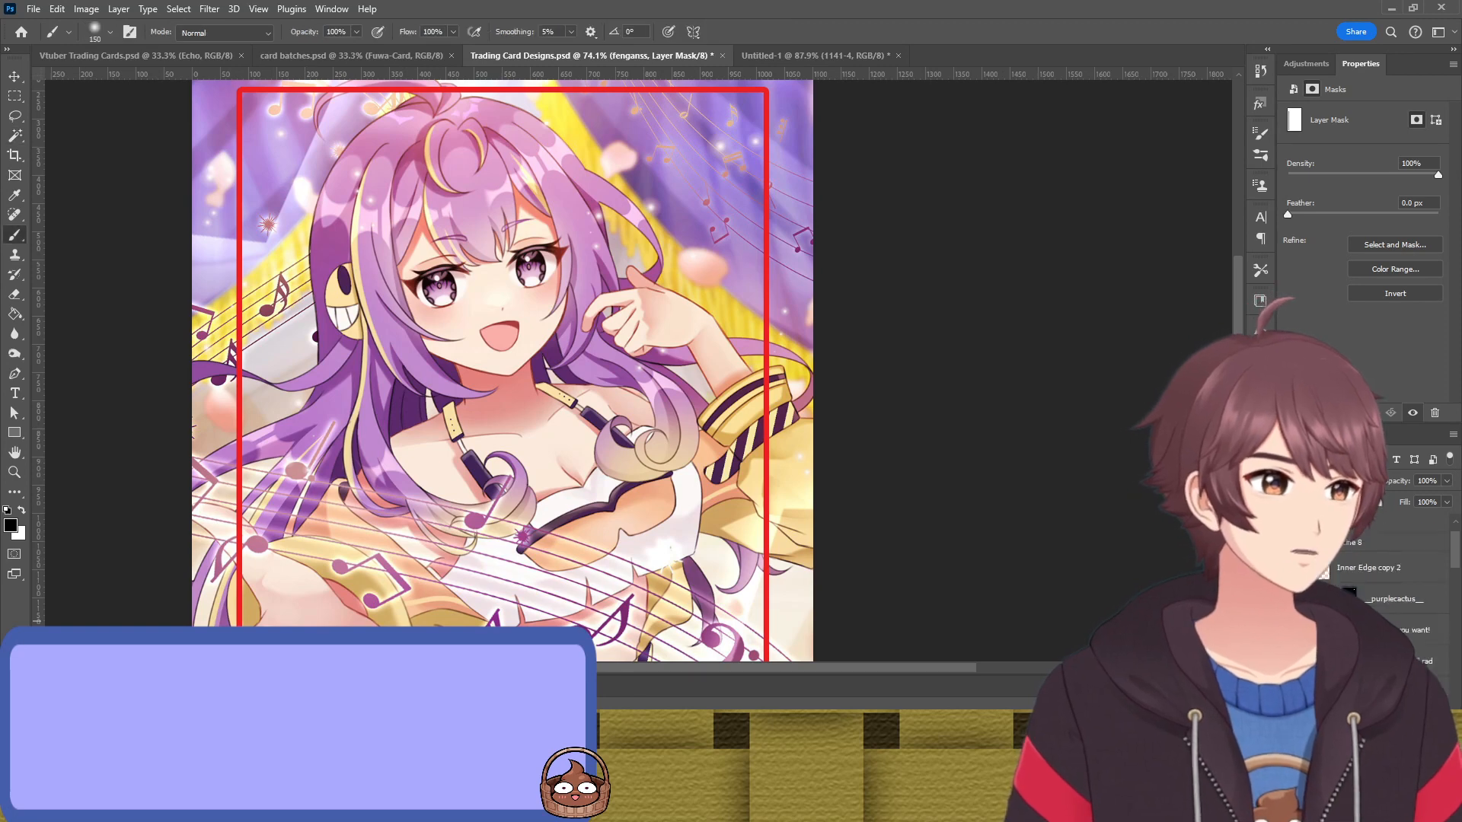
left_click(1286, 622)
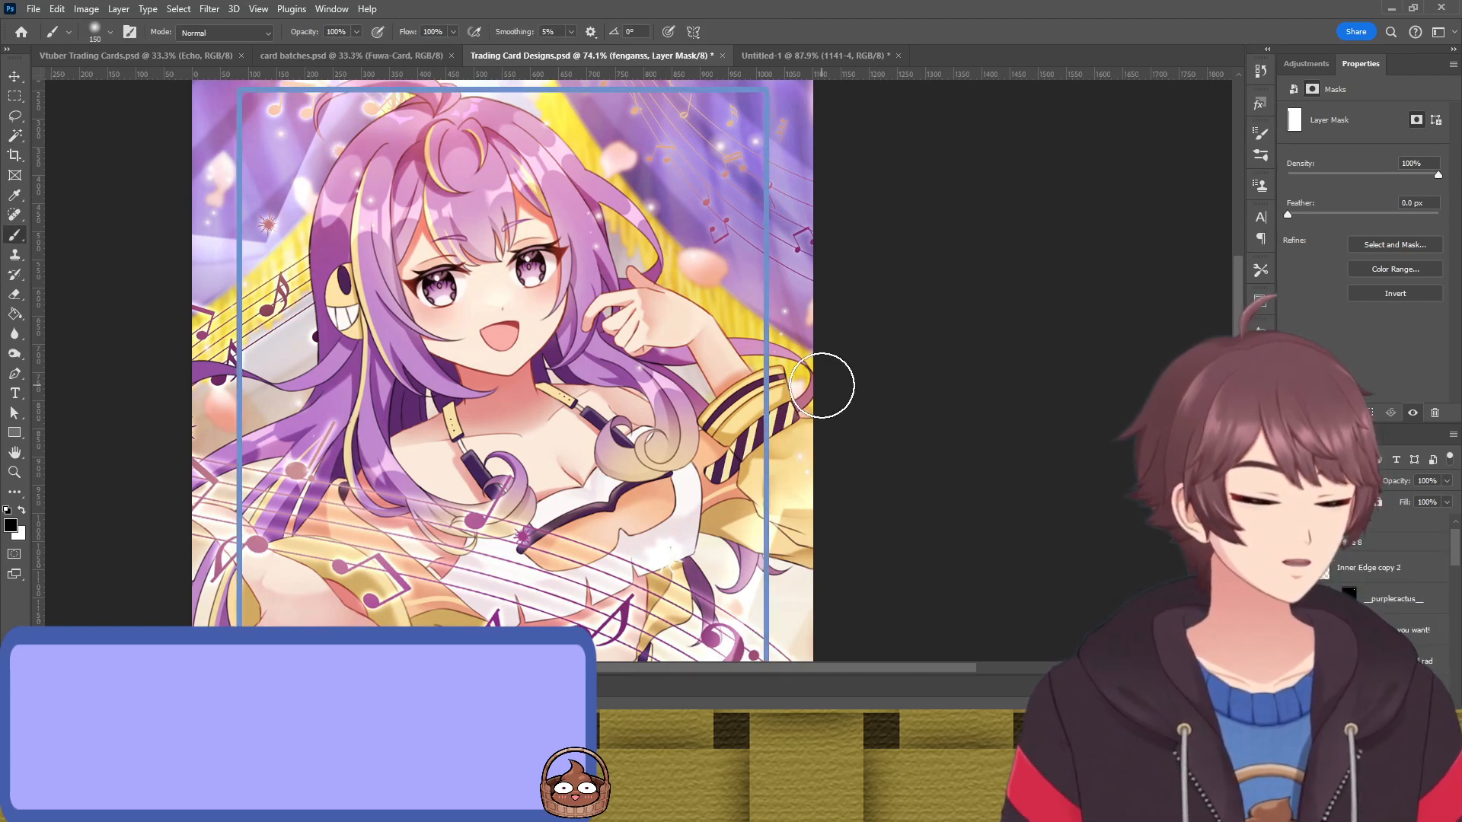
key("bracketleft")
key("bracketleft")
key("bracketleft")
key("bracketleft")
key("bracketleft")
key("bracketleft")
key("bracketleft")
key("bracketleft")
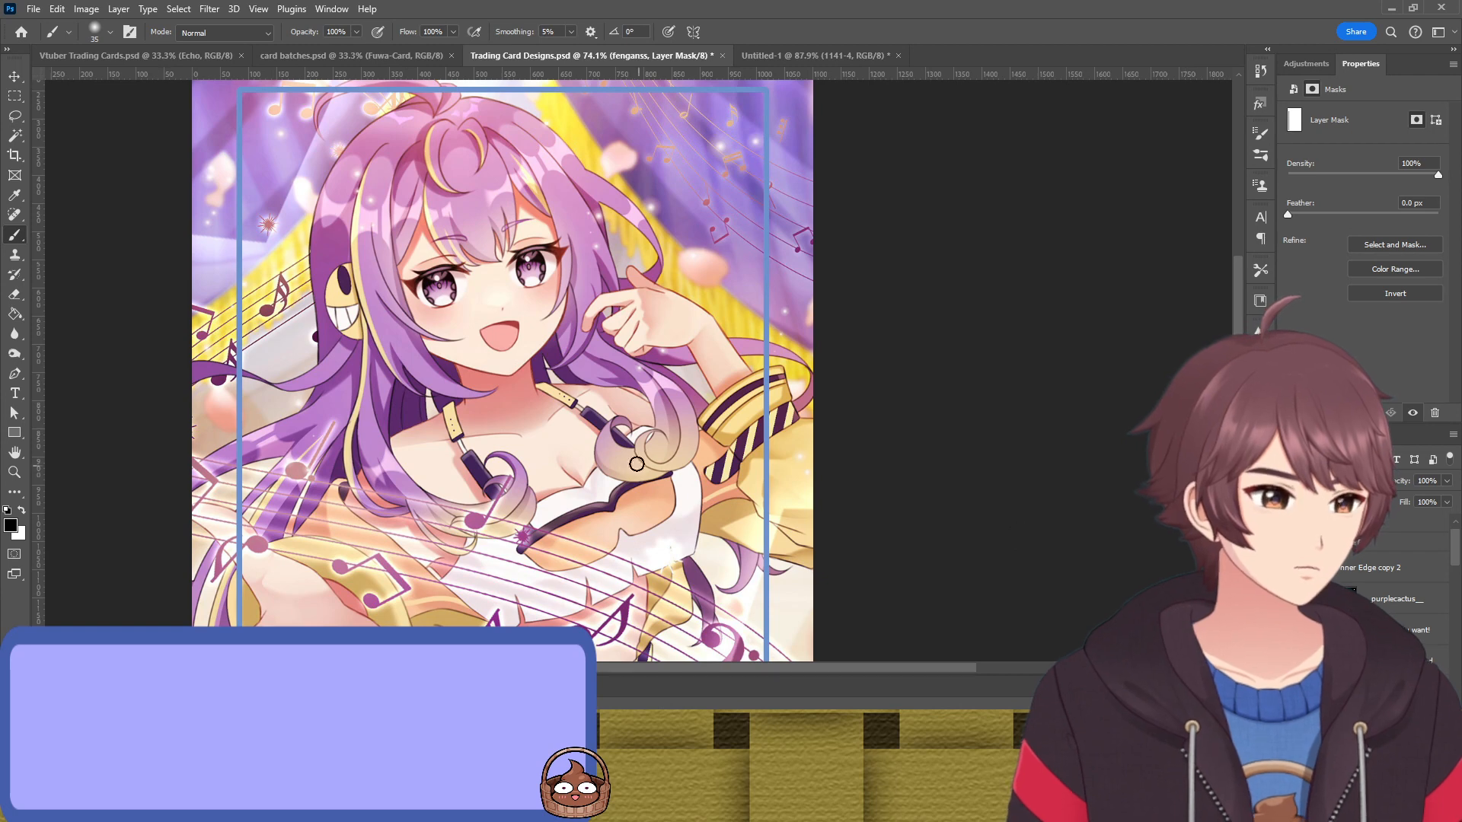
key("w")
key("shift+w")
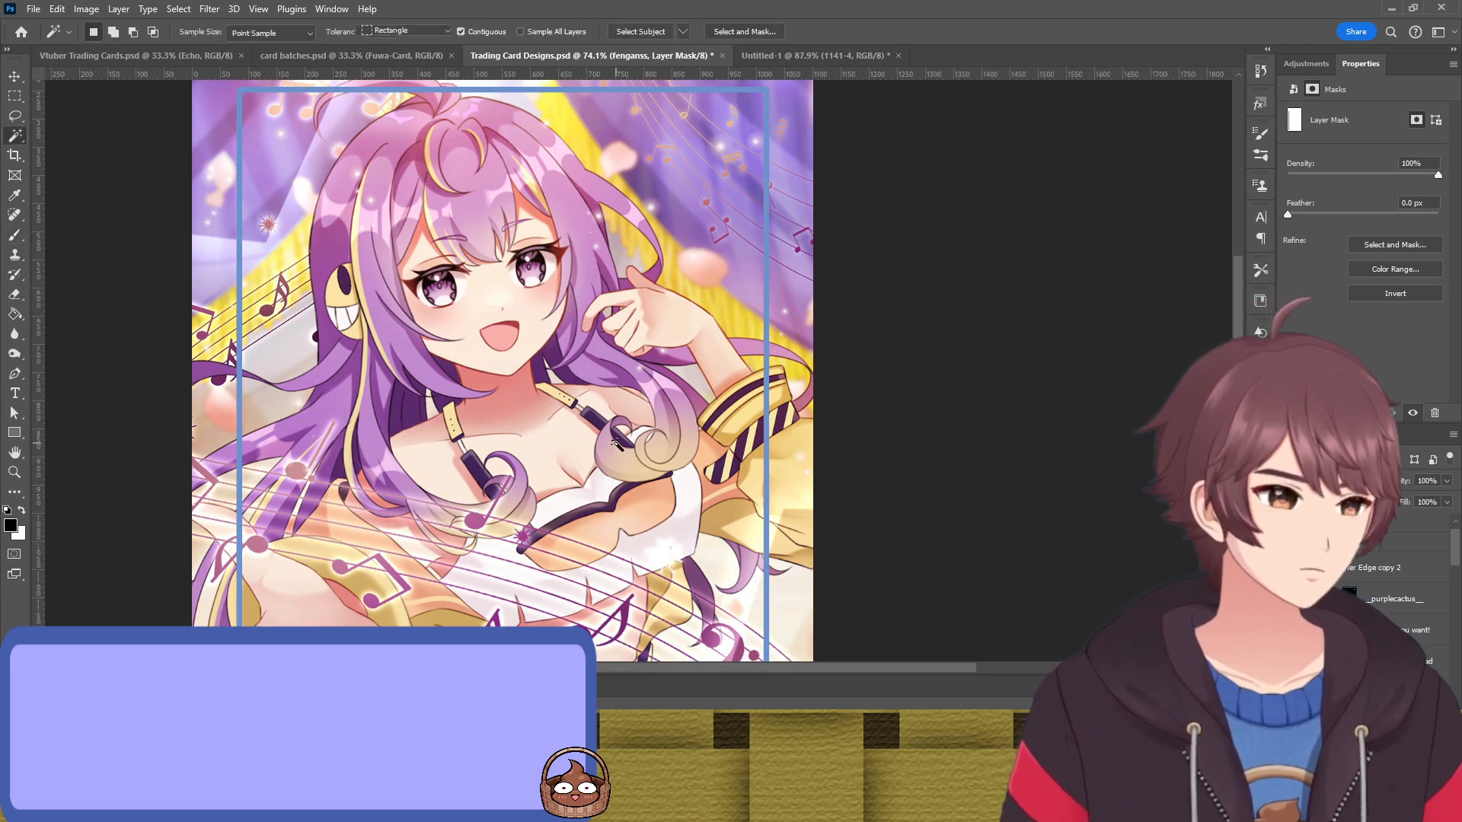
mouse_move(724, 451)
left_mouse_down()
mouse_move(644, 406)
mouse_move(576, 322)
mouse_move(459, 306)
mouse_move(457, 417)
mouse_move(533, 249)
mouse_move(256, 289)
mouse_move(341, 192)
mouse_move(242, 118)
mouse_move(409, 108)
mouse_move(766, 162)
mouse_move(435, 95)
mouse_move(563, 89)
left_mouse_up()
mouse_move(226, 68)
left_mouse_down()
mouse_move(590, 384)
mouse_move(341, 290)
mouse_move(146, 269)
mouse_move(173, 395)
mouse_move(394, 417)
mouse_move(80, 551)
mouse_move(363, 425)
mouse_move(201, 554)
mouse_move(699, 529)
mouse_move(728, 558)
mouse_move(577, 542)
mouse_move(509, 517)
left_mouse_up()
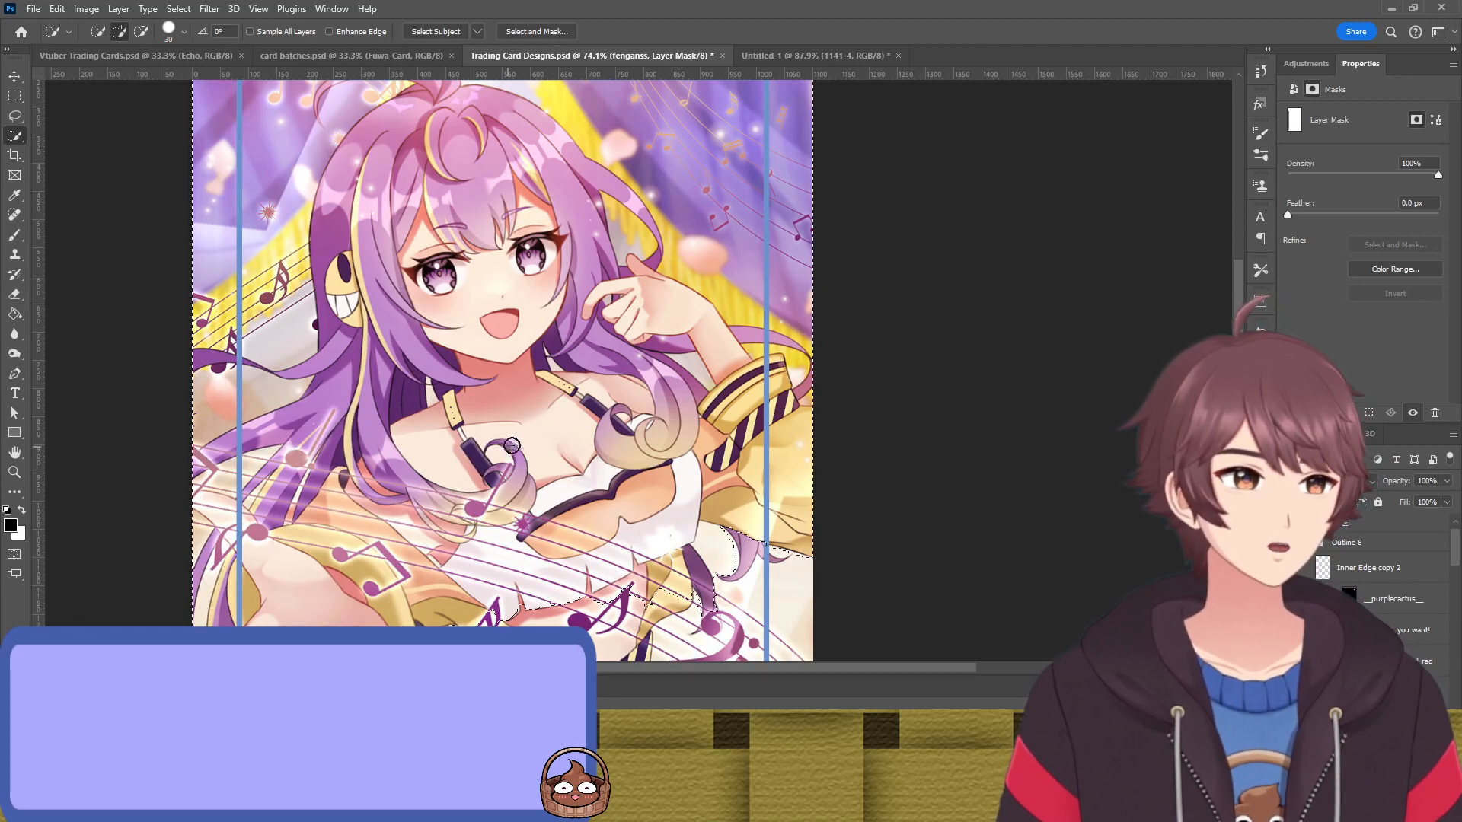
scroll(945, 378, "down", 5)
mouse_move(731, 380)
left_mouse_down()
mouse_move(721, 538)
mouse_move(933, 622)
left_mouse_up()
scroll(526, 555, "down", 2)
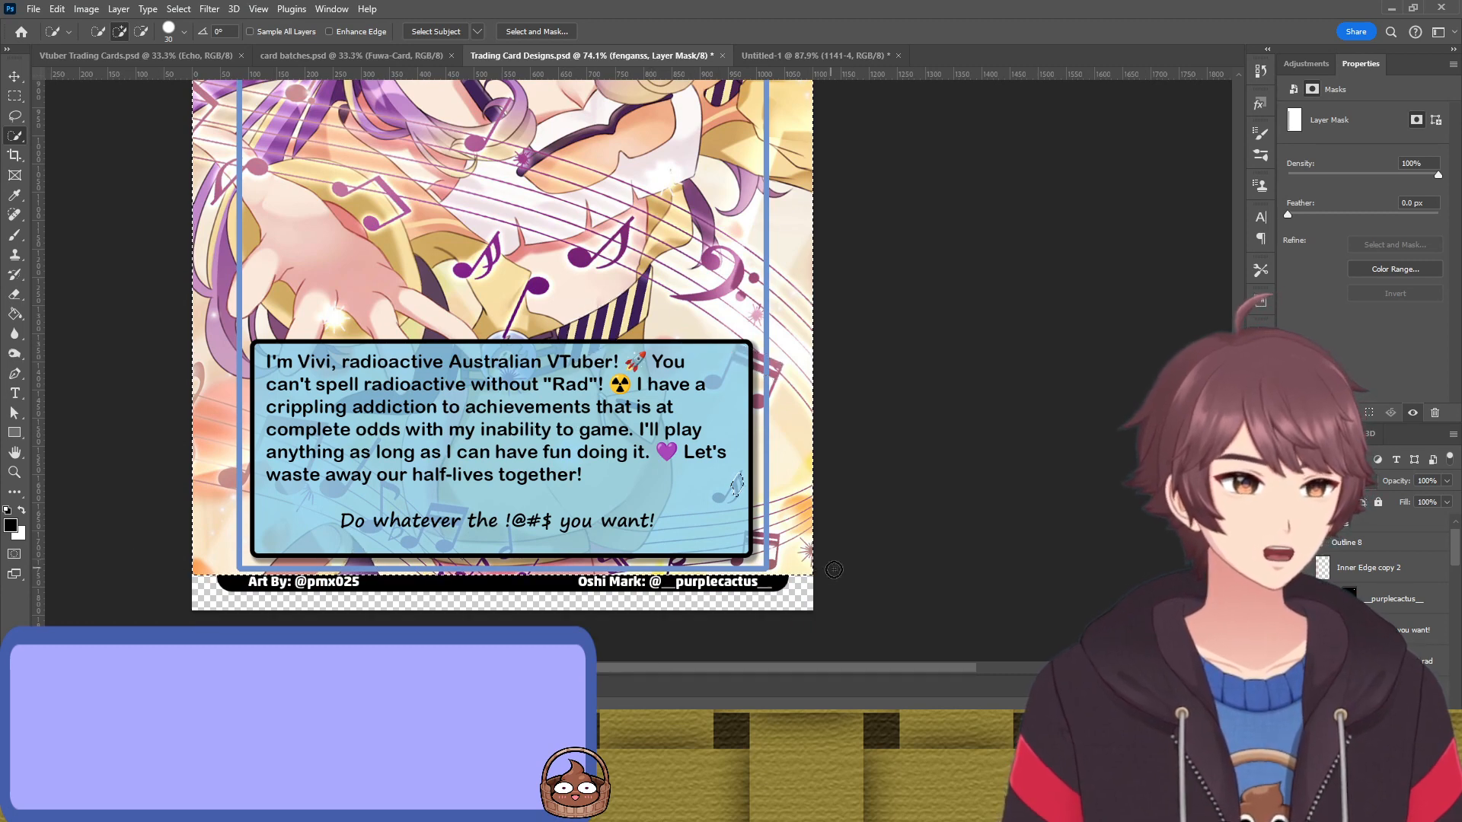
mouse_move(733, 486)
left_mouse_down()
mouse_move(799, 554)
mouse_move(800, 482)
mouse_move(786, 596)
mouse_move(793, 471)
left_mouse_up()
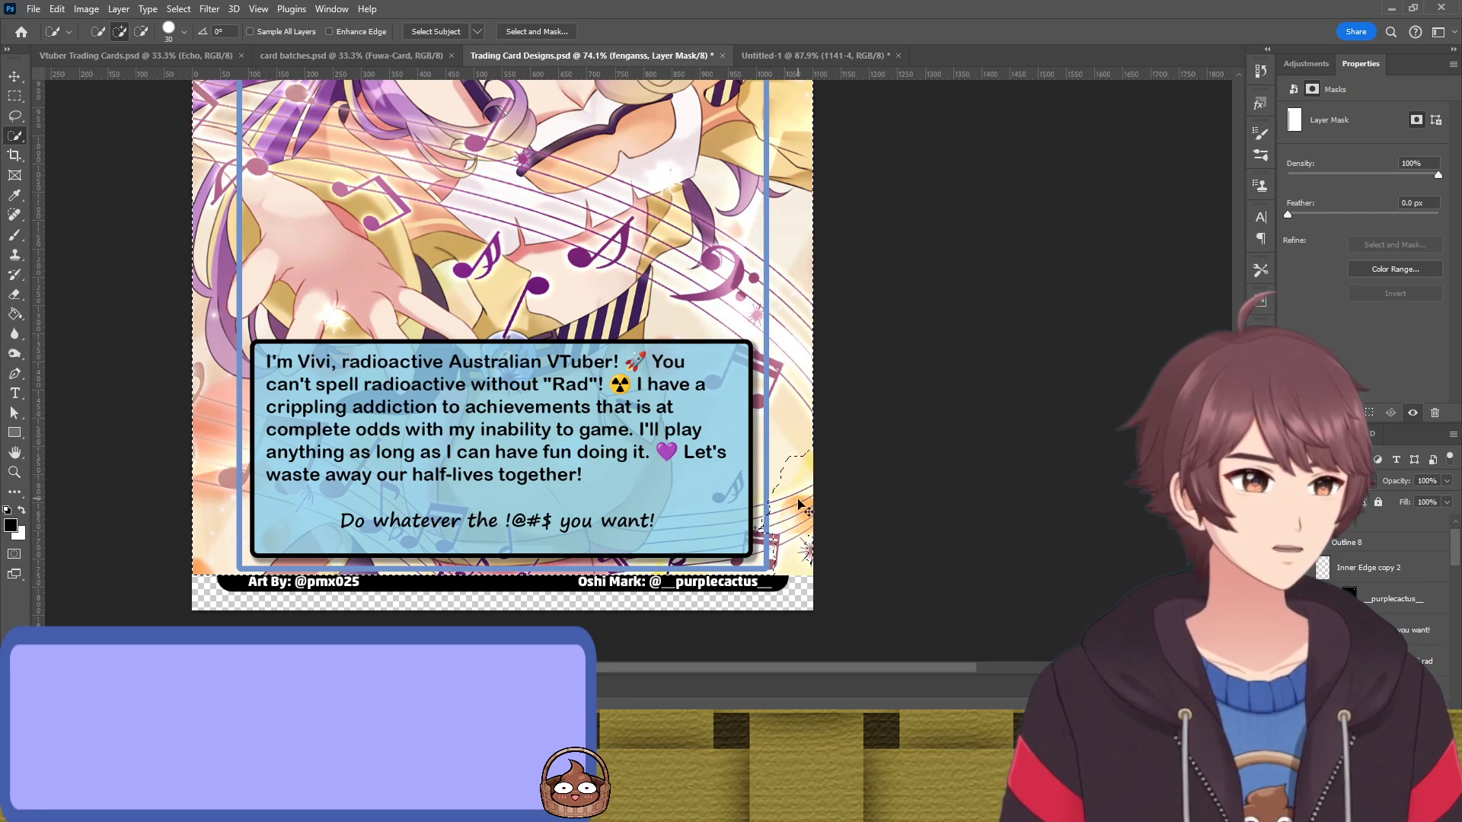
key("ctrl+d")
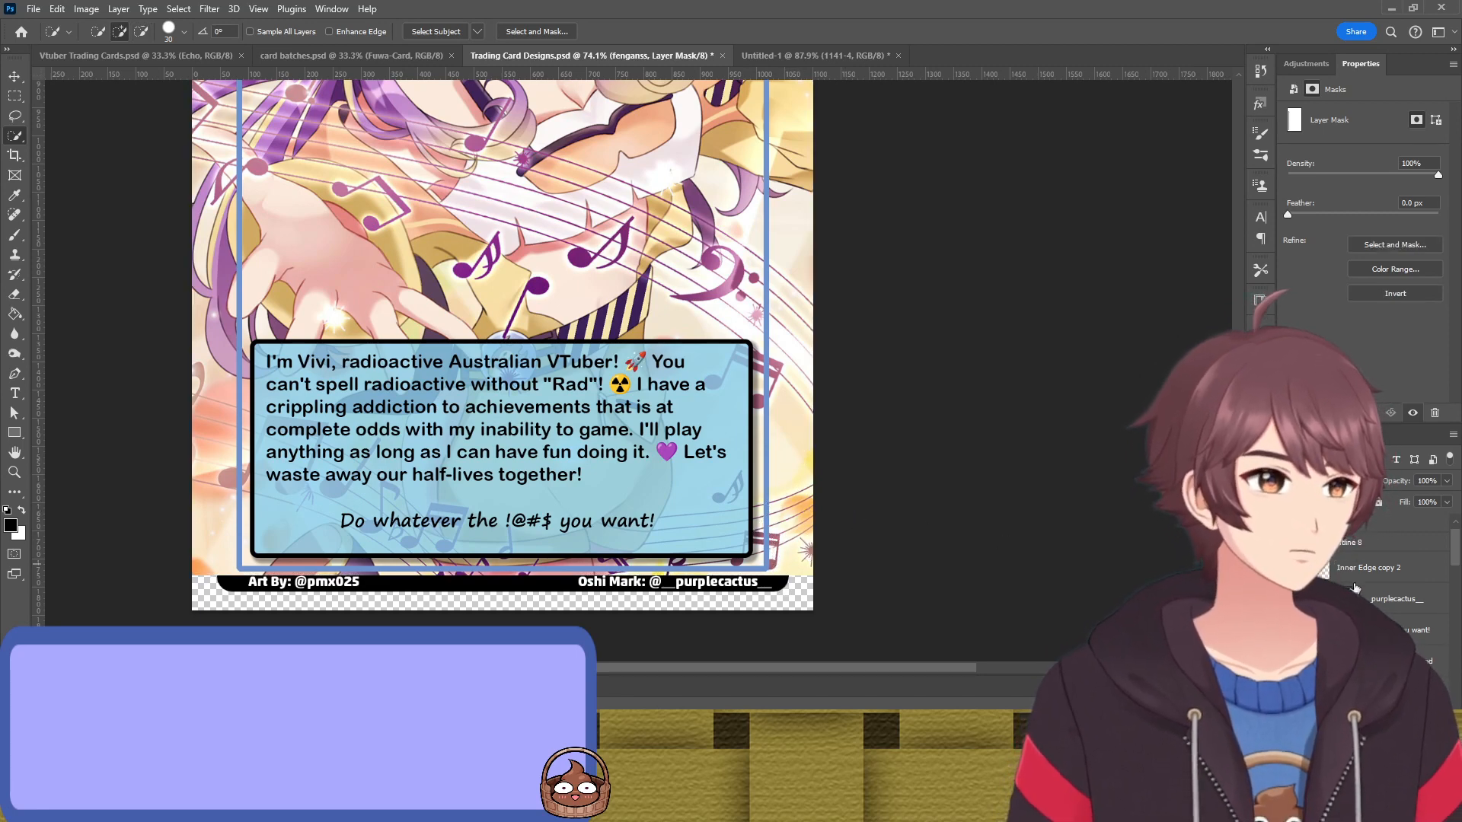
Show the red Inner Edge copy 2 frame, select everything except its outline with the Magic Wand, and activate the fenganss layer for brushing
left_click(1286, 567)
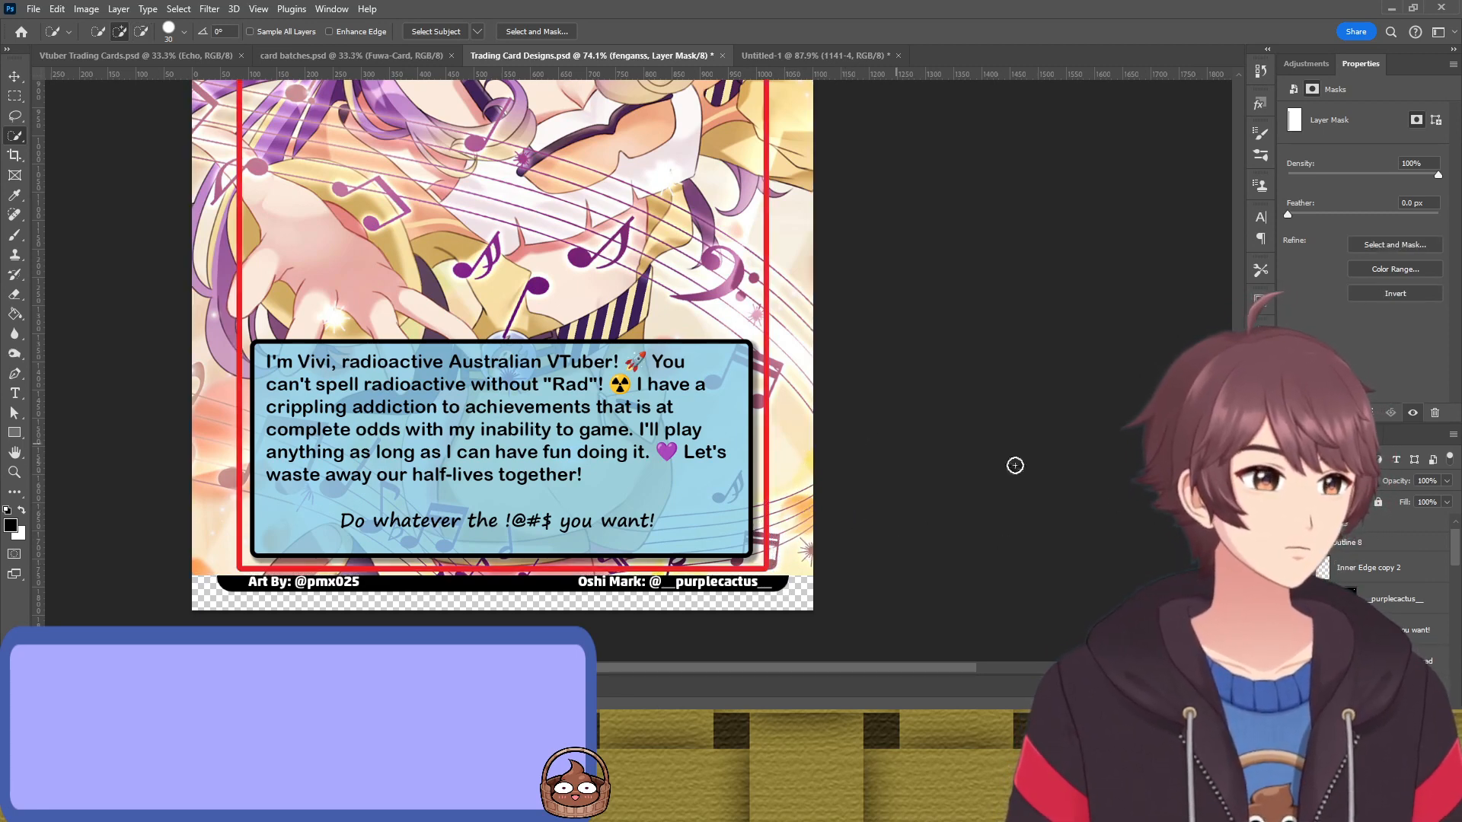
left_click(1361, 576)
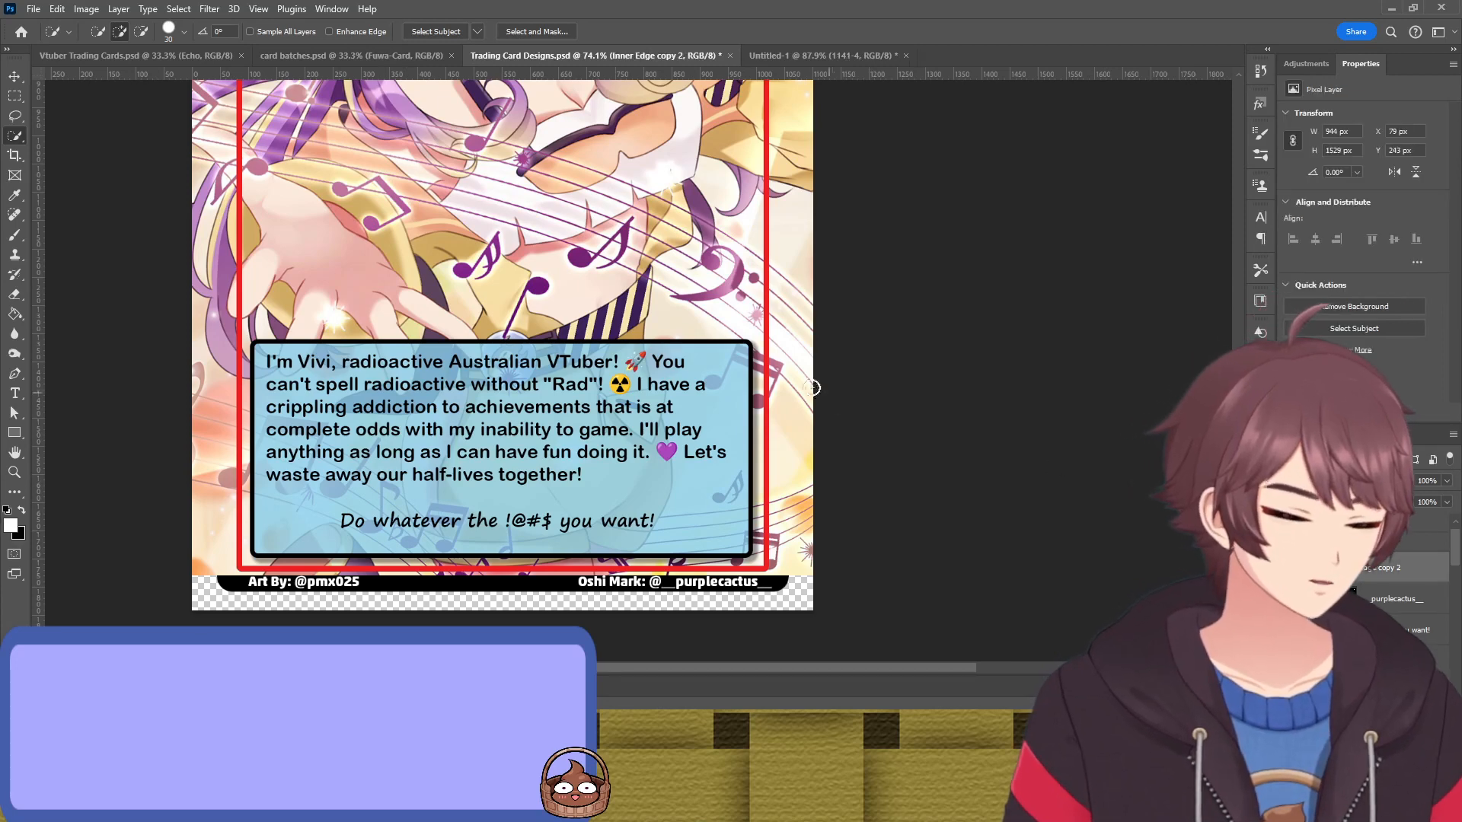
key("shift+w")
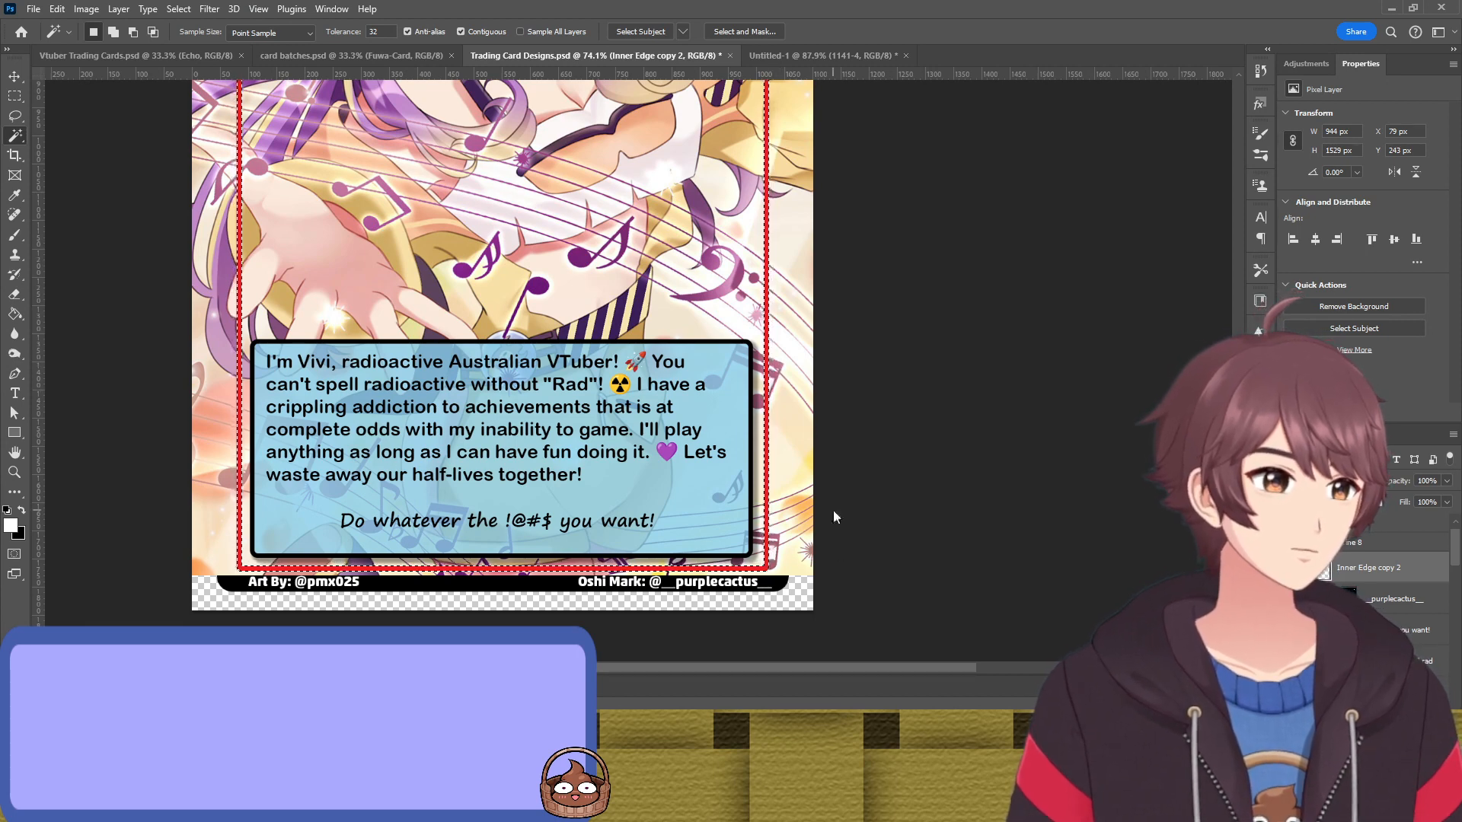
key("ctrl+a")
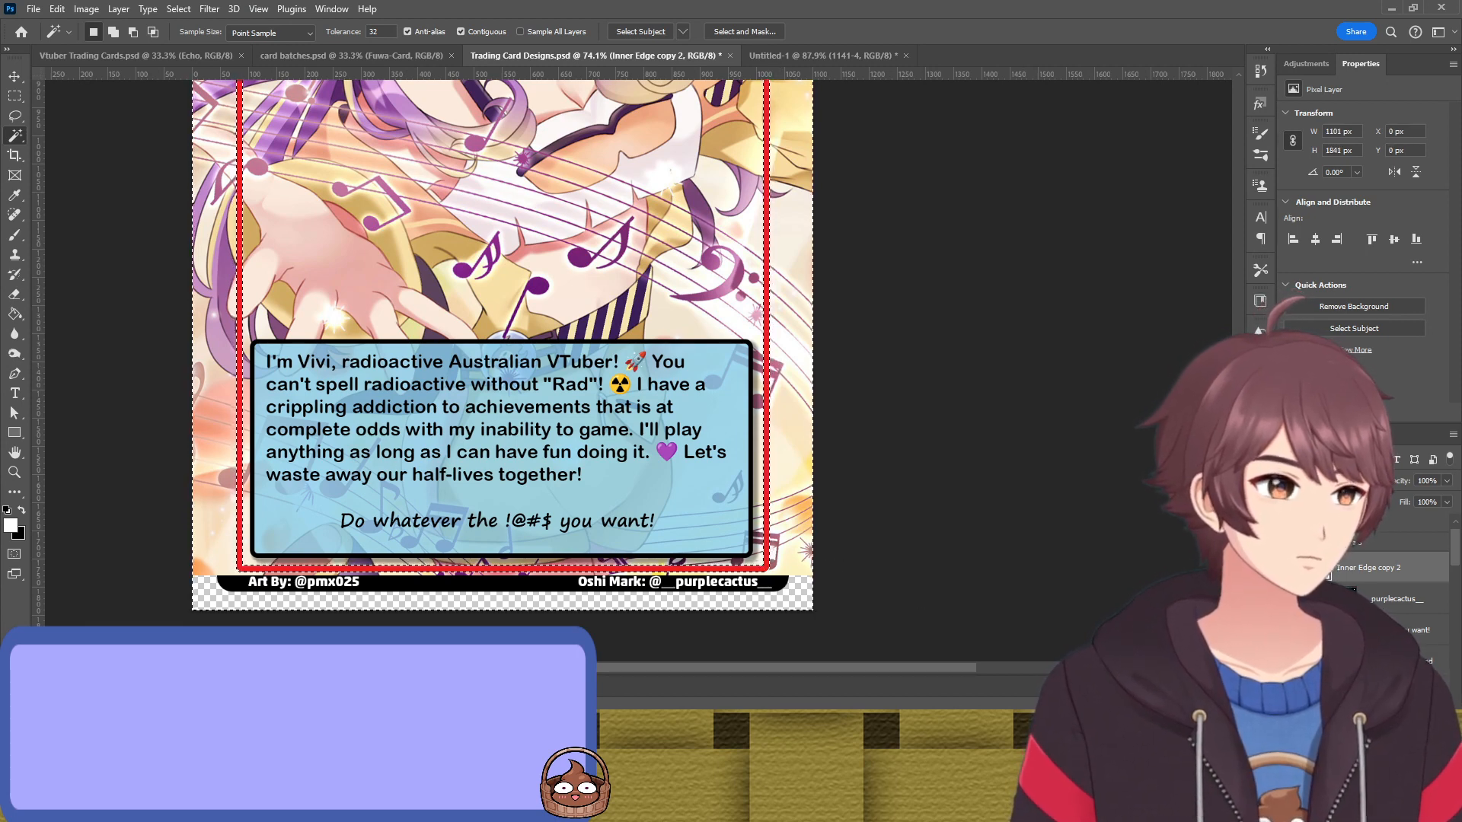
scroll(1363, 632, "down", 3)
left_click(1363, 678)
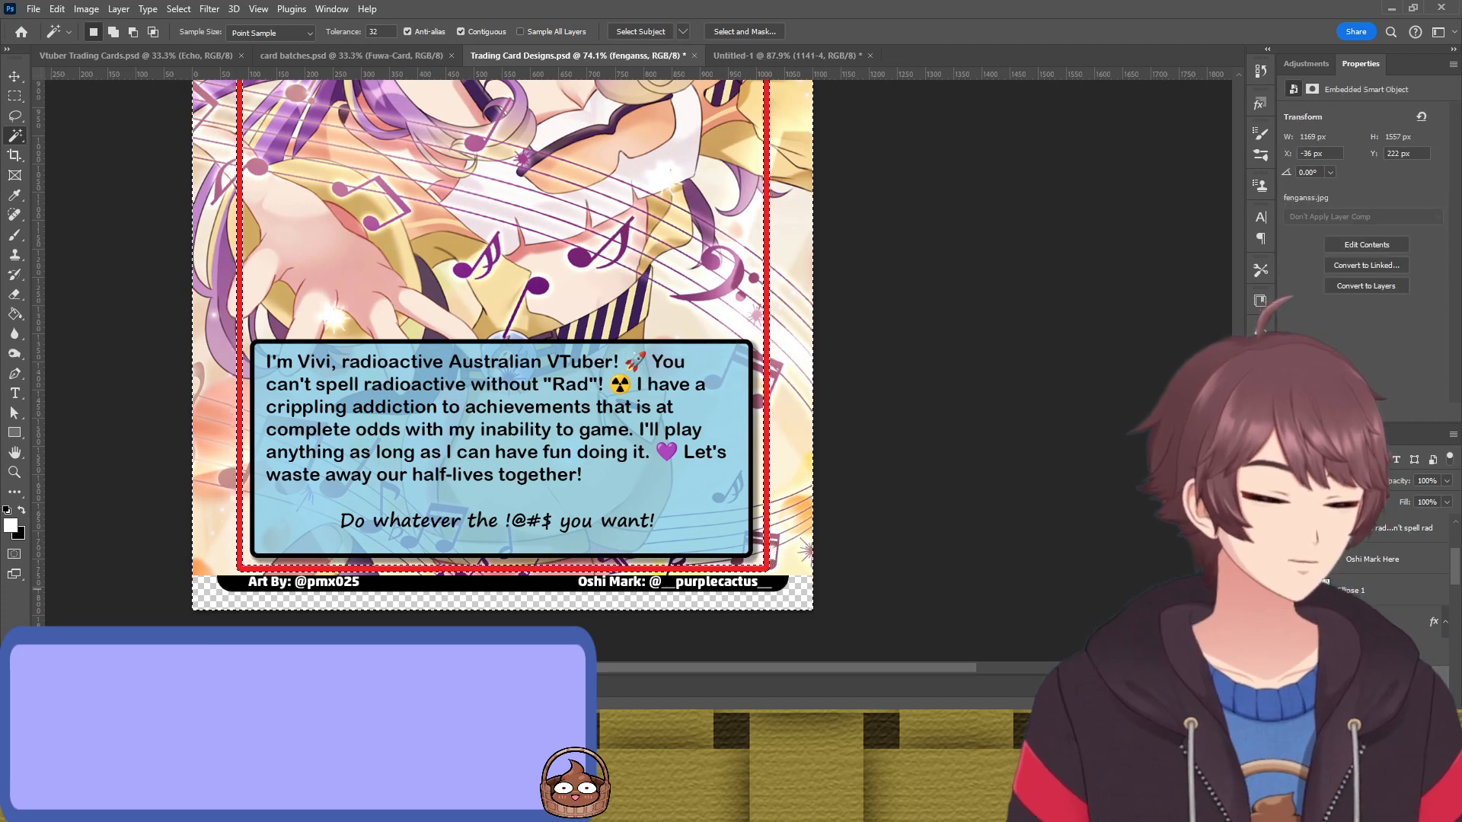
key("b")
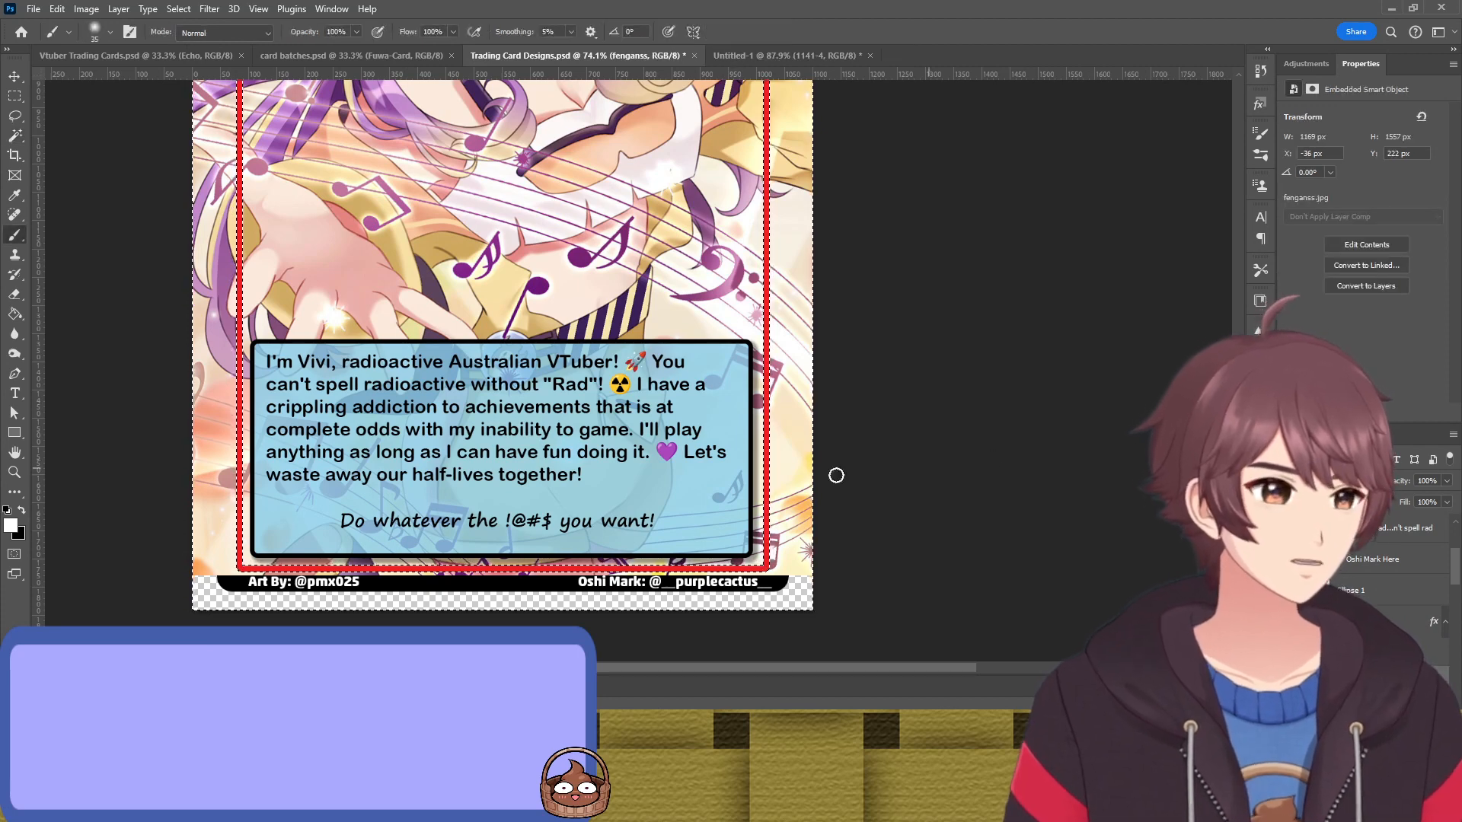
left_click(774, 556)
left_click_drag(774, 556, 789, 521)
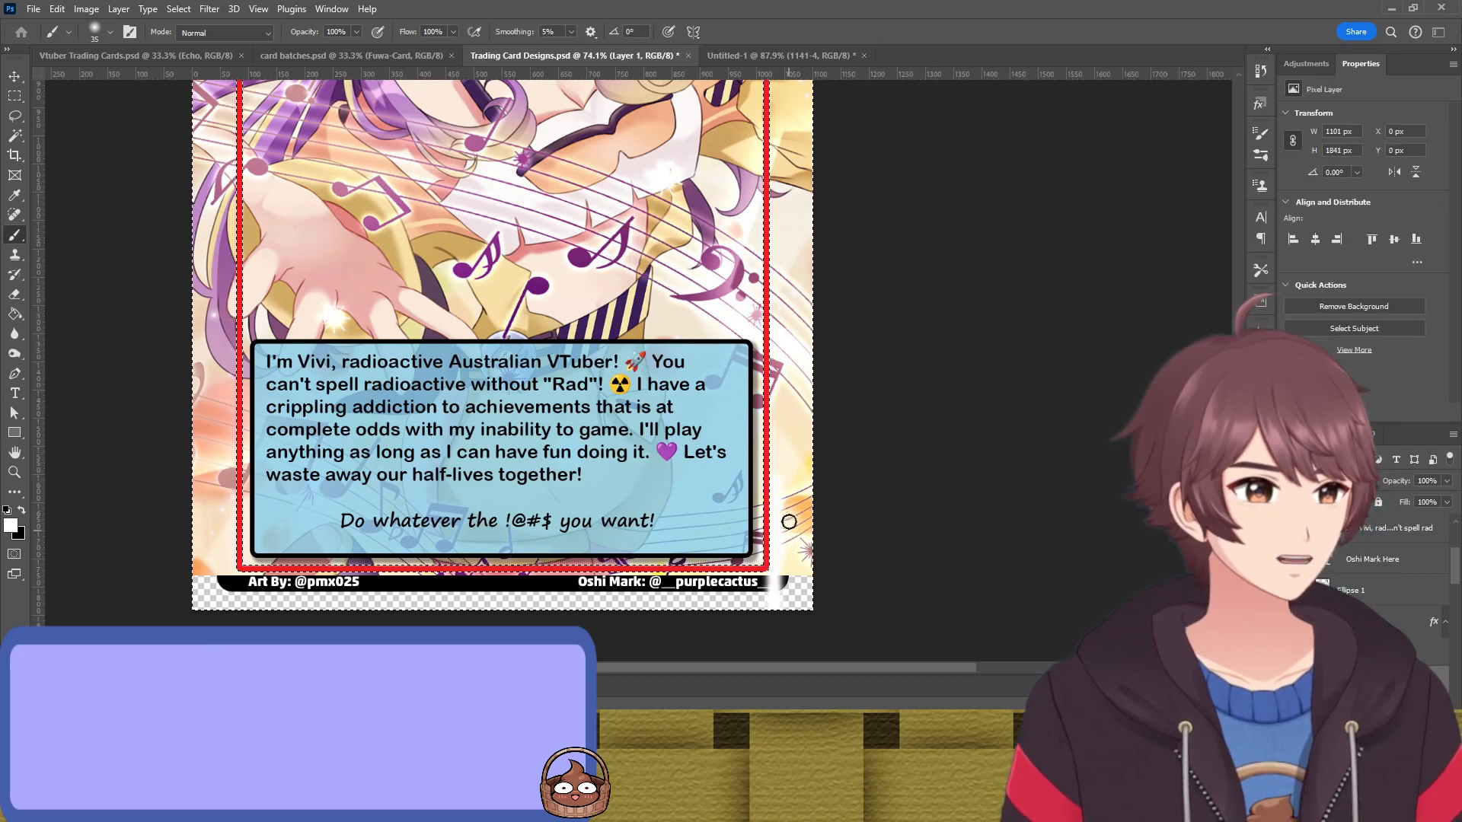
key("ctrl+z")
key("ctrl+z")
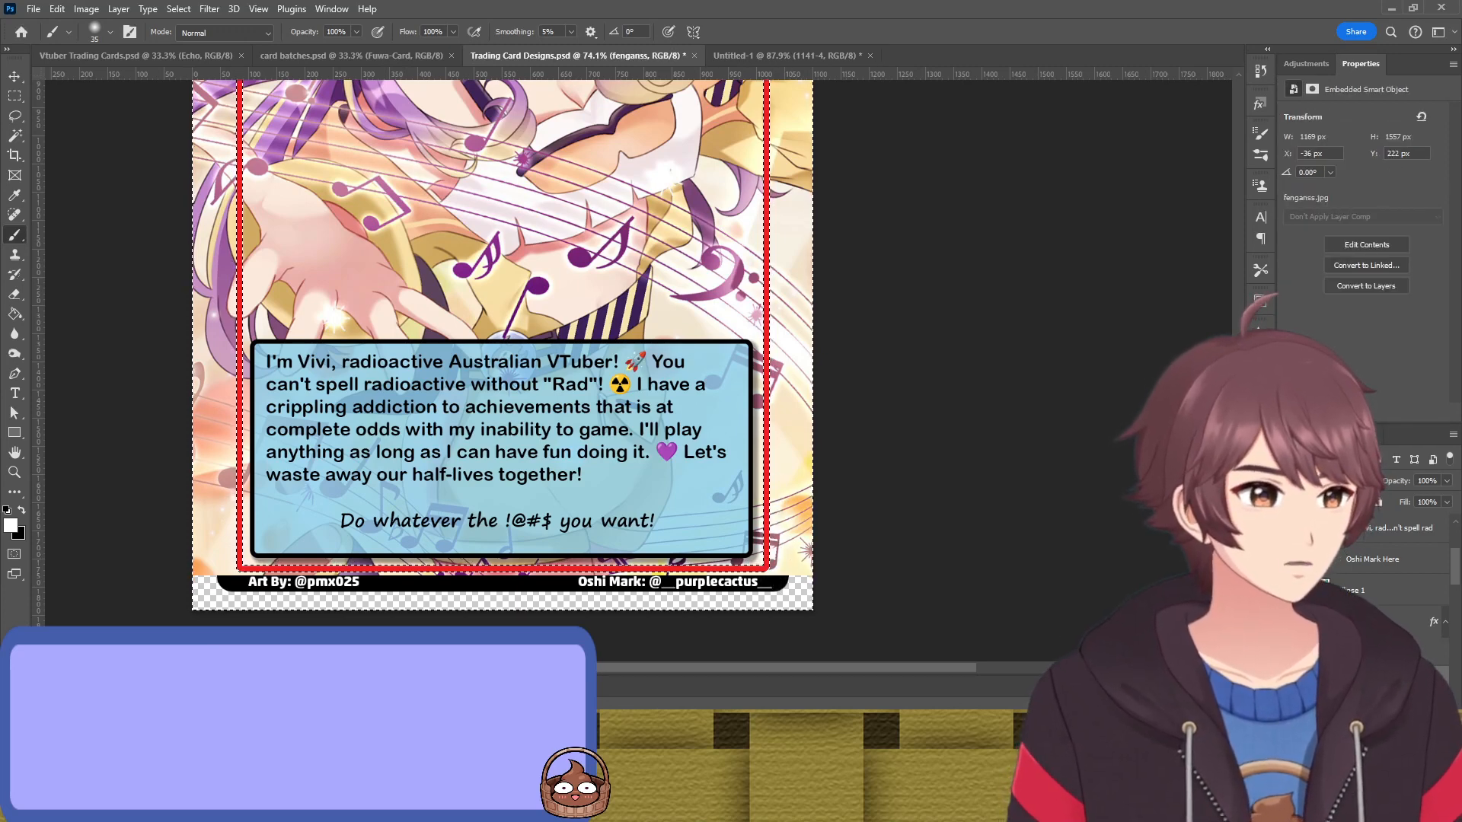
Paint black on the fenganss layer mask along both vertical sides of the red frame to uncover the card's black border
left_click(1450, 621)
key("x")
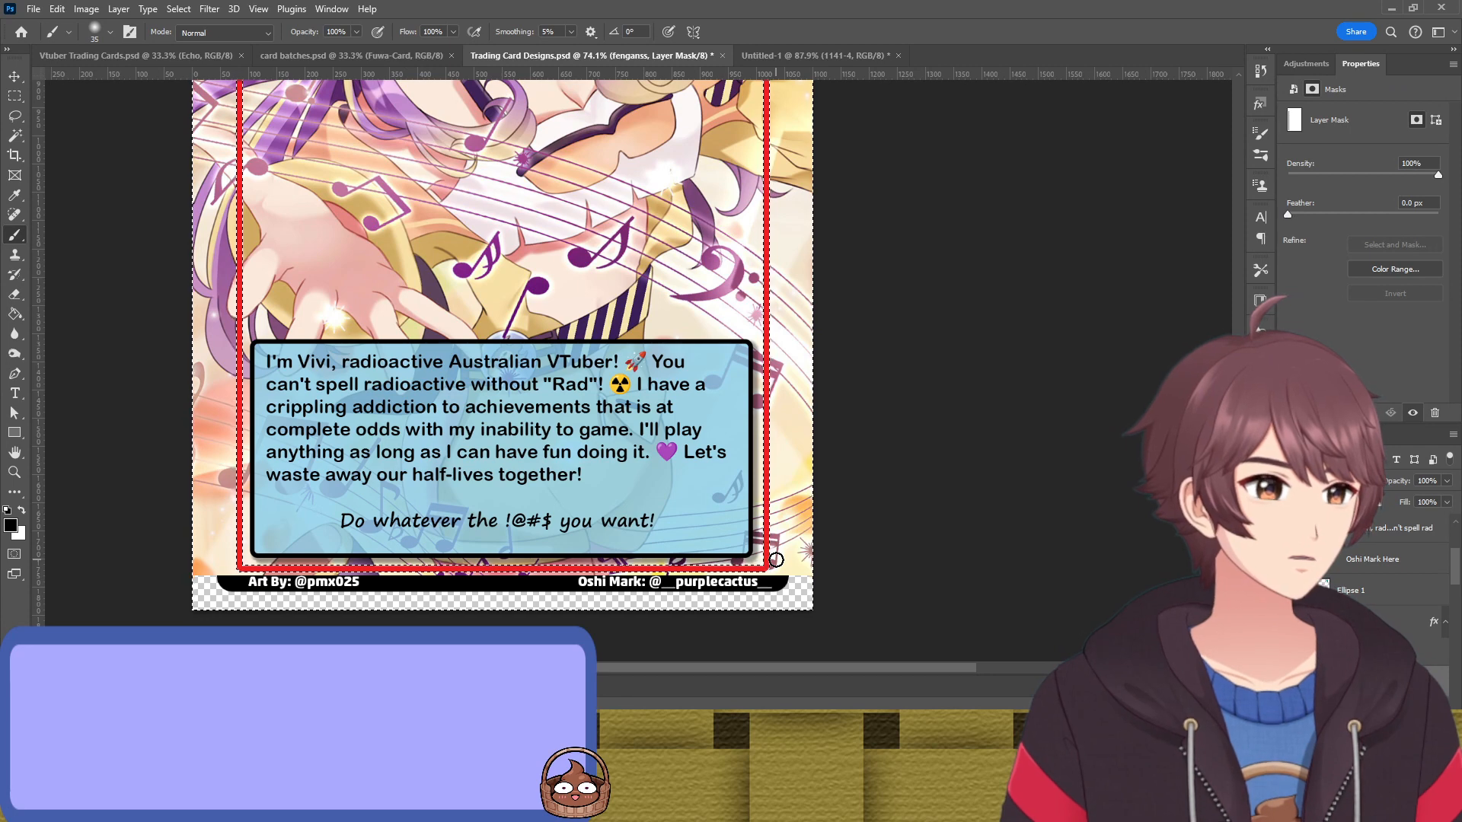
mouse_move(775, 558)
left_mouse_down()
mouse_move(784, 636)
mouse_move(770, 448)
mouse_move(791, 423)
left_mouse_up()
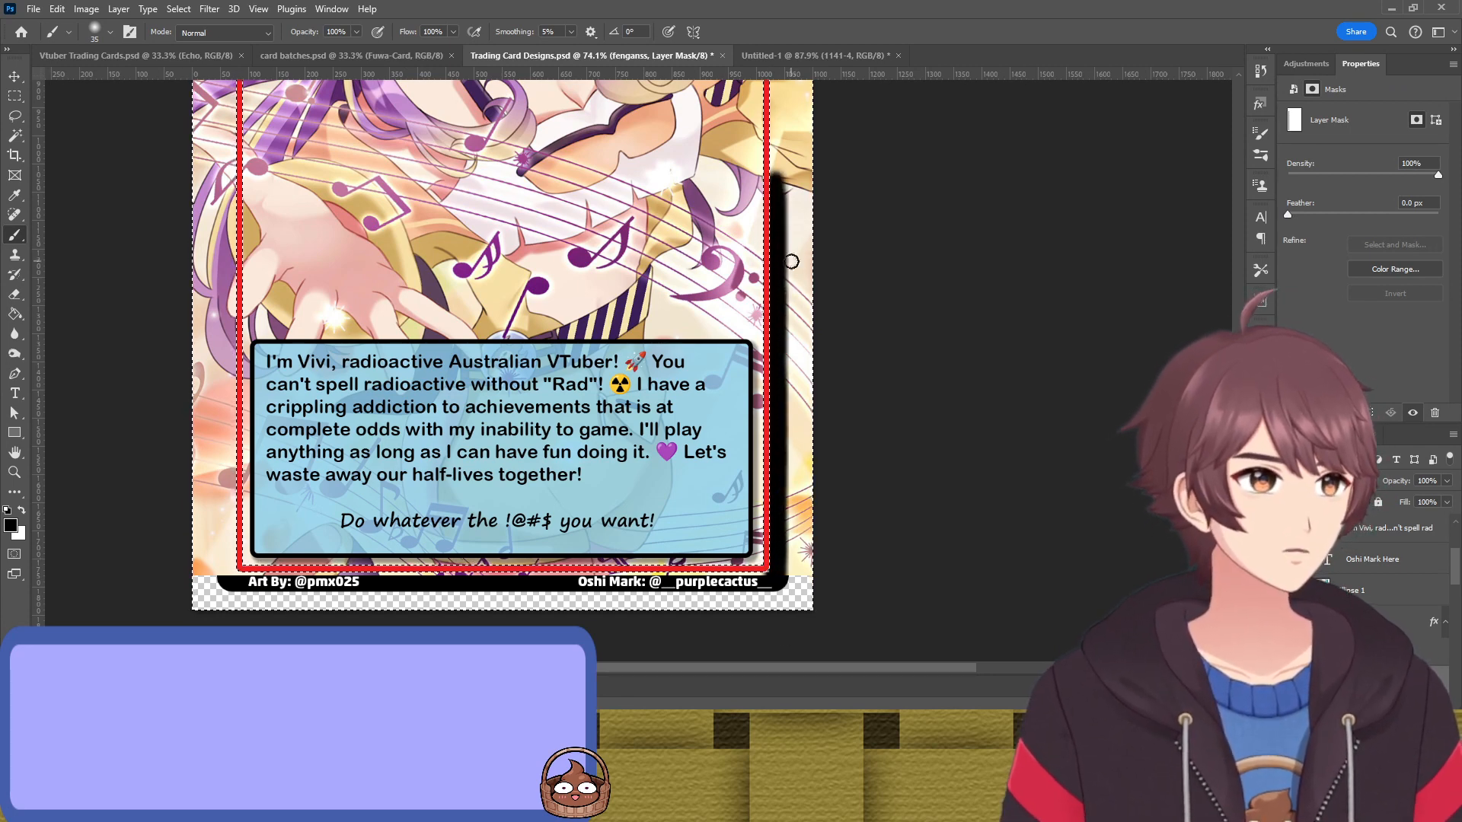
scroll(784, 163, "up", 10)
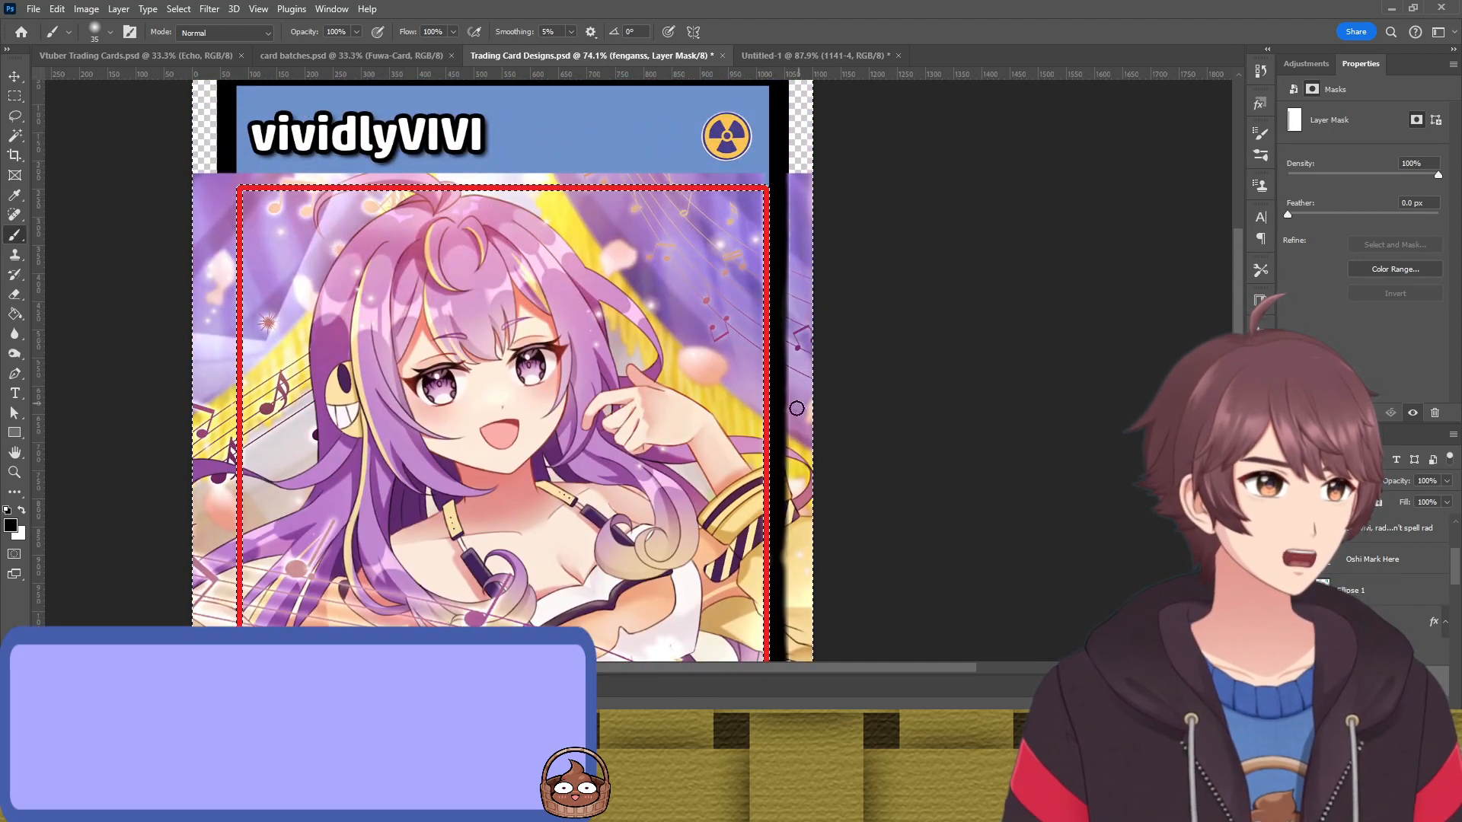
scroll(785, 451, "down", 12)
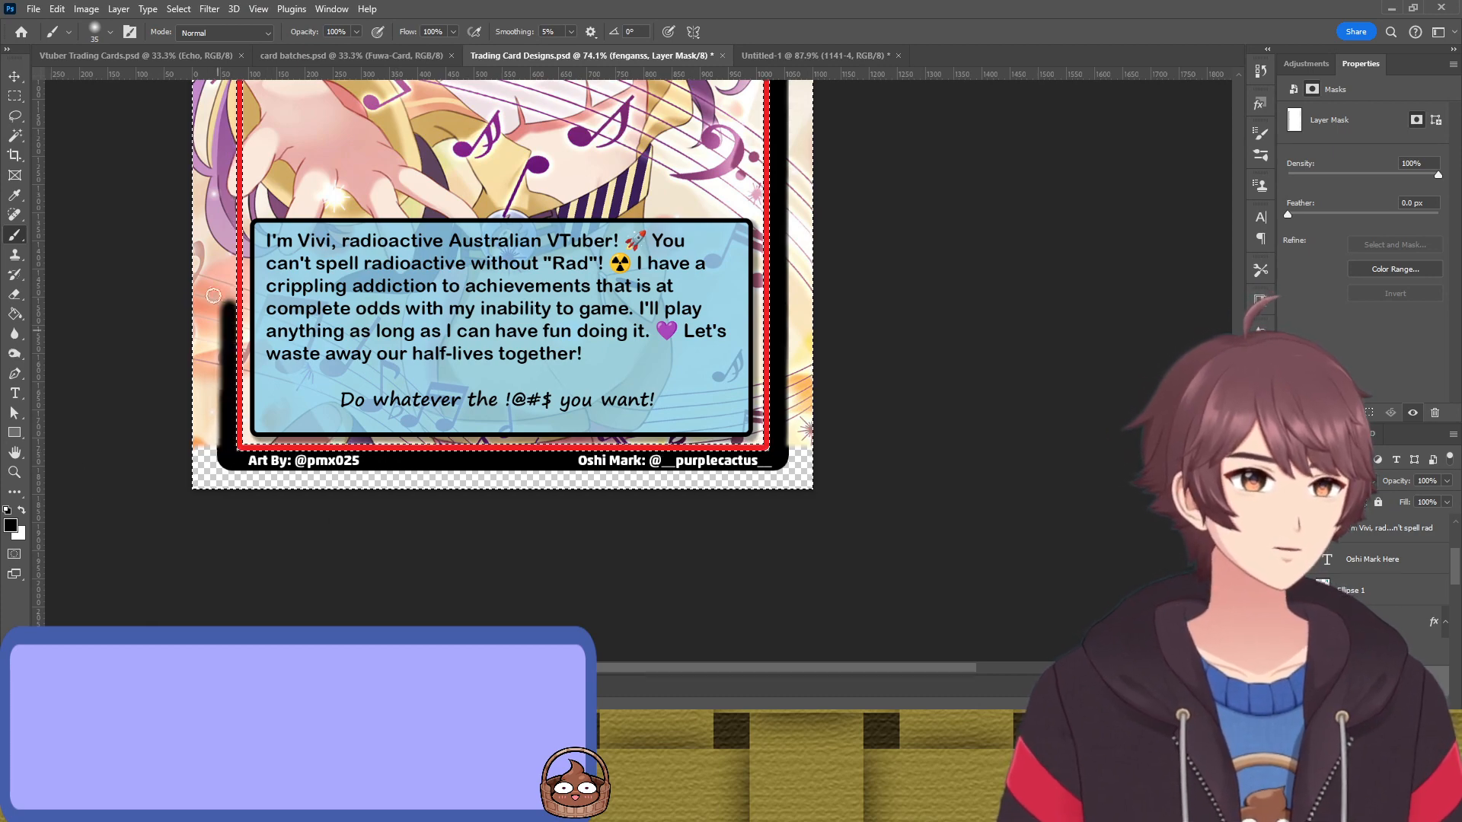
scroll(259, 372, "up", 12)
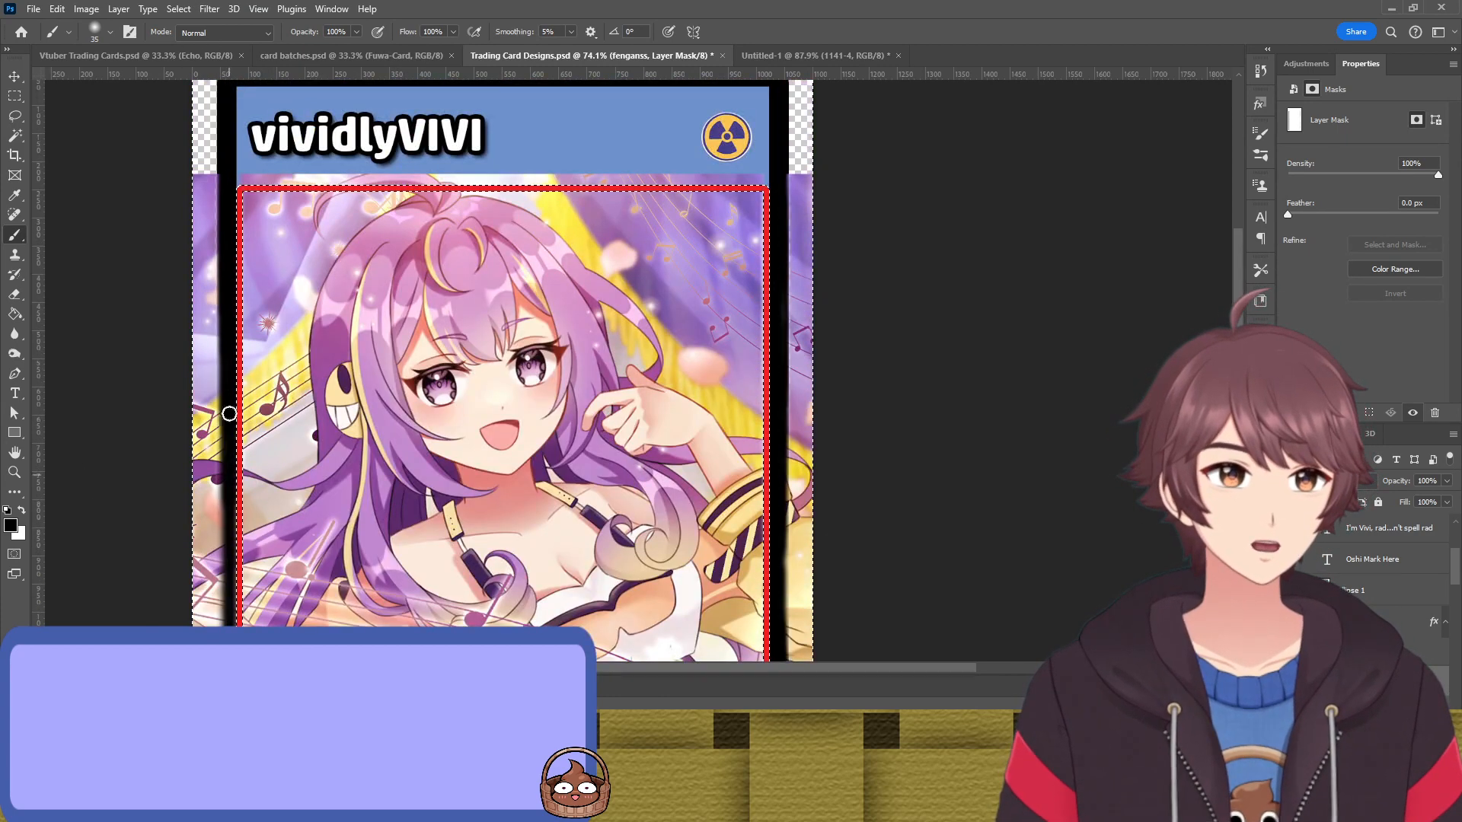
scroll(229, 414, "down", 12)
scroll(229, 414, "up", 9)
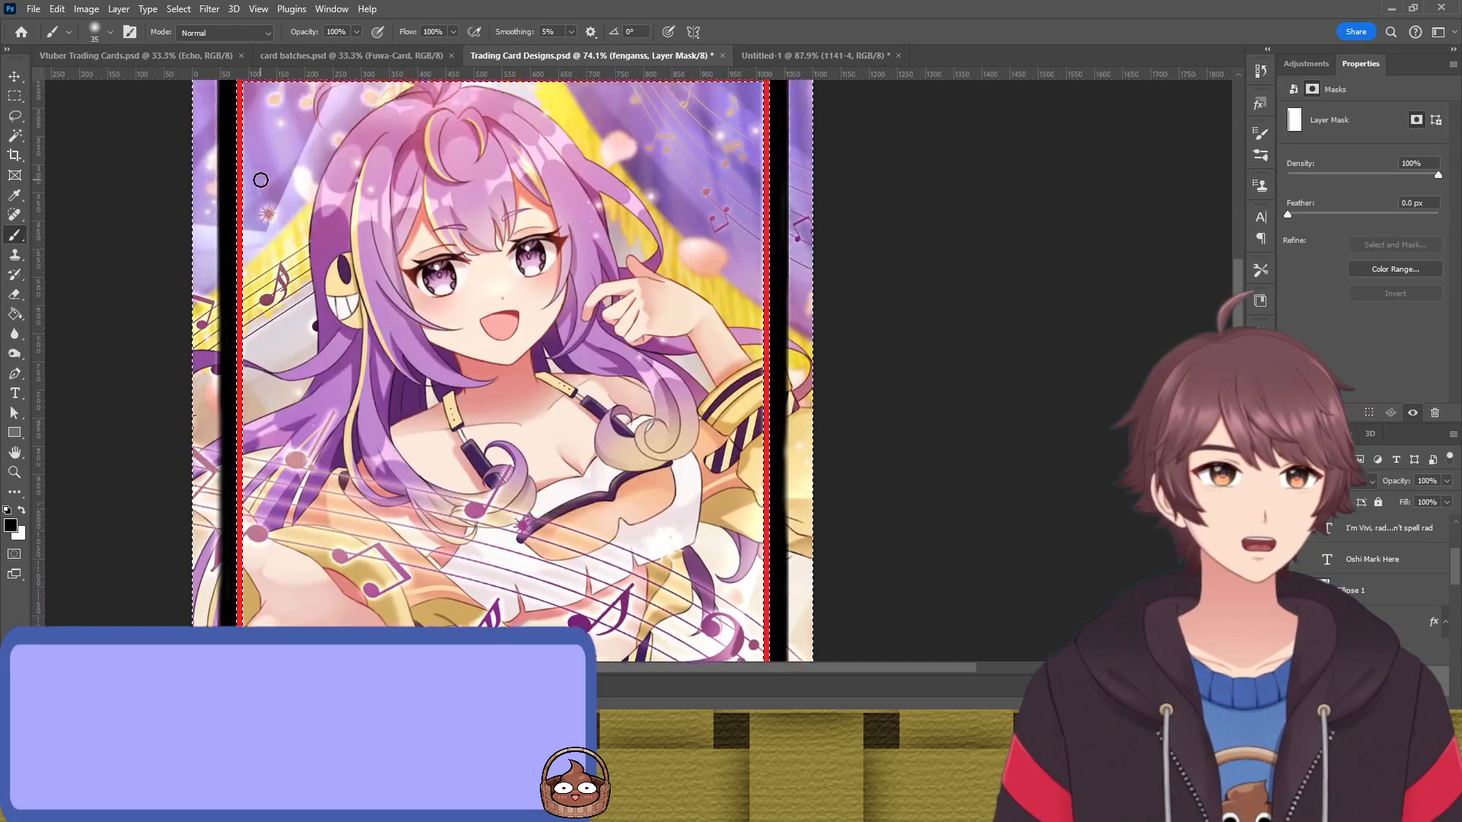
Mask out the strip of artwork between the vividlyVIVI name header and the red frame's upper edge
scroll(251, 228, "up", 3)
scroll(241, 271, "up", 5)
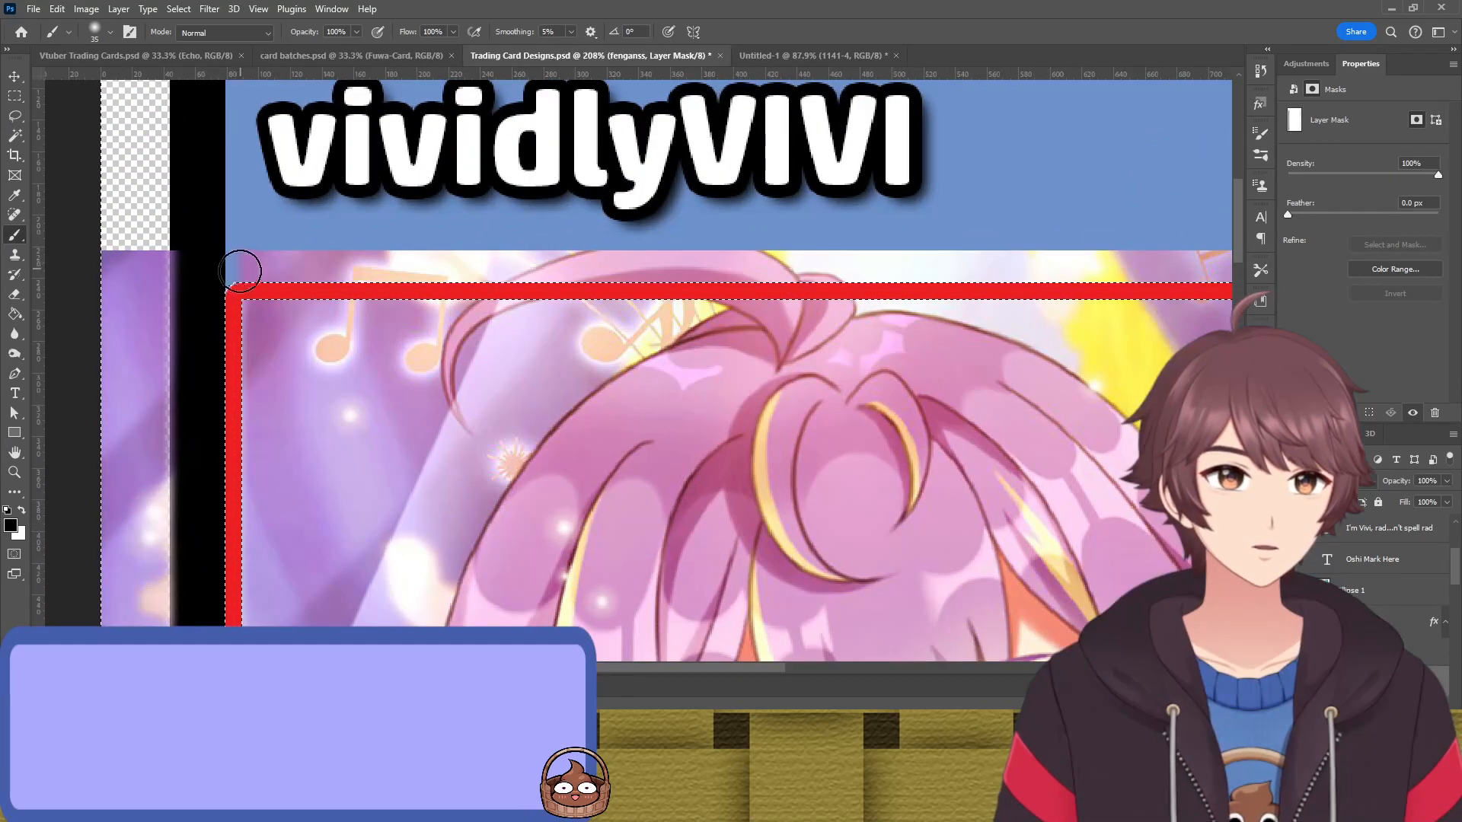
left_click_drag(239, 261, 840, 268)
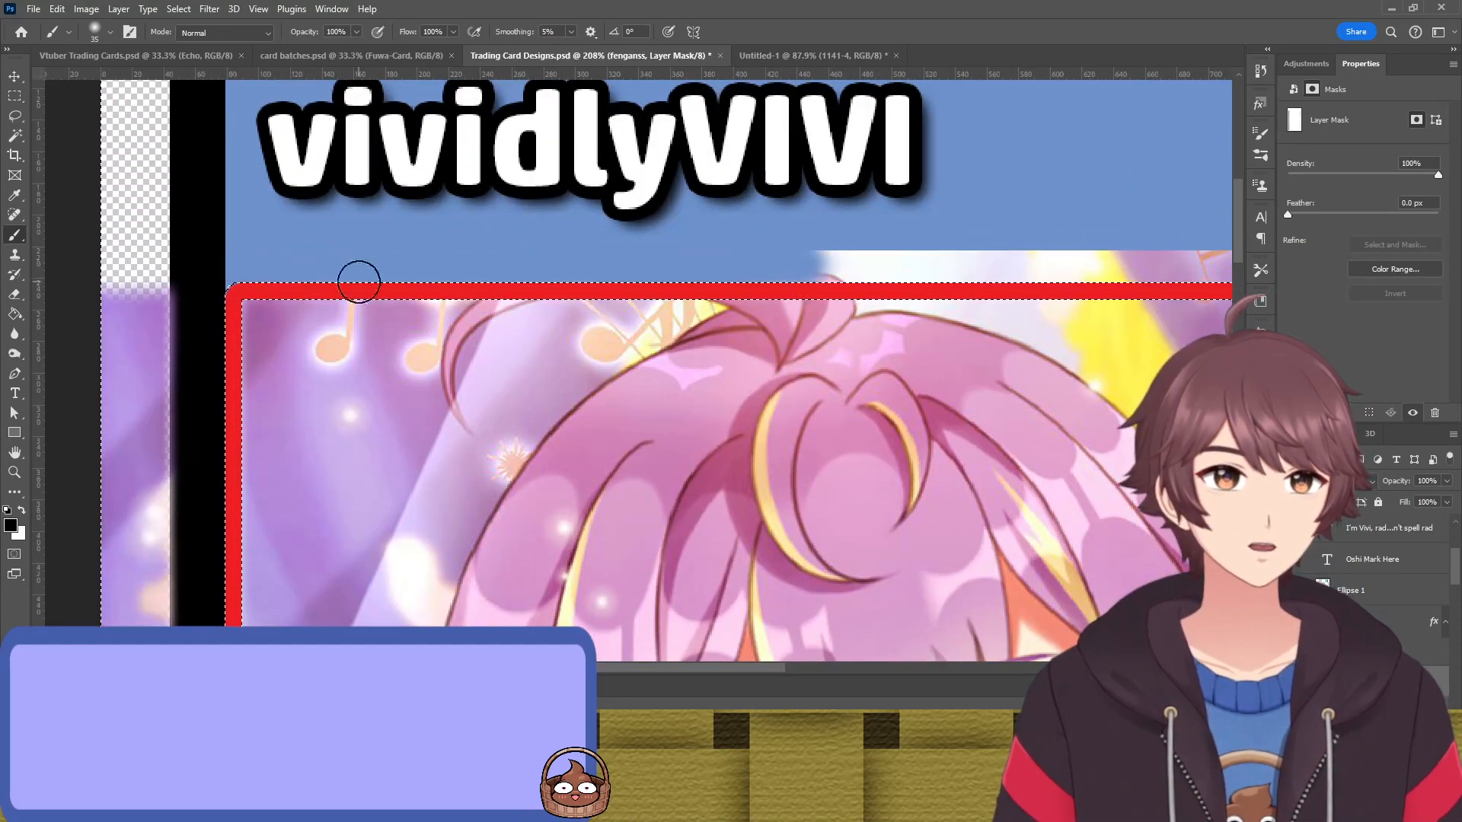
scroll(648, 284, "right", 4)
scroll(649, 284, "right", 8)
scroll(189, 287, "left", 5)
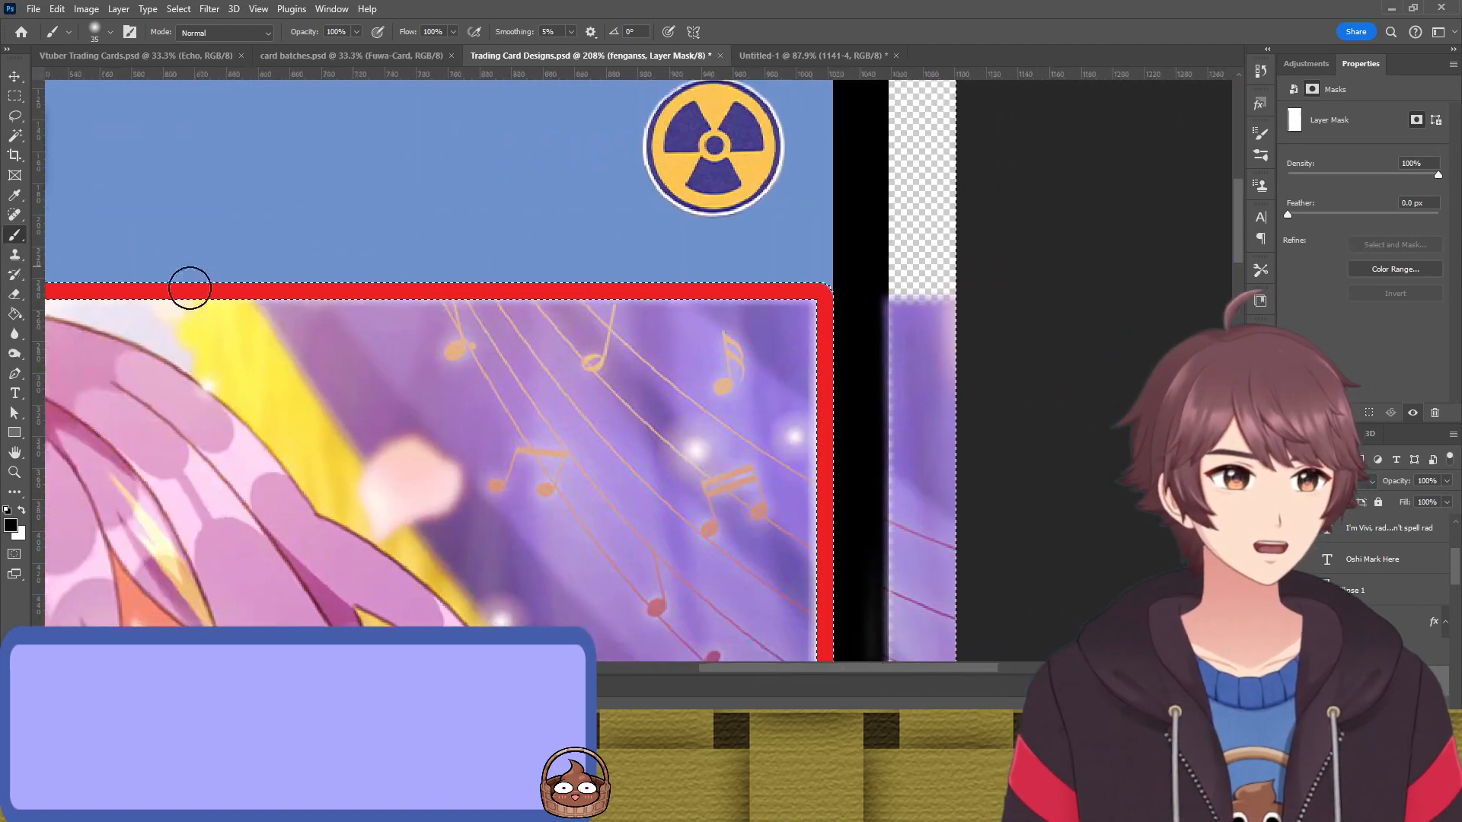
scroll(304, 380, "left", 4)
Enlarge the brush to 60 px and mask out the artwork in the margin beyond the card's right black border, down to the card's bottom corner
scroll(366, 388, "down", 6)
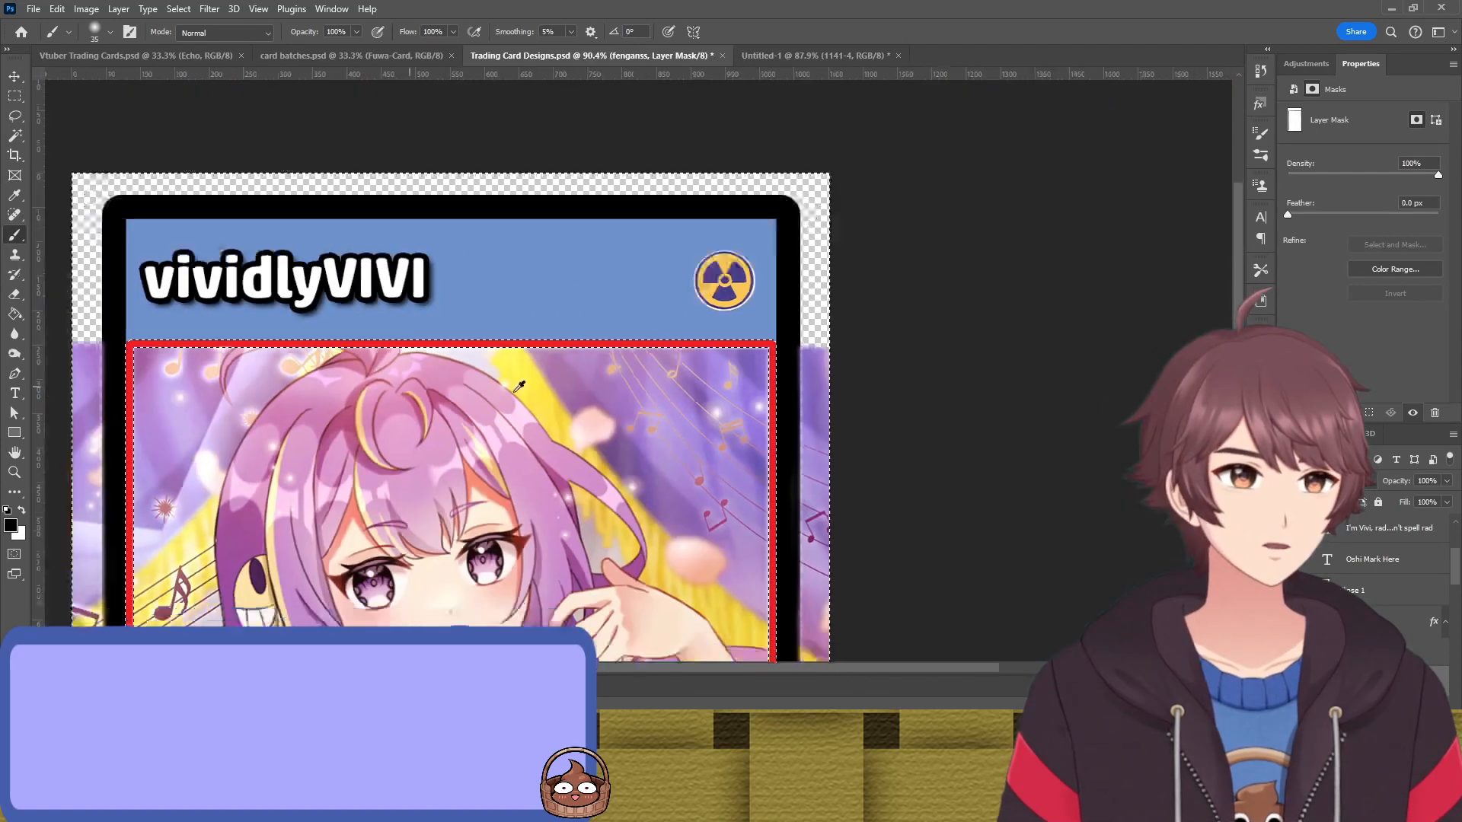
scroll(717, 401, "down", 4)
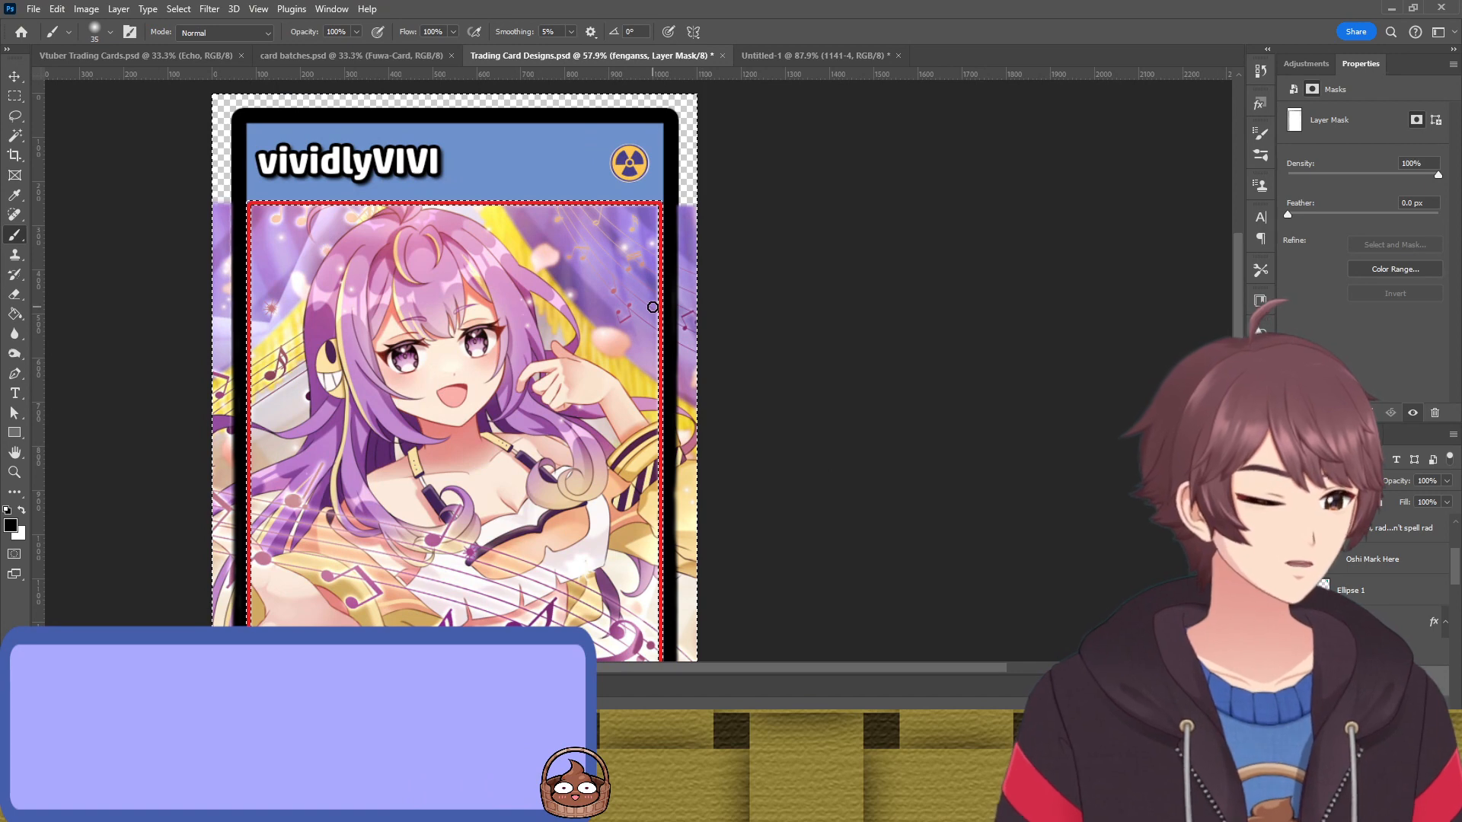
key("bracketright")
key("bracketleft")
mouse_move(681, 211)
left_mouse_down()
mouse_move(692, 244)
mouse_move(695, 164)
mouse_move(695, 238)
mouse_move(704, 226)
mouse_move(685, 218)
mouse_move(680, 249)
mouse_move(689, 338)
left_mouse_up()
scroll(676, 300, "up", 3)
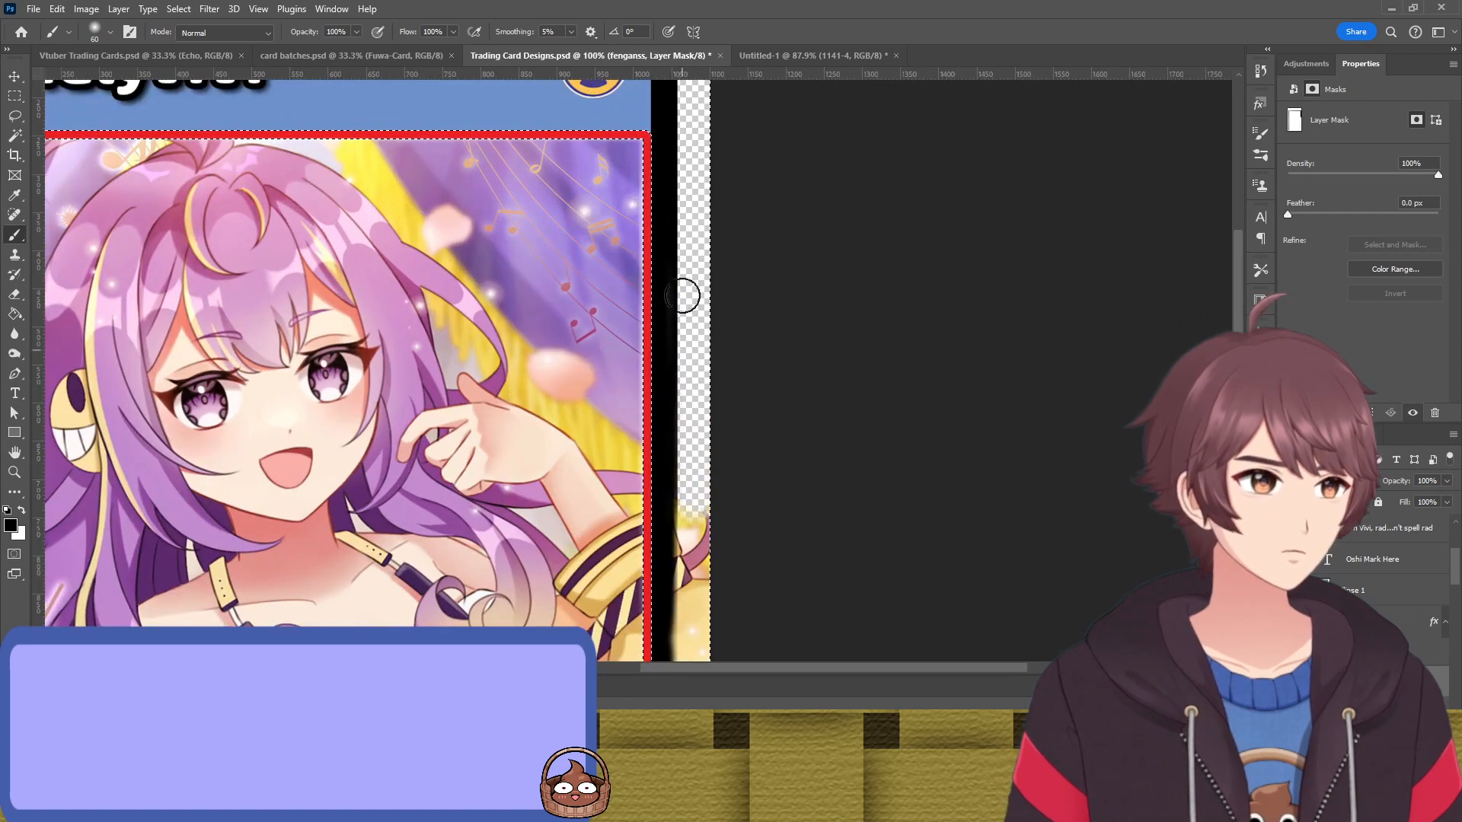
scroll(695, 382, "down", 2)
left_click_drag(679, 199, 689, 493)
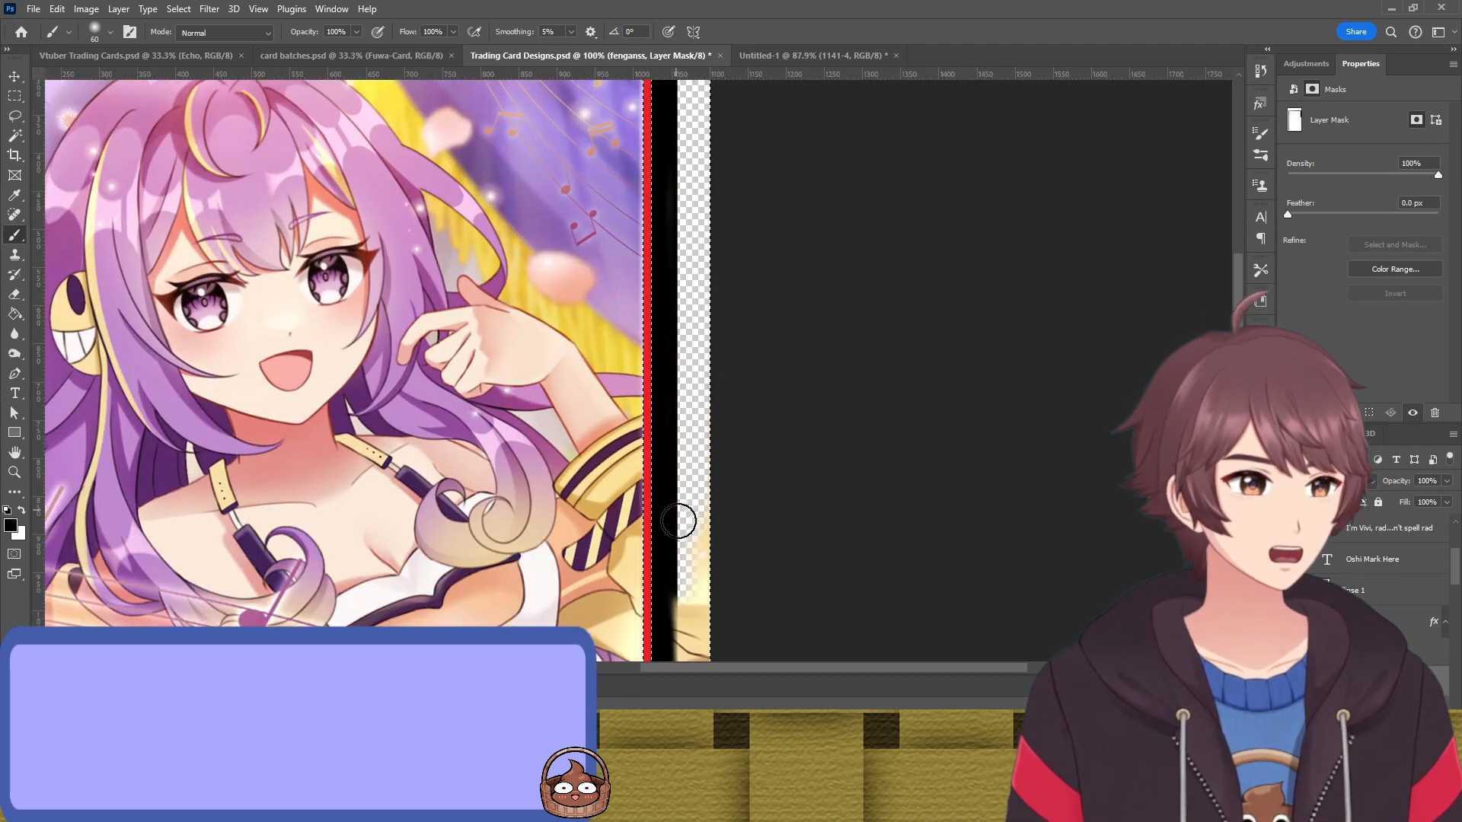
scroll(695, 522, "down", 4)
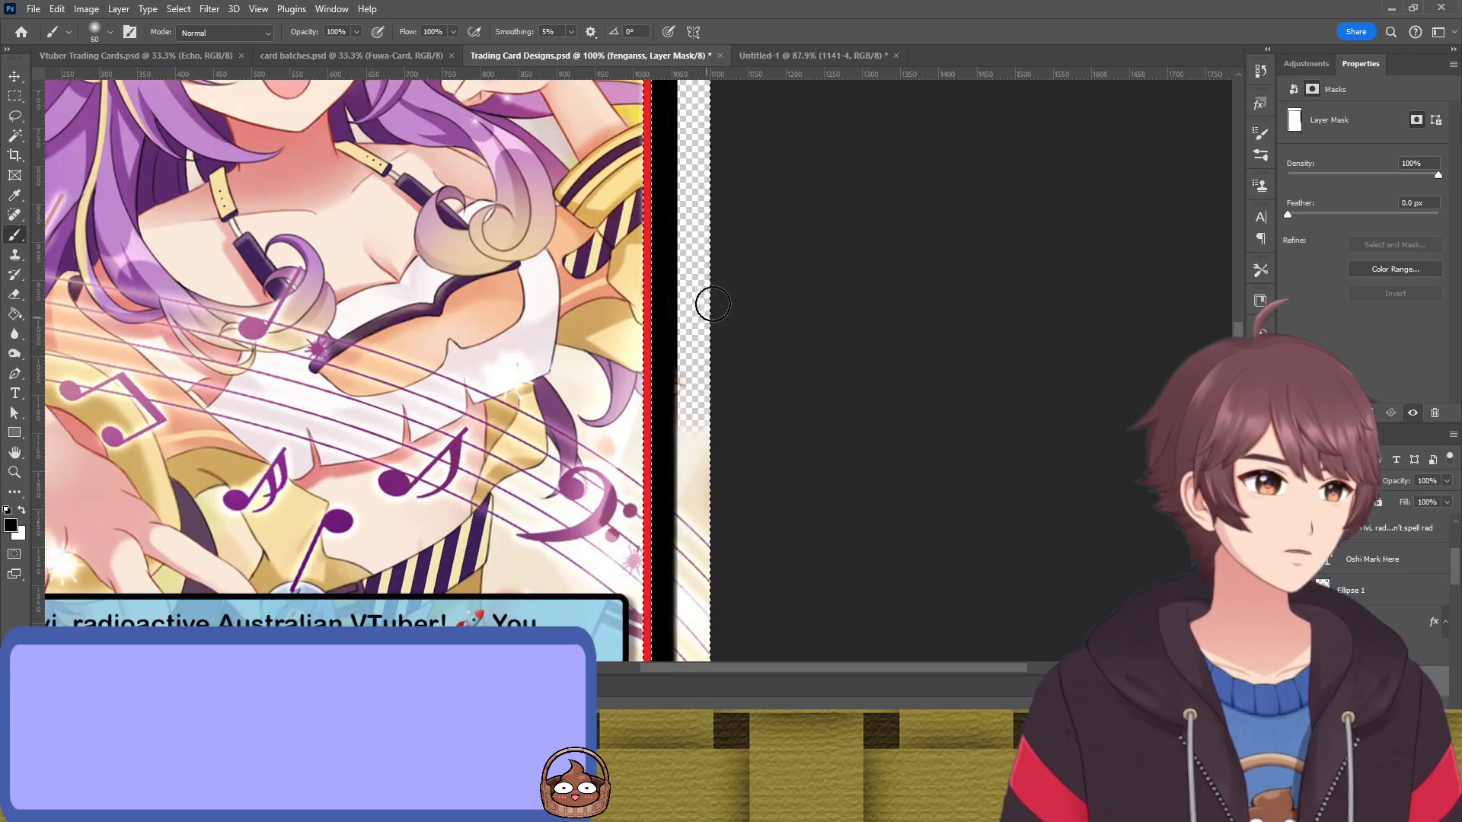
mouse_move(692, 241)
left_mouse_down()
mouse_move(666, 601)
mouse_move(679, 418)
mouse_move(704, 440)
mouse_move(708, 629)
left_mouse_up()
scroll(708, 617, "down", 2)
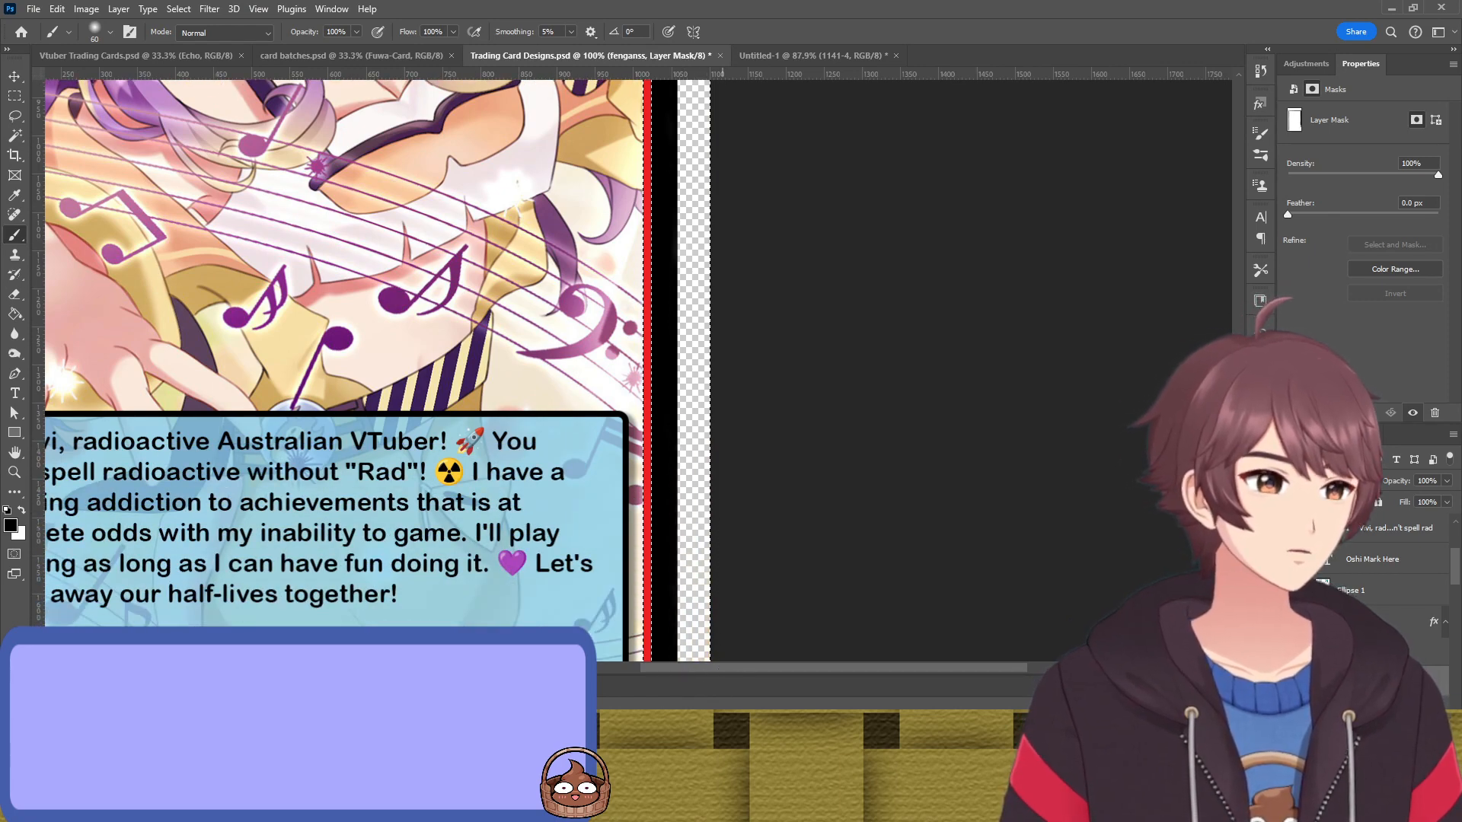
scroll(708, 564, "down", 2)
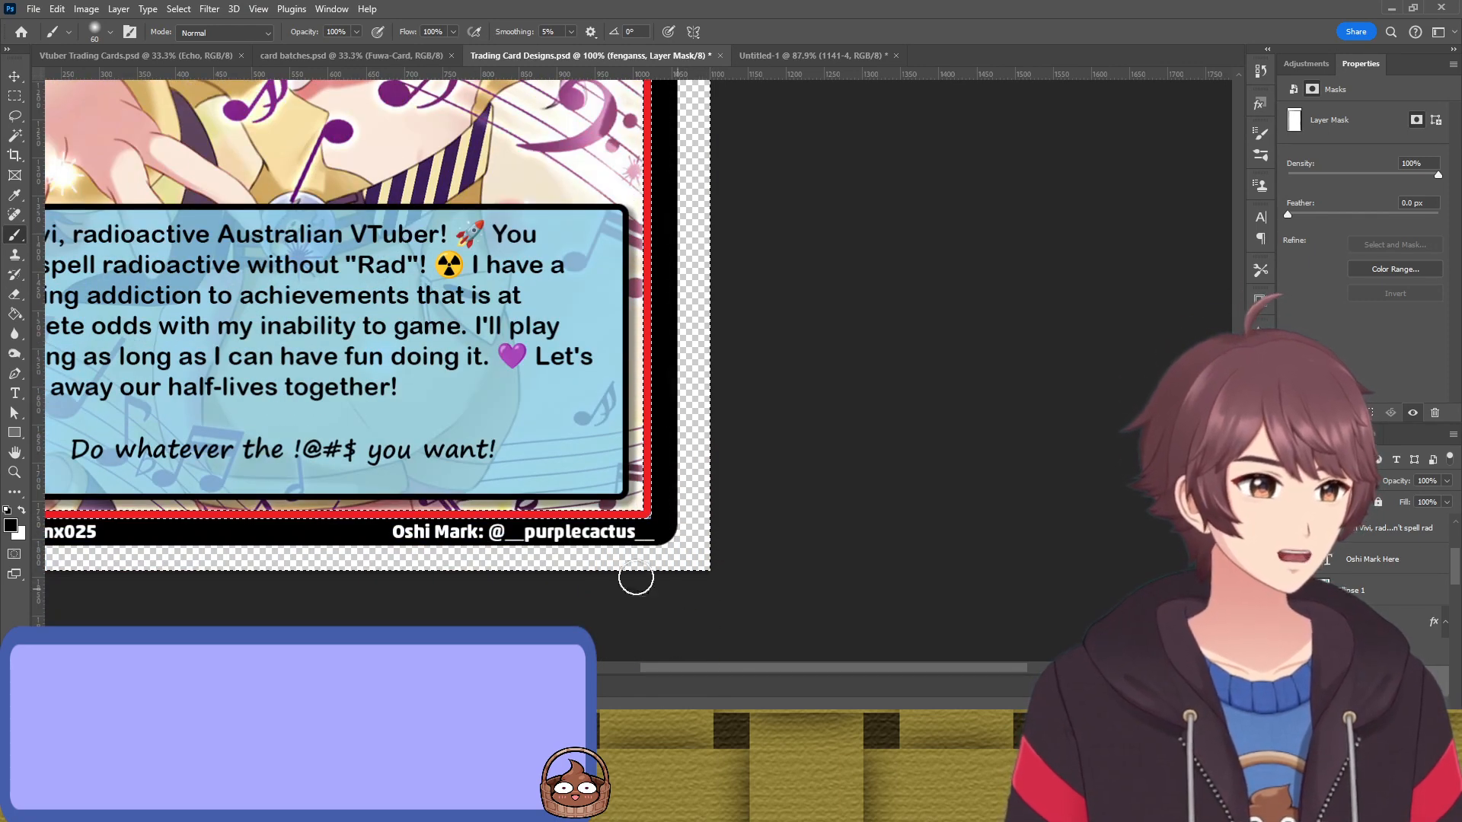
Mask out the fenganss artwork in the margin below the card's black border and along the lower part of its left margin
mouse_move(539, 599)
left_mouse_down()
mouse_move(1260, 629)
mouse_move(1305, 673)
left_mouse_up()
mouse_move(635, 580)
left_mouse_down()
mouse_move(675, 560)
mouse_move(655, 532)
mouse_move(647, 549)
mouse_move(631, 425)
mouse_move(611, 464)
mouse_move(652, 496)
left_mouse_up()
scroll(650, 545, "up", 1)
scroll(643, 562, "up", 2)
mouse_move(647, 561)
left_mouse_down()
mouse_move(640, 457)
mouse_move(660, 622)
mouse_move(628, 408)
mouse_move(653, 535)
mouse_move(648, 421)
mouse_move(653, 512)
left_mouse_up()
scroll(653, 609, "up", 1)
scroll(652, 525, "up", 1)
scroll(652, 527, "up", 1)
scroll(653, 506, "up", 1)
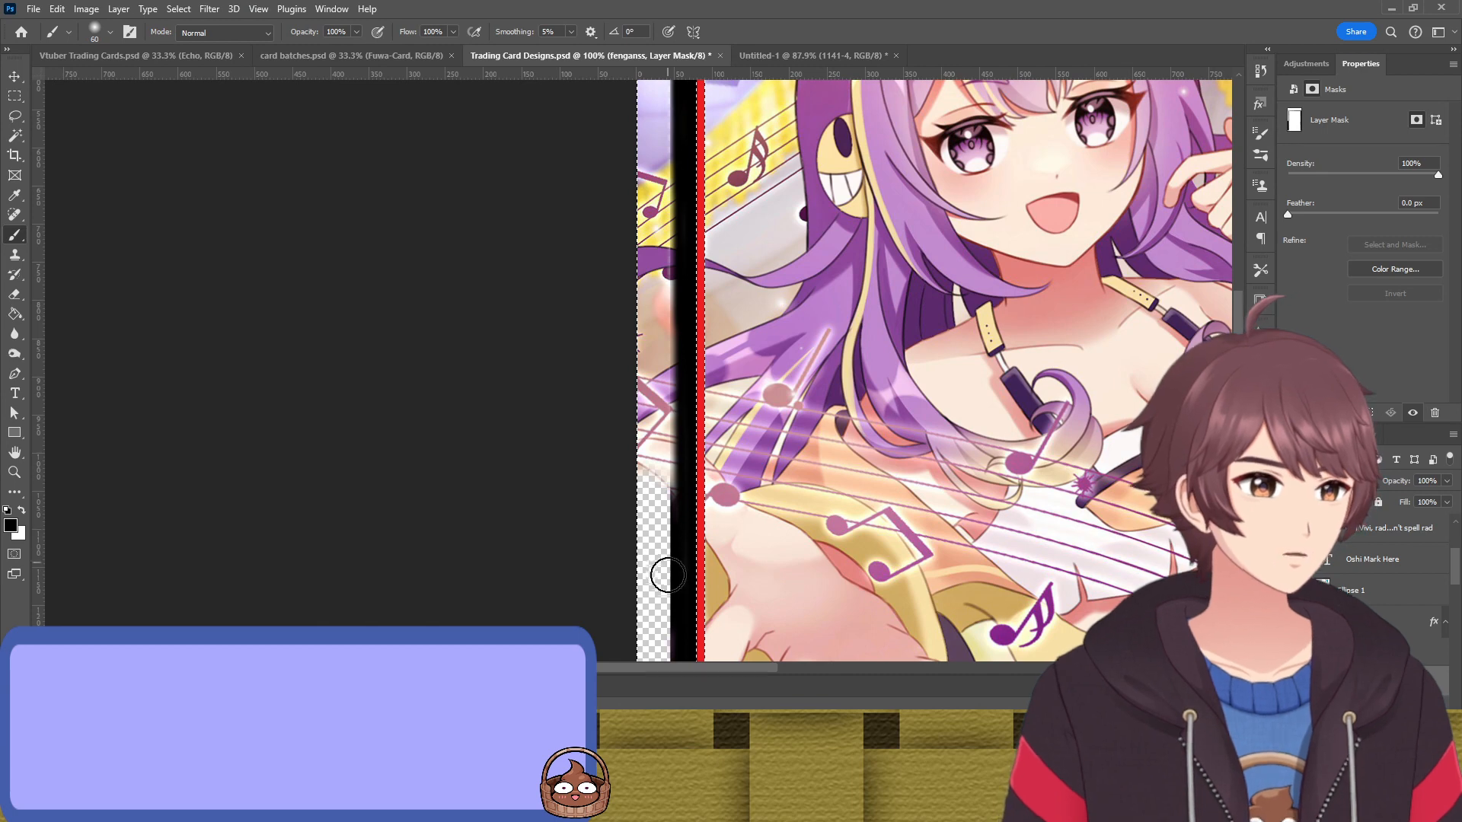
Mask out the remaining artwork in the transparent margin beyond the card's left black border, up to the name header
mouse_move(653, 579)
left_mouse_down()
mouse_move(638, 373)
mouse_move(650, 346)
left_mouse_up()
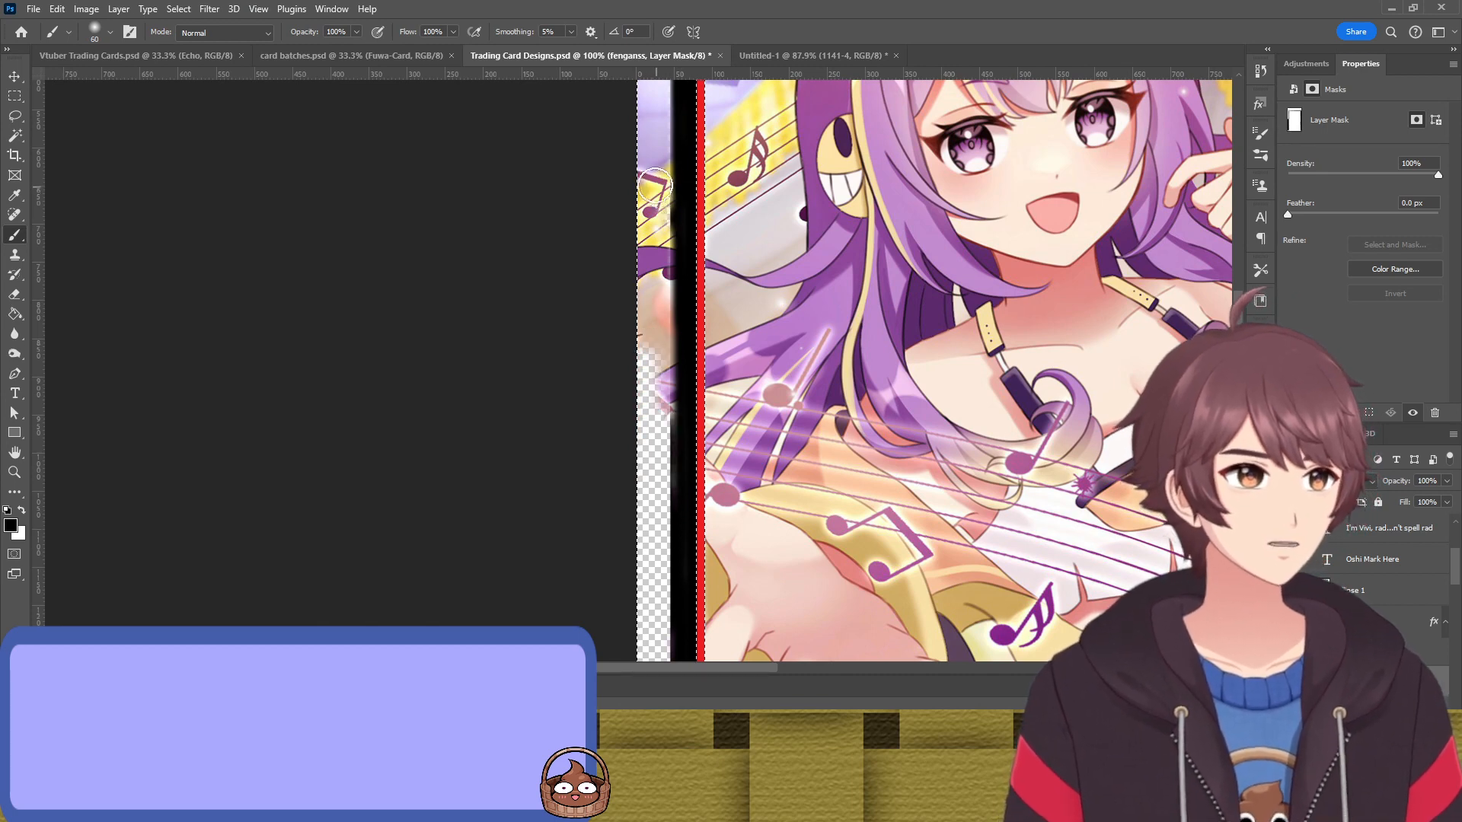
mouse_move(657, 176)
left_mouse_down()
mouse_move(647, 473)
mouse_move(647, 374)
mouse_move(670, 370)
mouse_move(659, 498)
left_mouse_up()
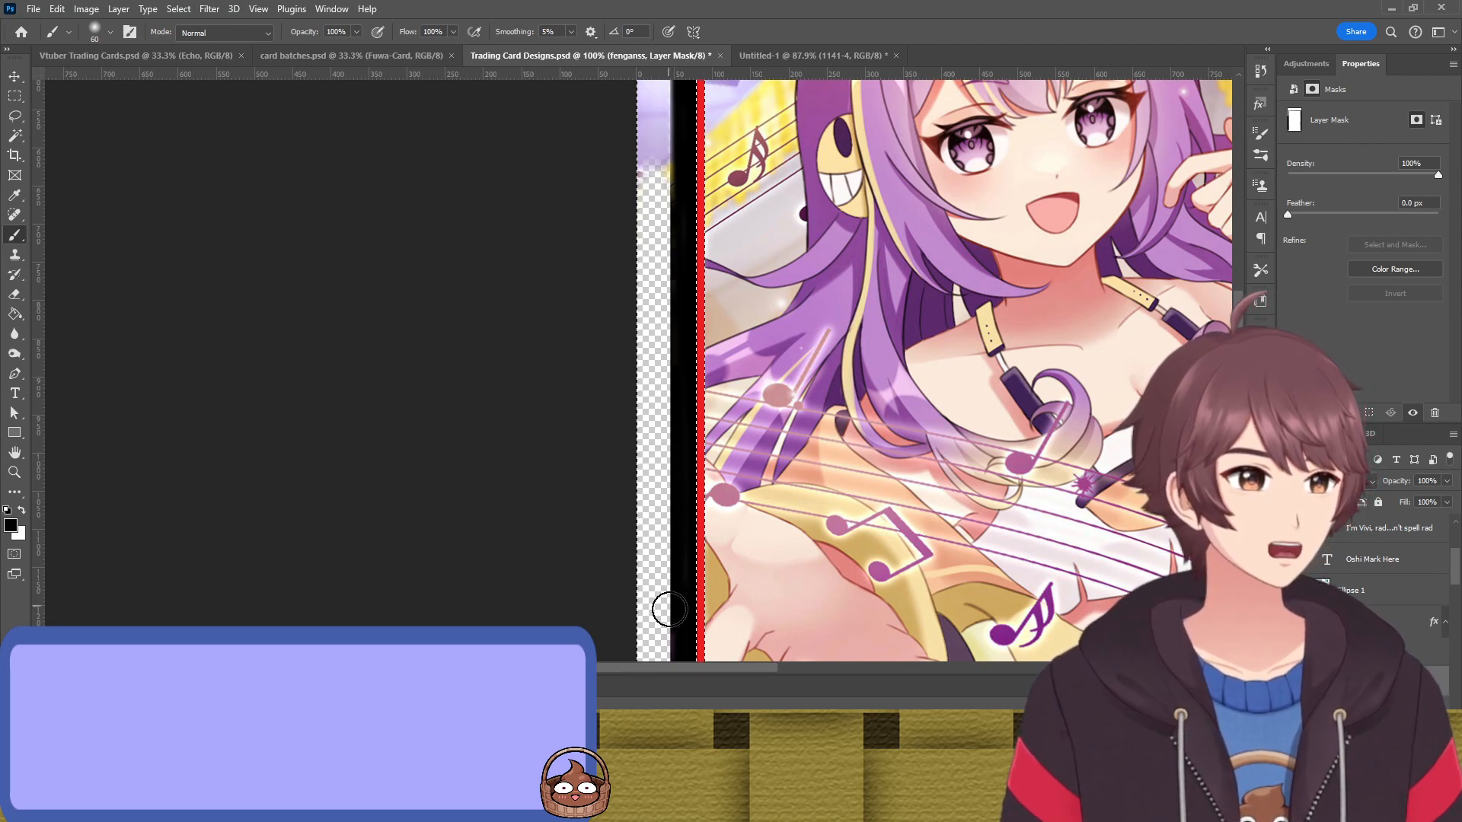
scroll(646, 427, "up", 5)
scroll(648, 417, "up", 2)
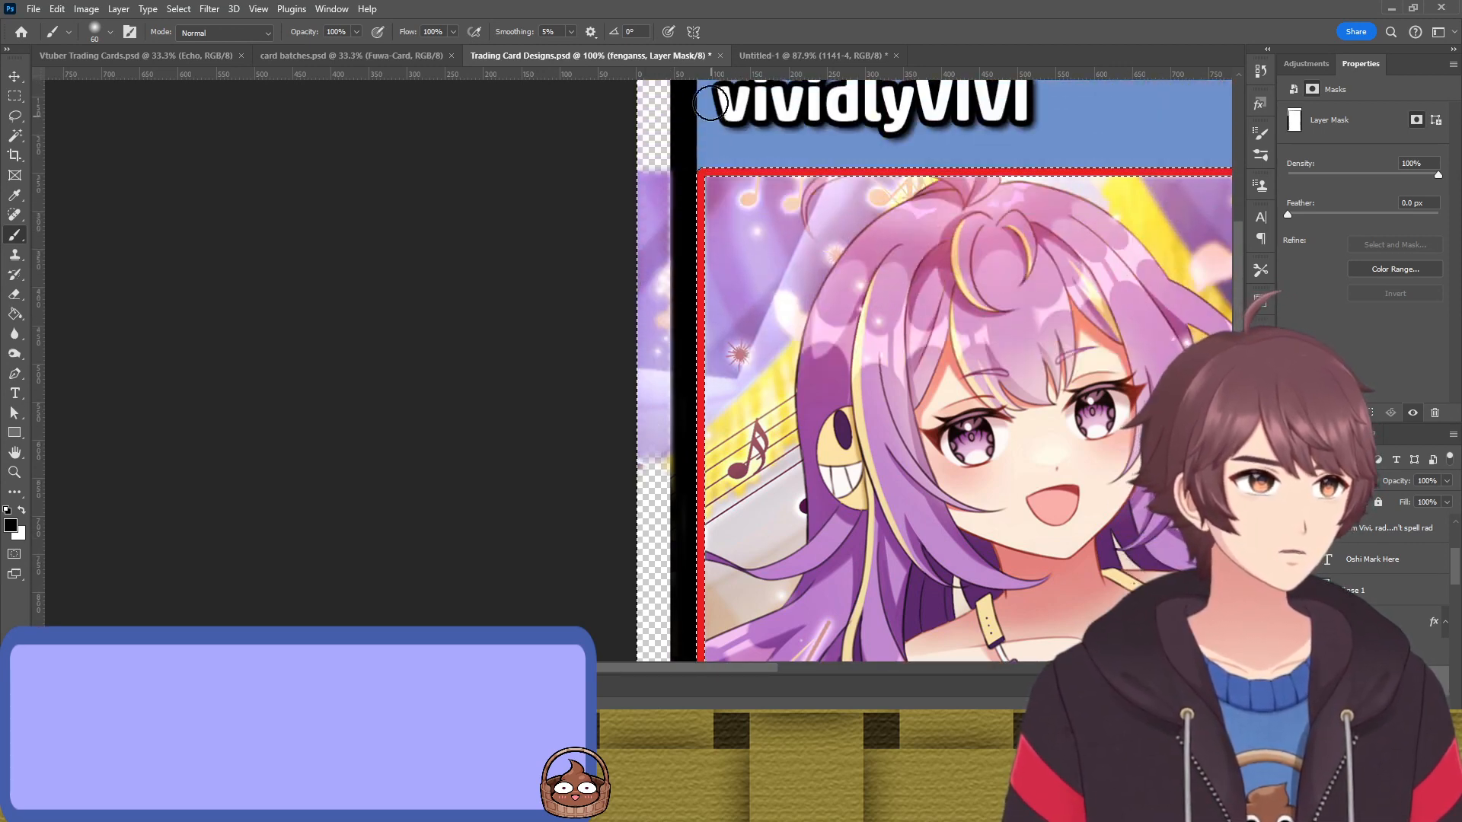
left_click_drag(639, 327, 664, 449)
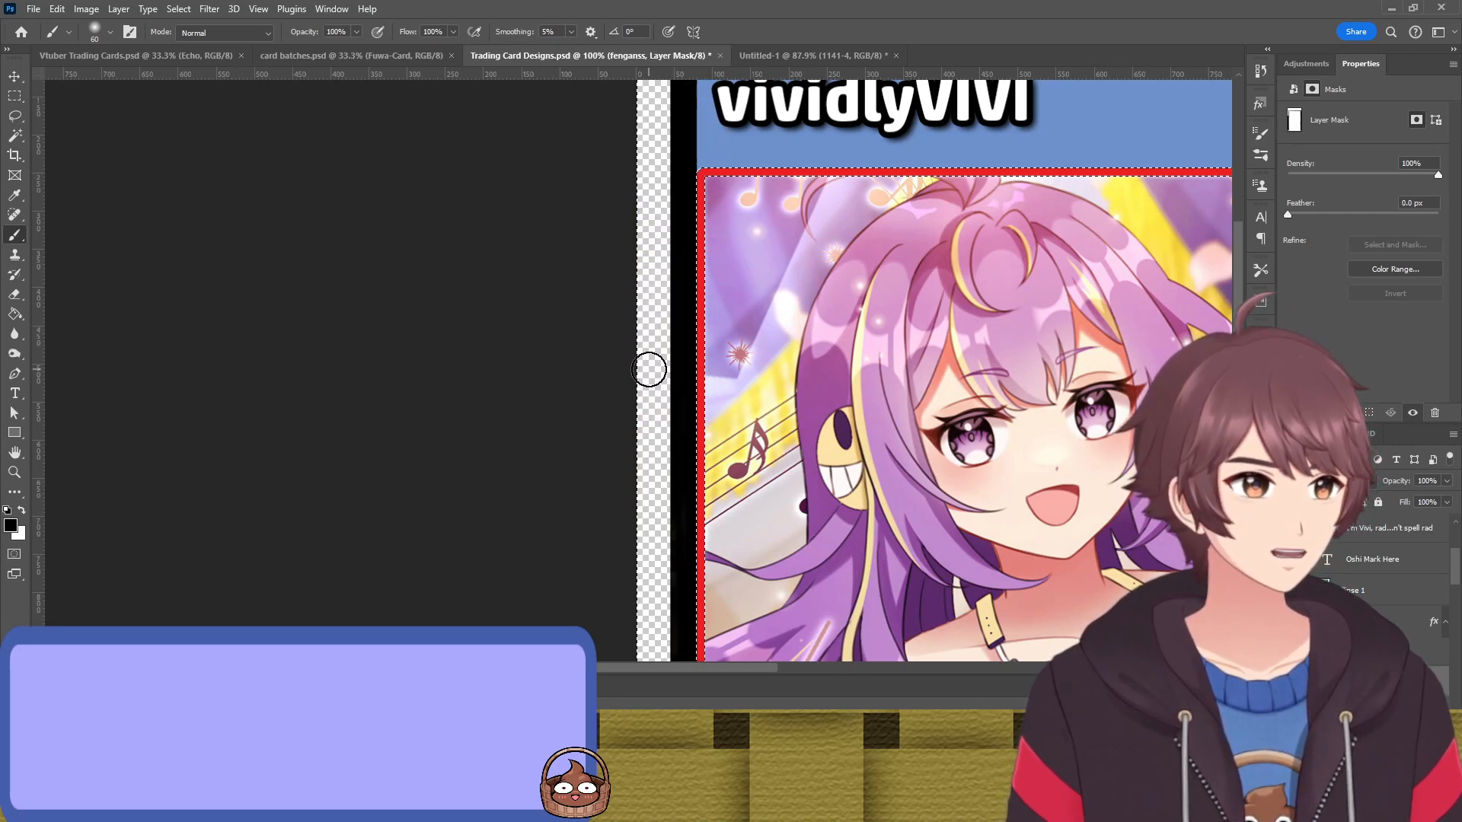
Deselect the frame area and hide the red Inner Edge copy 2 outline
key("ctrl+d")
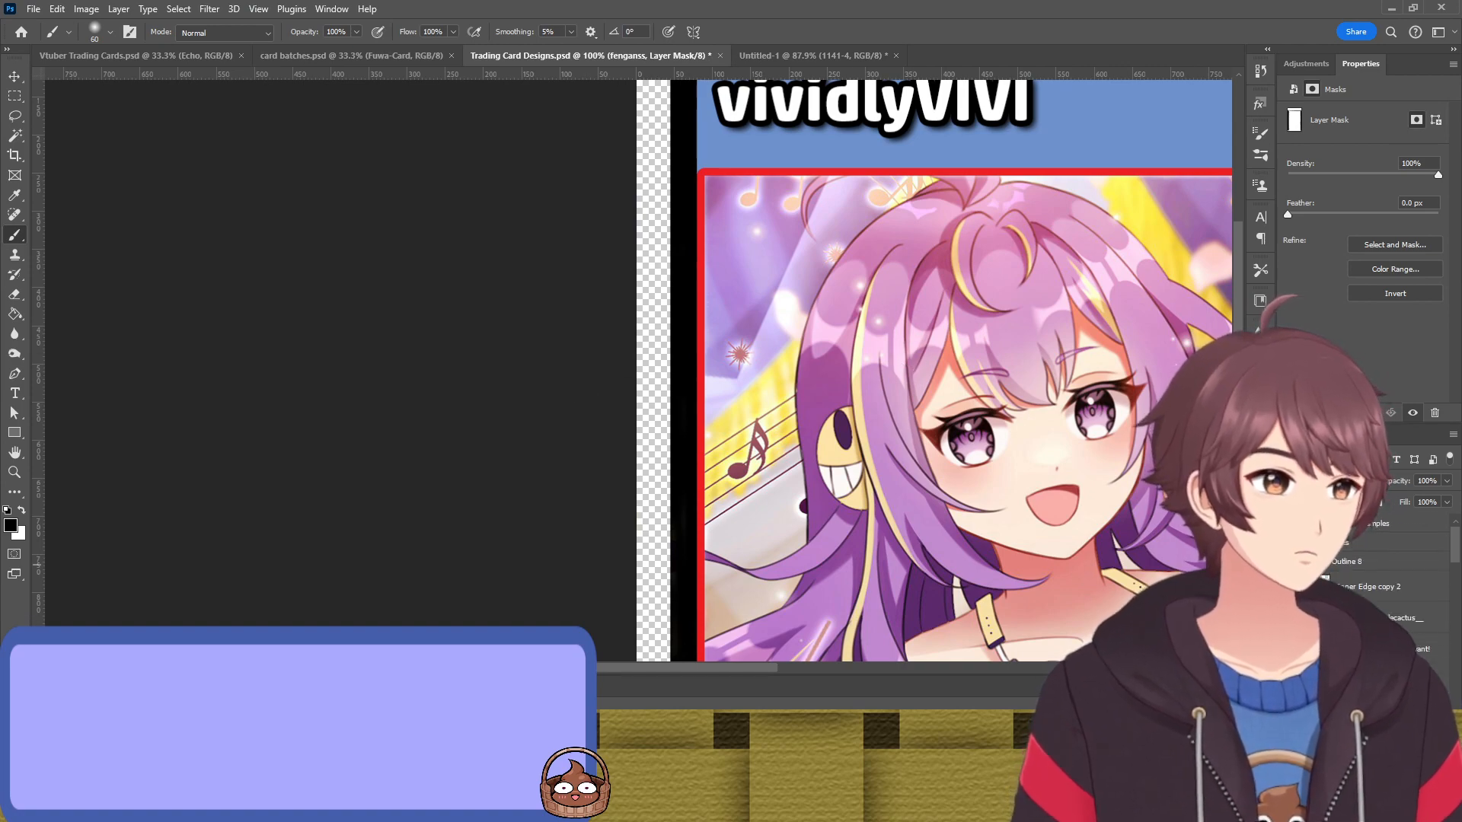
left_click(1287, 563)
scroll(576, 366, "down", 15)
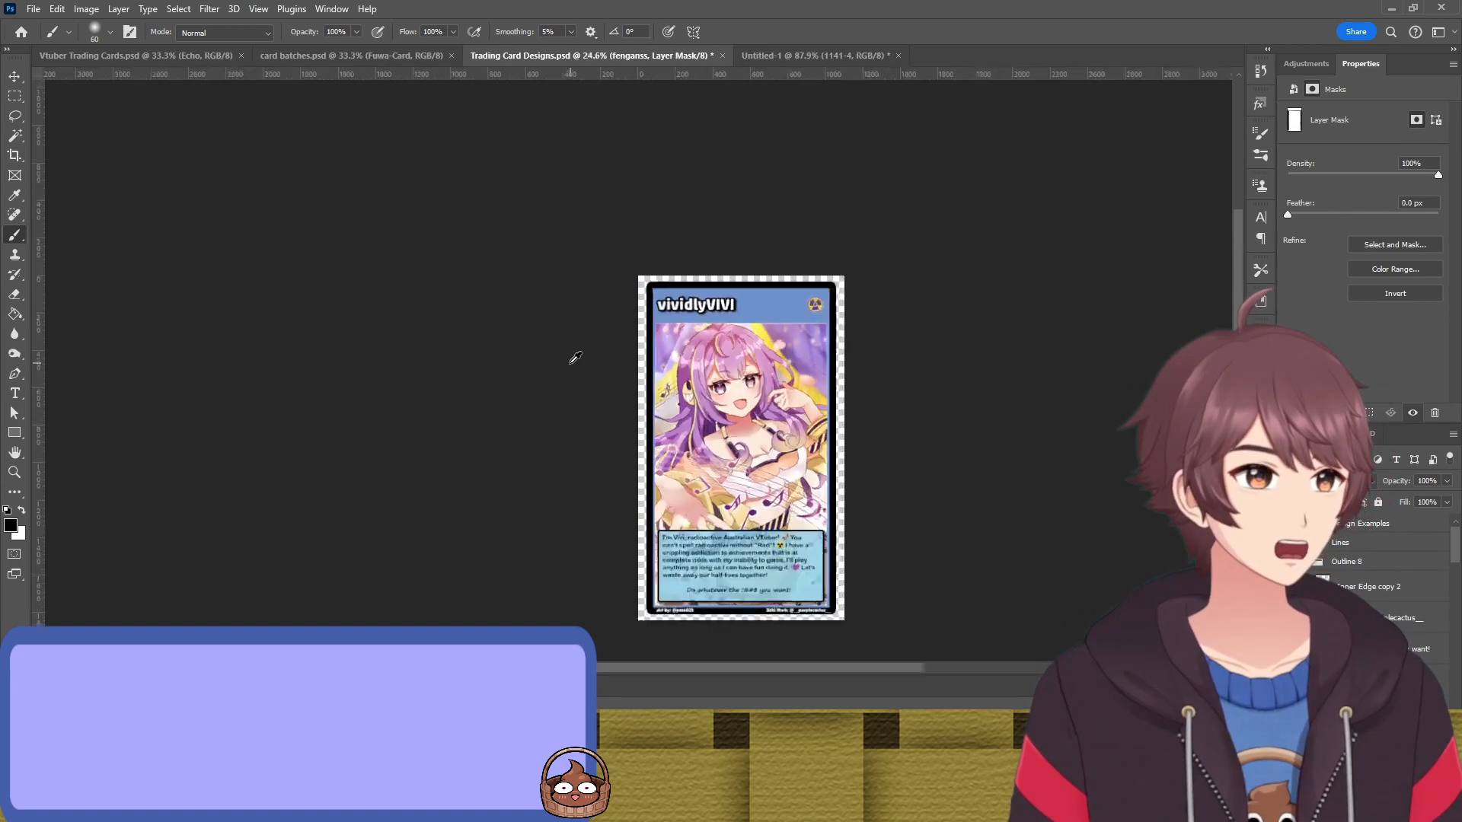
Examine the artwork's right edge and the card's right black border at close range for leftover artwork
scroll(845, 351, "up", 17)
scroll(825, 340, "up", 5)
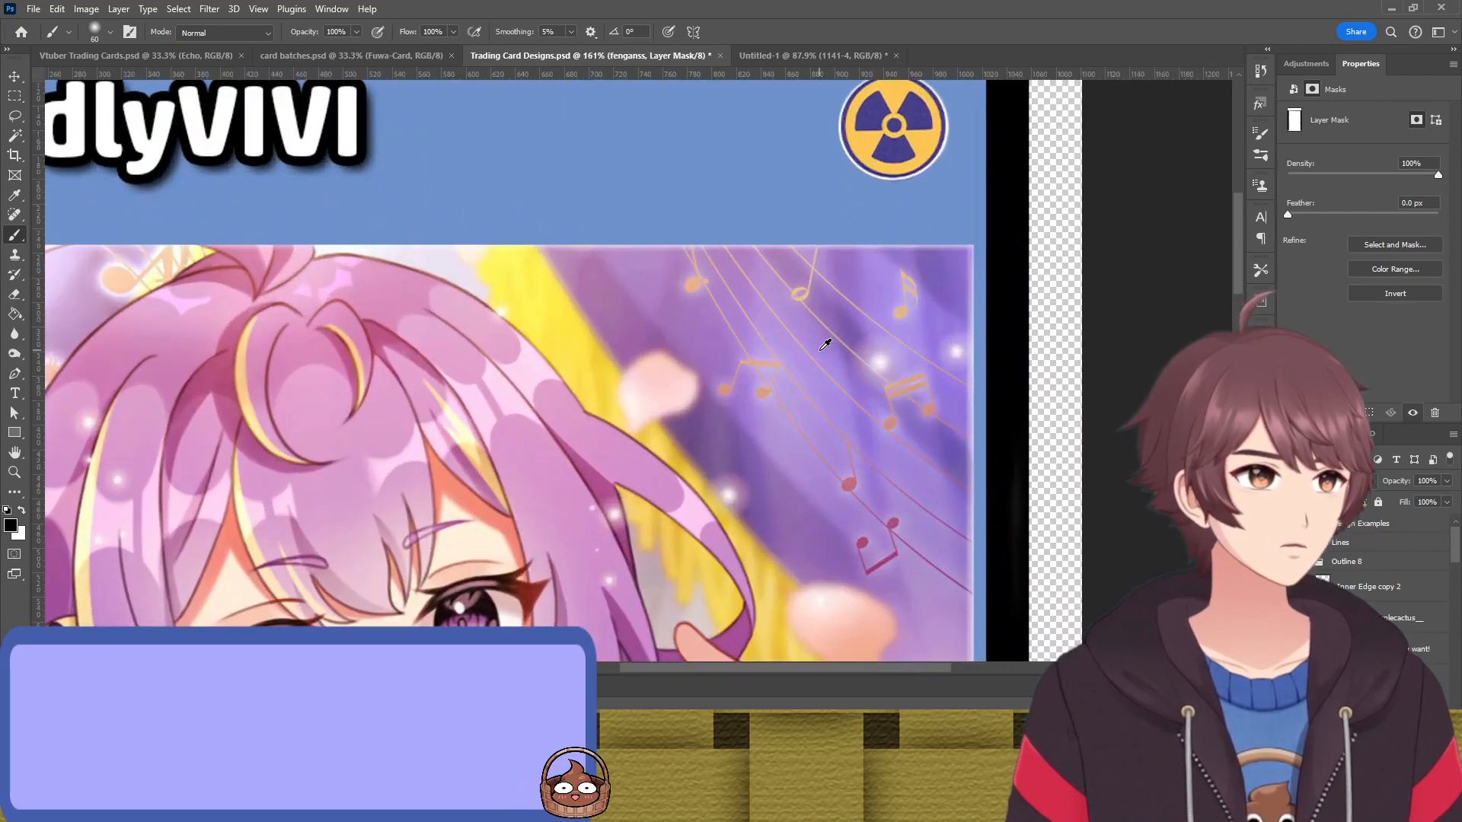
scroll(825, 336, "down", 4)
scroll(1064, 321, "down", 4)
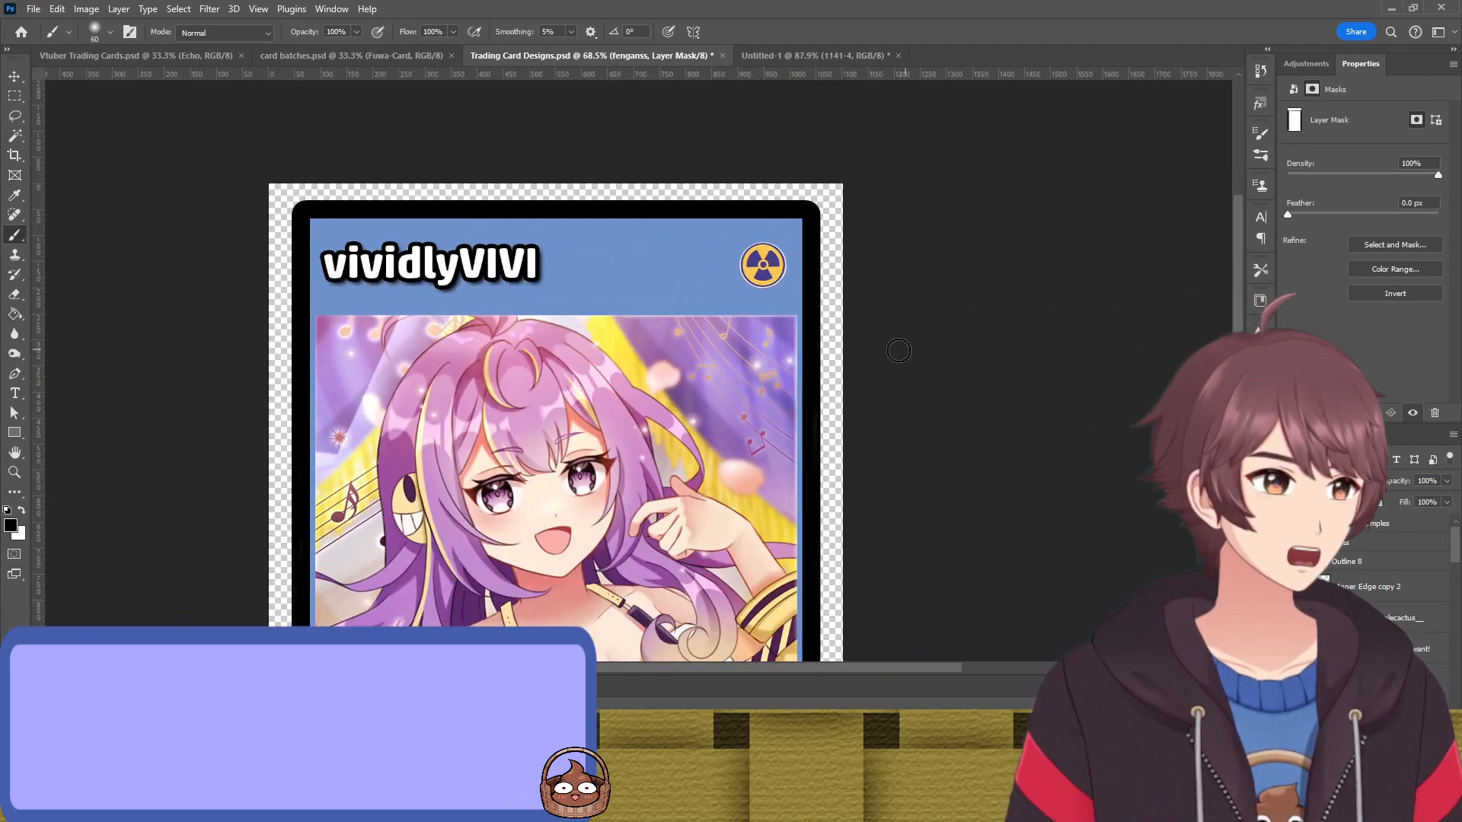
scroll(832, 348, "down", 6)
scroll(817, 379, "up", 3)
scroll(818, 378, "up", 6)
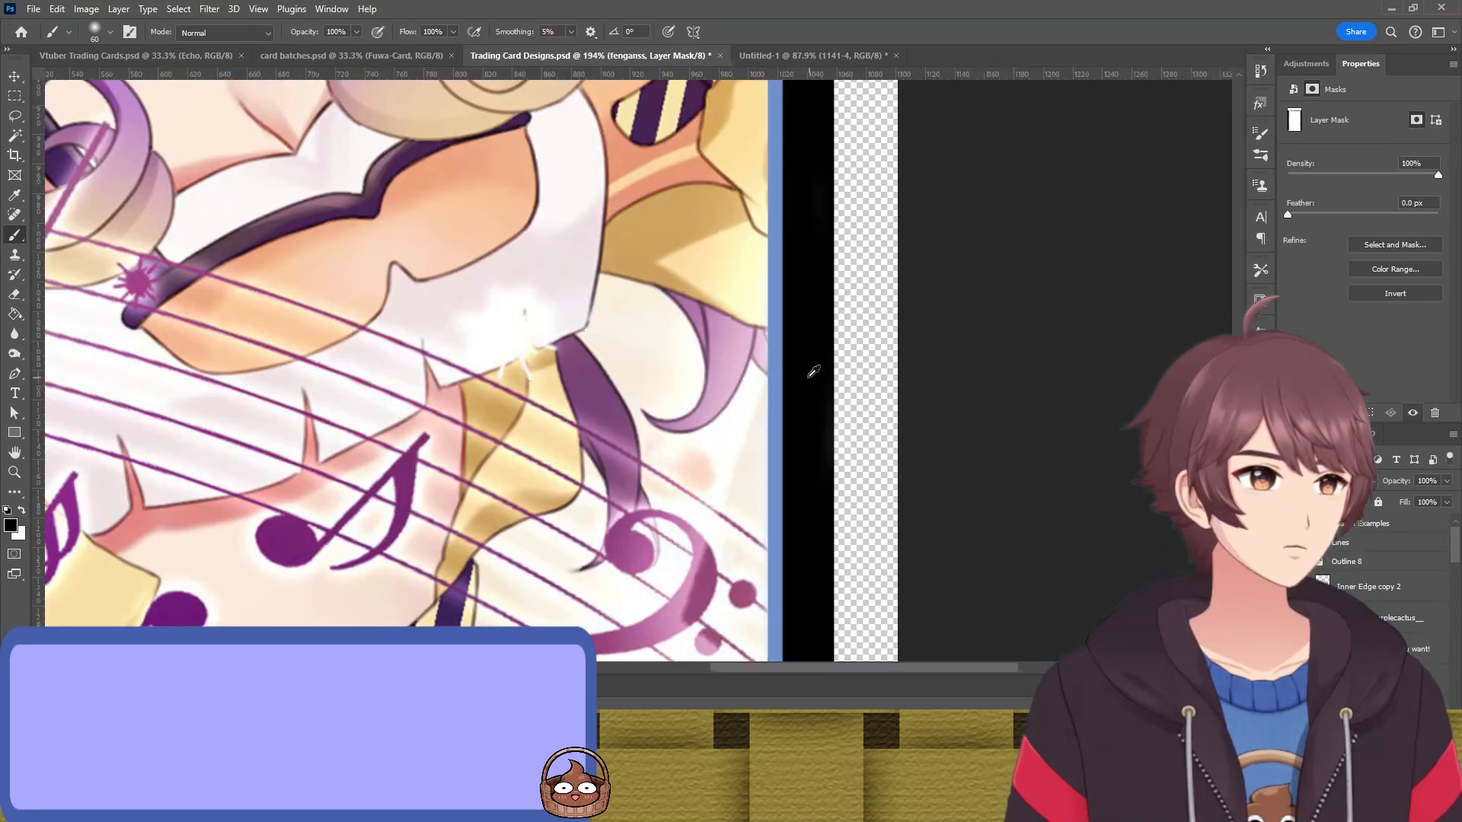
scroll(891, 427, "down", 3)
scroll(902, 489, "up", 8)
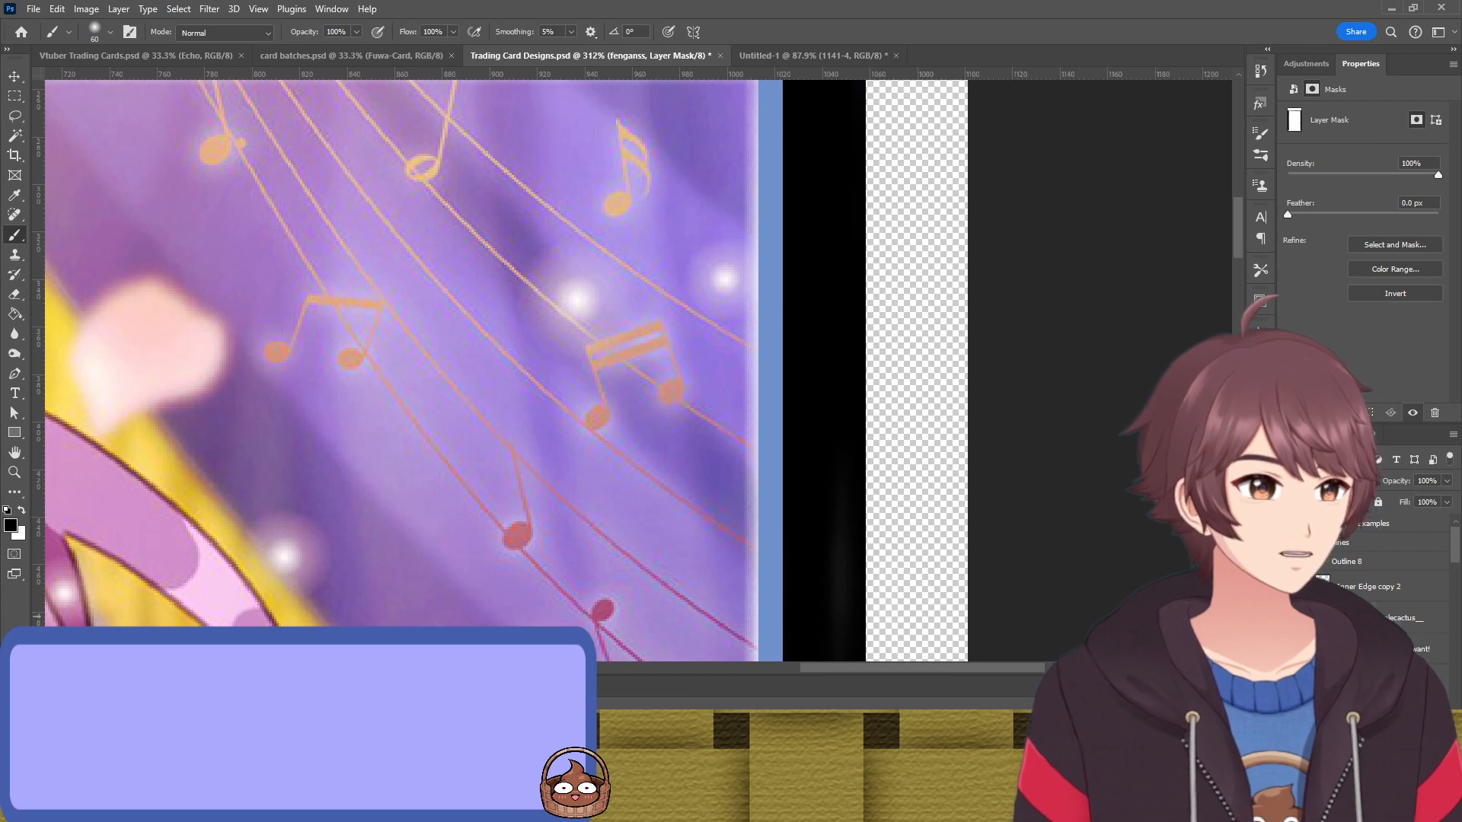
left_click(1358, 617)
scroll(1359, 602, "down", 4)
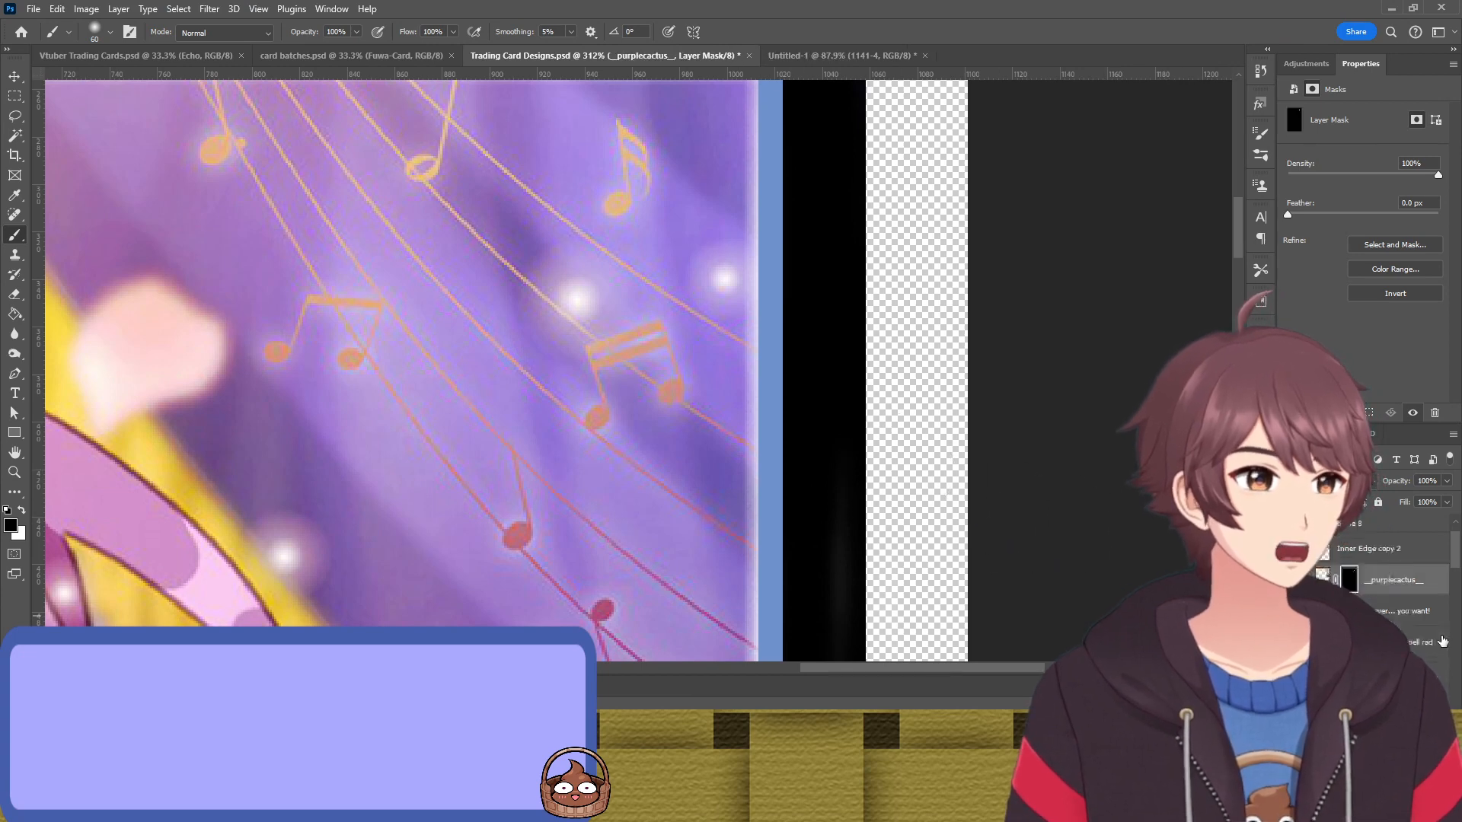
left_click(1359, 678)
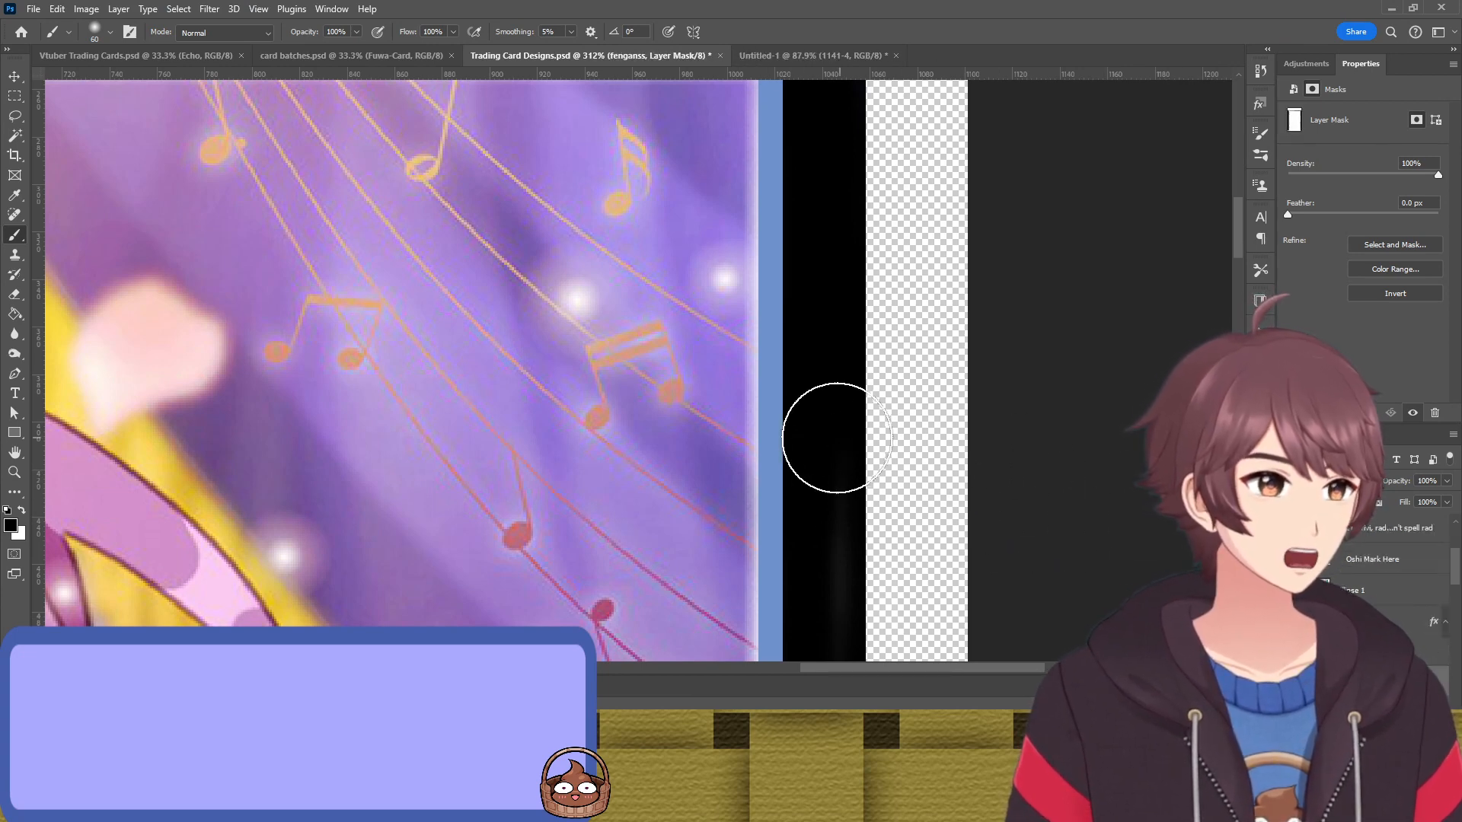
mouse_move(786, 483)
left_mouse_down()
mouse_move(789, 603)
mouse_move(705, 335)
mouse_move(684, 536)
mouse_move(409, 388)
mouse_move(675, 130)
mouse_move(644, 261)
mouse_move(506, 602)
left_mouse_up()
scroll(594, 464, "down", 8)
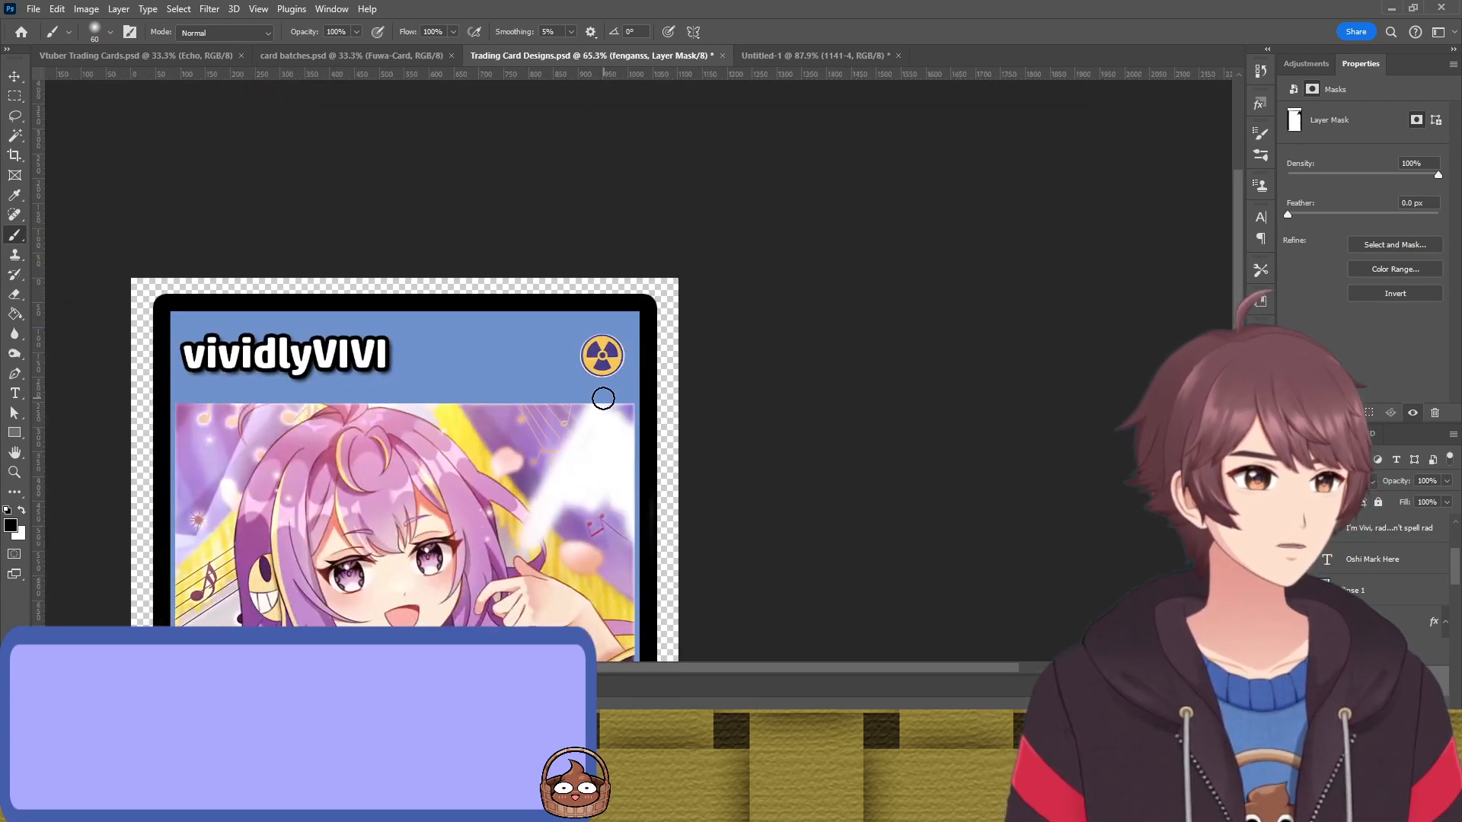
key("ctrl+z")
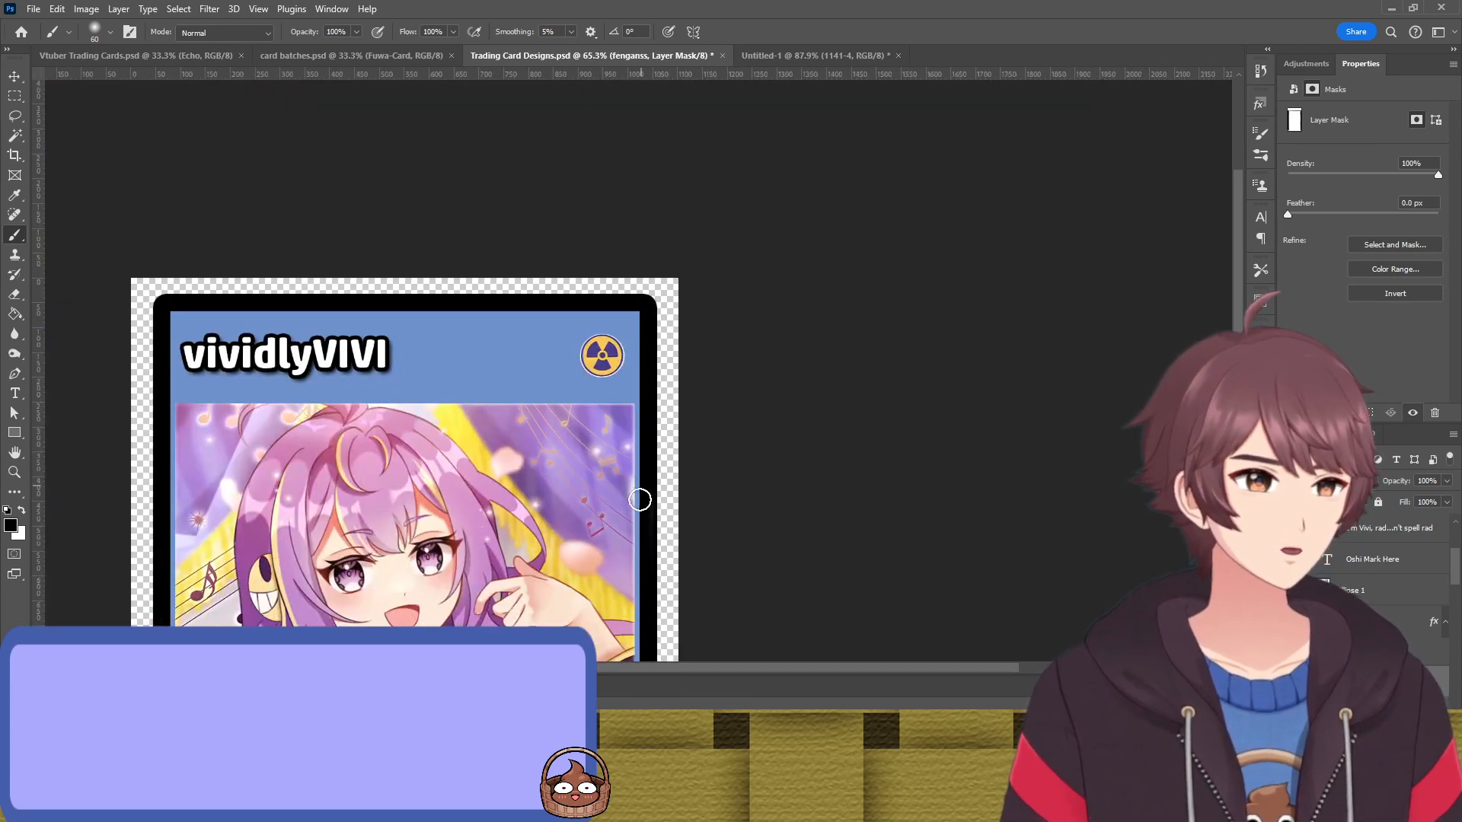
Paint black on the FABLhtzVEAI8CHu layer's mask over the faint smudge in the card's right black border
scroll(648, 455, "up", 5)
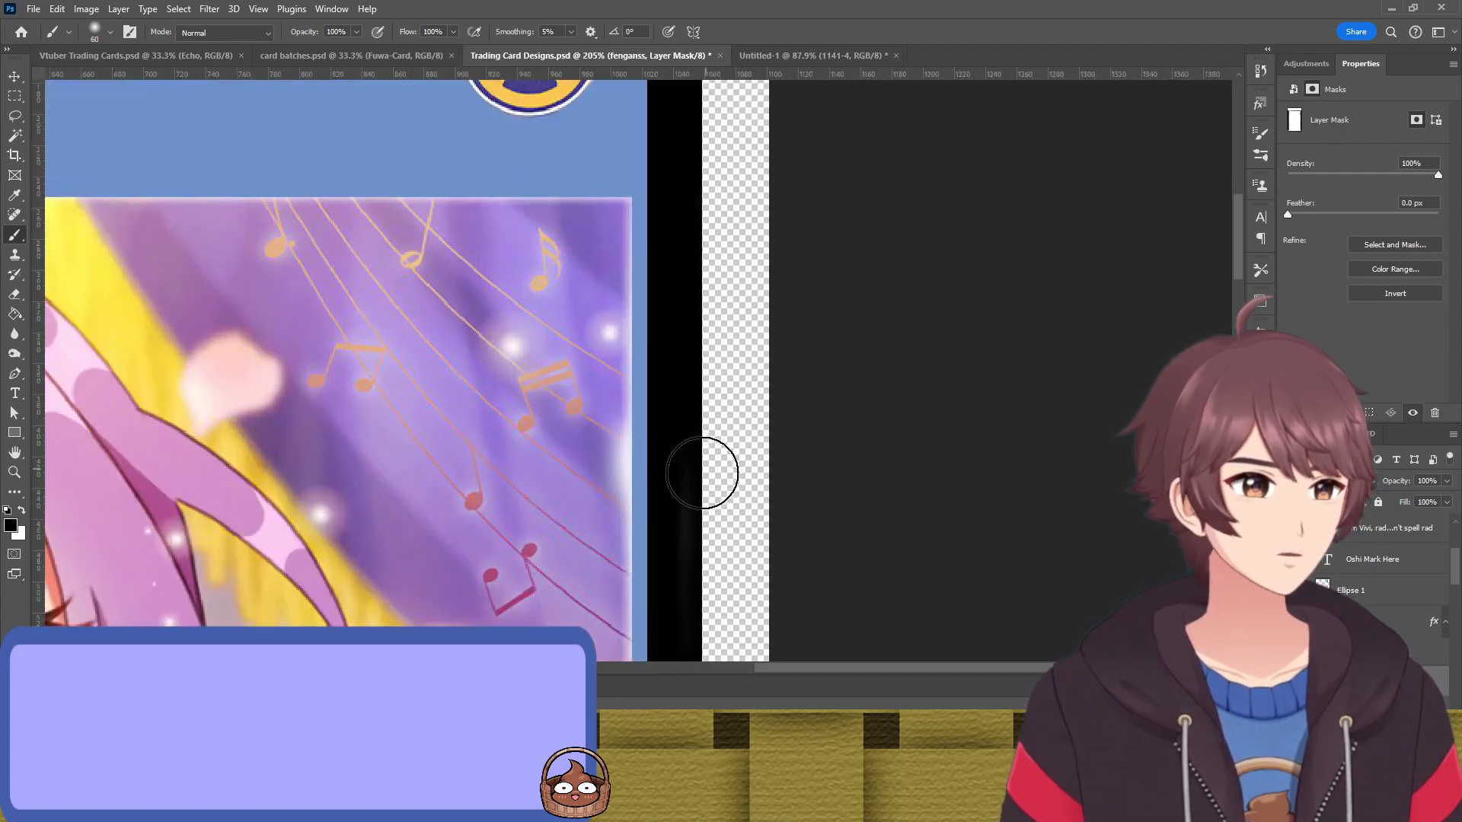
scroll(696, 503, "down", 3)
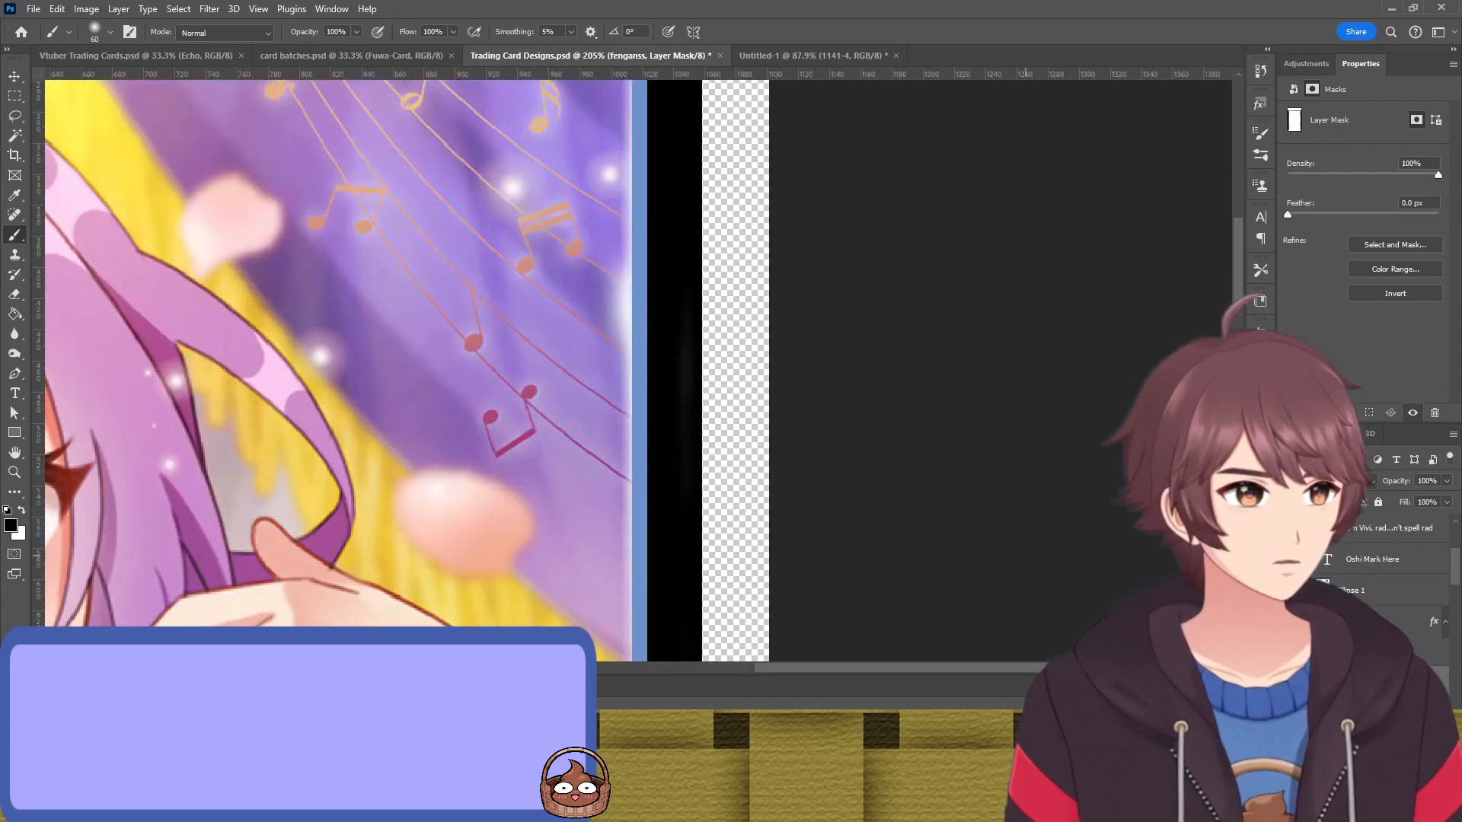
scroll(651, 306, "up", 4)
scroll(652, 308, "down", 2)
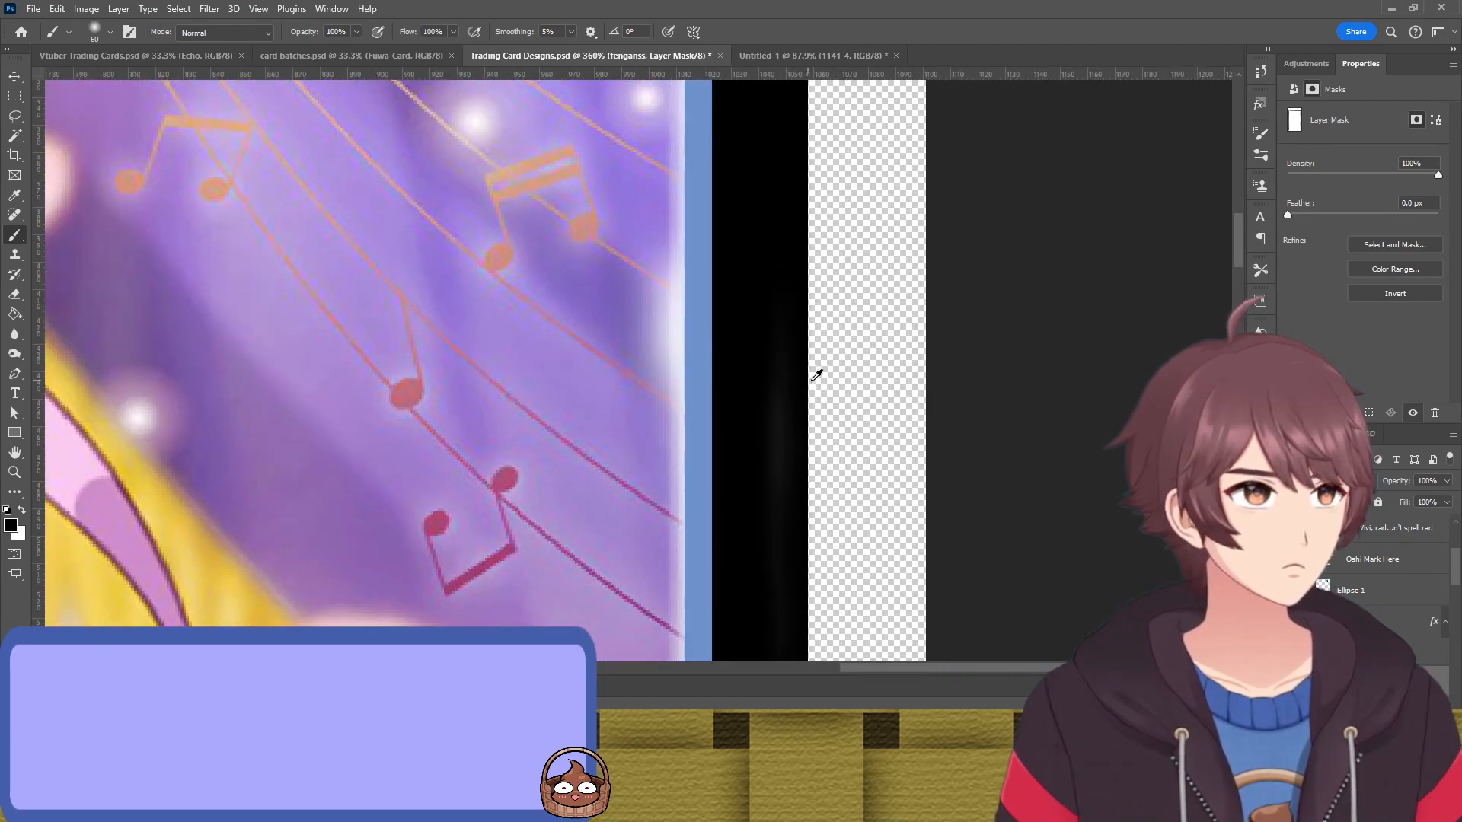
left_click(1346, 694)
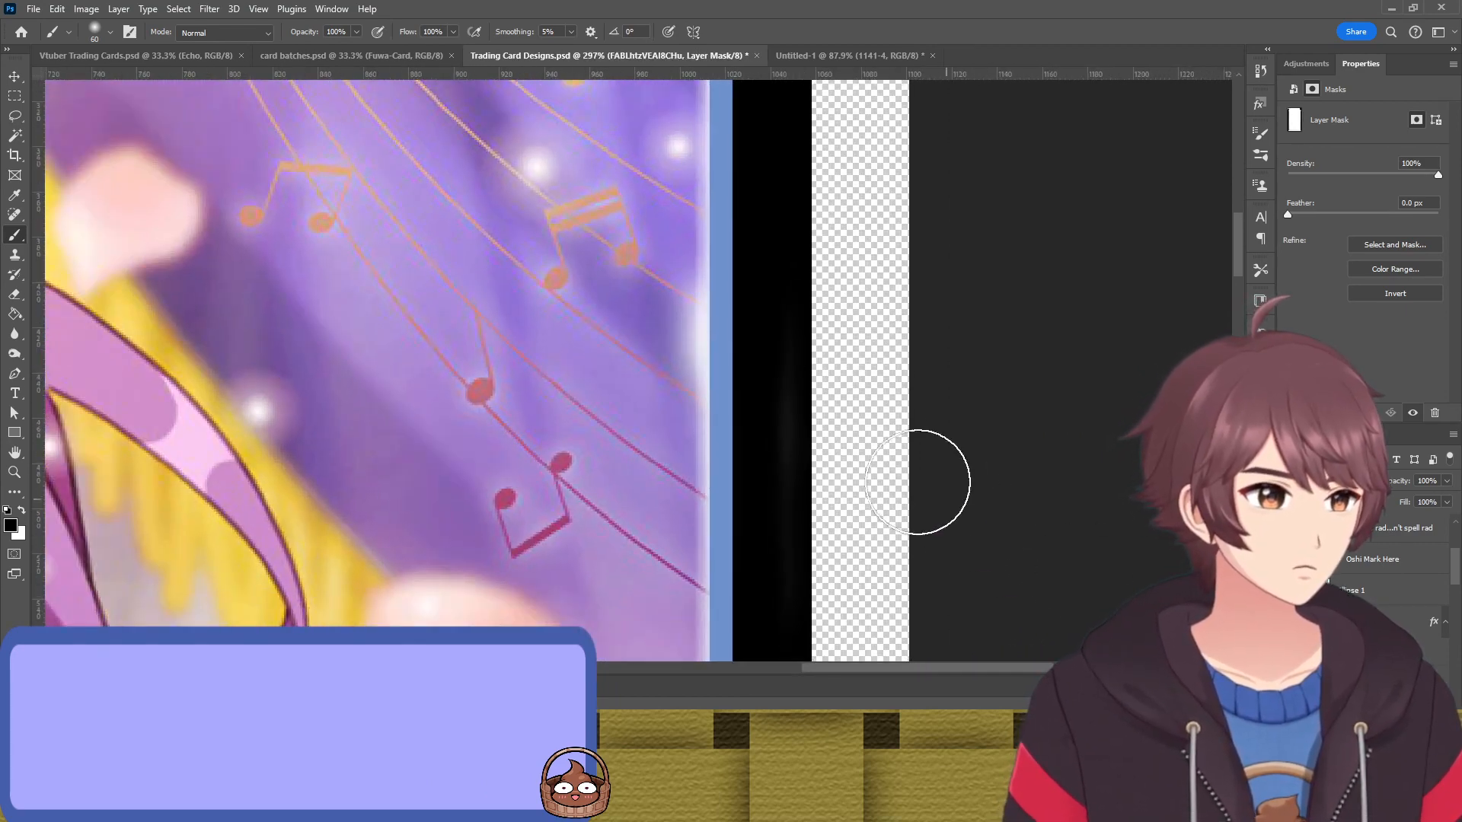
left_click_drag(785, 365, 796, 584)
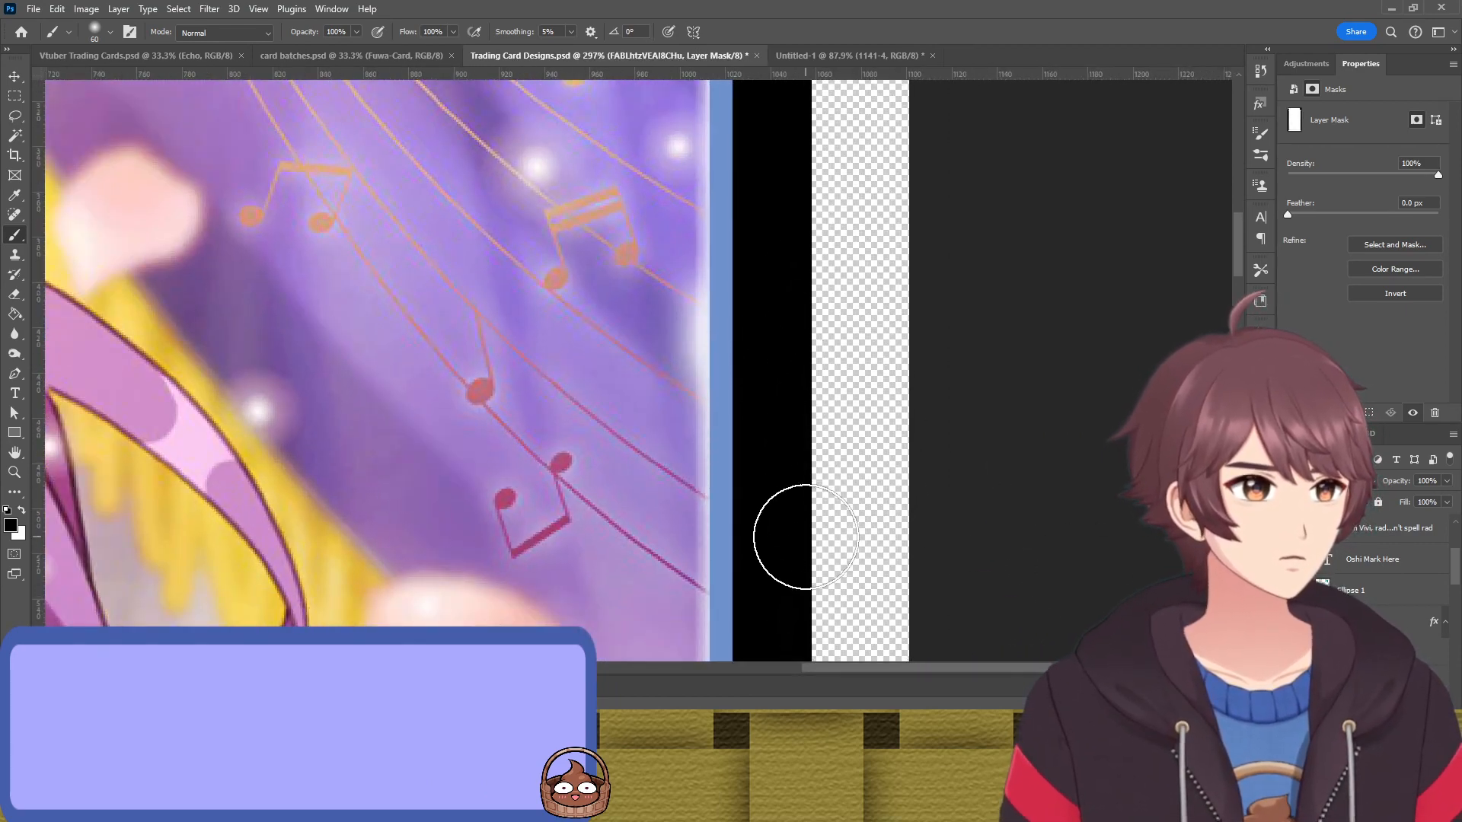
Activate the fenganss layer mask, switch the foreground colour to white and shrink the brush to 5 px
left_click(1358, 683)
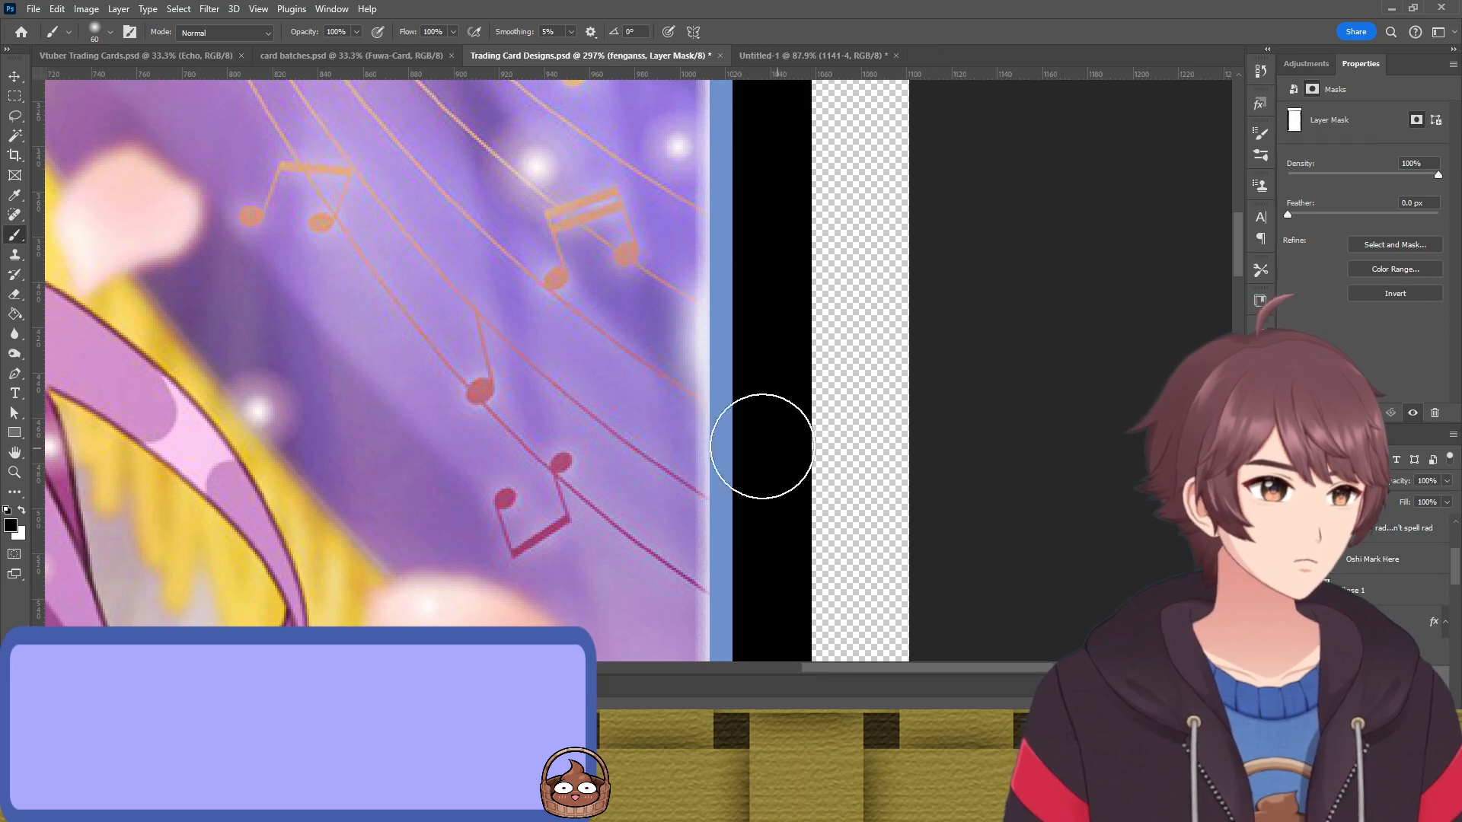
key("x")
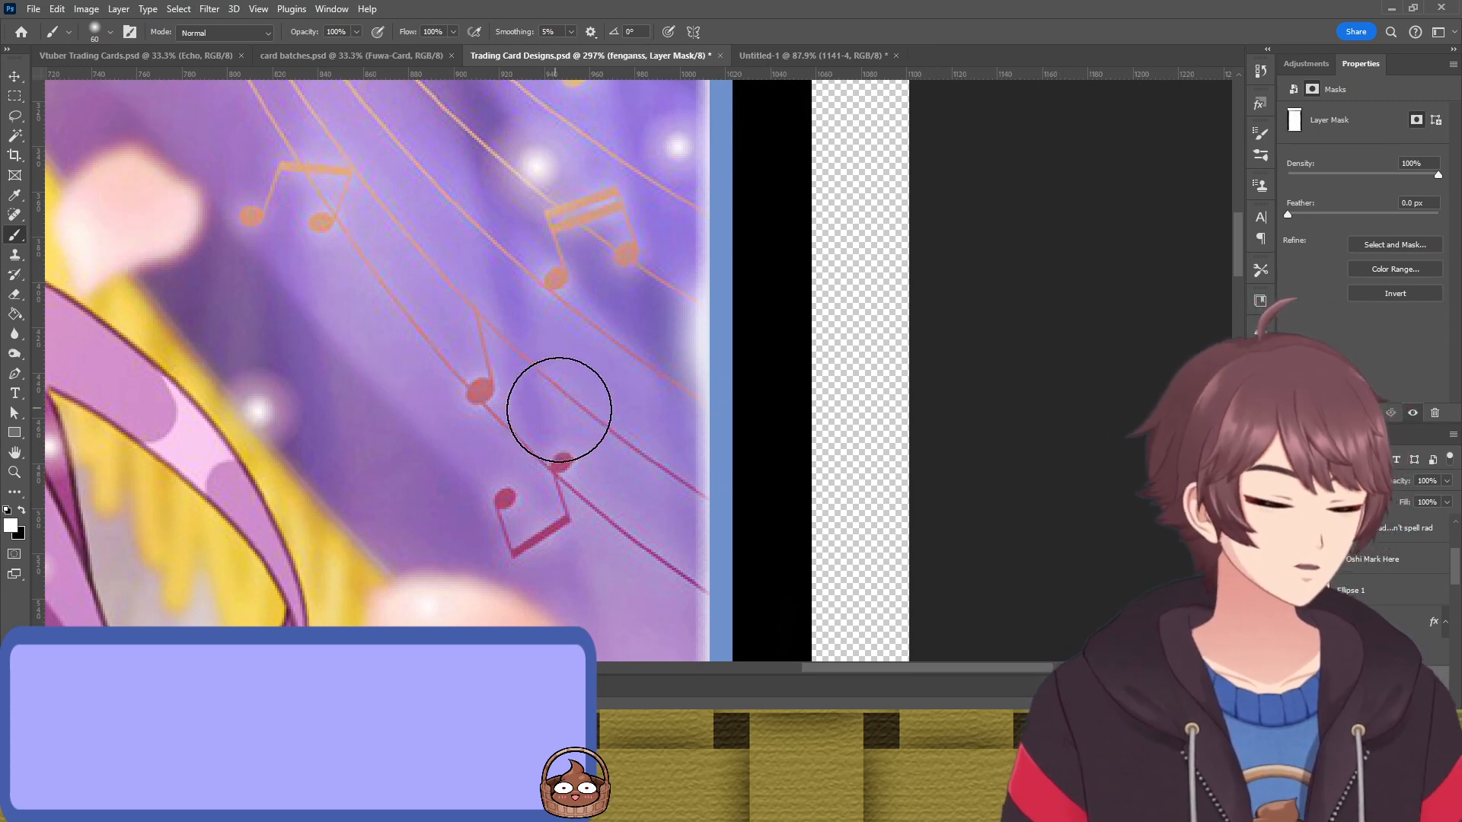
key("bracketleft")
key("bracketleft")
key("bracketleft")
key("bracketleft")
key("bracketleft")
key("bracketleft")
key("bracketleft")
key("bracketleft")
key("bracketleft")
key("bracketleft")
key("bracketleft")
key("bracketleft")
key("bracketleft")
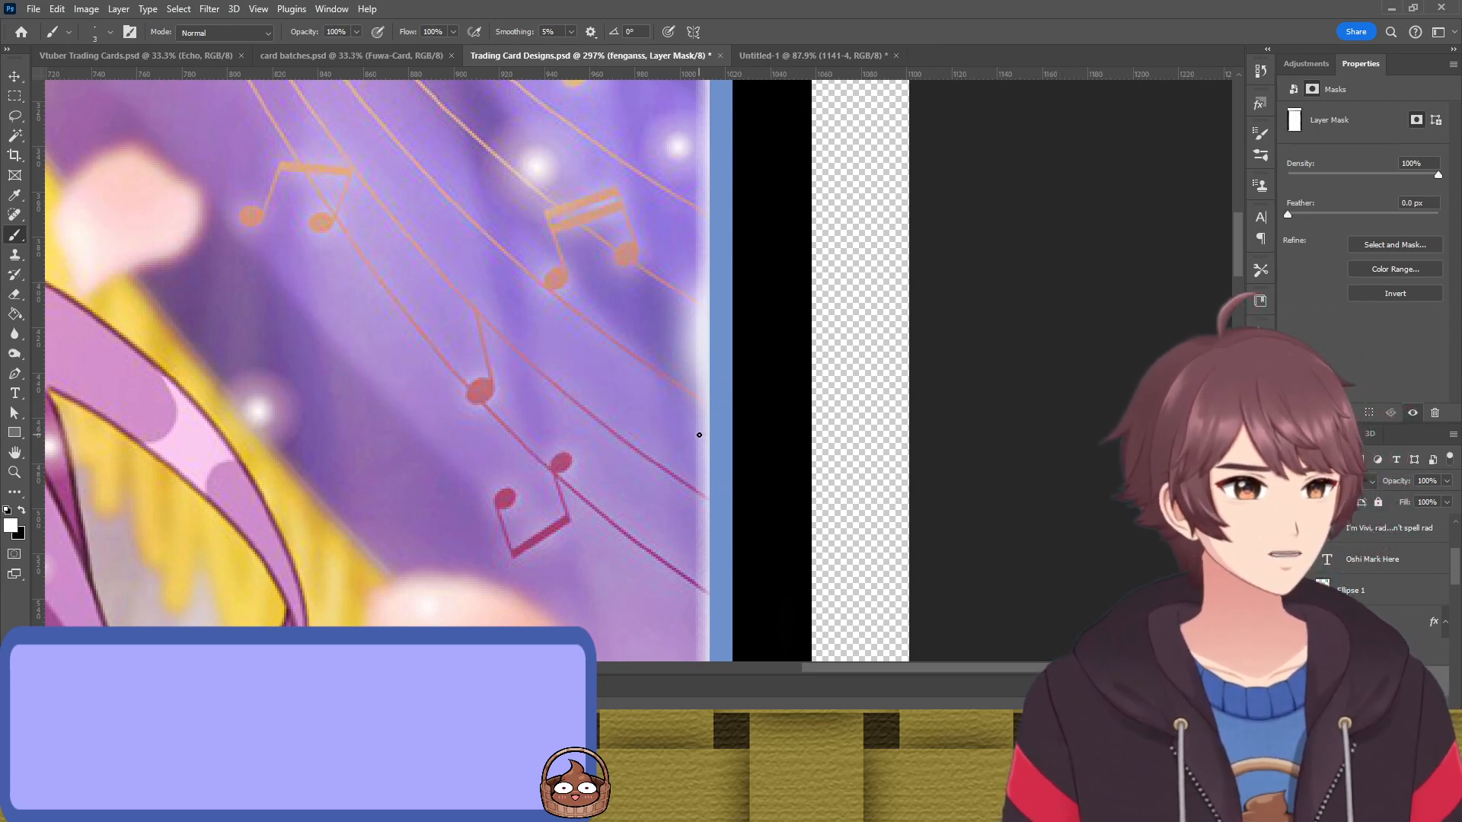
key("bracketright")
key("bracketright")
key("bracketright")
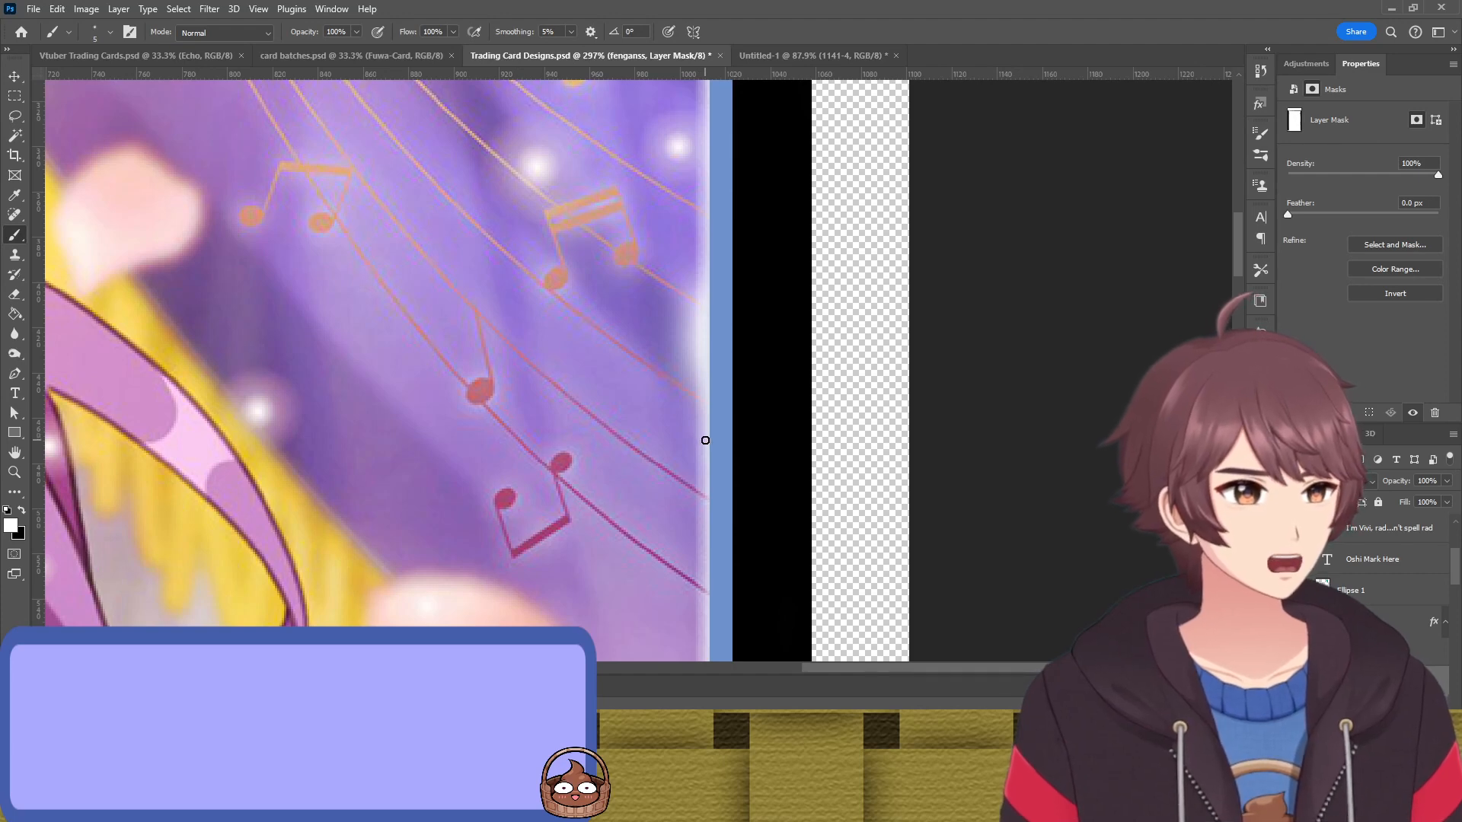
mouse_move(704, 442)
left_mouse_down()
mouse_move(696, 332)
mouse_move(679, 525)
mouse_move(682, 213)
mouse_move(634, 193)
mouse_move(649, 163)
mouse_move(690, 423)
left_mouse_up()
scroll(689, 422, "up", 5)
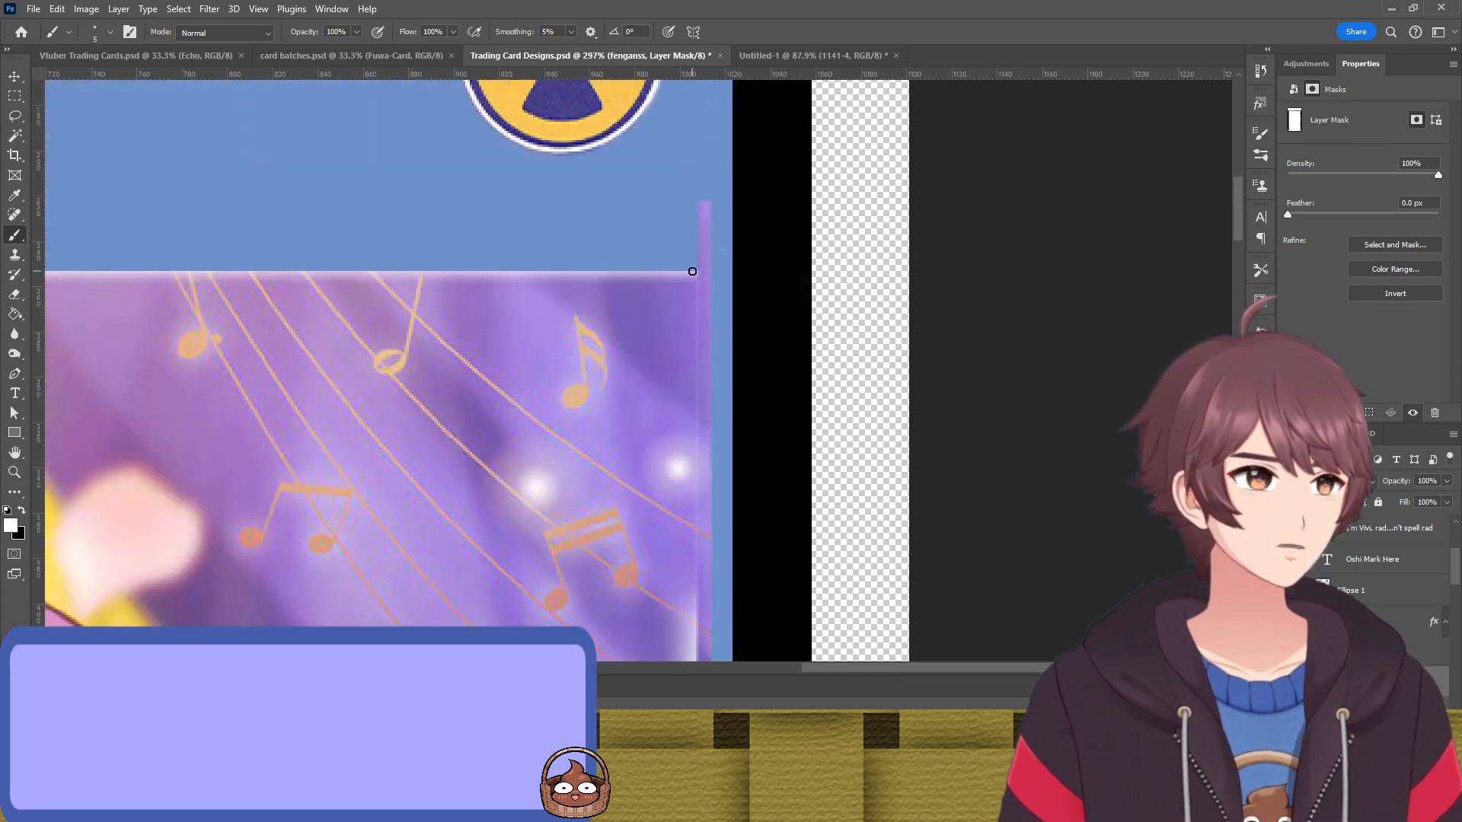
key("ctrl+z")
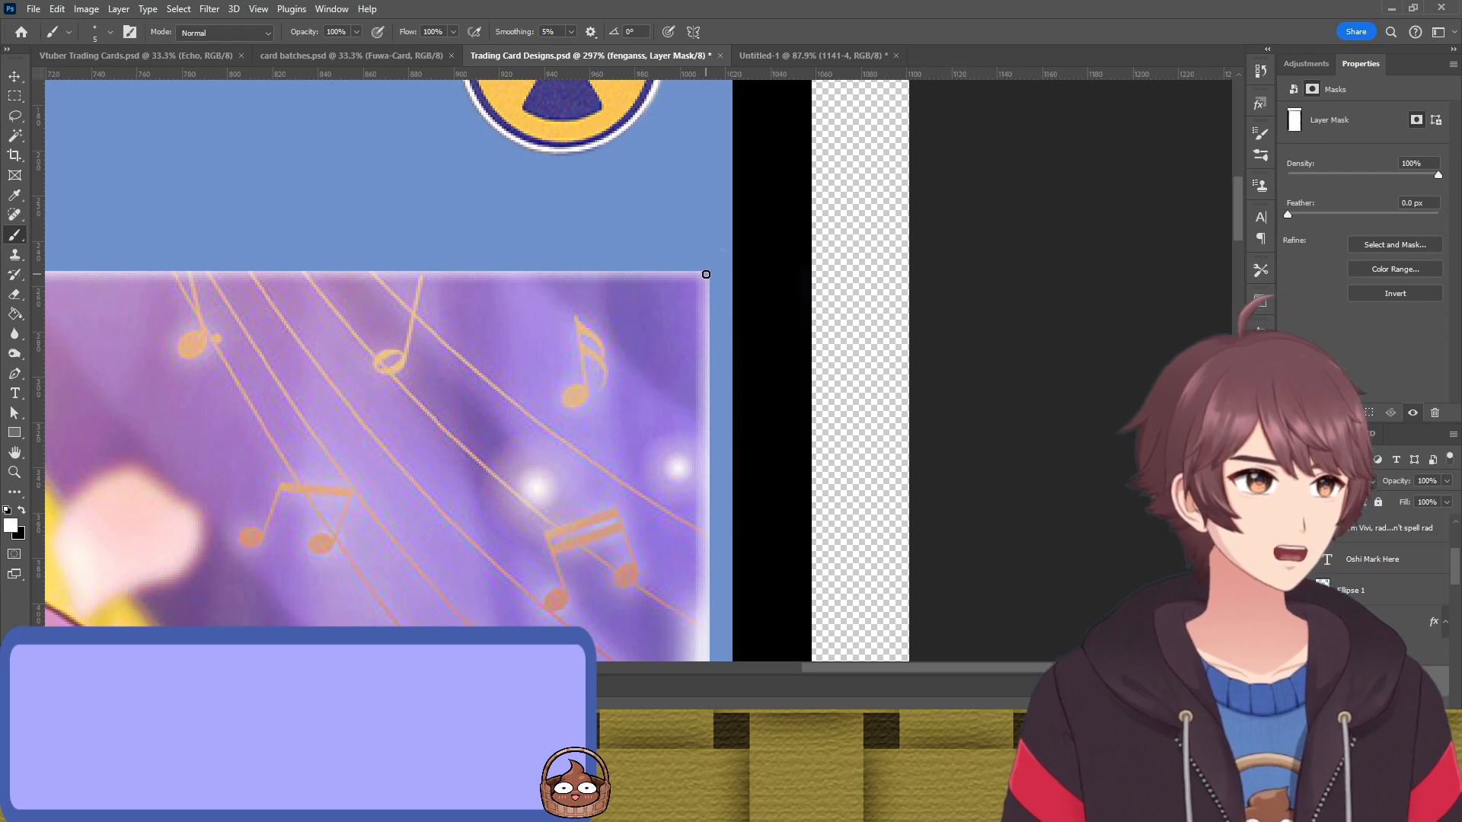
Paint white on the fenganss layer mask along the artwork's right edge to restore the faded strip beside the blue frame
left_click_drag(698, 296, 688, 389)
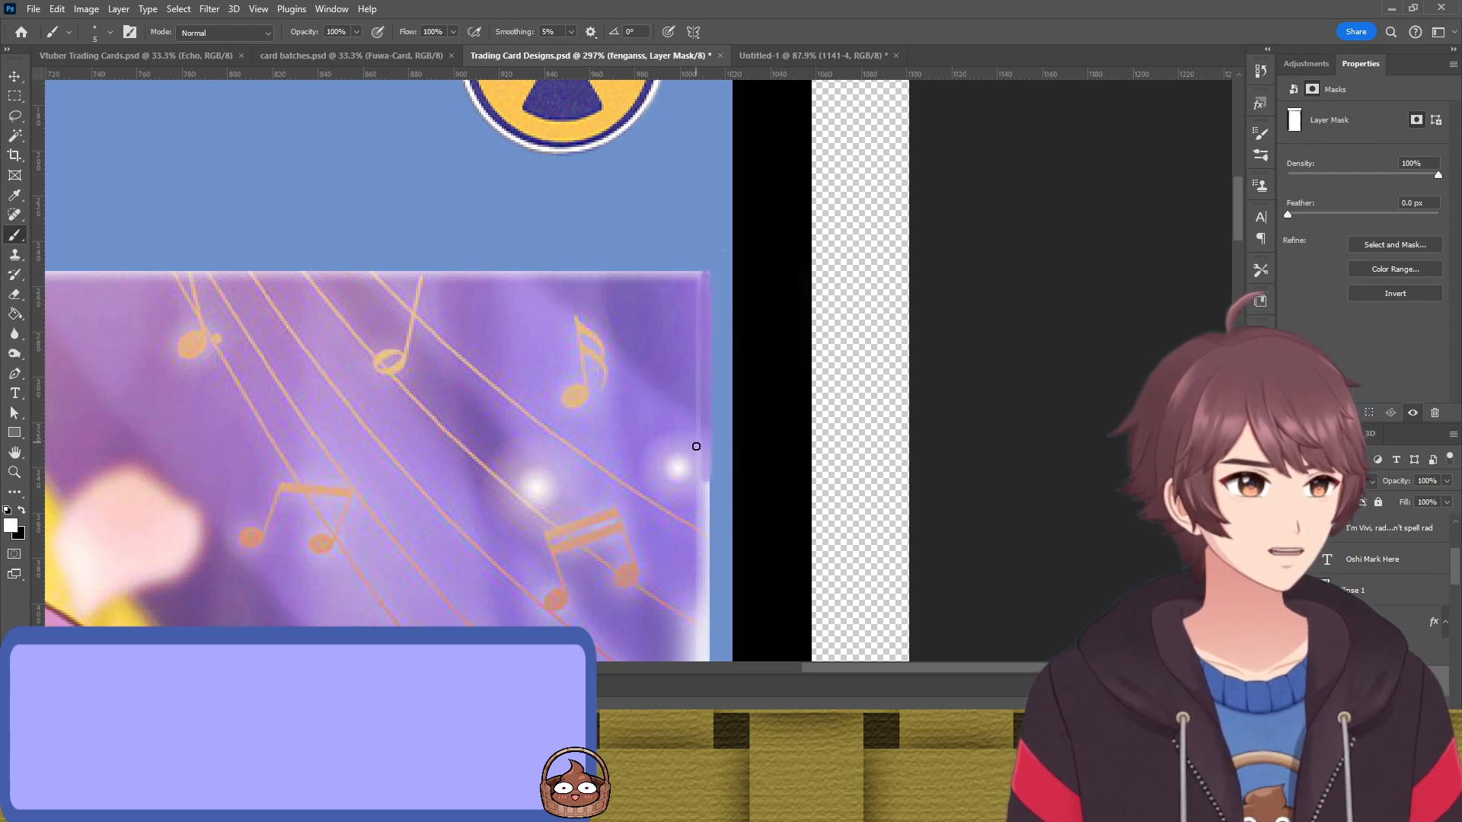
left_click_drag(703, 521, 704, 631)
scroll(675, 536, "down", 3)
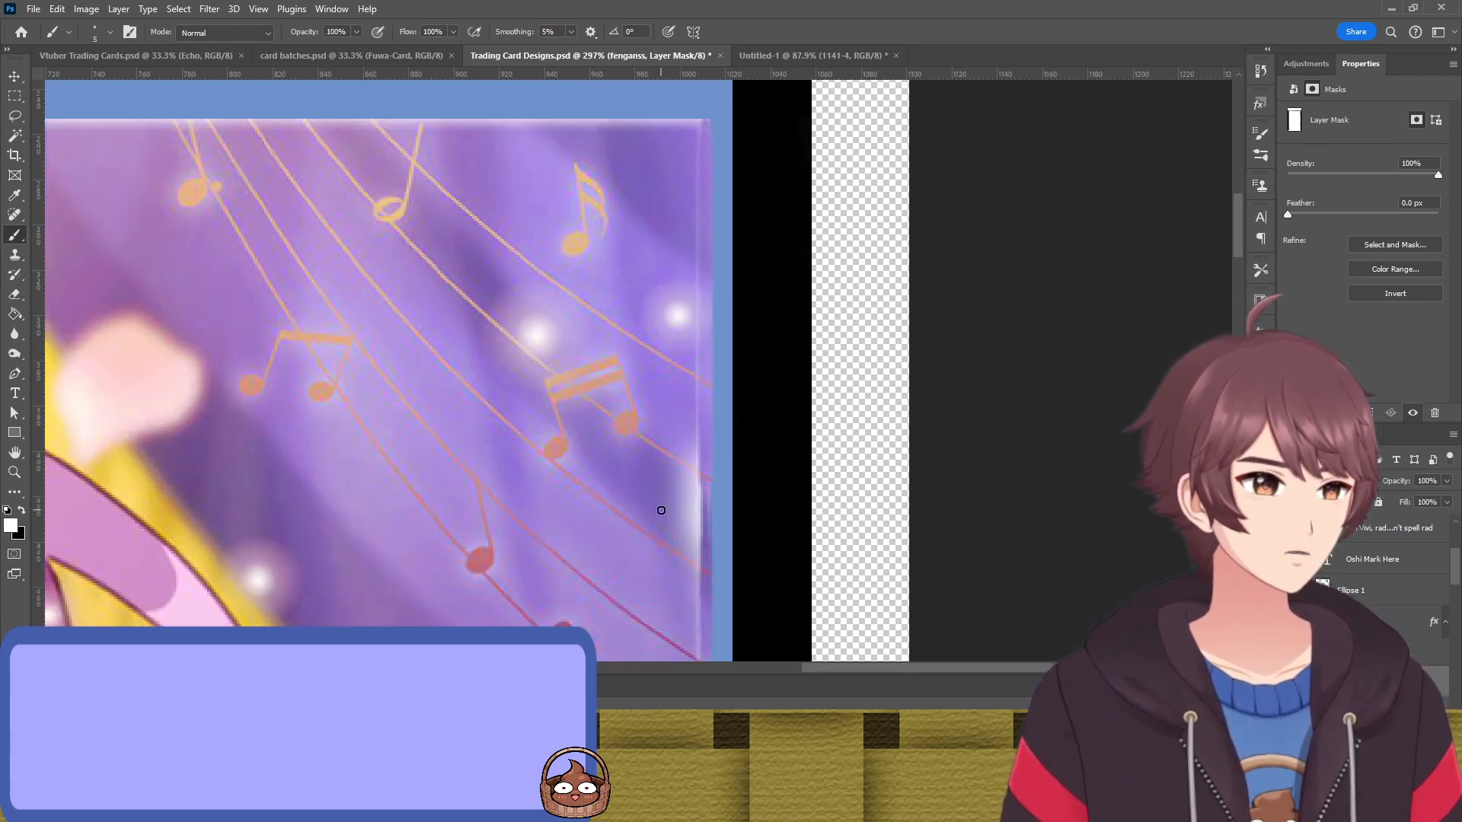
scroll(644, 551, "down", 8)
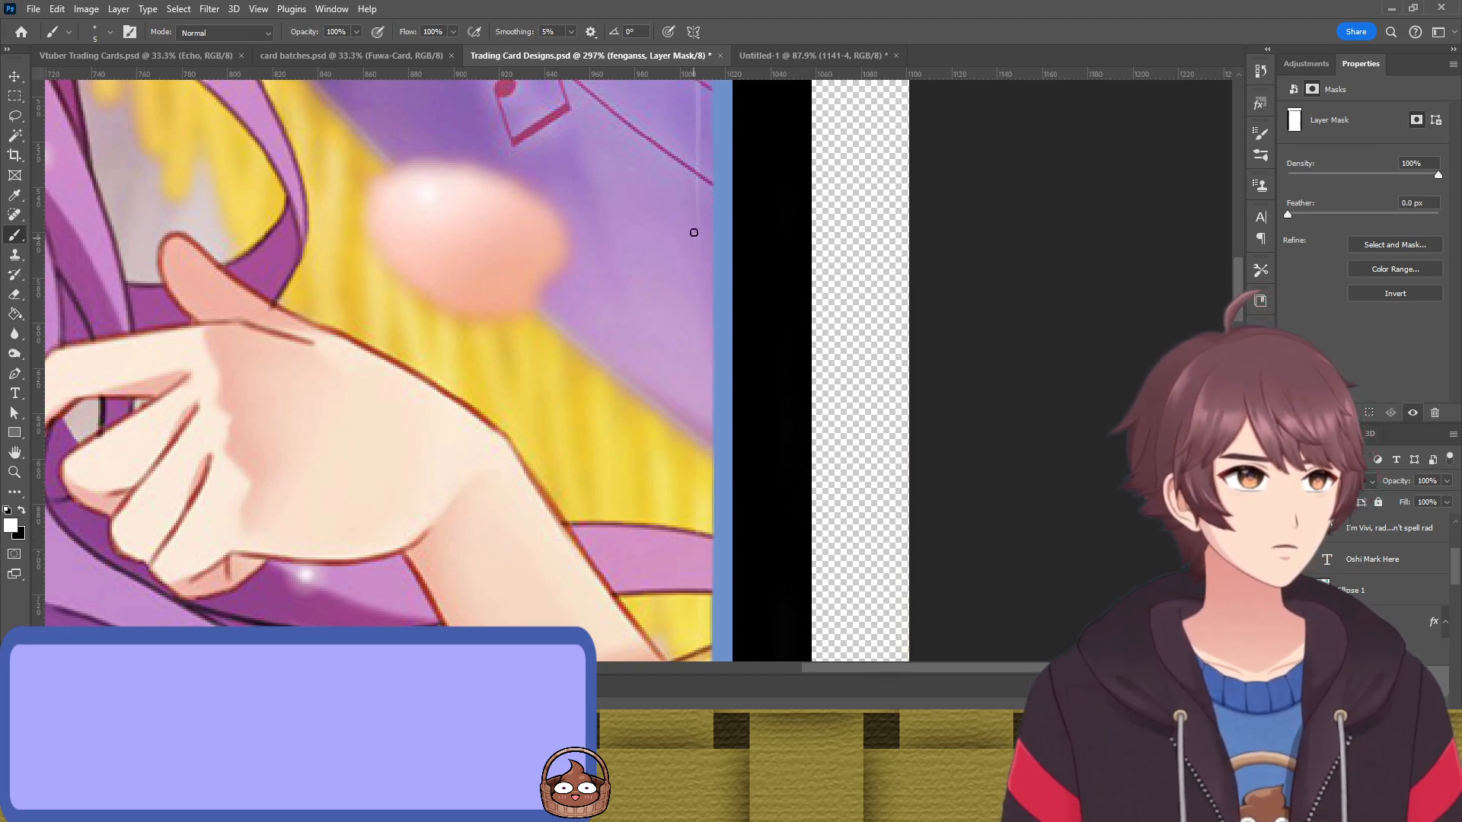
scroll(696, 253, "up", 3)
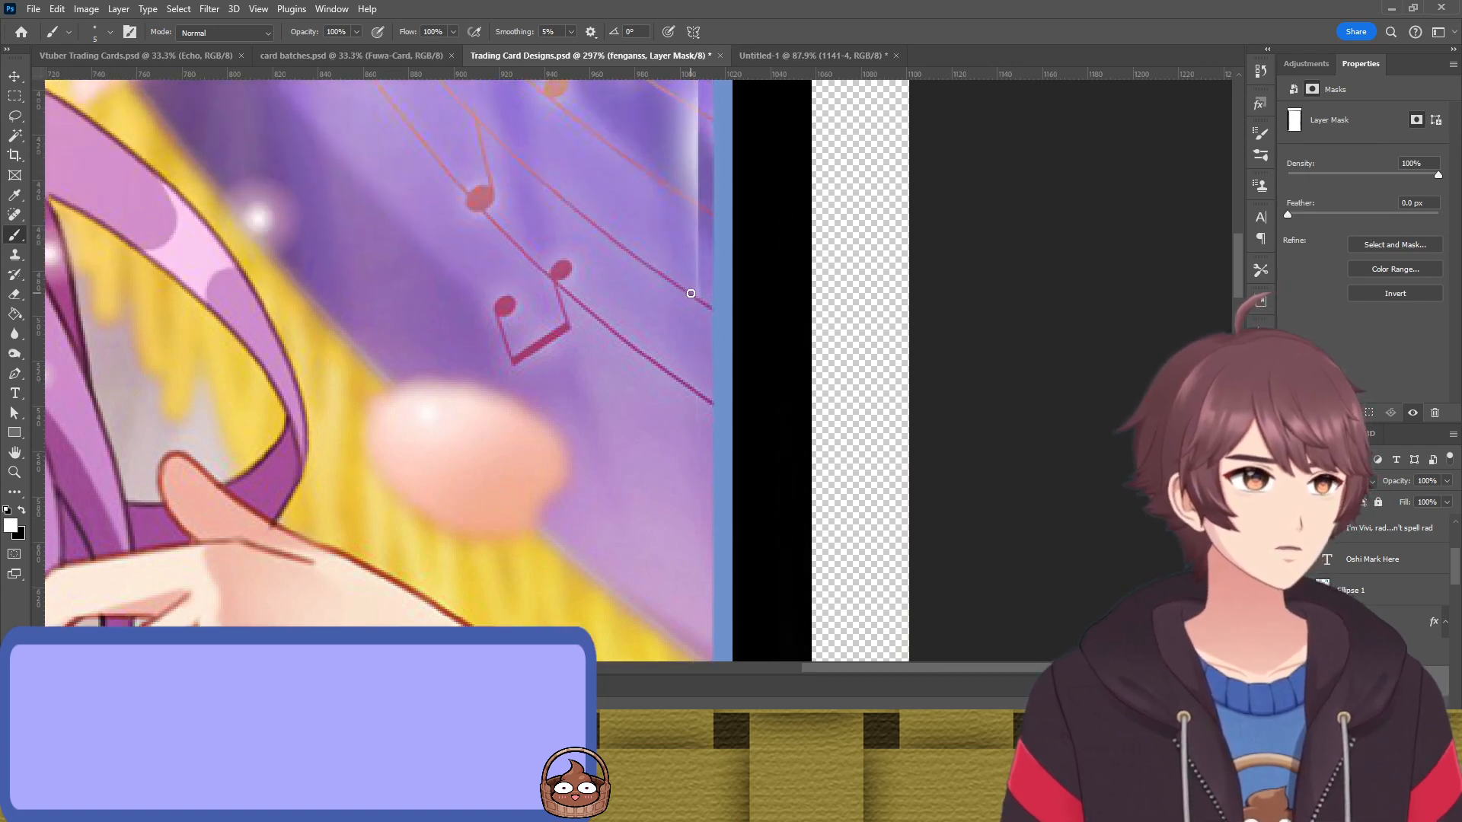
scroll(696, 268, "up", 5)
mouse_move(678, 228)
left_mouse_down()
mouse_move(667, 350)
mouse_move(656, 304)
left_mouse_up()
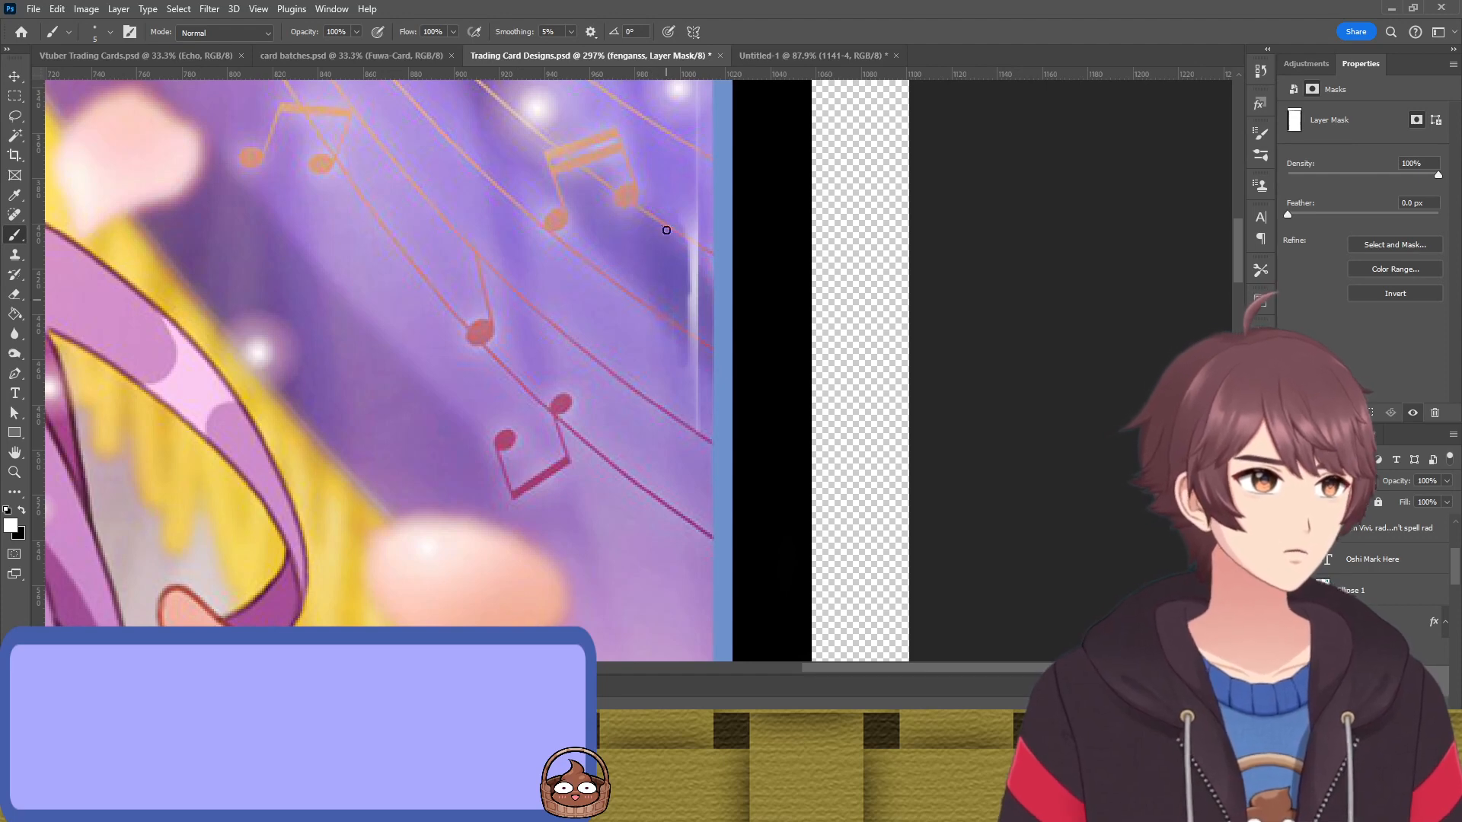
mouse_move(671, 398)
left_mouse_down()
mouse_move(691, 357)
mouse_move(680, 381)
mouse_move(690, 326)
left_mouse_up()
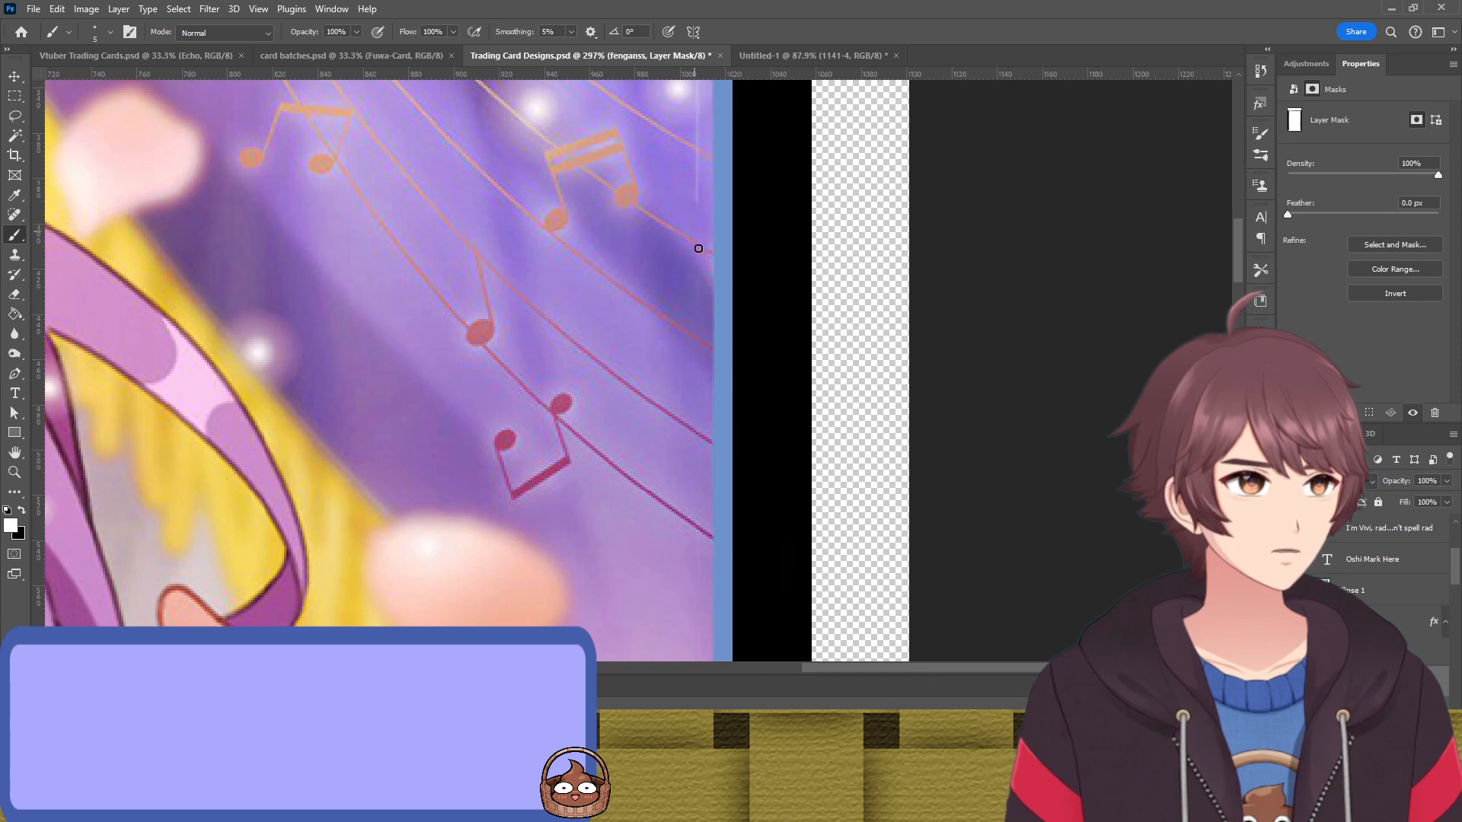
Paint white on the fenganss layer mask along the right and middle stretches of the artwork's top edge to restore the faded strip
scroll(690, 262, "up", 3)
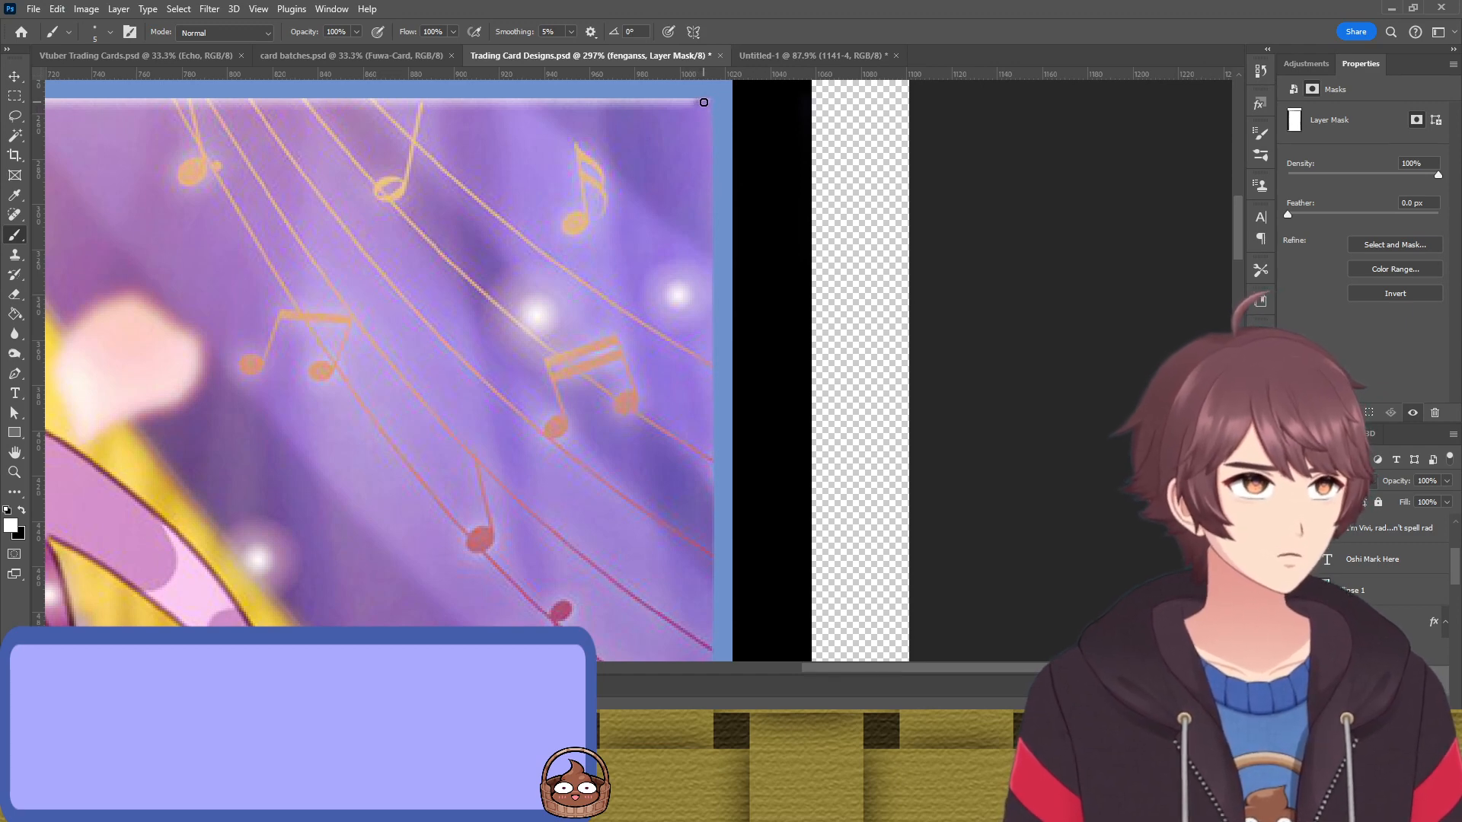
left_click_drag(705, 102, 545, 109)
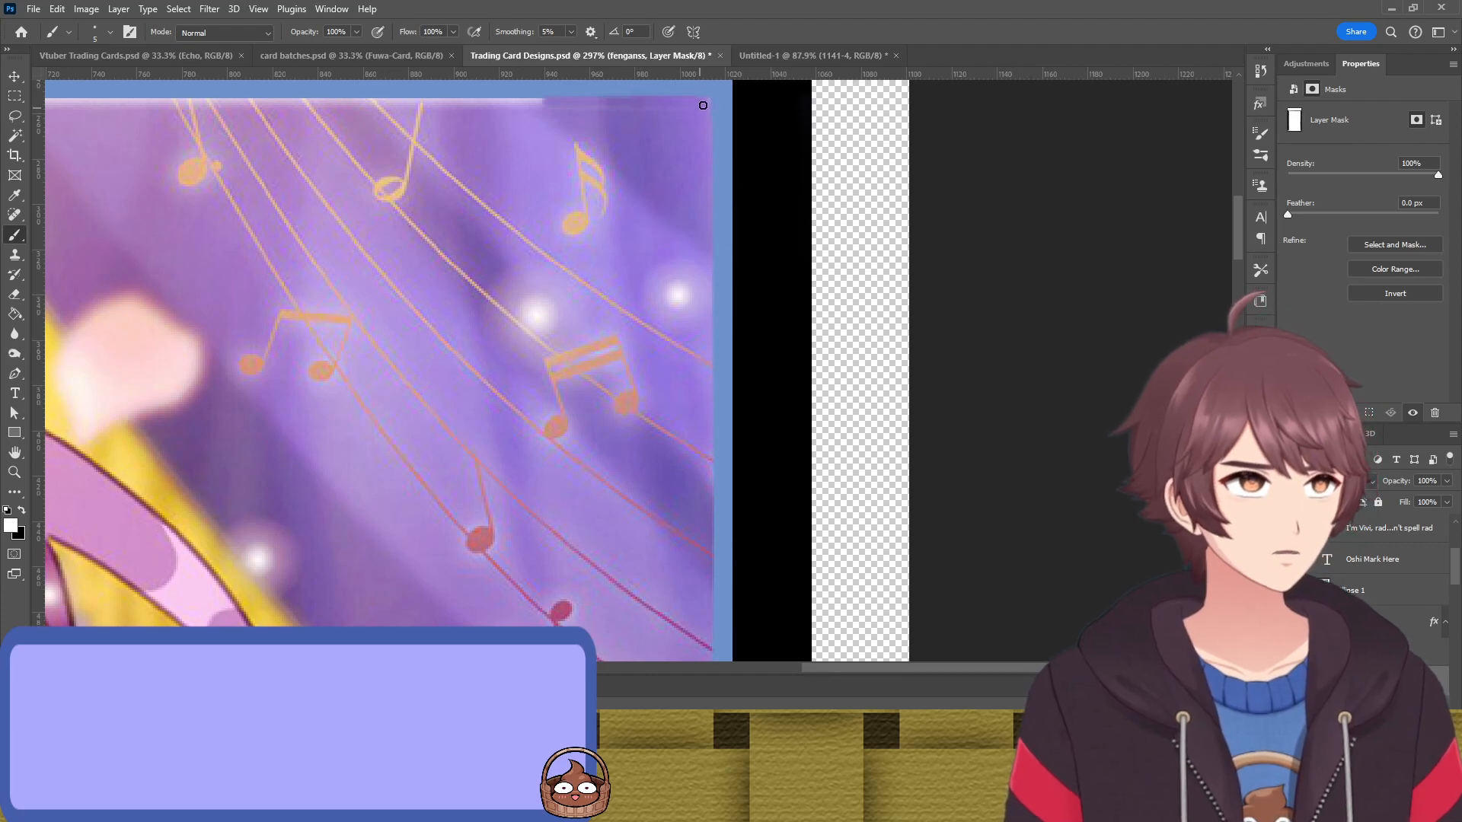
left_click_drag(616, 99, 266, 102)
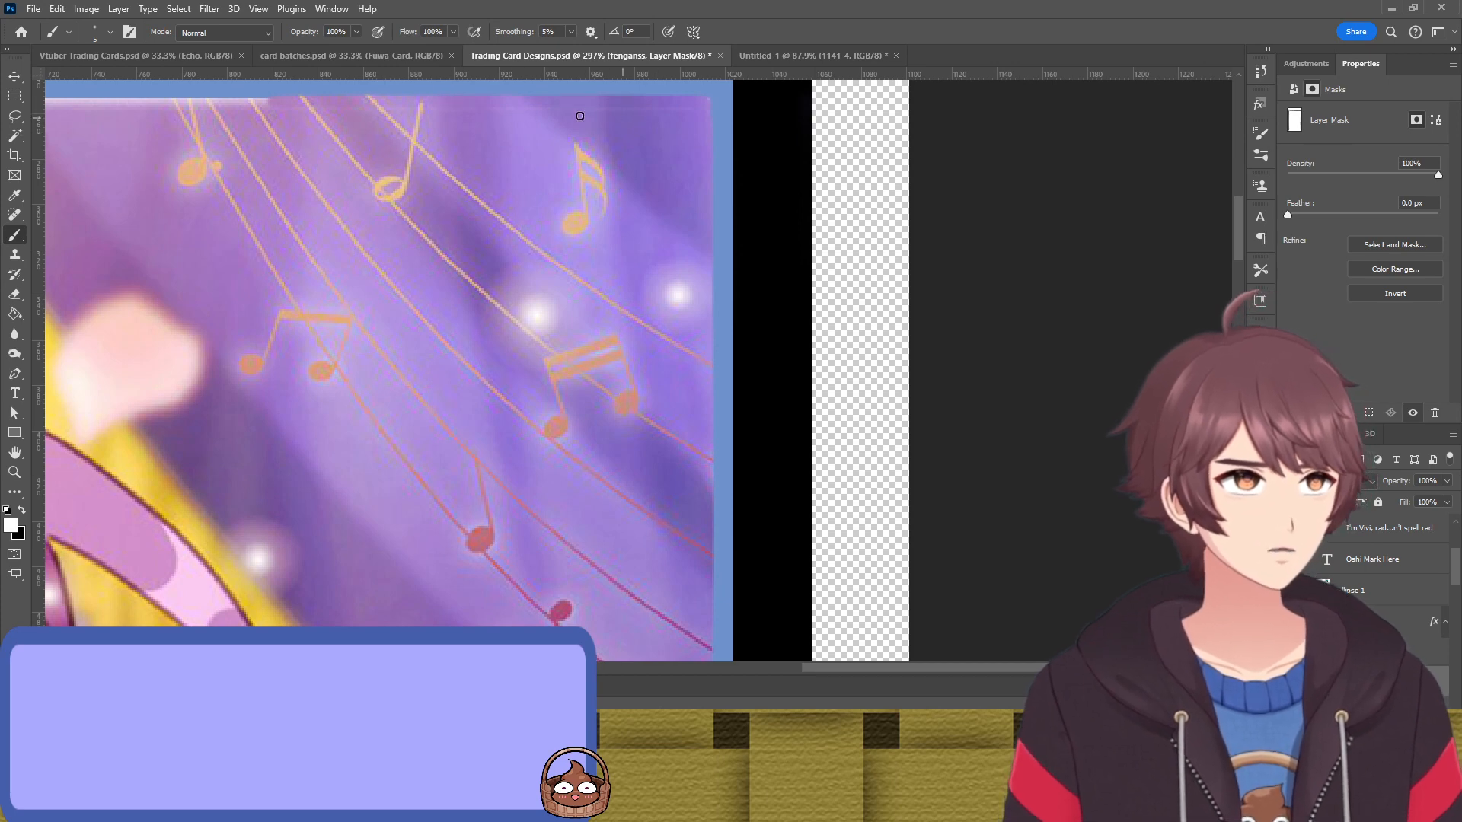
left_click_drag(267, 102, 81, 102)
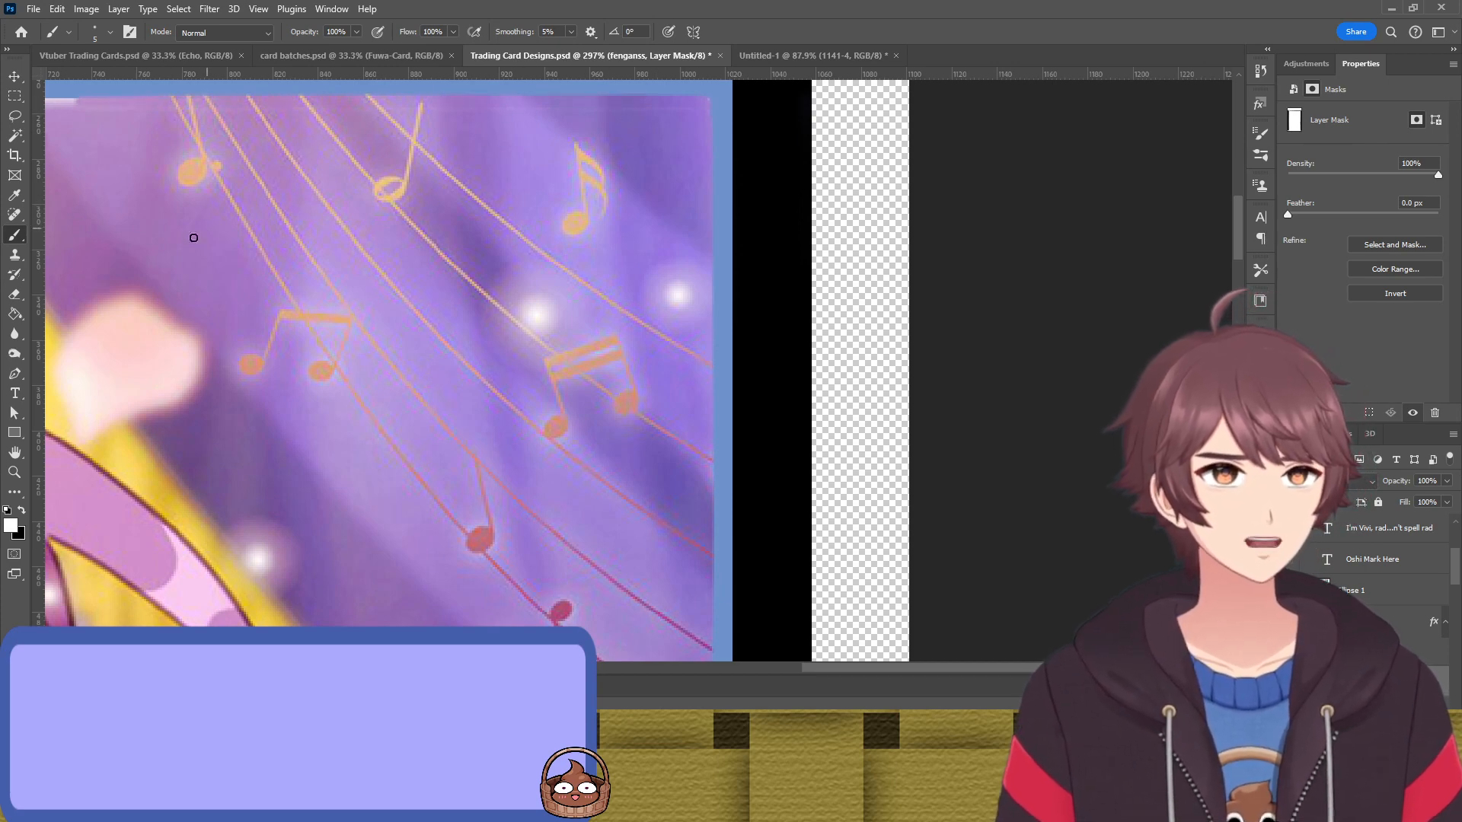
mouse_move(193, 238)
left_mouse_down()
mouse_move(743, 300)
mouse_move(981, 303)
left_mouse_up()
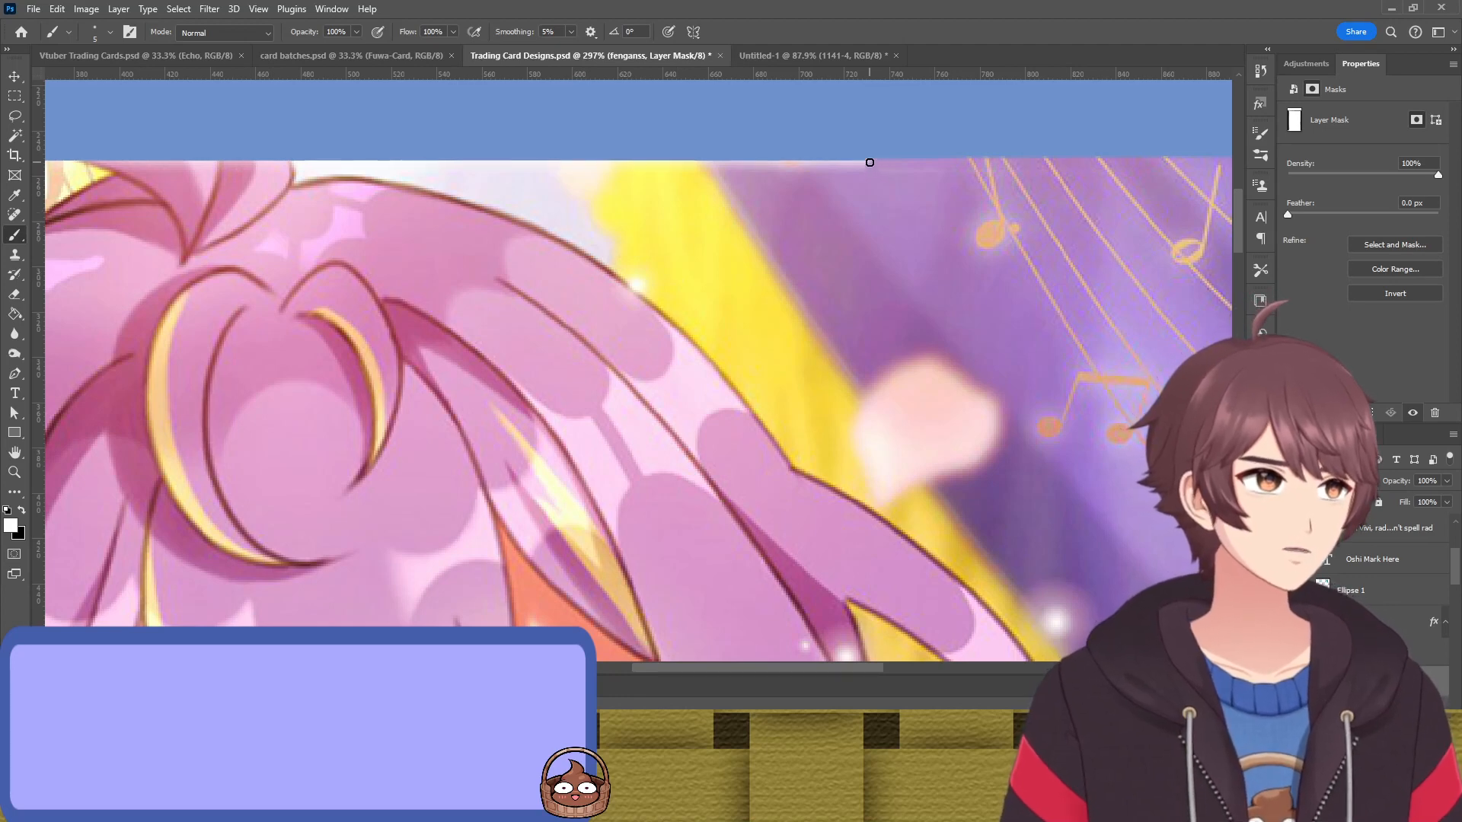
mouse_move(867, 164)
left_mouse_down()
mouse_move(813, 166)
mouse_move(845, 196)
mouse_move(545, 258)
mouse_move(875, 235)
mouse_move(540, 286)
left_mouse_up()
Paint white on the fenganss layer mask along the remaining top edge up to the artwork's upper-left corner
scroll(487, 305, "left", 2)
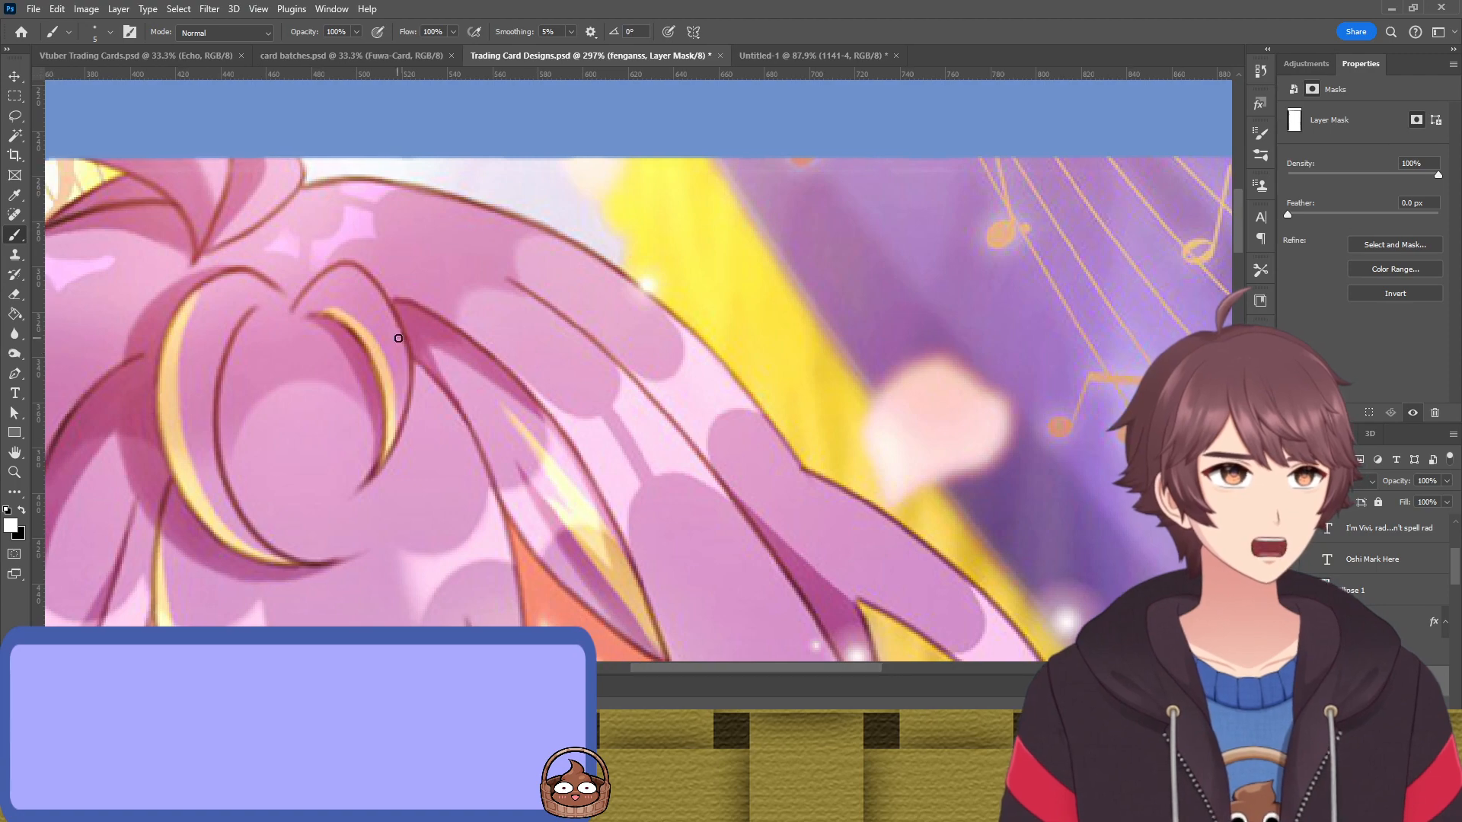
scroll(304, 331, "left", 2)
left_click_drag(270, 341, 842, 300)
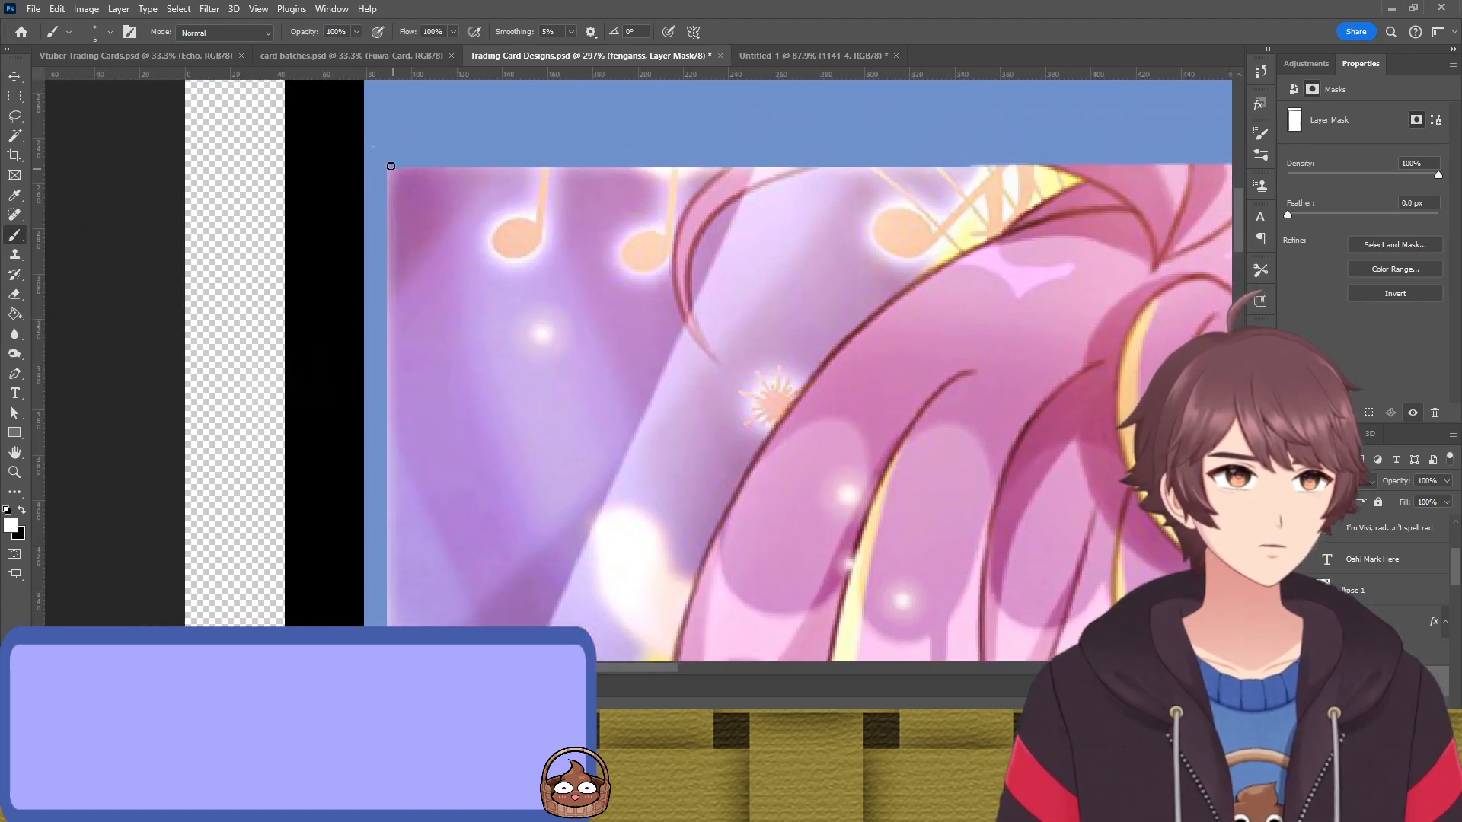
key("x")
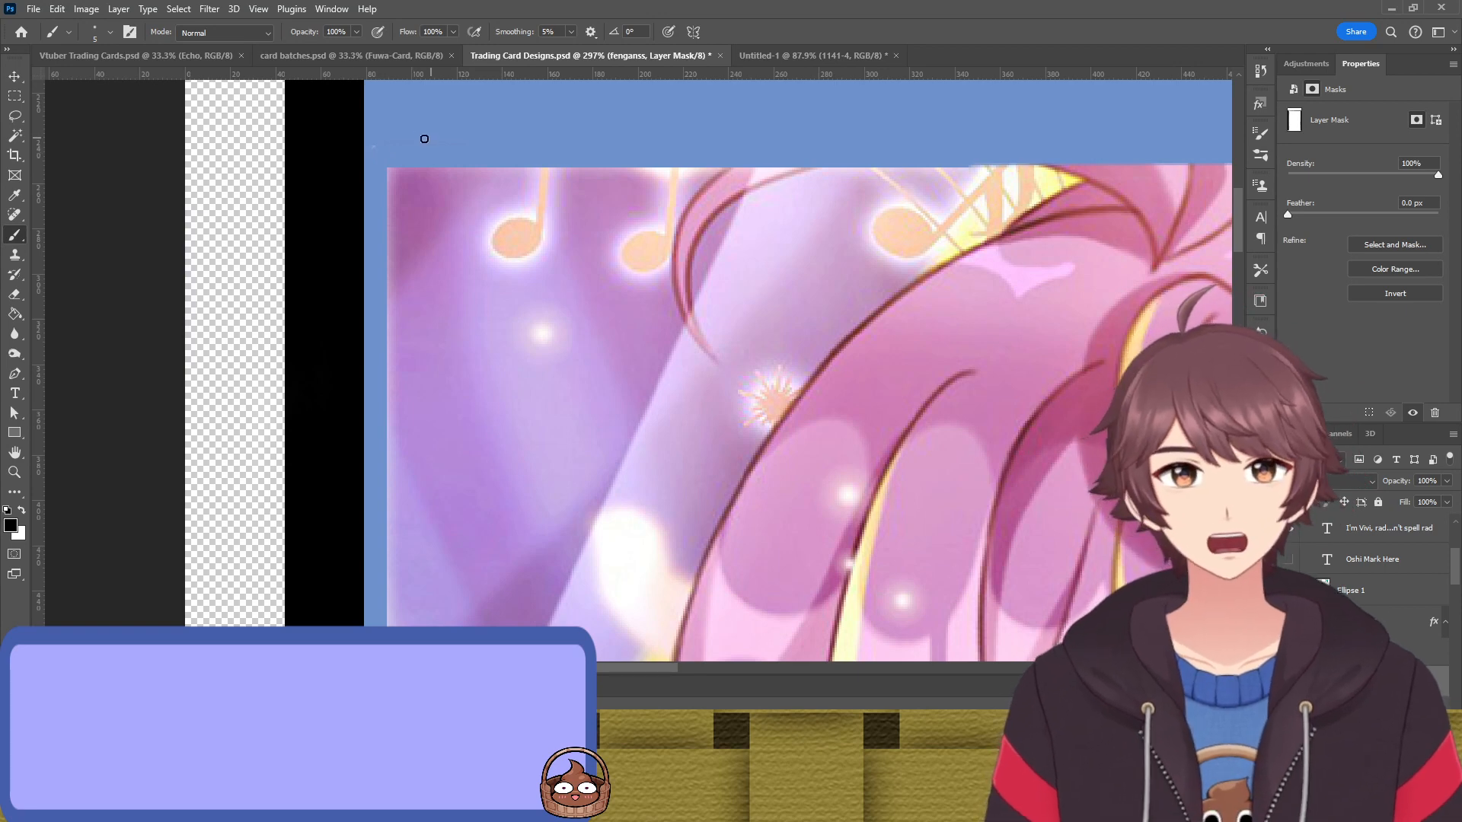
key("x")
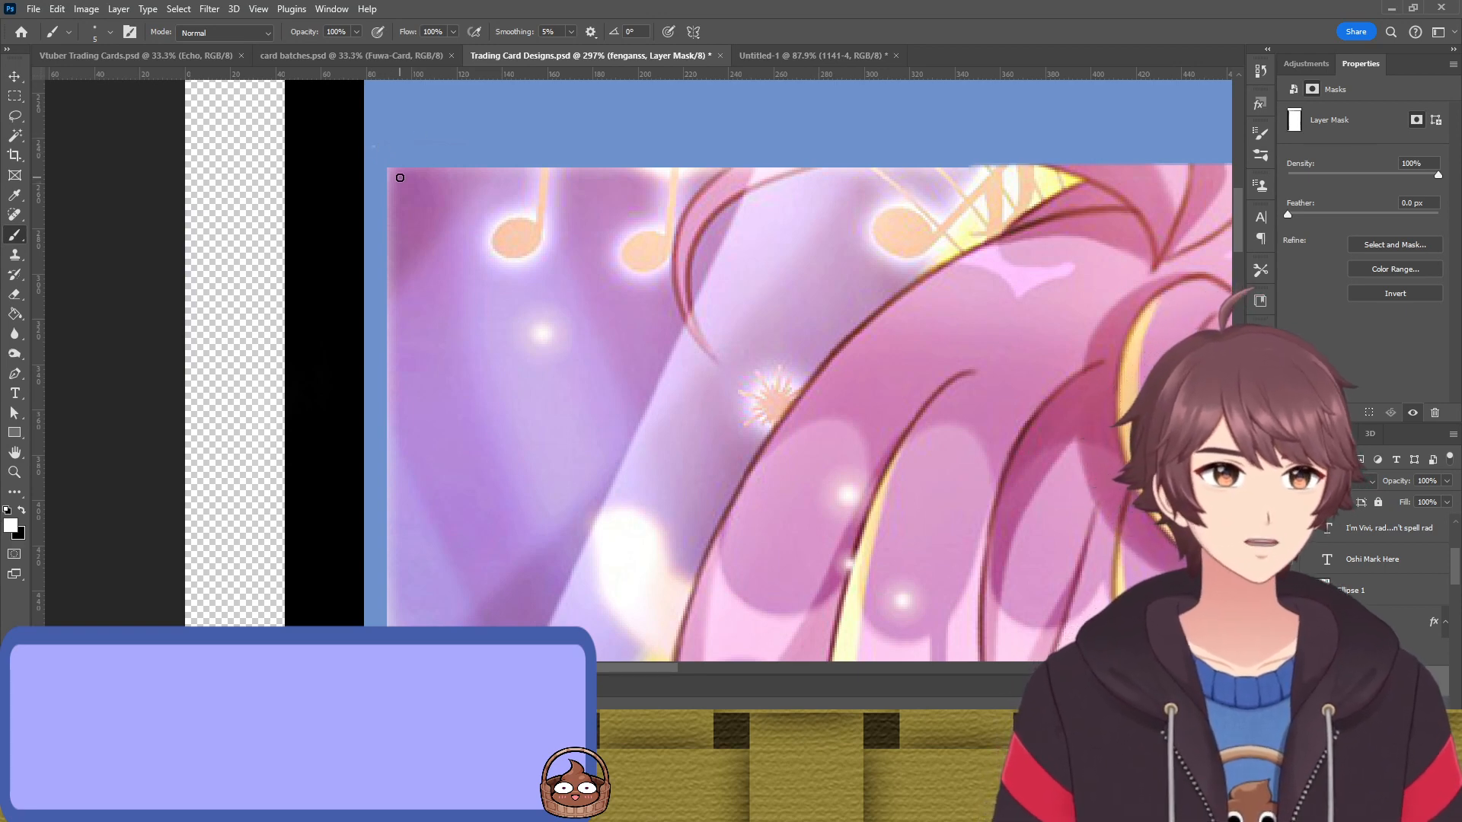
mouse_move(395, 172)
left_mouse_down()
mouse_move(567, 183)
mouse_move(832, 251)
mouse_move(832, 286)
mouse_move(787, 323)
left_mouse_up()
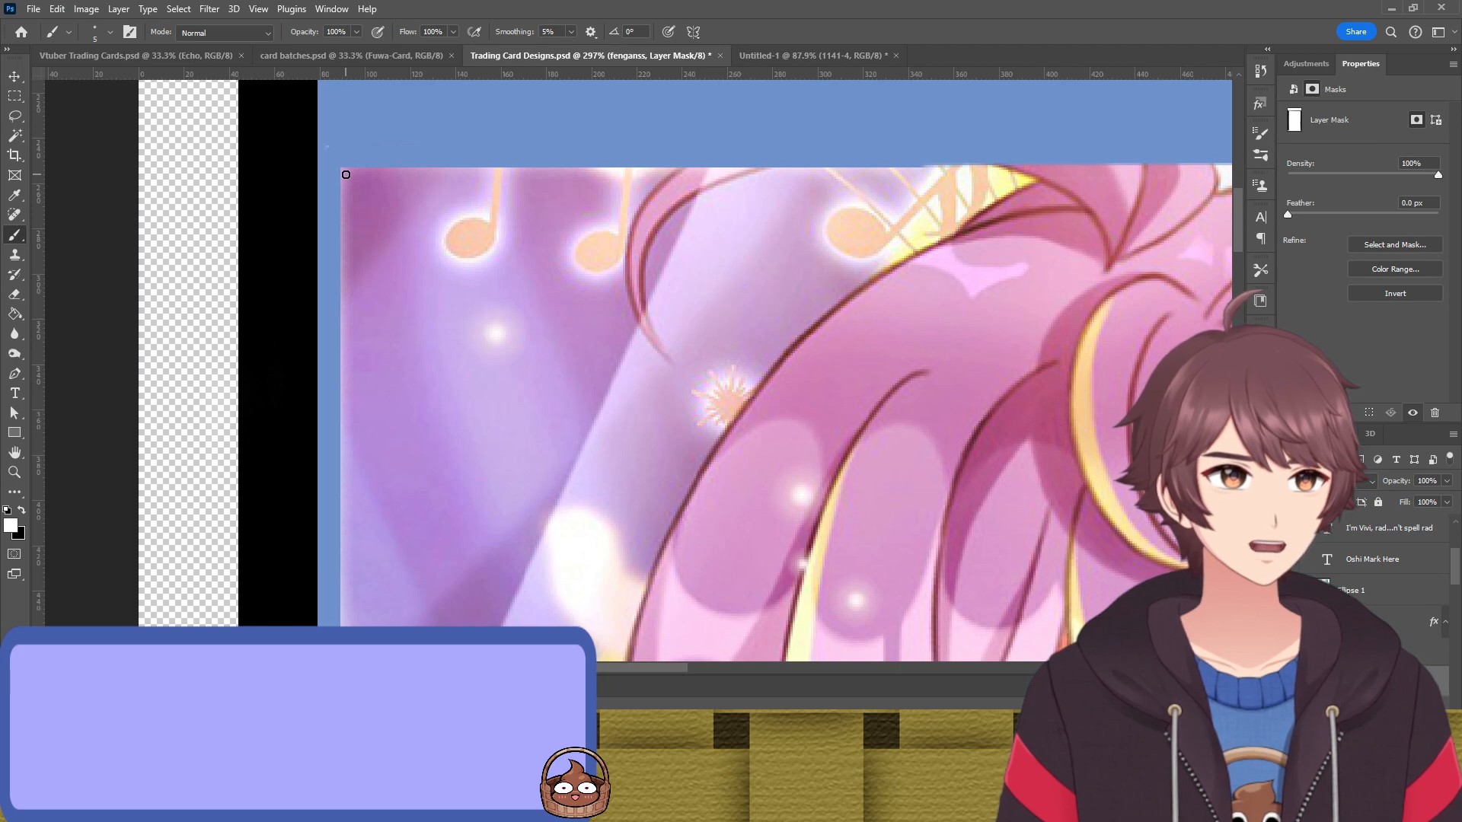
scroll(670, 328, "right", 5)
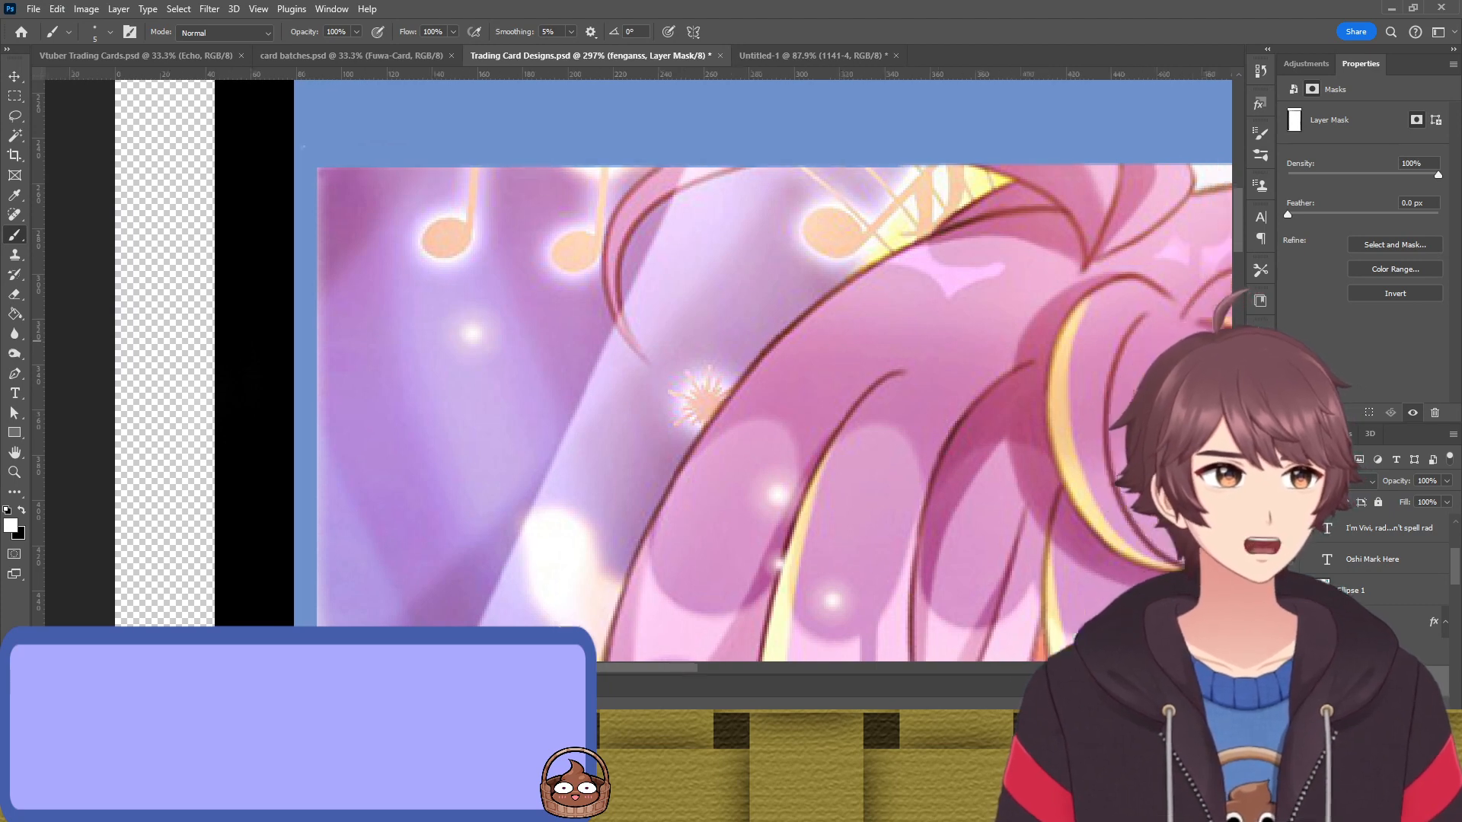
scroll(738, 381, "left", 10)
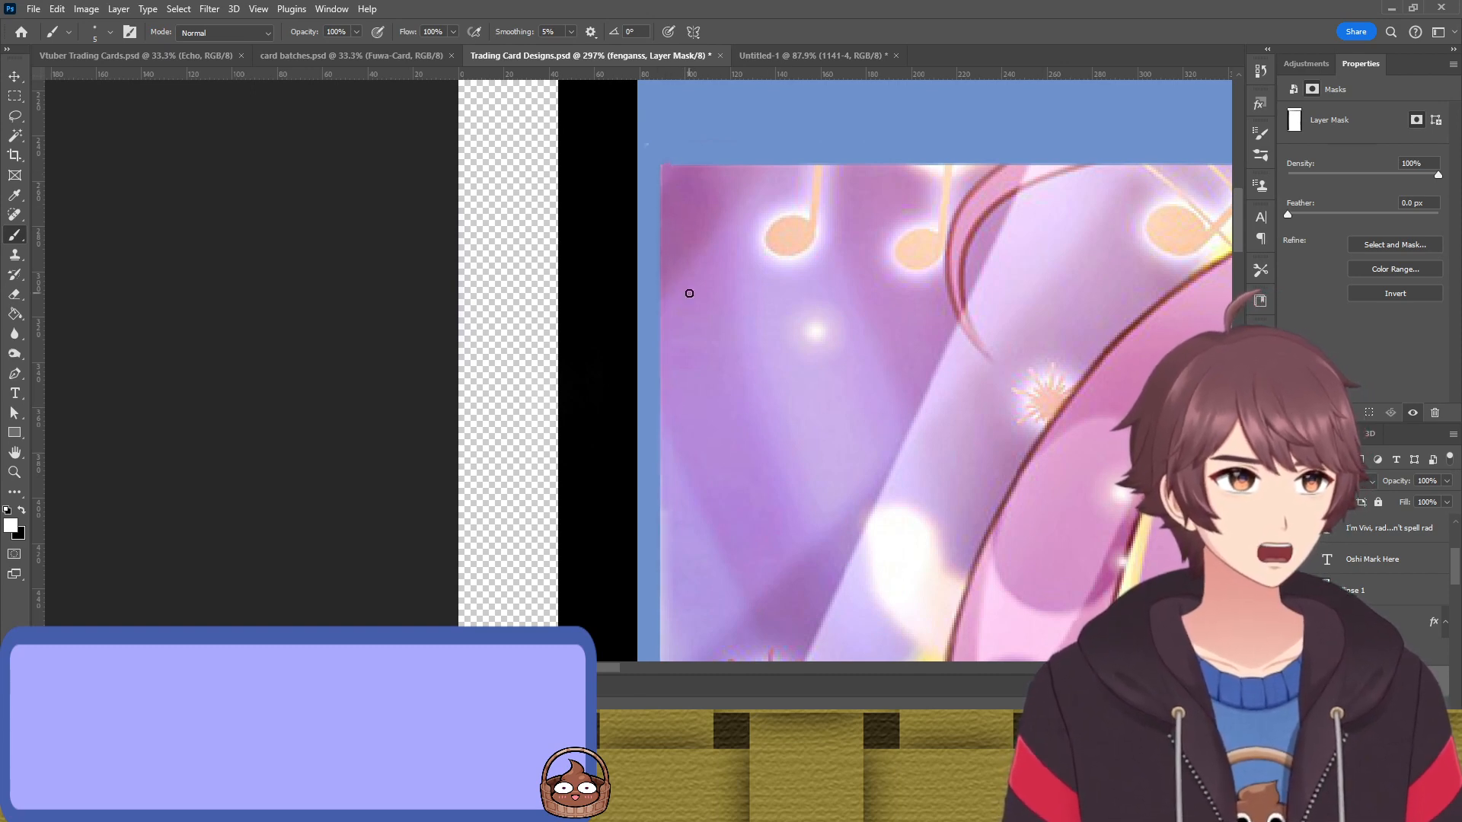
Paint white on the fenganss layer mask down the artwork's left edge to restore the faded strip beside the blue frame
scroll(715, 284, "down", 4)
scroll(715, 284, "down", 1)
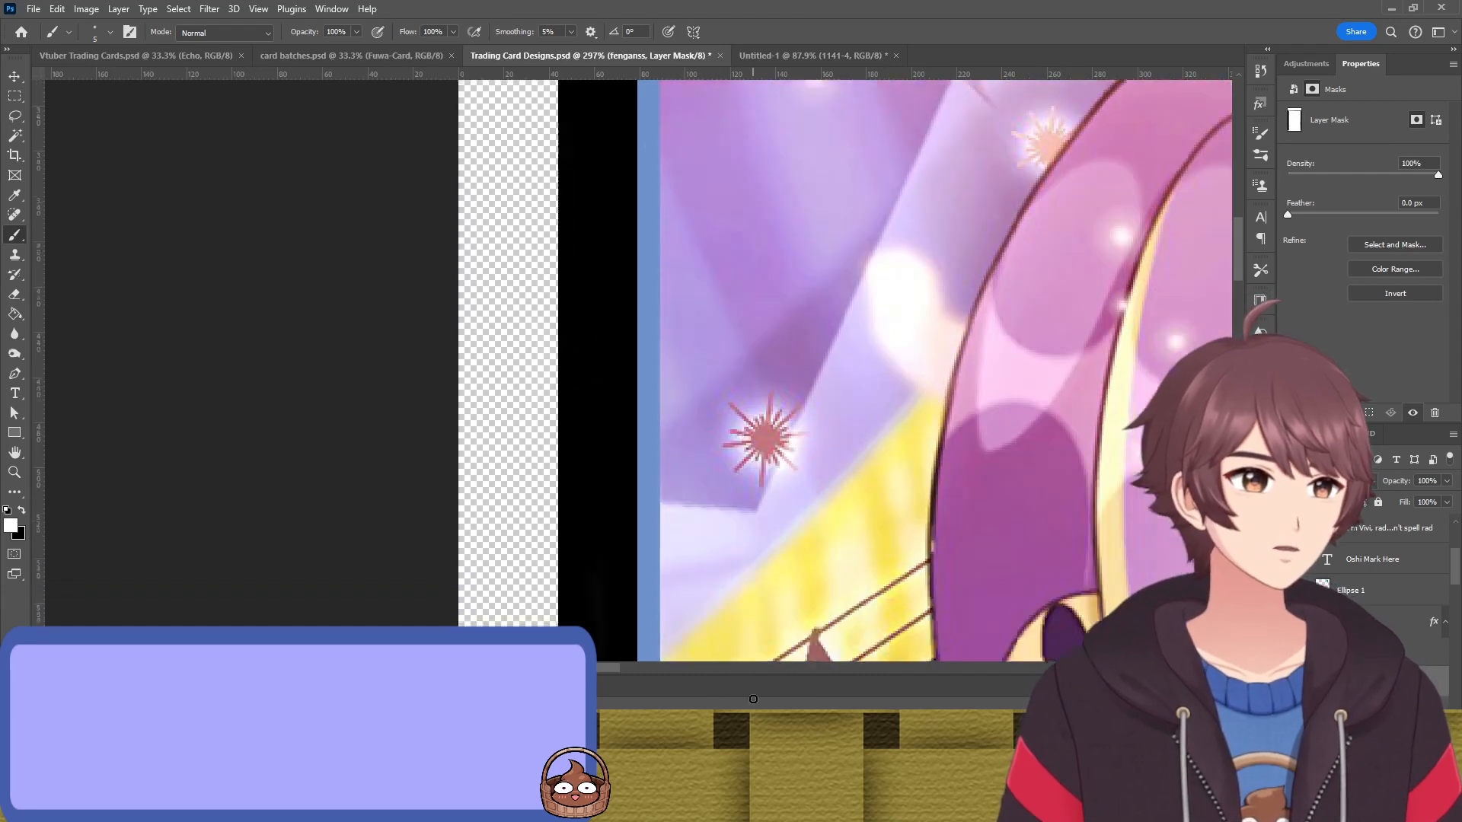
scroll(745, 639, "down", 6)
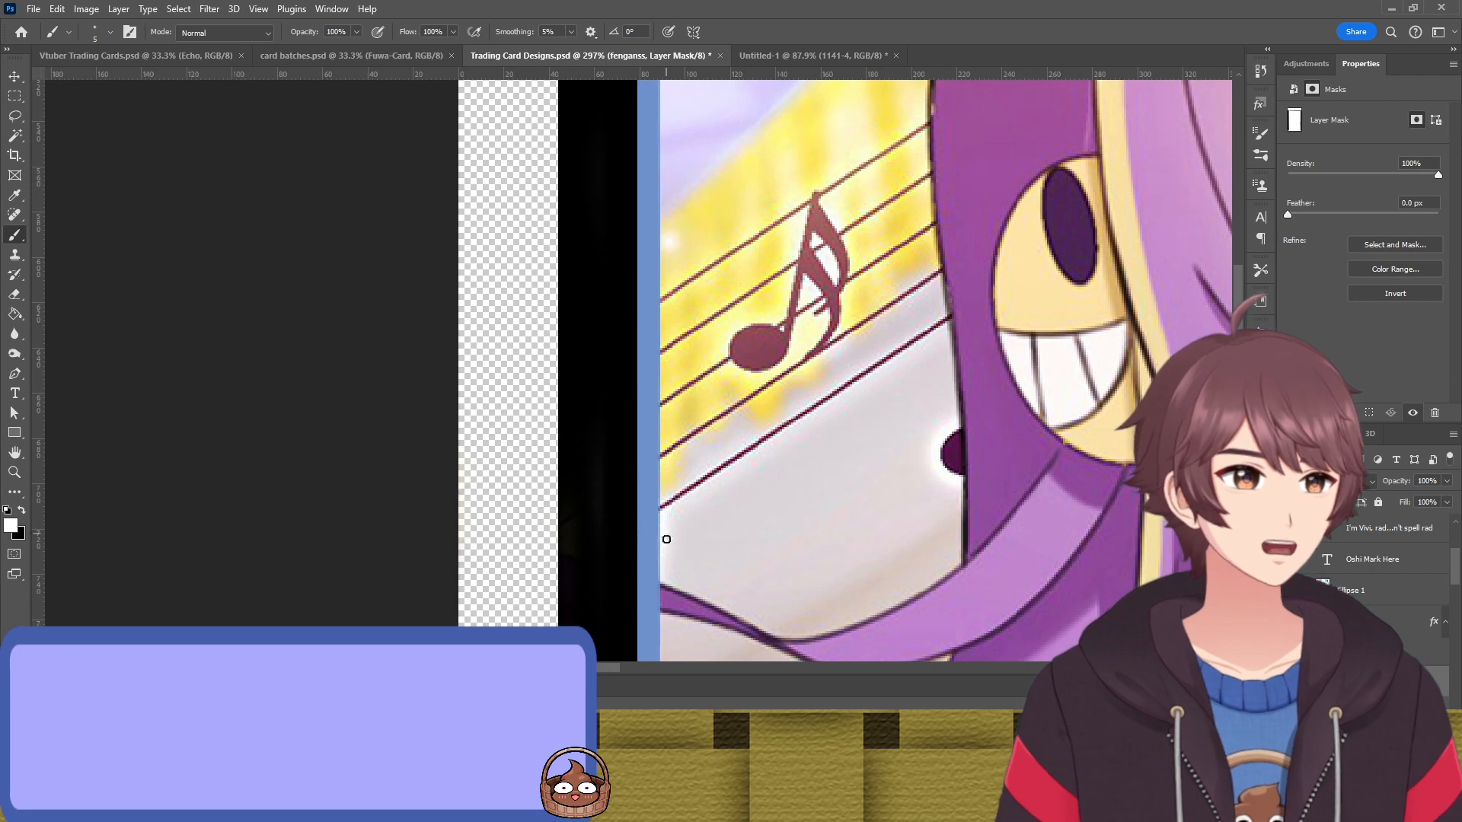
scroll(666, 539, "down", 8)
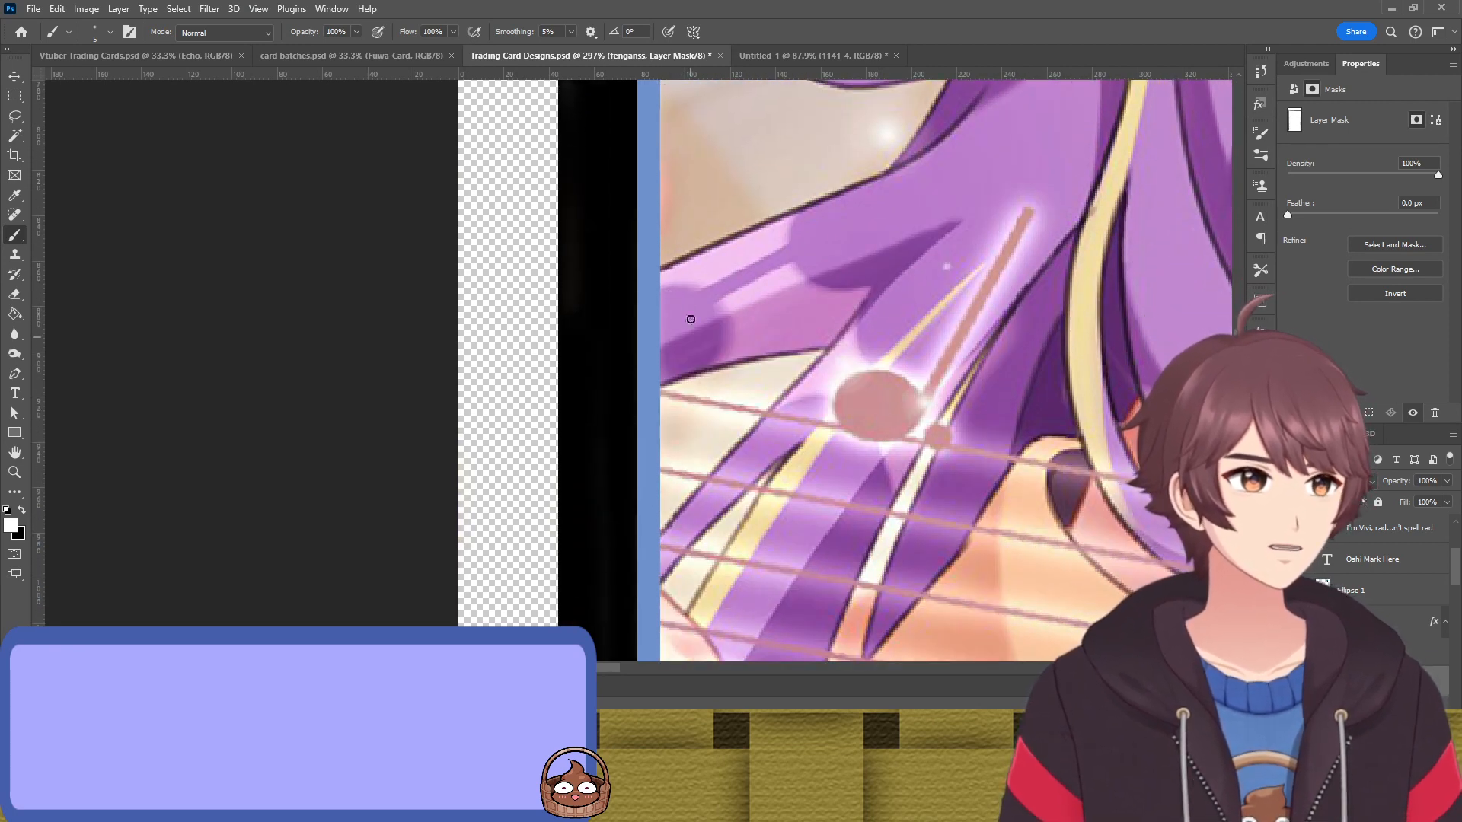
scroll(703, 570, "down", 10)
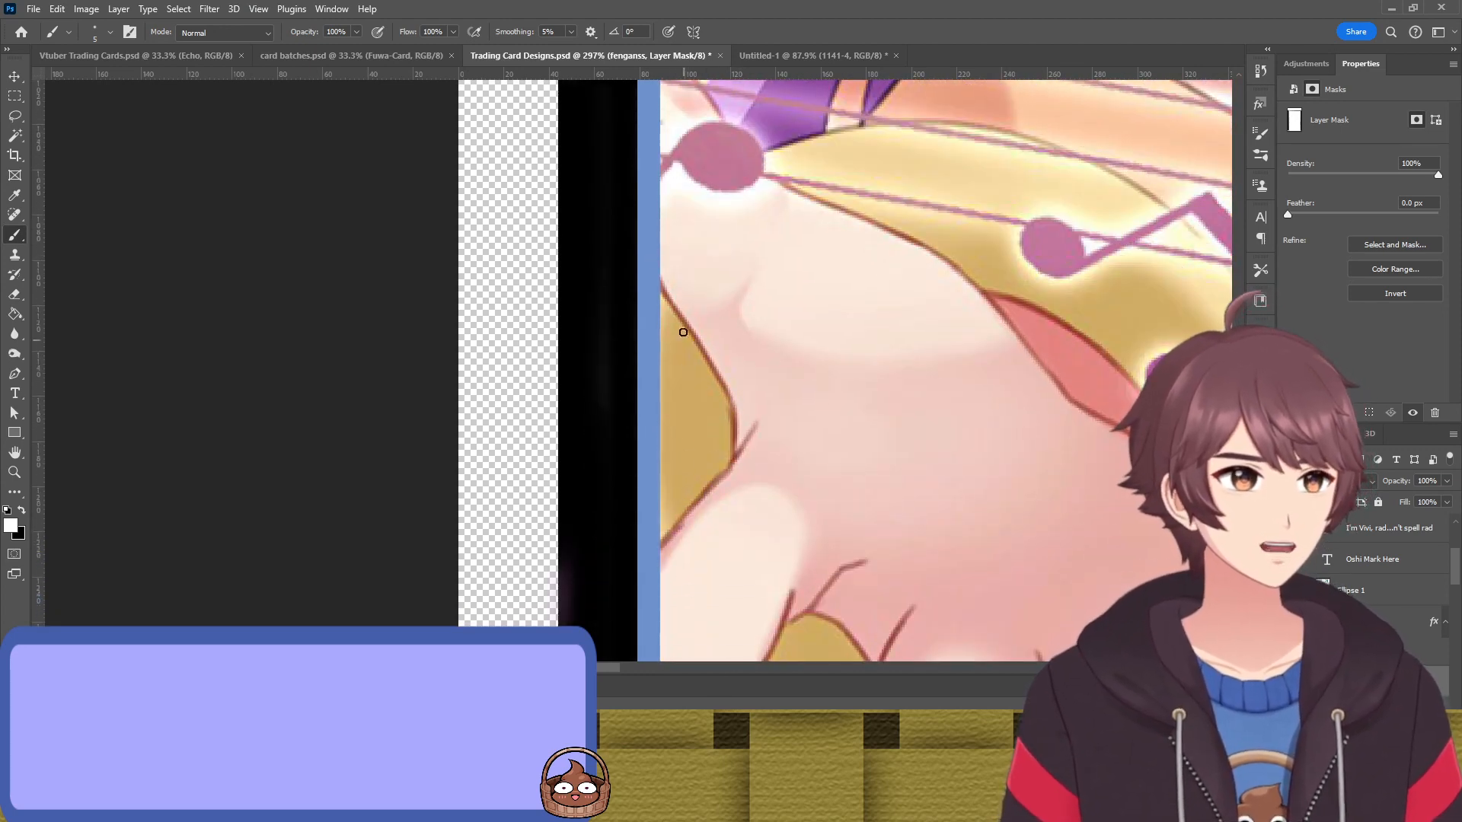
scroll(692, 526, "down", 3)
scroll(741, 653, "down", 15)
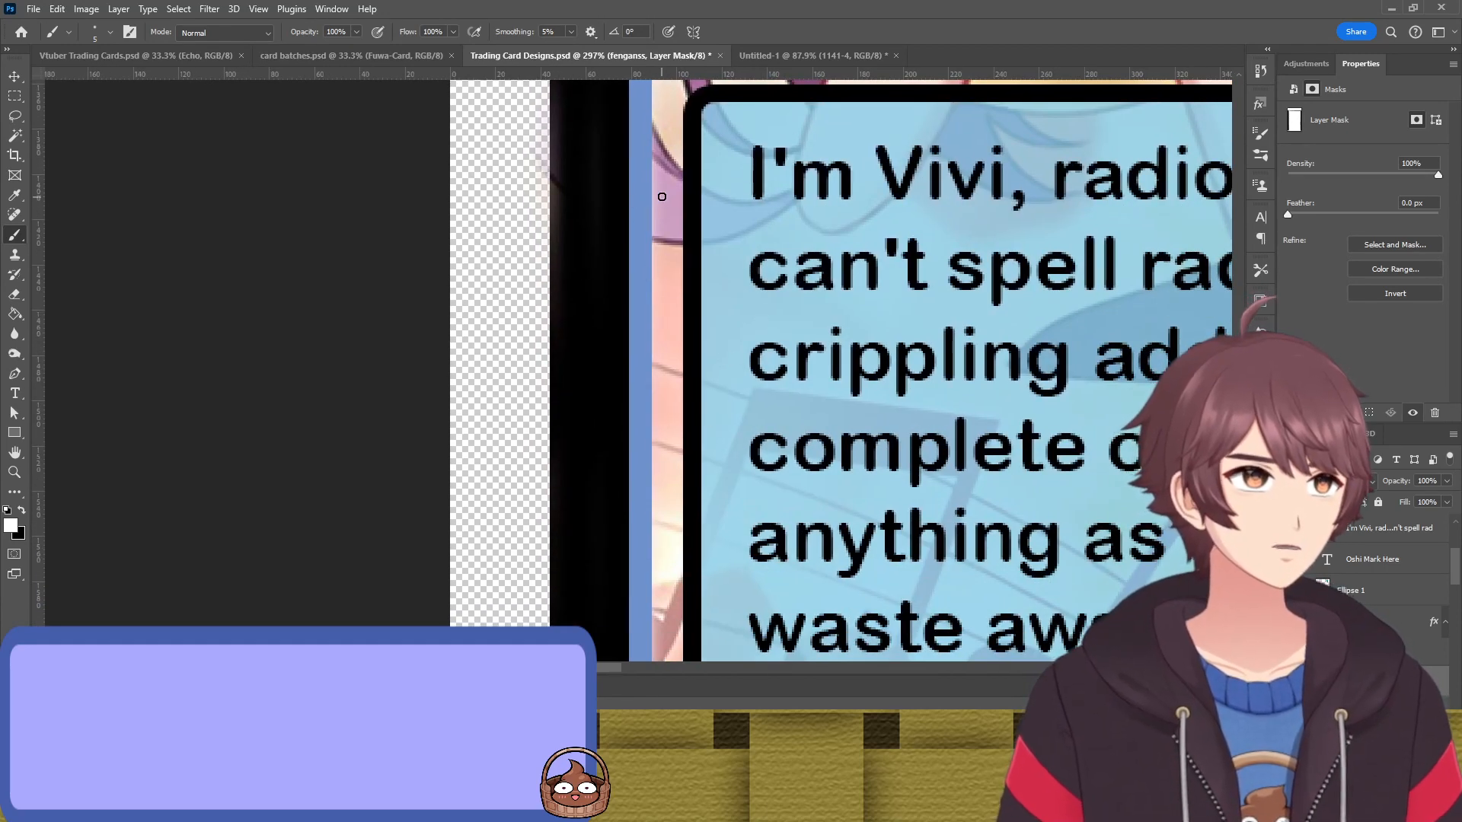
scroll(659, 196, "up", 1)
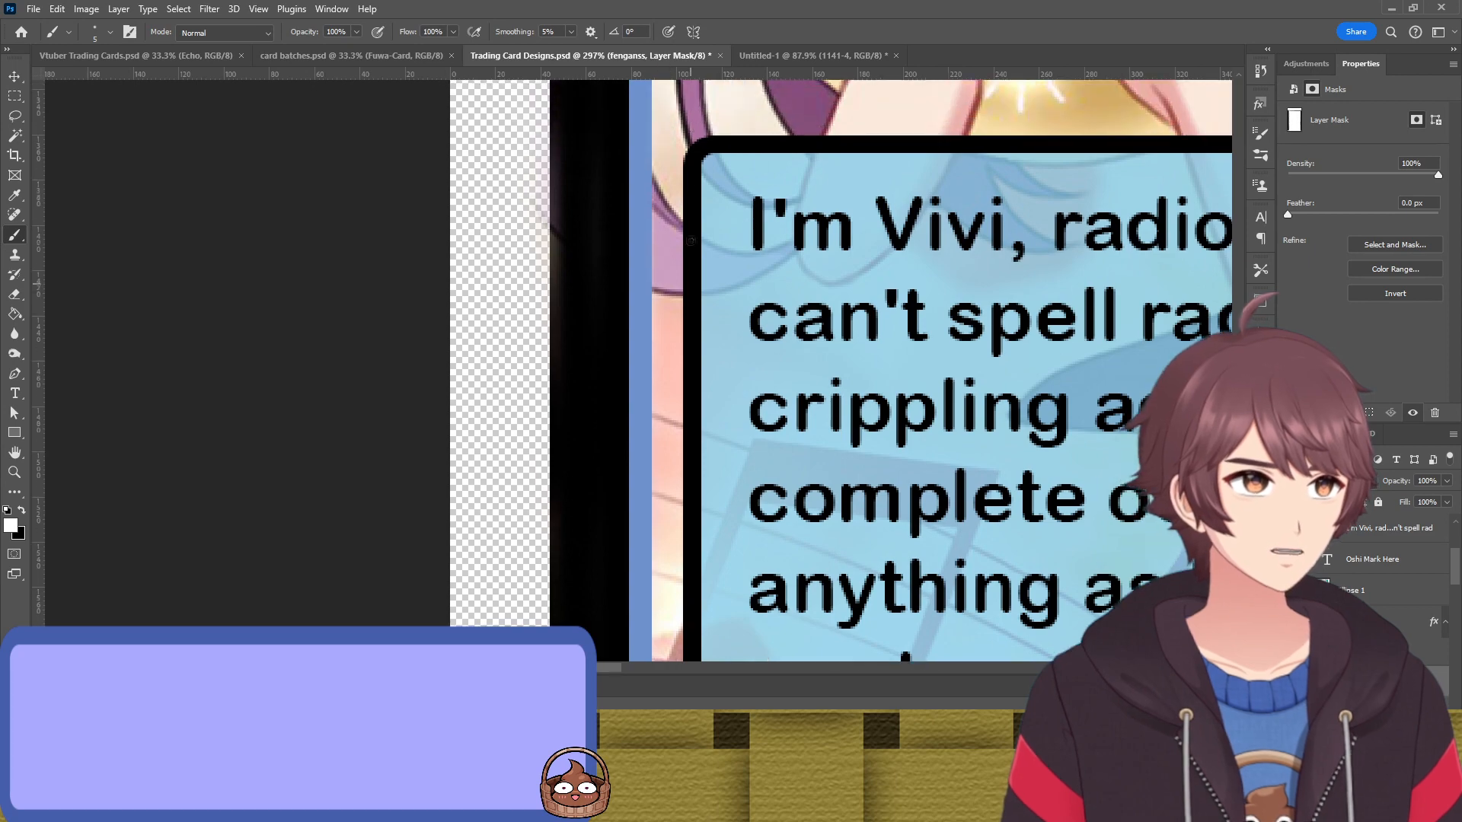
scroll(734, 419, "down", 15)
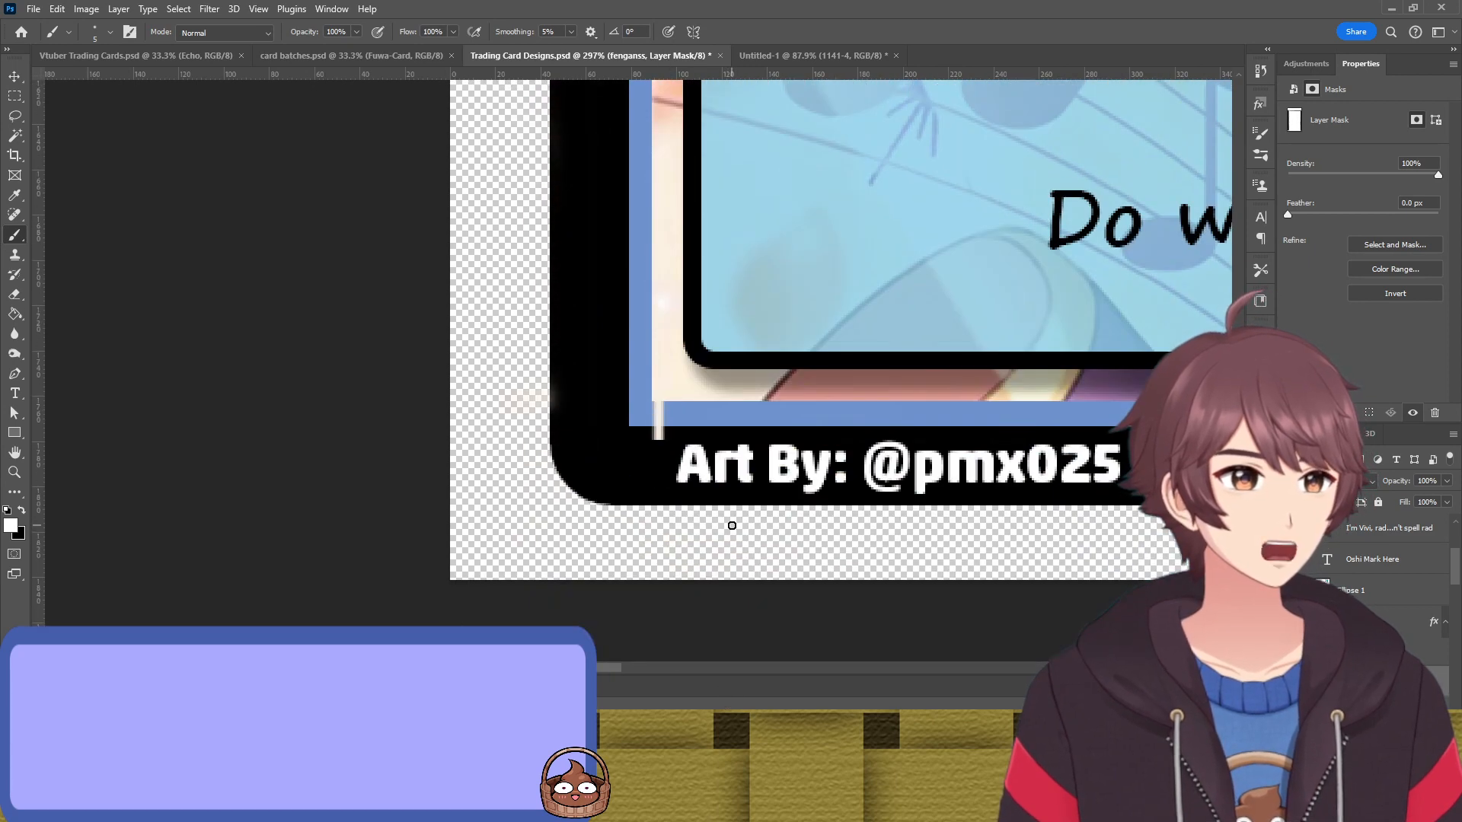
Paint black on the fenganss layer mask over the spill below the artwork's lower-left corner and the smudge in the left black border
key("x")
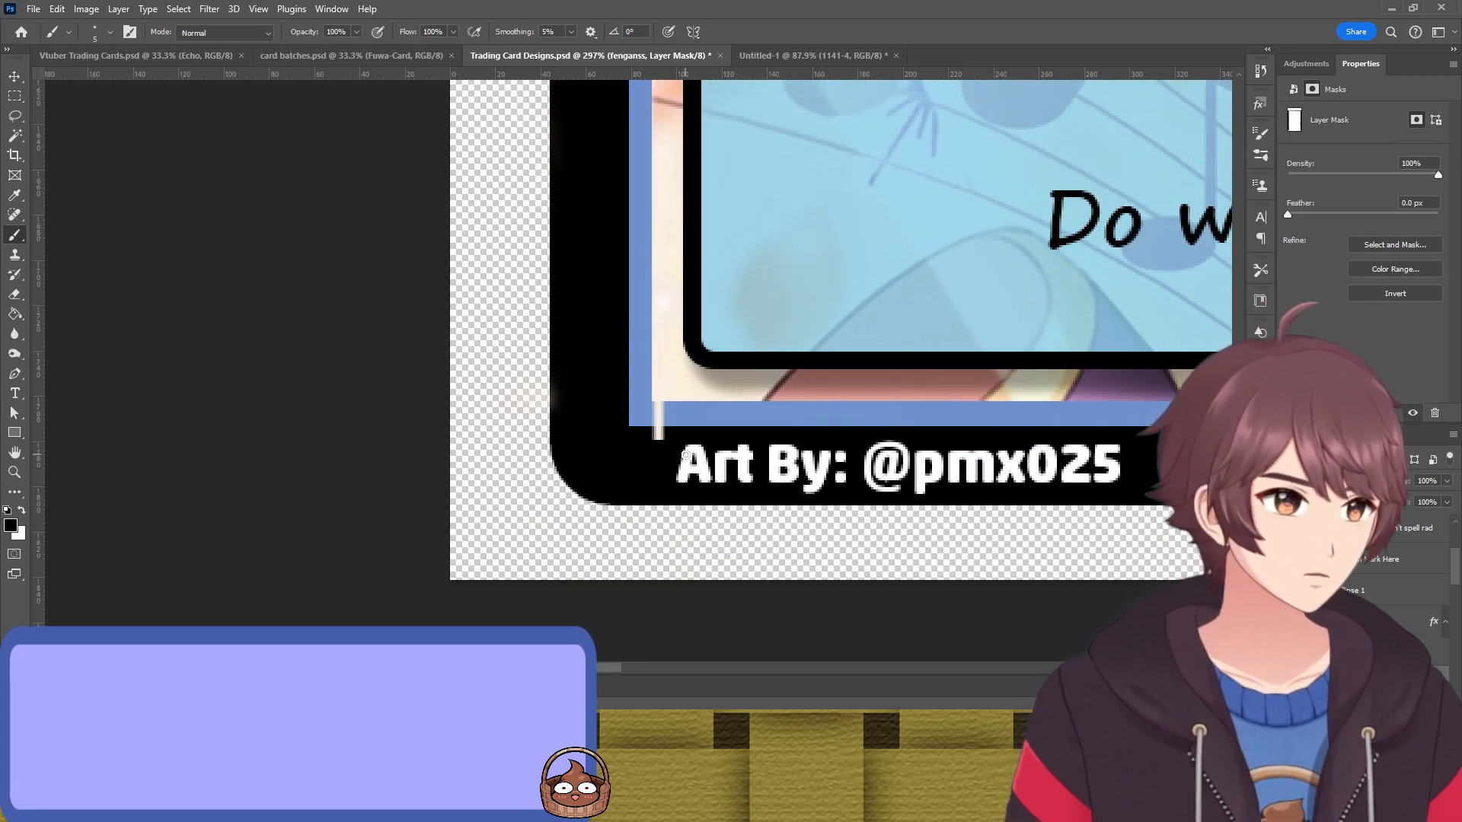
left_click_drag(635, 435, 642, 432)
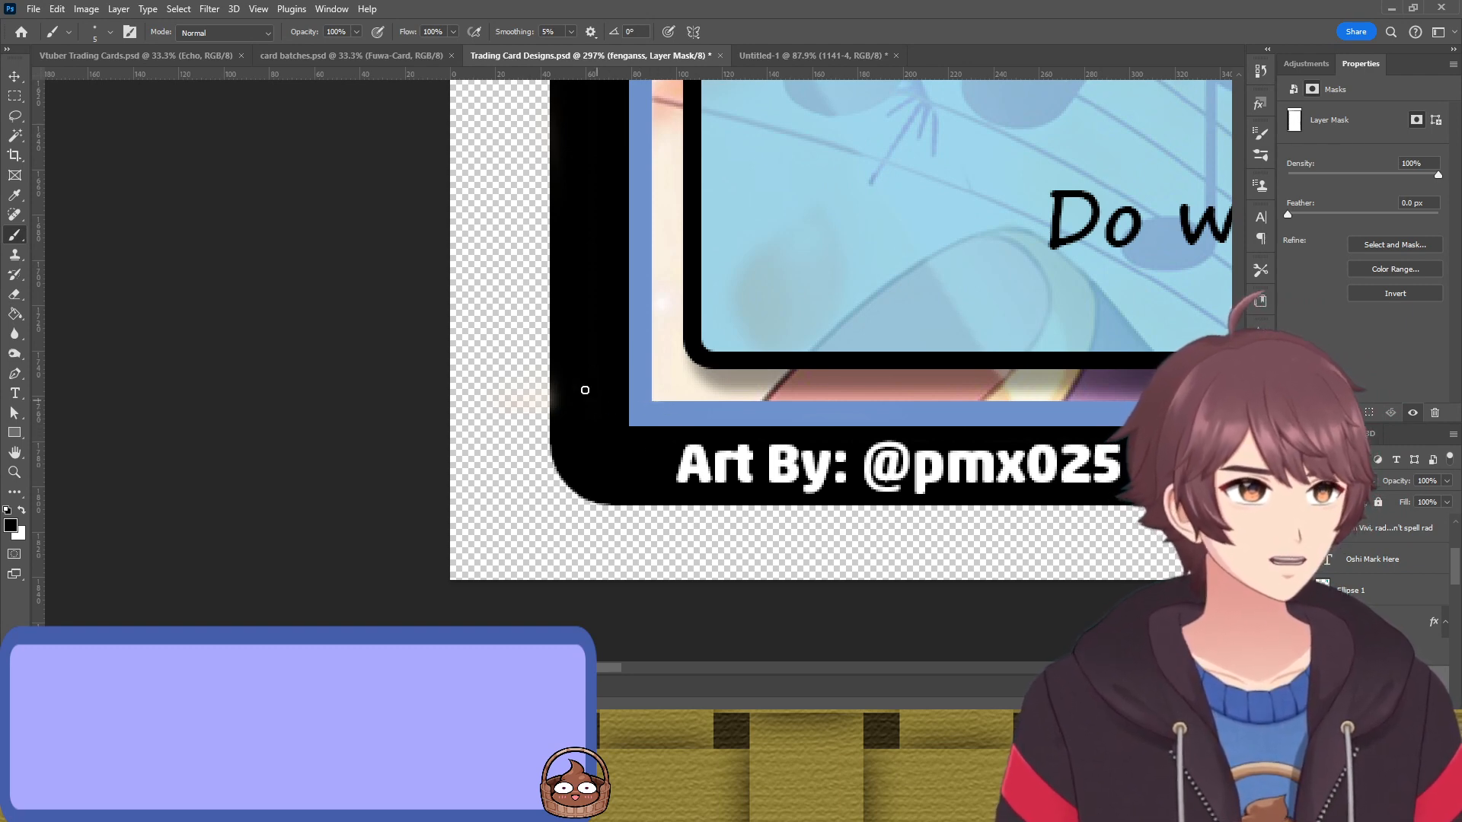
left_click_drag(585, 389, 550, 434)
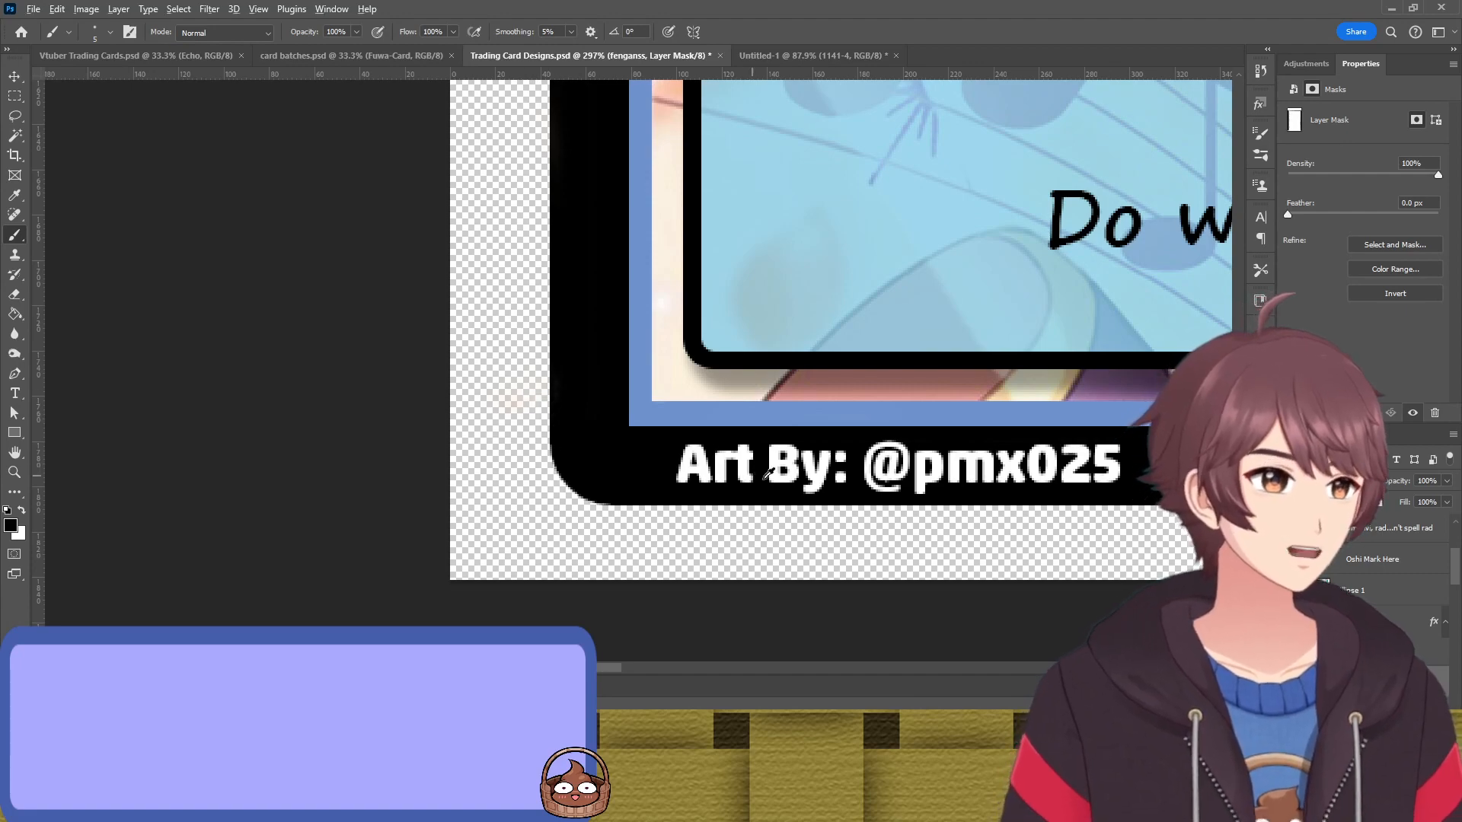
Review the whole card at reduced zoom, checking the masked artwork's edges against the blue frame and black border
scroll(765, 470, "down", 5)
left_click_drag(778, 461, 539, 493)
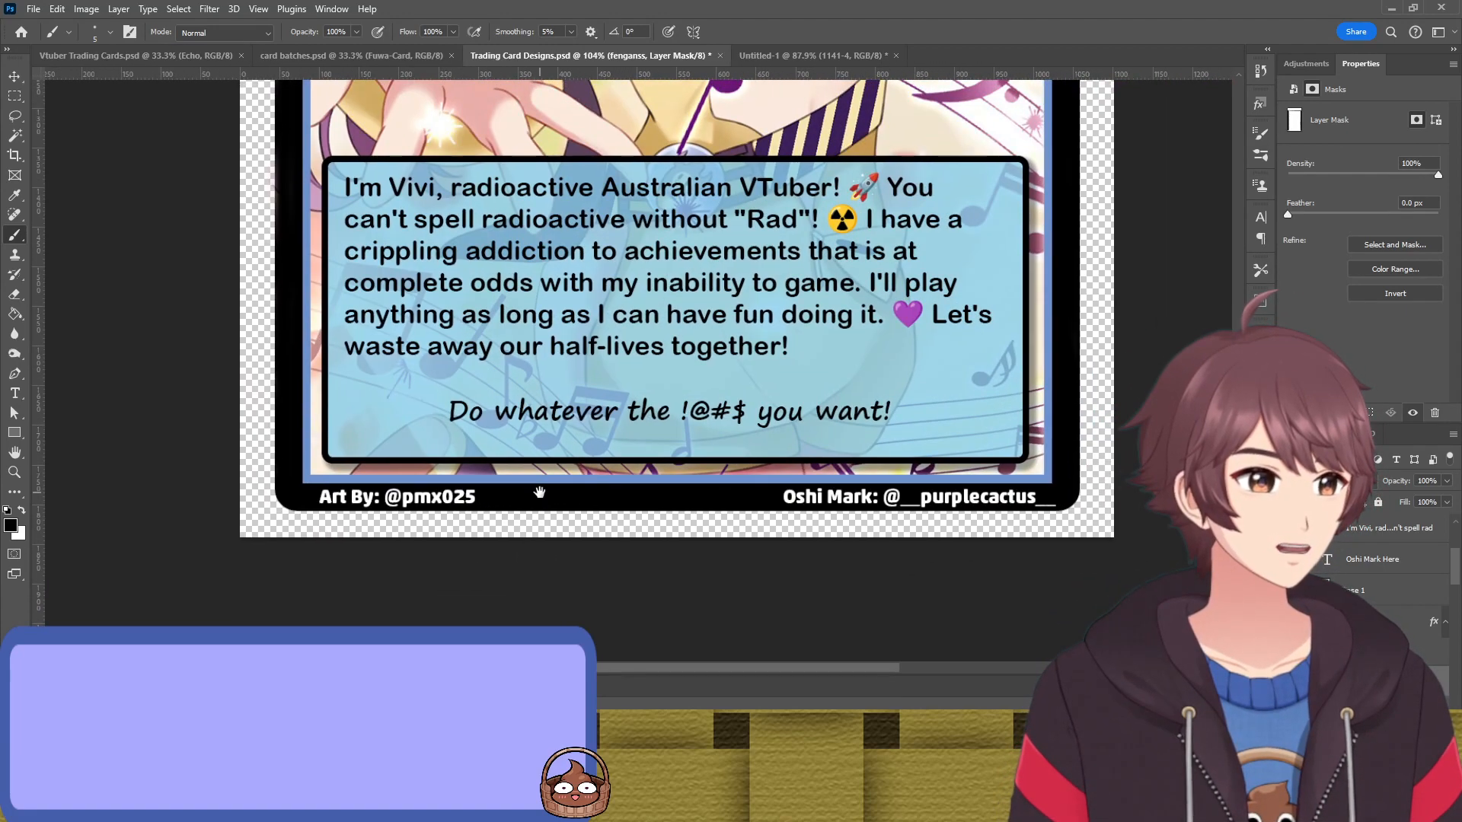
scroll(653, 461, "down", 5)
scroll(618, 403, "up", 3)
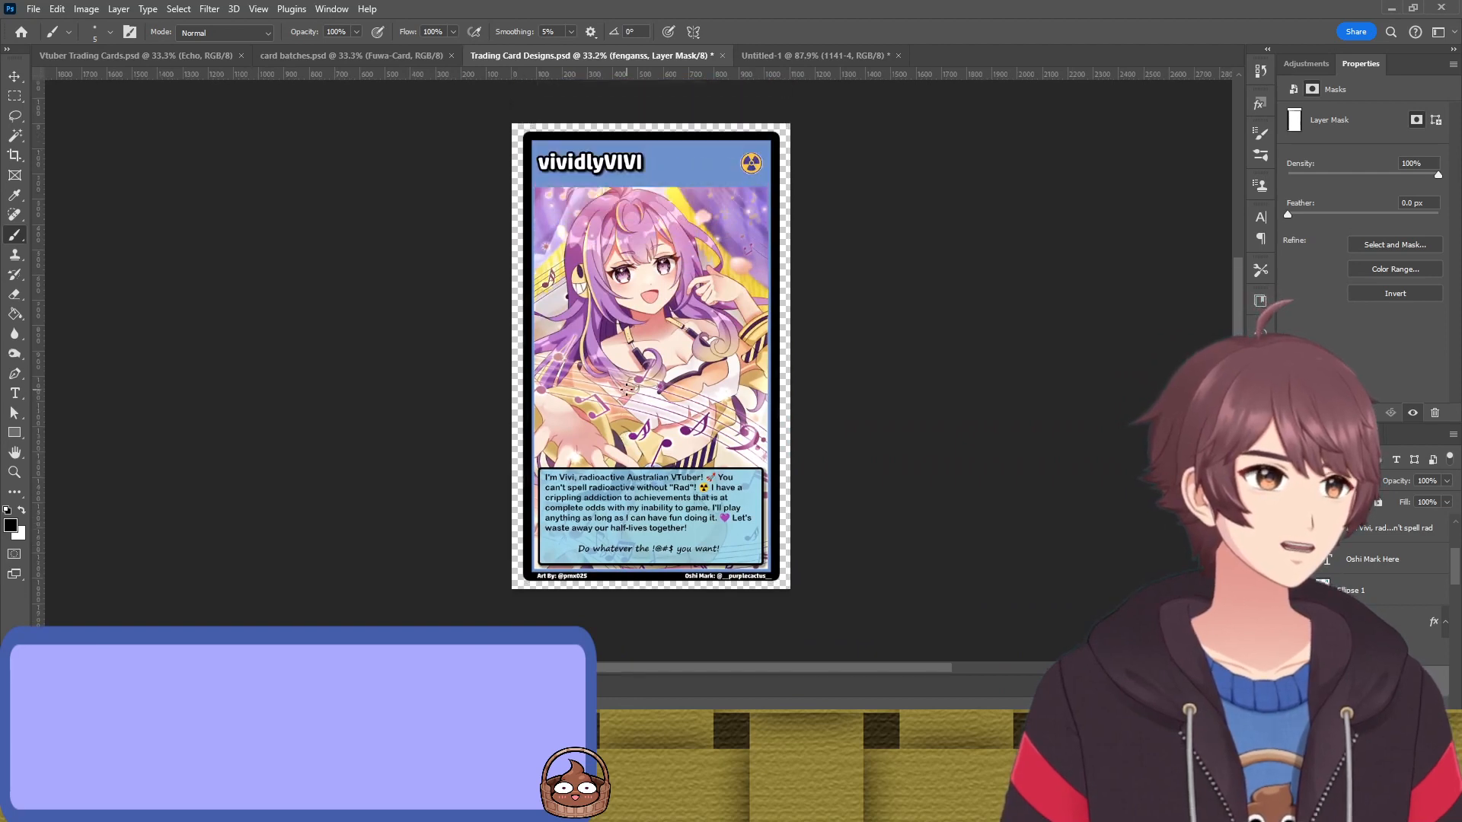
scroll(618, 403, "up", 2)
scroll(613, 414, "down", 1)
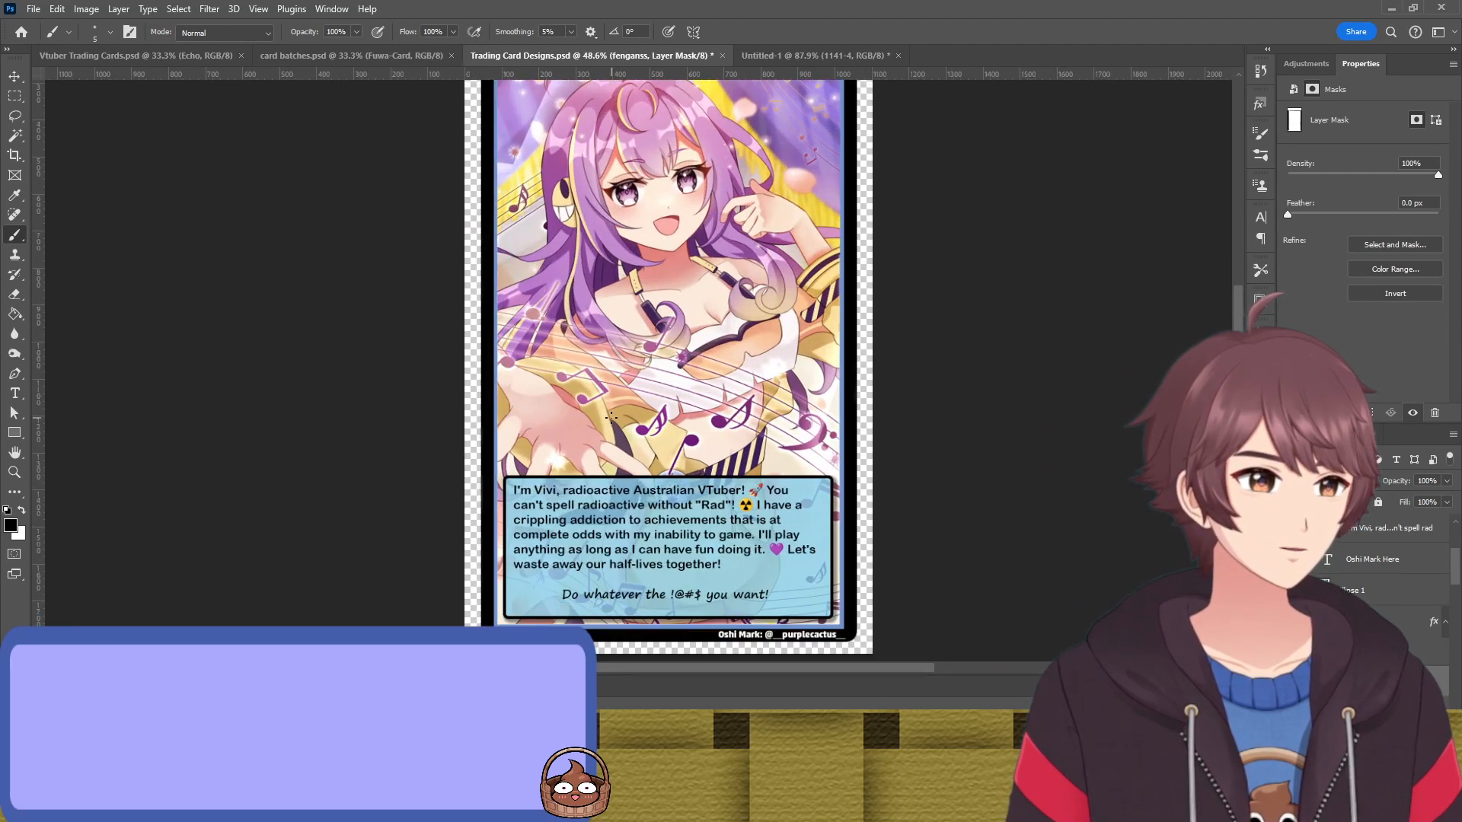
scroll(669, 443, "up", 2)
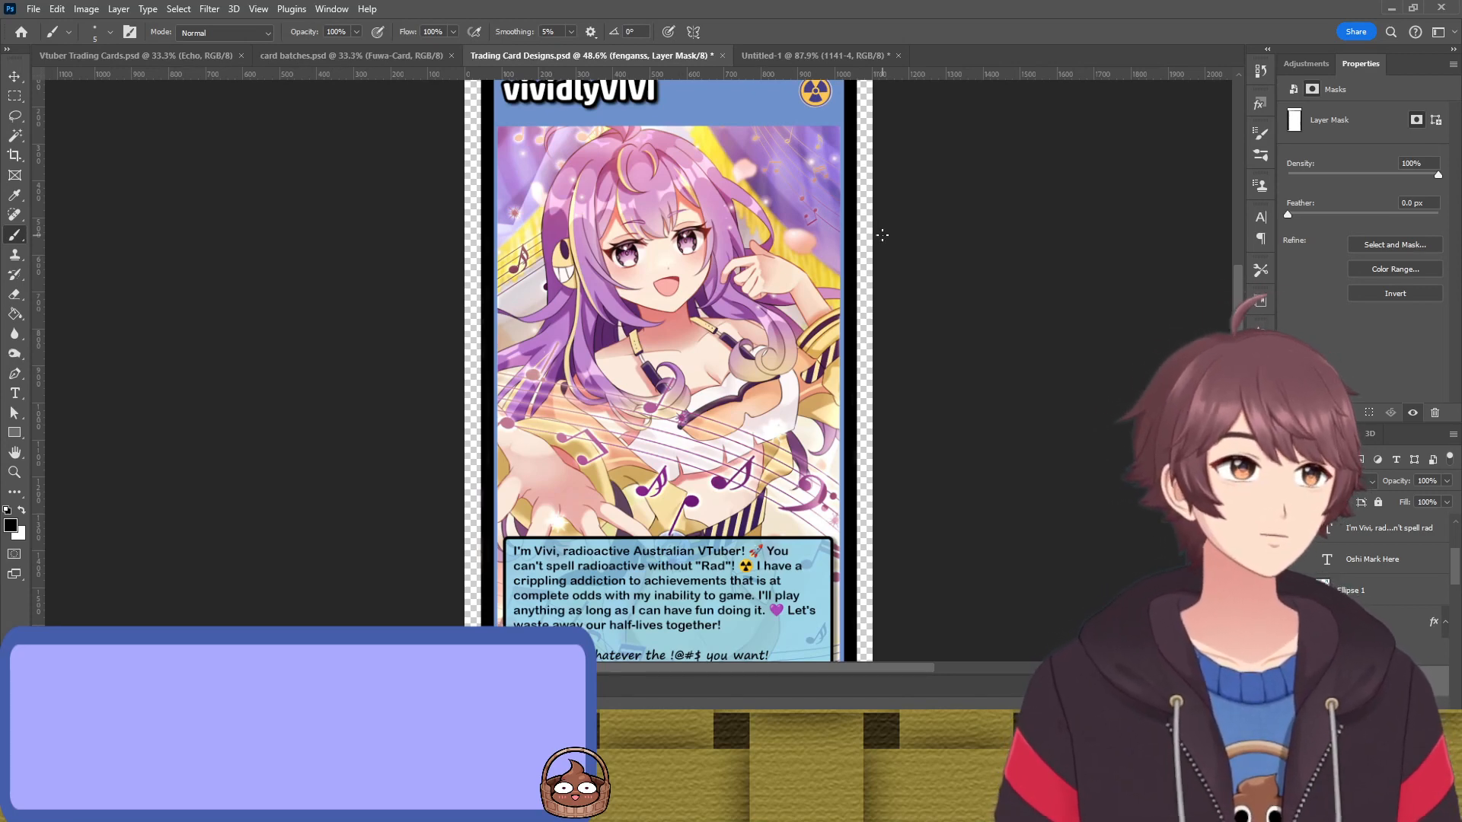
Examine the Green Eyrie card and its neighbours in the Untitled-1 reference sheet for layout comparison
left_click(813, 55)
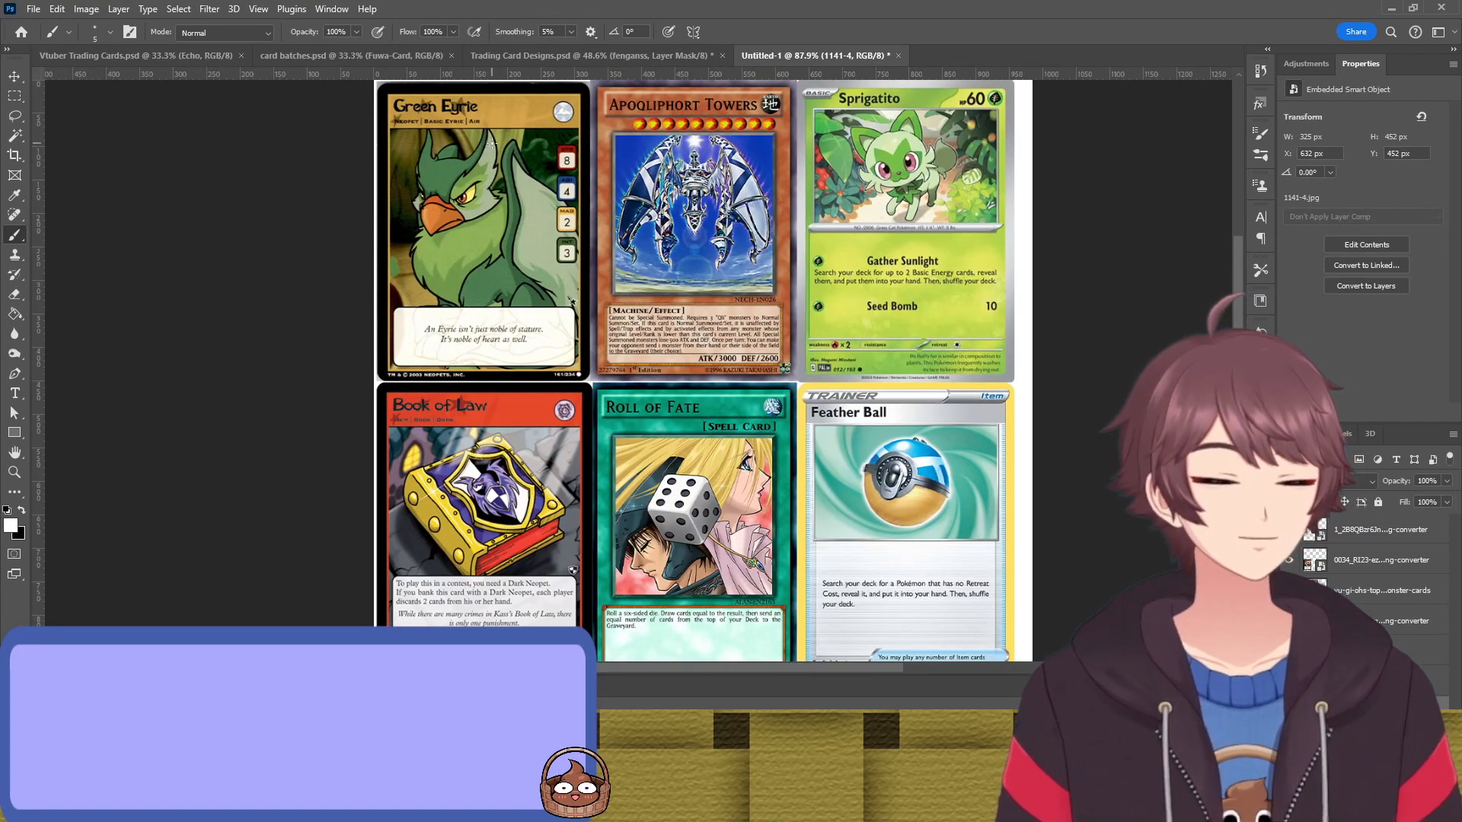
scroll(491, 142, "up", 5)
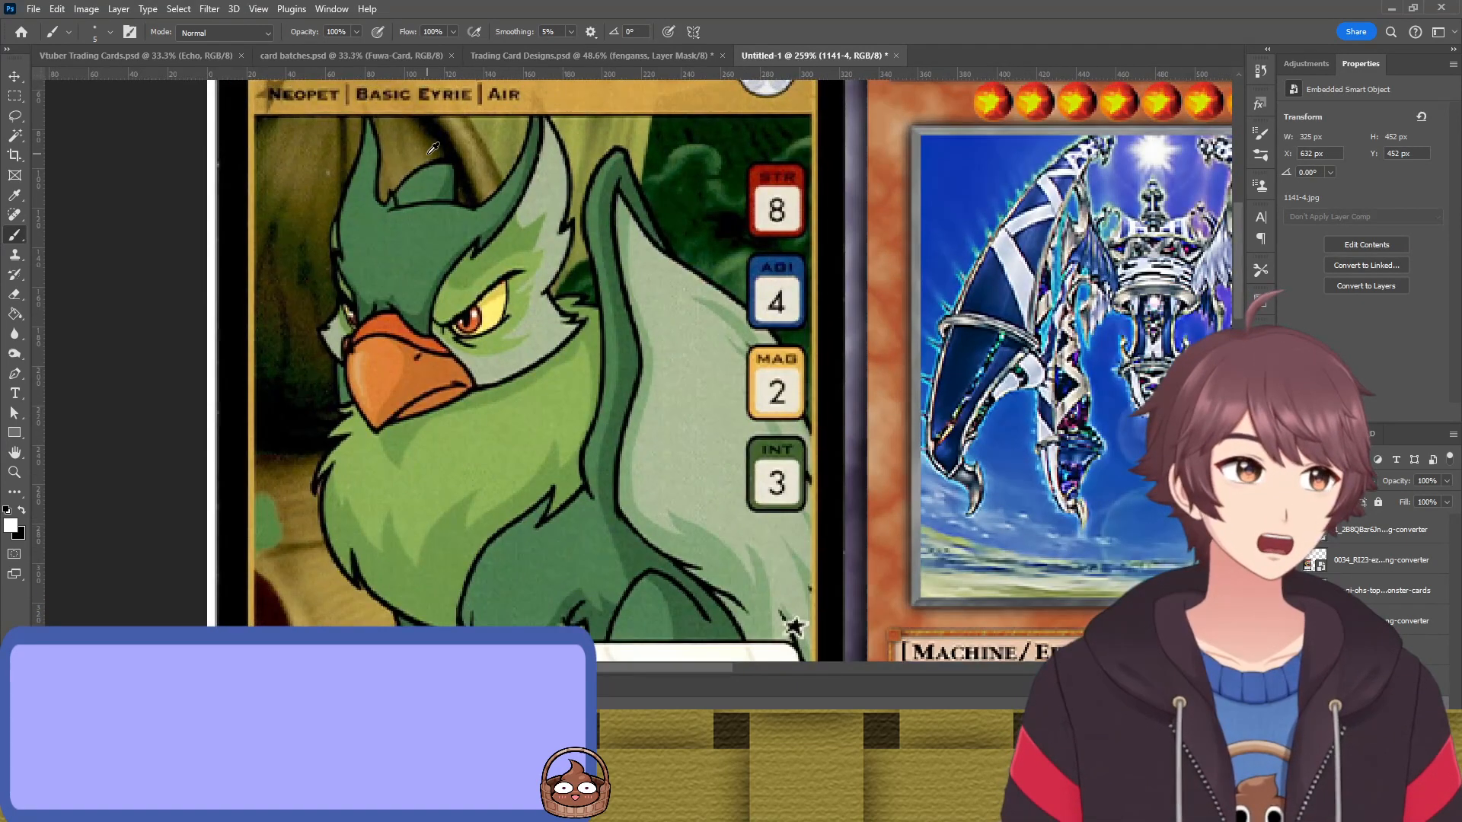
scroll(433, 148, "down", 1)
scroll(423, 183, "down", 3)
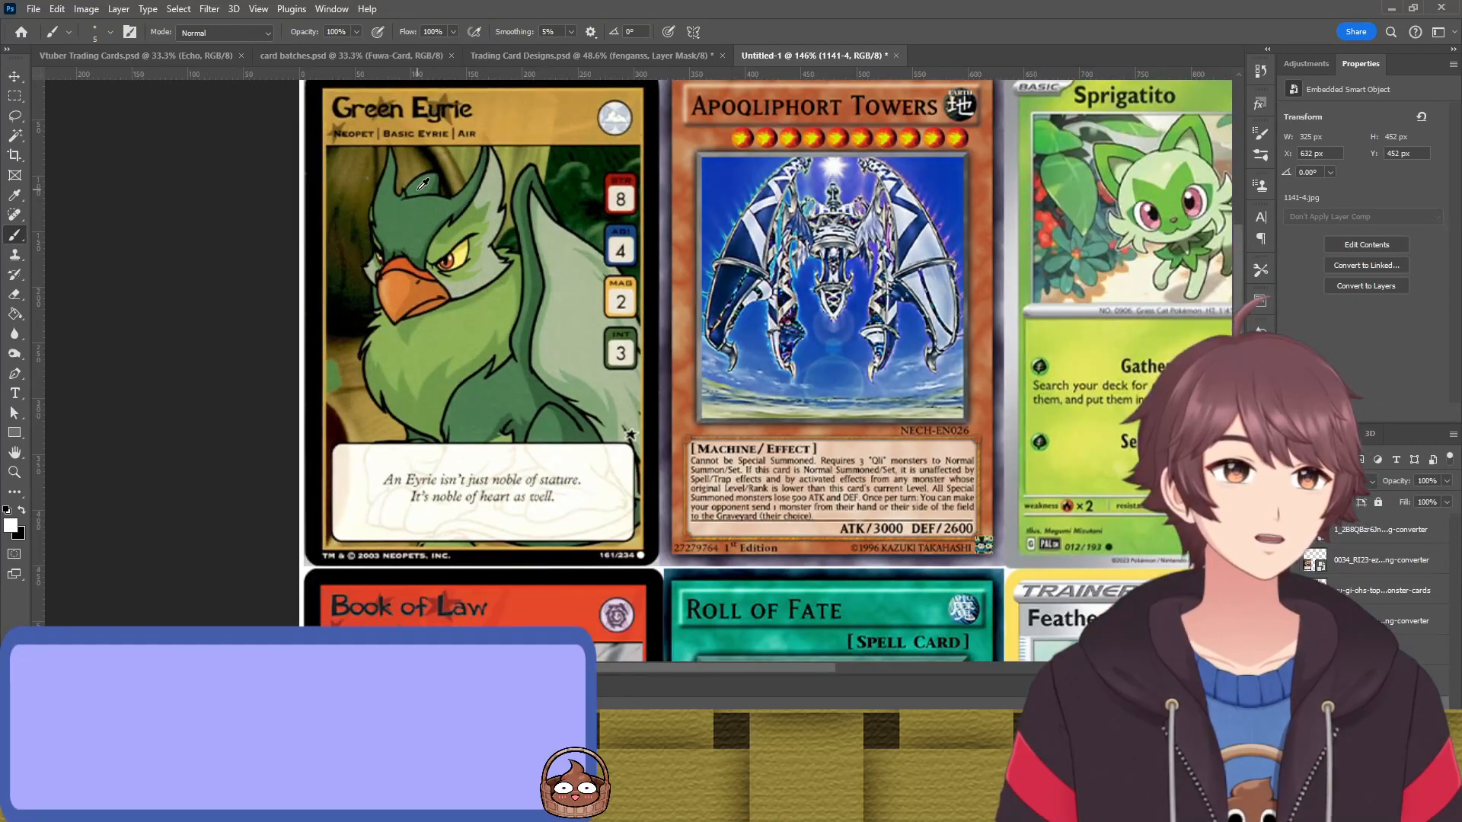
scroll(479, 99, "down", 2)
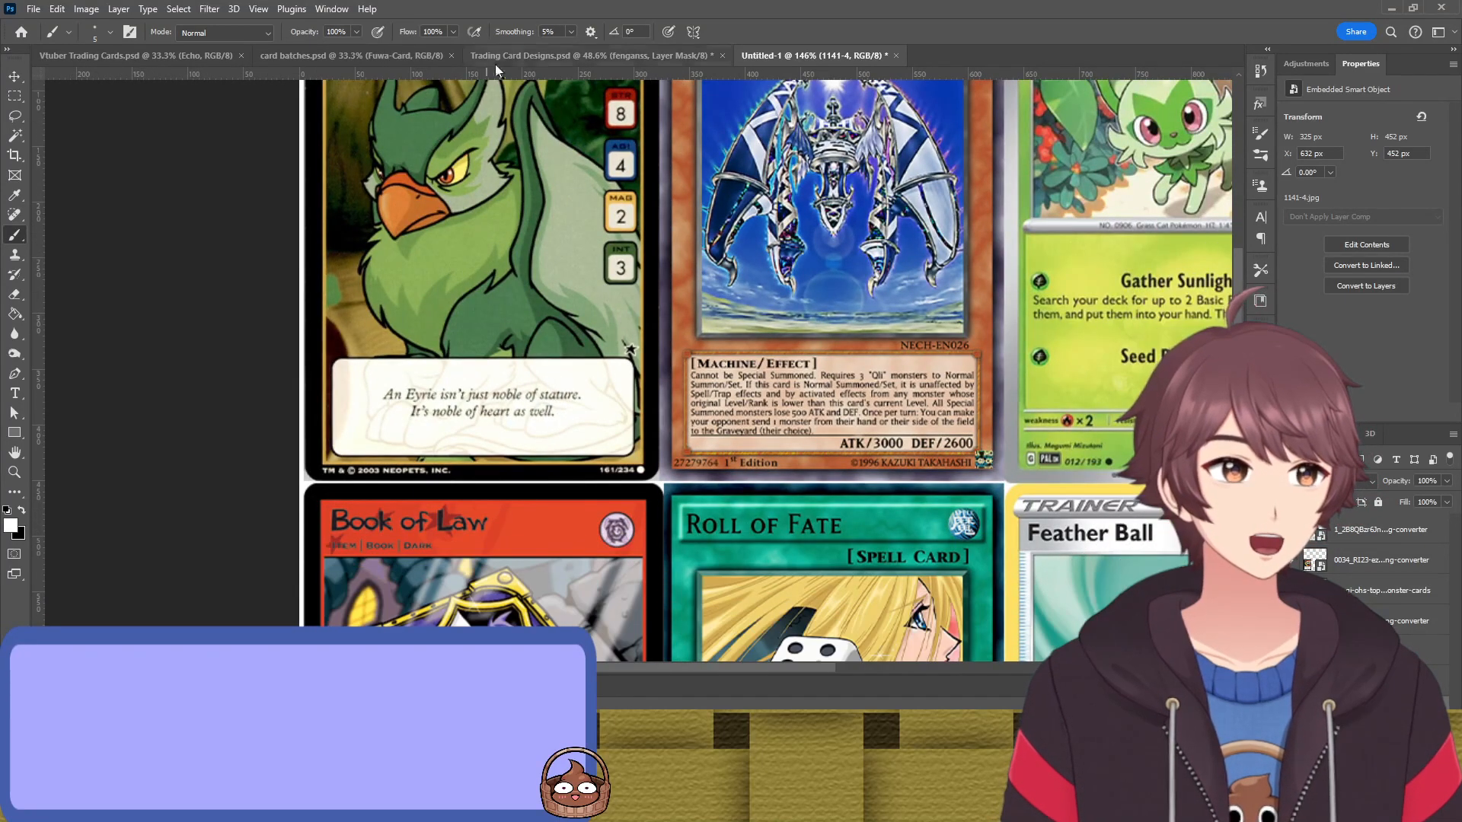
Return to Trading Card Designs.psd, deselect the fenganss layer with the Move tool active, and review the full card
left_click(554, 56)
scroll(418, 196, "down", 4)
scroll(412, 199, "down", 2)
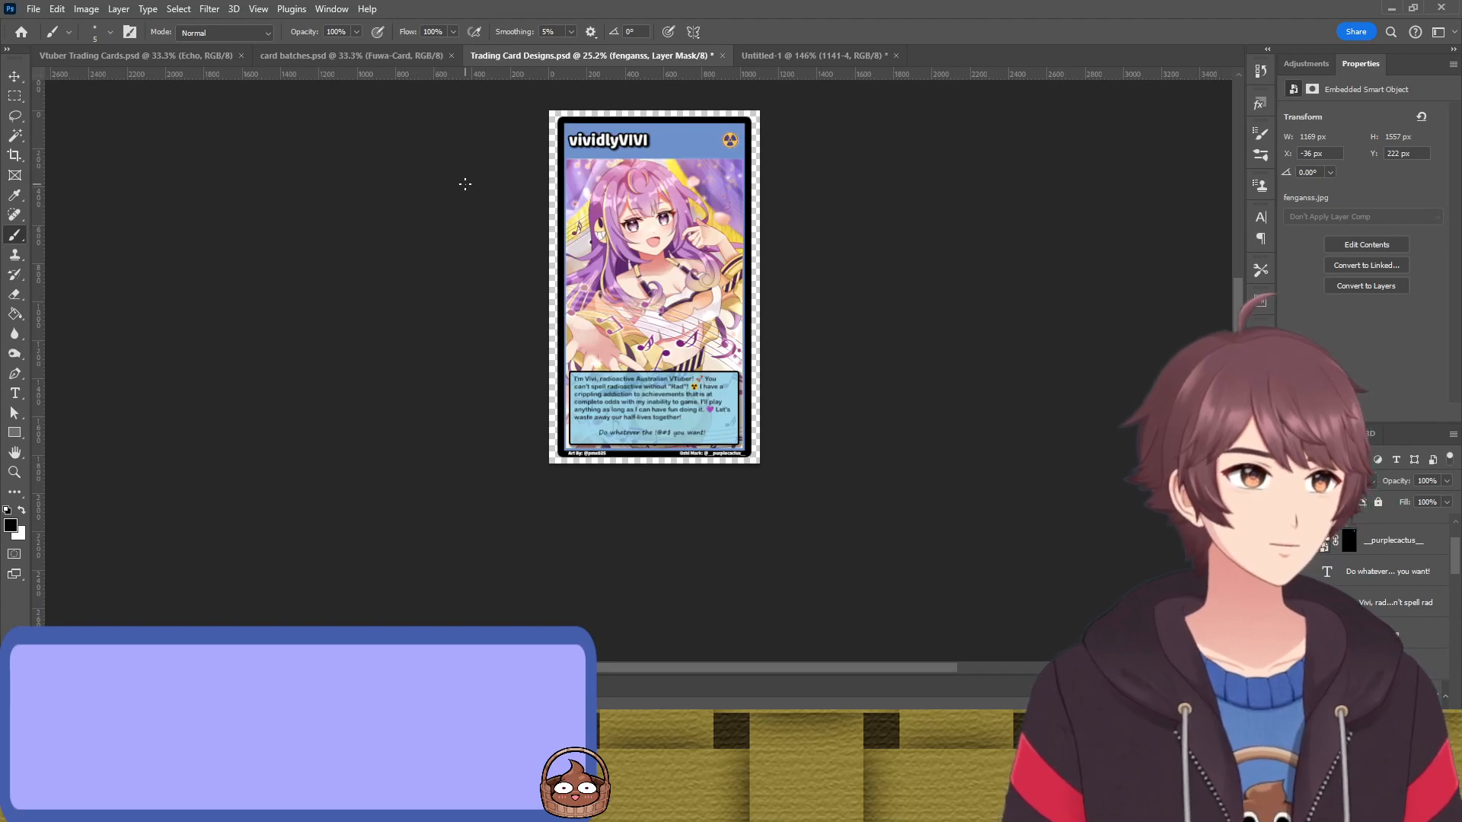
scroll(466, 184, "up", 3)
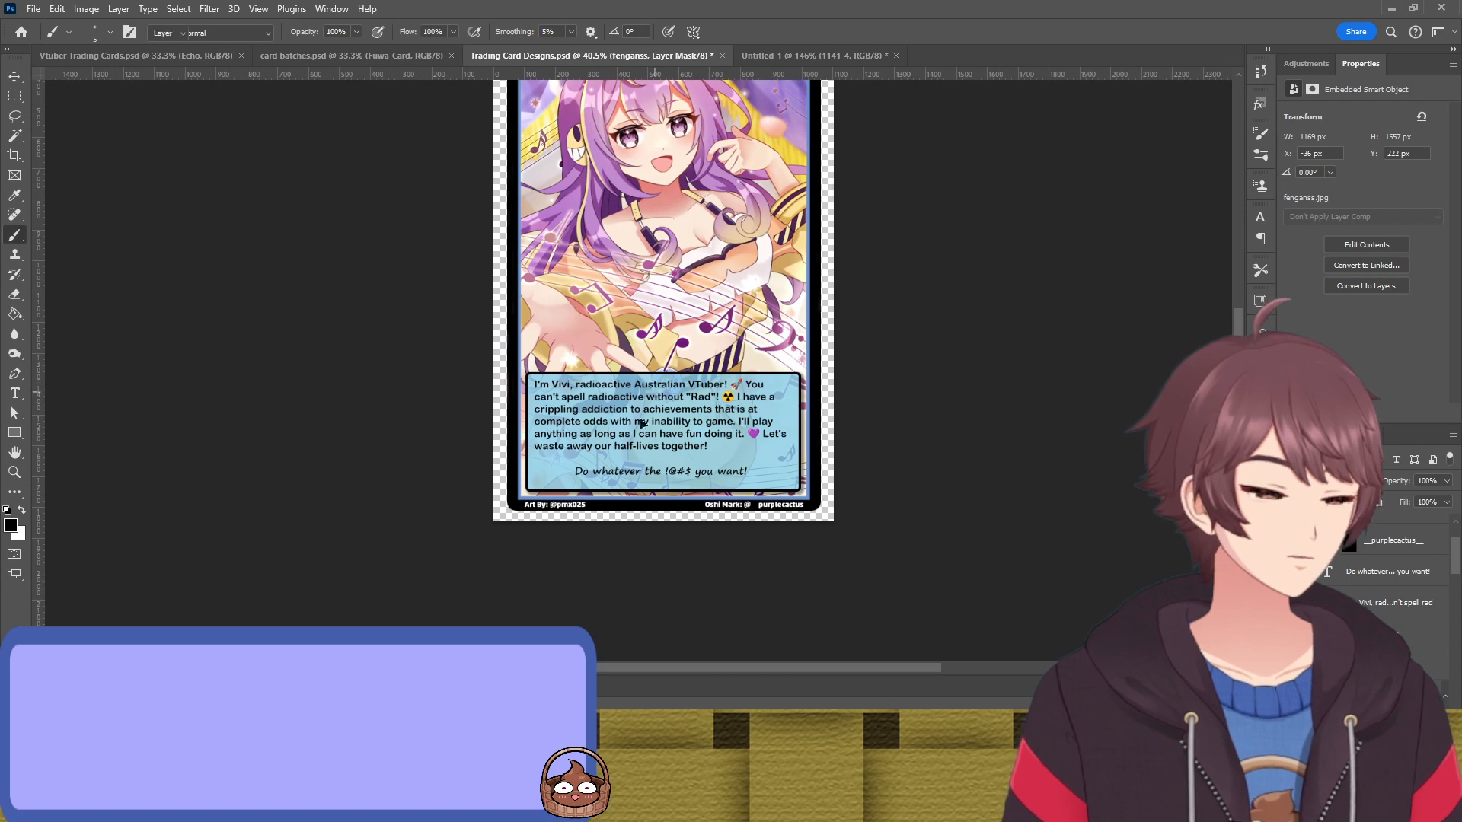
key("v")
left_click(388, 411)
scroll(388, 411, "up", 2)
scroll(384, 409, "up", 2)
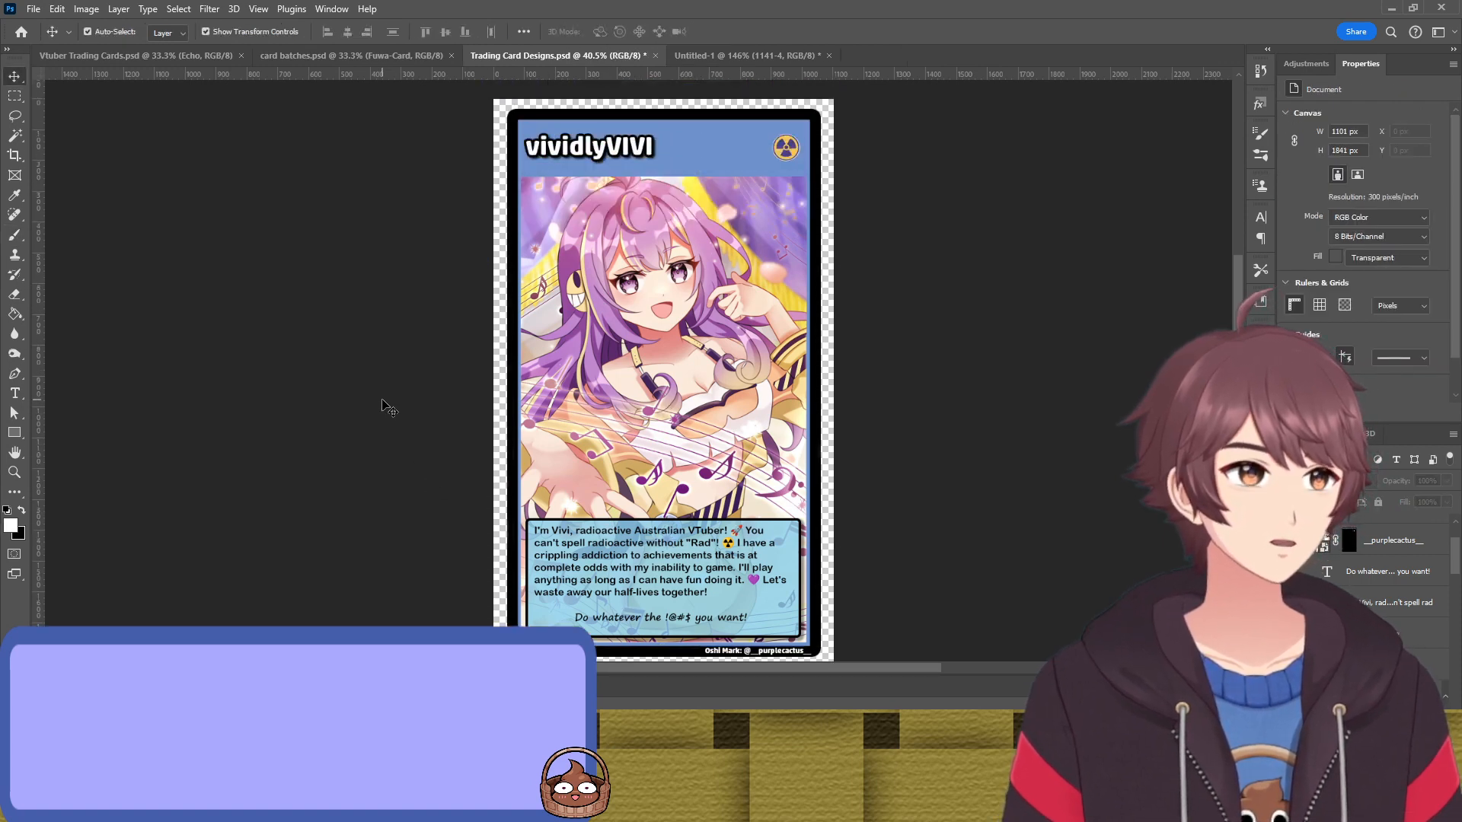
scroll(401, 382, "up", 1)
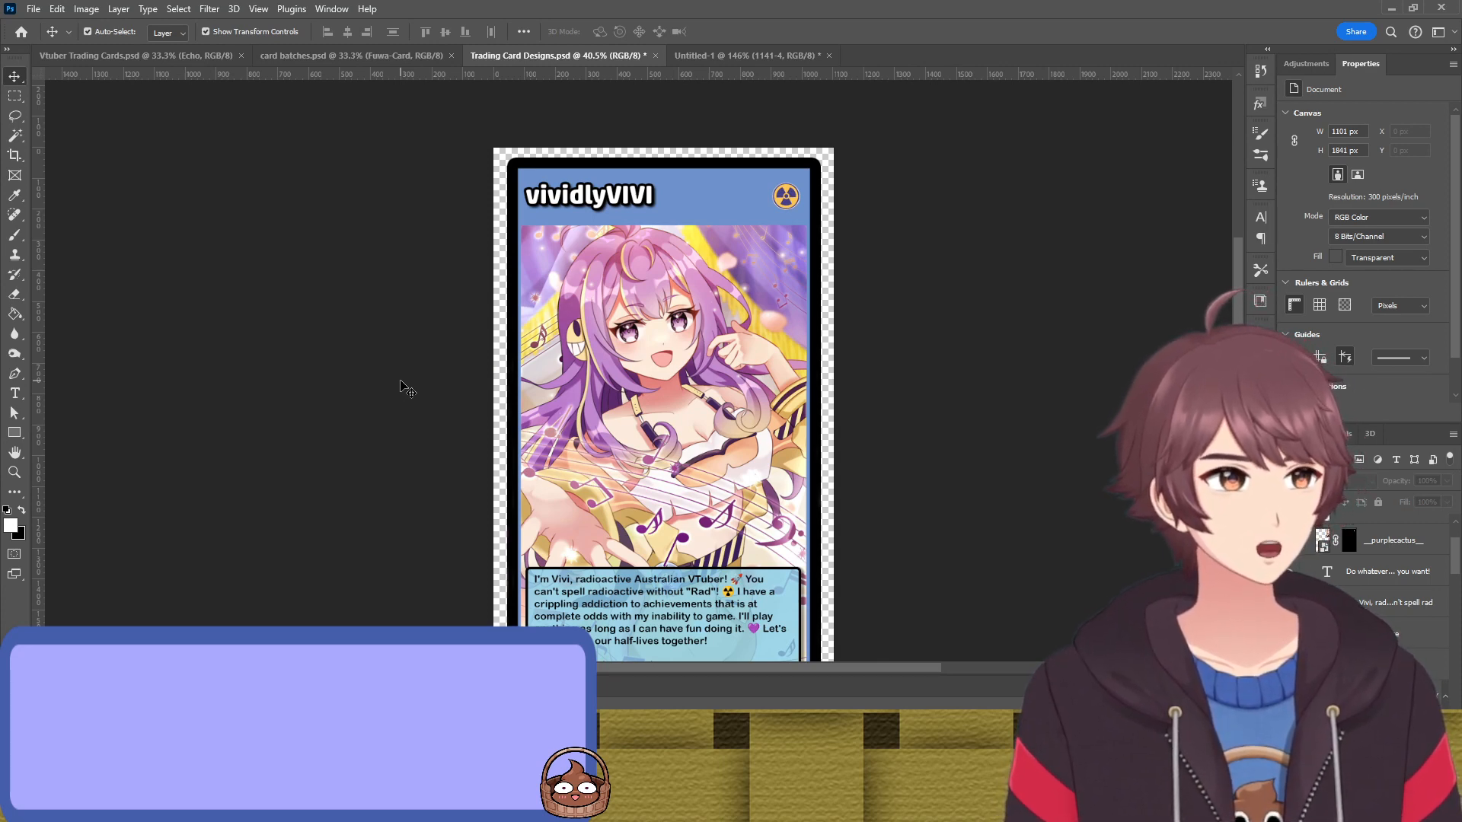
scroll(457, 319, "down", 2)
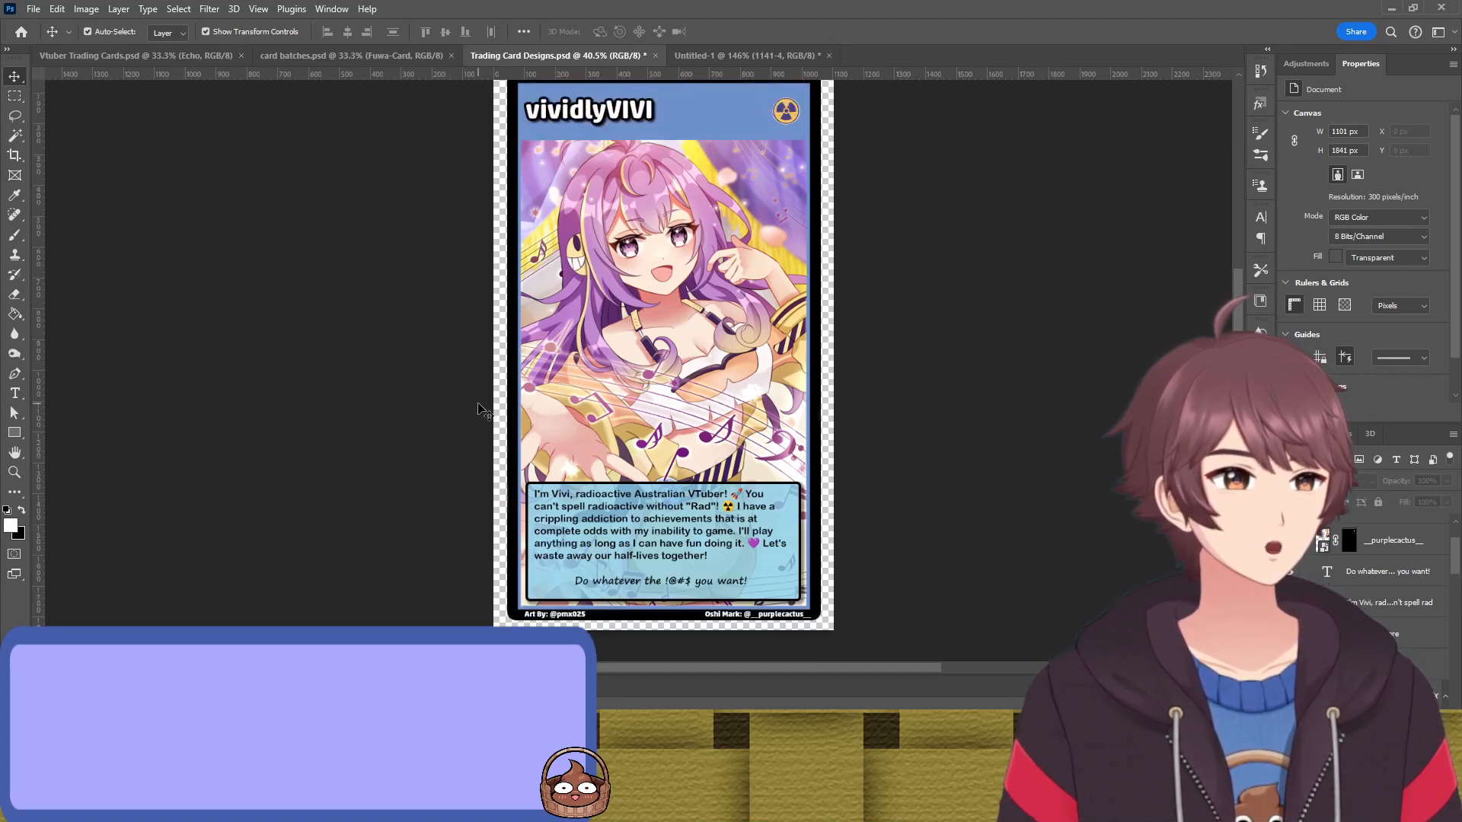
scroll(482, 411, "up", 2)
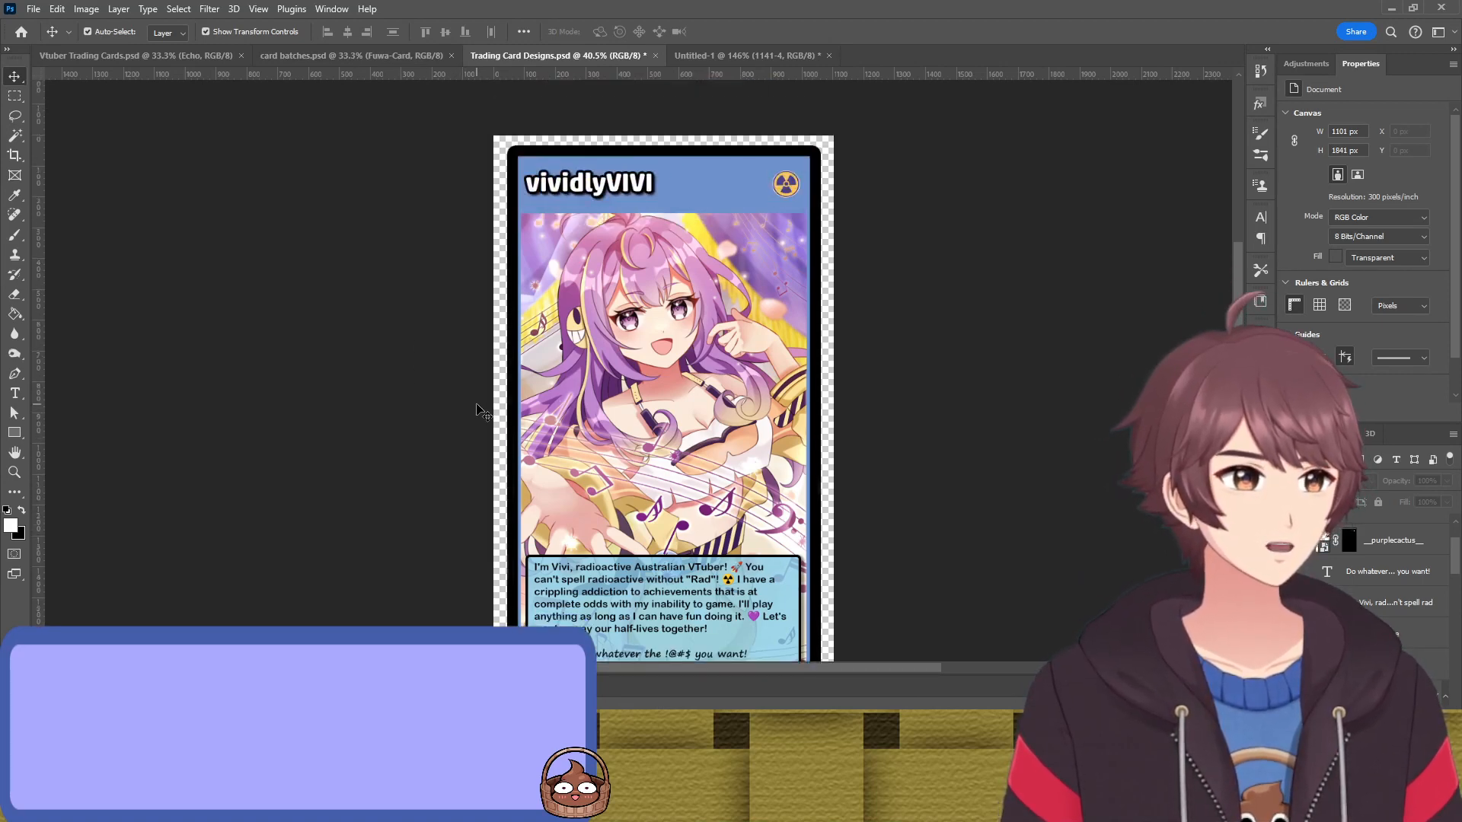
scroll(478, 411, "down", 4)
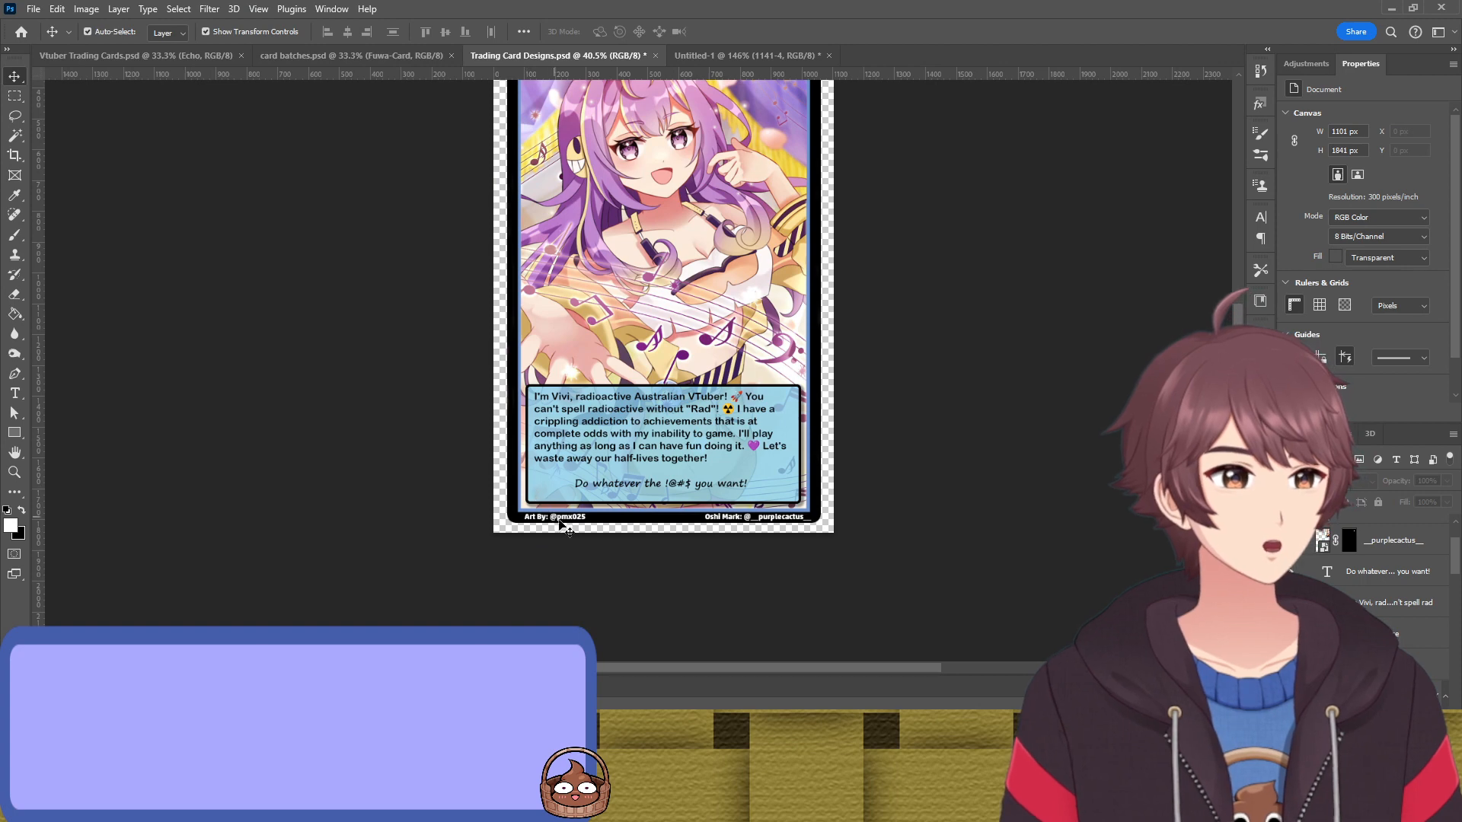
double_click(571, 520)
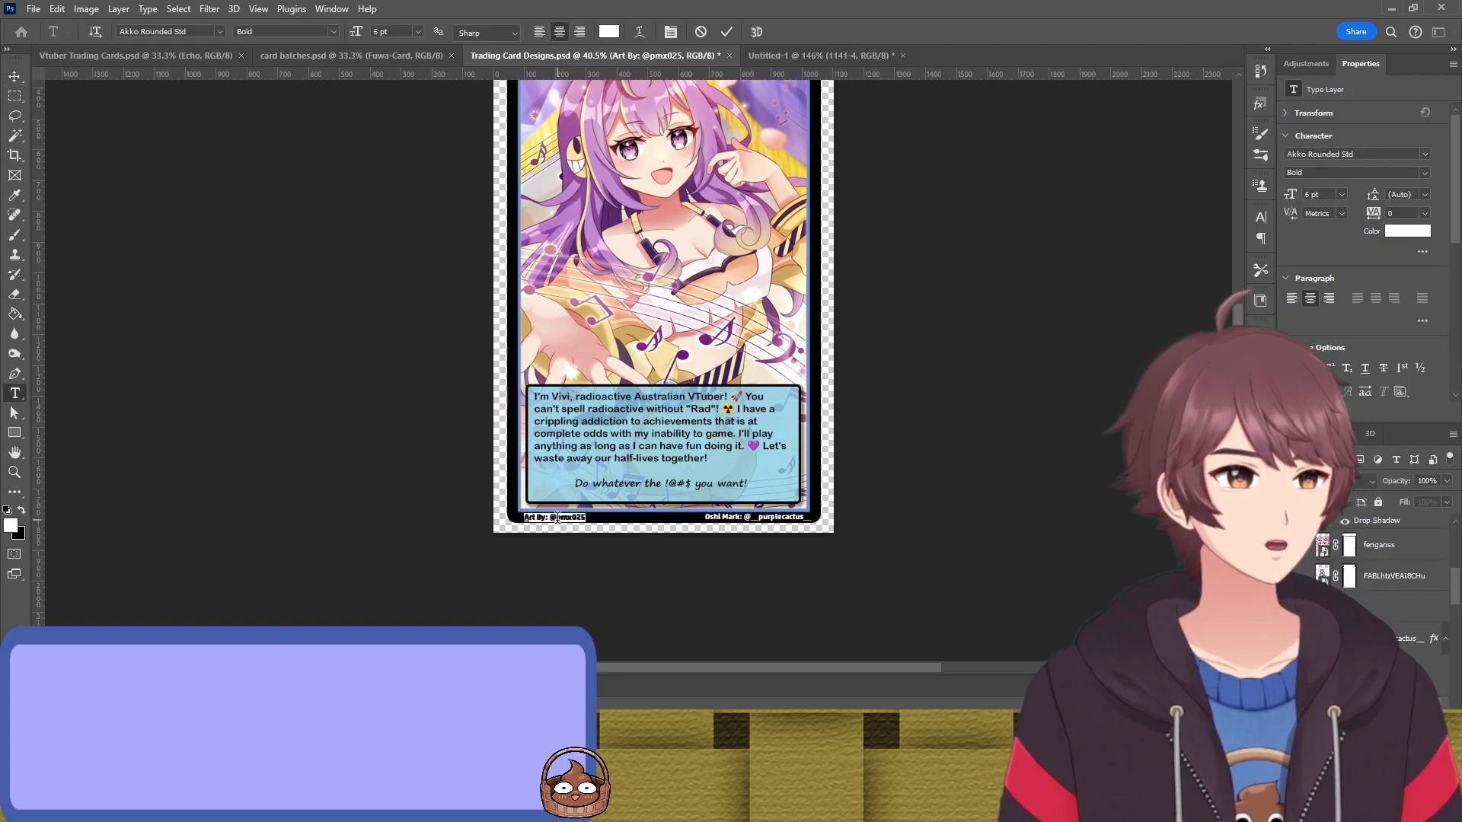
left_click_drag(557, 517, 632, 528)
type("fang")
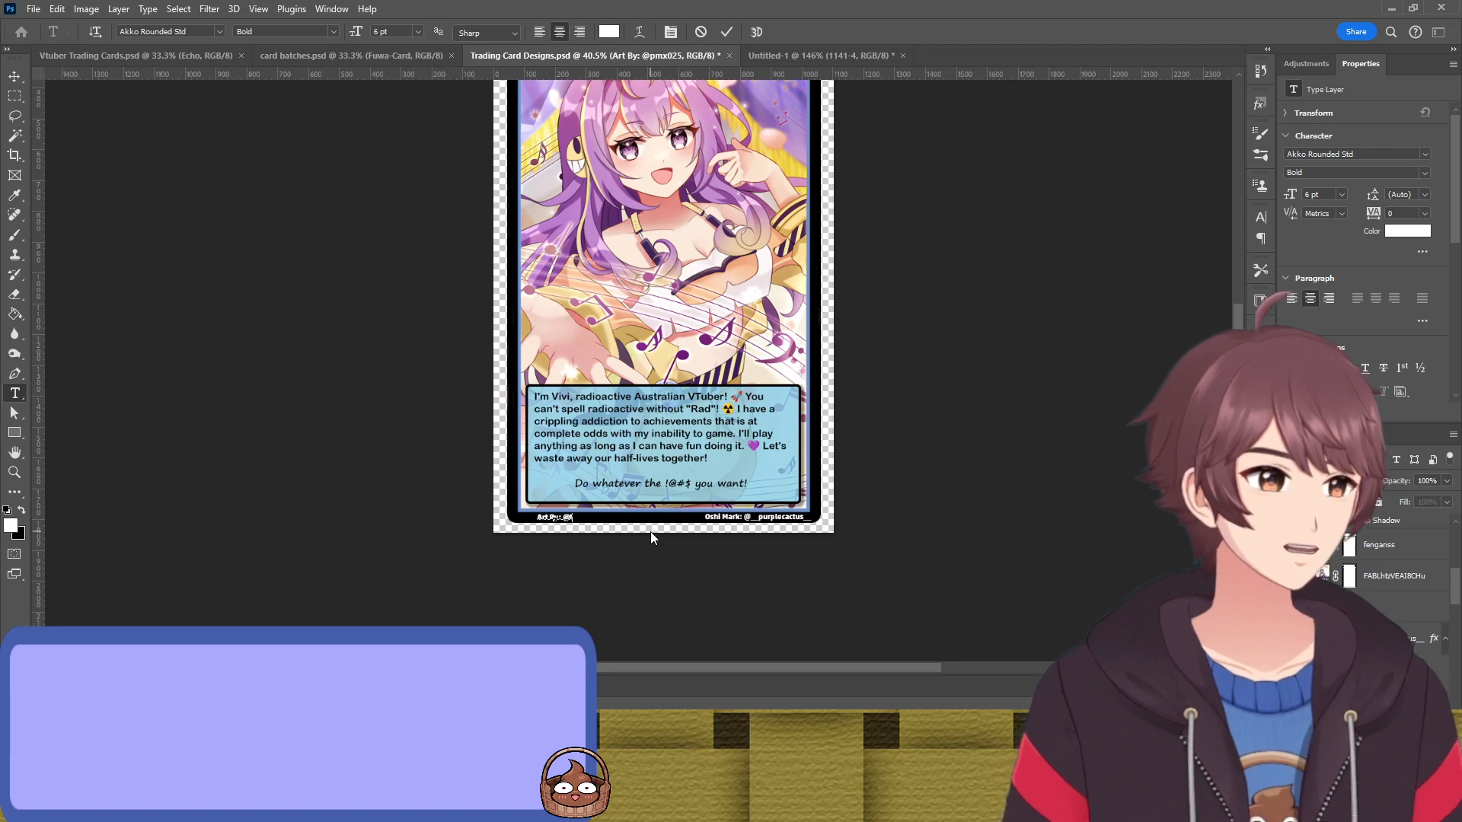
type("anss")
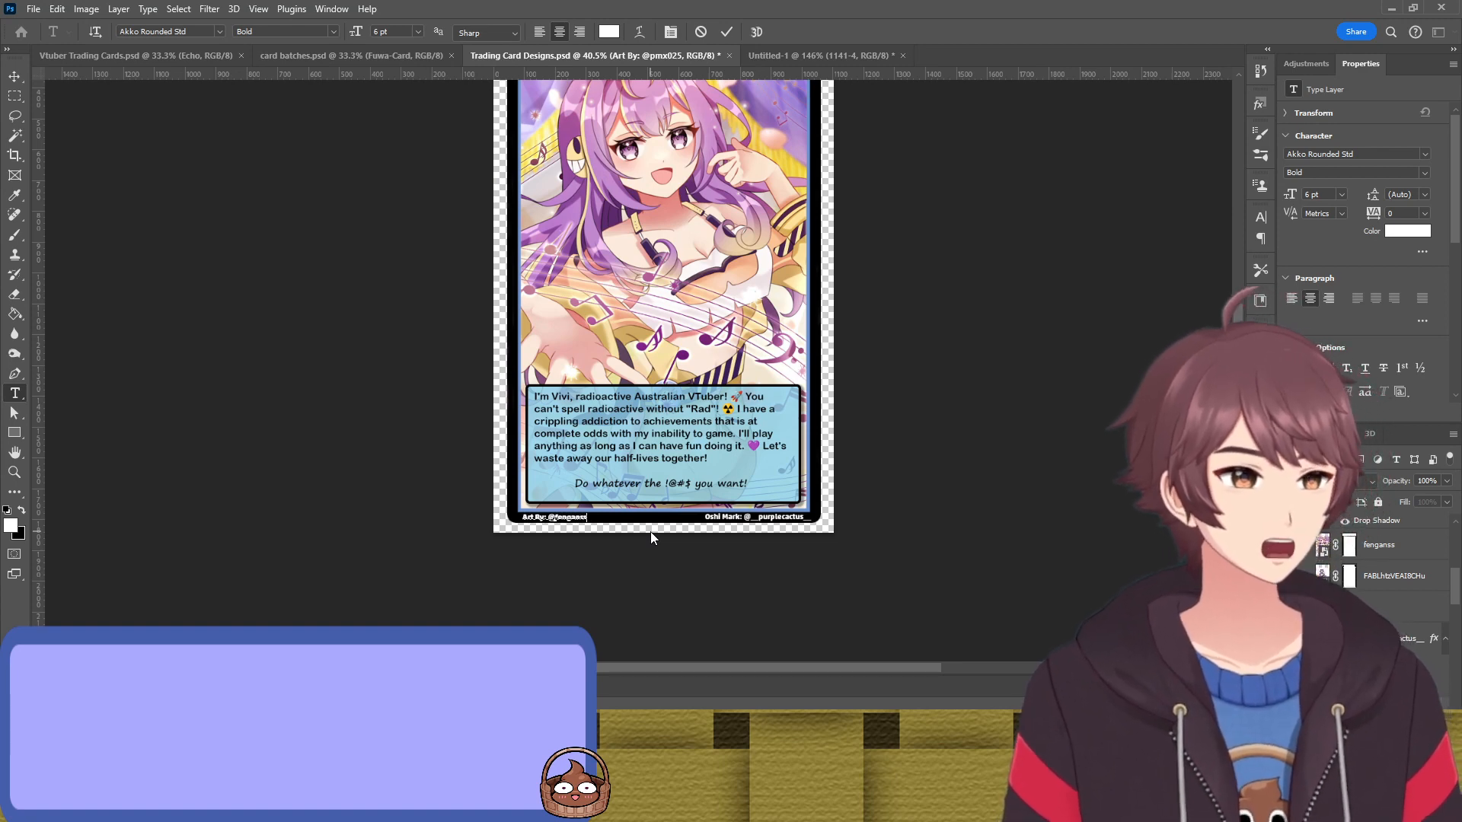
key("ctrl+Return")
left_click(1383, 607)
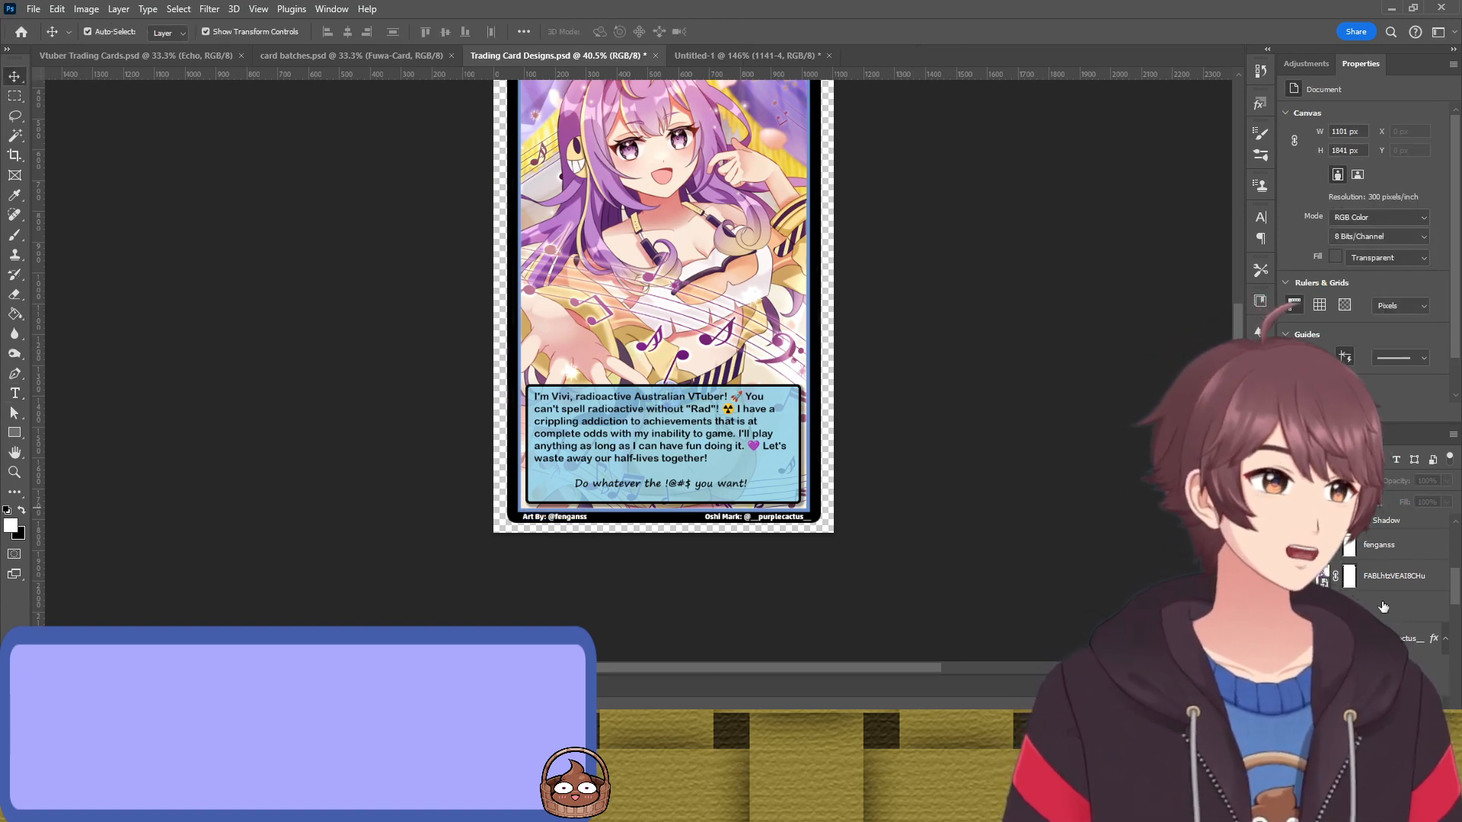
Check the card with its updated artist credit and save Trading Card Designs.psd
scroll(1012, 479, "up", 4)
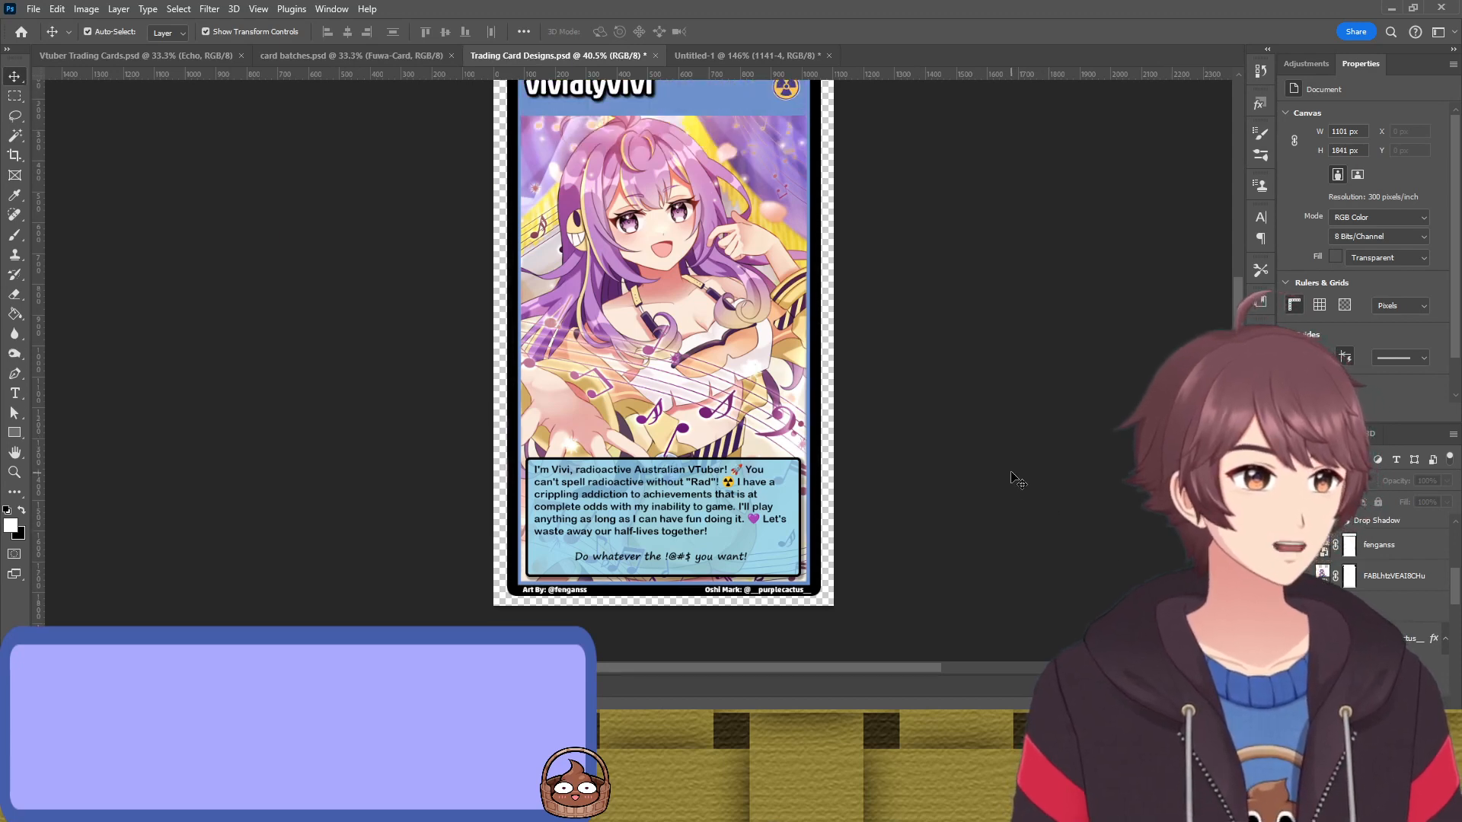
scroll(998, 461, "down", 1)
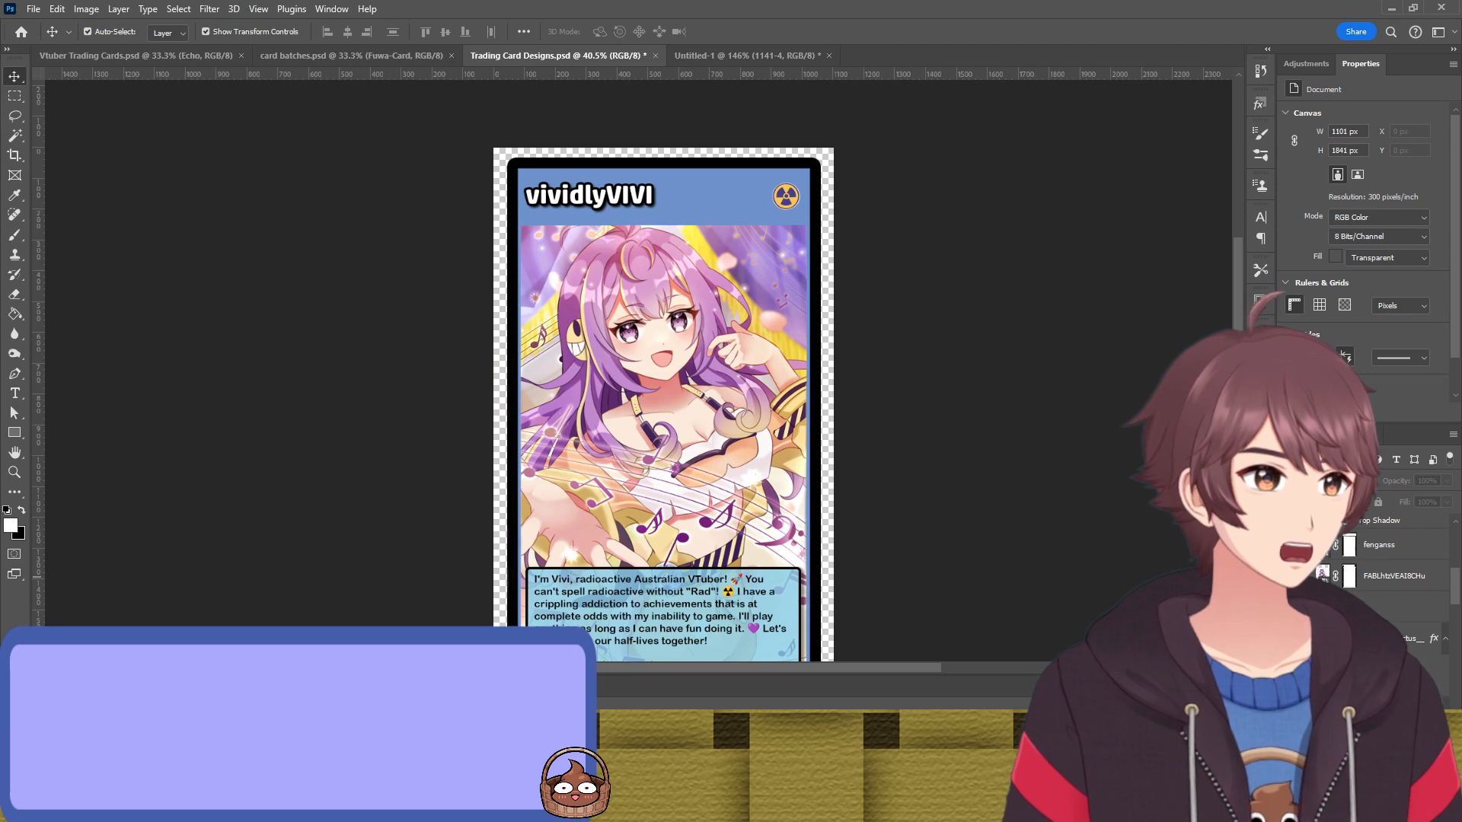
key("ctrl")
key("ctrl+s")
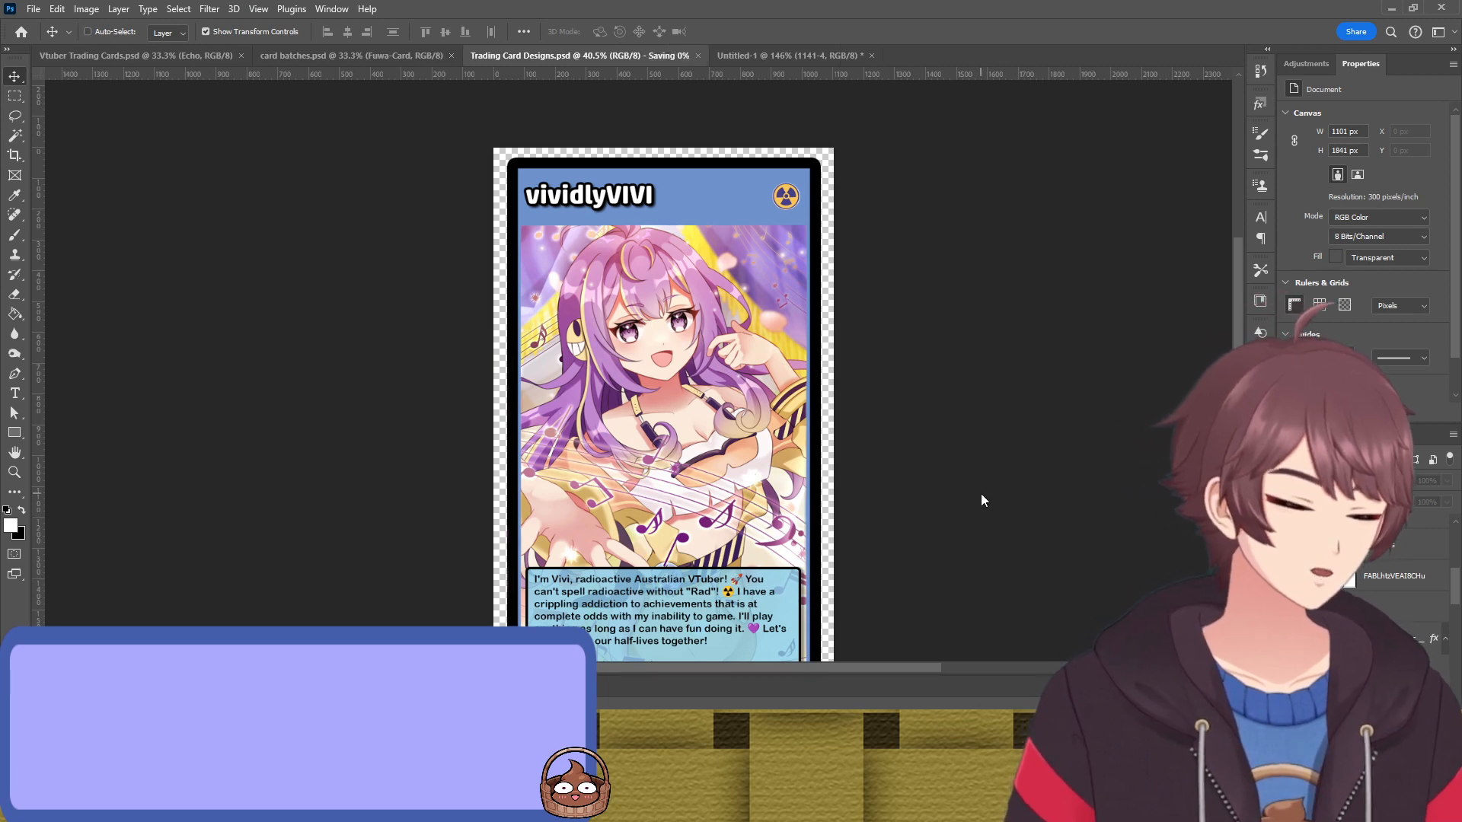
Collapse the Outline 8 layer group and save the document again
scroll(982, 499, "down", 1)
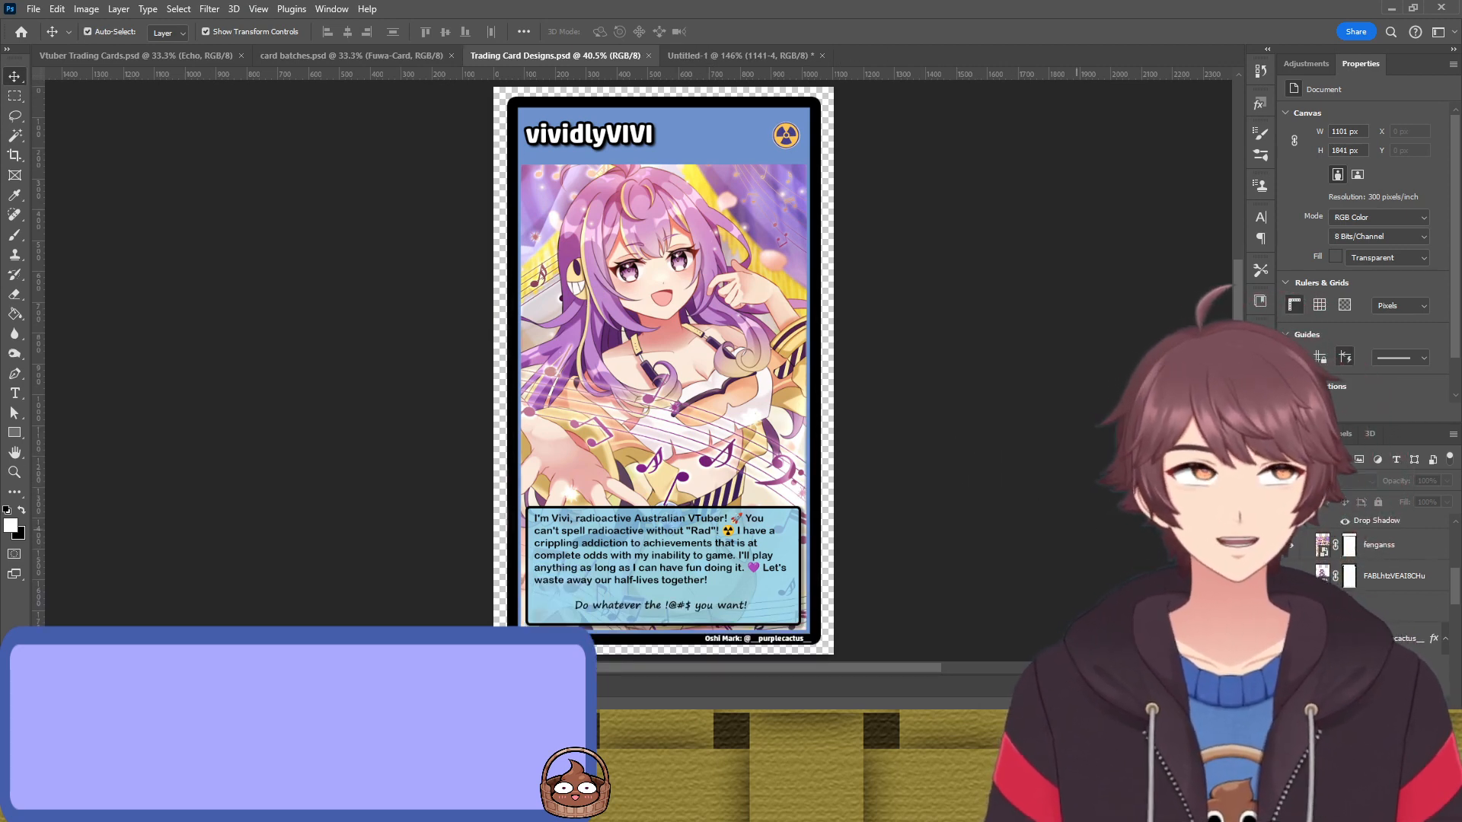
scroll(1340, 582, "up", 3)
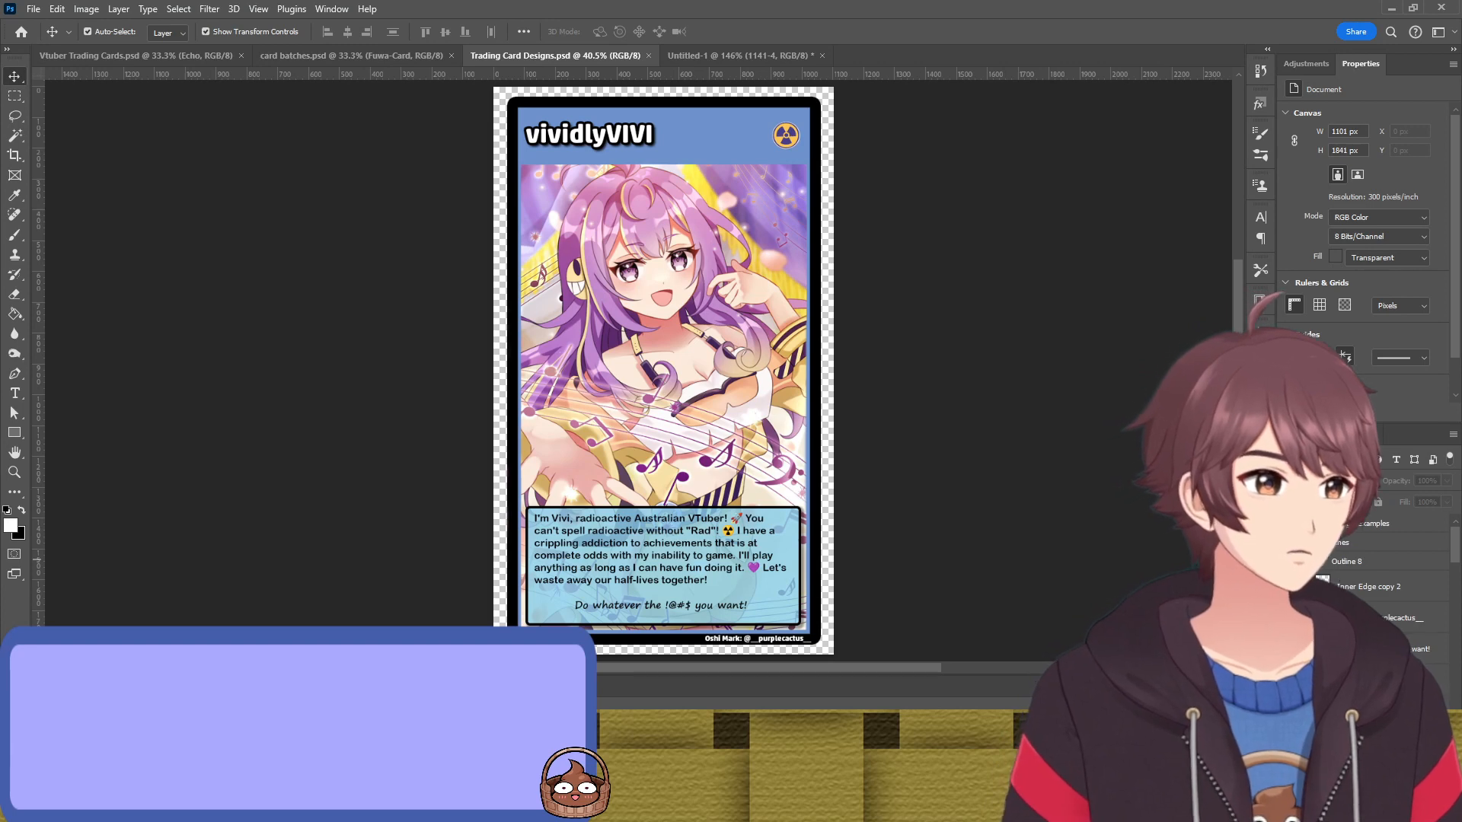
left_click(1304, 561)
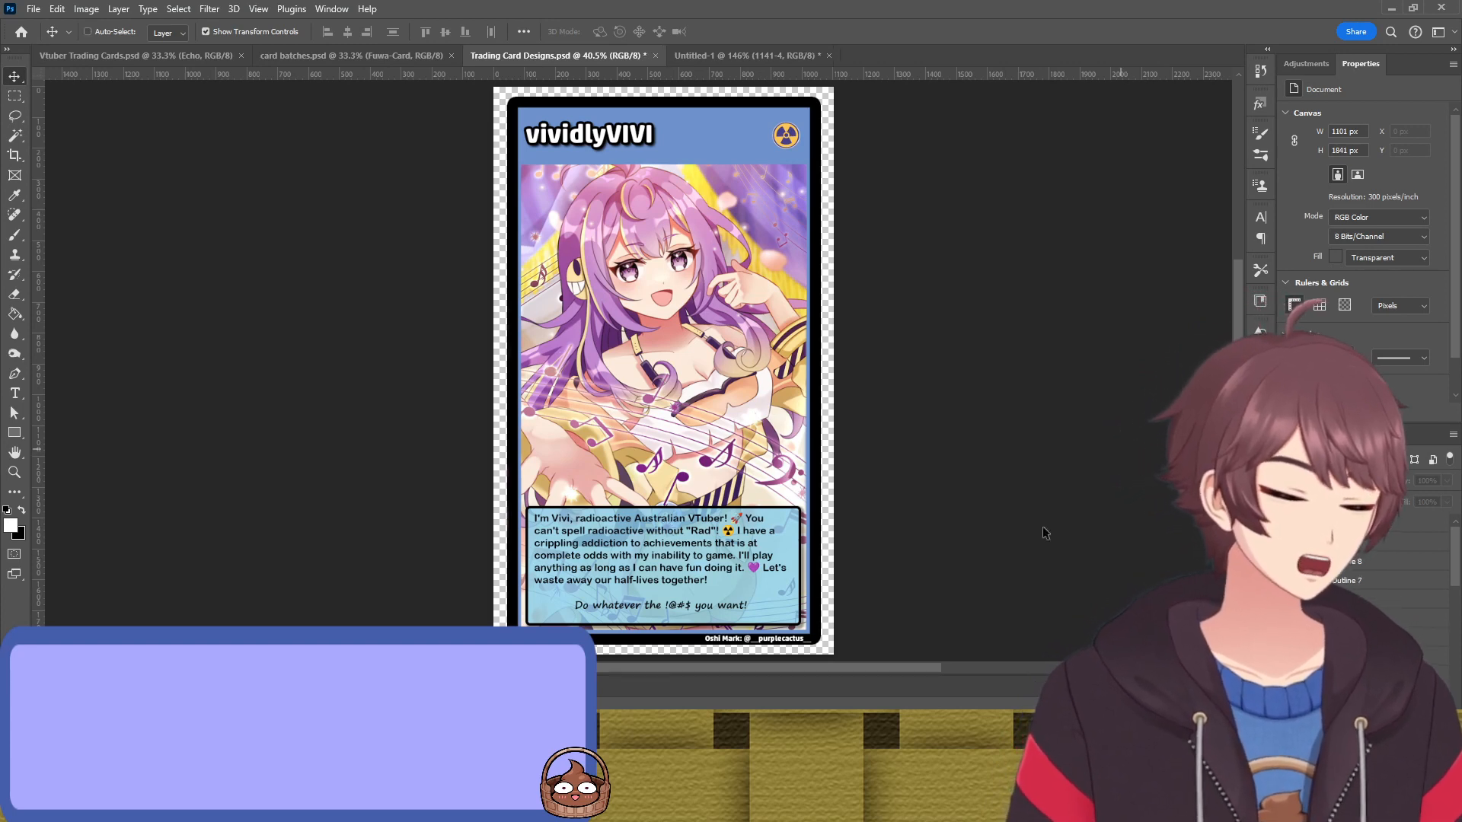
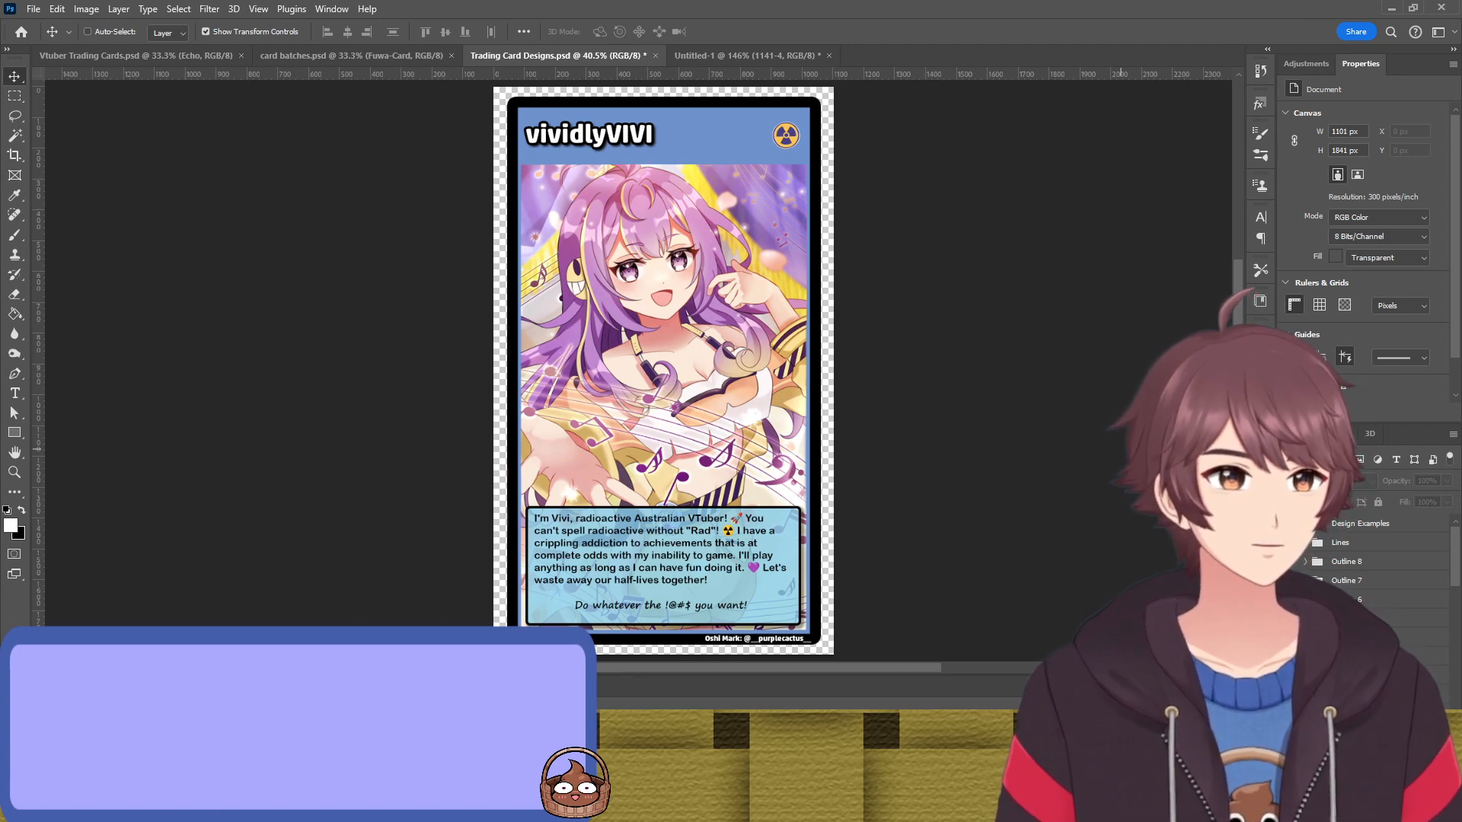
key("ctrl")
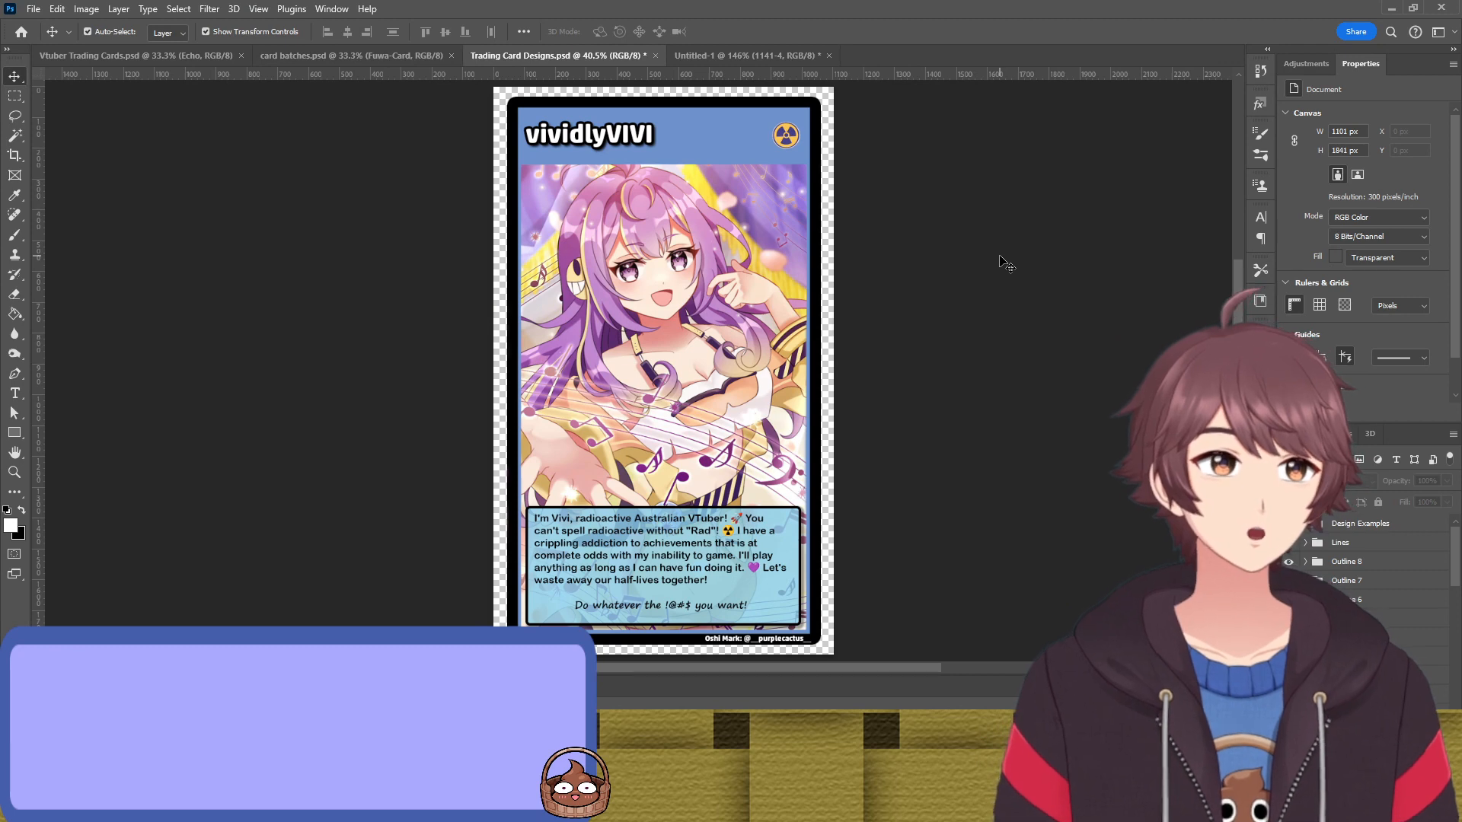
key("ctrl+s")
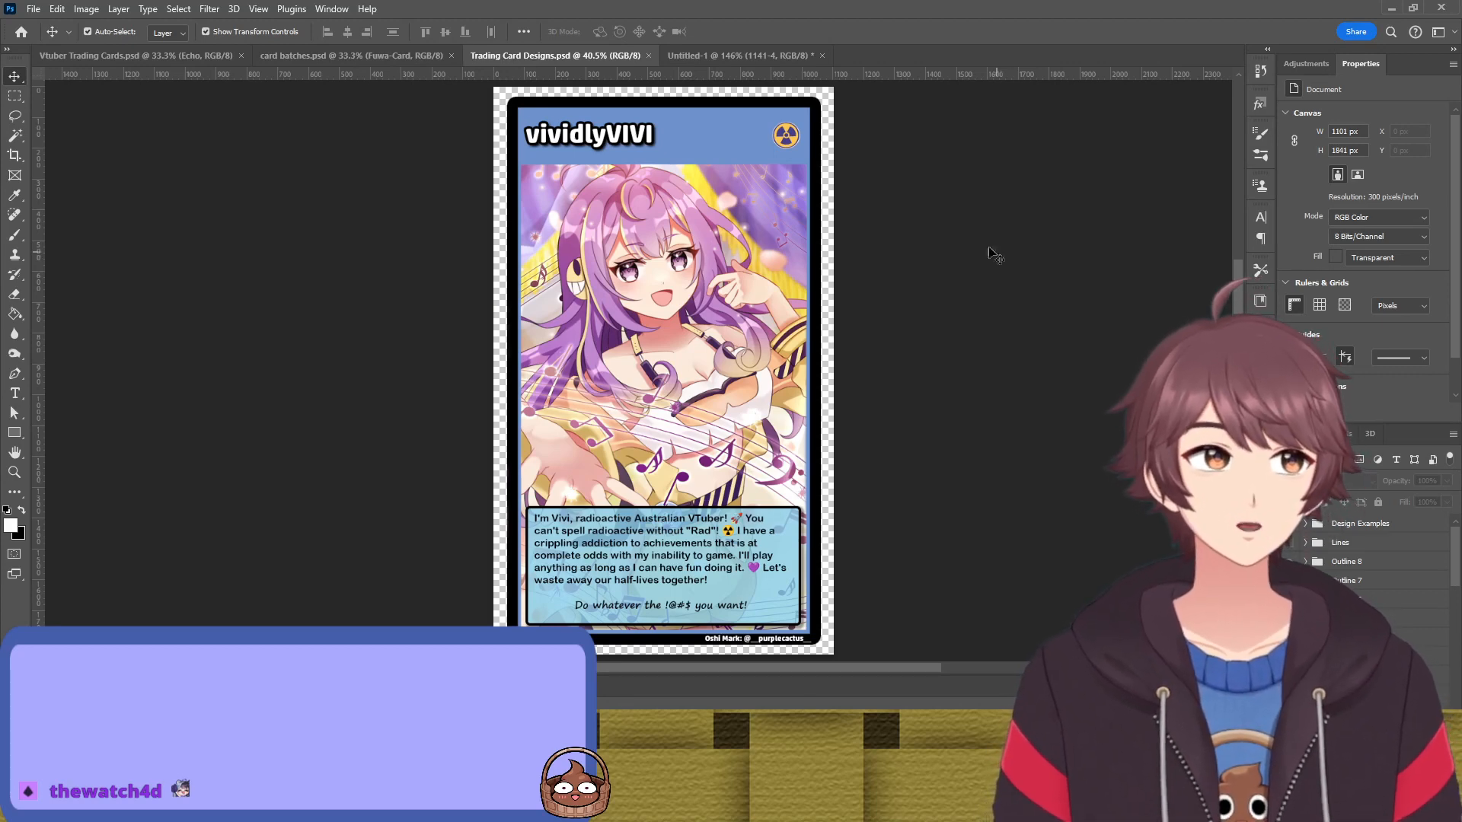
Switch to card batches.psd and hide all eight existing card layers, leaving only the white background
left_click(416, 52)
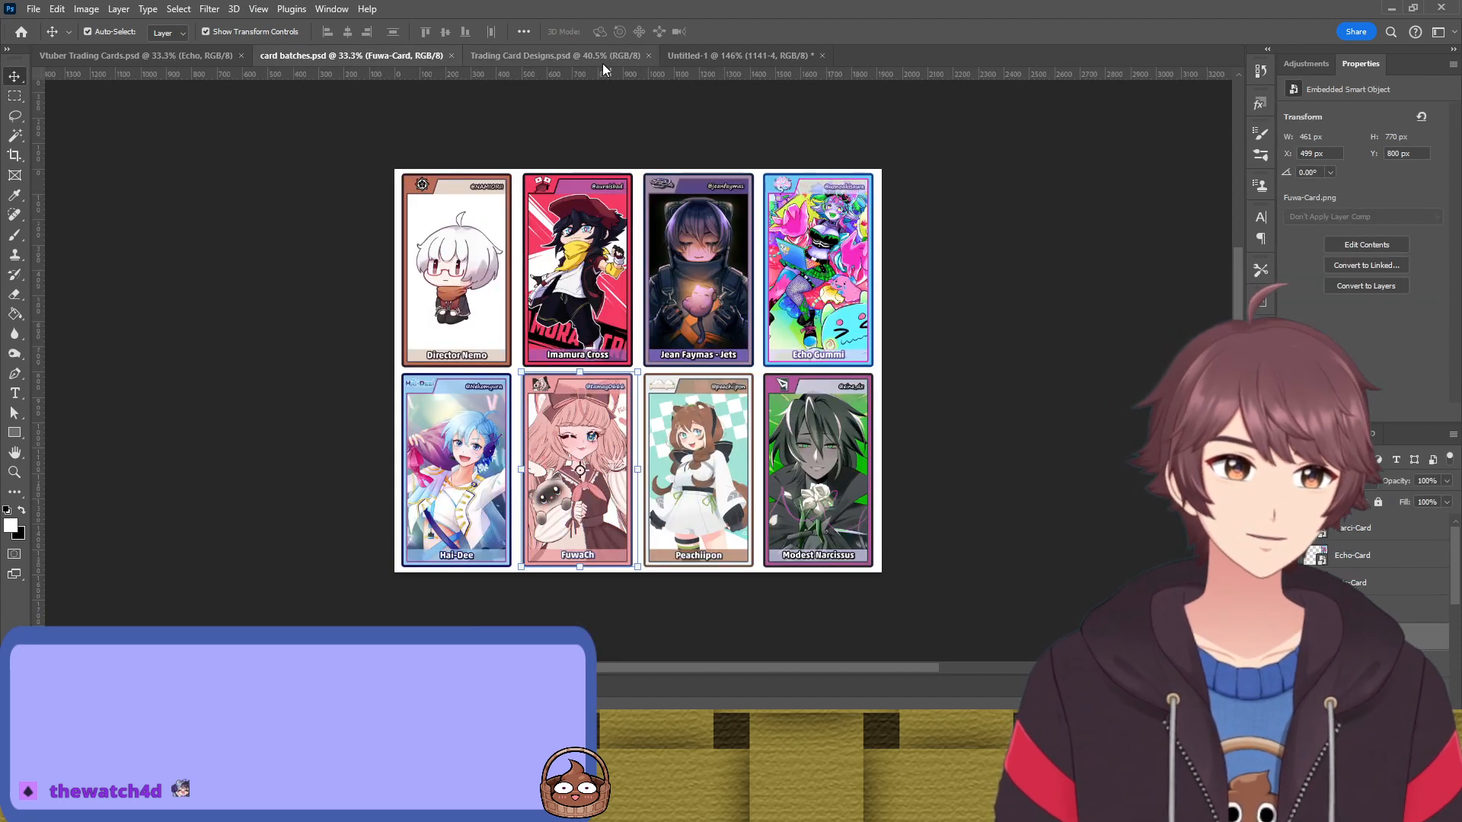
left_click(1288, 719)
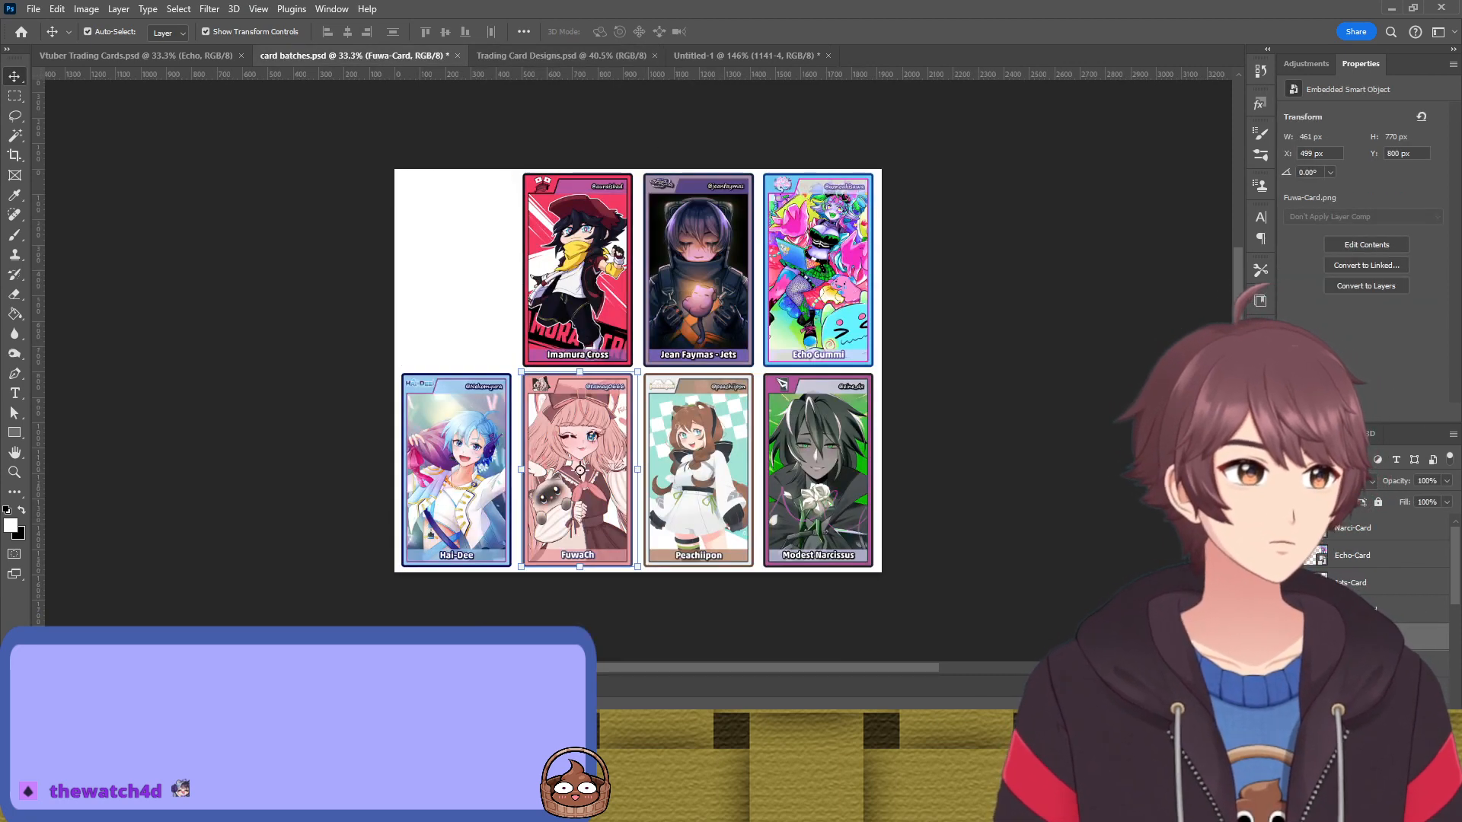
left_click(1287, 692)
left_click(1287, 665)
left_click(1287, 637)
left_click(1288, 609)
left_click(1287, 582)
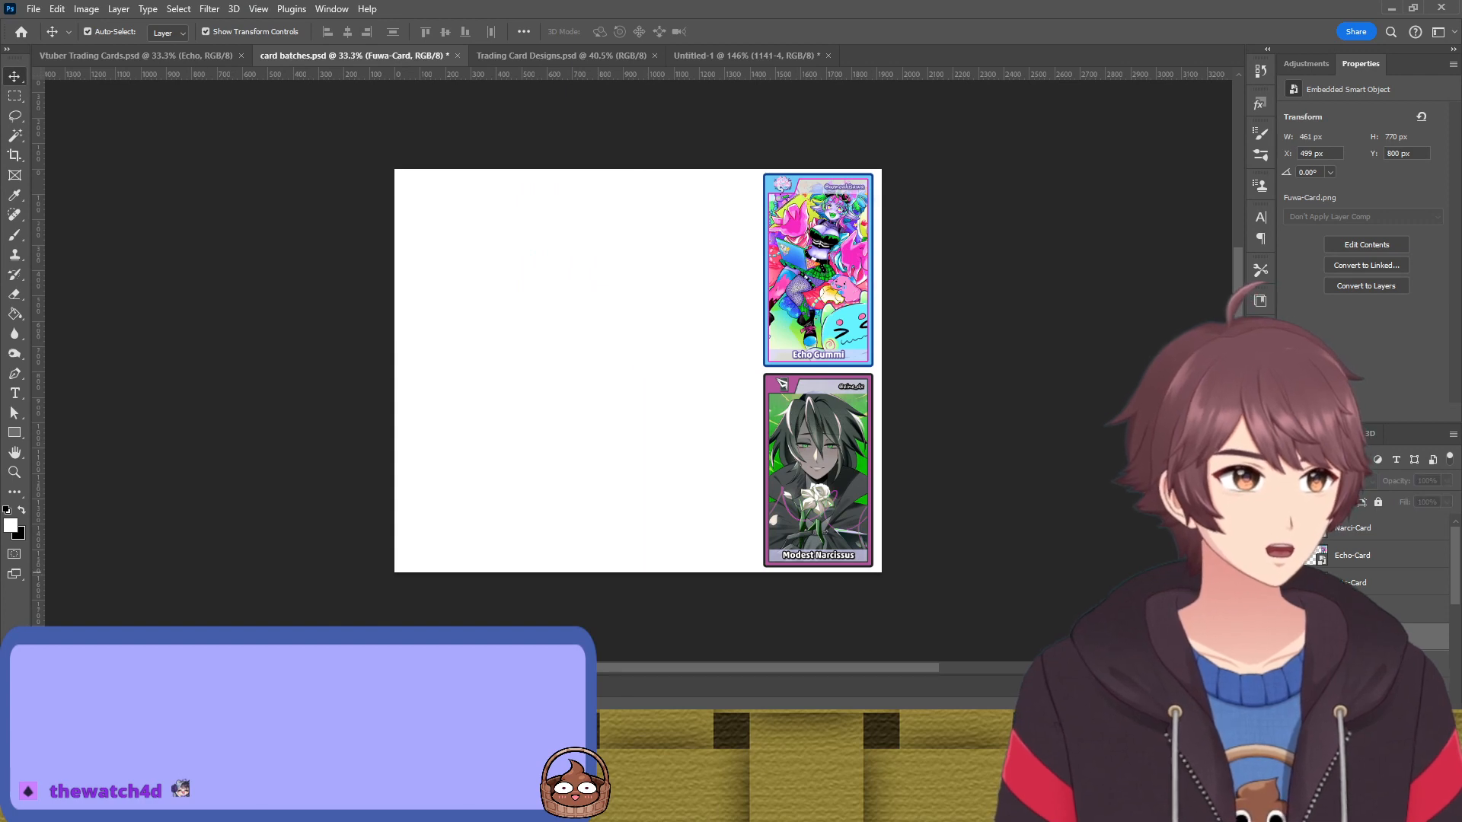
left_click(1288, 555)
left_click(1287, 528)
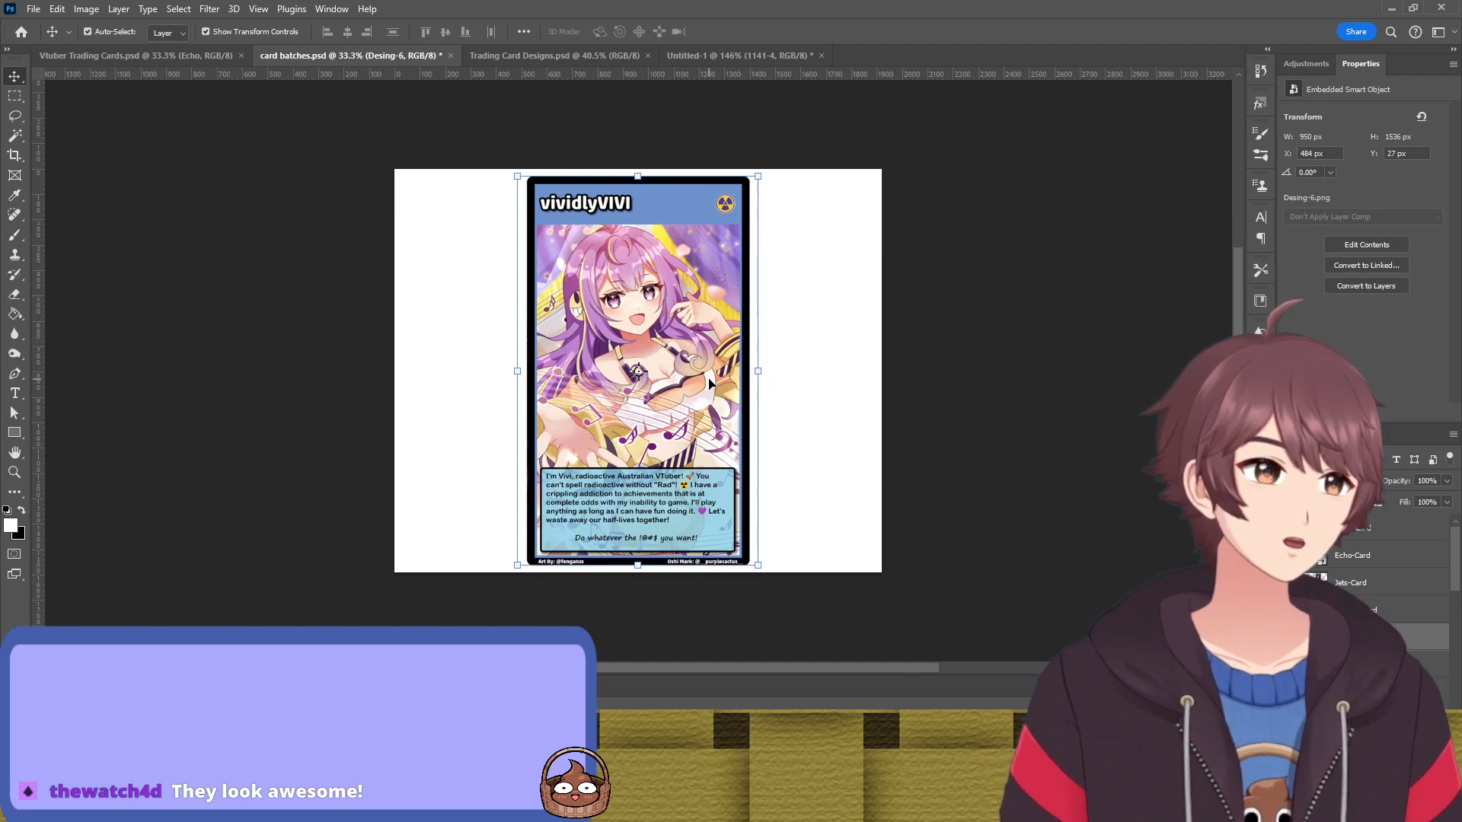
Hide the five layers from Desing-6 down to Design-2 so the Design-1 card shows on the canvas
scroll(708, 383, "up", 3)
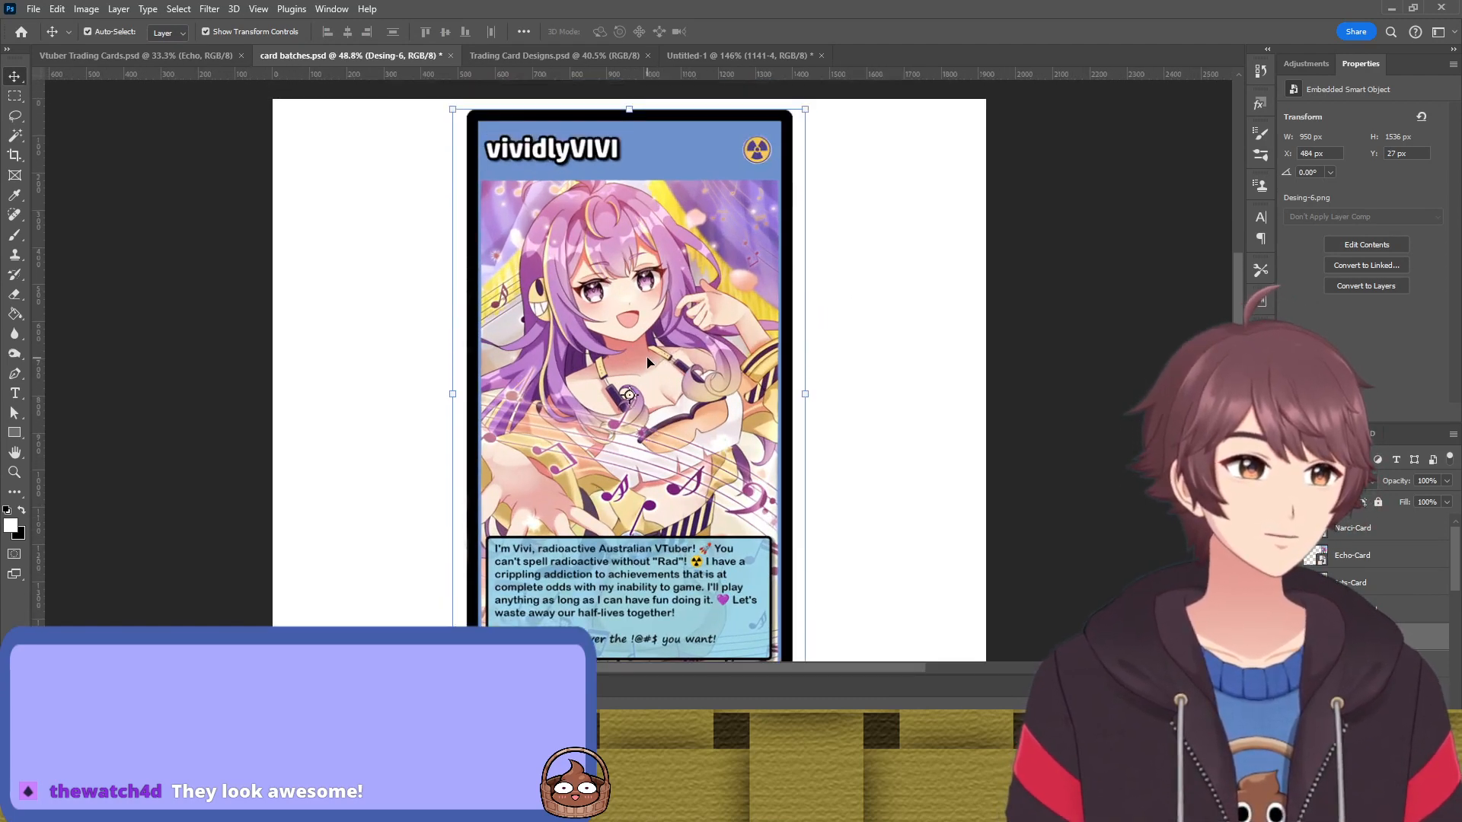
scroll(956, 463, "down", 2)
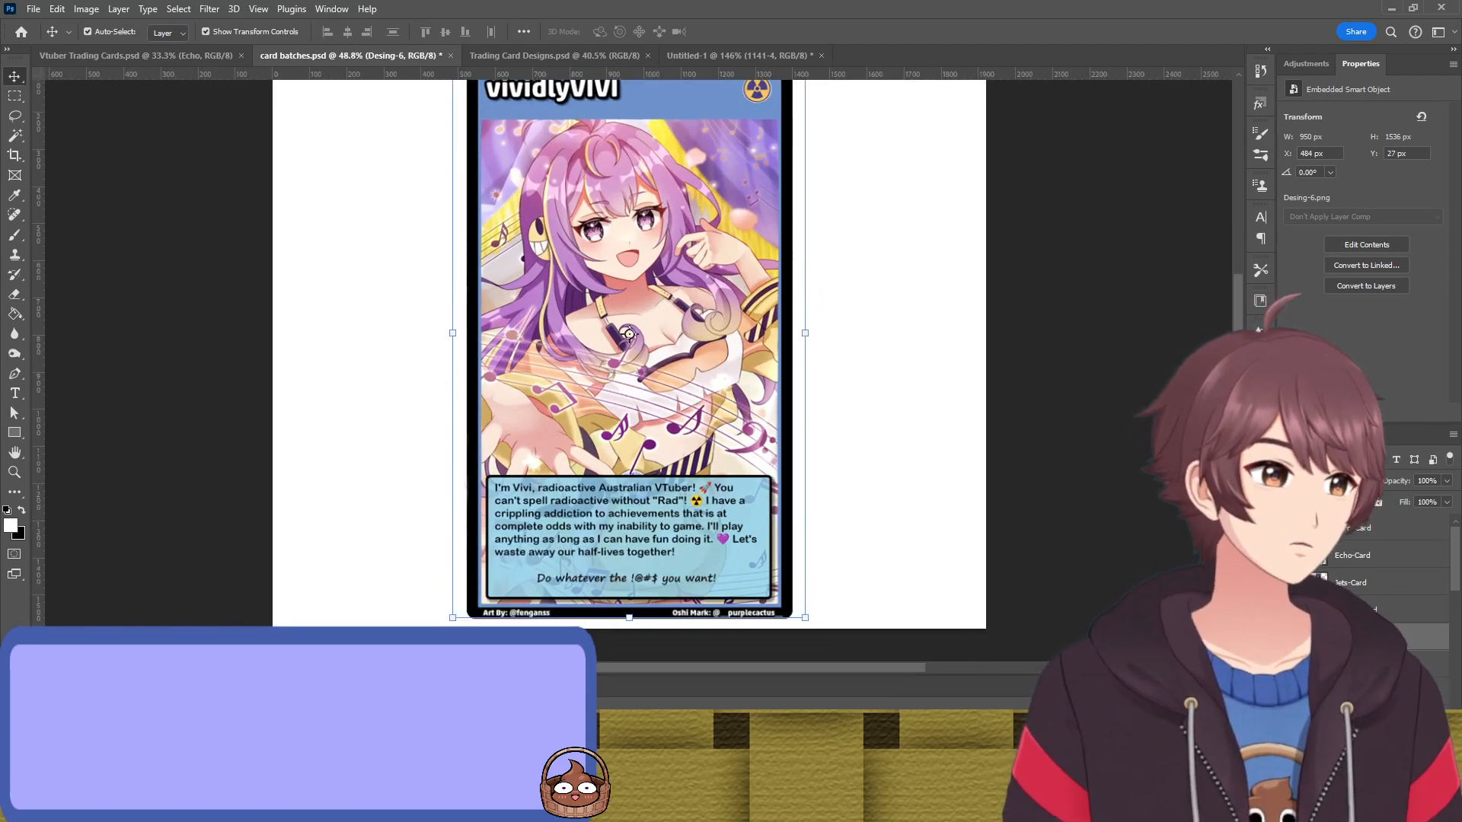
left_click(1289, 637)
left_click(1289, 663)
left_click(1289, 691)
left_click(1288, 719)
left_click(1289, 746)
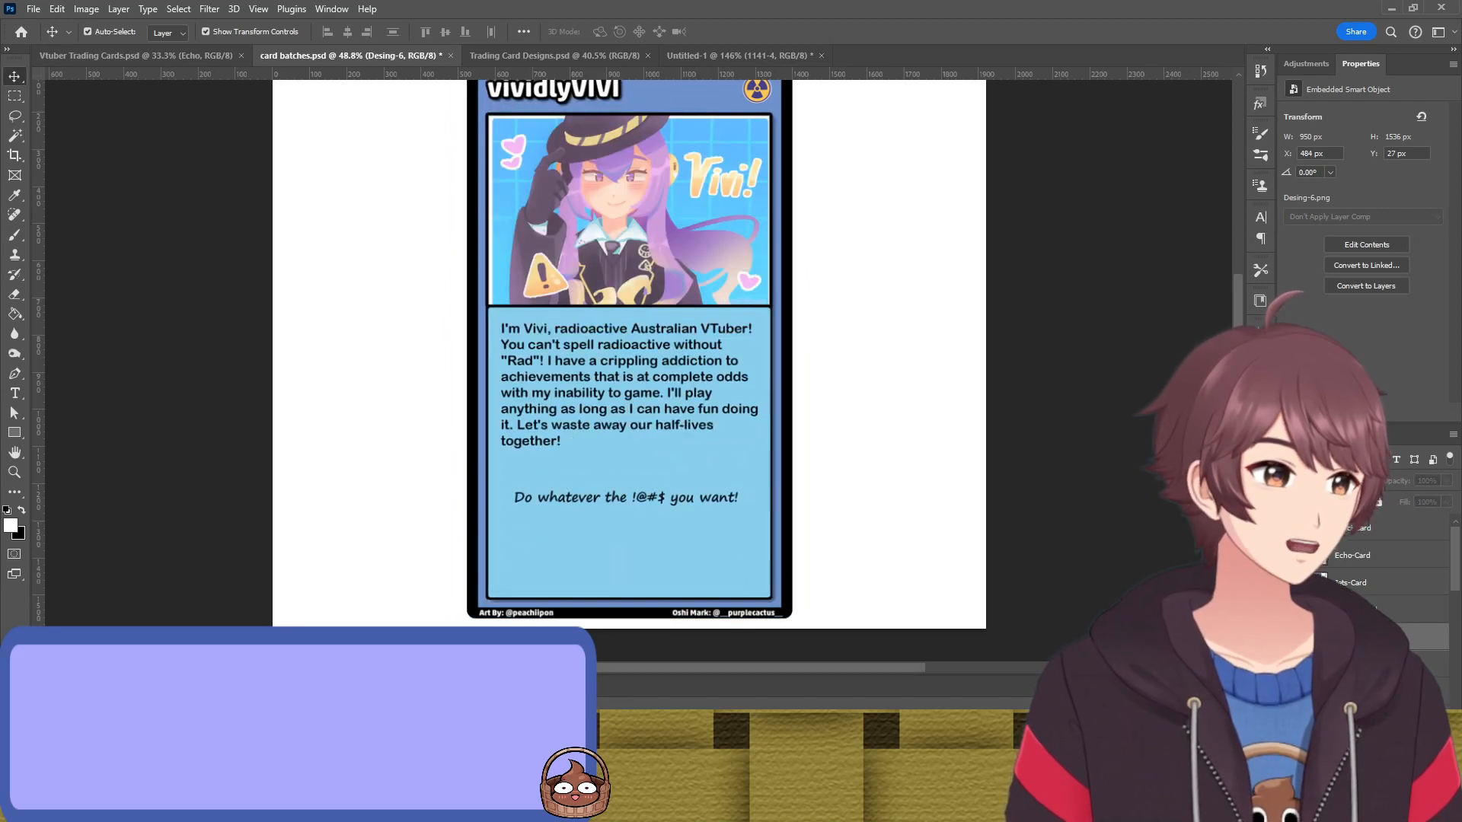
scroll(1363, 609, "down", 2)
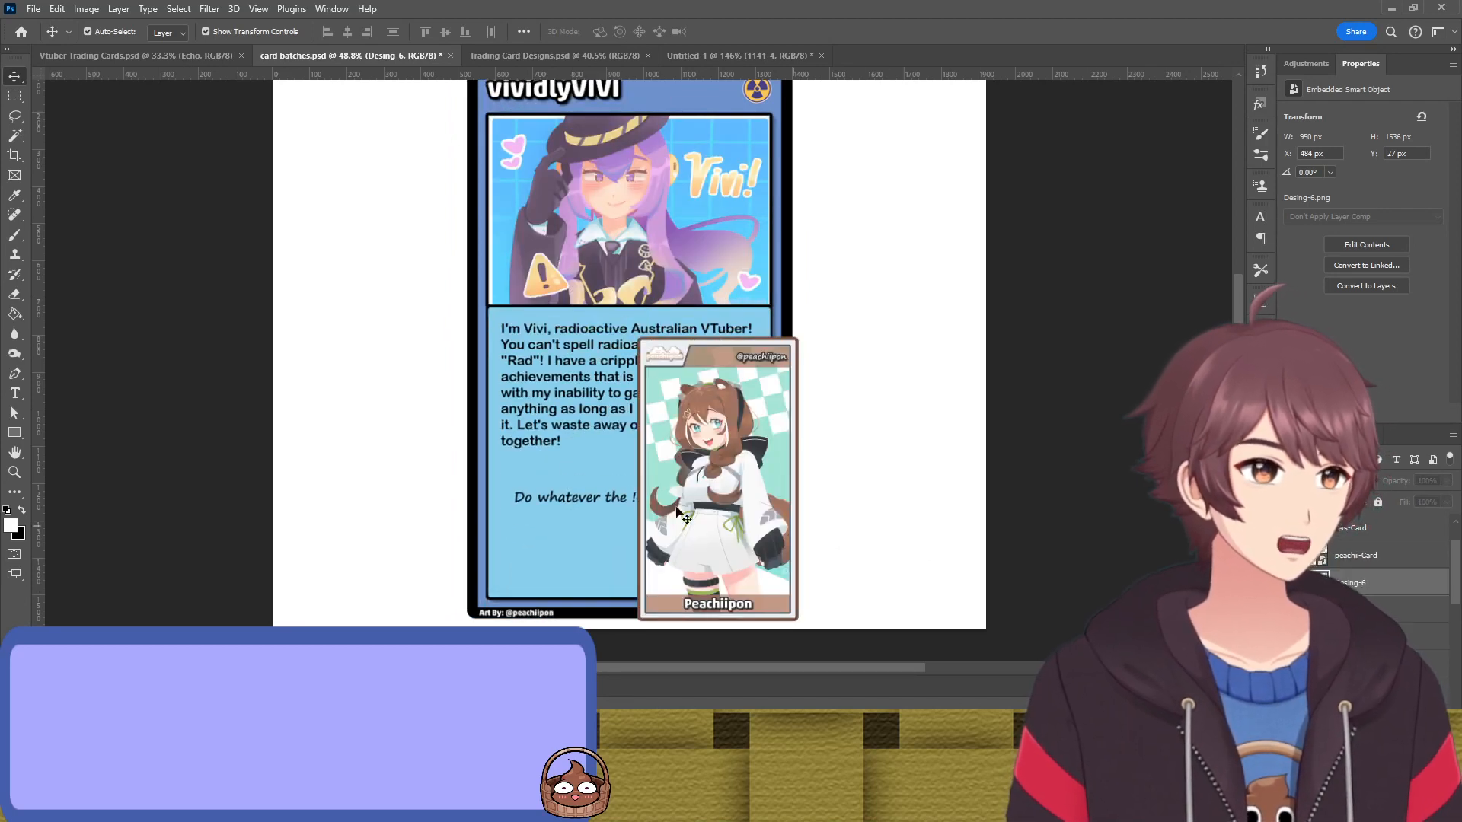
left_click(513, 436)
scroll(556, 236, "up", 3)
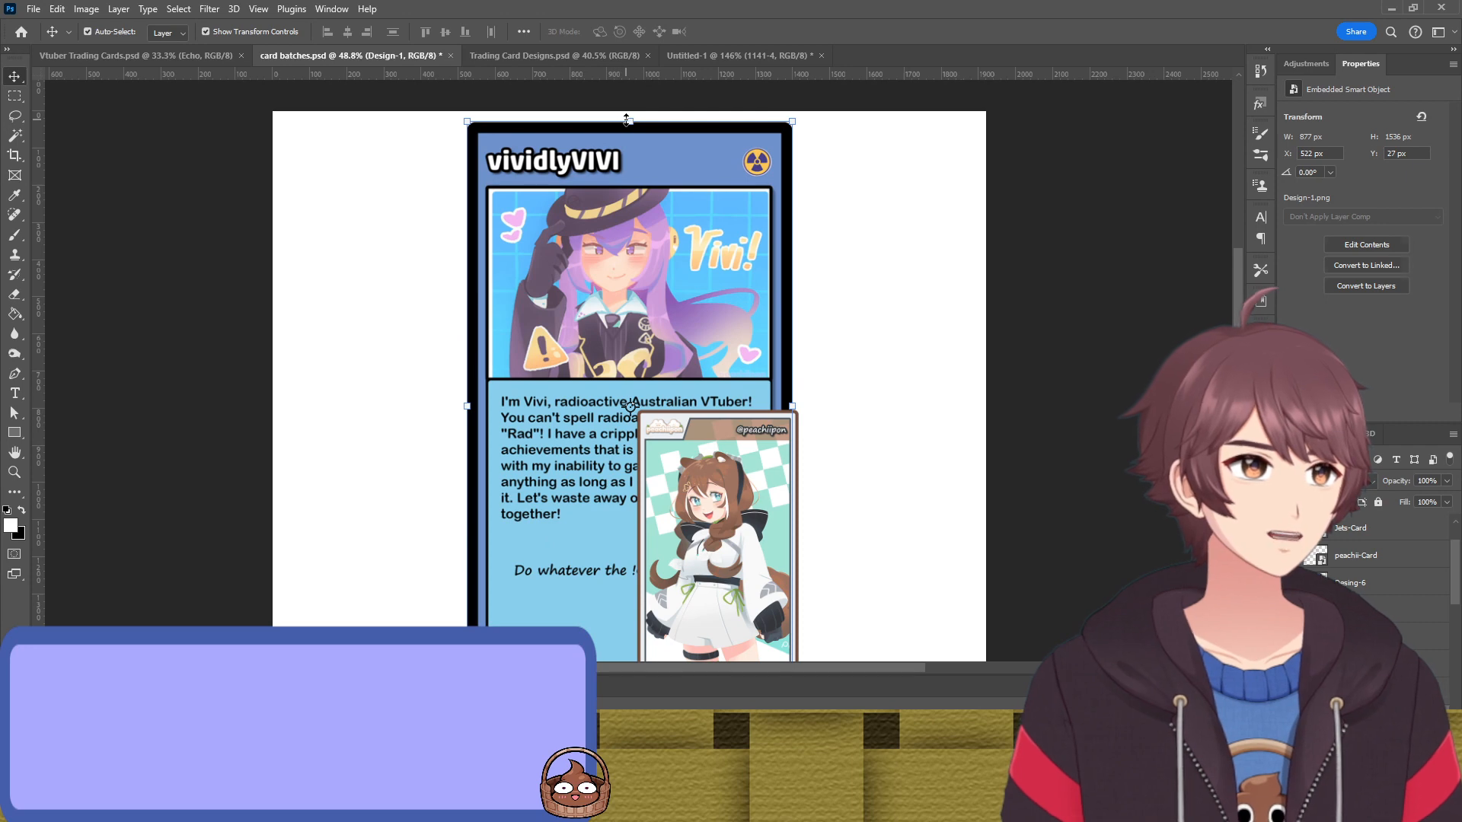
left_click_drag(627, 120, 723, 152)
scroll(875, 354, "down", 3)
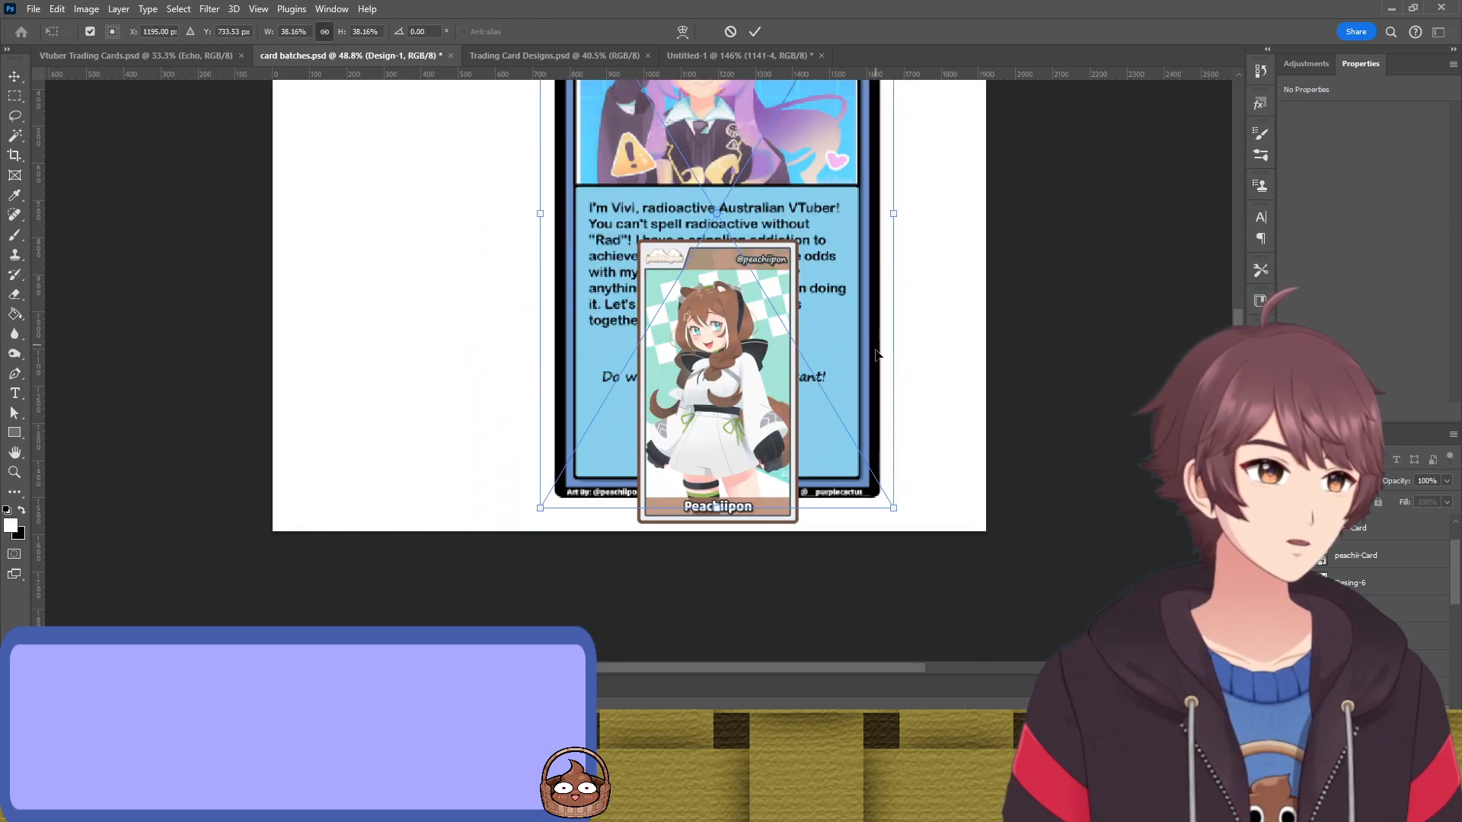
left_click_drag(839, 409, 839, 435)
scroll(778, 505, "up", 5)
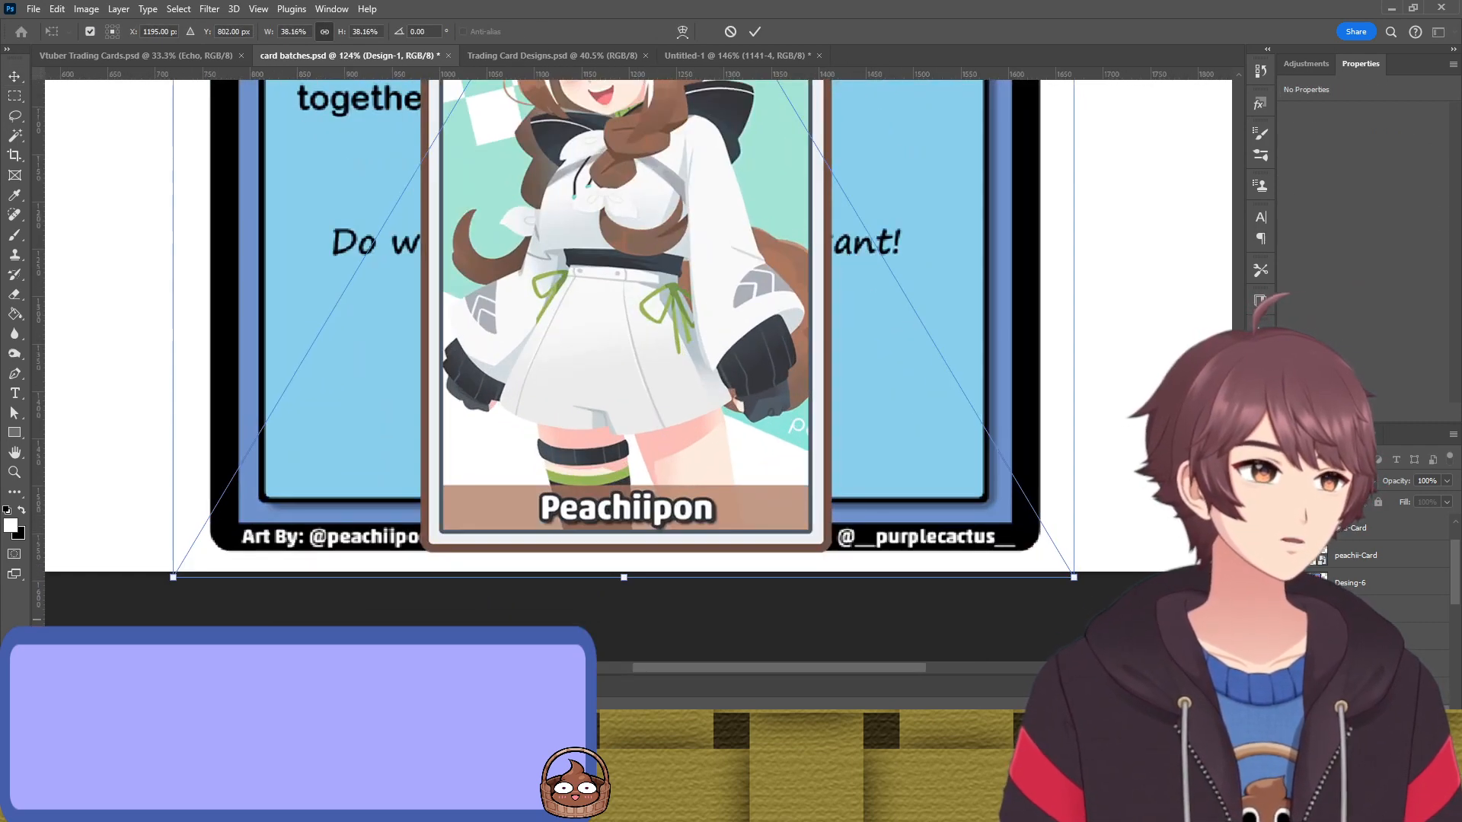
key("Escape")
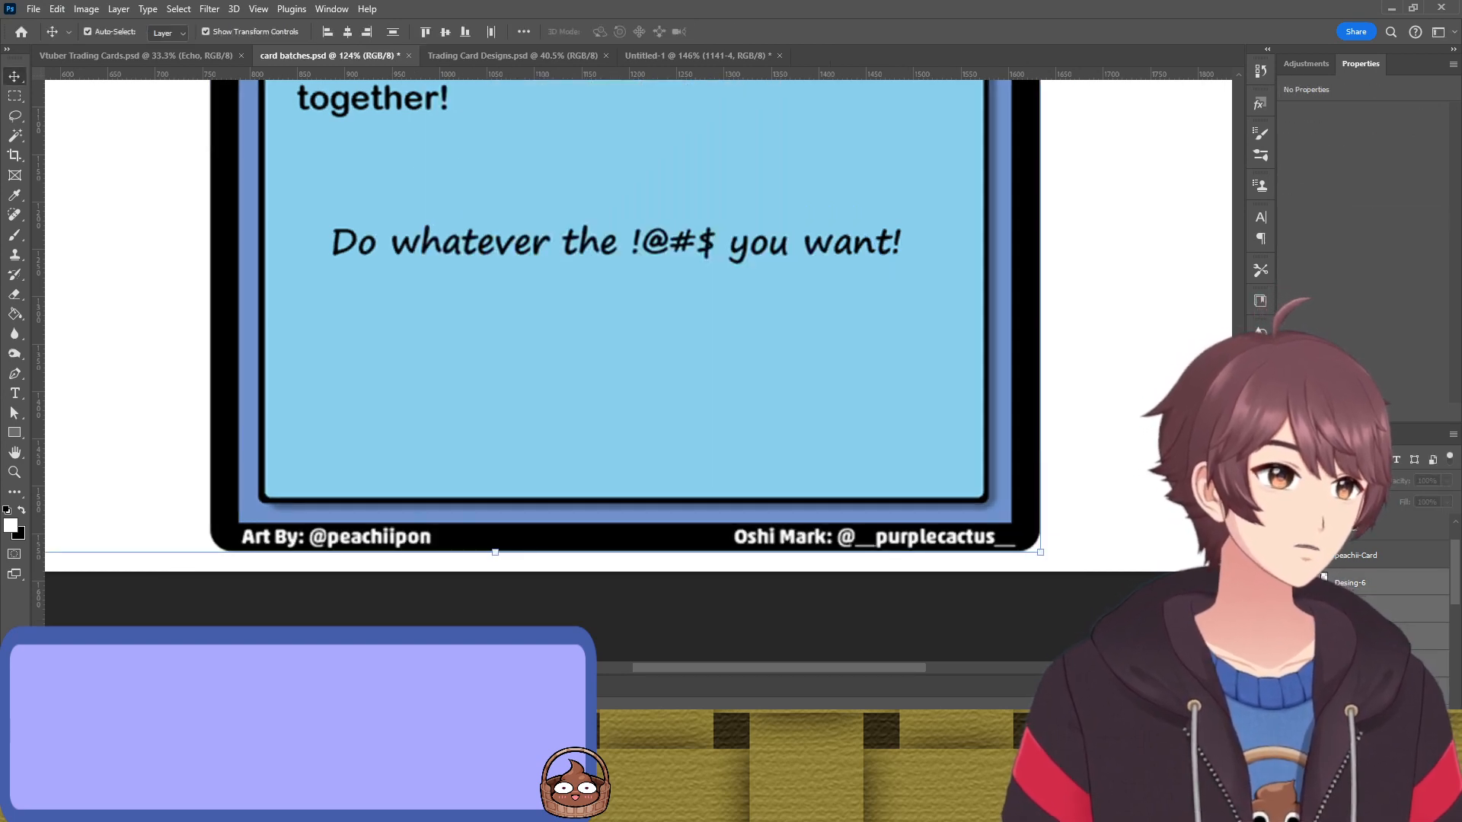
Move the Design-1 card over the green-and-pink card, placing it at X 949 px, Y 10 px, and save the document
scroll(1408, 556, "down", 1)
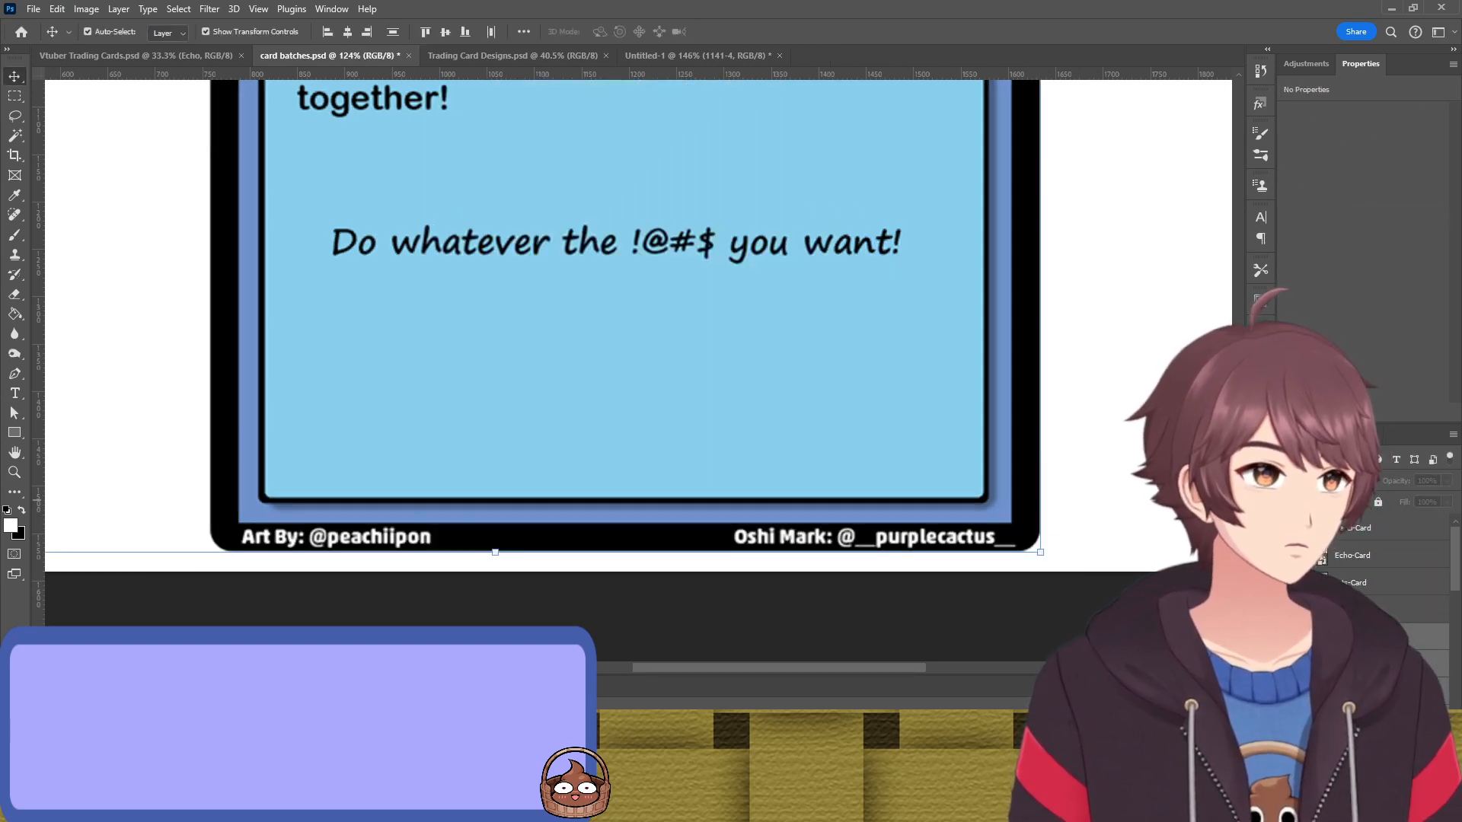
scroll(1353, 567, "down", 3)
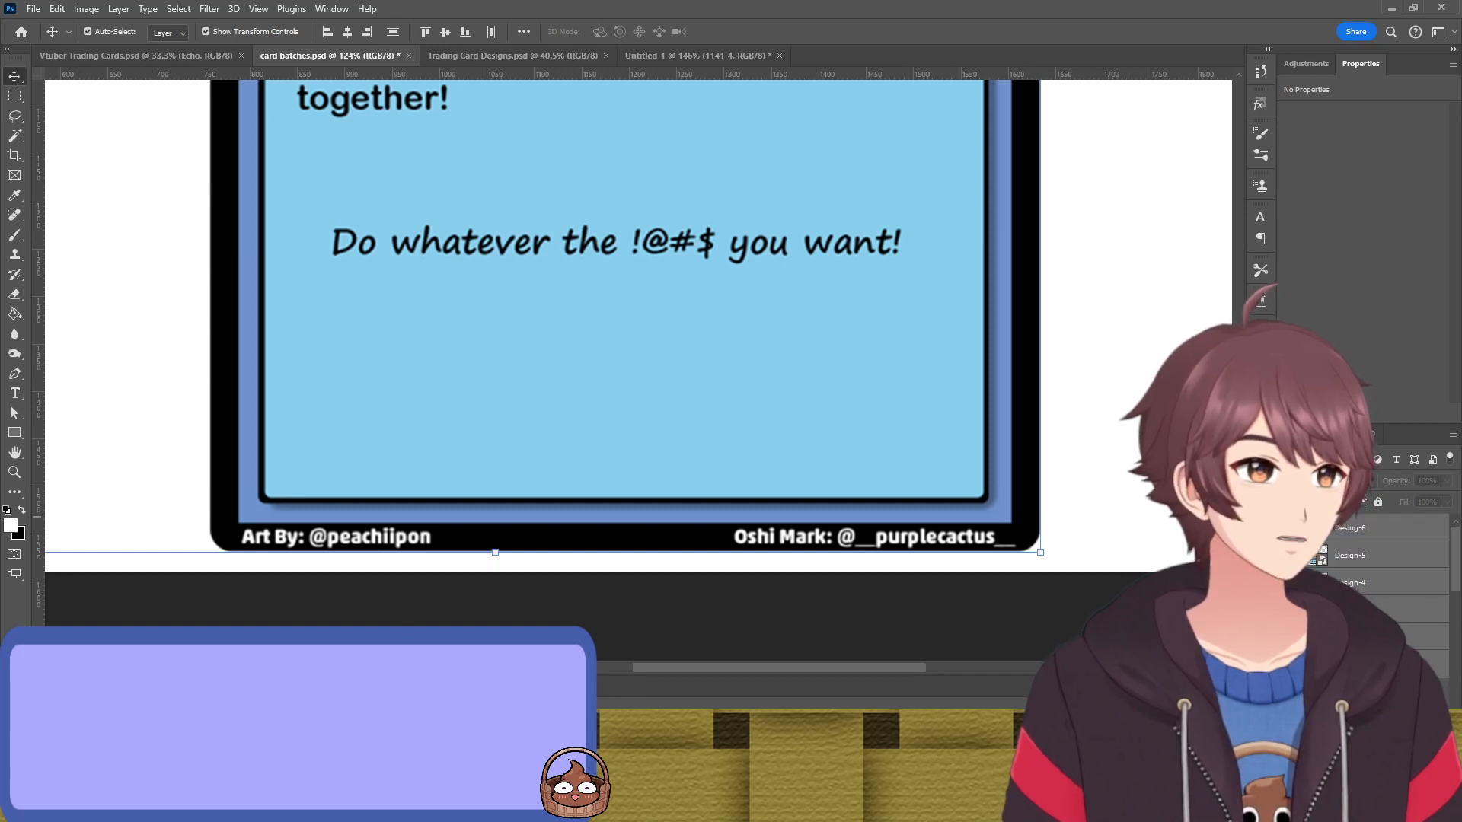
left_click(1288, 527)
left_click_drag(880, 525, 636, 536)
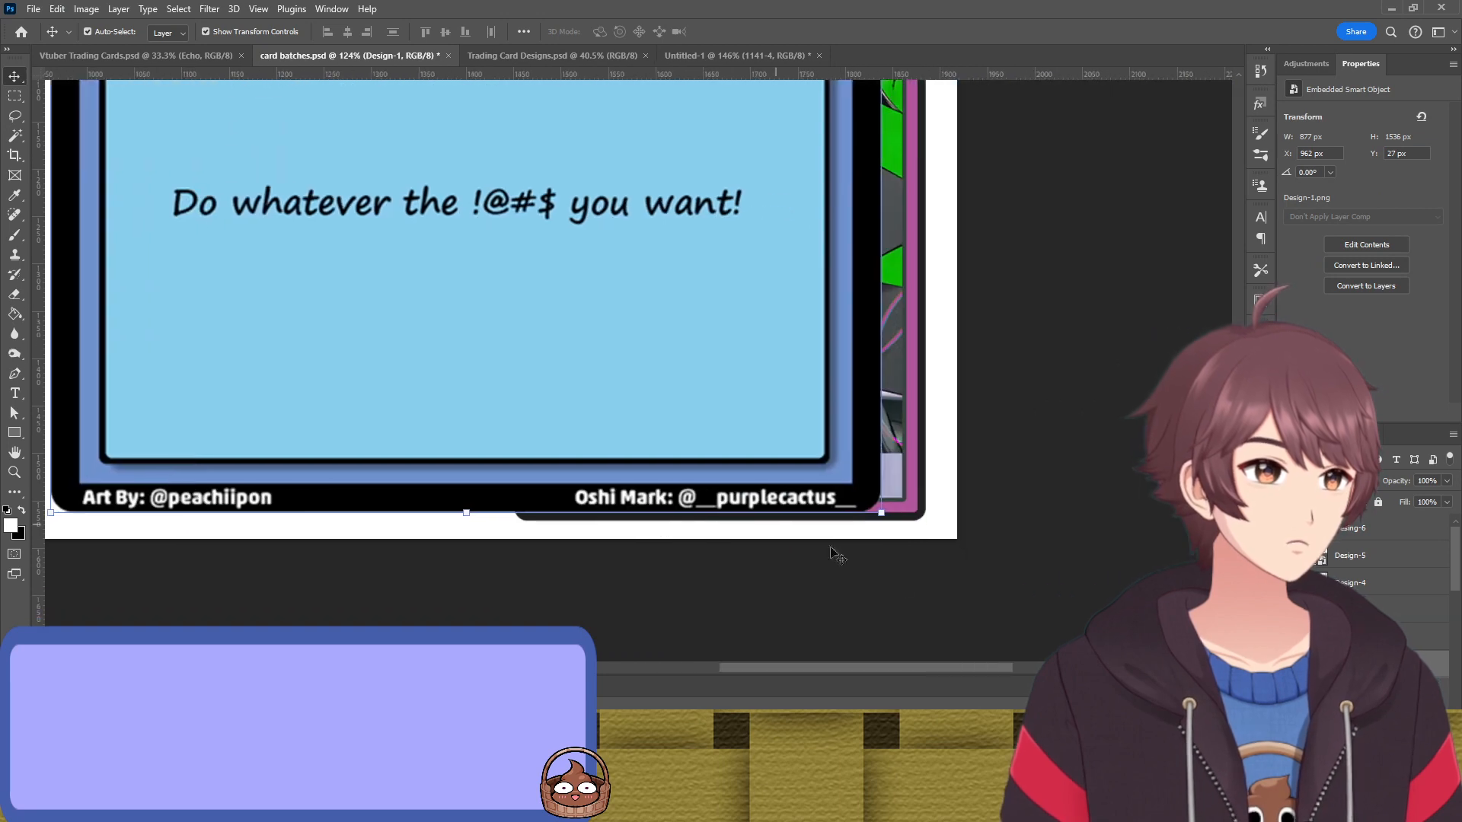
left_click(838, 556)
scroll(741, 531, "up", 9)
scroll(670, 520, "up", 1)
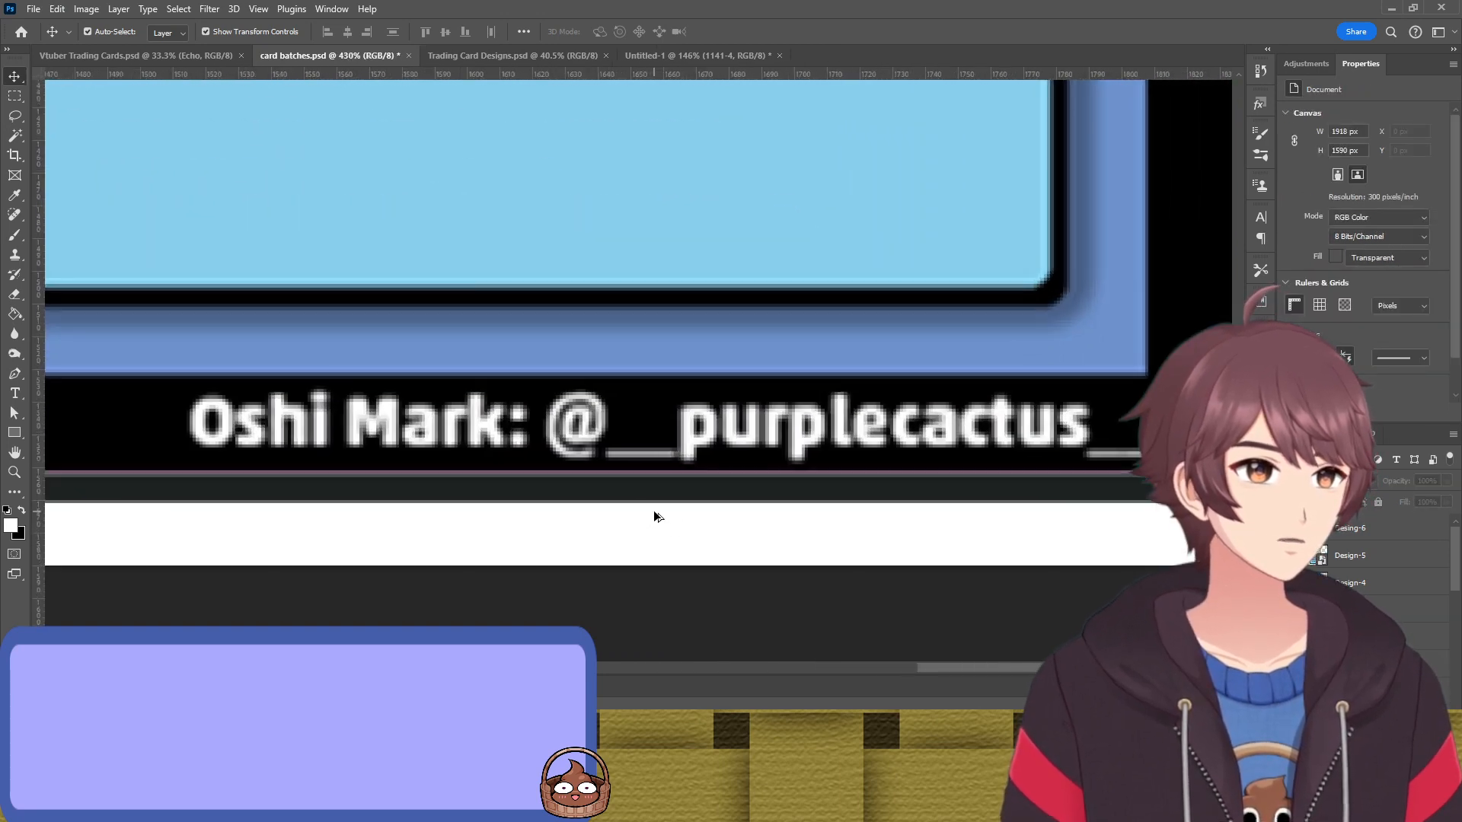
scroll(825, 457, "down", 3)
left_click_drag(1002, 347, 994, 343)
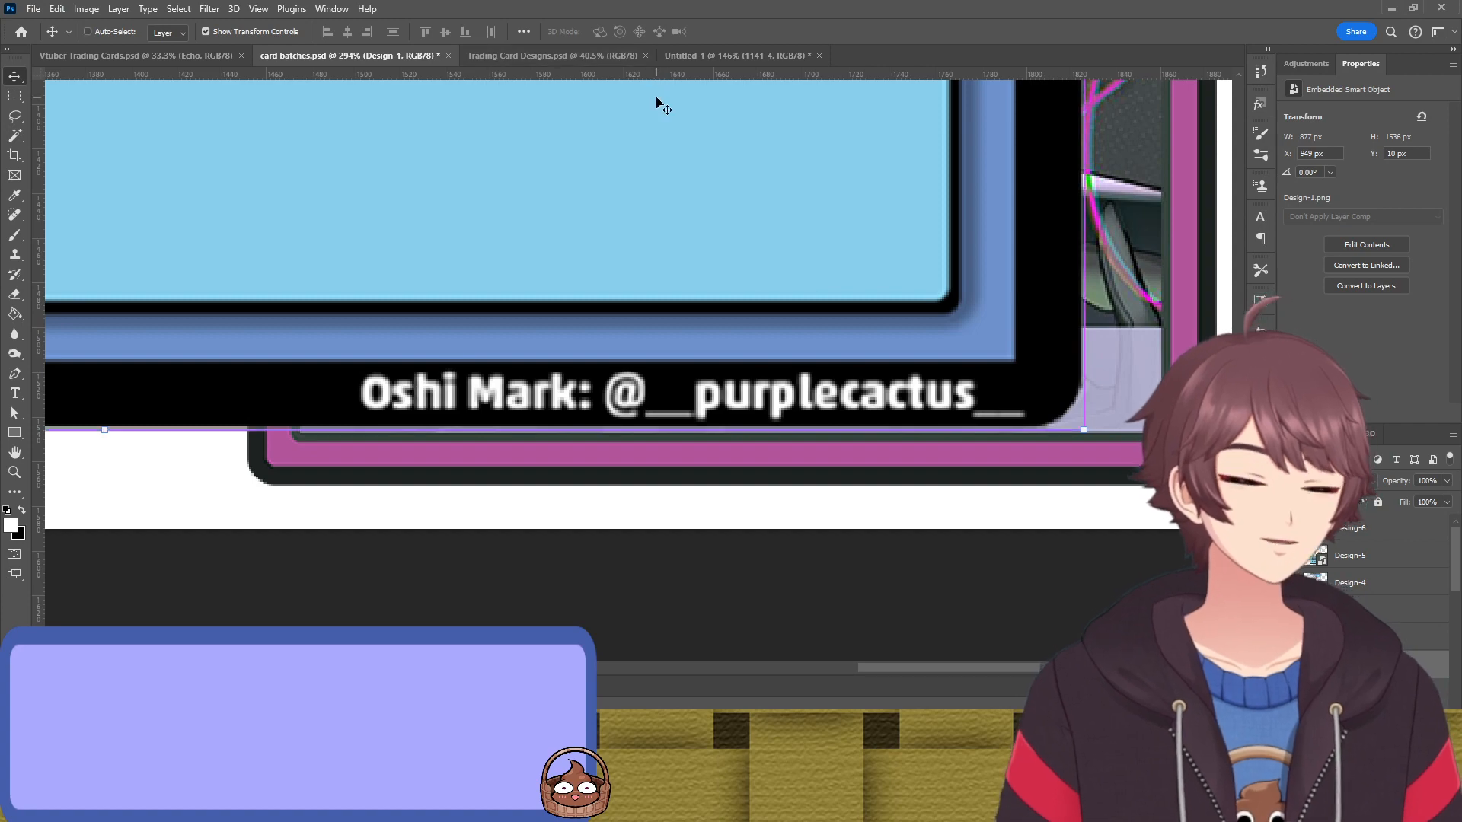
key("ctrl+s")
Compare the black bottom border around the Oshi Mark credit in Trading Card Designs.psd with the one in card batches.psd
left_click(610, 56)
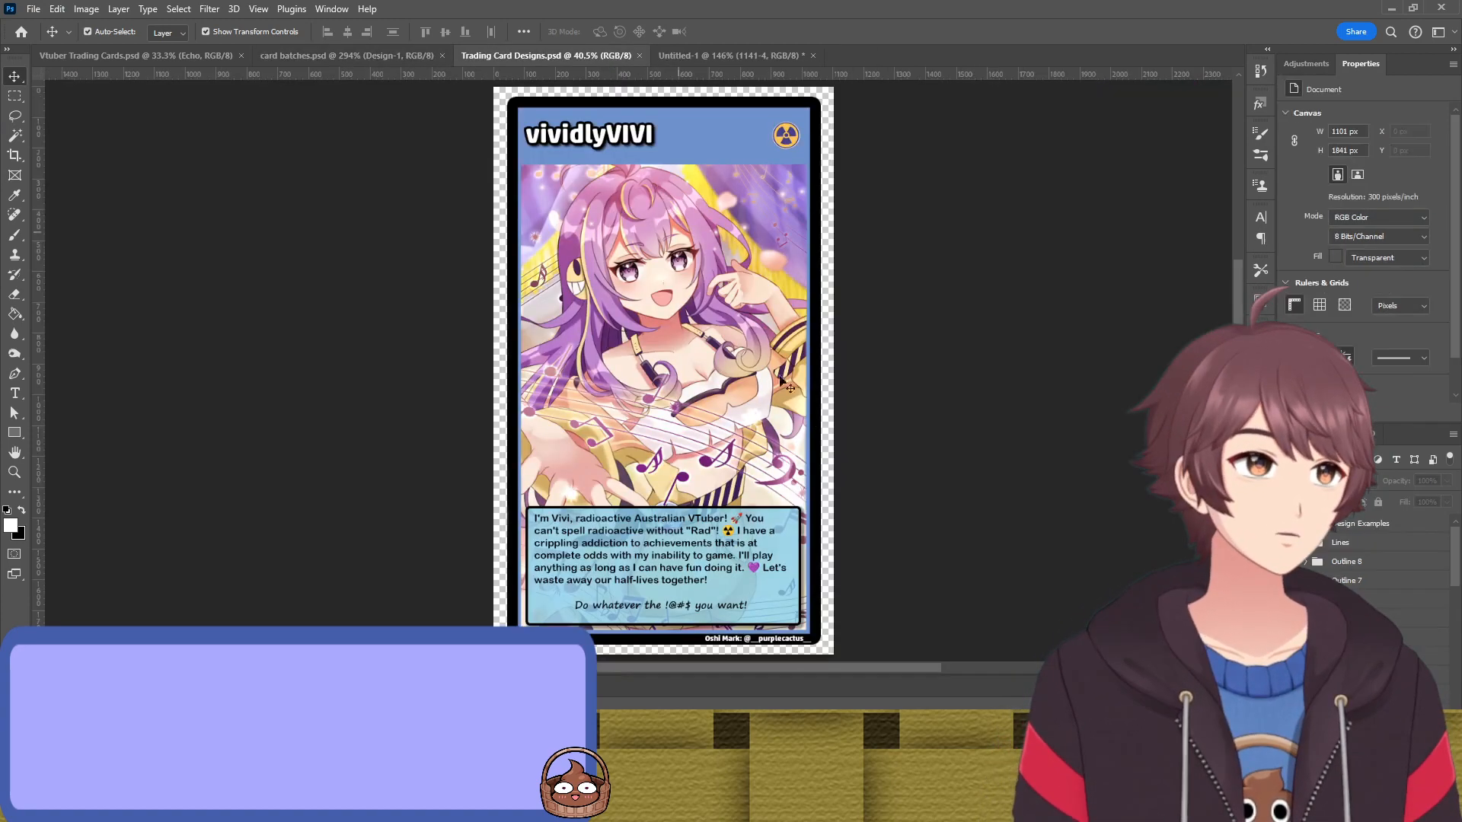
scroll(821, 609, "up", 15)
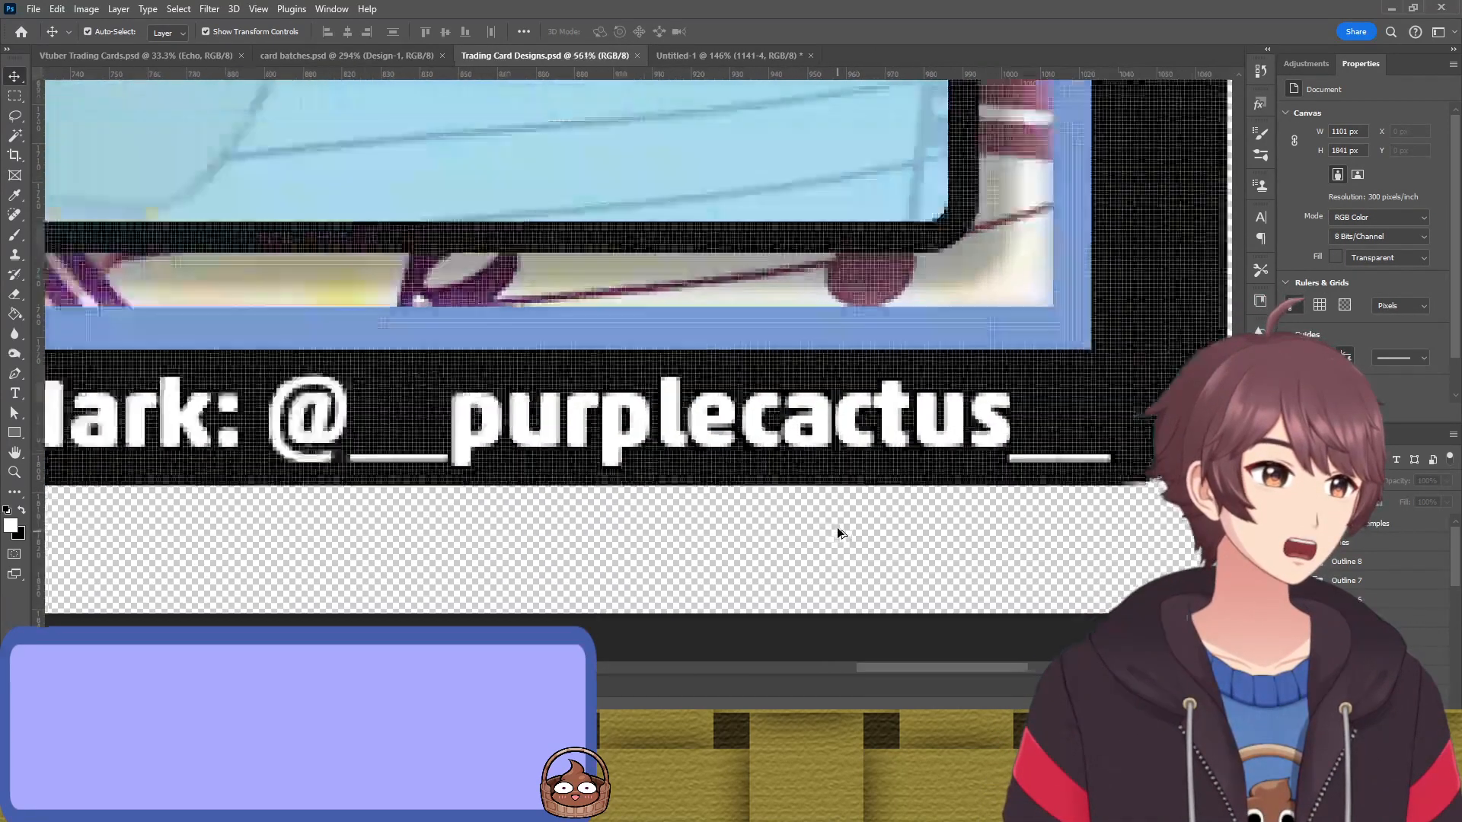
scroll(832, 509, "down", 8)
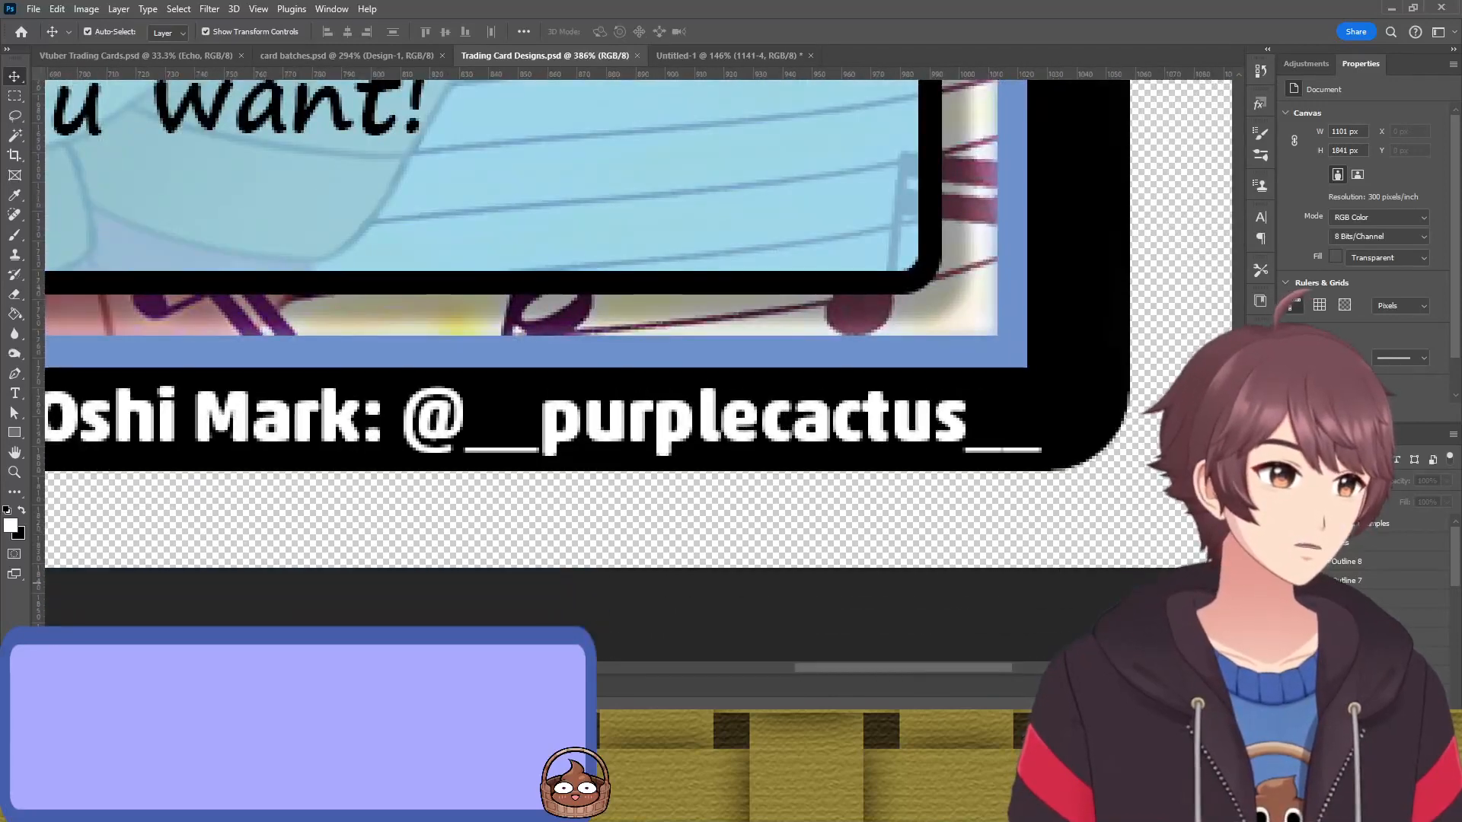
scroll(999, 461, "down", 4)
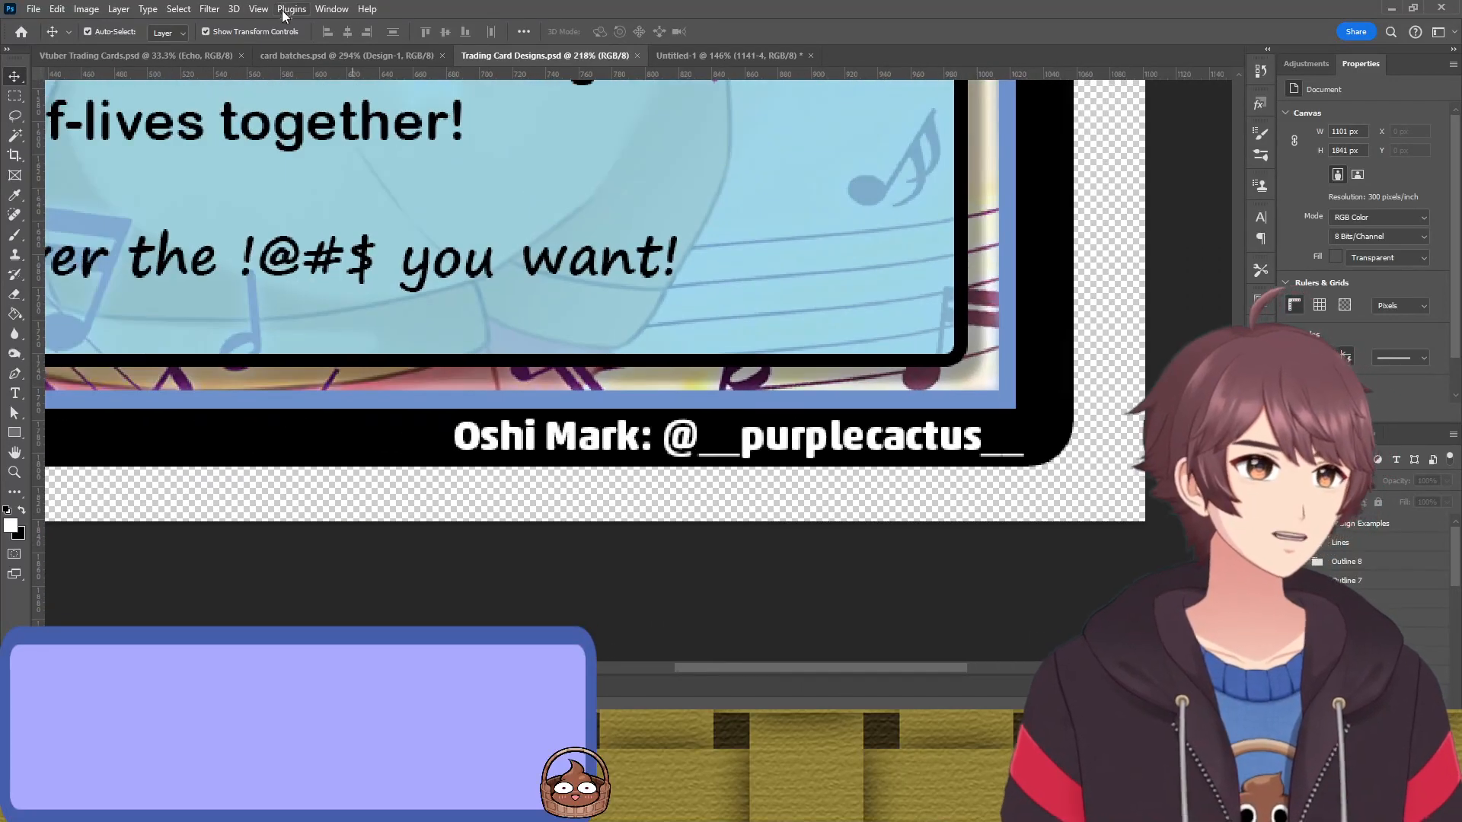
left_click(346, 55)
scroll(458, 214, "down", 6)
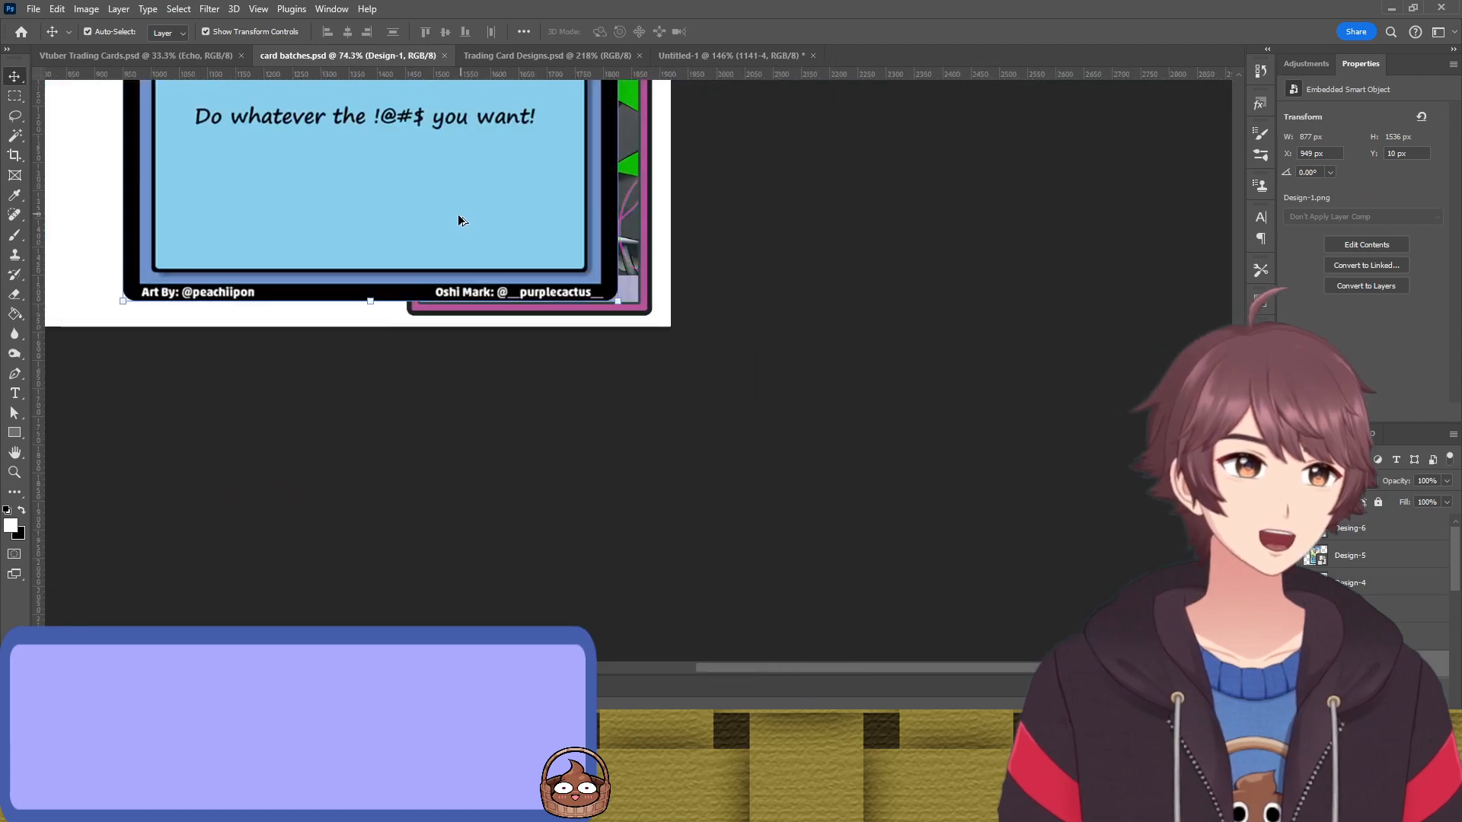
scroll(564, 415, "up", 5)
scroll(440, 92, "down", 4)
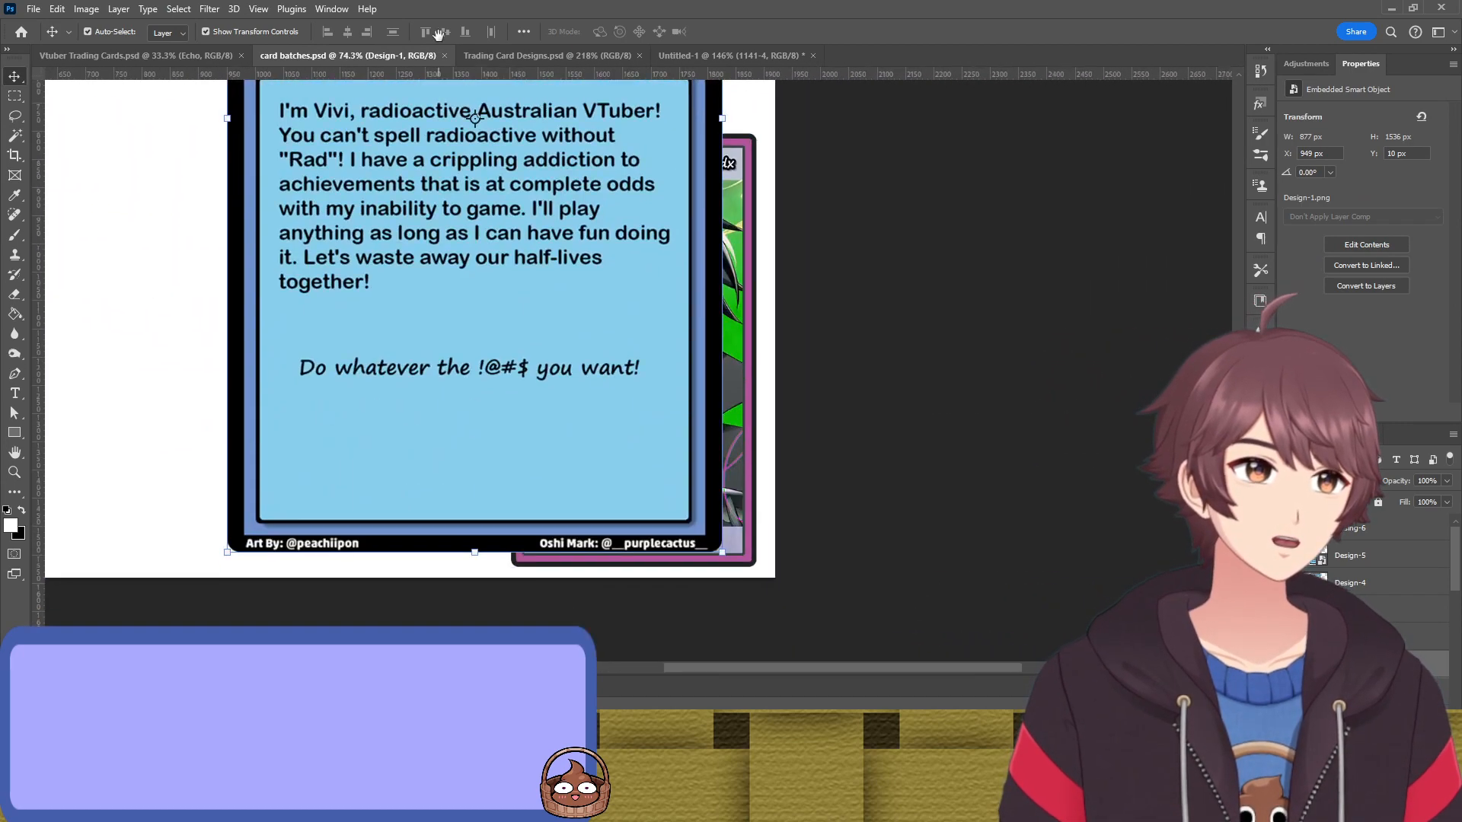
scroll(444, 218, "down", 3)
left_click(555, 512)
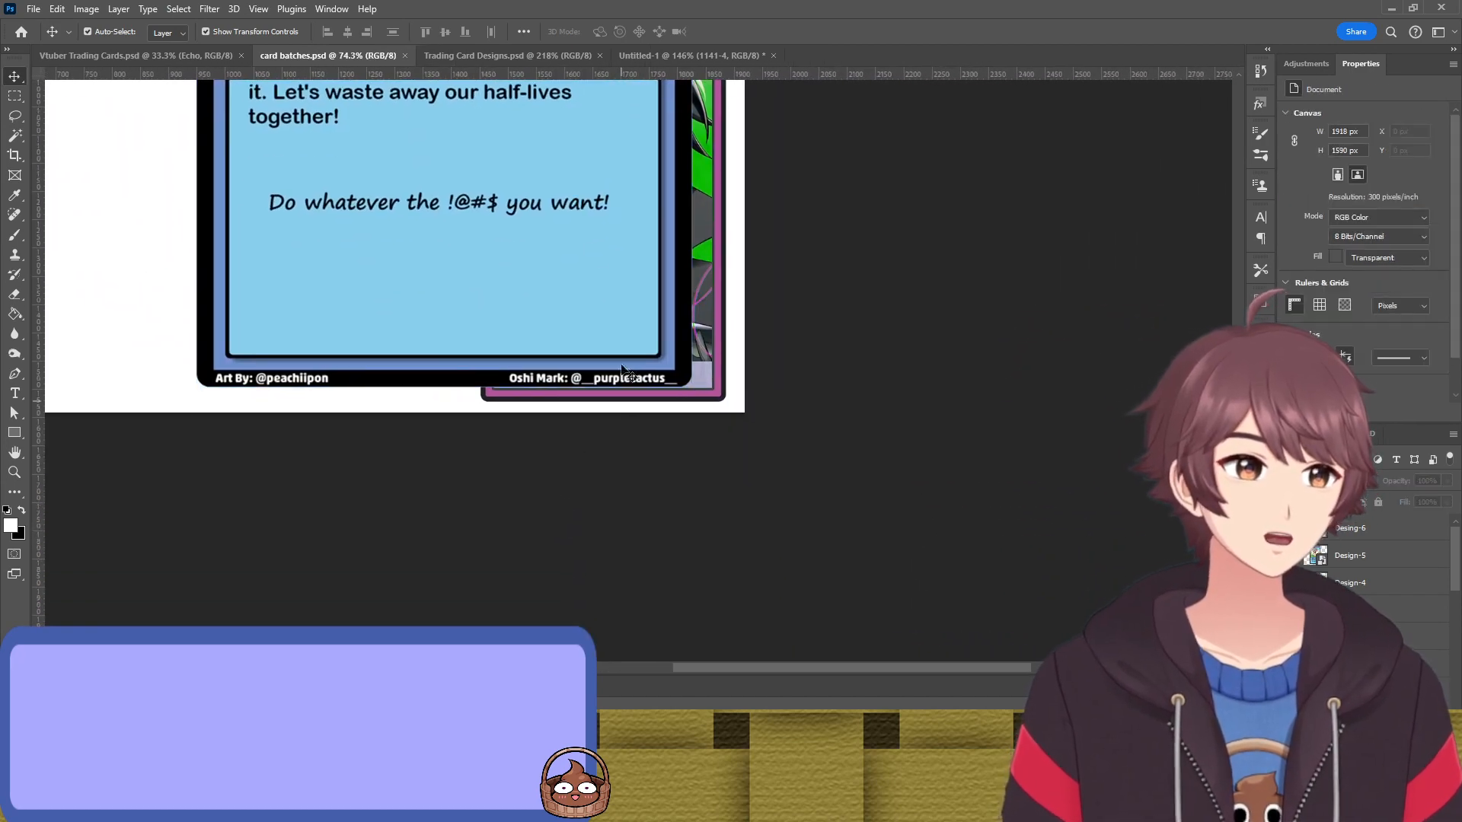
In Trading Card Designs.psd, hide the Outline 6 design so the plain blue Outline 1 design shows, and inspect its bottom edge
left_click(551, 57)
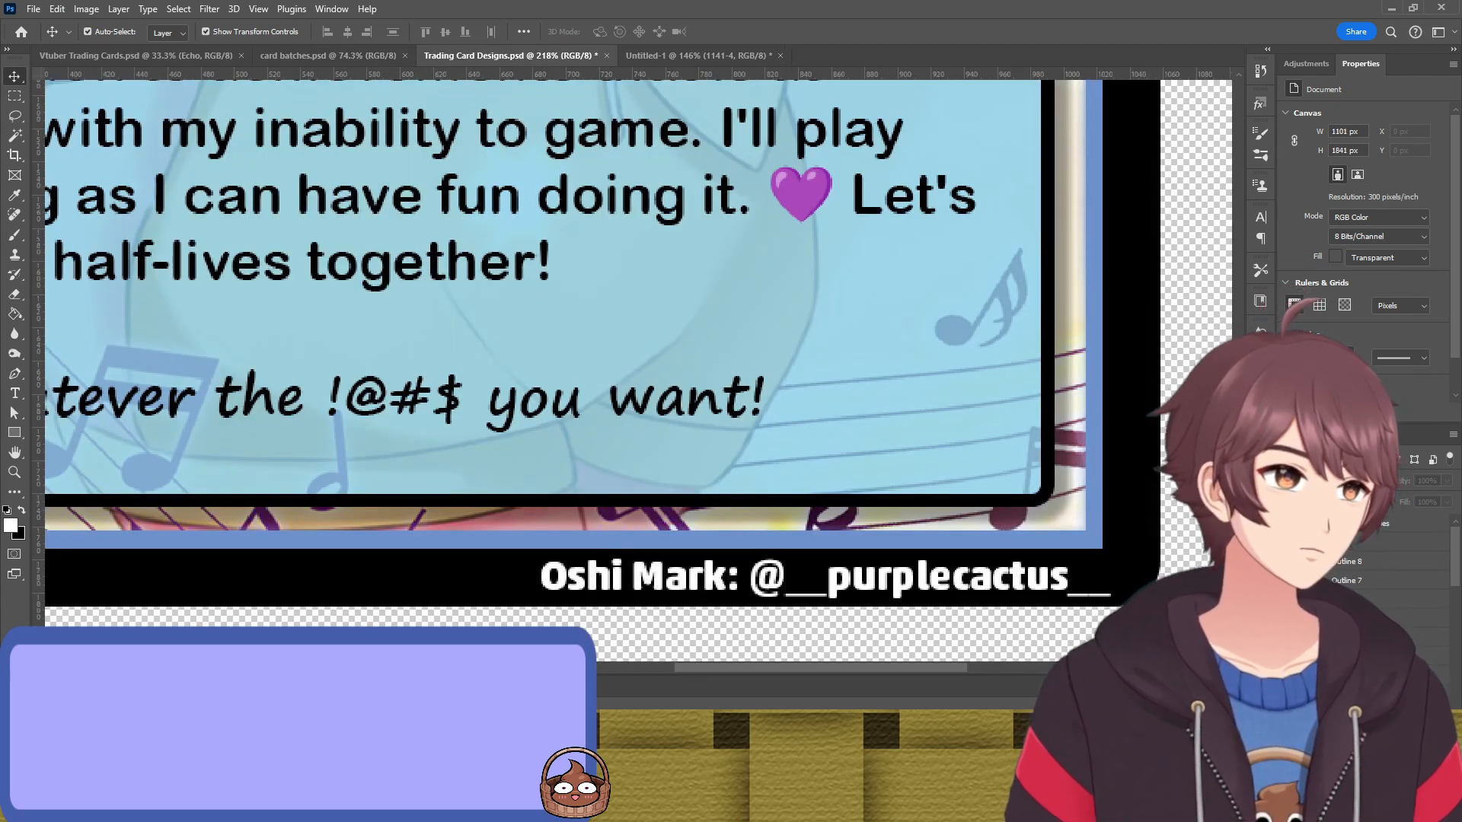
left_click(1287, 599)
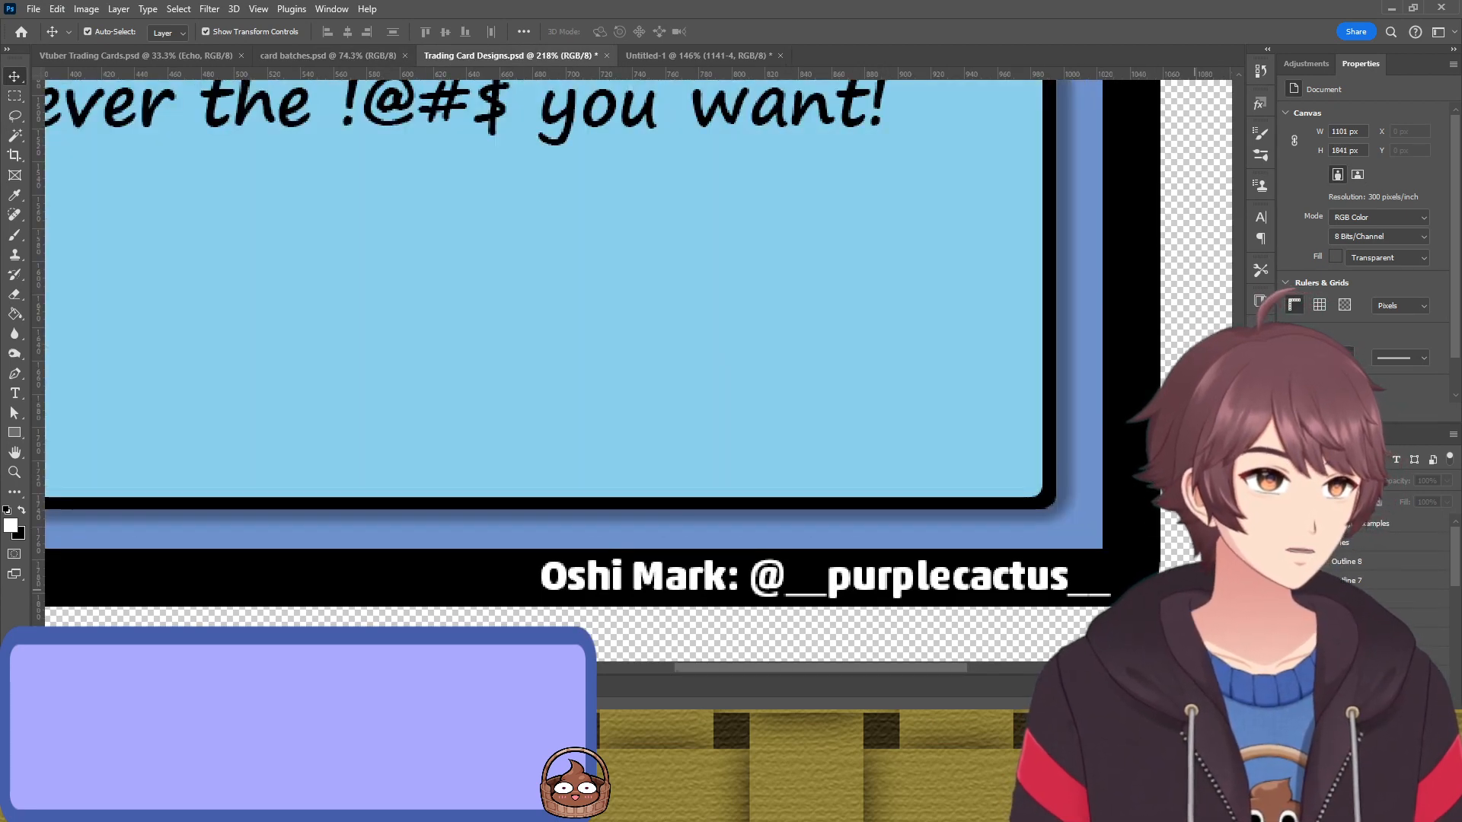
scroll(890, 620, "down", 2)
scroll(906, 532, "up", 2)
scroll(919, 522, "down", 4)
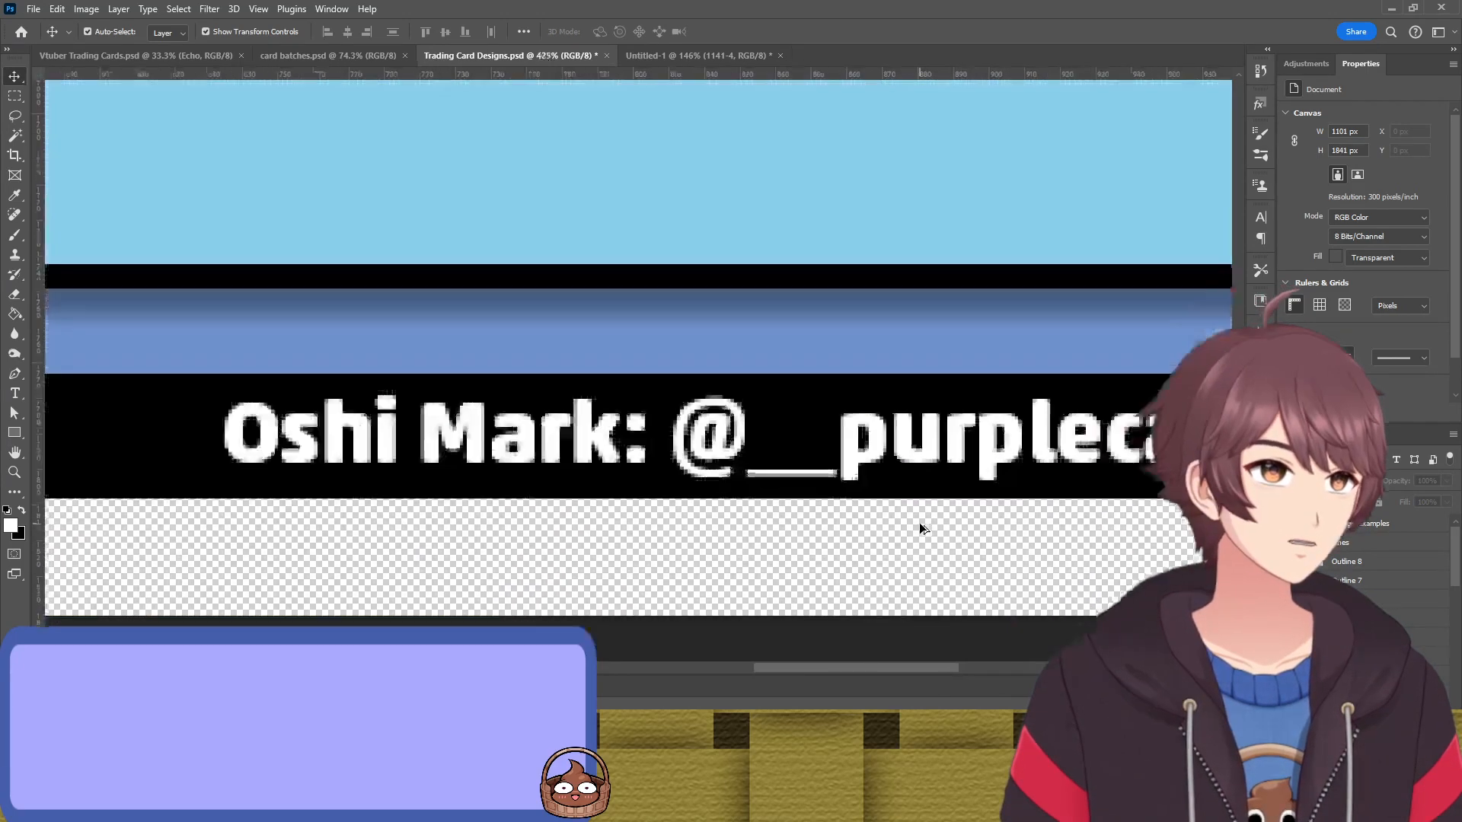
scroll(919, 522, "down", 3)
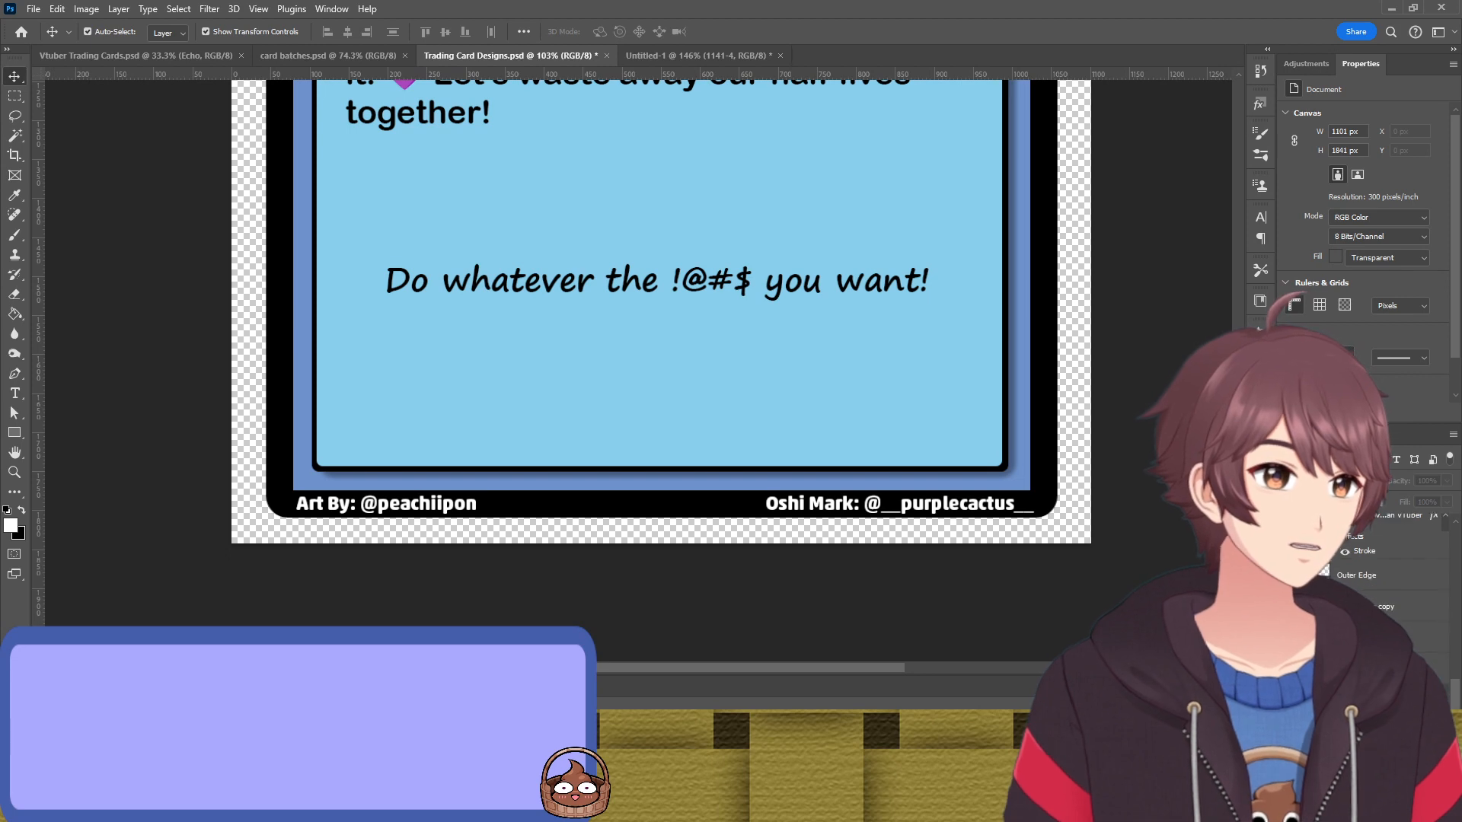
scroll(1401, 563, "down", 3)
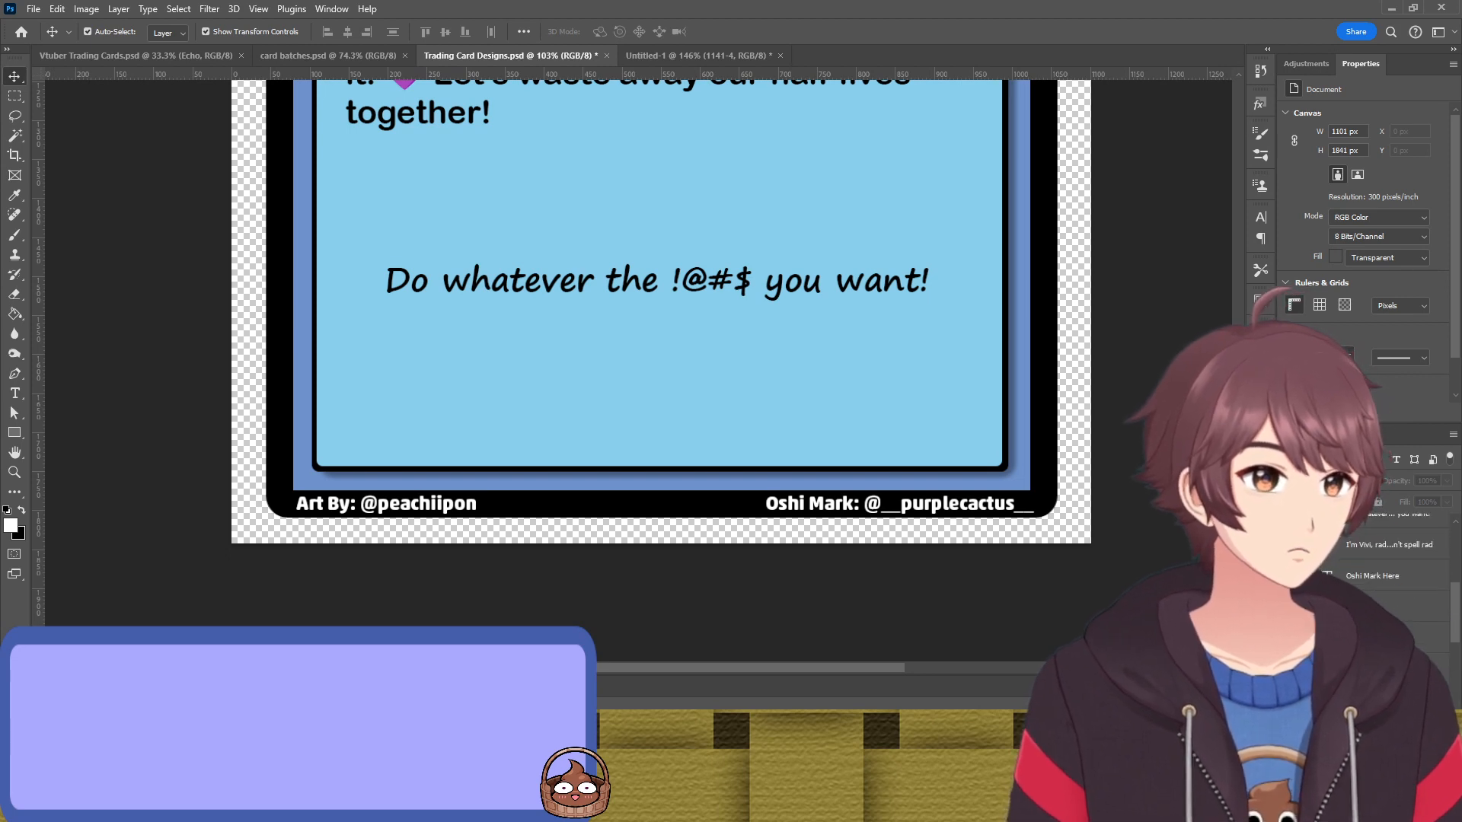
Select the Outline 1 group and switch layer visibility so the black border extends to the canvas edges
left_click(1370, 571)
scroll(1370, 571, "down", 2)
scroll(1370, 571, "up", 3)
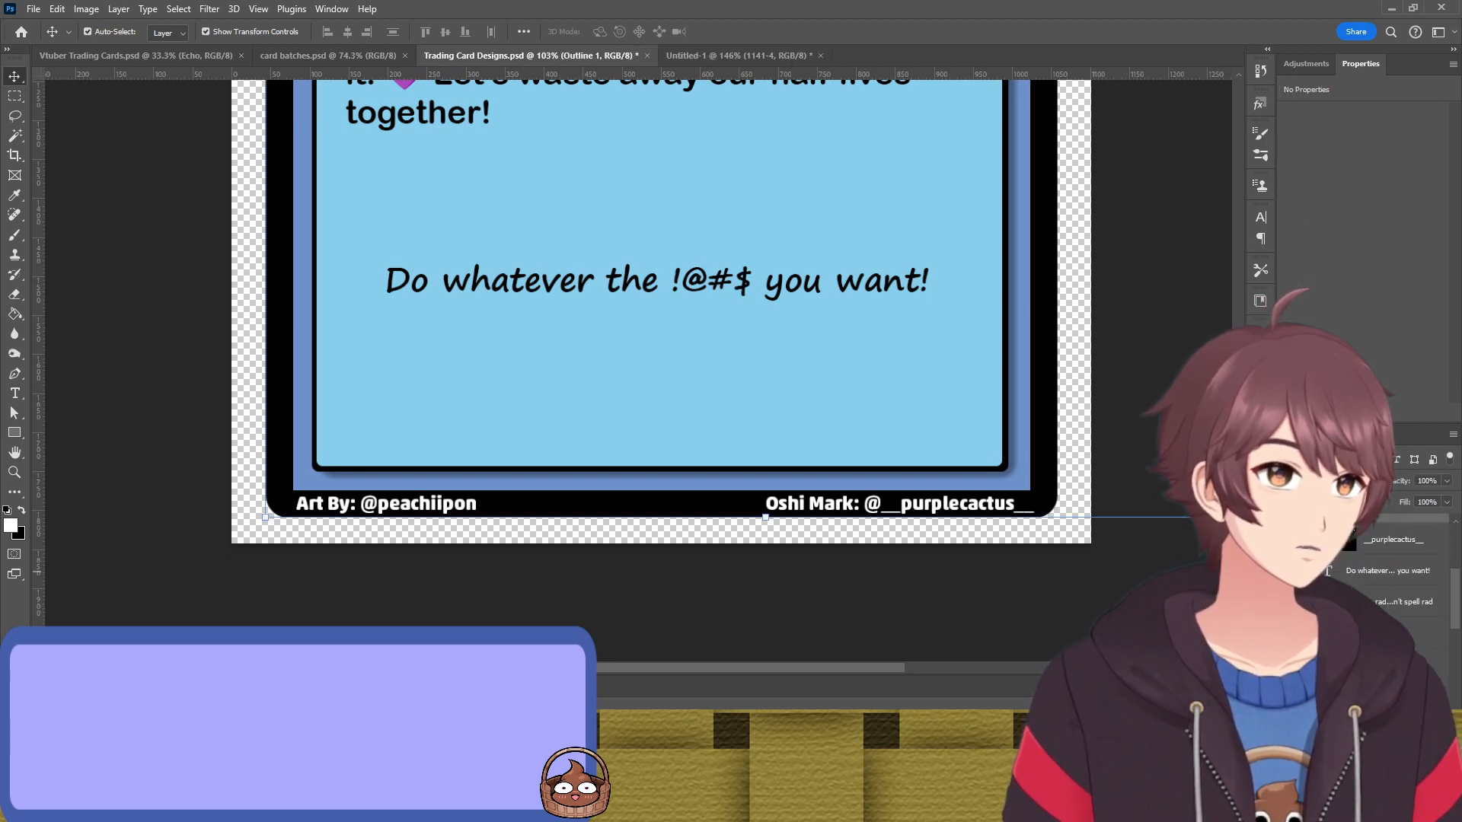
scroll(1370, 571, "up", 1)
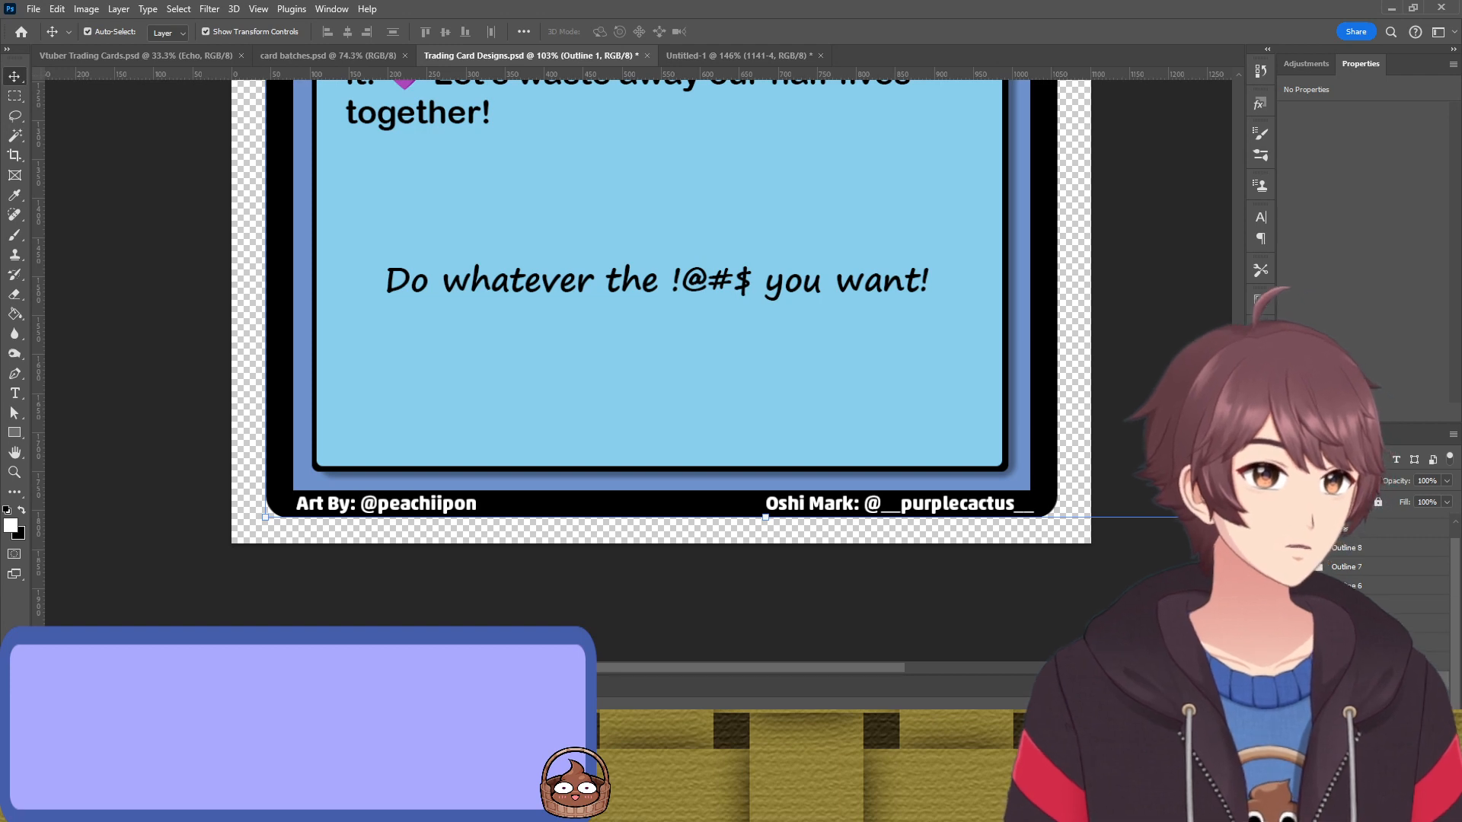
left_click(1287, 529)
scroll(985, 548, "up", 5)
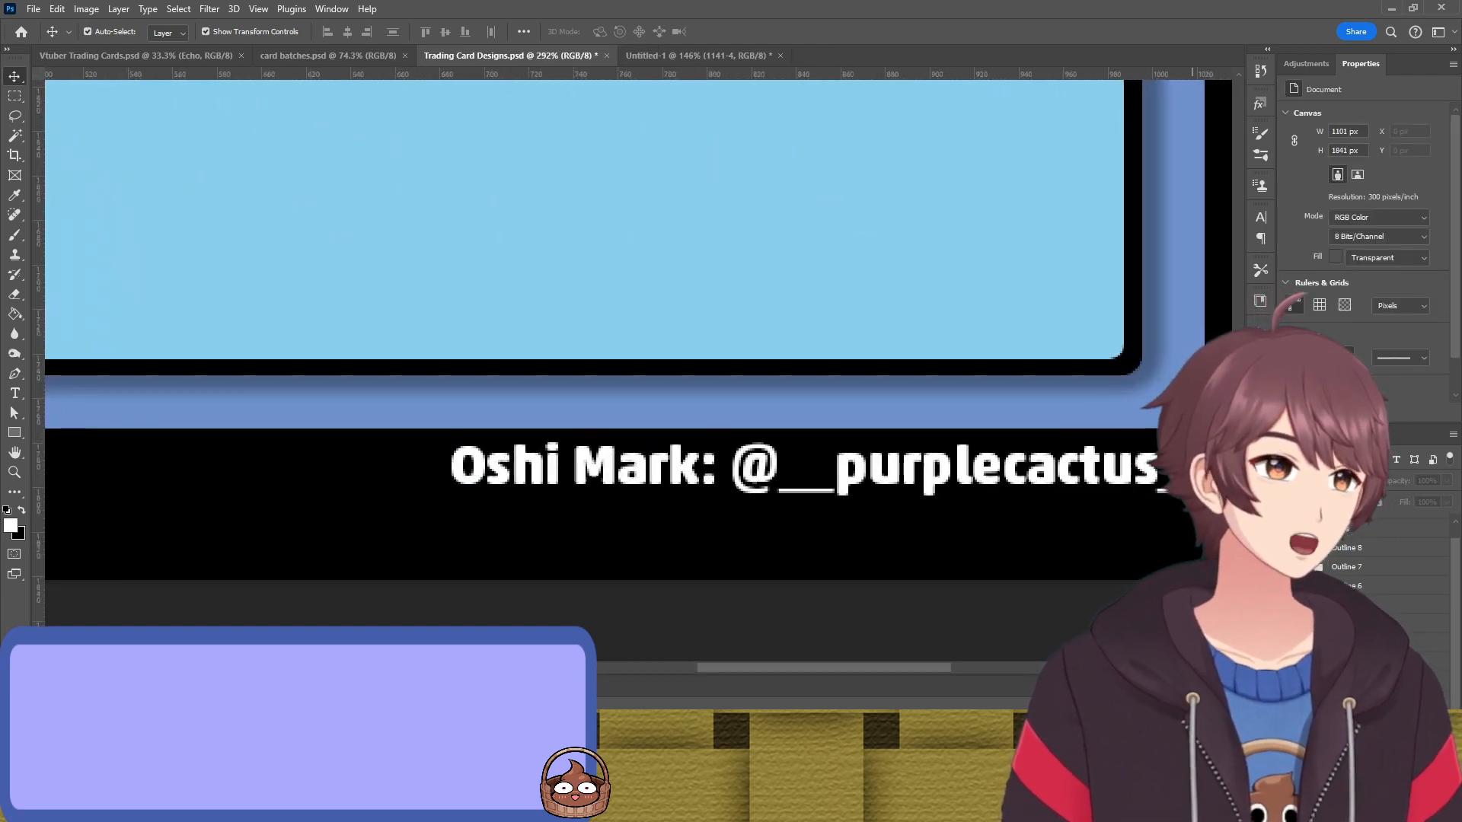
In card batches.psd, move the Design-1 card up to about X 1011 px, Y -405 px, roughly aligning its right edge with the pink-bordered card
left_click(358, 56)
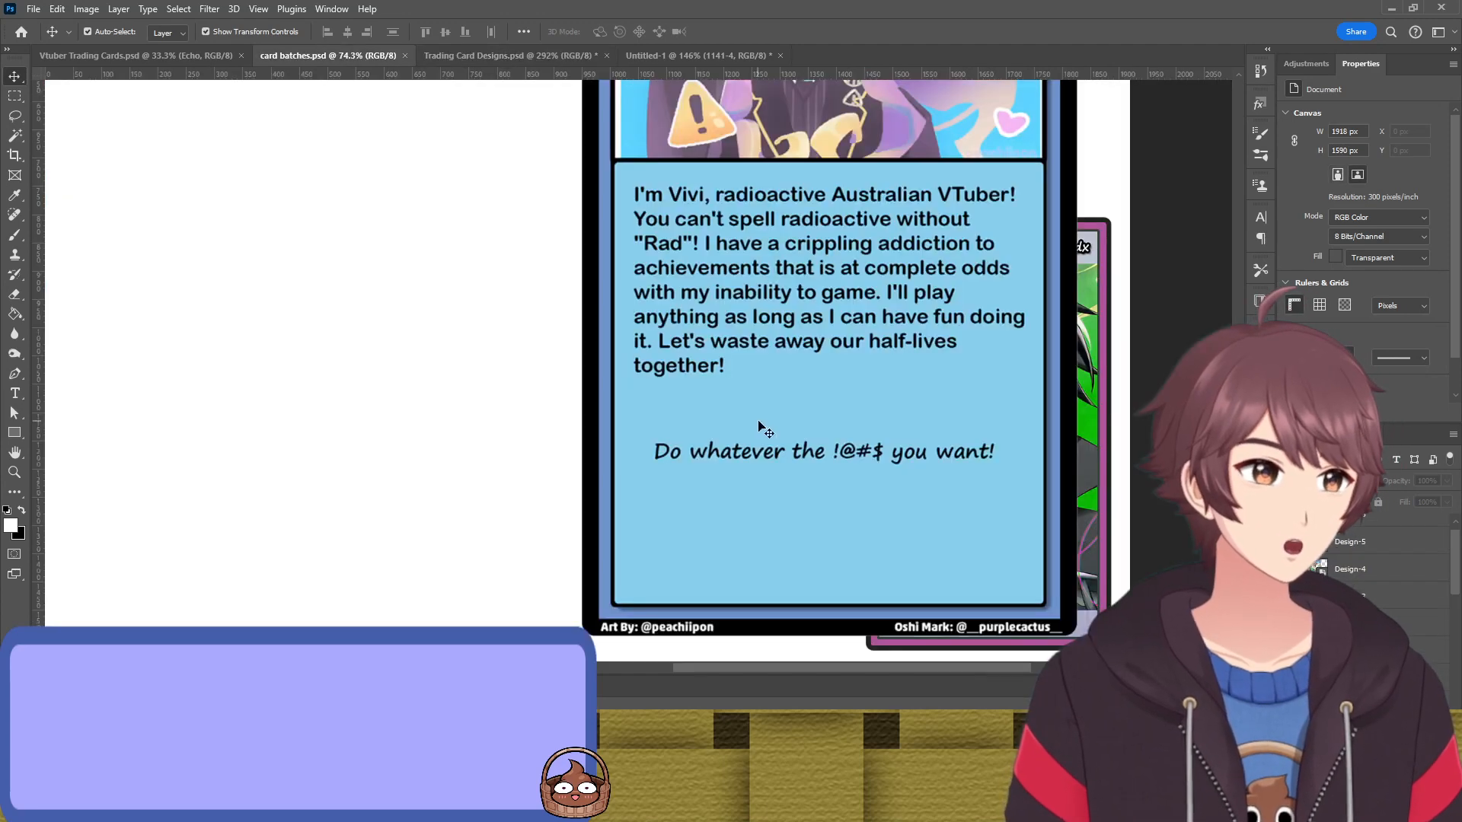
left_click_drag(617, 386, 859, 251)
scroll(1119, 438, "up", 5)
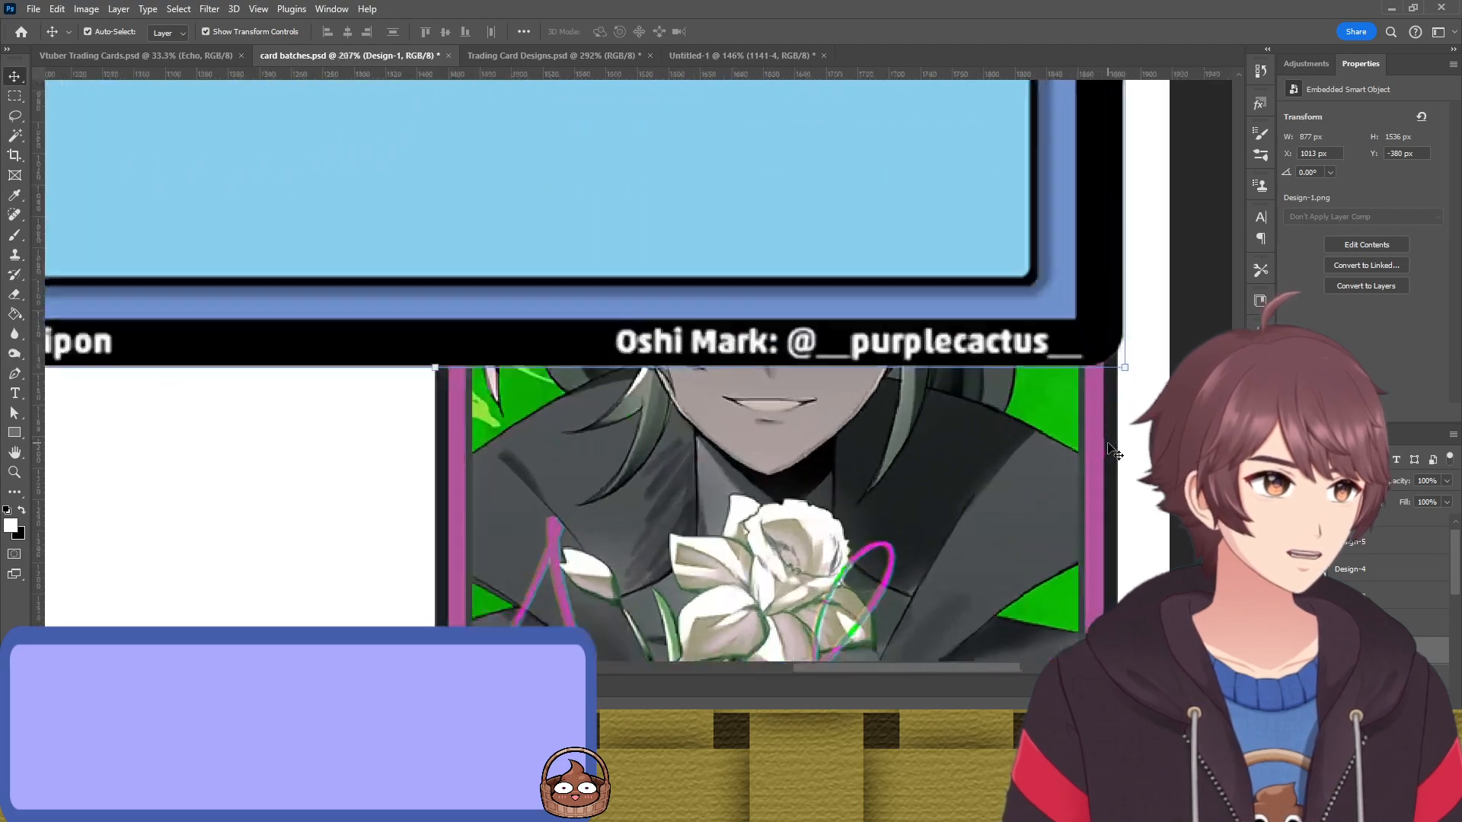
left_click(1132, 421)
scroll(1071, 327, "up", 5)
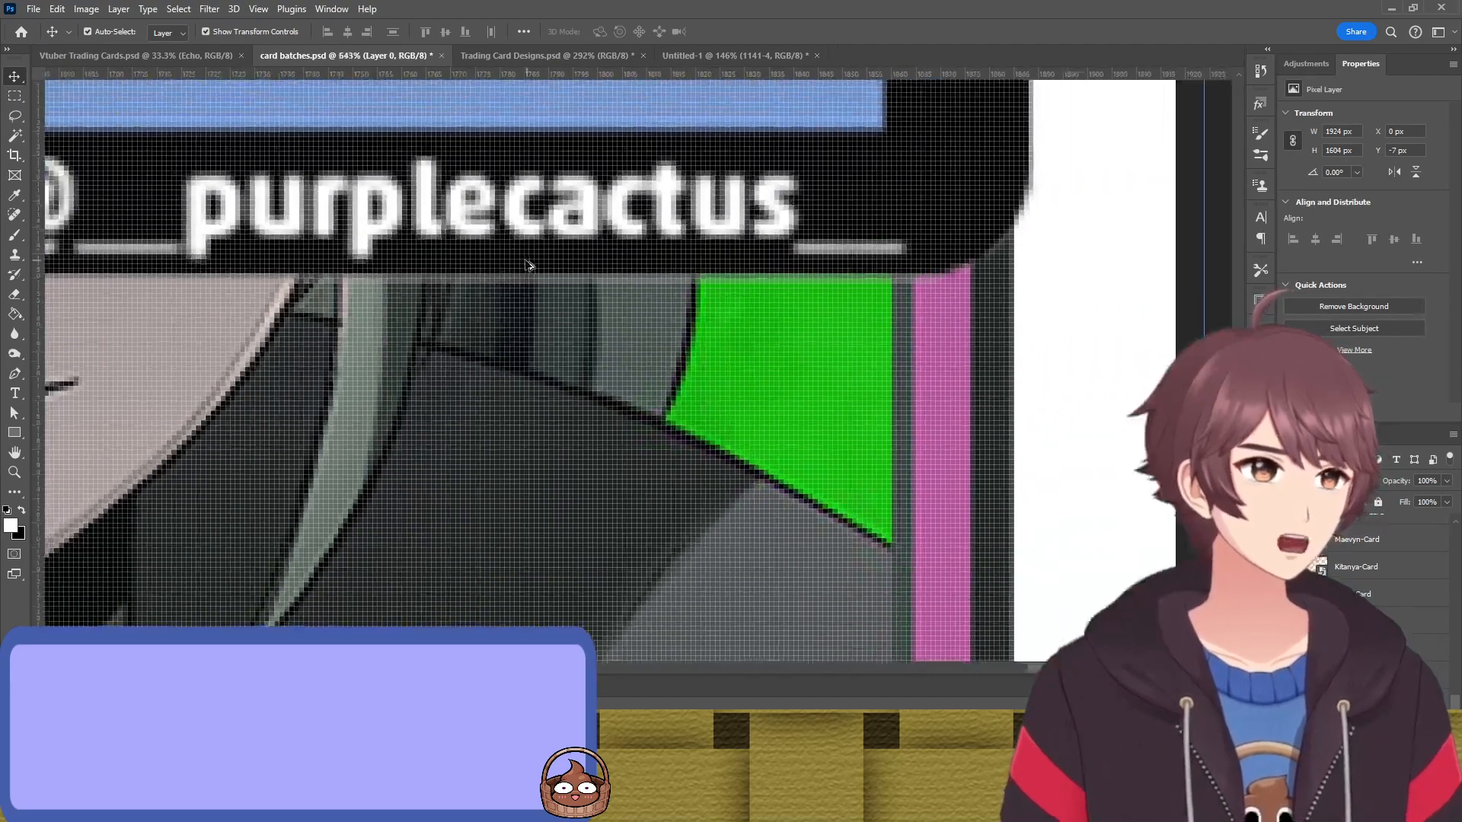
scroll(529, 265, "down", 1)
left_click_drag(529, 265, 523, 153)
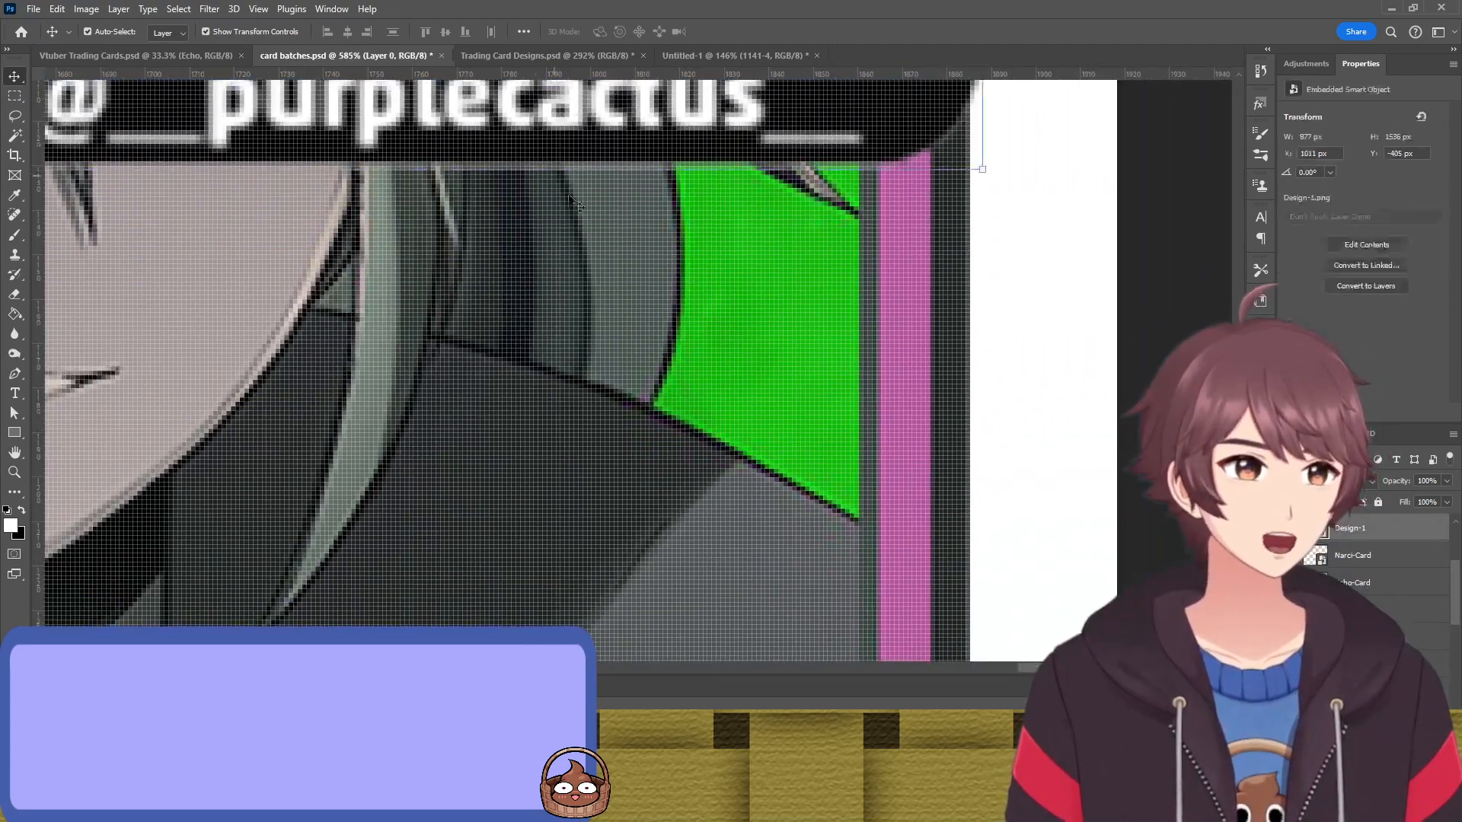
Try to move the Design-1 card farther up over the pink-bordered card, and undo that move
scroll(594, 236, "up", 5)
scroll(598, 223, "down", 8)
scroll(601, 224, "down", 3)
left_click_drag(775, 308, 775, 238)
key("ctrl+z")
left_click(858, 286)
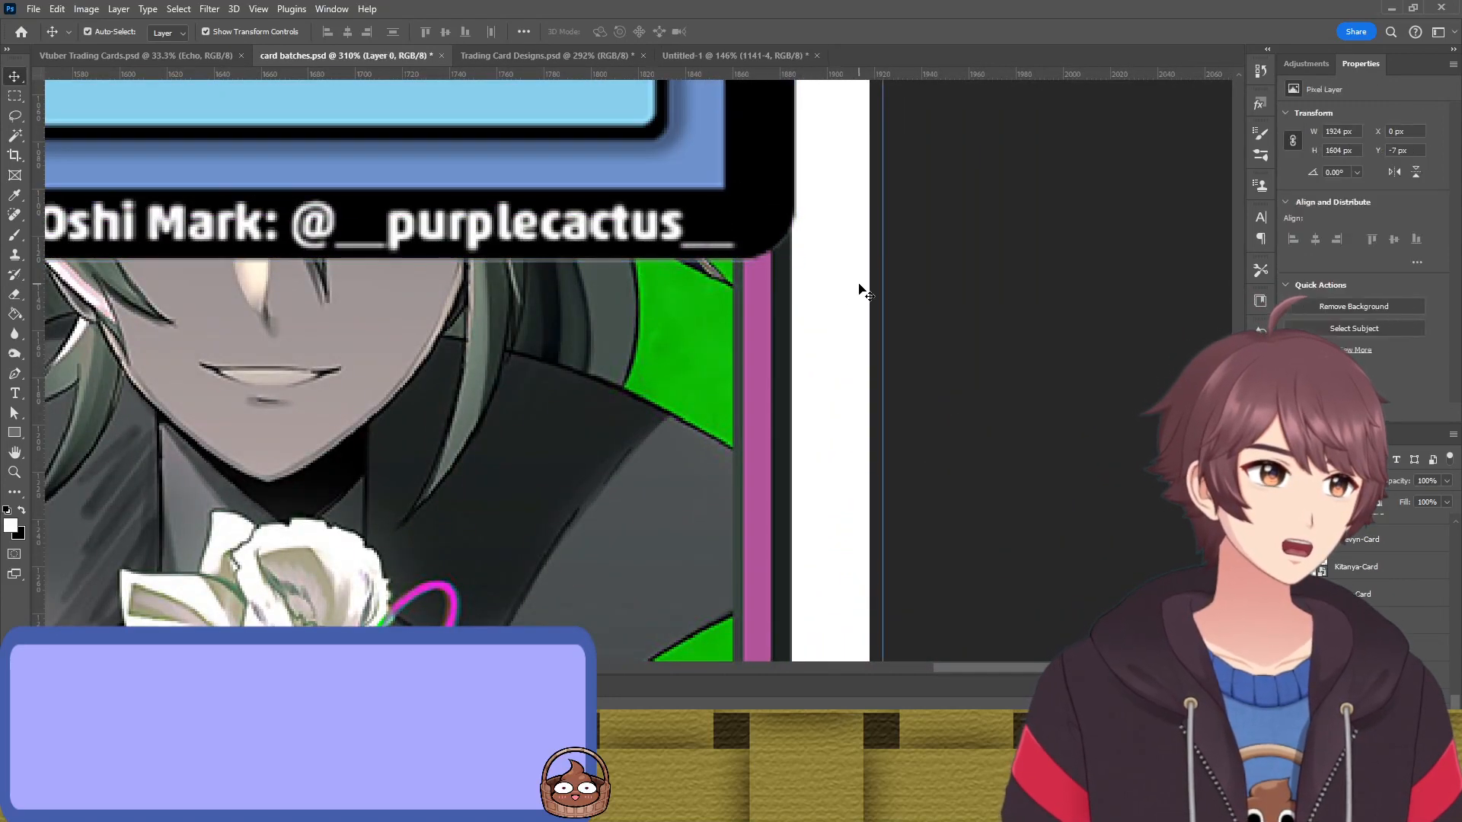
Switch to Trading Card Designs.psd and examine the black border below the Oshi Mark credit
left_click(518, 58)
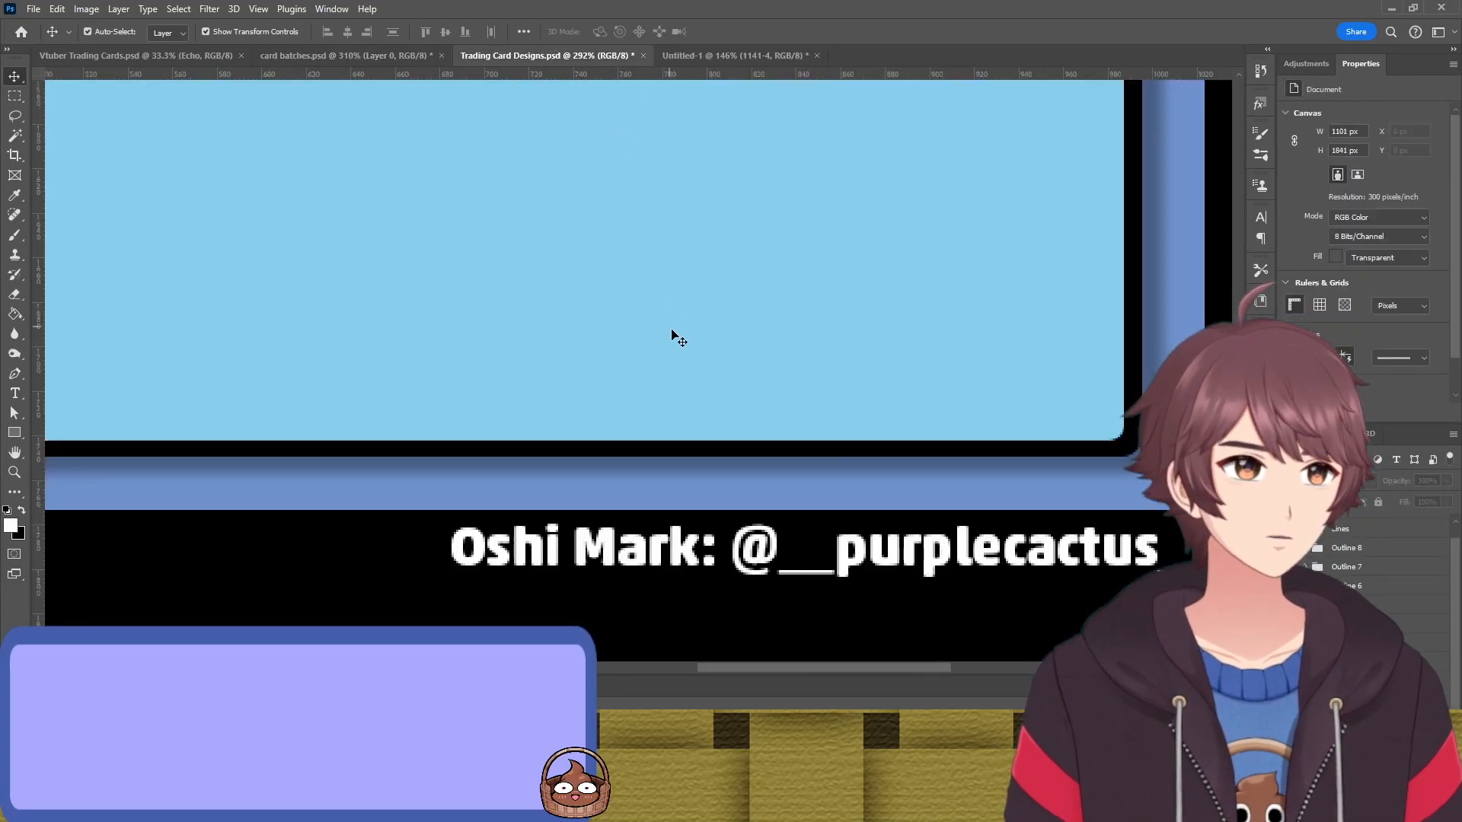
scroll(679, 353, "down", 5)
scroll(761, 487, "up", 4)
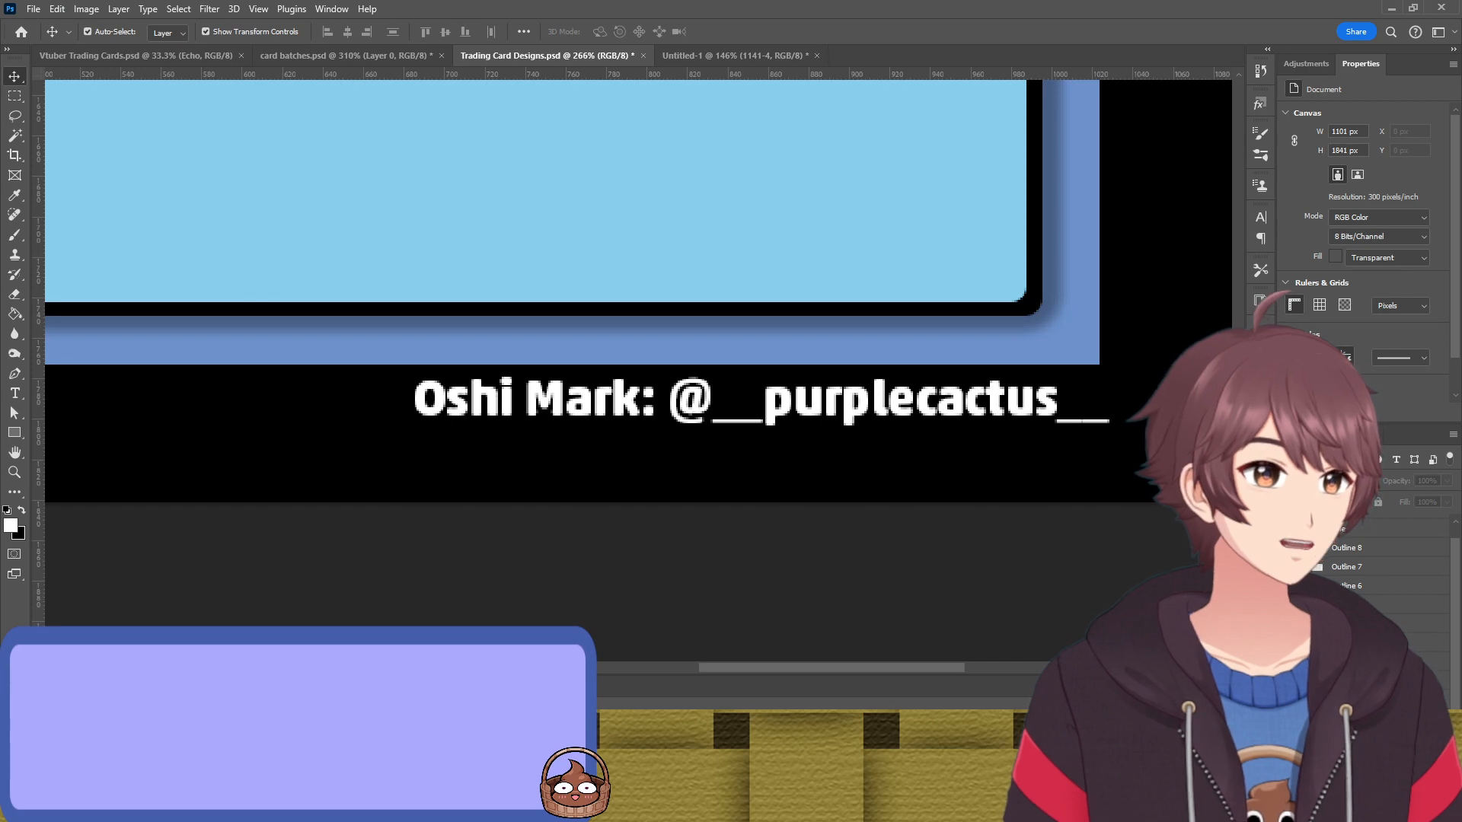
Switch to card batches.psd and scale the Design-1 card down to 16.49%, placing it over the Modest Narcissus card
scroll(921, 560, "down", 5)
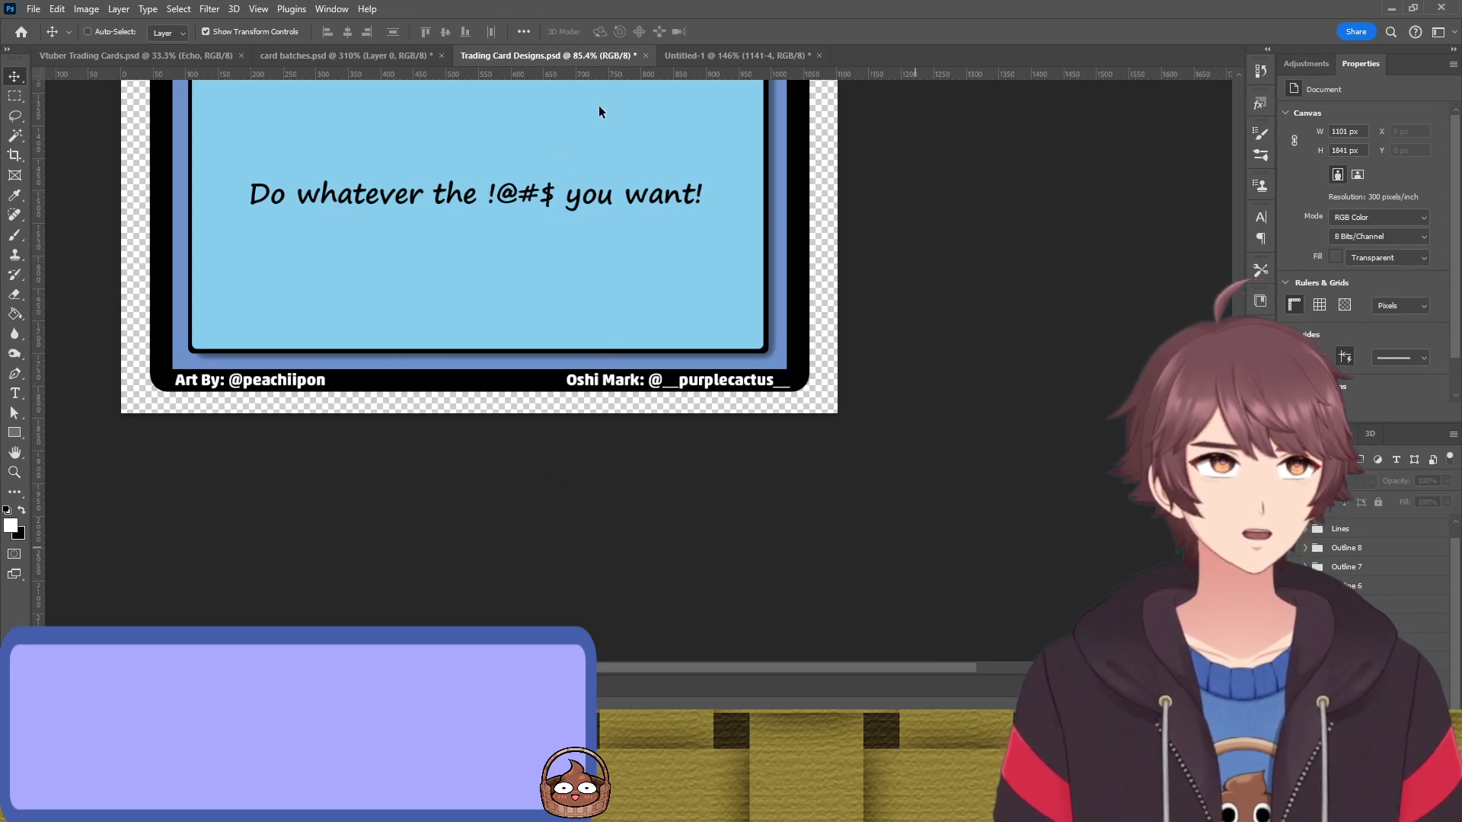
left_click(390, 58)
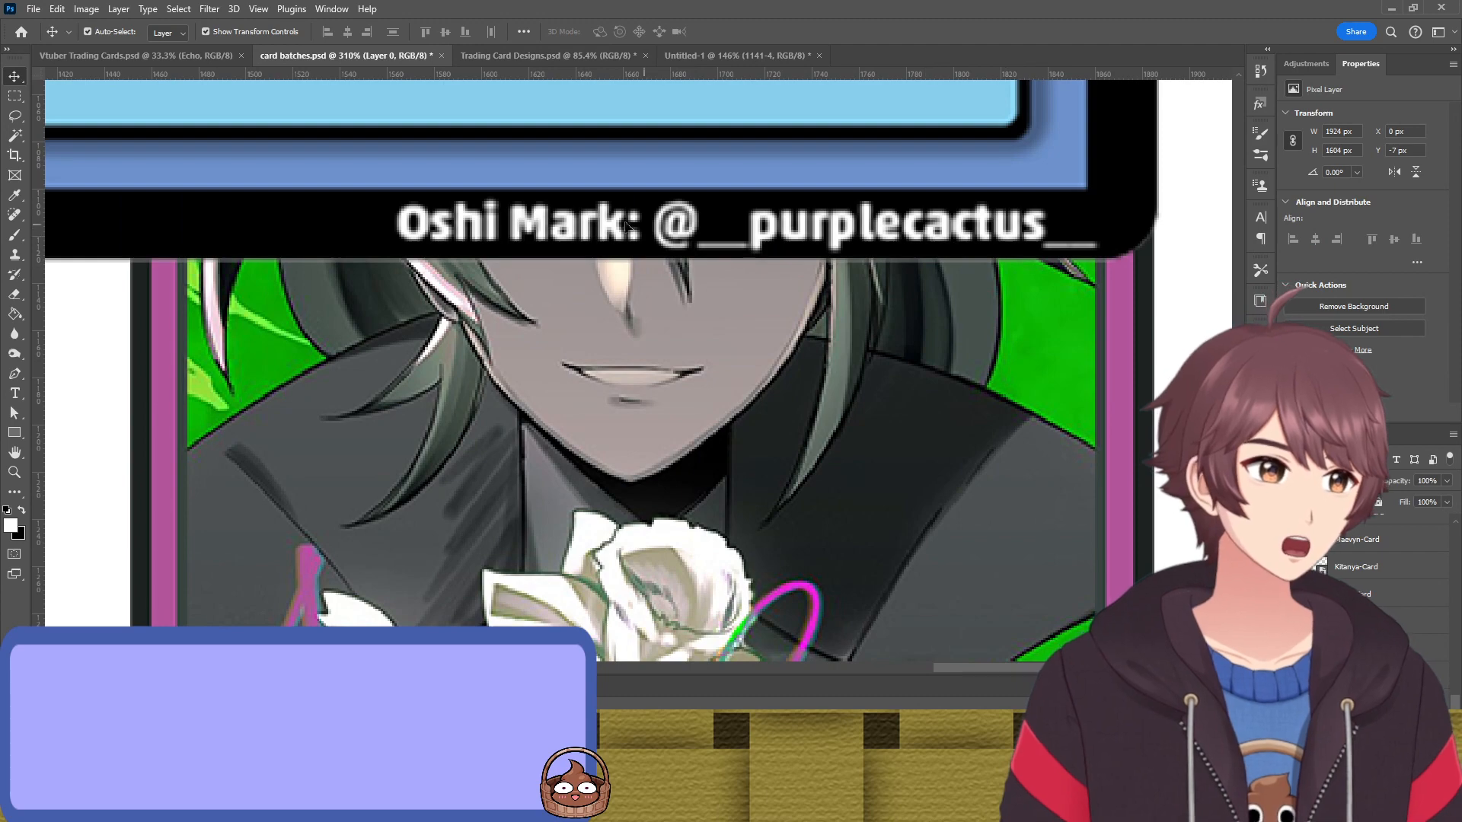
left_click_drag(335, 241, 783, 271)
left_click_drag(424, 268, 835, 264)
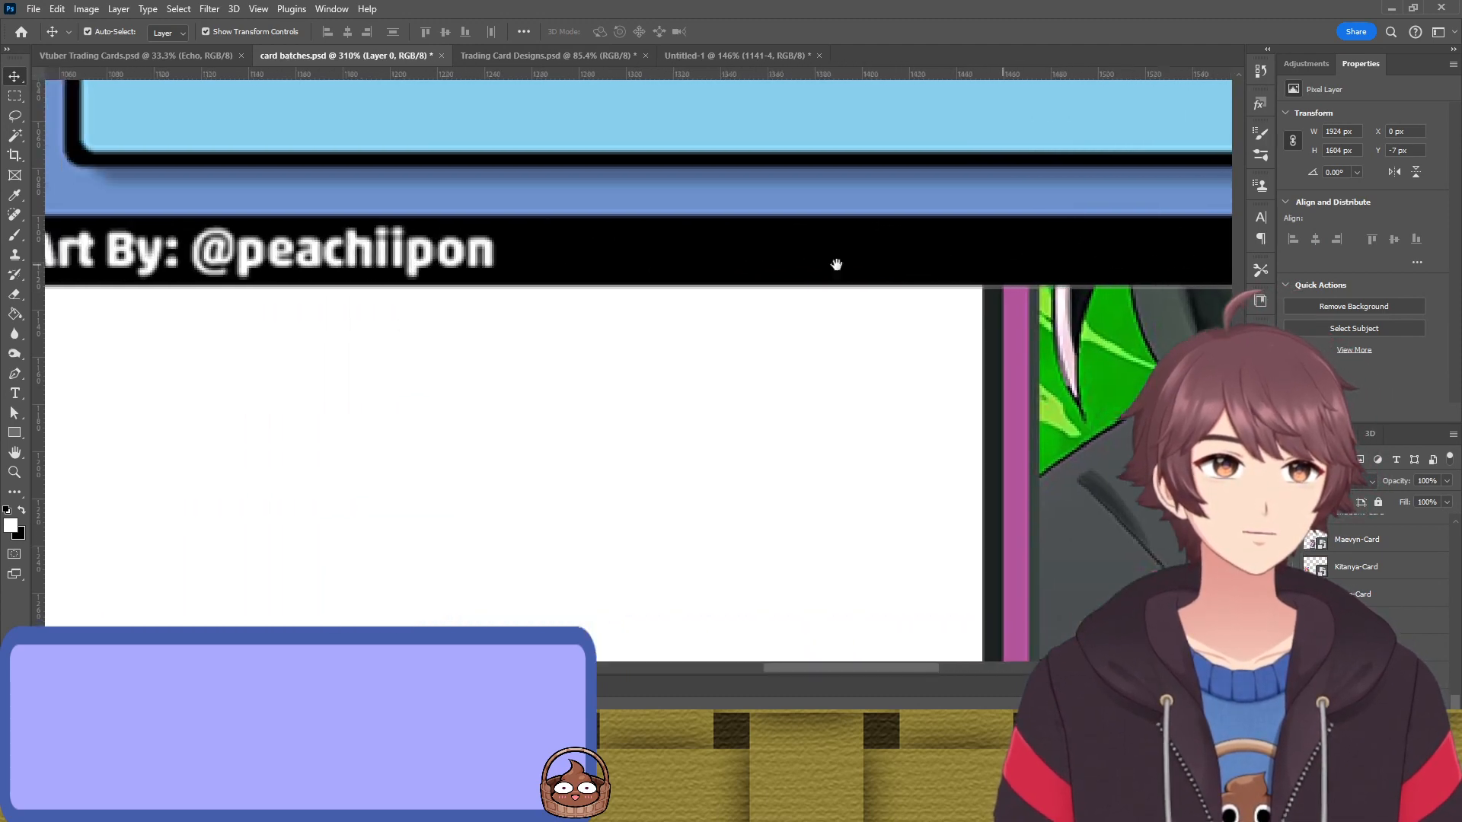
left_click_drag(506, 254, 734, 287)
scroll(611, 285, "down", 1)
scroll(609, 280, "down", 5)
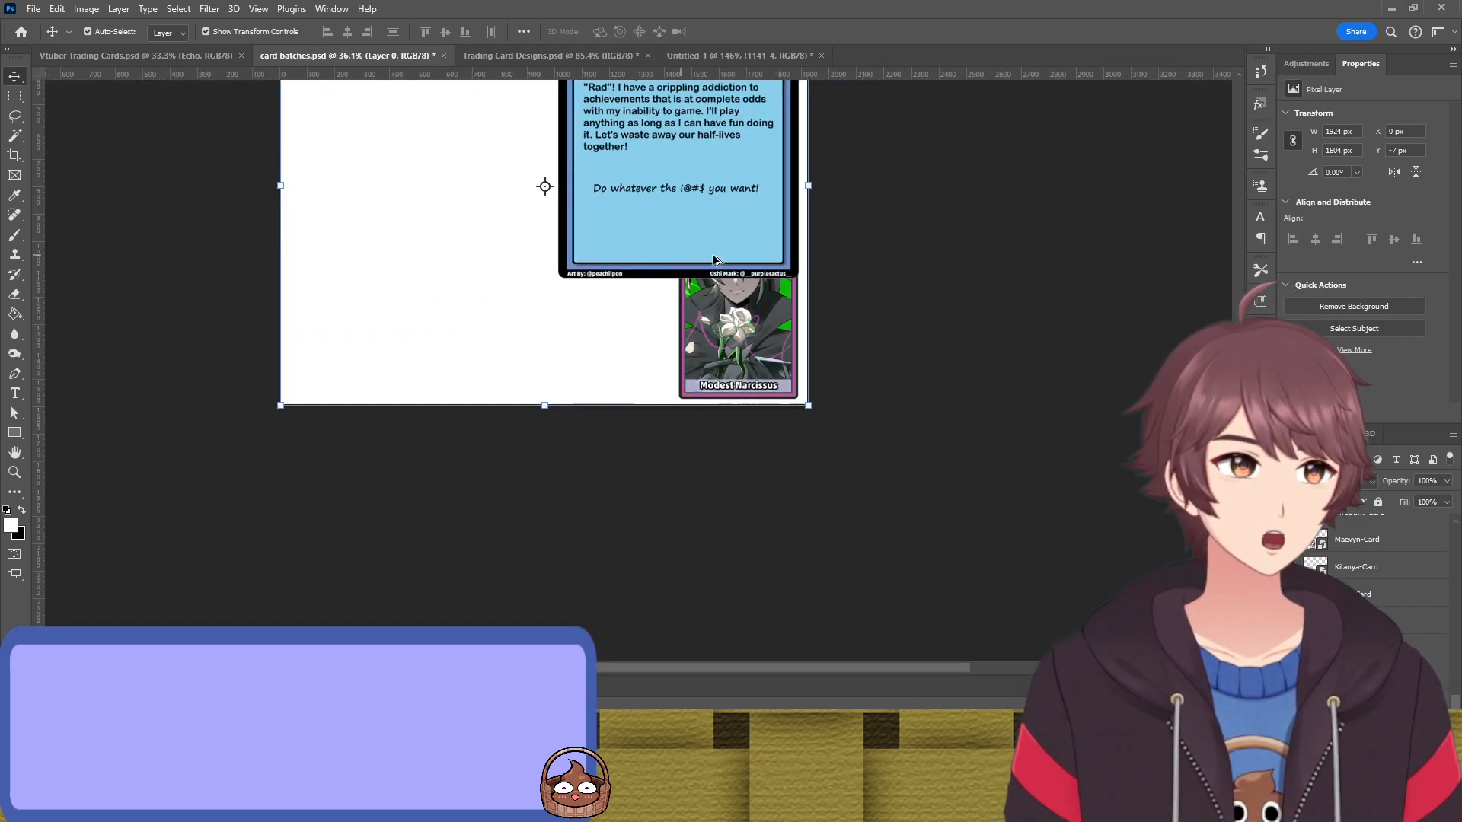
scroll(725, 204, "up", 2)
left_click_drag(726, 204, 712, 339)
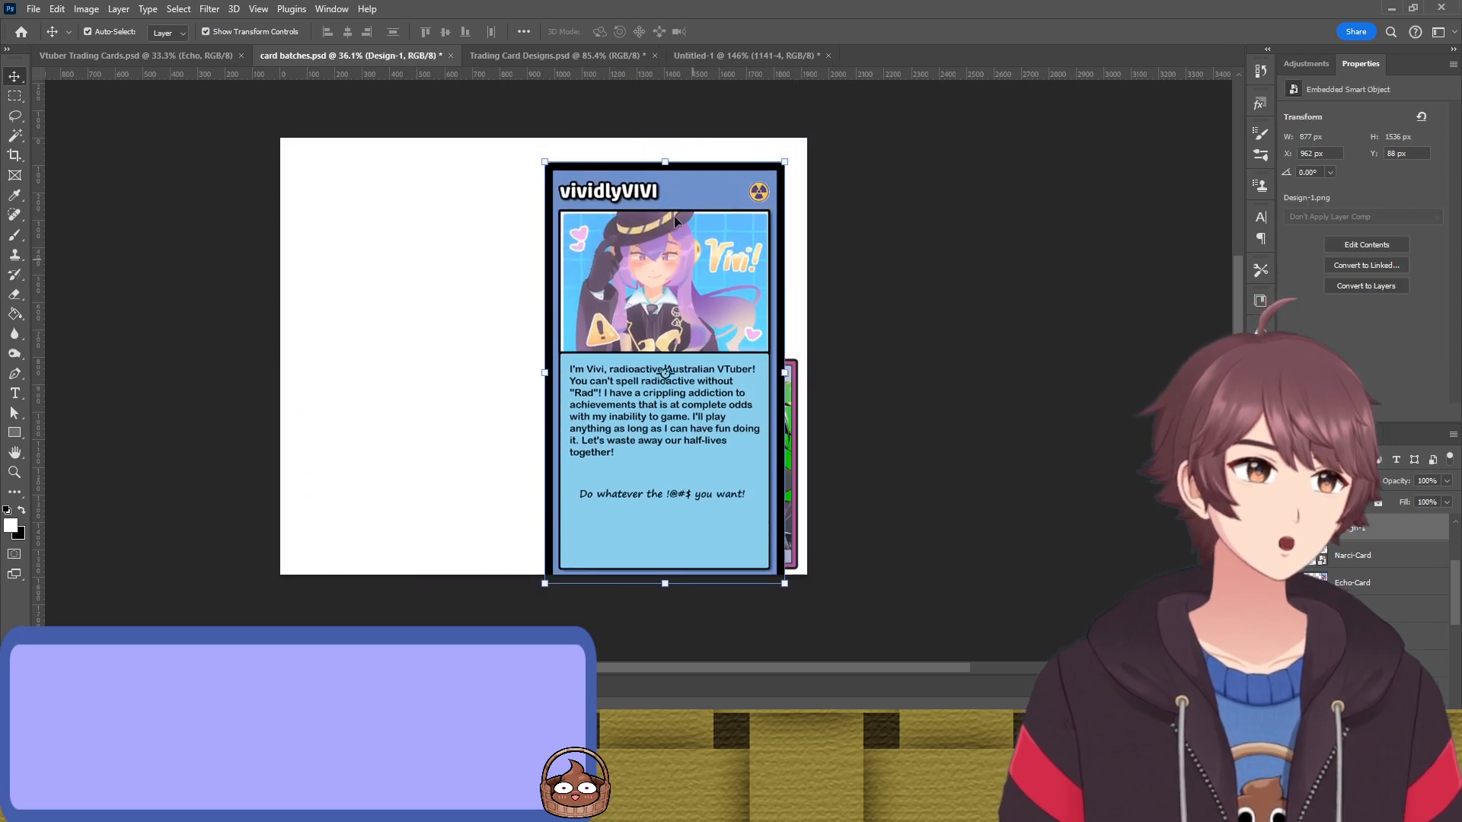
left_click_drag(662, 157, 731, 397)
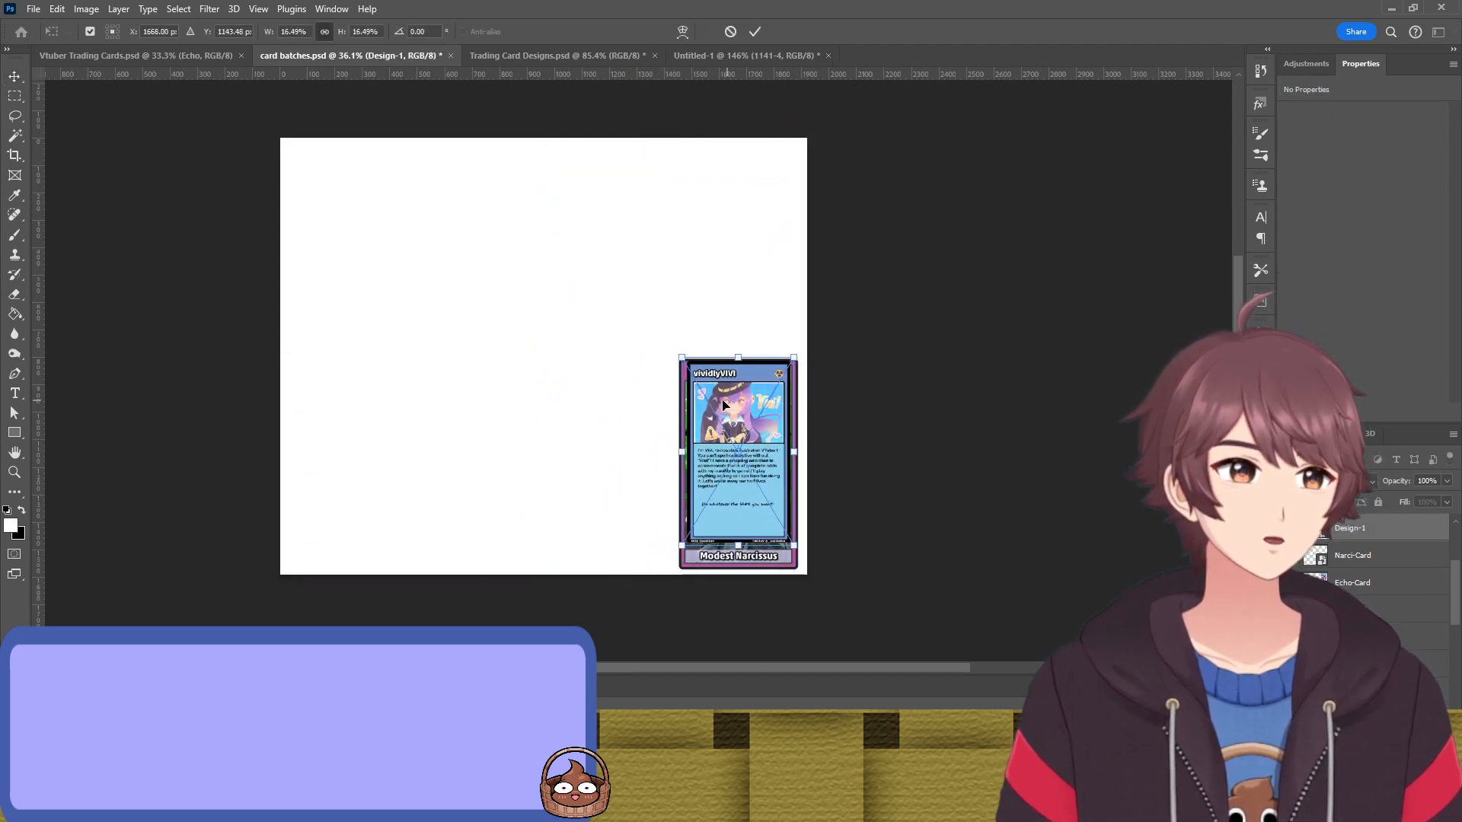
Fit the Design-1 card's upper-left corner to the card beneath it, adjusting its scale to 16.58%
scroll(718, 387, "up", 13)
left_click_drag(770, 352, 722, 303)
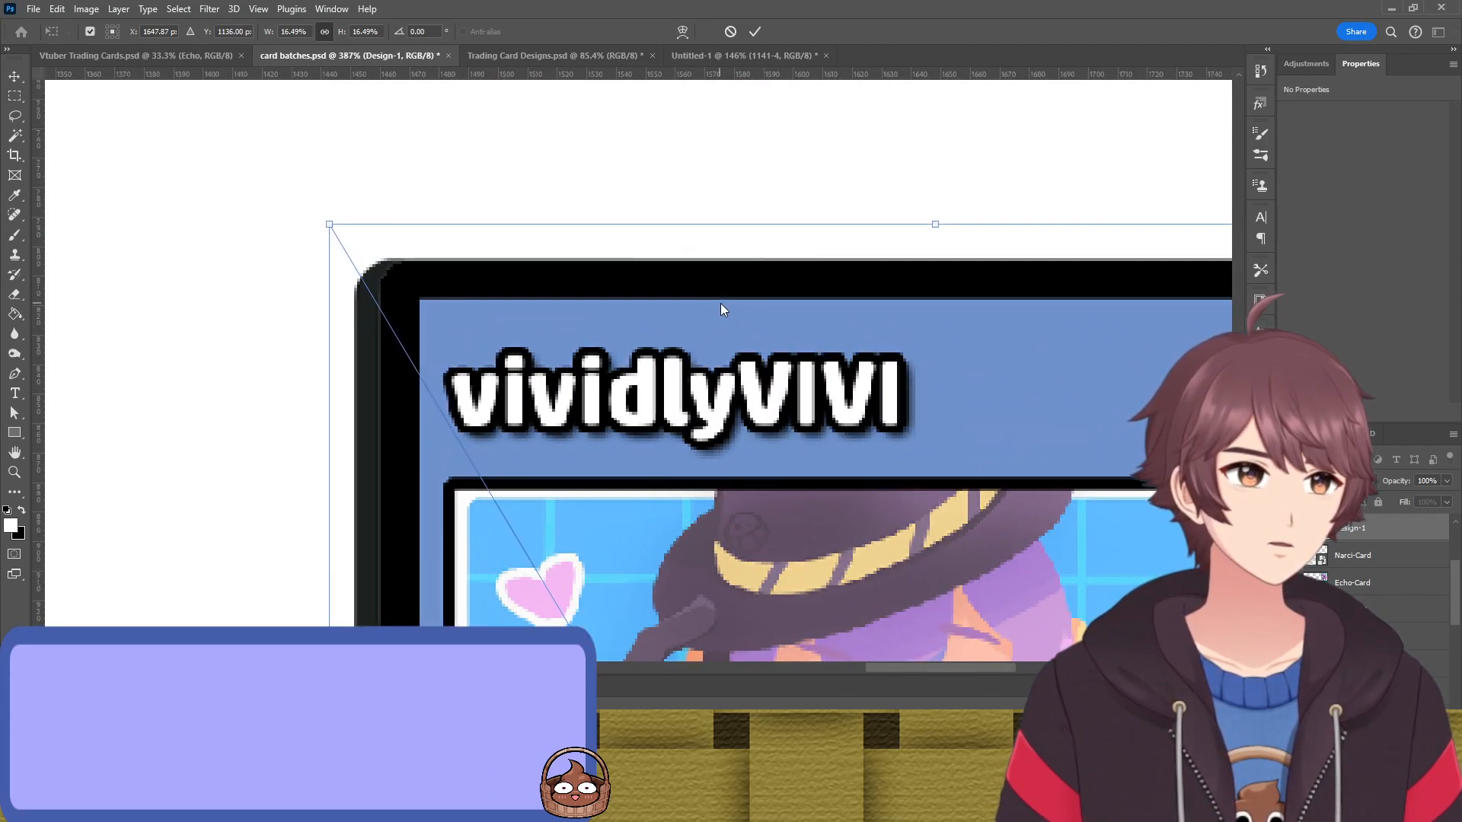
scroll(488, 289, "up", 9)
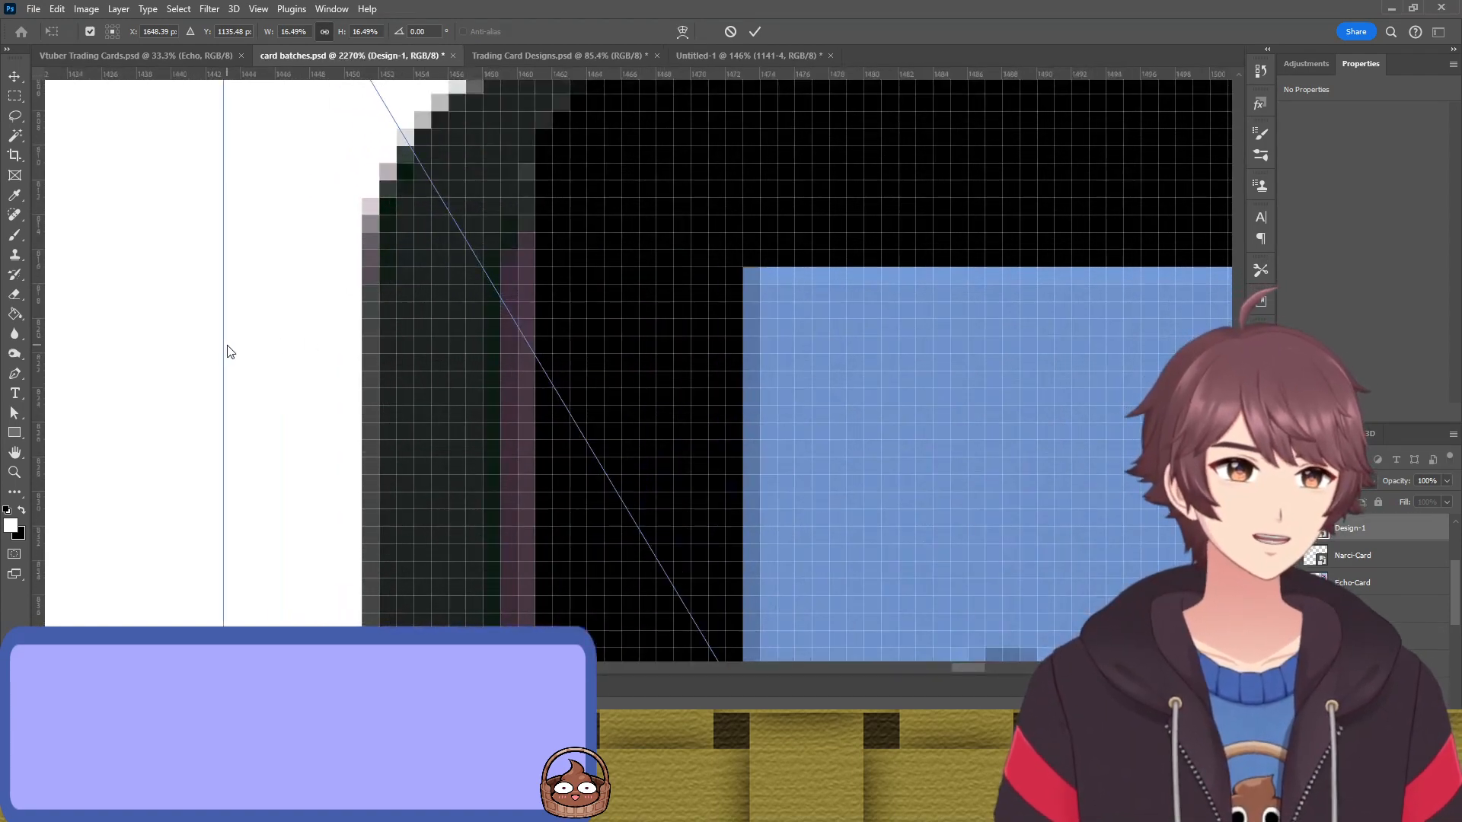
left_click_drag(219, 348, 168, 352)
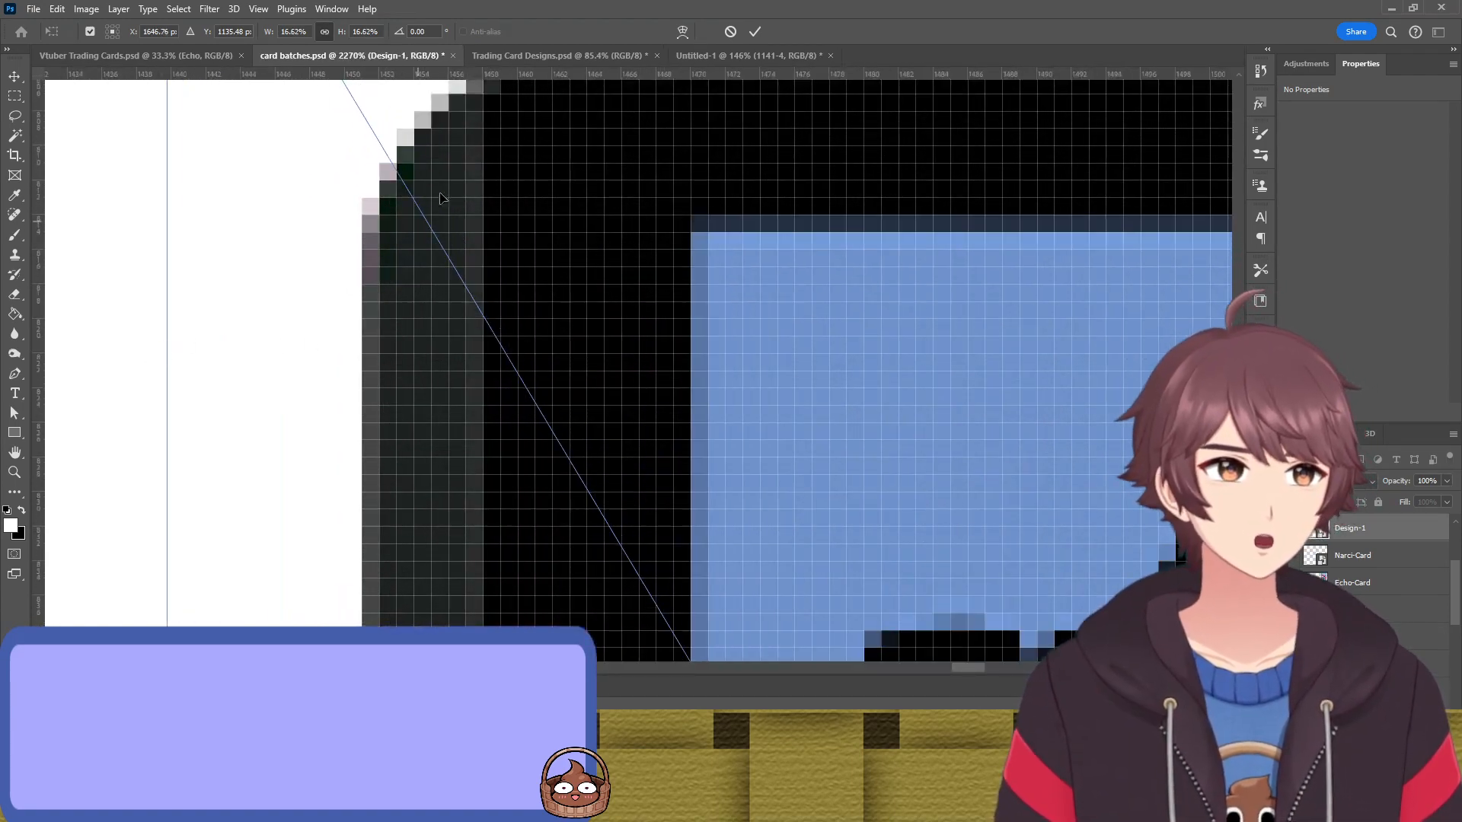
left_click_drag(468, 170, 465, 189)
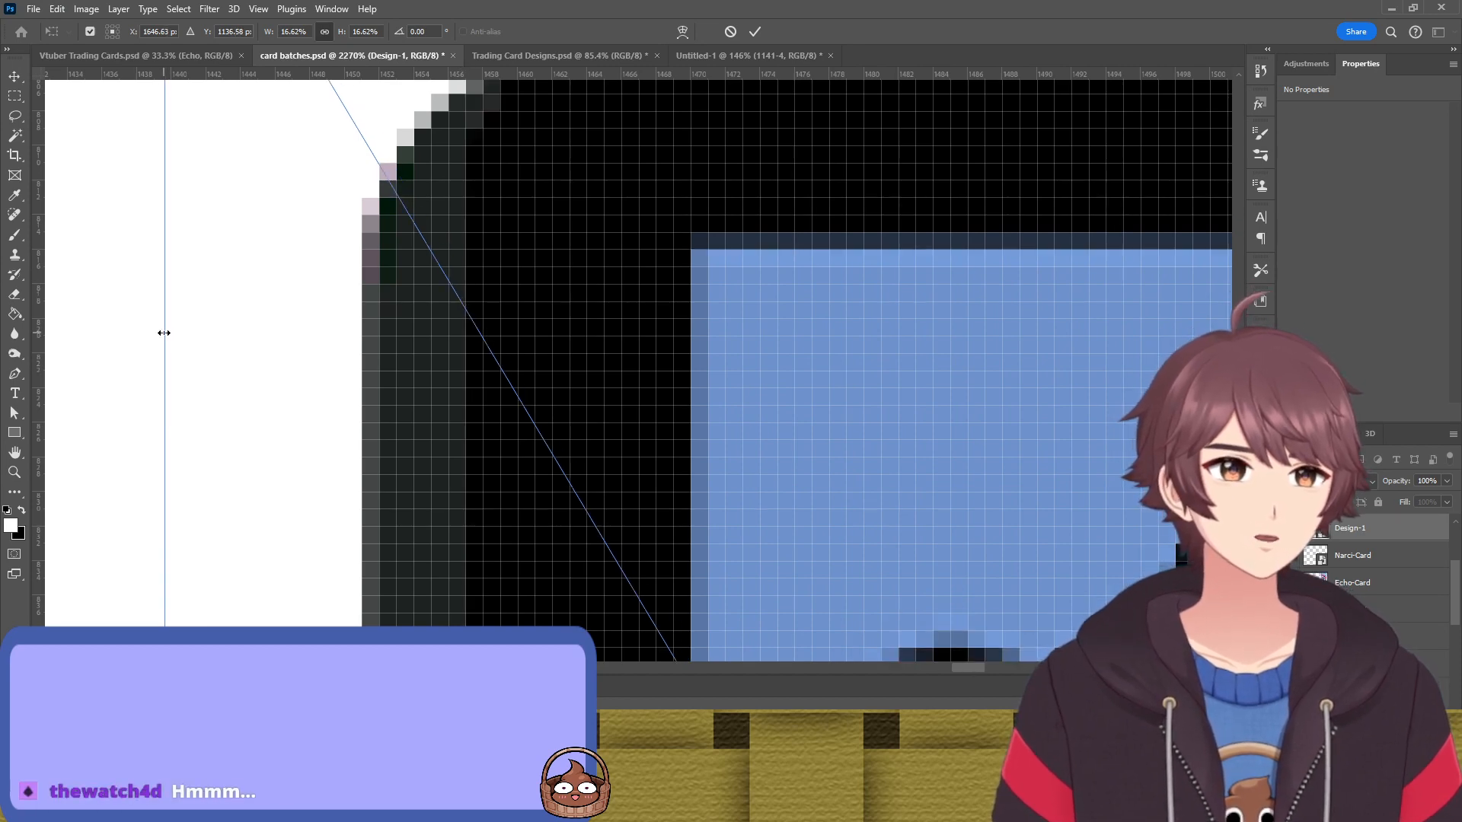
left_click_drag(164, 333, 239, 347)
Nudge the Design-1 card left and down to X 1642.13 px, Y 1137.58 px over the border beneath
scroll(555, 313, "down", 10)
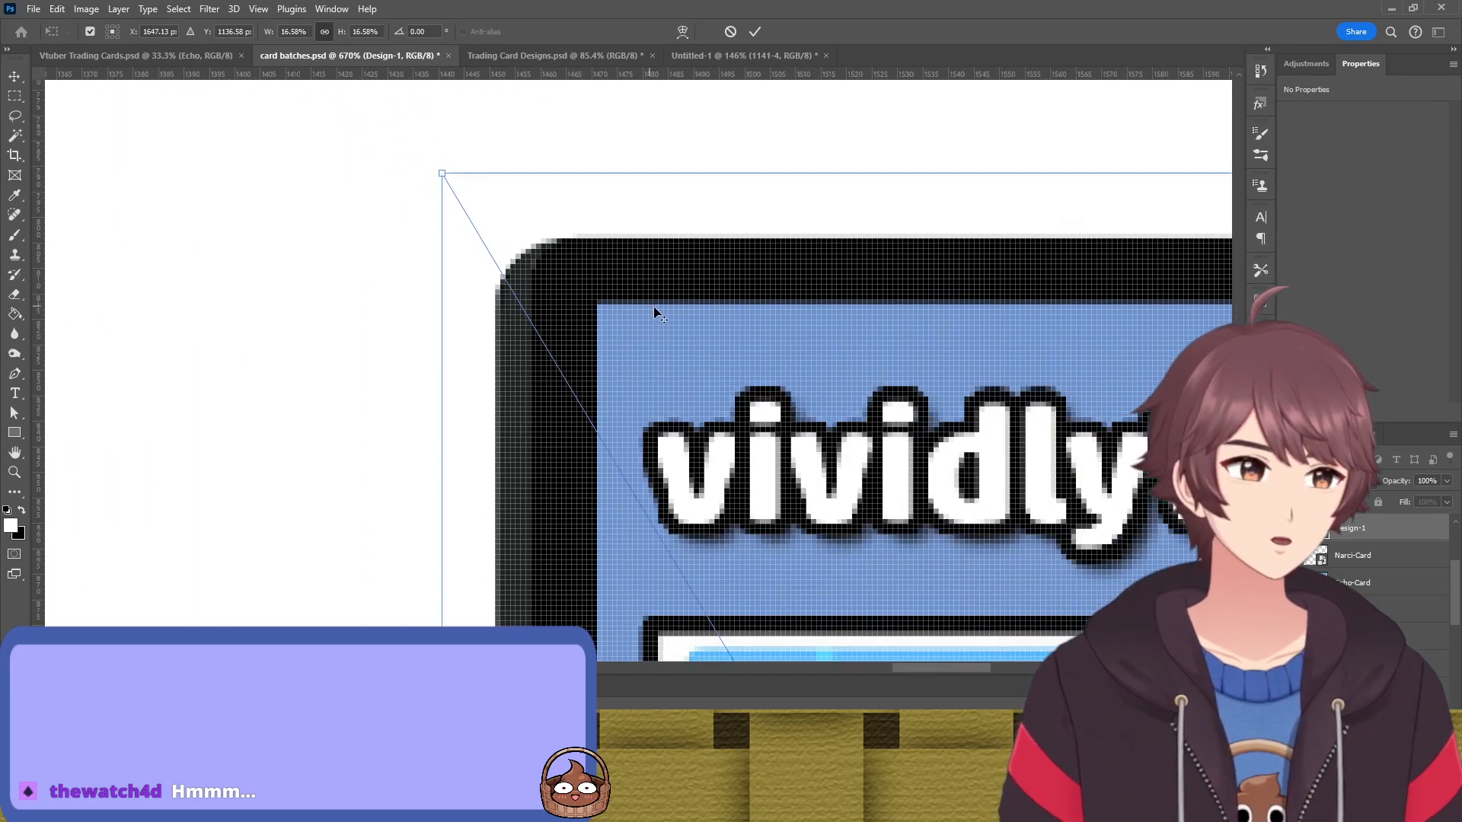
scroll(657, 372, "down", 3)
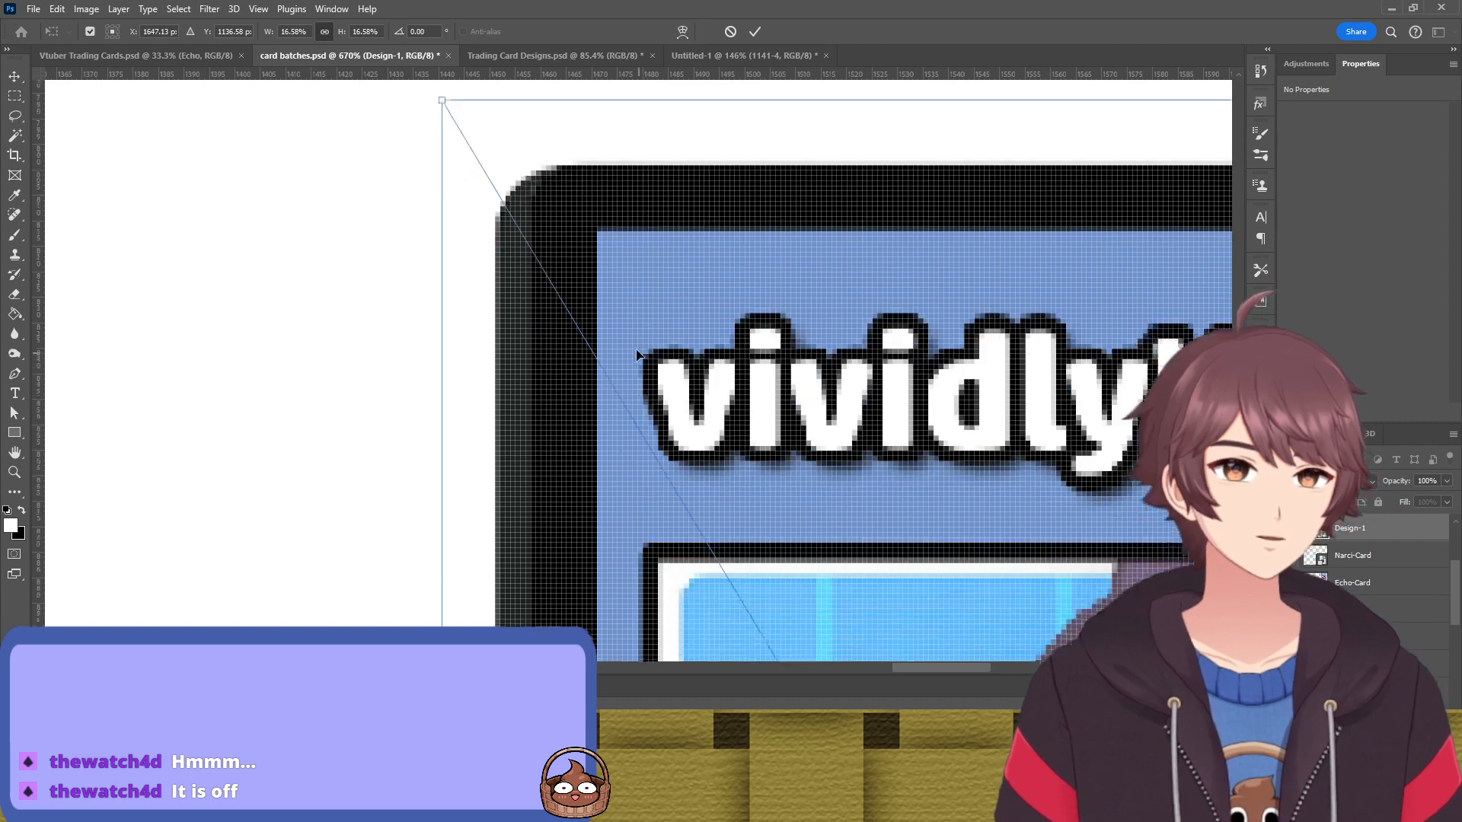
key("Left")
key("Left")
key("Left")
key("Left")
key("Left")
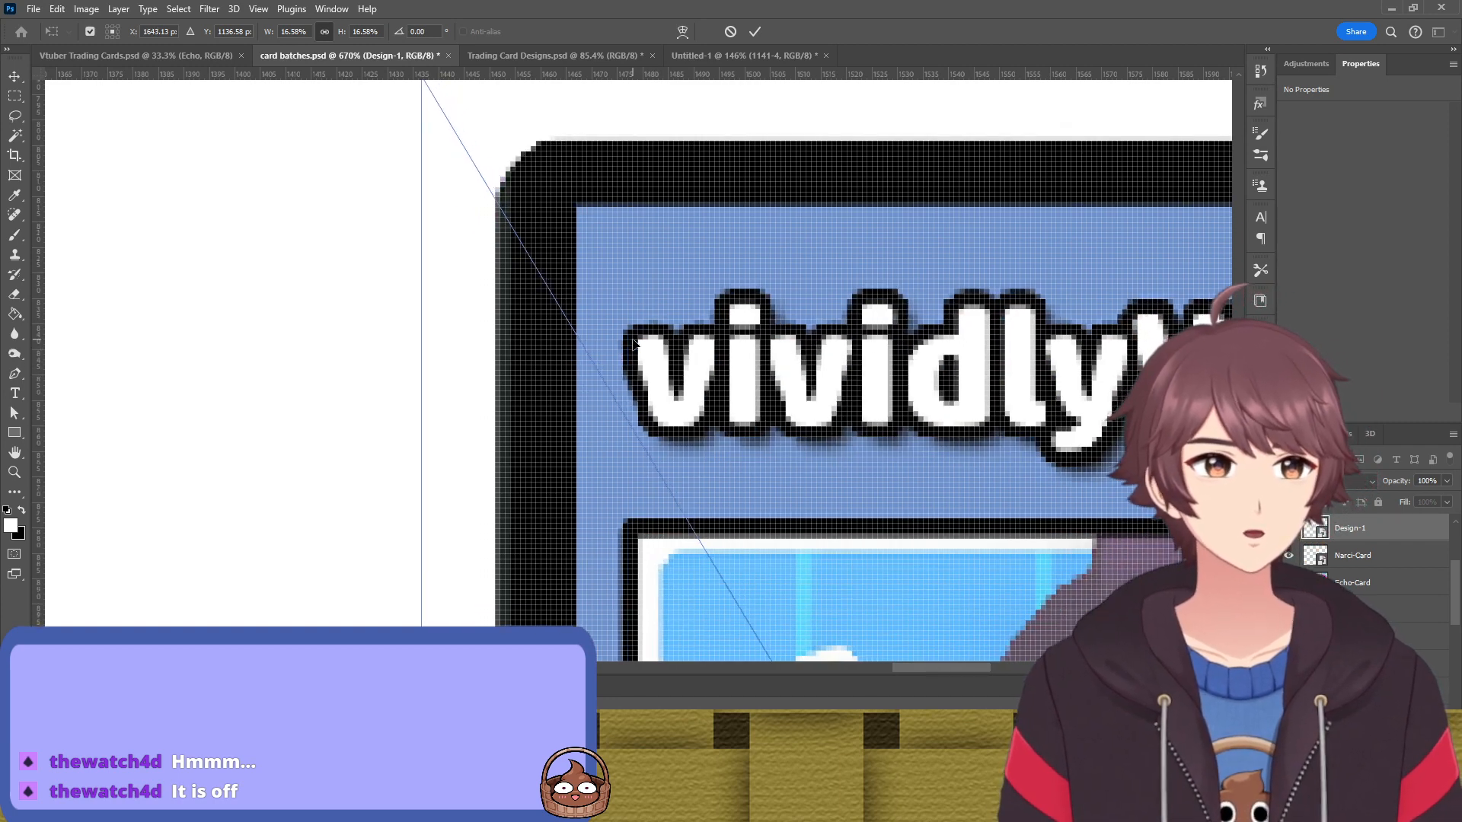
key("Down")
key("Down")
key("Down")
key("Up")
key("Up")
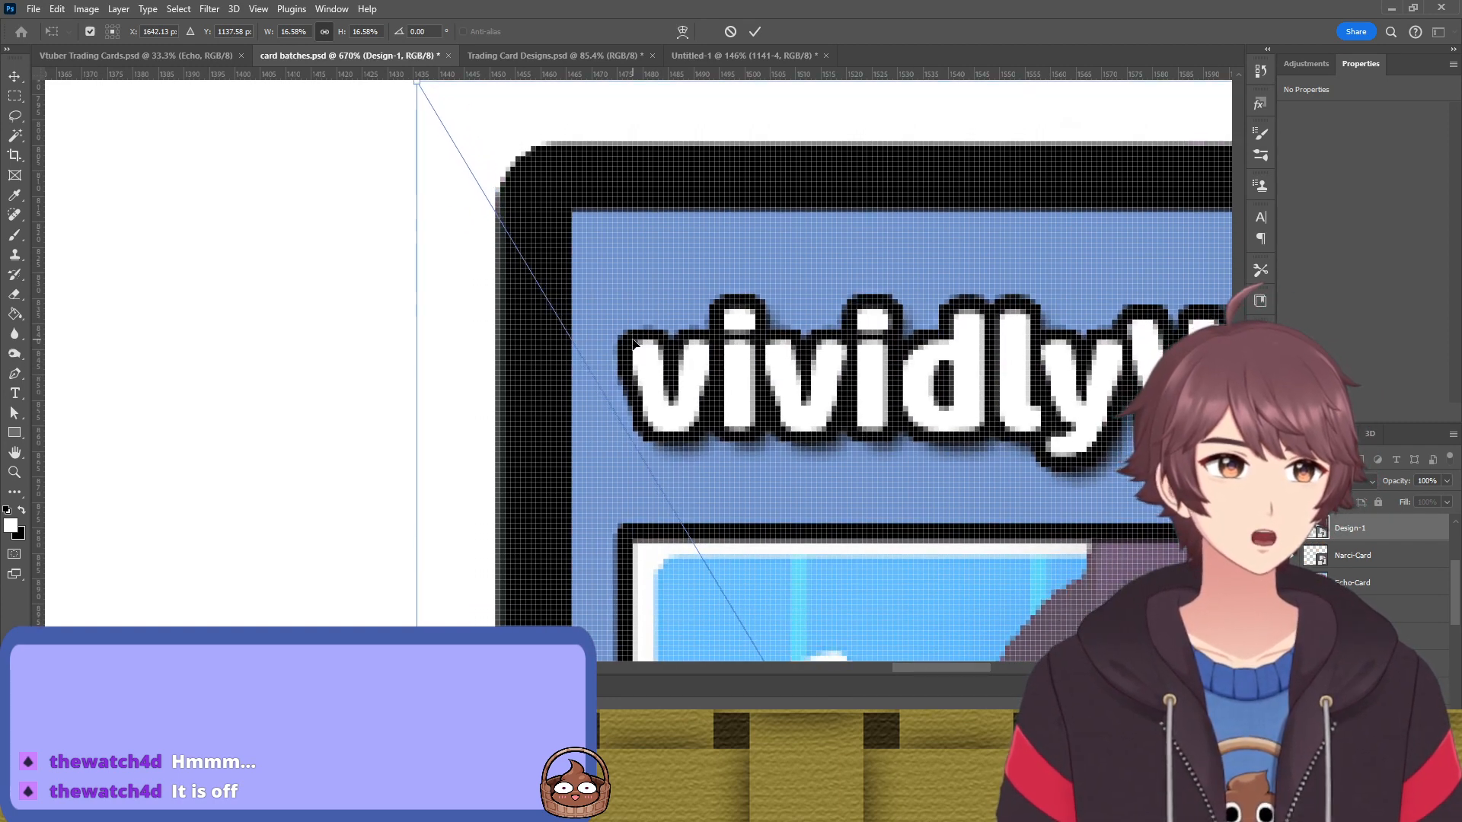
Fine-tune the Design-1 card's left edge to match the border beneath, bringing the scale to 16.66%
scroll(636, 362, "up", 2)
scroll(448, 378, "up", 4)
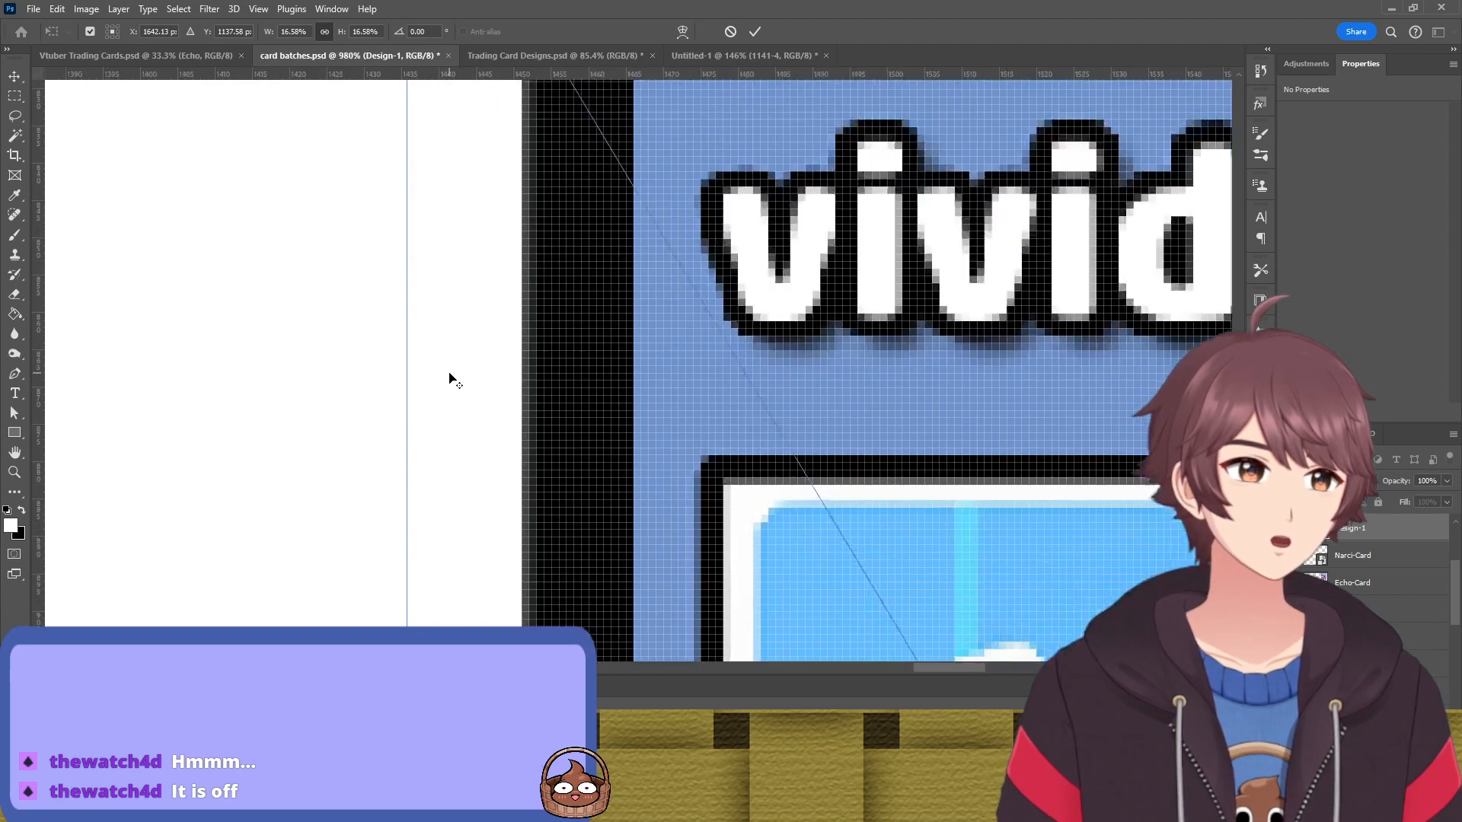
scroll(428, 363, "up", 1)
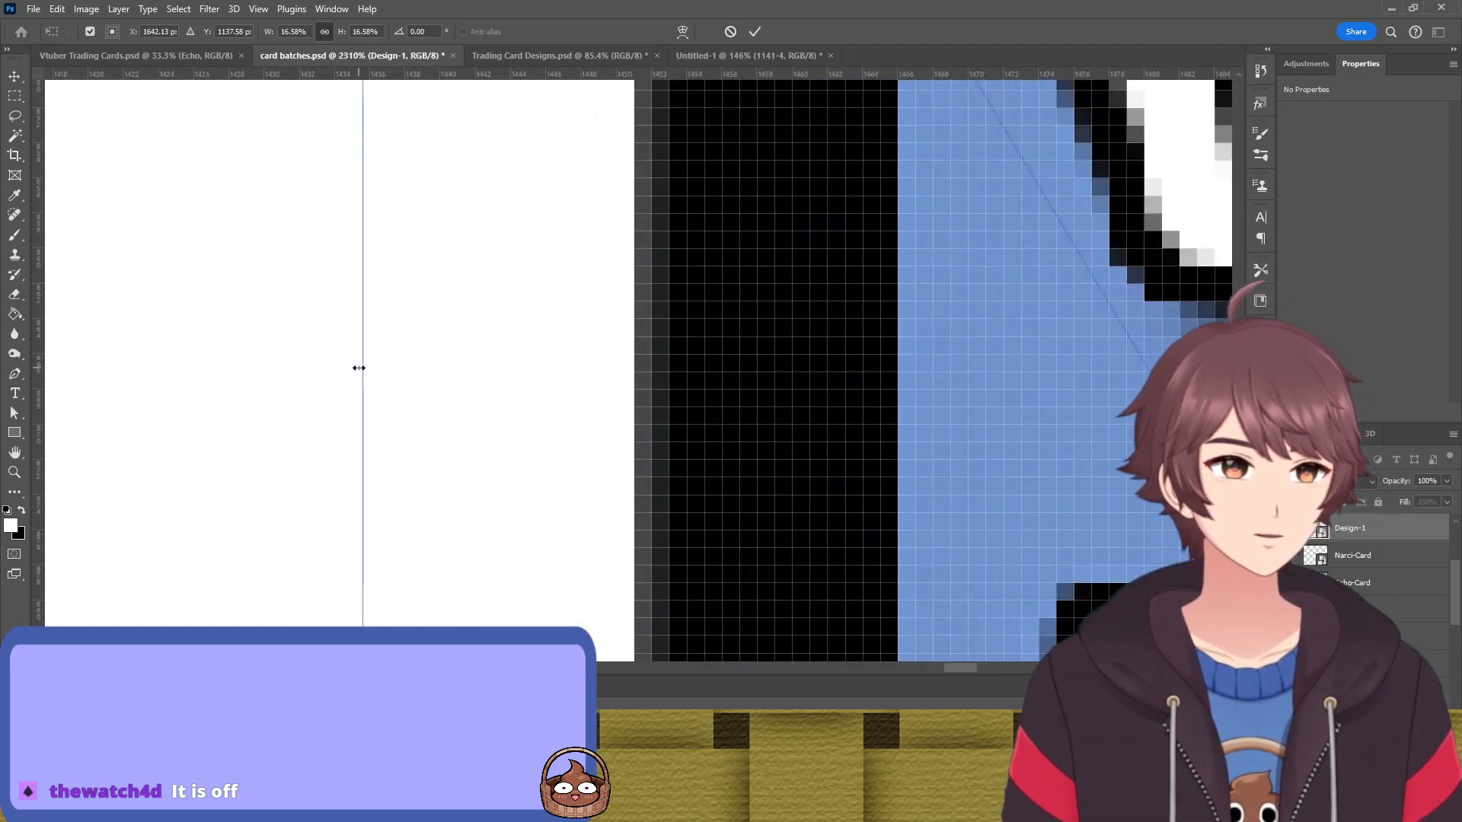
mouse_move(347, 369)
left_mouse_down()
mouse_move(302, 388)
mouse_move(340, 389)
left_mouse_up()
key("ctrl+z")
scroll(857, 320, "down", 6)
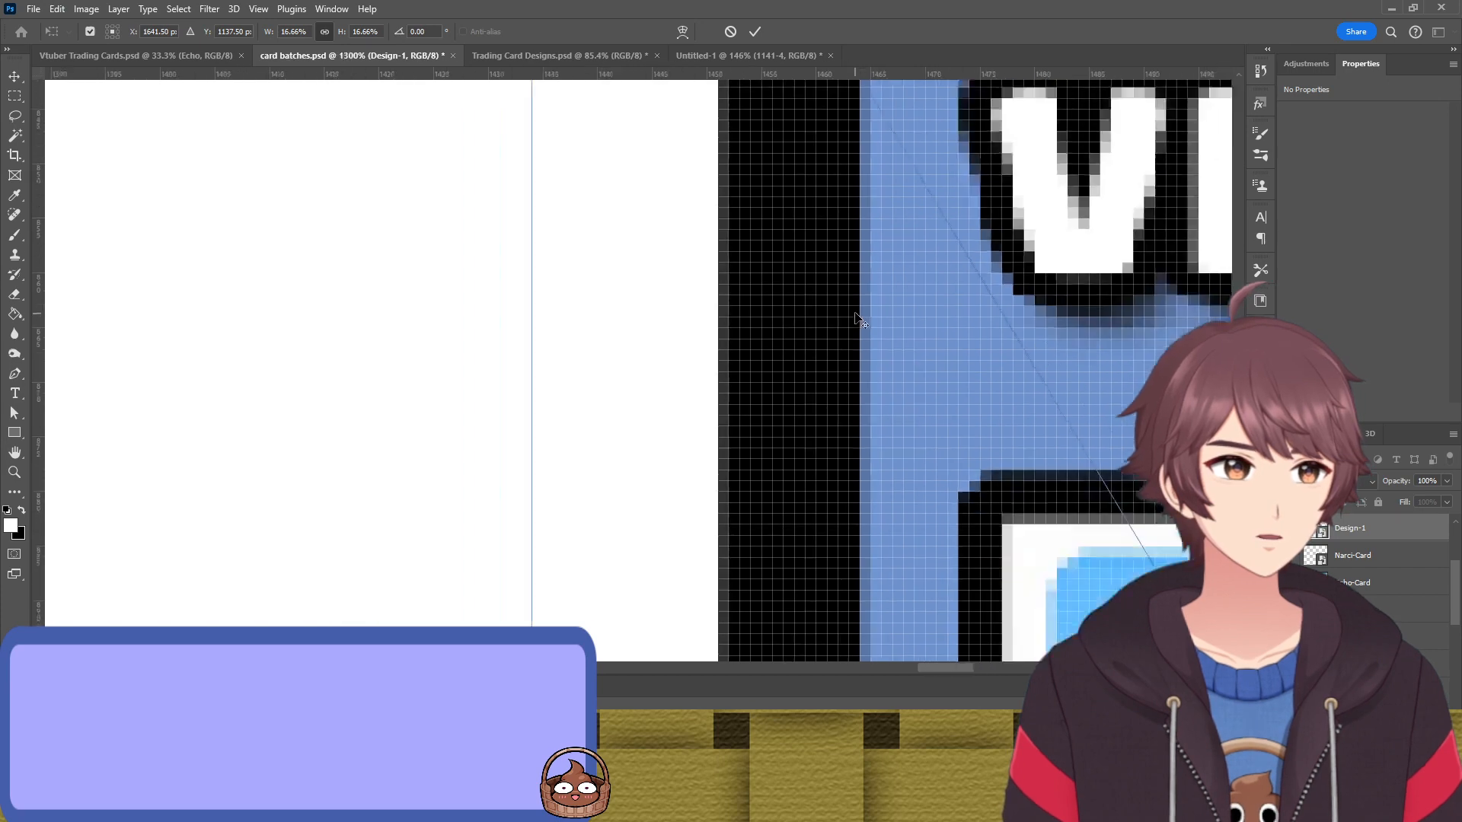
Try lowering the Design-1 card's top edge and nudging the card vertically, and revert those adjustments
left_click_drag(923, 333, 848, 381)
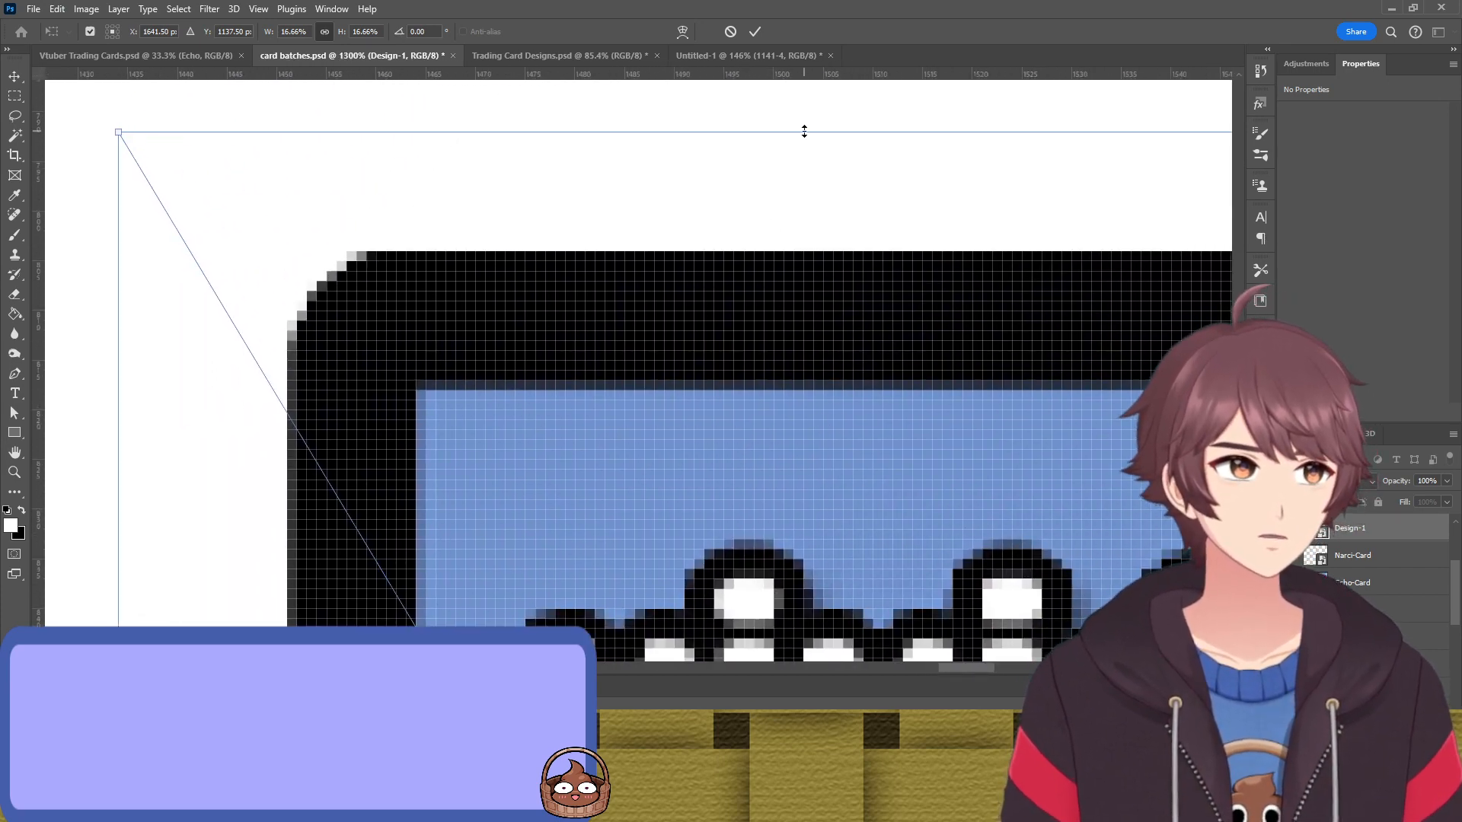
key("Down")
left_click_drag(807, 148, 806, 167)
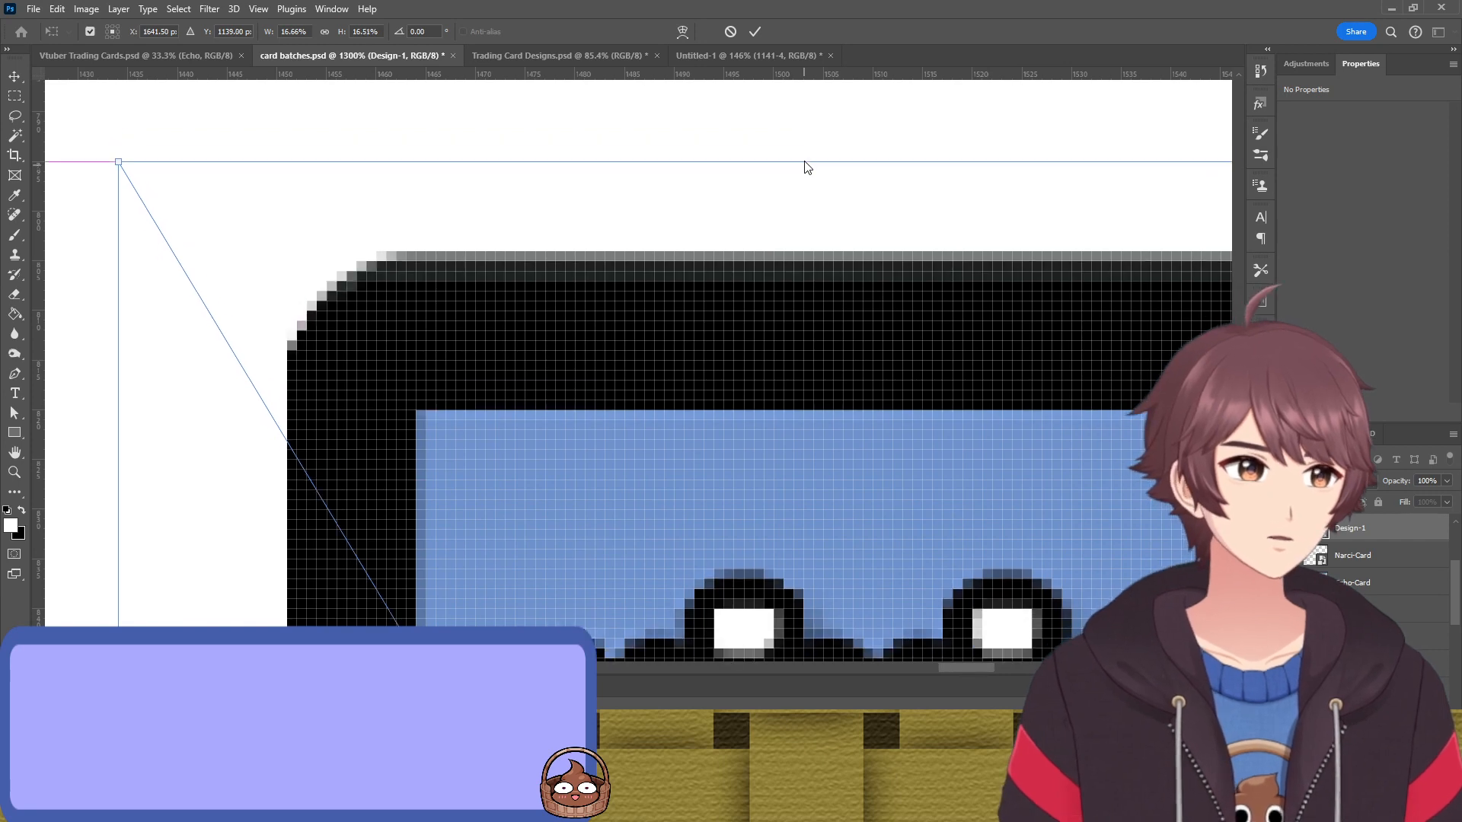
key("ctrl+z")
key("Up")
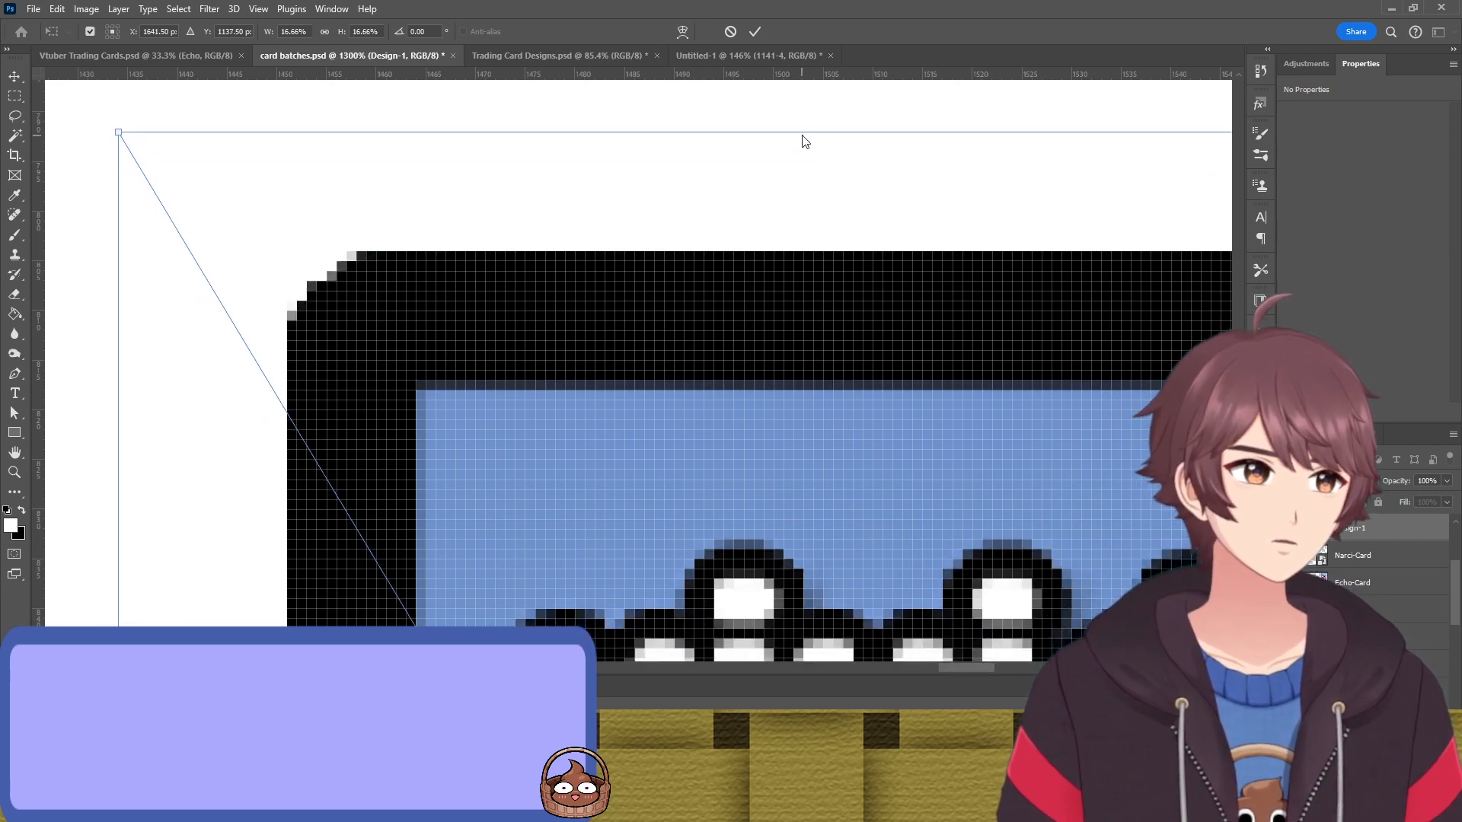
key("Down")
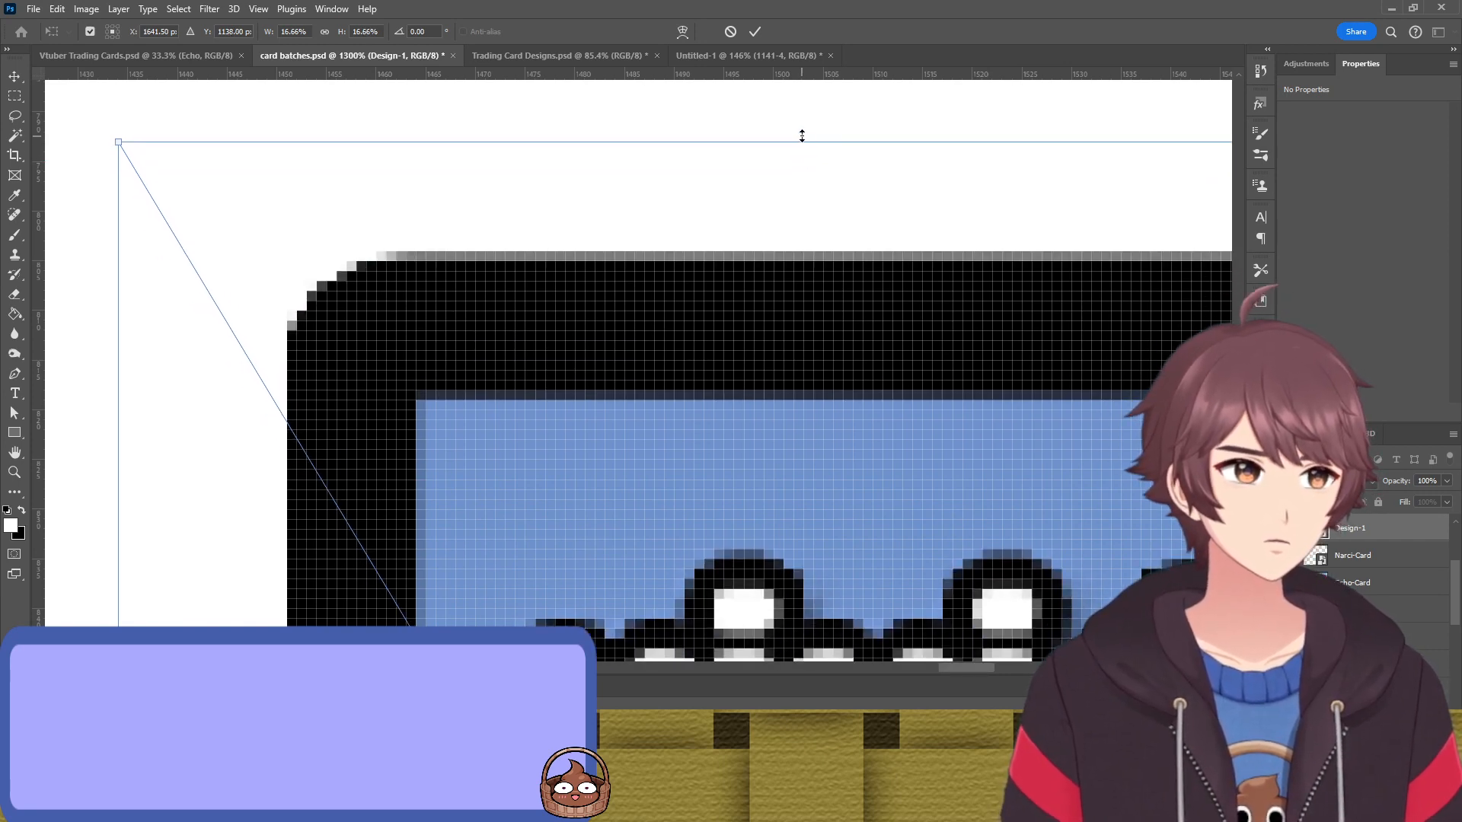
key("Up")
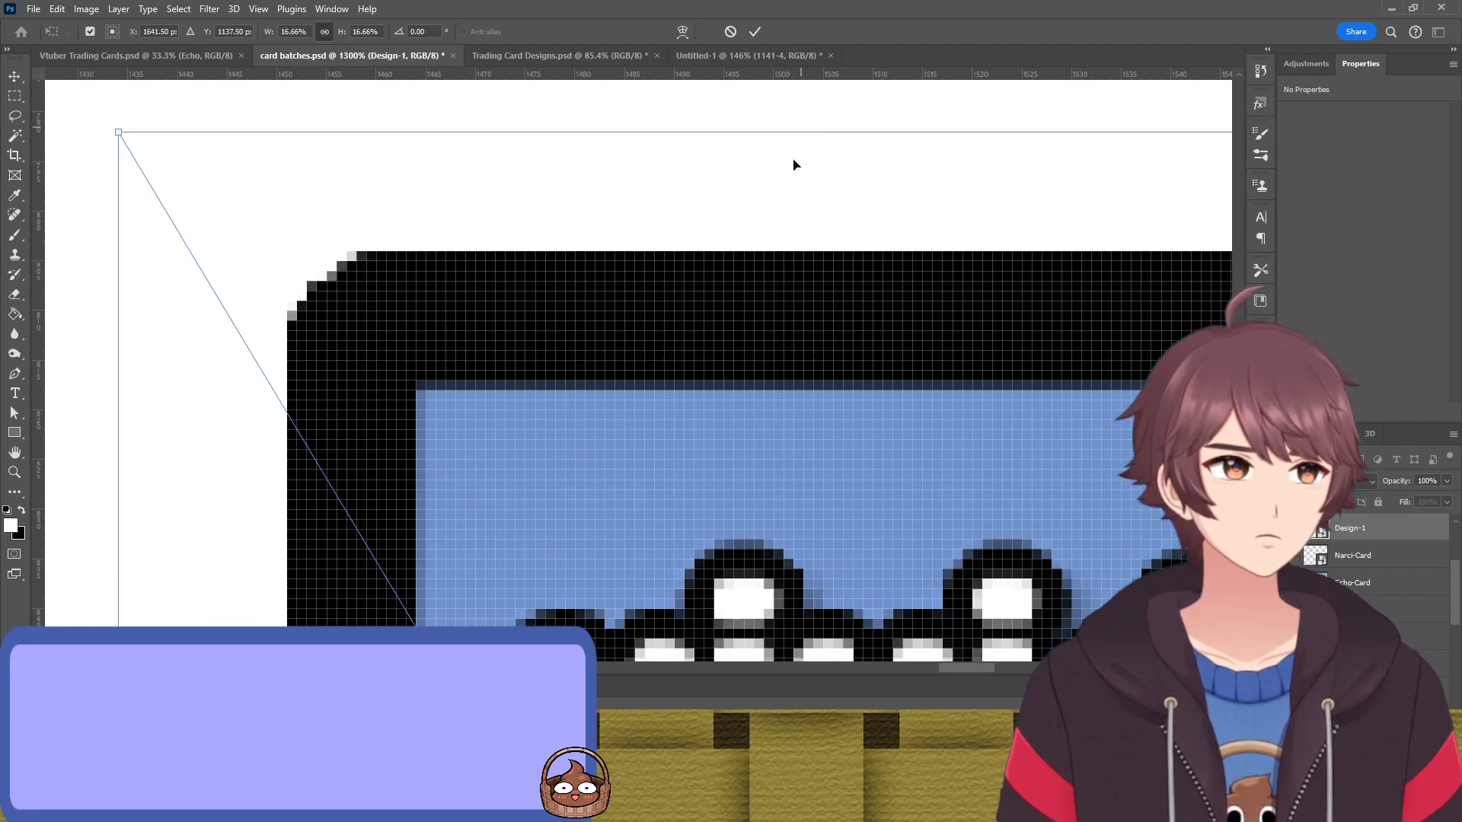
Stretch the Design-1 card's right edge outward to 18.82% width so it covers the pink-bordered card's right border
left_click_drag(590, 457, 926, 173)
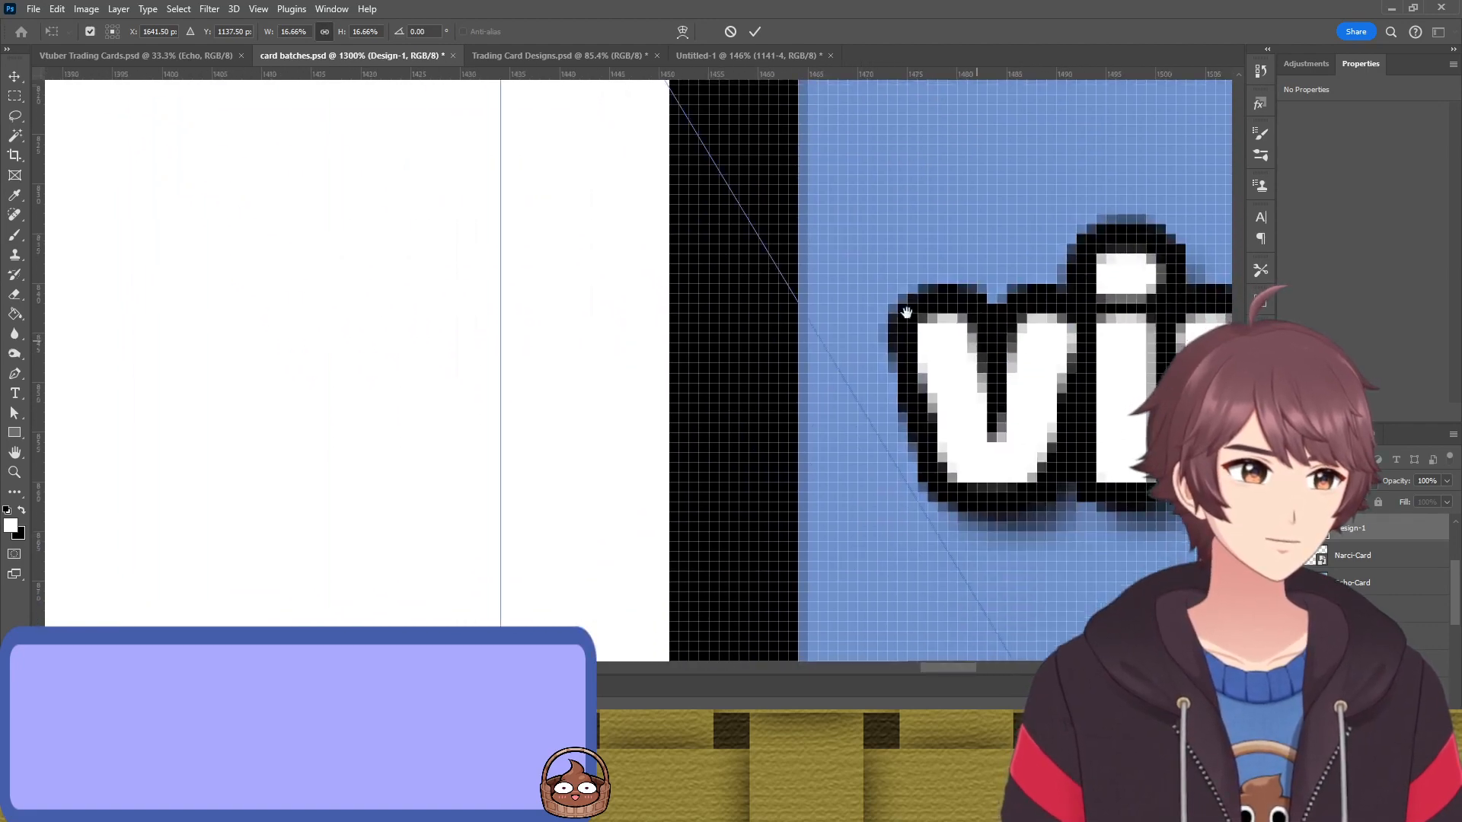
left_click_drag(907, 312, 457, 263)
left_click_drag(909, 249, 612, 289)
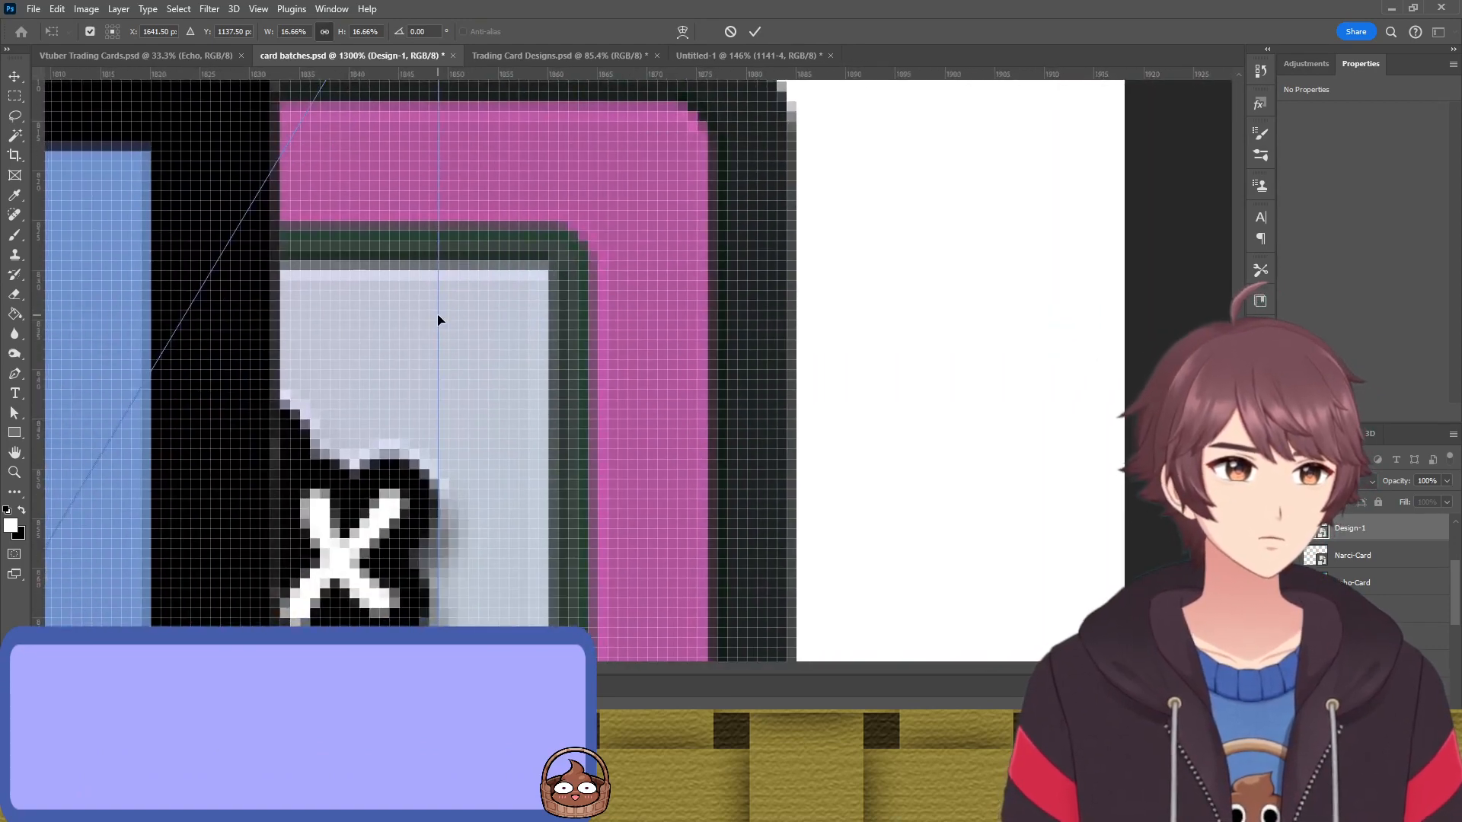
left_click_drag(441, 317, 972, 320)
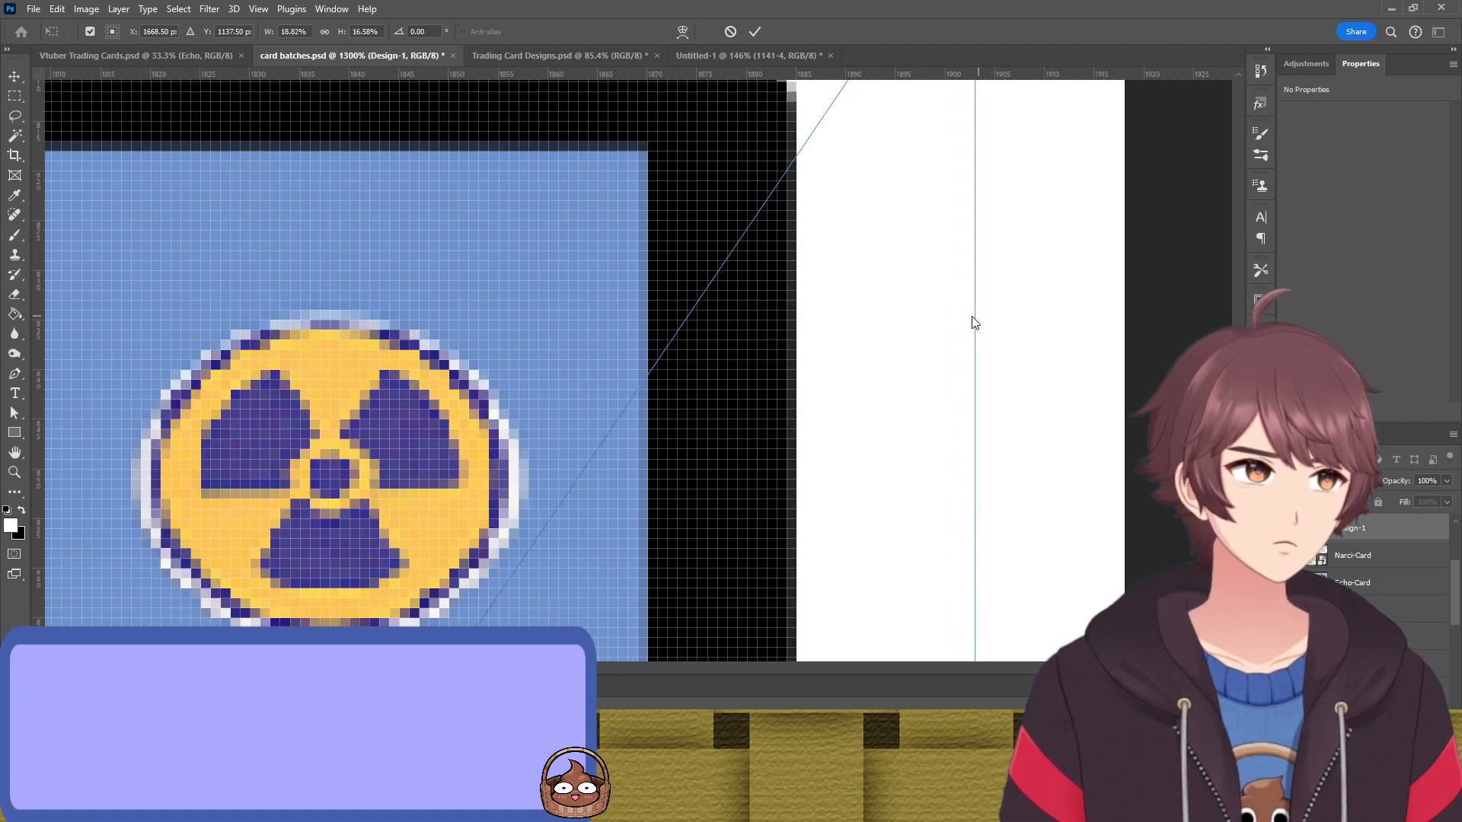
Stretch the Design-1 card's bottom edge down to 19.01% height over the card beneath, and apply the transform
scroll(786, 348, "right", 5)
scroll(786, 347, "down", 10)
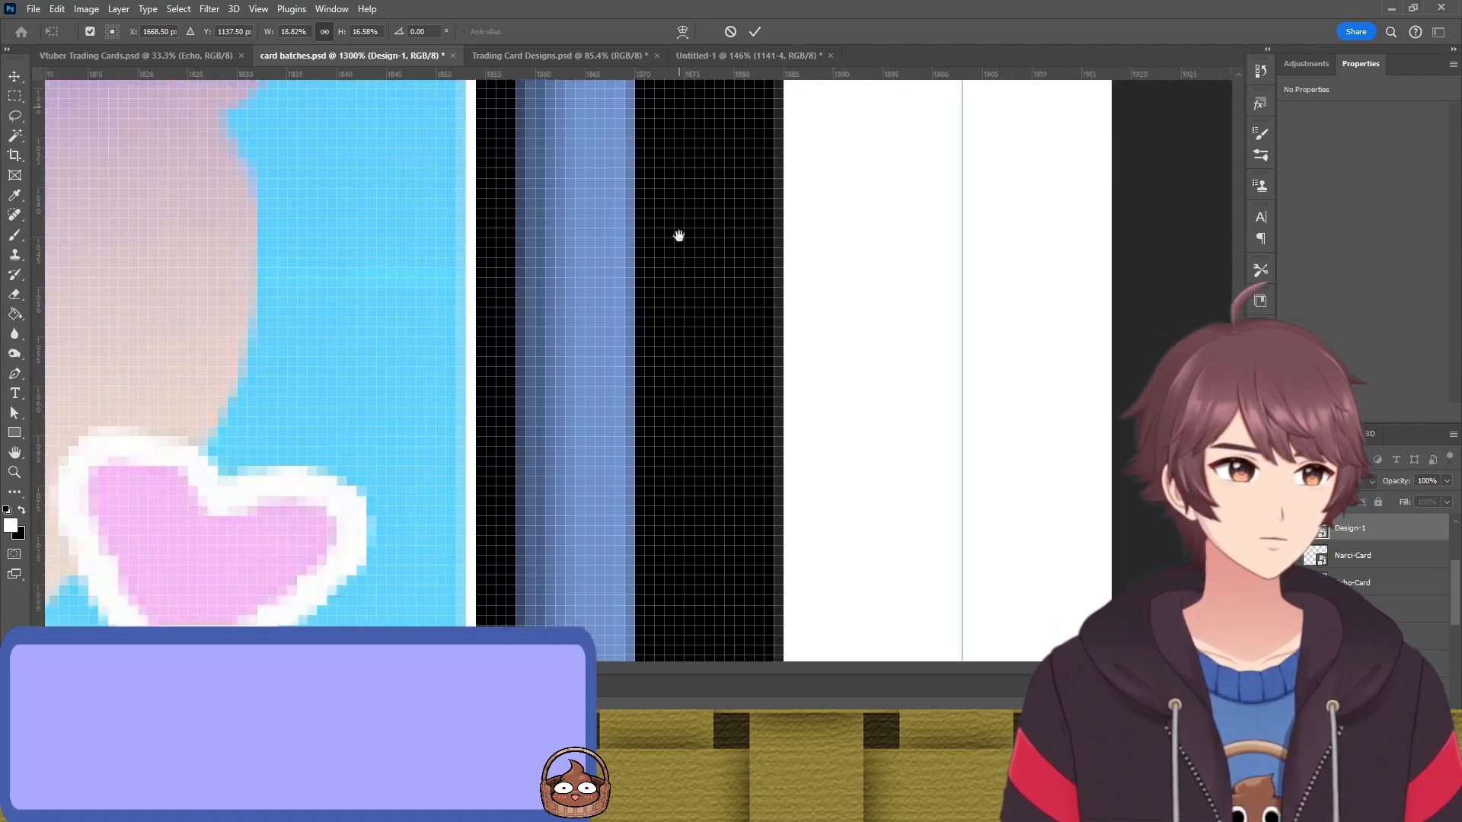
scroll(699, 451, "down", 6)
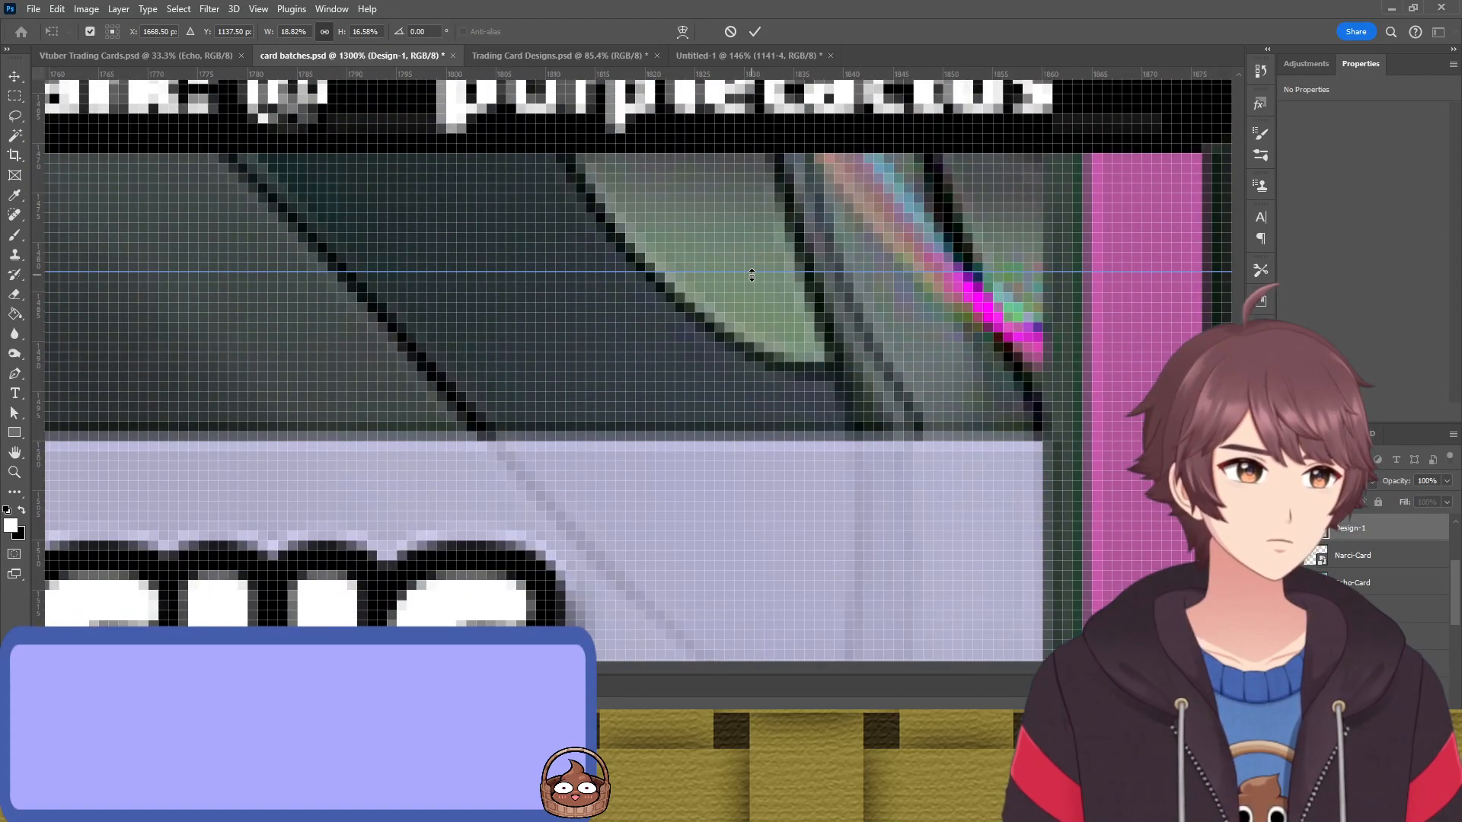
left_click_drag(751, 275, 737, 155)
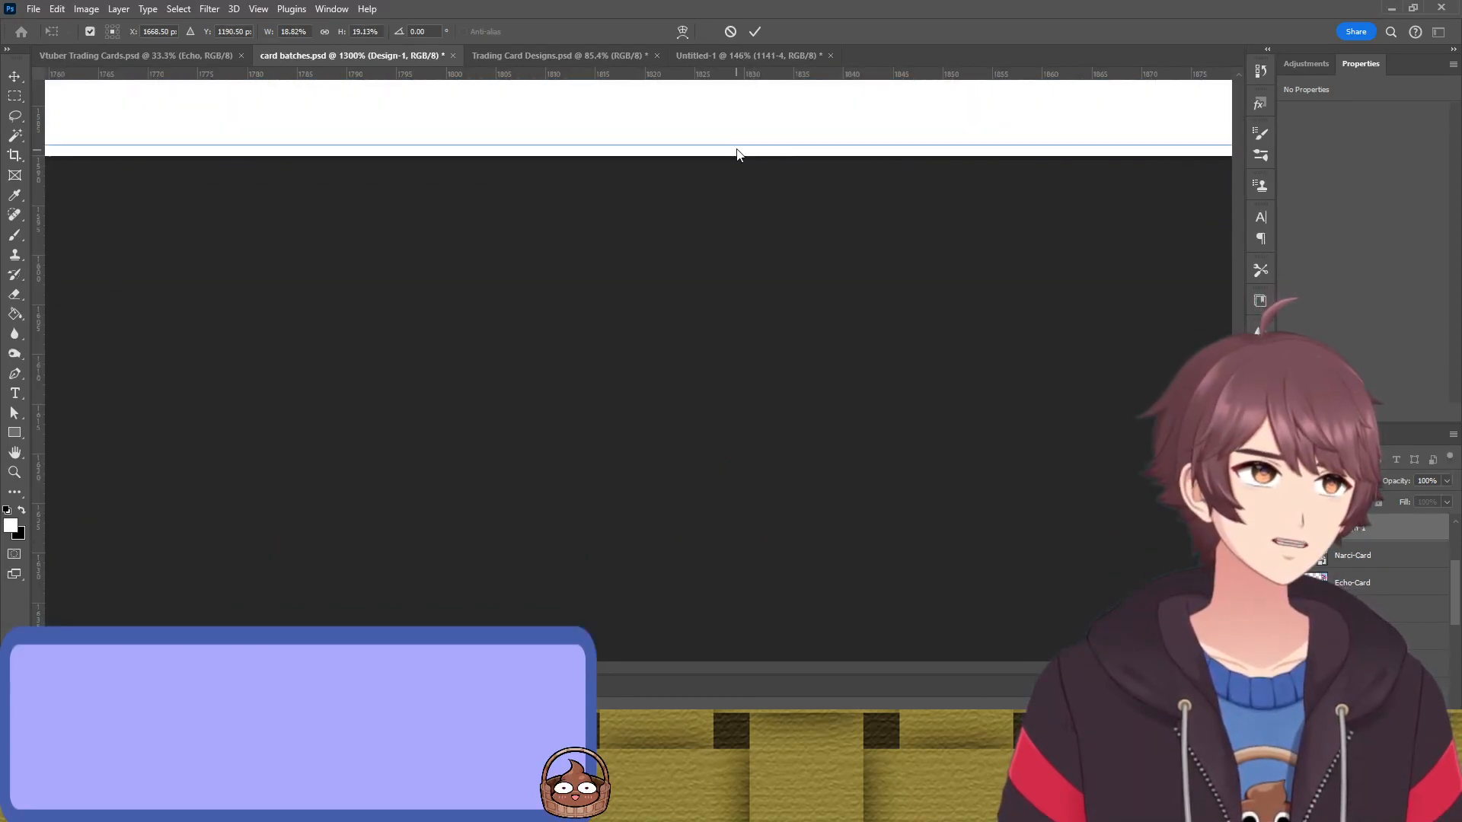
scroll(743, 183, "up", 3)
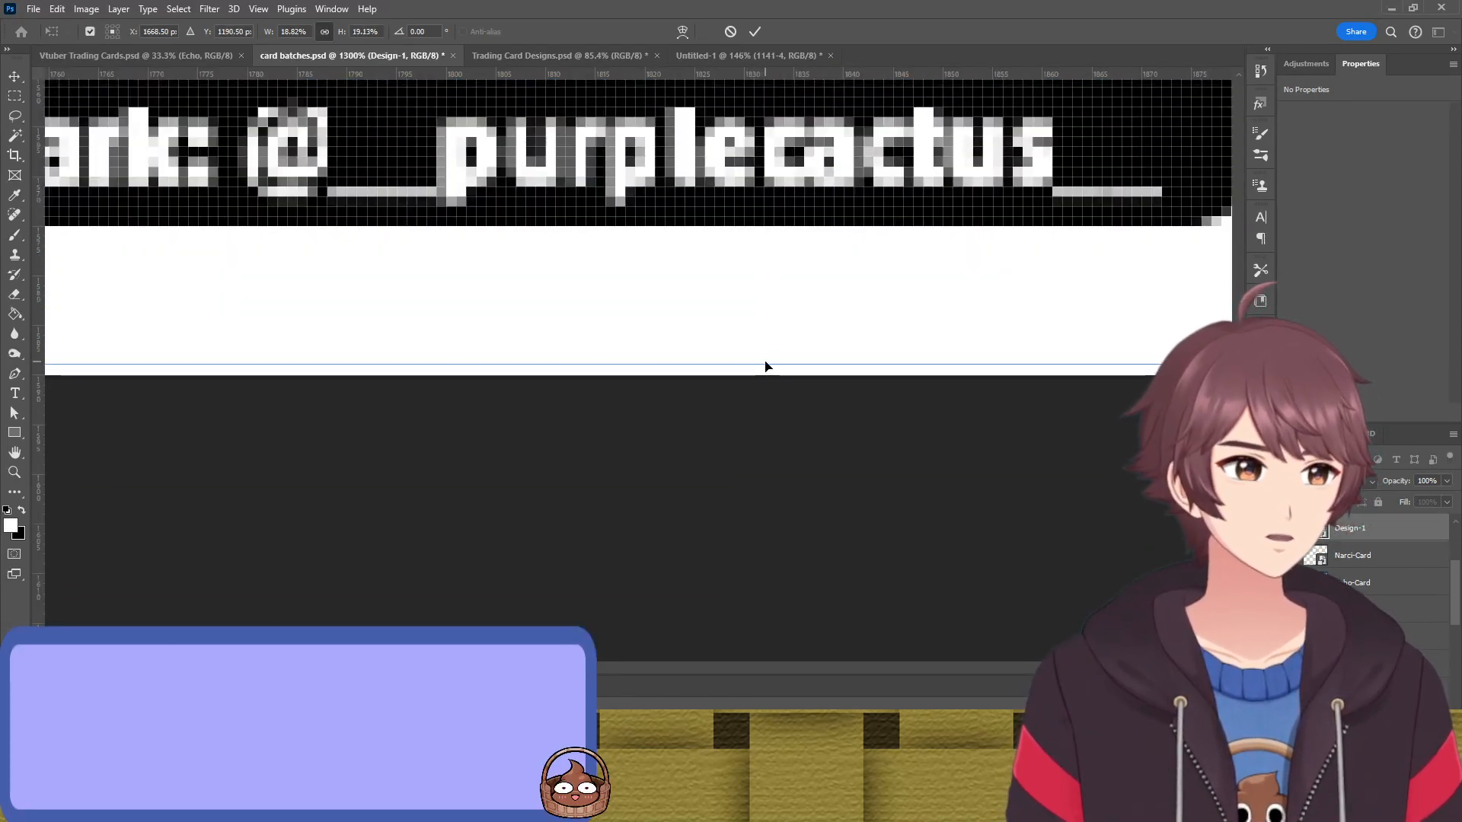
left_click_drag(765, 366, 764, 307)
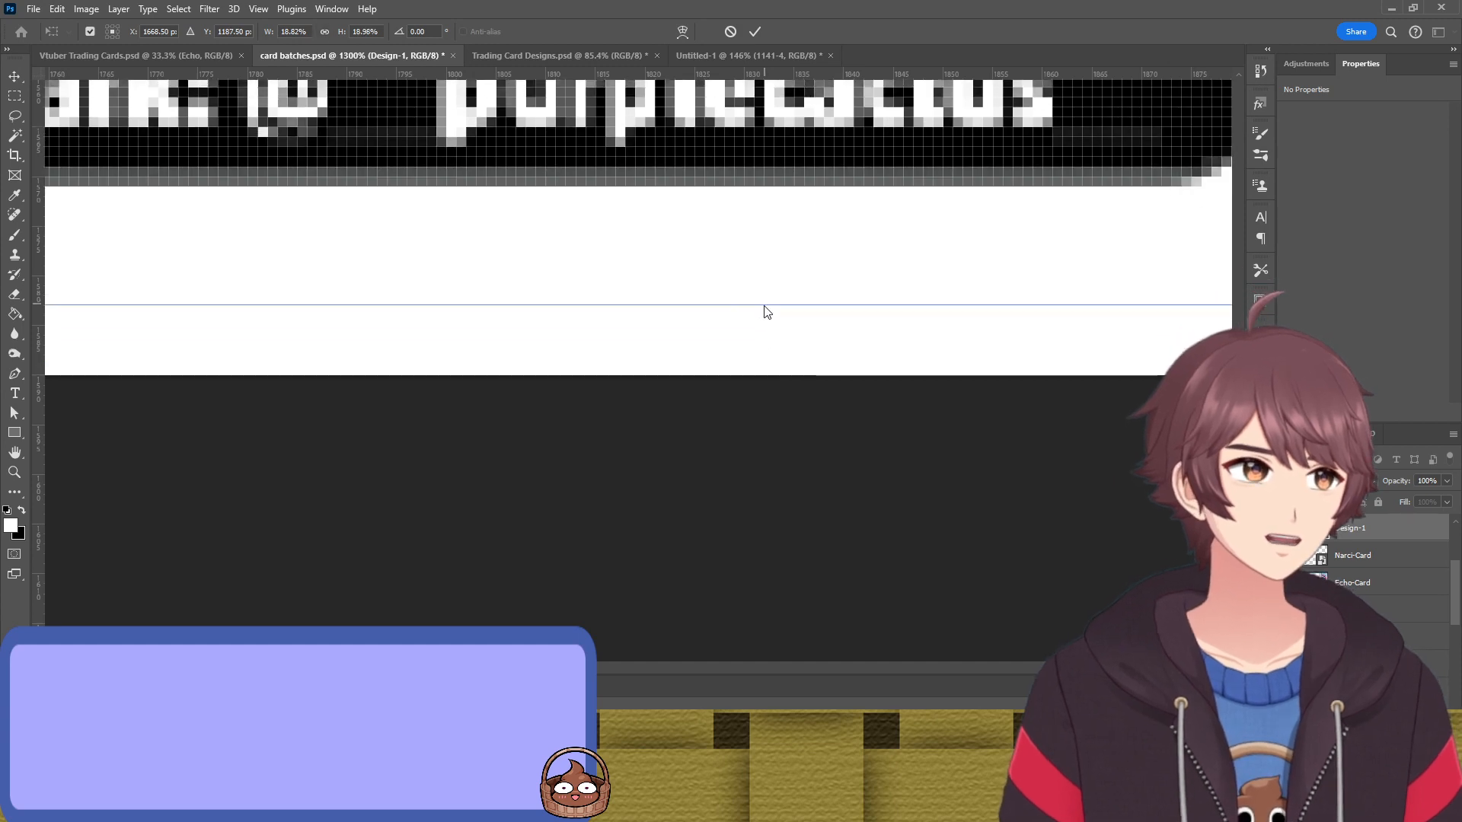
key("shift")
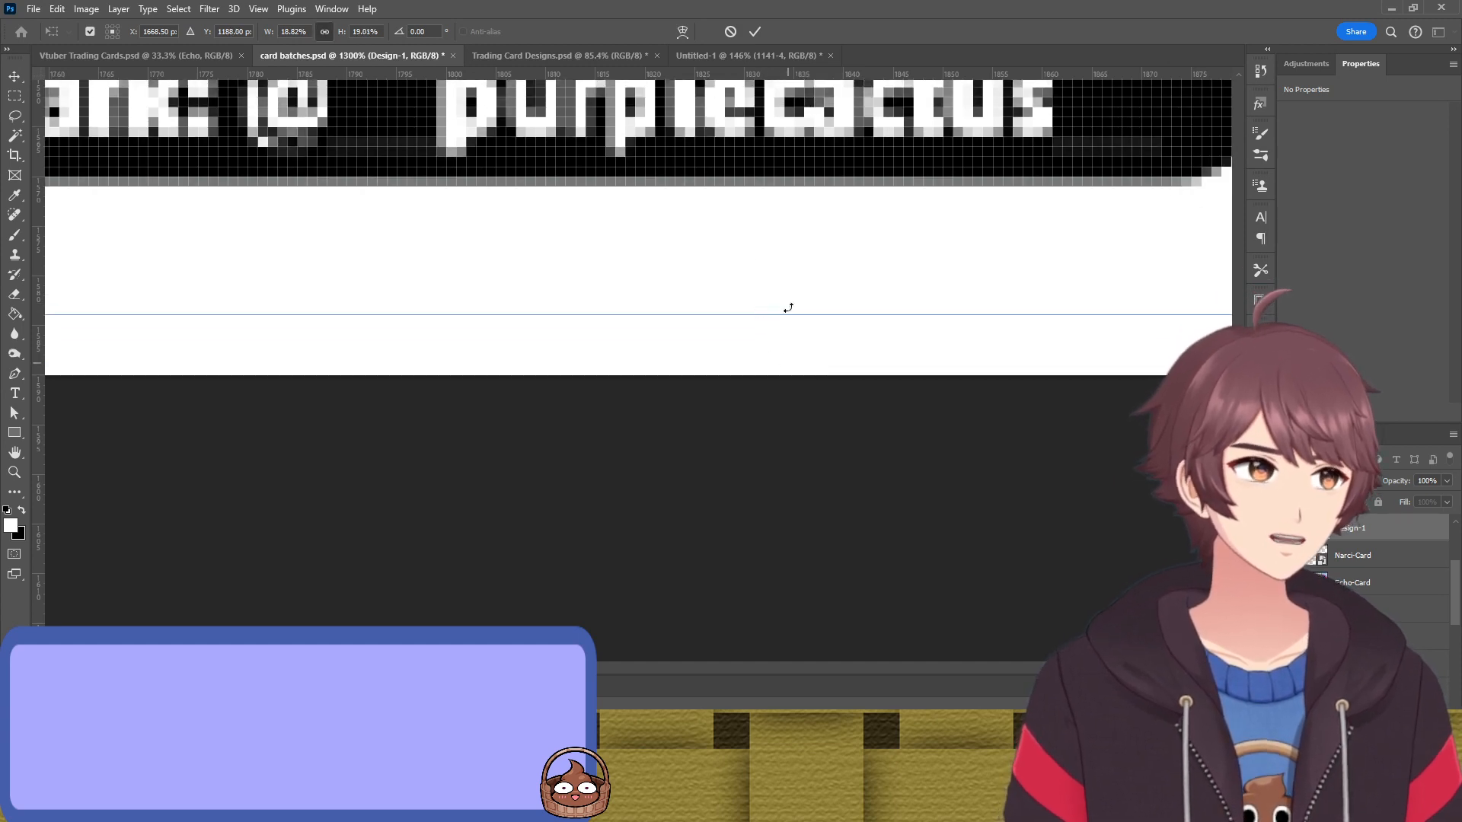
left_click(753, 32)
Deselect the Design-1 card and examine its bottom edge and upper-left corner against the card beneath
scroll(701, 303, "down", 10)
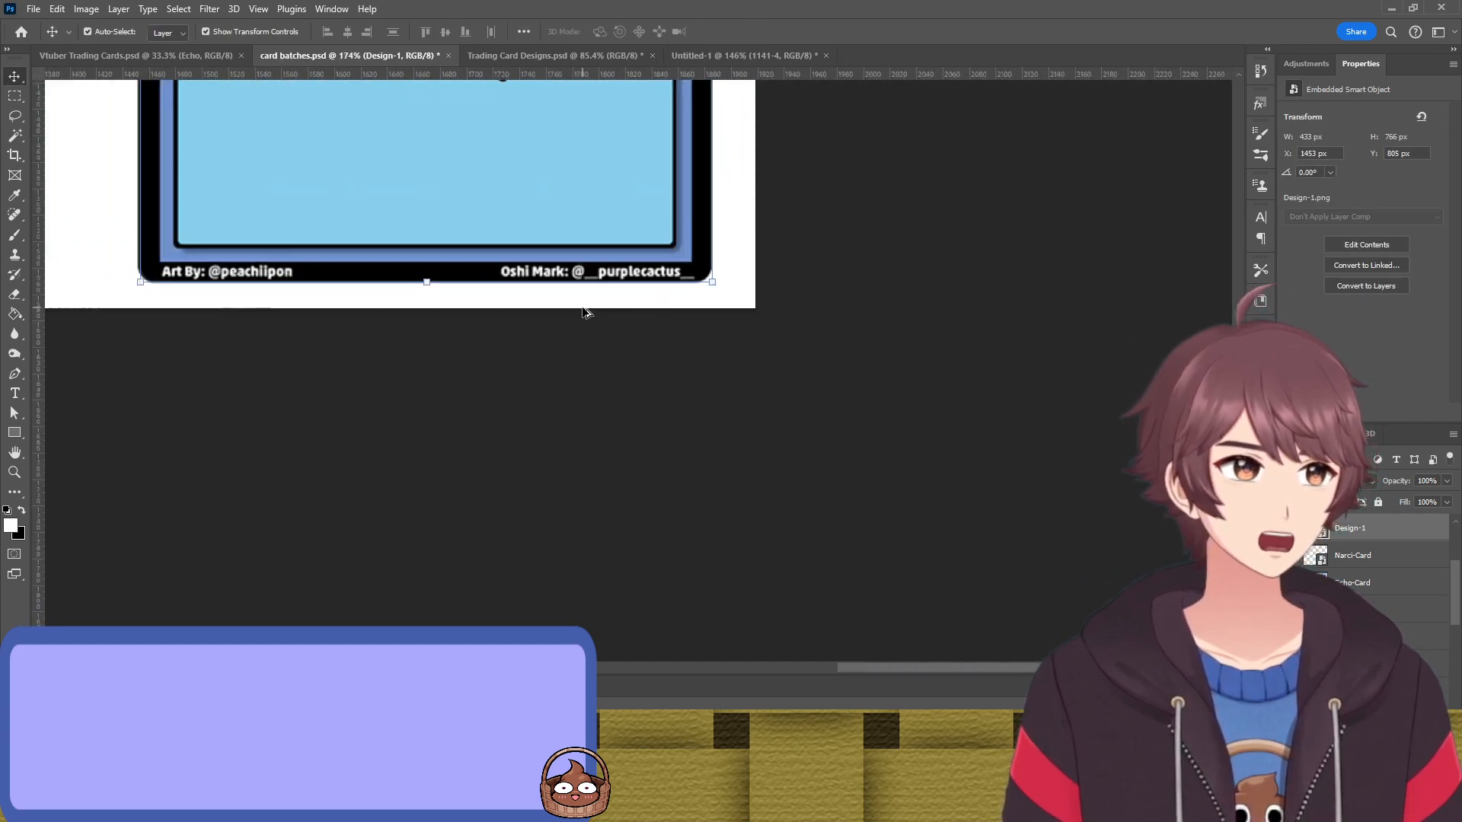
left_click(792, 288)
scroll(467, 358, "up", 5)
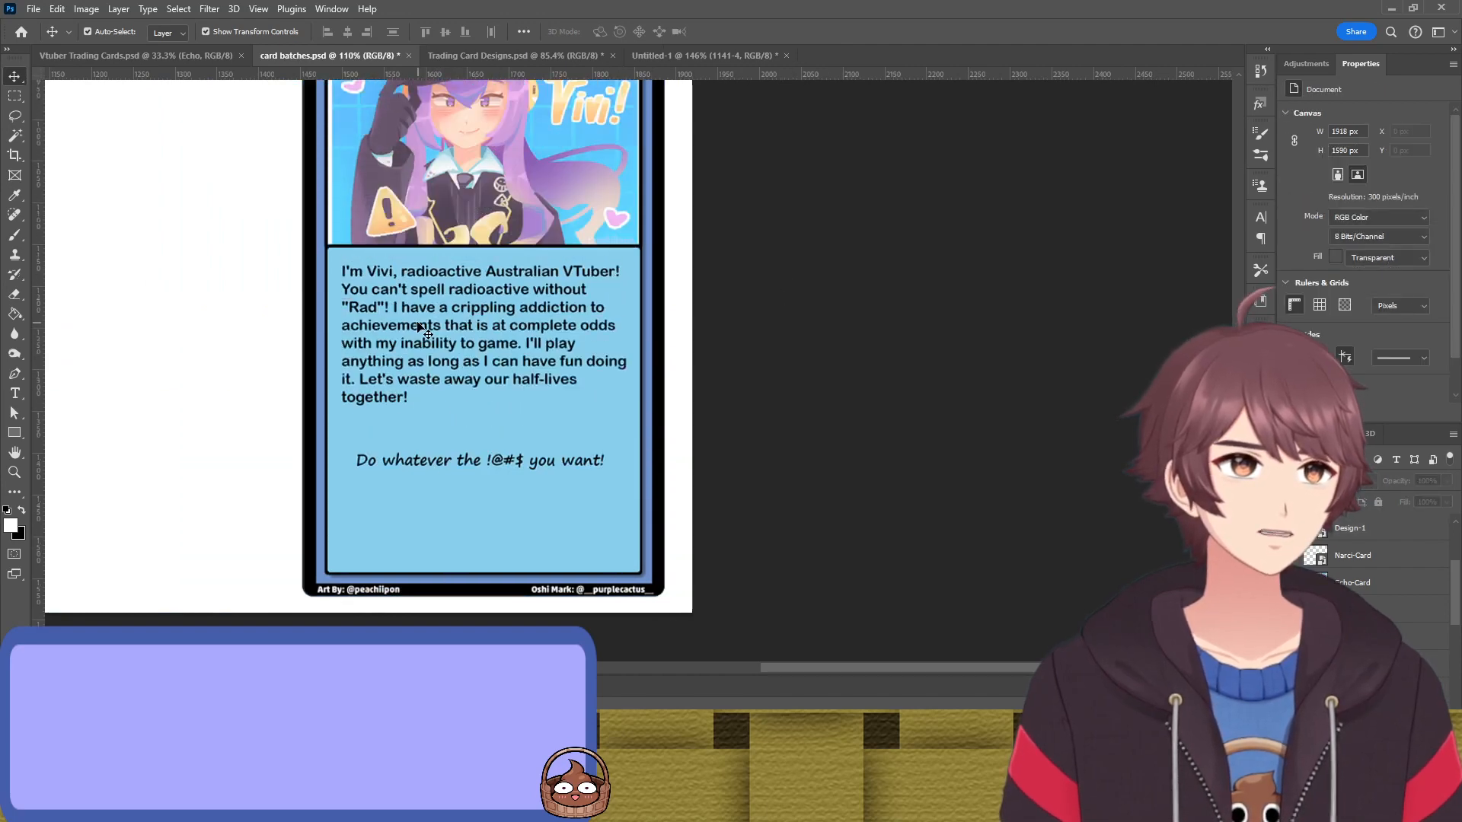
scroll(417, 324, "up", 2)
scroll(274, 191, "up", 2)
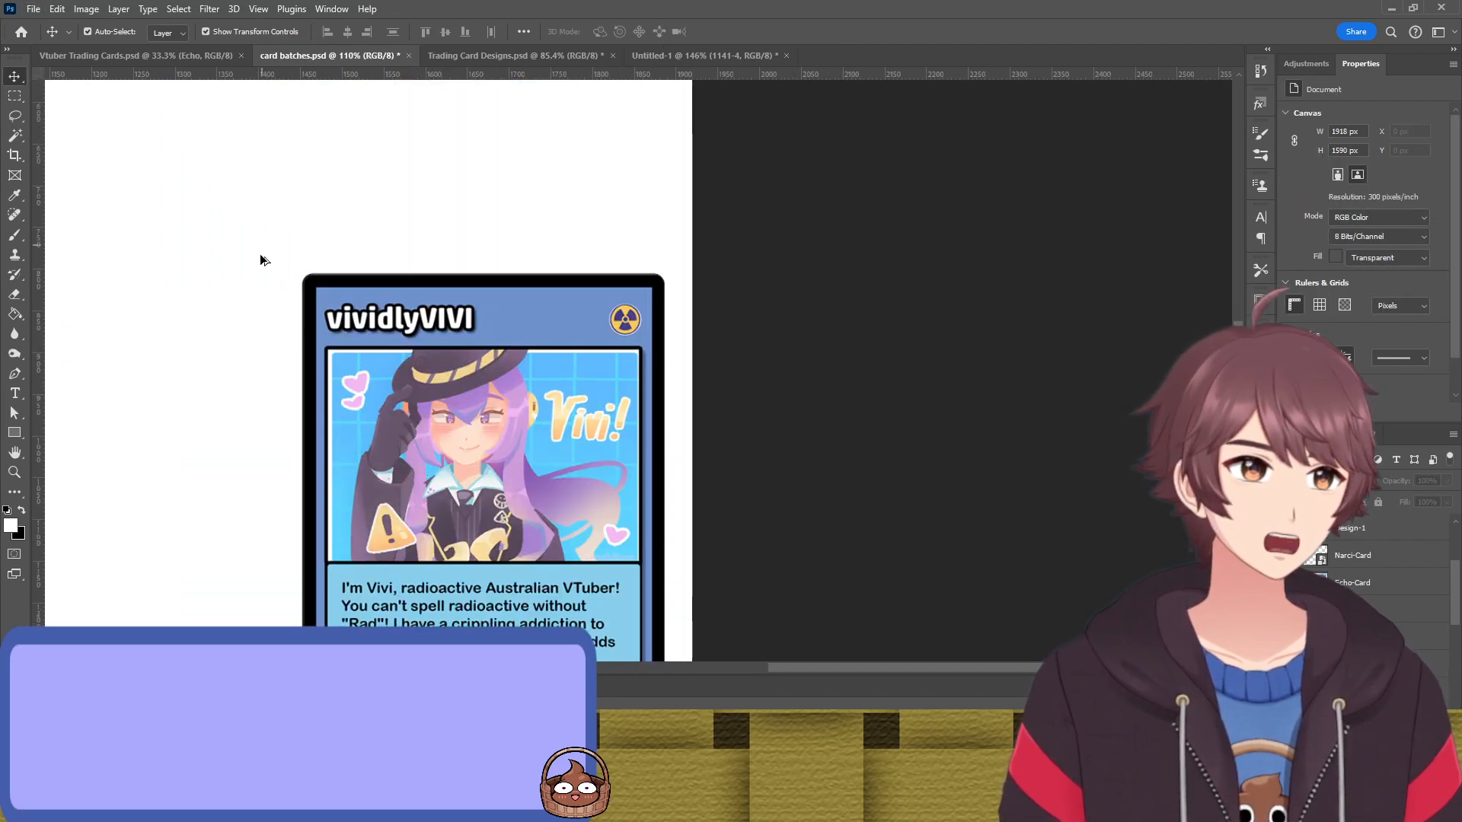
scroll(304, 297, "up", 6)
scroll(305, 297, "up", 5)
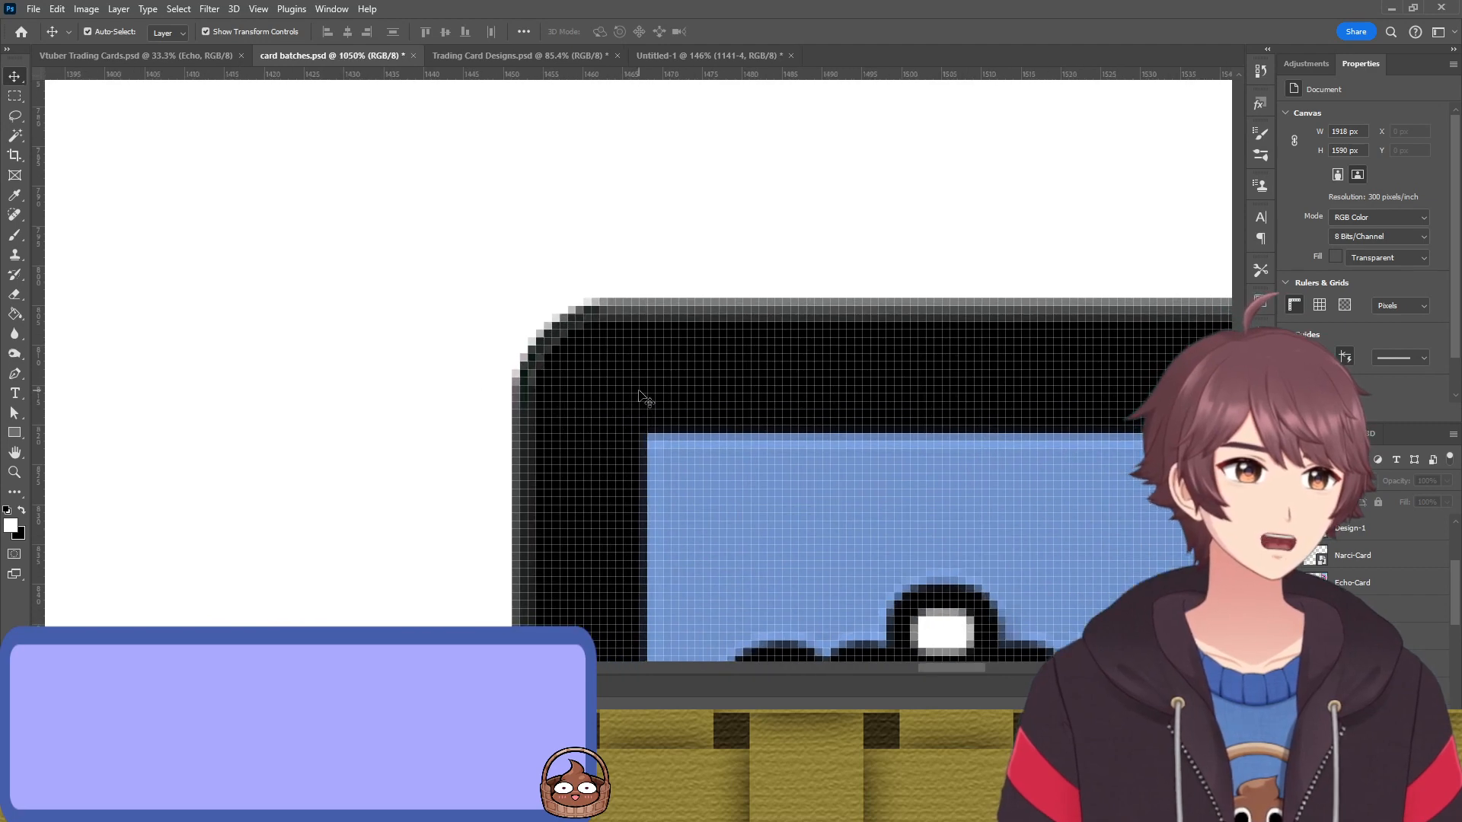
Move the Design-1 card up 1 px and stretch its left edge outward to 18.90% width over the card beneath
left_click(642, 398)
key("ctrl+t")
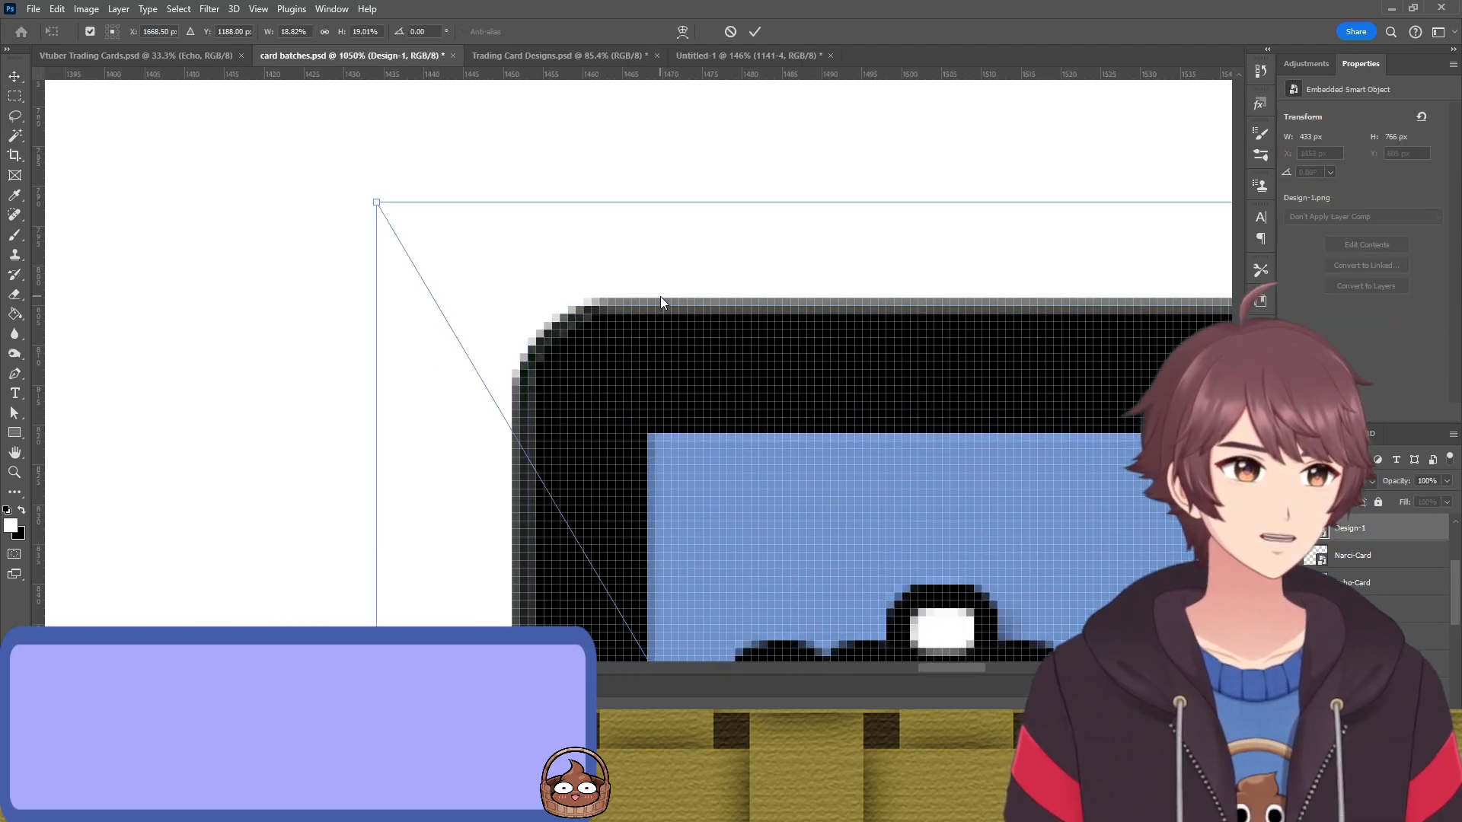
left_click_drag(660, 295, 659, 293)
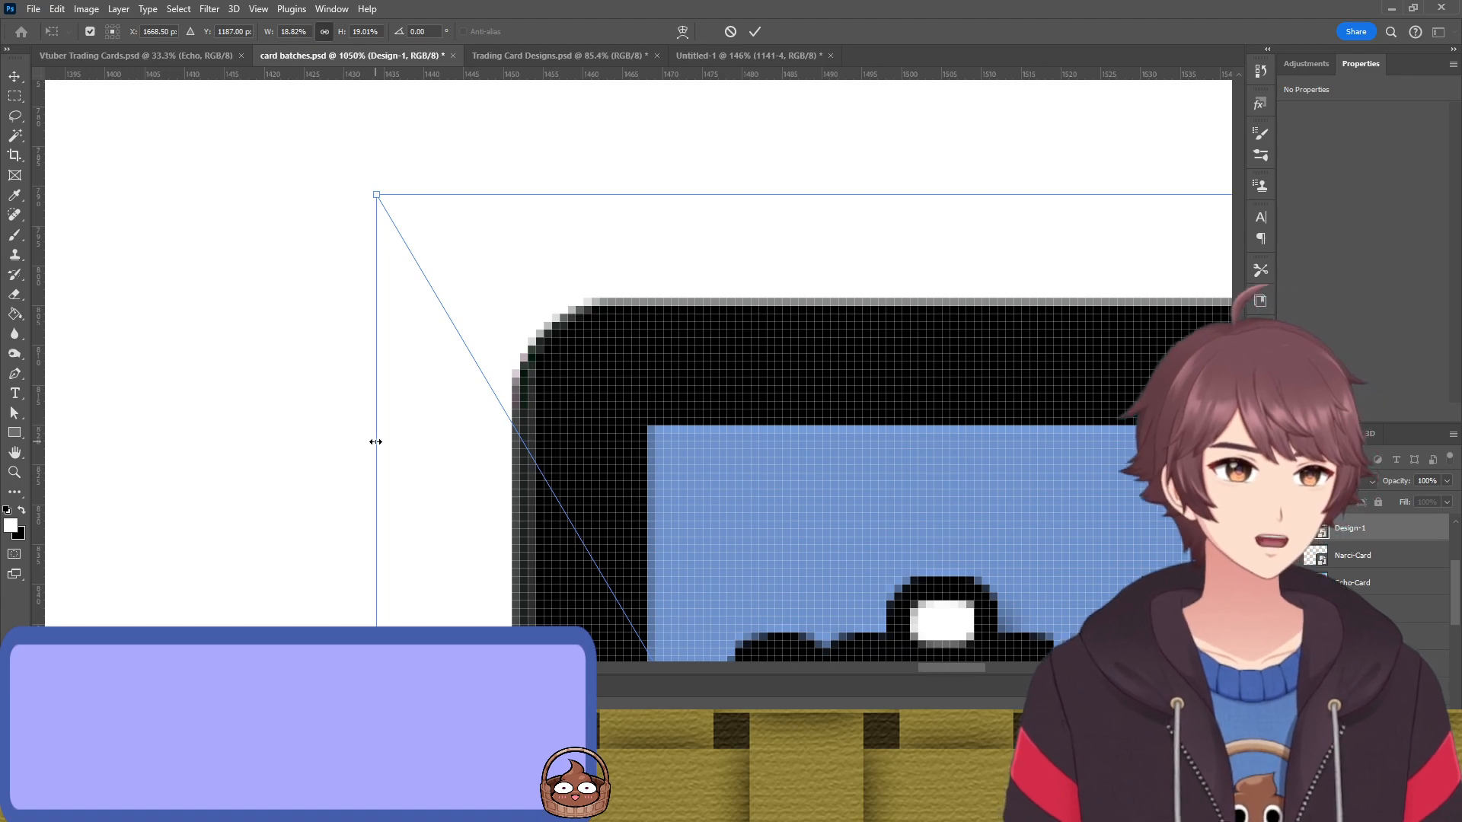
left_click_drag(373, 440, 352, 443)
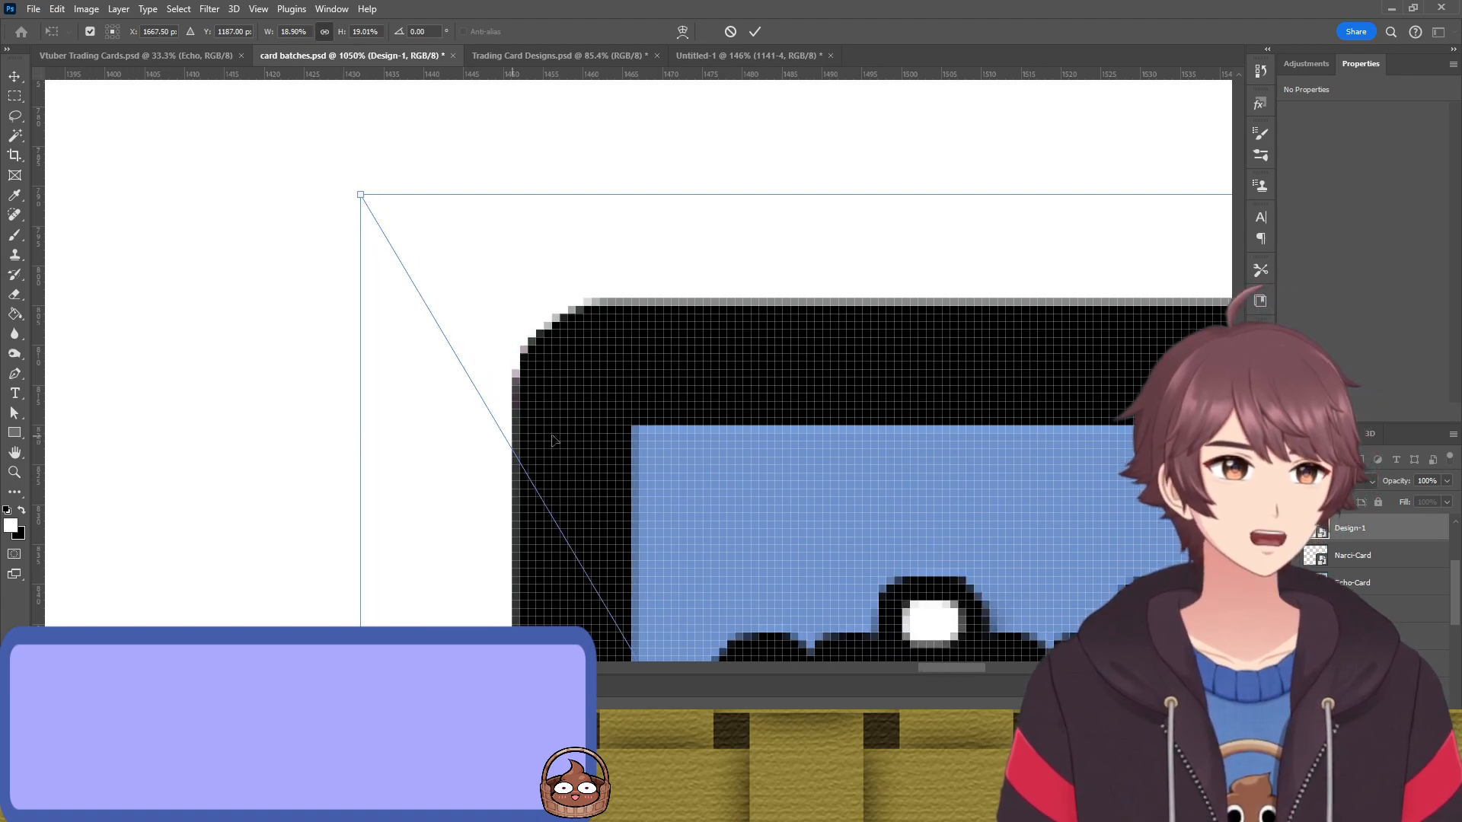
Try pulling the Design-1 card's right edge inward to 18.82% width, and undo that change
left_click_drag(1164, 430, 99, 421)
left_click_drag(1173, 395, 30, 342)
left_click_drag(1218, 398, 339, 336)
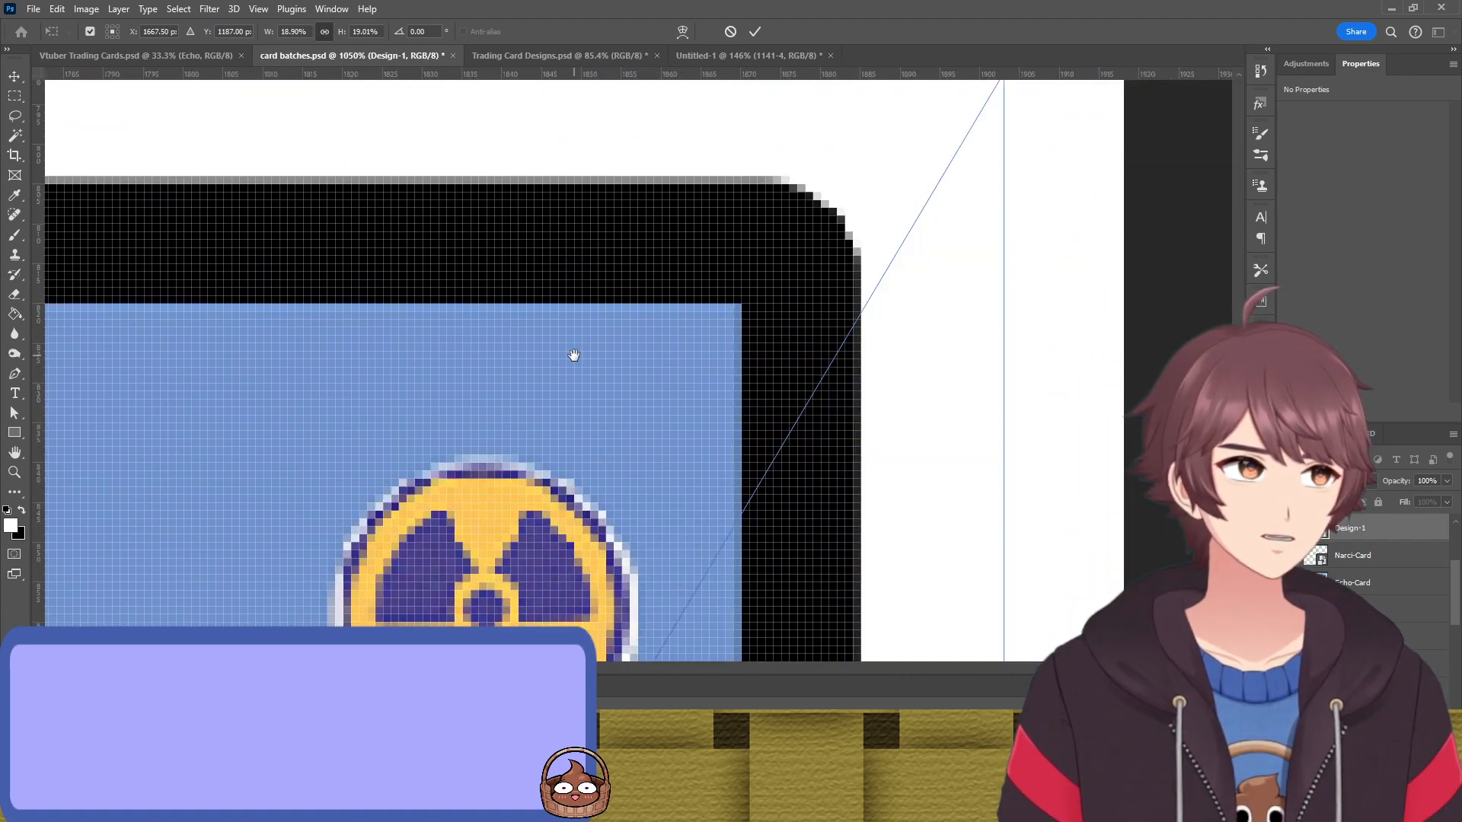
left_click_drag(1000, 267, 992, 267)
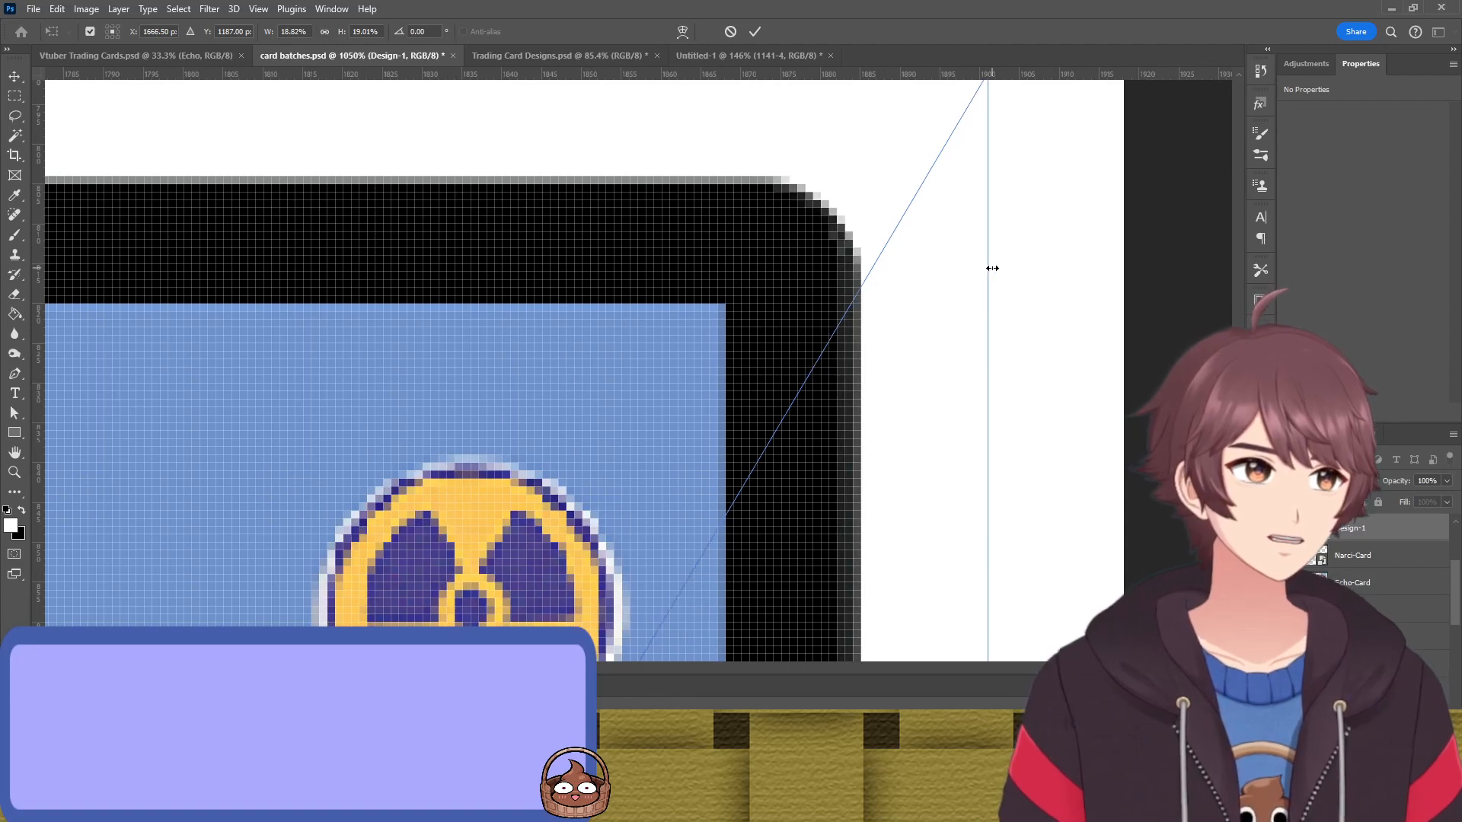
key("ctrl+z")
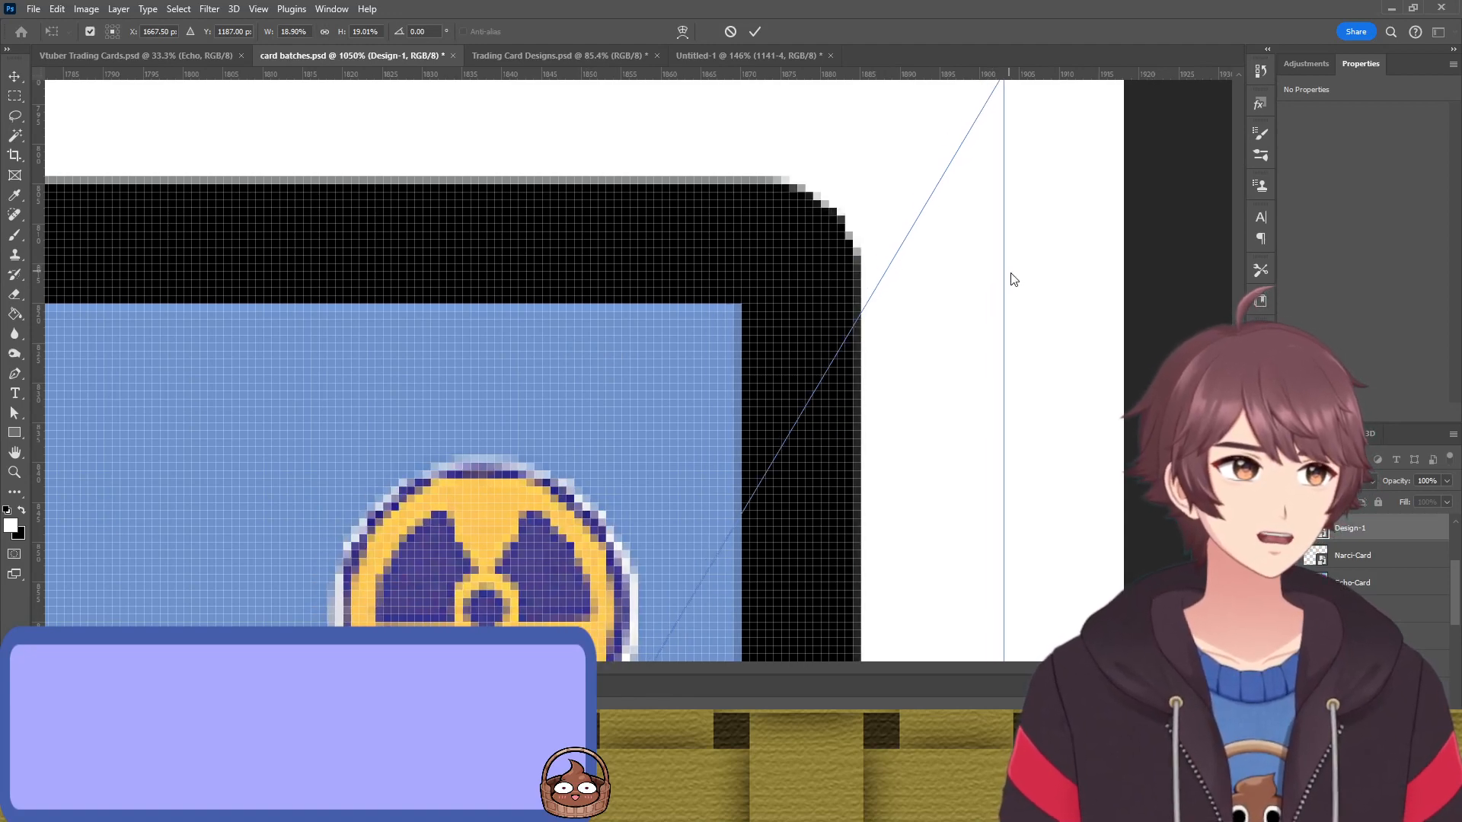
Stretch the Design-1 card's bottom edge down to 19.03% height and apply the transform
left_click_drag(960, 329, 1020, 46)
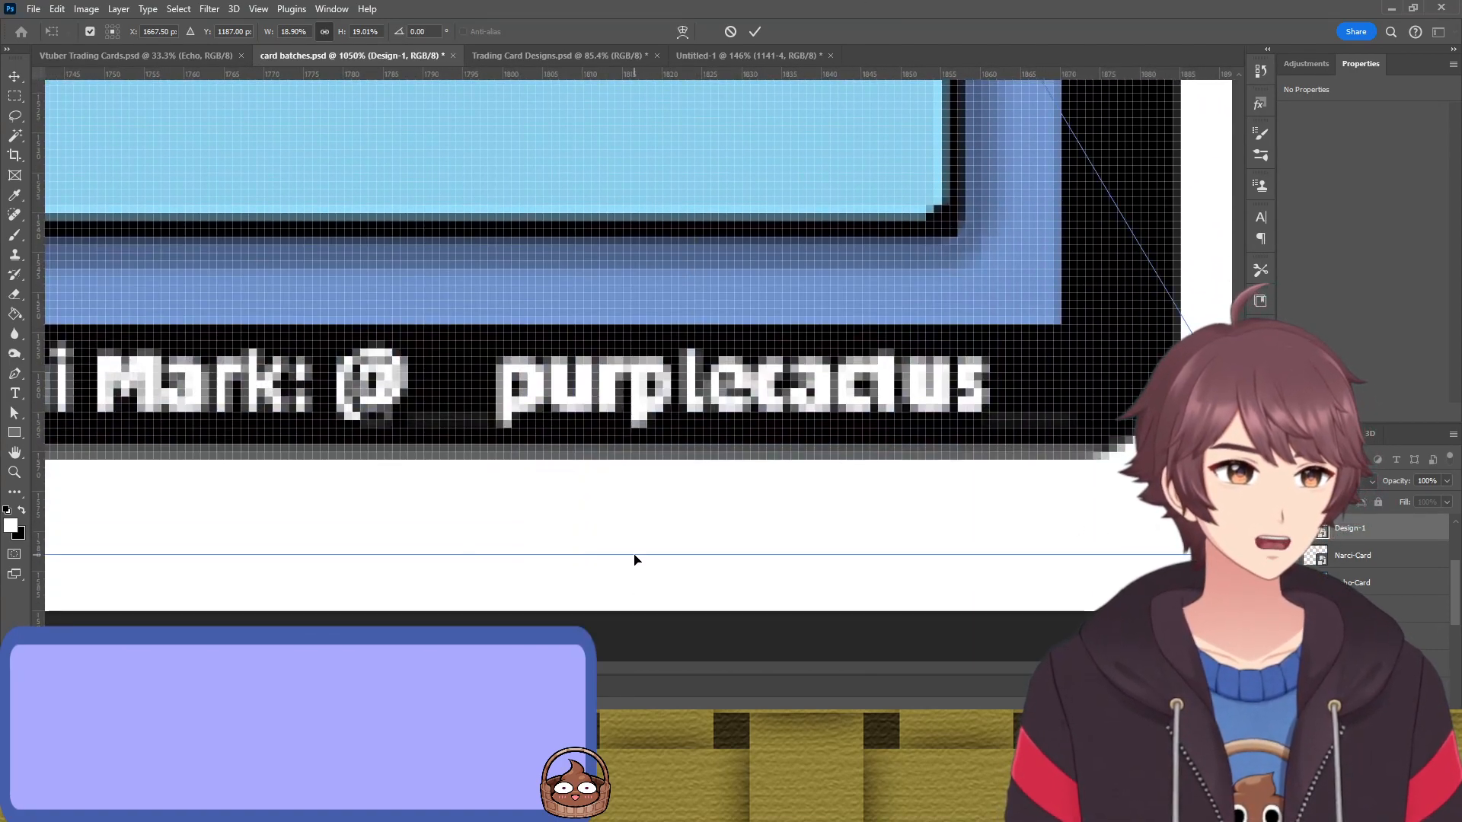
left_click_drag(643, 565, 643, 576)
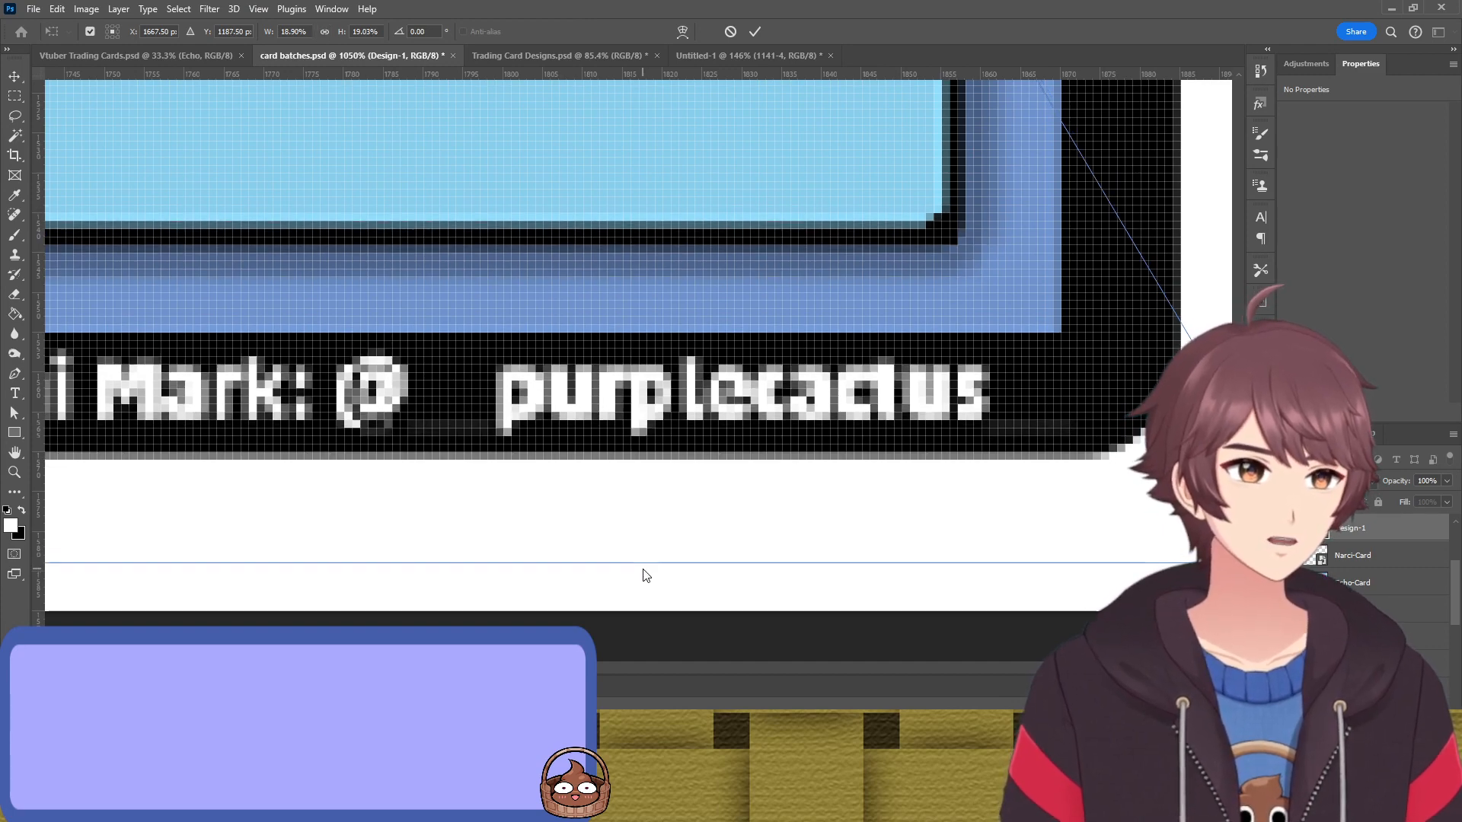
key("Return")
Deselect the Design-1 card and examine its fit, from the lower border up to the whole card on the sheet
scroll(693, 533, "down", 5)
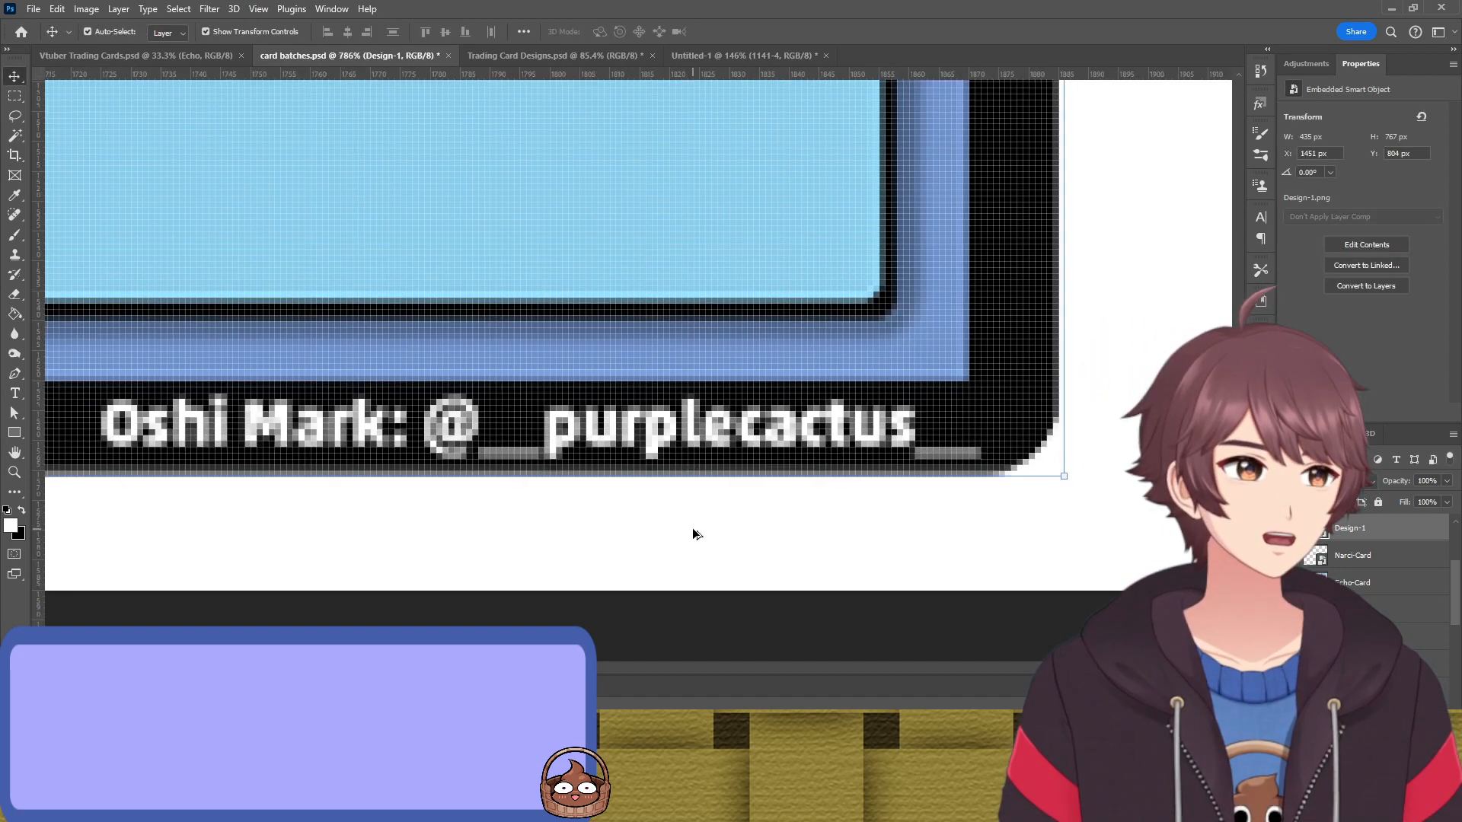
scroll(673, 530, "up", 3)
scroll(487, 434, "up", 5)
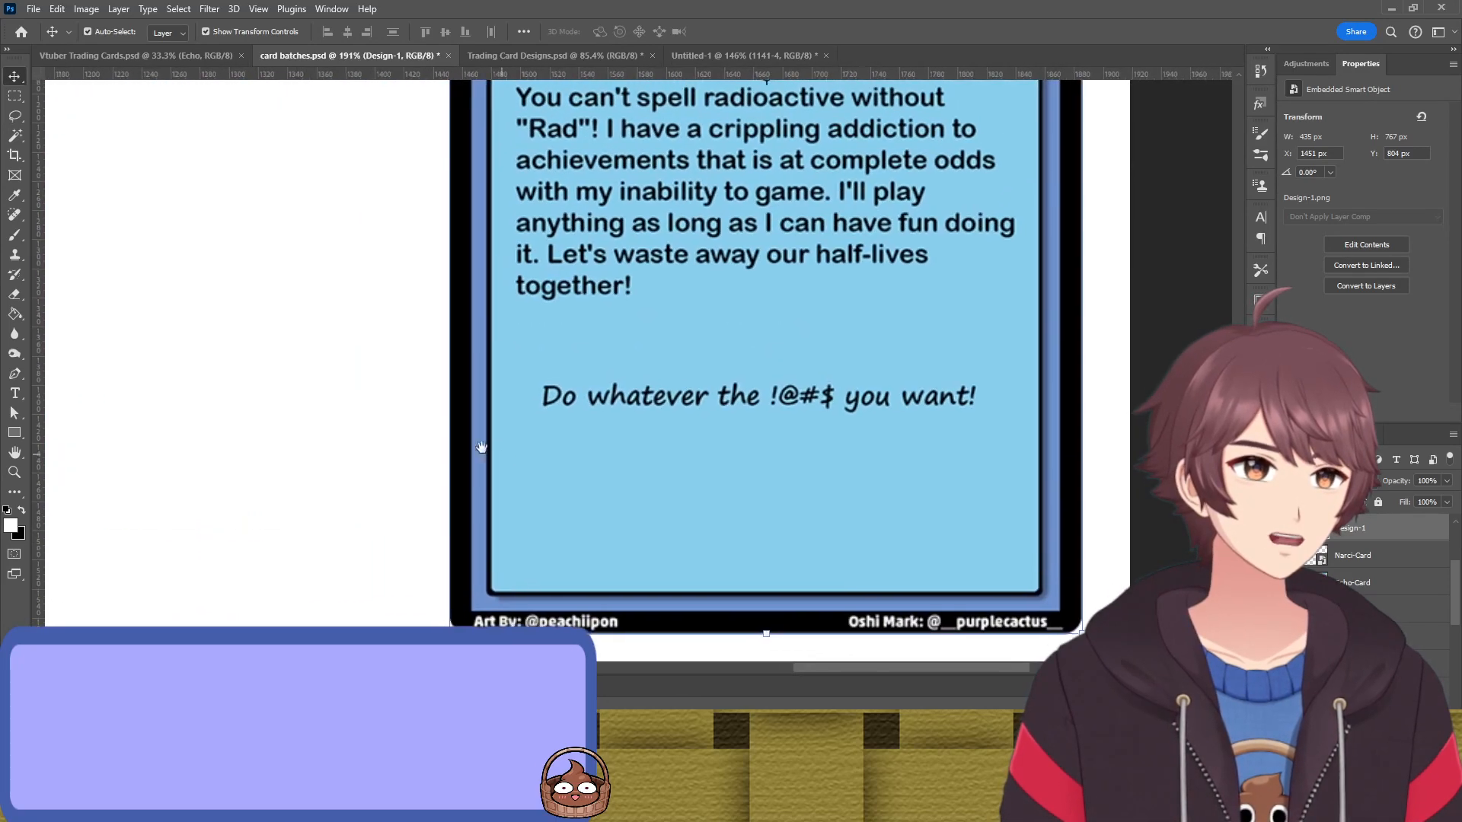
scroll(527, 426, "down", 8)
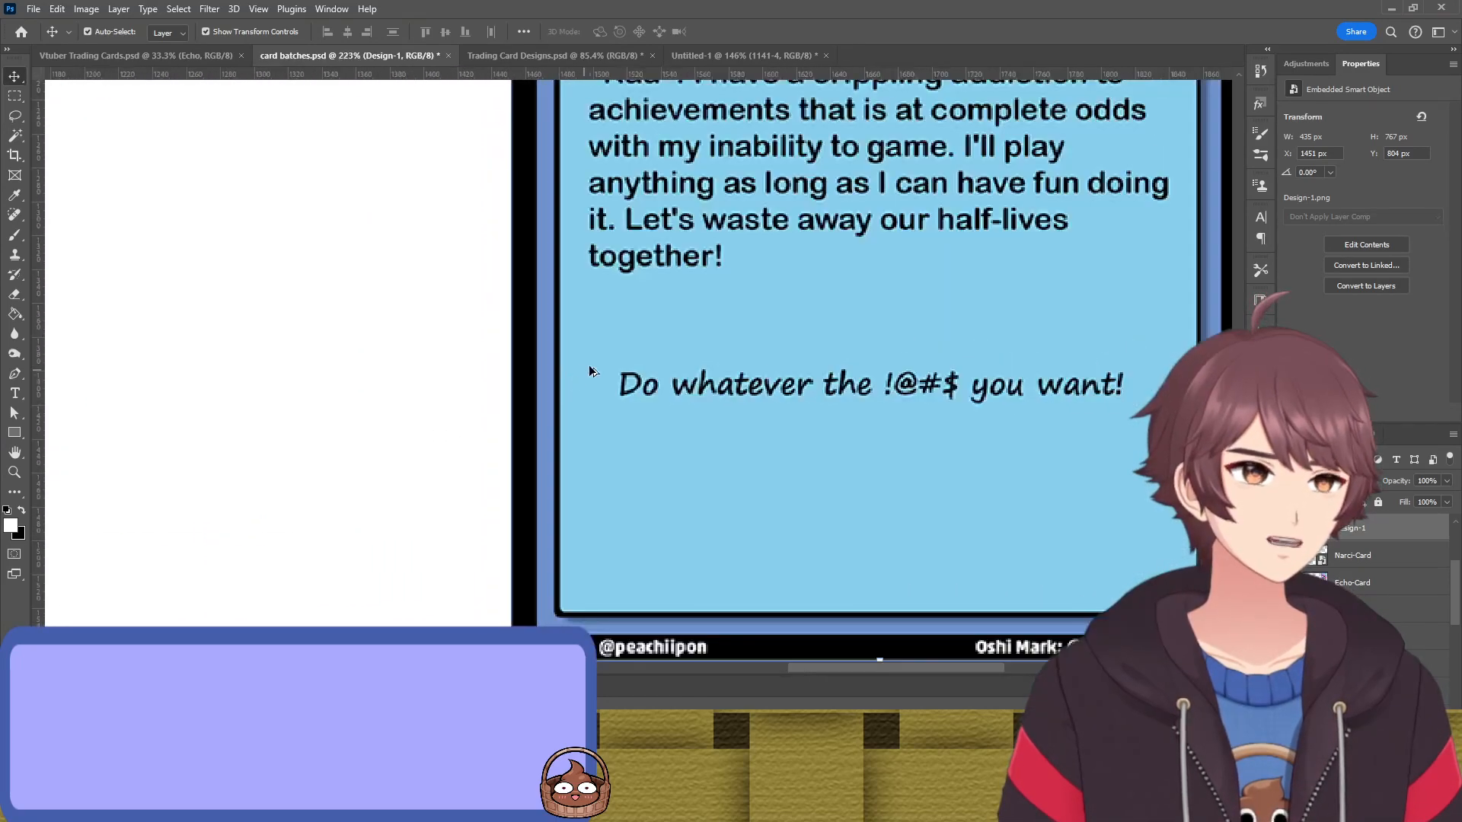
scroll(780, 363, "up", 2)
scroll(779, 361, "up", 1)
scroll(764, 369, "down", 2)
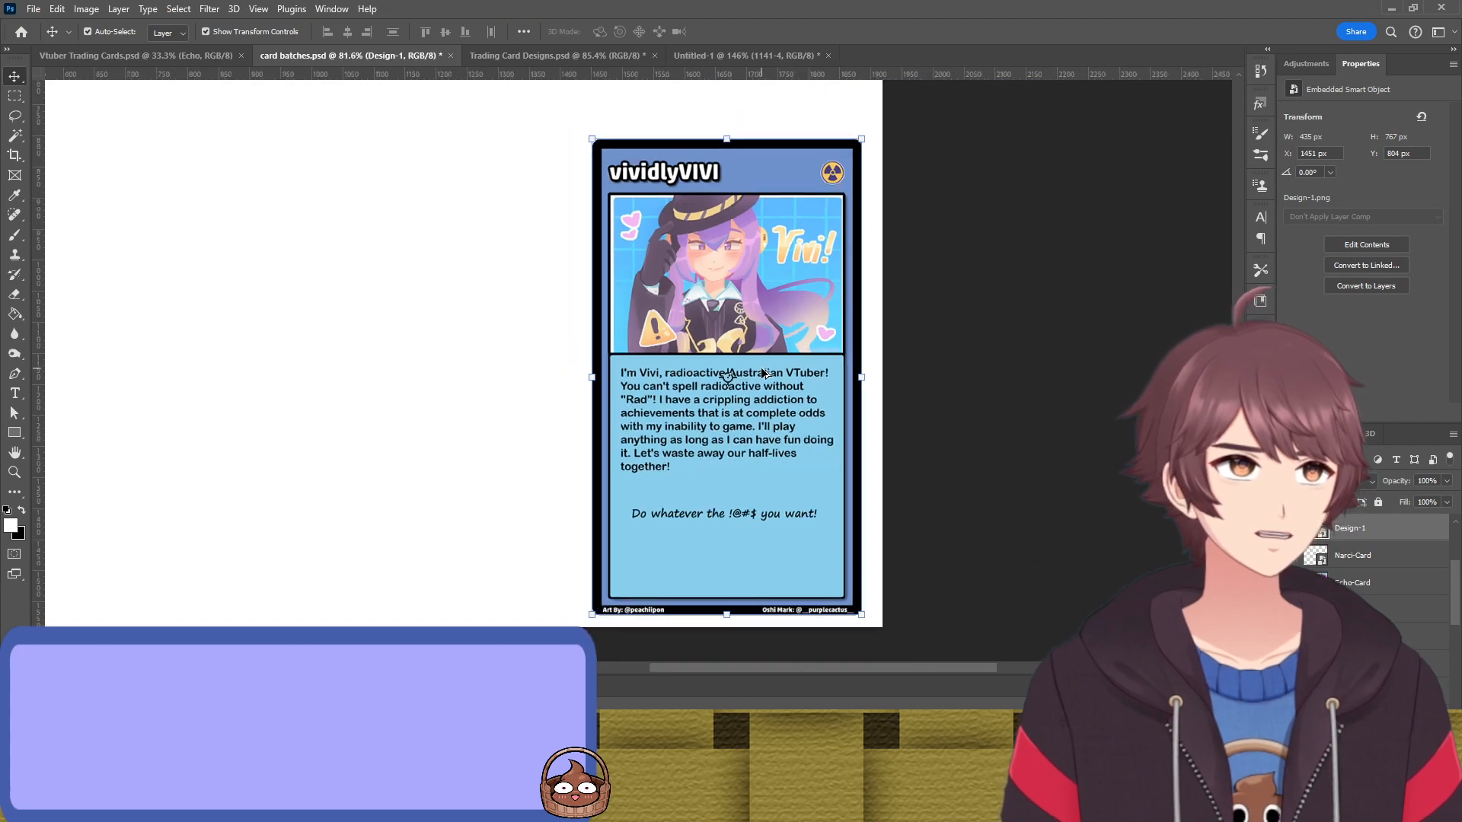
left_click(1021, 350)
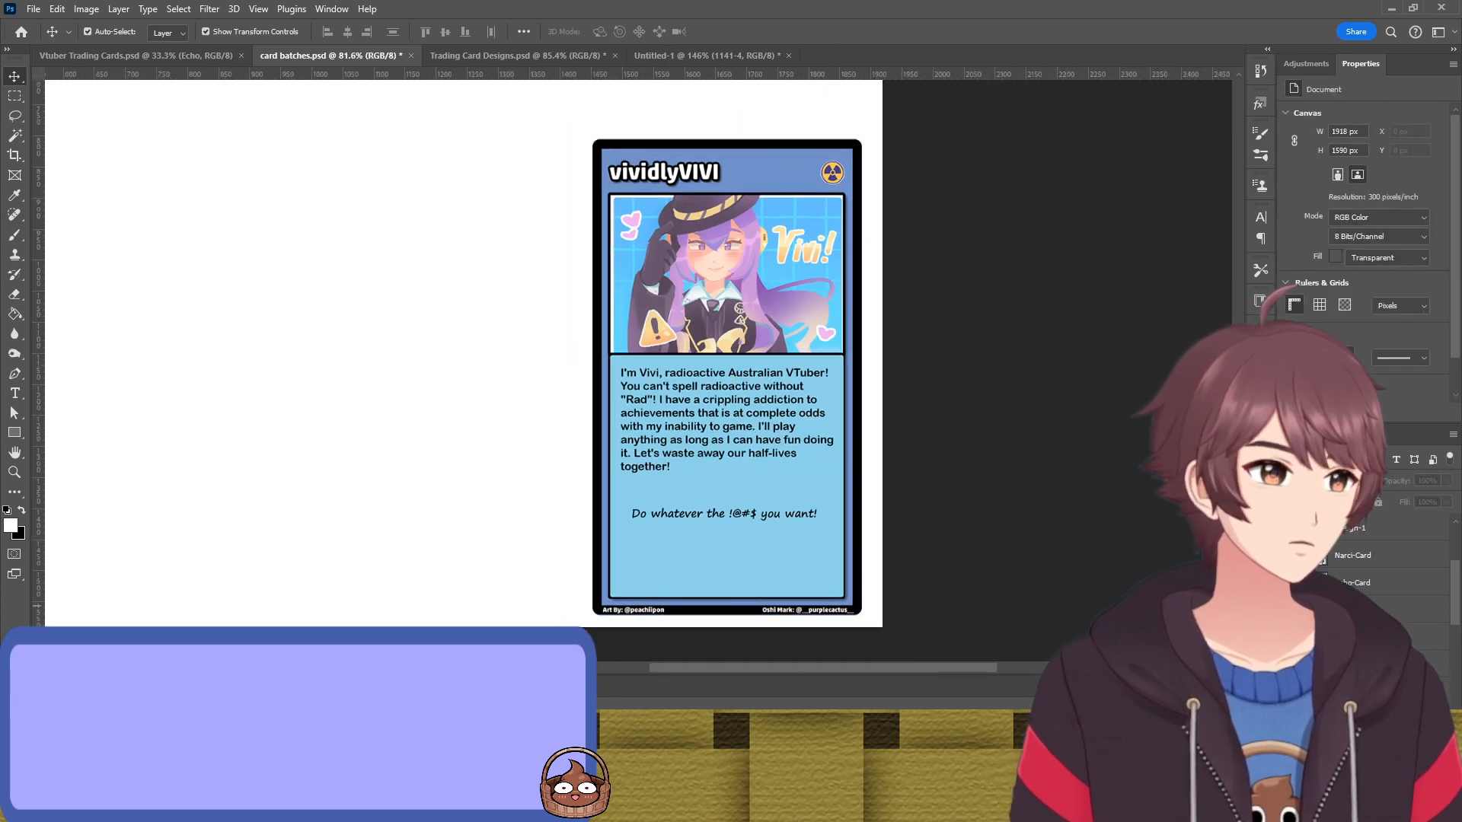
scroll(1012, 453, "down", 1)
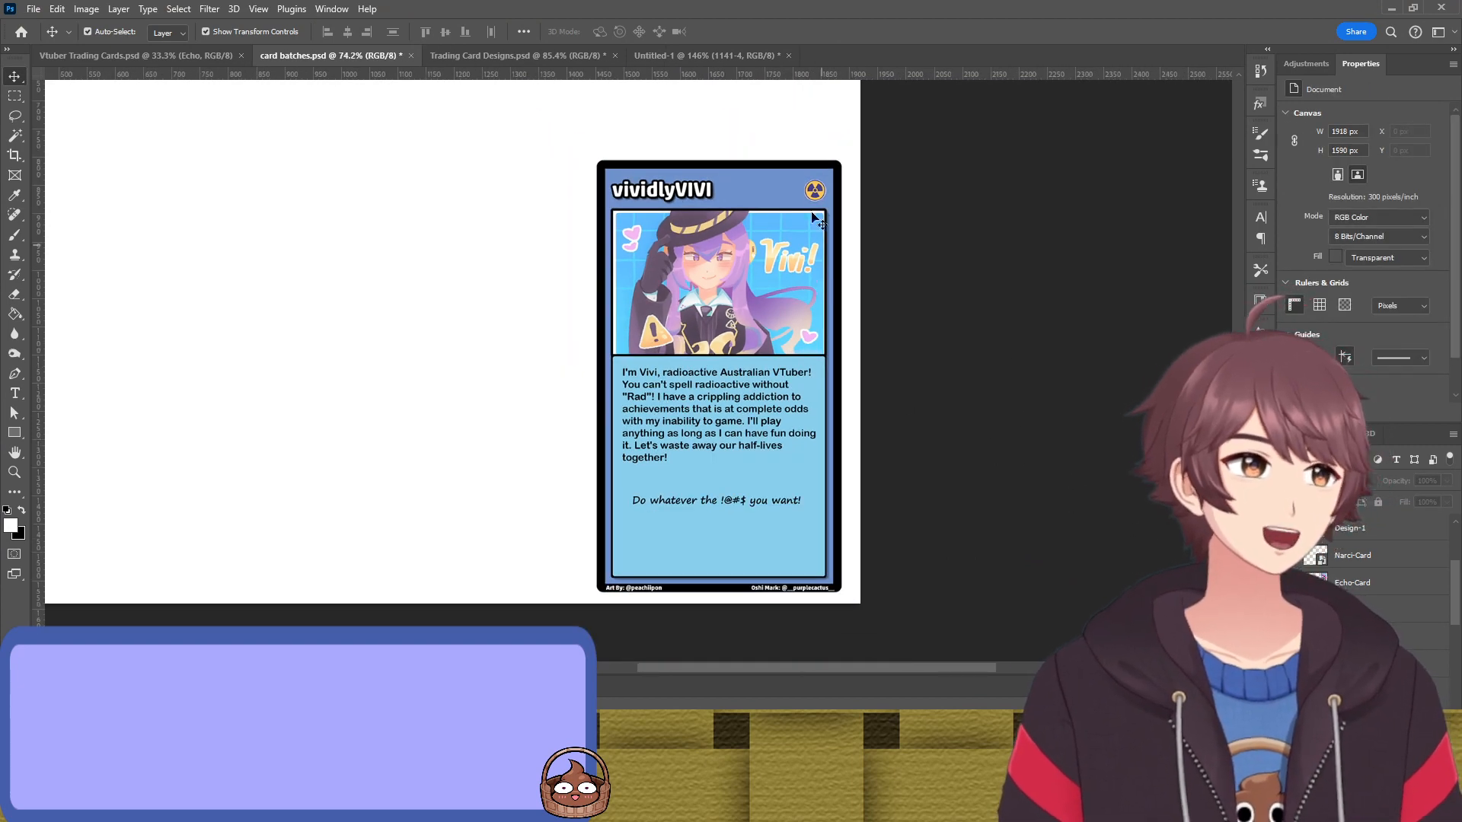
scroll(756, 239, "down", 1)
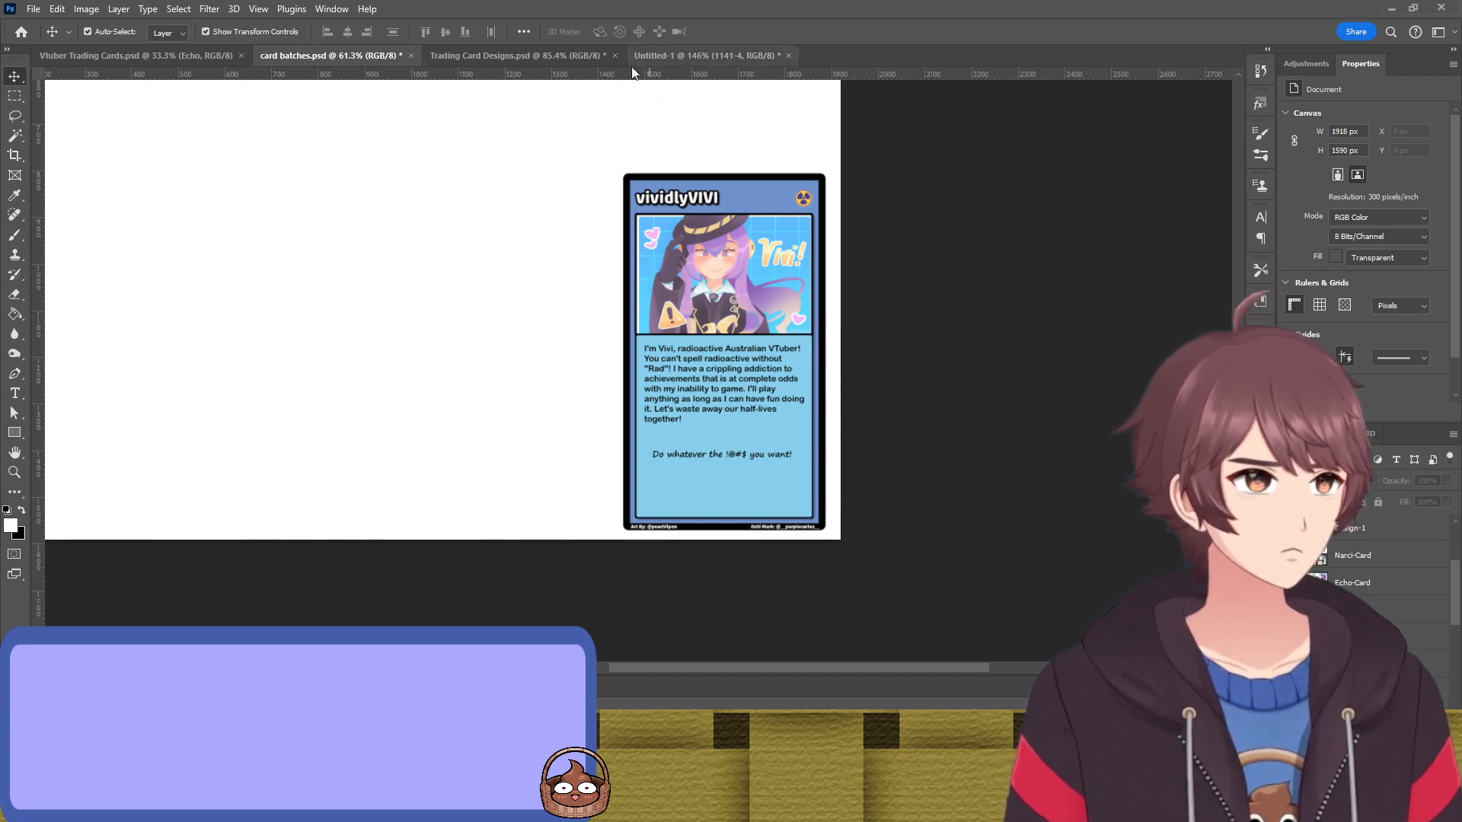
Switch to the Trading Card Designs document and view the whole source card with its transparent margin
left_click(518, 55)
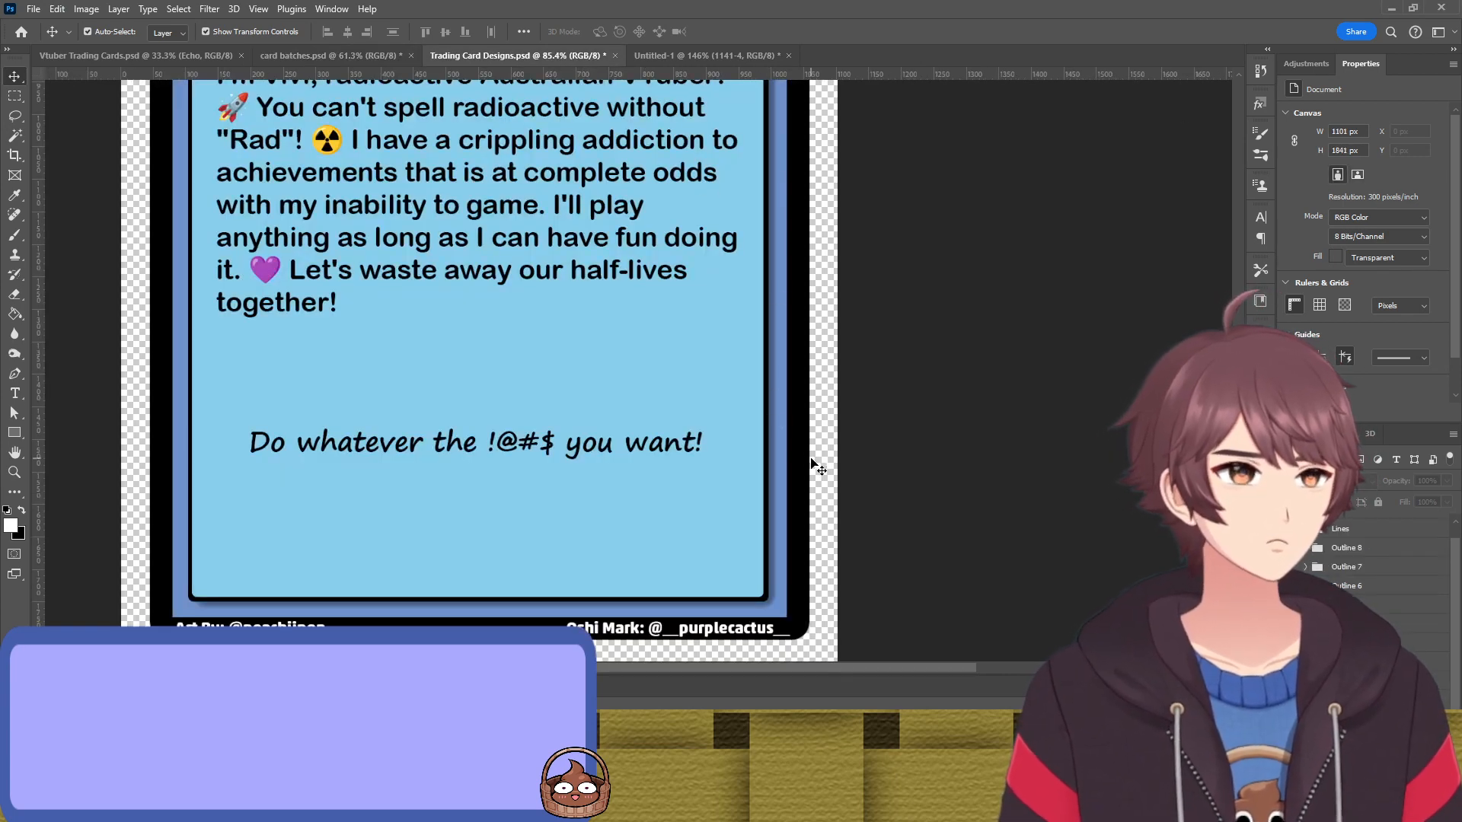
scroll(761, 438, "down", 6)
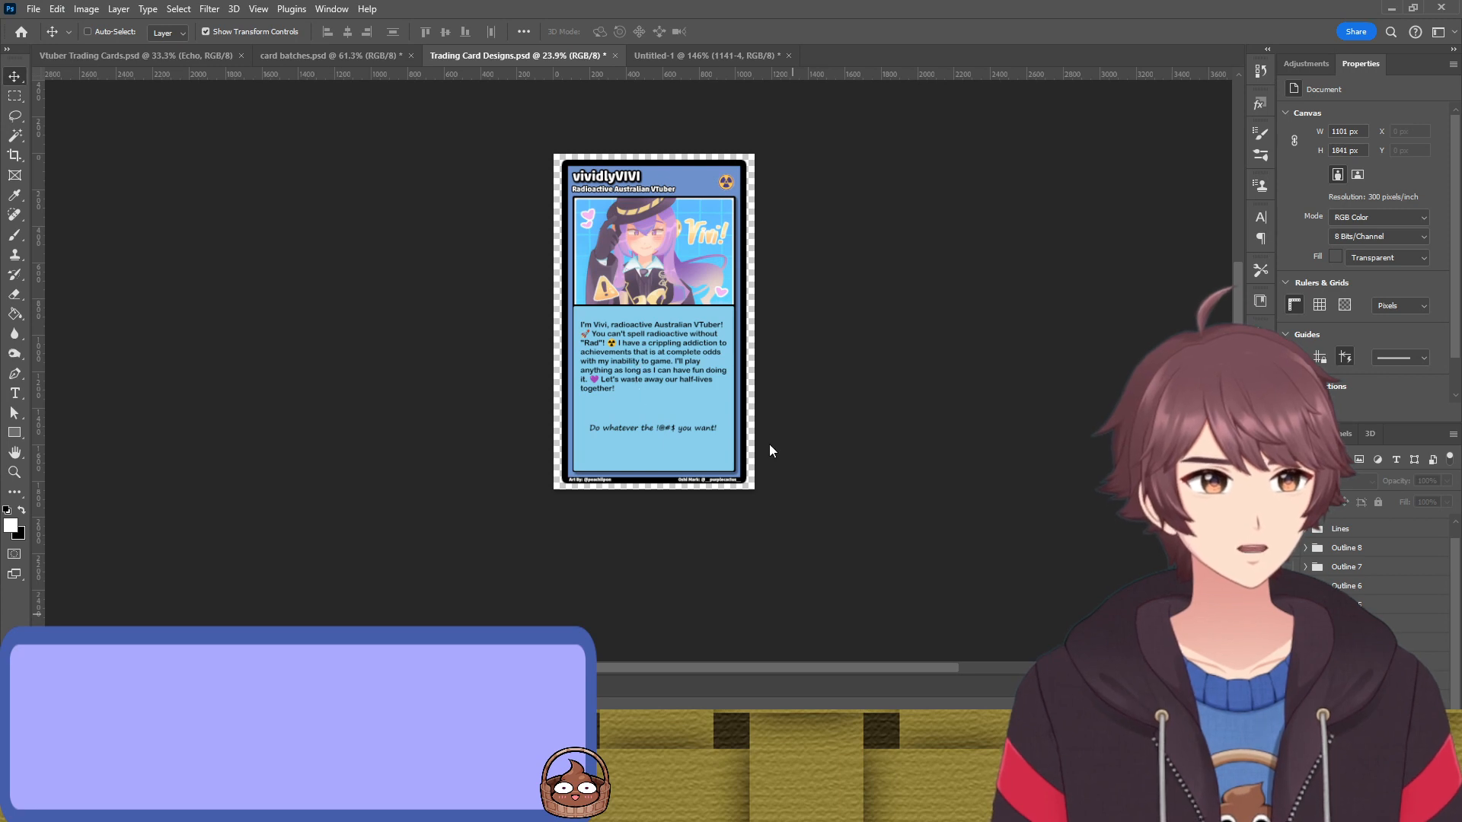
key("ctrl")
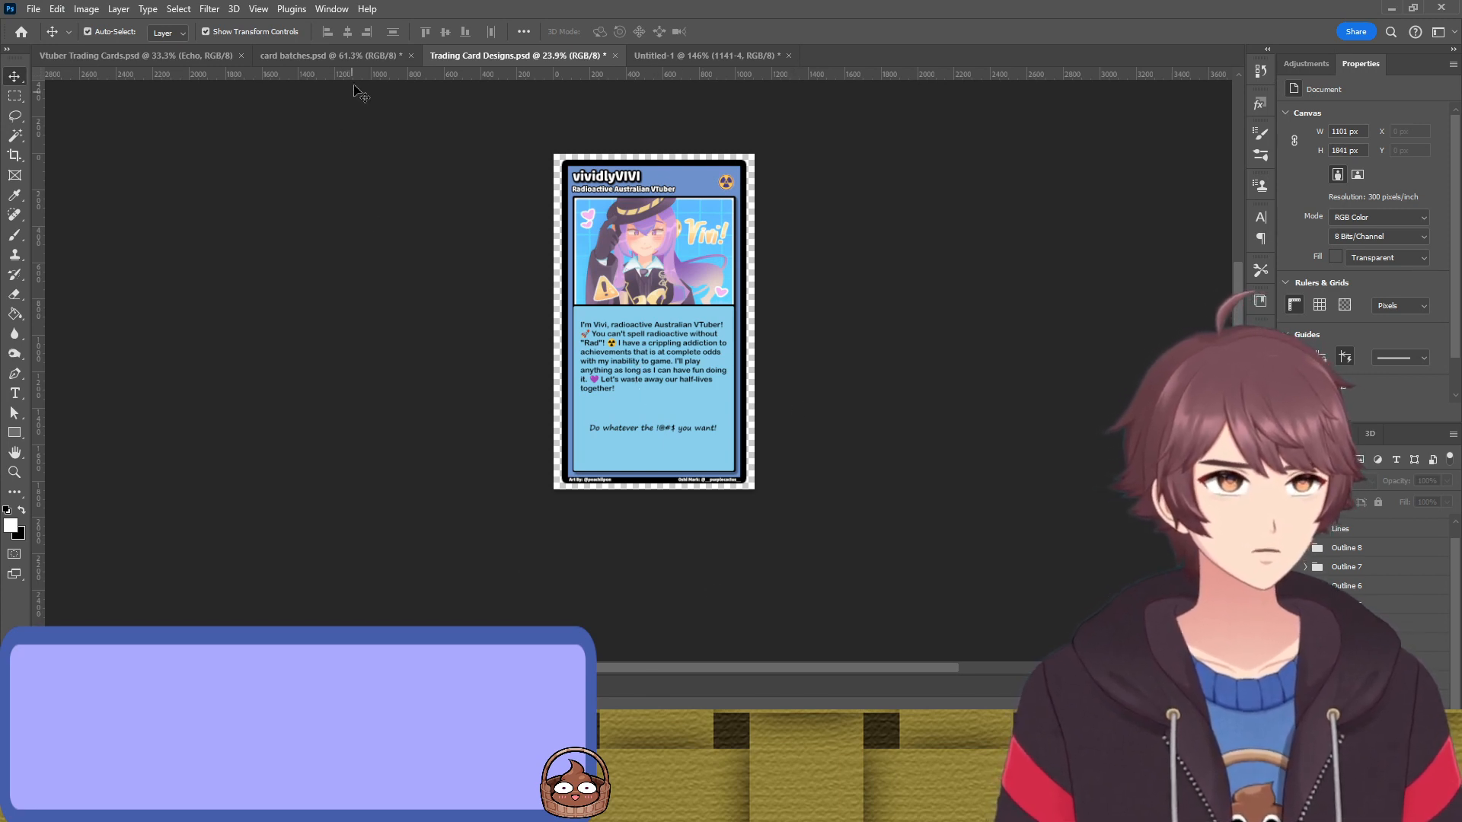
Return to the card batches document and examine the Design-1 card's right border, lower-right corner and bottom edge, checking back against the source design
left_click(359, 55)
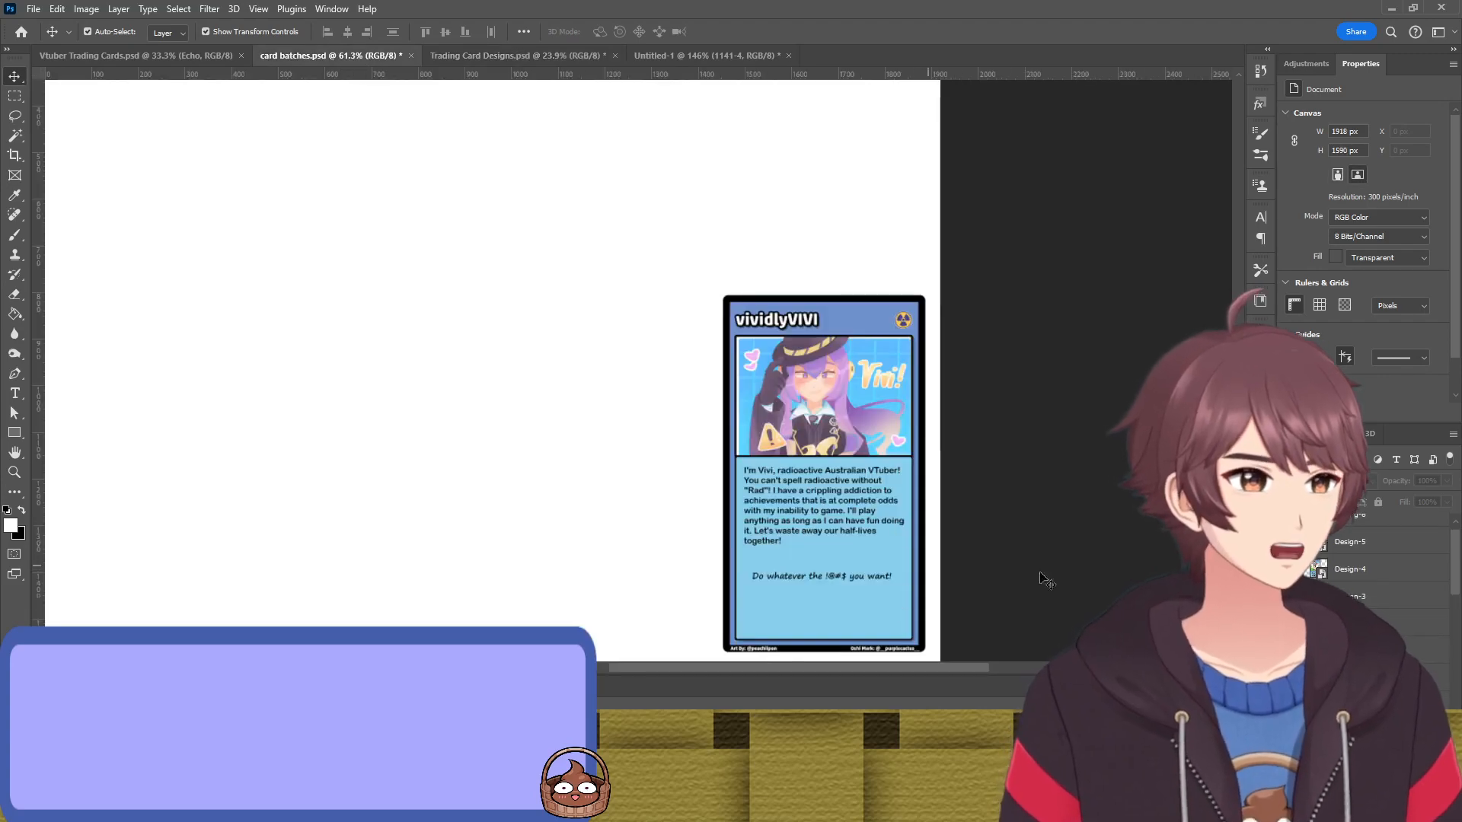
scroll(1020, 579, "up", 10)
scroll(1003, 488, "down", 7)
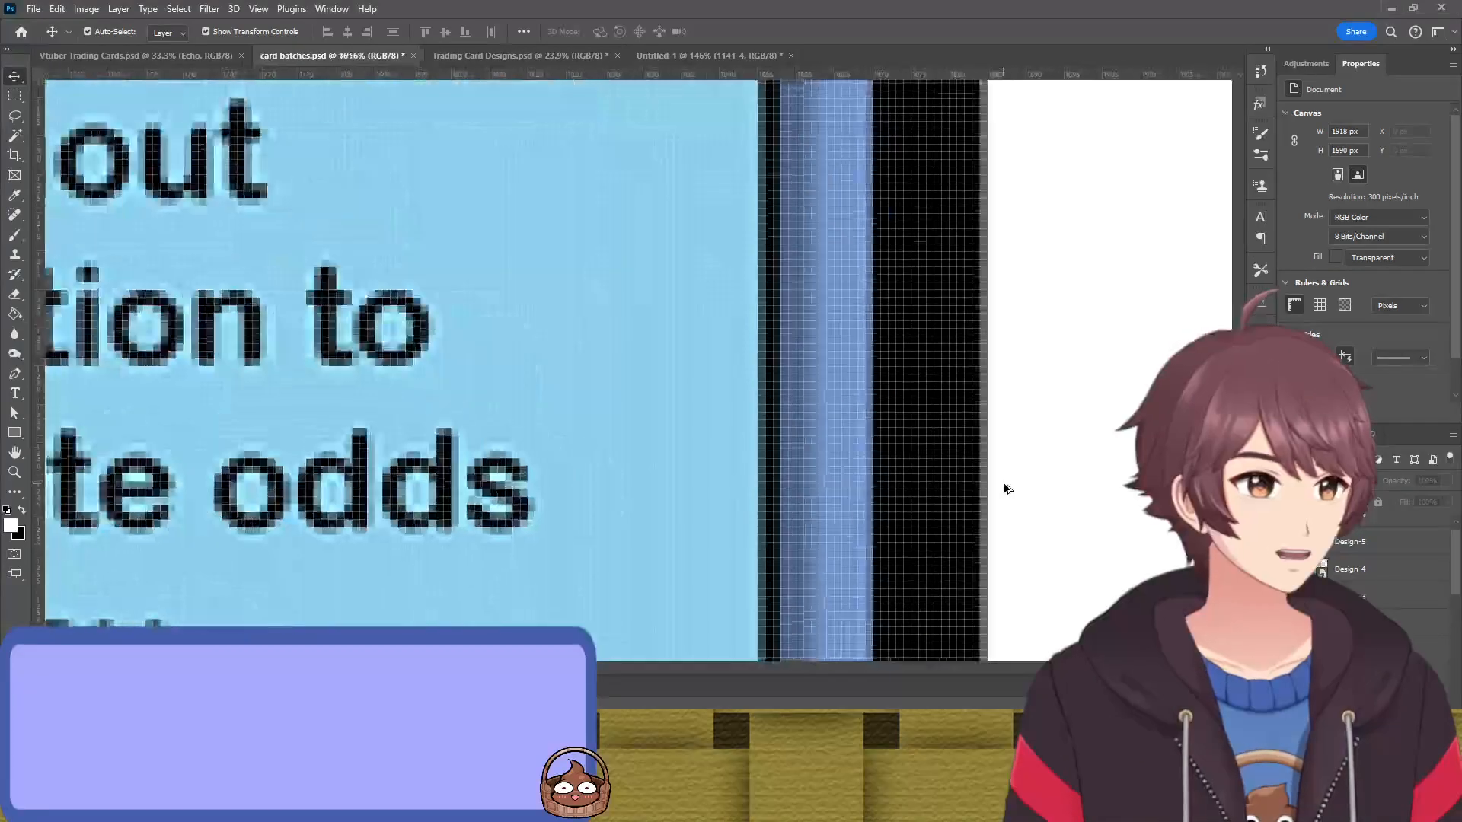
scroll(977, 469, "up", 12)
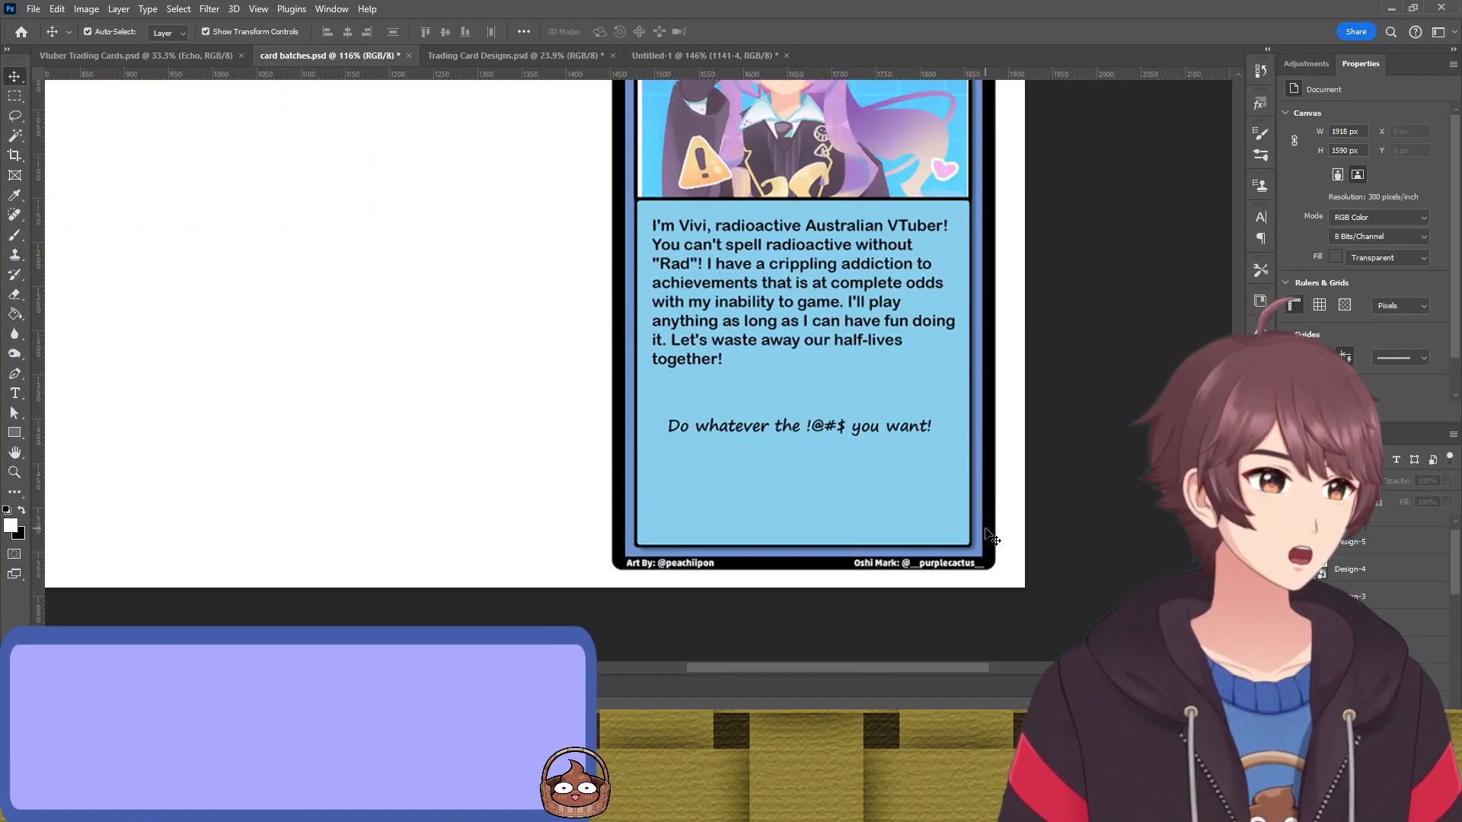
scroll(891, 571, "down", 4)
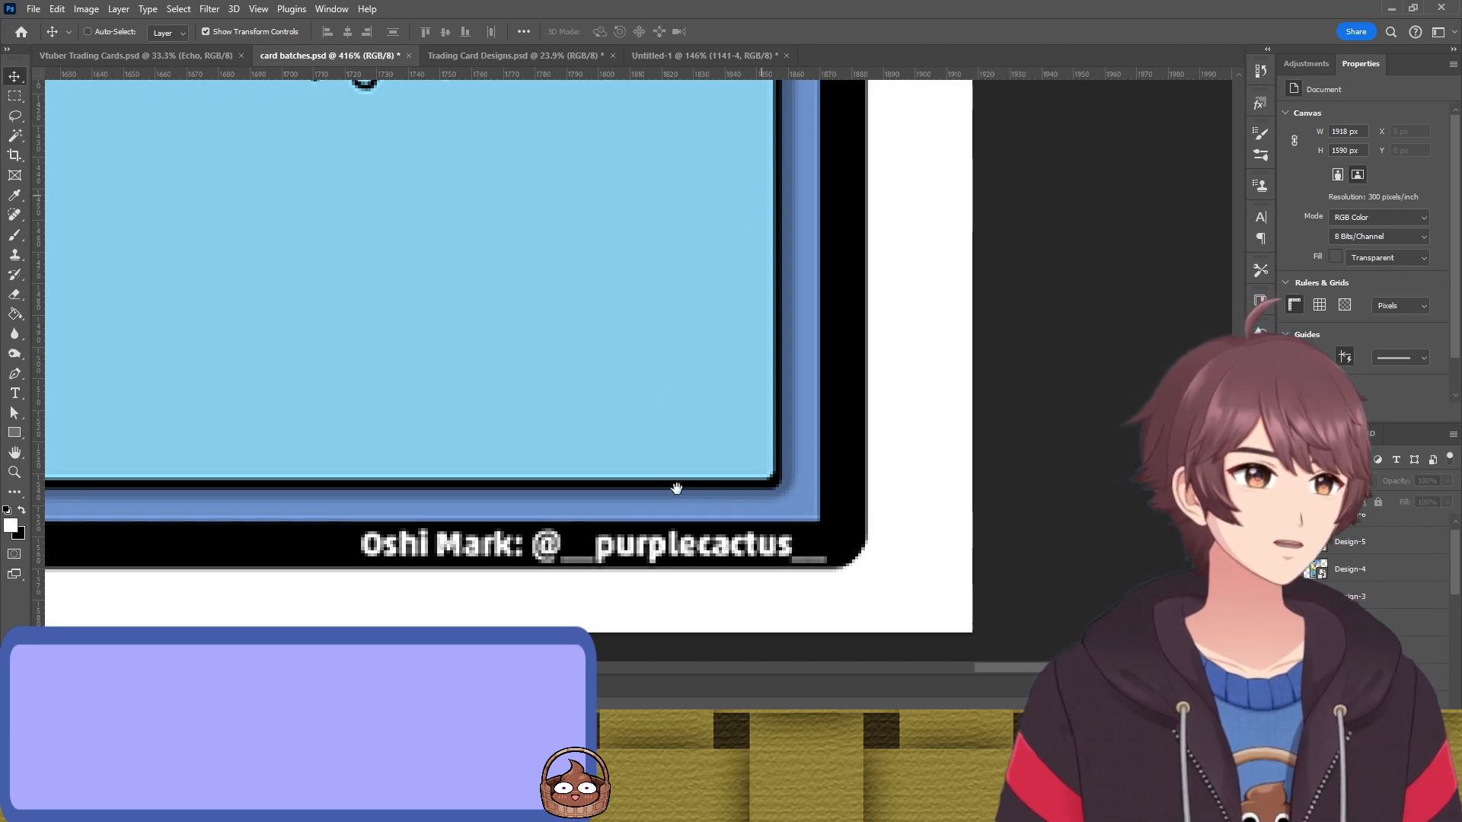
left_click(513, 56)
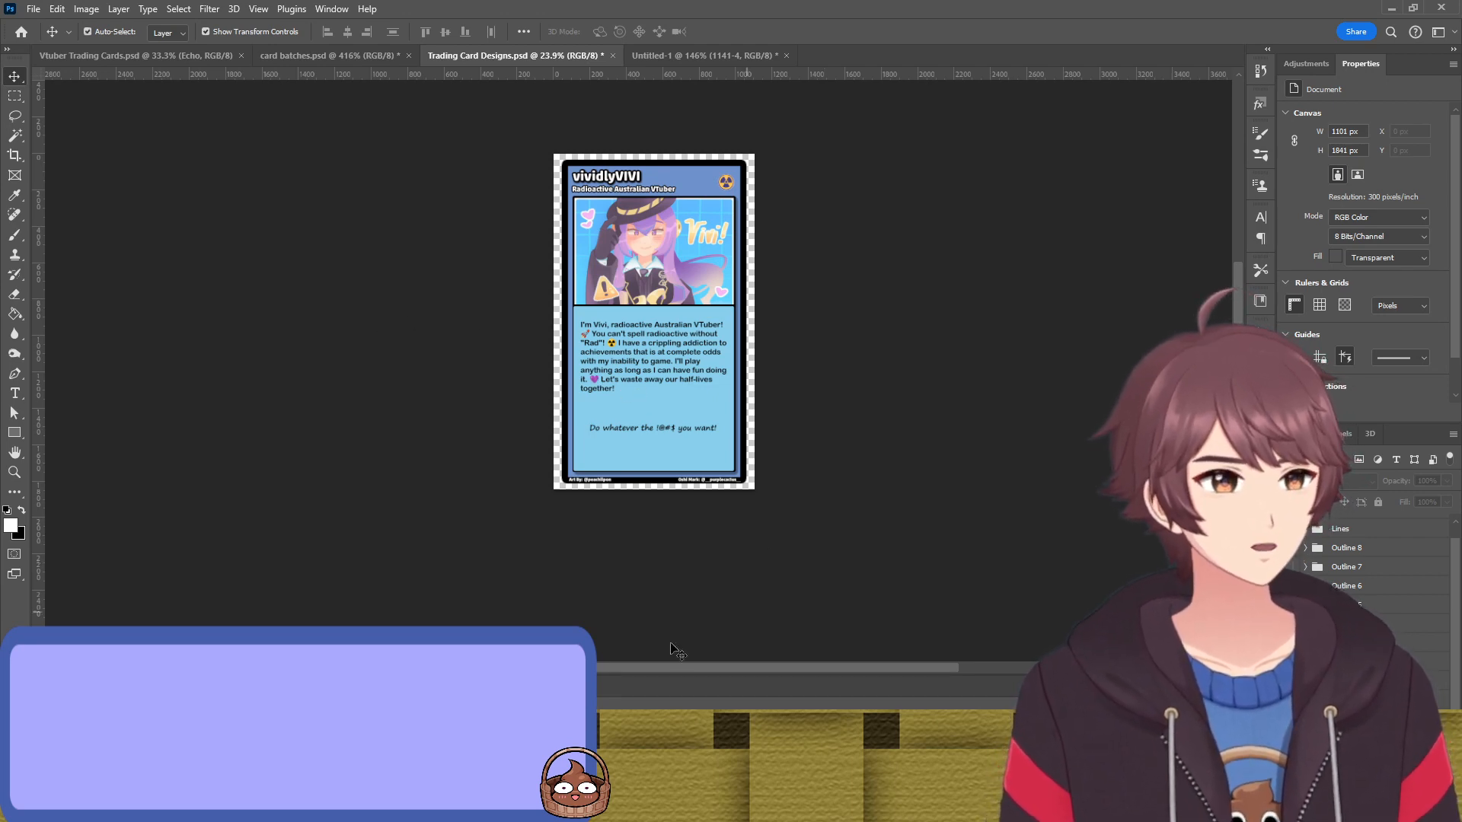
left_click(327, 55)
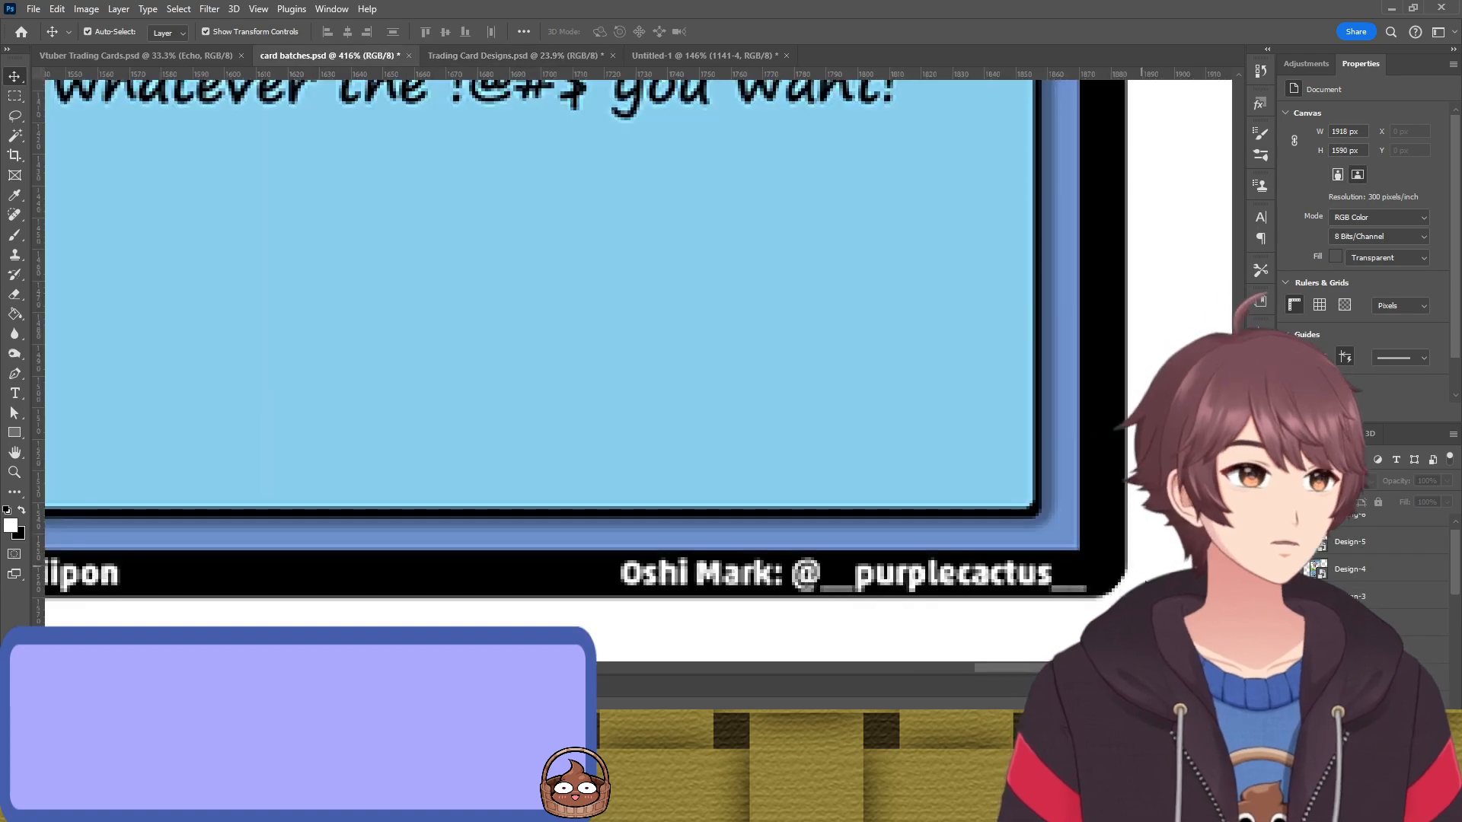
scroll(1140, 606, "up", 12)
scroll(1070, 607, "down", 7)
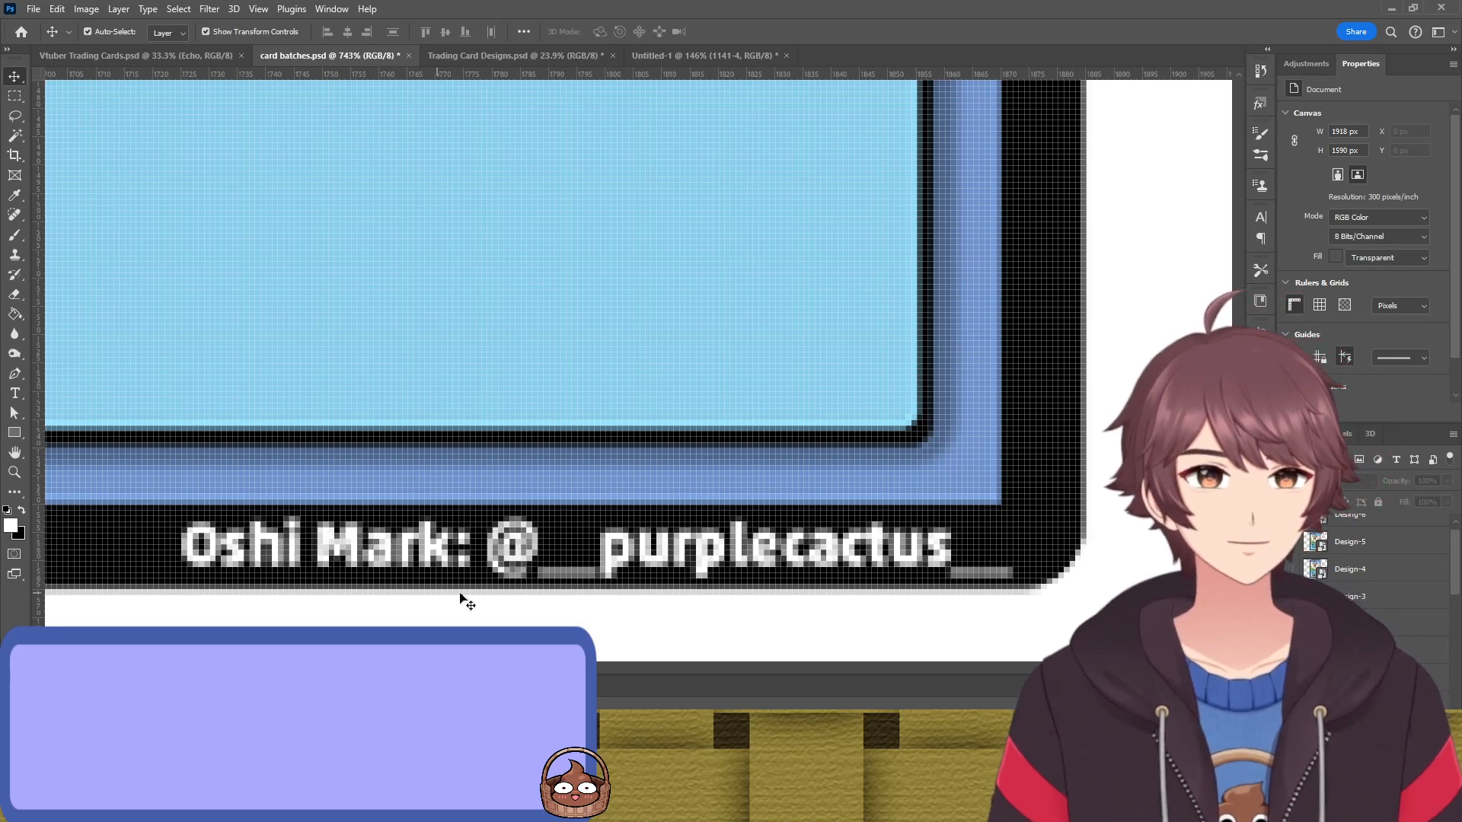
left_click(1181, 523)
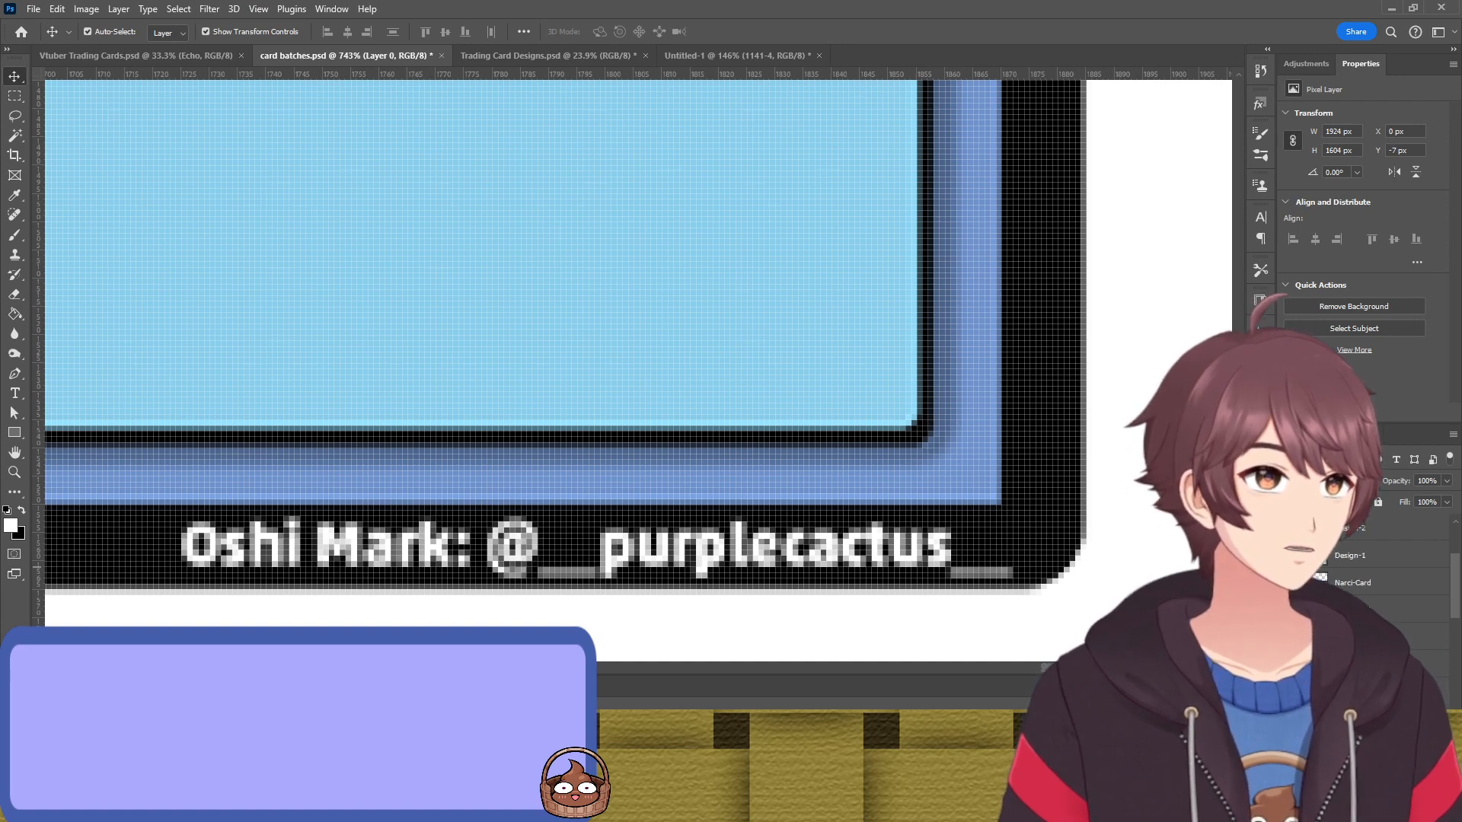
scroll(794, 484, "down", 6)
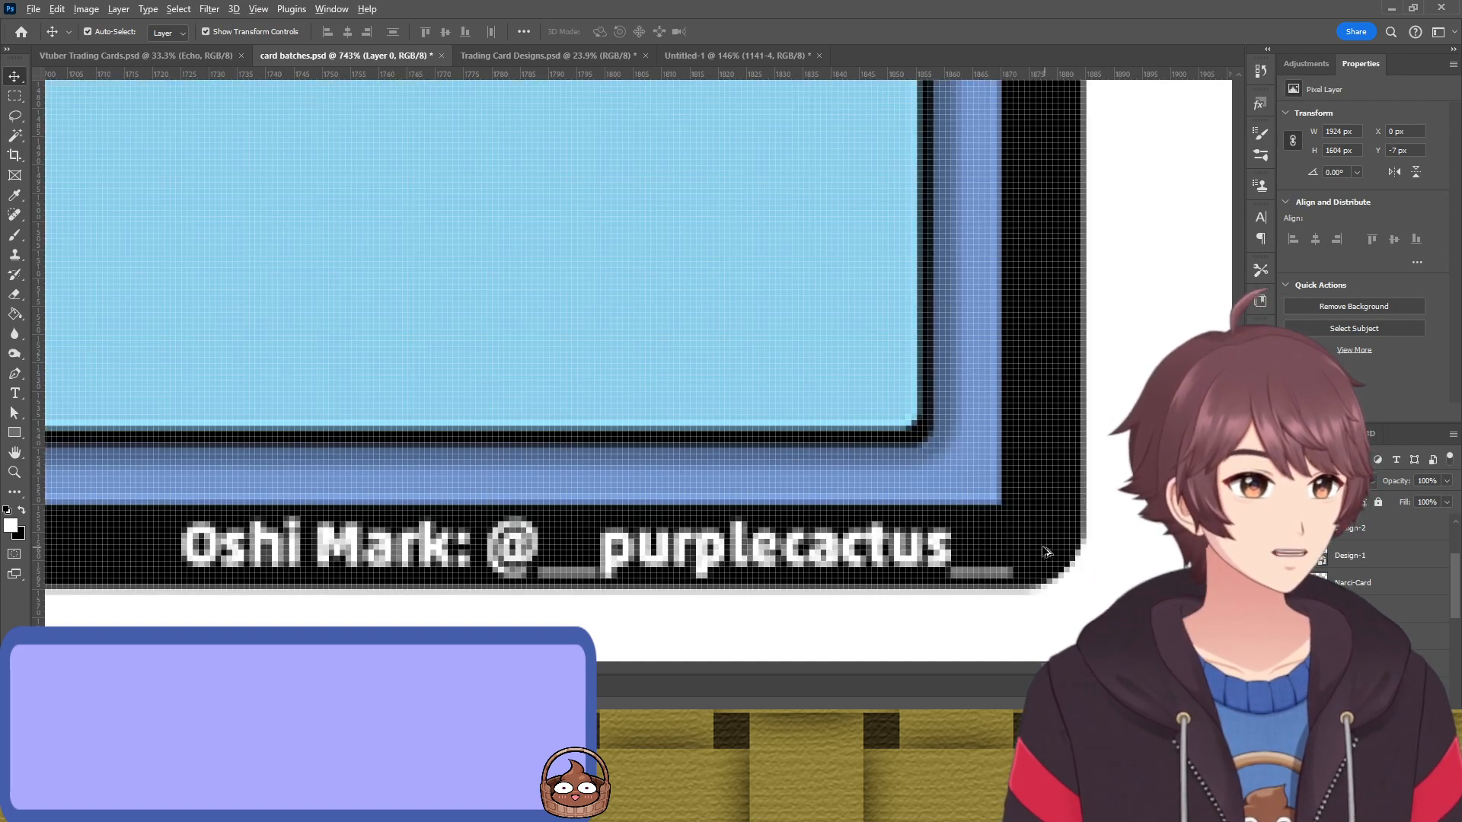
scroll(794, 483, "down", 4)
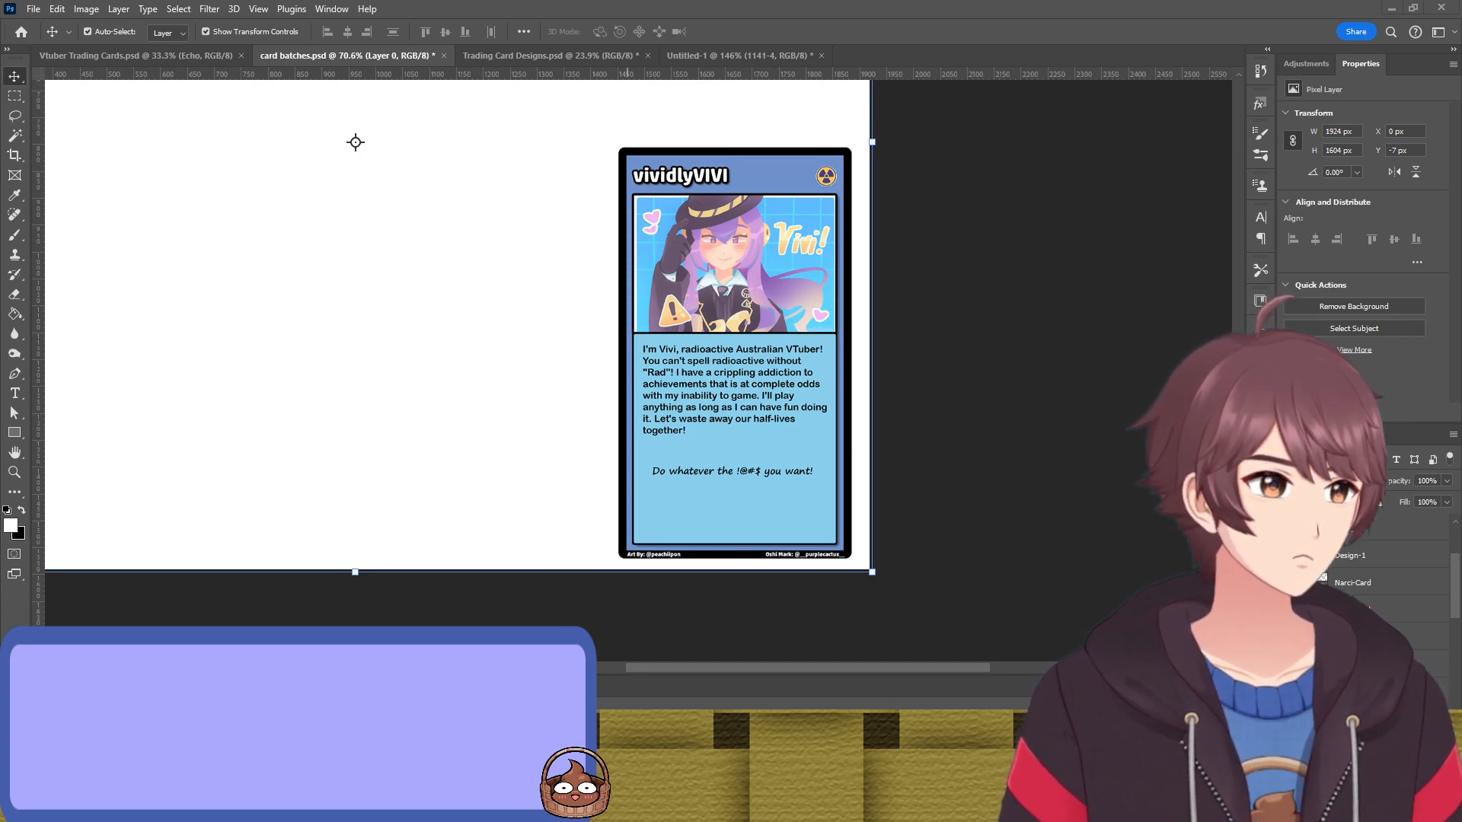
In the Trading Card Designs document, show the black rectangle that fills the margin around the card and select its Rectangle 1 layer
left_click(602, 56)
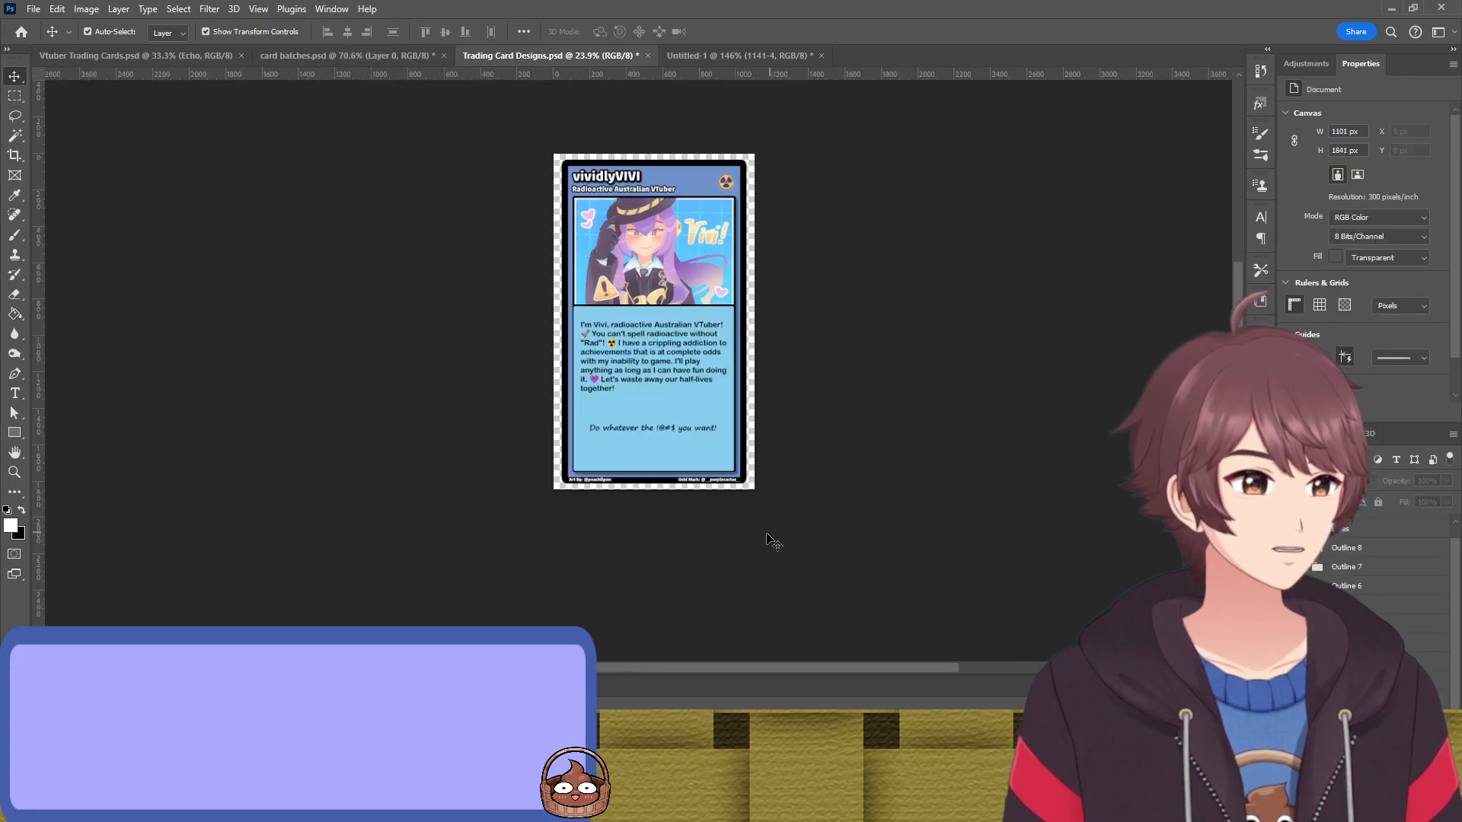
scroll(743, 532, "up", 10)
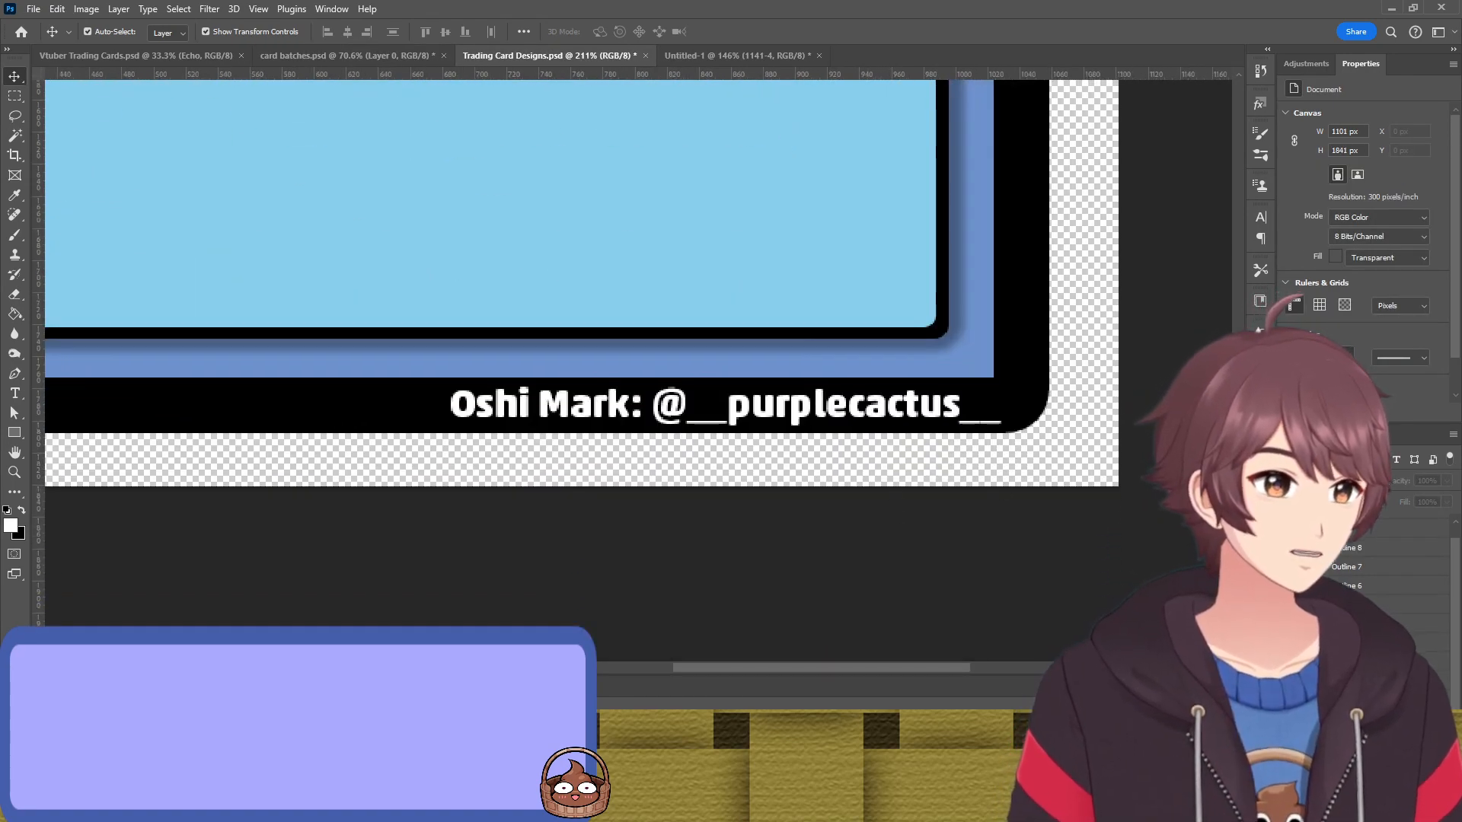
scroll(1018, 478, "up", 5)
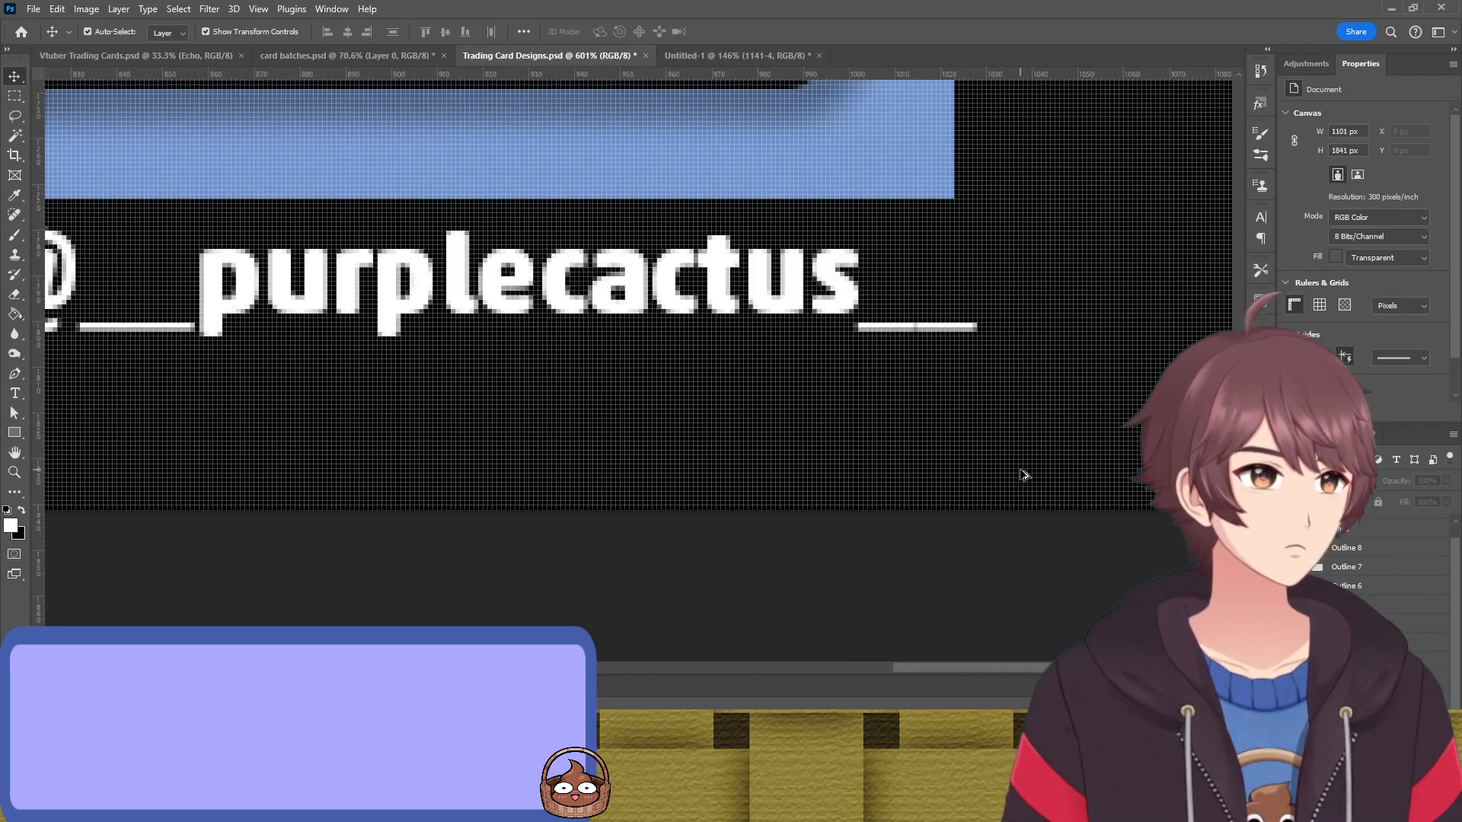
scroll(1020, 475, "down", 4)
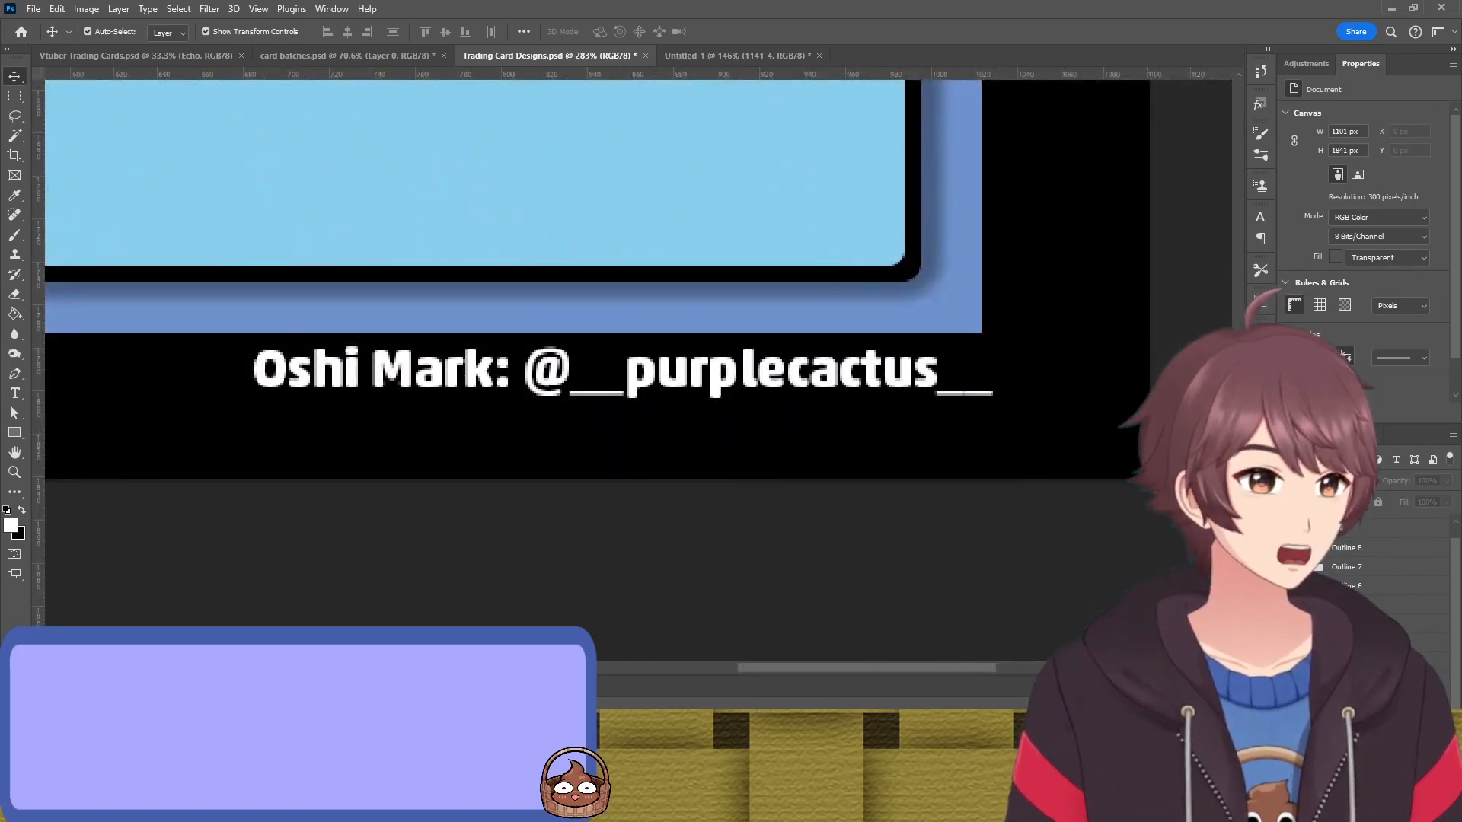
key("alt+bracketleft")
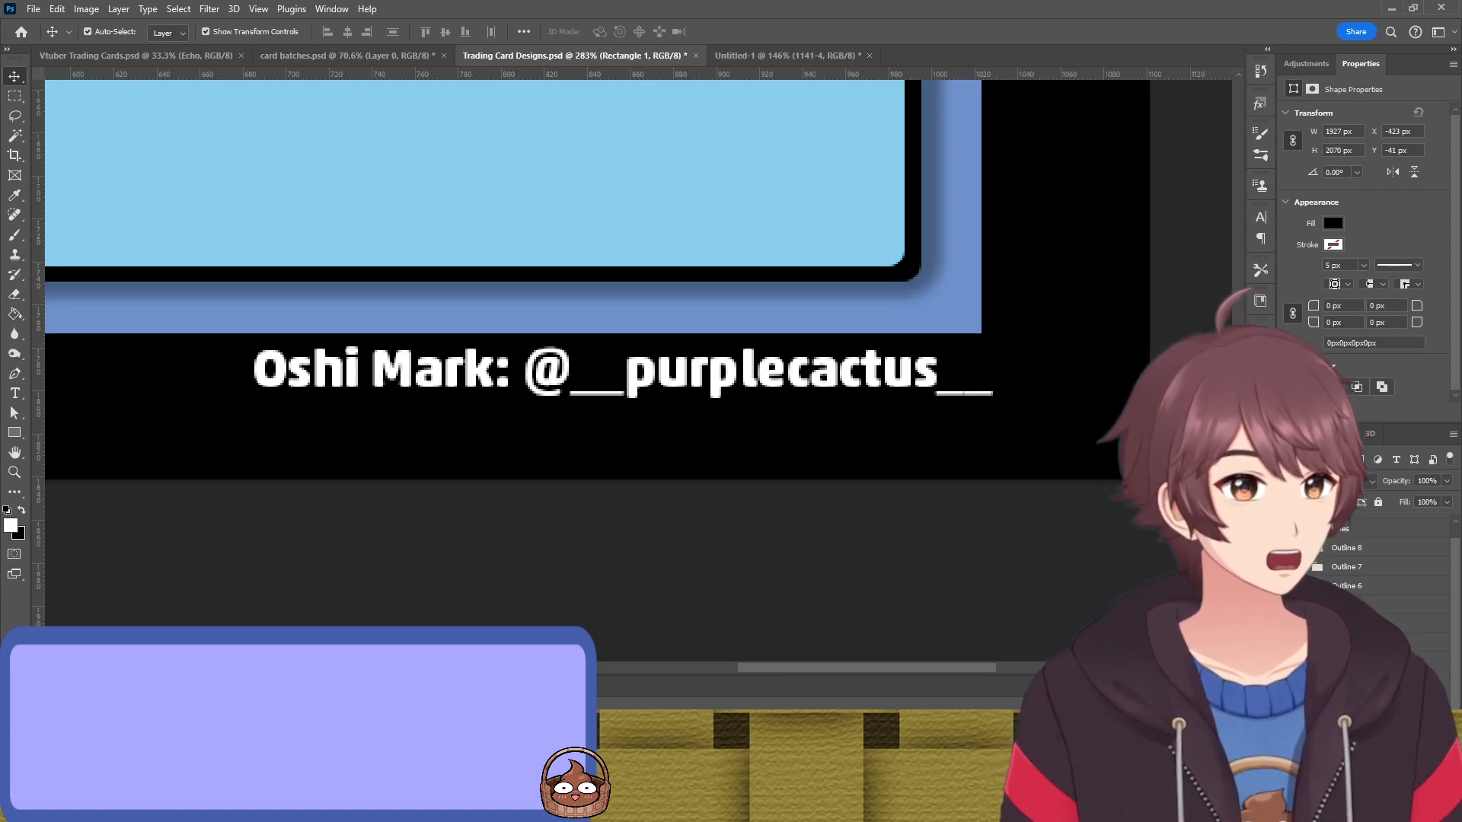
Show the other card designs one at a time against the black margin and compare their lower-right corners
left_click(1286, 619)
left_click(1287, 609)
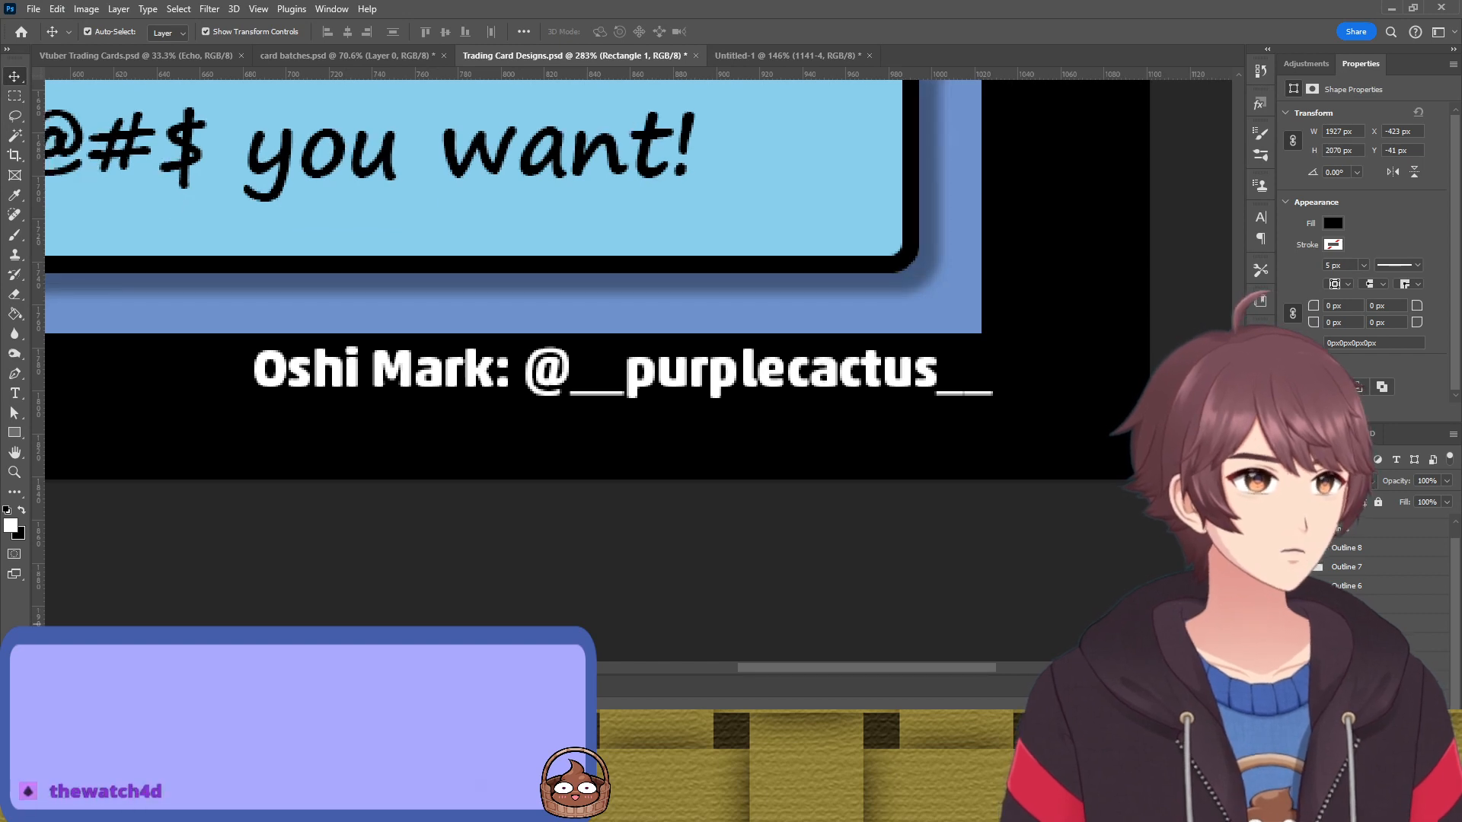
left_click(1286, 624)
left_click(1286, 562)
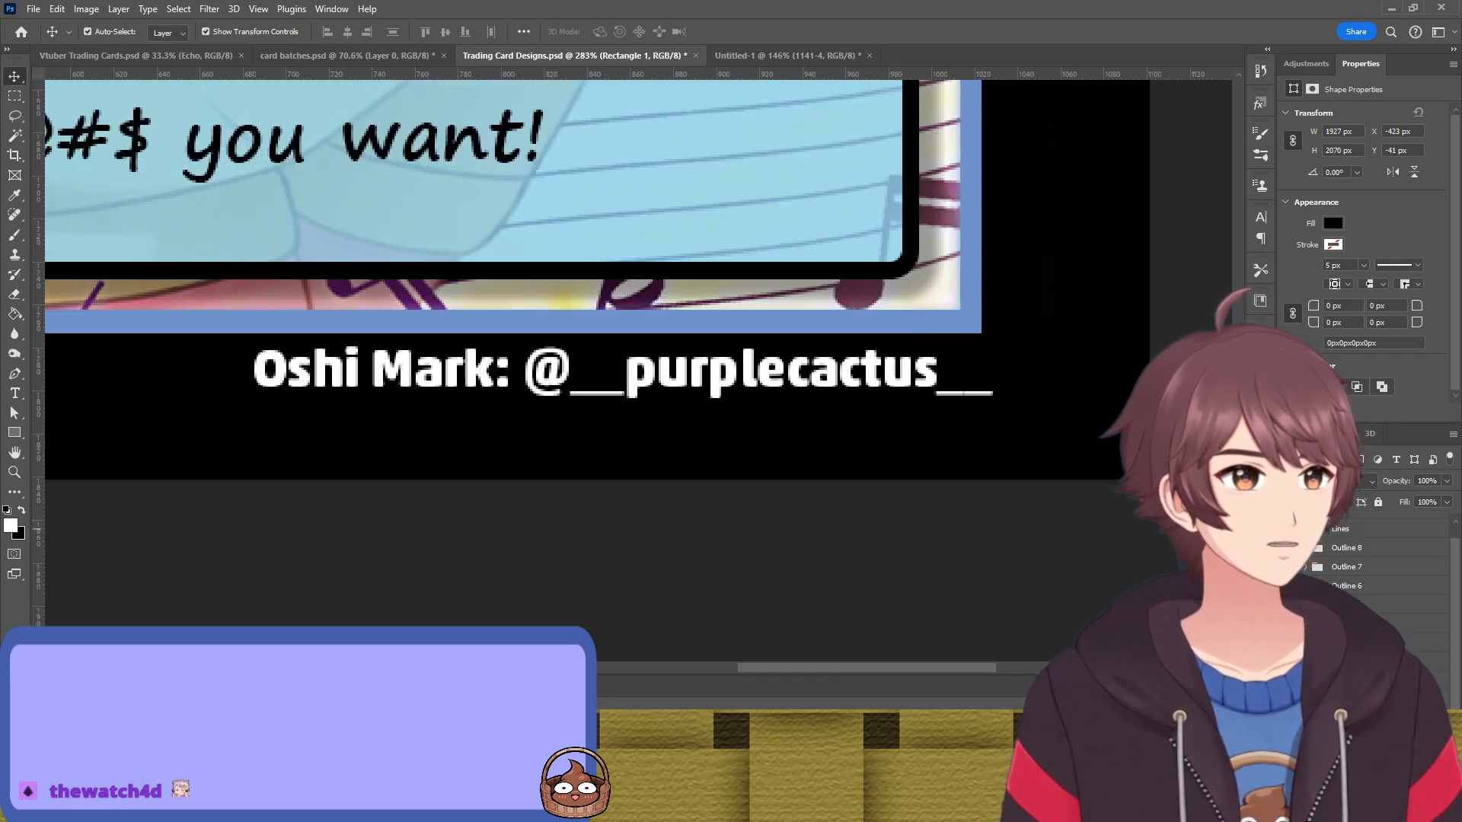
scroll(1340, 563, "up", 1)
left_click(1286, 542)
left_click(1286, 542)
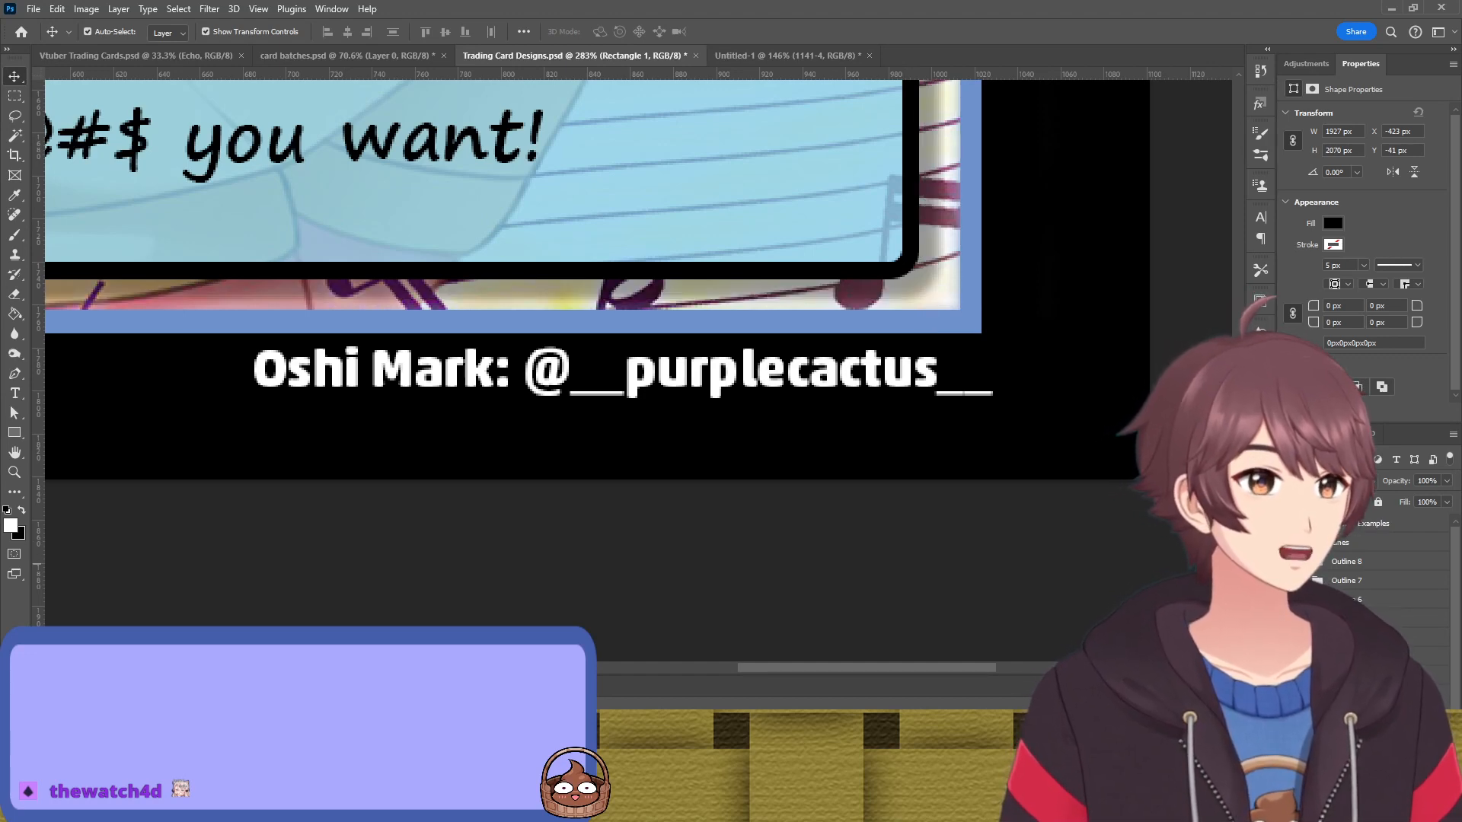
left_click(1287, 561)
left_click(1286, 624)
left_click(1287, 624)
left_click(1287, 624)
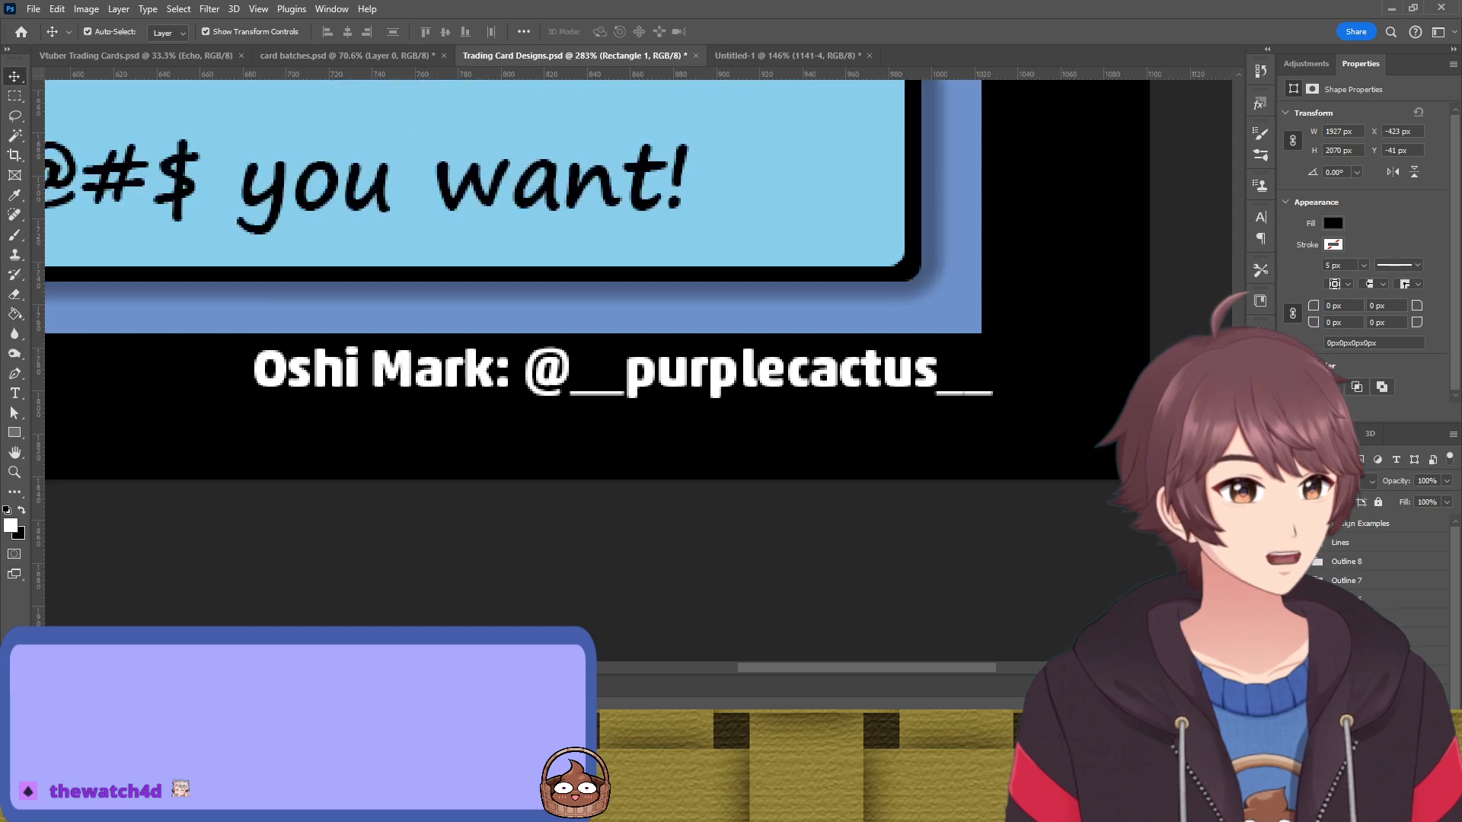
Restore the original card design and hide the black Rectangle 1 so the margin around the card is transparent again
left_click(1286, 625)
left_click(1286, 523)
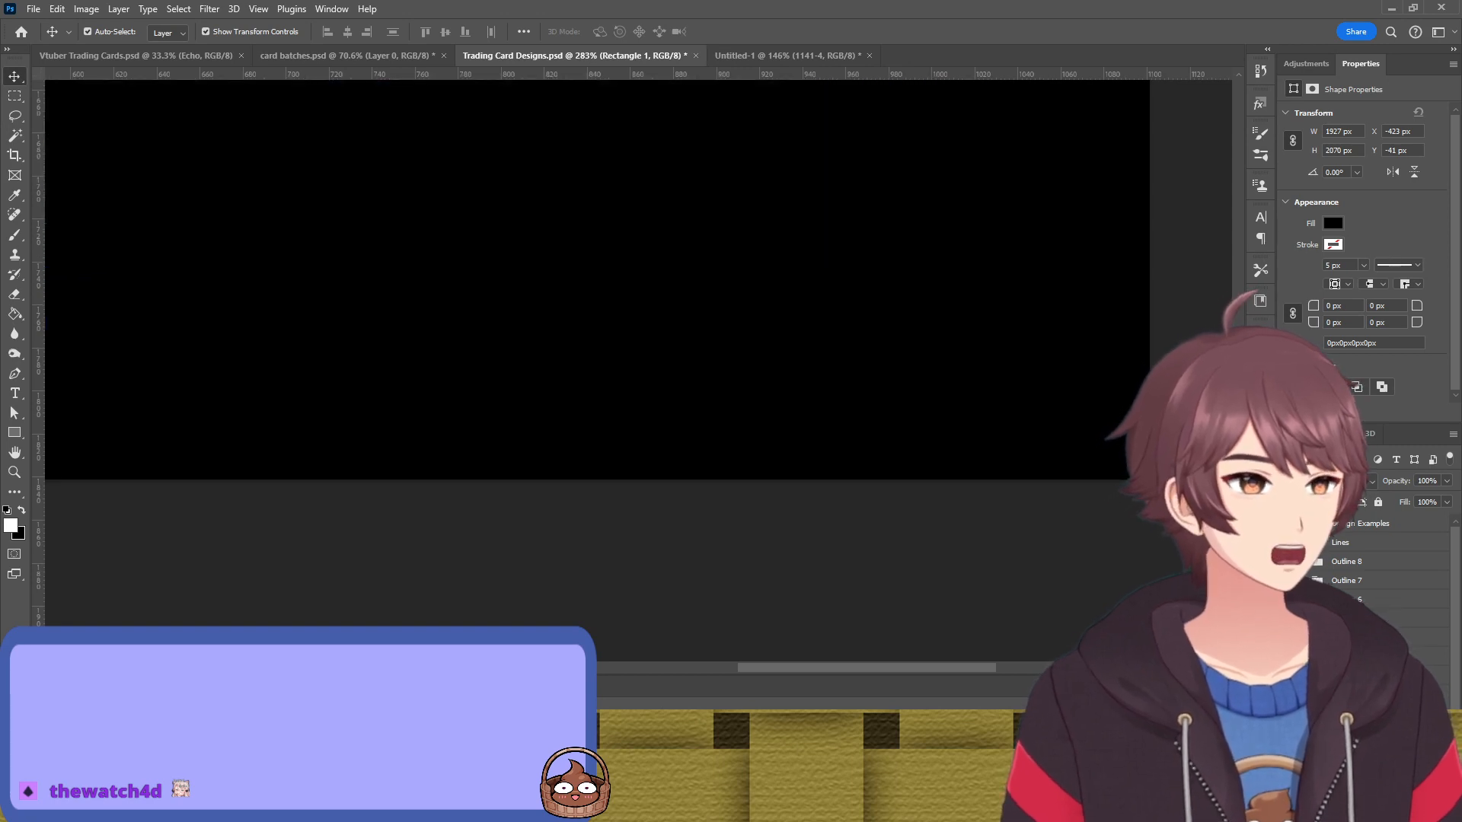
left_click(1286, 523)
left_click(1286, 638)
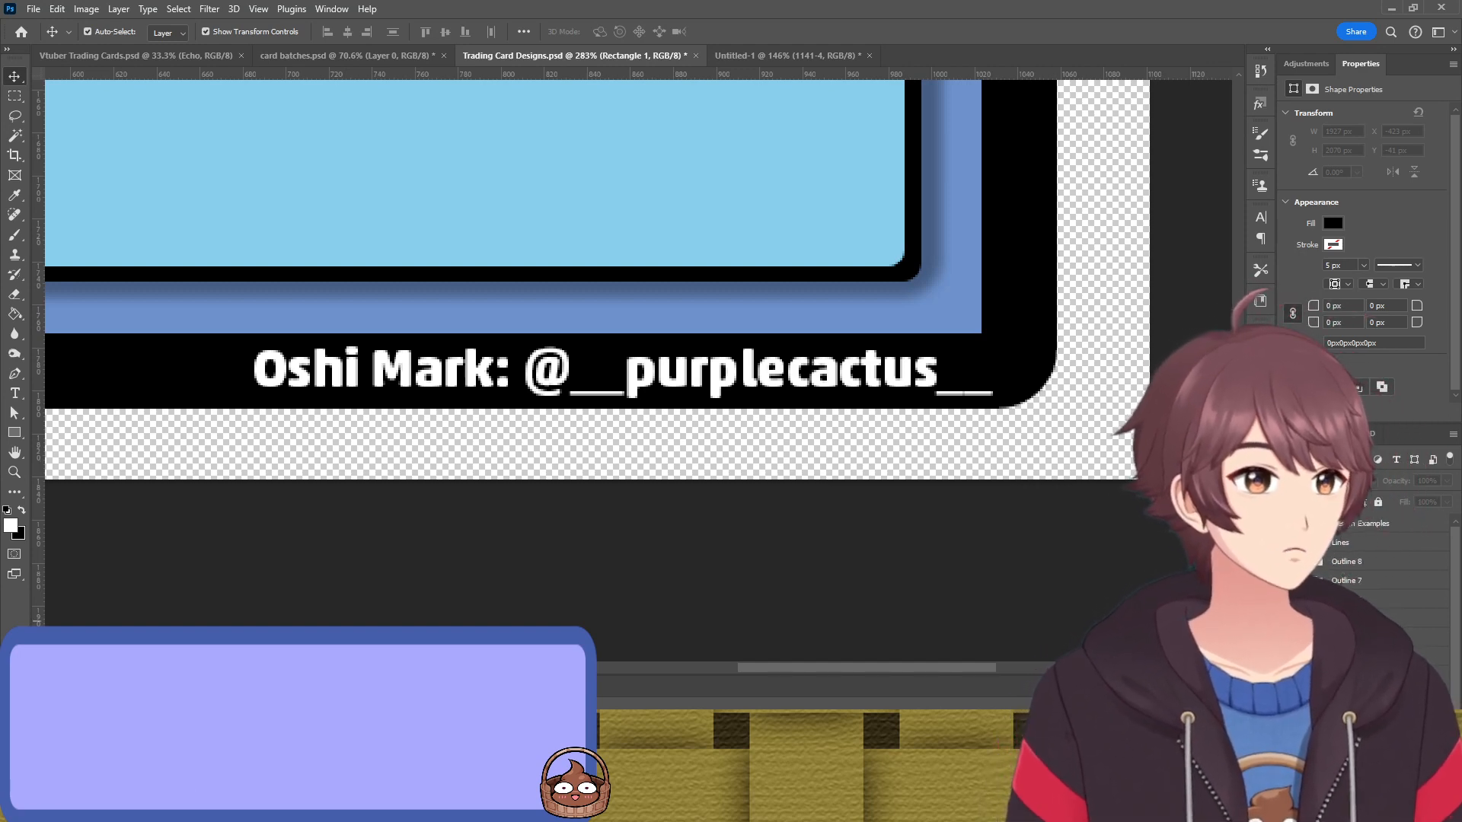
Examine the pixels along the card's bottom edge and lower-right rounded corner against the transparent margin
scroll(1385, 578, "down", 5)
scroll(1385, 564, "down", 5)
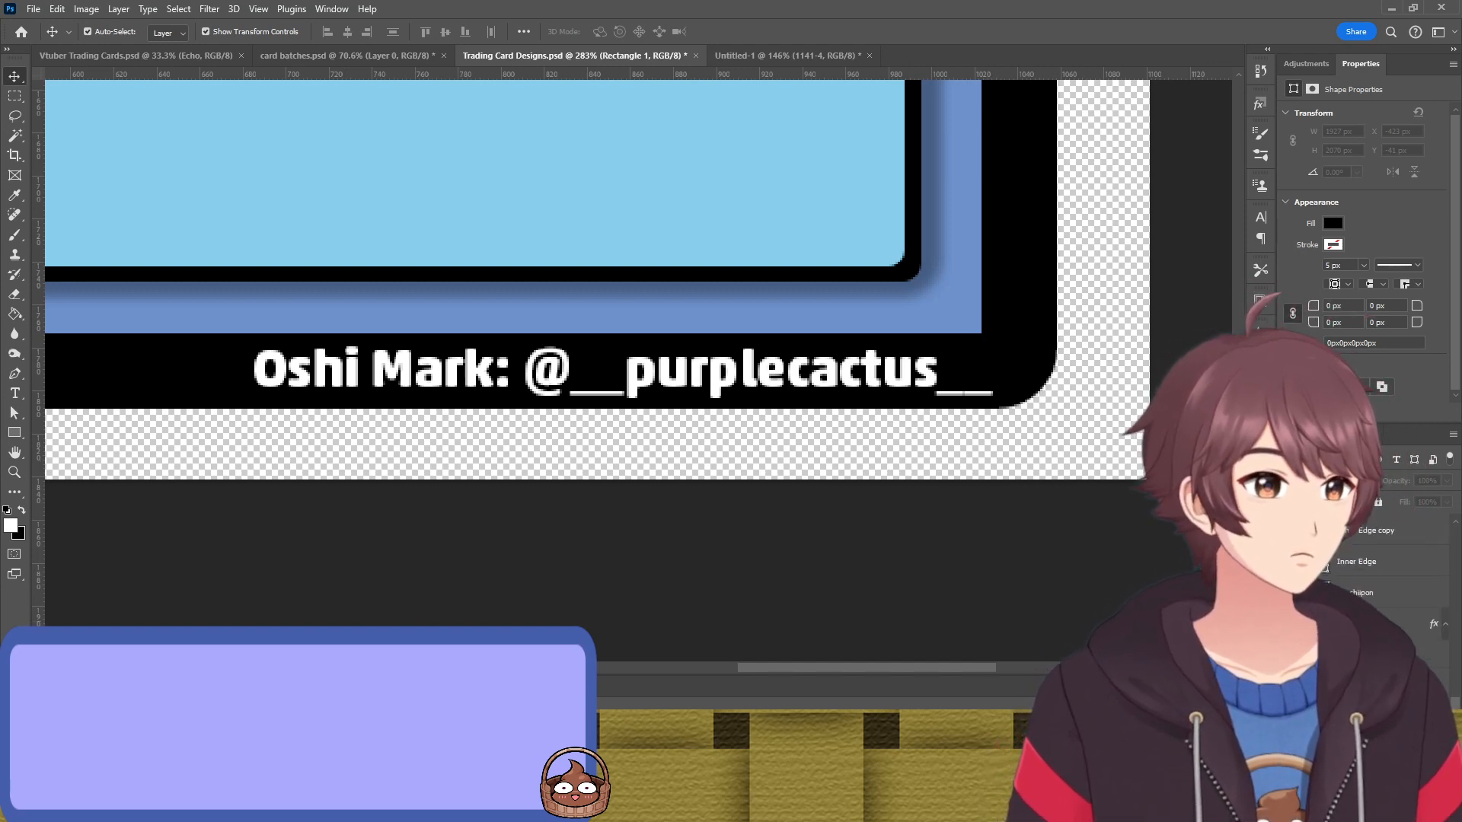
scroll(1090, 391, "up", 8)
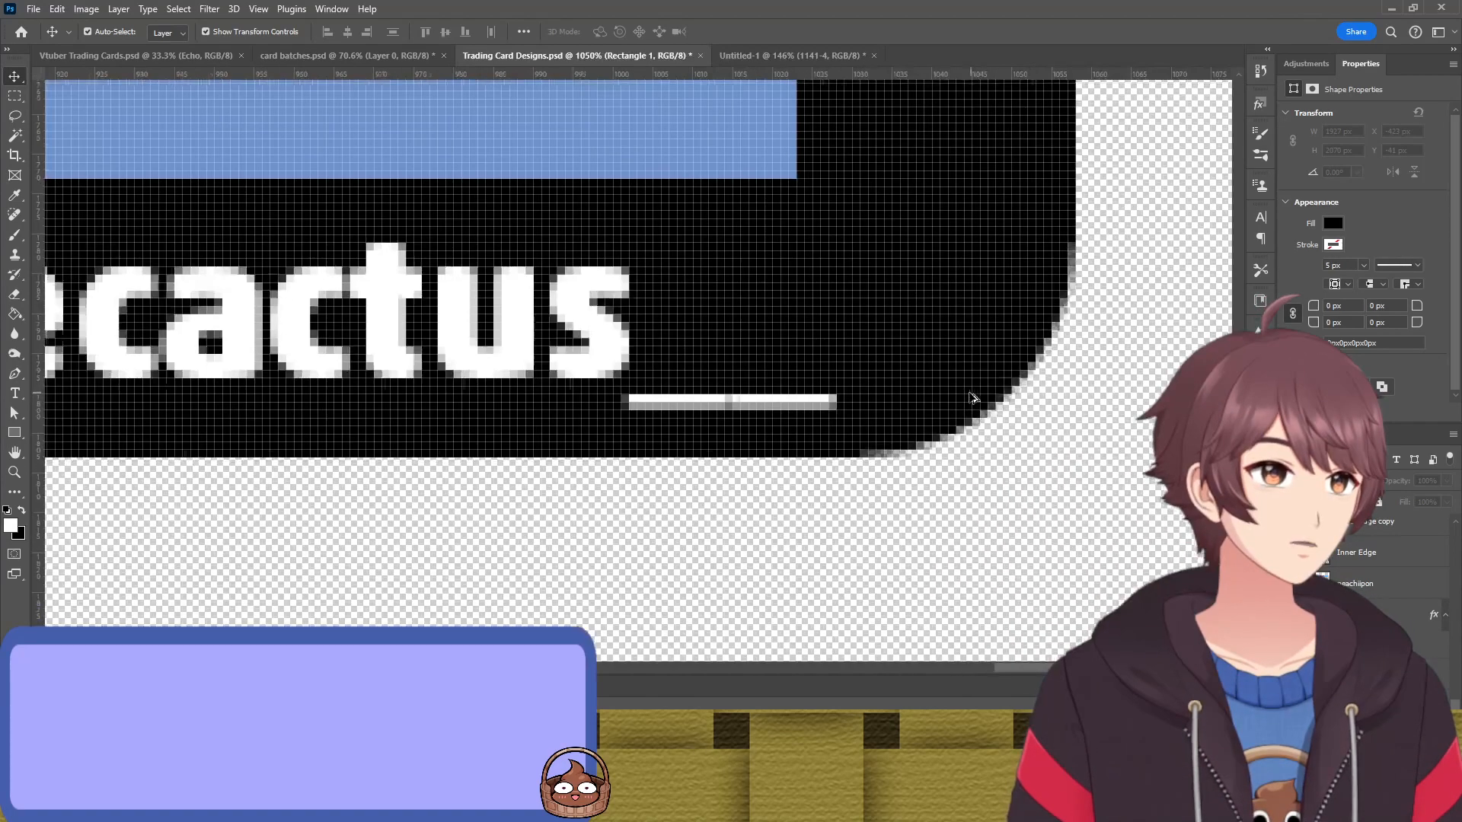
scroll(977, 409, "down", 3)
scroll(826, 453, "up", 4)
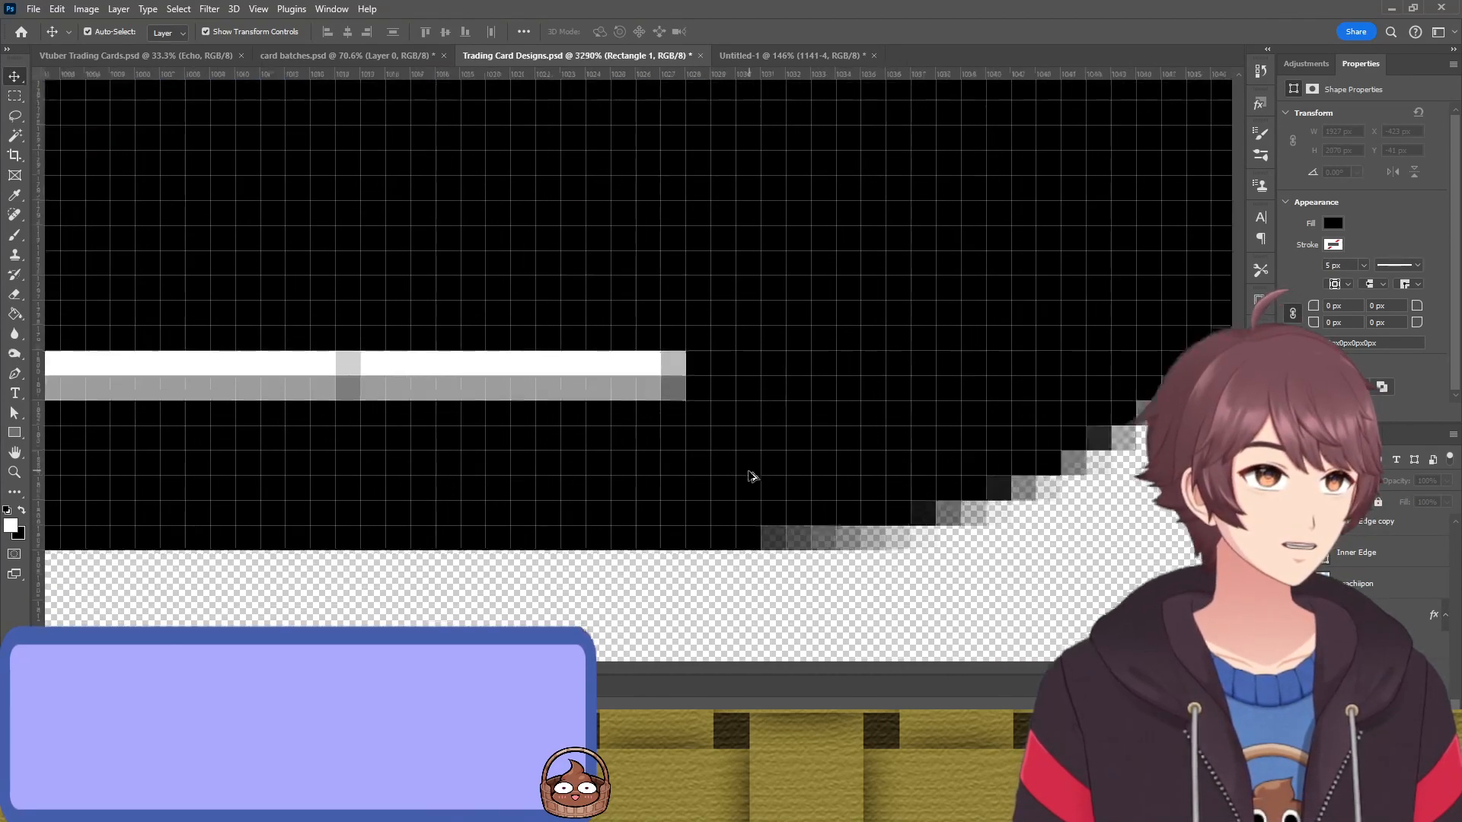
scroll(757, 476, "up", 2)
left_click_drag(744, 597, 967, 356)
scroll(834, 364, "down", 3)
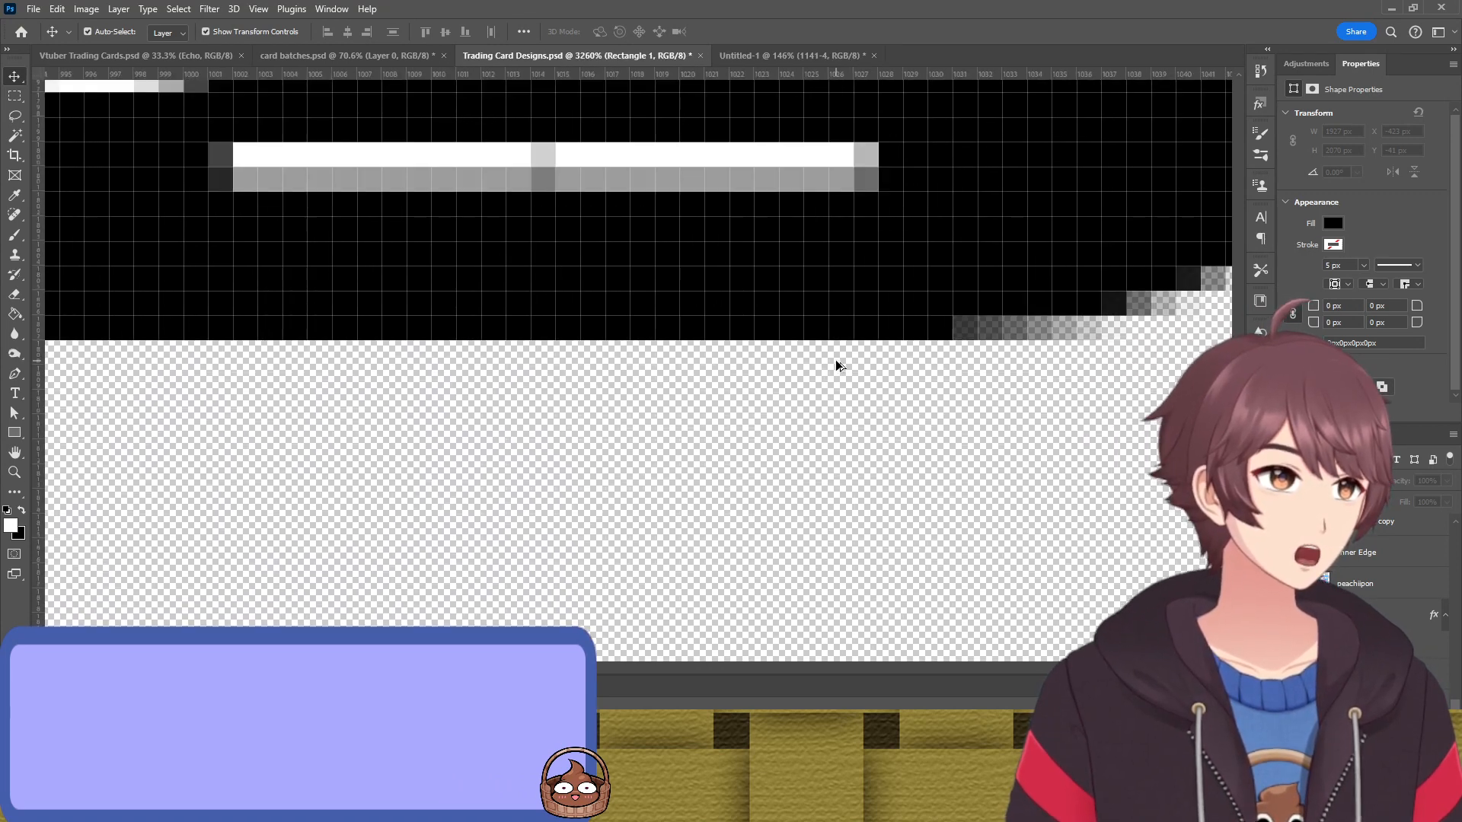
left_click_drag(773, 375, 972, 386)
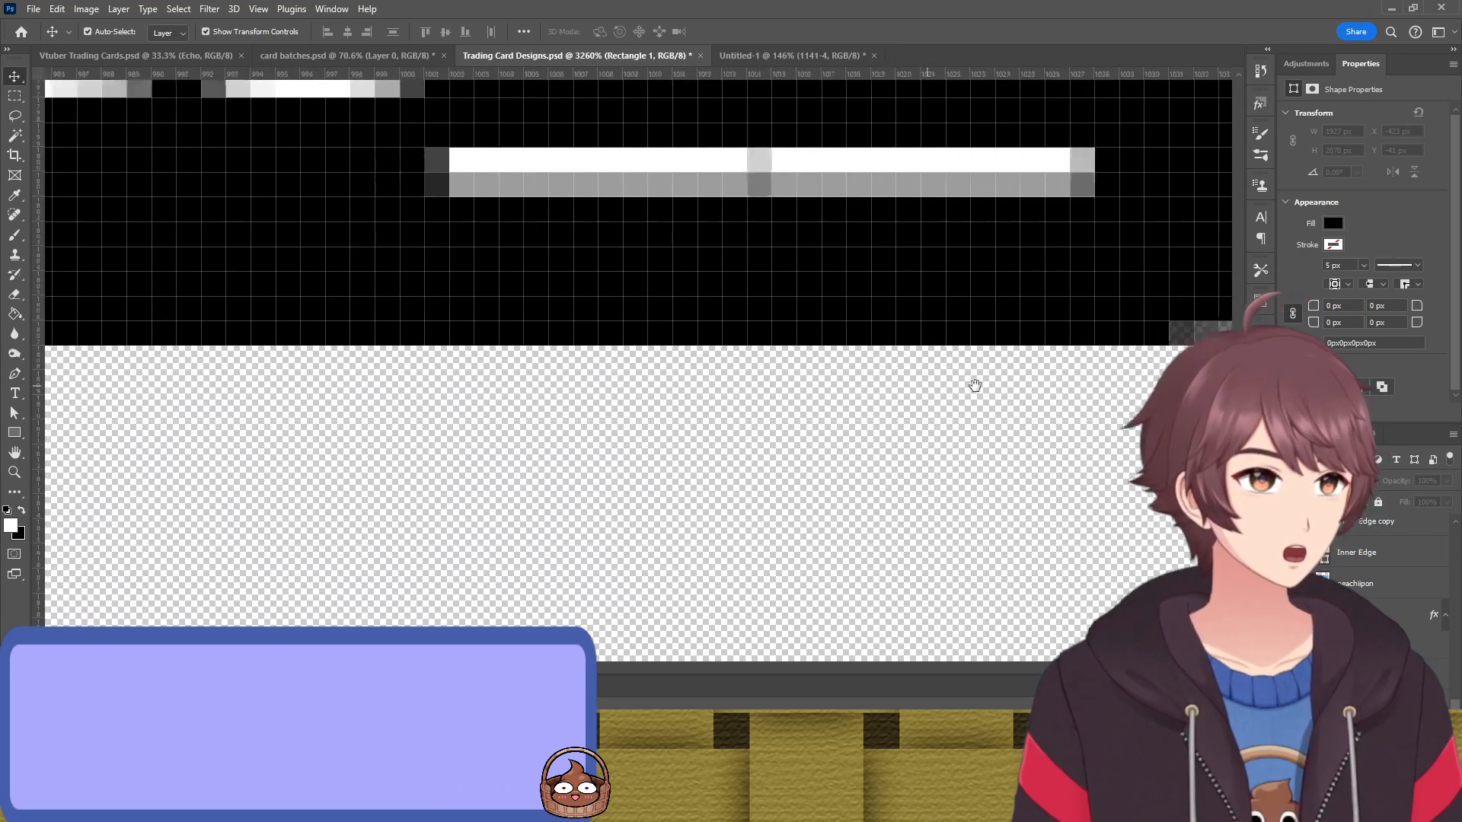
left_click_drag(1105, 367, 670, 359)
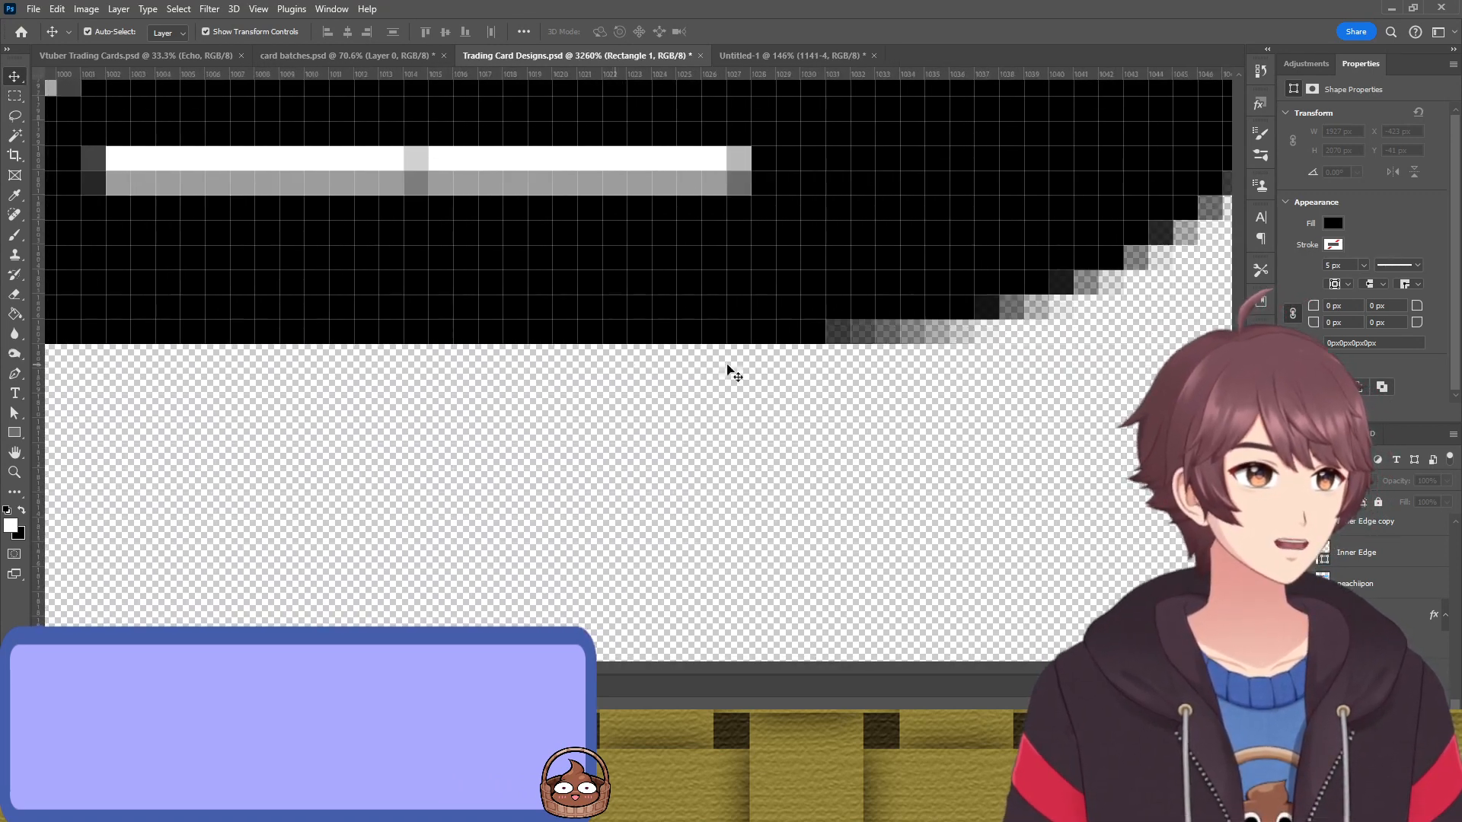
left_click_drag(832, 365, 578, 365)
scroll(914, 358, "down", 3)
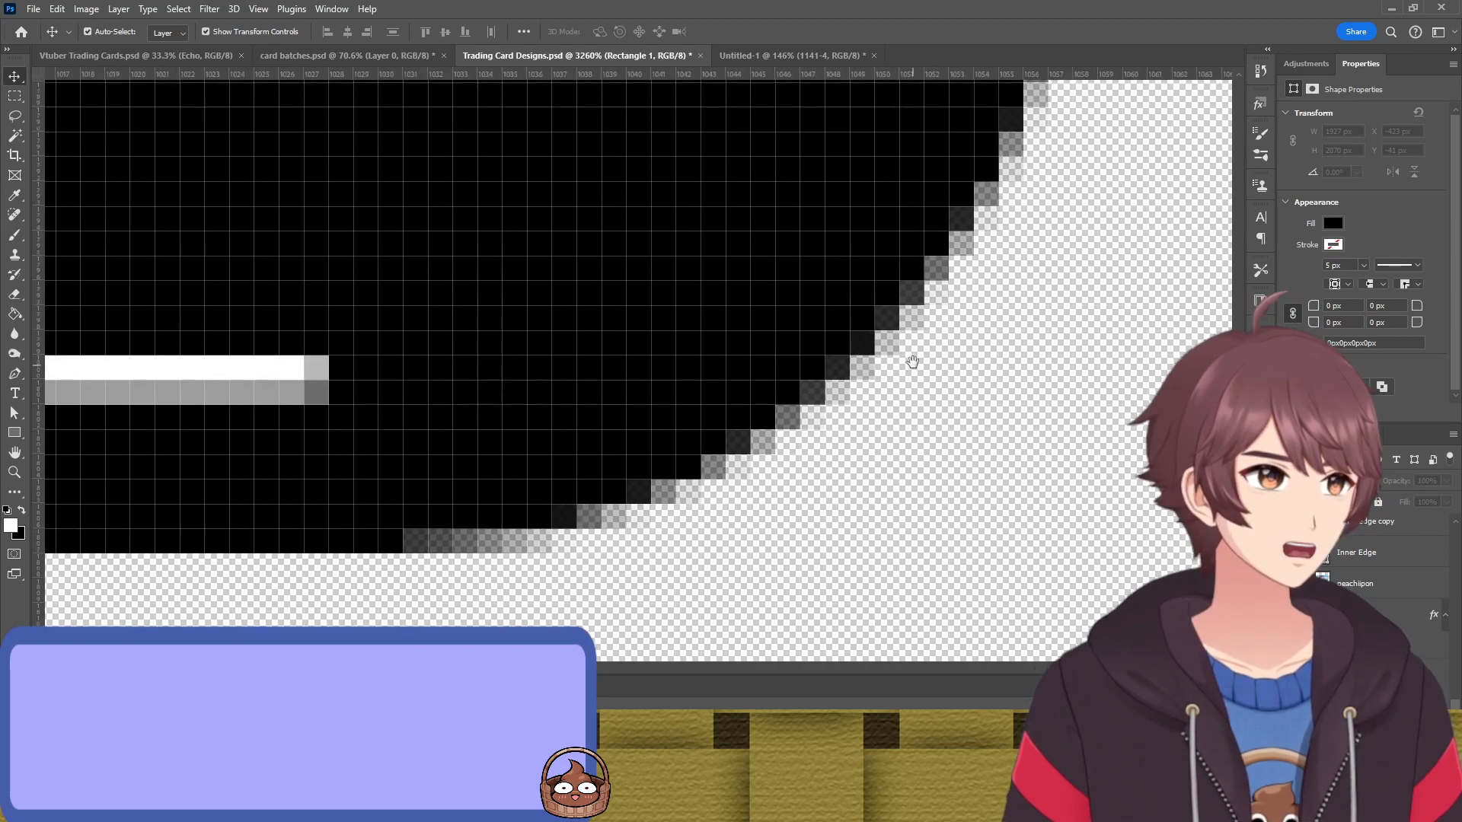
Examine the card's lower-left rounded corner, deselect the layer and view the whole card with its margin
scroll(753, 388, "down", 10)
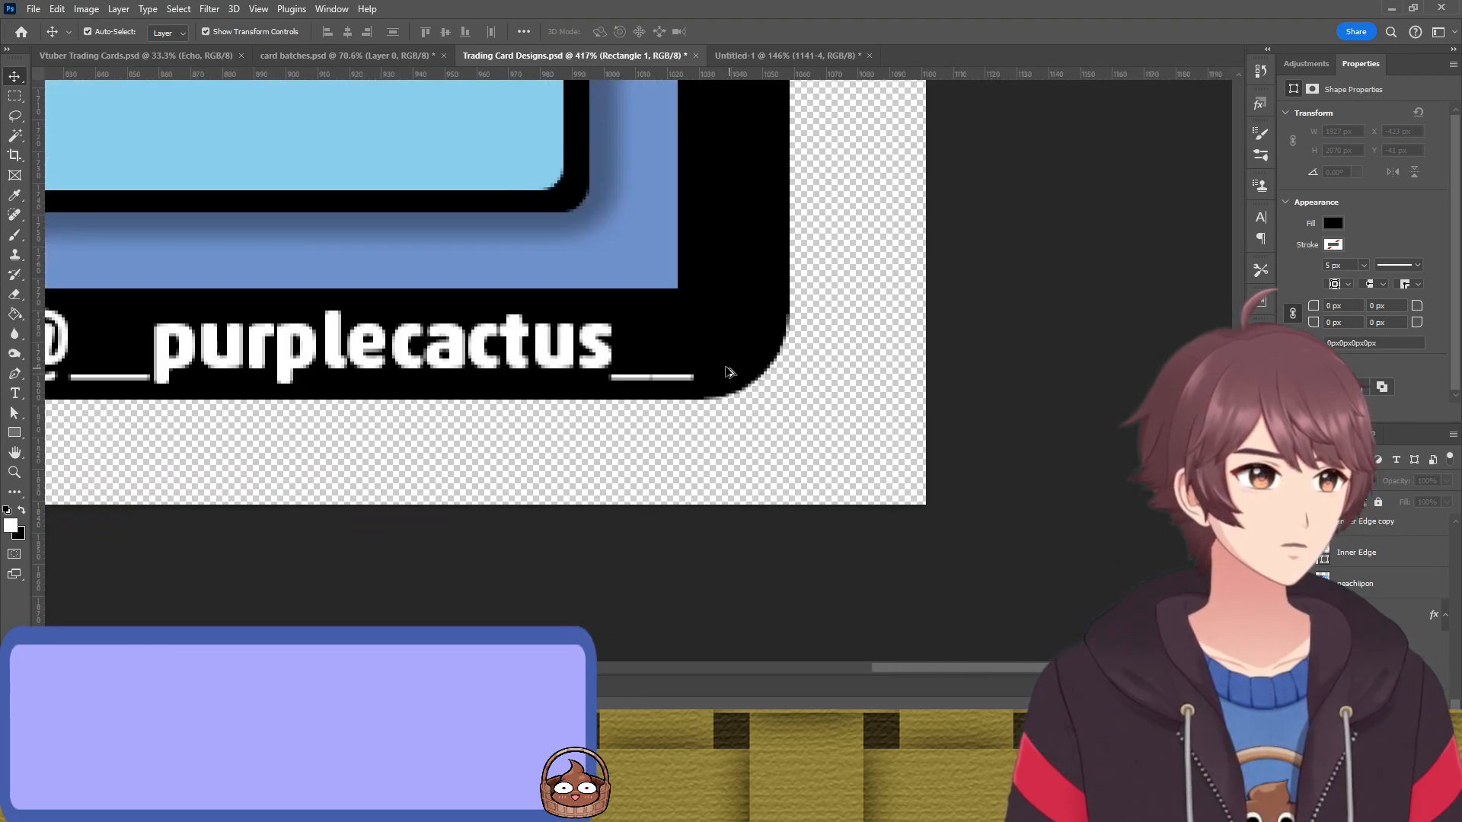
left_click_drag(550, 350, 1005, 447)
scroll(491, 476, "up", 3)
scroll(405, 471, "up", 7)
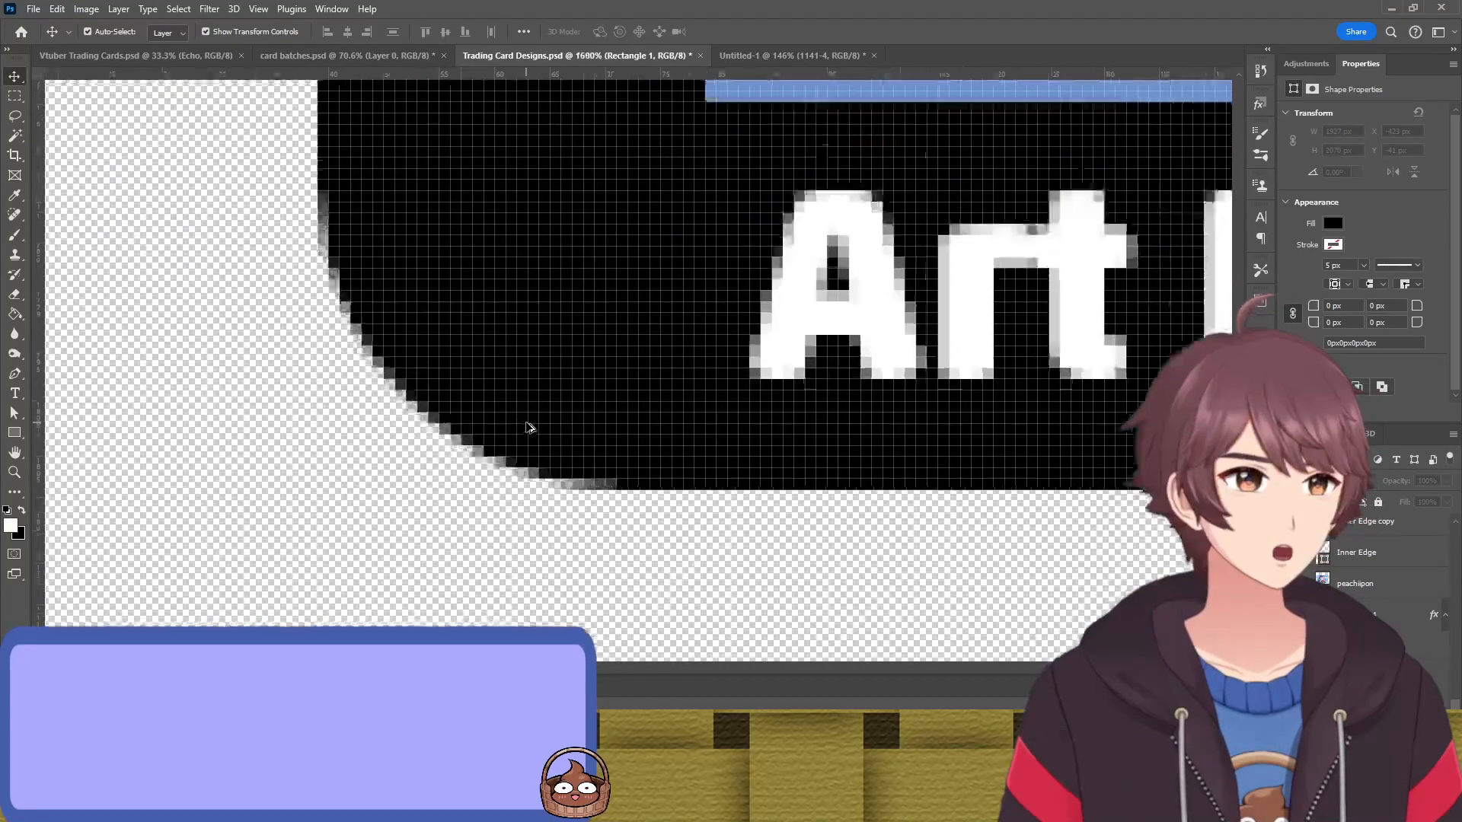
scroll(529, 427, "down", 8)
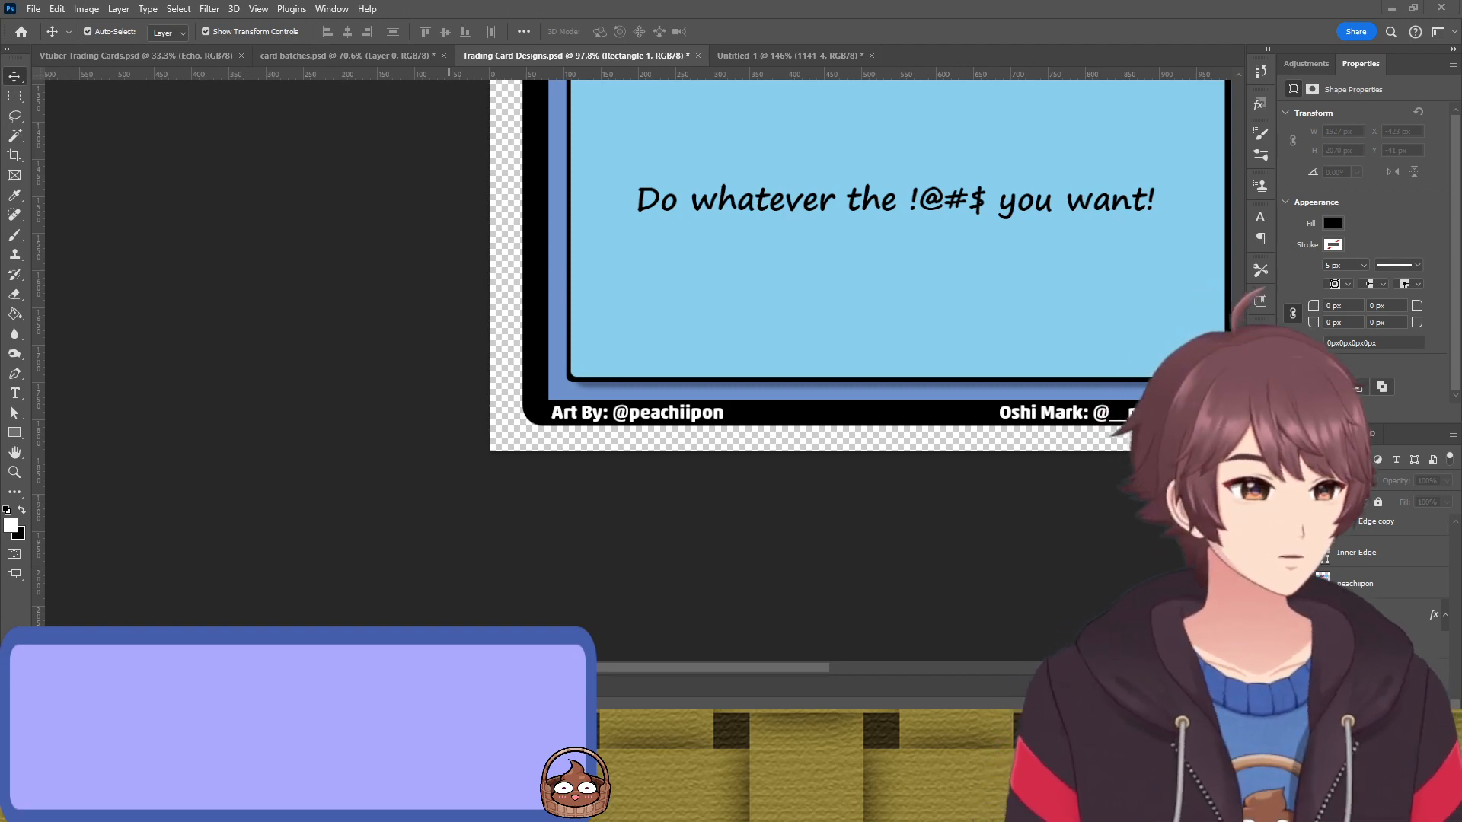
left_click(893, 545)
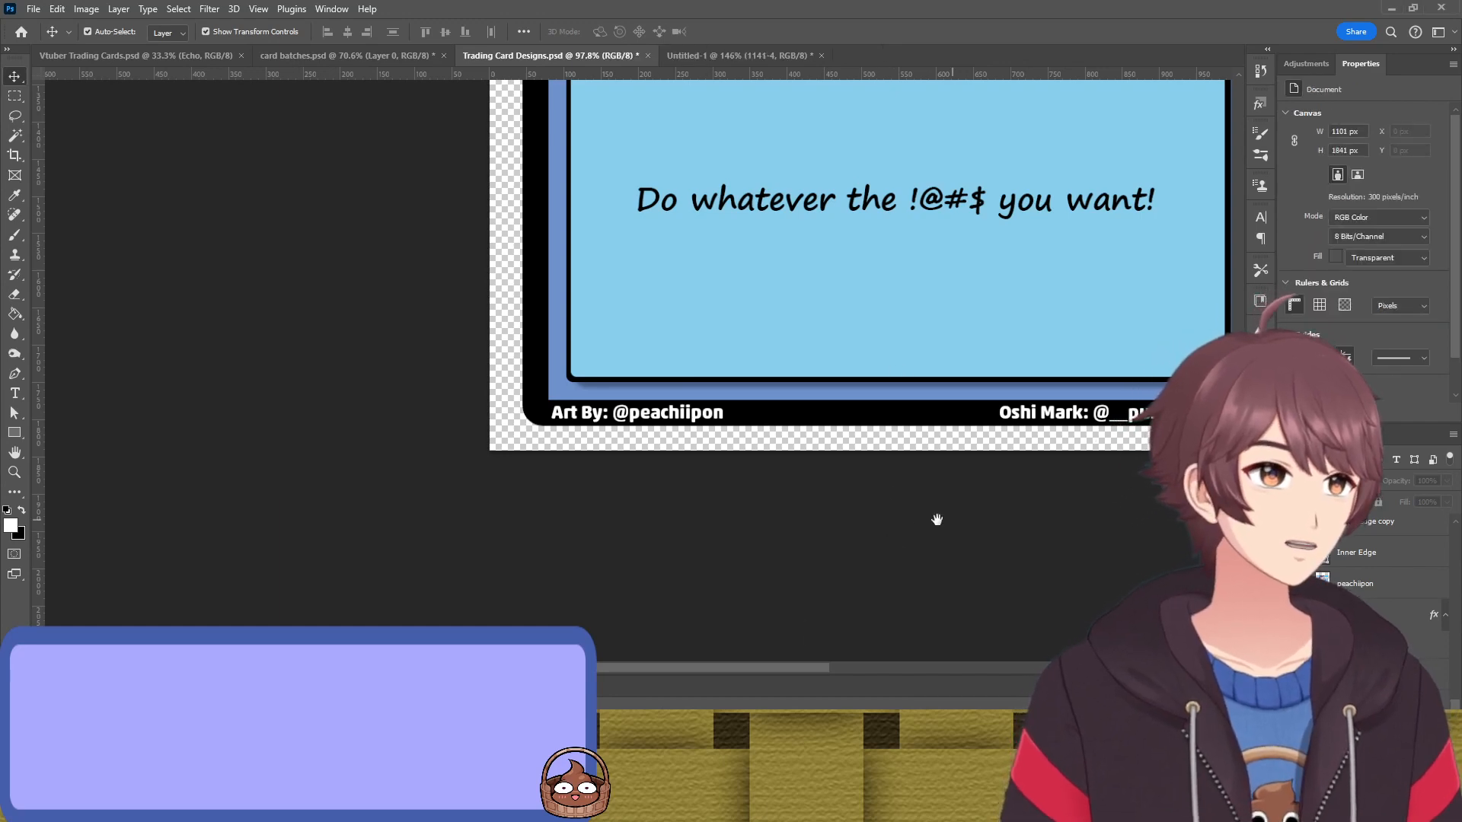
left_click_drag(936, 515, 686, 586)
scroll(685, 586, "down", 5)
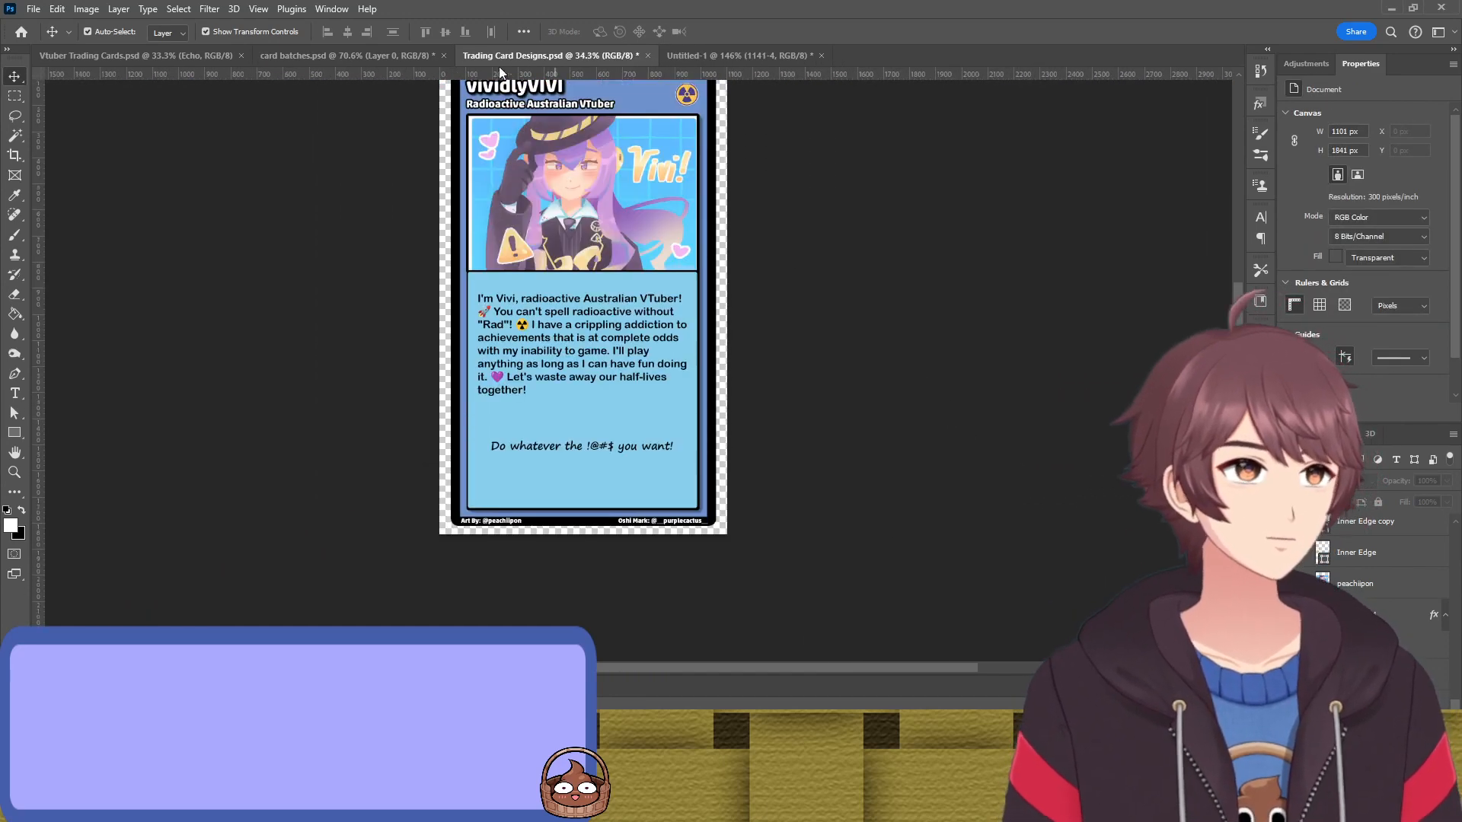
In the card batches document, show the Design-2 card and align its lower-right corner with the Design-1 card
left_click(398, 54)
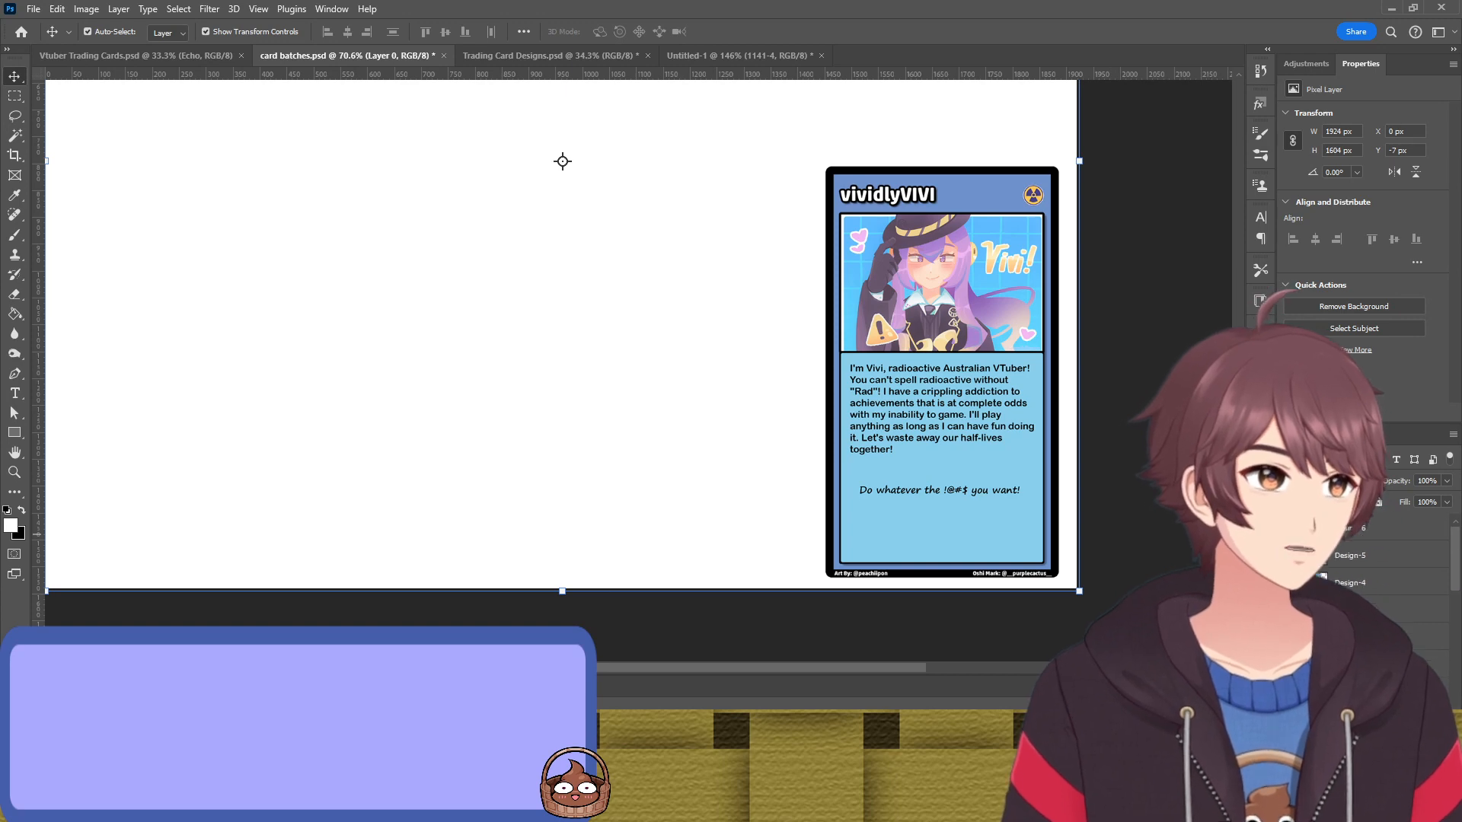
key("ctrl+v")
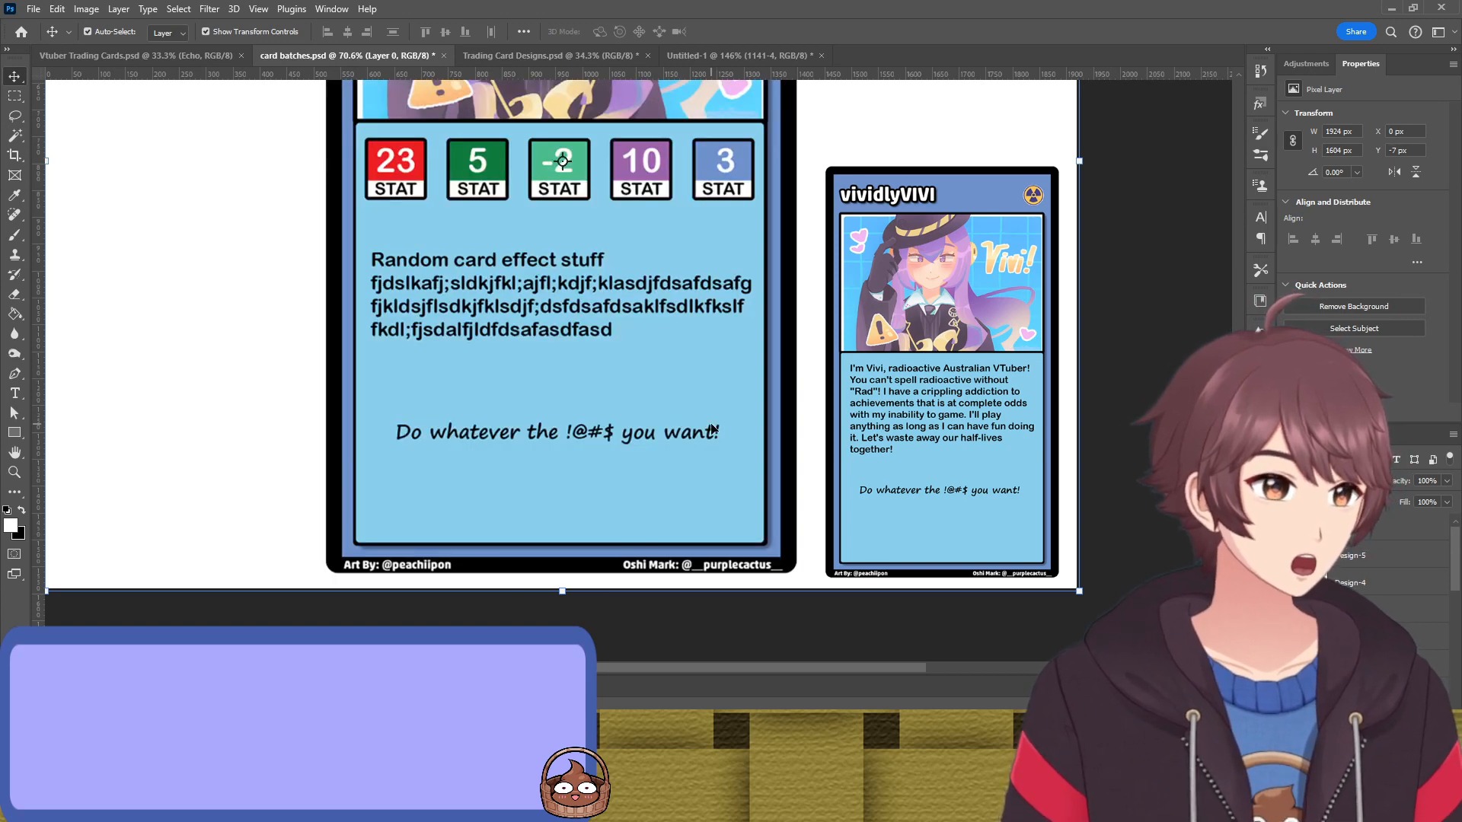
scroll(730, 435, "up", 1)
left_click_drag(729, 435, 971, 447)
scroll(1012, 399, "down", 1)
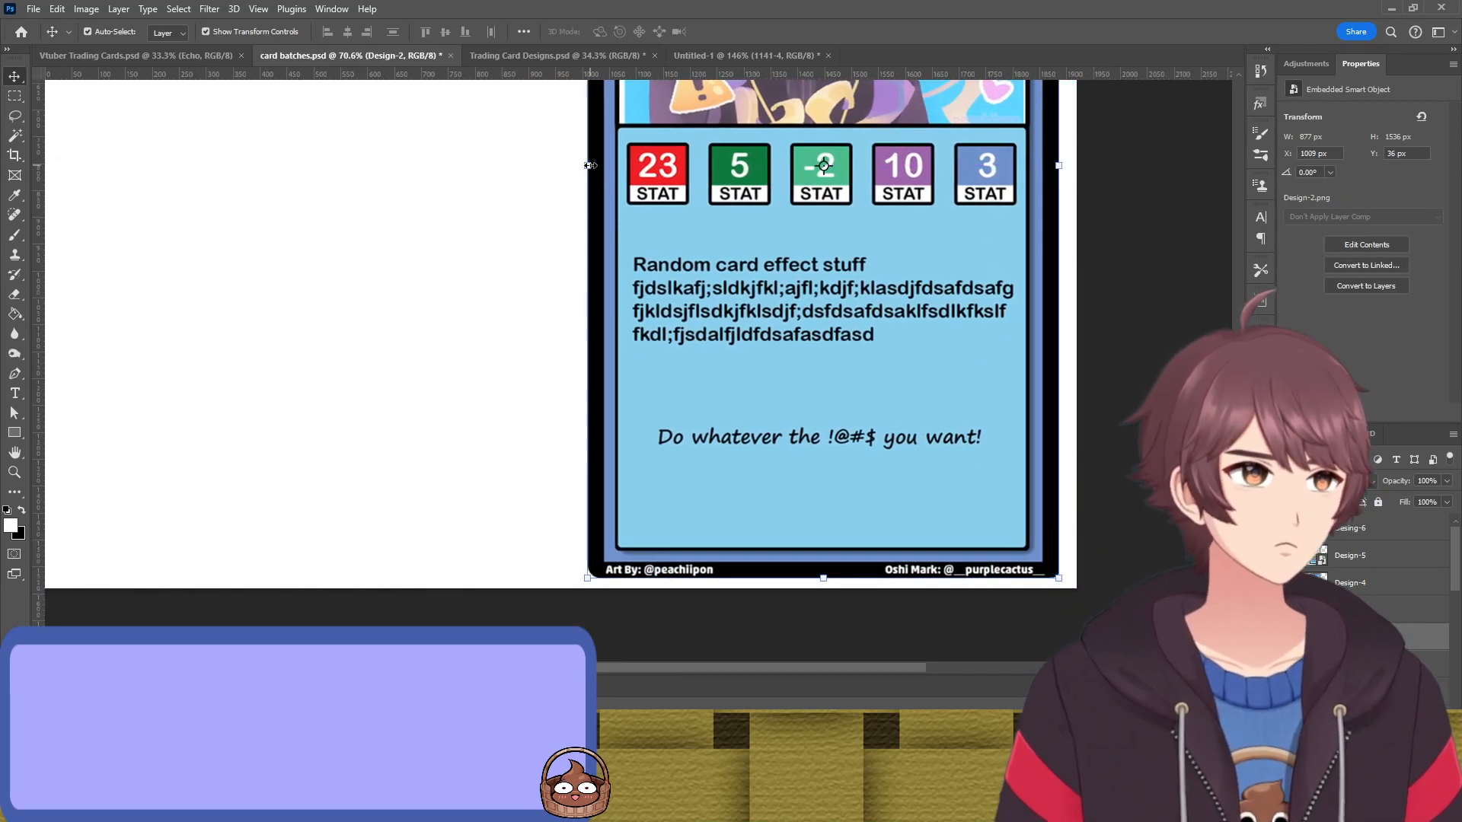
Free-transform the Design-2 card and narrow its width to 19.34% toward the Design-1 card's width
key("ctrl+t")
left_click_drag(587, 165, 815, 197)
key("ctrl+z")
scroll(868, 186, "up", 8)
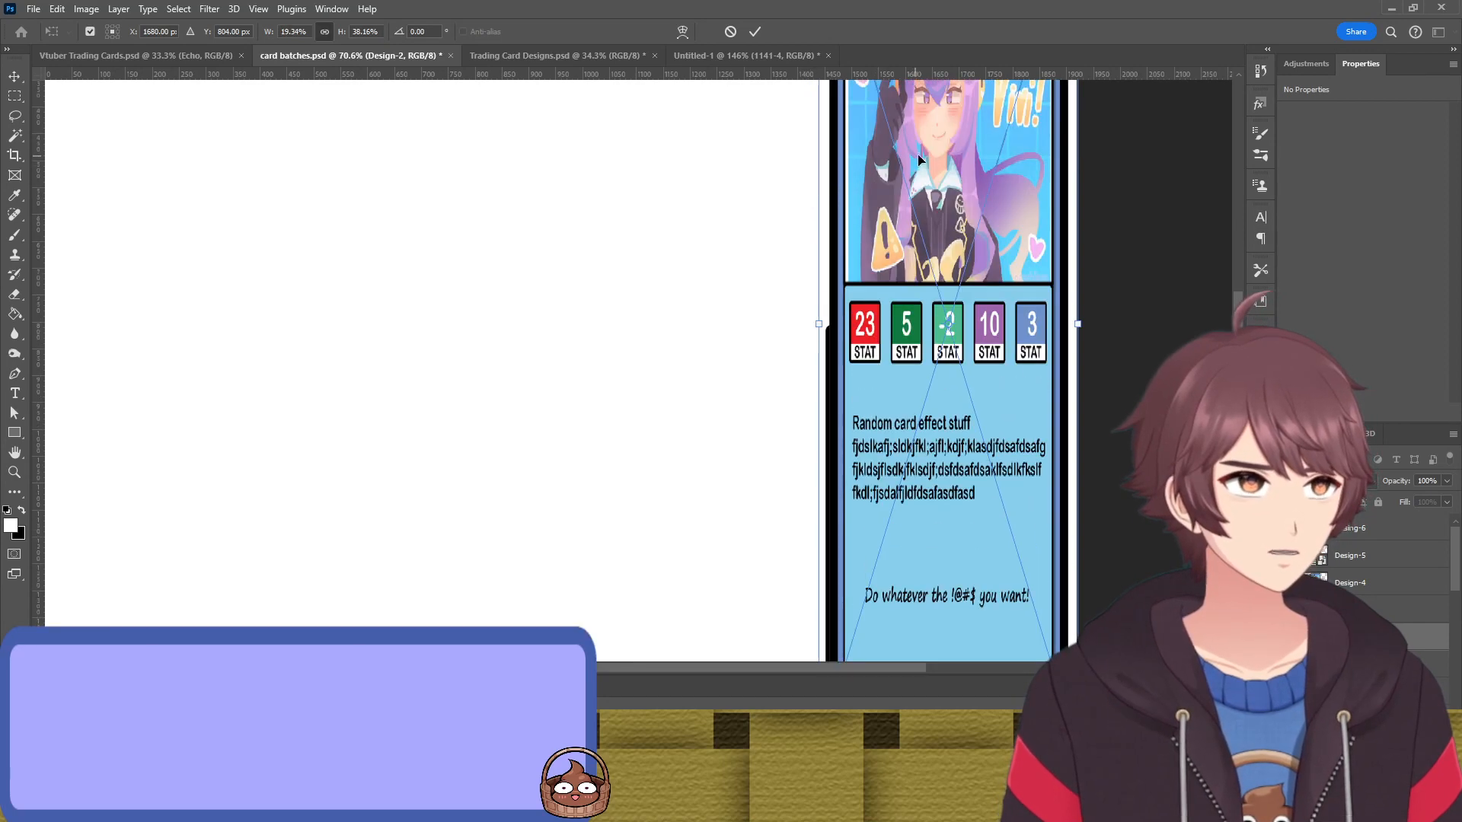
Reduce the Design-2 card's height to 19.34%, line it up near the Design-1 card's upper border and apply the transform
left_click_drag(951, 124, 951, 555)
scroll(955, 552, "up", 5)
scroll(972, 544, "up", 4)
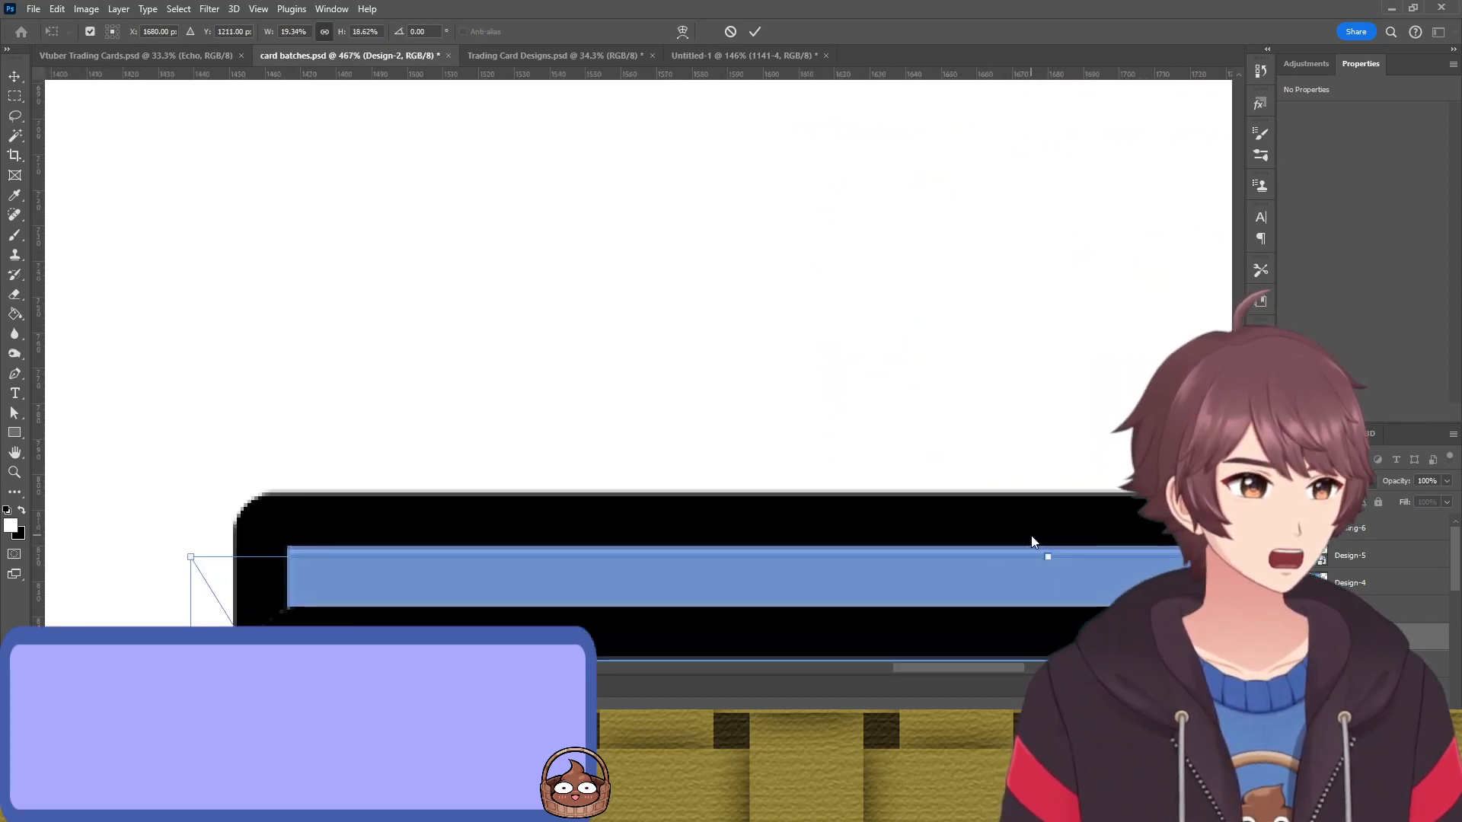
left_click_drag(873, 525, 677, 302)
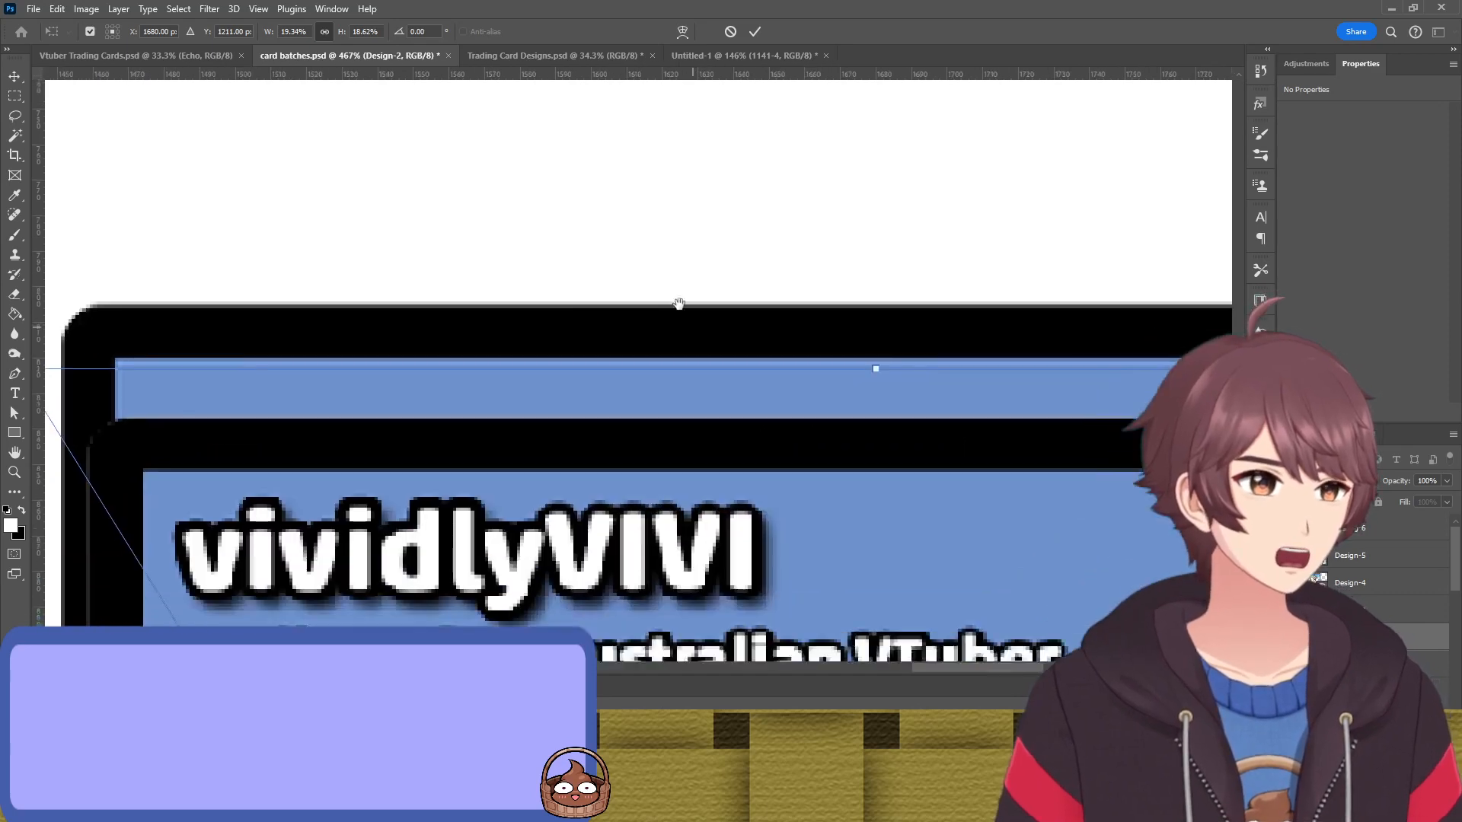
left_click_drag(855, 331, 874, 245)
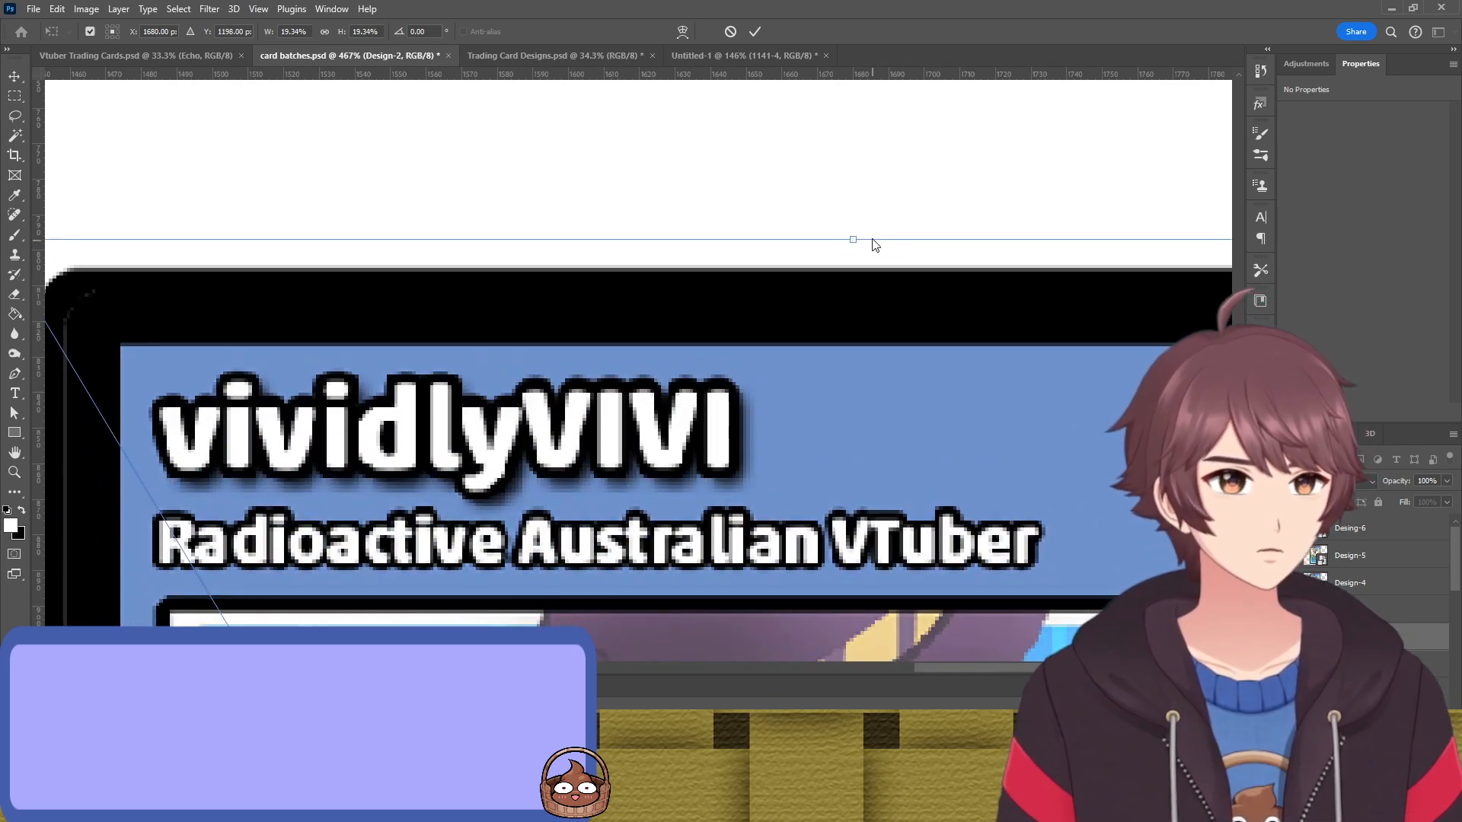
key("Up")
key("Return")
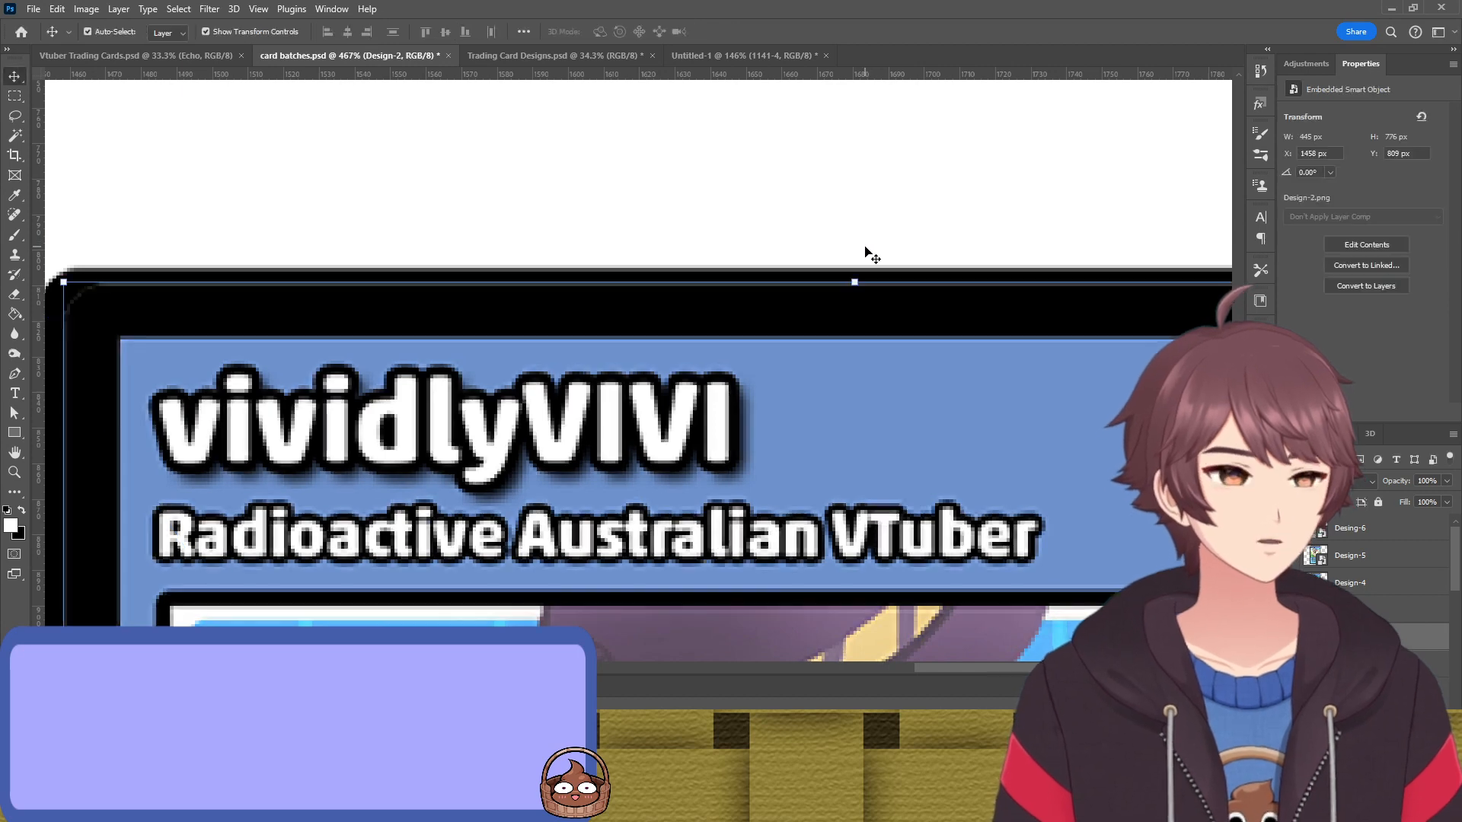
Reposition the Design-2 card over the Design-1 card at X 1455 px, Y 807 px, comparing their black borders
scroll(815, 363, "down", 10)
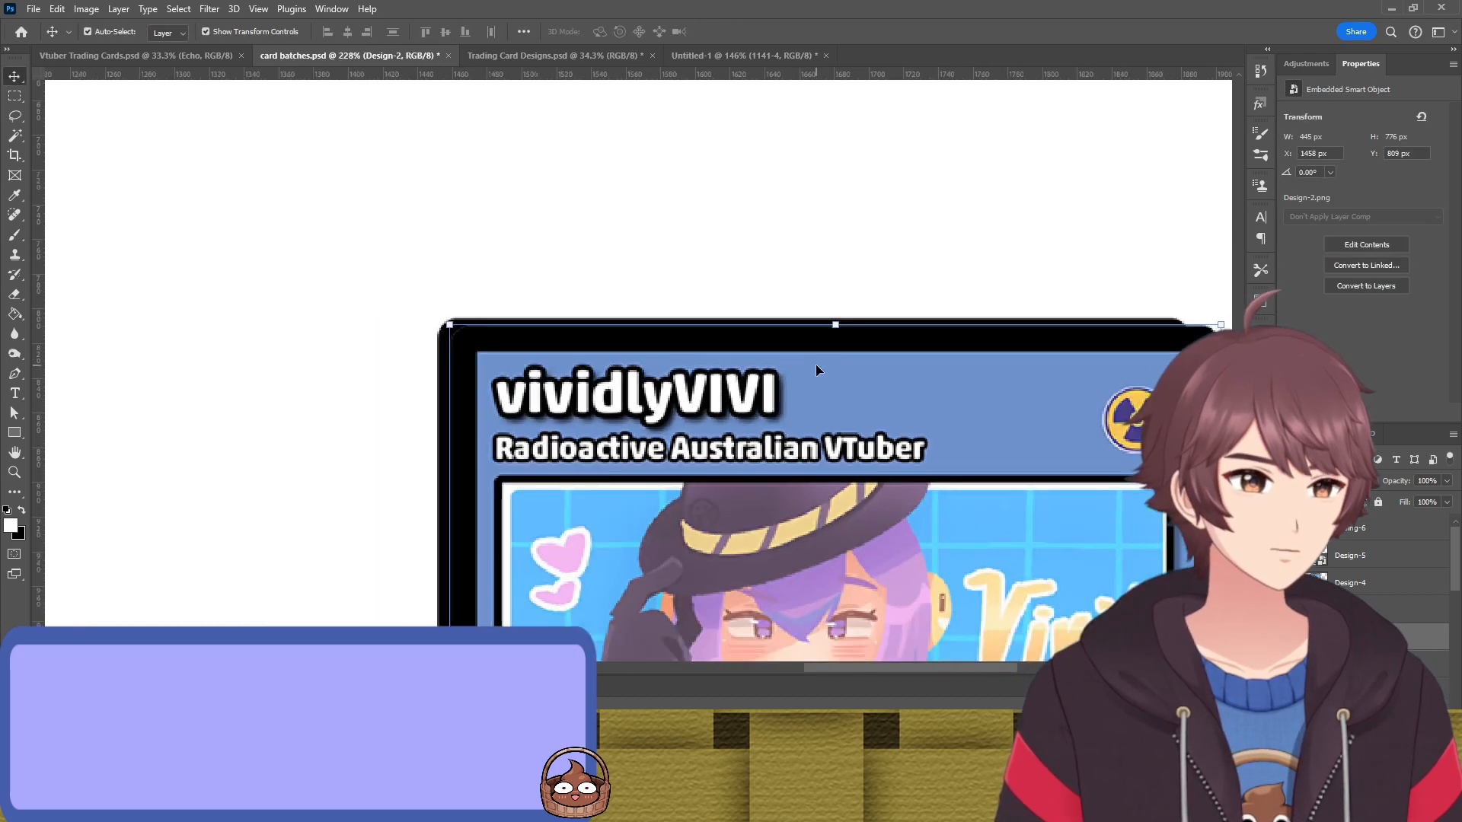
scroll(801, 372, "down", 2)
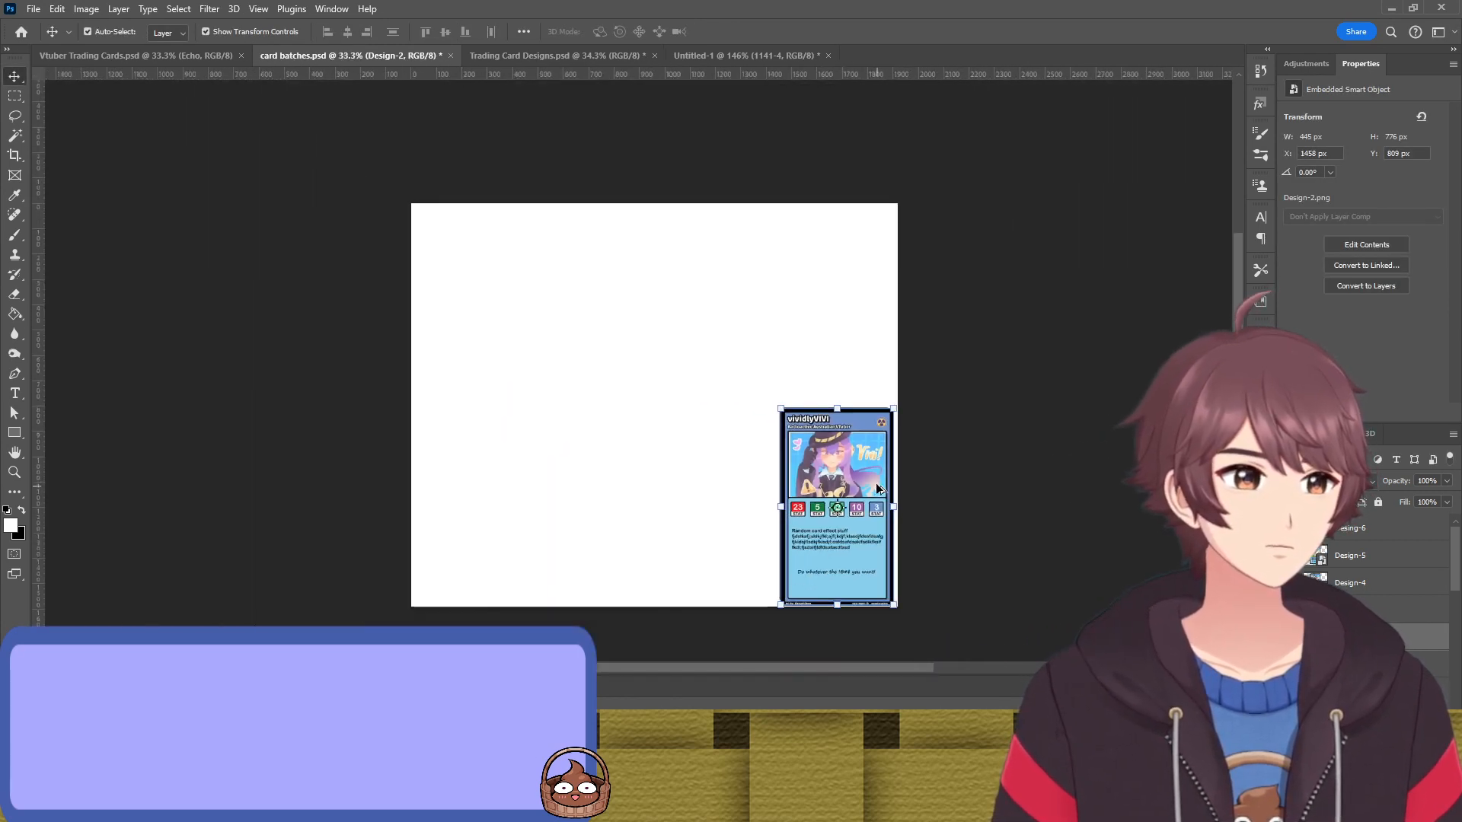
scroll(875, 482, "up", 12)
scroll(611, 372, "up", 5)
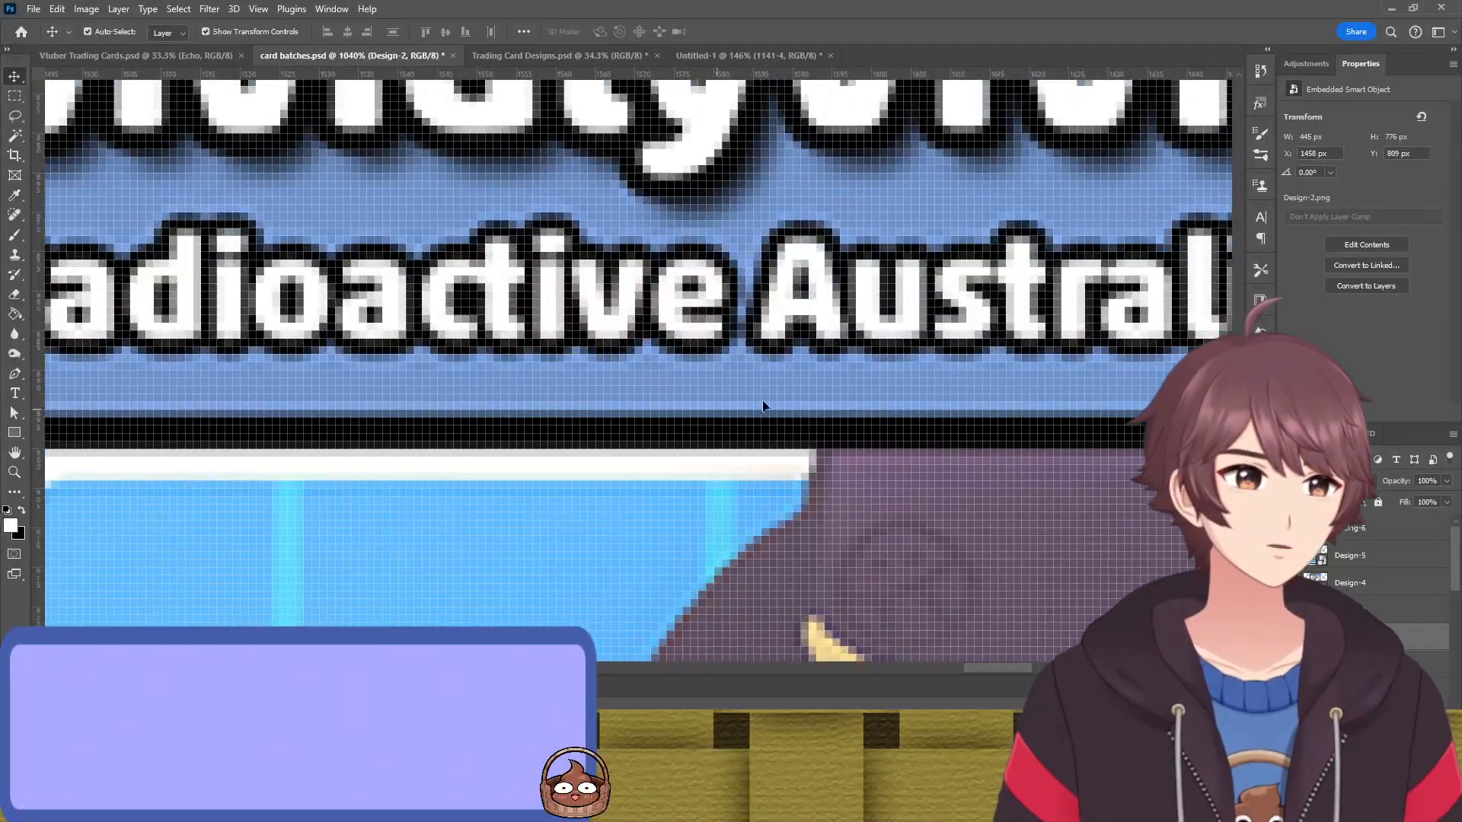
scroll(634, 388, "down", 5)
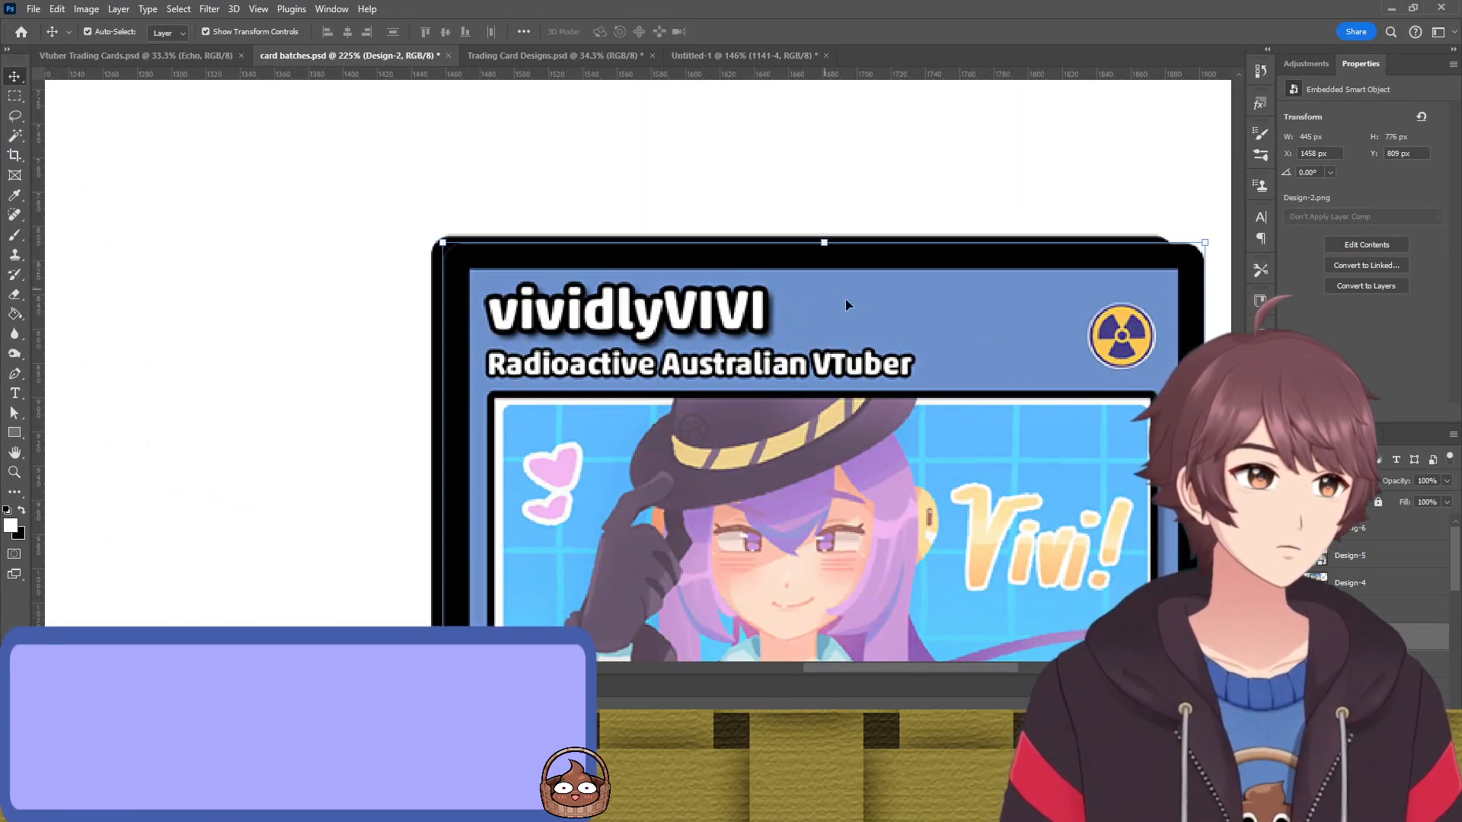
left_click_drag(875, 266, 843, 250)
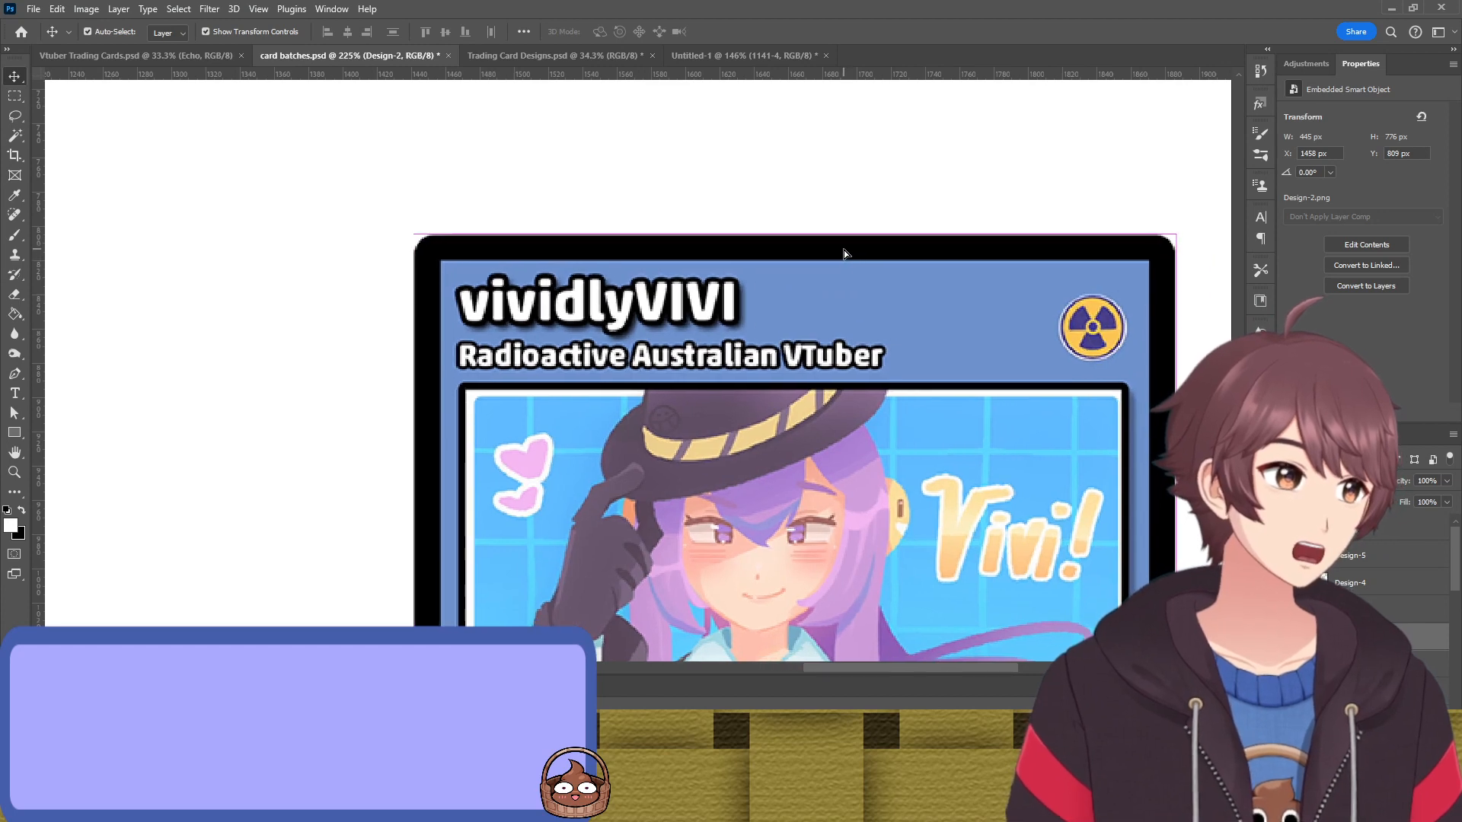
key("ctrl+t")
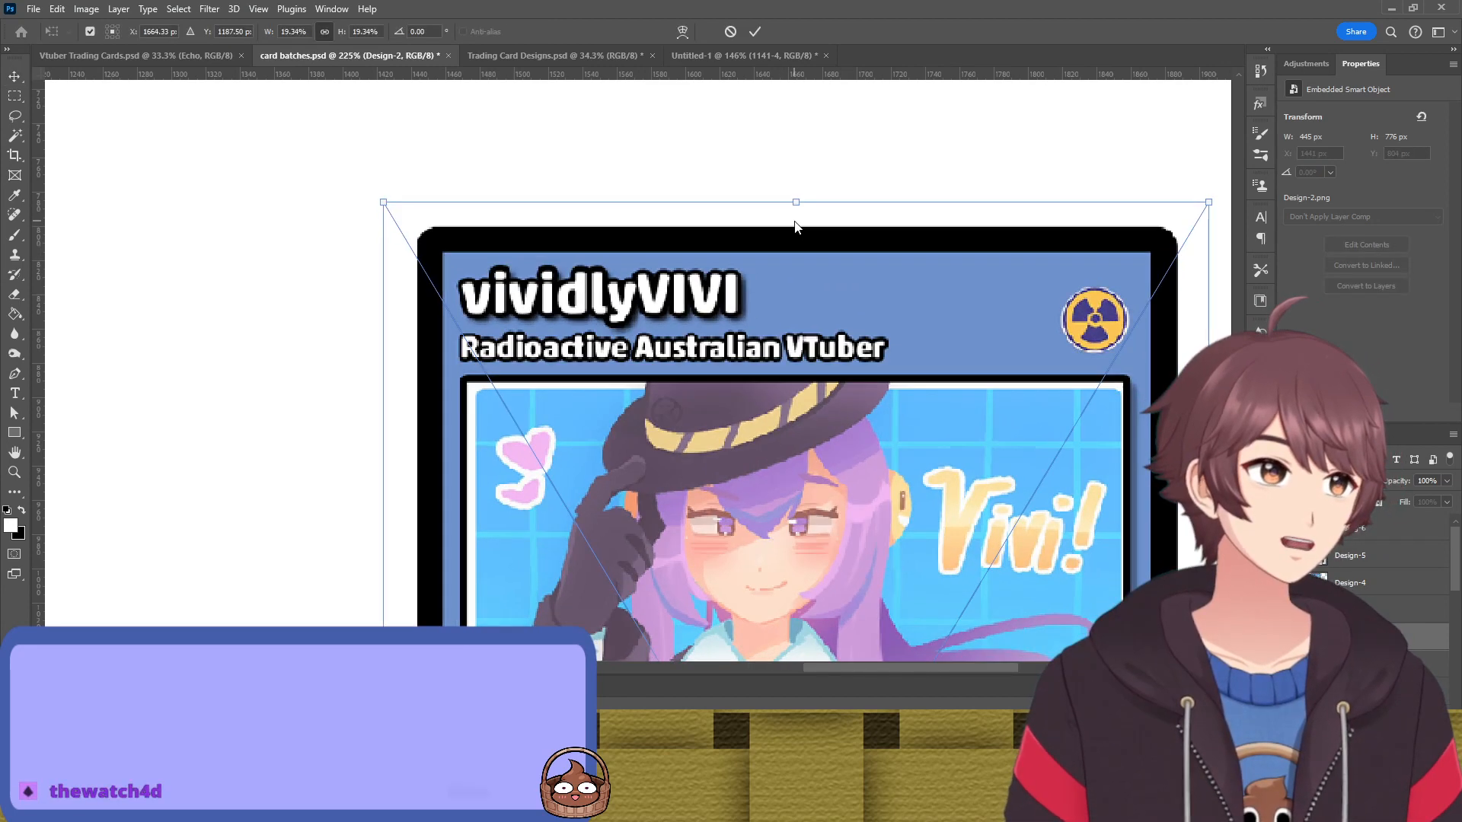
left_click_drag(794, 227, 801, 244)
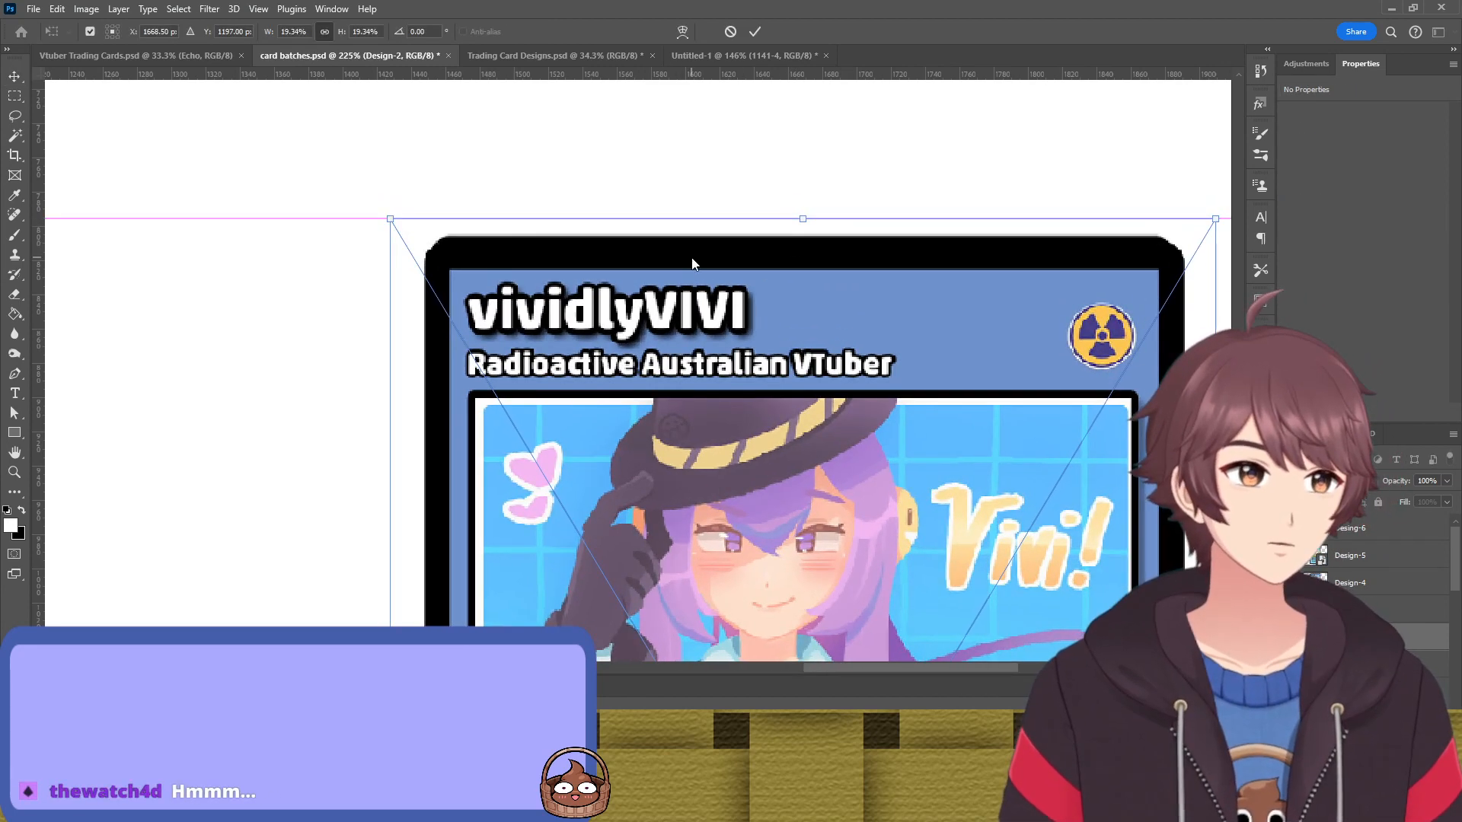
left_click_drag(692, 260, 701, 244)
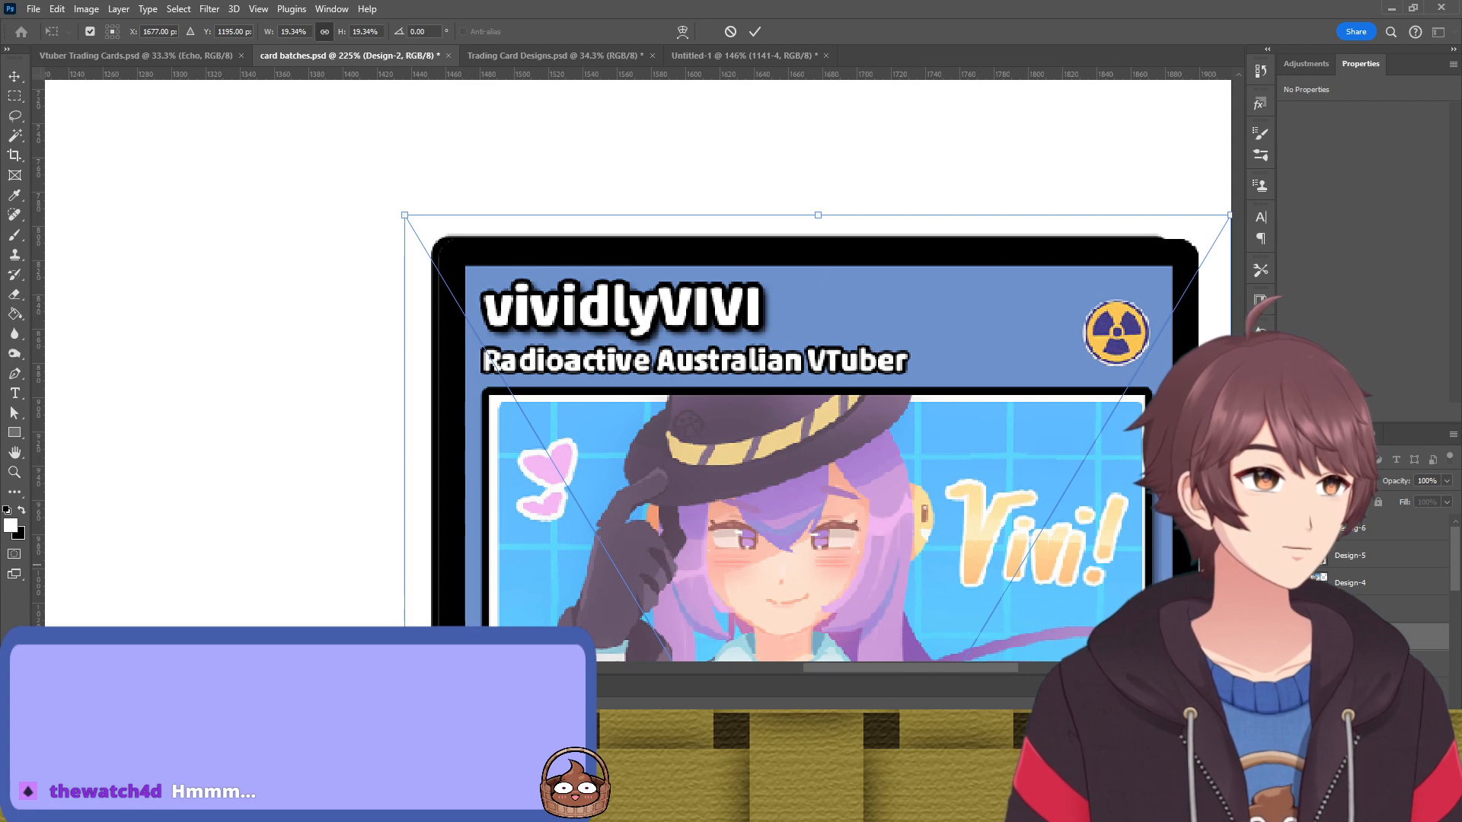
key("Return")
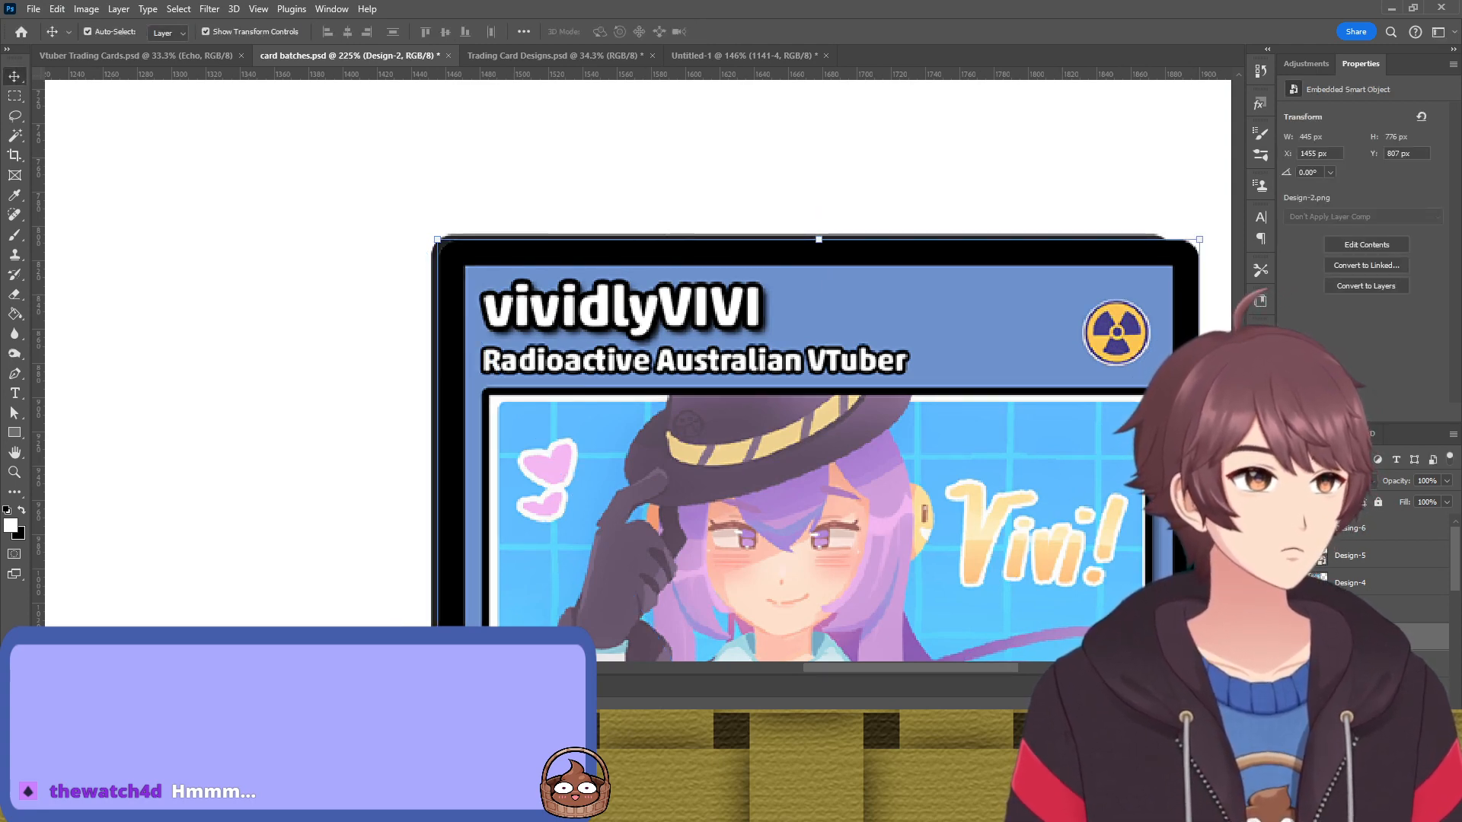
Move the Design-2 card up to the page's upper-right area at X 1450 px, Y 5 px
left_click_drag(1089, 281, 1075, 341)
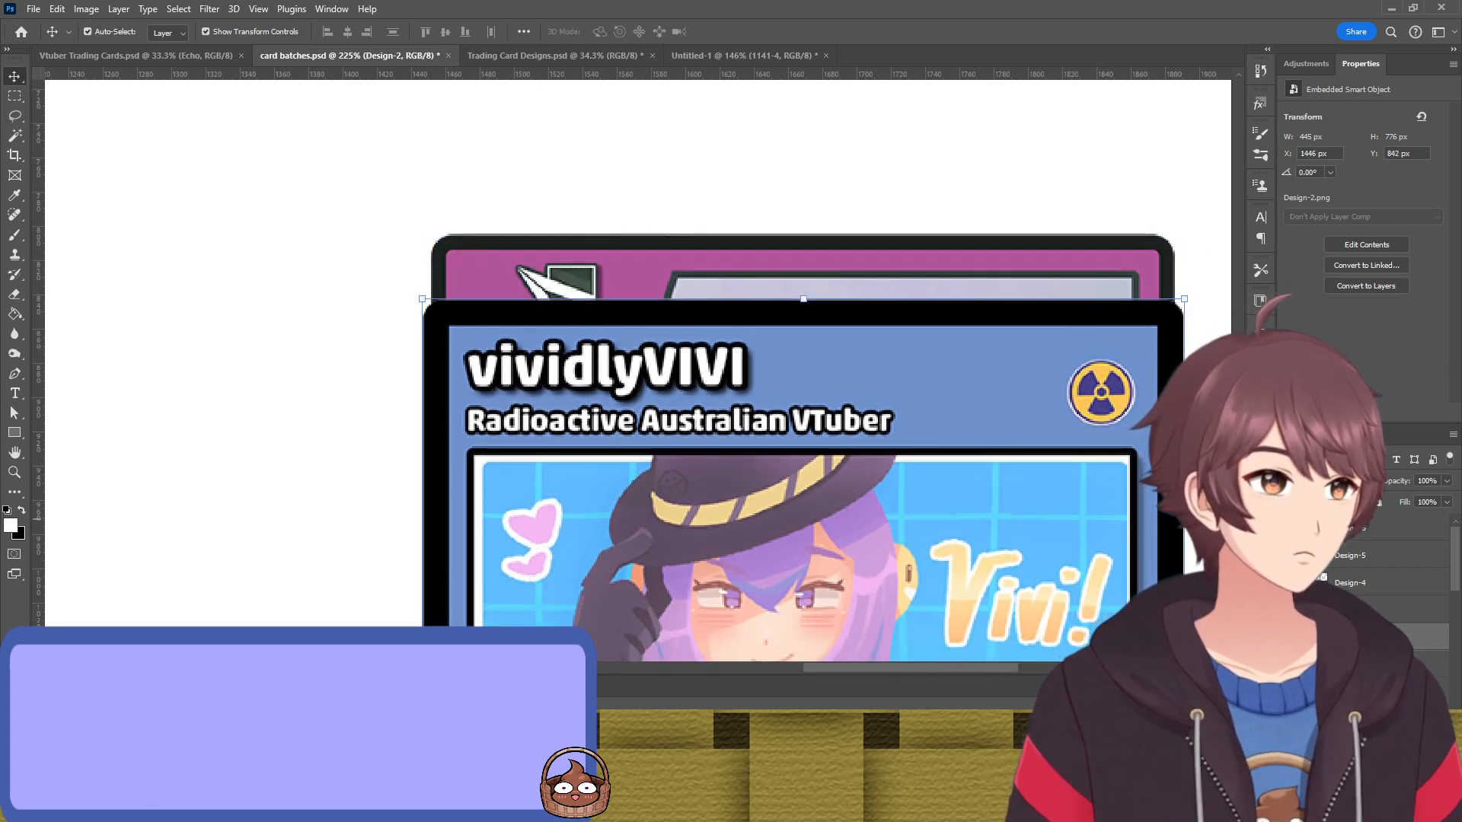
left_click(1287, 665)
left_click(1287, 610)
left_click_drag(899, 308, 916, 108)
scroll(824, 210, "down", 10)
left_click_drag(857, 346, 866, 144)
scroll(842, 327, "up", 3)
left_click_drag(852, 454, 835, 226)
scroll(785, 290, "up", 5)
mouse_move(674, 455)
left_mouse_down()
mouse_move(652, 438)
mouse_move(693, 452)
mouse_move(693, 436)
mouse_move(702, 453)
left_mouse_up()
scroll(652, 455, "up", 5)
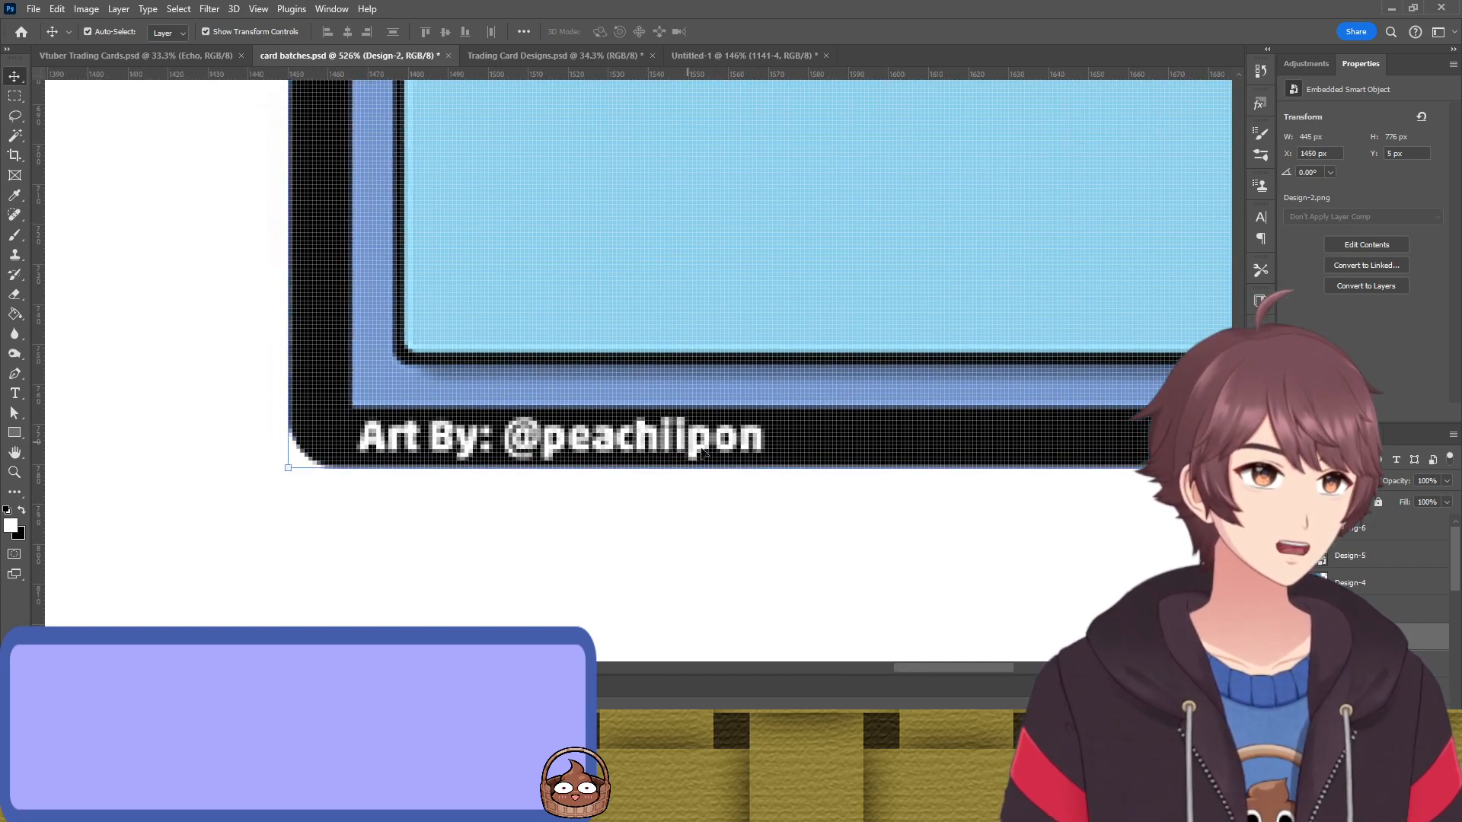
Free-transform the Design-2 card and stretch its right edge until the width is 19.67%, covering the card beneath
left_click_drag(1089, 503, 424, 528)
left_click_drag(1218, 387, 827, 421)
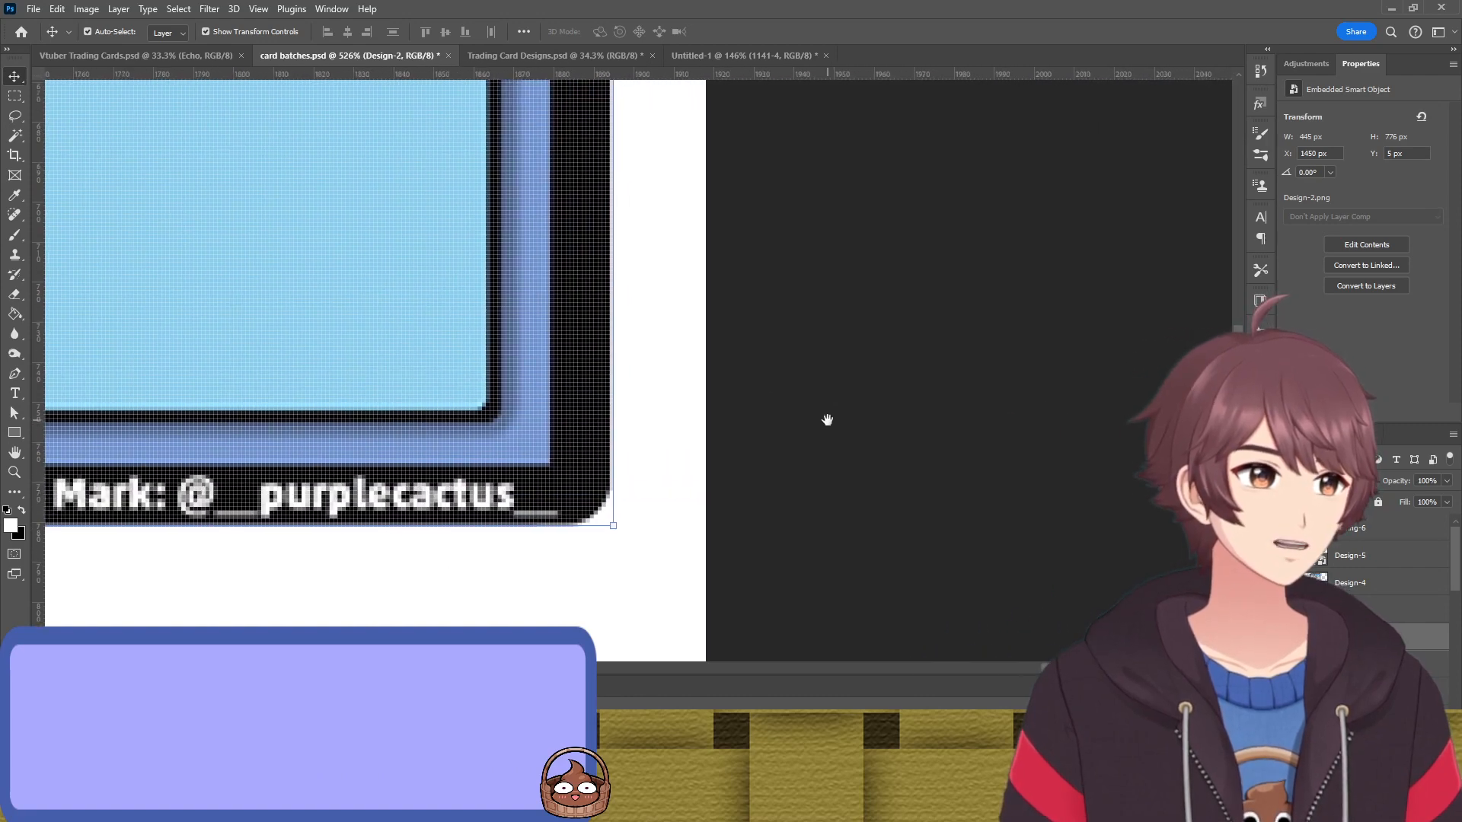
left_click_drag(617, 326, 650, 323)
scroll(649, 322, "up", 5)
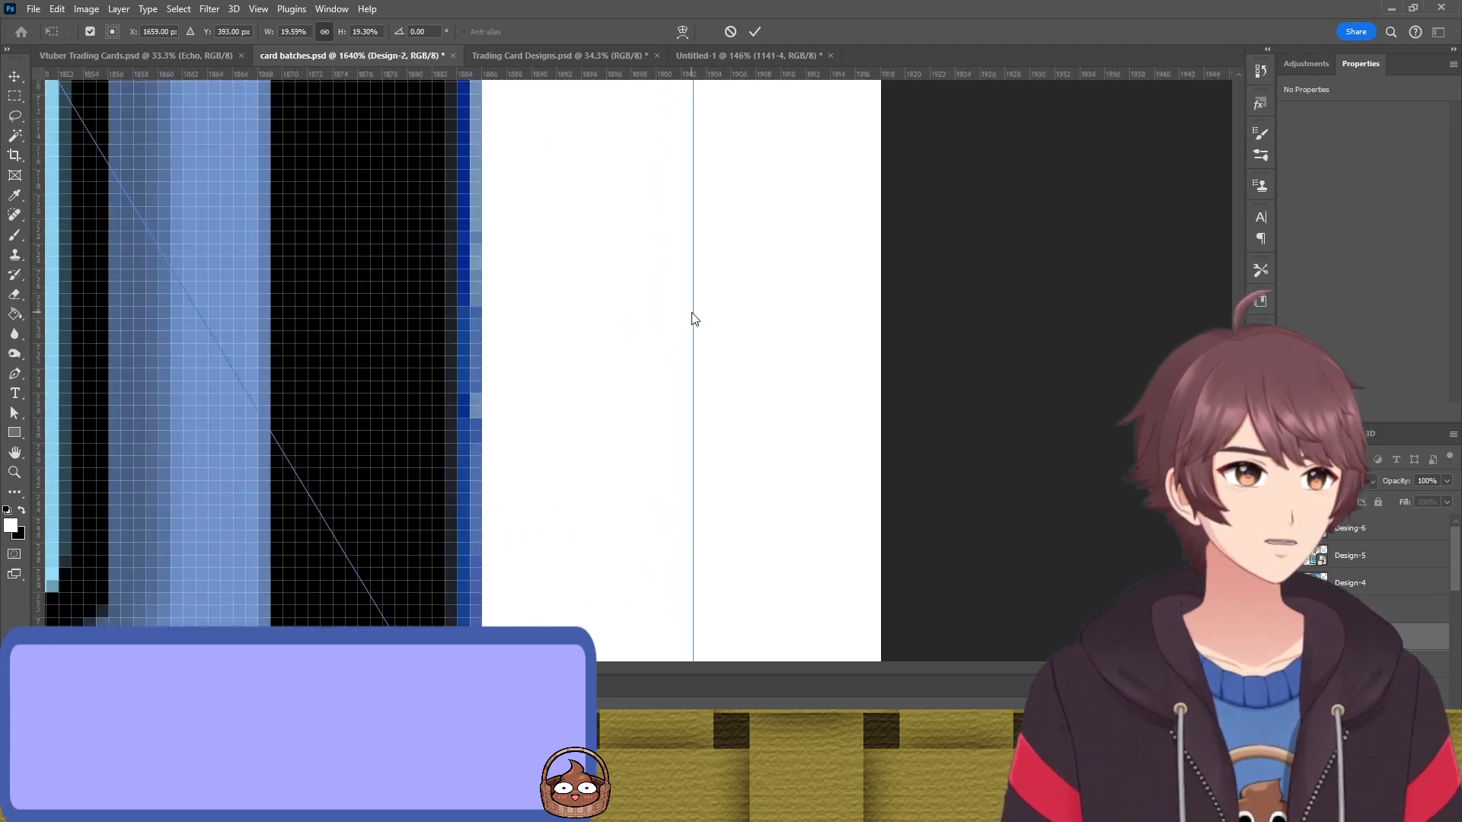
left_click_drag(712, 316, 733, 326)
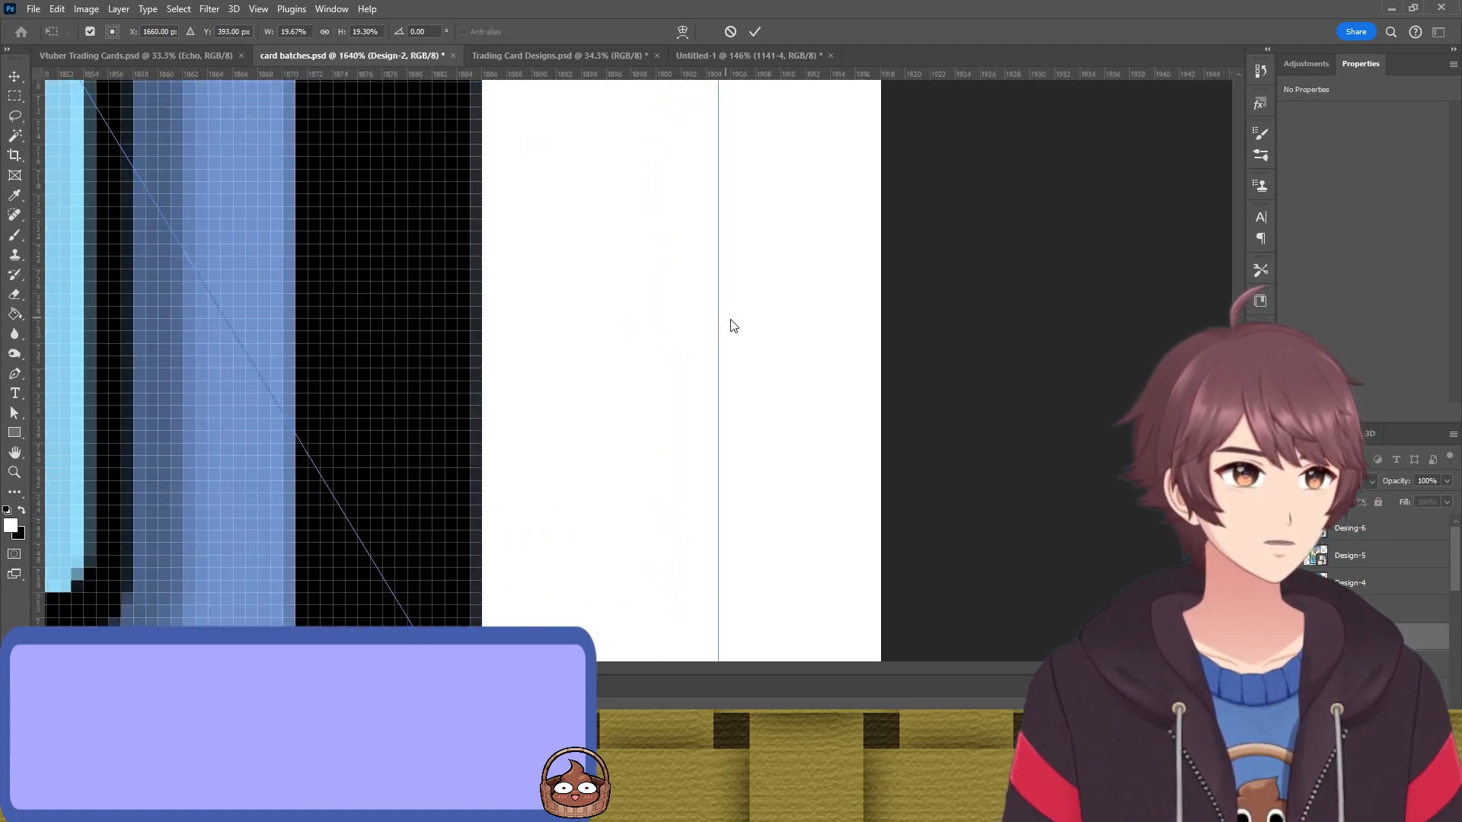
Compare the card's lower border with the one beneath and pull in its left edge to a width of 19.02%
left_click_drag(469, 406, 836, 207)
left_click_drag(358, 530, 983, 224)
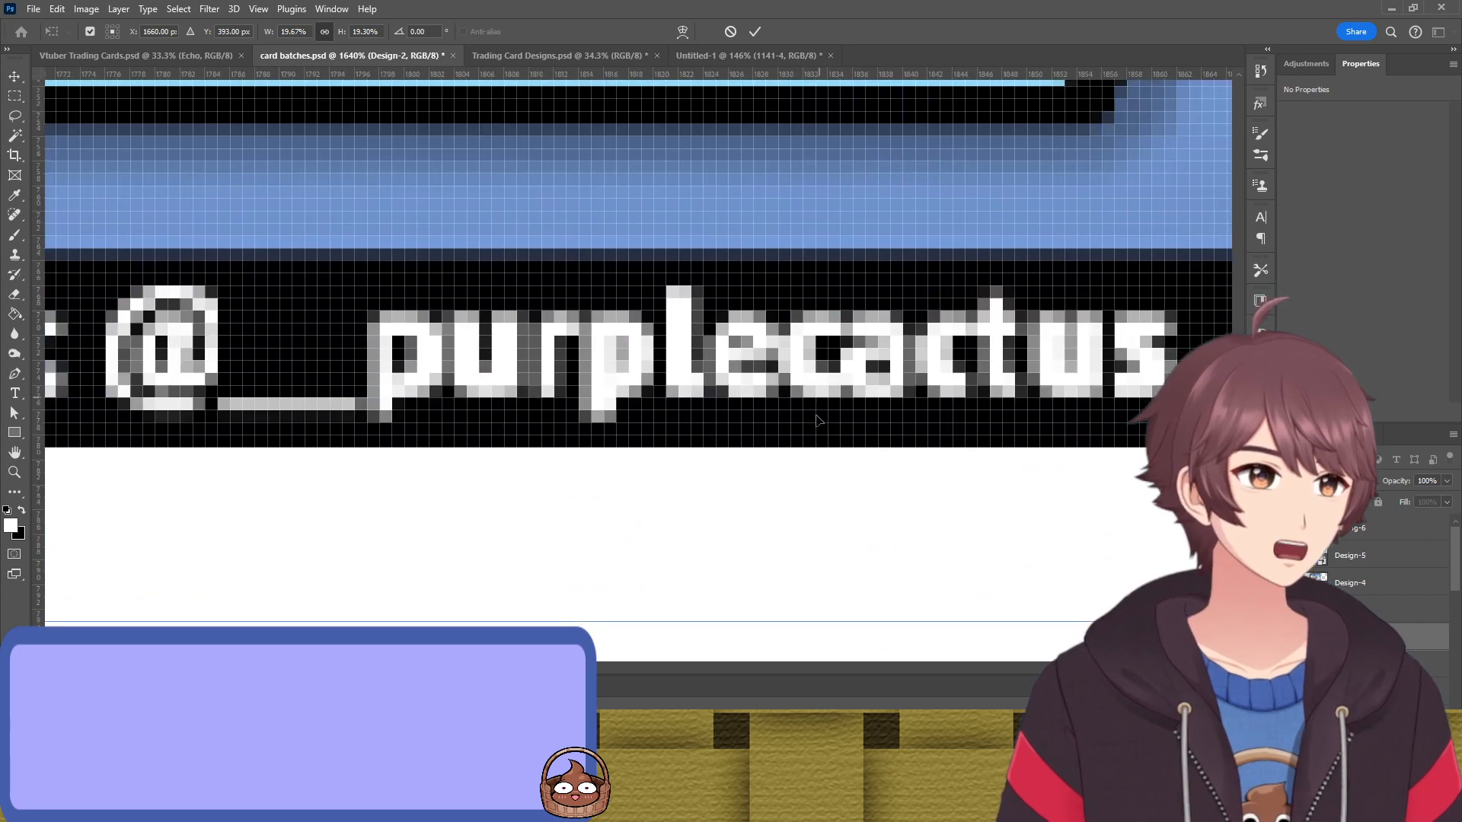
mouse_move(724, 625)
left_mouse_down()
mouse_move(726, 601)
mouse_move(725, 632)
left_mouse_up()
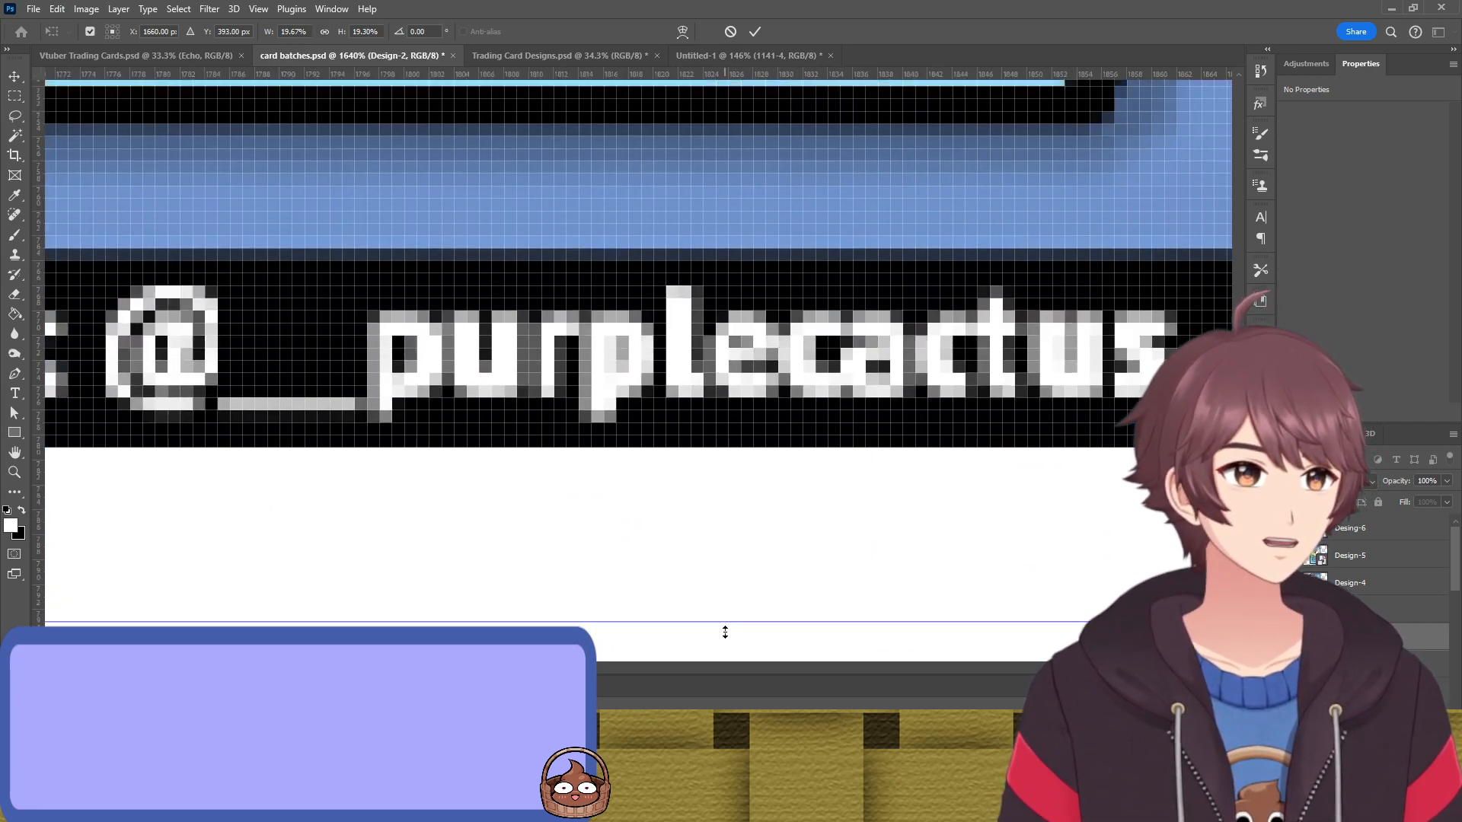
left_click_drag(1157, 466, 1127, 472)
left_click_drag(609, 434, 1126, 449)
left_click_drag(396, 403, 1126, 392)
left_click_drag(335, 473, 1126, 506)
left_click_drag(320, 380, 1111, 438)
left_click_drag(365, 472, 1134, 414)
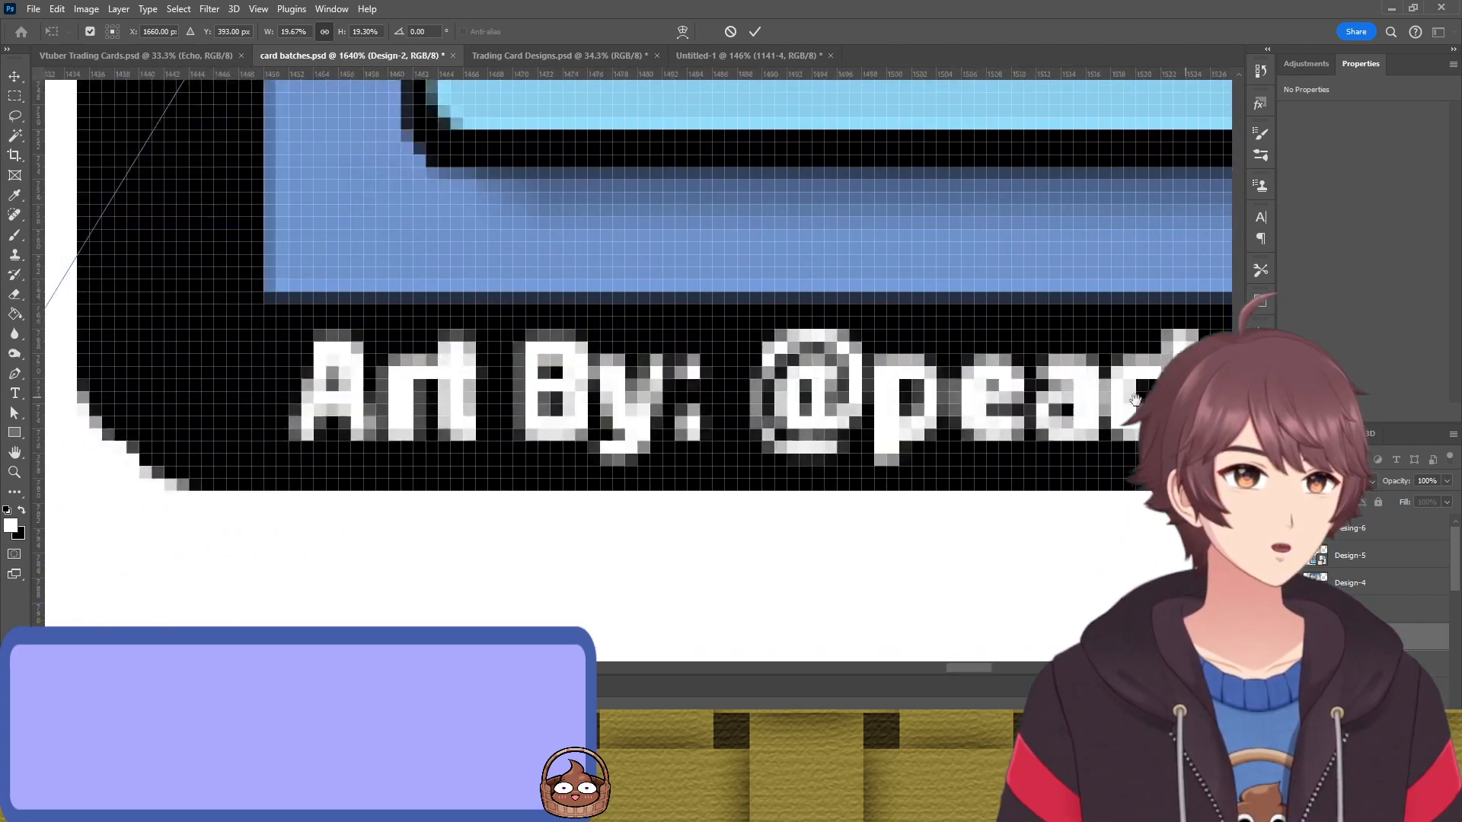
left_click_drag(563, 426, 1123, 417)
left_click_drag(648, 541, 642, 555)
left_click_drag(387, 333, 586, 329)
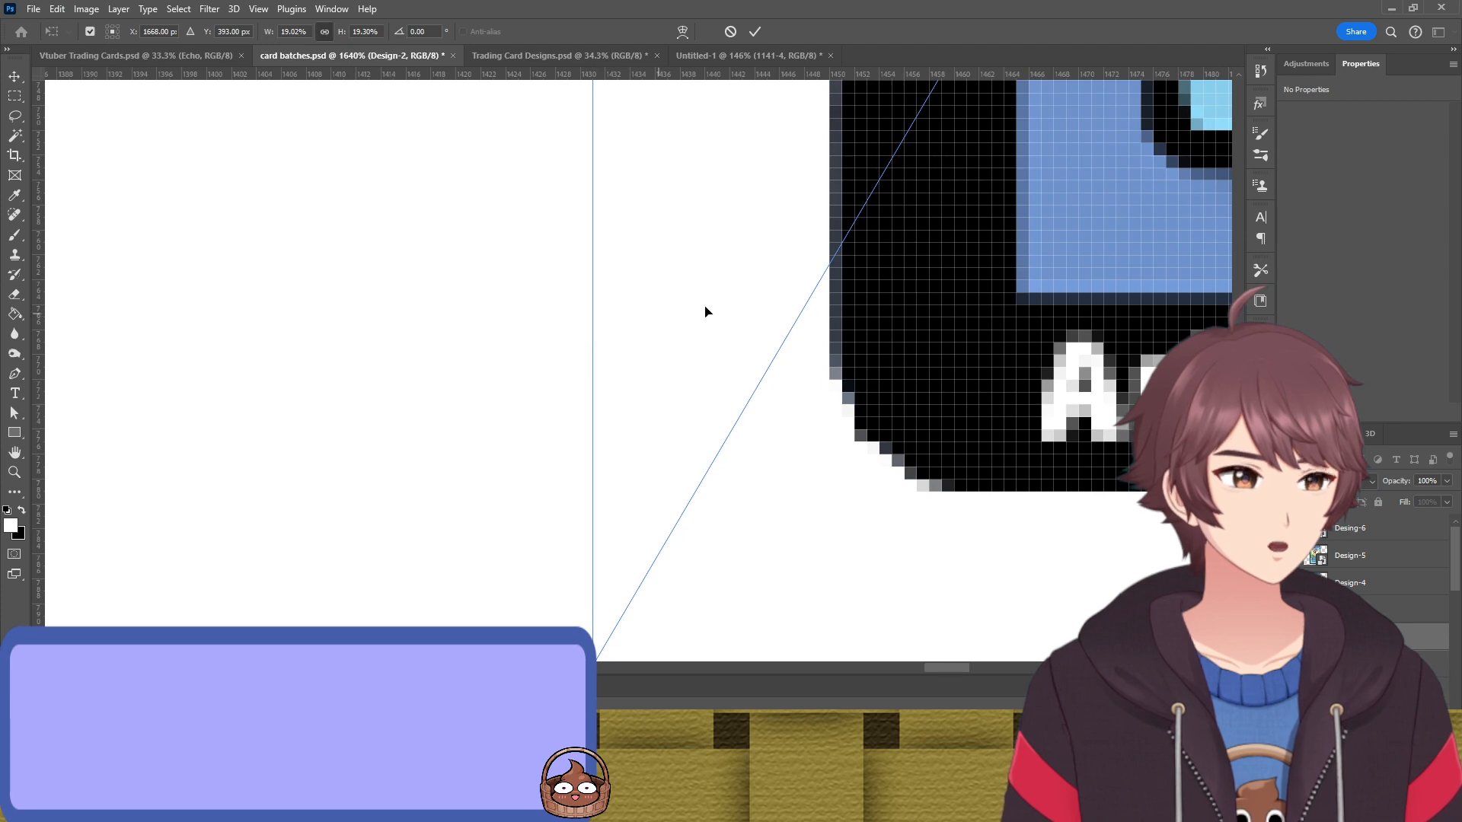
Examine how the Design-2 card's left border lines up with the card beneath along its full height
left_click_drag(852, 262, 831, 556)
left_click_drag(851, 205, 805, 556)
left_click_drag(834, 221, 743, 571)
left_click_drag(853, 221, 789, 567)
left_click_drag(834, 221, 793, 568)
left_click_drag(762, 217, 752, 567)
left_click_drag(715, 217, 762, 567)
left_click_drag(797, 217, 810, 518)
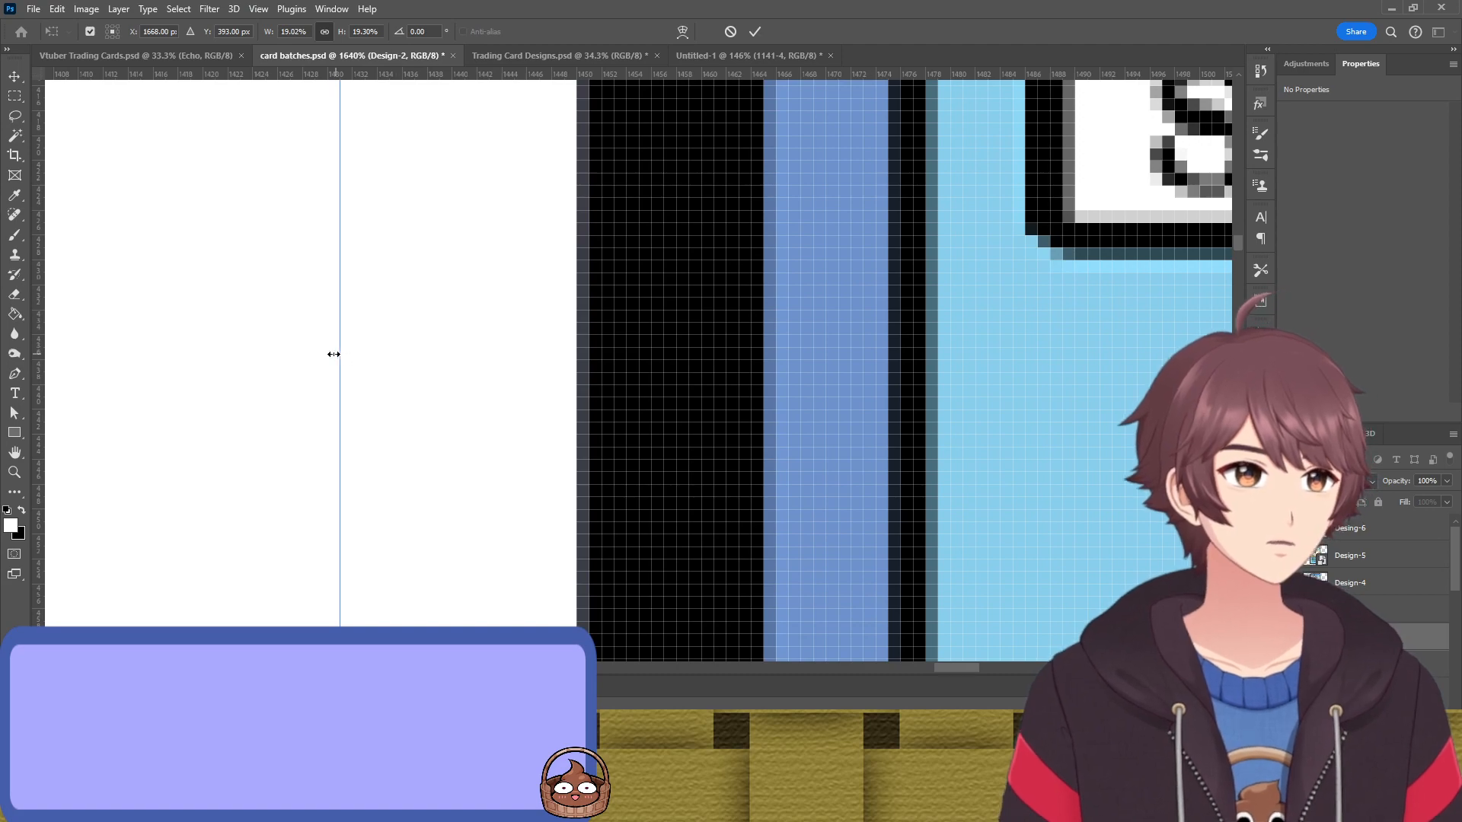
mouse_move(333, 354)
left_mouse_down()
mouse_move(321, 359)
mouse_move(336, 352)
left_mouse_up()
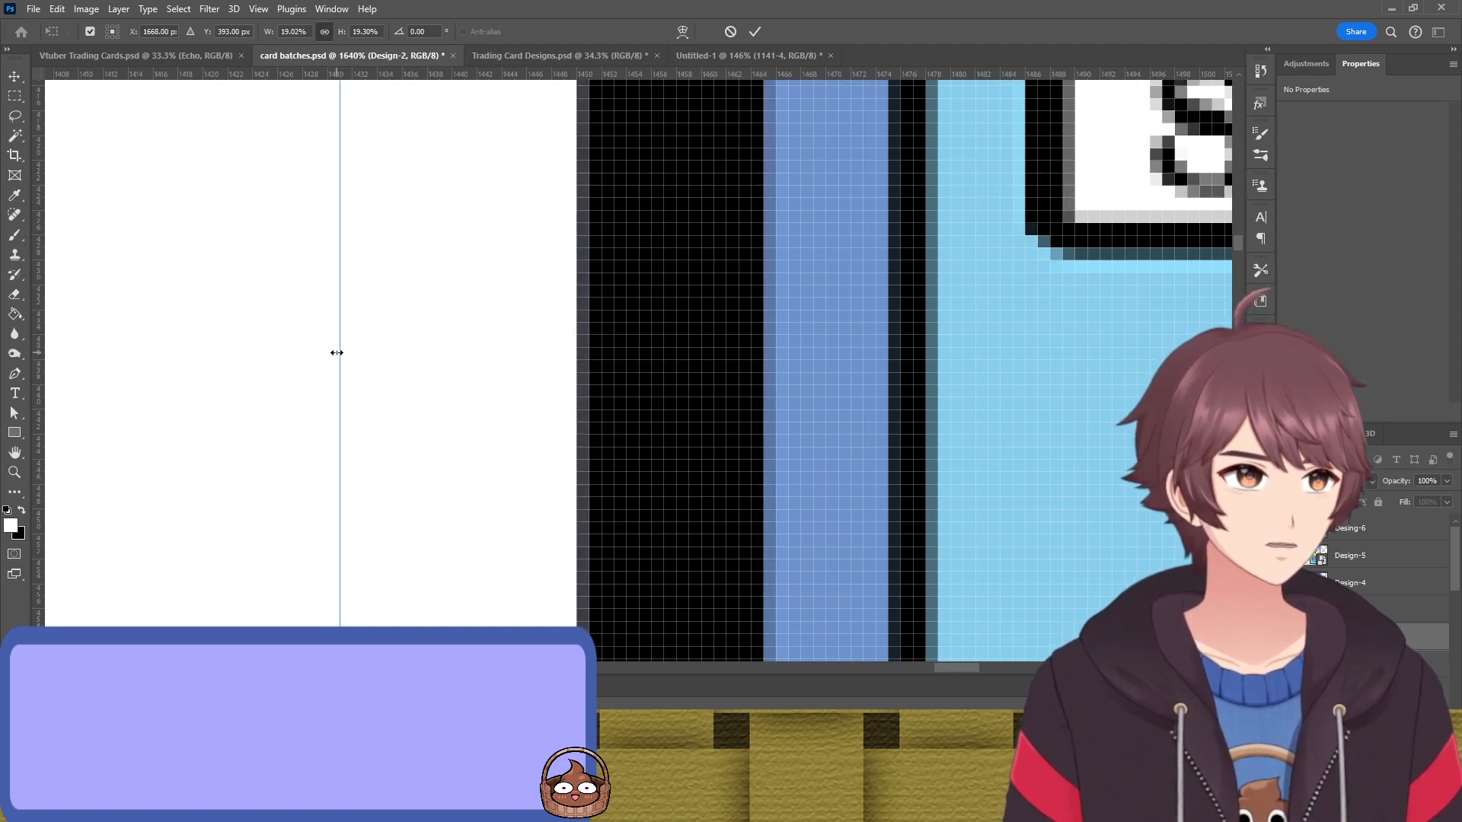
Lower the Design-2 card's upper edge to reduce its height to 19.02%
left_click_drag(921, 197, 818, 602)
left_click_drag(945, 183, 784, 601)
left_click_drag(1013, 183, 799, 602)
left_click_drag(959, 213, 707, 609)
left_click_drag(1051, 167, 746, 609)
left_click_drag(1065, 160, 891, 609)
left_click_drag(853, 160, 925, 473)
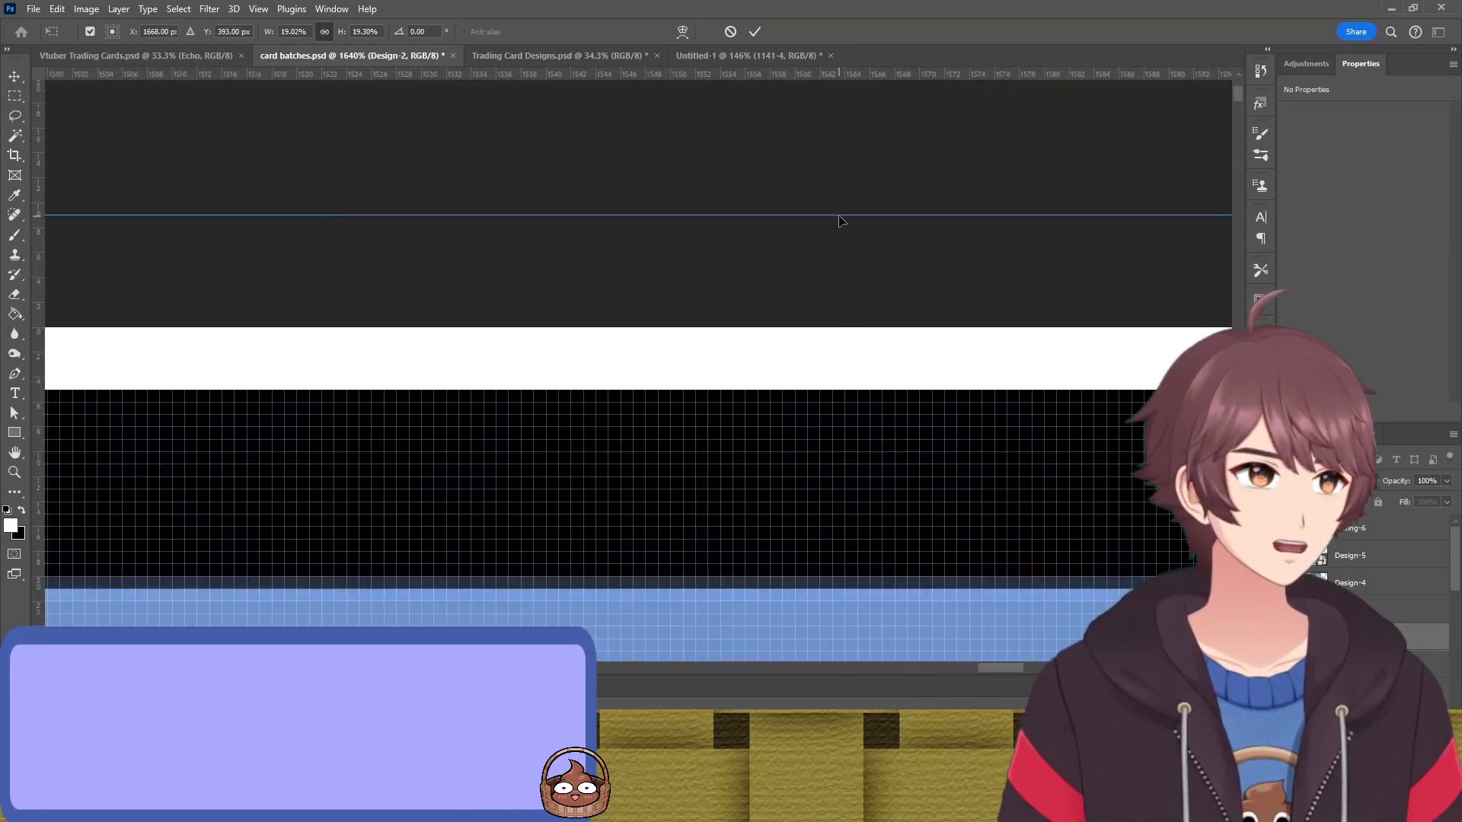
left_click_drag(836, 212, 846, 354)
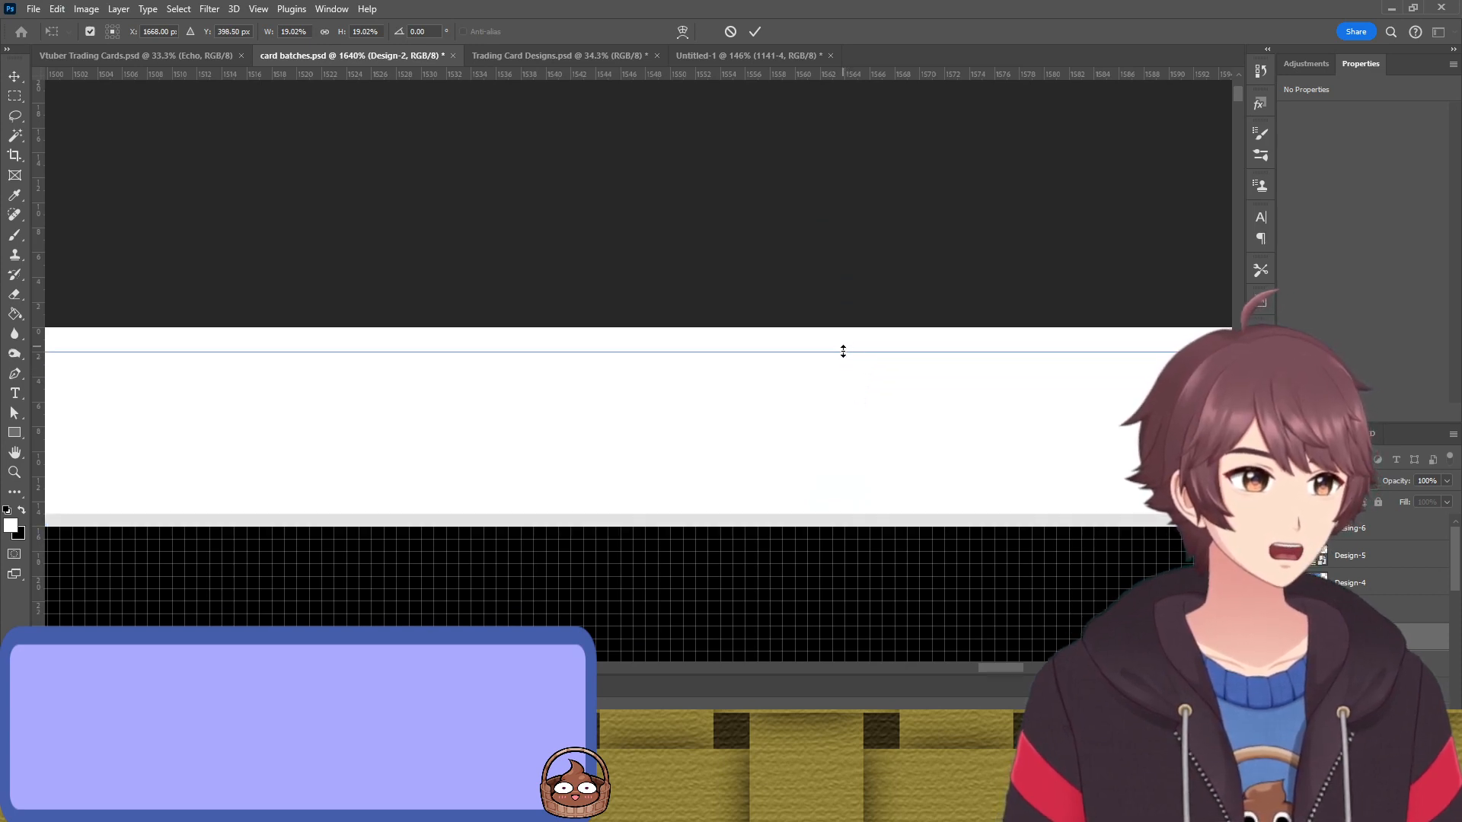
Pull in the card's right edge, scaling it to 18.98% in width and height
left_click_drag(1051, 483, 691, 251)
scroll(637, 457, "down", 5)
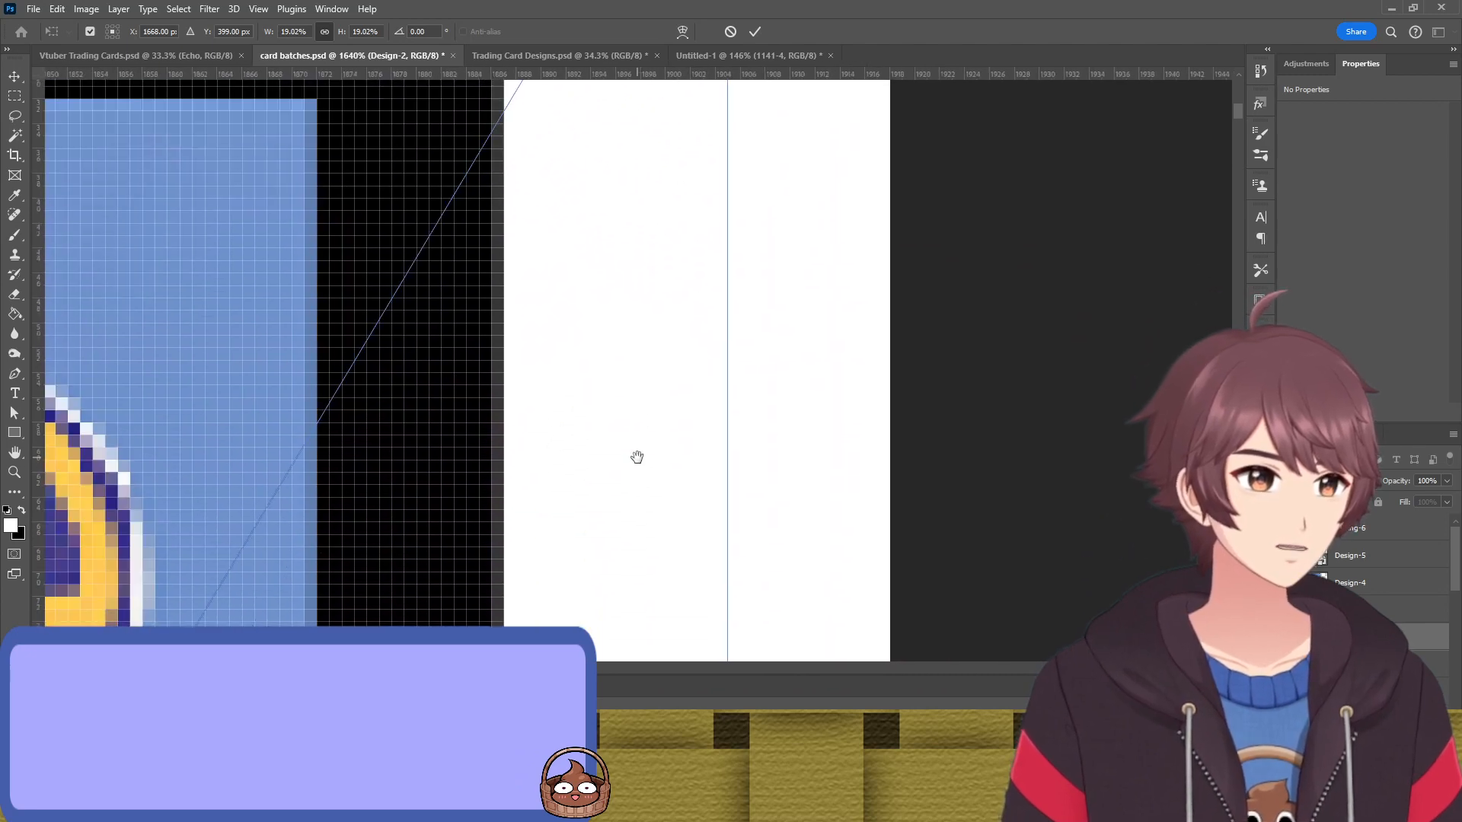
left_click_drag(728, 405, 711, 405)
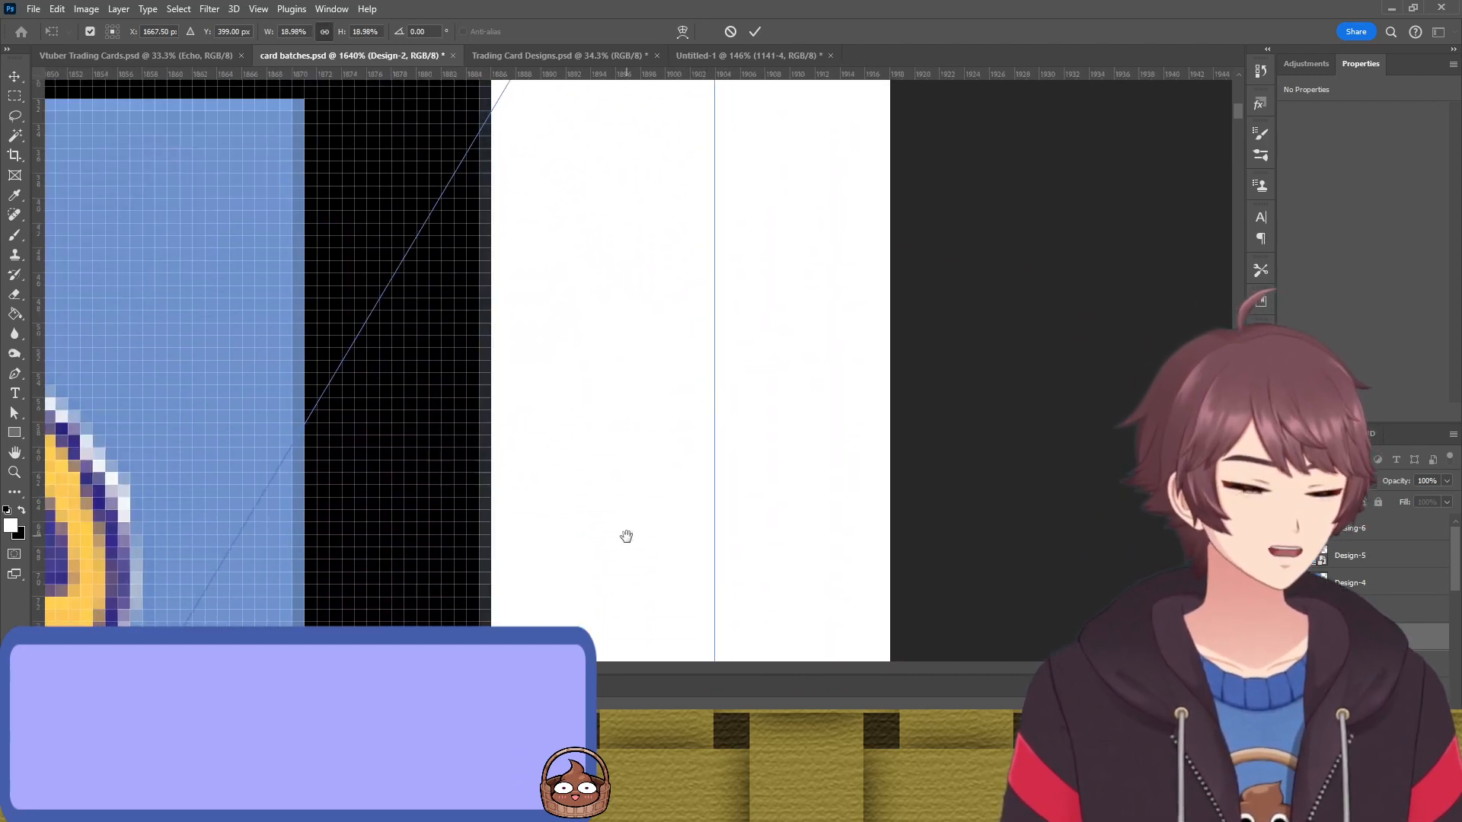
Examine the Design-2 card's right and lower borders against the card beneath at high magnification
left_click_drag(627, 535, 647, 591)
scroll(647, 590, "left", 3)
scroll(620, 391, "down", 5)
scroll(743, 610, "up", 5)
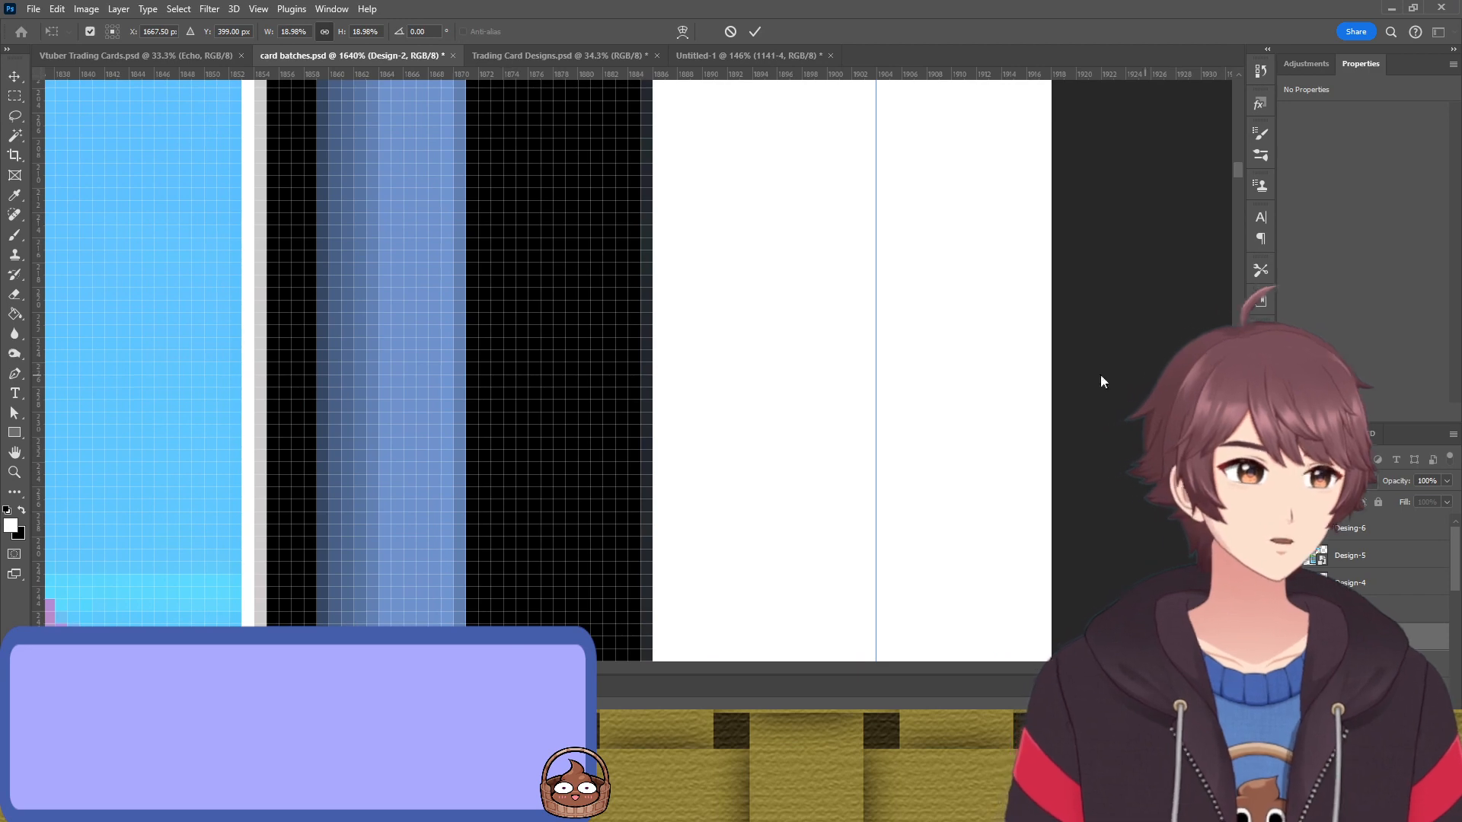
scroll(867, 513, "down", 5)
scroll(867, 513, "left", 1)
scroll(868, 513, "down", 10)
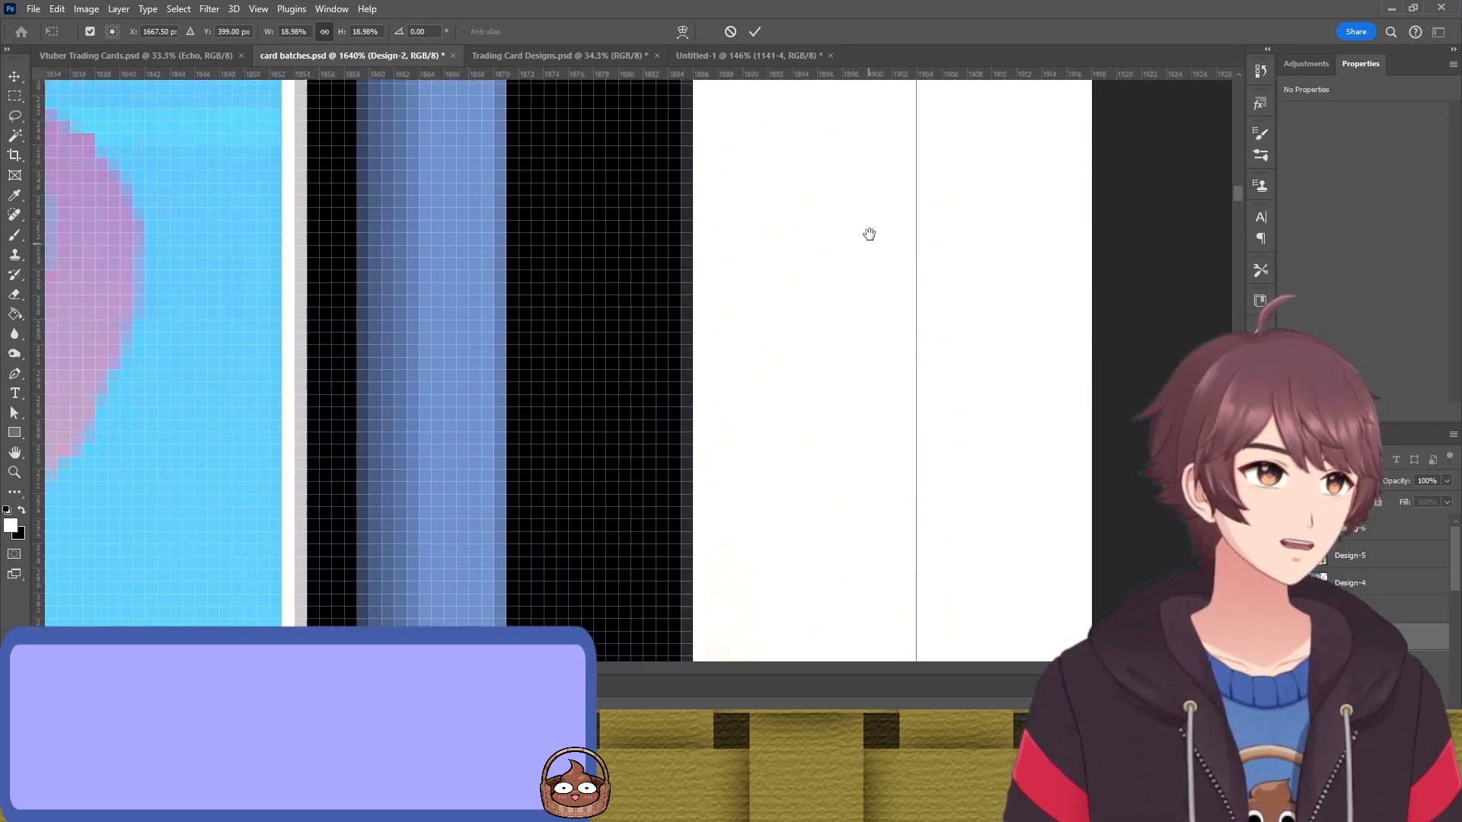
left_click_drag(897, 550, 920, 368)
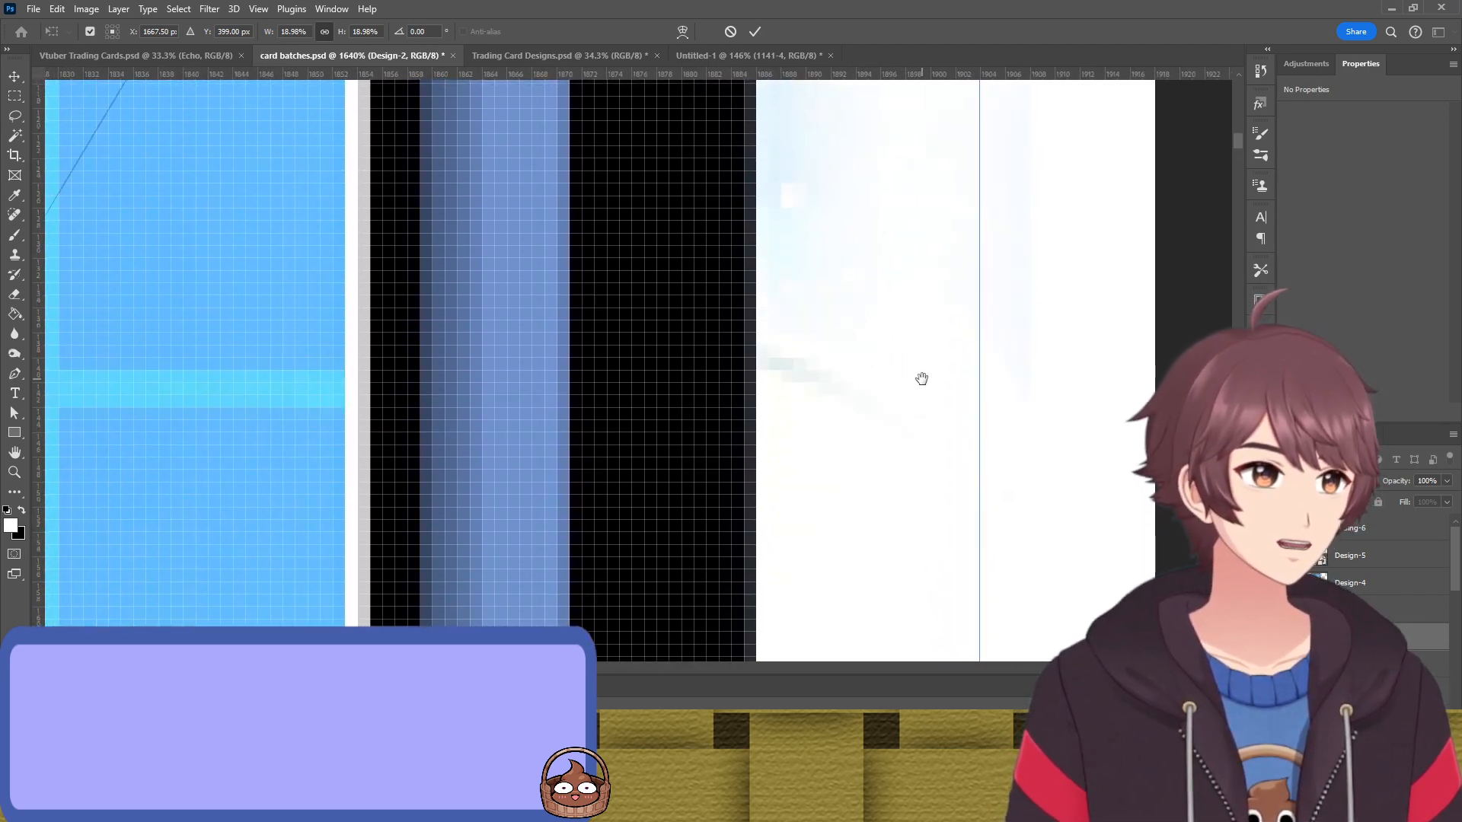
left_click_drag(898, 282, 845, 153)
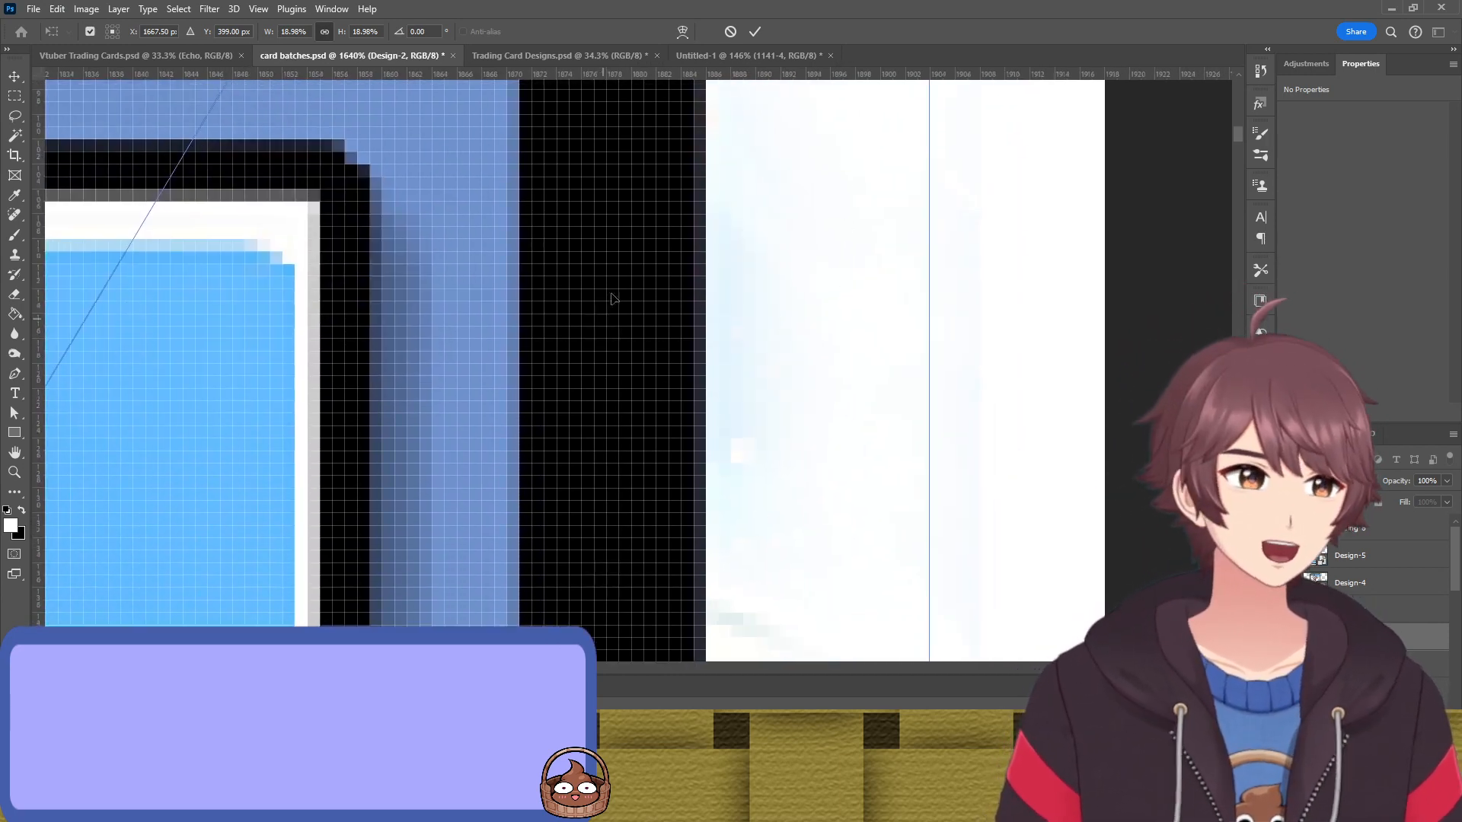
scroll(916, 289, "down", 1)
scroll(915, 289, "down", 1)
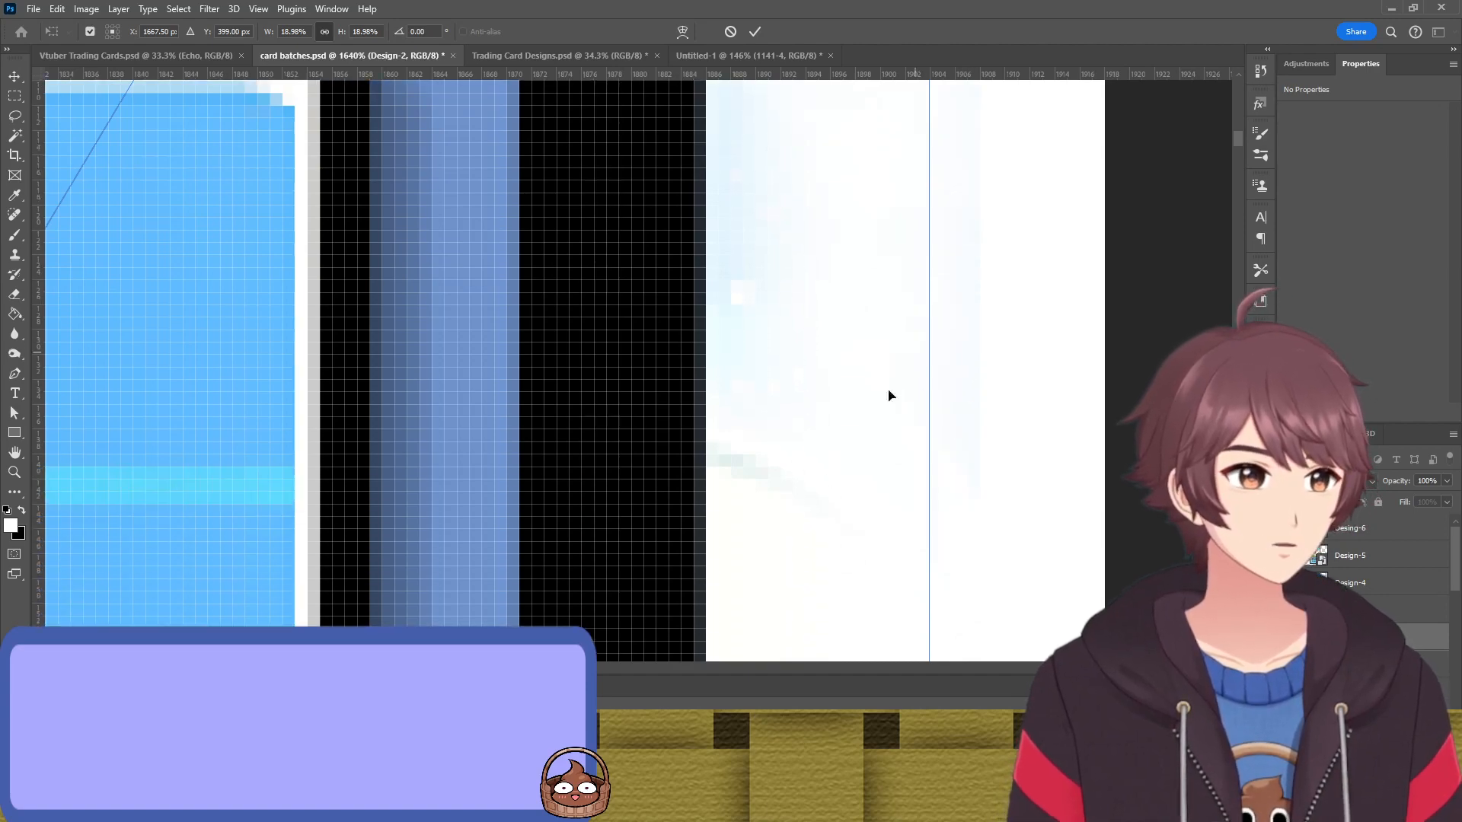
scroll(734, 290, "down", 8)
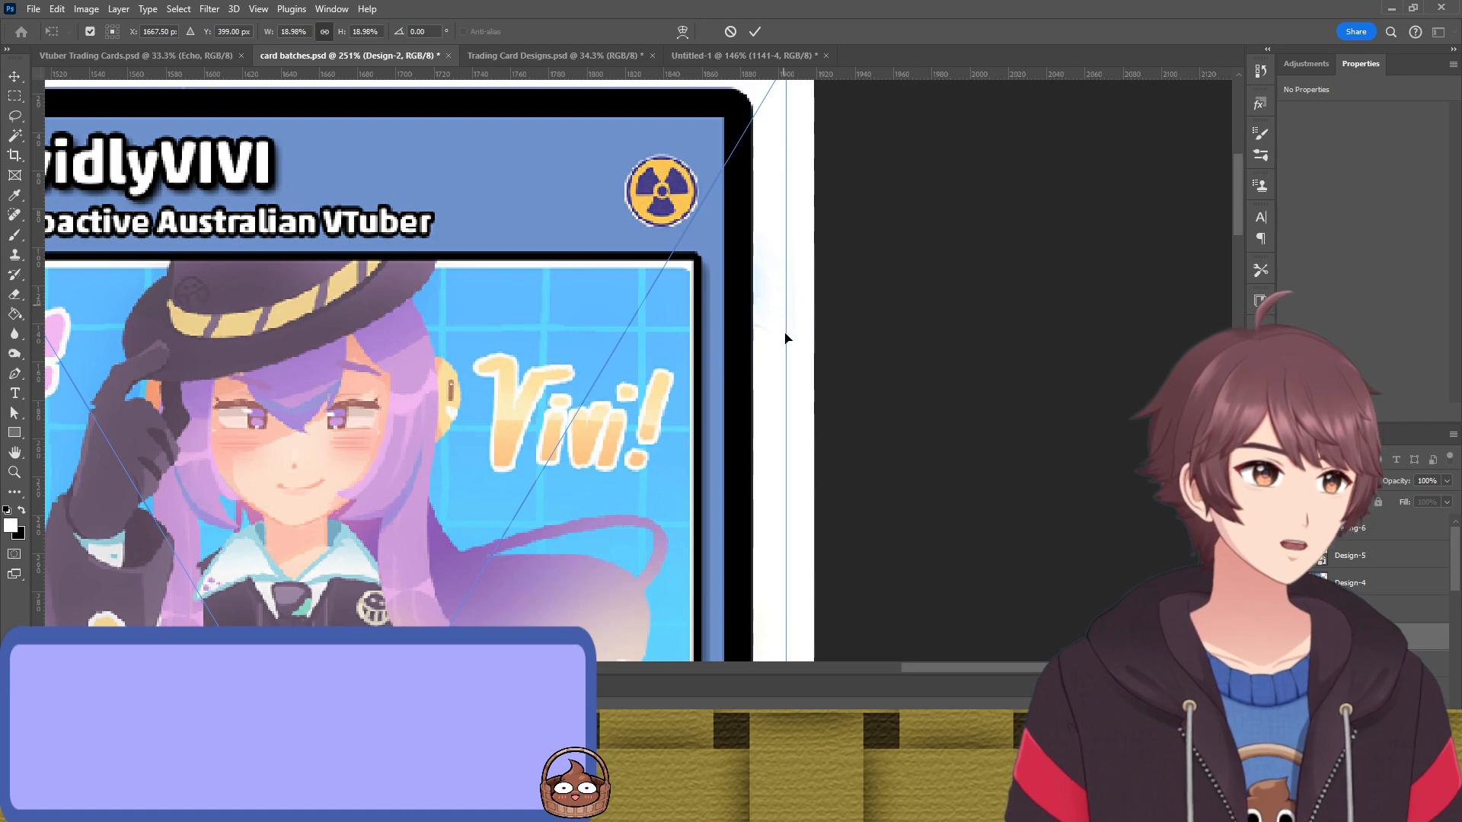
scroll(787, 338, "down", 15)
scroll(708, 183, "up", 5)
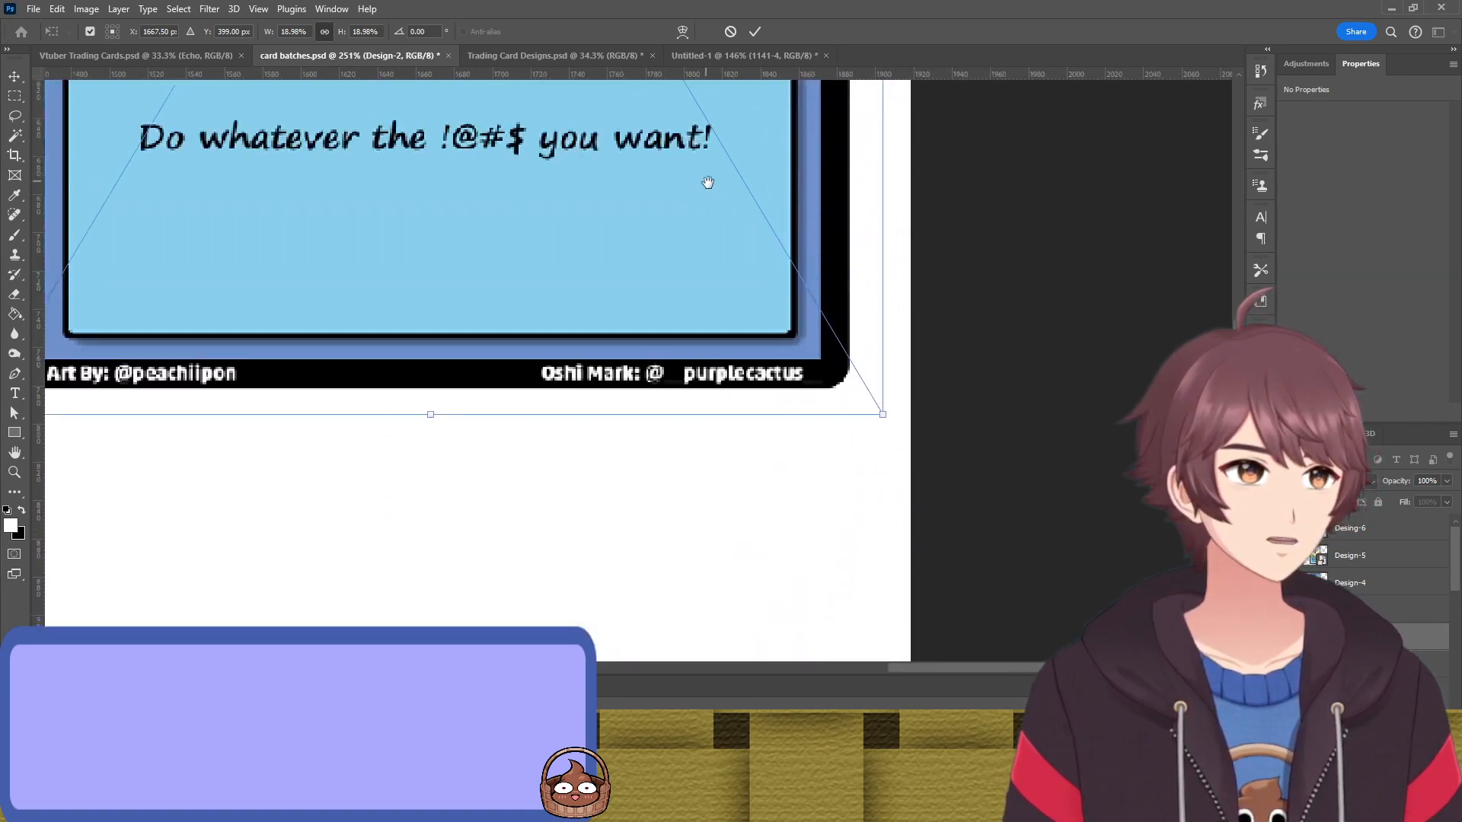
scroll(541, 373, "up", 4)
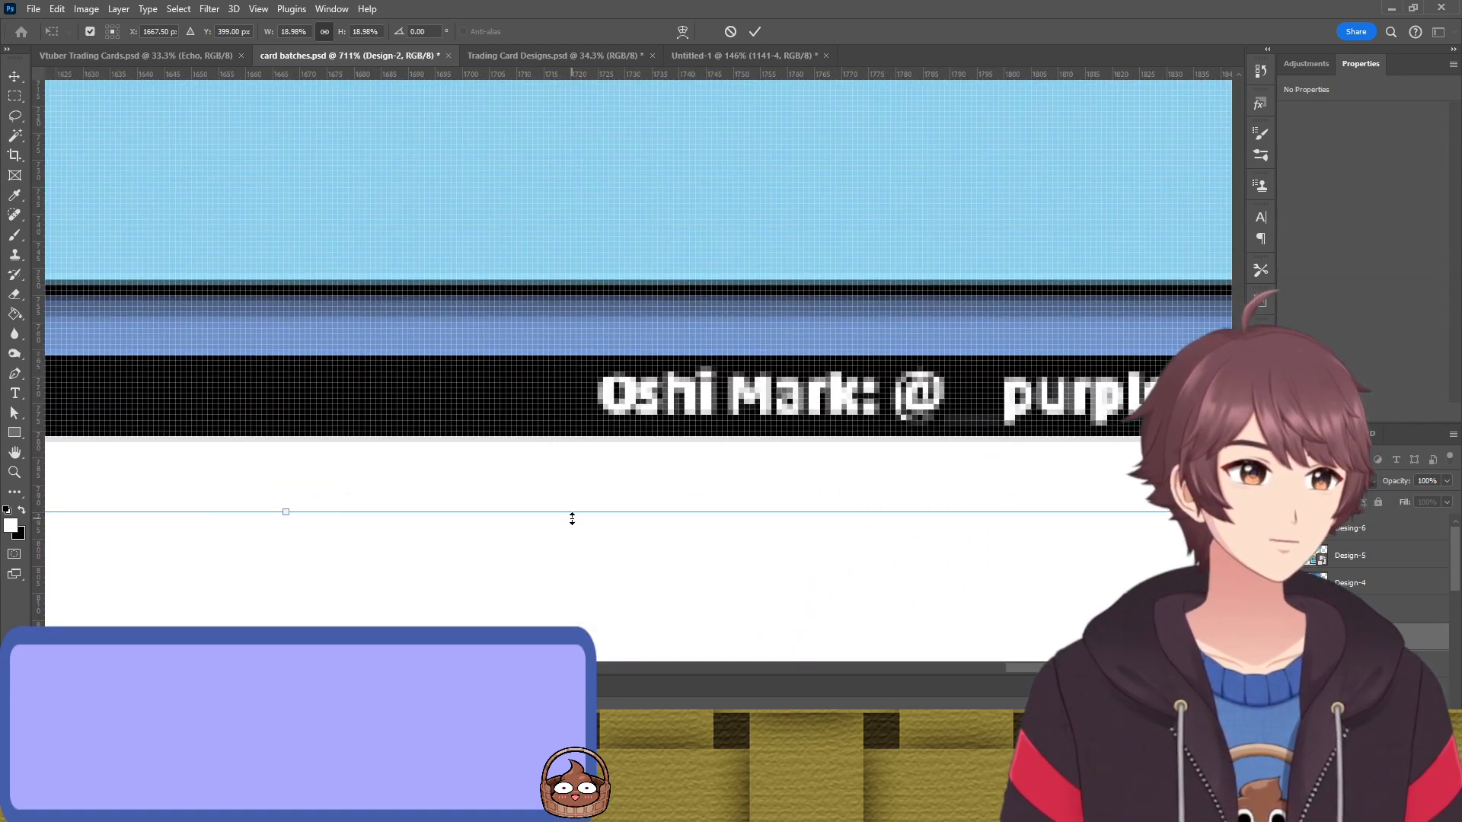
Try nudging the Design-2 card up to Y 398.50 px and return it to Y 399 px
key("Up")
key("Down")
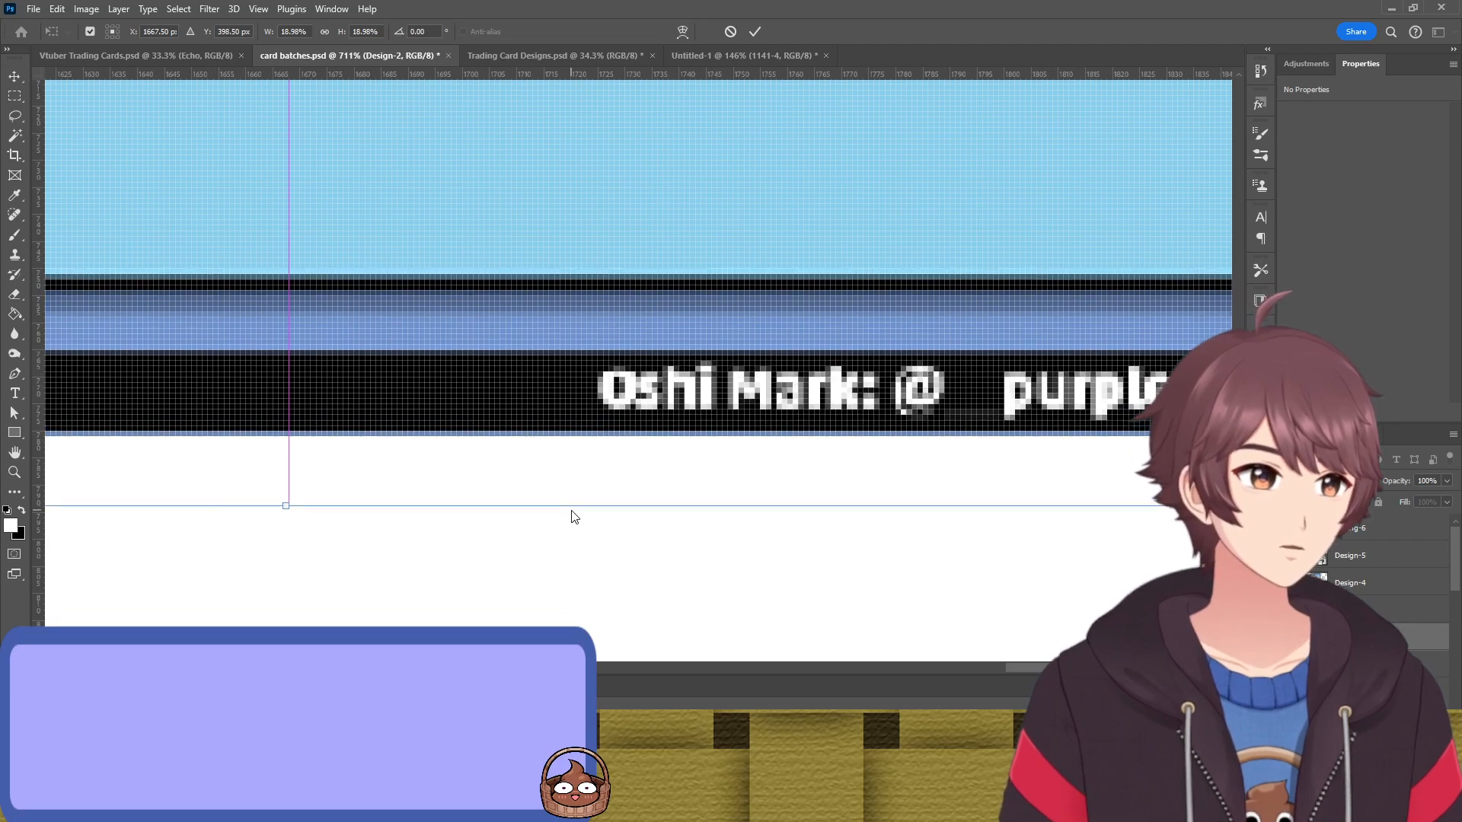
key("Down")
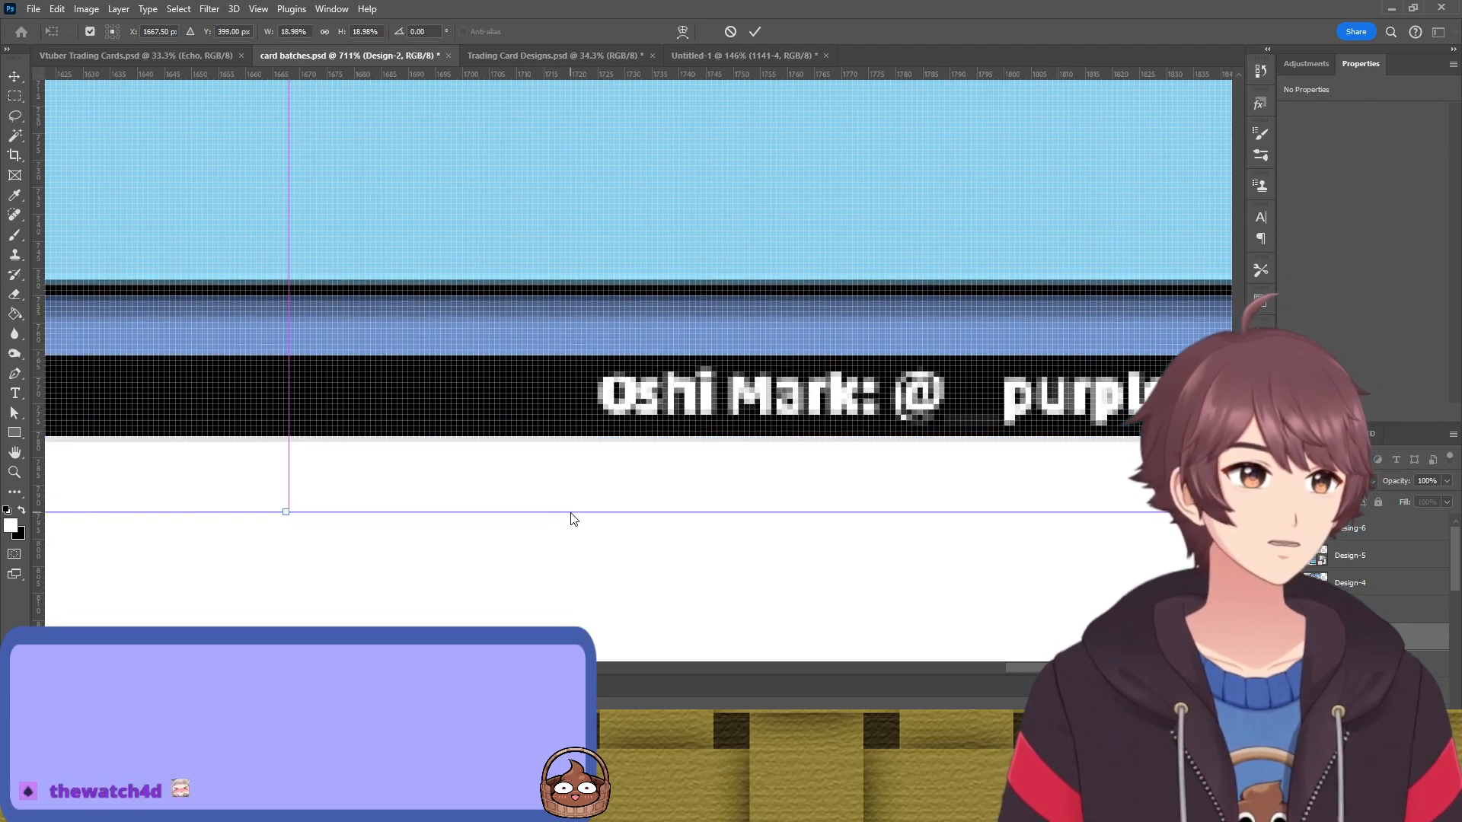
Check the card's left border, undo the trial adjustment of its left edge and apply the transform
scroll(455, 436, "right", 5)
scroll(822, 457, "up", 5)
scroll(538, 421, "up", 3)
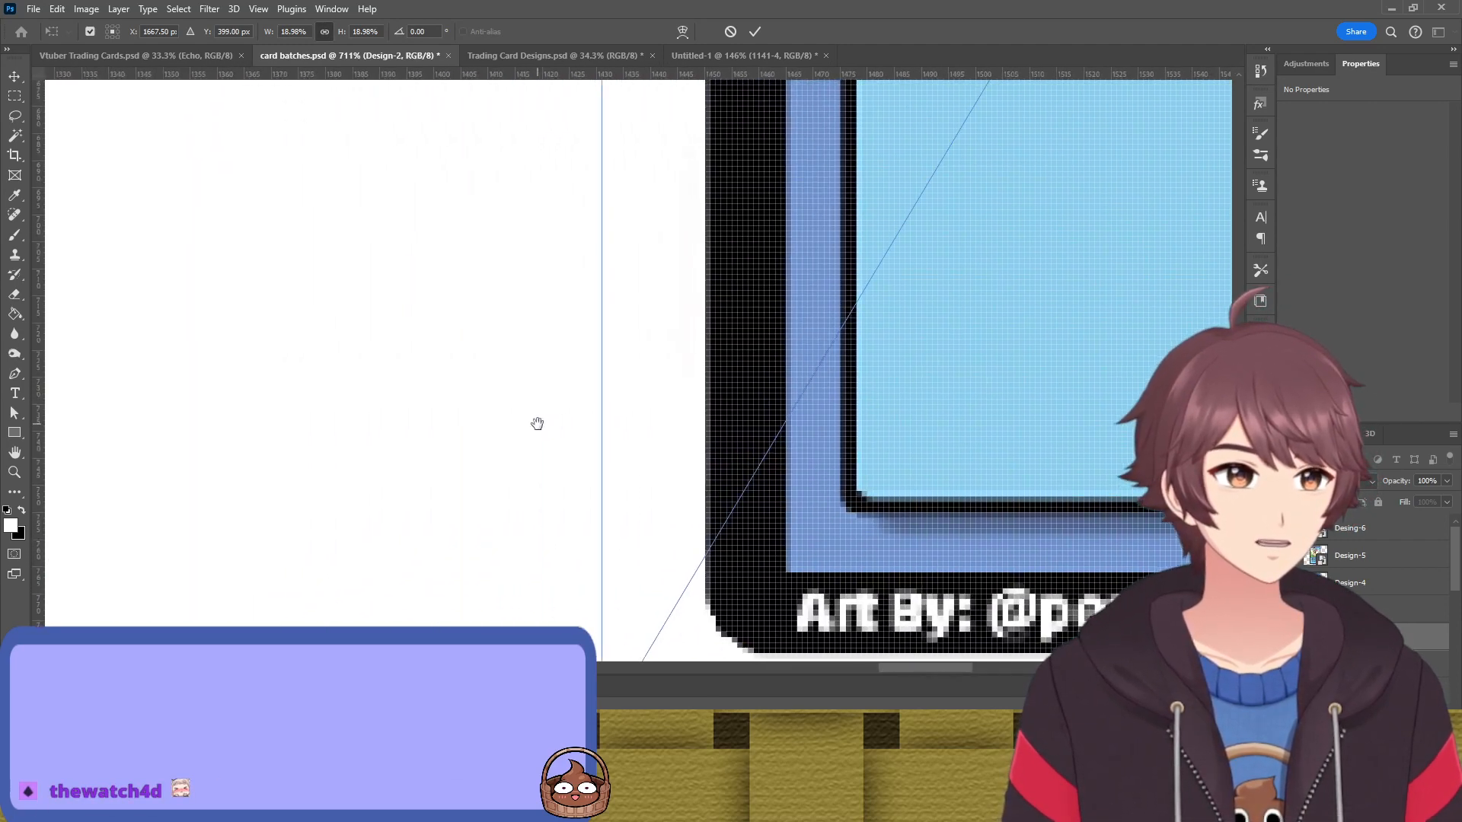
scroll(651, 393, "up", 1)
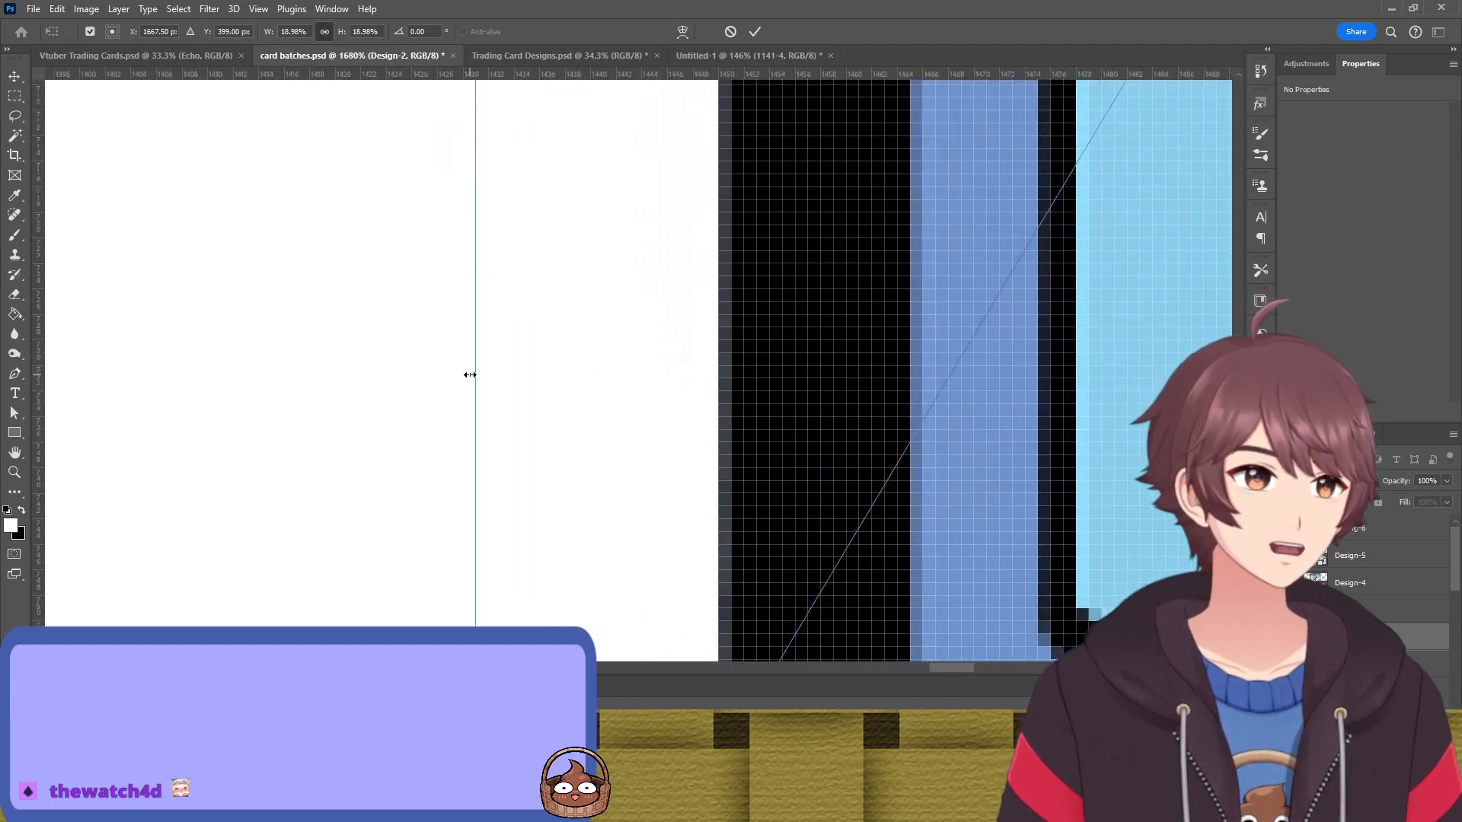
left_click_drag(470, 375, 488, 382)
key("ctrl+z")
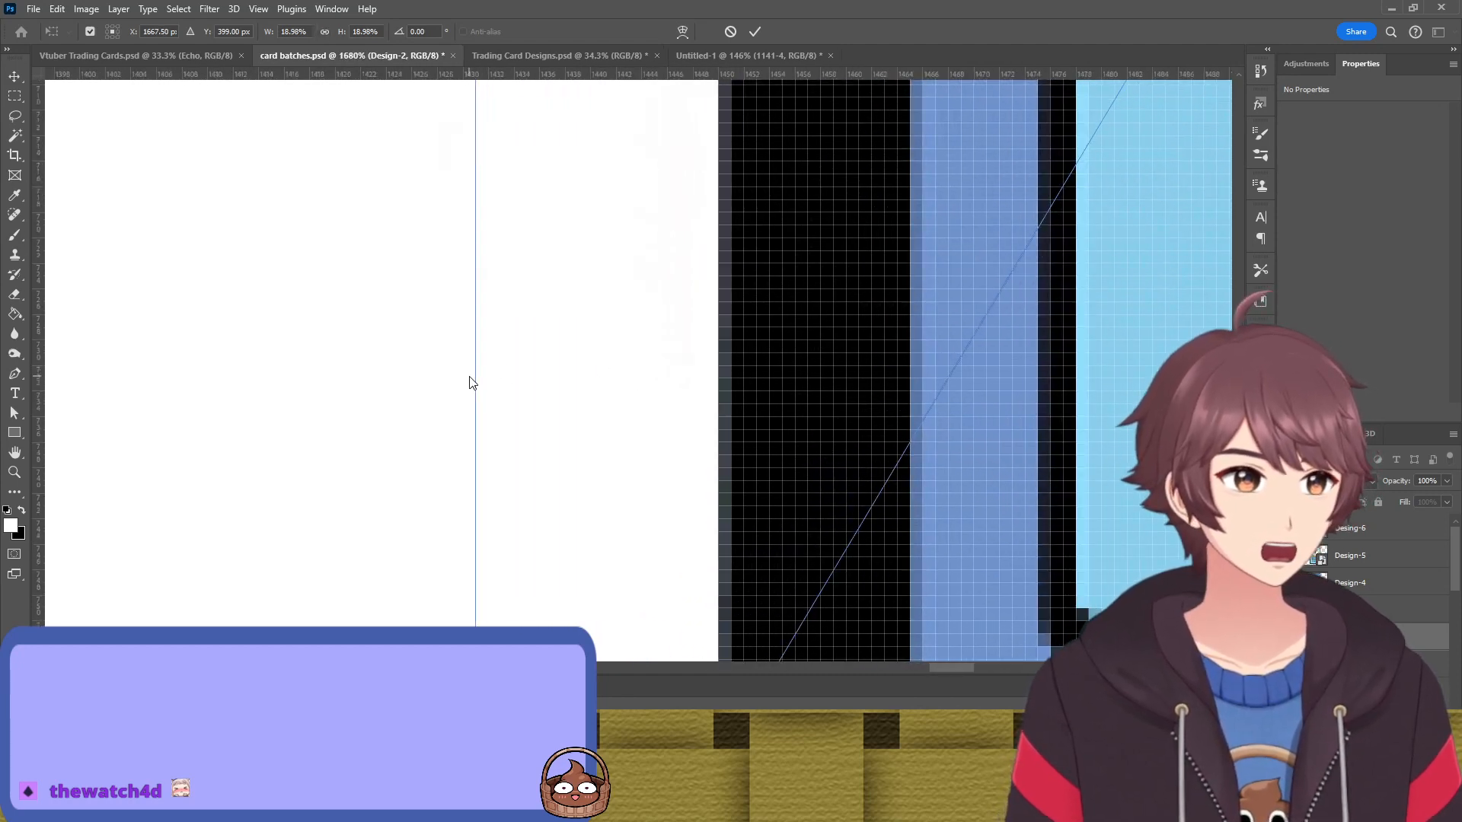
left_click(753, 30)
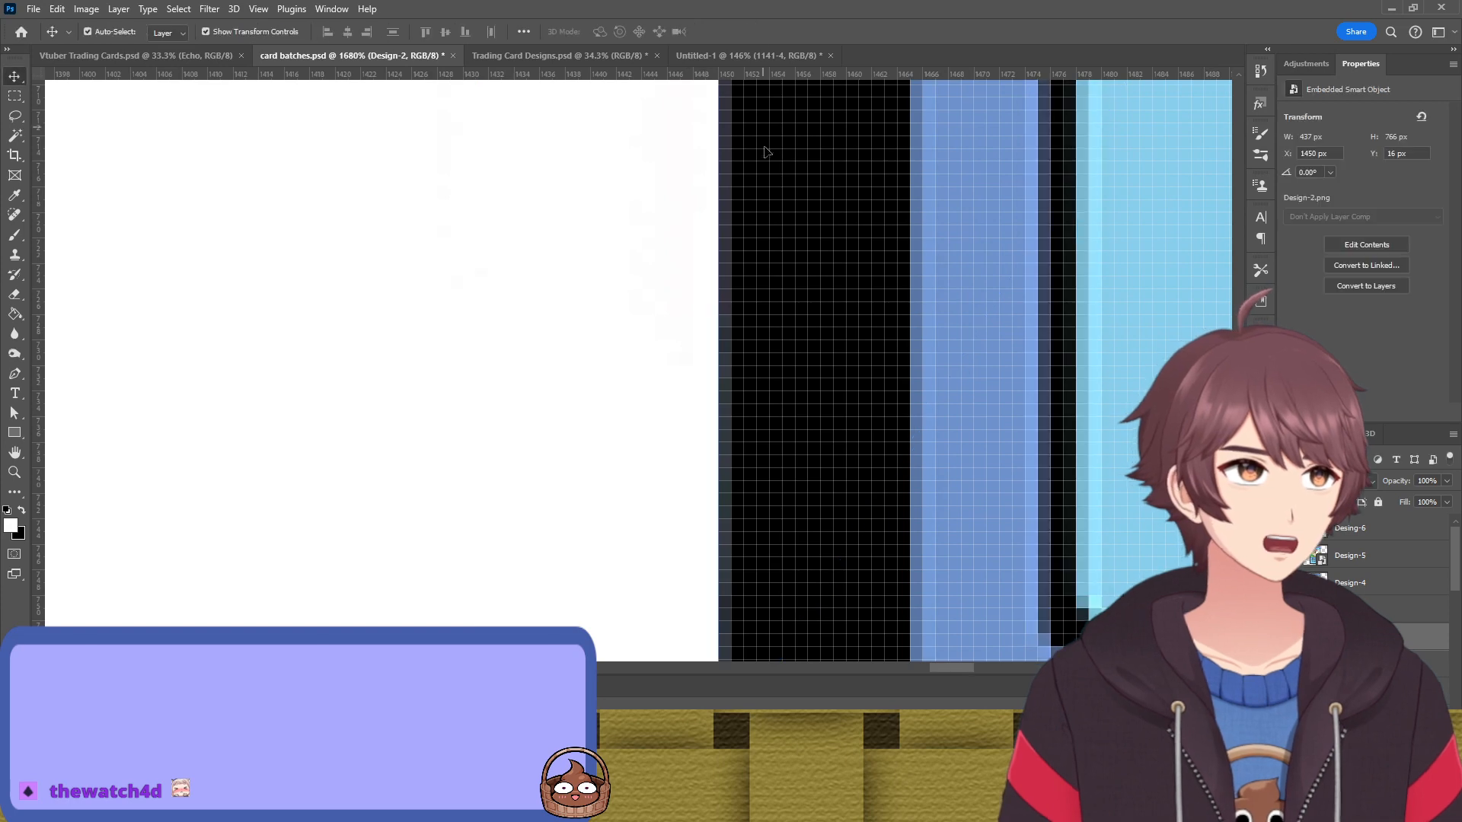
Check the whole card, then free-transform Design-2 again and shift it up to Y 398.50 px
scroll(812, 238, "down", 7)
scroll(877, 262, "down", 1)
left_click_drag(877, 263, 323, 609)
left_click_drag(947, 122, 1015, 369)
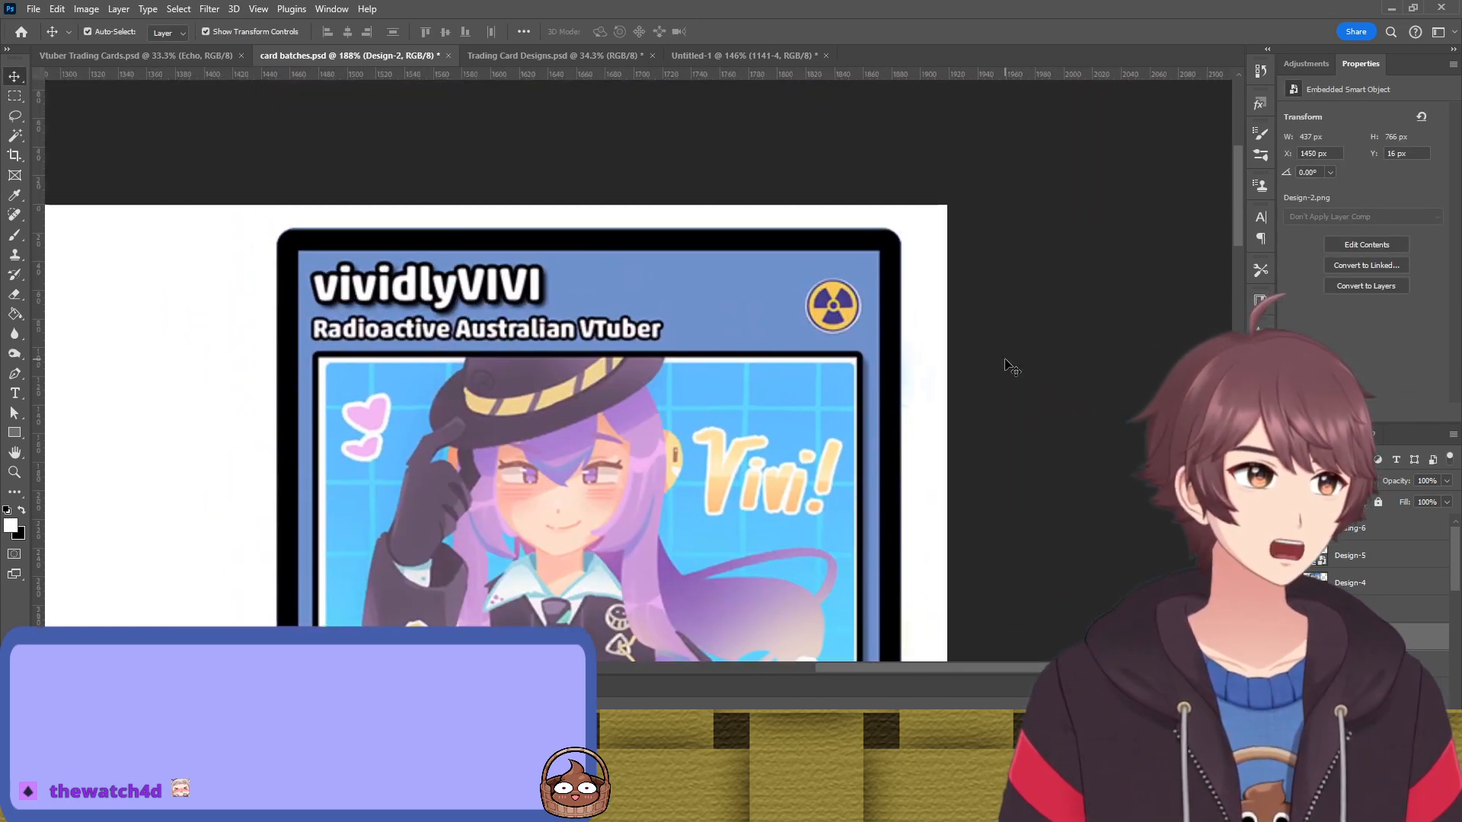
left_click(1011, 367)
scroll(561, 221, "up", 8)
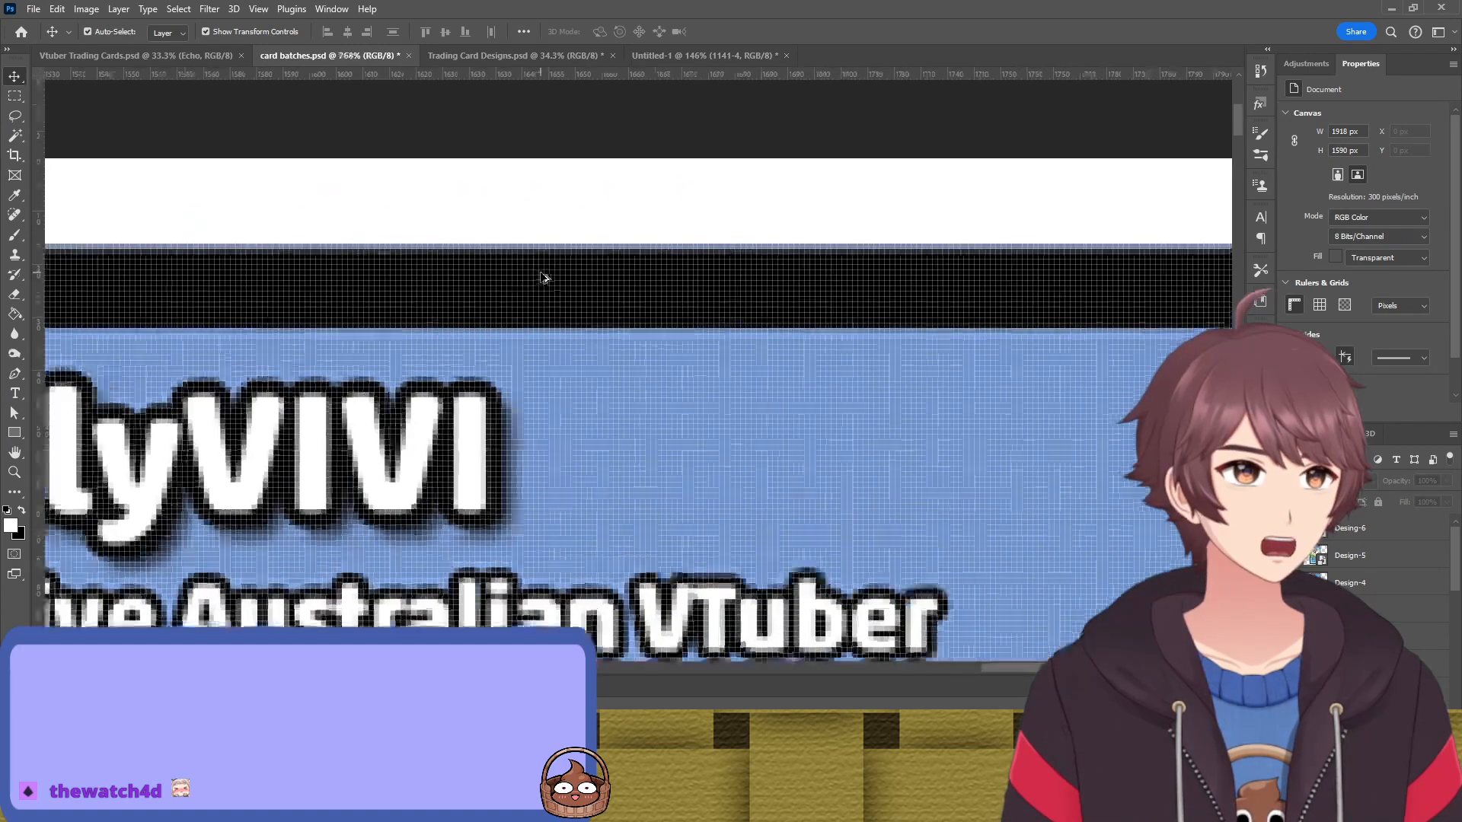
left_click(579, 285)
left_click_drag(699, 233, 712, 150)
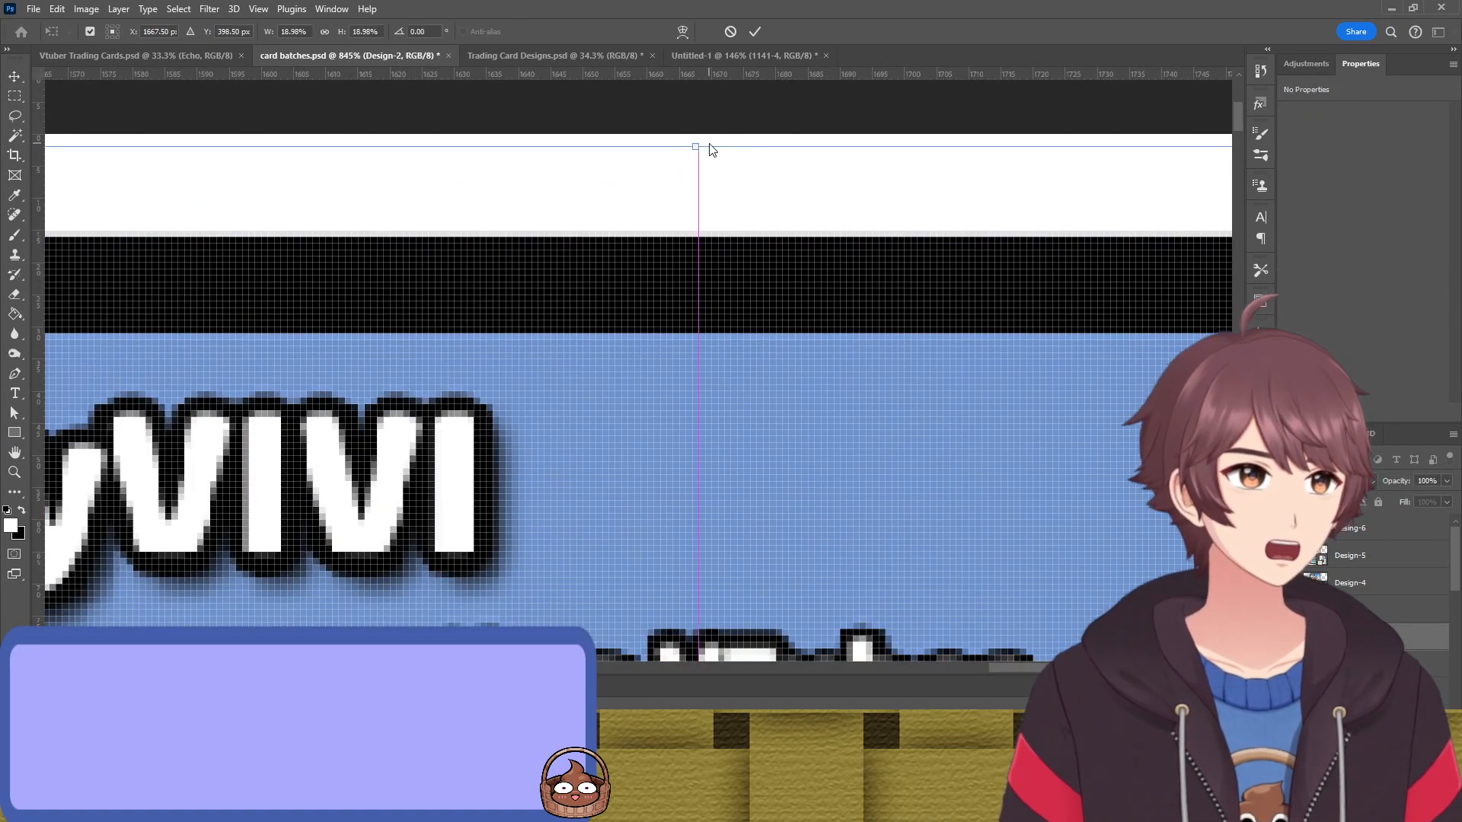
Check the Design-2 card's upper corners and lower border against the card beneath and apply the transform
left_click_drag(883, 268, 594, 270)
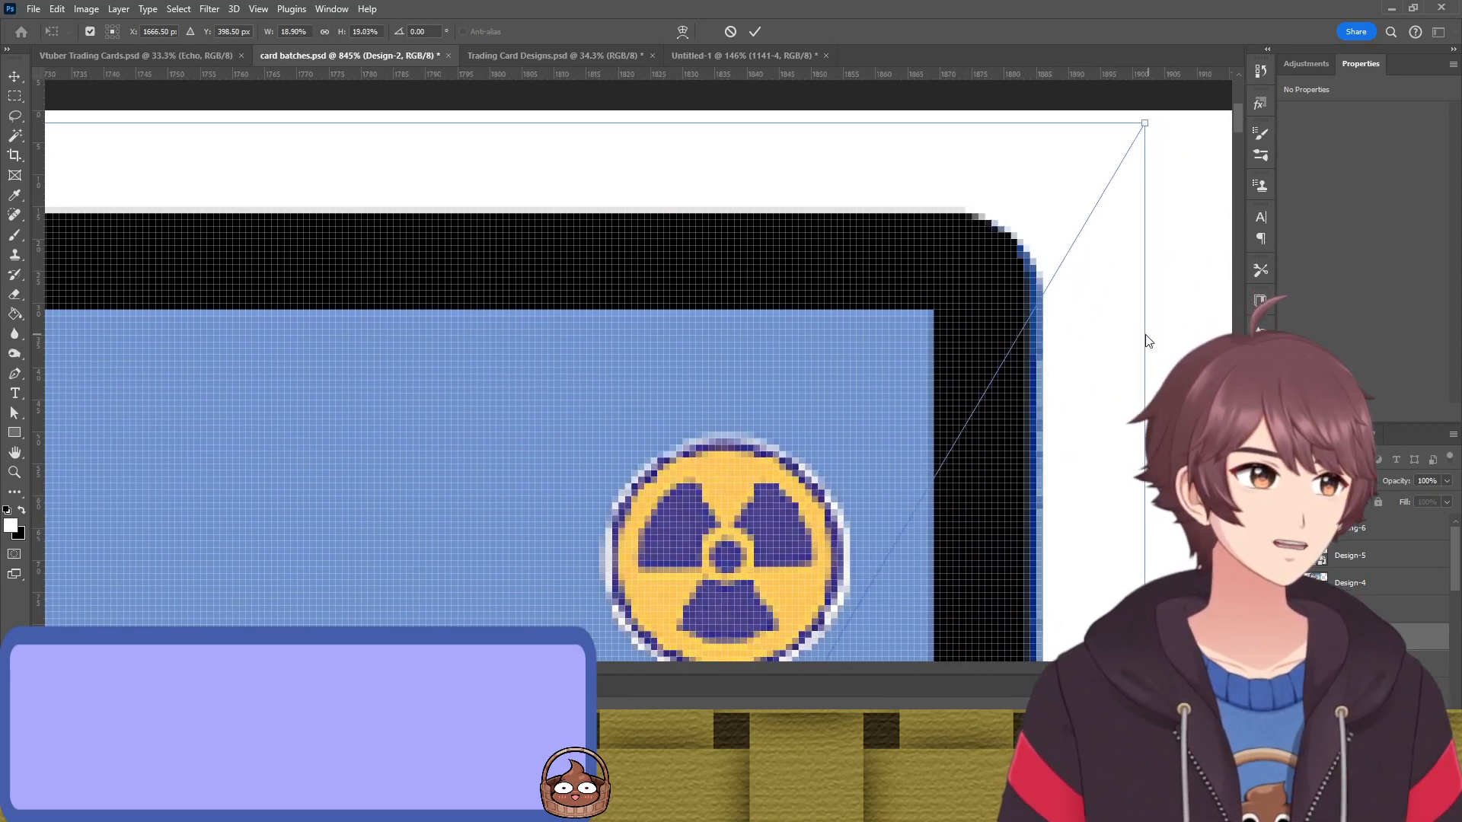
scroll(660, 411, "left", 10)
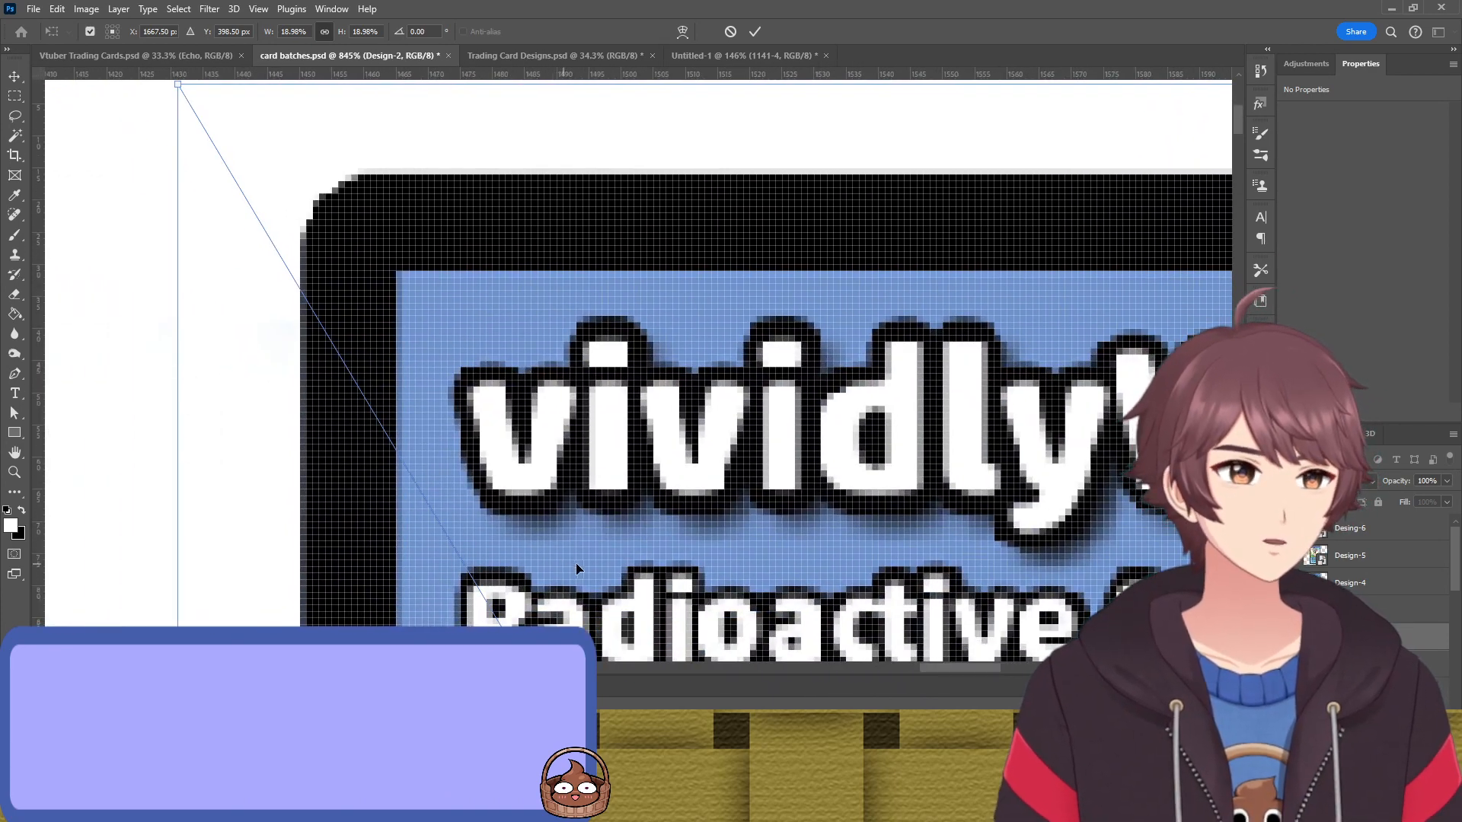
scroll(575, 563, "down", 15)
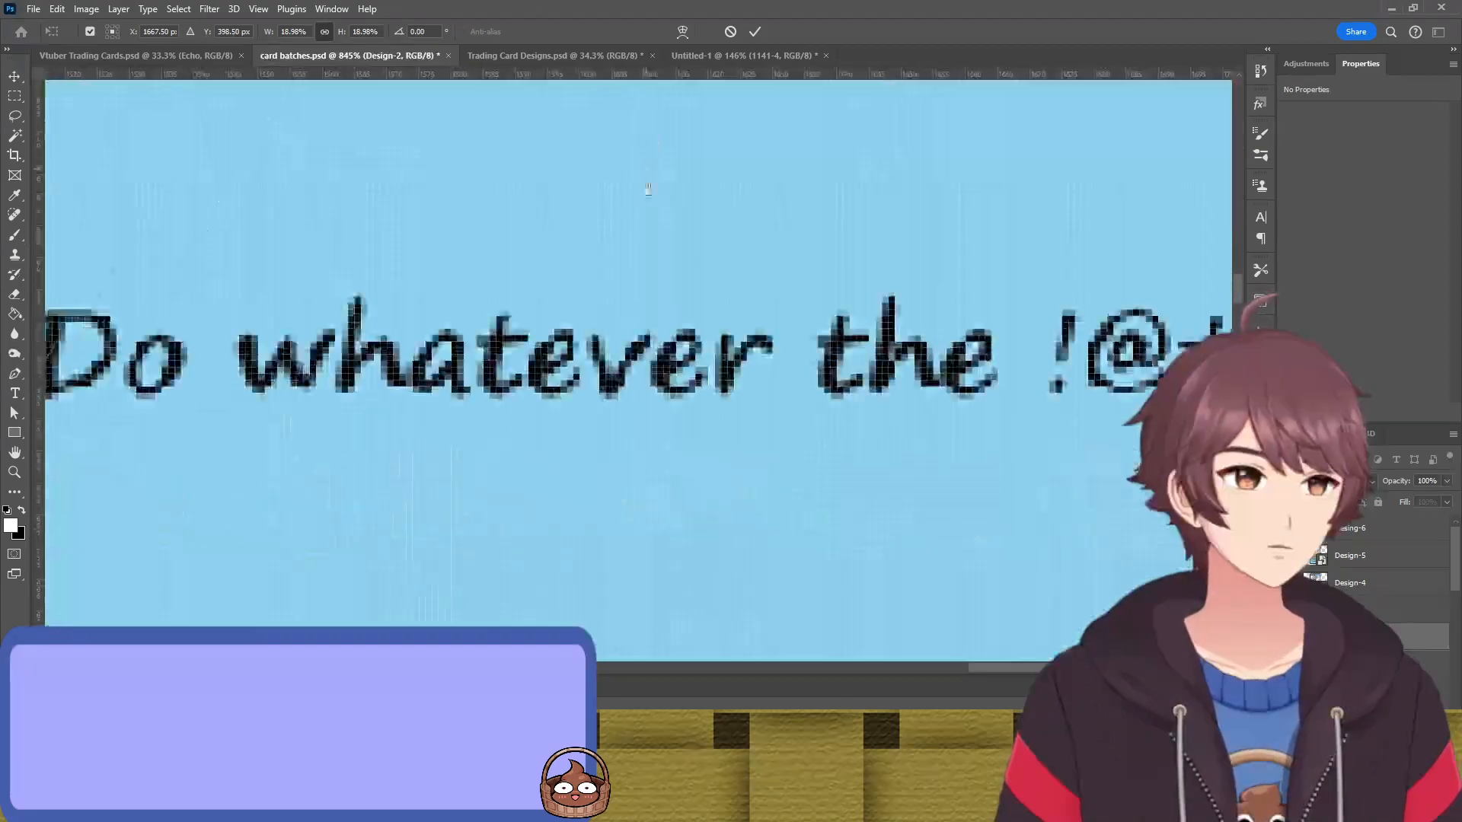
scroll(648, 188, "down", 10)
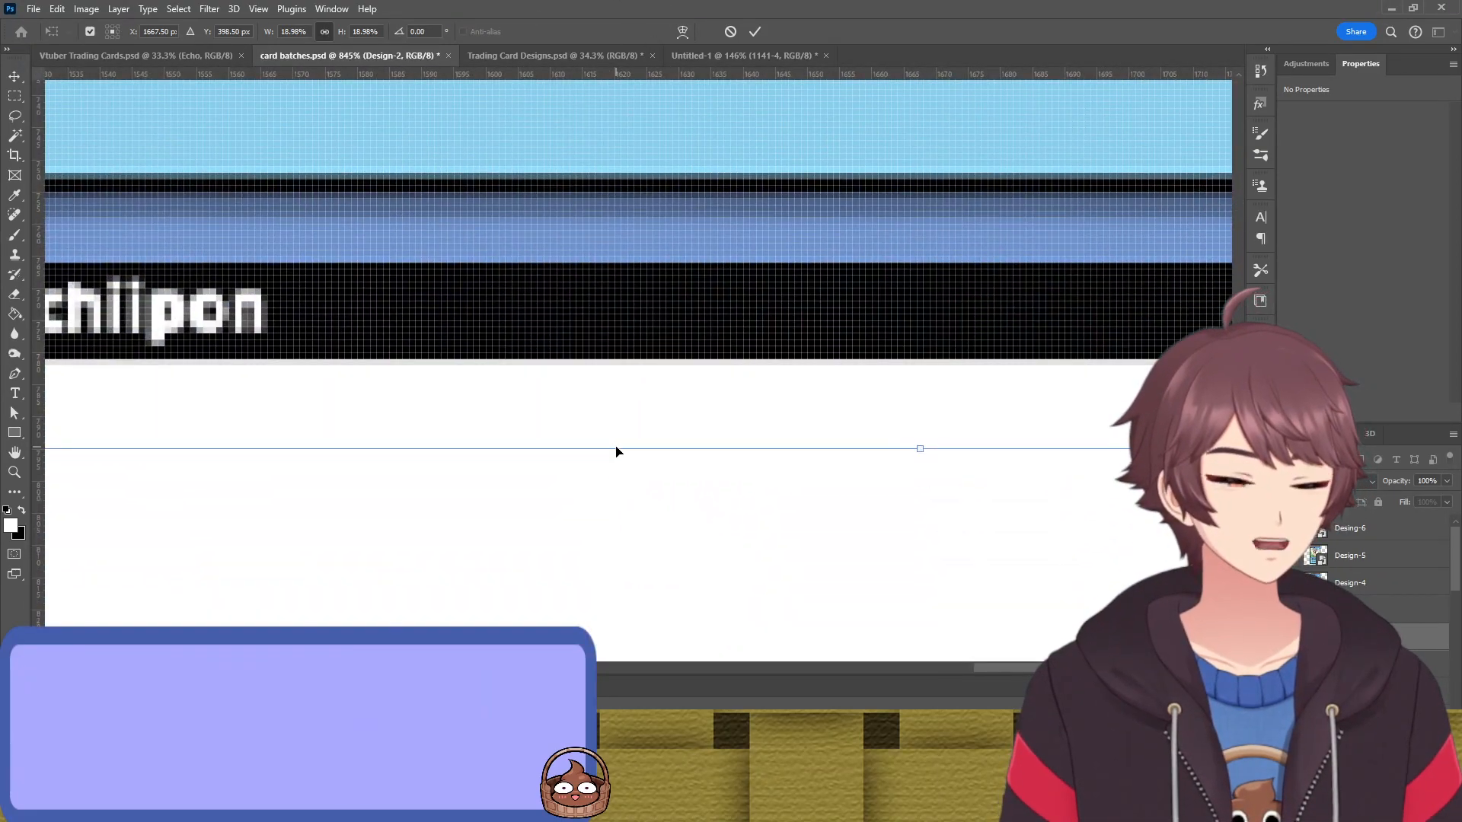
key("Return")
Place the Design-1 card over the card in the sheet's upper-left corner at X 28 px, Y 28 px
scroll(619, 449, "down", 10)
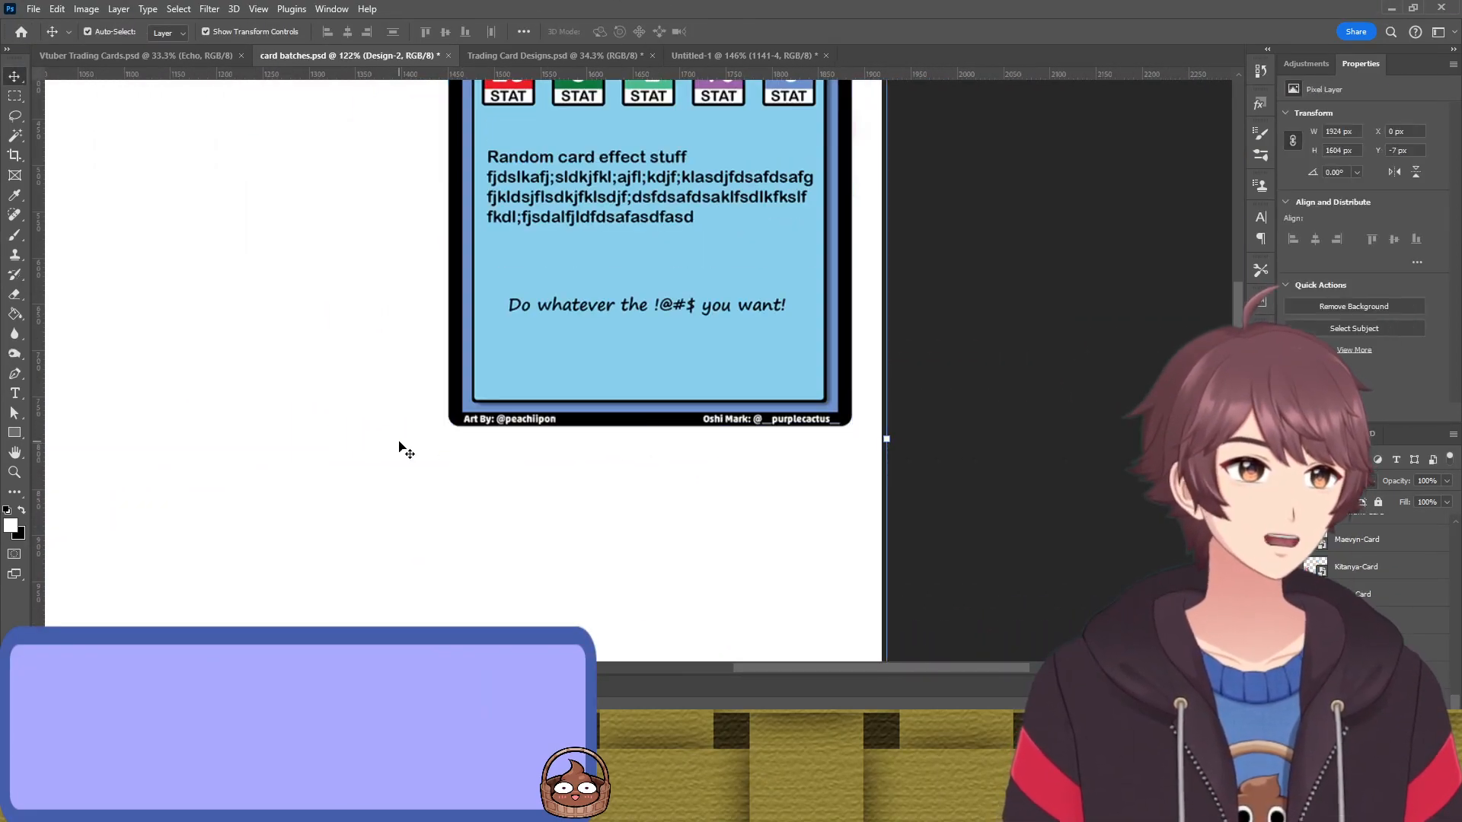
scroll(399, 442, "down", 7)
left_click_drag(715, 476, 1098, 395)
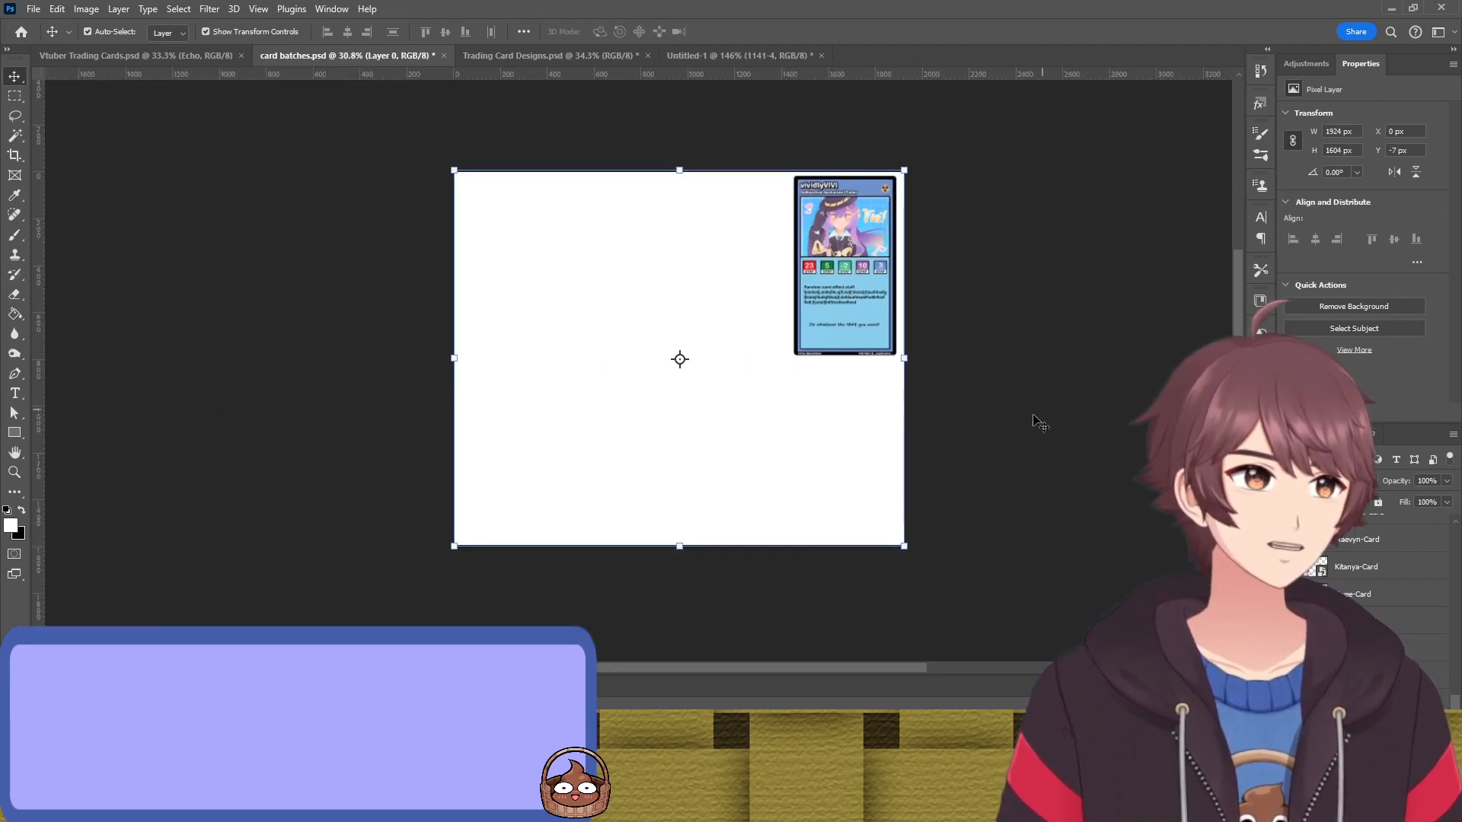
left_click(845, 267)
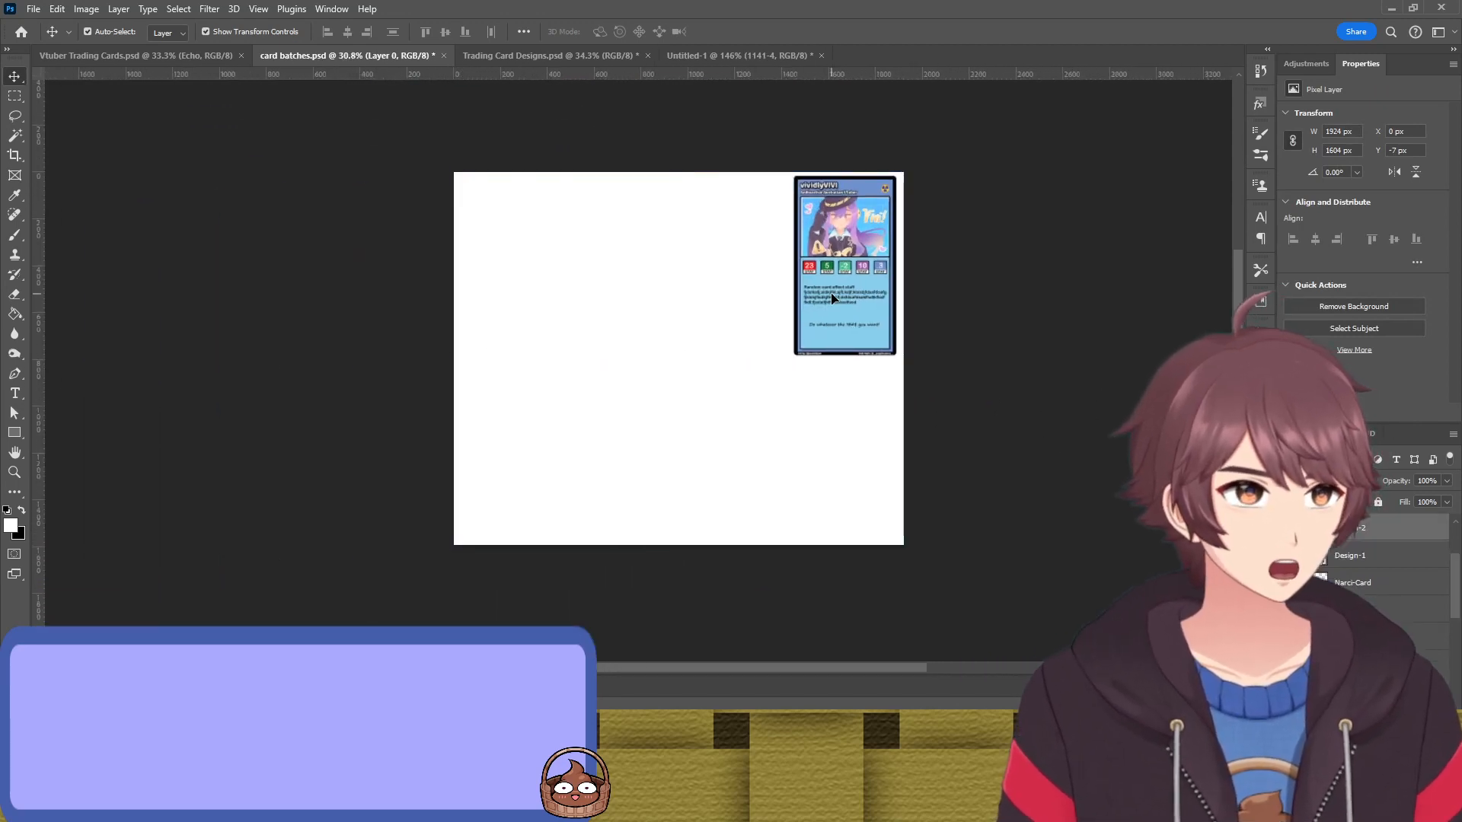
left_click_drag(845, 297, 508, 292)
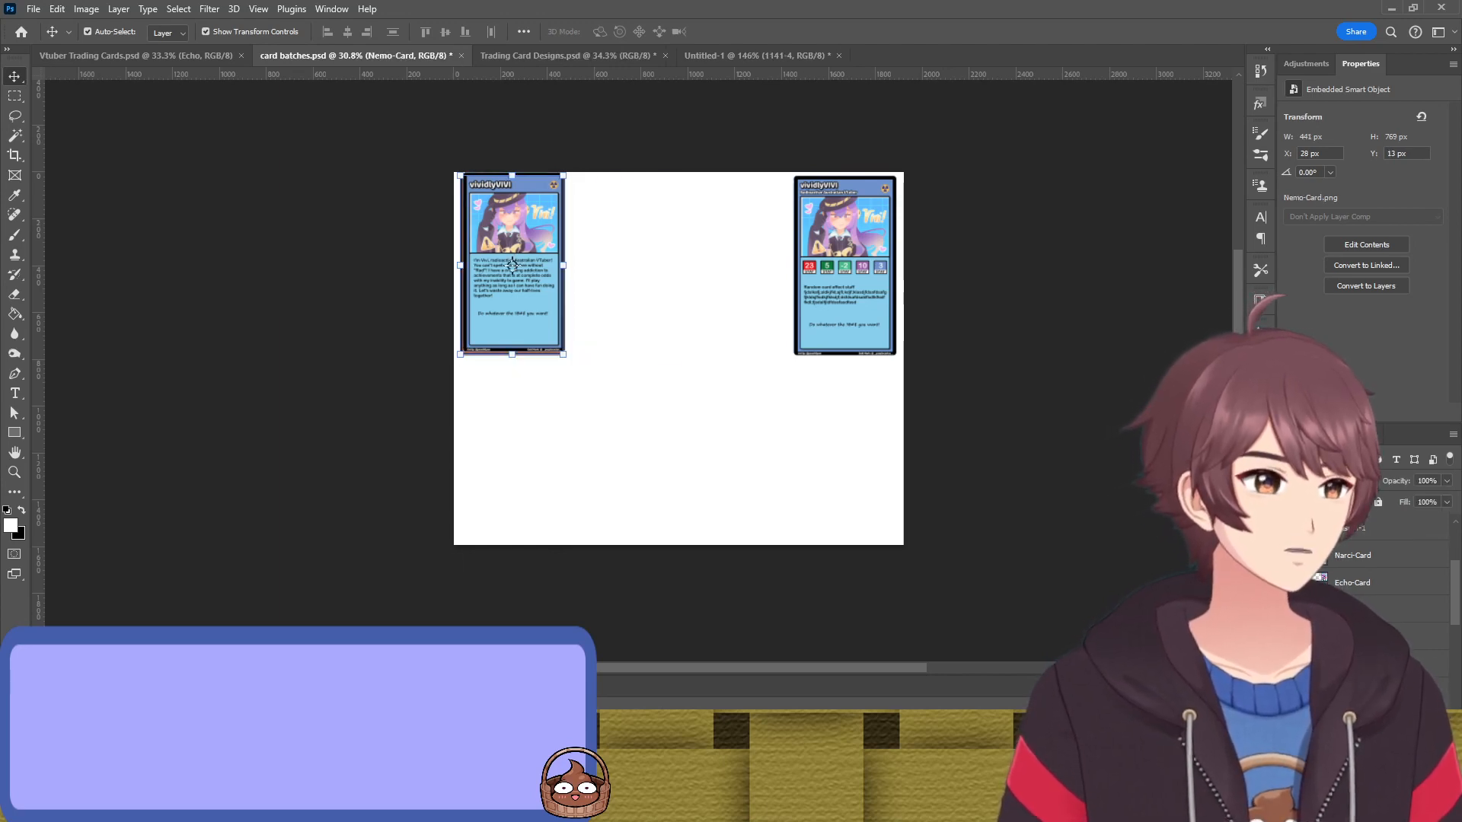
scroll(503, 308, "up", 3)
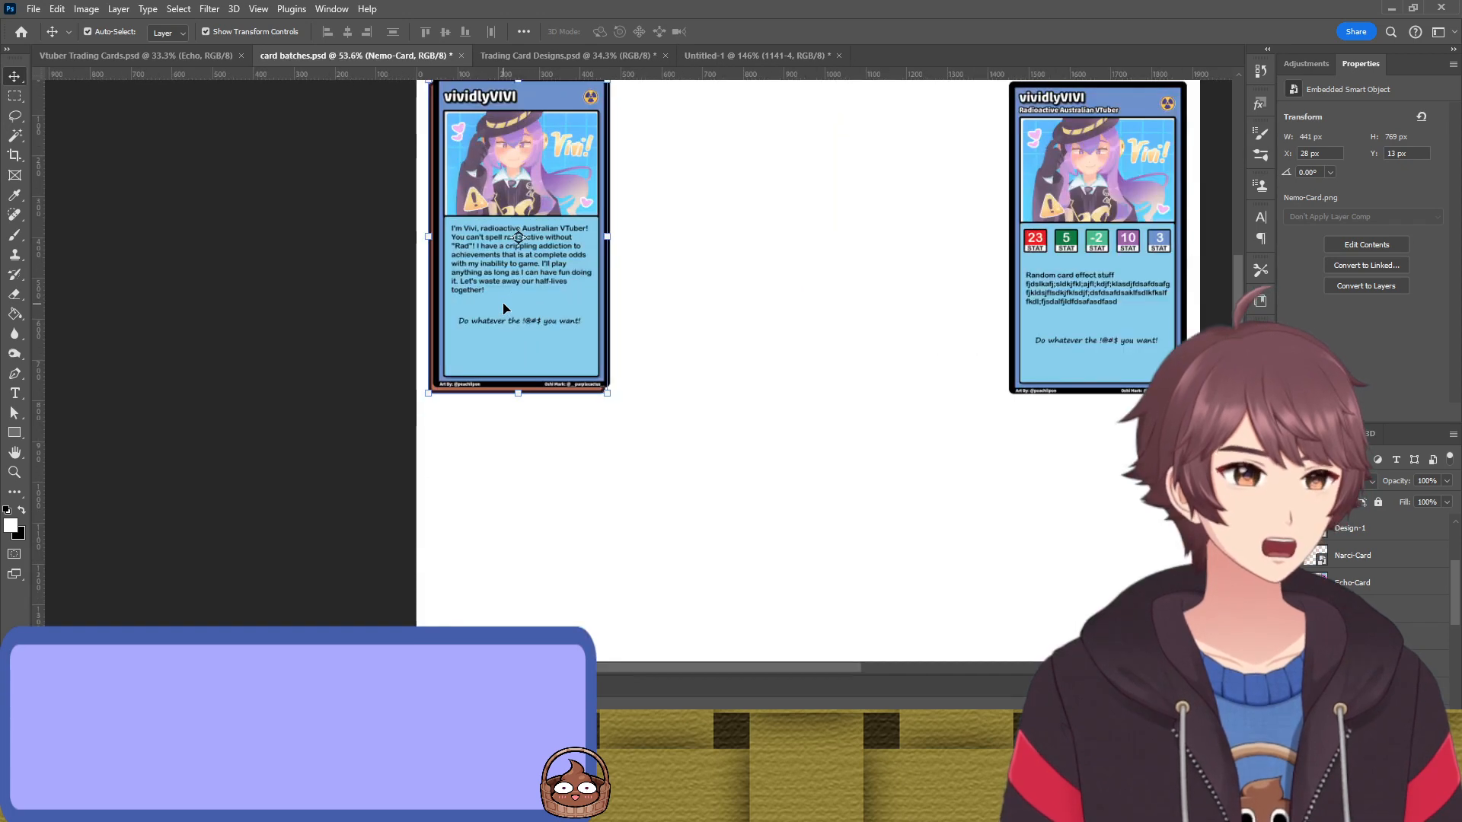
left_click(513, 315)
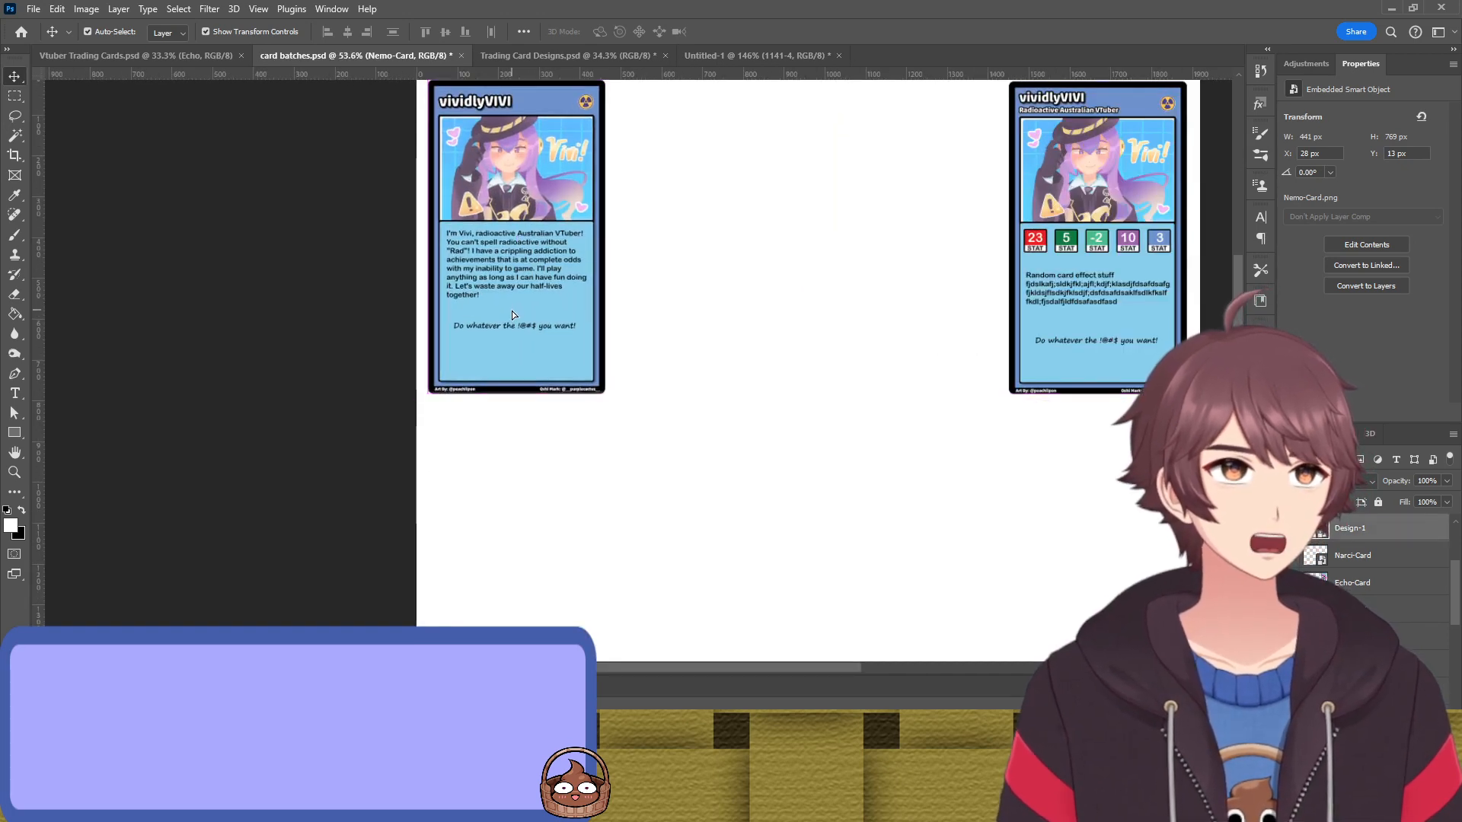
scroll(514, 315, "up", 1)
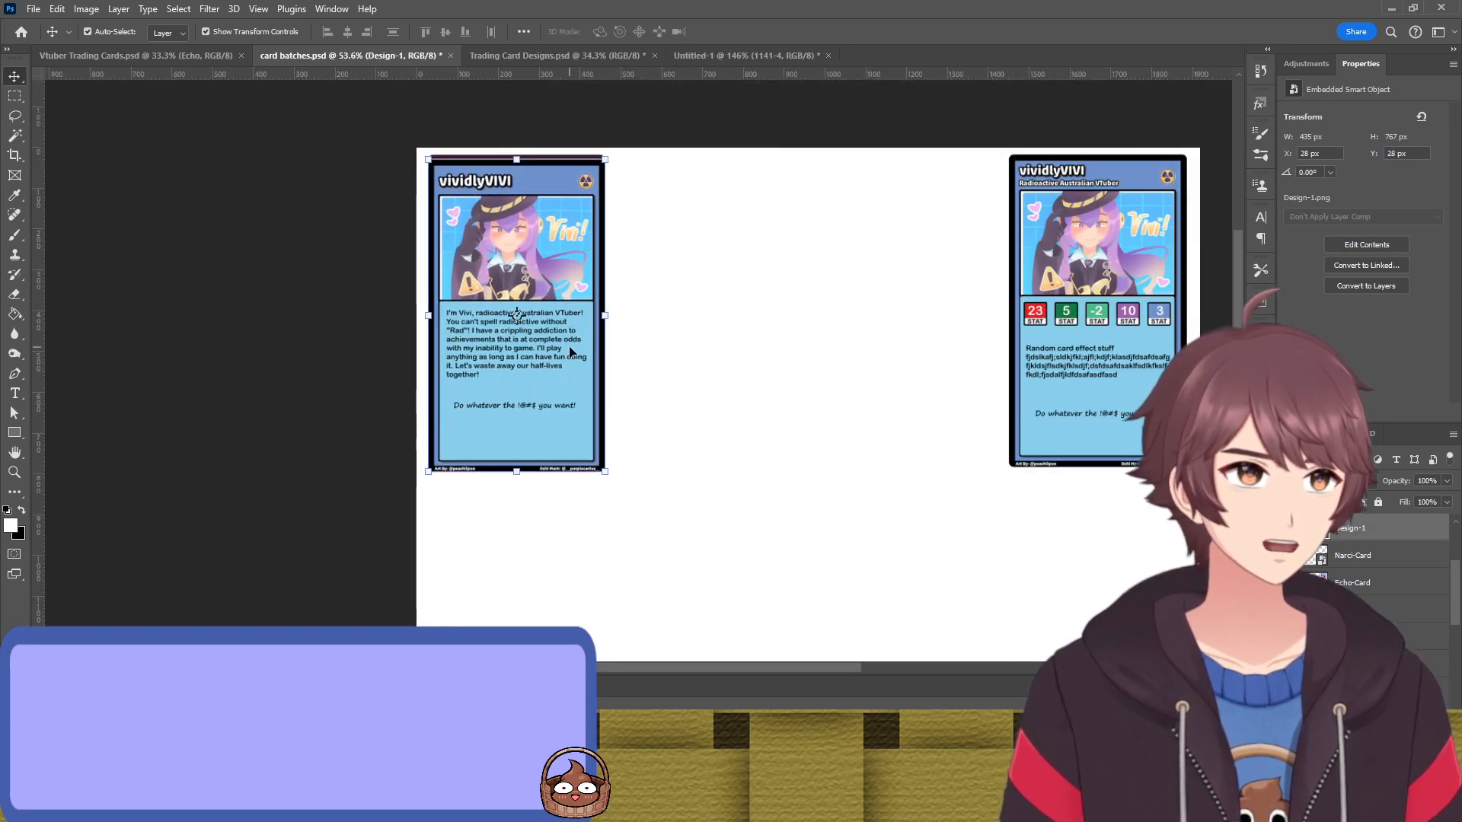
Nudge the Design-1 card up to Y 18 px
key("Up")
key("Up")
key("Up")
key("Up")
key("Up")
key("Up")
key("Up")
key("Up")
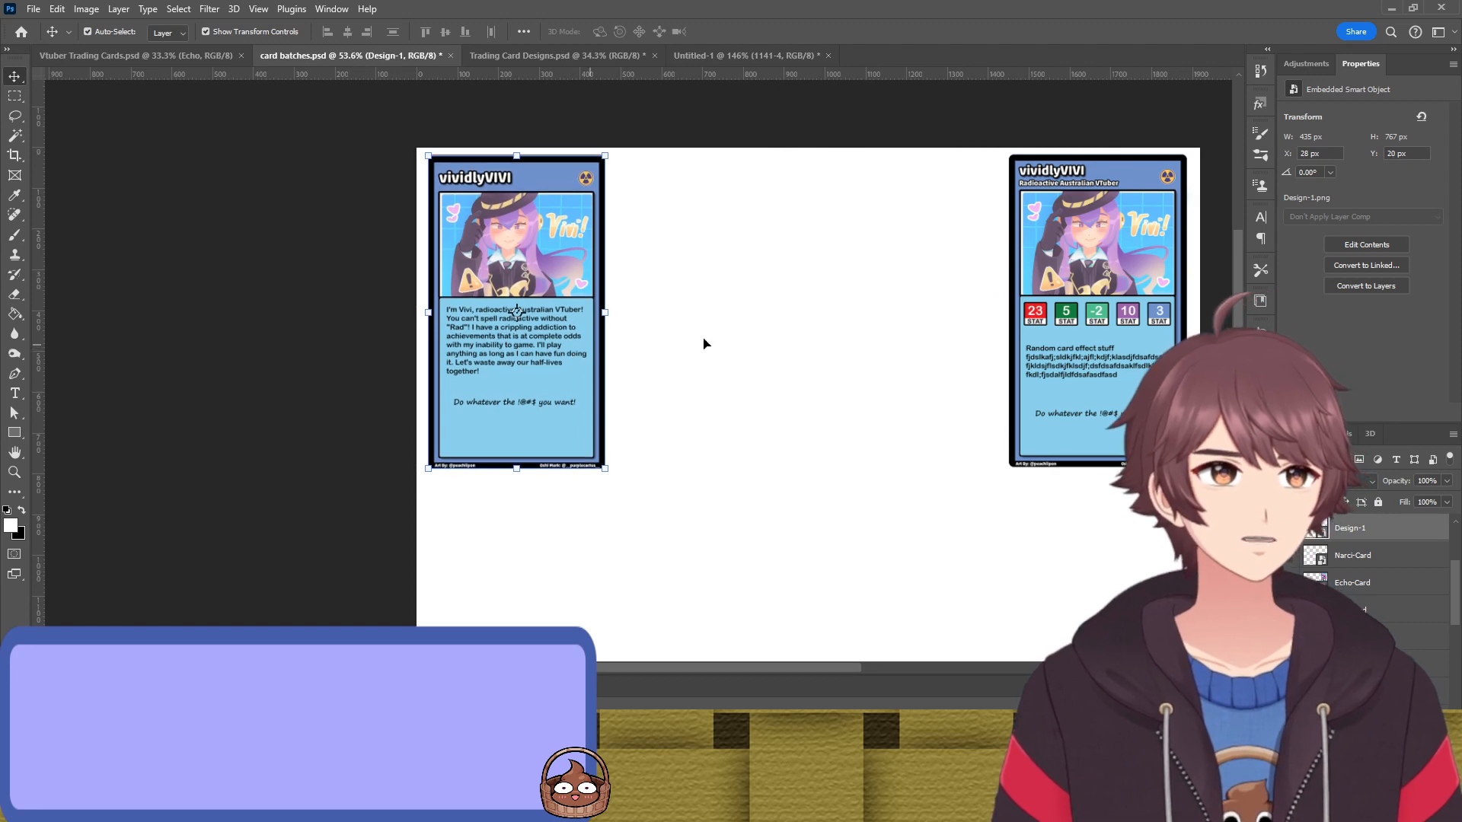
key("Up")
key("Up")
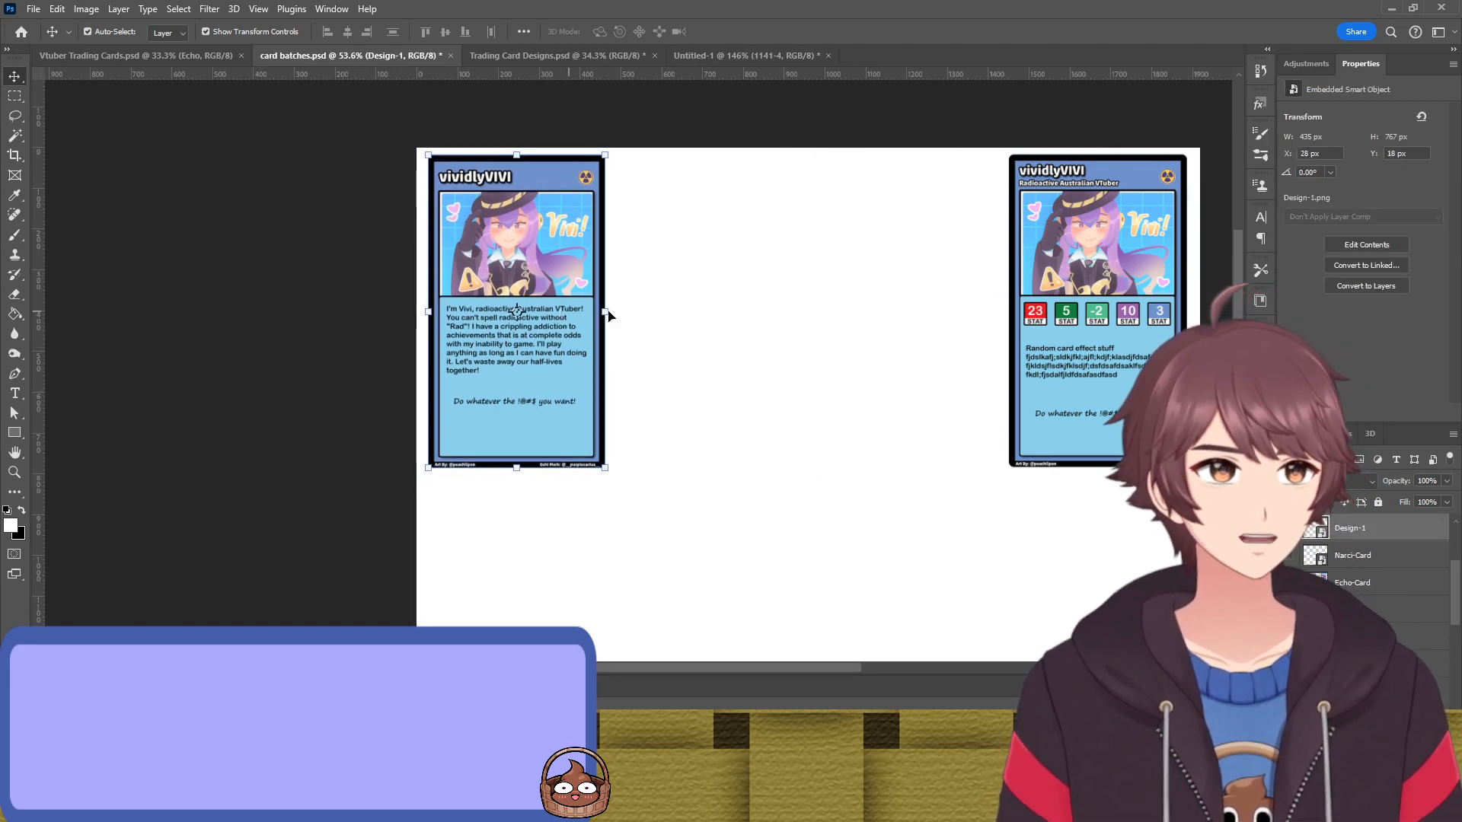
Move the Design-2 card beside the Design-1 card, to X 522 px, Y 15 px
left_click(845, 265)
left_click_drag(1130, 379, 752, 378)
scroll(914, 415, "down", 3)
scroll(906, 377, "up", 2)
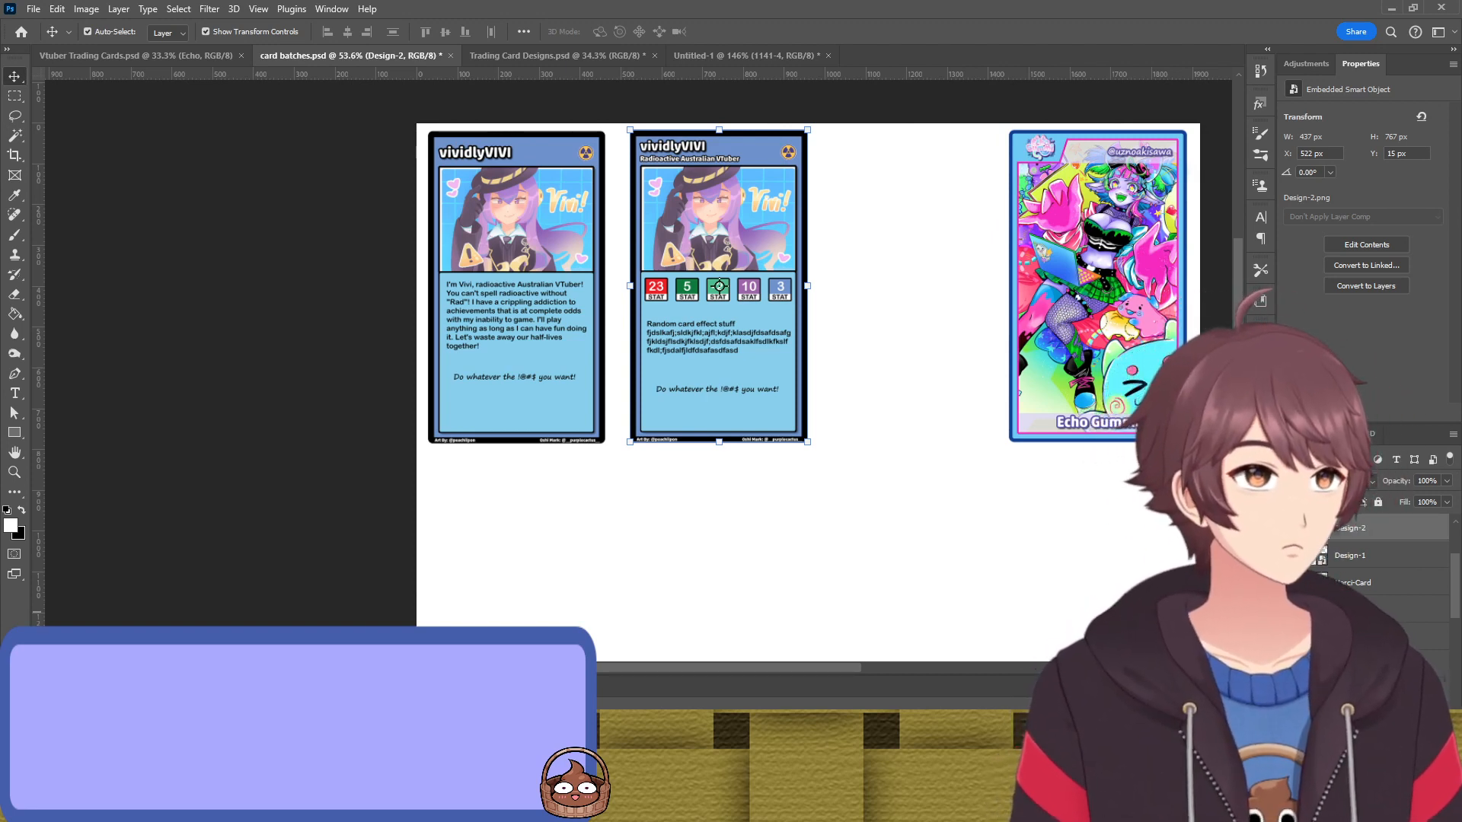
Show the Design-3 card, move it over the sheet's upper-right card and scale it down to about 19.59%
left_click(1287, 611)
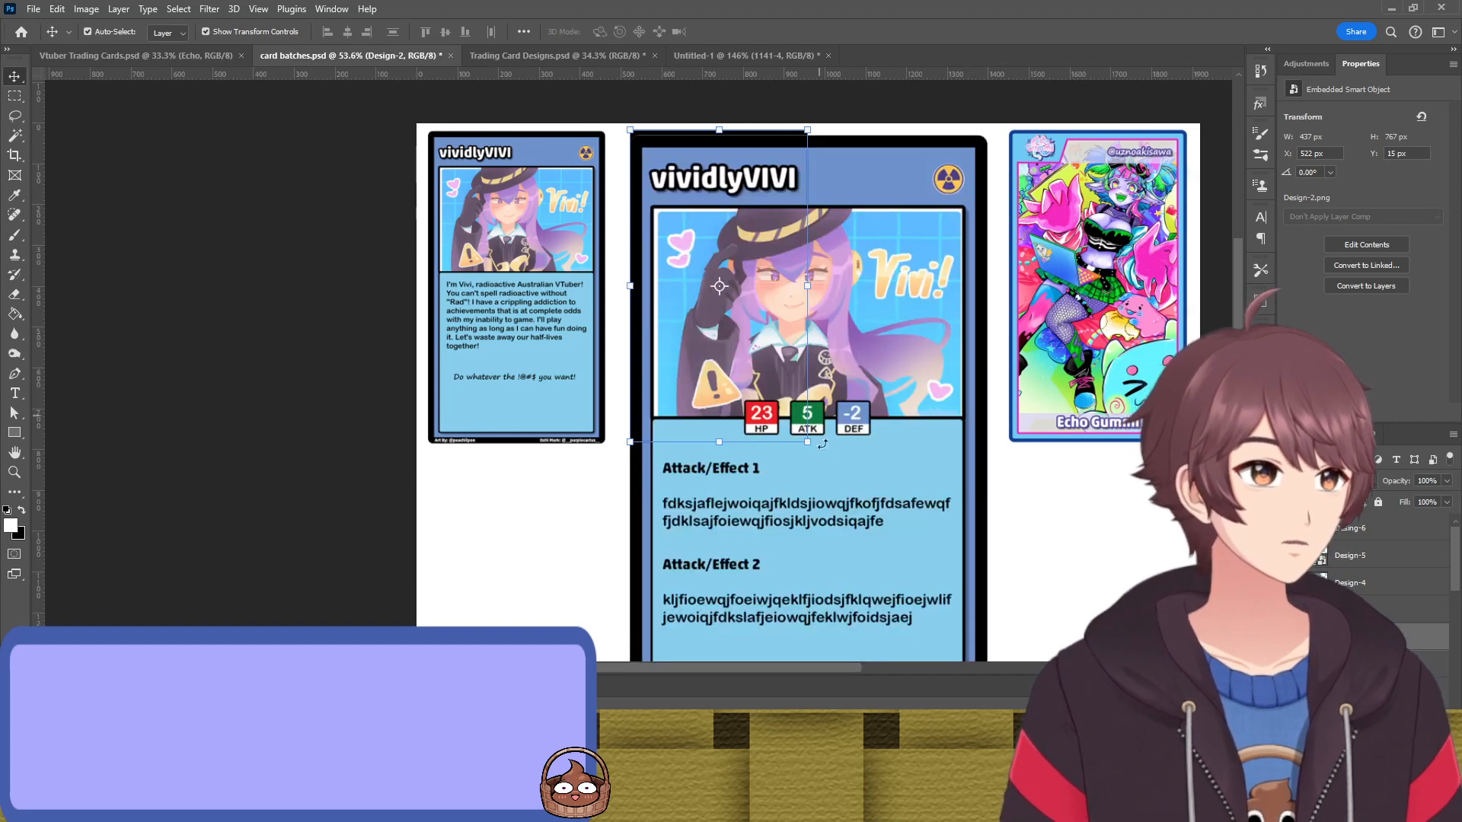
left_click_drag(806, 513, 986, 527)
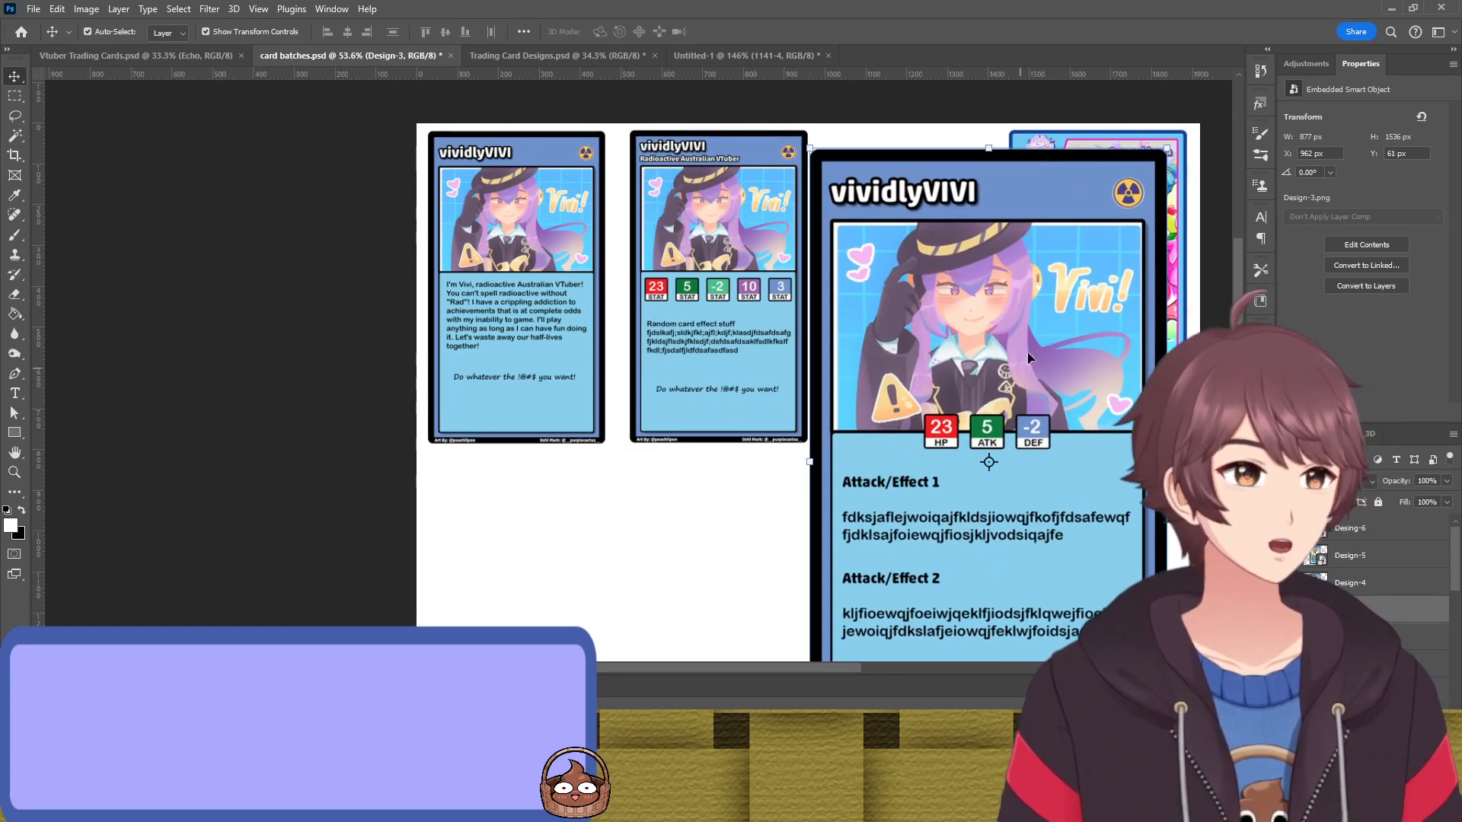
mouse_move(1043, 255)
left_mouse_down()
mouse_move(1087, 258)
mouse_move(1066, 241)
left_mouse_up()
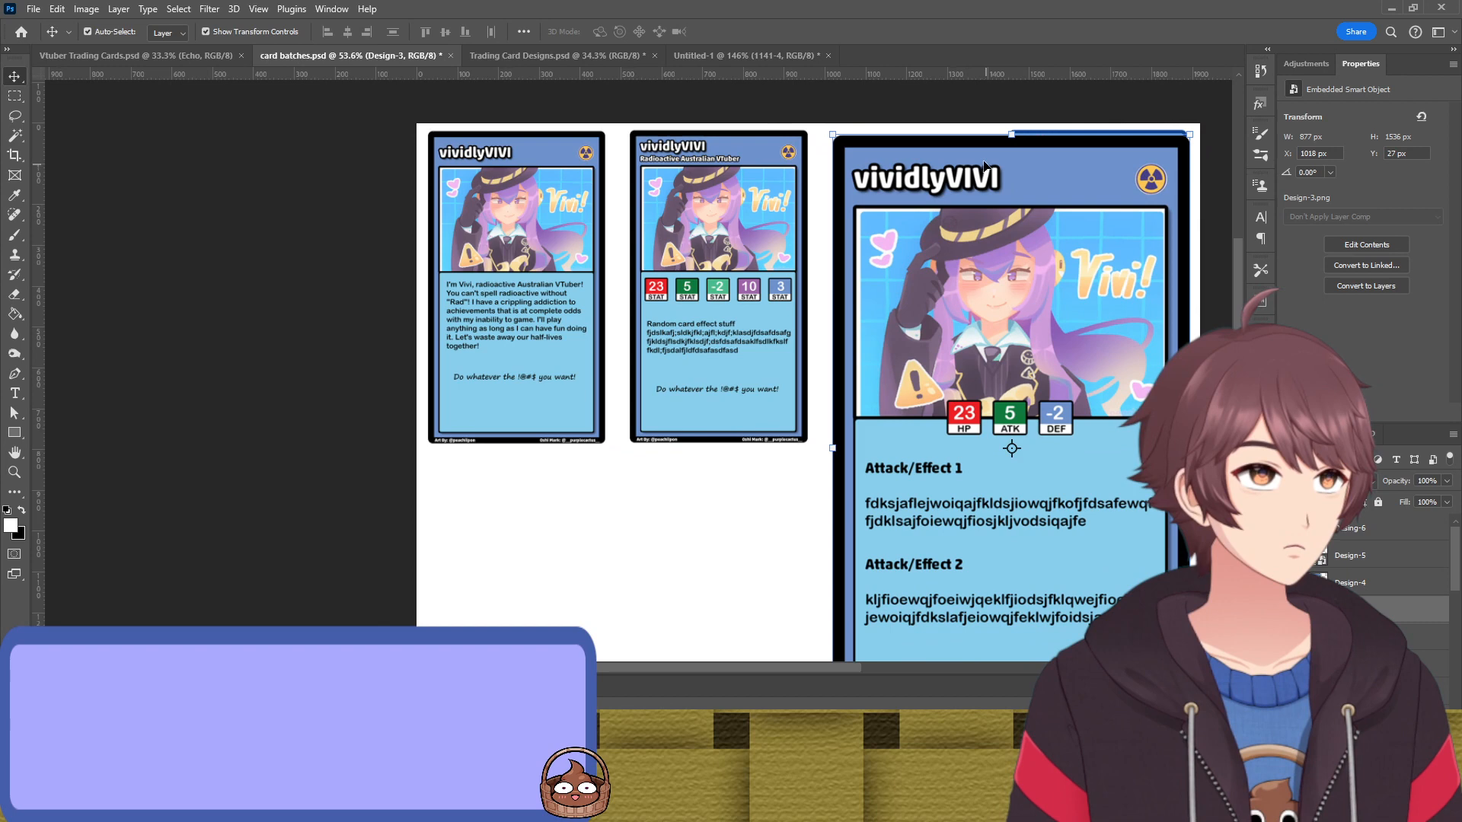
left_click(1014, 134)
left_click_drag(1032, 148, 1120, 138)
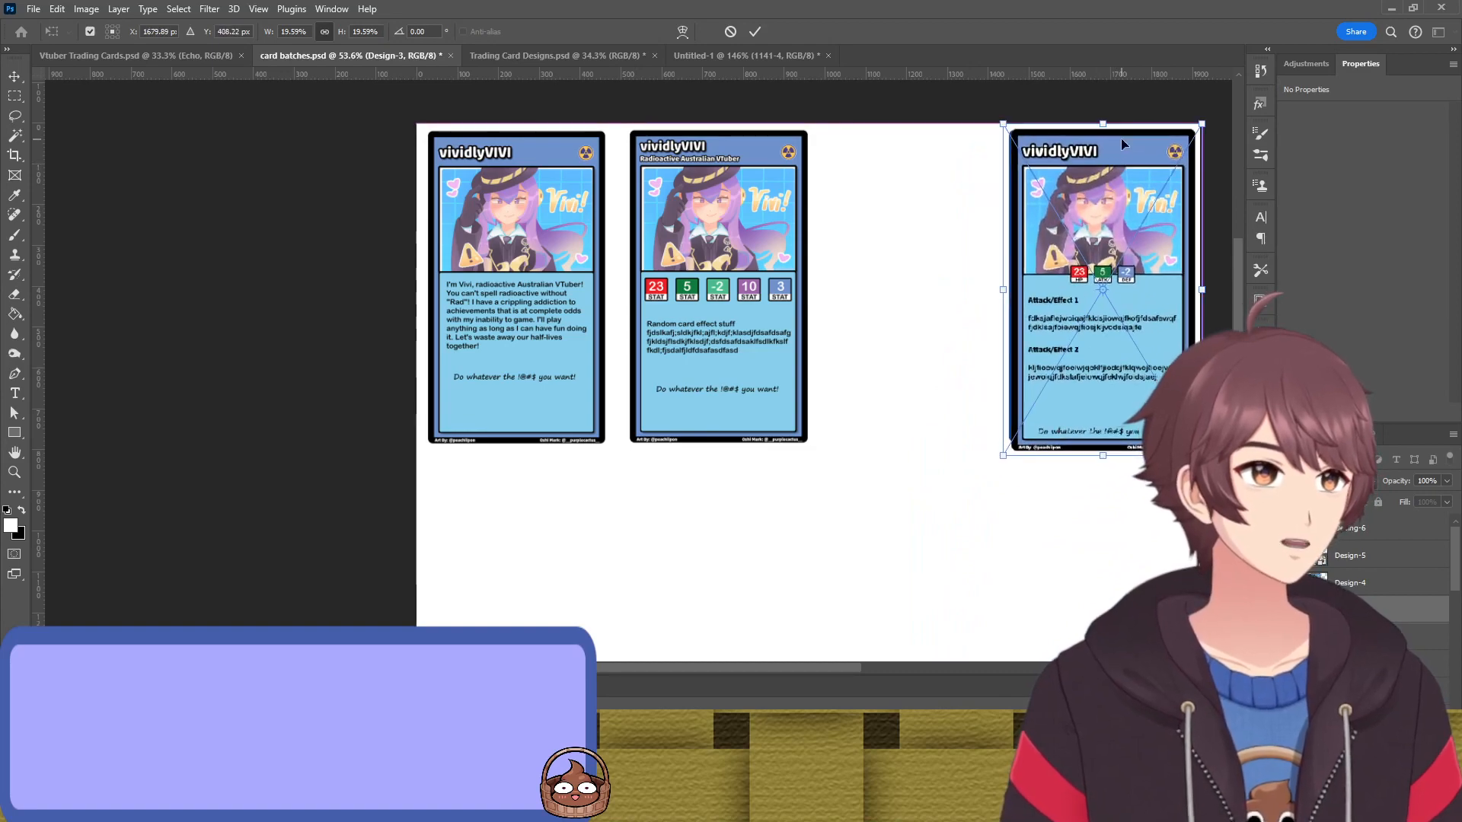
Scale the Design-3 card up to 20.04% so its left border covers that of the card beneath
scroll(1080, 214, "up", 5)
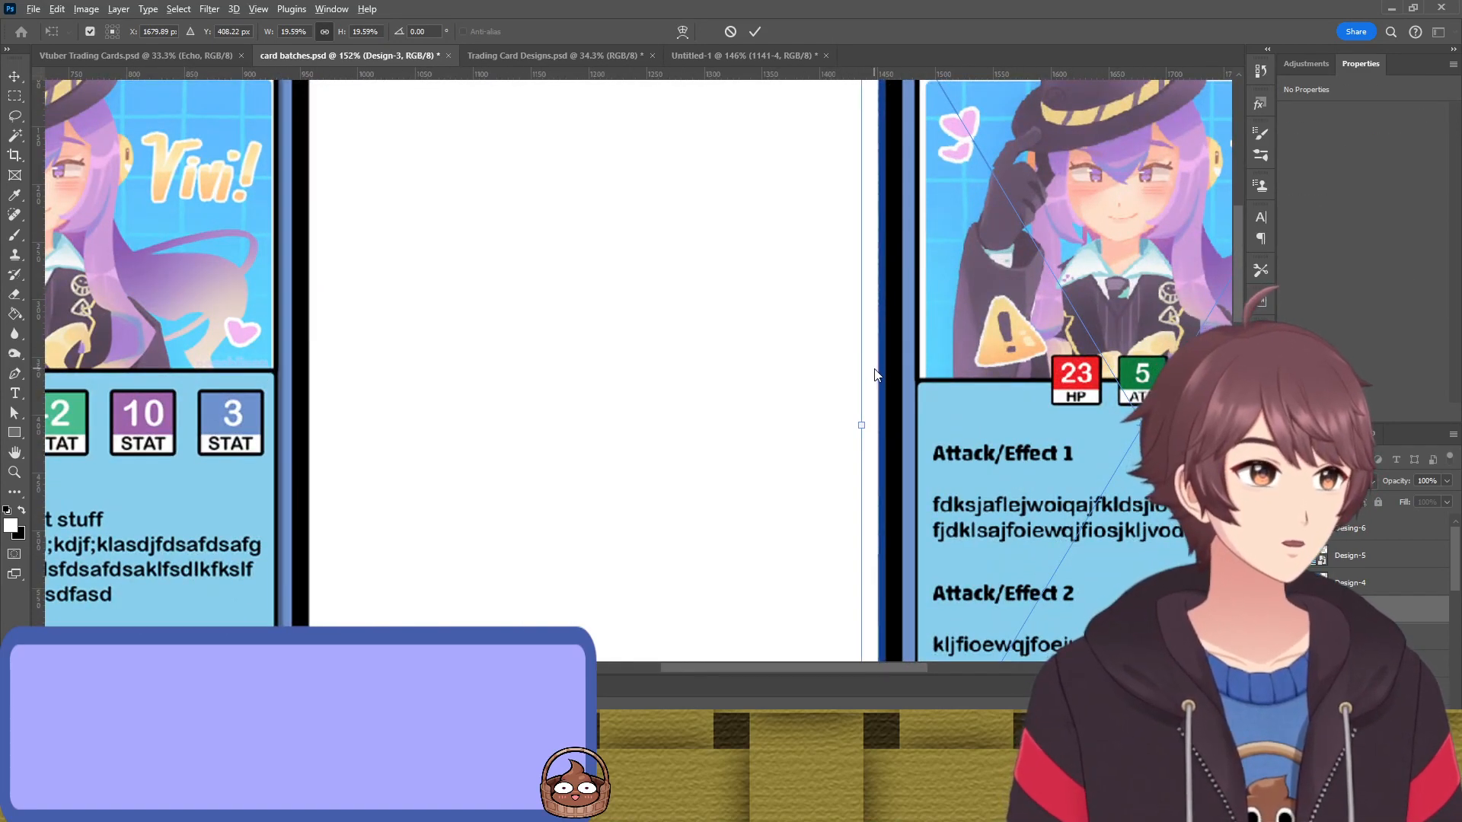
left_click_drag(857, 345, 861, 352)
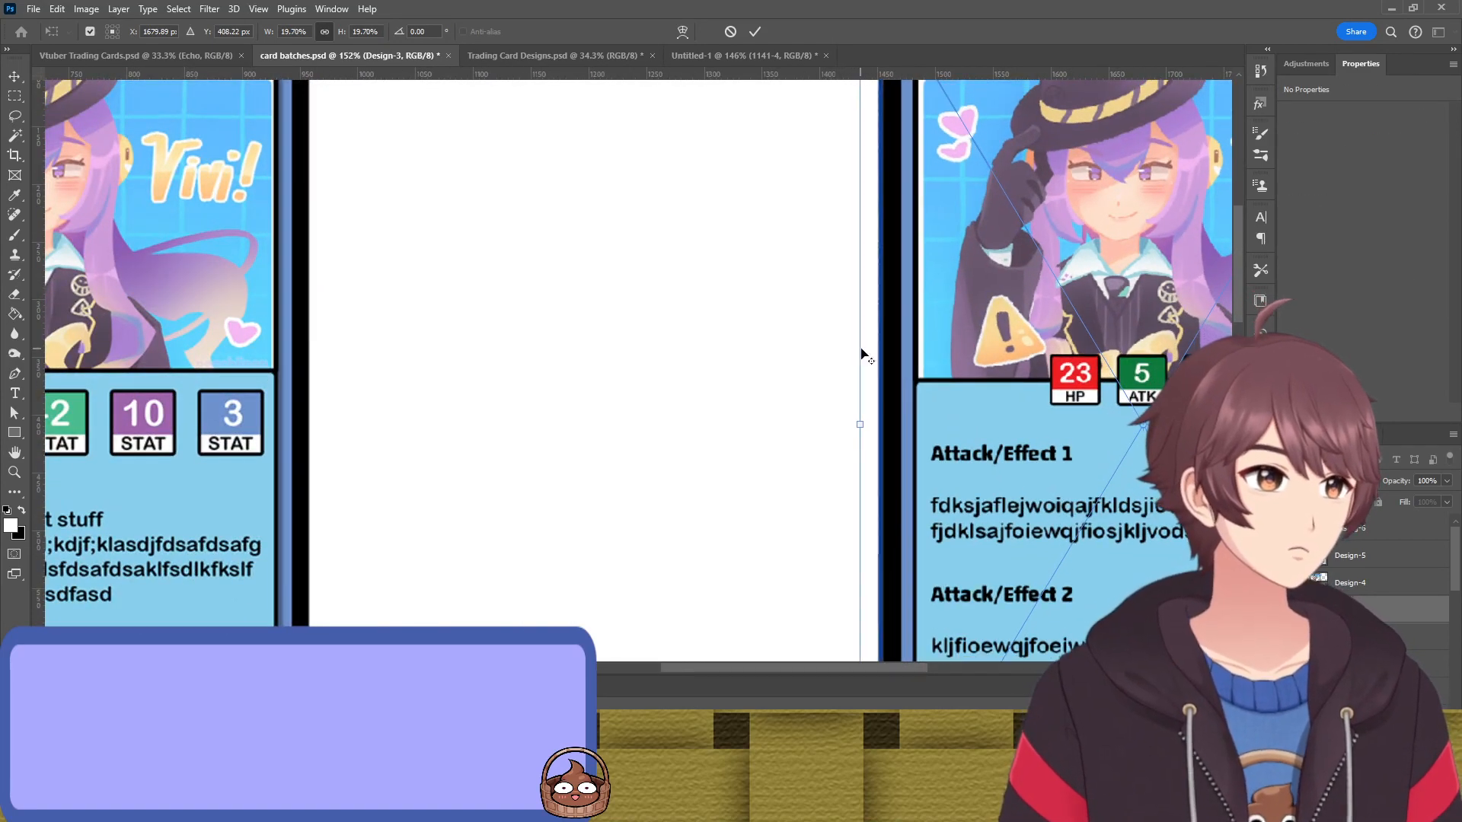
scroll(859, 350, "up", 8)
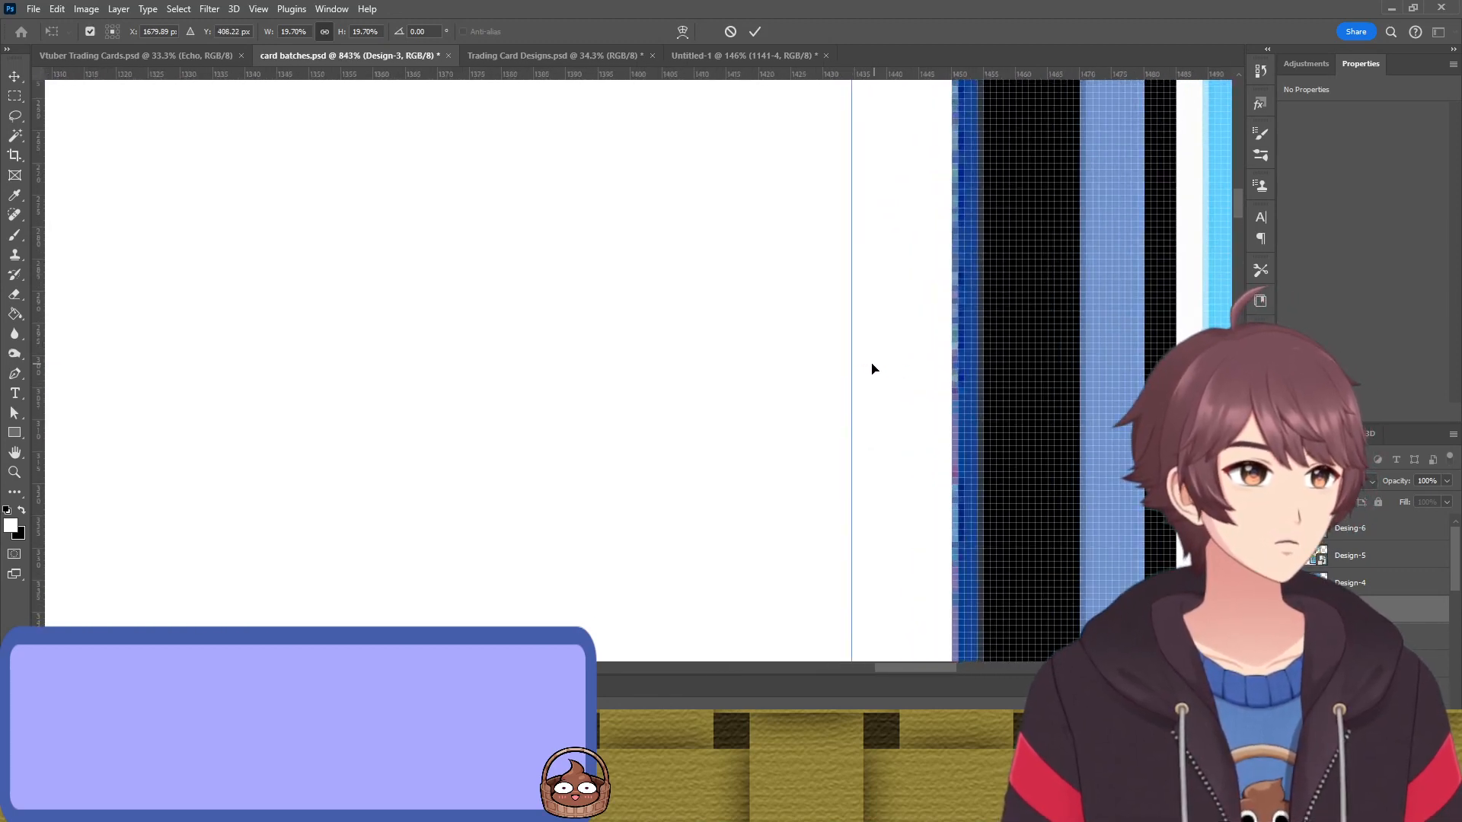
left_click_drag(847, 360, 824, 365)
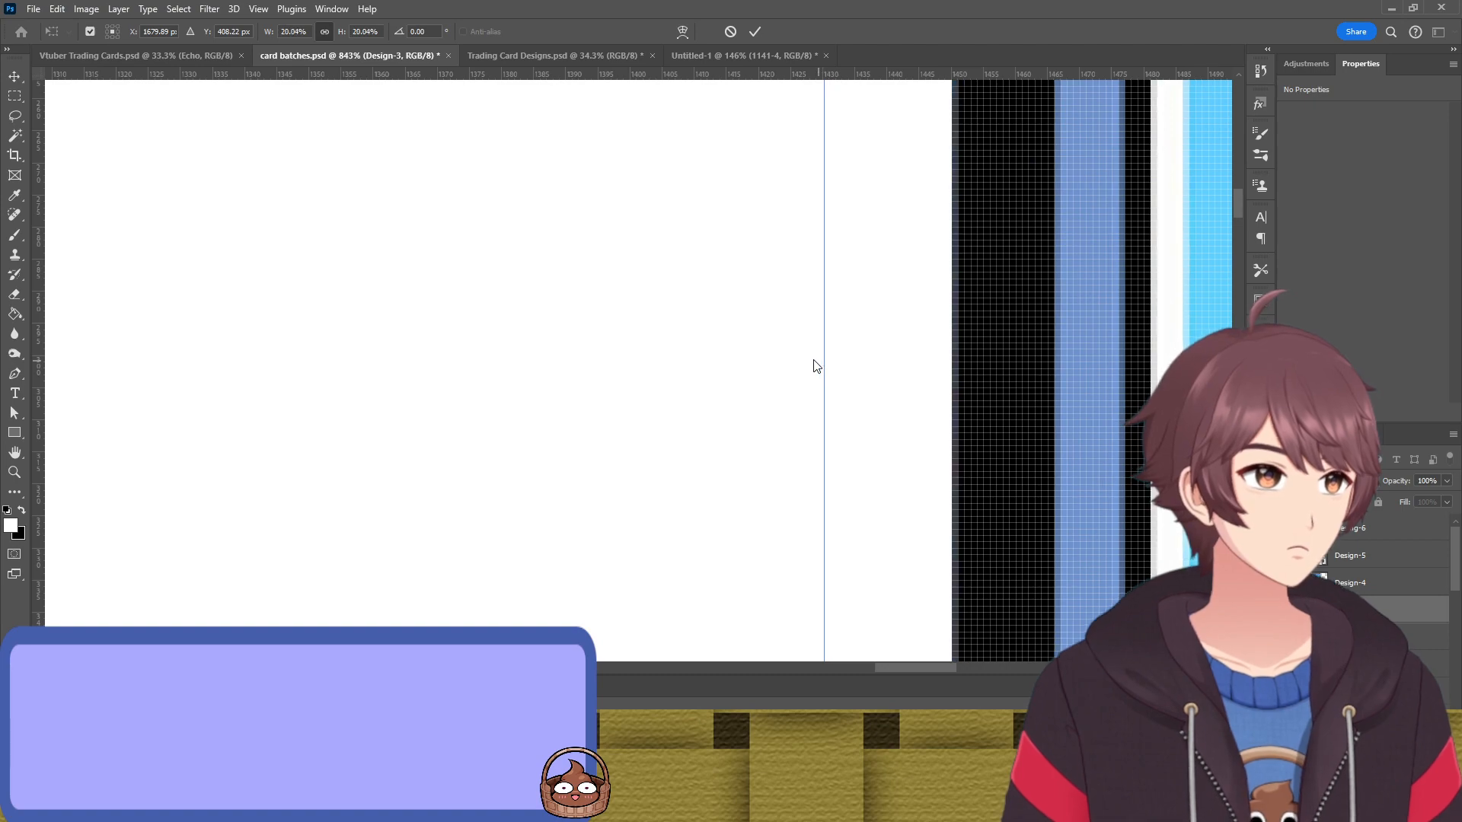
Pull in the Design-3 card's upper and right edges to match the card beneath, at 19.78% height and 19.02% width
left_click_drag(1025, 300, 830, 541)
left_click_drag(926, 320, 792, 586)
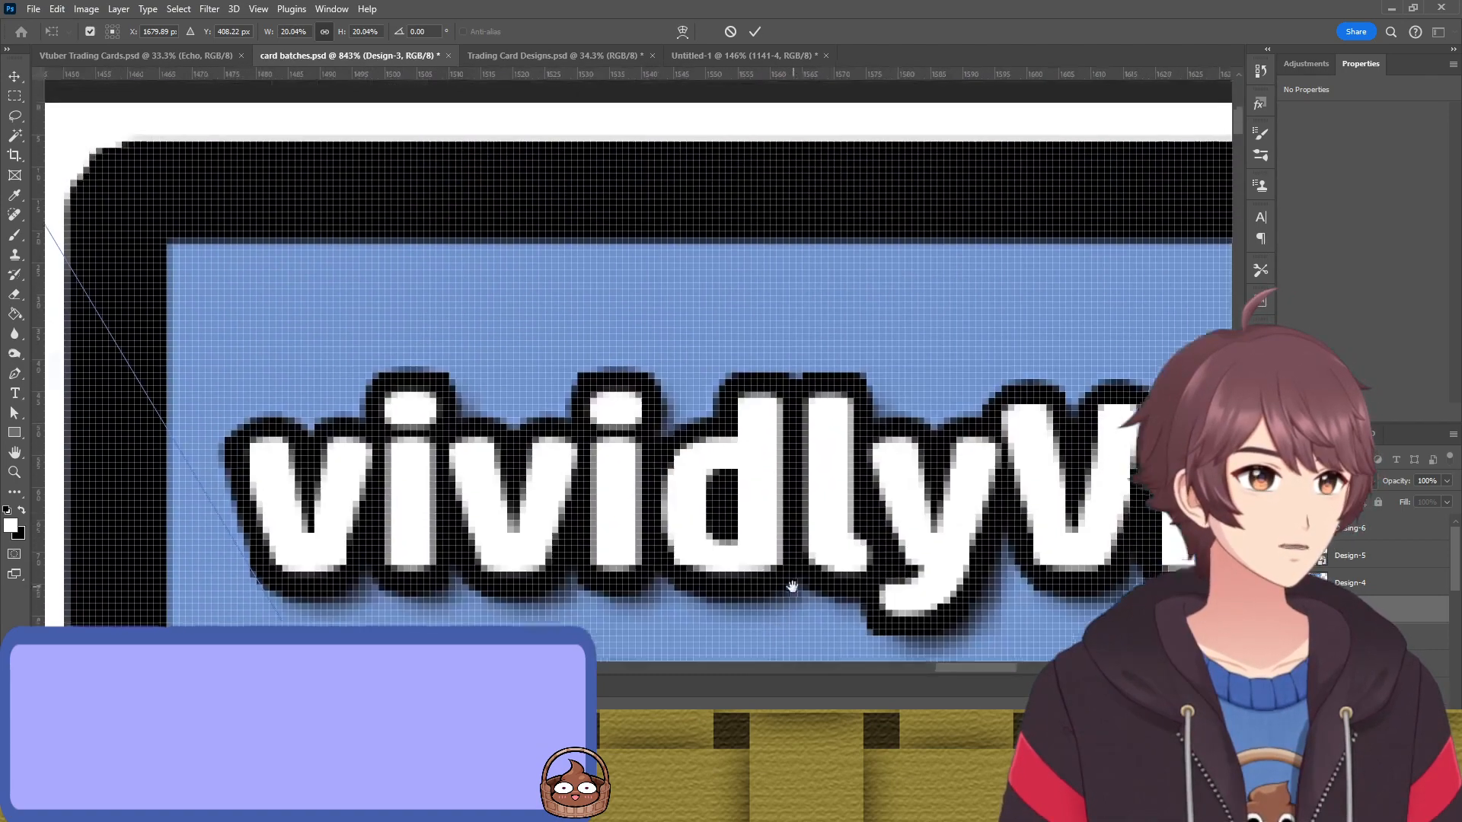
left_click_drag(816, 306, 825, 387)
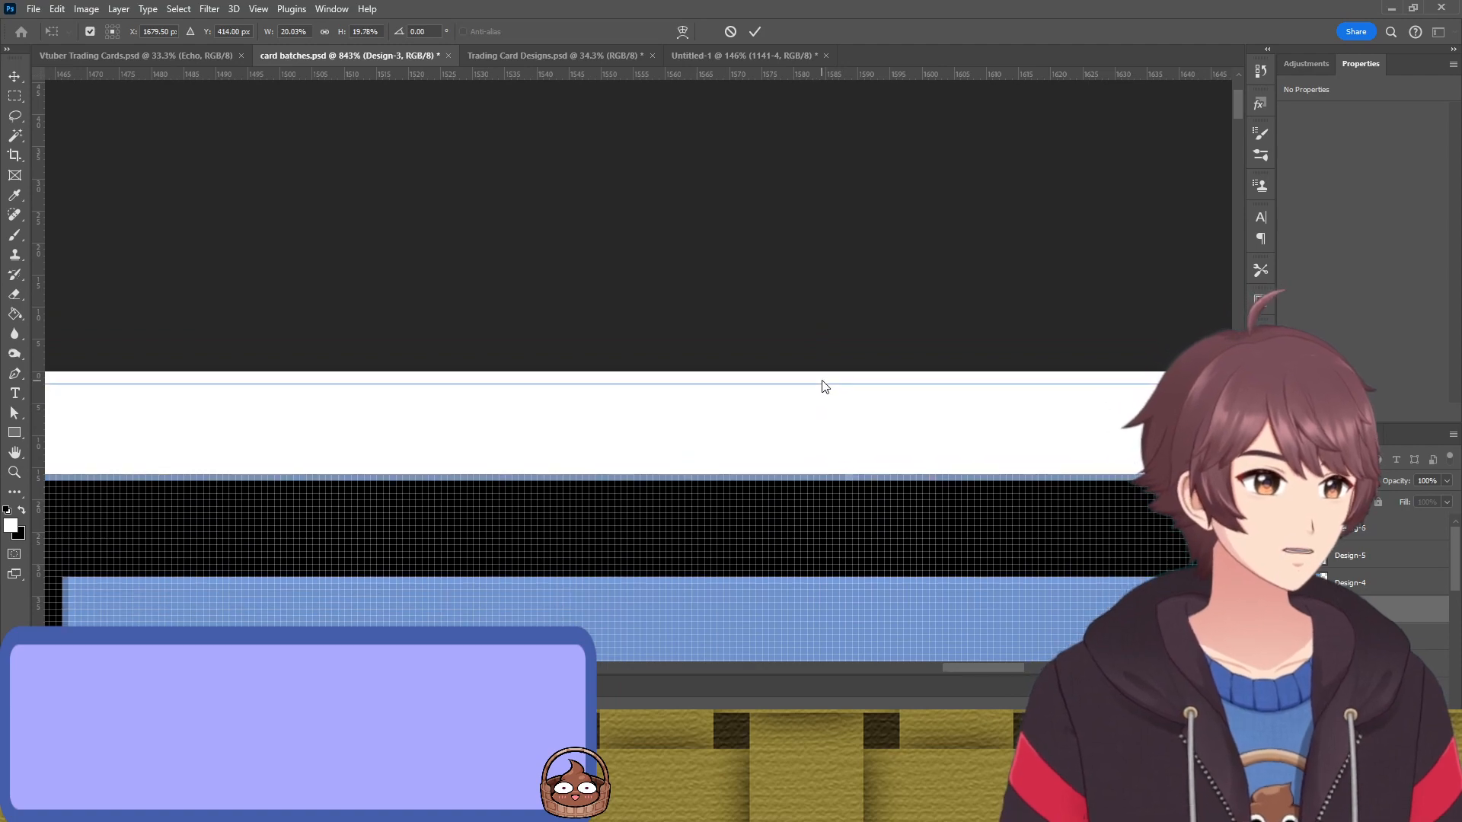
left_click_drag(1039, 491, 833, 389)
left_click_drag(711, 322, 436, 269)
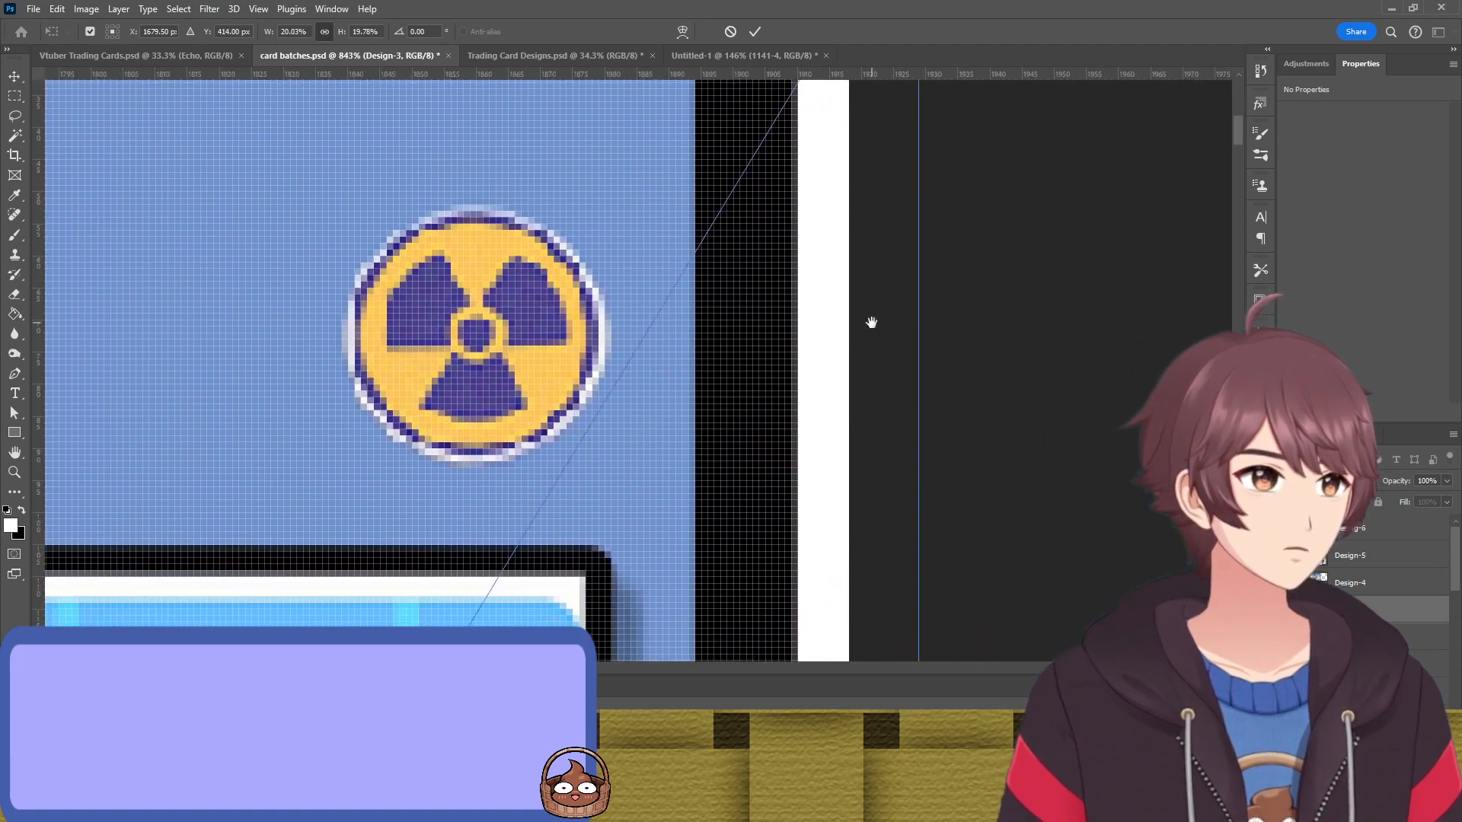
left_click_drag(919, 335, 759, 370)
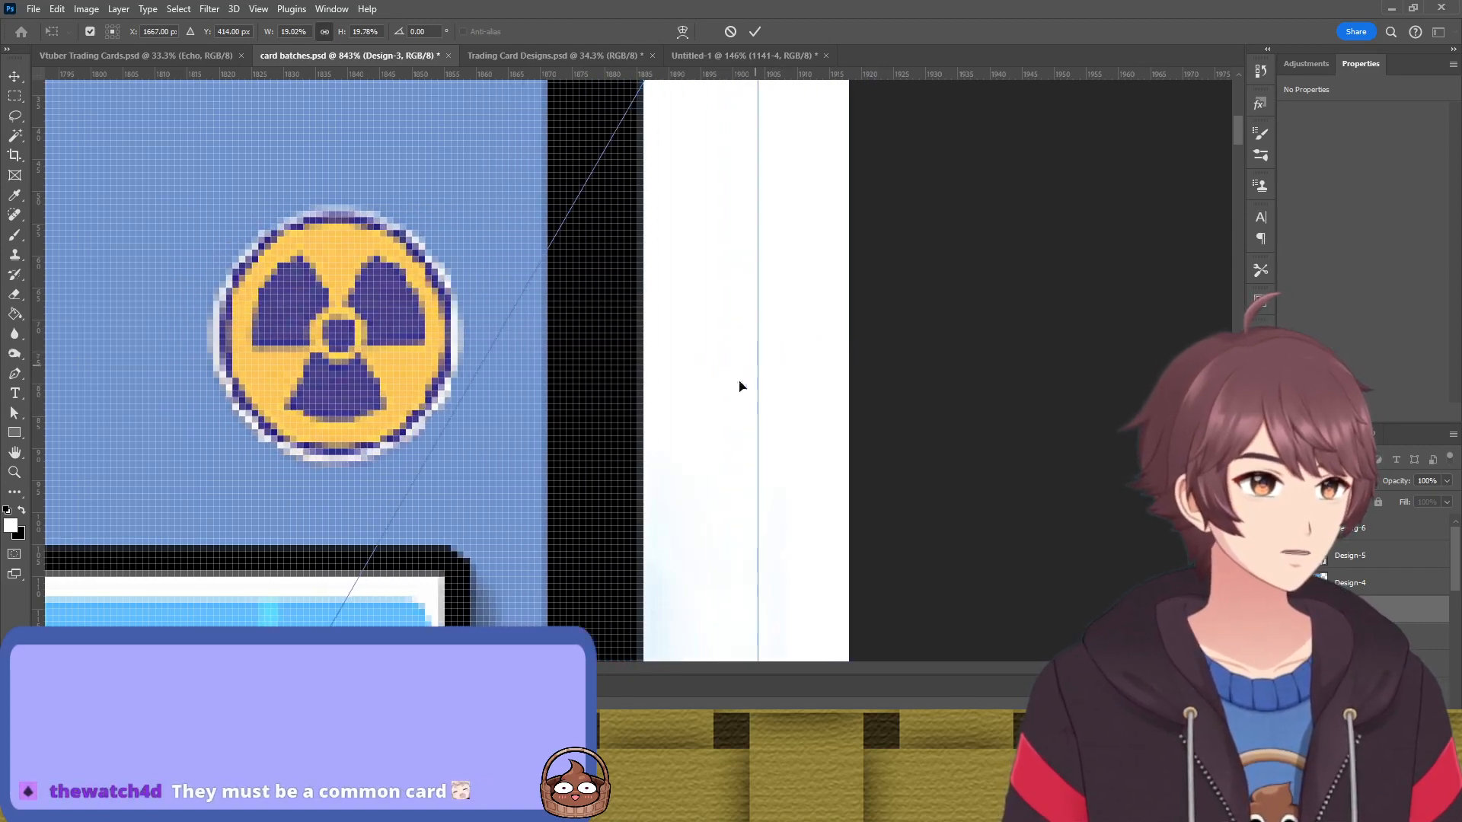
Raise the Design-3 card's lower edge to match the card beneath, bringing its height scale to 19.02%
left_click_drag(651, 513, 761, 175)
left_click_drag(642, 568, 792, 167)
left_click_drag(632, 515, 769, 137)
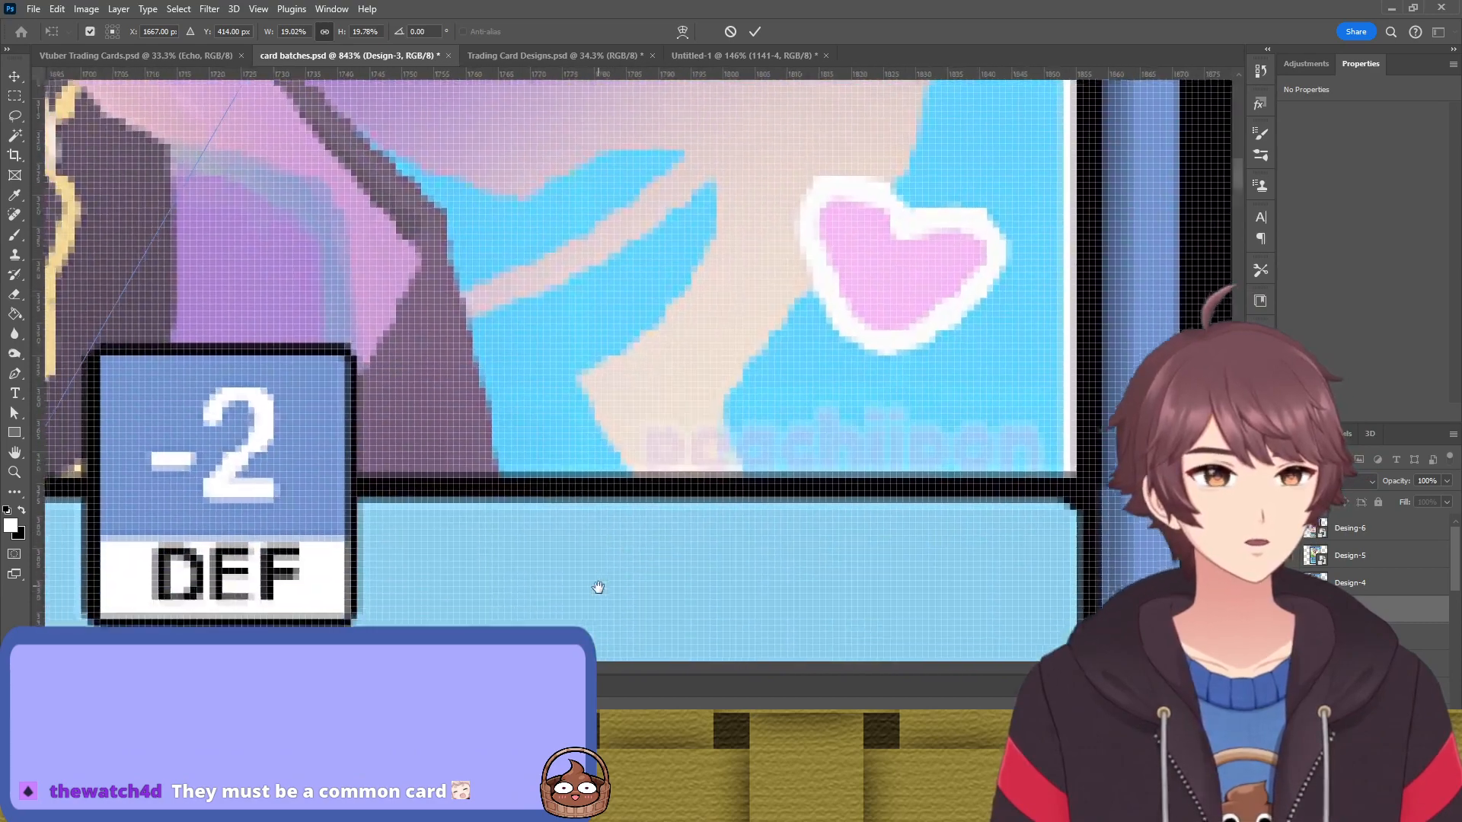
left_click_drag(597, 587, 712, 311)
scroll(712, 311, "up", 10)
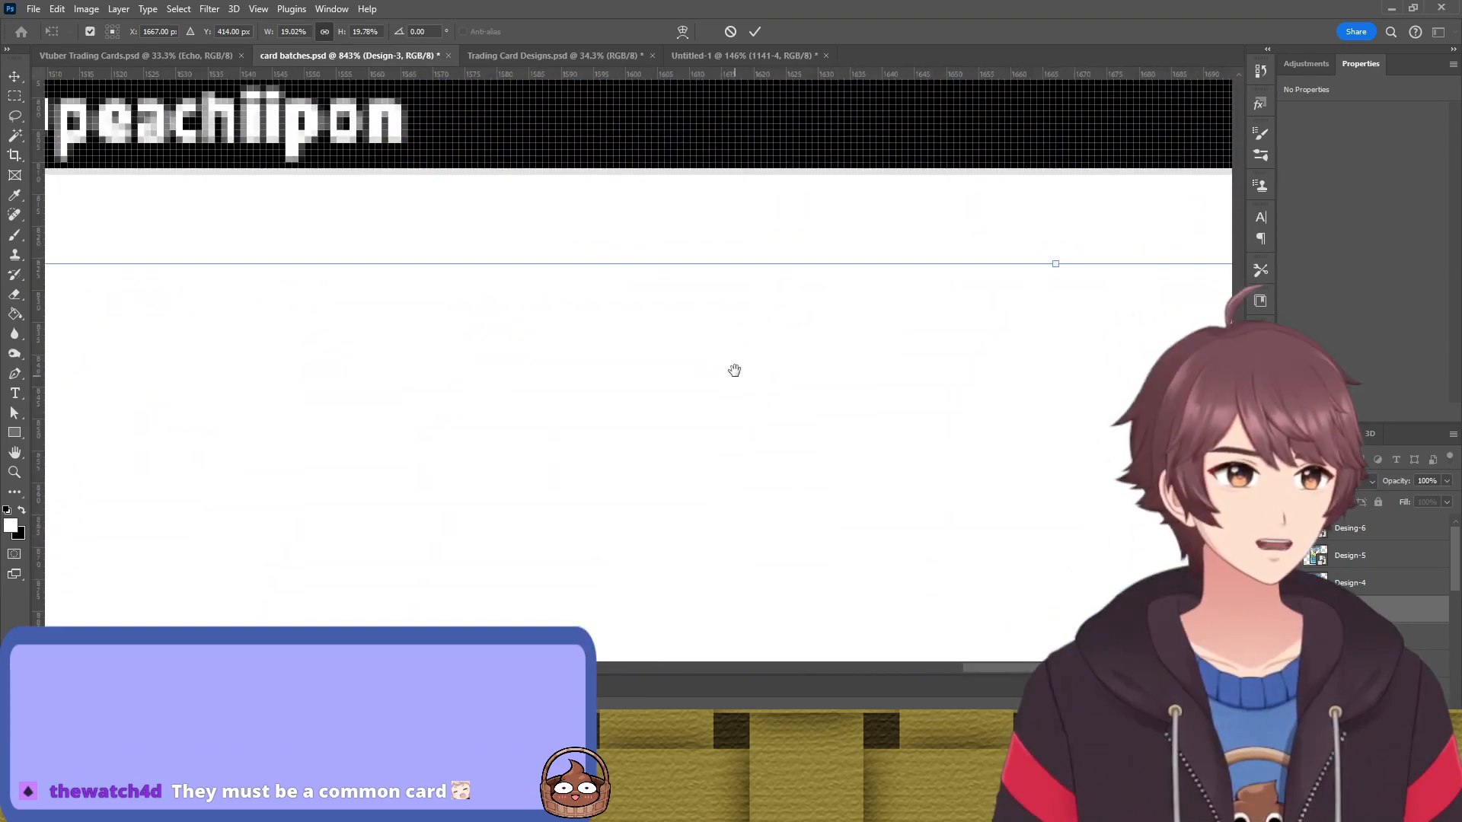
left_click_drag(709, 268, 712, 185)
scroll(755, 191, "up", 3)
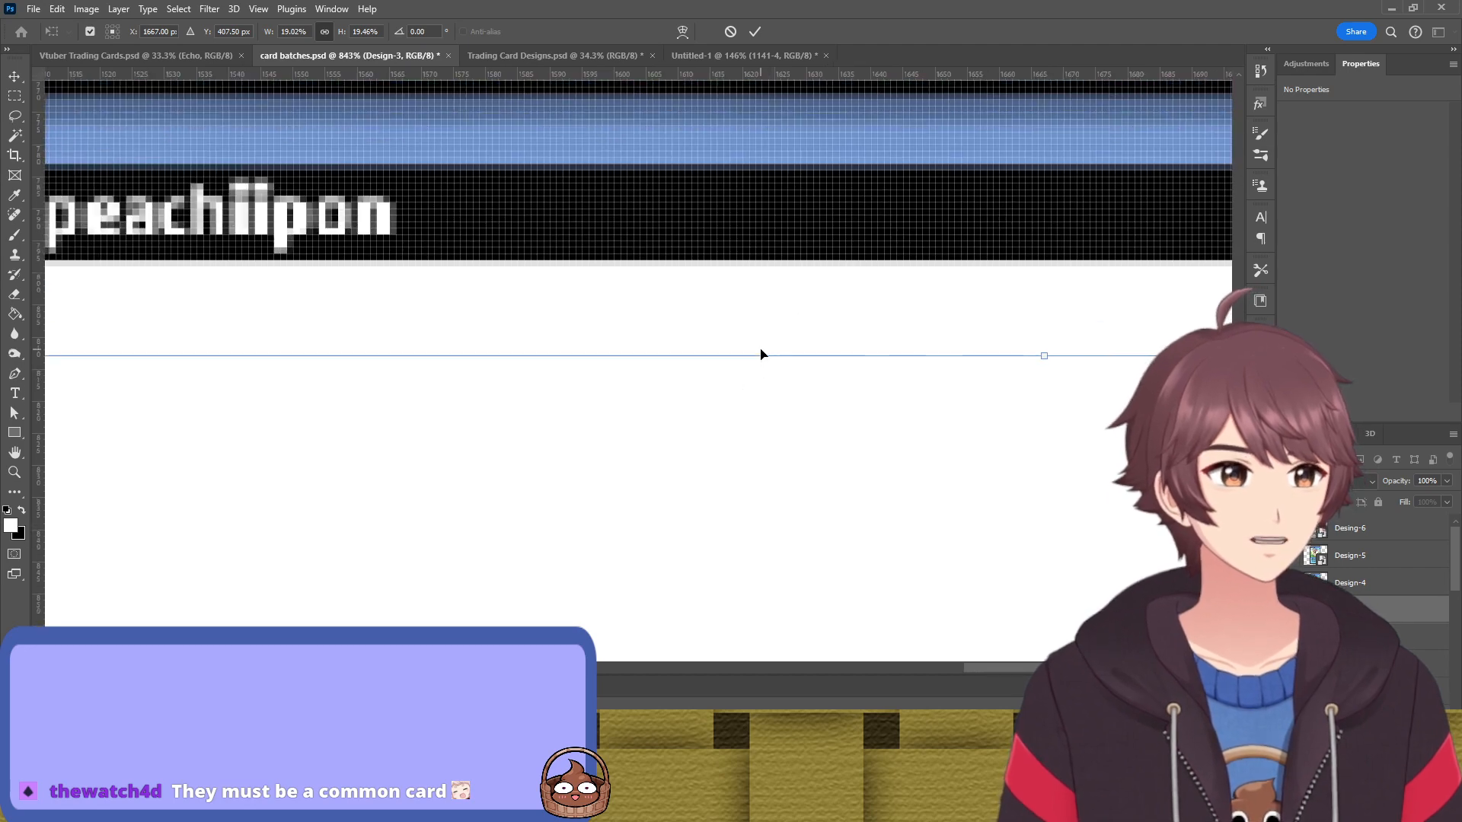
left_click_drag(760, 357, 764, 249)
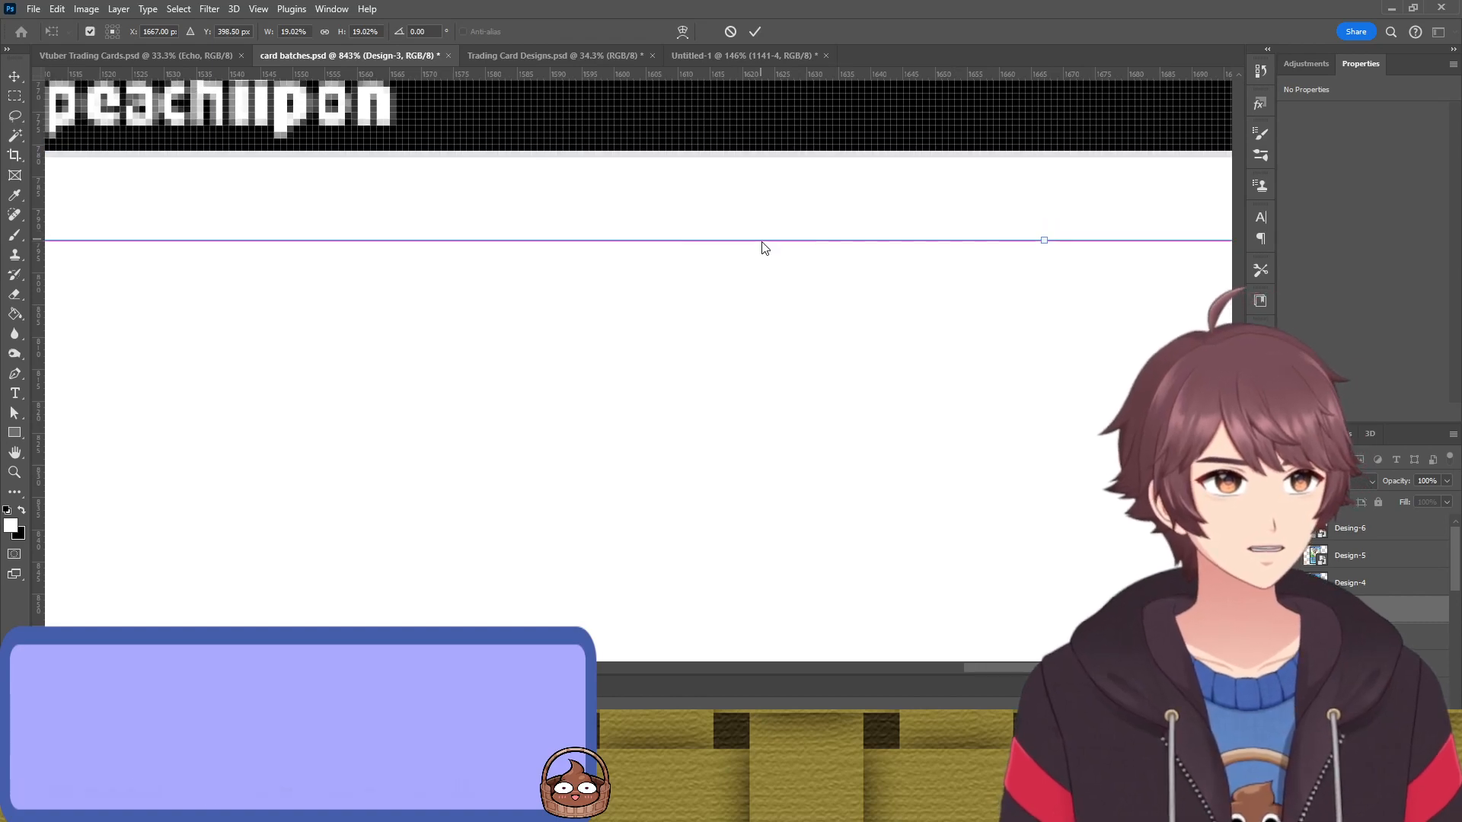
Examine the Design-3 card's lower, upper and left borders against the card beneath at high magnification
left_click_drag(888, 174, 457, 323)
left_click_drag(1016, 167, 305, 305)
left_click_drag(1141, 148, 799, 533)
left_click_drag(750, 245, 860, 533)
left_click_drag(767, 375, 845, 647)
left_click_drag(807, 319, 800, 495)
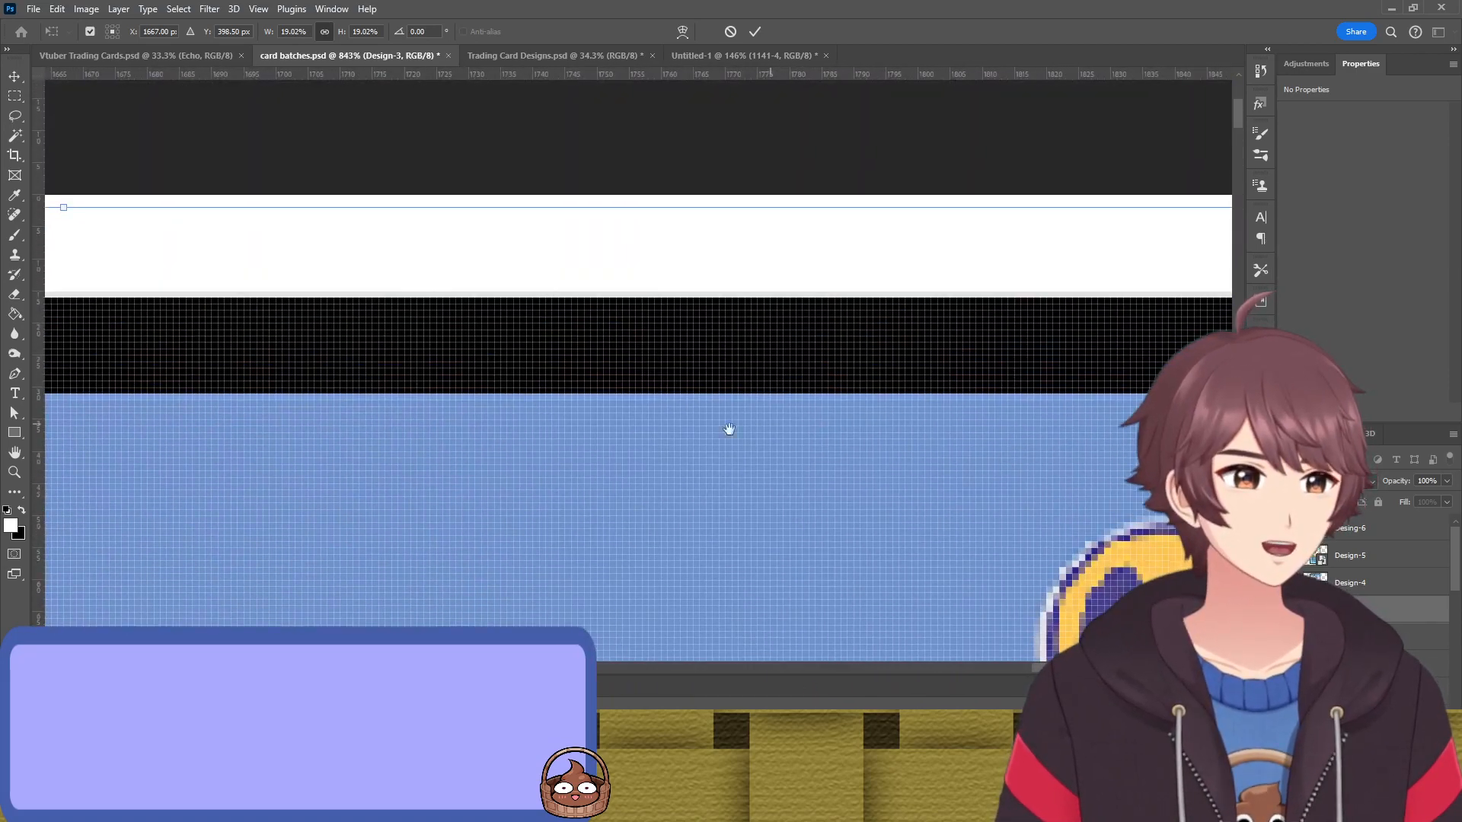
left_click_drag(556, 460, 943, 487)
left_click_drag(431, 416, 940, 462)
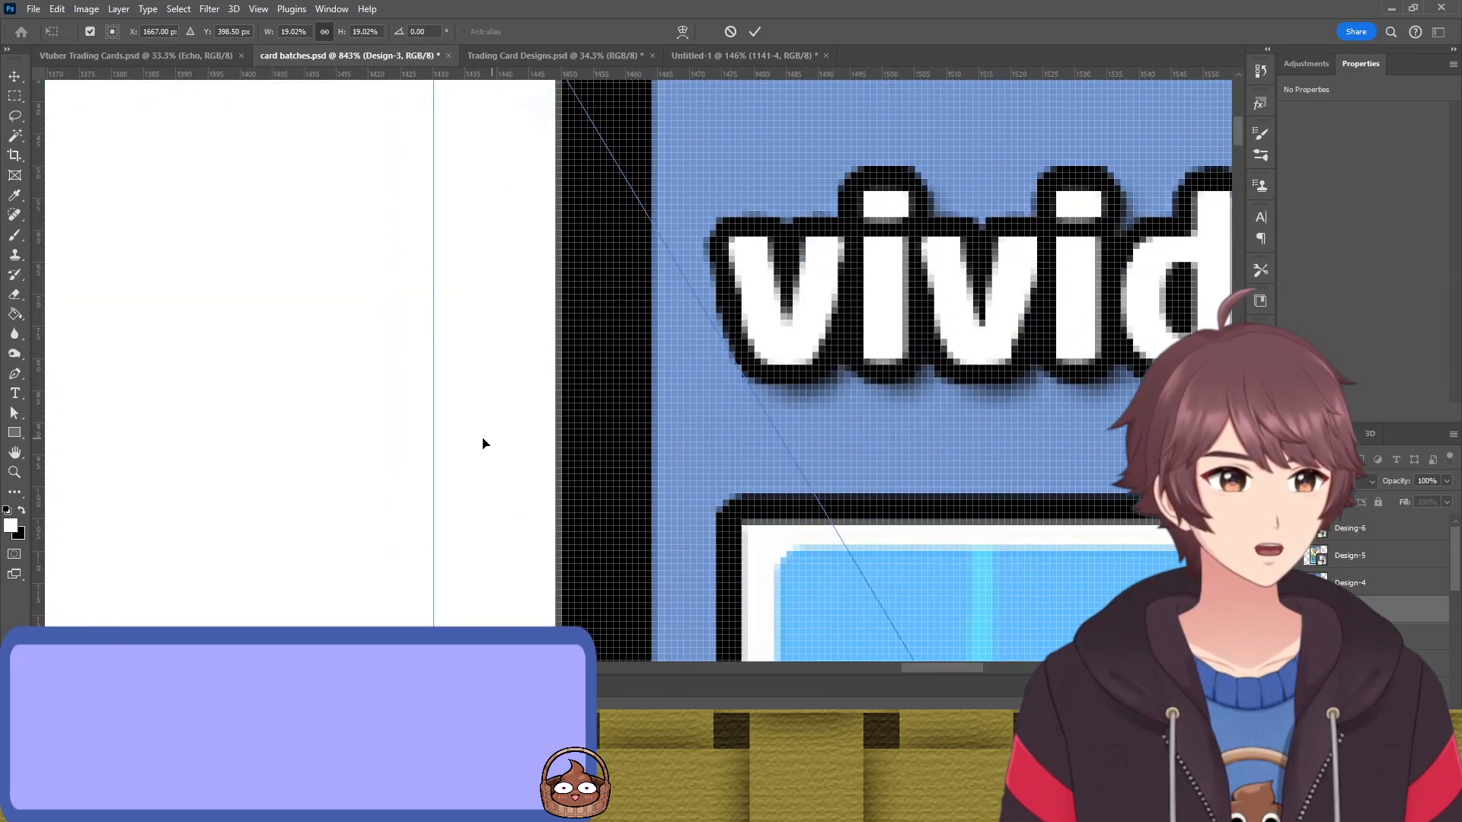
Try moving the Design-3 card's left edge inward to 18.98% scale, check the corner and return it to 19.02%
left_click_drag(431, 445, 438, 450)
left_click_drag(873, 307, 788, 670)
mouse_move(839, 258)
left_mouse_down()
mouse_move(842, 272)
mouse_move(838, 256)
left_mouse_up()
left_click_drag(948, 374, 1135, 144)
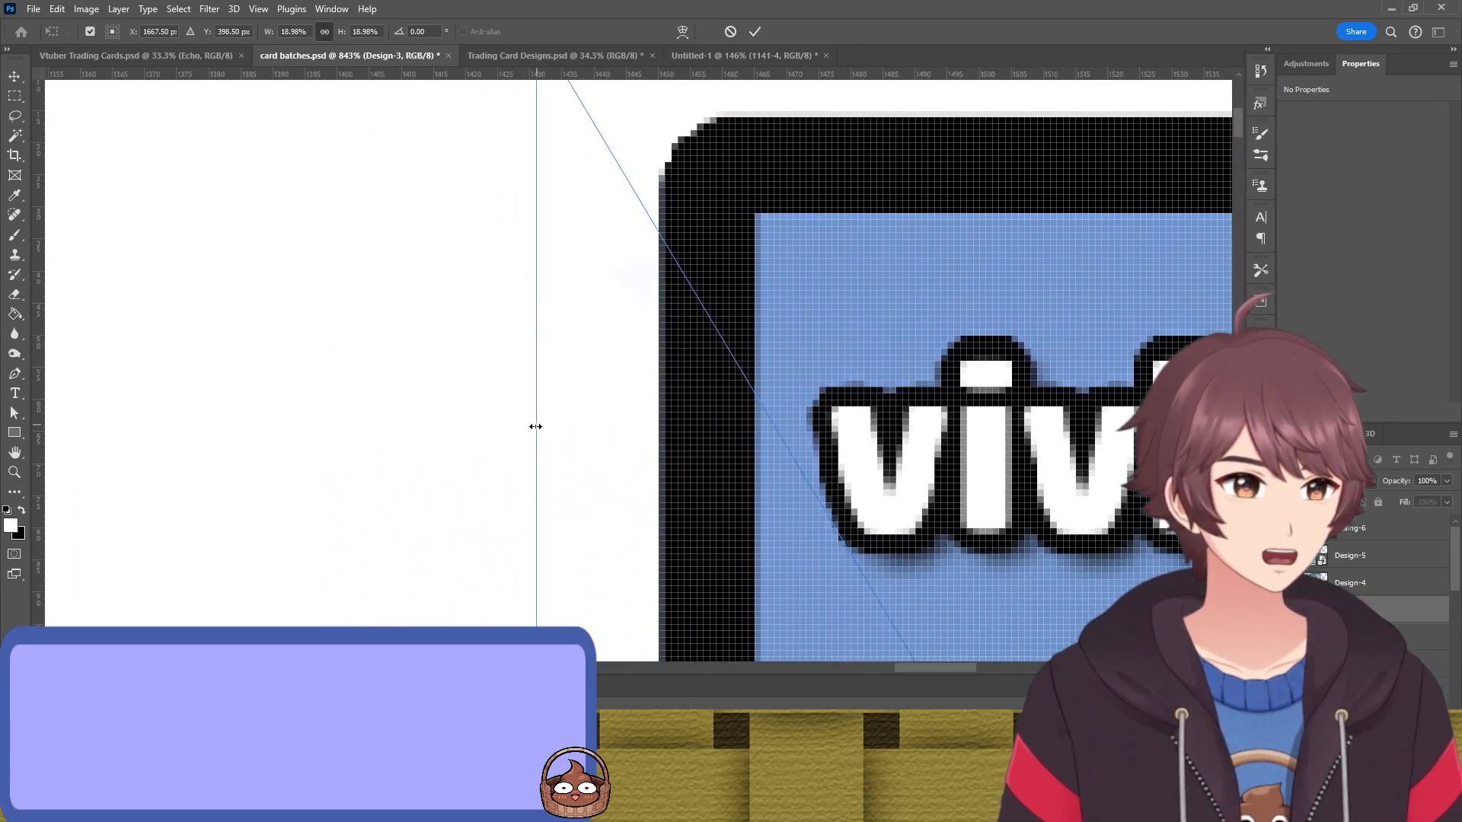
left_click_drag(532, 428, 525, 429)
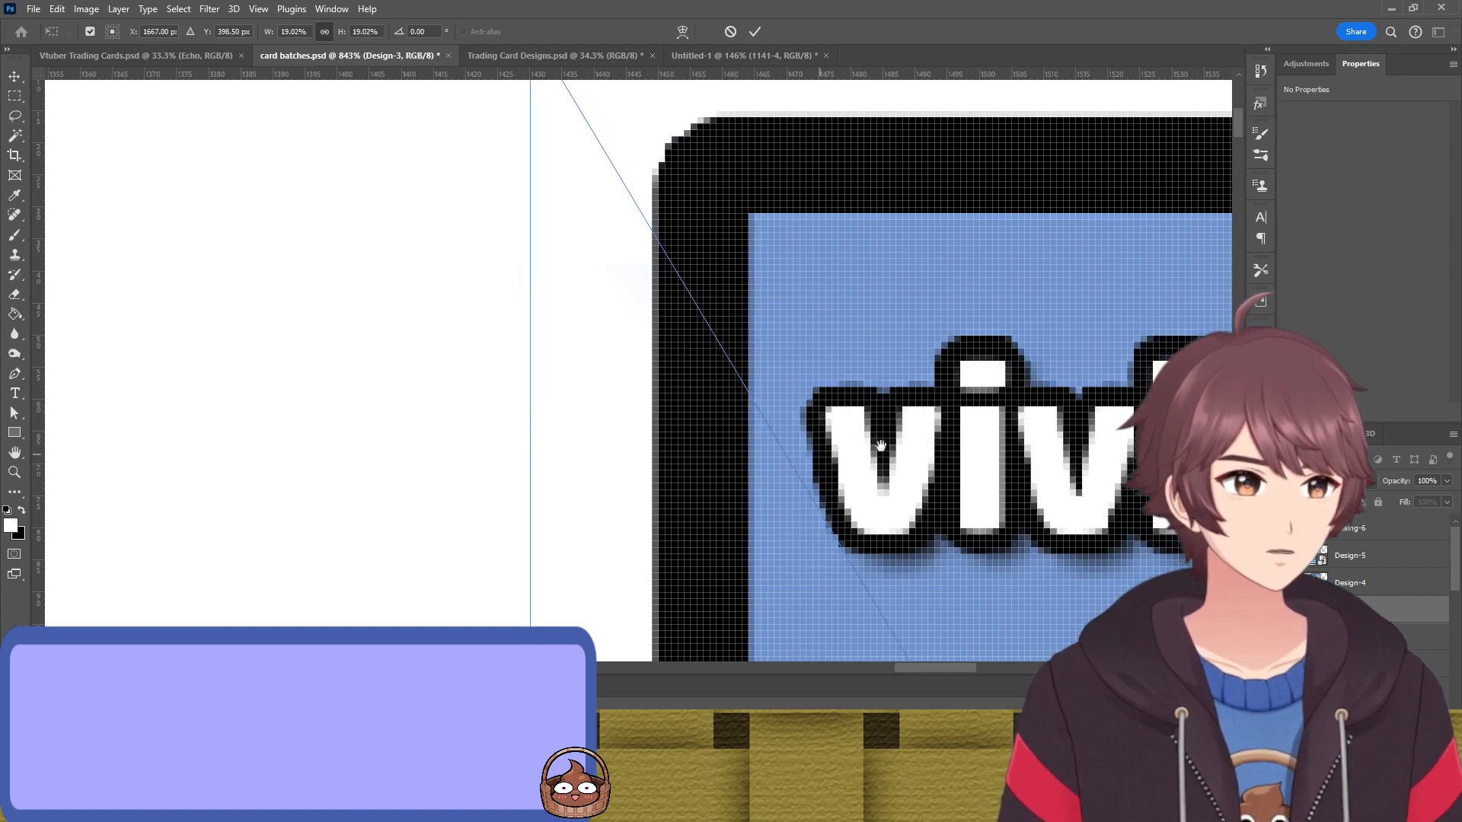
Examine the Design-3 card's upper, right and lower borders against the card beneath and apply its transform
left_click_drag(1141, 436, 76, 416)
left_click_drag(1087, 376, 175, 411)
left_click_drag(1000, 408, 321, 326)
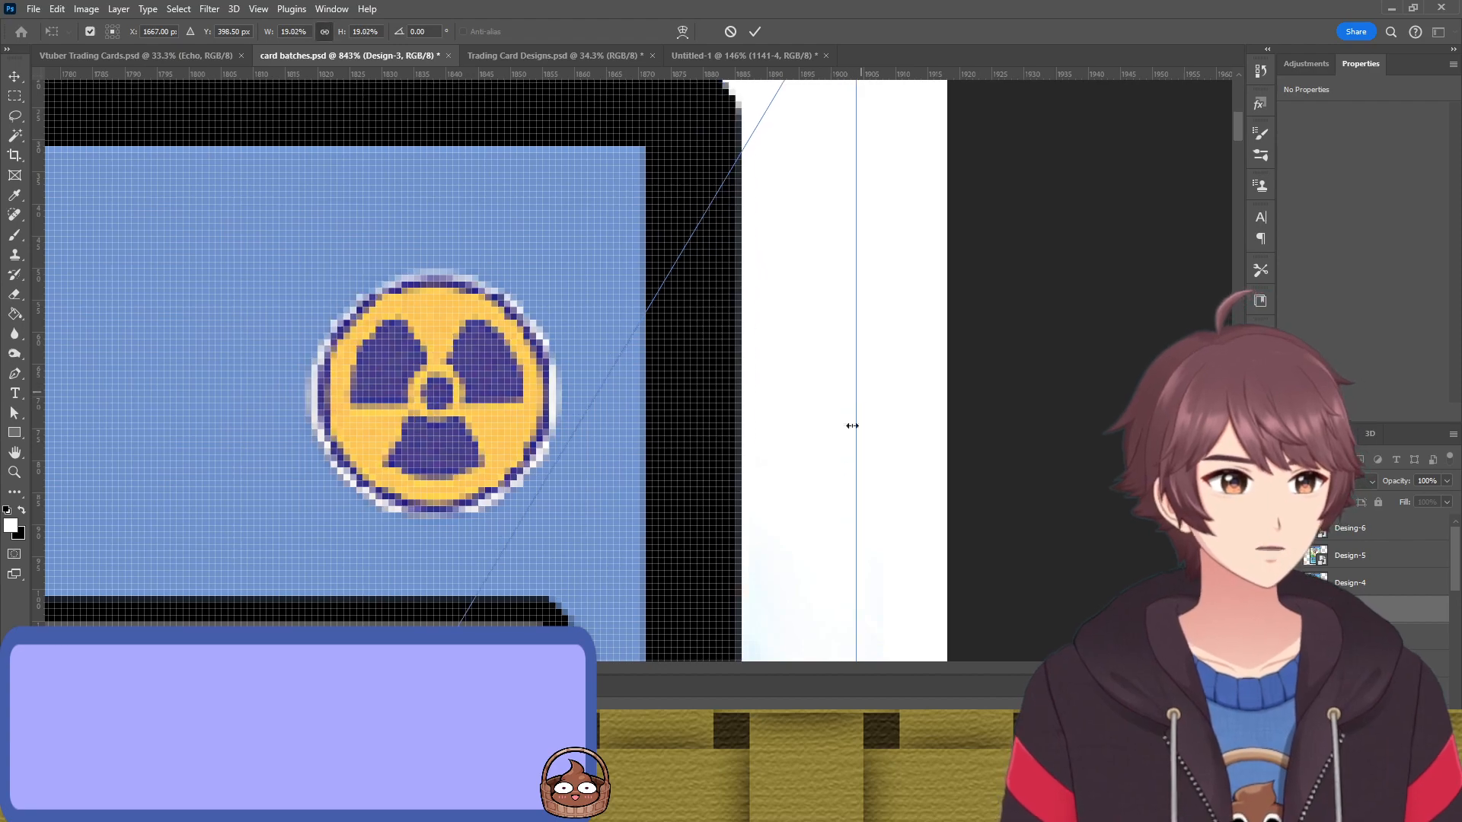
scroll(852, 425, "down", 15)
scroll(832, 228, "left", 5)
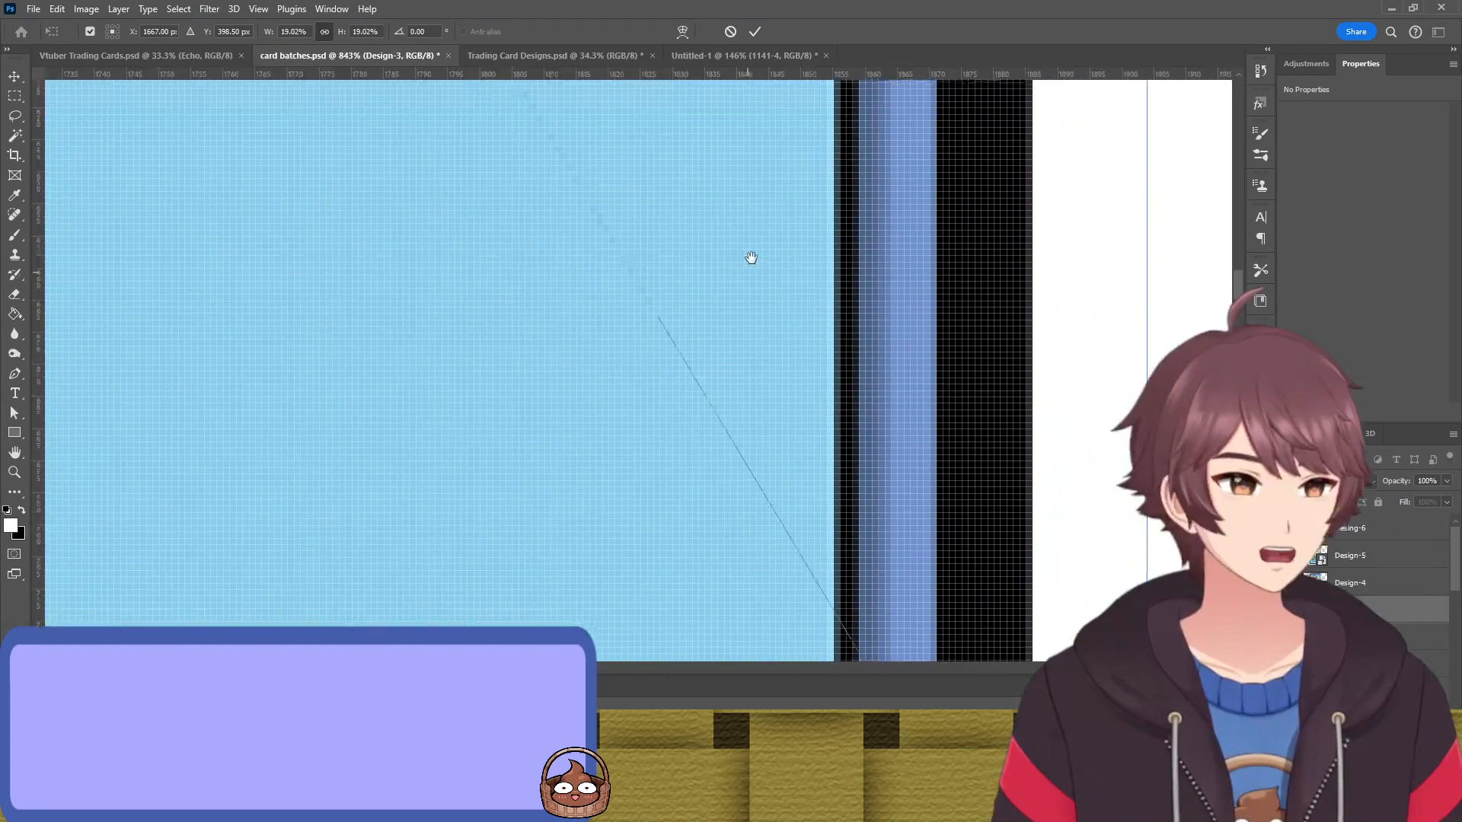
scroll(751, 258, "down", 5)
scroll(782, 308, "left", 3)
key("Return")
scroll(787, 475, "down", 10)
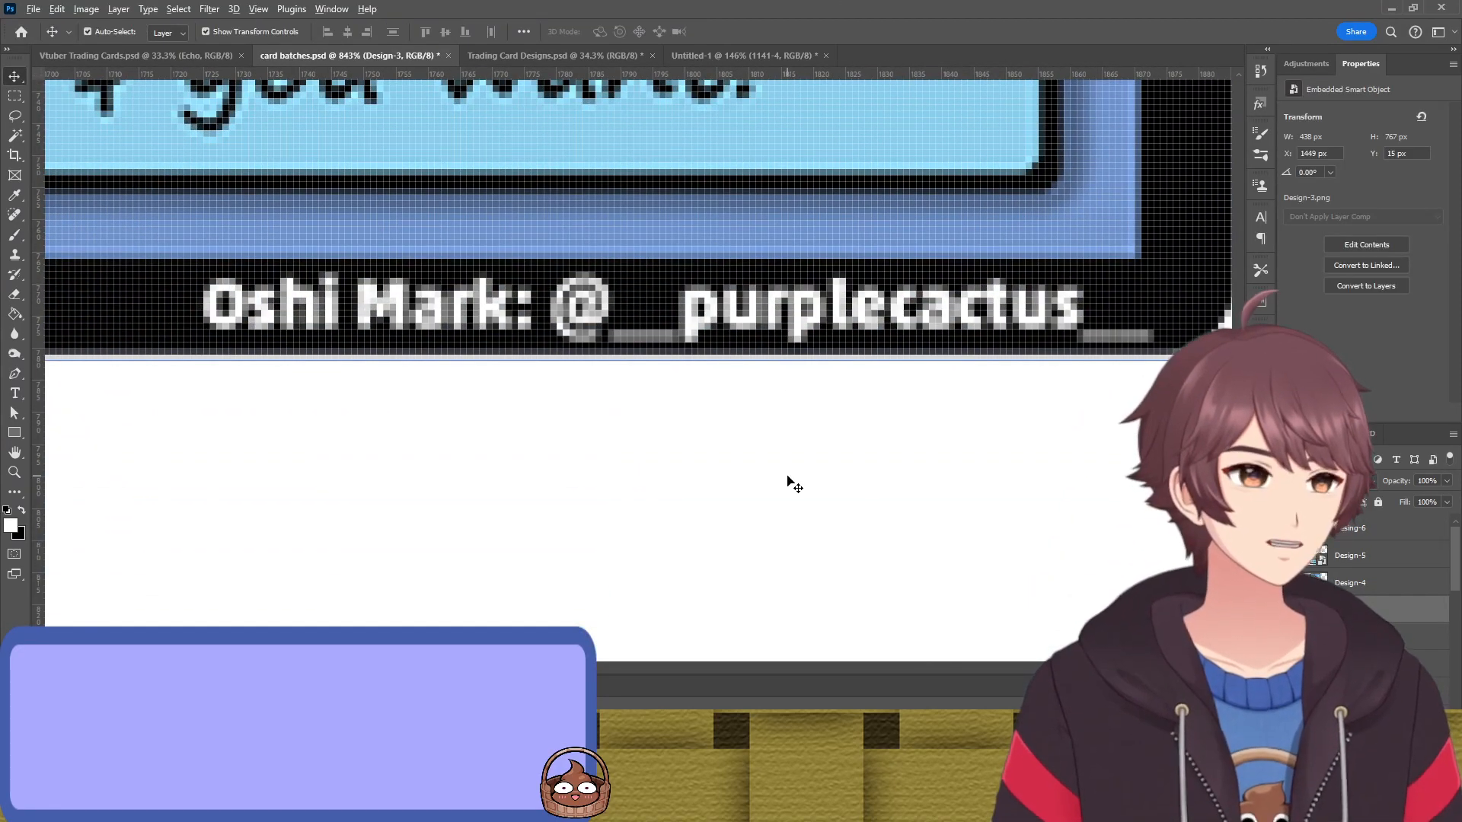
Move the Design-3 card into the third slot of the upper row, at X 1018 px, Y 18 px
scroll(501, 407, "up", 3)
scroll(500, 407, "left", 5)
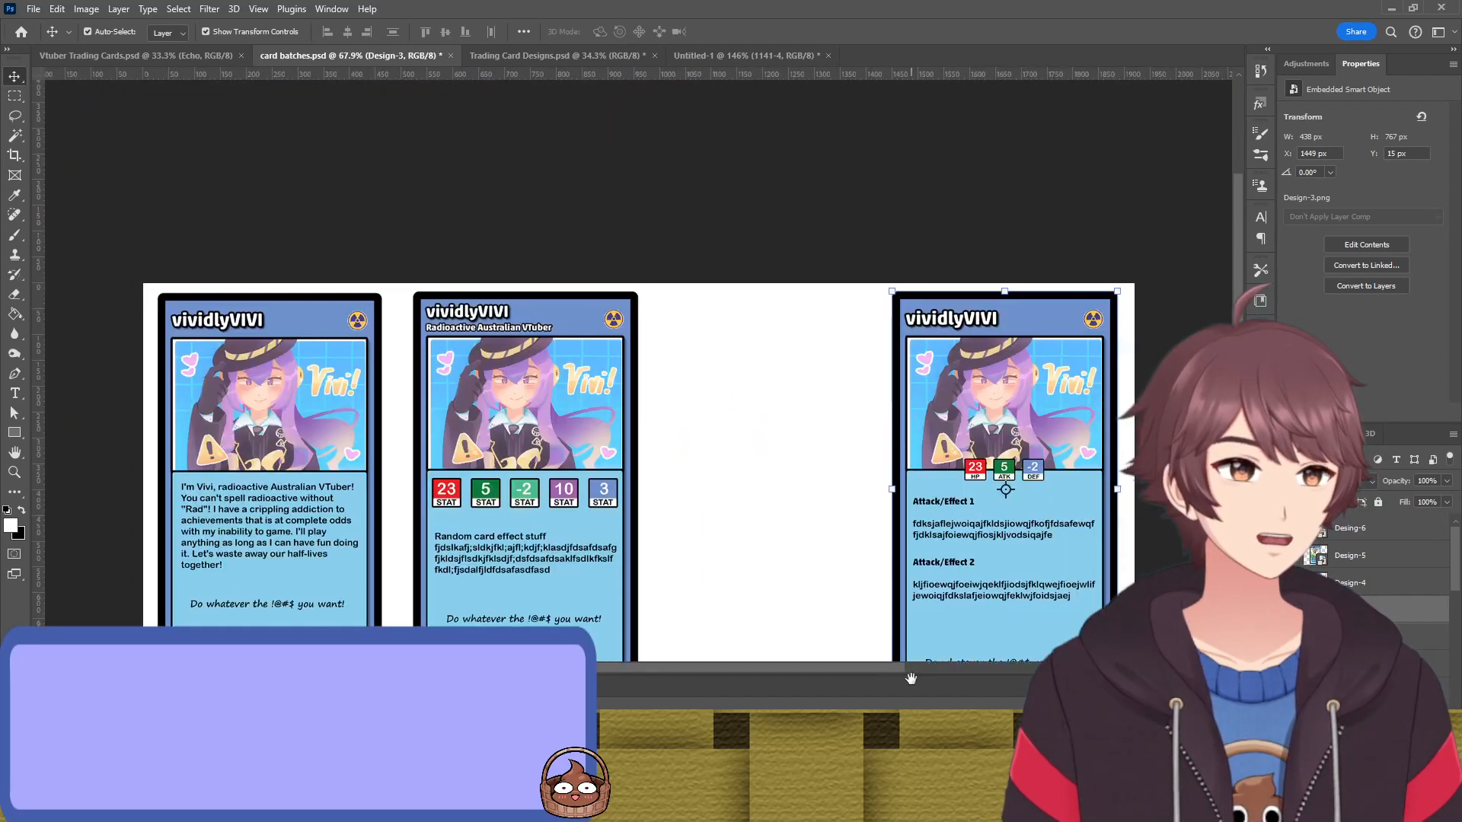
left_click_drag(997, 381, 775, 385)
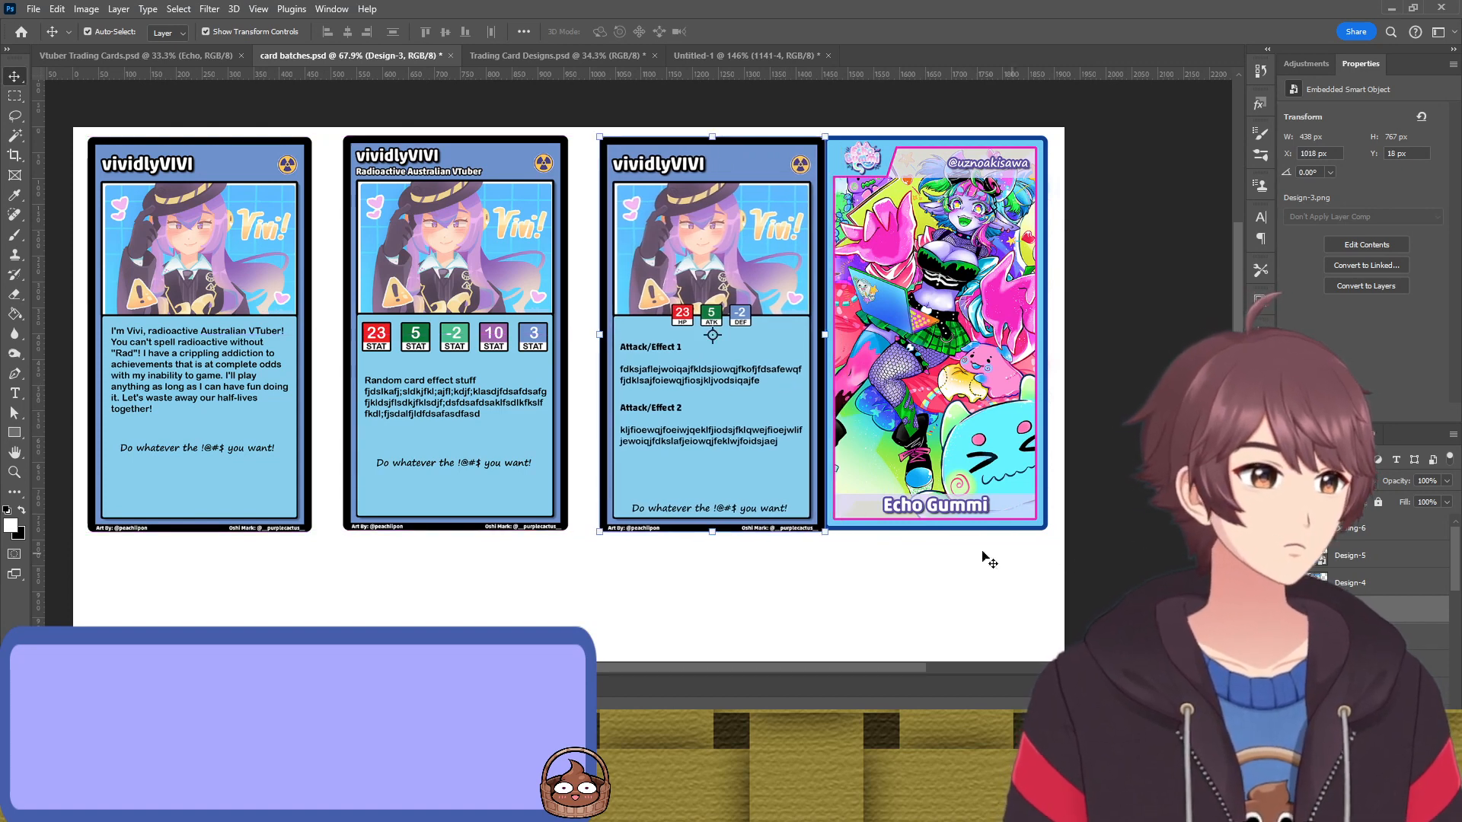
Hide the Echo Gummi card and show the Hai-Dee card in the lower row along with the Design-4 card
scroll(1033, 539, "down", 2)
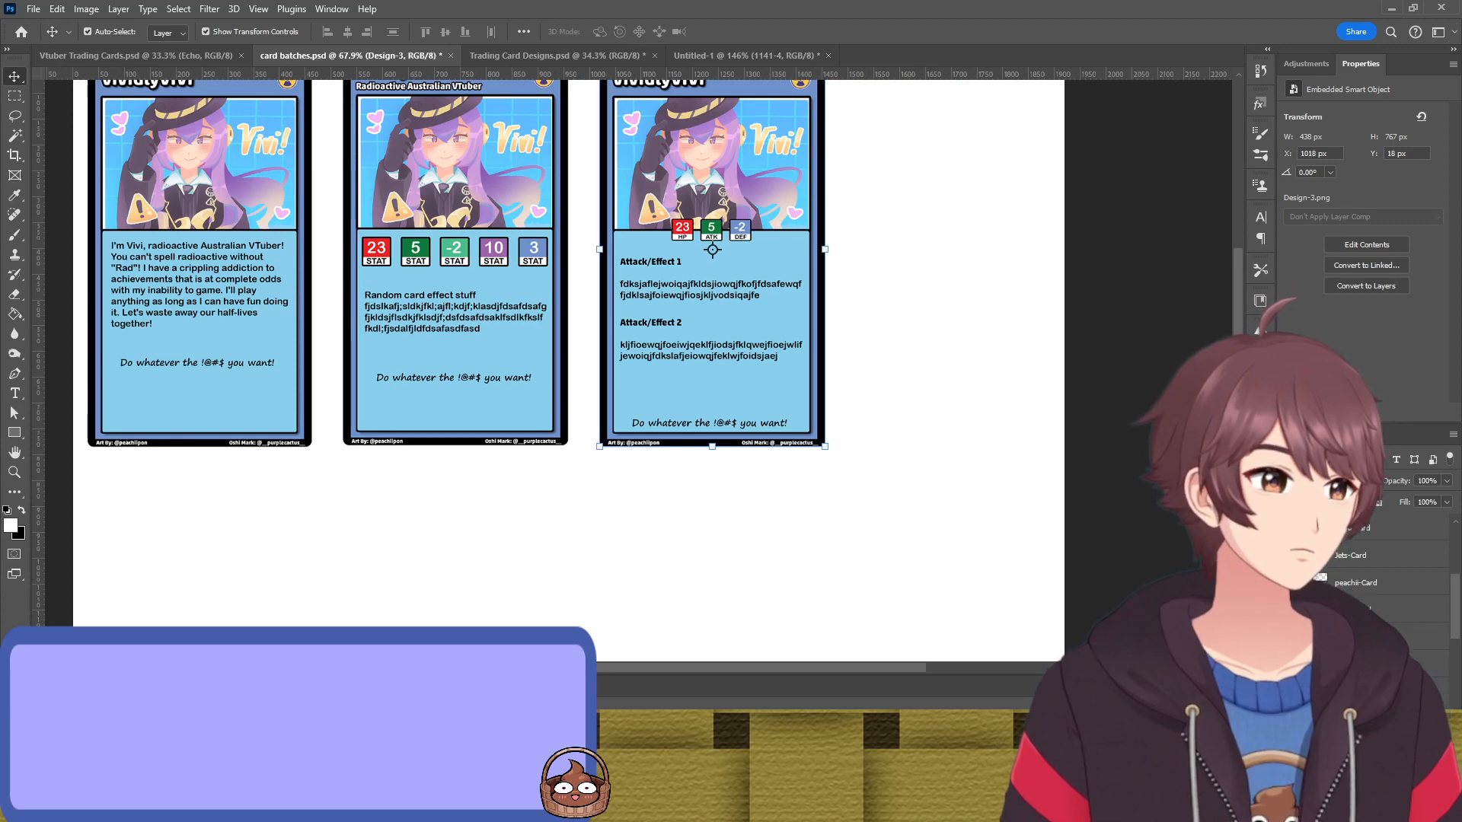
left_click(1288, 555)
left_click(1288, 582)
left_click(1288, 582)
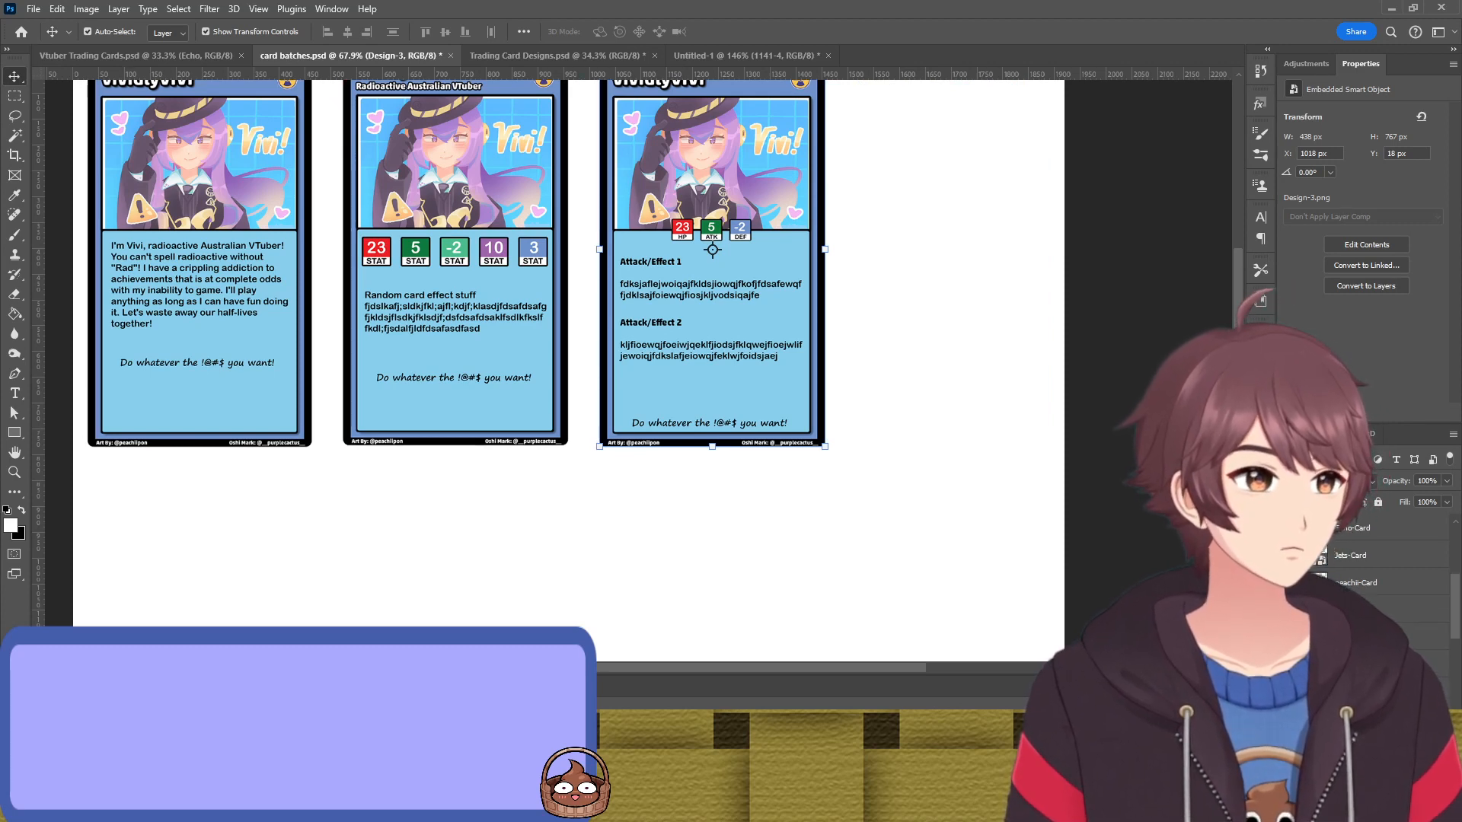
left_click(1288, 609)
scroll(887, 480, "down", 2)
scroll(1316, 571, "down", 2)
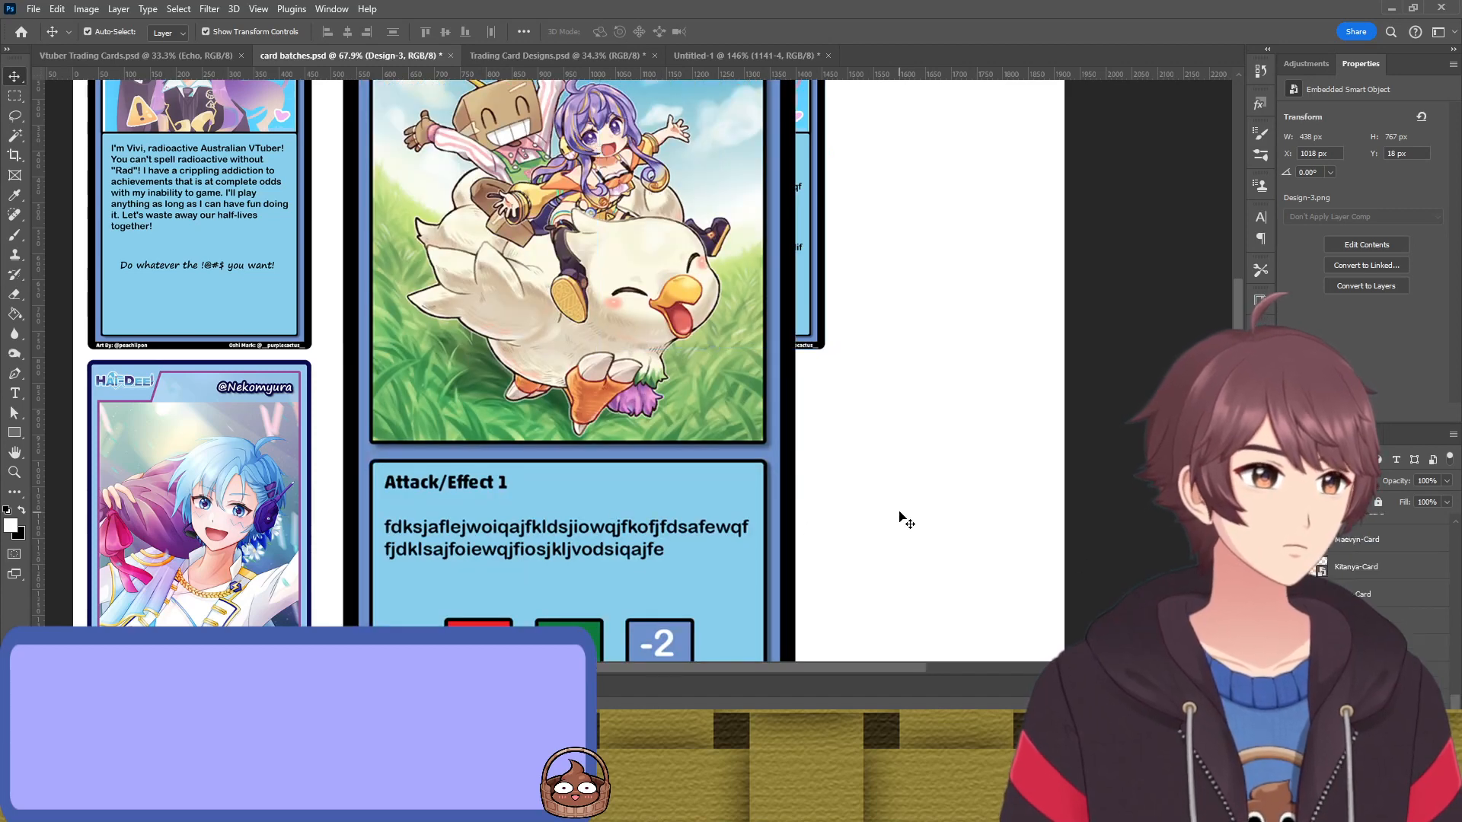
Move the full-size Design-4 card toward the middle of the sheet, to X 463 px, Y -35 px
left_click_drag(874, 509, 1025, 538)
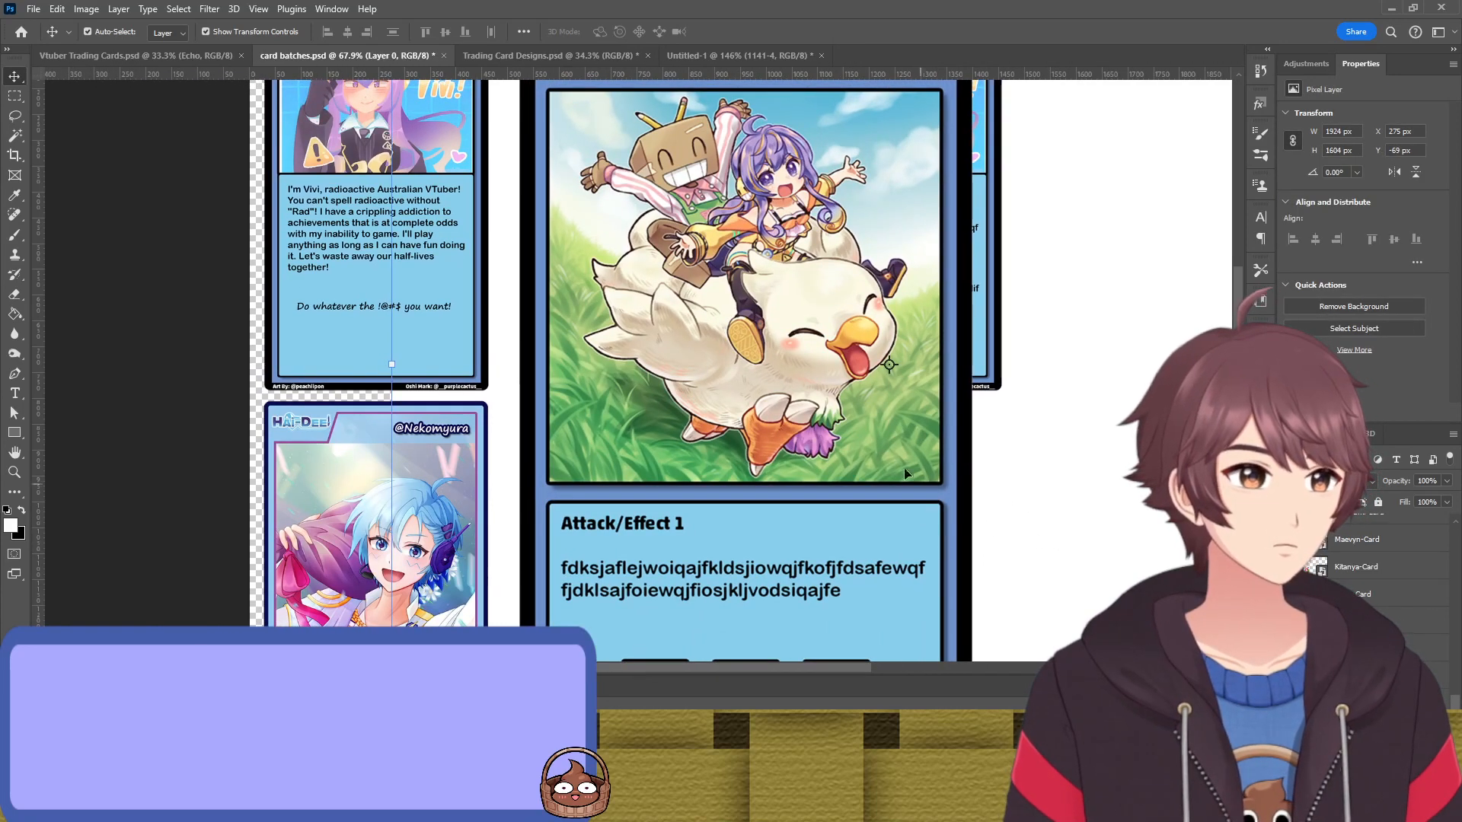
scroll(577, 474, "down", 3)
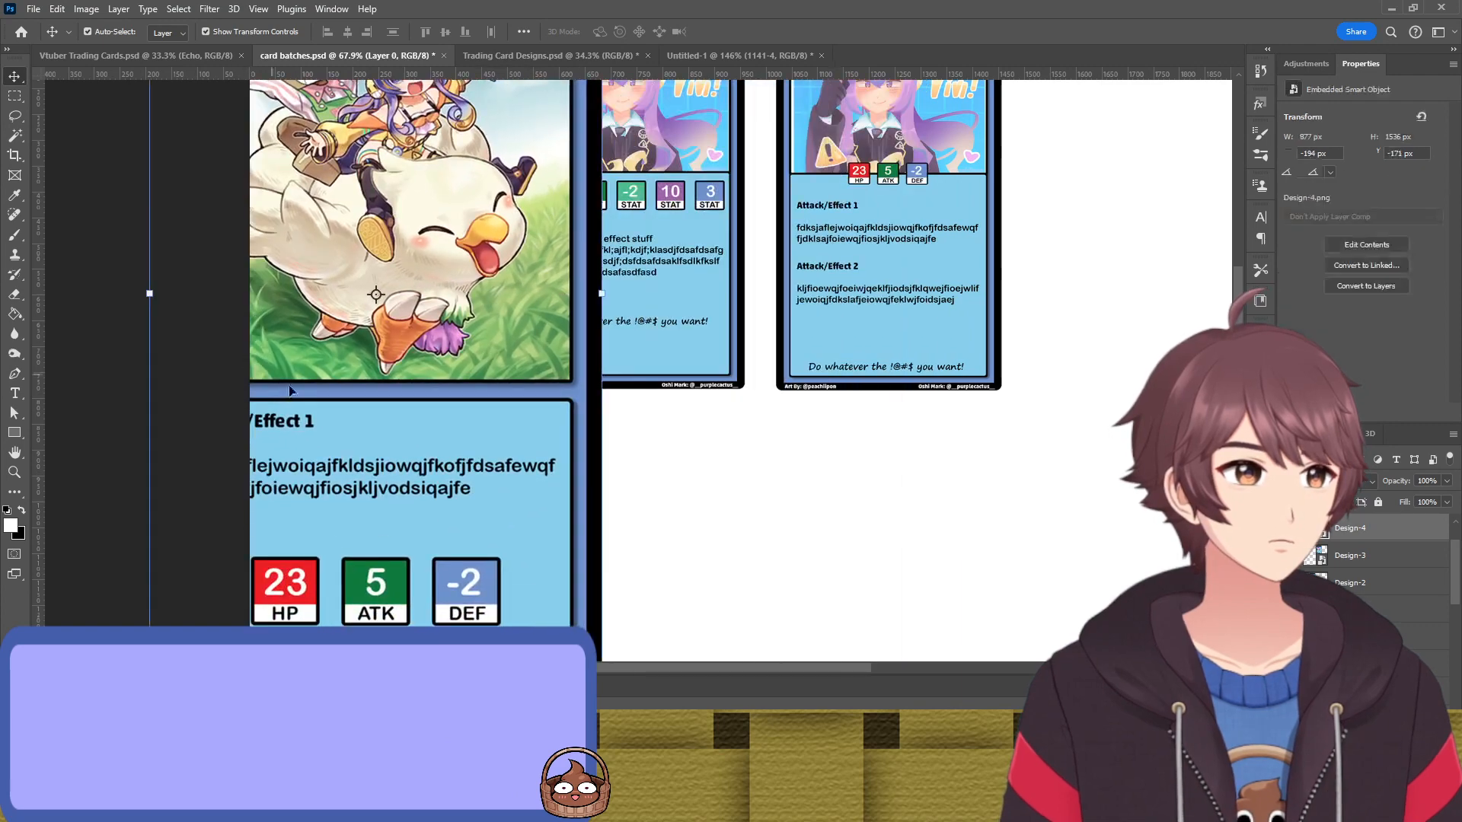
left_click(424, 450)
scroll(424, 451, "down", 2)
left_click_drag(448, 402, 609, 433)
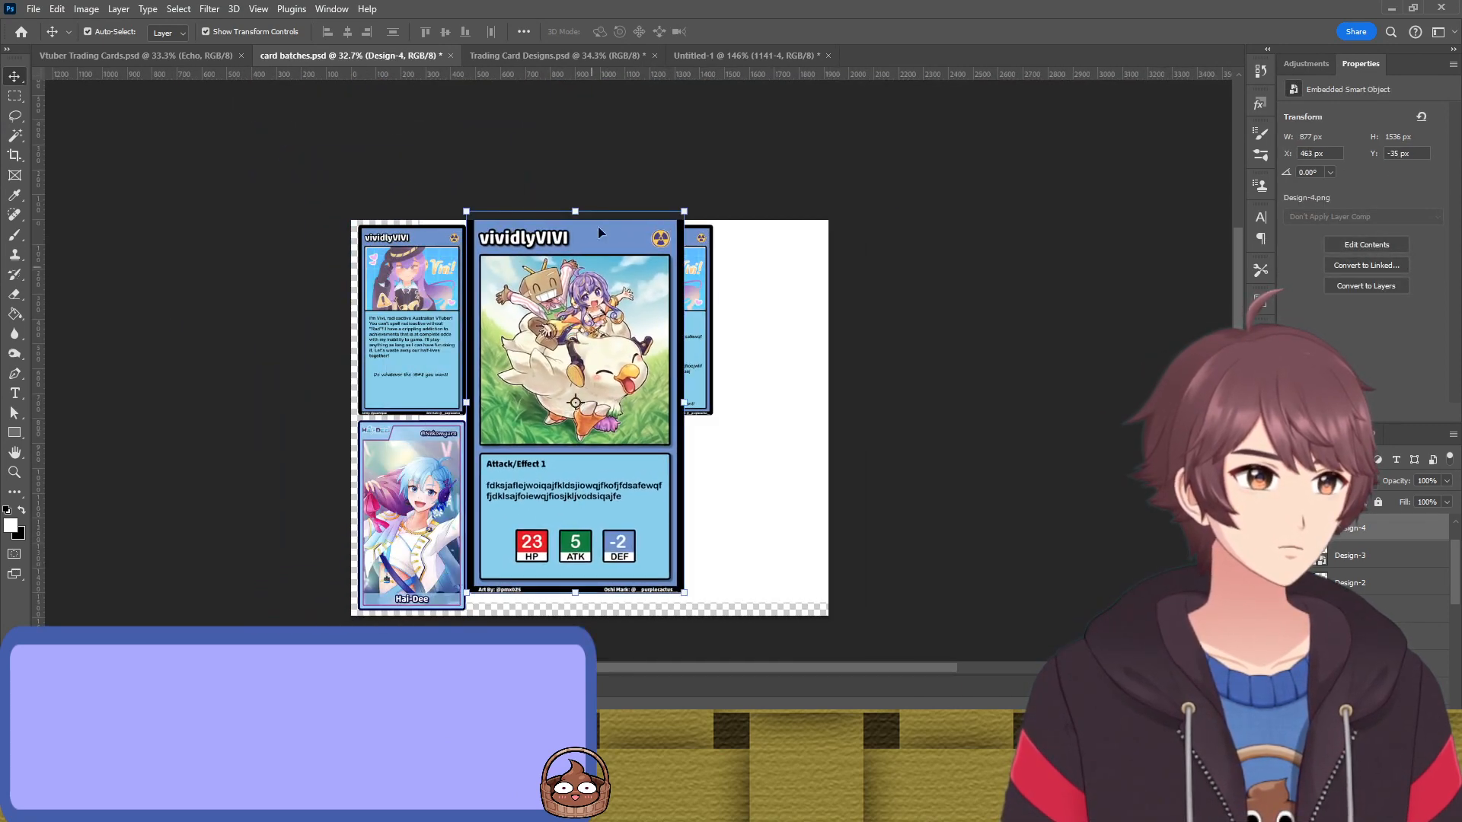
Try scaling the Design-4 card to 16.66% over the Hai-Dee card, and cancel the transform
key("ctrl+t")
left_click_drag(574, 202, 432, 472)
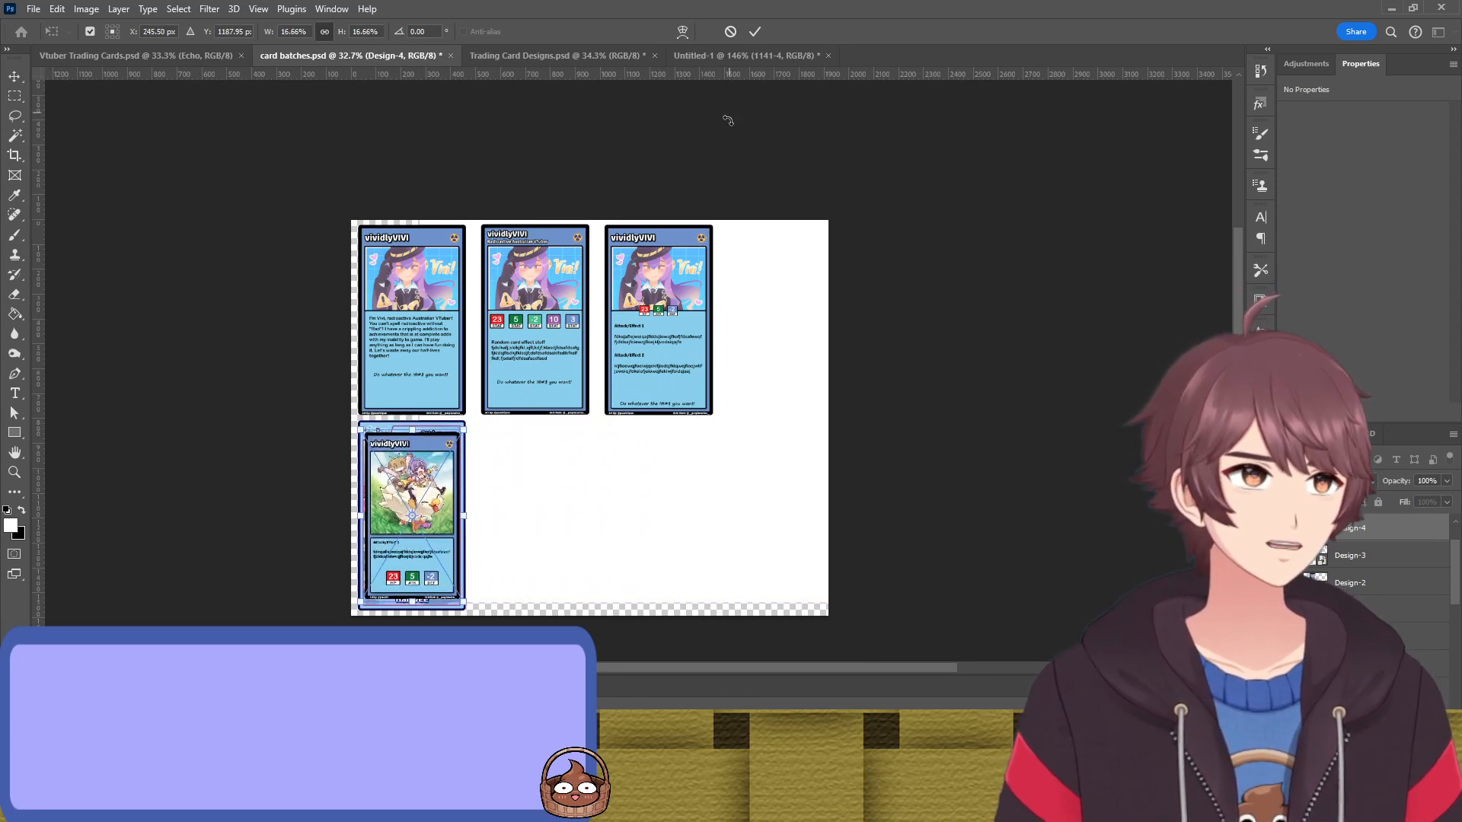
key("ctrl+z")
key("ctrl+z")
left_click(730, 31)
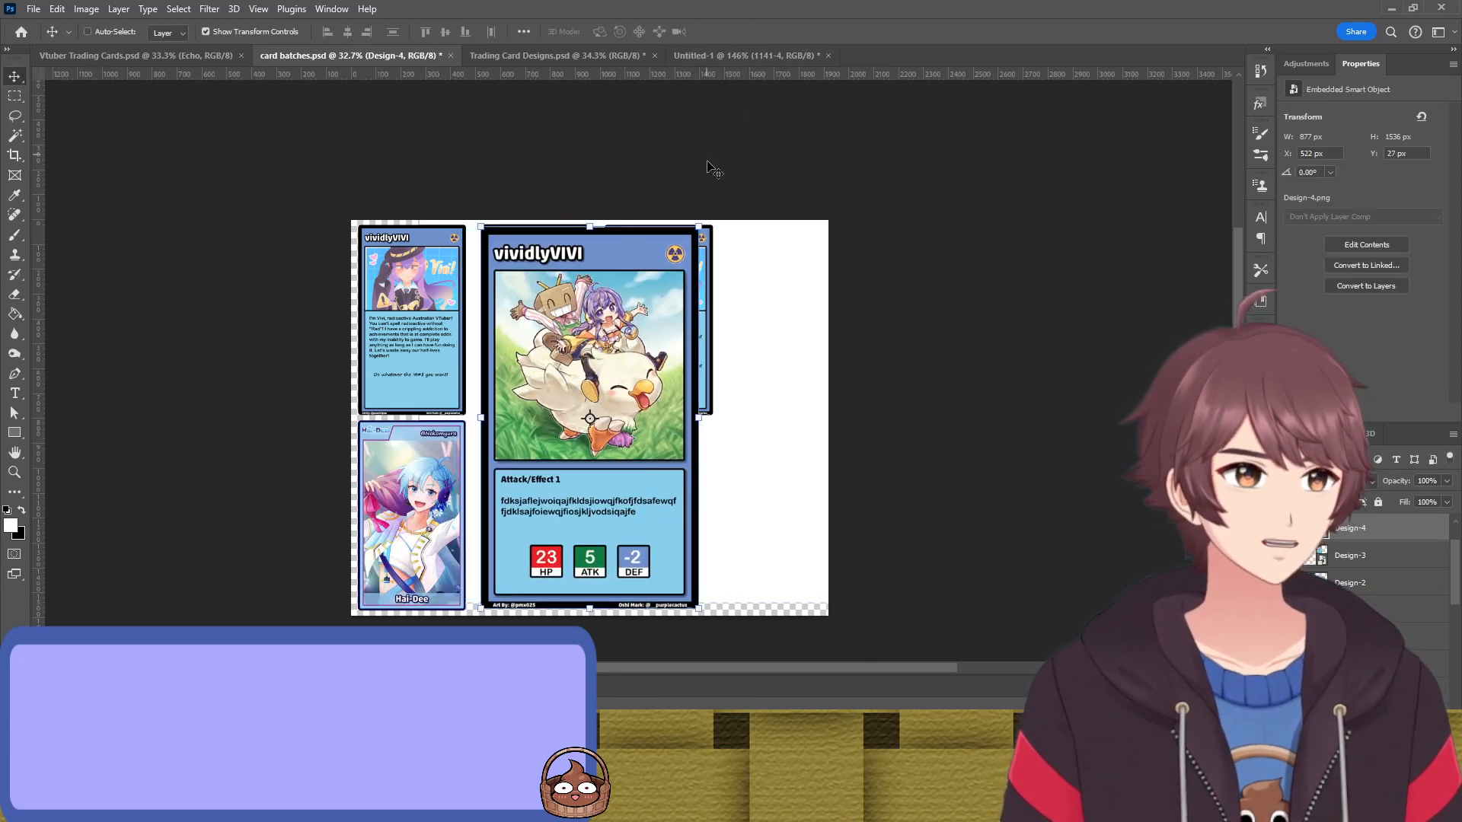
Restore the white background Layer 0 so it fills the sheet, and lock the layer
scroll(1385, 555, "down", 3)
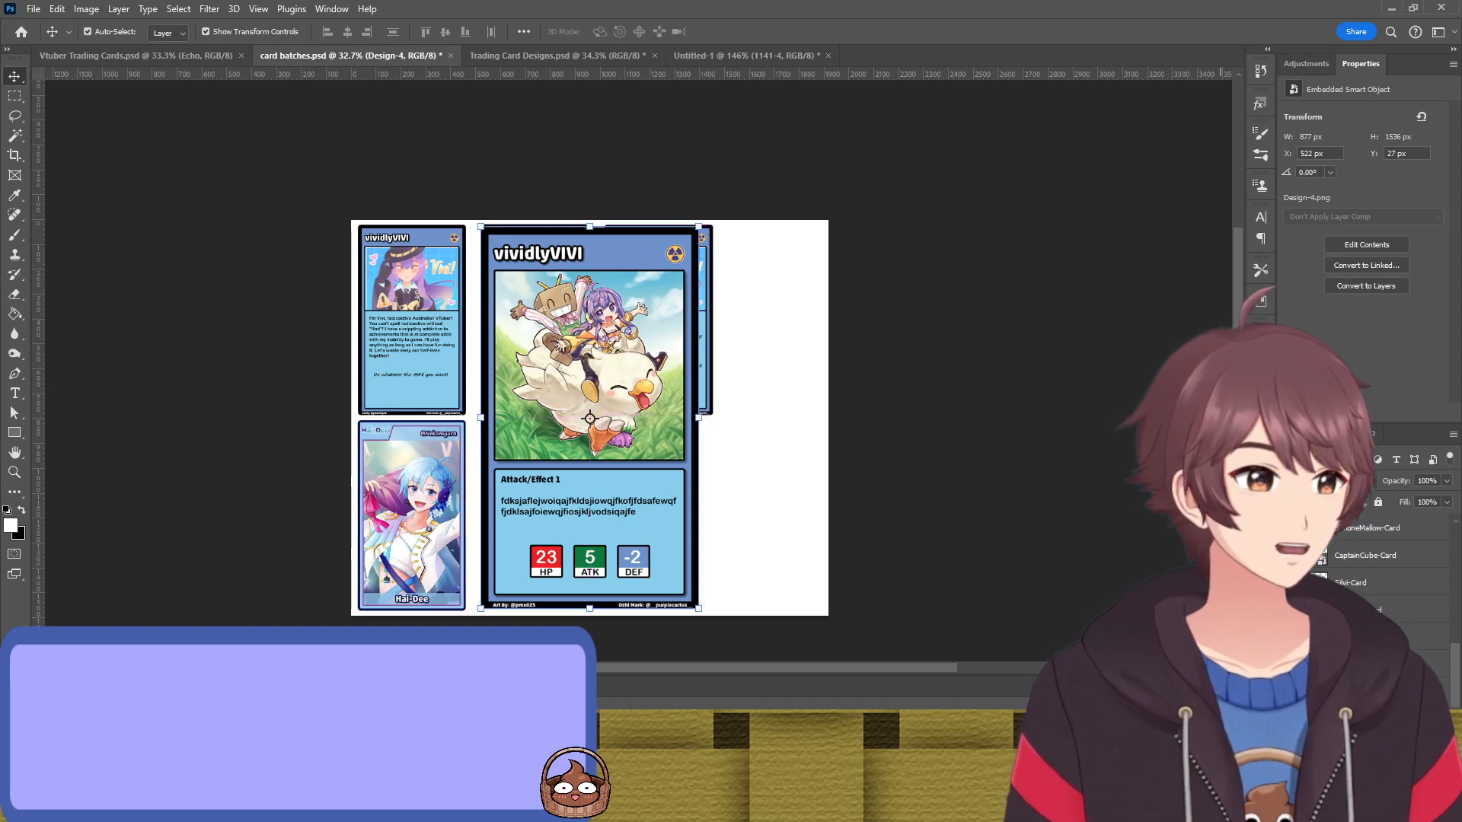
left_click(1362, 621)
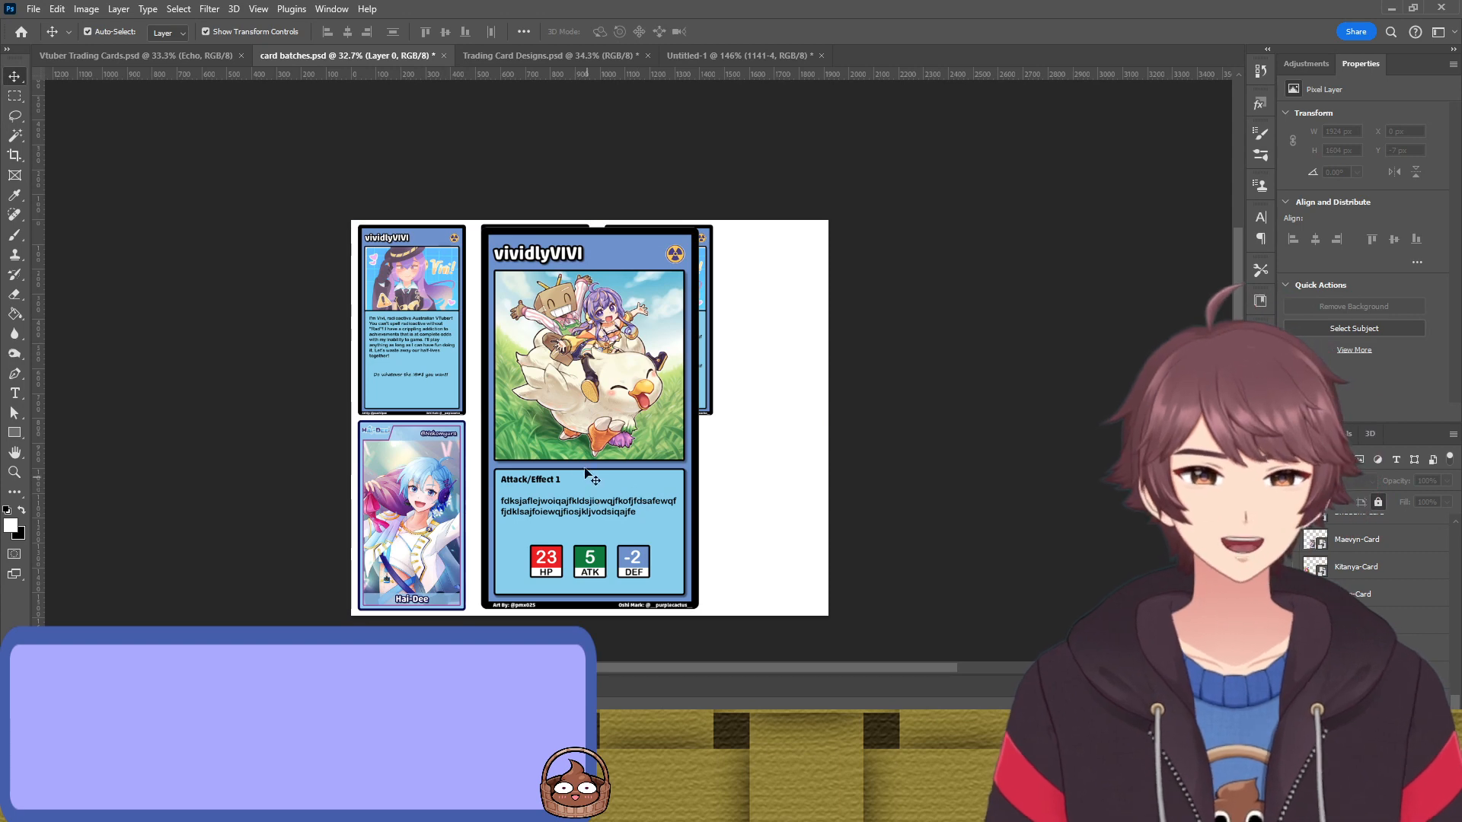
Scale the Design-4 card to 18.05% and move it onto the Hai-Dee card in the lower row
left_click(553, 431)
left_click_drag(590, 223, 591, 426)
left_click_drag(591, 481, 434, 478)
scroll(476, 407, "up", 5)
scroll(480, 409, "up", 6)
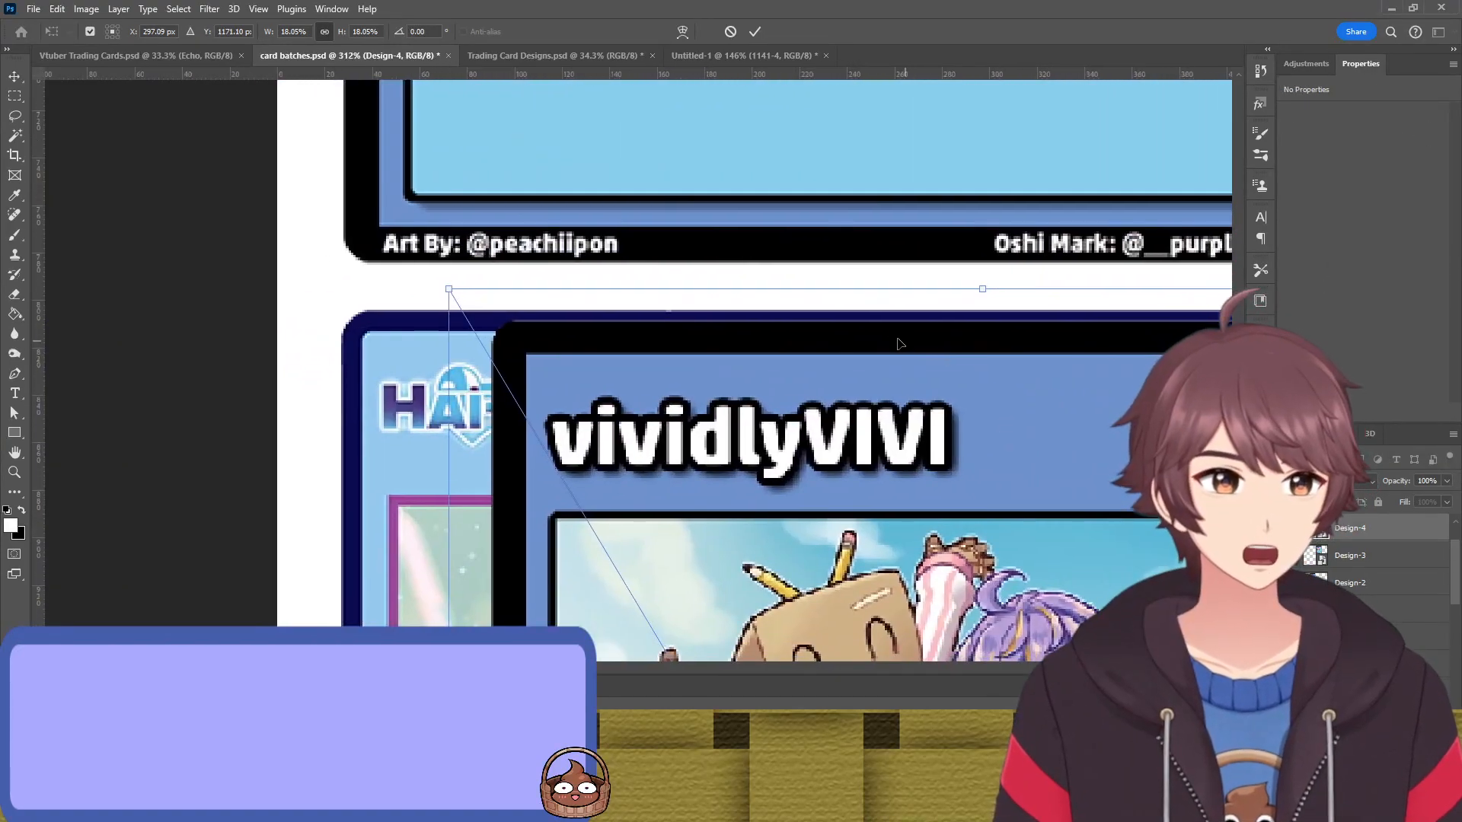
Align the Design-4 card's upper edge with the Hai-Dee card, centring it at X 229.91 px, Y 1166.25 px
left_click_drag(899, 343, 717, 335)
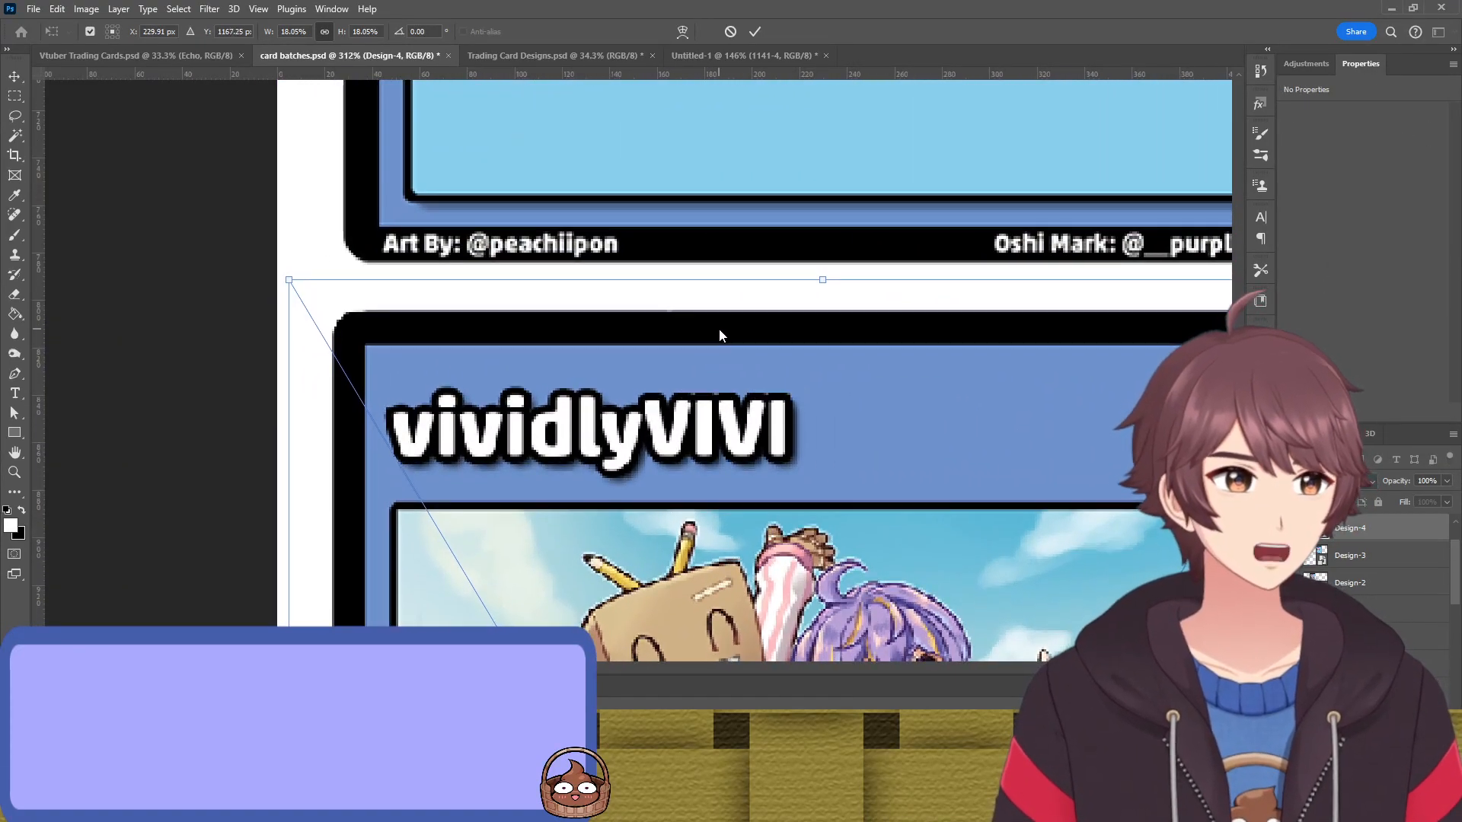
scroll(706, 333, "up", 5)
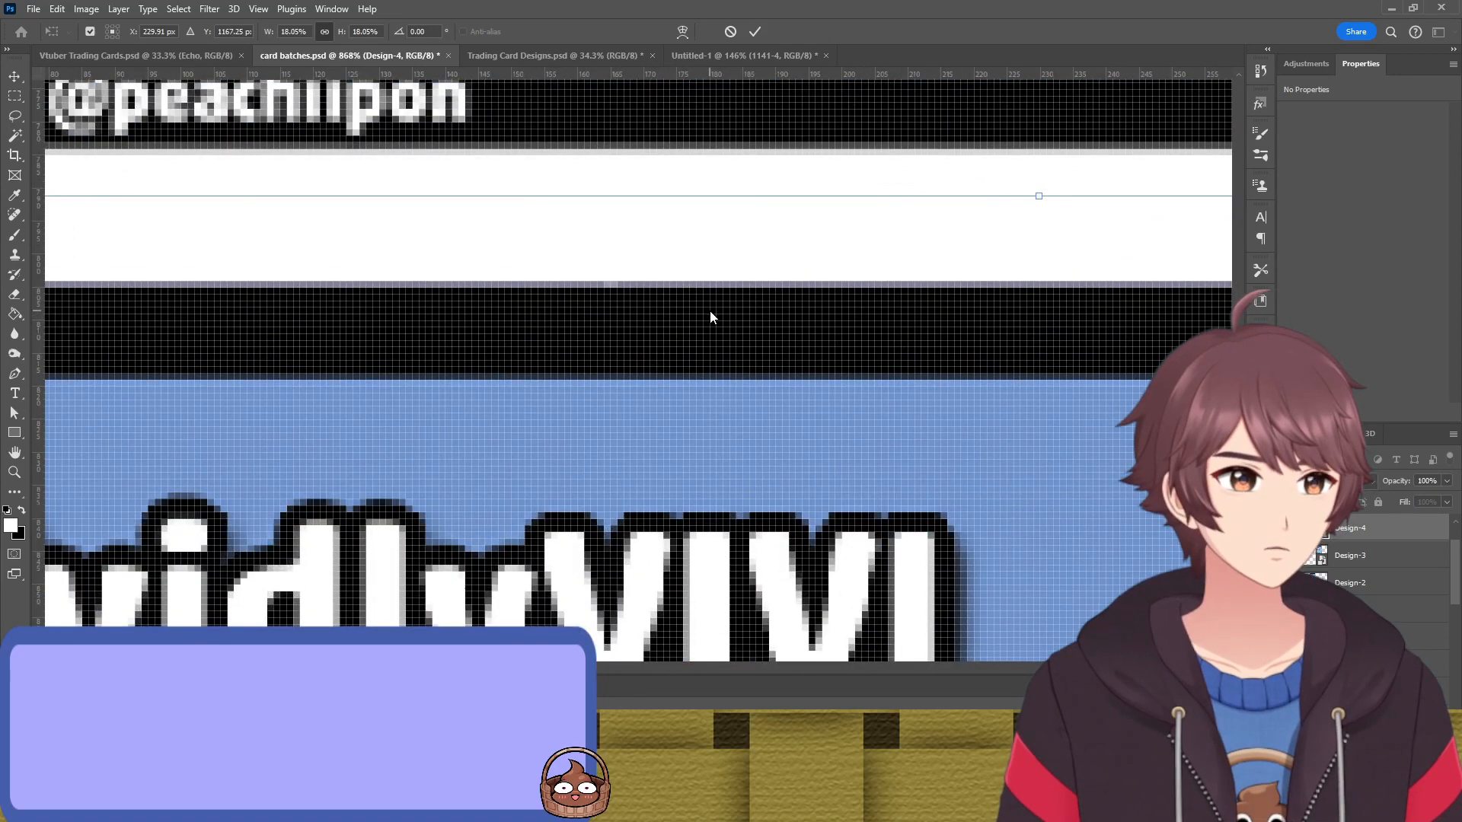
key("Down")
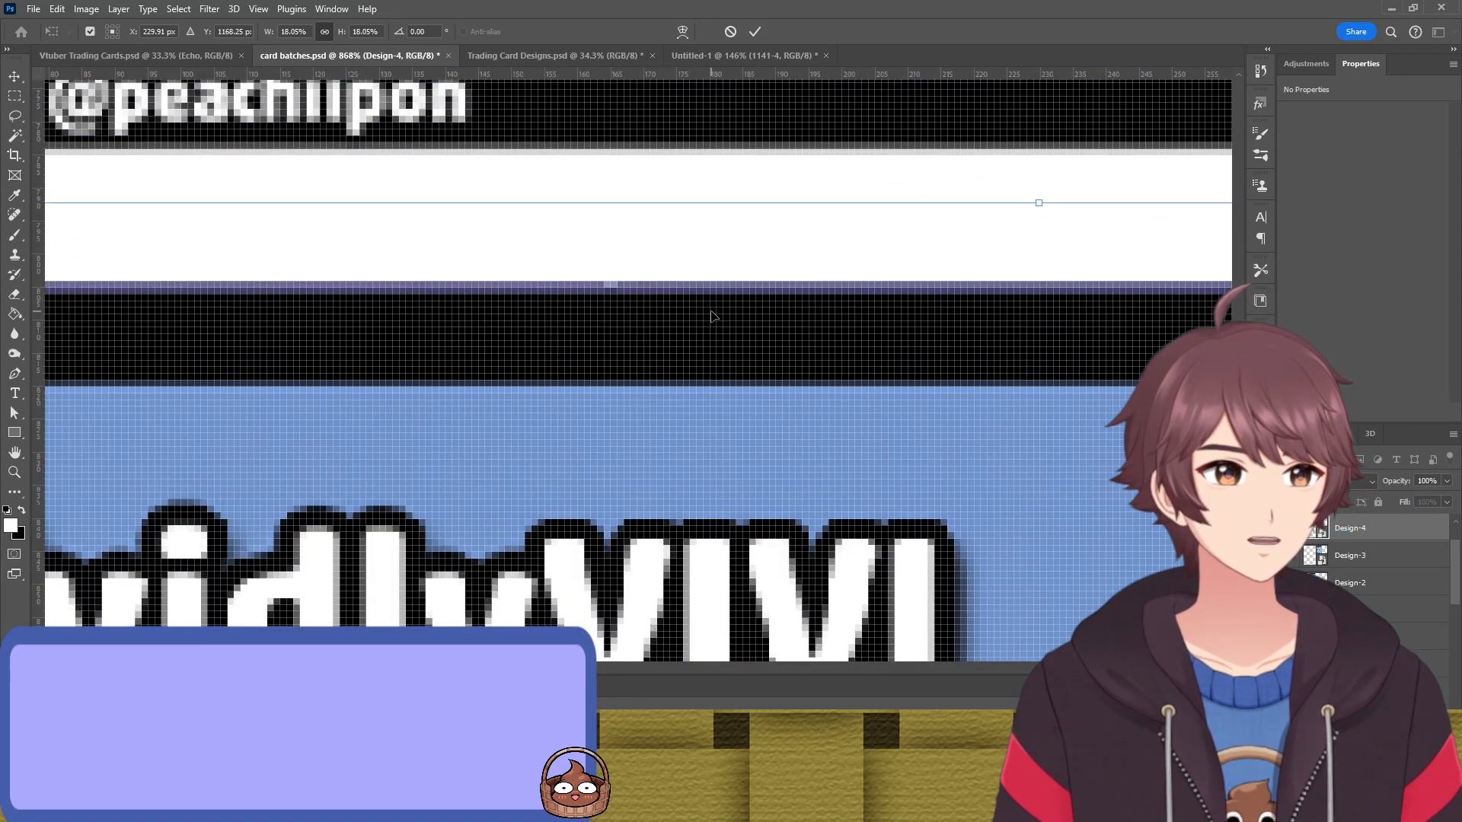
key("Up")
key("Up")
scroll(731, 397, "down", 4)
scroll(664, 447, "down", 6)
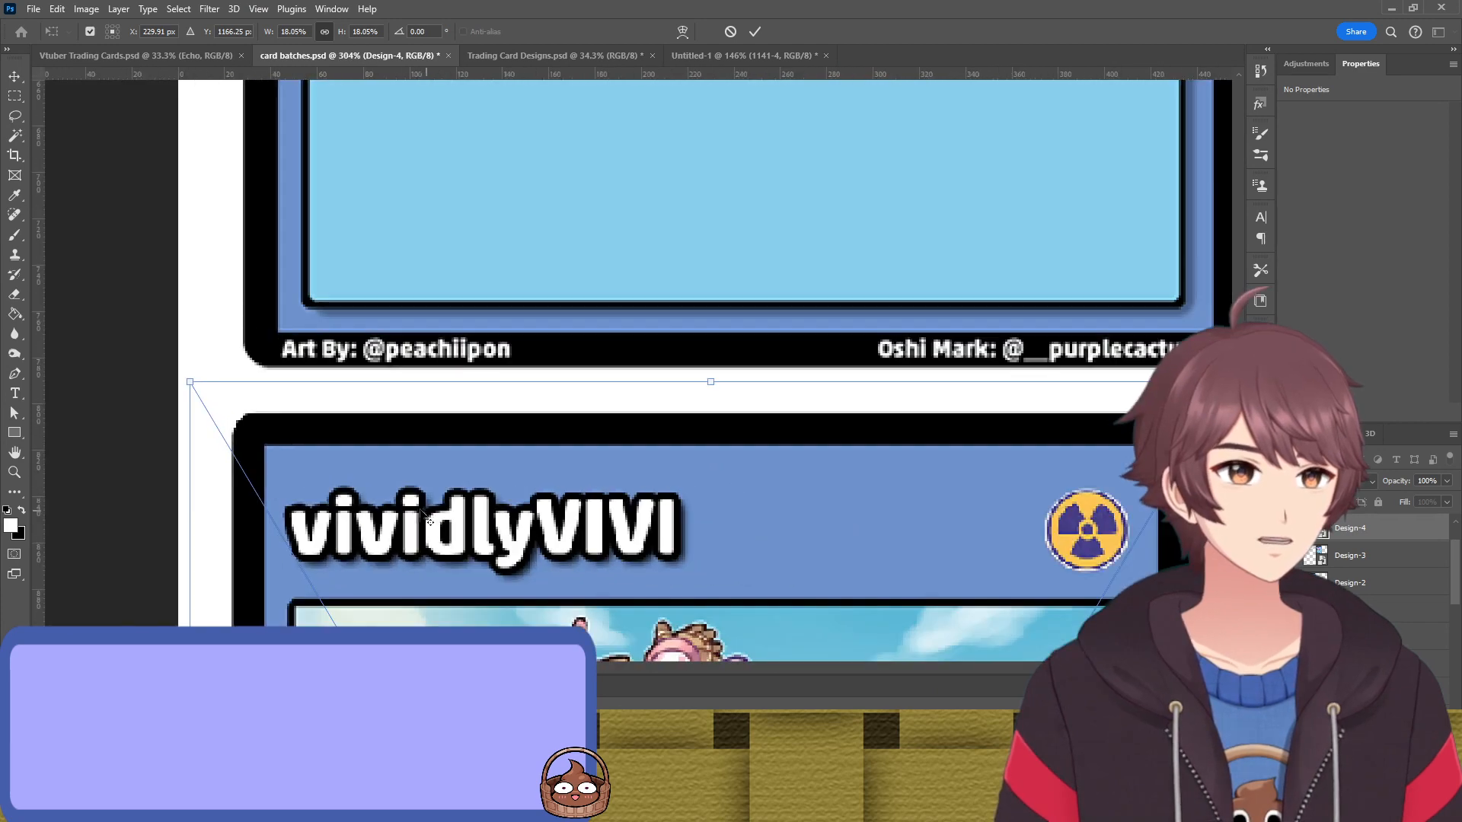
Stretch the Design-4 card's right edge toward the Hai-Dee card's border, at 18.98% width, and apply the transform
left_click_drag(426, 518, 302, 200)
left_click_drag(696, 307, 728, 335)
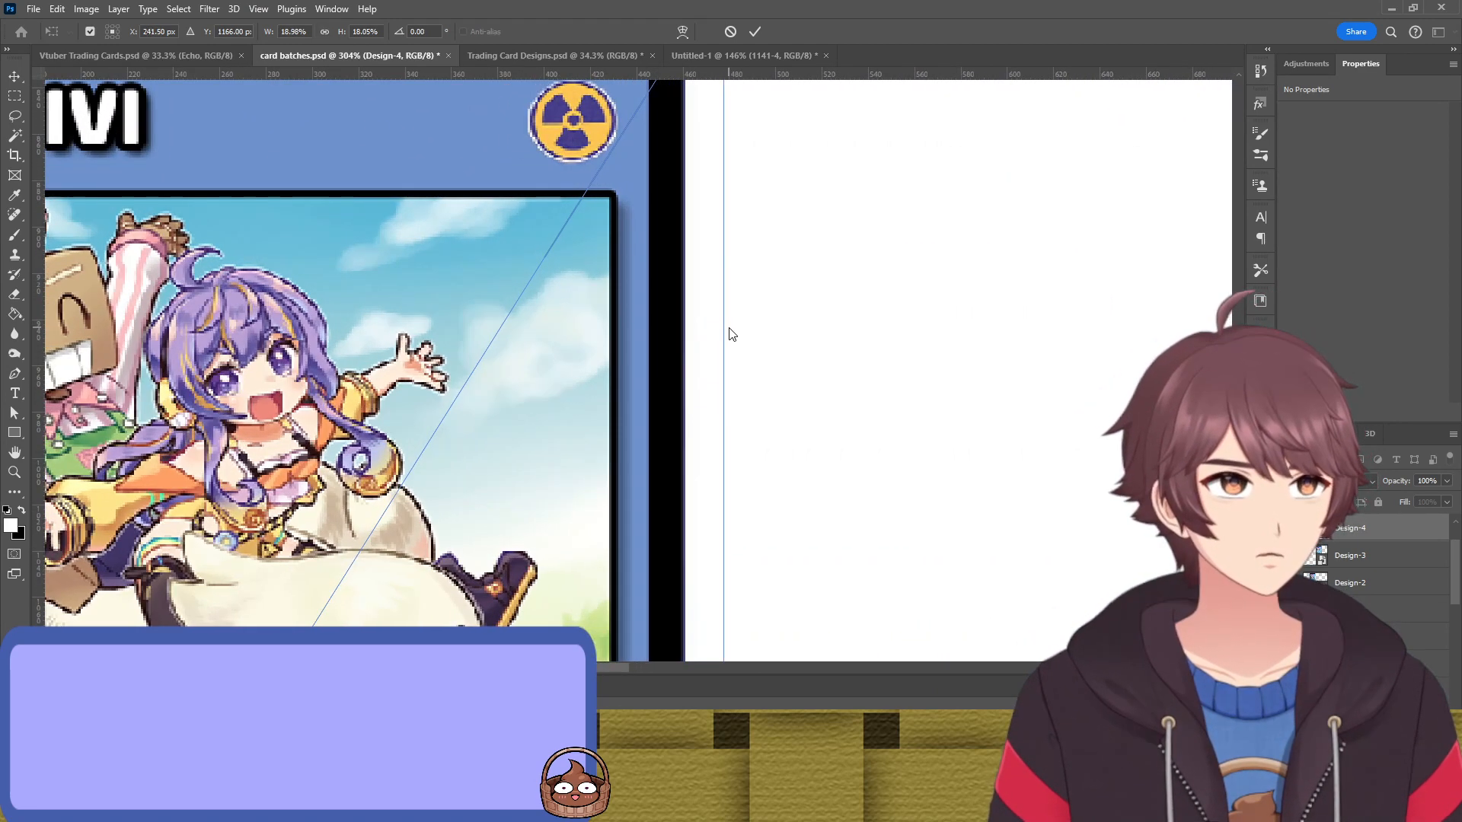
scroll(717, 338, "up", 20)
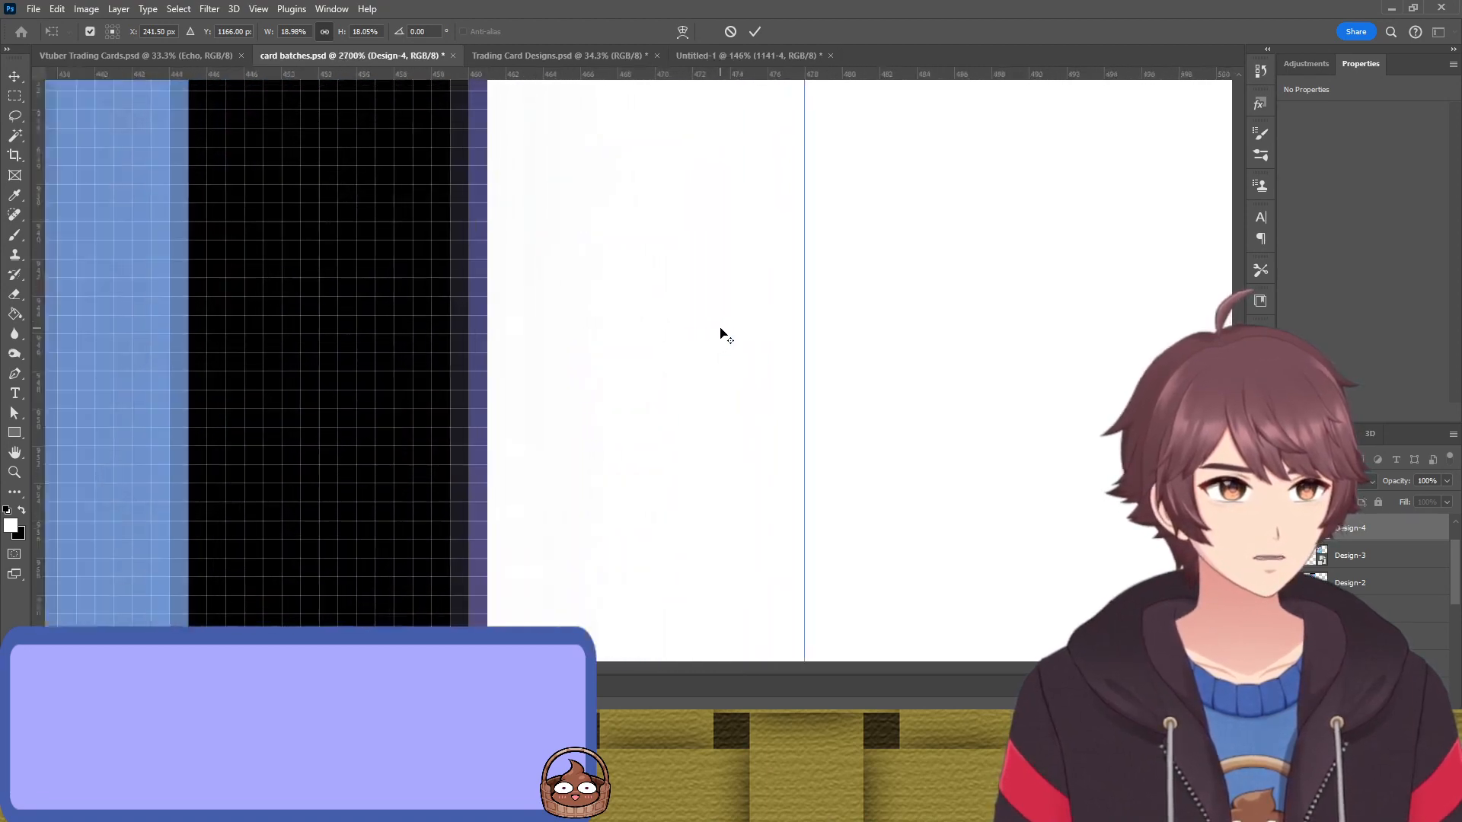
key("Return")
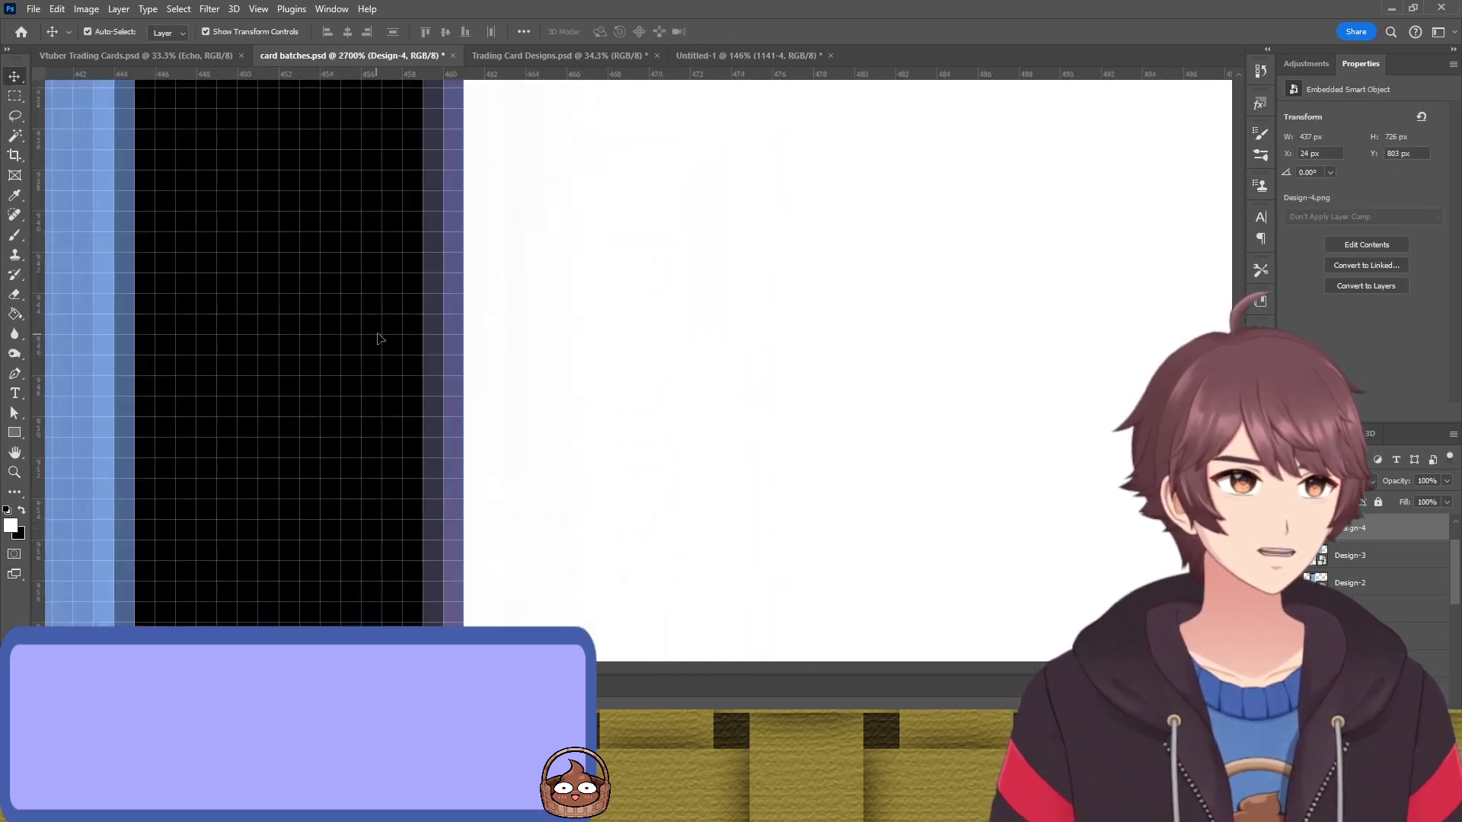
Extend the Design-4 card's right edge to cover the Hai-Dee card's border, at 19.02% width
scroll(571, 340, "down", 20)
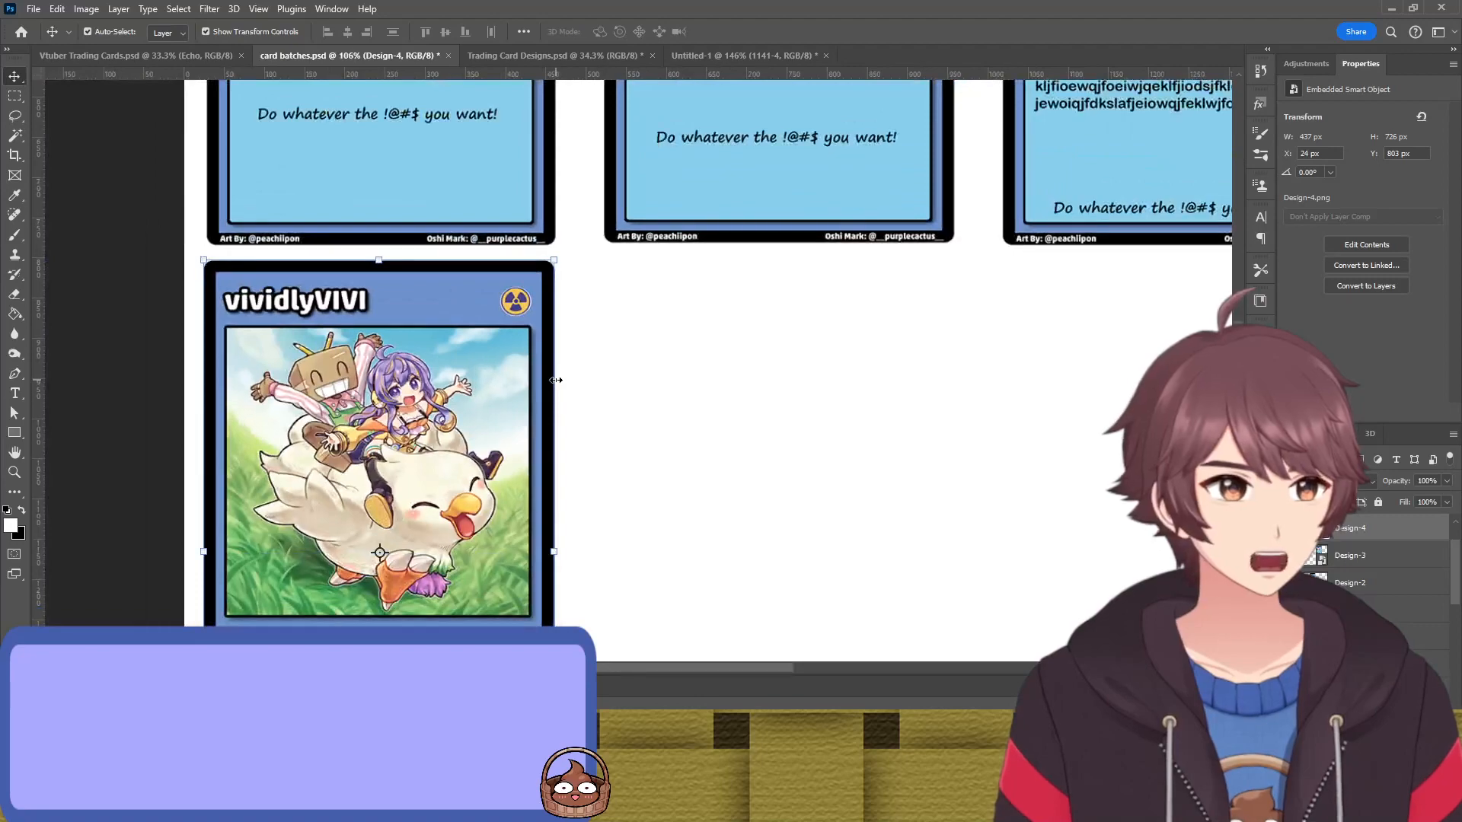
left_click(556, 380)
scroll(563, 382, "up", 15)
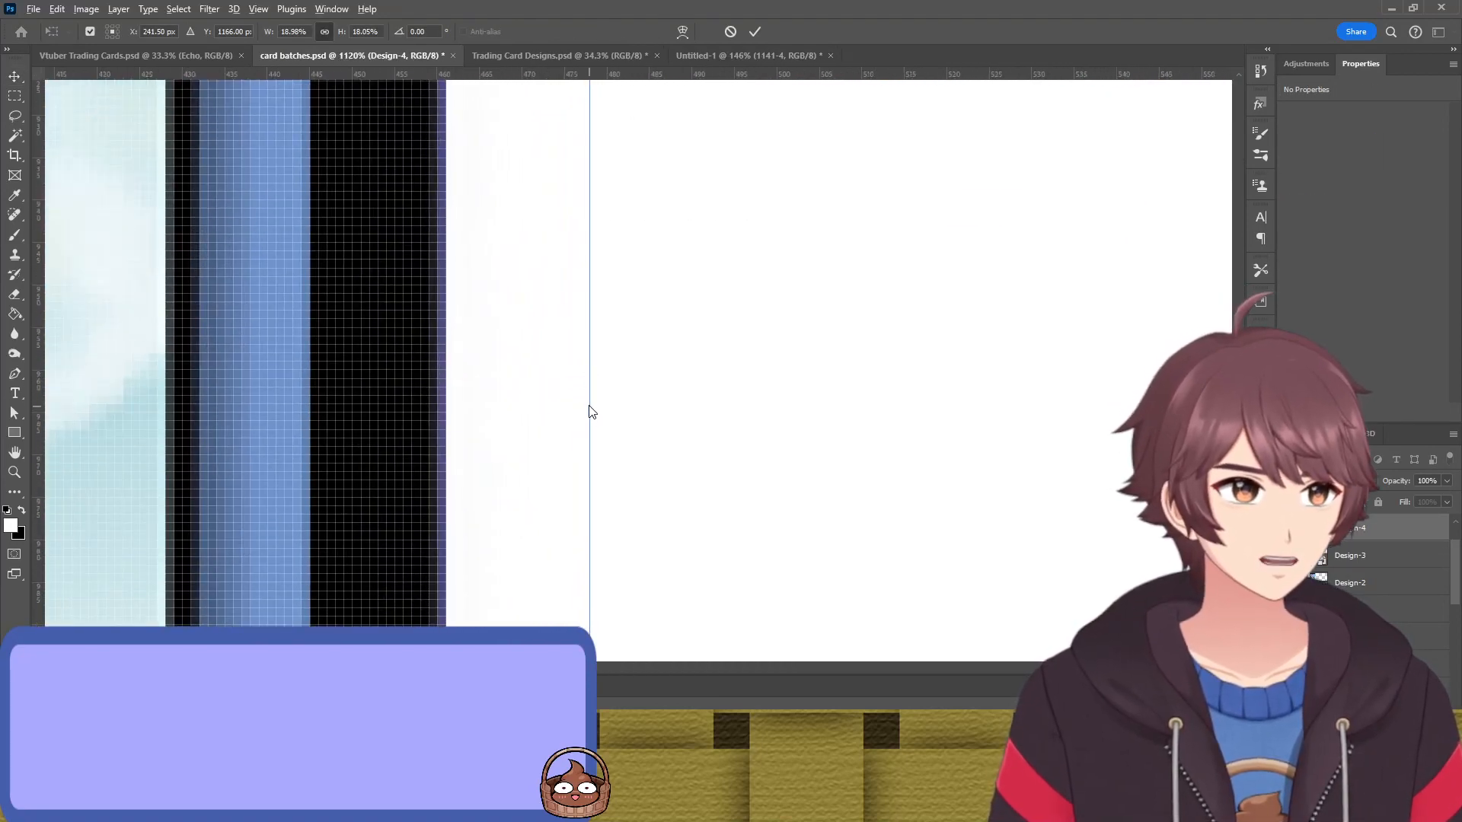
scroll(596, 372, "up", 3)
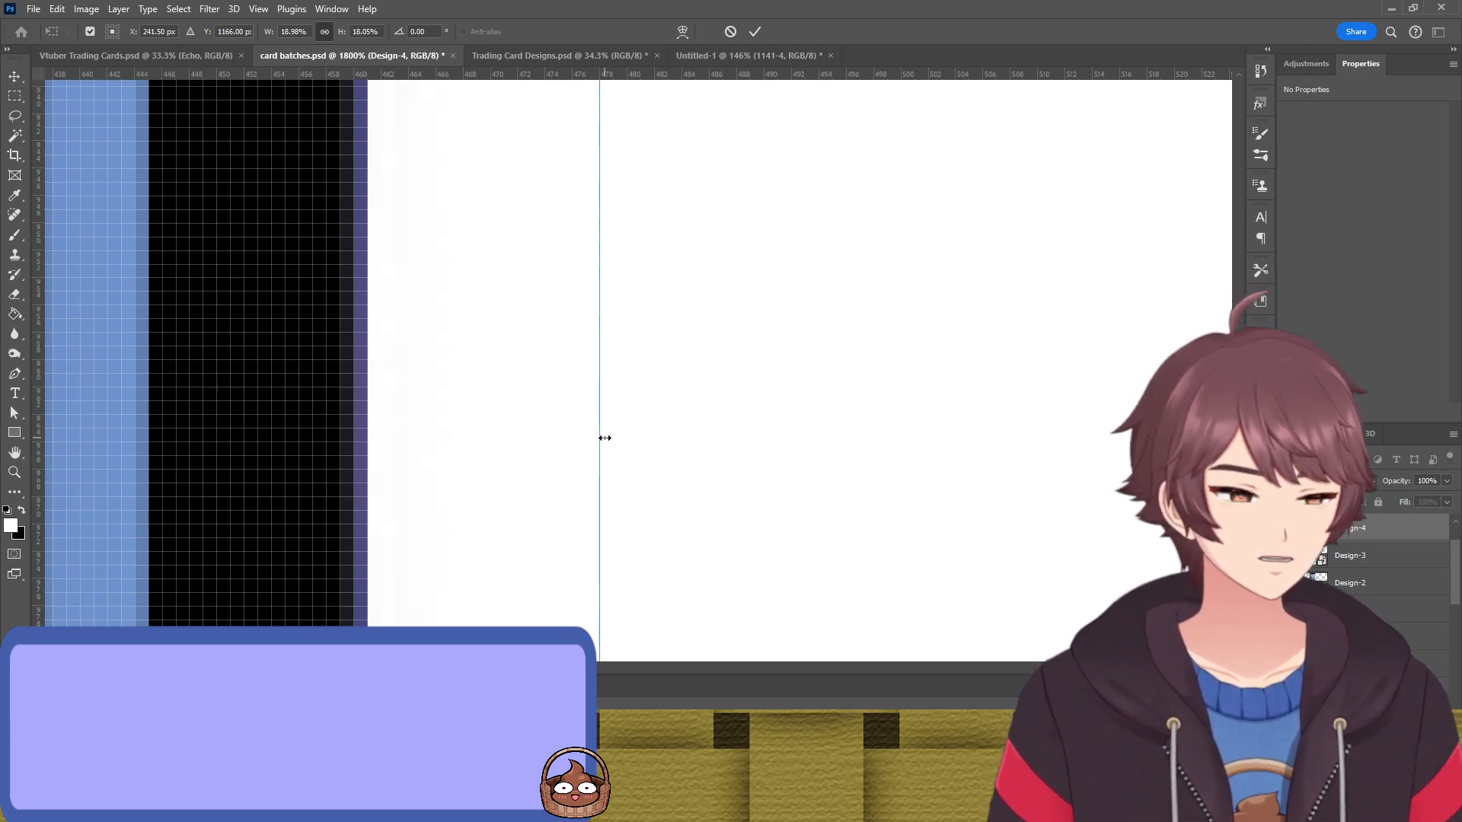
left_click_drag(612, 439, 625, 447)
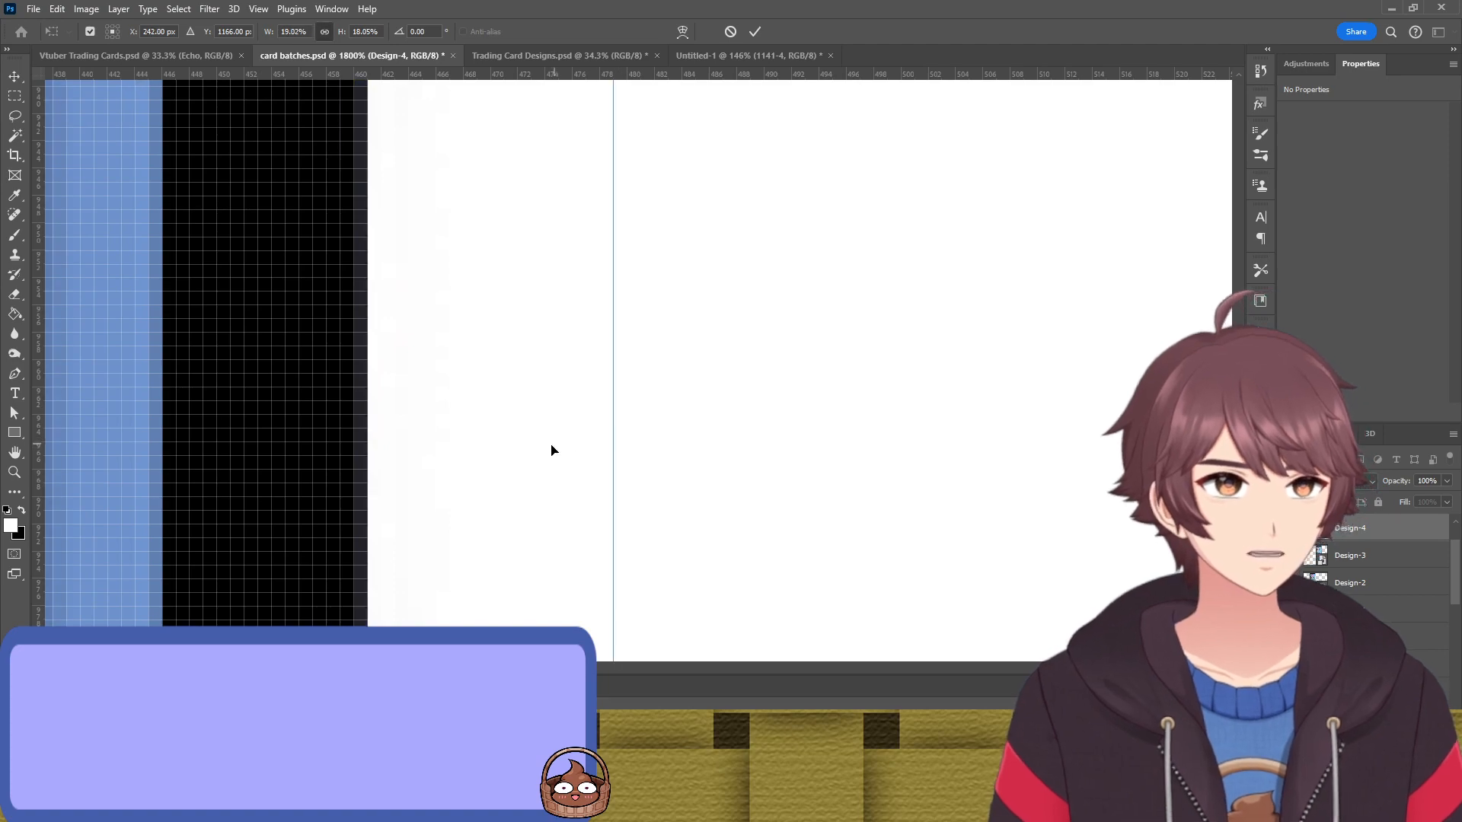
Pull the Design-4 card's left edge inward to 18.94% width
scroll(552, 450, "down", 10)
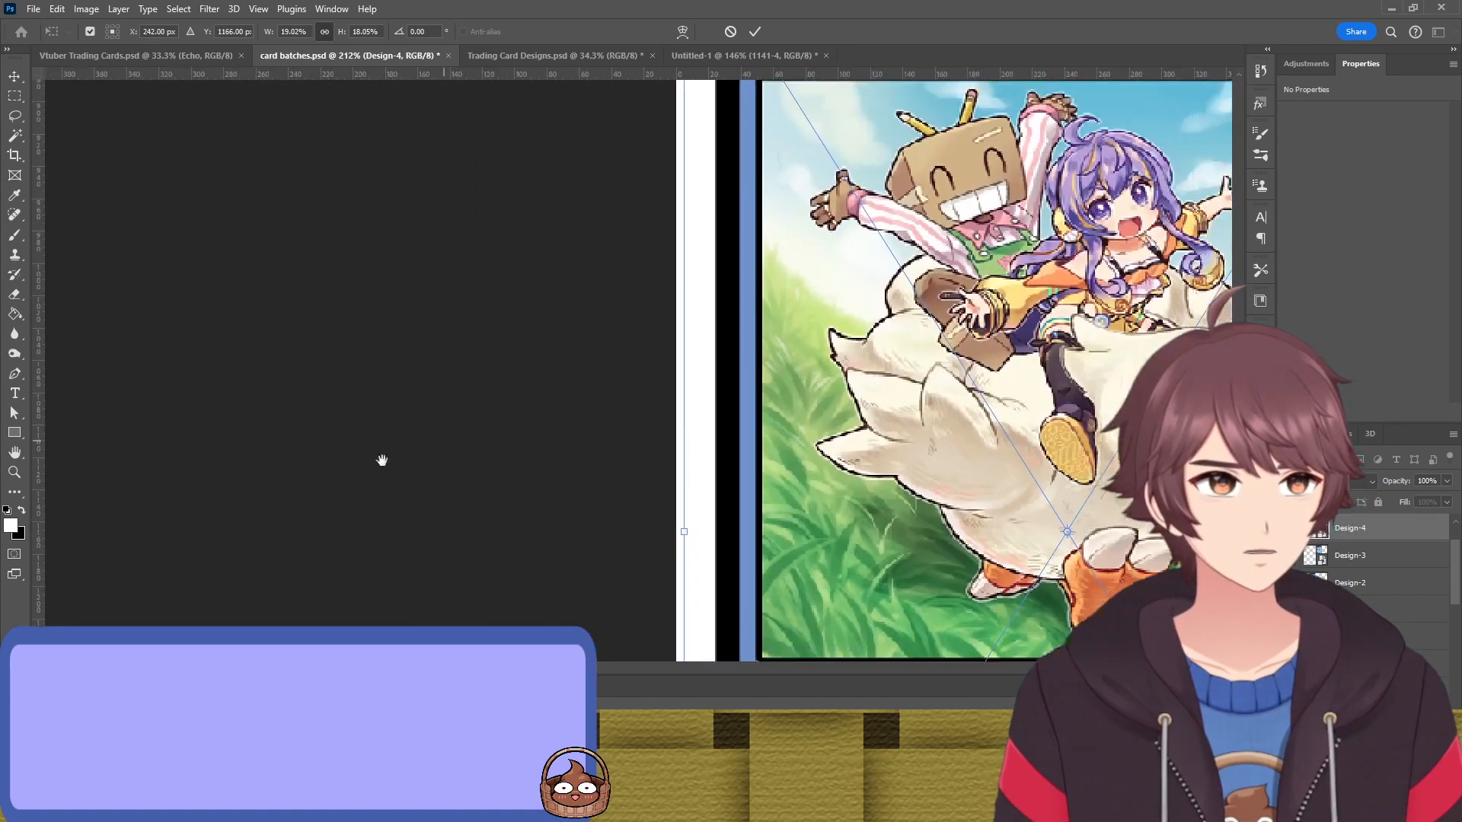
left_click_drag(382, 460, 266, 505)
scroll(561, 342, "up", 7)
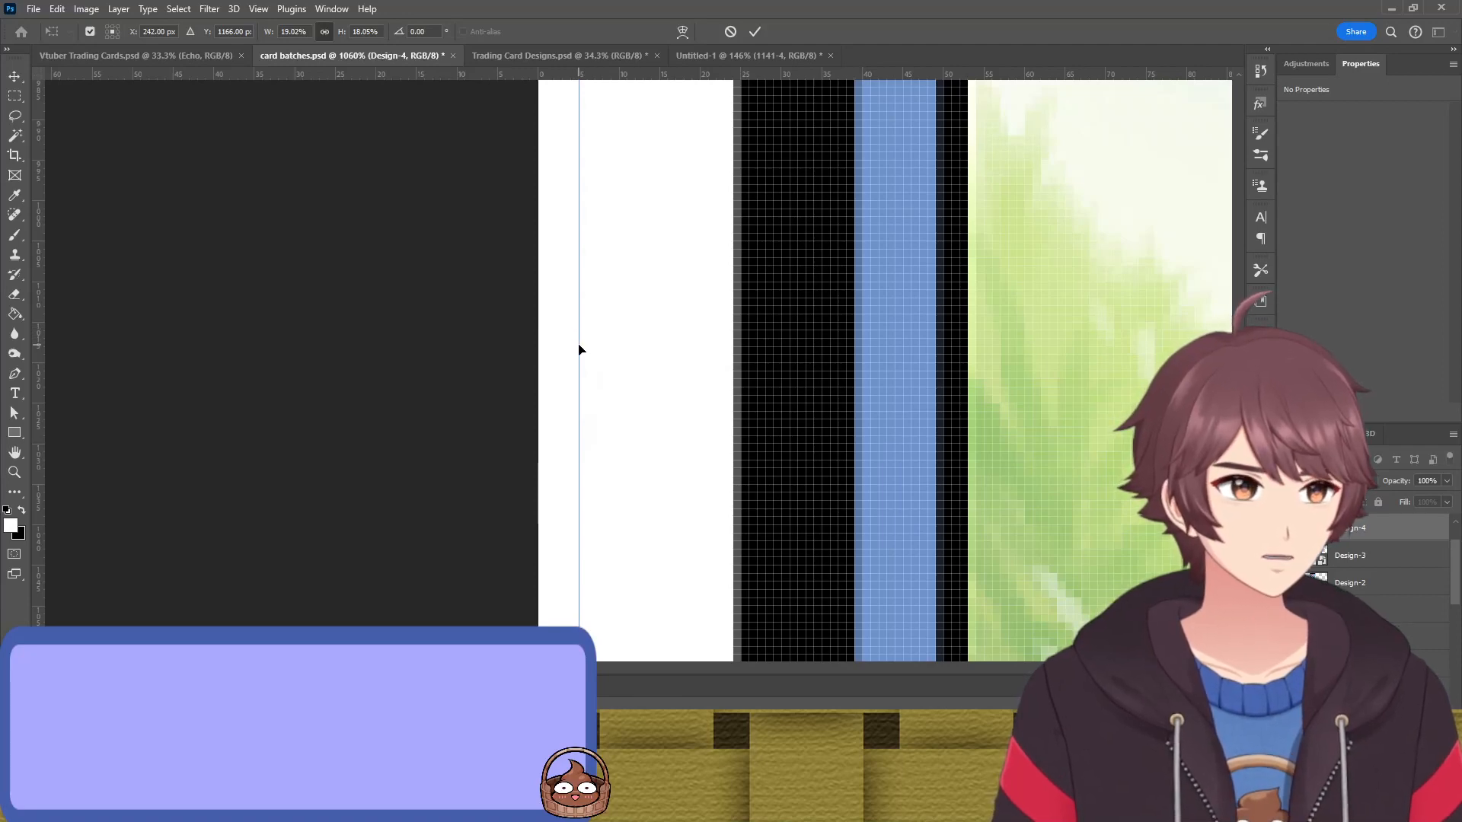
mouse_move(574, 348)
left_mouse_down()
mouse_move(613, 355)
mouse_move(589, 359)
left_mouse_up()
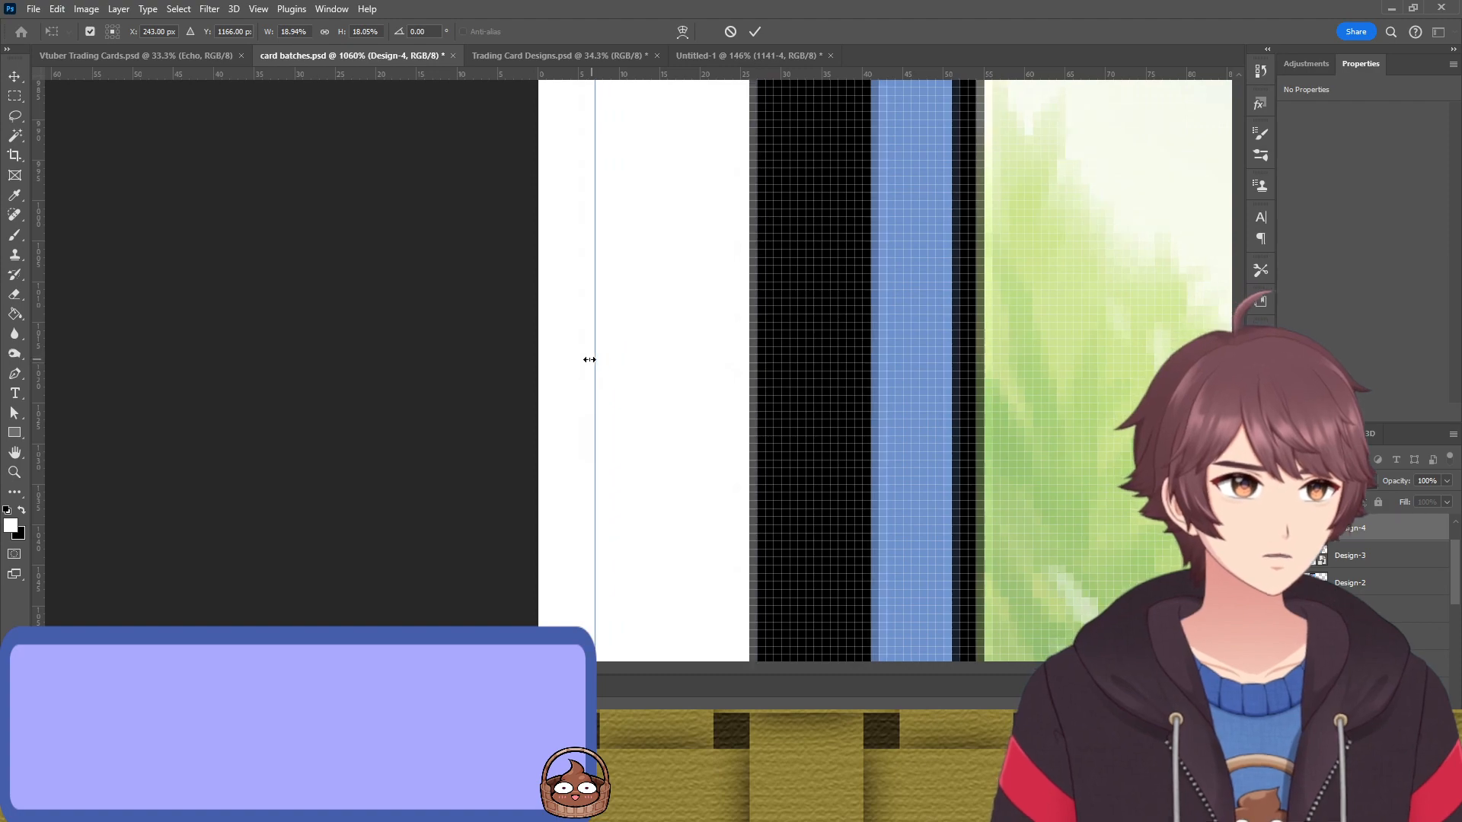
Extend the Design-4 card's lower edge to match the Hai-Dee card's bottom border, at 18.94% height, and check the alignment
scroll(800, 375, "down", 8)
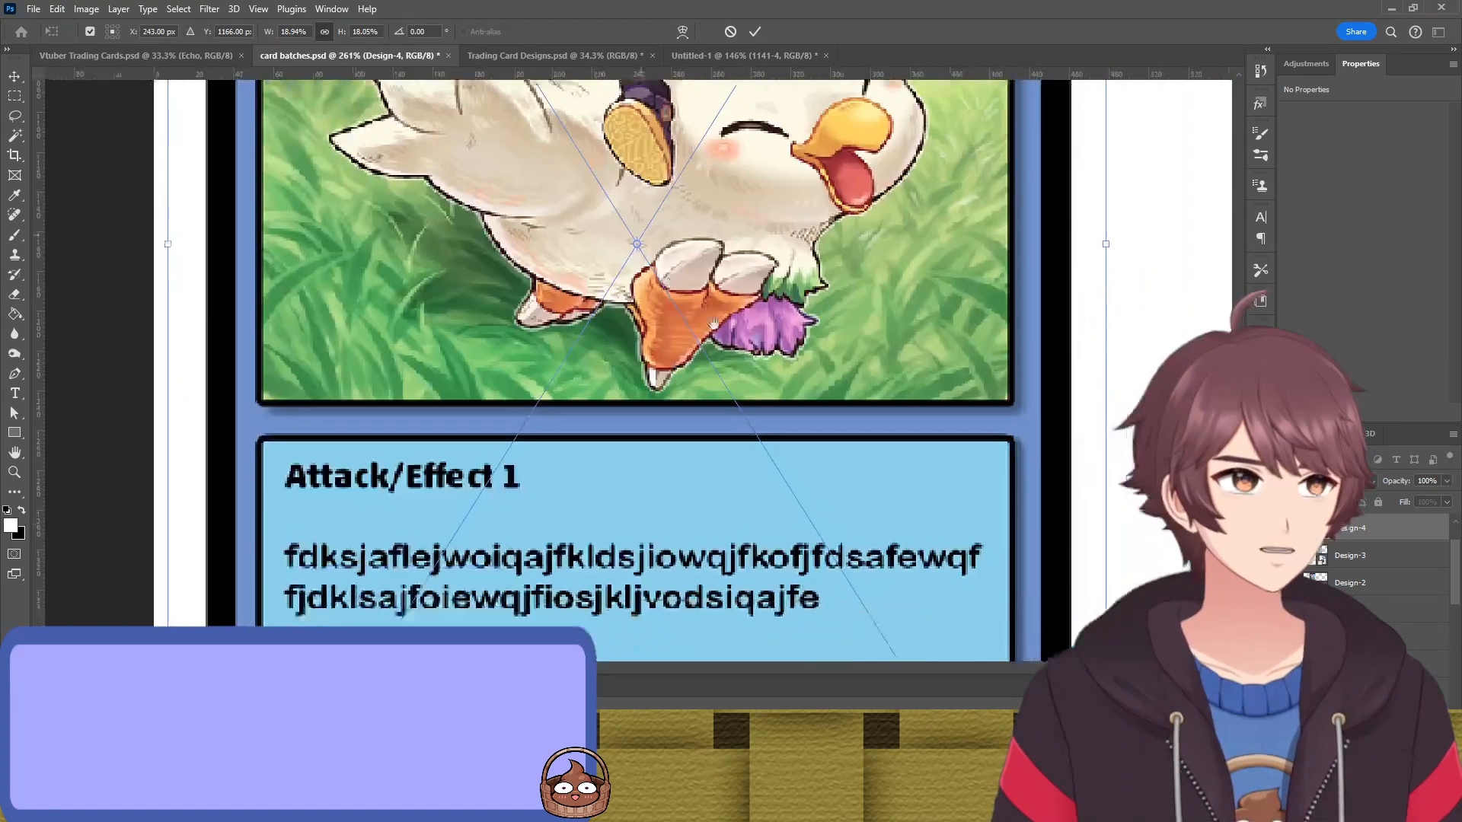
scroll(652, 329, "down", 4)
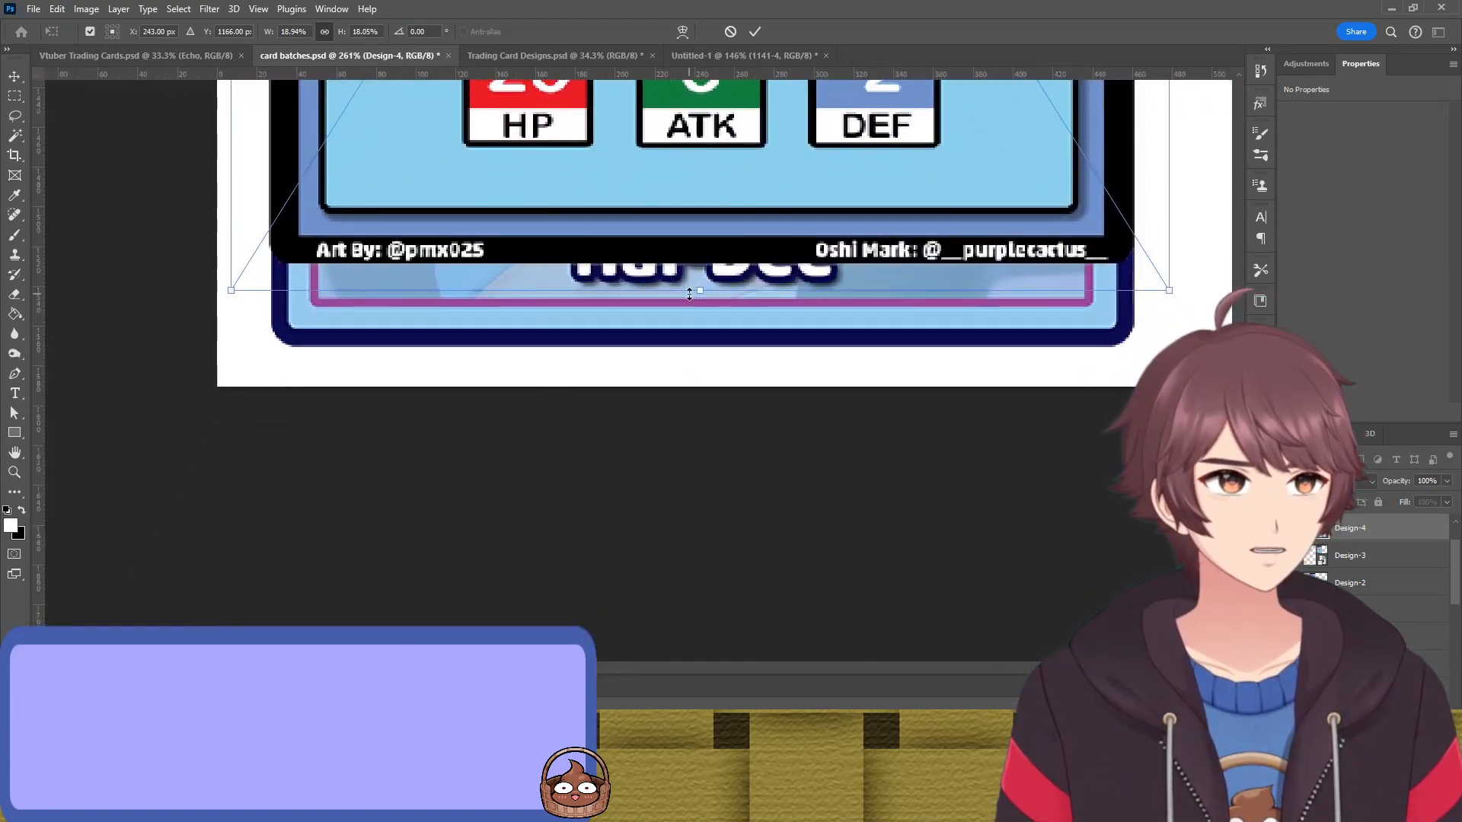
left_click_drag(697, 292, 697, 373)
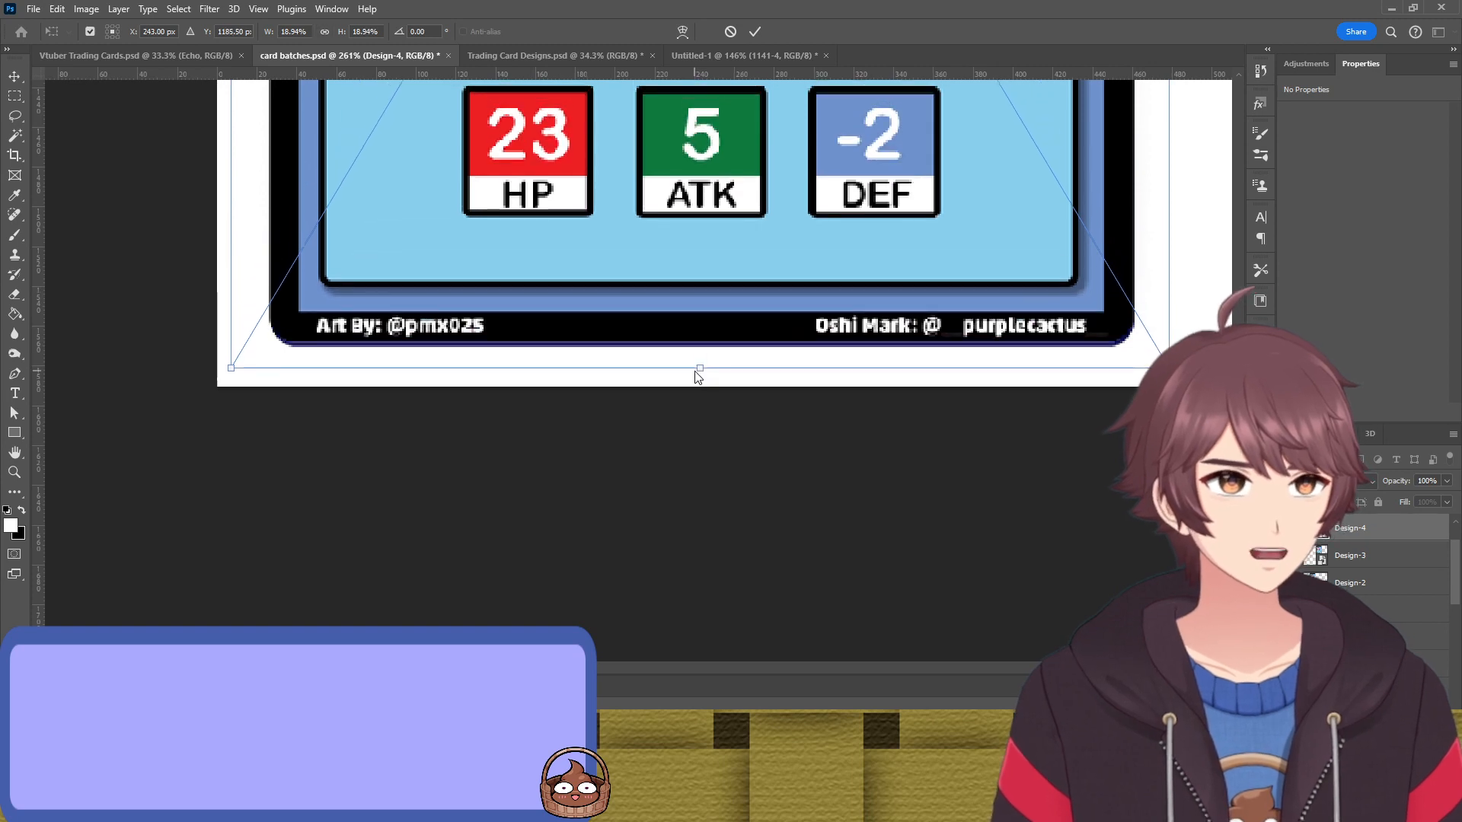
scroll(644, 379, "up", 5)
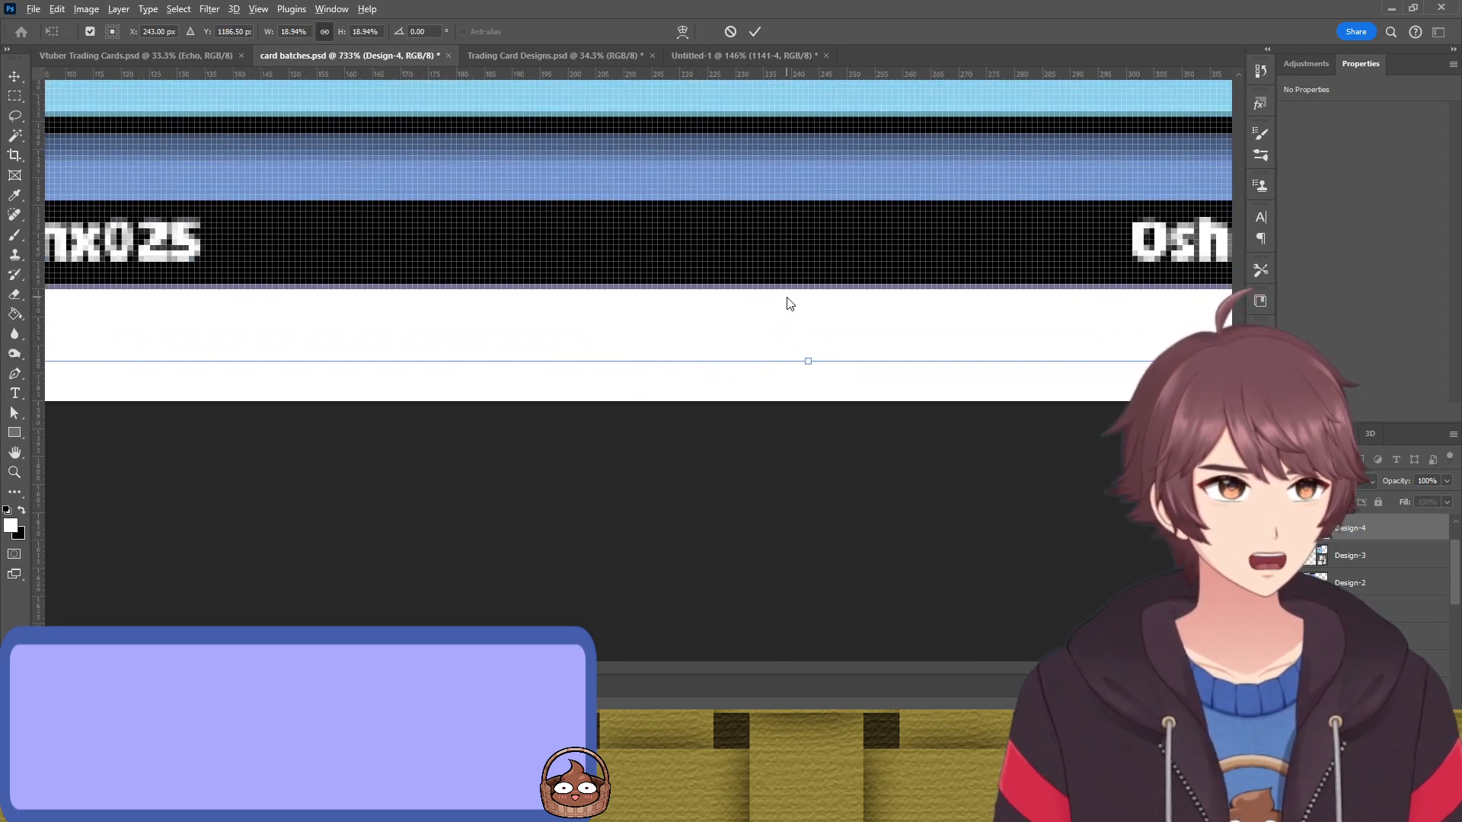
scroll(798, 300, "down", 8)
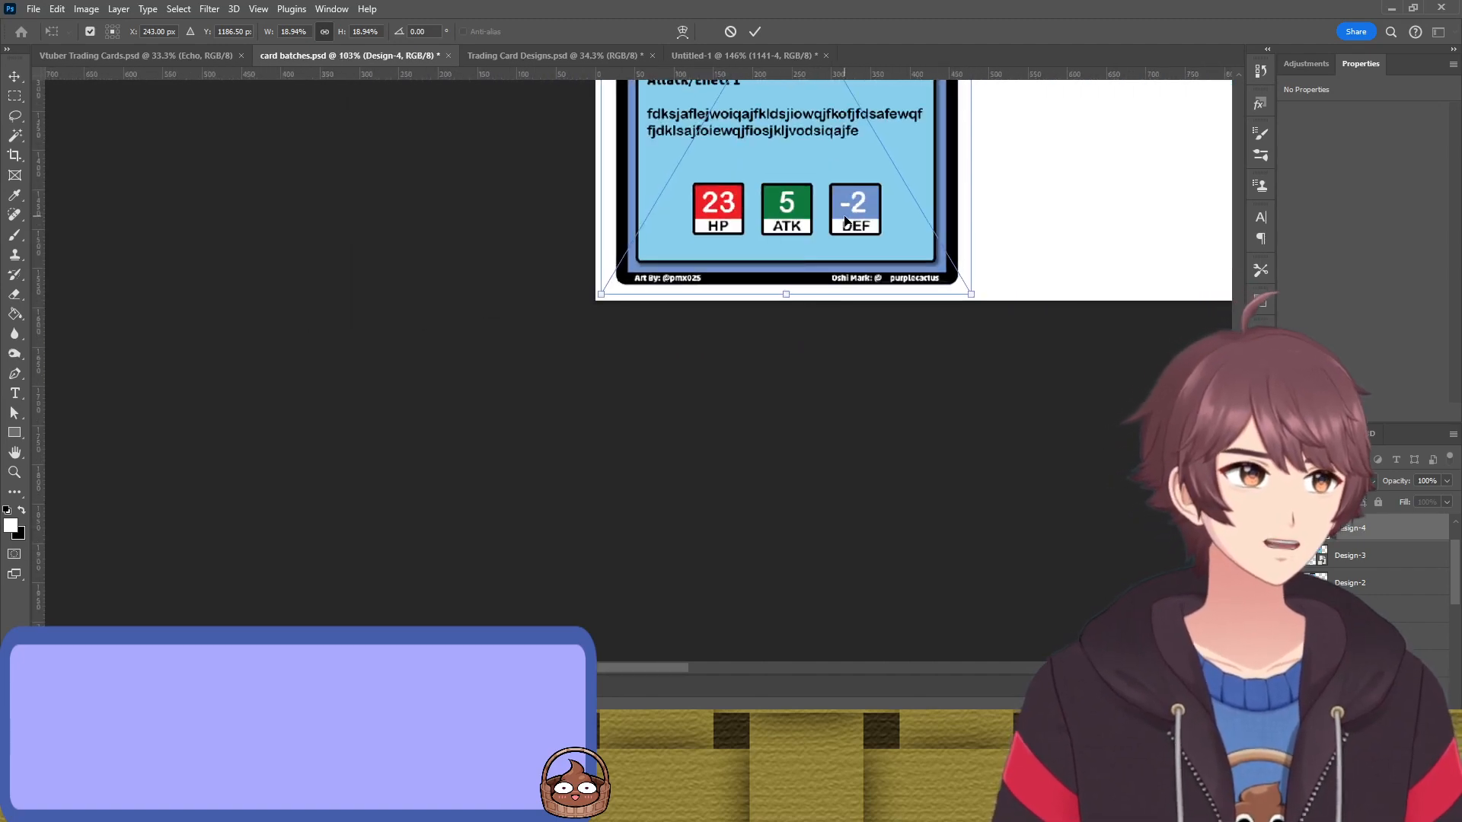
Pull the Design-4 card's top edge slightly down to line up with the Hai-Dee card's top border and apply the transform
left_click_drag(805, 196, 685, 609)
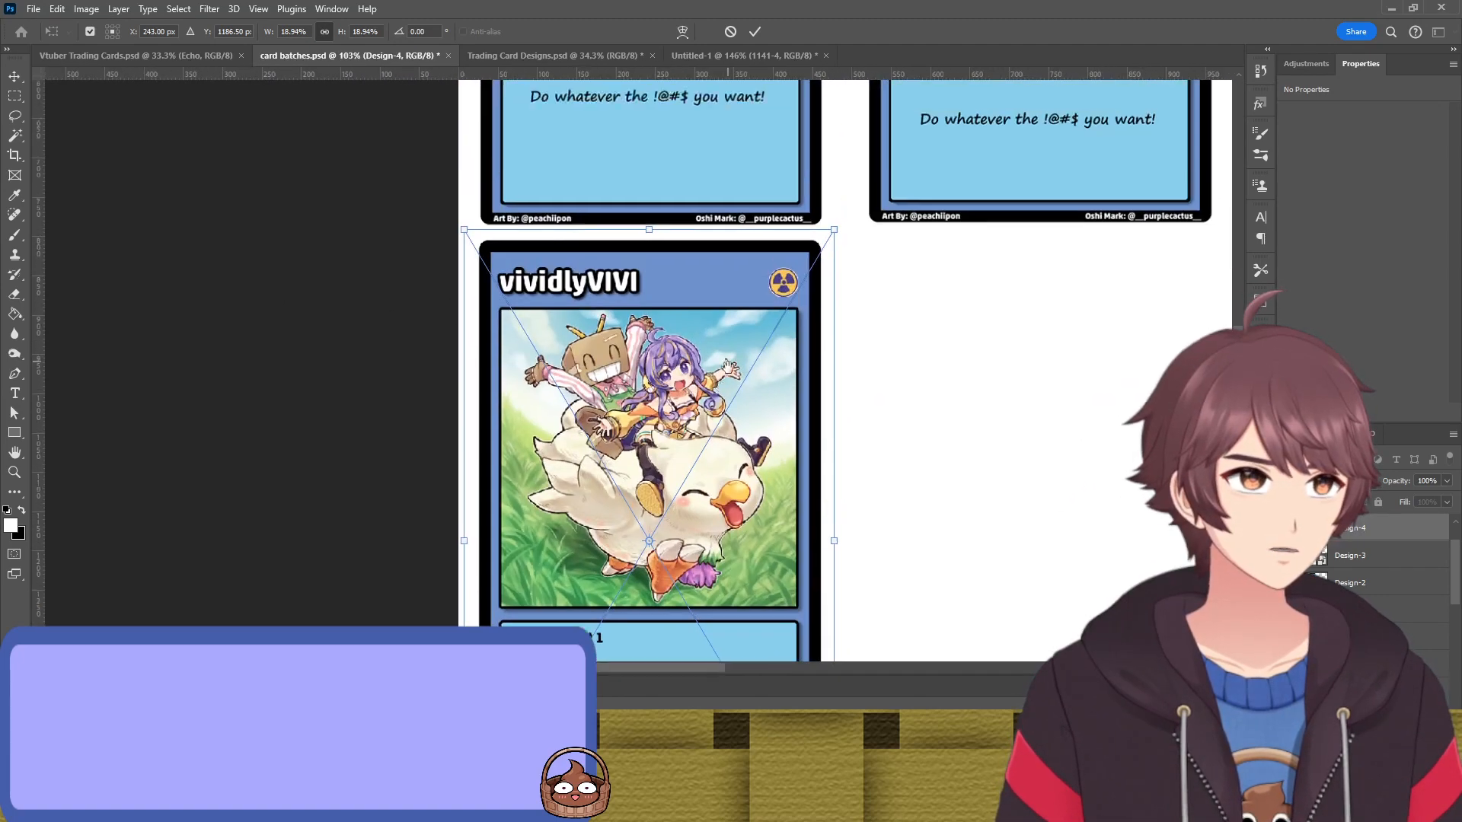
scroll(641, 374, "up", 4)
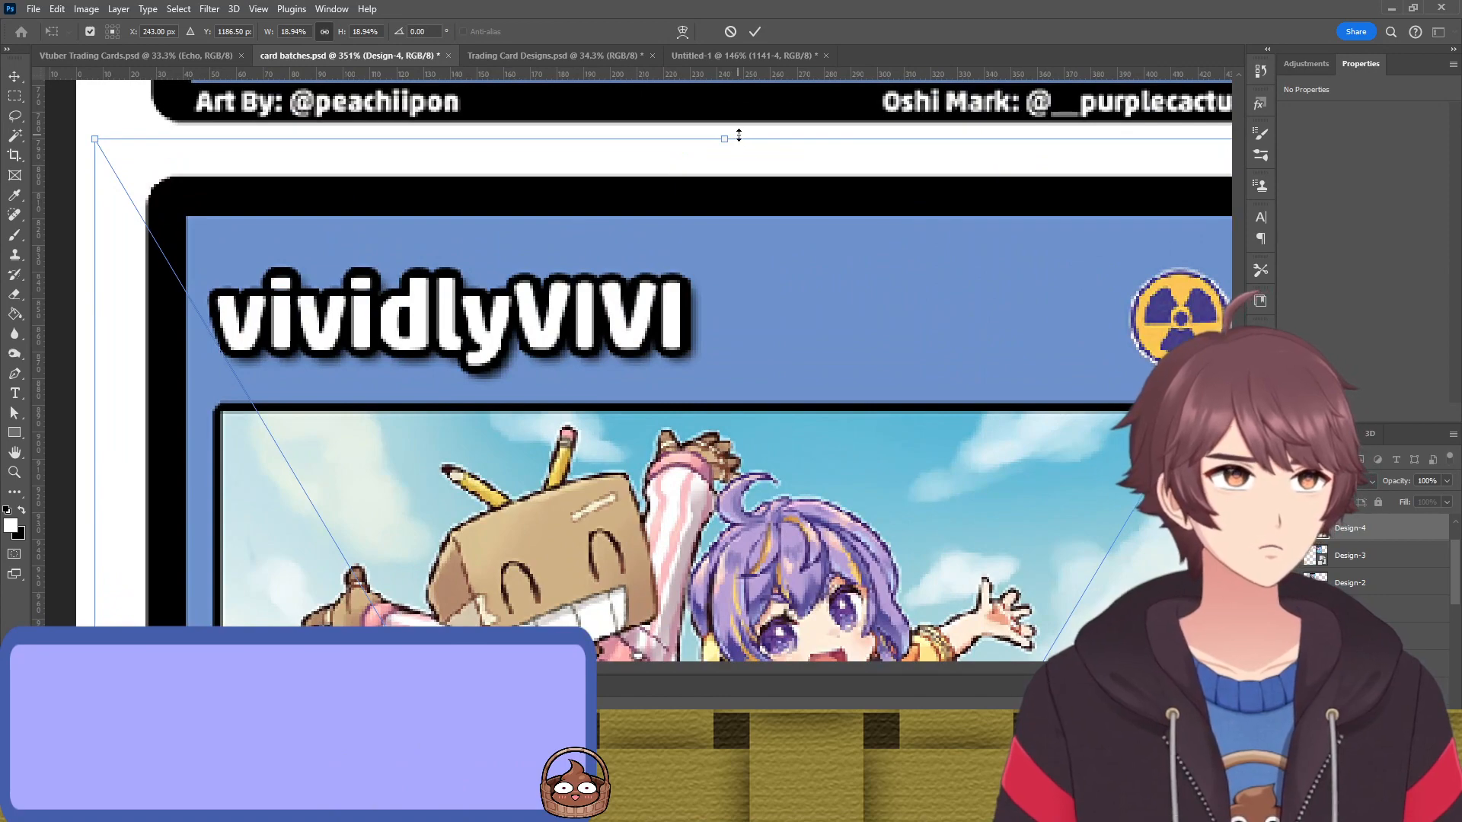
left_click_drag(740, 137, 743, 146)
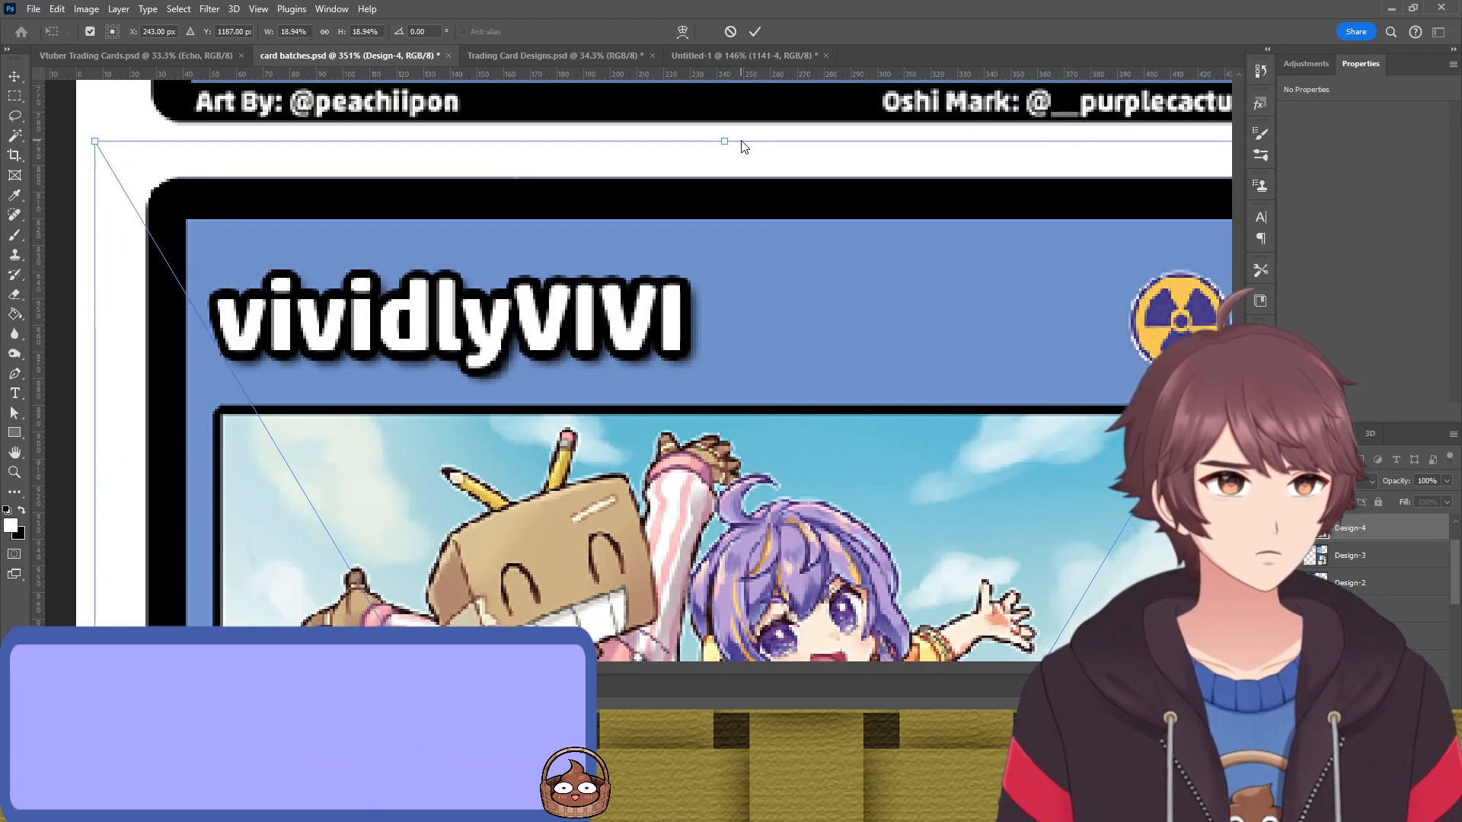
scroll(743, 146, "up", 3)
scroll(725, 232, "down", 6)
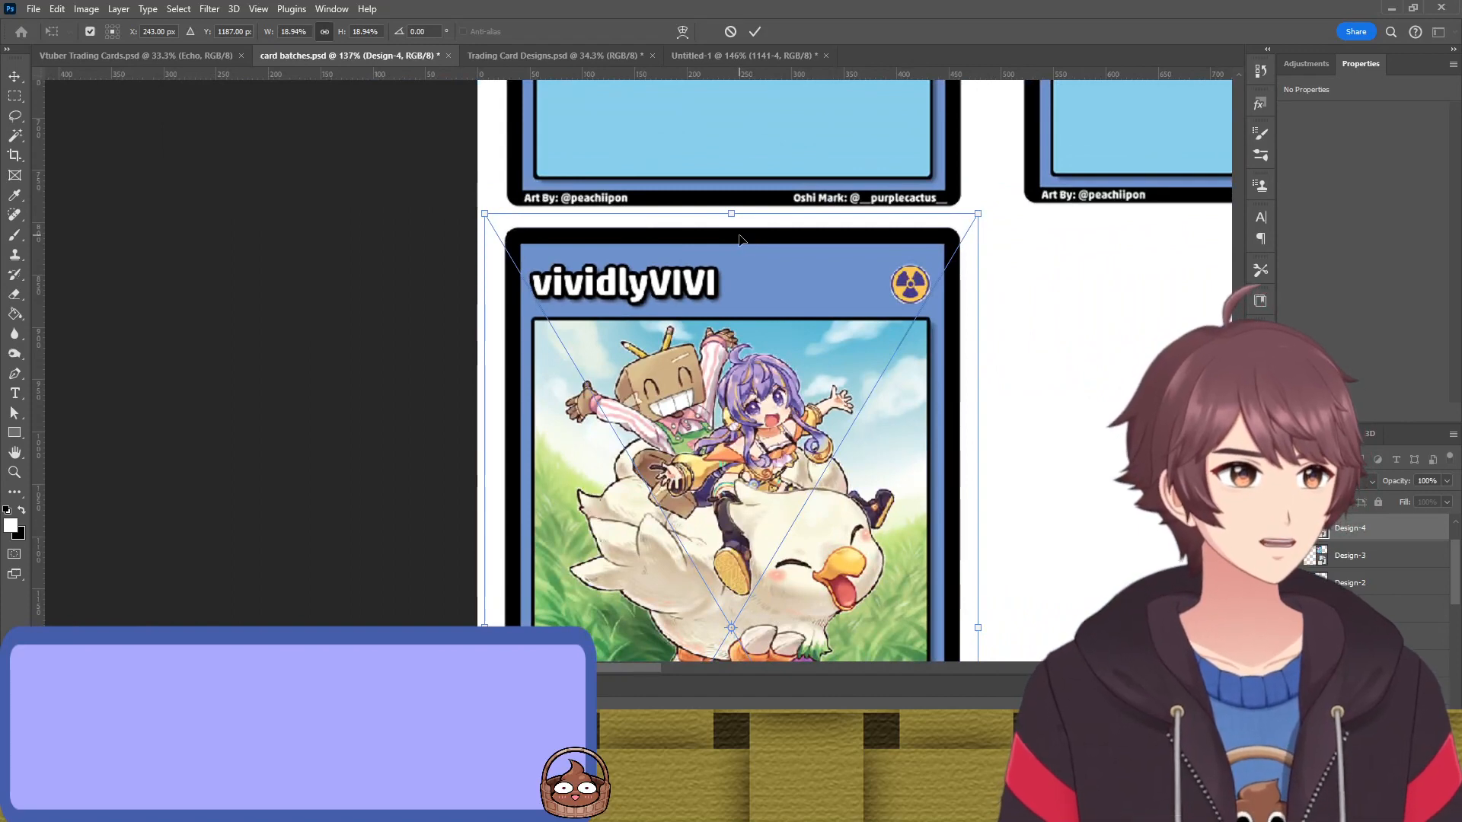
key("Return")
scroll(769, 265, "down", 4)
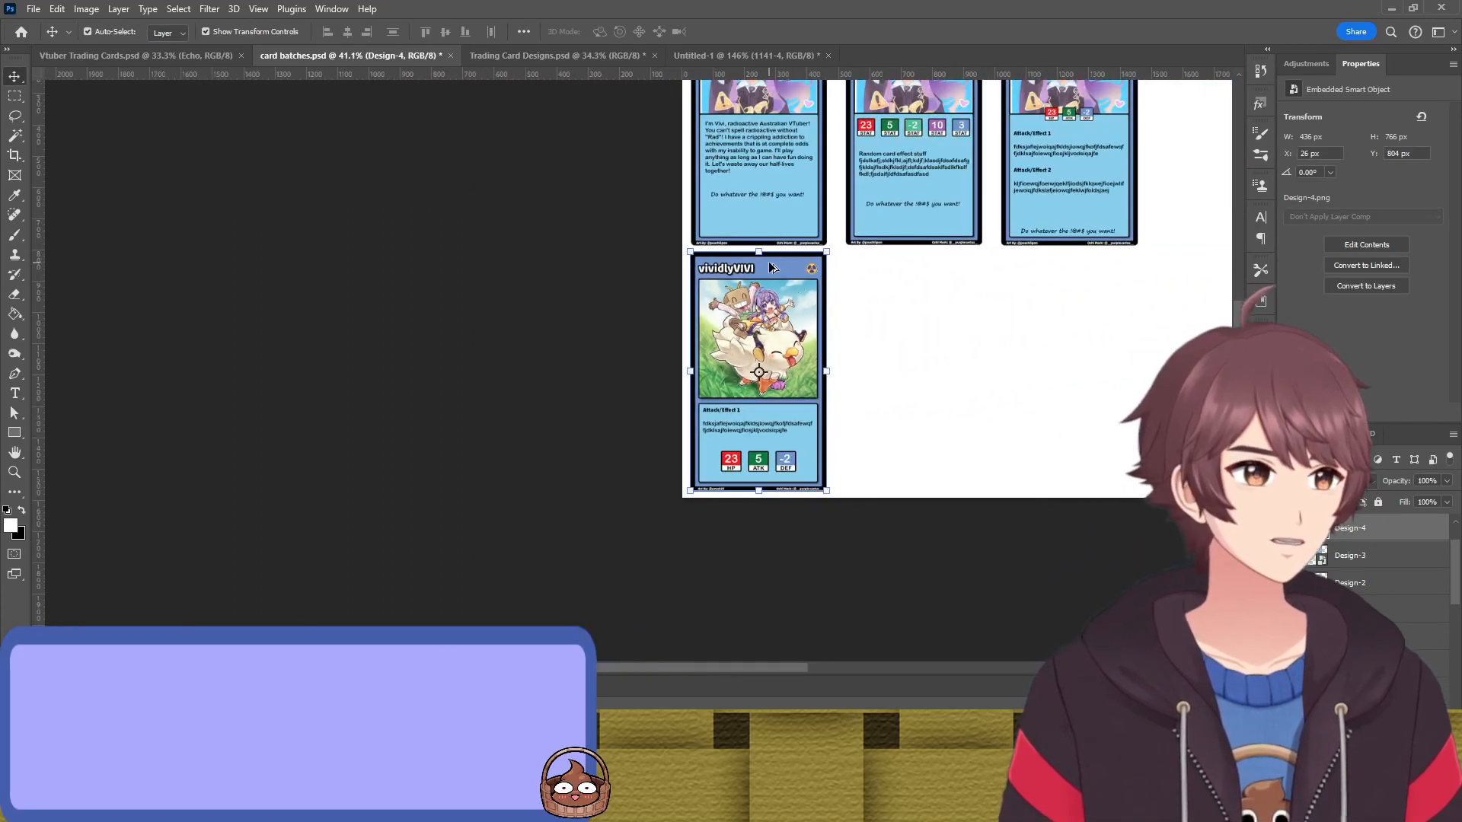
Hide the Design-4 card, show the Desing-6 card and select it
left_click(1288, 528)
scroll(1288, 533, "up", 2)
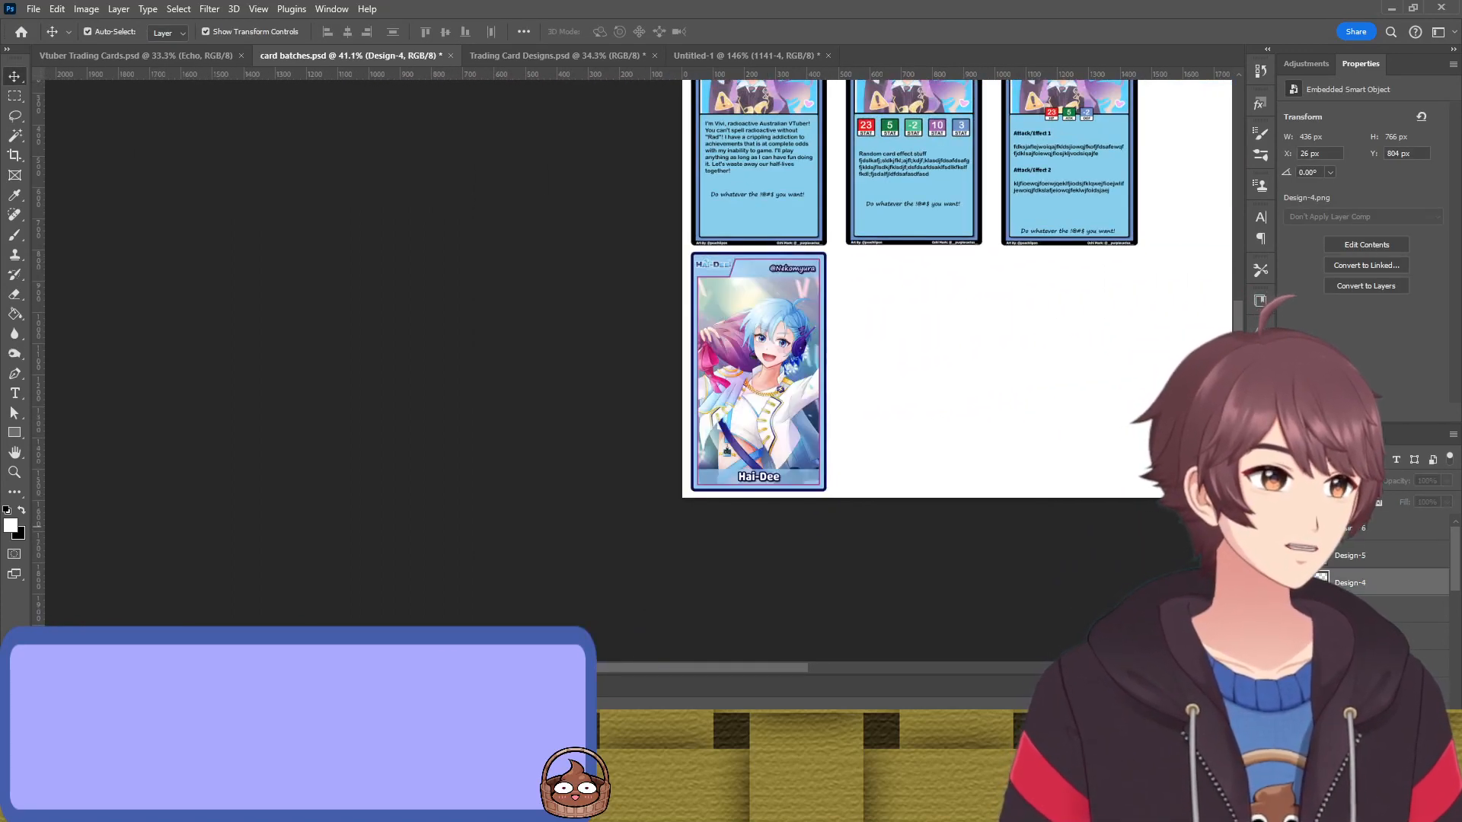
left_click(1288, 555)
left_click_drag(1001, 272, 1003, 268)
scroll(1002, 267, "up", 4)
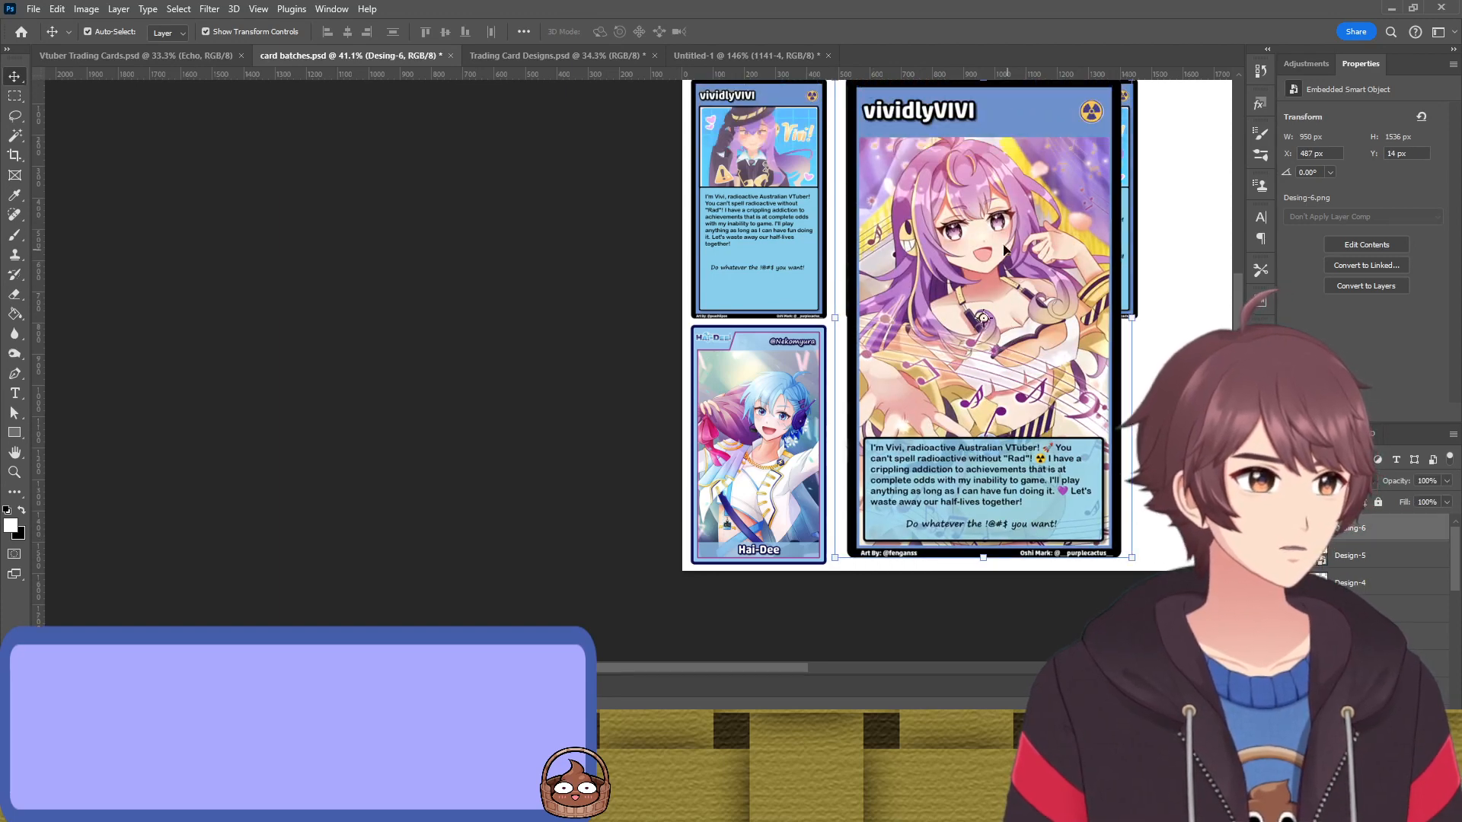
Scale the Desing-6 card down over the Hai-Dee card and raise its top edge to the card's top border, at 15.40% size
left_click_drag(985, 135, 984, 429)
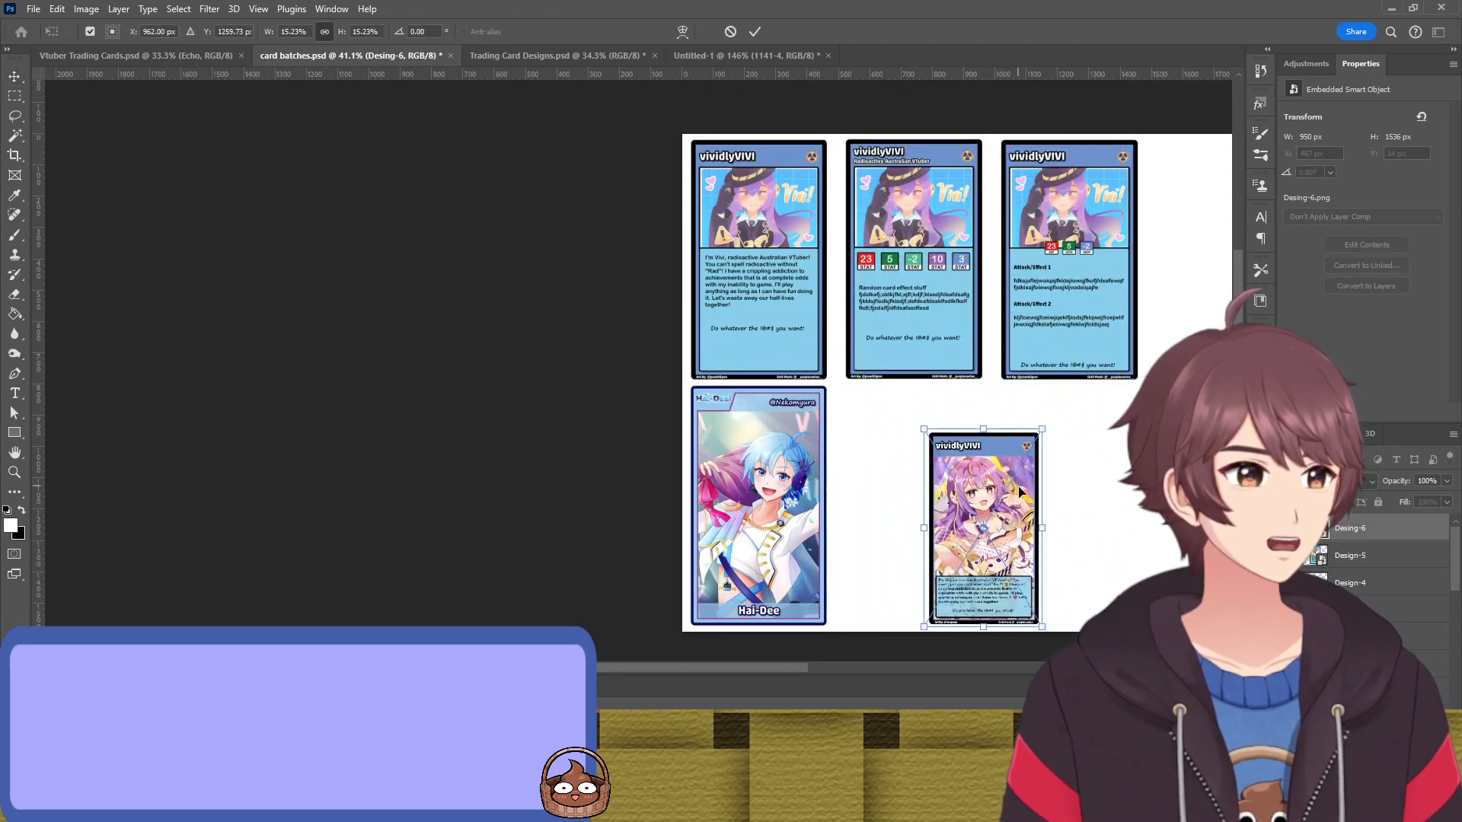
left_click_drag(1014, 480, 793, 445)
scroll(756, 396, "up", 10)
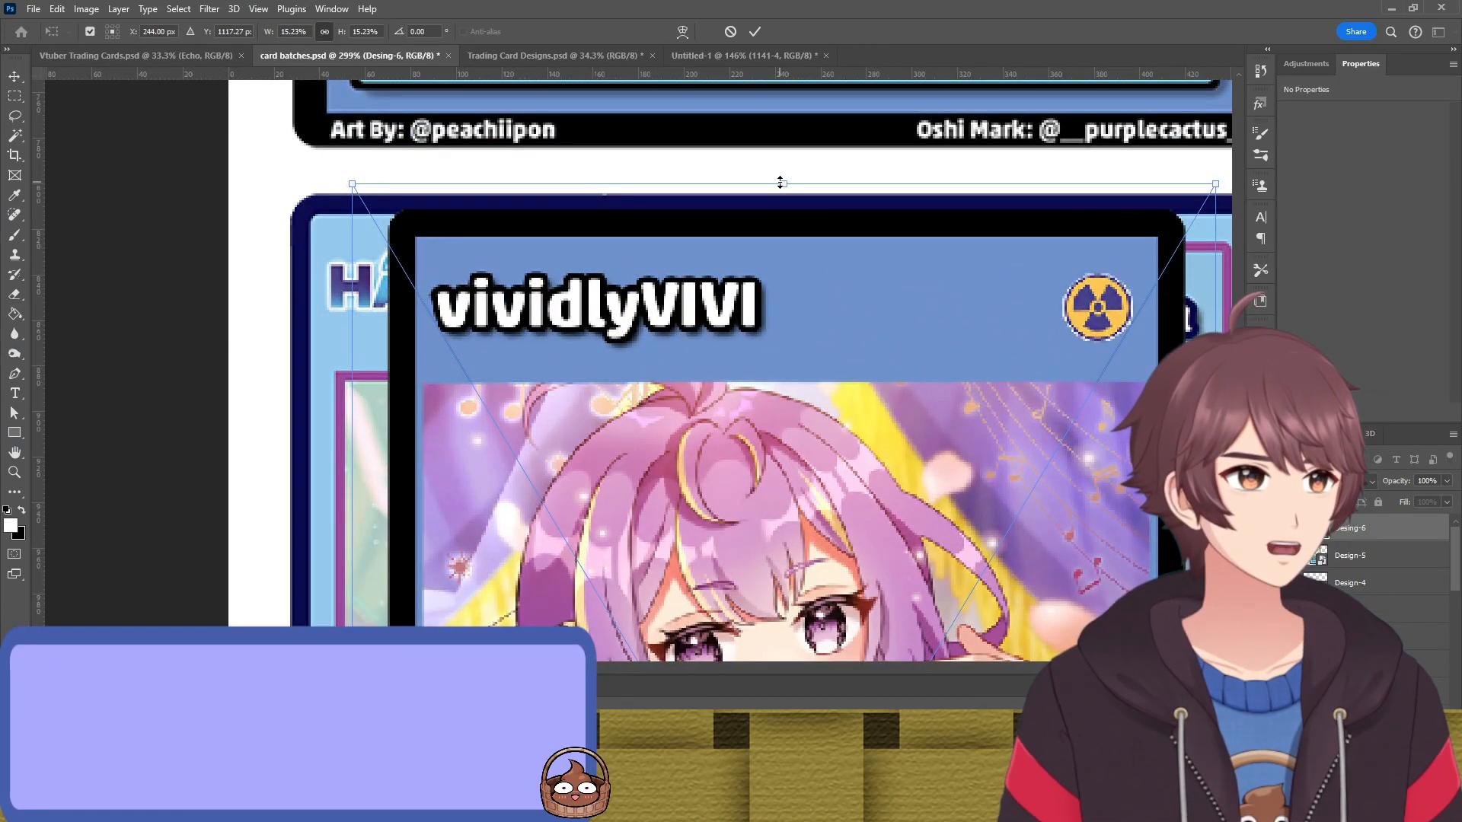
left_click_drag(781, 183, 780, 178)
scroll(781, 178, "up", 5)
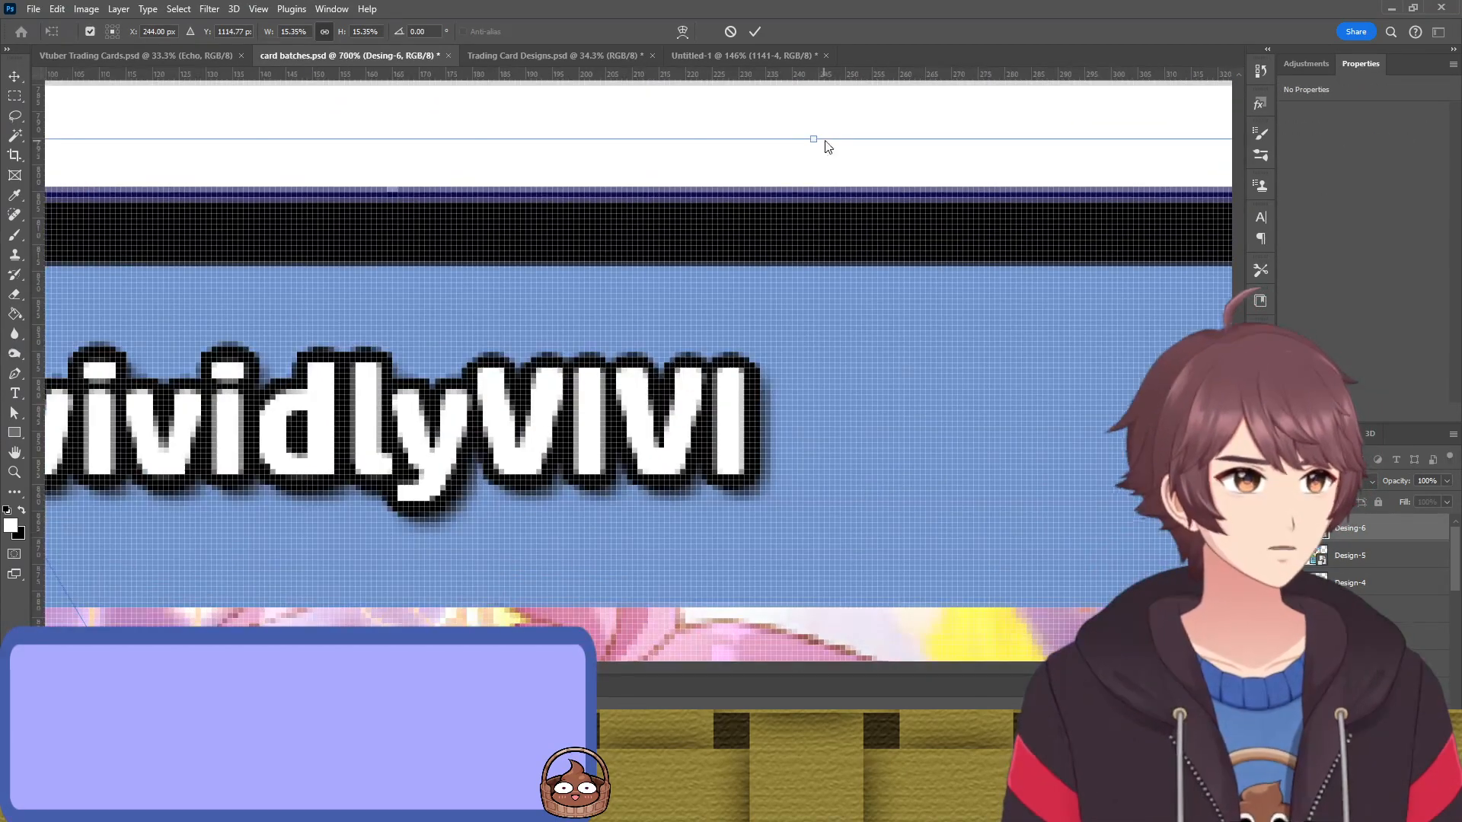
left_click_drag(818, 135, 818, 122)
Stretch the Desing-6 card's left and right edges out to the Hai-Dee card's side borders, at 18.86% width
left_click_drag(597, 415, 1149, 400)
left_click_drag(611, 388, 689, 340)
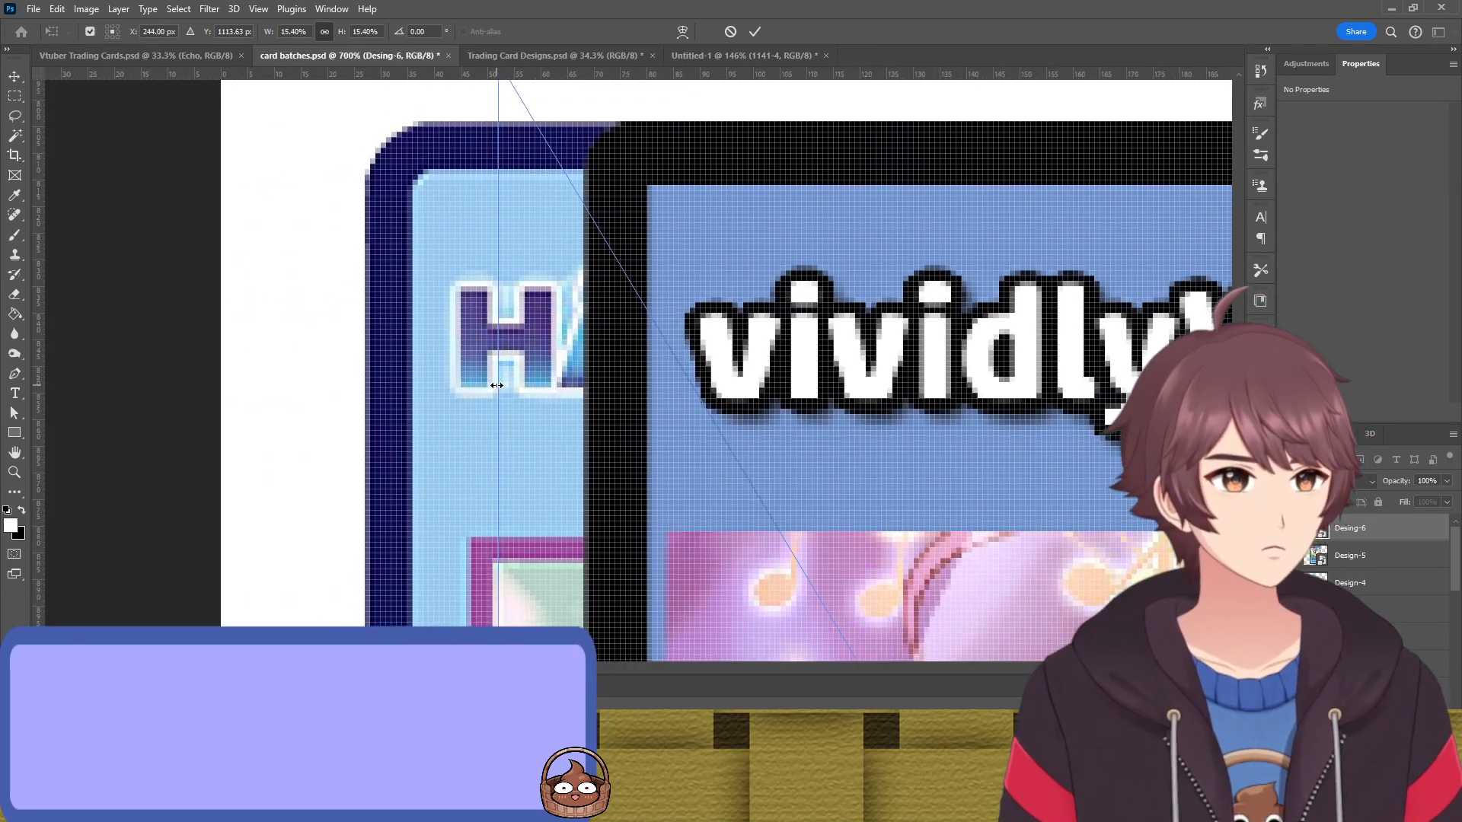
left_click_drag(496, 385, 267, 383)
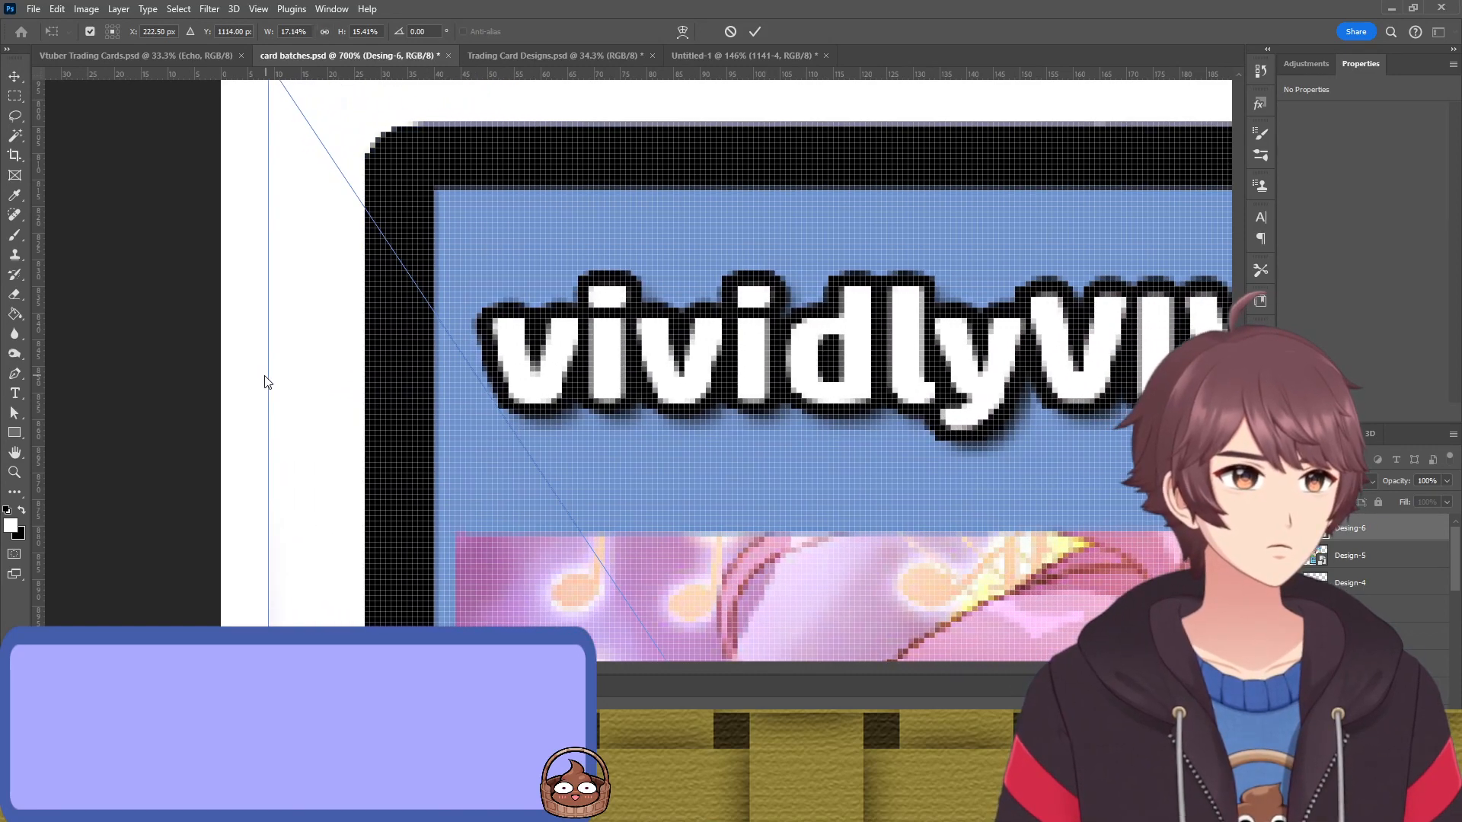
left_click_drag(796, 404, 58, 440)
left_click_drag(1210, 387, 276, 359)
left_click_drag(867, 324, 1099, 332)
Nudge the Desing-6 card's top edge up to 15.43% height and extend its lower edge to the Hai-Dee card's bottom border, at 18.98% height
scroll(613, 162, "up", 2)
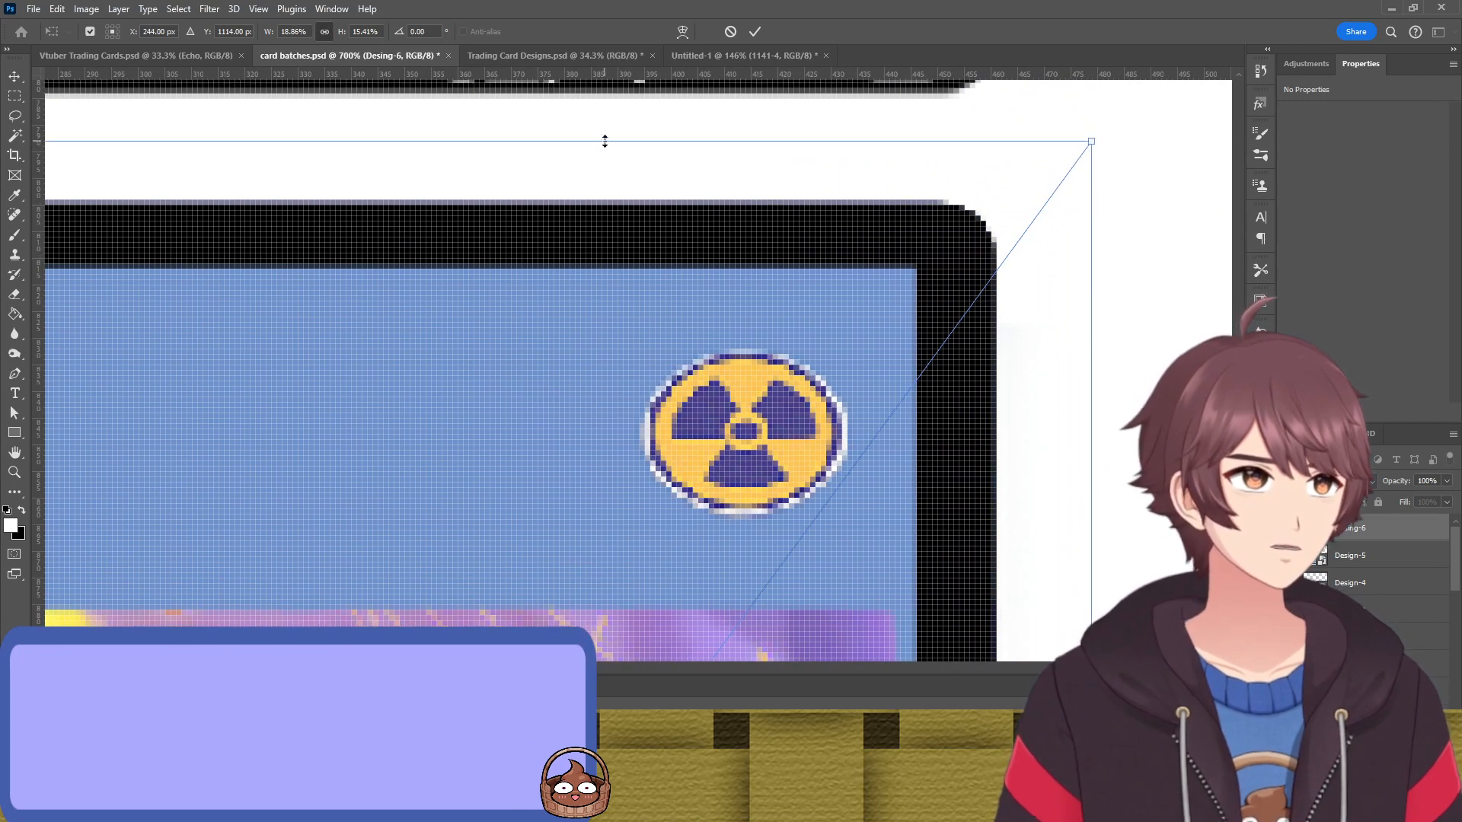
left_click_drag(603, 141, 601, 135)
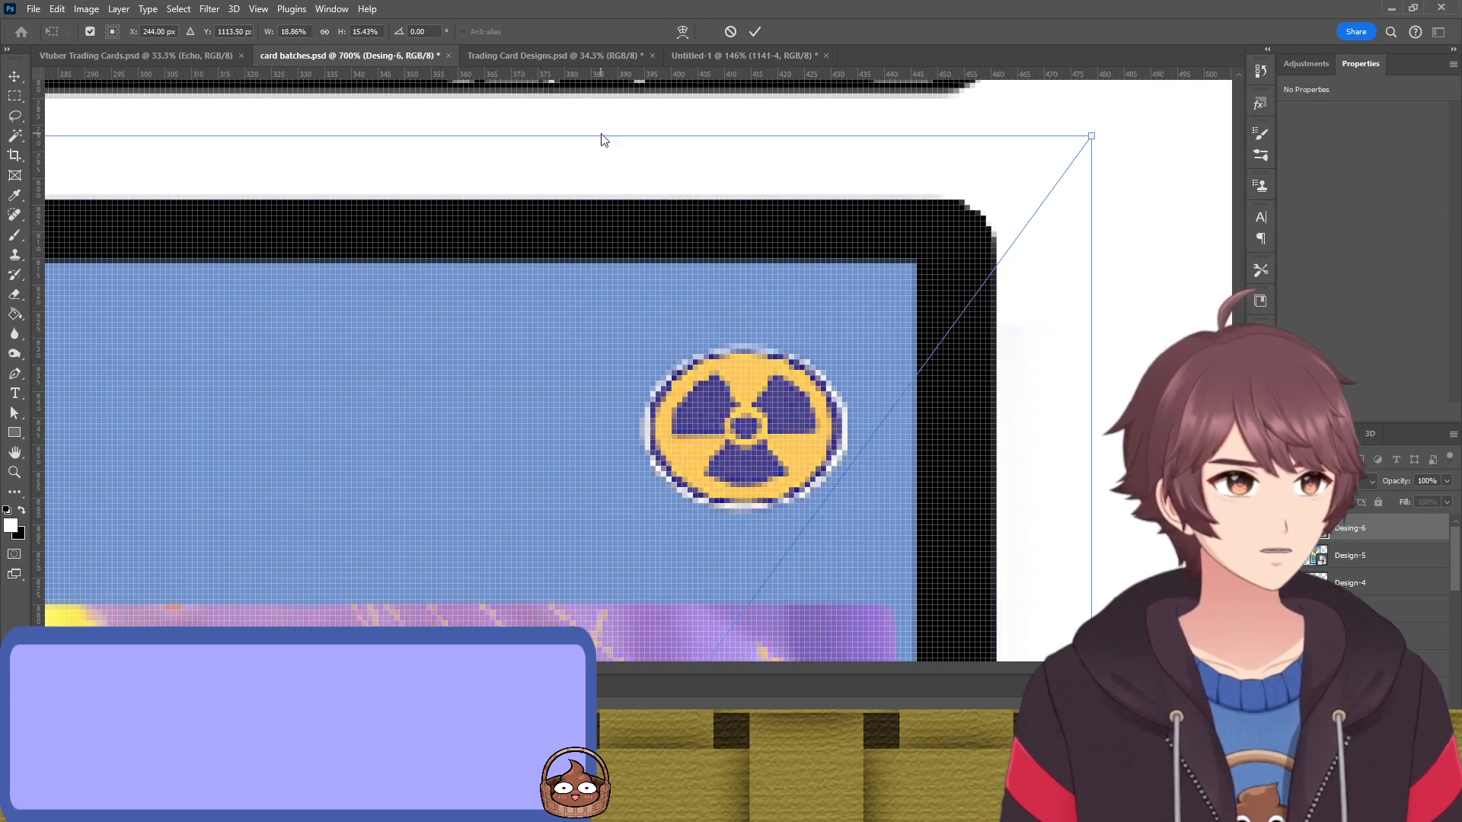
left_click_drag(760, 437, 718, 251)
left_click_drag(784, 487, 796, 206)
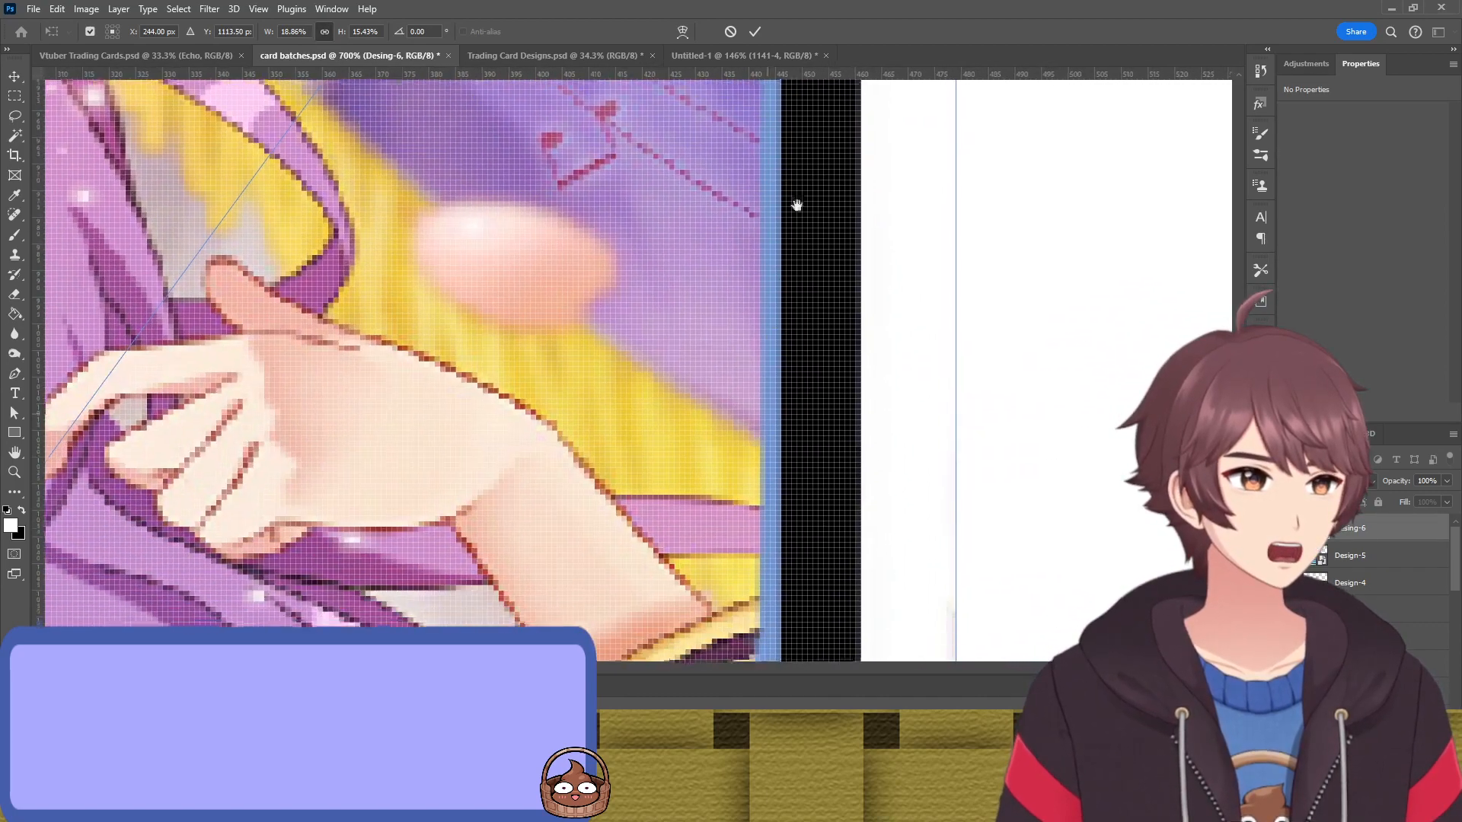
left_click_drag(662, 533, 788, 129)
left_click_drag(653, 570, 911, 394)
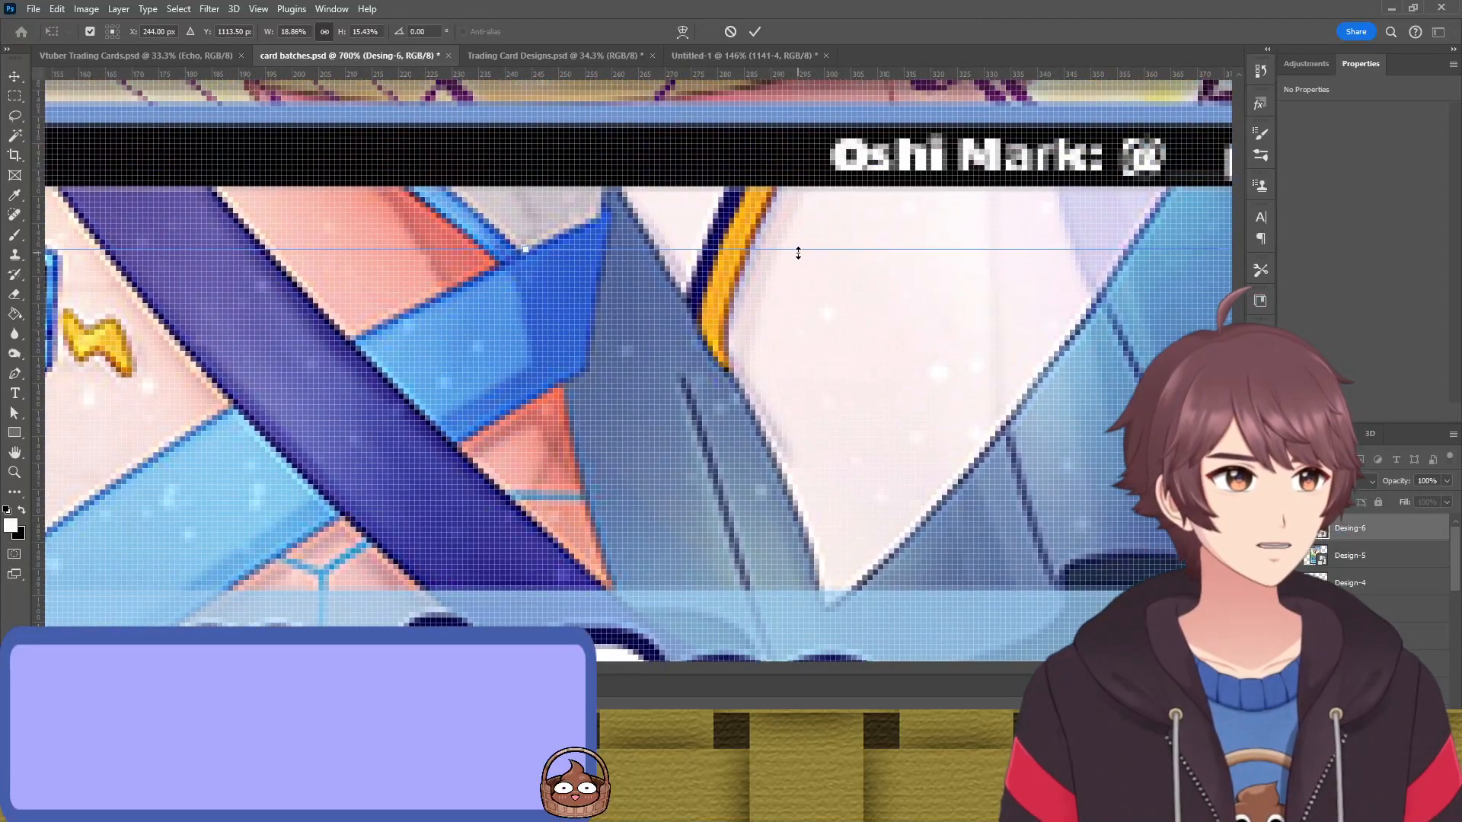
left_click_drag(798, 260, 778, 580)
scroll(772, 404, "down", 3)
scroll(790, 285, "down", 2)
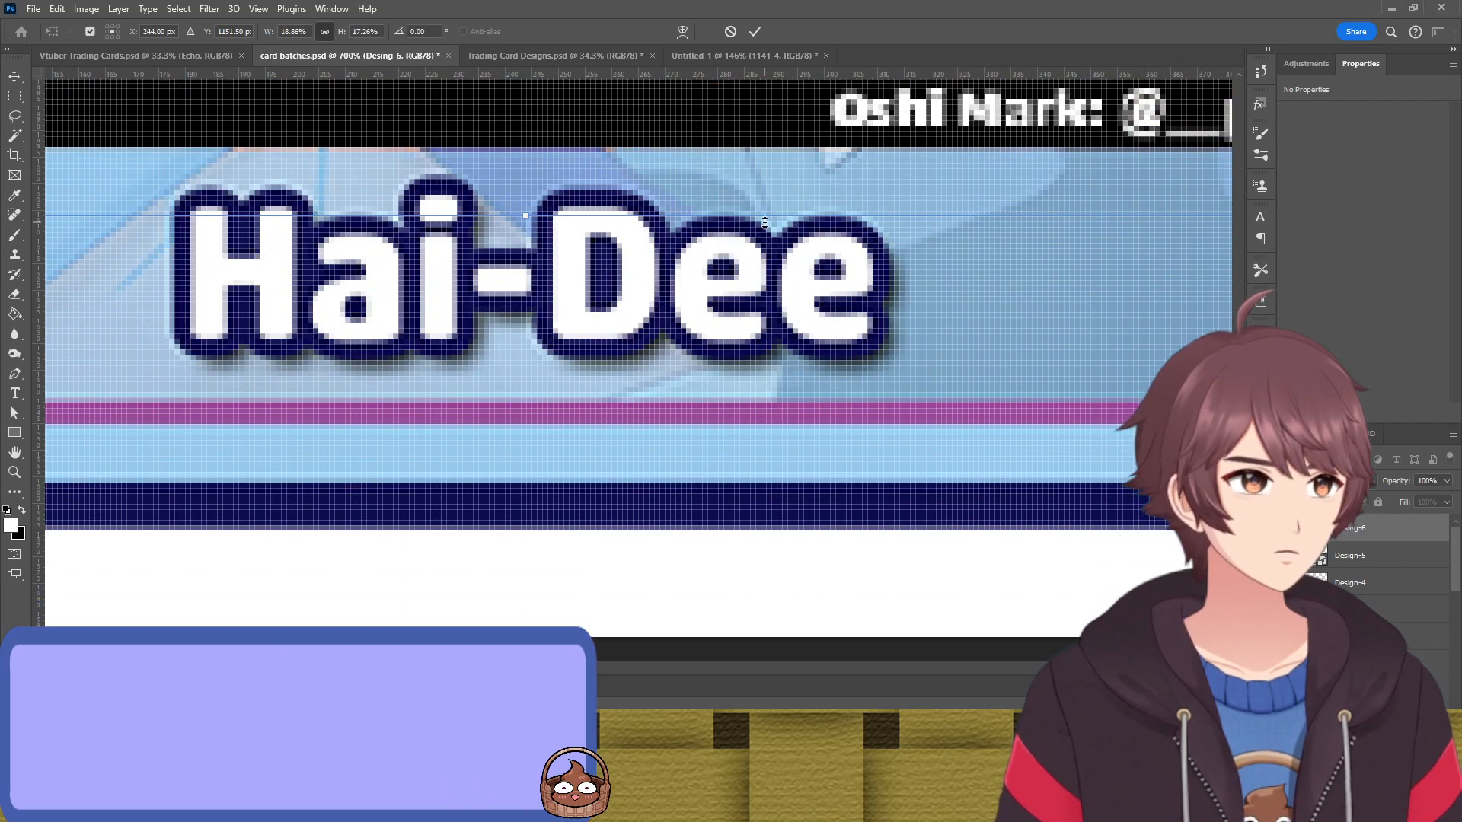
left_click_drag(764, 221, 771, 604)
scroll(762, 489, "down", 5)
Extend the Desing-6 card's left edge outward to cover the Hai-Dee border, at 18.90% width, and apply the transform
scroll(293, 234, "up", 3)
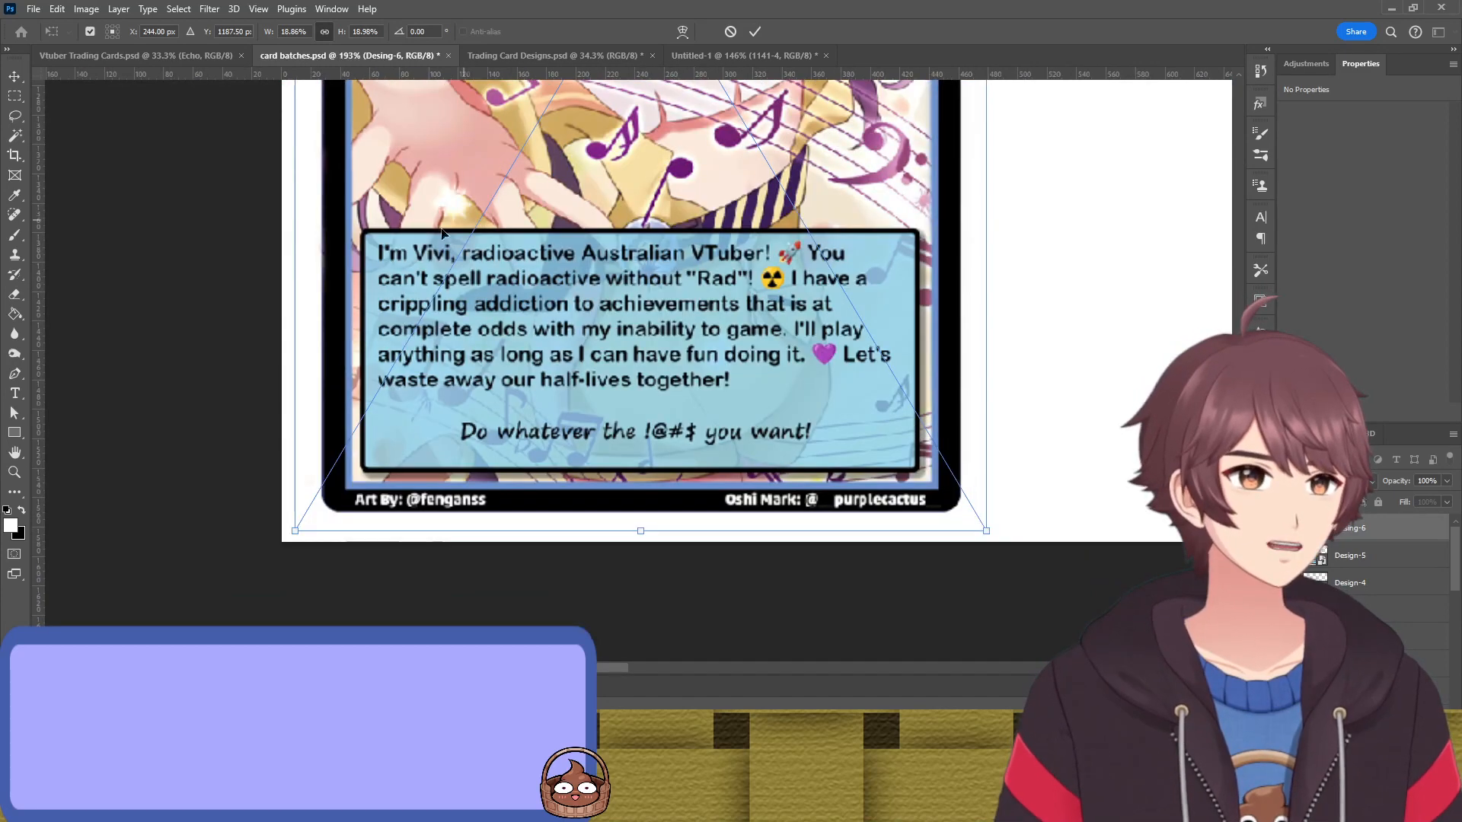
scroll(293, 235, "up", 5)
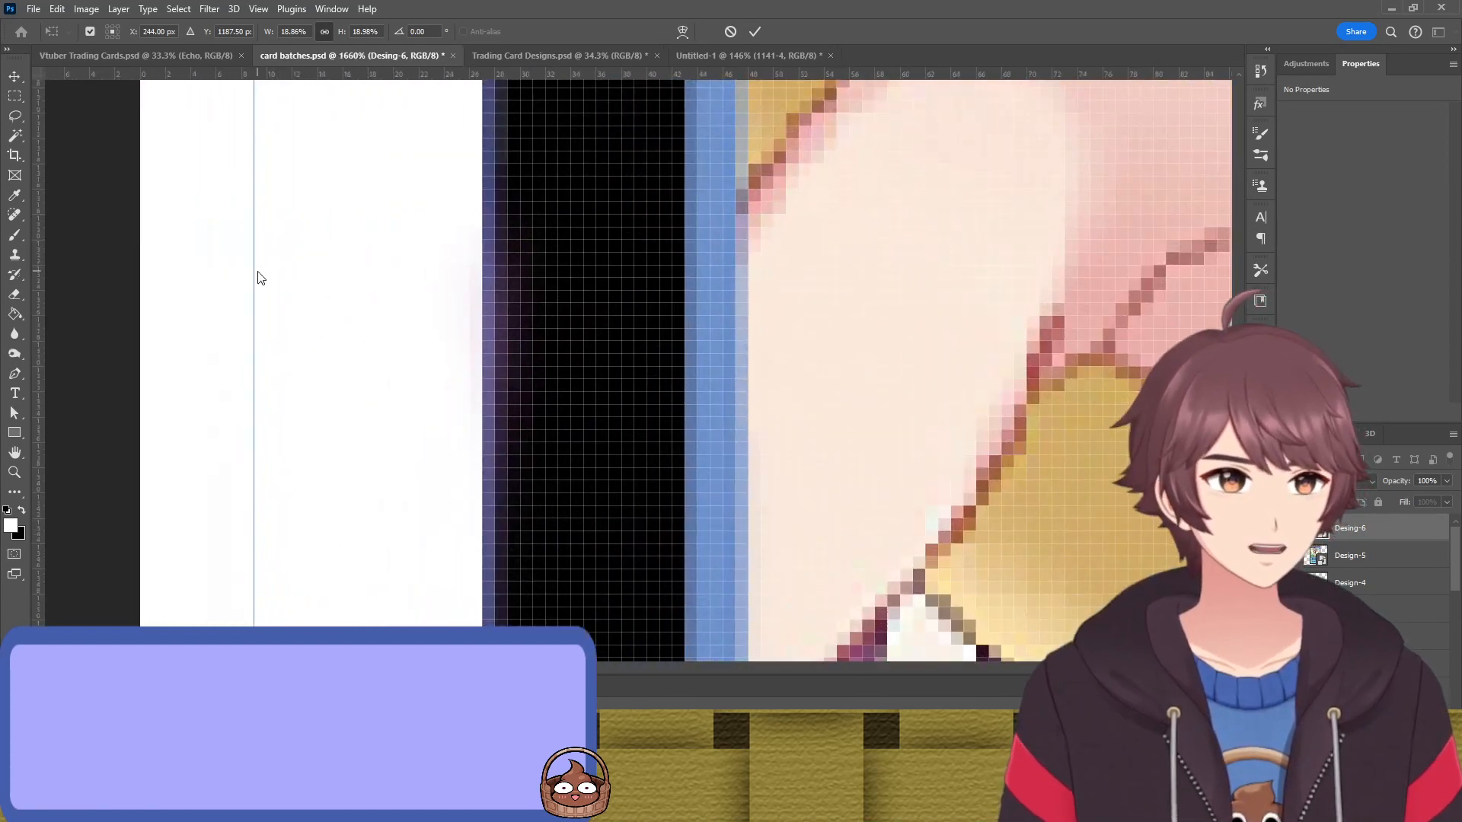
left_click_drag(253, 274, 239, 299)
scroll(648, 228, "down", 2)
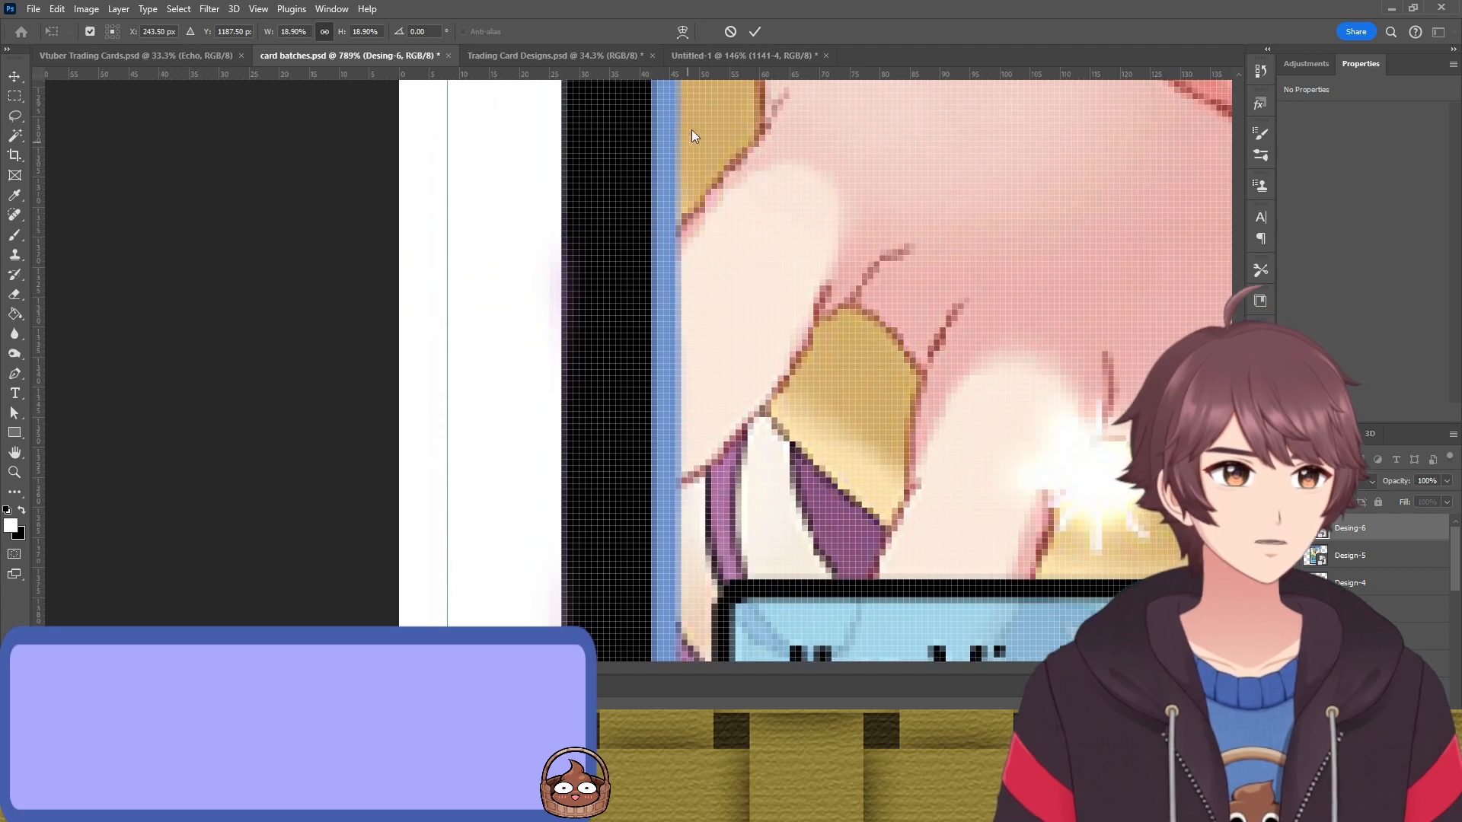
left_click(754, 32)
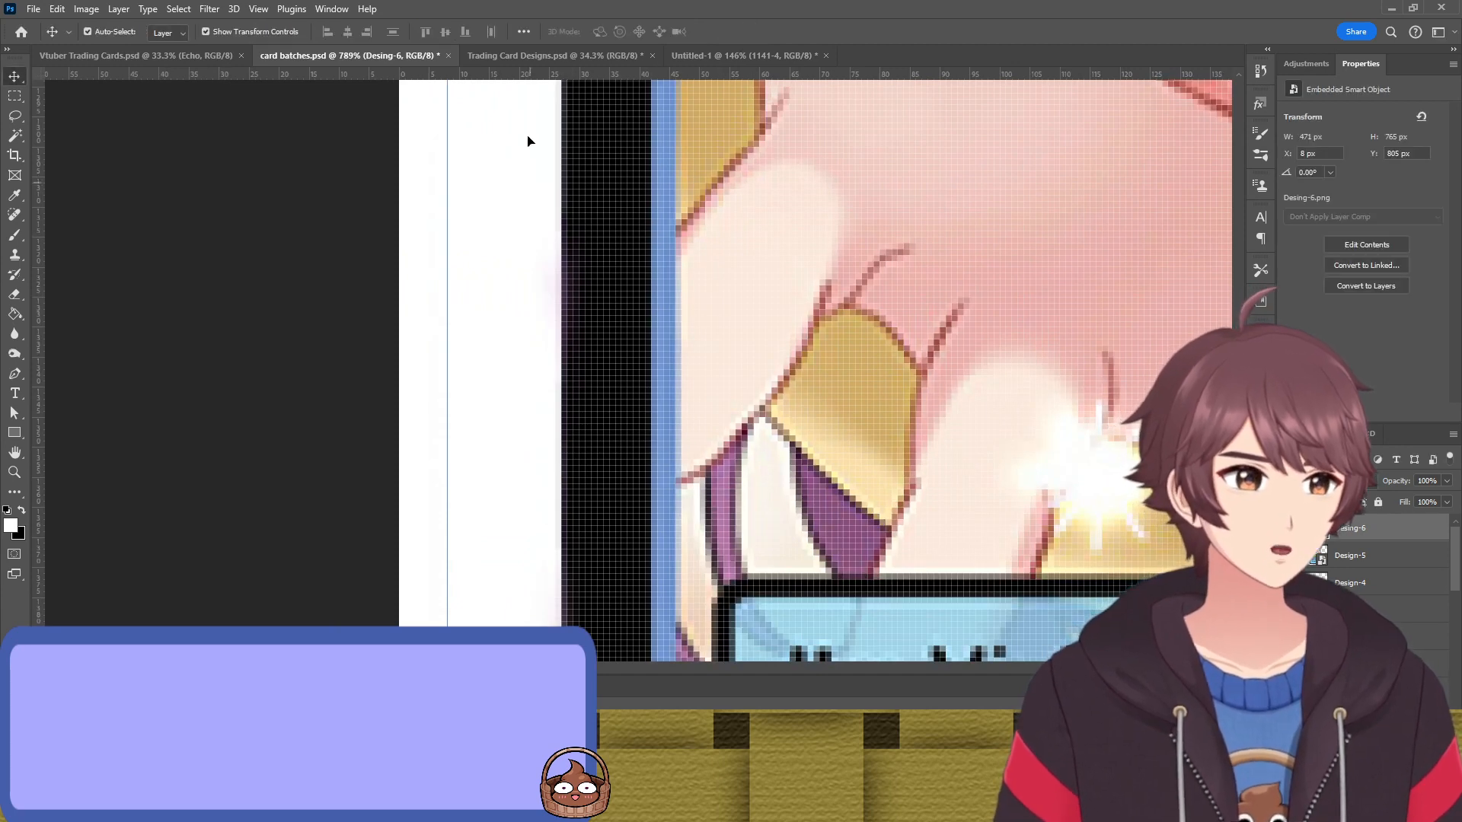
Switch to Trading Card Designs.psd, show the full-art Outline 8 design in place of the visible one, and inspect its left border
left_click(615, 54)
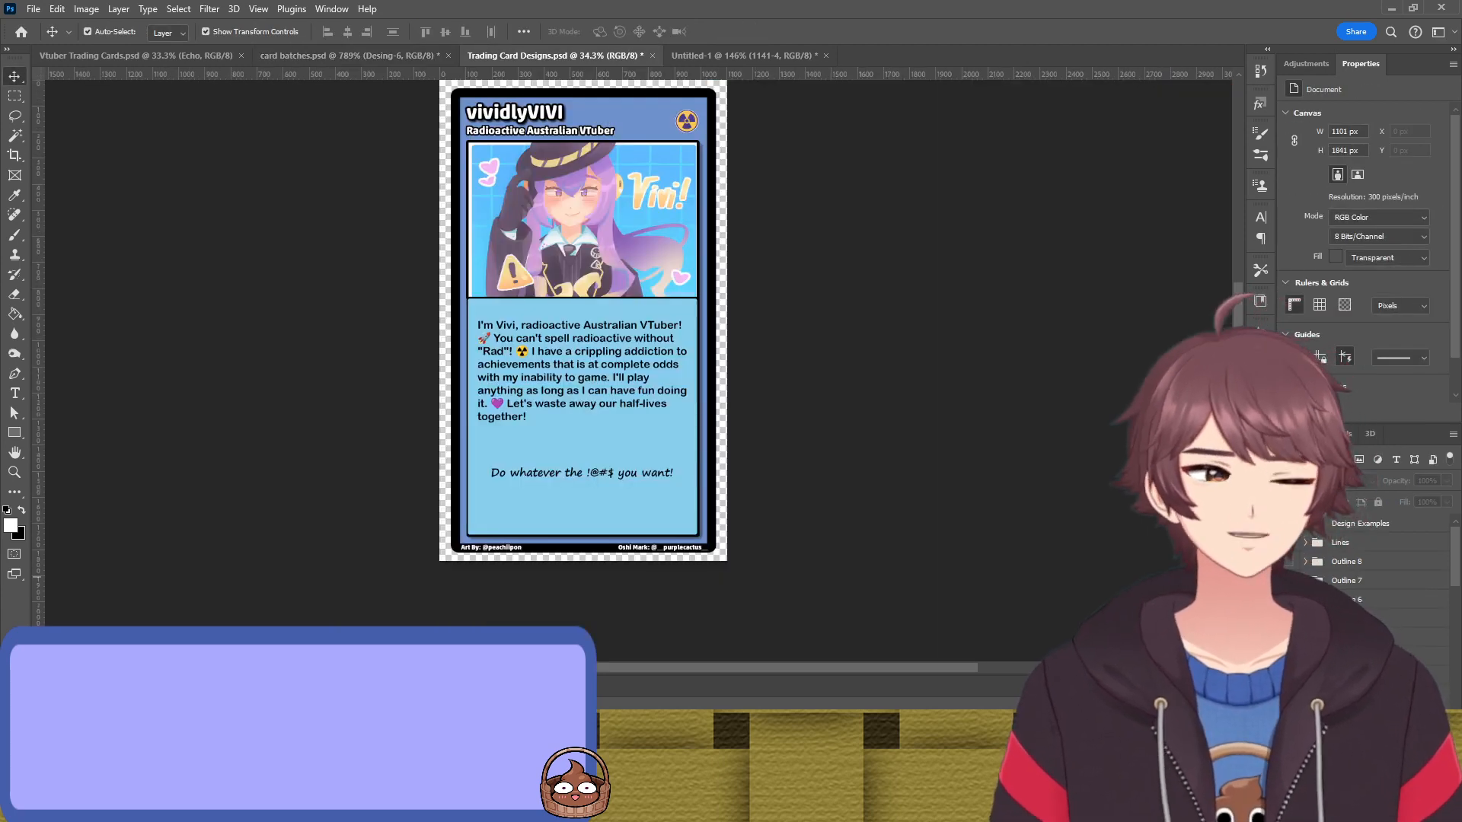
left_click(1287, 524)
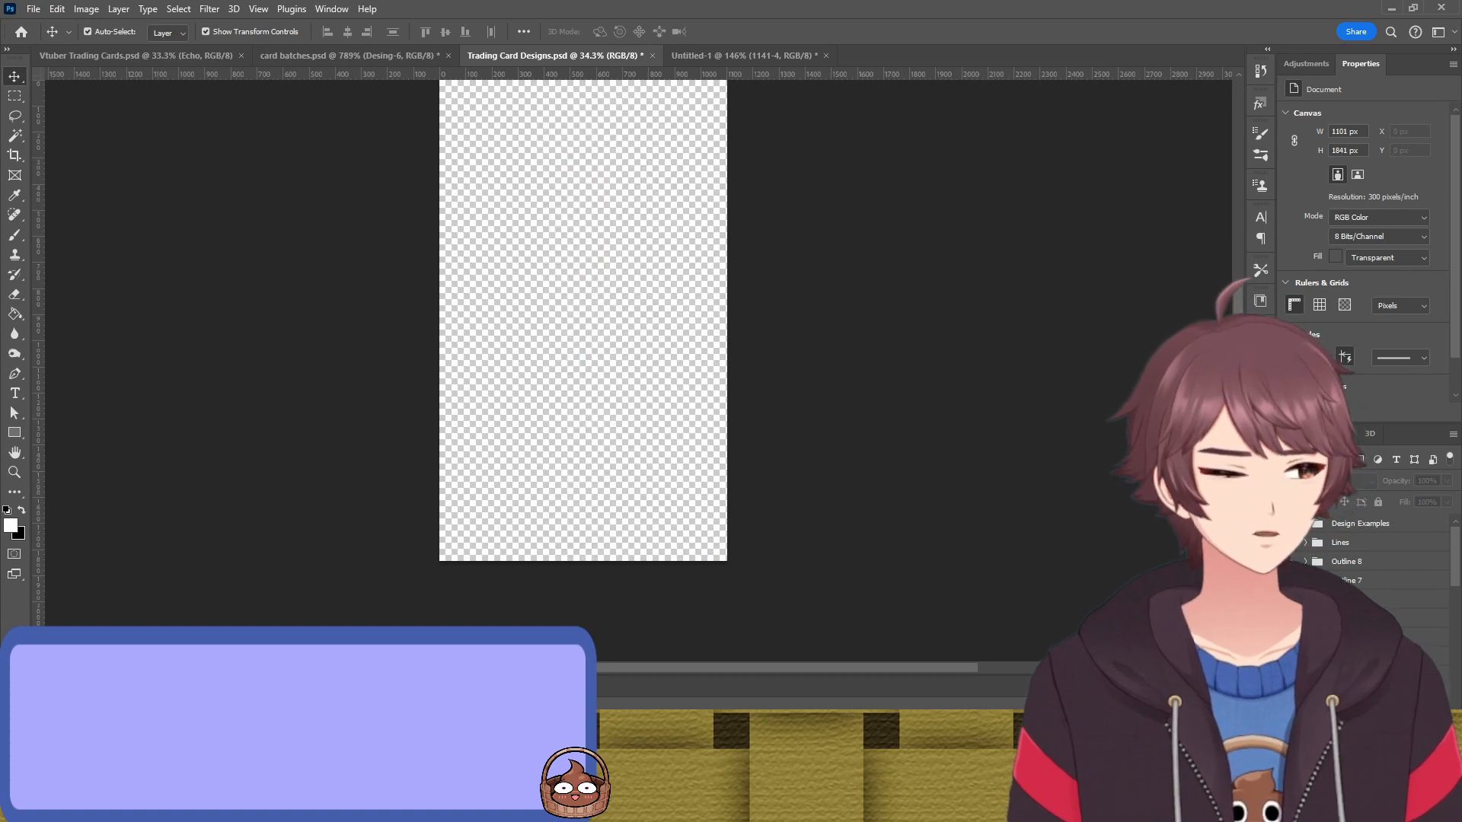
left_click(1287, 524)
scroll(449, 374, "up", 2)
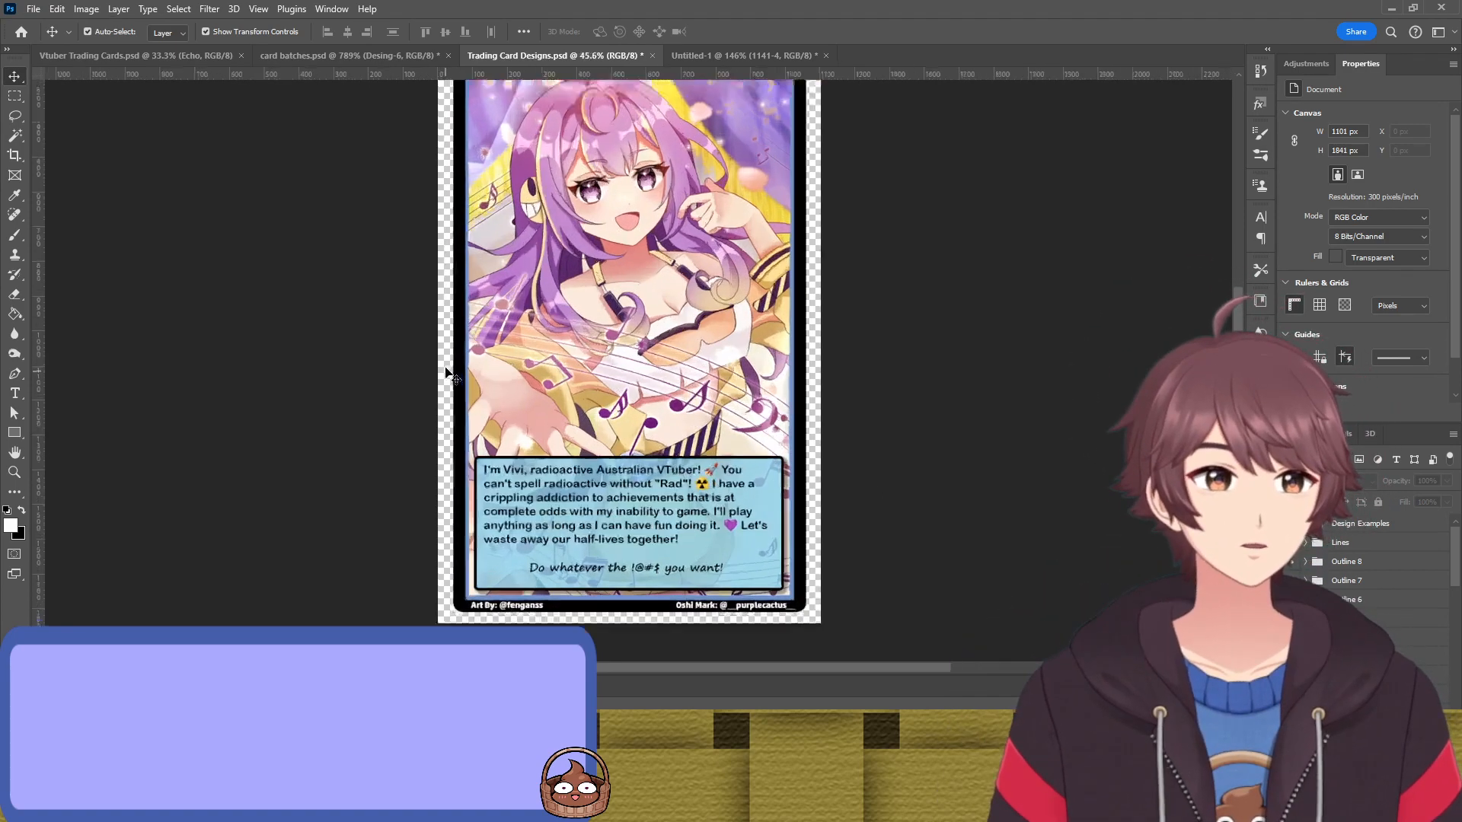
scroll(417, 333, "up", 8)
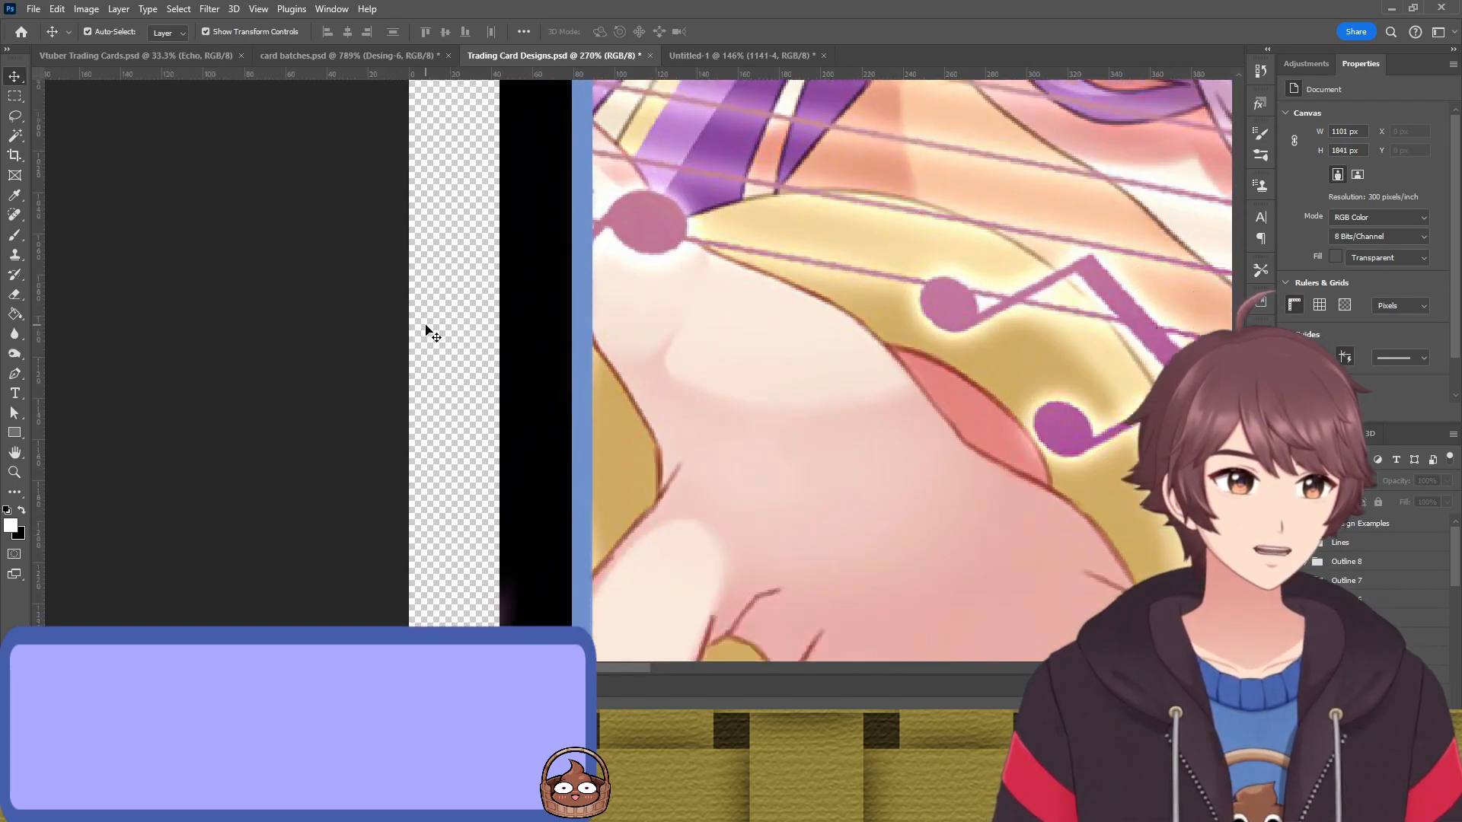
Mask out the purple artwork spill along the Outline 8 card's left black border with a 30 px black brush on the illustration's layer mask
key("b")
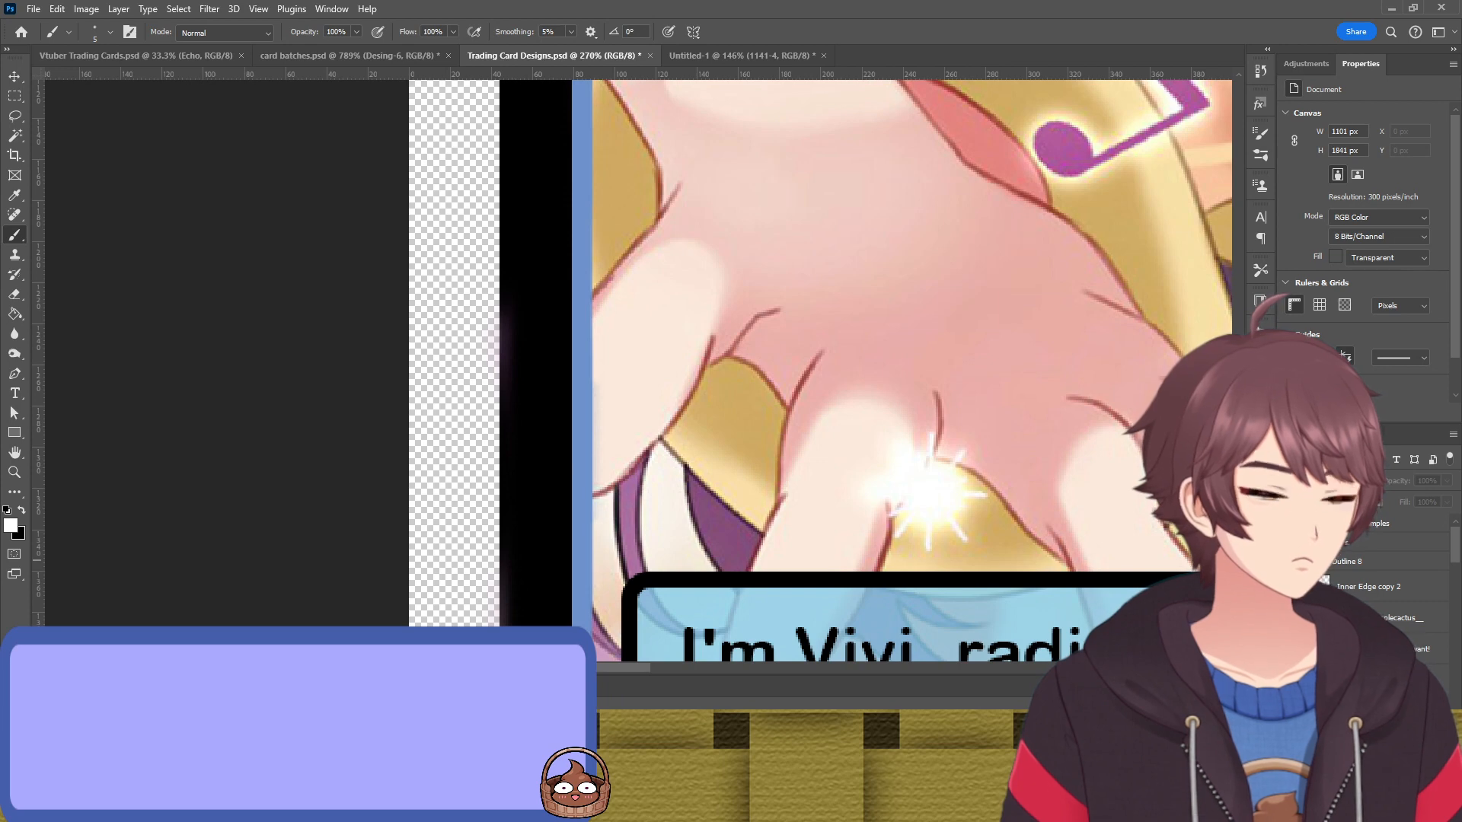
scroll(1370, 564, "down", 3)
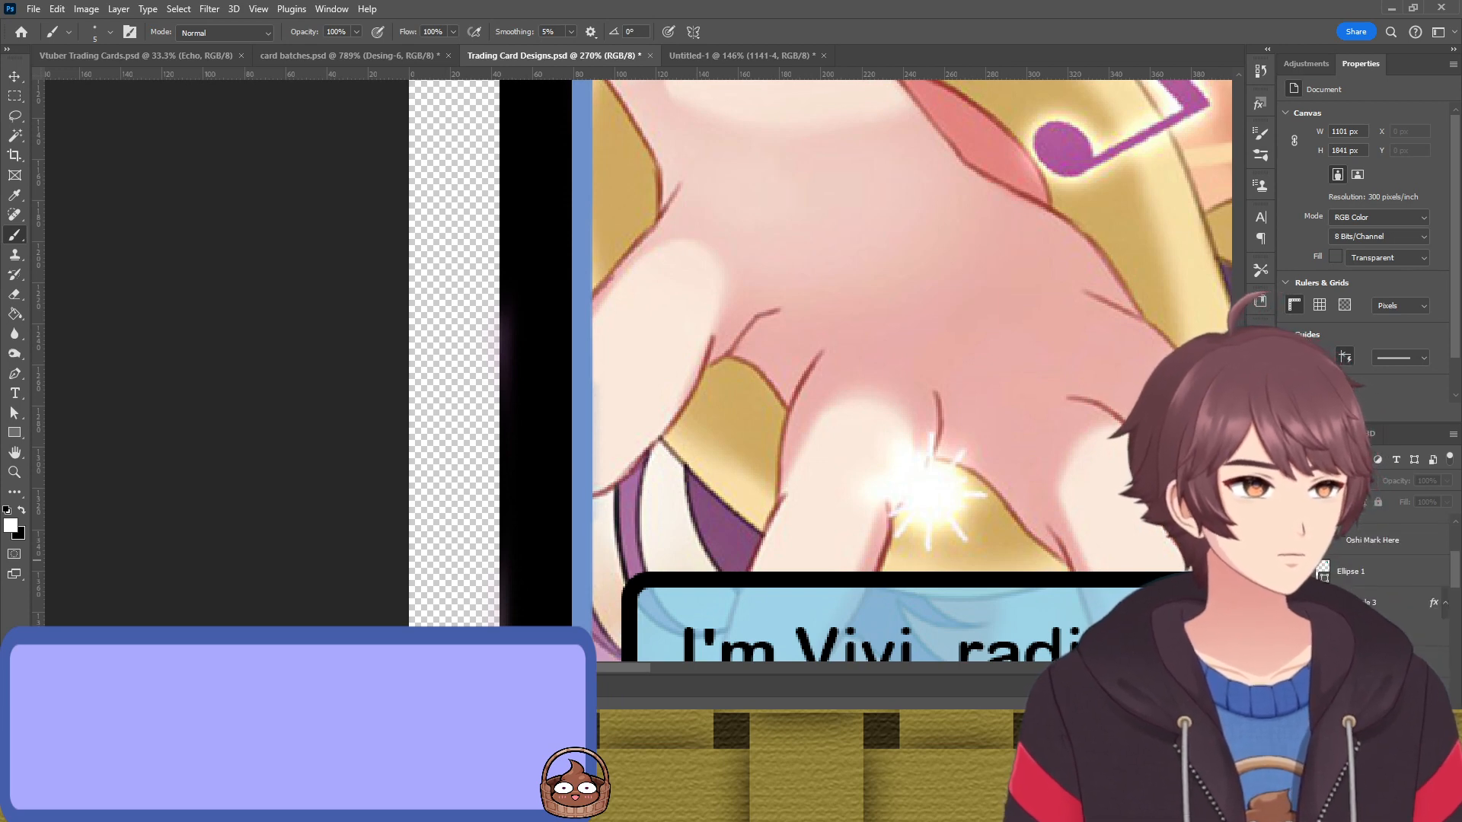
left_click(1344, 663)
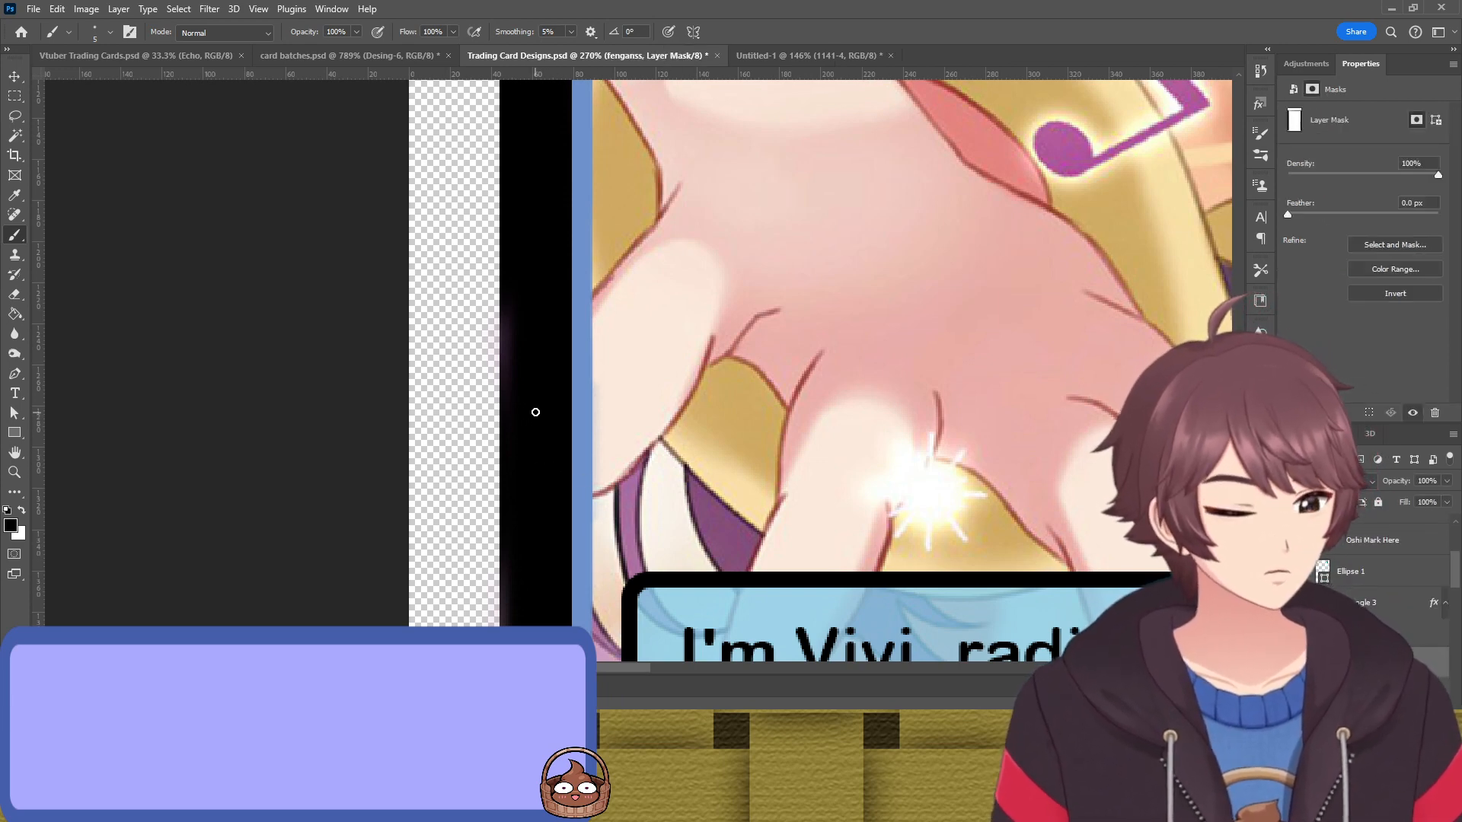
key("bracketright")
key("bracketright")
key("bracketright")
key("bracketright")
key("bracketright")
key("bracketright")
key("bracketright")
key("bracketright")
mouse_move(505, 335)
left_mouse_down()
mouse_move(492, 389)
mouse_move(476, 250)
mouse_move(496, 408)
left_mouse_up()
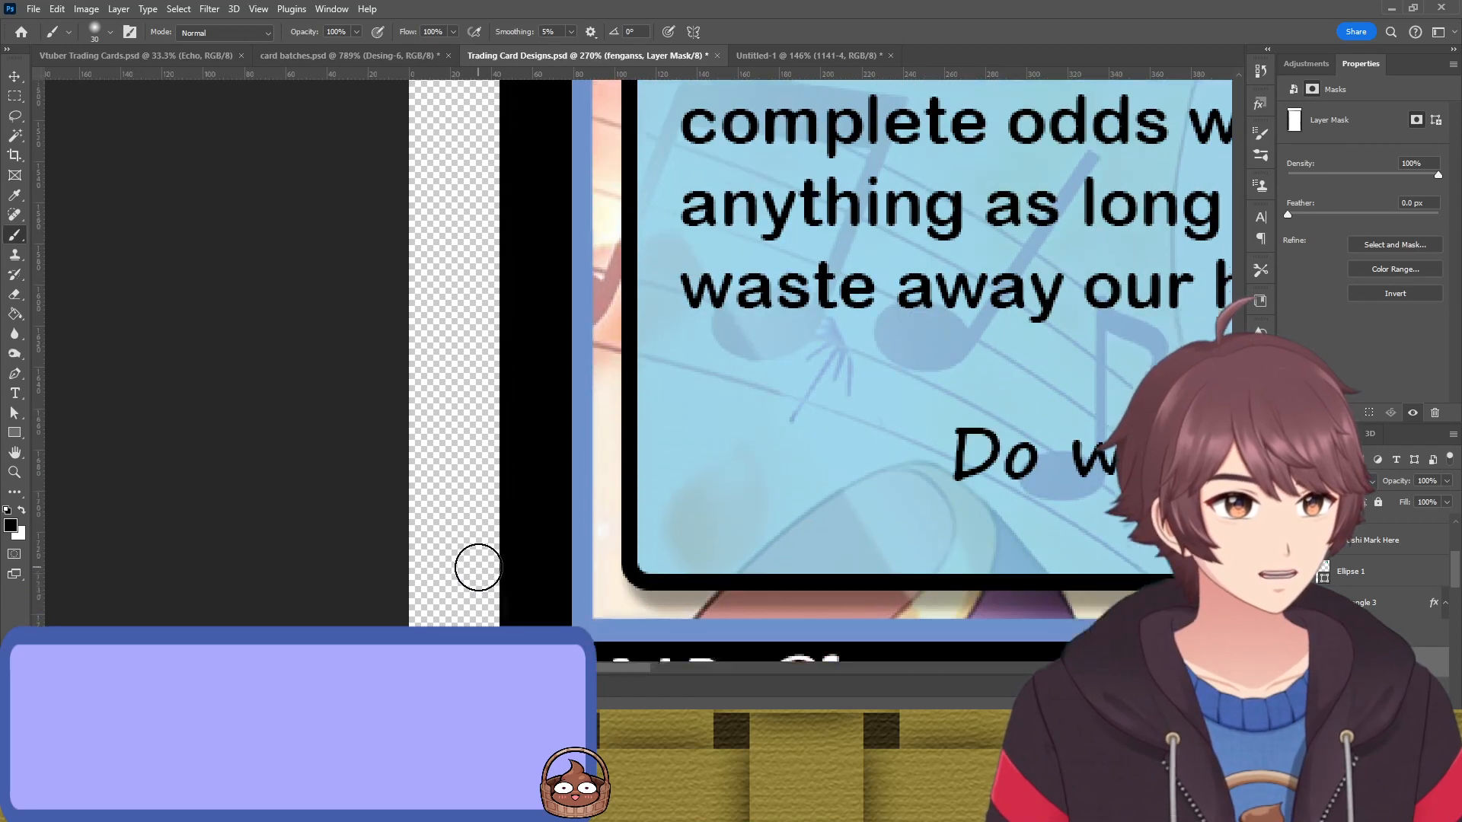
scroll(475, 626, "down", 3)
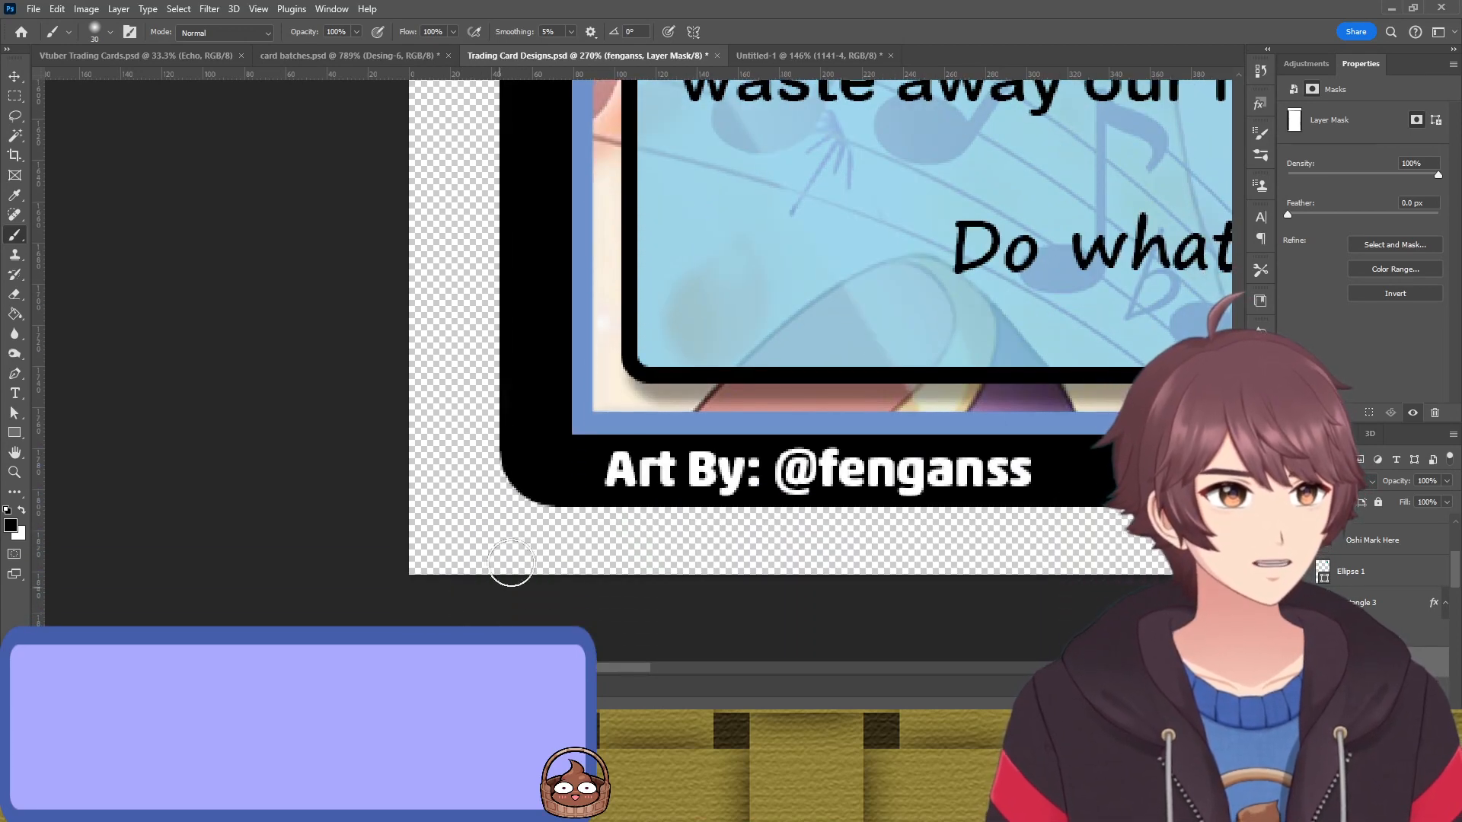
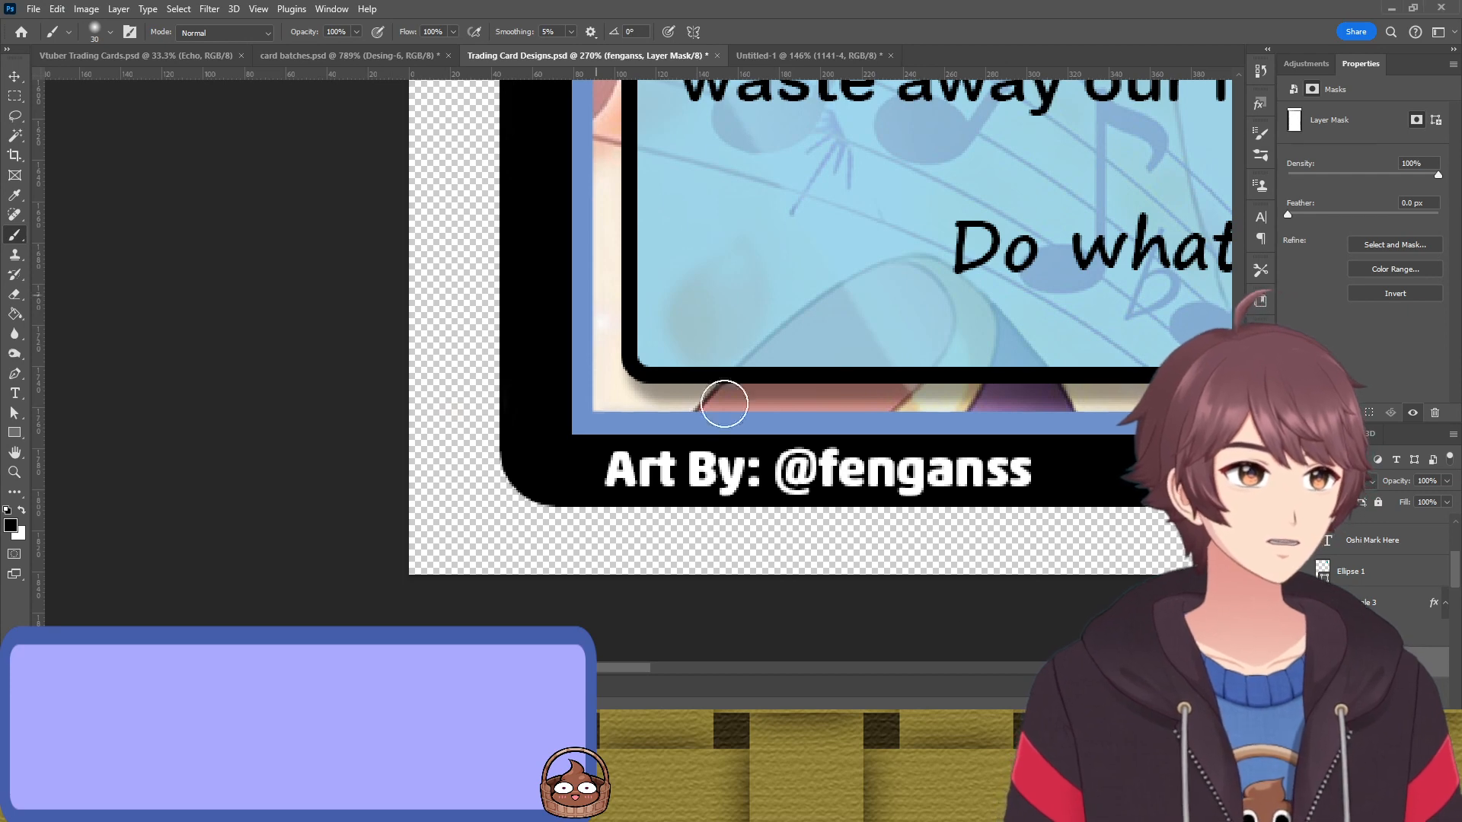
Collapse and hide the Outline 8 group, and show the card design with the plain blue text box again
scroll(1385, 579, "up", 3)
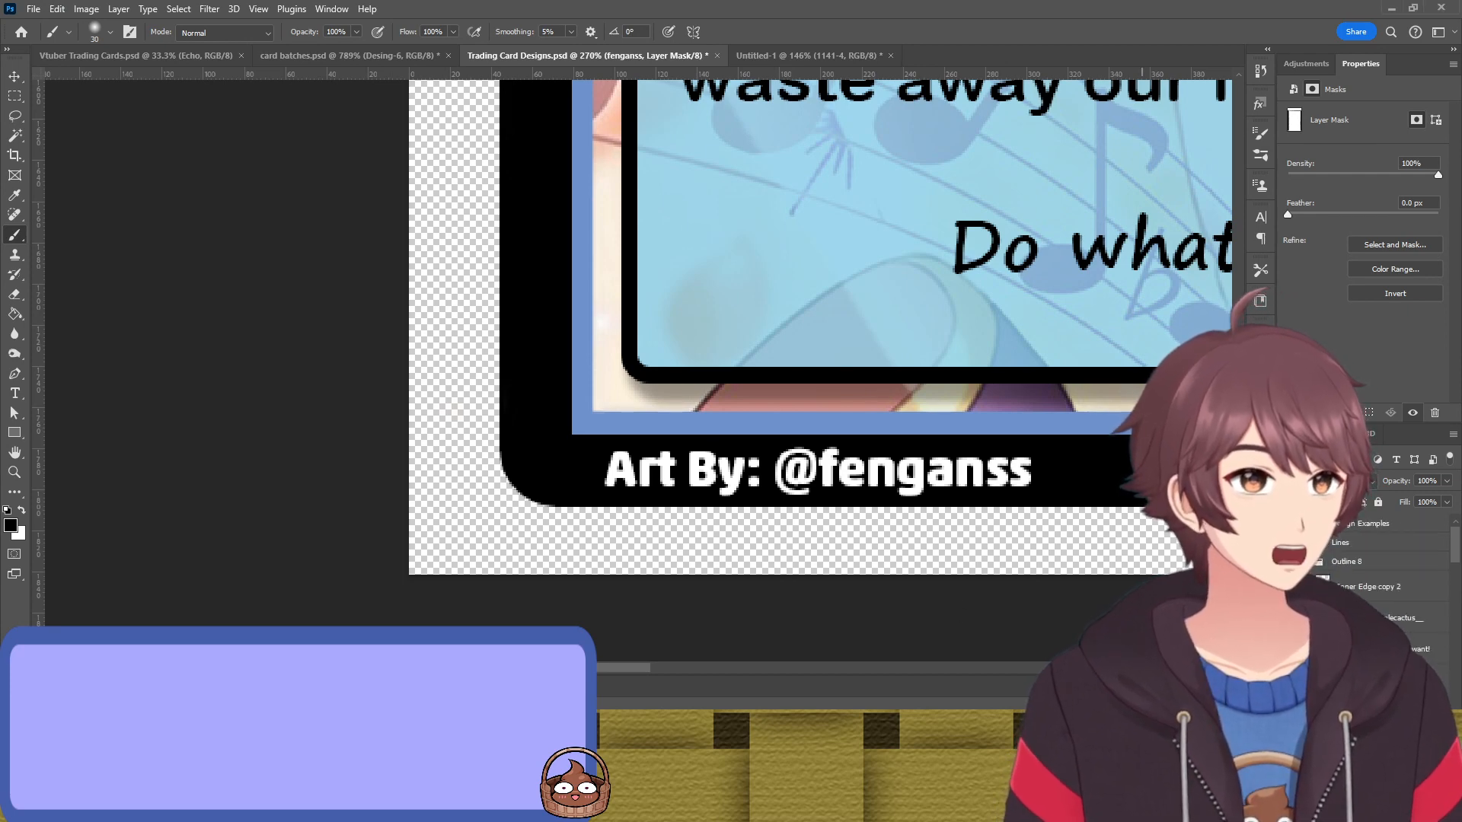
left_click(1307, 561)
left_click(1287, 562)
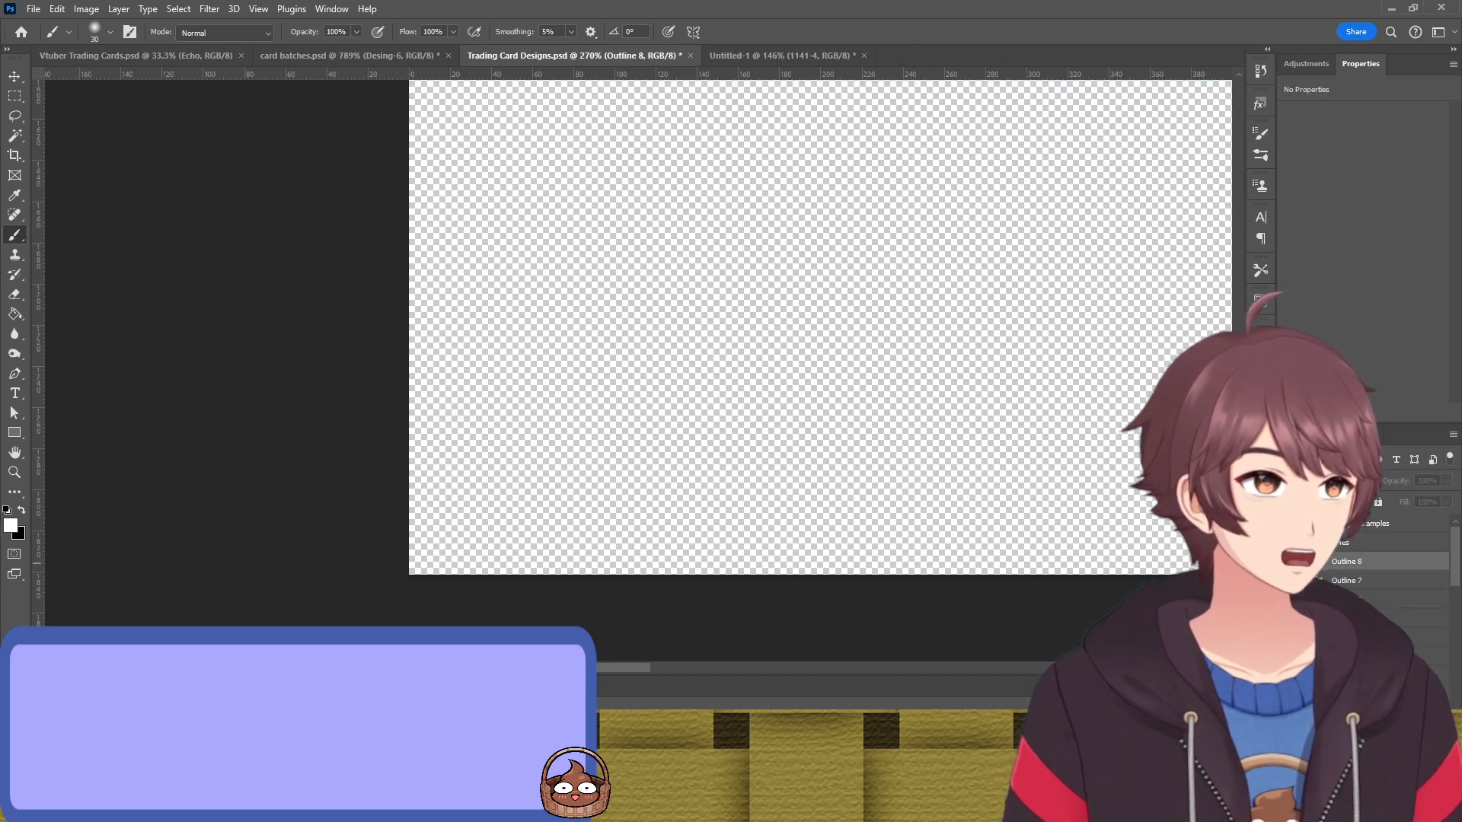
left_click(1287, 563)
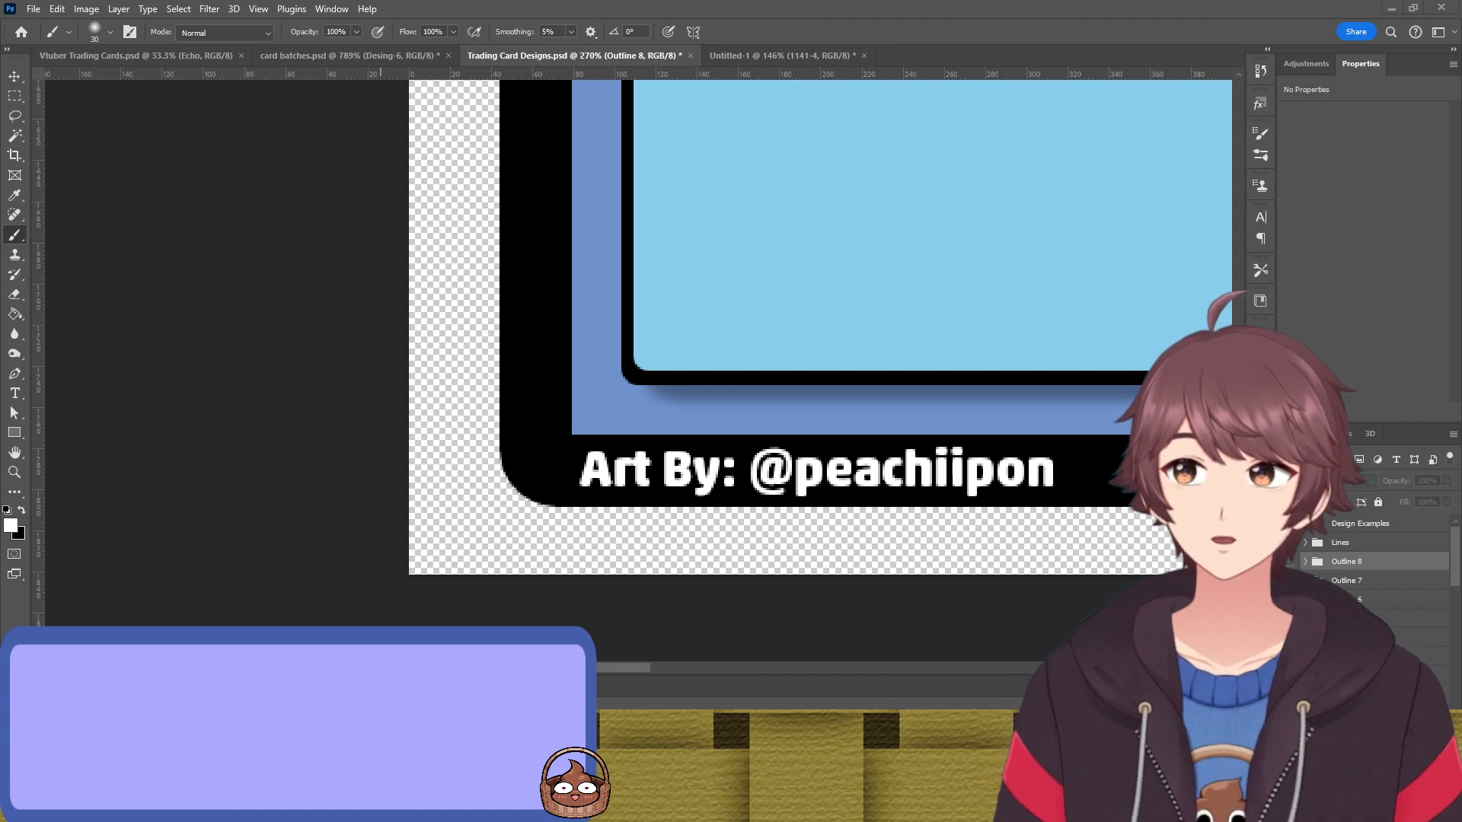
scroll(444, 313, "down", 5)
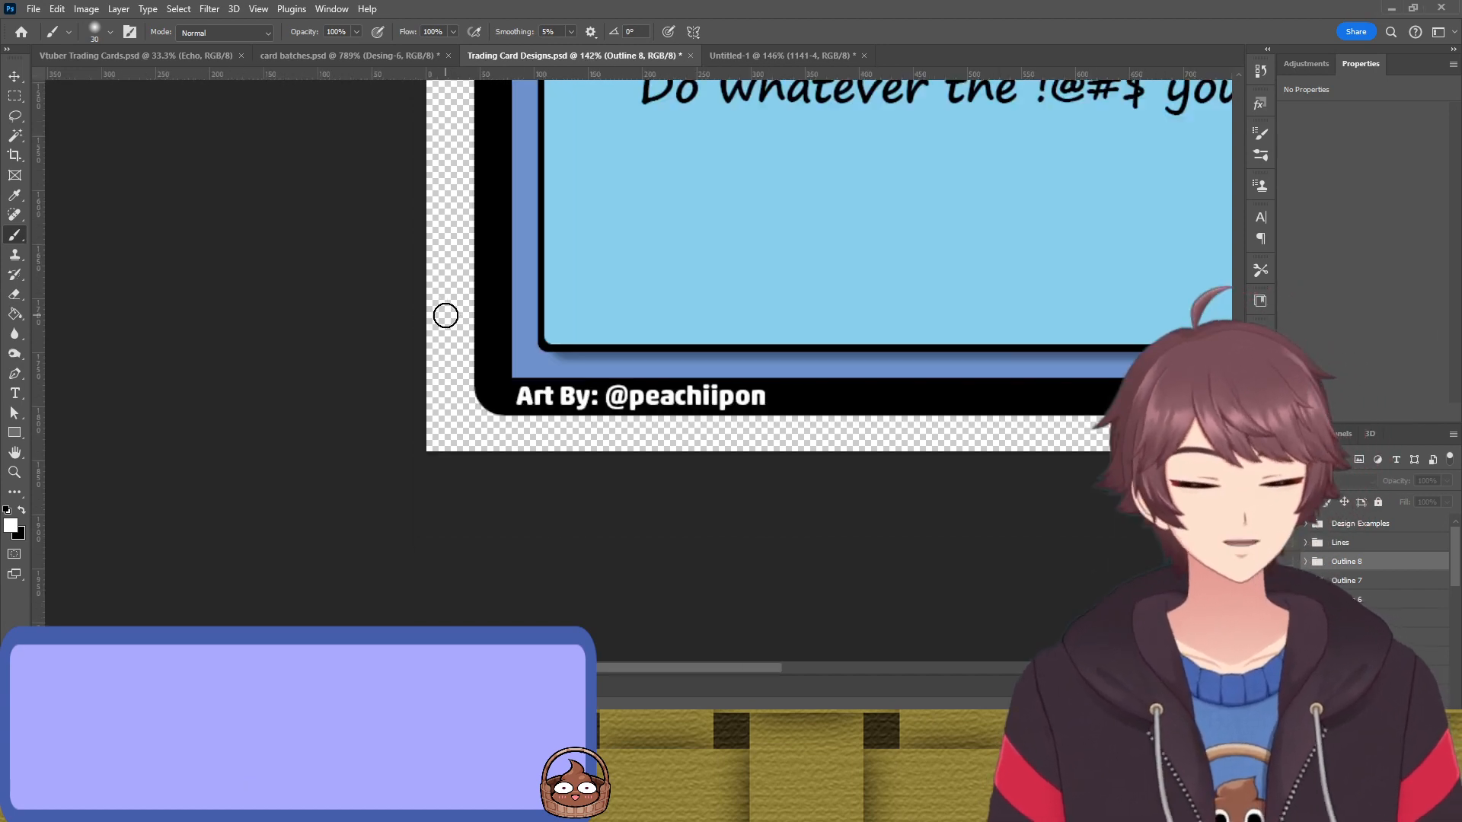
Review the trading card designs one at a time by switching outline group visibility, finishing on the full-art Outline 8 design
scroll(535, 328, "up", 4)
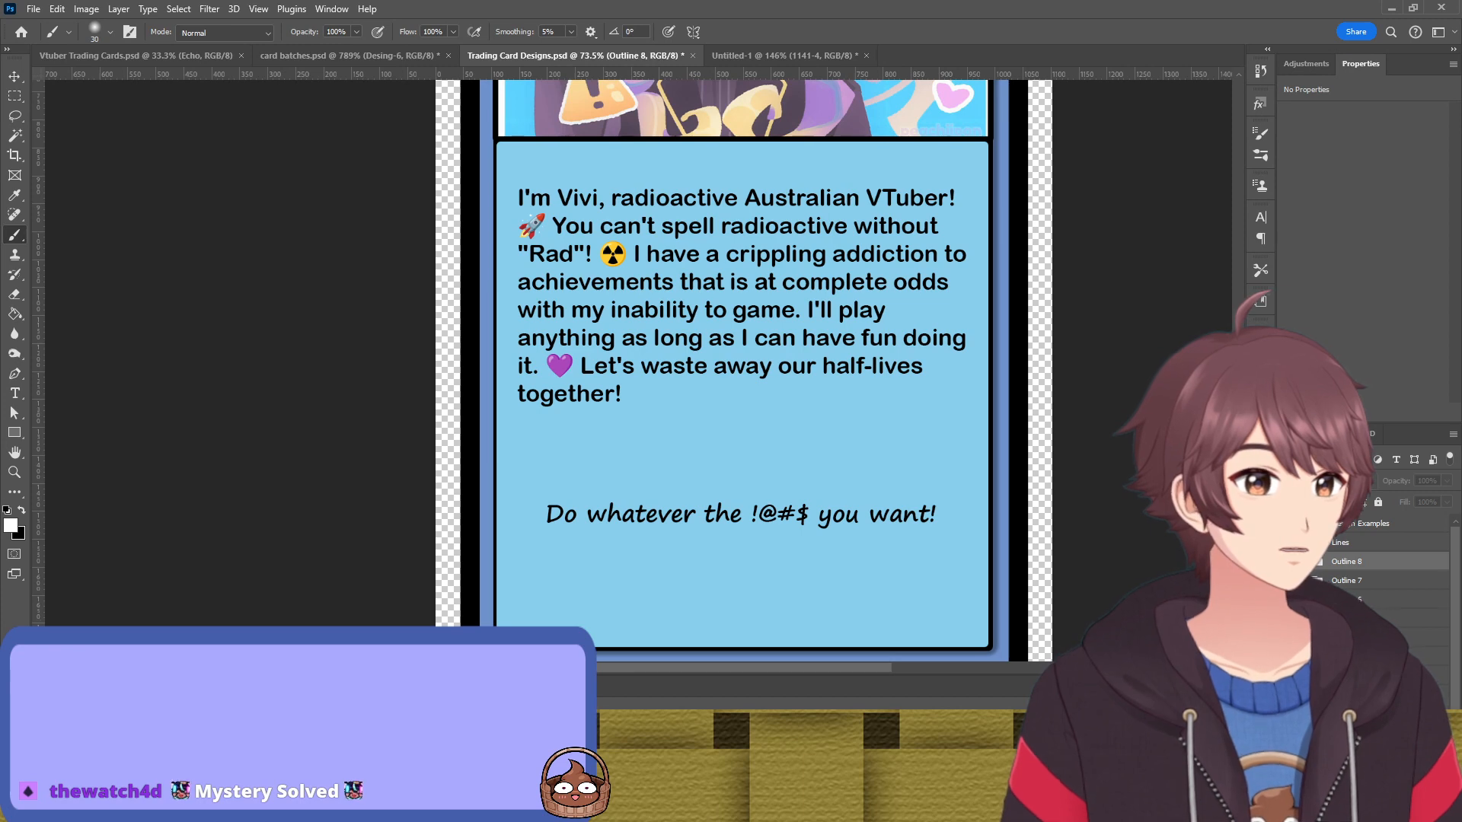
left_click(1287, 580)
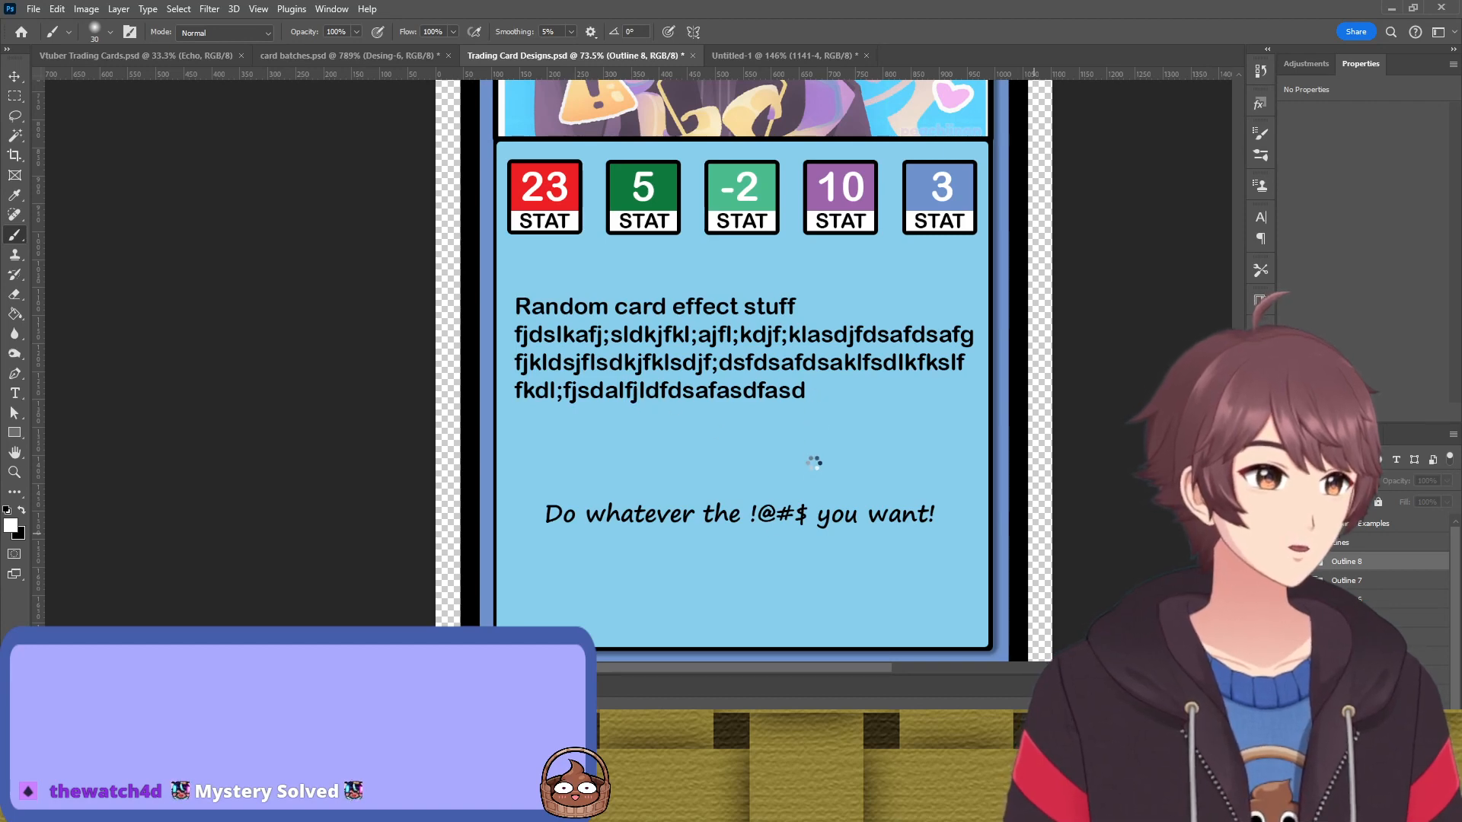
left_click(1287, 599)
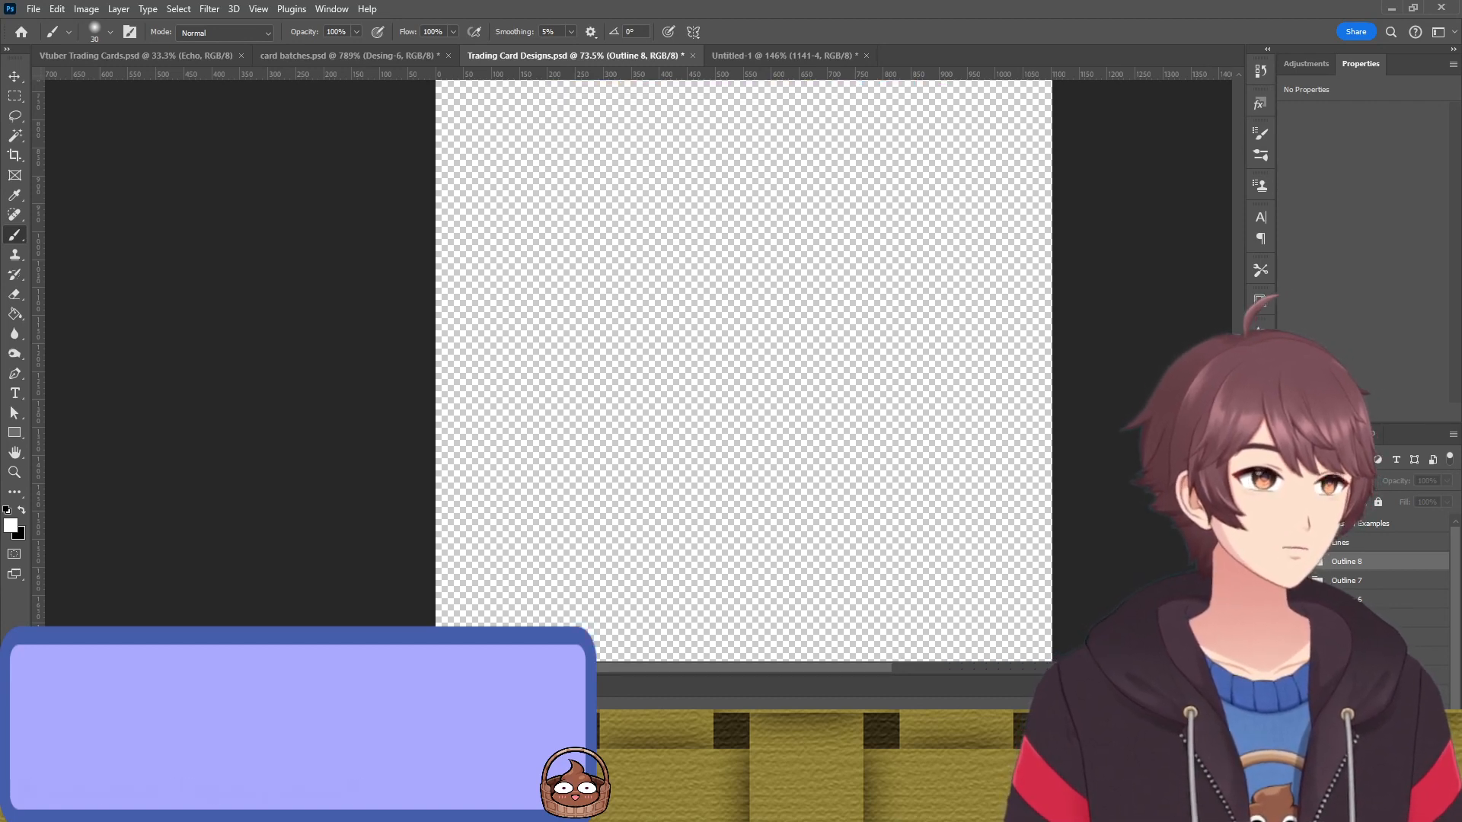
left_click(1287, 580)
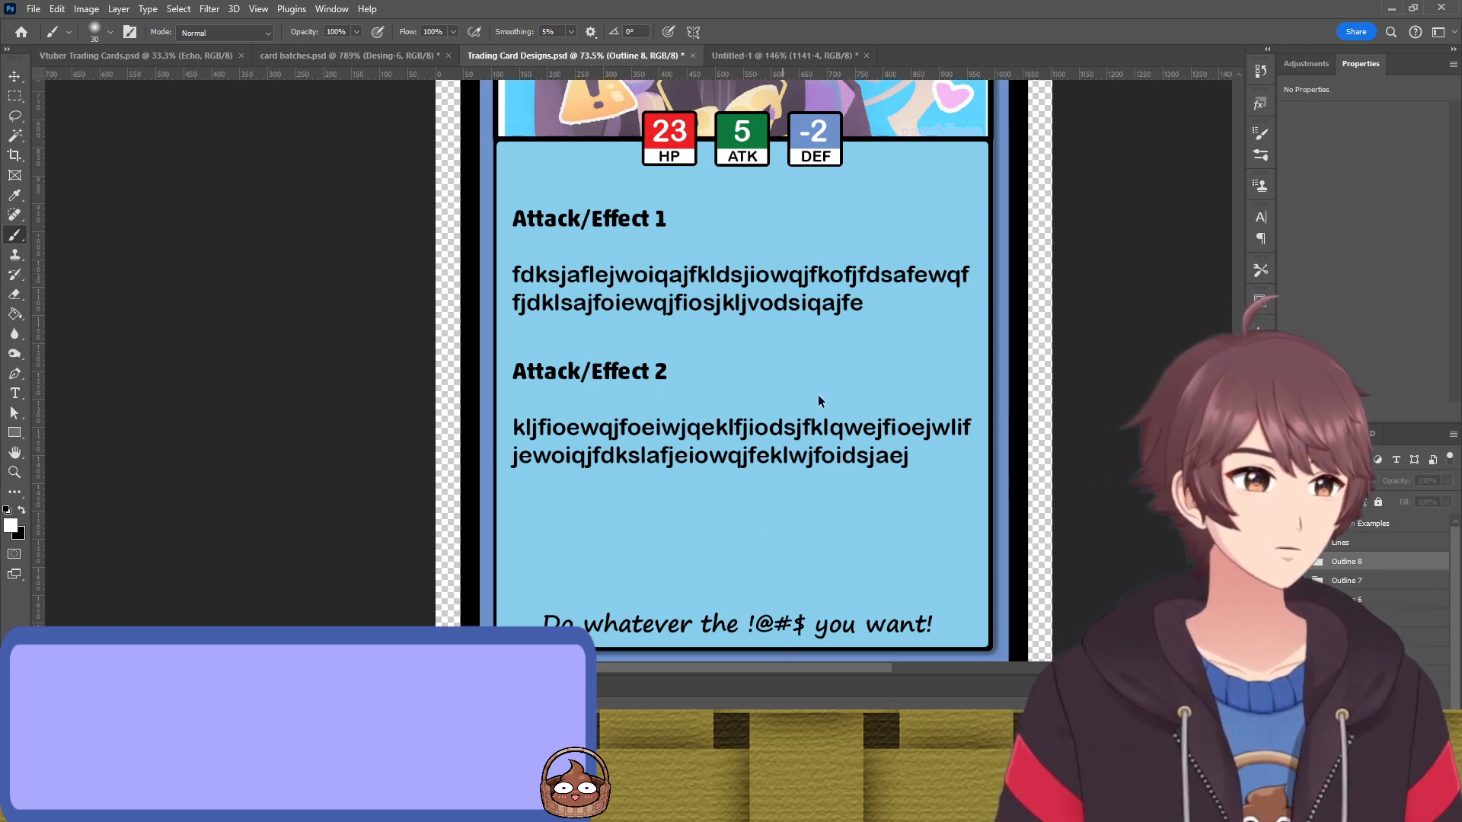
left_click(1286, 580)
left_click(1286, 561)
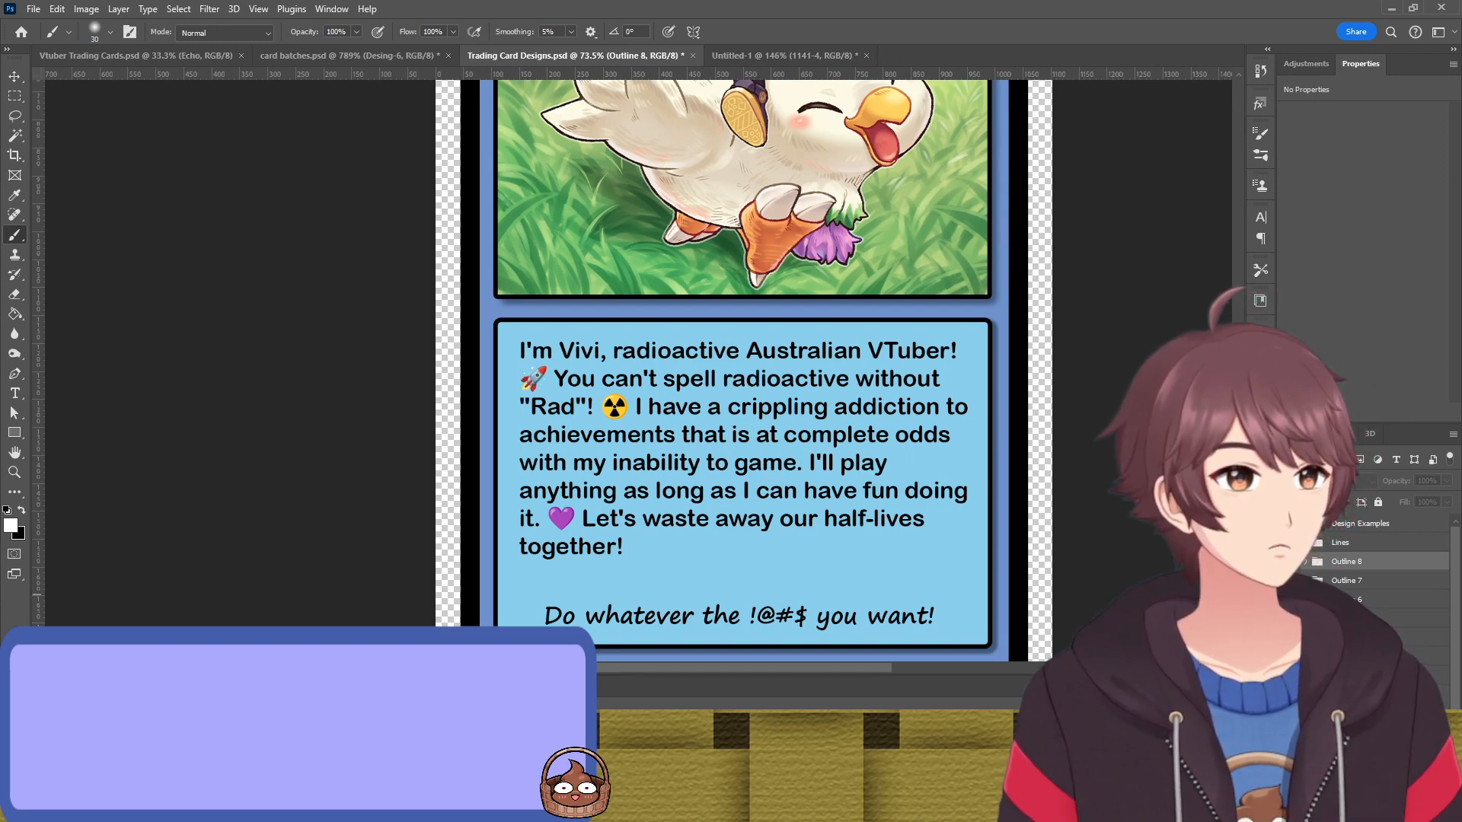
left_click(1286, 562)
left_click(1286, 581)
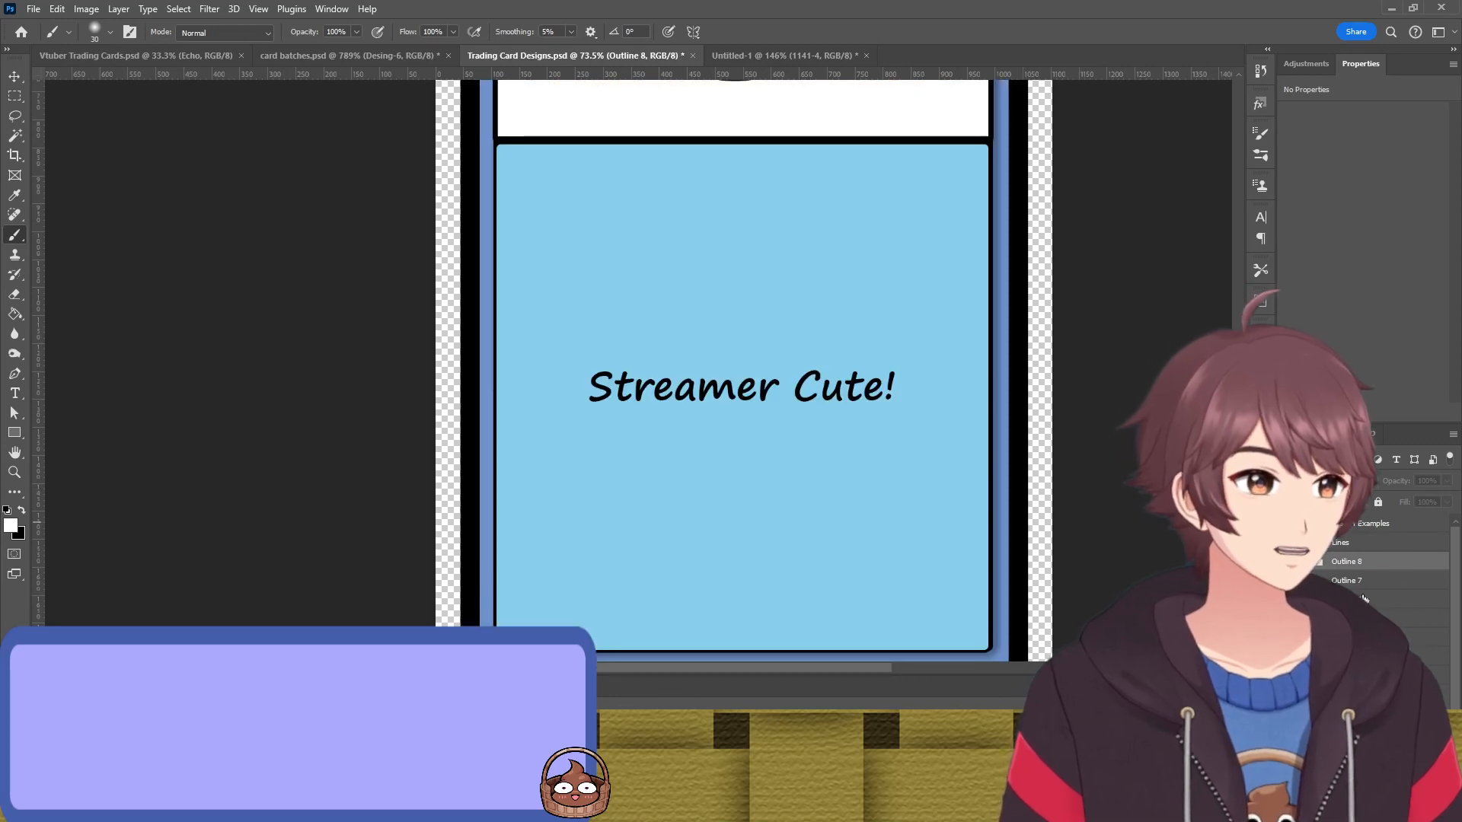
left_click(1286, 581)
left_click(1286, 562)
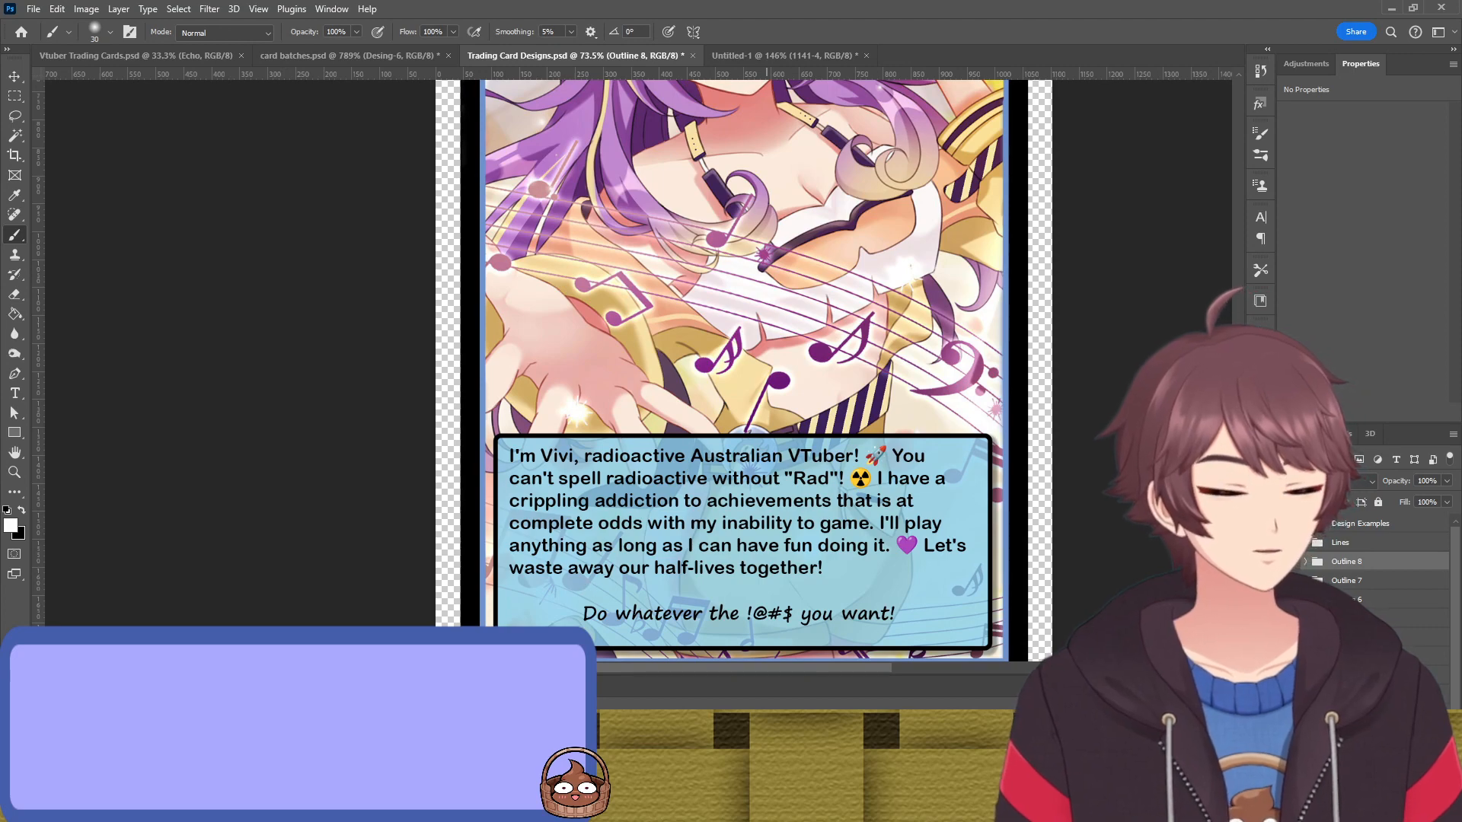
Switch to card batches.psd and extend the Desing-6 card's top edge upward to cover the Hai-Dee border, at 18.90% height
left_click(376, 55)
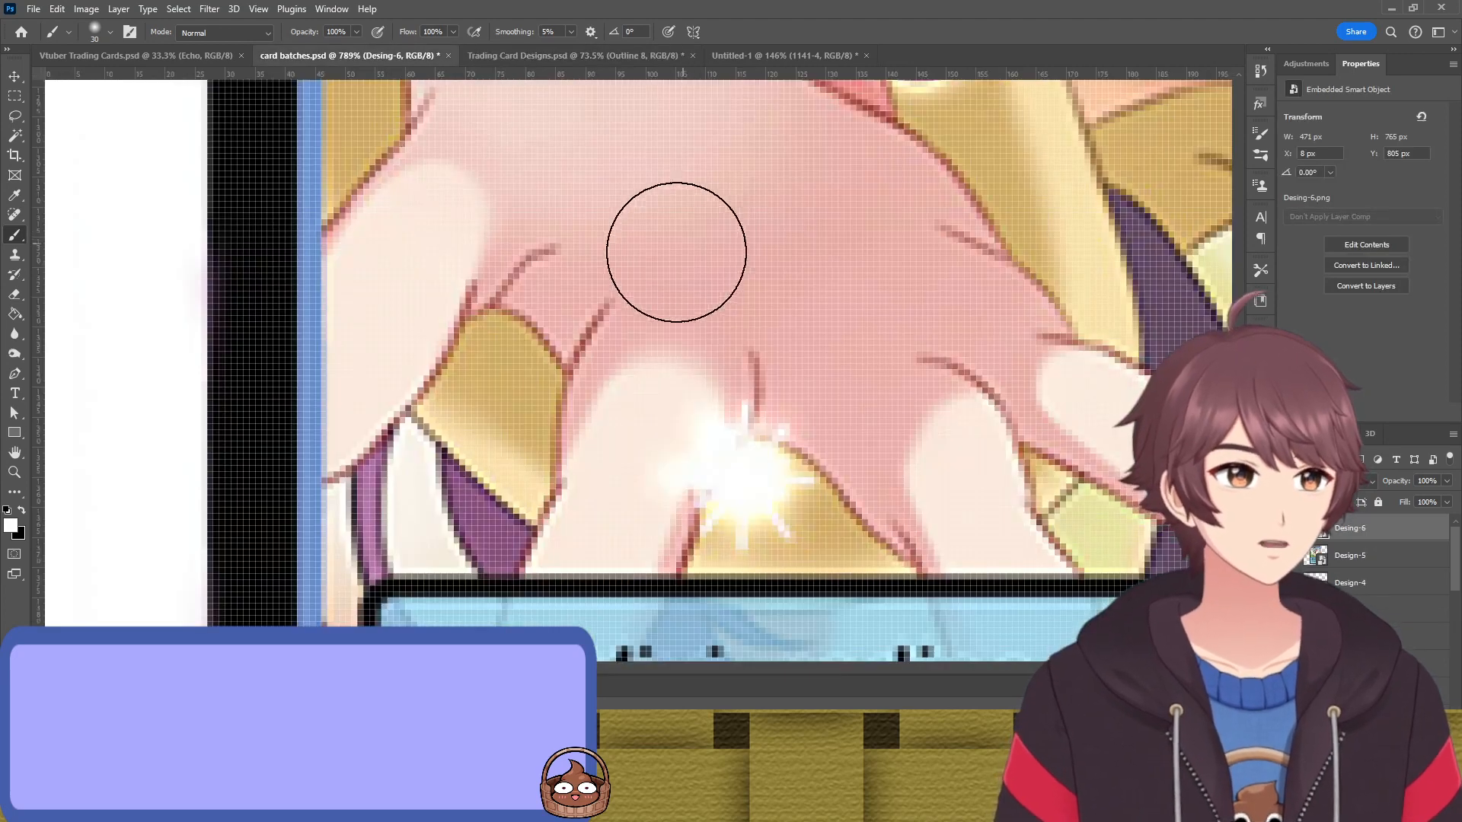
scroll(669, 274, "down", 14)
scroll(642, 234, "up", 6)
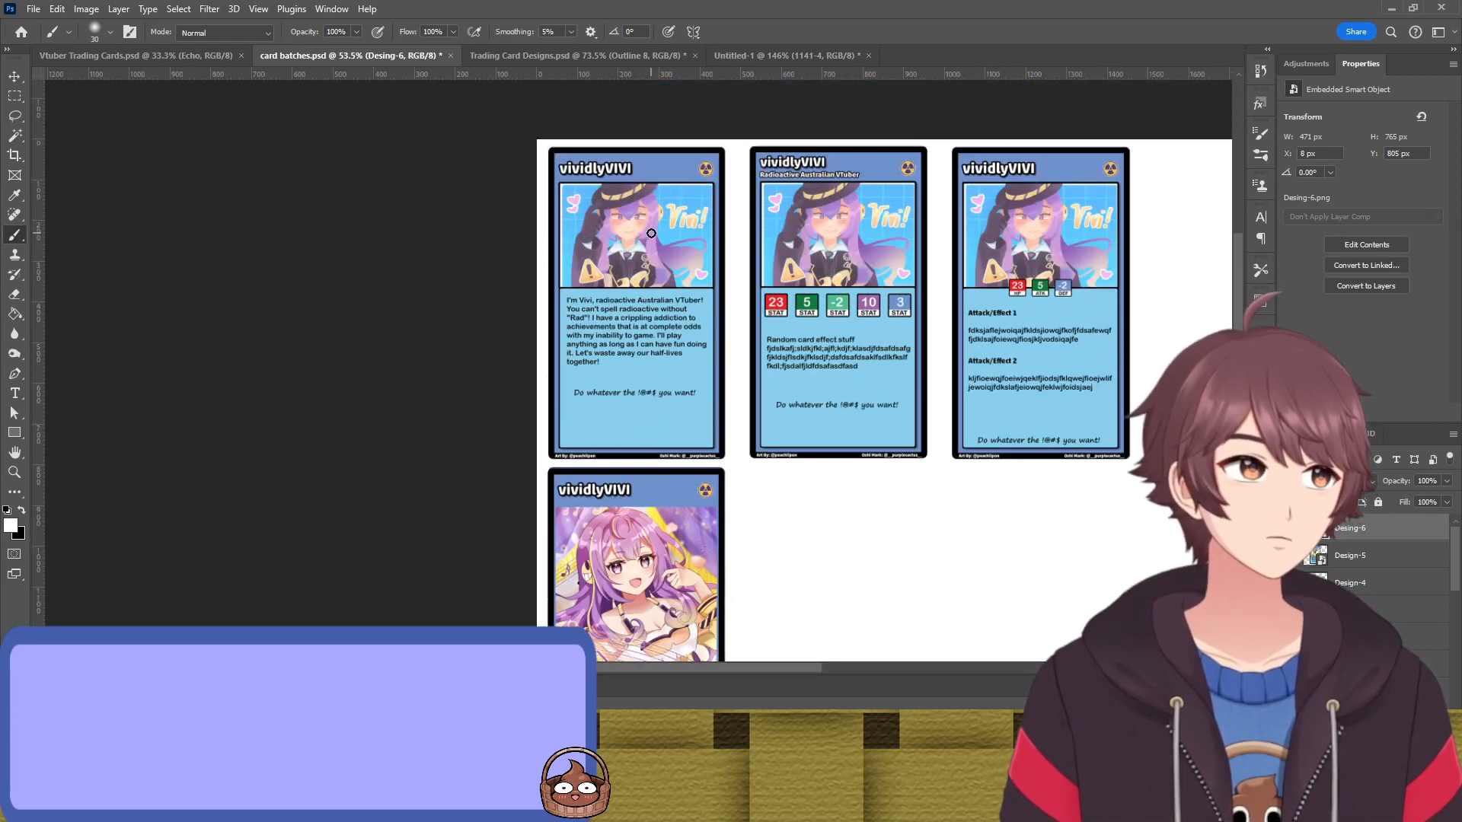
scroll(651, 233, "down", 4)
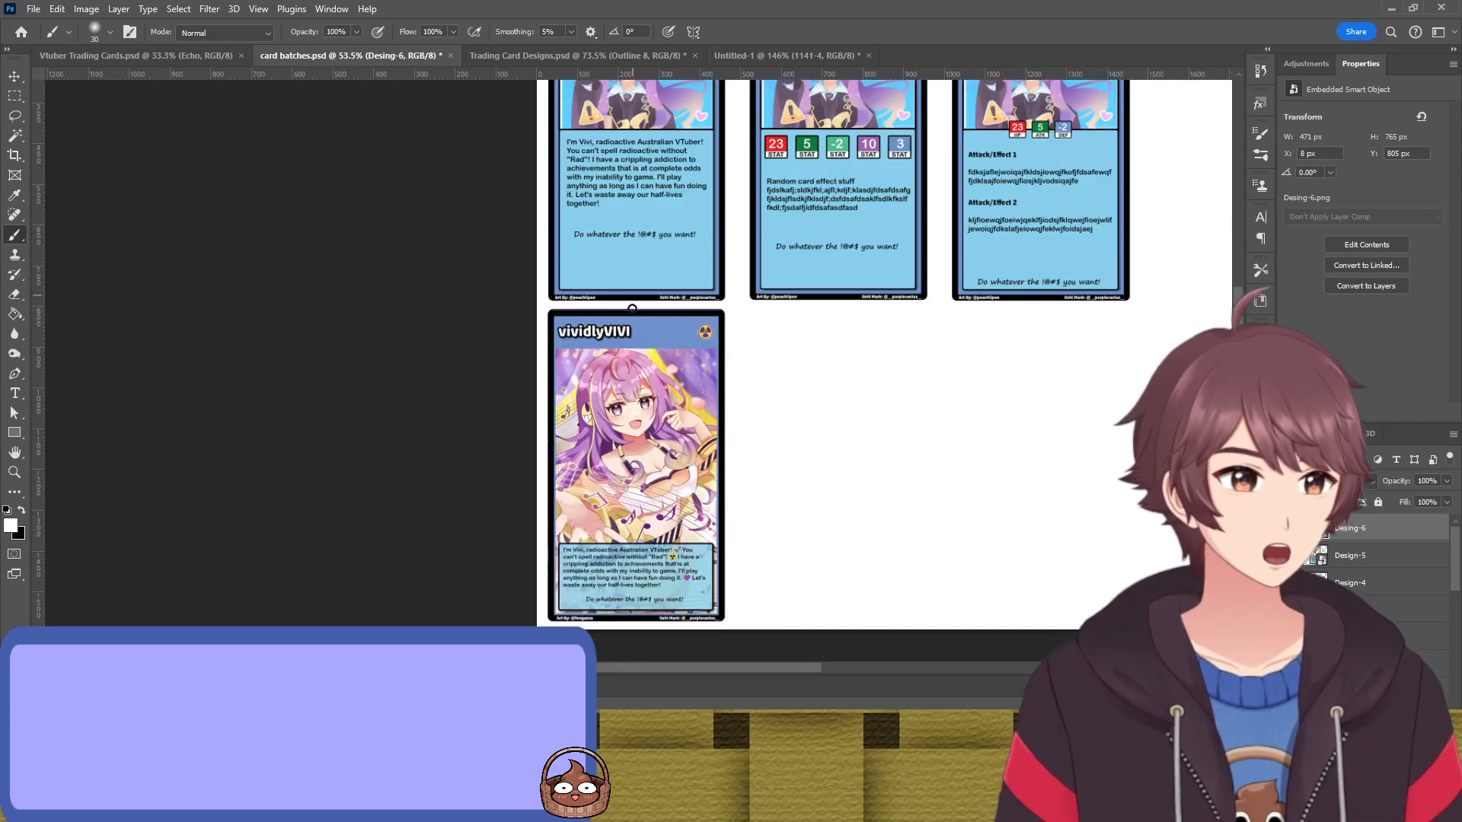
key("v")
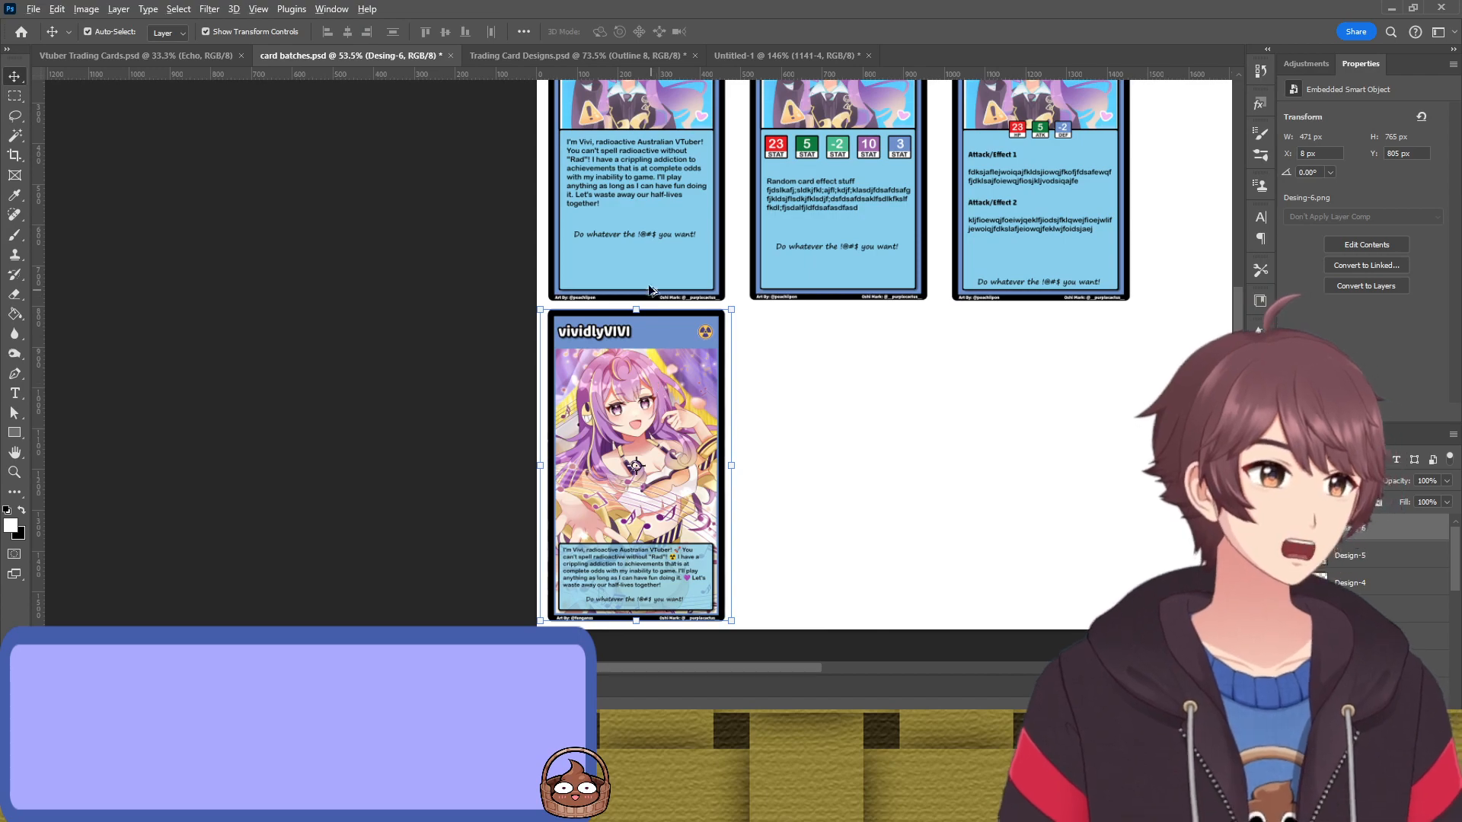
scroll(643, 359, "up", 8)
scroll(597, 394, "up", 8)
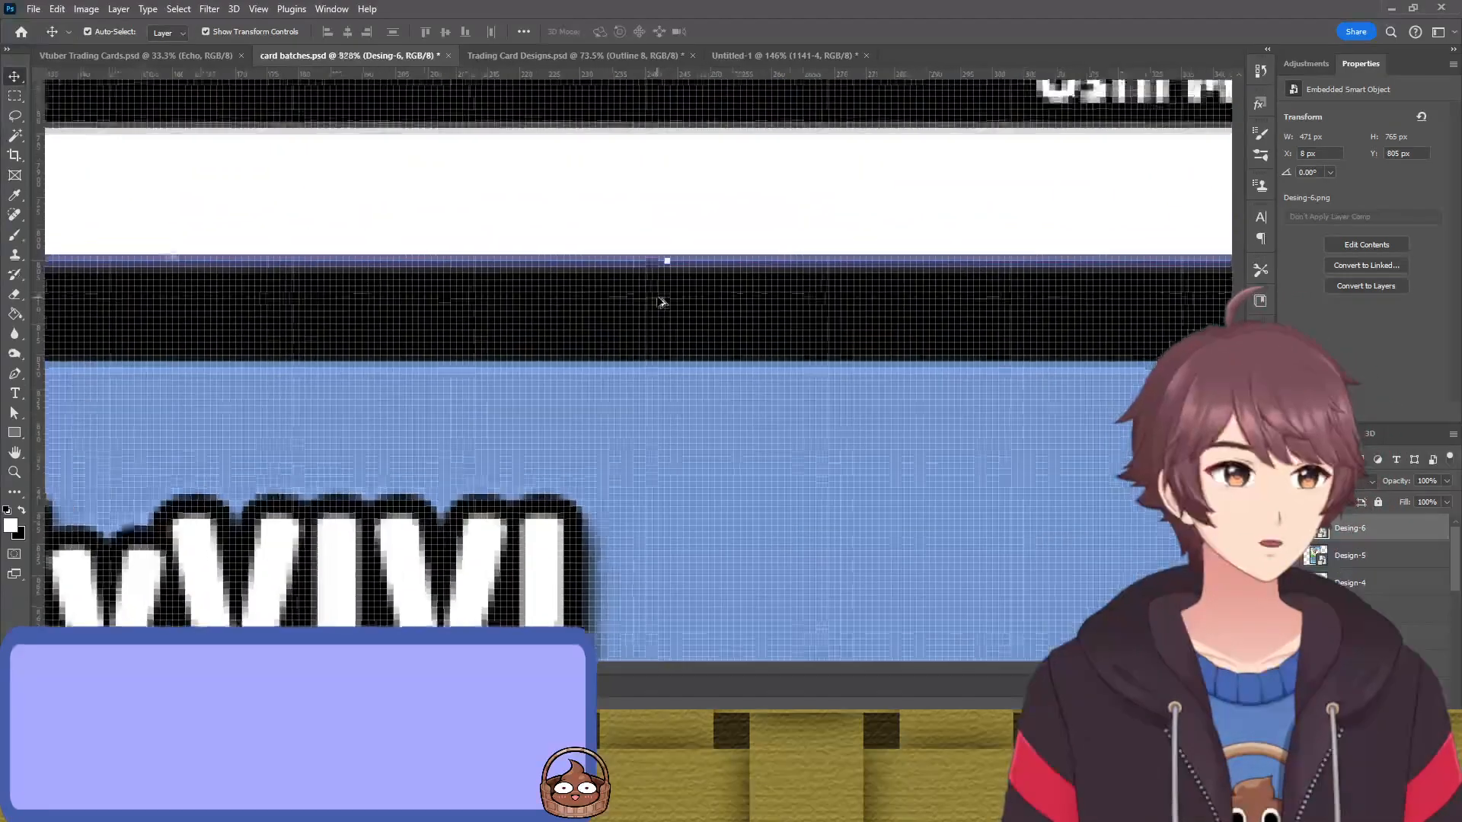
left_click_drag(669, 243, 670, 227)
scroll(669, 225, "down", 8)
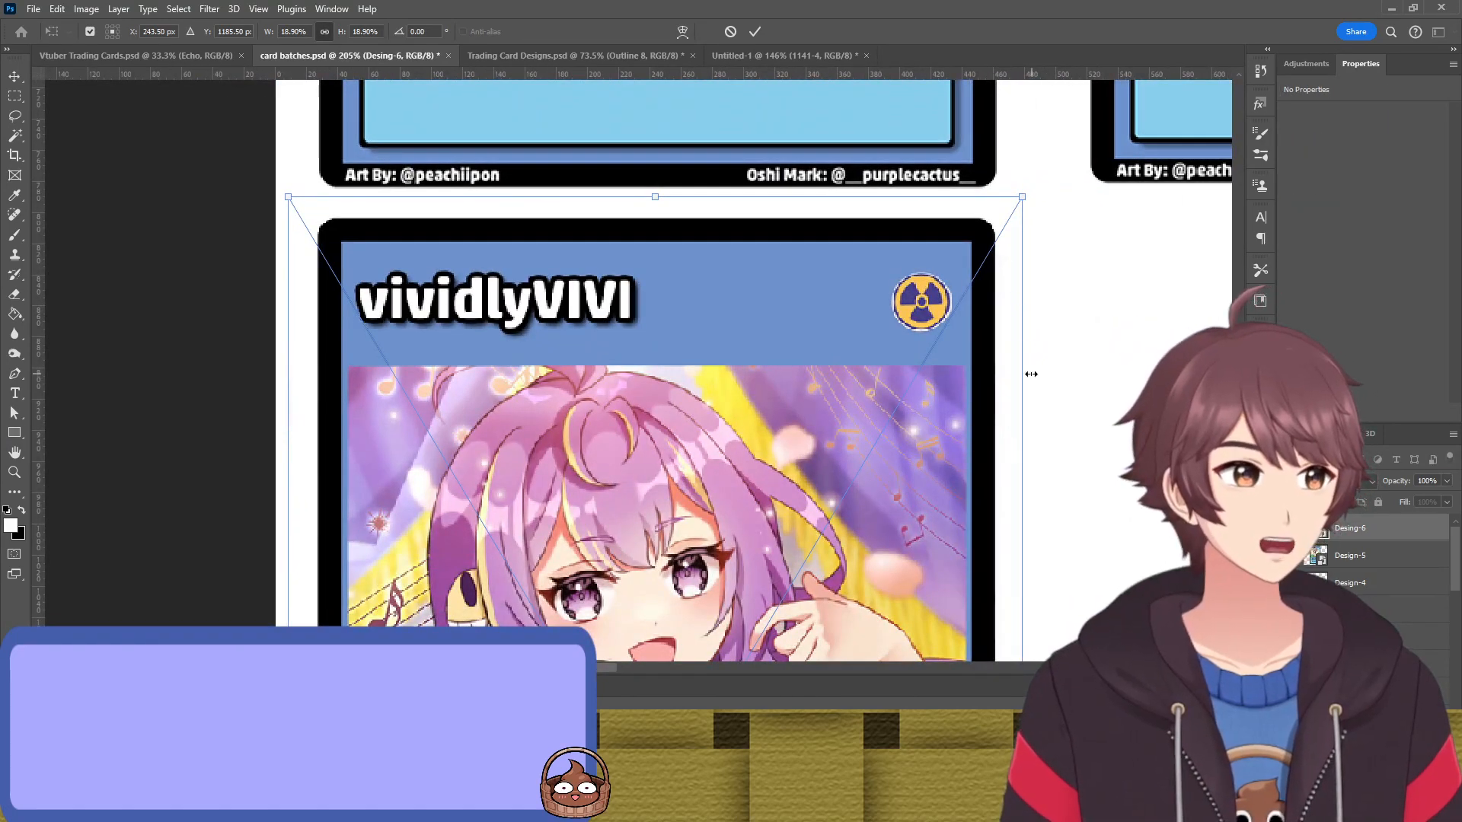
Check the Desing-6 card's side edges, extend its bottom edge over the Hai-Dee border at 19.06% height, and apply the transform
scroll(1028, 382, "up", 3)
scroll(1027, 383, "up", 4)
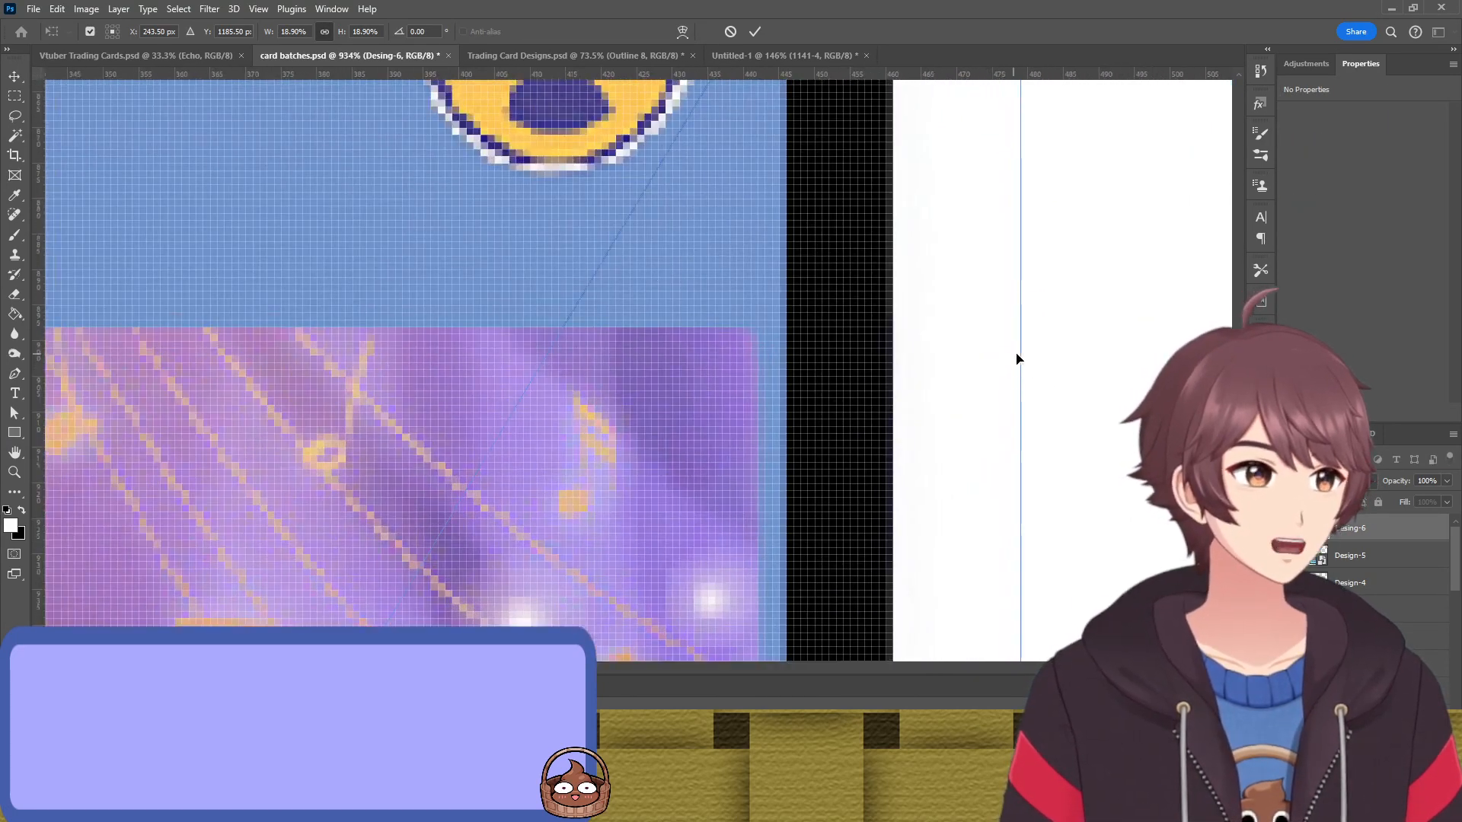
left_click_drag(1018, 357, 1020, 362)
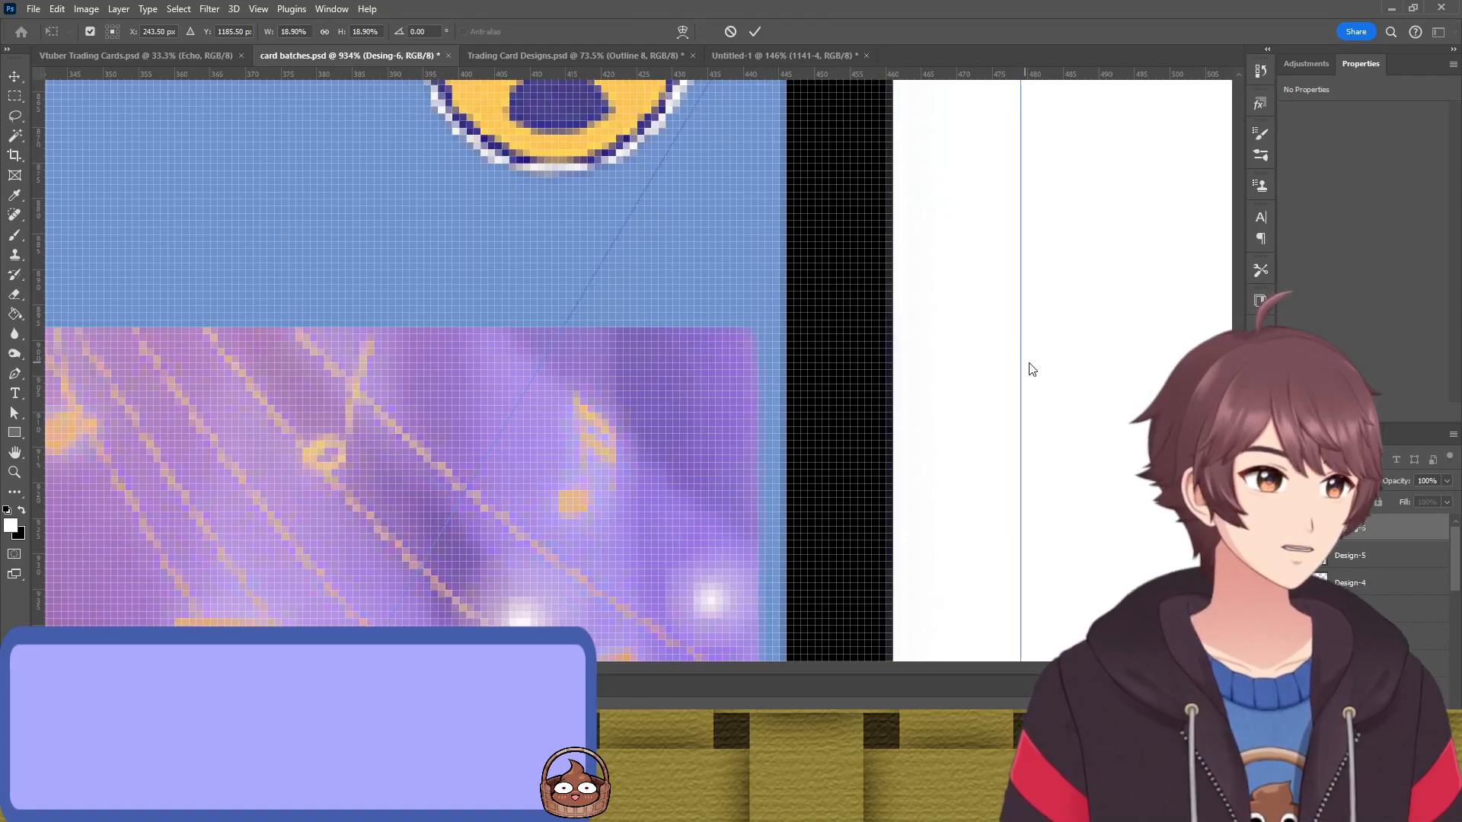
left_click_drag(367, 383, 942, 388)
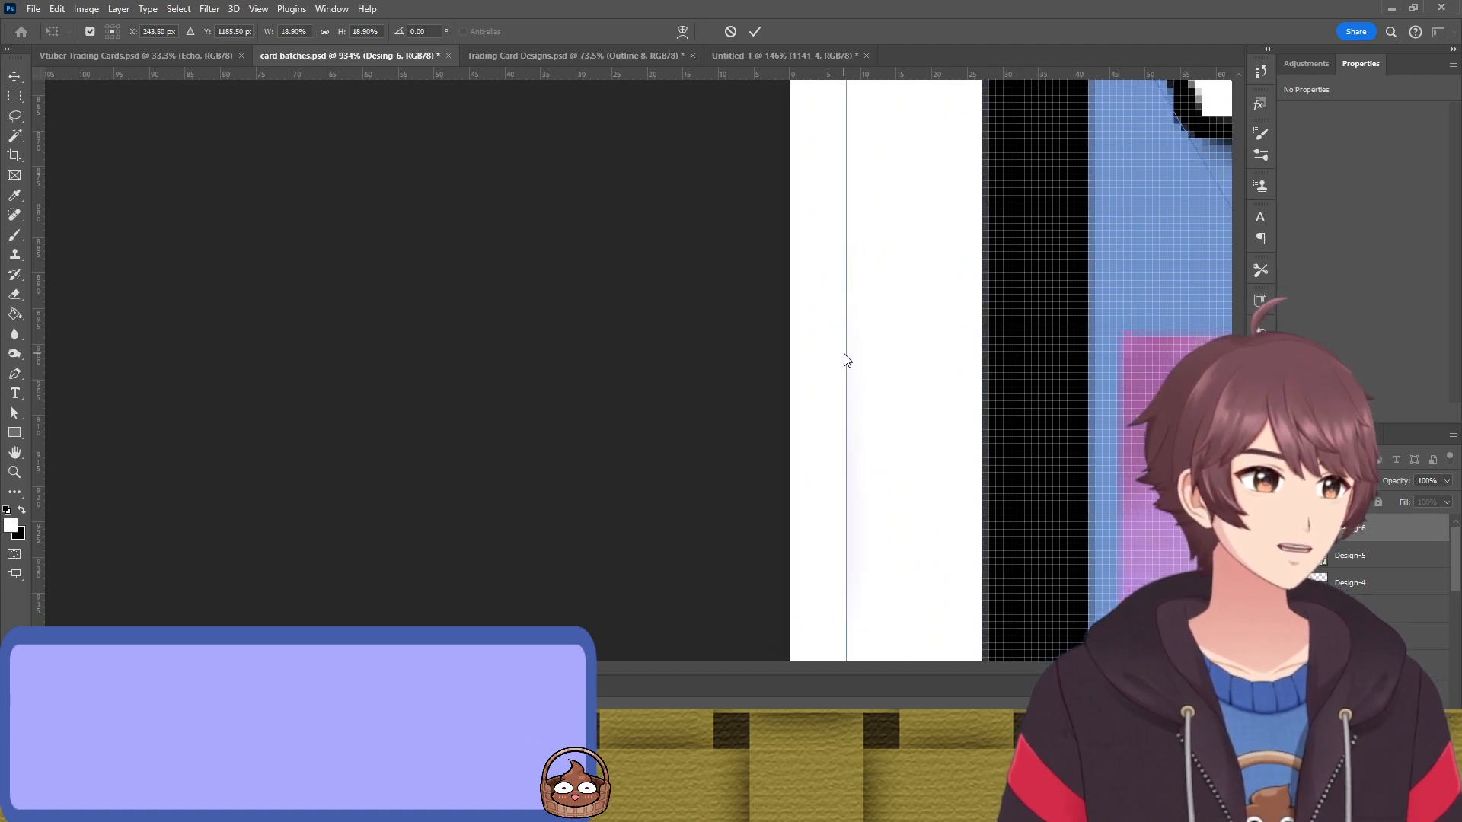
scroll(987, 365, "down", 5)
left_click_drag(987, 366, 708, 102)
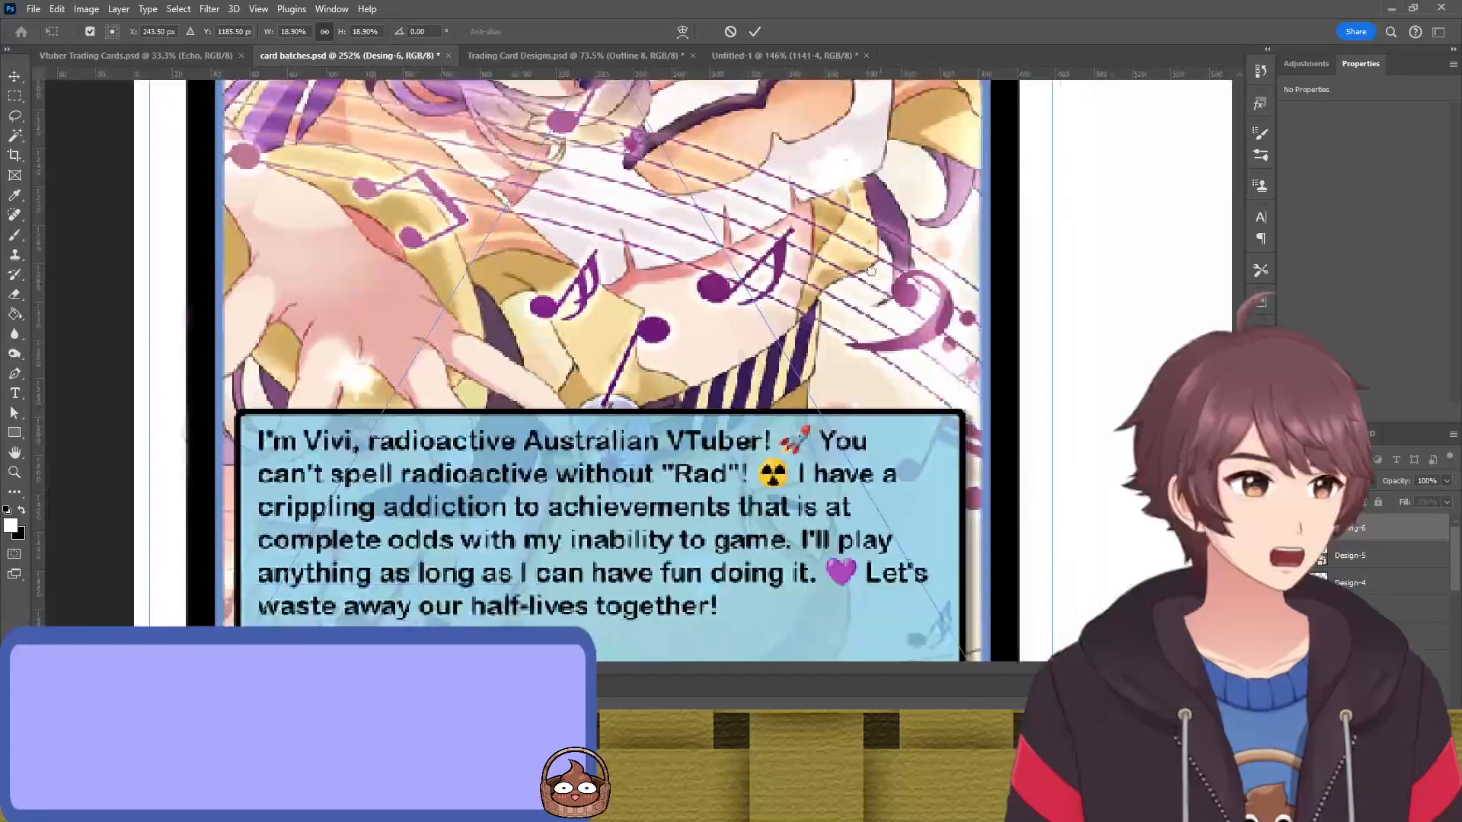
left_click_drag(853, 427, 887, 203)
scroll(727, 236, "up", 4)
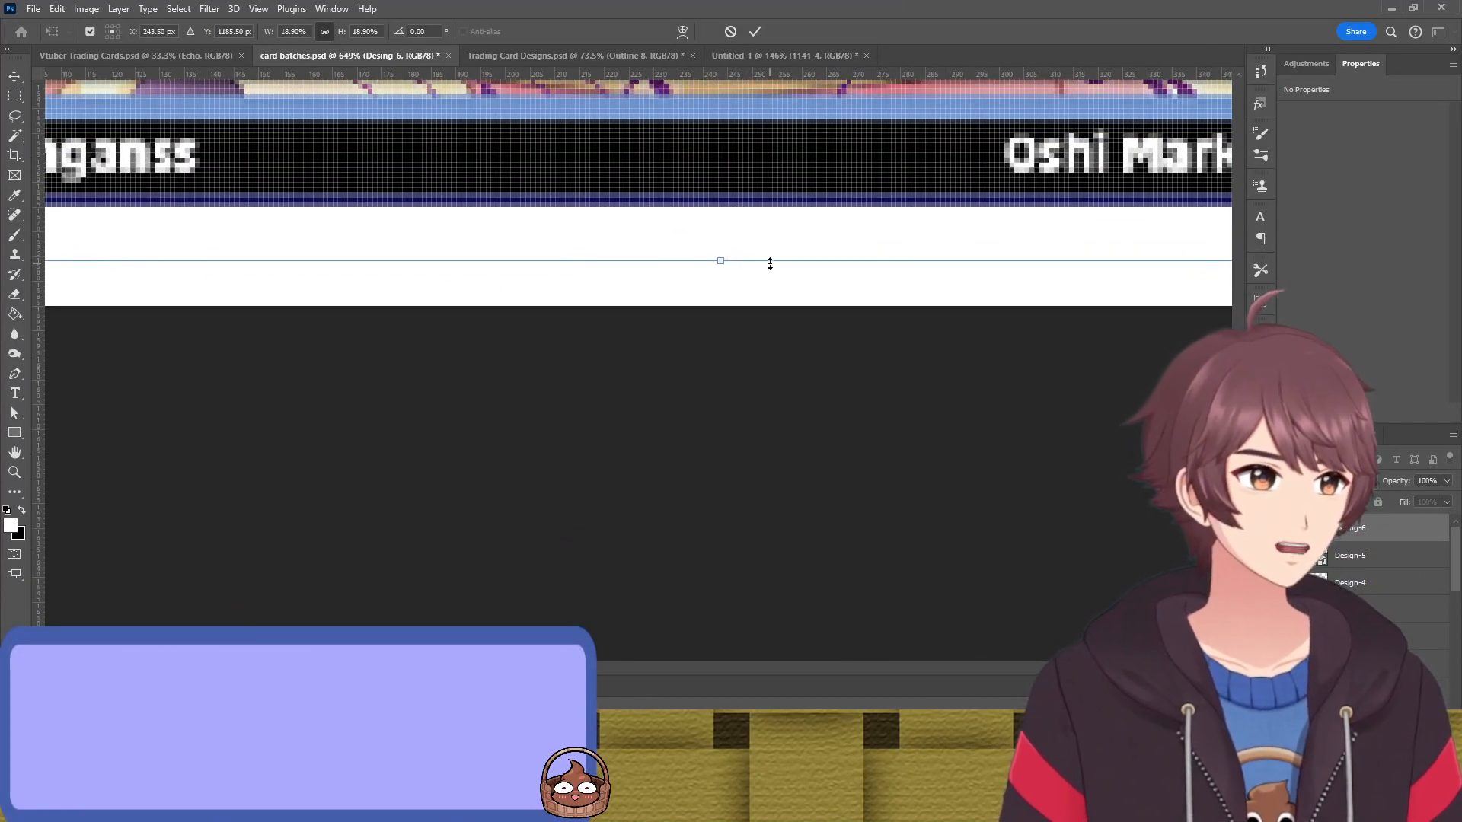
left_click_drag(769, 261, 770, 284)
scroll(765, 223, "down", 3)
scroll(765, 223, "down", 3)
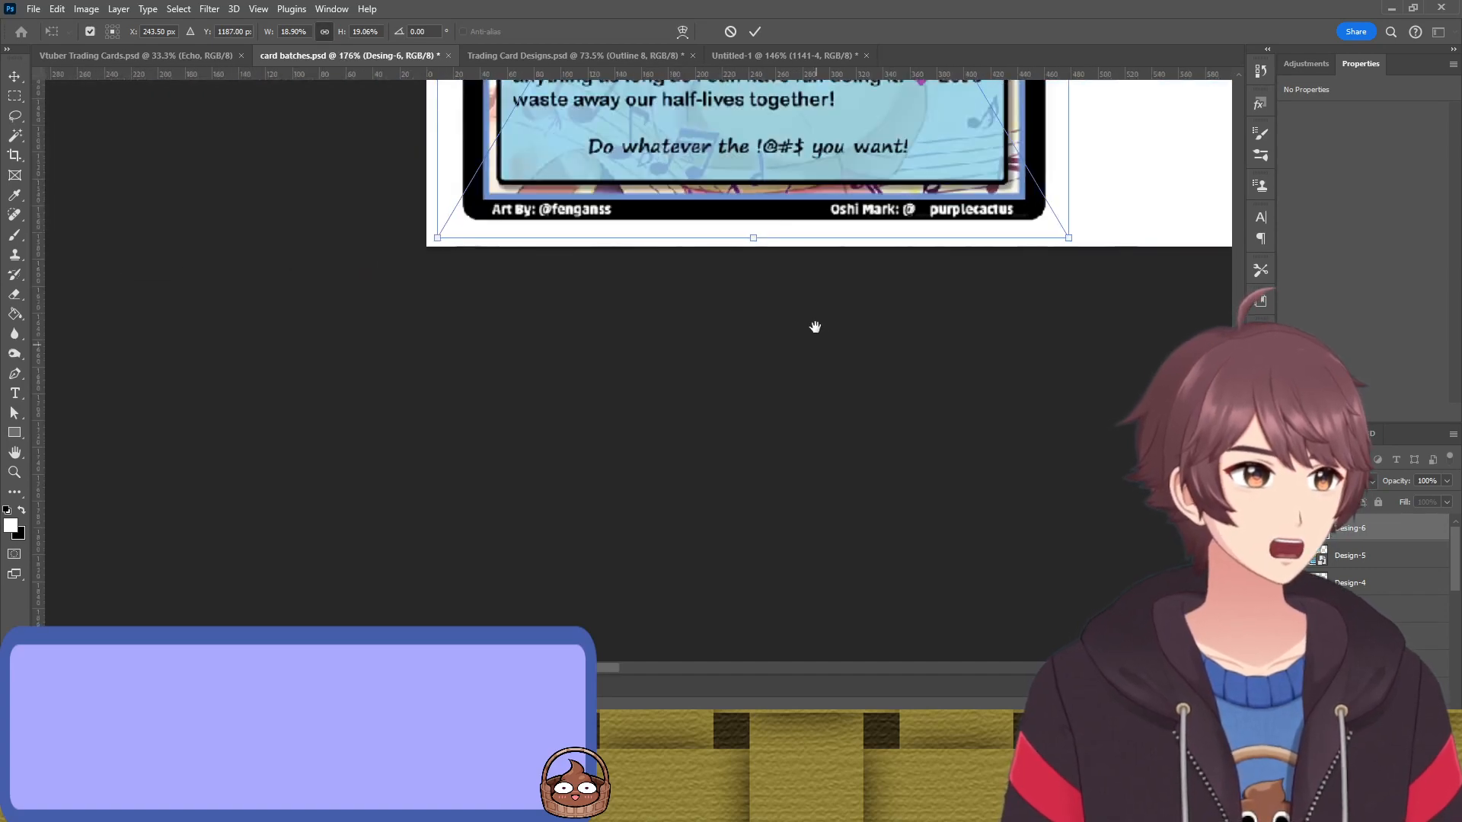
scroll(815, 327, "up", 5)
scroll(821, 369, "up", 8)
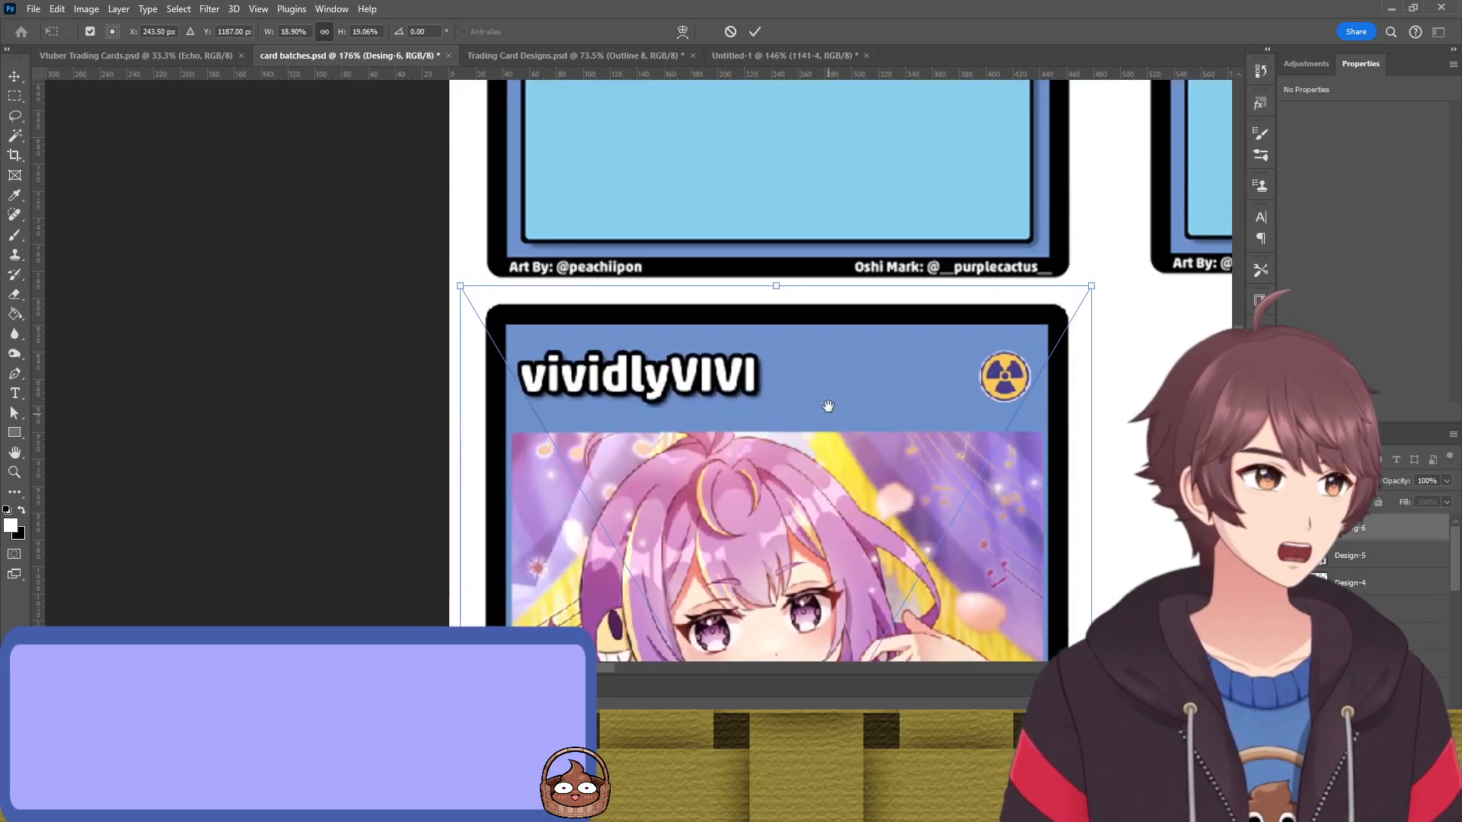
key("Return")
scroll(808, 382, "down", 7)
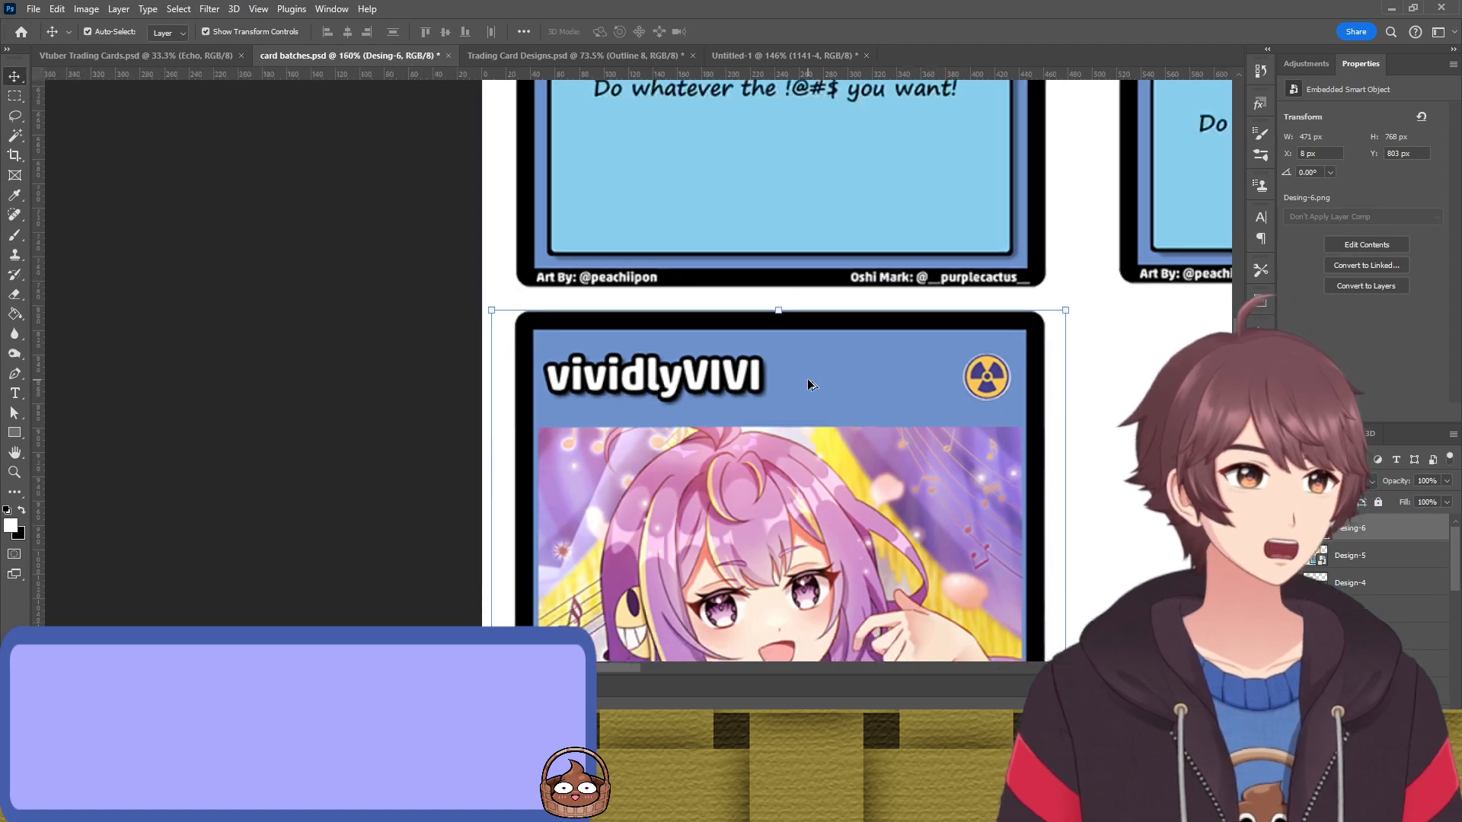
Move the Desing-6 card to the third column of the second row, level with the Hai-Dee card, at X 1002 px, Y 802 px
left_click_drag(1072, 491, 889, 351)
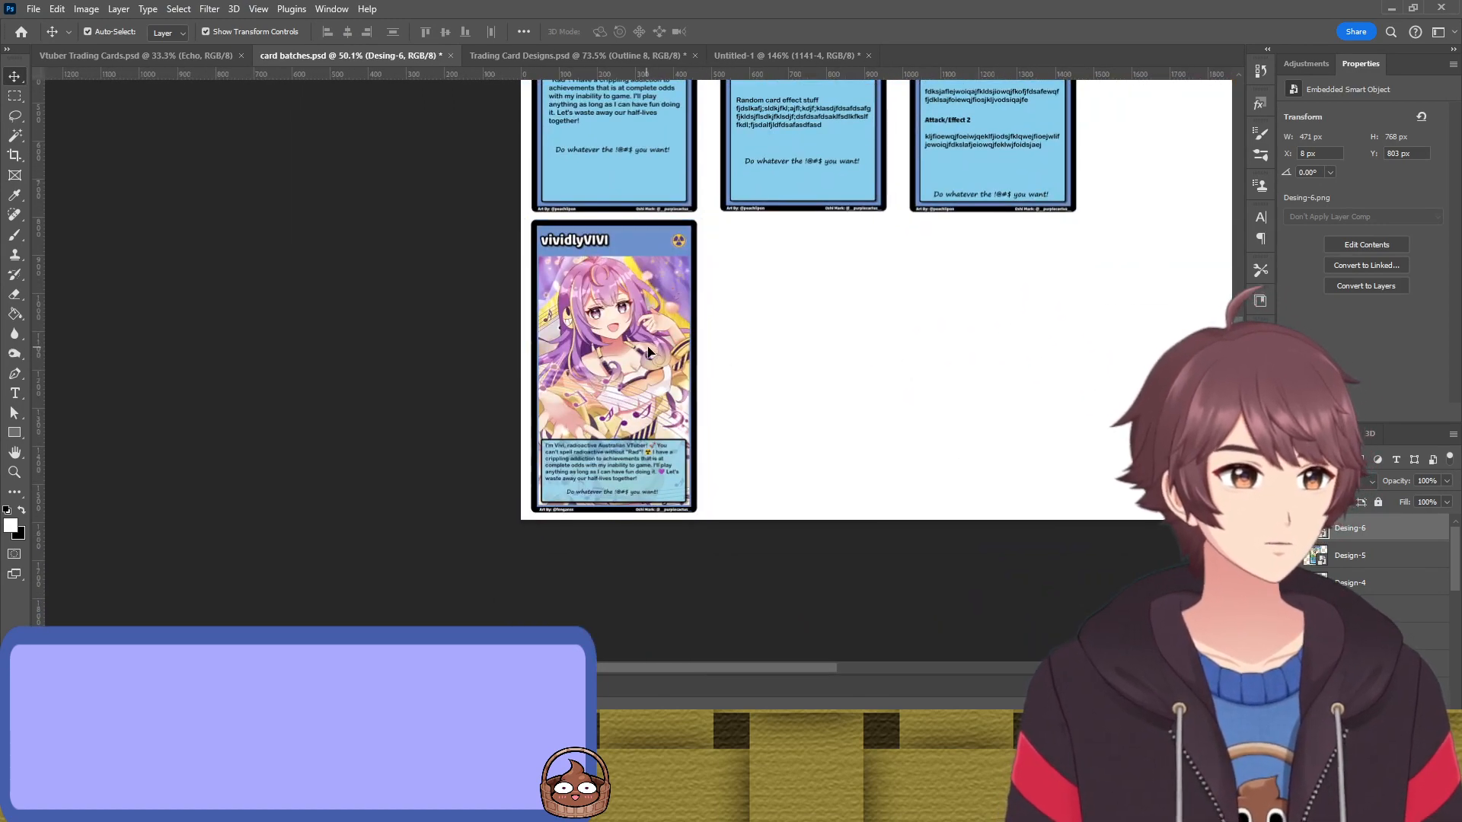
left_click_drag(663, 352, 1030, 353)
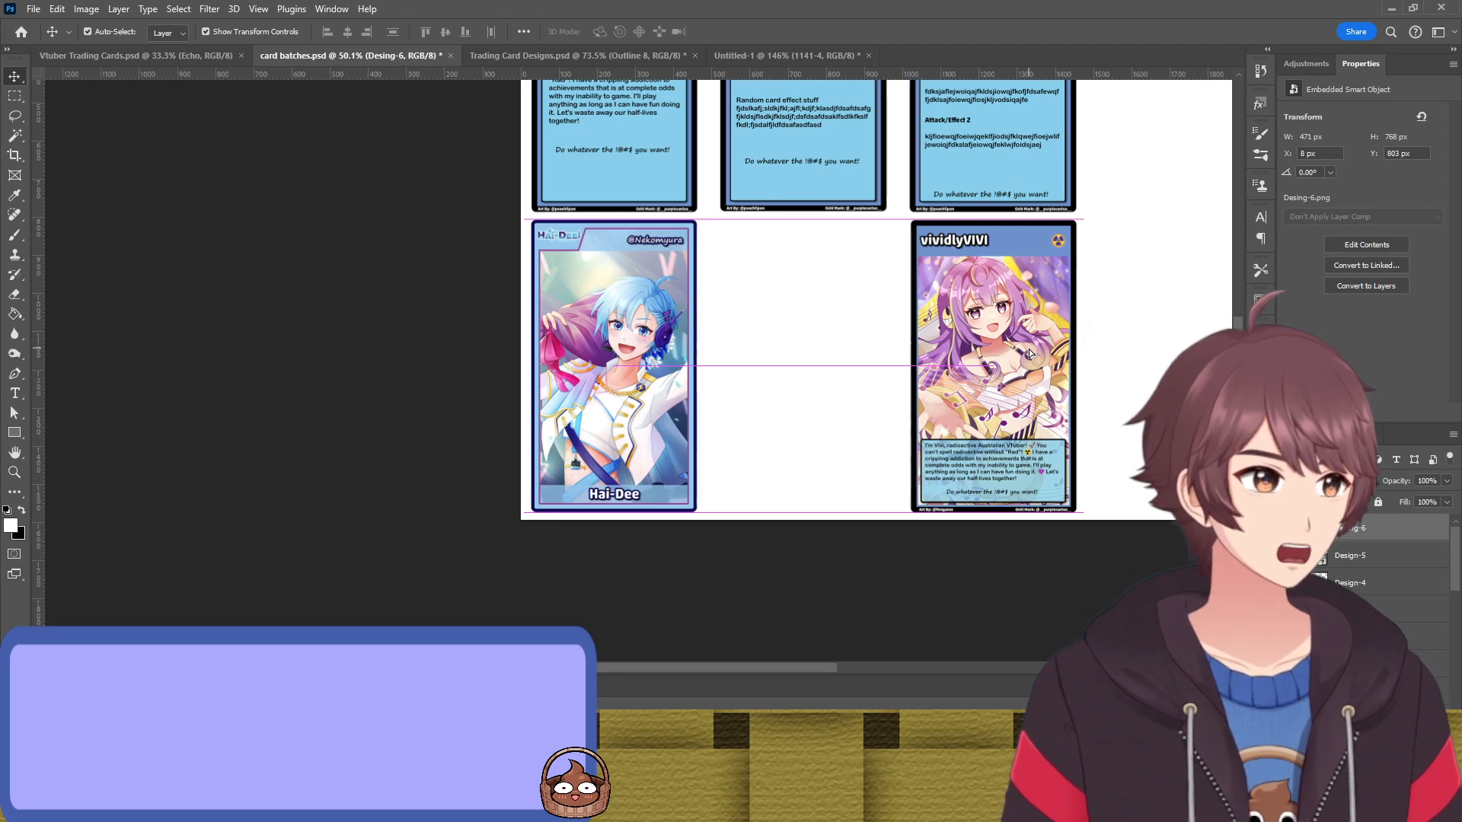
left_click(821, 390)
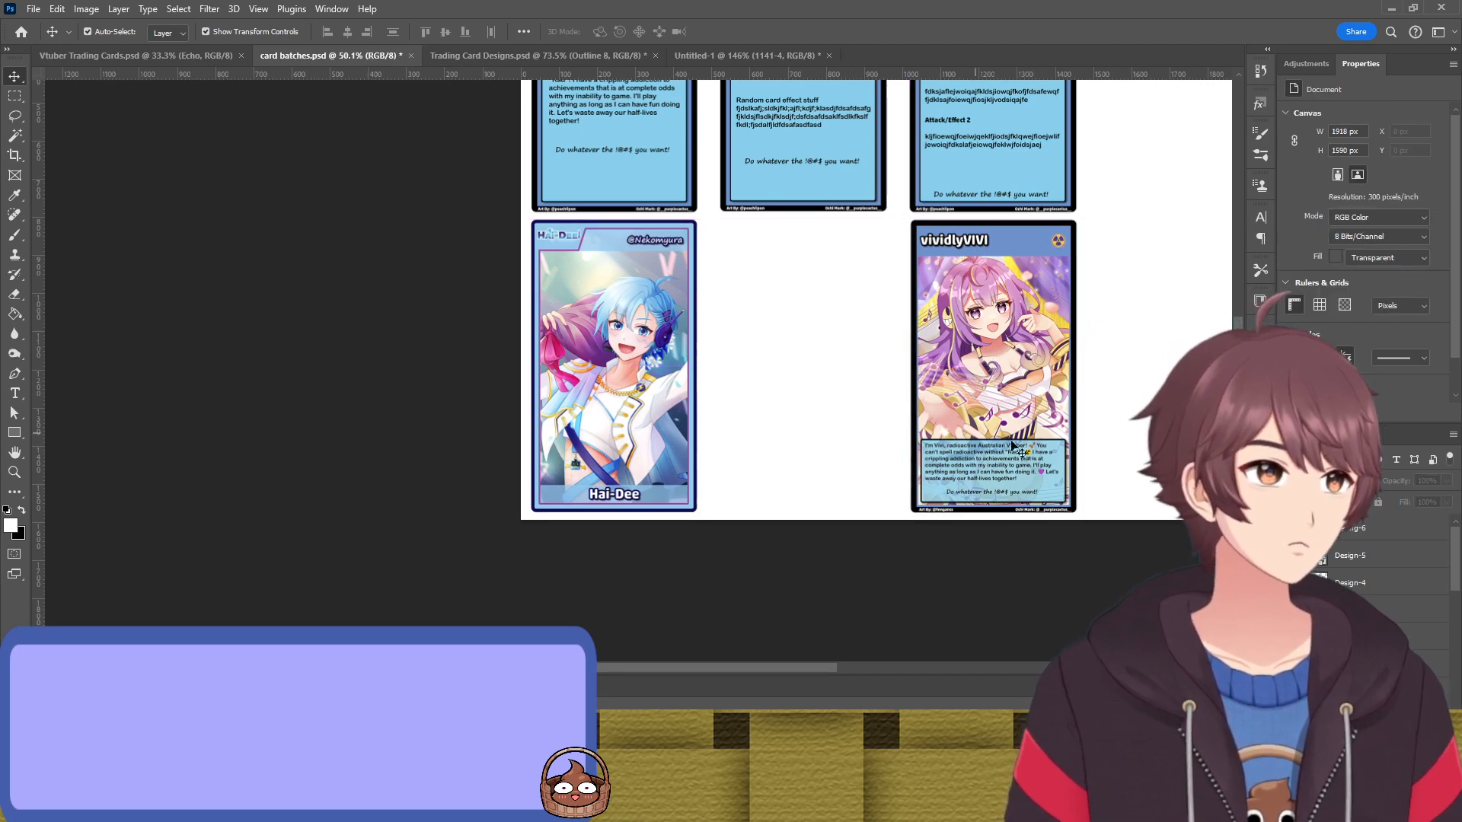
left_click_drag(1015, 402, 999, 385)
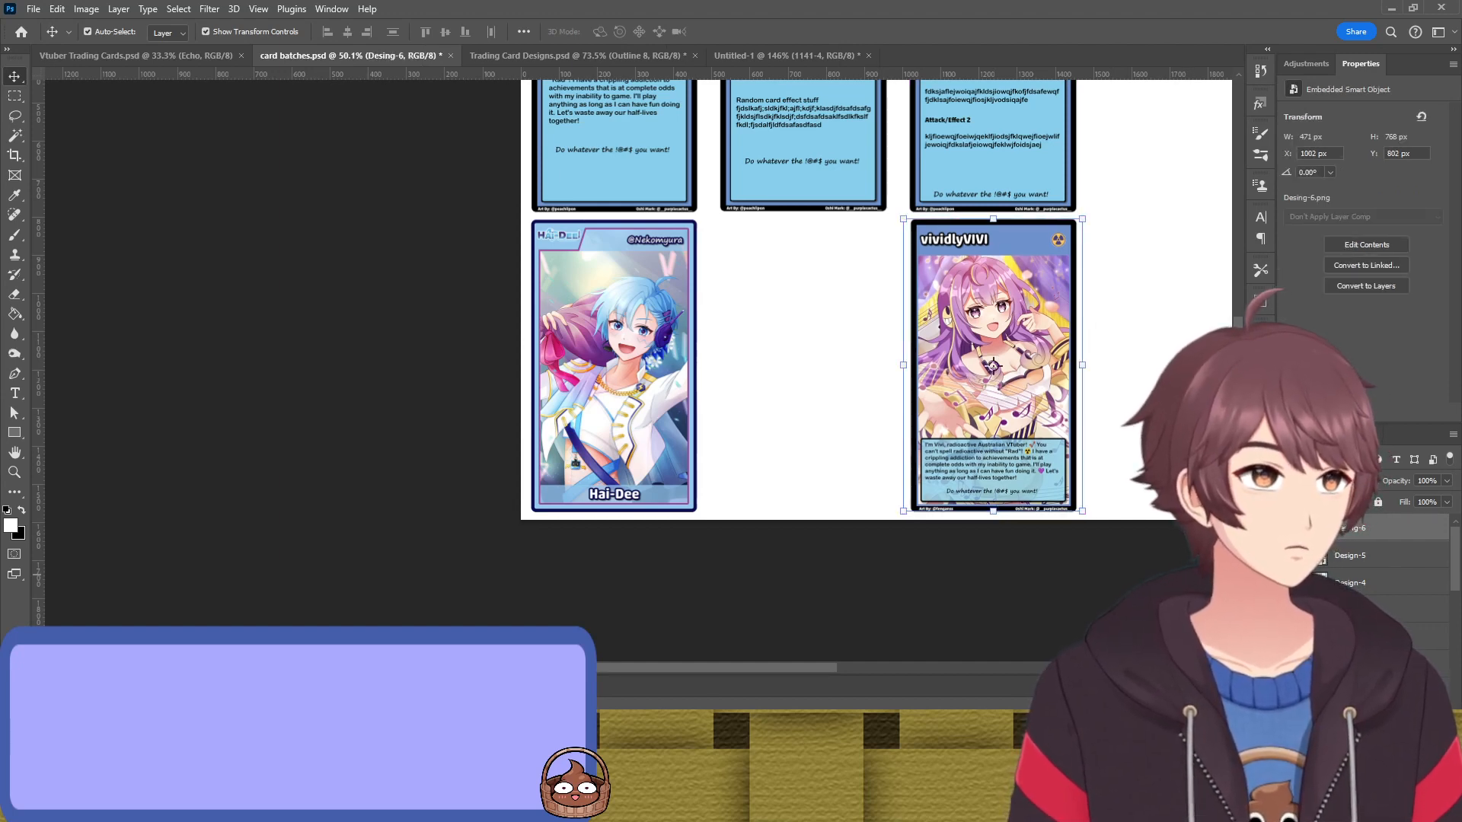
Show the oversized Design-5 card, scale it down to 15.83%, and place it over the Hai-Dee card
left_click(849, 180)
scroll(849, 180, "up", 3)
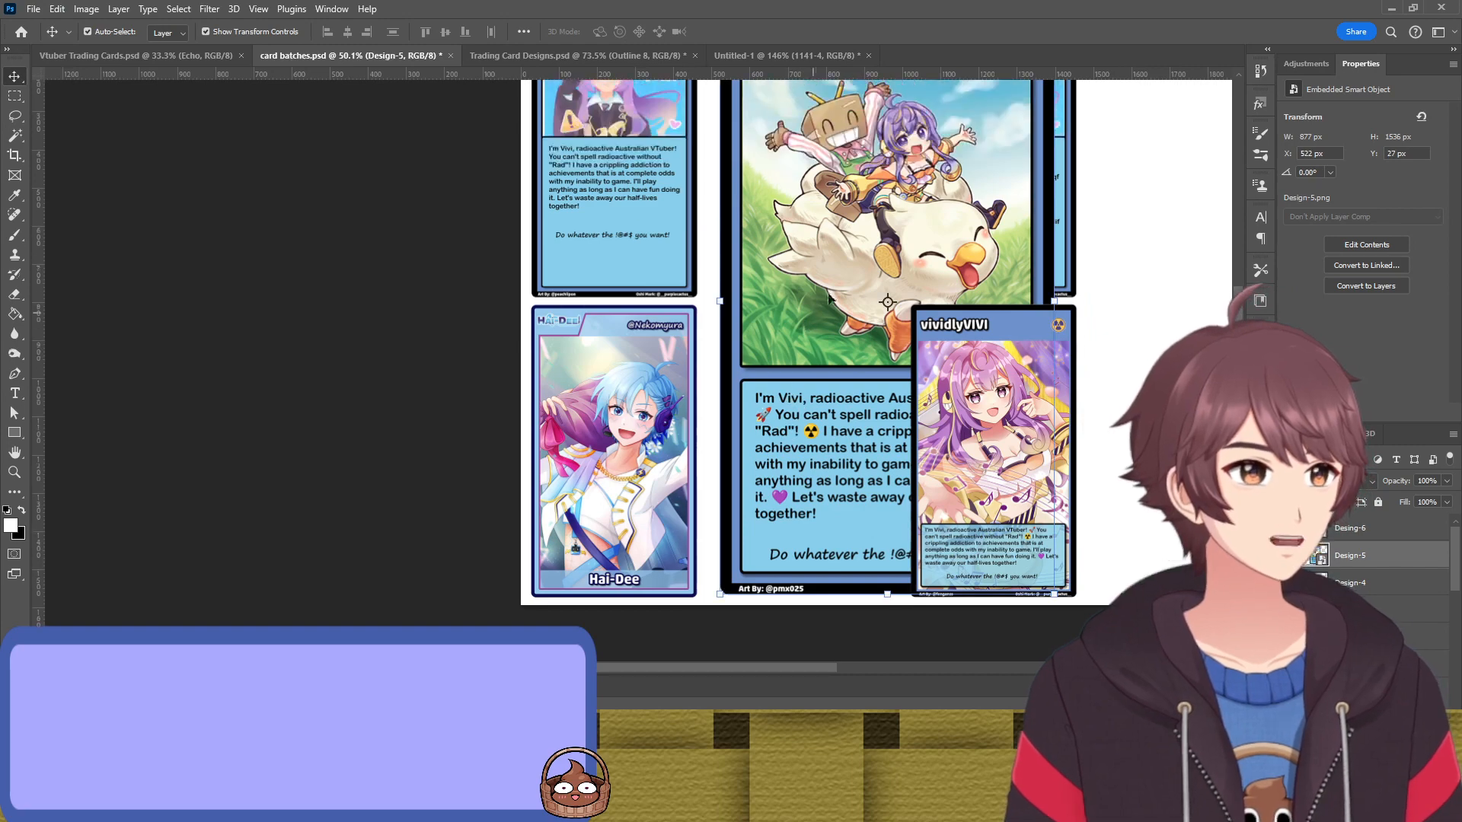
left_click_drag(870, 159, 644, 456)
key("ctrl+z")
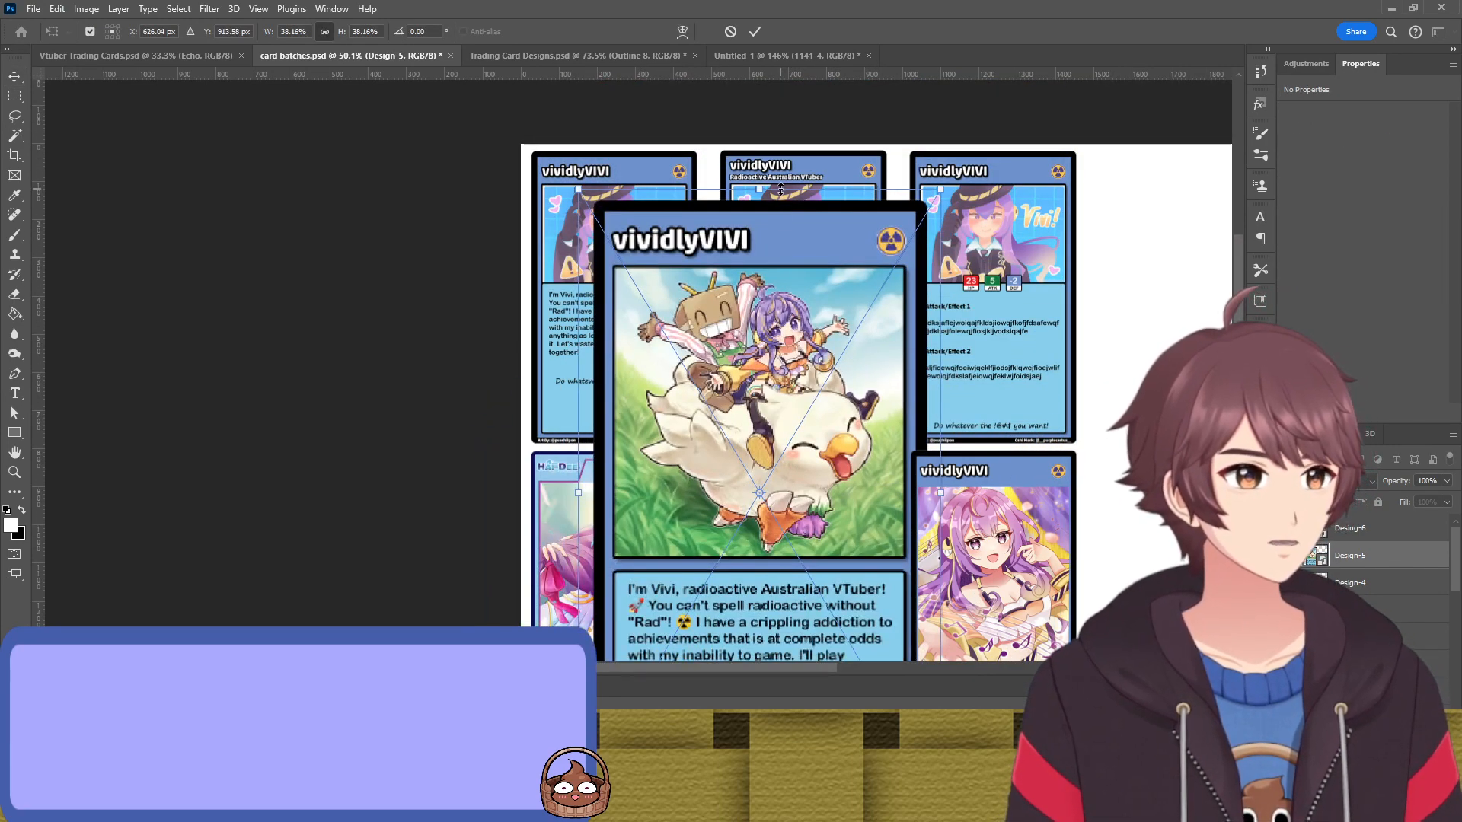
key("ctrl+z")
left_click_drag(792, 484, 655, 455)
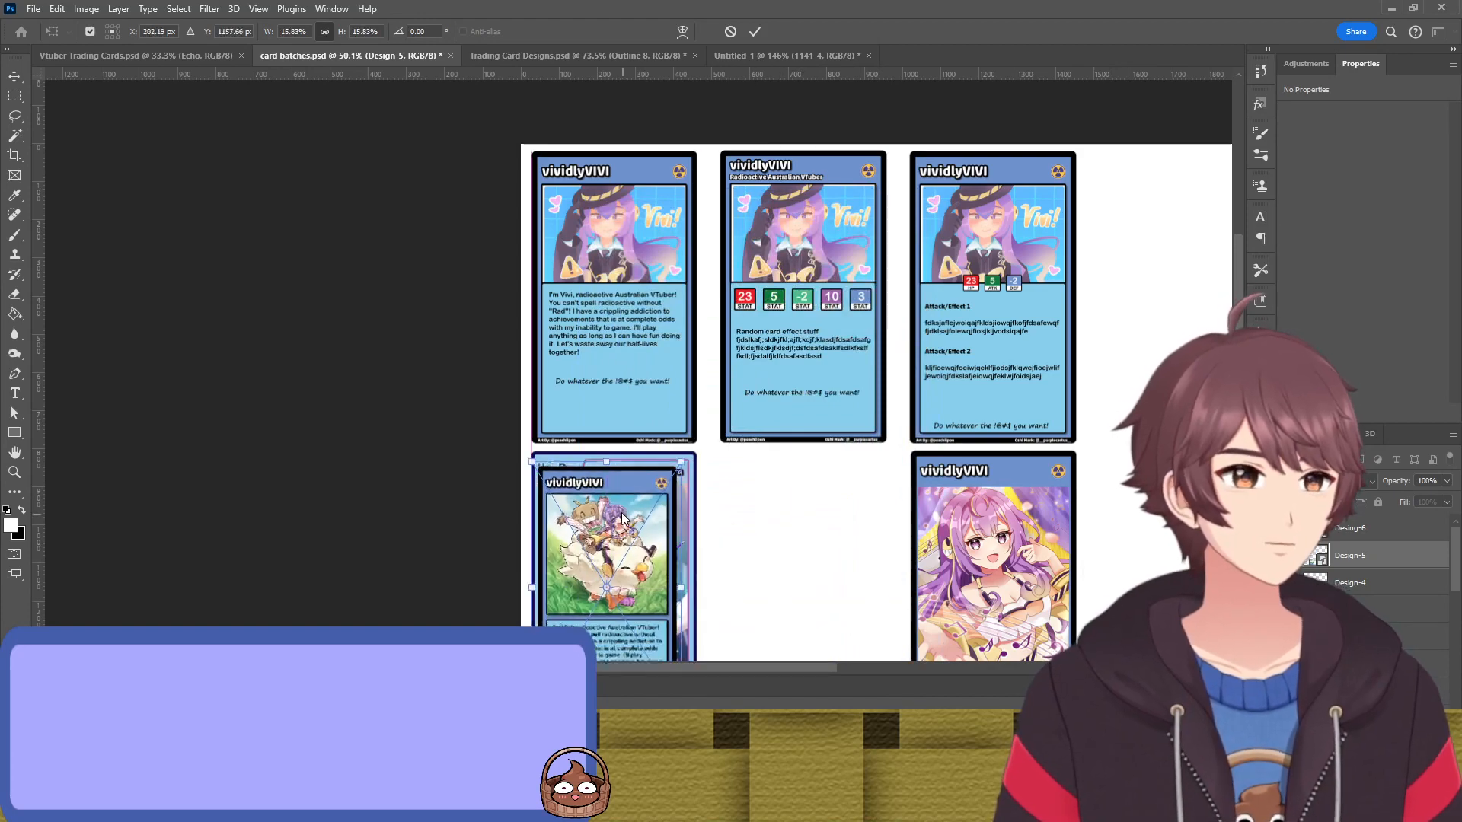
Extend the Design-5 card's top edge to 16.08% height and its right edge to 17.30% width to cover the Hai-Dee border
scroll(630, 507, "up", 3)
scroll(612, 485, "up", 5)
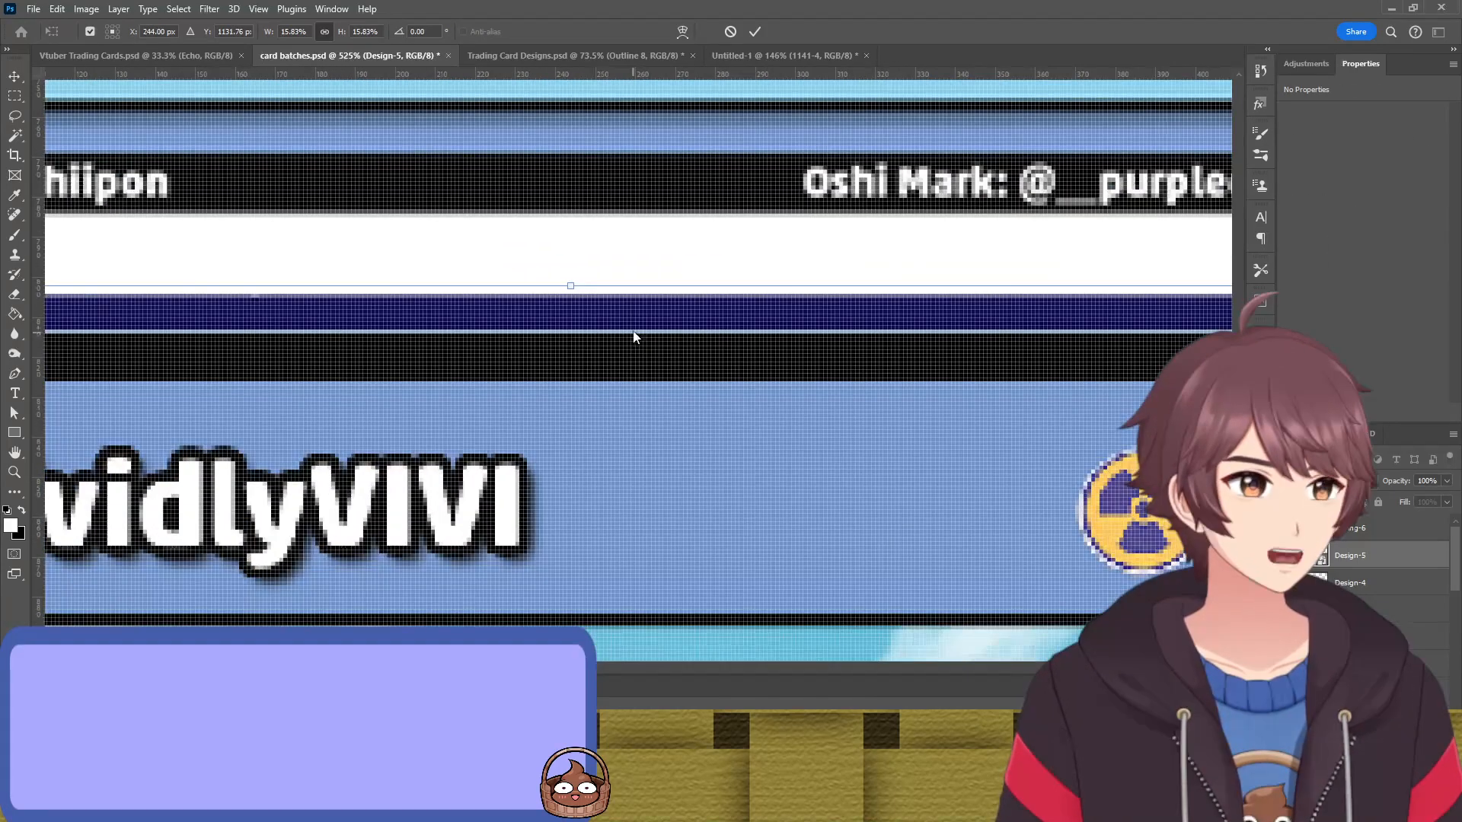
left_click_drag(620, 284, 614, 248)
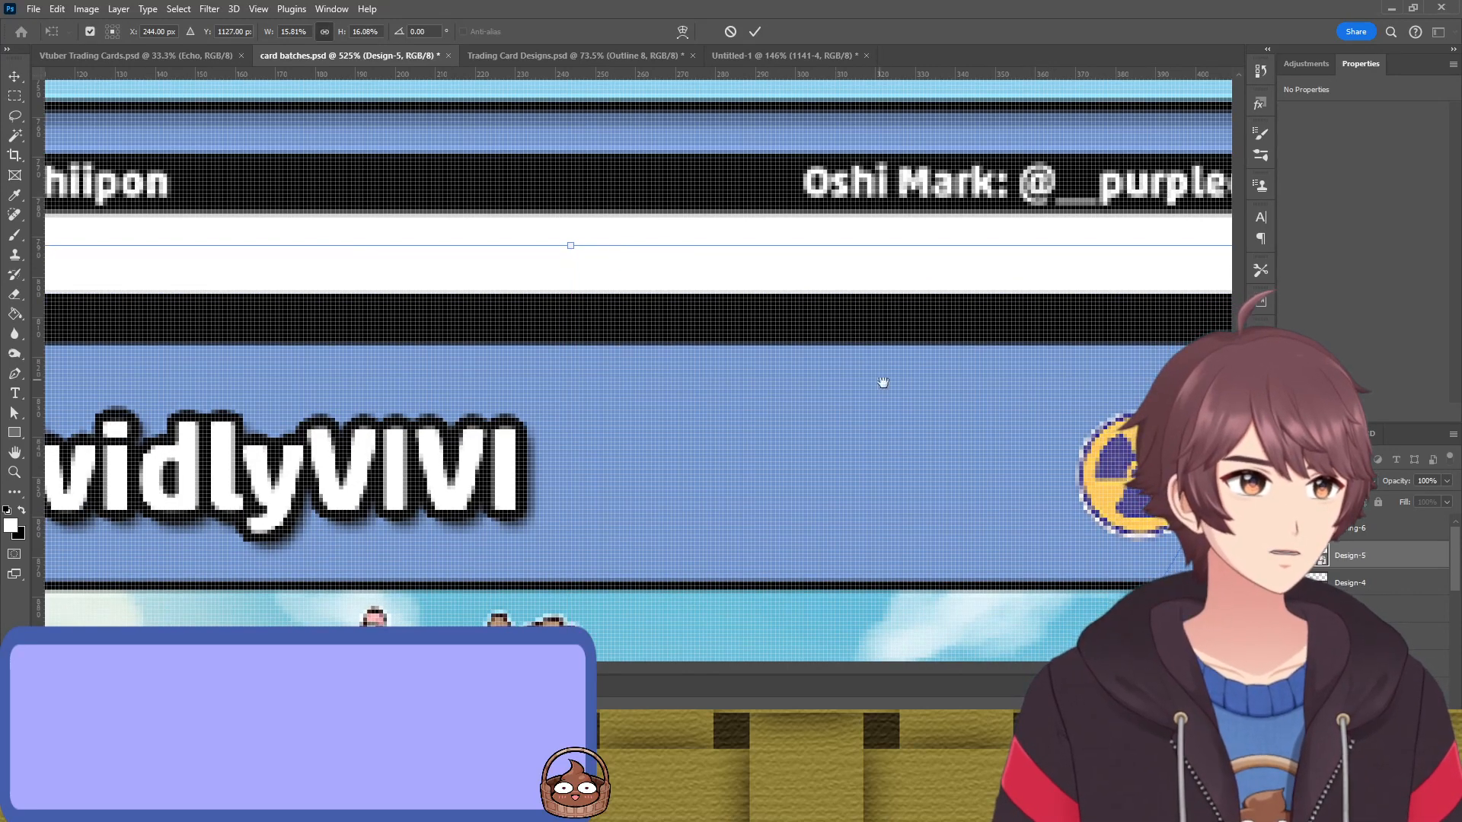
left_click_drag(881, 382, 480, 337)
left_click_drag(357, 320, 556, 354)
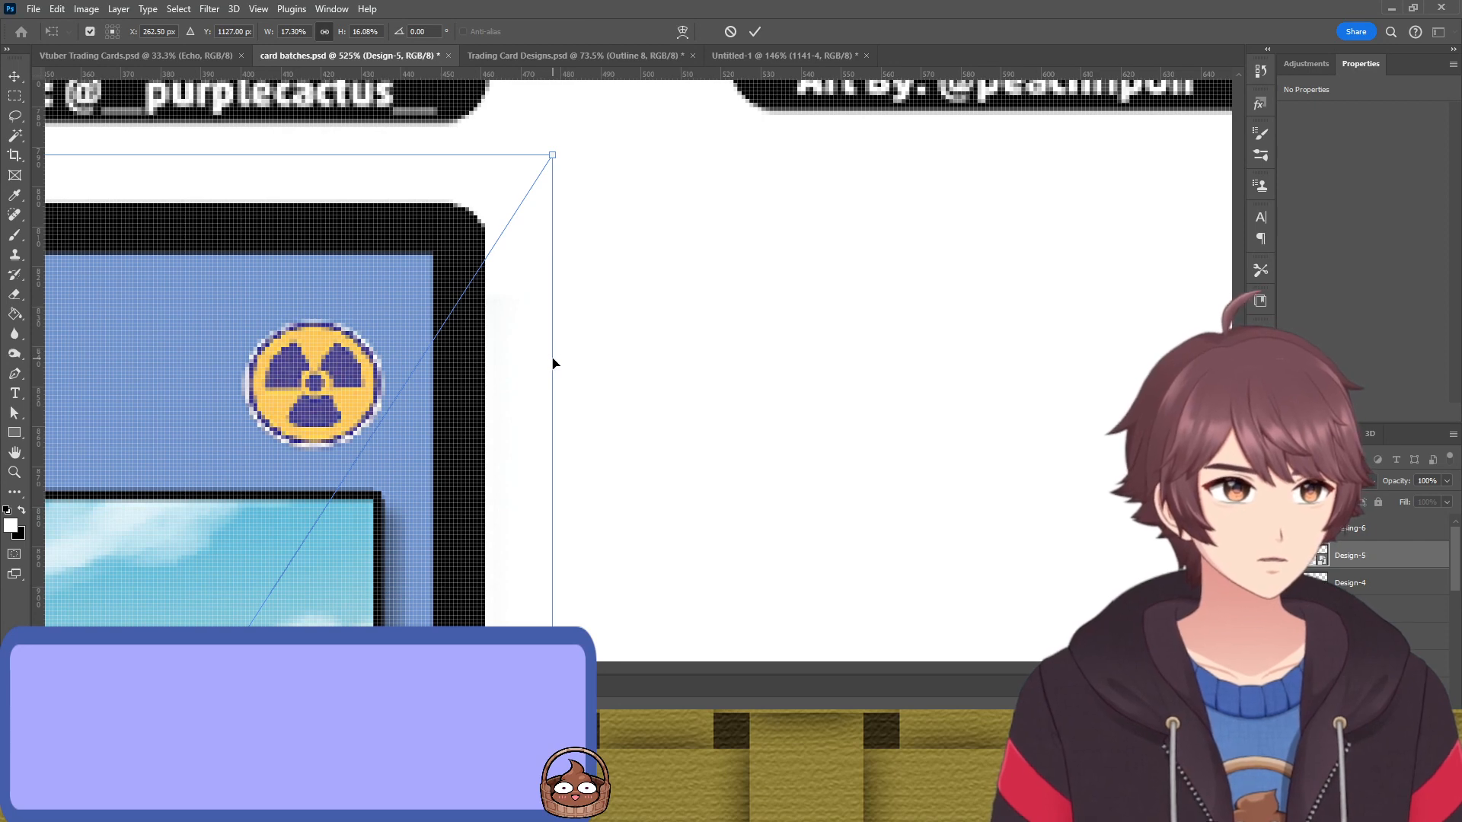
left_click_drag(551, 358, 561, 371)
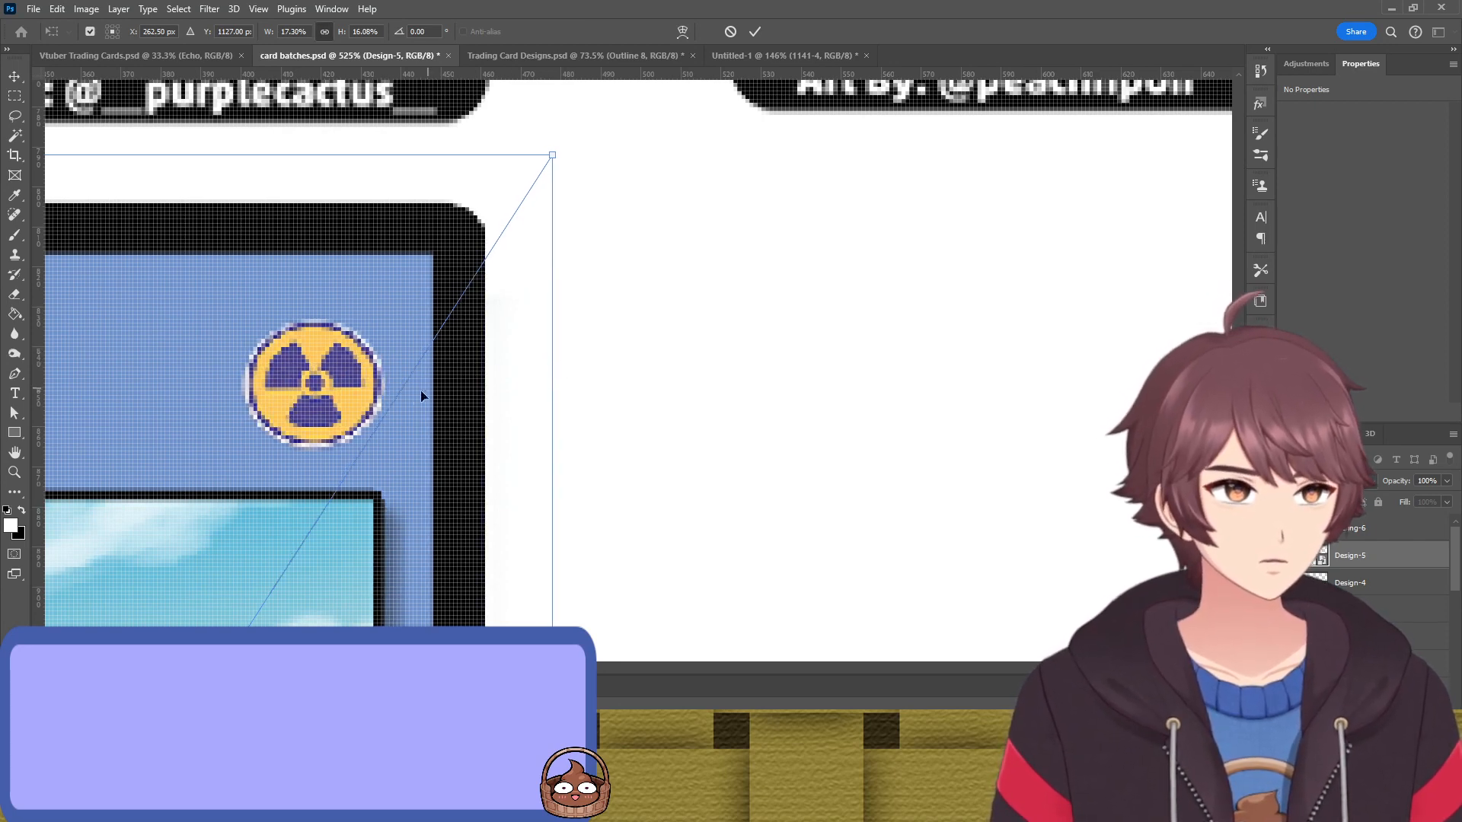
Extend the Design-5 card's left edge to 18.86% width and its bottom edge to 18.98% height to cover the Hai-Dee border
left_click_drag(420, 390, 661, 383)
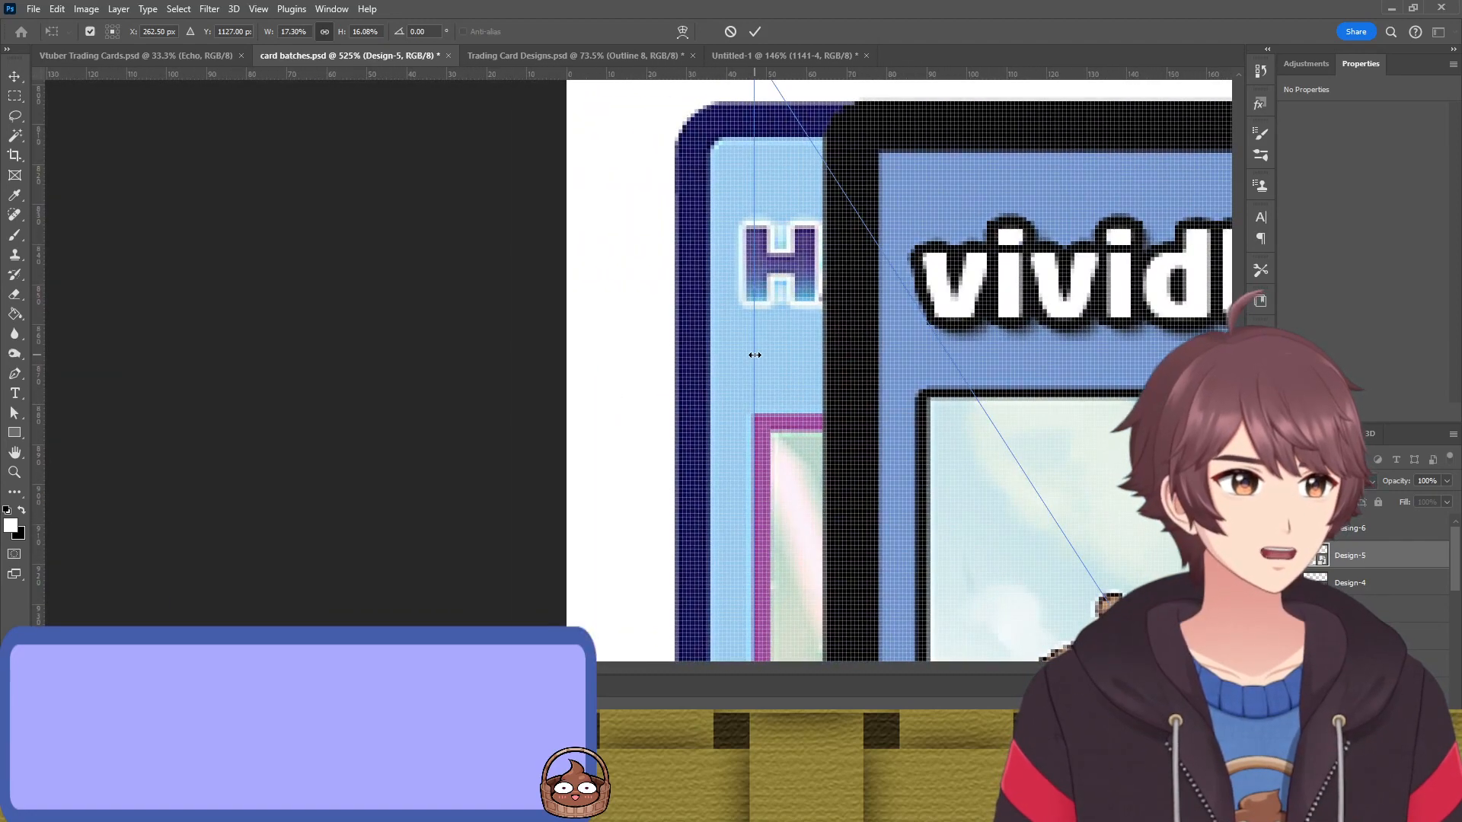
left_click_drag(754, 355, 599, 356)
left_click_drag(788, 415, 687, 164)
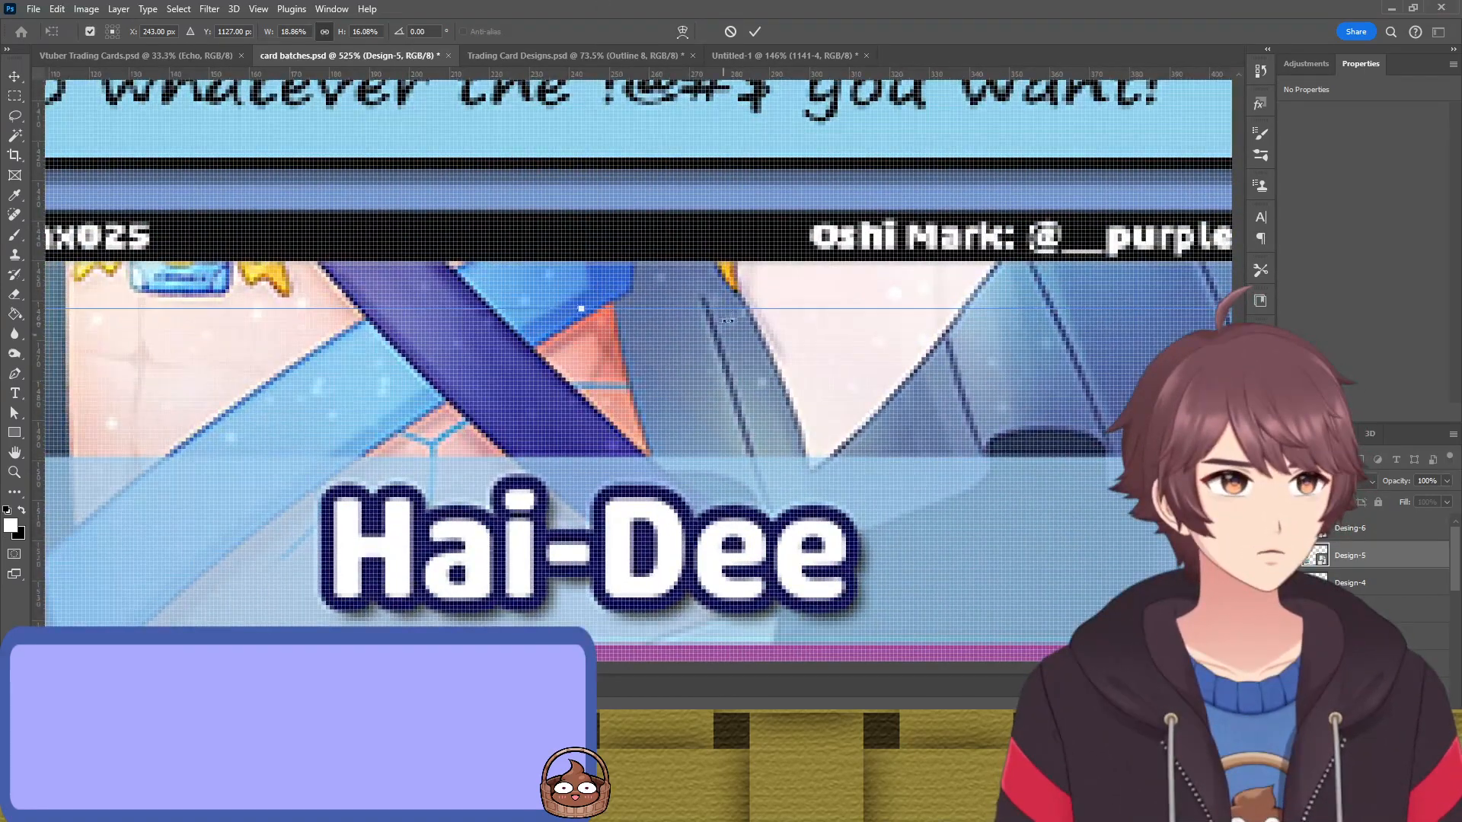
mouse_move(725, 311)
left_mouse_down()
mouse_move(707, 106)
mouse_move(723, 343)
mouse_move(714, 284)
mouse_move(709, 327)
left_mouse_up()
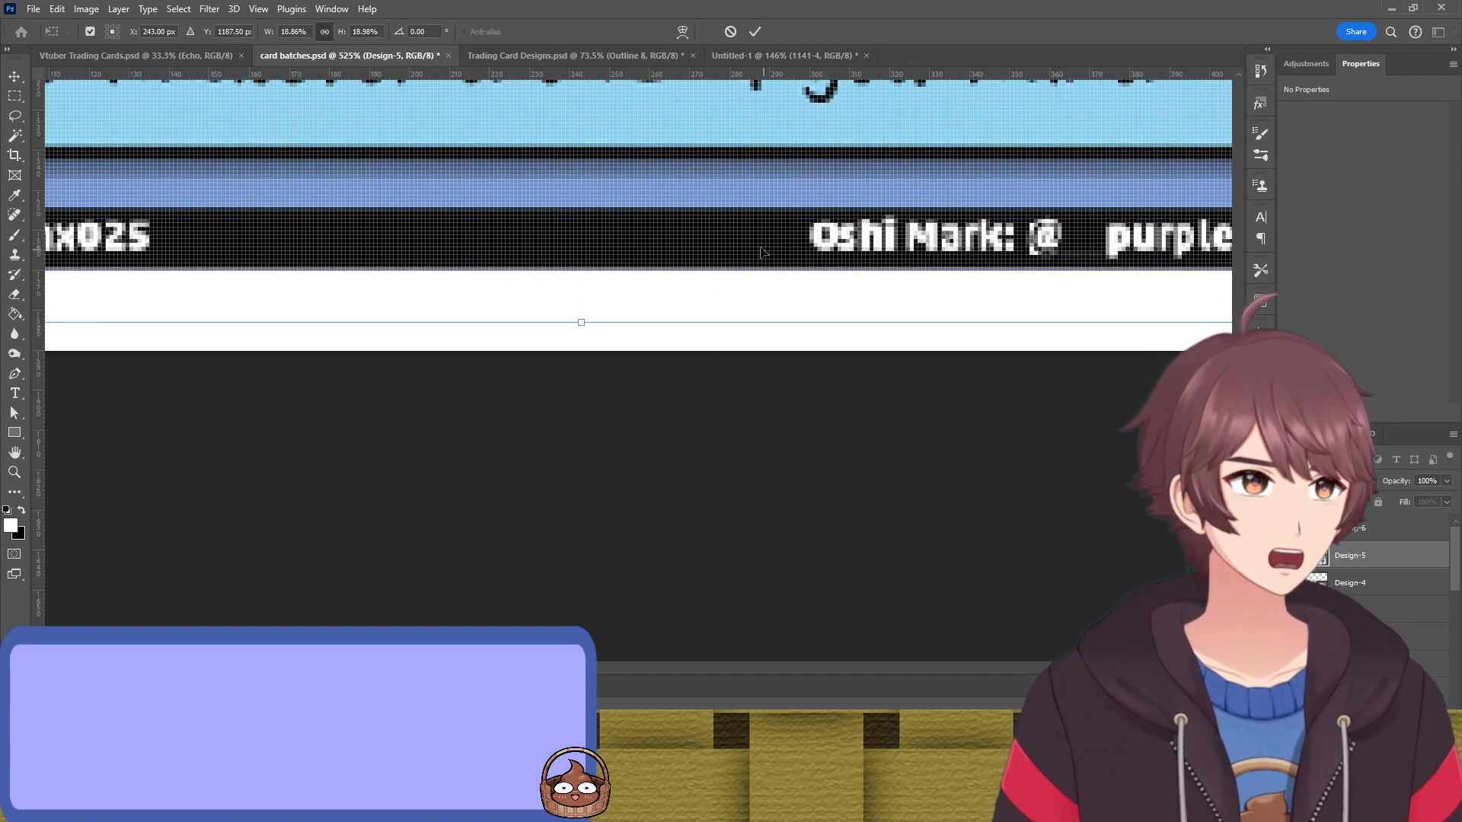
Adjust the Design-5 card's top edge to 19.03% height over the border of the card beneath it
scroll(762, 253, "down", 6)
left_click_drag(764, 257, 763, 578)
left_click_drag(767, 190, 756, 393)
scroll(713, 376, "up", 8)
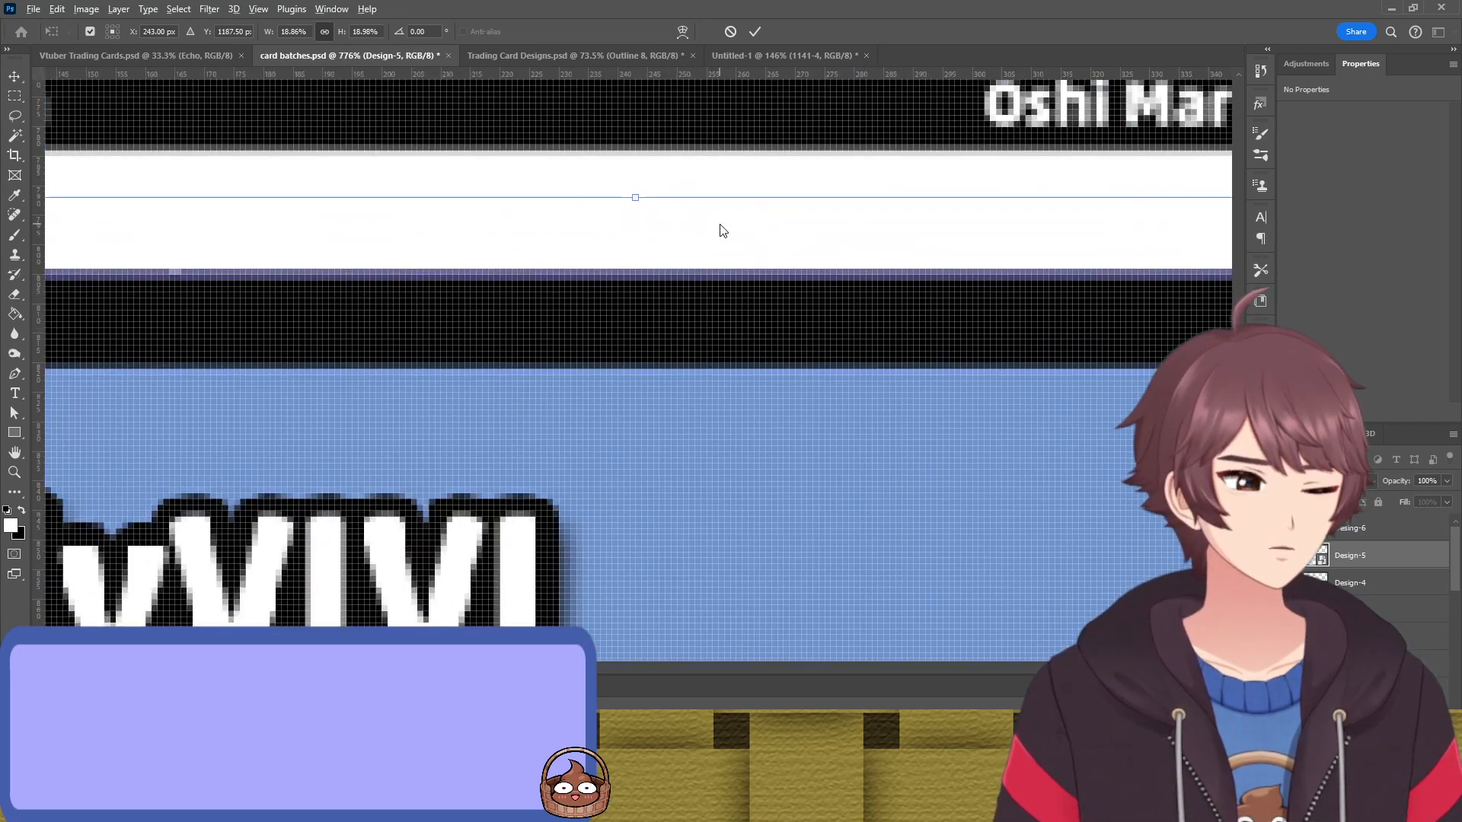
left_click_drag(695, 195, 691, 183)
scroll(710, 358, "down", 3)
scroll(711, 358, "down", 3)
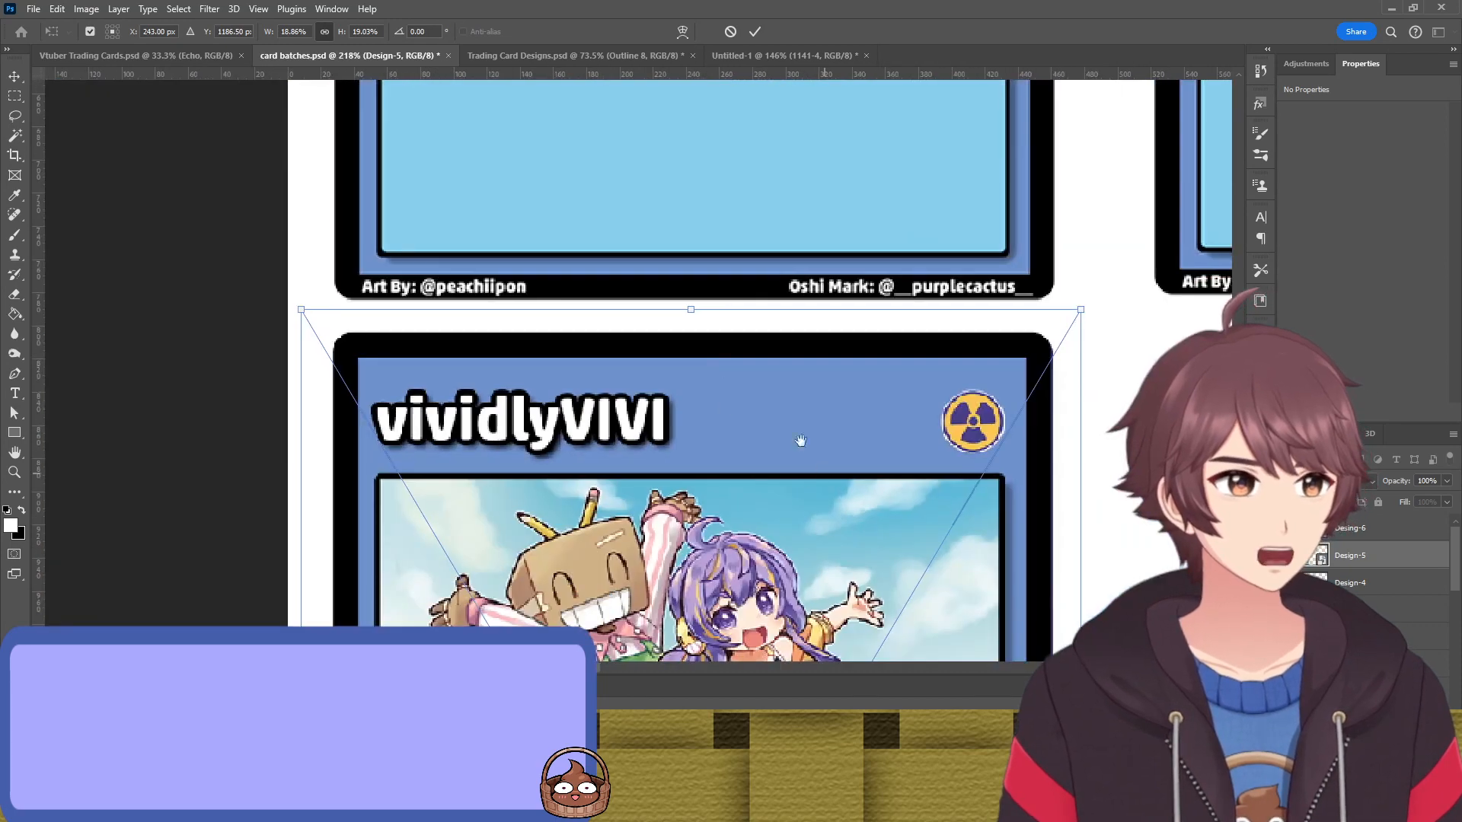
Extend the Design-5 card's right edge to 18.94% width to cover the border of the card beneath it
left_click_drag(1098, 537, 990, 342)
scroll(951, 333, "up", 10)
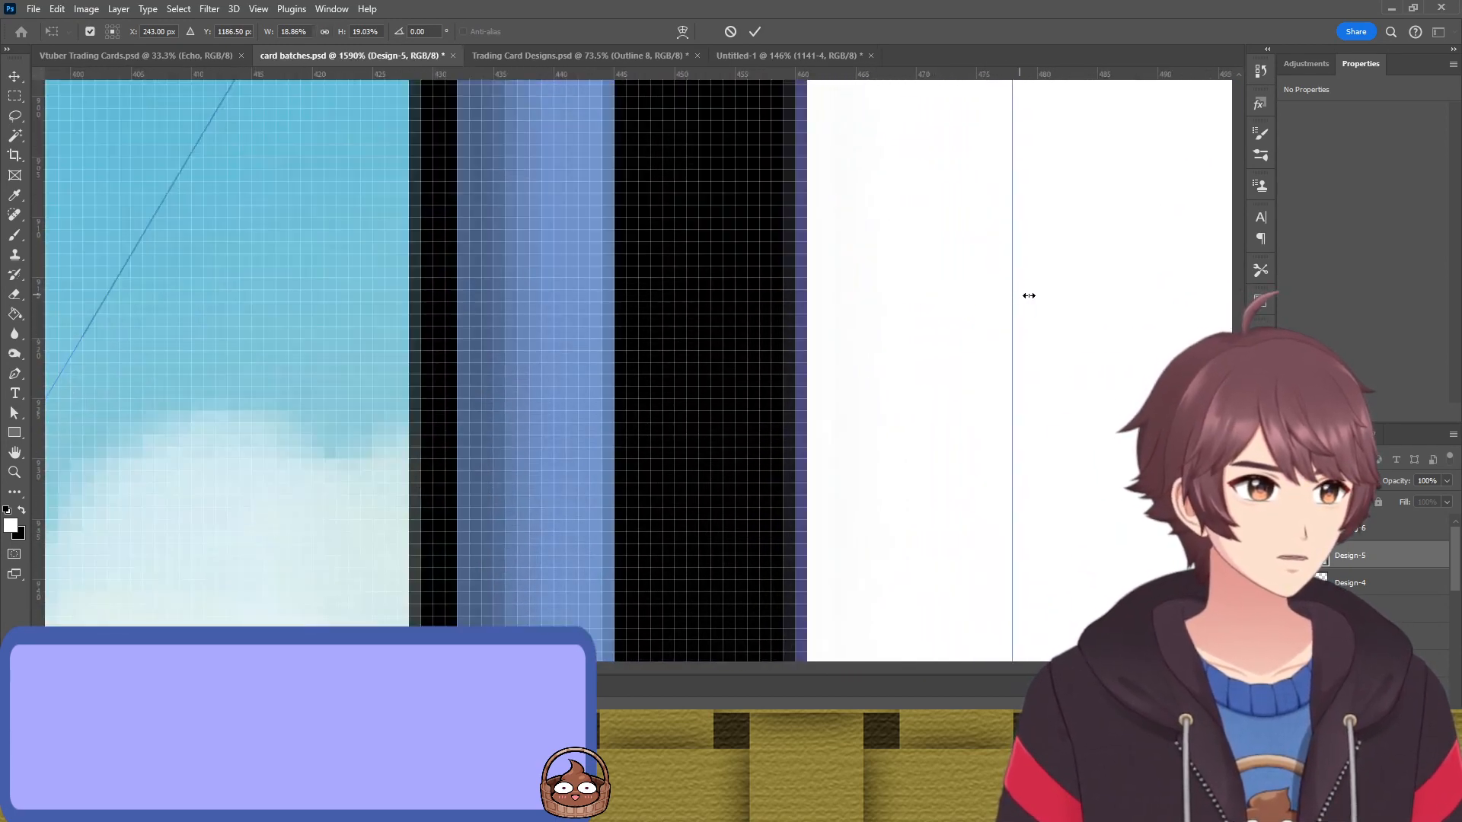
left_click_drag(1028, 295, 1038, 297)
left_click_drag(704, 367, 982, 353)
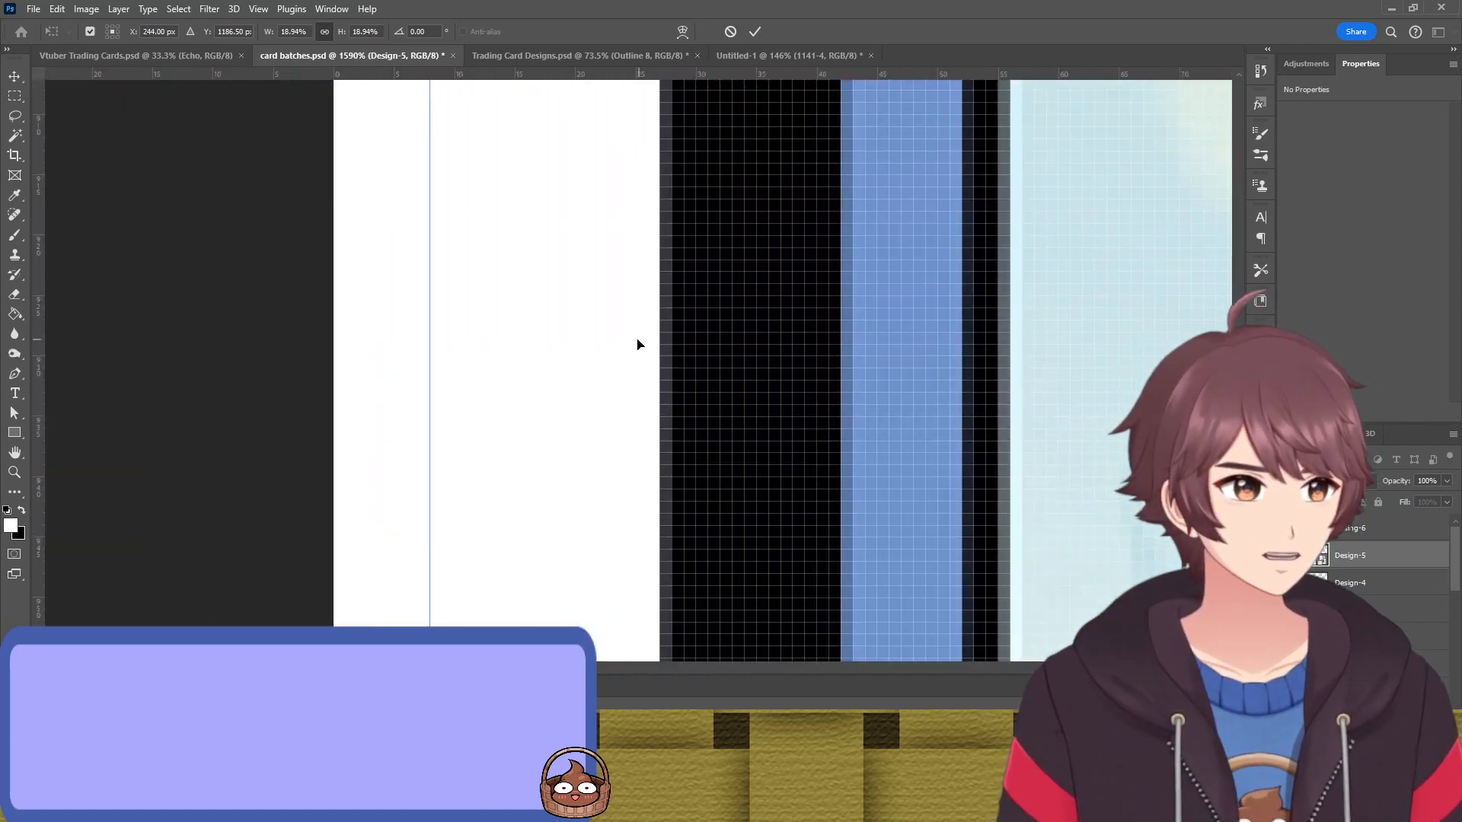
scroll(889, 445, "down", 10)
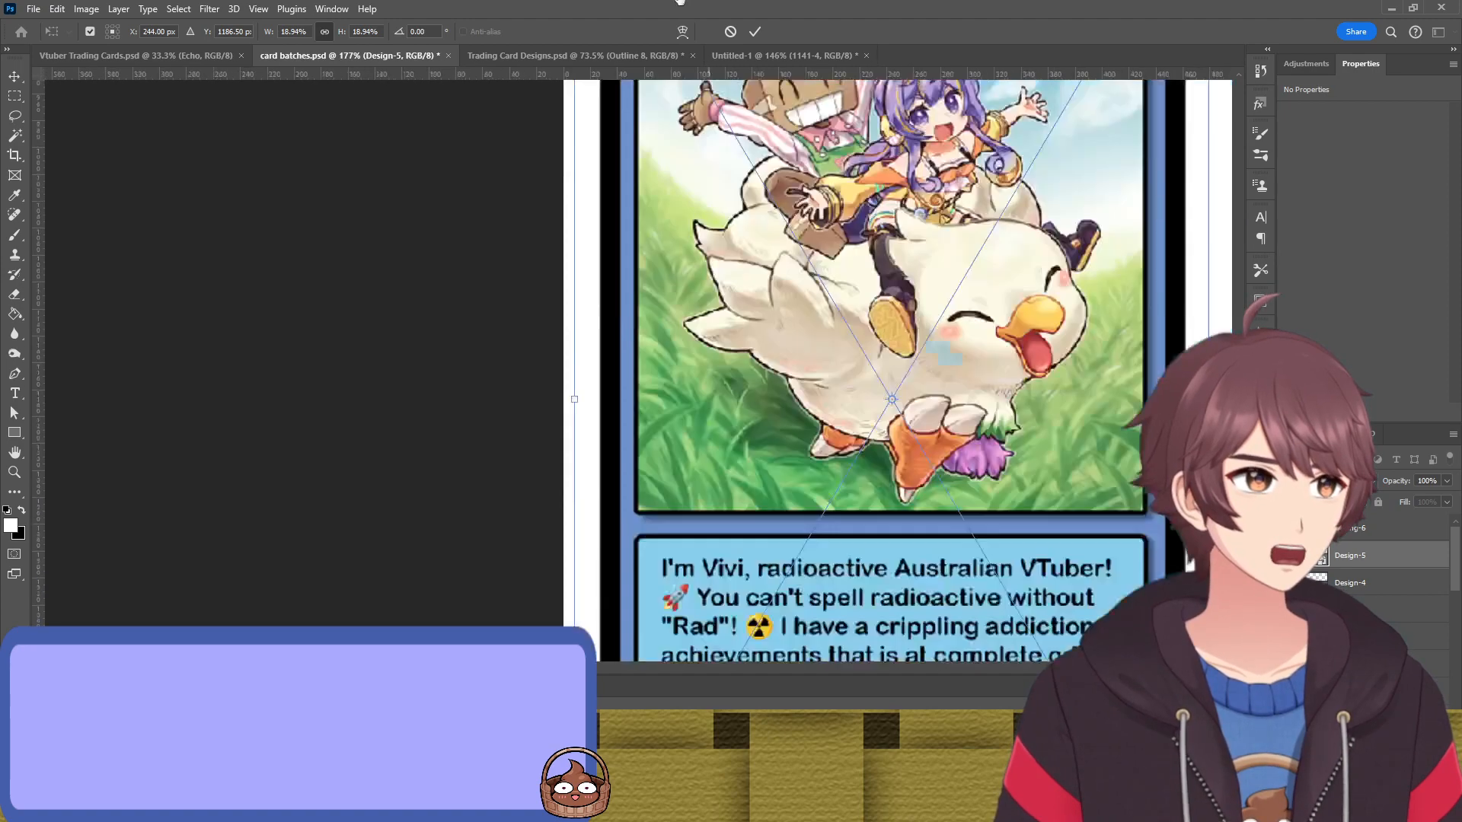
Extend the Design-5 card's bottom edge to 19.06% height and apply the transform
scroll(615, 428, "up", 8)
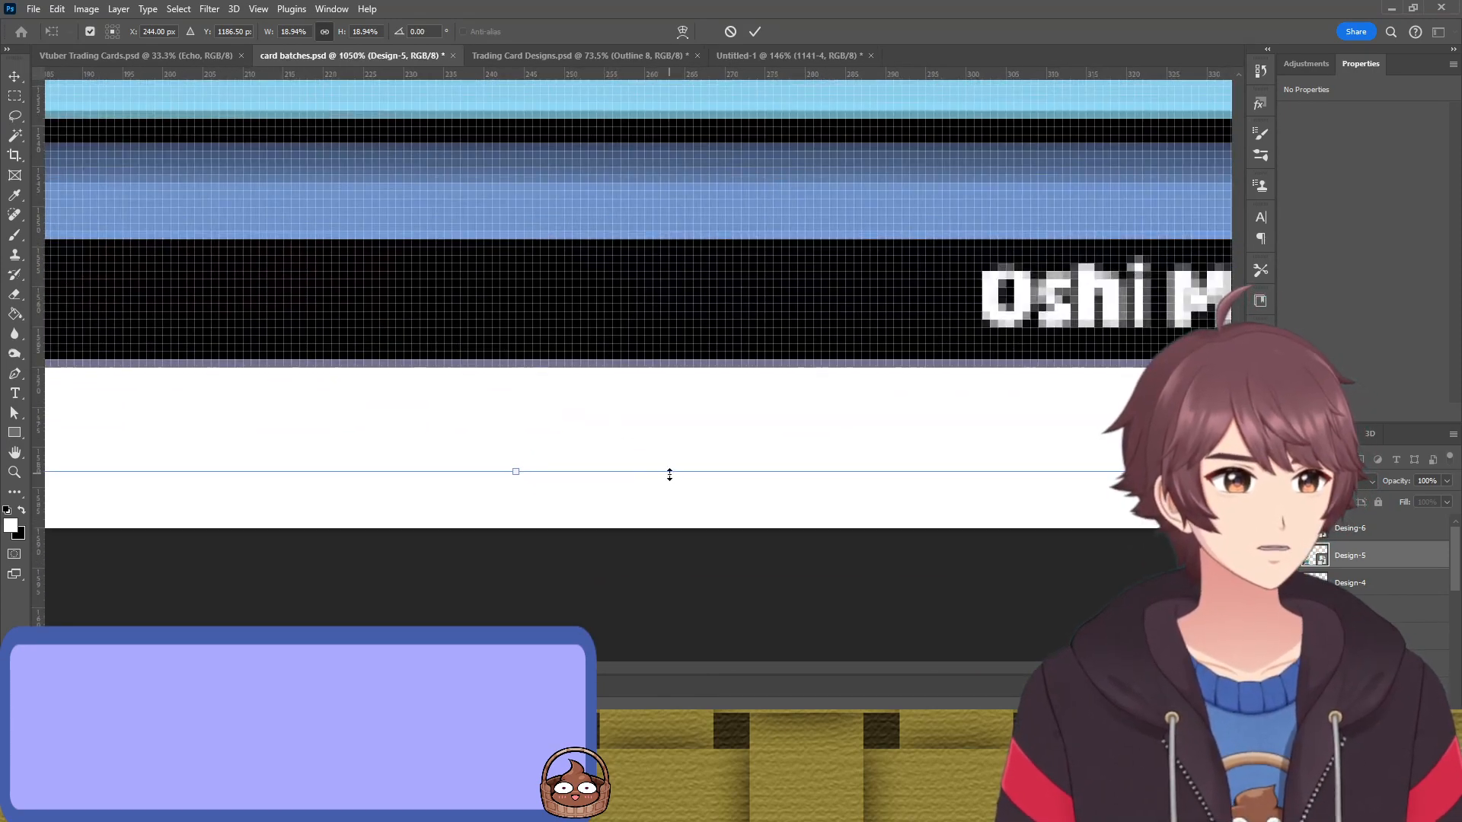
left_click_drag(671, 484, 671, 480)
scroll(675, 463, "down", 10)
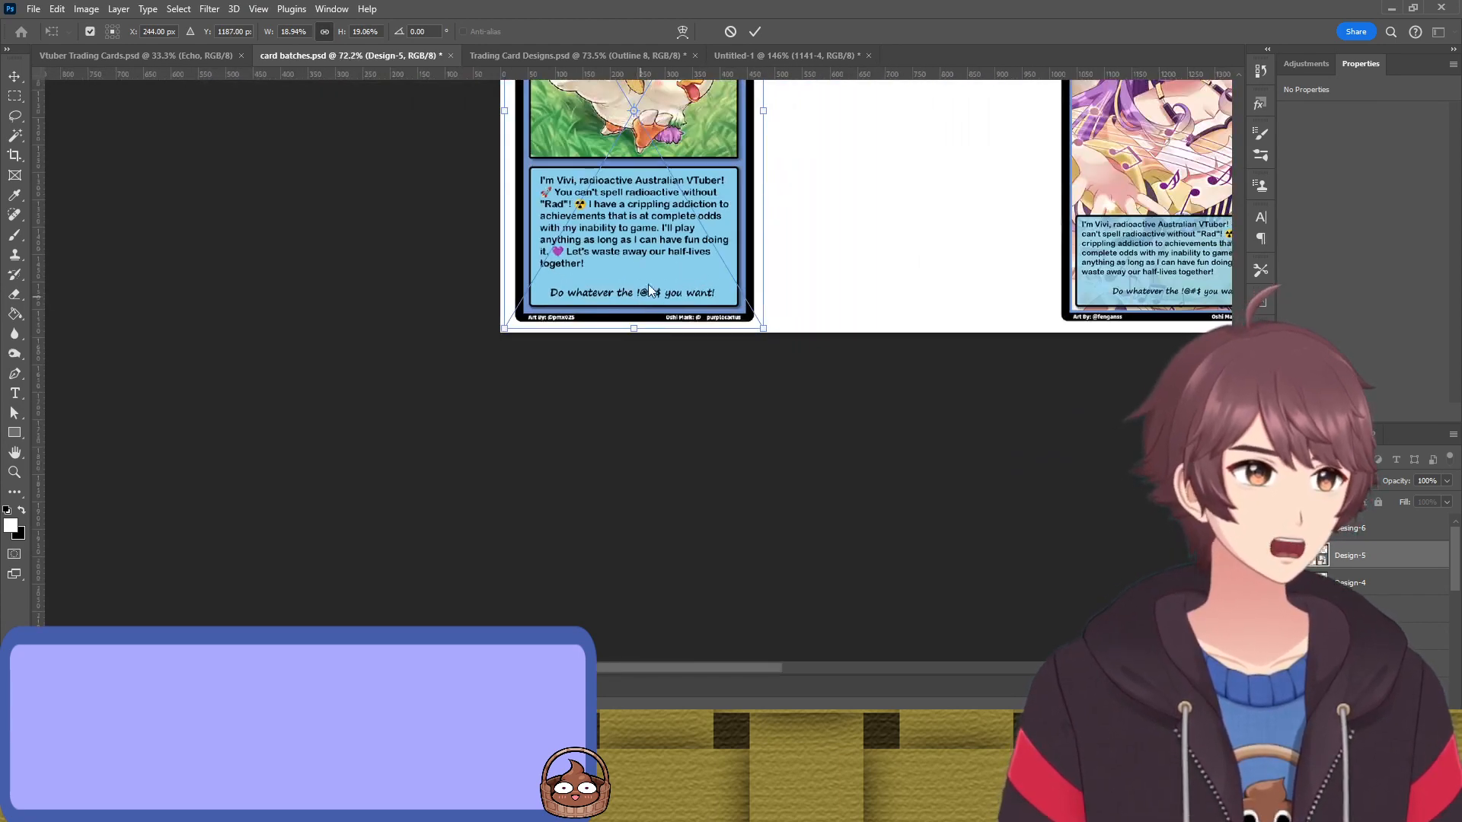
scroll(670, 259, "up", 3)
scroll(656, 227, "up", 5)
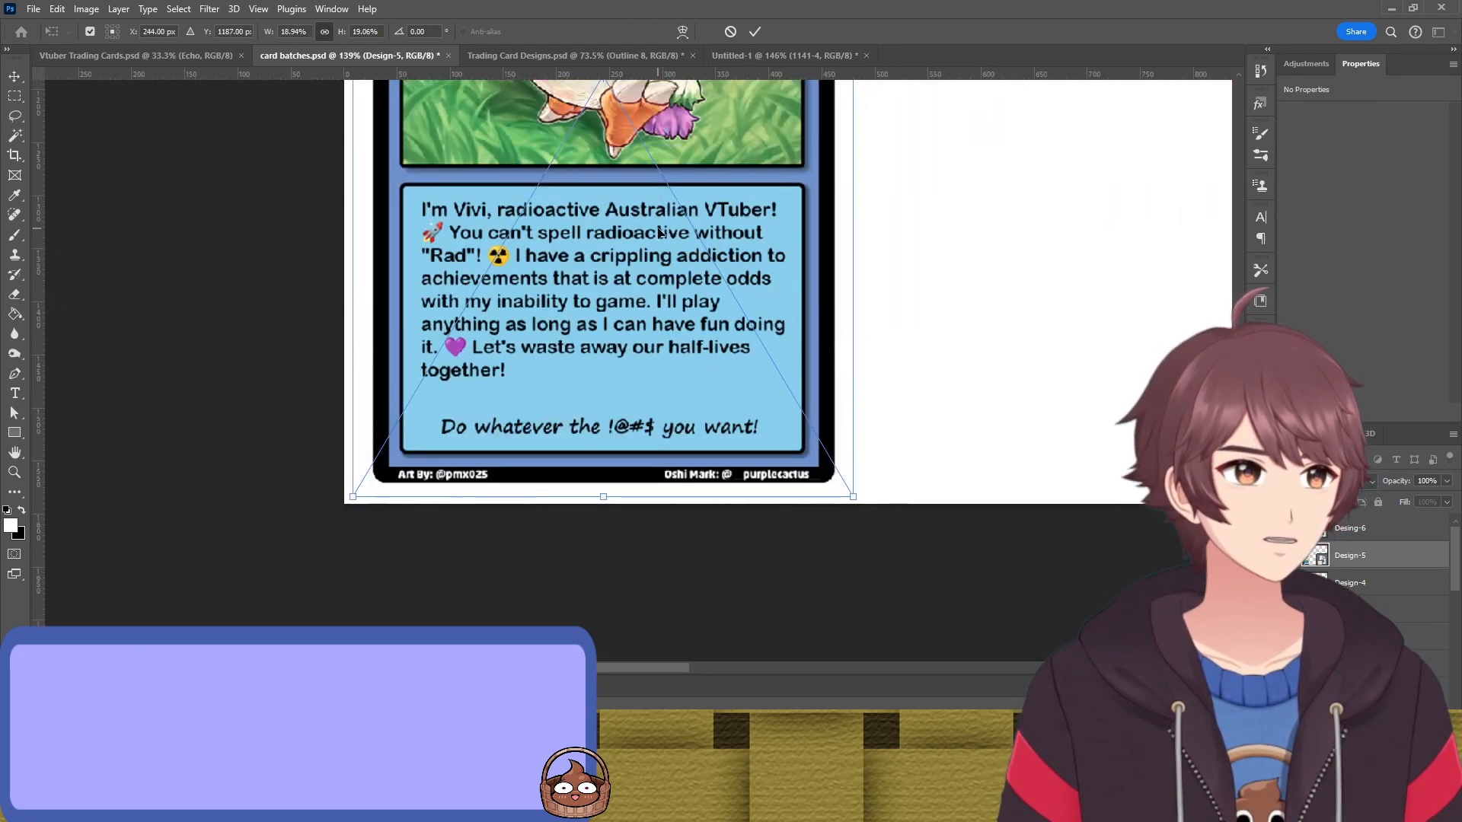
scroll(661, 242, "up", 5)
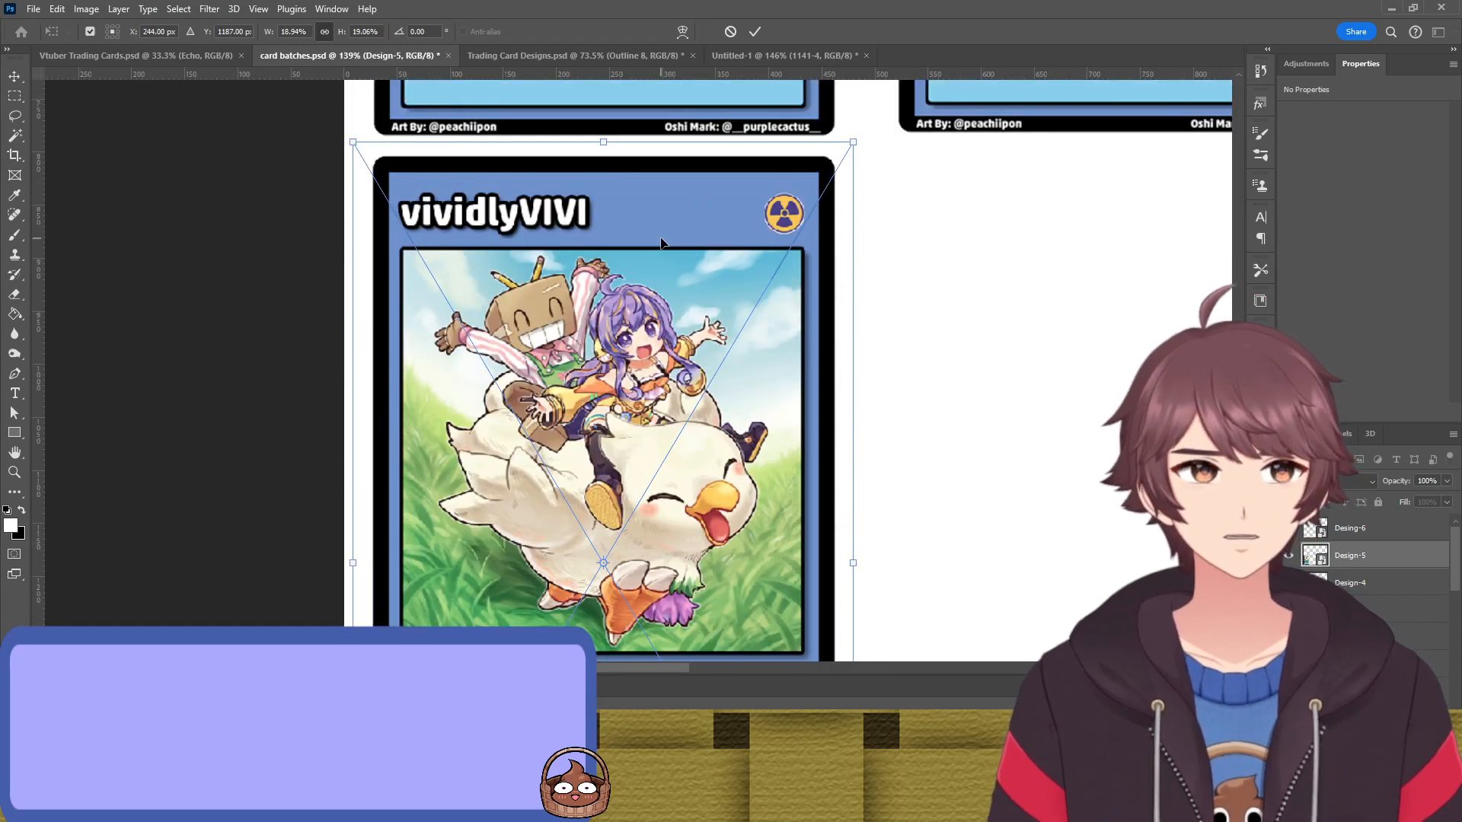
key("Return")
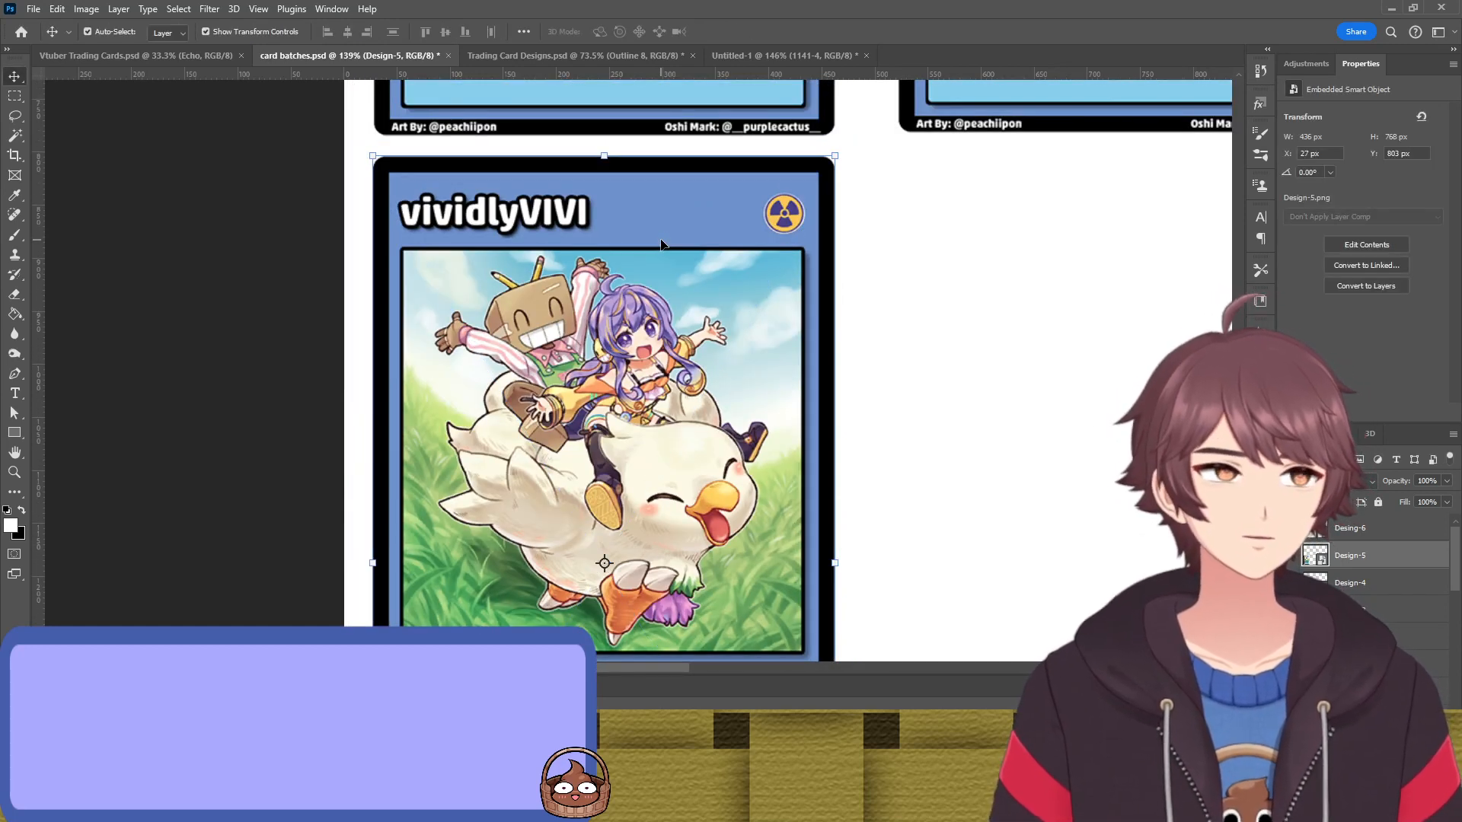
Move the Design-5 card to the second column of the second row at X 526 px, Y 802 px, and show the Design-4 card
scroll(632, 229, "down", 5)
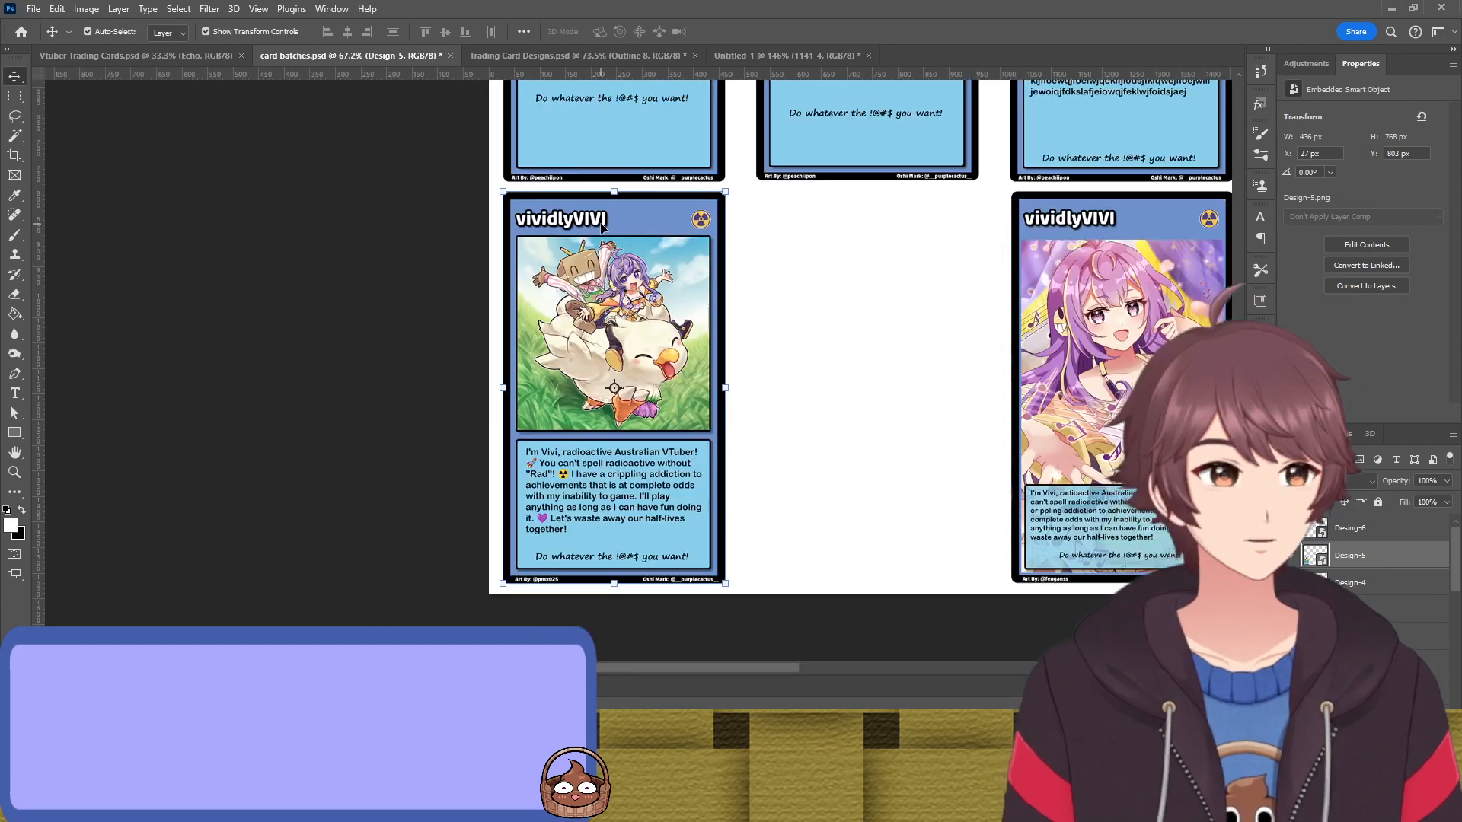
left_click_drag(613, 262, 874, 265)
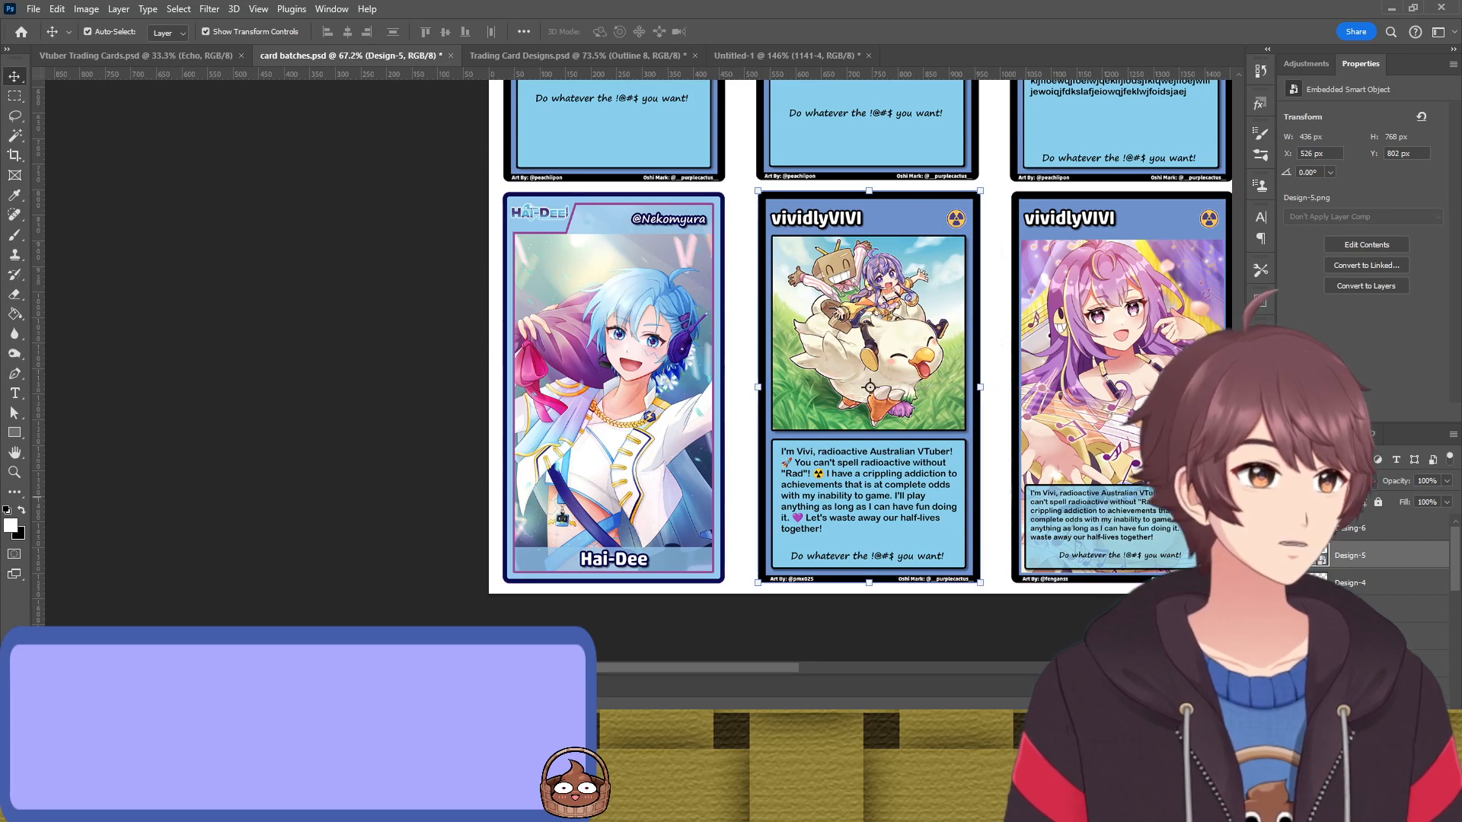
left_click(1288, 584)
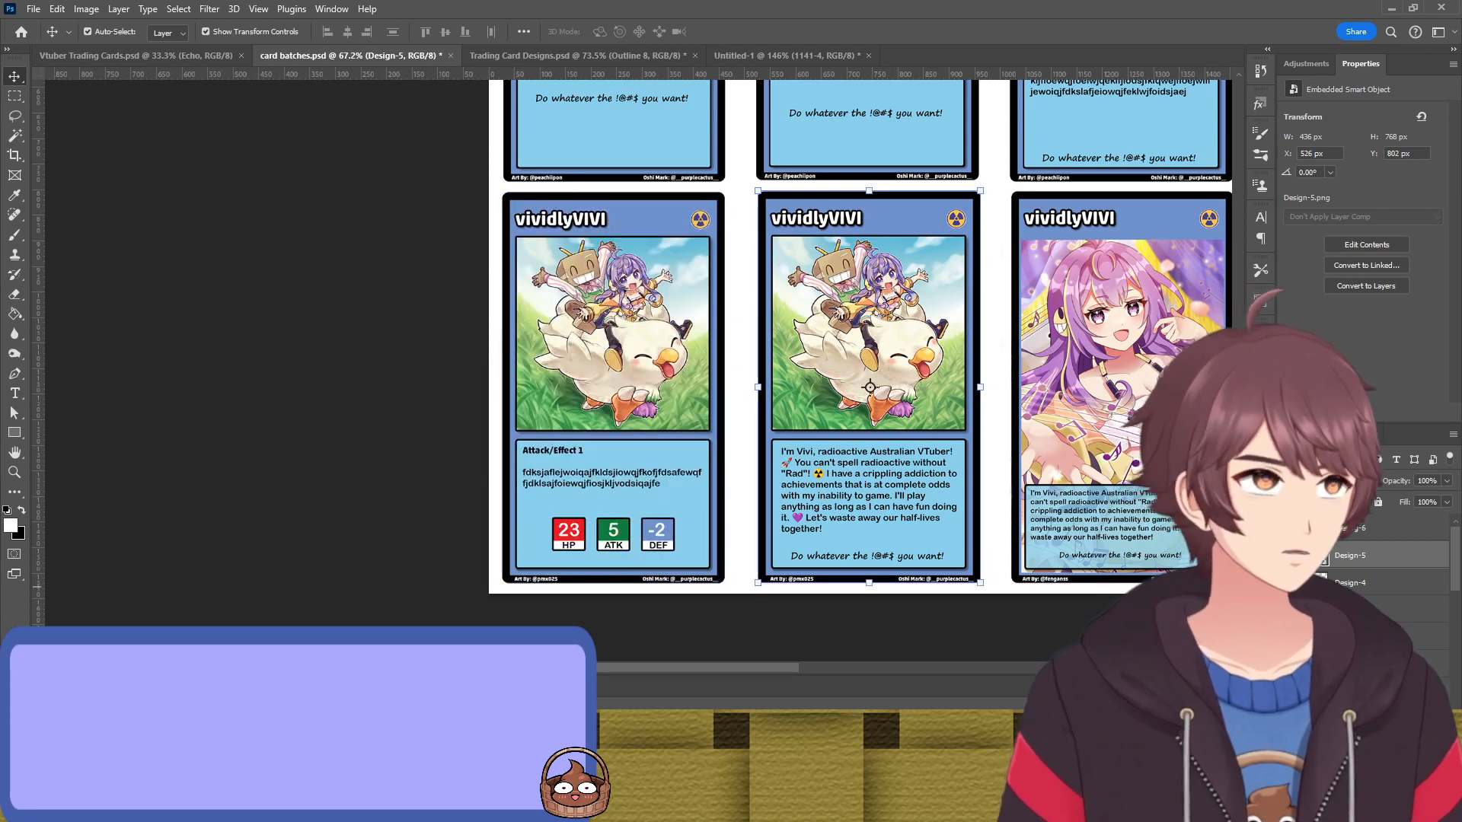
scroll(1370, 567, "down", 2)
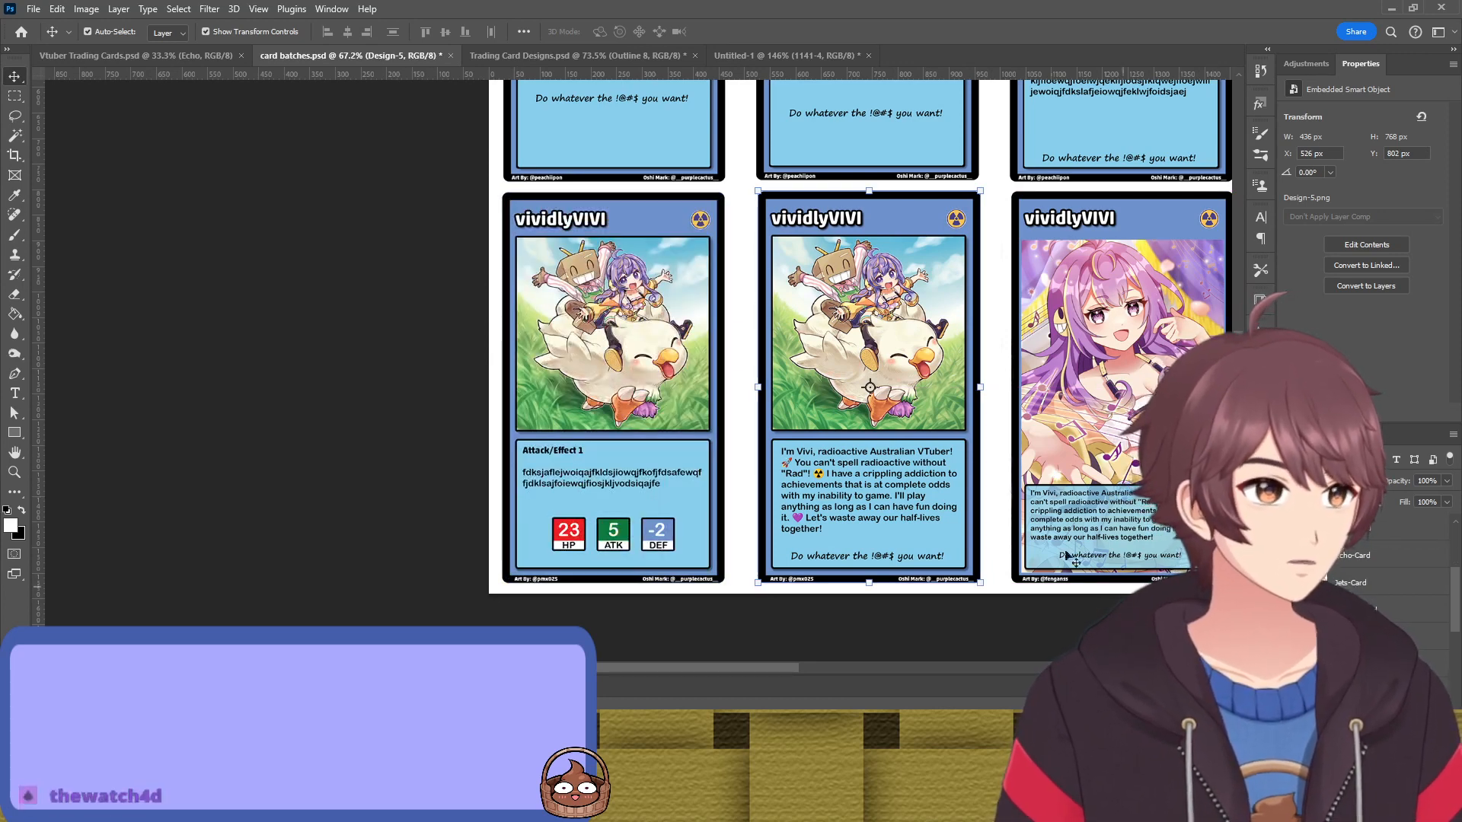
scroll(869, 528, "down", 5)
Try cropping off the empty canvas beside the third card column with cropped pixels deleted, and undo that crop
left_click_drag(1142, 484, 1001, 482)
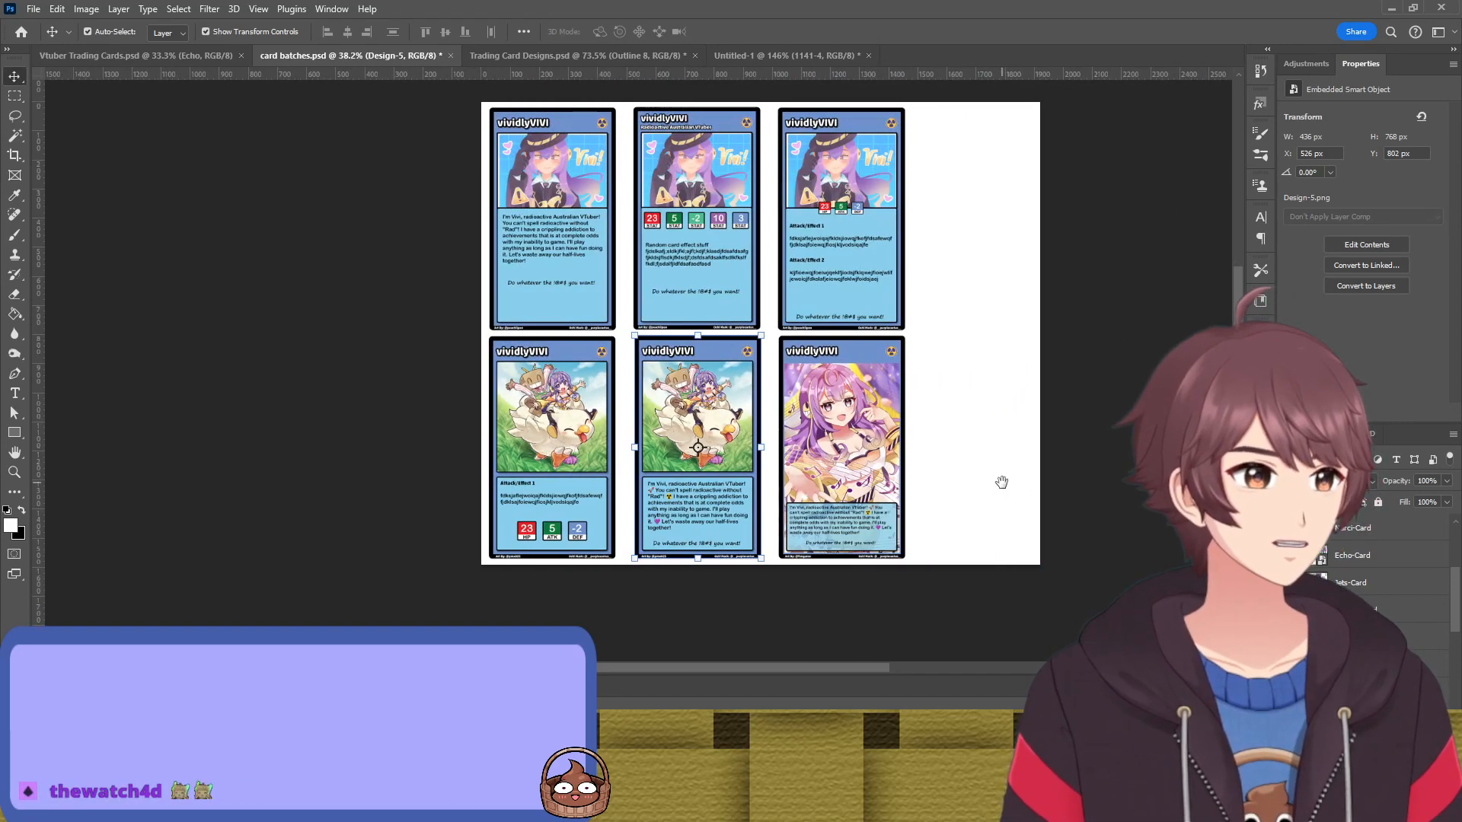
key("c")
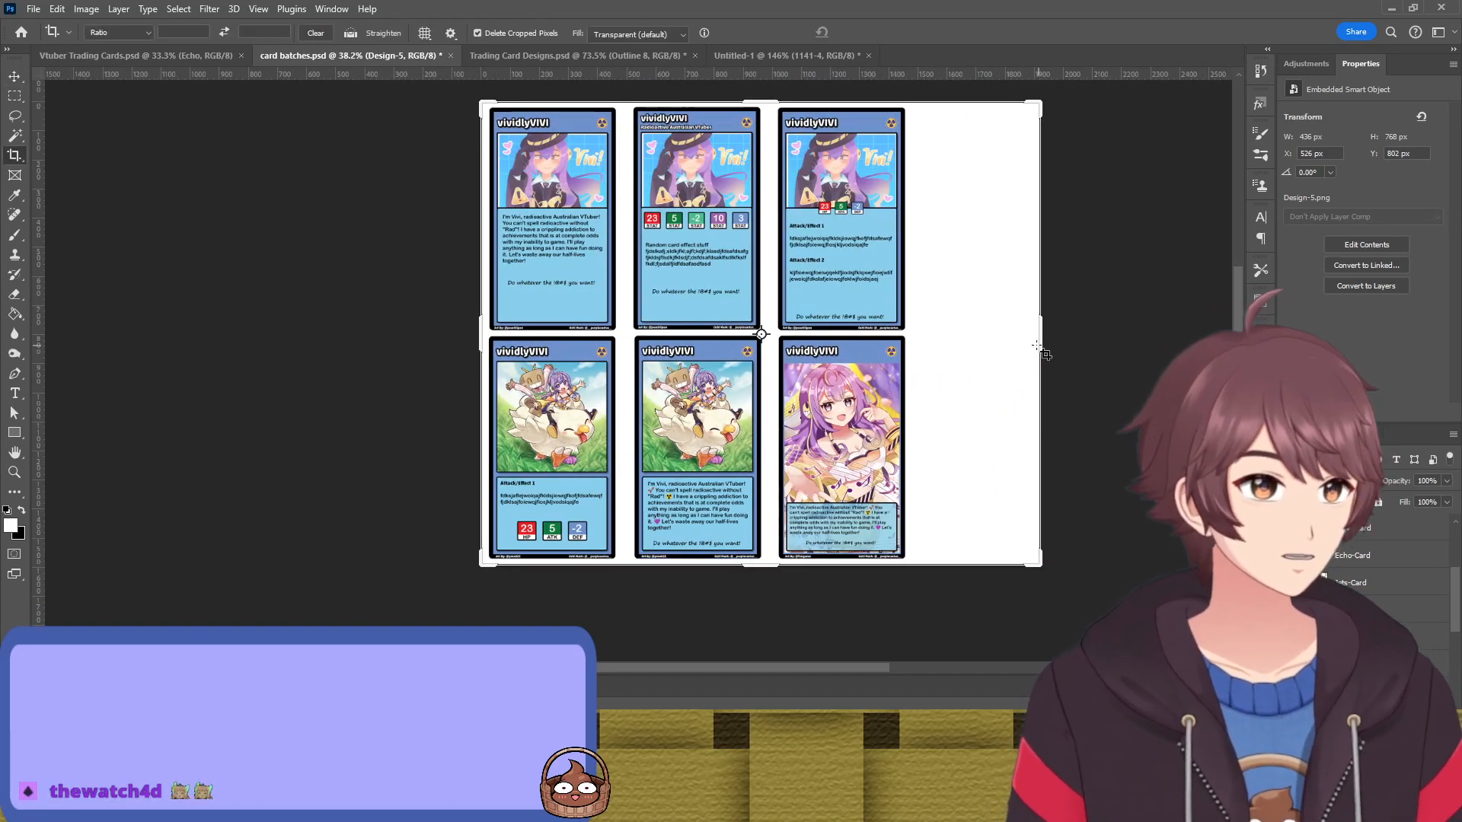
left_click_drag(1040, 346, 979, 333)
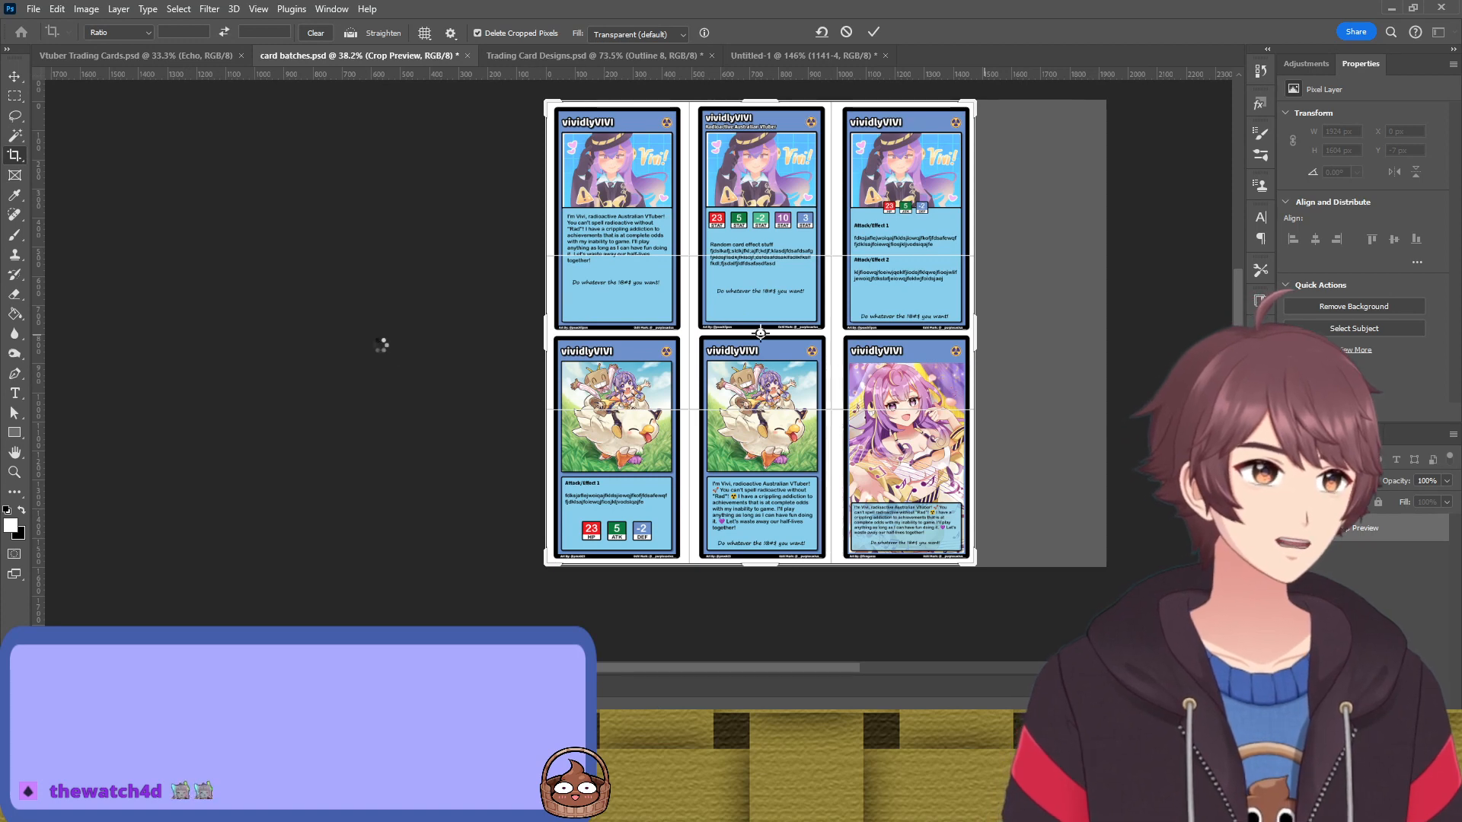
key("Return")
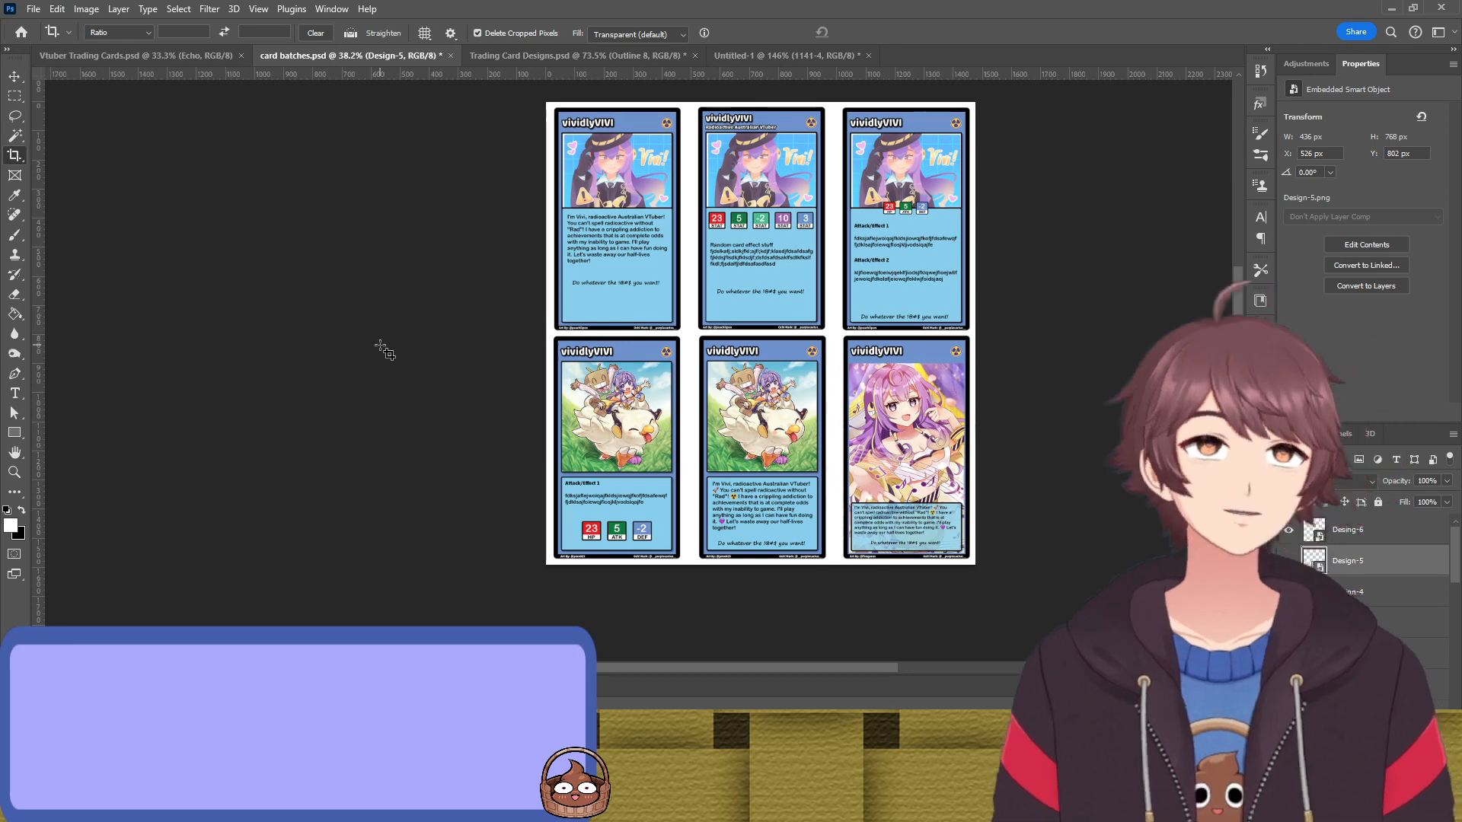
key("ctrl+z")
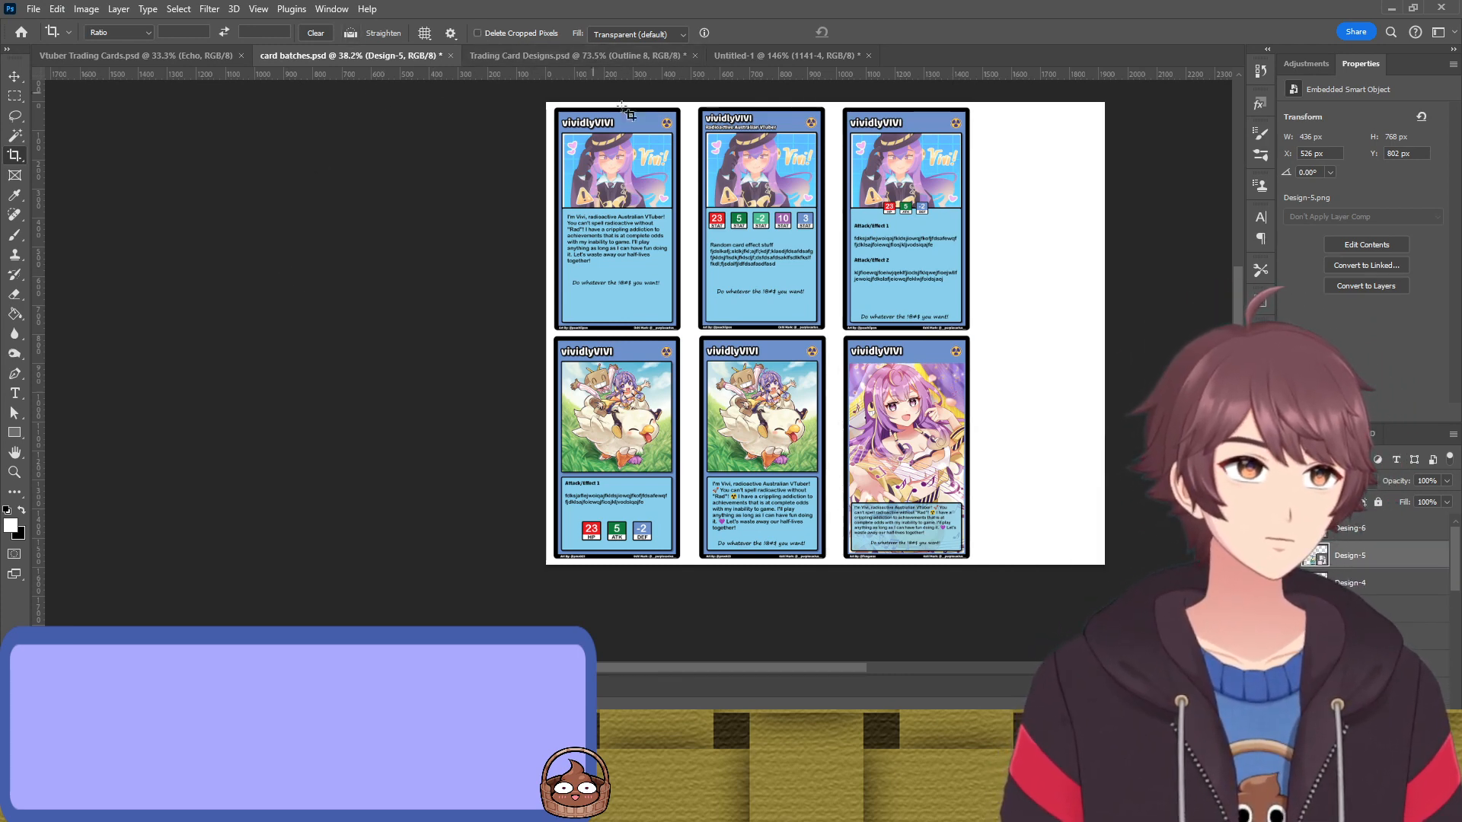
Crop the canvas to just past the third card column with Delete Cropped Pixels turned off
left_click_drag(1123, 321, 1042, 321)
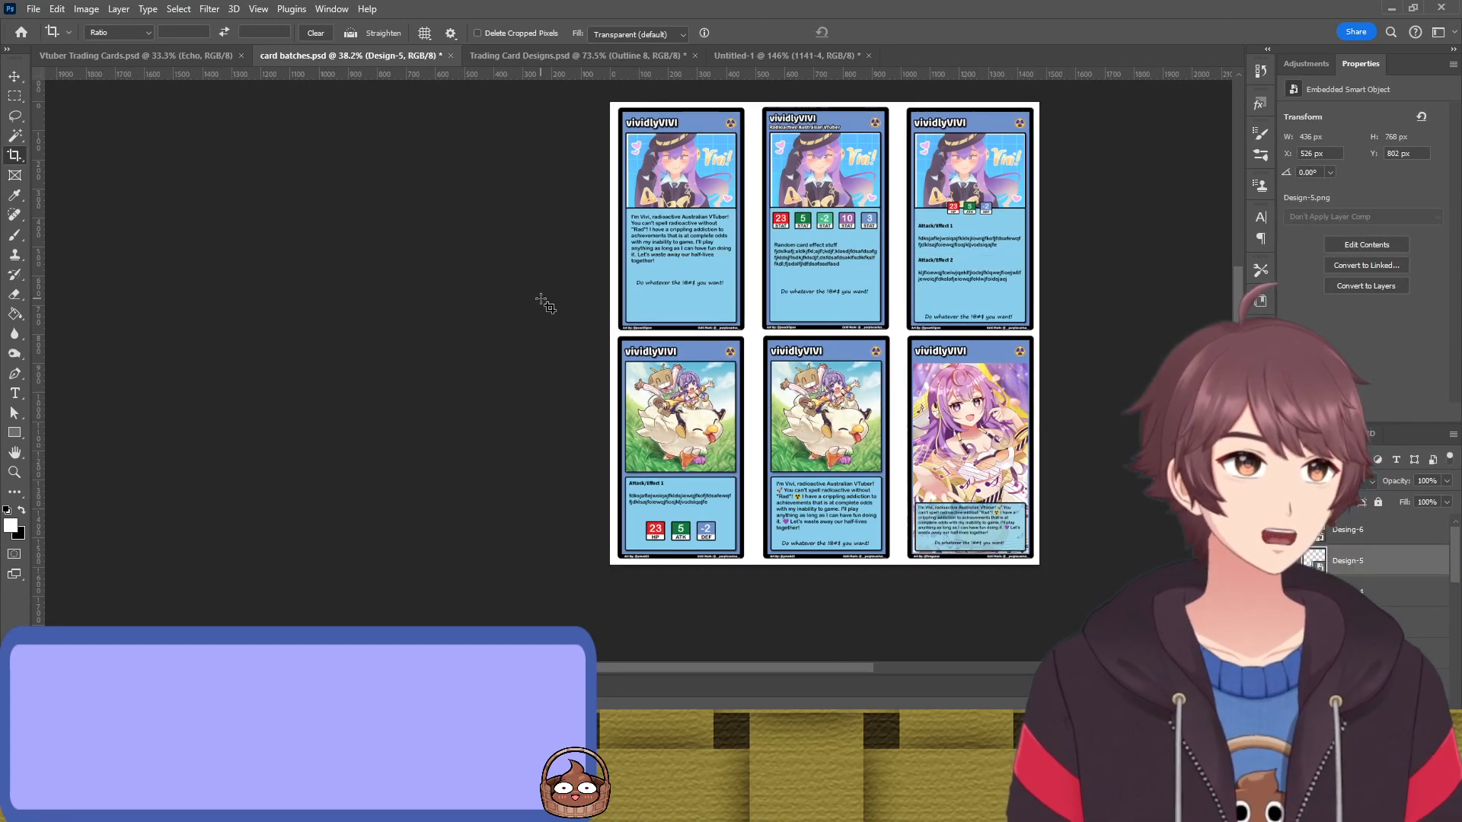
left_click_drag(612, 366, 315, 366)
scroll(853, 386, "up", 3)
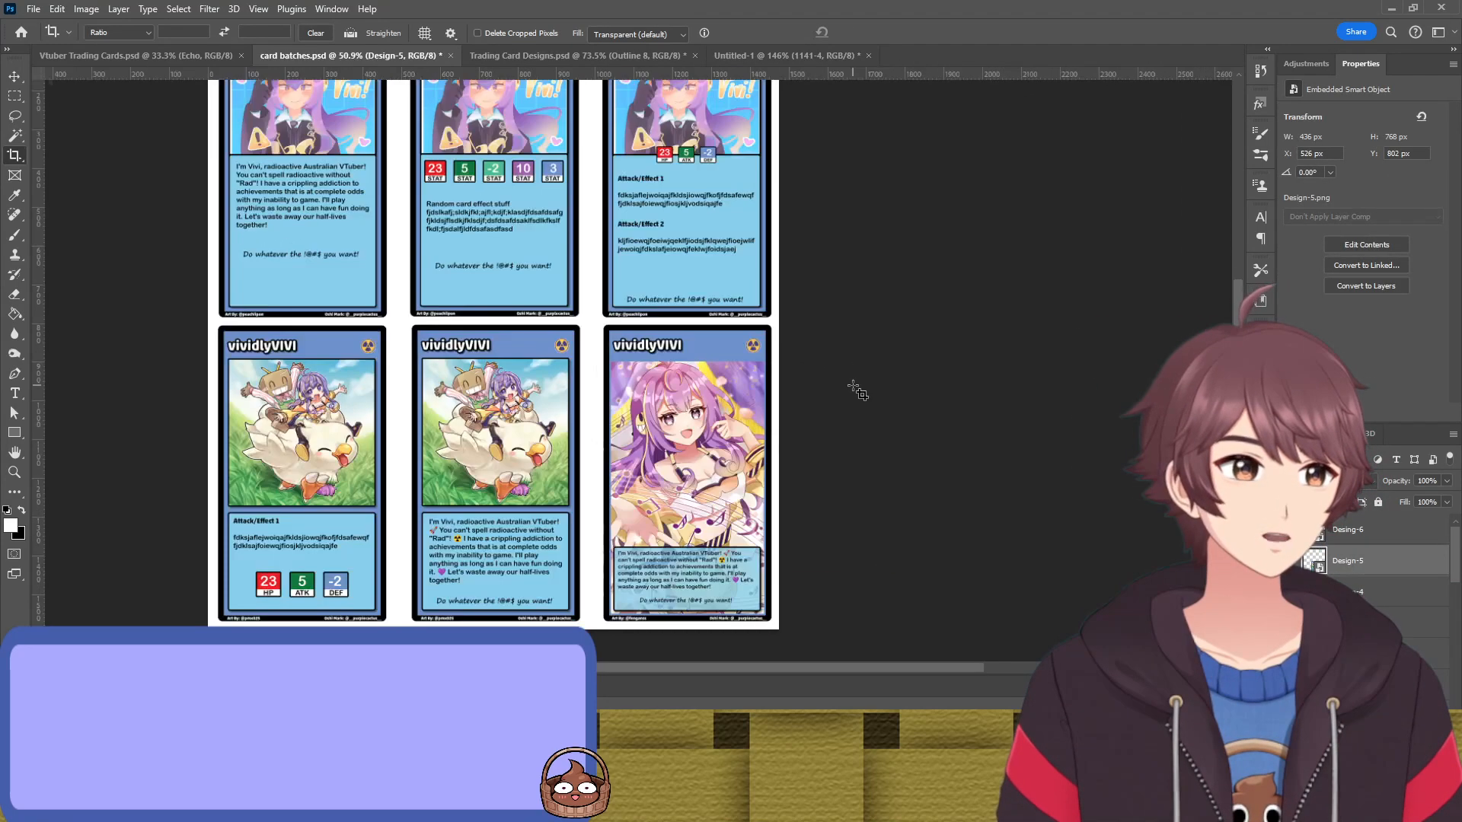
left_click_drag(883, 309, 1016, 385)
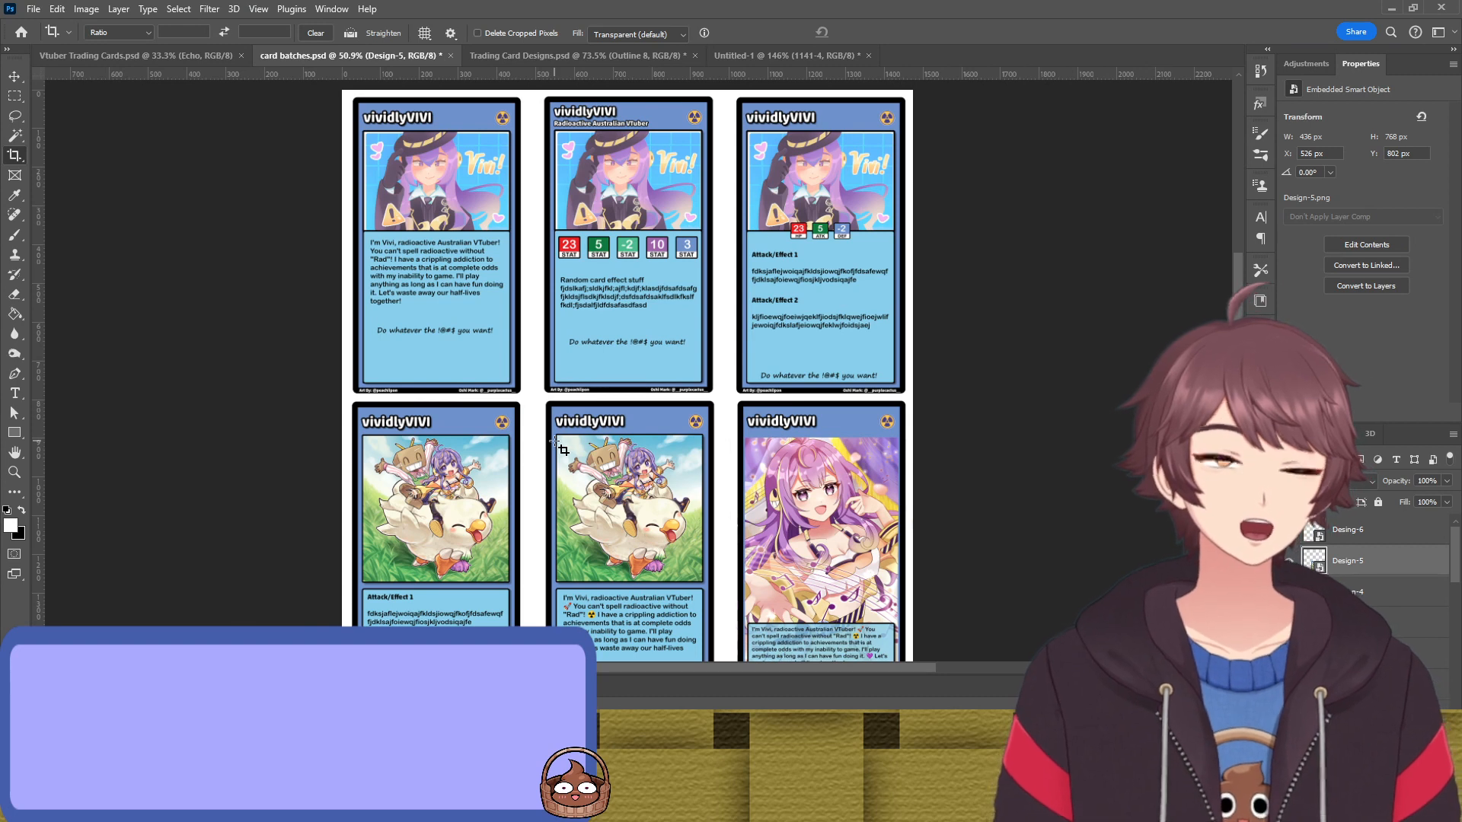
scroll(559, 449, "down", 2)
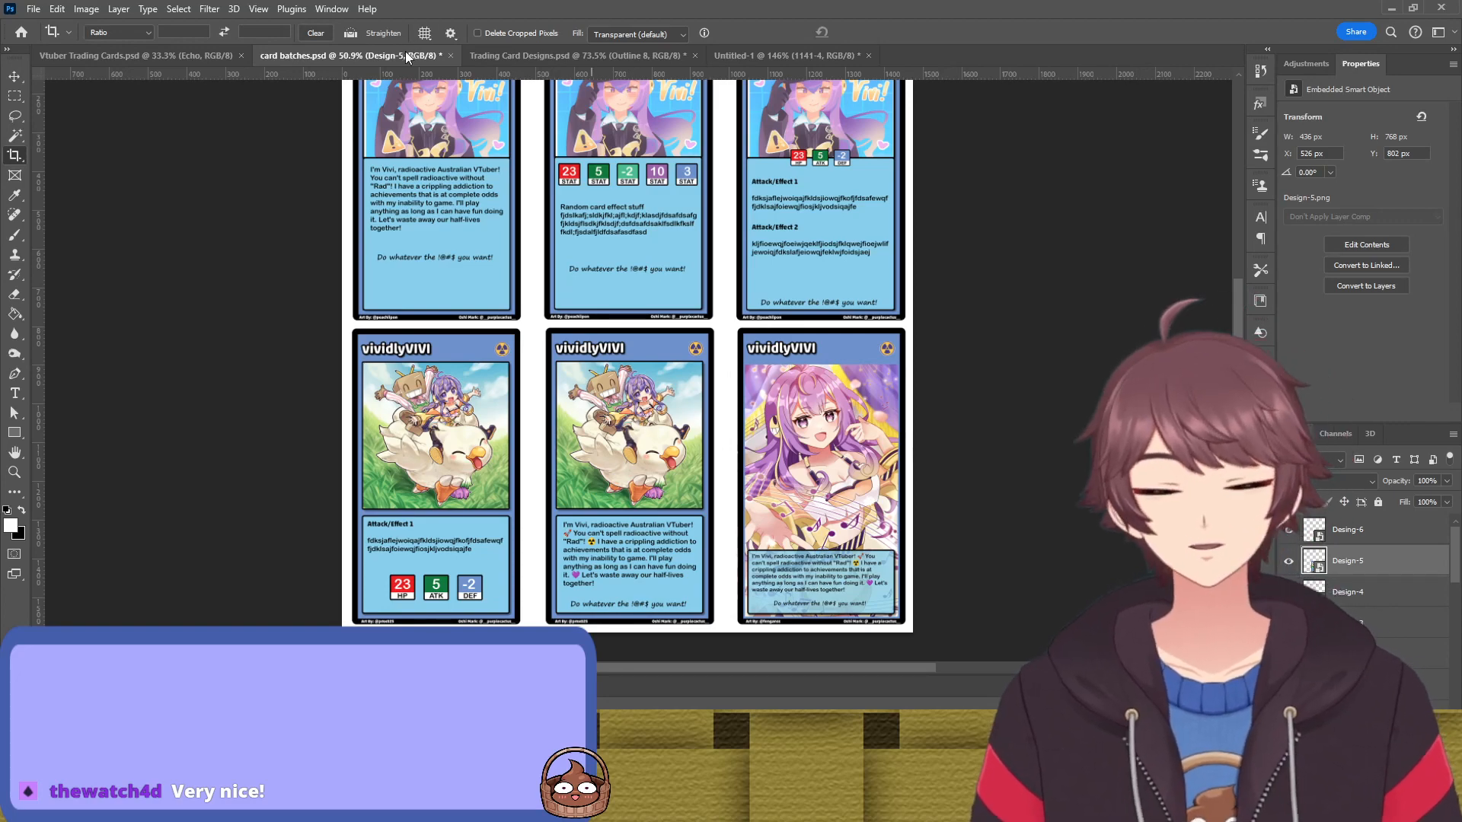
Save the card batches.psd and Trading Card Designs.psd documents
left_click(216, 56)
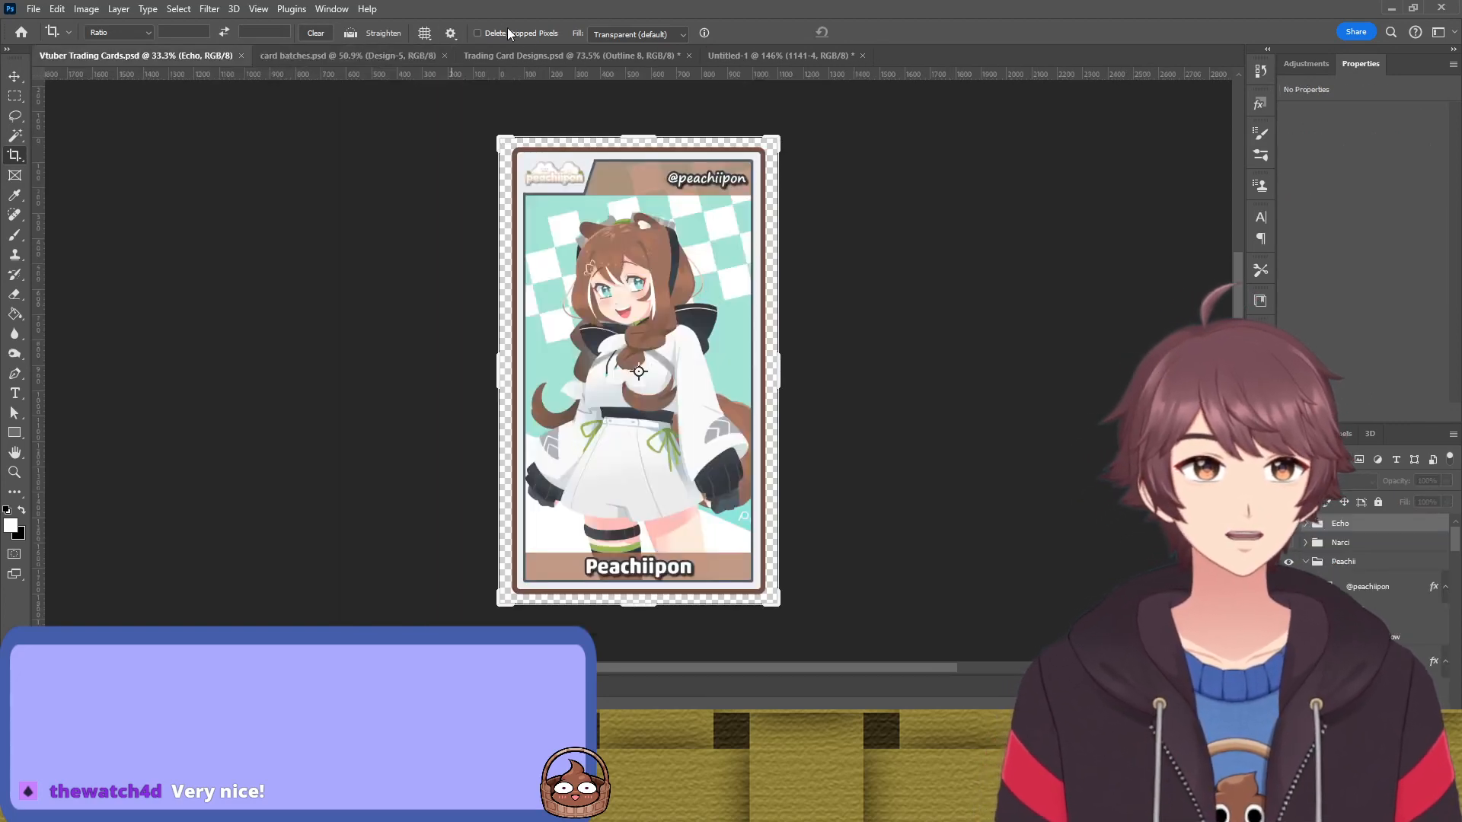
left_click(541, 54)
key("ctrl+s")
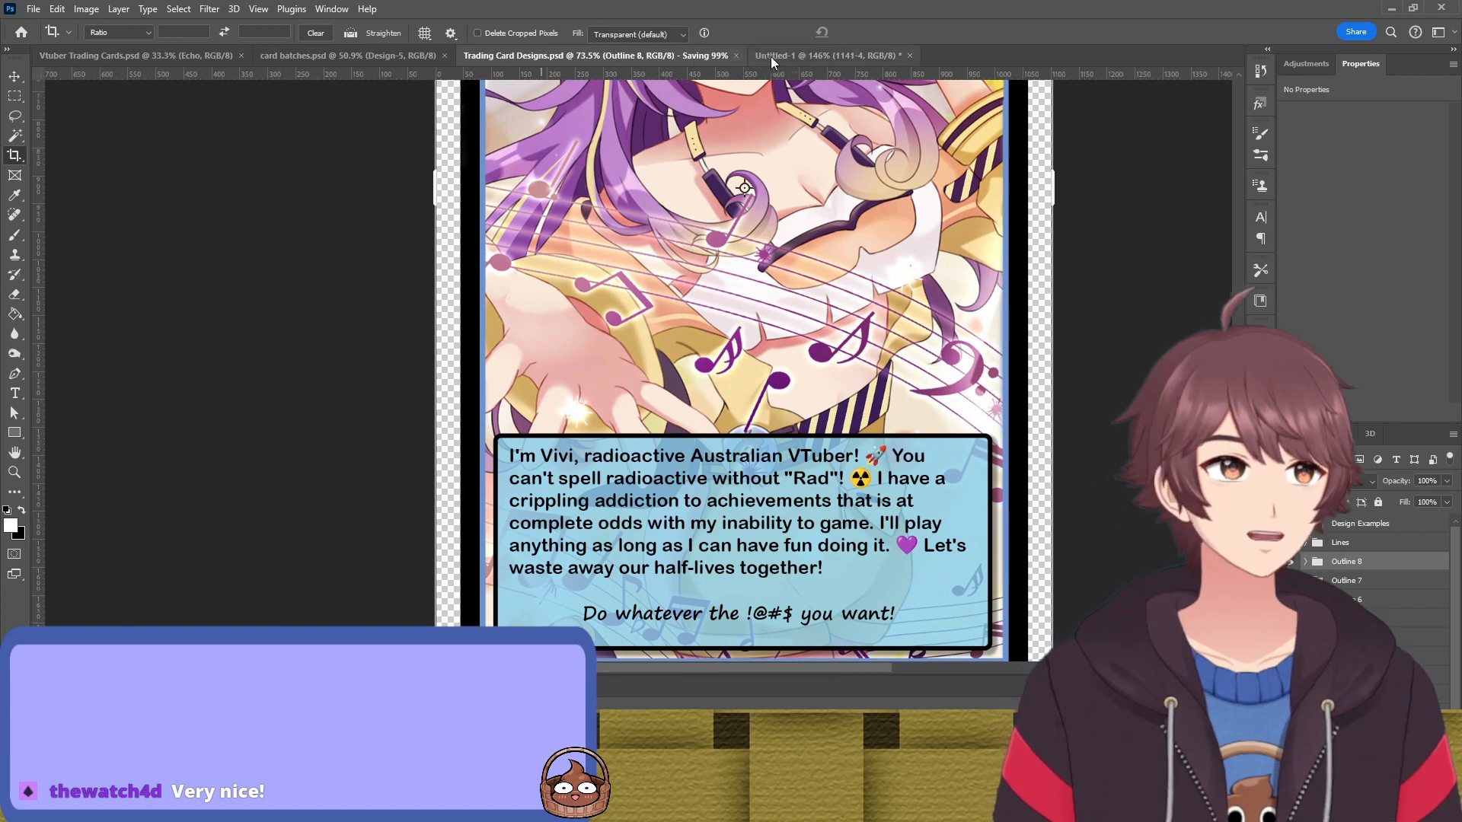
In Vtuber Trading Cards.psd, collapse and hide the Peachii card group and show the Echo card group
left_click(124, 56)
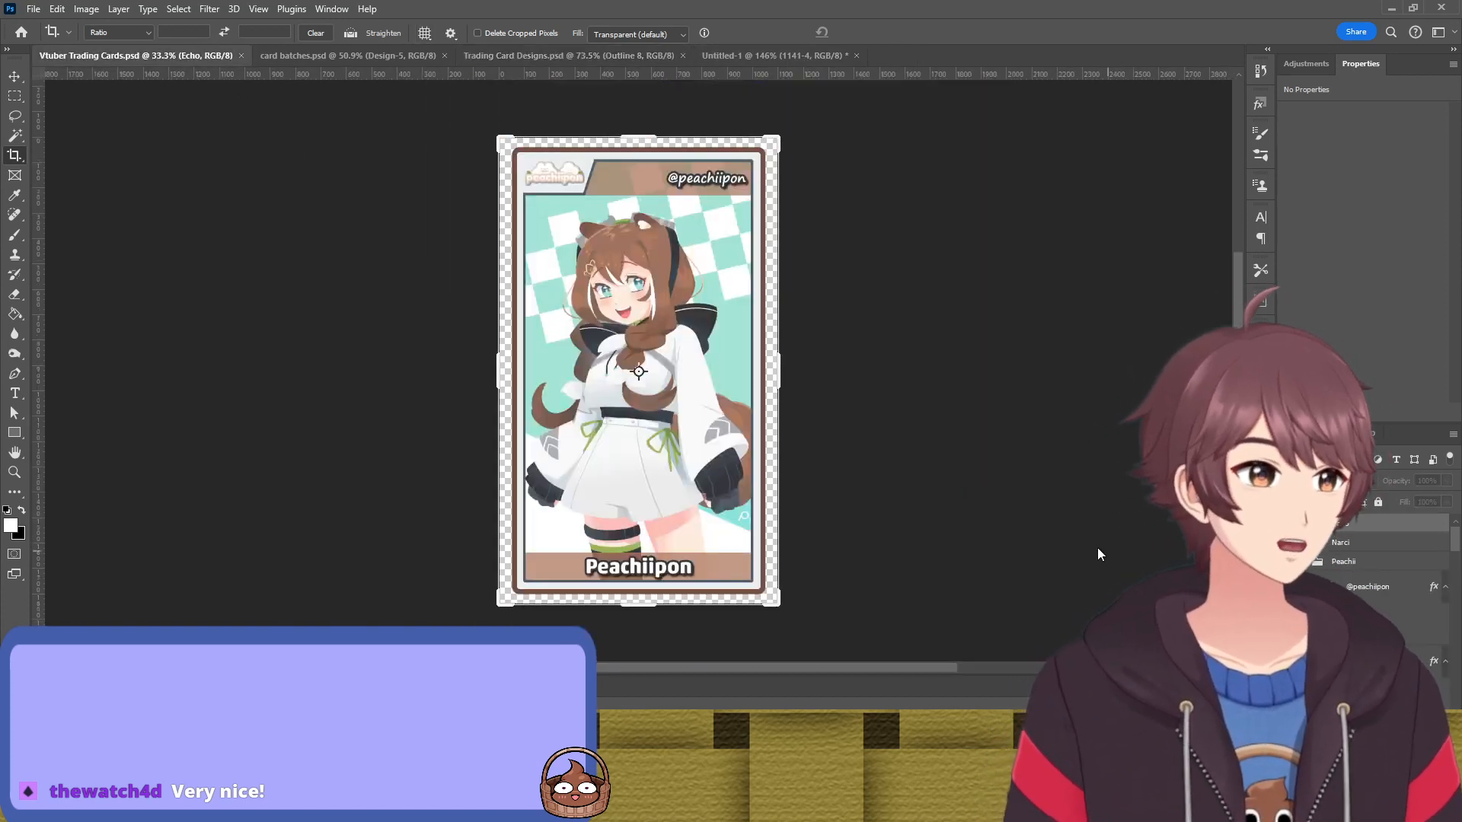
scroll(1348, 549, "down", 3)
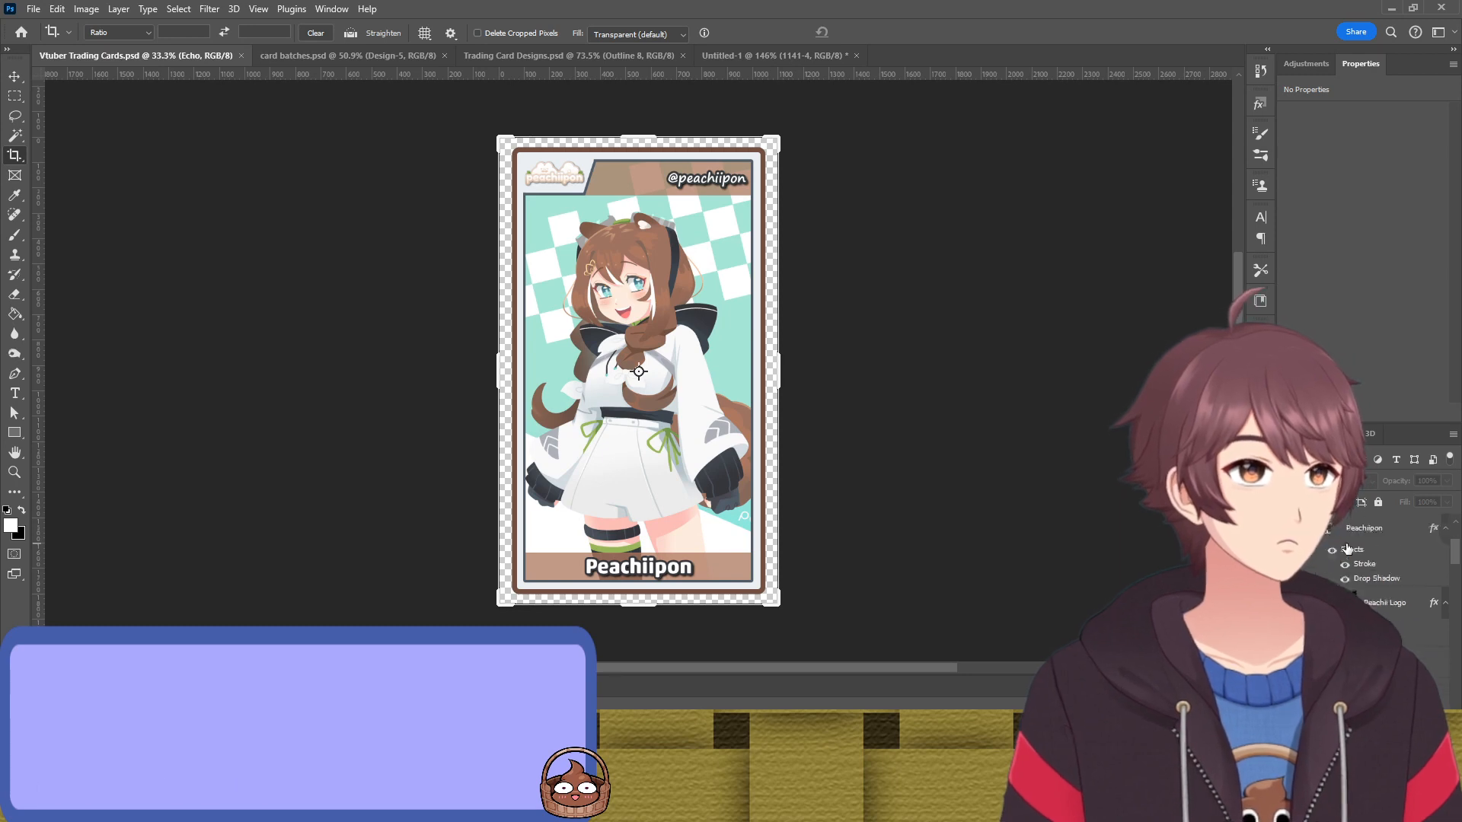
scroll(1348, 548, "up", 3)
left_click(1305, 561)
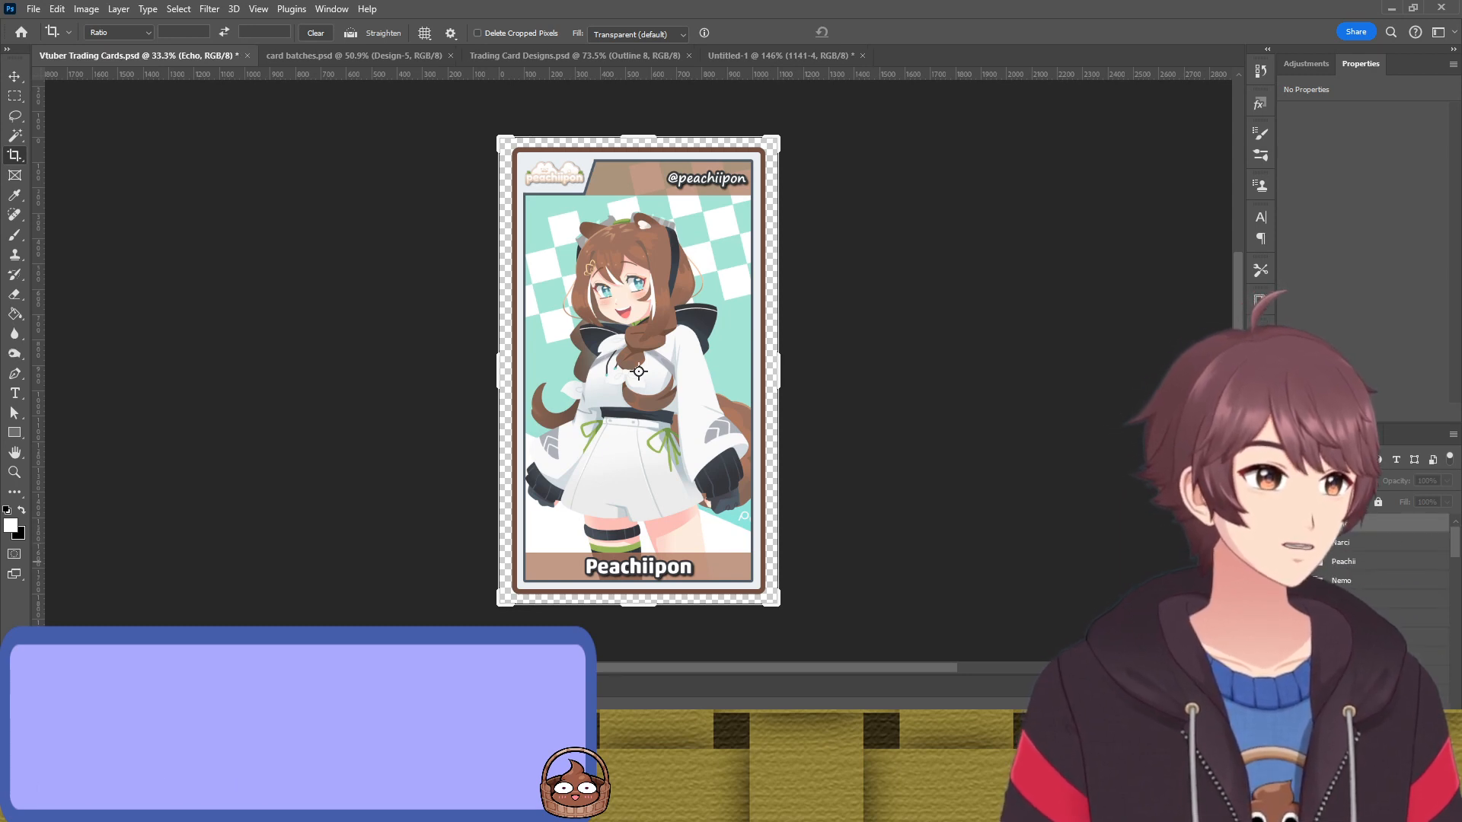
left_click(1286, 562)
scroll(1385, 564, "down", 4)
scroll(1370, 563, "up", 4)
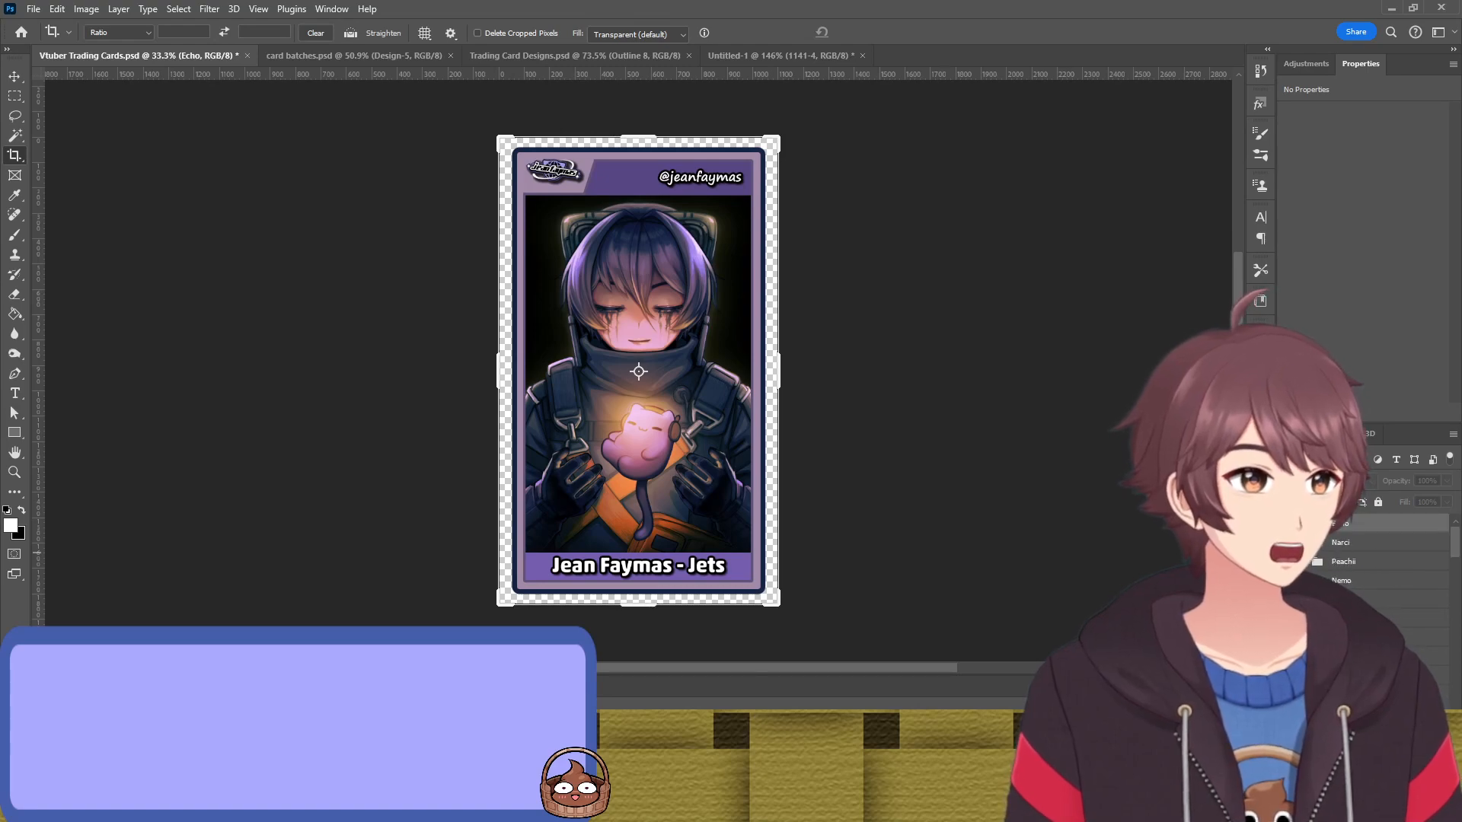
left_click(1287, 524)
On the Echo artwork's layer mask, paint black over the stray artwork just outside the card's upper right border
scroll(1011, 325, "up", 6)
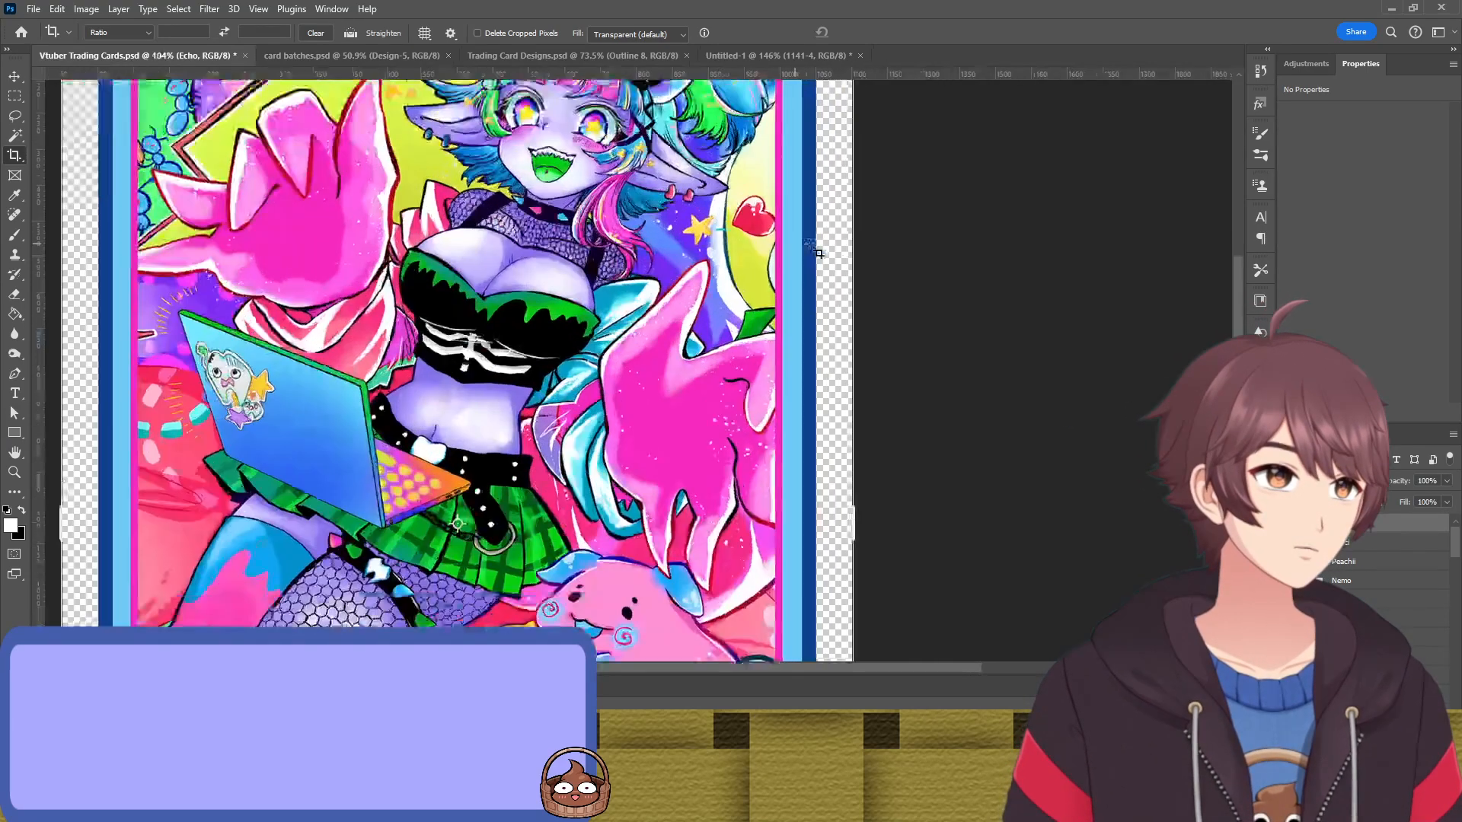
scroll(1011, 326, "up", 2)
scroll(1380, 579, "down", 4)
scroll(1379, 609, "down", 5)
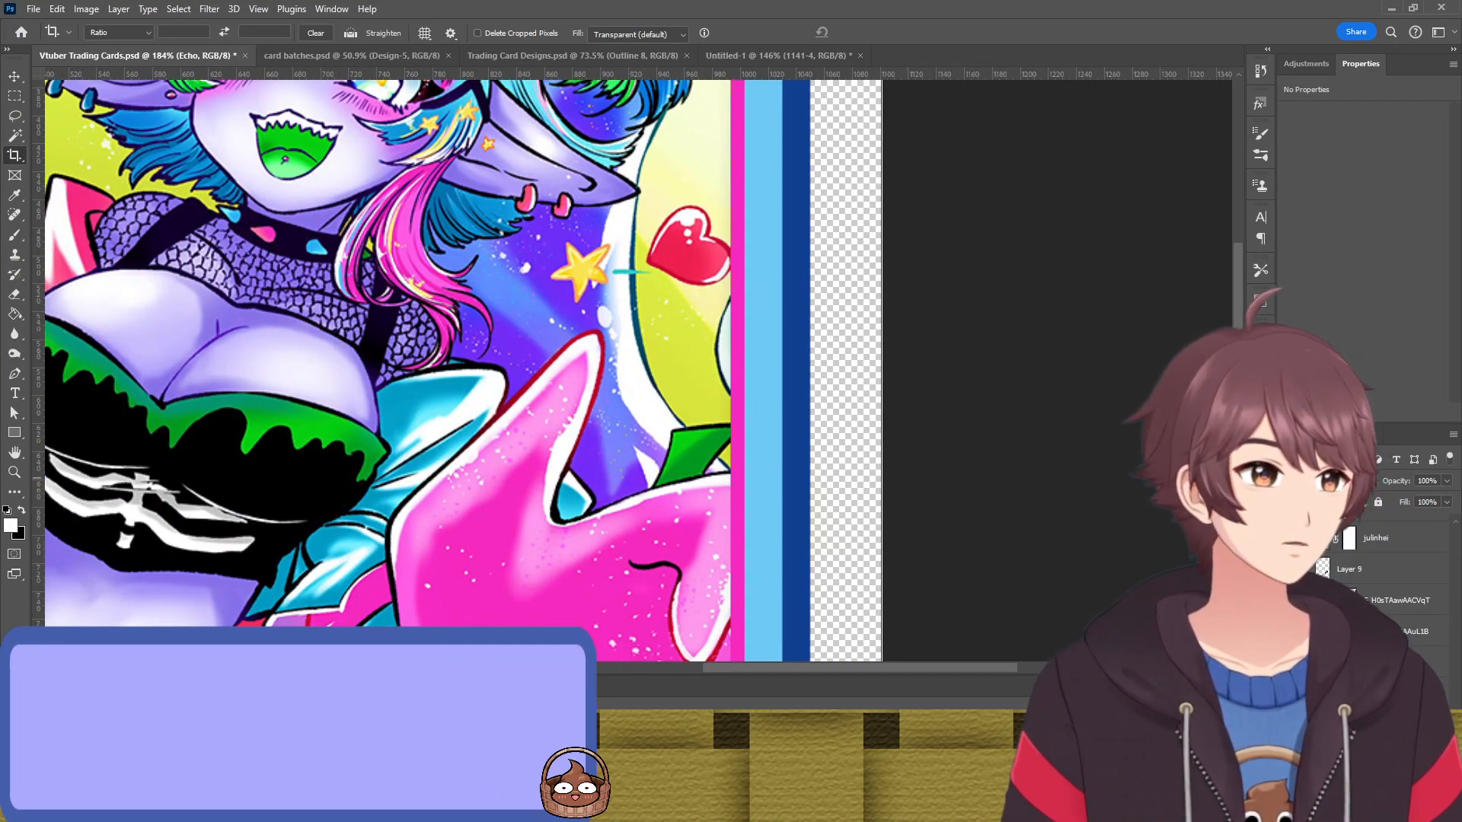
scroll(1040, 394, "up", 3)
scroll(934, 244, "up", 2)
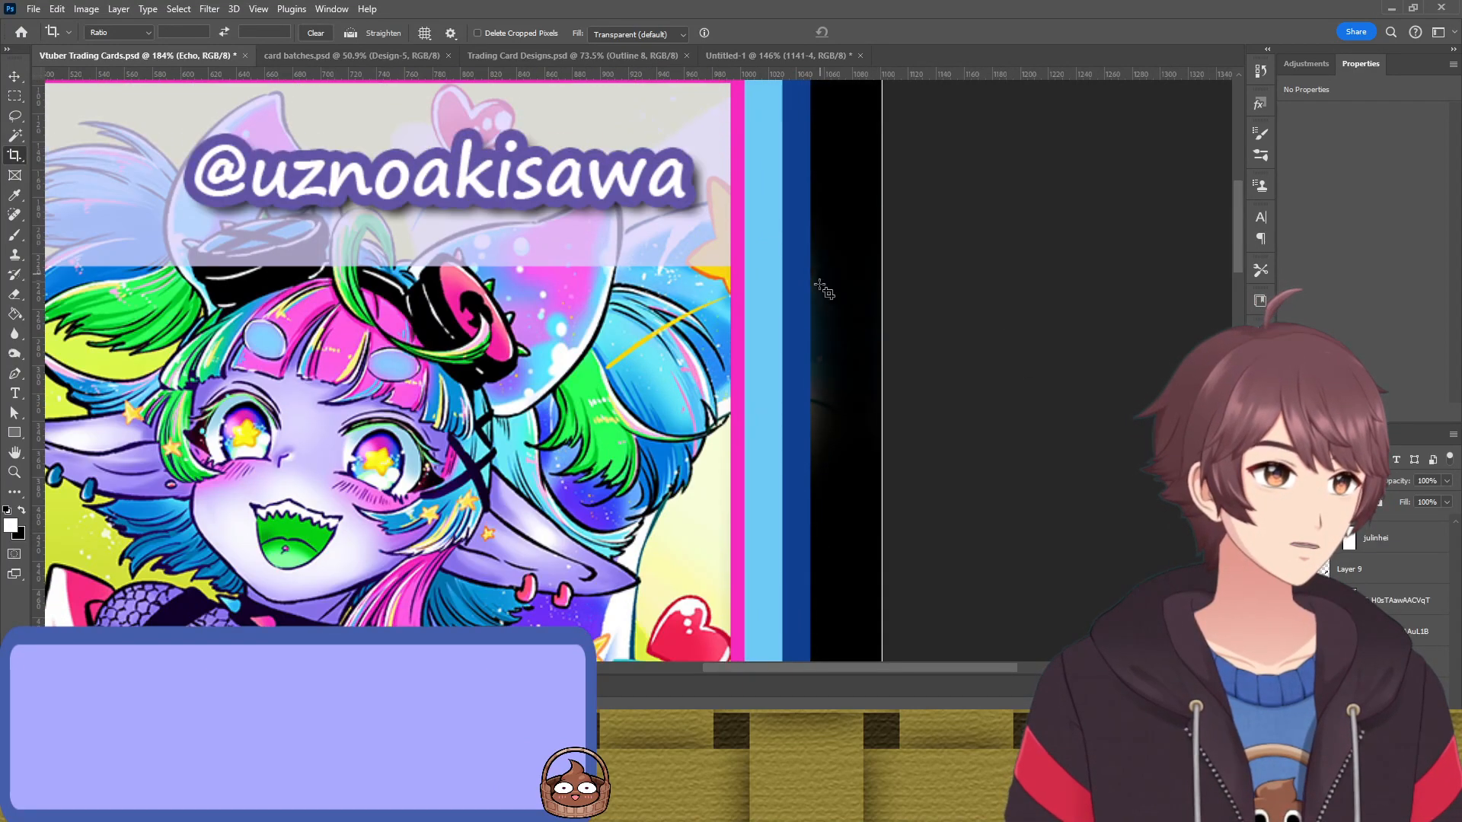
key("v")
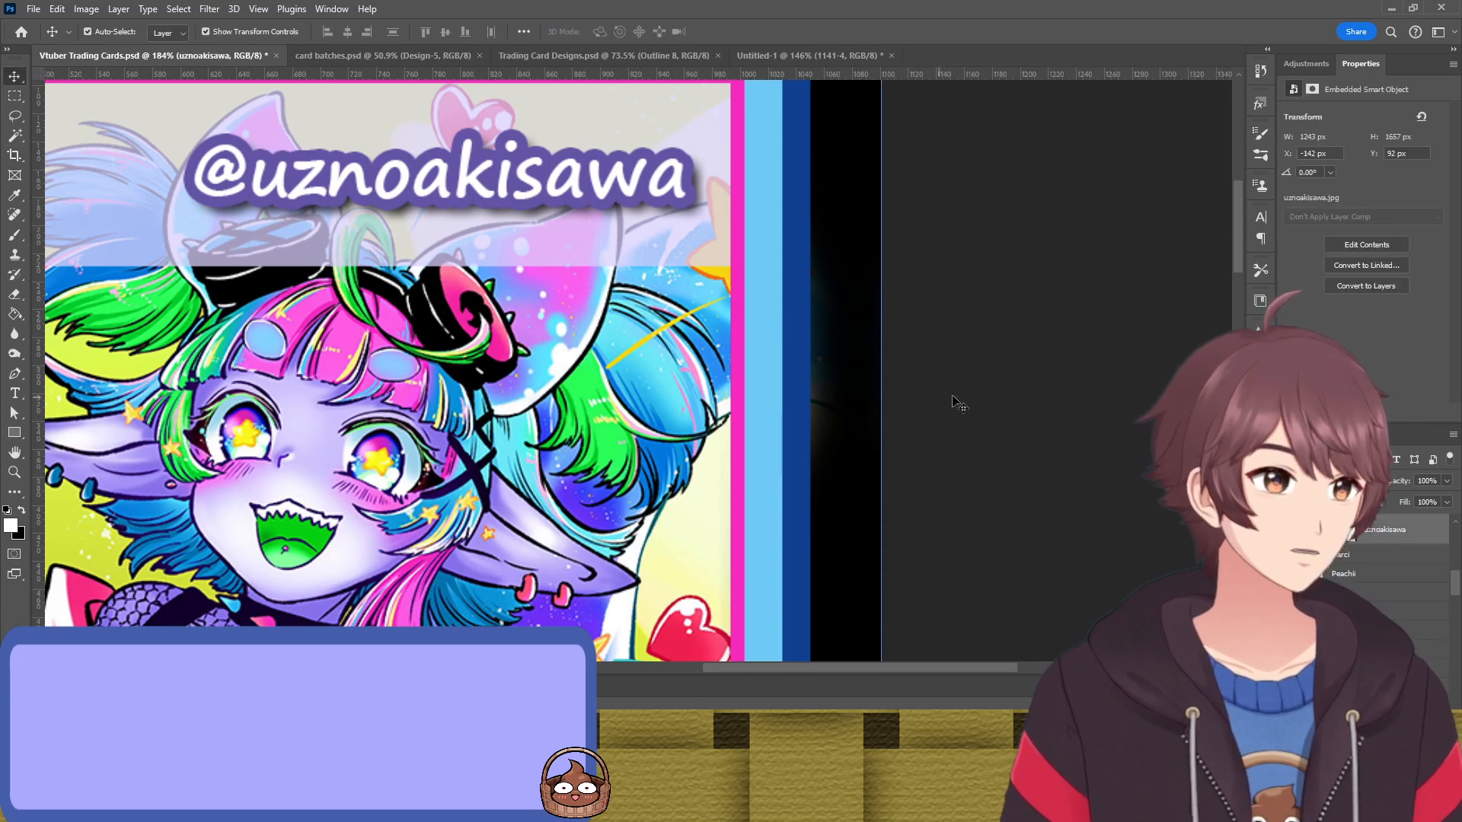
key("b")
left_click(1344, 540)
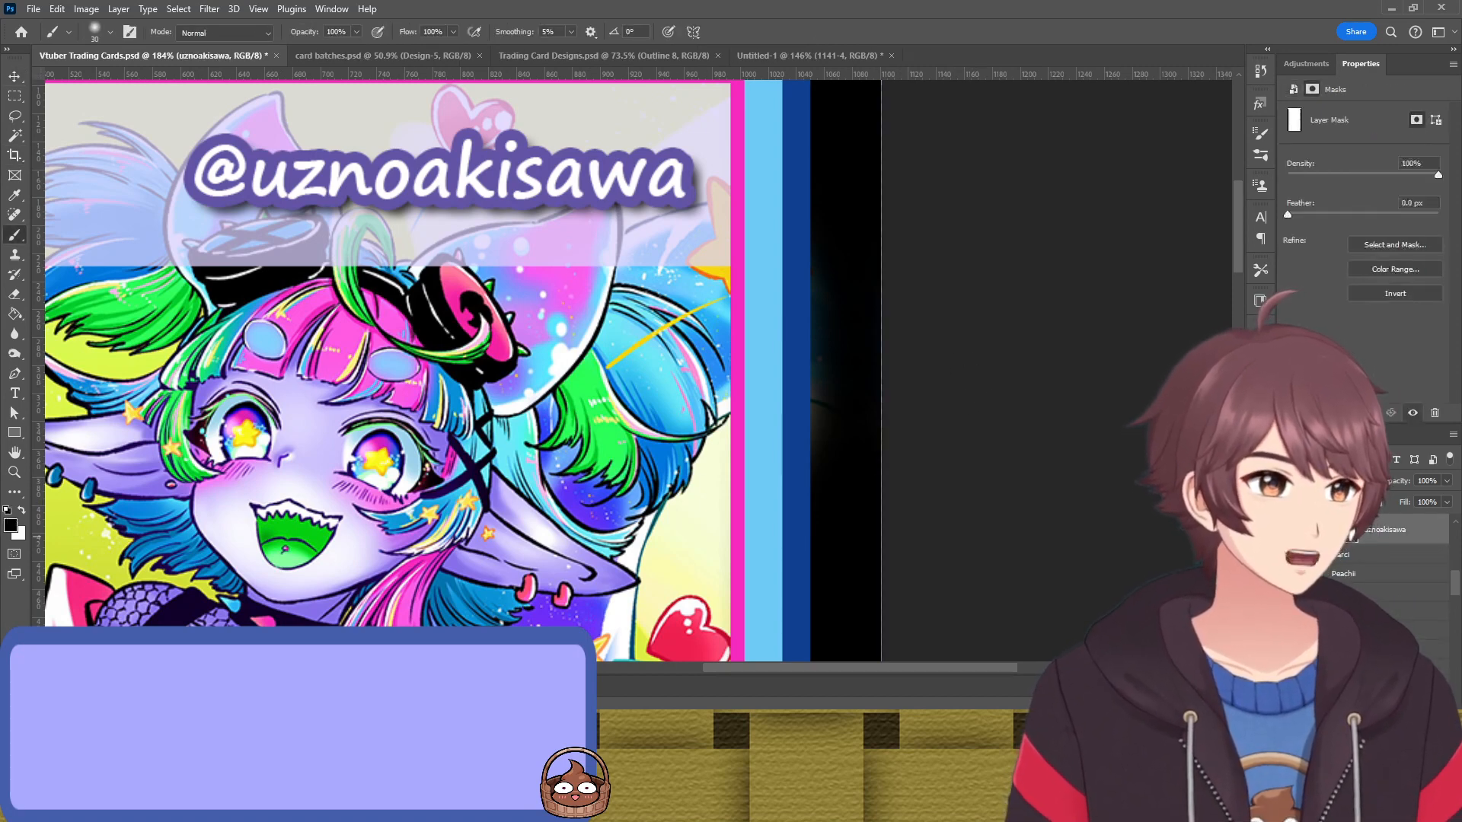
mouse_move(847, 383)
left_mouse_down()
mouse_move(842, 429)
mouse_move(833, 356)
mouse_move(821, 487)
mouse_move(845, 251)
mouse_move(835, 341)
mouse_move(815, 266)
mouse_move(832, 418)
left_mouse_up()
scroll(831, 403, "up", 1)
scroll(831, 403, "down", 1)
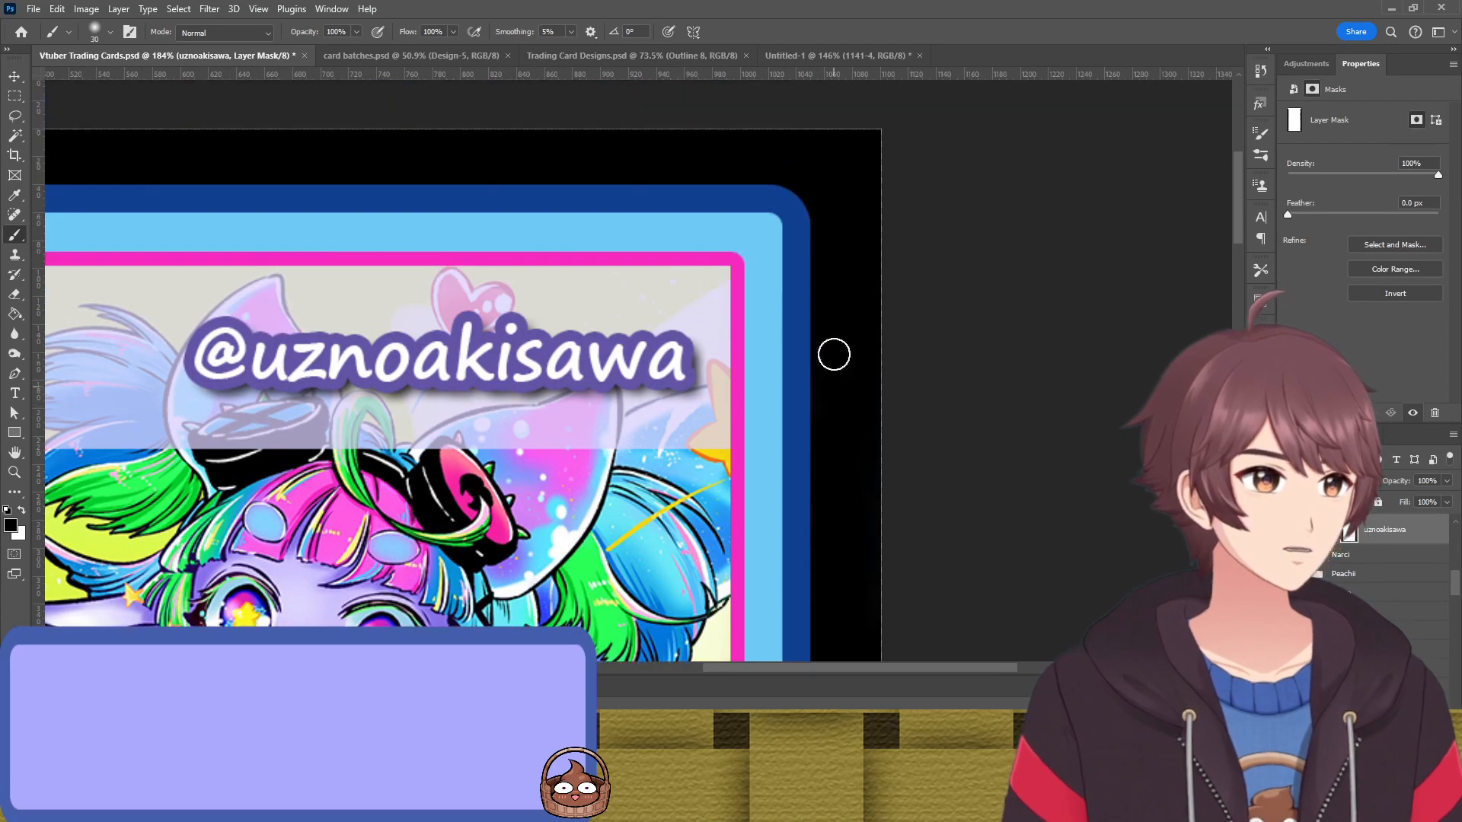
Mask out the remaining stray artwork down the Echo card's right side, and check the other outer edges against black
scroll(842, 525, "down", 2)
scroll(845, 506, "down", 2)
scroll(851, 480, "down", 8)
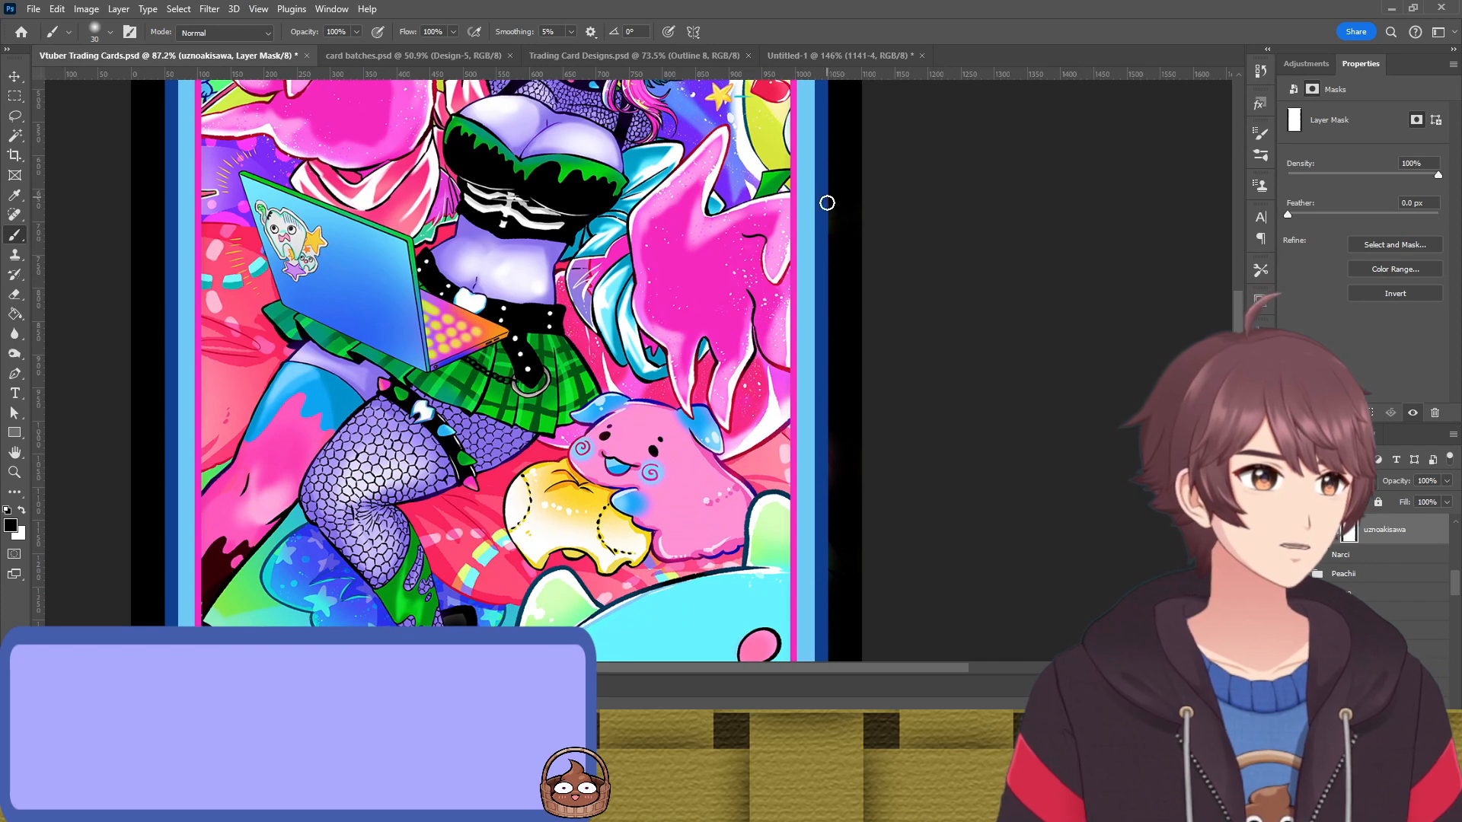
scroll(845, 320, "down", 3)
scroll(846, 335, "down", 1)
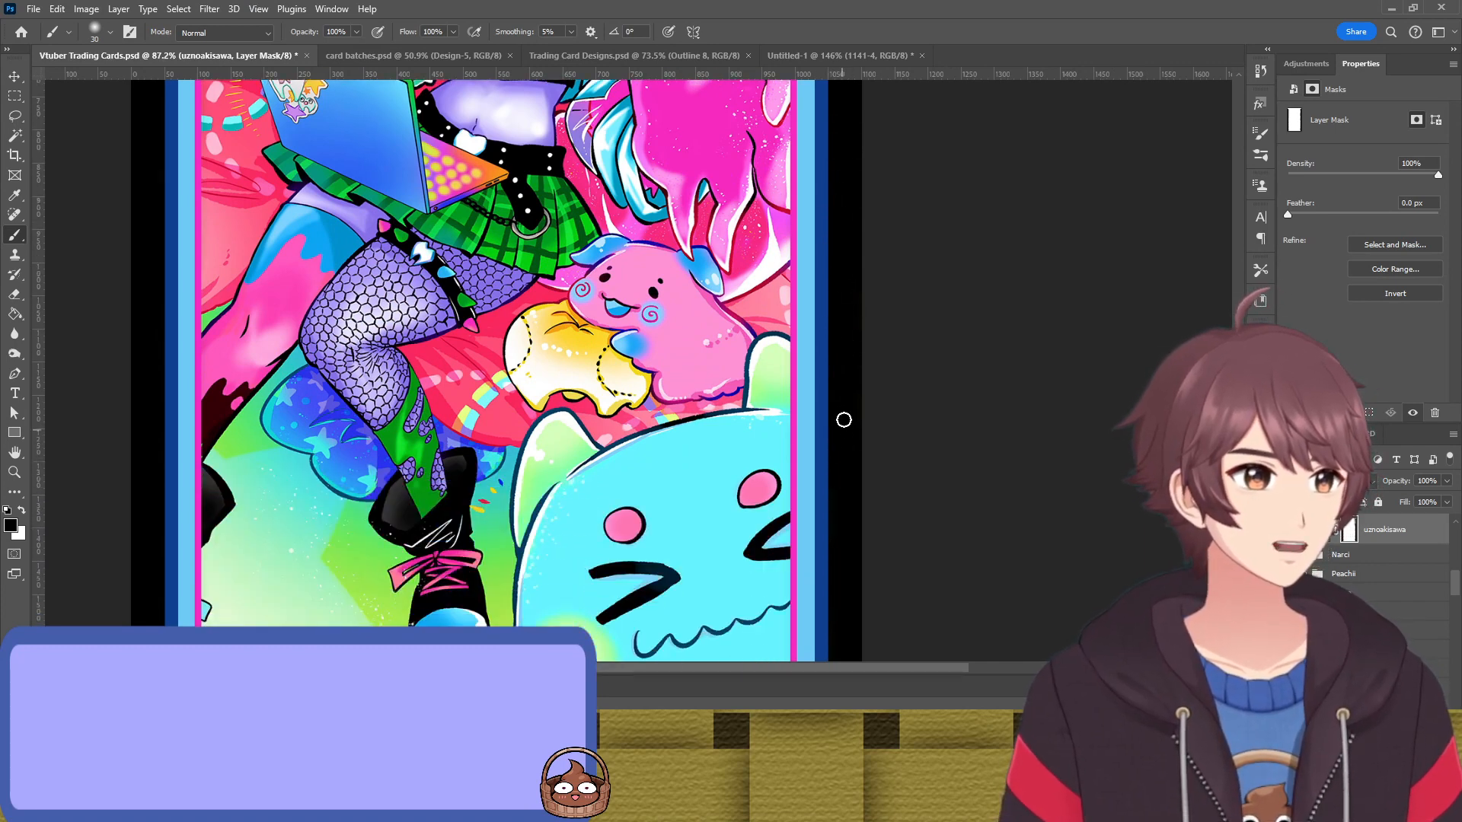
scroll(843, 415, "down", 4)
scroll(851, 344, "up", 8)
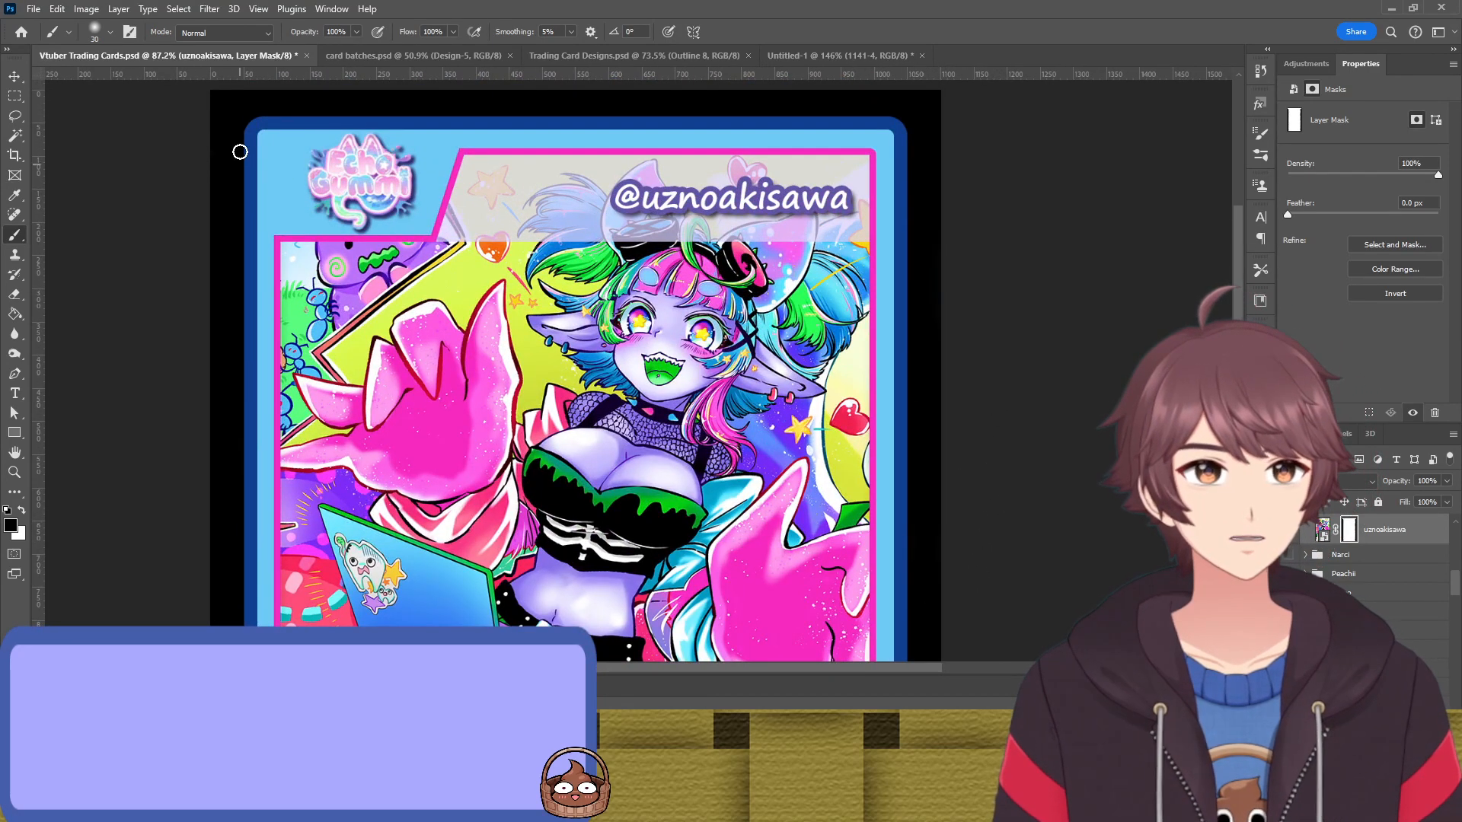
scroll(1028, 531, "down", 2)
scroll(1028, 531, "down", 12)
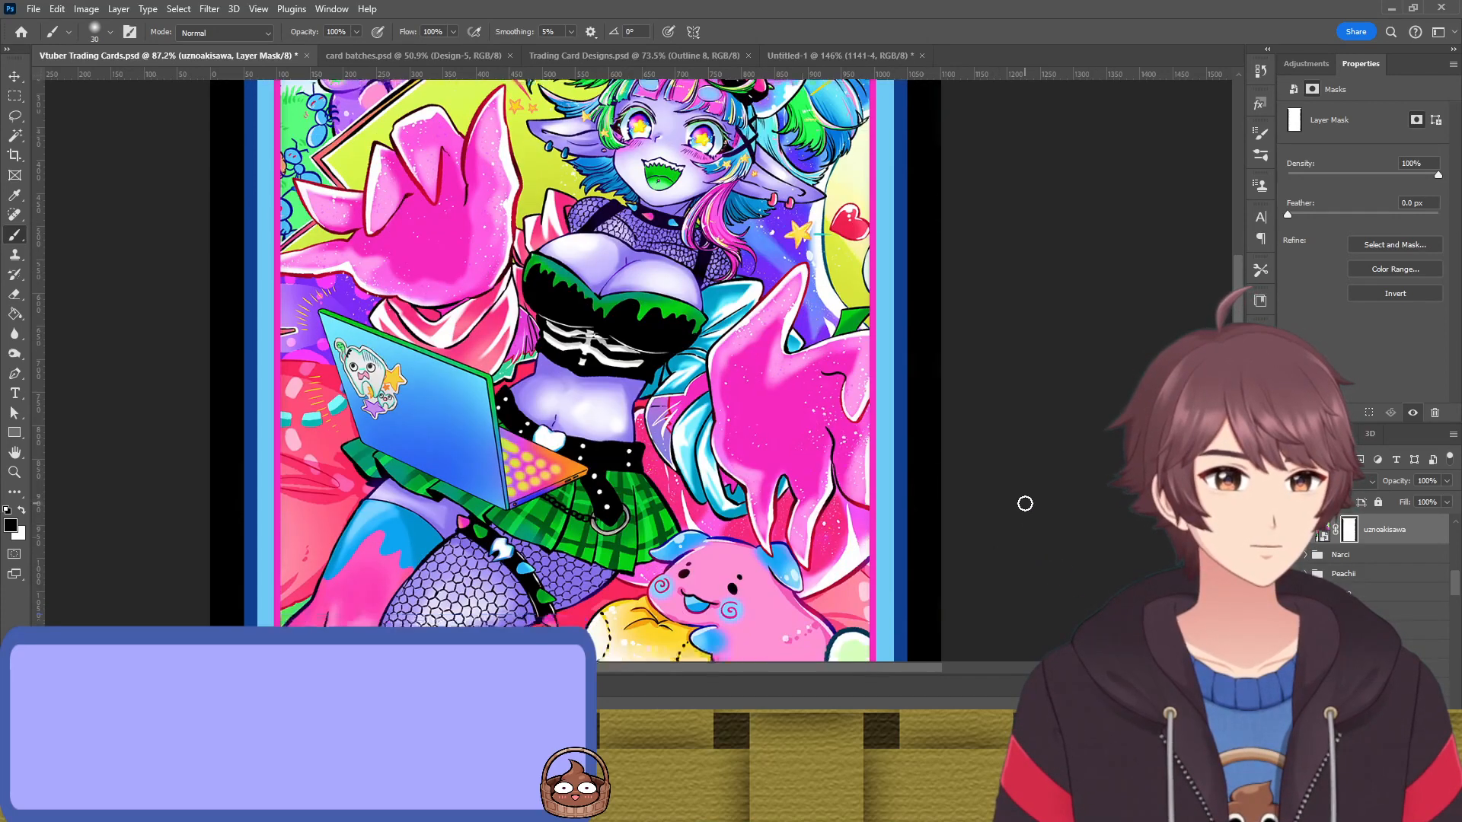
scroll(1025, 503, "down", 1)
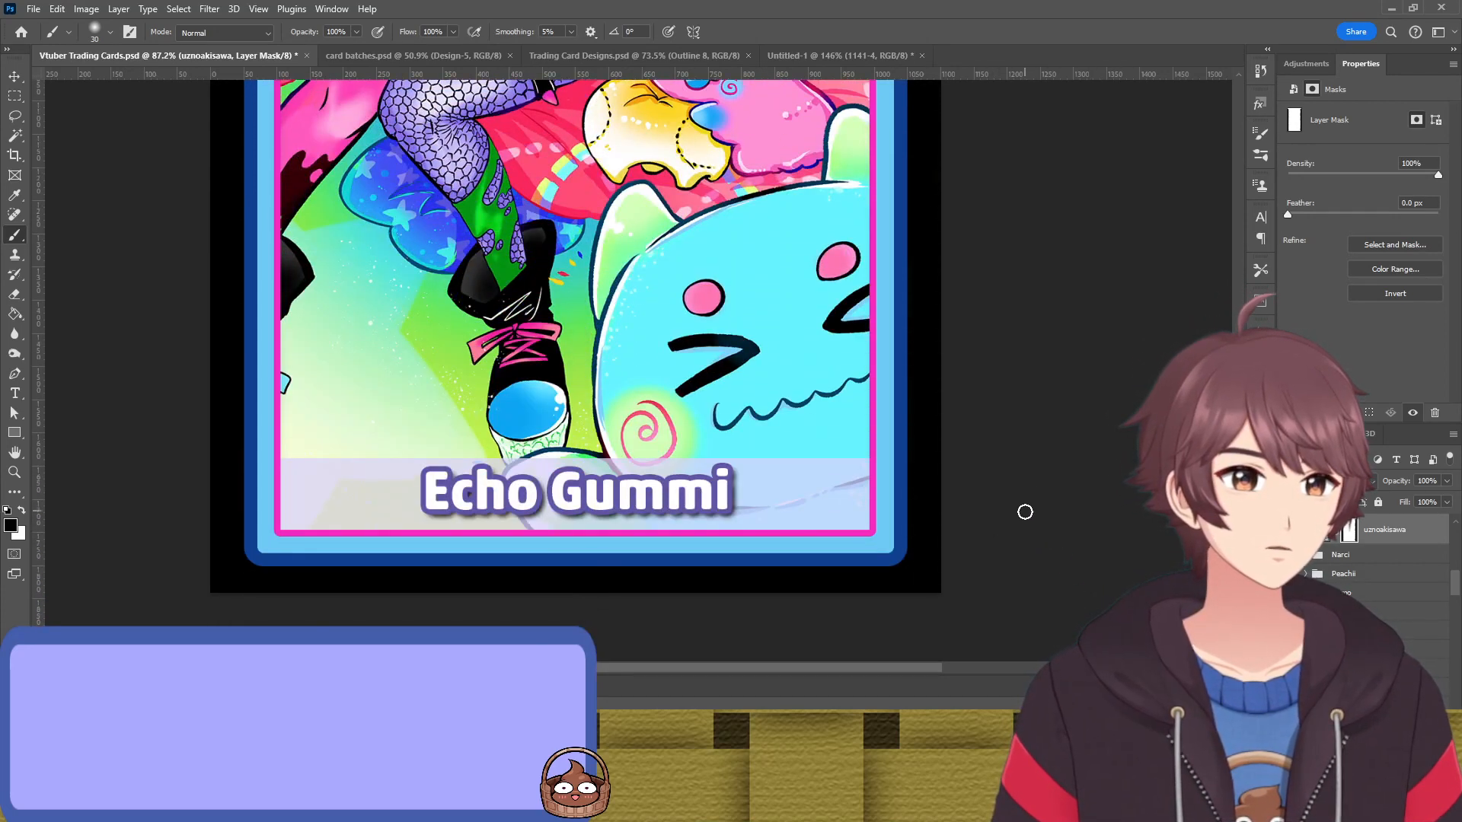
scroll(1401, 563, "down", 2)
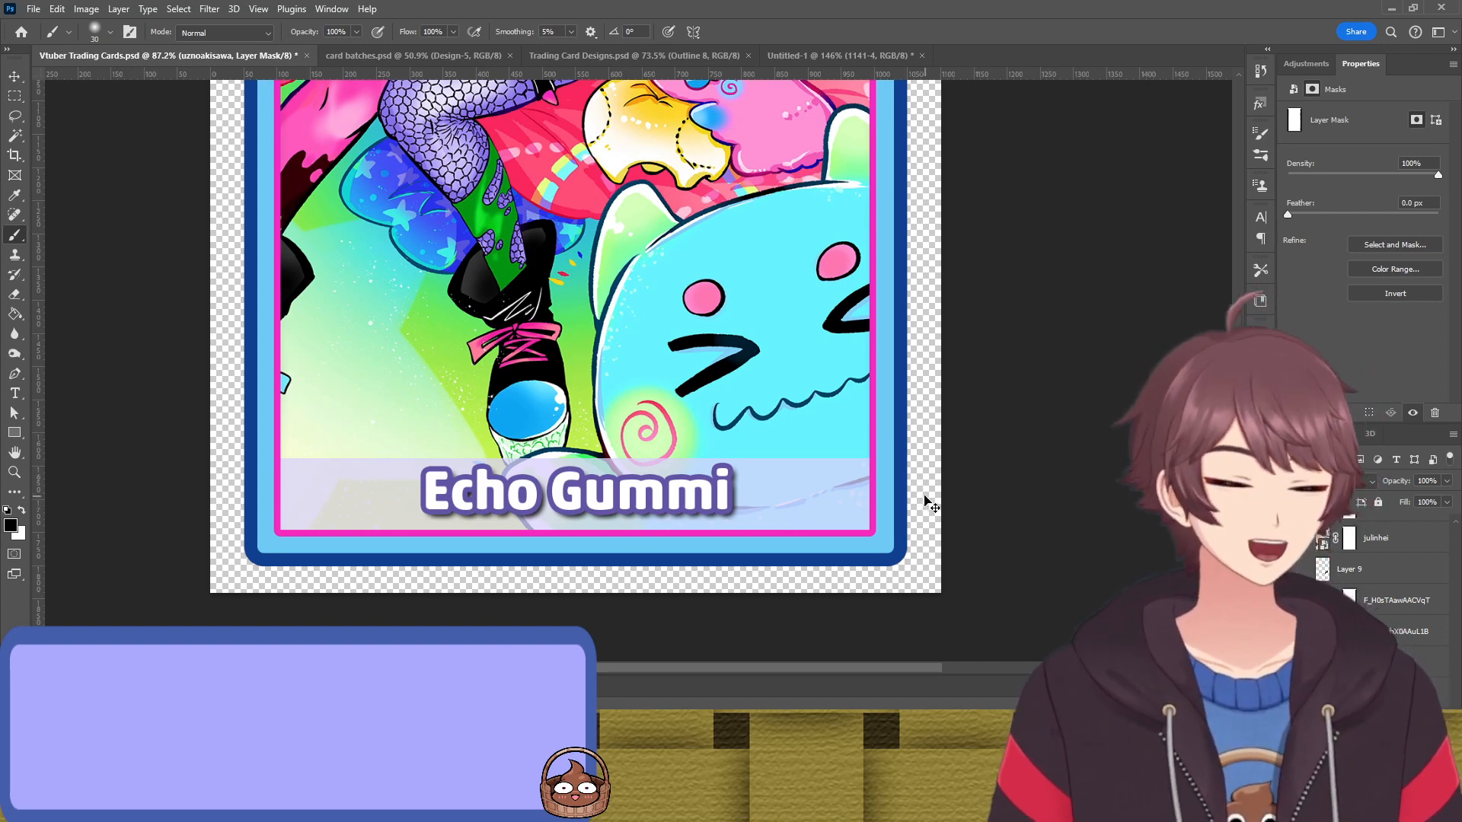
Save Vtuber Trading Cards.psd and bring up the Untitled-1 document with the reference trading cards
key("ctrl+s")
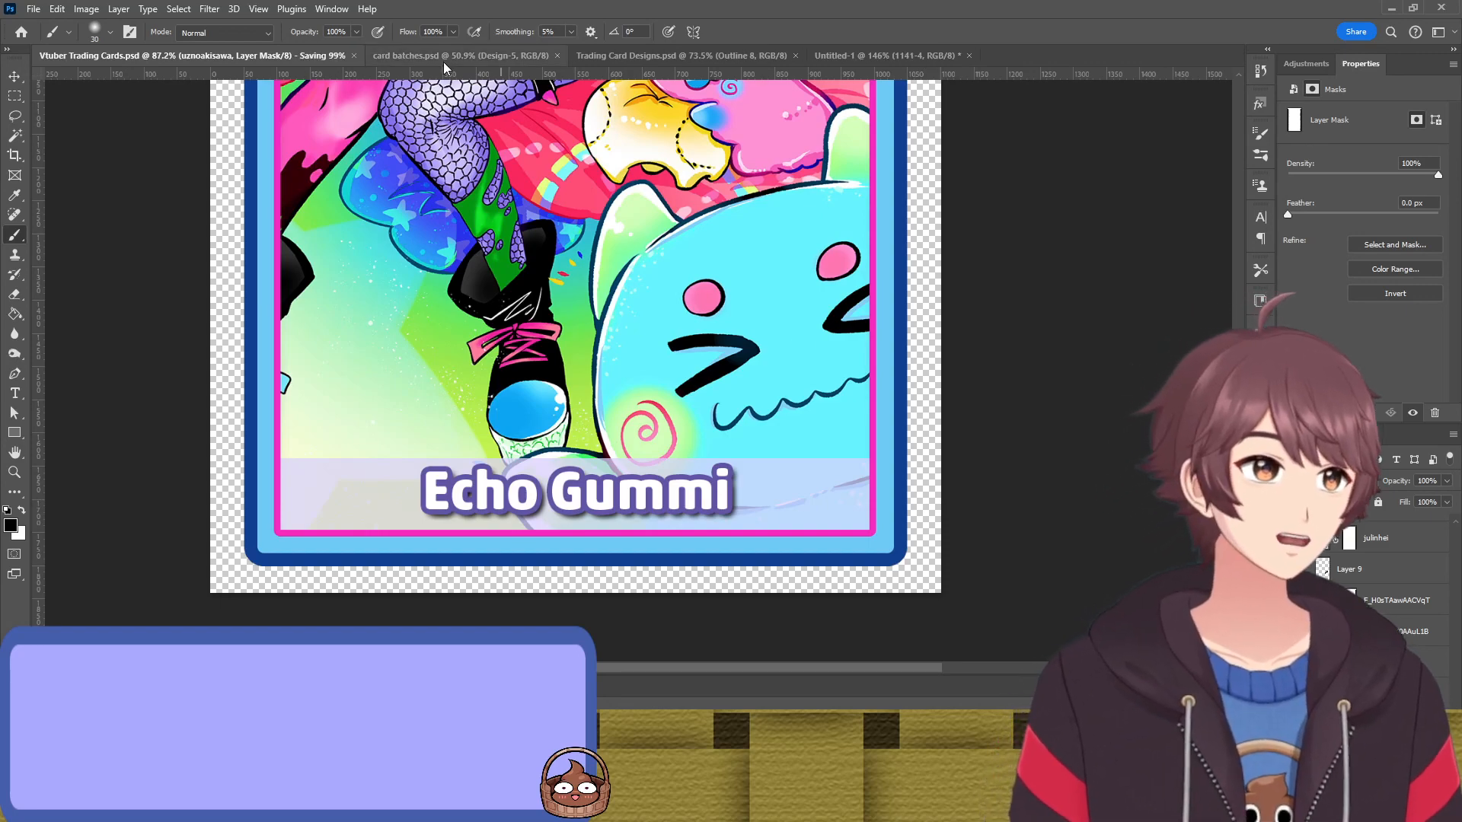
left_click(693, 55)
left_click(830, 55)
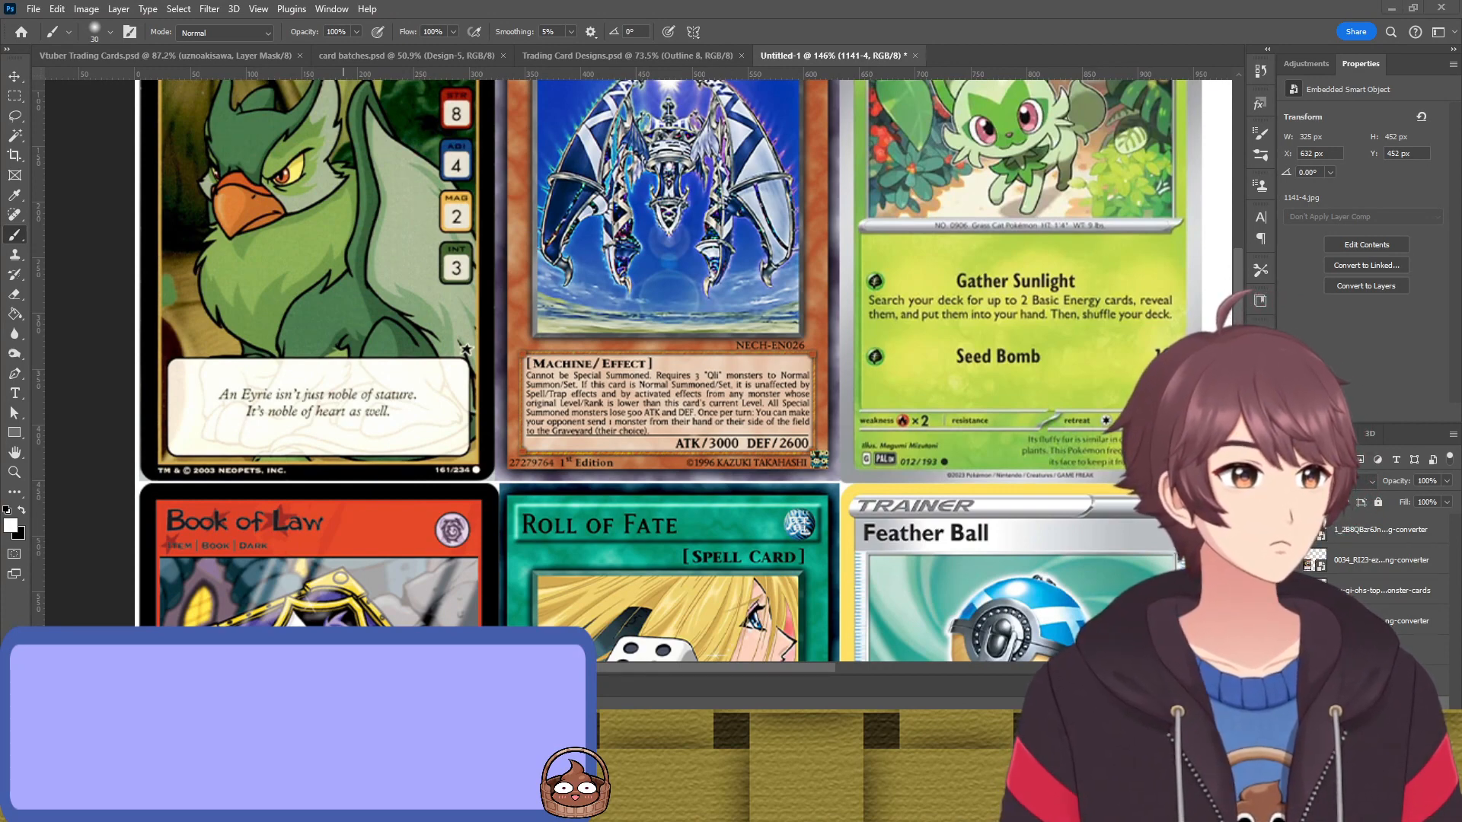
Return to Vtuber Trading Cards.psd, deselect all layers, and switch to Trading Card Designs.psd
left_click(165, 55)
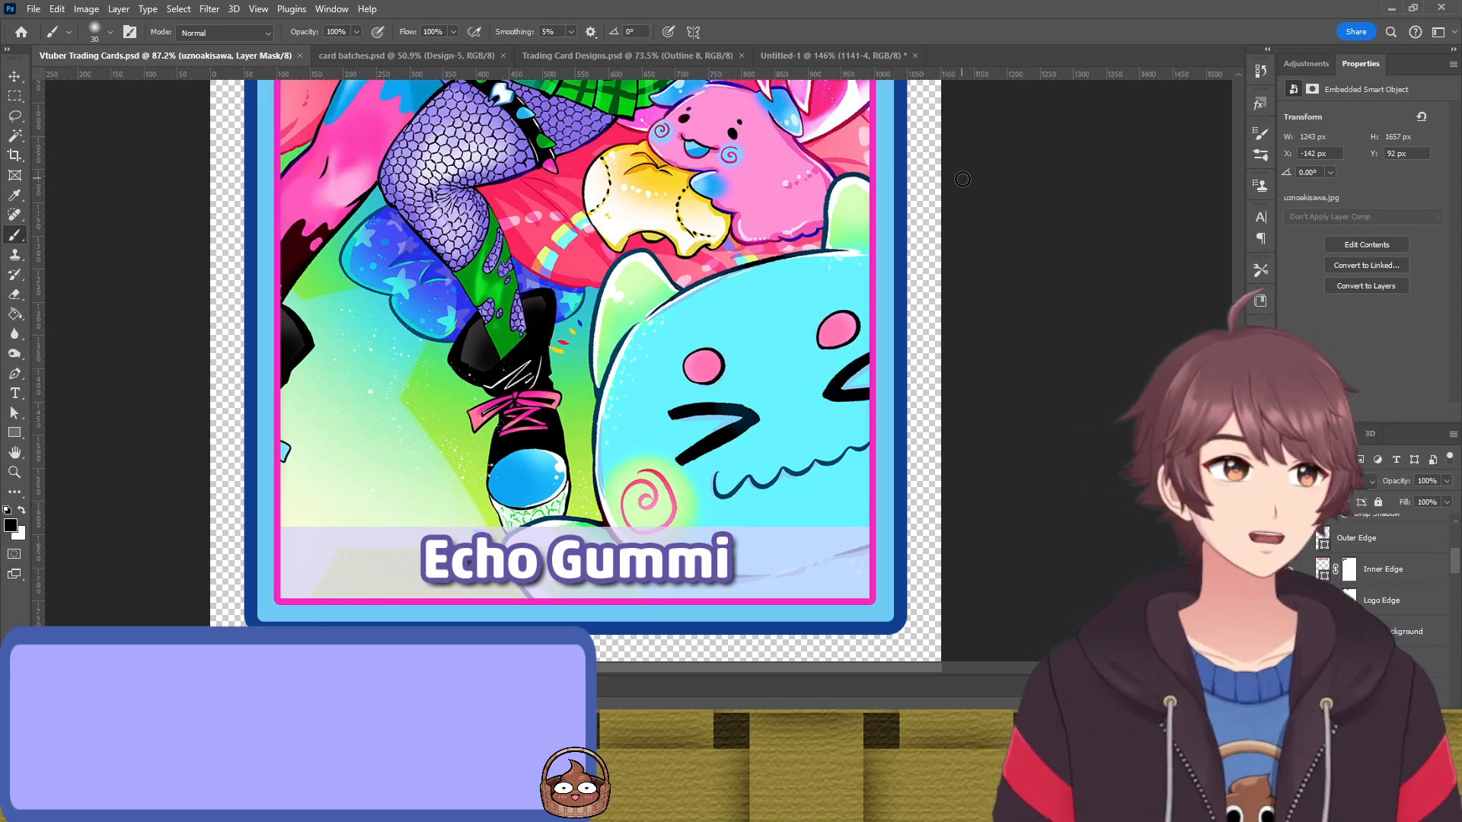
key("v")
left_click(1039, 211)
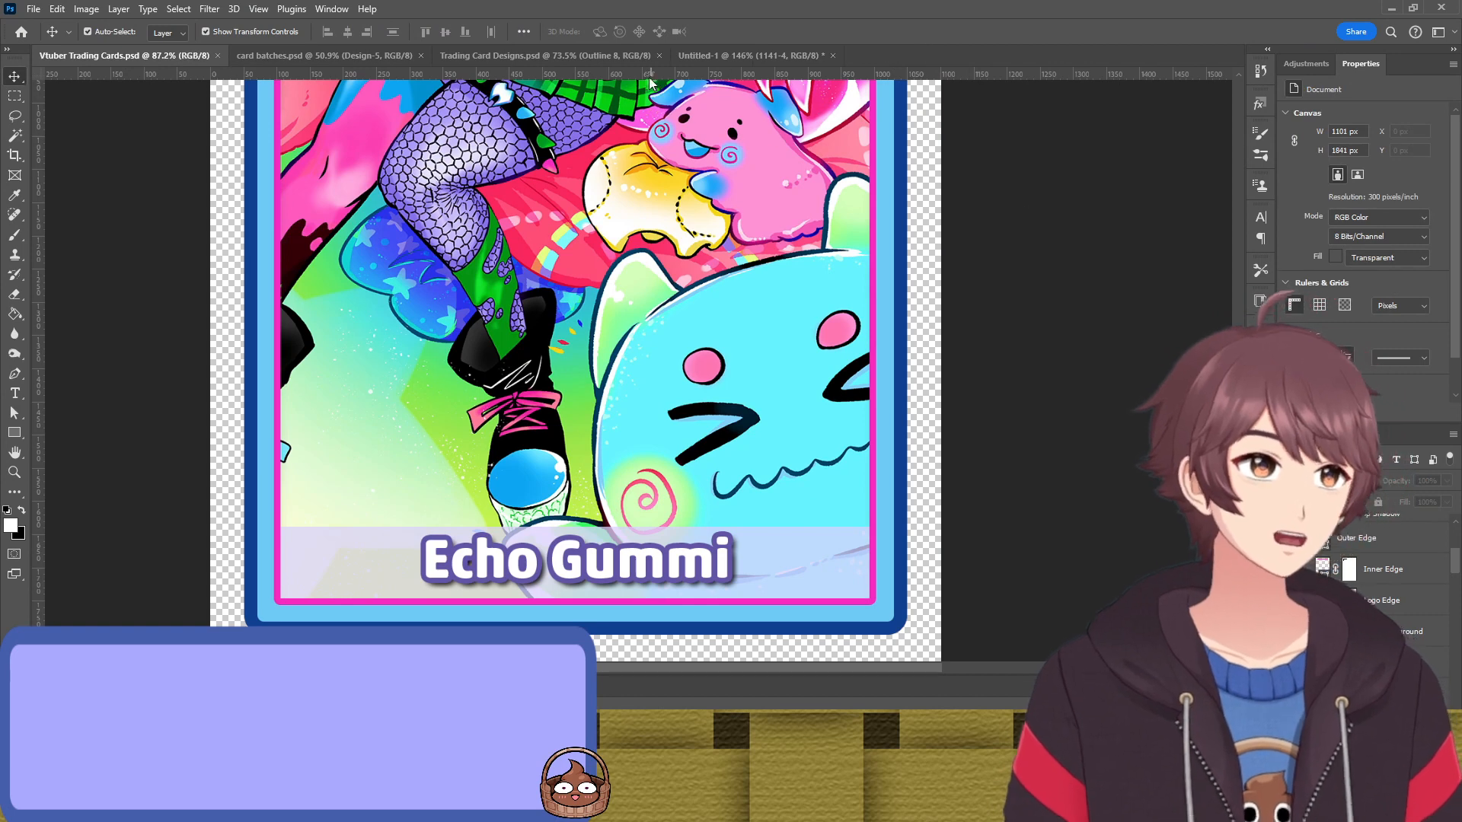
left_click(620, 54)
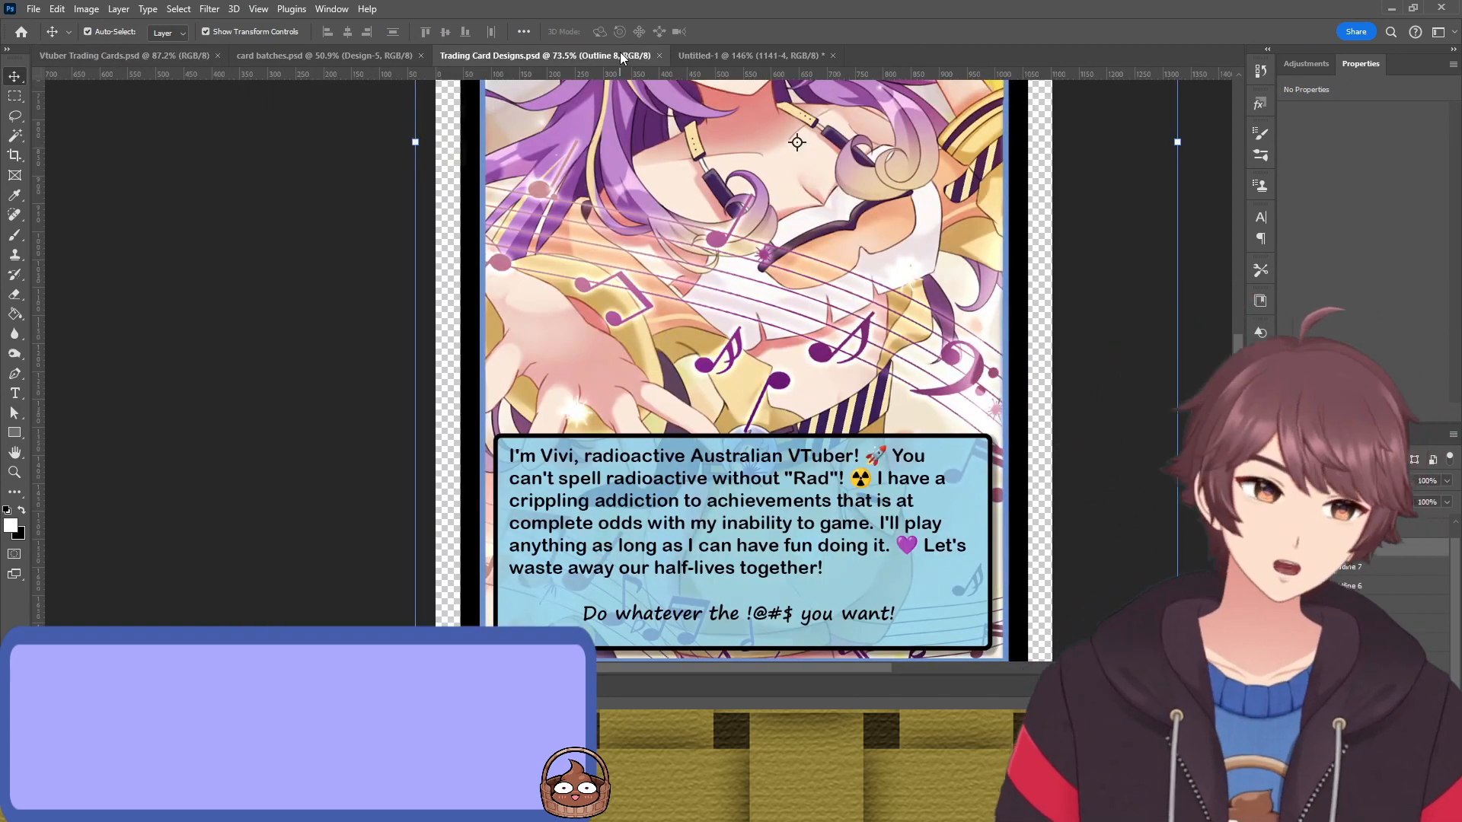